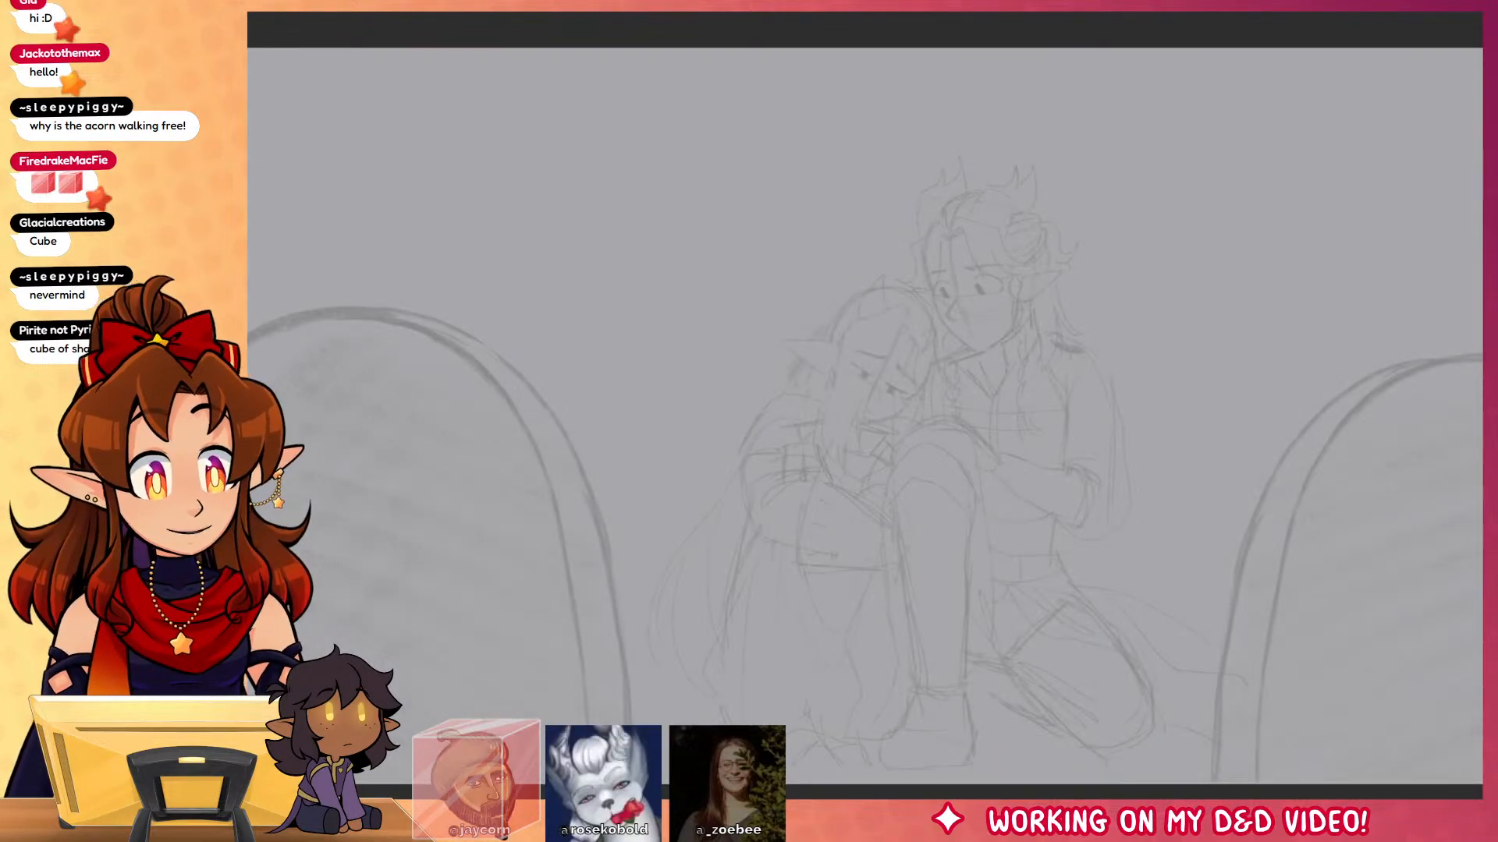
Step: Ink the left gravestone's outer and inner edges over the sketch, adding a jagged crack at the inner edge's upper curve
drag(1040, 657, 1212, 586)
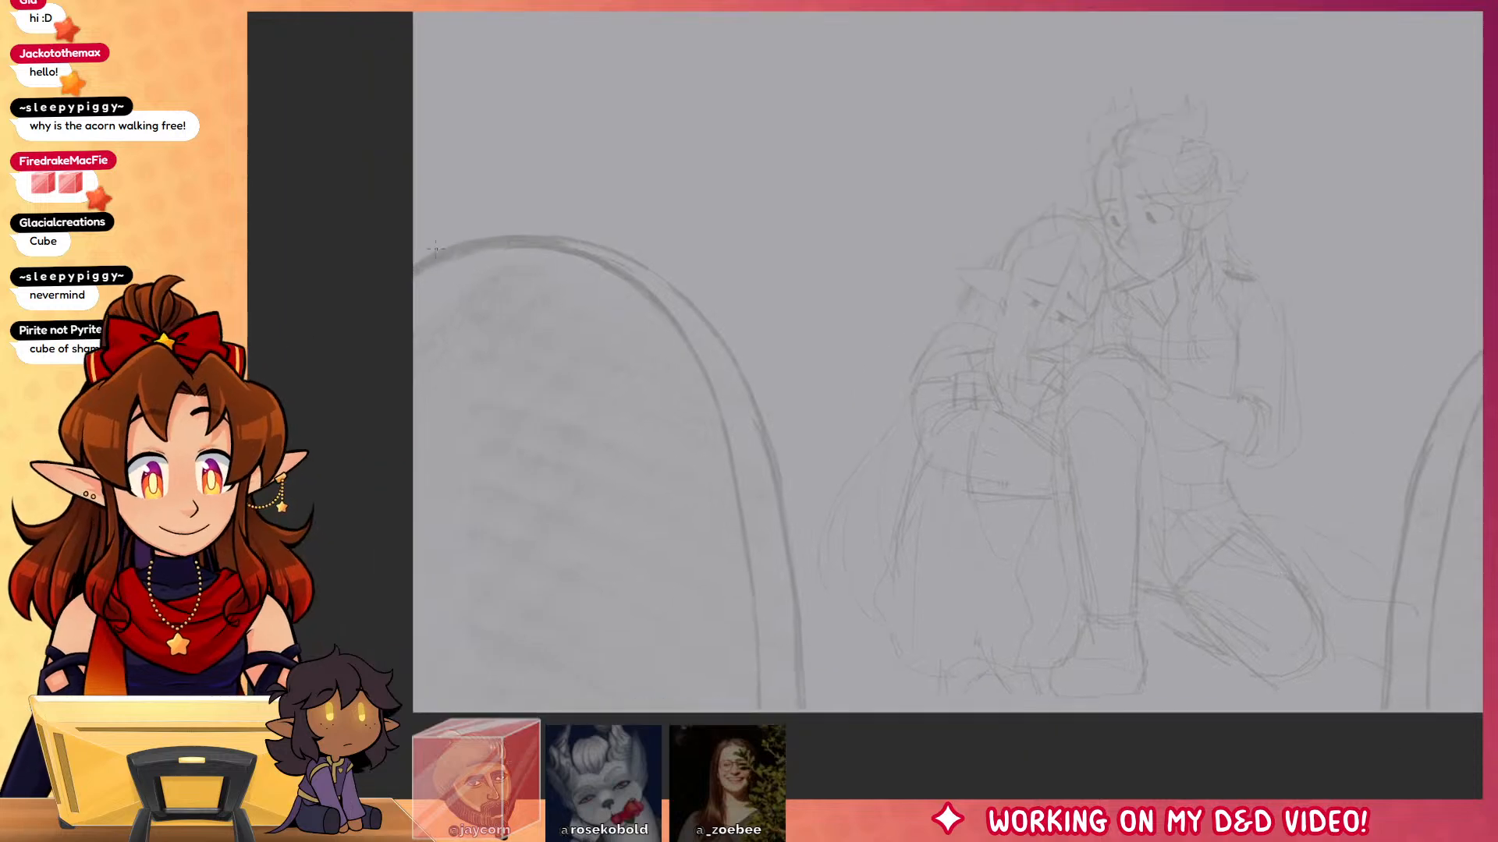
mouse_move(414, 270)
mouse_down()
mouse_move(652, 265)
mouse_move(730, 357)
mouse_up()
key(ctrl+z)
mouse_move(415, 266)
mouse_down()
mouse_move(545, 232)
mouse_move(667, 270)
mouse_move(742, 385)
mouse_up()
key(ctrl+z)
mouse_move(413, 253)
mouse_down()
mouse_move(535, 235)
mouse_move(682, 294)
mouse_move(756, 420)
mouse_move(804, 702)
mouse_up()
mouse_move(564, 238)
mouse_down()
mouse_move(682, 347)
mouse_move(749, 547)
mouse_move(760, 711)
mouse_up()
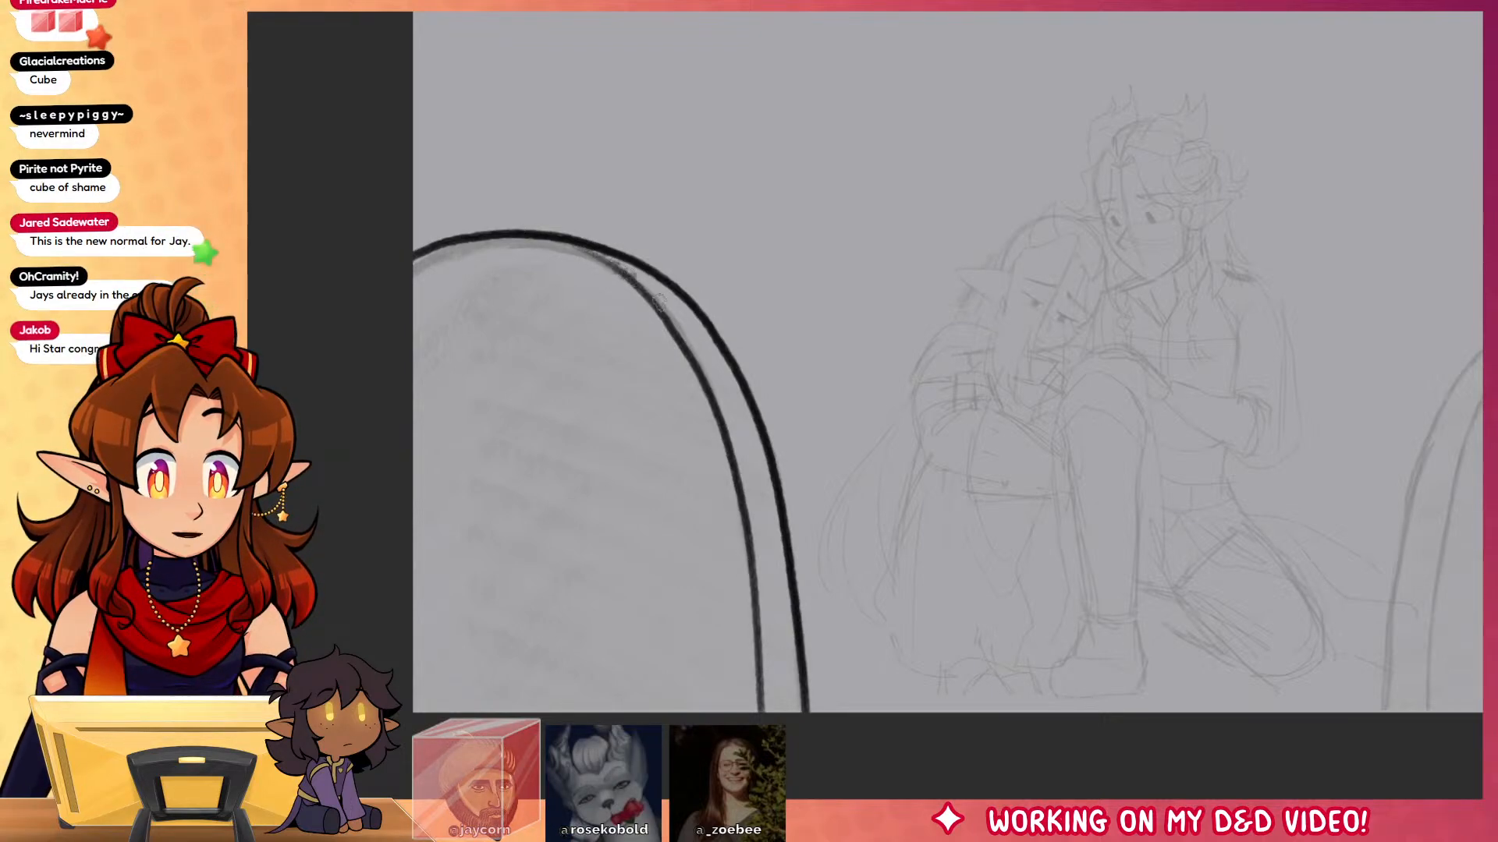
drag(647, 312, 614, 404)
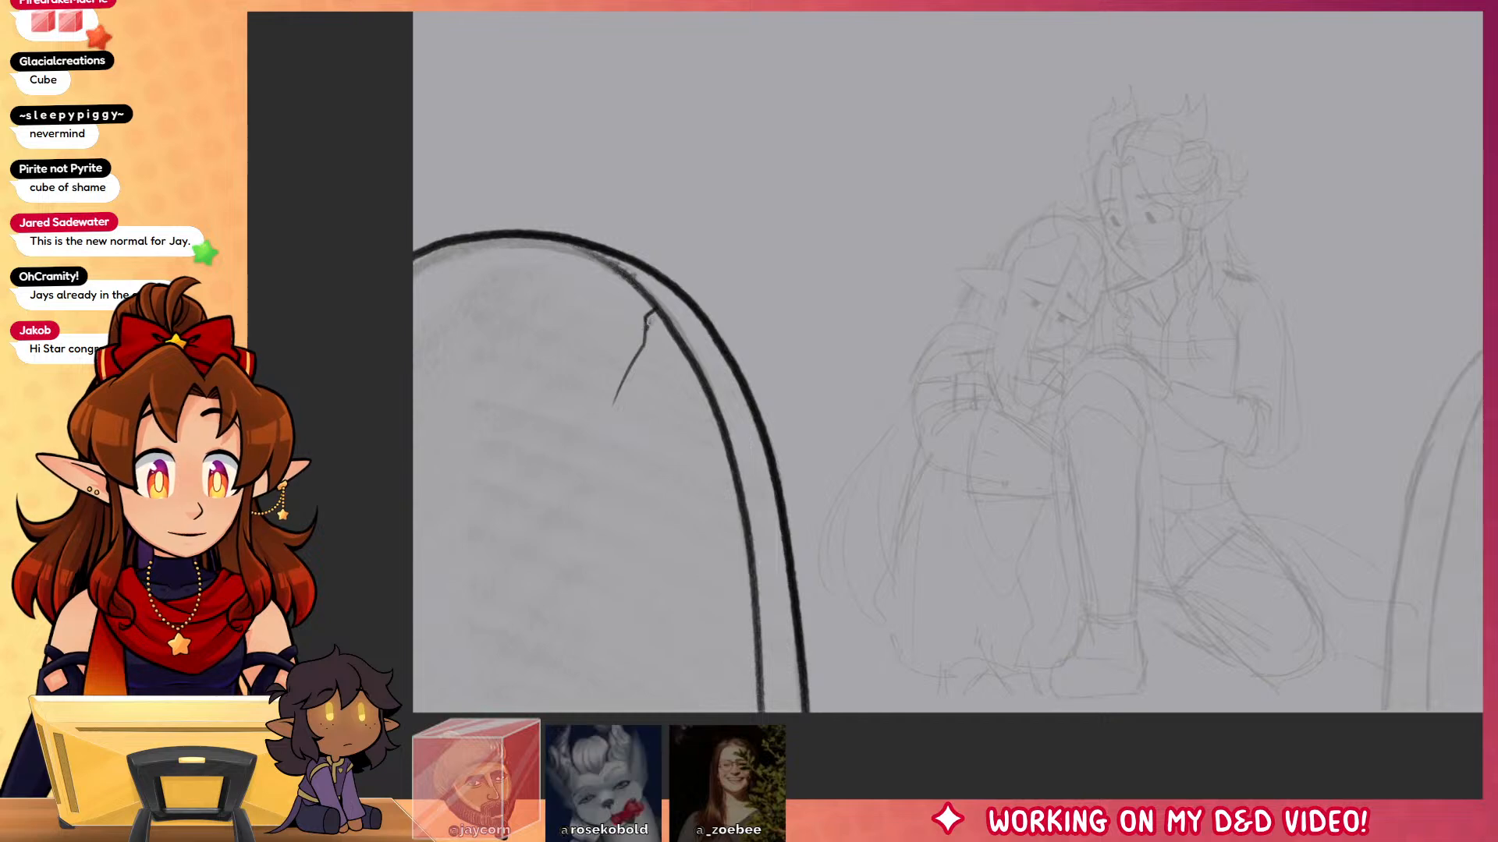
drag(646, 319, 659, 310)
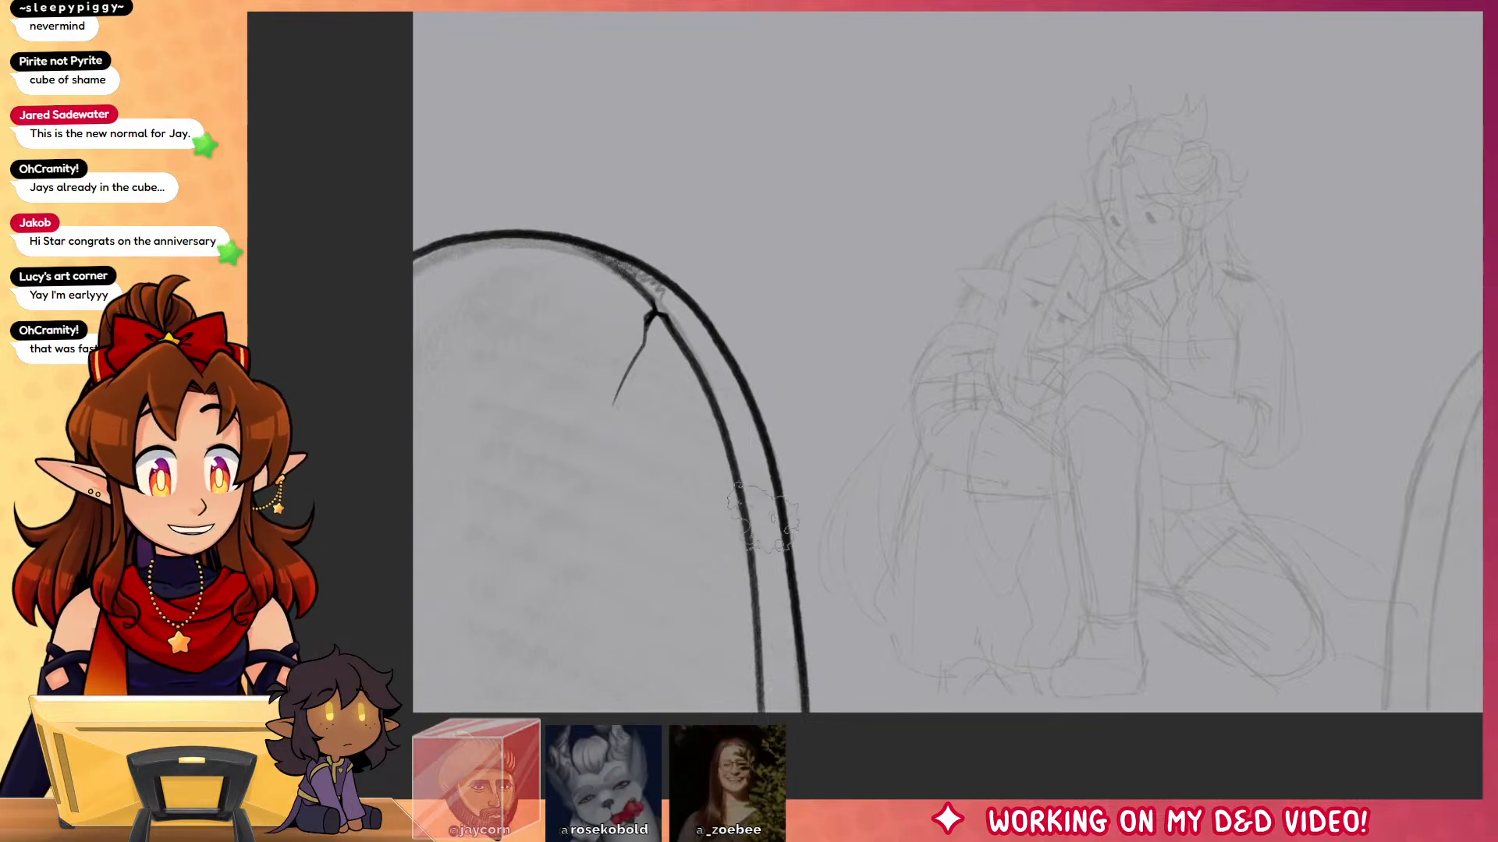
Step: Select the whole left gravestone shape within its outer outline, ready for painting with a large textured brush
key(w)
click(660, 524)
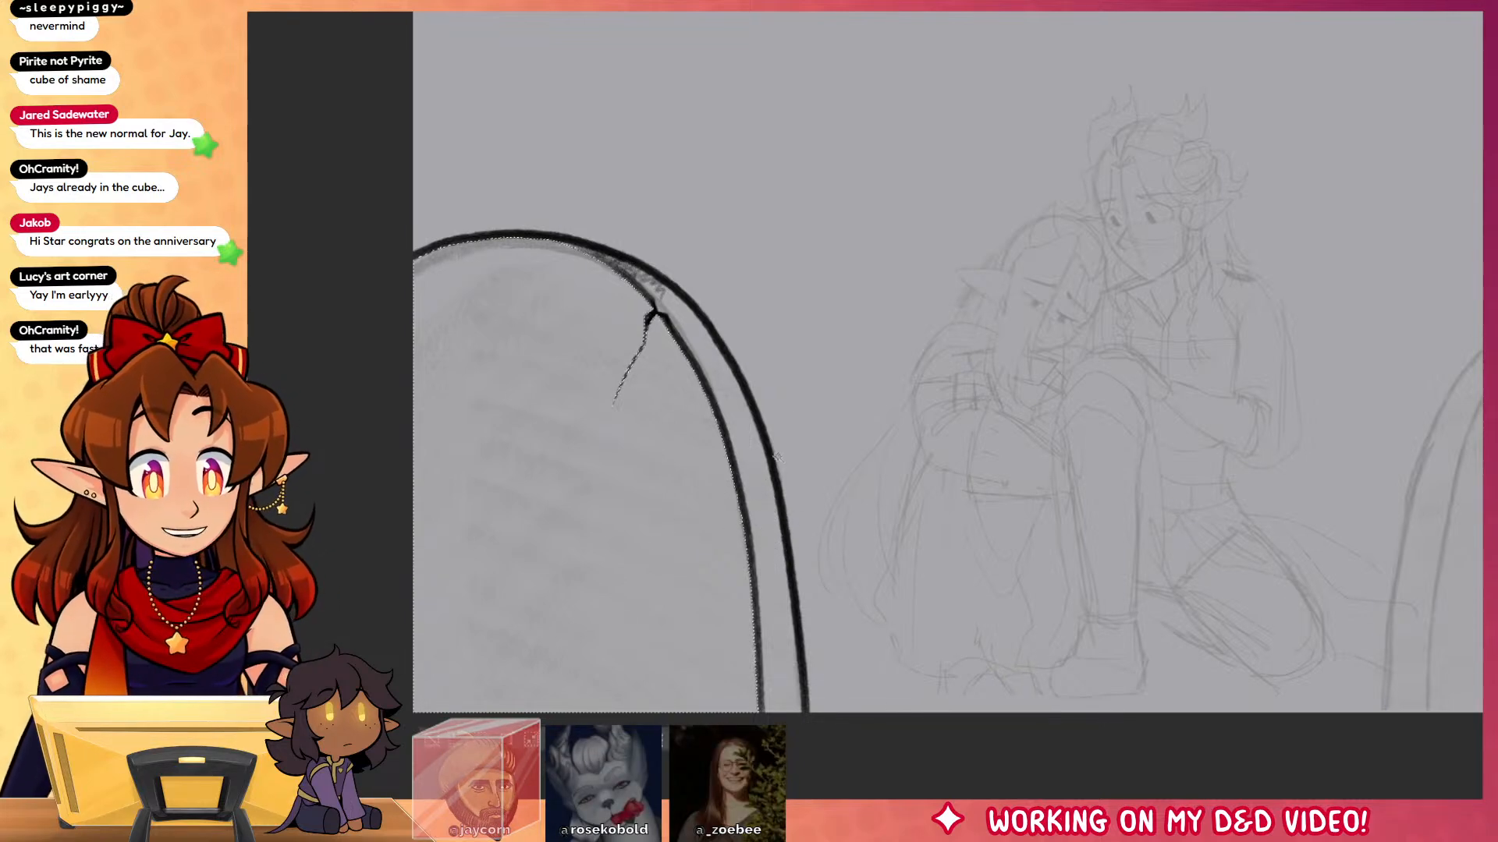
click(813, 310)
click(965, 741)
key(b)
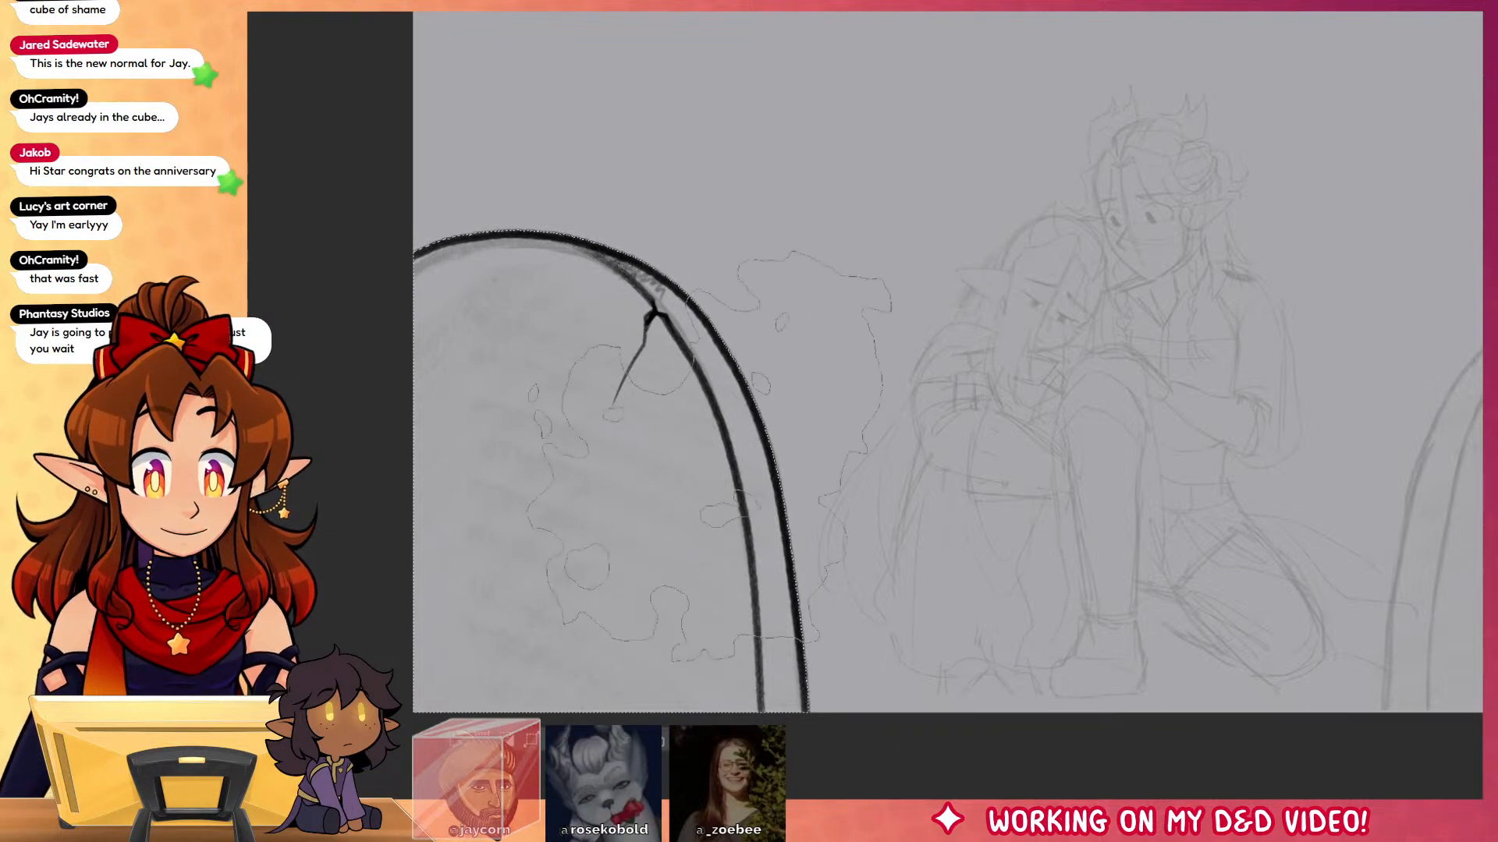
Step: Try shading the selected left gravestone with a grainy dark stone texture, and clear that shading
mouse_move(483, 257)
mouse_down()
mouse_move(364, 398)
mouse_move(354, 460)
mouse_move(608, 351)
mouse_move(585, 468)
mouse_move(507, 609)
mouse_move(530, 647)
mouse_move(702, 601)
mouse_move(780, 678)
mouse_up()
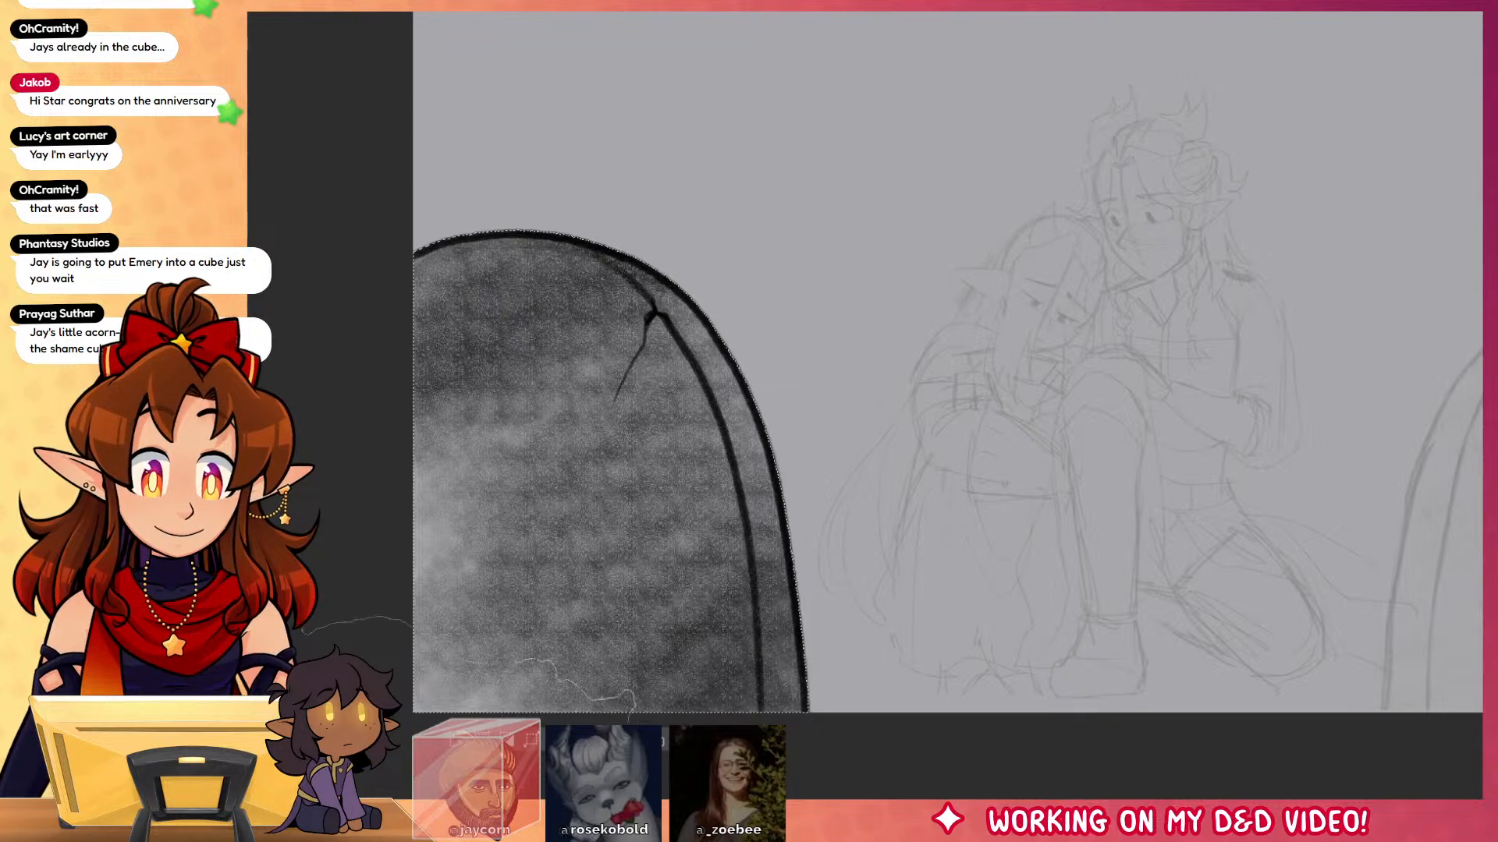
mouse_move(515, 702)
mouse_down()
mouse_move(538, 351)
mouse_move(437, 577)
mouse_up()
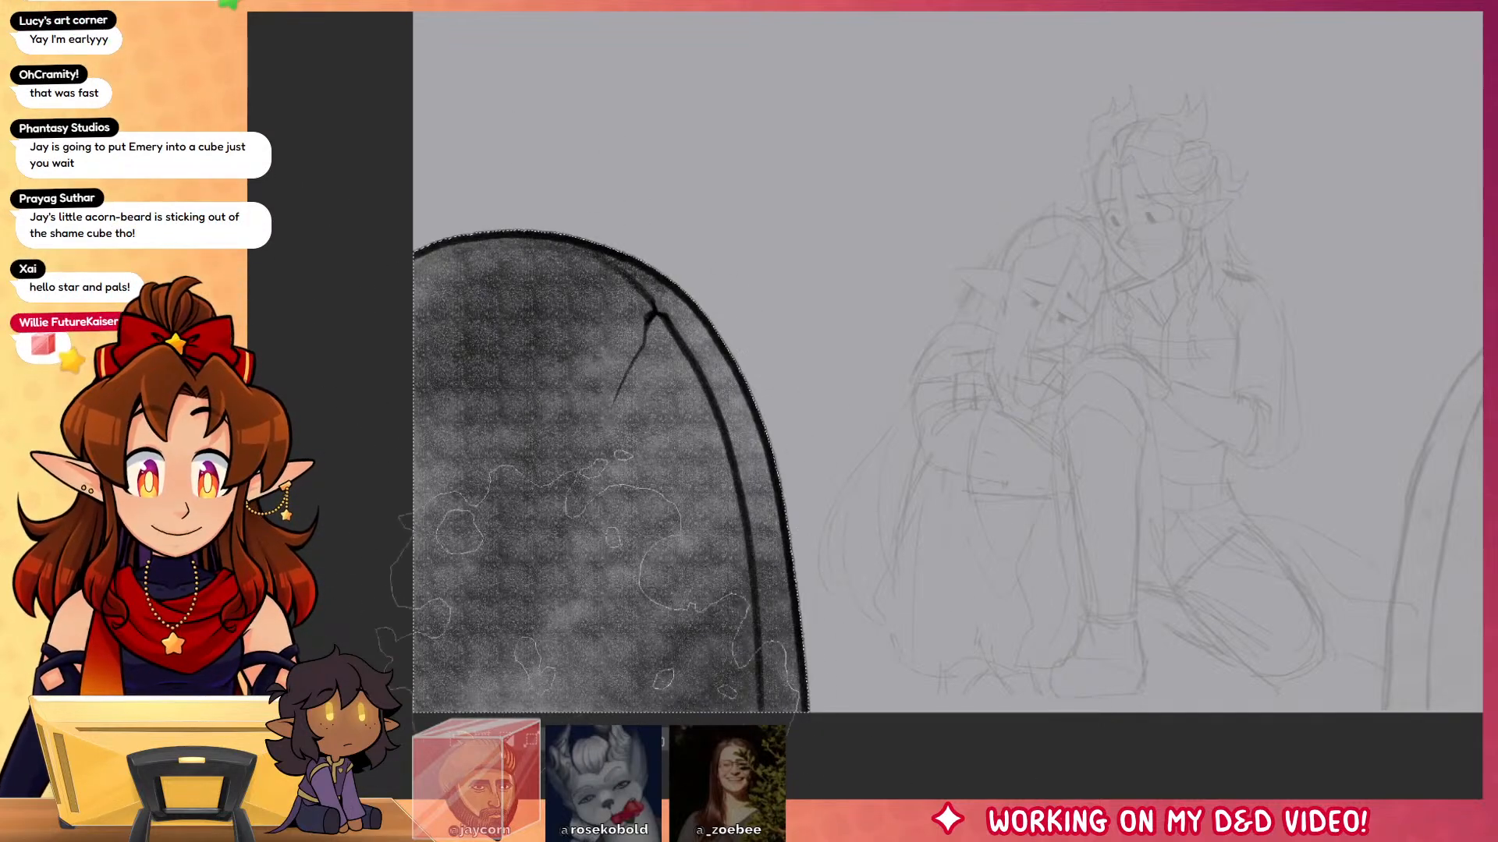
key(Delete)
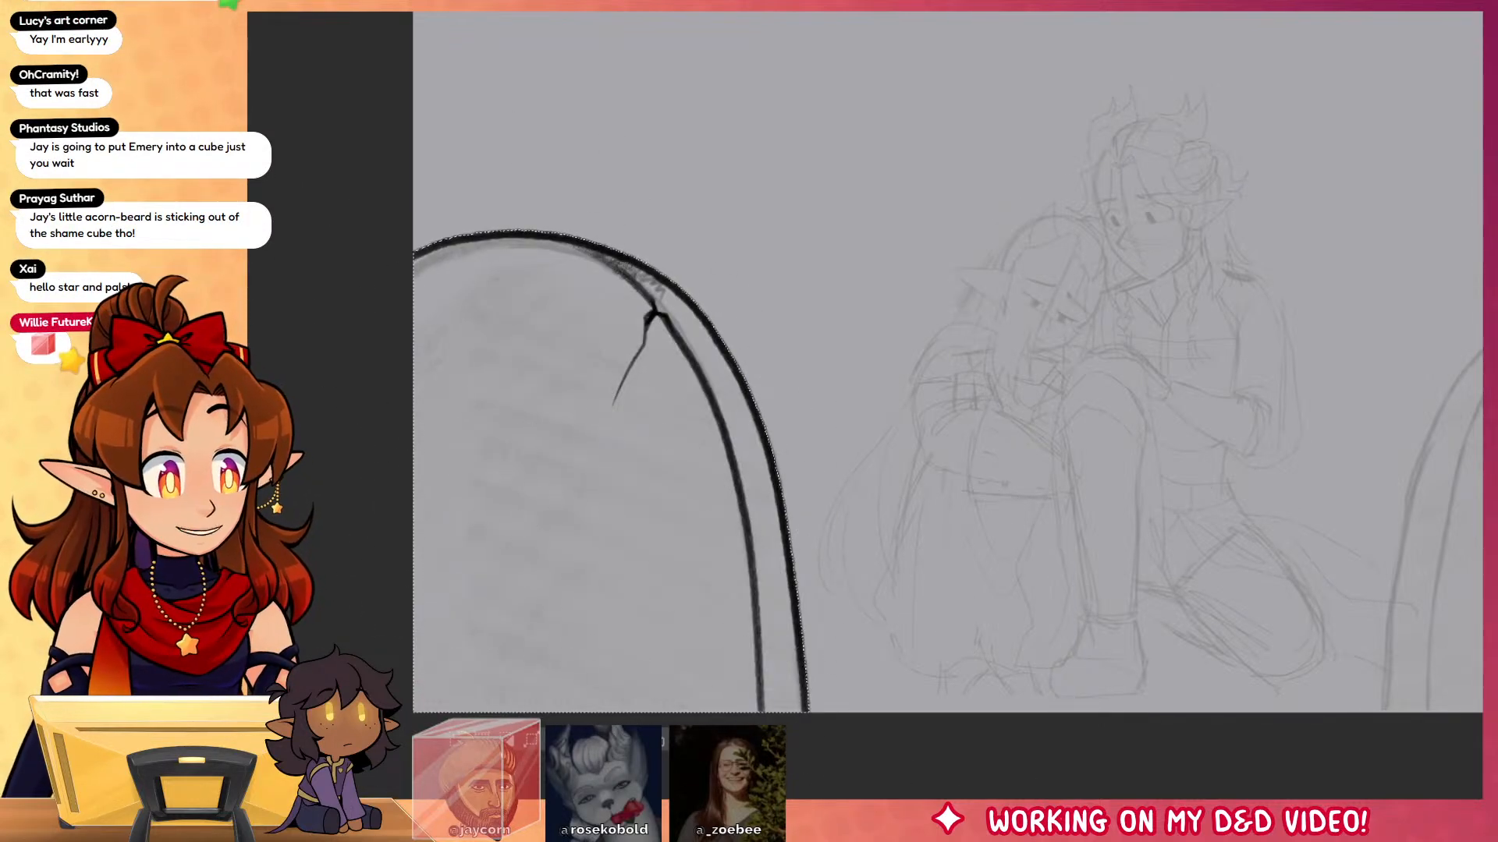
Step: Shade the selected left gravestone with soft, mottled dark grey, keeping its side rim lighter, and deselect it
mouse_move(511, 199)
mouse_down()
mouse_move(382, 426)
mouse_move(577, 312)
mouse_move(546, 390)
mouse_move(663, 374)
mouse_move(686, 499)
mouse_move(608, 562)
mouse_move(702, 593)
mouse_move(686, 632)
mouse_up()
mouse_move(503, 507)
mouse_down()
mouse_move(532, 328)
mouse_move(344, 370)
mouse_move(370, 436)
mouse_move(550, 311)
mouse_move(685, 291)
mouse_move(441, 544)
mouse_move(426, 599)
mouse_move(431, 582)
mouse_move(840, 390)
mouse_move(509, 656)
mouse_move(785, 499)
mouse_move(794, 562)
mouse_move(821, 600)
mouse_move(775, 726)
mouse_move(684, 402)
mouse_move(748, 398)
mouse_move(491, 604)
mouse_move(579, 457)
mouse_move(451, 507)
mouse_move(640, 395)
mouse_up()
drag(1379, 658, 1187, 599)
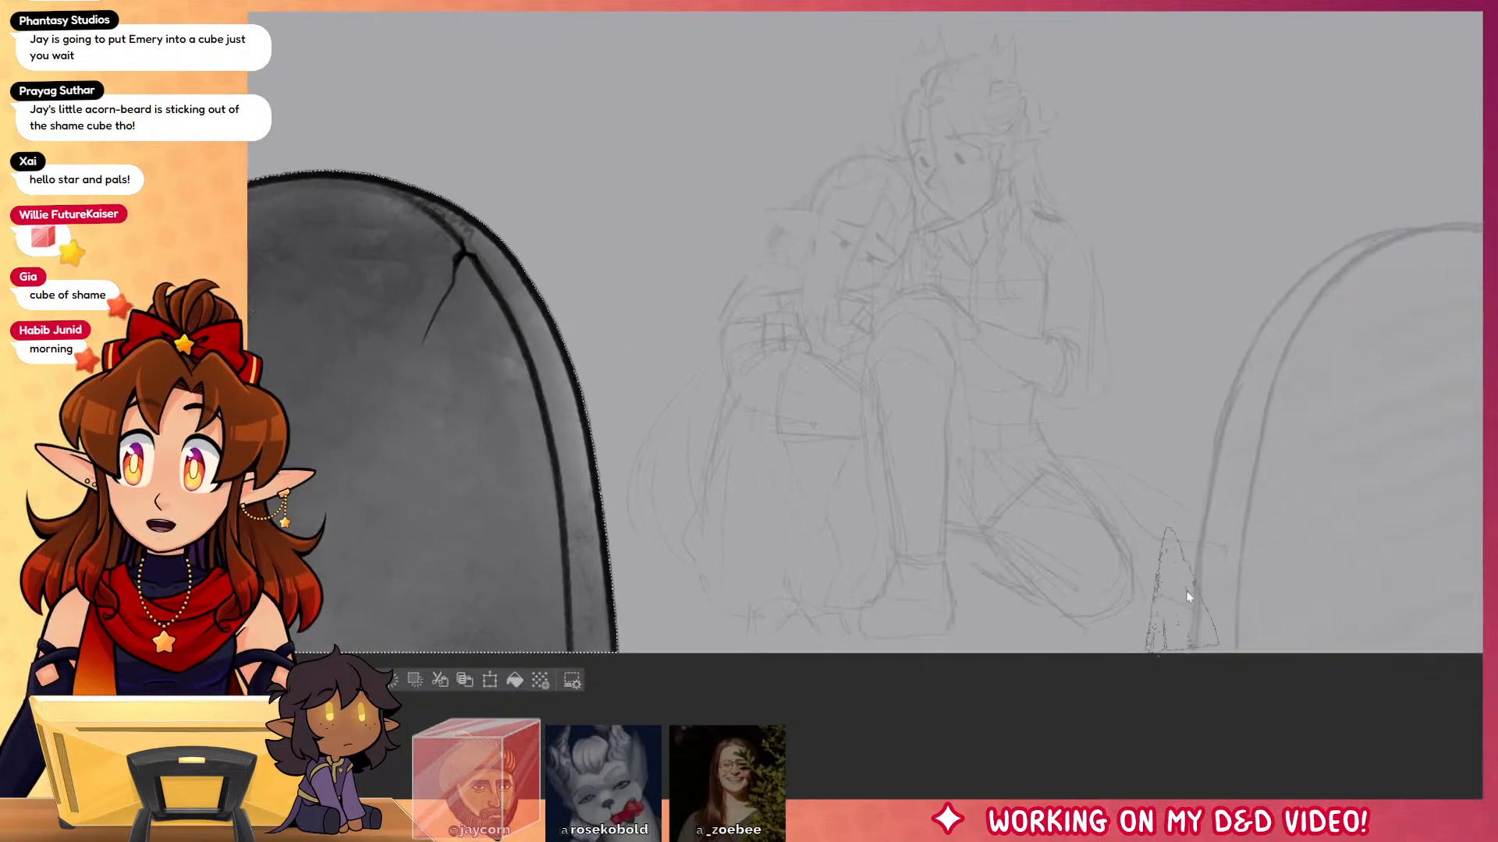
key(ctrl+d)
Step: Ink the right gravestone's outer outline and the inner edge that separates its front face from the side
drag(1229, 659, 1130, 680)
mouse_move(1299, 656)
mouse_down()
mouse_move(1240, 655)
mouse_move(1137, 284)
mouse_up()
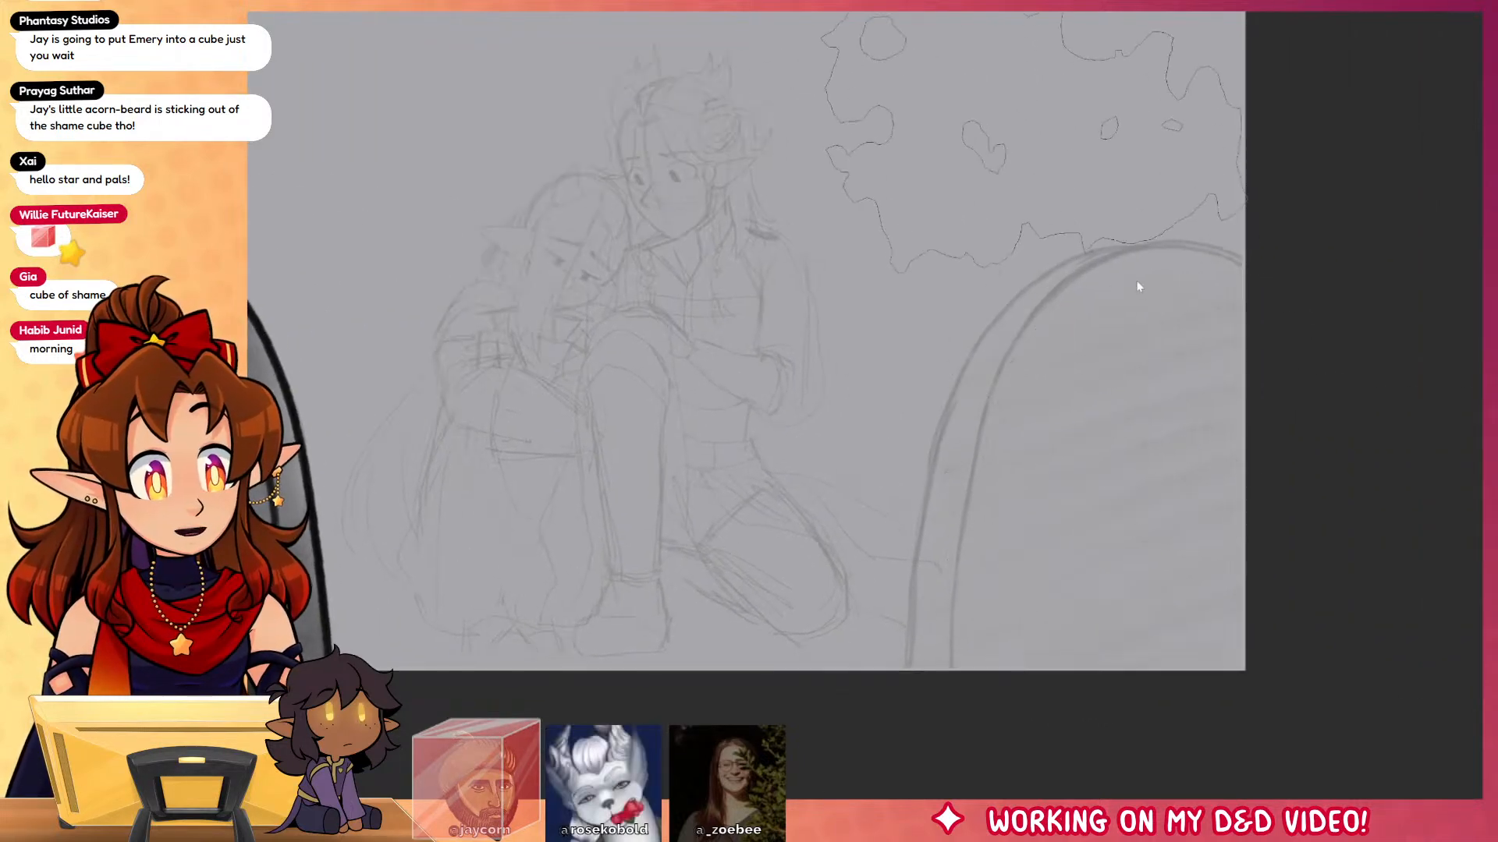
mouse_move(1245, 256)
mouse_down()
mouse_move(1118, 236)
mouse_move(956, 363)
mouse_up()
mouse_move(1010, 281)
mouse_down()
mouse_move(925, 406)
mouse_move(883, 669)
mouse_up()
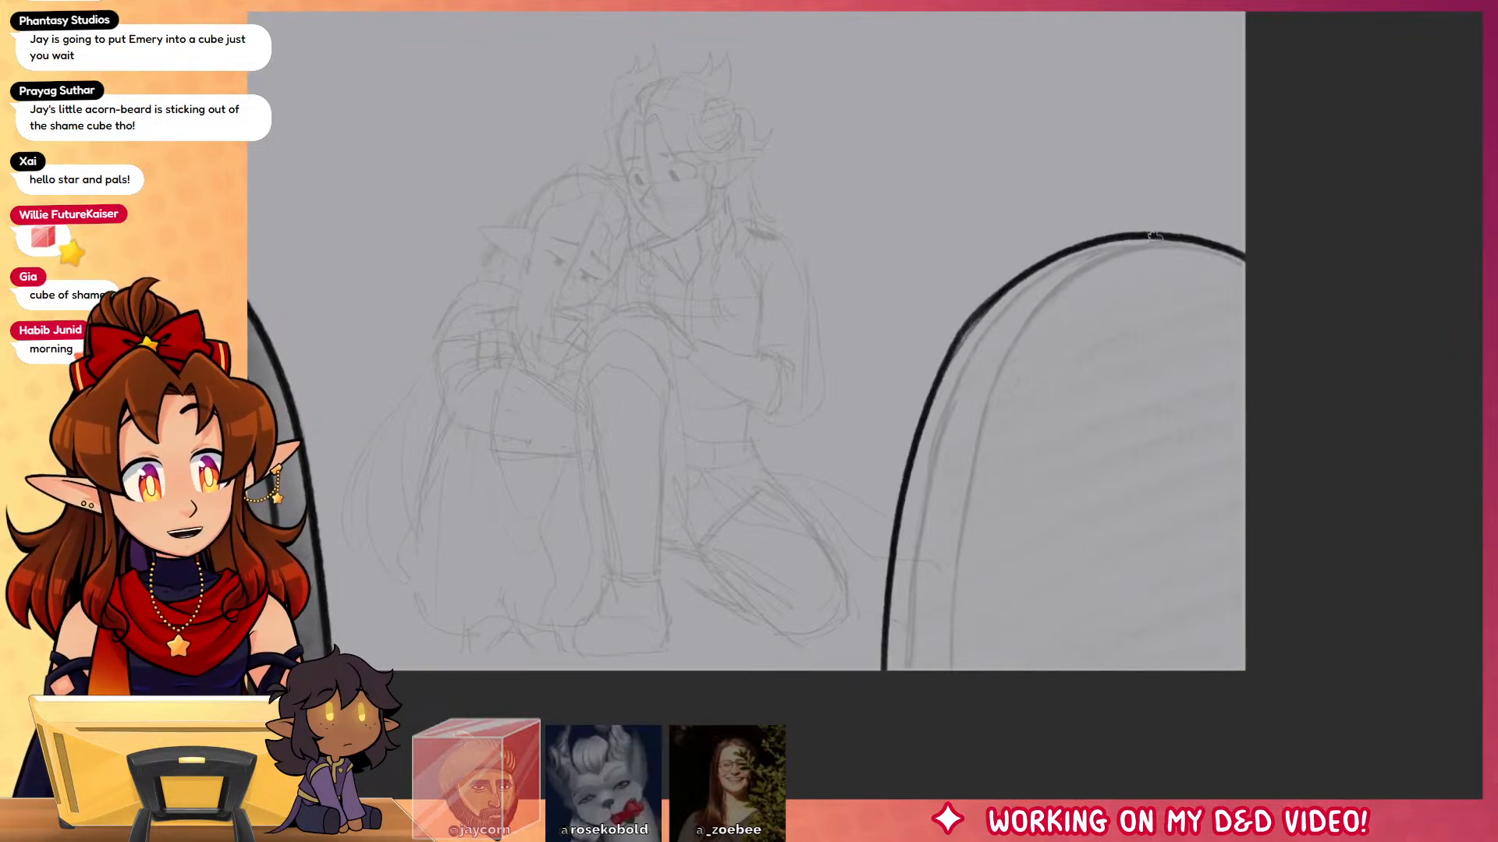
mouse_move(1146, 236)
mouse_down()
mouse_move(980, 376)
mouse_move(929, 670)
mouse_up()
key(ctrl+z)
mouse_move(1137, 236)
mouse_down()
mouse_move(971, 429)
mouse_move(929, 670)
mouse_up()
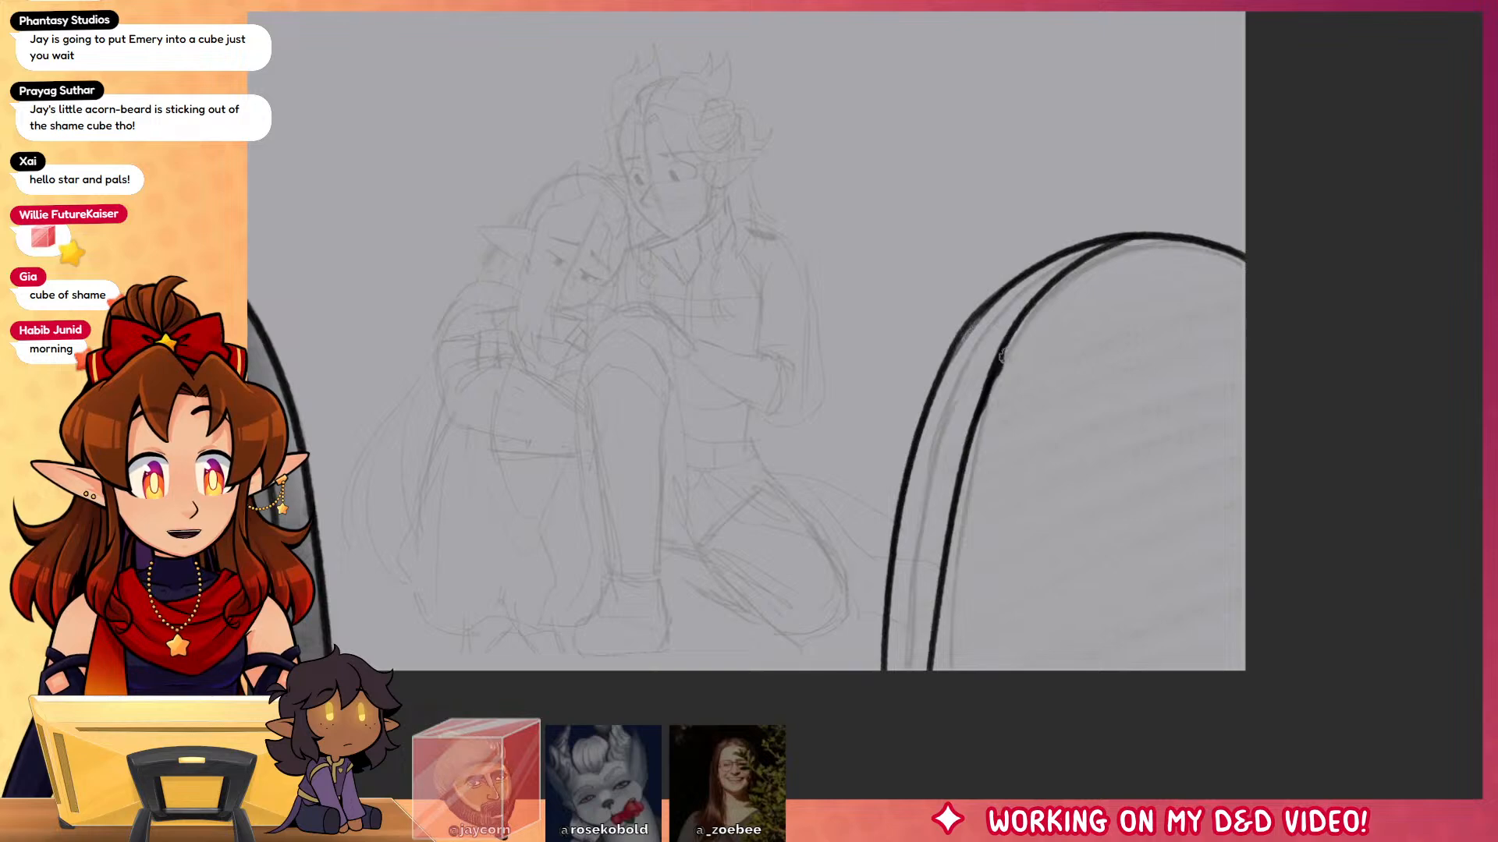
Step: Add cracks along the right gravestone's inner edge and chip its outer outline near the upper curve
drag(1002, 352, 1040, 437)
drag(1006, 351, 997, 378)
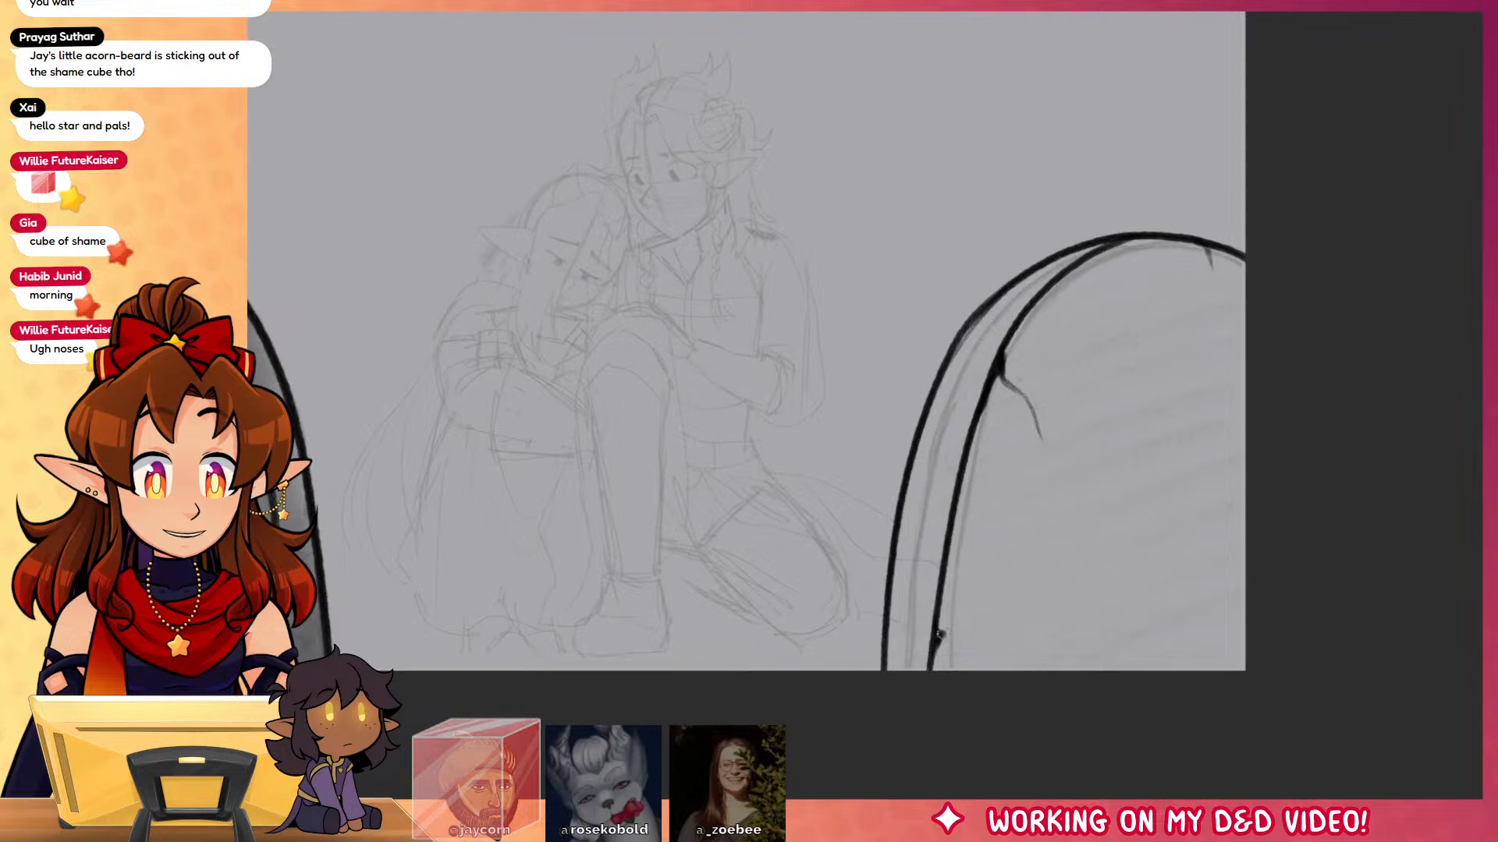
drag(939, 635, 958, 627)
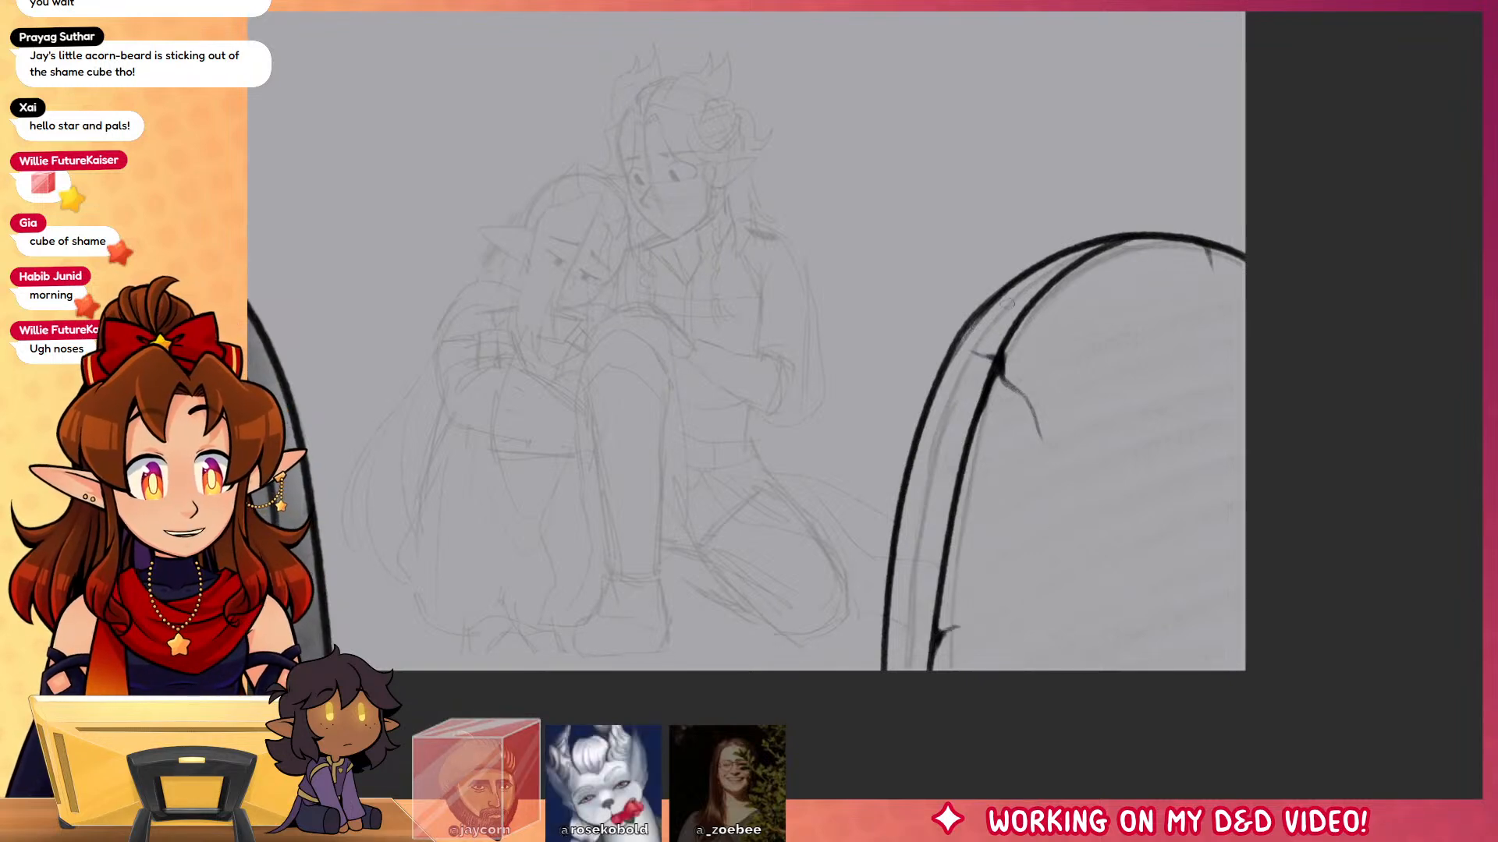
drag(970, 320, 936, 361)
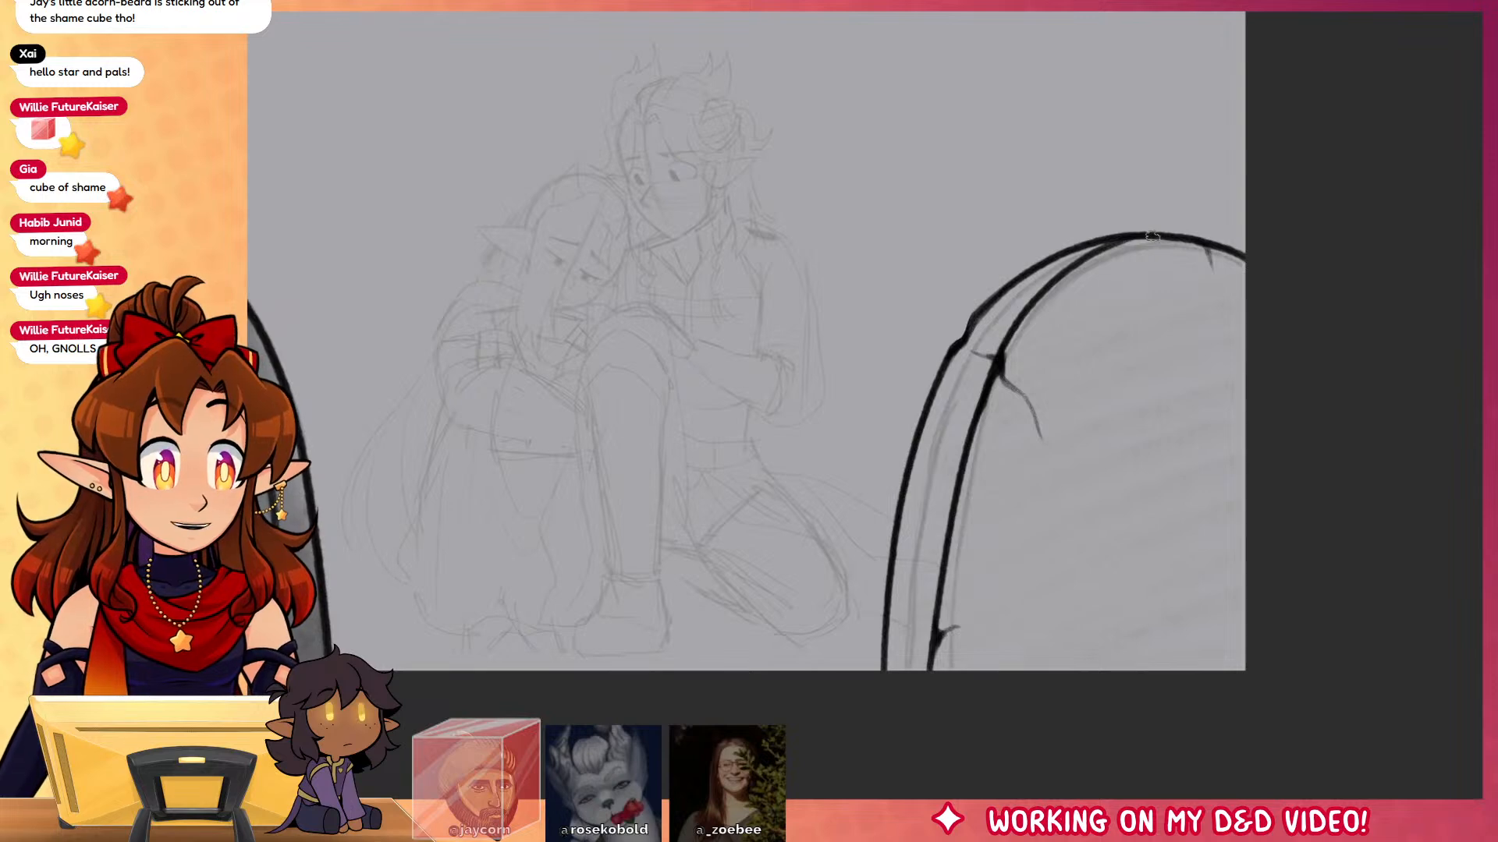
Step: Select the right gravestone and shade it with blended dark grey stone texture, leaving the side rim lighter, then deselect it
click(924, 230)
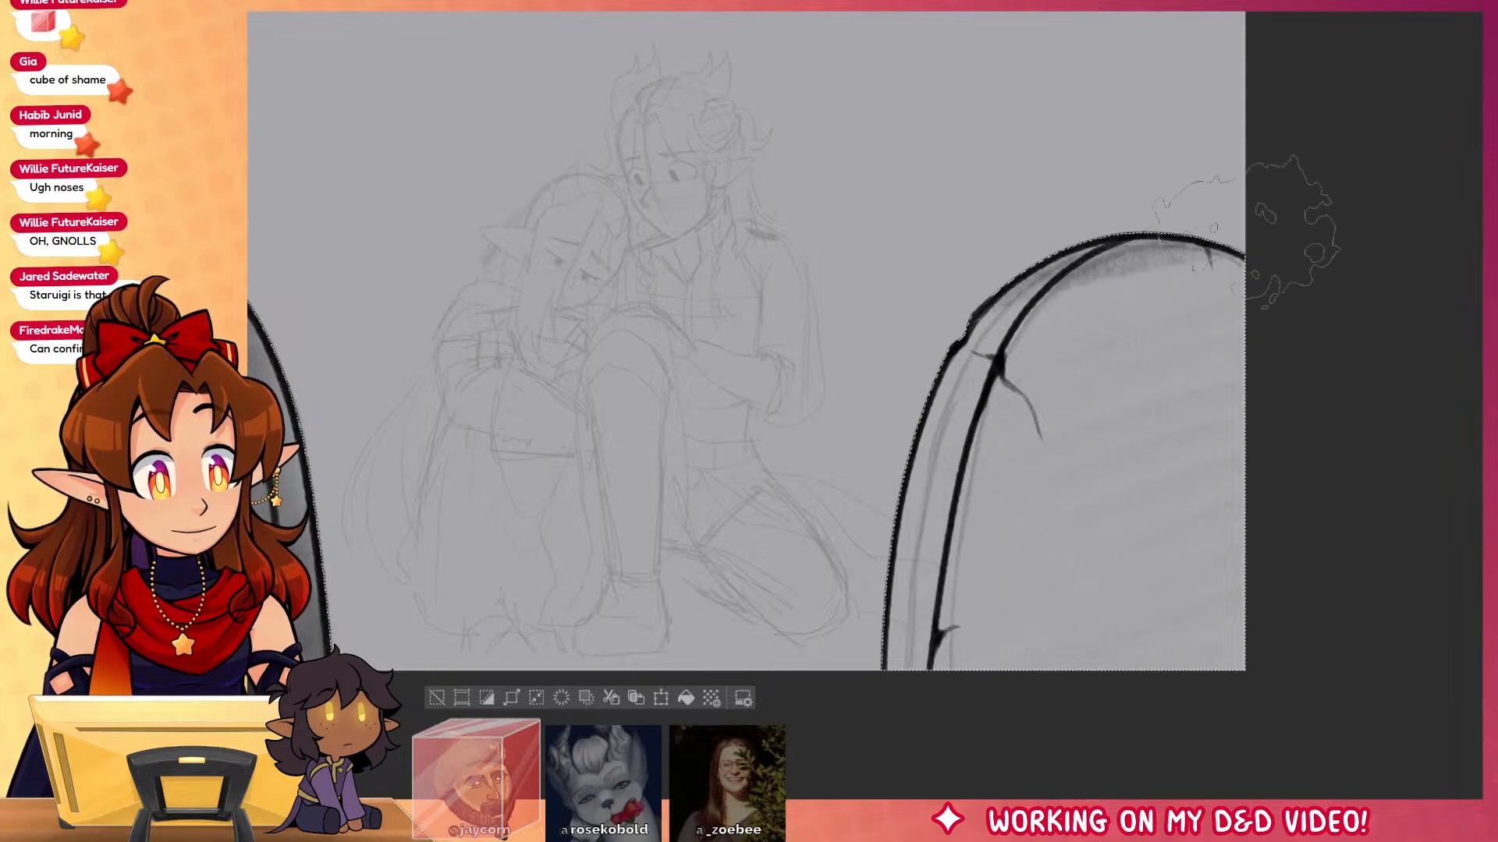
mouse_move(1280, 265)
mouse_down()
mouse_move(1092, 320)
mouse_move(955, 460)
mouse_up()
mouse_move(1129, 443)
mouse_down()
mouse_move(1211, 454)
mouse_move(988, 622)
mouse_move(1146, 532)
mouse_move(1179, 567)
mouse_move(1176, 636)
mouse_move(1198, 673)
mouse_move(1328, 730)
mouse_up()
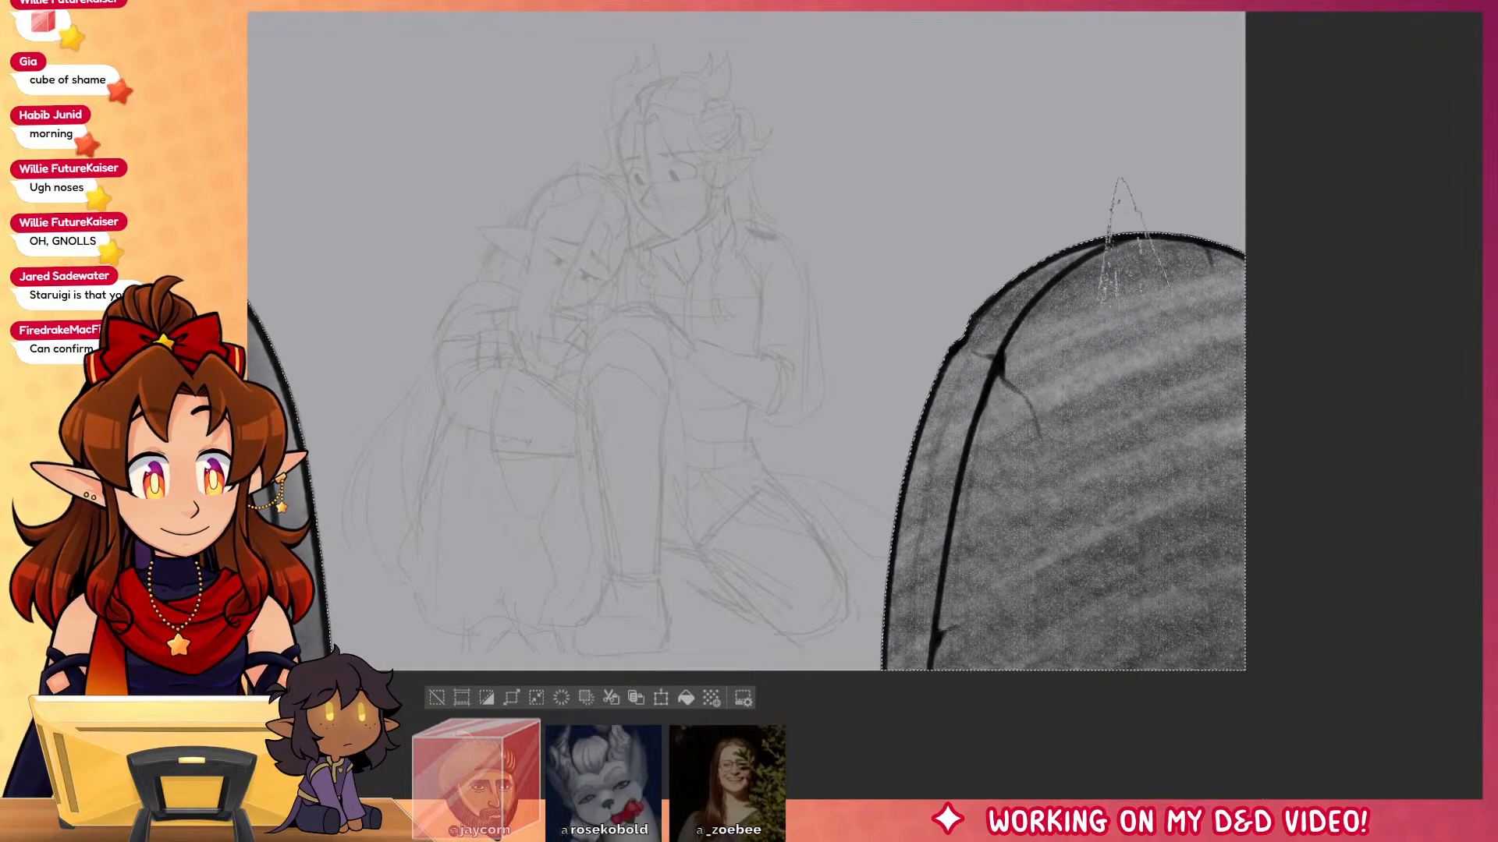
mouse_move(1120, 211)
mouse_down()
mouse_move(1204, 227)
mouse_move(960, 476)
mouse_move(985, 585)
mouse_move(1119, 618)
mouse_move(1217, 686)
mouse_up()
mouse_move(1127, 269)
mouse_down()
mouse_move(1377, 134)
mouse_move(1404, 156)
mouse_move(1170, 284)
mouse_move(1014, 546)
mouse_move(1137, 569)
mouse_move(1193, 435)
mouse_up()
mouse_move(1244, 273)
mouse_down()
mouse_move(1149, 269)
mouse_move(1198, 235)
mouse_move(966, 317)
mouse_move(1023, 373)
mouse_move(890, 506)
mouse_move(909, 574)
mouse_move(1230, 428)
mouse_move(1053, 651)
mouse_up()
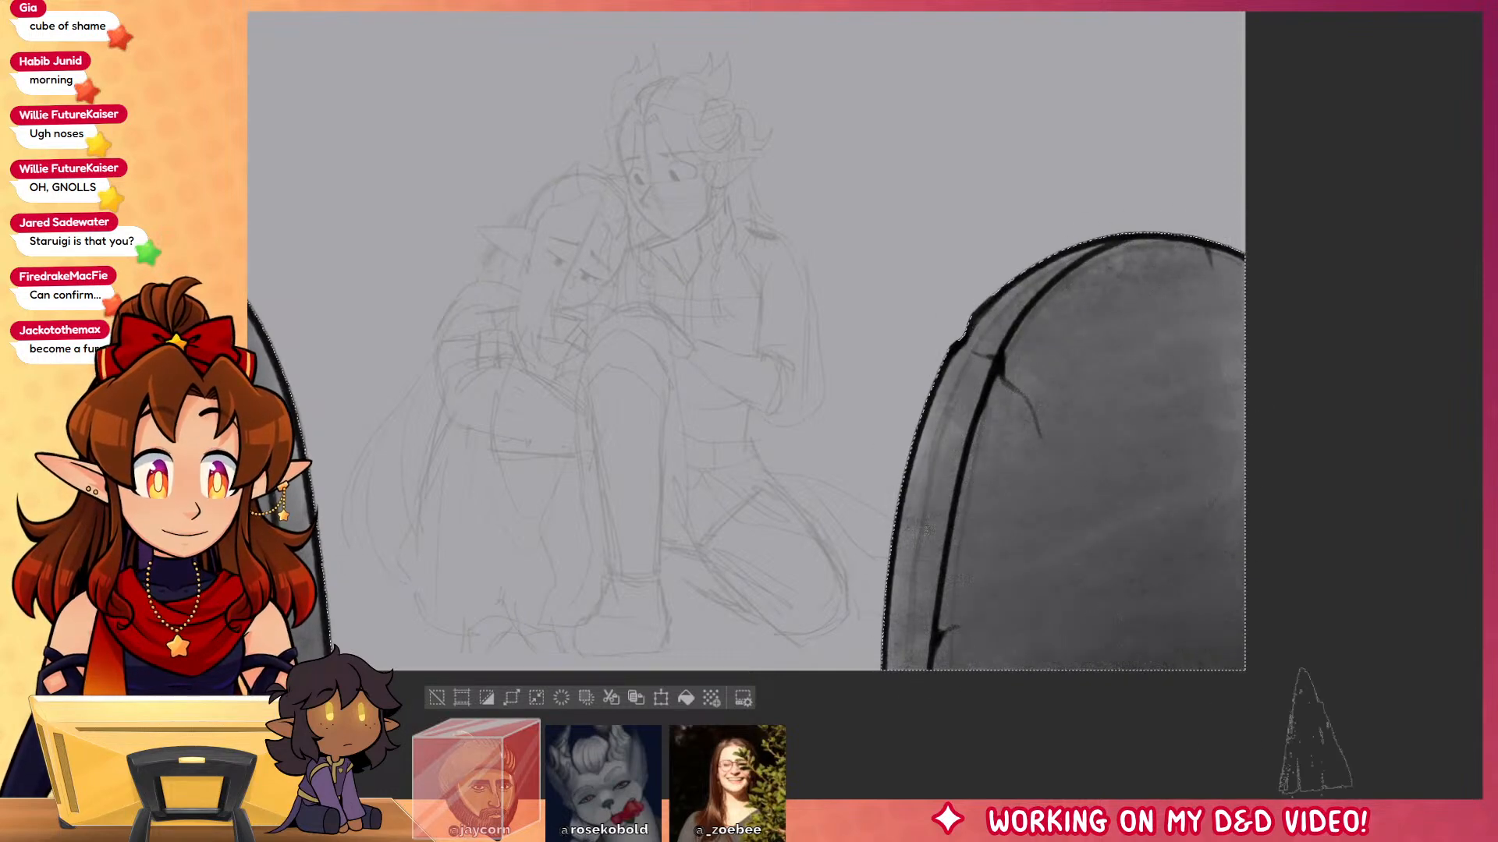
key(ctrl+d)
Step: Ink the horned figure's eye nearest the ear with a curved upper lid, a filled slanted oval pupil and a small lash tick
mouse_move(967, 609)
mouse_down()
mouse_move(1263, 585)
mouse_move(1184, 629)
mouse_up()
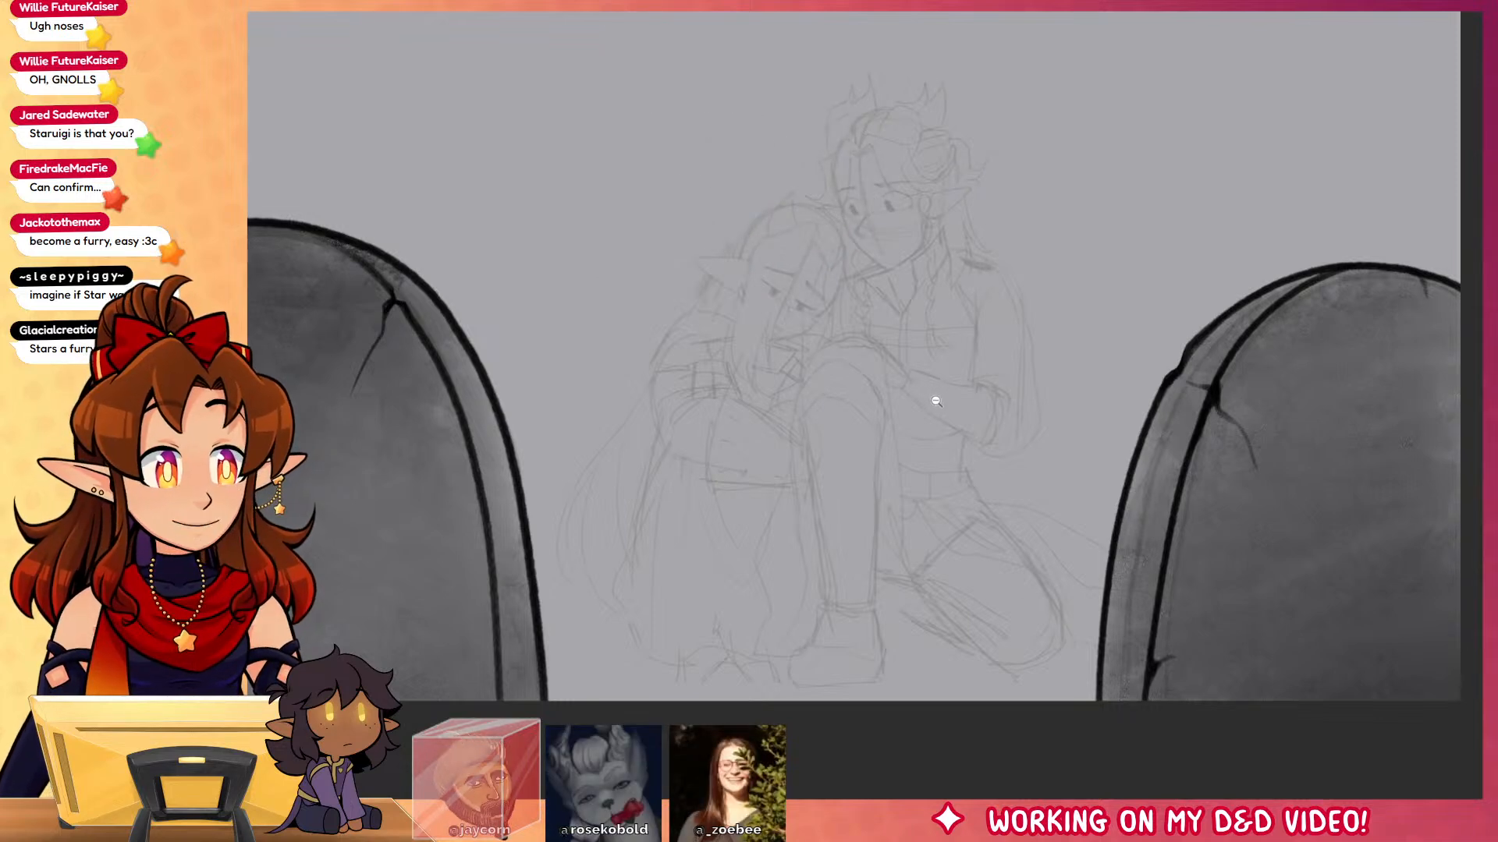
scroll(894, 333, up, 10)
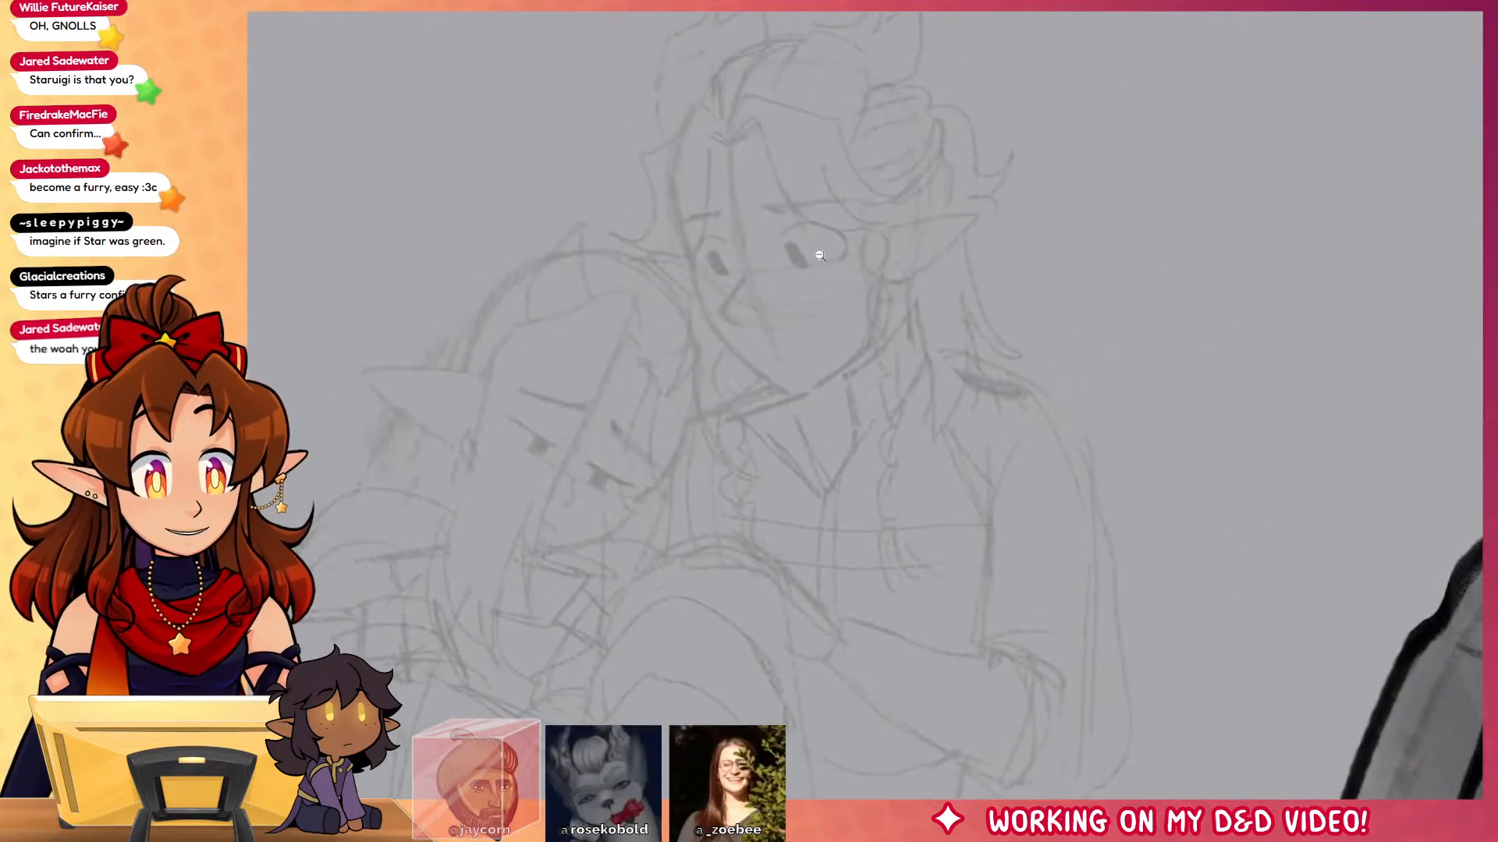
drag(870, 314, 840, 377)
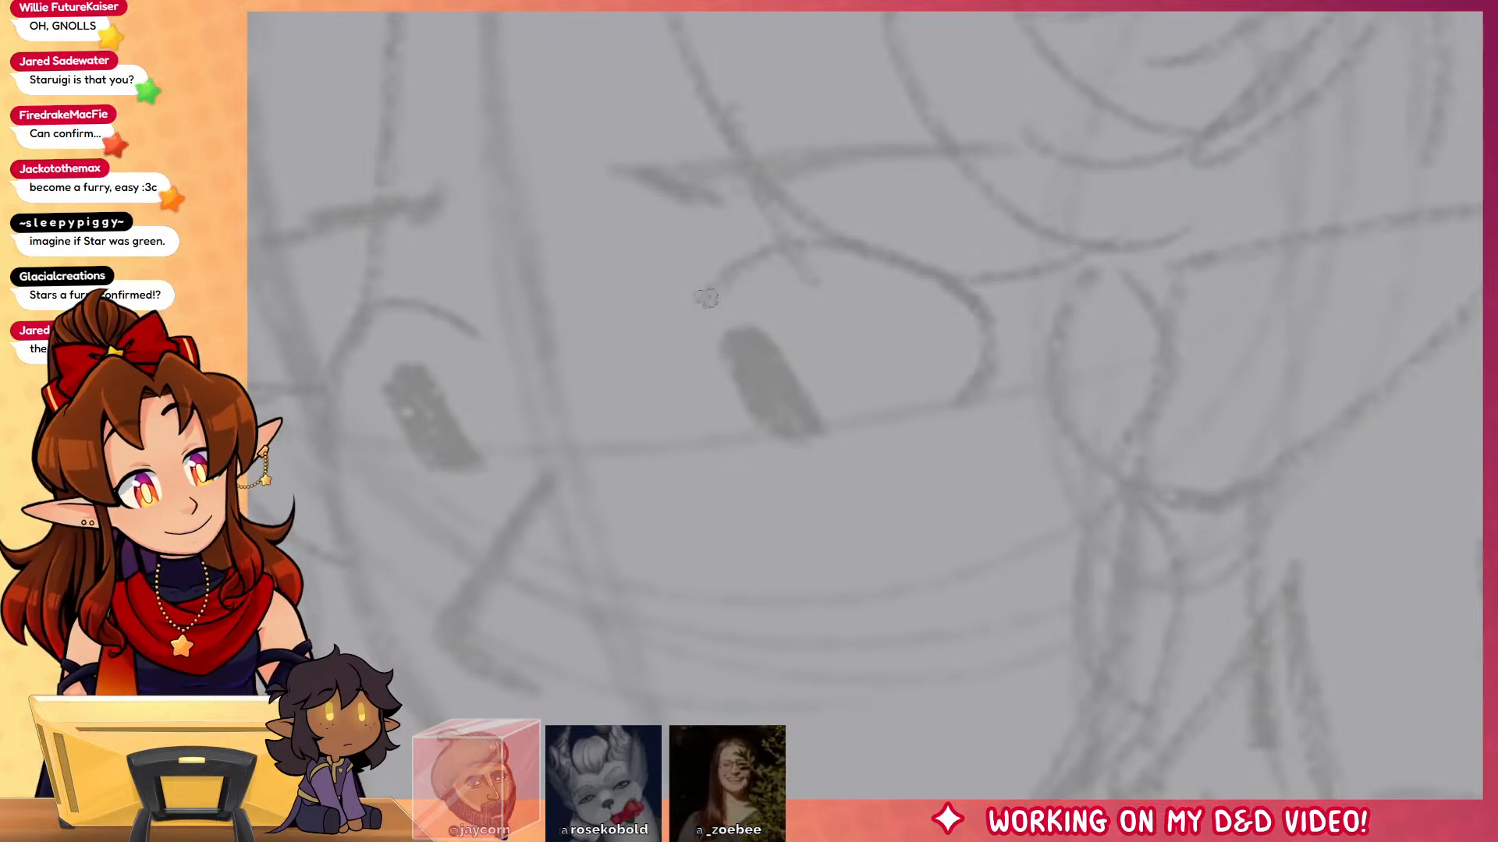
drag(706, 301, 911, 264)
key(ctrl+z)
mouse_move(698, 310)
mouse_down()
mouse_move(827, 247)
mouse_move(985, 355)
mouse_move(981, 329)
mouse_move(953, 403)
mouse_up()
mouse_move(729, 351)
mouse_down()
mouse_move(784, 435)
mouse_move(791, 371)
mouse_move(738, 331)
mouse_move(776, 397)
mouse_move(777, 364)
mouse_move(742, 344)
mouse_move(756, 394)
mouse_move(780, 351)
mouse_up()
drag(708, 278, 687, 297)
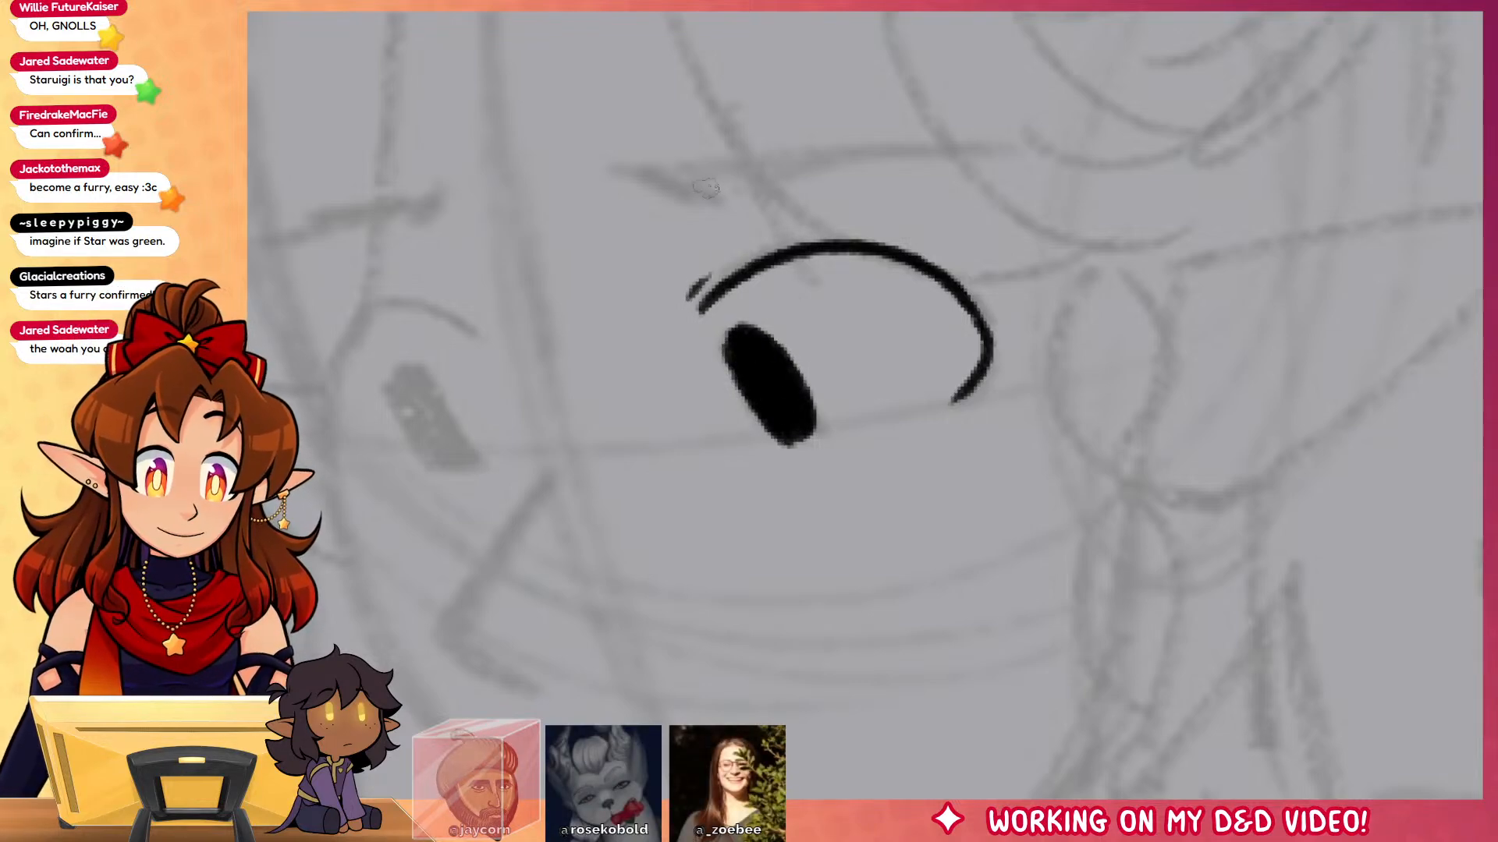
Step: Ink a thick eyebrow above the finished eye, tapering to a thin point toward the ear
mouse_move(613, 153)
mouse_down()
mouse_move(649, 175)
mouse_move(1003, 142)
mouse_up()
key(ctrl+z)
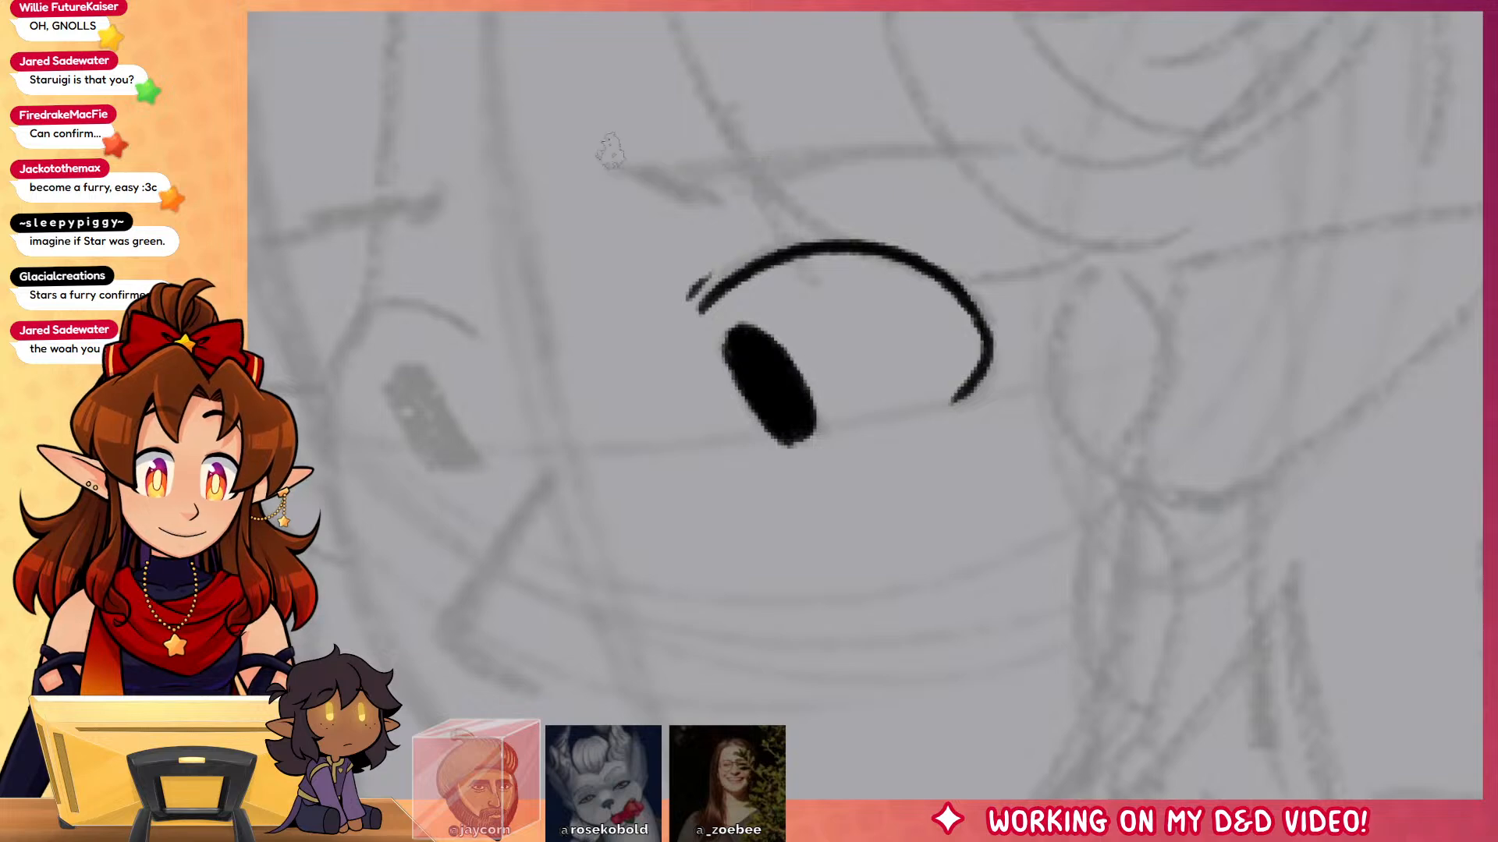
mouse_move(610, 152)
mouse_down()
mouse_move(731, 176)
mouse_move(1002, 149)
mouse_up()
drag(624, 162, 1011, 154)
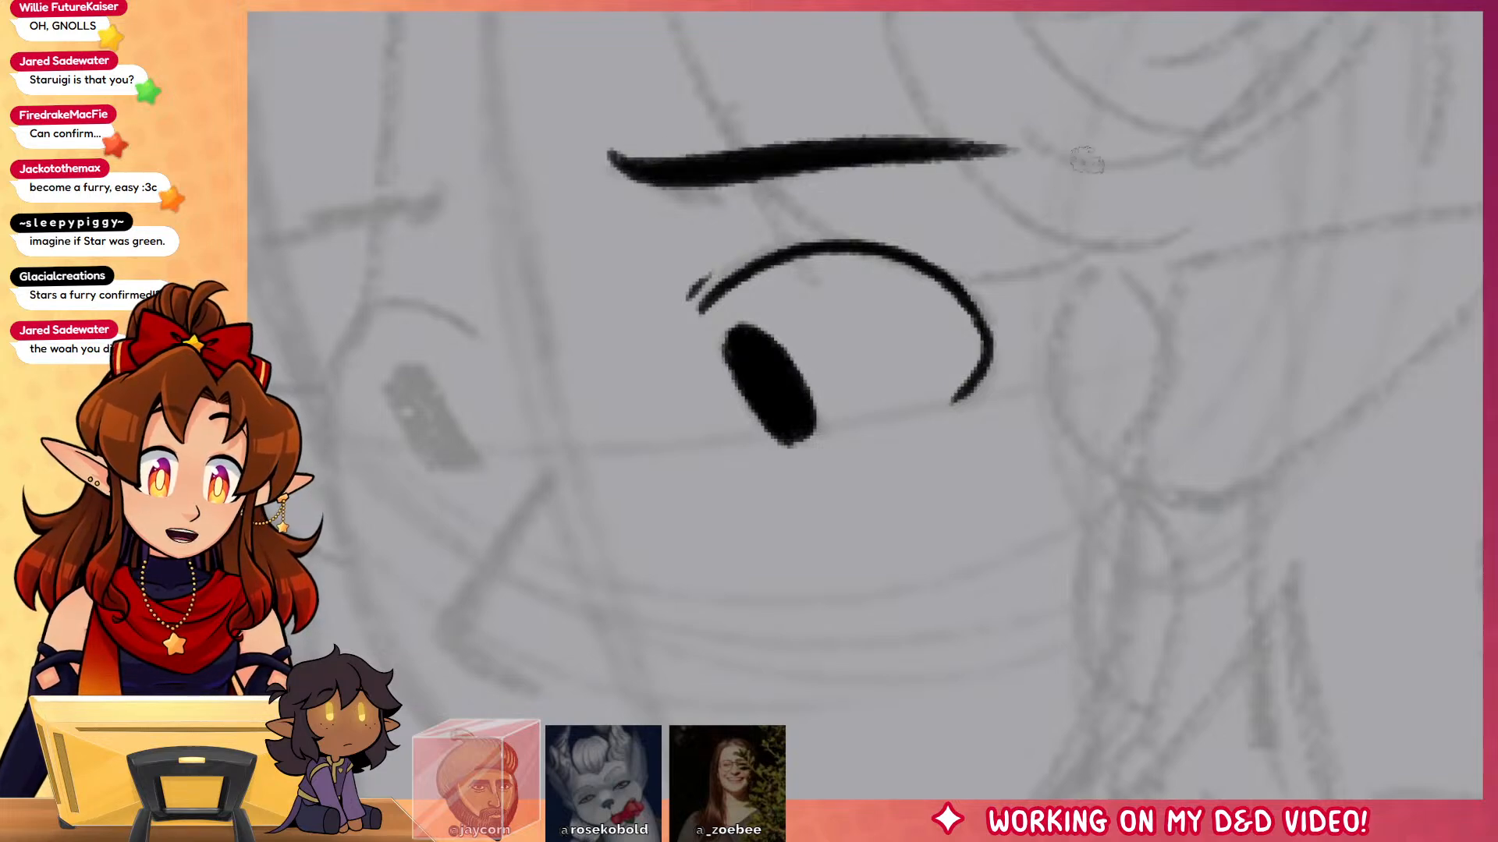
key(ctrl+z)
drag(796, 154, 1055, 149)
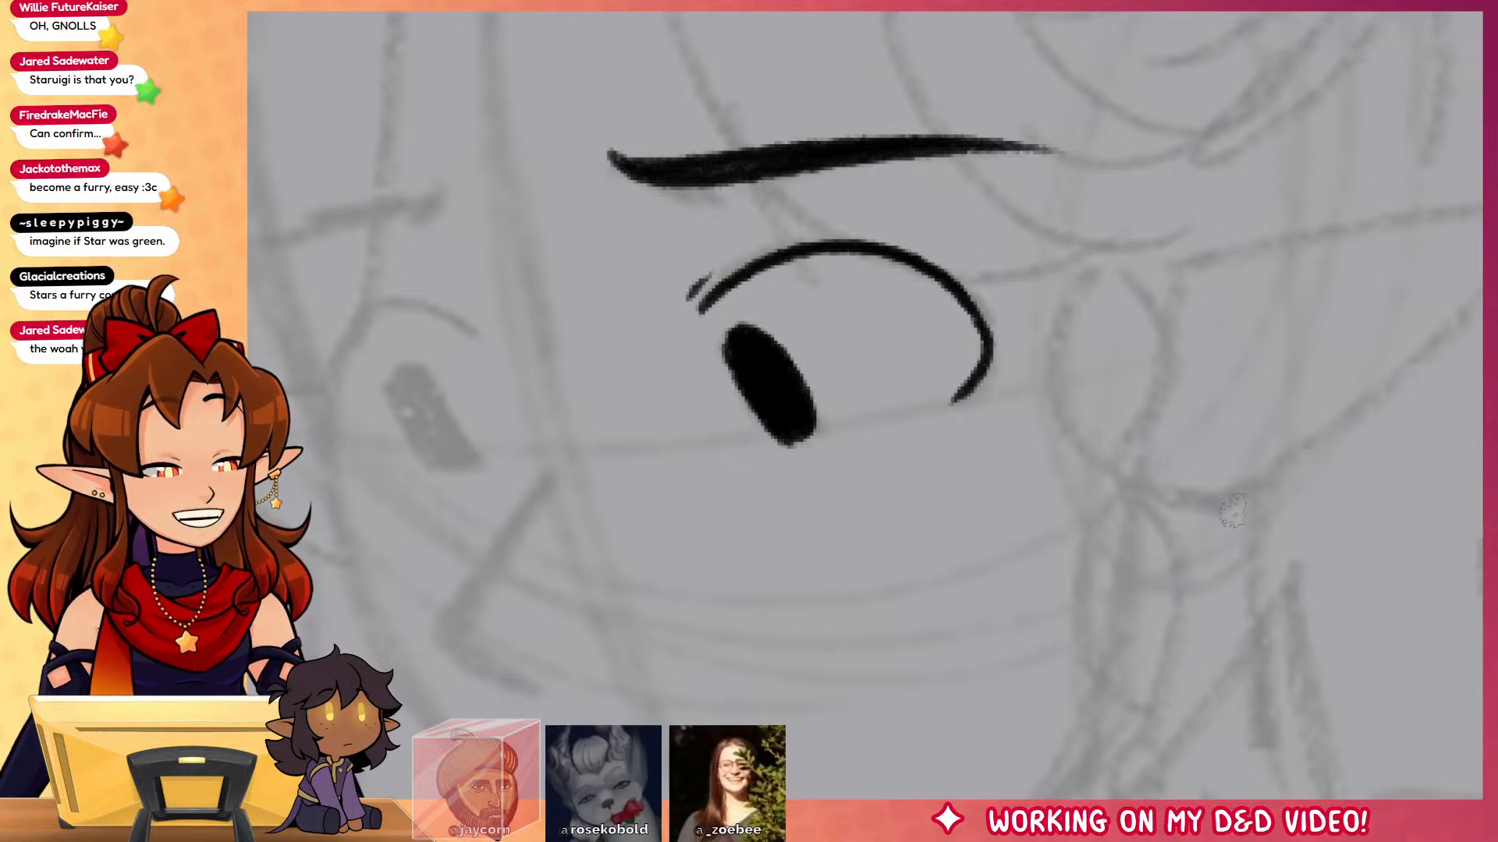
Step: Ink the horned figure's far eyebrow and add a short crease mark beside the near eyebrow's inner end
drag(1231, 510, 1387, 514)
drag(594, 187, 414, 265)
drag(499, 222, 577, 199)
drag(739, 164, 782, 194)
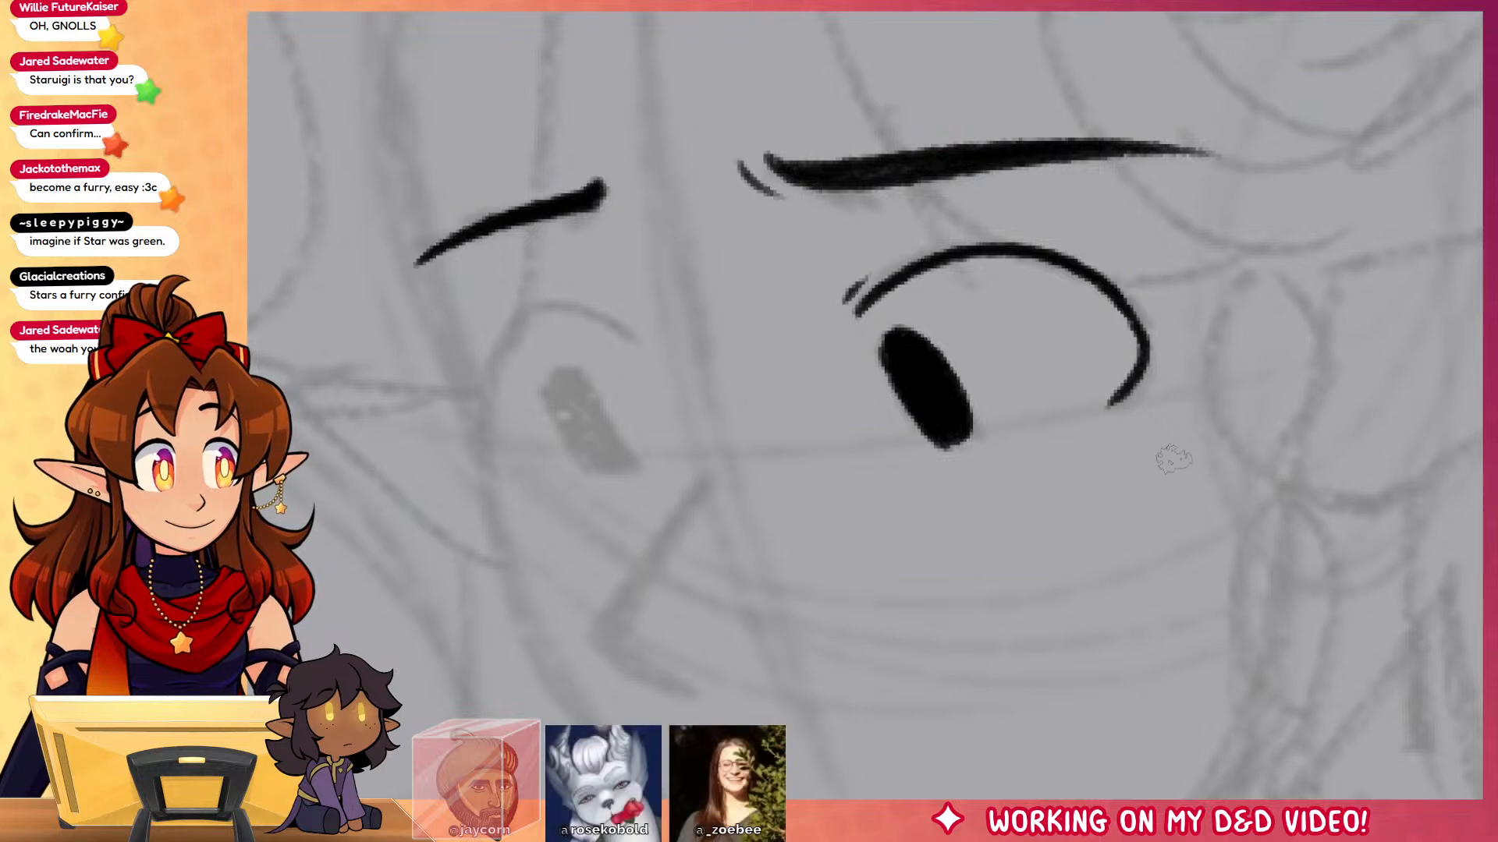
Step: Ink the horned figure's far eye with a curved lid line and a filled slanted oval pupil
drag(1174, 460, 1303, 398)
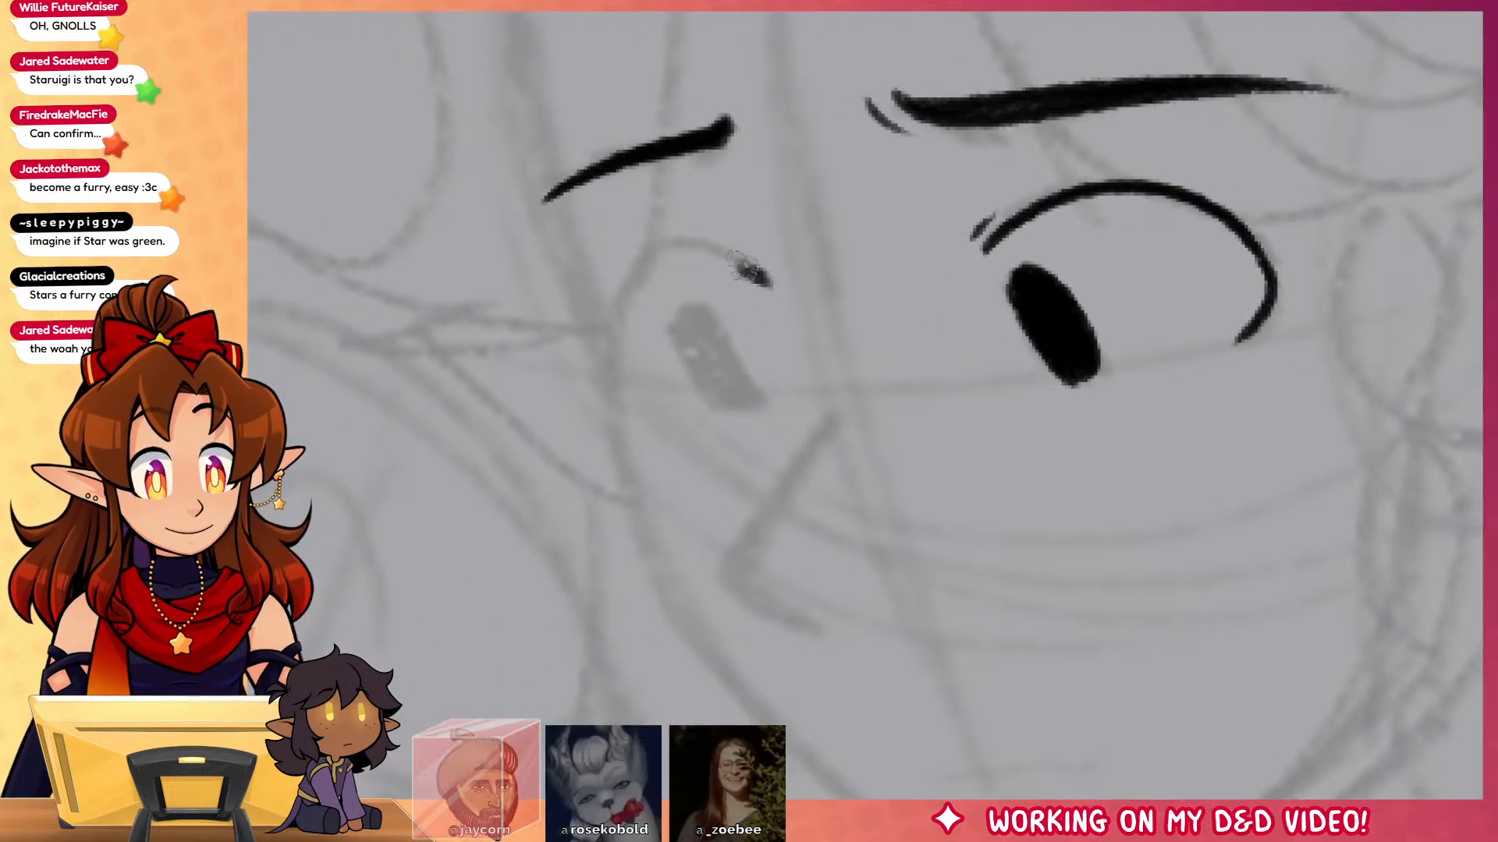
drag(763, 283, 623, 310)
key(ctrl+z)
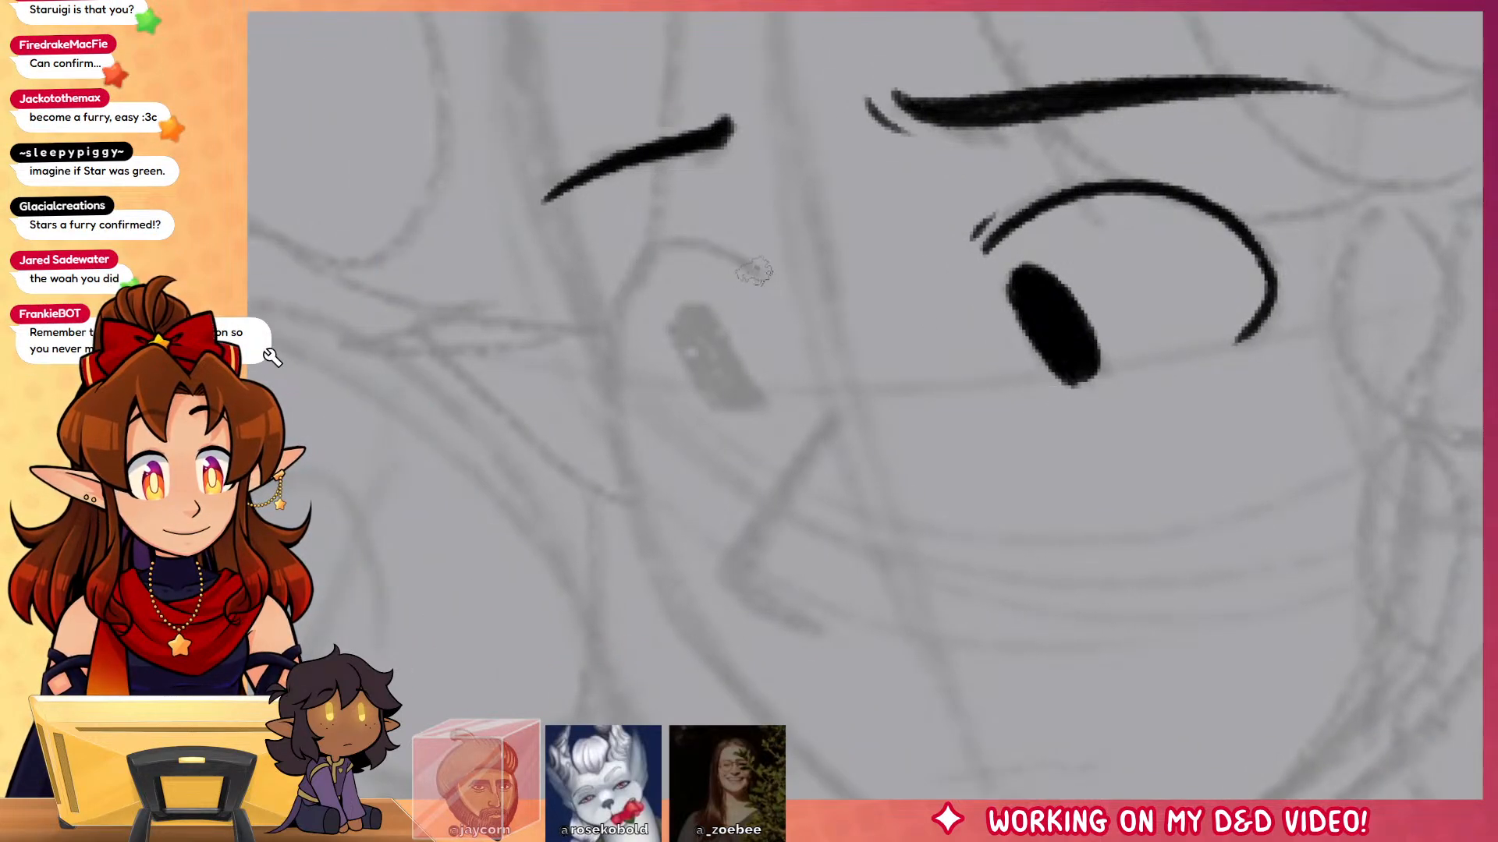
drag(753, 272, 636, 351)
key(ctrl+z)
mouse_move(761, 276)
mouse_down()
mouse_move(612, 327)
mouse_move(618, 376)
mouse_move(646, 402)
mouse_up()
mouse_move(700, 327)
mouse_down()
mouse_move(737, 386)
mouse_move(700, 340)
mouse_up()
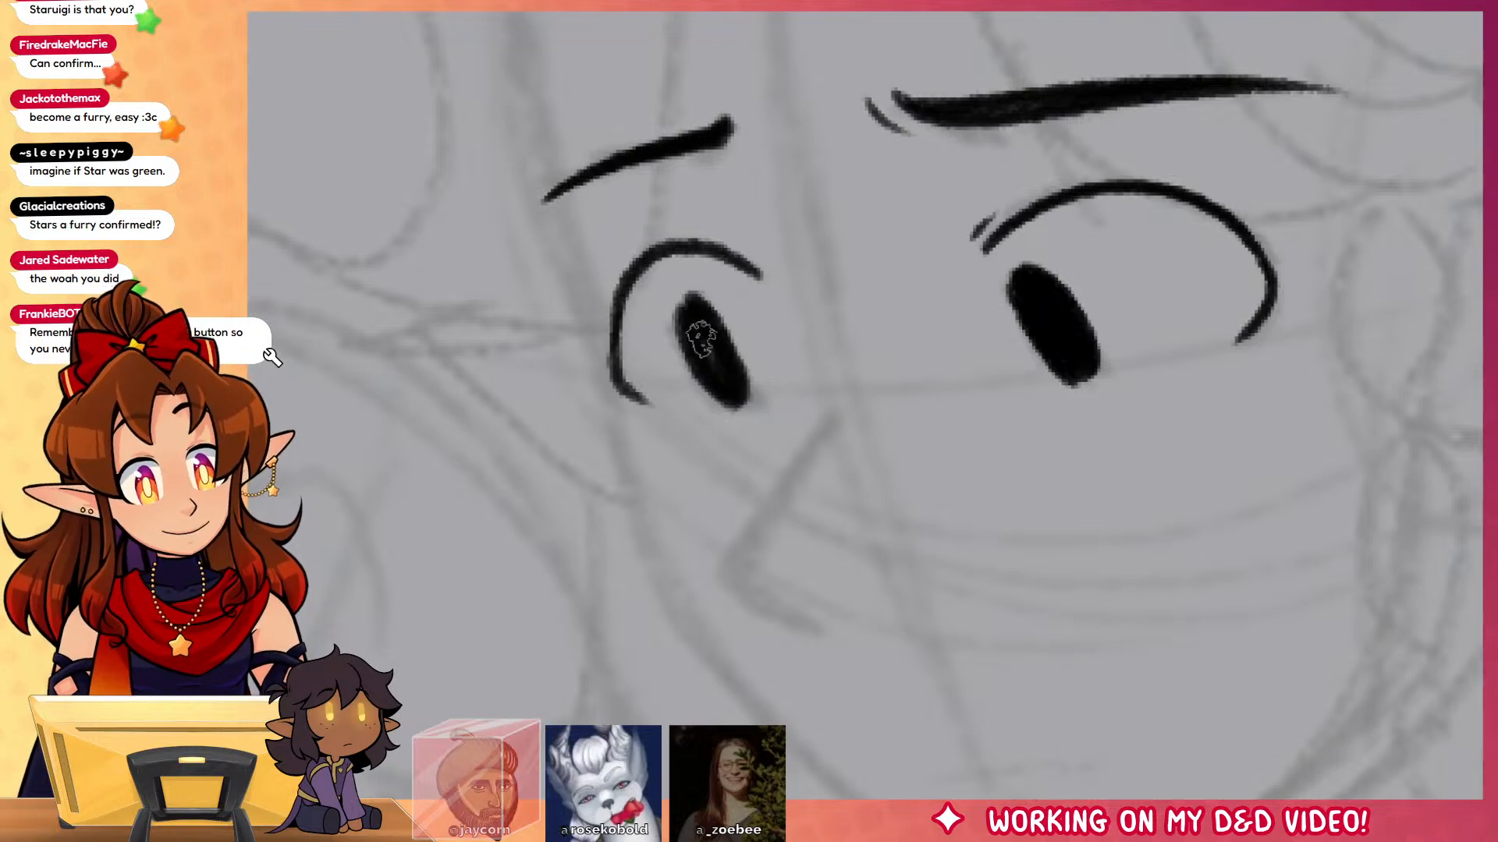
Step: Select the near eye with its eyebrow and move them slightly closer to the far eye, then deselect
drag(1362, 536, 1187, 561)
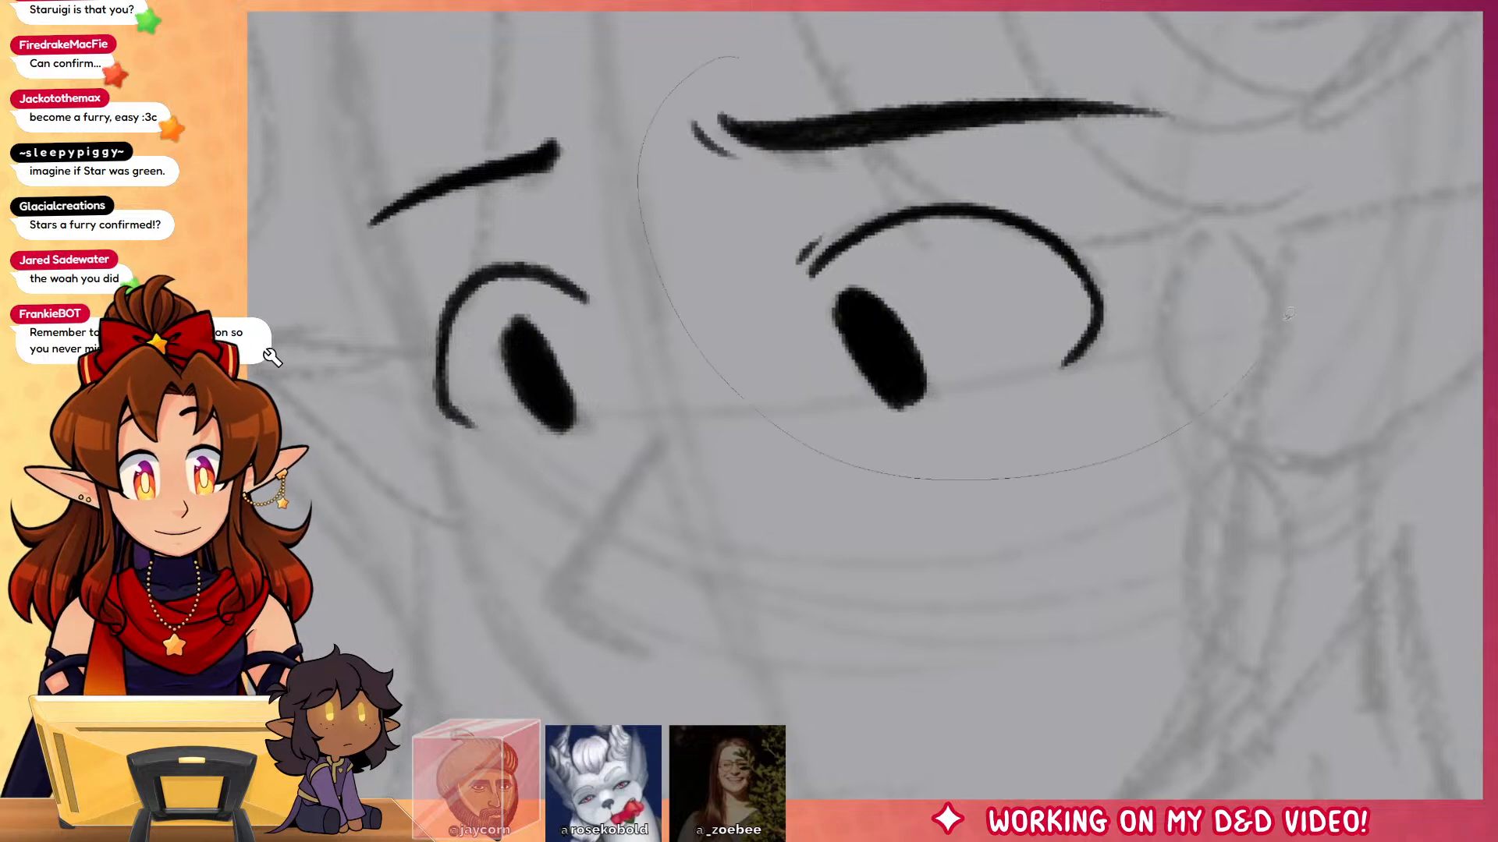
key(ctrl+t)
drag(1040, 364, 982, 366)
click(854, 512)
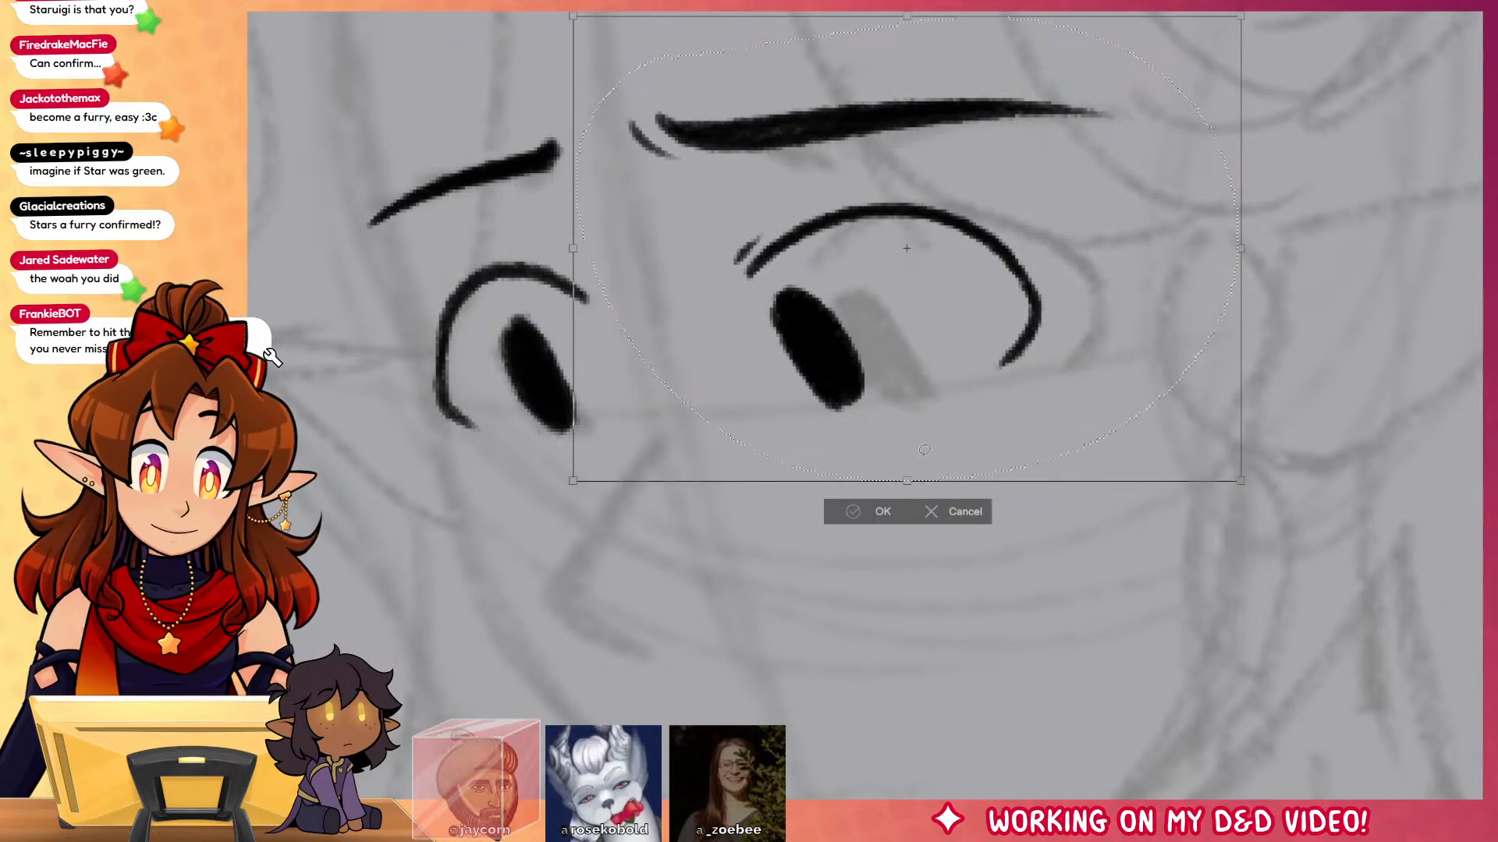
key(ctrl+d)
Step: Ink the horned figure's angular nose with hatching beside the bridge, and a short, slightly slanted mouth line
key(b)
mouse_move(649, 449)
mouse_down()
mouse_move(551, 615)
mouse_move(610, 663)
mouse_move(596, 659)
mouse_move(652, 680)
mouse_up()
key(ctrl+z)
scroll(1137, 296, down, 2)
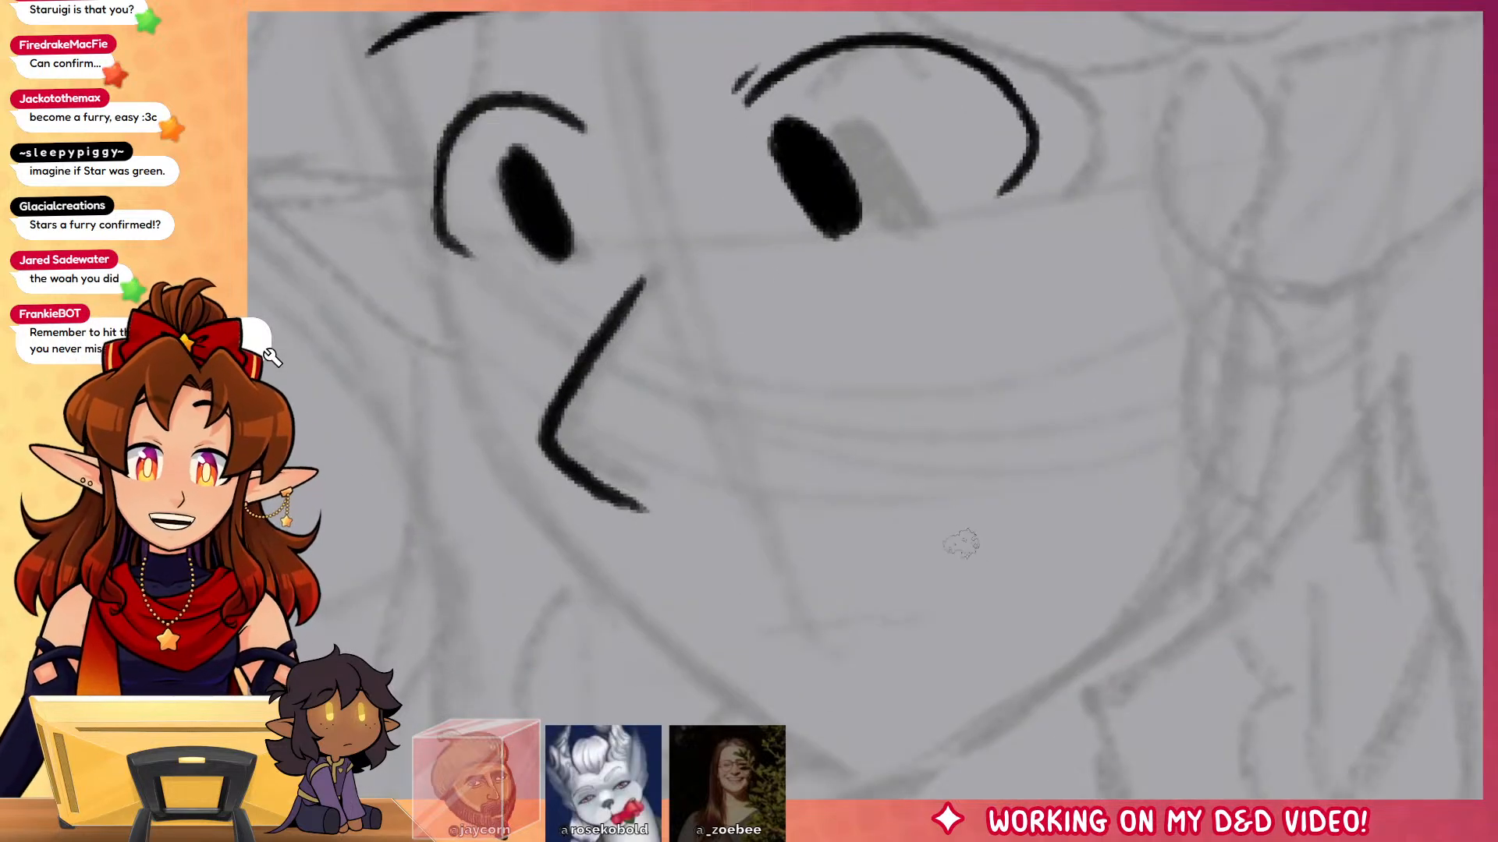
drag(672, 263, 641, 310)
mouse_move(672, 274)
mouse_down()
mouse_move(621, 343)
mouse_move(645, 321)
mouse_up()
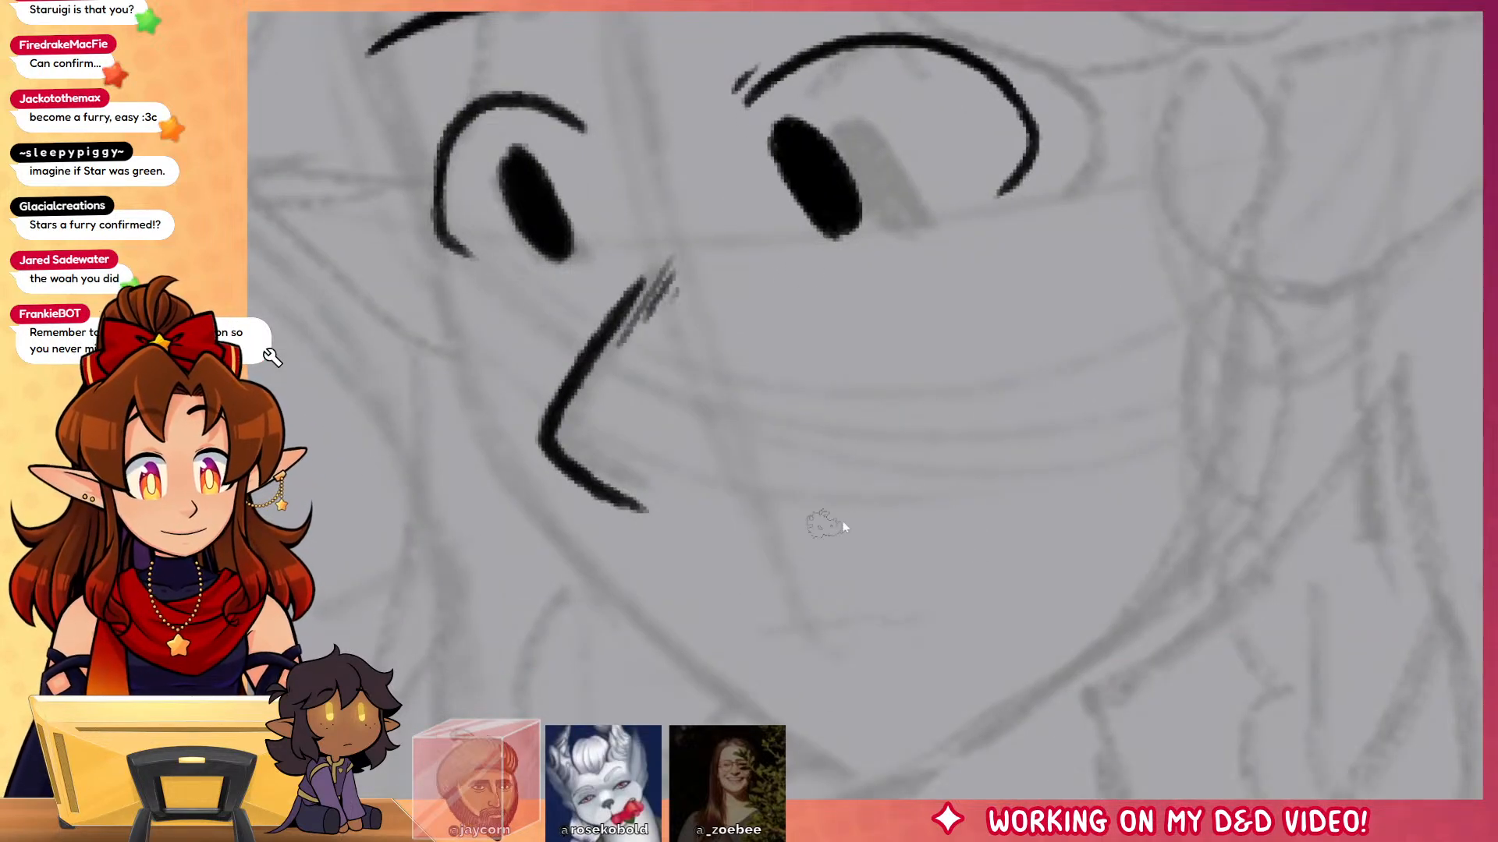
drag(776, 626, 936, 612)
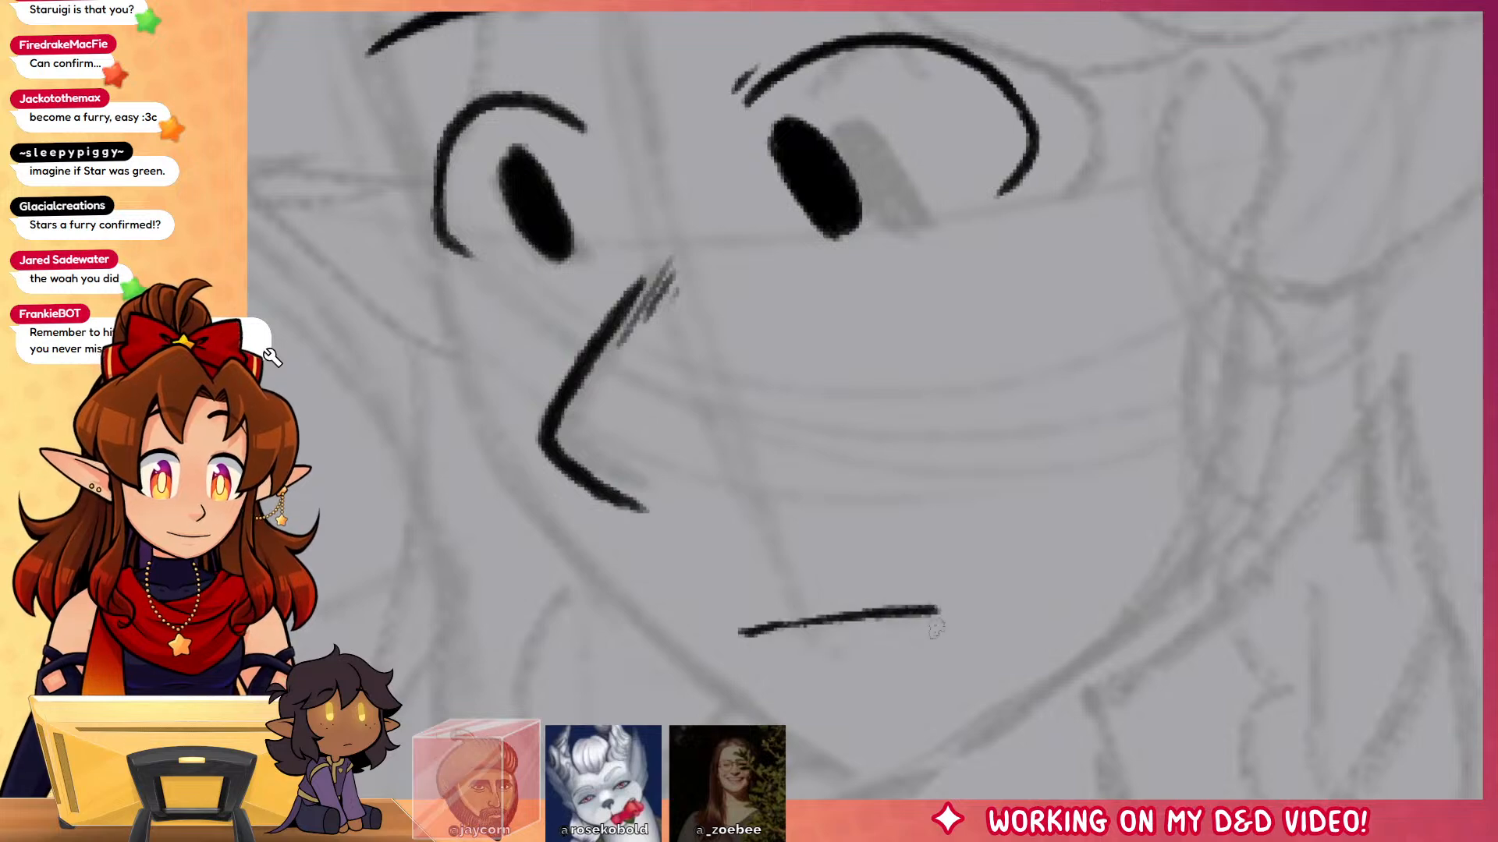
Step: Undo the horned figure's mouth line and redraw it as a short, thinner, nearly level stroke
key(ctrl+z)
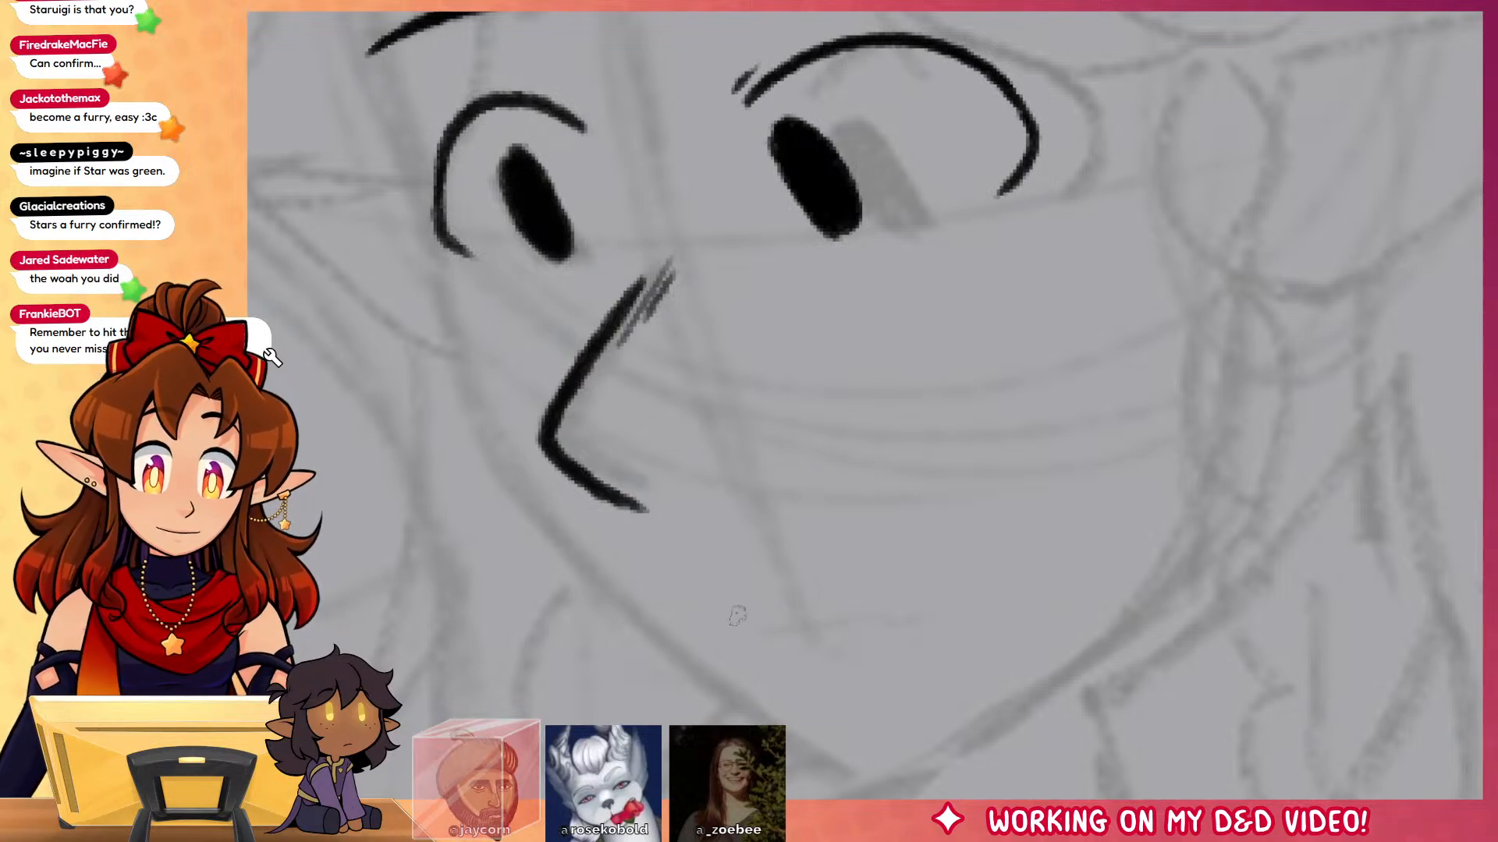
drag(736, 624, 916, 620)
Step: Enlarge the near eye's oval pupil slightly and thicken the far eye's lid line and pupil
drag(1091, 593, 1076, 776)
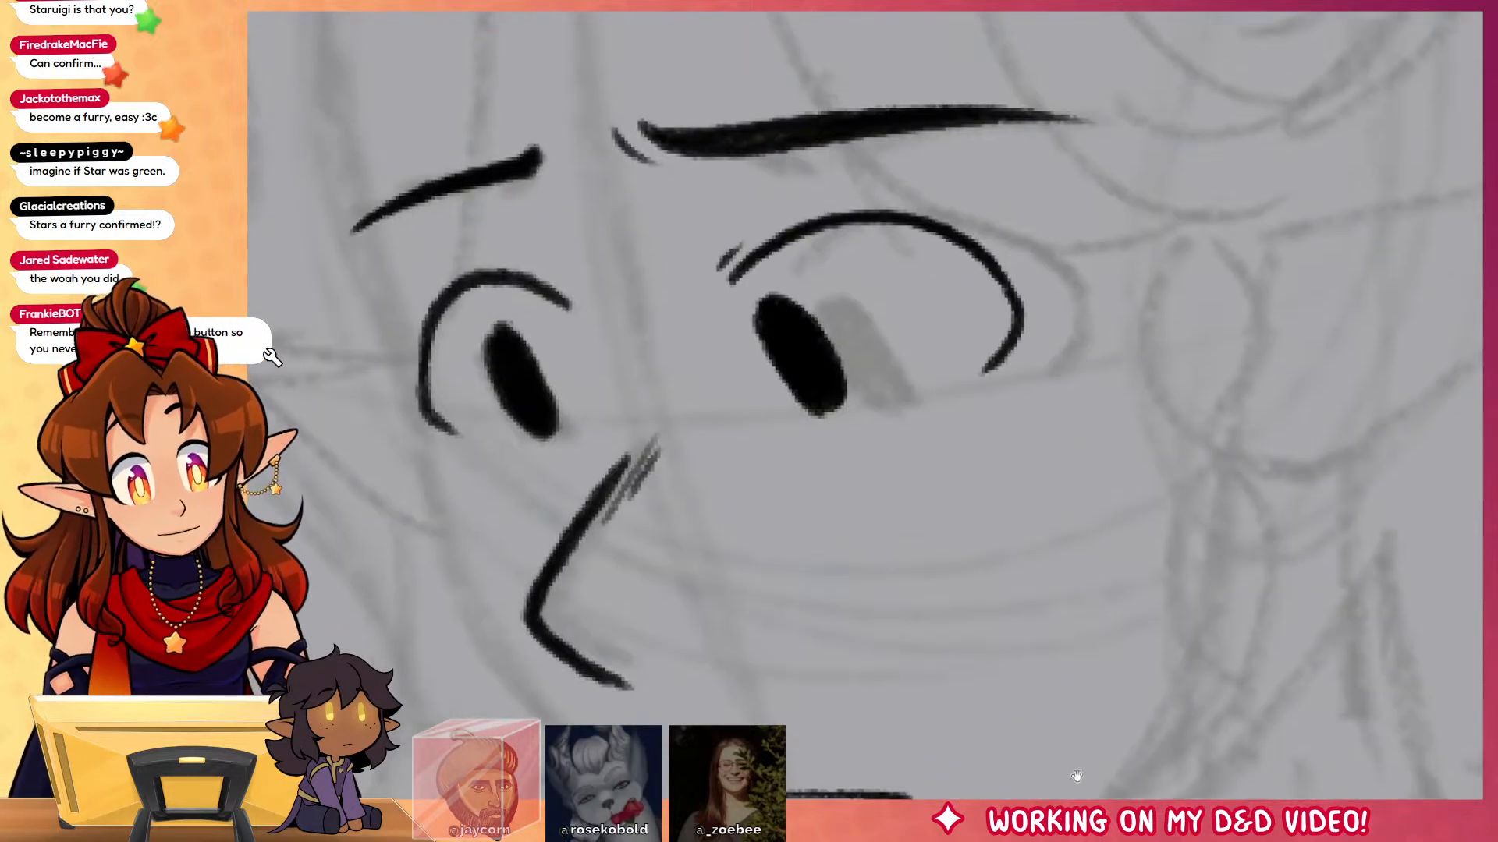
mouse_move(768, 334)
mouse_down()
mouse_move(824, 344)
mouse_move(801, 312)
mouse_move(756, 319)
mouse_move(795, 301)
mouse_move(857, 397)
mouse_move(834, 358)
mouse_move(842, 409)
mouse_up()
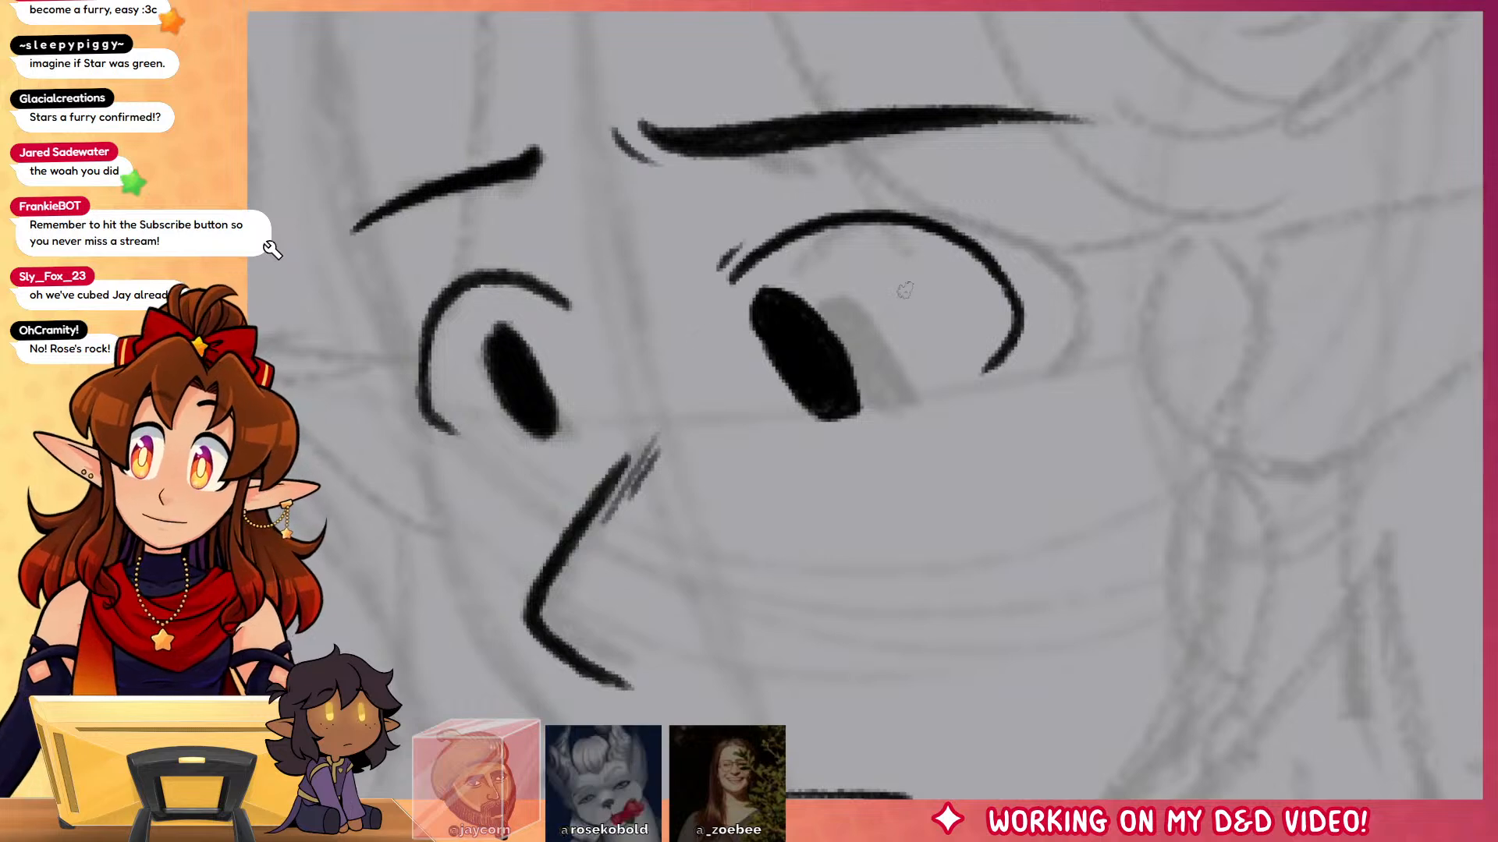
mouse_move(546, 297)
mouse_down()
mouse_move(476, 281)
mouse_move(443, 415)
mouse_move(443, 329)
mouse_move(477, 443)
mouse_move(506, 356)
mouse_move(513, 403)
mouse_move(507, 330)
mouse_up()
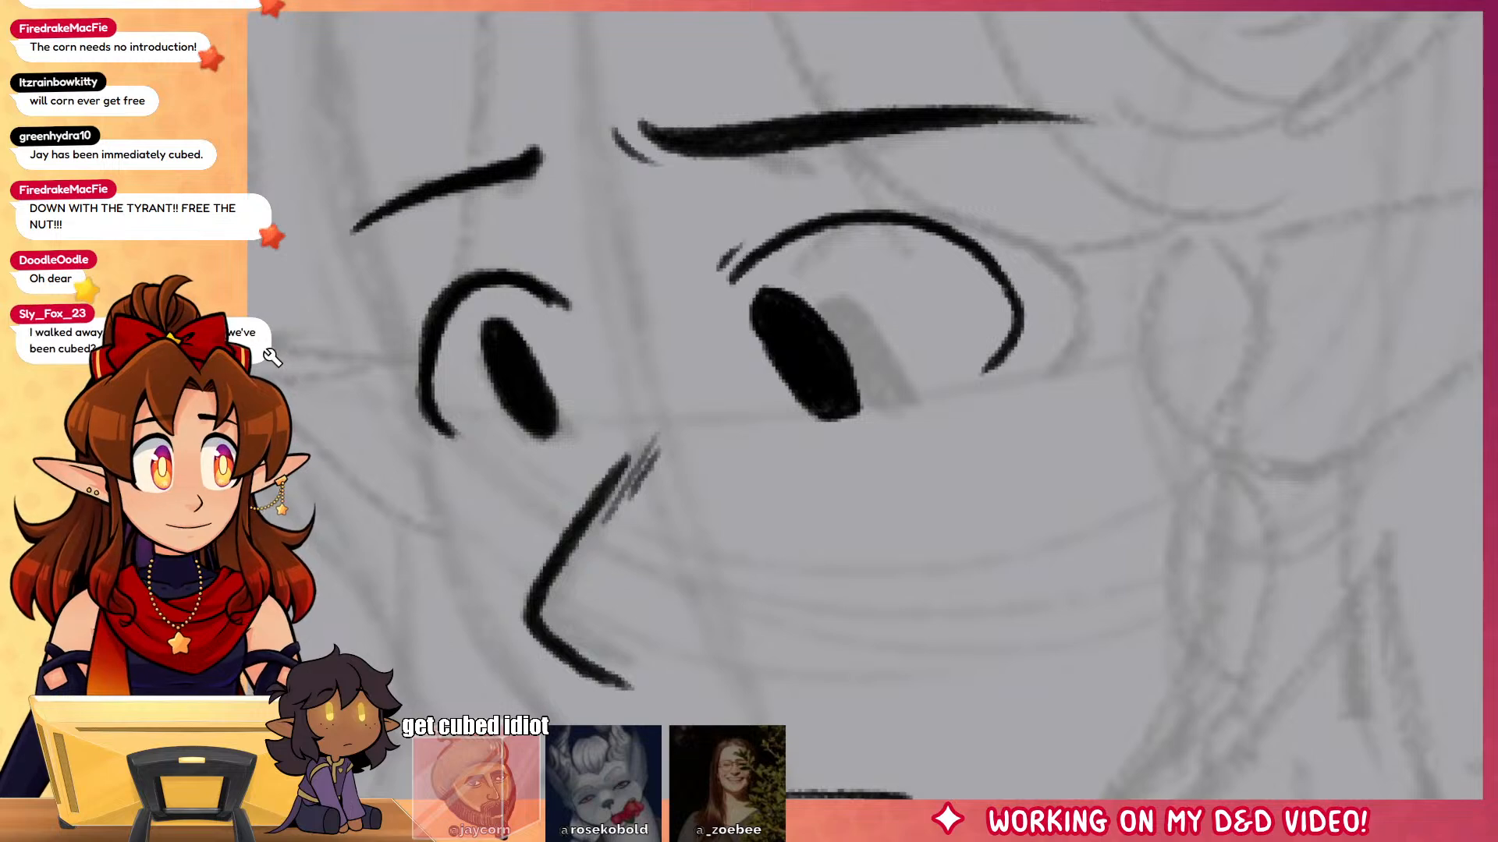
Step: Select the far eye's pupil and move it slightly toward the nose, then apply the transformation
scroll(1094, 513, down, 5)
drag(1170, 553, 972, 500)
scroll(971, 493, up, 3)
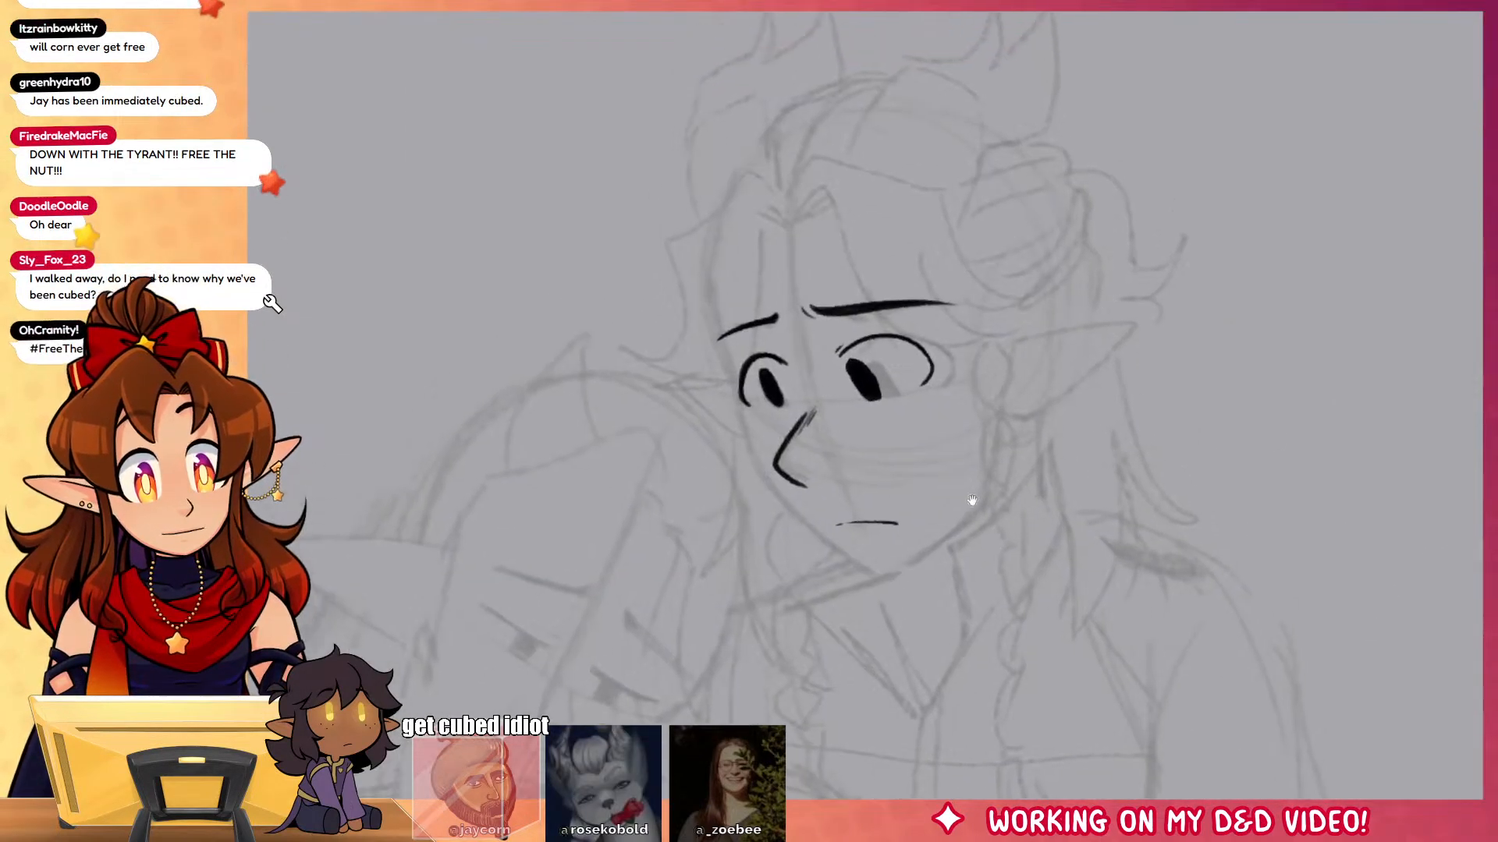
click(858, 350)
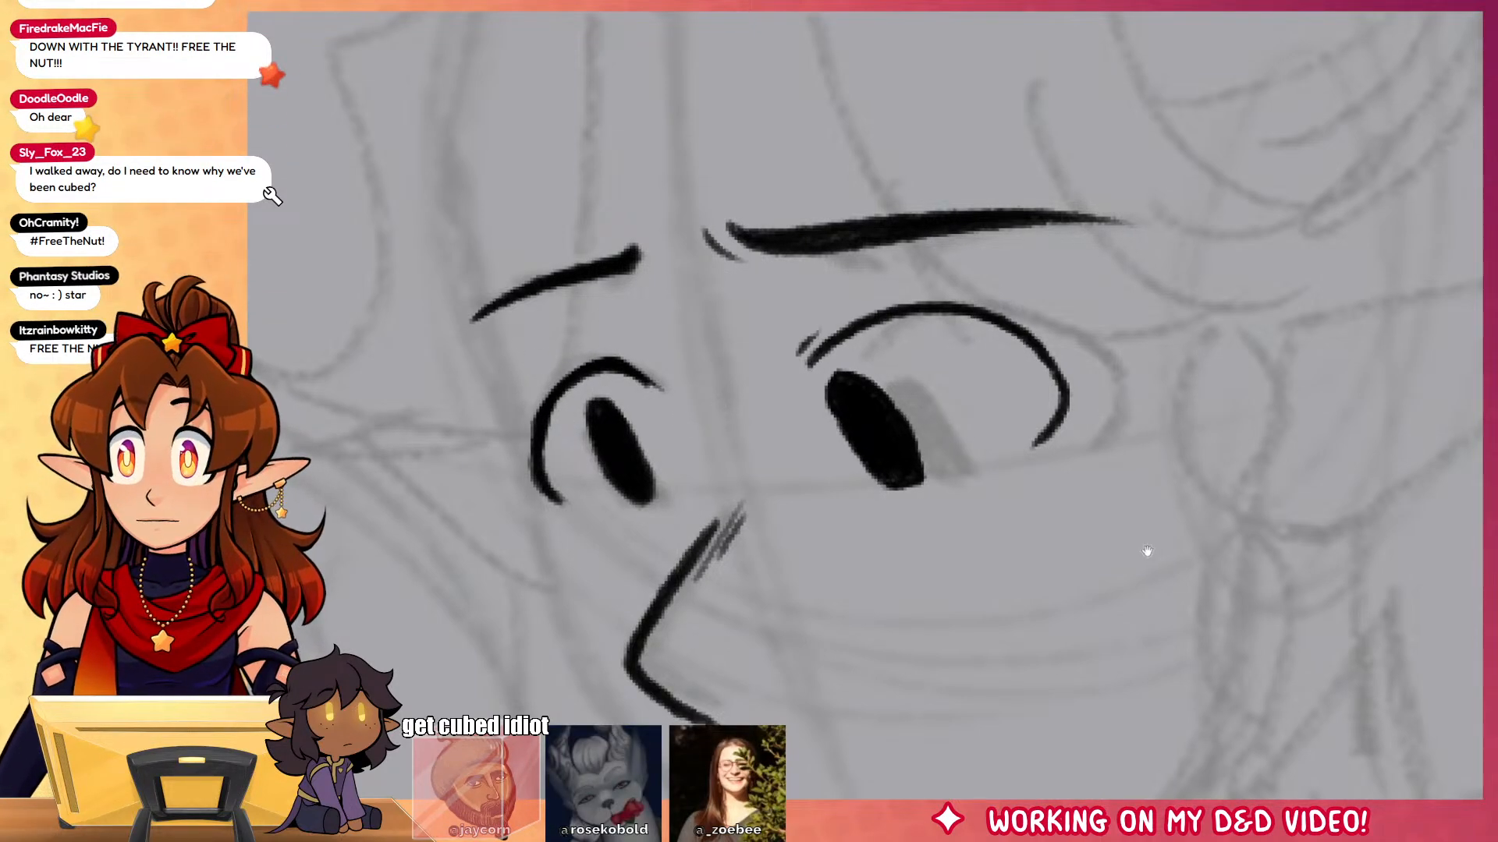
drag(1041, 495, 1003, 485)
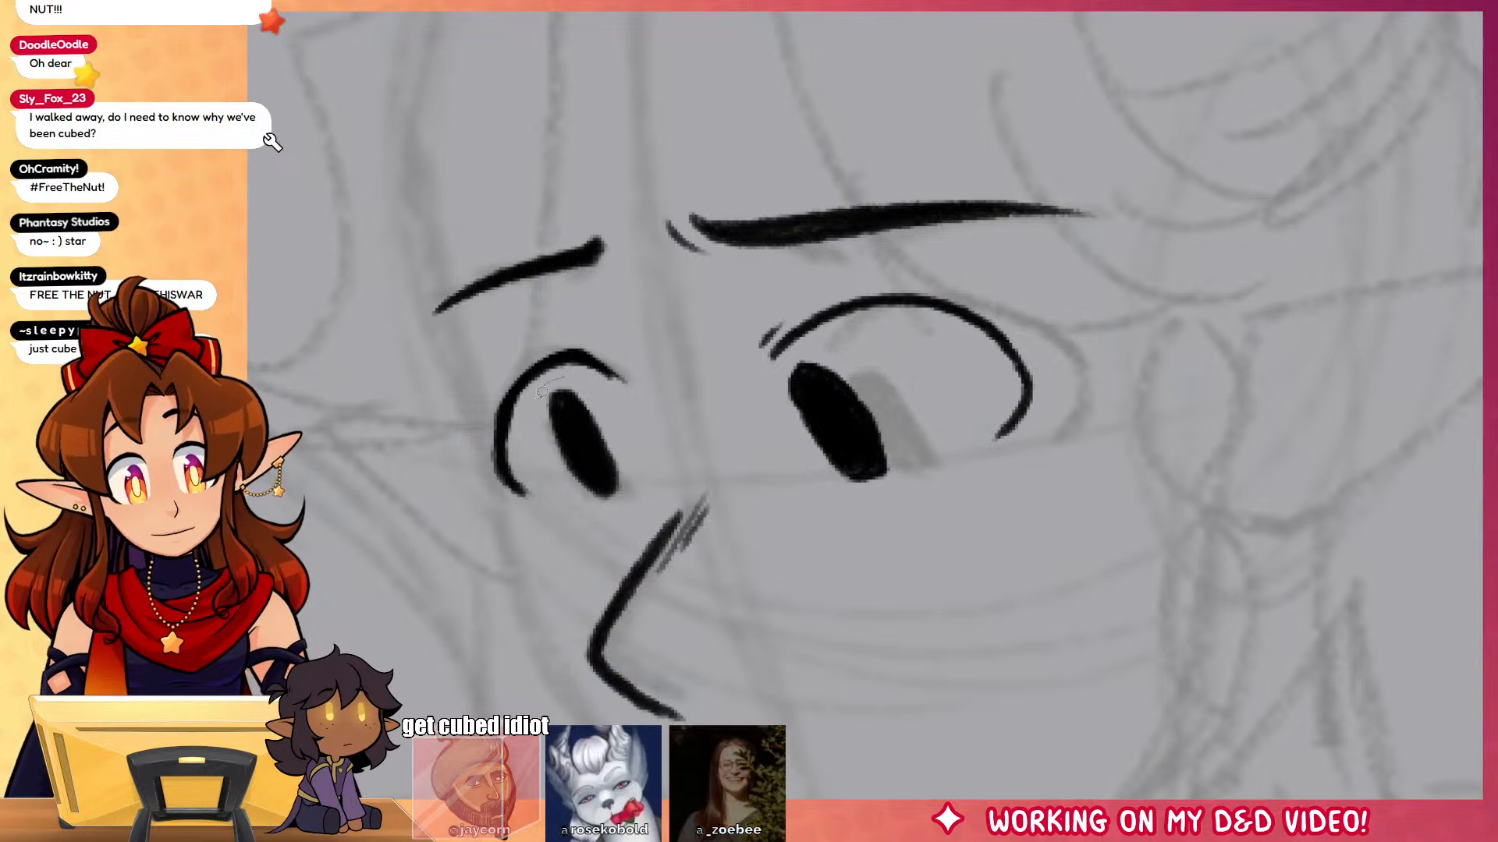
drag(542, 390, 546, 386)
click(678, 537)
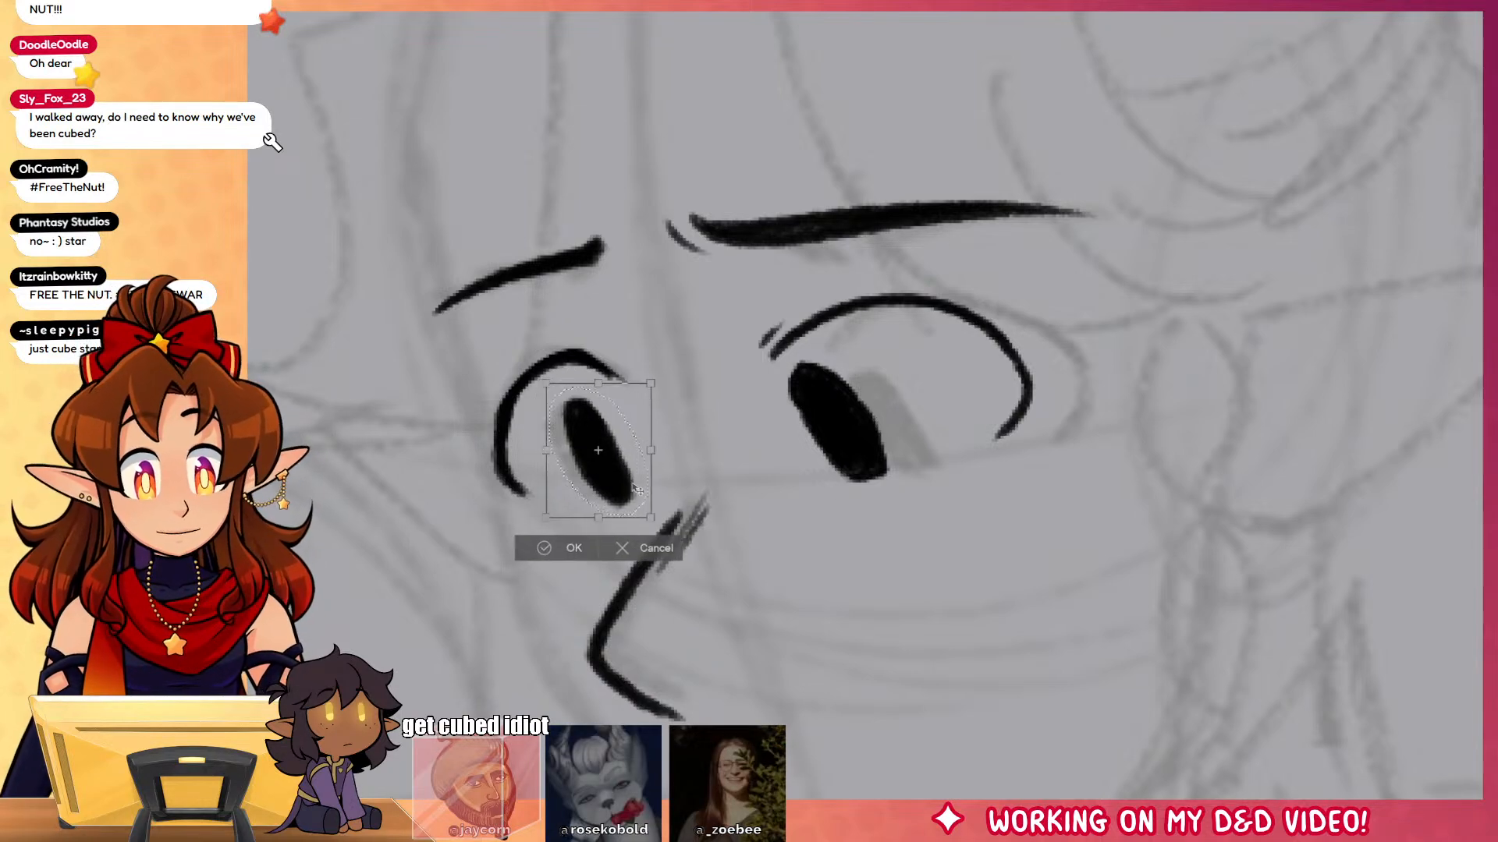
drag(633, 487, 644, 489)
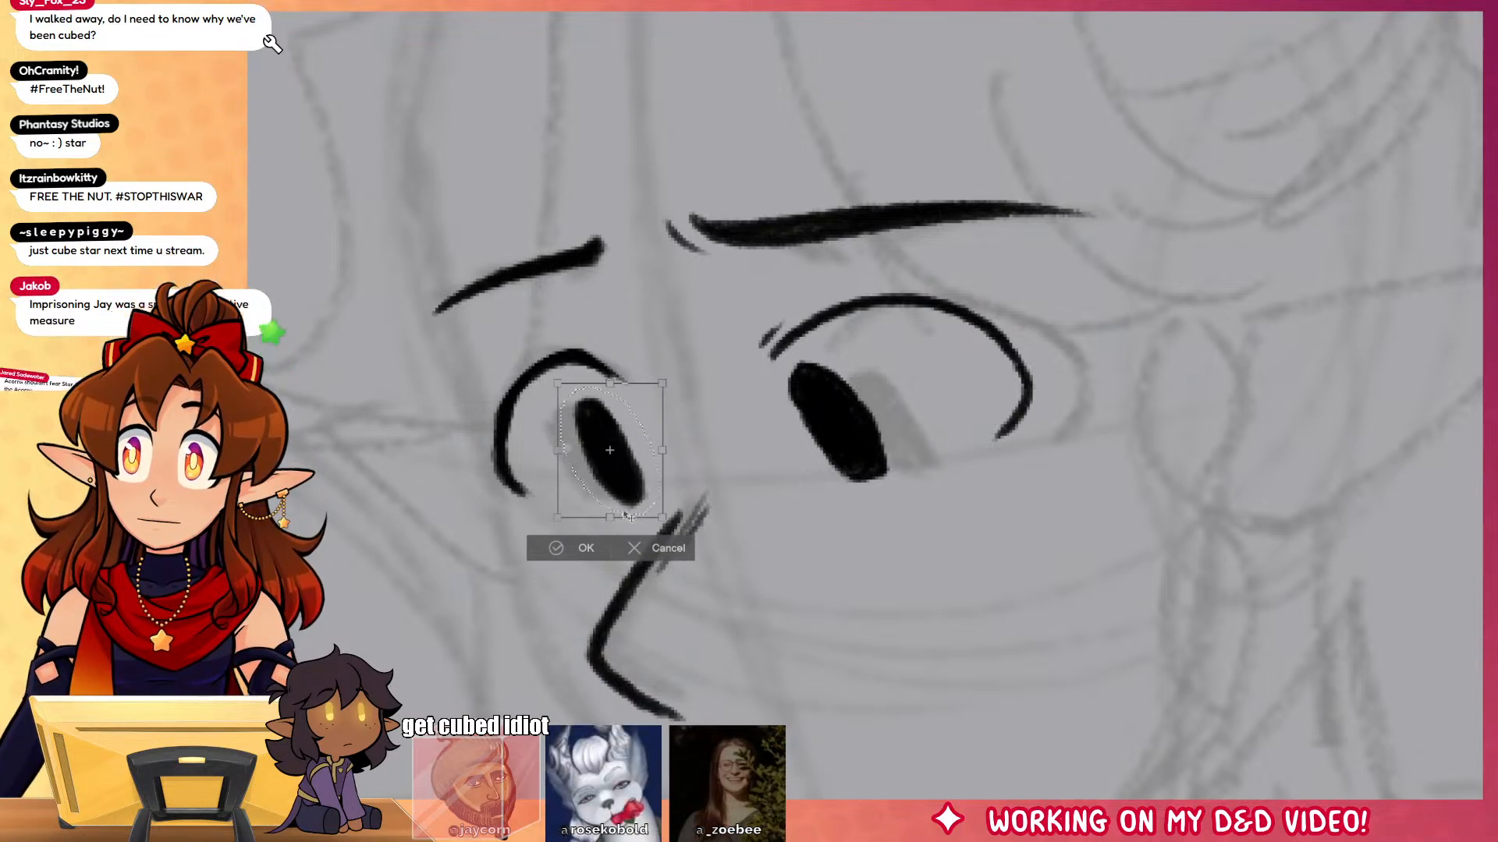
click(555, 548)
Step: Ink the near side of the parted fringe, sweeping it over the brow and ending it in layered flicked tips
drag(1223, 548, 1143, 633)
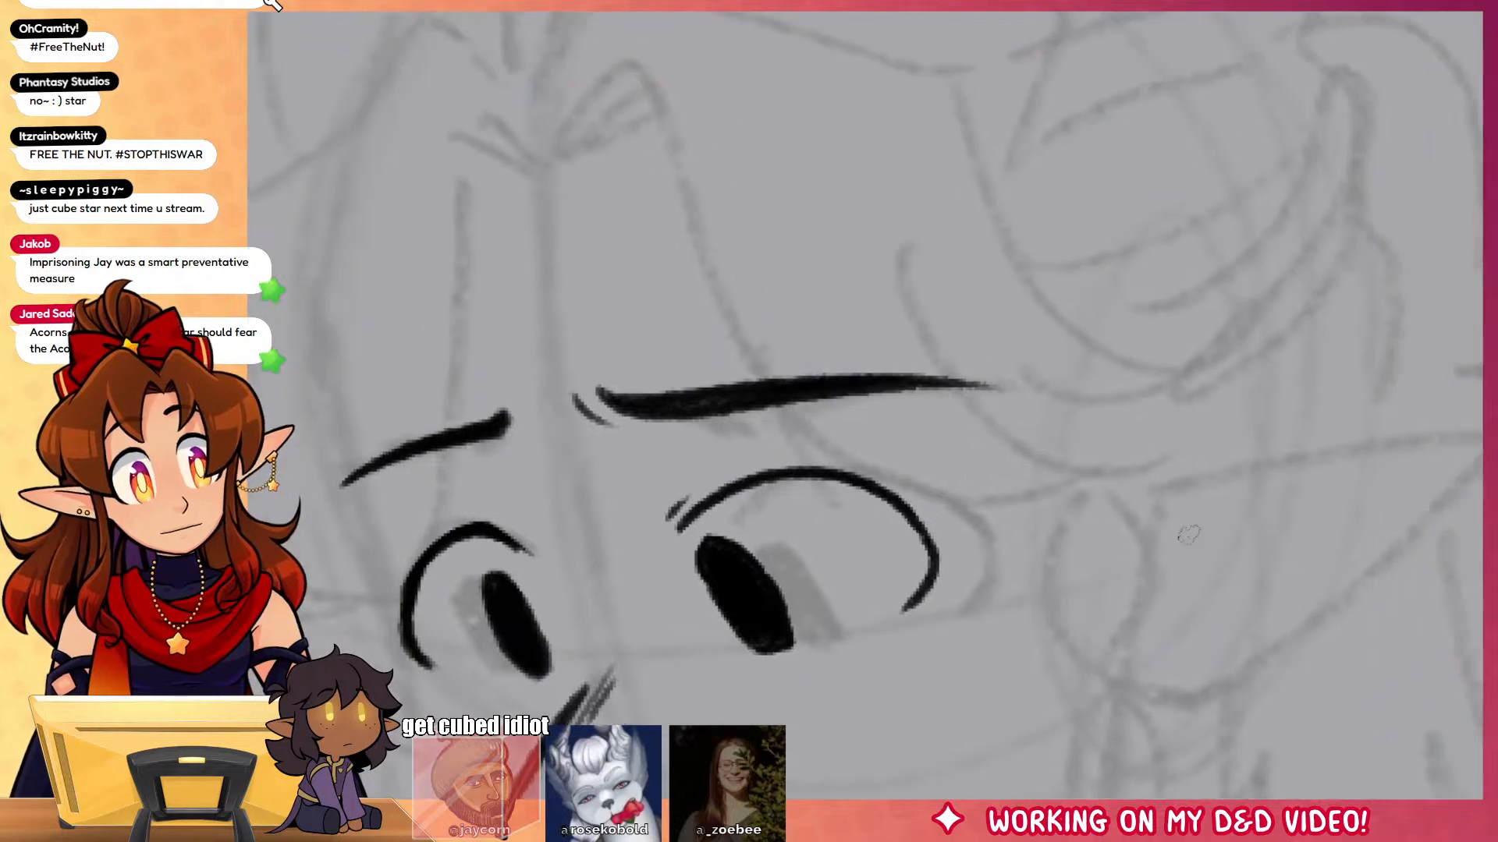
mouse_move(550, 163)
mouse_down()
mouse_move(647, 61)
mouse_move(706, 225)
mouse_move(1012, 534)
mouse_up()
drag(983, 468, 891, 575)
key(ctrl+z)
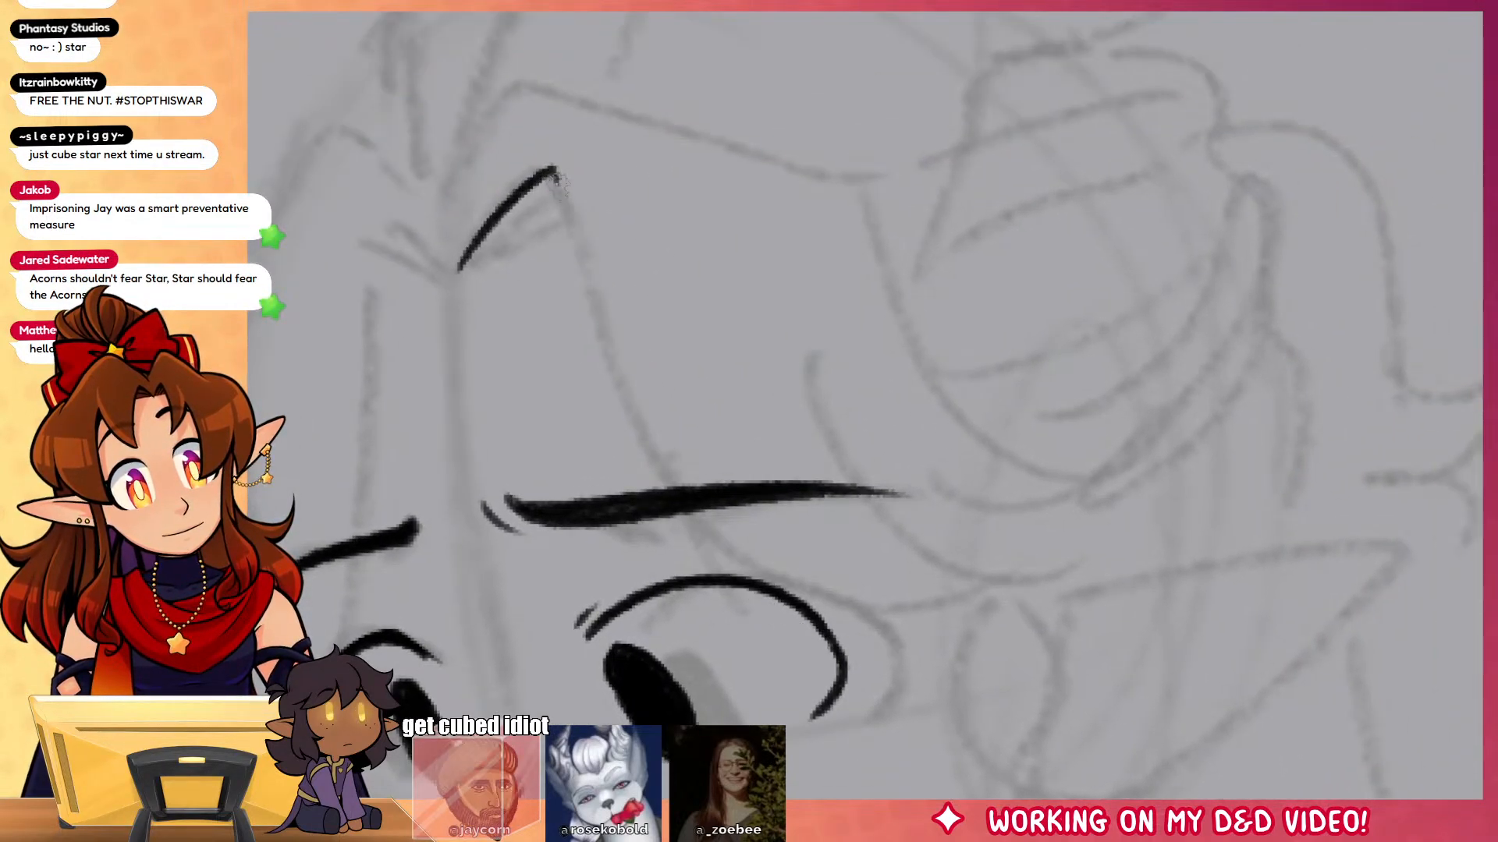
mouse_move(554, 167)
mouse_down()
mouse_move(729, 558)
mouse_move(992, 590)
mouse_up()
drag(841, 546, 1189, 471)
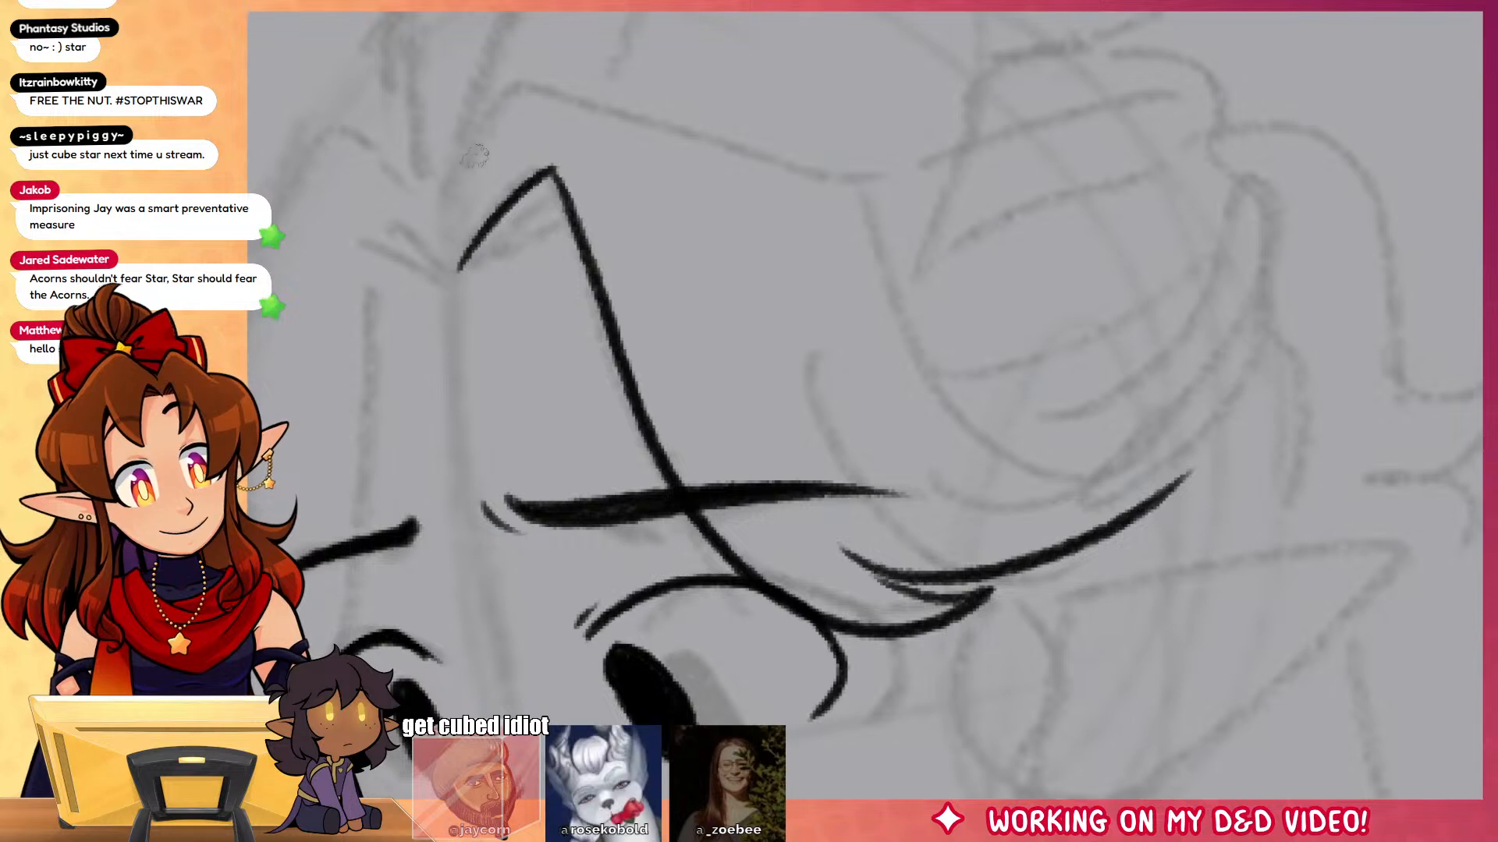
mouse_move(441, 234)
mouse_down()
mouse_move(536, 92)
mouse_move(894, 164)
mouse_up()
key(ctrl+z)
mouse_move(443, 218)
mouse_down()
mouse_move(764, 156)
mouse_move(1193, 429)
mouse_move(963, 460)
mouse_move(1186, 479)
mouse_up()
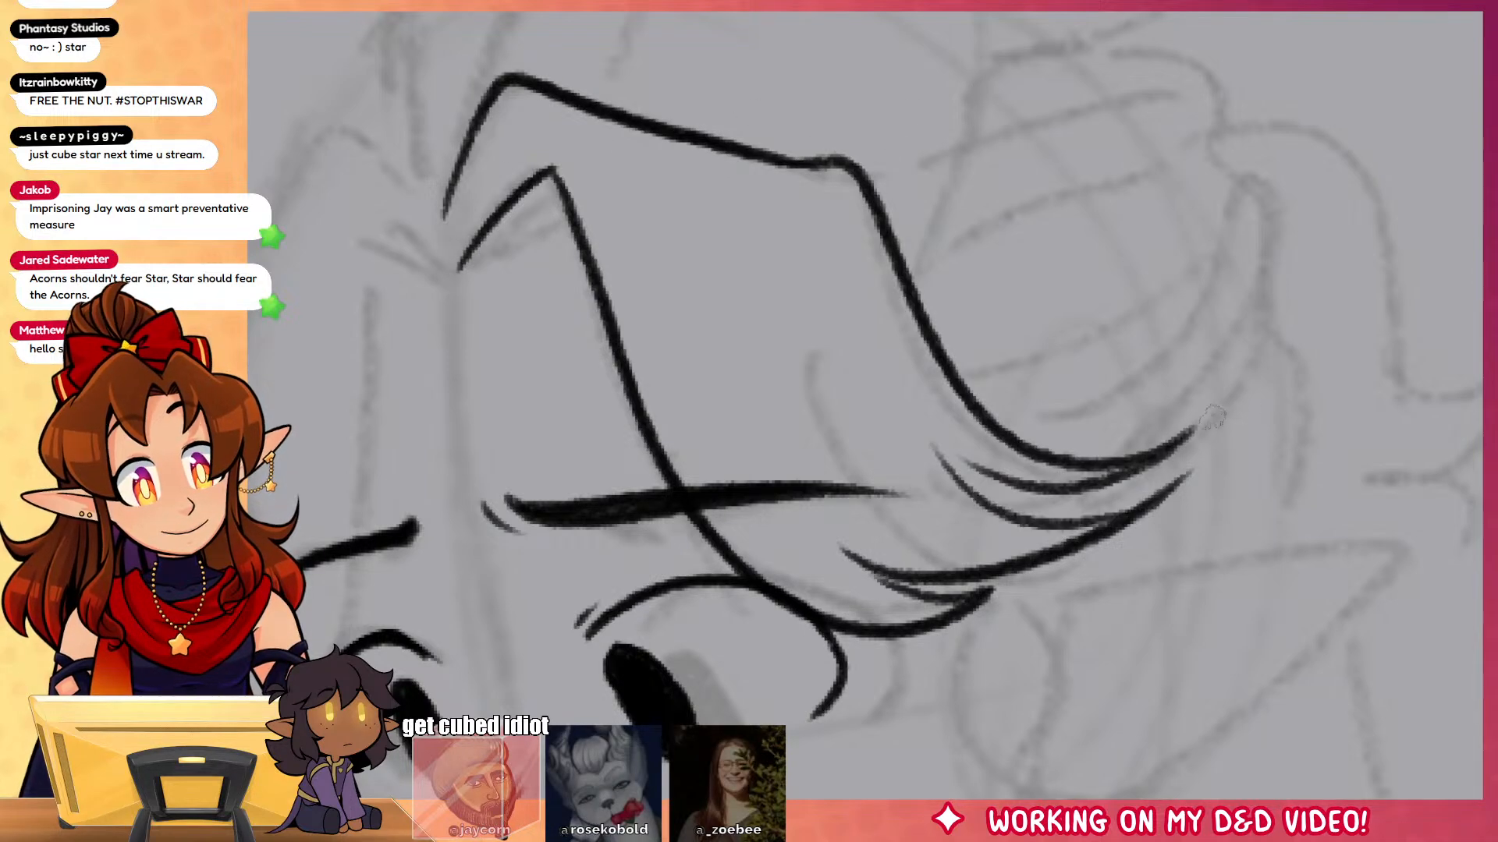
Step: Ink the far side of the parted fringe down to flicked tips, with short strand lines at the parting
drag(700, 311, 1027, 267)
mouse_move(772, 219)
mouse_down()
mouse_move(437, 671)
mouse_move(531, 639)
mouse_move(374, 561)
mouse_up()
mouse_move(773, 168)
mouse_down()
mouse_move(561, 156)
mouse_move(449, 328)
mouse_move(461, 507)
mouse_up()
Step: Ink the face outline from the far fringe down the cheek, around the pointed chin and up the near jaw
drag(1337, 615, 1232, 619)
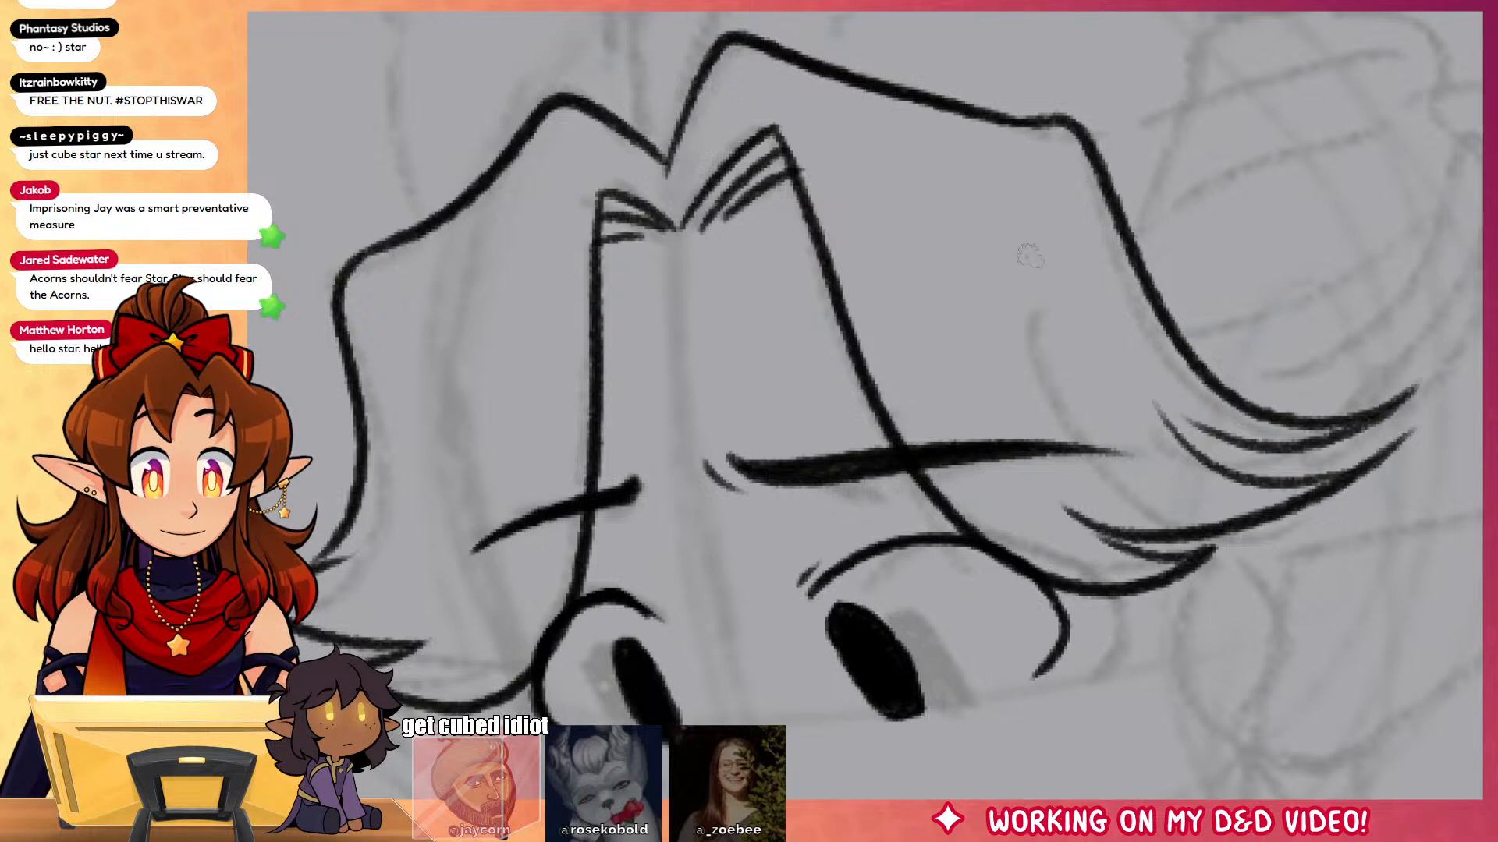
scroll(1308, 395, down, 6)
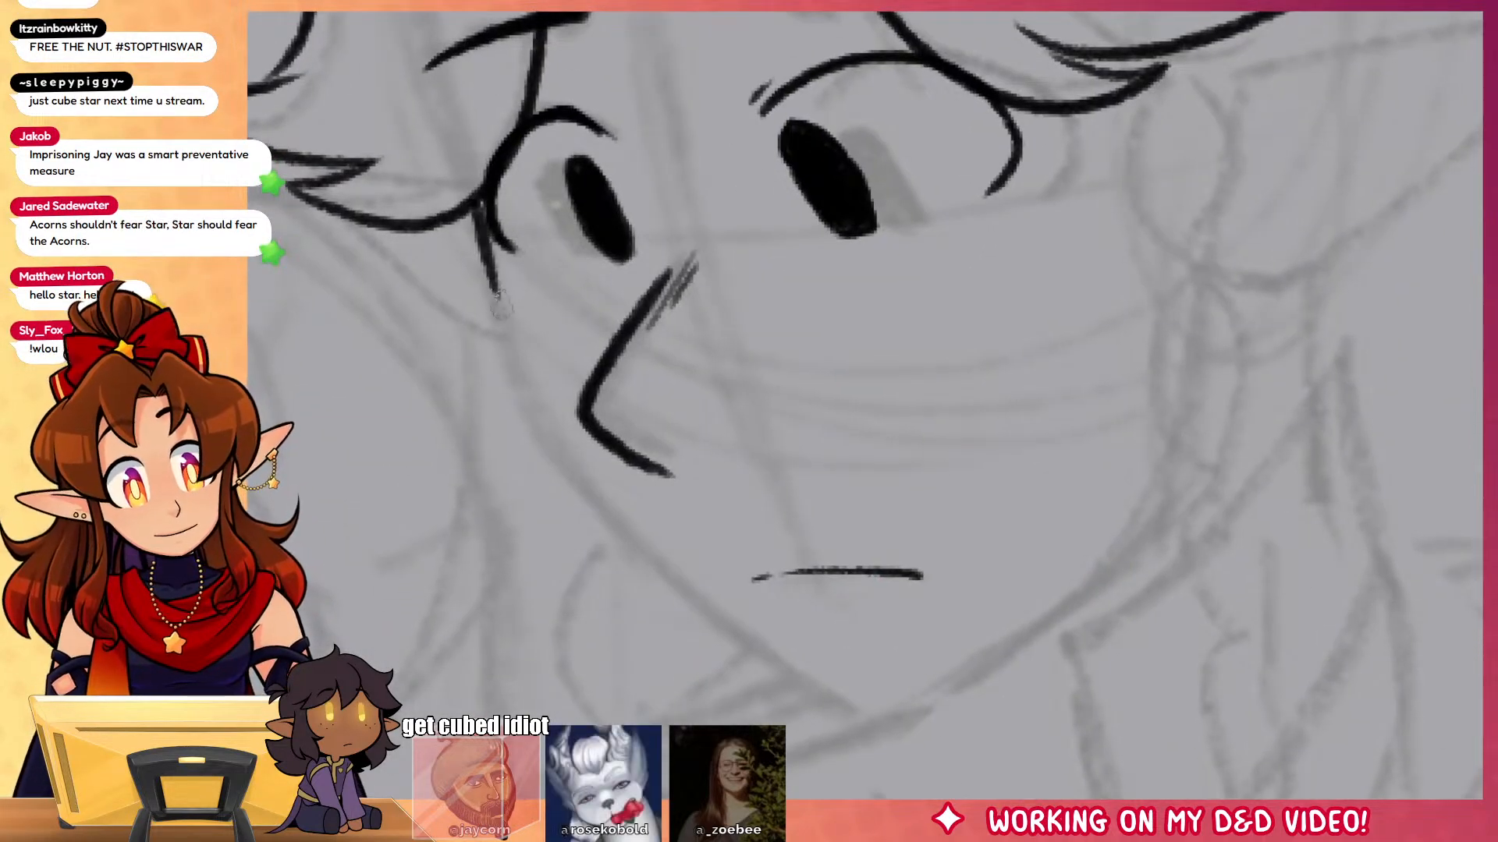
key(ctrl+z)
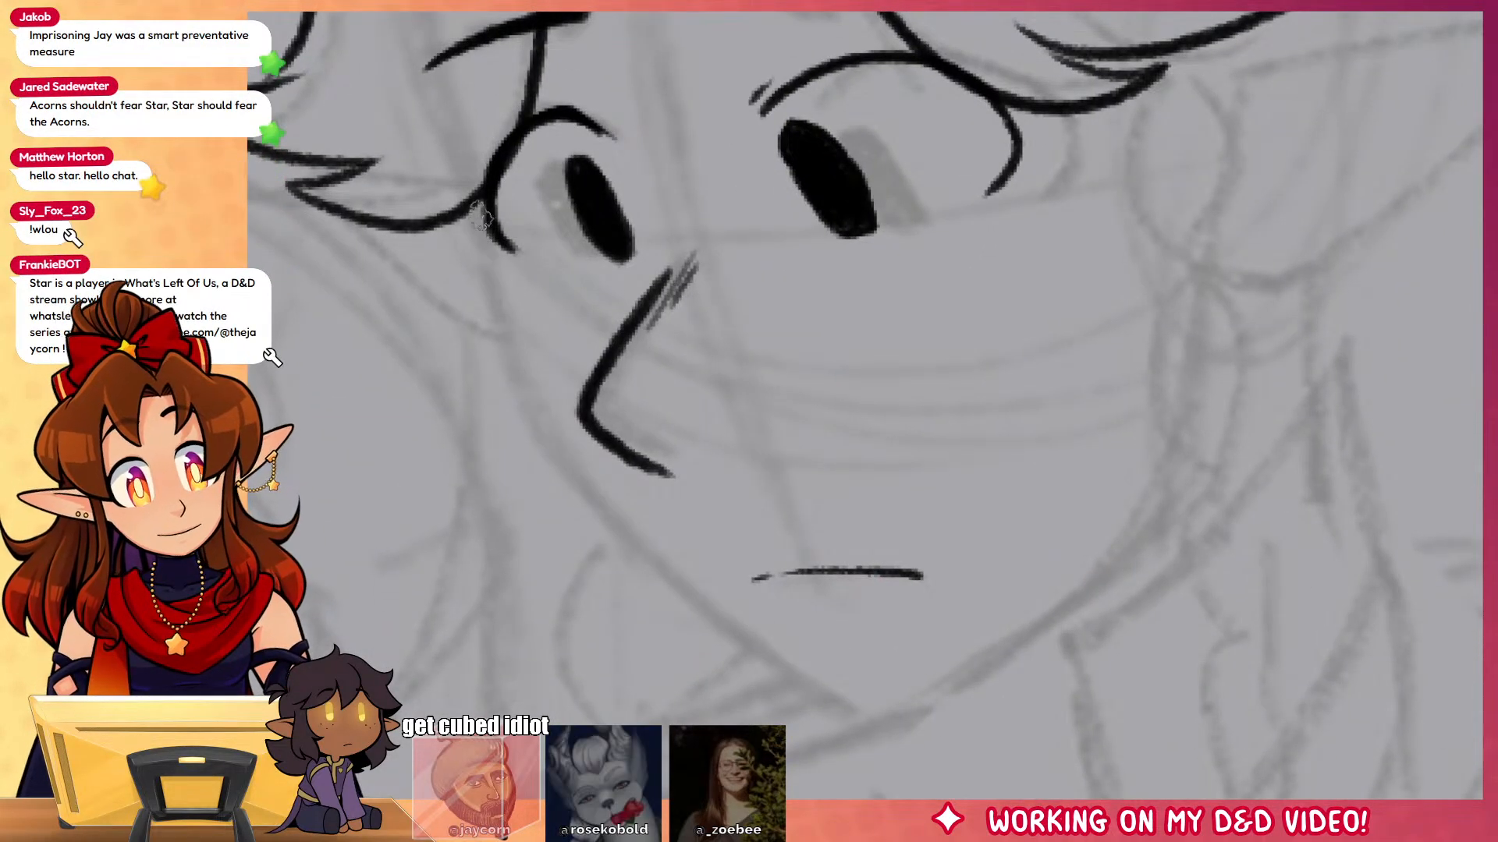
mouse_move(476, 201)
mouse_down()
mouse_move(546, 468)
mouse_move(799, 691)
mouse_move(1100, 538)
mouse_up()
key(ctrl+z)
mouse_move(777, 673)
mouse_down()
mouse_move(1011, 640)
mouse_move(1112, 560)
mouse_up()
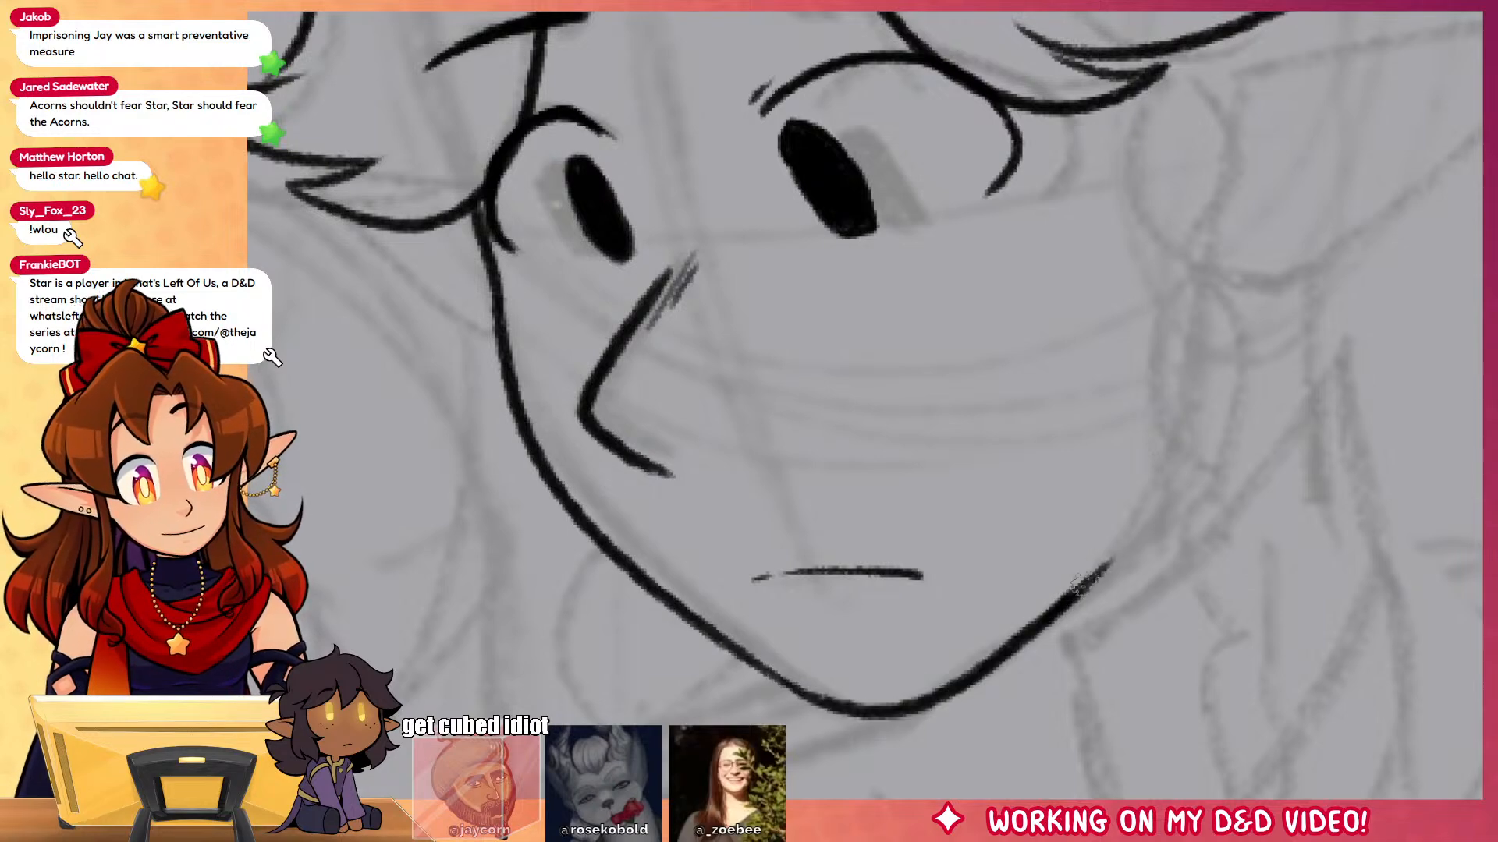
Step: Ink the near horn as a curved, forked shape with two pointed tips rising from the fringe
mouse_move(1385, 480)
mouse_down()
mouse_move(1303, 652)
mouse_move(1323, 684)
mouse_move(1319, 794)
mouse_up()
mouse_move(1151, 70)
mouse_down()
mouse_move(1203, 313)
mouse_move(1144, 444)
mouse_move(974, 566)
mouse_up()
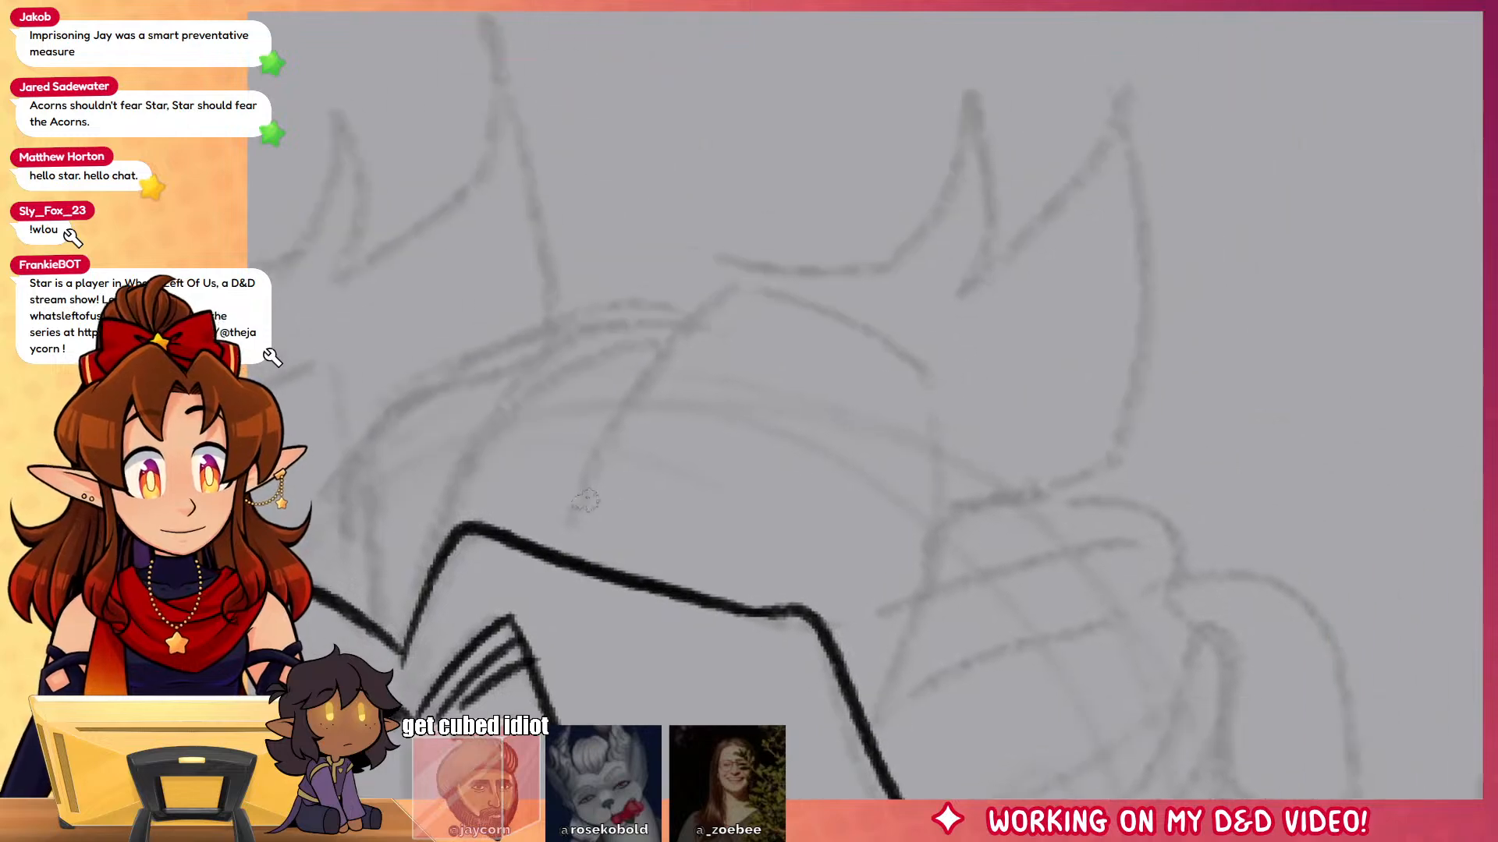
mouse_move(558, 560)
mouse_down()
mouse_move(596, 460)
mouse_move(728, 273)
mouse_move(969, 151)
mouse_move(966, 305)
mouse_up()
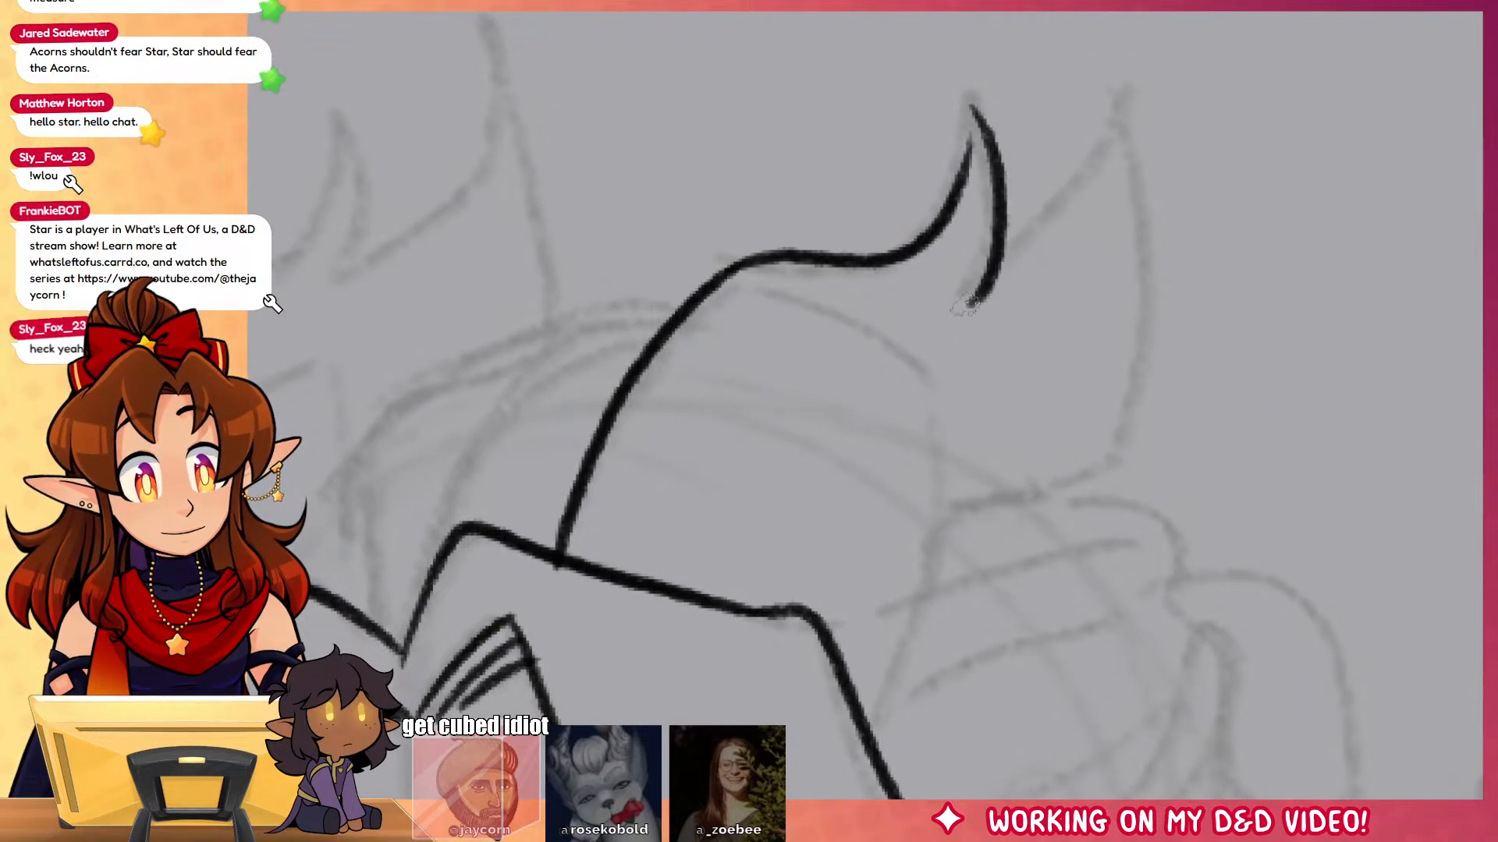
mouse_move(1007, 249)
mouse_down()
mouse_move(1060, 197)
mouse_move(1123, 191)
mouse_move(967, 488)
mouse_move(889, 784)
mouse_up()
Step: Ink the far horn as a matching forked shape with two pointed tips, joined to the far fringe
drag(998, 592, 1297, 519)
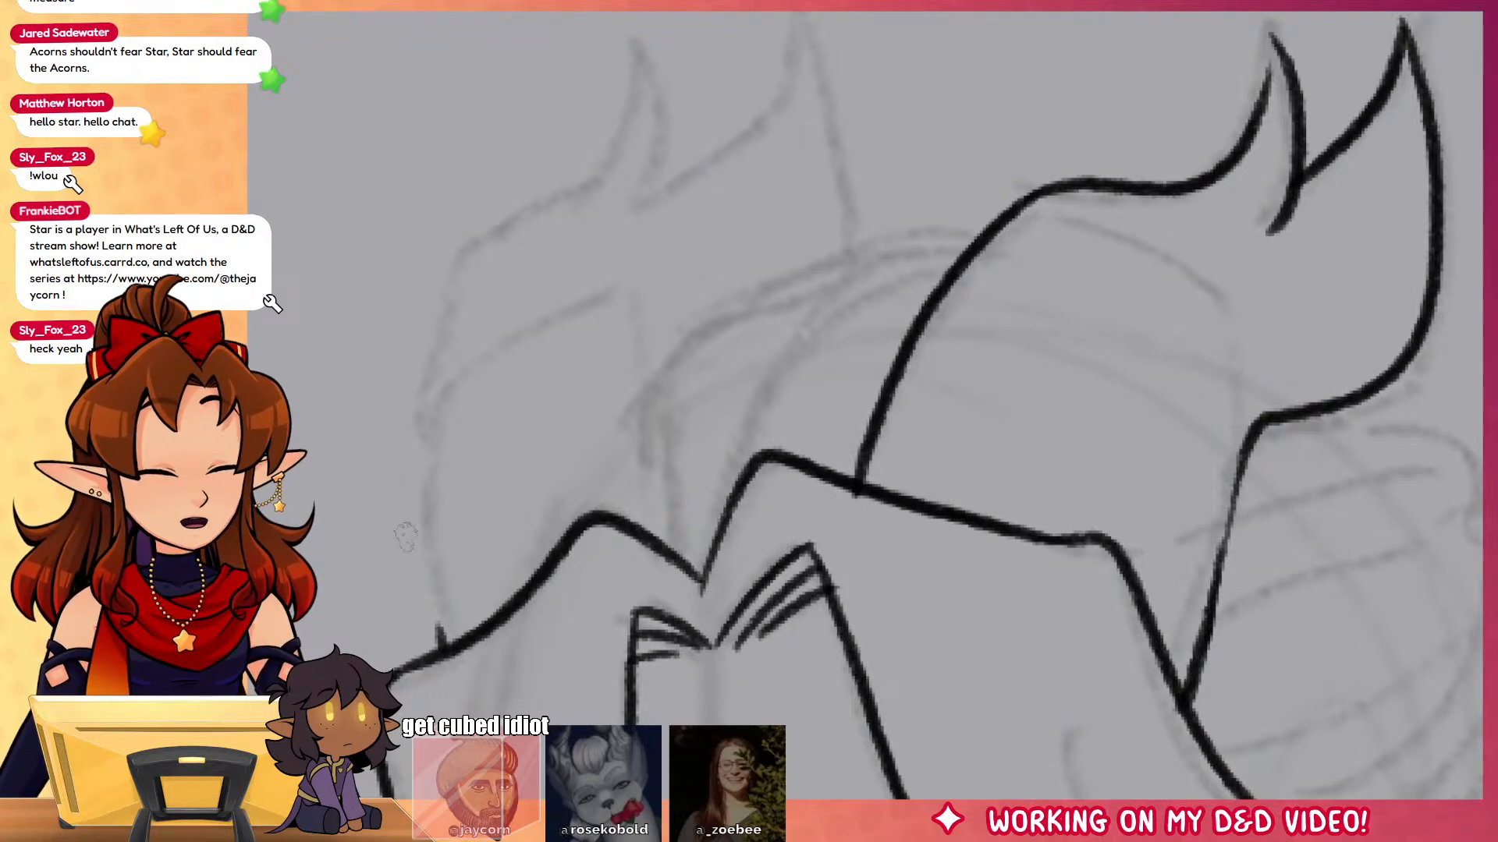
drag(439, 602, 457, 248)
mouse_move(585, 152)
mouse_down()
mouse_move(638, 93)
mouse_move(581, 236)
mouse_move(765, 67)
mouse_move(772, 17)
mouse_move(817, 199)
mouse_move(655, 421)
mouse_move(687, 517)
mouse_up()
Step: Ink the crown of hair between the horns with fine strand lines, and add a short line outside the far horn's base
drag(1371, 655, 1287, 466)
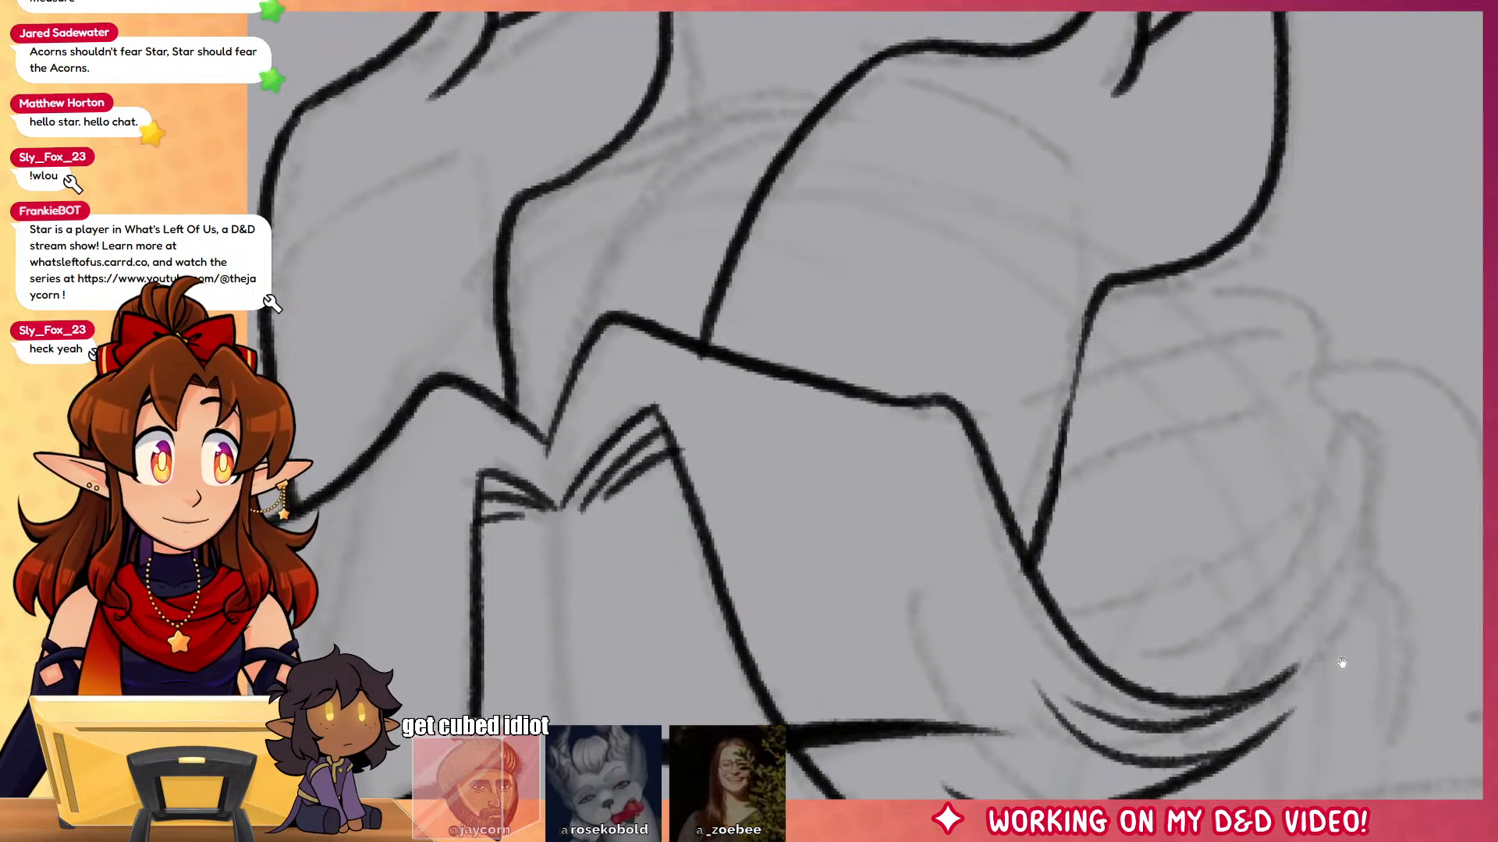
drag(1337, 658, 1383, 782)
drag(583, 312, 873, 214)
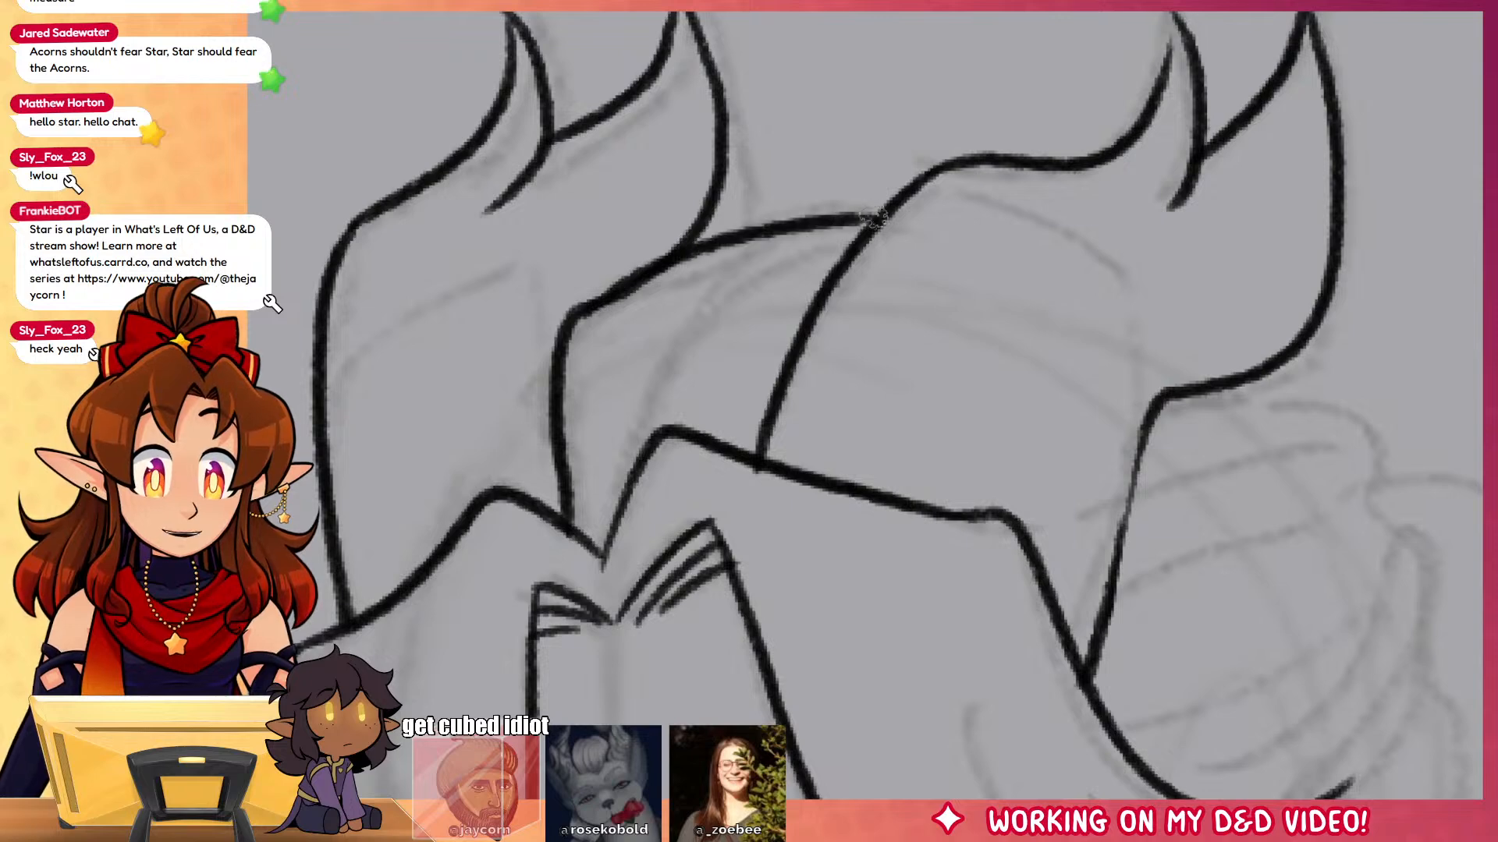
key(ctrl+z)
mouse_move(581, 312)
mouse_down()
mouse_move(870, 212)
mouse_move(629, 475)
mouse_up()
drag(710, 305, 660, 379)
drag(862, 212, 704, 440)
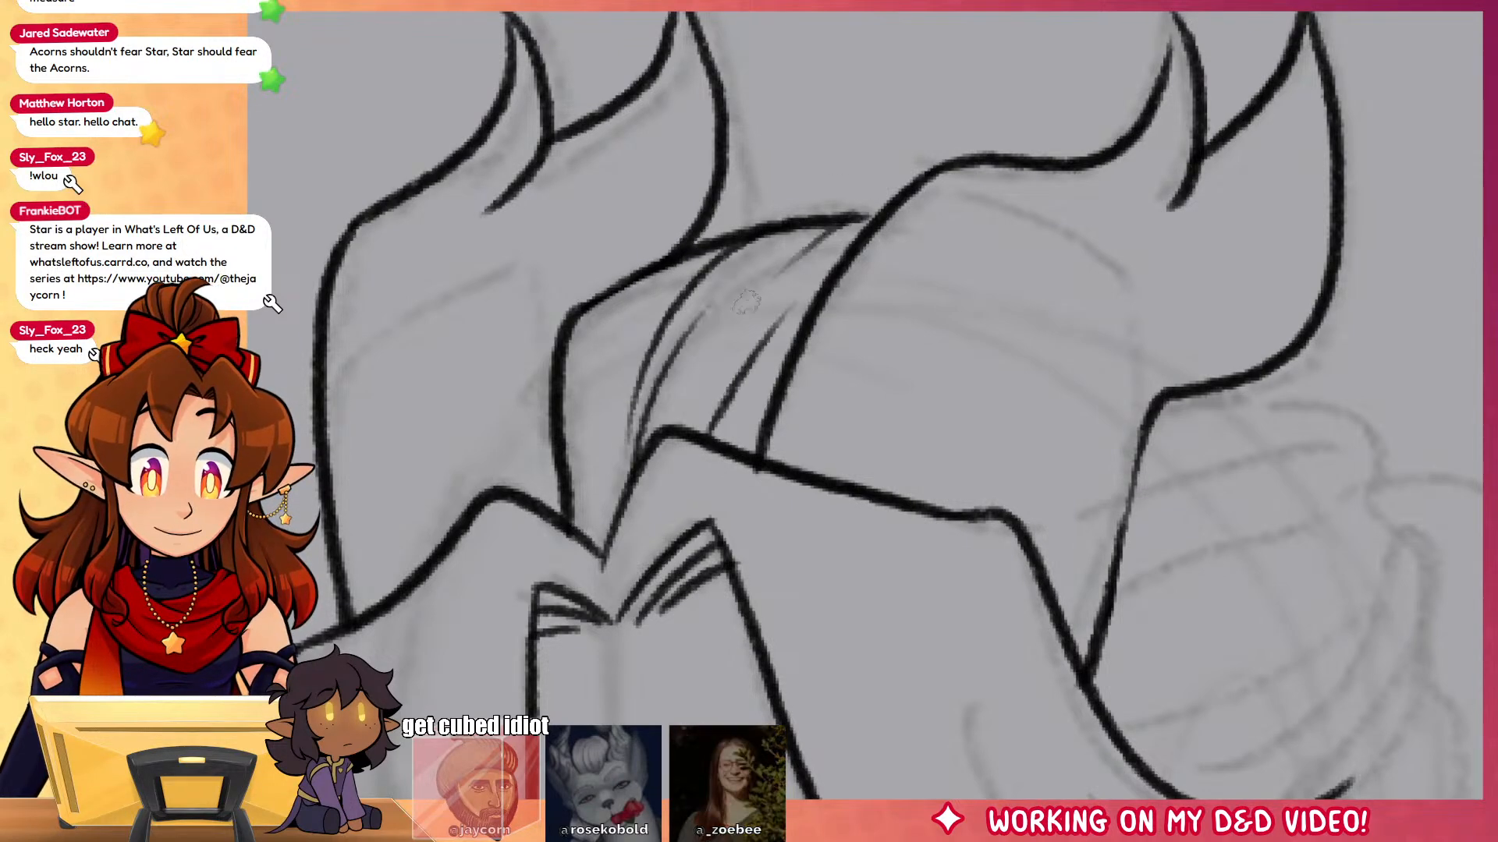
drag(664, 271, 571, 460)
drag(1319, 654, 1496, 345)
drag(505, 204, 491, 327)
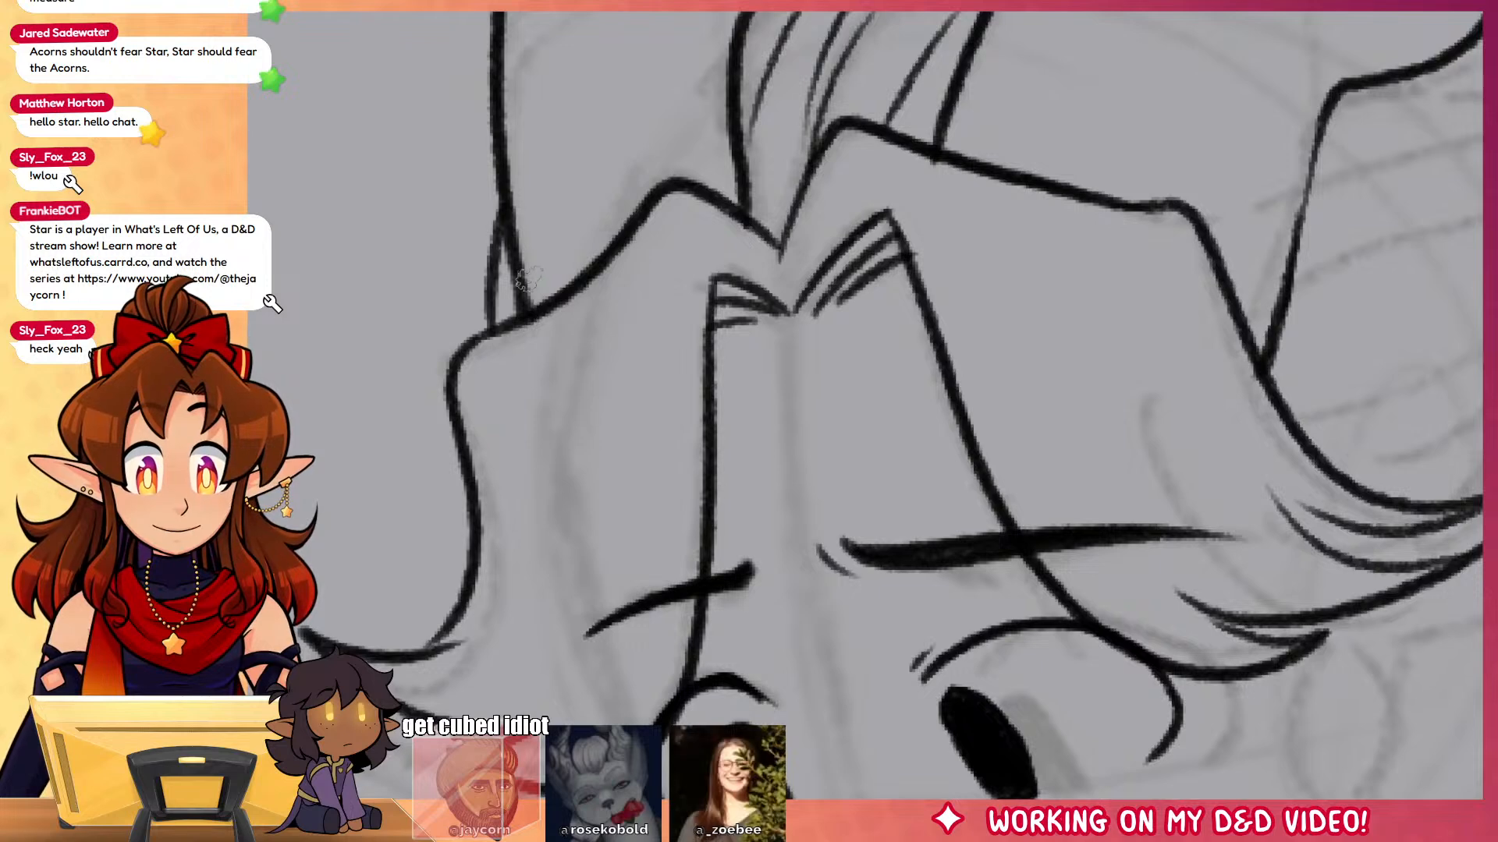
Step: Ink the face-side edge of a segmented braid hanging from the near fringe past the jaw toward its tied end
drag(1409, 550, 1280, 525)
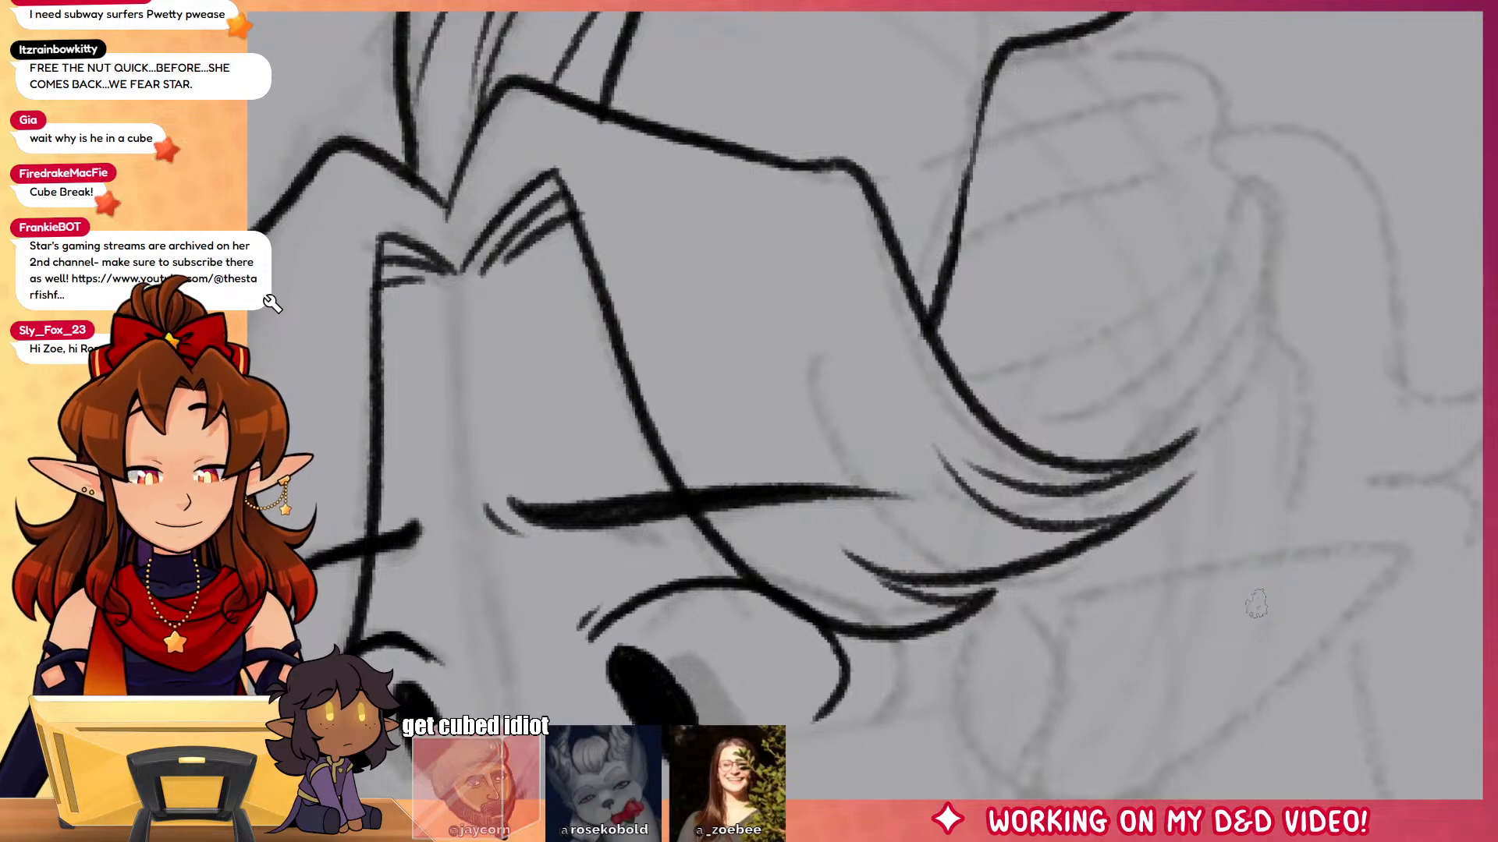
drag(840, 468, 819, 468)
drag(1214, 609, 1212, 524)
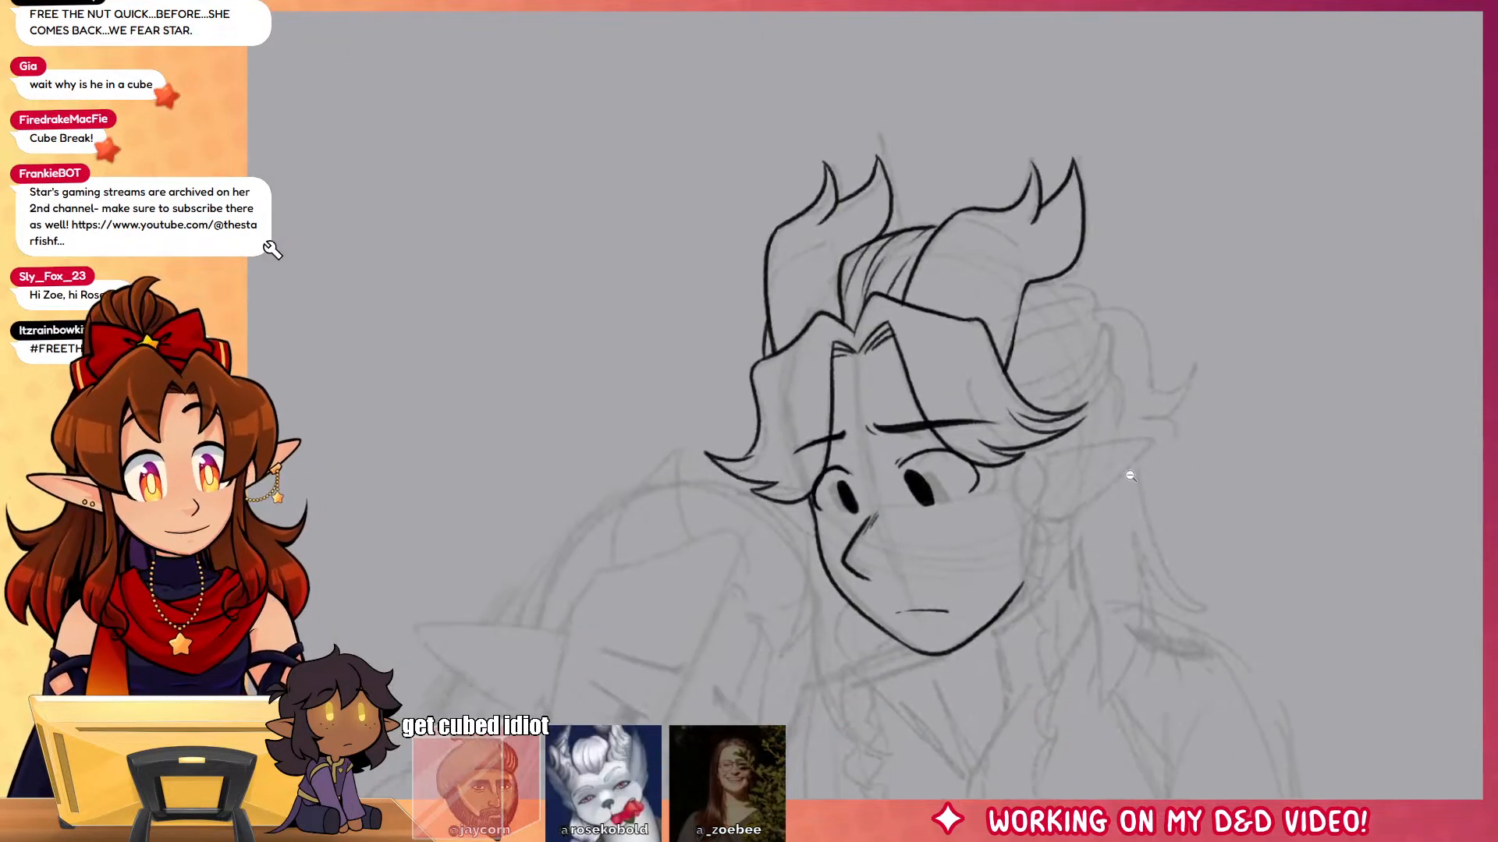
mouse_move(1131, 475)
mouse_down()
mouse_move(1037, 428)
mouse_move(1113, 455)
mouse_move(1122, 439)
mouse_up()
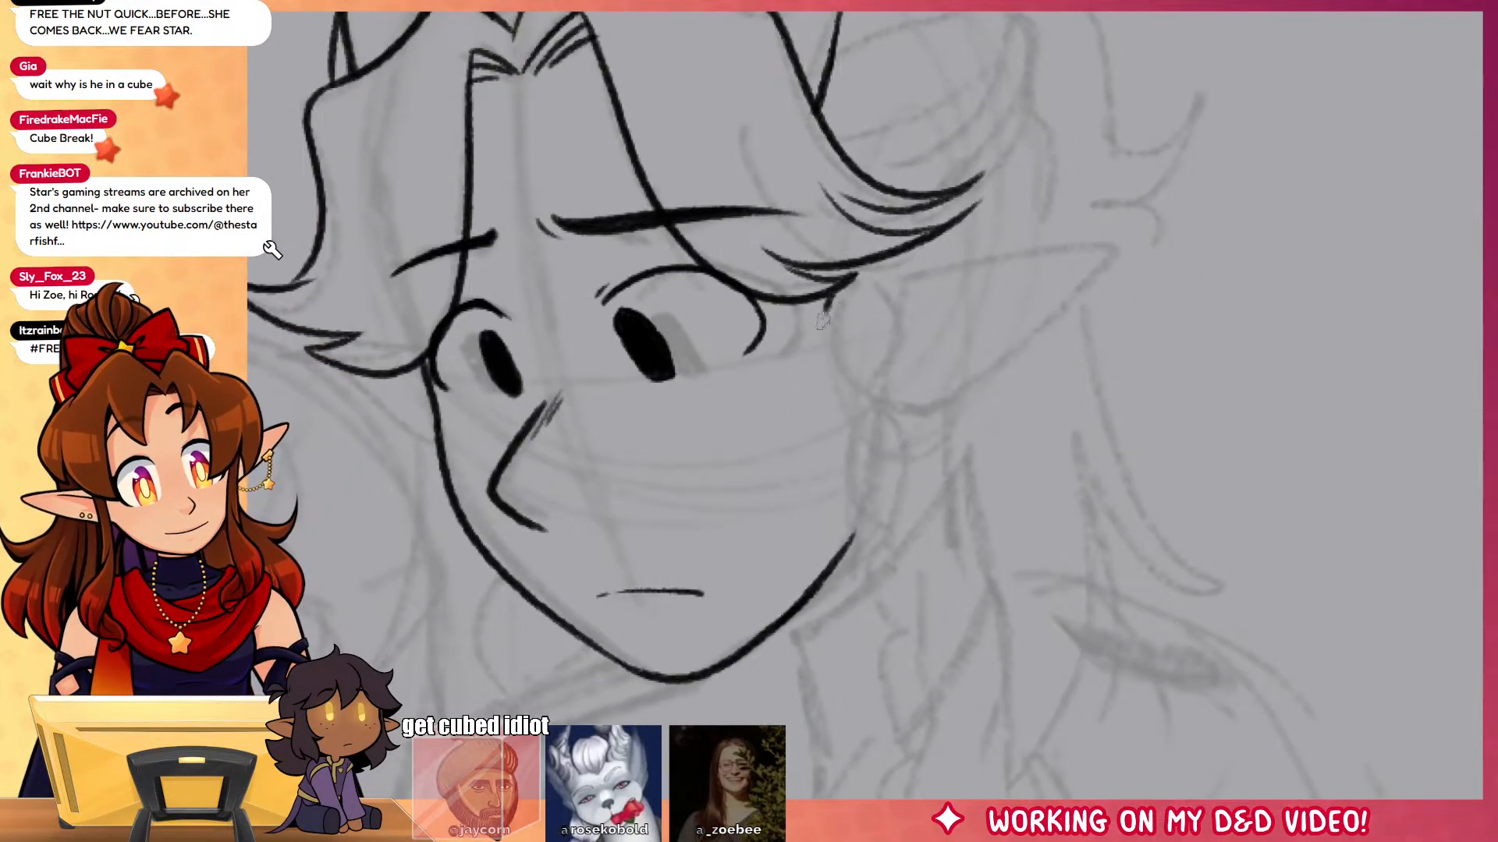
drag(823, 321, 860, 391)
key(ctrl+z)
mouse_move(830, 294)
mouse_down()
mouse_move(860, 393)
mouse_move(898, 746)
mouse_up()
drag(981, 699, 975, 385)
mouse_move(894, 439)
mouse_down()
mouse_move(902, 529)
mouse_move(1042, 586)
mouse_move(924, 456)
mouse_up()
mouse_move(873, 477)
mouse_down()
mouse_move(922, 472)
mouse_move(893, 624)
mouse_up()
drag(920, 483, 947, 620)
drag(1132, 540, 1132, 795)
Step: Complete the braid with its outer edge and crossing strand curves, segment by segment down to the tie
drag(923, 127, 924, 283)
mouse_move(886, 144)
mouse_down()
mouse_move(905, 257)
mouse_move(888, 452)
mouse_up()
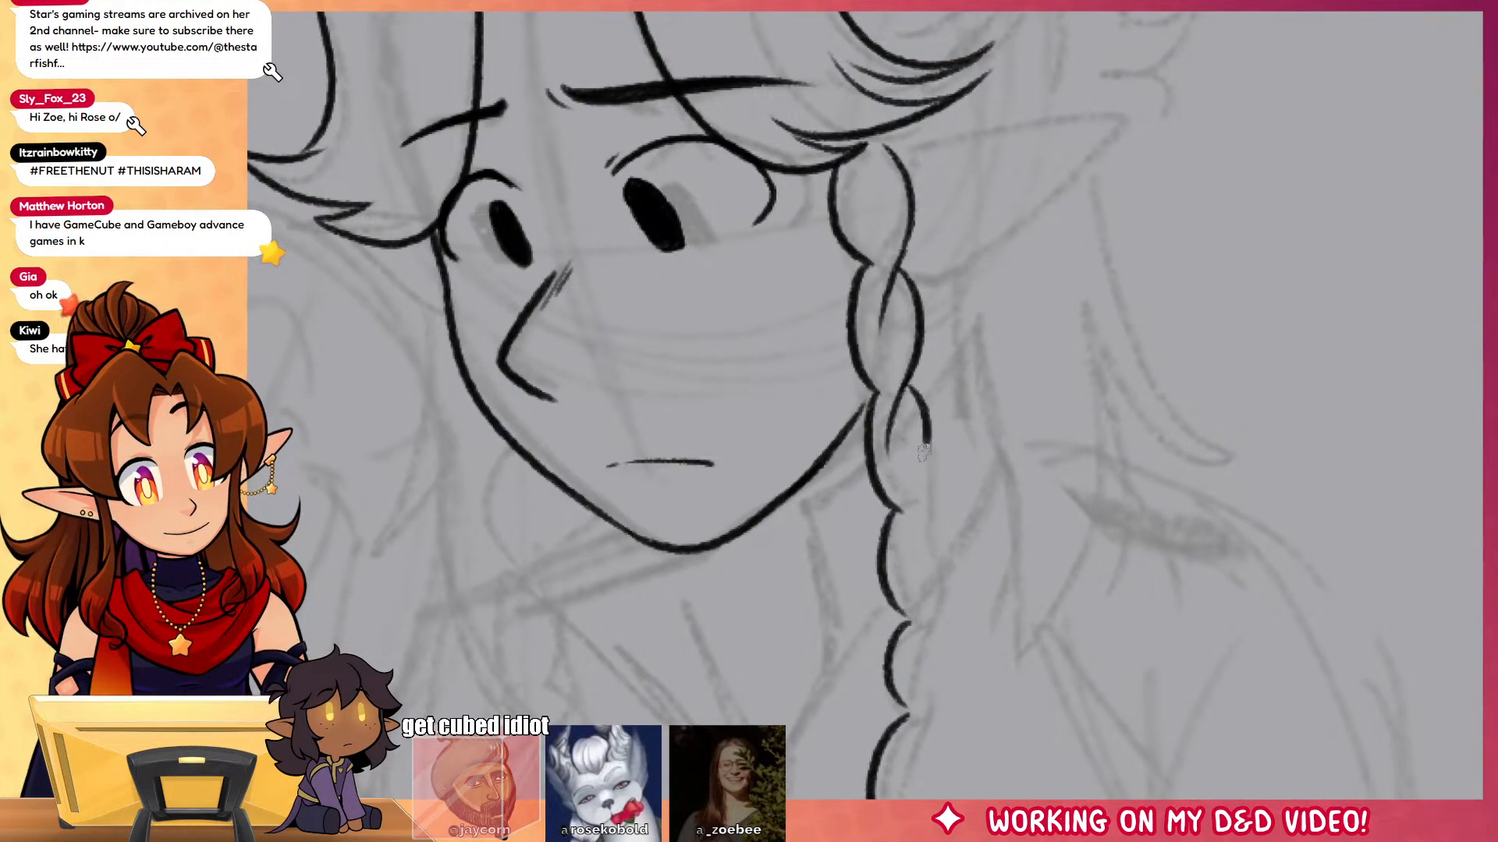
key(ctrl+z)
drag(907, 389, 905, 503)
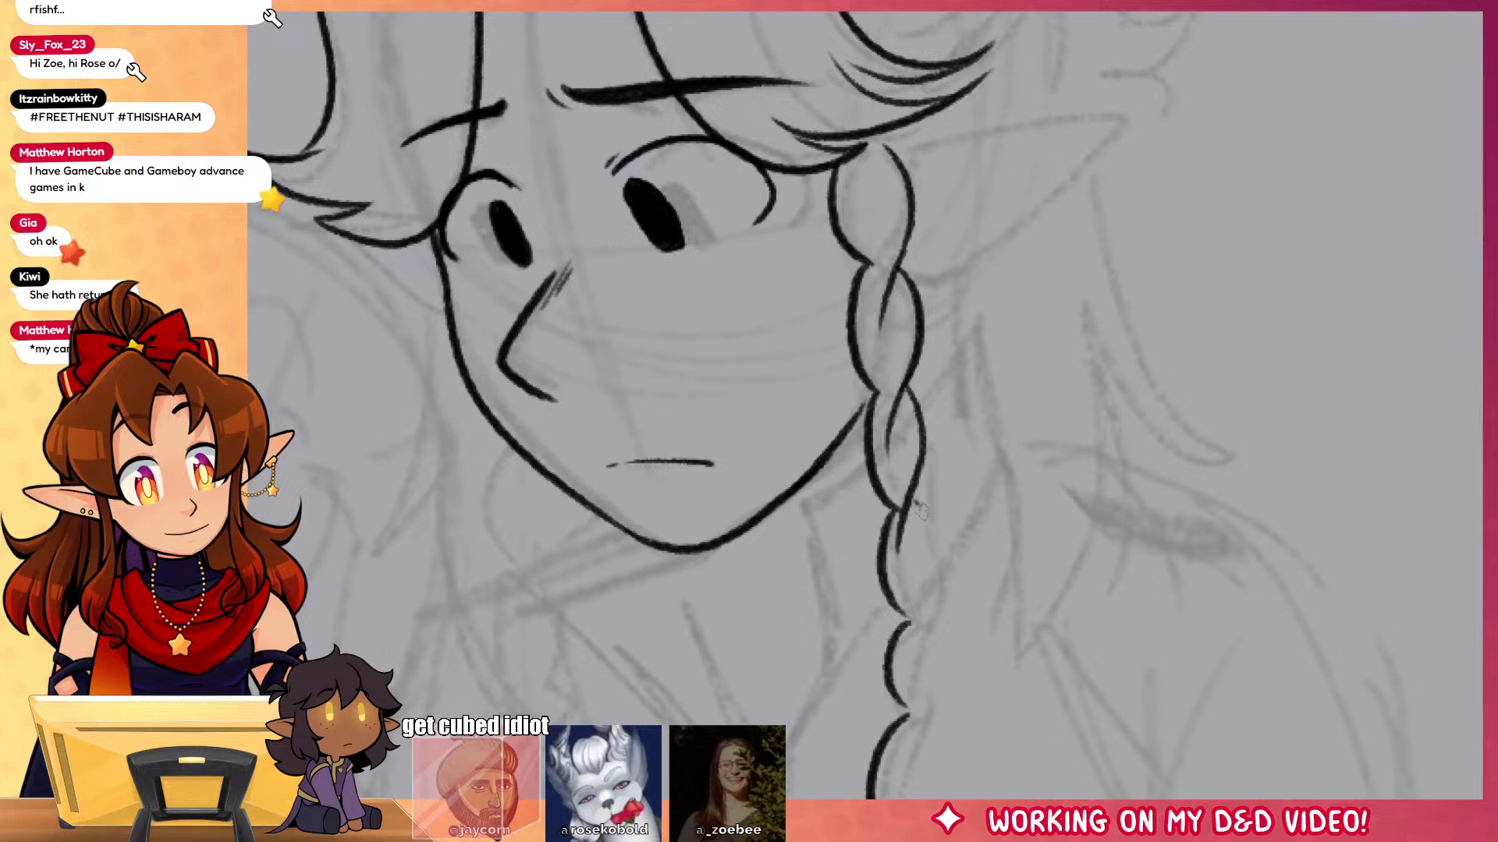
scroll(921, 509, down, 2)
drag(908, 387, 909, 499)
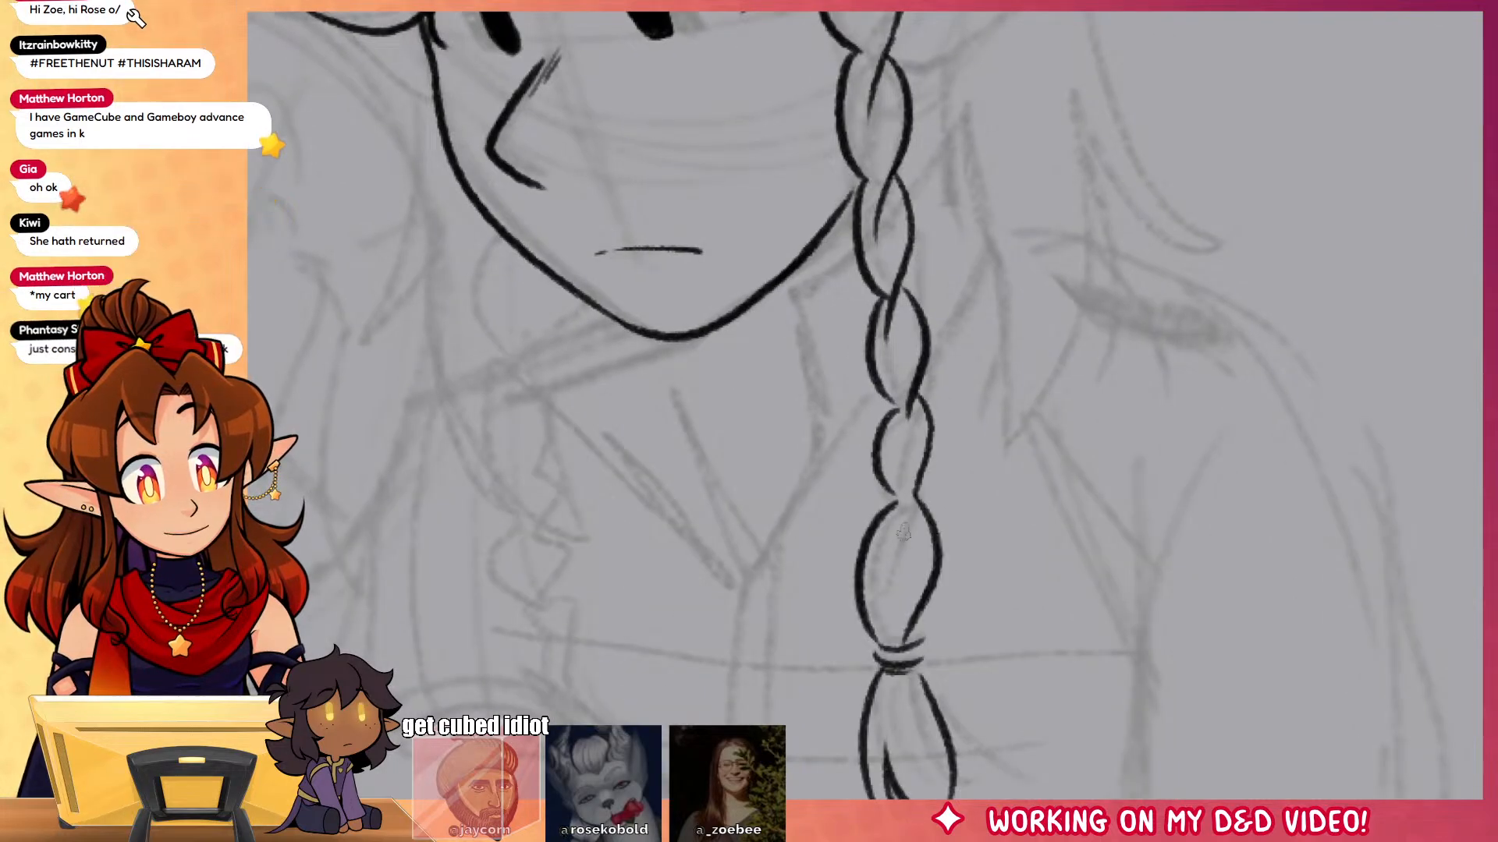
Step: Ink the long pointed near ear behind the braid, including its inner fold line
scroll(1206, 622, up, 3)
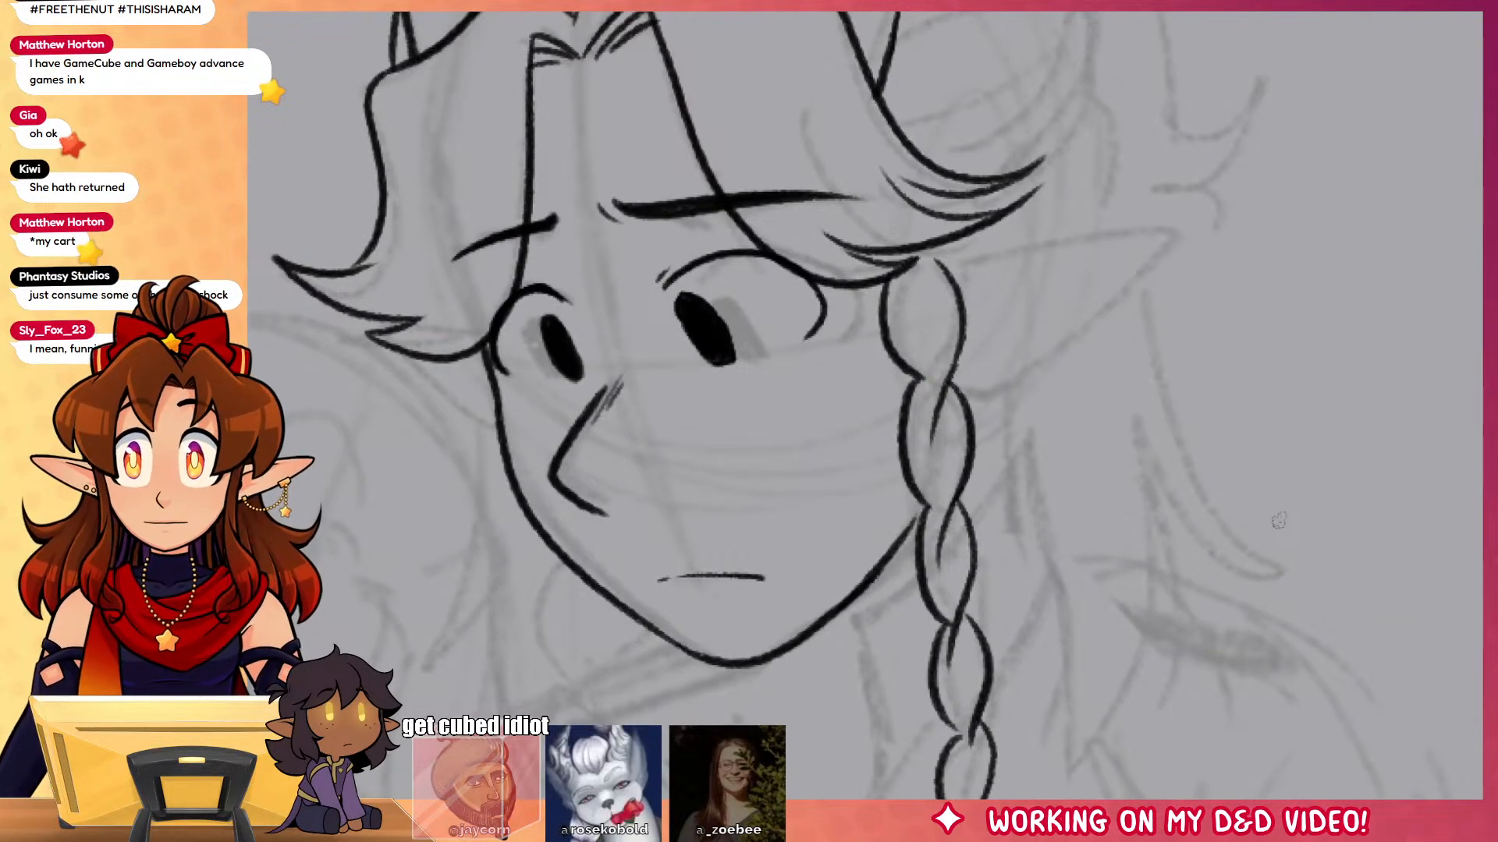
scroll(1278, 520, up, 1)
mouse_move(905, 320)
mouse_down()
mouse_move(1145, 291)
mouse_move(1051, 406)
mouse_move(962, 467)
mouse_up()
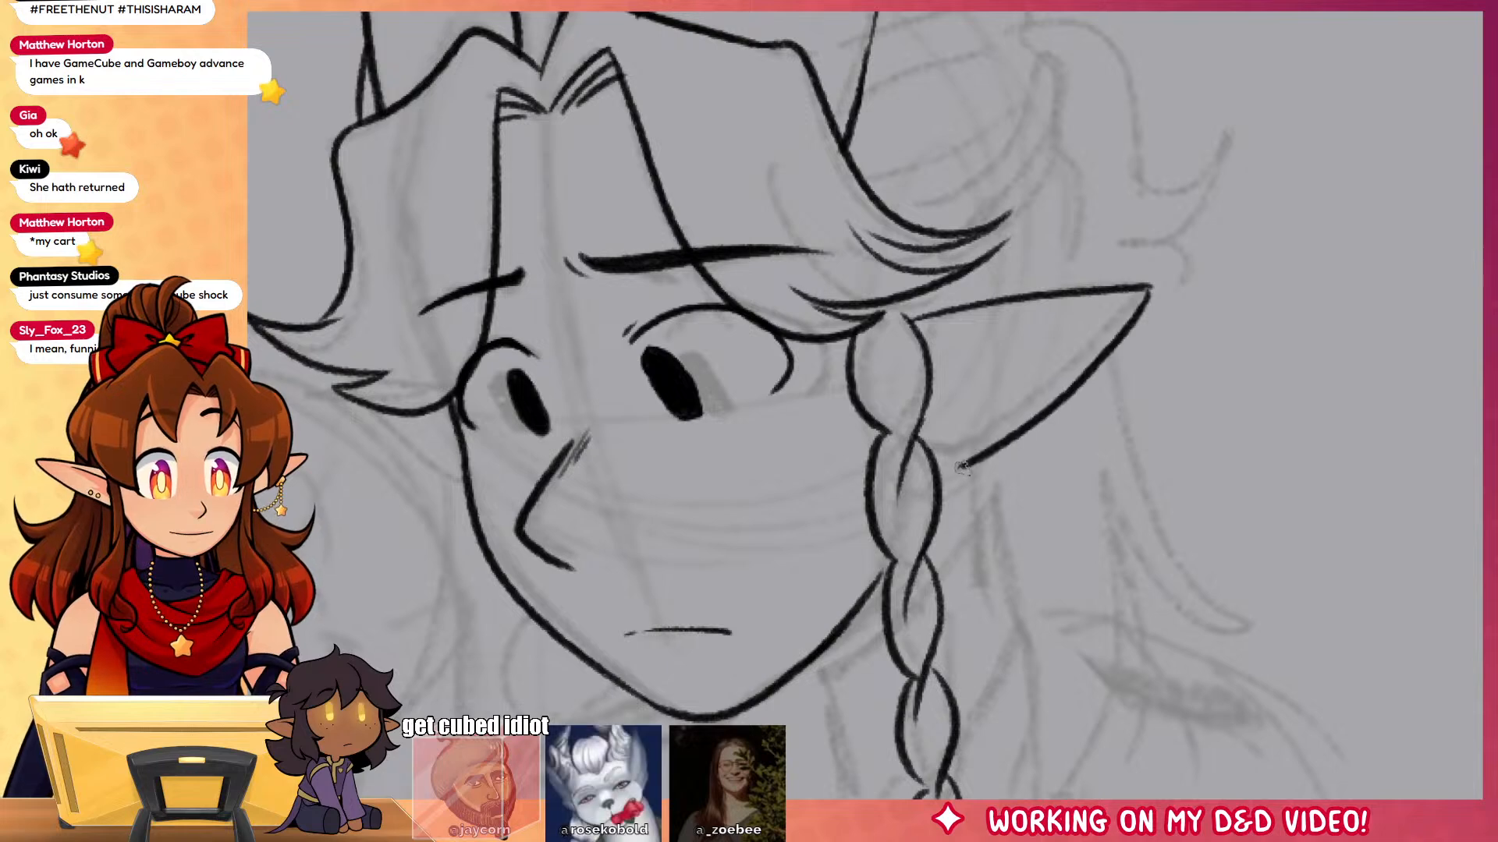
drag(934, 380, 1039, 319)
key(ctrl+z)
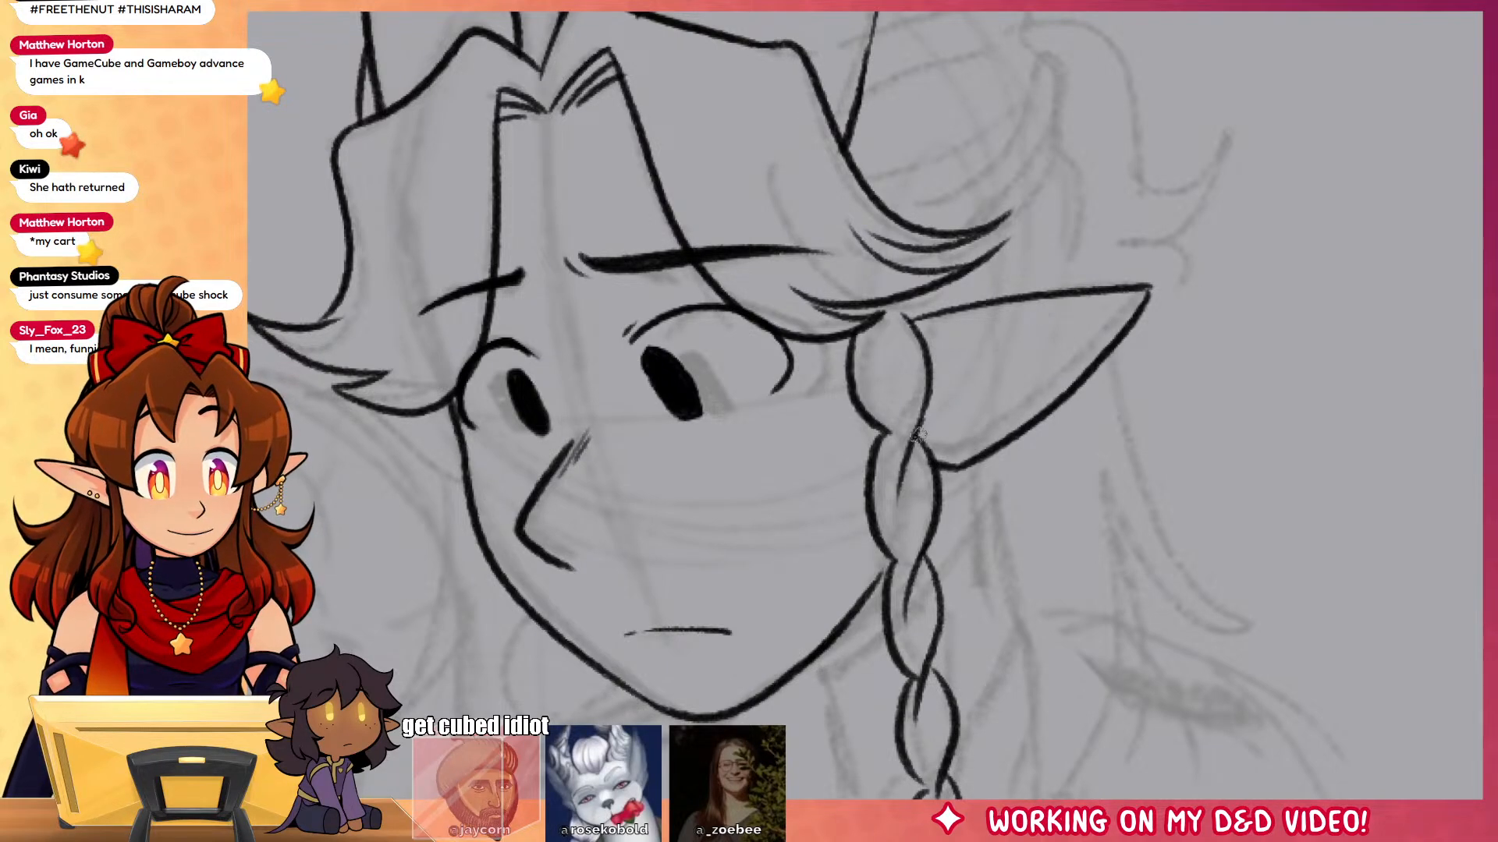
mouse_move(920, 435)
mouse_down()
mouse_move(967, 337)
mouse_move(1089, 308)
mouse_up()
Step: Ink the strands sweeping back from the near fringe and the rounded bun behind the near horn
drag(1261, 471, 1341, 659)
mouse_move(1148, 312)
mouse_down()
mouse_move(1129, 434)
mouse_move(1053, 491)
mouse_up()
drag(1139, 288, 1058, 449)
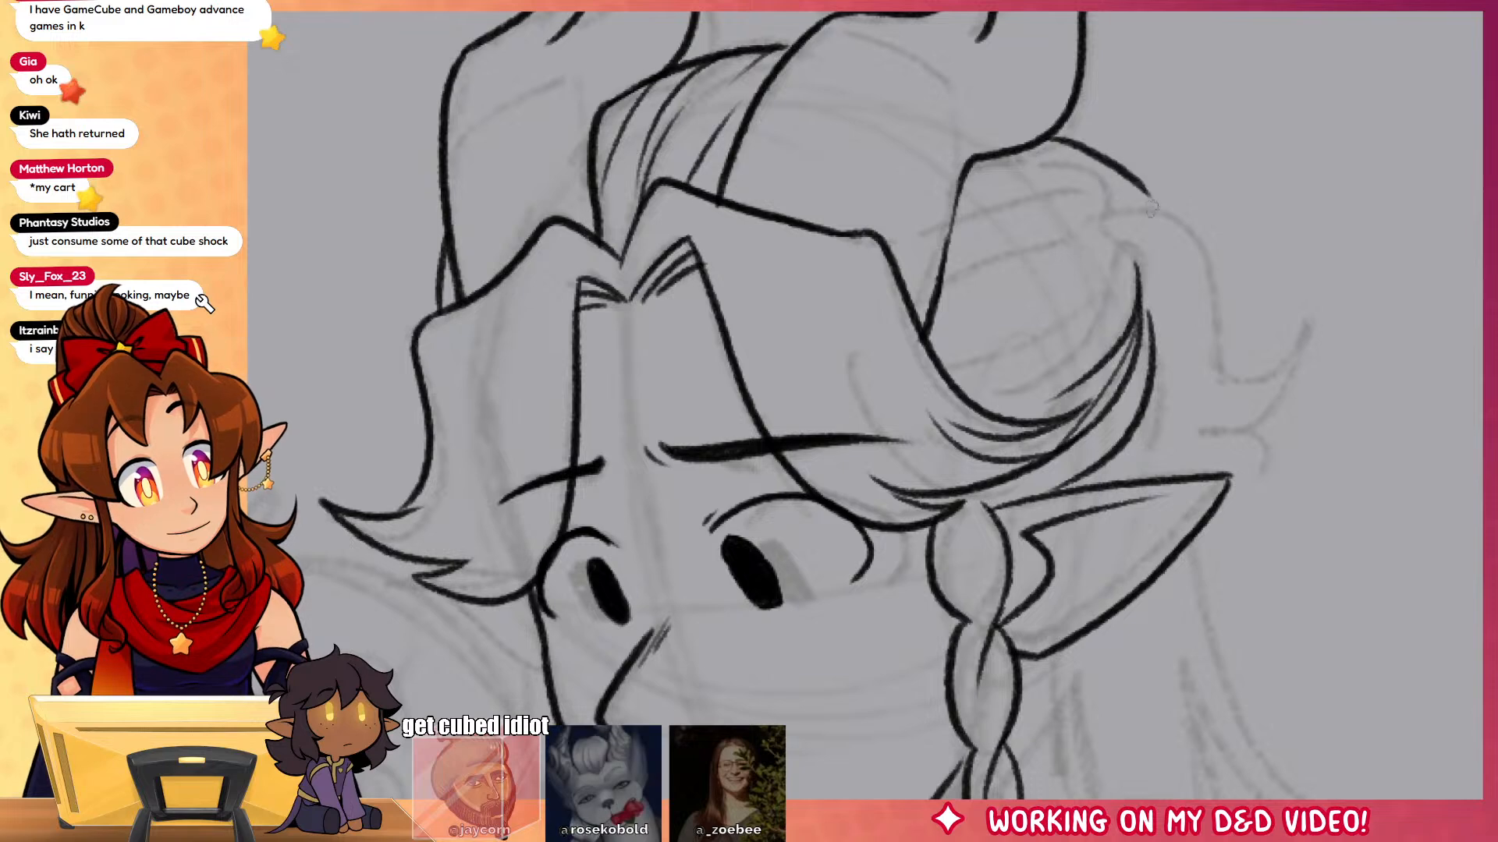
mouse_move(1058, 130)
mouse_down()
mouse_move(1131, 231)
mouse_move(1143, 298)
mouse_move(1024, 359)
mouse_up()
key(ctrl+z)
mouse_move(1025, 271)
mouse_down()
mouse_move(1117, 234)
mouse_move(1336, 367)
mouse_move(1335, 429)
mouse_move(1211, 533)
mouse_up()
Step: Ink the loose hair falling from the bun behind the ear, with pointed flicked ends above the shoulder
drag(1301, 525, 1286, 344)
drag(1178, 375, 1369, 611)
drag(1170, 460, 1162, 749)
scroll(1131, 507, down, 4)
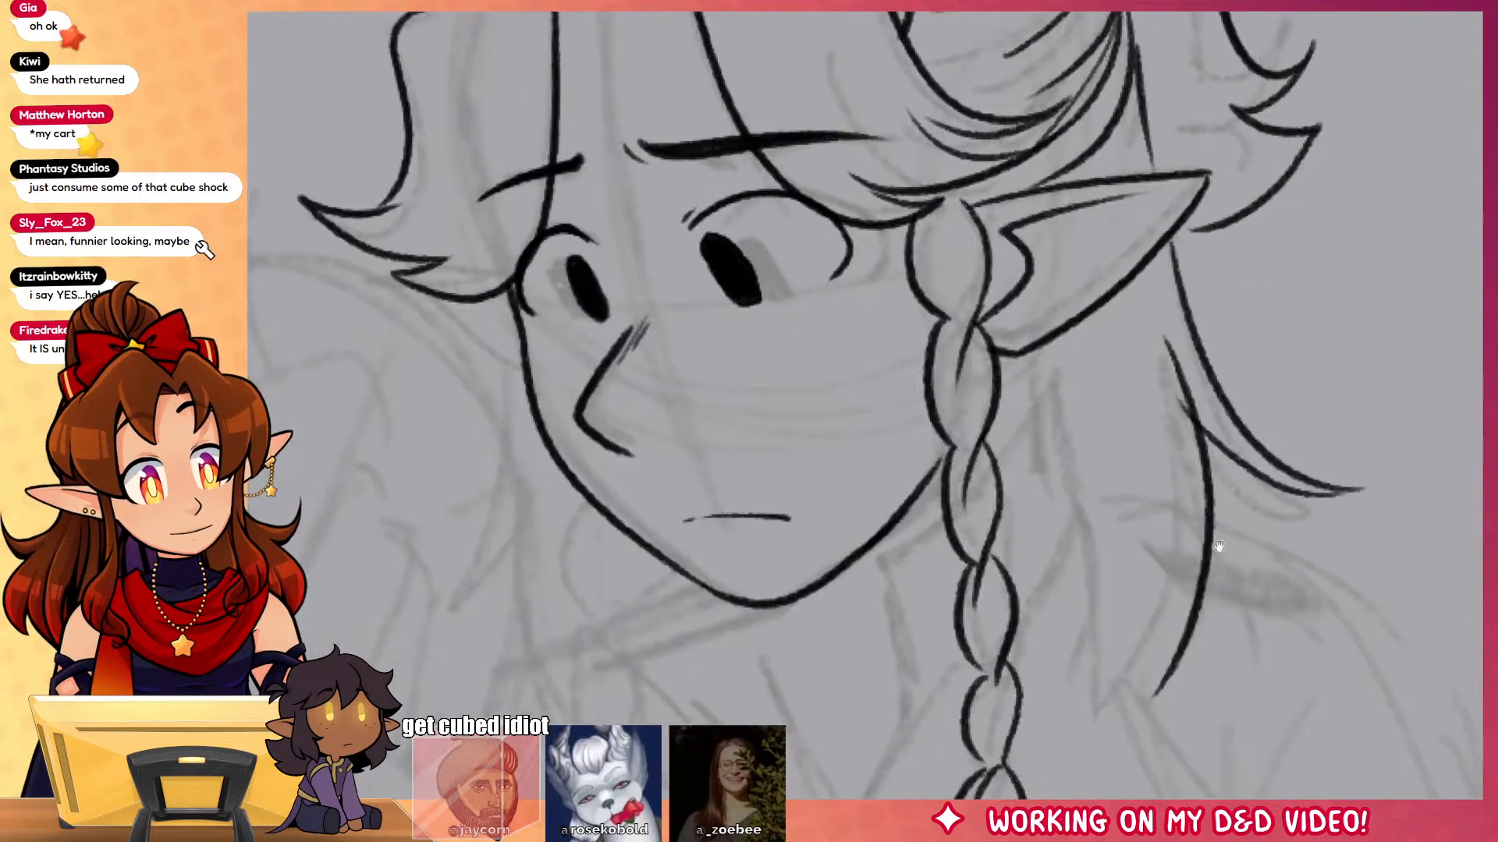
Step: Ink the long pointed locks of loose hair hanging beside the near braid and below the ear
drag(1045, 154, 1034, 568)
drag(1120, 371, 1037, 560)
mouse_move(1123, 363)
mouse_down()
mouse_move(1123, 487)
mouse_move(1196, 383)
mouse_up()
drag(1185, 545, 1202, 380)
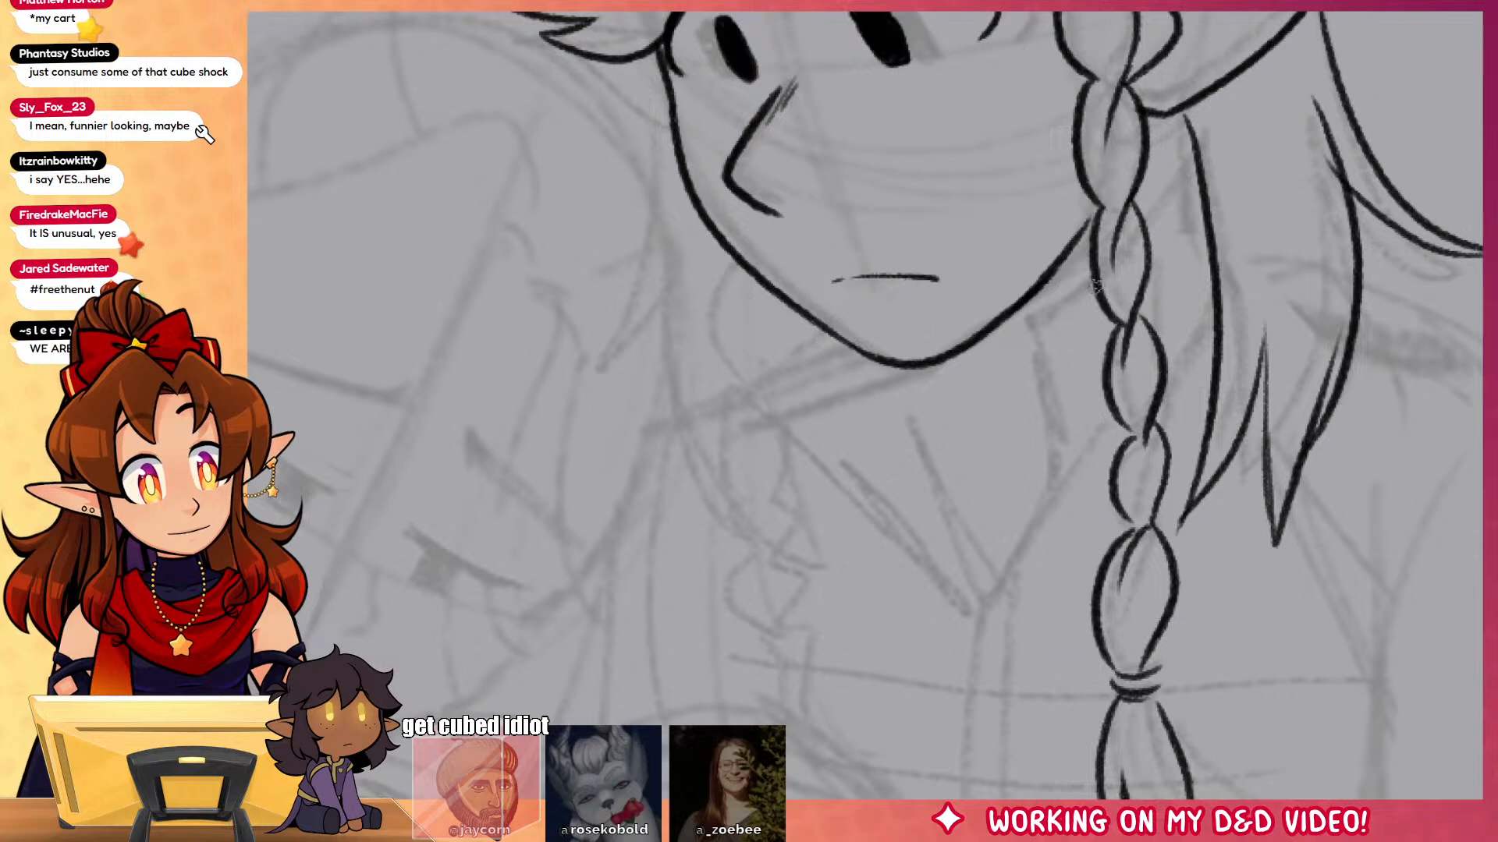
Step: Ink the near side of the open collar from the neck down to the neckline's V
mouse_move(1096, 286)
mouse_down()
mouse_move(1028, 347)
mouse_move(1056, 488)
mouse_up()
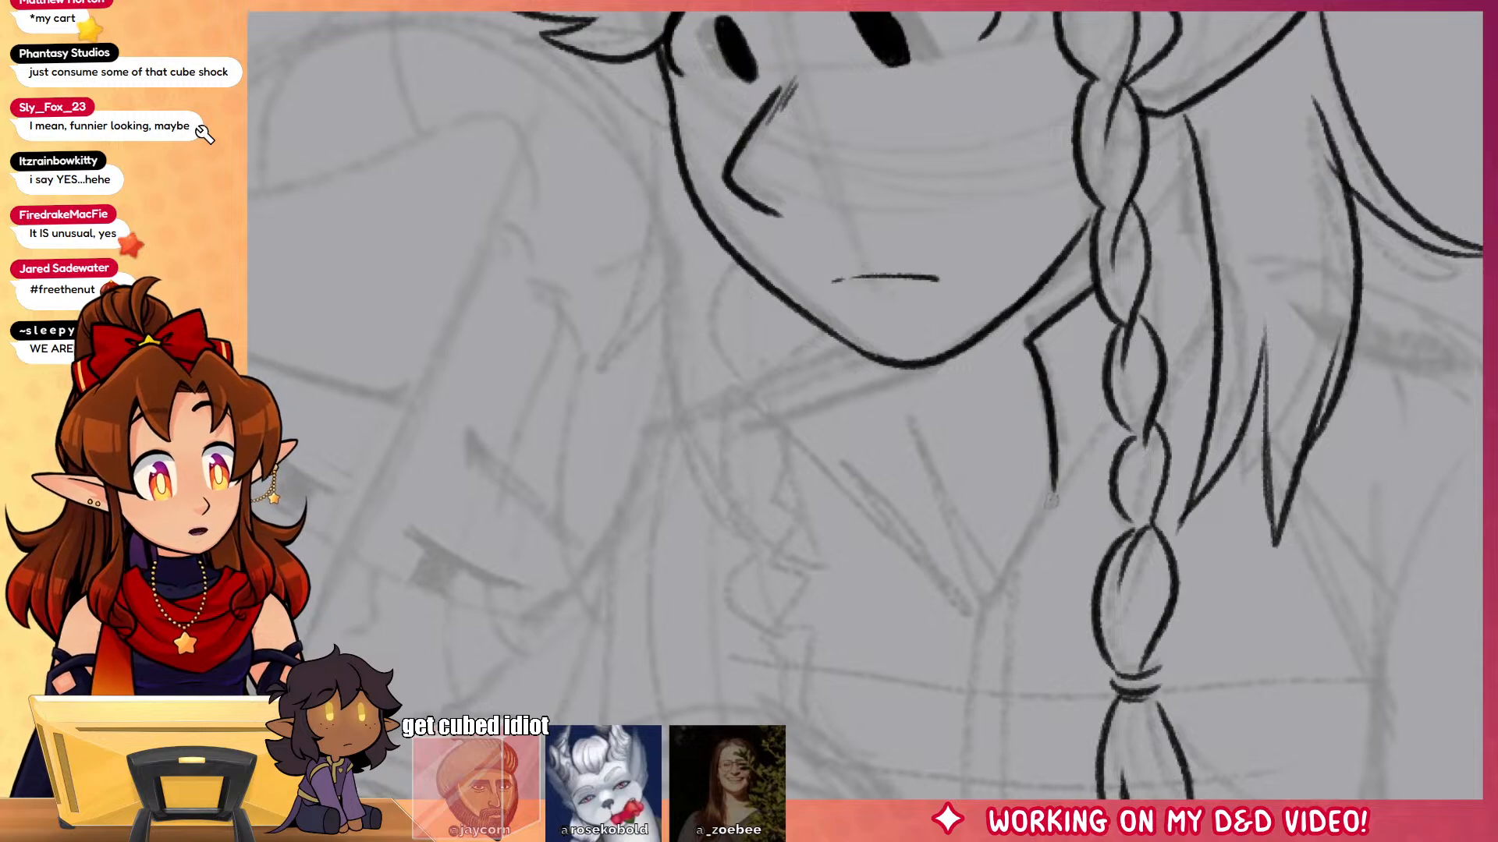
mouse_move(1051, 500)
mouse_down()
mouse_move(983, 605)
mouse_move(968, 419)
mouse_up()
scroll(925, 442, up, 5)
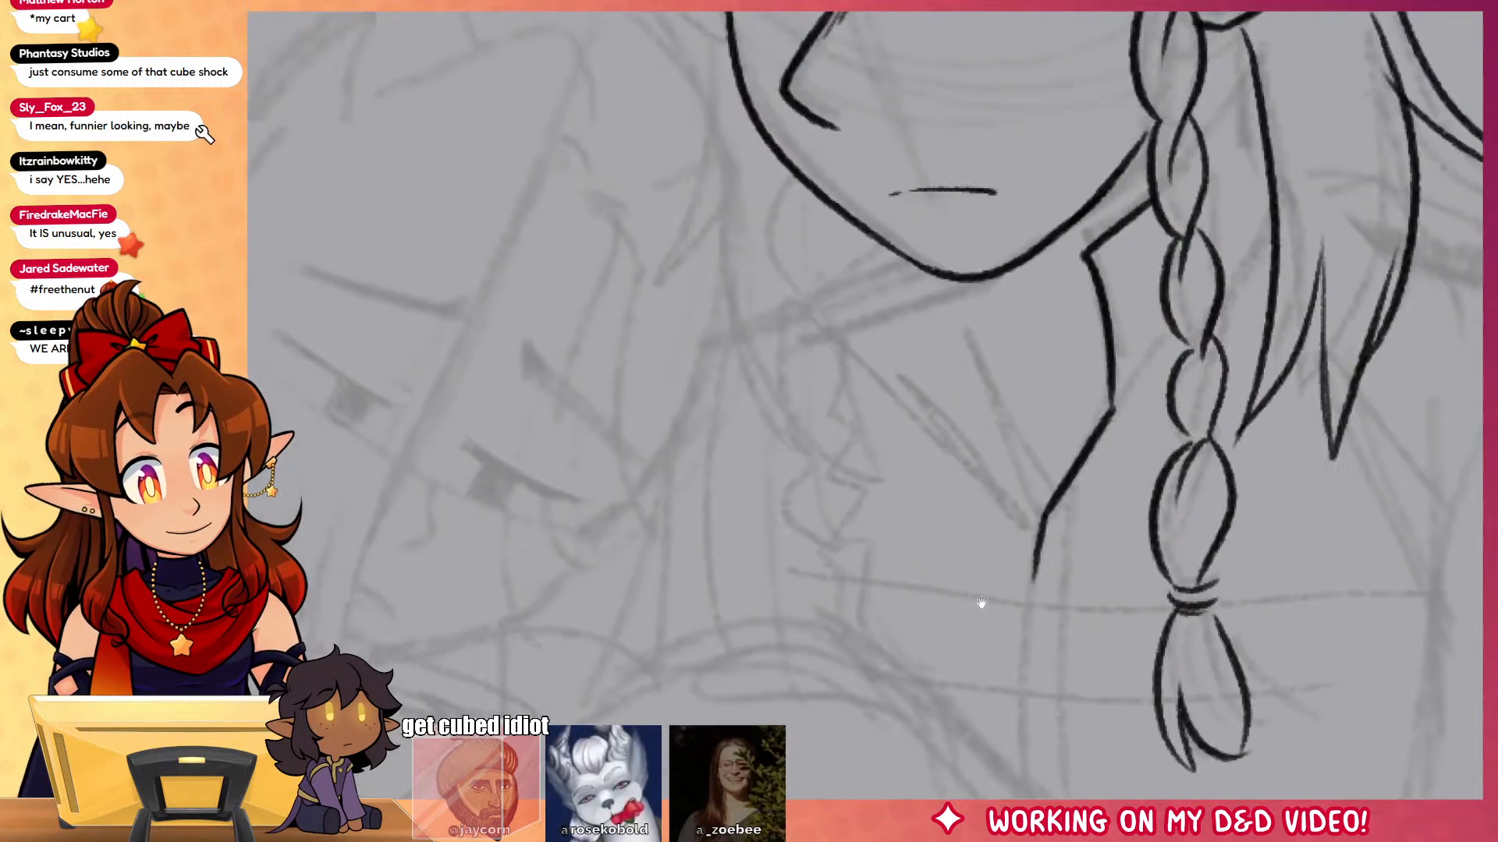
Step: Ink the far braid along the cheek, drawing its scalloped outer edge and matching inner edge segment by segment
mouse_move(739, 244)
mouse_down()
mouse_move(791, 578)
mouse_move(816, 594)
mouse_move(841, 692)
mouse_up()
mouse_move(842, 692)
mouse_down()
mouse_move(827, 711)
mouse_move(832, 784)
mouse_up()
drag(917, 710, 879, 476)
drag(819, 578, 819, 637)
drag(933, 545, 938, 719)
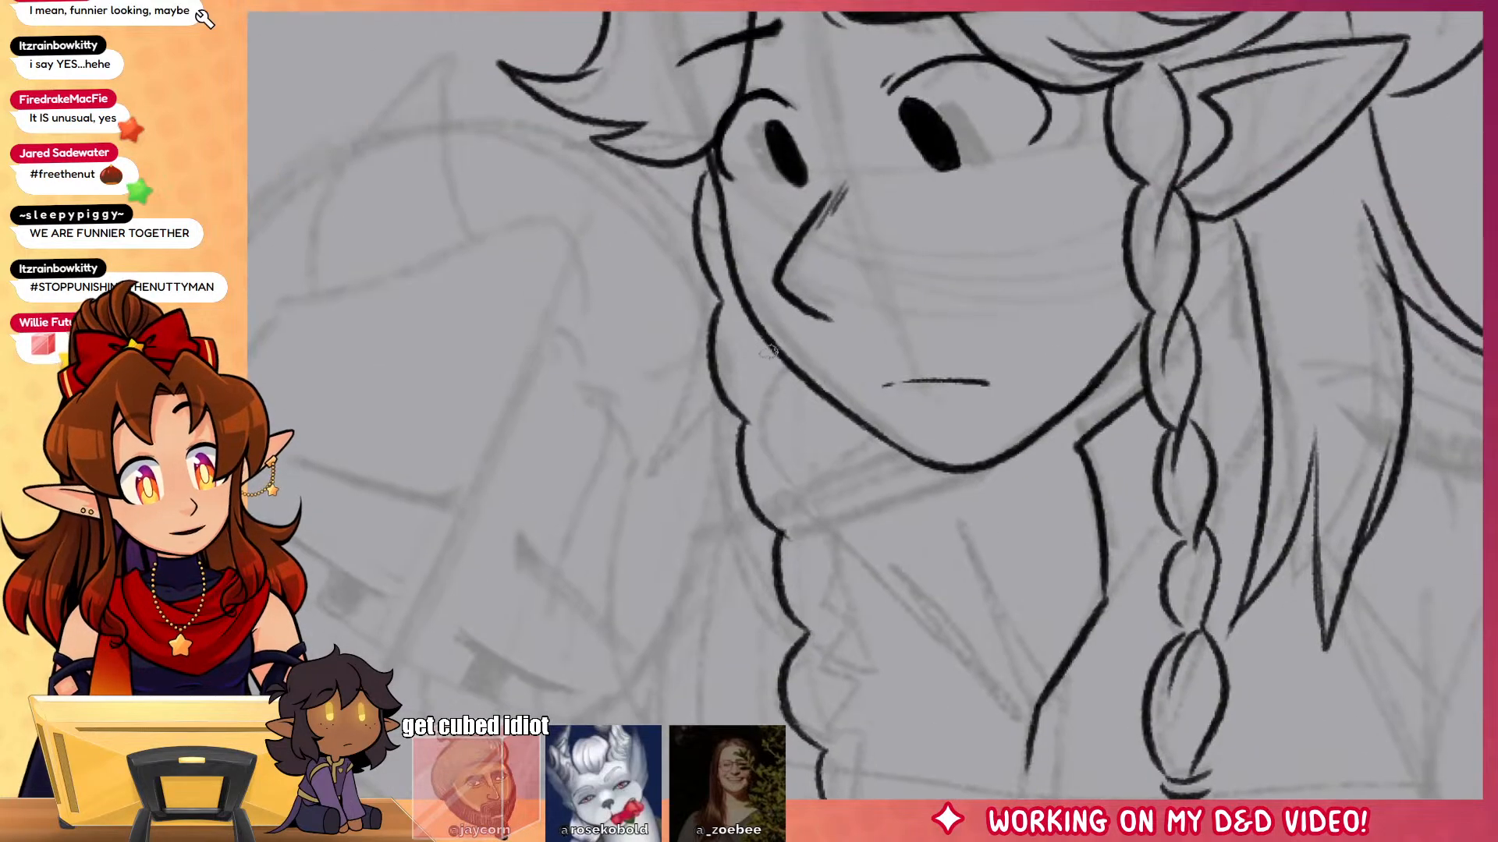
mouse_move(777, 355)
mouse_down()
mouse_move(766, 422)
mouse_move(845, 720)
mouse_up()
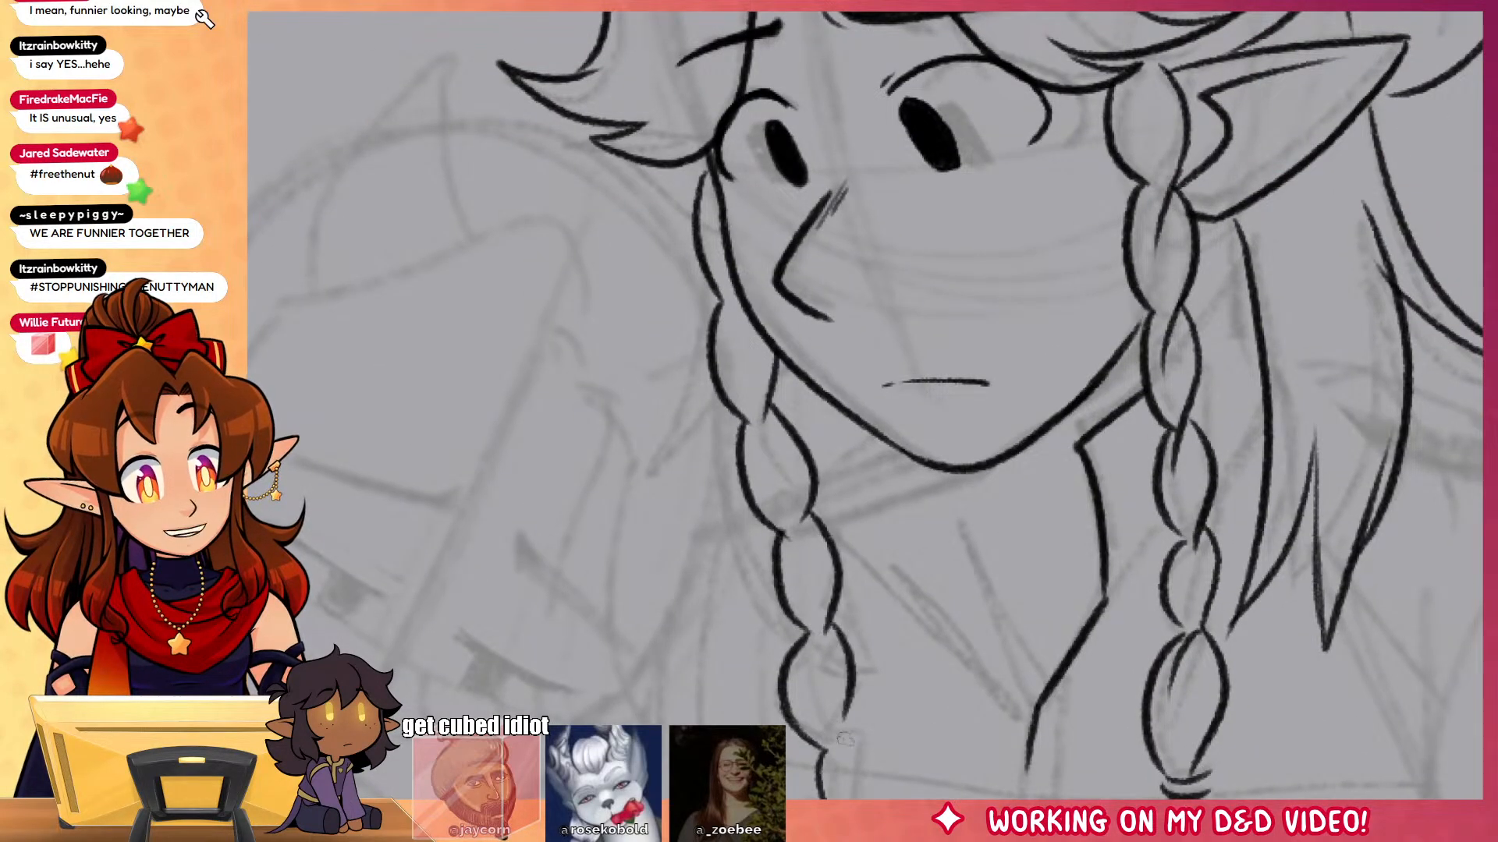
drag(1014, 754, 1004, 611)
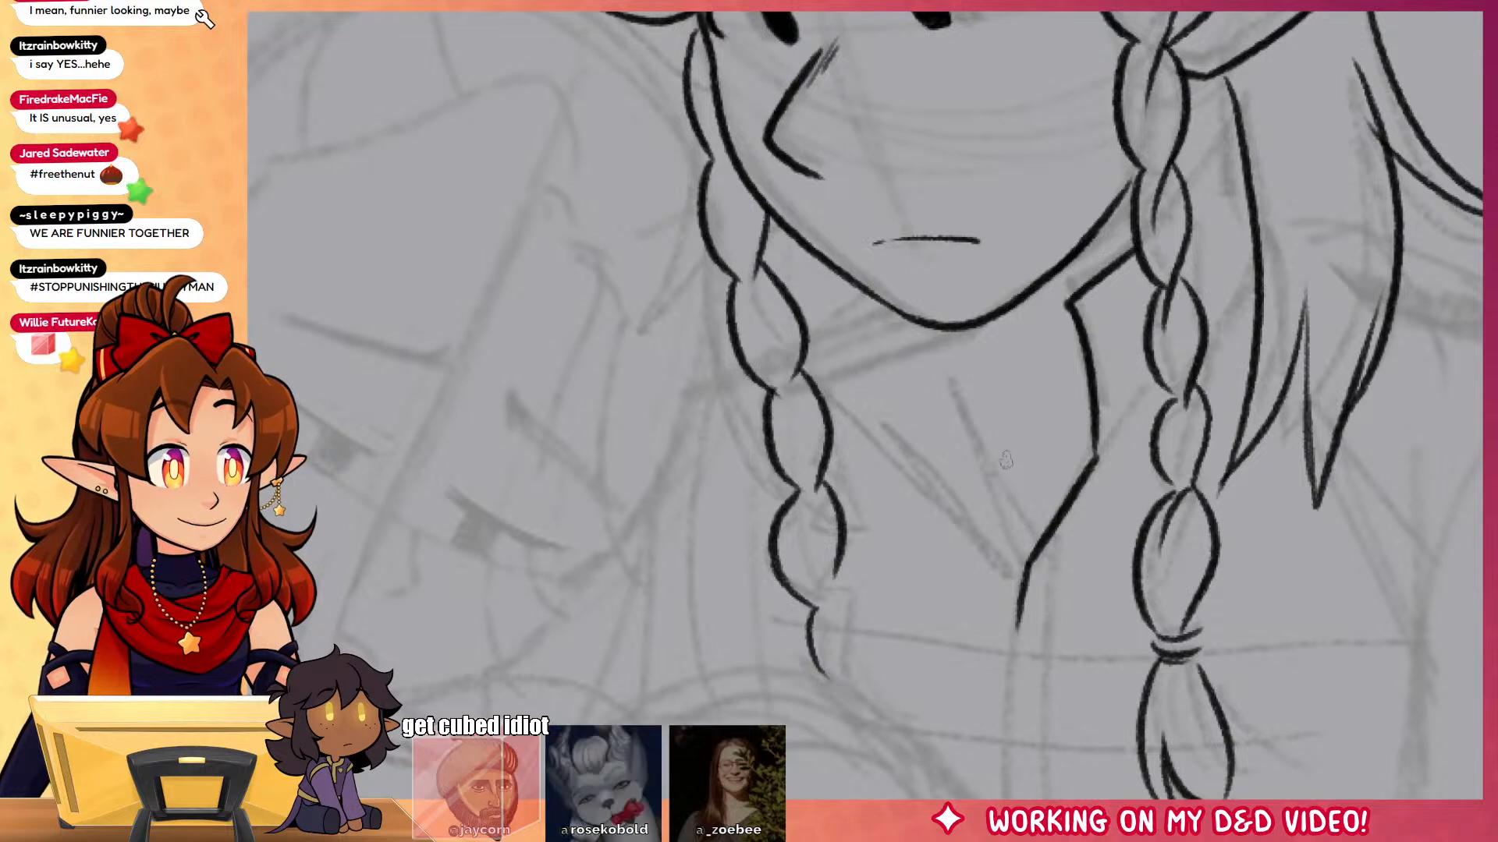
mouse_move(838, 577)
mouse_down()
mouse_move(863, 606)
mouse_move(849, 674)
mouse_up()
Step: Ink the far side of the collar and the neck line under the chin, meeting at the neckline's V
drag(1093, 648, 996, 692)
mouse_move(876, 370)
mouse_down()
mouse_move(887, 390)
mouse_move(767, 343)
mouse_move(917, 641)
mouse_up()
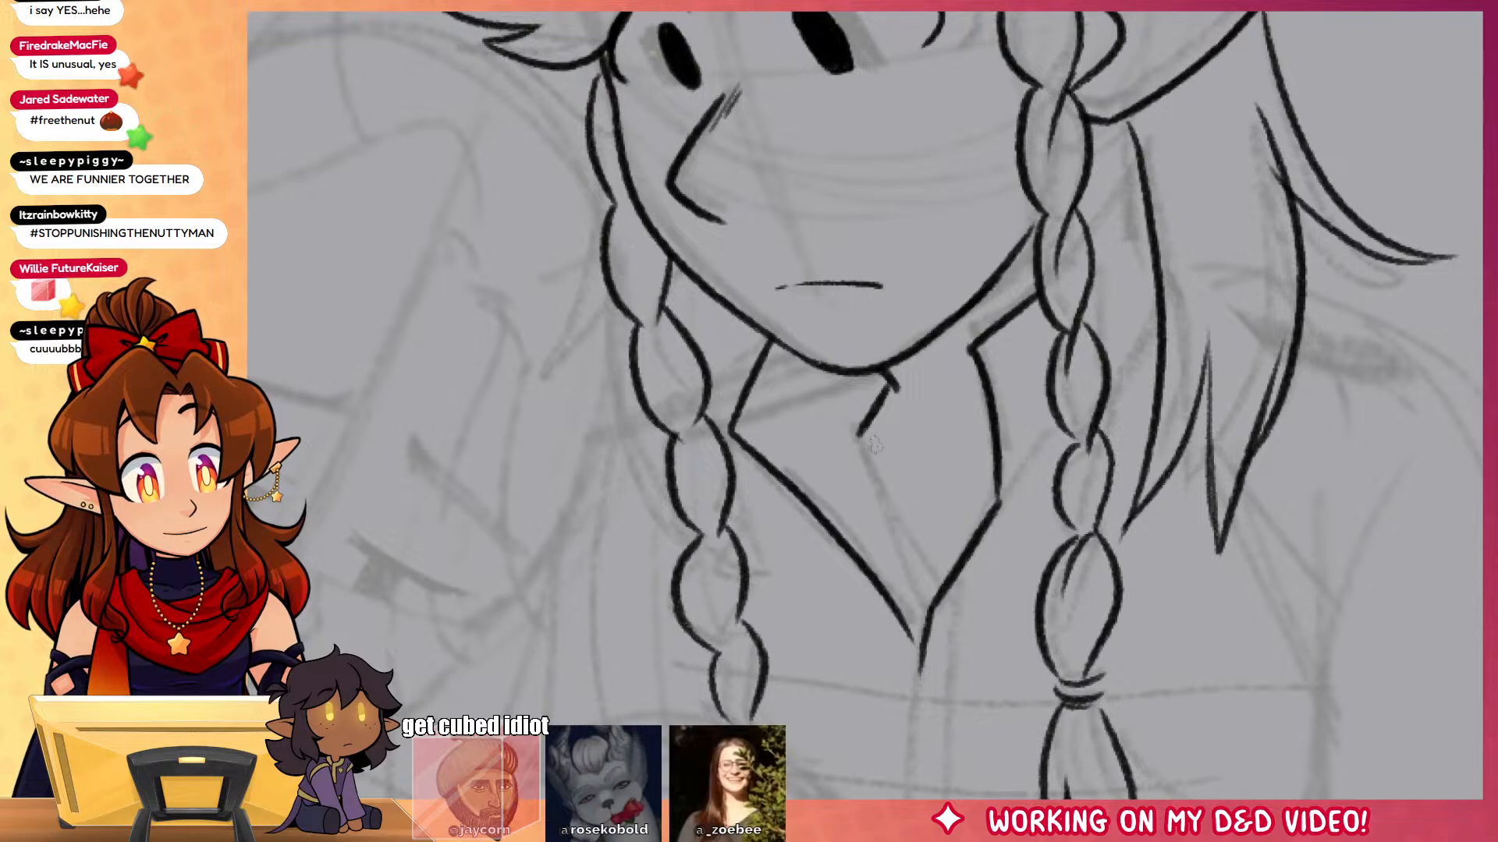
drag(858, 437, 919, 613)
Step: Add short hatch marks on the face beside the near eye's outer corner and at the far temple
drag(1194, 558, 1174, 770)
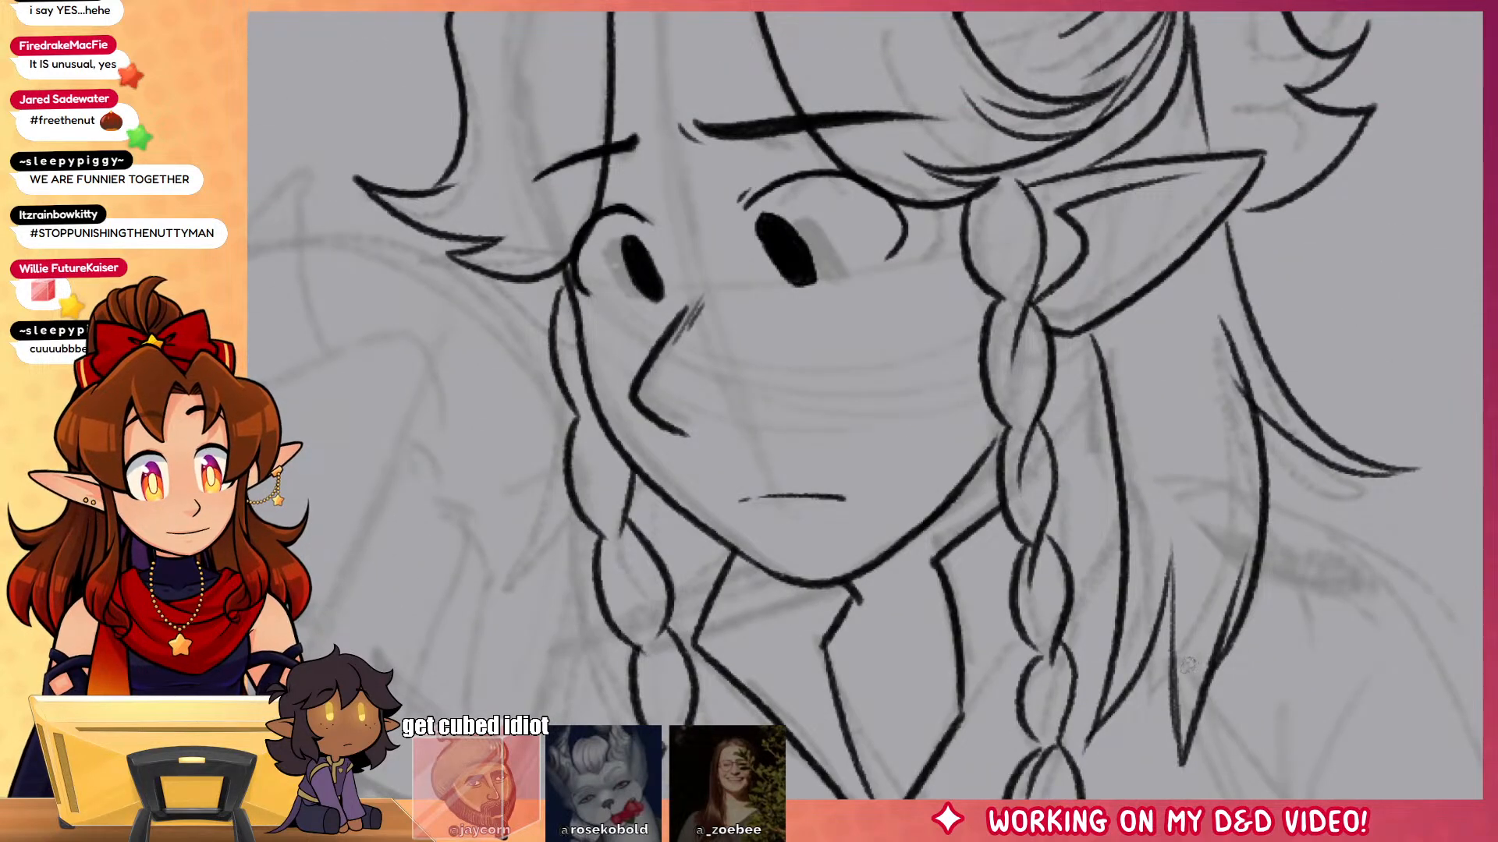
drag(1189, 665, 1189, 762)
mouse_move(952, 359)
mouse_down()
mouse_move(967, 375)
mouse_move(960, 347)
mouse_up()
drag(576, 394, 589, 423)
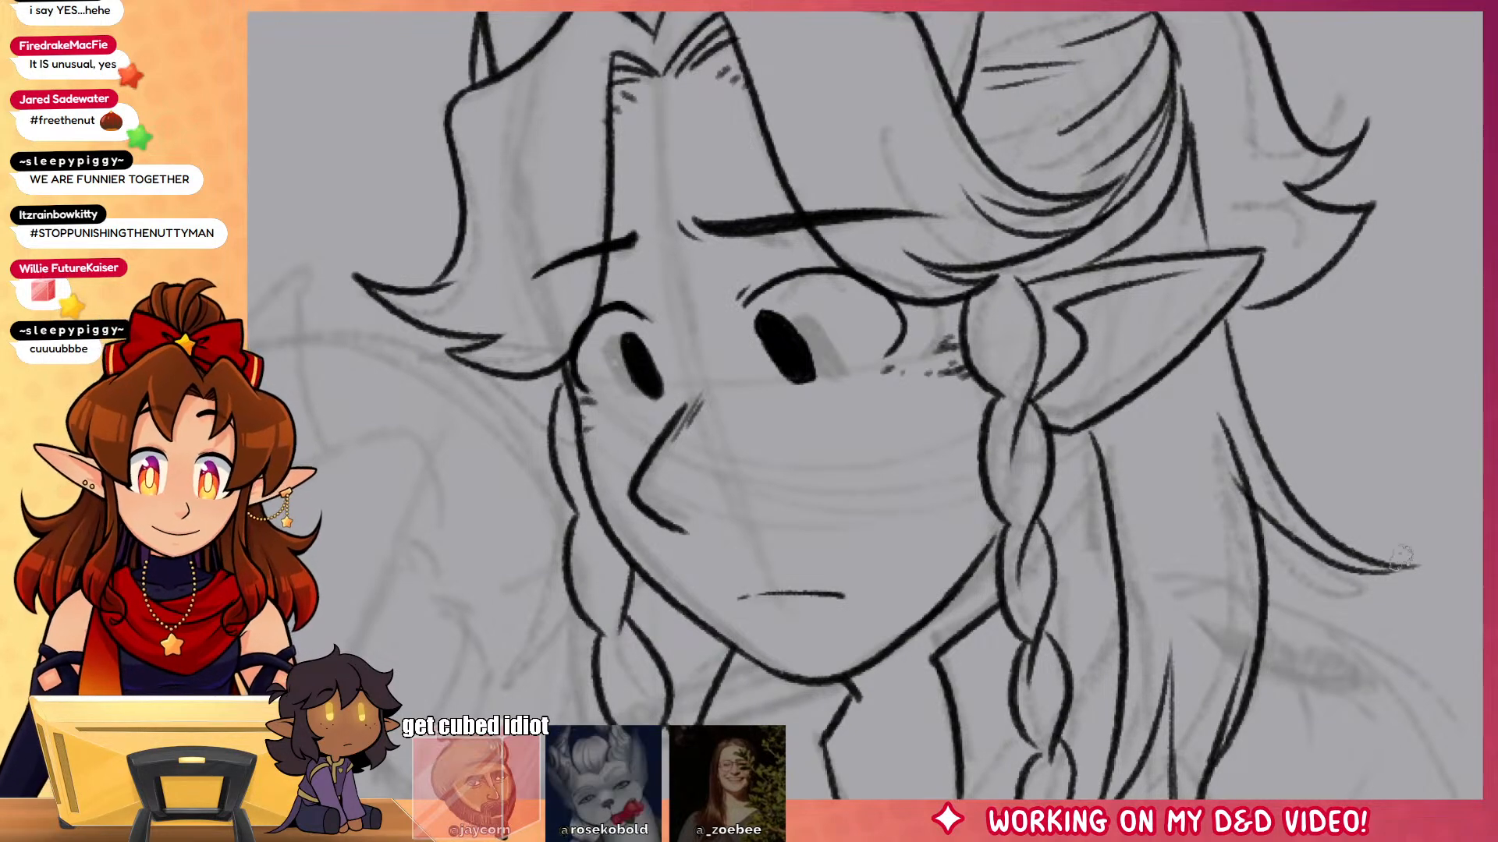
drag(1375, 587, 1243, 518)
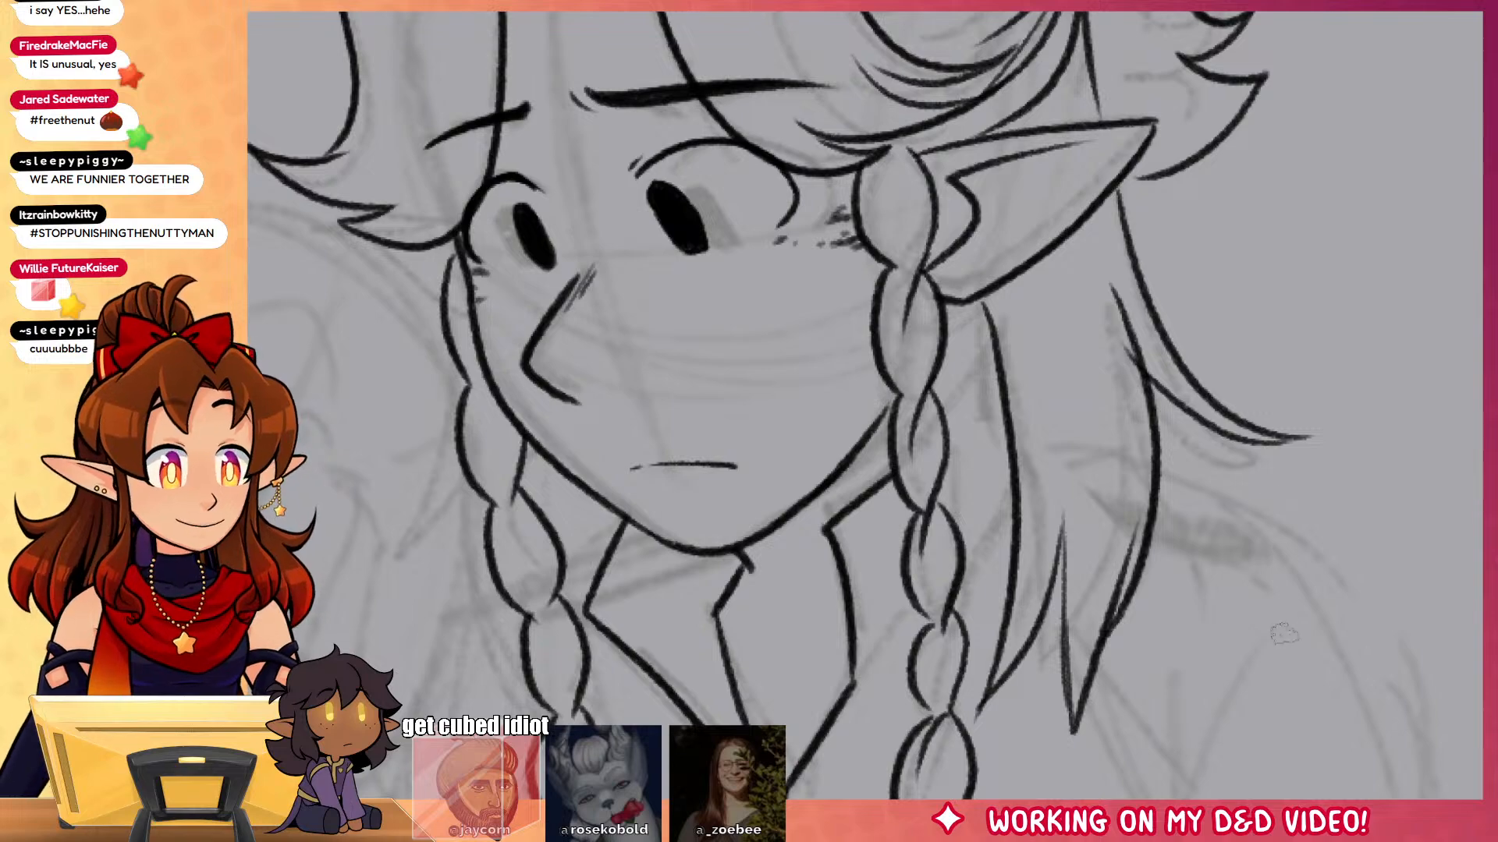
drag(1283, 634, 1294, 469)
mouse_move(940, 356)
mouse_down()
mouse_move(1100, 695)
mouse_move(1030, 694)
mouse_up()
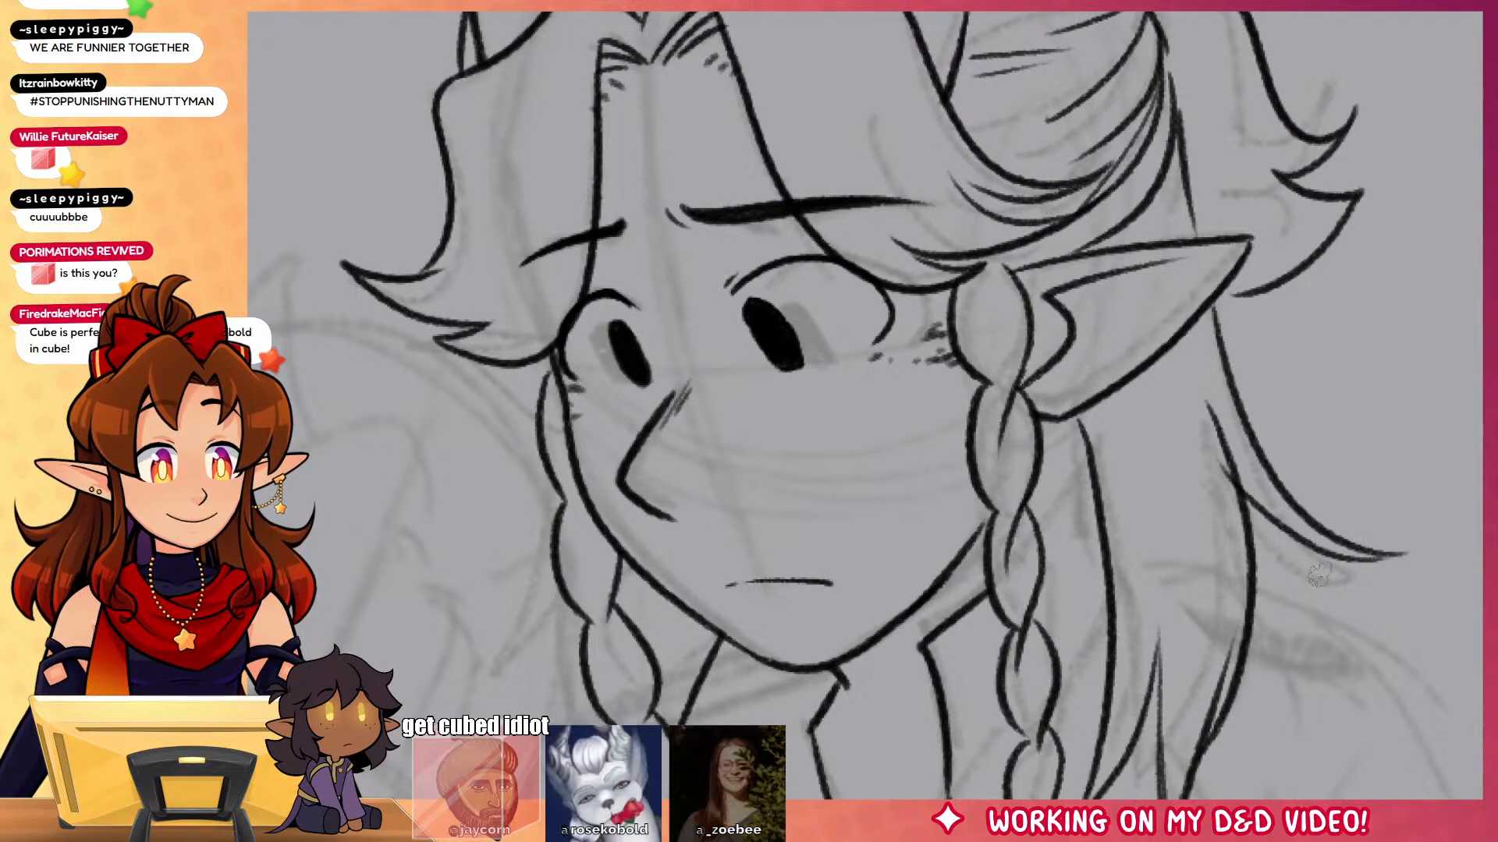
Step: Ink the near forearm reaching toward the knee, with its wrist line and rounded sleeve opening at the elbow
scroll(862, 441, down, 5)
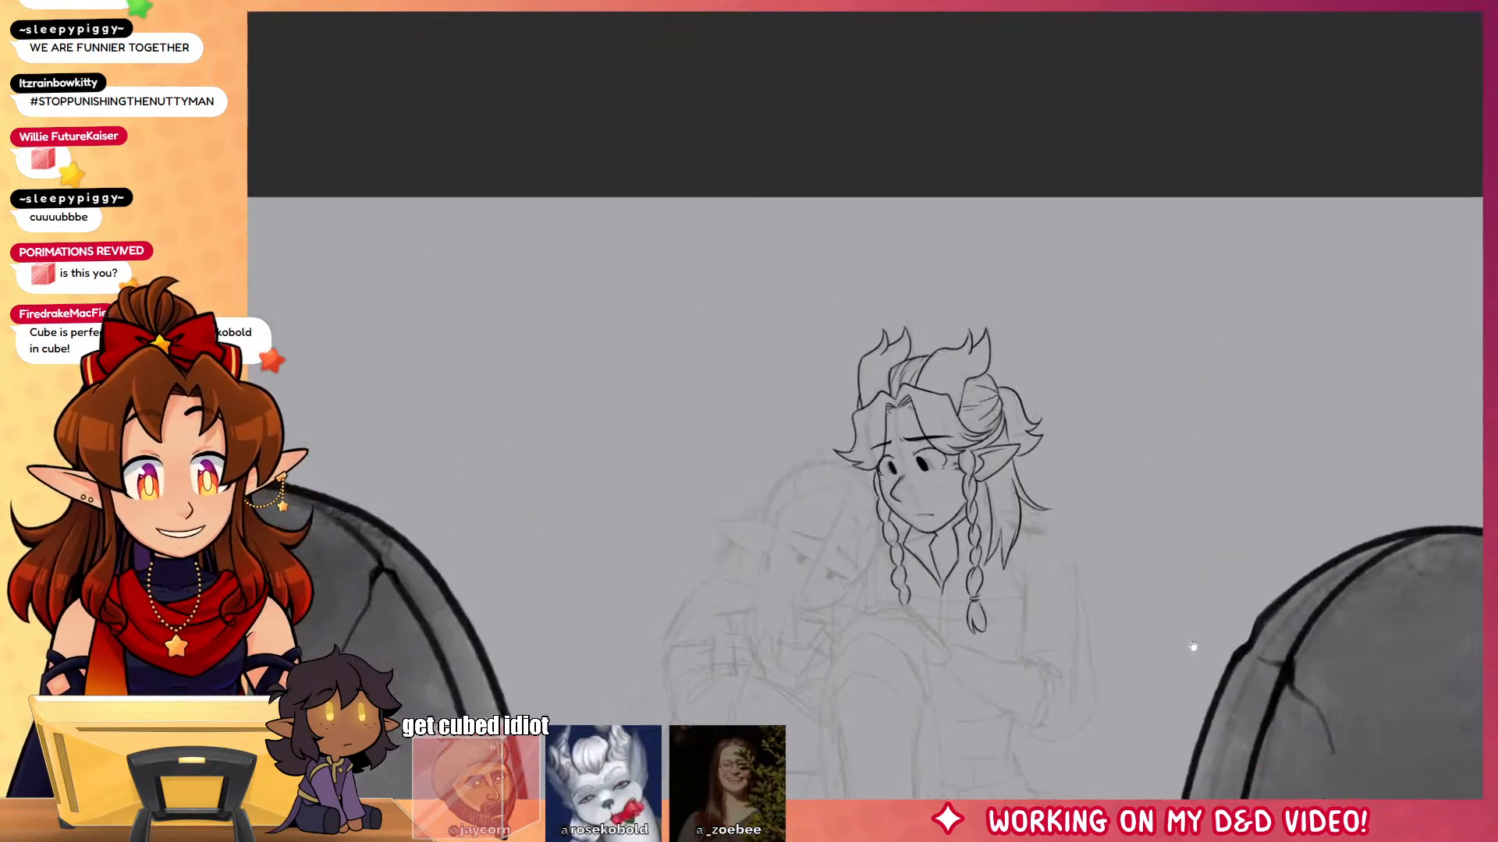
scroll(1026, 390, up, 3)
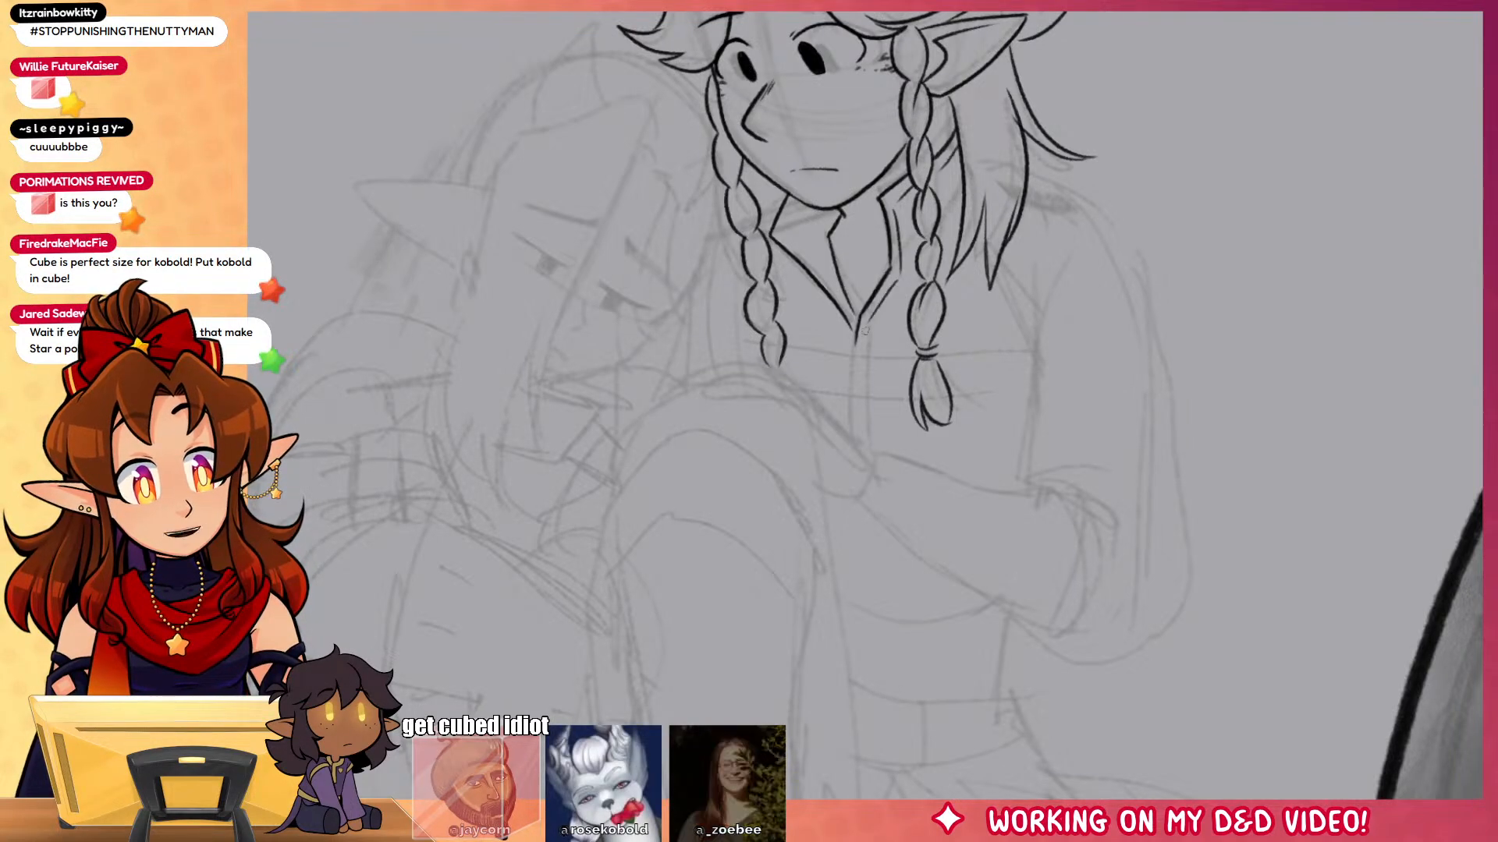
scroll(1216, 625, down, 2)
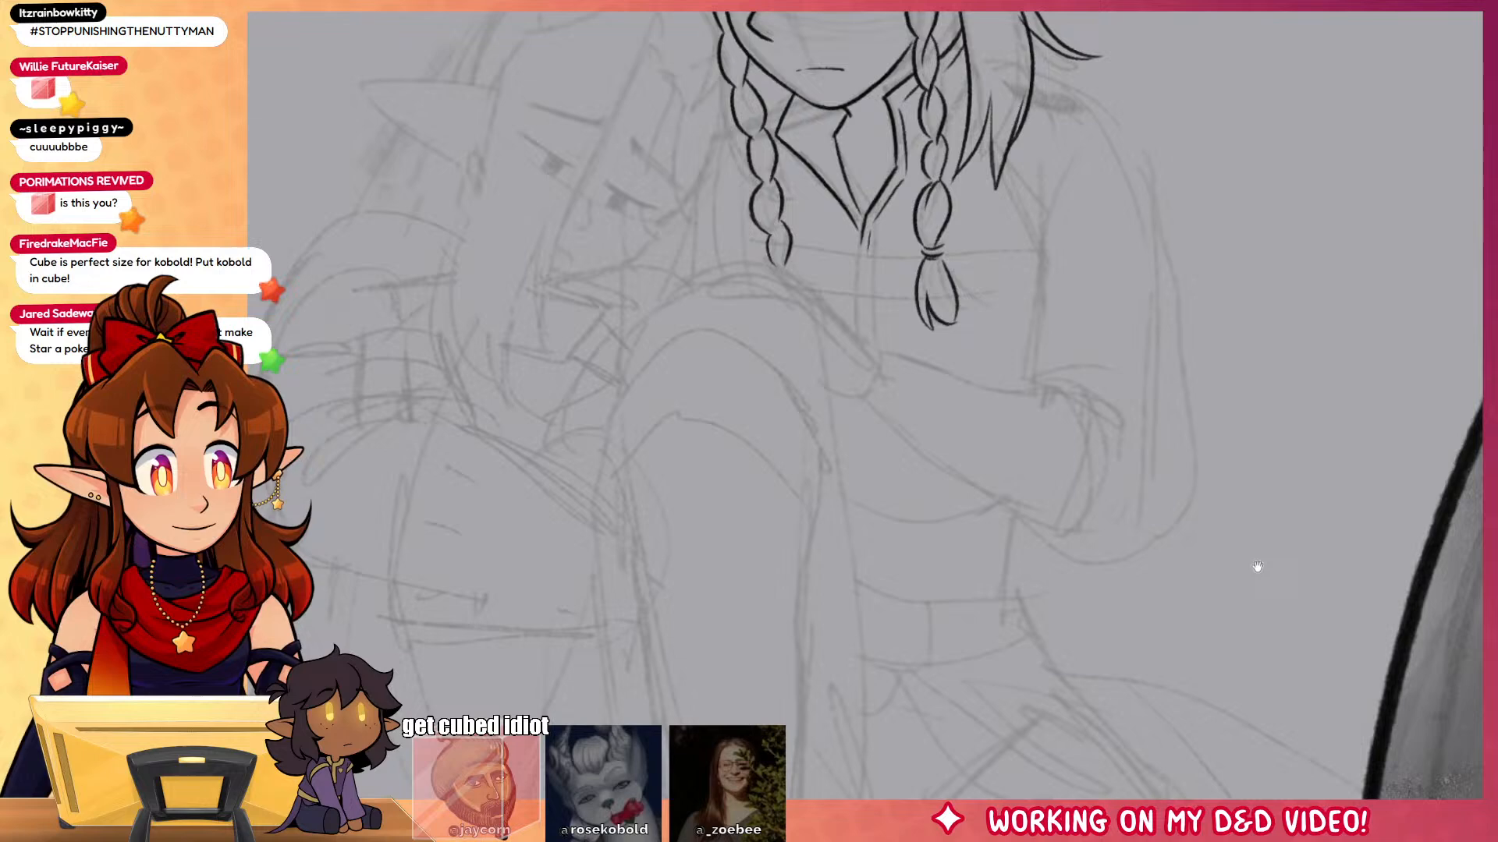
click(987, 421)
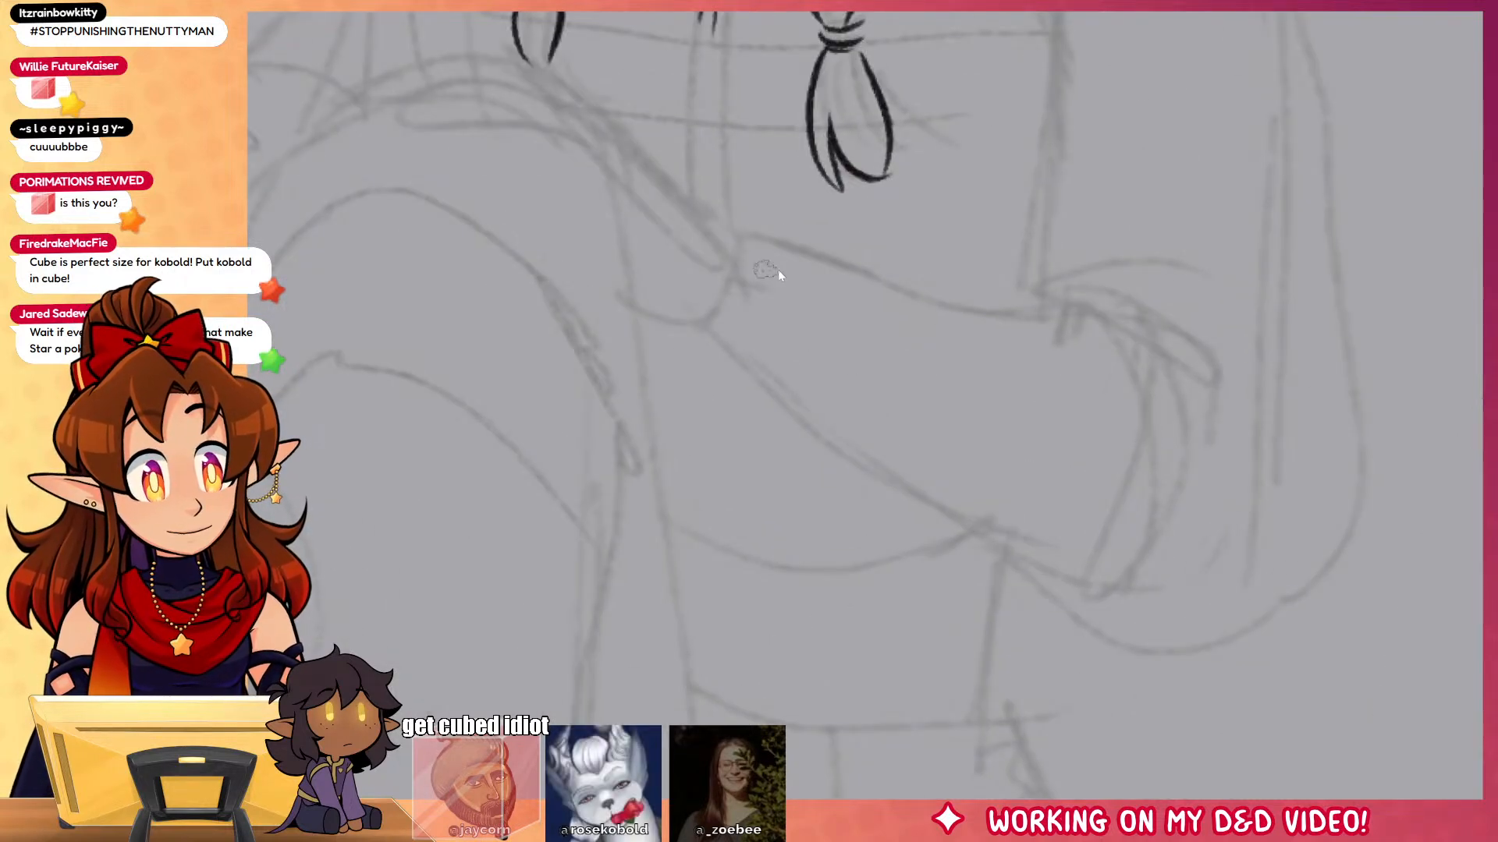
drag(740, 237, 1049, 335)
key(ctrl+z)
mouse_move(742, 245)
mouse_down()
mouse_move(1079, 319)
mouse_move(1124, 392)
mouse_move(1084, 570)
mouse_move(717, 324)
mouse_move(1049, 596)
mouse_move(1108, 537)
mouse_move(1060, 535)
mouse_up()
key(ctrl+z)
drag(980, 634, 1043, 573)
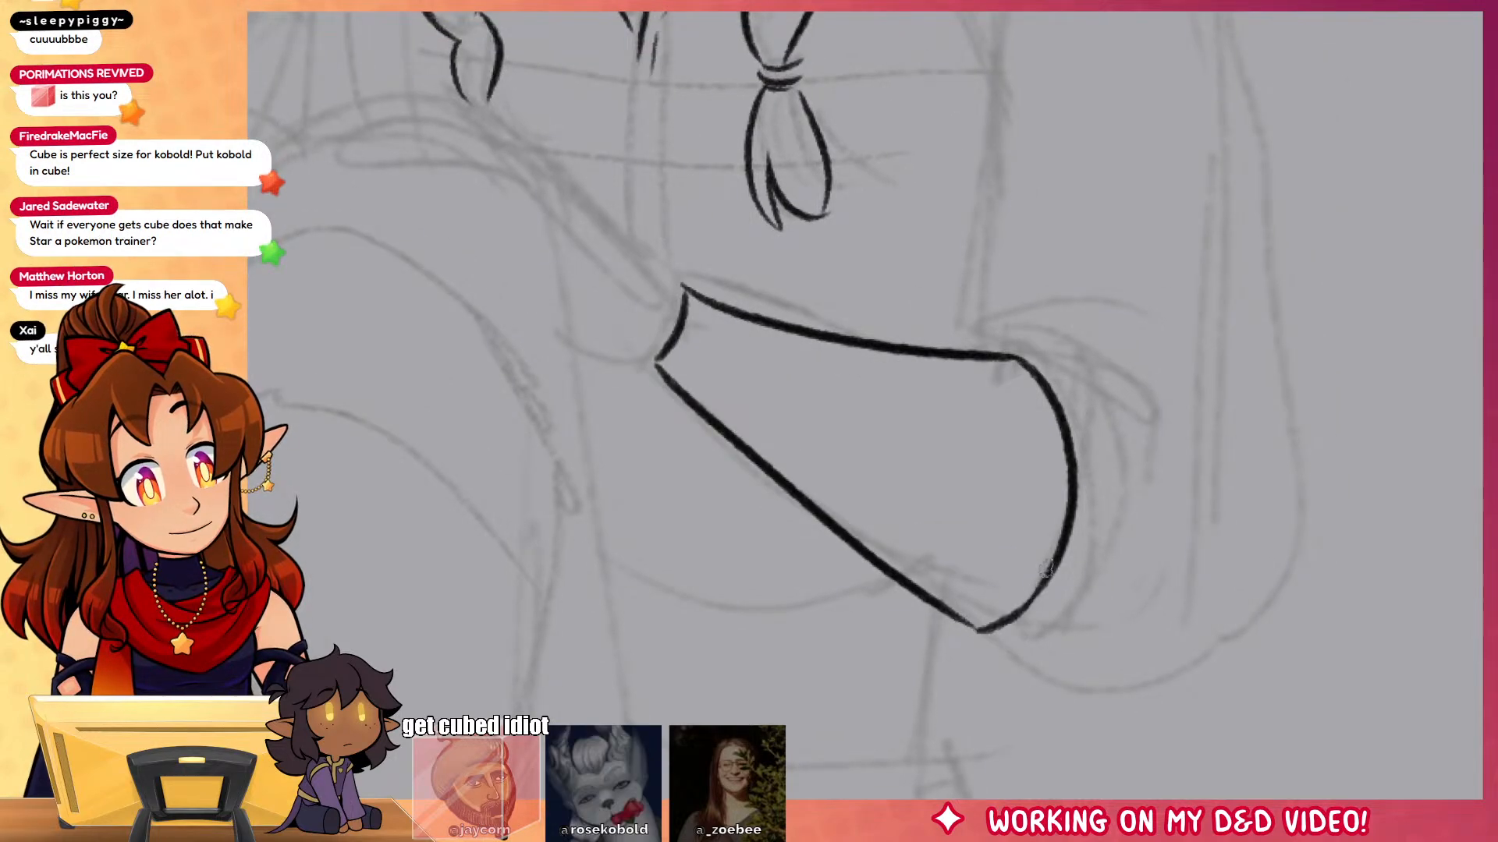
Step: Ink the overlapping folds of the rolled sleeve cuff above the forearm
mouse_move(1035, 341)
mouse_down()
mouse_move(1021, 396)
mouse_move(984, 401)
mouse_move(1187, 471)
mouse_up()
drag(956, 403, 1053, 352)
drag(1244, 498, 1213, 734)
drag(927, 630, 937, 419)
key(ctrl+z)
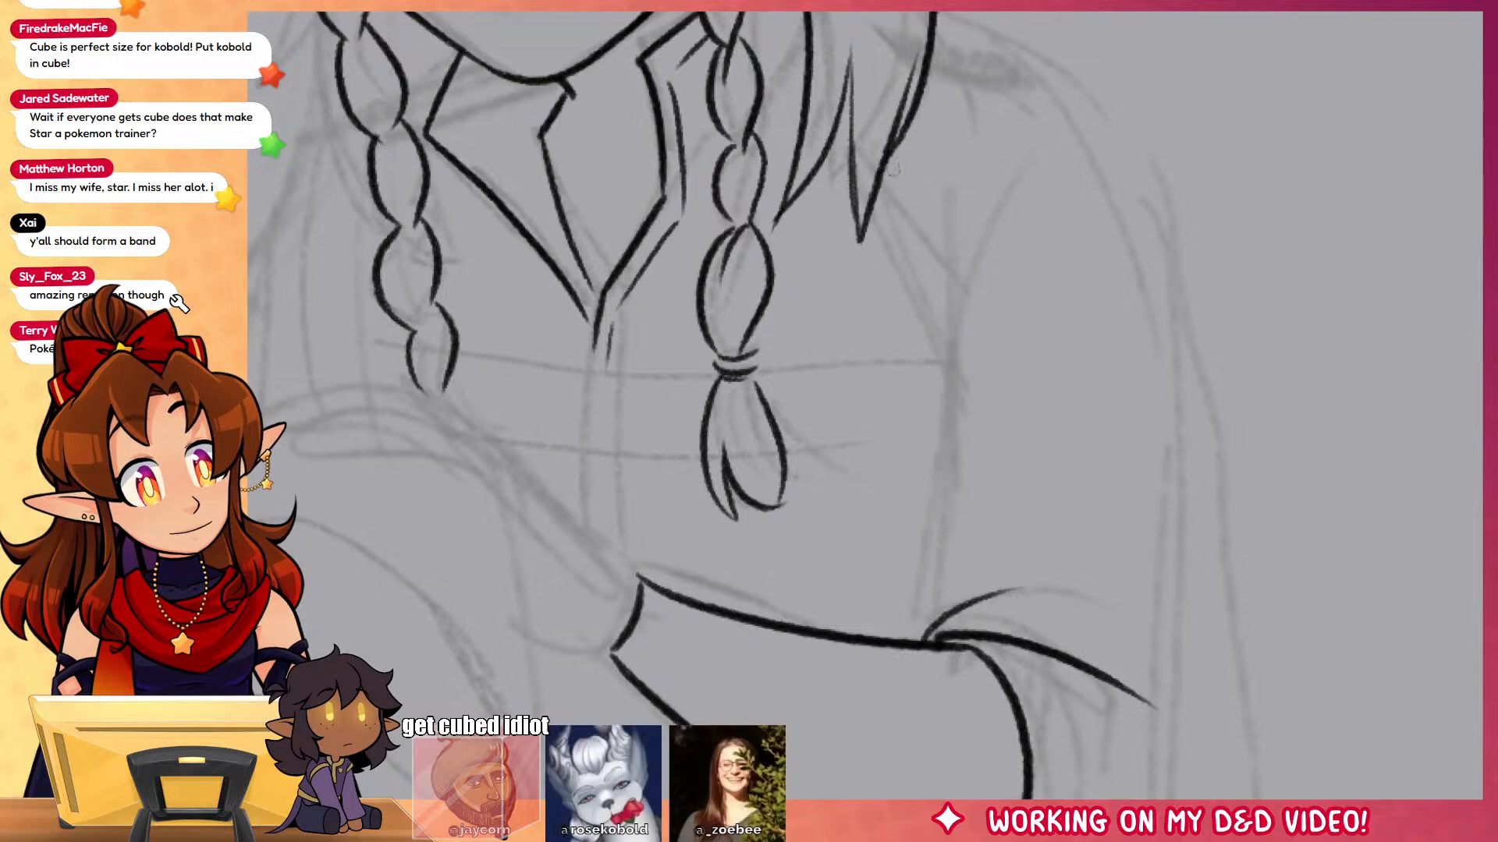
Step: Ink the shoulder, the vest's armhole edge and the puffed sleeve's outer contour down around the elbow
mouse_move(919, 74)
mouse_down()
mouse_move(921, 325)
mouse_move(948, 456)
mouse_move(1038, 74)
mouse_move(1224, 542)
mouse_up()
drag(1268, 589, 1259, 290)
mouse_move(1214, 230)
mouse_down()
mouse_move(1225, 273)
mouse_move(1003, 686)
mouse_move(897, 605)
mouse_up()
drag(1005, 552, 1036, 796)
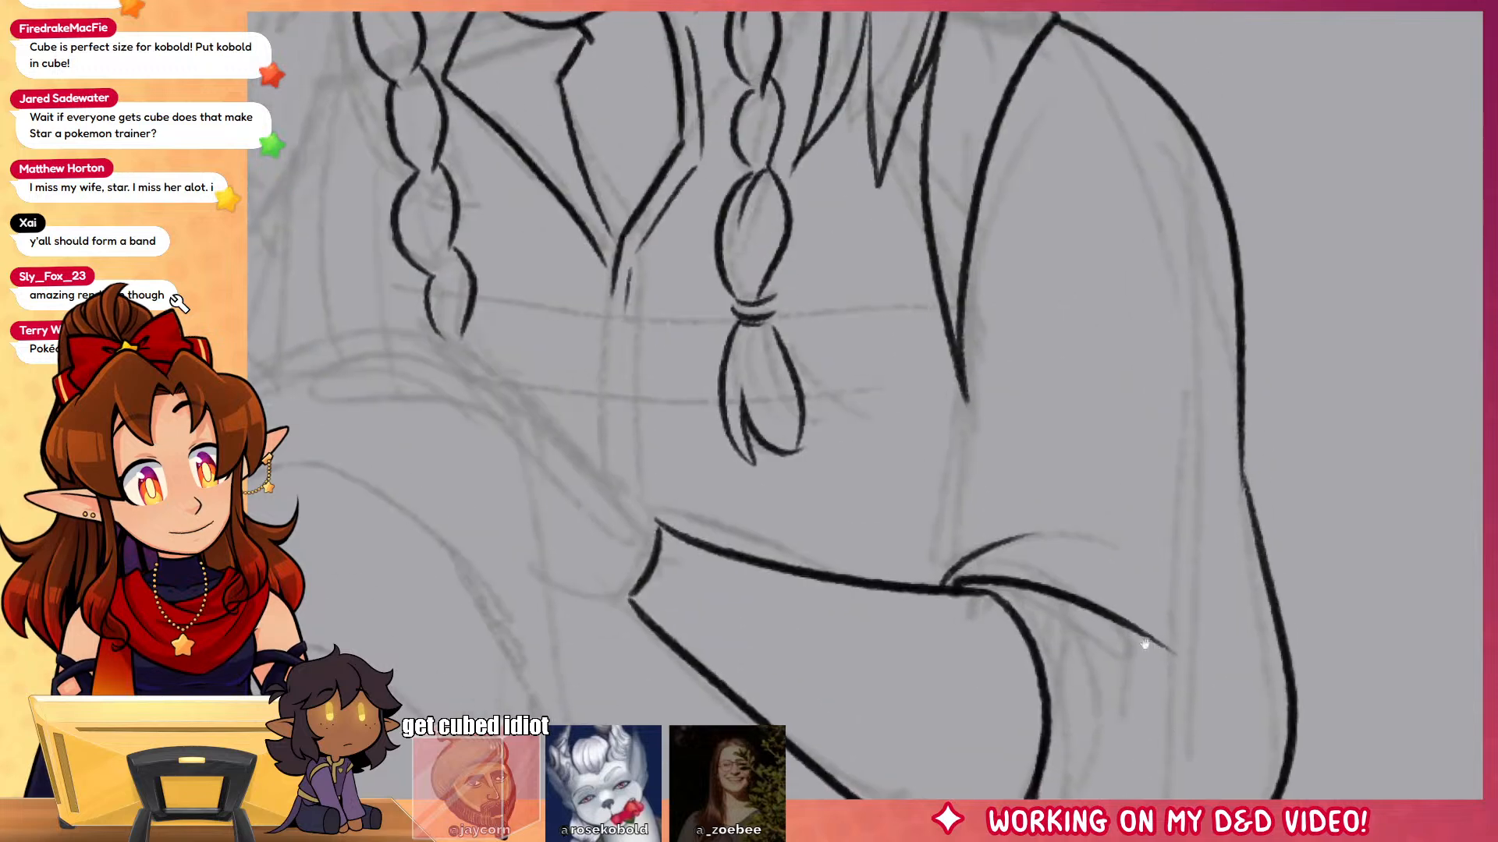
Step: Ink the sleeve's inner edge along the torso down to the cuff, with pointed fabric creases at the armpit
mouse_move(967, 518)
mouse_down()
mouse_move(945, 589)
mouse_move(971, 382)
mouse_move(1023, 228)
mouse_up()
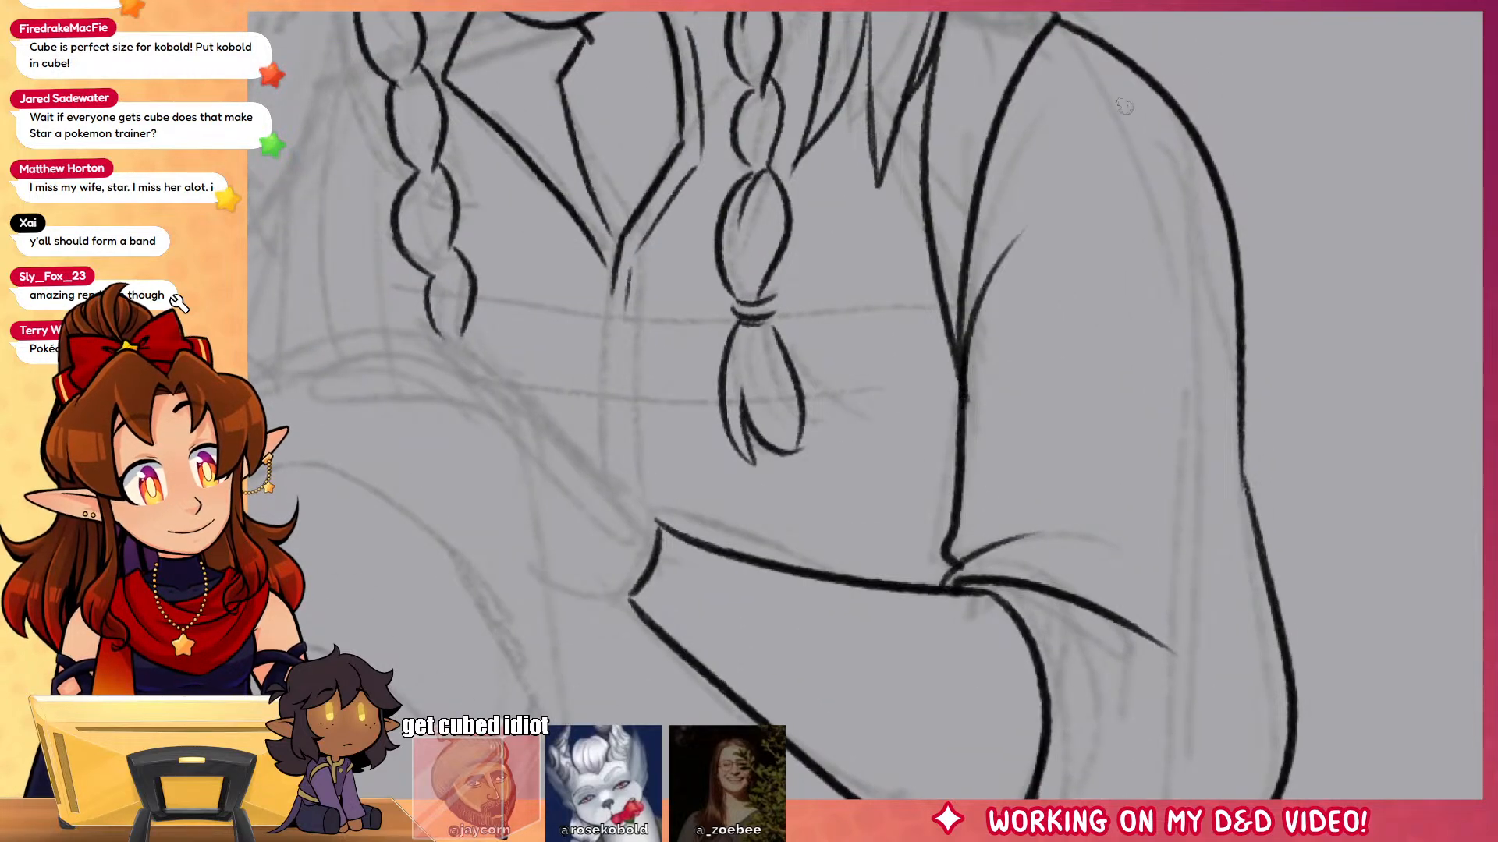
drag(975, 324, 1026, 228)
mouse_move(990, 323)
mouse_down()
mouse_move(1057, 199)
mouse_move(1006, 207)
mouse_up()
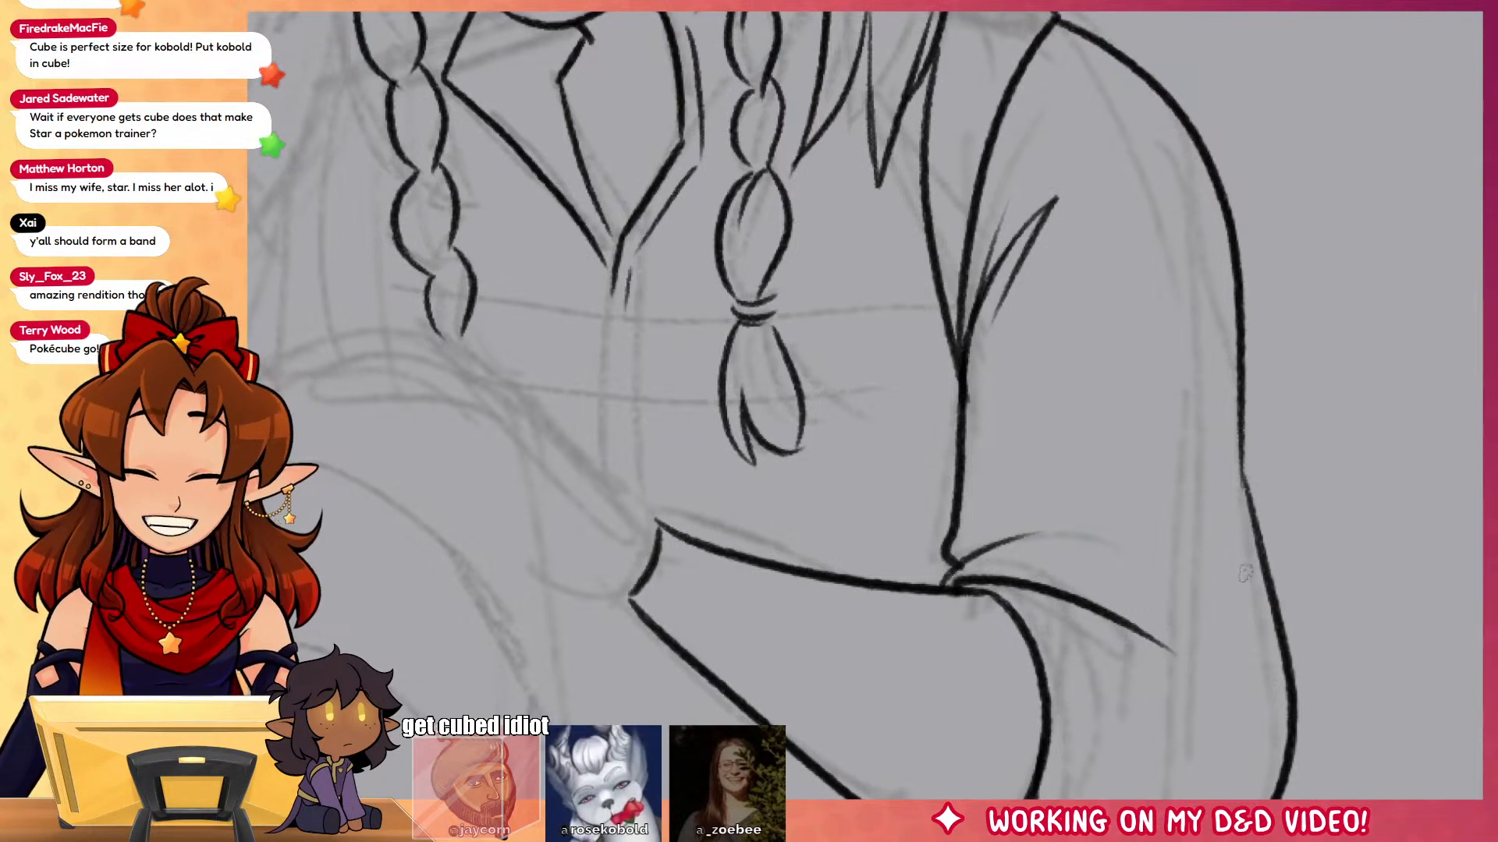
mouse_move(1263, 574)
mouse_down()
mouse_move(1323, 617)
mouse_move(1210, 681)
mouse_move(1307, 616)
mouse_up()
drag(1126, 581, 1195, 381)
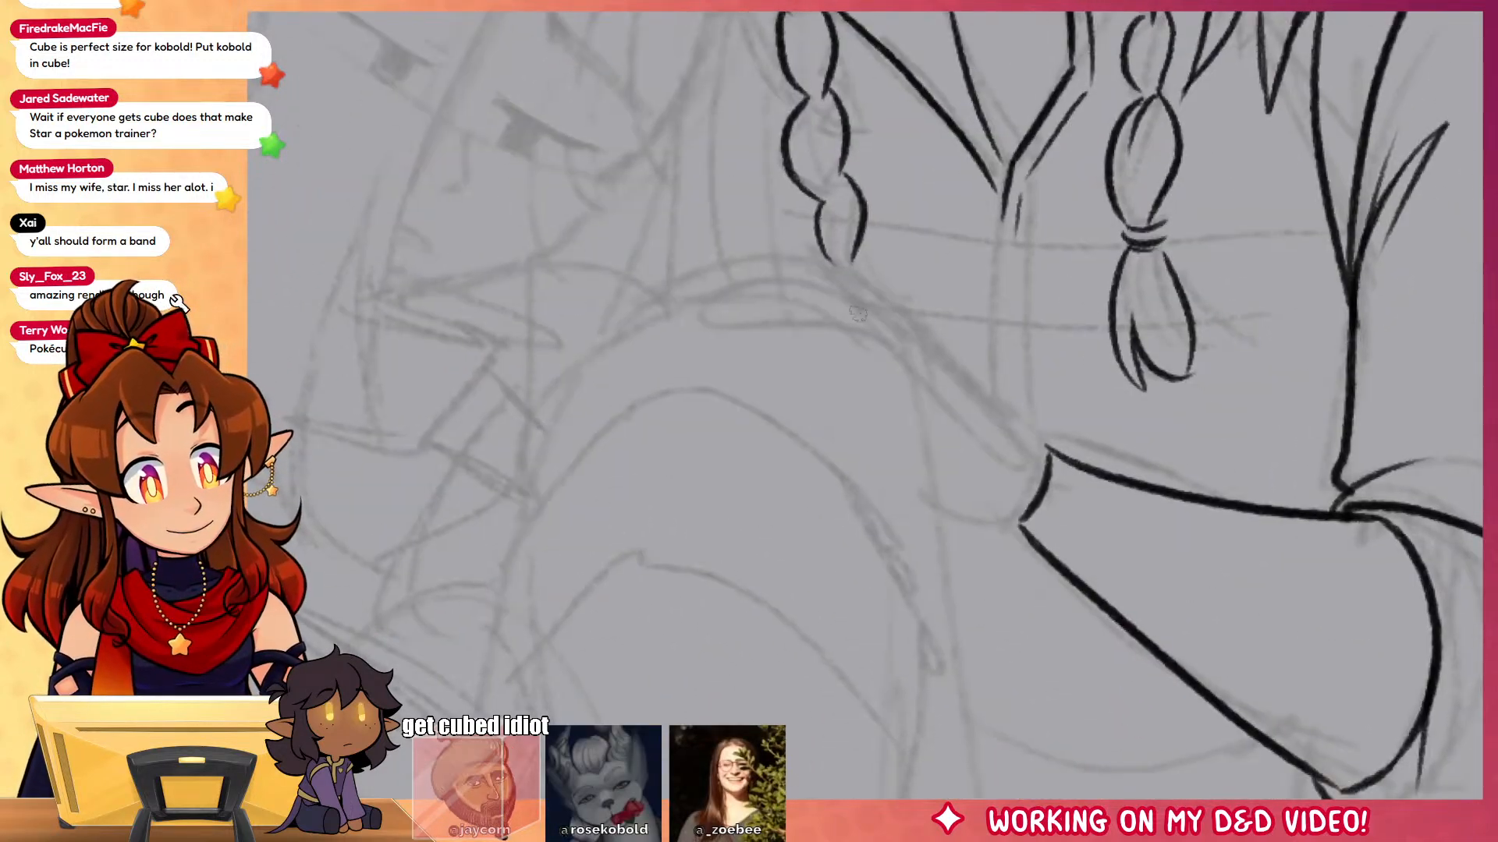
Step: Ink the hand resting over the raised knee, drawing its fingers, underside and back up to the wrist
mouse_move(886, 315)
mouse_down()
mouse_move(814, 285)
mouse_move(763, 324)
mouse_up()
key(ctrl+z)
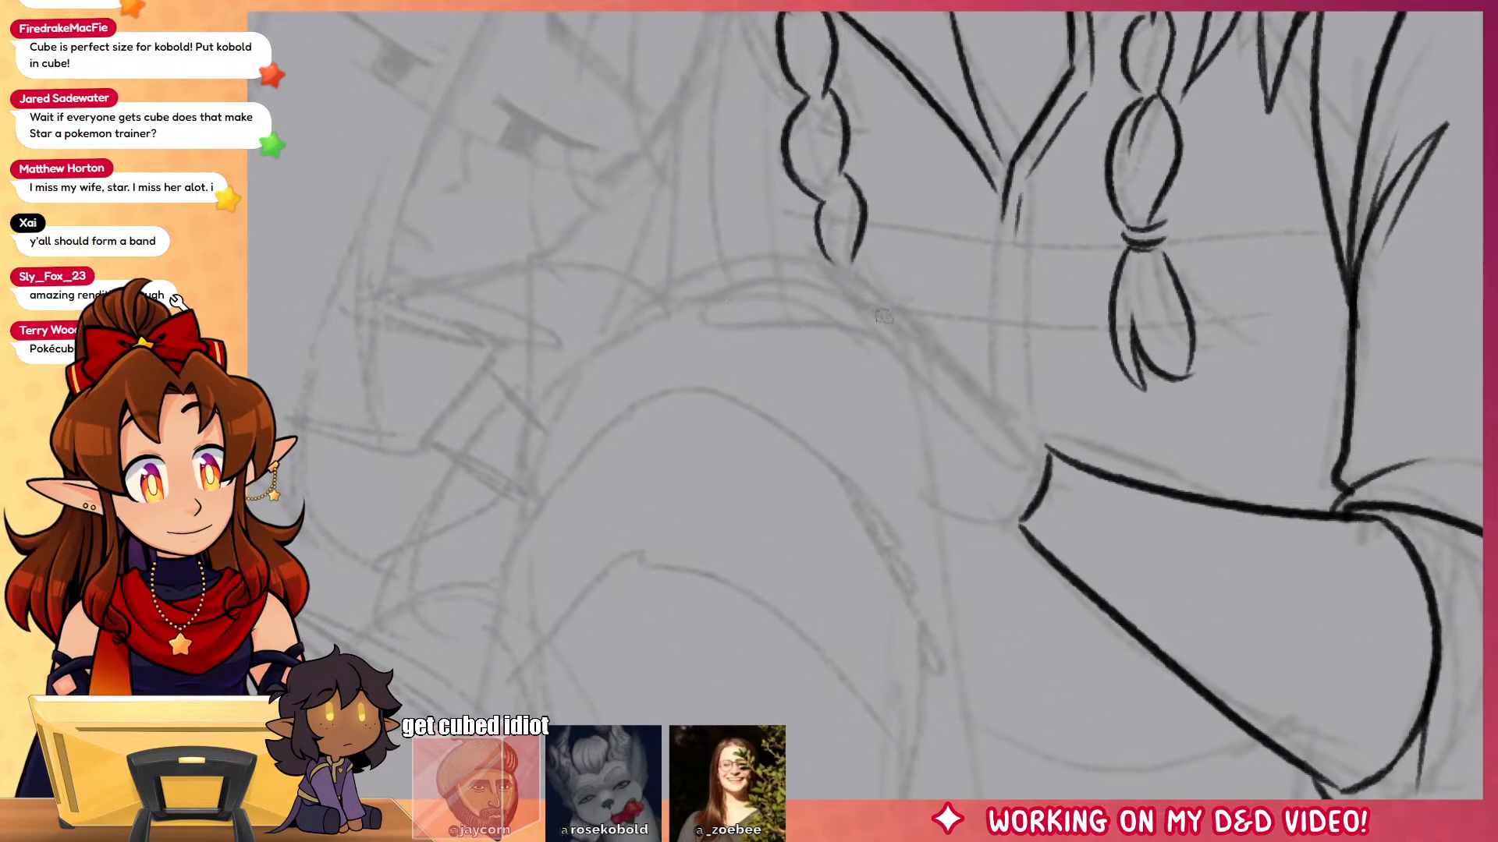
mouse_move(885, 314)
mouse_down()
mouse_move(729, 293)
mouse_move(815, 331)
mouse_move(1022, 513)
mouse_up()
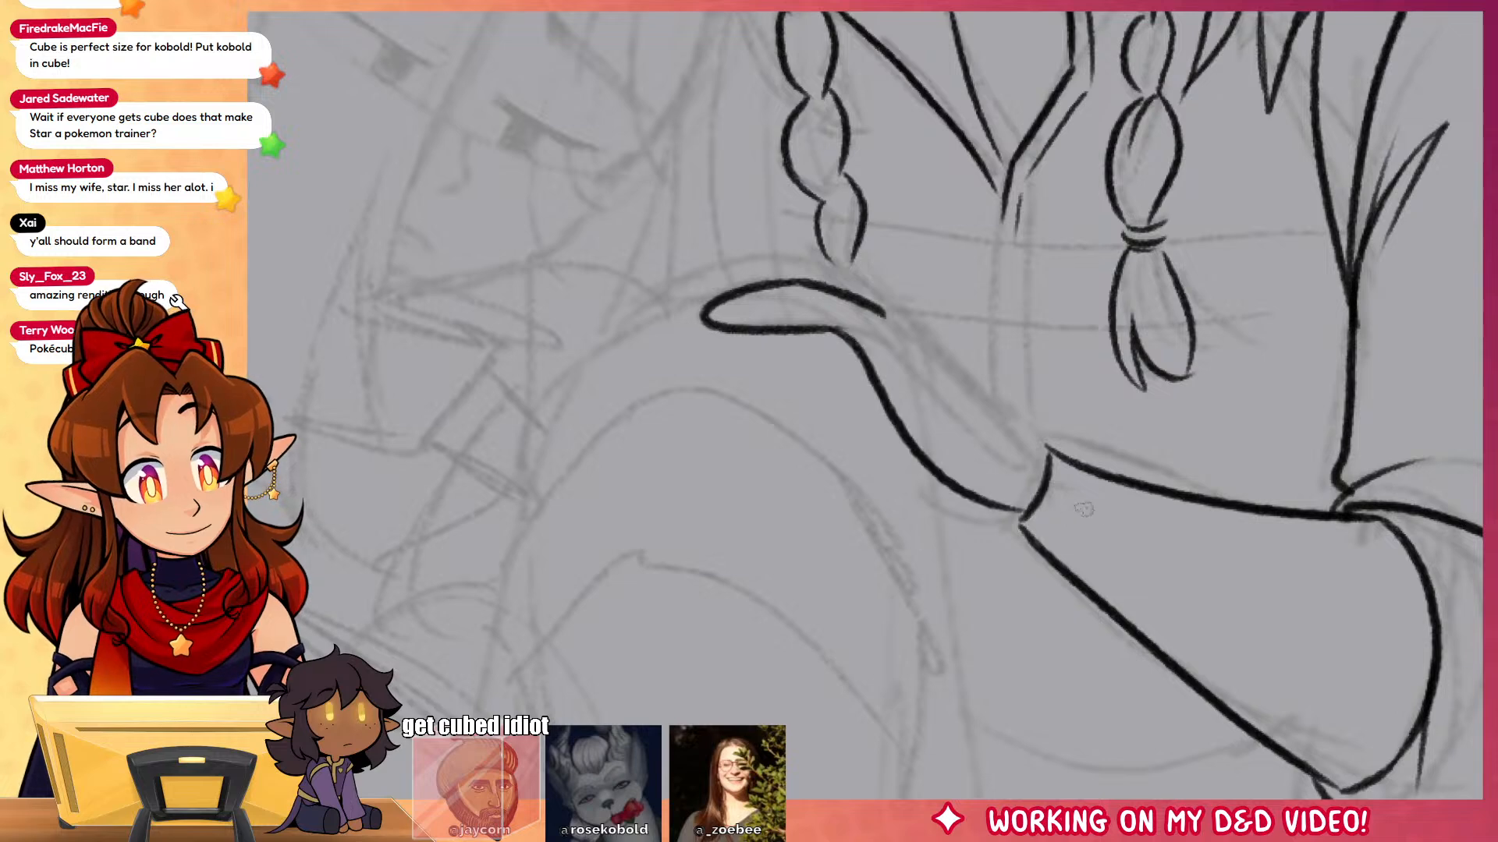
key(ctrl+z)
drag(833, 329, 1031, 530)
mouse_move(1049, 451)
mouse_down()
mouse_move(944, 339)
mouse_move(831, 266)
mouse_move(714, 279)
mouse_move(691, 308)
mouse_up()
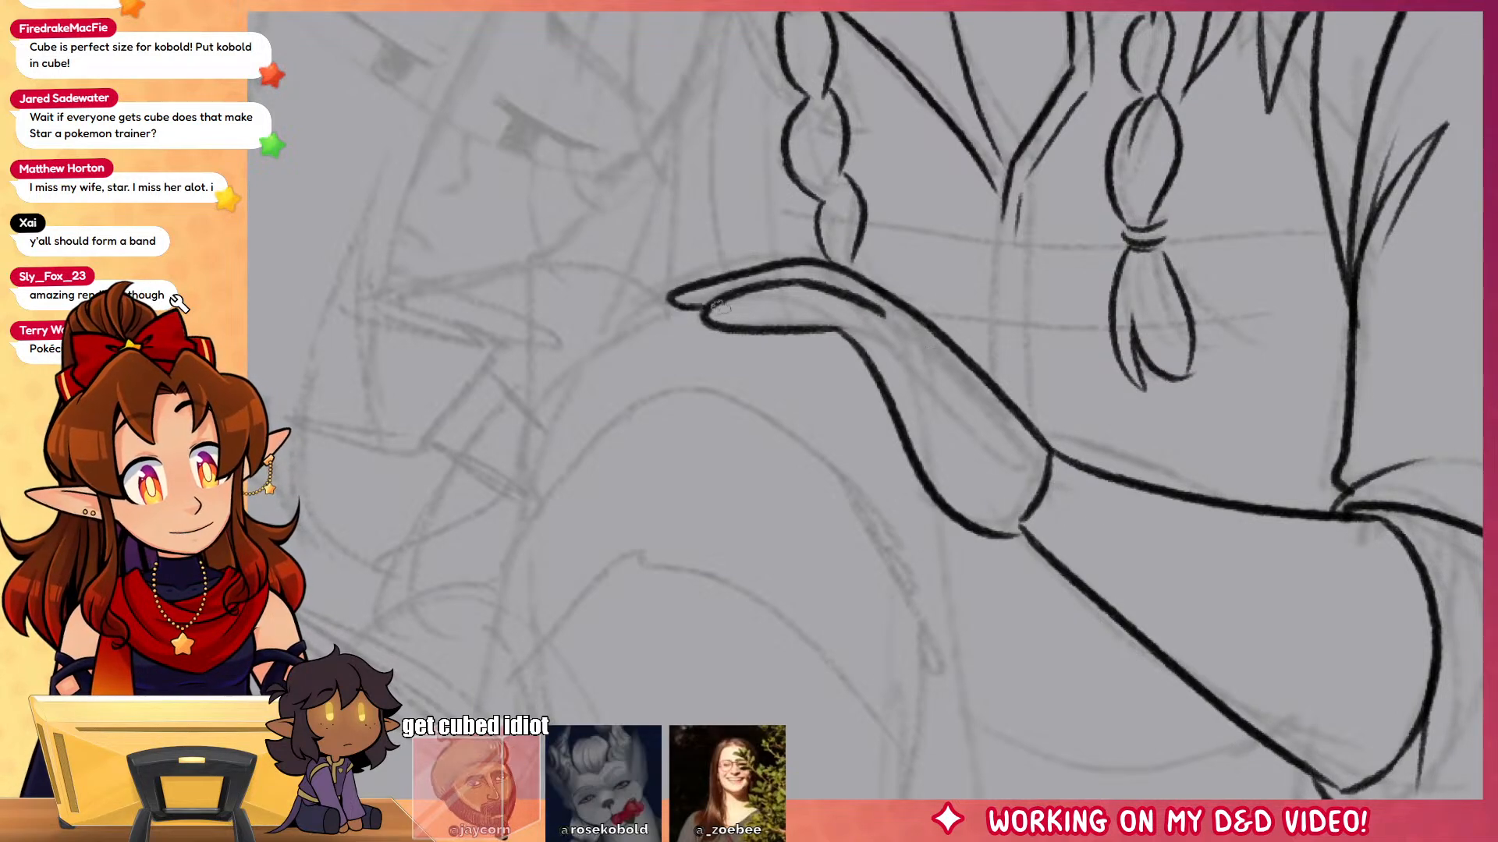
Step: Ink the raised knee's outer curve below the hand and the tall boot's peaked top edge with its upper sides
drag(932, 354, 1065, 80)
mouse_move(812, 22)
mouse_down()
mouse_move(670, 141)
mouse_move(651, 349)
mouse_up()
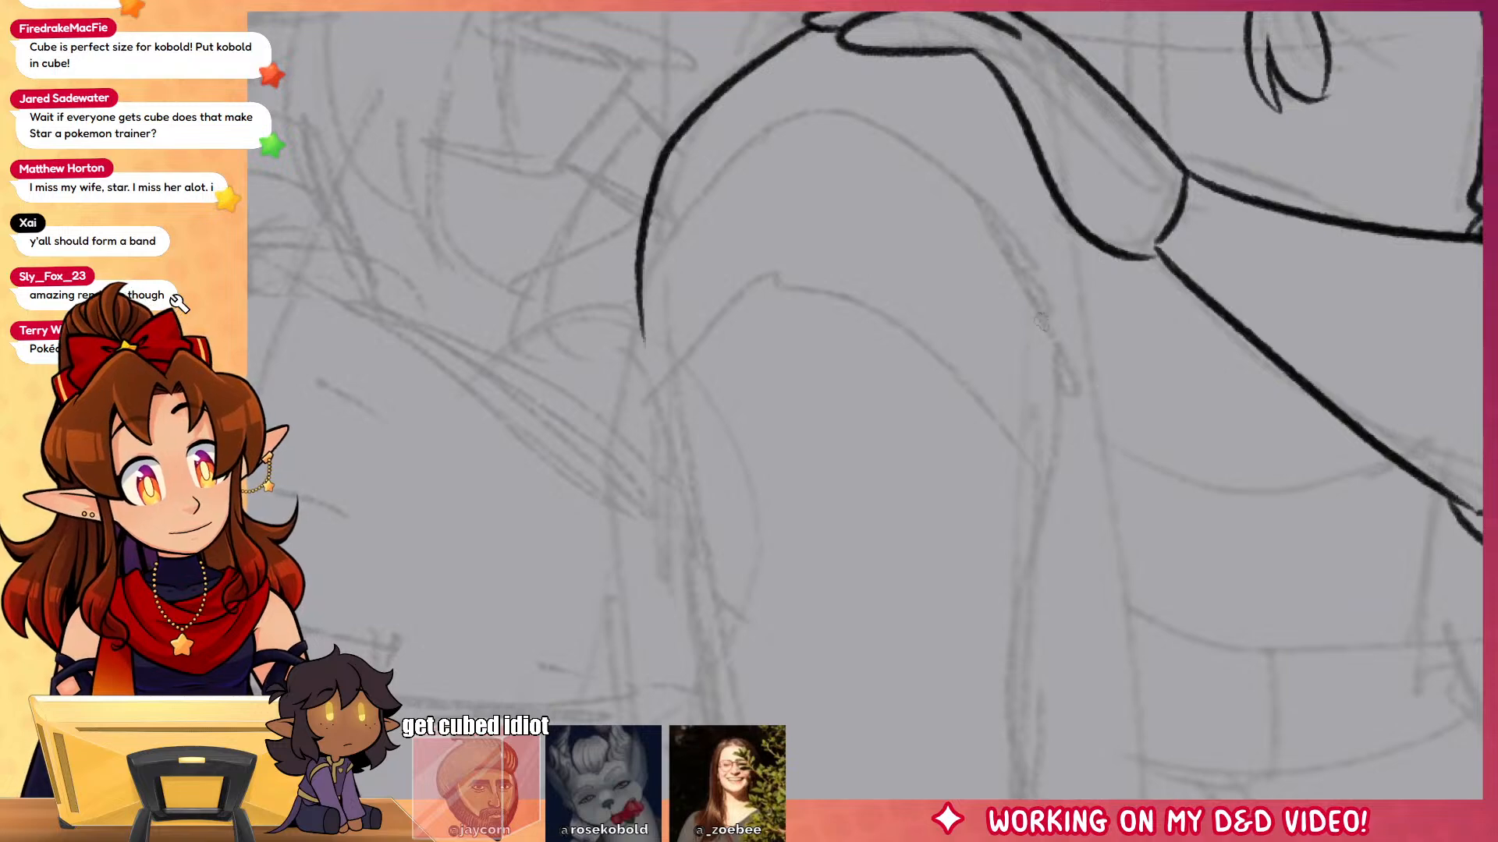
drag(1040, 321, 1018, 141)
mouse_move(632, 209)
mouse_down()
mouse_move(737, 101)
mouse_move(1007, 246)
mouse_move(1023, 344)
mouse_move(1014, 468)
mouse_up()
drag(632, 210, 690, 467)
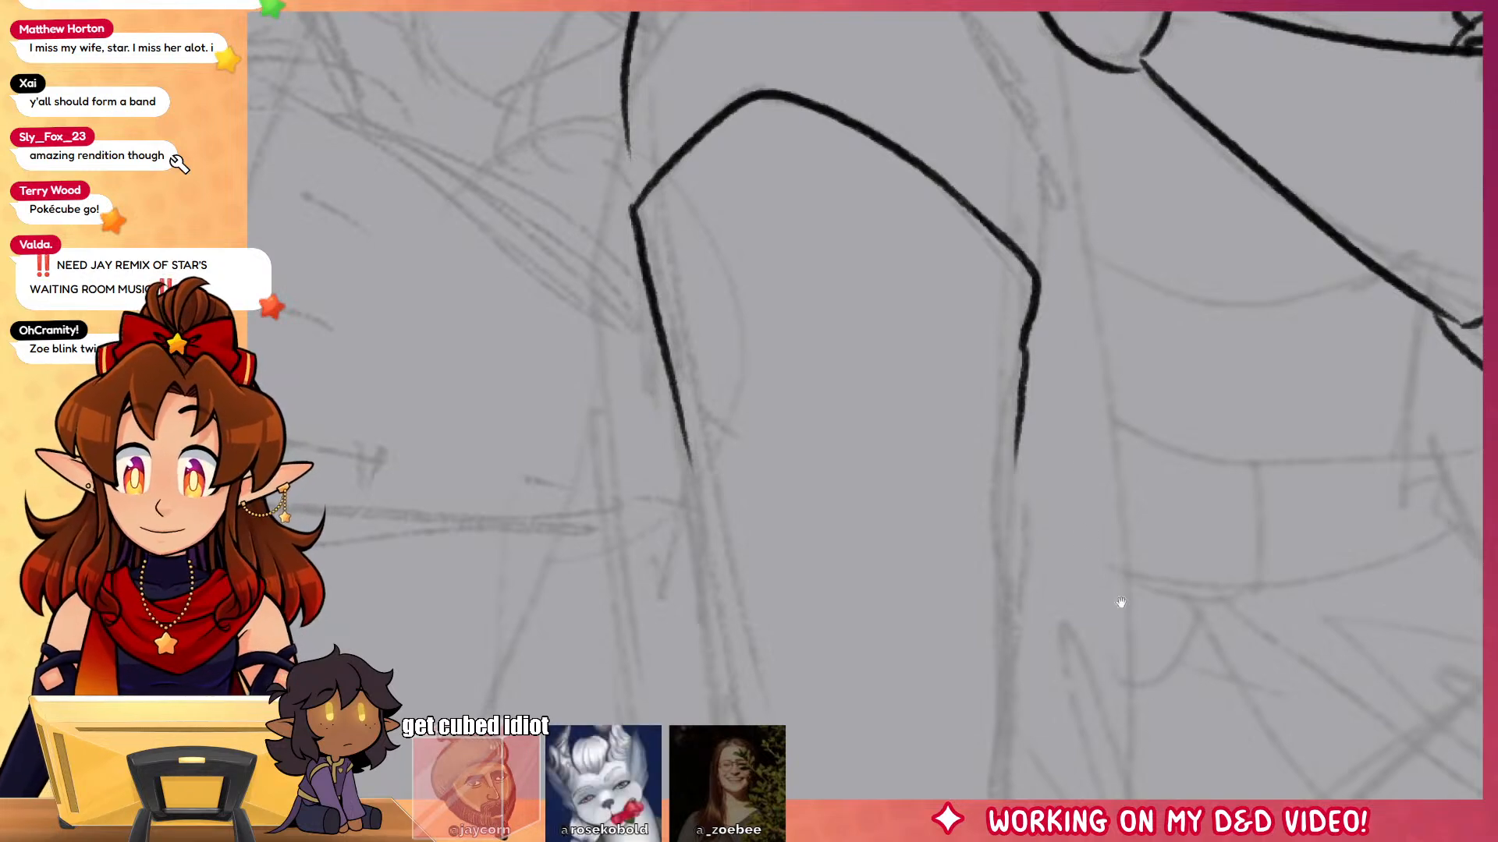
Step: Ink both long sides of the boot shaft down to the ankle folds and outline the foot below
drag(1120, 603, 1069, 242)
drag(968, 69, 942, 710)
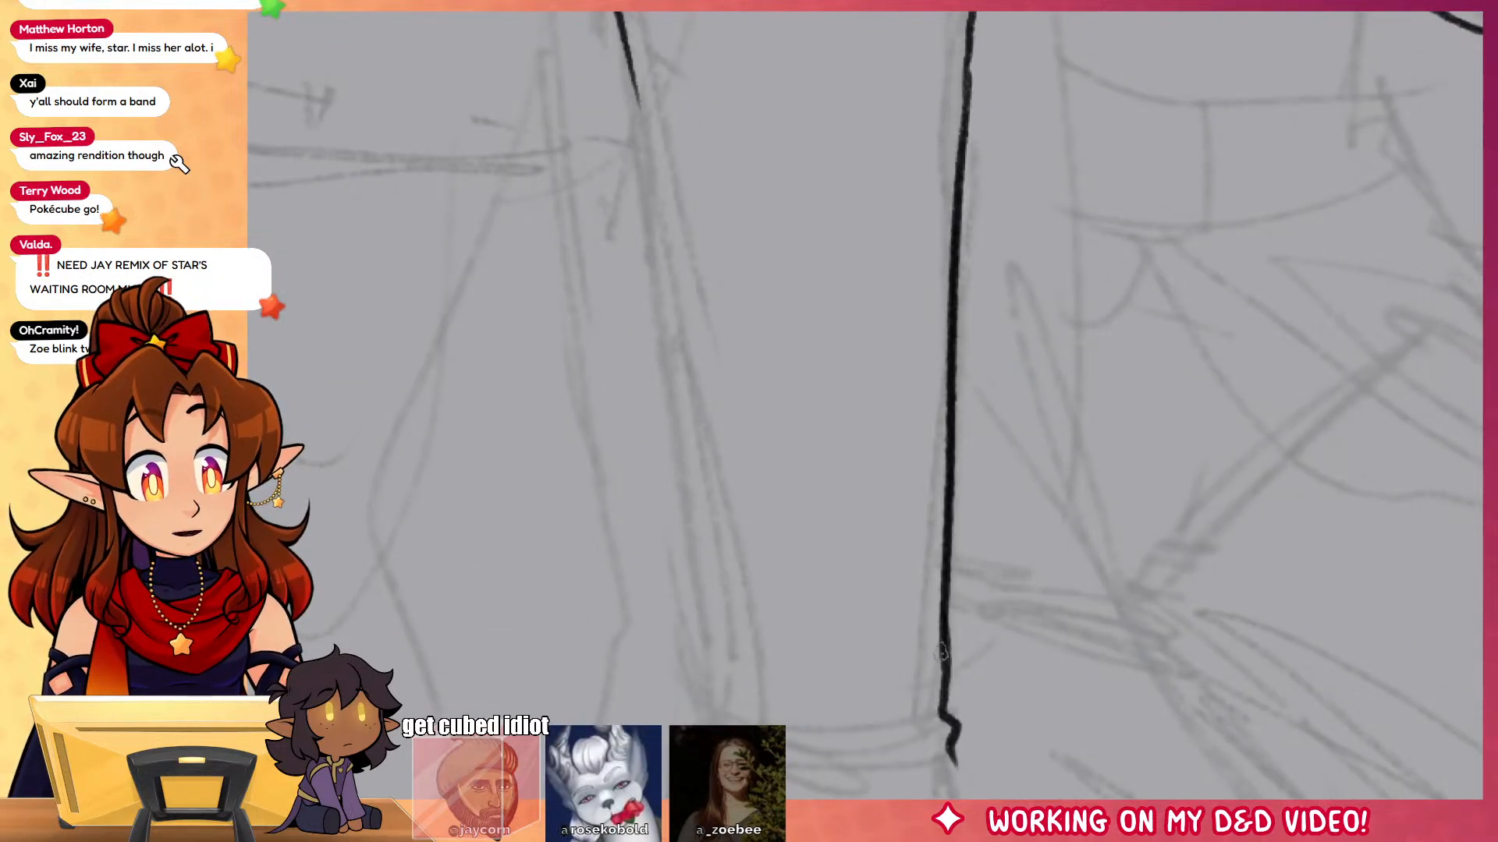
mouse_move(628, 66)
mouse_down()
mouse_move(741, 706)
mouse_move(722, 725)
mouse_move(807, 336)
mouse_up()
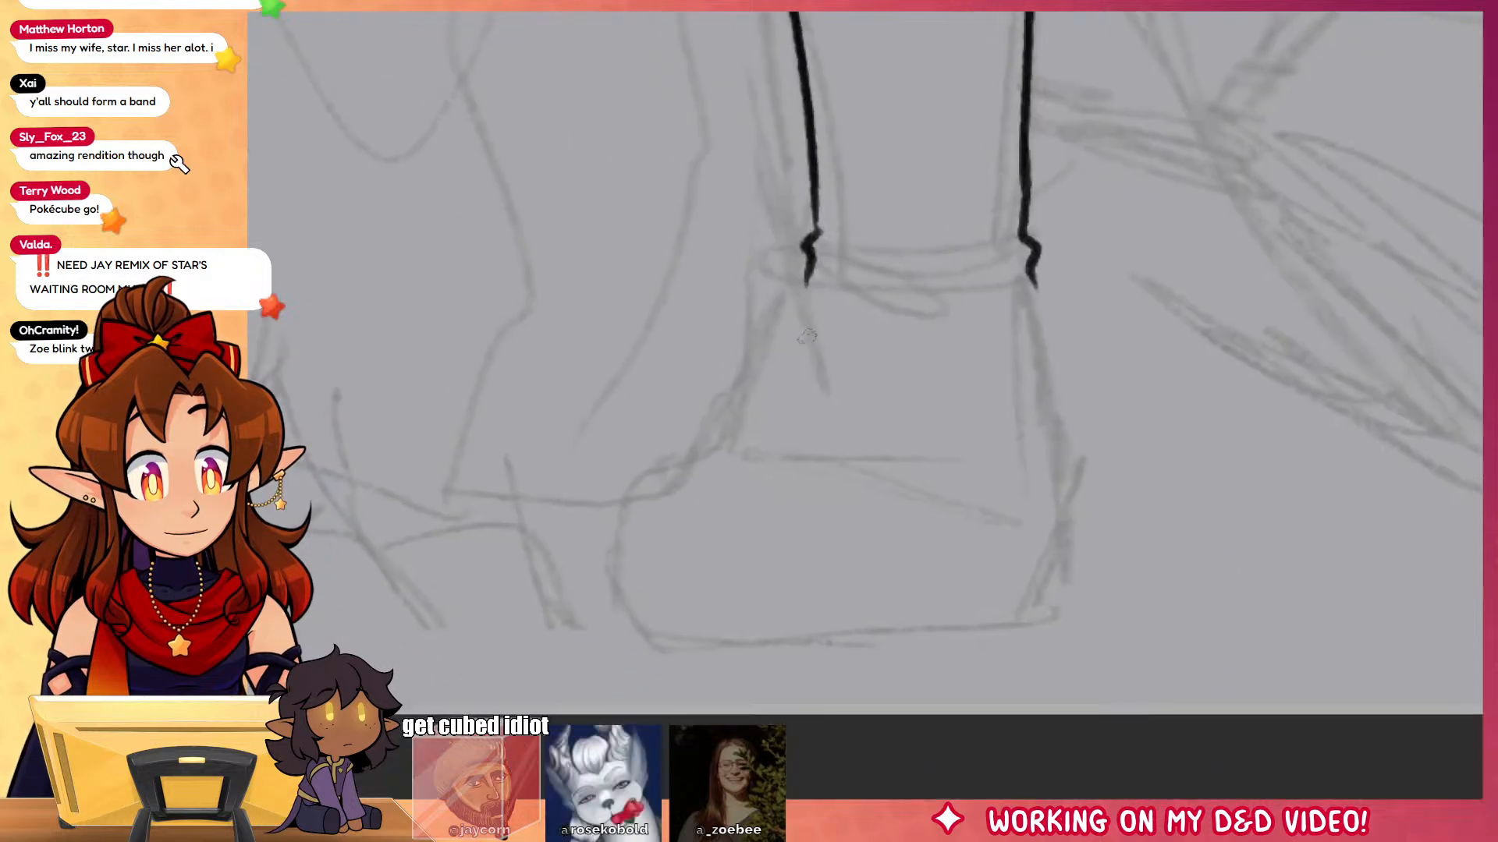
mouse_move(811, 269)
mouse_down()
mouse_move(708, 472)
mouse_move(656, 634)
mouse_move(671, 659)
mouse_move(878, 672)
mouse_move(948, 649)
mouse_move(1038, 427)
mouse_up()
drag(1030, 287, 1010, 544)
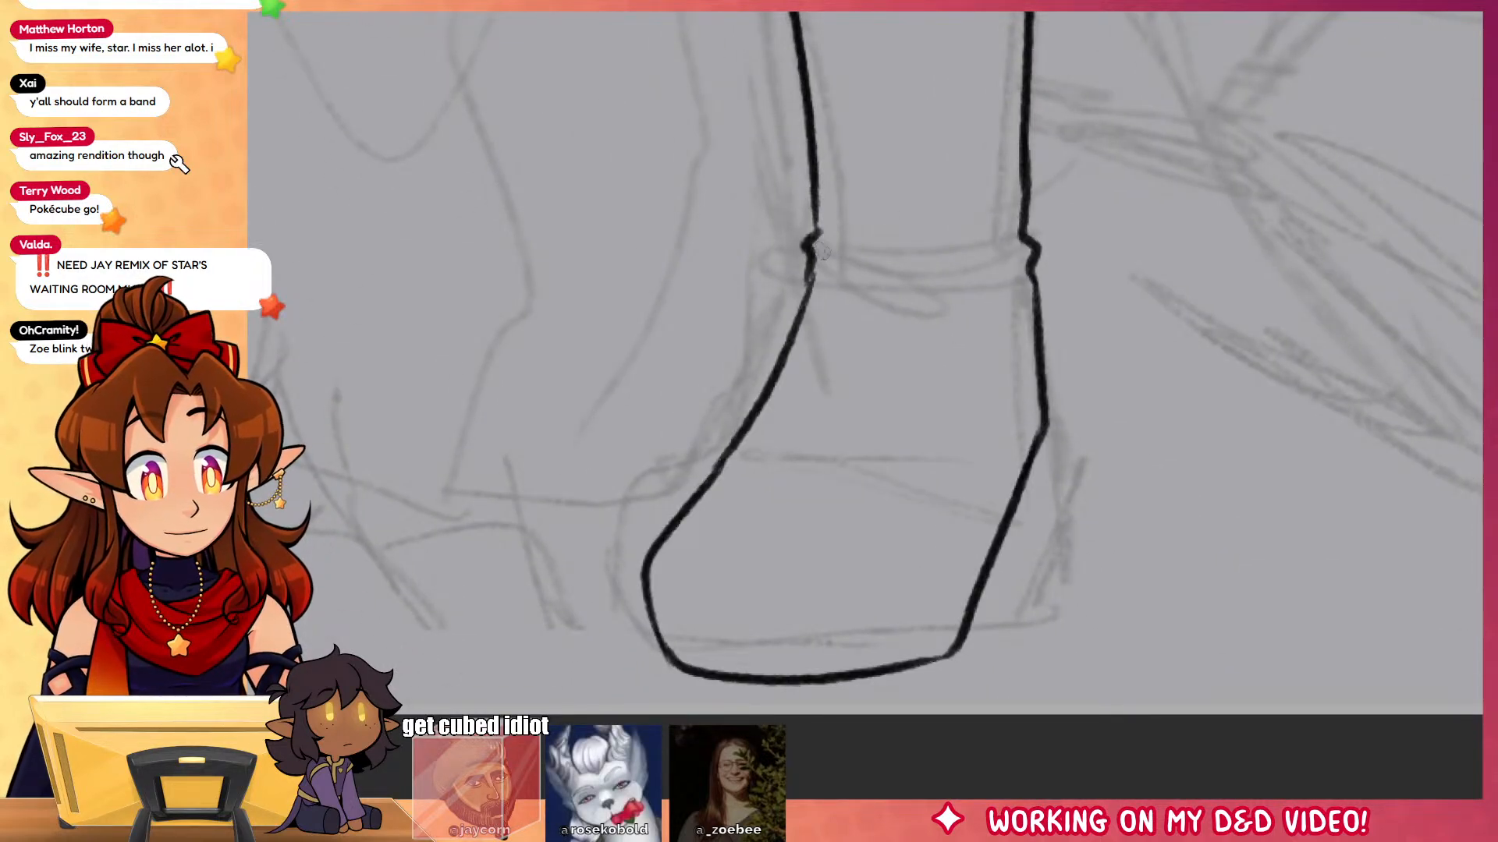
Step: Ink slanted creases on the boot shaft just below its top edge on the near side
mouse_move(1178, 222)
mouse_down()
mouse_move(1204, 716)
mouse_move(1157, 551)
mouse_up()
drag(955, 583, 877, 519)
drag(959, 558, 844, 431)
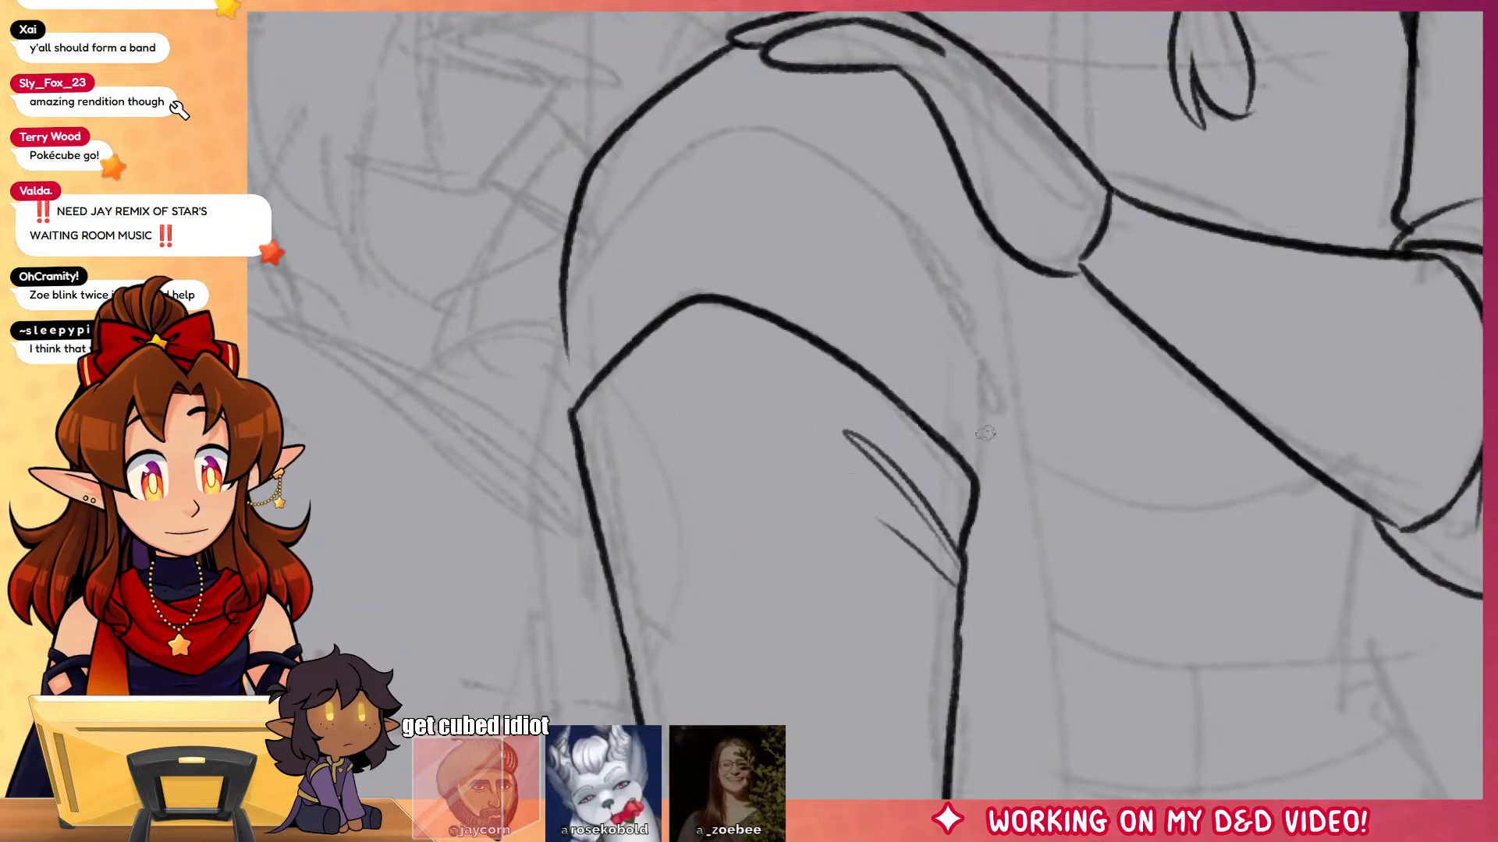
Step: Ink the knee's near side under the hand with fabric creases, and close the far-side gap above the boot
drag(972, 476, 956, 312)
drag(886, 103, 967, 355)
drag(901, 269, 966, 429)
drag(706, 316, 722, 352)
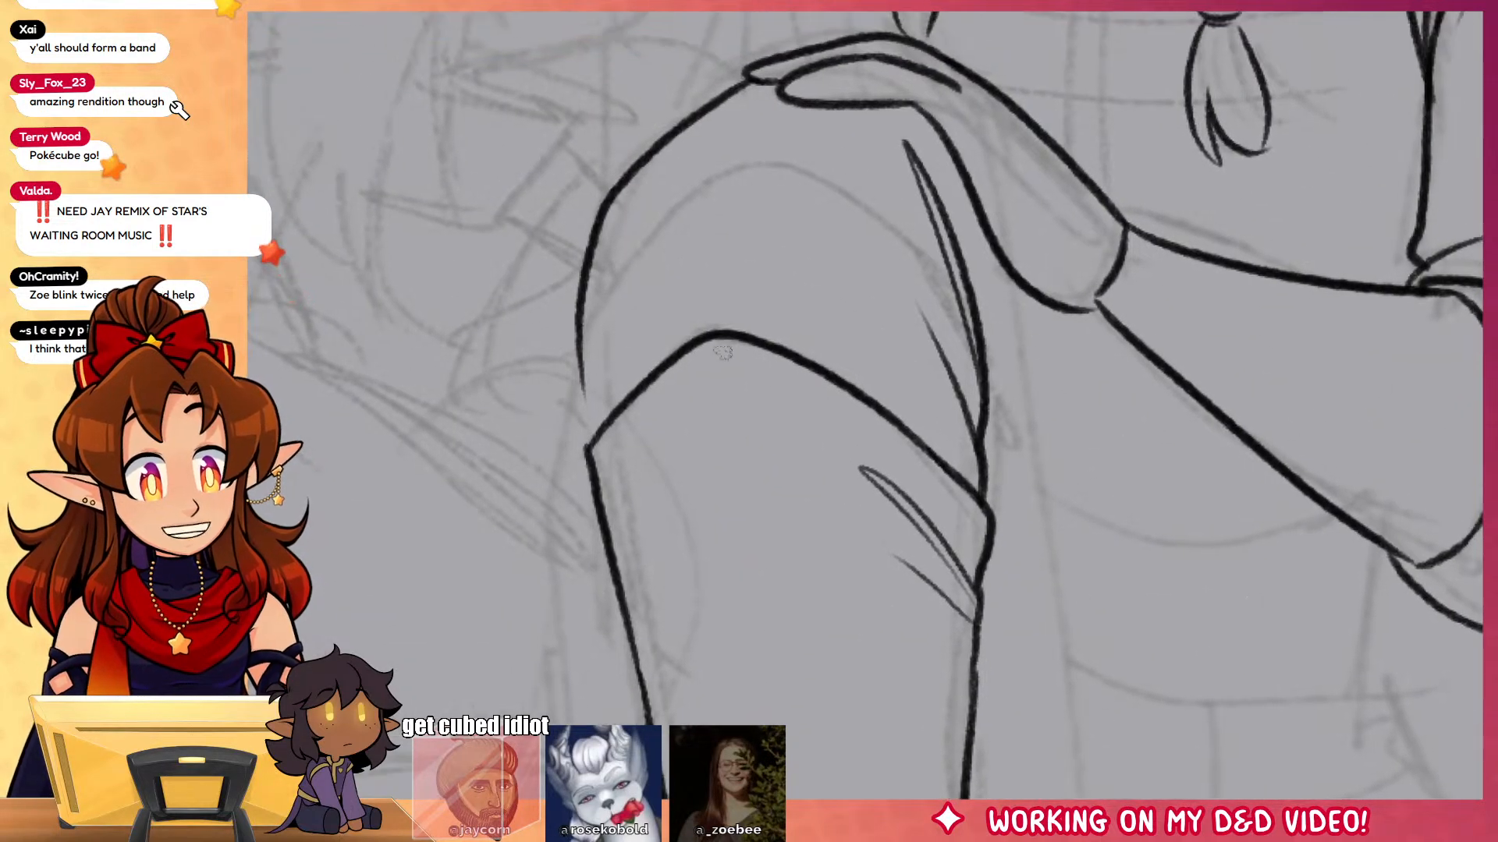
drag(599, 293, 583, 438)
Step: Ink the coat's long near-side edge from beneath the hand on the knee down past the waist, ending in a short angled hook
scroll(949, 419, down, 5)
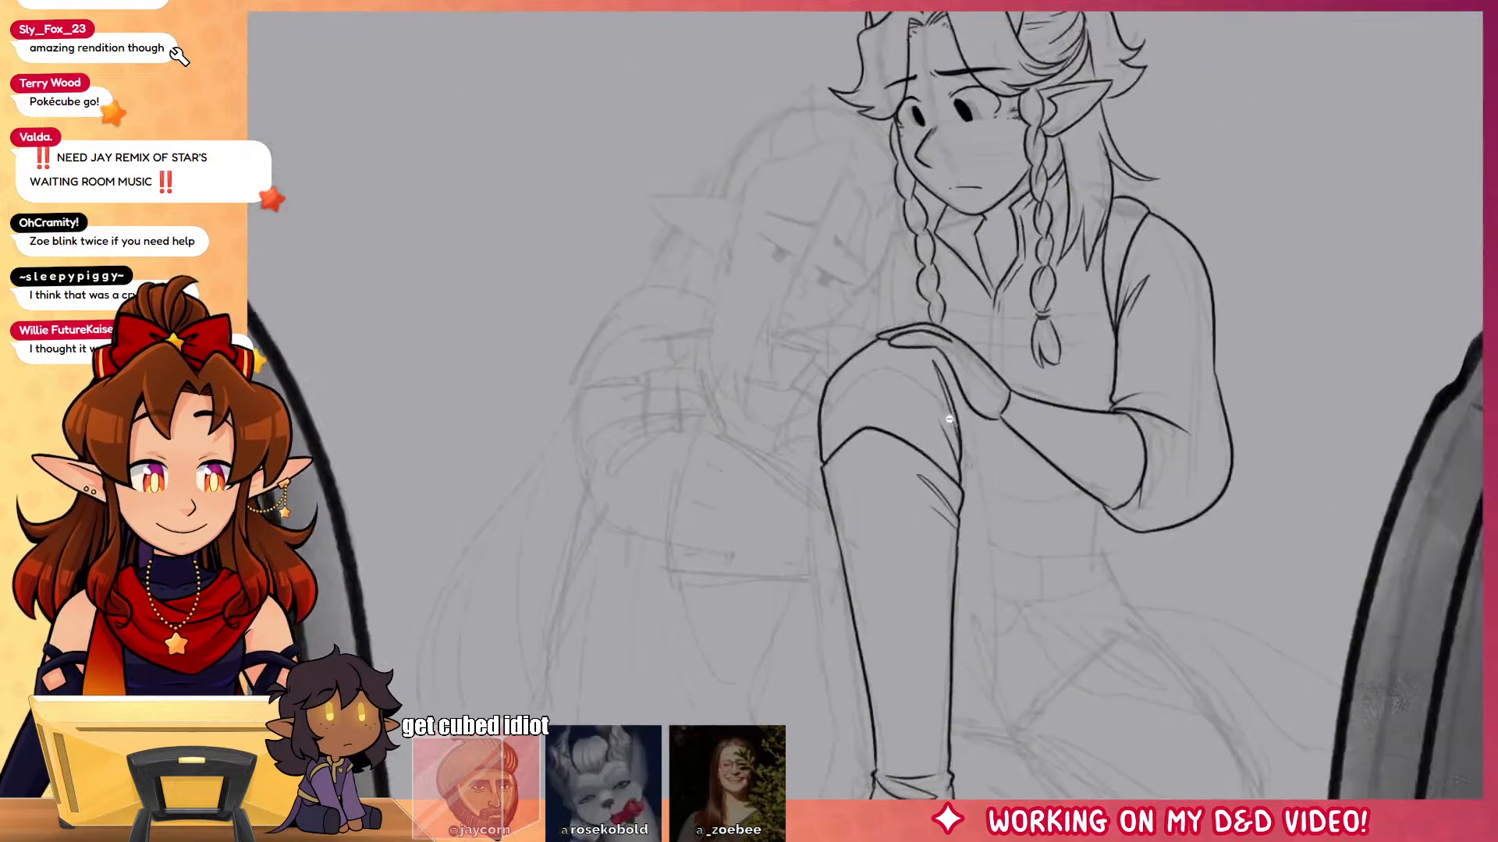
scroll(949, 419, down, 3)
scroll(949, 418, right, 4)
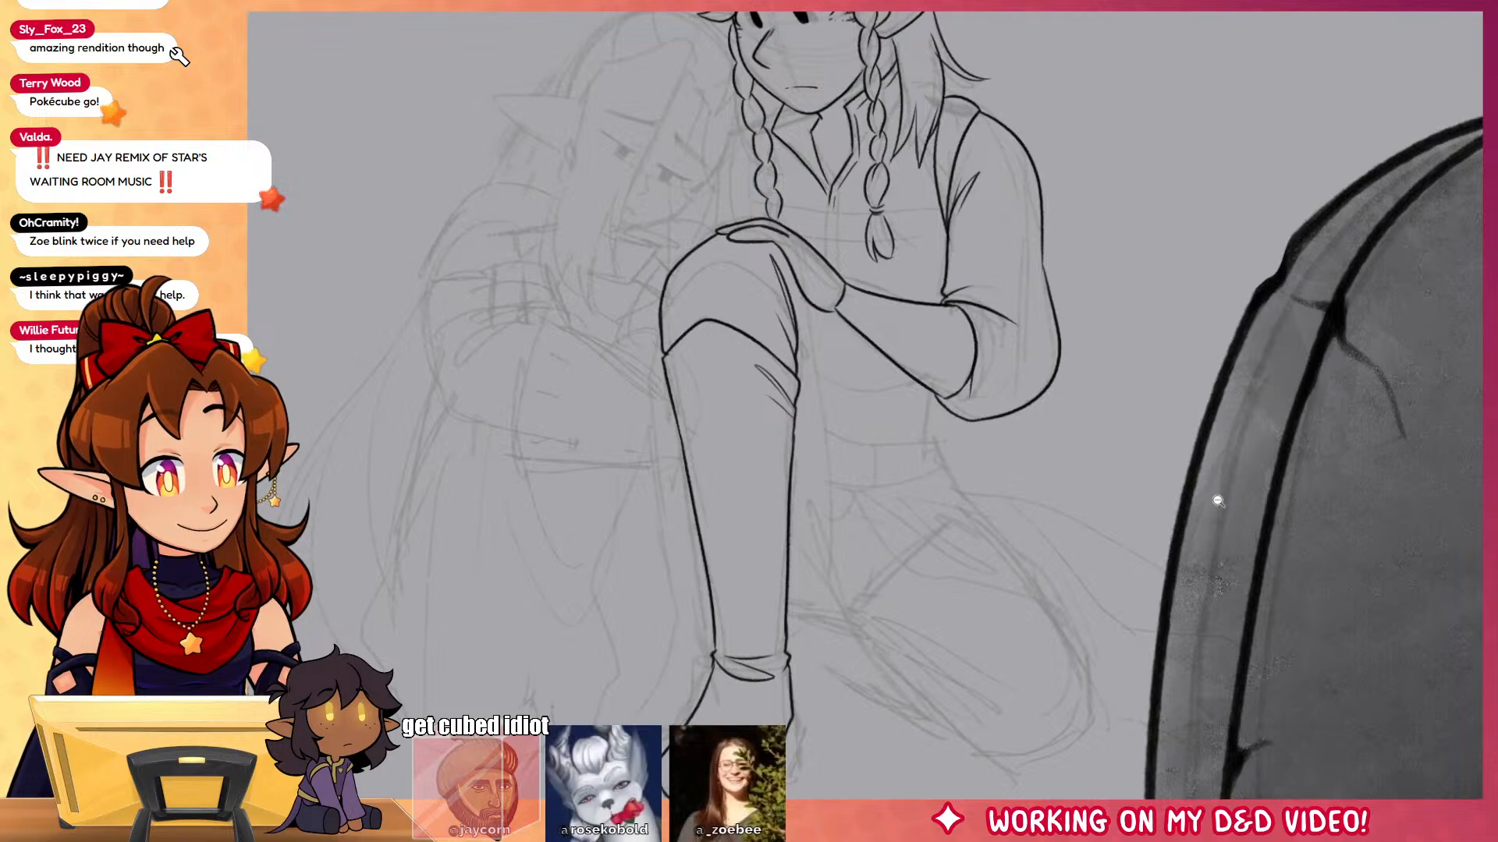
scroll(1136, 612, up, 2)
scroll(1136, 612, right, 1)
mouse_move(785, 419)
mouse_down()
mouse_move(807, 588)
mouse_move(827, 580)
mouse_move(836, 602)
mouse_up()
key(ctrl+z)
key(ctrl+z)
drag(782, 379, 839, 628)
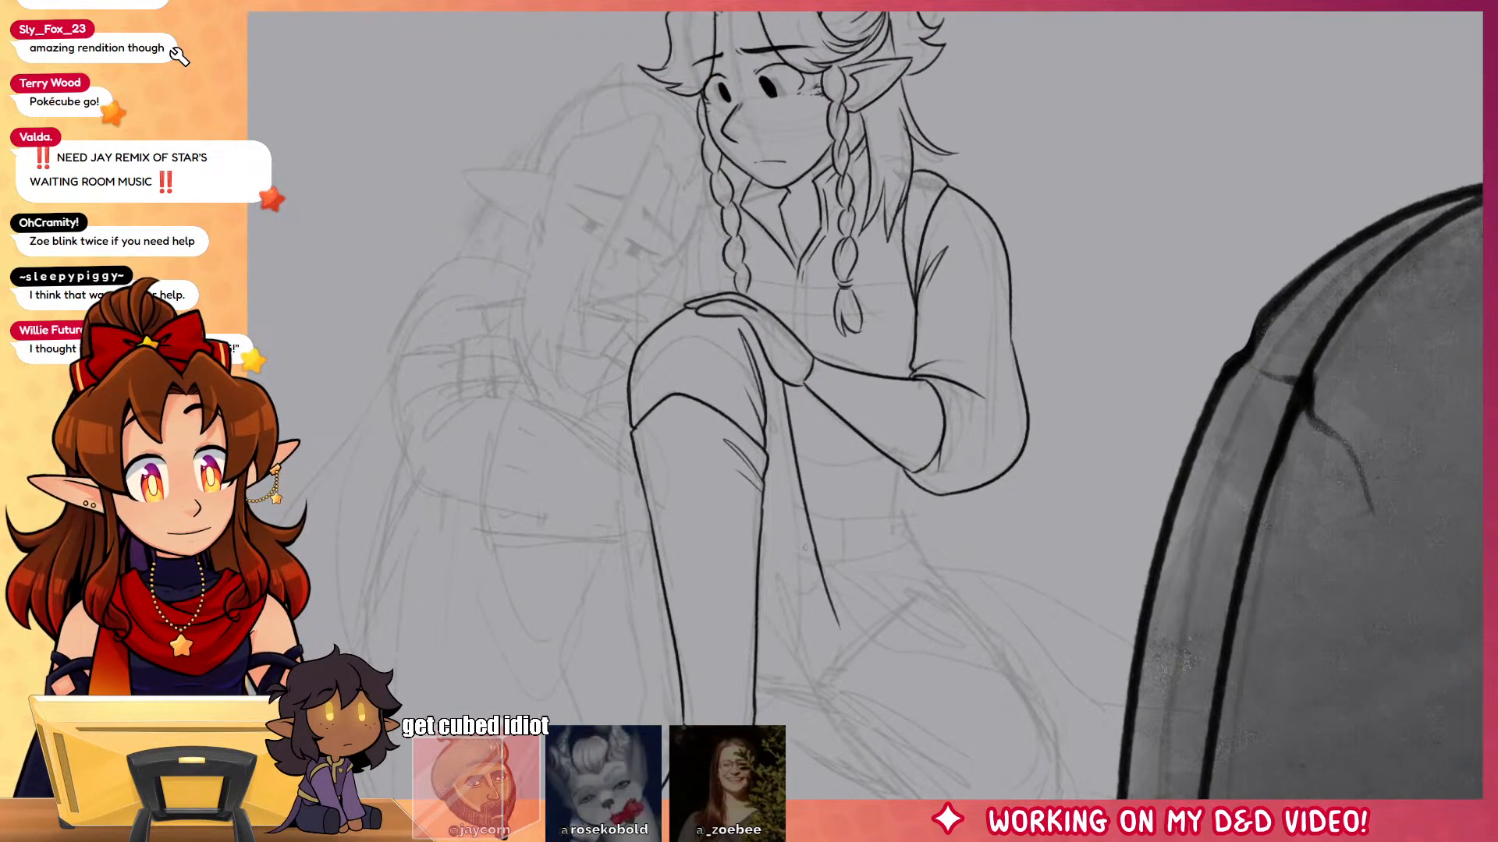
drag(1136, 665, 1134, 618)
key(ctrl+z)
drag(813, 511, 828, 547)
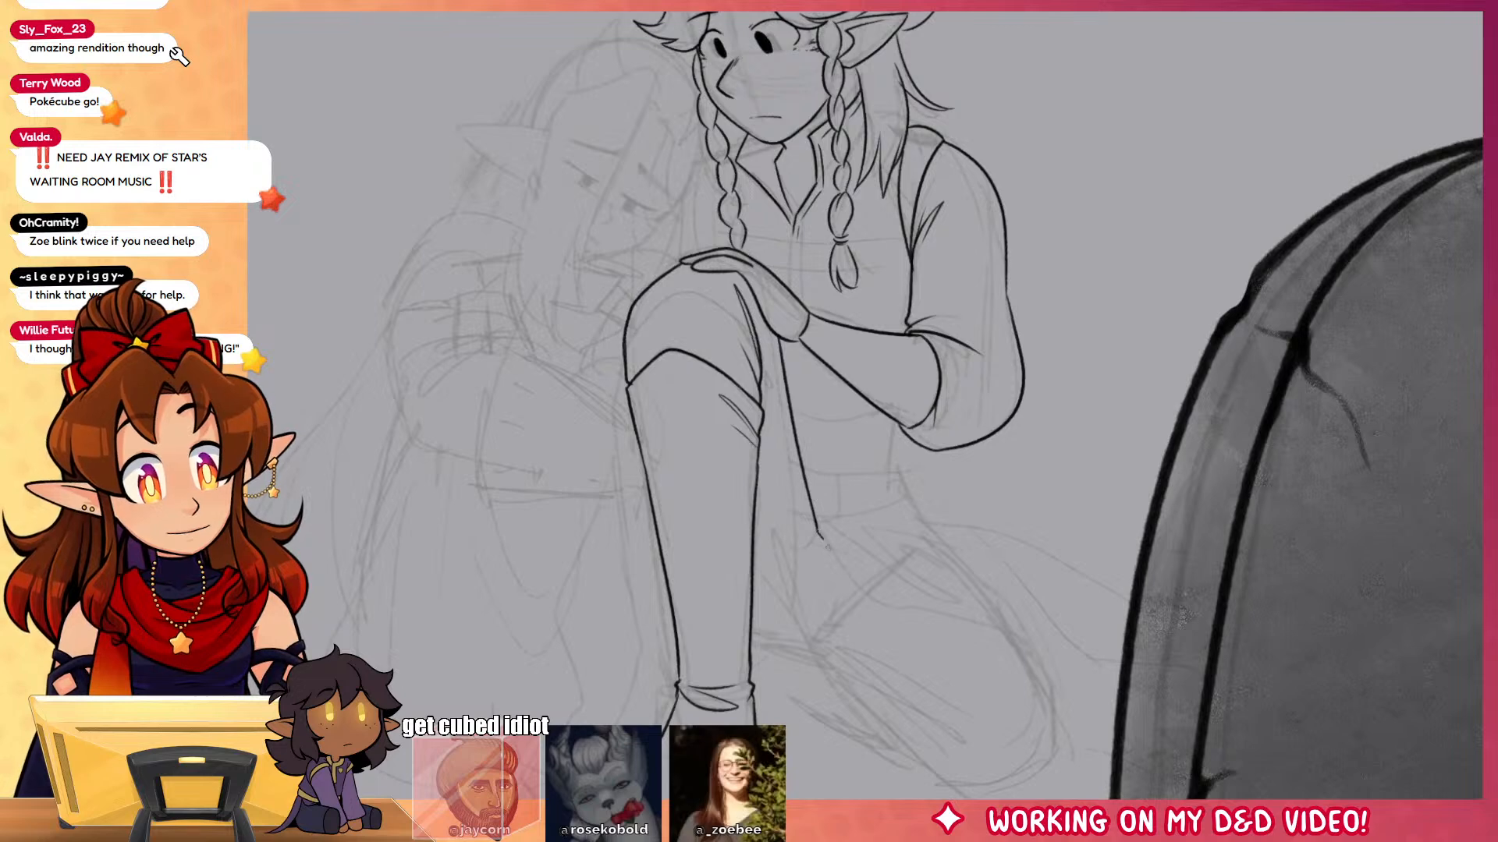
Step: Ink the belt around the waist with its upper and lower edges, side edge and one vertical dividing line
drag(1026, 569, 1039, 607)
drag(824, 232, 820, 378)
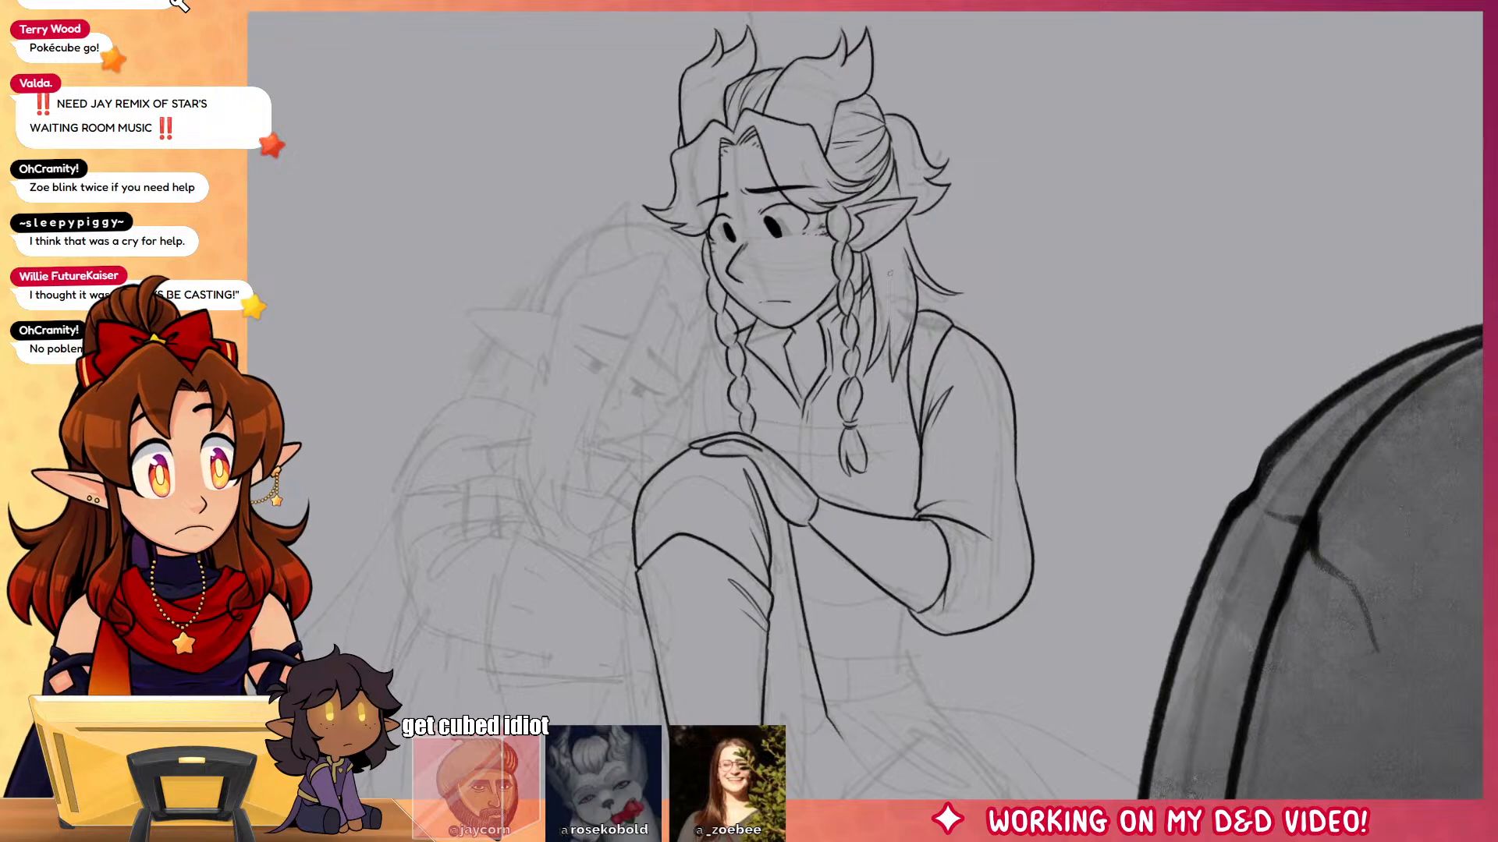
scroll(1093, 495, down, 5)
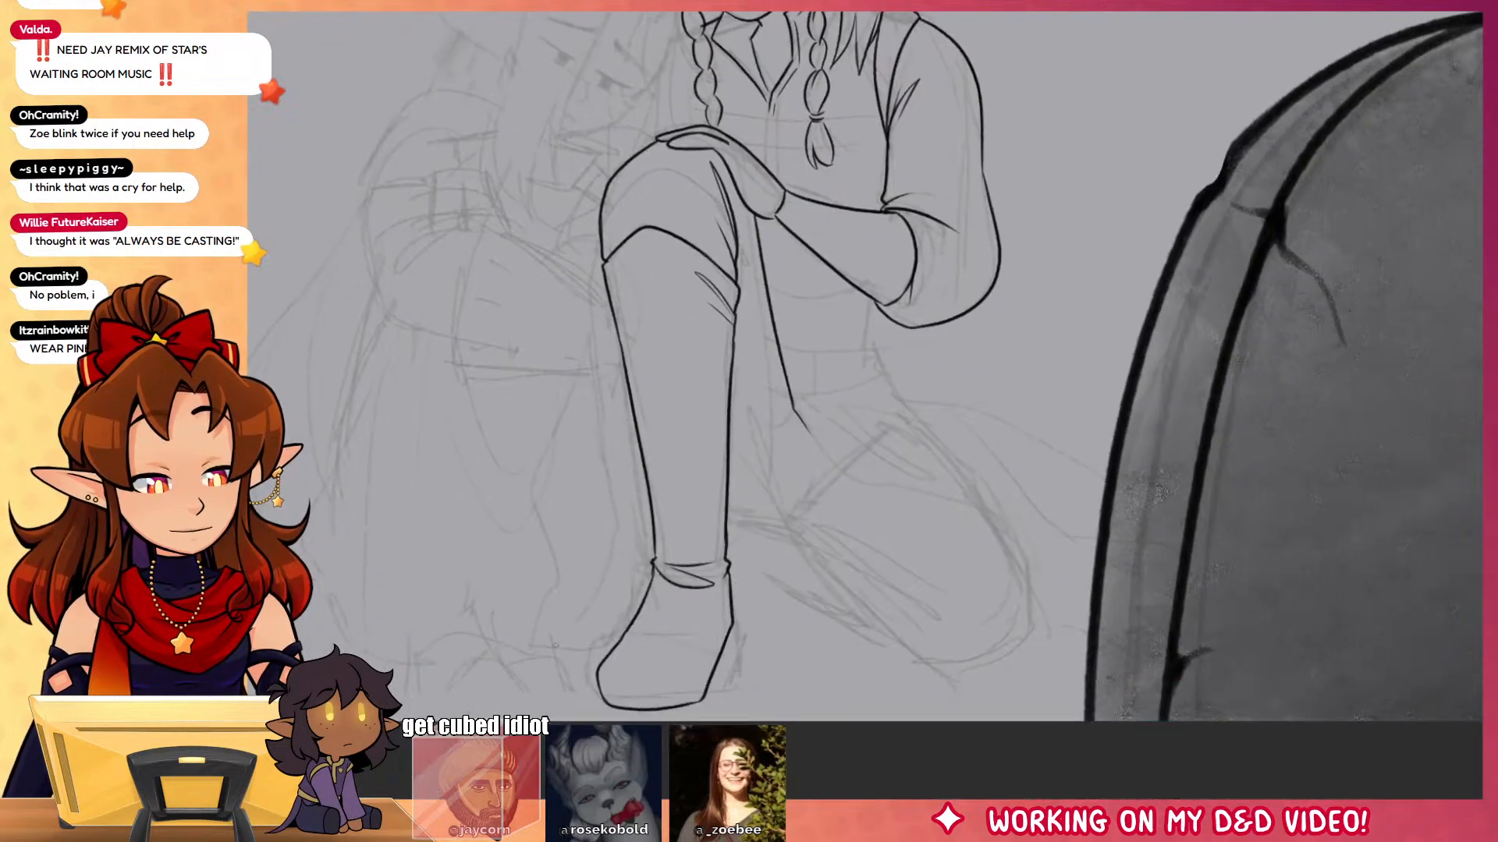
scroll(893, 379, up, 3)
mouse_move(659, 314)
mouse_down()
mouse_move(780, 330)
mouse_move(854, 309)
mouse_move(877, 371)
mouse_move(667, 394)
mouse_up()
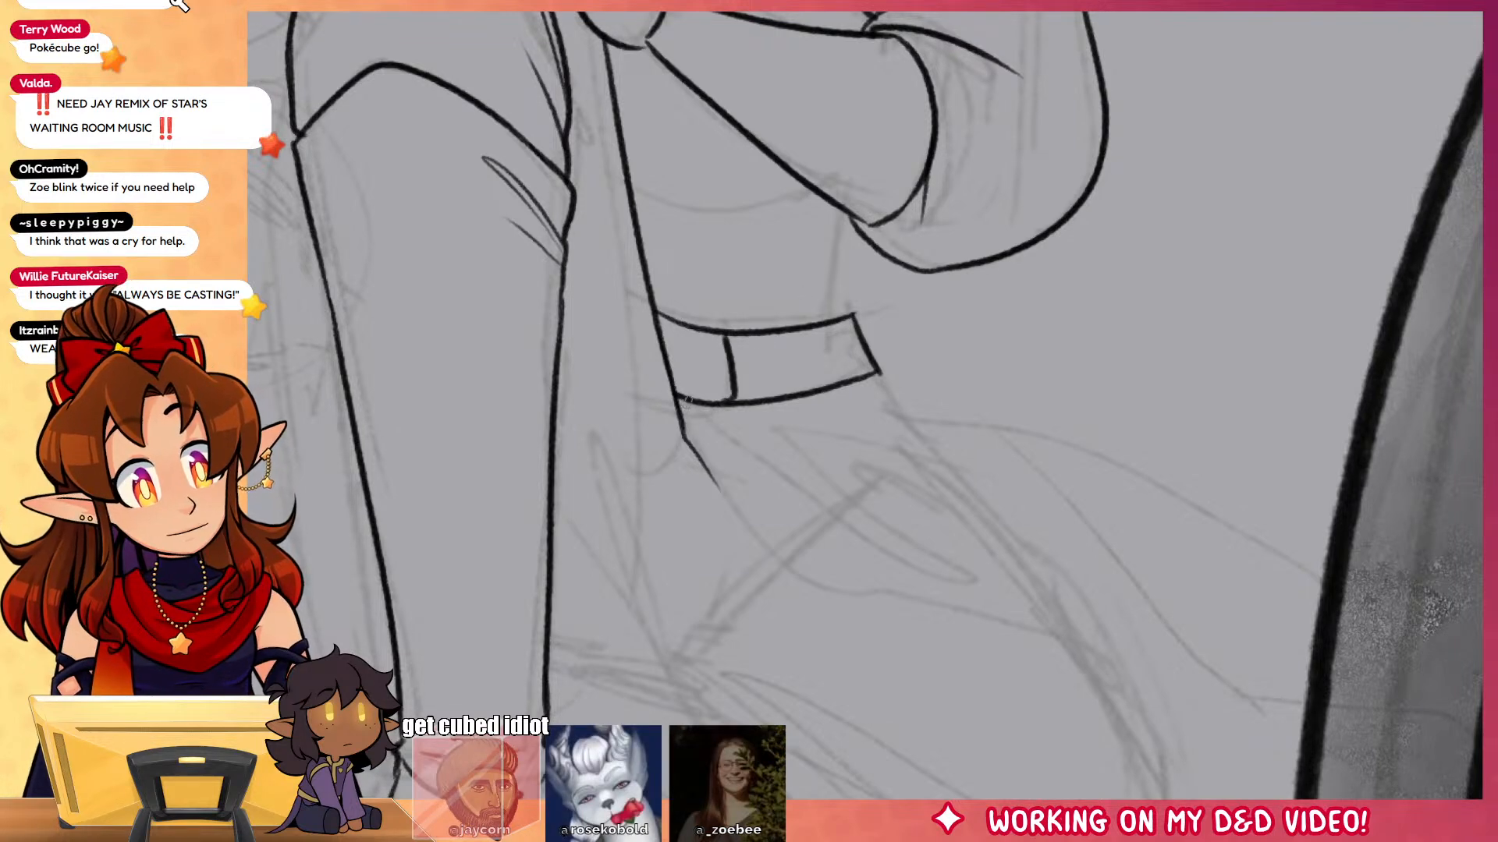
Step: Ink the kneeling leg's thigh, rounded knee and underside back to the boot, with a long fold along the underside
mouse_move(687, 425)
mouse_down()
mouse_move(817, 578)
mouse_move(1029, 644)
mouse_move(1184, 788)
mouse_move(1106, 627)
mouse_move(1037, 706)
mouse_move(854, 652)
mouse_up()
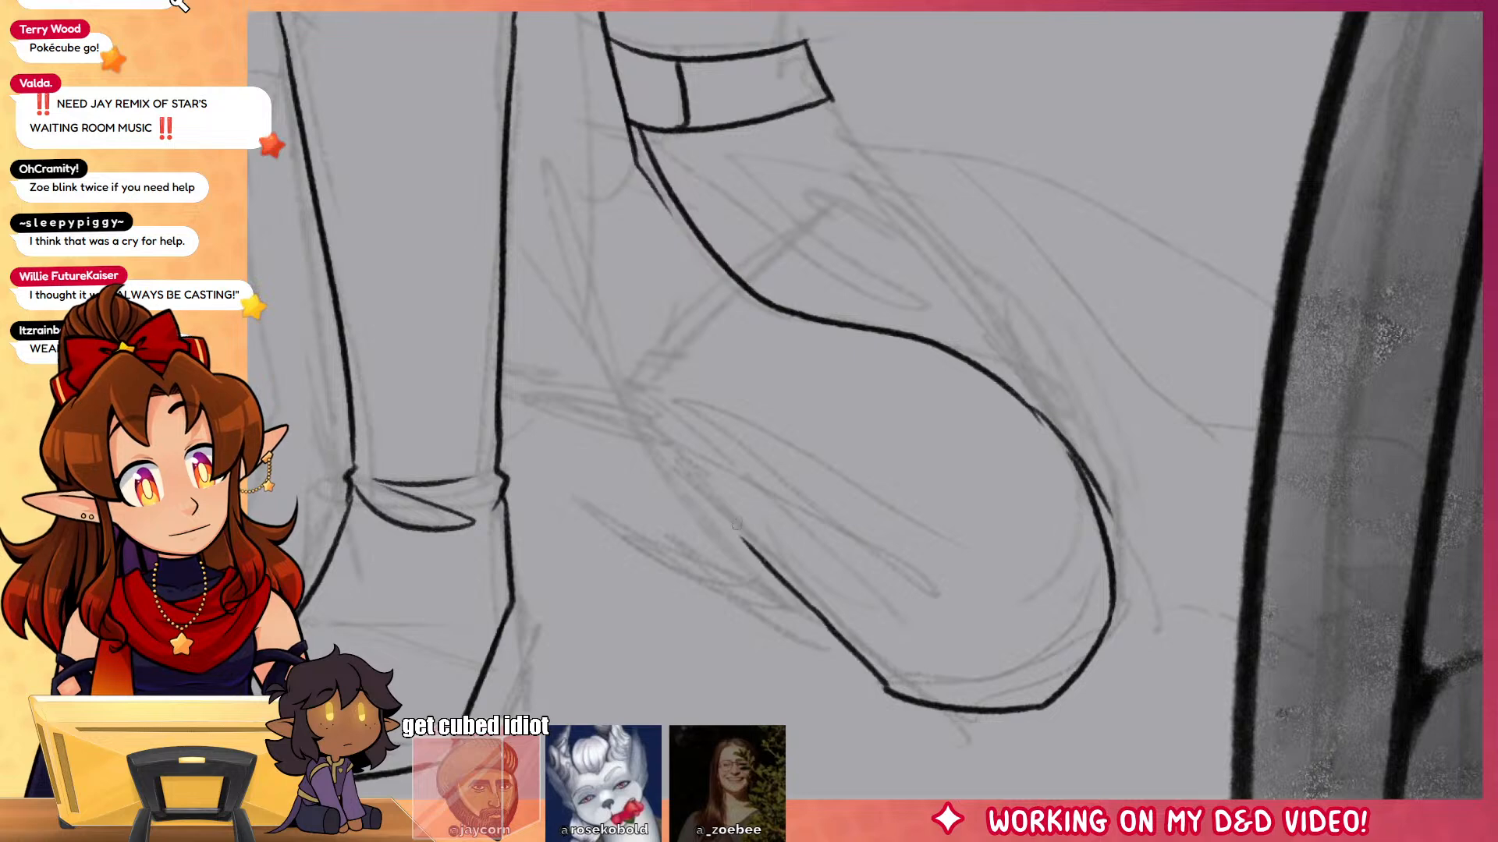
mouse_move(503, 427)
mouse_down()
mouse_move(635, 443)
mouse_move(741, 538)
mouse_up()
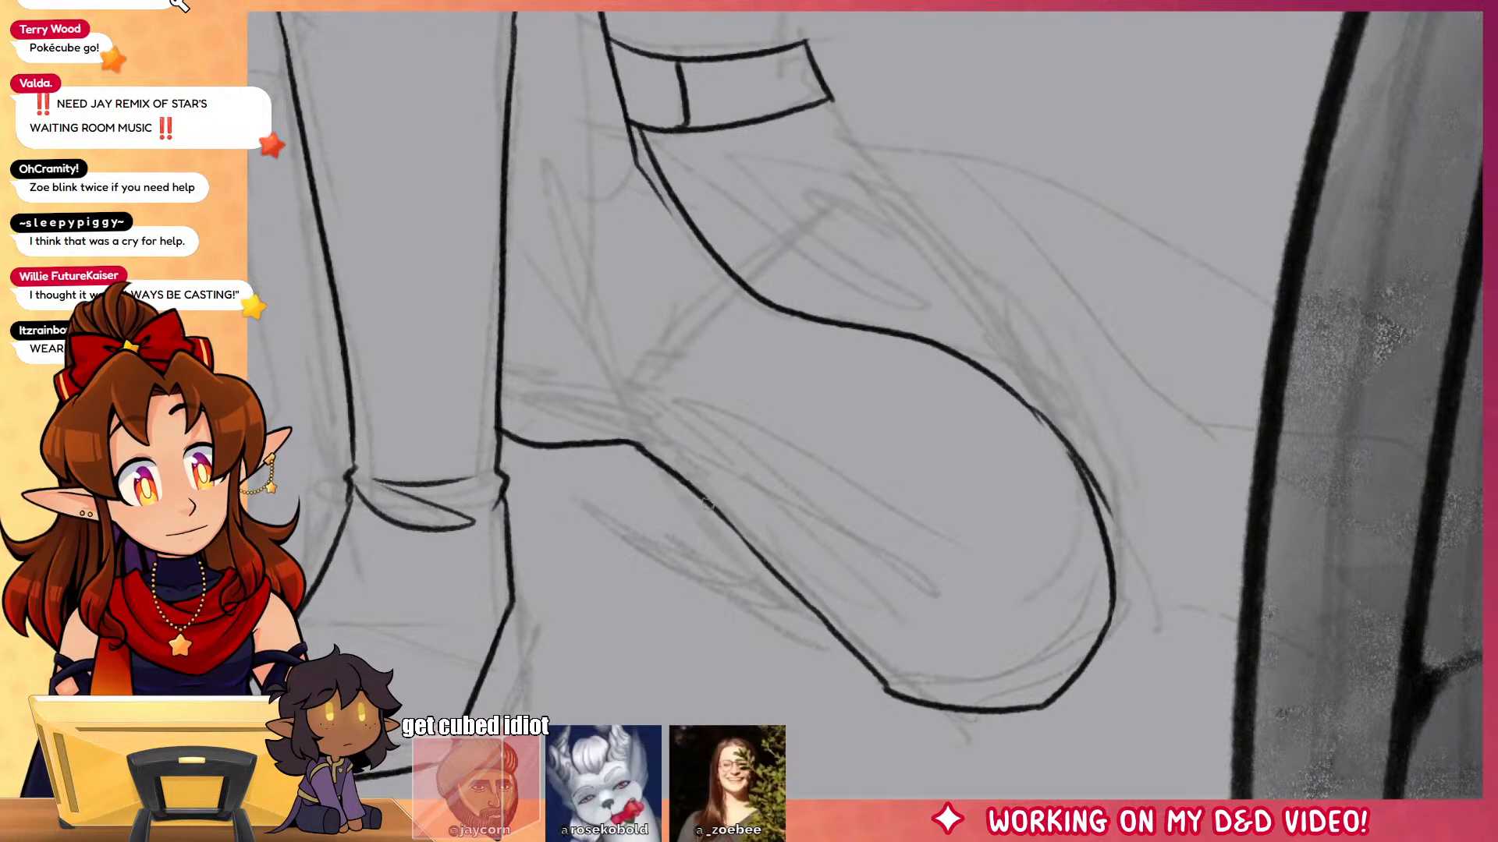
drag(819, 565, 932, 651)
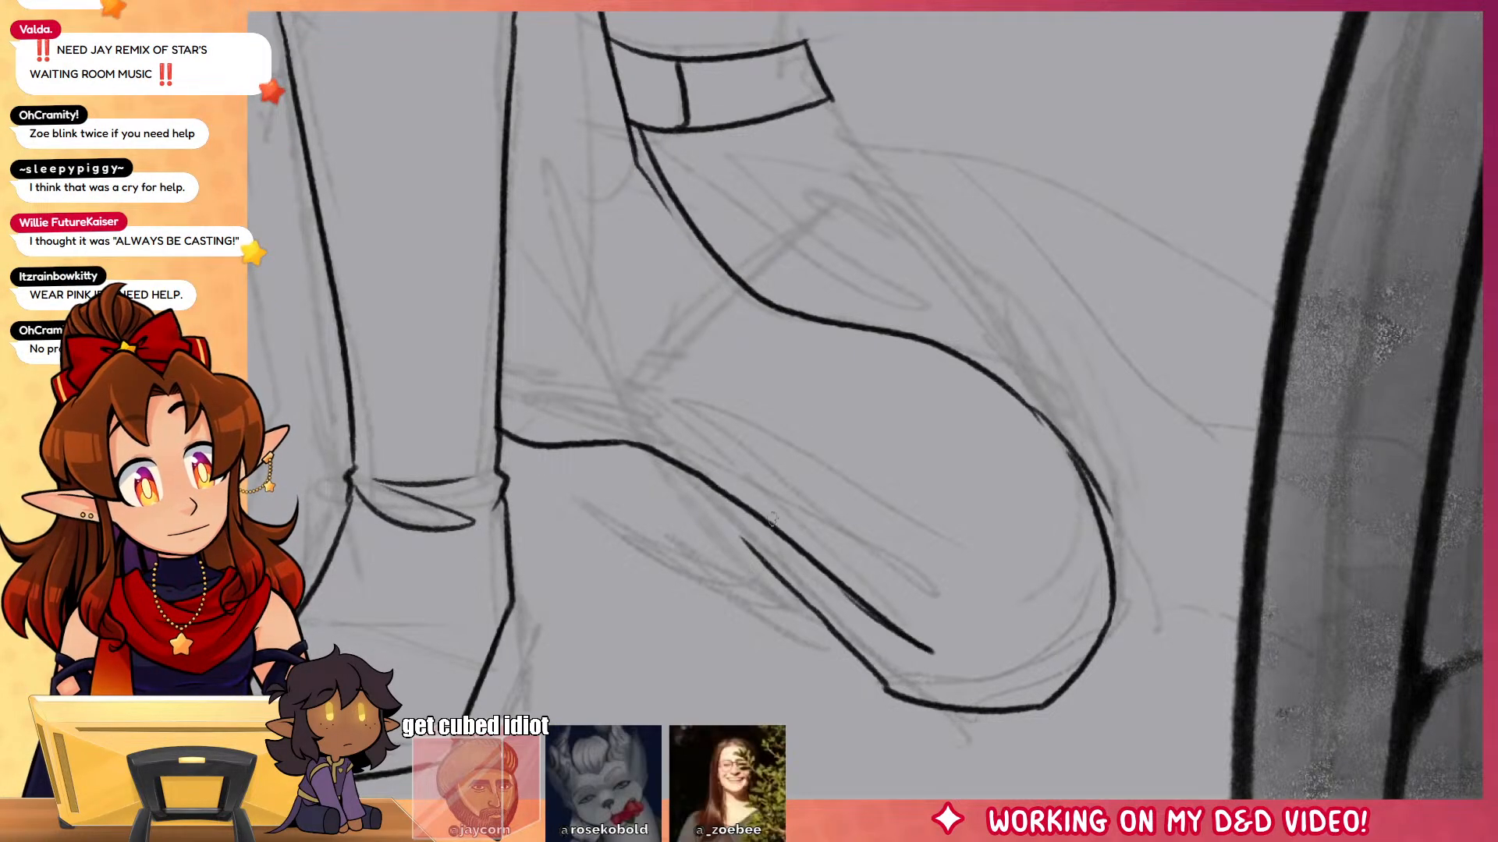
drag(741, 538, 935, 644)
mouse_move(762, 561)
mouse_down()
mouse_move(697, 477)
mouse_move(777, 545)
mouse_up()
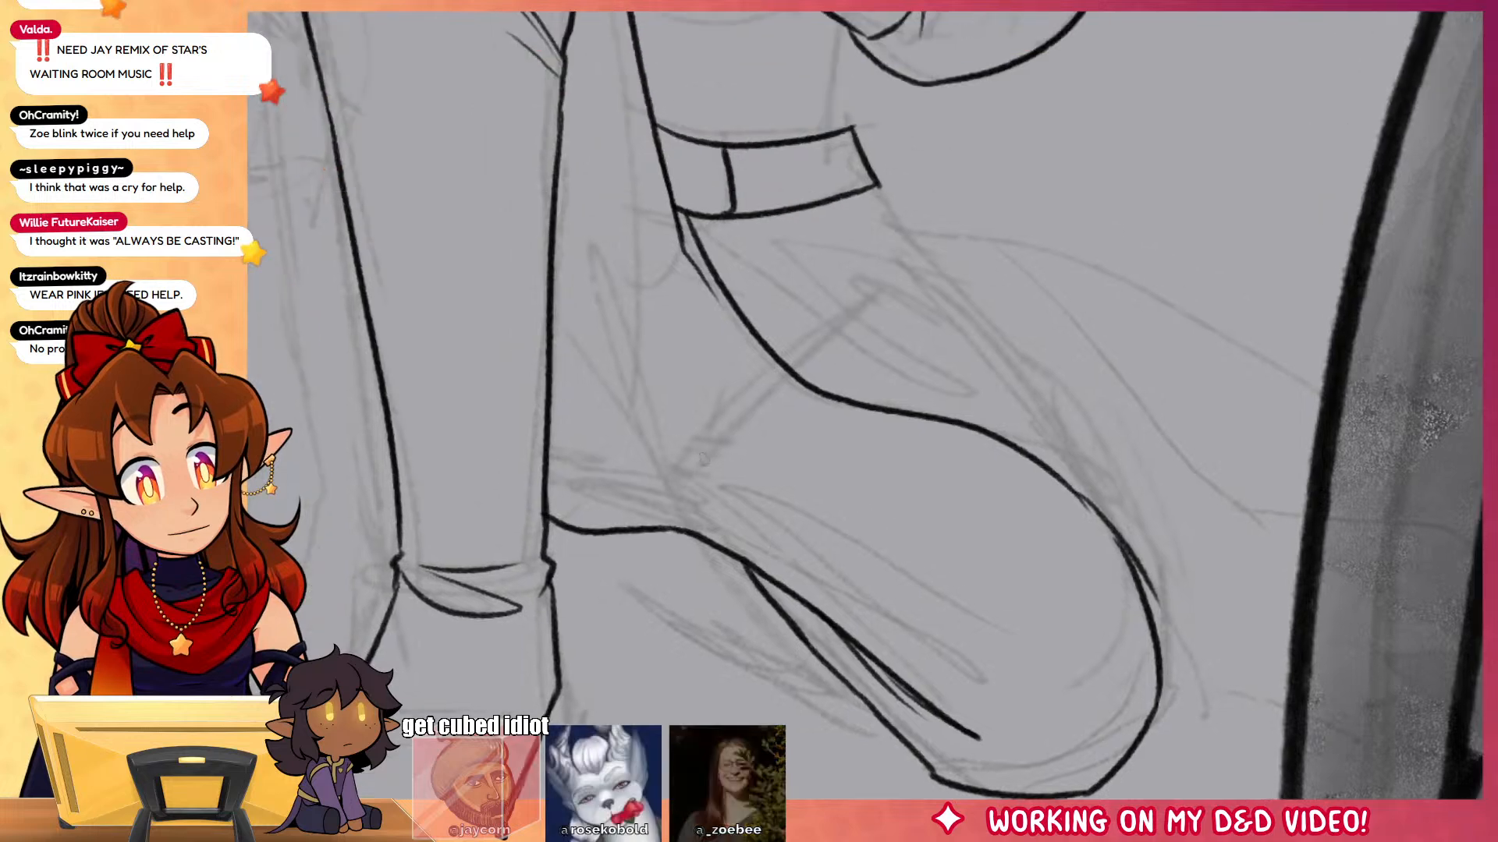
Step: Ink fabric creases radiating from the crotch and a double fold sweeping from the belt across the hip
drag(675, 498, 789, 441)
drag(686, 234, 676, 433)
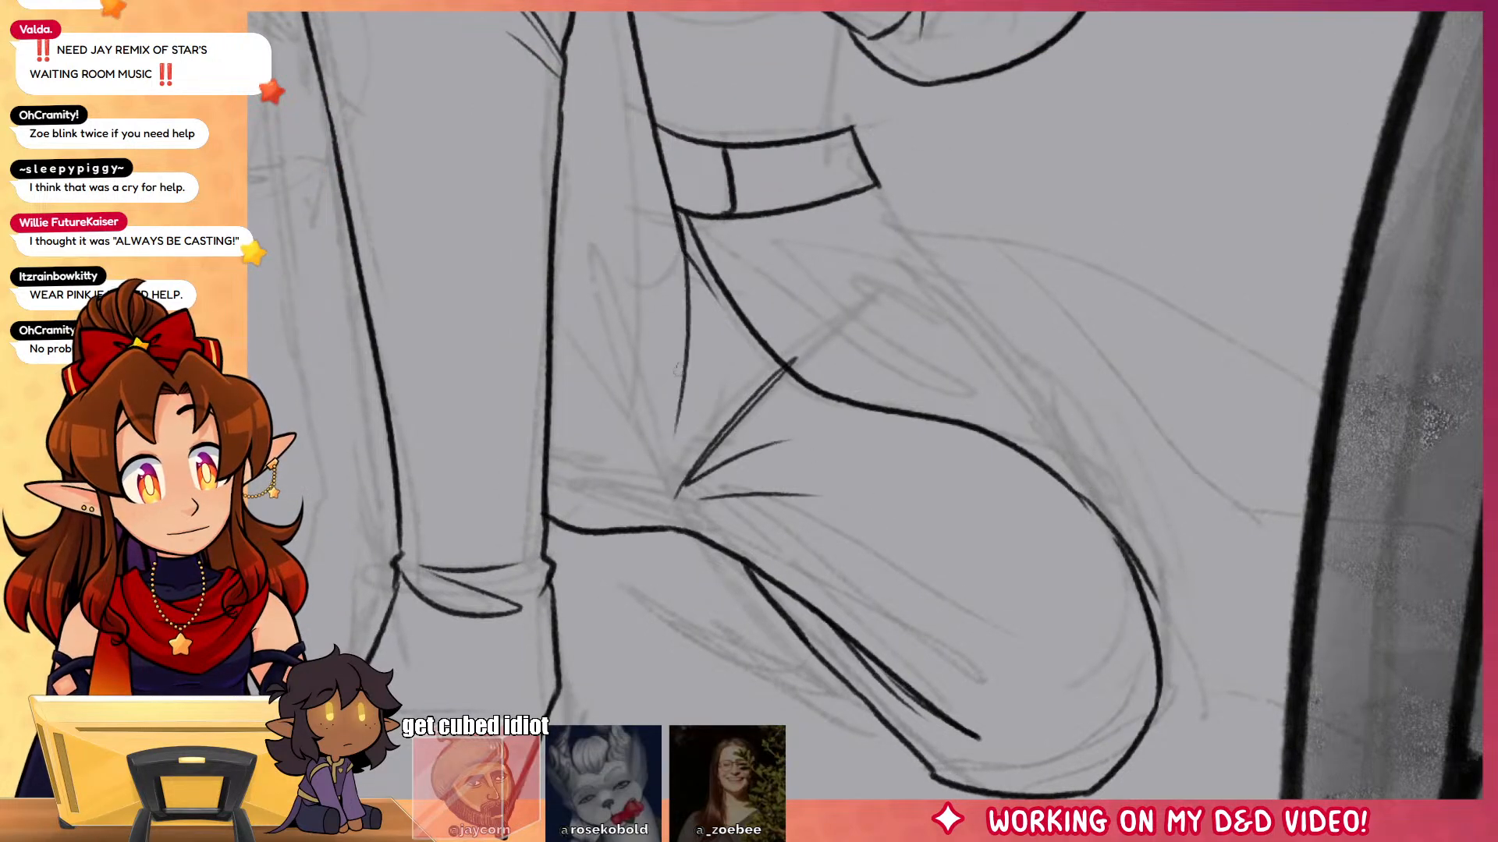
drag(914, 125, 954, 365)
drag(738, 454, 978, 571)
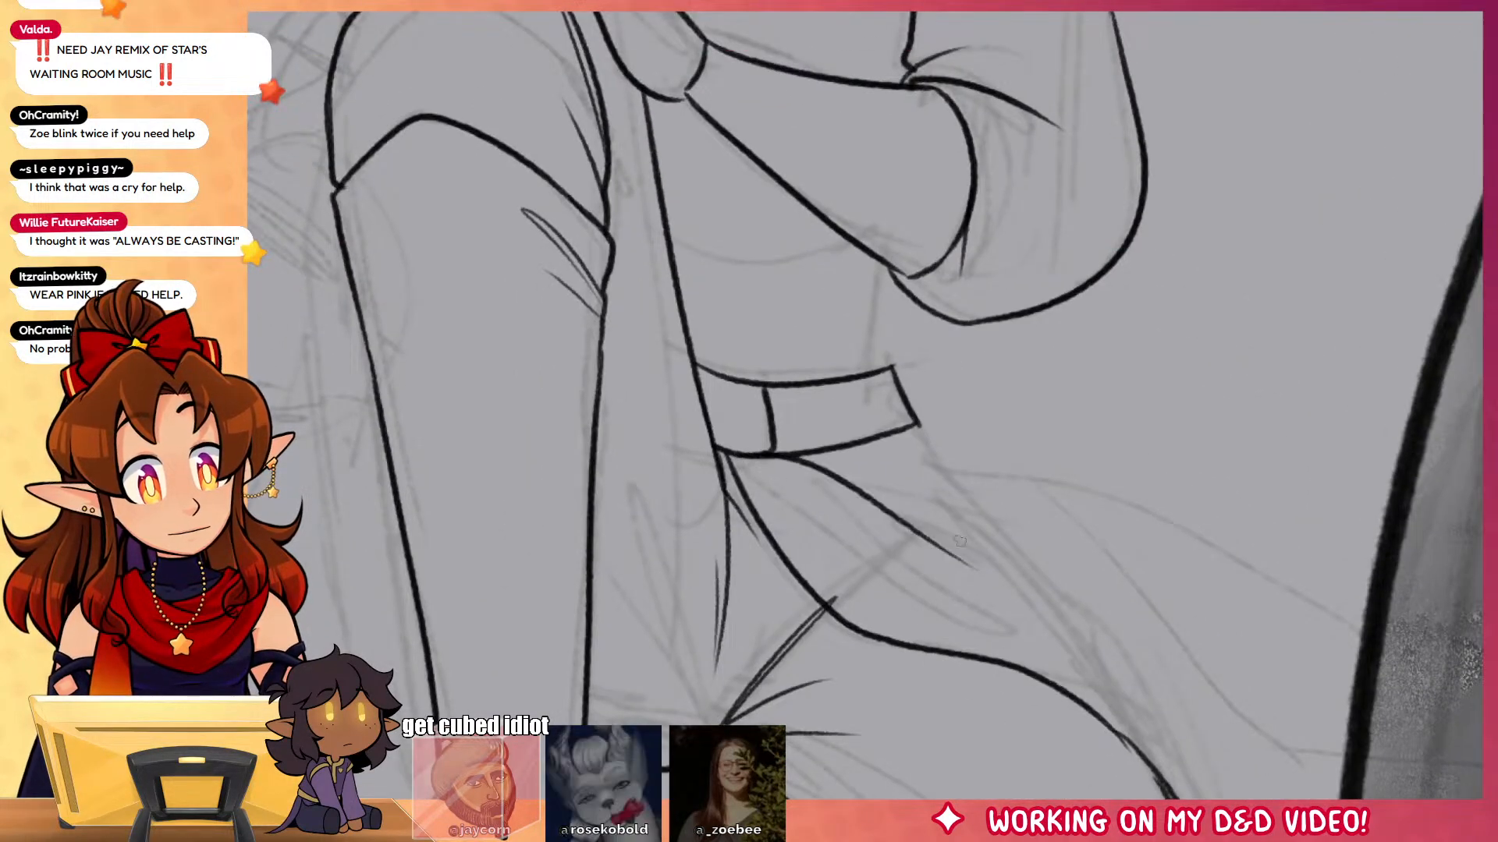
drag(887, 499, 977, 537)
Step: Ink the outer hip curve below the belt and the upper edge of the shape trailing behind to the gravestone
drag(1115, 607, 935, 504)
drag(737, 322, 940, 509)
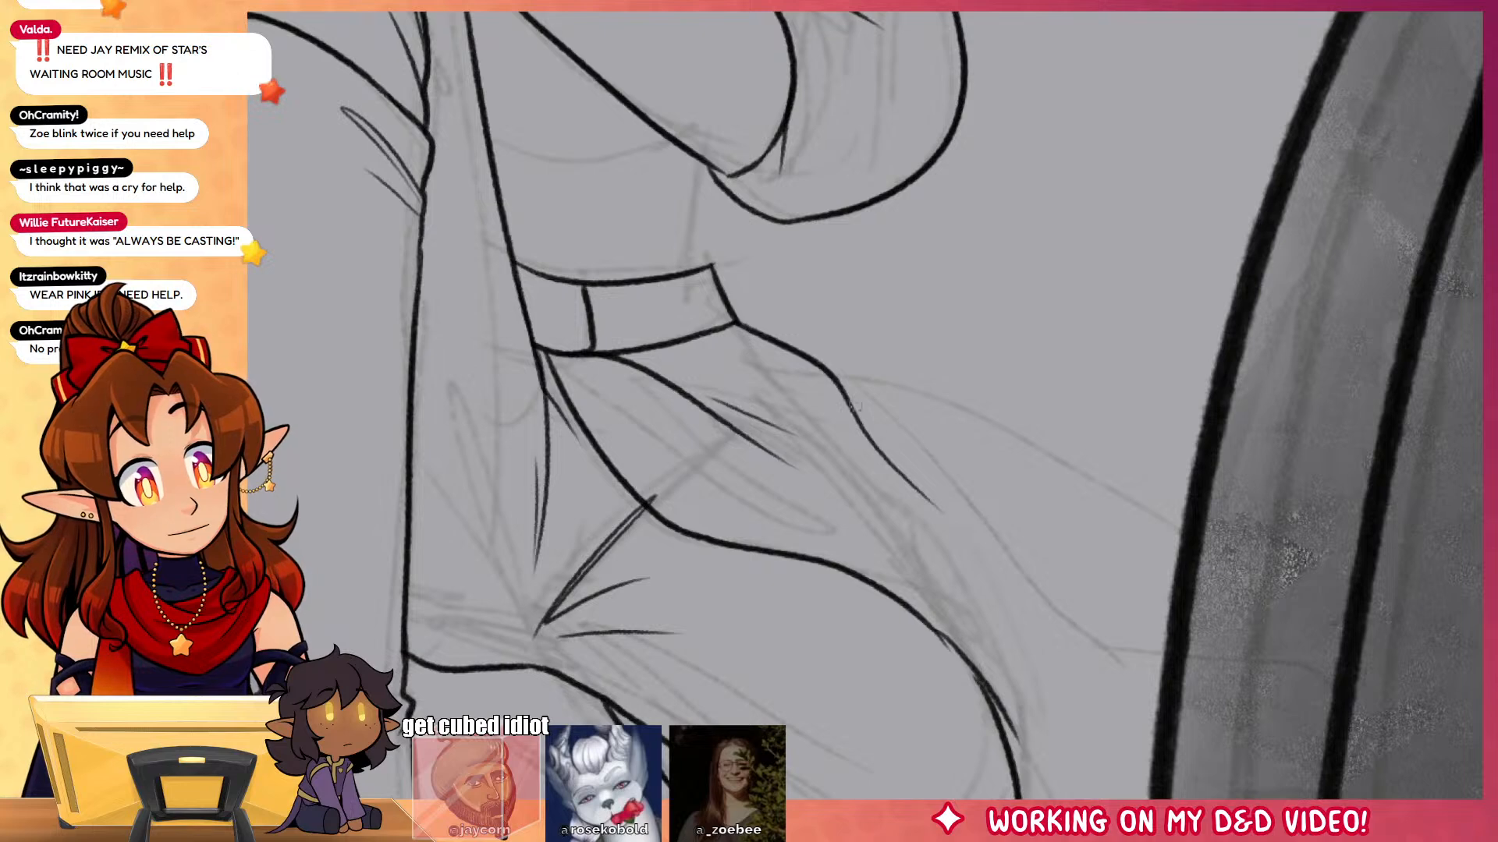
drag(855, 406, 1170, 568)
Step: Ink the trailing shape's lower edge to the gravestone, fill the narrow gap beside the knee, and add creases on the kneeling leg
scroll(1095, 419, down, 5)
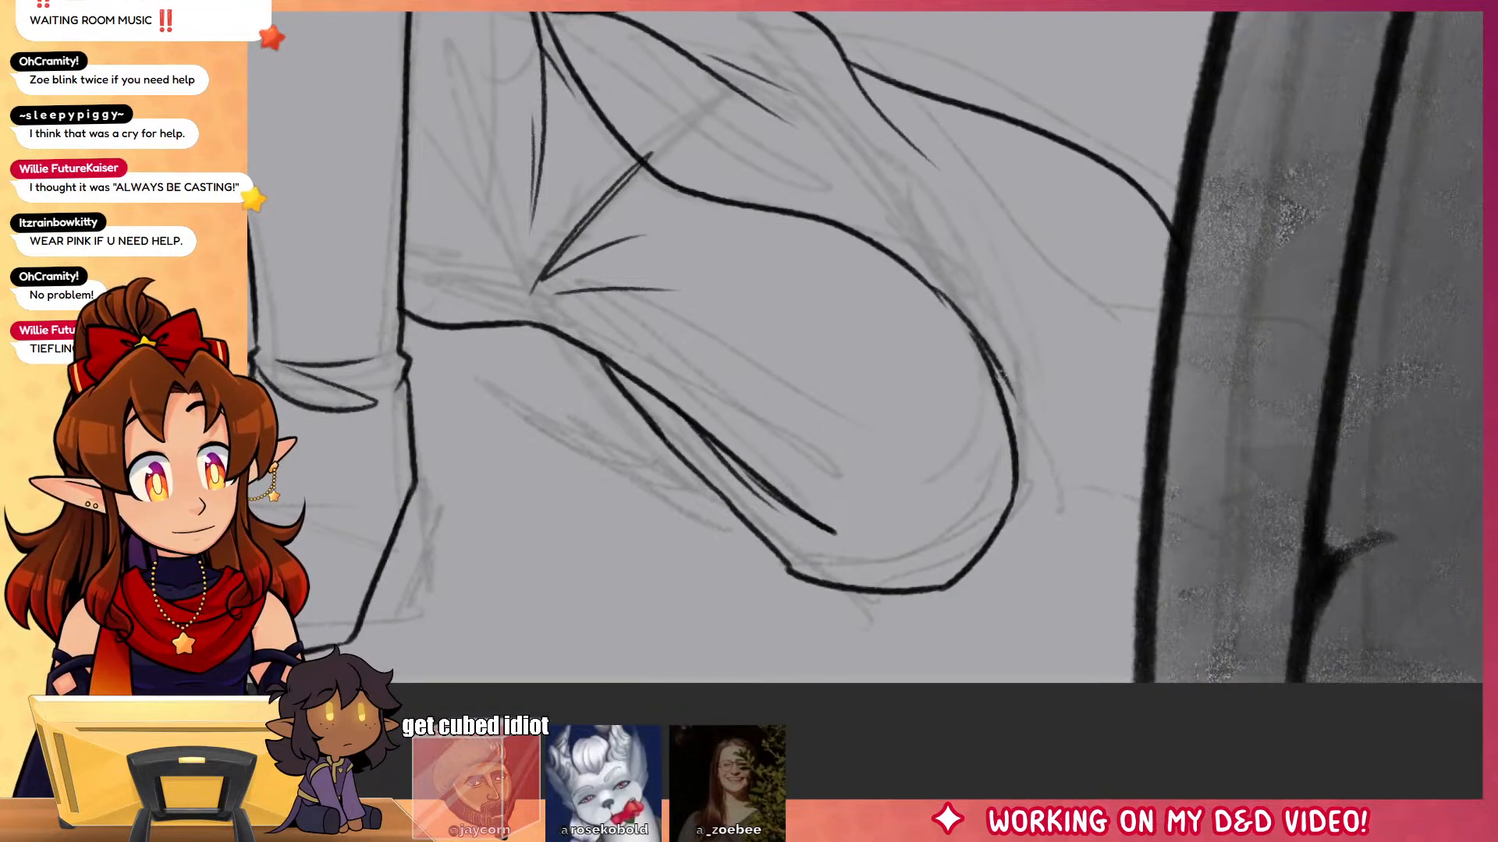
drag(1001, 374, 1162, 535)
drag(1014, 435, 1033, 444)
drag(870, 347, 979, 502)
drag(965, 616, 859, 538)
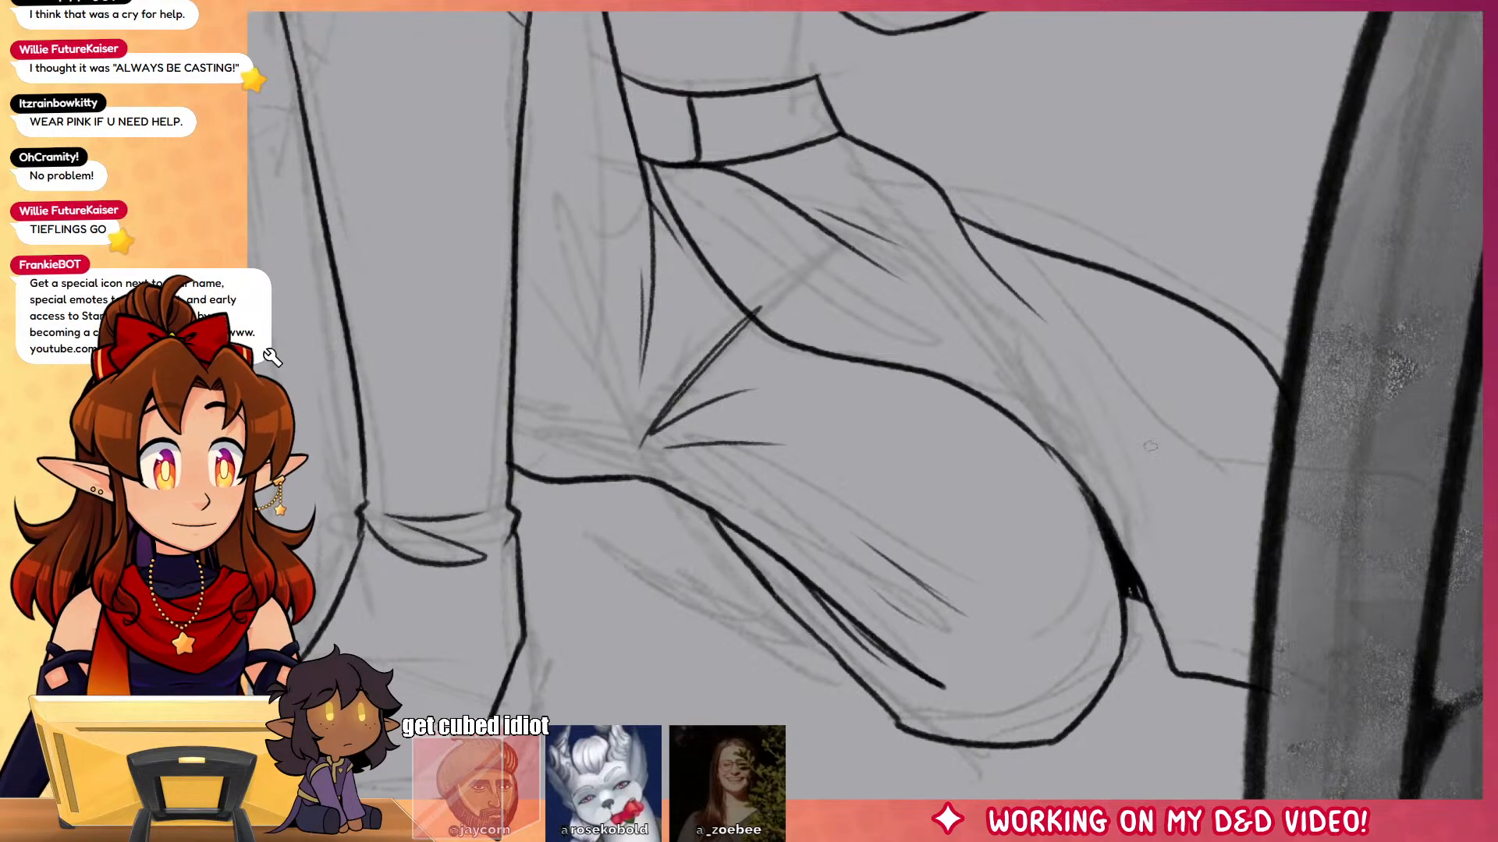
Step: Ink the torso's side between elbow and belt, and two horizontal band lines across the chest behind the braid
mouse_move(1216, 427)
mouse_down()
mouse_move(1237, 542)
mouse_move(1172, 615)
mouse_up()
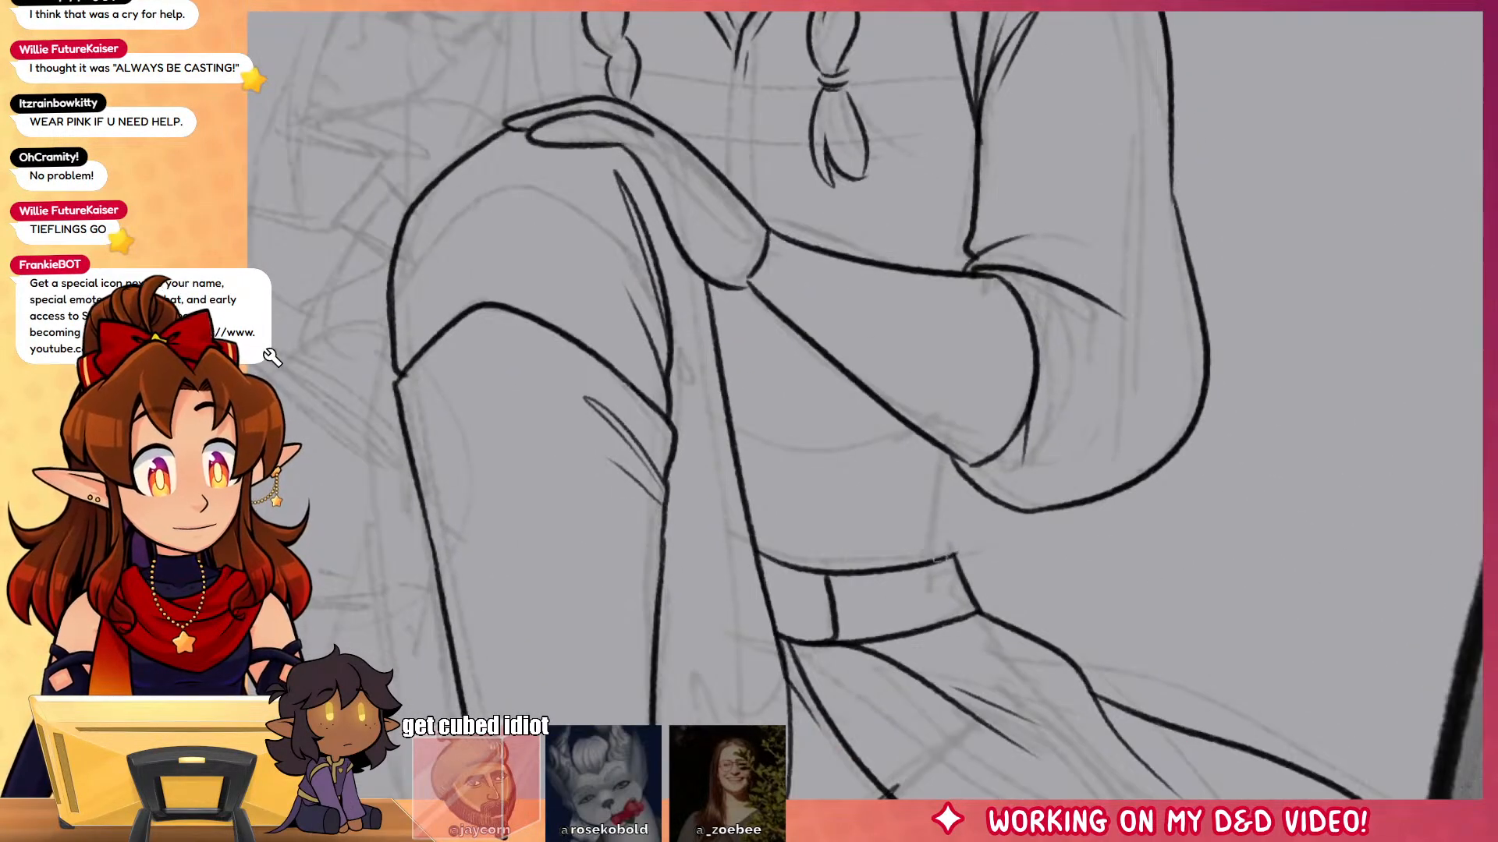
drag(1023, 559, 1048, 692)
mouse_move(669, 209)
mouse_down()
mouse_move(819, 222)
mouse_move(982, 200)
mouse_up()
drag(696, 267, 807, 277)
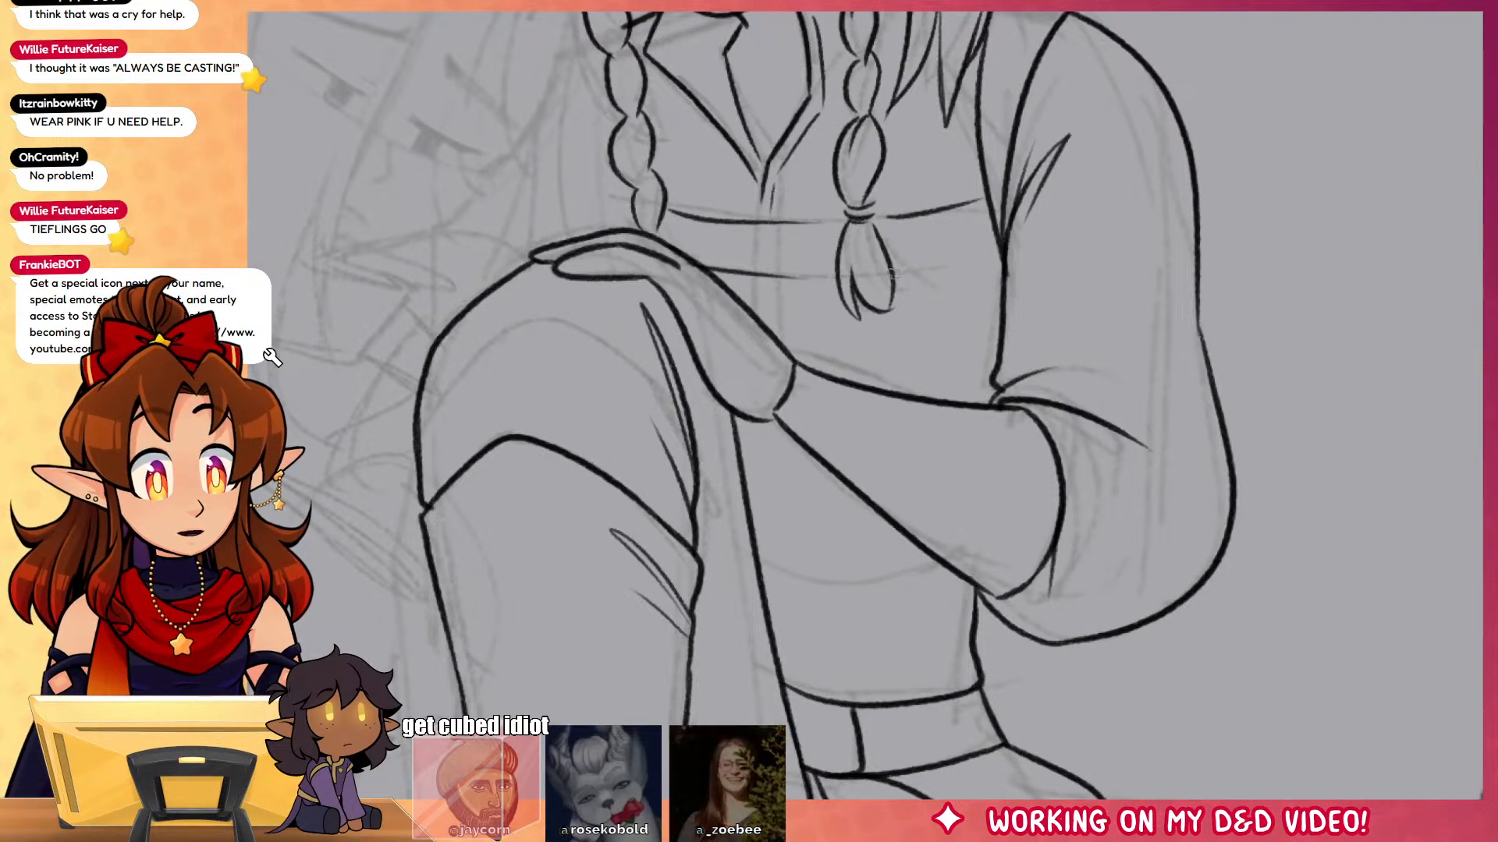
drag(918, 221, 982, 435)
drag(1054, 293, 1147, 673)
drag(1078, 431, 1087, 557)
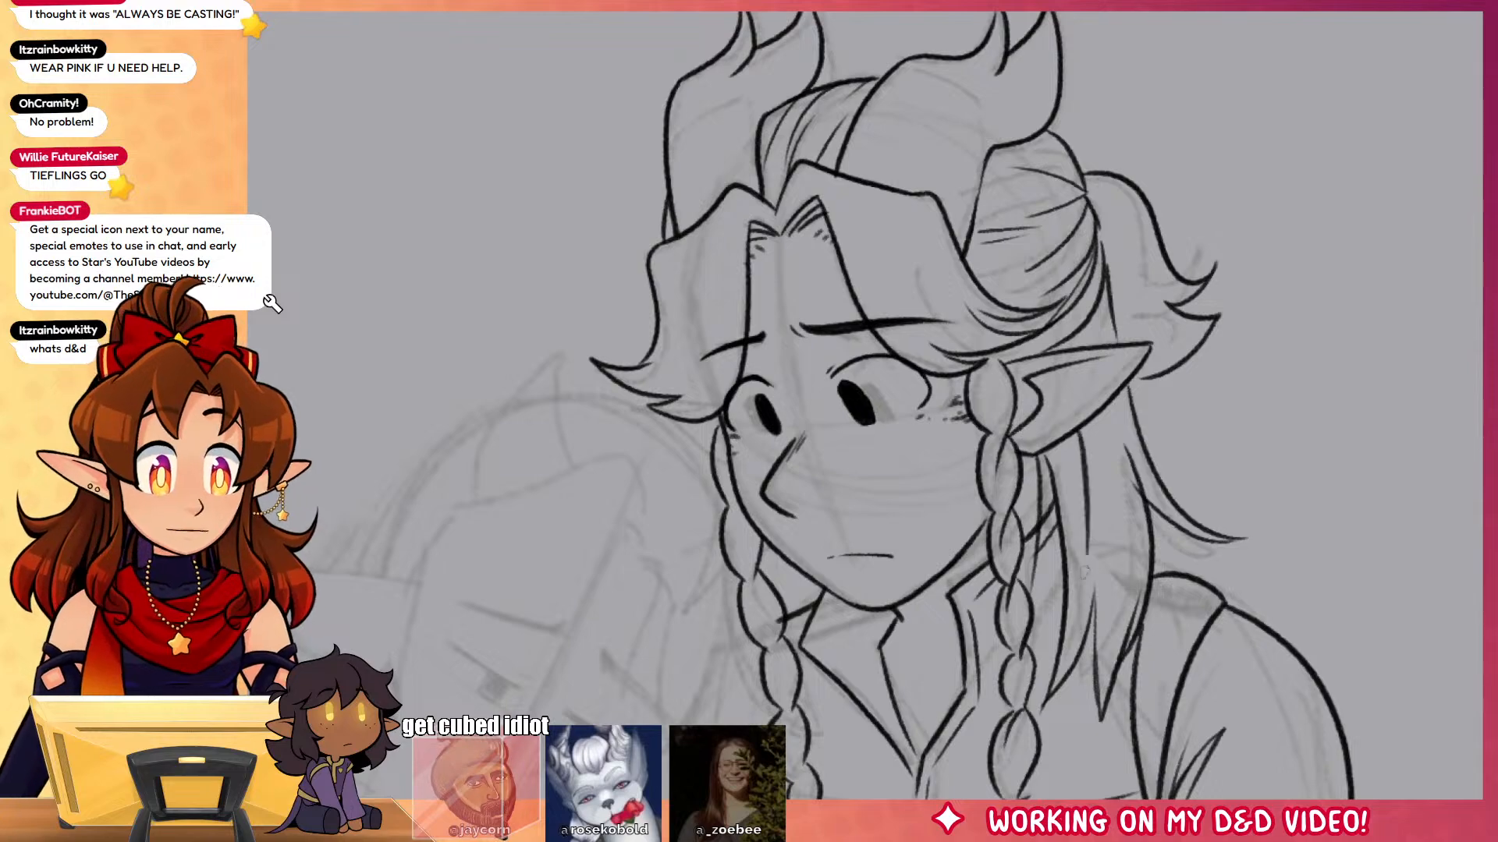
scroll(1211, 655, down, 10)
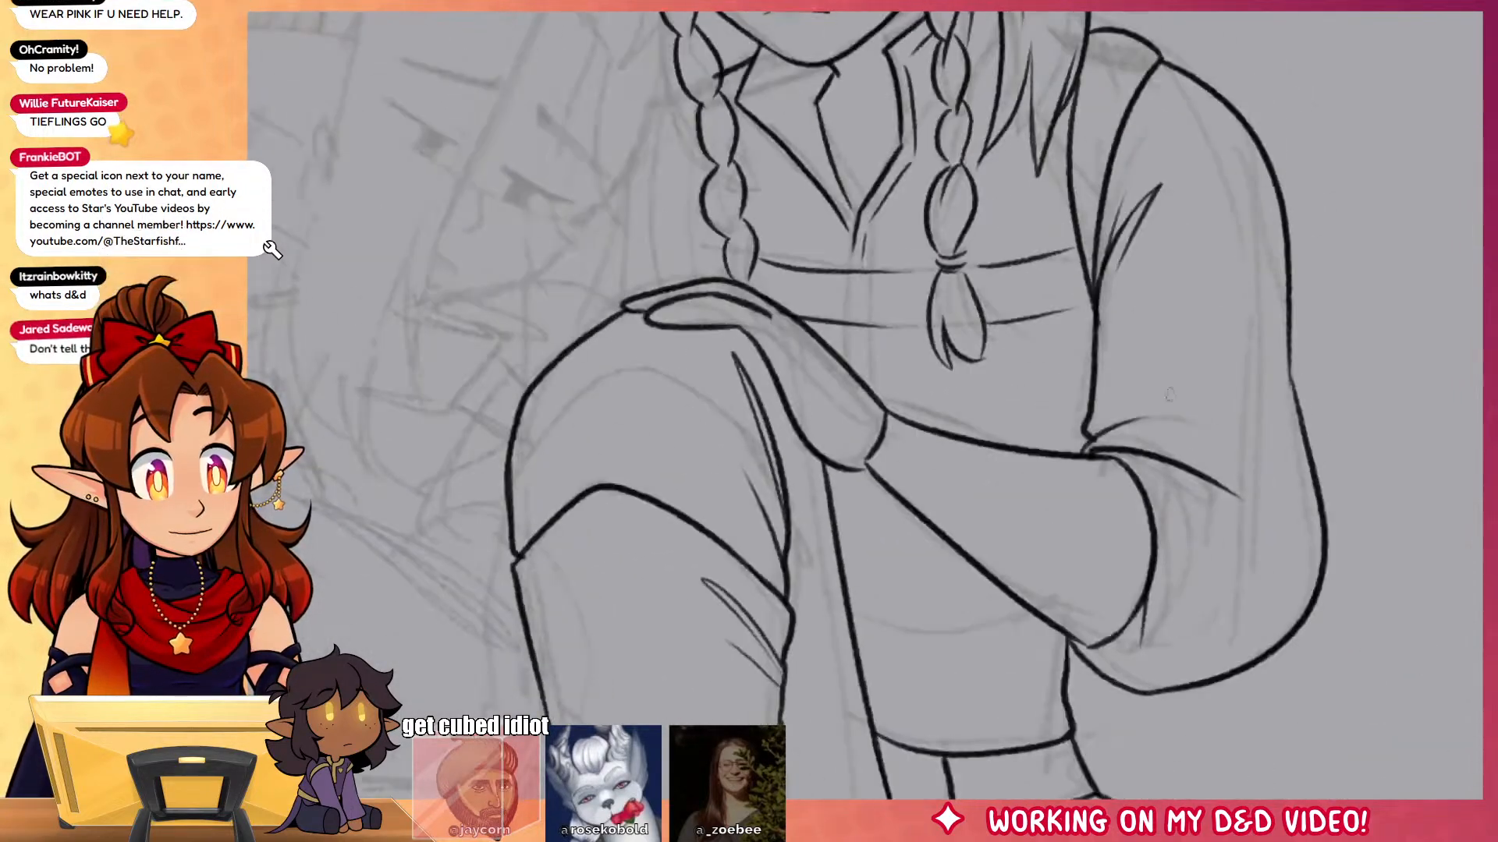
drag(1082, 303, 1086, 305)
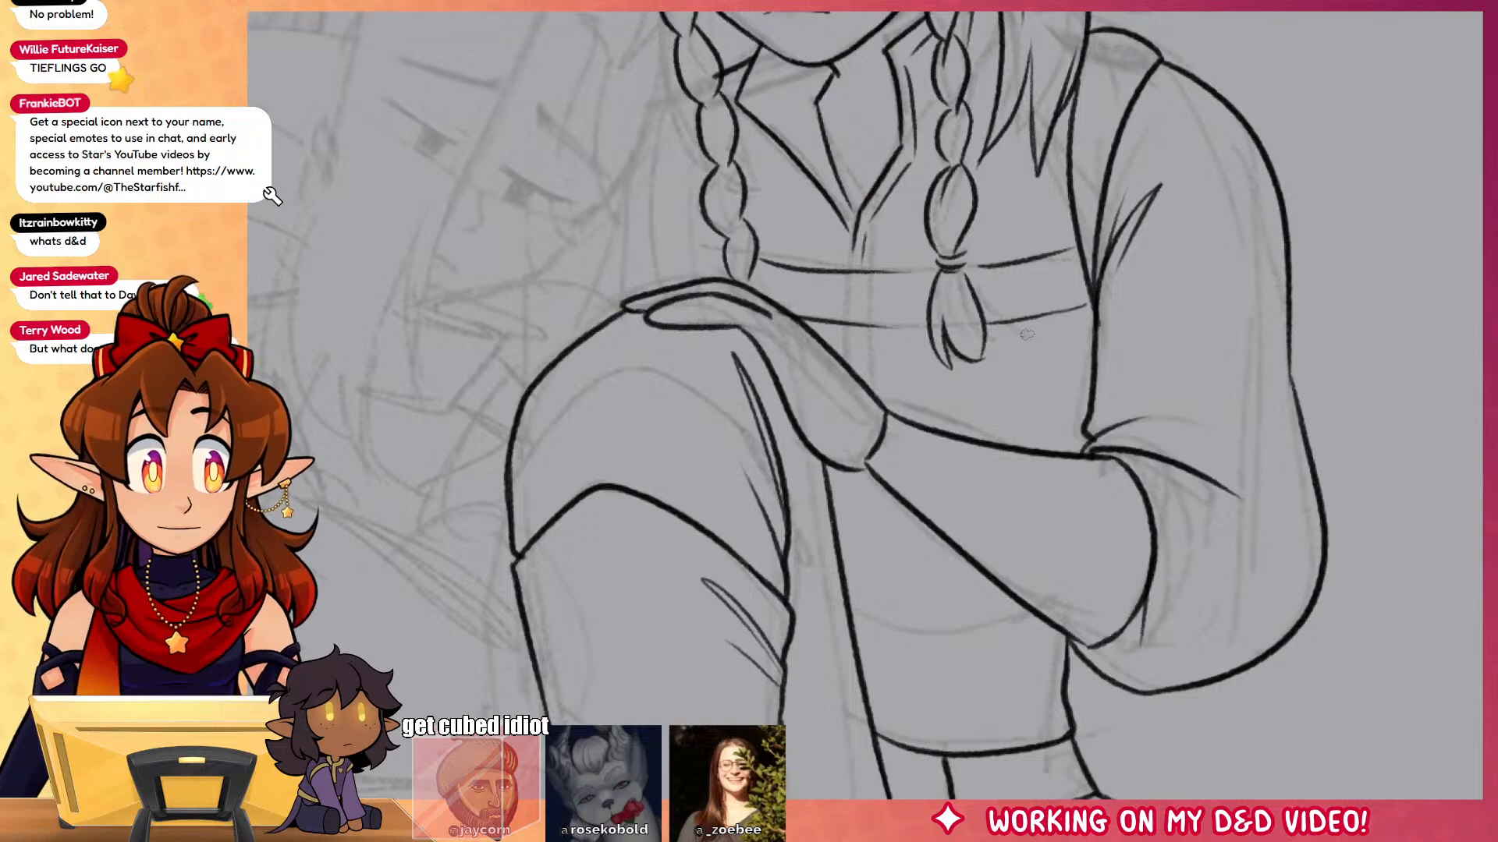
Step: Erase the kneeling leg's lower outline and redraw it farther down, wrapping beneath the knee
mouse_move(989, 470)
mouse_down()
mouse_move(1253, 648)
mouse_move(1221, 564)
mouse_up()
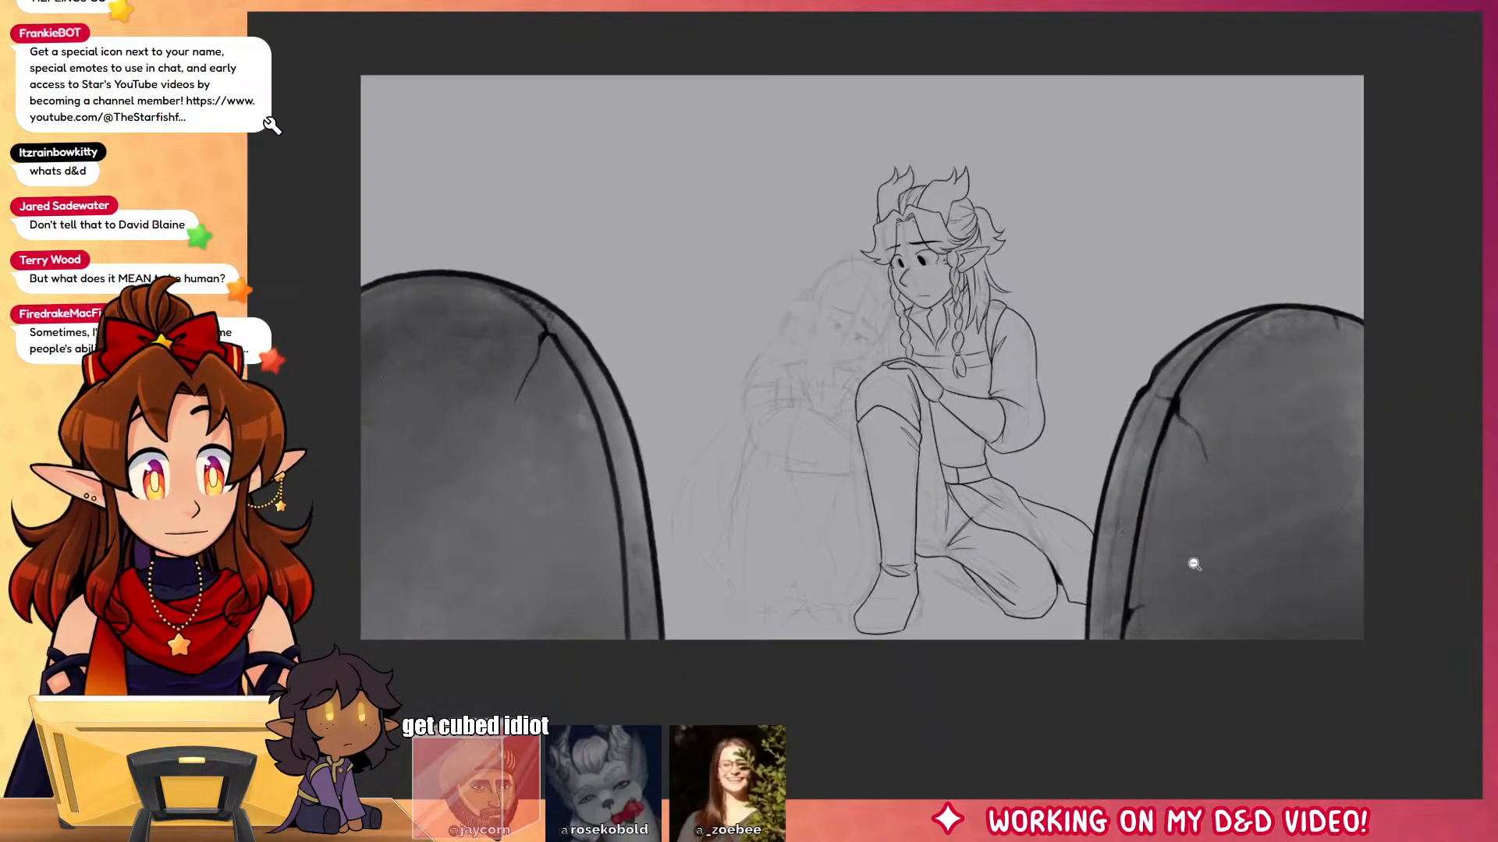
mouse_move(1051, 476)
mouse_down()
mouse_move(1052, 508)
mouse_move(1154, 460)
mouse_up()
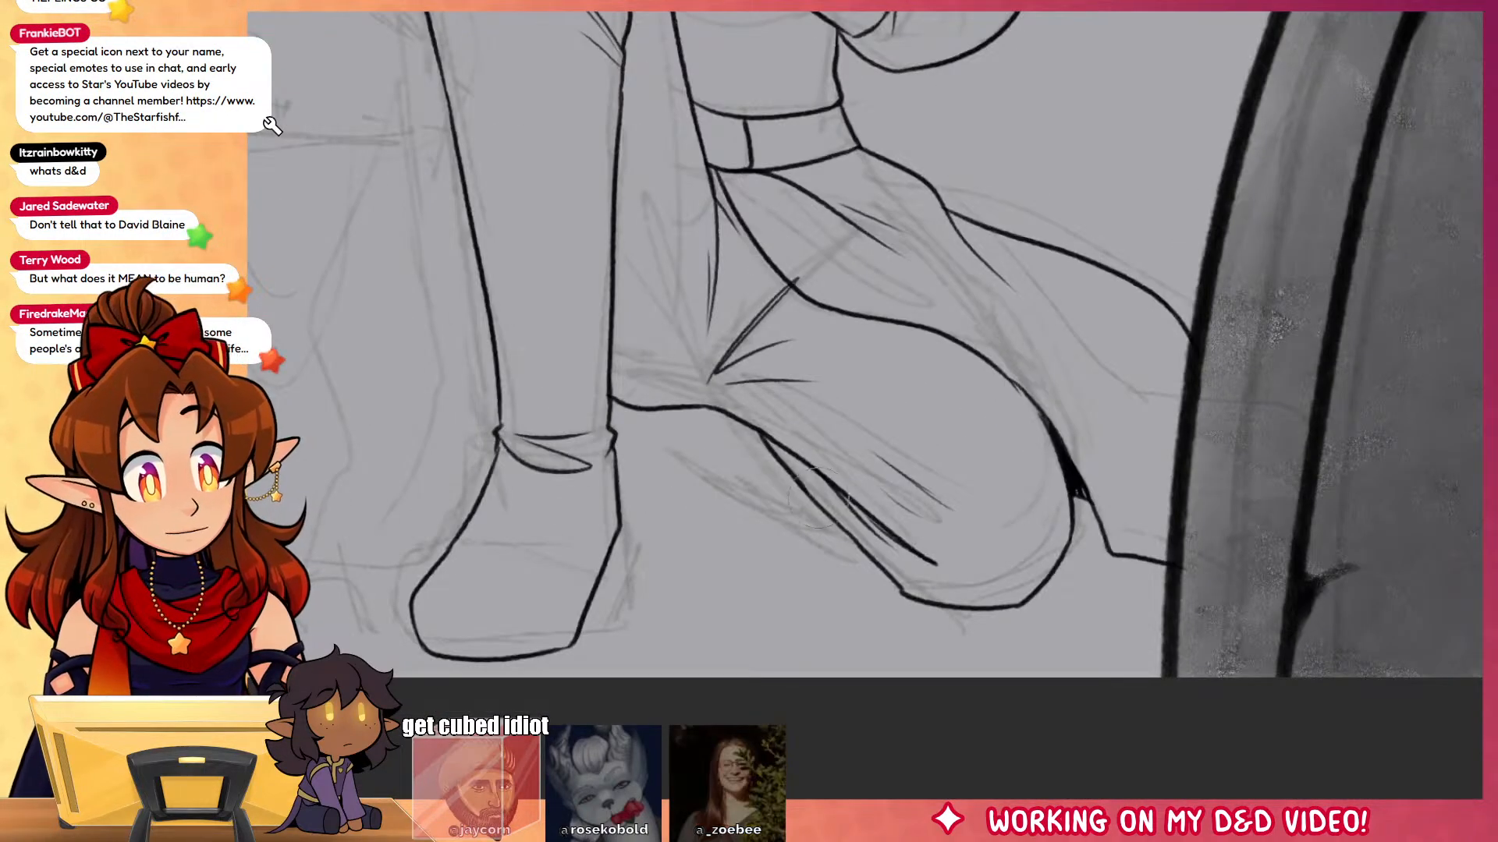
mouse_move(747, 462)
mouse_down()
mouse_move(864, 587)
mouse_move(936, 612)
mouse_move(1037, 595)
mouse_up()
key(b)
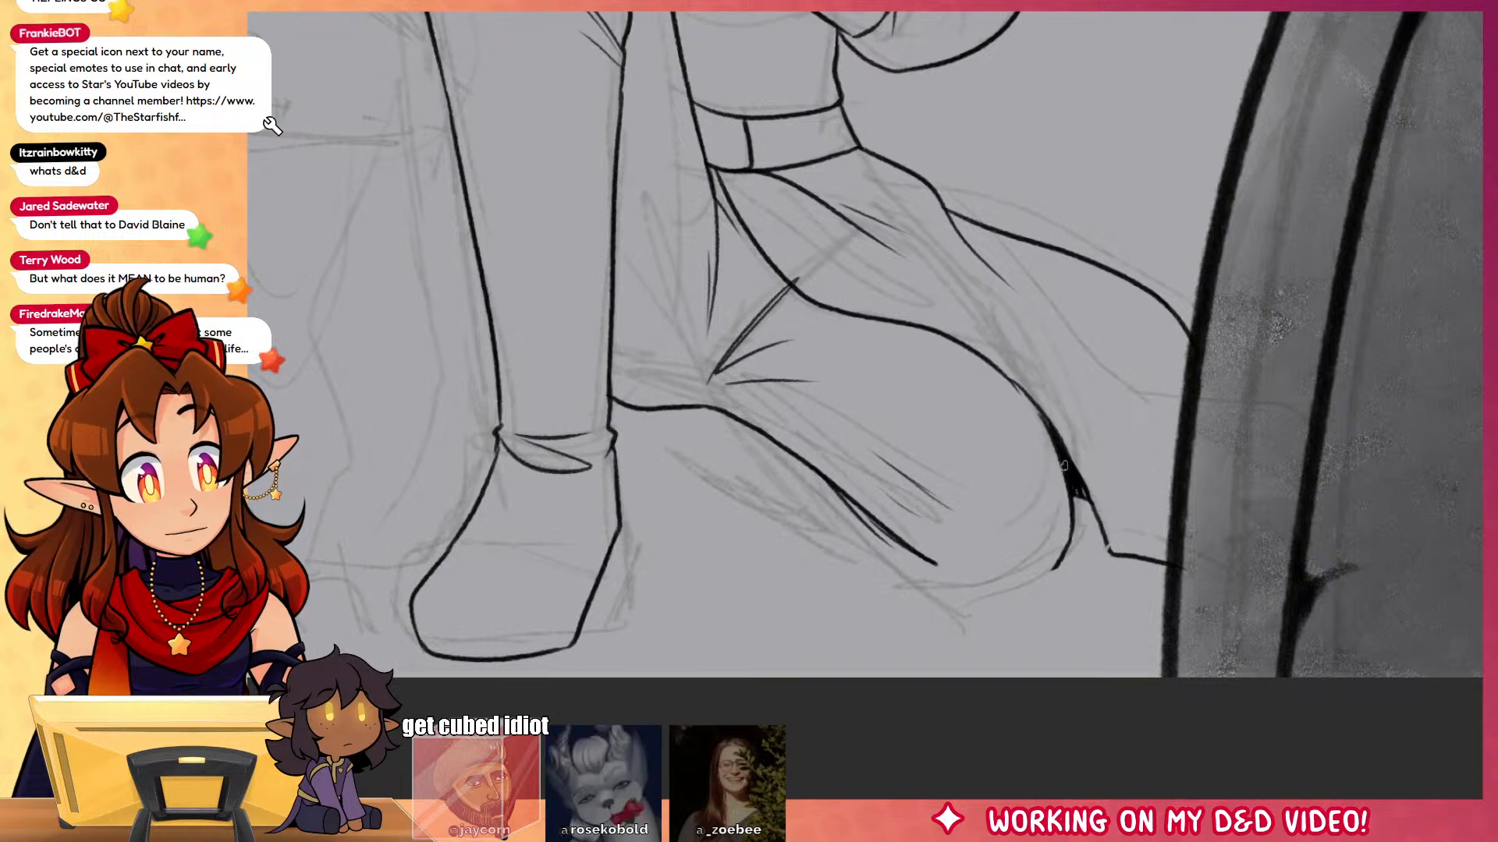
mouse_move(1060, 459)
mouse_down()
mouse_move(1063, 621)
mouse_move(947, 631)
mouse_up()
drag(874, 595, 763, 500)
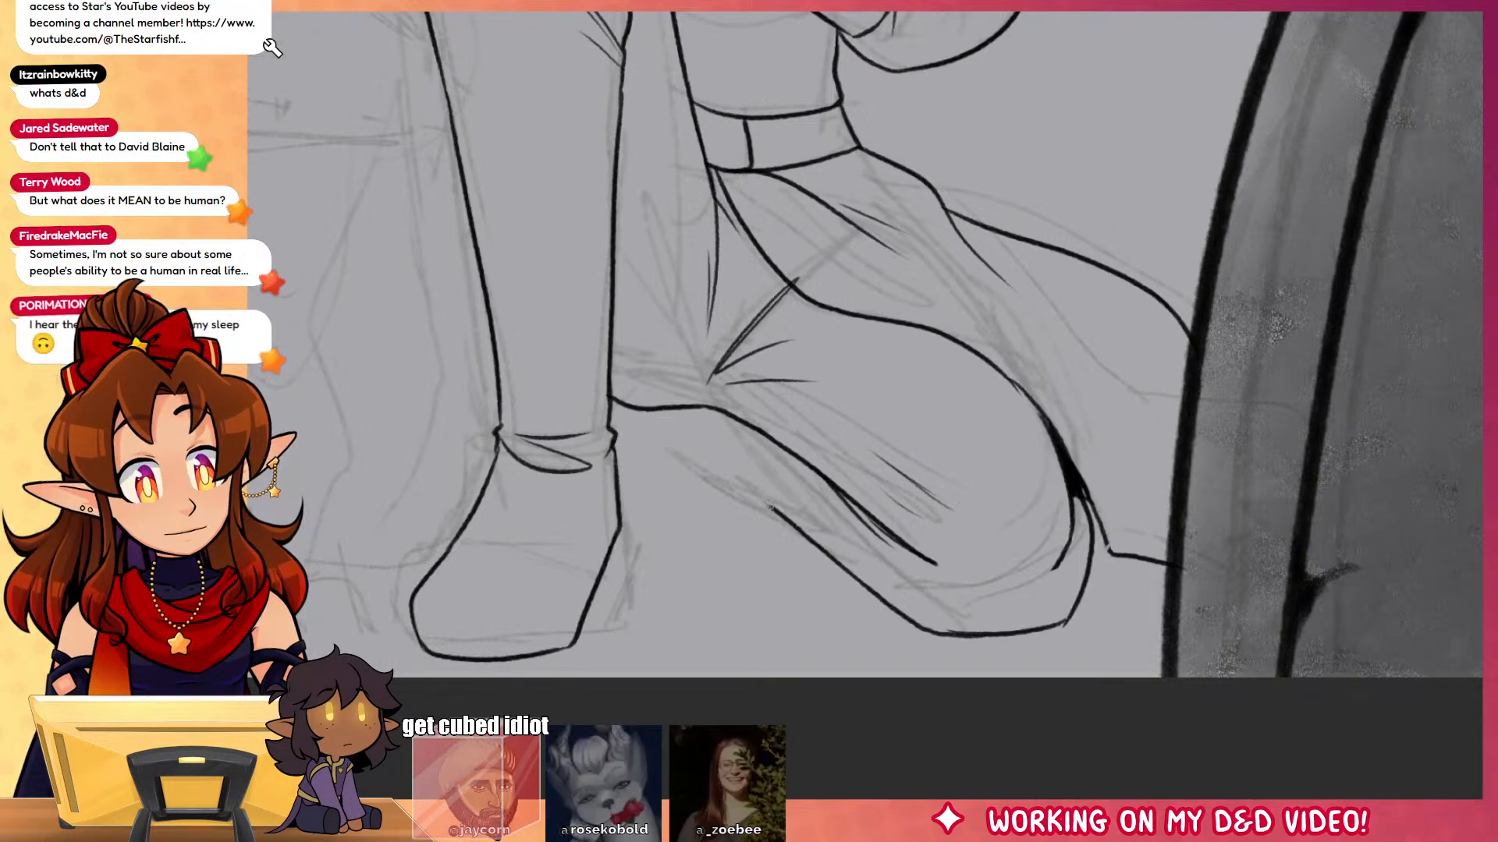
Step: Redraw the underside line between the boot's ankle and kneeling leg lower down, and add another crease at the crotch
drag(653, 354, 764, 509)
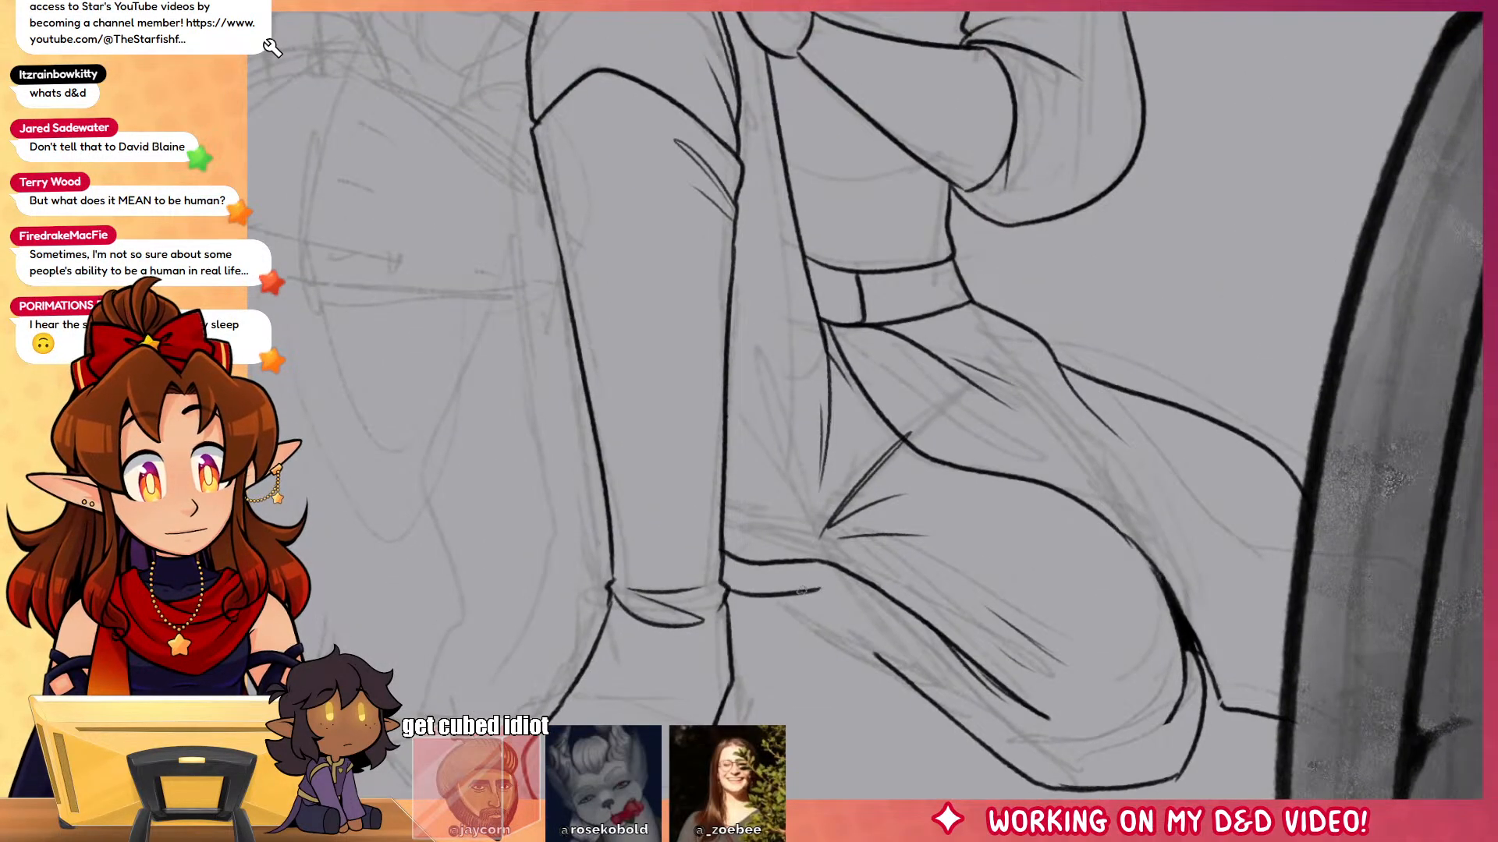
key(ctrl+z)
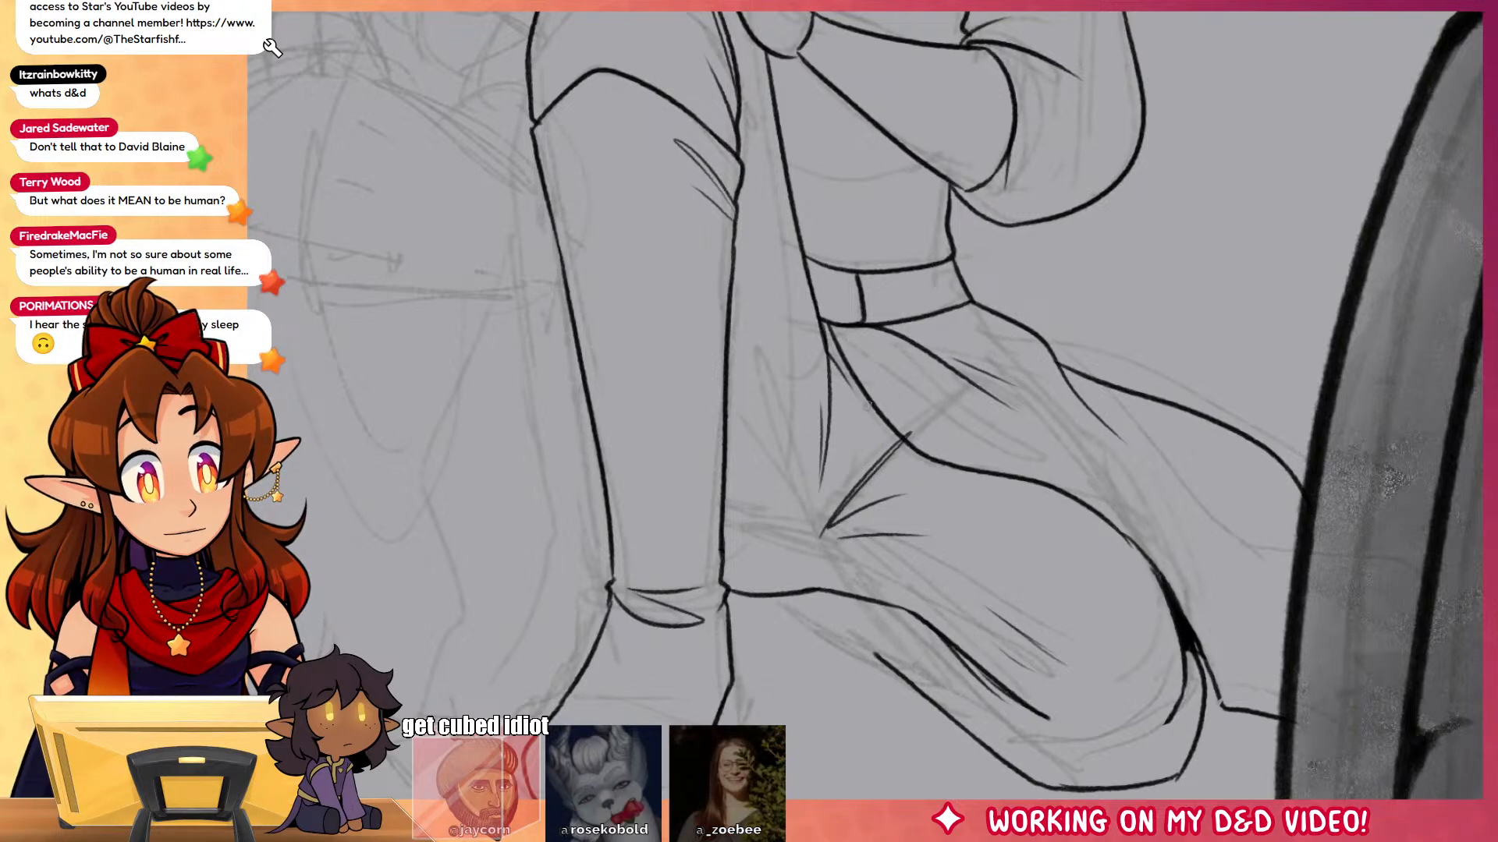
drag(864, 413, 823, 532)
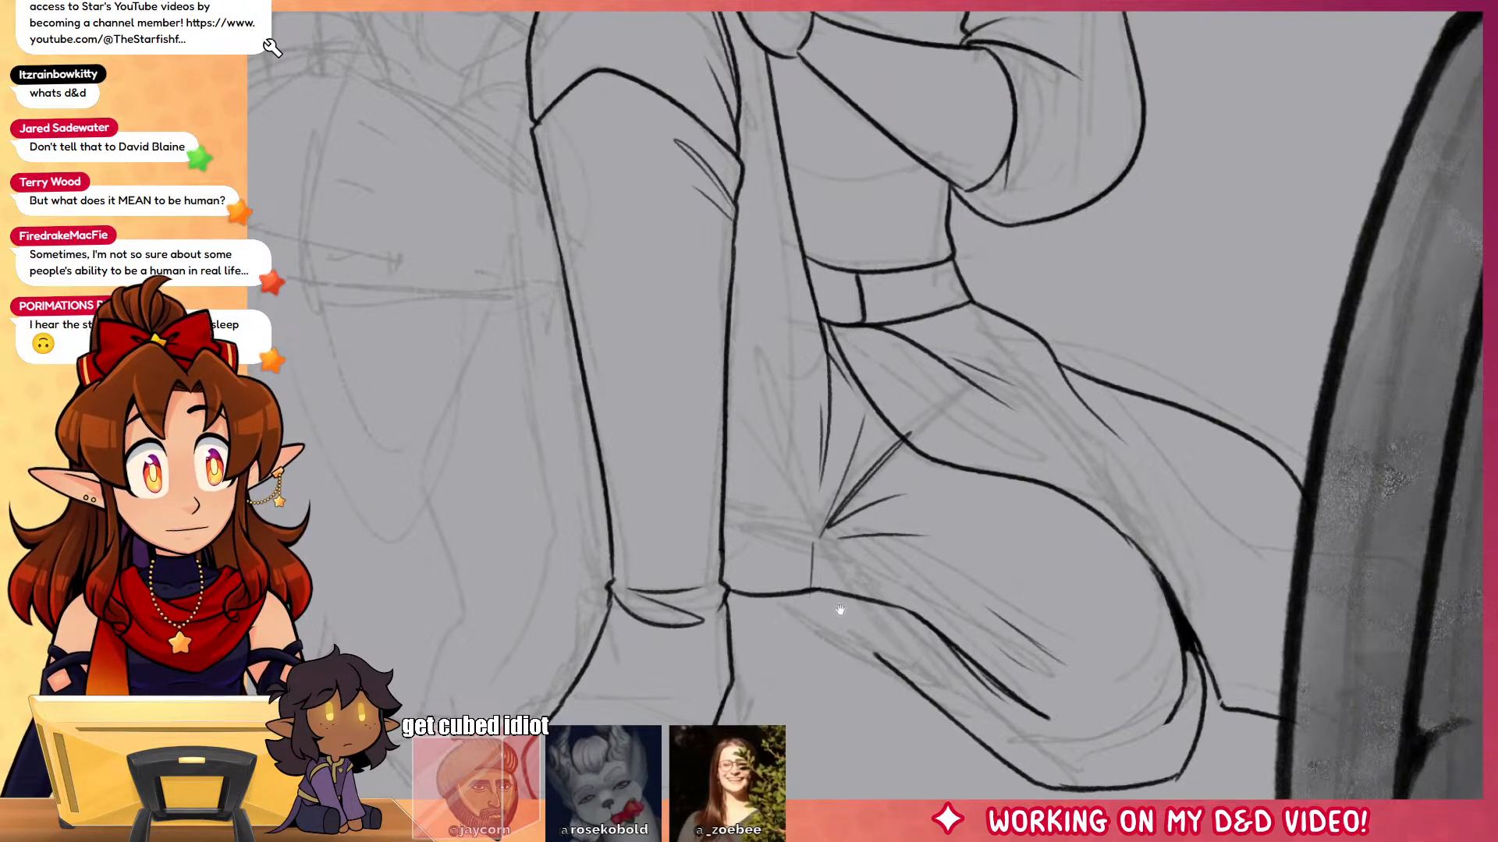
drag(840, 610, 835, 505)
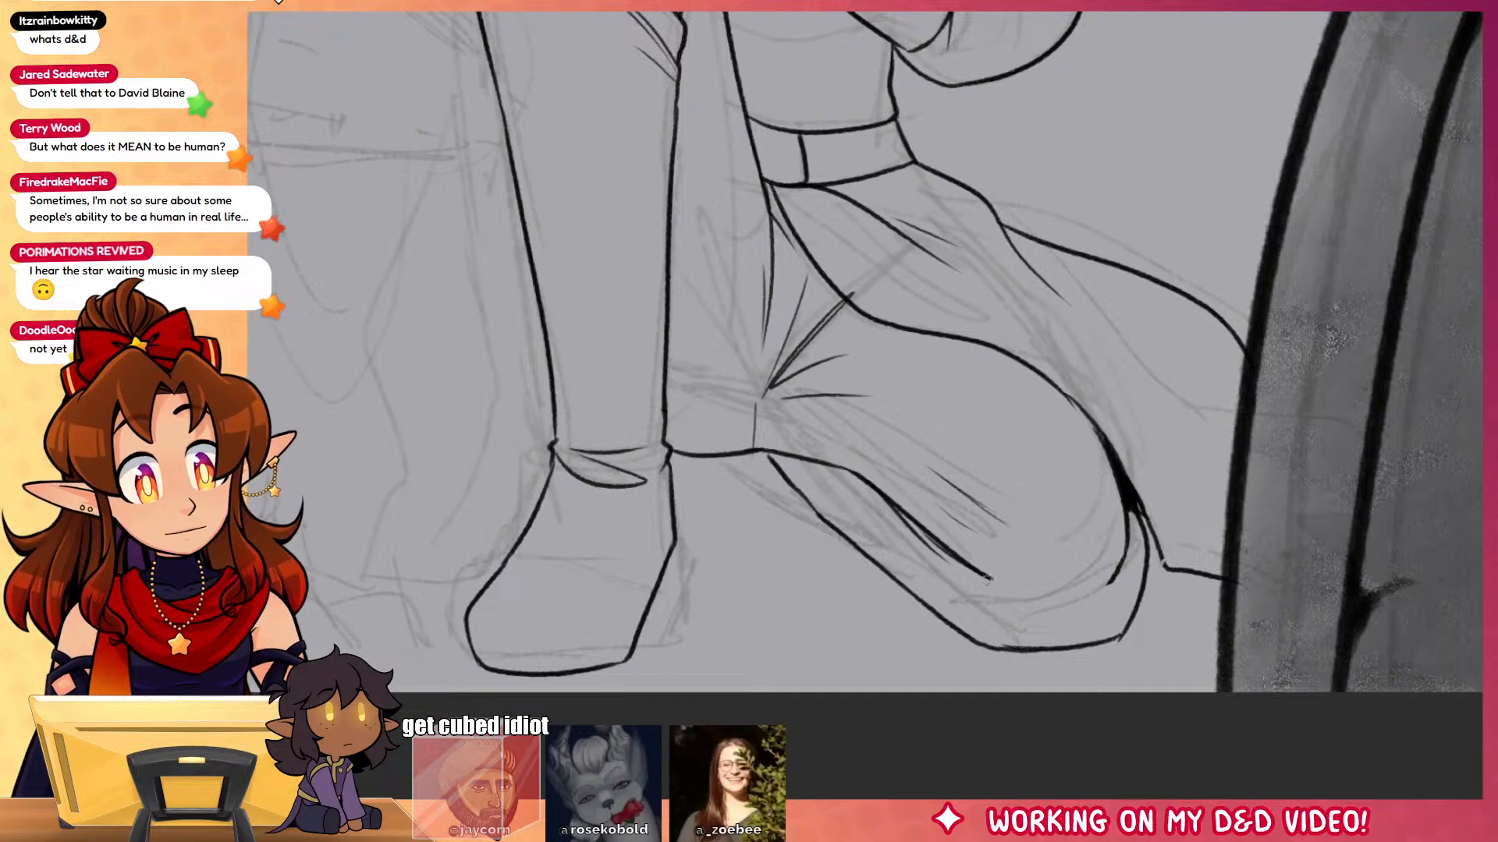
Step: Ink grass blades over the bottom of the kneeling leg and break up its outline where they overlap
drag(1035, 581, 1134, 637)
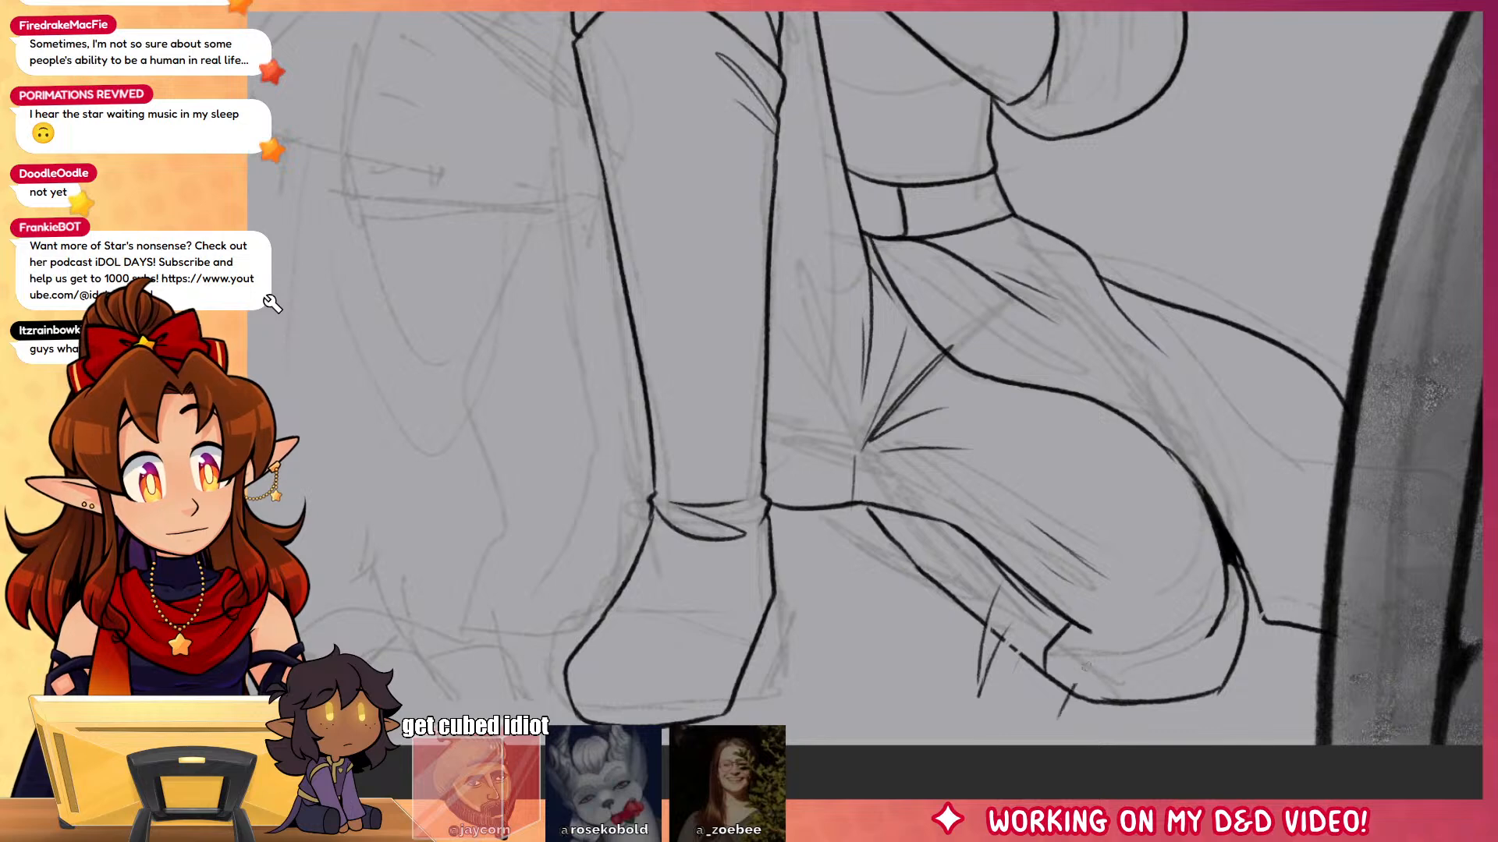
drag(1160, 706, 1246, 670)
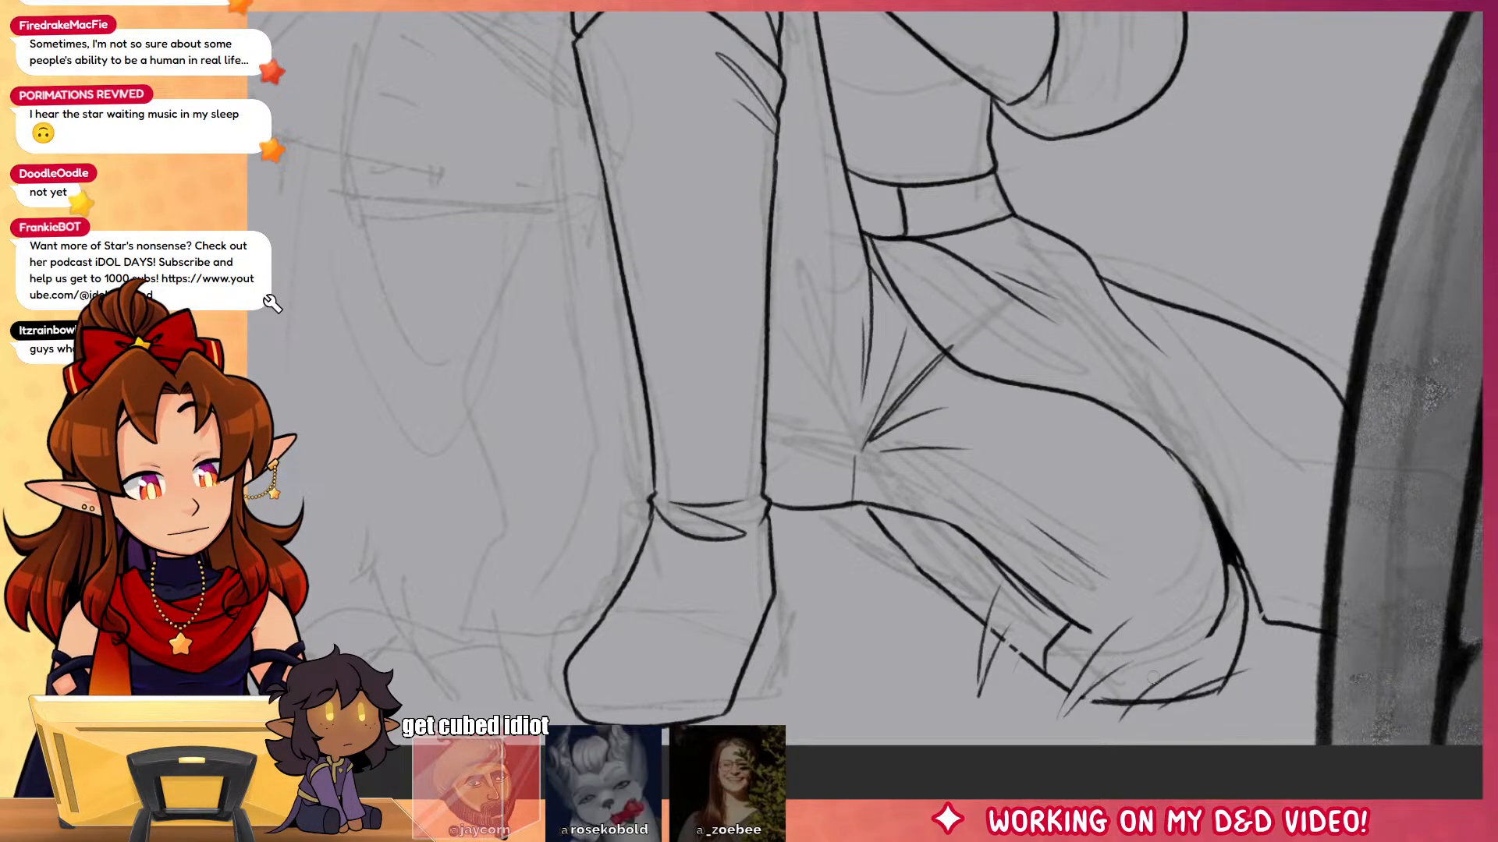
drag(1163, 710, 1224, 690)
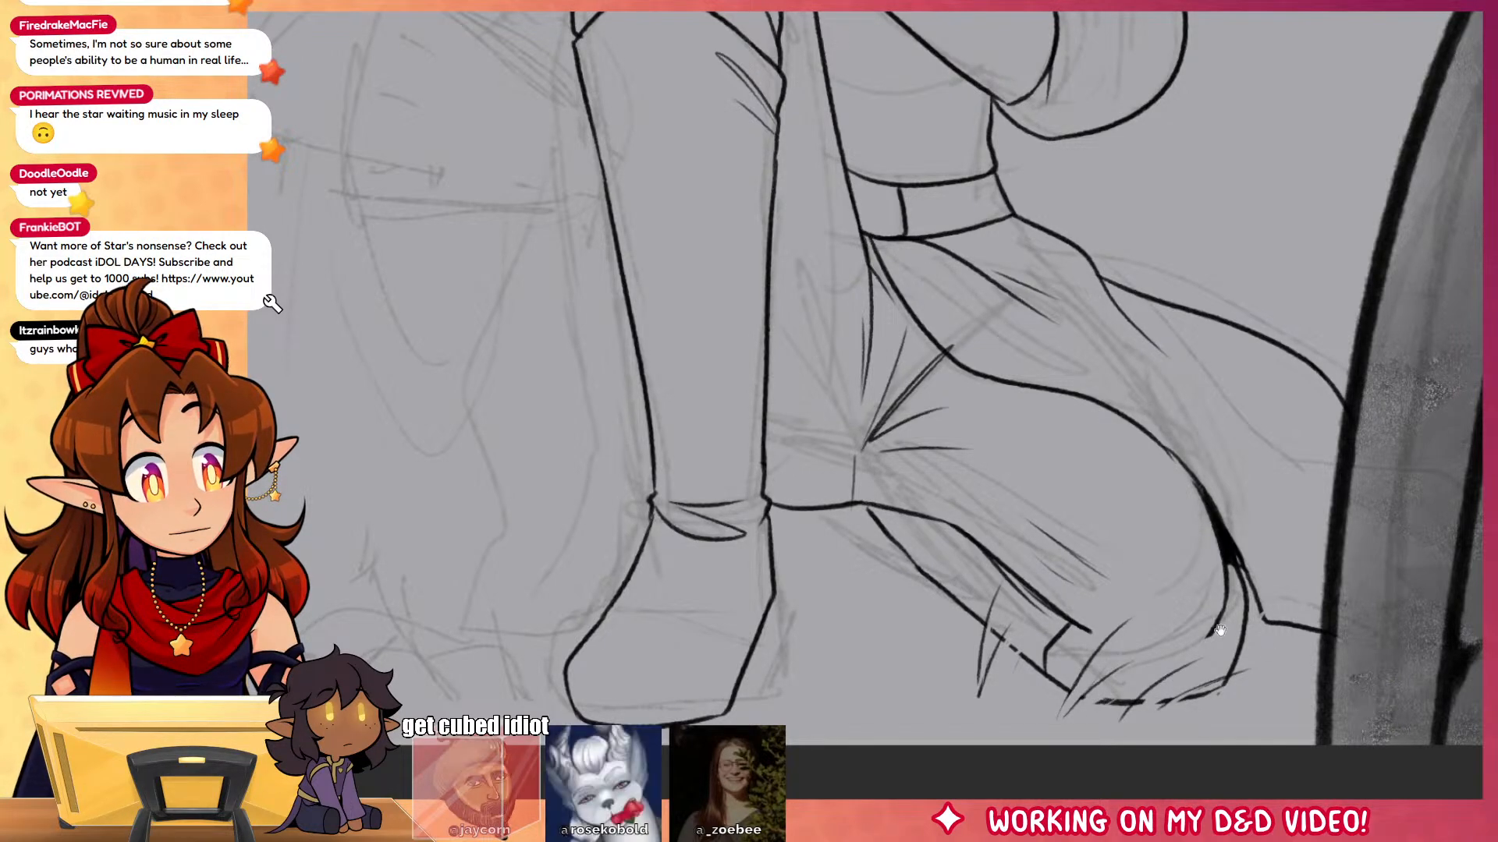
Step: Ink fabric creases at the waist above the belt and a vertical seam running down the torso below the hand
drag(1219, 627, 1236, 819)
drag(1147, 632, 1307, 737)
drag(1268, 599, 1202, 690)
drag(946, 491, 1045, 489)
drag(1042, 491, 964, 516)
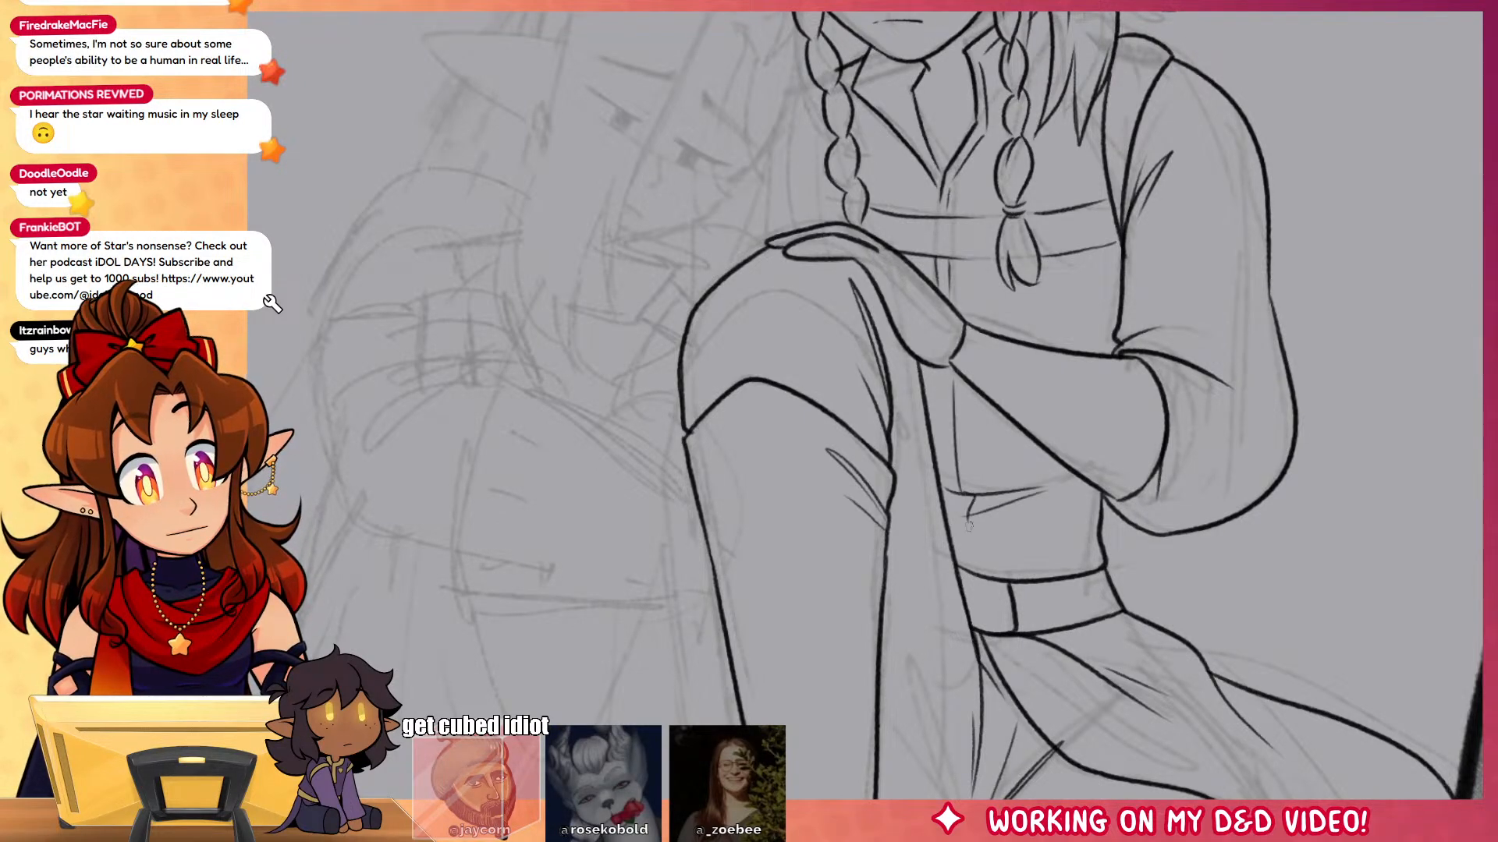
drag(942, 371, 948, 457)
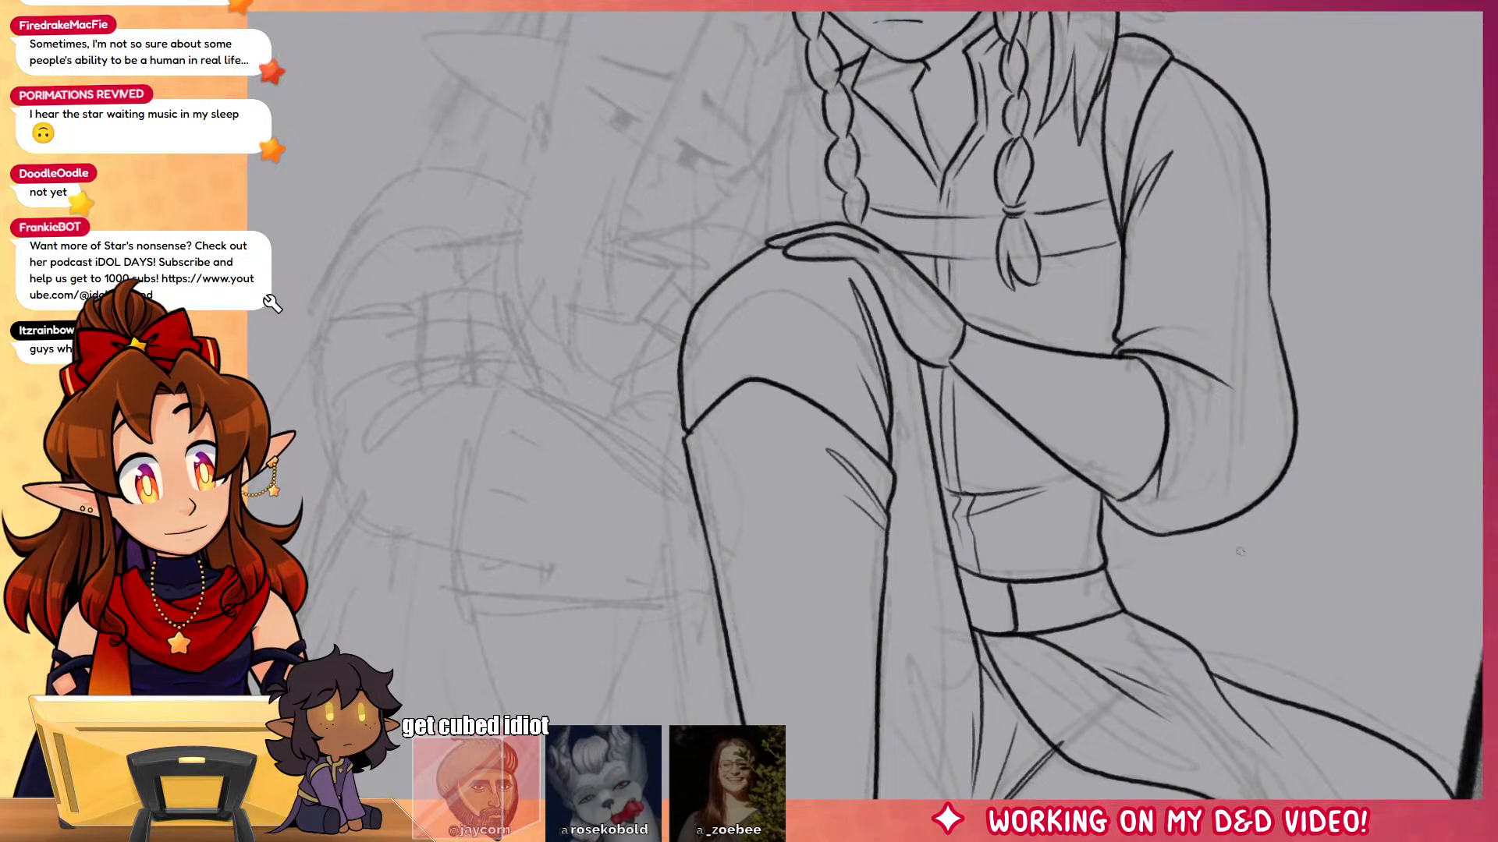
drag(1240, 551, 1224, 762)
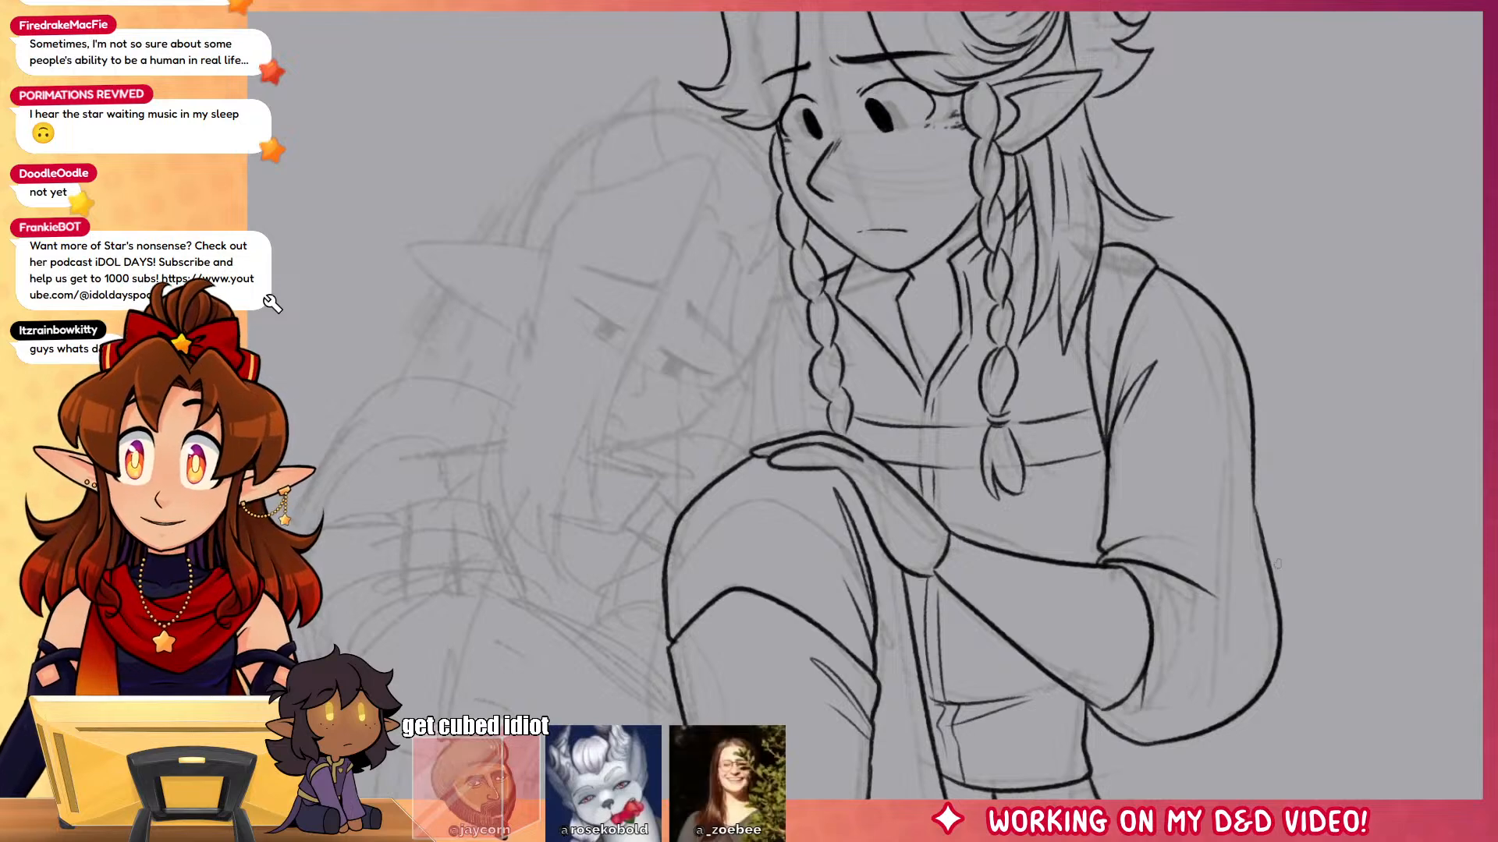
Step: Ink the huddled figure's near eye with a slanted upper lid line and a solid black iris beneath it
drag(905, 677, 1231, 585)
scroll(964, 251, up, 4)
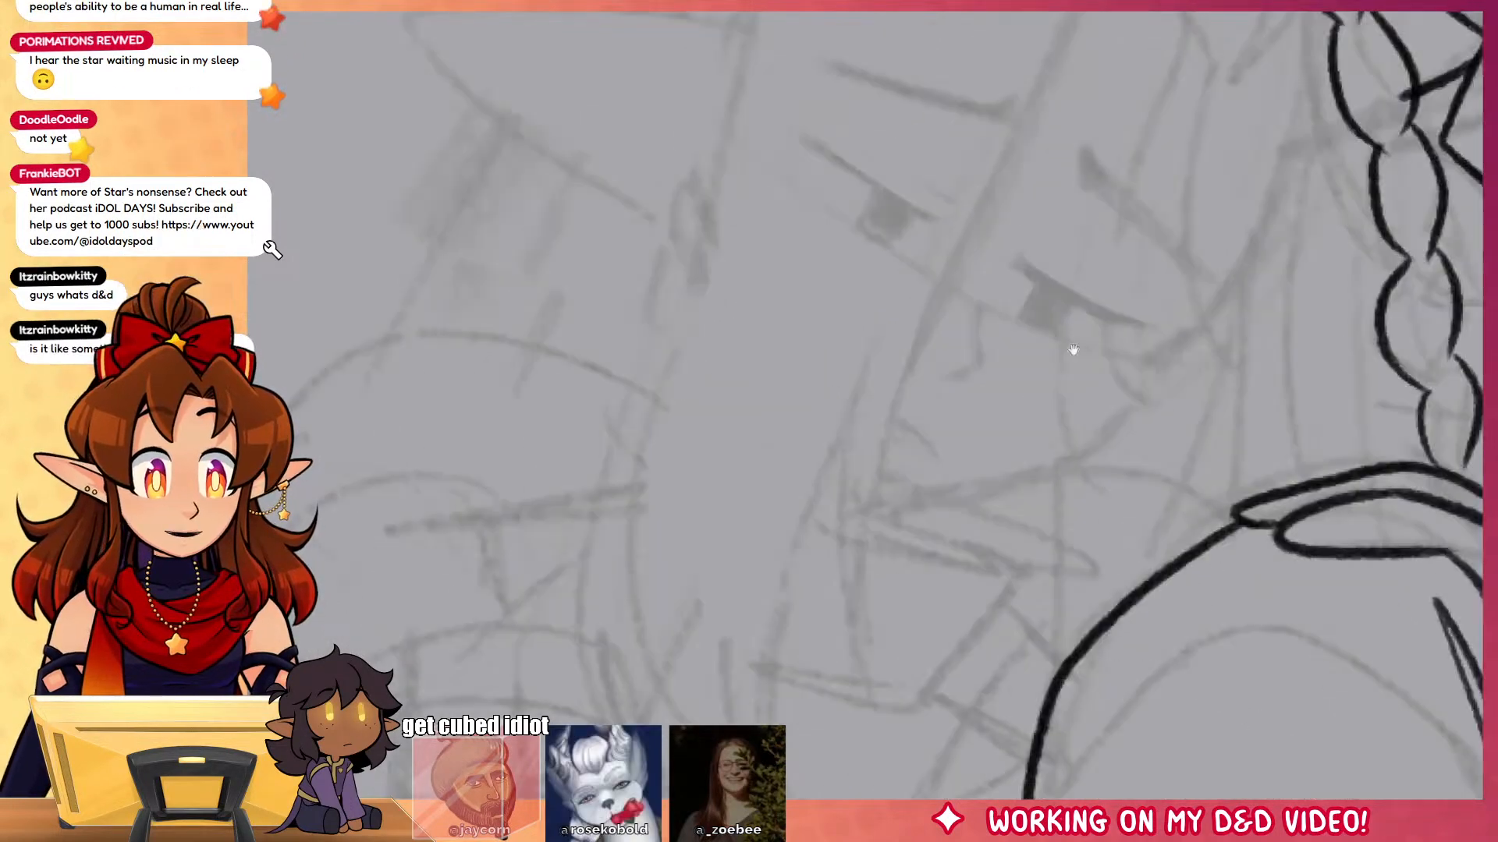
drag(1072, 343, 910, 479)
drag(783, 359, 644, 273)
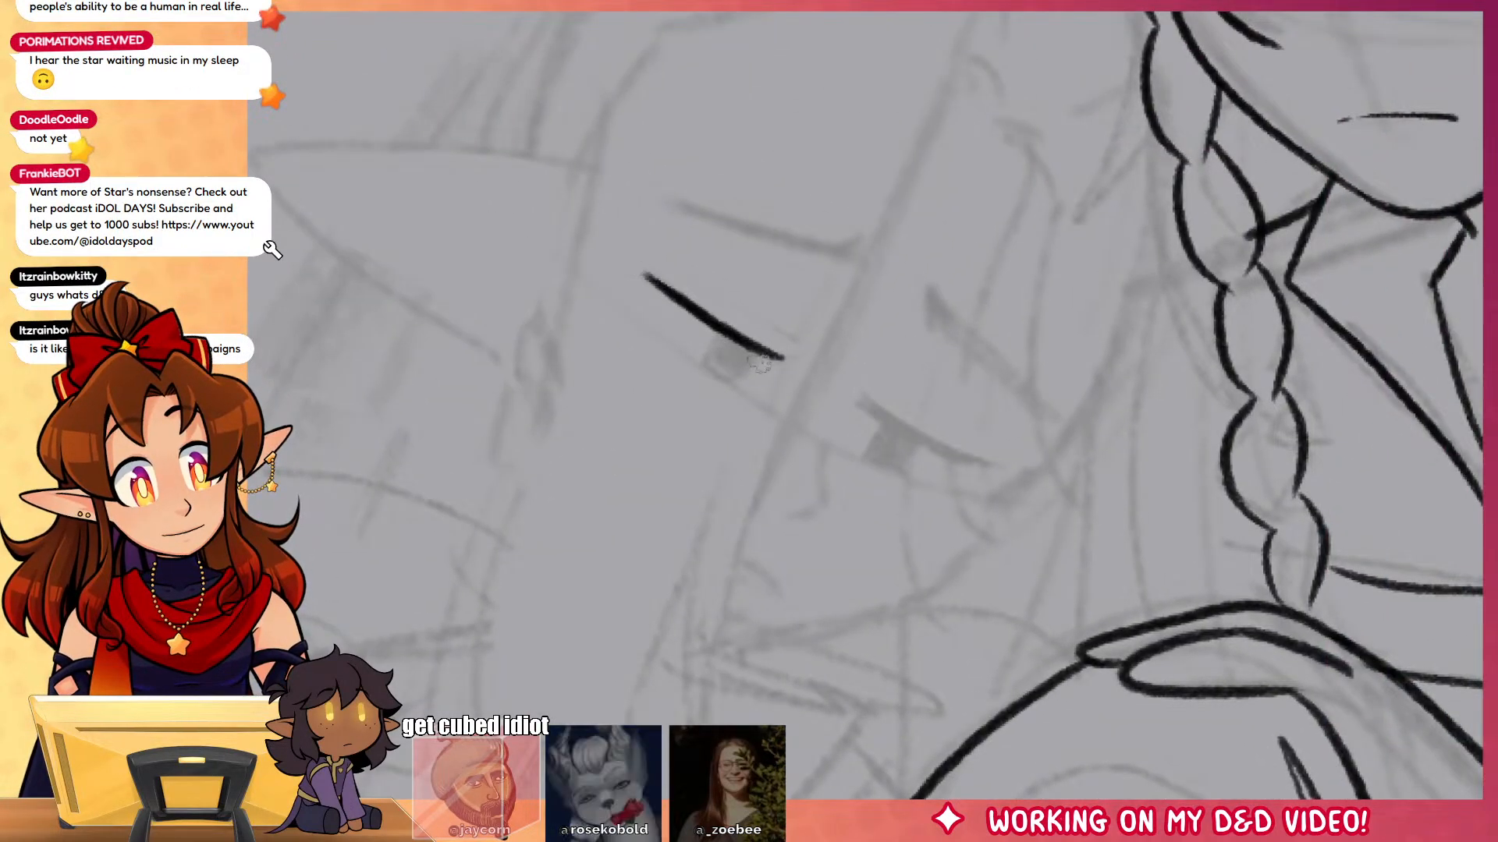
mouse_move(716, 336)
mouse_down()
mouse_move(750, 365)
mouse_move(776, 337)
mouse_up()
key(ctrl+z)
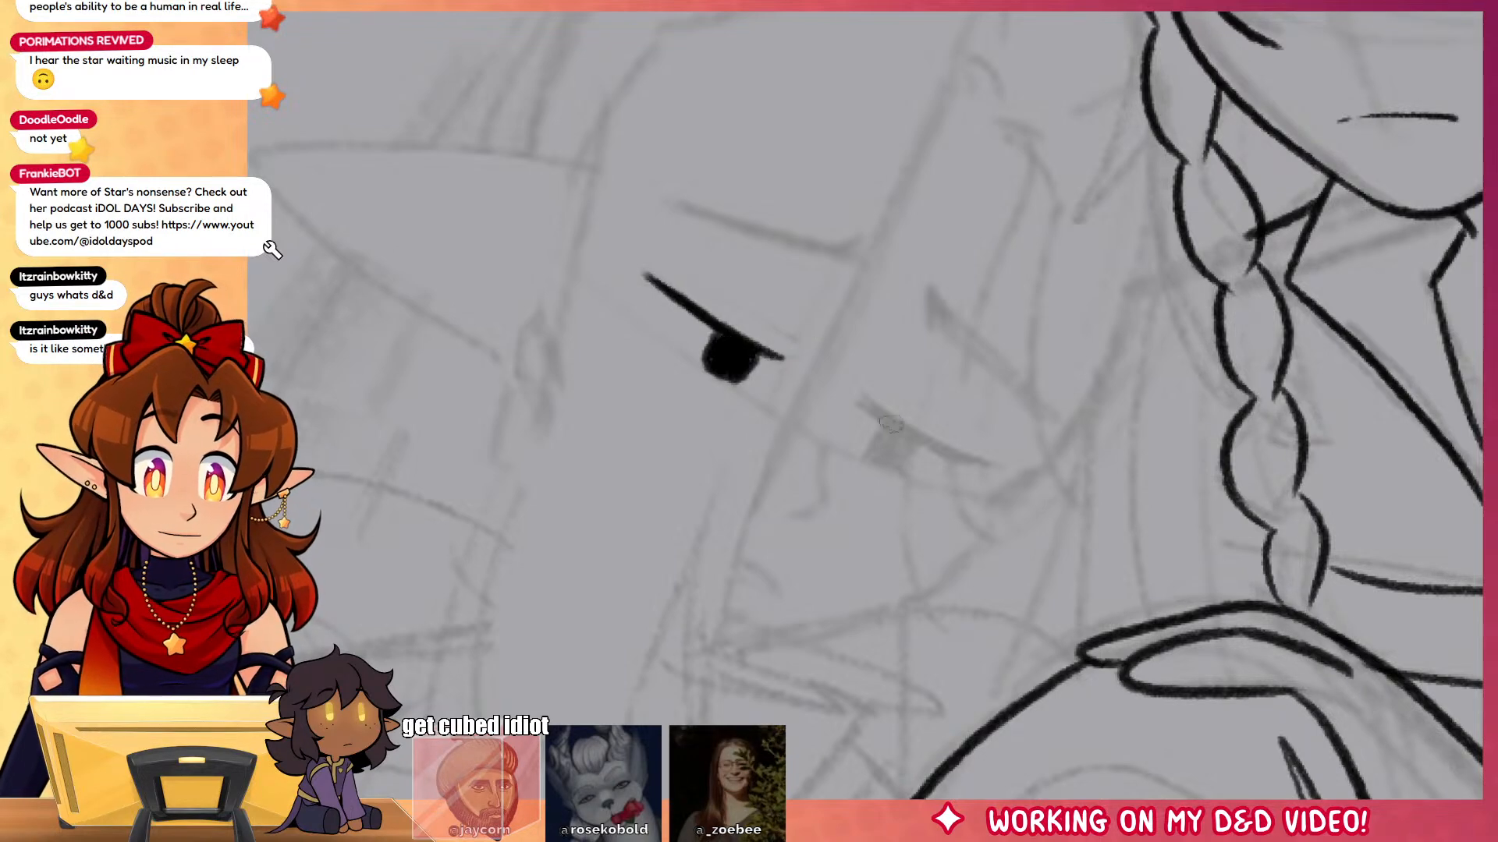
Step: Ink the figure's other half-closed eye with a black iris, and add a short bridge mark and curved nose tip
drag(861, 404, 989, 462)
key(ctrl+z)
key(ctrl+z)
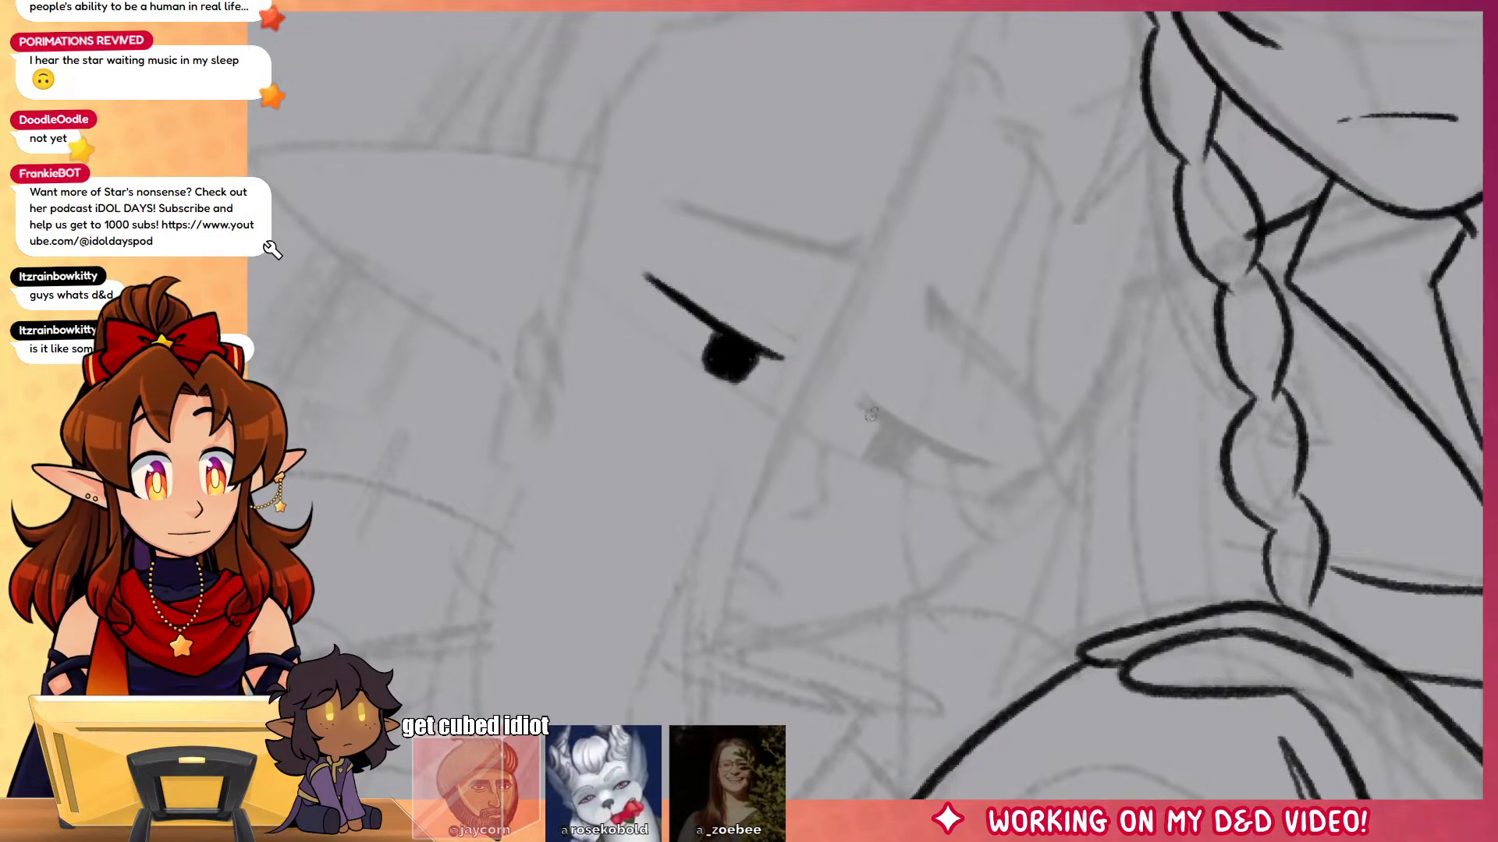
drag(859, 402, 994, 461)
drag(874, 448, 994, 456)
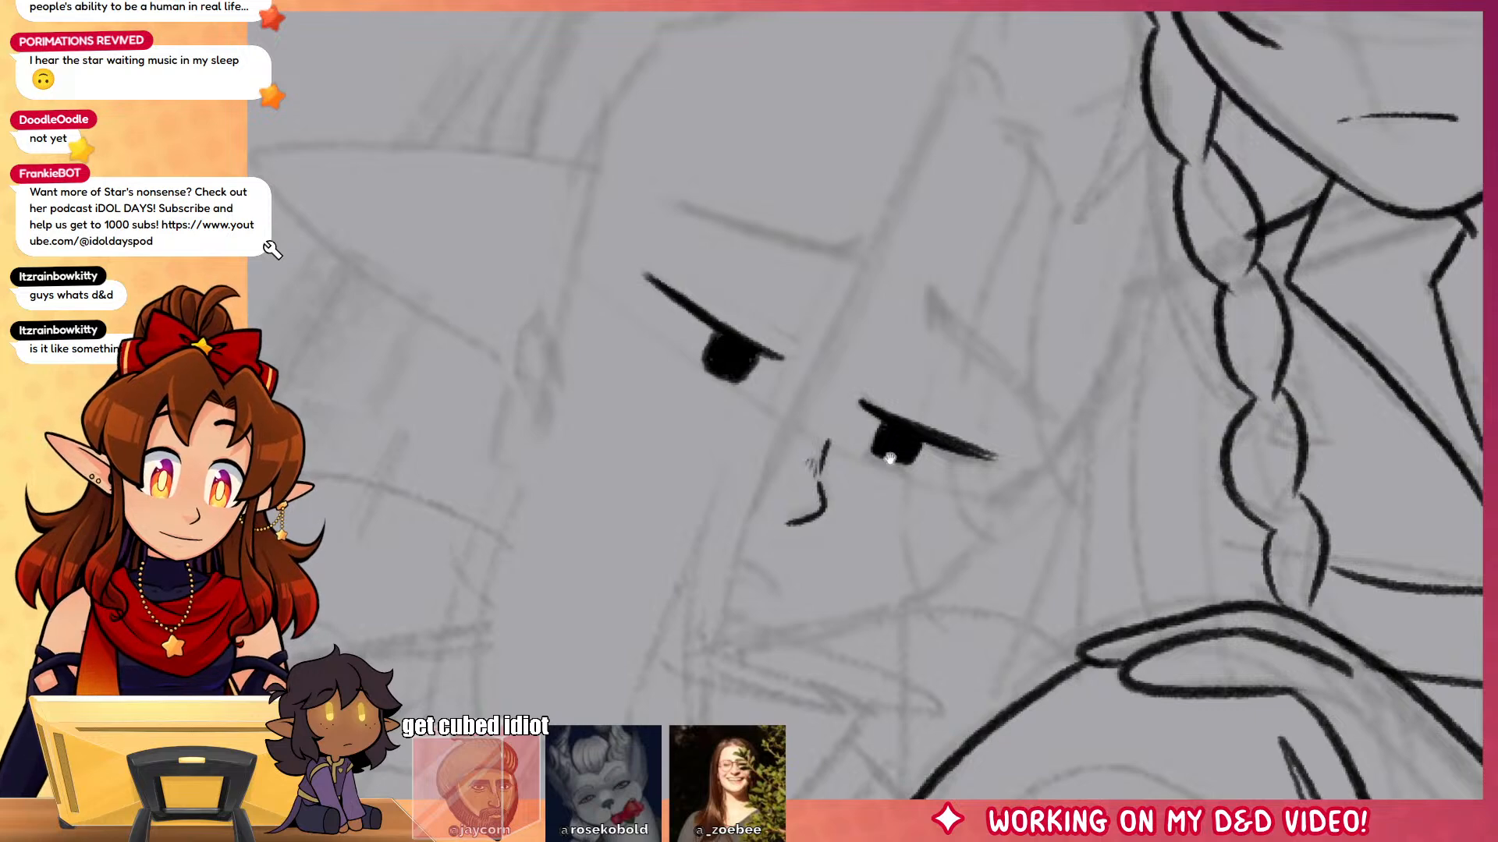
Step: Ink small eyelid creases above both eyes and tapered, worried eyebrows over them
mouse_move(854, 404)
mouse_down()
mouse_move(890, 458)
mouse_move(829, 371)
mouse_up()
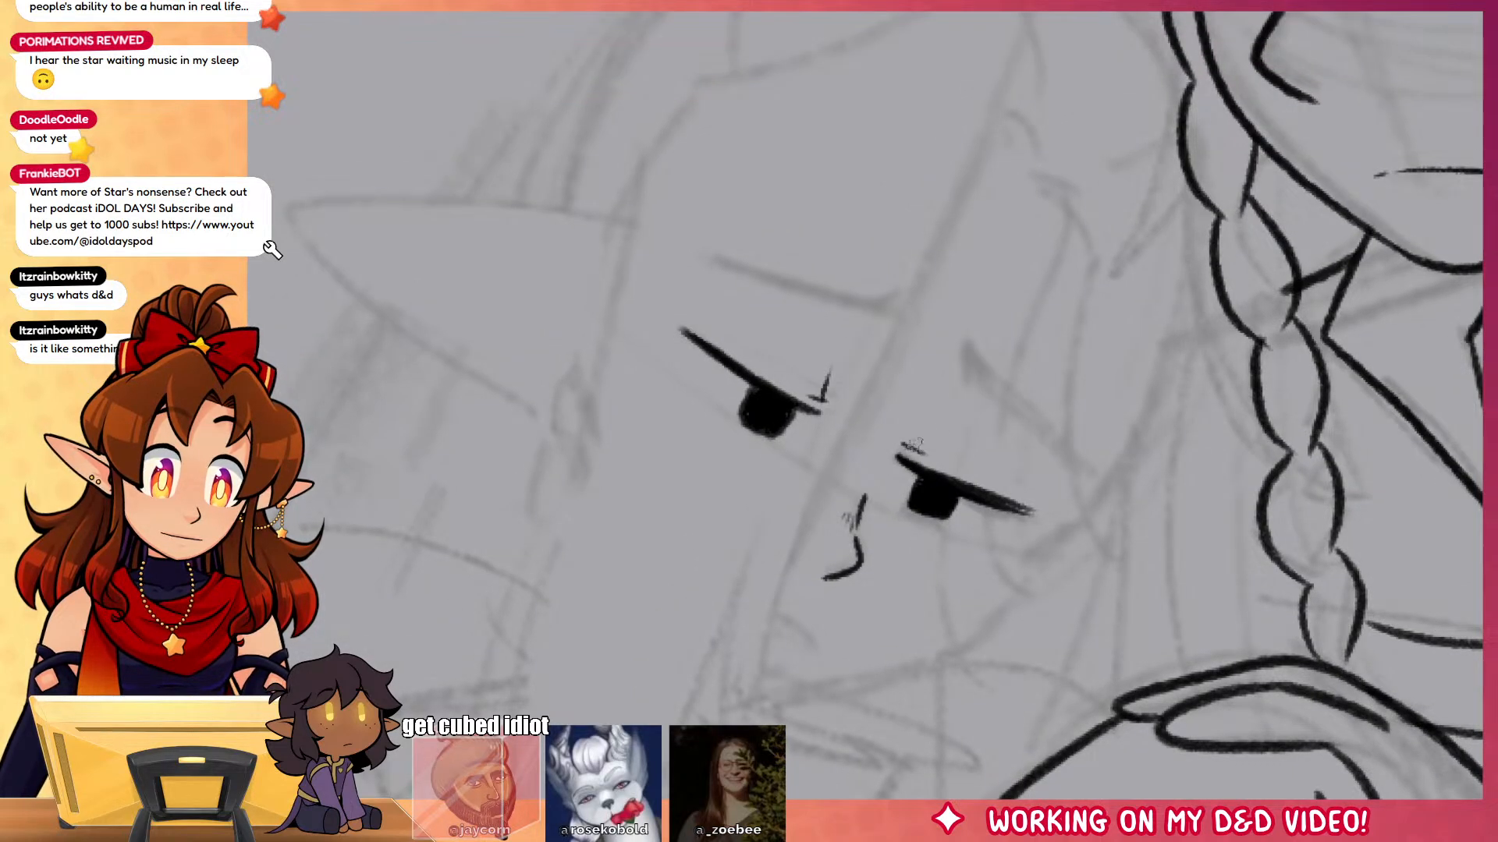
drag(931, 422, 905, 450)
mouse_move(903, 308)
mouse_down()
mouse_move(680, 266)
mouse_move(881, 312)
mouse_up()
drag(959, 356, 1047, 462)
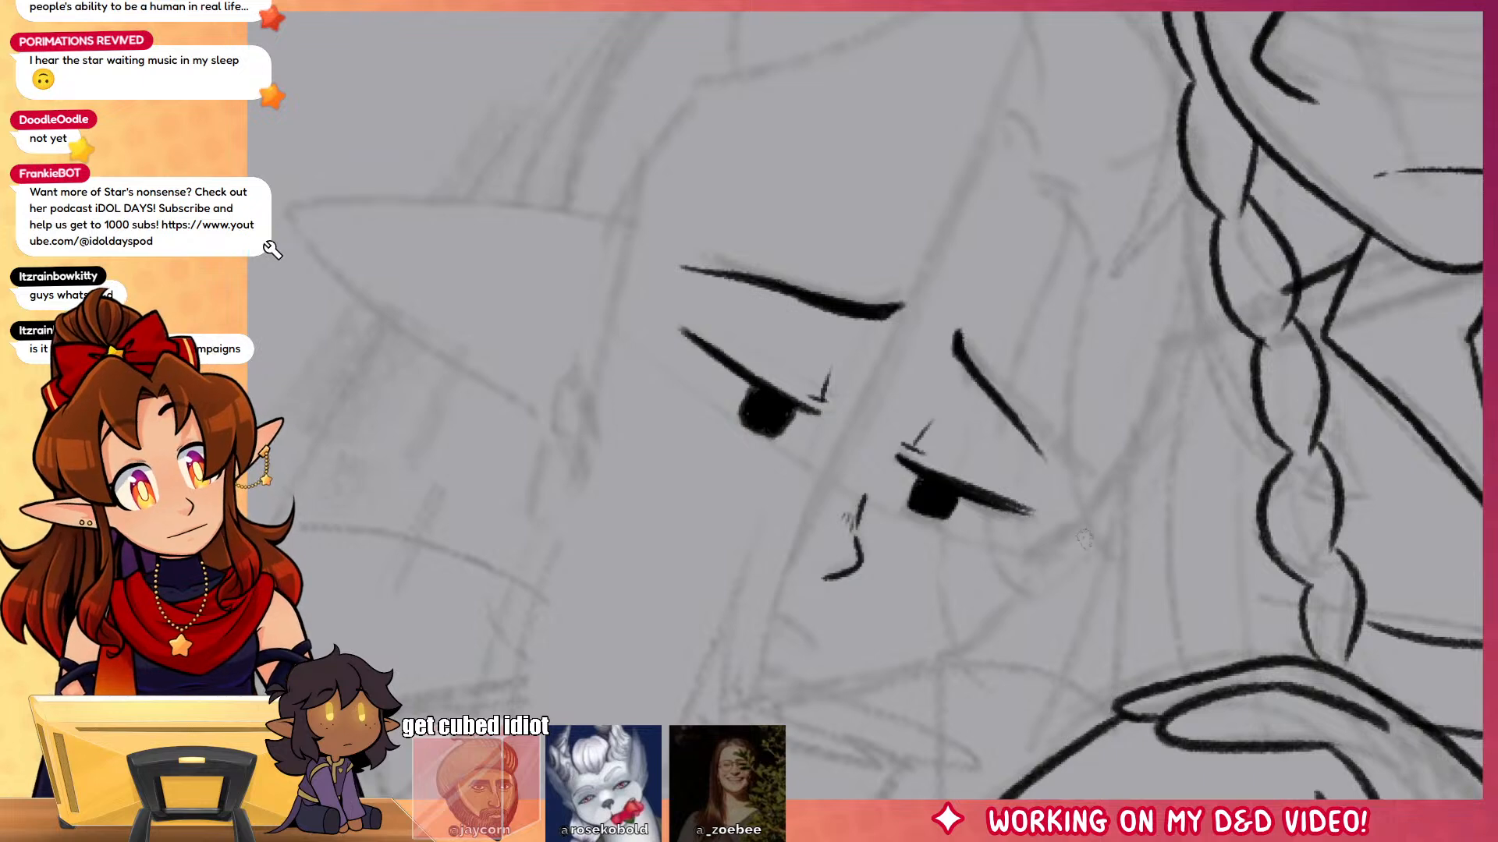
drag(957, 336, 1055, 468)
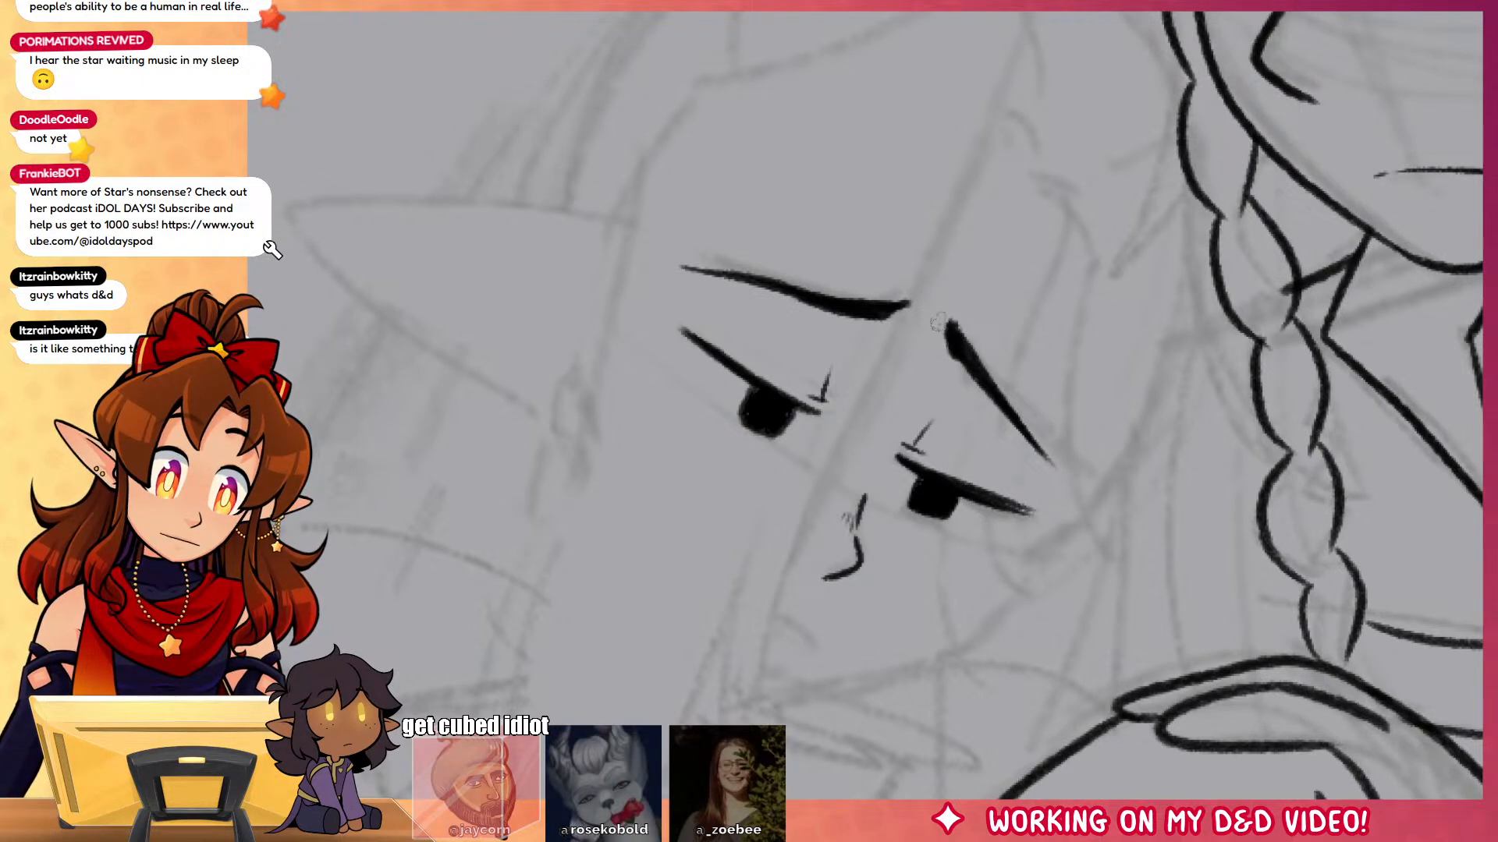
Step: Ink a small downturned mouth below the nose and redo its upper line as a shallow arc
mouse_move(1173, 670)
mouse_down()
mouse_move(1213, 554)
mouse_move(1279, 462)
mouse_up()
drag(1254, 475, 1144, 271)
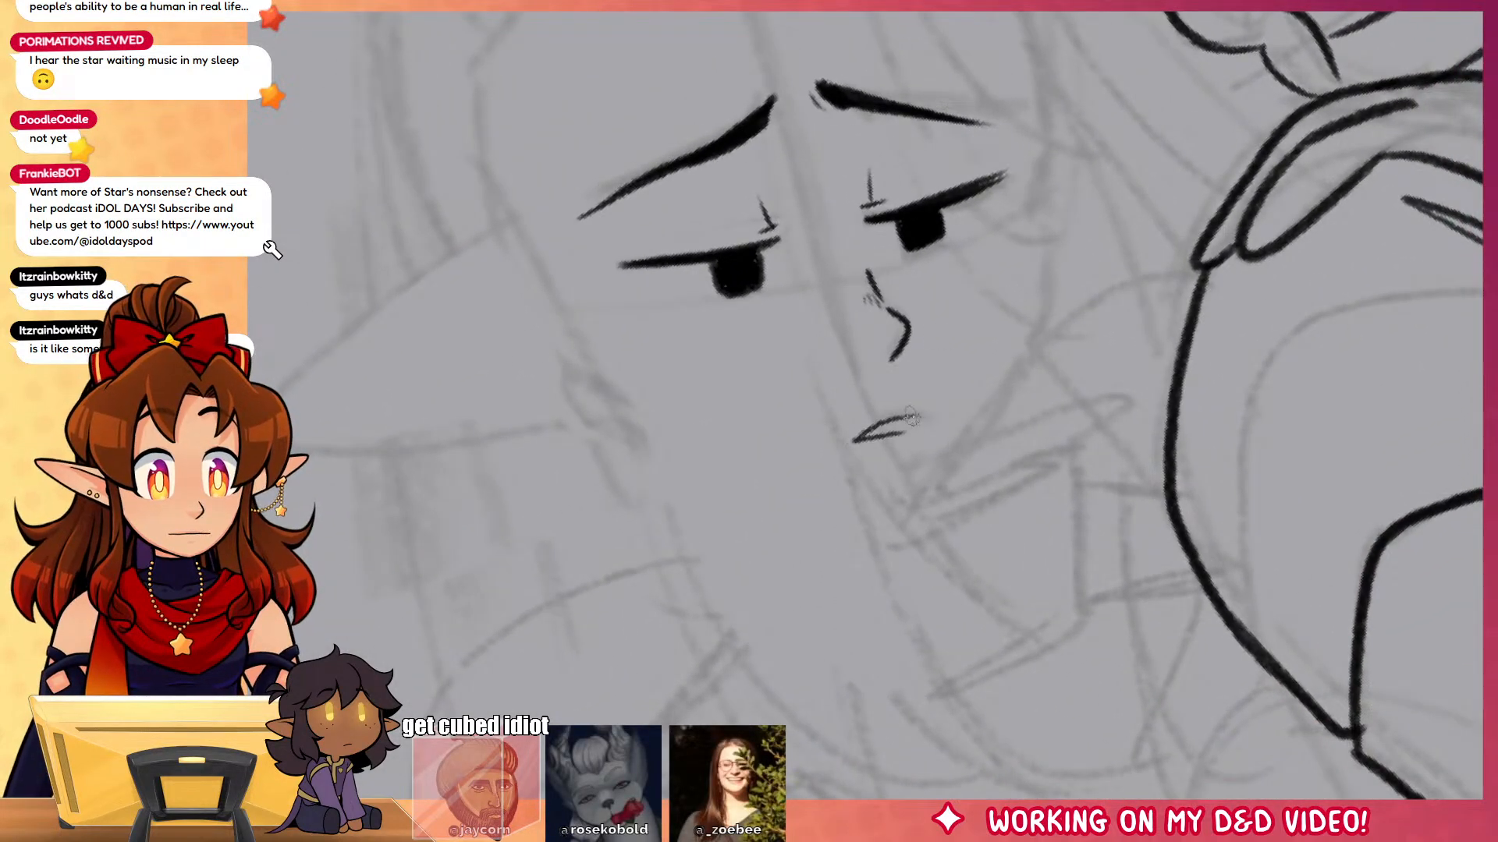
key(ctrl+z)
drag(899, 422, 922, 415)
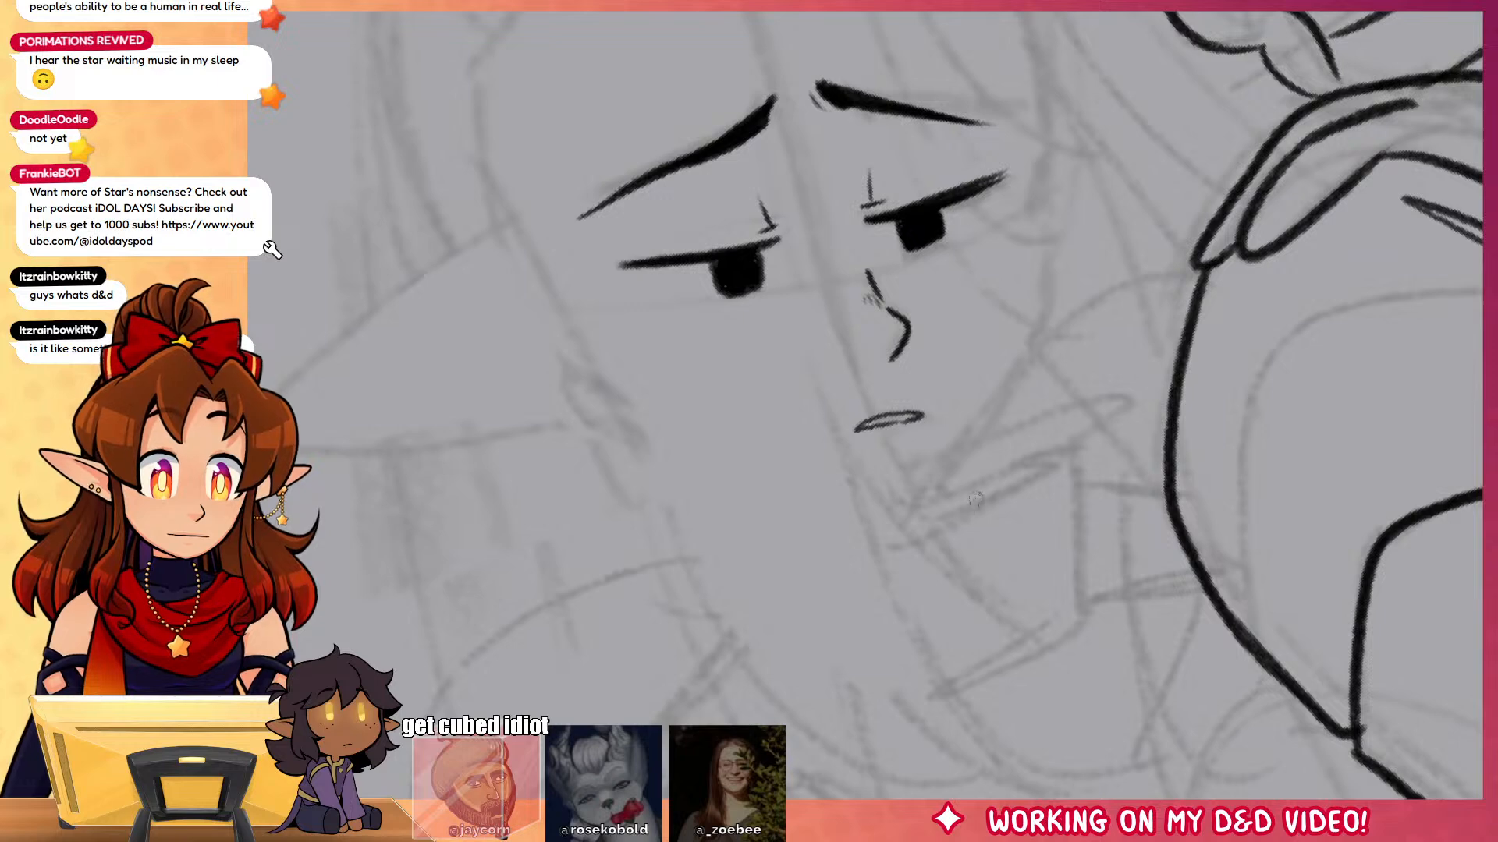
Step: Ink a long hair strand falling from the parting across the face to a tapered point below the chin
drag(949, 552, 909, 652)
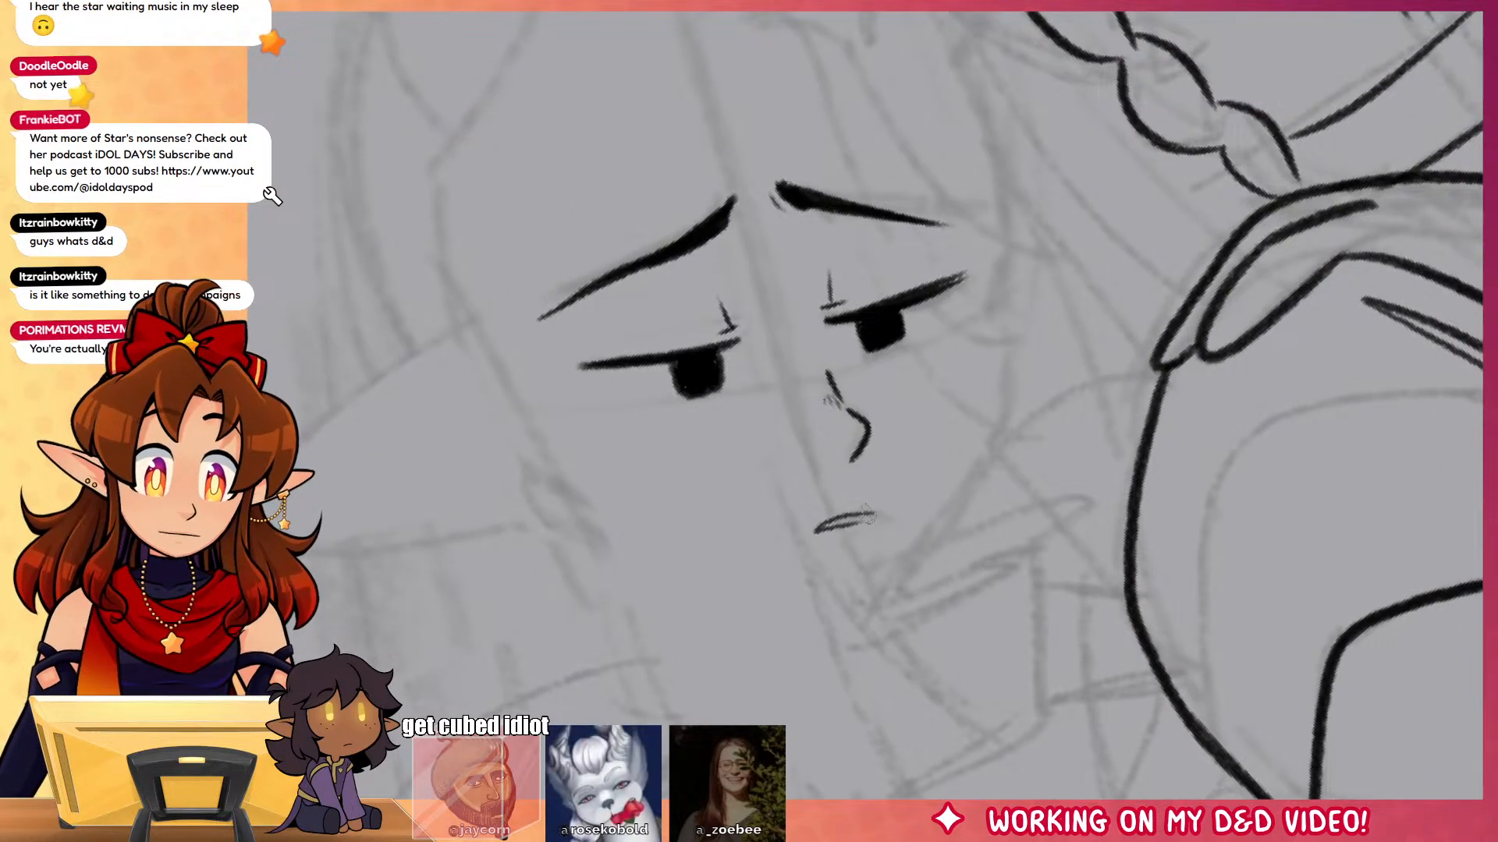
drag(929, 231, 945, 379)
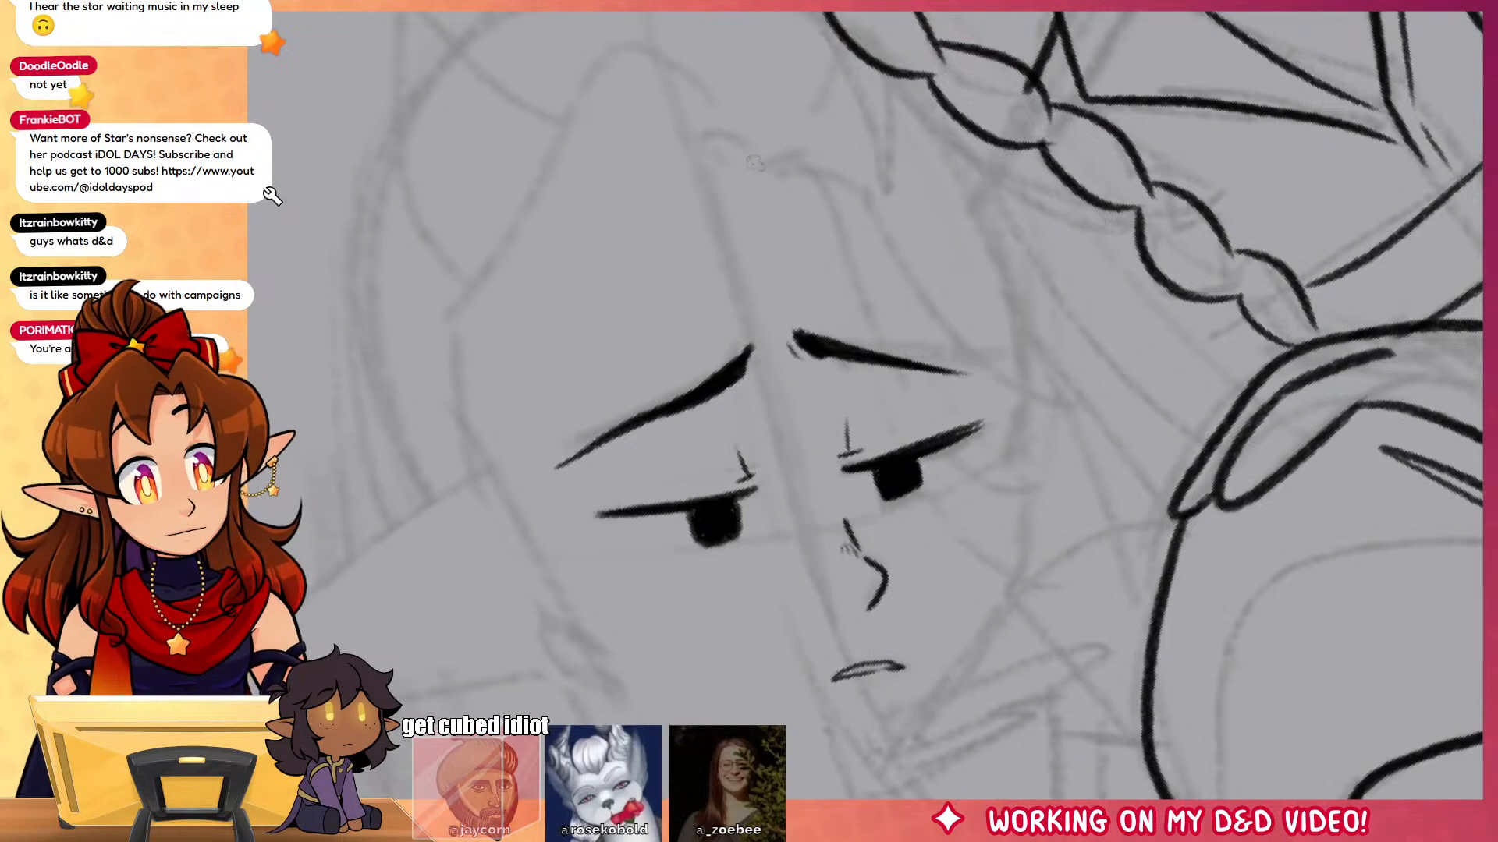
mouse_move(858, 702)
mouse_down()
mouse_move(718, 366)
mouse_move(897, 537)
mouse_up()
drag(721, 422, 904, 539)
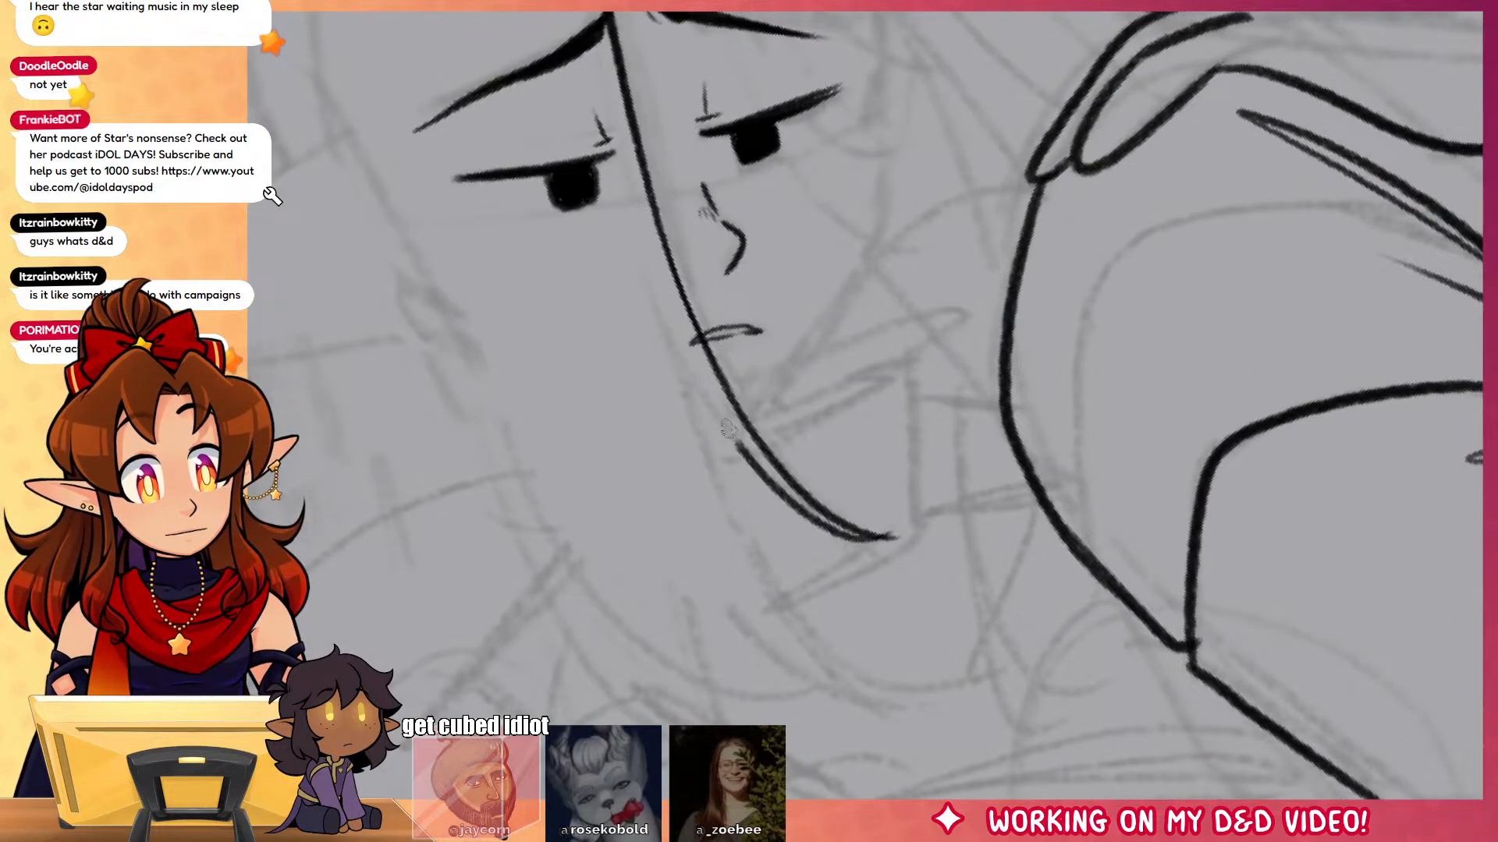
Step: Ink the inner edge of the long lock, the hair parting, and bangs sweeping outward over the far eye
mouse_move(667, 312)
mouse_down()
mouse_move(761, 511)
mouse_move(950, 730)
mouse_up()
mouse_move(882, 472)
mouse_down()
mouse_move(1020, 578)
mouse_move(830, 353)
mouse_move(940, 565)
mouse_move(1045, 659)
mouse_up()
drag(1162, 616, 999, 624)
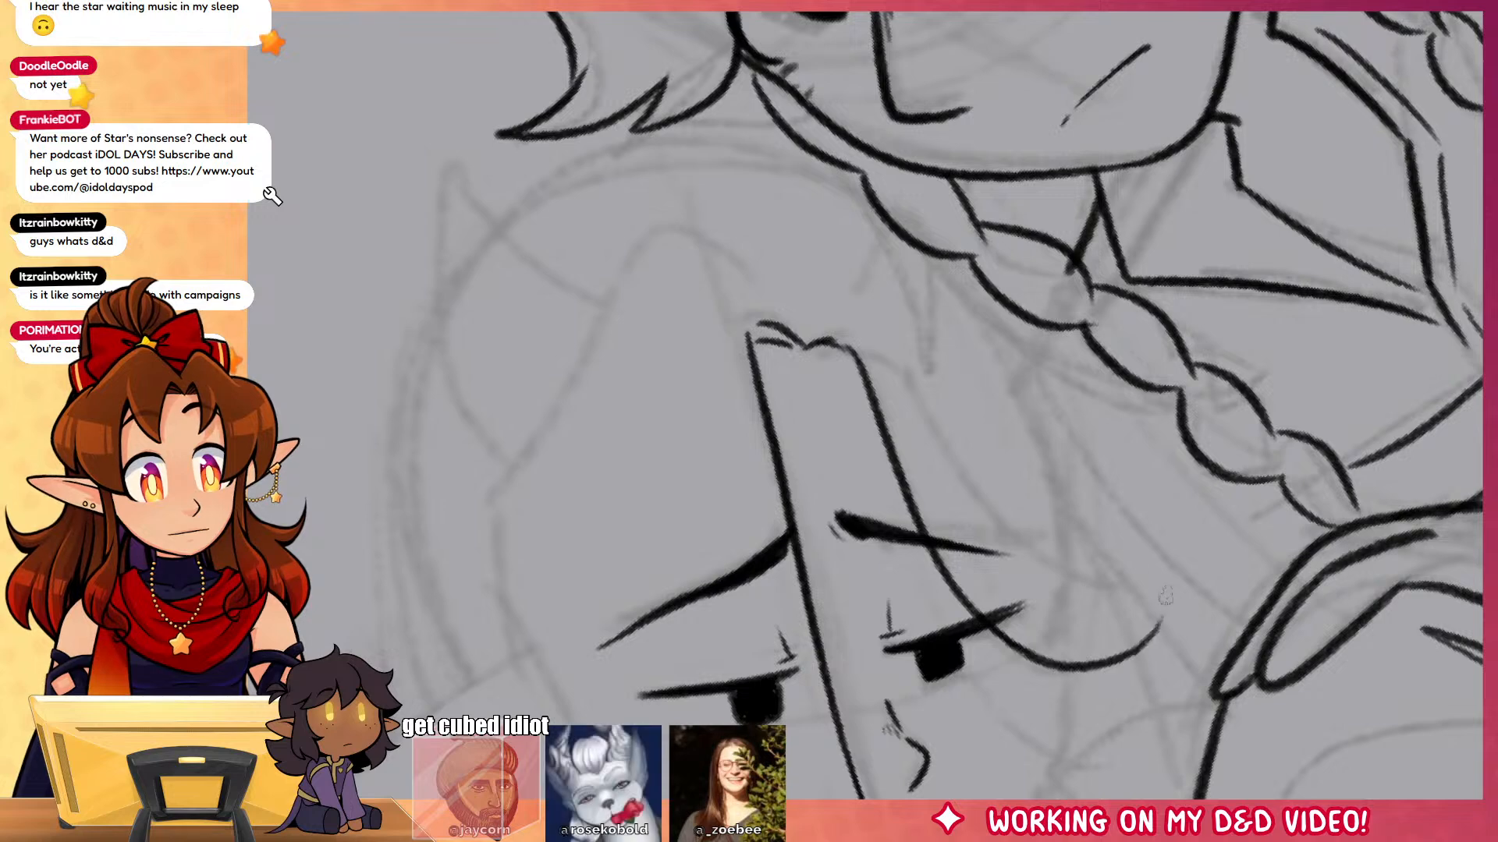
drag(1223, 546, 1203, 301)
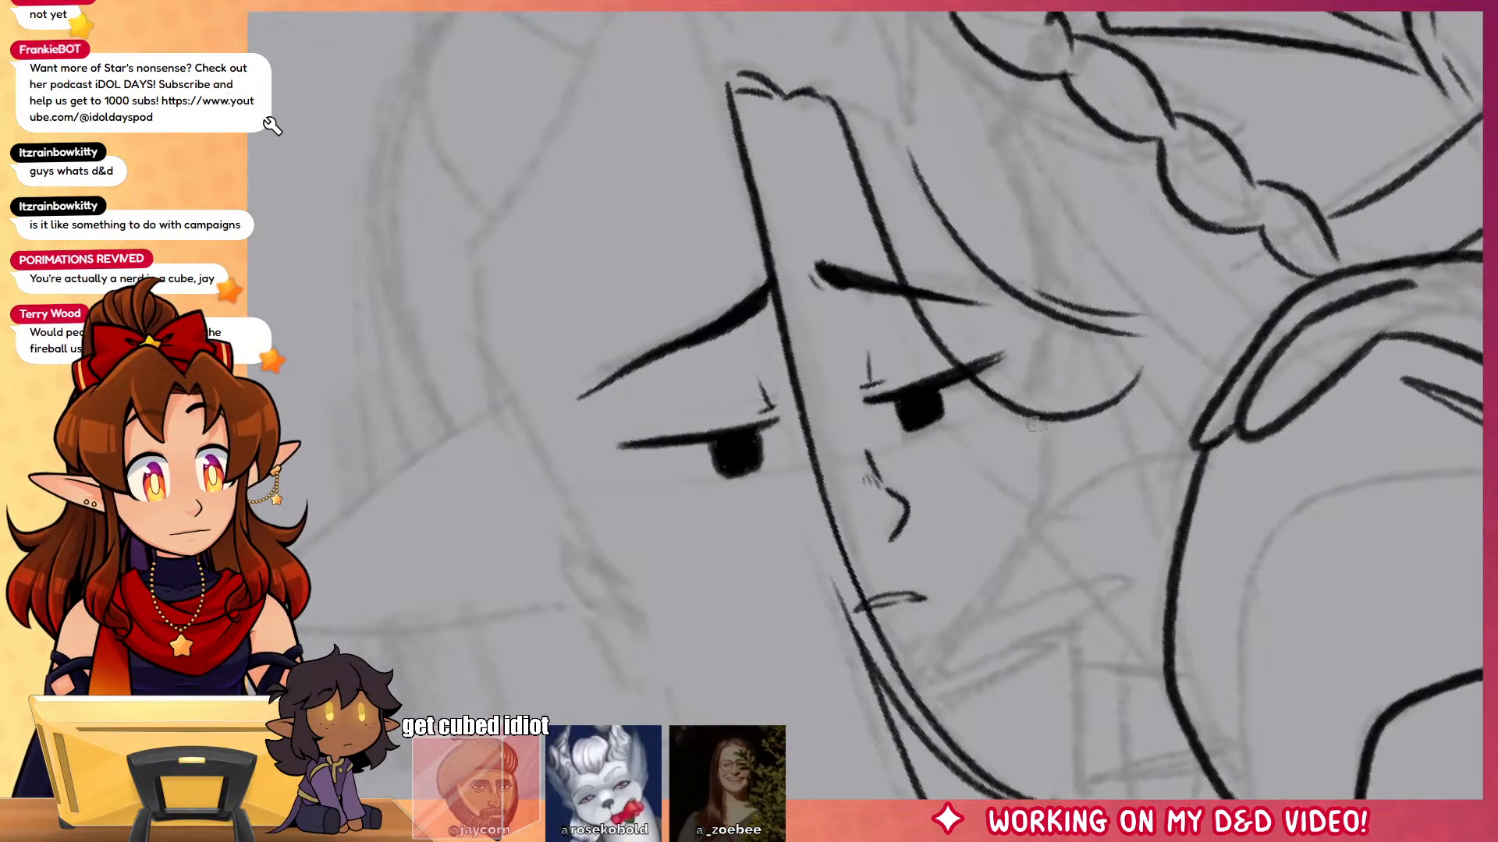
Step: Ink the cheek and jawline down to the chin, add lines under both eyes, and draw a white tear down the cheek
mouse_move(1036, 423)
mouse_down()
mouse_move(1011, 568)
mouse_move(905, 683)
mouse_up()
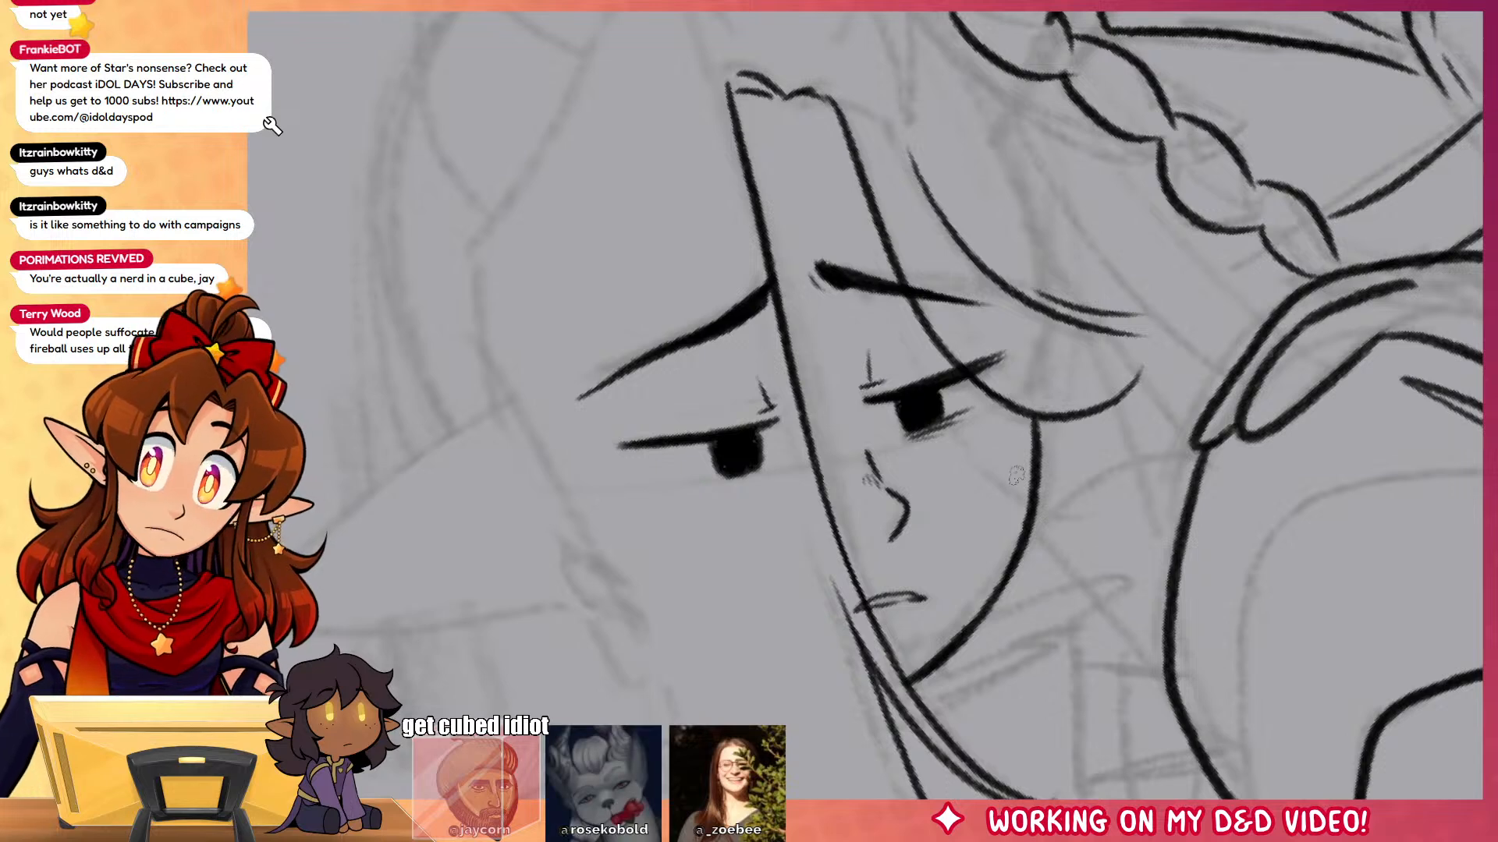
drag(776, 473, 667, 486)
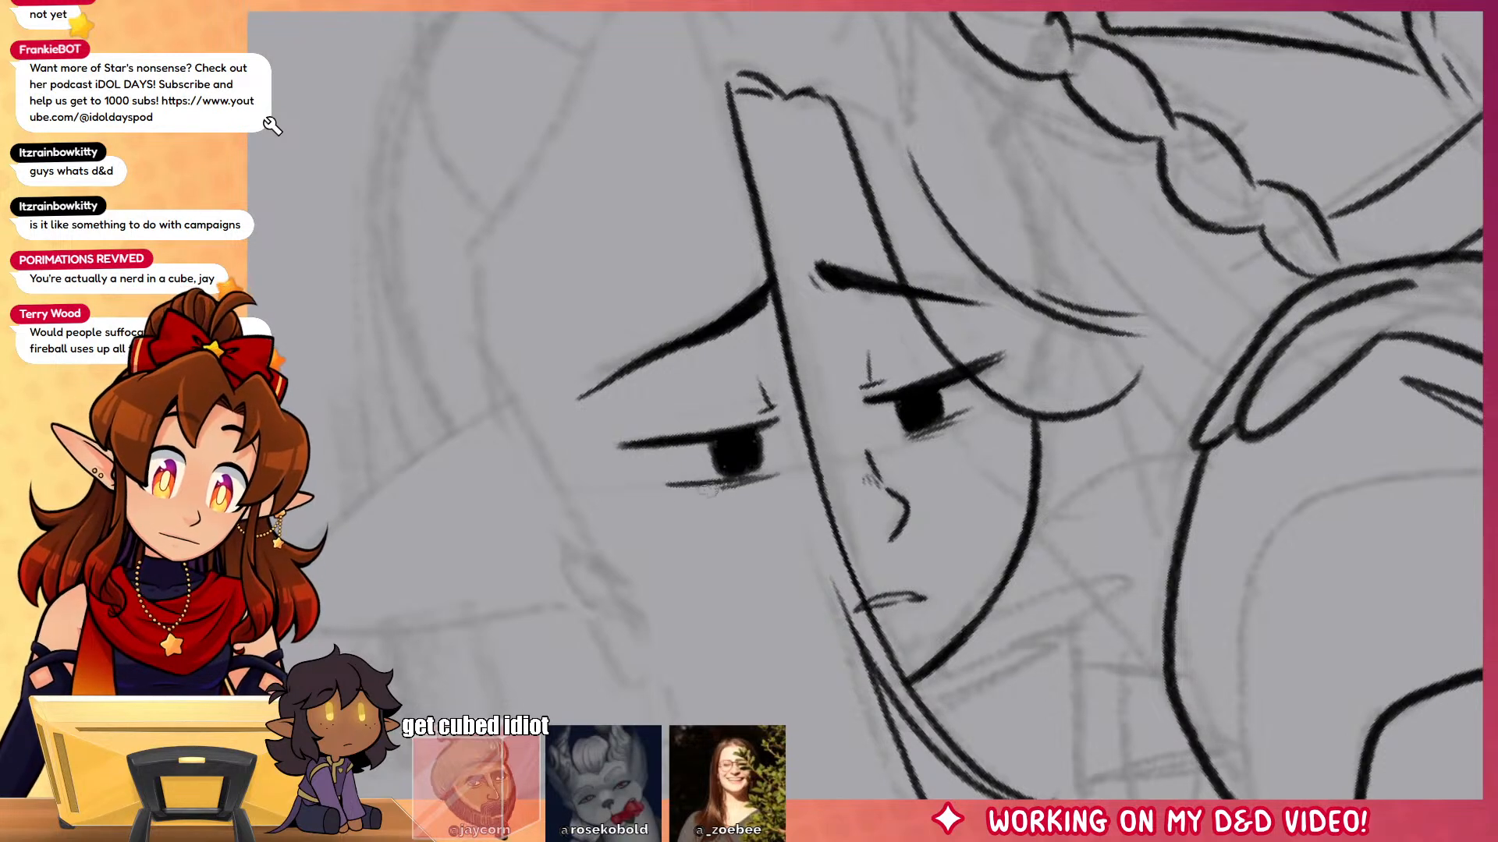
mouse_move(985, 411)
mouse_down()
mouse_move(1000, 454)
mouse_move(995, 603)
mouse_move(1019, 551)
mouse_up()
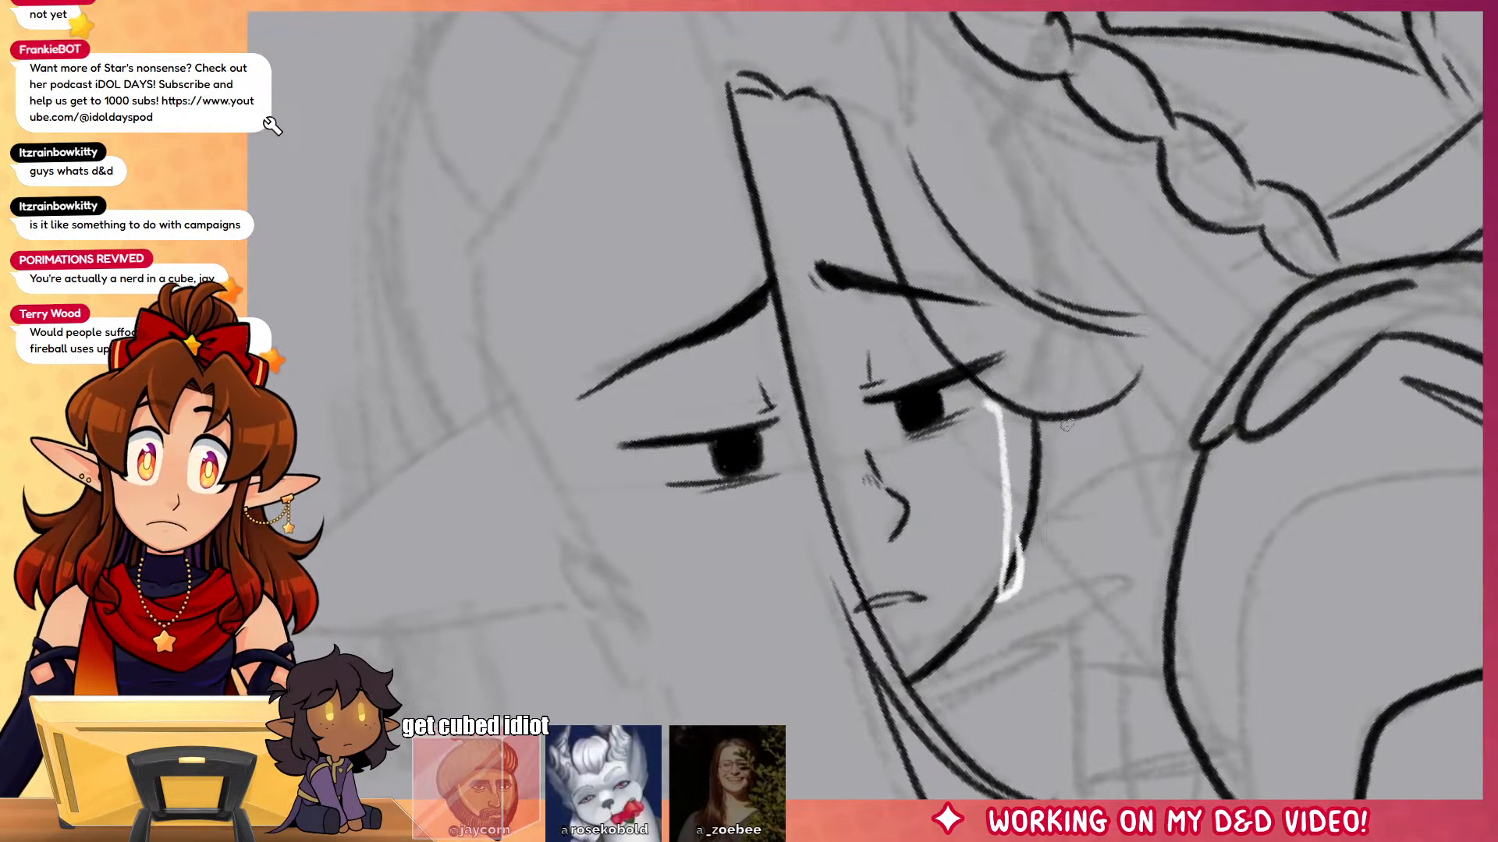
Step: Ink the outer contour of the large front hair lock, from its peak at the crown down past the chin
mouse_move(1070, 449)
mouse_down()
mouse_move(1116, 507)
mouse_move(1168, 662)
mouse_up()
mouse_move(851, 279)
mouse_down()
mouse_move(667, 324)
mouse_move(574, 458)
mouse_move(563, 546)
mouse_up()
drag(688, 624, 696, 439)
key(ctrl+z)
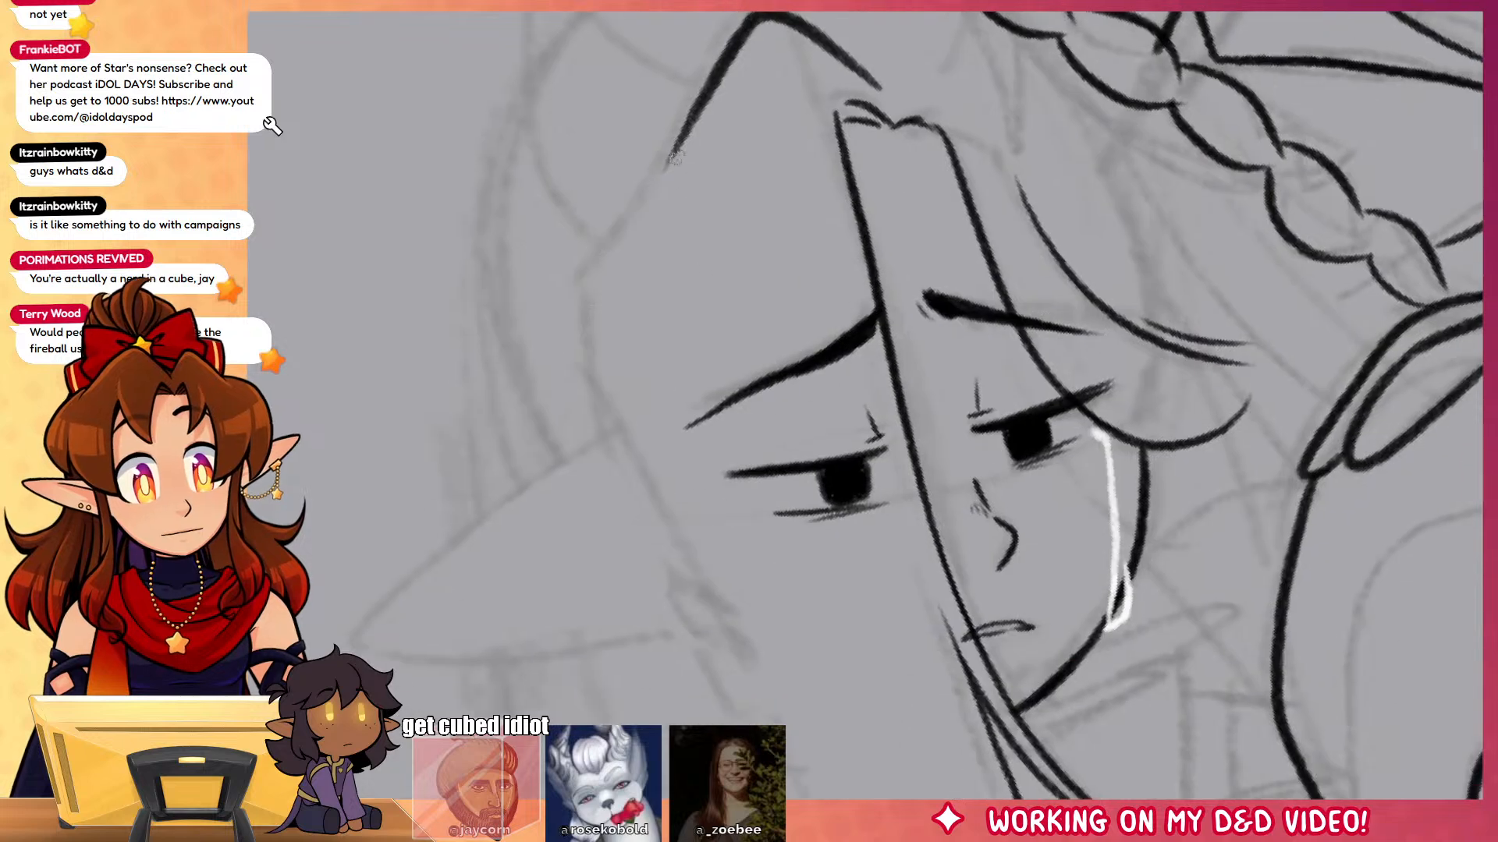
mouse_move(683, 143)
mouse_down()
mouse_move(620, 241)
mouse_move(702, 640)
mouse_move(619, 321)
mouse_up()
mouse_move(569, 248)
mouse_down()
mouse_move(709, 550)
mouse_move(964, 729)
mouse_up()
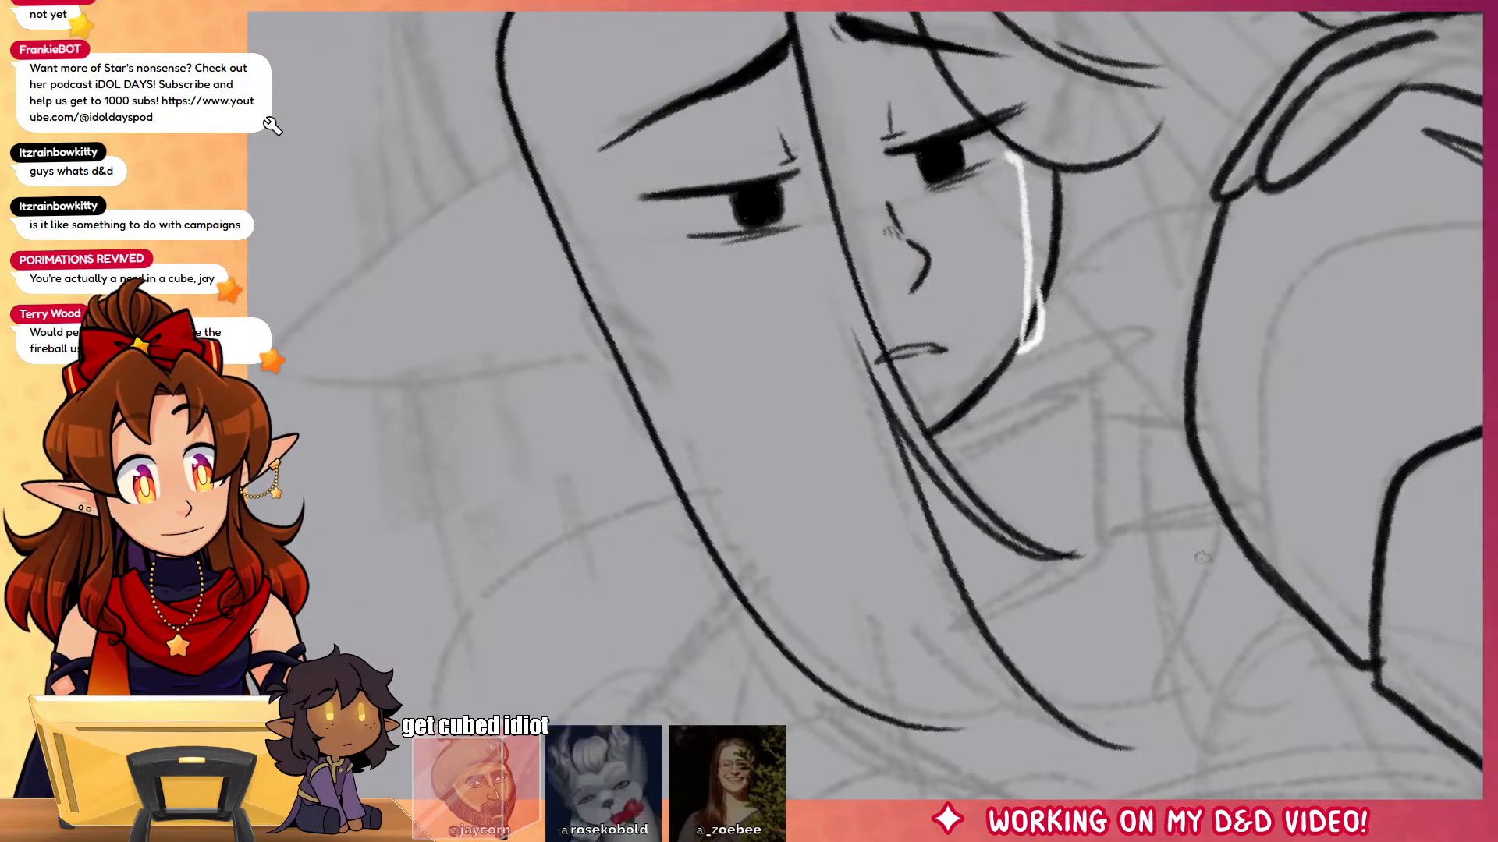
drag(1220, 493, 1173, 626)
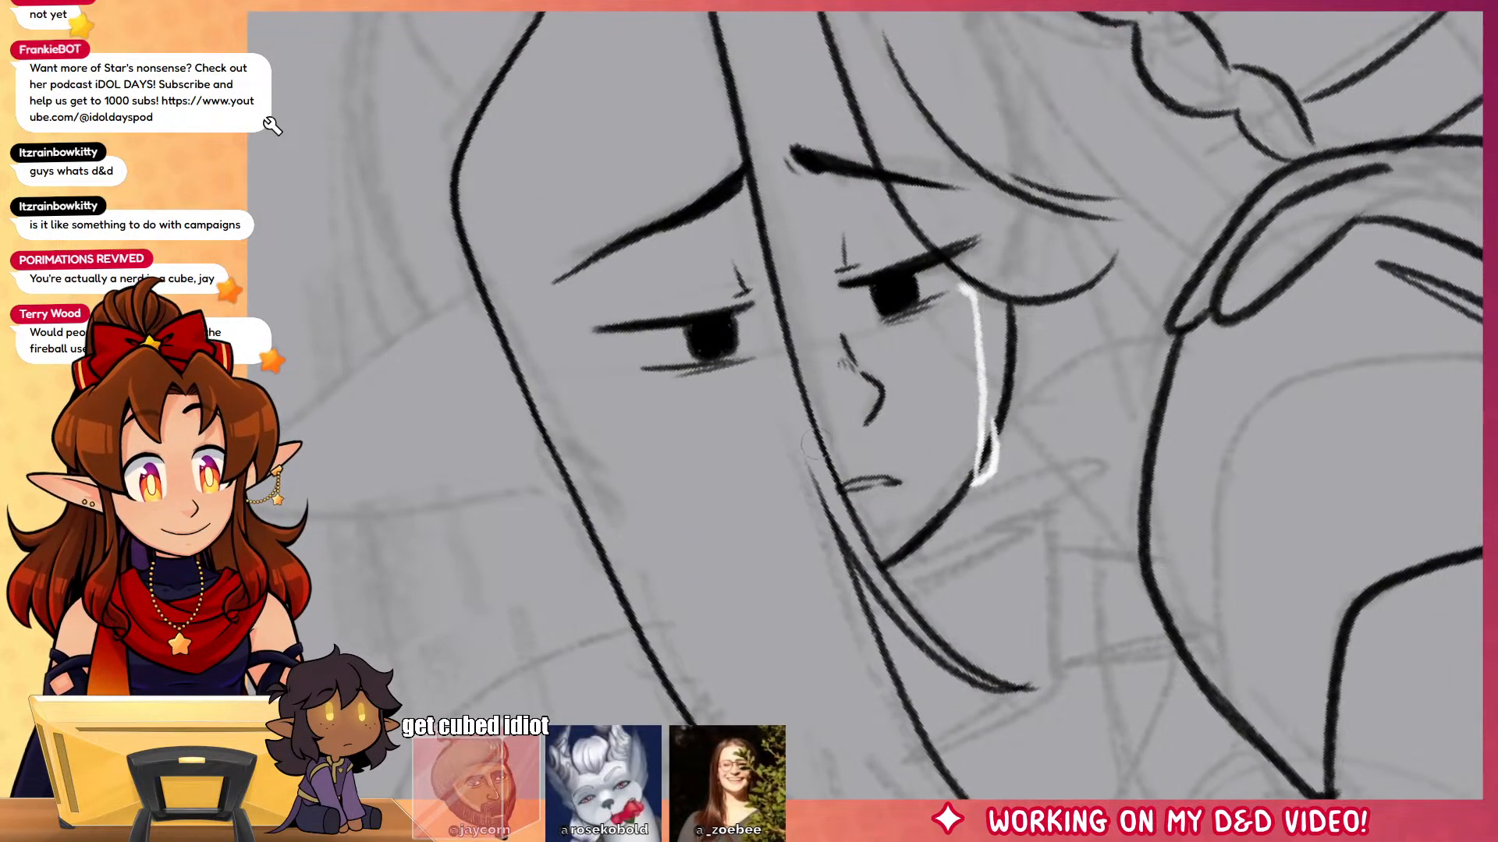
Step: Fade the eye and eyebrow covered by the front hair lock to grey with a smaller brush
mouse_move(671, 251)
mouse_down()
mouse_move(612, 210)
mouse_move(712, 389)
mouse_move(681, 198)
mouse_move(709, 307)
mouse_move(709, 228)
mouse_move(731, 290)
mouse_up()
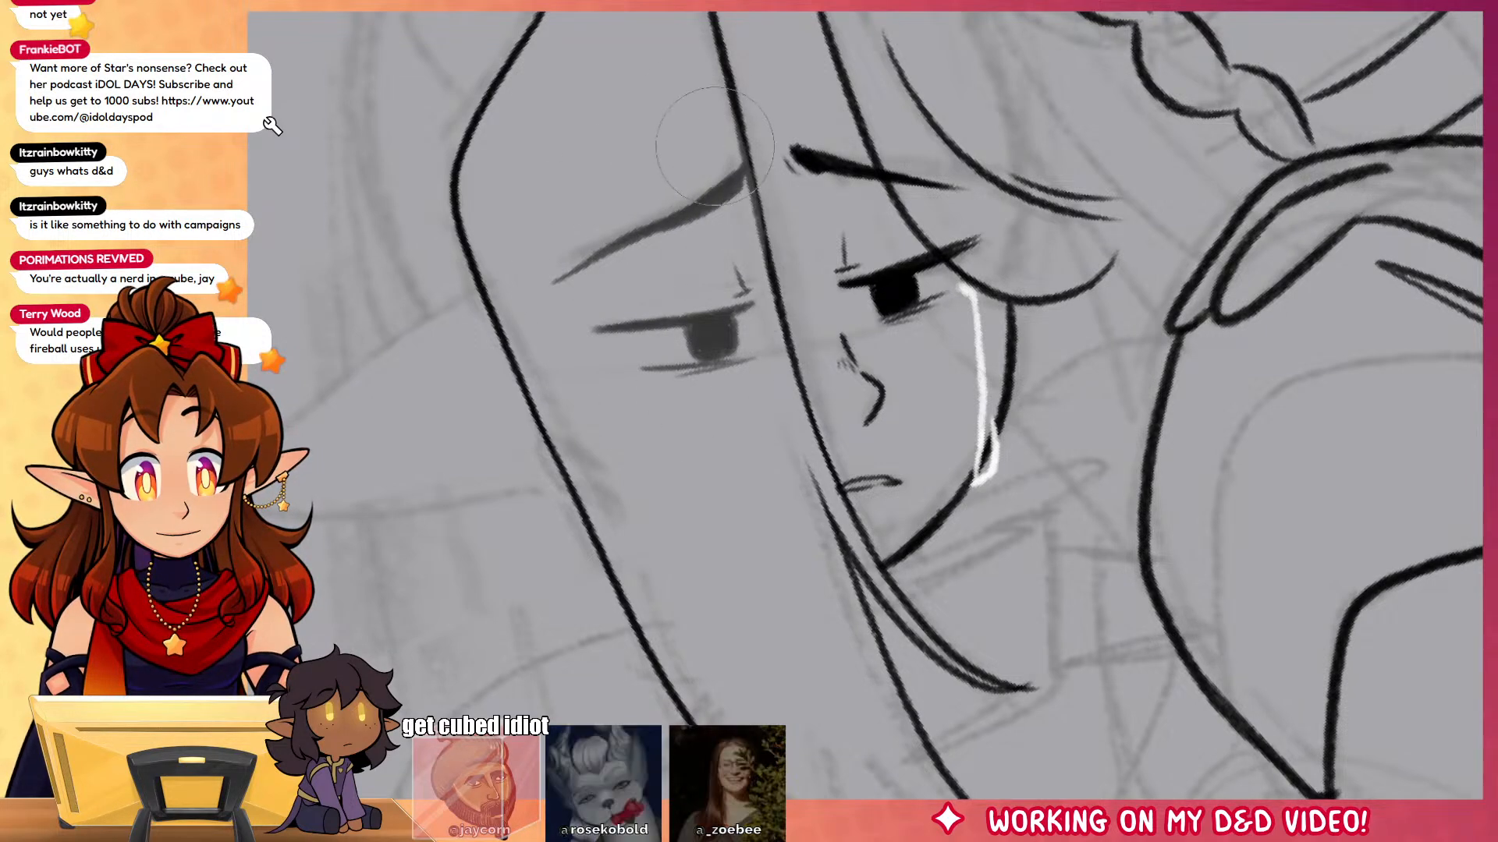
key(ctrl+z)
key(bracketleft)
key(bracketleft)
key(bracketleft)
mouse_move(744, 168)
mouse_down()
mouse_move(725, 343)
mouse_move(671, 401)
mouse_move(601, 249)
mouse_move(571, 334)
mouse_up()
key(ctrl+z)
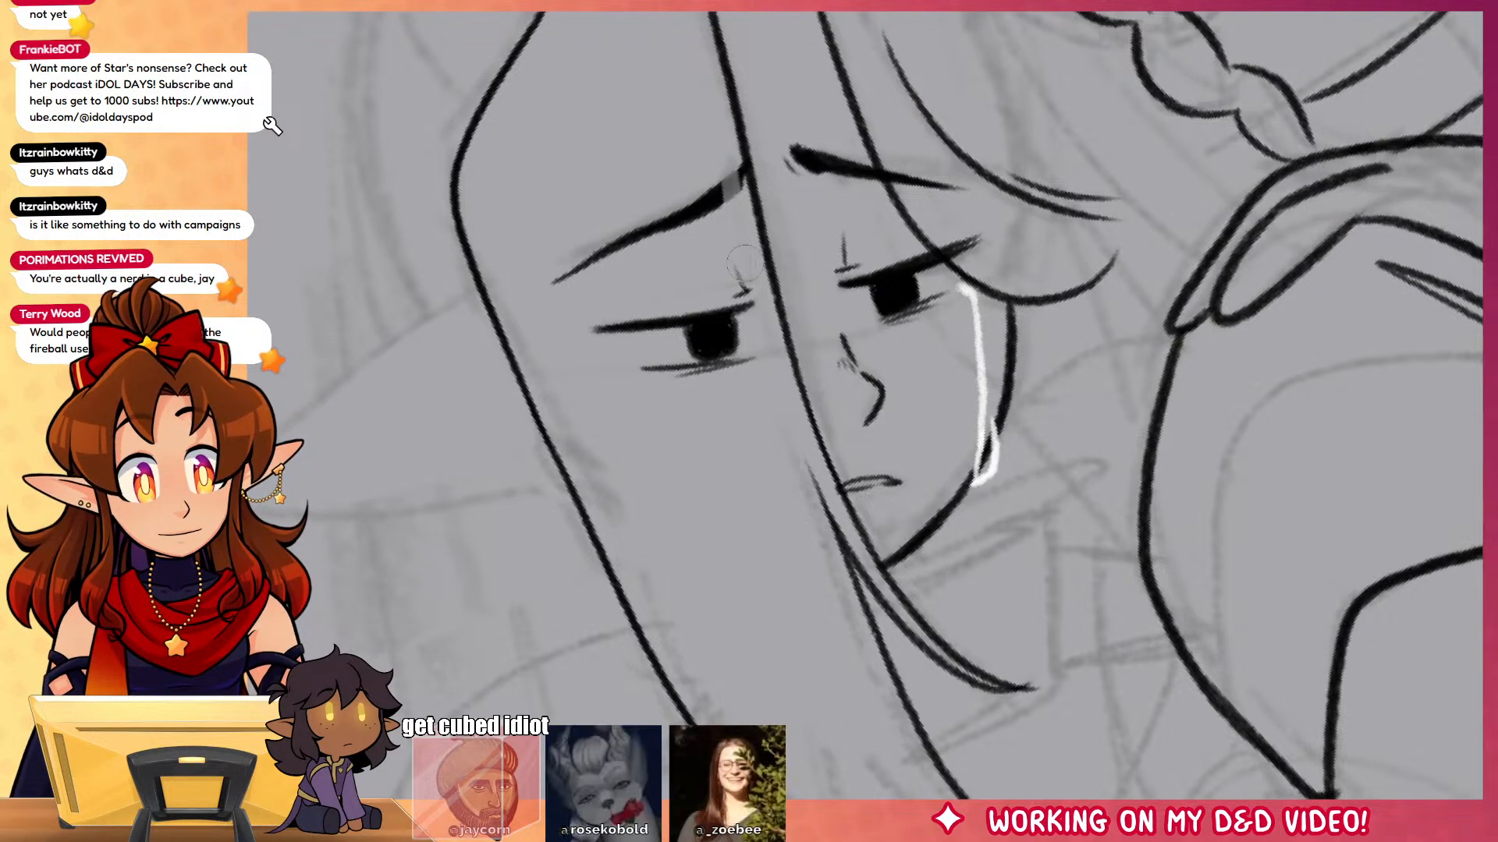
mouse_move(741, 174)
mouse_down()
mouse_move(724, 202)
mouse_move(737, 312)
mouse_move(683, 299)
mouse_move(653, 405)
mouse_up()
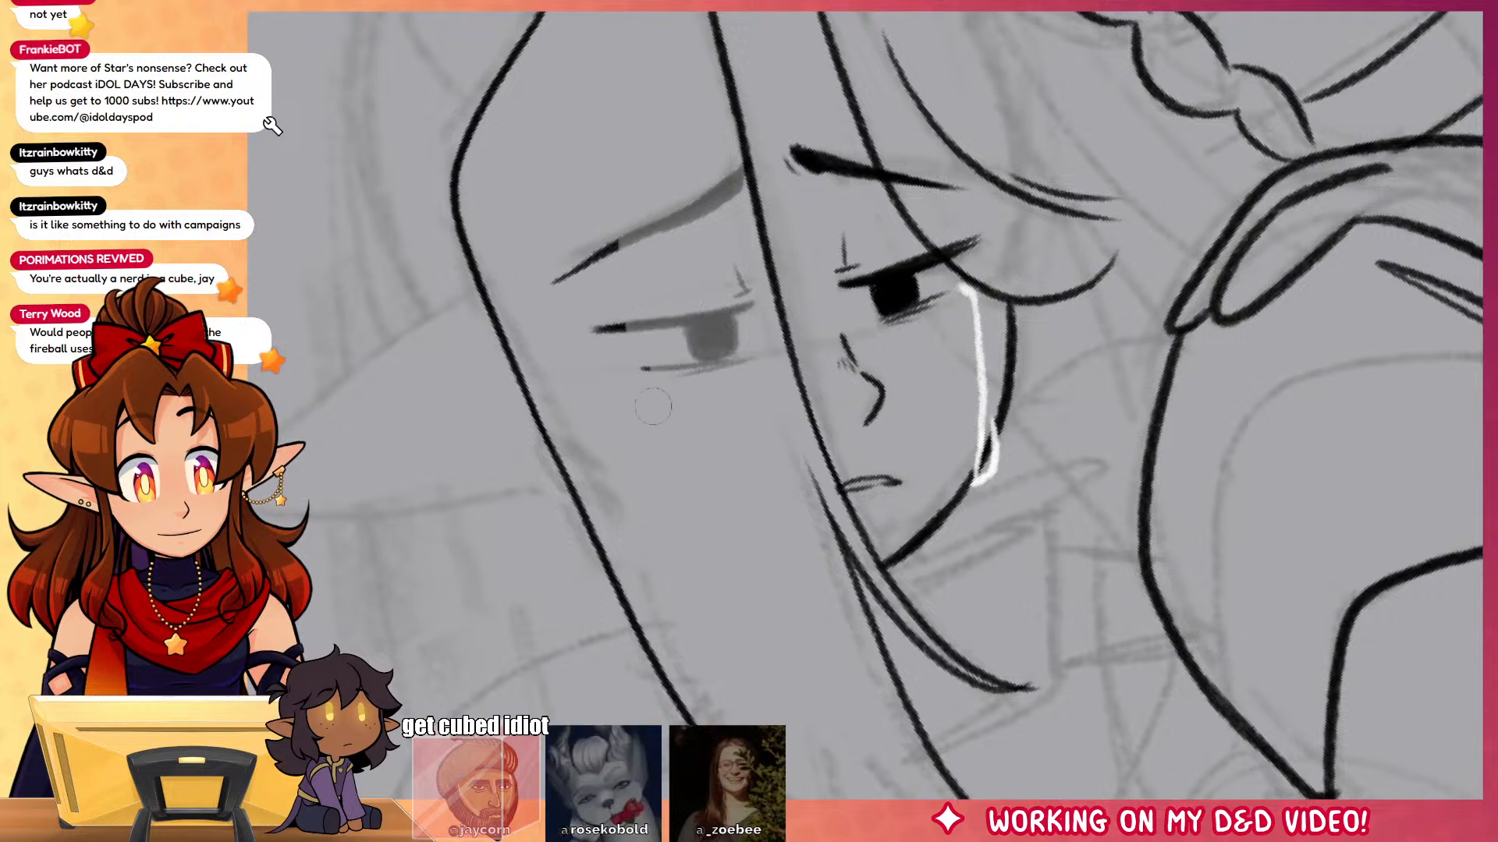
drag(558, 265, 557, 278)
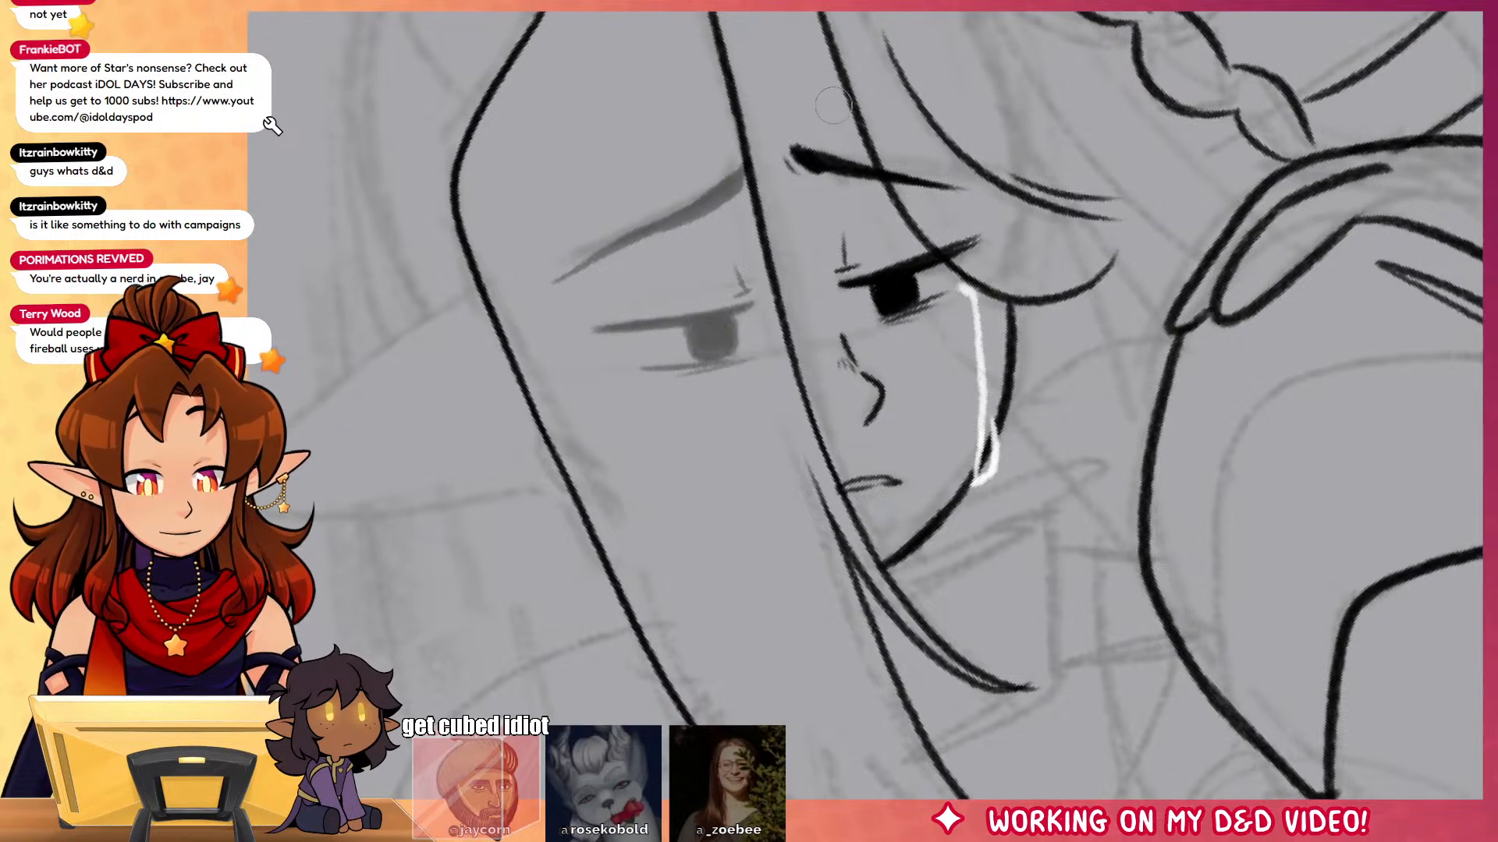
Step: Ink the hair contour curving away from the parting and the two sides of the far horn rising behind it
drag(1125, 432, 1110, 482)
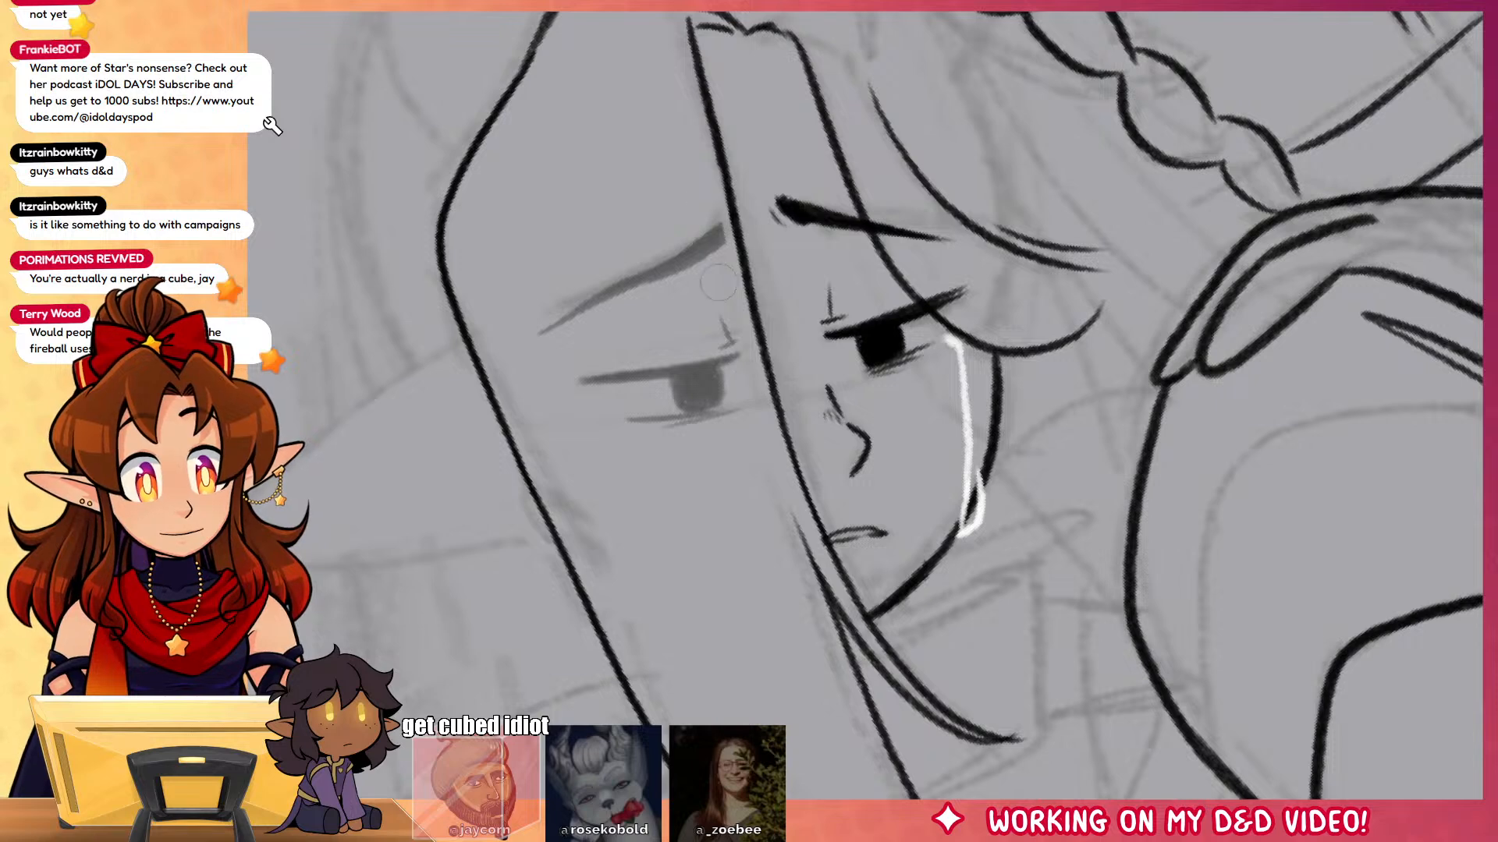
drag(1020, 408, 1059, 603)
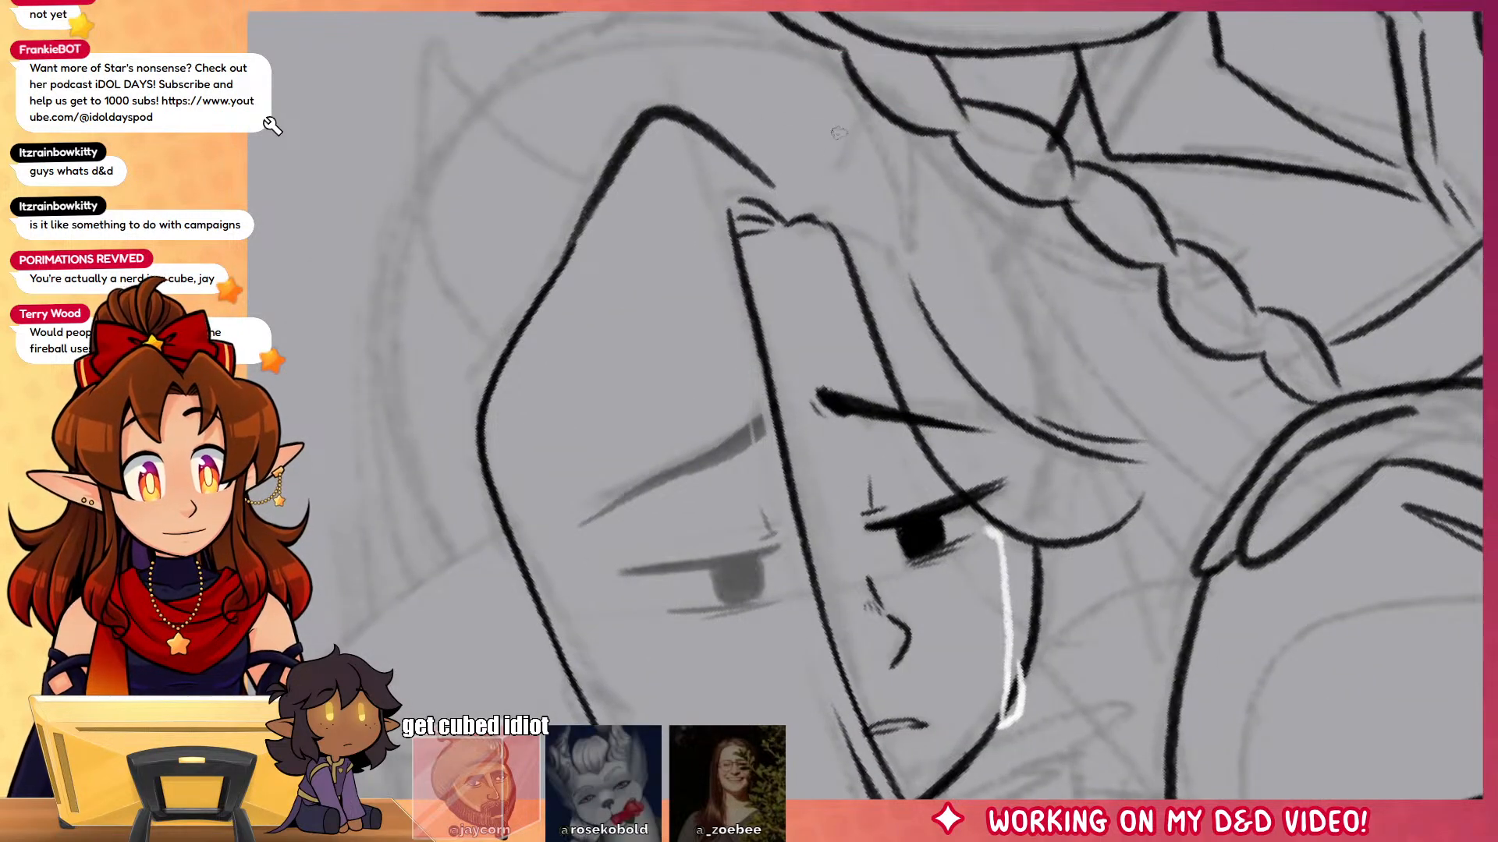
drag(787, 167, 1045, 321)
drag(1214, 426, 1236, 569)
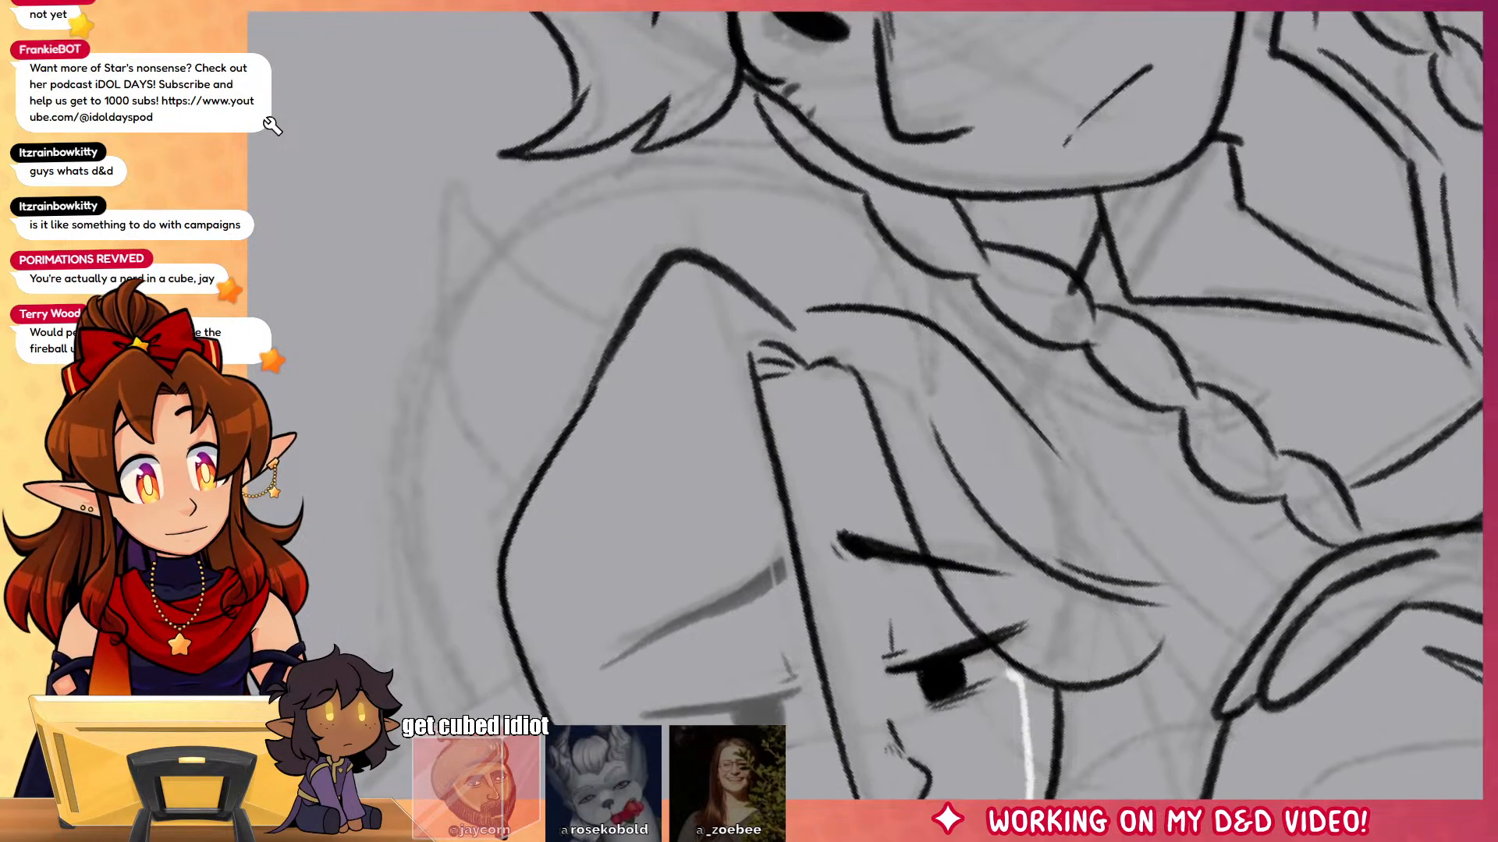
drag(857, 303, 884, 233)
drag(977, 292, 984, 360)
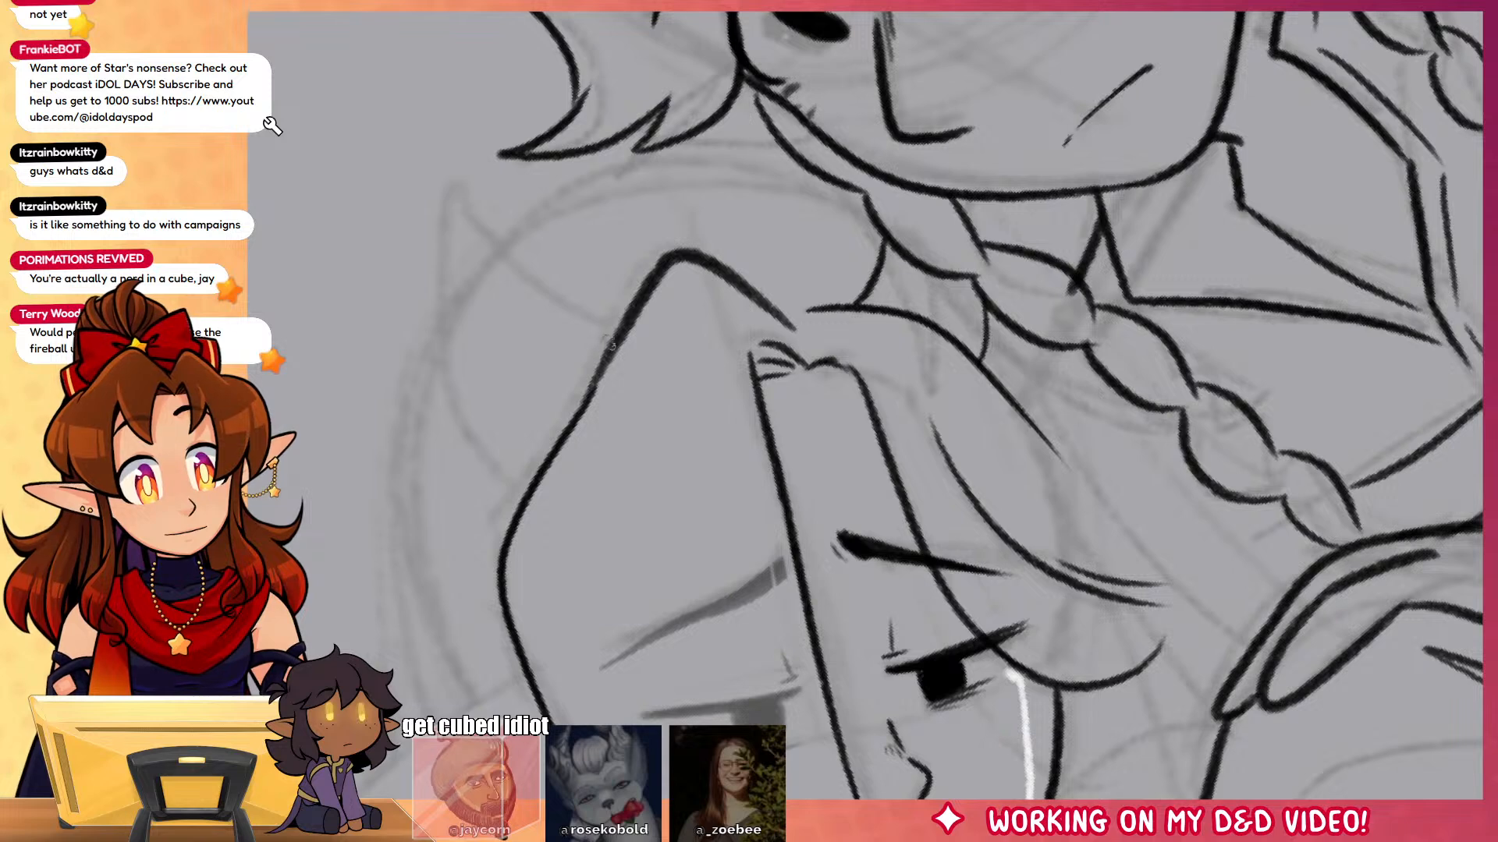
Step: Ink the near horn's pointed outline and add thin facet lines inside both horns
mouse_move(613, 339)
mouse_down()
mouse_move(445, 204)
mouse_move(451, 464)
mouse_move(513, 521)
mouse_up()
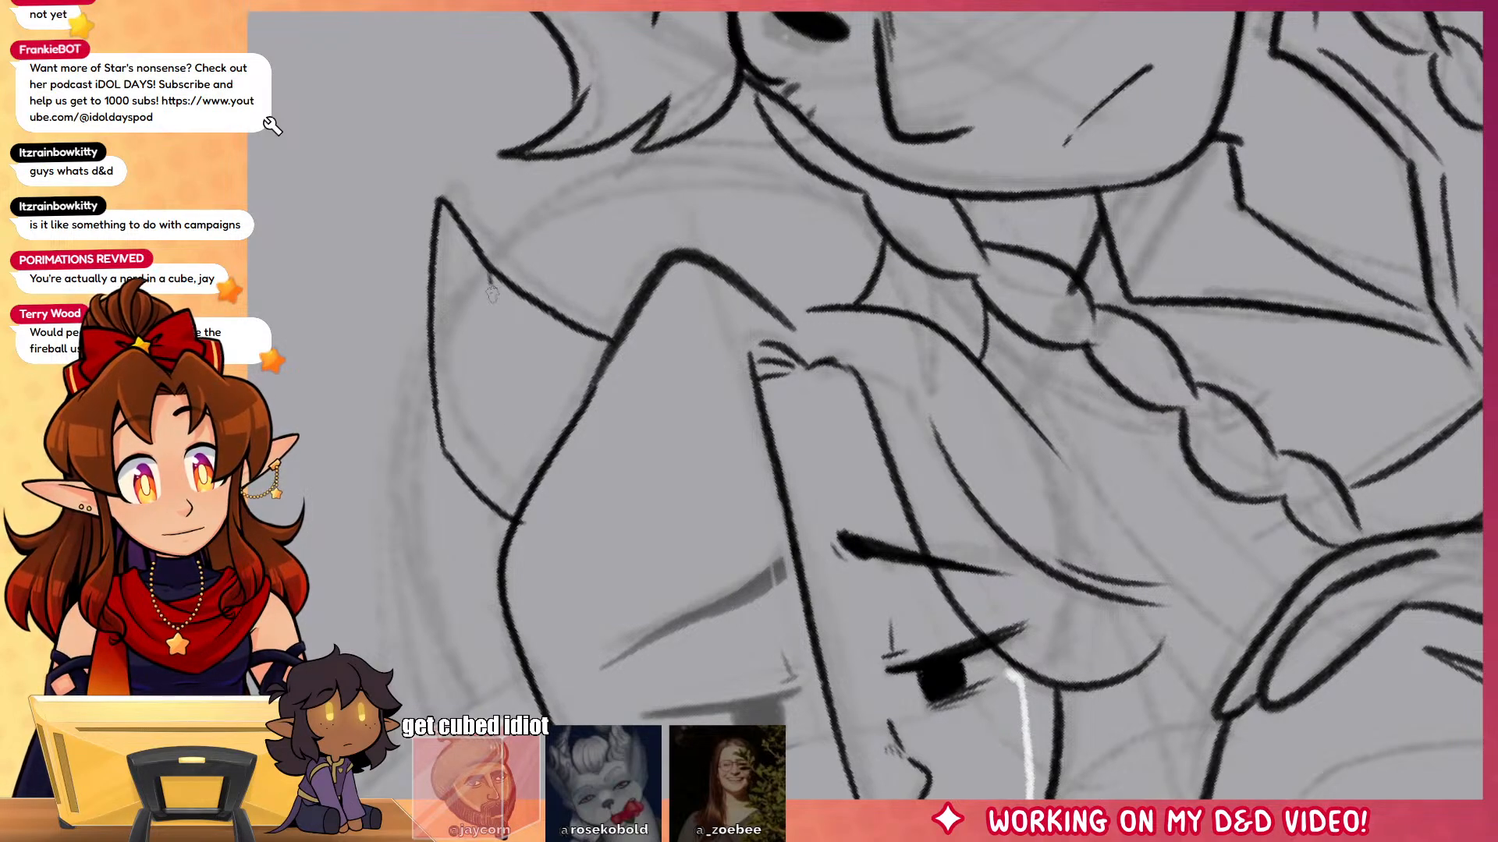
drag(491, 274, 464, 422)
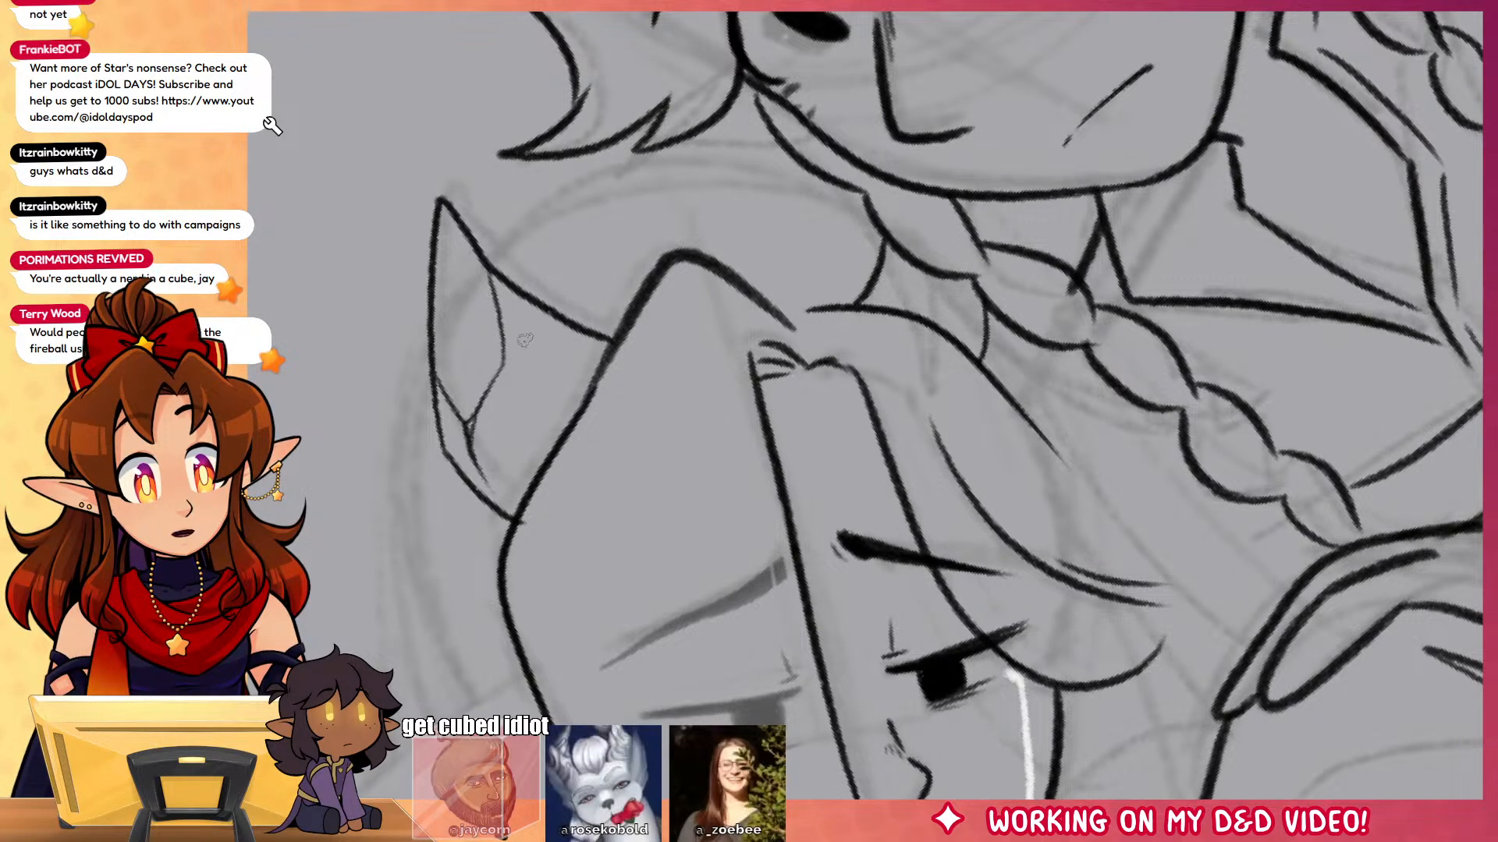
drag(503, 358, 585, 399)
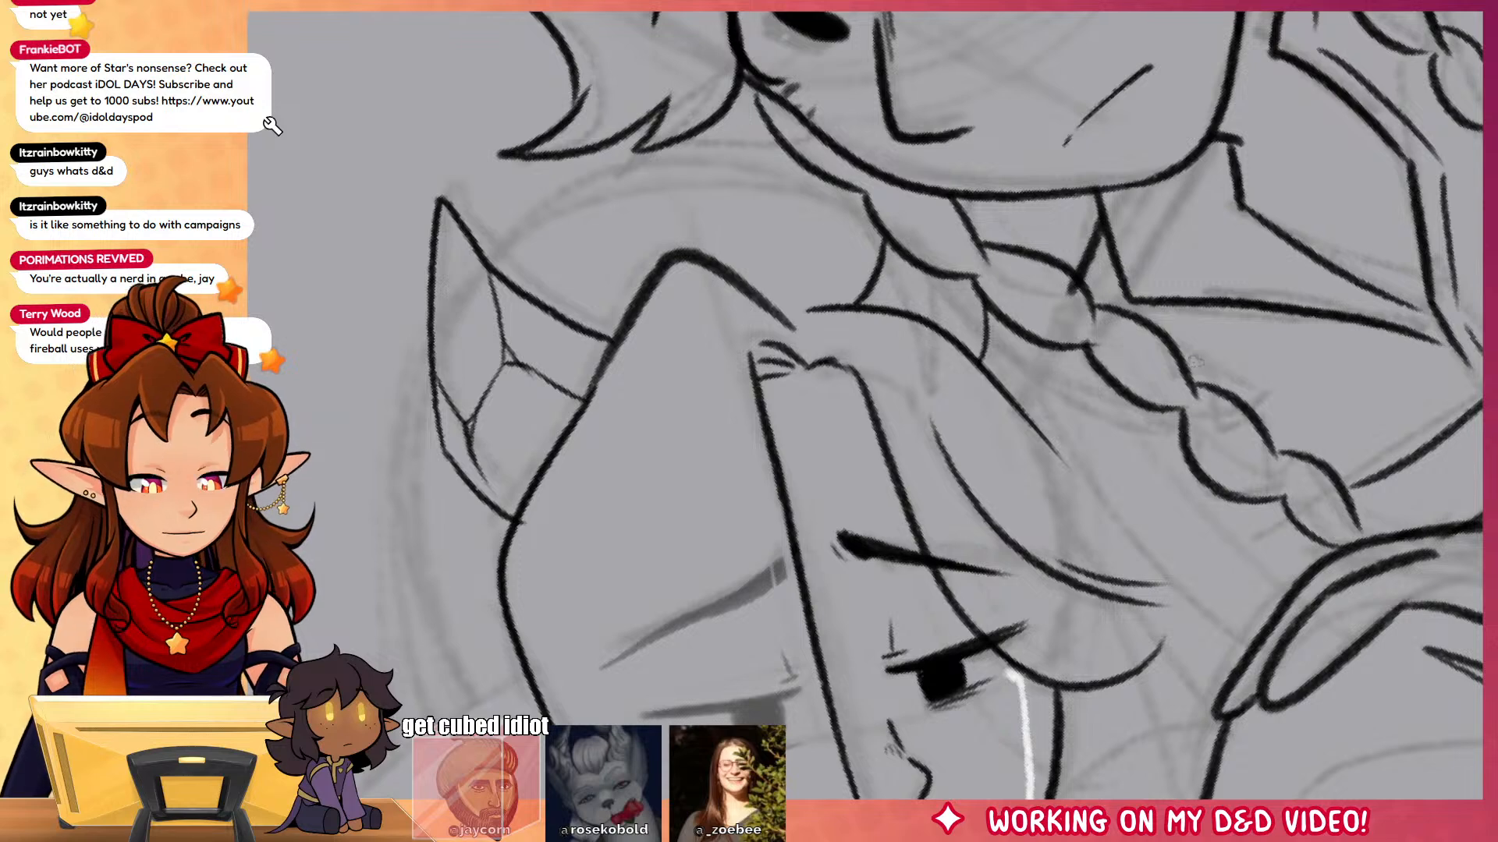
drag(1188, 571, 1143, 598)
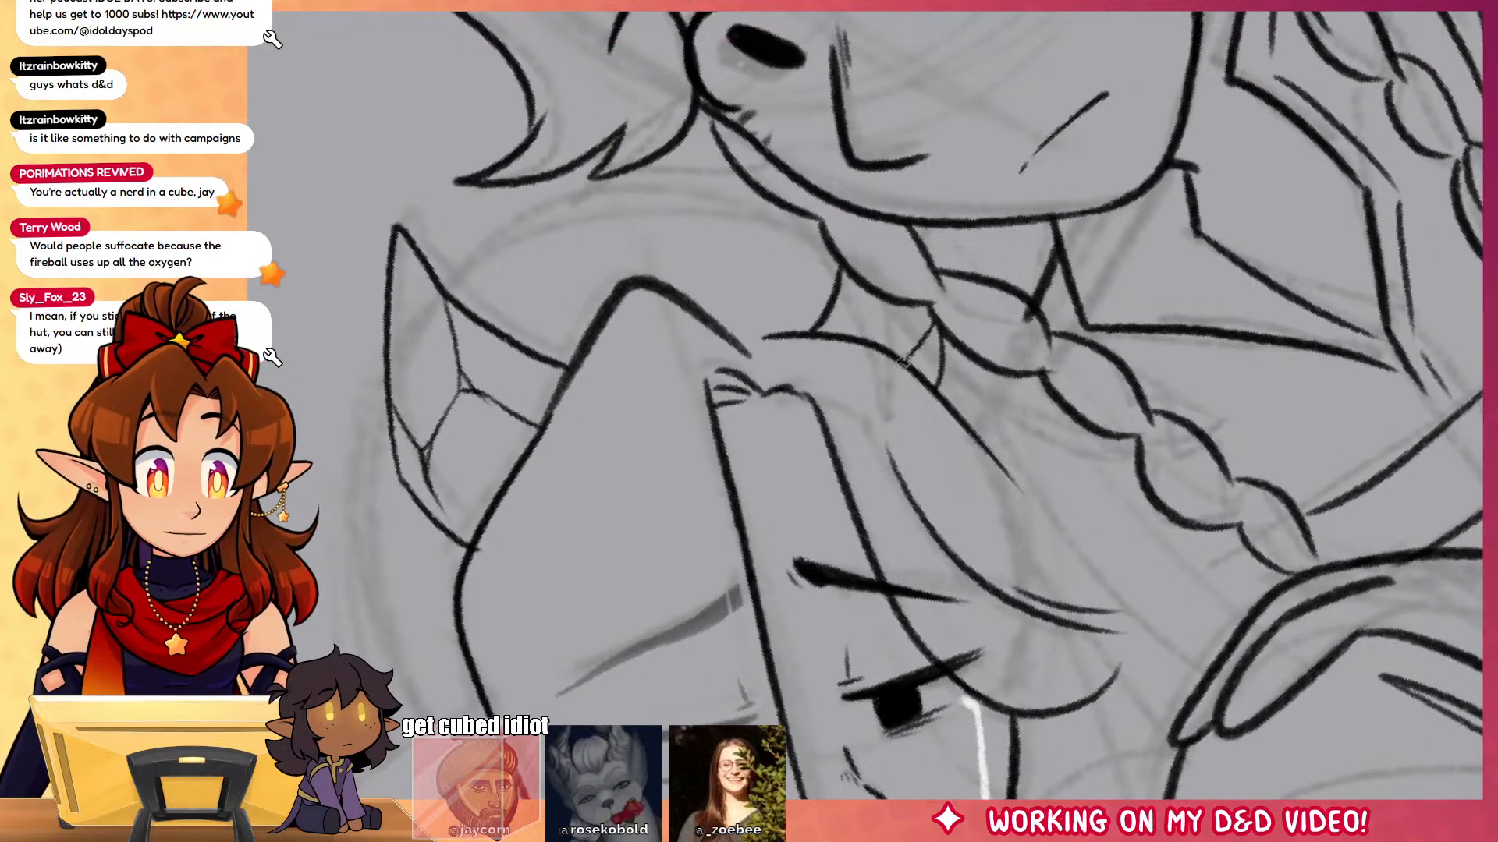
drag(867, 297, 867, 341)
Step: Ink the rounded top of the head between the near horn and the other character's braid
drag(1125, 471, 1382, 418)
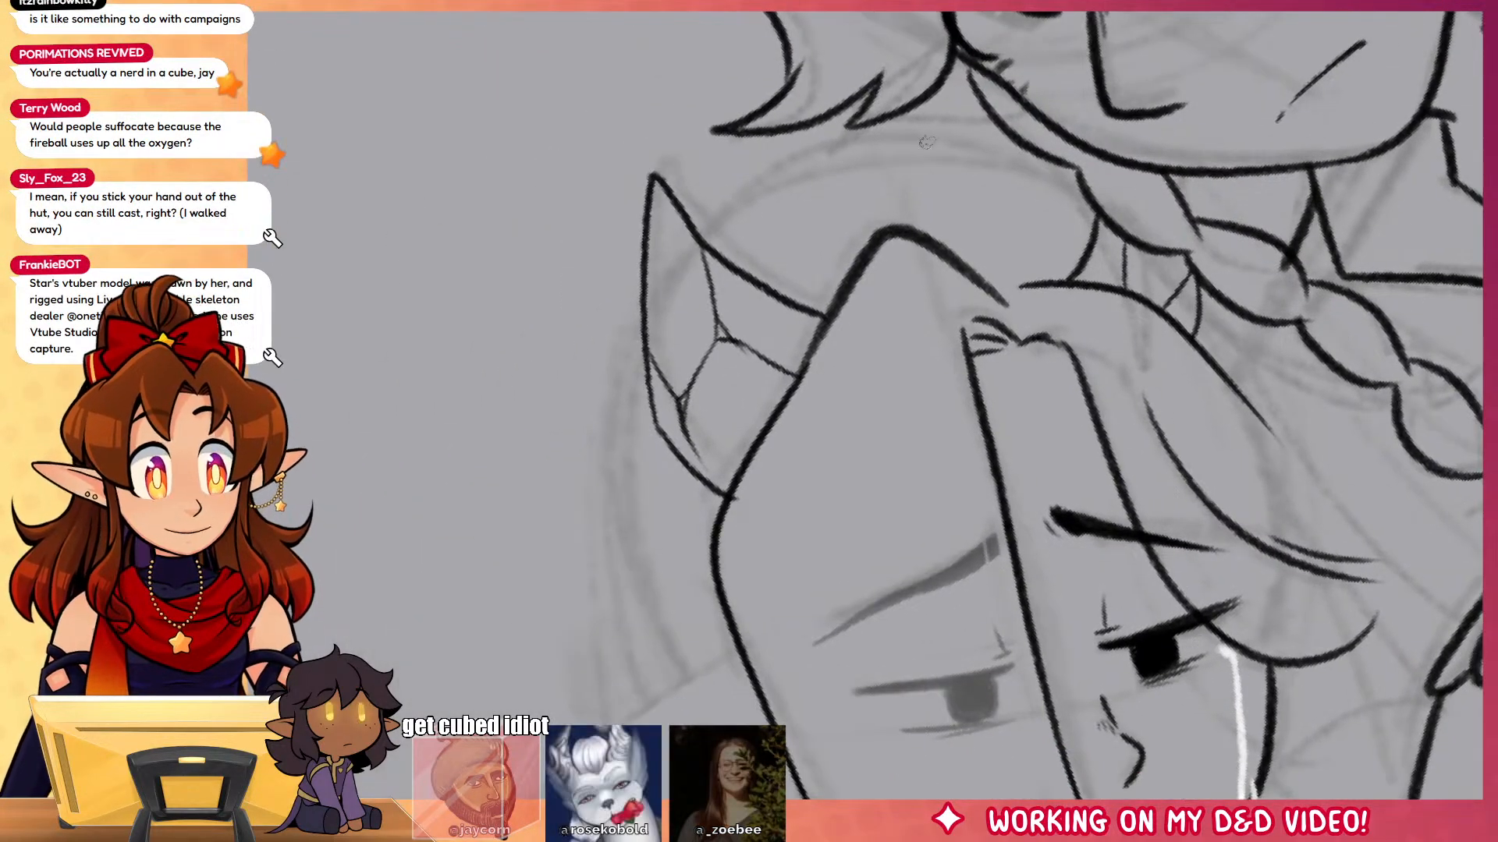
mouse_move(992, 128)
mouse_down()
mouse_move(806, 157)
mouse_move(706, 237)
mouse_up()
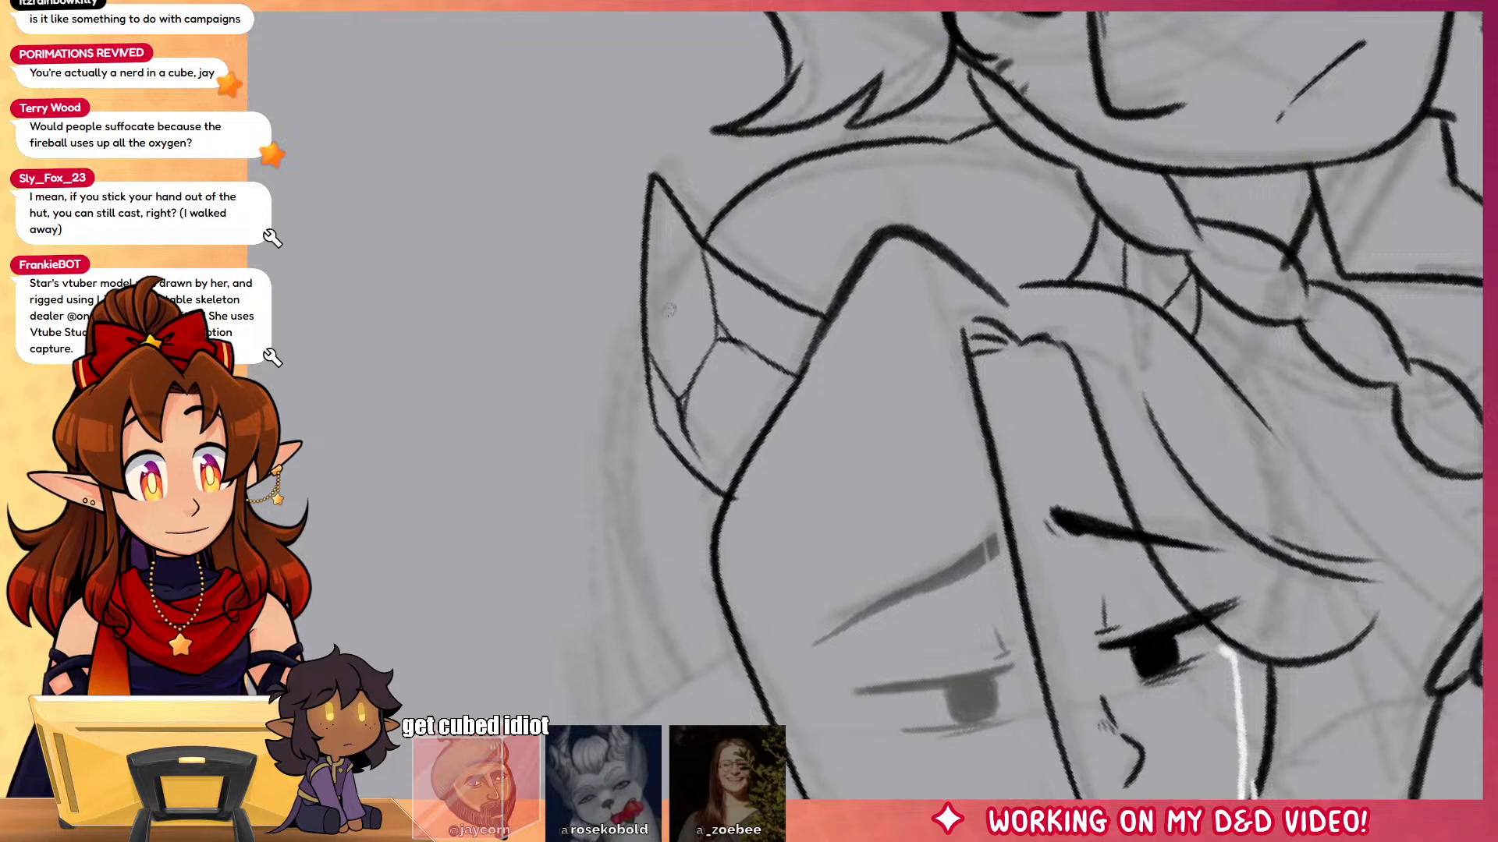
Step: Ink the long hair contour sweeping back from behind the near horn and the small jagged end of the head curve near the braid
mouse_move(642, 353)
mouse_down()
mouse_move(617, 477)
mouse_move(632, 668)
mouse_up()
drag(827, 608, 752, 398)
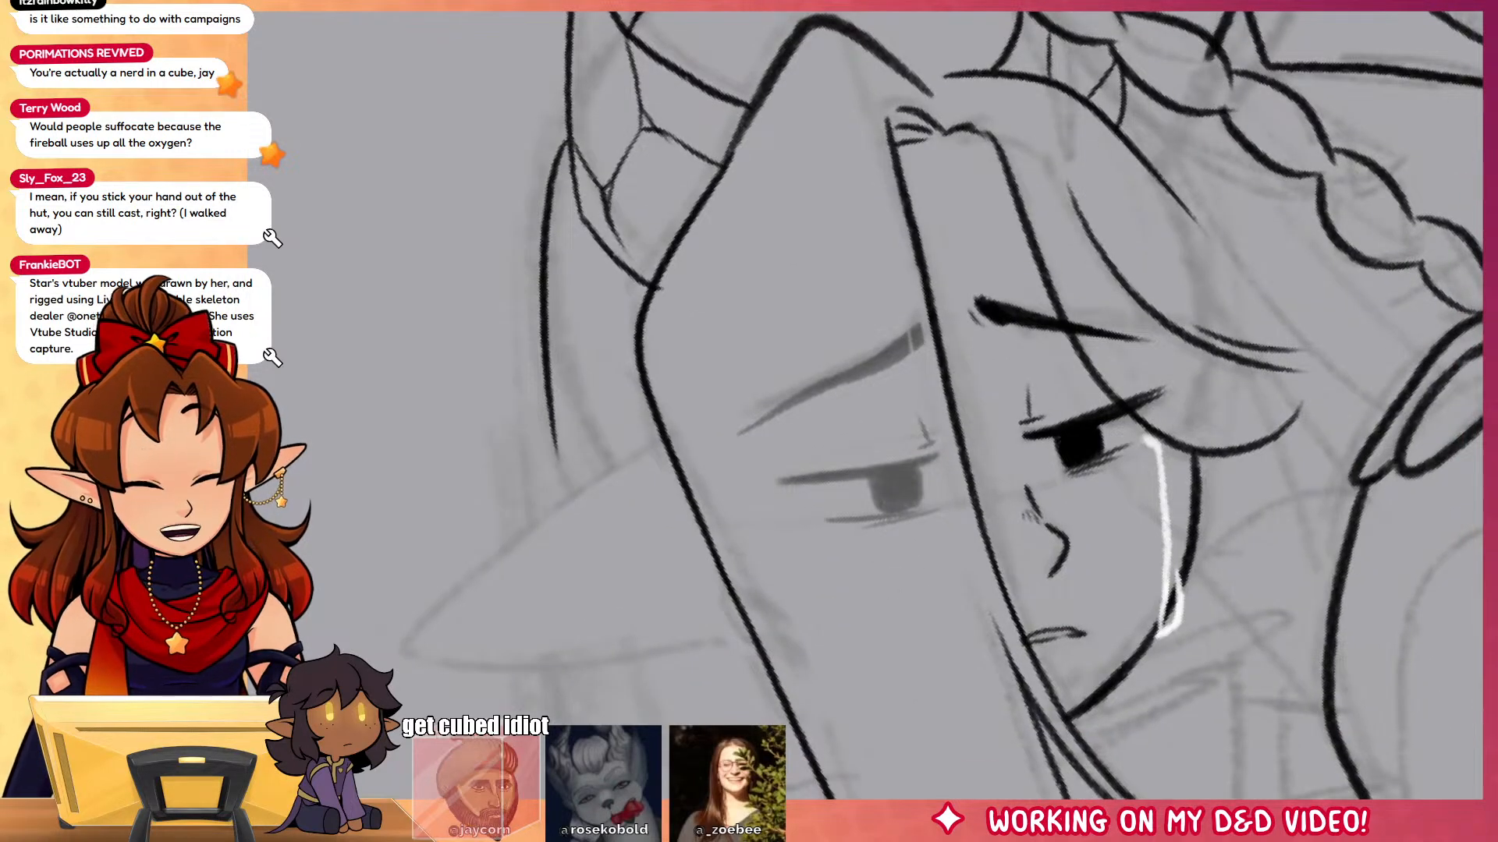
drag(1282, 238, 1264, 672)
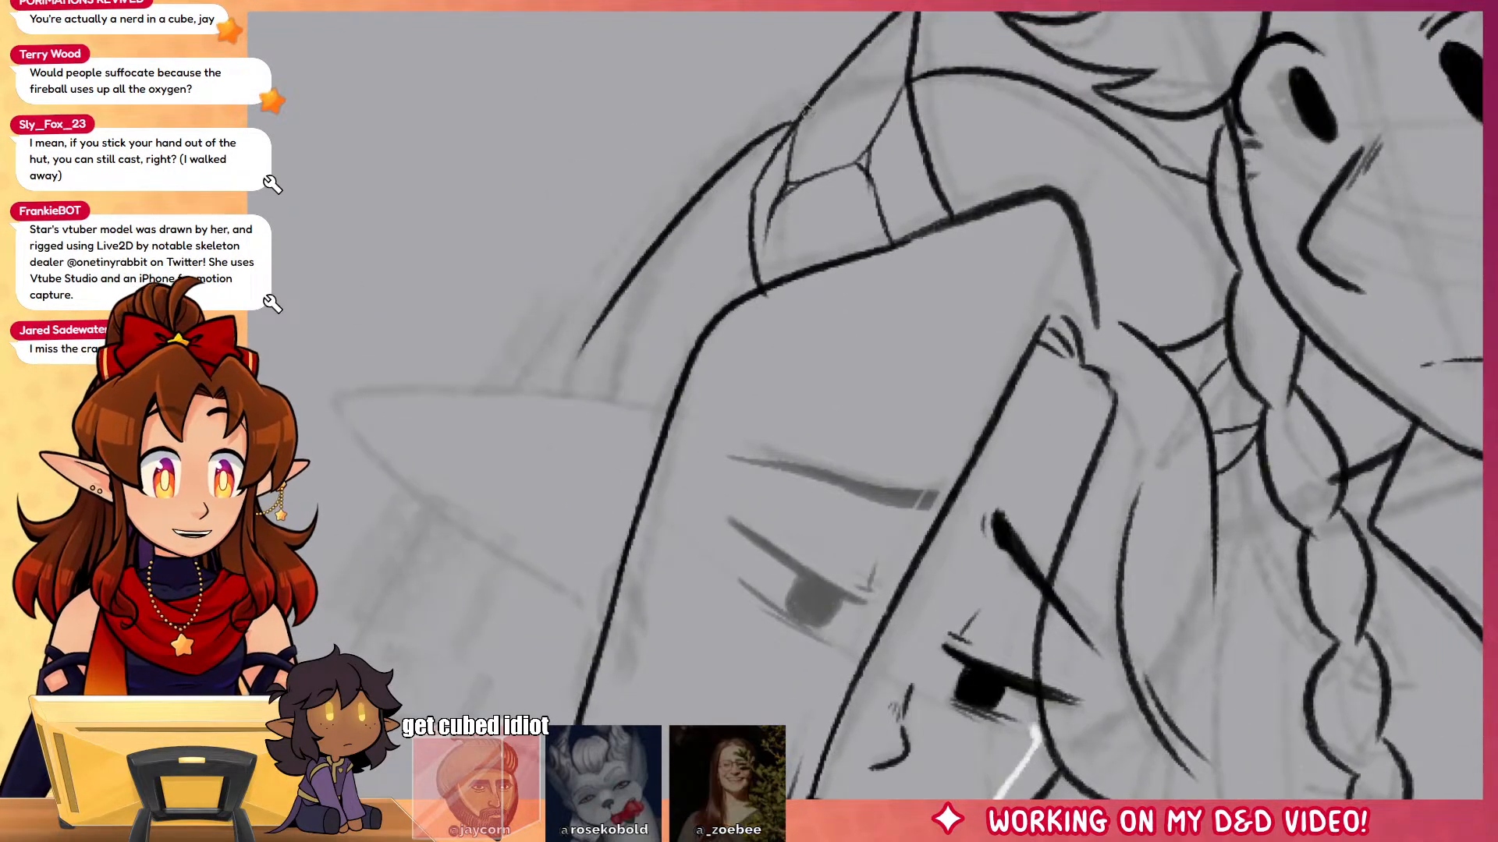
drag(780, 124, 581, 354)
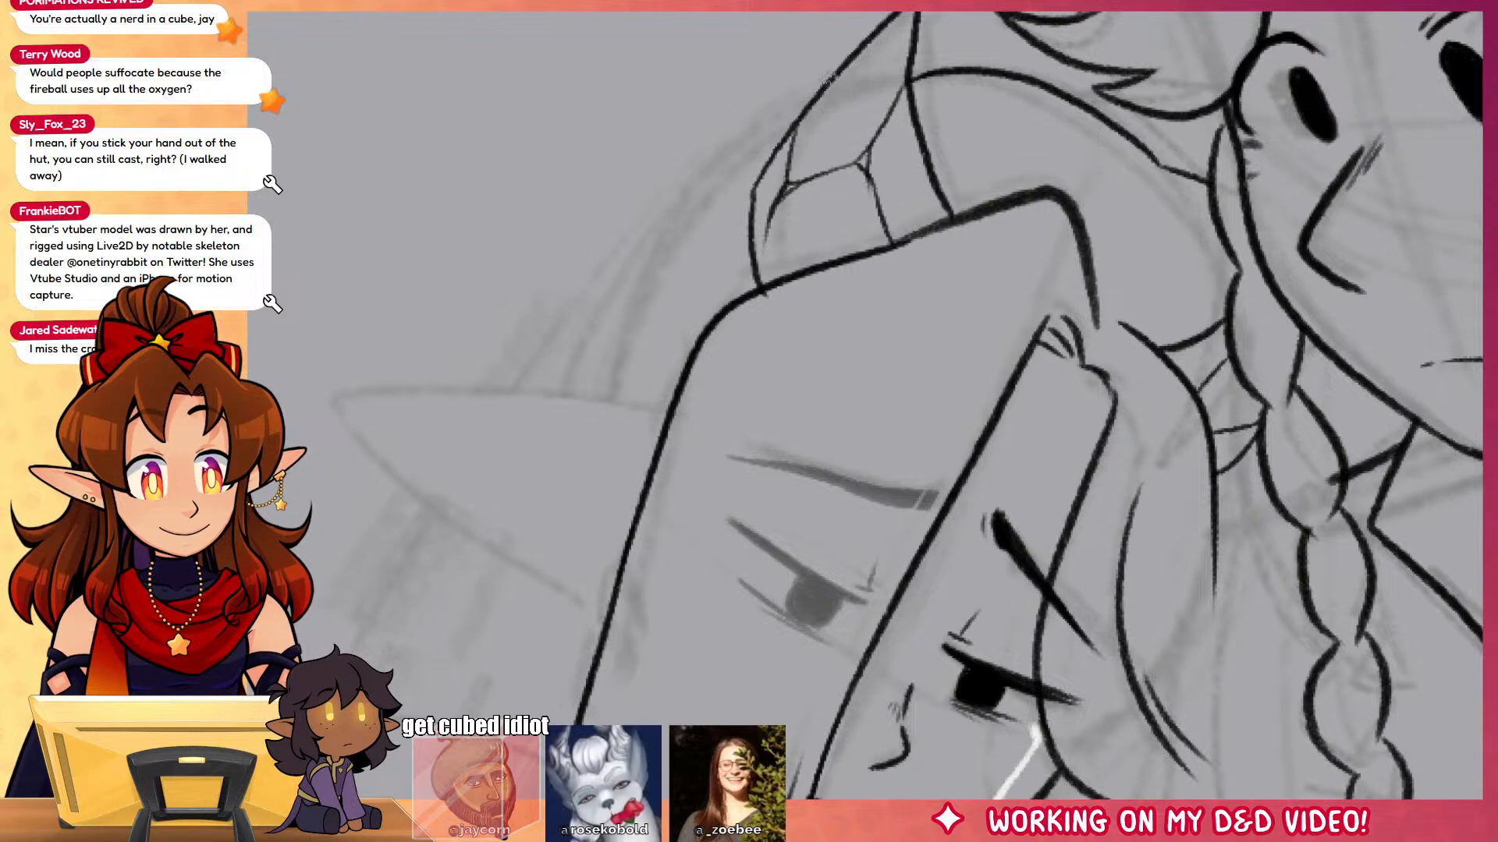
drag(831, 81, 532, 359)
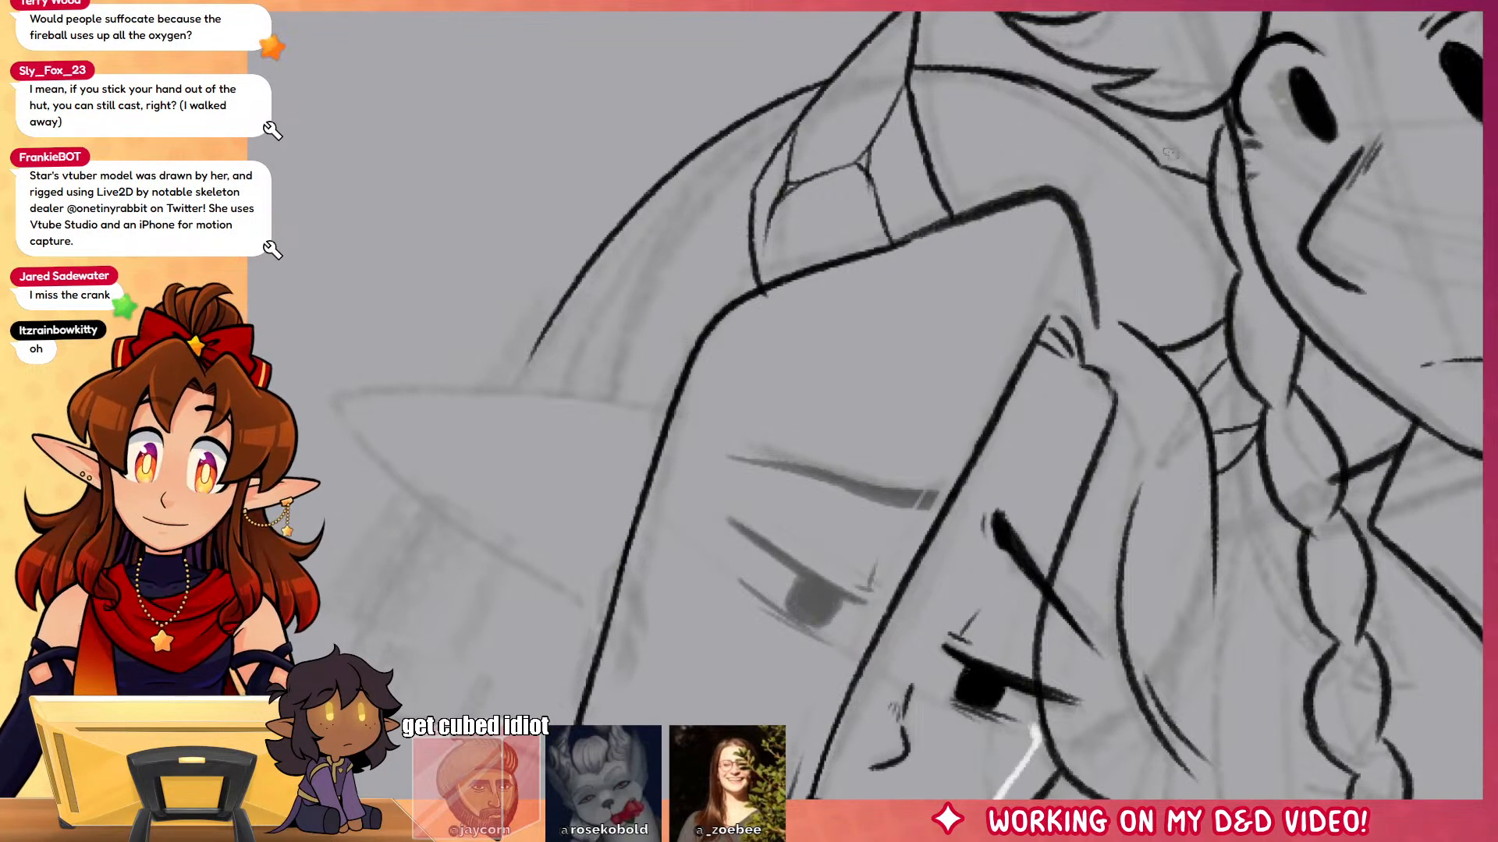
drag(1167, 185, 1161, 209)
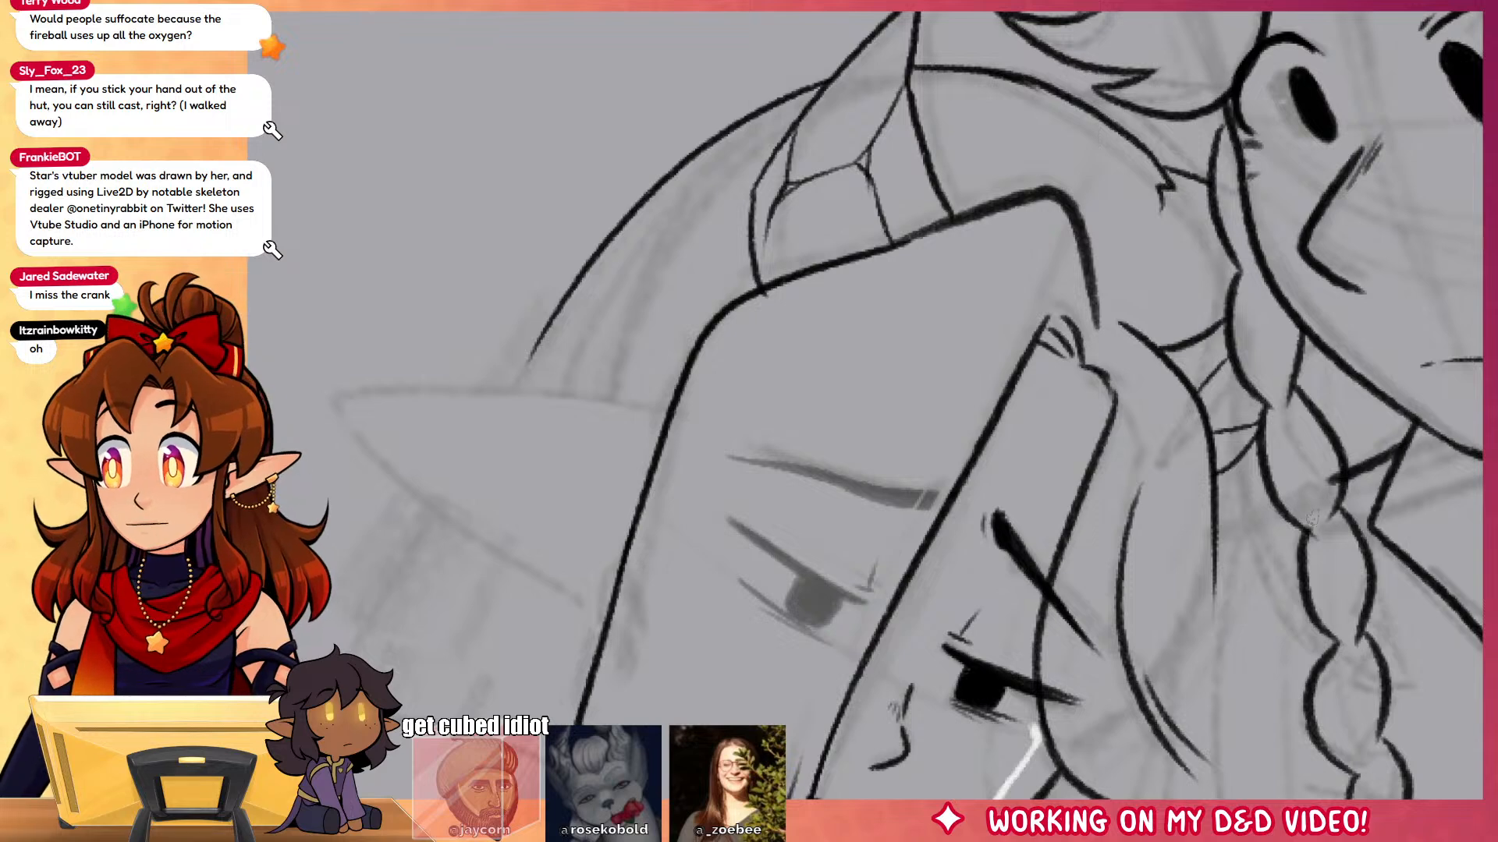
Step: Ink the horned figure's long pointed ear and add its inner fold lines beside the hair
drag(889, 468, 1127, 334)
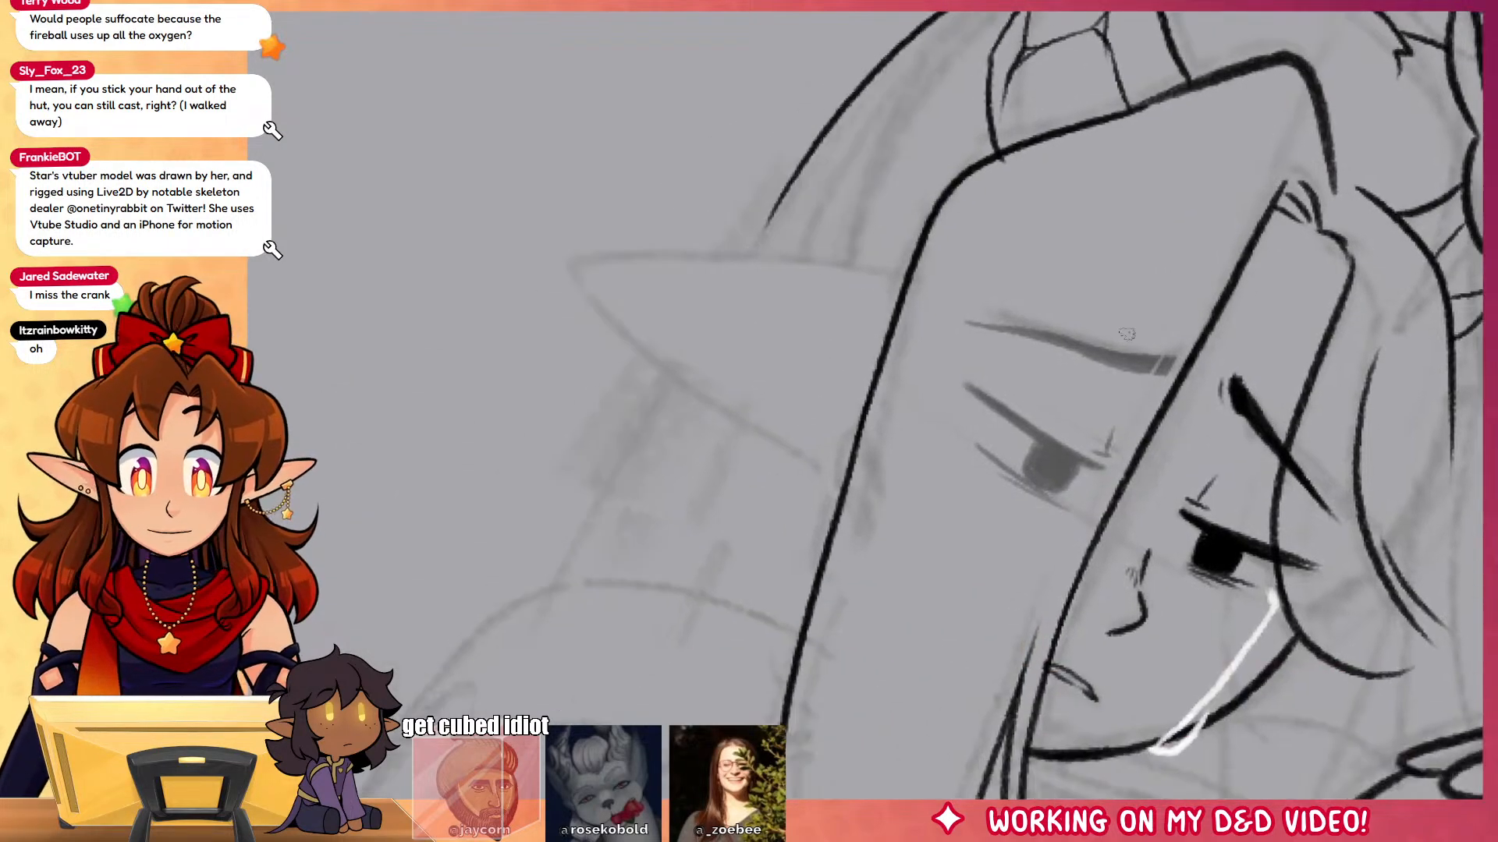
mouse_move(900, 300)
mouse_down()
mouse_move(643, 269)
mouse_move(620, 321)
mouse_move(844, 461)
mouse_up()
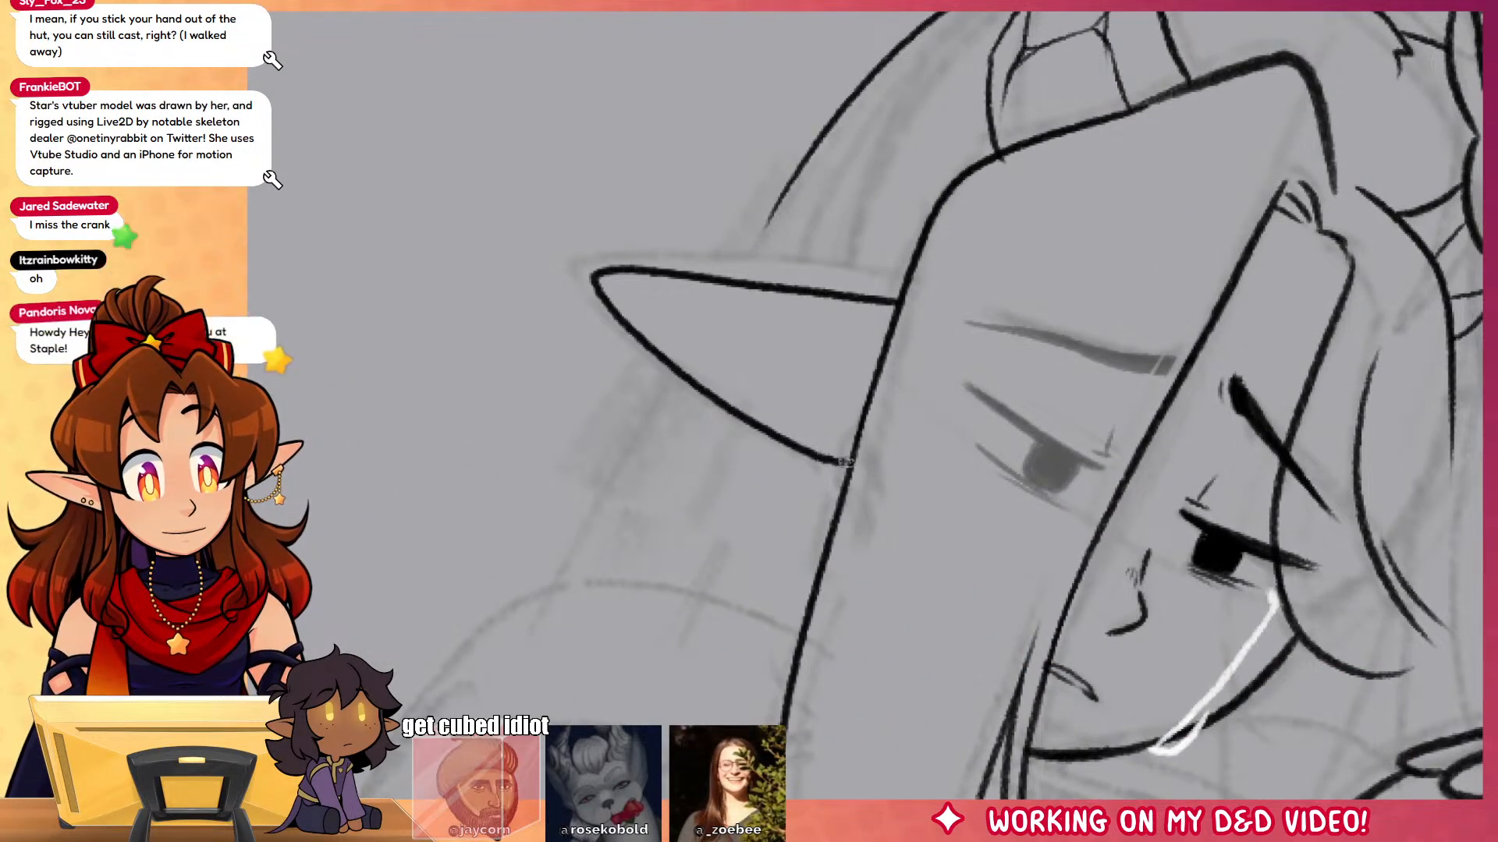
mouse_move(862, 407)
mouse_down()
mouse_move(880, 344)
mouse_move(679, 292)
mouse_up()
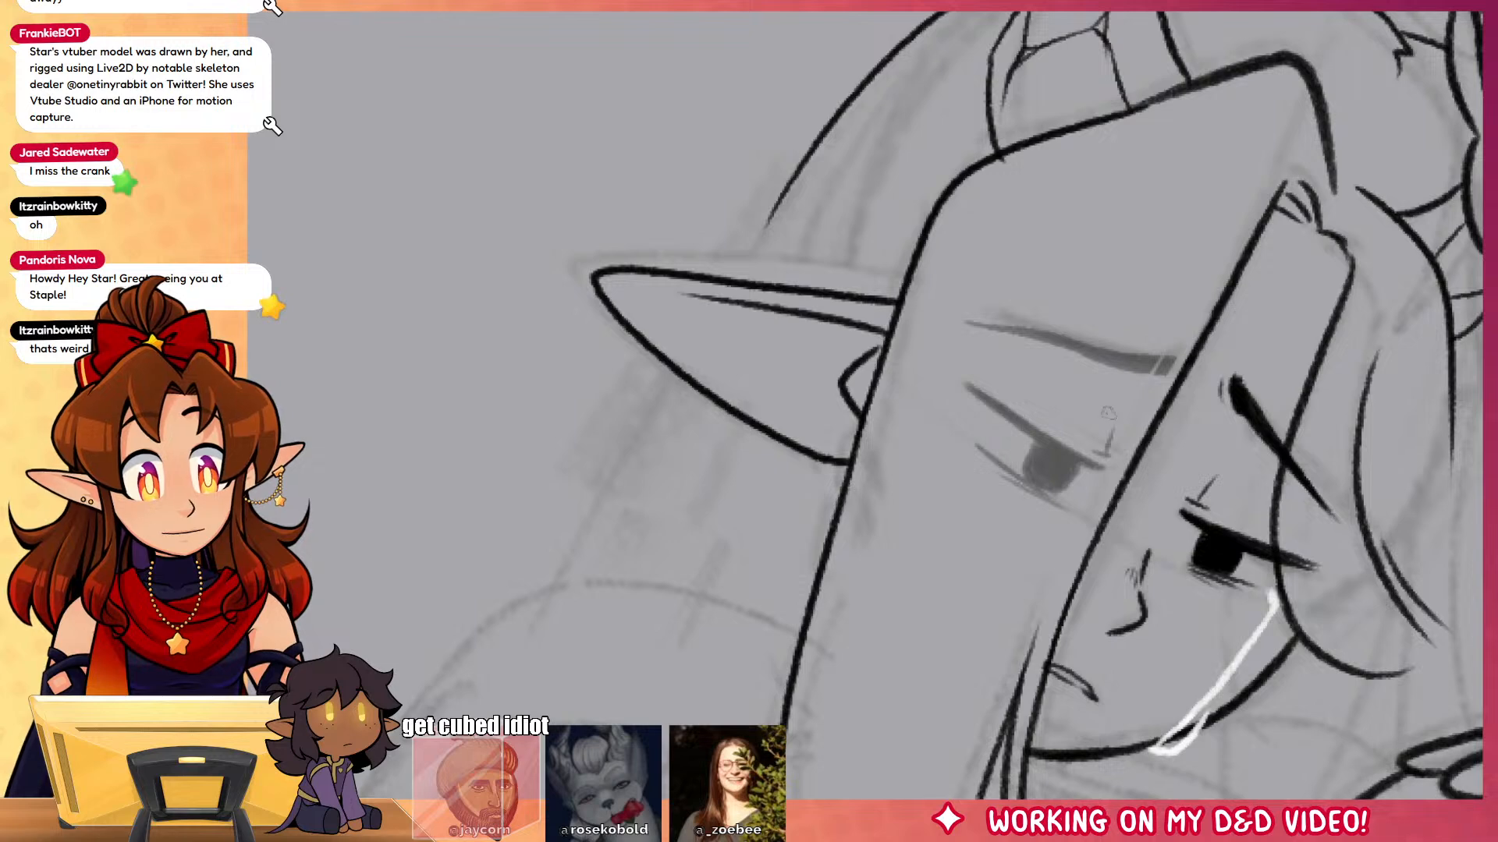
Step: Ink the horned figure's folded collar below the chin and add the small neck line above it
drag(1458, 656, 1318, 469)
mouse_move(1438, 601)
mouse_down()
mouse_move(1386, 586)
mouse_move(1336, 599)
mouse_up()
drag(1309, 548, 1335, 470)
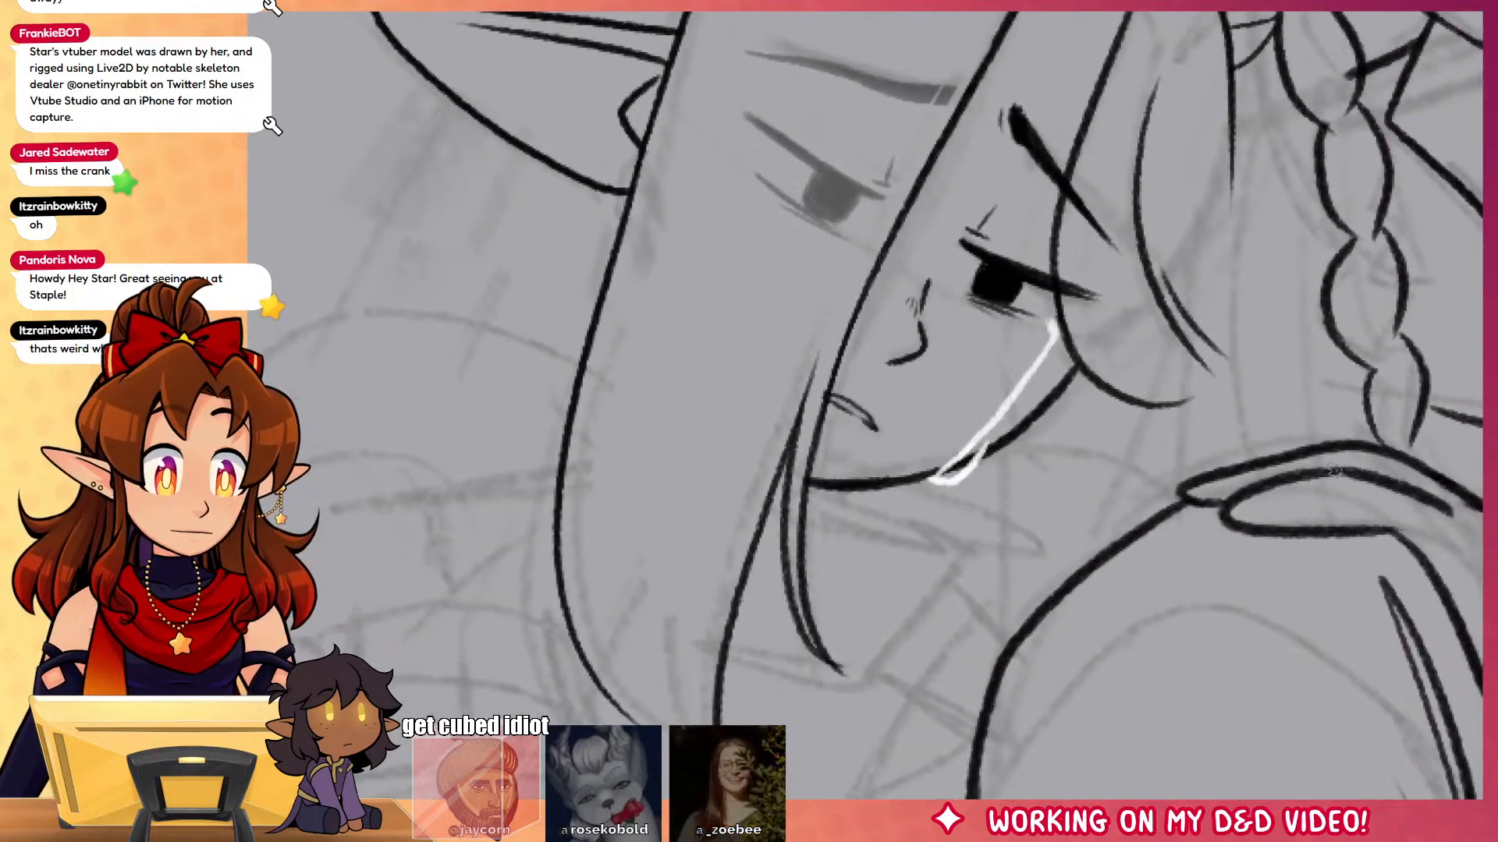
mouse_move(827, 523)
mouse_down()
mouse_move(985, 448)
mouse_move(1120, 466)
mouse_up()
mouse_move(1111, 523)
mouse_down()
mouse_move(1014, 628)
mouse_move(881, 604)
mouse_up()
mouse_move(967, 464)
mouse_down()
mouse_move(1131, 493)
mouse_move(1010, 483)
mouse_up()
key(ctrl+z)
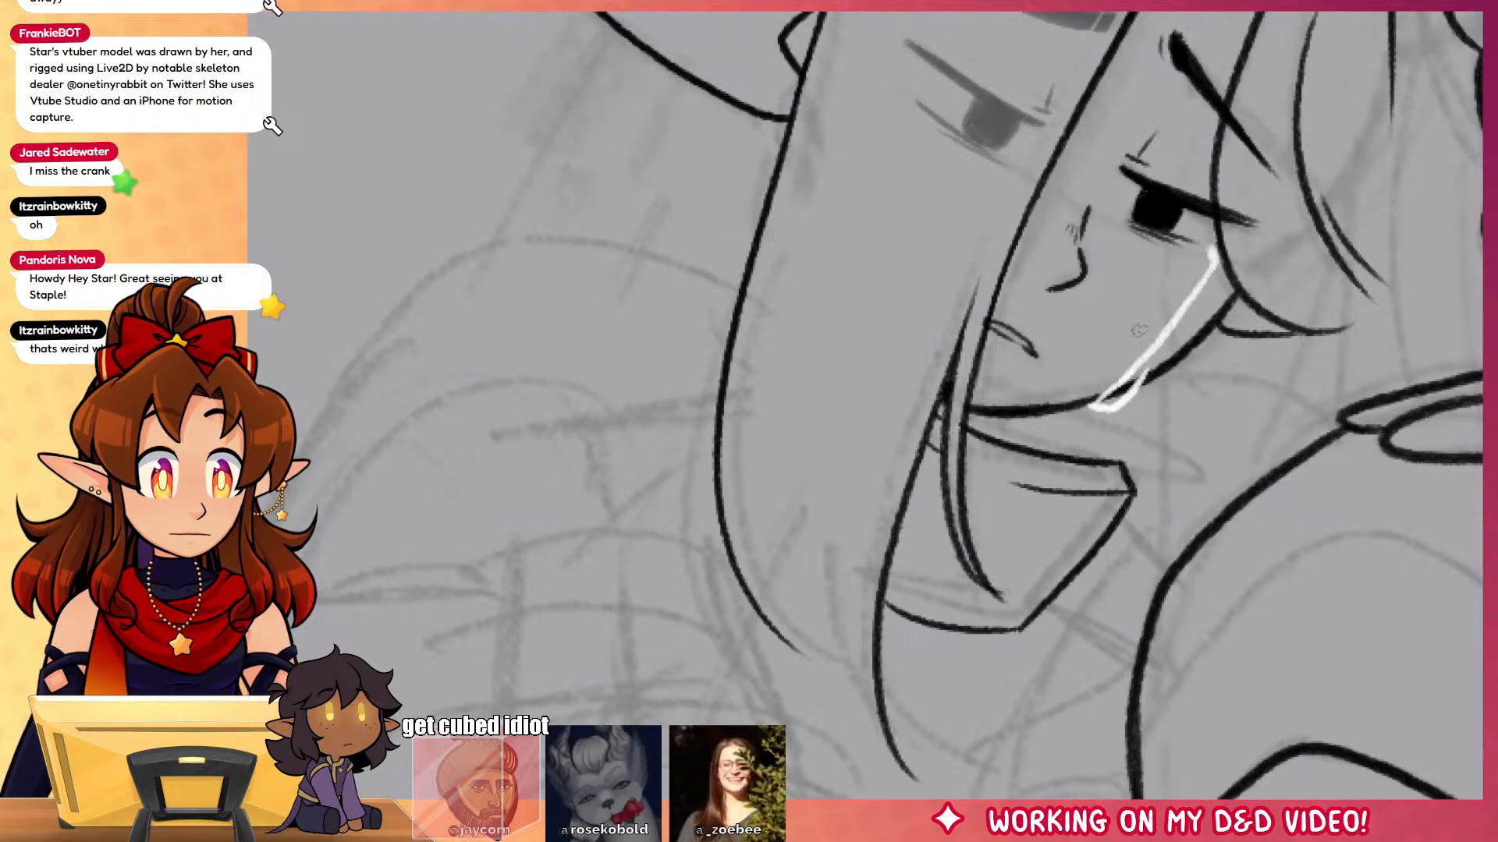
drag(1177, 402, 1129, 515)
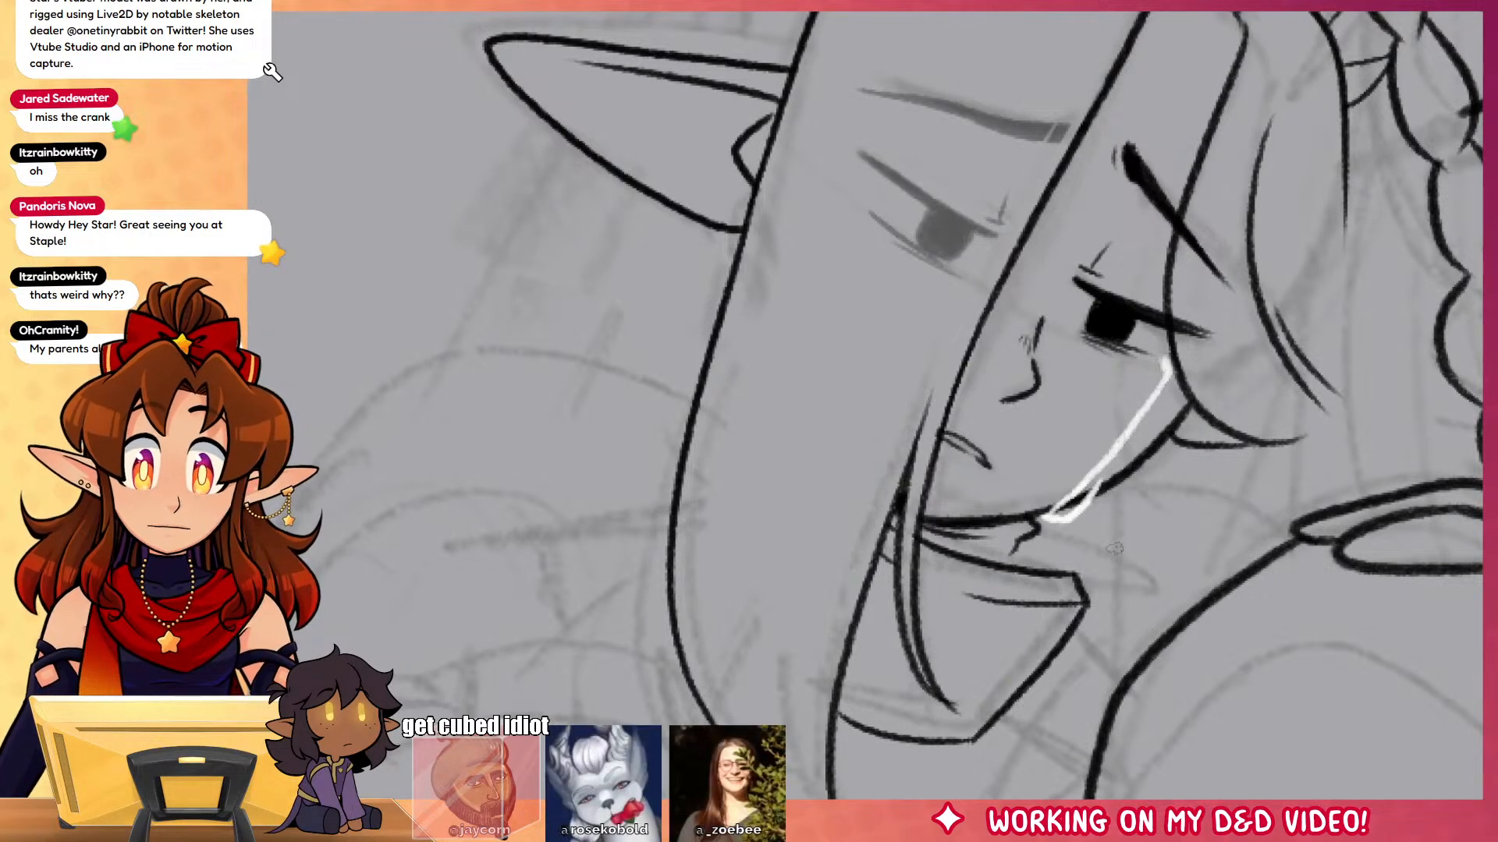
Step: Ink the rounded shoulder cape with its pointed lower edge, thin inner hem line and a short fold near the top
drag(958, 535, 1204, 274)
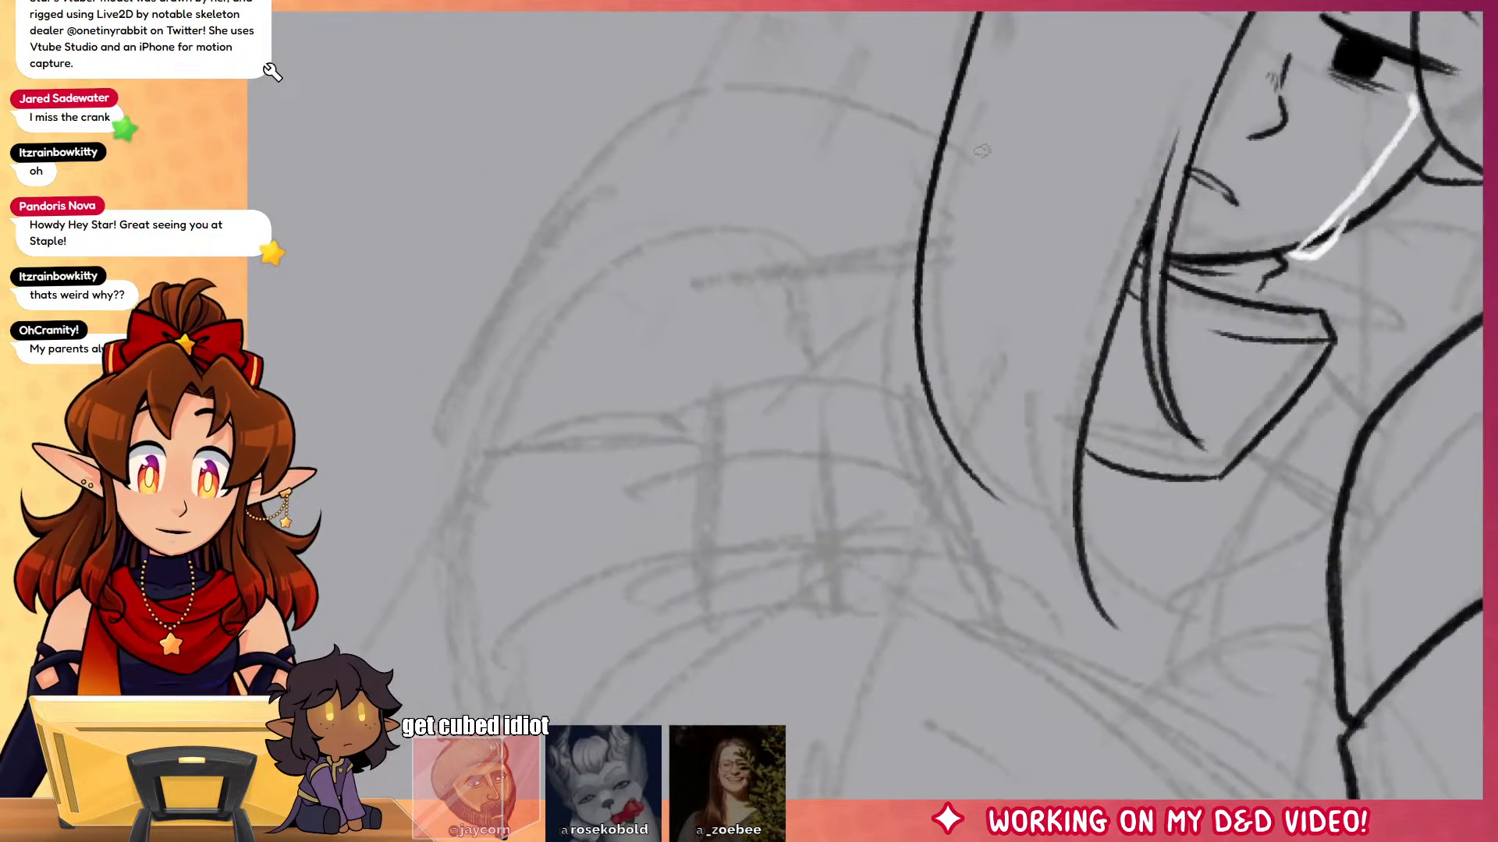
mouse_move(942, 137)
mouse_down()
mouse_move(545, 194)
mouse_move(434, 437)
mouse_move(444, 491)
mouse_move(811, 471)
mouse_move(878, 355)
mouse_move(913, 331)
mouse_up()
mouse_move(460, 386)
mouse_down()
mouse_move(804, 344)
mouse_move(903, 297)
mouse_move(799, 380)
mouse_move(706, 349)
mouse_move(477, 373)
mouse_up()
key(ctrl+z)
key(ctrl+z)
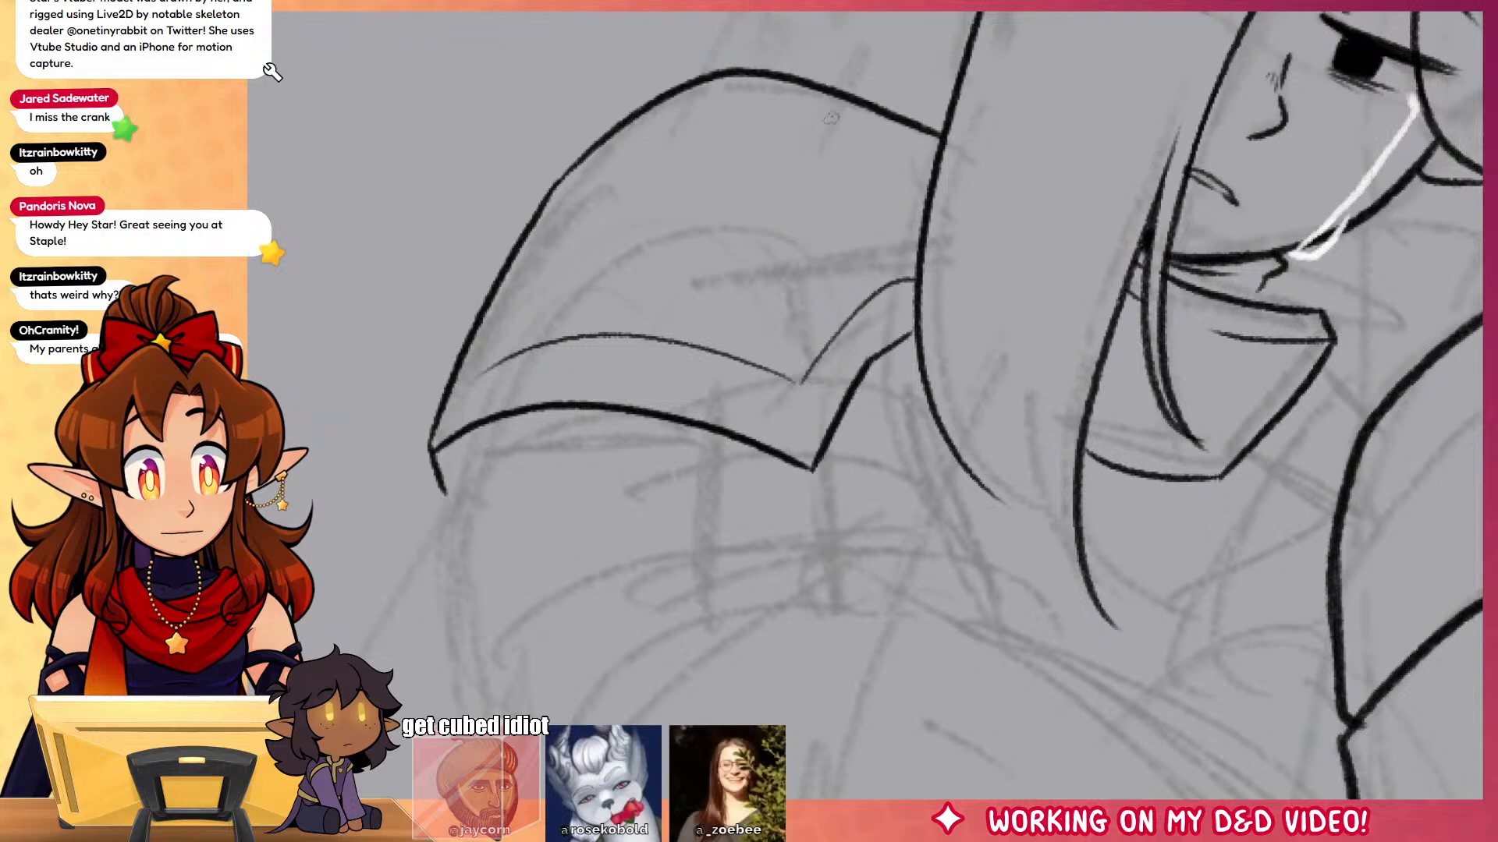
drag(760, 105, 856, 145)
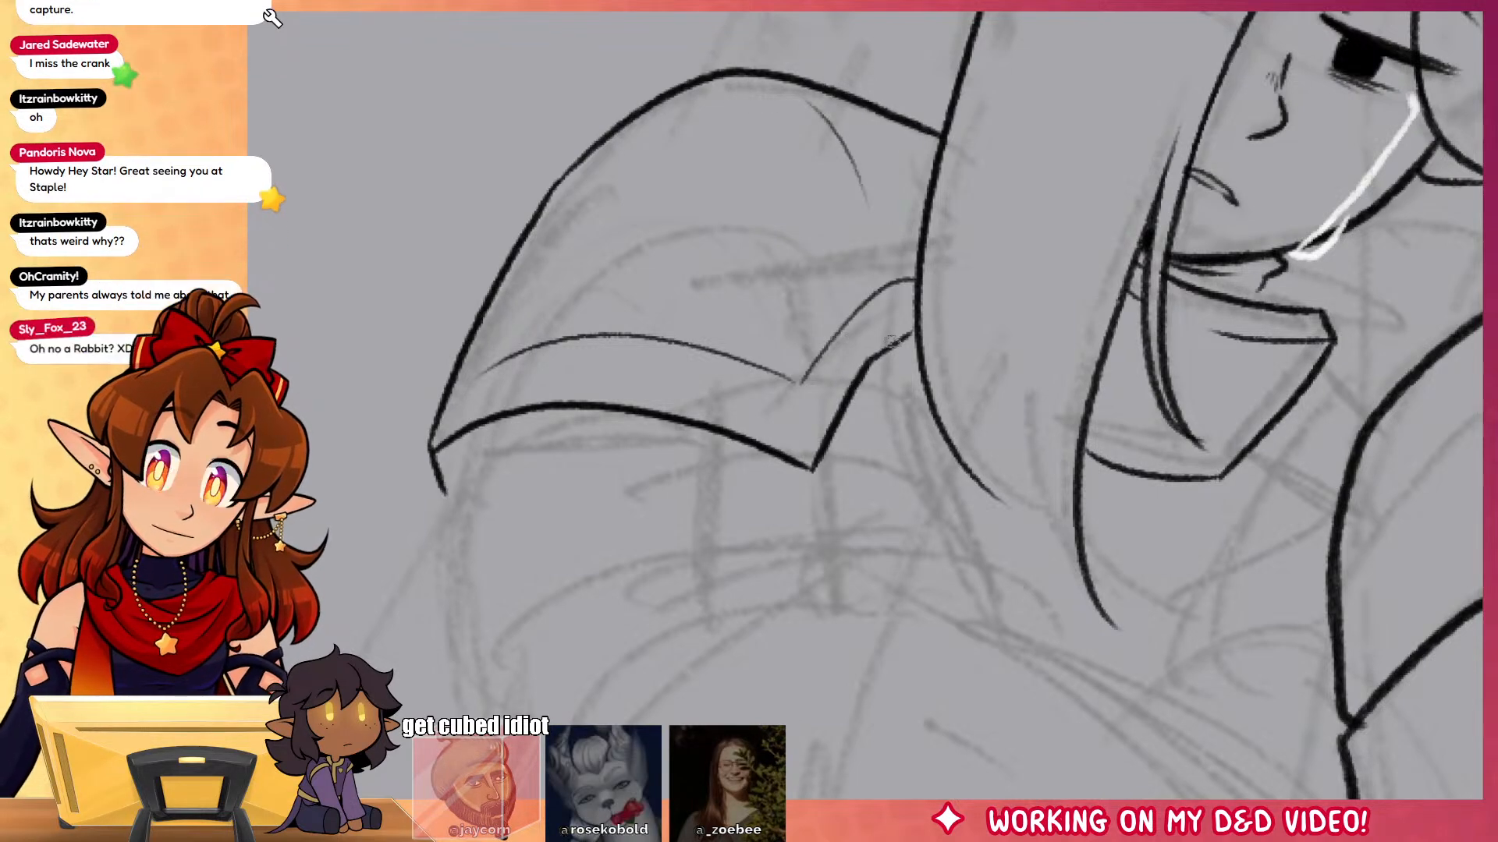
Step: Extend the back hair contour to the ear and ink the strands falling from beneath the ear to the shoulder
drag(1267, 448, 1315, 790)
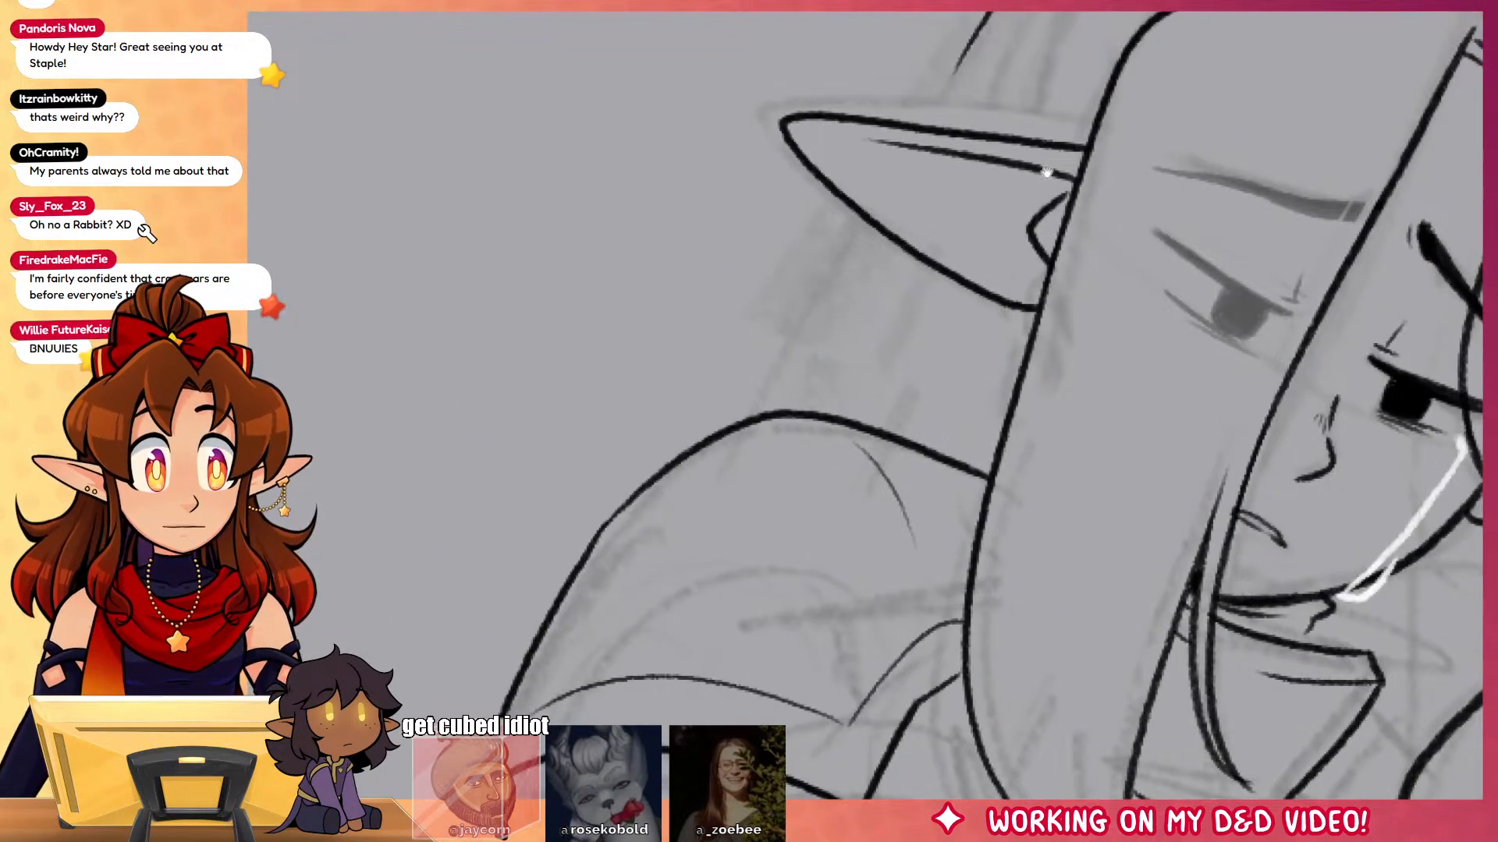
drag(967, 43, 934, 126)
drag(894, 234, 791, 410)
drag(897, 265, 820, 396)
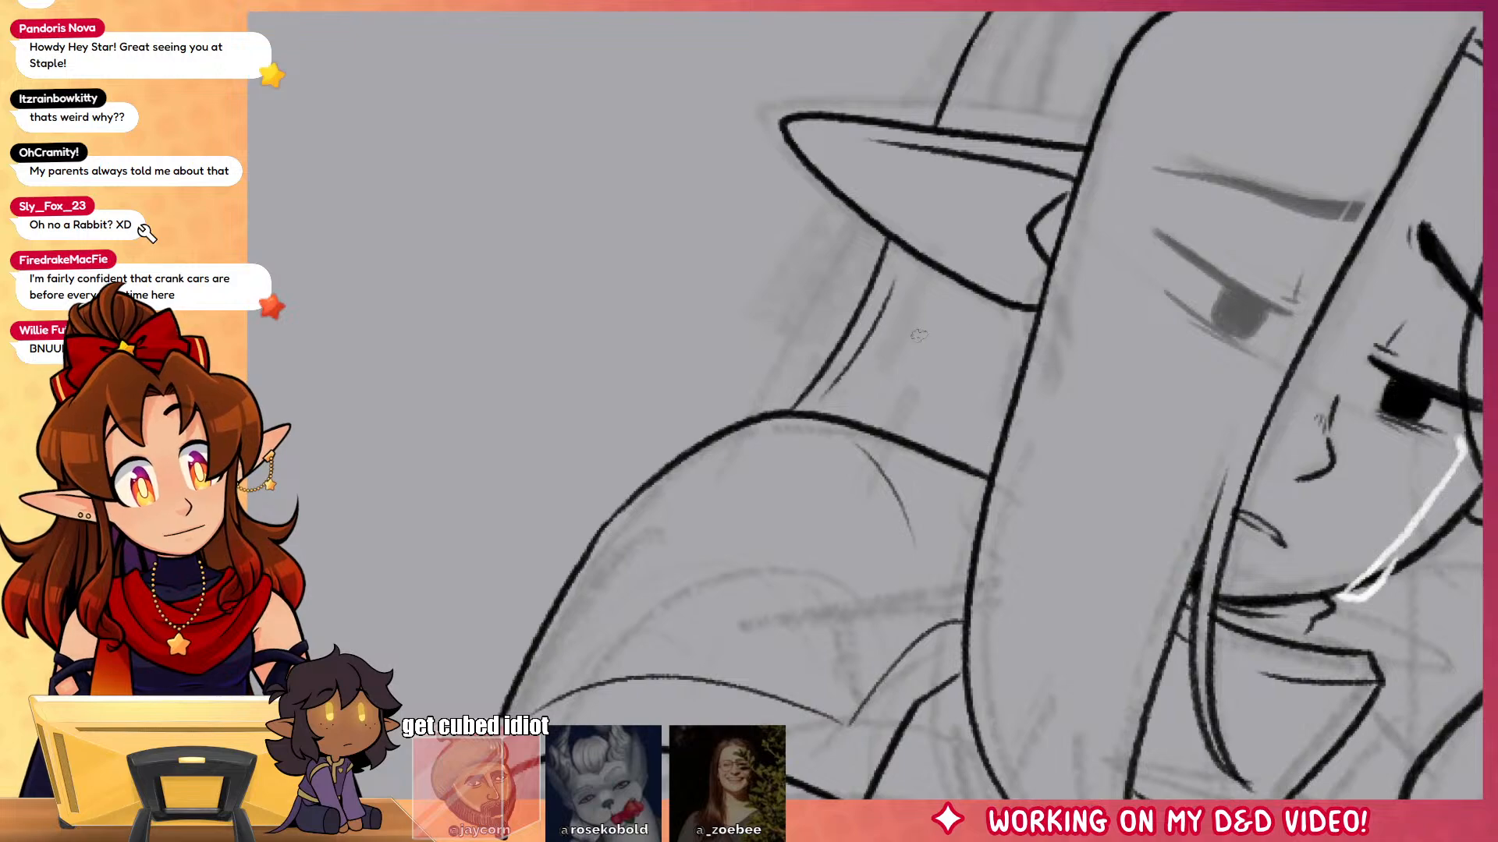
drag(1014, 328, 978, 410)
drag(1293, 667, 1043, 561)
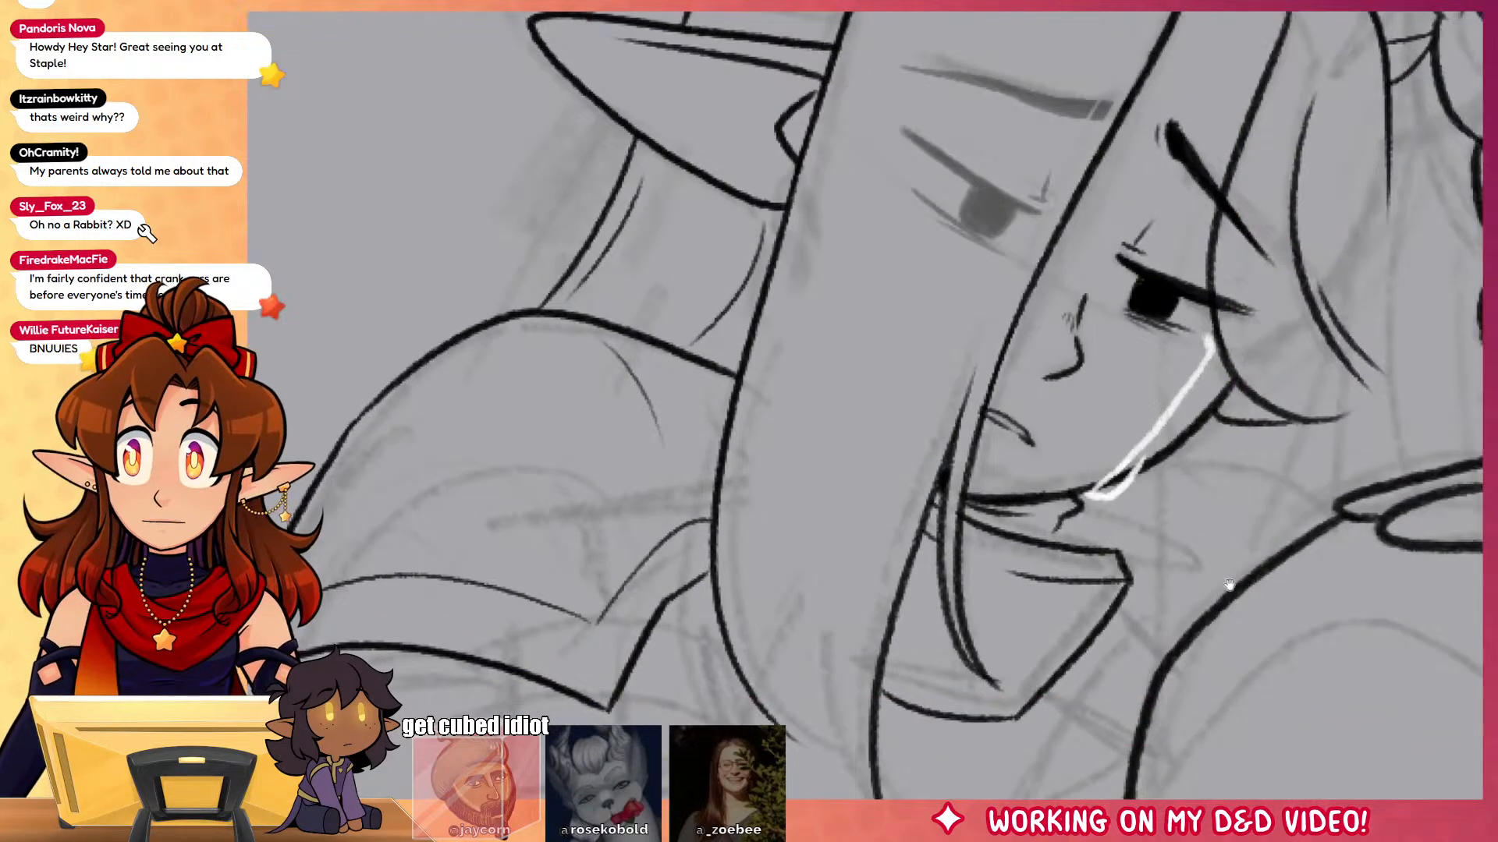
Step: Ink the hair strand hanging behind the jaw and the long strands falling beside the other character's braid
mouse_move(1230, 585)
mouse_down()
mouse_move(933, 612)
mouse_move(934, 479)
mouse_up()
drag(946, 320, 922, 490)
drag(1255, 11, 1225, 305)
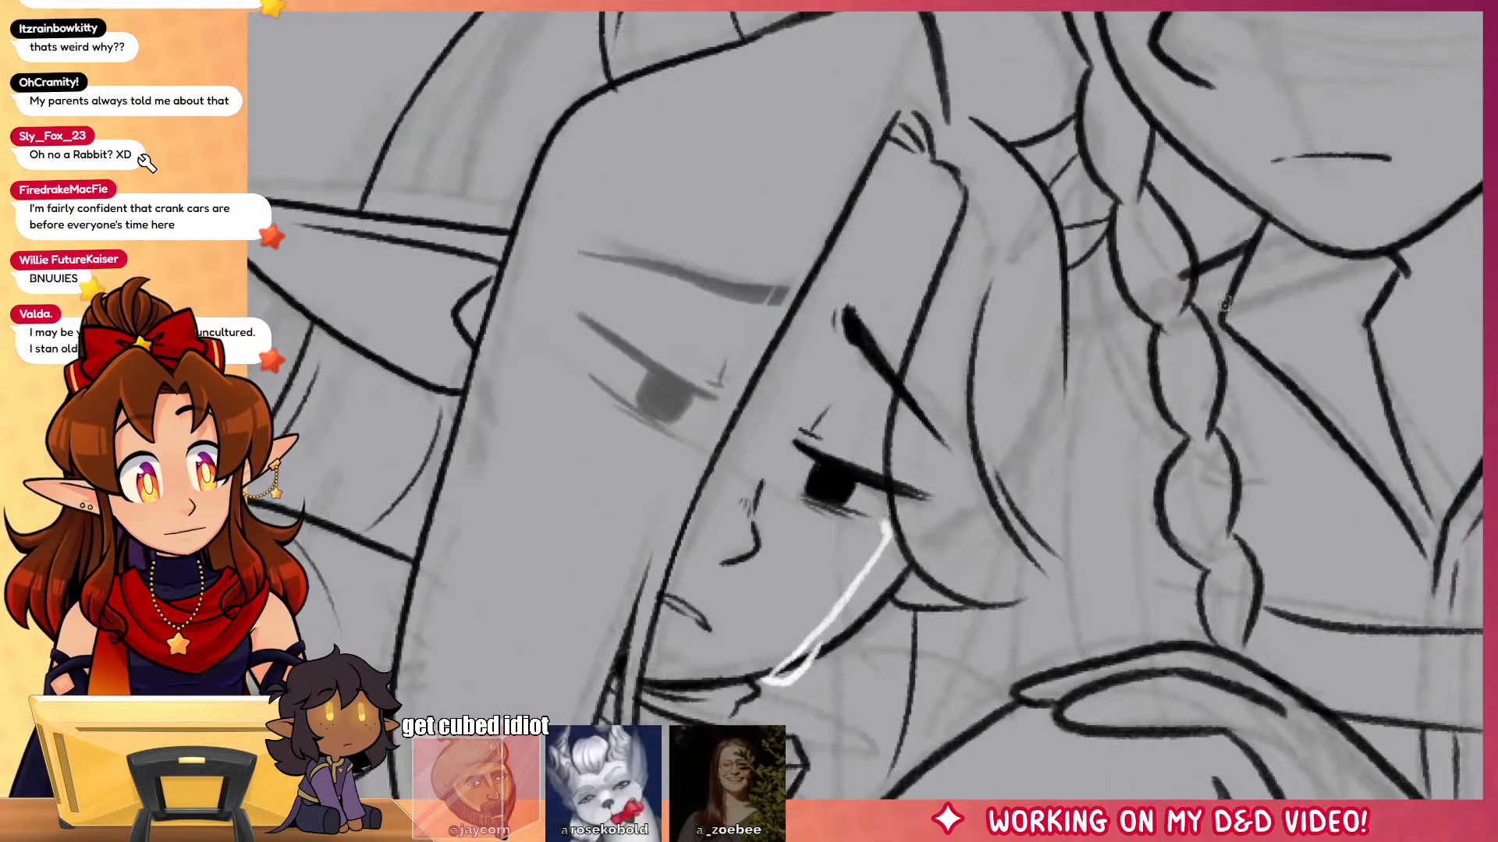
drag(1086, 269, 1127, 633)
drag(1082, 412, 1088, 651)
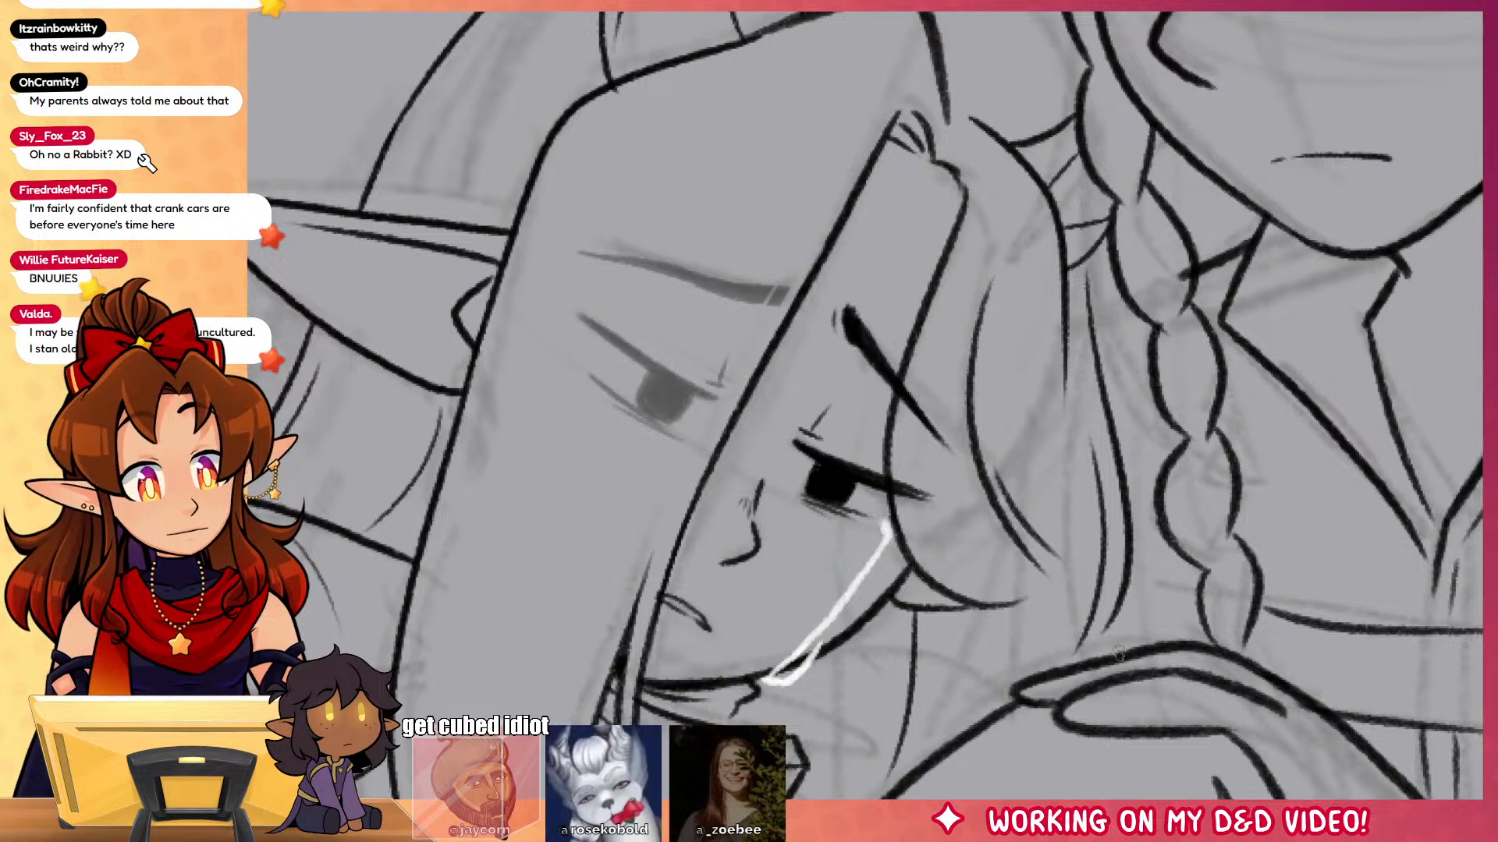
Step: Ink the wide forearm cuff's outline, curving from its upper corner down to the other character's leg
drag(1104, 733, 1326, 351)
drag(1109, 544, 1155, 395)
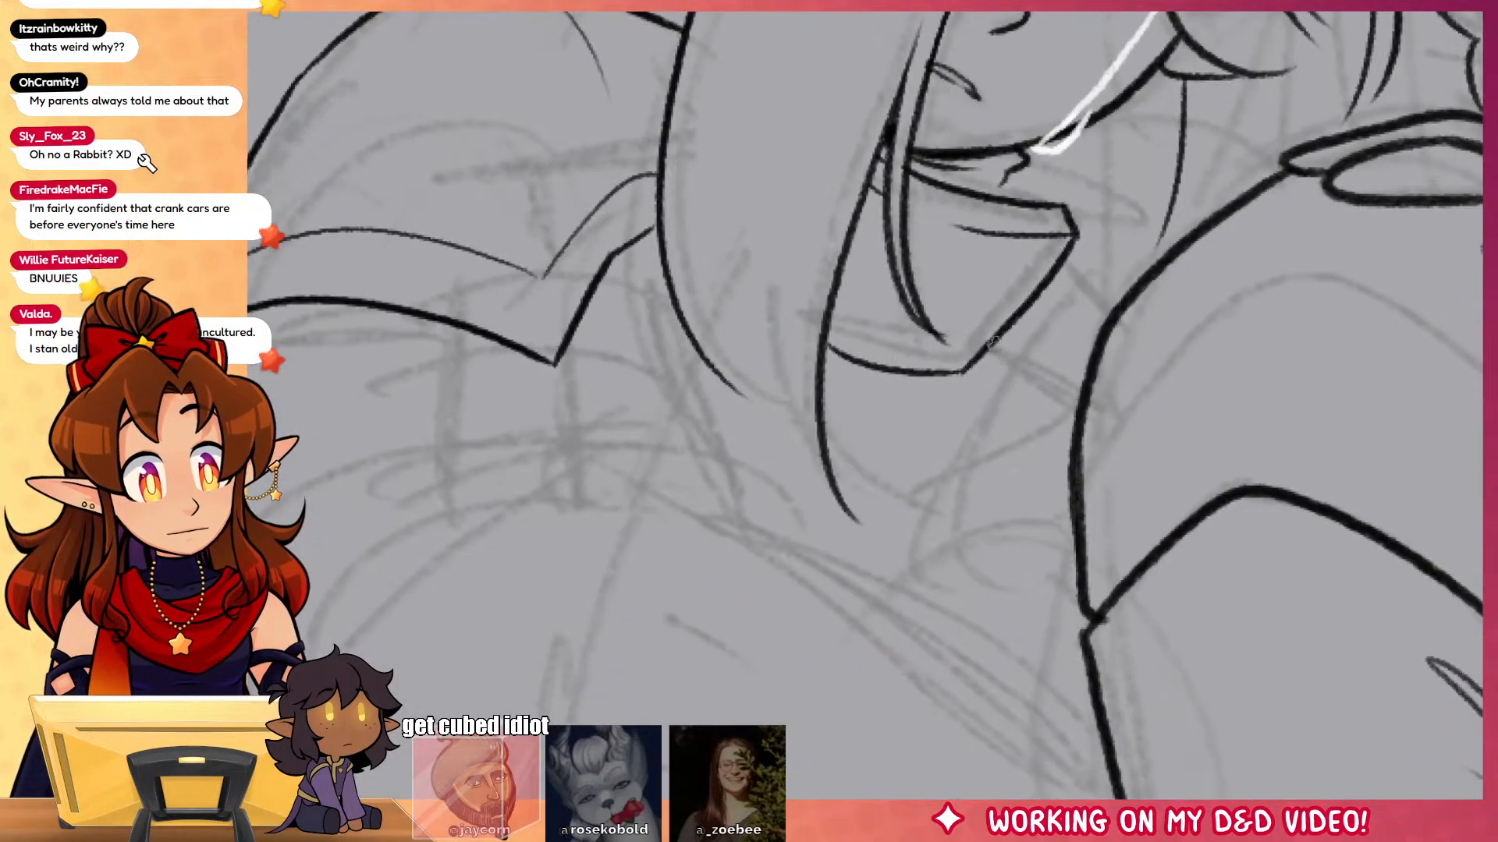
drag(992, 341, 1069, 429)
drag(1264, 499, 1365, 325)
key(ctrl+z)
mouse_move(1327, 518)
mouse_down()
mouse_move(1444, 475)
mouse_move(1360, 364)
mouse_up()
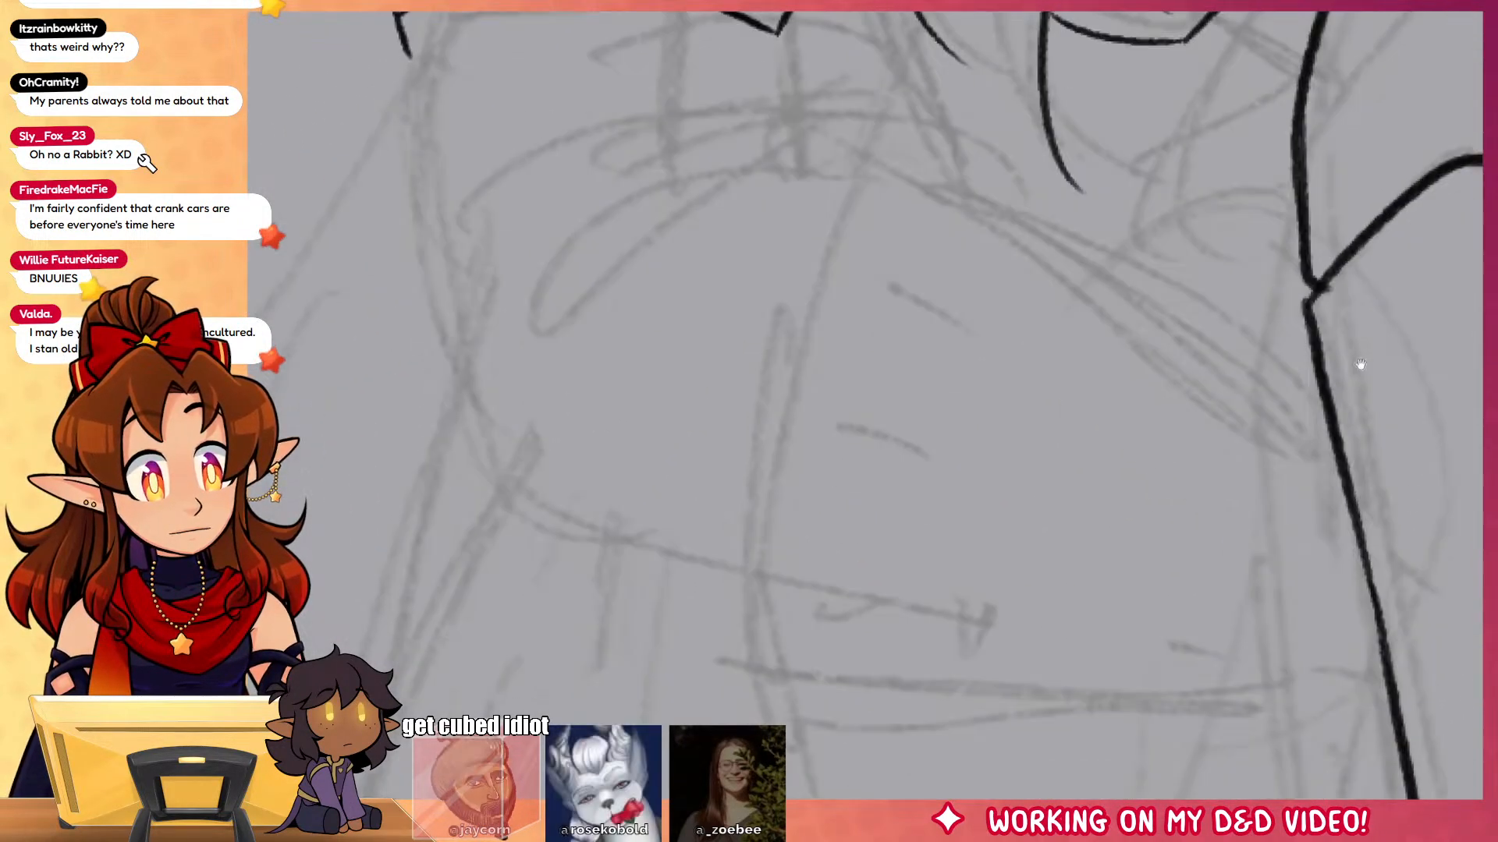
mouse_move(1292, 404)
mouse_down()
mouse_move(897, 162)
mouse_move(846, 214)
mouse_move(760, 659)
mouse_up()
key(ctrl+z)
mouse_move(897, 164)
mouse_down()
mouse_move(739, 530)
mouse_move(831, 681)
mouse_move(1326, 677)
mouse_move(1361, 672)
mouse_move(1377, 621)
mouse_up()
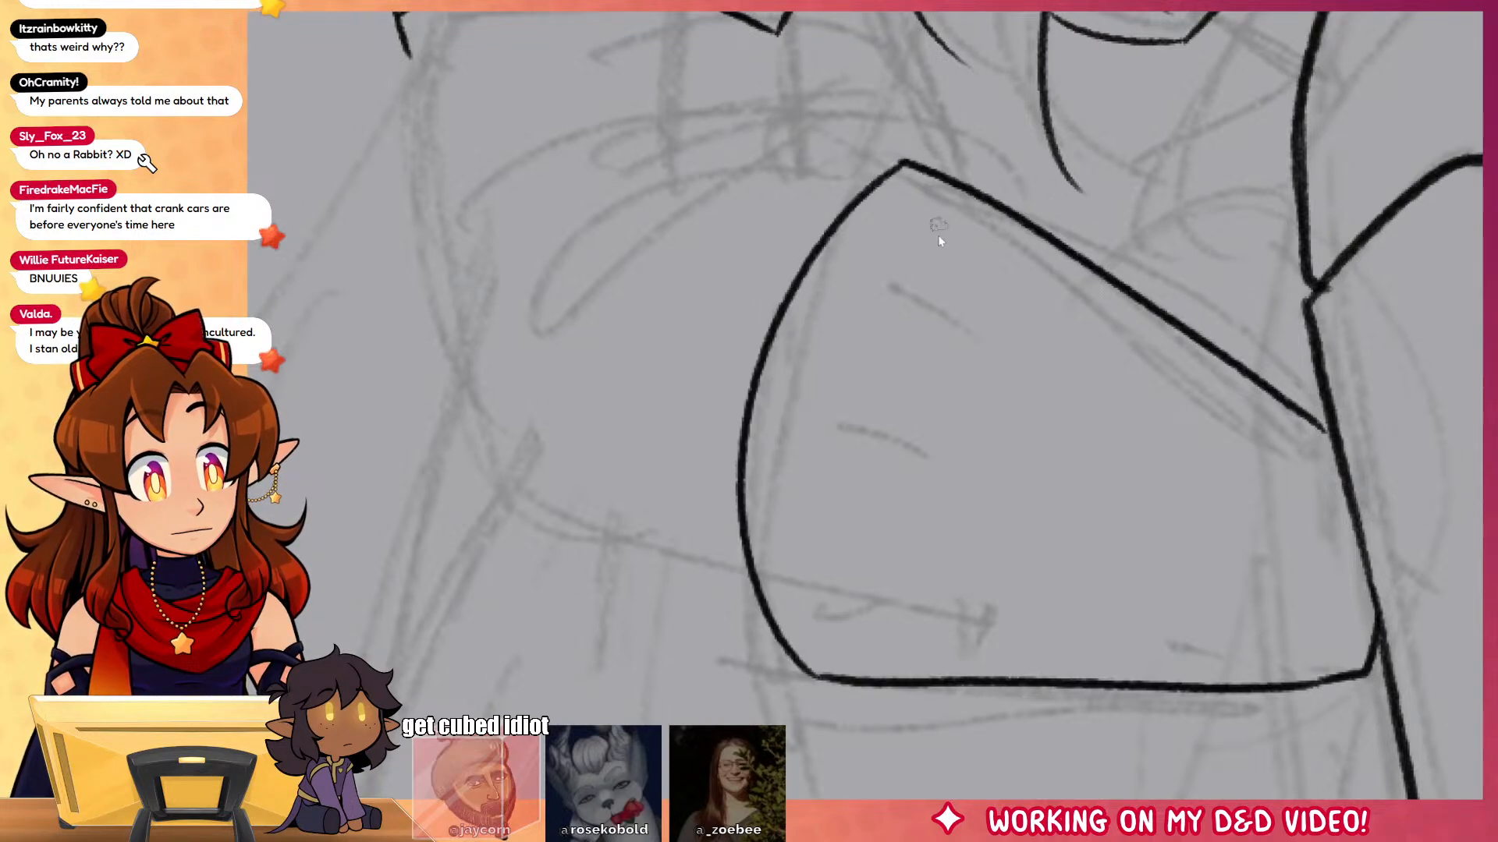
Step: Add four short crease marks along the inside of the forearm cuff's curved edge
drag(883, 228, 953, 271)
drag(831, 329, 908, 360)
drag(795, 482, 894, 483)
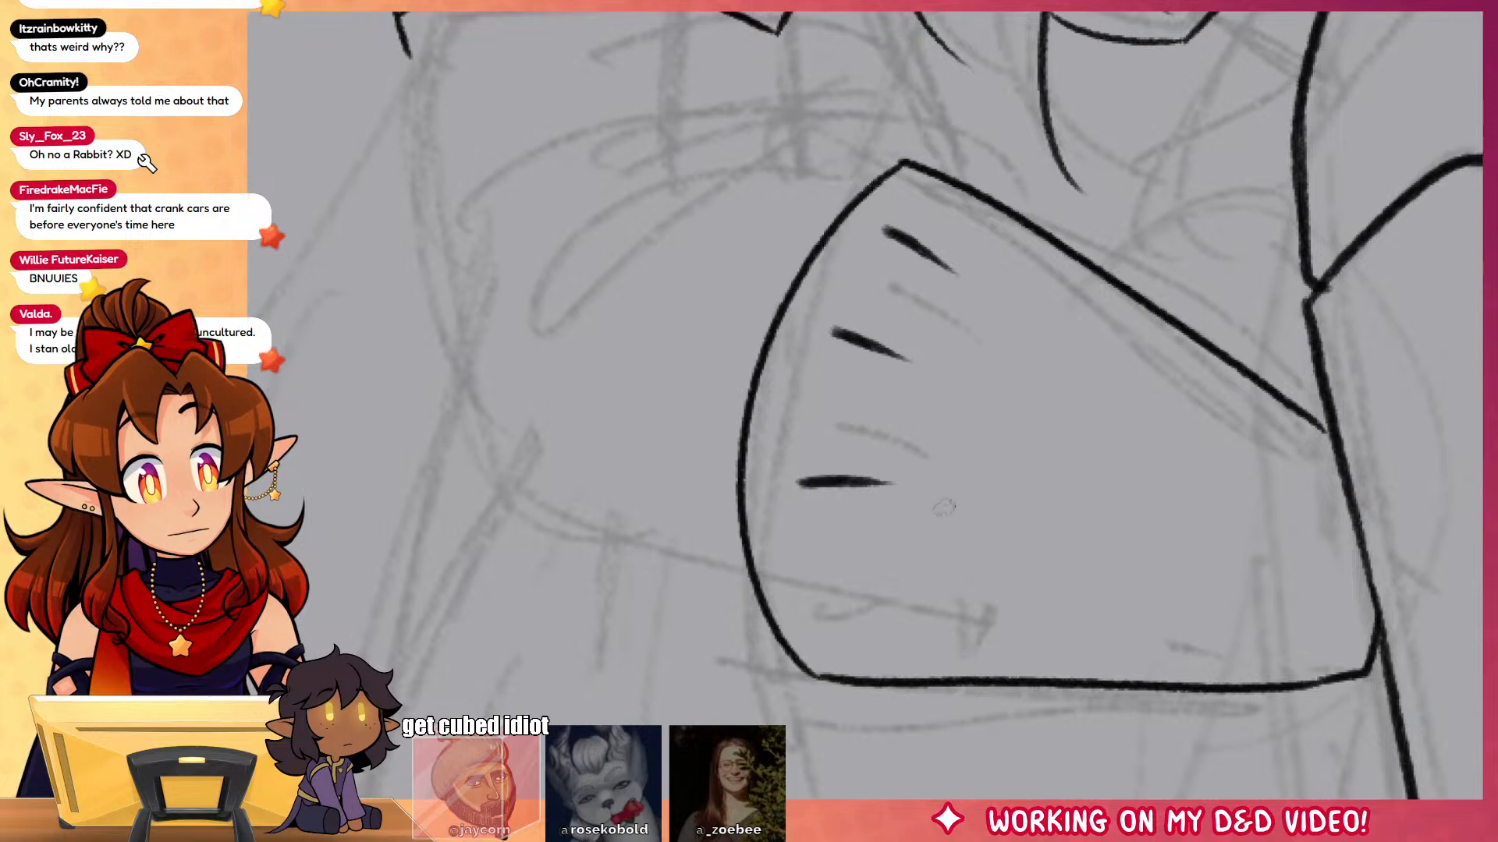
key(ctrl+z)
drag(797, 484, 874, 506)
drag(824, 626, 909, 620)
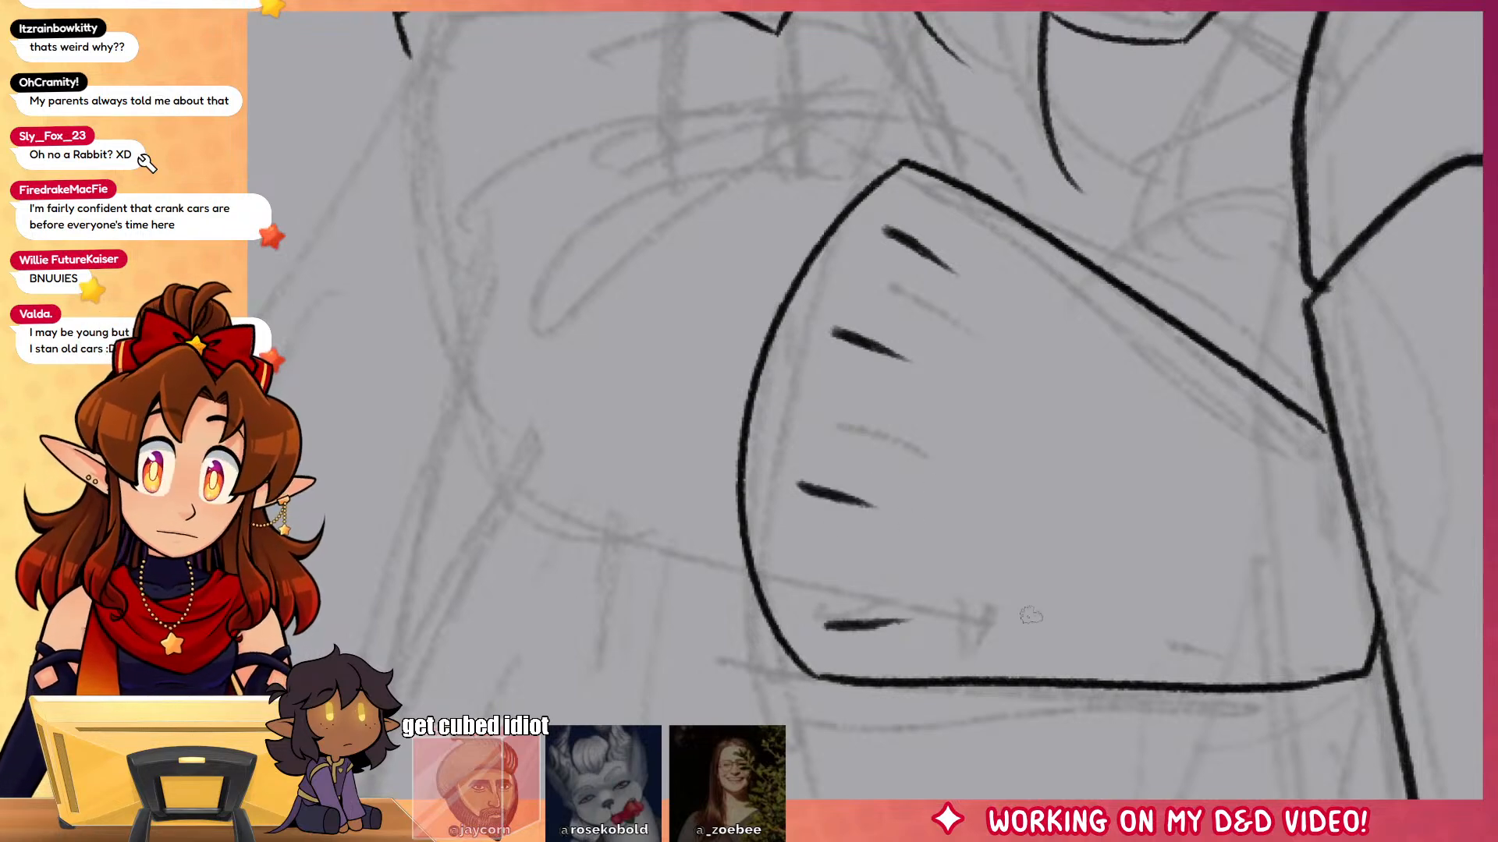
Step: Ink the gathered upper edge of the sleeve leading from the cuff's corner and add a fold line beneath it
drag(1111, 434, 1215, 626)
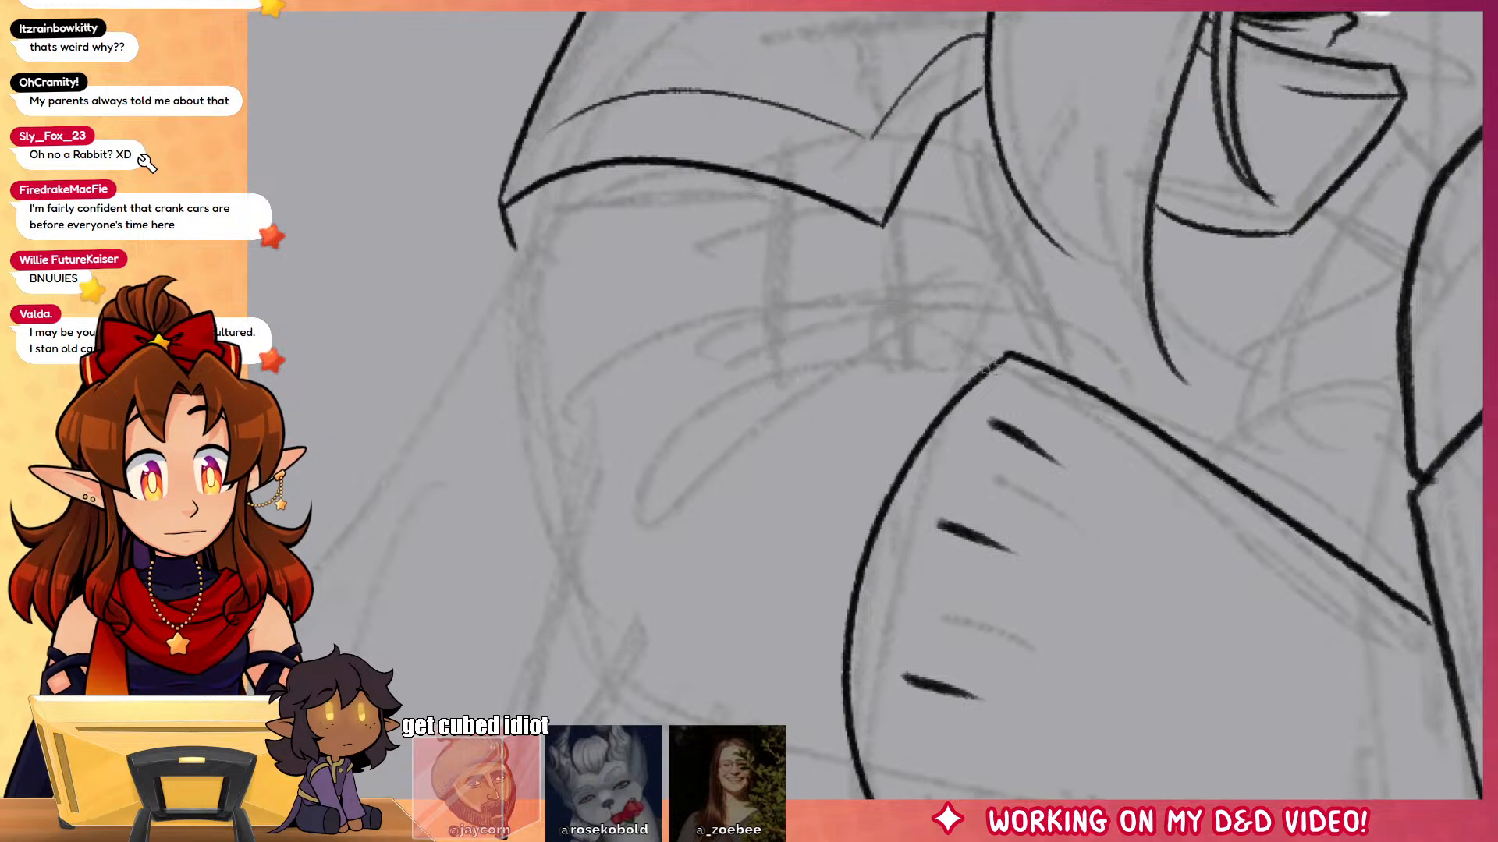
mouse_move(1002, 355)
mouse_down()
mouse_move(877, 344)
mouse_move(677, 395)
mouse_up()
drag(852, 338, 737, 386)
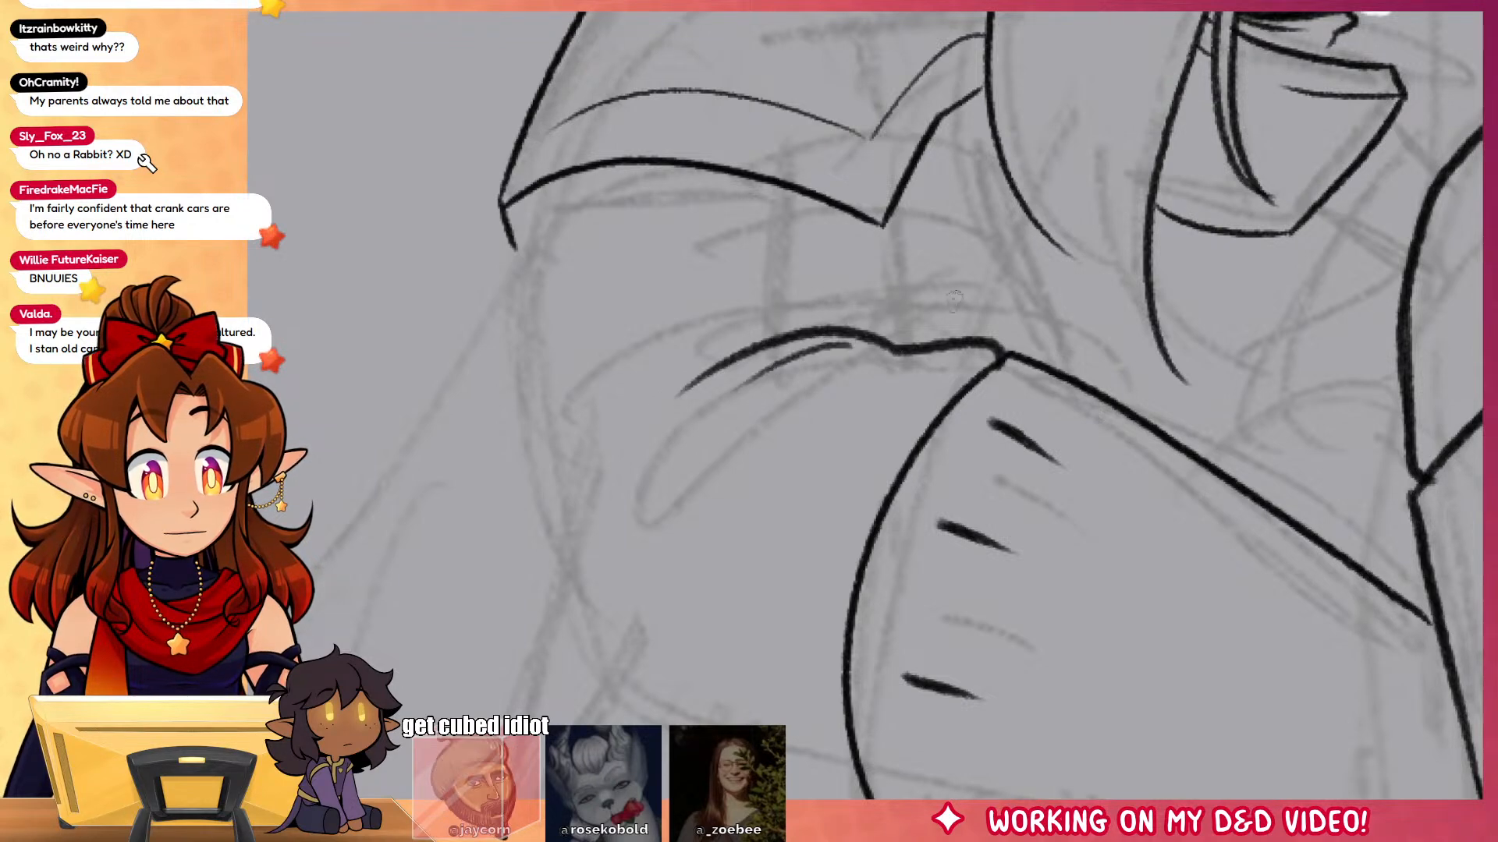
Step: Ink the four stacked fingers of the hand gripping the upper arm between the sleeve and the shoulder cape
mouse_move(956, 337)
mouse_down()
mouse_move(880, 282)
mouse_move(755, 339)
mouse_up()
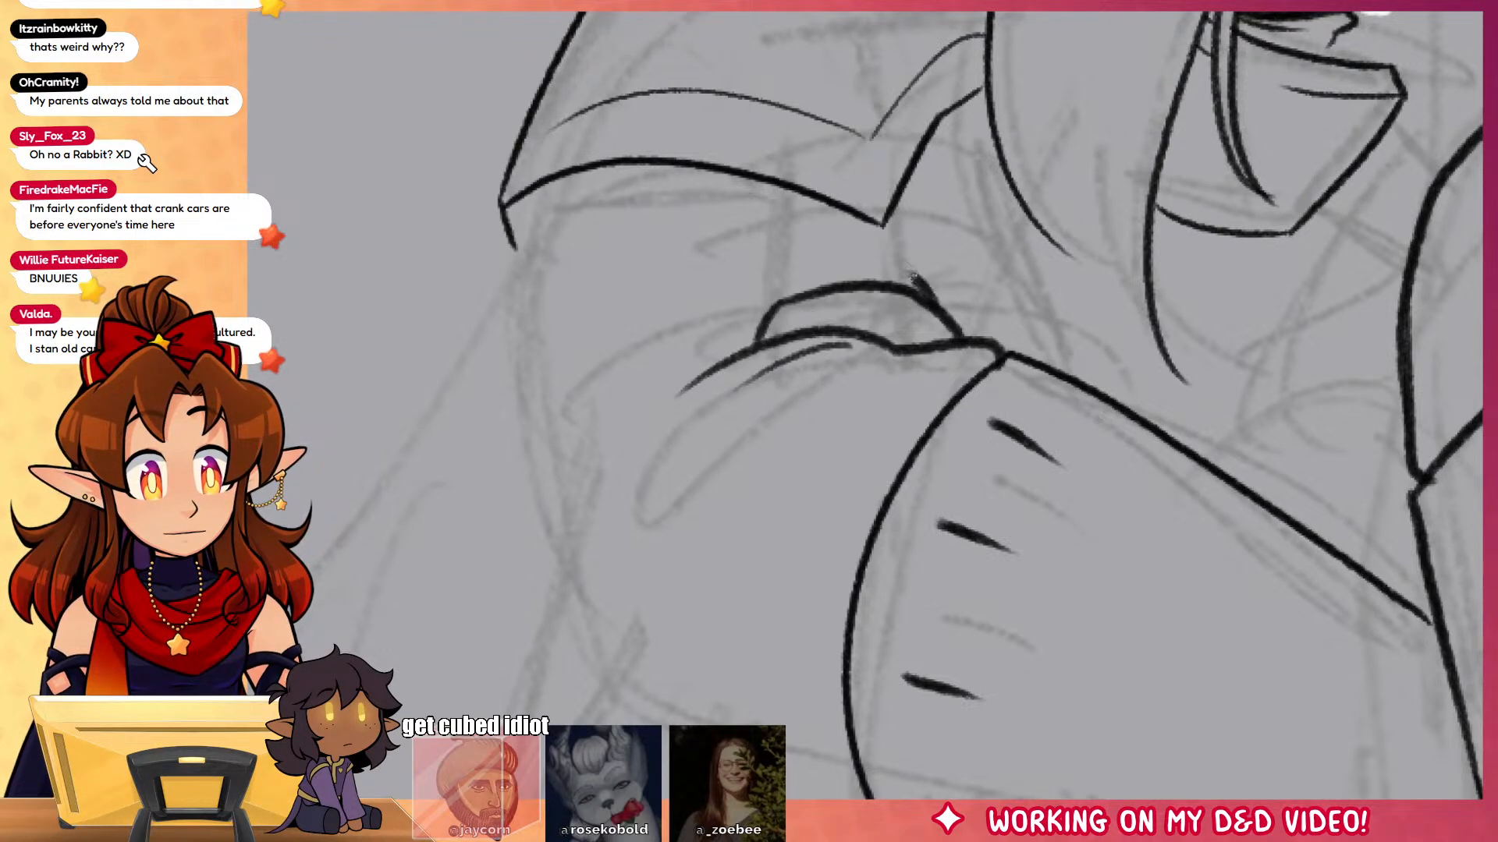
mouse_move(925, 290)
mouse_down()
mouse_move(739, 296)
mouse_move(734, 353)
mouse_up()
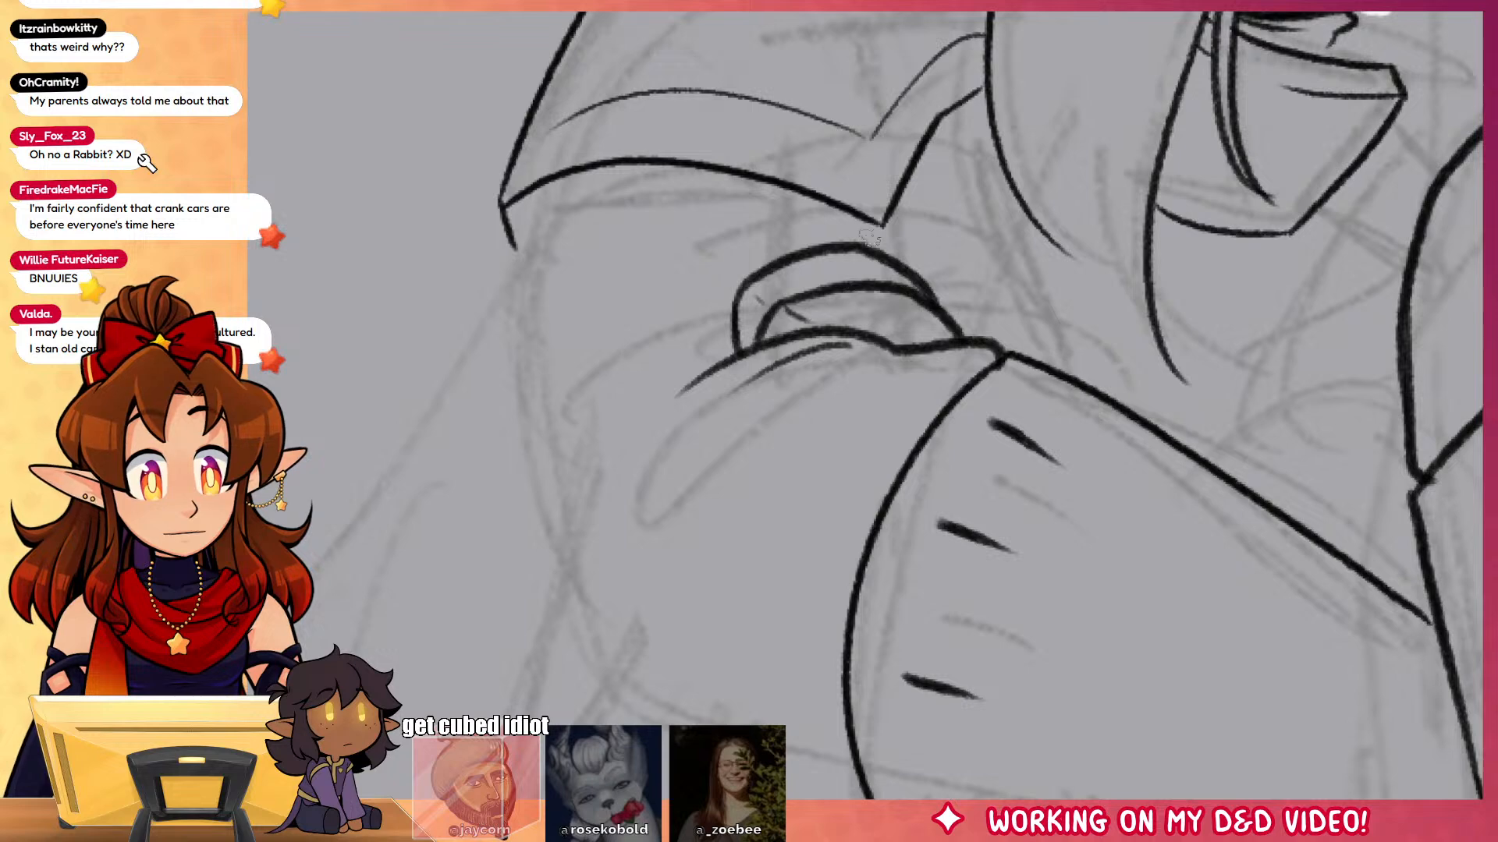
mouse_move(870, 238)
mouse_down()
mouse_move(765, 225)
mouse_move(731, 336)
mouse_up()
mouse_move(838, 226)
mouse_down()
mouse_move(693, 241)
mouse_move(713, 276)
mouse_up()
drag(1131, 521, 1115, 795)
key(ctrl+z)
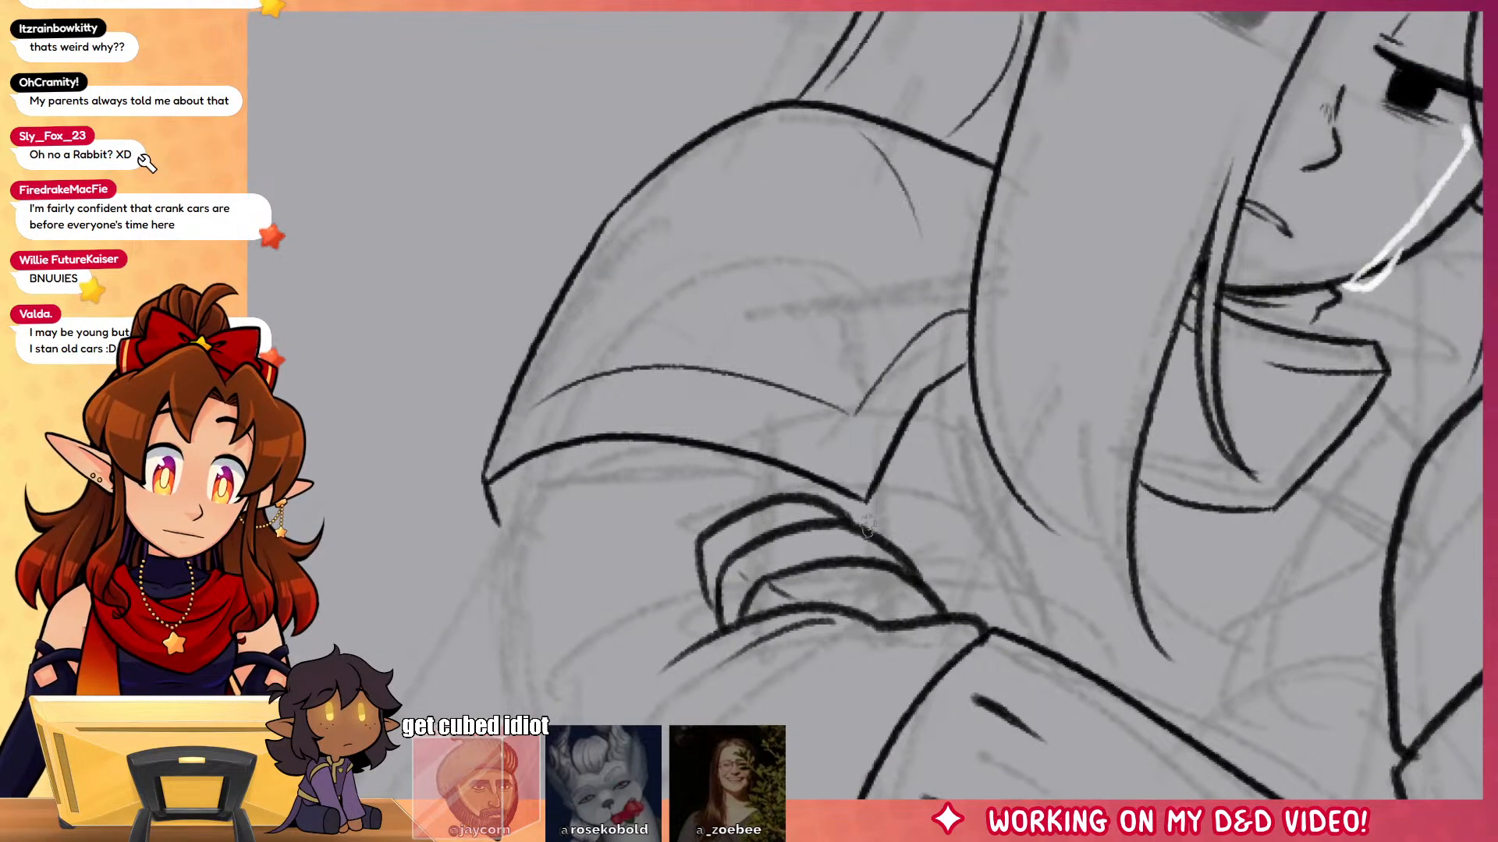
mouse_move(868, 521)
mouse_down()
mouse_move(730, 457)
mouse_move(691, 546)
mouse_up()
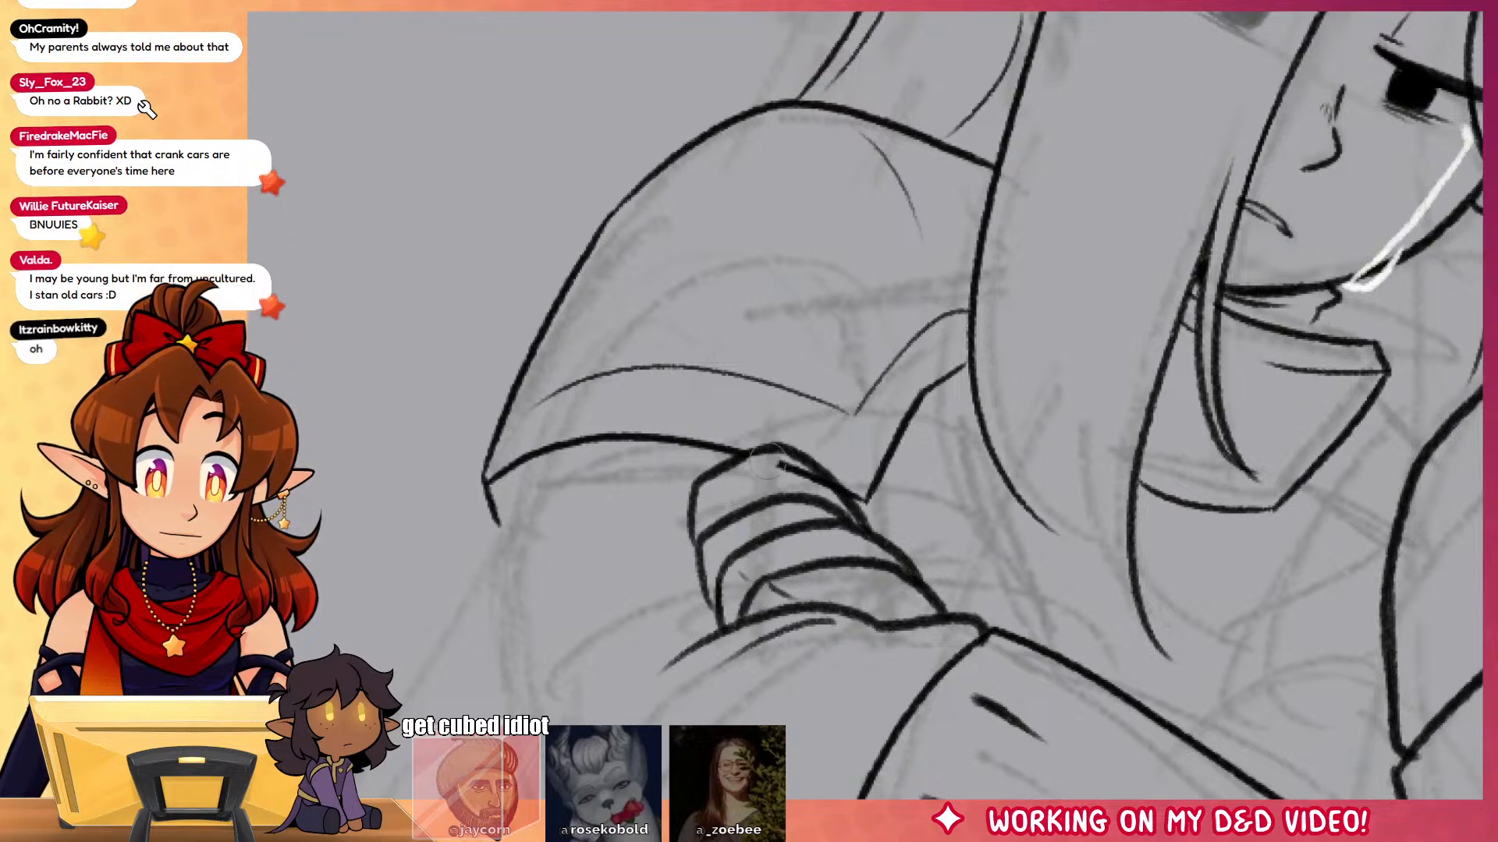
Step: Ink the sleeve from the shoulder cape around the elbow to the cuff, adding creases at the elbow and beside the cuff
drag(1176, 556, 1216, 289)
mouse_move(578, 192)
mouse_down()
mouse_move(540, 563)
mouse_move(732, 771)
mouse_move(879, 799)
mouse_up()
drag(970, 786, 973, 573)
key(ctrl+z)
key(ctrl+z)
mouse_move(909, 625)
mouse_down()
mouse_move(864, 622)
mouse_move(558, 425)
mouse_move(544, 288)
mouse_up()
drag(585, 197, 548, 386)
drag(604, 258, 552, 382)
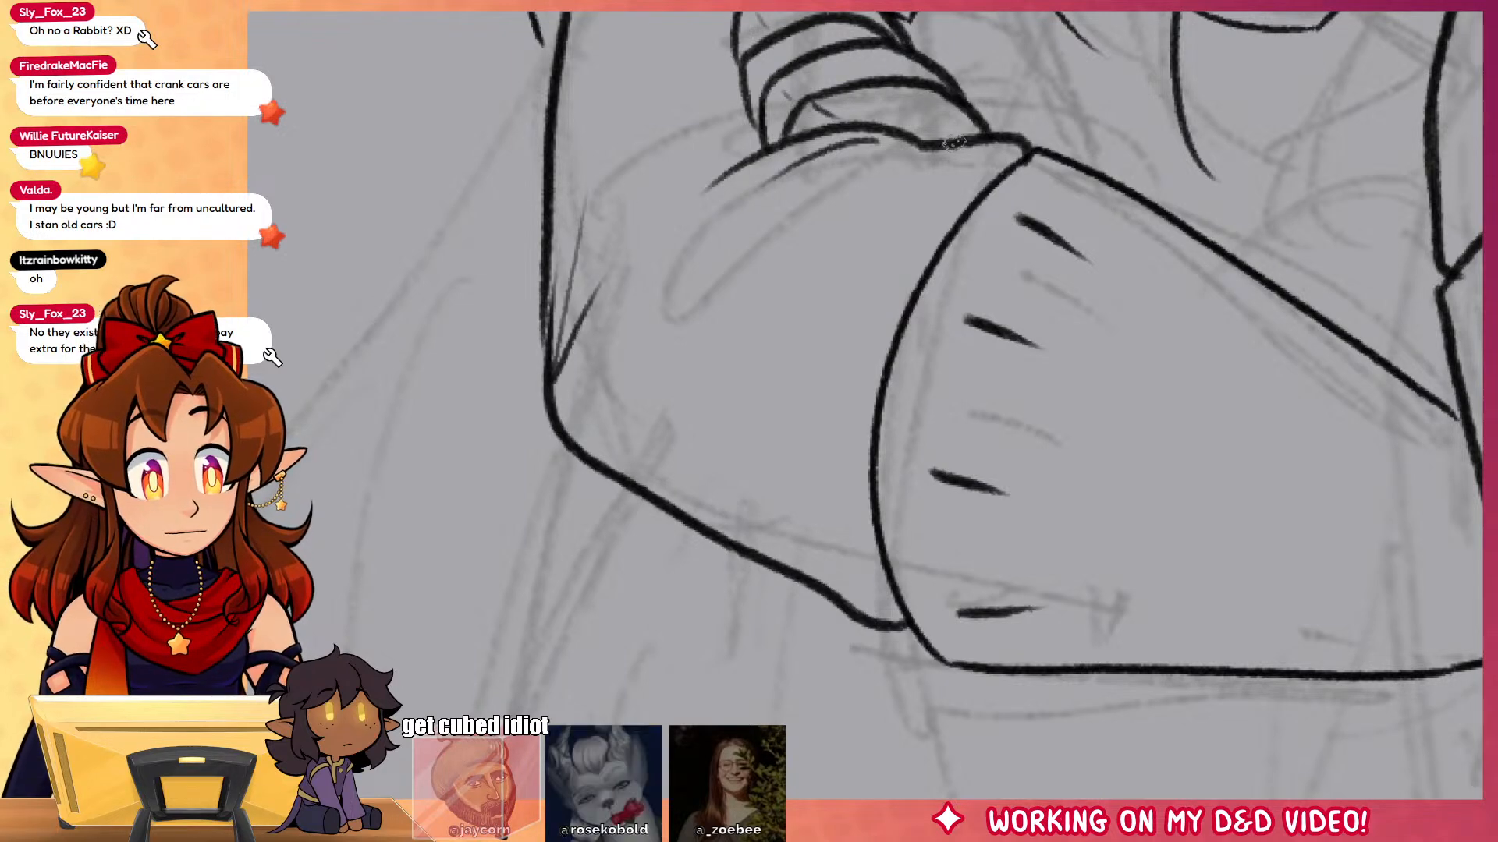
drag(874, 538, 817, 359)
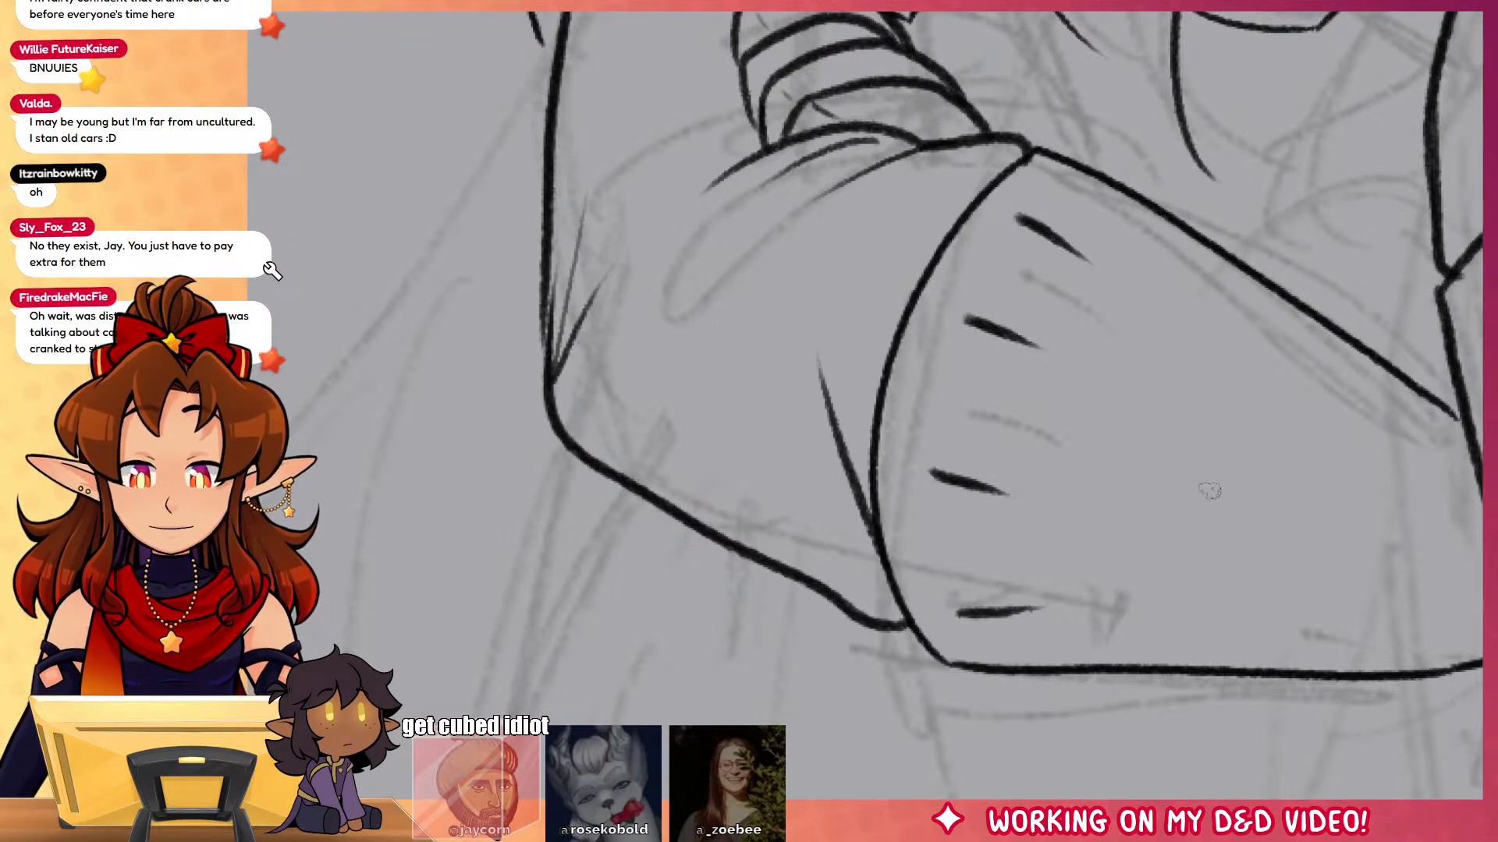
Step: Ink the tapered tips of the long front hair lock hanging over the chest, closing its lower end
key(ctrl+minus)
key(ctrl+minus)
key(ctrl+minus)
key(ctrl+minus)
drag(964, 474, 1105, 601)
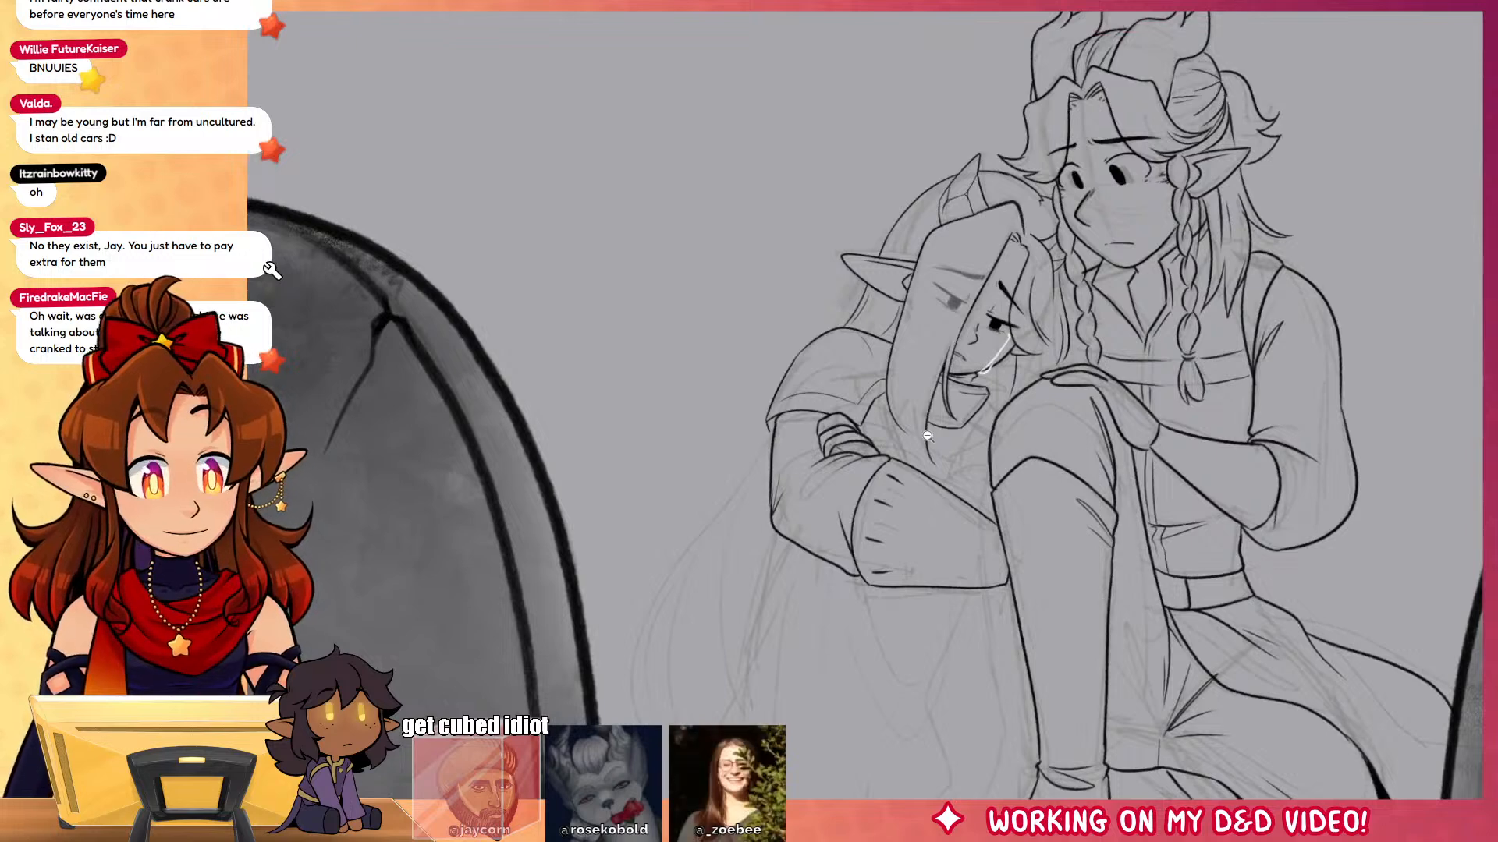
drag(927, 436, 1029, 496)
drag(918, 204, 928, 514)
drag(909, 273, 979, 538)
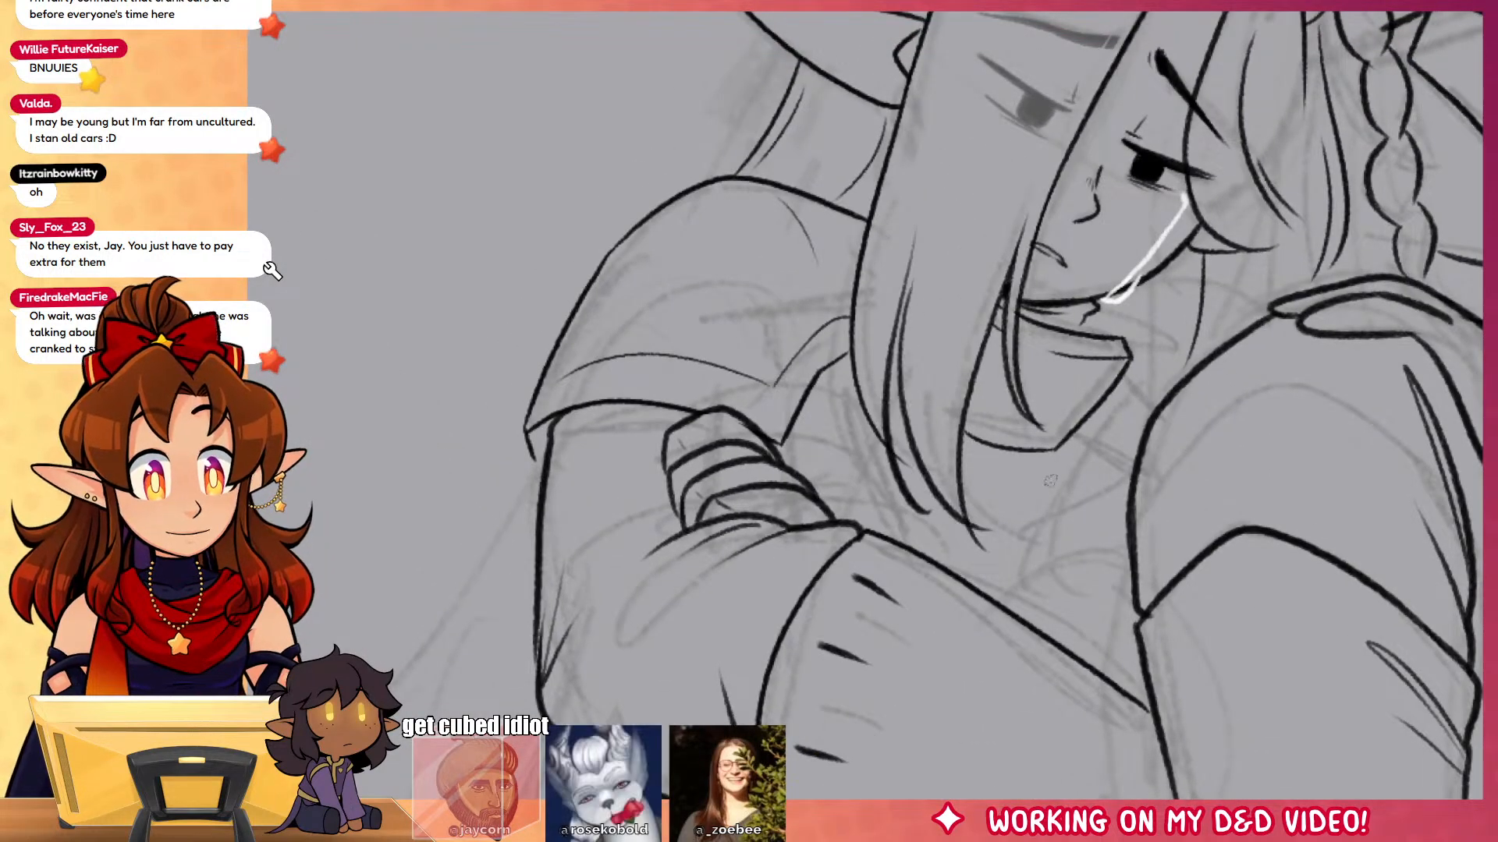
key(ctrl+z)
drag(905, 336, 975, 546)
drag(1168, 303, 1094, 498)
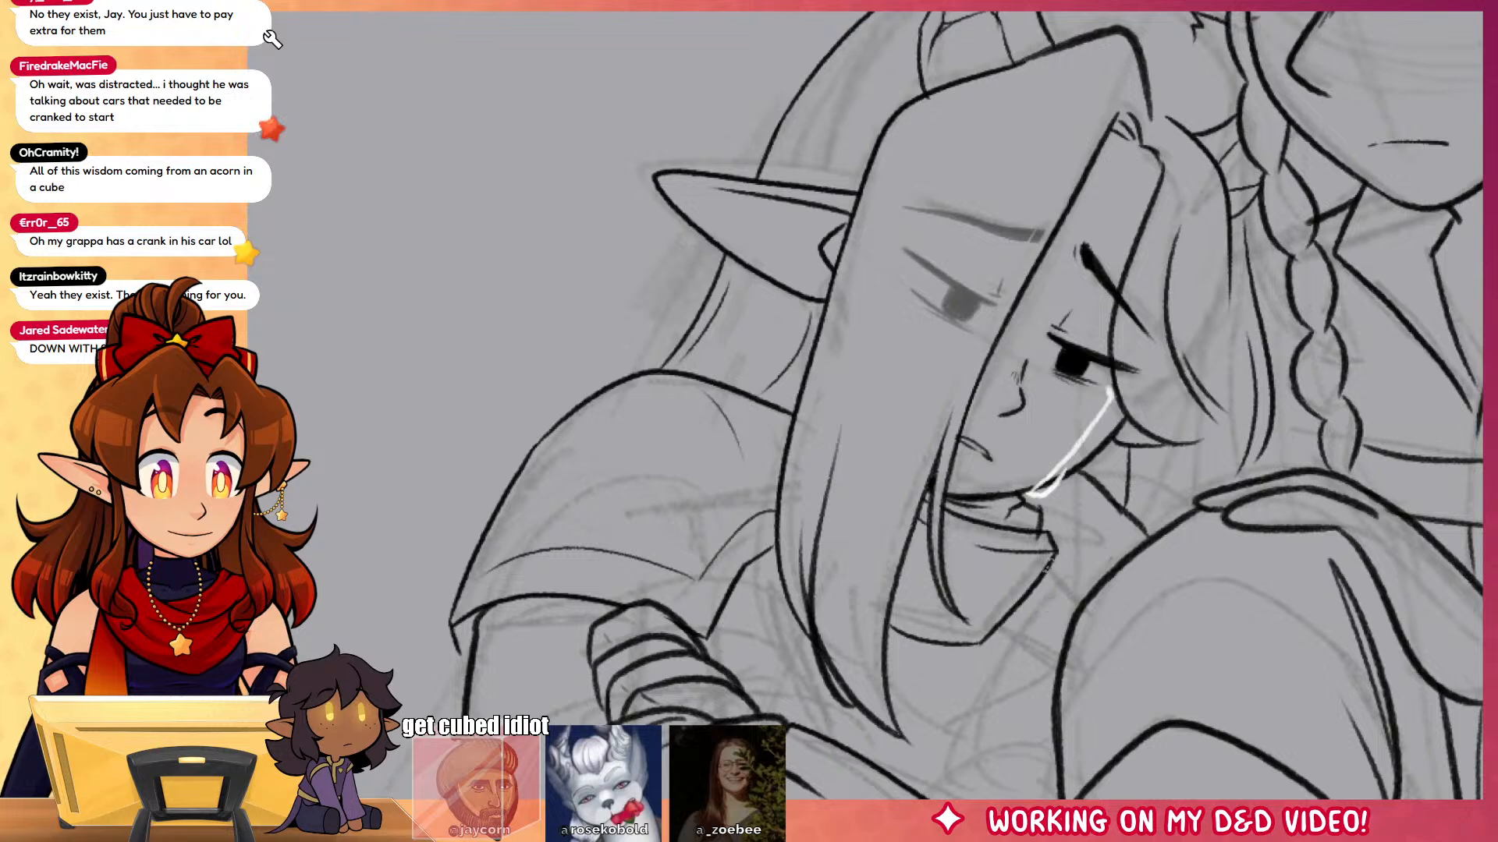
Step: Ink the cloth edge running from the neck scarf down to the companion's knee and a short line beside the jaw
drag(1049, 564, 1055, 683)
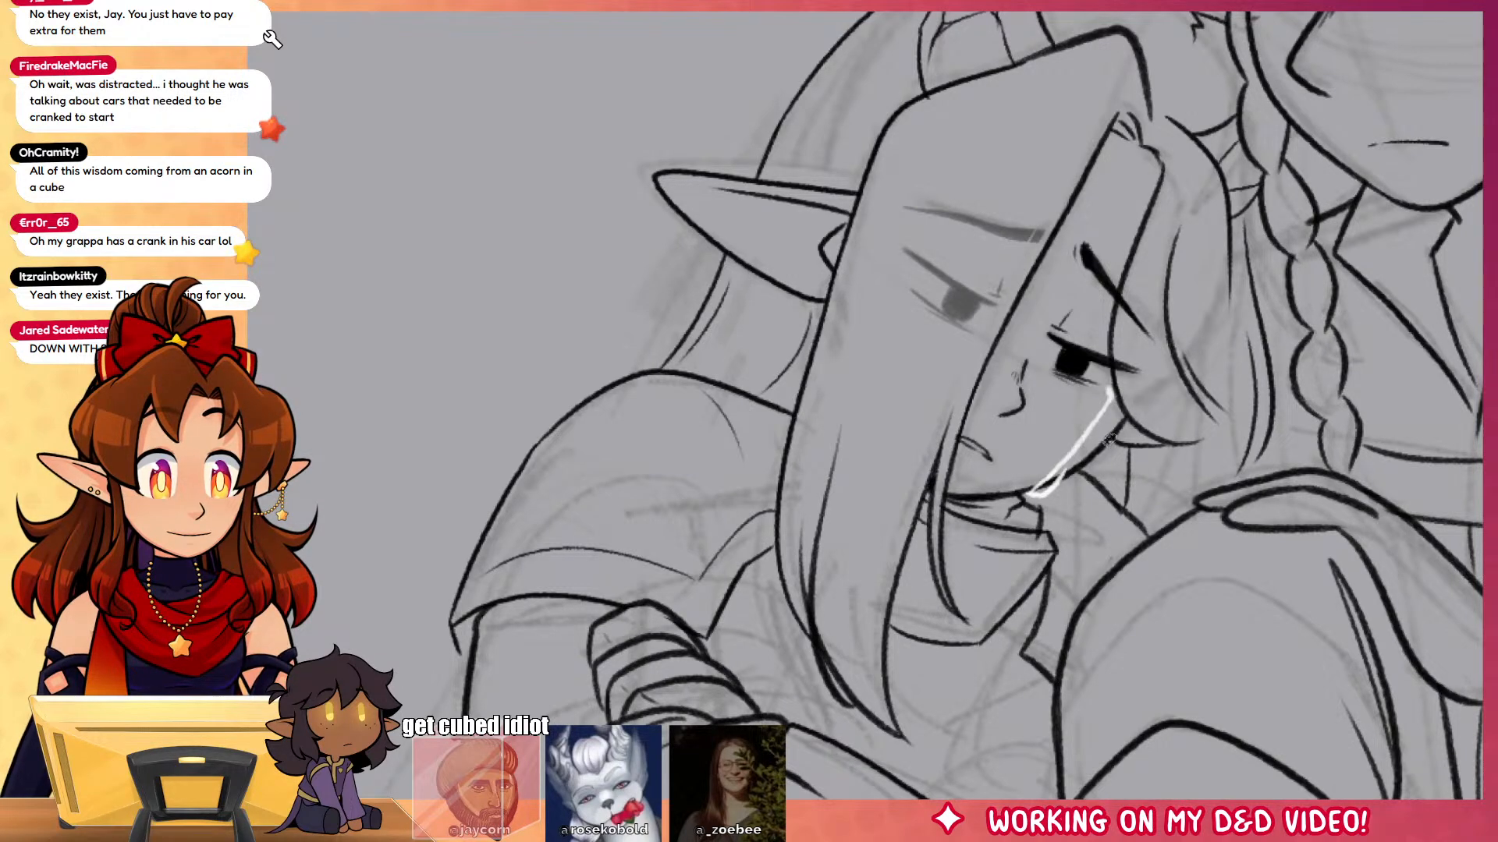
mouse_move(1109, 439)
mouse_down()
mouse_move(1114, 511)
mouse_move(1162, 521)
mouse_up()
Step: Ink the skirt's outer contour from below the elbow down to its wavy hem, ending at the companion's boot
mouse_move(1154, 622)
mouse_down()
mouse_move(960, 616)
mouse_move(950, 573)
mouse_up()
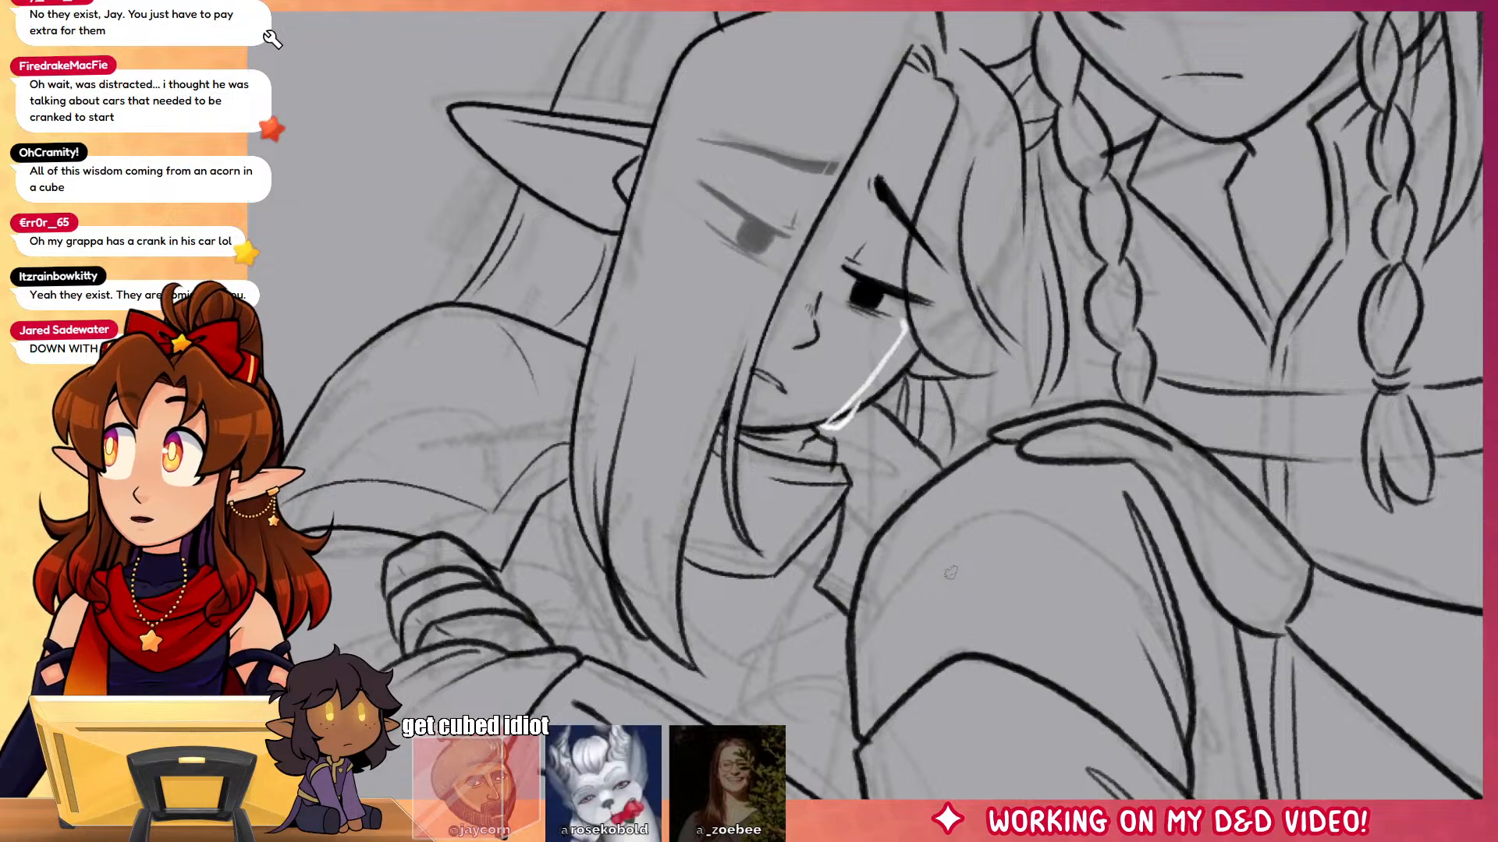
drag(950, 573, 955, 321)
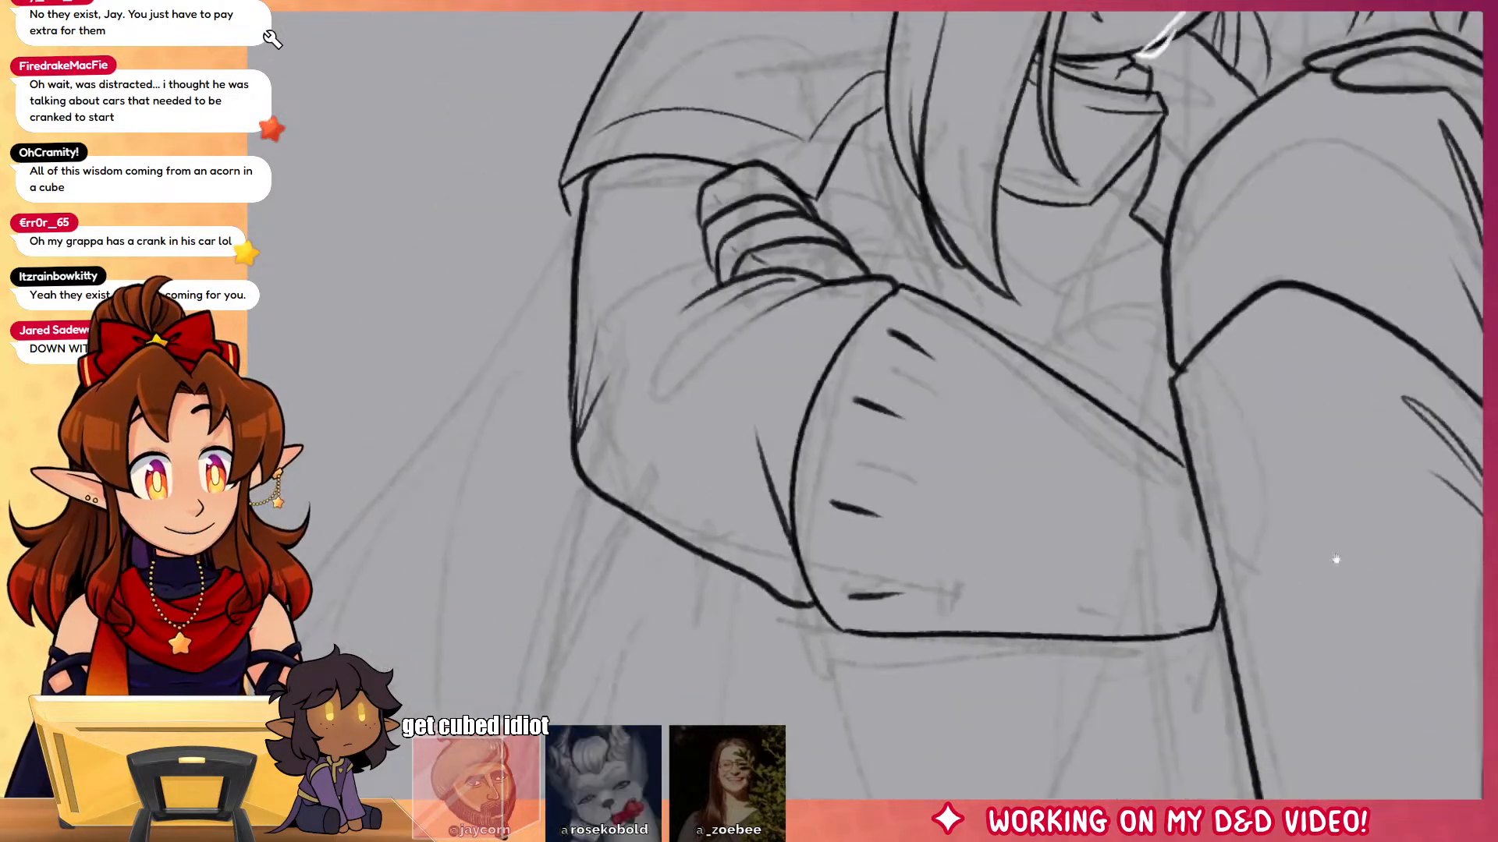
scroll(955, 320, up, 5)
scroll(955, 320, down, 5)
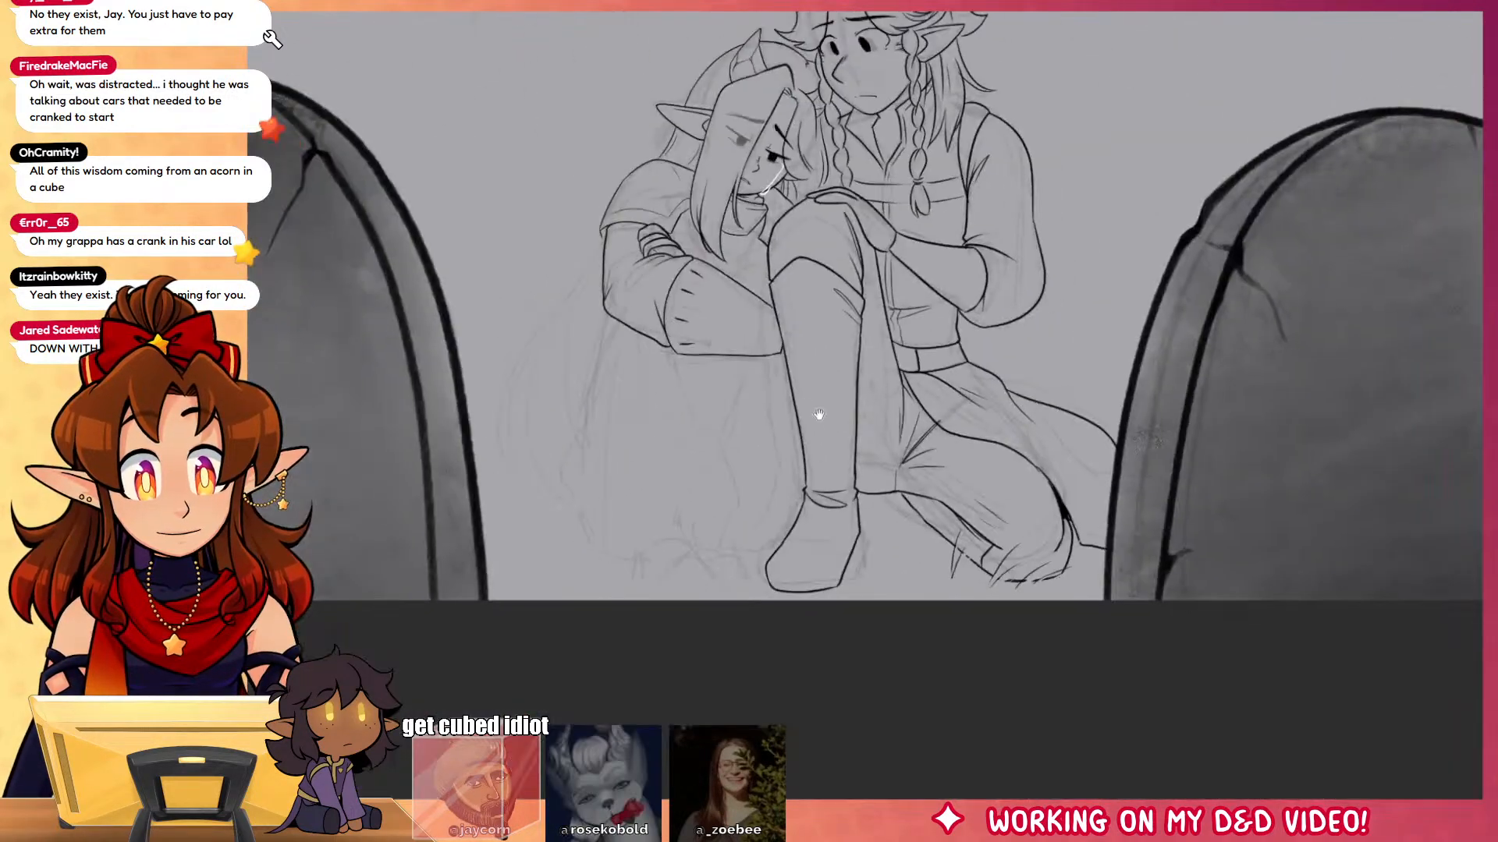
scroll(910, 414, up, 2)
scroll(715, 372, up, 1)
mouse_move(653, 282)
mouse_down()
mouse_move(555, 531)
mouse_move(615, 599)
mouse_up()
key(ctrl+z)
mouse_move(606, 414)
mouse_down()
mouse_move(572, 491)
mouse_move(587, 571)
mouse_up()
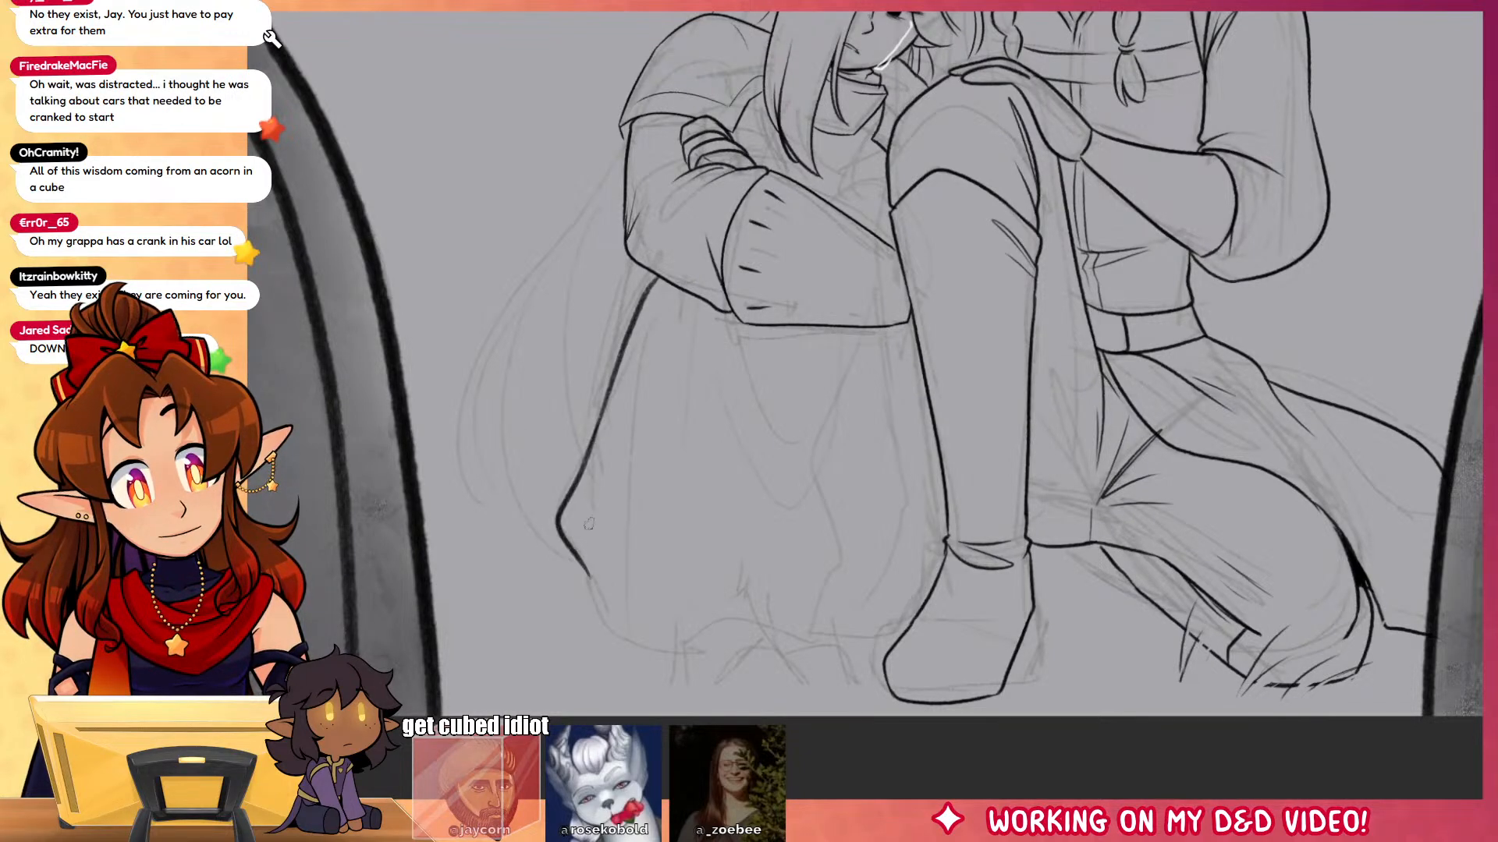
mouse_move(592, 517)
mouse_down()
mouse_move(586, 582)
mouse_move(652, 649)
mouse_move(881, 646)
mouse_up()
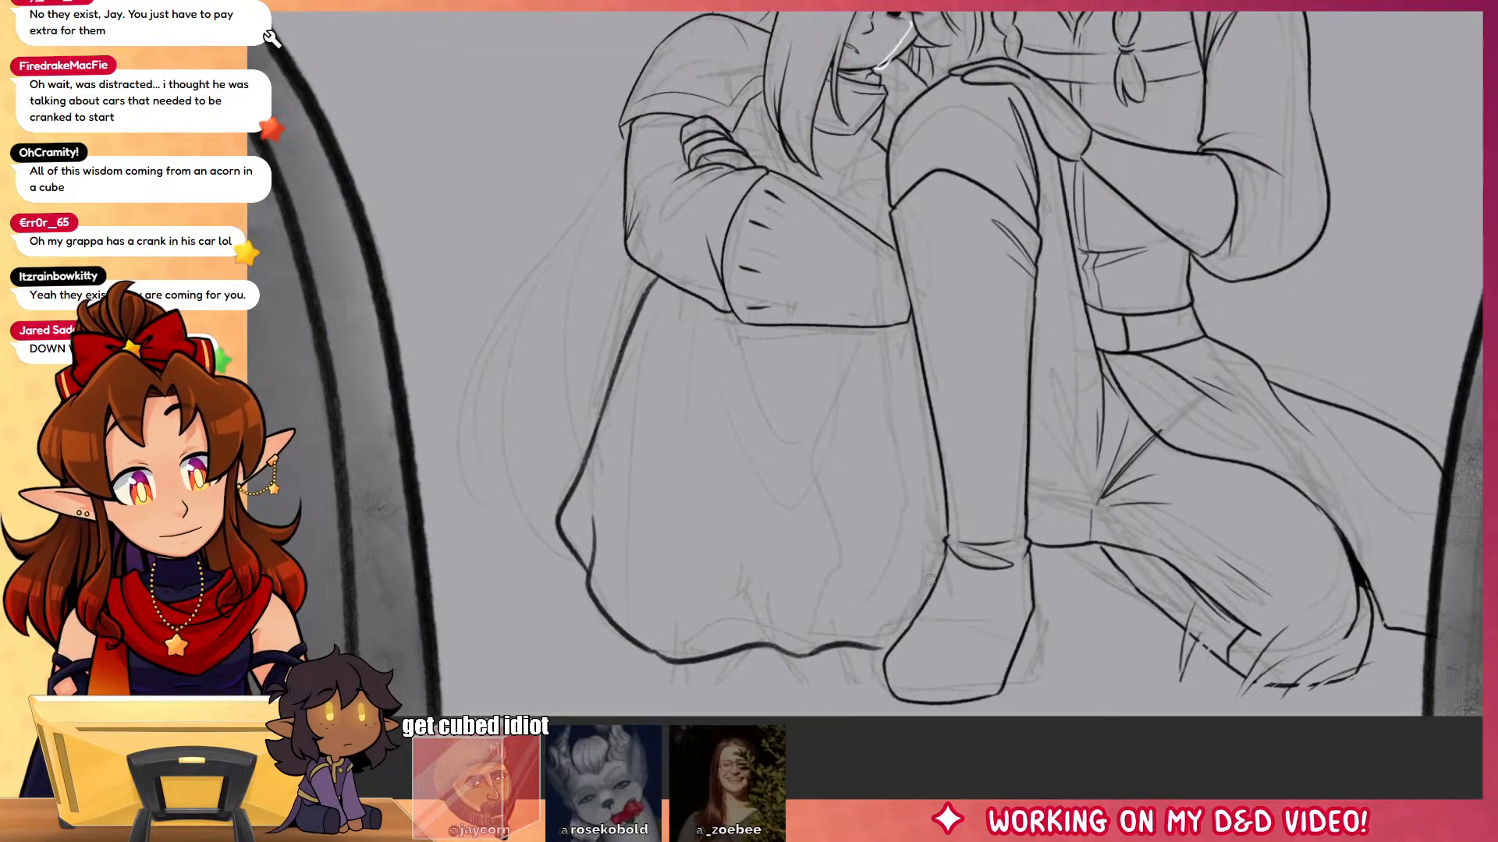
Step: Ink the skirt's drapery folds, with a U-shaped fold beneath the forearm and long creases on either side
mouse_move(716, 334)
mouse_down()
mouse_move(778, 442)
mouse_move(845, 372)
mouse_up()
drag(866, 337, 788, 537)
drag(697, 316, 719, 523)
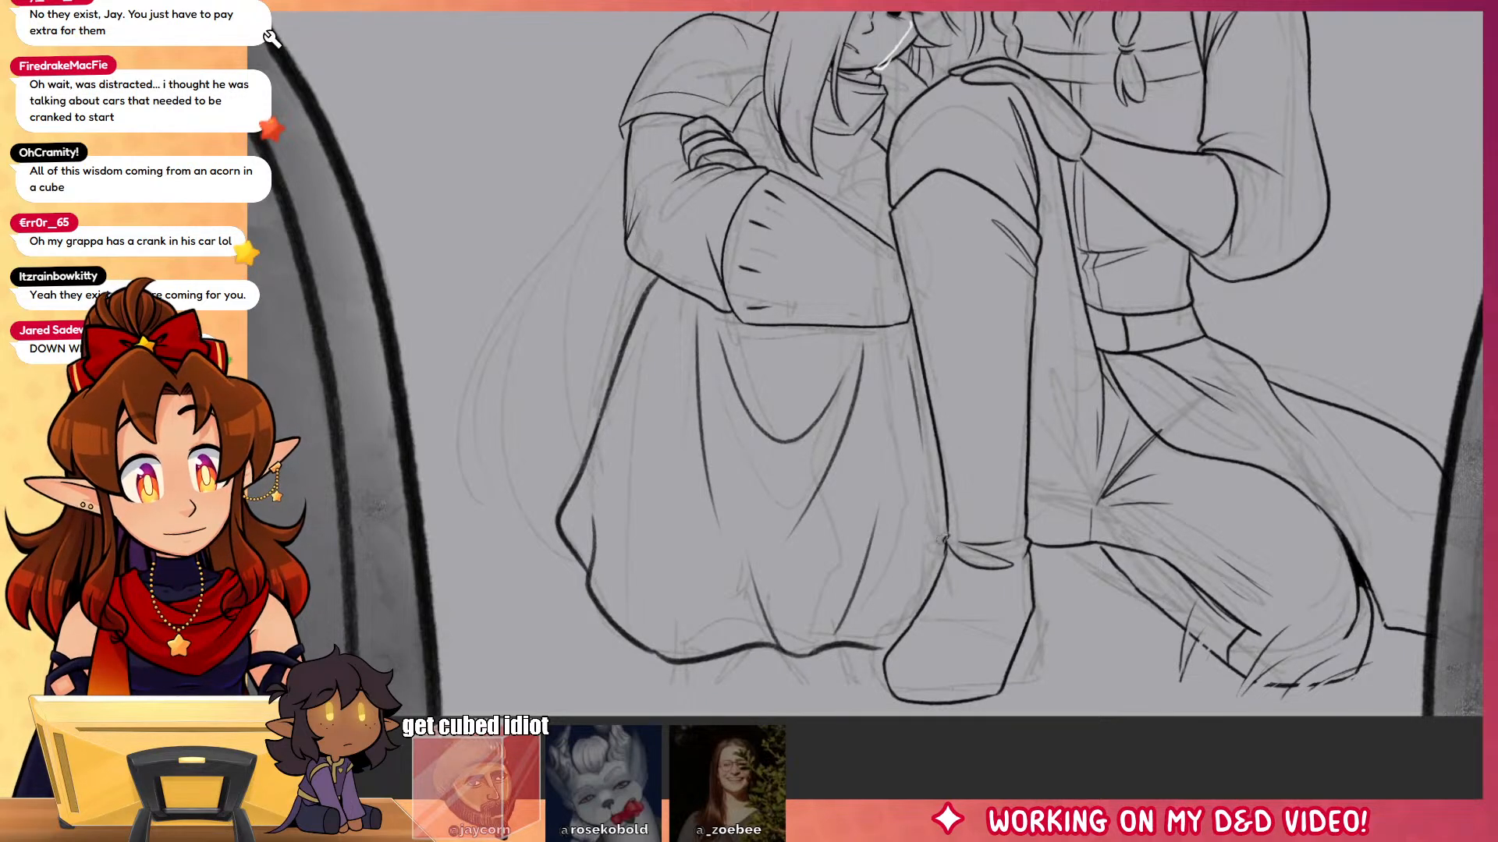
Step: Ink the curved outline rising above the forearm by the companion's knee and a short fold line beside the gripping hand
scroll(271, 38, up, 5)
drag(861, 474, 932, 462)
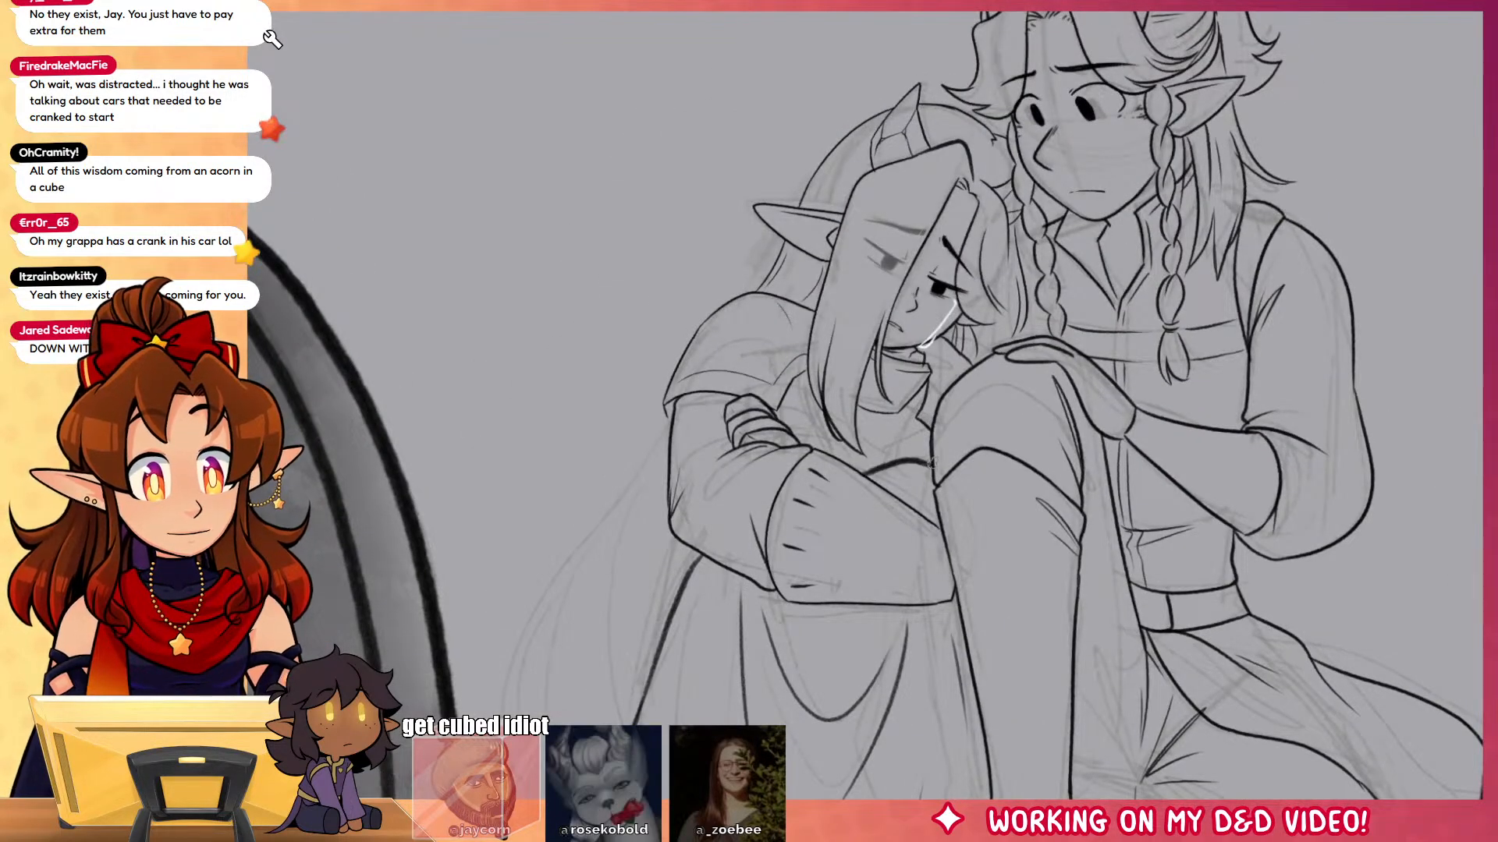
mouse_move(825, 451)
mouse_down()
mouse_move(902, 447)
mouse_move(909, 463)
mouse_move(868, 440)
mouse_up()
key(ctrl+z)
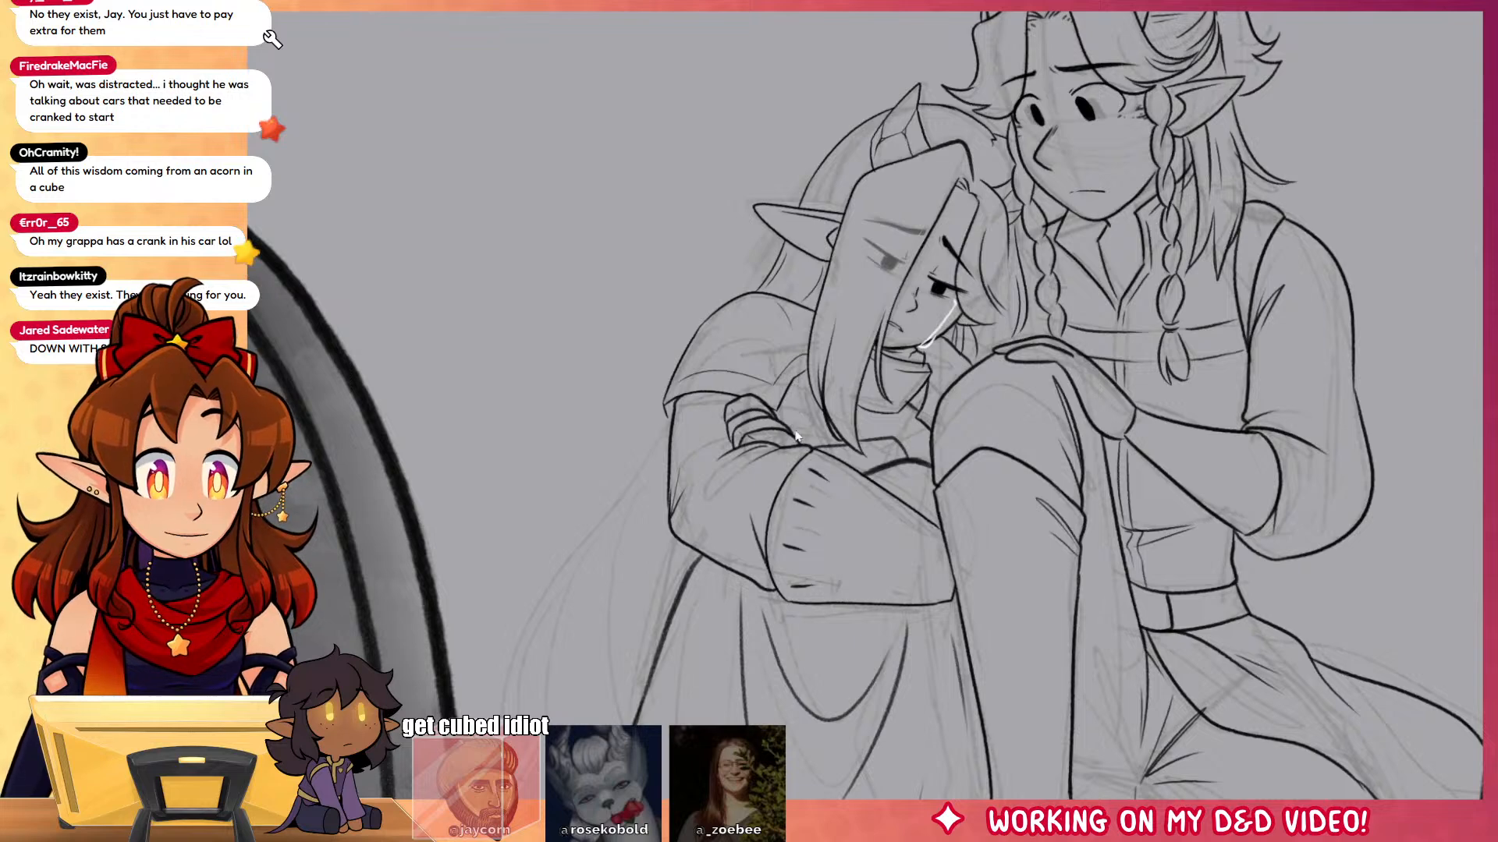
drag(797, 434, 795, 373)
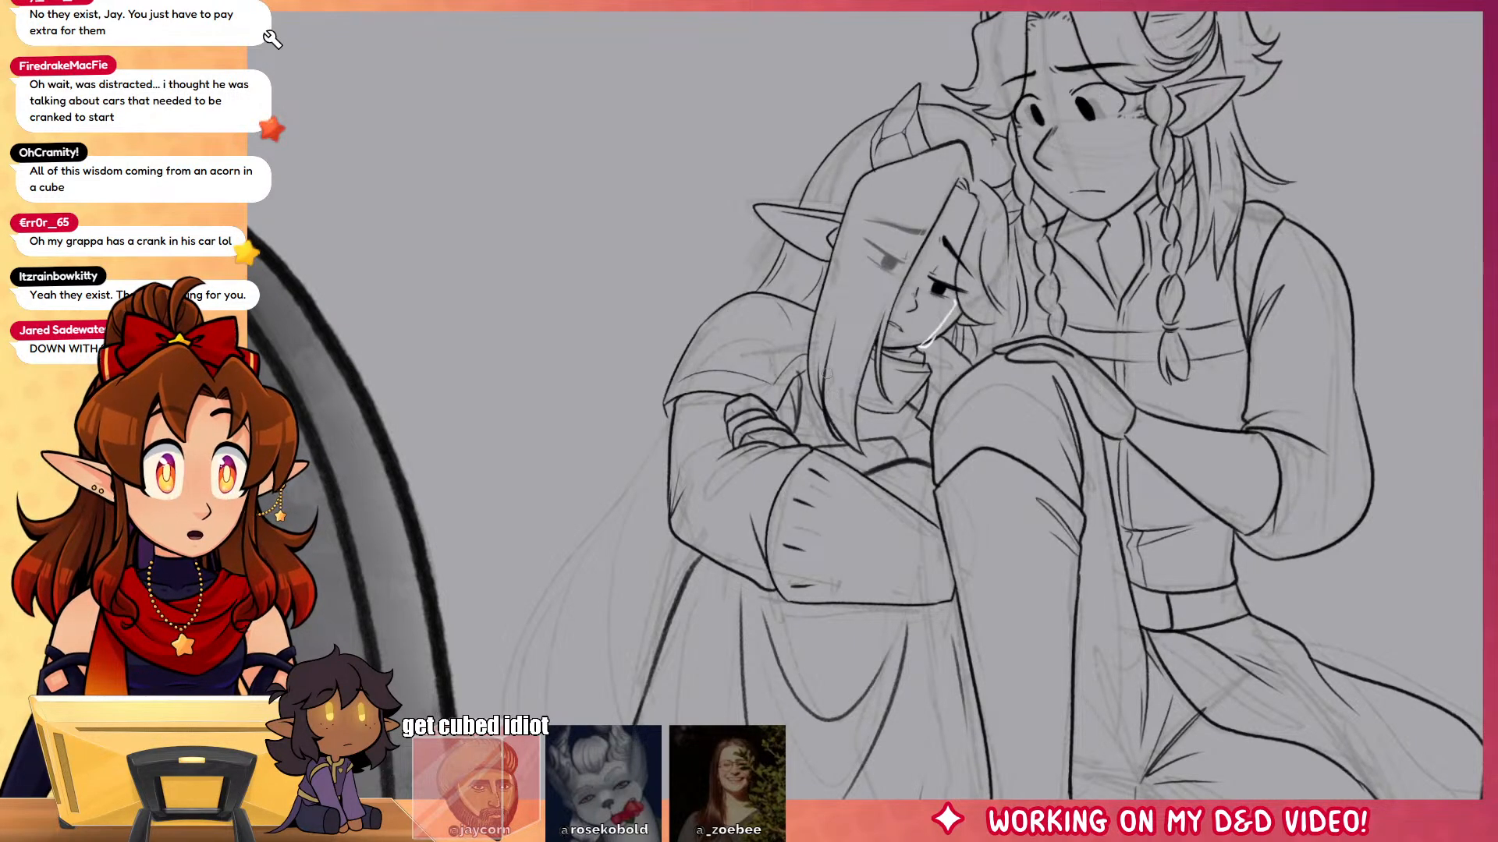
Step: Ink the long hair flowing behind the horned figure's back with several curved strands from the shoulder toward the ground
drag(1111, 574, 1161, 438)
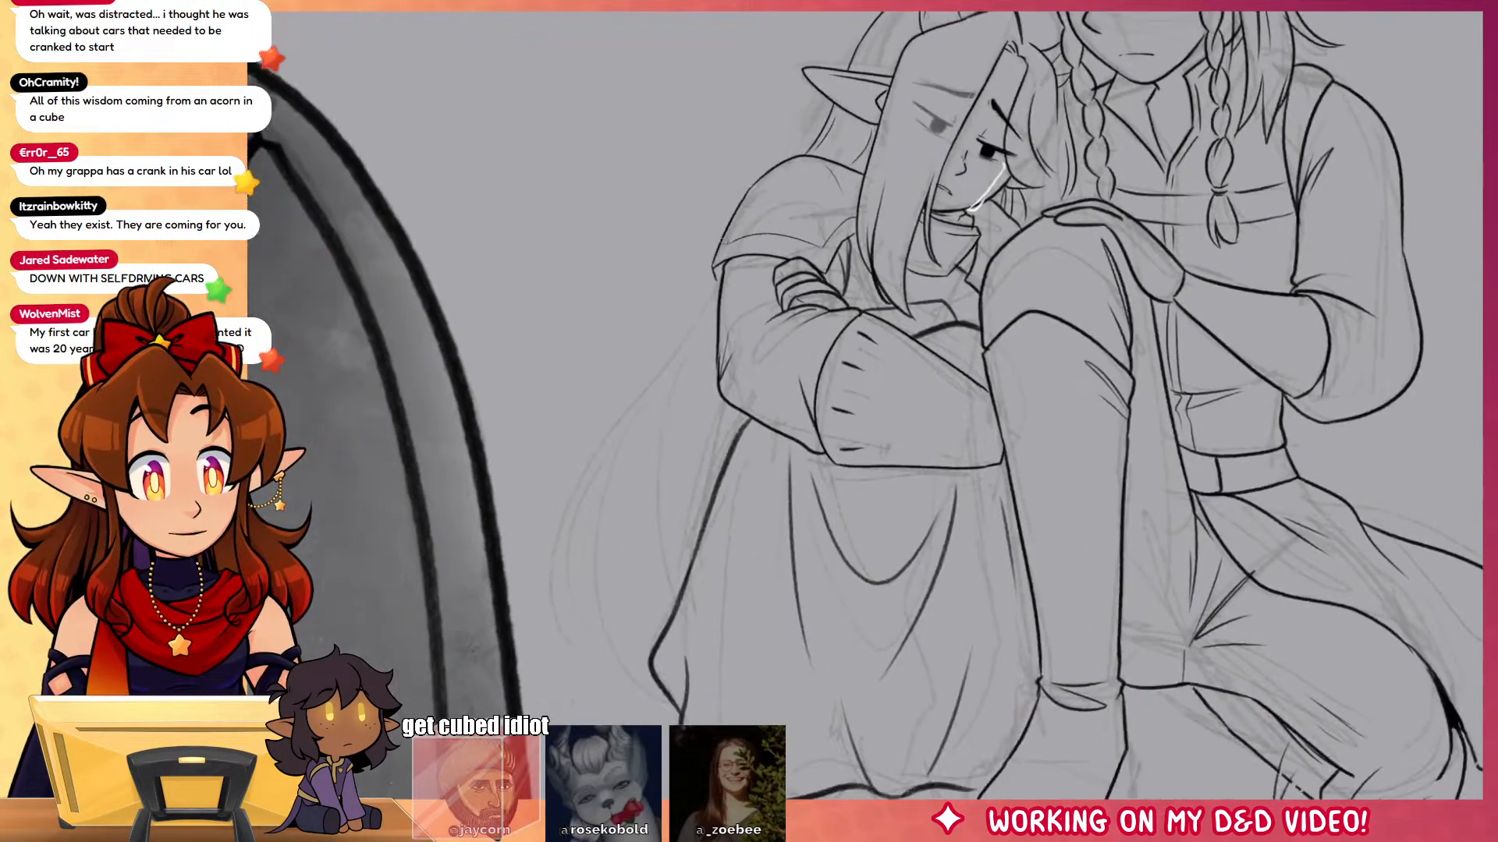
drag(713, 270, 582, 611)
drag(586, 486, 605, 647)
mouse_move(663, 380)
mouse_down()
mouse_move(616, 446)
mouse_move(629, 651)
mouse_up()
mouse_move(689, 389)
mouse_down()
mouse_move(671, 422)
mouse_move(653, 643)
mouse_up()
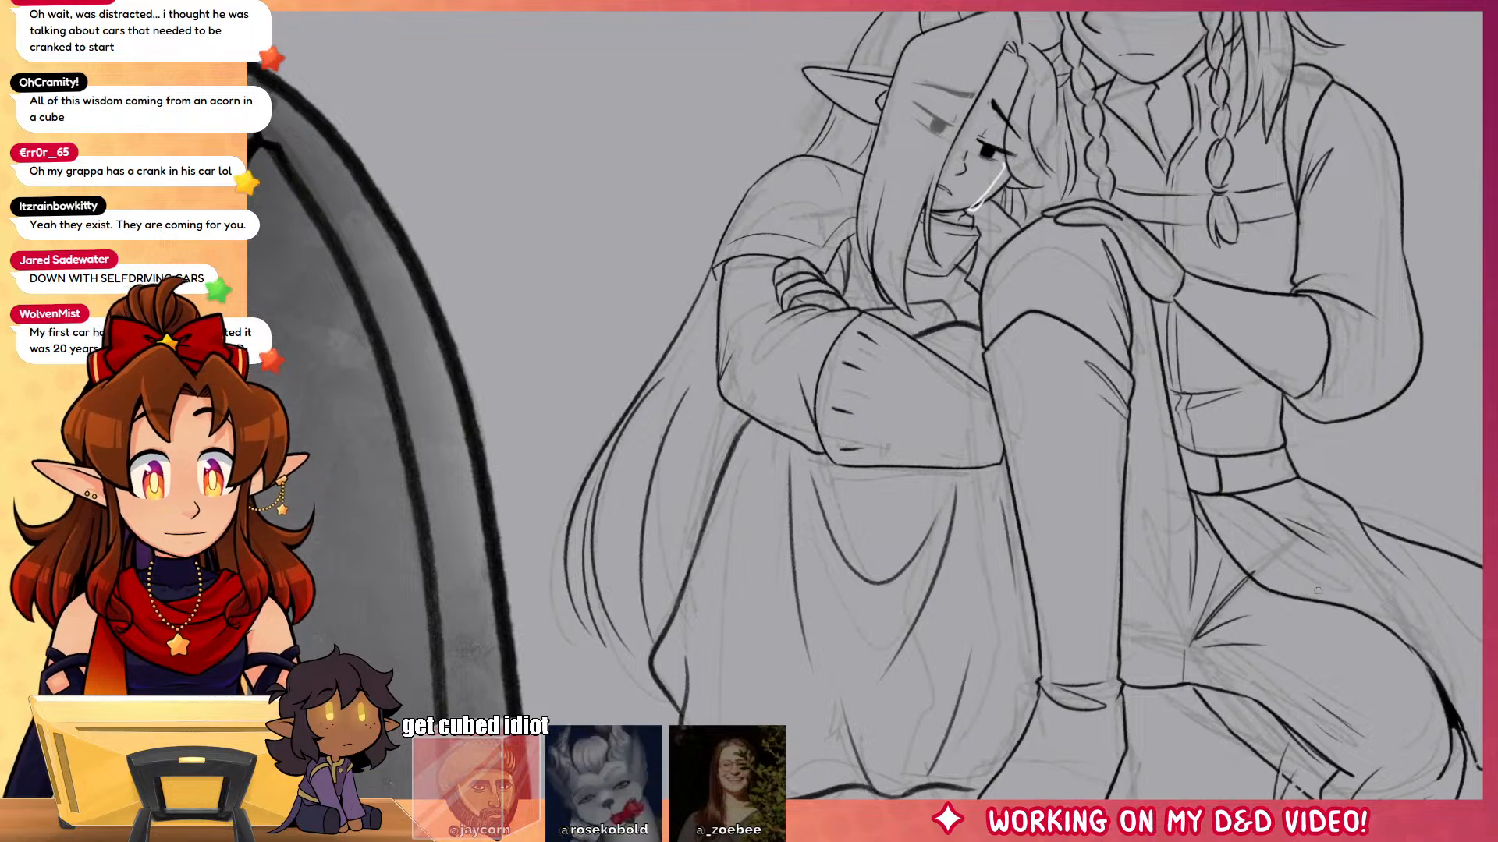
Step: Ink the tips of the horned figure's two shoes protruding beneath the skirt hem
drag(1350, 718, 1337, 508)
drag(755, 610, 794, 649)
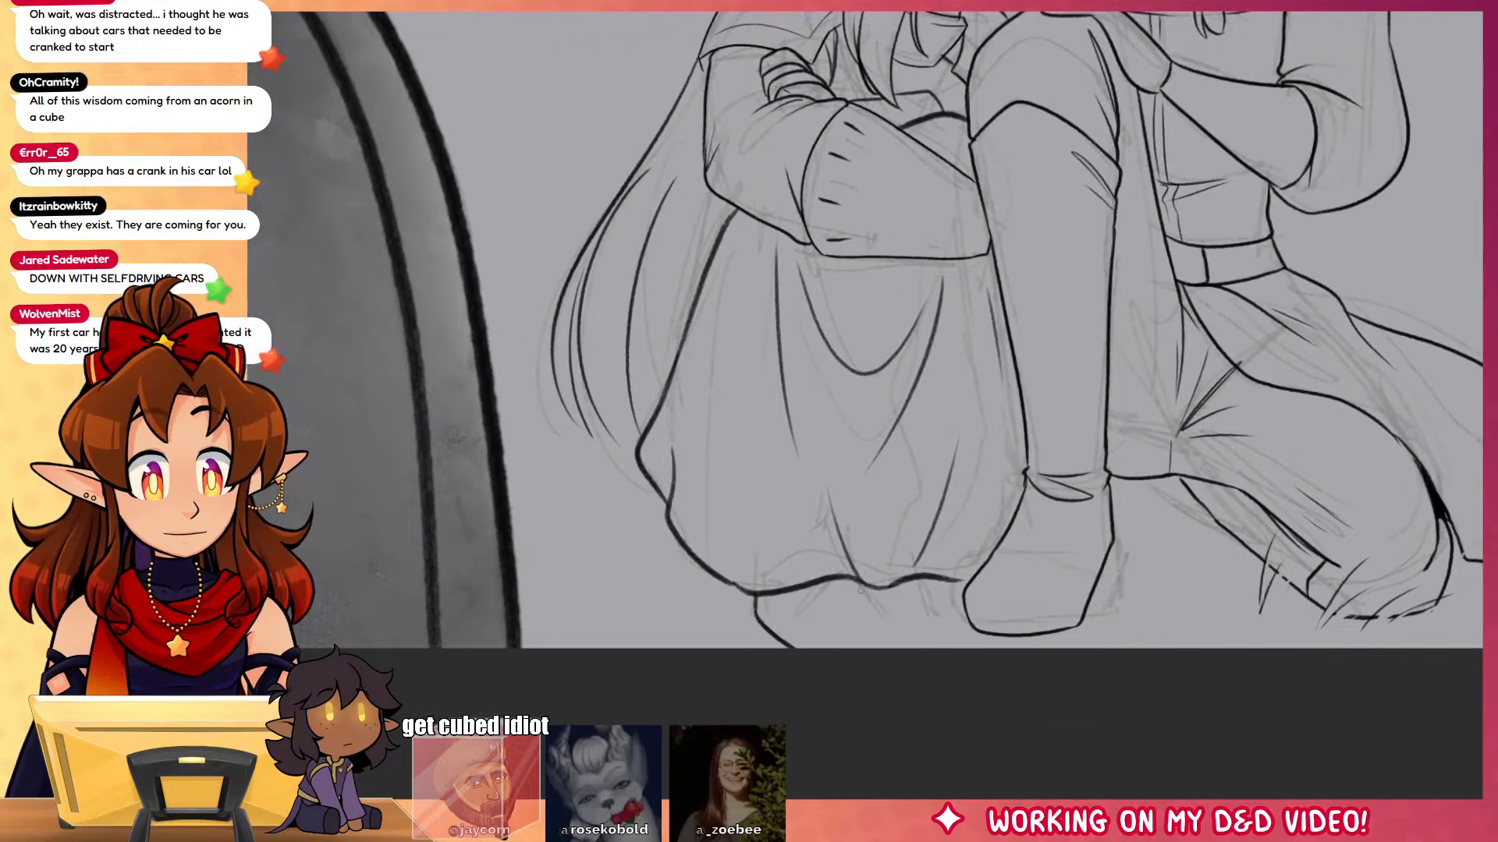
mouse_move(854, 574)
mouse_down()
mouse_move(893, 647)
mouse_move(961, 627)
mouse_up()
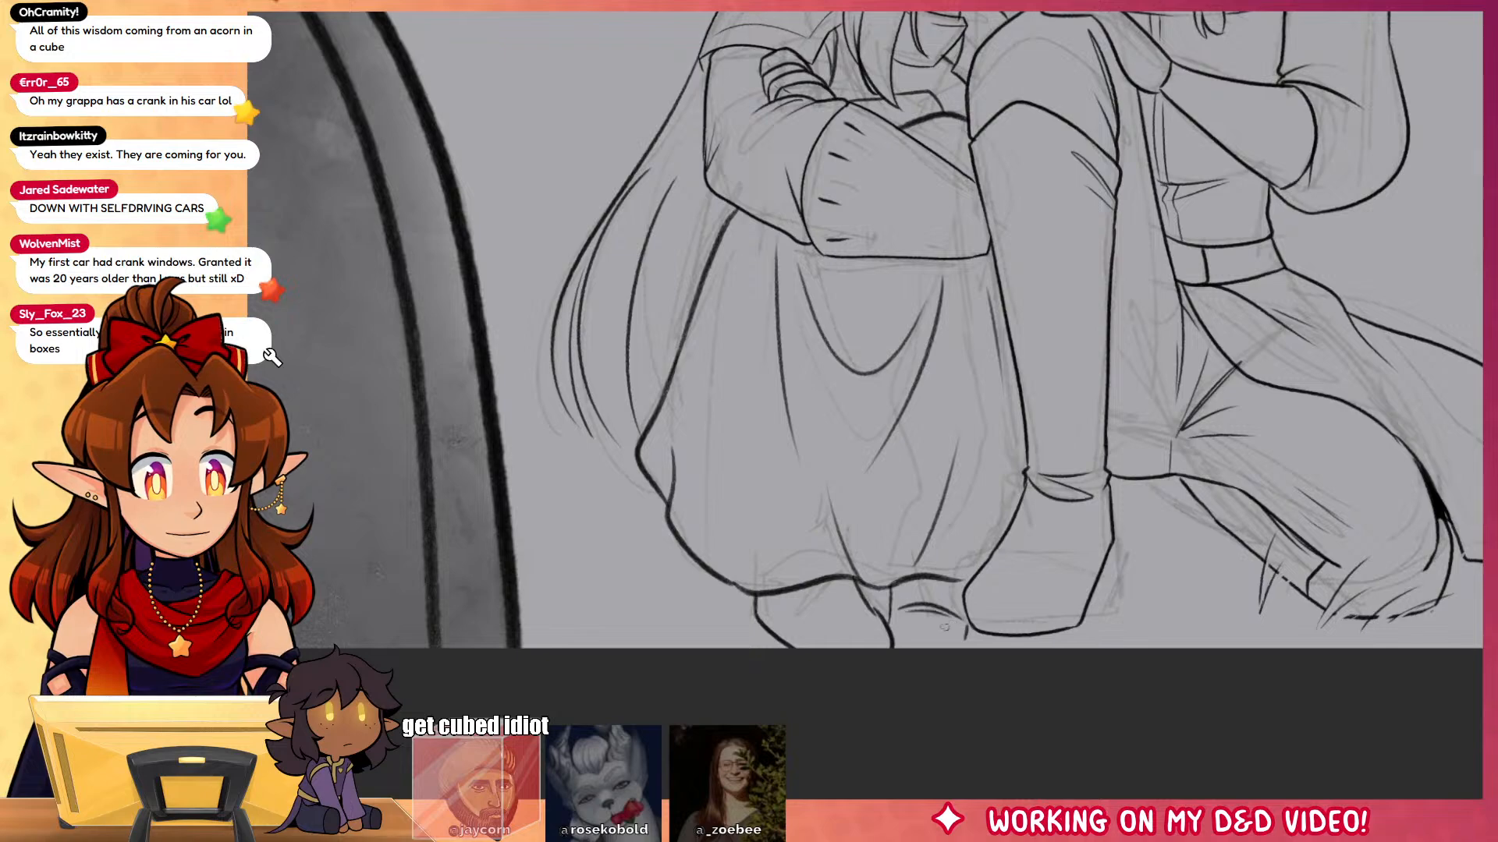
Step: Ink a hair strand falling between the horned figure's face and the companion's braid
drag(1106, 380, 1075, 646)
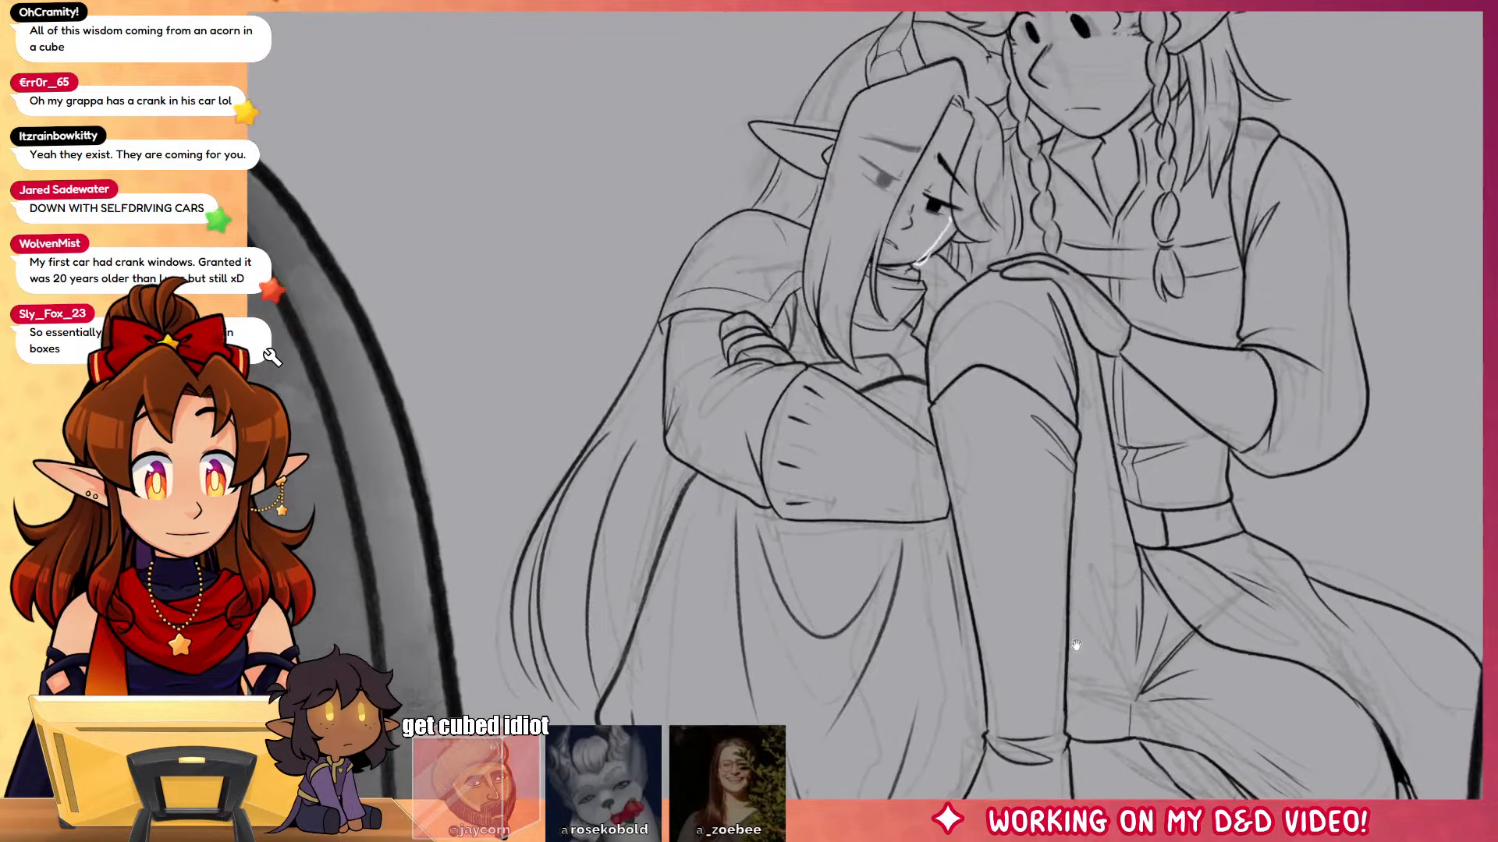
mouse_move(1315, 498)
mouse_down()
mouse_move(1206, 689)
mouse_move(1146, 552)
mouse_up()
drag(845, 212, 865, 302)
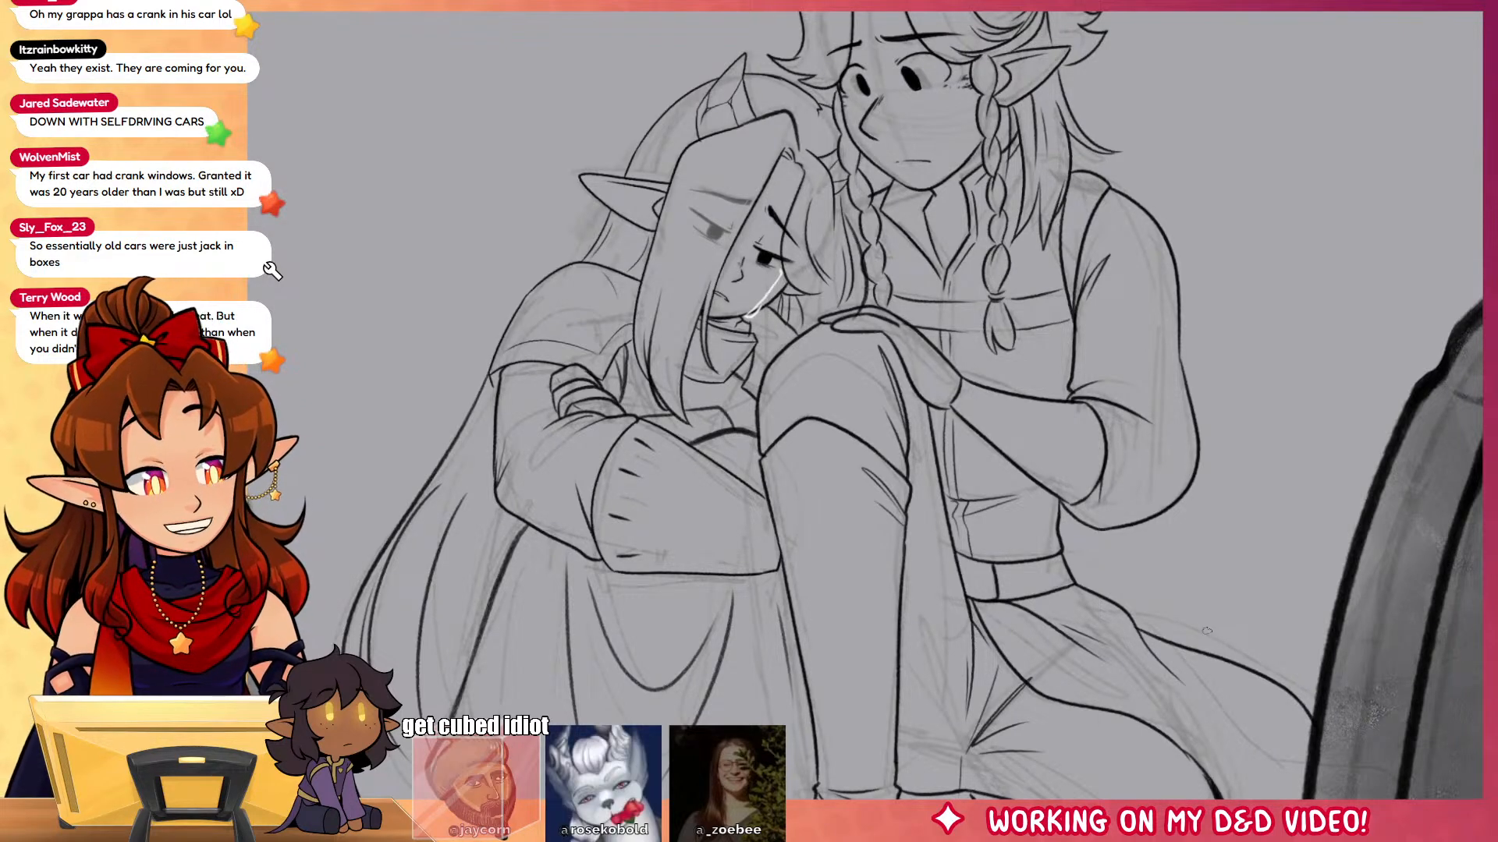
Step: Draw small tufts of grass blades on the ground on both sides of the seated pair, near the gravestones
key(ctrl+0)
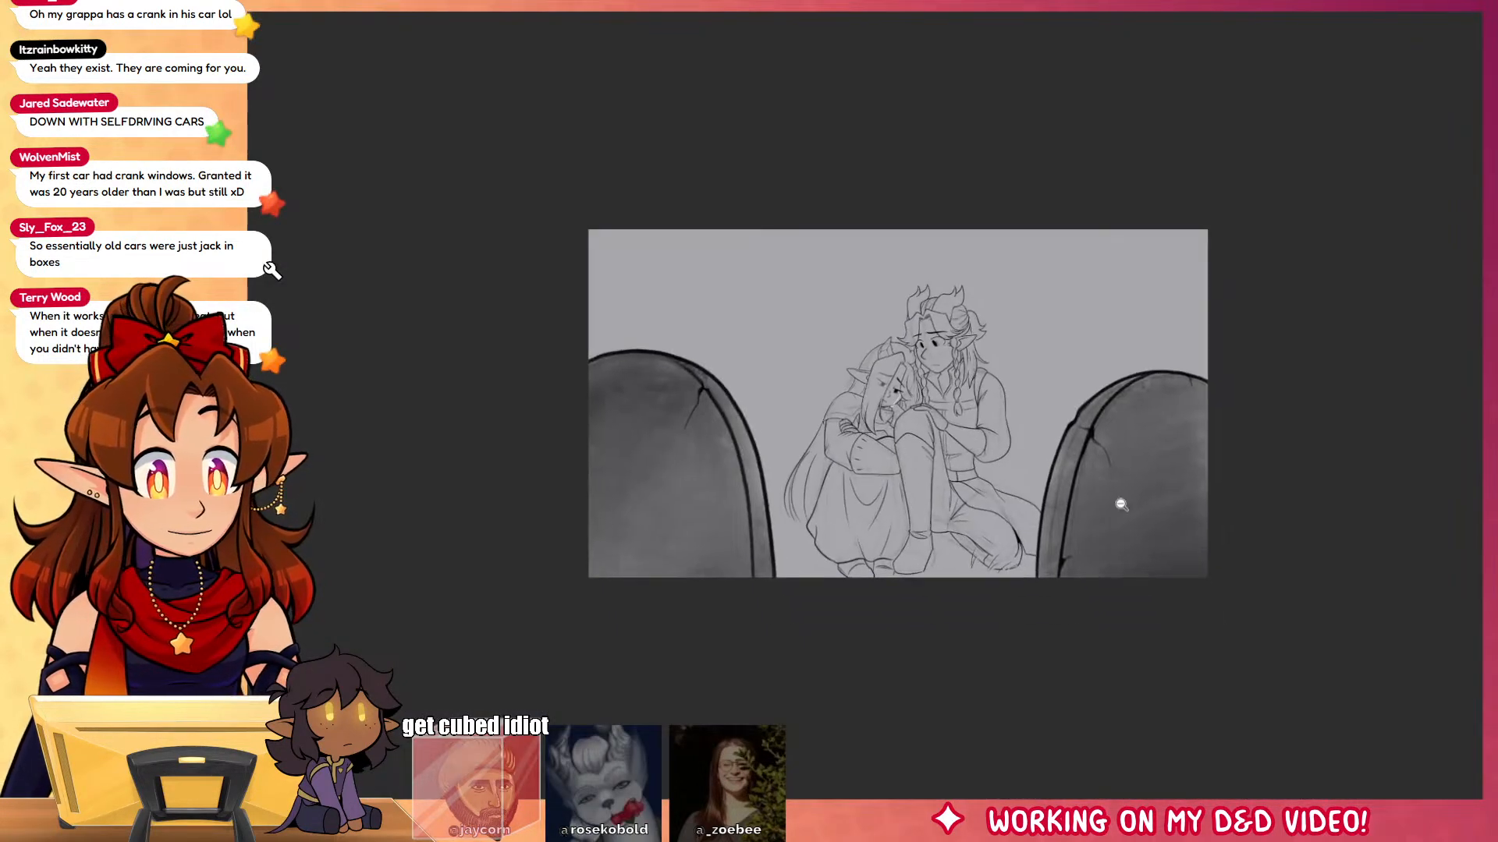
click(972, 505)
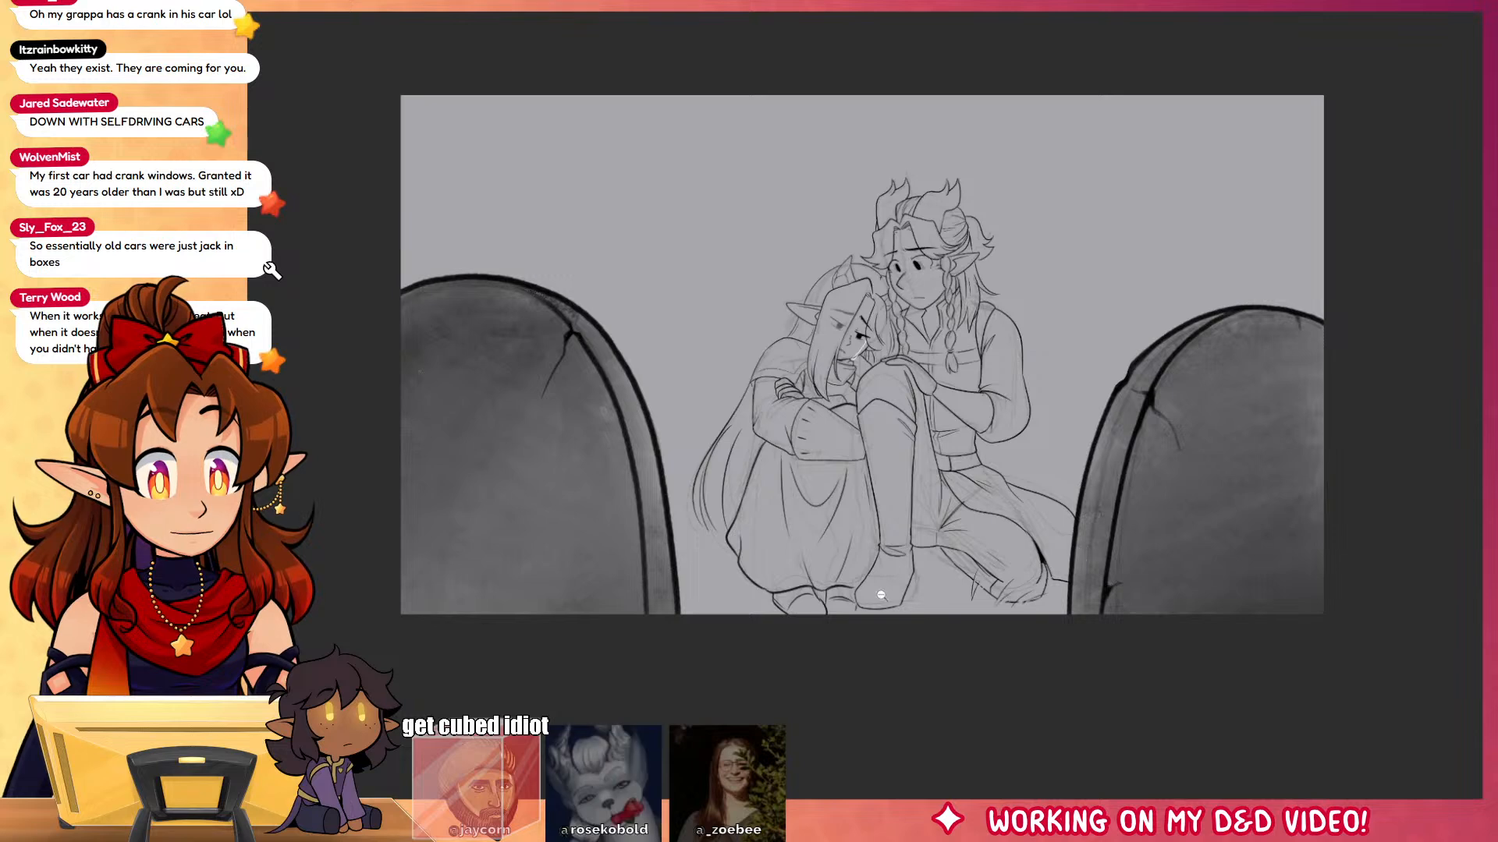
click(1080, 555)
click(1028, 617)
key(ctrl+0)
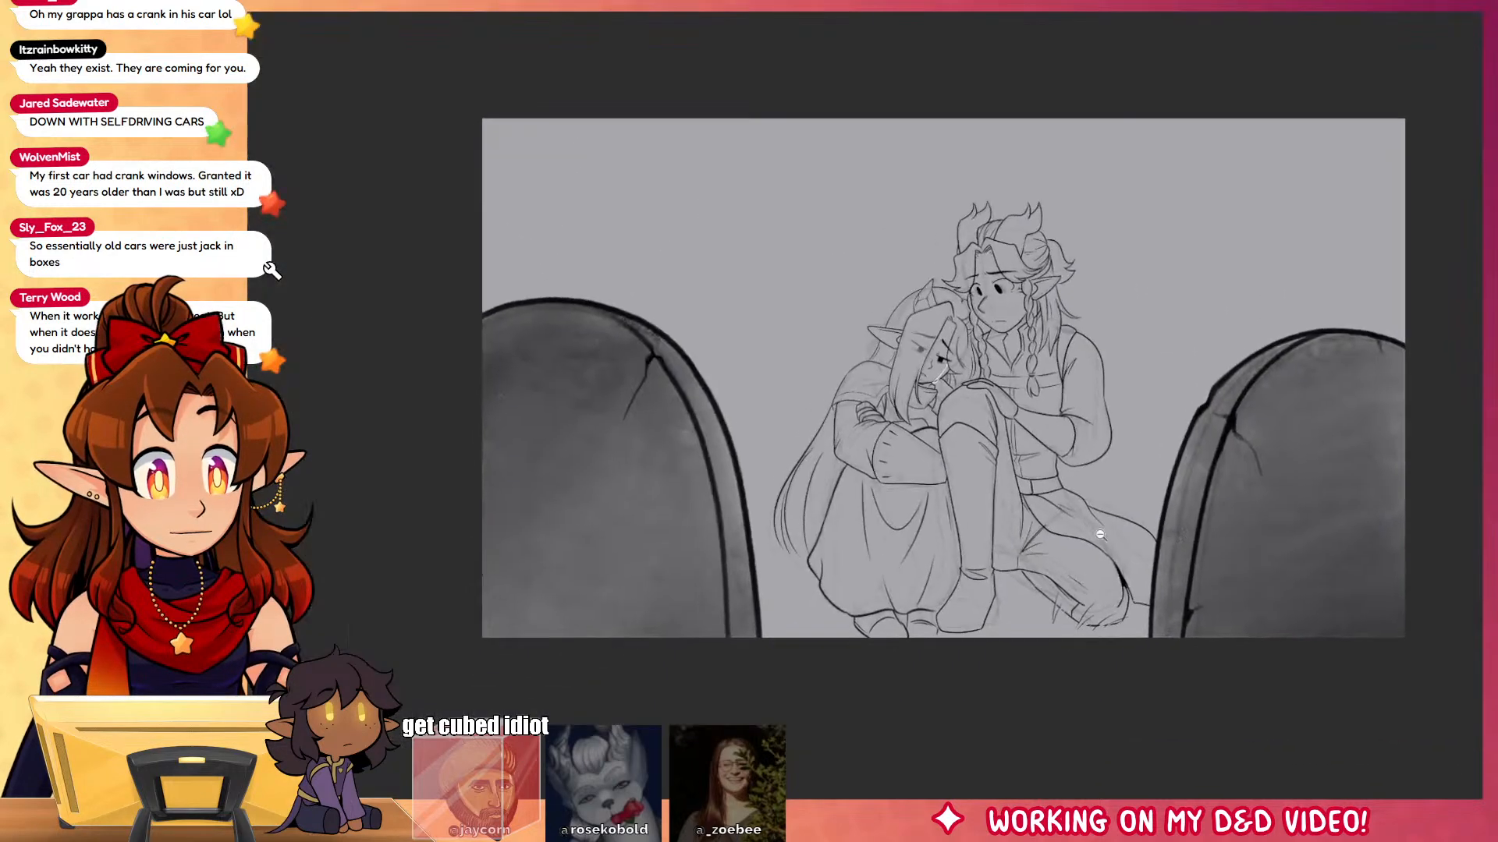
drag(1121, 503, 1145, 479)
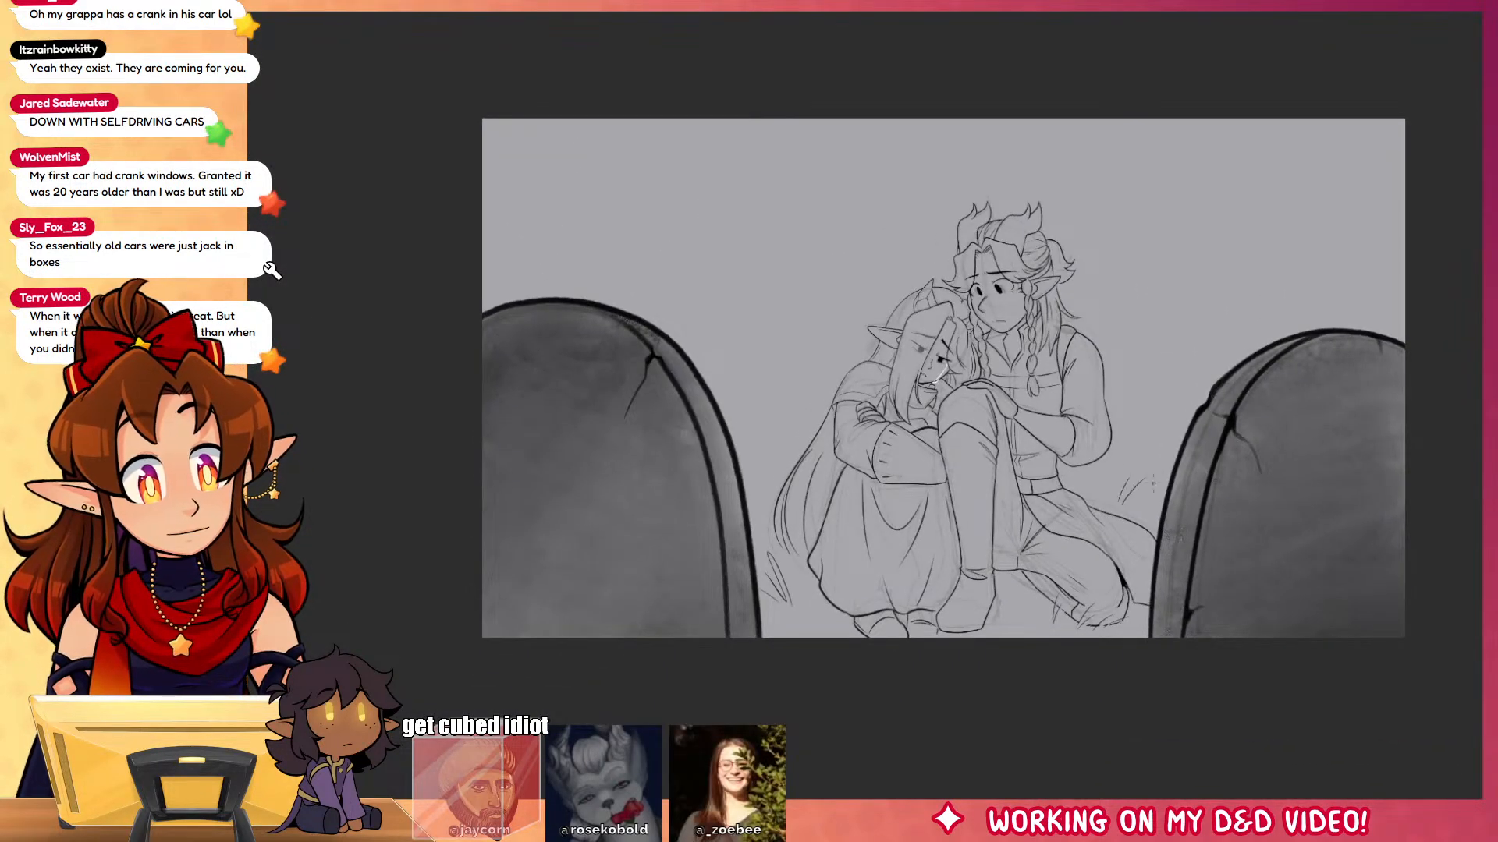
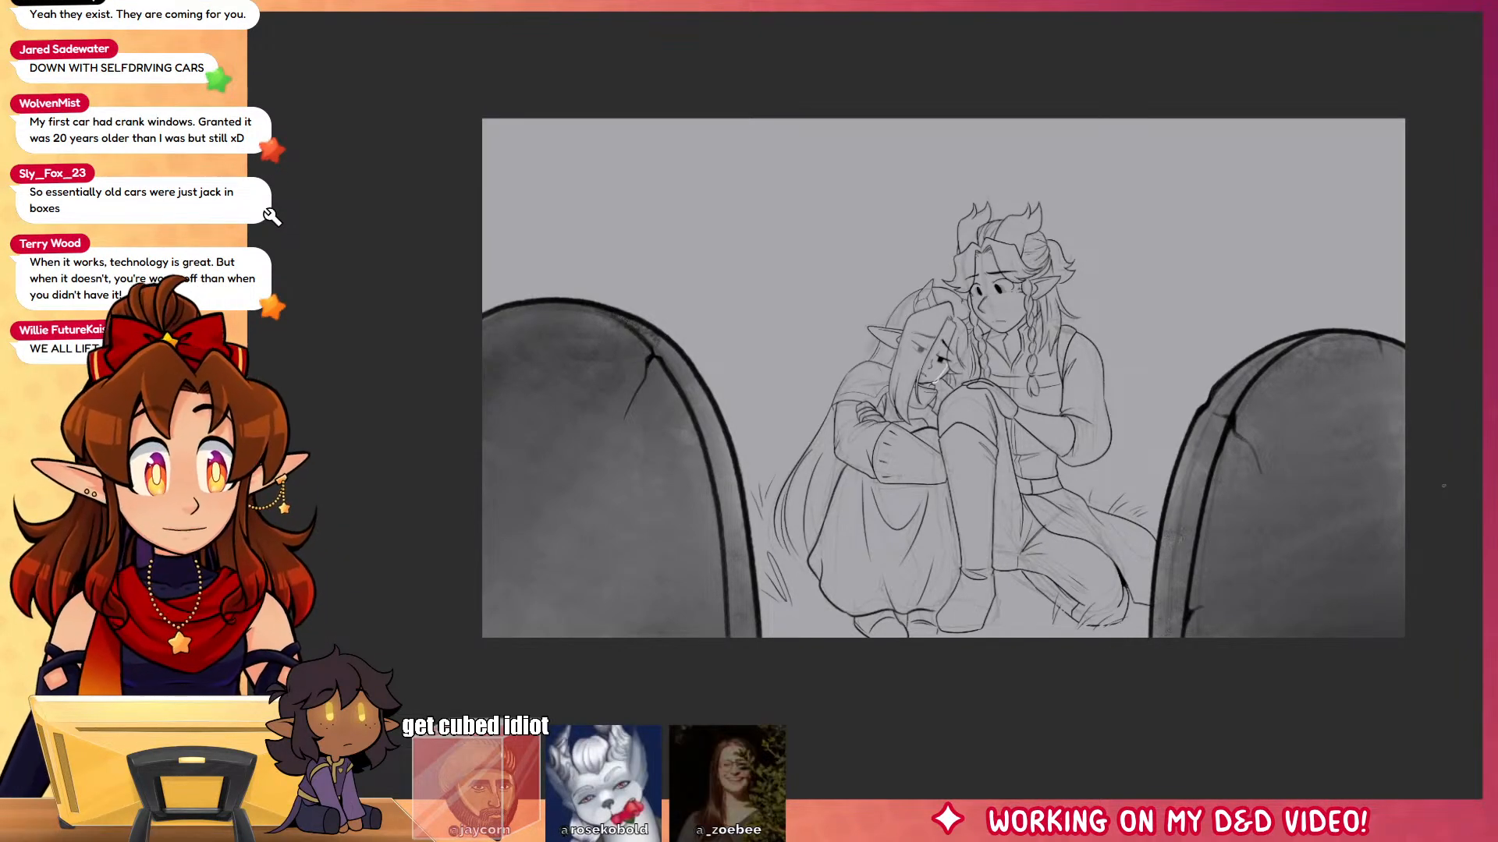
Step: Hide the rough sketch and select the background around the two figures, leaving the figures outside the selection
key(Delete)
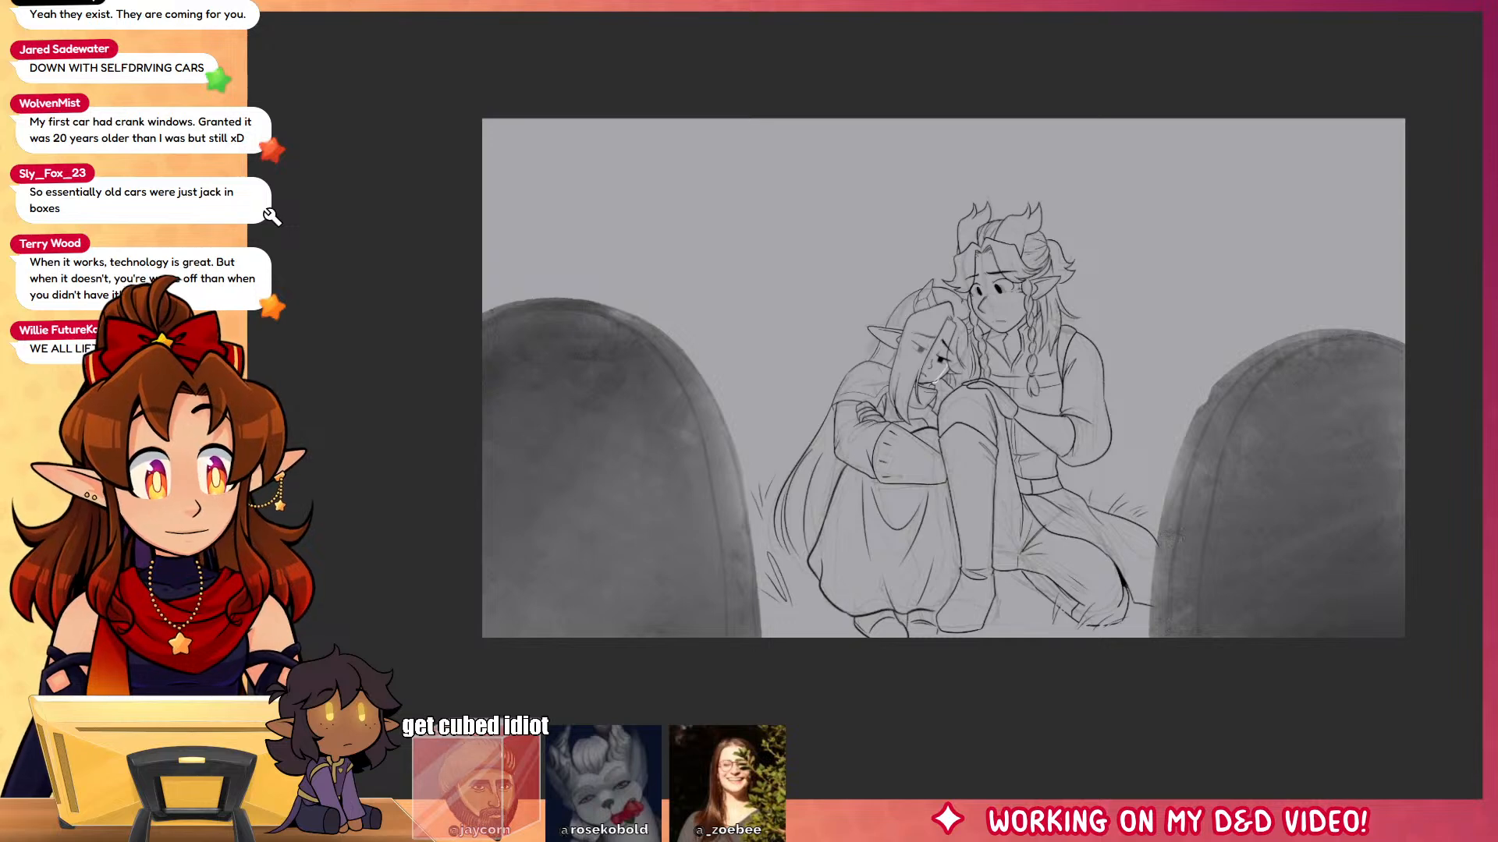
key(ctrl+z)
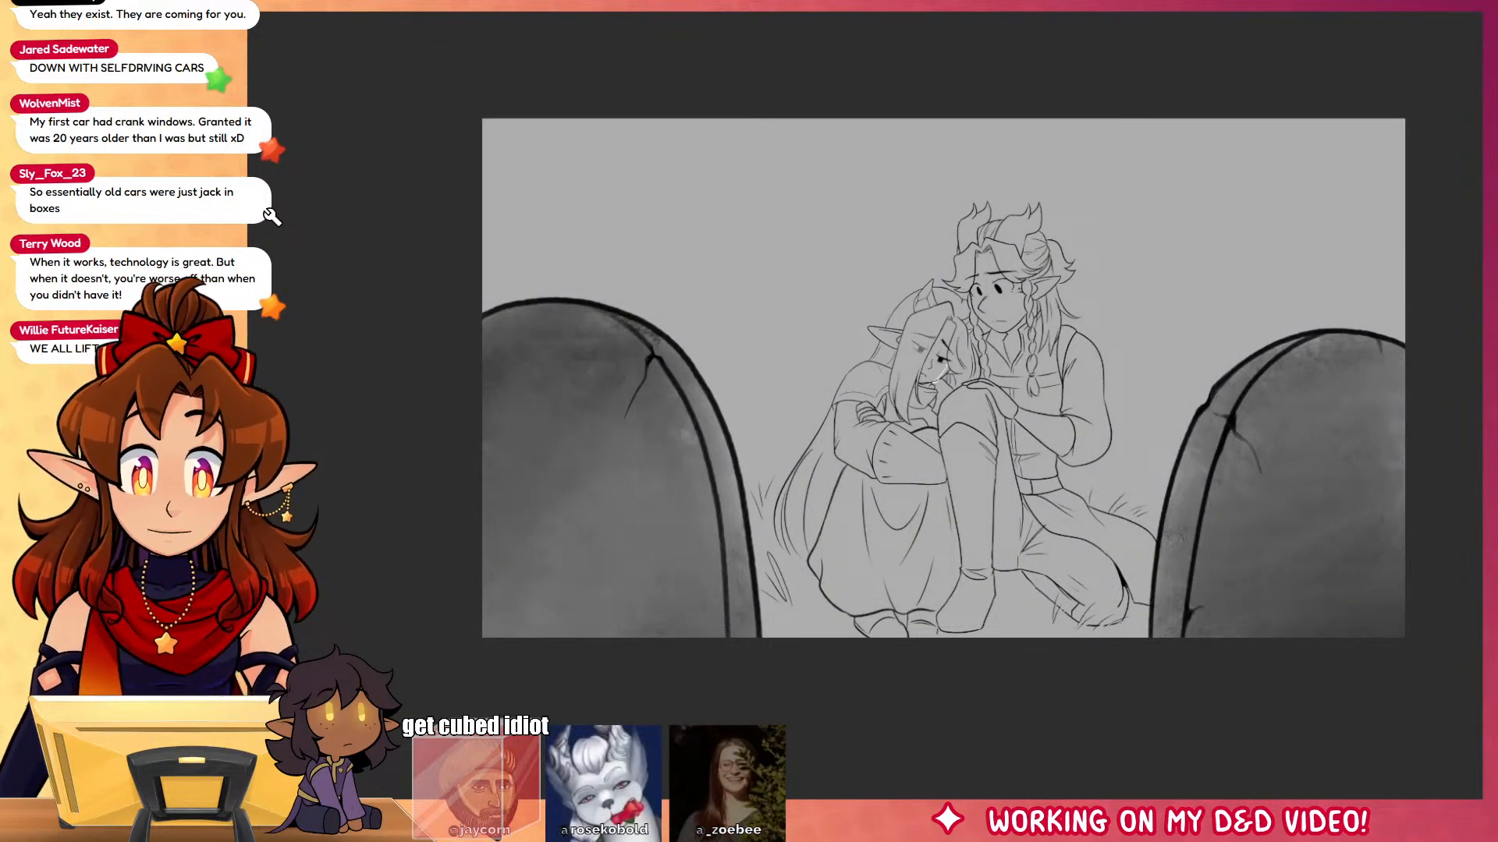
drag(1418, 590, 1347, 608)
click(1136, 465)
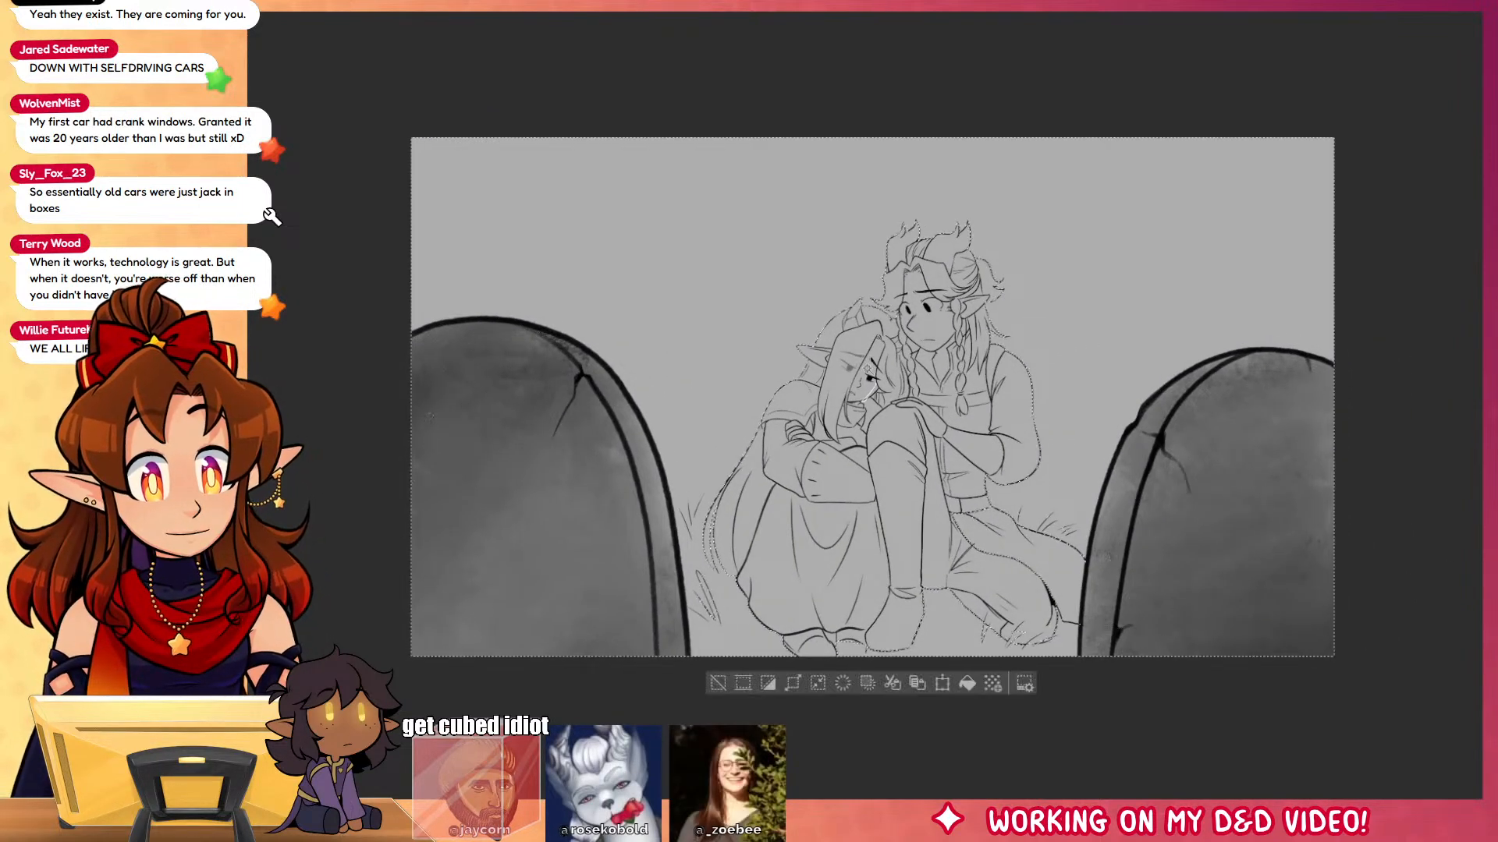
click(767, 683)
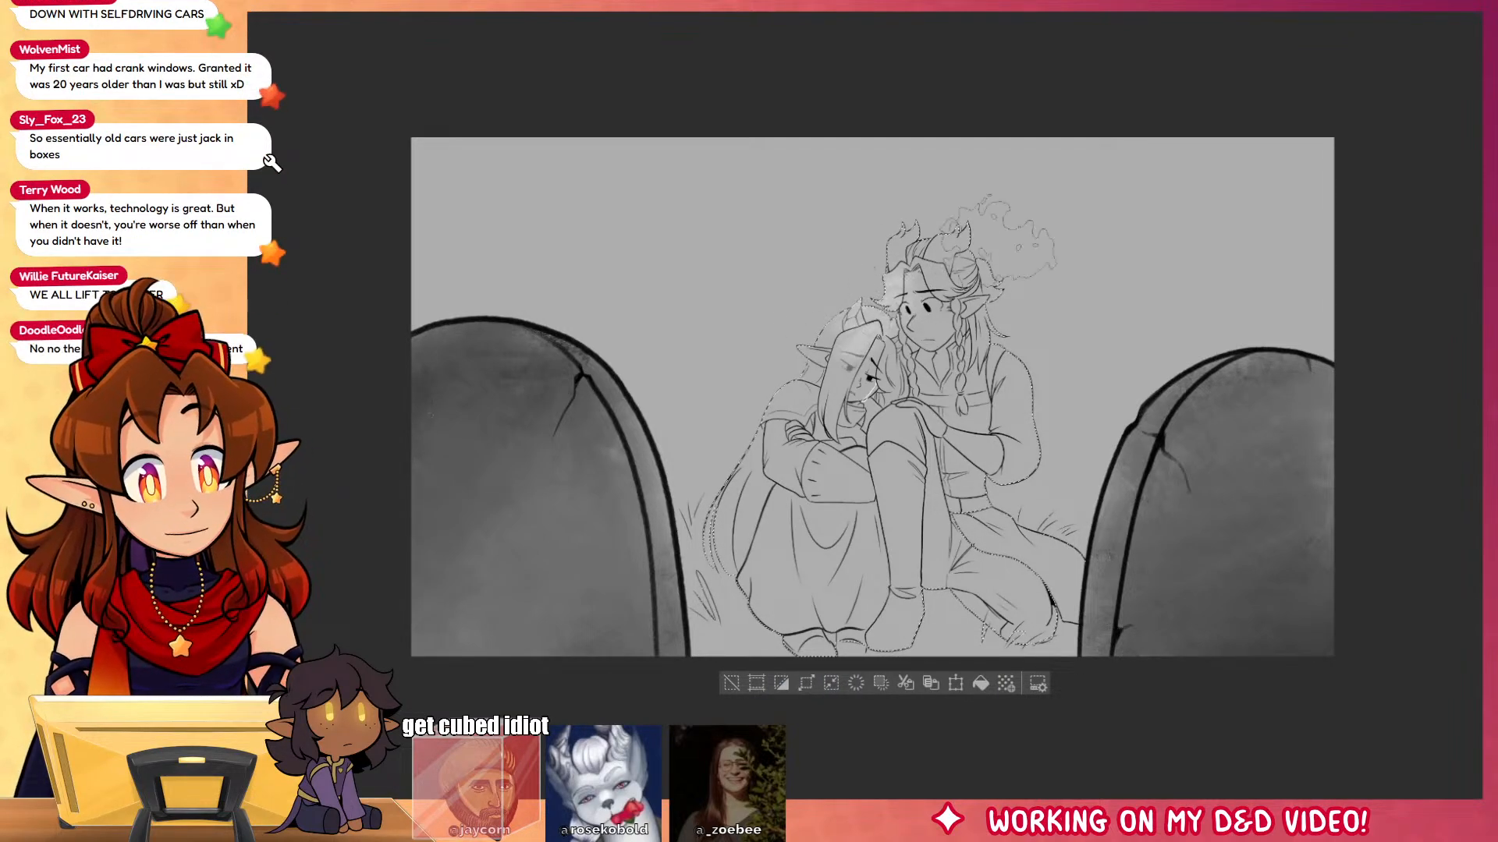
click(781, 684)
Step: Brush a lighter glow into the background around both figures, blend it into a soft halo and clear the selection
mouse_move(889, 273)
mouse_down()
mouse_move(789, 304)
mouse_move(777, 323)
mouse_move(792, 367)
mouse_move(753, 367)
mouse_move(797, 289)
mouse_move(941, 206)
mouse_move(1015, 226)
mouse_move(1058, 320)
mouse_move(1040, 378)
mouse_move(1076, 437)
mouse_up()
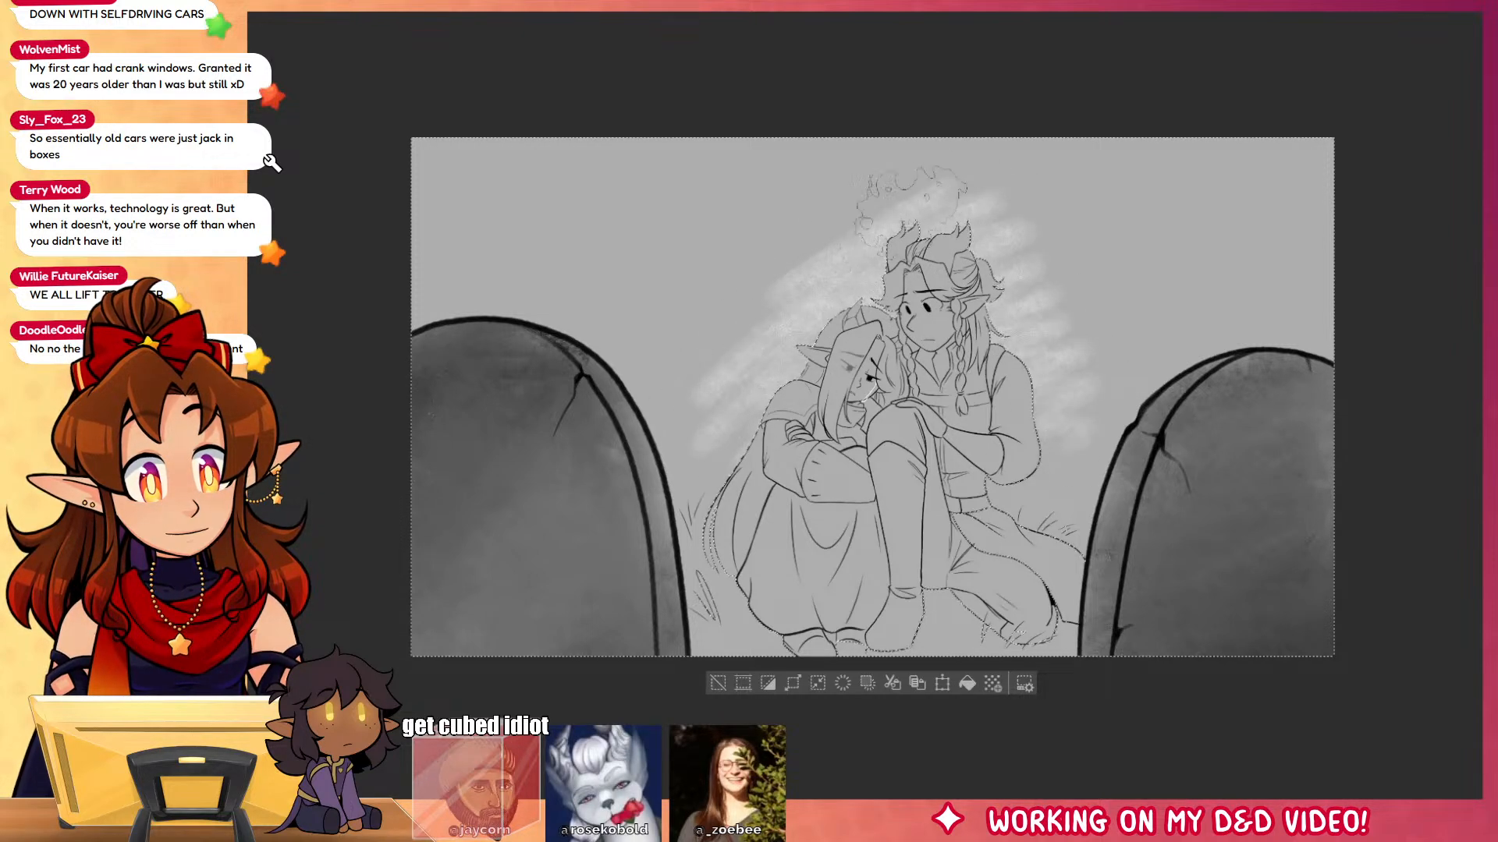
mouse_move(897, 207)
mouse_down()
mouse_move(777, 215)
mouse_move(821, 271)
mouse_move(718, 351)
mouse_up()
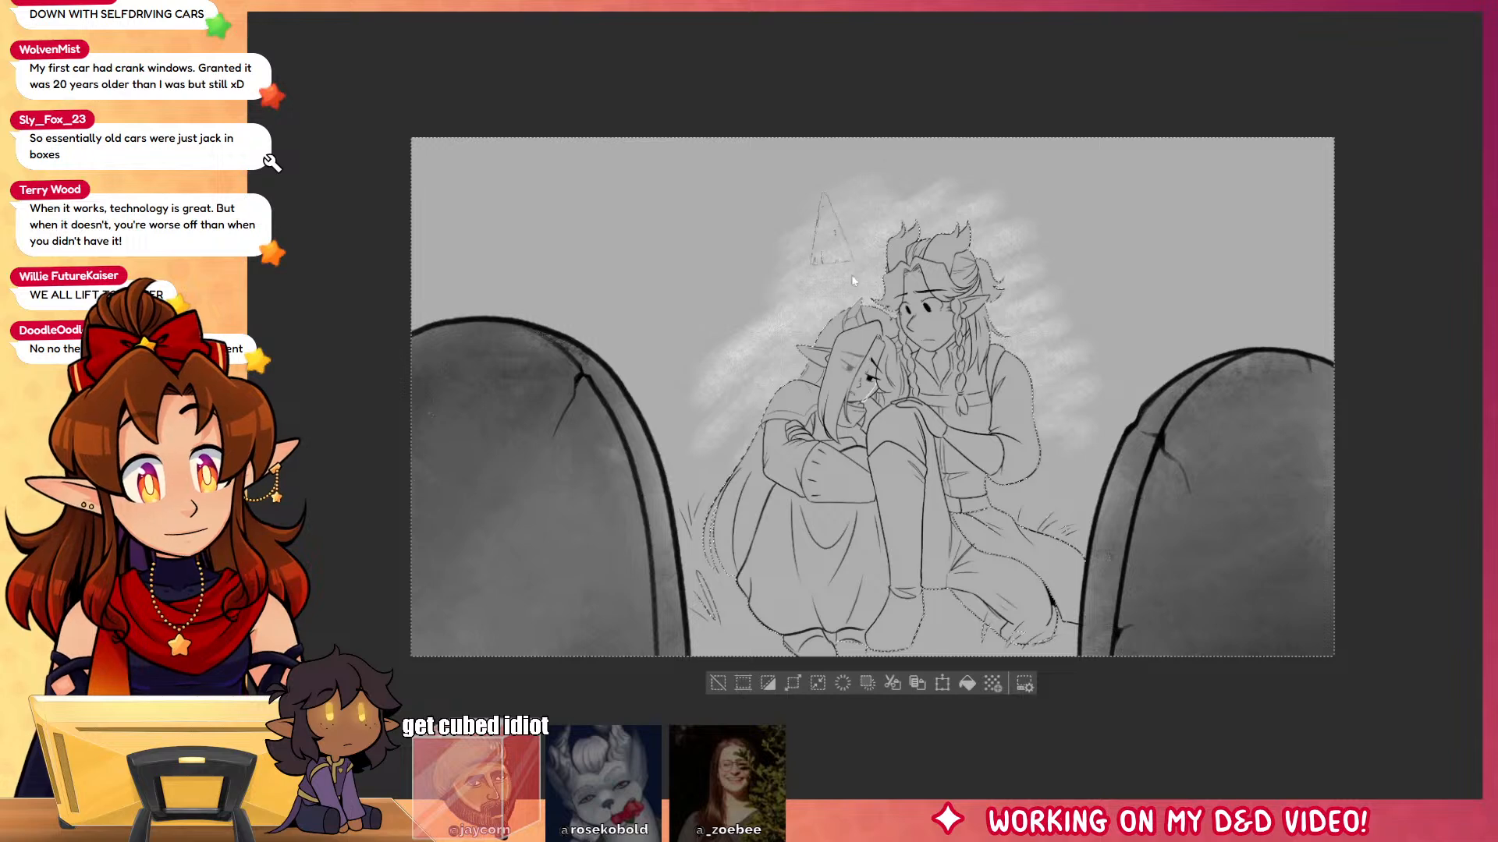
mouse_move(843, 234)
mouse_down()
mouse_move(803, 230)
mouse_move(736, 410)
mouse_move(786, 359)
mouse_move(769, 289)
mouse_move(967, 207)
mouse_move(1019, 304)
mouse_move(1045, 460)
mouse_move(1111, 640)
mouse_move(963, 199)
mouse_move(1053, 484)
mouse_move(1119, 468)
mouse_move(624, 449)
mouse_move(702, 394)
mouse_move(989, 496)
mouse_move(1109, 417)
mouse_up()
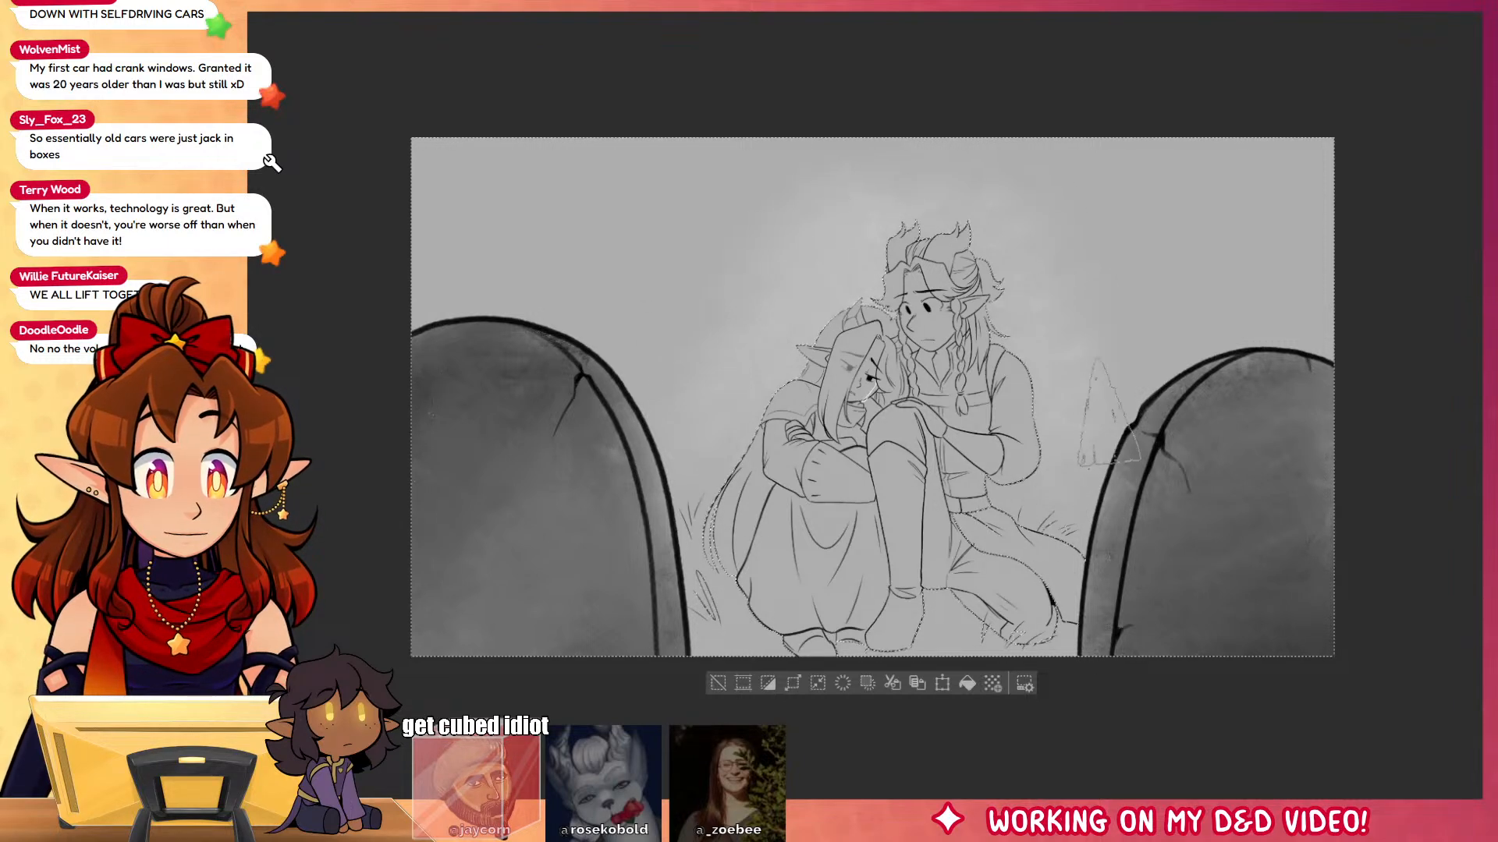
key(ctrl+d)
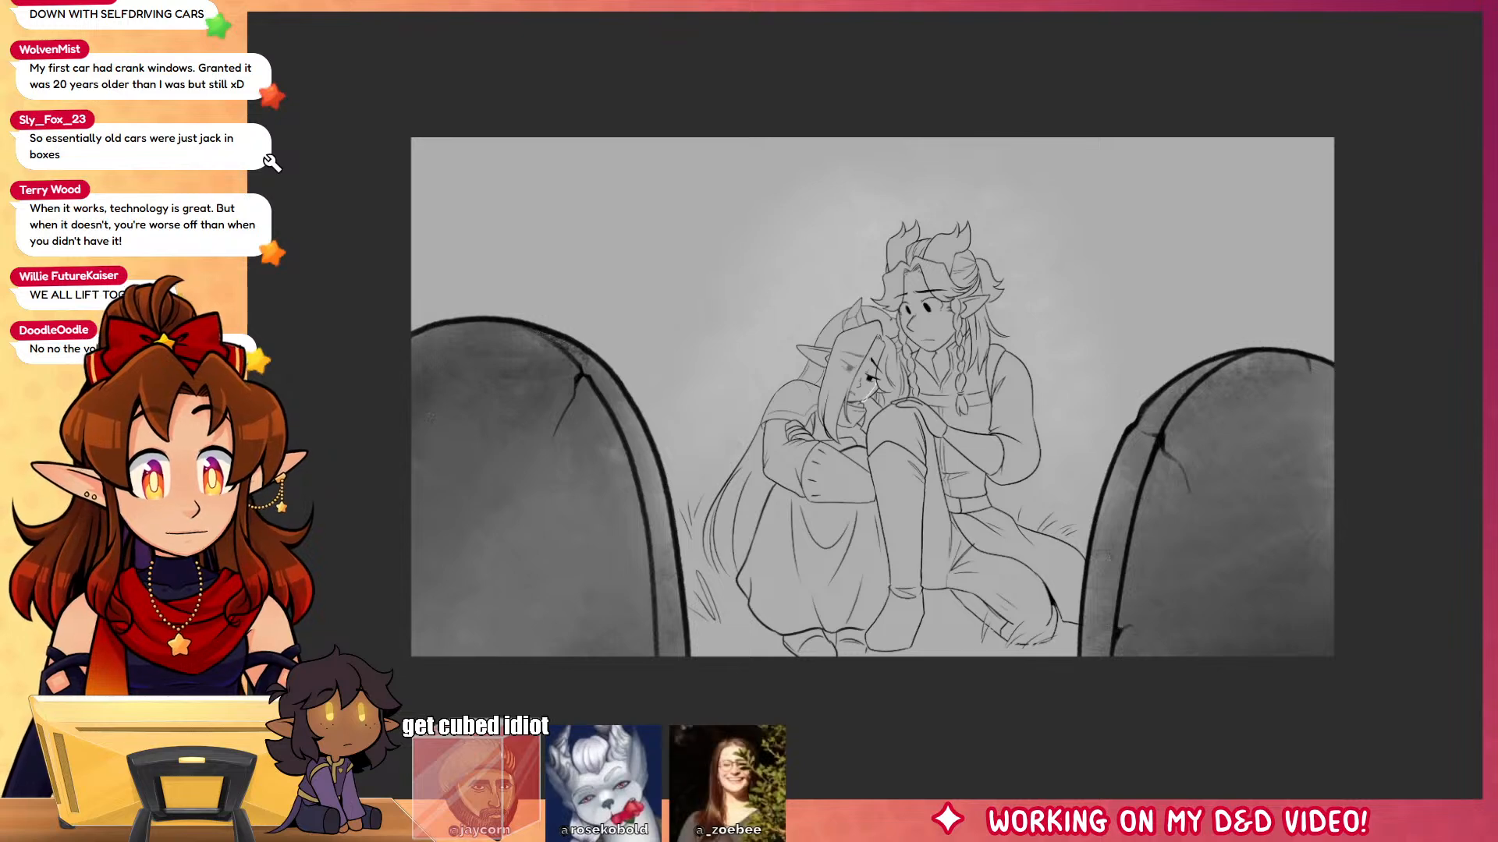
Step: Switch to the sketch of the two smiling figures and ink the thick upper eyelid of the larger figure's eye nearest the ear
key(ctrl+Tab)
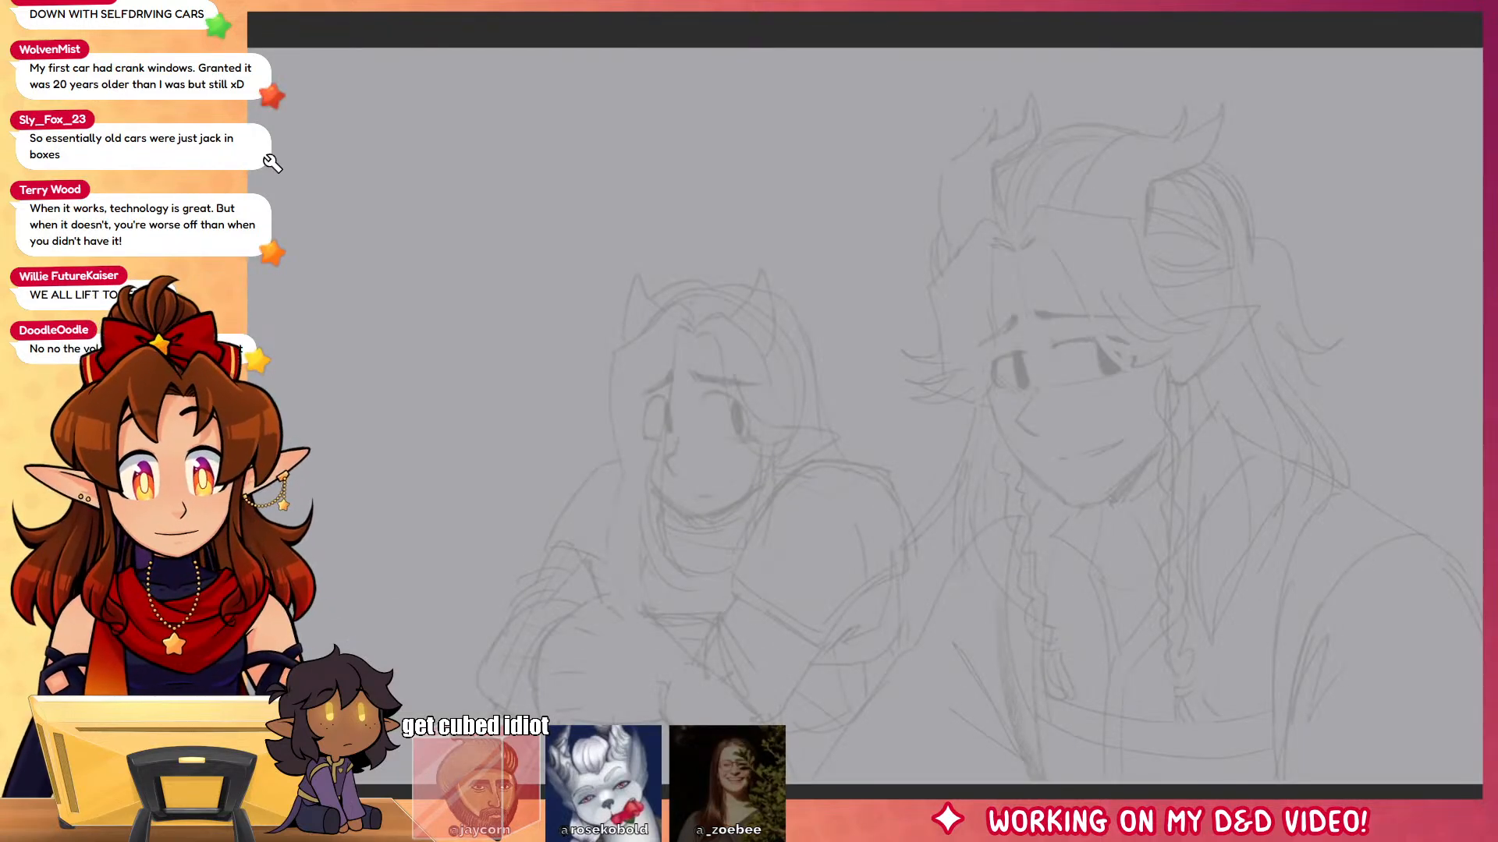
scroll(1123, 361, up, 5)
scroll(970, 336, up, 2)
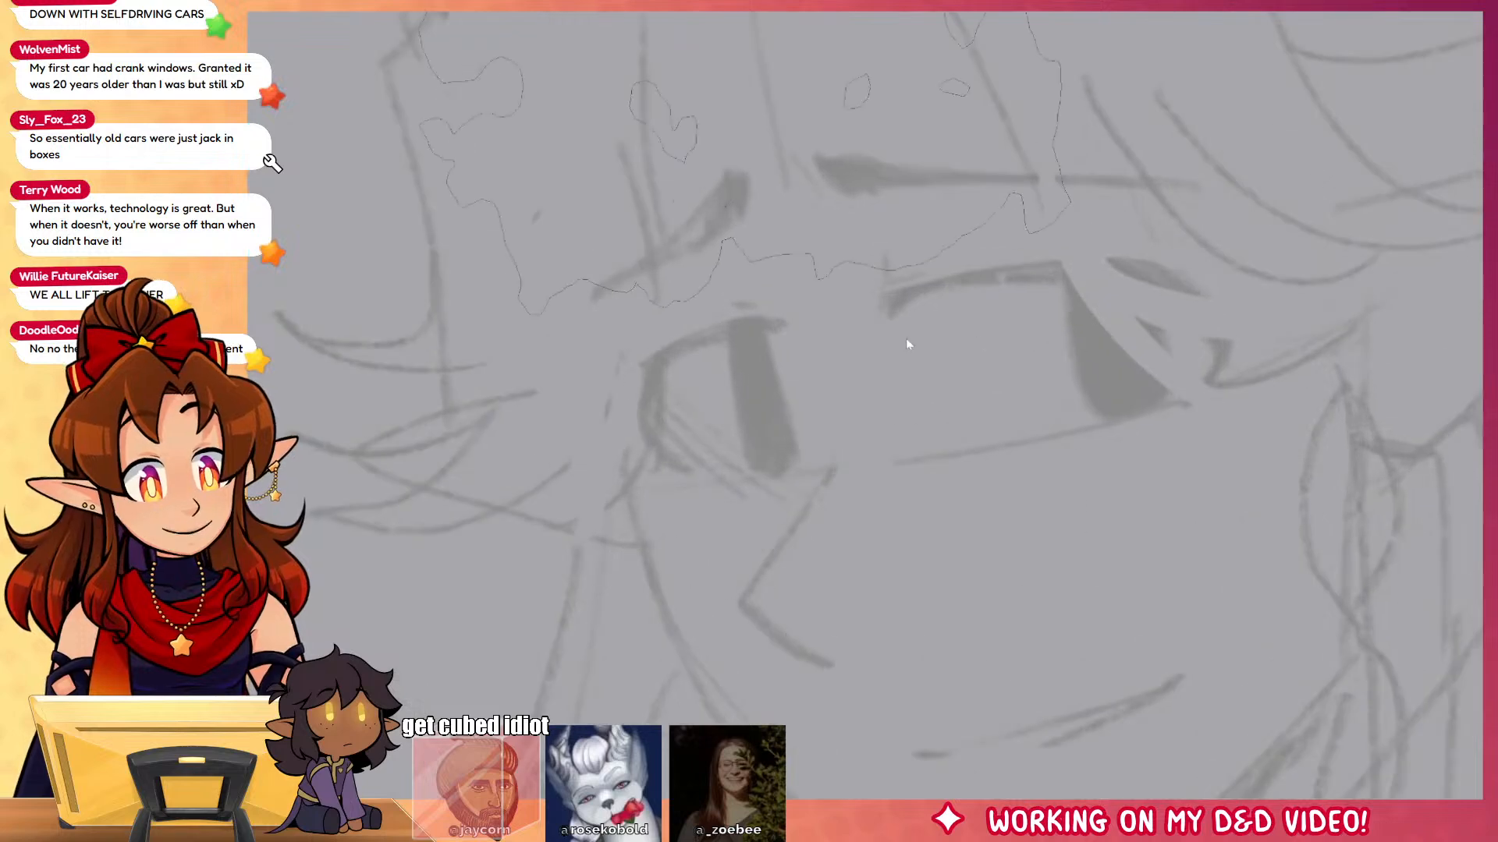
mouse_move(906, 338)
mouse_down()
mouse_move(888, 179)
mouse_move(769, 73)
mouse_up()
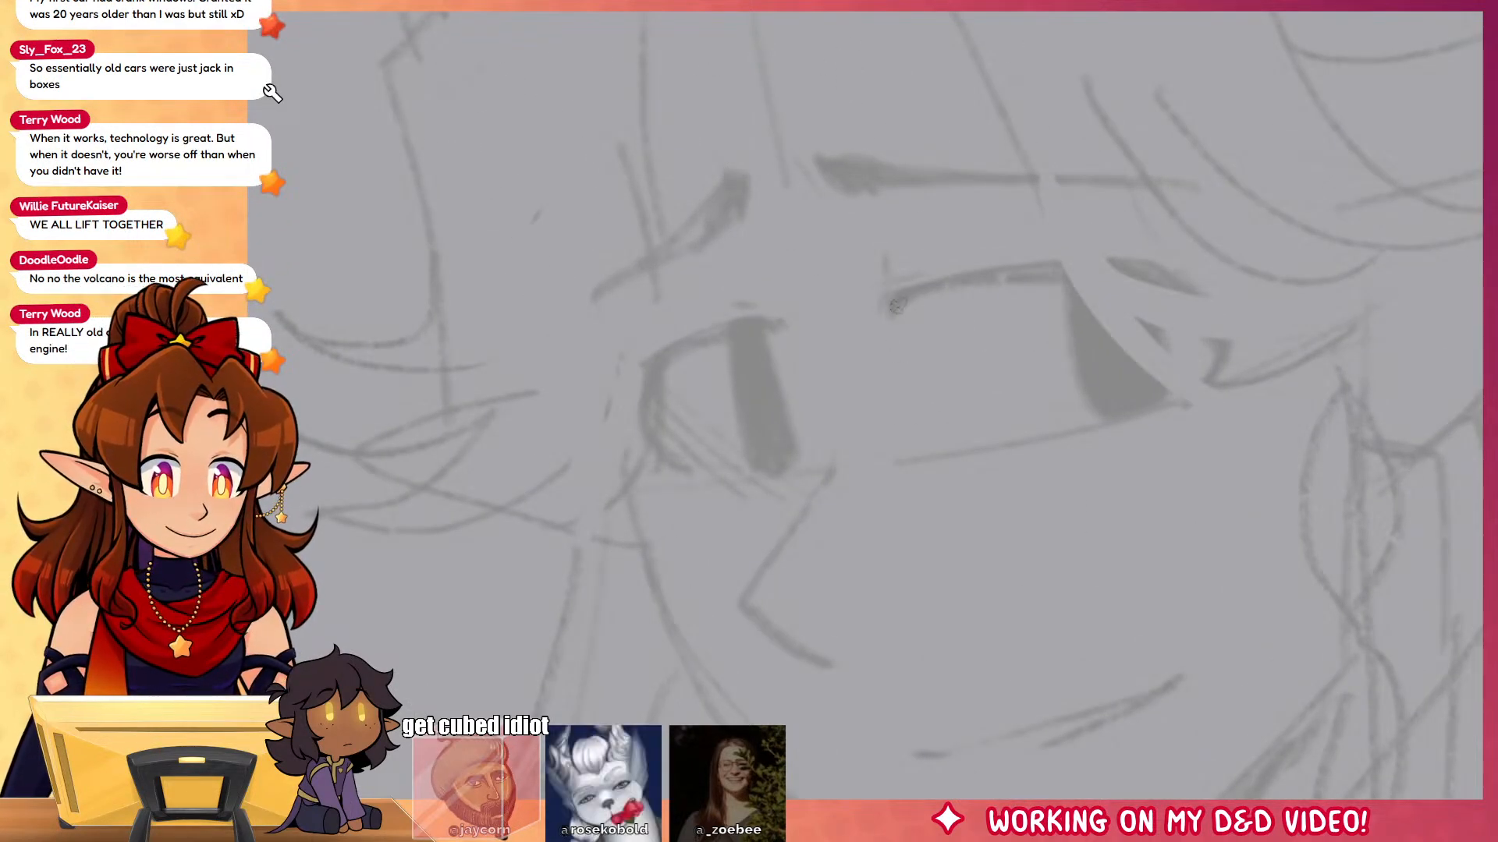
mouse_move(899, 295)
mouse_down()
mouse_move(891, 333)
mouse_move(1182, 301)
mouse_up()
key(ctrl+z)
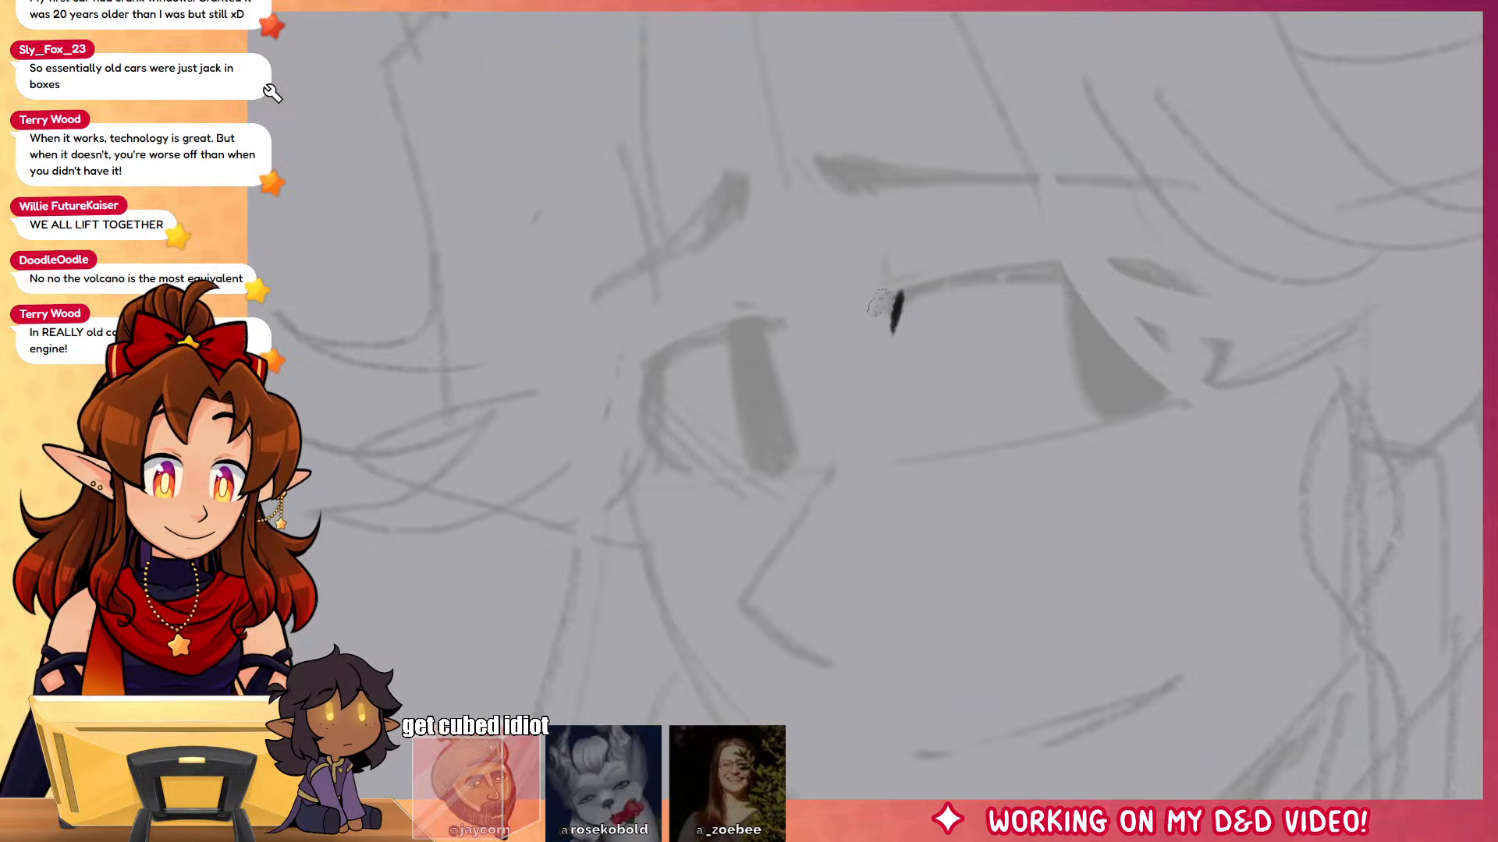
drag(879, 305, 1216, 318)
mouse_move(1060, 273)
mouse_down()
mouse_move(1232, 360)
mouse_move(1182, 405)
mouse_up()
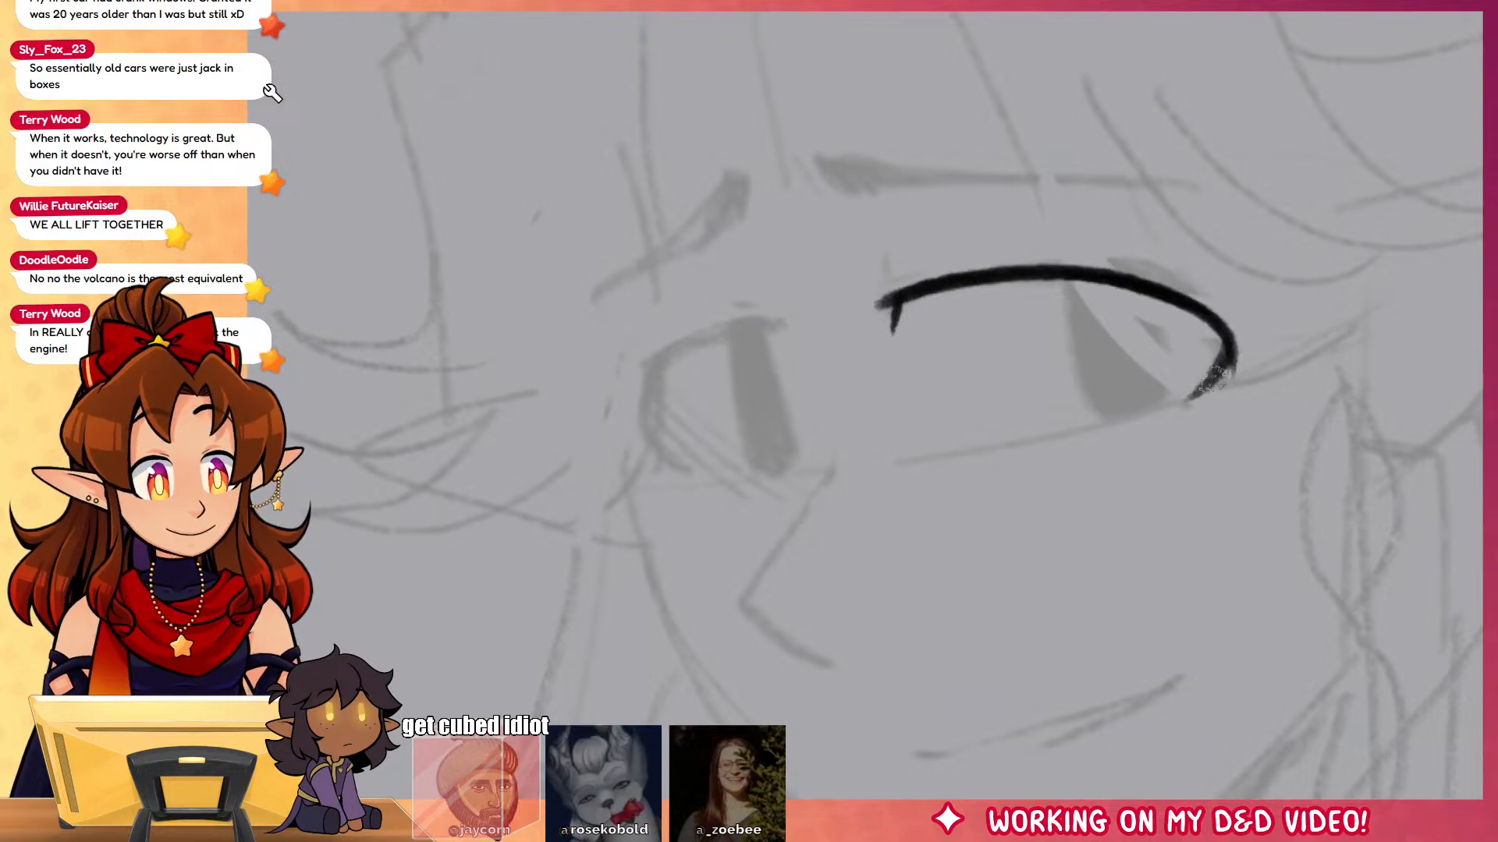
drag(1231, 355, 1186, 406)
key(ctrl+z)
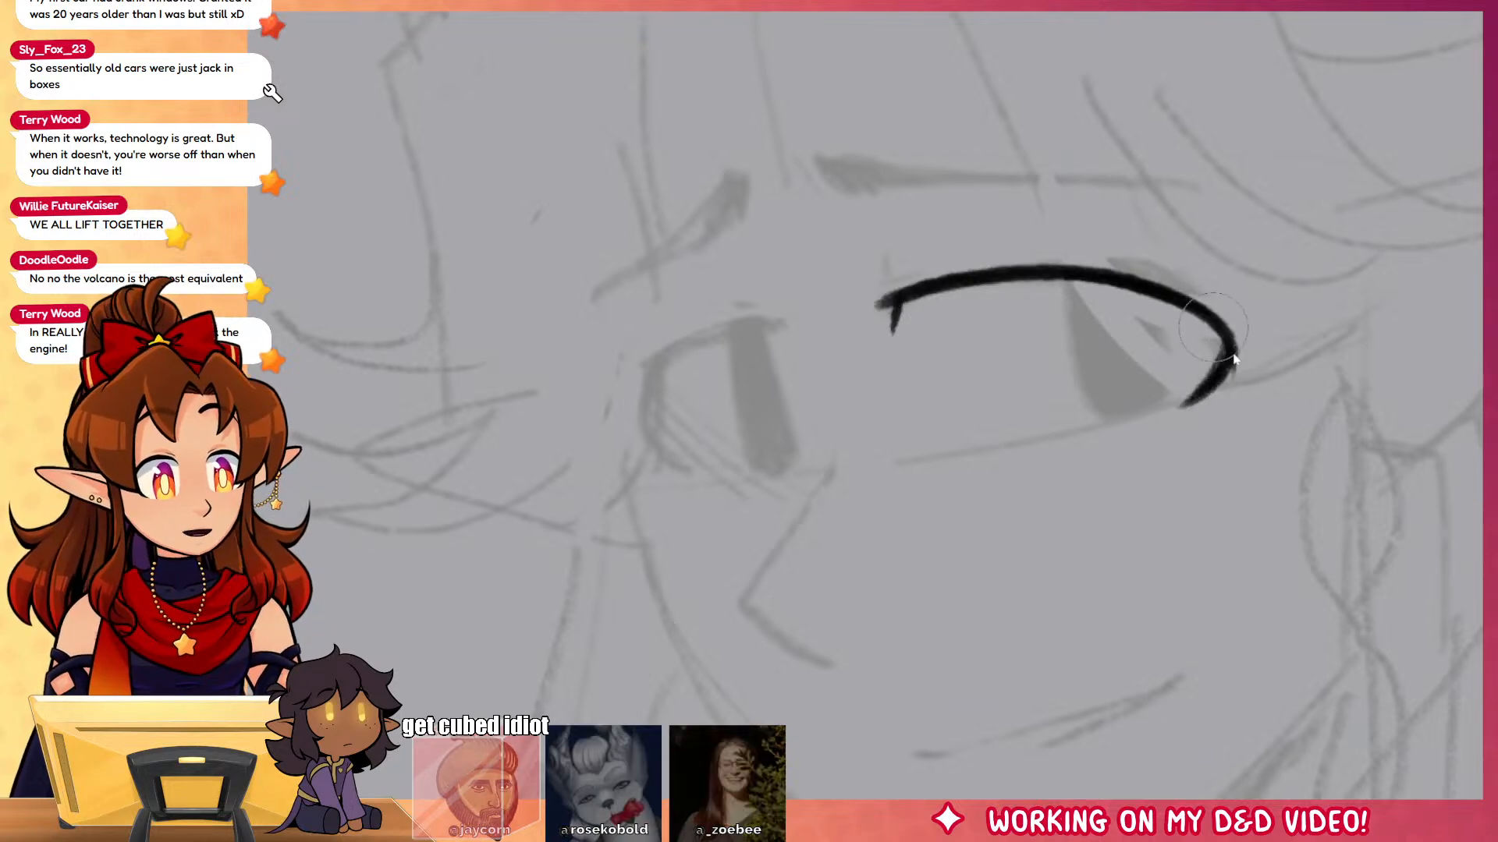
Step: Finish the outer corner of the upper eyelid on the eye nearest the ear and ink its thin lower lid line
drag(1225, 329, 1230, 356)
key(e)
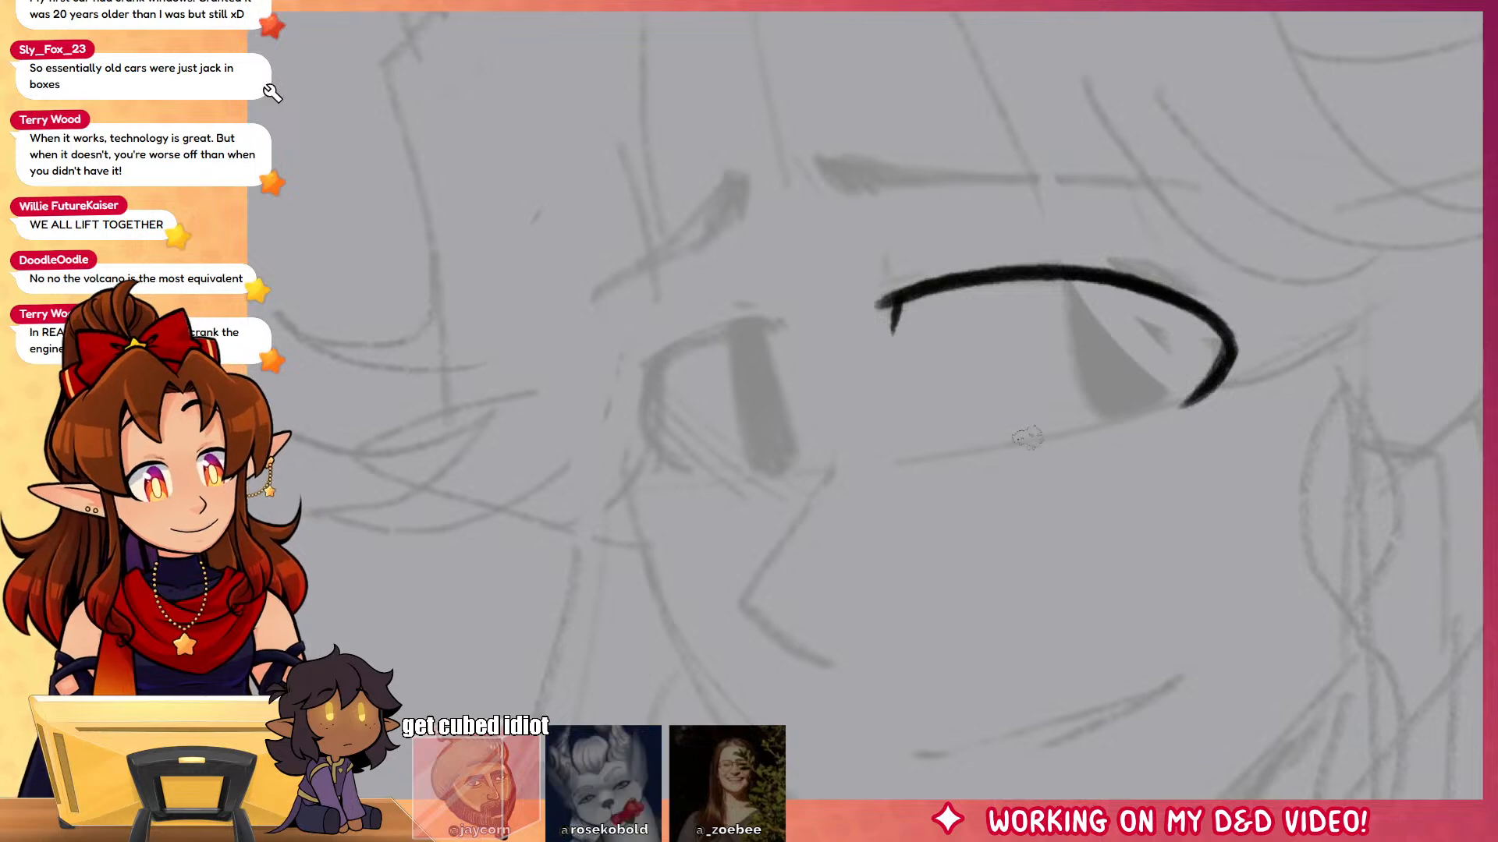
drag(1186, 407, 1026, 441)
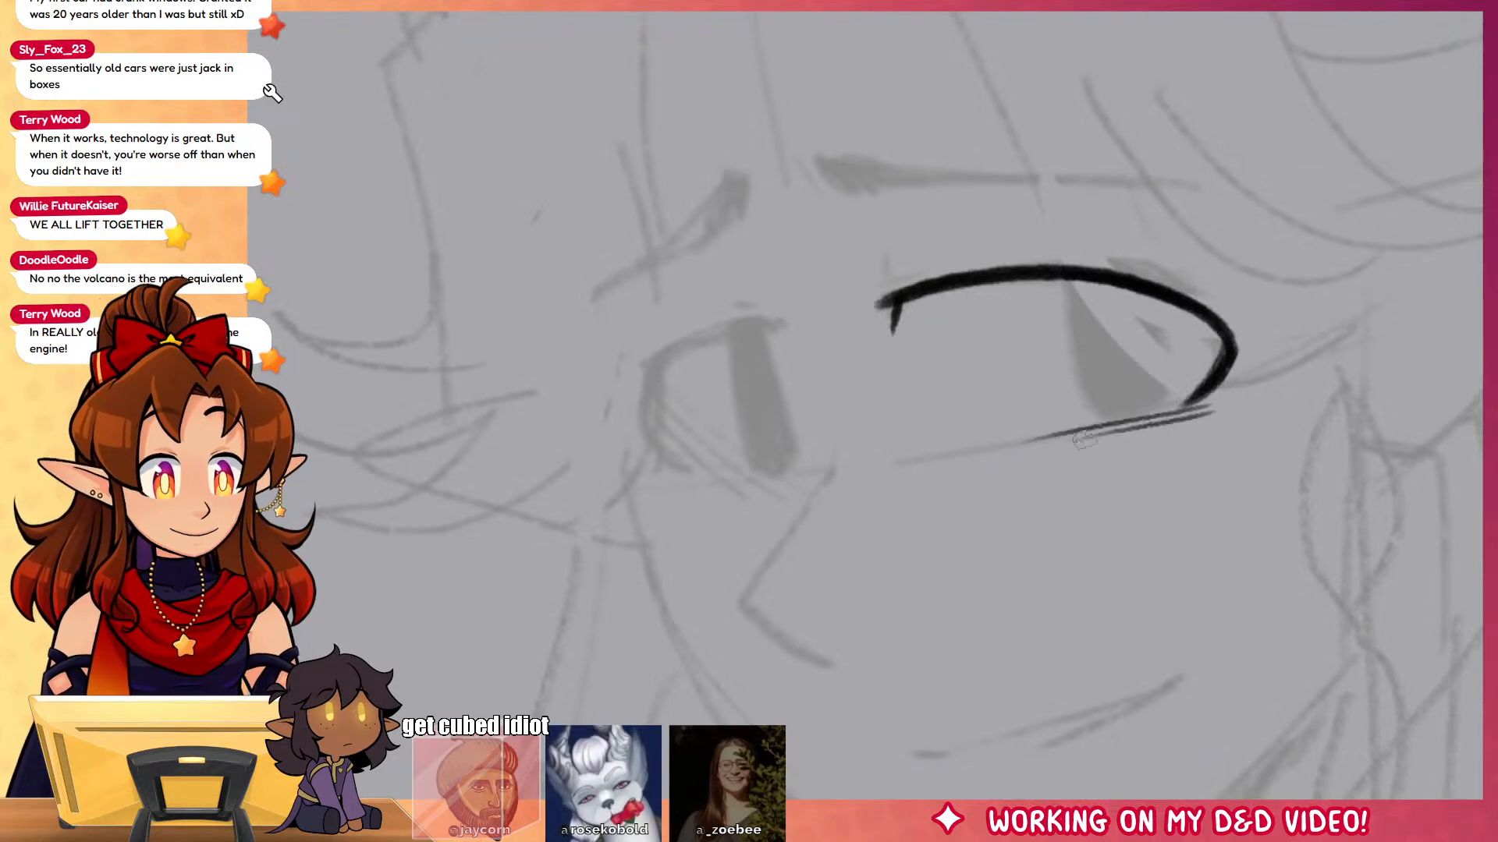
key(ctrl+z)
drag(1187, 405, 1009, 448)
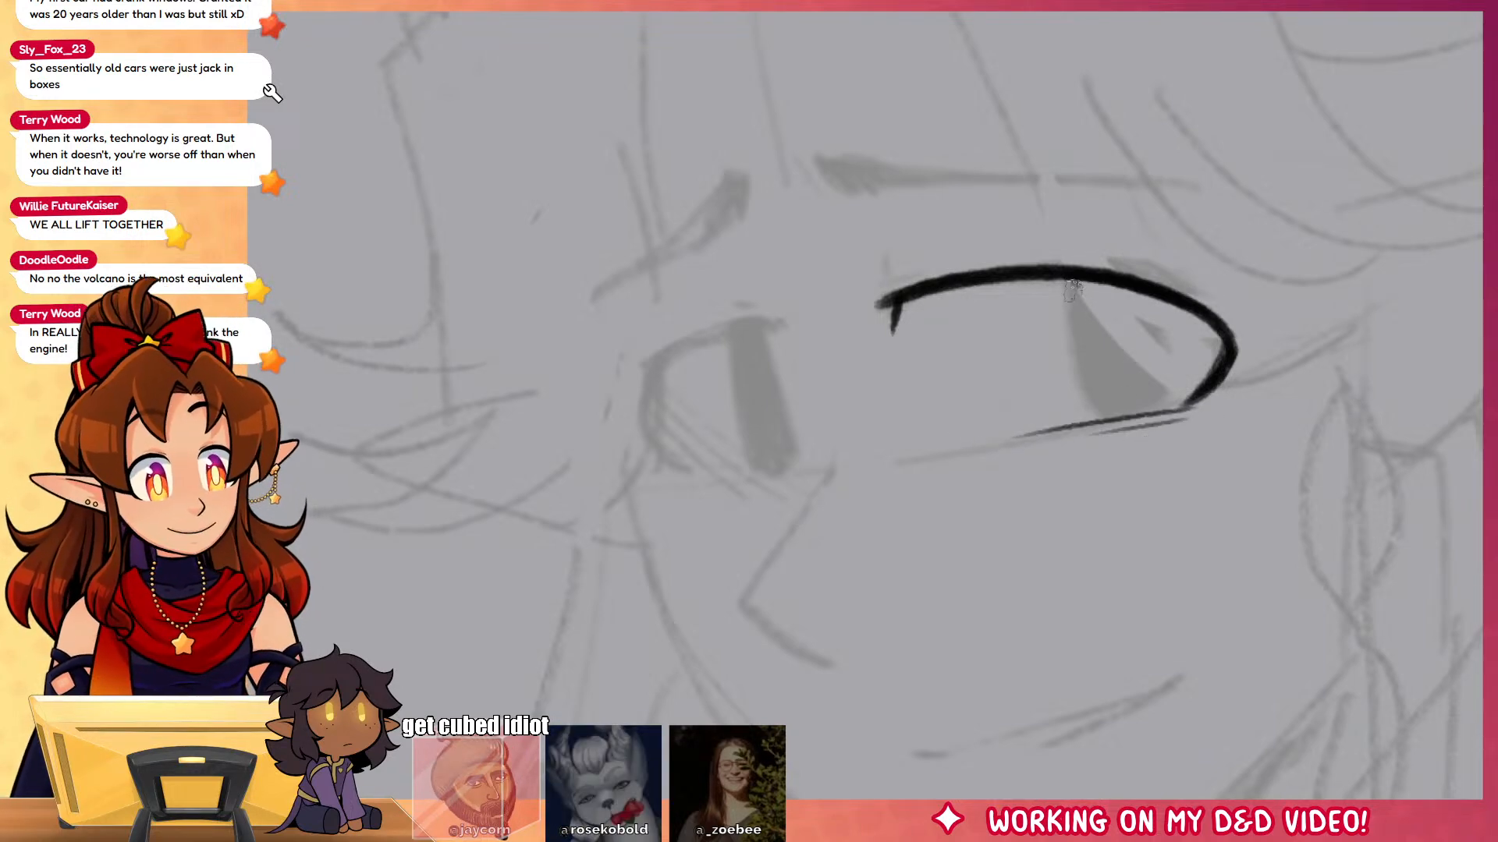
Step: Outline the large iris of the eye nearest the ear, fill it solid black and add short crease marks above the inner corner
mouse_move(1073, 283)
mouse_down()
mouse_move(1100, 417)
mouse_move(1071, 300)
mouse_move(1087, 415)
mouse_move(1182, 303)
mouse_up()
key(ctrl+z)
key(ctrl+z)
click(1173, 312)
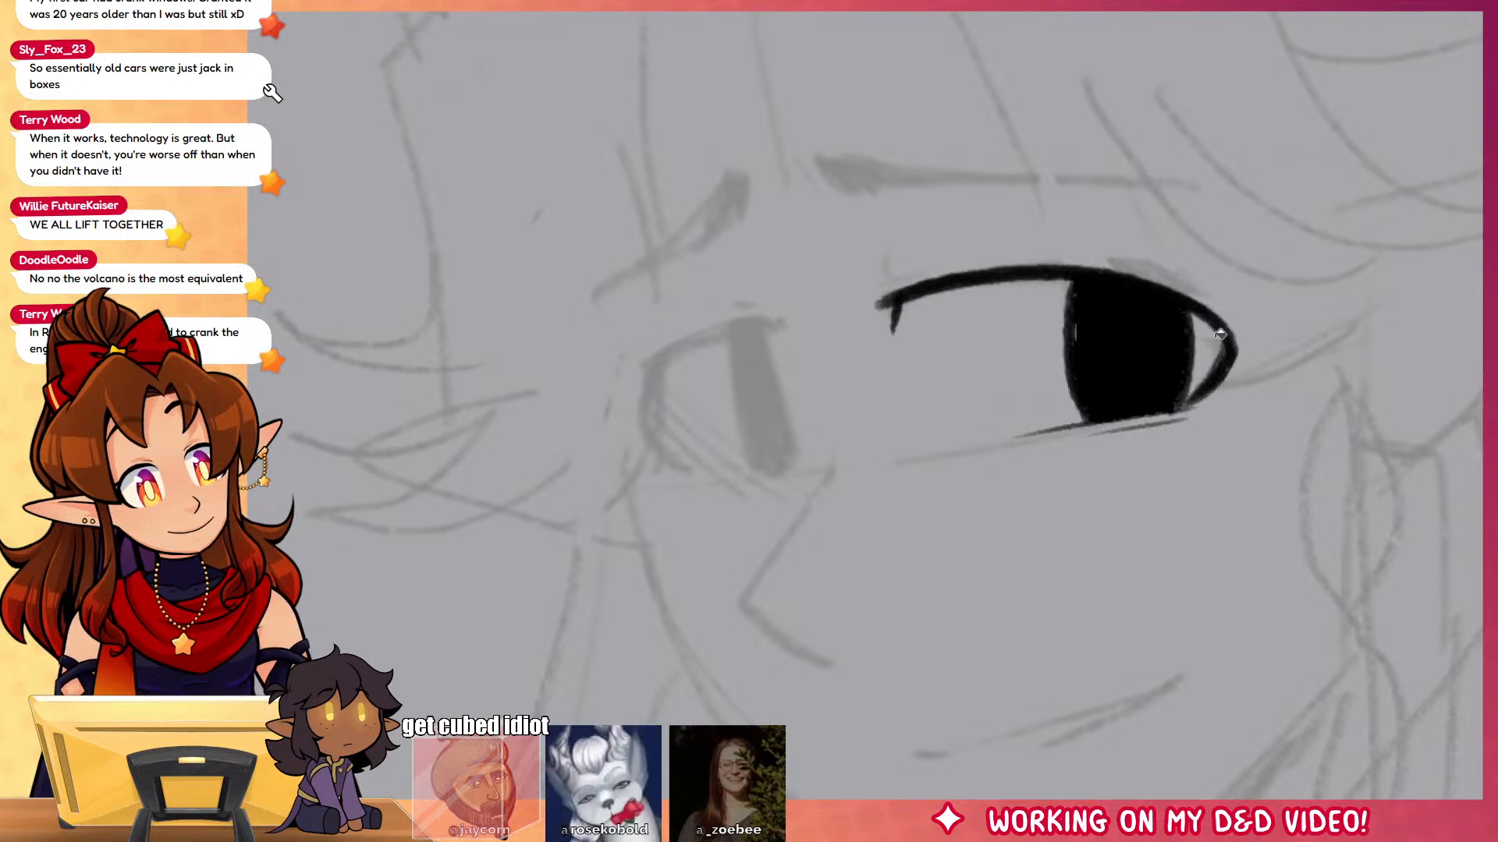
drag(1255, 537, 1329, 501)
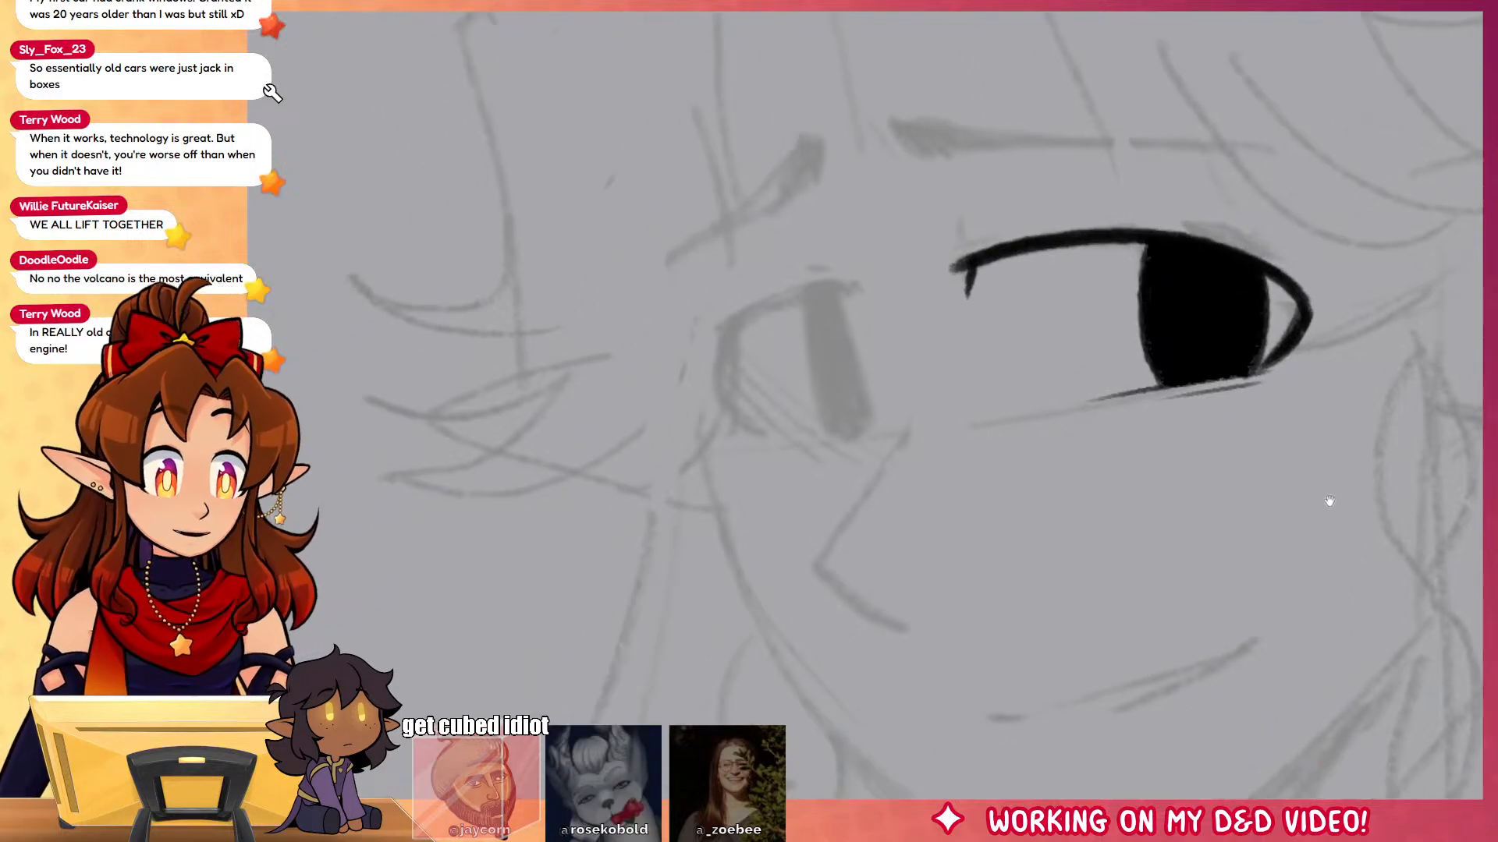
mouse_move(979, 234)
mouse_down()
mouse_move(947, 248)
mouse_move(965, 238)
mouse_up()
key(ctrl+z)
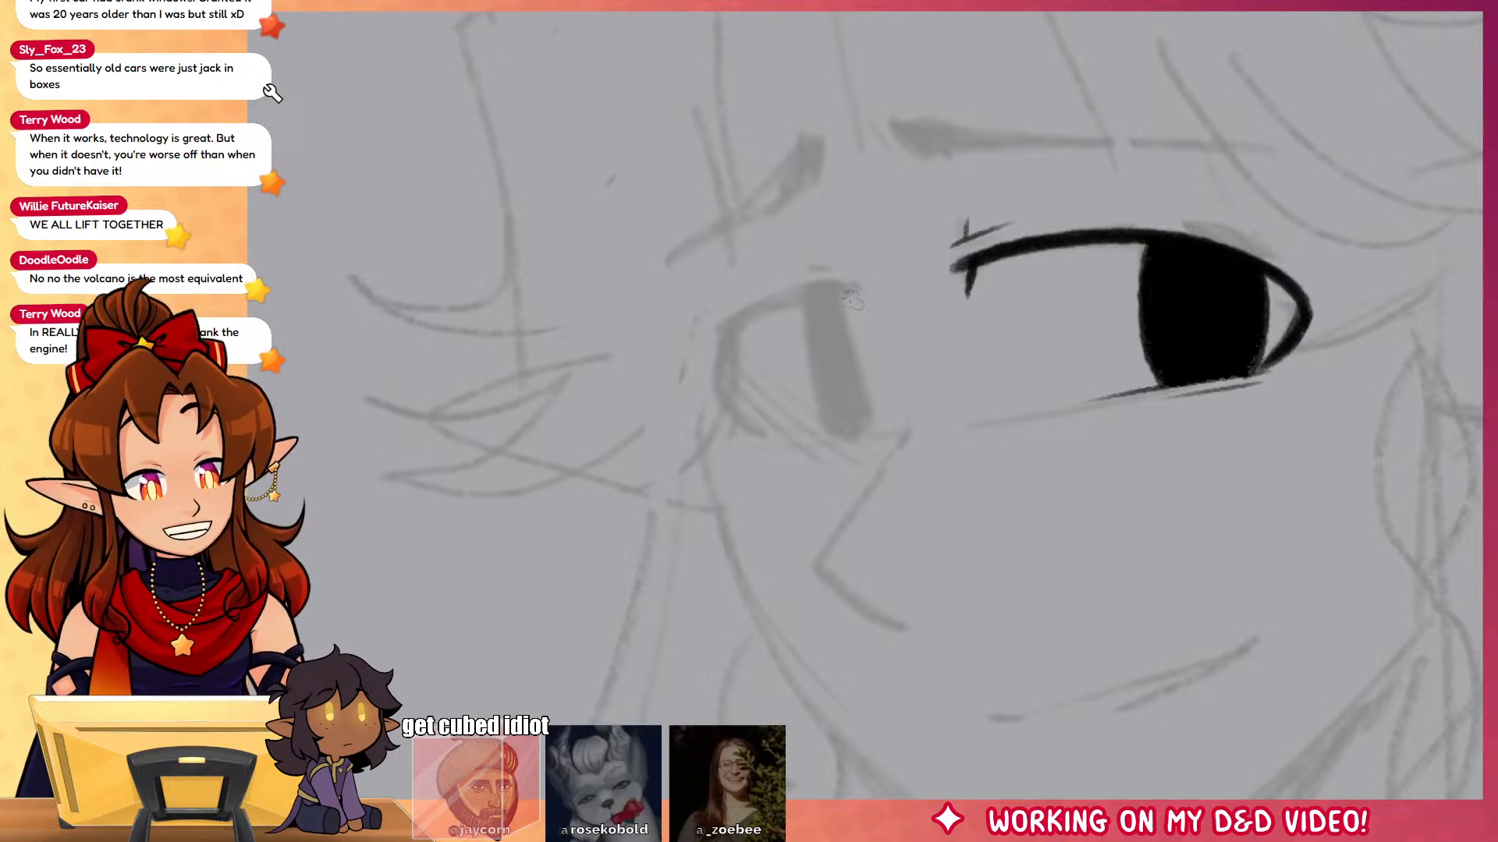
Step: Ink the thick curved upper eyelid of the larger figure's far eye, wrapping around its outer edge
mouse_move(862, 295)
mouse_down()
mouse_move(737, 347)
mouse_move(745, 433)
mouse_up()
key(ctrl+z)
mouse_move(764, 302)
mouse_down()
mouse_move(758, 438)
mouse_move(780, 297)
mouse_up()
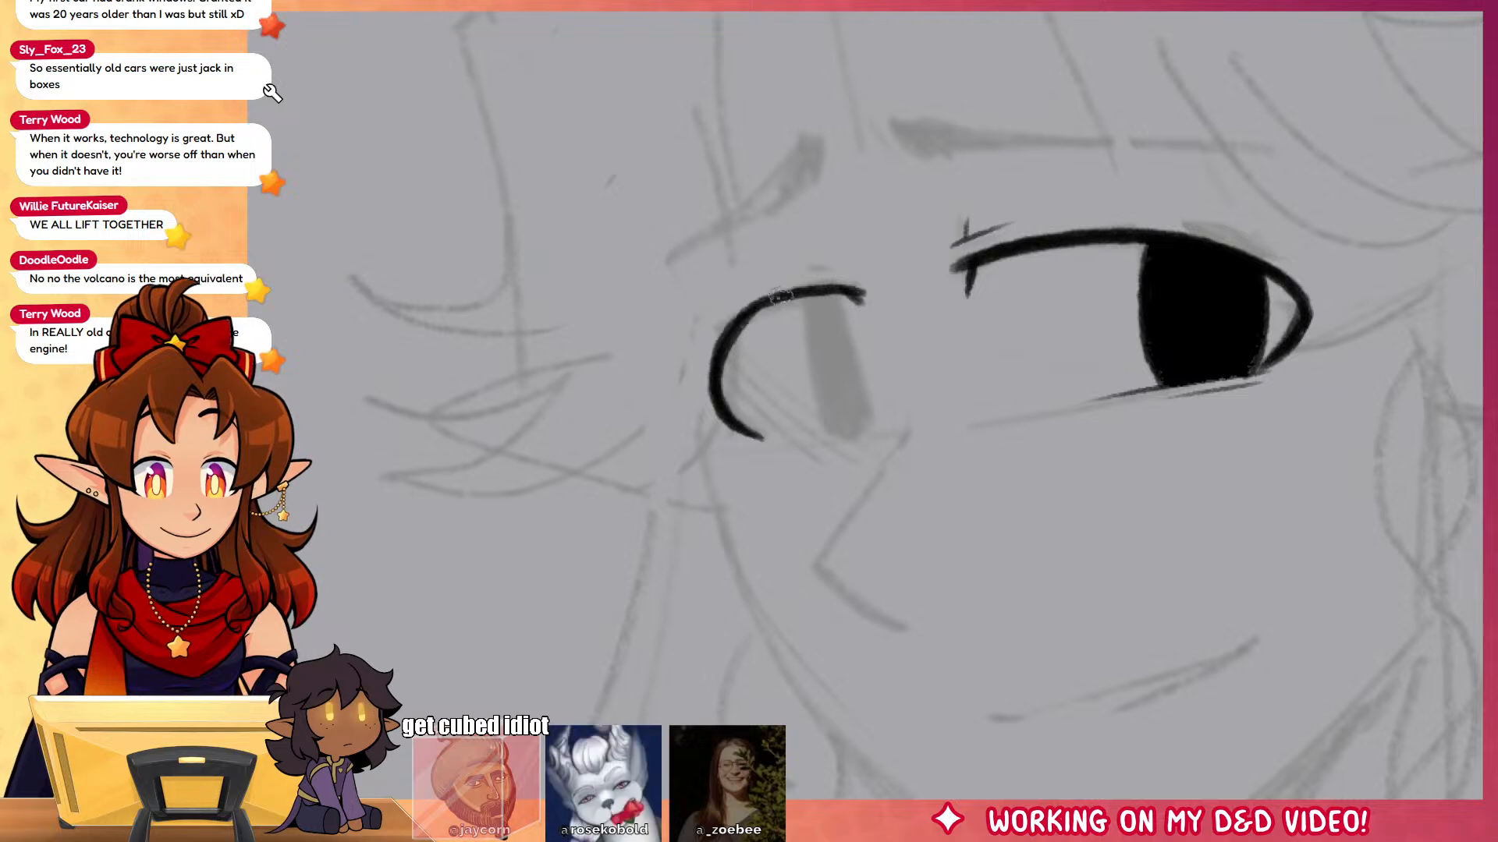
drag(720, 375, 850, 292)
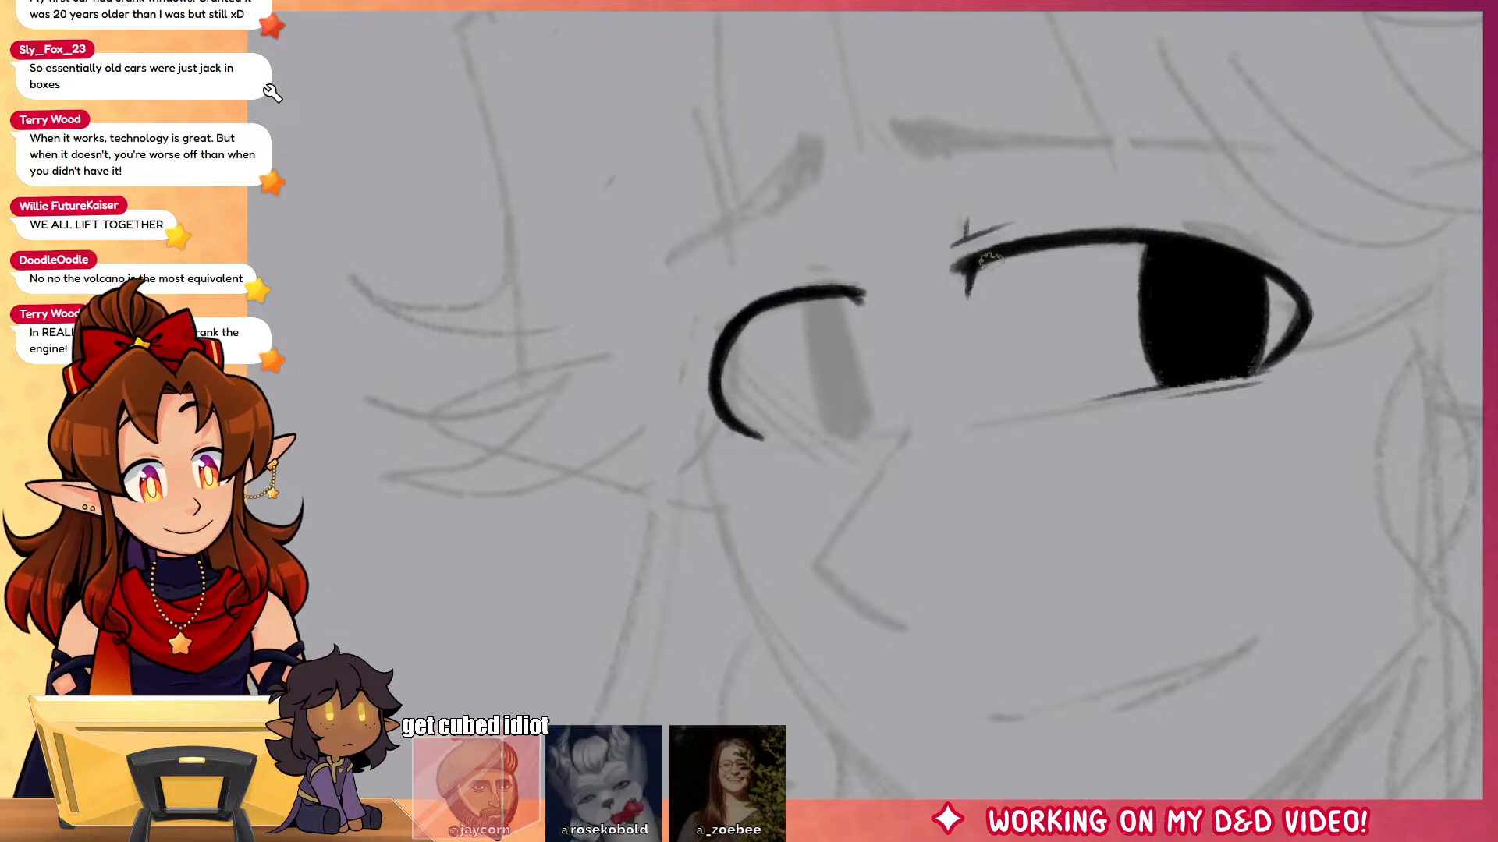
Step: Thicken the upper eyelid line of the eye nearest the ear from its inner to its outer corner
drag(989, 262, 1195, 273)
key(ctrl+z)
mouse_move(958, 276)
mouse_down()
mouse_move(1174, 245)
mouse_move(967, 267)
mouse_move(1308, 298)
mouse_up()
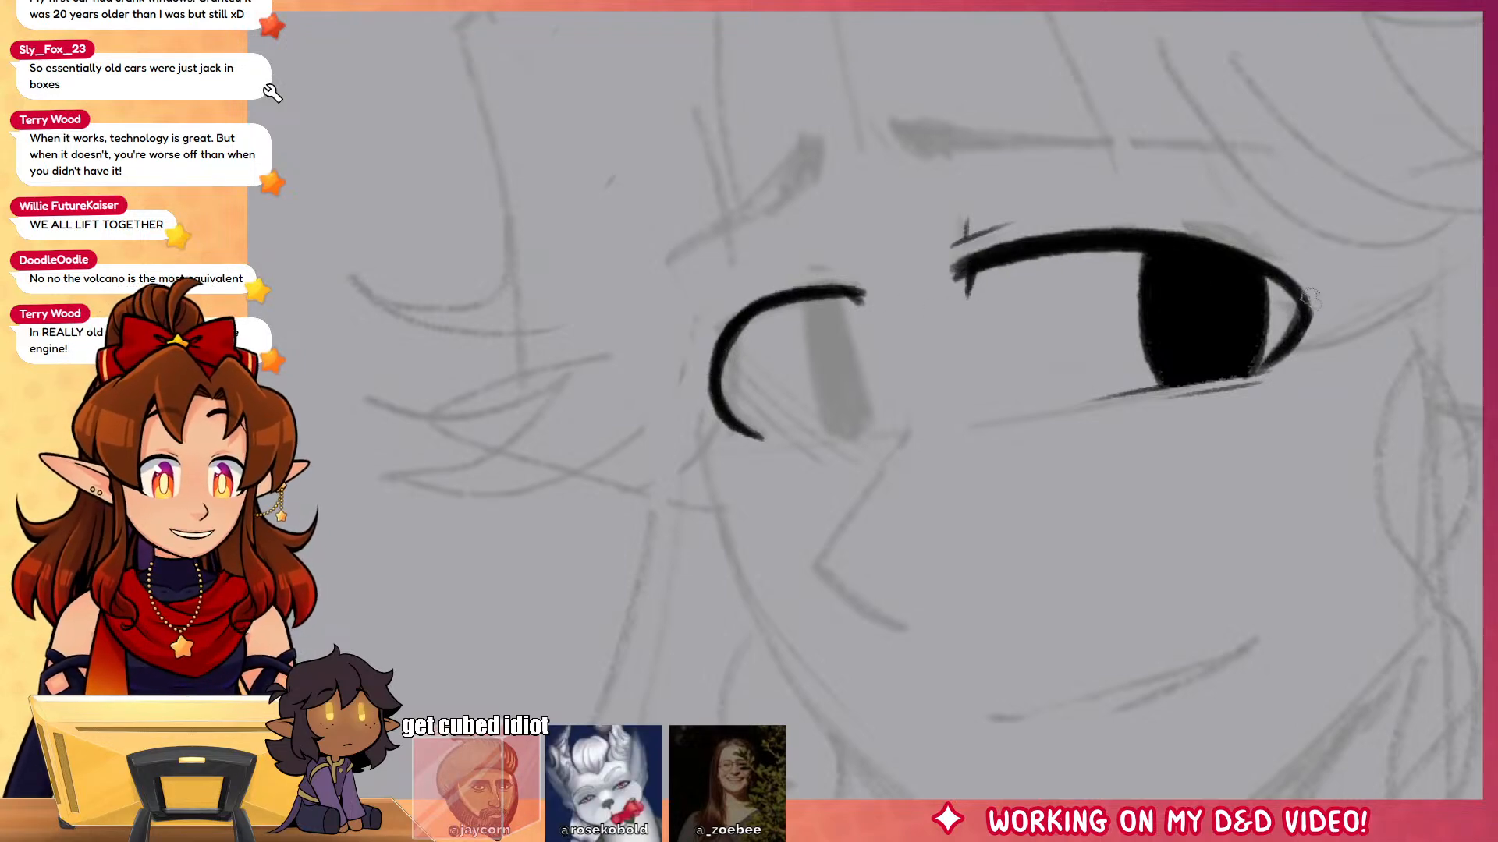
drag(1214, 266, 1313, 312)
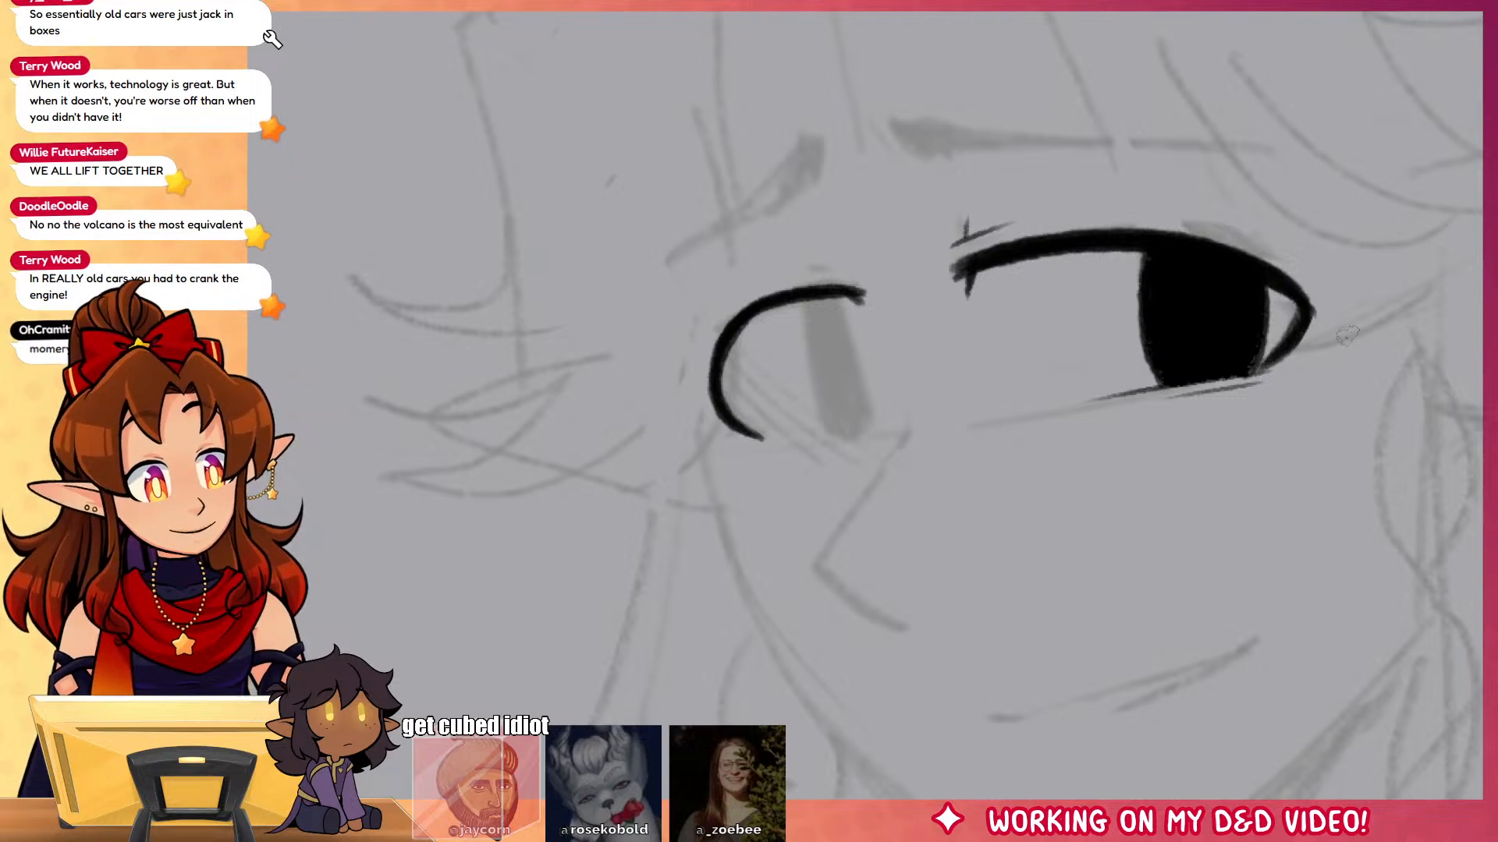
Step: Outline the far eye's narrow iris, fill it solid black and add small crease marks above its inner corner
drag(816, 311, 830, 438)
drag(861, 290, 864, 376)
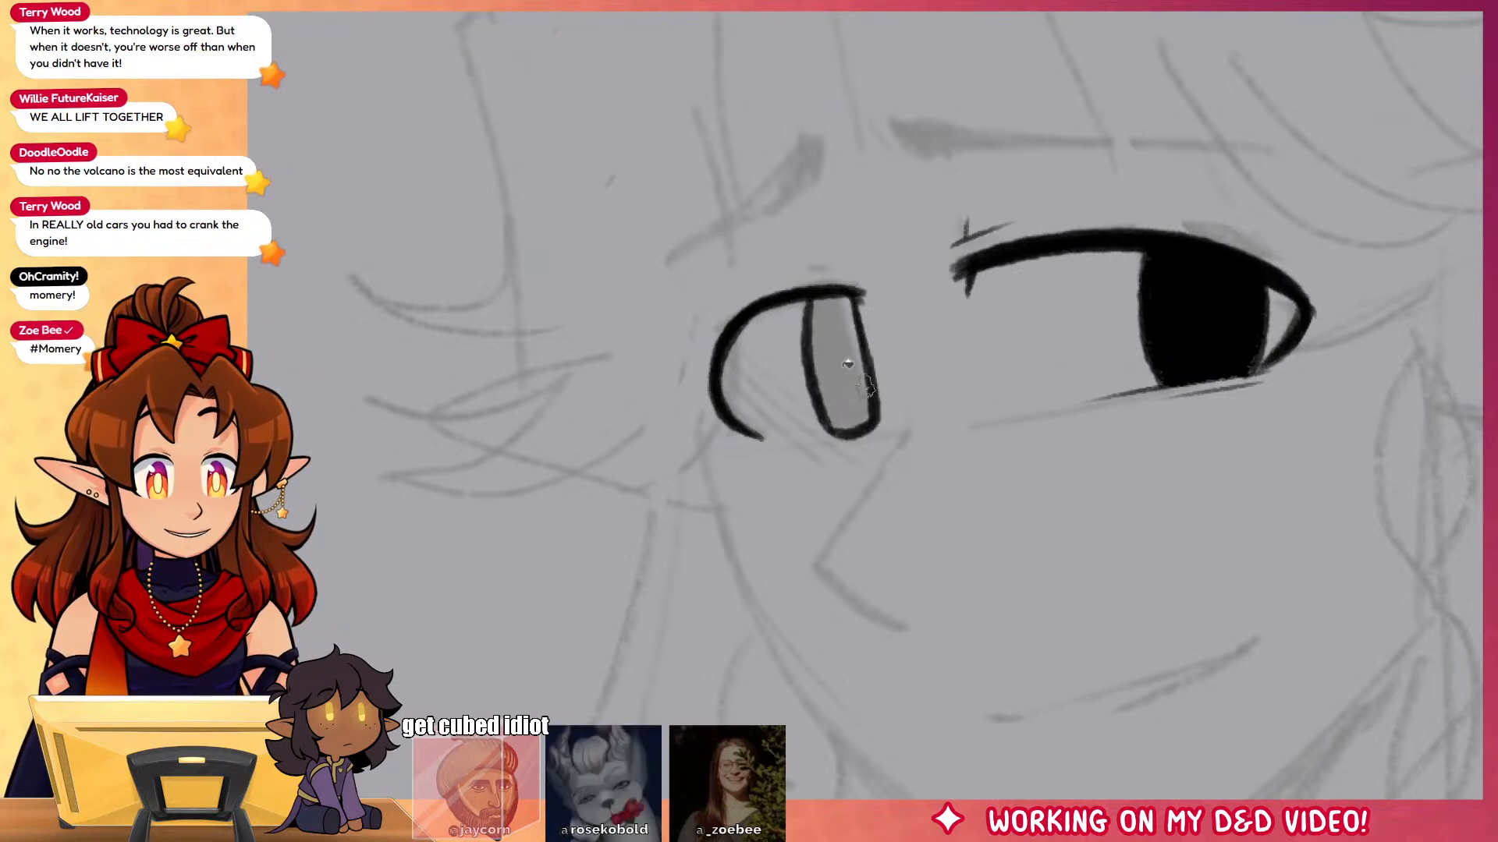
drag(811, 304, 855, 361)
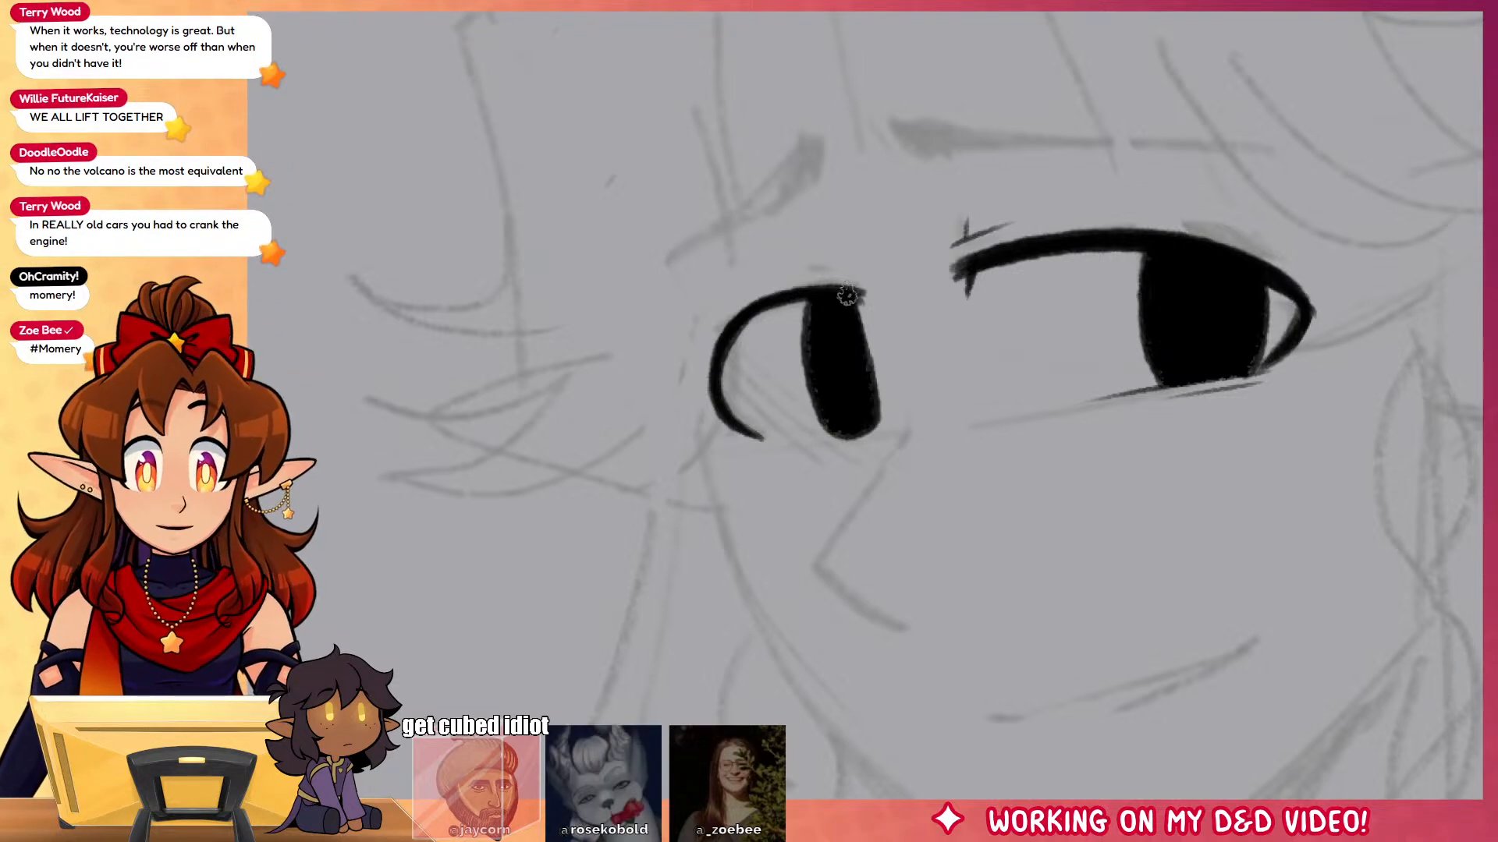
drag(847, 294, 854, 273)
key(ctrl+z)
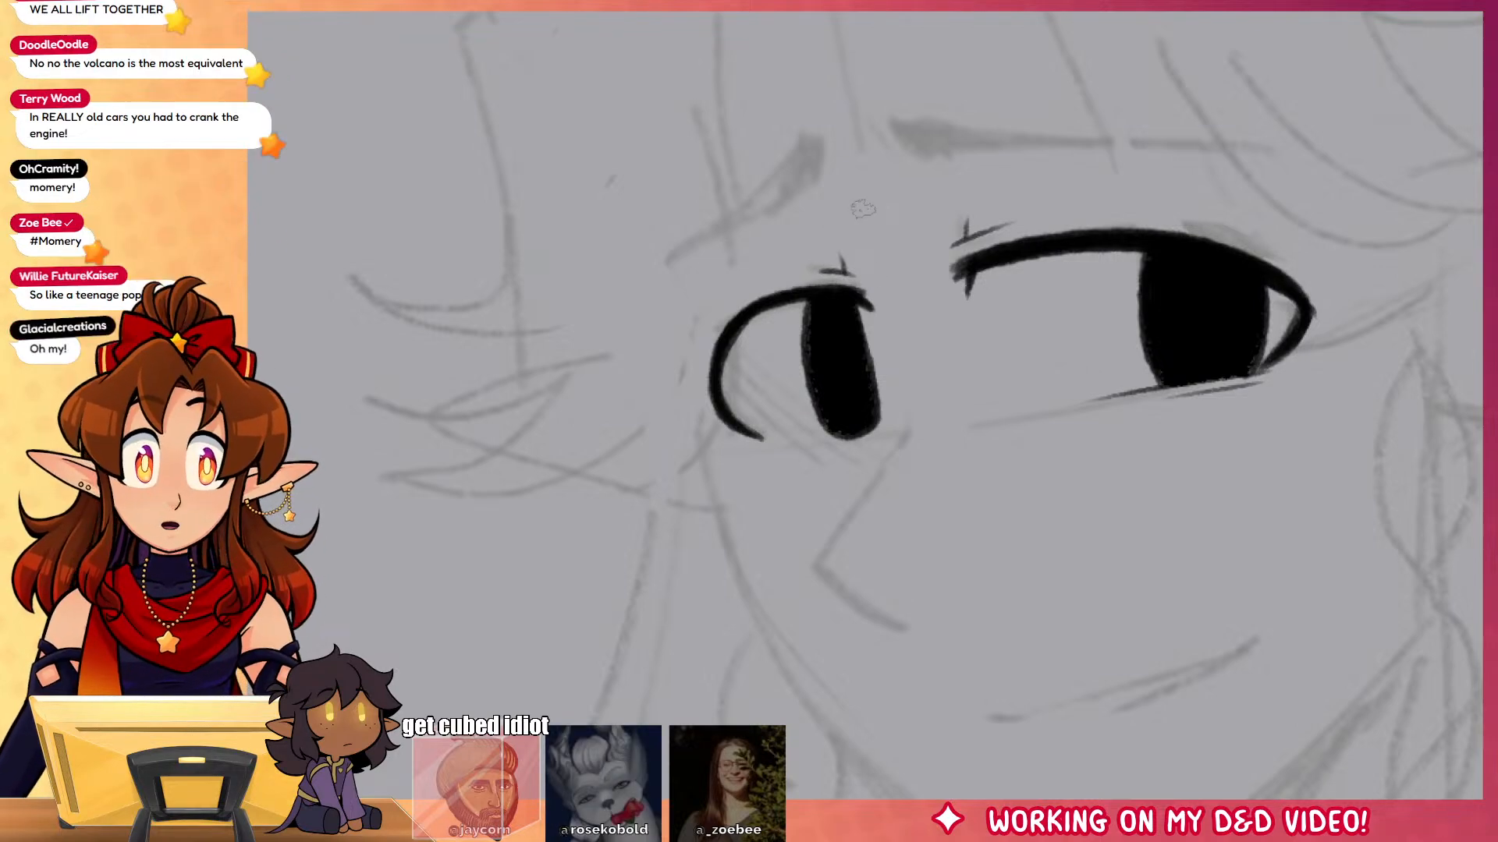
Step: Ink thin lower lid lines under the far eye and extend the line beneath the outer corner of the other eye
drag(863, 208, 960, 145)
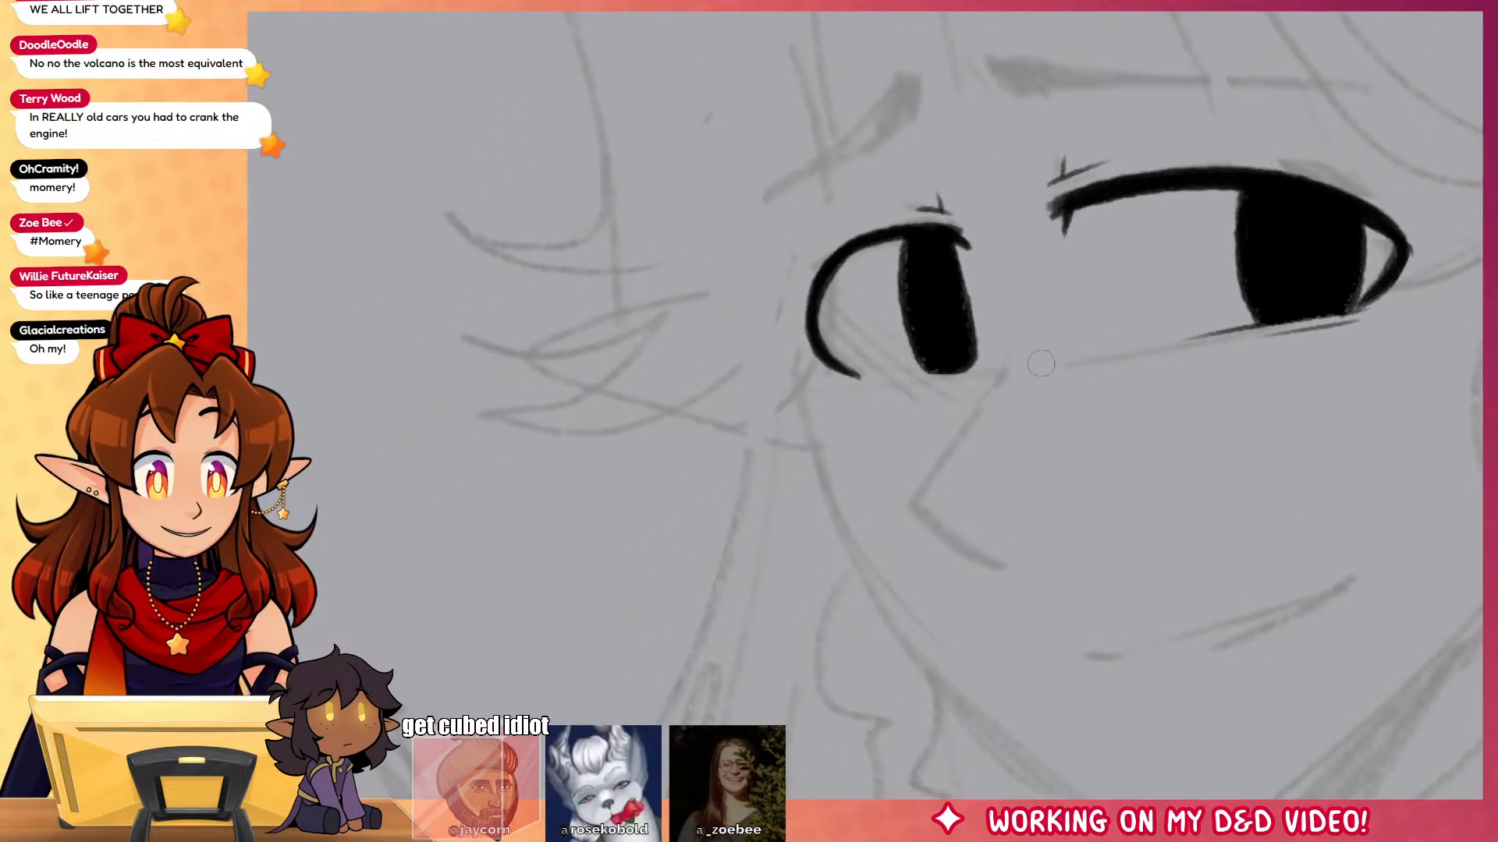
drag(815, 382, 919, 374)
key(ctrl+z)
mouse_move(827, 381)
mouse_down()
mouse_move(945, 375)
mouse_move(898, 388)
mouse_up()
drag(1361, 329, 1398, 318)
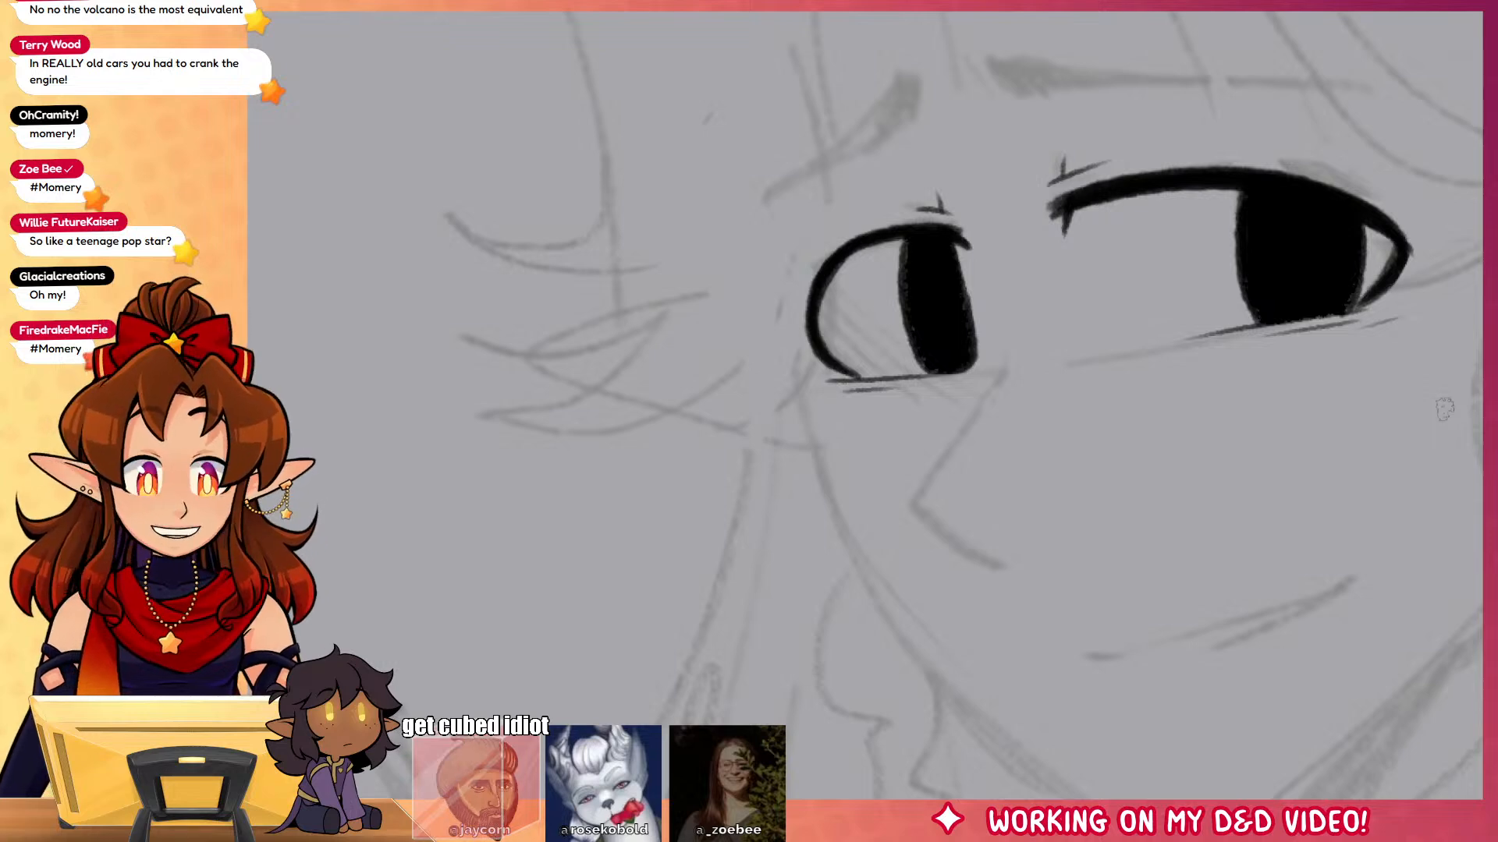
Step: Clean up the upper edge of the far eye's lid line with the eraser
drag(1164, 503, 1063, 598)
drag(722, 370, 865, 336)
key(e)
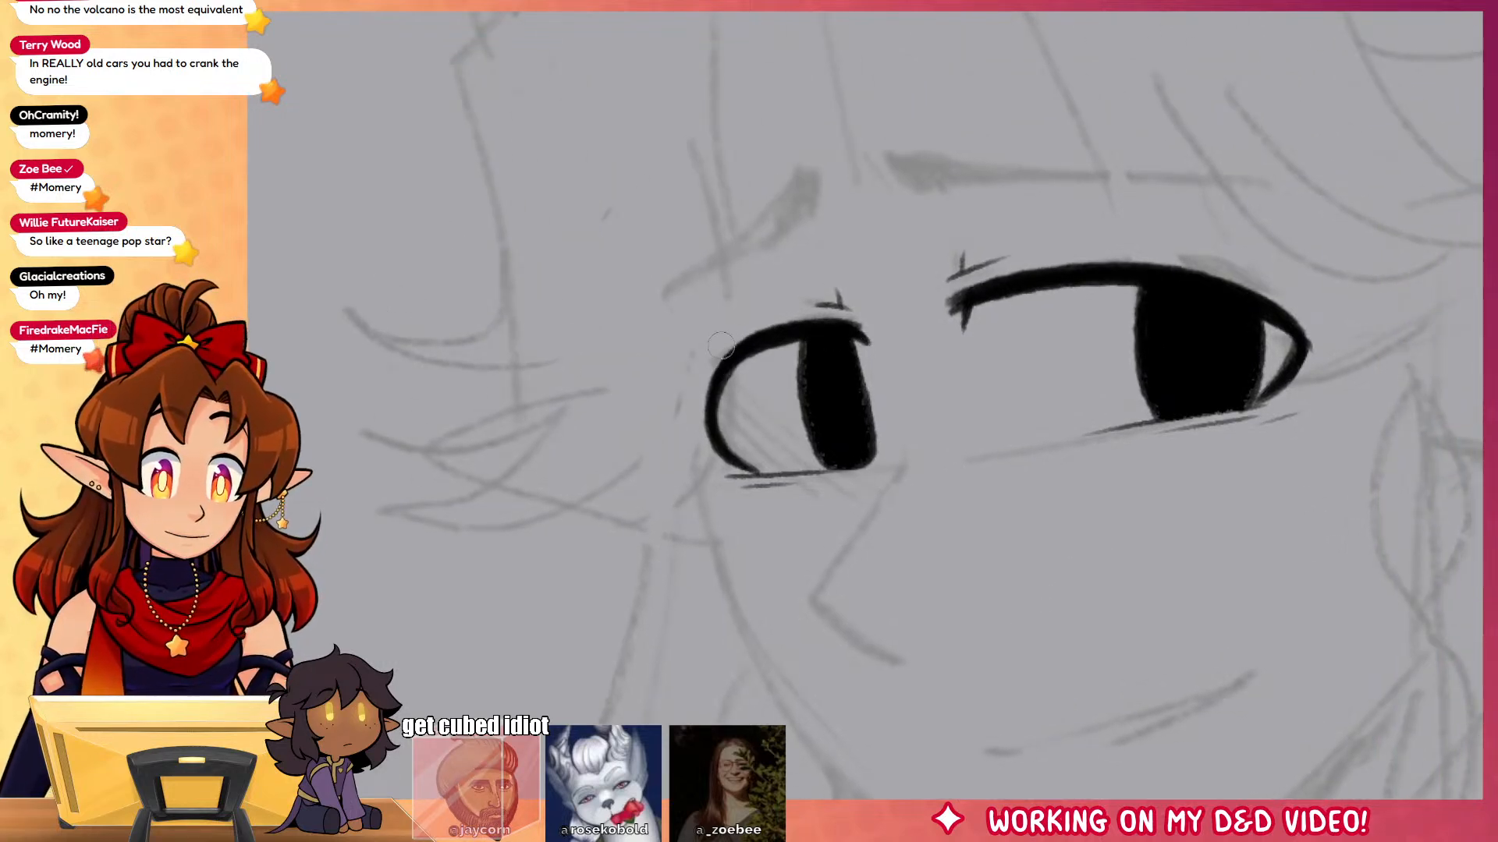
drag(729, 351, 862, 323)
key(ctrl+z)
drag(766, 322, 864, 314)
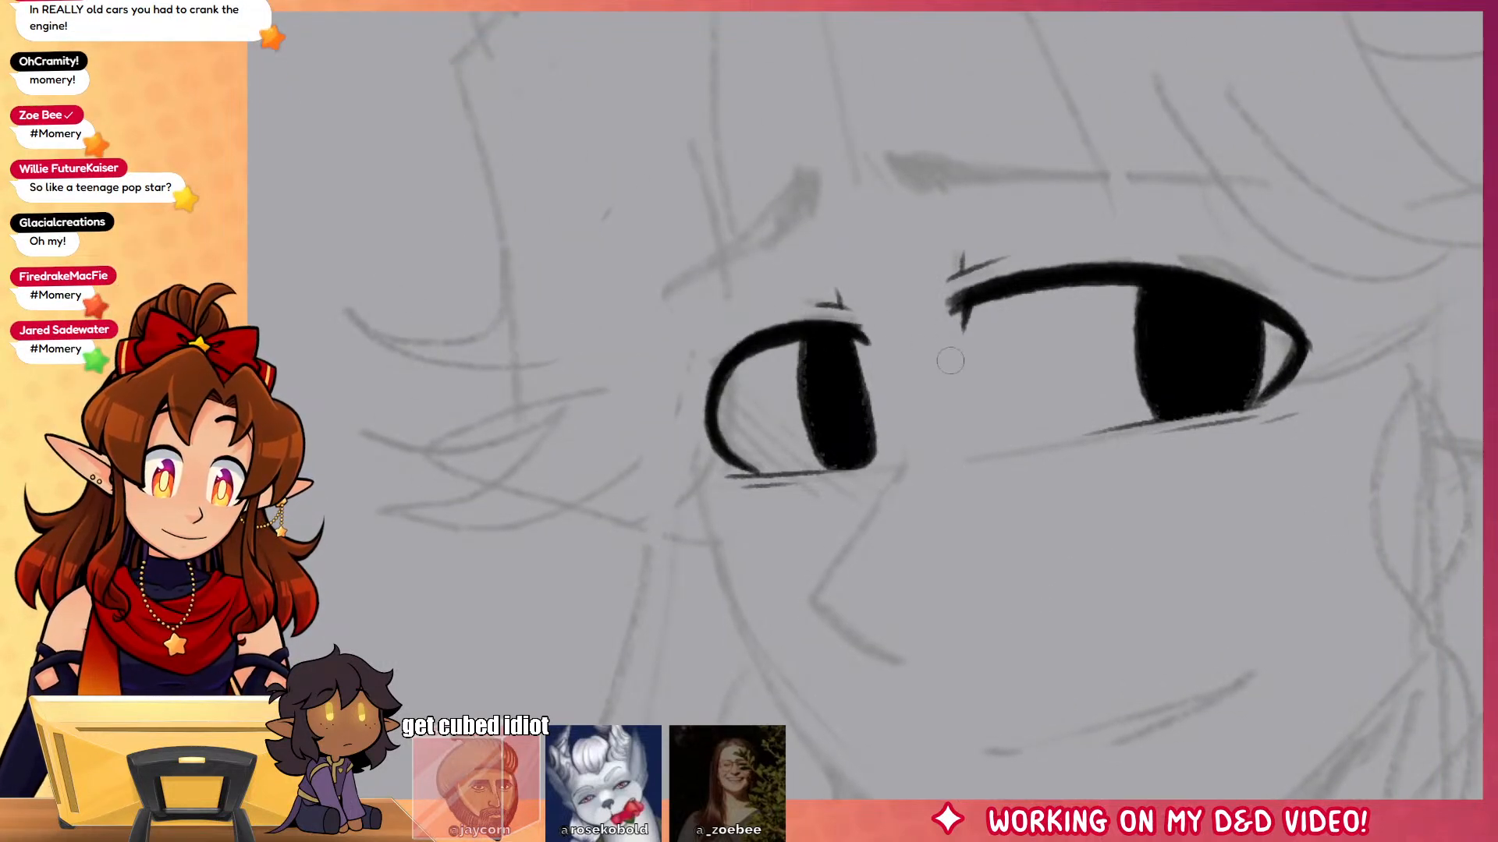
Step: Ink the thick eyebrow above the eye nearest the ear, tapering it to a point towards the temple
drag(1220, 541, 1084, 564)
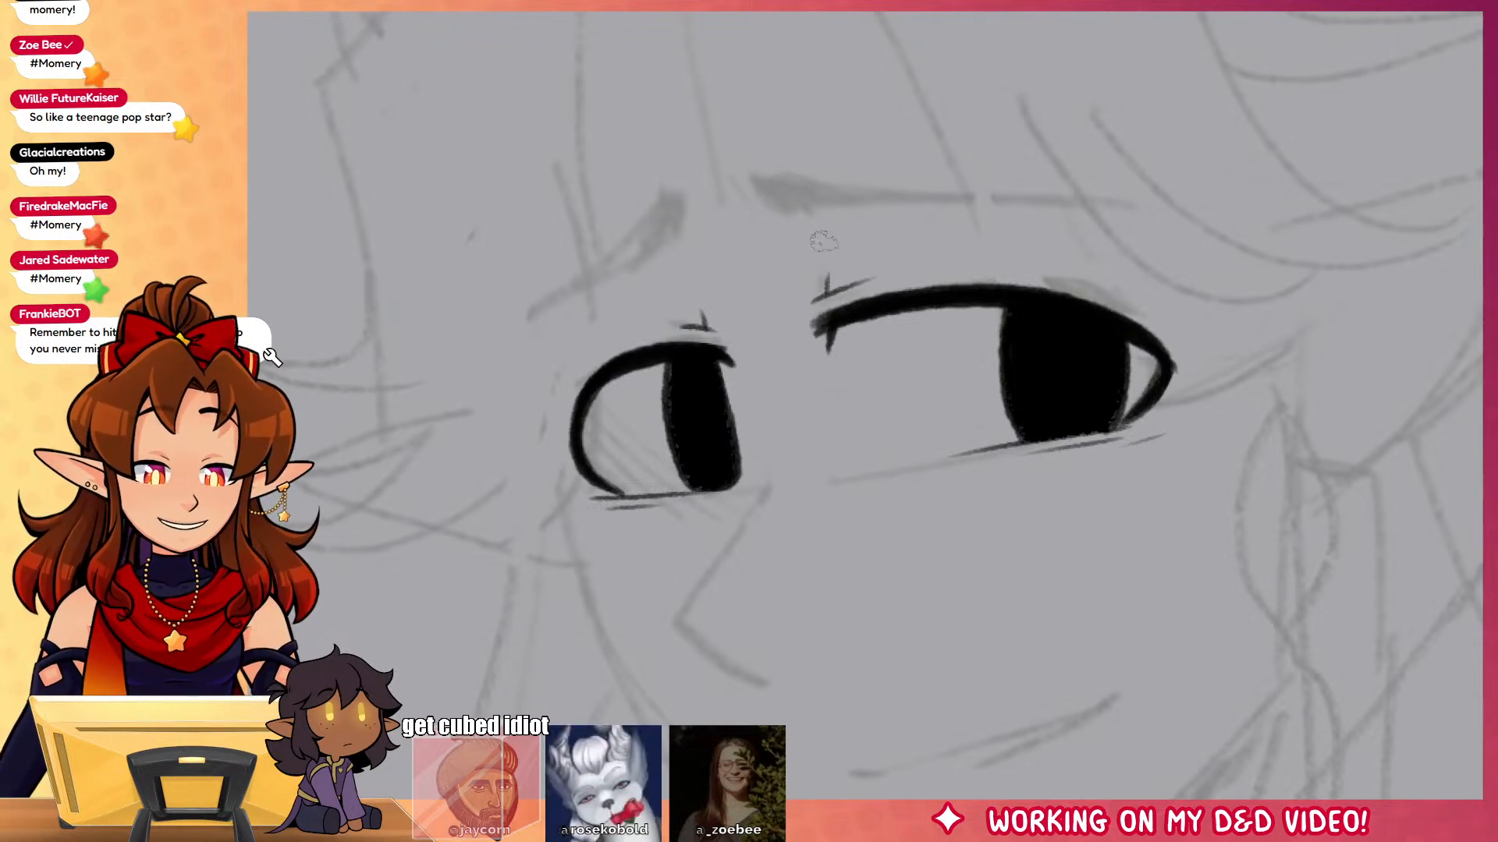
drag(755, 177, 1143, 219)
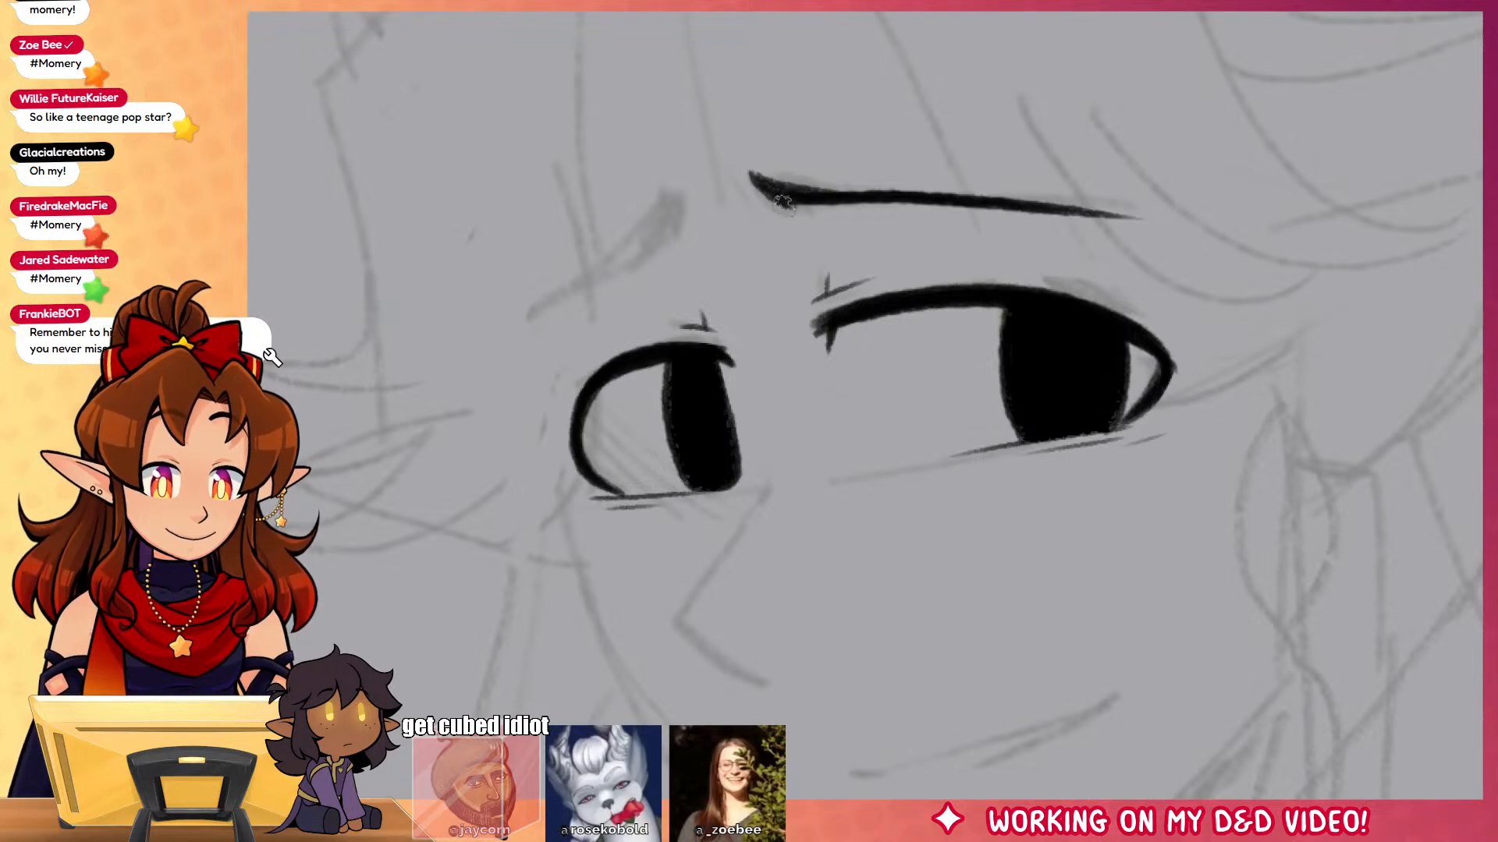
drag(784, 201, 1170, 220)
Step: Ink the slanted, thick far eyebrow and add short frown lines beside the inner ends of both brows
mouse_move(671, 232)
mouse_down()
mouse_move(675, 196)
mouse_move(544, 347)
mouse_up()
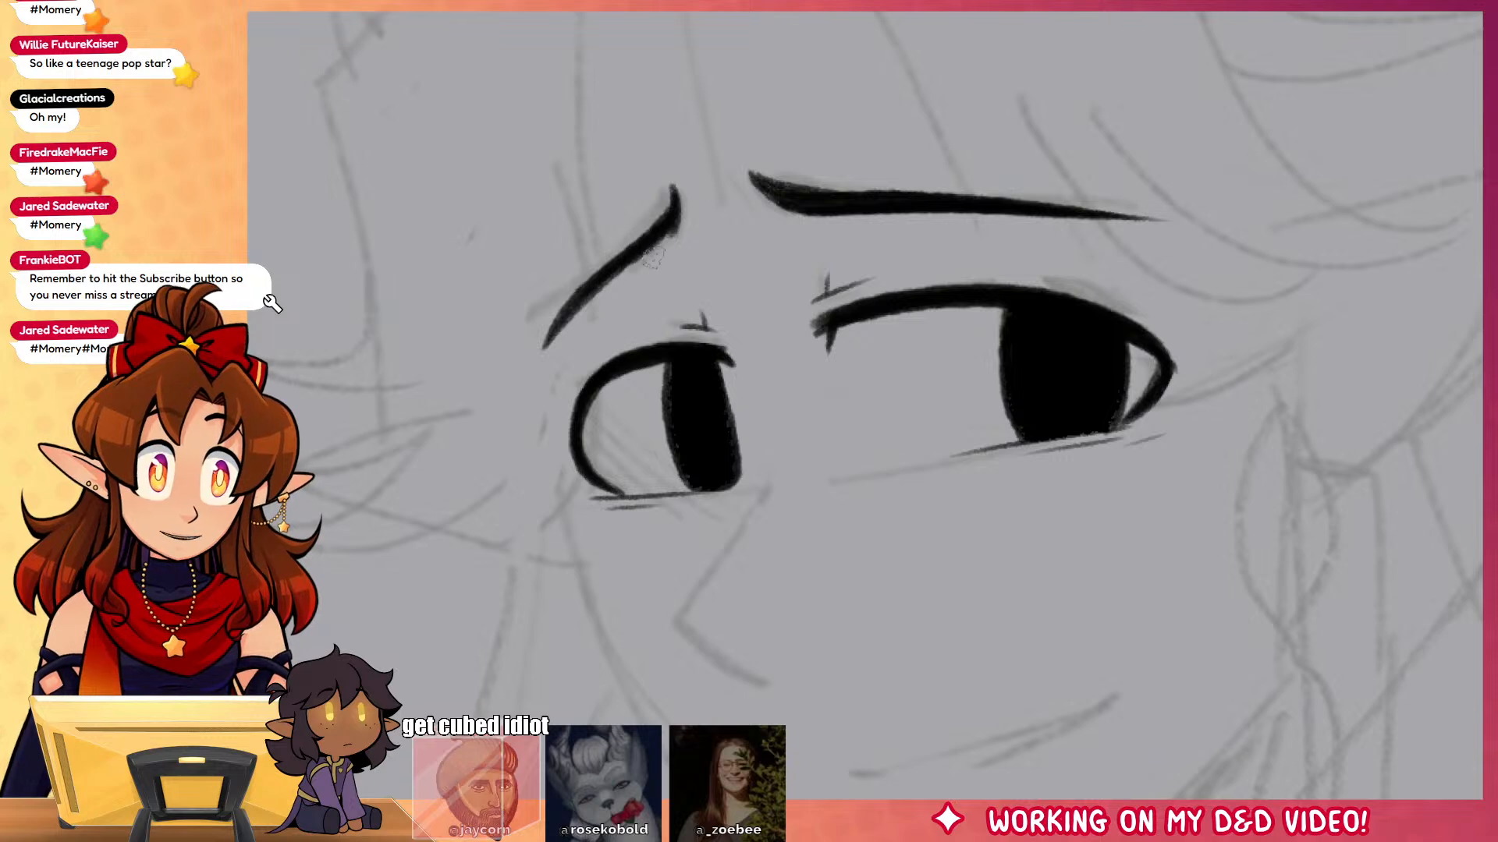
drag(662, 219, 554, 314)
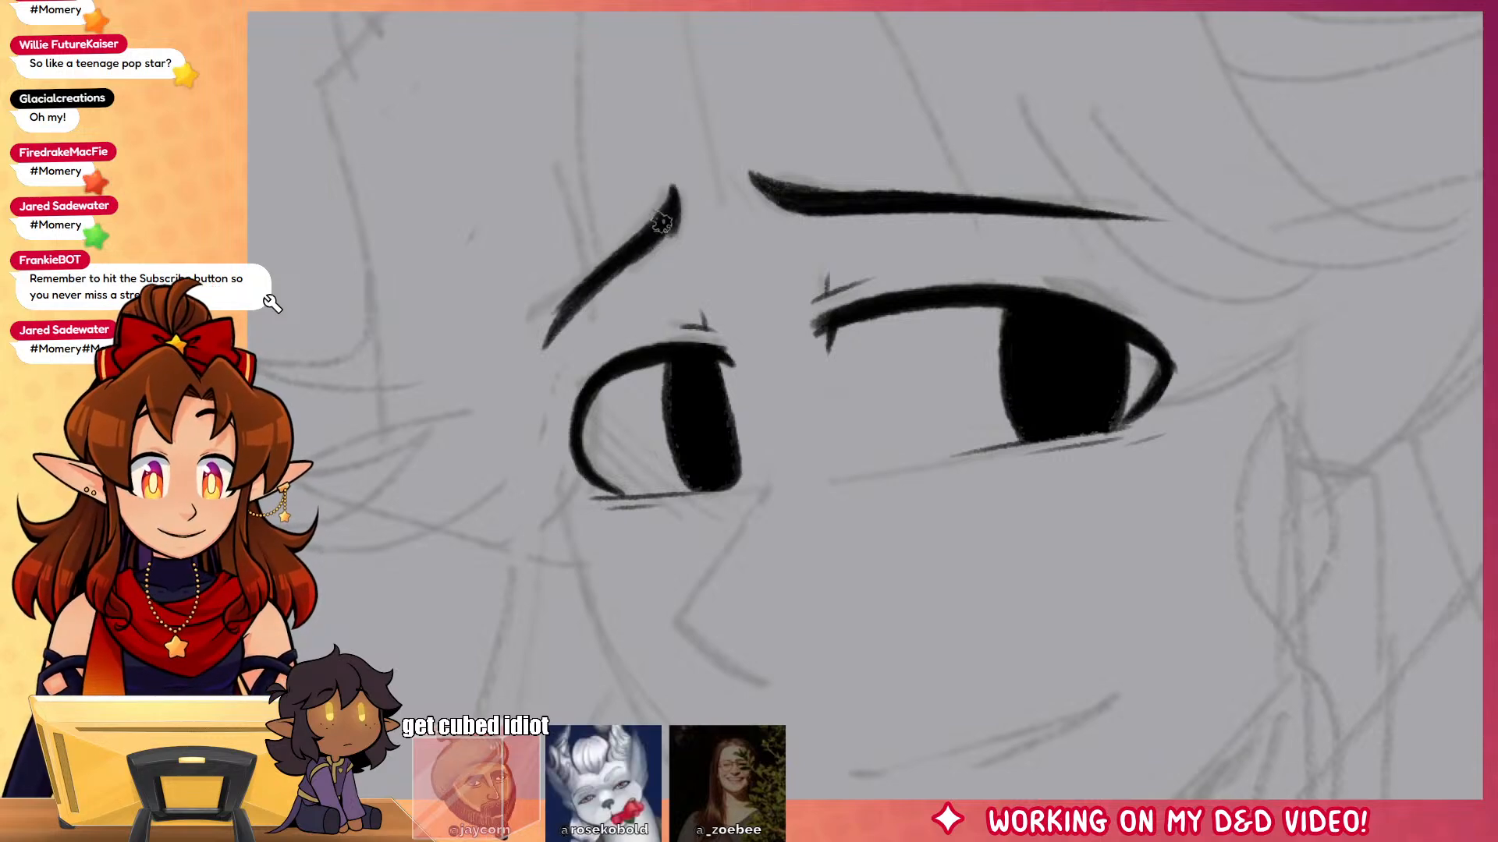
key(ctrl+z)
drag(675, 191, 574, 300)
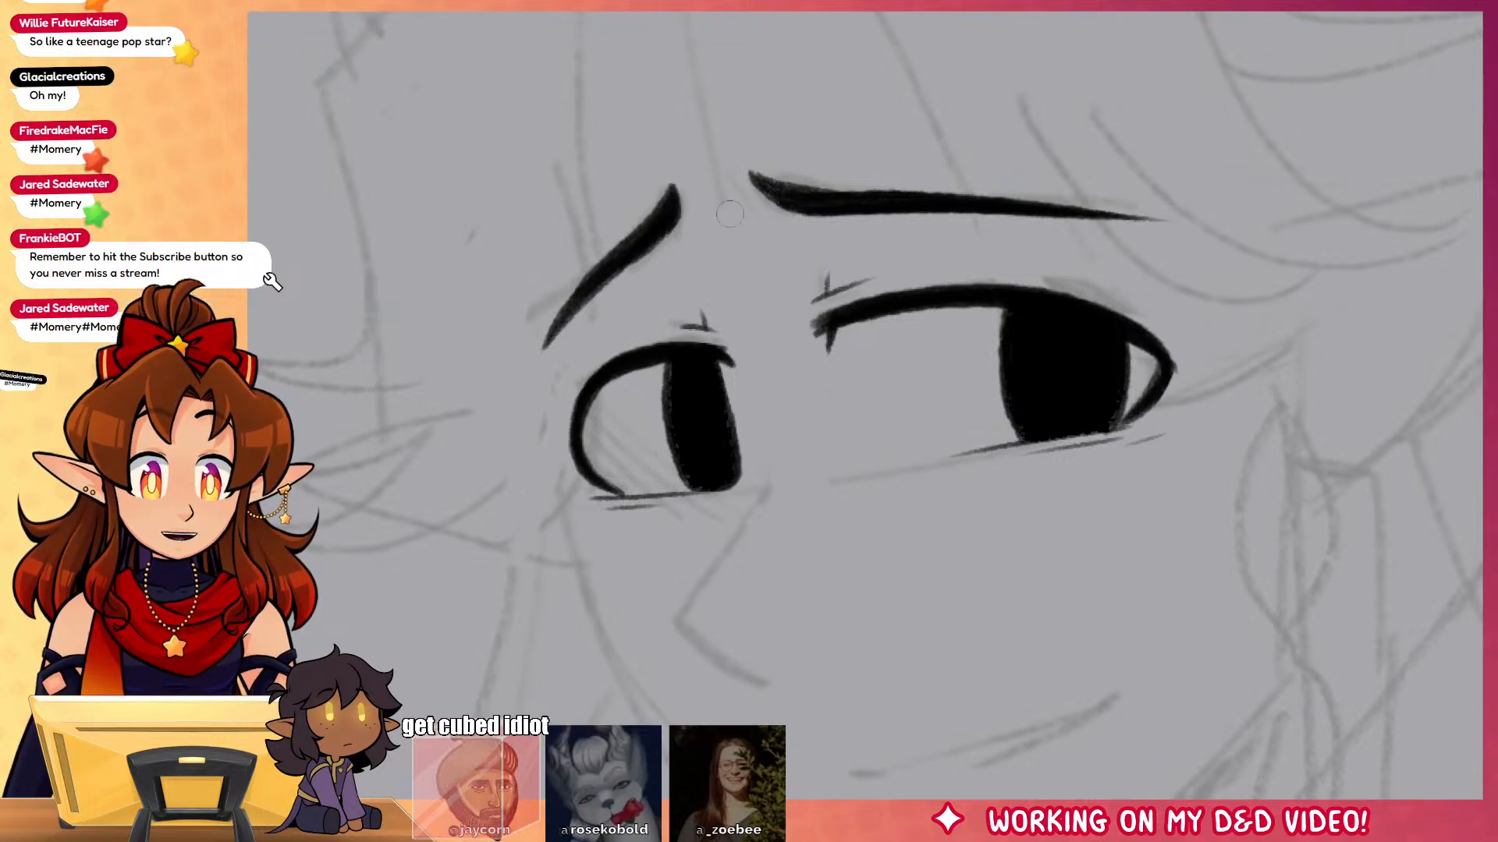
mouse_move(733, 170)
mouse_down()
mouse_move(767, 217)
mouse_move(787, 191)
mouse_up()
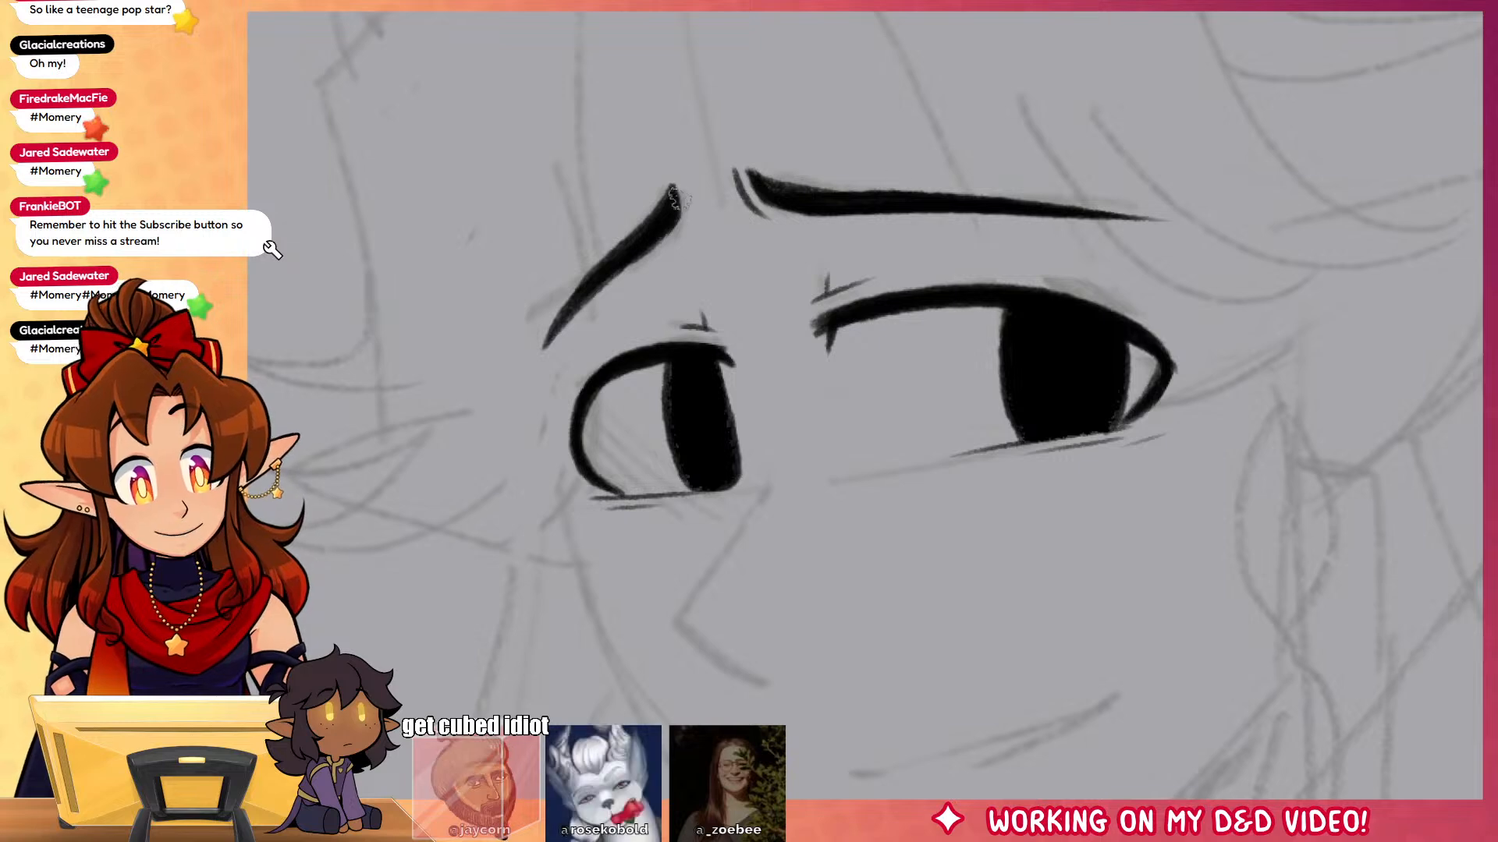
drag(690, 191, 690, 228)
Step: Ink the angular nose with a short nostril line, and draw the slanted, slightly open smiling mouth
drag(1167, 602, 1171, 328)
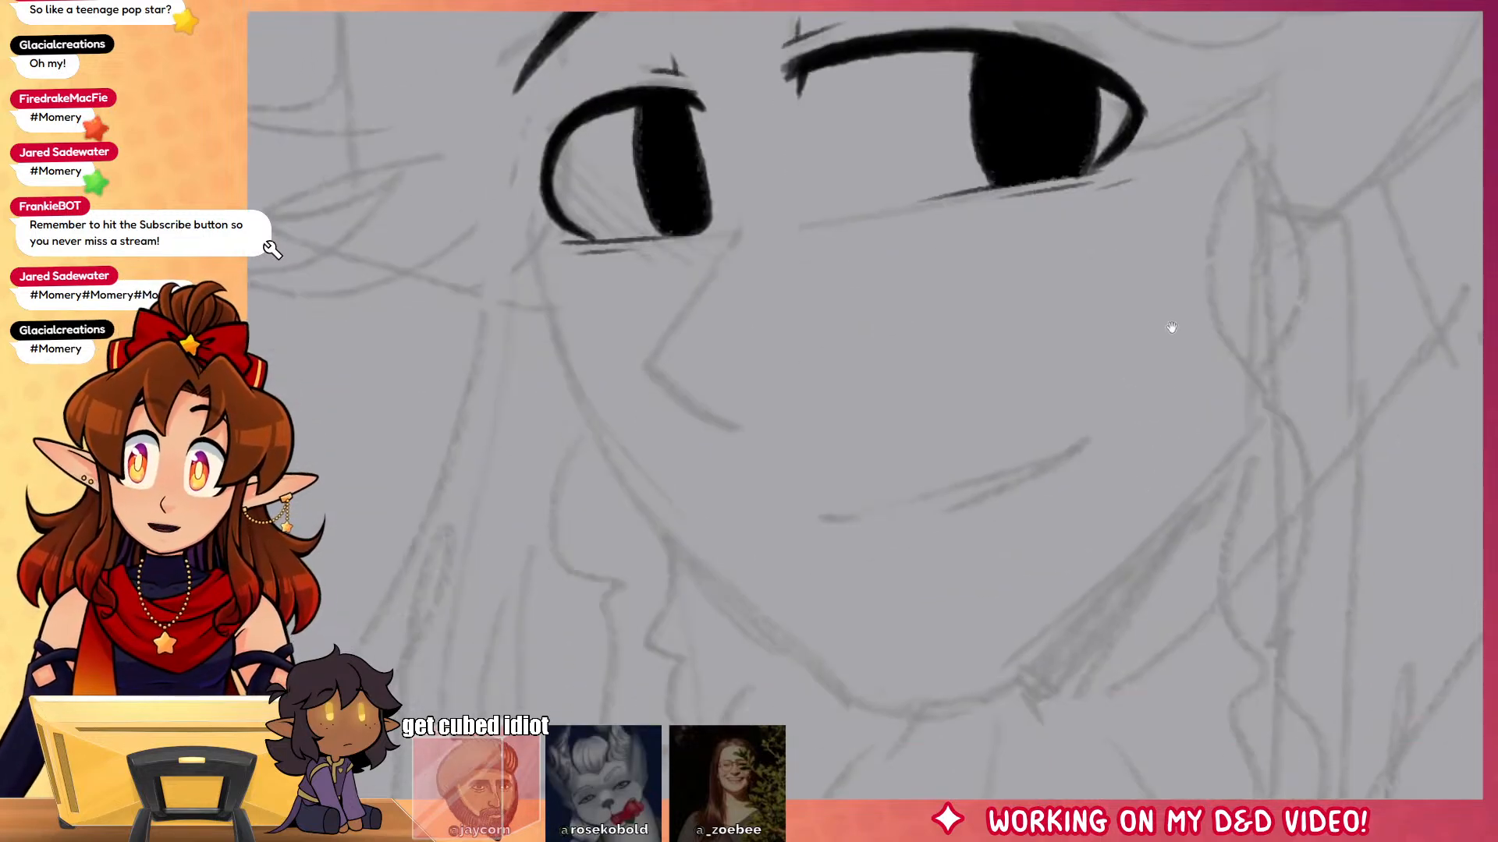
mouse_move(739, 202)
mouse_down()
mouse_move(678, 401)
mouse_move(734, 435)
mouse_move(862, 392)
mouse_up()
key(ctrl+z)
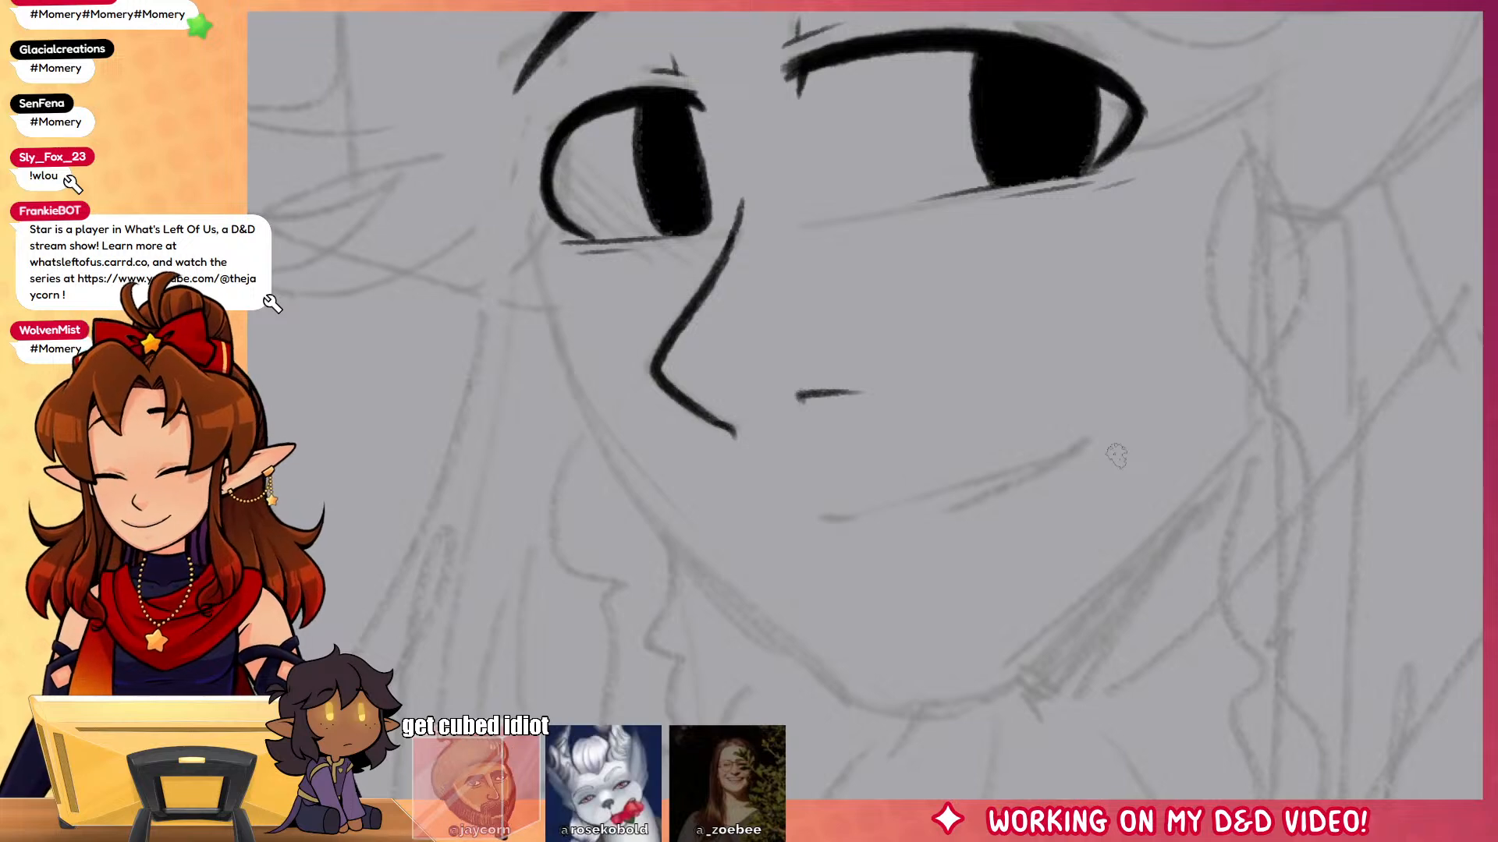
mouse_move(804, 516)
mouse_down()
mouse_move(878, 514)
mouse_move(827, 520)
mouse_move(1069, 444)
mouse_move(947, 527)
mouse_move(1072, 451)
mouse_up()
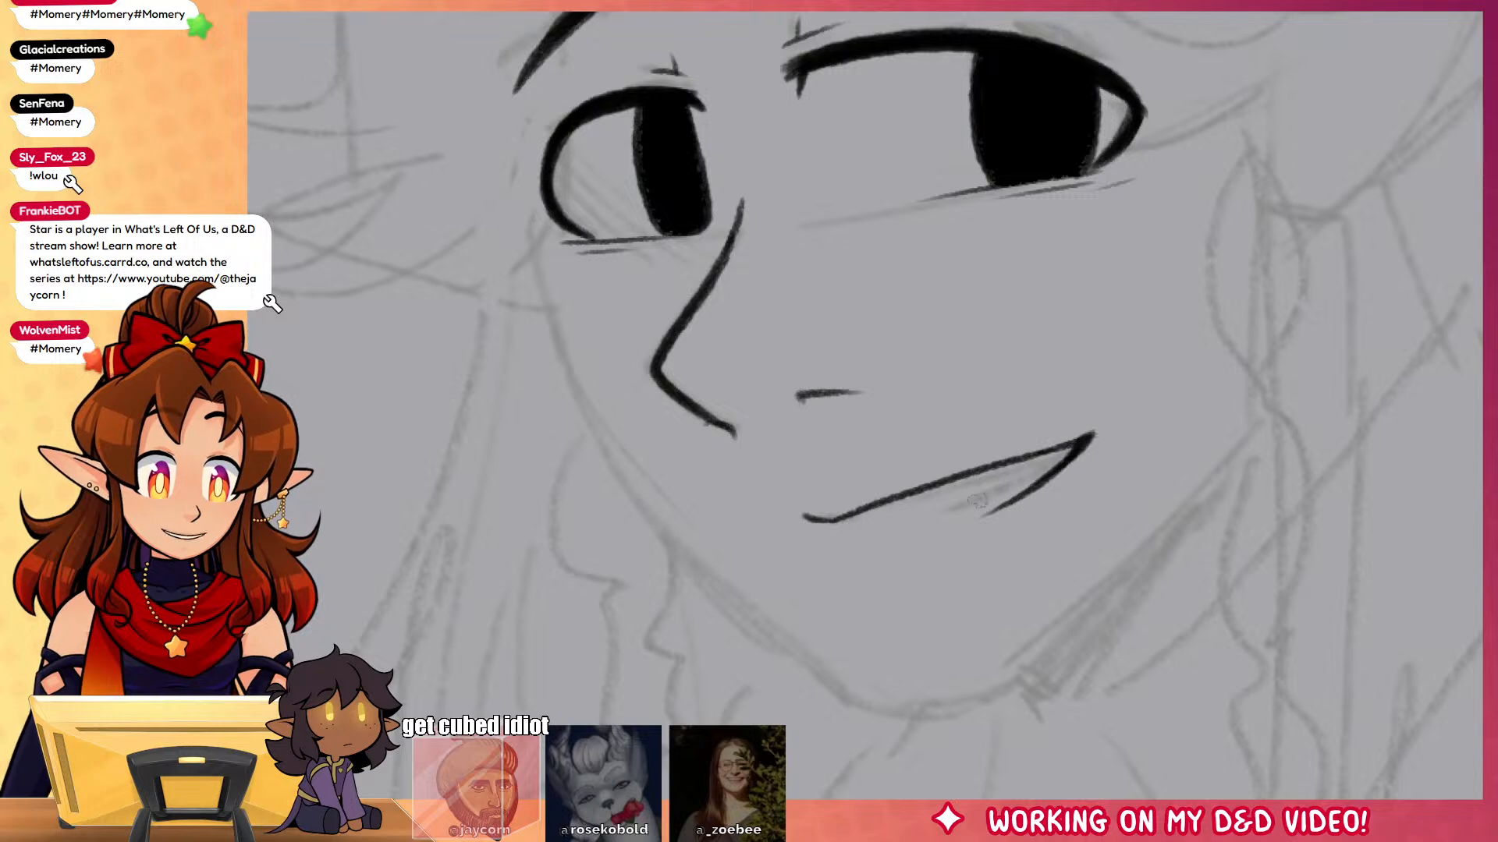
mouse_move(889, 526)
mouse_down()
mouse_move(856, 517)
mouse_move(1044, 482)
mouse_move(1088, 451)
mouse_up()
Step: Select the inked mouth, transform it to sit slightly lower and closer to the nose side, and thicken its upper line
key(m)
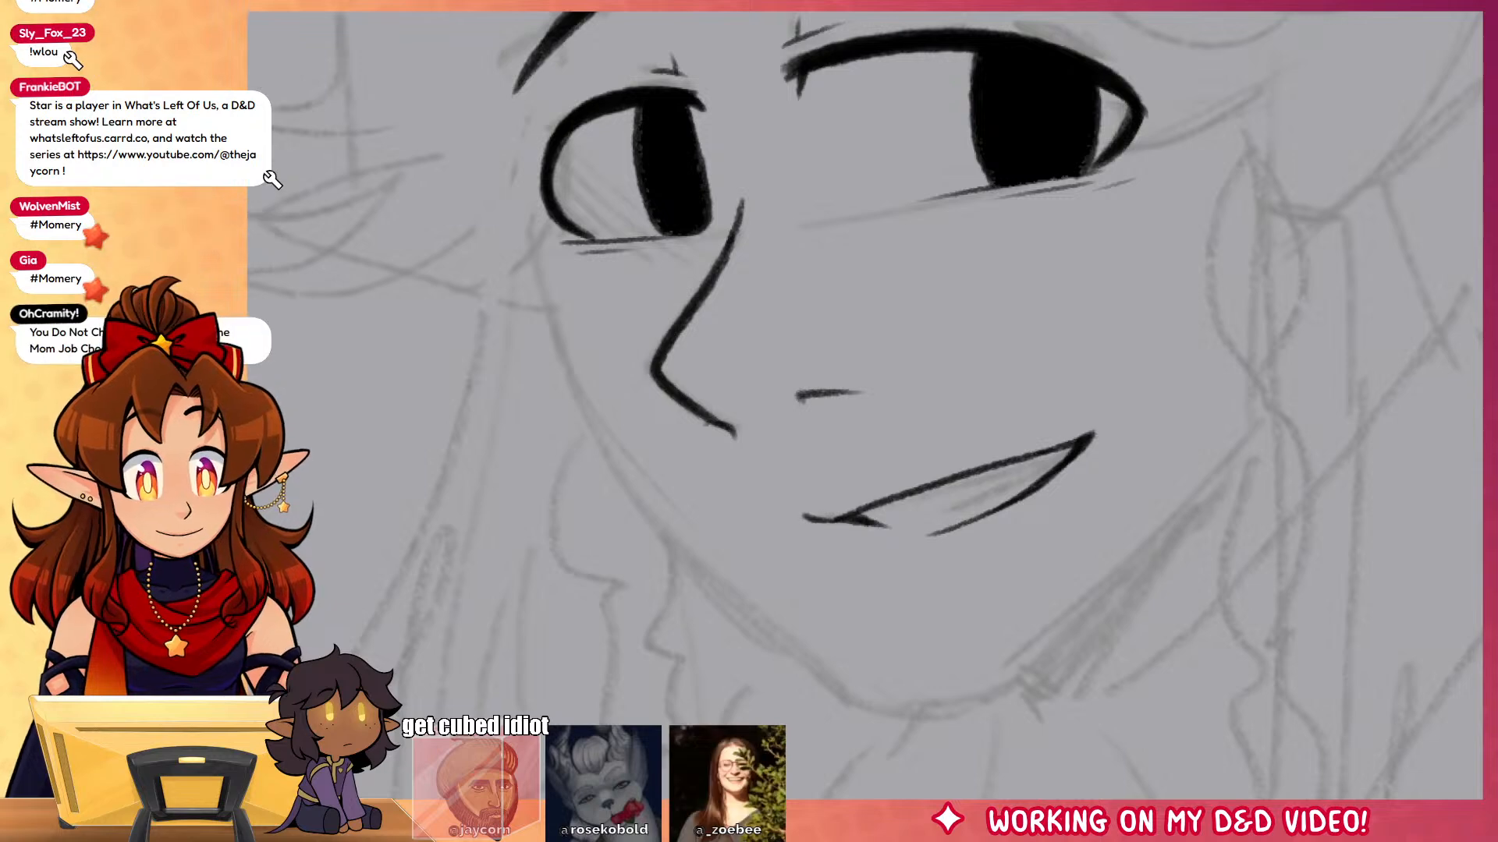
mouse_move(1061, 340)
mouse_down()
mouse_move(897, 580)
mouse_move(1011, 344)
mouse_up()
click(1025, 609)
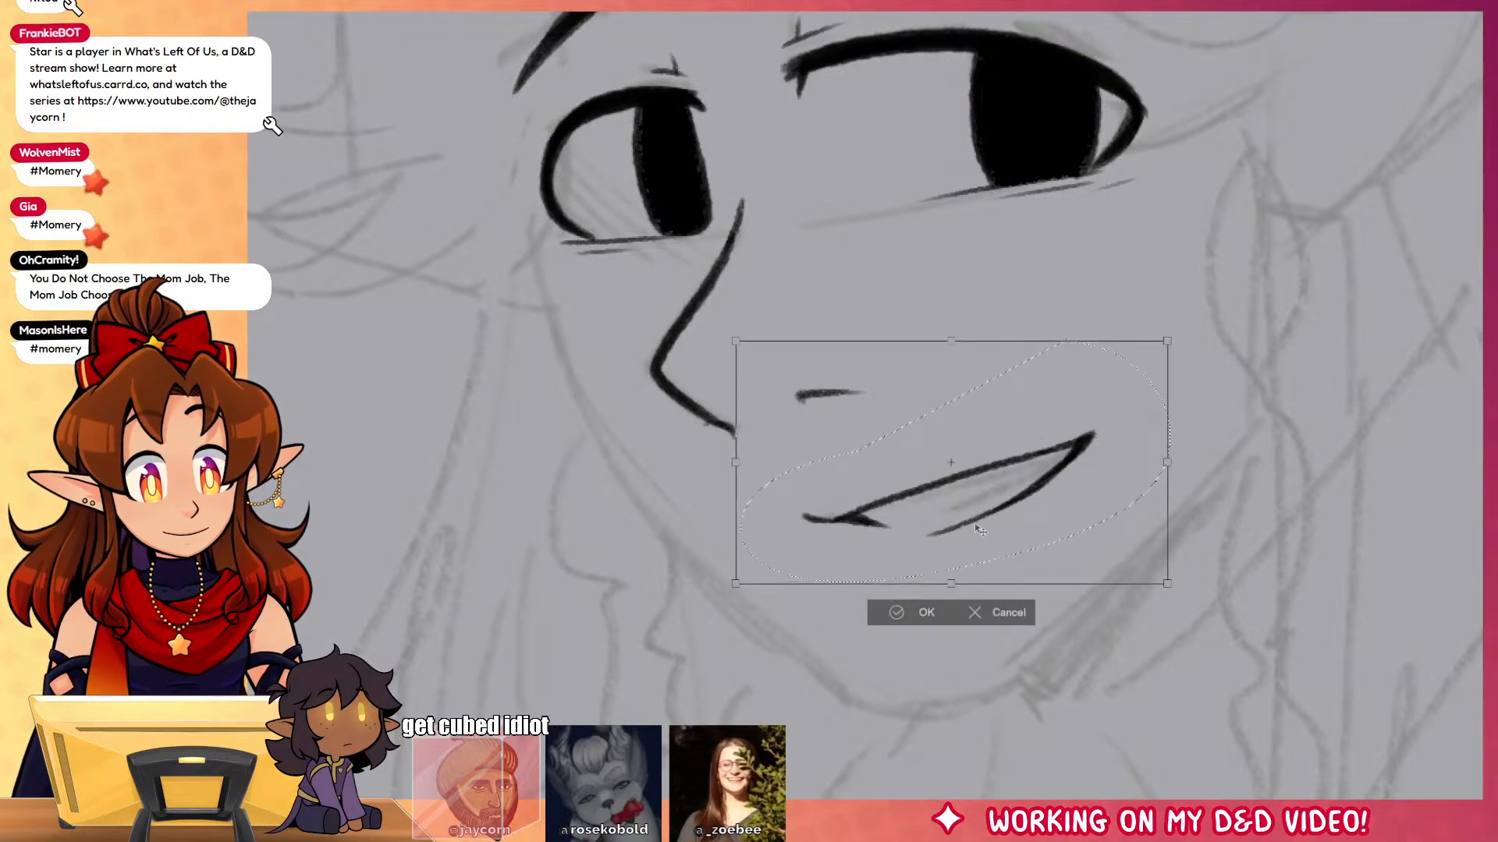
mouse_move(975, 522)
mouse_down()
mouse_move(920, 543)
mouse_move(934, 554)
mouse_move(1059, 442)
mouse_up()
click(851, 635)
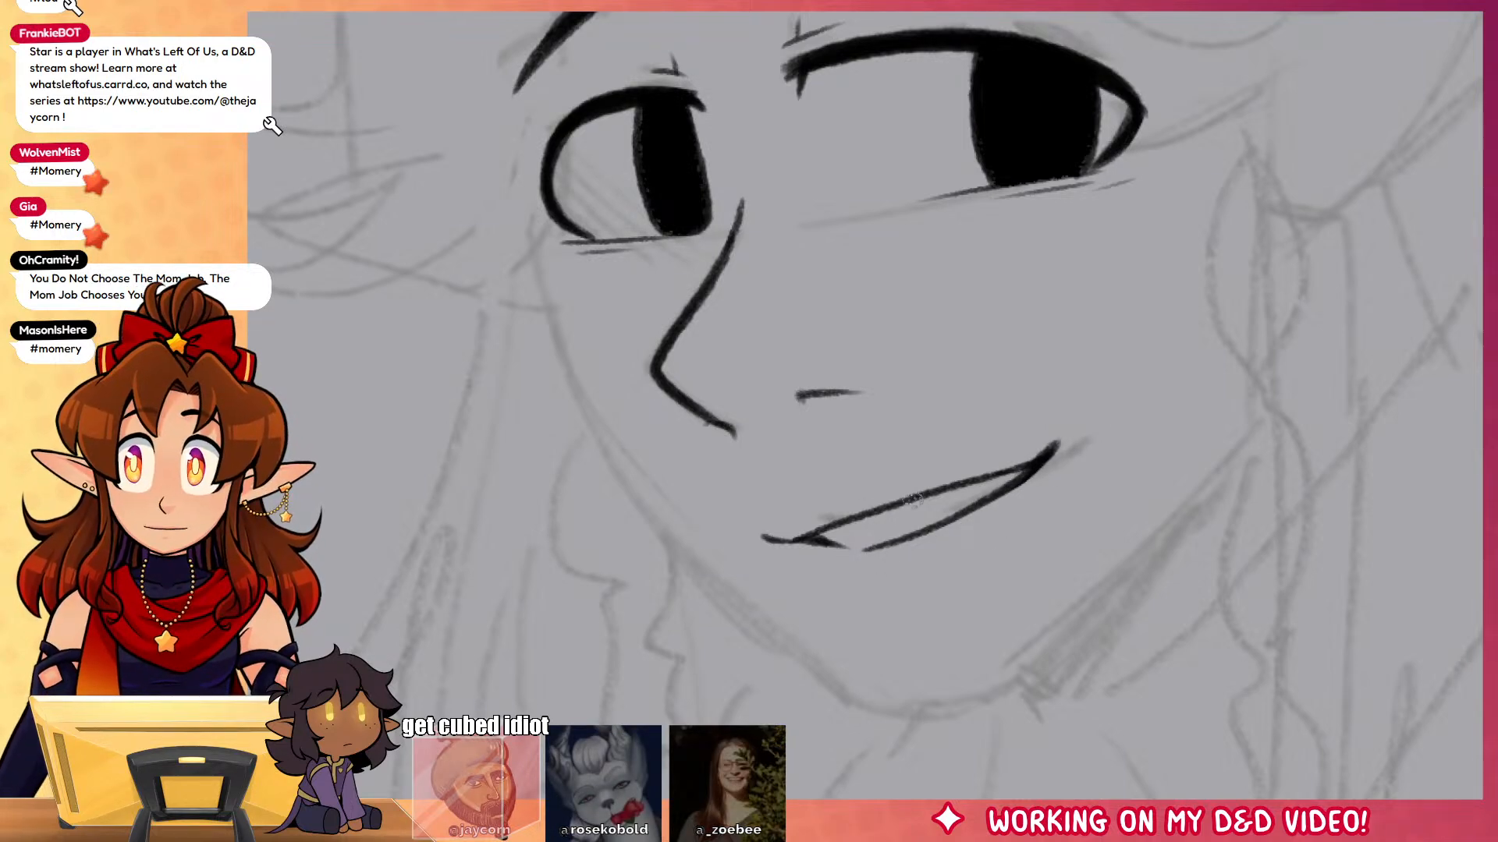
drag(799, 538, 1023, 465)
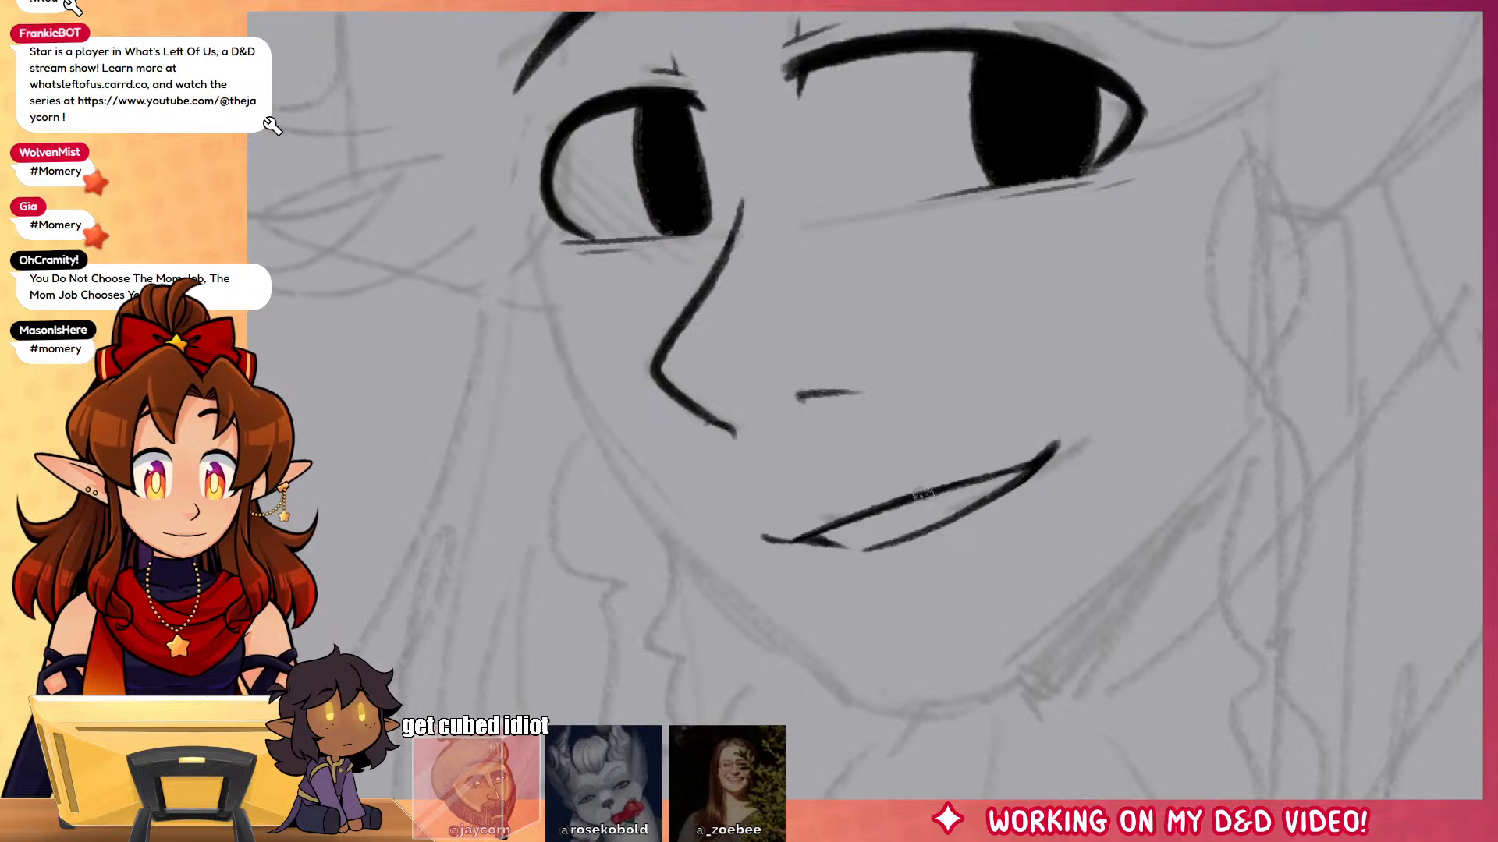
drag(922, 492, 1004, 484)
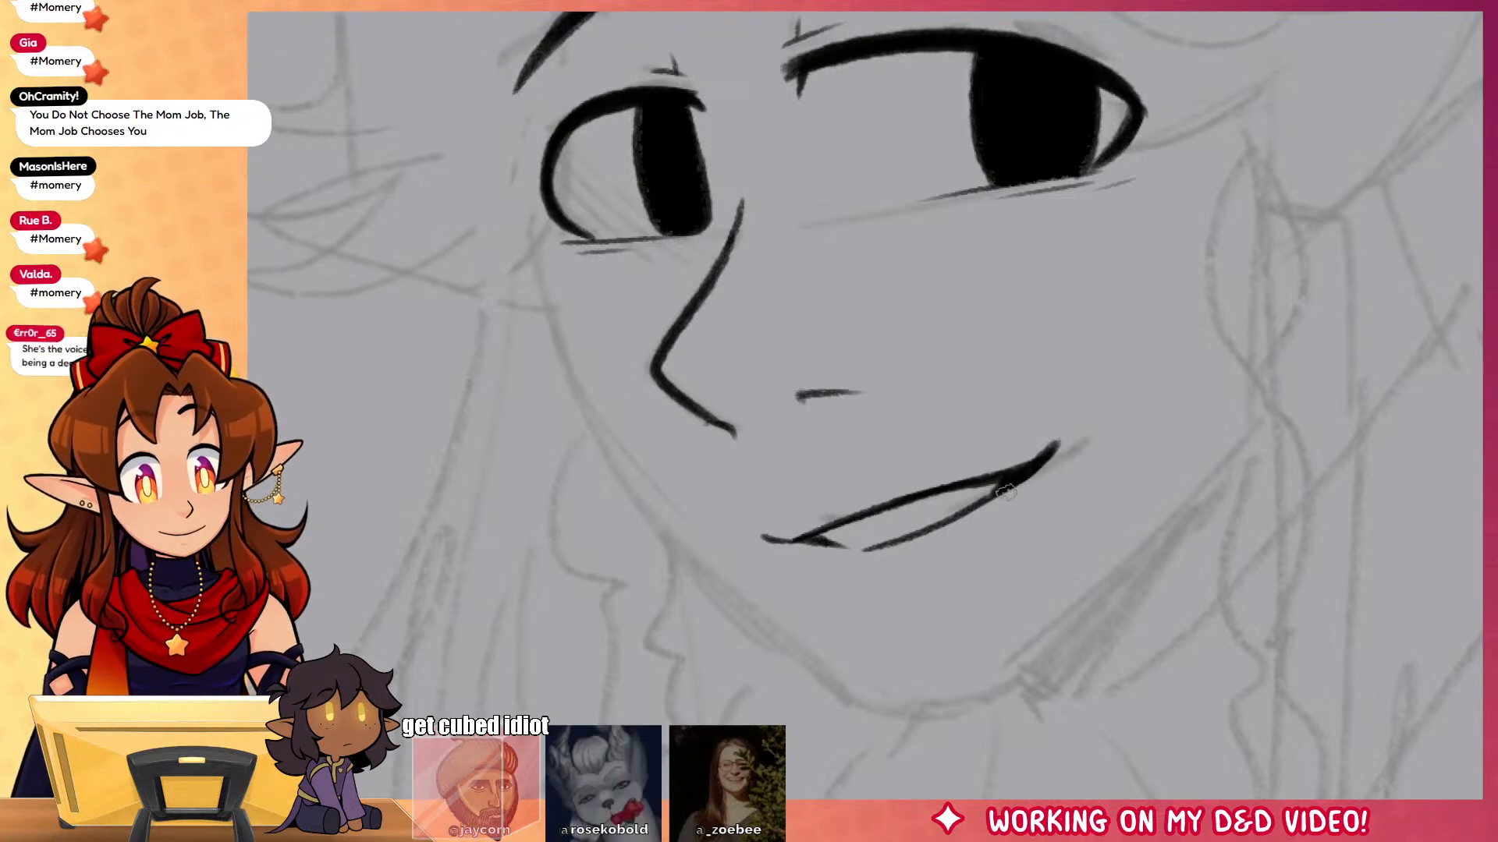
Step: Ink the ear-side hair: the parted bang falling across the brow, the outer contour and the strands sweeping past the temple
drag(1006, 489, 1147, 635)
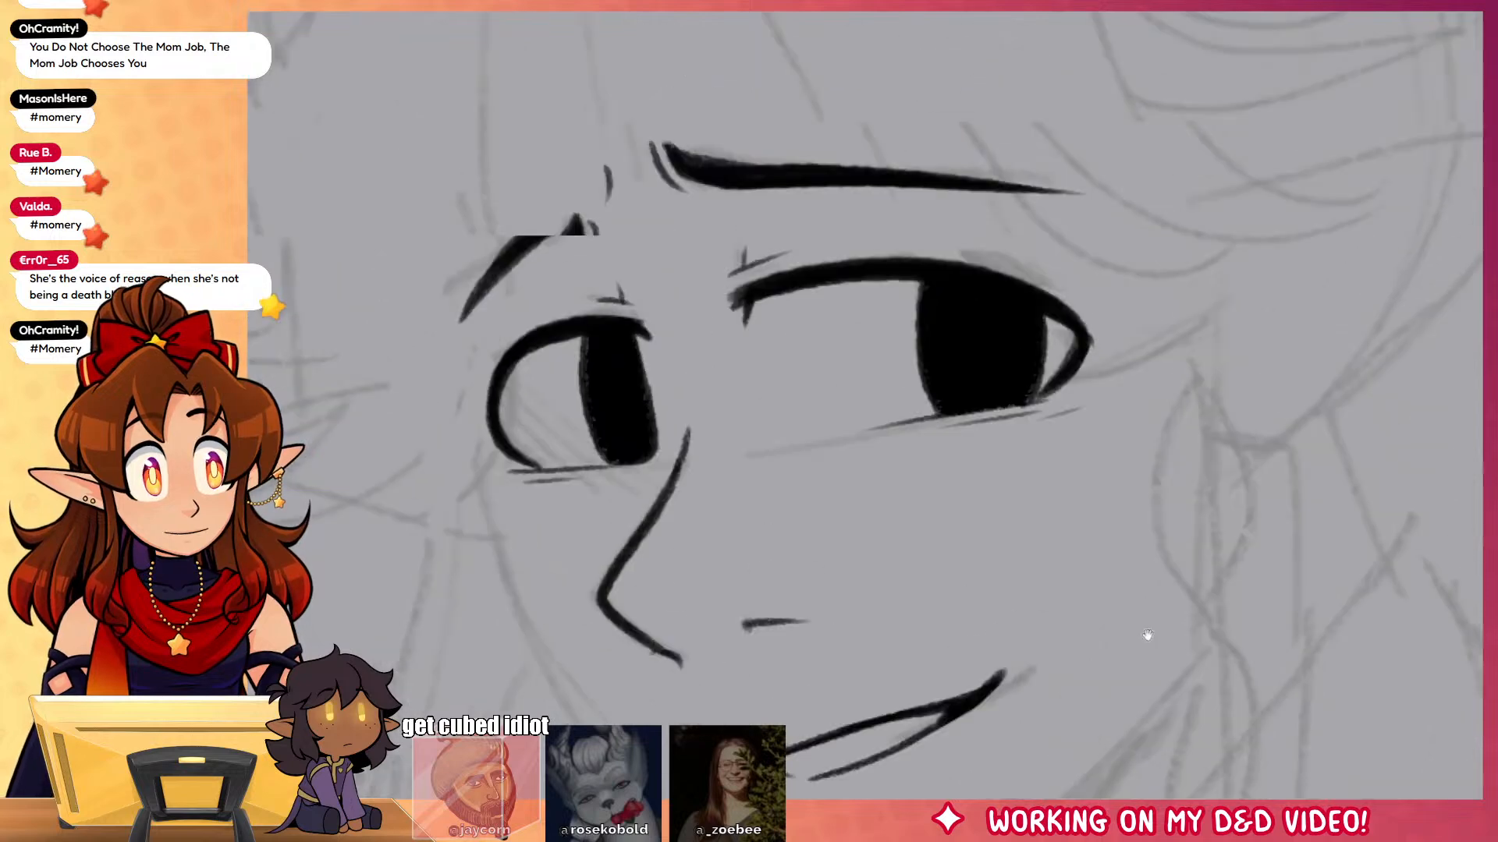
drag(1170, 281, 1170, 613)
mouse_move(612, 243)
mouse_down()
mouse_move(675, 181)
mouse_move(690, 193)
mouse_move(919, 635)
mouse_up()
drag(1029, 747, 1238, 671)
drag(1085, 679, 1248, 662)
mouse_move(888, 459)
mouse_down()
mouse_move(1295, 632)
mouse_move(1240, 660)
mouse_up()
mouse_move(531, 232)
mouse_down()
mouse_move(569, 160)
mouse_move(967, 163)
mouse_move(1240, 621)
mouse_up()
mouse_move(1104, 470)
mouse_down()
mouse_move(1360, 580)
mouse_move(1378, 667)
mouse_up()
key(ctrl+z)
mouse_move(1023, 520)
mouse_down()
mouse_move(1048, 554)
mouse_move(1357, 599)
mouse_up()
key(ctrl+z)
drag(976, 518, 1340, 619)
drag(1114, 651, 1488, 528)
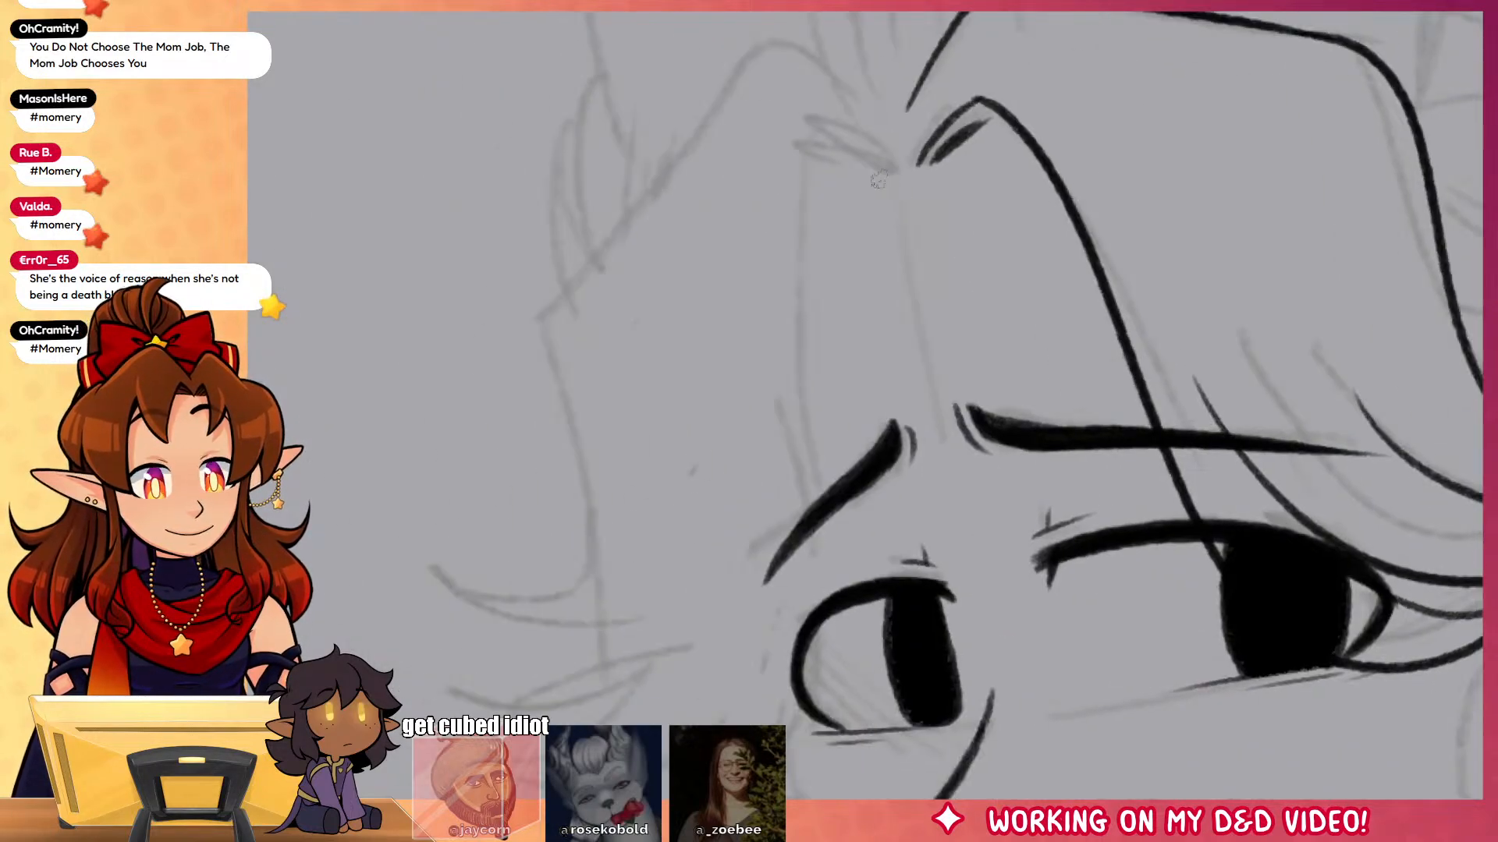
Step: Ink the far-side parted bang, its angular outer contour ending in an outward flick, and short strands at the parting
mouse_move(905, 165)
mouse_down()
mouse_move(822, 134)
mouse_move(792, 725)
mouse_up()
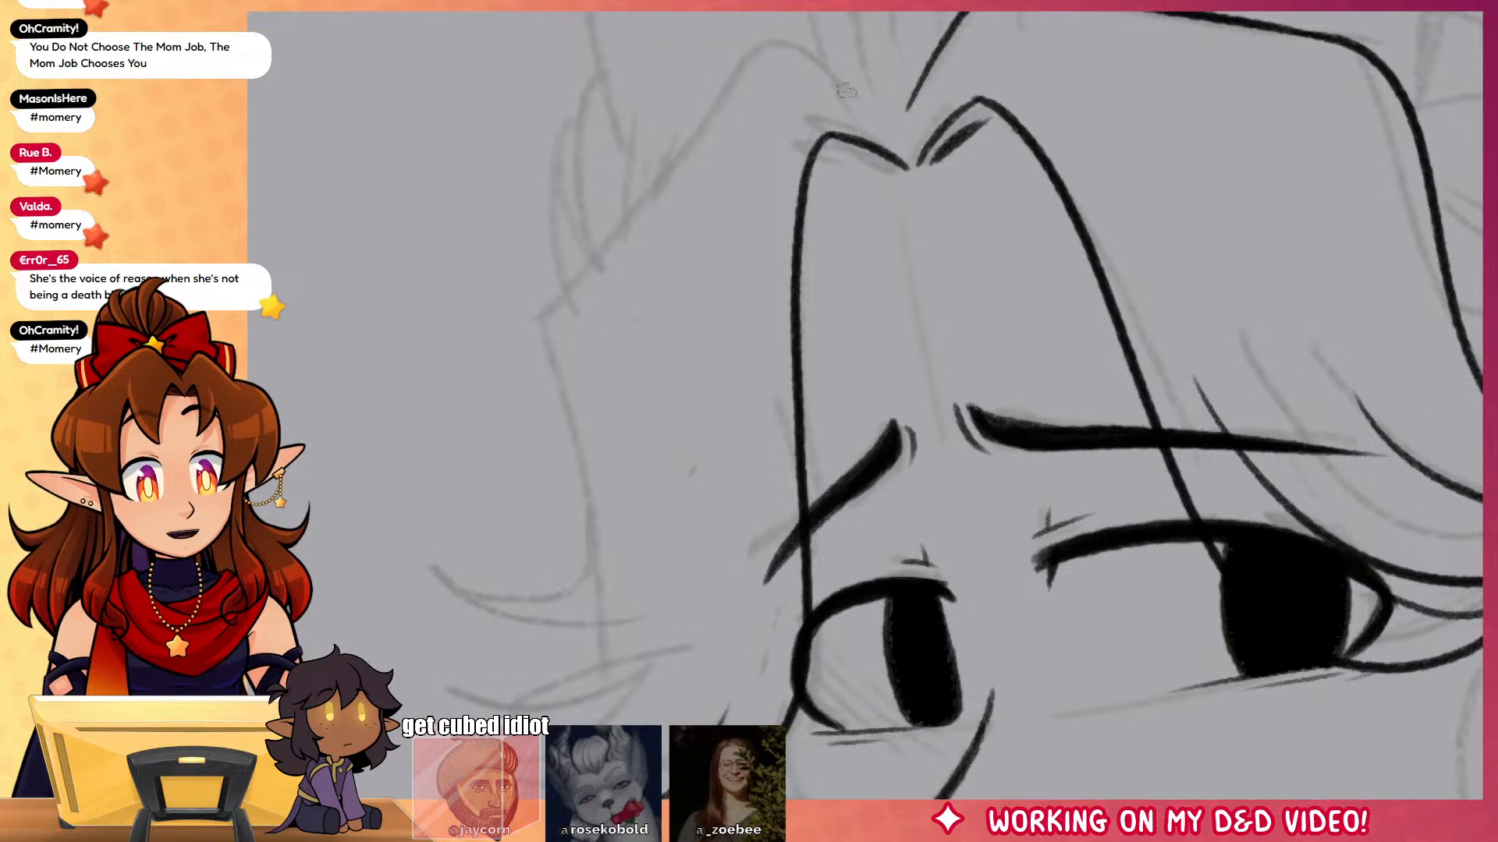
mouse_move(897, 132)
mouse_down()
mouse_move(725, 82)
mouse_move(518, 335)
mouse_move(398, 706)
mouse_up()
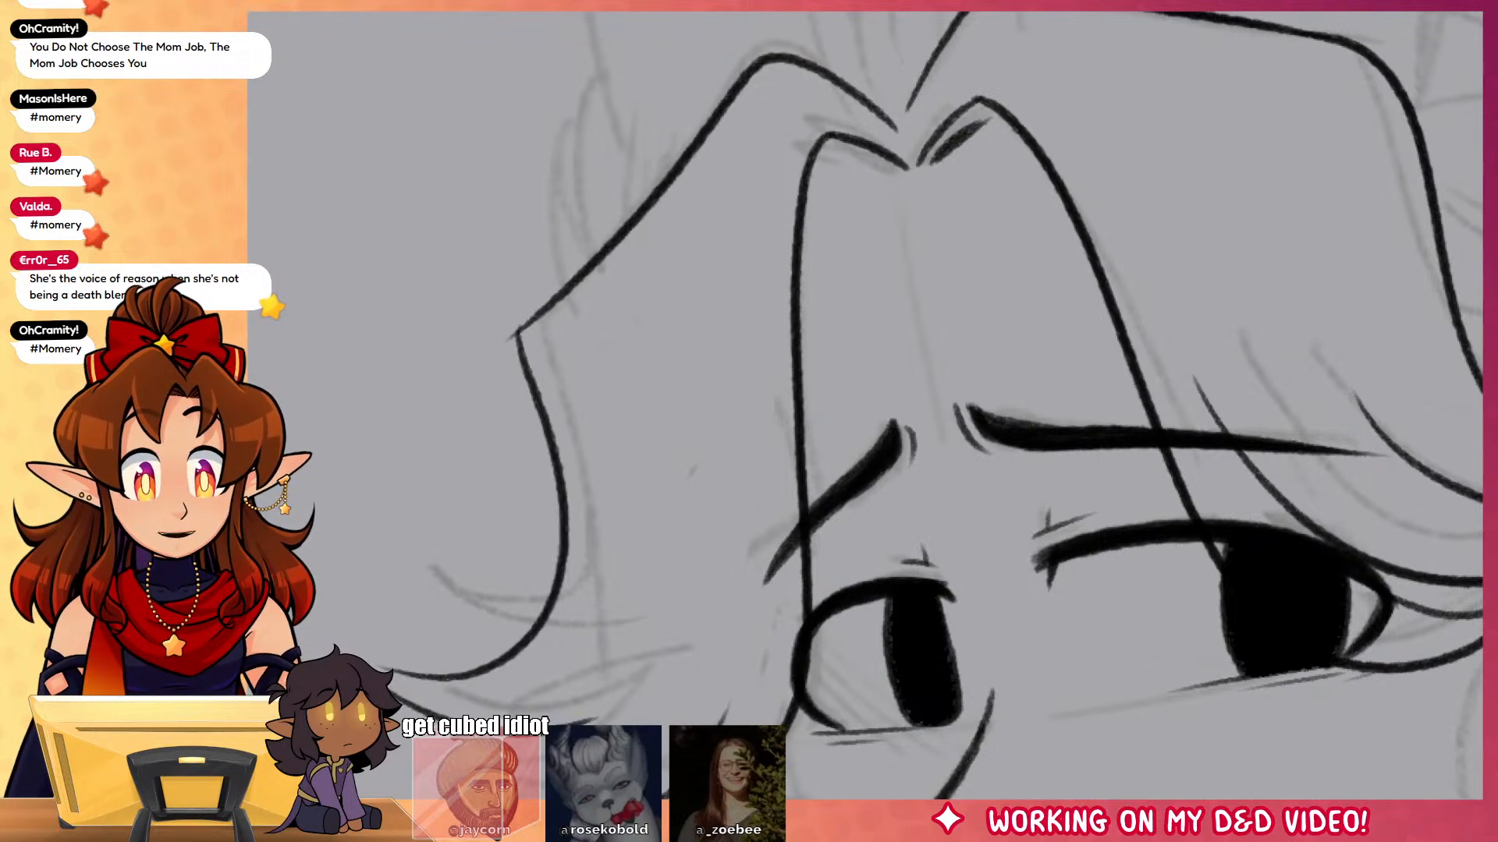
drag(1047, 556, 1077, 630)
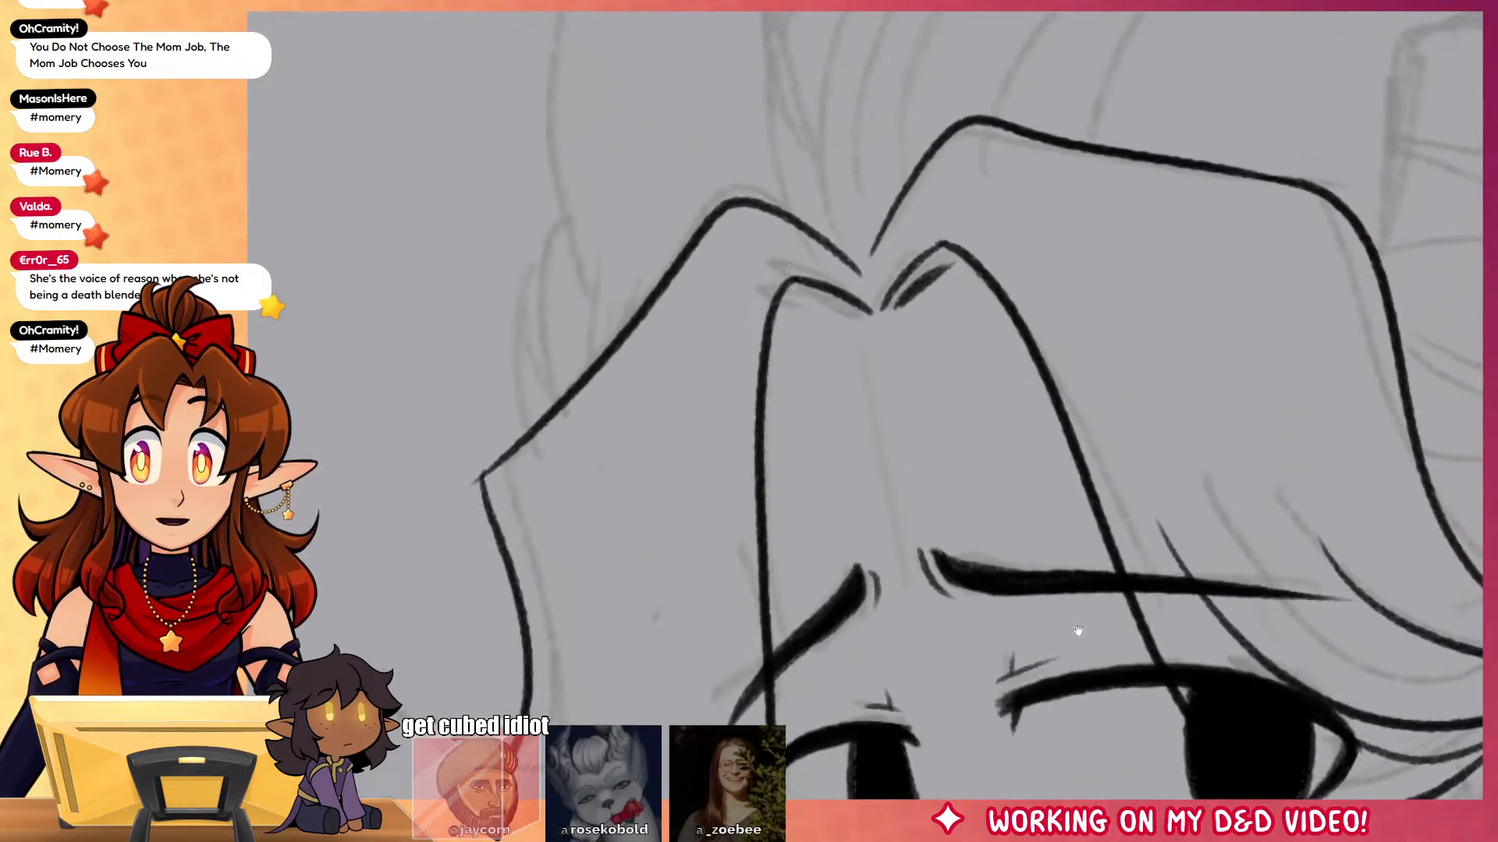
mouse_move(855, 310)
mouse_down()
mouse_move(780, 304)
mouse_move(776, 321)
mouse_up()
drag(966, 273, 940, 300)
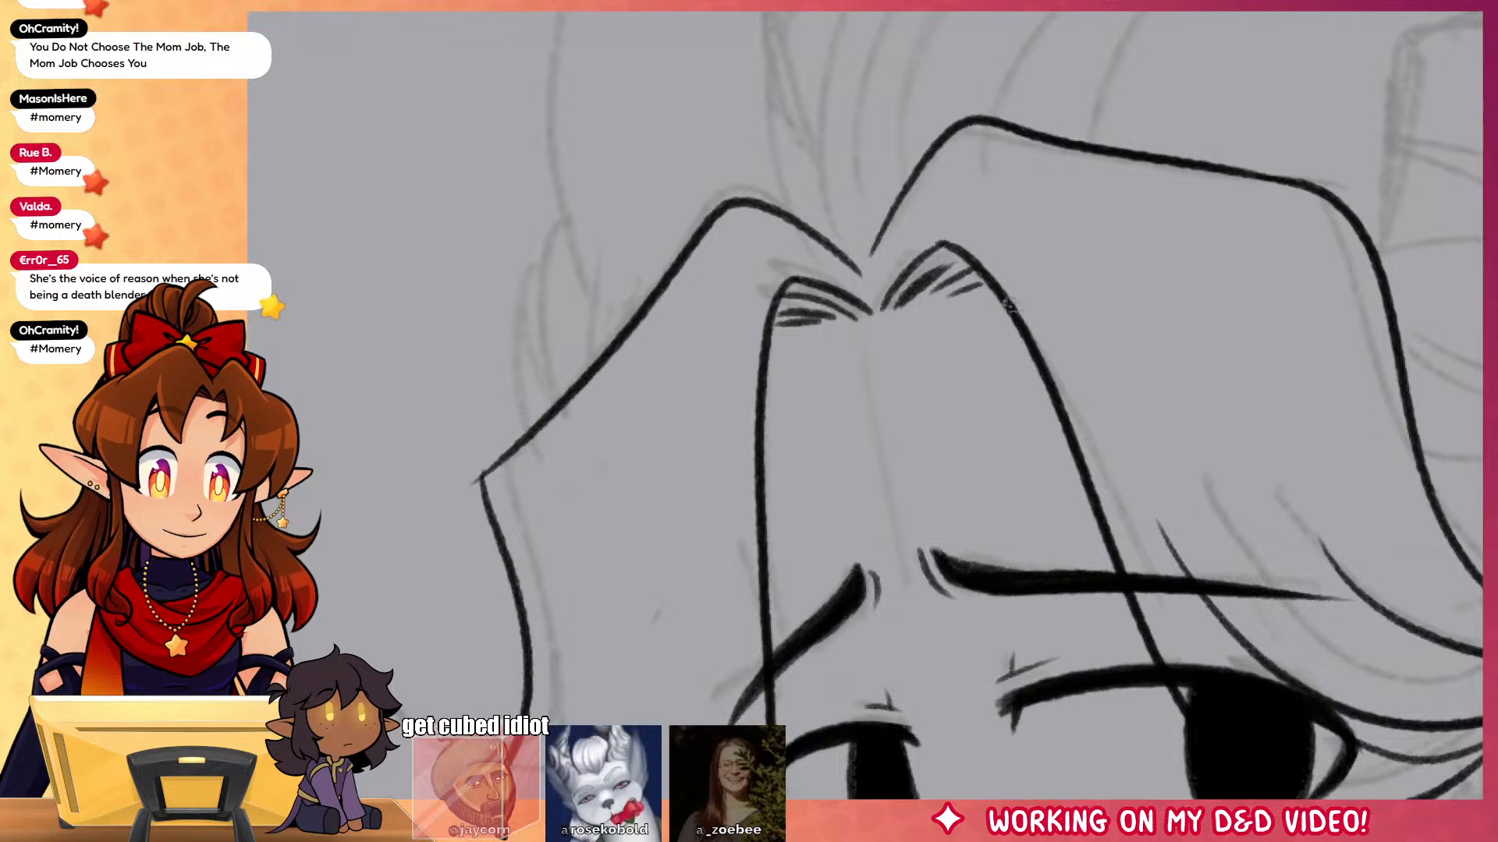
drag(1282, 645, 1195, 532)
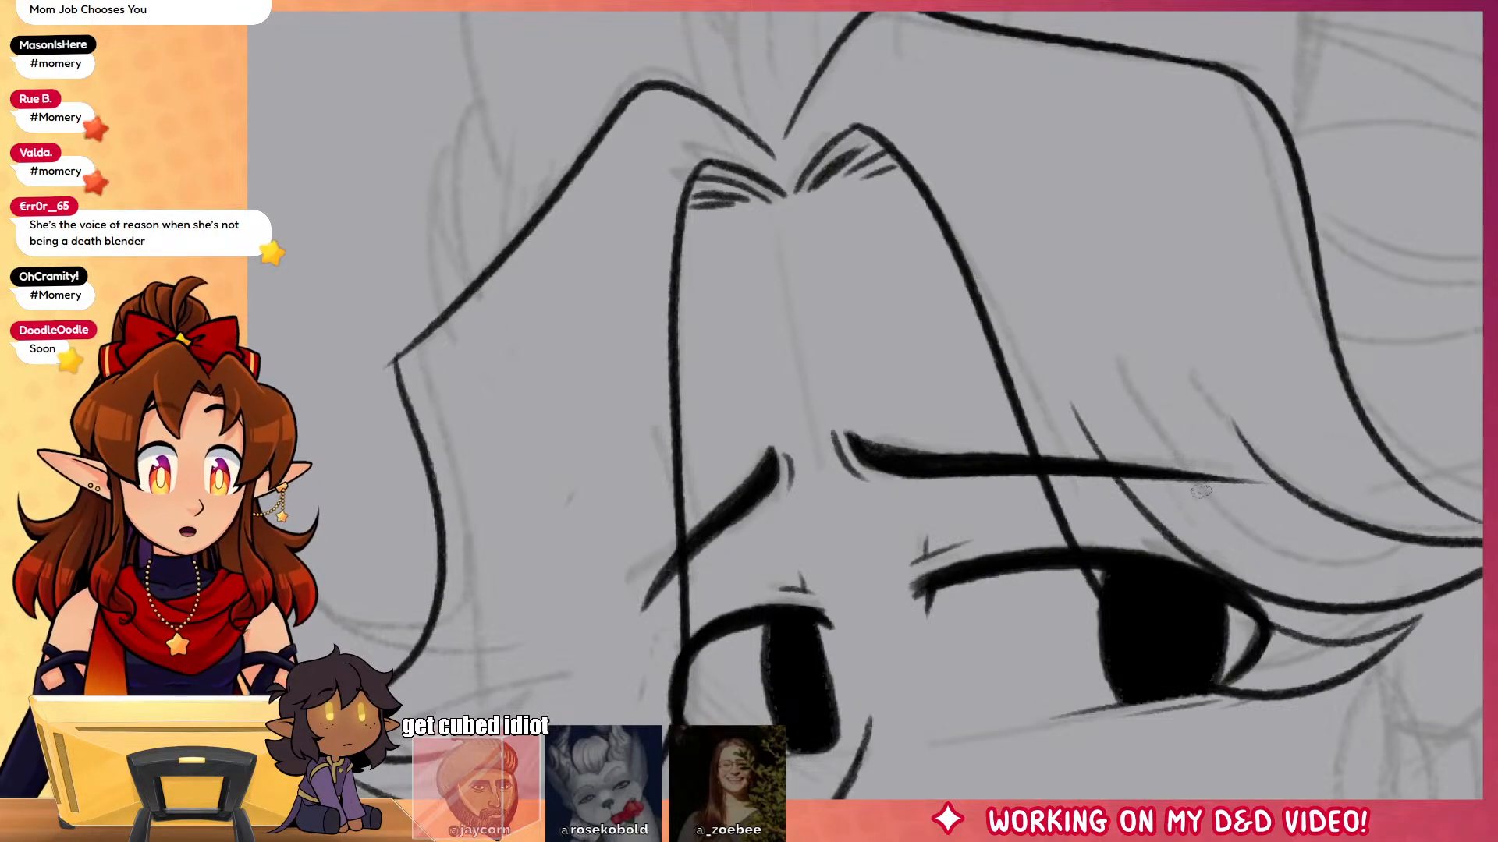
Step: Ink the outlines of both two-pronged horns rising from the hair above the forehead
drag(1038, 554, 1096, 757)
mouse_move(1166, 145)
mouse_down()
mouse_move(886, 488)
mouse_move(749, 535)
mouse_up()
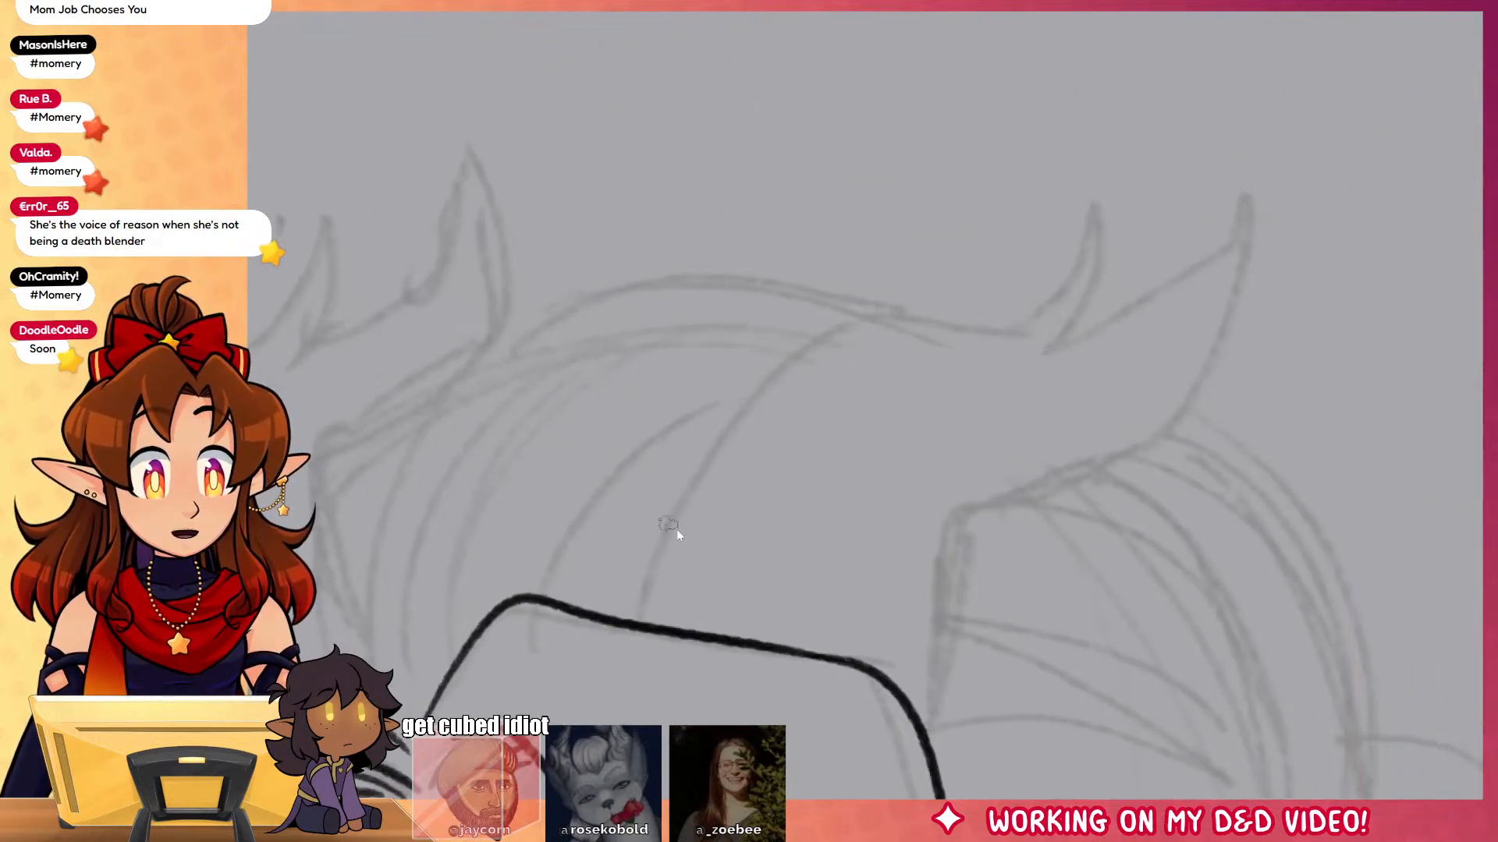
mouse_move(624, 616)
mouse_down()
mouse_move(679, 484)
mouse_move(796, 324)
mouse_move(1022, 308)
mouse_move(1078, 204)
mouse_move(980, 353)
mouse_up()
mouse_move(1061, 316)
mouse_down()
mouse_move(1178, 264)
mouse_move(1221, 195)
mouse_move(1163, 423)
mouse_move(981, 506)
mouse_move(931, 745)
mouse_up()
mouse_move(1072, 642)
mouse_down()
mouse_move(1124, 578)
mouse_move(1402, 375)
mouse_up()
drag(669, 364, 721, 480)
mouse_move(733, 560)
mouse_down()
mouse_move(710, 328)
mouse_move(796, 263)
mouse_move(846, 46)
mouse_move(741, 167)
mouse_up()
mouse_move(511, 690)
mouse_down()
mouse_move(485, 570)
mouse_move(487, 295)
mouse_move(685, 88)
mouse_move(696, 123)
mouse_move(670, 215)
mouse_up()
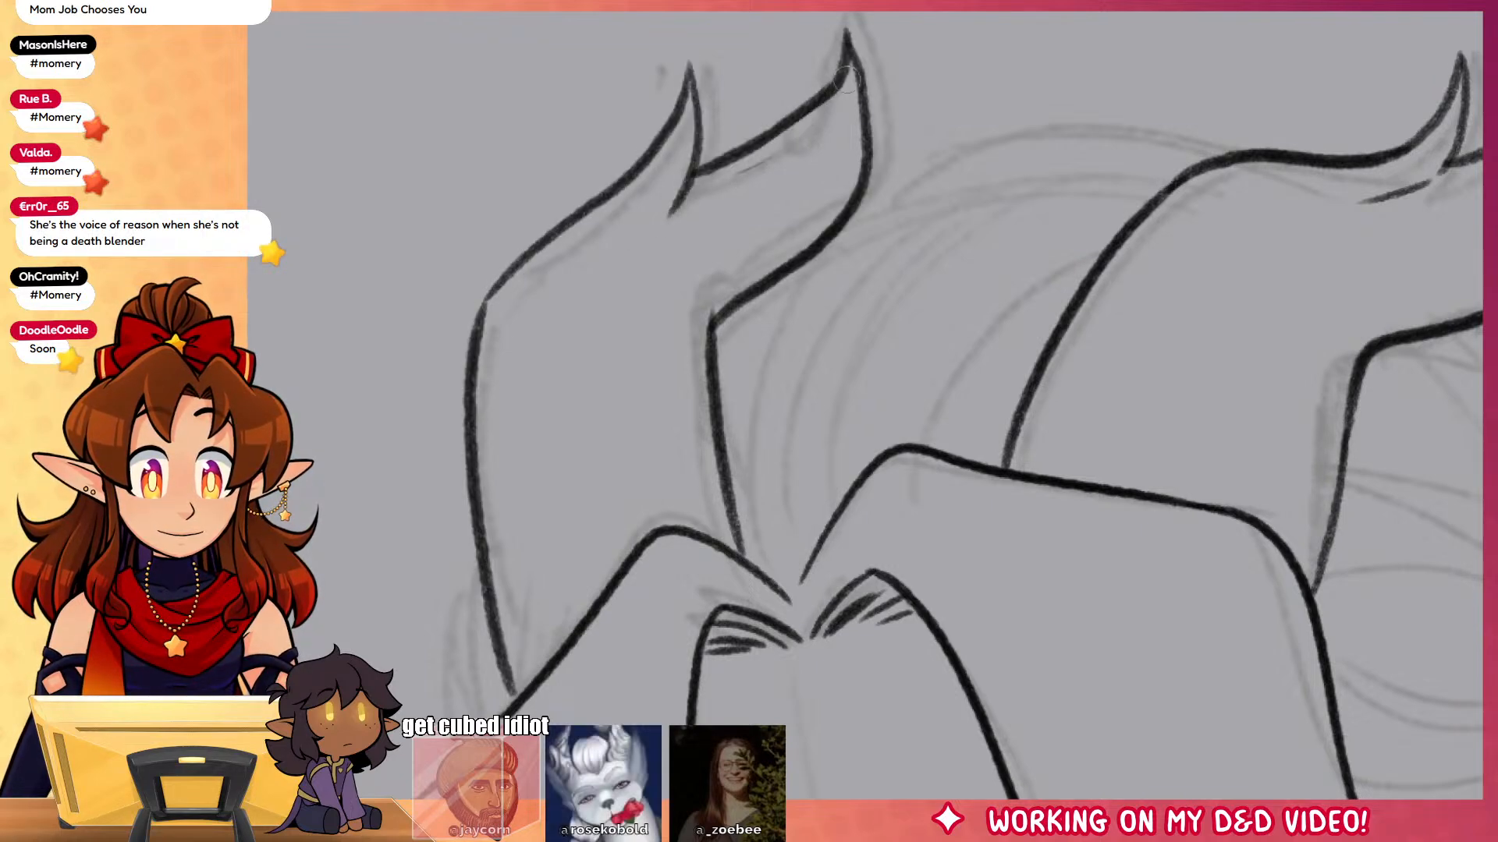
drag(1123, 375, 1115, 231)
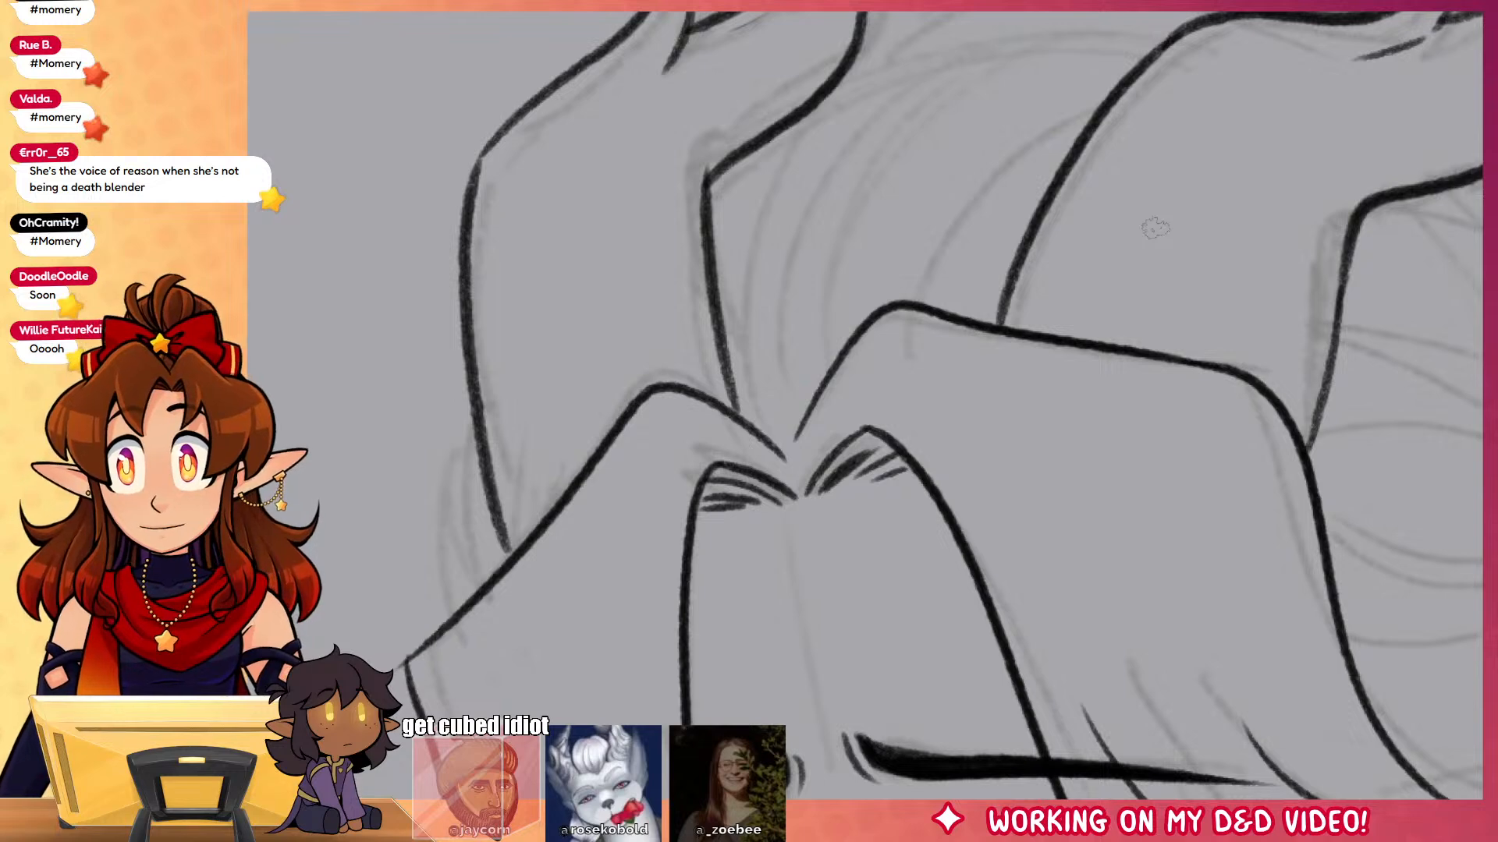
Step: Ink the swept-back strands and top contour of the hair between the horns, plus the small tuft beside the far horn
drag(1328, 460, 1338, 657)
mouse_move(716, 384)
mouse_down()
mouse_move(758, 511)
mouse_move(743, 605)
mouse_move(723, 491)
mouse_move(734, 549)
mouse_move(877, 284)
mouse_up()
key(e)
drag(793, 493, 942, 234)
drag(791, 585, 871, 350)
mouse_move(1209, 223)
mouse_down()
mouse_move(1041, 231)
mouse_move(879, 370)
mouse_up()
mouse_move(1202, 218)
mouse_down()
mouse_move(1042, 205)
mouse_move(905, 232)
mouse_move(858, 261)
mouse_up()
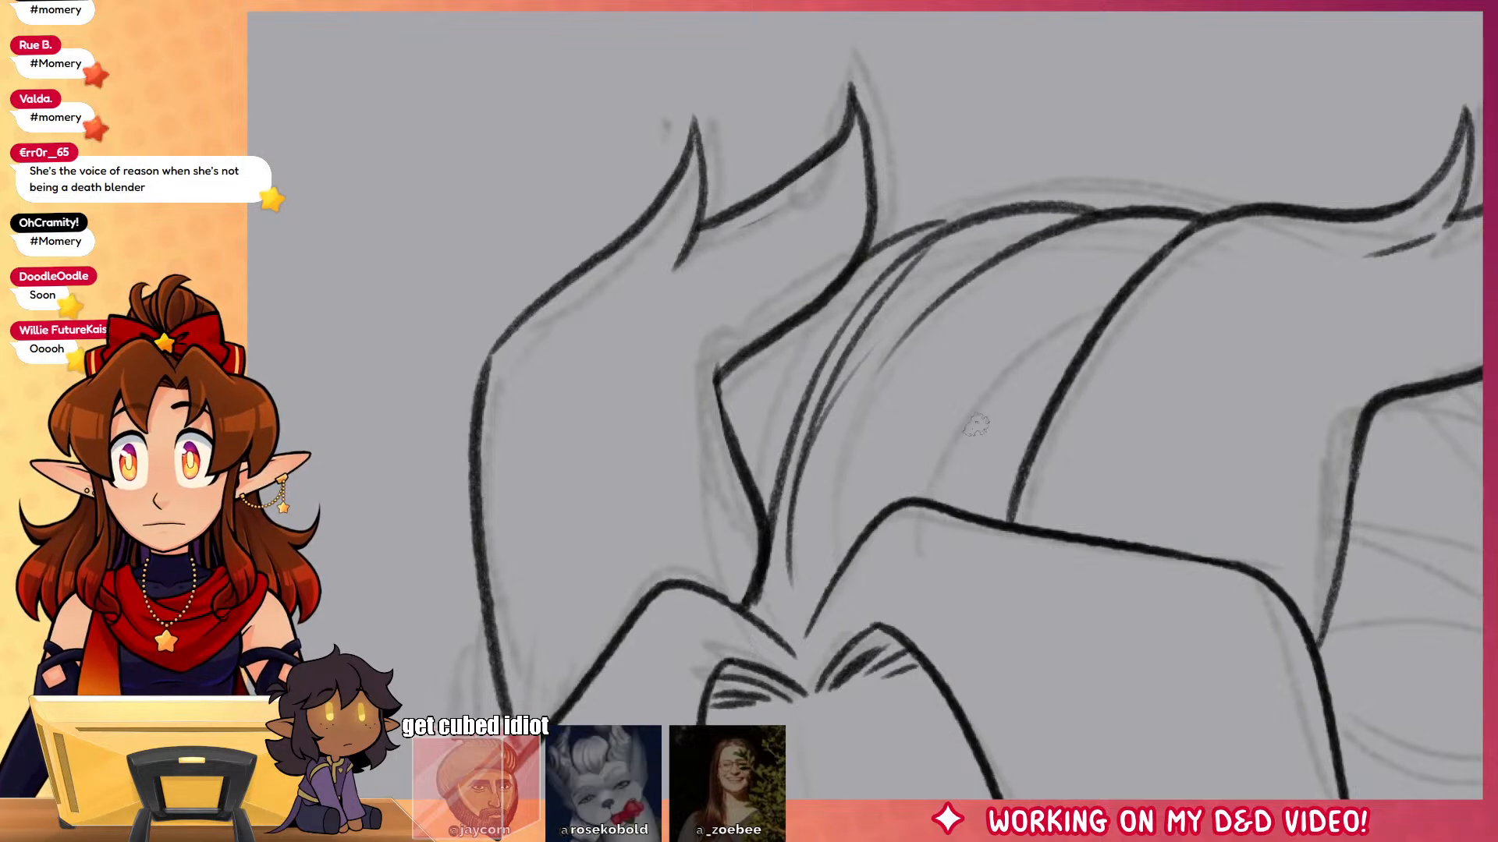
mouse_move(936, 490)
mouse_down()
mouse_move(1043, 348)
mouse_move(1017, 174)
mouse_up()
drag(583, 298, 591, 467)
drag(575, 323, 546, 507)
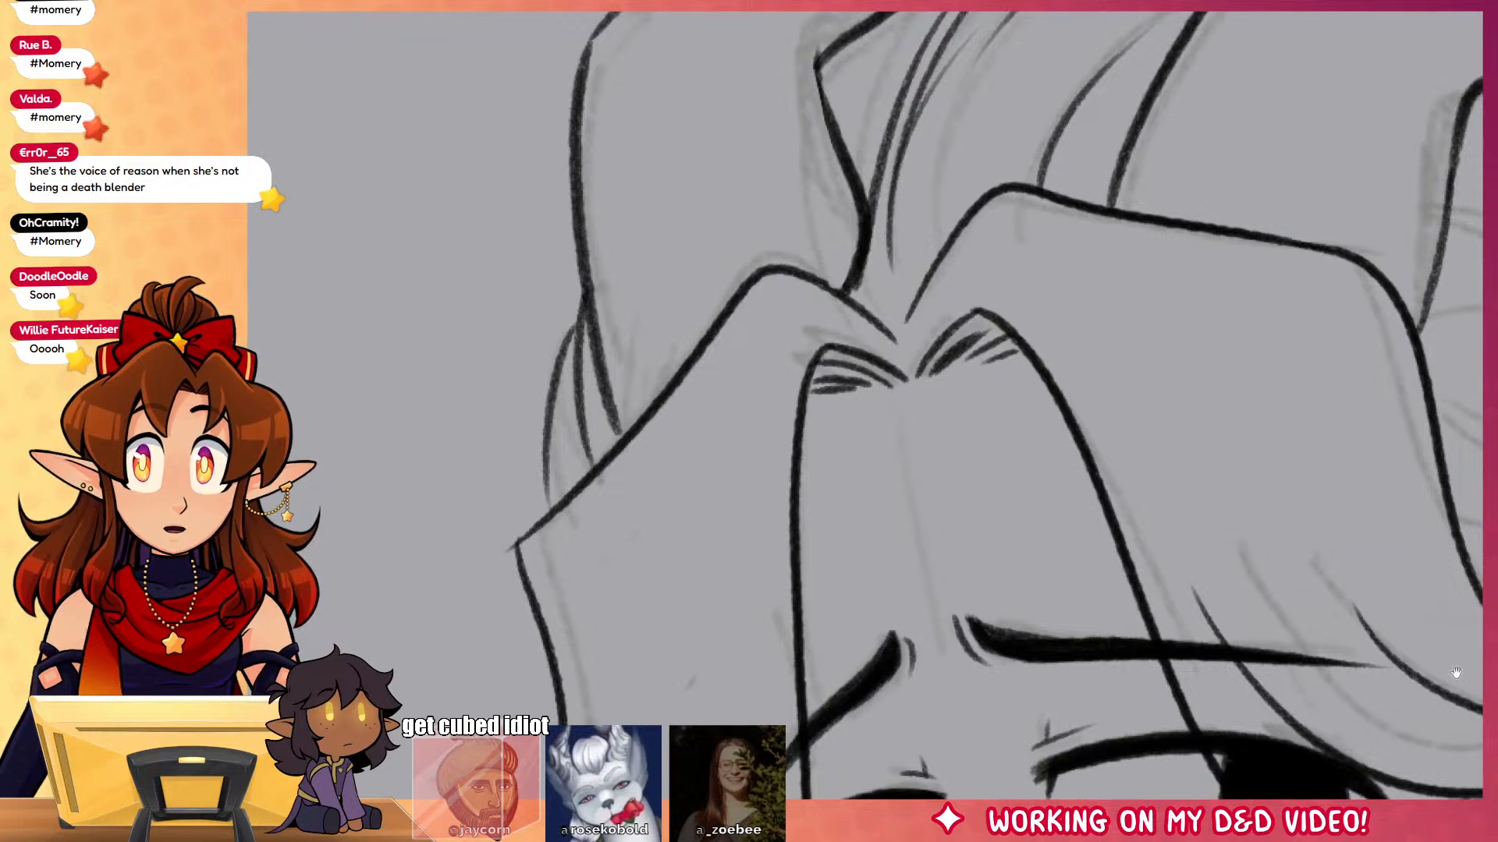
Step: Ink the rounded outer contour of the pulled-back hair behind the near horn and the long pointed ear with its inner line
mouse_move(1456, 673)
mouse_down()
mouse_move(1131, 648)
mouse_move(777, 664)
mouse_up()
drag(726, 316, 1069, 214)
mouse_move(1119, 357)
mouse_down()
mouse_move(987, 266)
mouse_move(897, 253)
mouse_up()
drag(737, 347, 1045, 322)
drag(1106, 132, 1131, 282)
mouse_move(980, 141)
mouse_down()
mouse_move(1178, 566)
mouse_move(1193, 693)
mouse_up()
drag(1210, 779, 1235, 429)
drag(1316, 481, 1355, 333)
mouse_move(924, 305)
mouse_down()
mouse_move(1279, 243)
mouse_move(987, 557)
mouse_move(921, 564)
mouse_up()
drag(991, 345, 1158, 292)
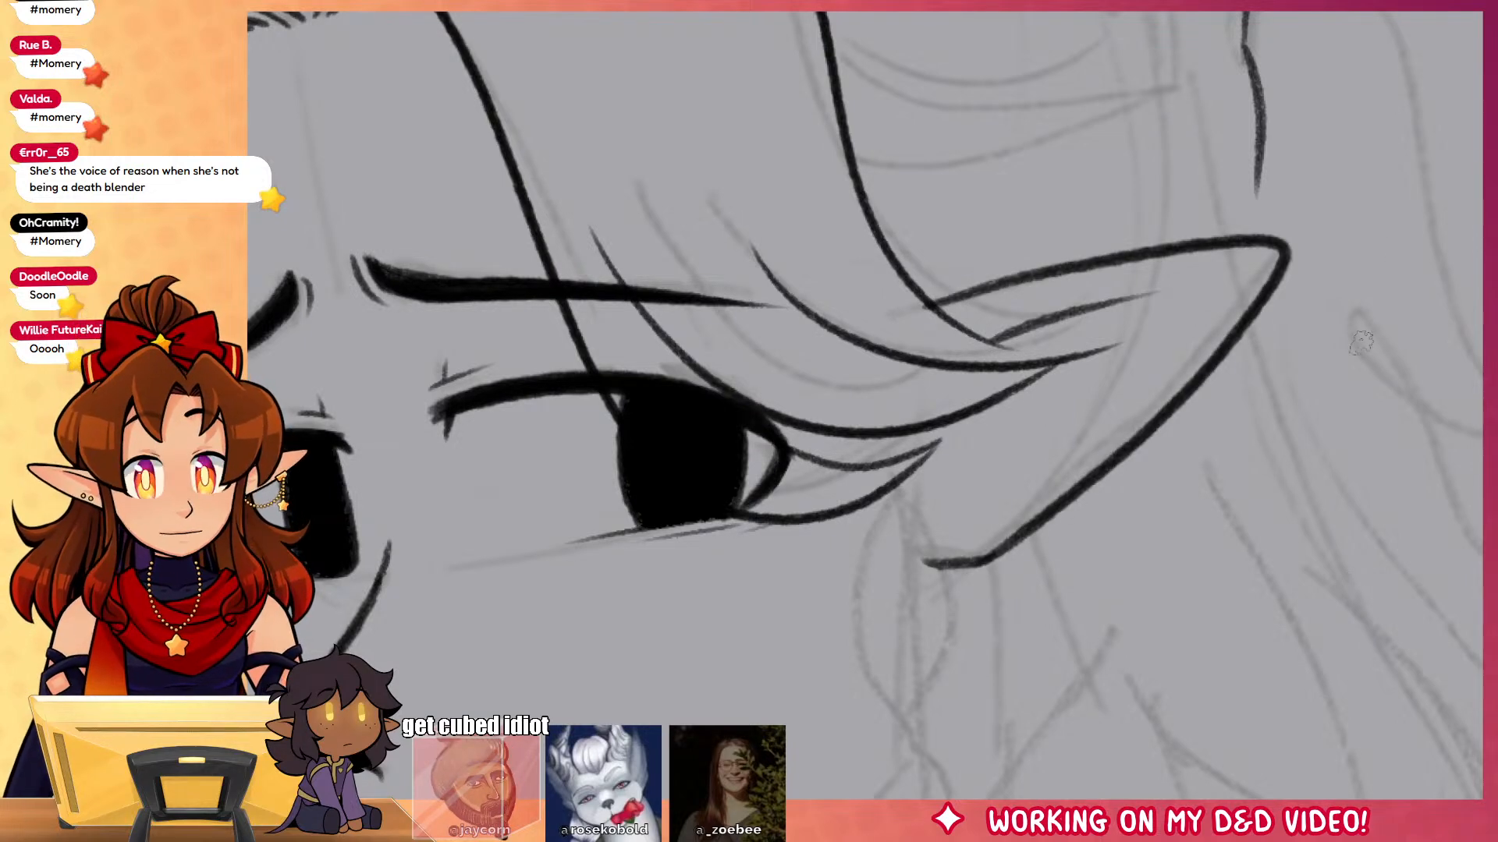
Step: Fill the pulled-back hair above the ear with curved, tapering strand lines running from the horn toward the gathered end
drag(1264, 496, 1240, 620)
drag(926, 410, 1205, 238)
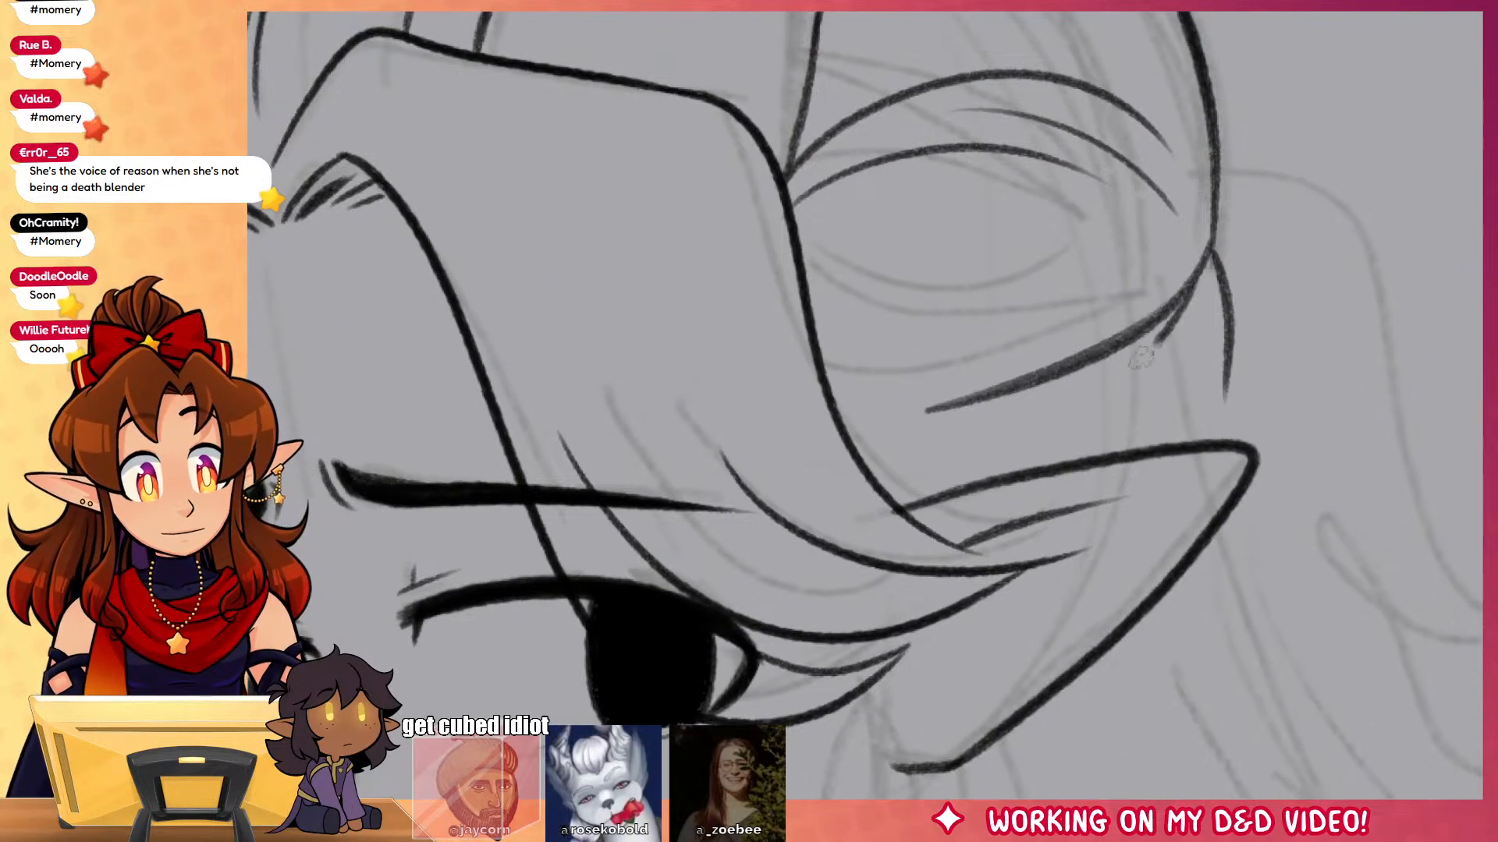
drag(952, 460, 1163, 343)
drag(817, 351, 1096, 284)
drag(928, 272, 1162, 218)
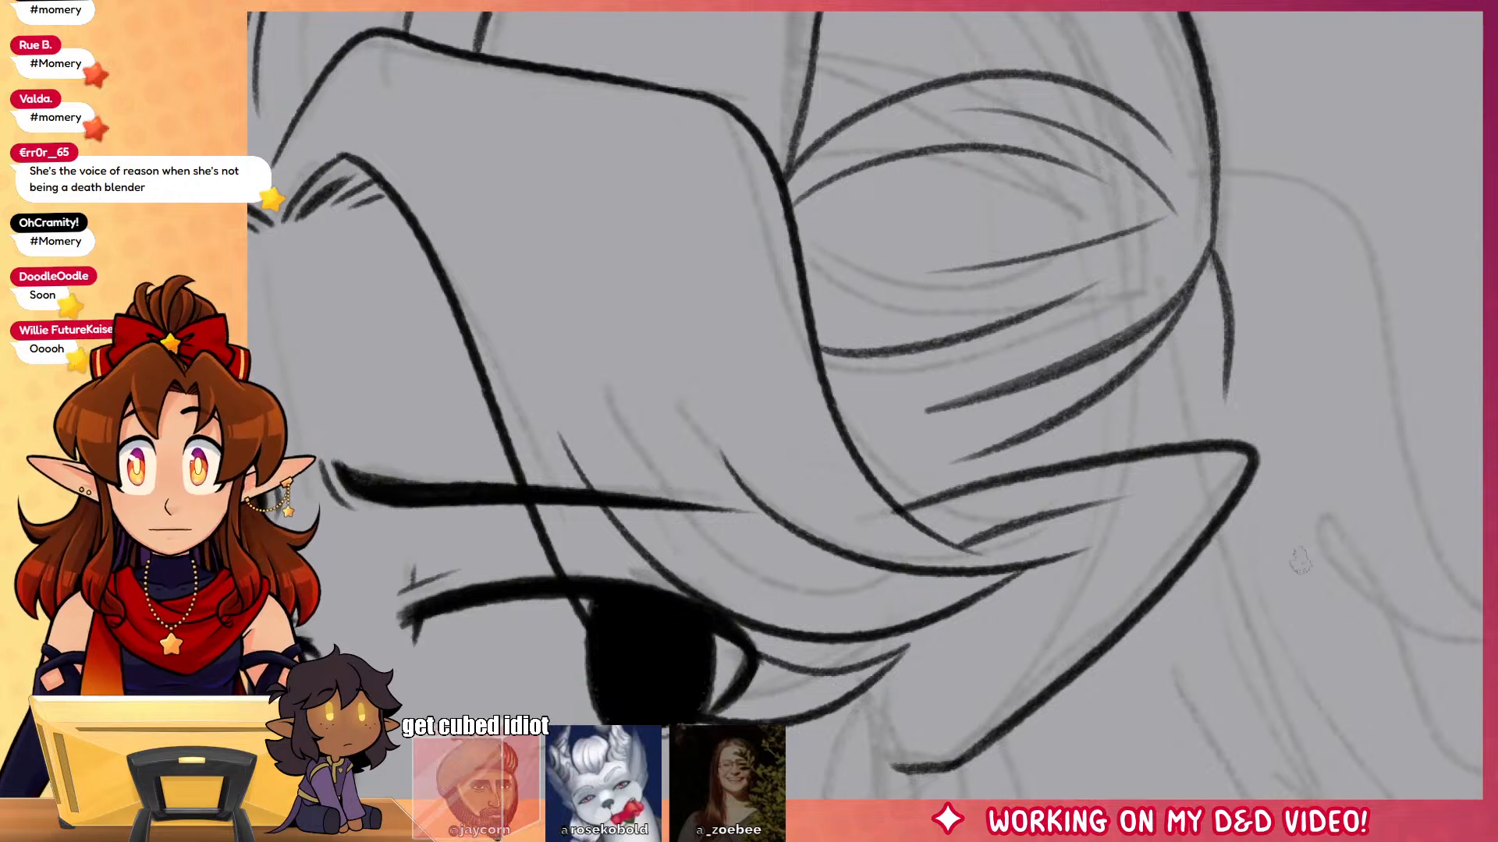
drag(1282, 383, 1266, 610)
drag(819, 164, 1092, 232)
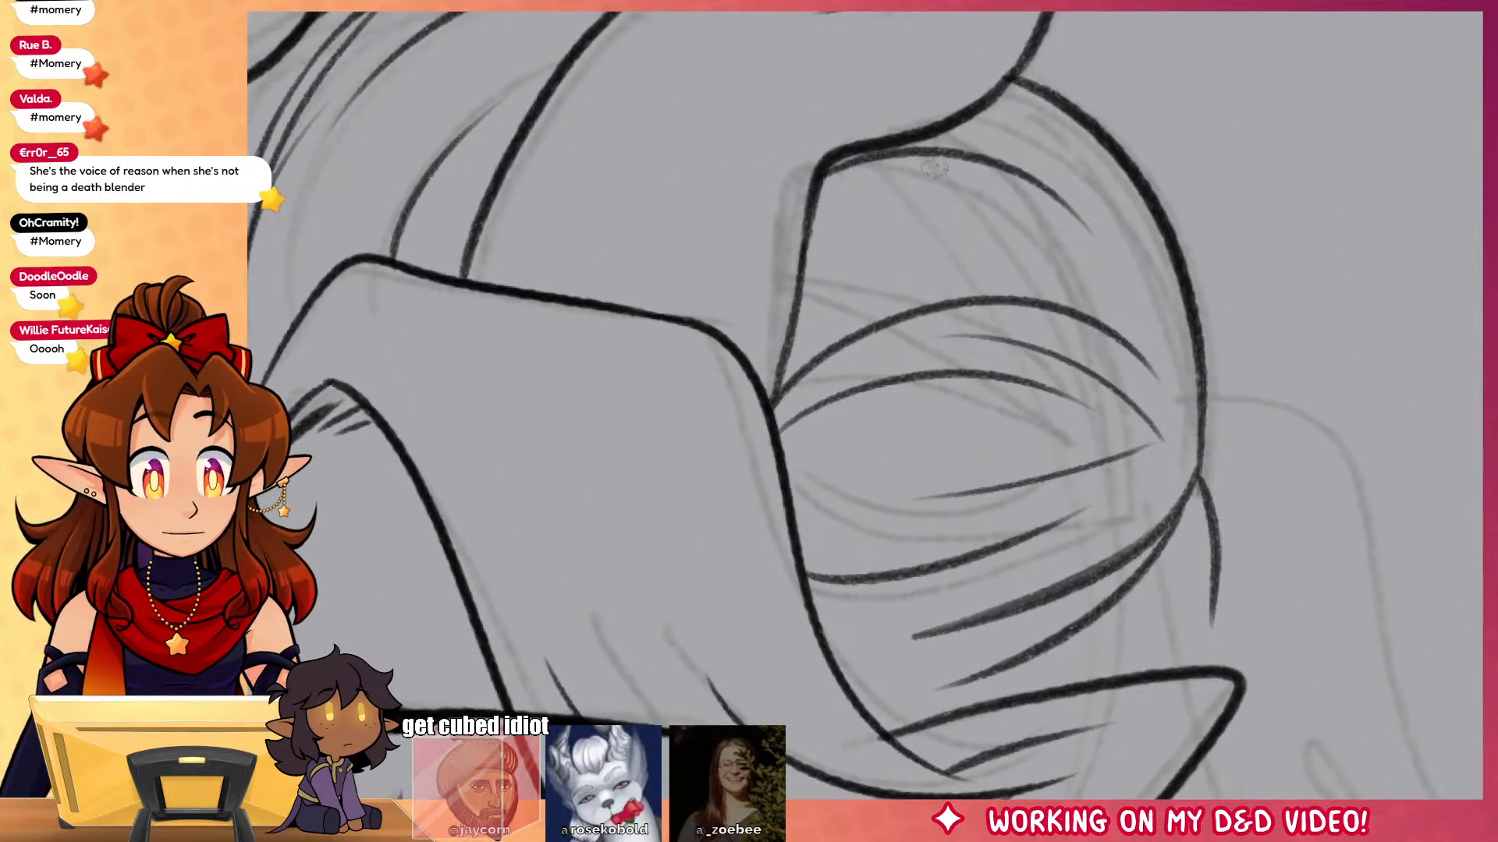
key(ctrl+z)
drag(808, 221, 1088, 186)
drag(984, 148, 1147, 195)
drag(1271, 697, 1274, 445)
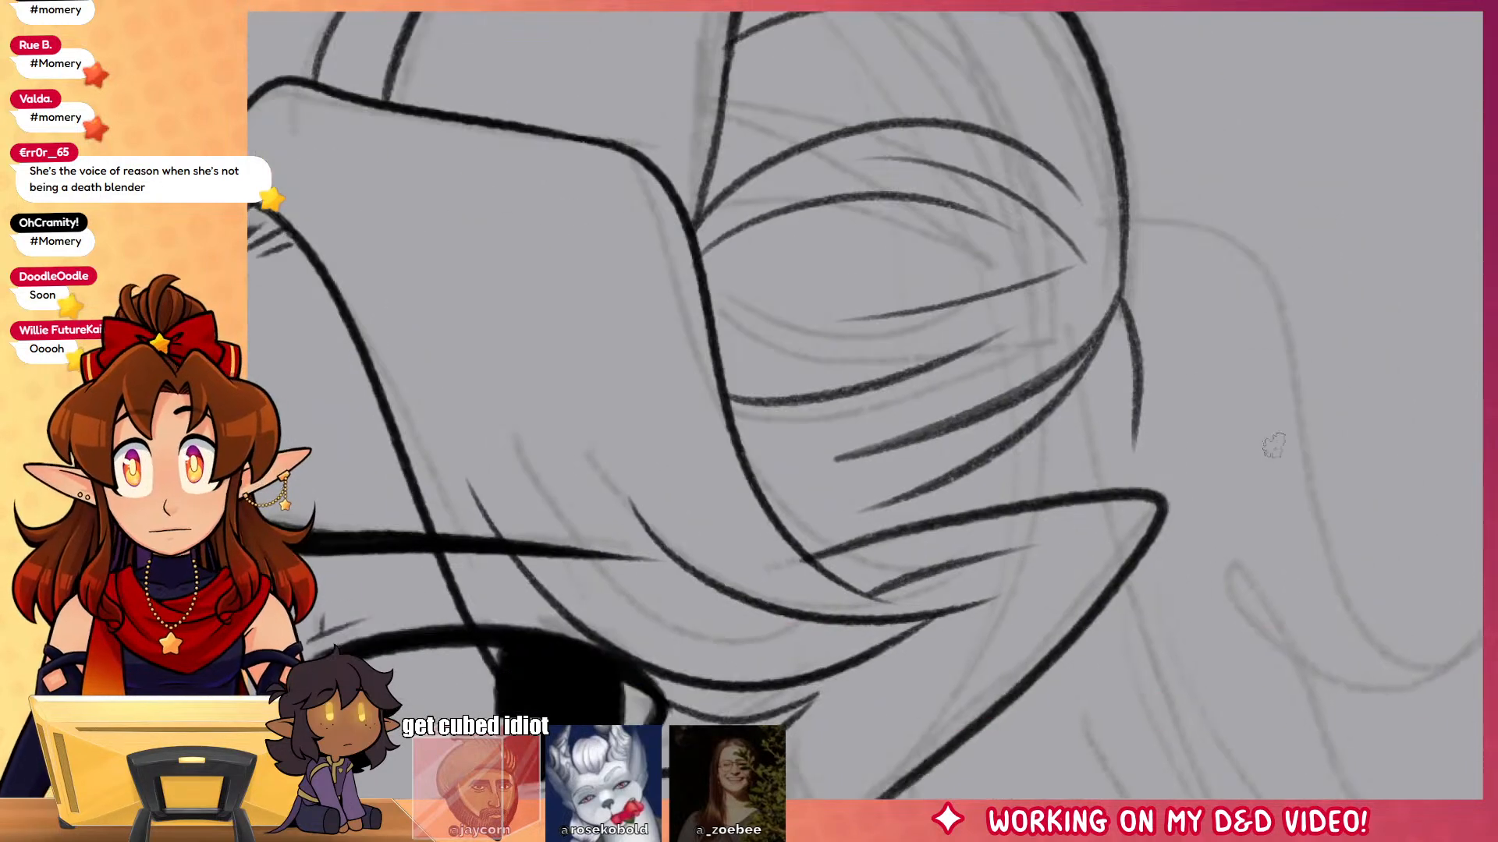
drag(1155, 588, 1370, 590)
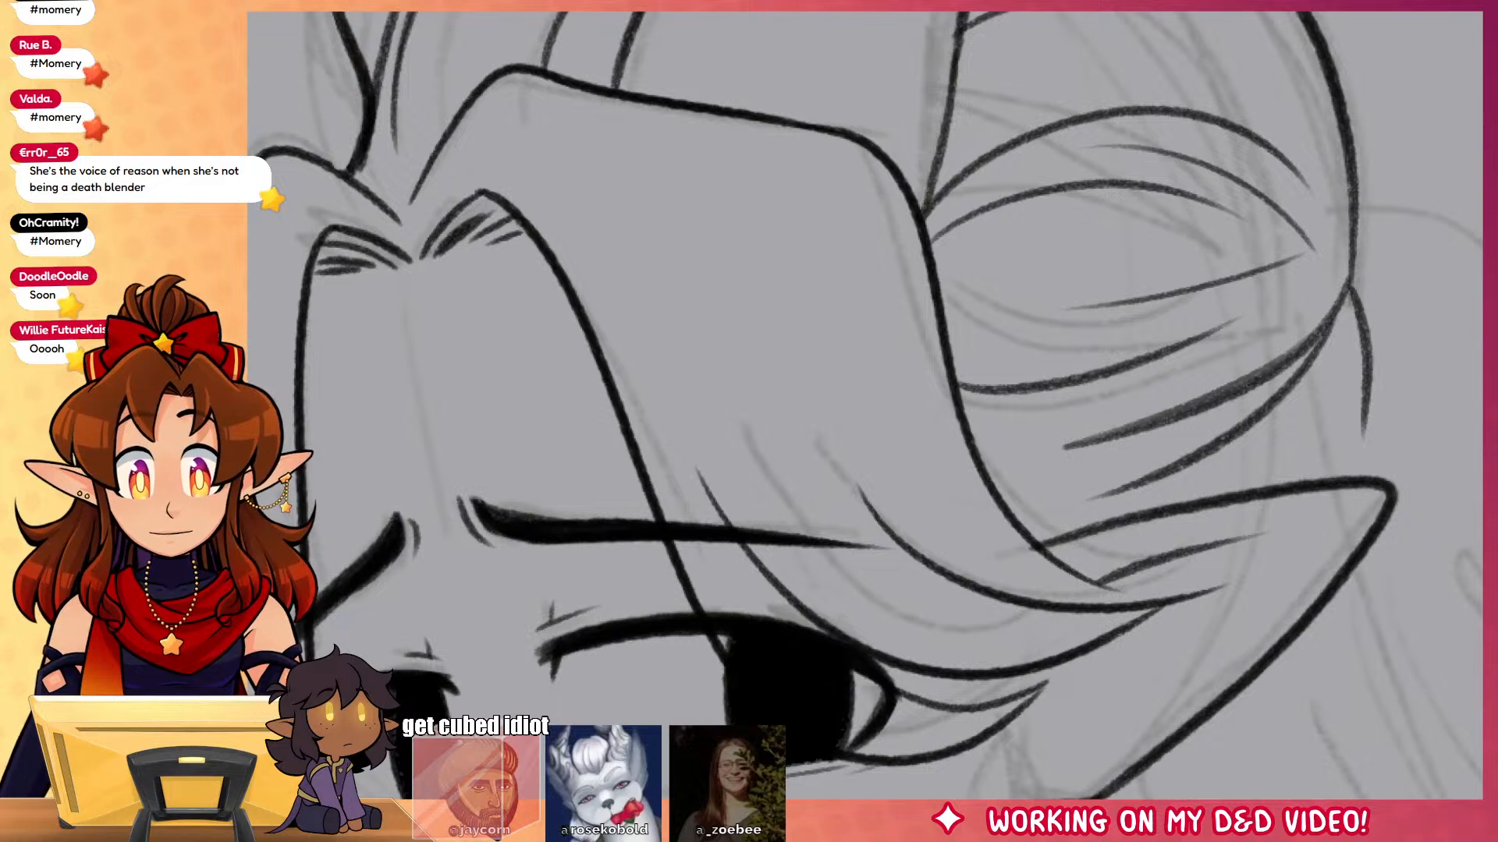
Step: Ink the near-side braid as a chain of eight linked oval segments hanging down from in front of the ear
scroll(752, 411, down, 4)
drag(947, 608, 1060, 382)
scroll(979, 380, up, 2)
drag(1026, 454, 1023, 398)
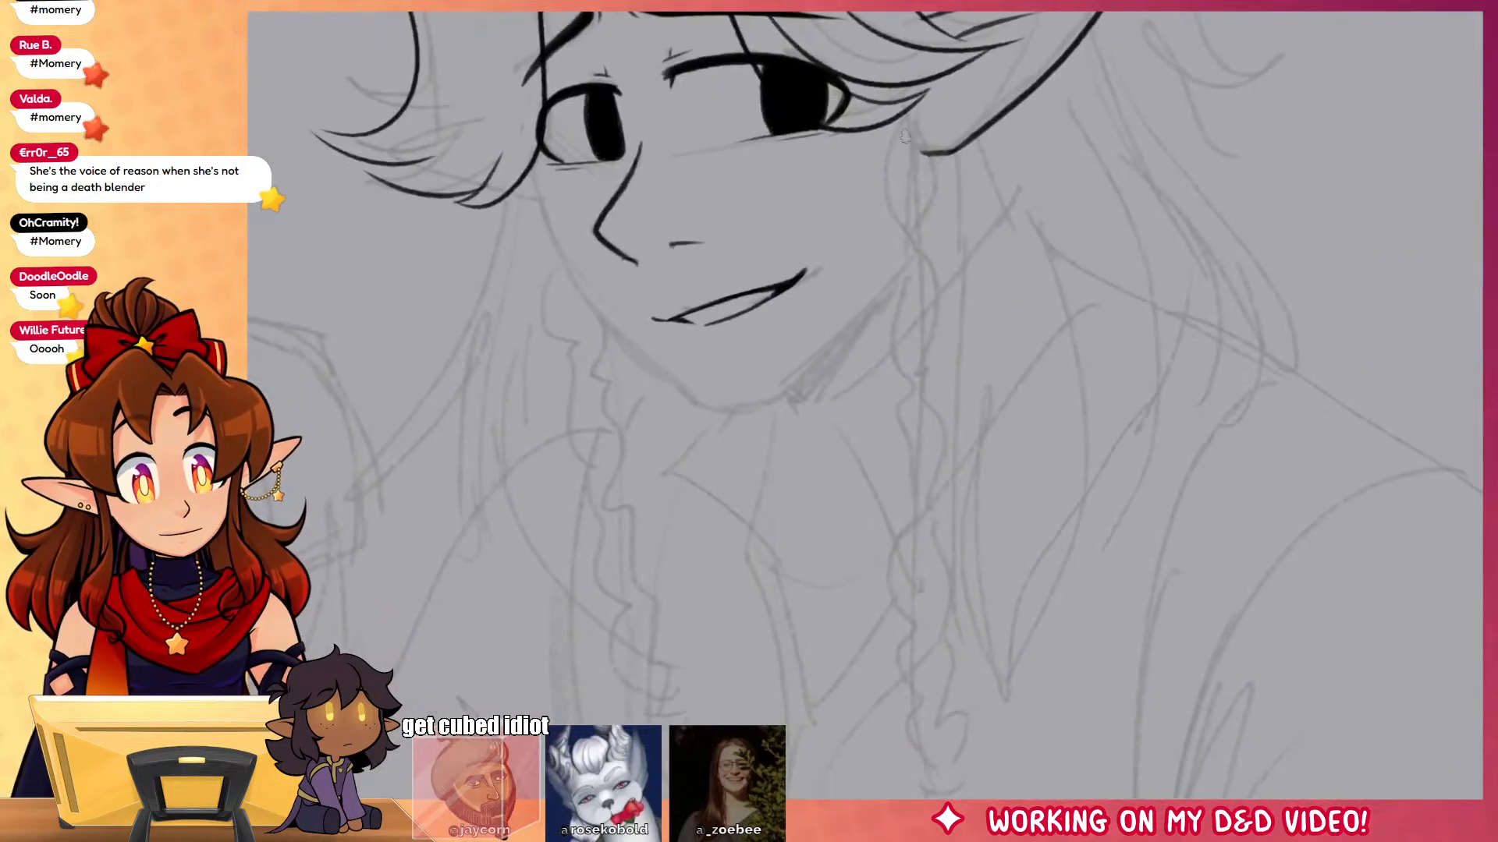
drag(912, 110, 905, 226)
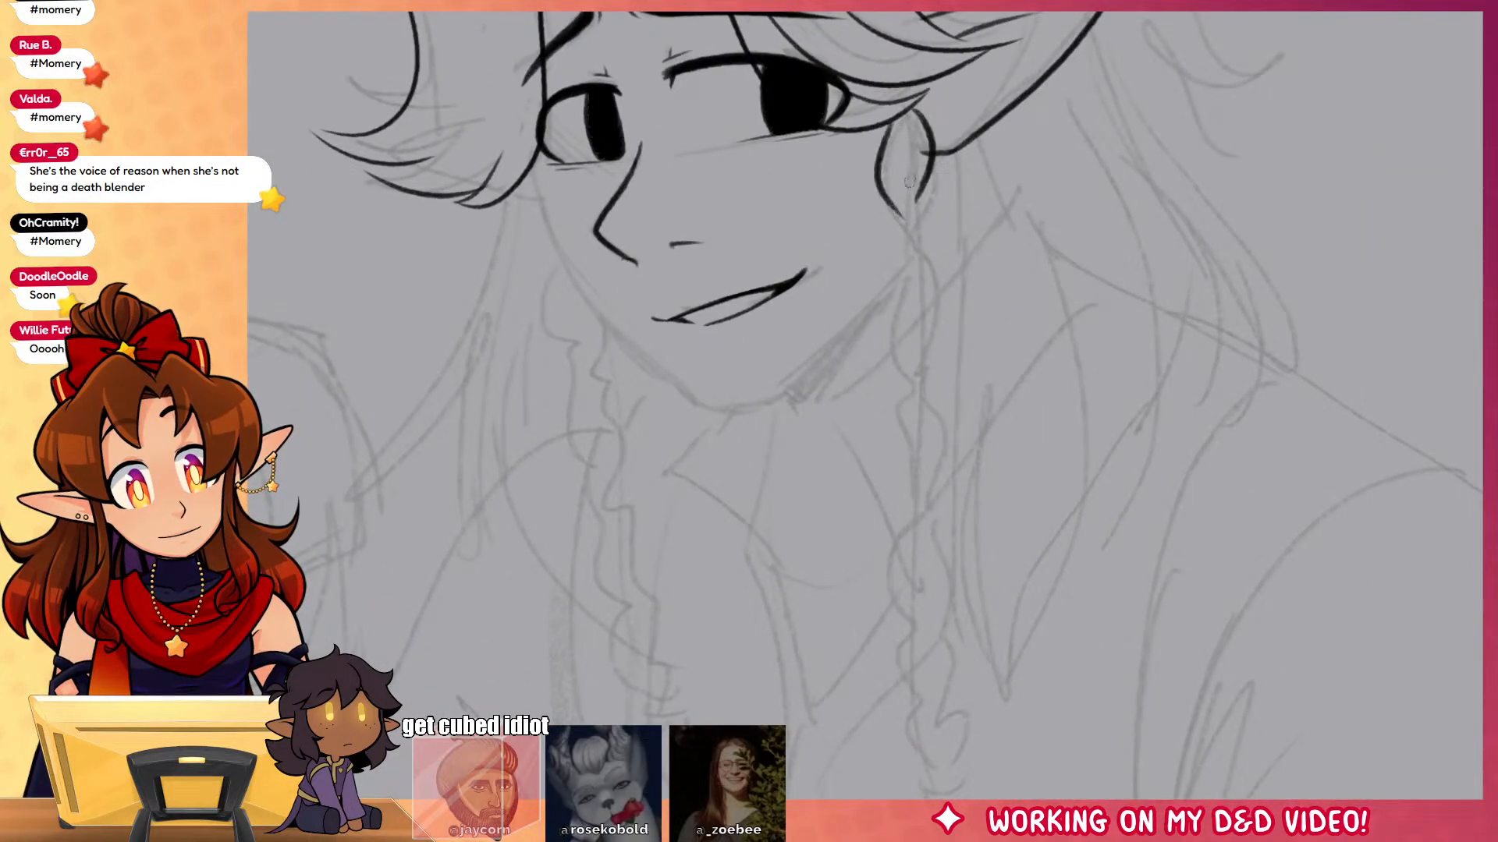
drag(904, 126, 906, 304)
drag(923, 204, 914, 384)
mouse_move(926, 301)
mouse_down()
mouse_move(937, 345)
mouse_move(919, 473)
mouse_up()
drag(927, 383, 911, 544)
drag(928, 463, 922, 631)
drag(934, 546, 932, 710)
drag(936, 624, 929, 787)
drag(945, 709, 940, 792)
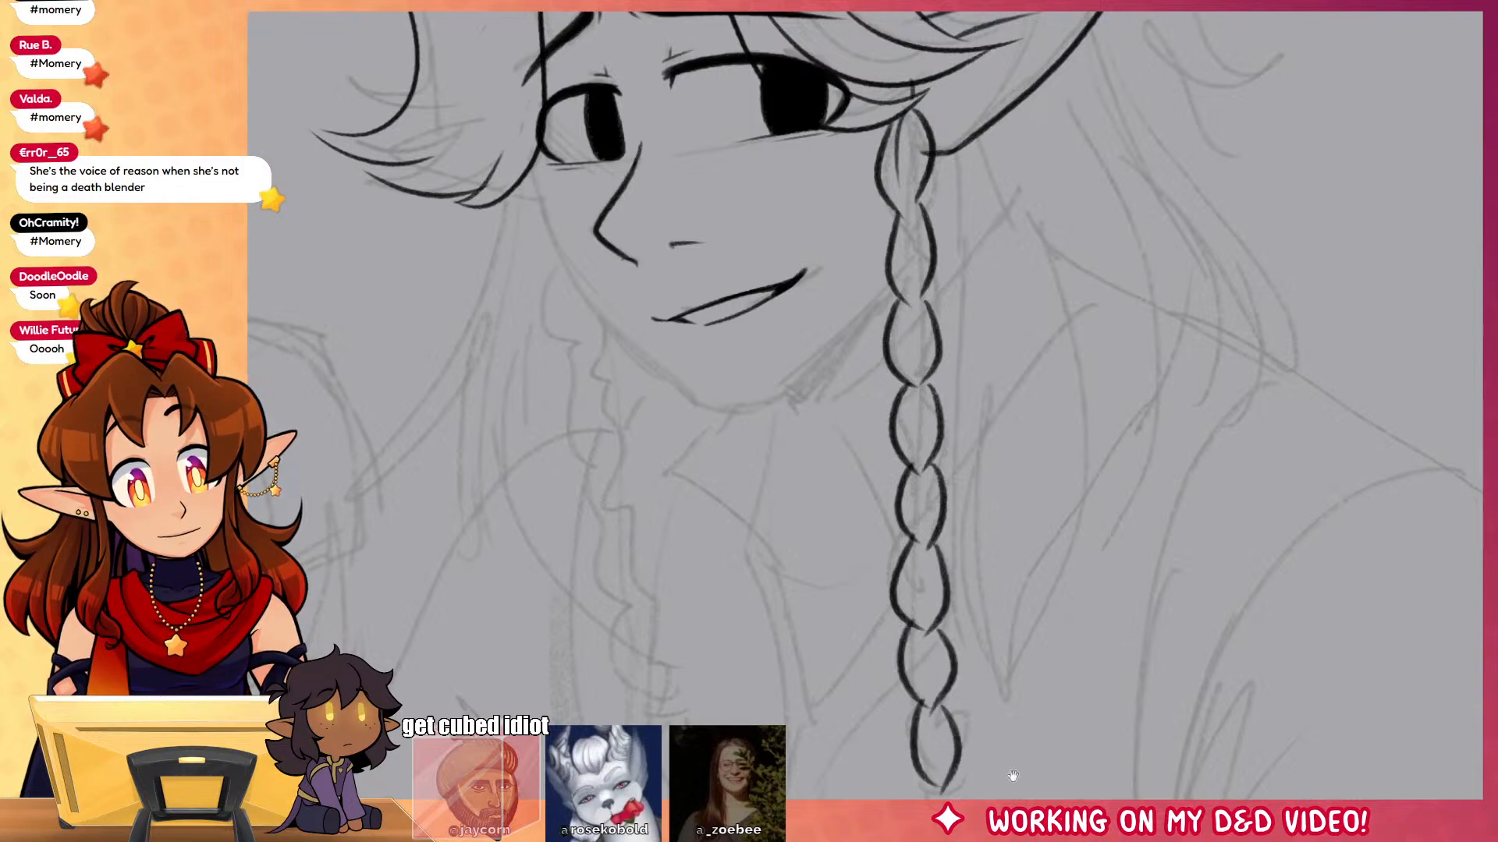
Step: Finish the lower end of the near-side braid with a small tie and a short, flared tassel
scroll(1009, 776, down, 3)
mouse_move(909, 579)
mouse_down()
mouse_move(925, 659)
mouse_move(959, 659)
mouse_up()
drag(939, 584, 970, 659)
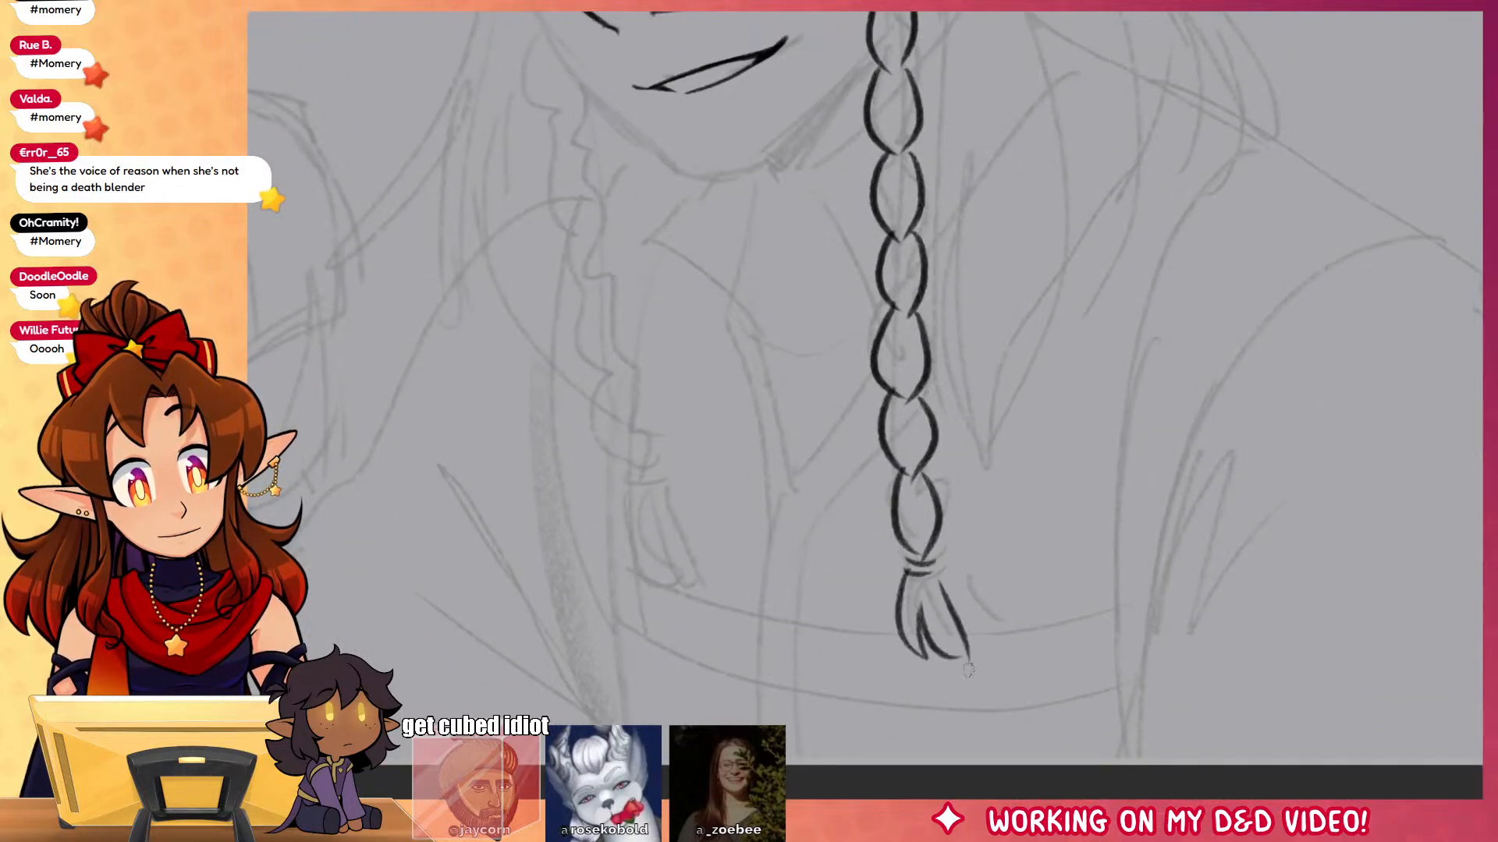
Step: Ink the face contour from the far cheek down around the chin and along the jaw to the near-side braid
drag(1016, 515, 1102, 772)
drag(1122, 589, 1123, 687)
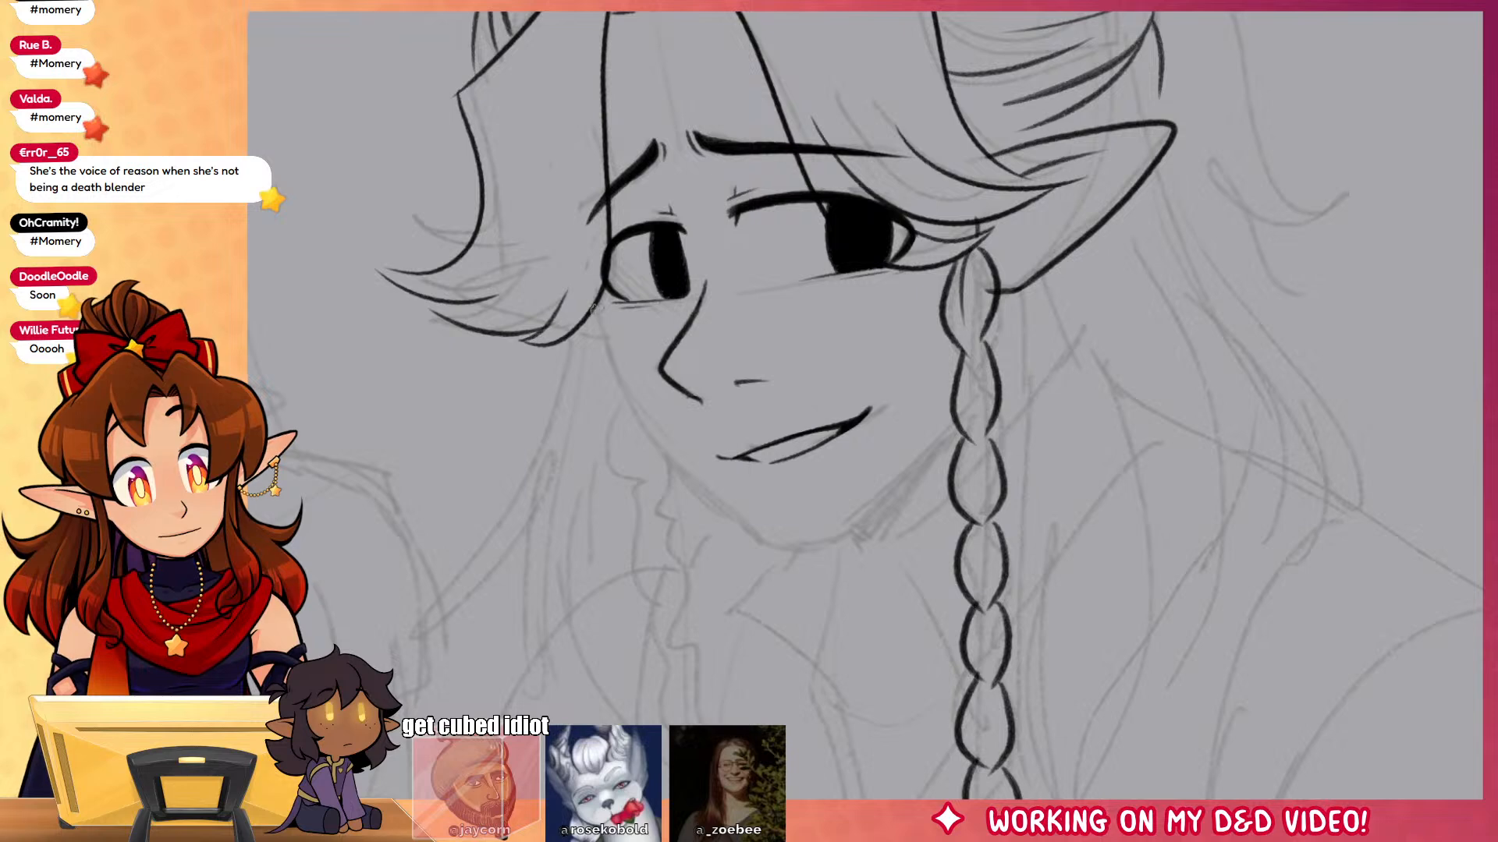
drag(596, 308, 721, 511)
mouse_move(651, 436)
mouse_down()
mouse_move(752, 546)
mouse_move(913, 493)
mouse_up()
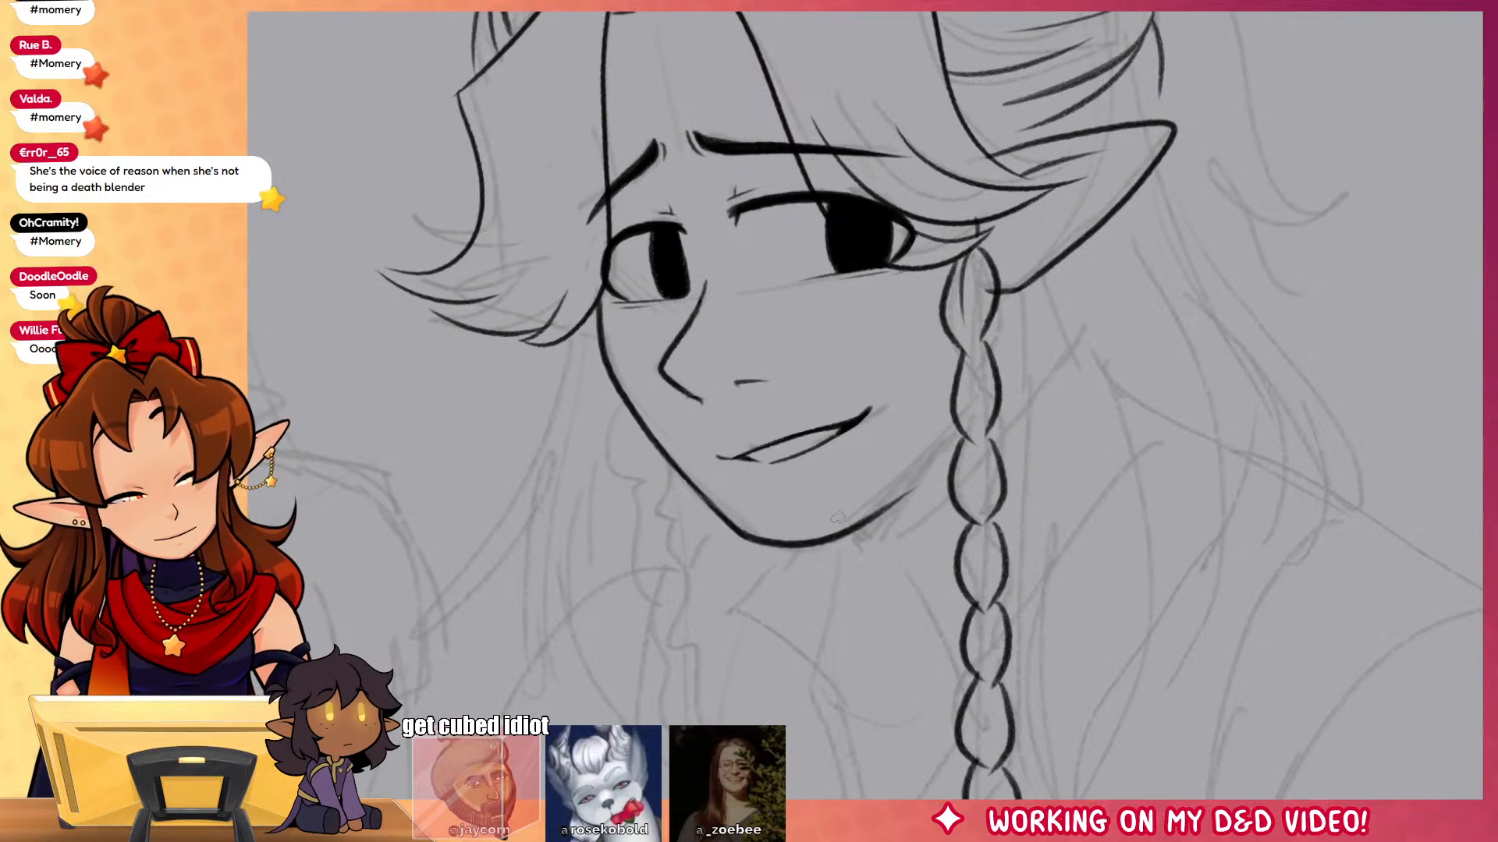
key(ctrl+z)
mouse_move(733, 532)
mouse_down()
mouse_move(745, 544)
mouse_move(897, 503)
mouse_move(1078, 320)
mouse_up()
Step: Ink the far-side braid as linked oval segments falling from the cheek, ending in a tie and a short tassel
mouse_move(677, 277)
mouse_down()
mouse_move(680, 382)
mouse_move(723, 536)
mouse_up()
drag(706, 363, 762, 617)
drag(713, 530, 760, 687)
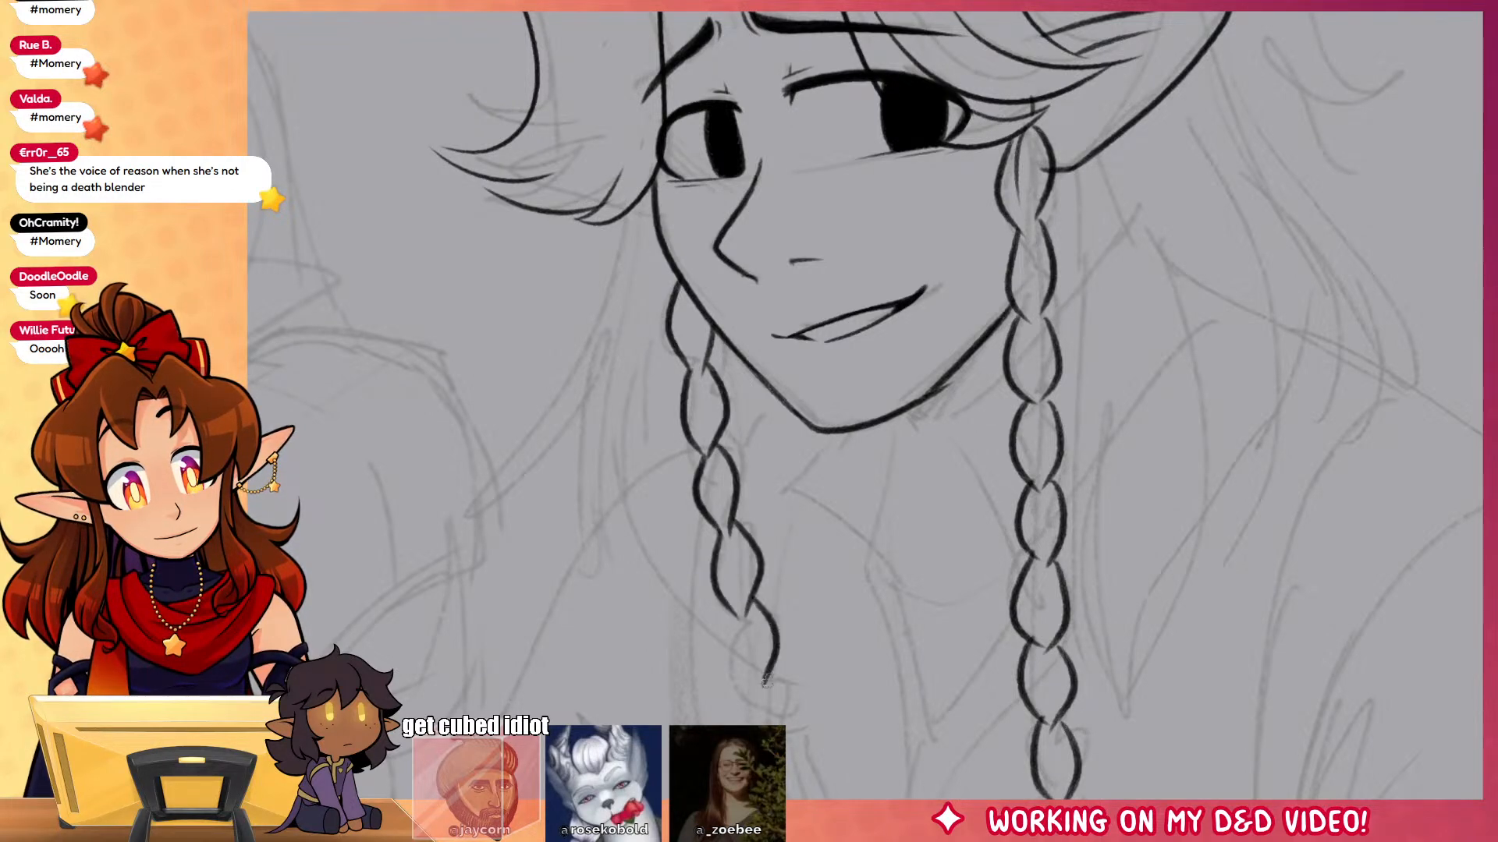
mouse_move(737, 616)
mouse_down()
mouse_move(761, 687)
mouse_move(788, 457)
mouse_up()
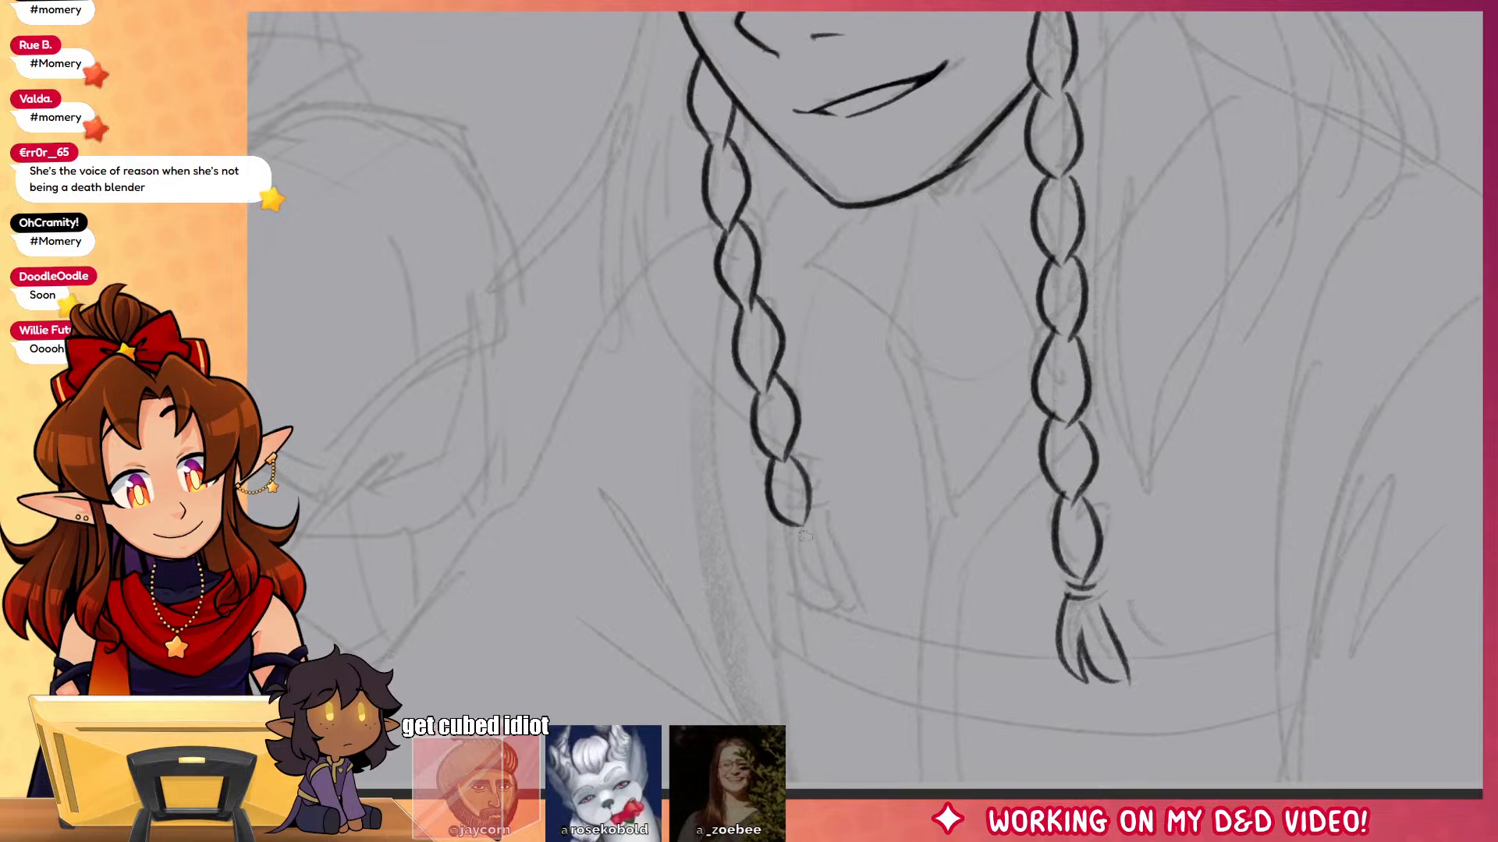
drag(782, 587, 803, 621)
drag(803, 621, 800, 571)
drag(801, 571, 831, 638)
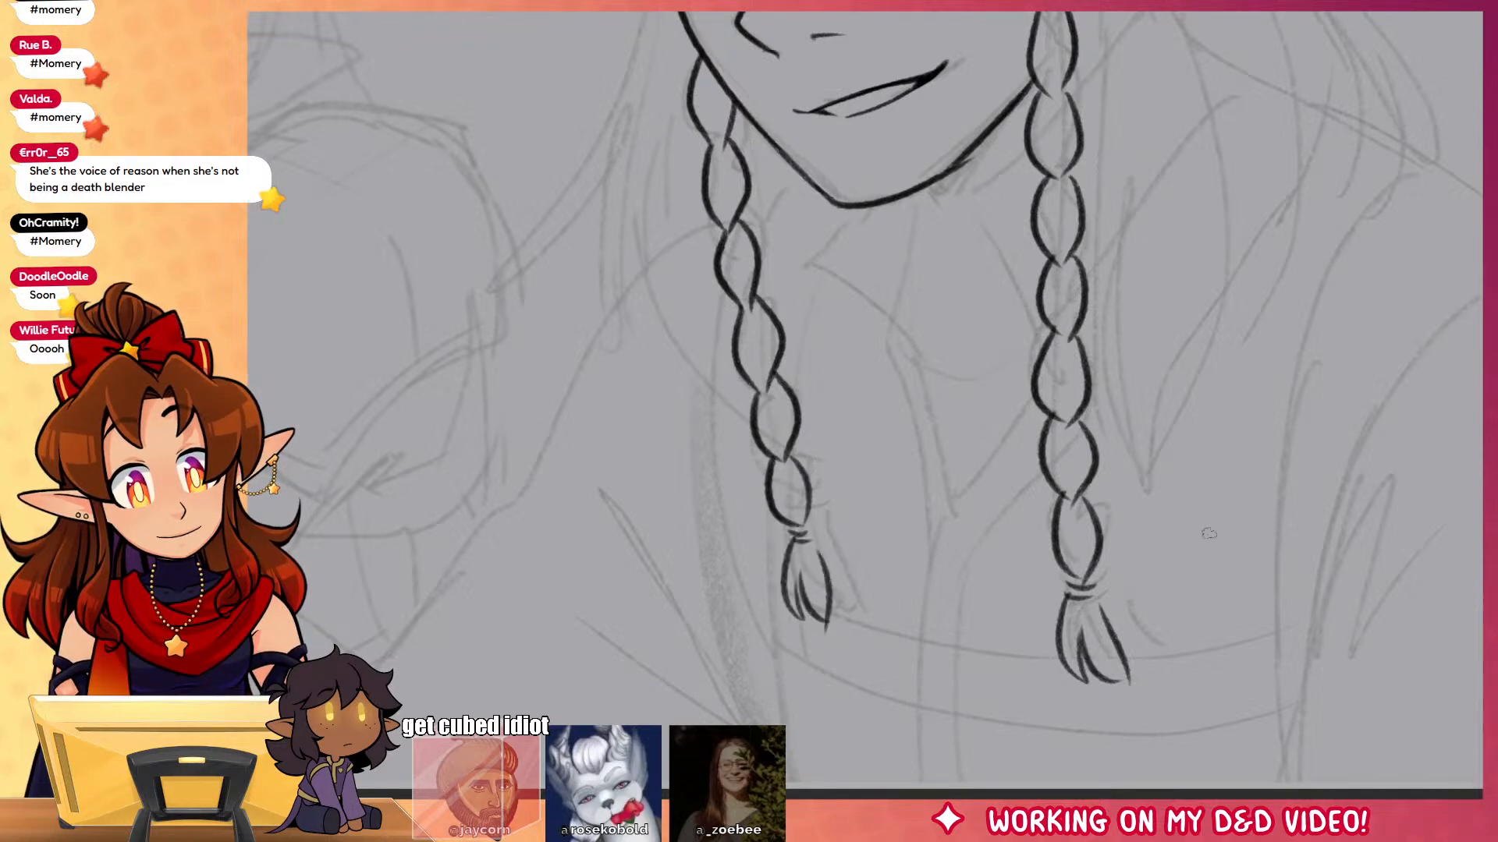
Step: Fill the solid black shadow under the near jaw, and ink the neck line and the open, pointed shirt collar
drag(1352, 447, 1284, 716)
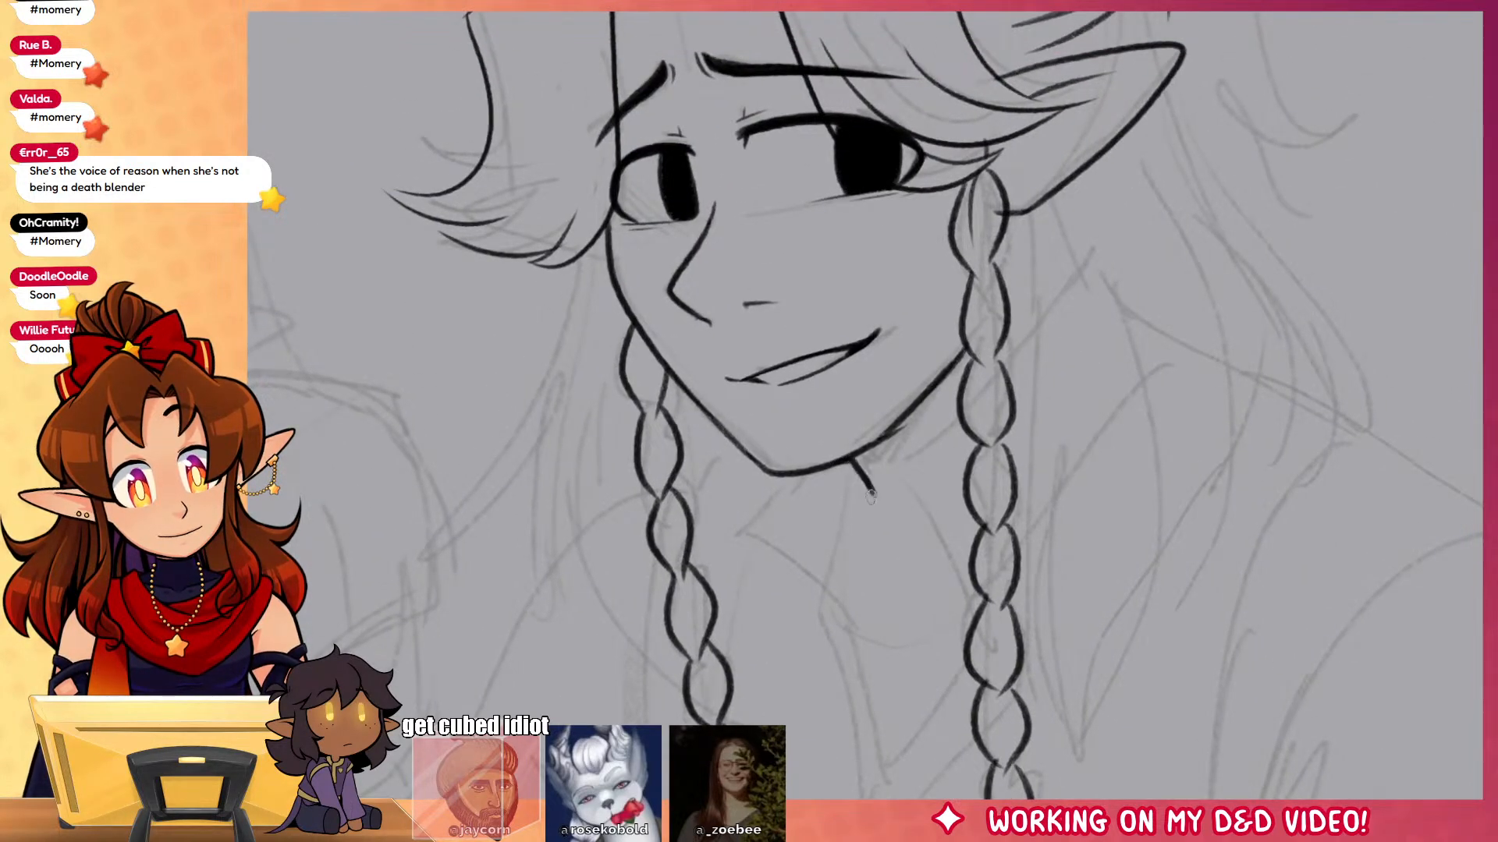
mouse_move(862, 468)
mouse_down()
mouse_move(960, 368)
mouse_move(880, 458)
mouse_up()
drag(1140, 435, 961, 295)
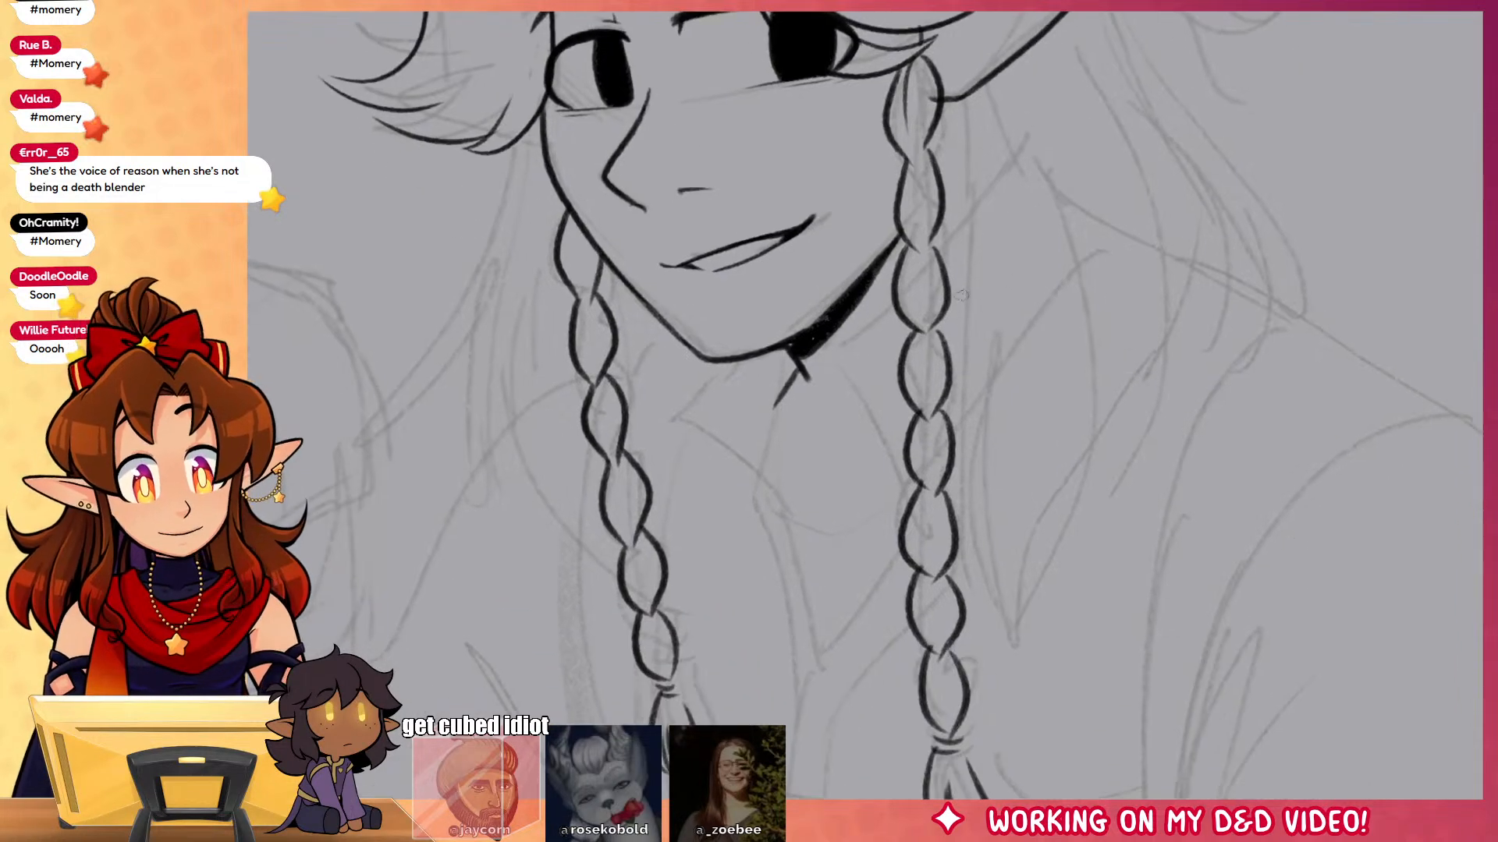
mouse_move(832, 366)
mouse_down()
mouse_move(891, 511)
mouse_move(815, 656)
mouse_move(790, 527)
mouse_move(681, 414)
mouse_move(729, 357)
mouse_up()
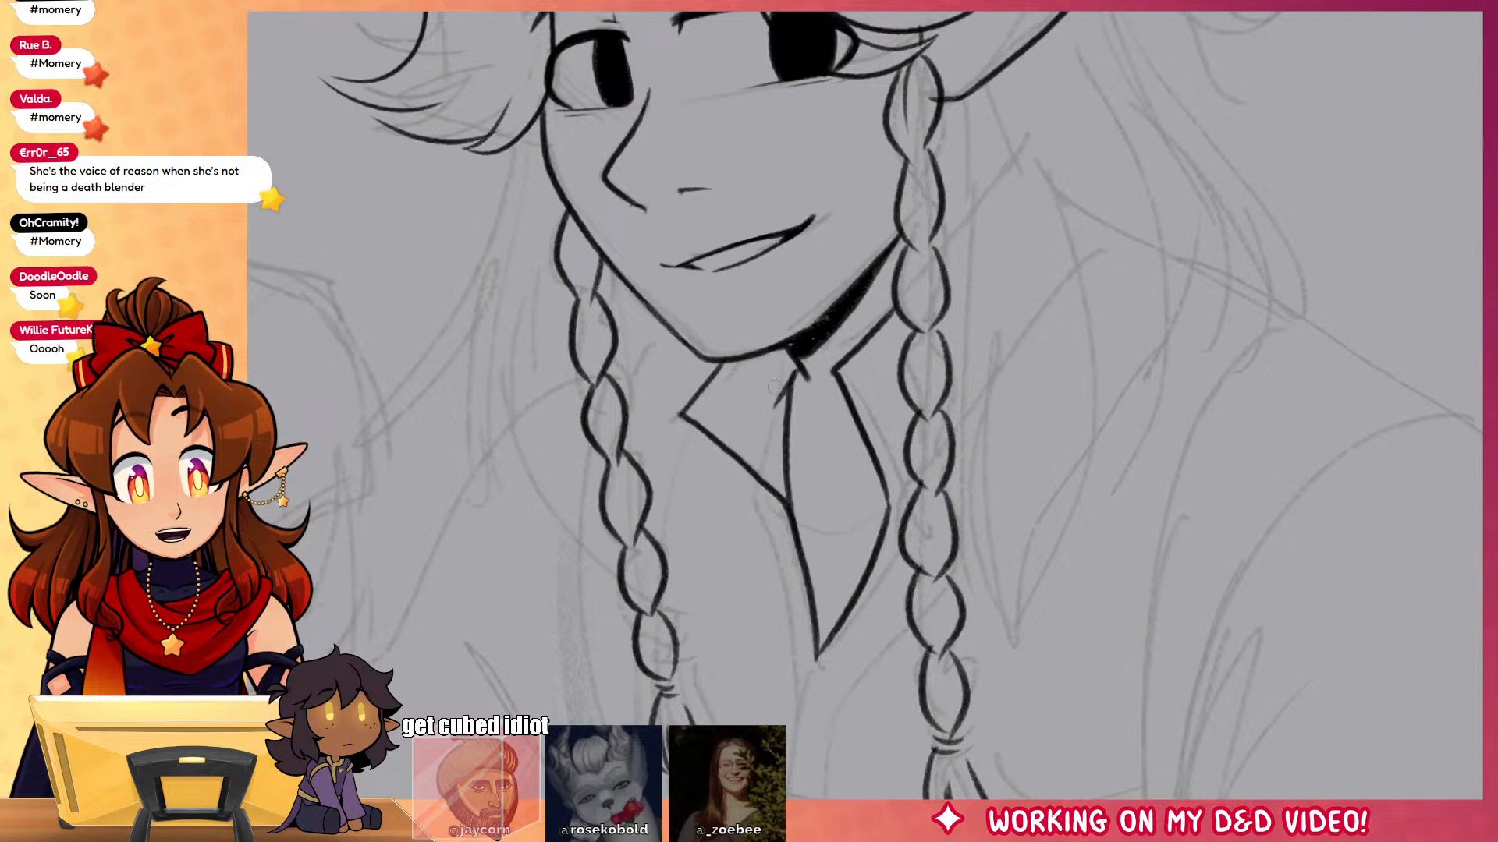
drag(1120, 434, 1102, 683)
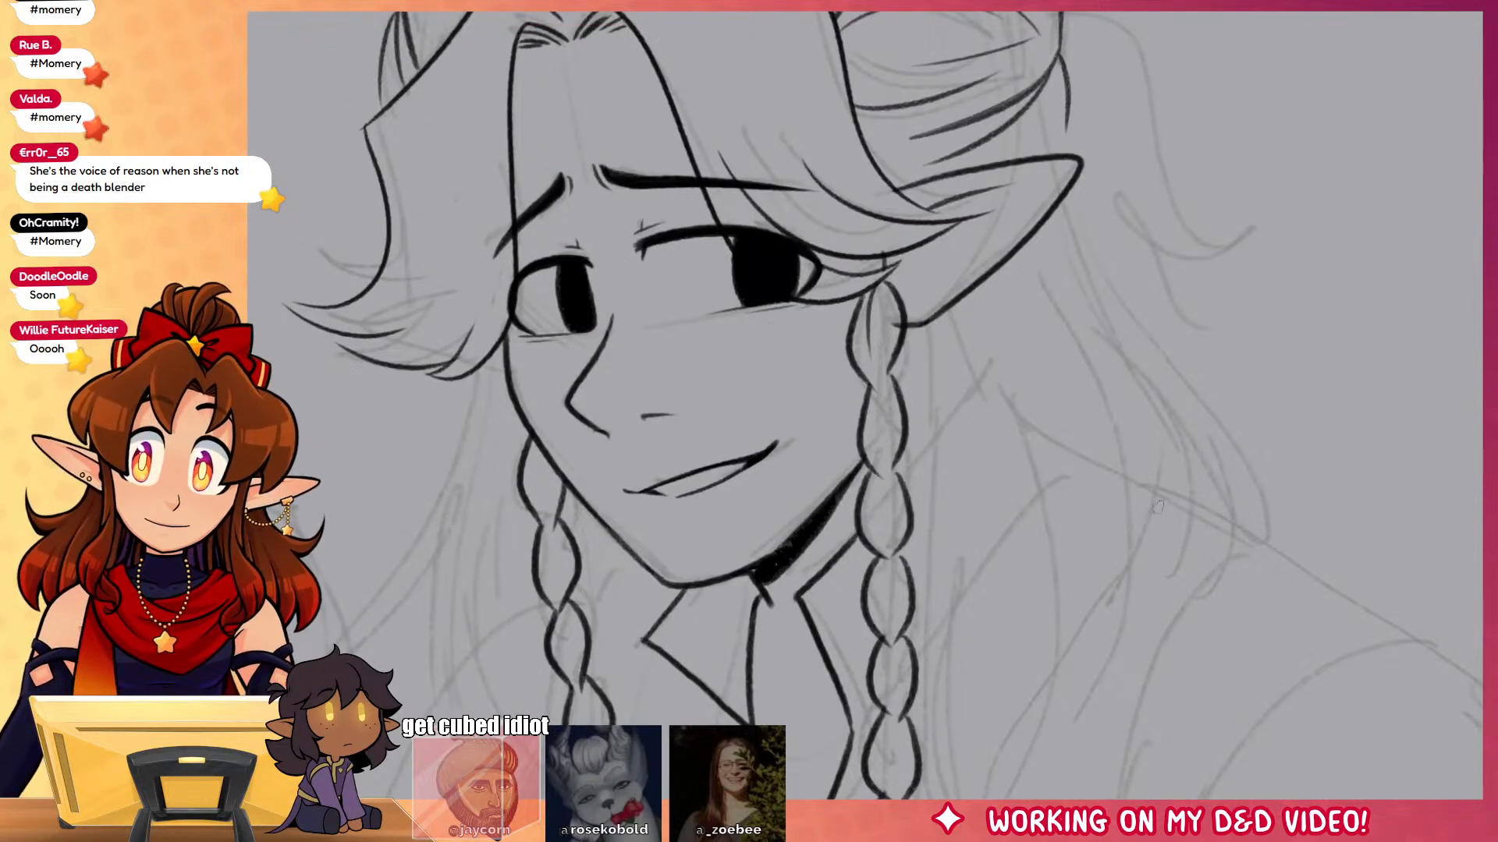
mouse_move(1158, 507)
mouse_down()
mouse_move(1113, 595)
mouse_move(1085, 373)
mouse_up()
mouse_move(1085, 428)
mouse_down()
mouse_move(919, 163)
mouse_move(949, 633)
mouse_up()
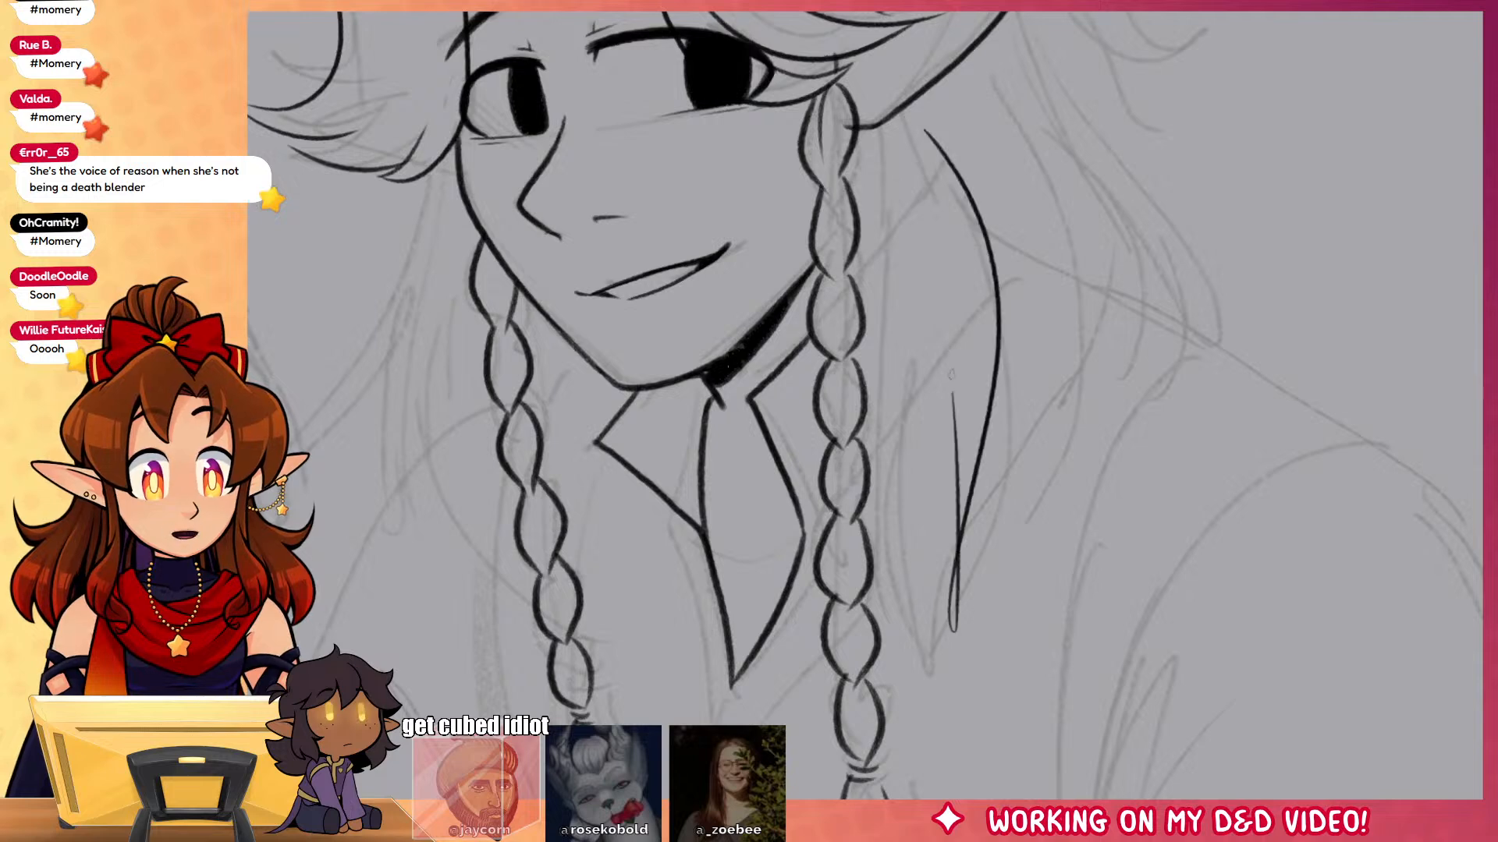
drag(956, 309, 930, 677)
key(ctrl+z)
key(ctrl+z)
Step: Ink the long lock behind the near-side braid with tapering, thick-to-thin strokes that meet in a point
mouse_move(940, 117)
mouse_down()
mouse_move(962, 536)
mouse_move(924, 702)
mouse_up()
drag(928, 453, 920, 690)
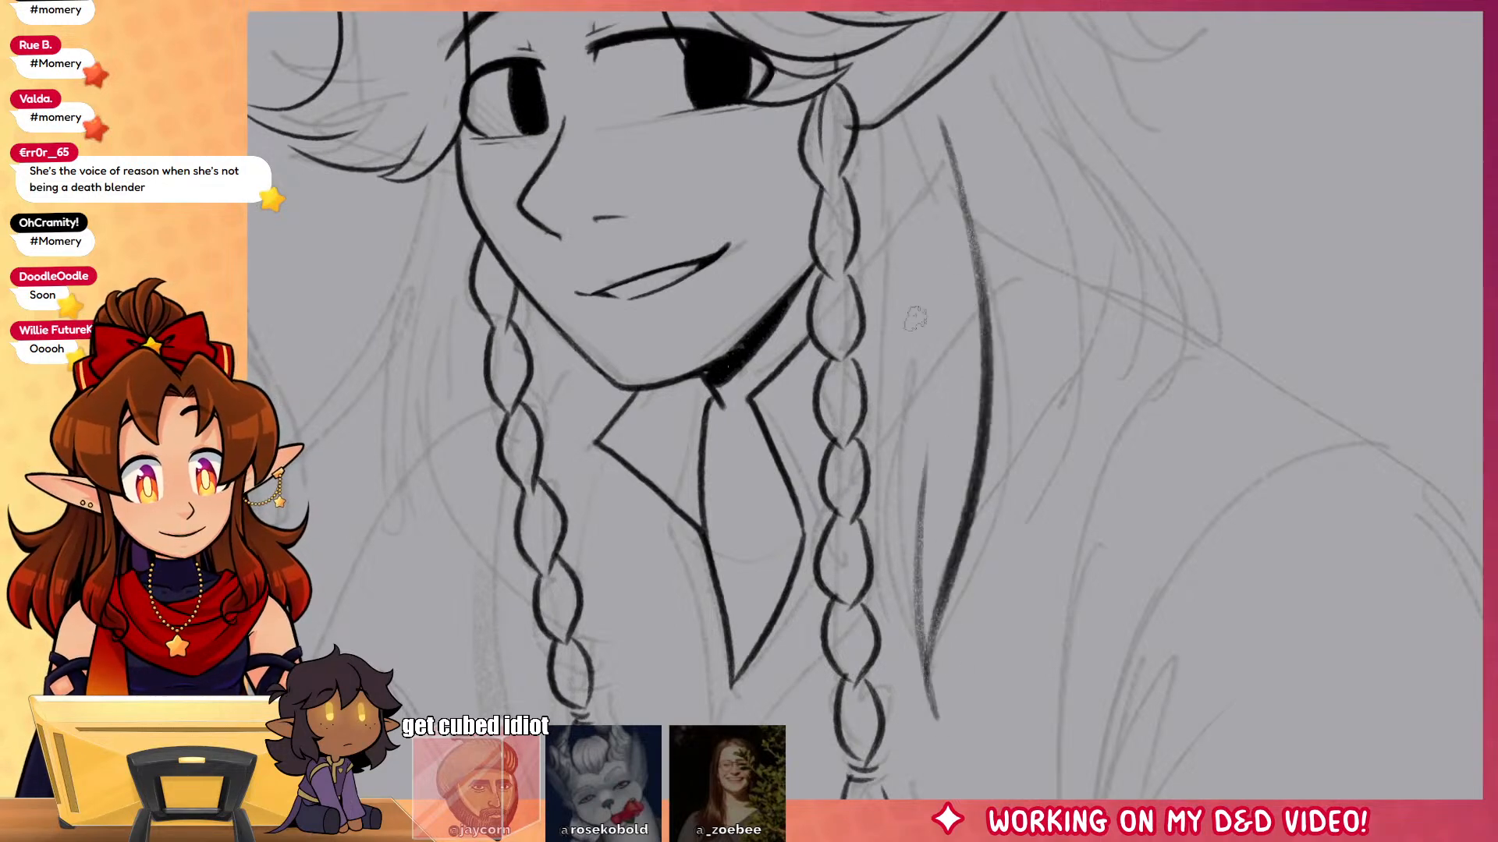
key(ctrl+z)
drag(936, 375, 923, 702)
mouse_move(872, 347)
mouse_down()
mouse_move(868, 421)
mouse_move(913, 663)
mouse_up()
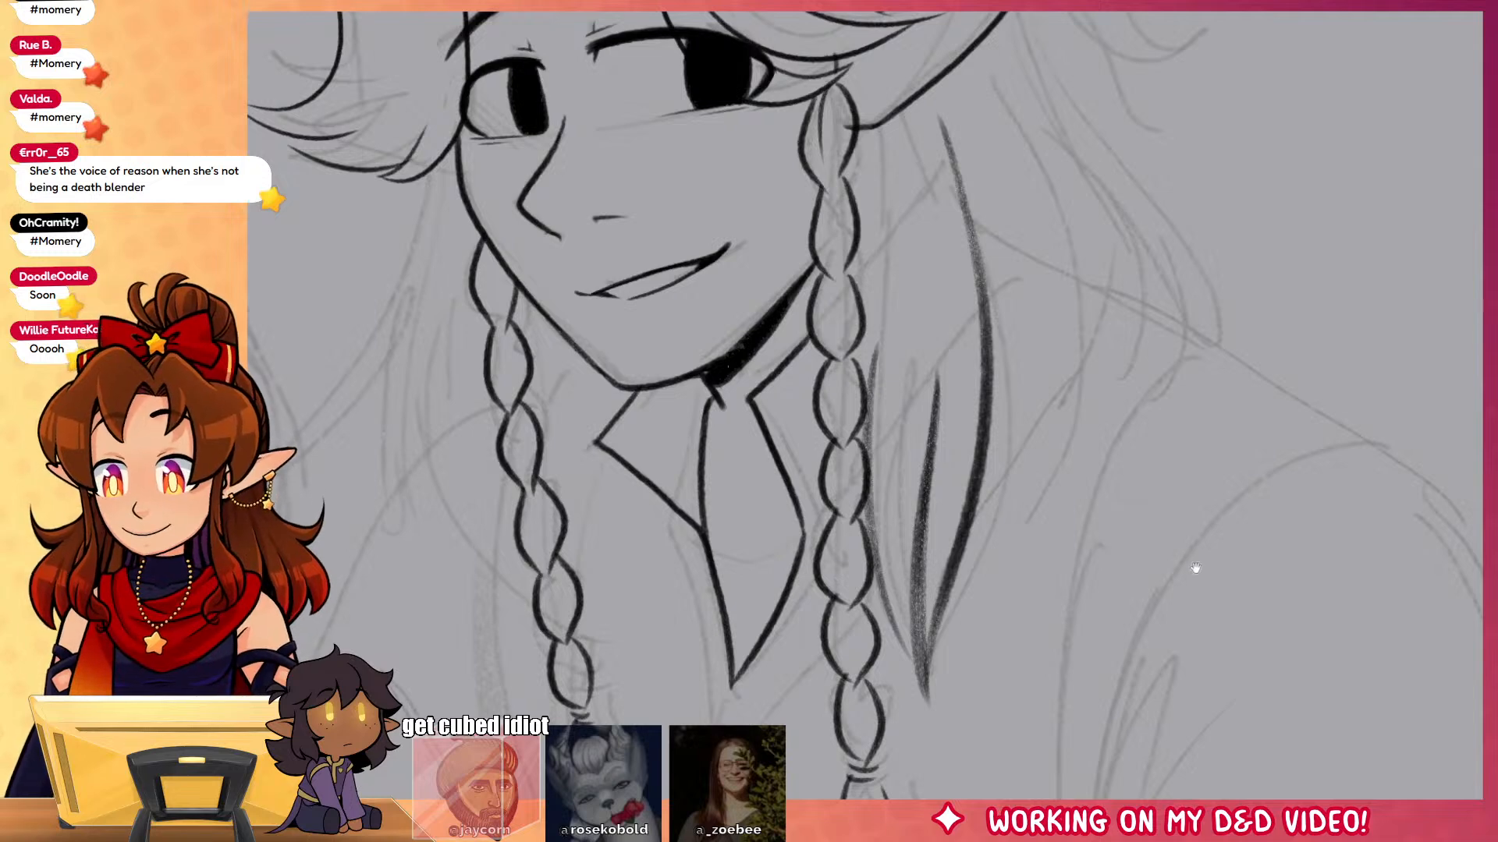
Step: Ink the loose strands falling from beneath the pointed ear, and add a strand to the crown hair between the horns
drag(1195, 569, 1156, 748)
drag(856, 282, 874, 421)
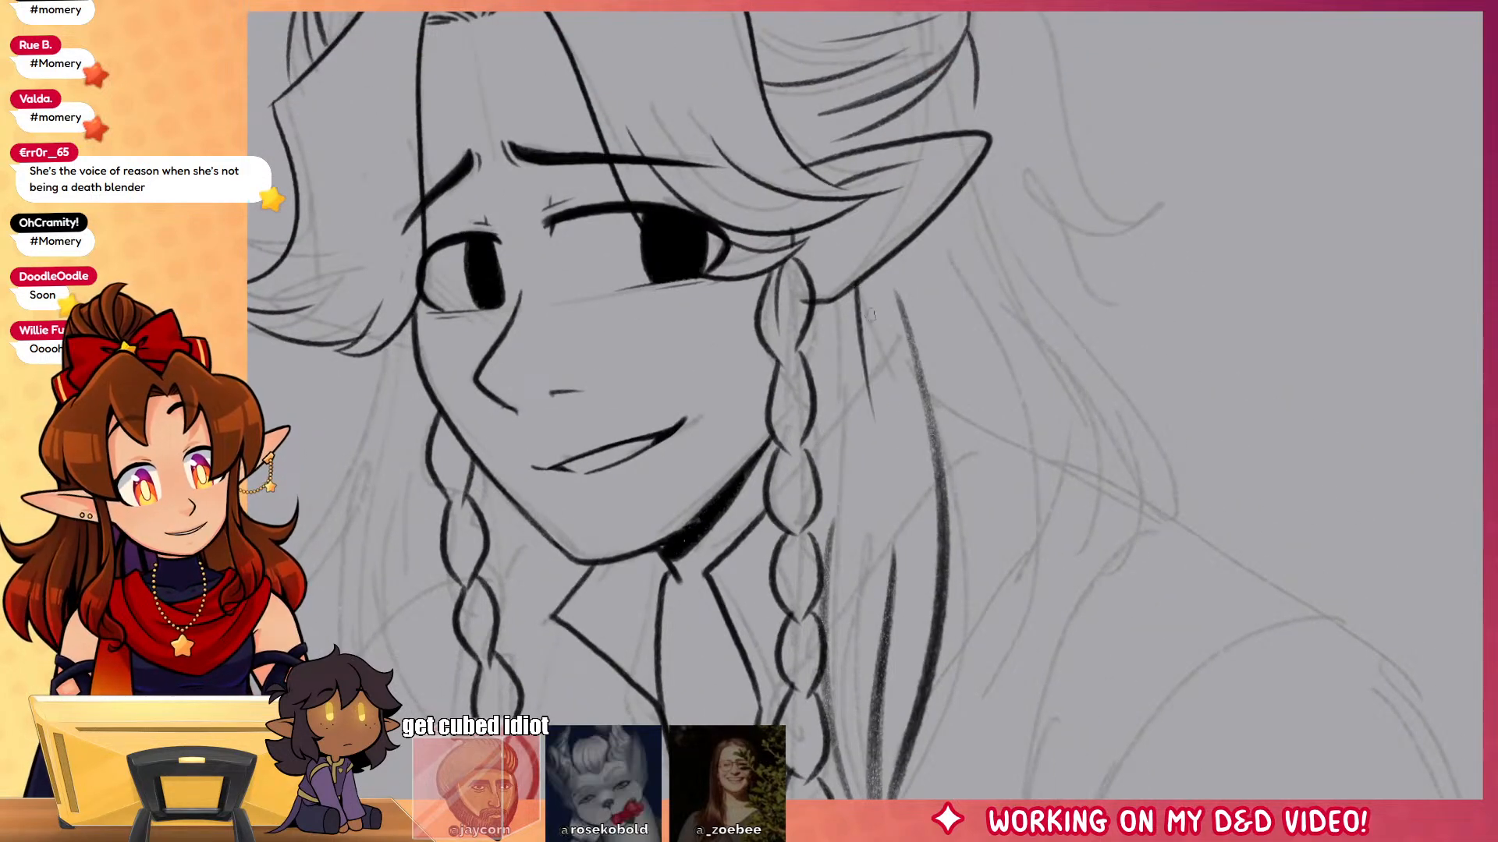
drag(873, 324, 901, 561)
drag(930, 226, 1022, 441)
scroll(1047, 147, up, 3)
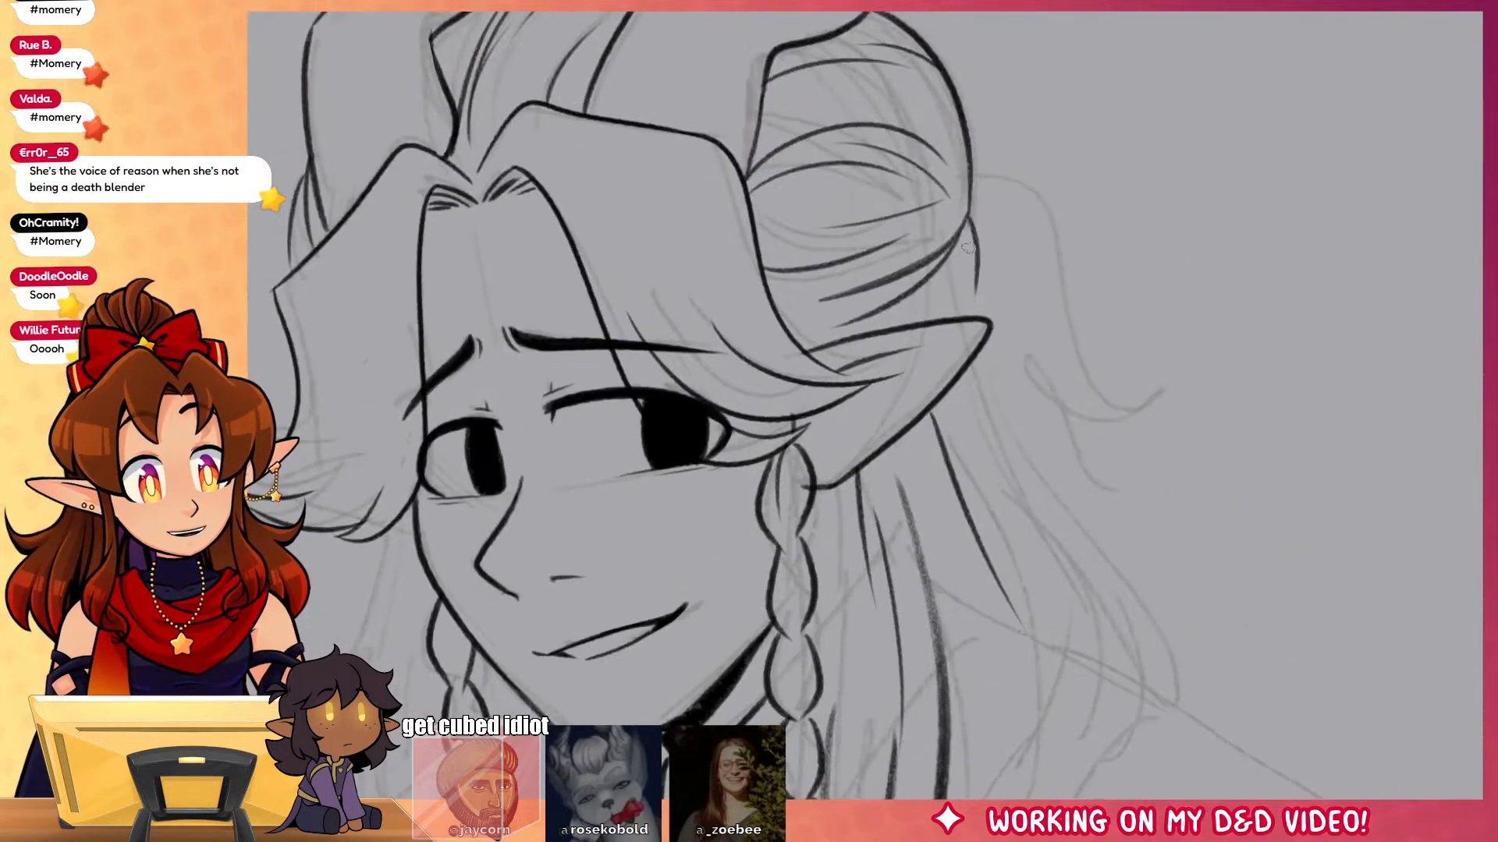
drag(1092, 290, 1361, 399)
drag(768, 212, 875, 87)
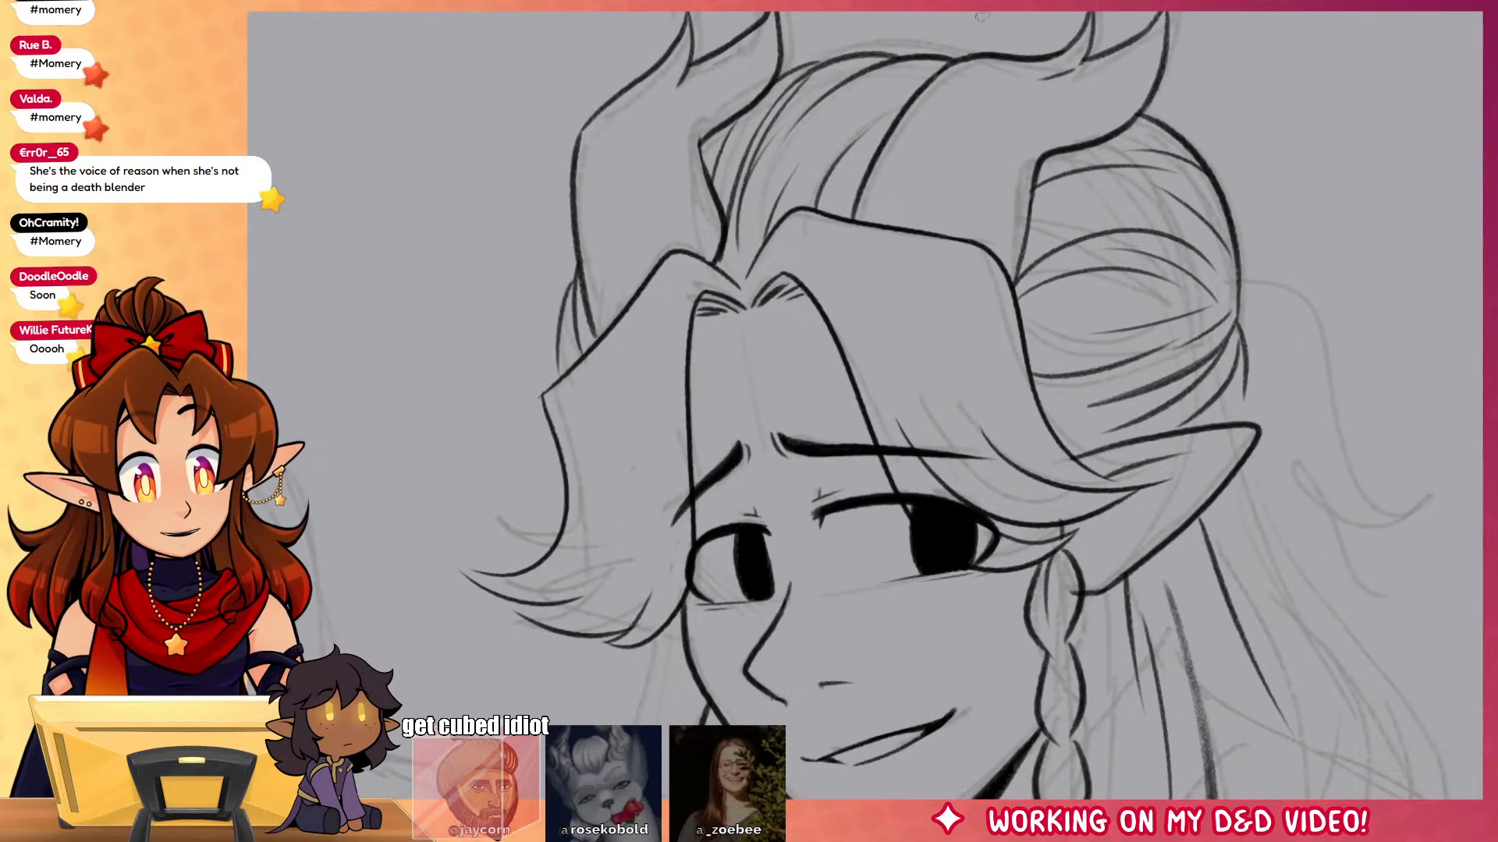
Step: Ink the far-side hair as a long tapering strand beneath the flicked fringe and a narrow curved lock outside the braid
drag(1327, 714, 1285, 248)
drag(614, 173, 468, 470)
drag(470, 468, 589, 327)
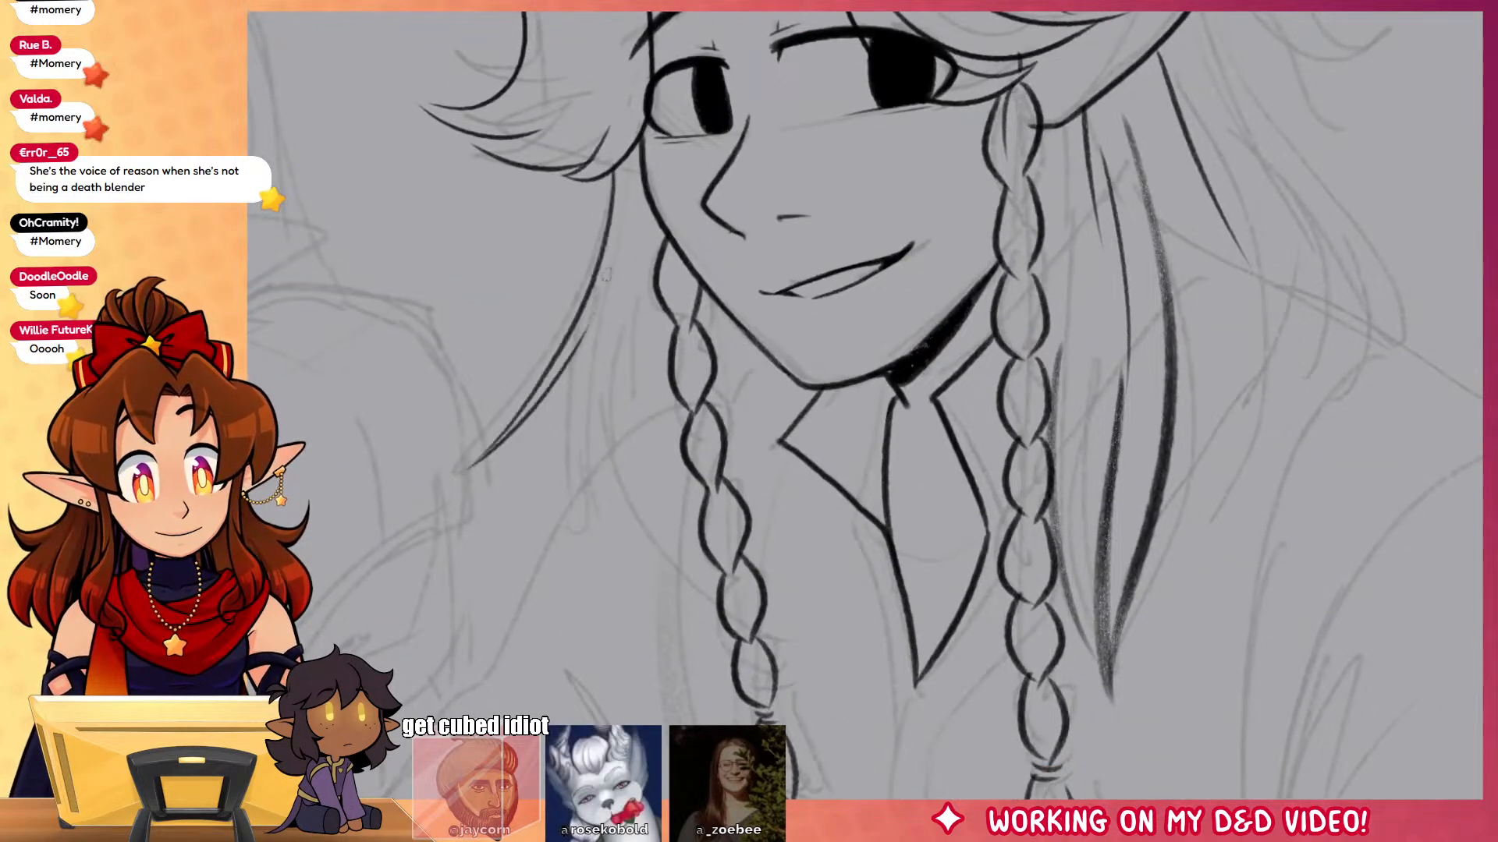
drag(606, 275, 610, 562)
key(ctrl+z)
mouse_move(630, 227)
mouse_down()
mouse_move(630, 516)
mouse_move(707, 583)
mouse_up()
drag(708, 580, 631, 446)
drag(638, 279, 701, 541)
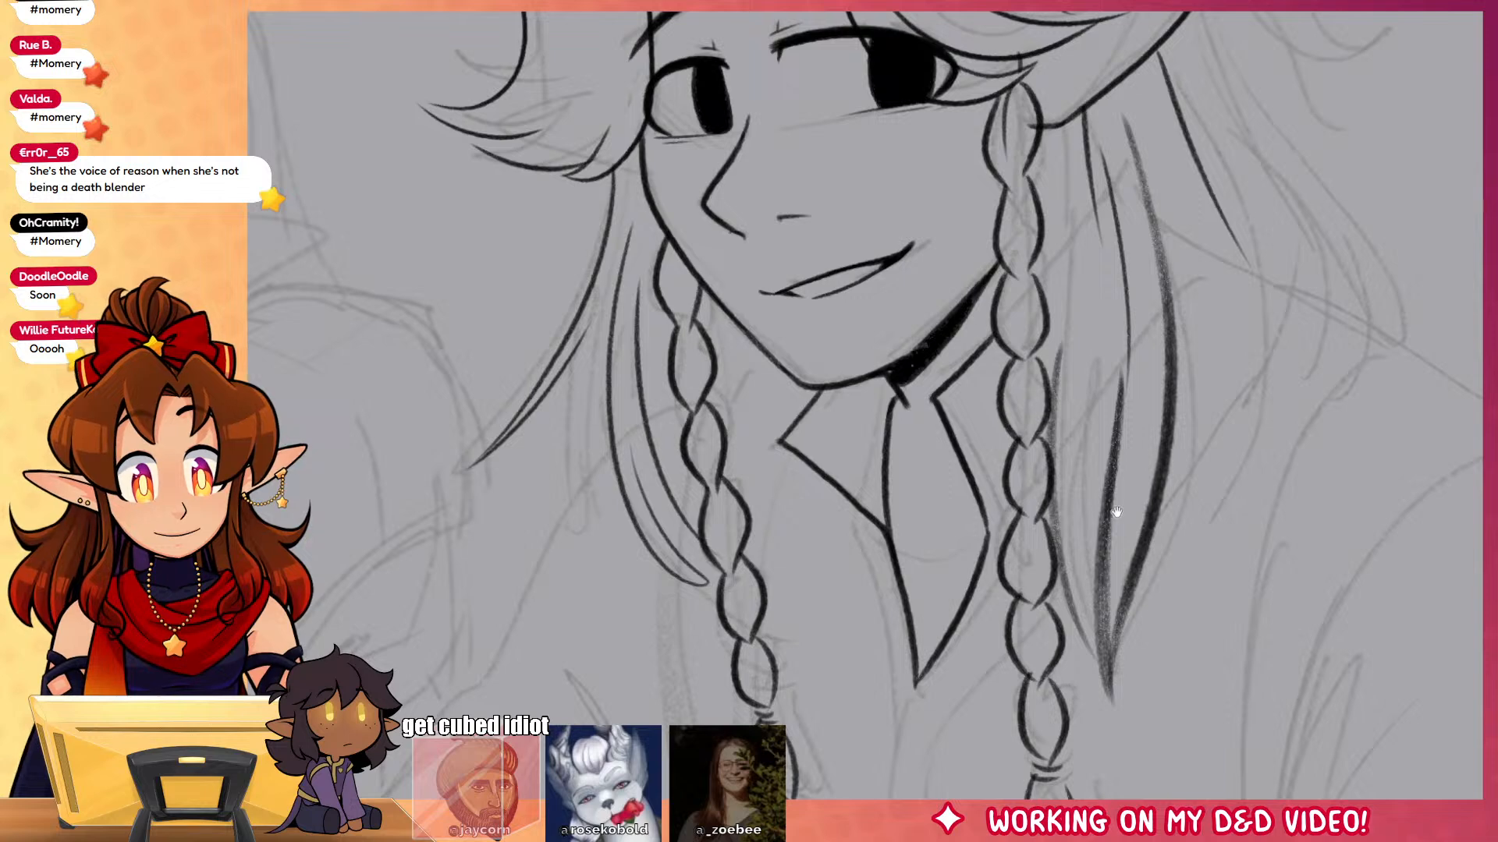
Step: Ink the thin strands of loose hair between the far-side braid and the shirt collar
drag(1116, 513, 1085, 356)
drag(721, 199, 733, 394)
drag(1006, 439, 959, 598)
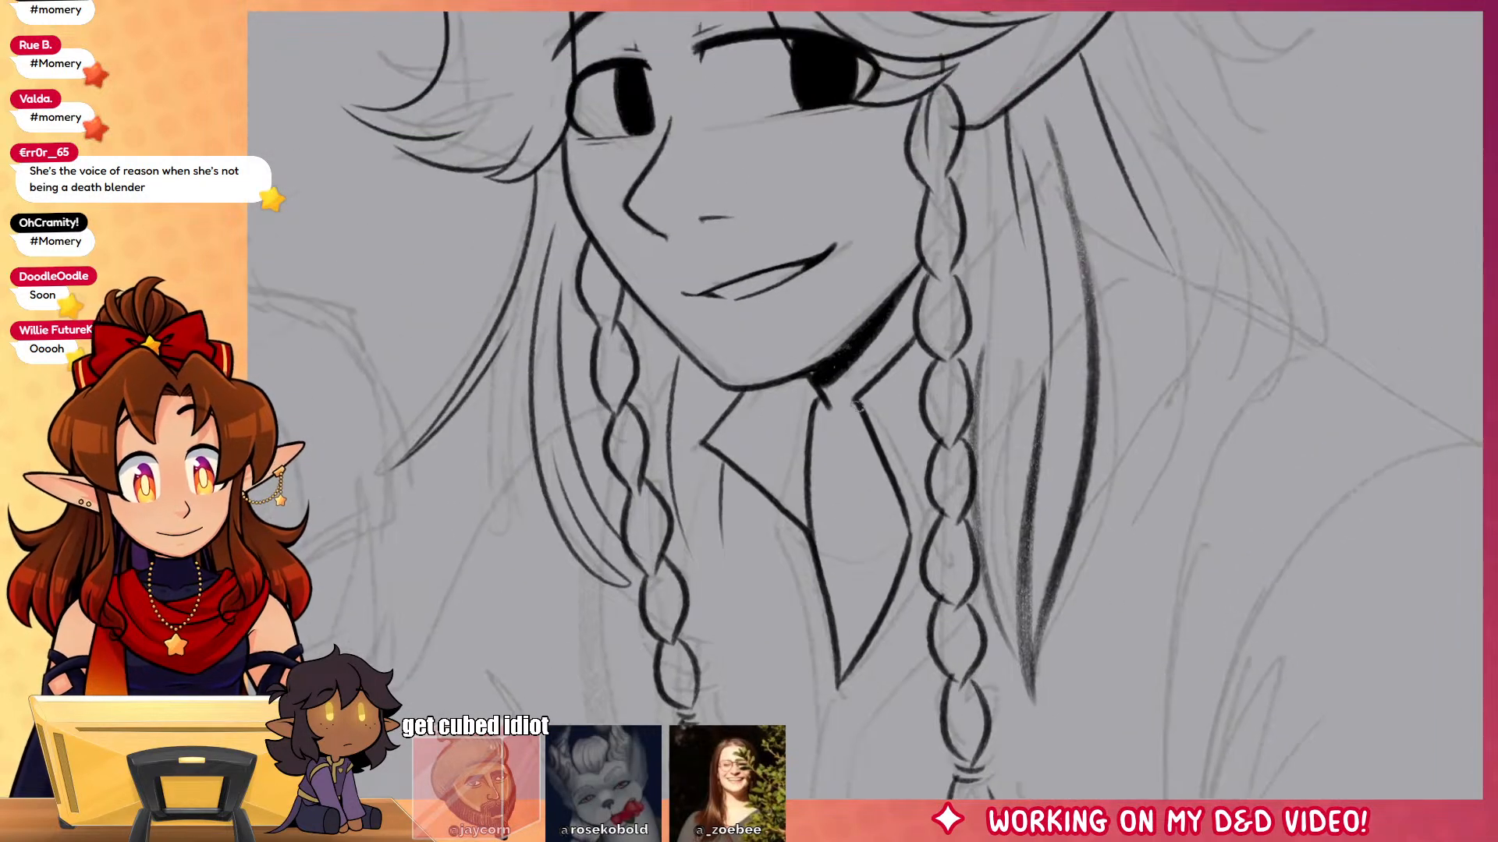
drag(876, 309, 849, 351)
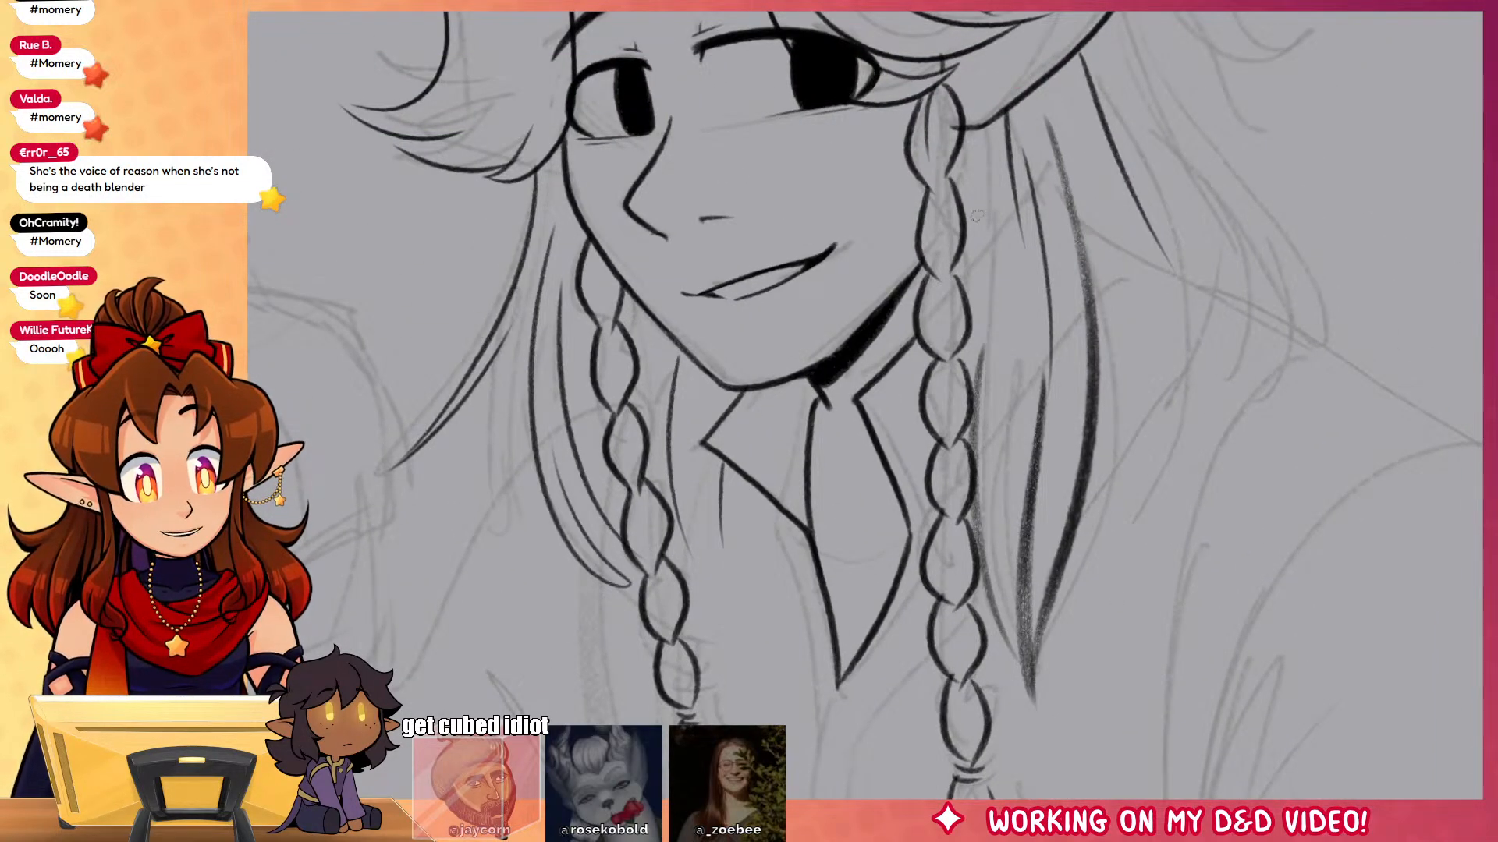
Step: Add short hatch marks along the cheek edge beside the near braid and under the hair parting at the forehead
drag(1267, 447, 1224, 711)
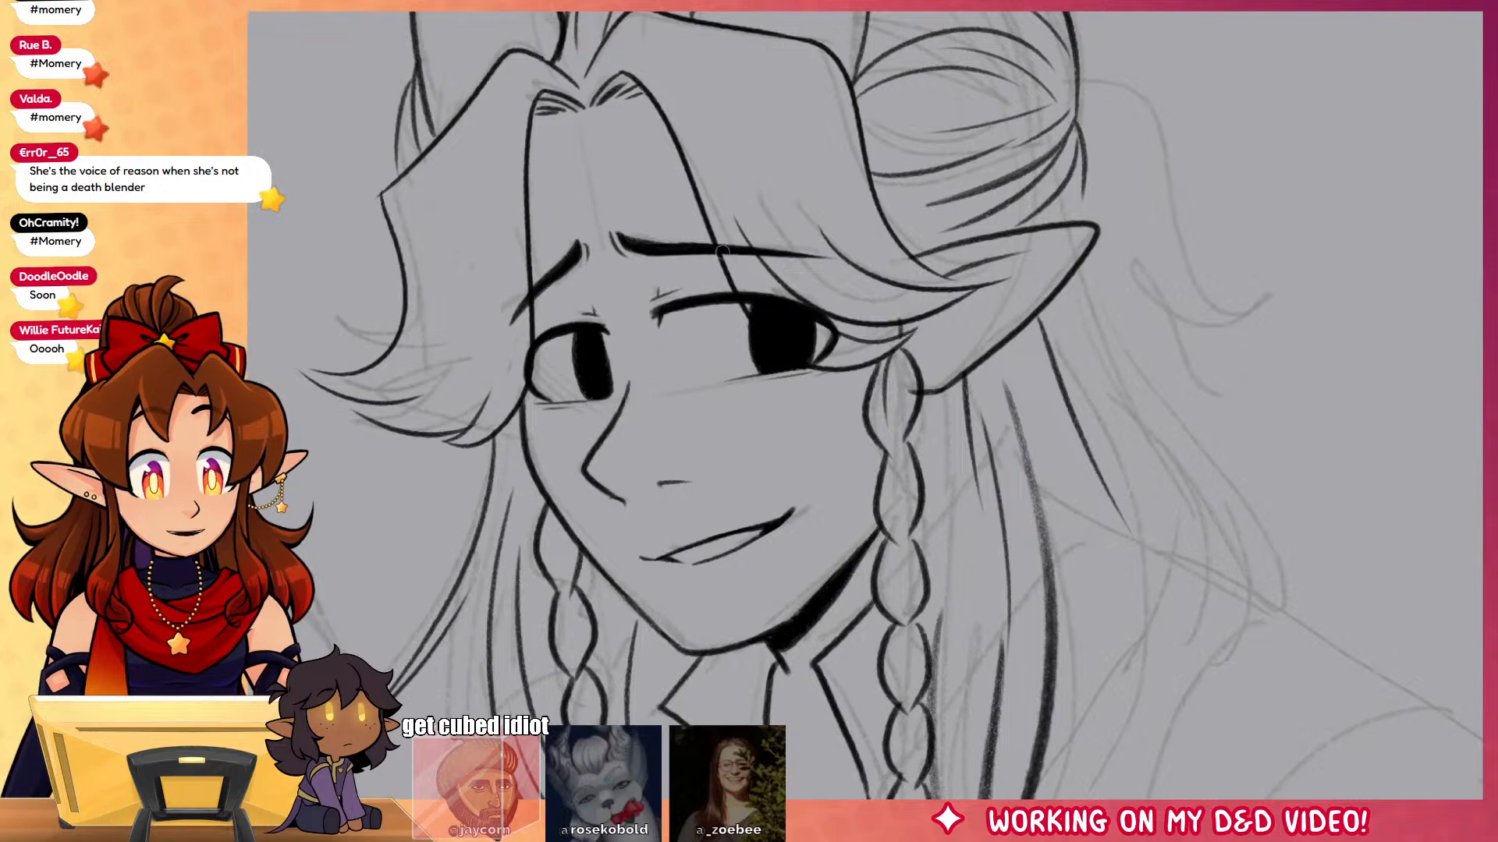
drag(768, 336, 745, 301)
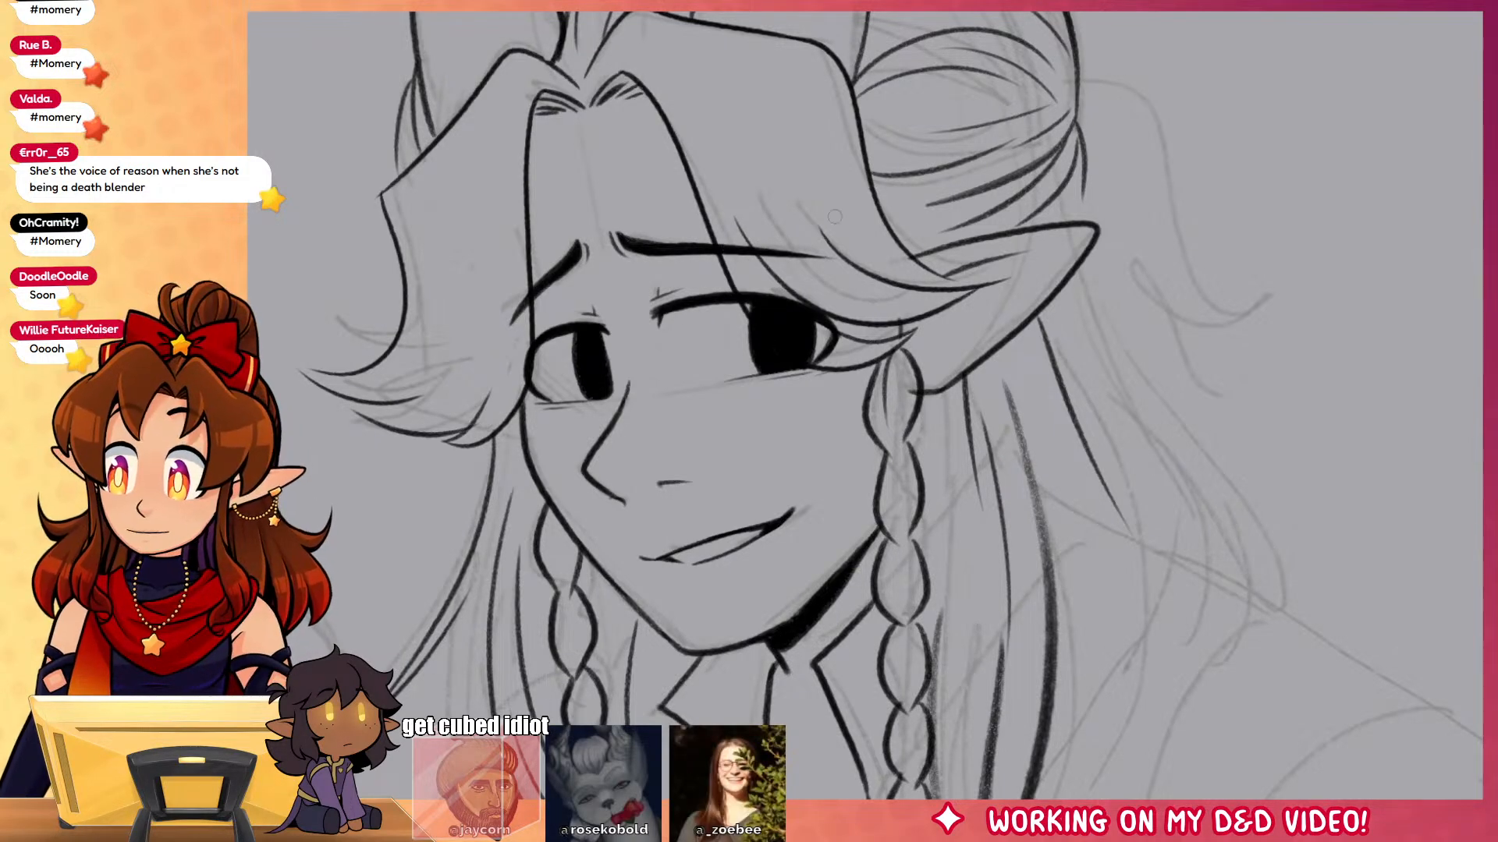
drag(868, 367, 864, 386)
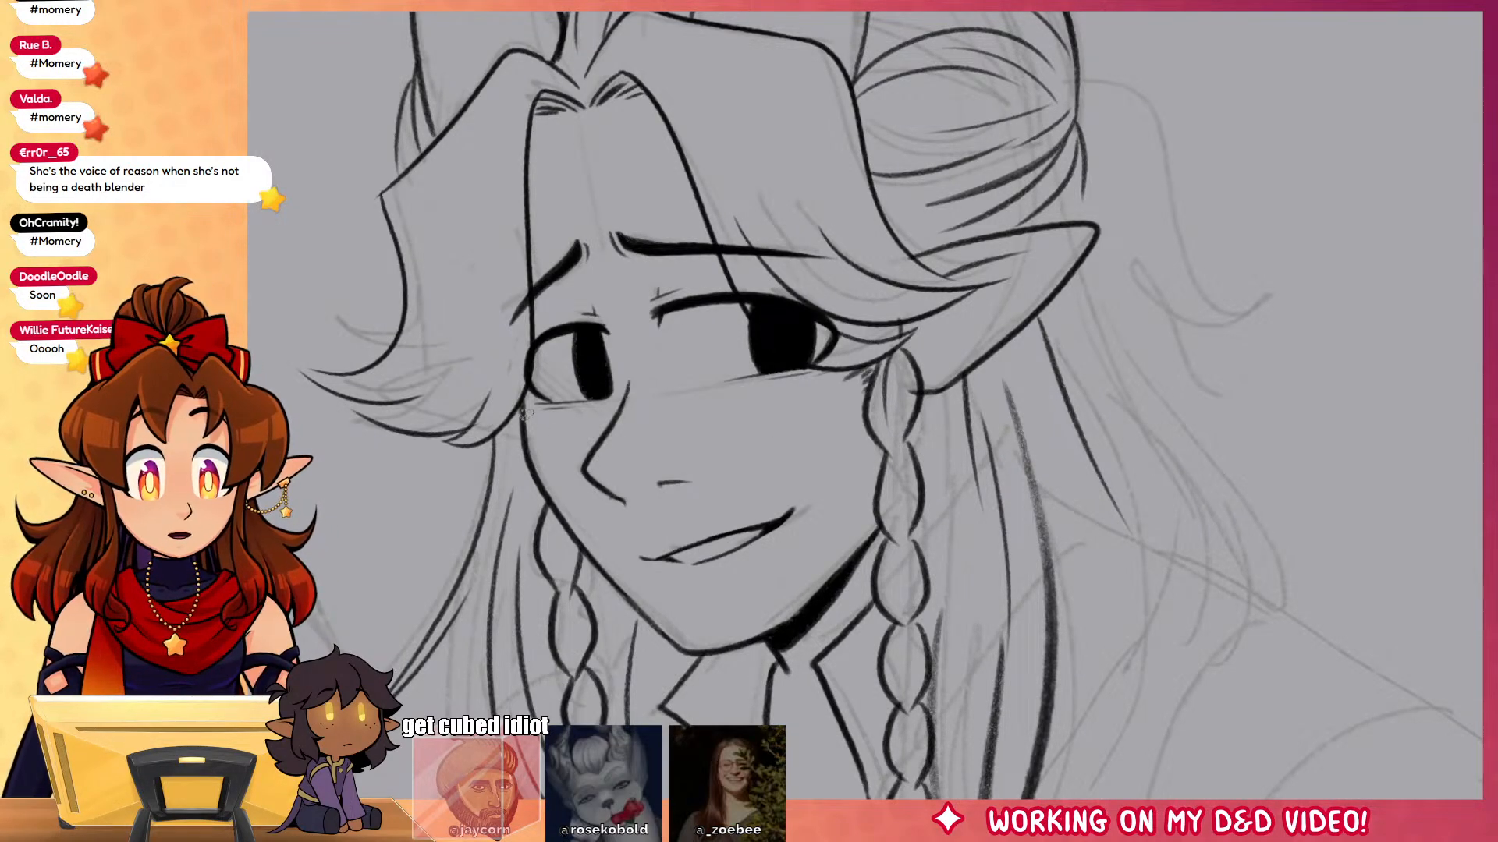
drag(628, 102, 649, 114)
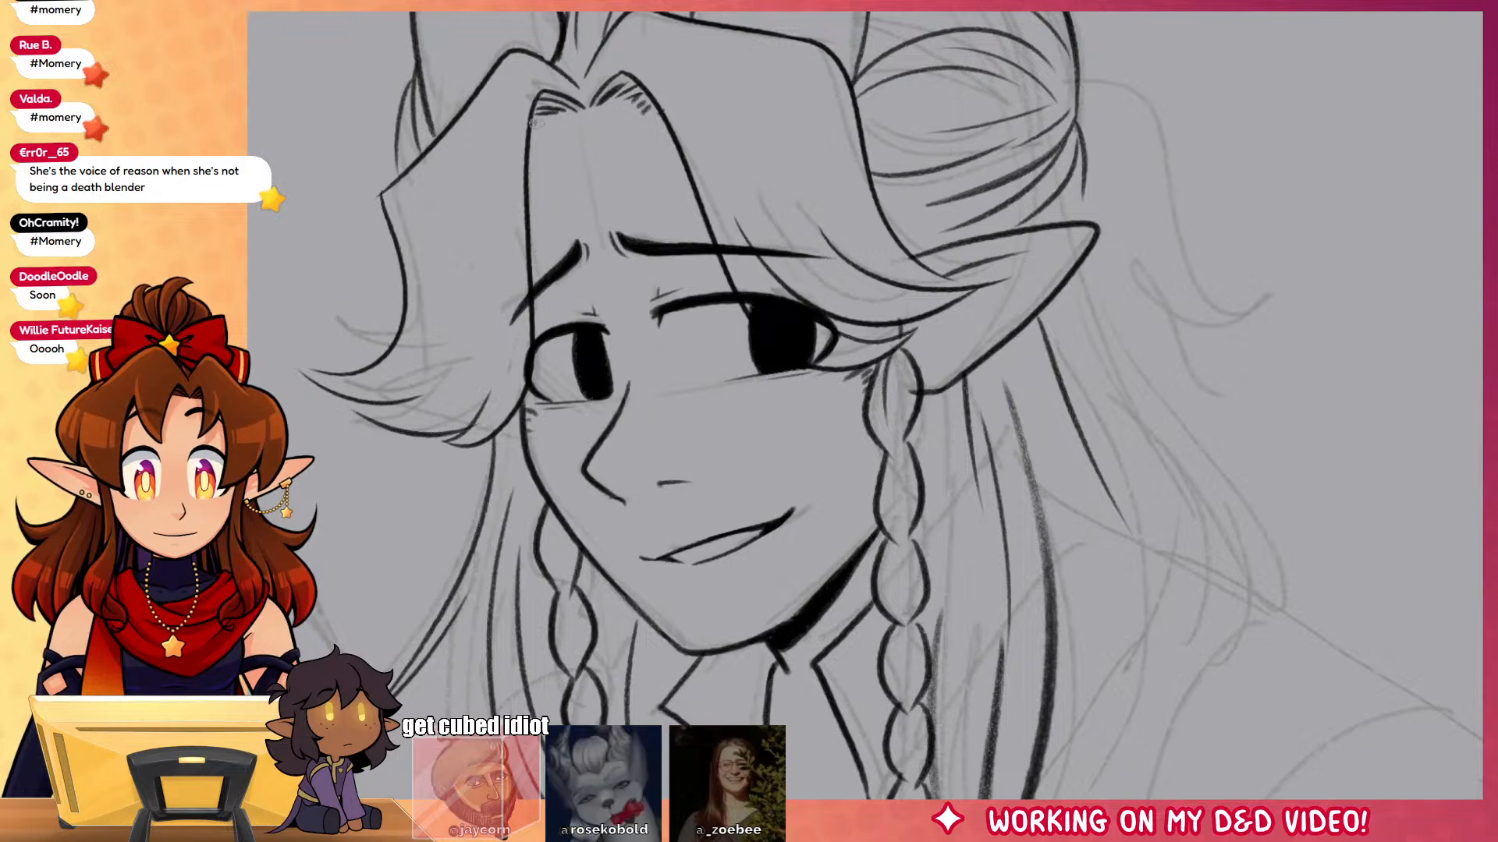
Step: Ink the loose hair falling behind the pointed ear and the ponytail's long locks with flicked, tapering ends
drag(1330, 693, 1279, 517)
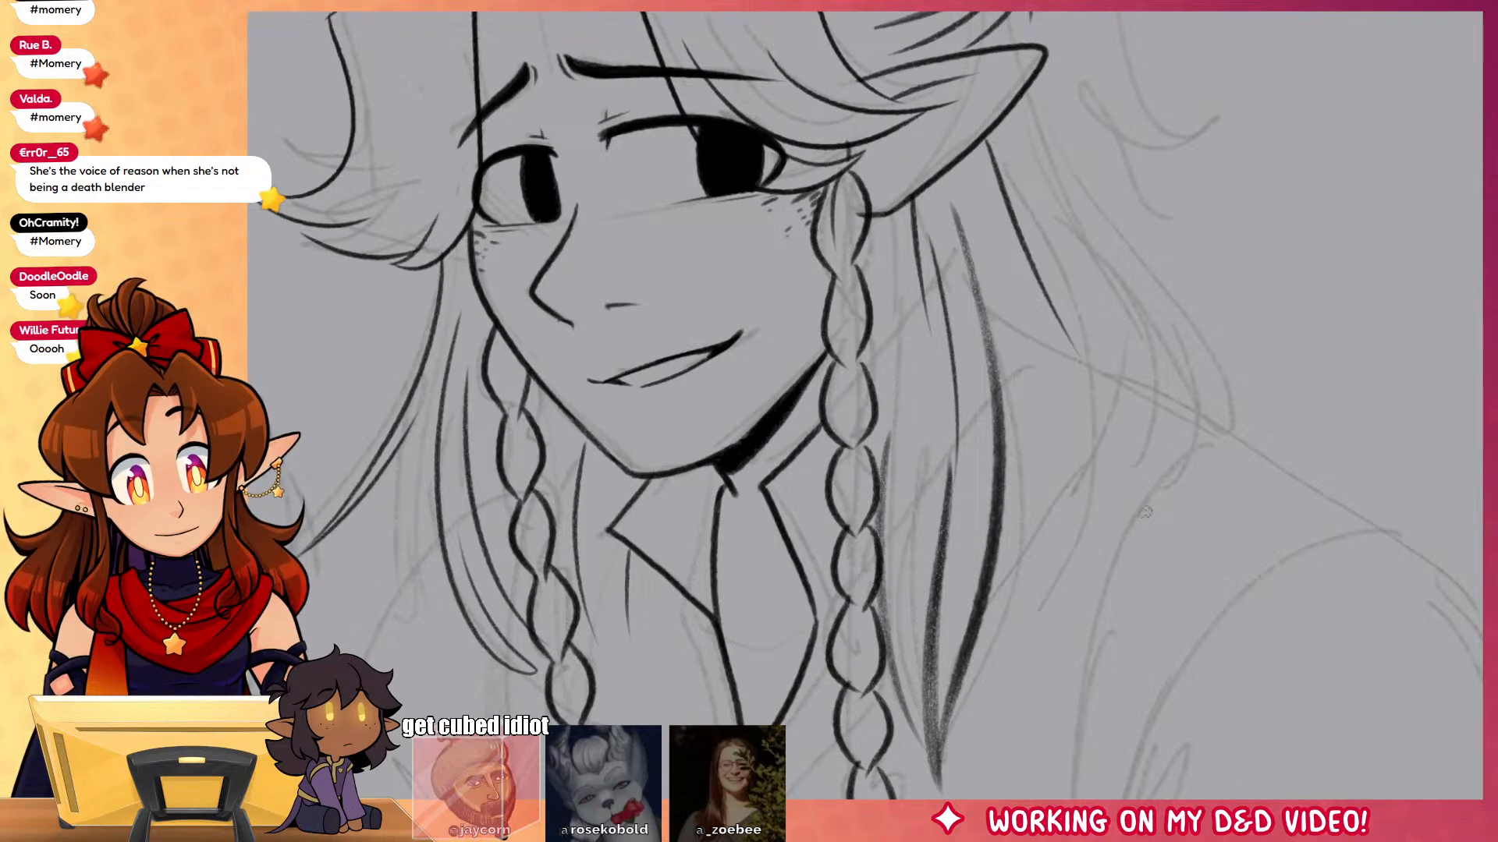
scroll(1127, 499, down, 3)
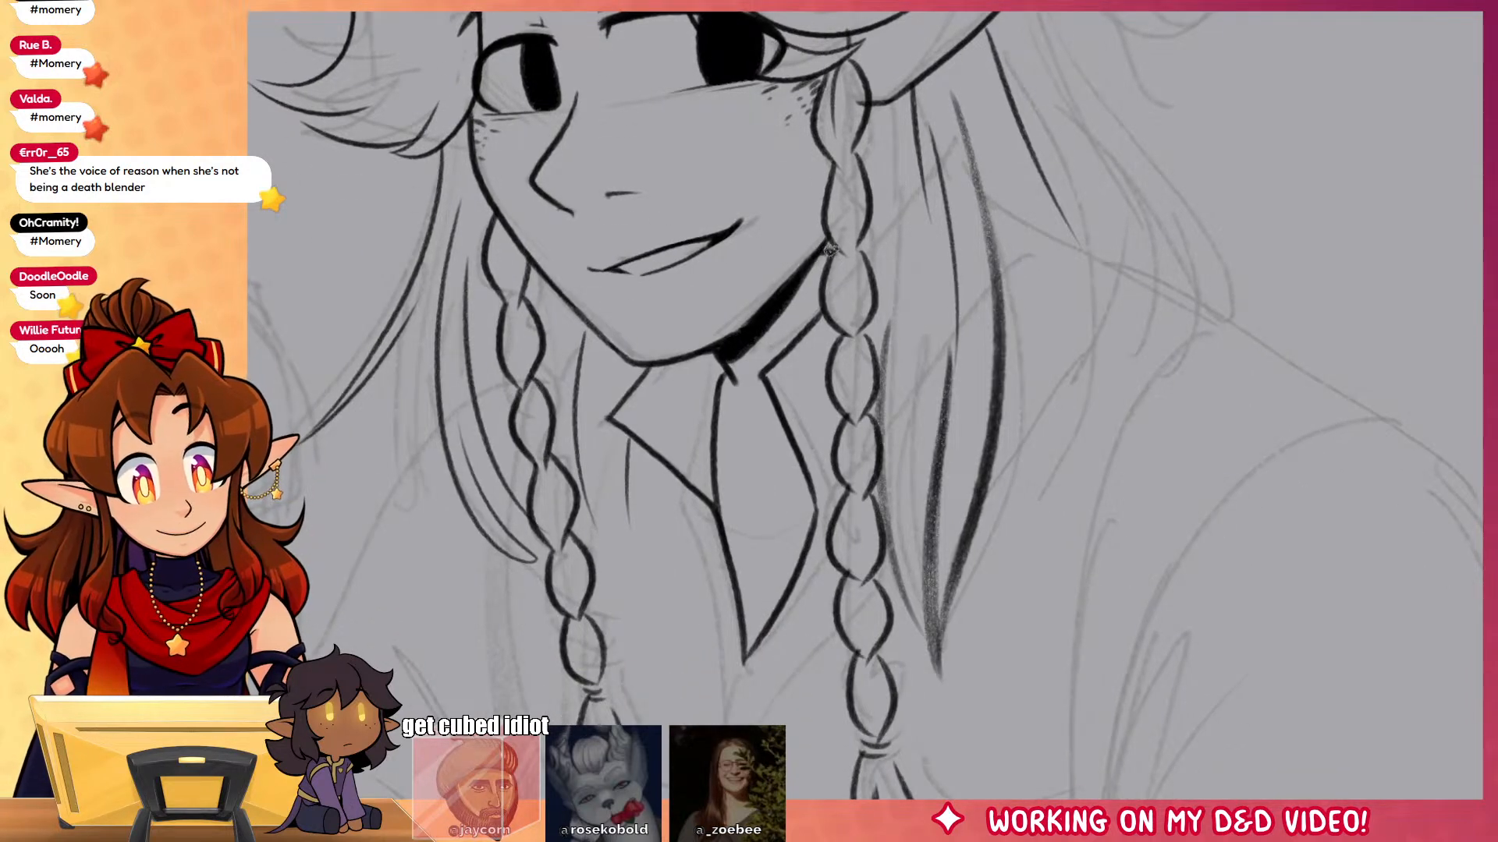
scroll(1123, 560, up, 3)
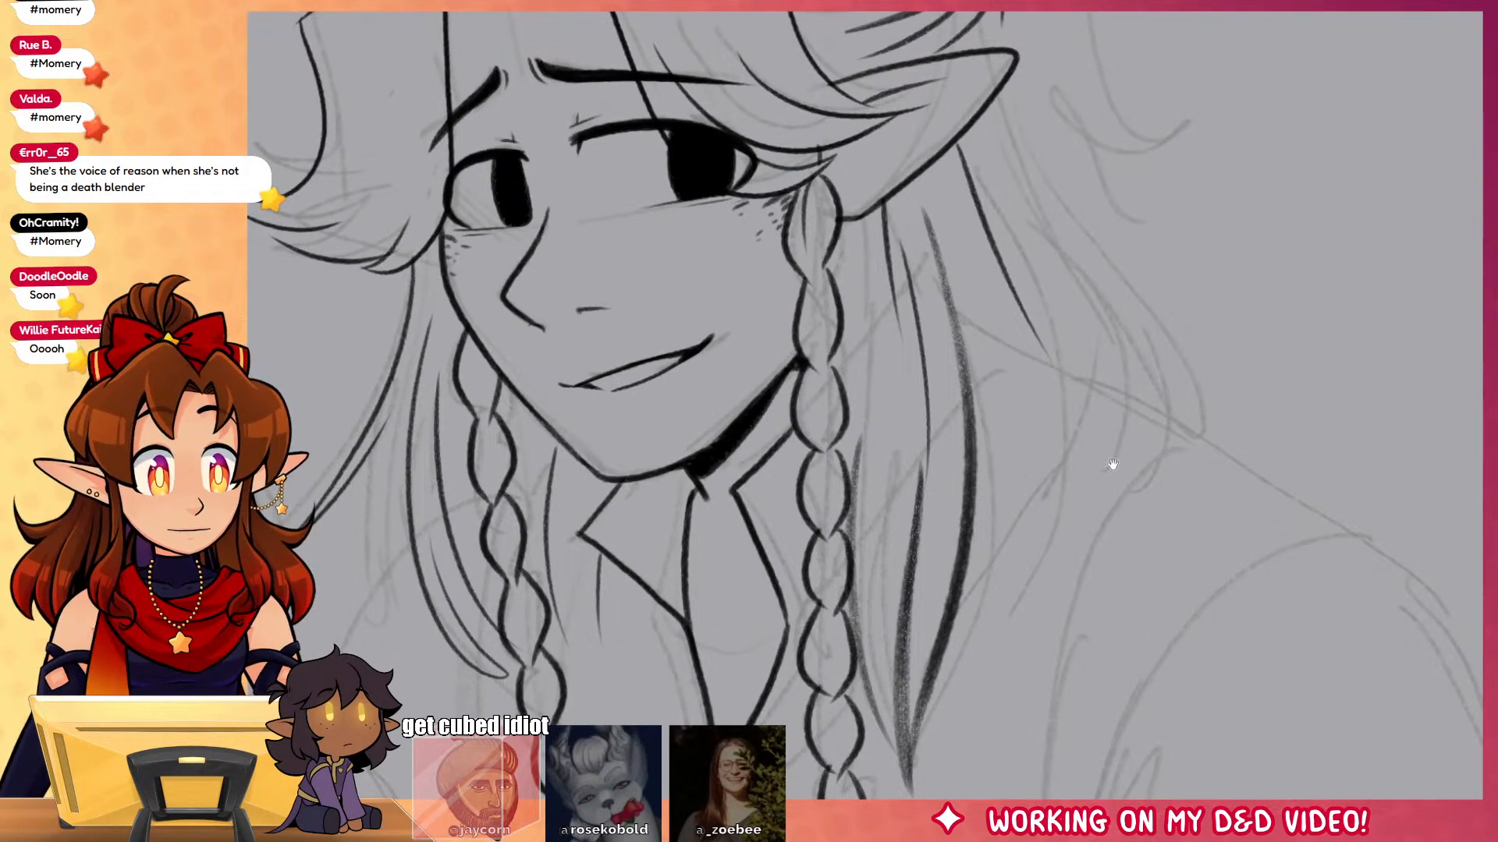
scroll(1113, 464, up, 6)
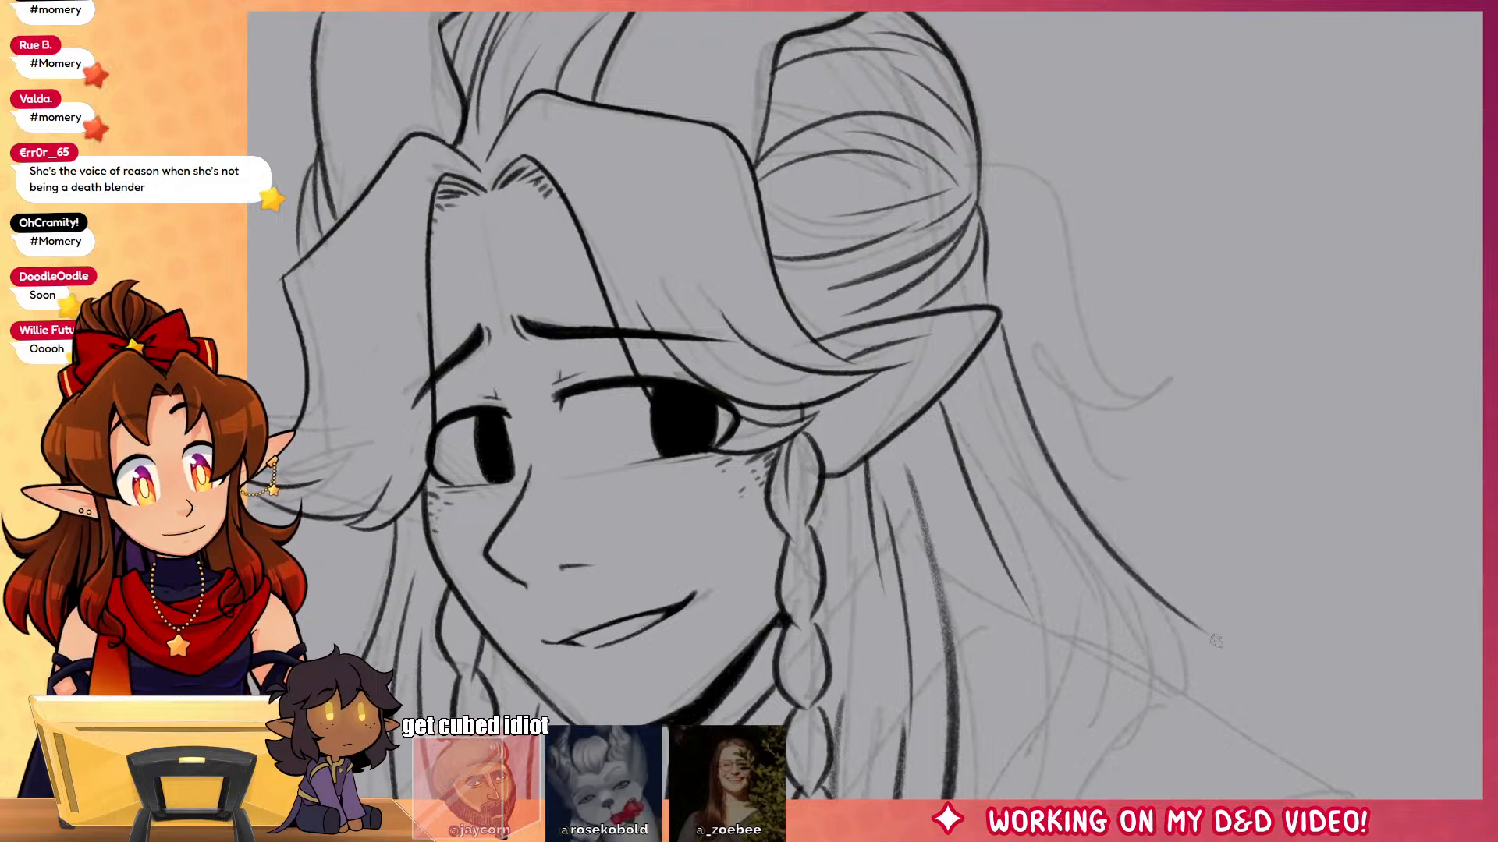
scroll(1019, 371, down, 8)
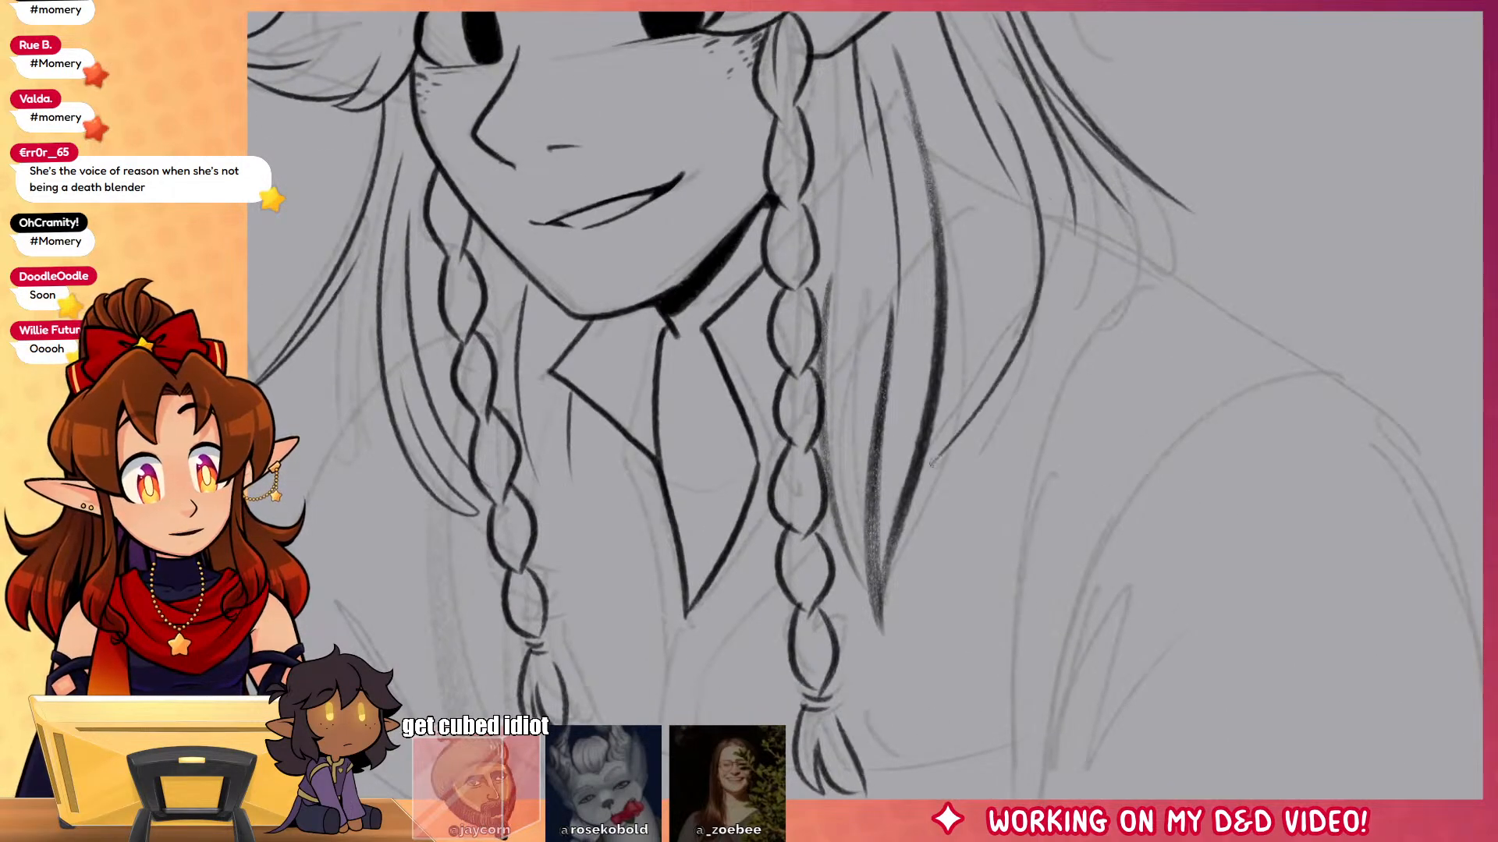
scroll(1045, 201, up, 8)
mouse_move(1020, 144)
mouse_down()
mouse_move(1118, 266)
mouse_move(1231, 367)
mouse_up()
drag(1106, 314, 1201, 487)
drag(1158, 404, 1258, 529)
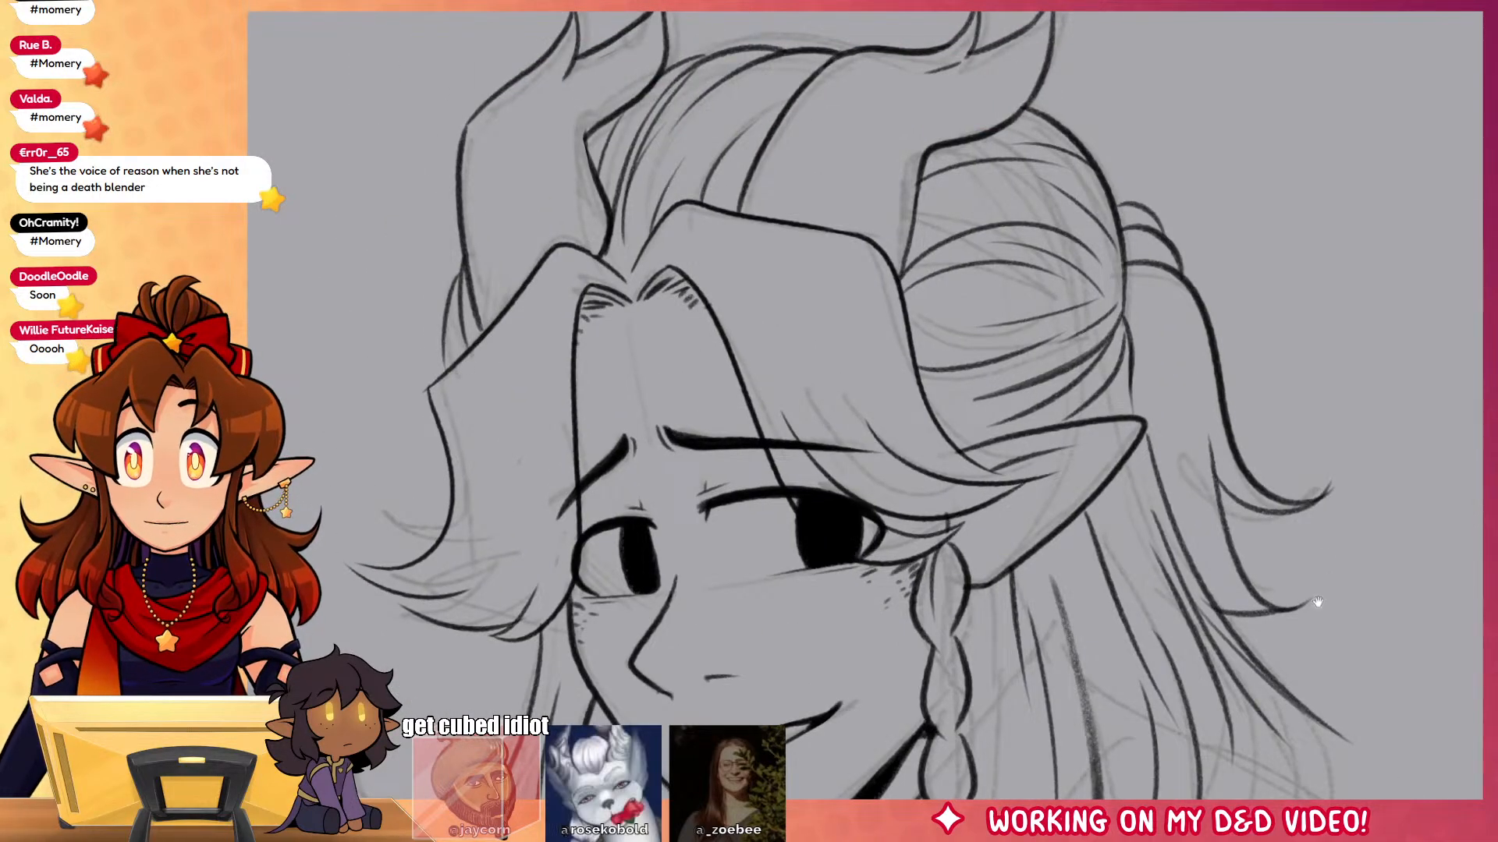
Step: Ink the chest band's upper edge and the near side of the vest, with its double armhole line and pointed shoulder
scroll(1319, 593, down, 16)
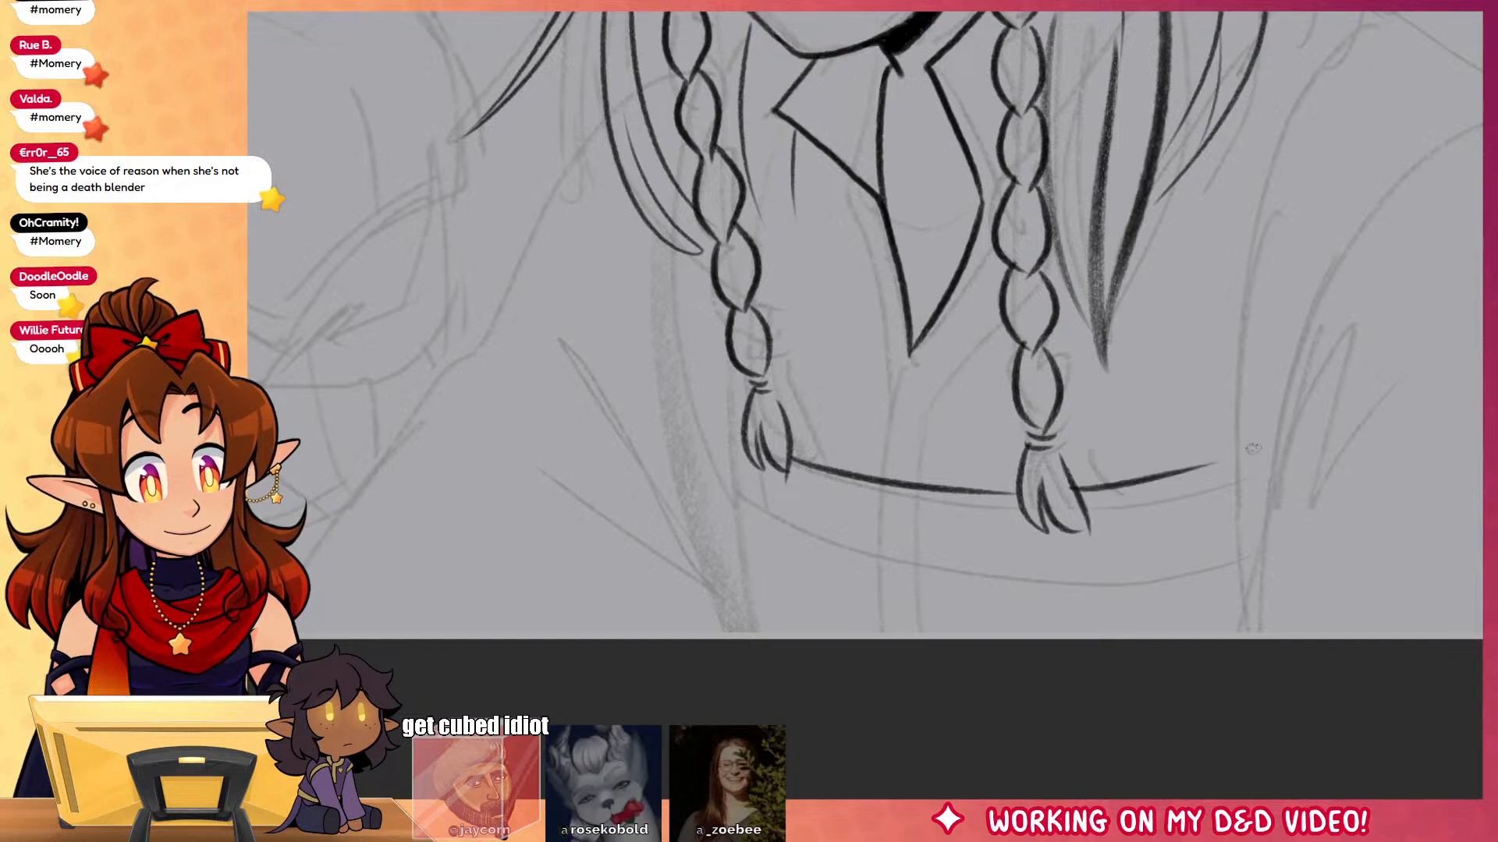
scroll(1147, 483, right, 4)
scroll(1147, 482, up, 1)
drag(1106, 95, 932, 714)
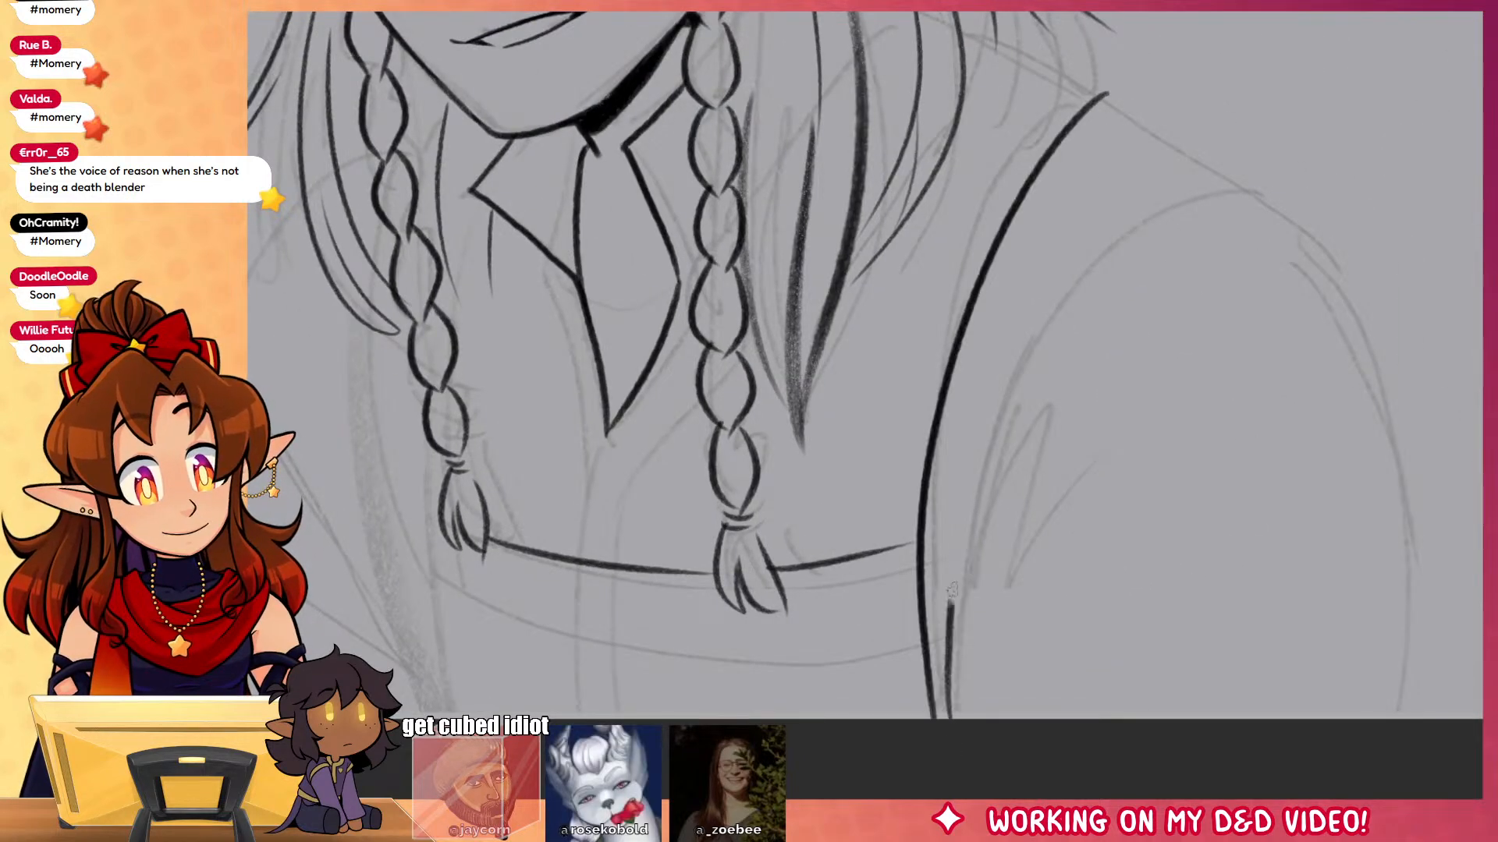
mouse_move(951, 591)
mouse_down()
mouse_move(1034, 292)
mouse_move(1261, 173)
mouse_move(1182, 125)
mouse_up()
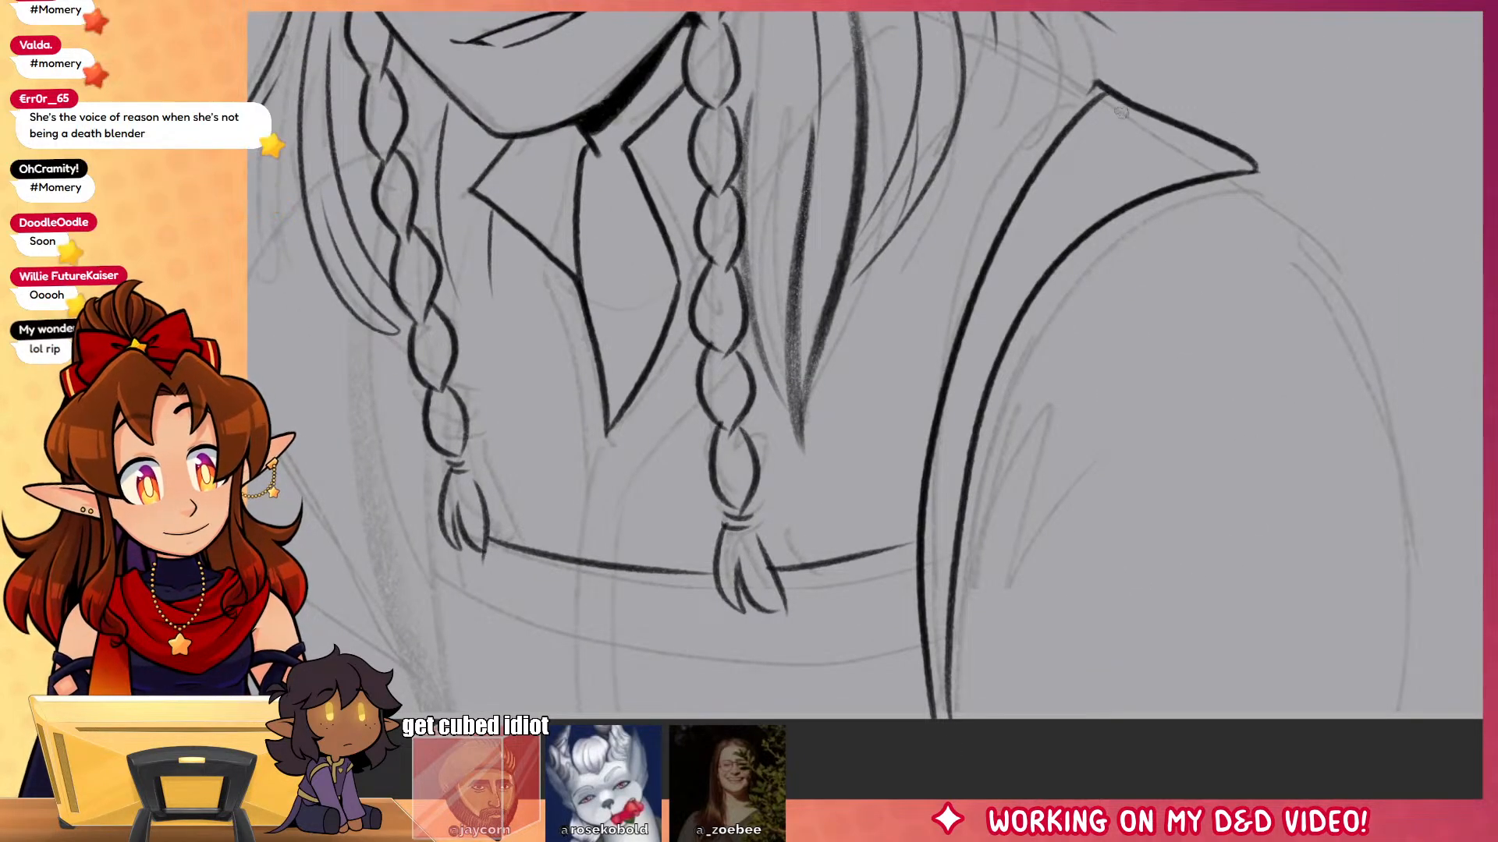
Step: Ink the near sleeve's rounded outer contour and the sharp fold lines beside the armhole
mouse_move(1258, 173)
mouse_down()
mouse_move(1419, 511)
mouse_move(1416, 718)
mouse_up()
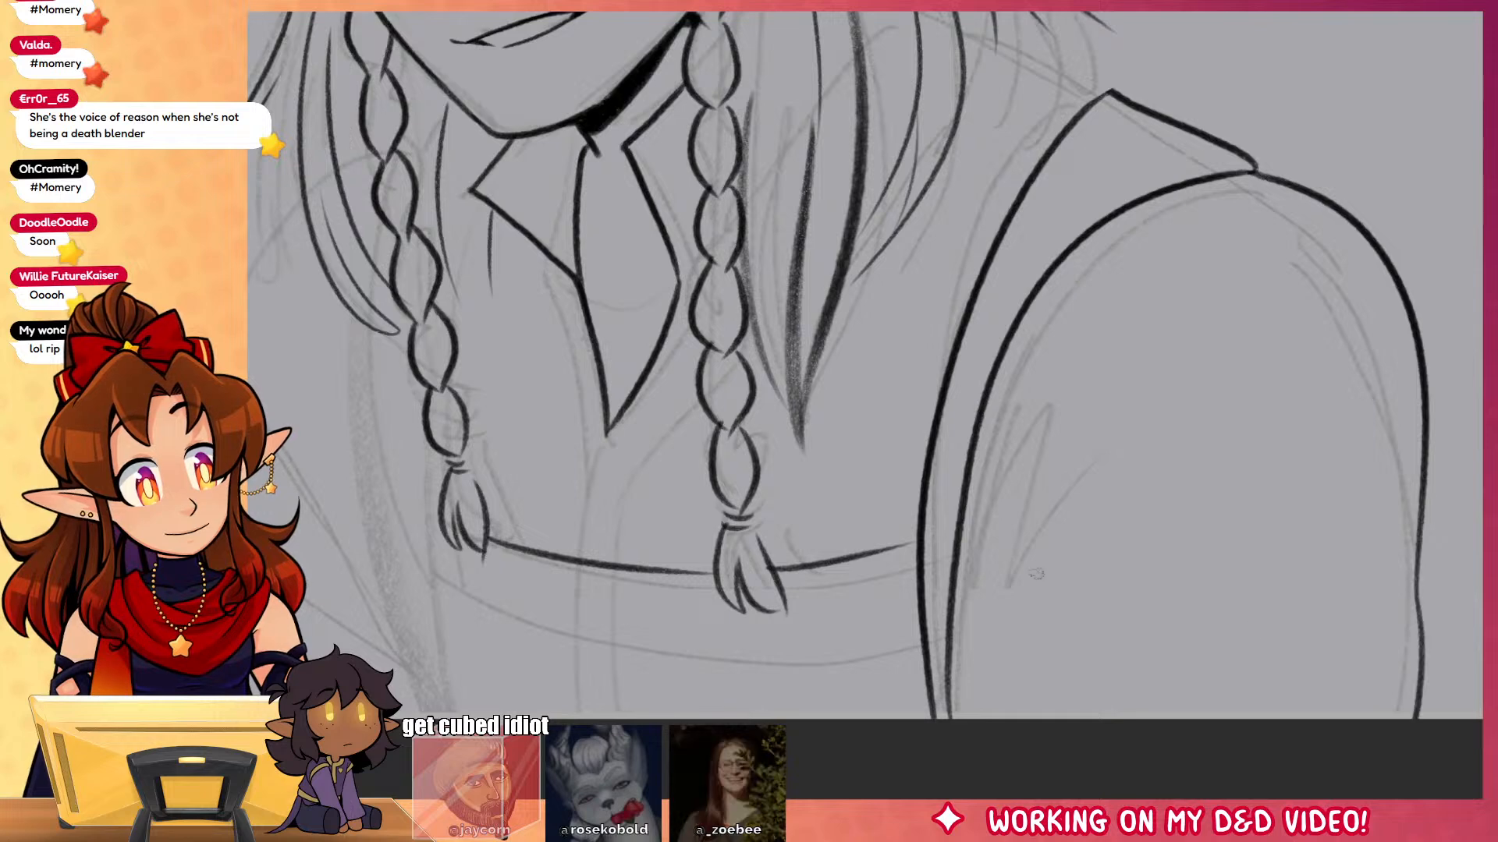
drag(981, 552, 966, 717)
drag(1079, 361, 995, 663)
drag(1125, 465, 1002, 640)
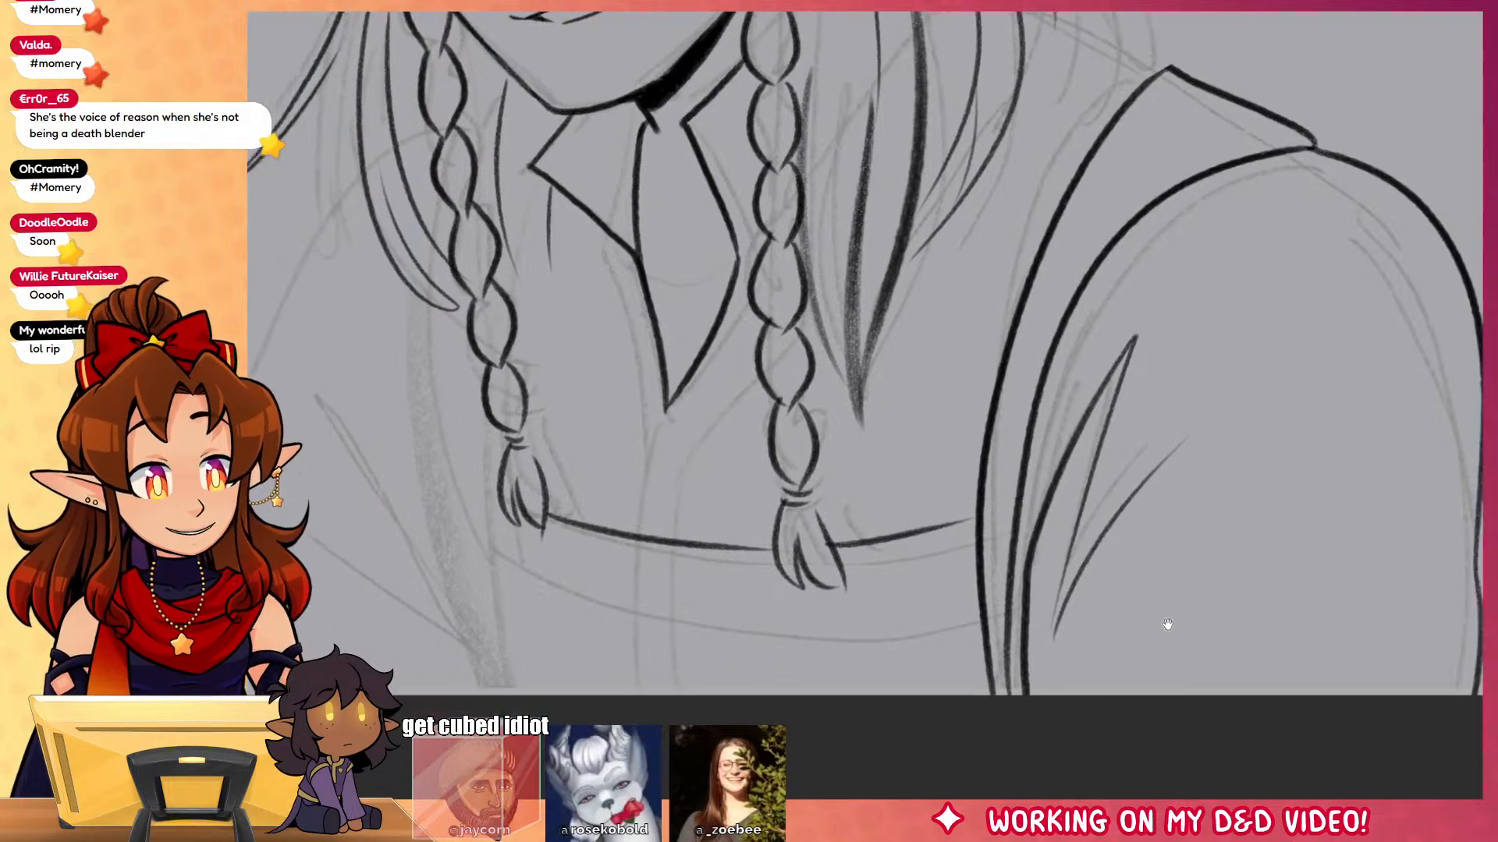
Step: Ink the far-side vest edges, the chest band's lower edge, and the shirt's front opening running down from the collar
mouse_move(636, 261)
mouse_down()
mouse_move(684, 612)
mouse_move(706, 655)
mouse_up()
drag(655, 121, 647, 168)
drag(686, 269, 667, 554)
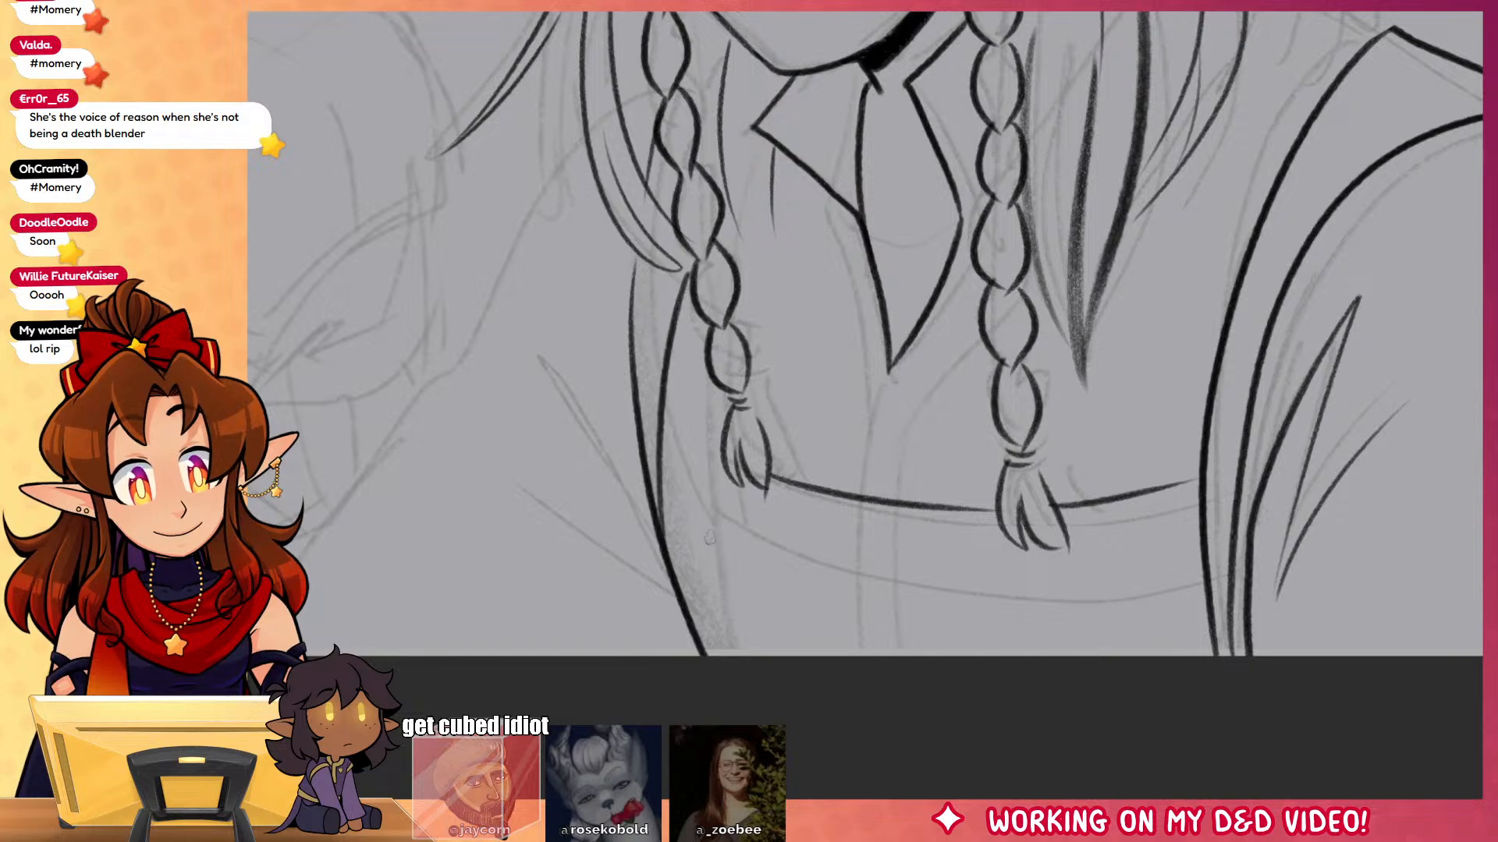
mouse_move(665, 501)
mouse_down()
mouse_move(804, 581)
mouse_move(1164, 567)
mouse_up()
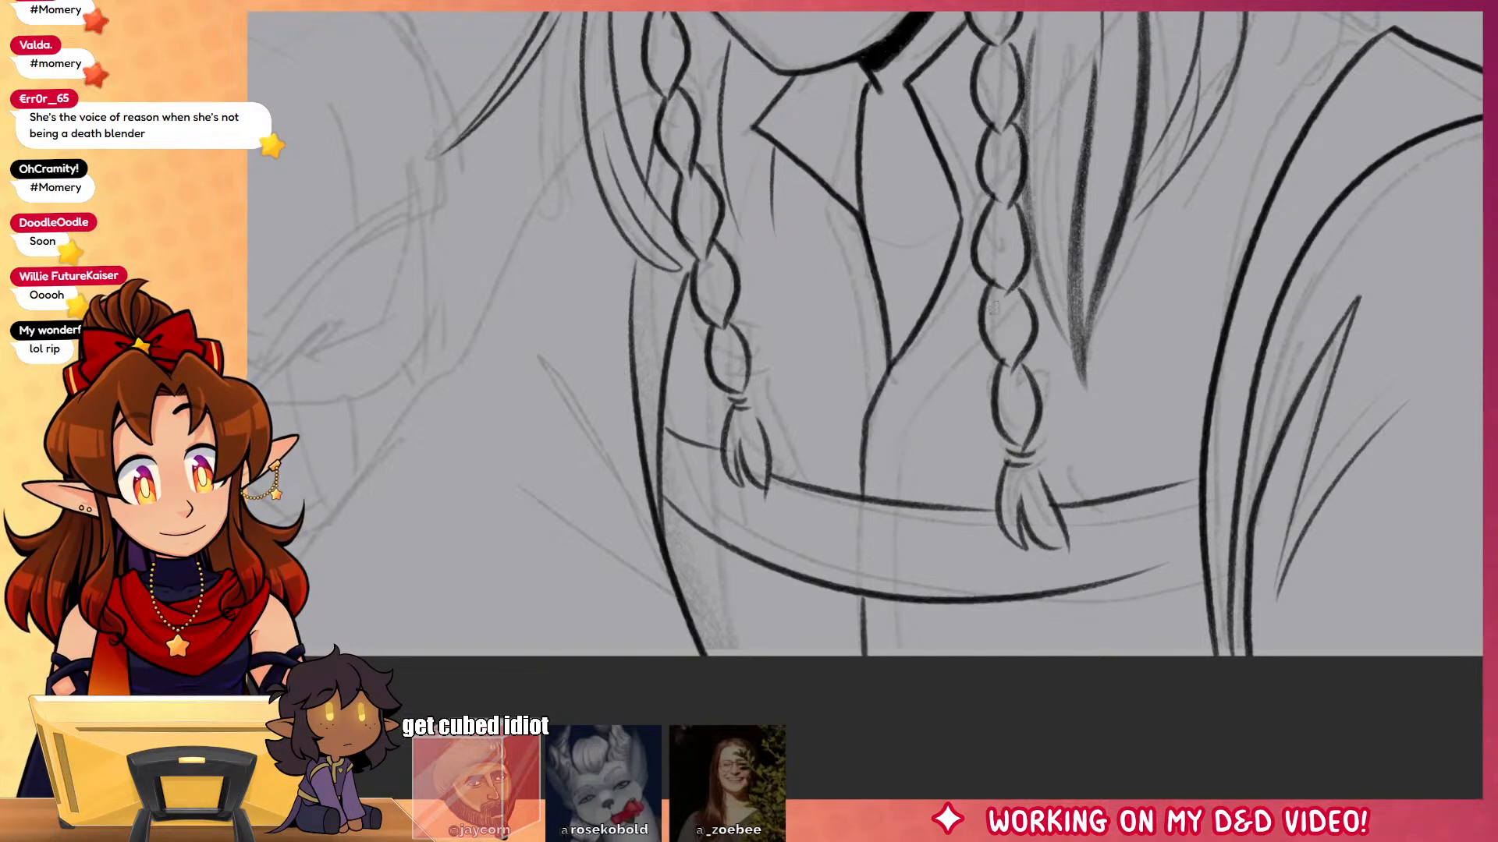
mouse_move(963, 299)
mouse_down()
mouse_move(891, 518)
mouse_move(889, 657)
mouse_up()
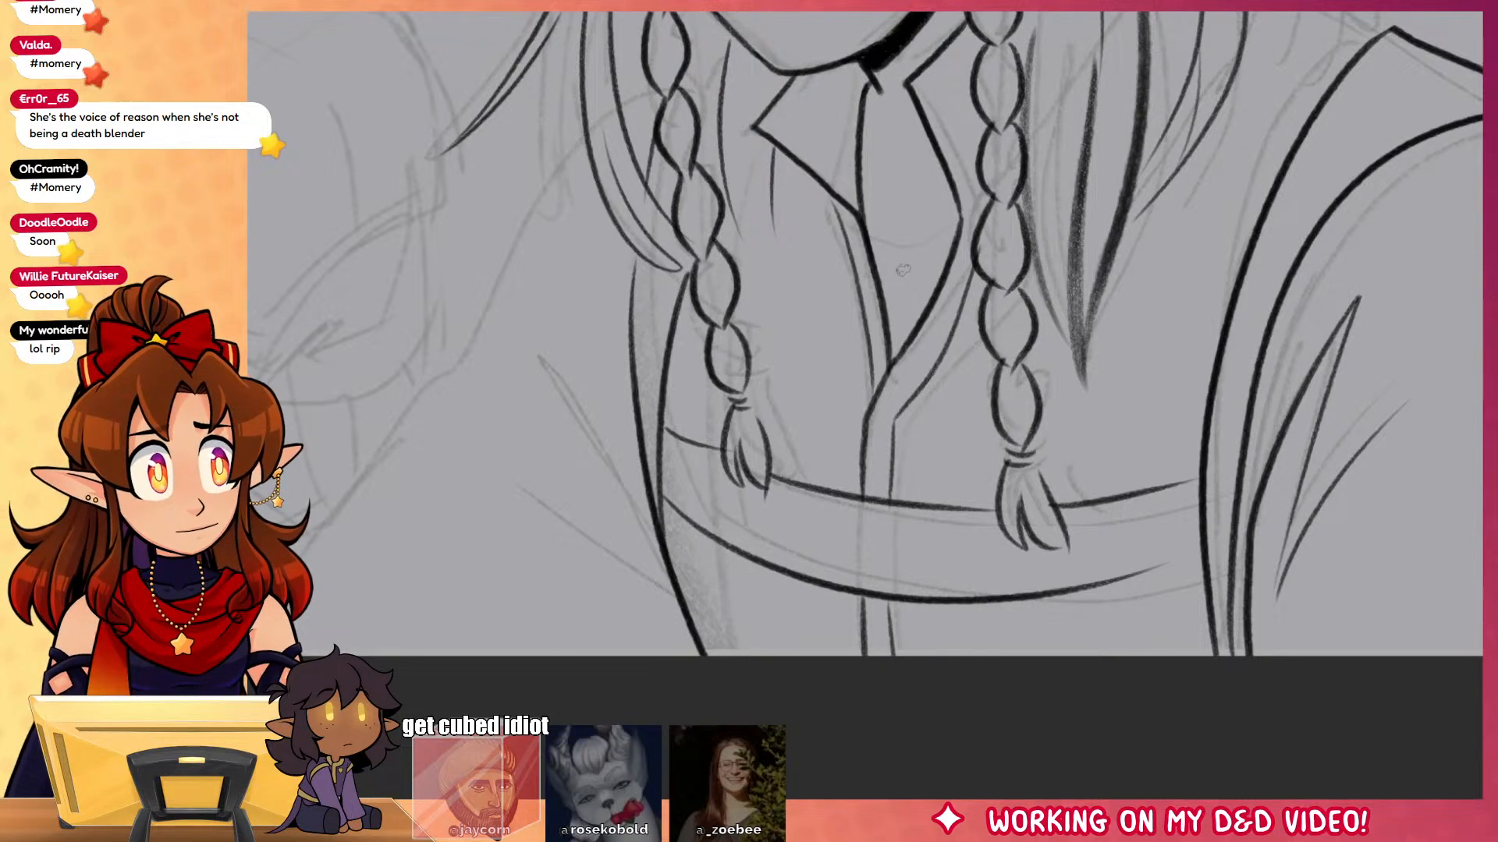
drag(950, 440, 1170, 458)
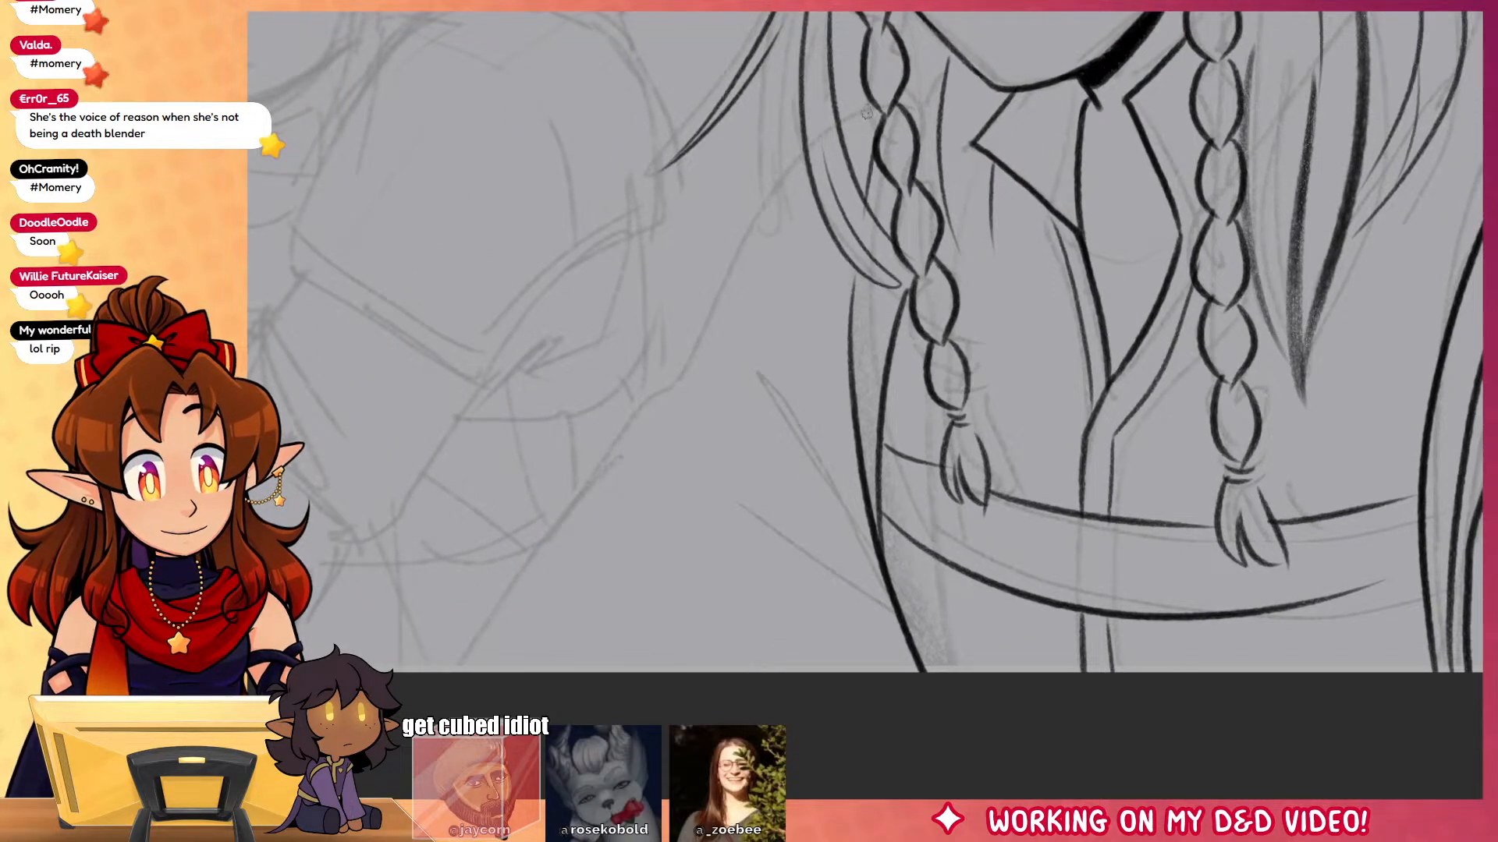
Step: Ink the far shoulder and sleeve contour with a small bump in the cloth, and add tapering folds near the armpit
mouse_move(882, 106)
mouse_down()
mouse_move(801, 157)
mouse_move(716, 275)
mouse_up()
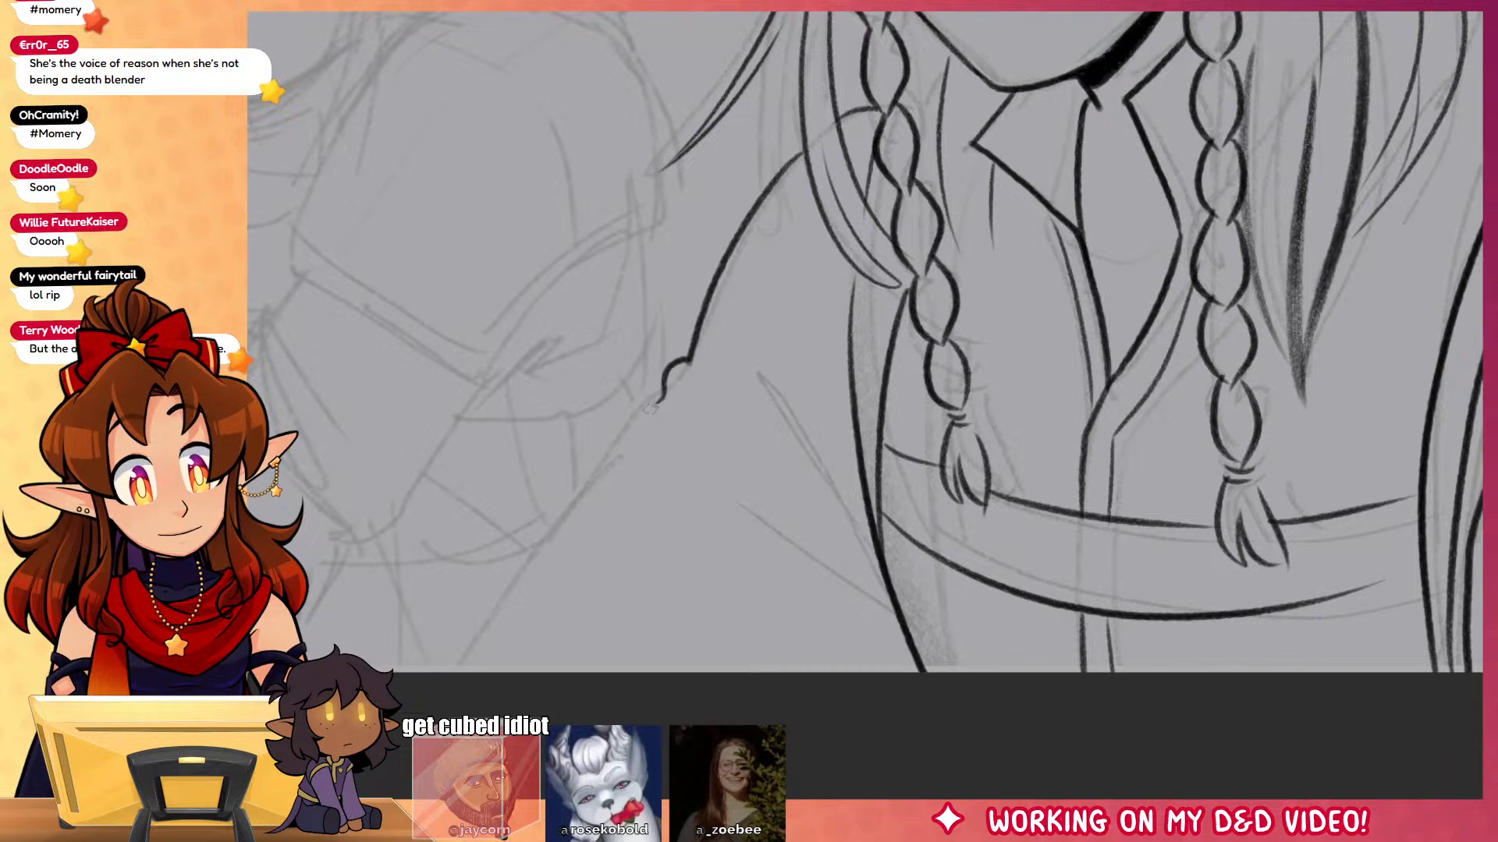
drag(659, 400, 483, 671)
drag(780, 386, 889, 582)
drag(753, 344, 846, 546)
drag(745, 465, 877, 594)
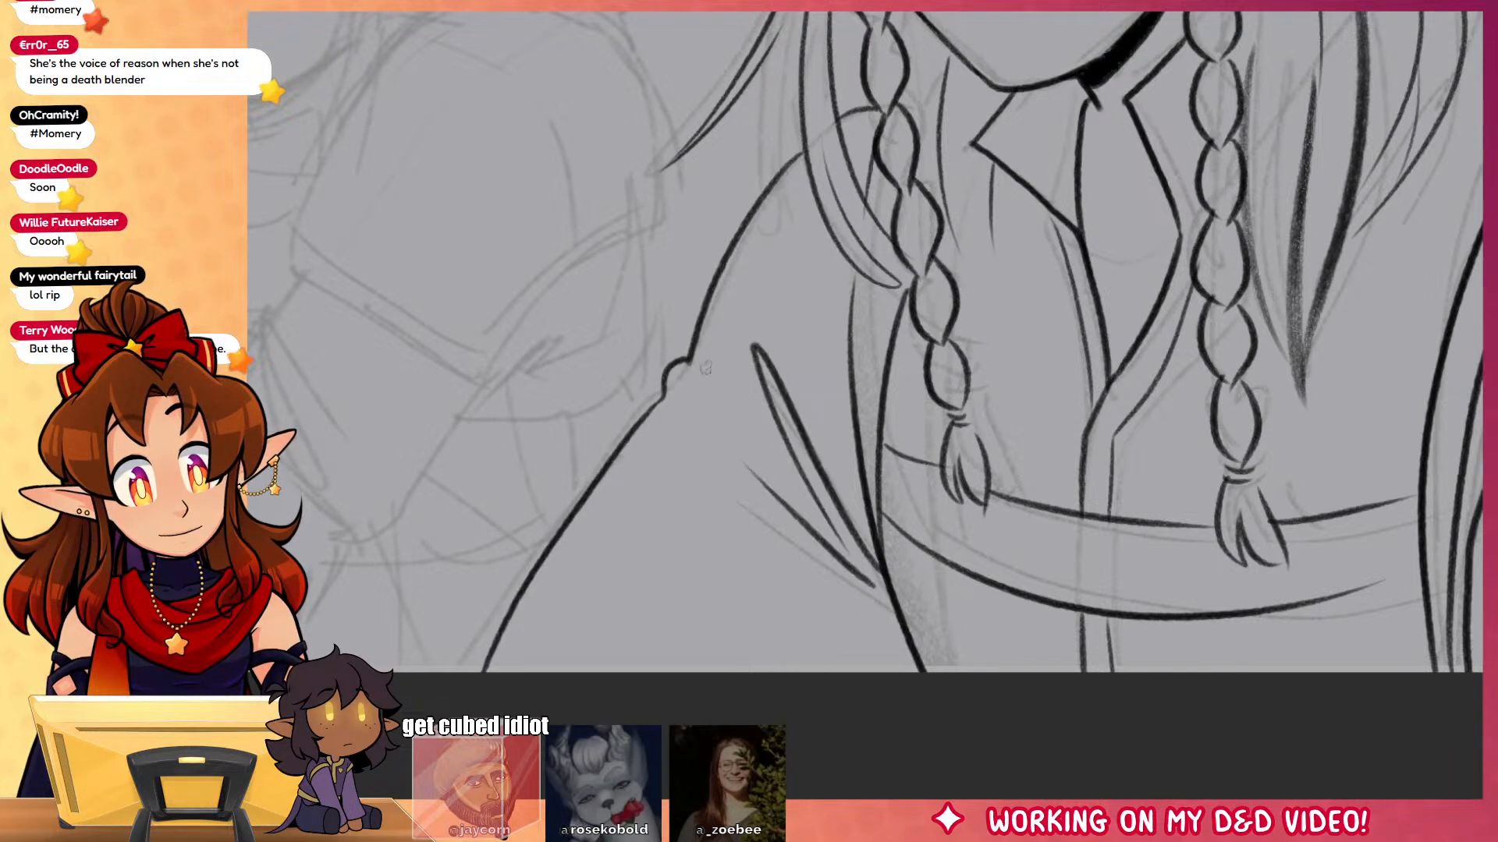
Step: Check the whole illustration, and ink the near shoulder line running from the back hair to the vest's pointed shoulder
drag(1223, 581, 1154, 618)
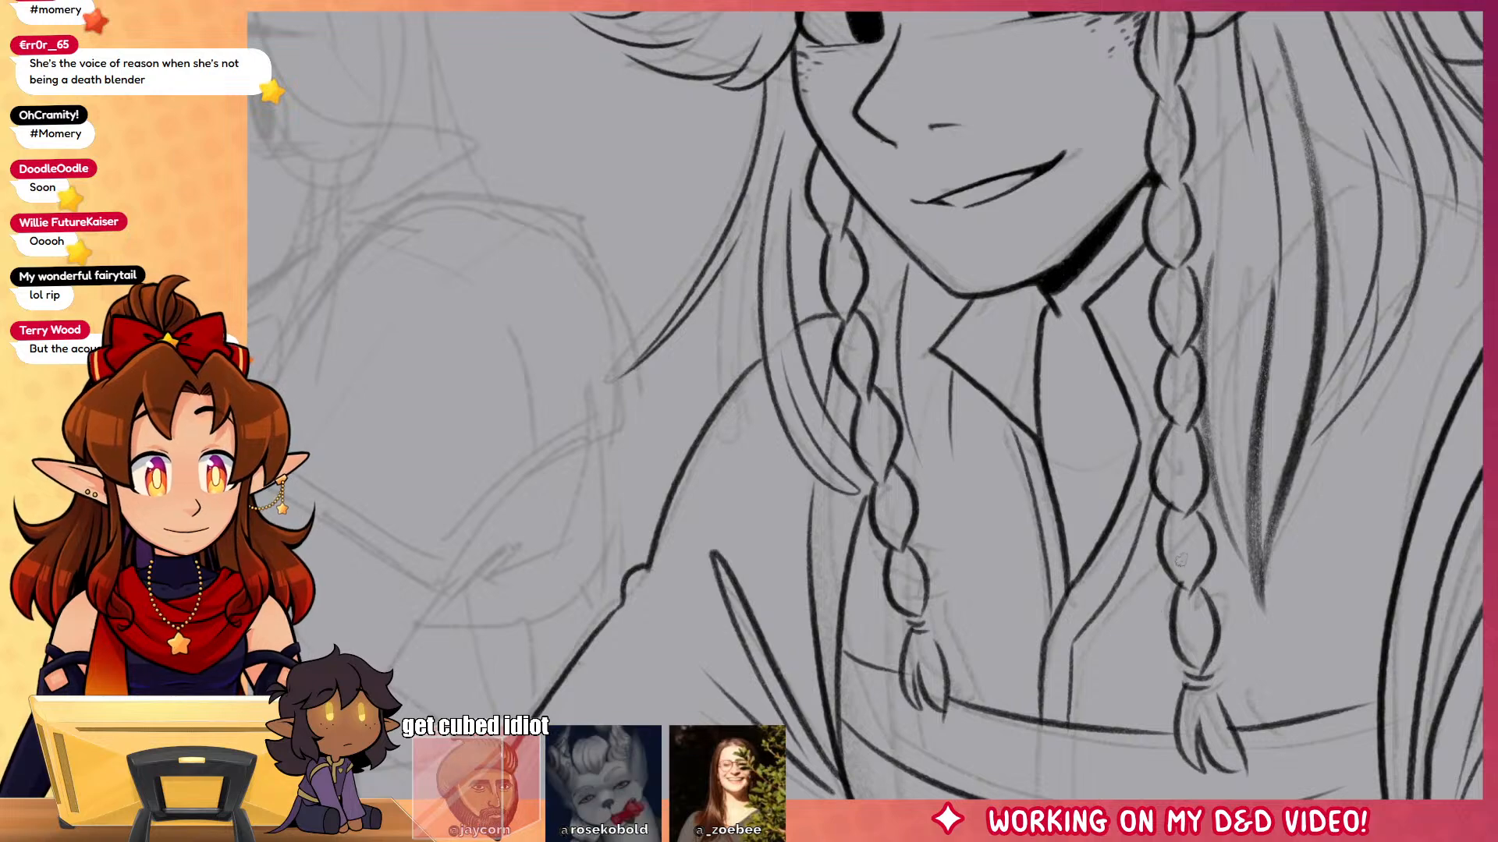
drag(760, 406, 624, 409)
drag(1109, 515, 1163, 561)
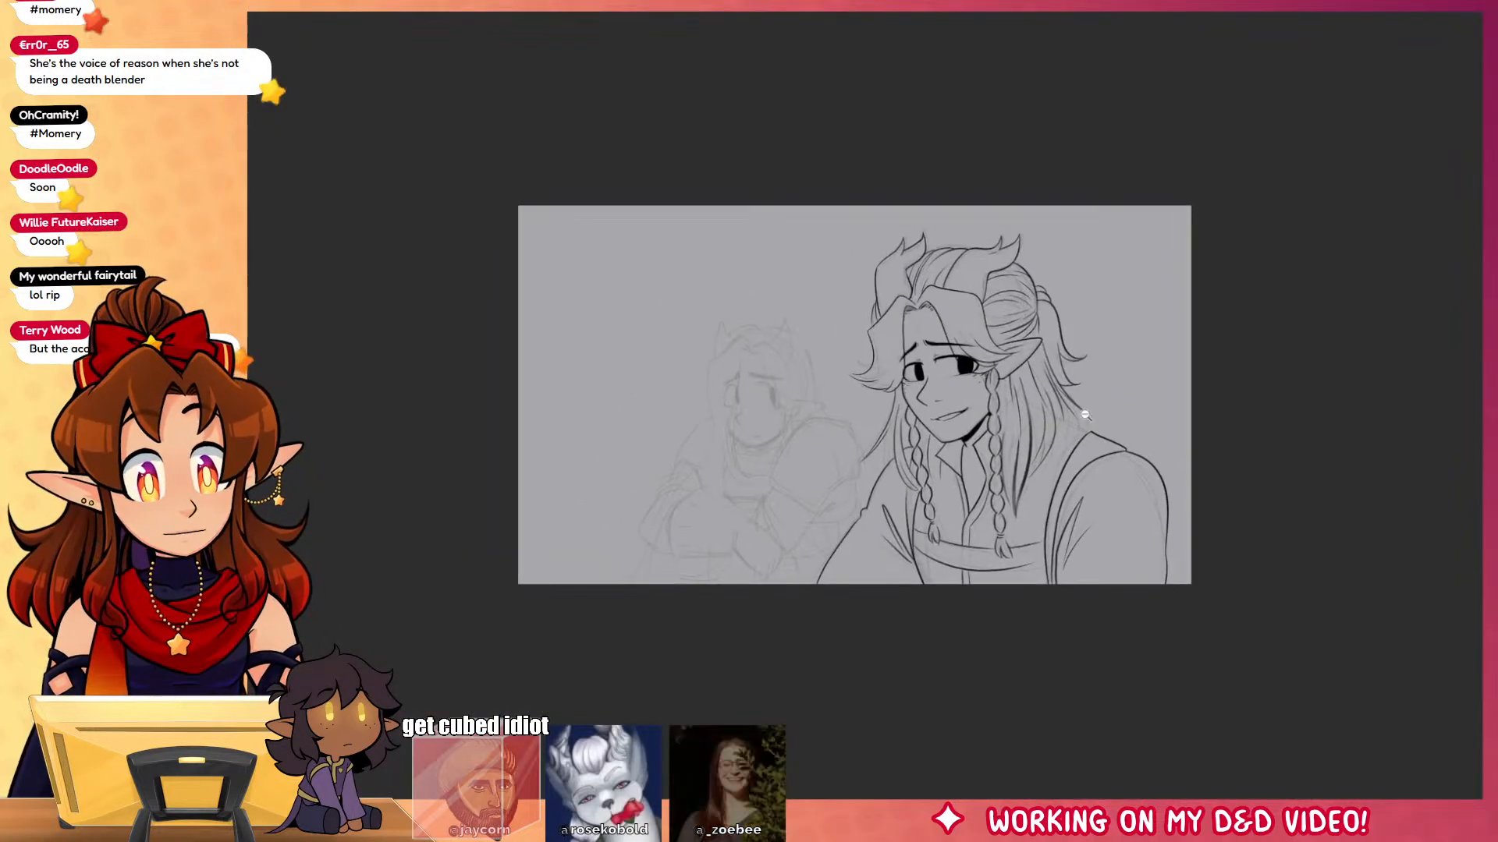
drag(1084, 414, 1162, 409)
drag(1008, 401, 1113, 466)
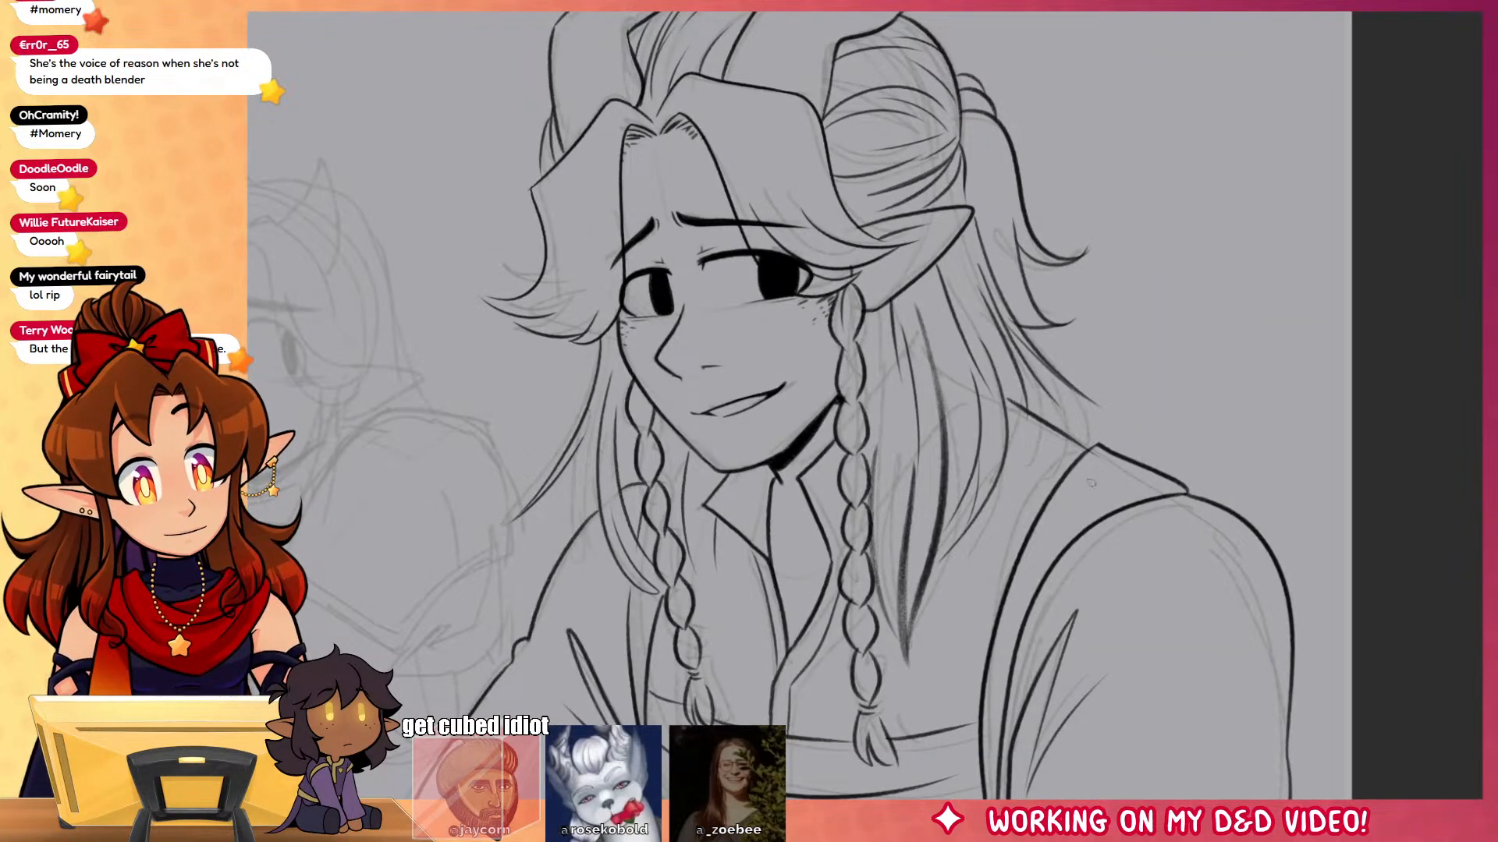
Step: Look over the inked larger figure, and bring the smaller figure's sketched face into close view
drag(1003, 594, 1282, 531)
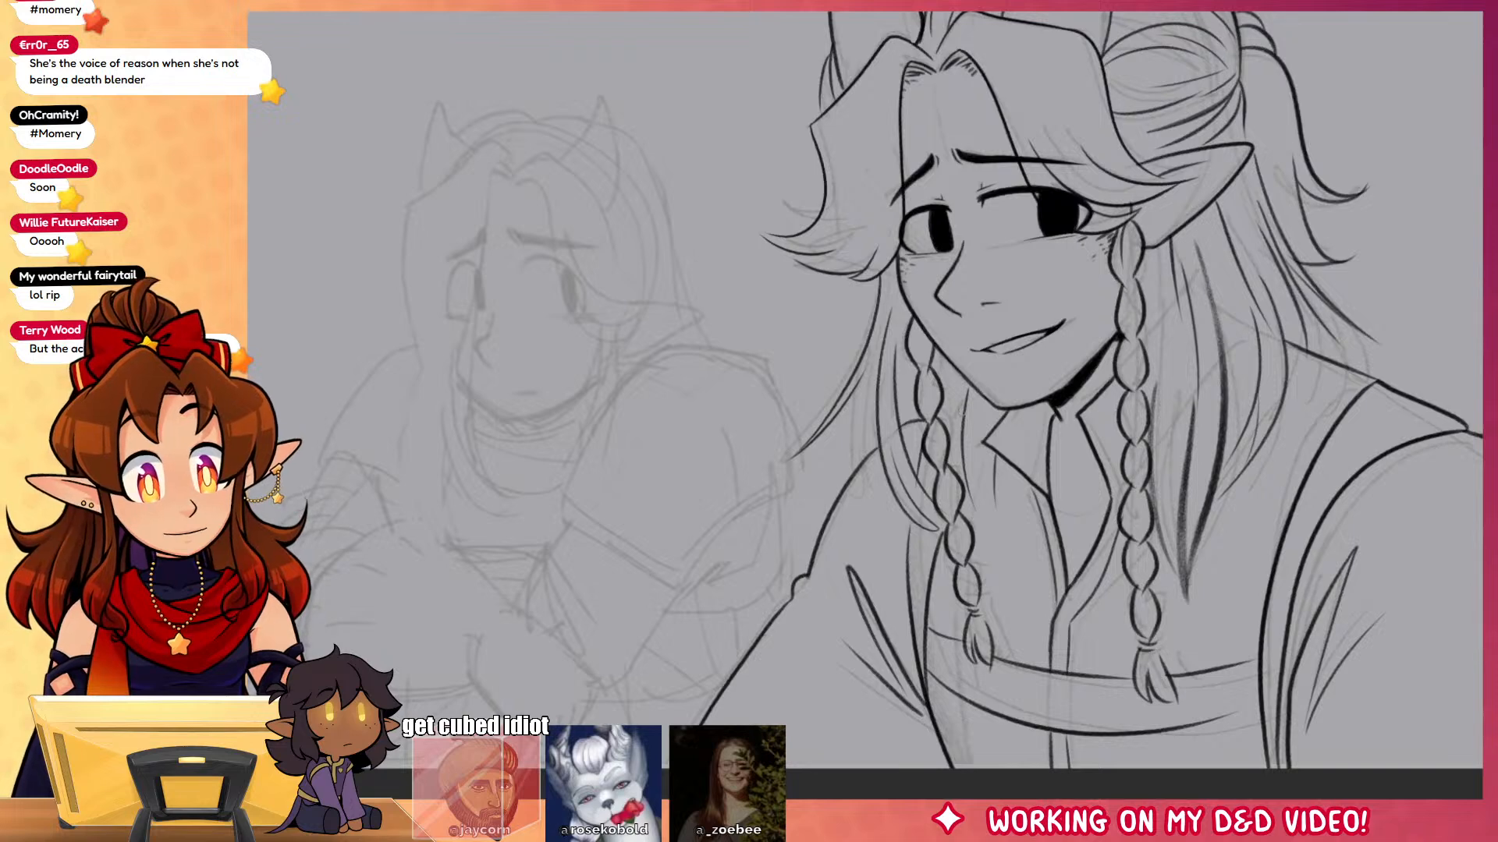
drag(883, 336, 880, 448)
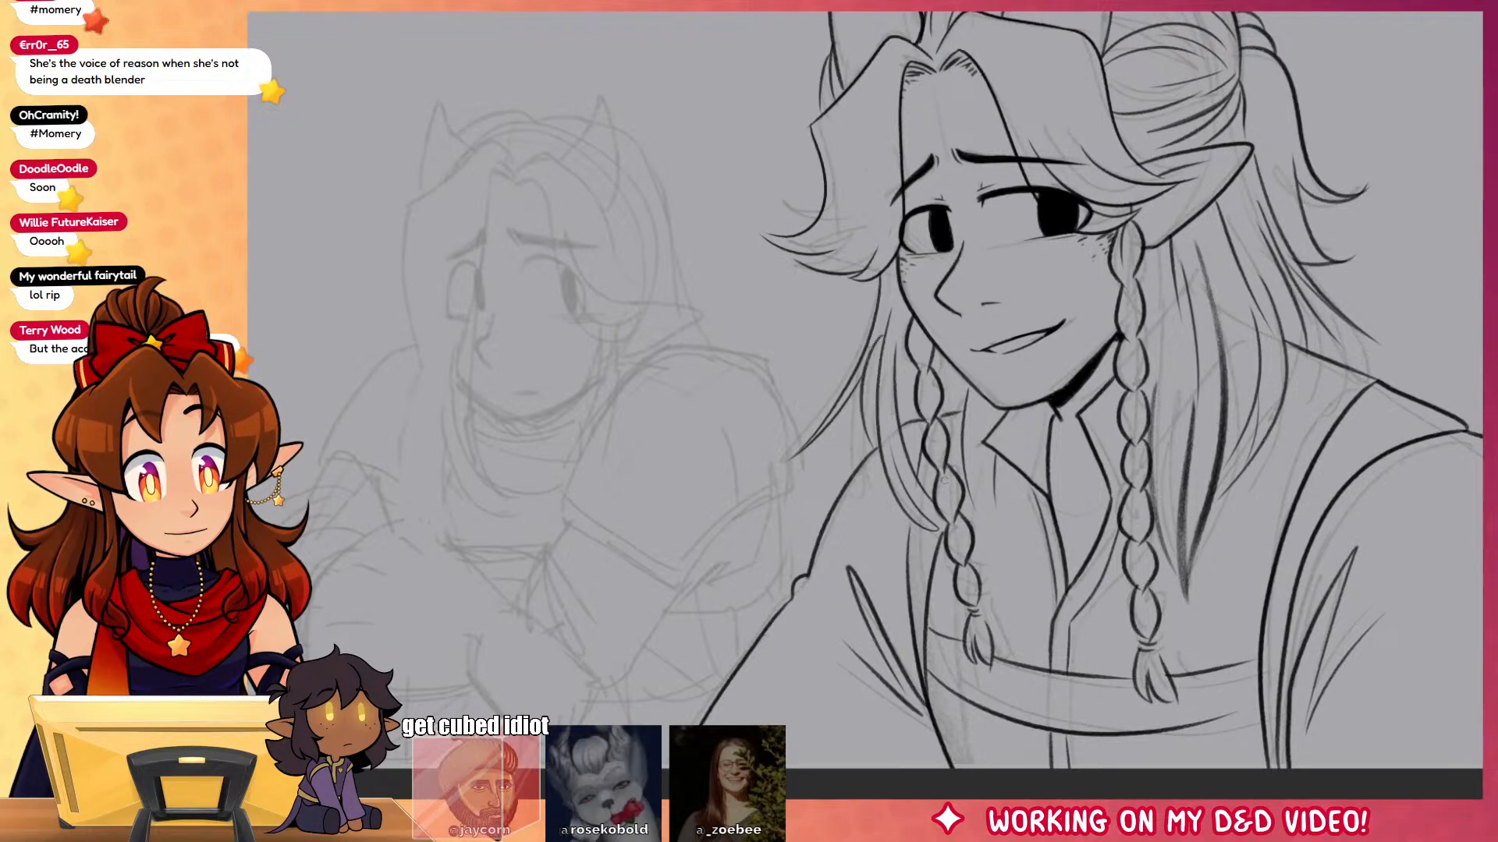
drag(1293, 554, 1274, 739)
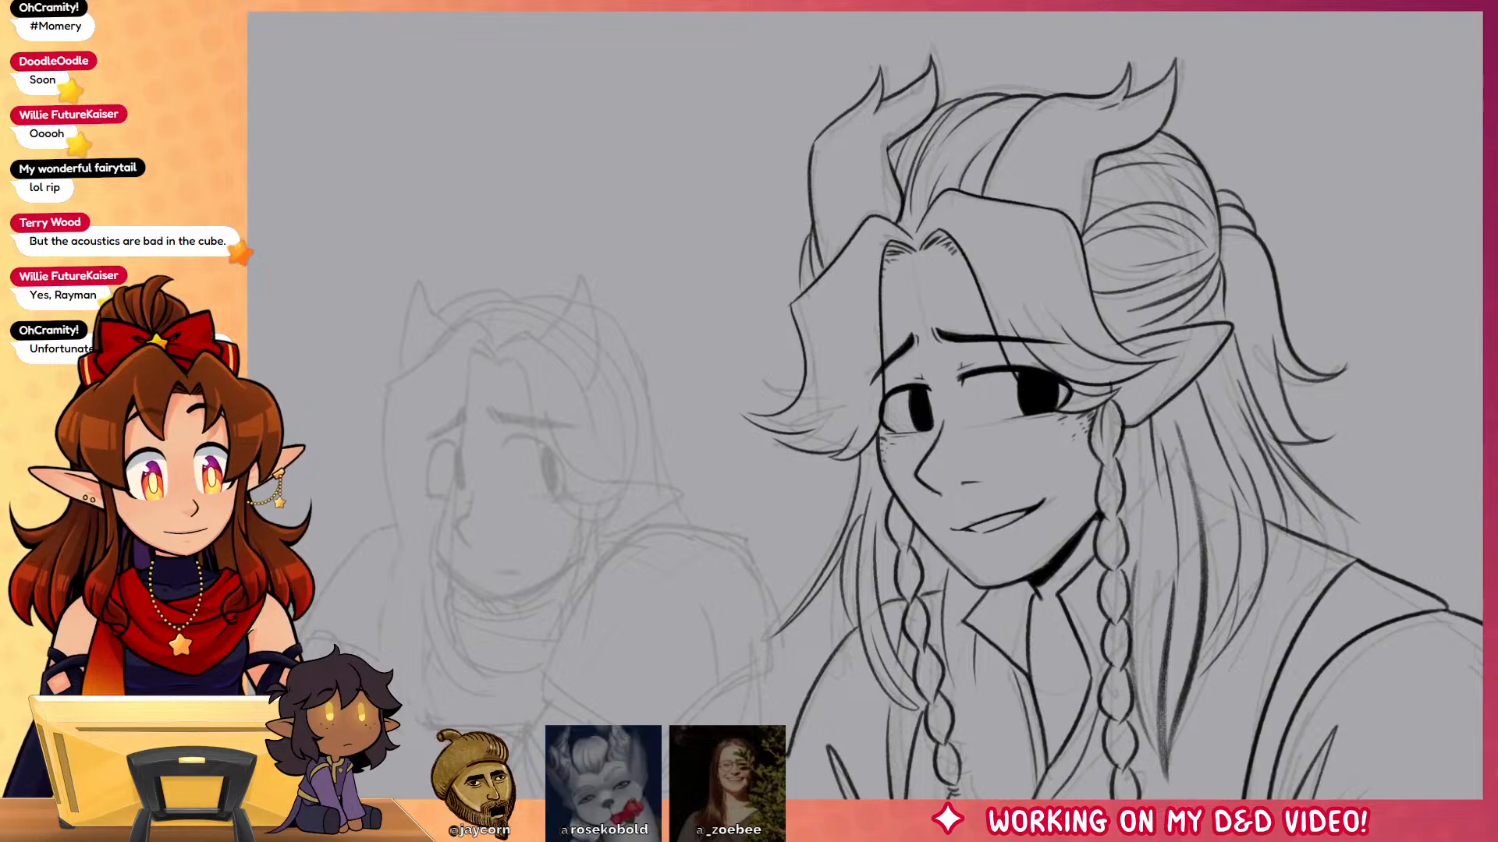
drag(916, 624, 1096, 411)
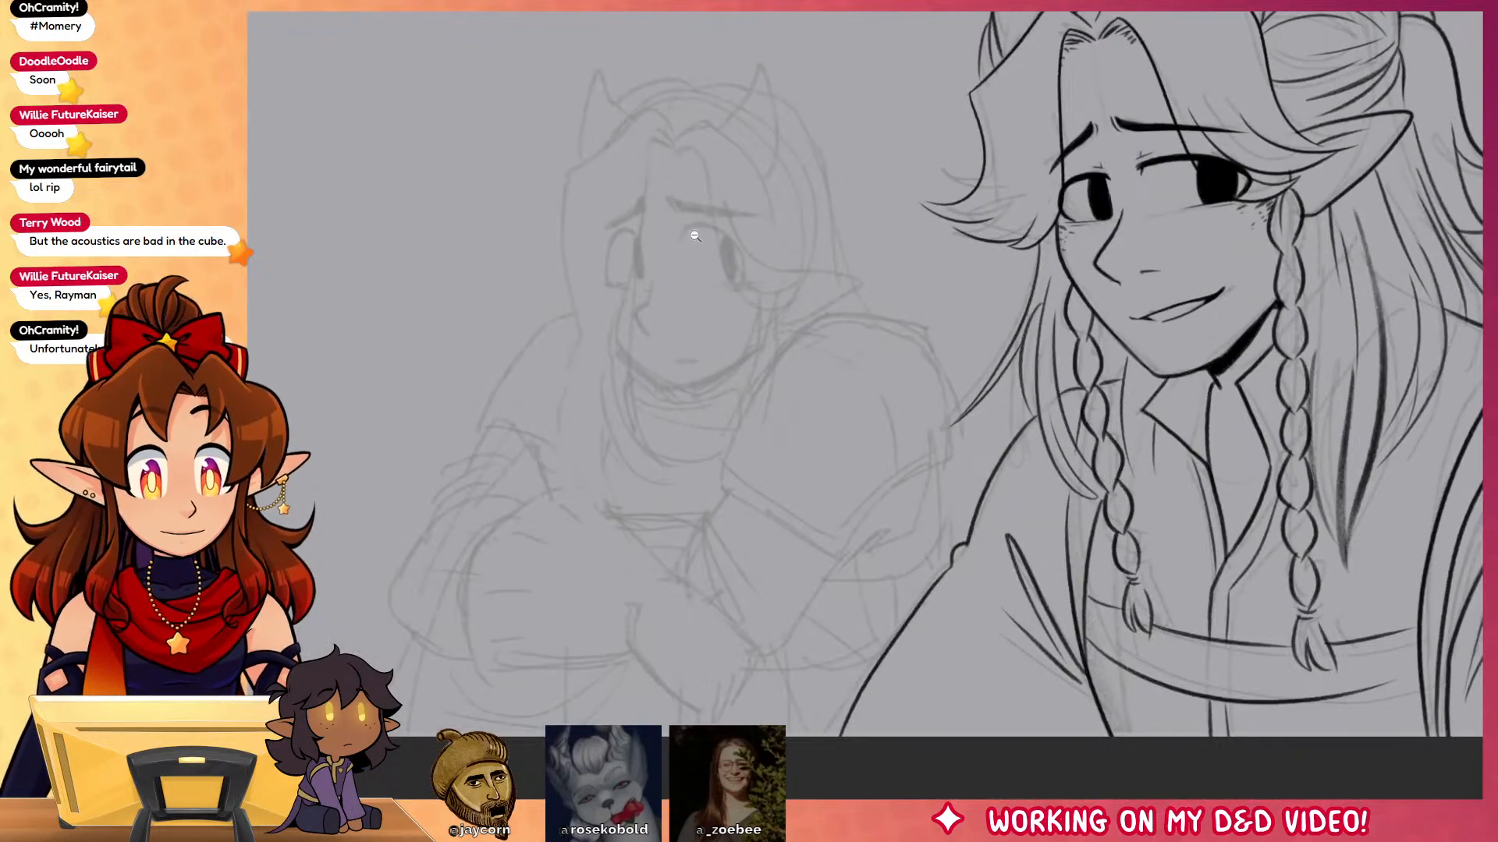
drag(694, 236, 755, 321)
drag(714, 274, 674, 272)
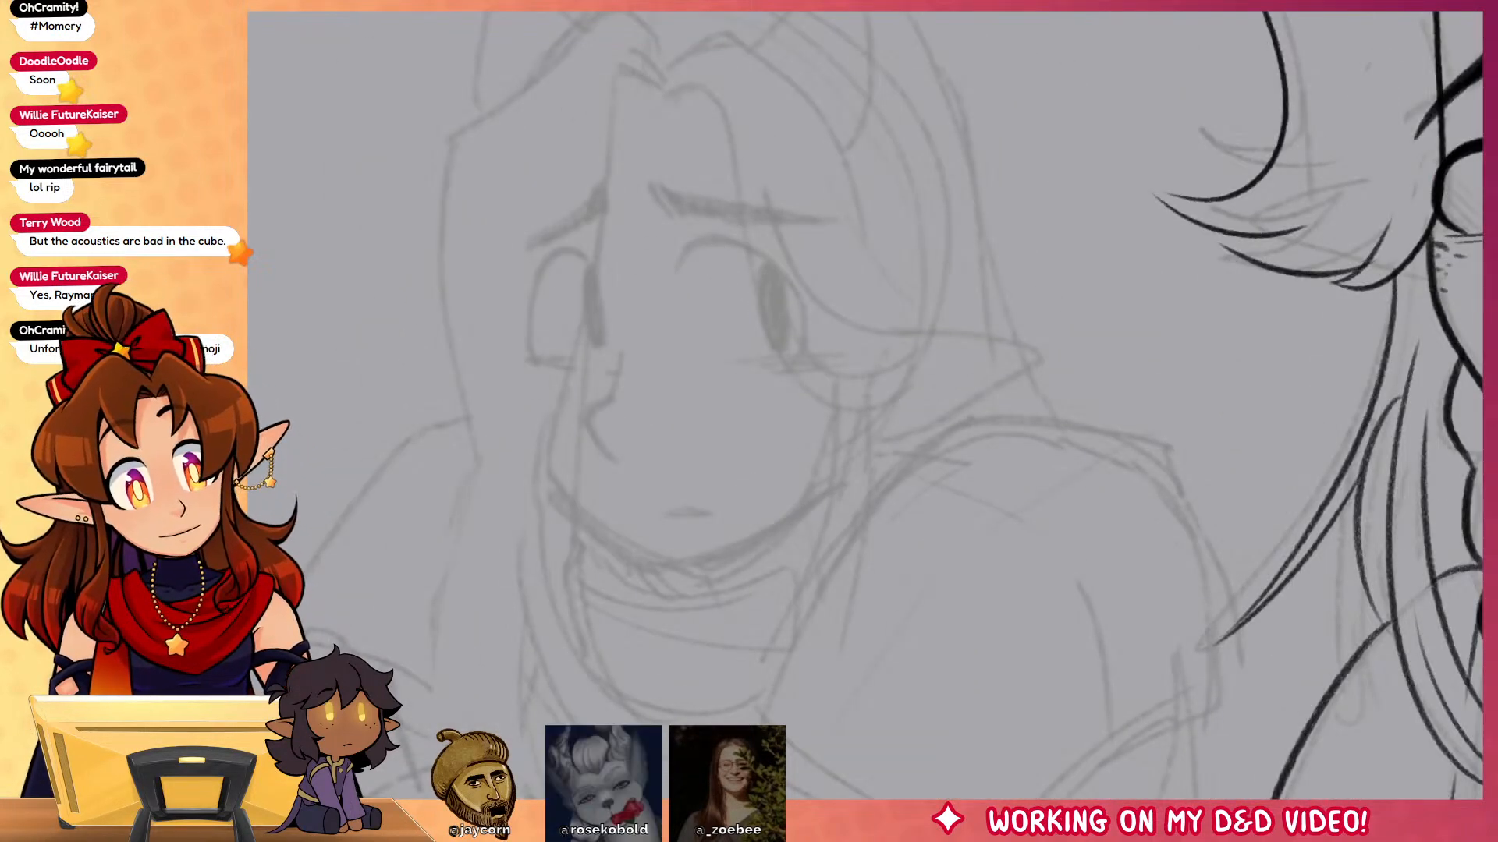
click(765, 328)
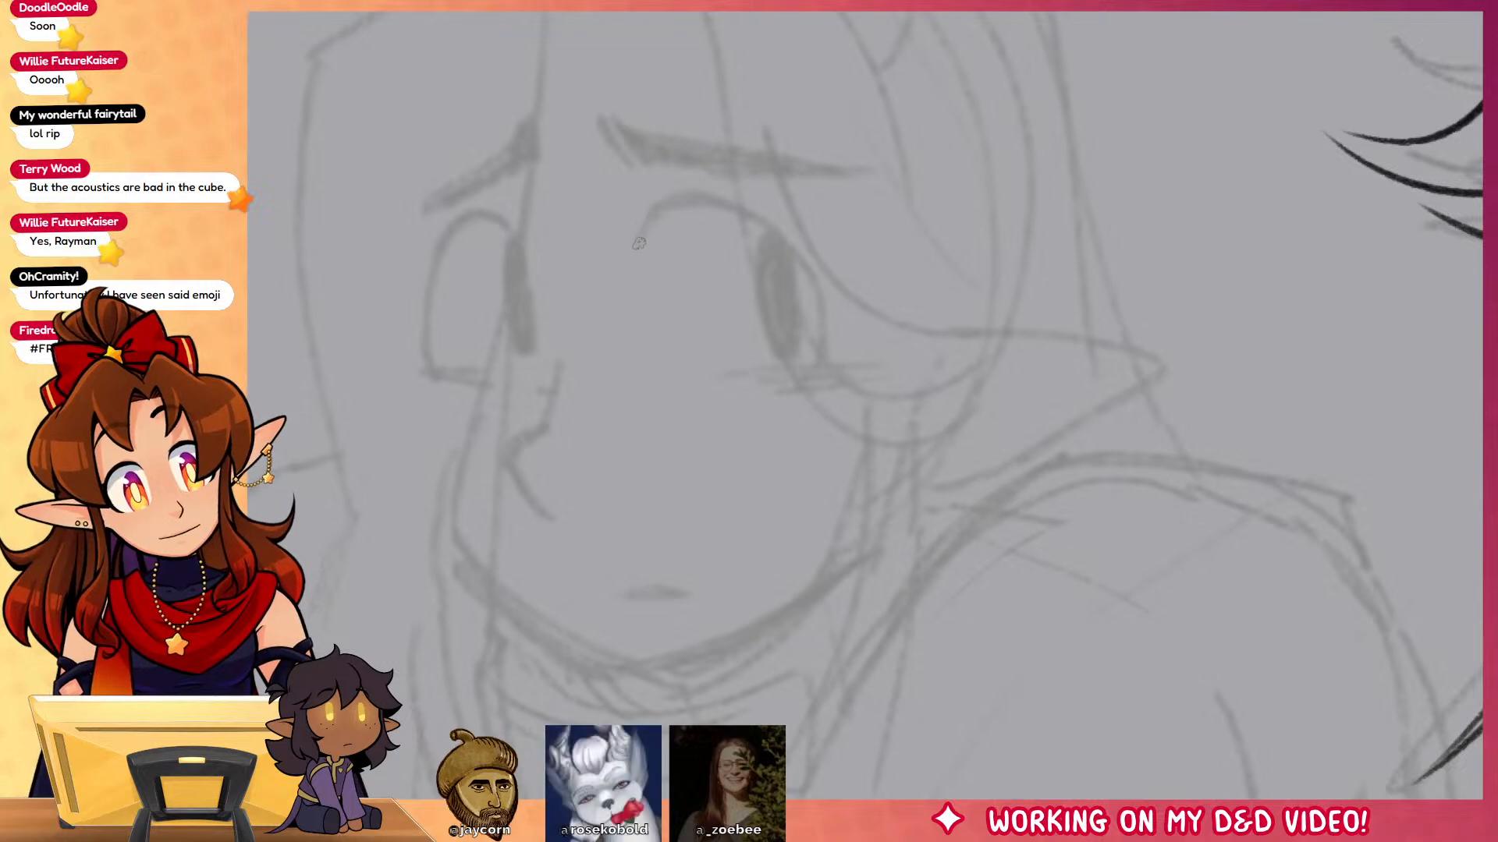
drag(638, 243, 789, 242)
key(ctrl+z)
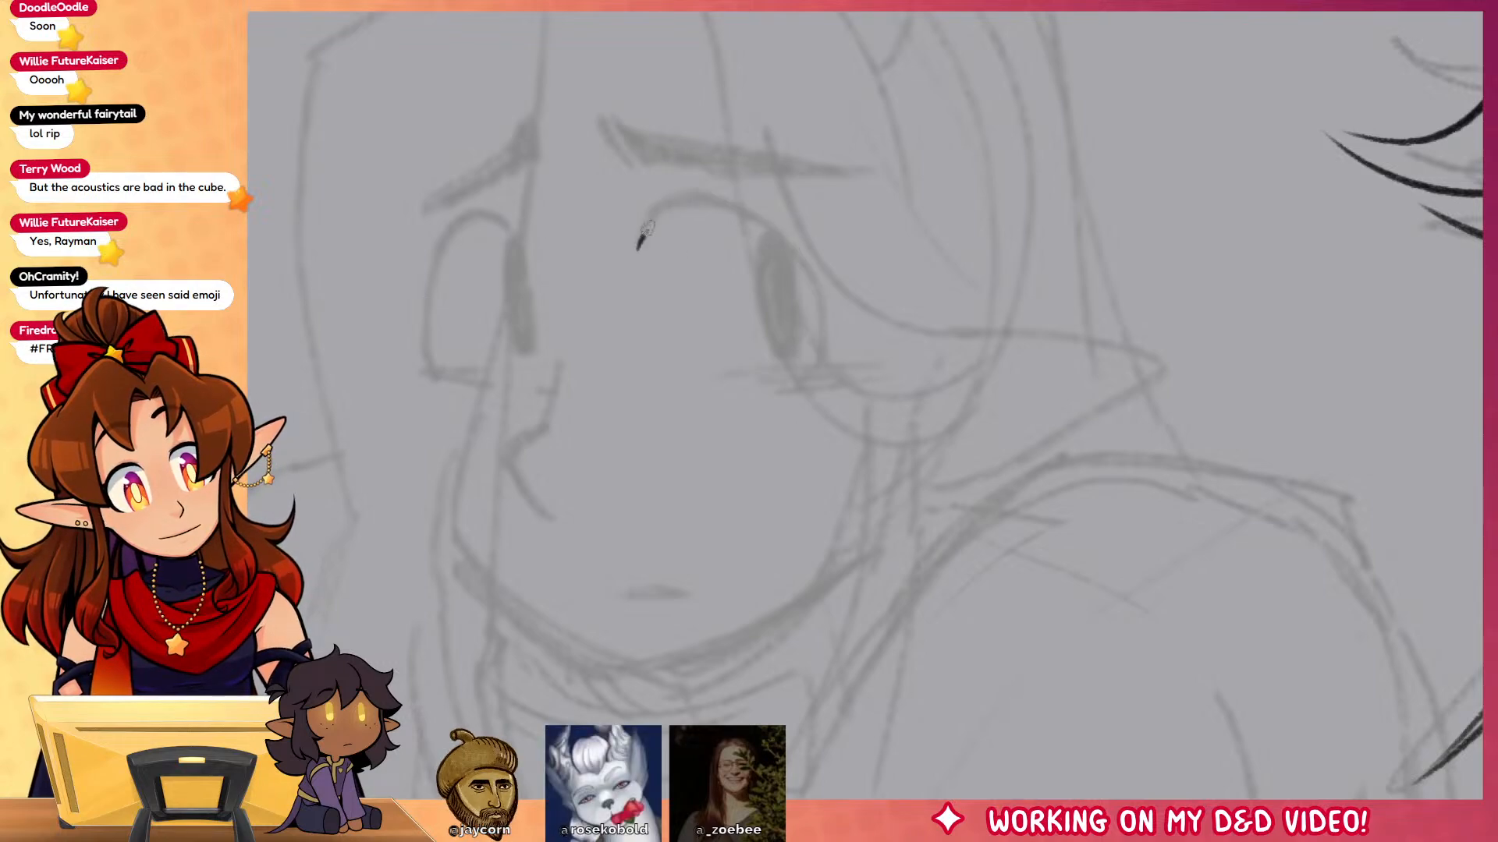
mouse_move(639, 244)
mouse_down()
mouse_move(743, 207)
mouse_move(820, 347)
mouse_up()
mouse_move(771, 231)
mouse_down()
mouse_move(771, 350)
mouse_move(801, 252)
mouse_move(786, 353)
mouse_up()
key(ctrl+z)
key(ctrl+z)
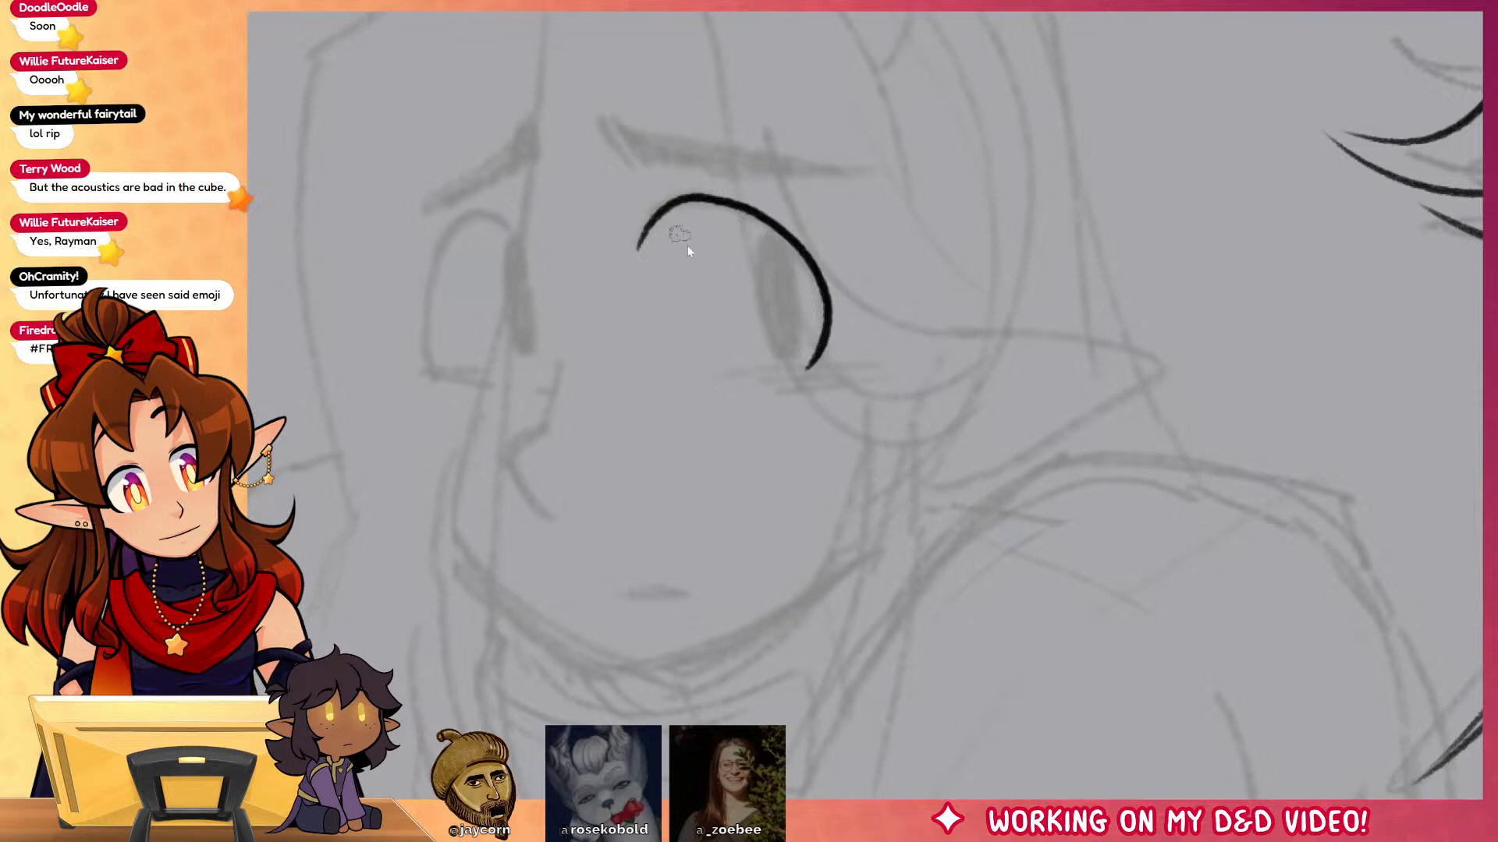
key(ctrl+z)
drag(641, 237, 819, 315)
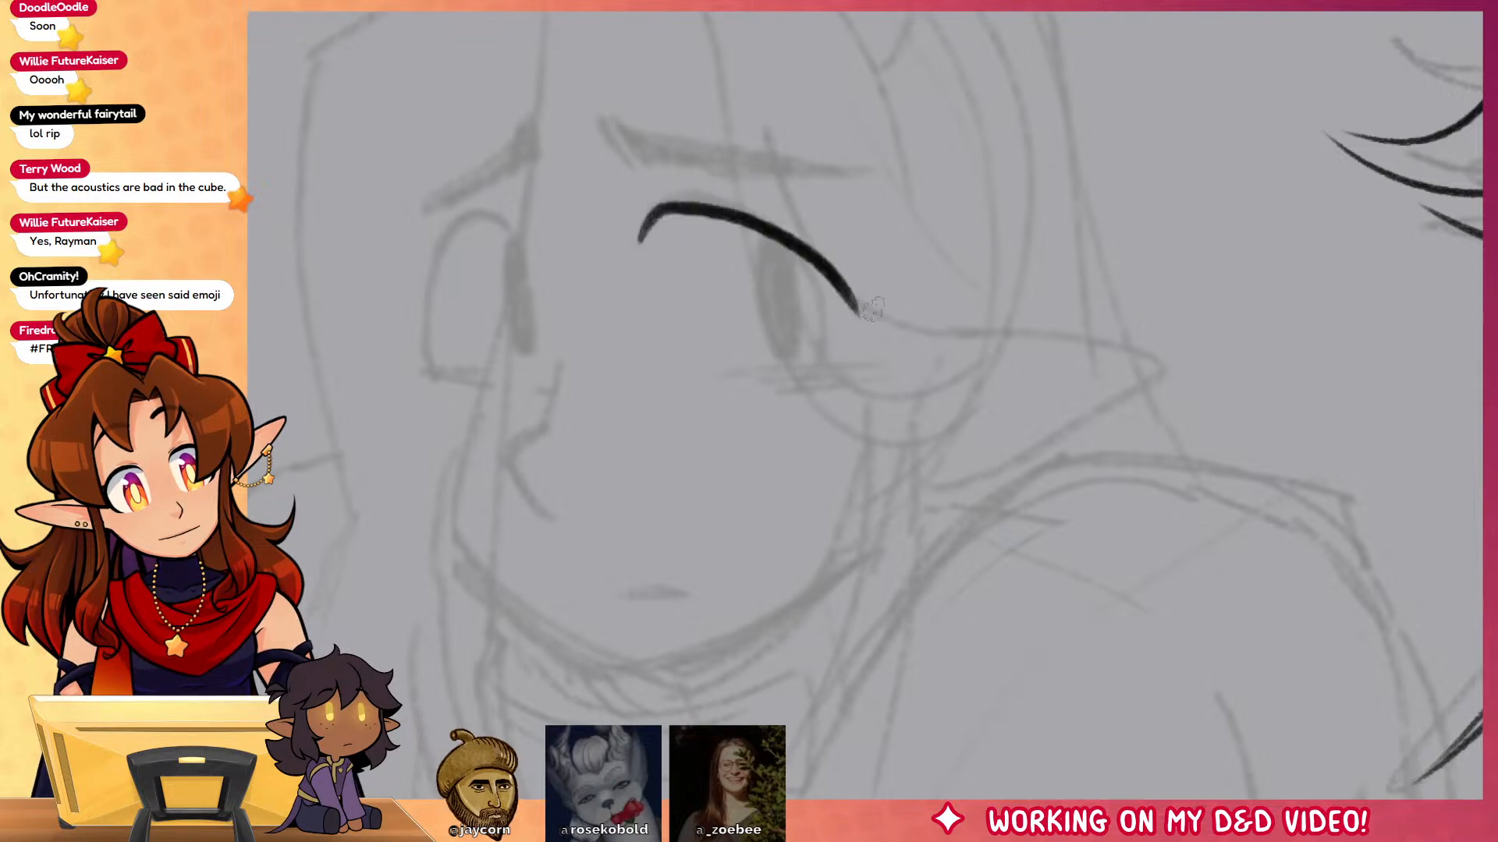
key(ctrl+z)
Step: Ink the near eye's curved upper lid, crease and solid black pupil, and both slanted eyebrows over the sketch
mouse_move(646, 231)
mouse_down()
mouse_move(718, 209)
mouse_move(816, 337)
mouse_move(816, 315)
mouse_move(804, 371)
mouse_up()
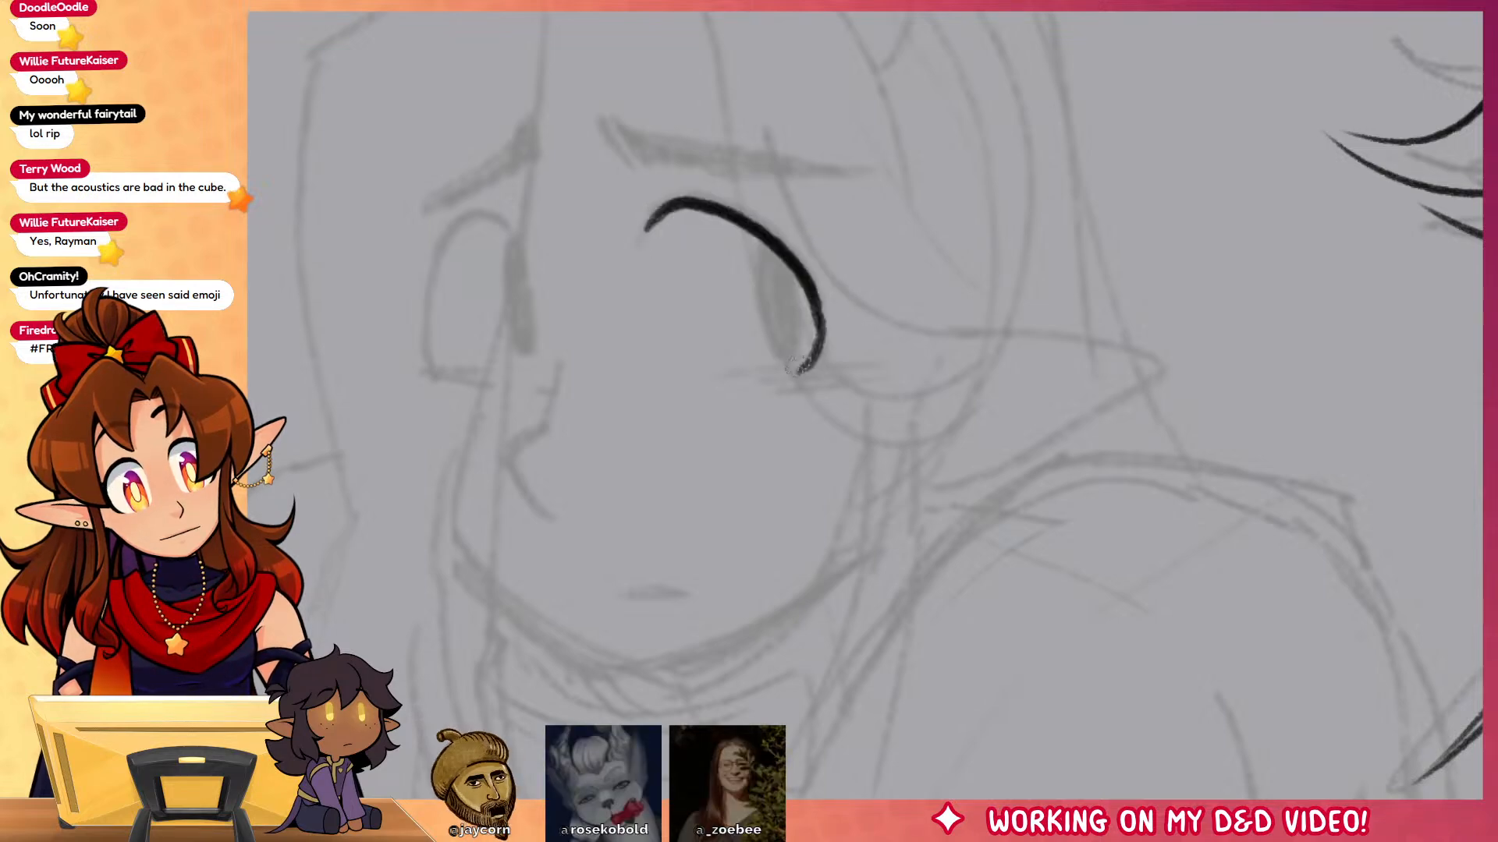
mouse_move(763, 238)
mouse_down()
mouse_move(794, 358)
mouse_move(792, 284)
mouse_move(770, 254)
mouse_up()
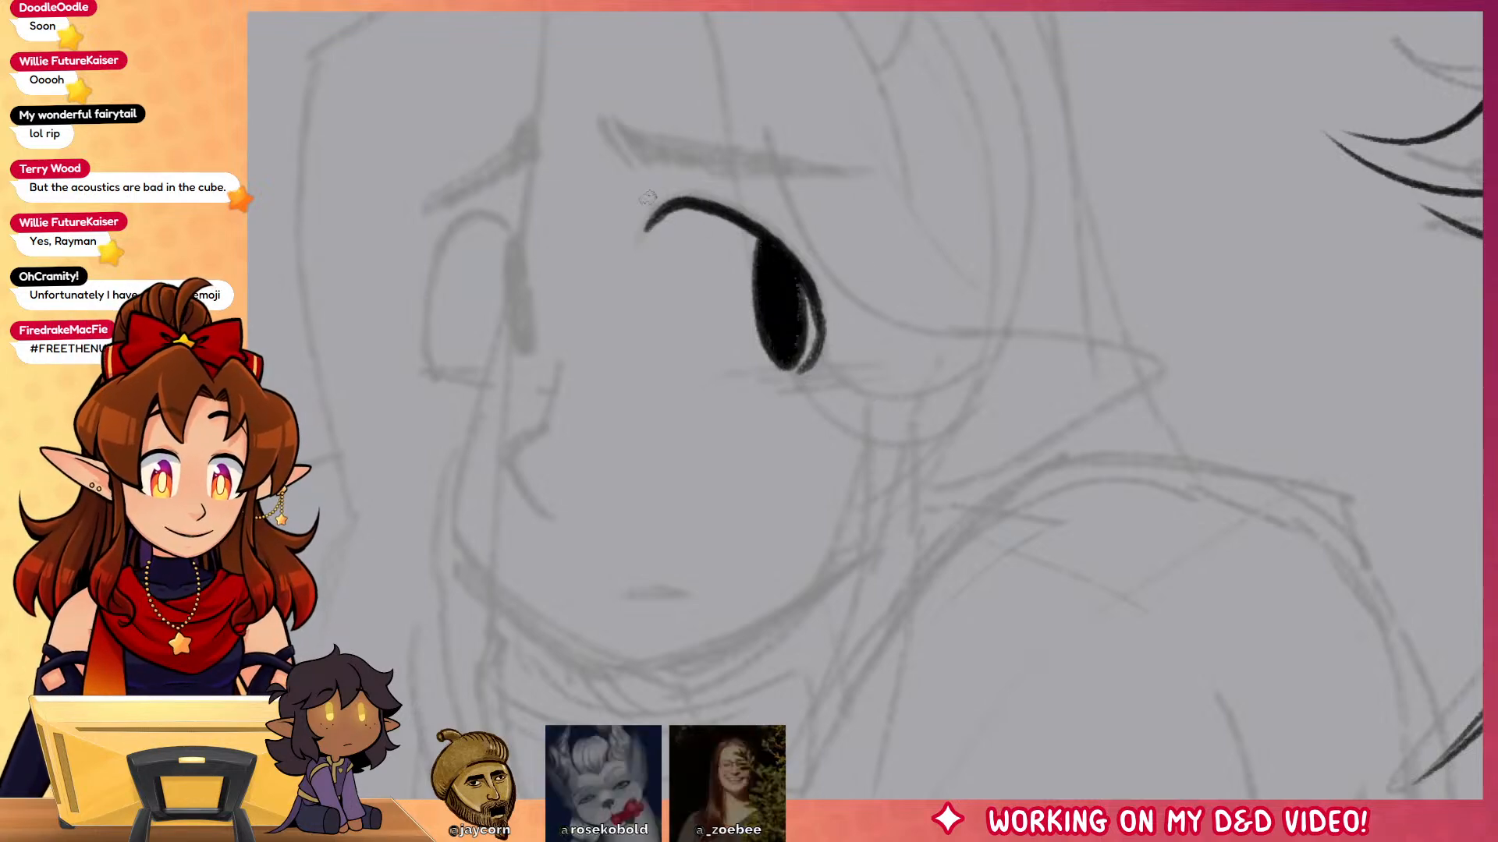
drag(638, 209, 665, 194)
mouse_move(609, 115)
mouse_down()
mouse_move(648, 141)
mouse_move(899, 191)
mouse_move(632, 134)
mouse_up()
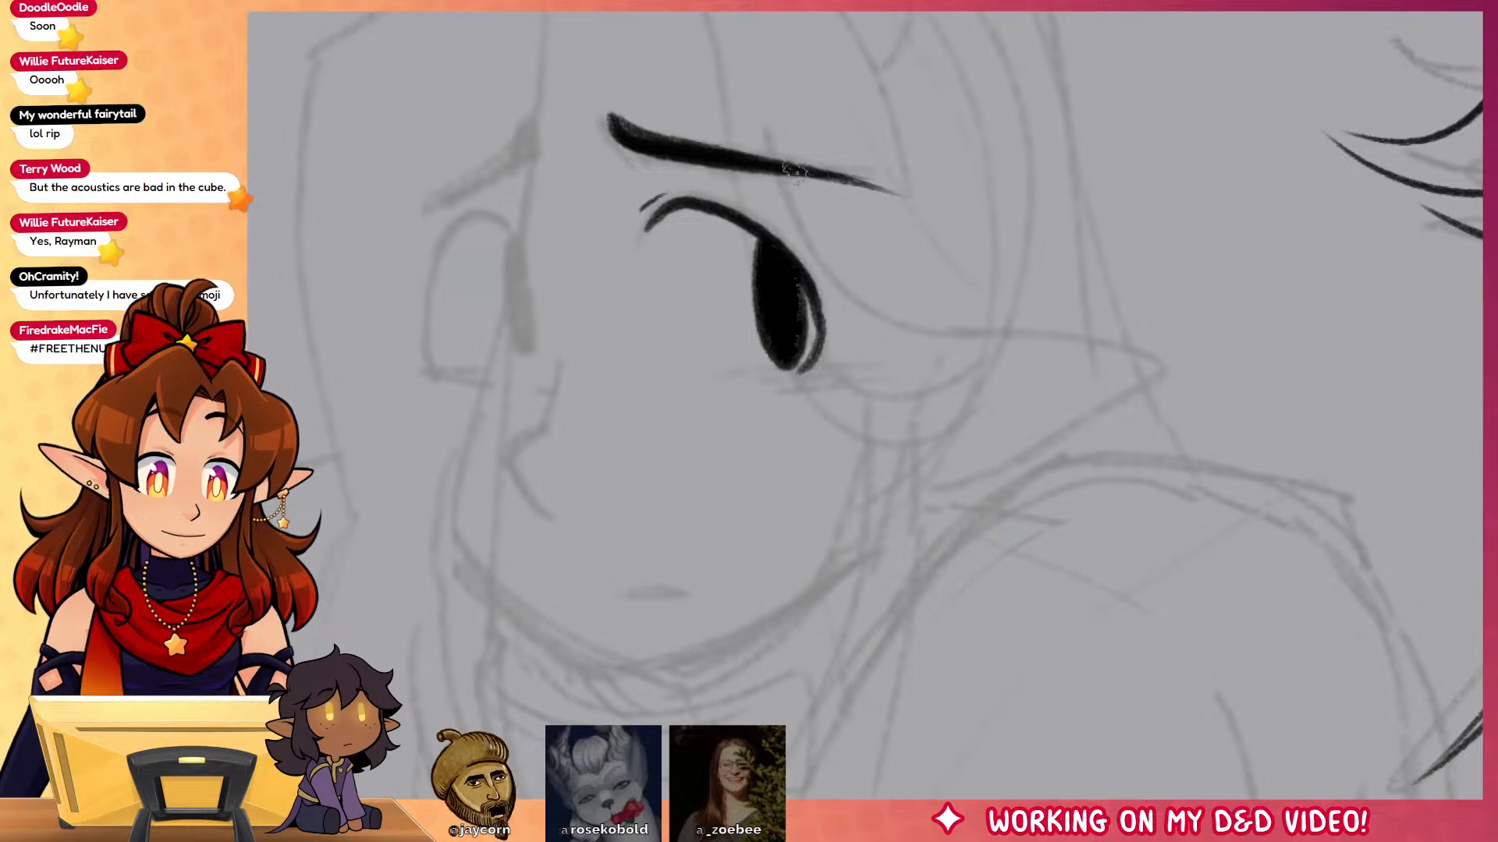
drag(535, 123, 428, 212)
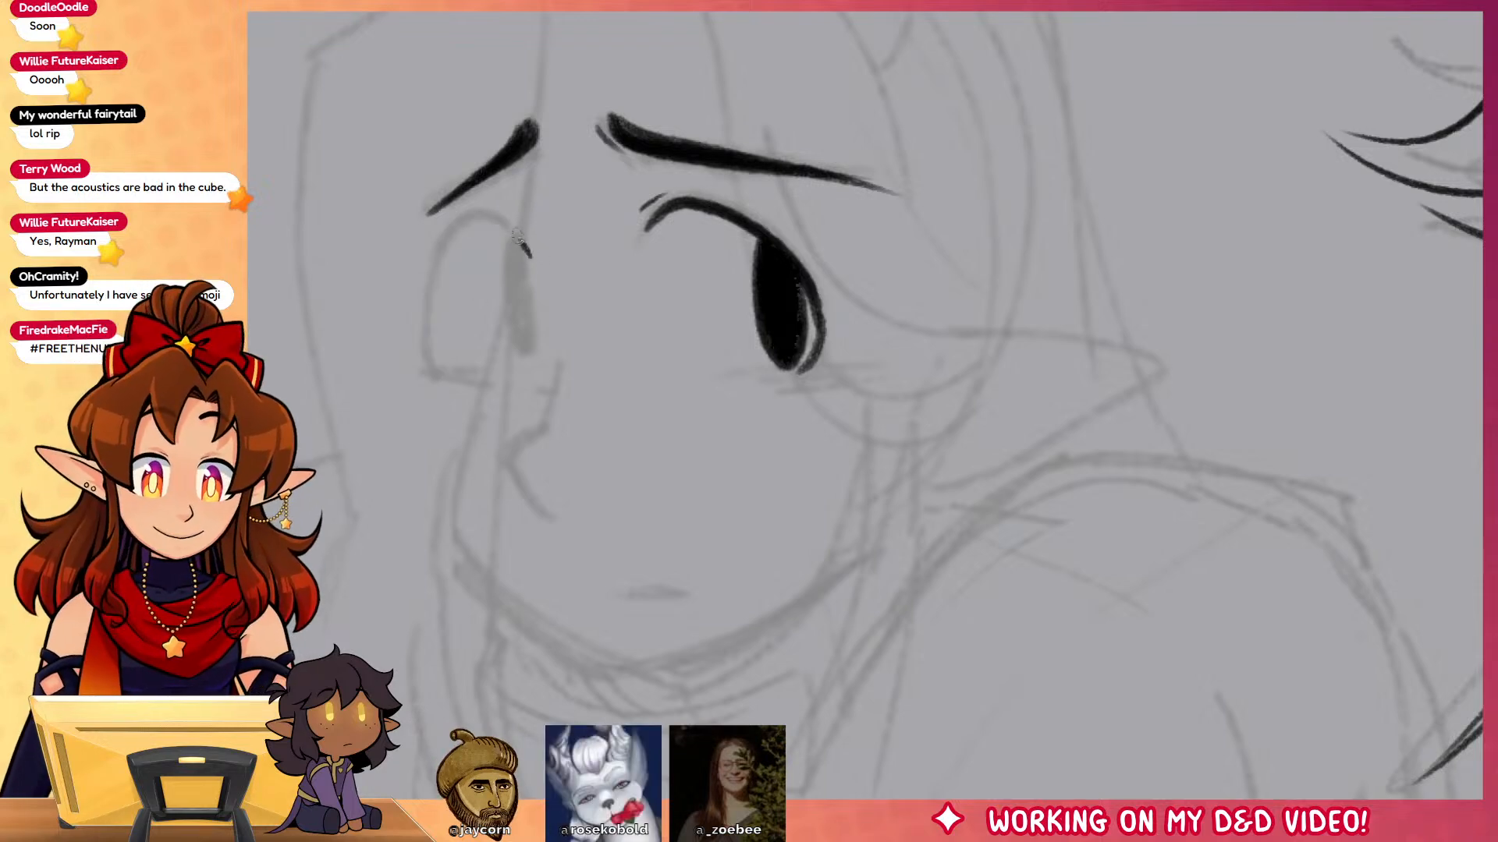
Step: Ink the far eye's outline and solid pupil, and add thin lower-lid lines under both eyes
mouse_move(530, 256)
mouse_down()
mouse_move(427, 285)
mouse_move(451, 382)
mouse_up()
drag(706, 379, 837, 372)
mouse_move(744, 384)
mouse_down()
mouse_move(830, 378)
mouse_move(819, 387)
mouse_up()
drag(422, 378, 507, 379)
drag(427, 386, 468, 384)
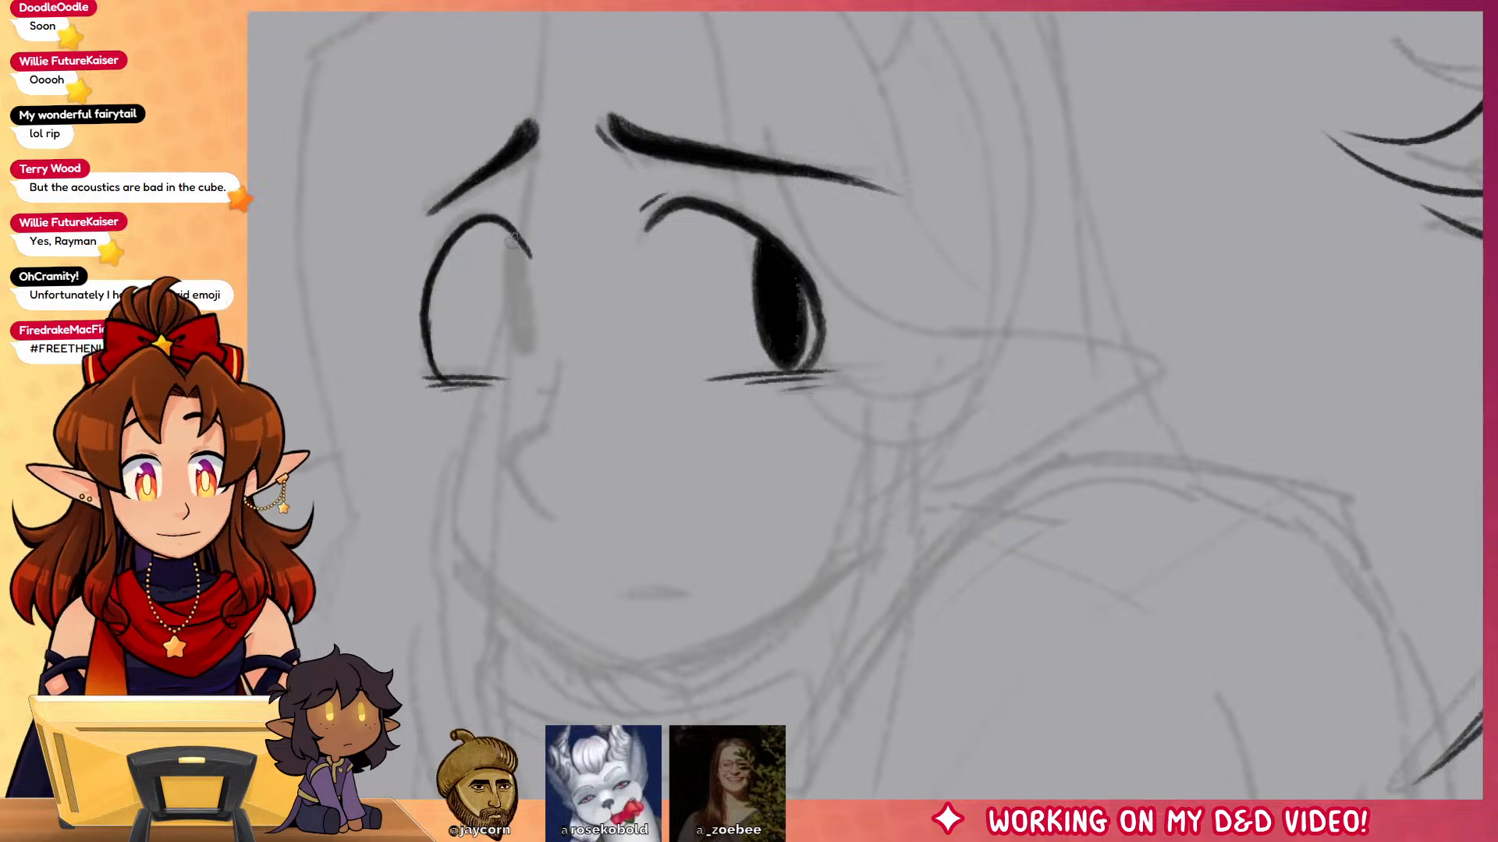
mouse_move(524, 235)
mouse_down()
mouse_move(515, 353)
mouse_move(523, 343)
mouse_up()
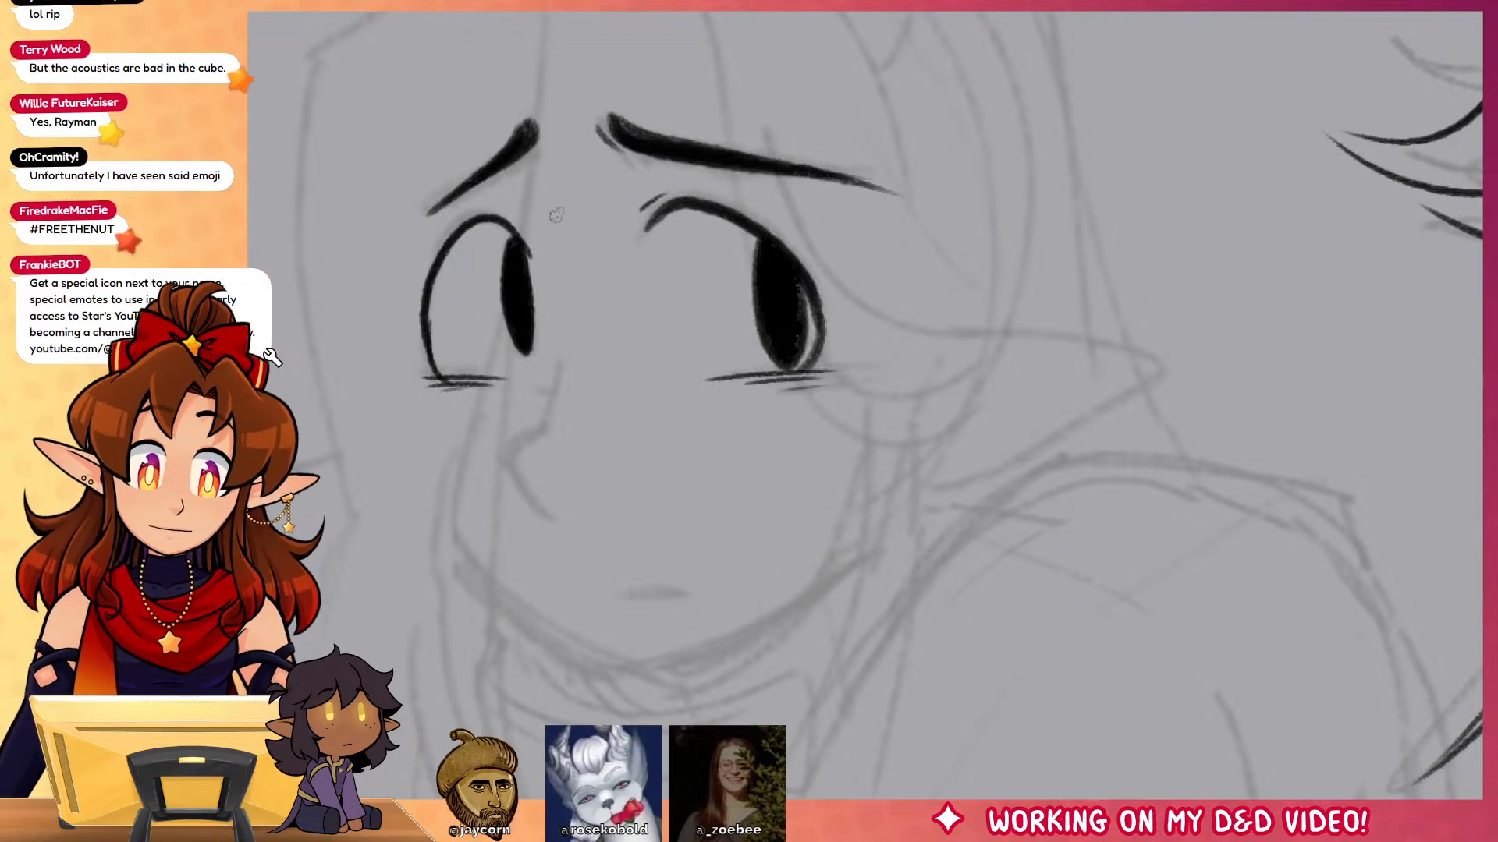
mouse_move(521, 273)
mouse_down()
mouse_move(536, 366)
mouse_move(532, 290)
mouse_up()
drag(534, 332, 521, 361)
Step: Ink the nose profile with small shading ticks, the short mouth line, and light blush hatching under the near eye
drag(519, 297, 546, 499)
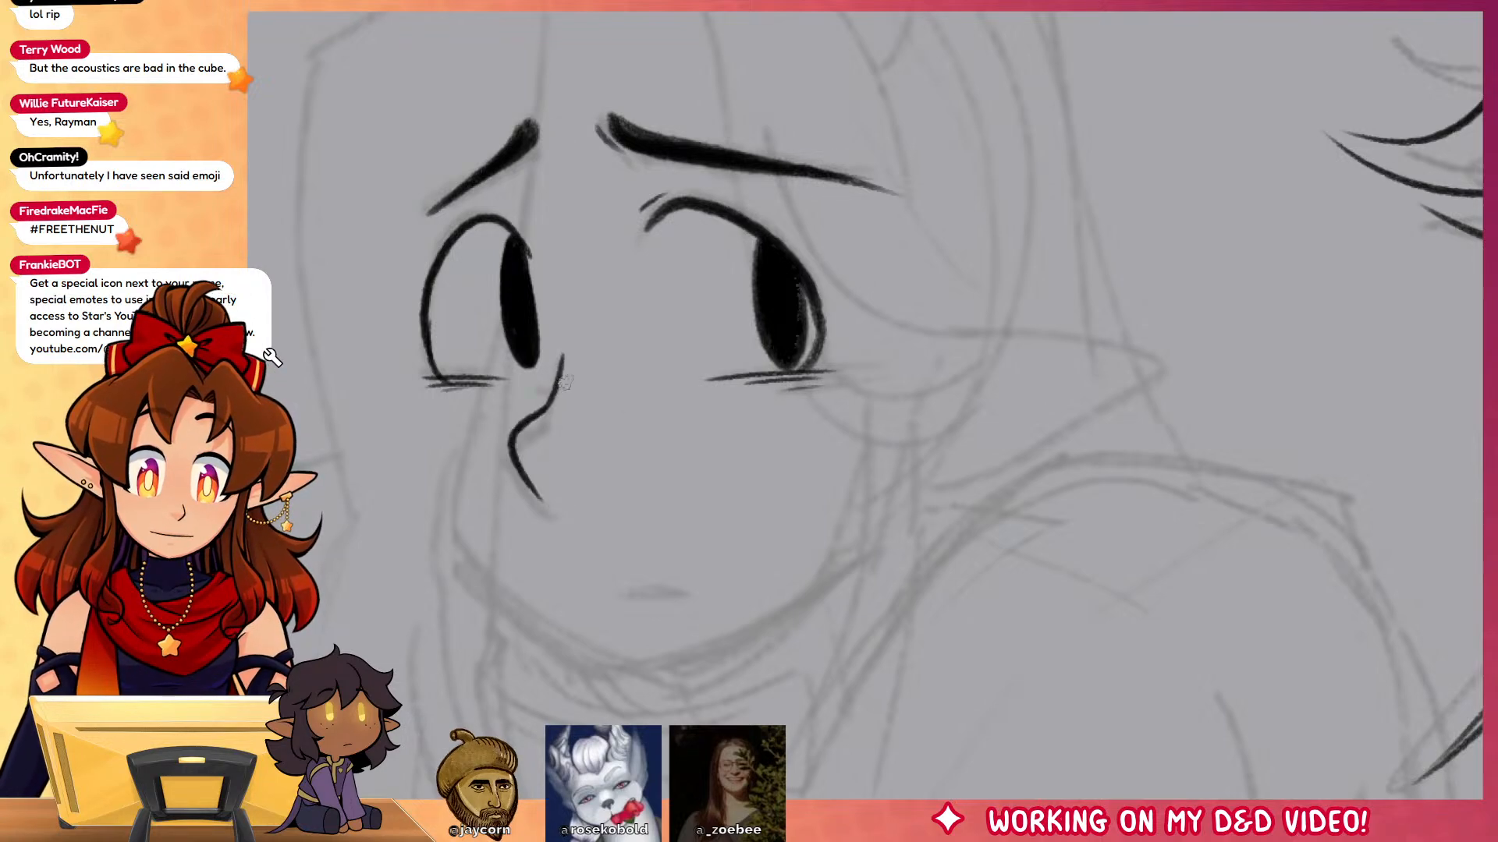
drag(564, 384, 558, 404)
drag(571, 389, 568, 401)
mouse_move(591, 599)
mouse_down()
mouse_move(667, 602)
mouse_move(610, 600)
mouse_move(625, 599)
mouse_up()
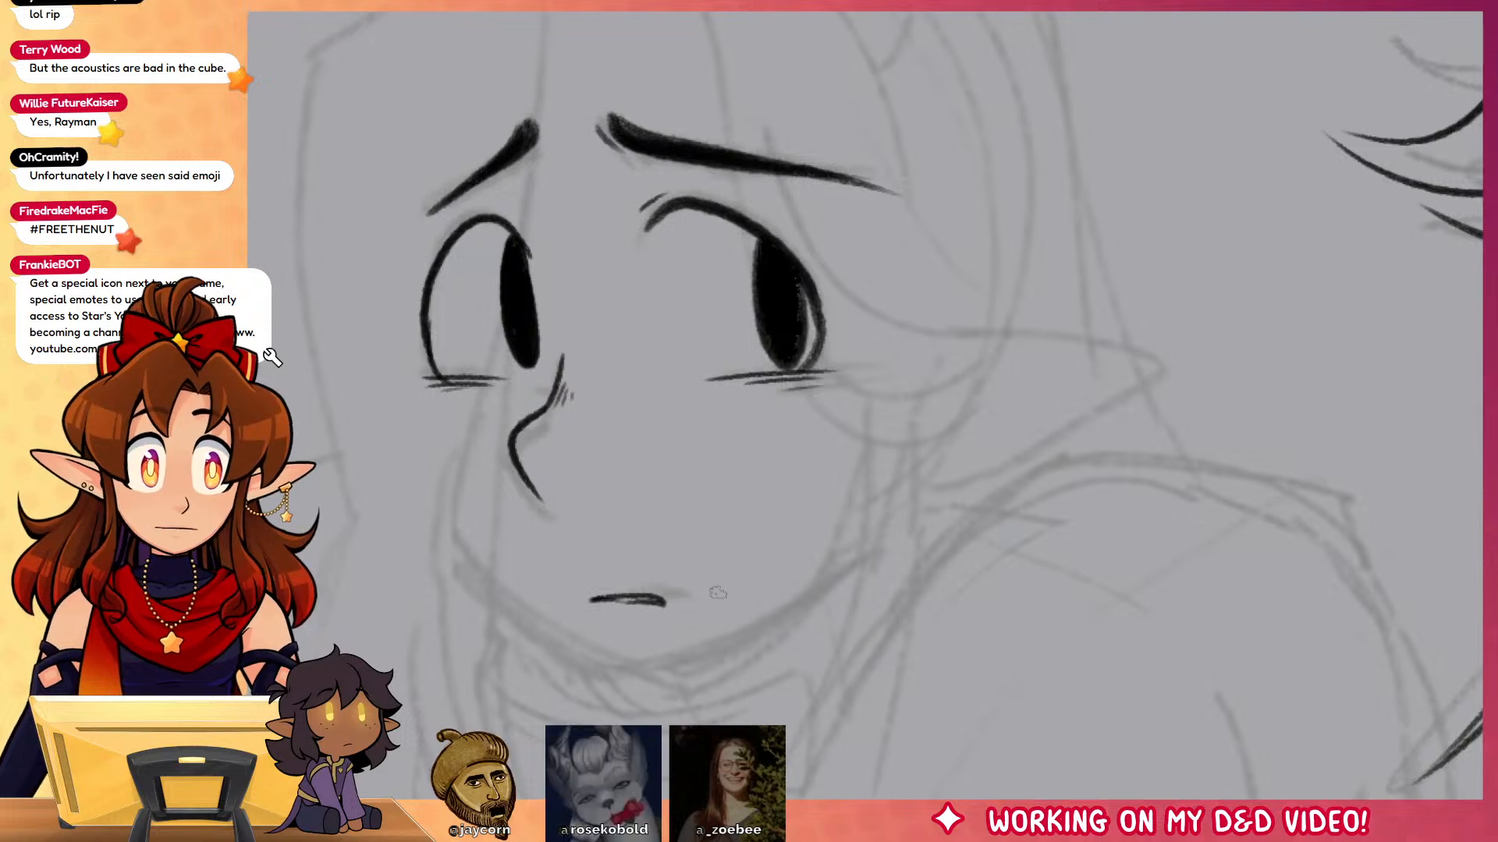
mouse_move(719, 392)
mouse_down()
mouse_move(668, 423)
mouse_move(764, 413)
mouse_up()
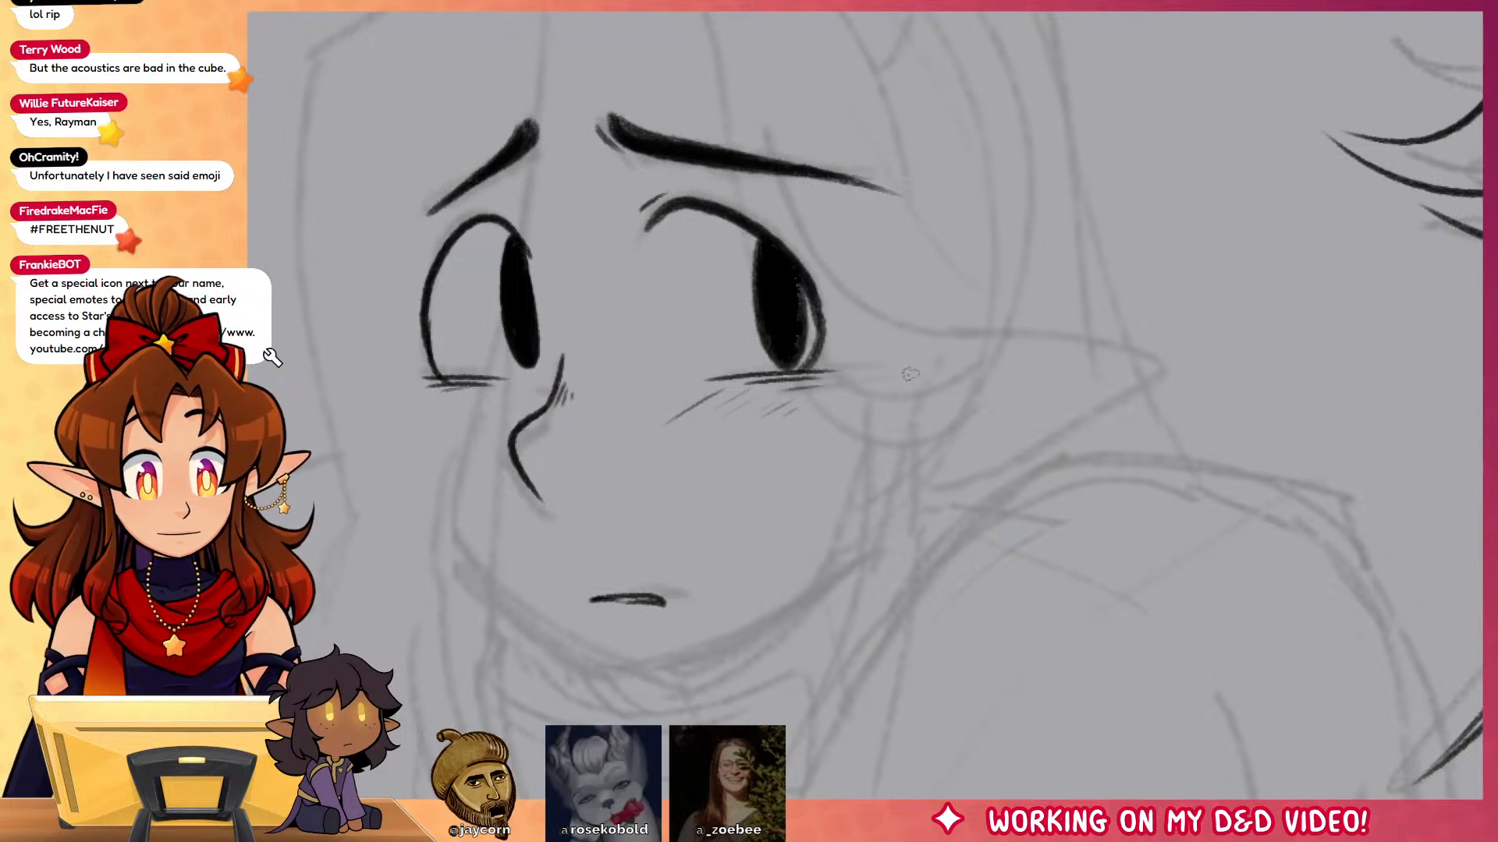
Step: Ink the front hair strand from its folded tip at the parting down across the face to the nose
drag(818, 512, 789, 624)
key(ctrl+z)
drag(616, 381, 698, 560)
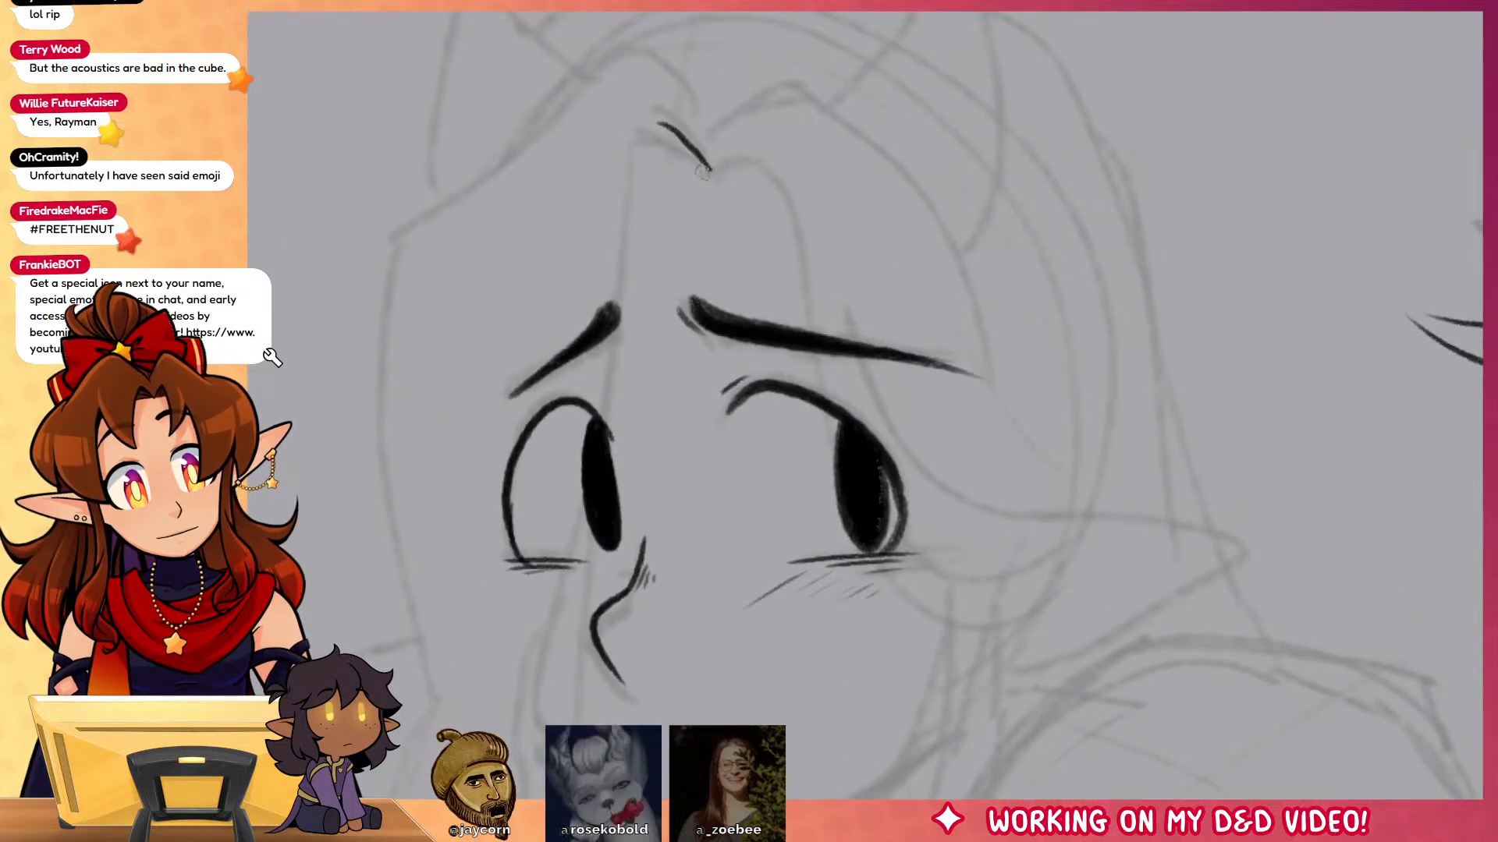
mouse_move(702, 166)
mouse_down()
mouse_move(648, 167)
mouse_move(616, 383)
mouse_up()
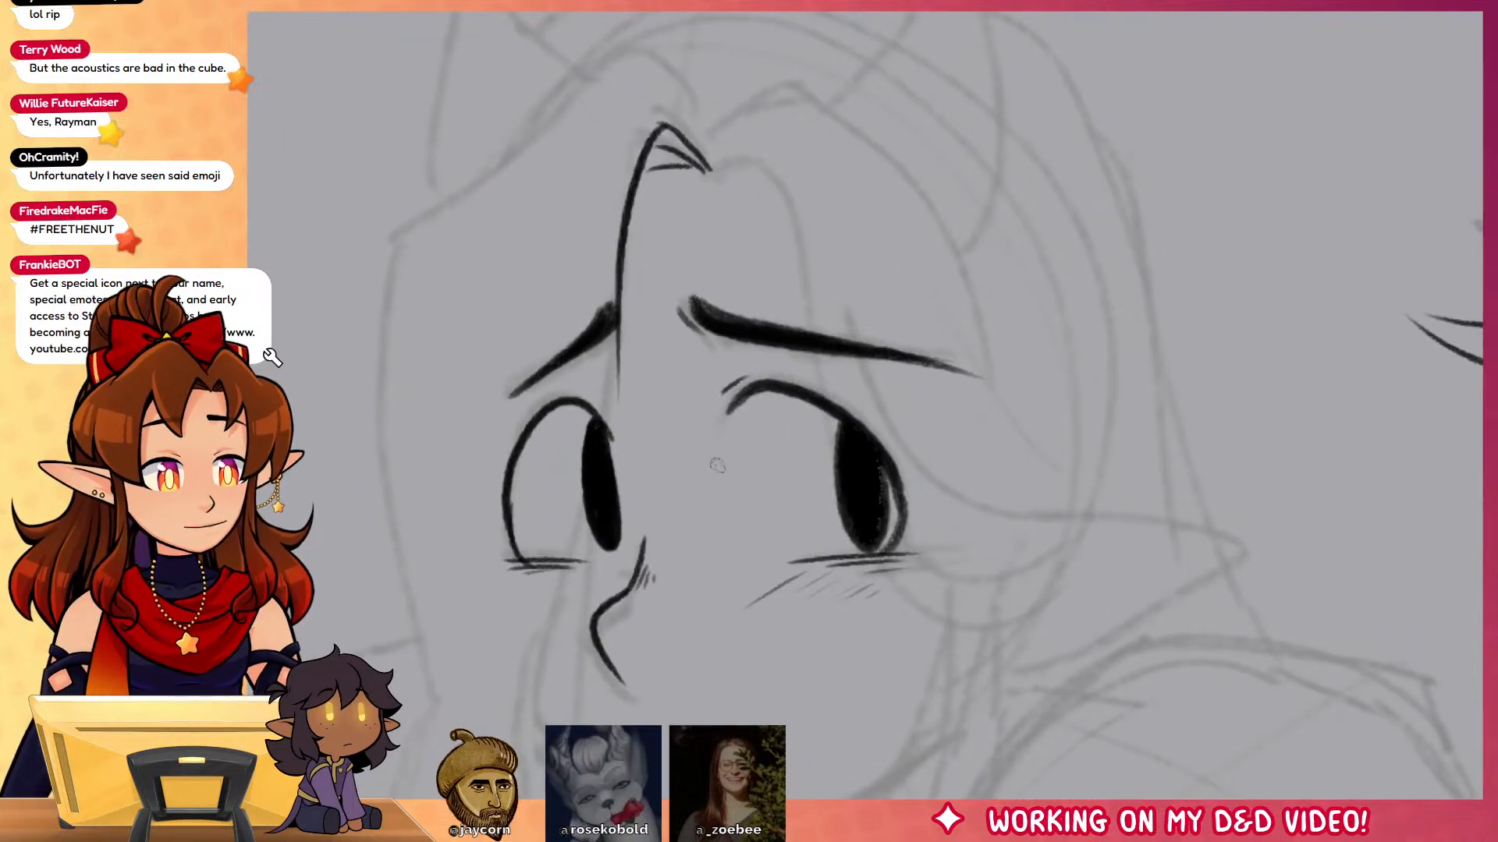
drag(717, 466, 728, 295)
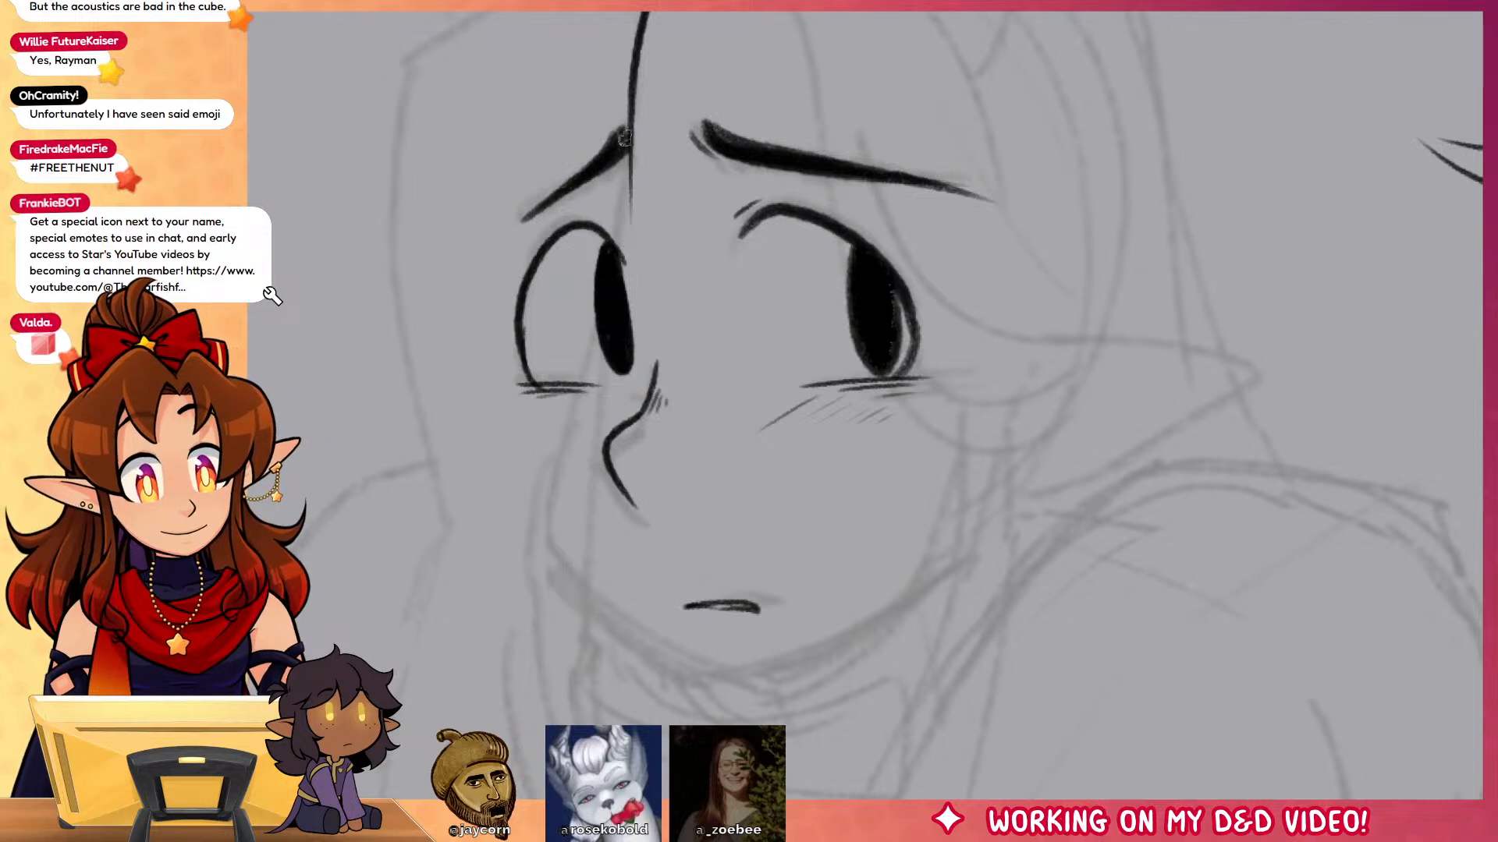
drag(627, 138, 545, 724)
key(ctrl+z)
drag(630, 132, 622, 427)
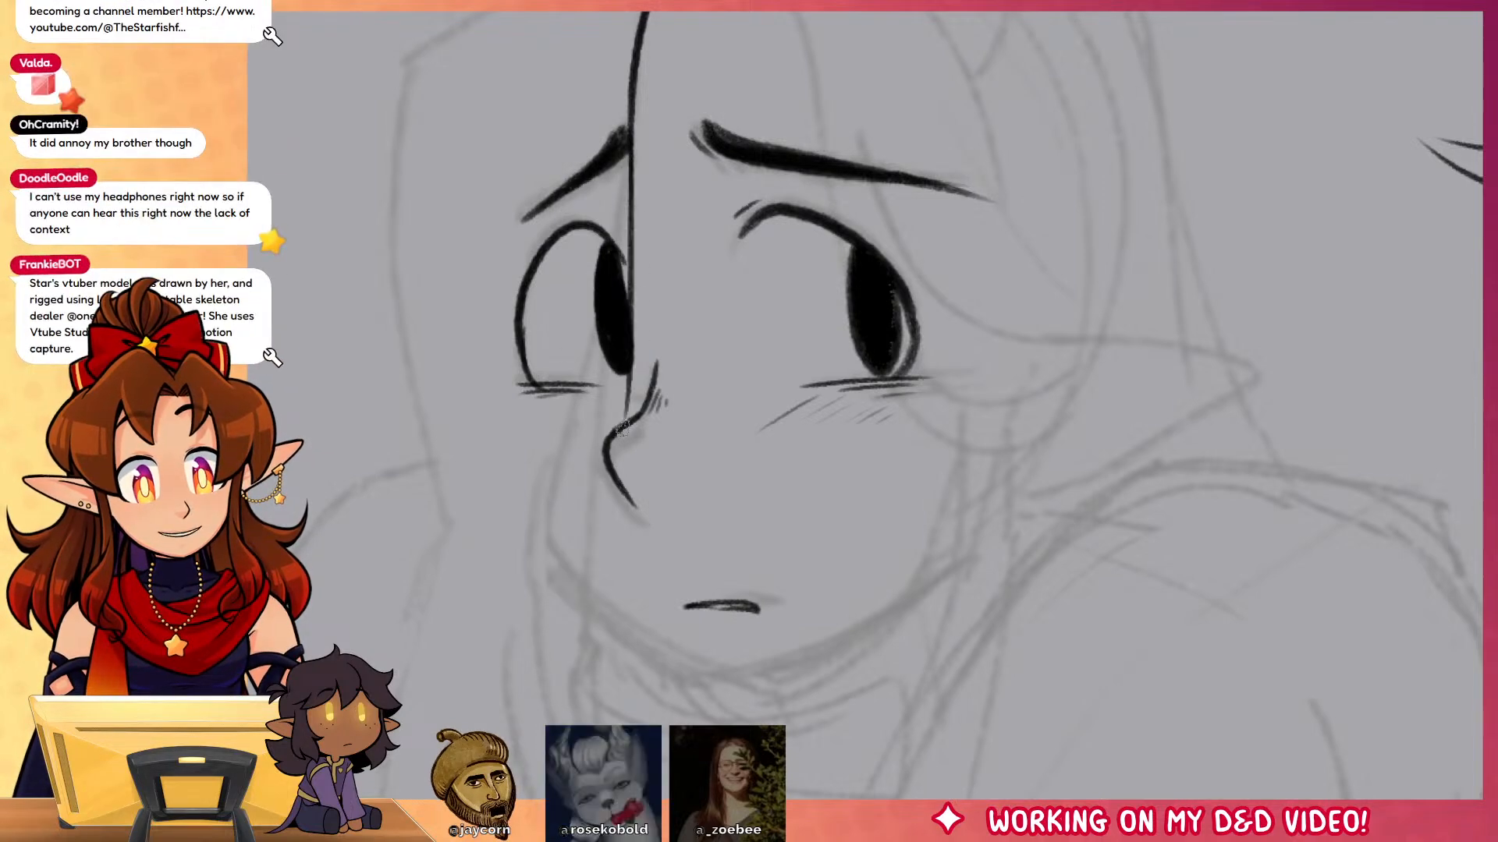
Step: Extend the front hair strand's line from the nose past the chin to a curved tip below the neck
drag(769, 468, 753, 218)
mouse_move(604, 218)
mouse_down()
mouse_move(665, 685)
mouse_move(533, 382)
mouse_up()
key(ctrl+z)
mouse_move(681, 683)
mouse_down()
mouse_move(663, 691)
mouse_move(536, 351)
mouse_up()
mouse_move(537, 224)
mouse_down()
mouse_move(546, 788)
mouse_move(536, 278)
mouse_move(677, 693)
mouse_up()
key(ctrl+z)
key(ctrl+z)
key(ctrl+z)
drag(491, 489, 673, 701)
key(ctrl+z)
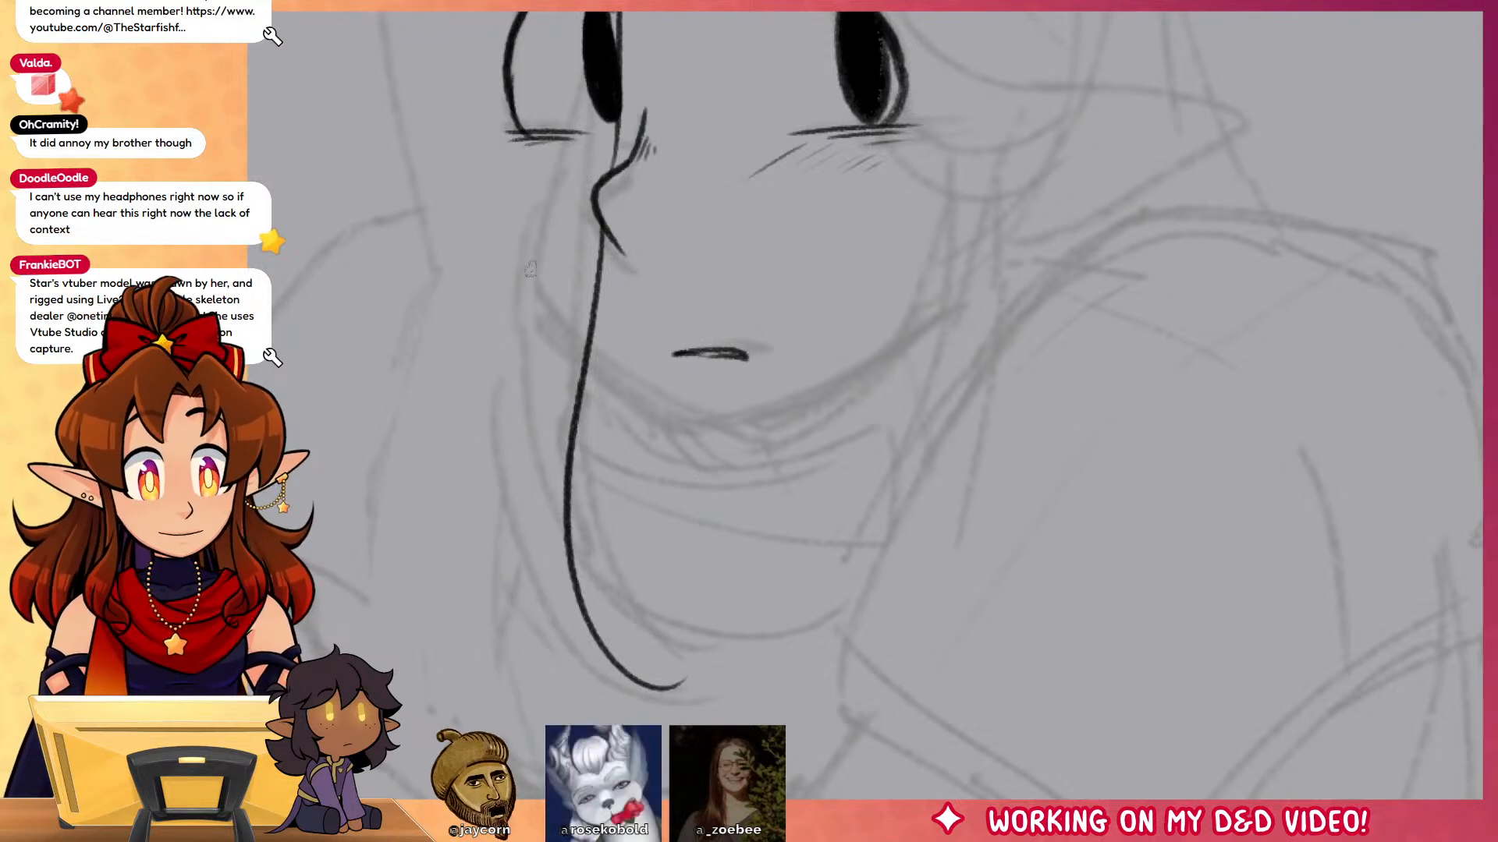
Step: Ink the outer edge of the front hair strand from its pointed lower tip up to cheek height
mouse_move(512, 380)
mouse_down()
mouse_move(676, 689)
mouse_move(476, 346)
mouse_up()
key(ctrl+z)
drag(538, 258, 480, 660)
key(ctrl+z)
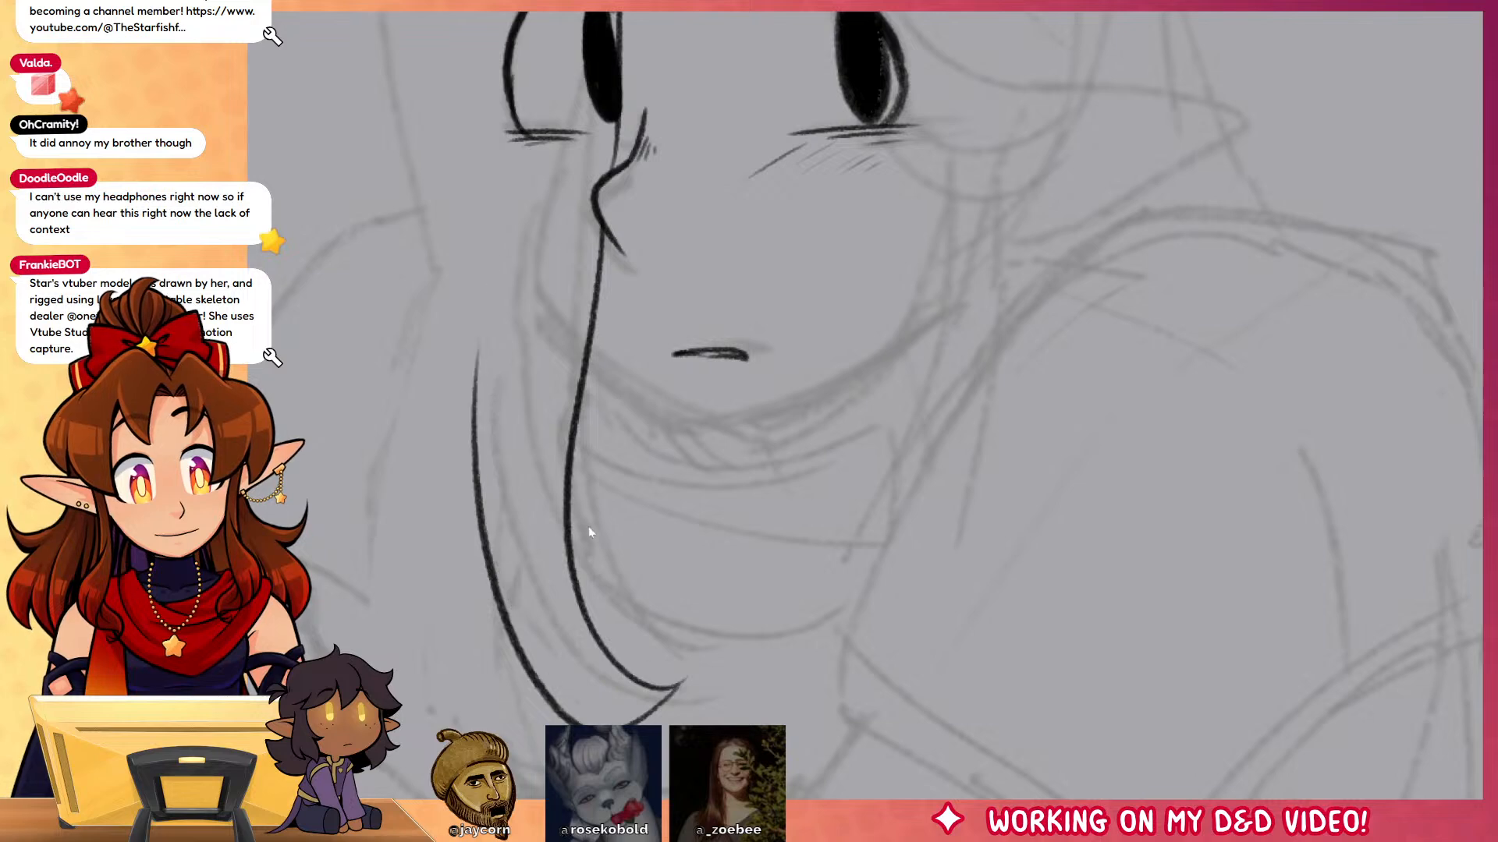
key(ctrl+z)
drag(679, 688, 501, 251)
Step: Lighten the inked far eye and eyebrow where the front hair strand covers them
scroll(762, 546, up, 5)
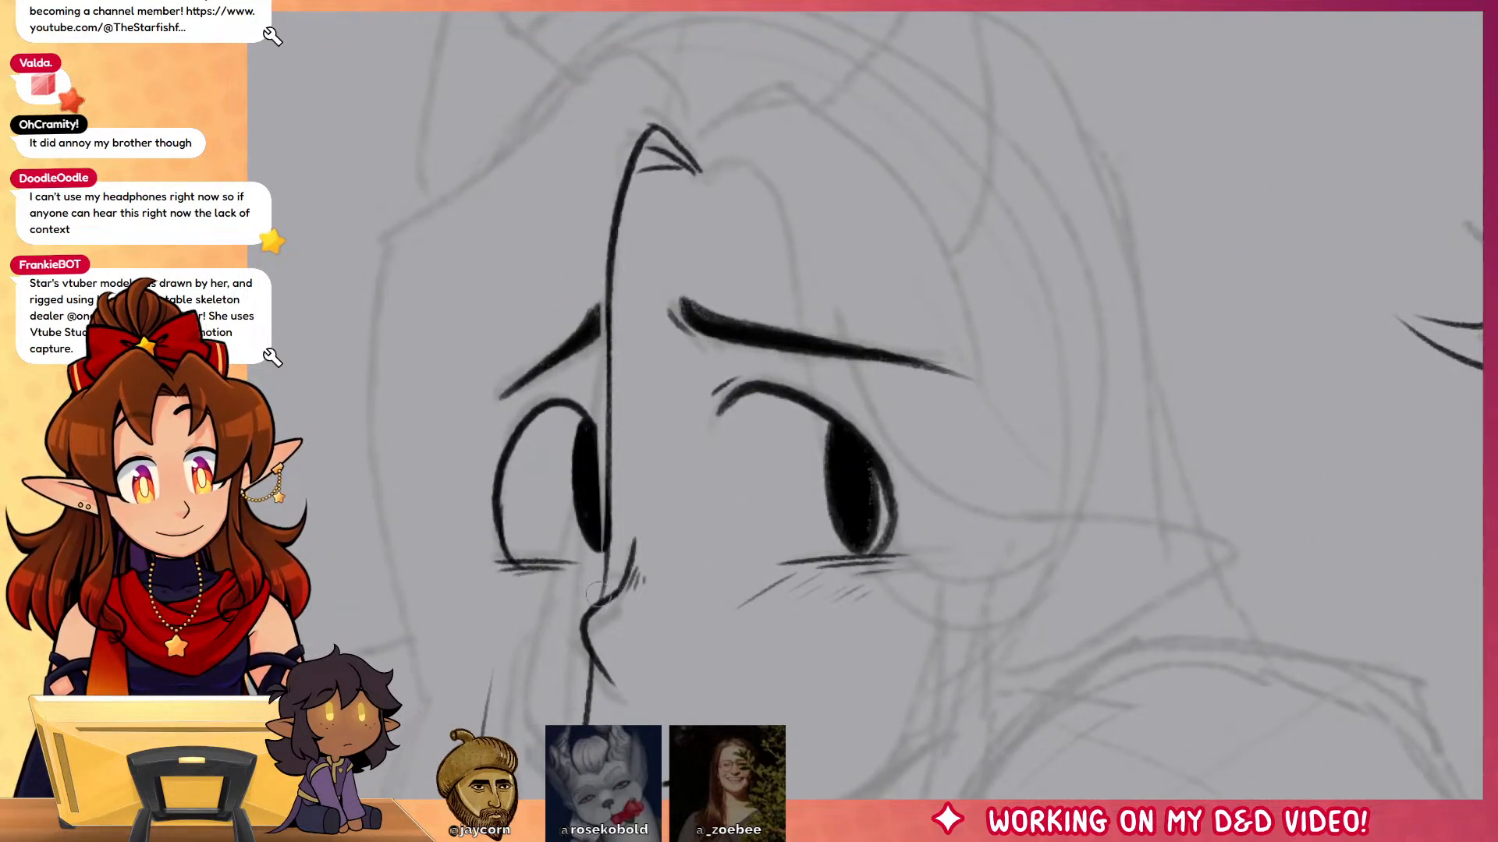
mouse_move(598, 590)
mouse_down()
mouse_move(595, 480)
mouse_move(603, 557)
mouse_up()
key(ctrl+z)
drag(603, 557, 602, 476)
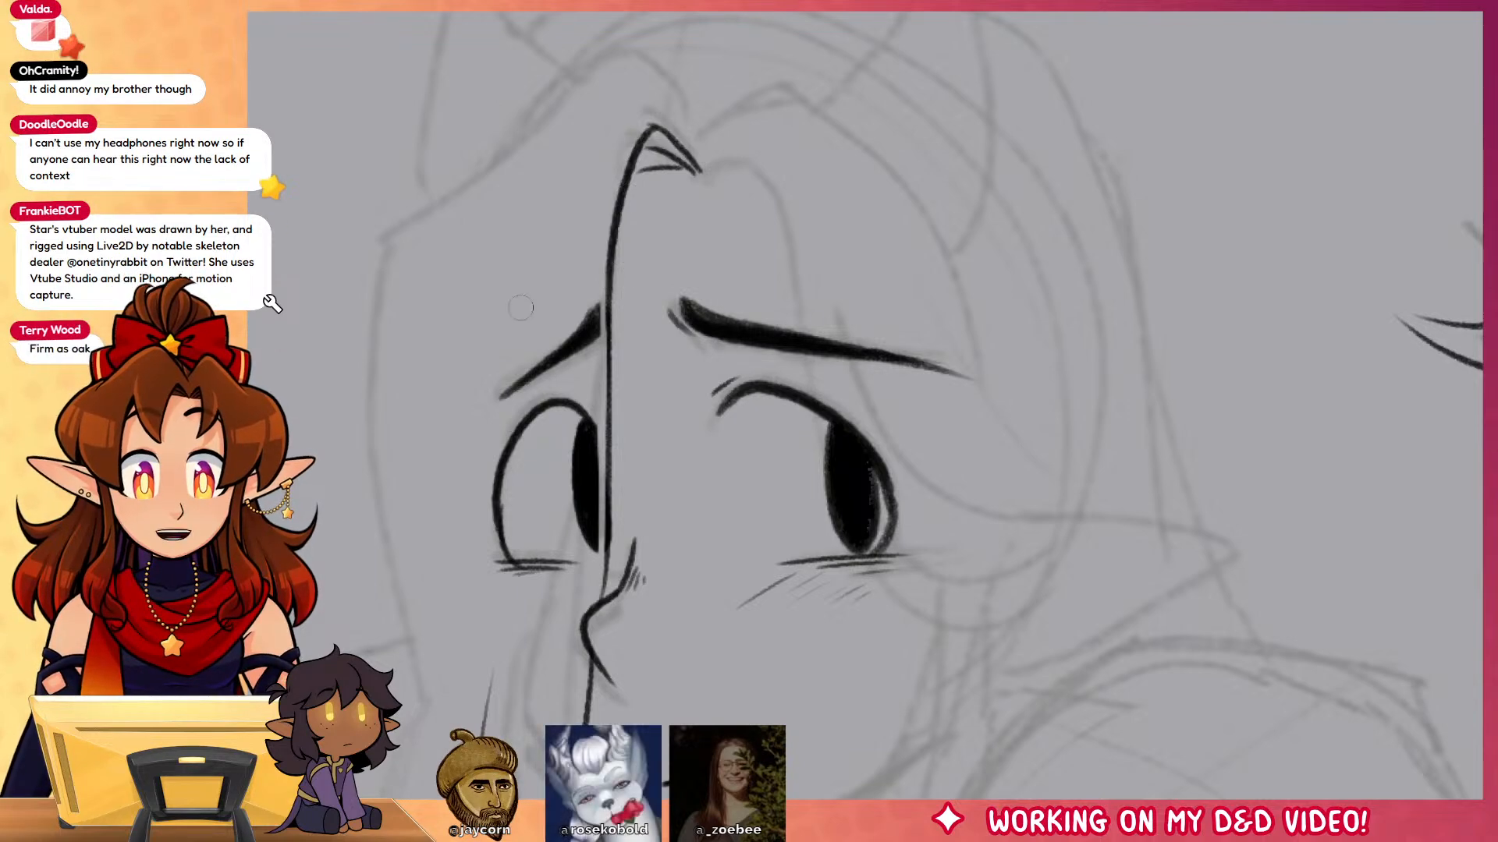
mouse_move(589, 300)
mouse_down()
mouse_move(579, 578)
mouse_move(573, 343)
mouse_up()
key(ctrl+z)
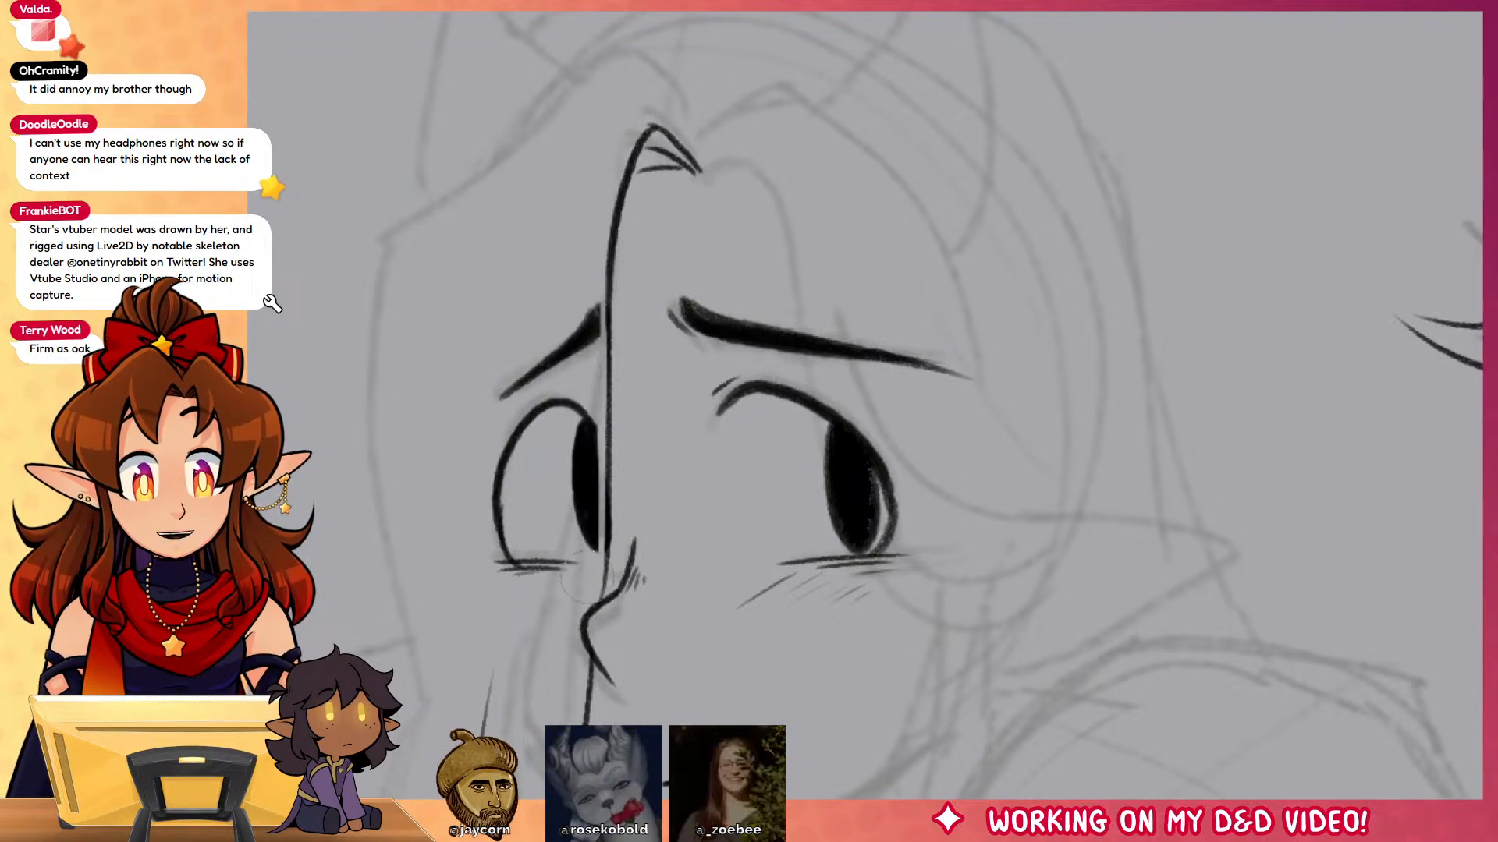
mouse_move(597, 577)
mouse_down()
mouse_move(586, 316)
mouse_move(531, 614)
mouse_move(504, 341)
mouse_up()
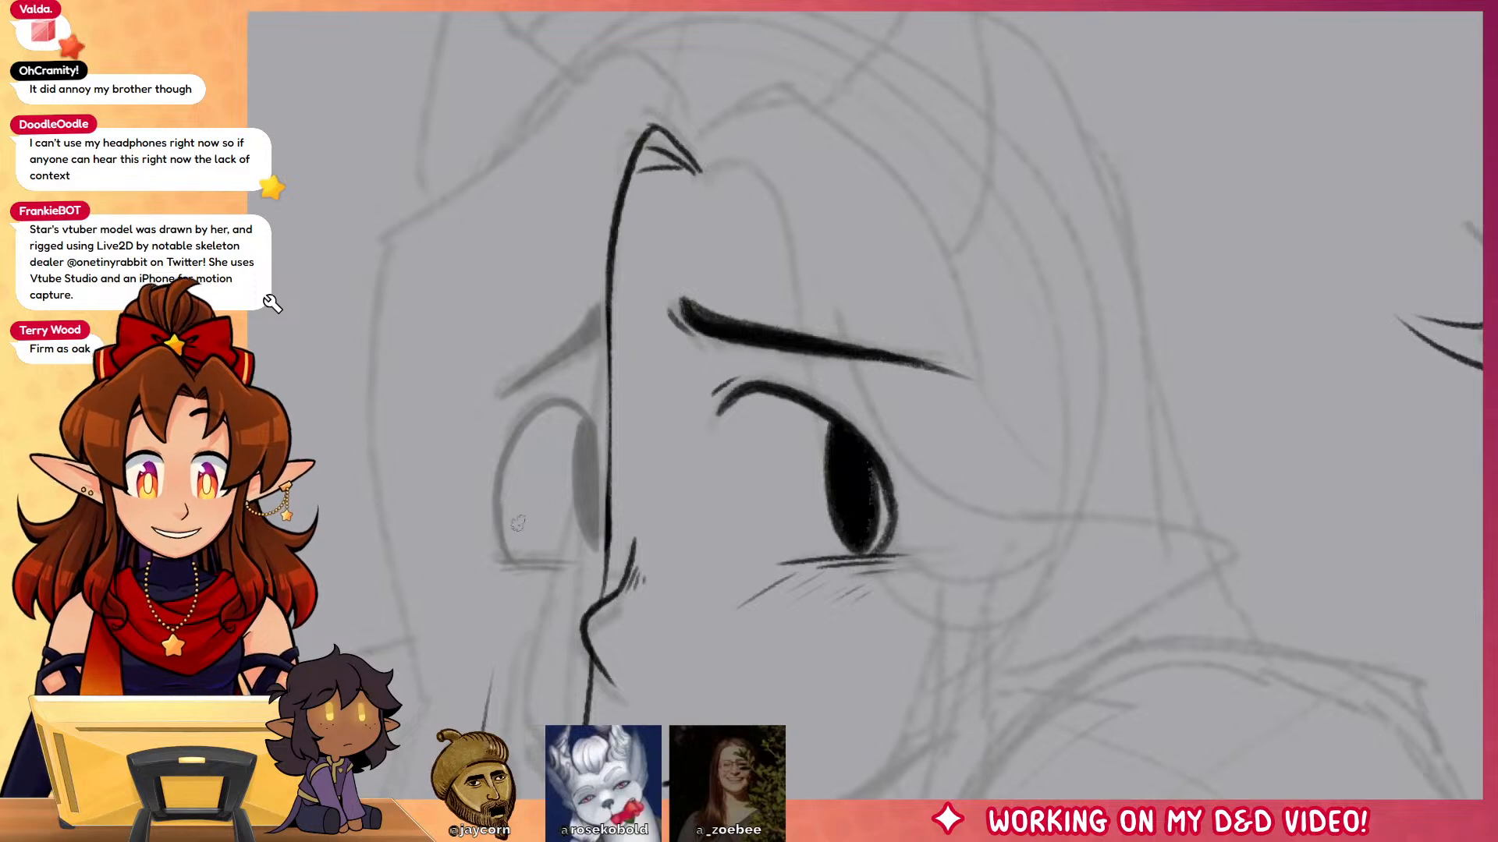
Step: Ink the far side's outer hair contour from the centre parting down past the shoulder, with an inner strand line
drag(716, 141, 775, 168)
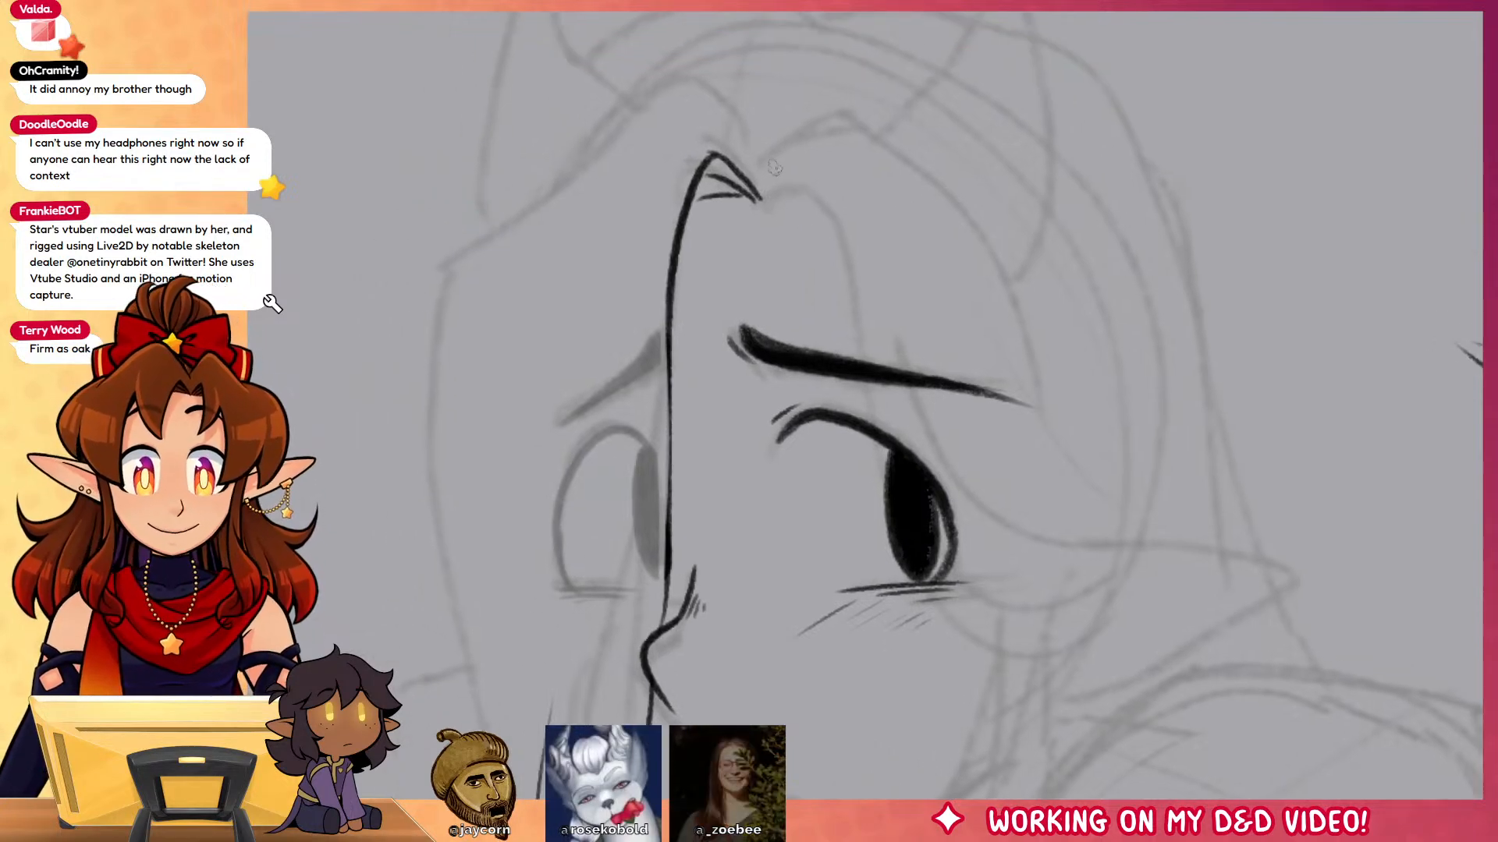
mouse_move(698, 78)
mouse_down()
mouse_move(531, 198)
mouse_move(468, 722)
mouse_move(503, 288)
mouse_move(409, 718)
mouse_up()
drag(471, 654, 544, 784)
drag(468, 446, 543, 782)
key(ctrl+z)
key(ctrl+z)
key(ctrl+z)
drag(500, 209, 546, 780)
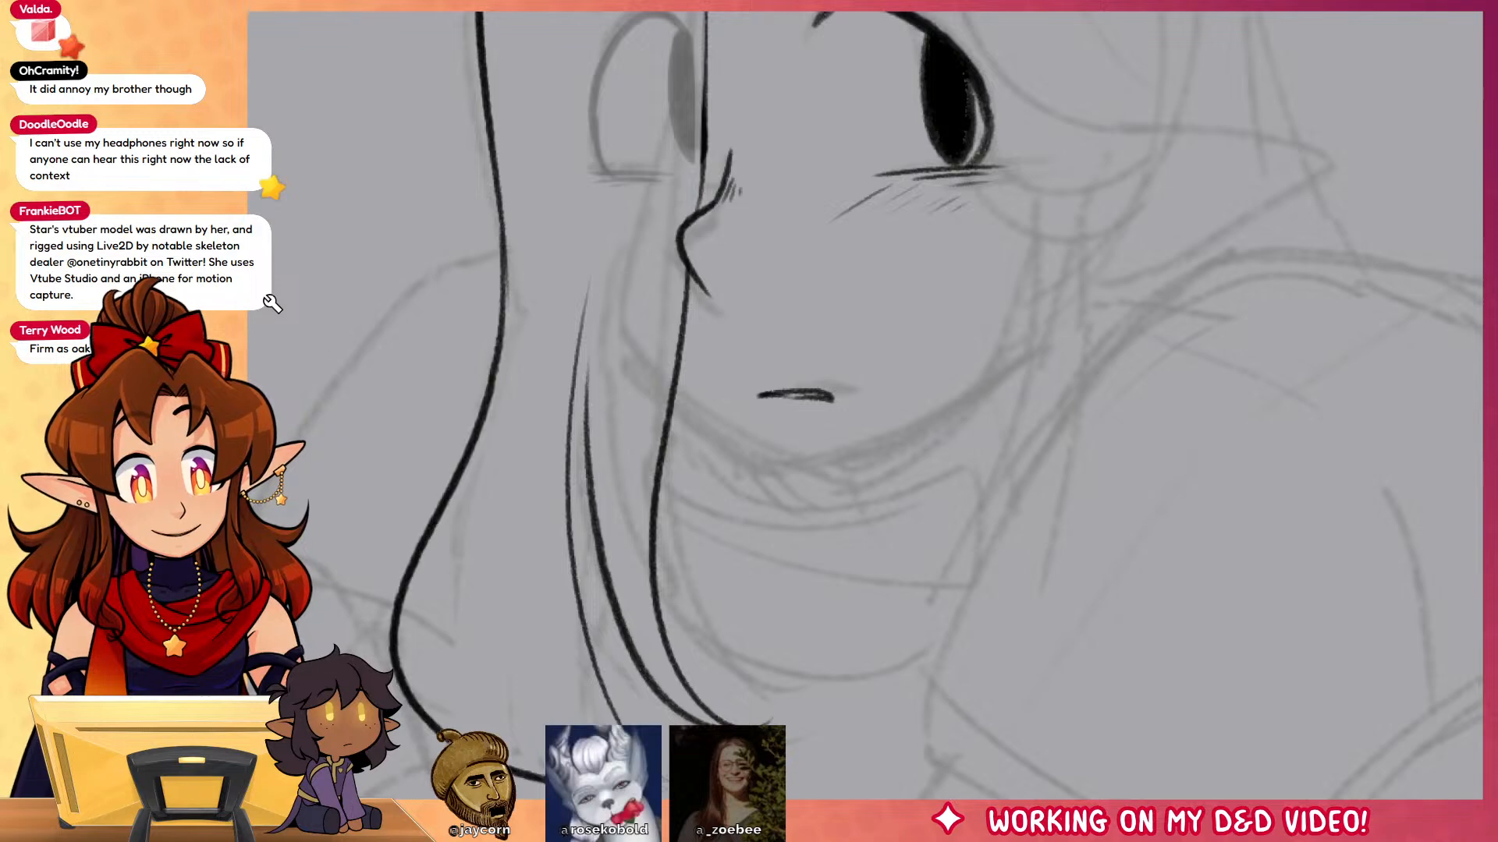
Step: Ink the chin and jawline from the front hair strand up to the near cheek
mouse_move(1123, 254)
mouse_down()
mouse_move(1061, 620)
mouse_move(1064, 474)
mouse_up()
mouse_move(626, 599)
mouse_down()
mouse_move(729, 673)
mouse_move(942, 572)
mouse_up()
key(ctrl+z)
drag(736, 674, 939, 571)
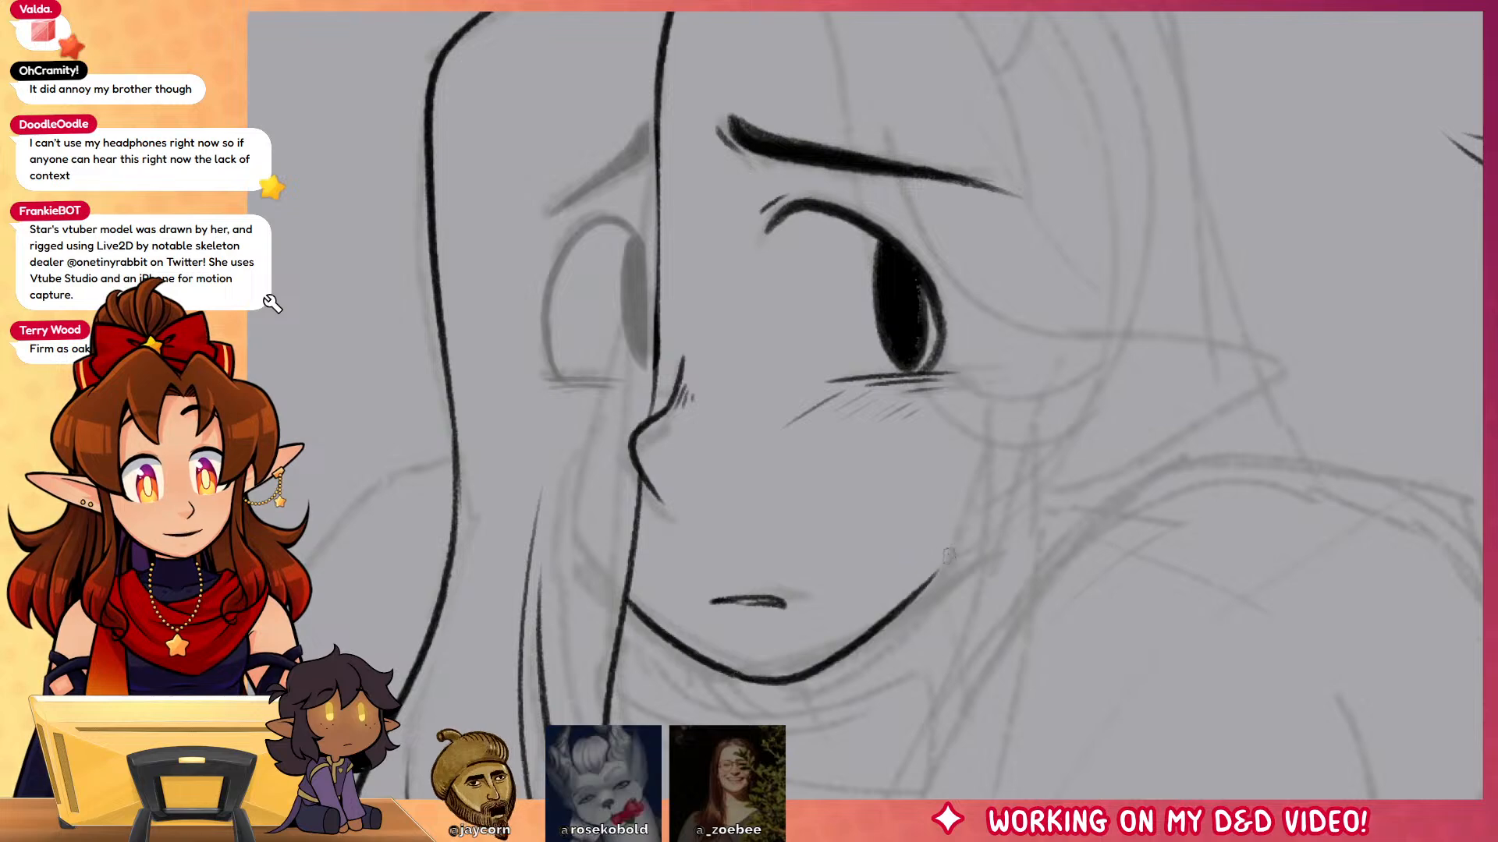
drag(981, 505, 897, 597)
Step: Ink the near-side fringe sweeping from the parting over the eye to a pointed tip, with inner strand lines
drag(1045, 528, 1039, 636)
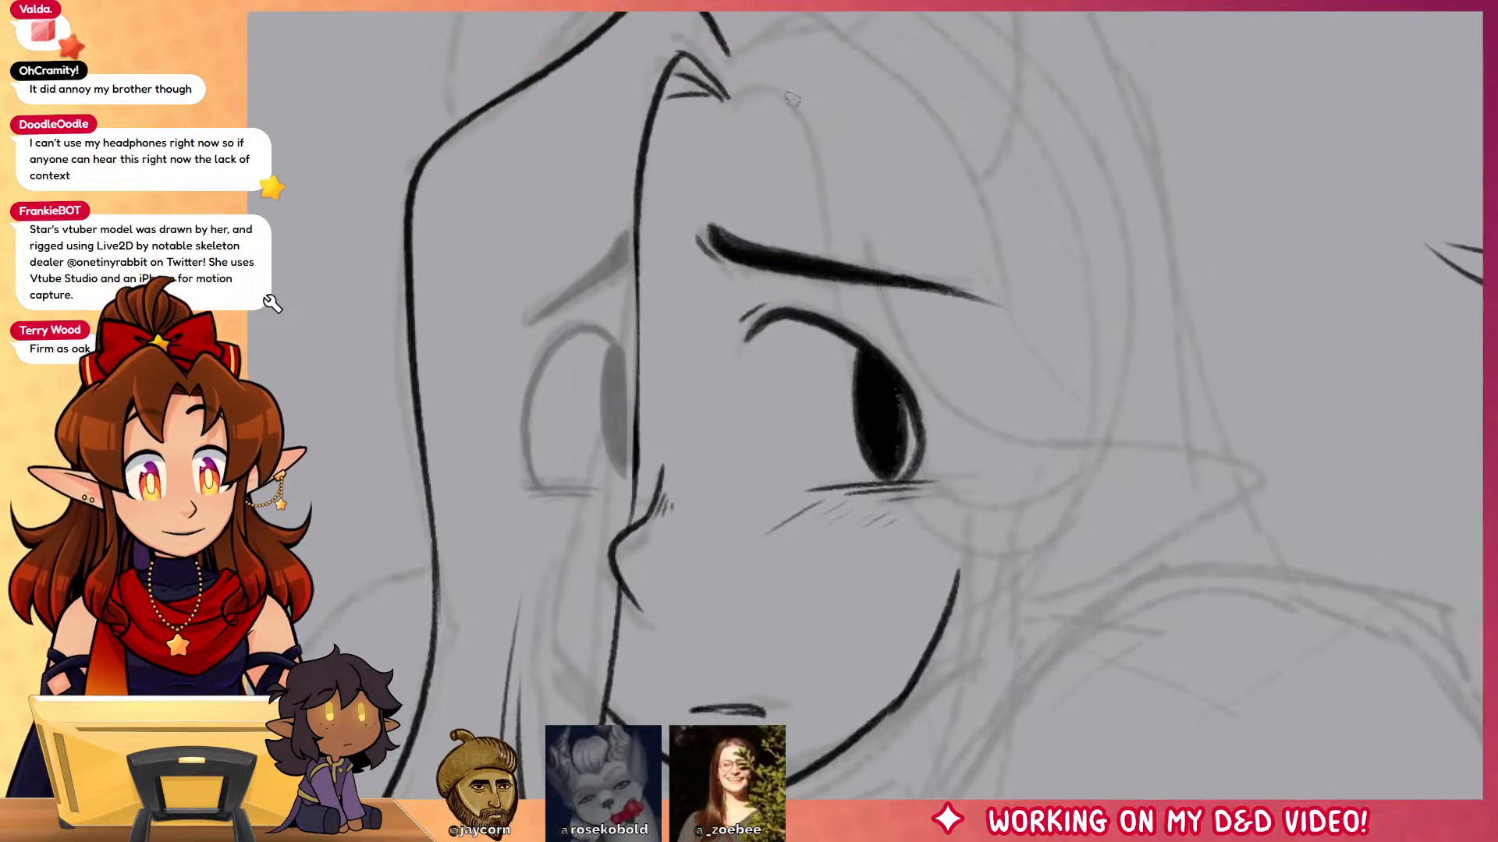
mouse_move(725, 97)
mouse_down()
mouse_move(790, 114)
mouse_move(1096, 485)
mouse_up()
key(ctrl+z)
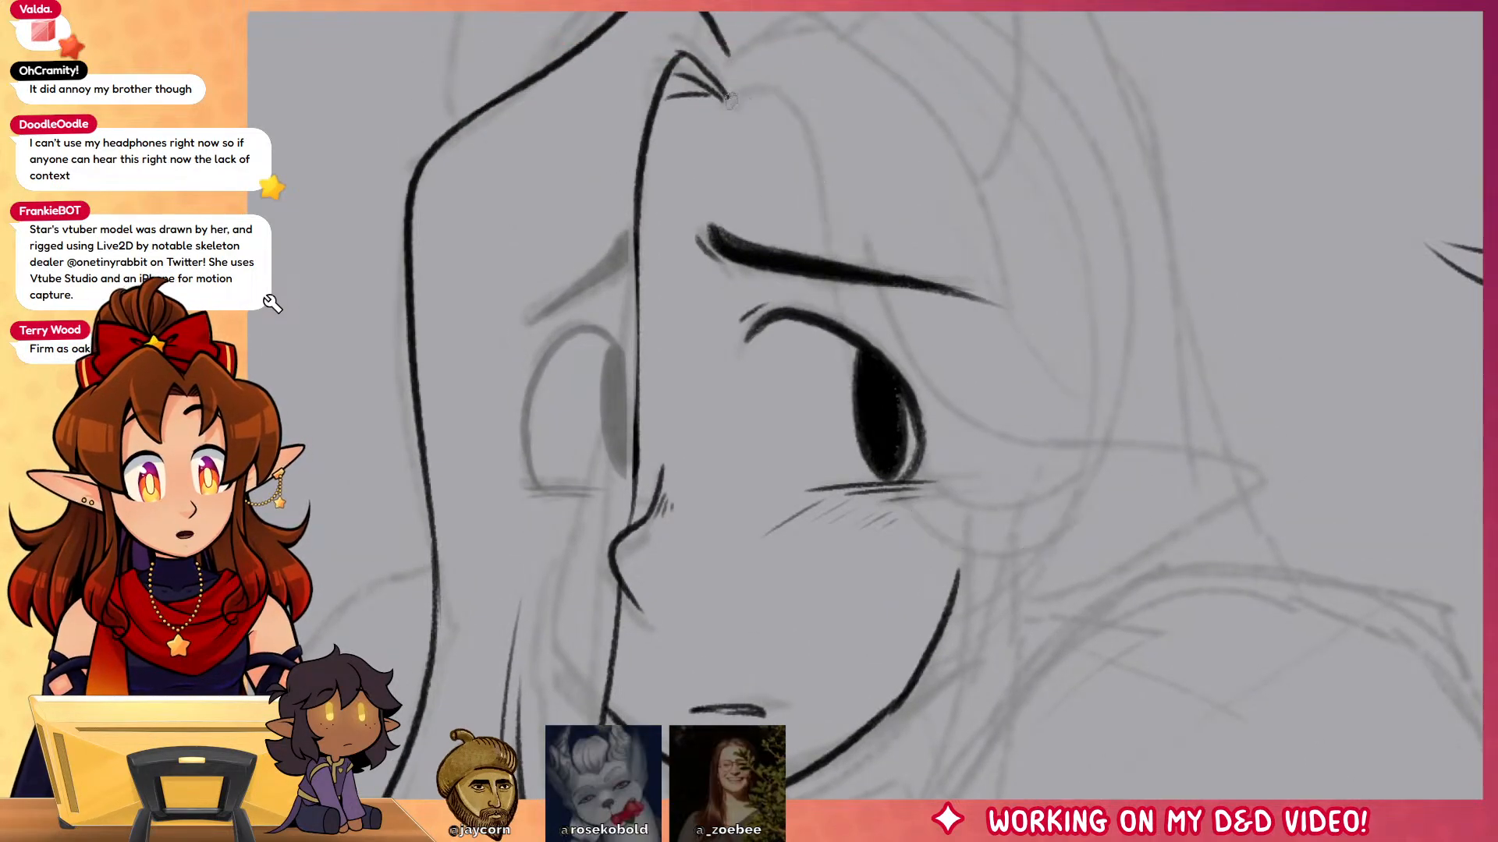
mouse_move(730, 100)
mouse_down()
mouse_move(964, 536)
mouse_move(1172, 443)
mouse_move(934, 335)
mouse_move(901, 230)
mouse_up()
mouse_move(901, 232)
mouse_down()
mouse_move(1102, 426)
mouse_move(1133, 570)
mouse_up()
mouse_move(768, 209)
mouse_down()
mouse_move(882, 175)
mouse_move(1056, 431)
mouse_move(1202, 595)
mouse_up()
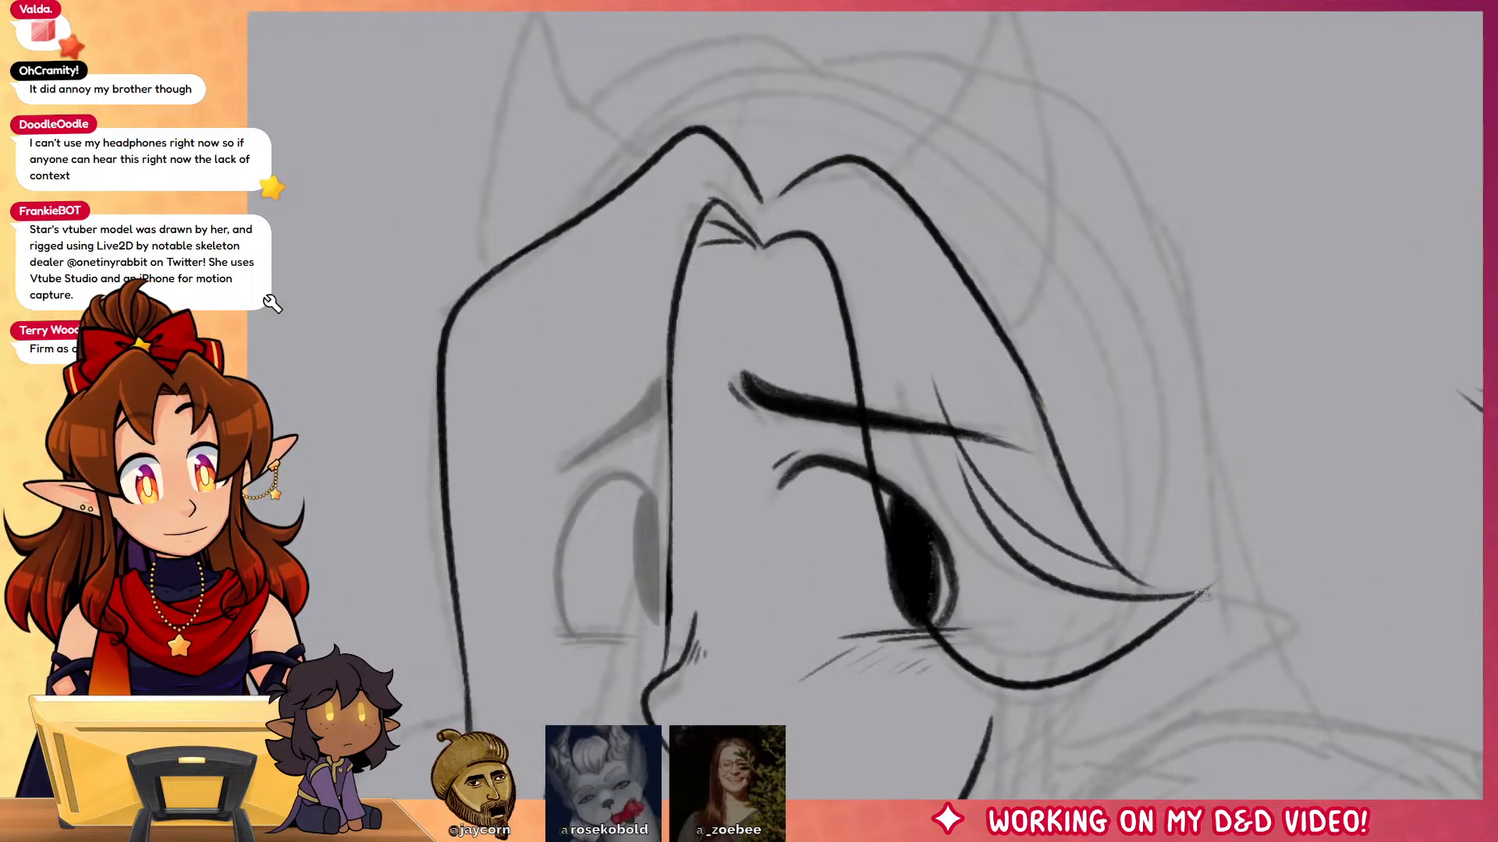
Step: Ink the thin hair strands hanging beside the near cheek below the swept fringe
mouse_move(1399, 726)
mouse_down()
mouse_move(1401, 565)
mouse_move(1178, 374)
mouse_up()
mouse_move(1006, 244)
mouse_down()
mouse_move(1002, 335)
mouse_move(942, 583)
mouse_up()
drag(1061, 248, 1045, 431)
key(ctrl+z)
drag(1055, 235, 1049, 439)
drag(1047, 321, 1042, 451)
Step: Draw a white teardrop on the near cheek by the jaw and a white tear highlight along the near eye's lower lid
drag(1263, 556, 1268, 687)
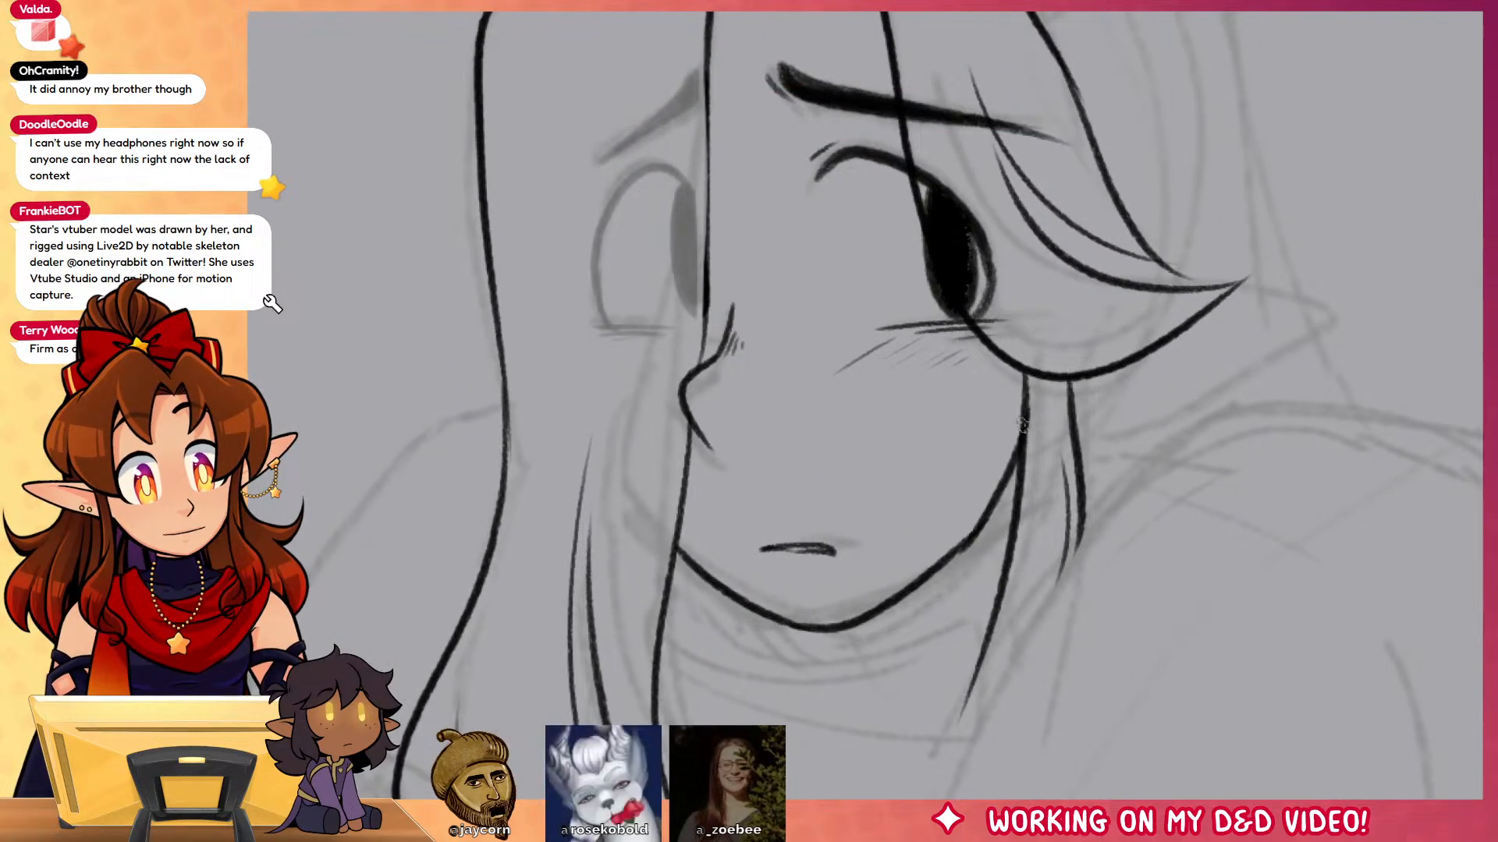
drag(985, 384, 948, 560)
key(ctrl+z)
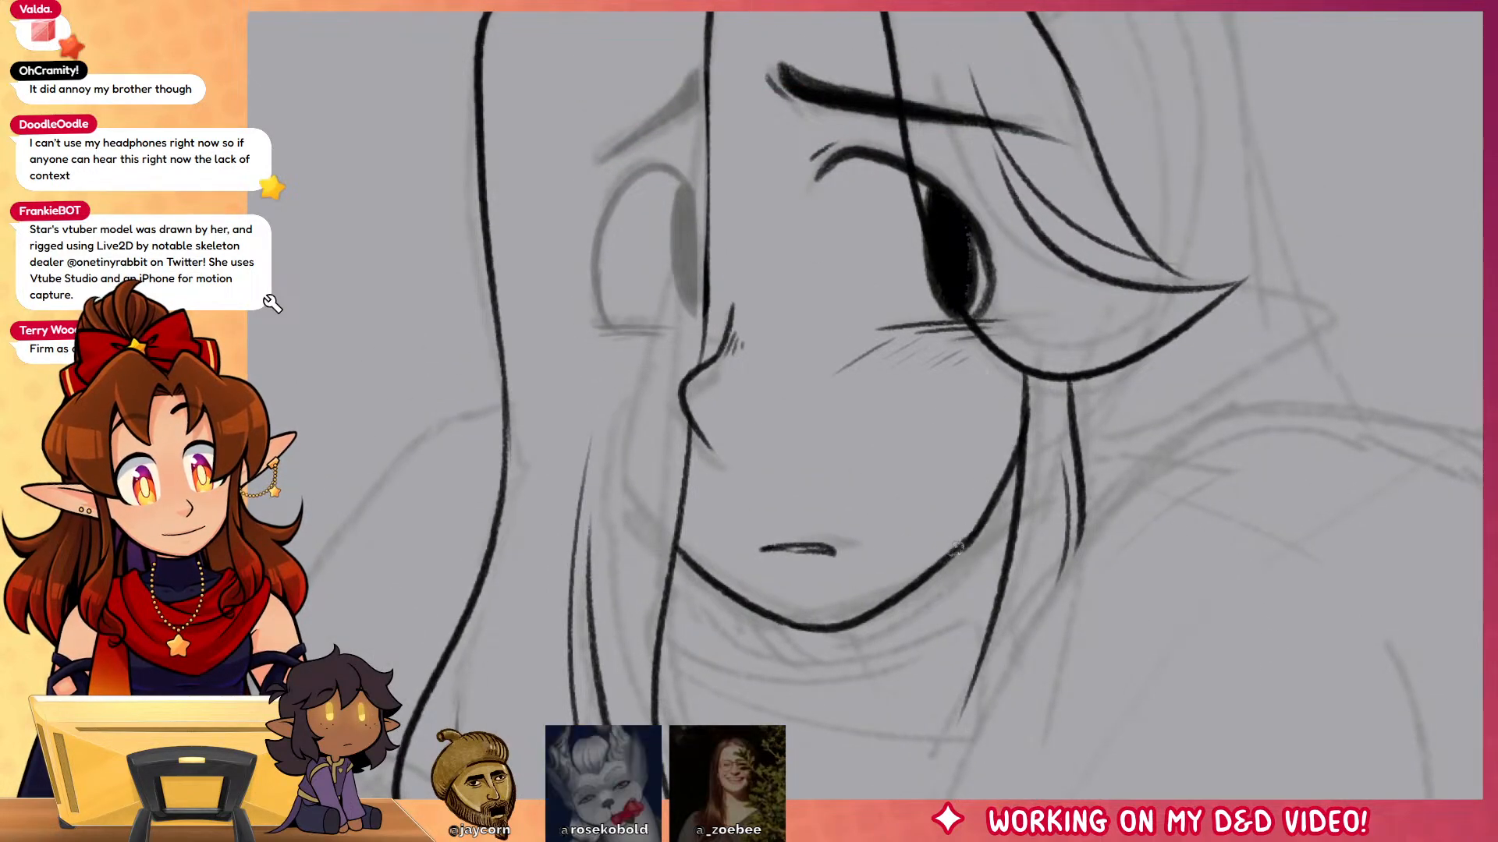
drag(976, 485, 932, 579)
key(ctrl+z)
drag(979, 495, 950, 562)
key(ctrl+z)
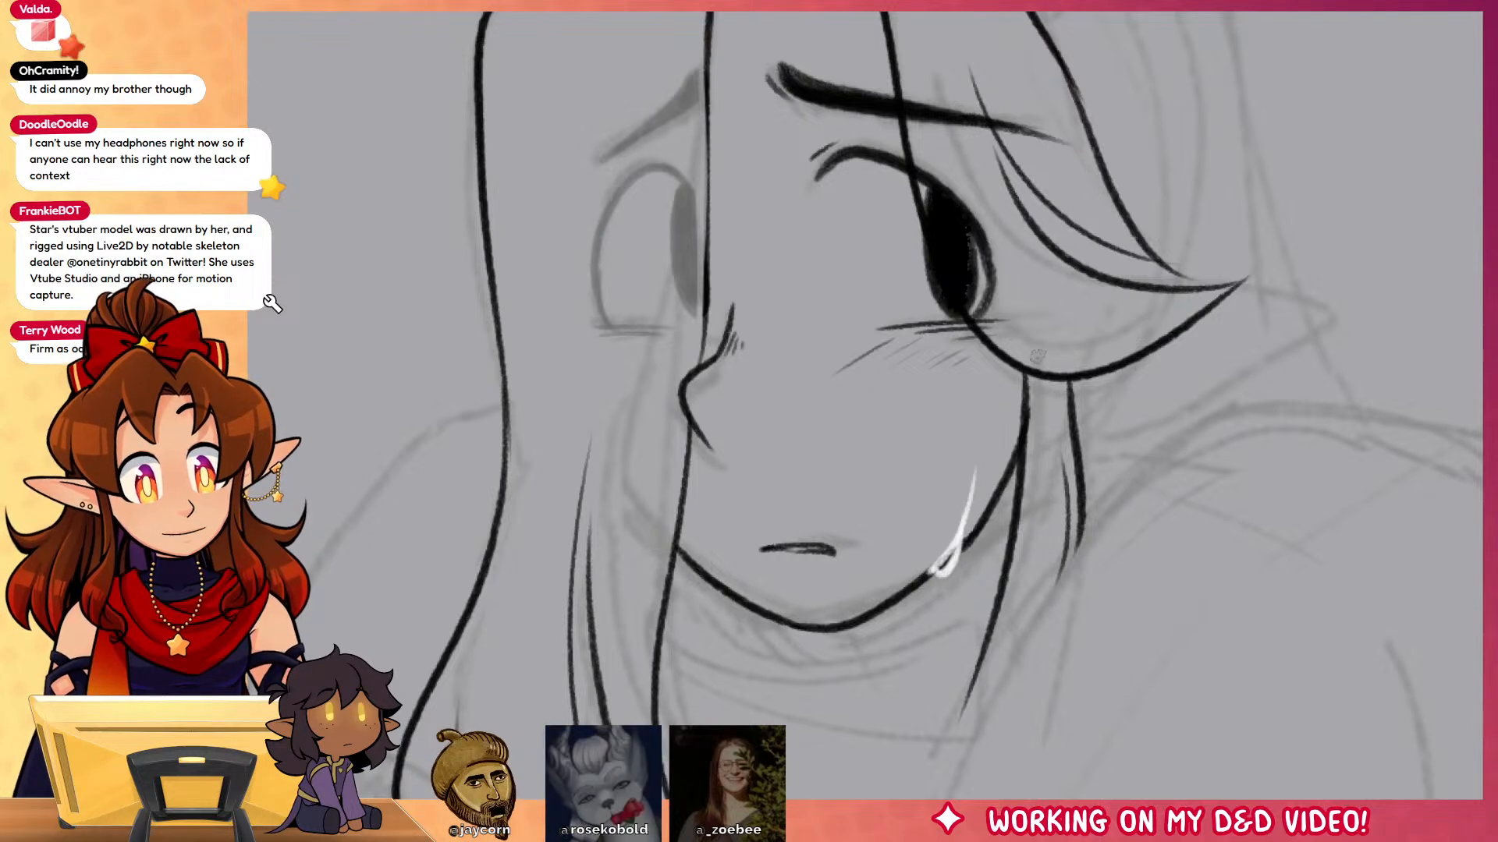
drag(1165, 563, 1182, 678)
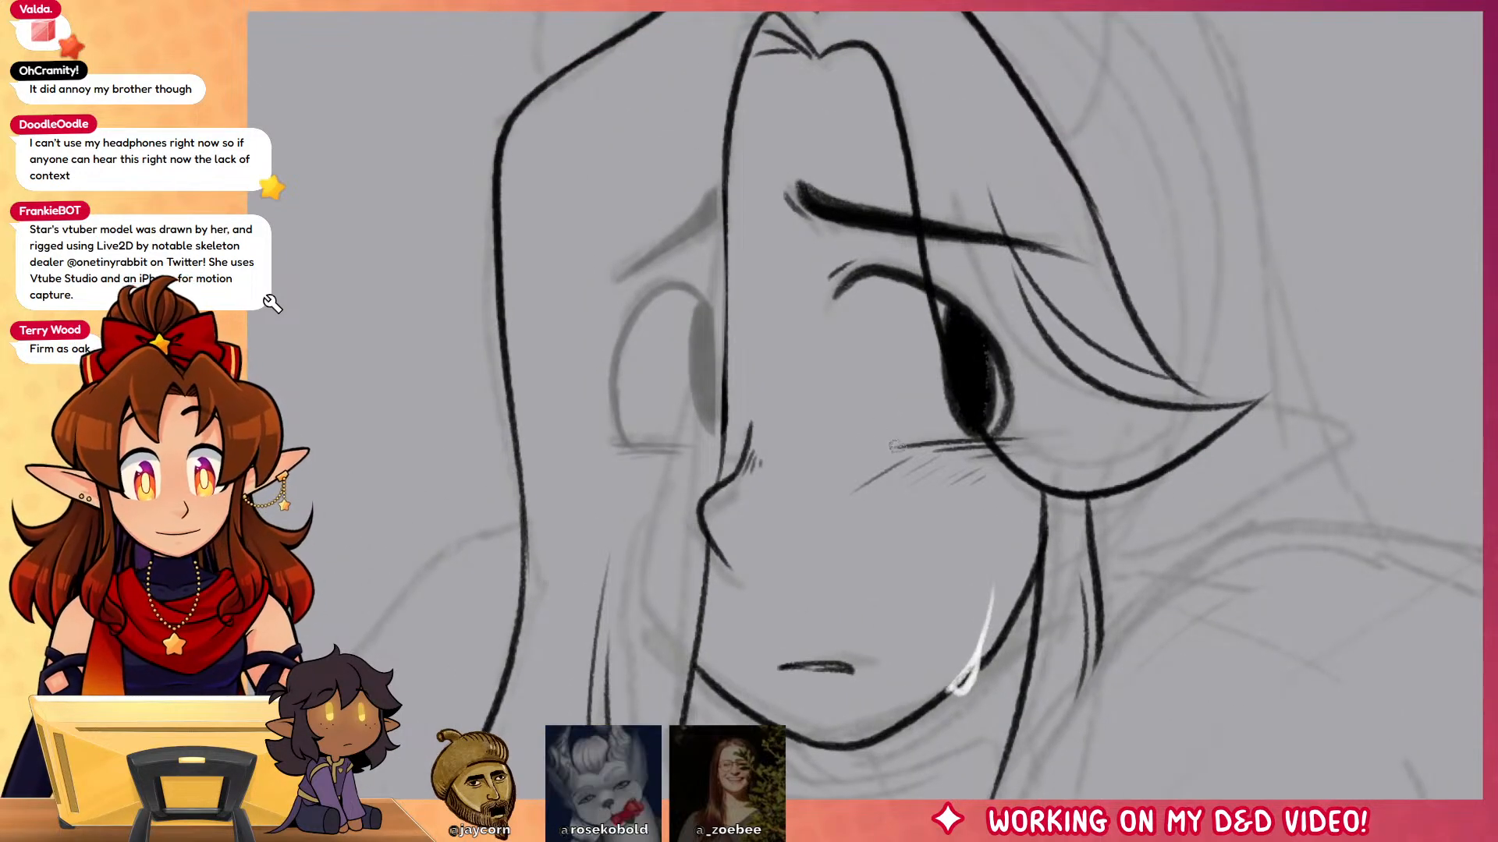
drag(880, 445, 953, 437)
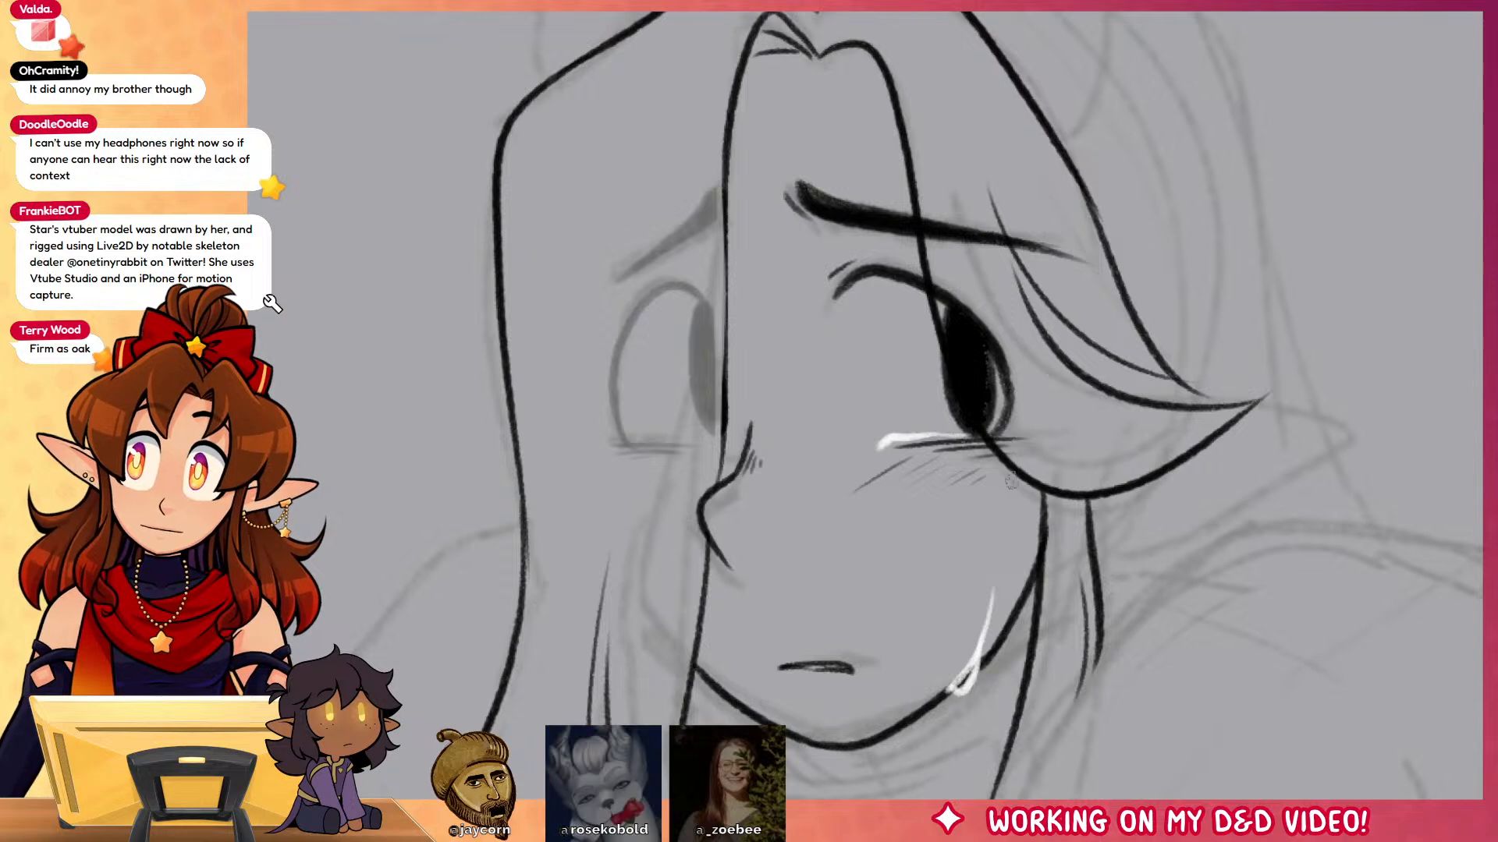
Step: Ink the curved, pointed horn rising from the near side of the hair
drag(1011, 483, 983, 630)
mouse_move(936, 191)
mouse_down()
mouse_move(1008, 119)
mouse_move(1048, 30)
mouse_move(1077, 104)
mouse_move(1099, 273)
mouse_move(1060, 343)
mouse_up()
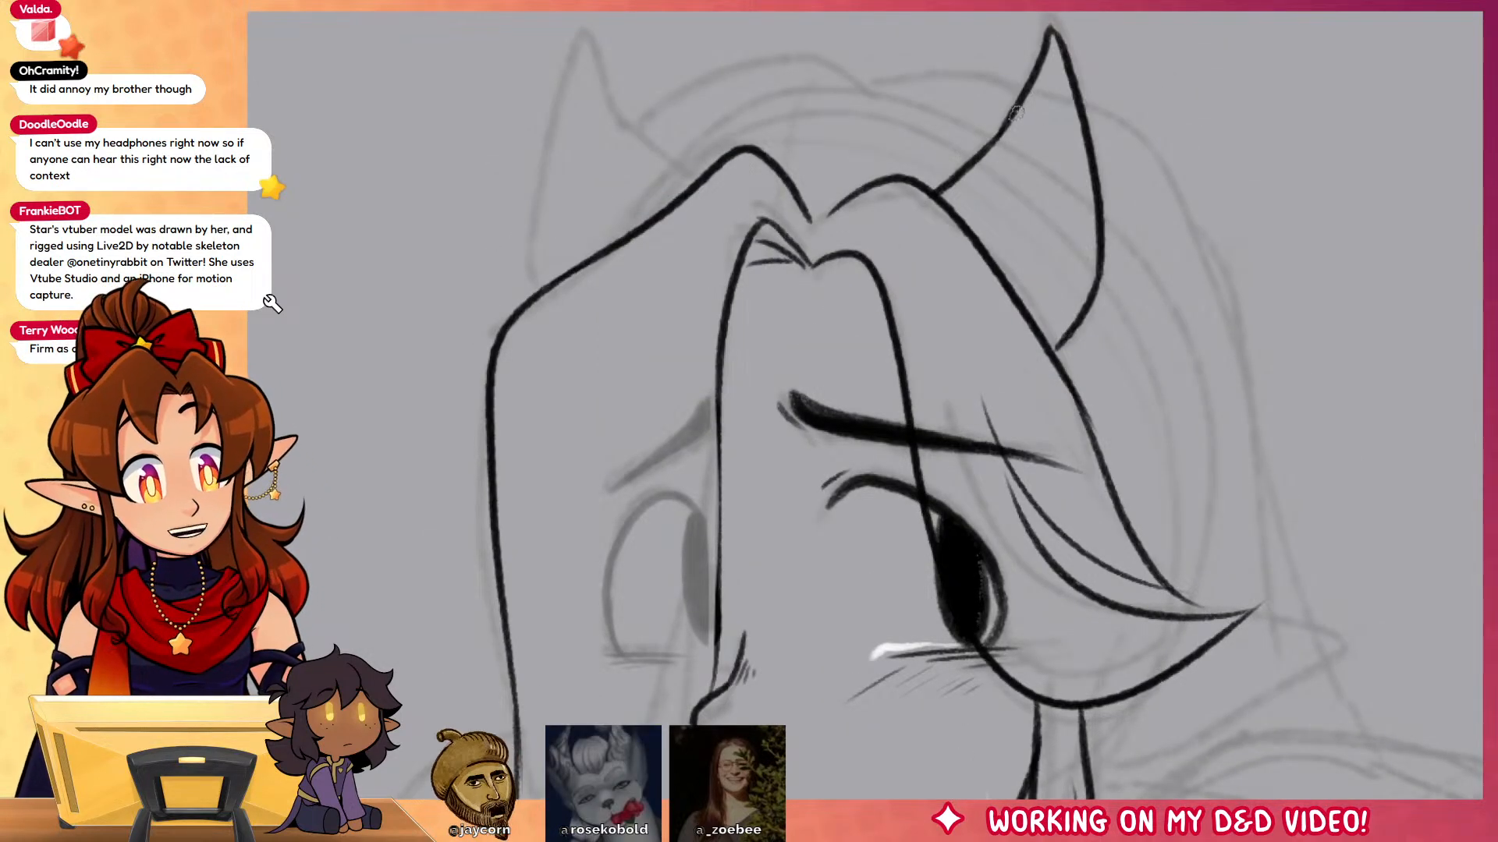
Step: Add facet lines inside the near-side horn and ink the far-side horn with matching inner facets
mouse_move(1010, 109)
mouse_down()
mouse_move(1069, 125)
mouse_move(1077, 70)
mouse_up()
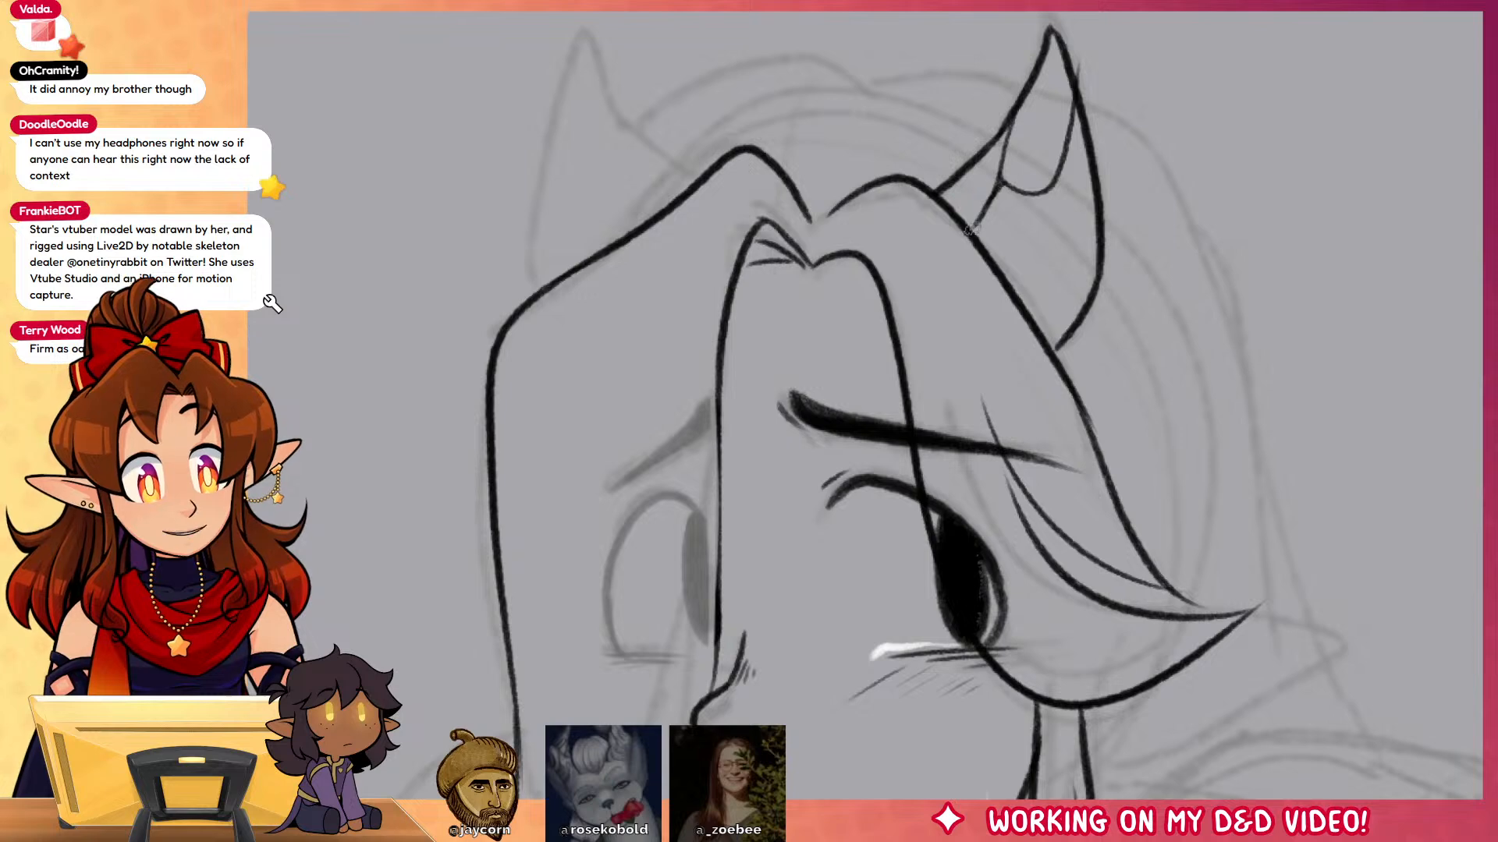
drag(1034, 197, 1059, 203)
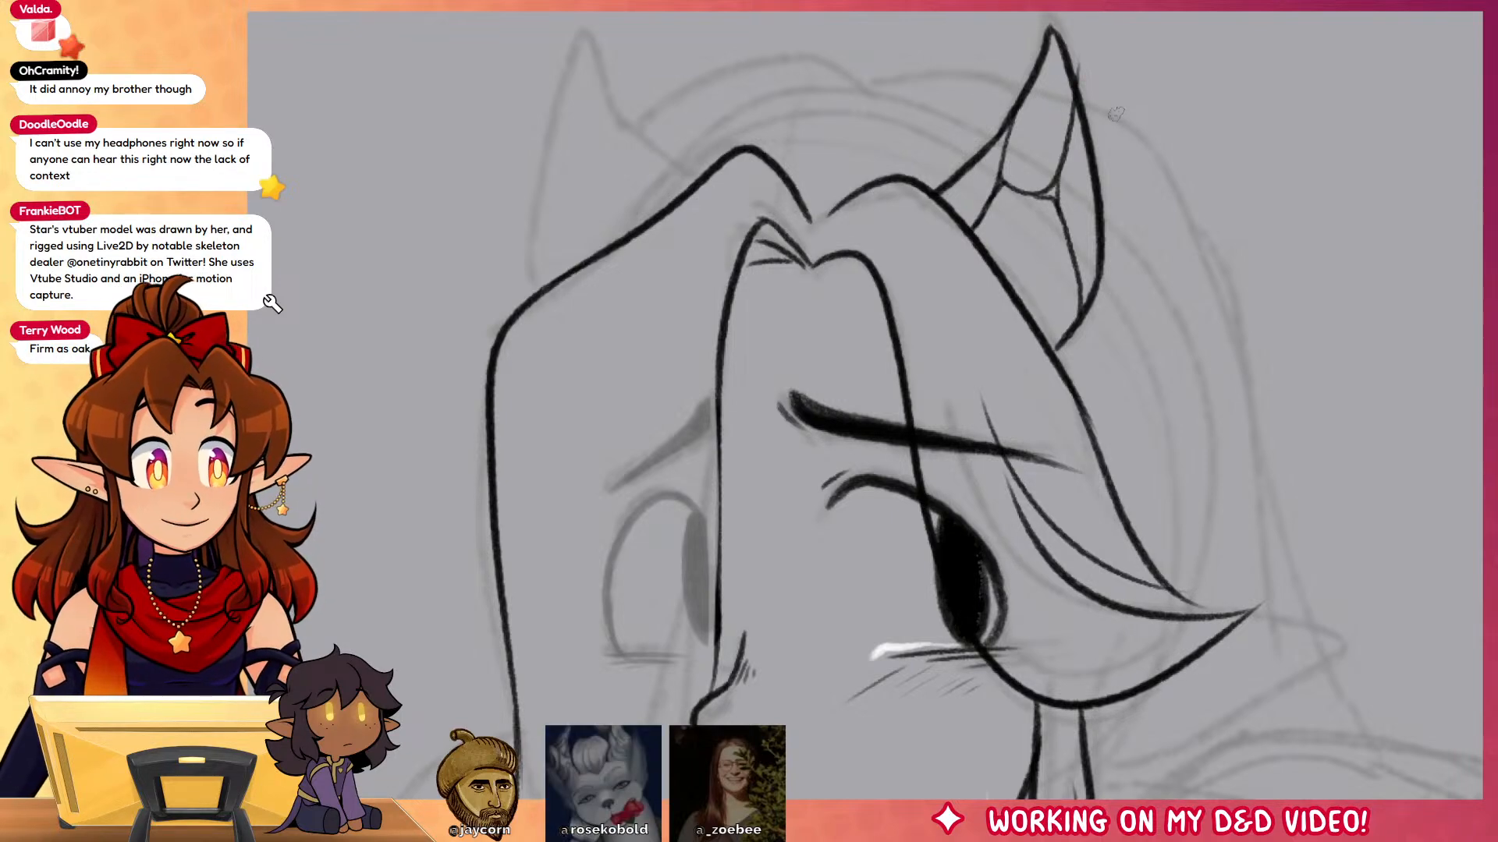
mouse_move(696, 182)
mouse_down()
mouse_move(605, 78)
mouse_move(522, 237)
mouse_move(540, 289)
mouse_up()
mouse_move(619, 110)
mouse_down()
mouse_move(551, 130)
mouse_move(620, 129)
mouse_move(551, 130)
mouse_up()
key(ctrl+z)
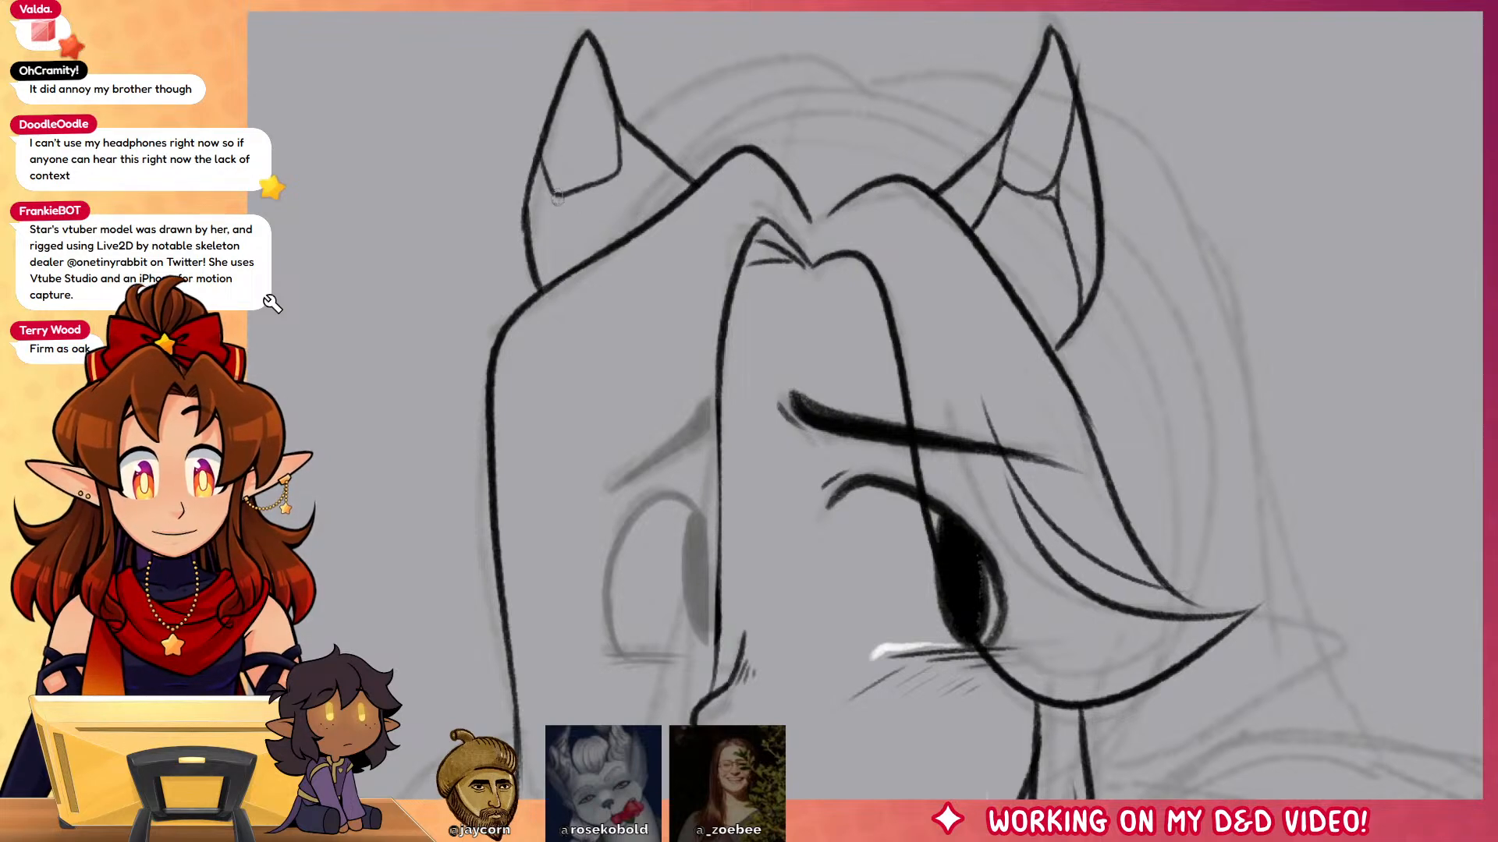
drag(553, 193, 556, 277)
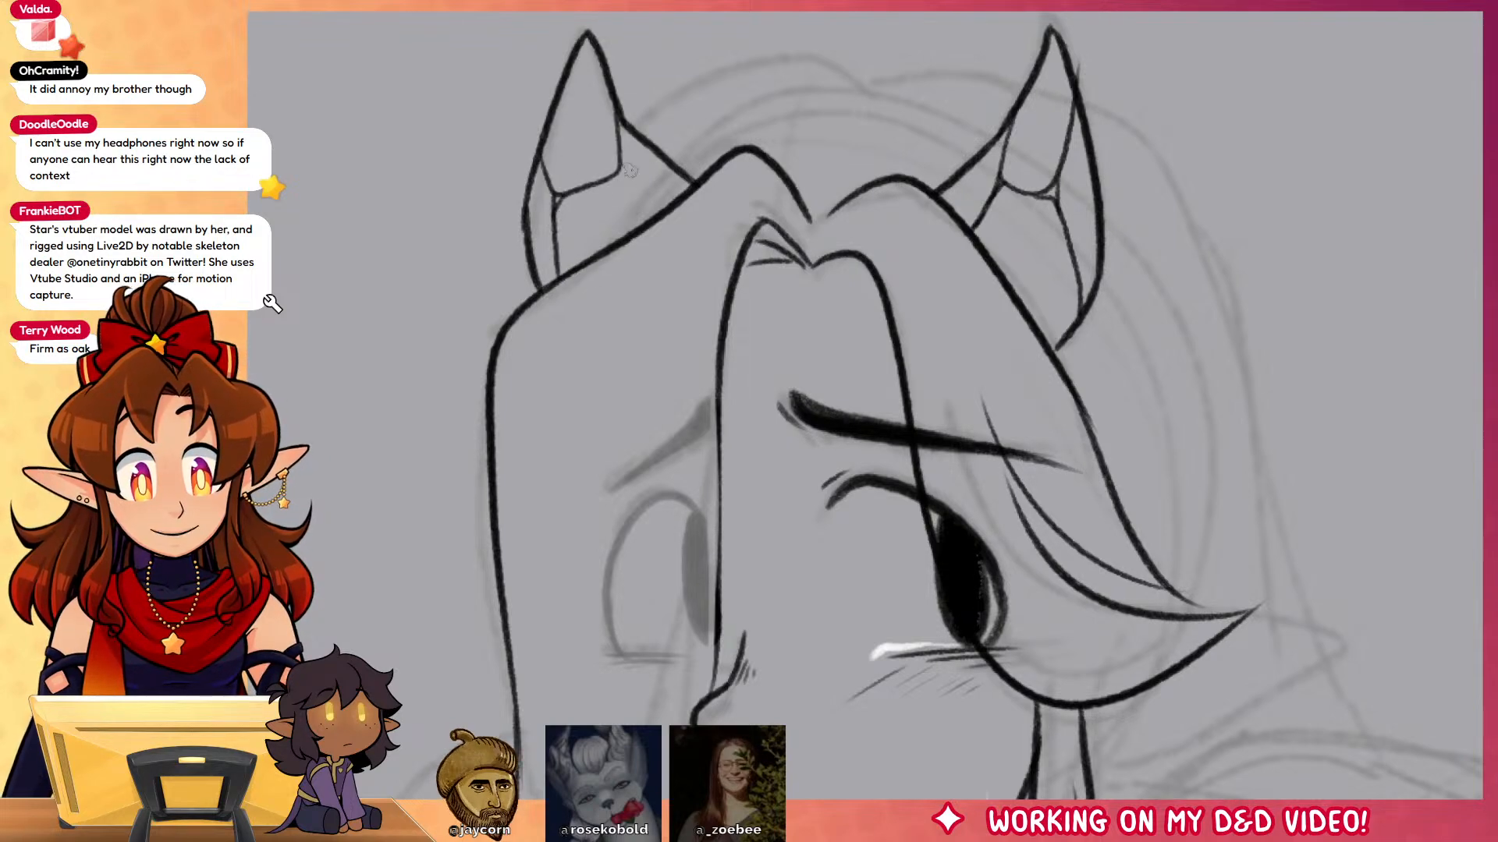
drag(624, 166, 680, 199)
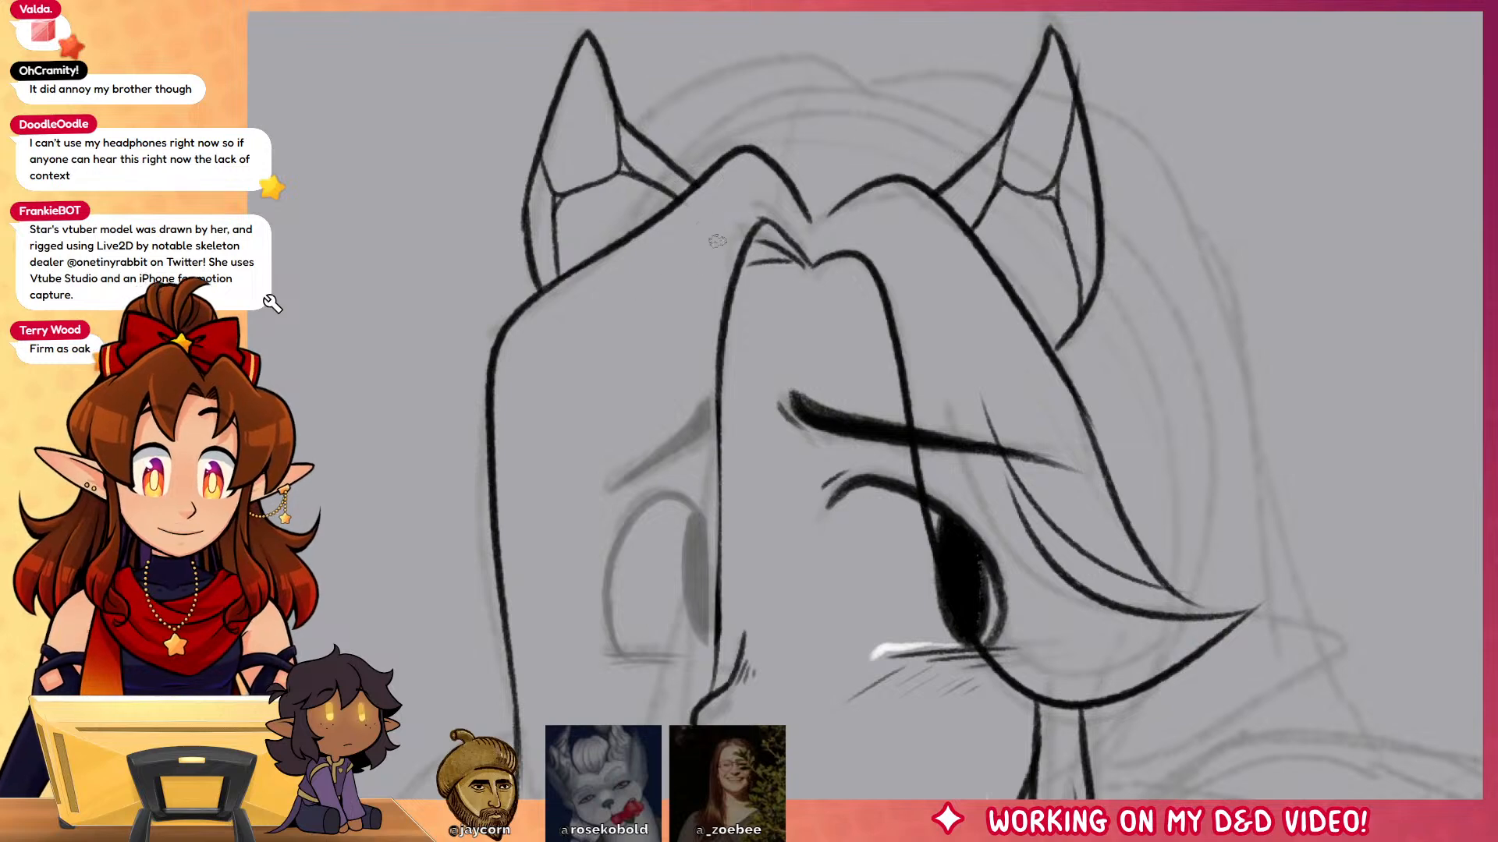
Step: Ink thin hair strands descending from the base of the near-side horn behind the swept fringe
scroll(716, 240, down, 3)
scroll(716, 240, right, 3)
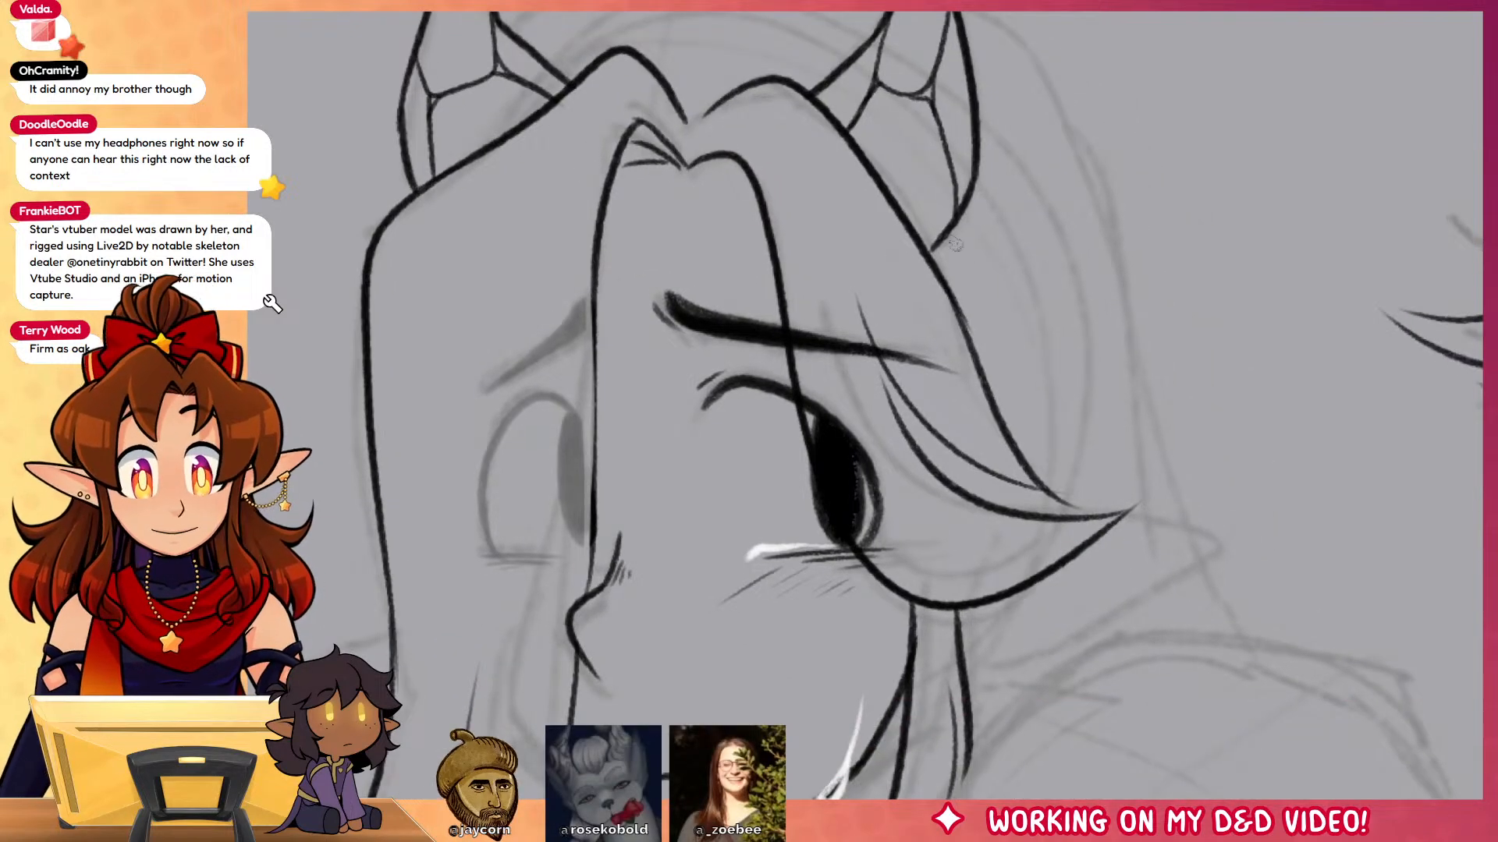
drag(953, 238, 987, 398)
drag(986, 277, 1036, 468)
Step: Ink the crown of the hair as two arcs from the top parting, running behind the near horn and down the back
scroll(816, 269, up, 3)
scroll(816, 269, left, 2)
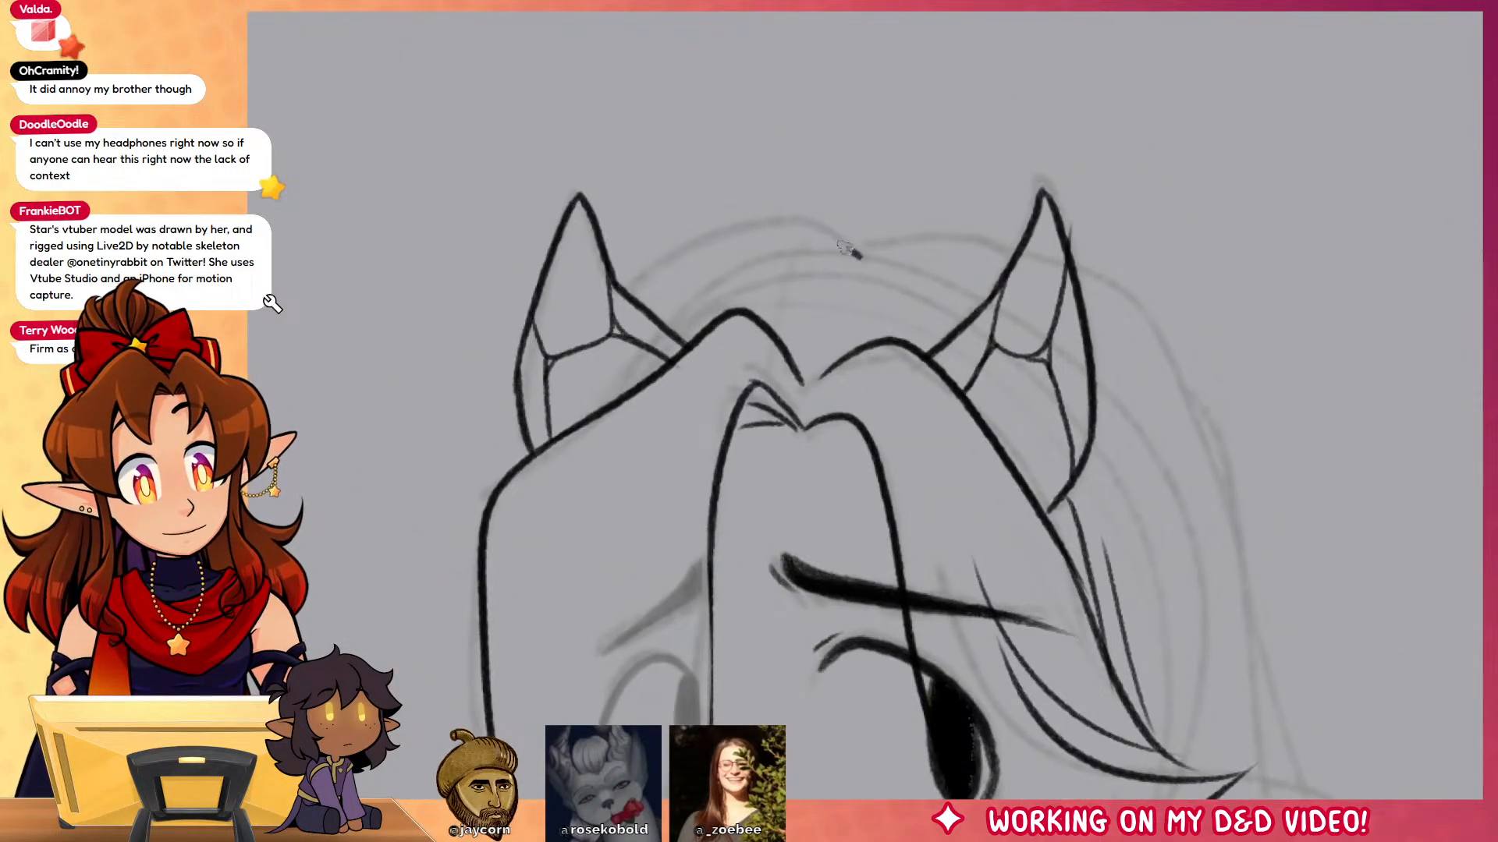
mouse_move(852, 252)
mouse_down()
mouse_move(691, 250)
mouse_move(624, 290)
mouse_up()
mouse_move(865, 257)
mouse_down()
mouse_move(838, 295)
mouse_move(975, 247)
mouse_move(1014, 251)
mouse_up()
key(ctrl+z)
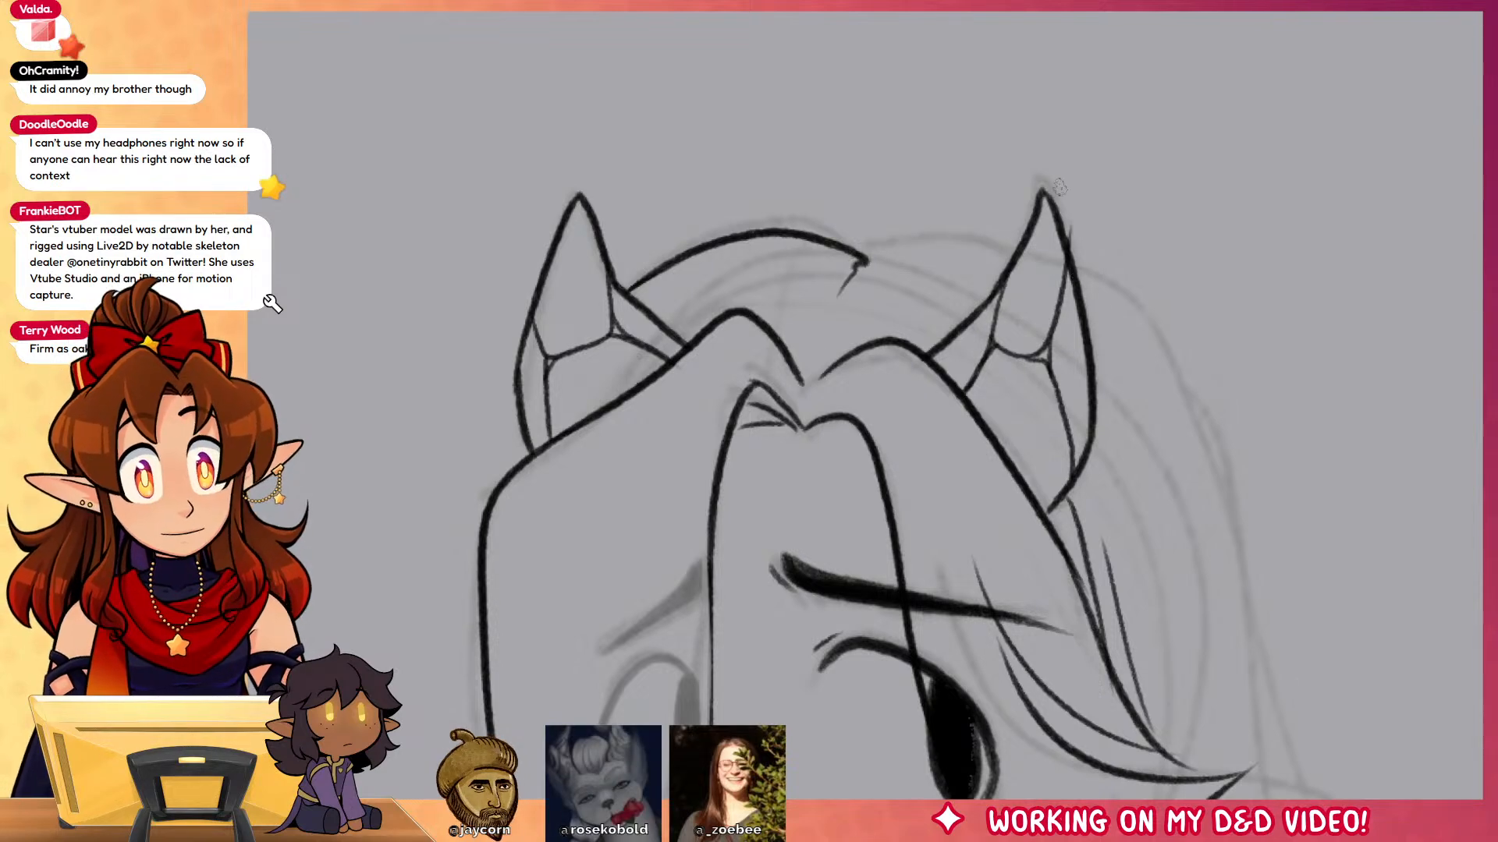
mouse_move(858, 257)
mouse_down()
mouse_move(1034, 241)
mouse_move(1283, 622)
mouse_up()
drag(1406, 655, 1242, 495)
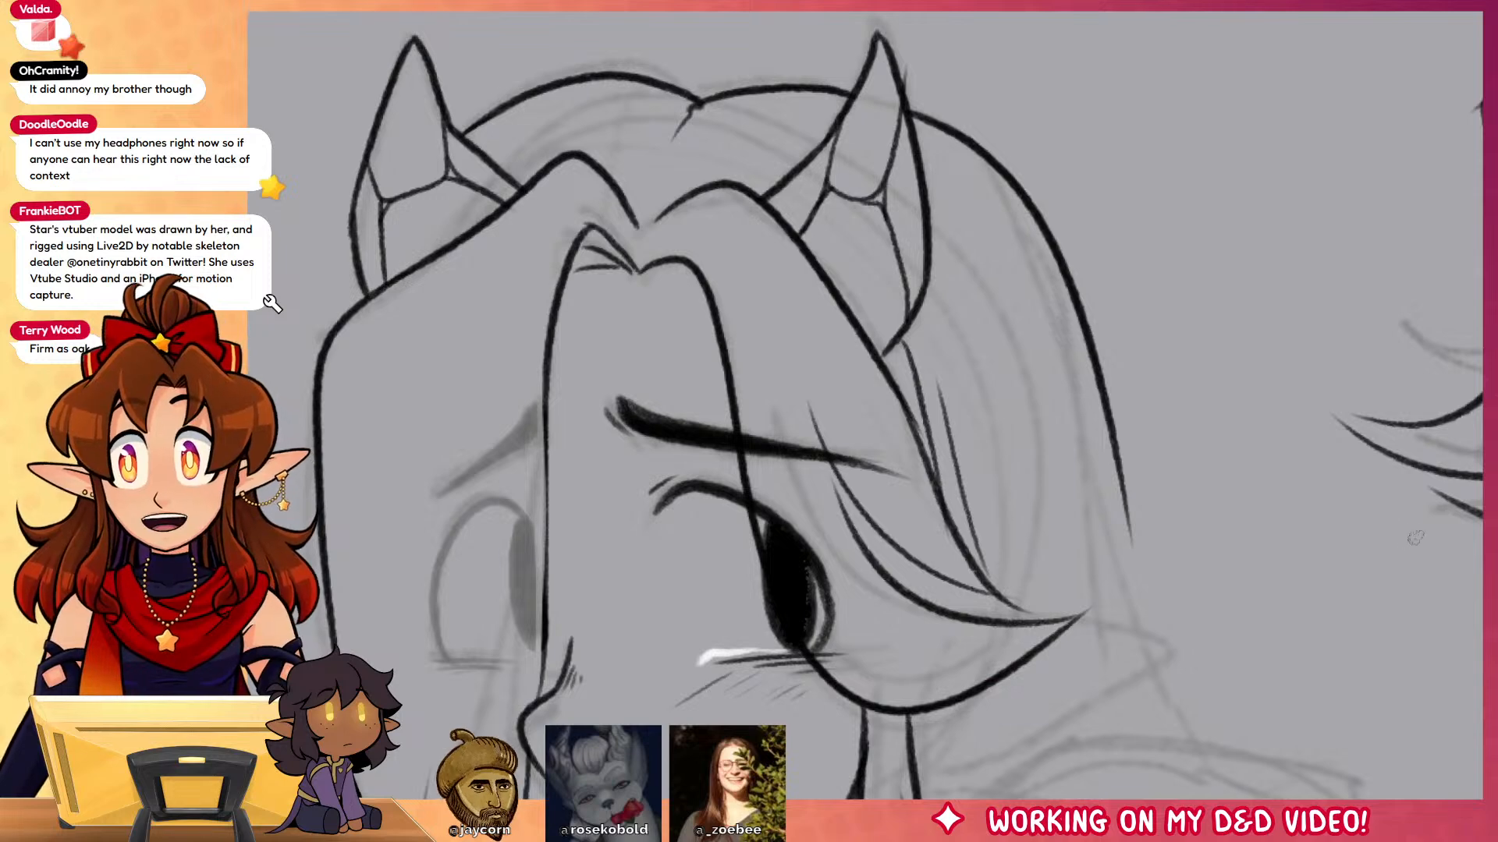
Step: Ink the pointed near ear below the fringe tip and the small far ear tip poking out beside the long hair
drag(1193, 605, 1248, 261)
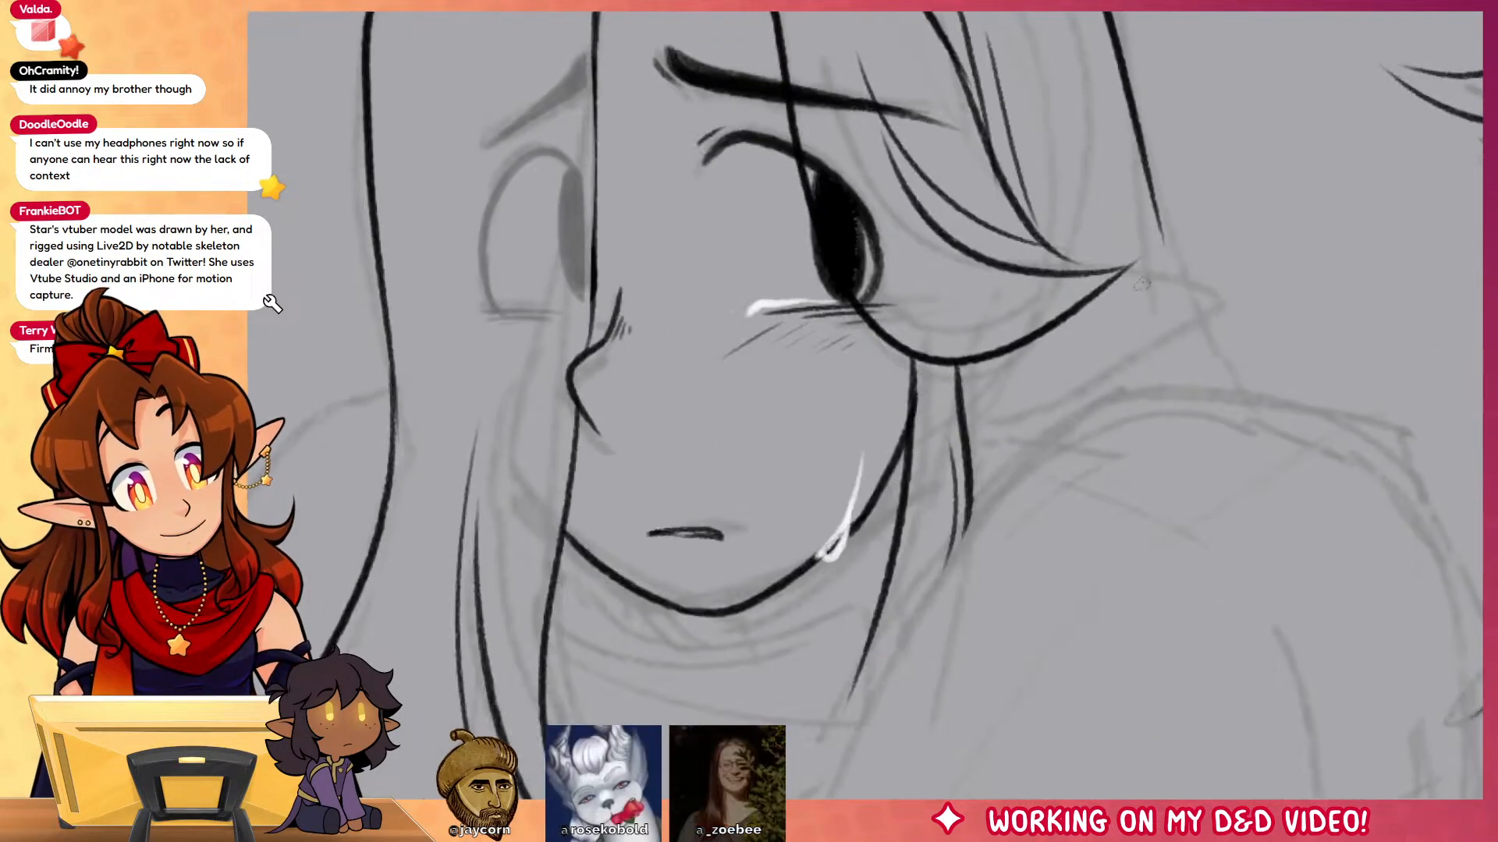
mouse_move(1112, 269)
mouse_down()
mouse_move(1216, 287)
mouse_move(1048, 405)
mouse_move(964, 399)
mouse_up()
drag(1064, 312, 1138, 294)
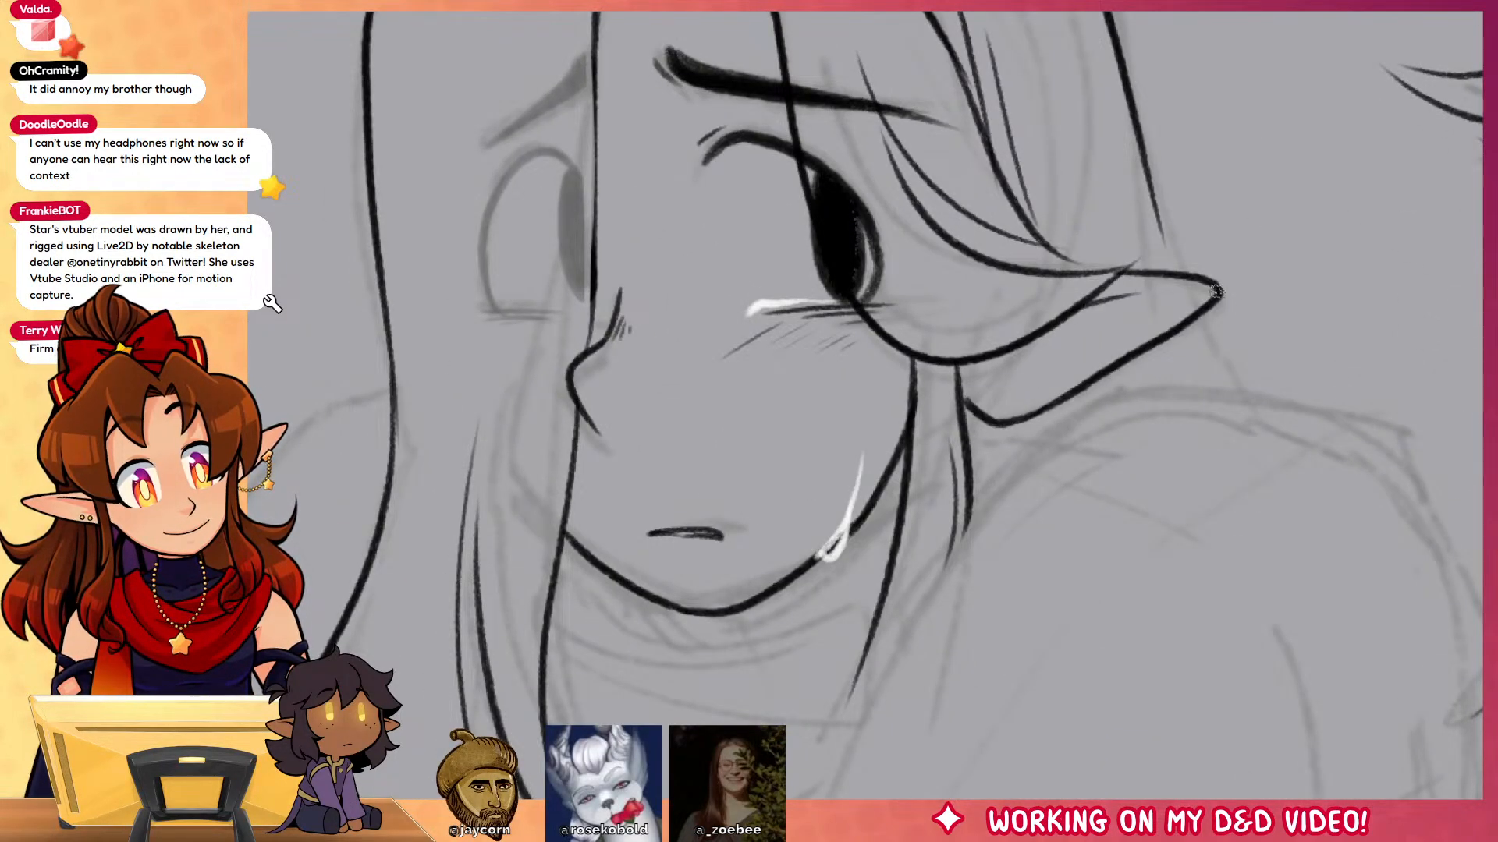
drag(1287, 517, 1409, 456)
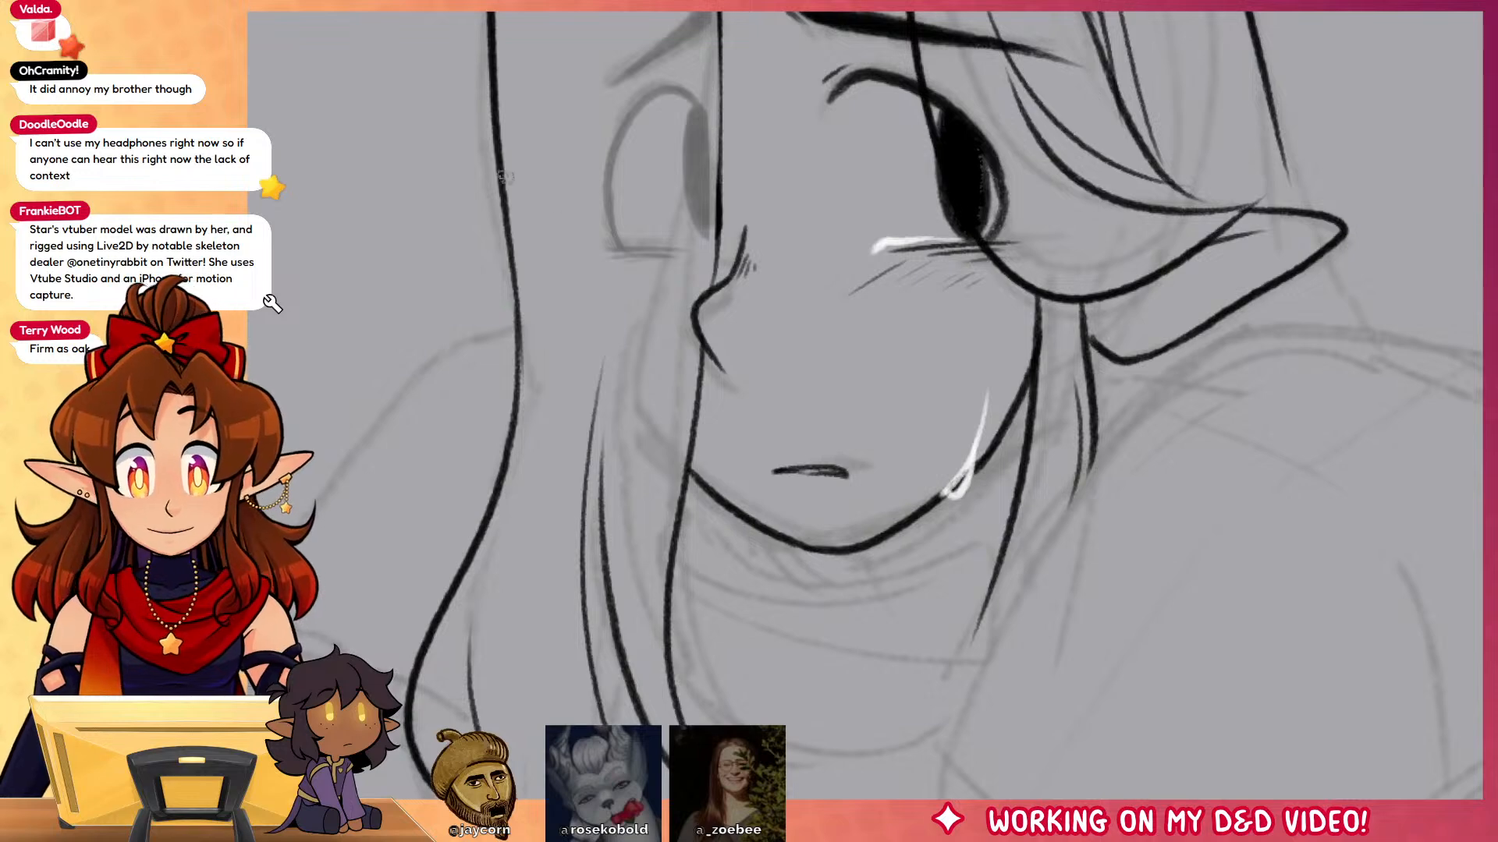
mouse_move(505, 176)
mouse_down()
mouse_move(428, 165)
mouse_move(519, 257)
mouse_up()
Step: Ink the folded collar band under the chin and the curved neckline below it, between the side hair locks
mouse_move(1326, 640)
mouse_down()
mouse_move(1347, 702)
mouse_move(1369, 332)
mouse_up()
drag(740, 296, 749, 206)
mouse_move(1167, 636)
mouse_down()
mouse_move(1199, 424)
mouse_move(1142, 413)
mouse_up()
mouse_move(694, 341)
mouse_down()
mouse_move(967, 324)
mouse_move(999, 363)
mouse_up()
mouse_move(680, 363)
mouse_down()
mouse_move(800, 401)
mouse_move(962, 367)
mouse_up()
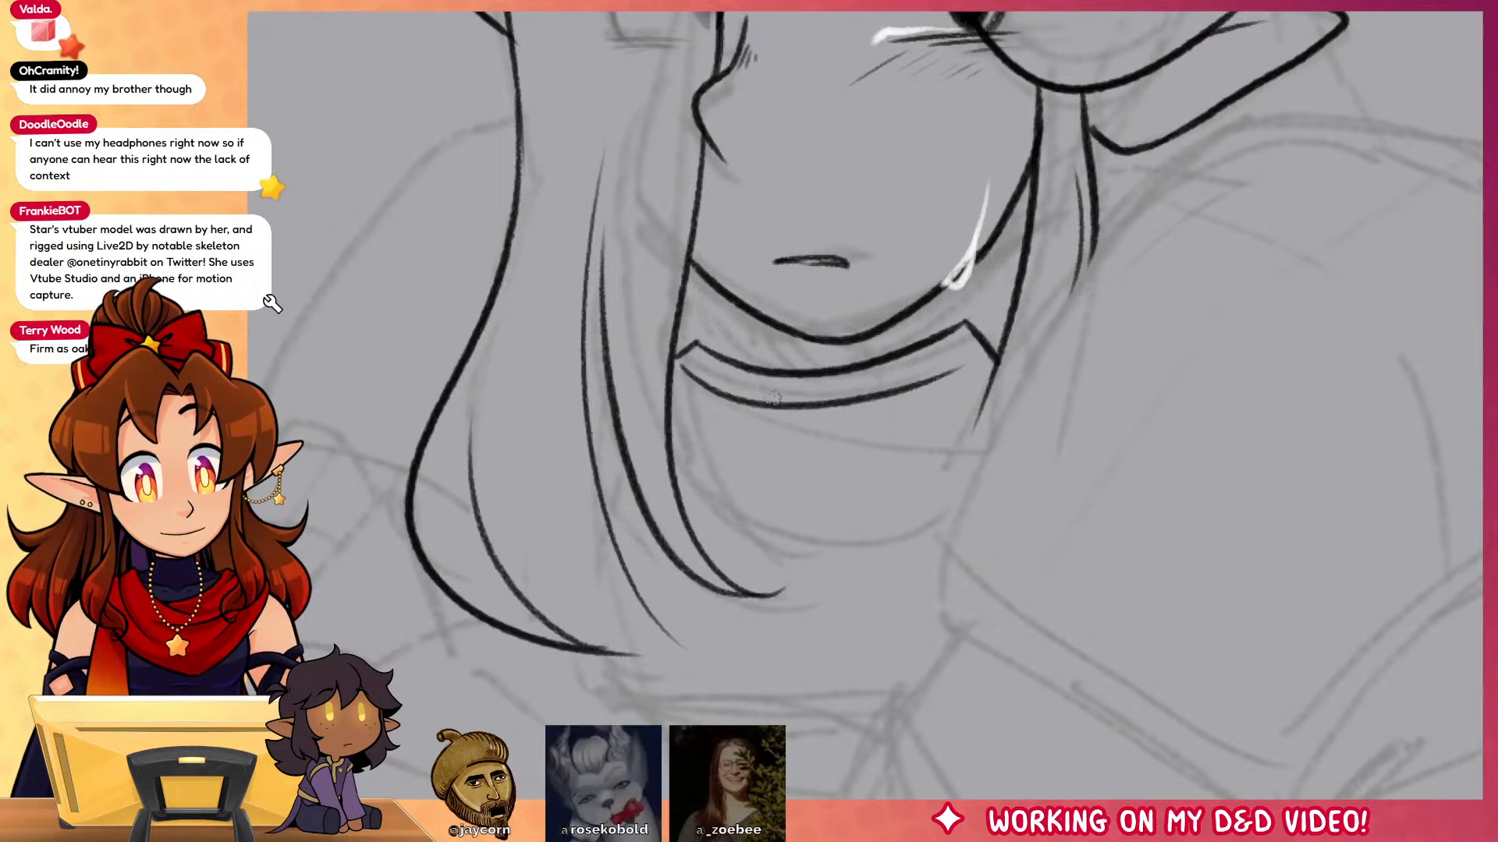
mouse_move(669, 404)
mouse_down()
mouse_move(701, 500)
mouse_move(909, 517)
mouse_up()
key(ctrl+z)
drag(700, 494, 922, 528)
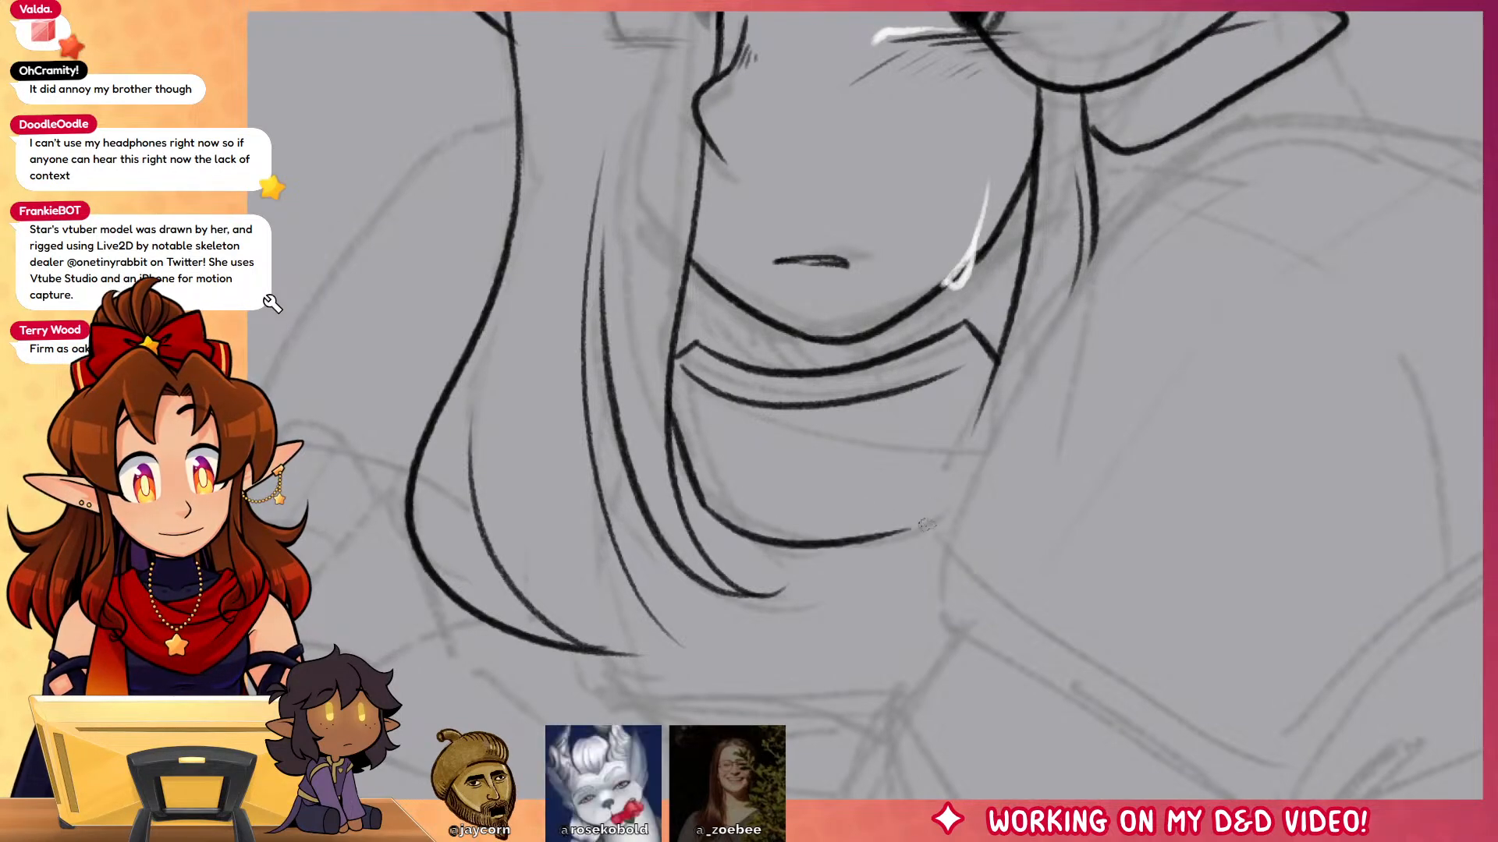
Step: Ink the large rounded near shoulder piece with its pointed lower edge
drag(1187, 498, 1119, 384)
mouse_move(1091, 62)
mouse_down()
mouse_move(992, 201)
mouse_move(859, 470)
mouse_move(1204, 730)
mouse_move(978, 659)
mouse_move(1296, 370)
mouse_up()
mouse_move(1356, 370)
mouse_down()
mouse_move(1318, 547)
mouse_move(1312, 396)
mouse_move(1206, 208)
mouse_move(1029, 159)
mouse_move(892, 191)
mouse_move(807, 258)
mouse_up()
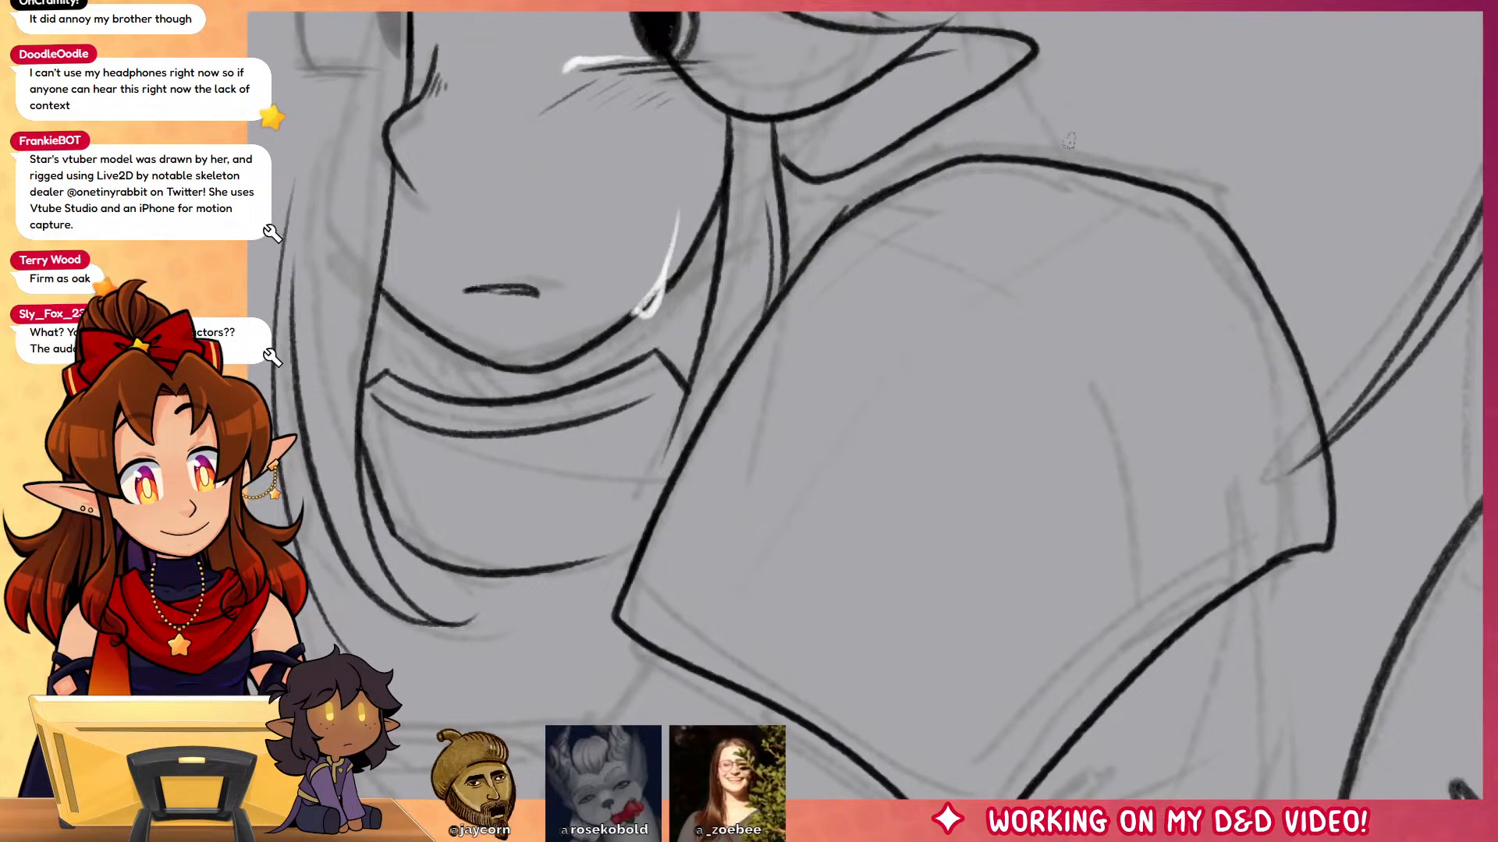
Step: Ink the neck lines beneath the chin and fill the neck shadow beside the far hair lock with solid black
mouse_move(929, 304)
mouse_down()
mouse_move(960, 535)
mouse_move(1100, 337)
mouse_up()
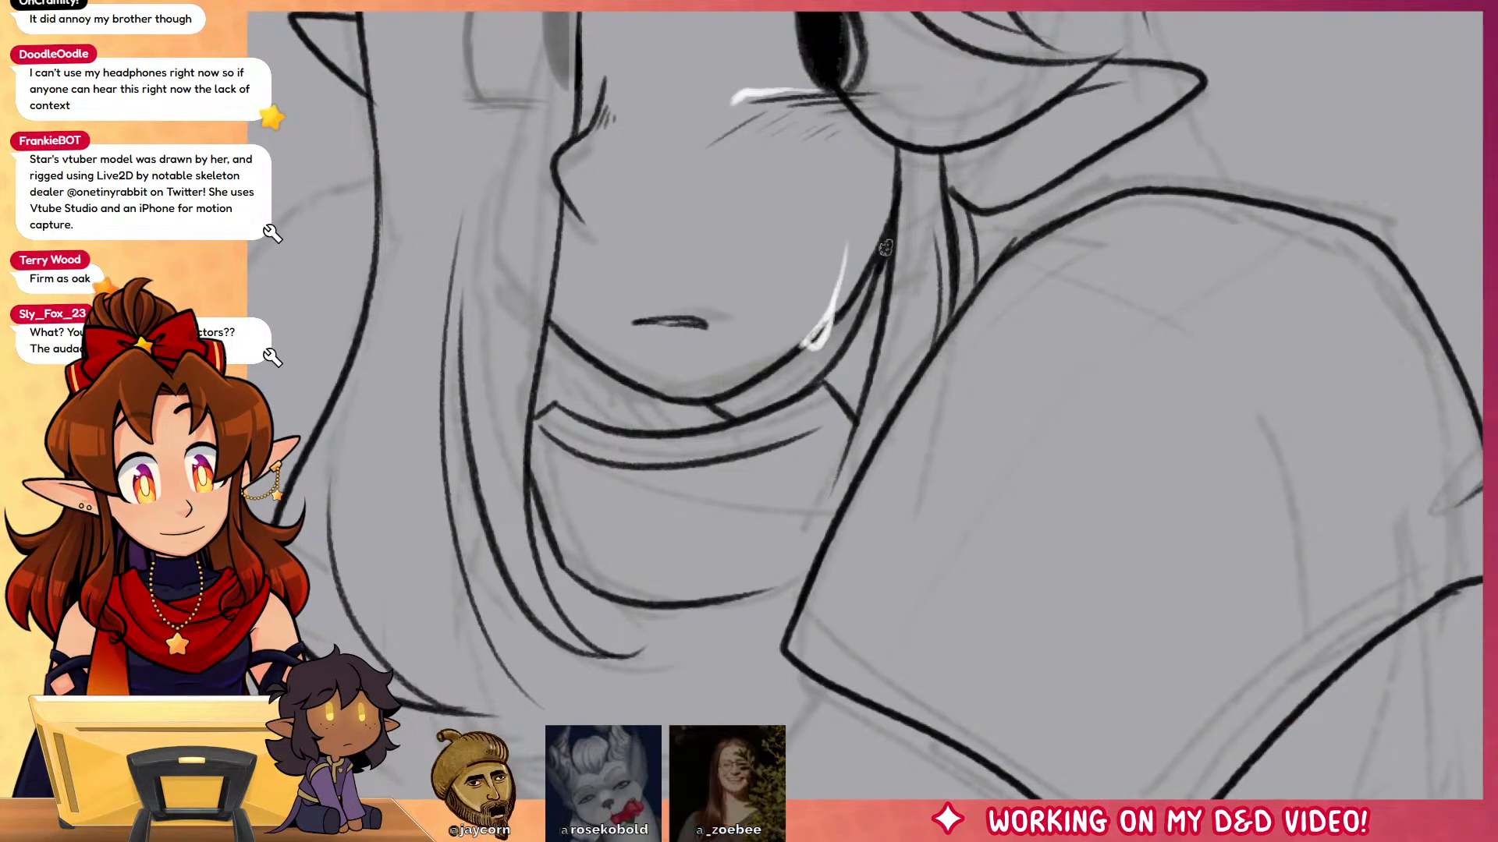
drag(630, 387, 641, 432)
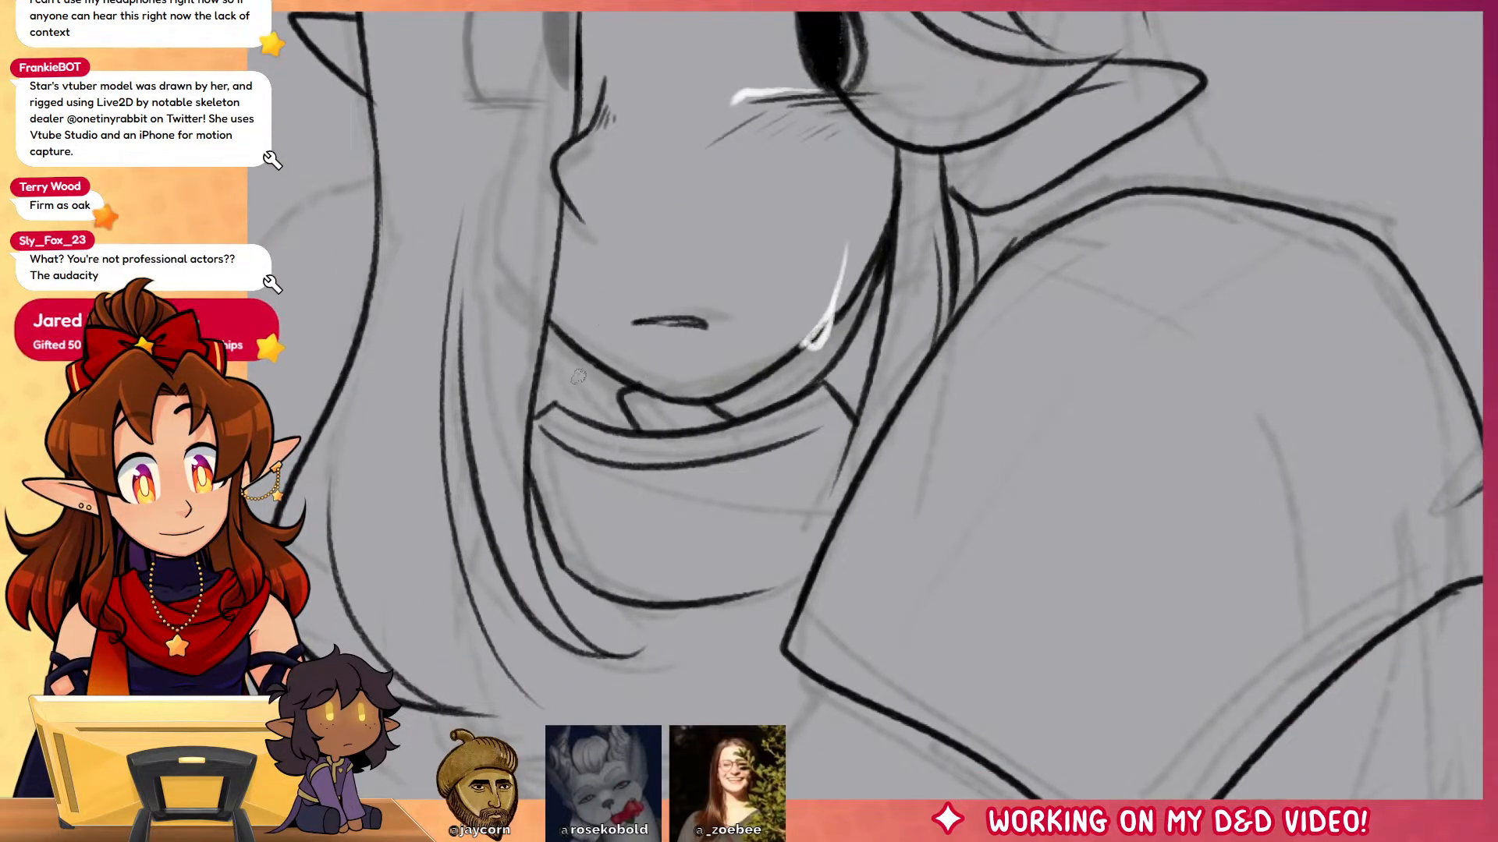
click(599, 392)
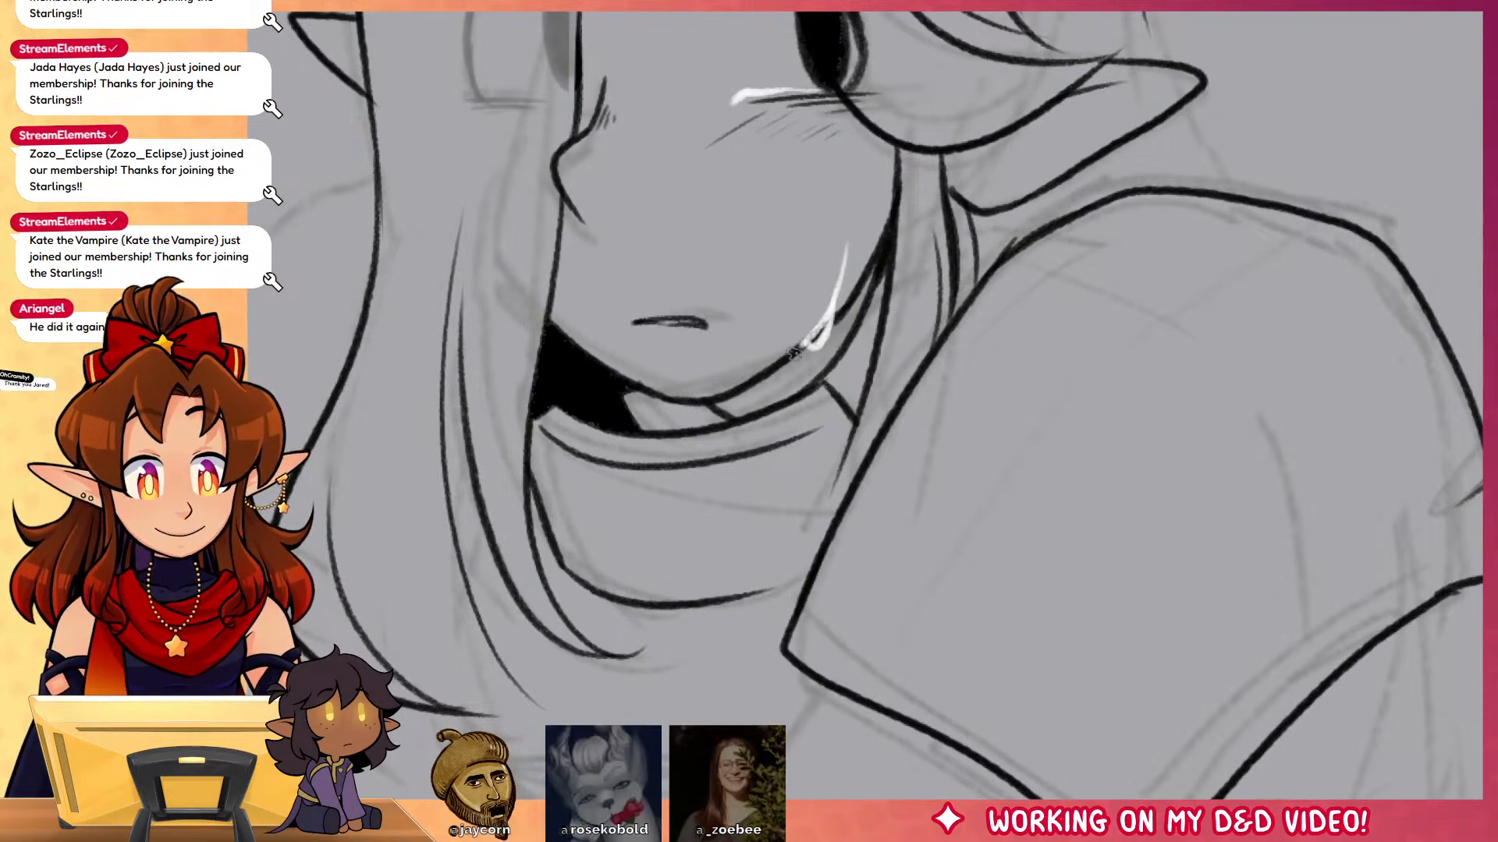
Step: Ink extra strands below the near ear and continue the back hair outline behind the ear down to the shoulder
drag(1097, 390, 1160, 655)
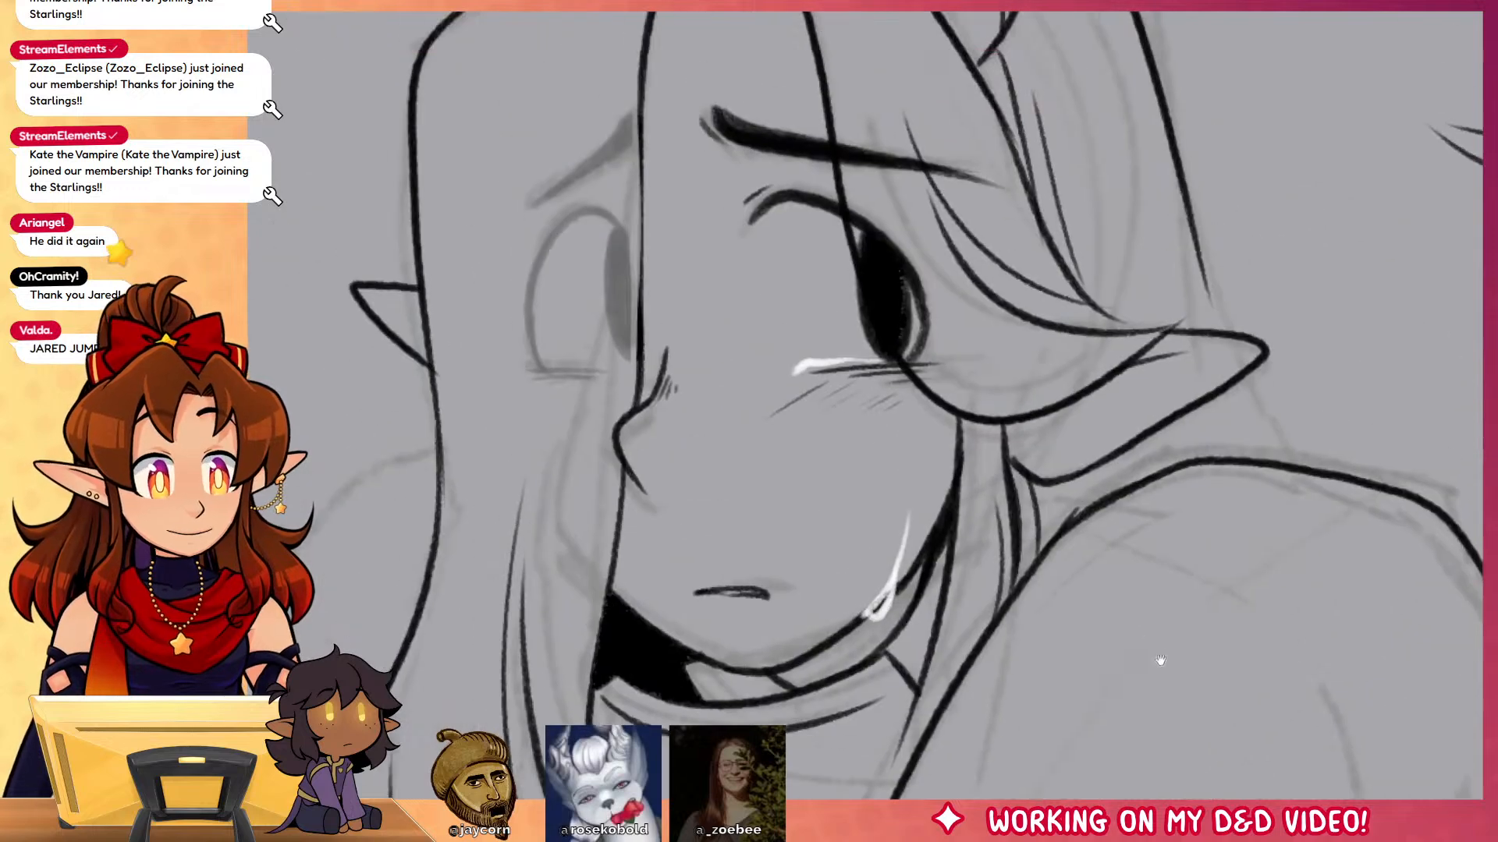
drag(1133, 558, 1076, 611)
drag(984, 524, 990, 591)
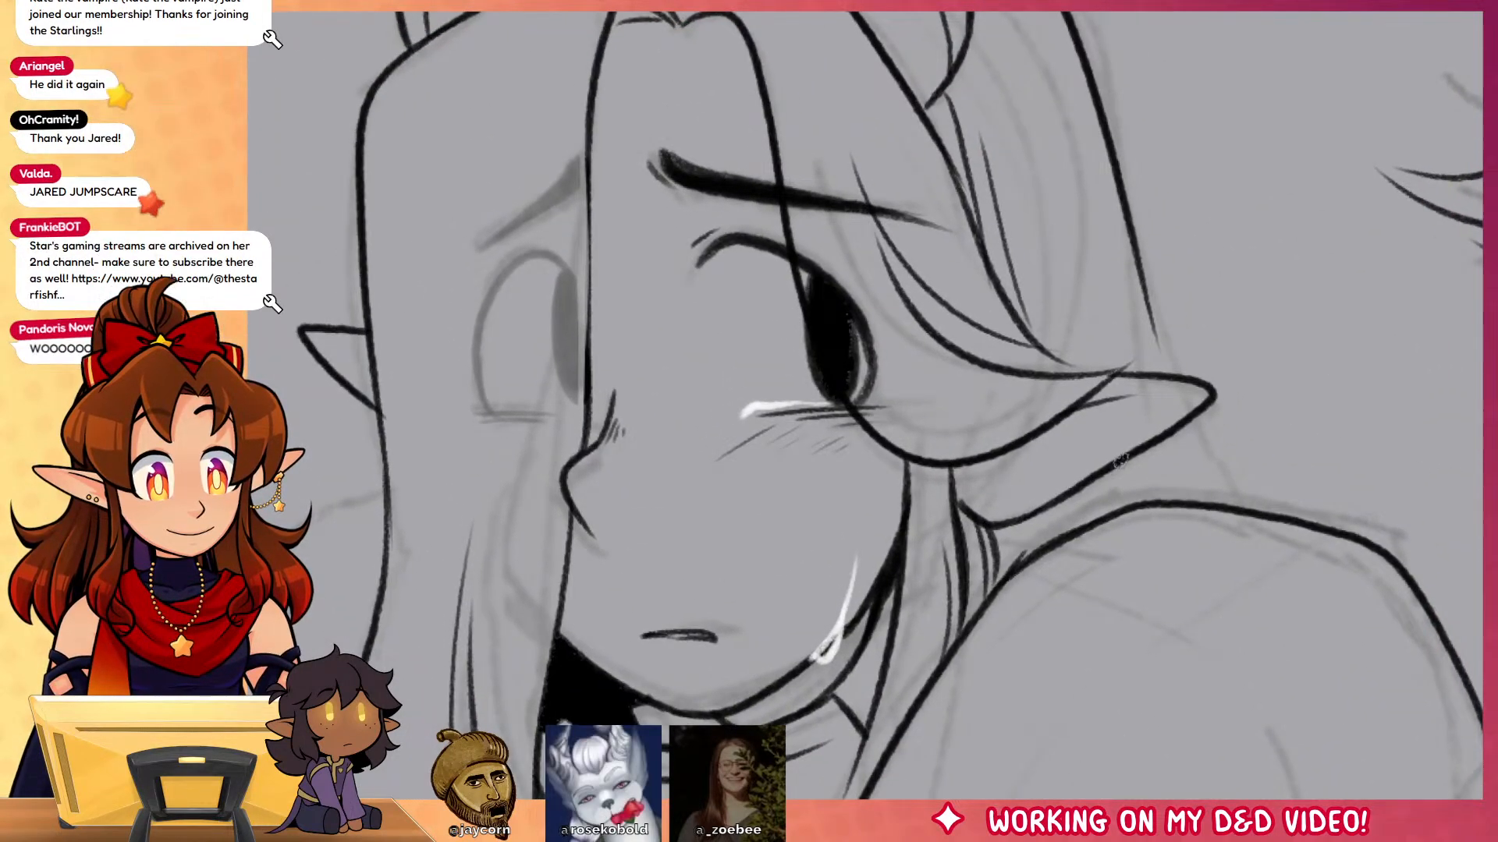
mouse_move(1140, 290)
mouse_down()
mouse_move(1168, 372)
mouse_move(1257, 506)
mouse_up()
key(ctrl+z)
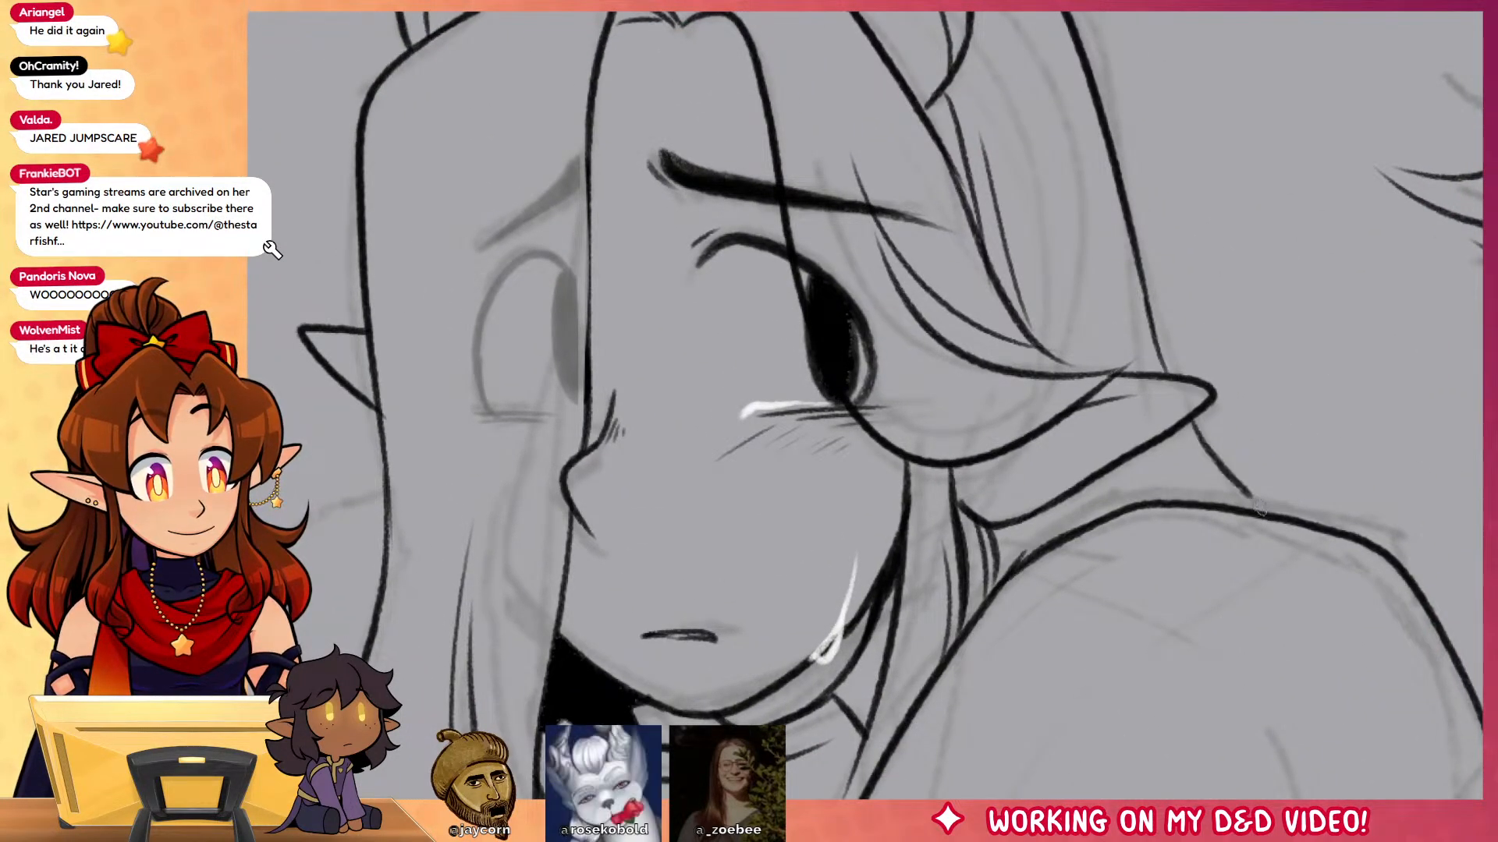
drag(1157, 446, 1186, 489)
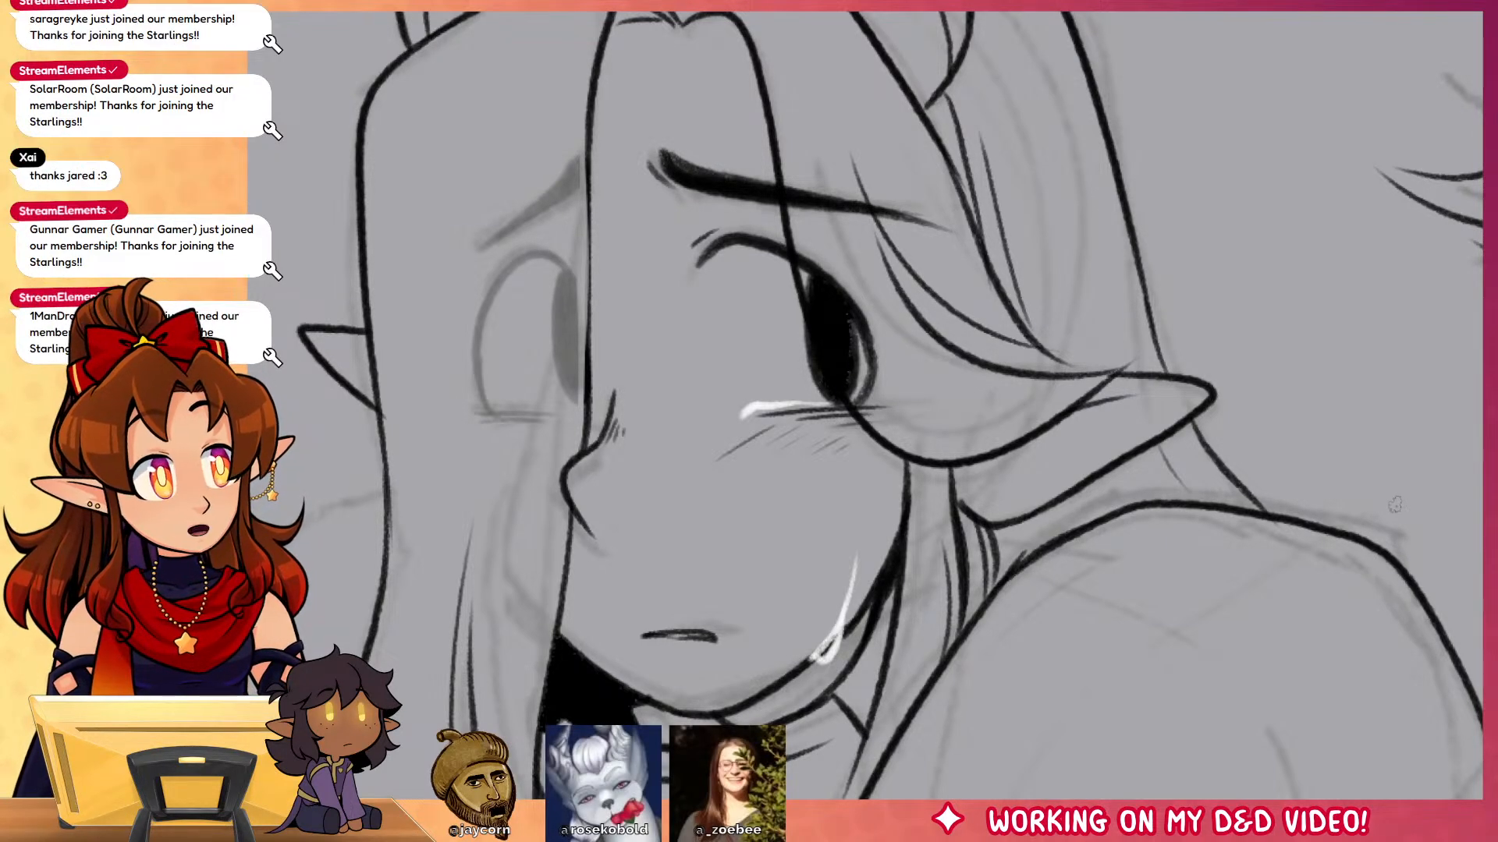
Step: Ink the far shoulder and sleeve emerging behind the long hair, with its hem and inner seam line
drag(1394, 506, 1377, 259)
drag(1300, 515, 1173, 342)
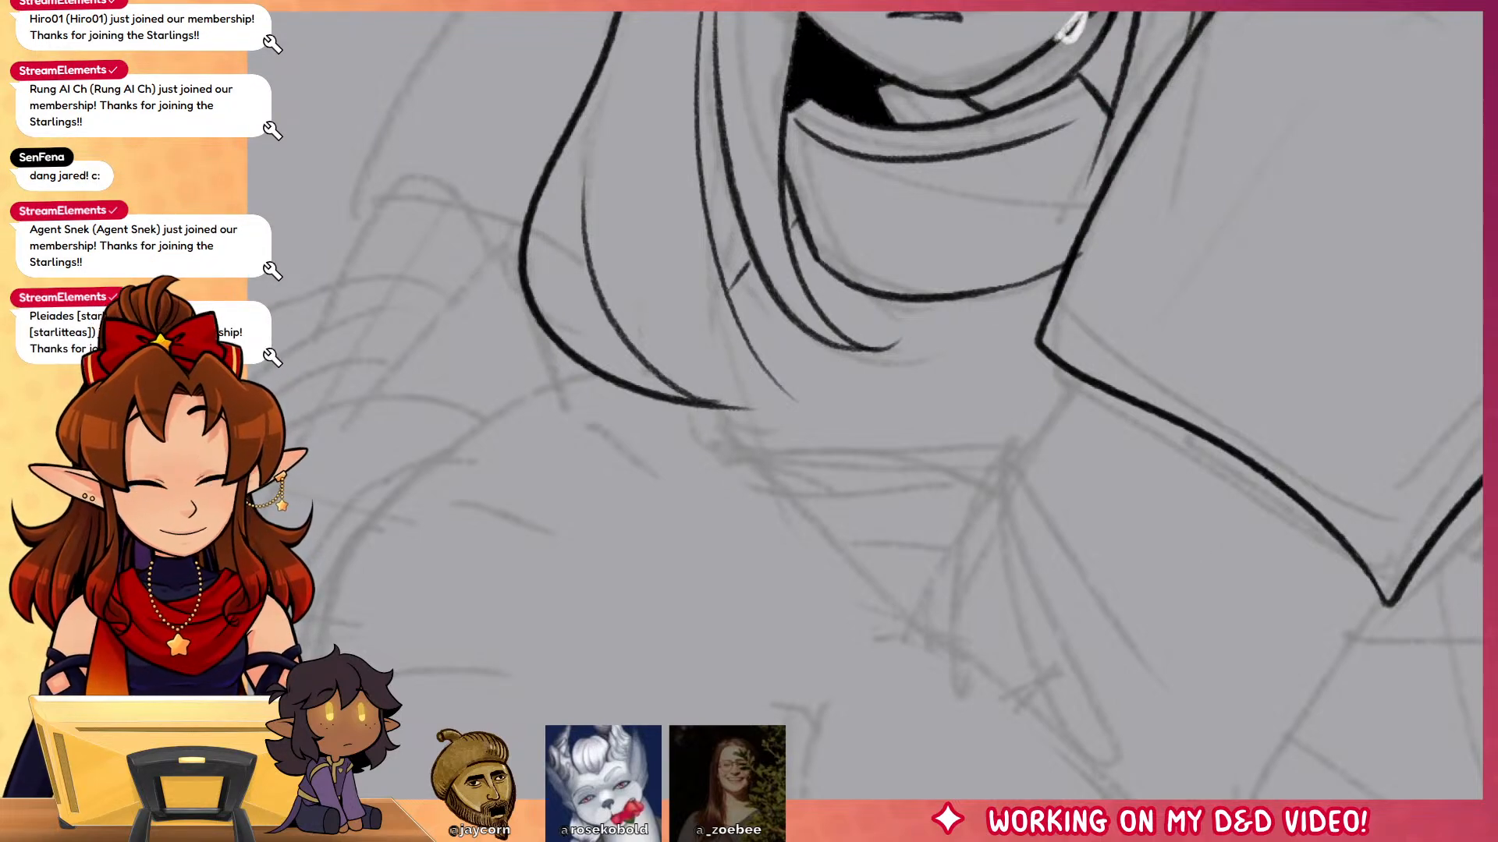
drag(814, 411, 709, 401)
drag(1116, 597, 1157, 674)
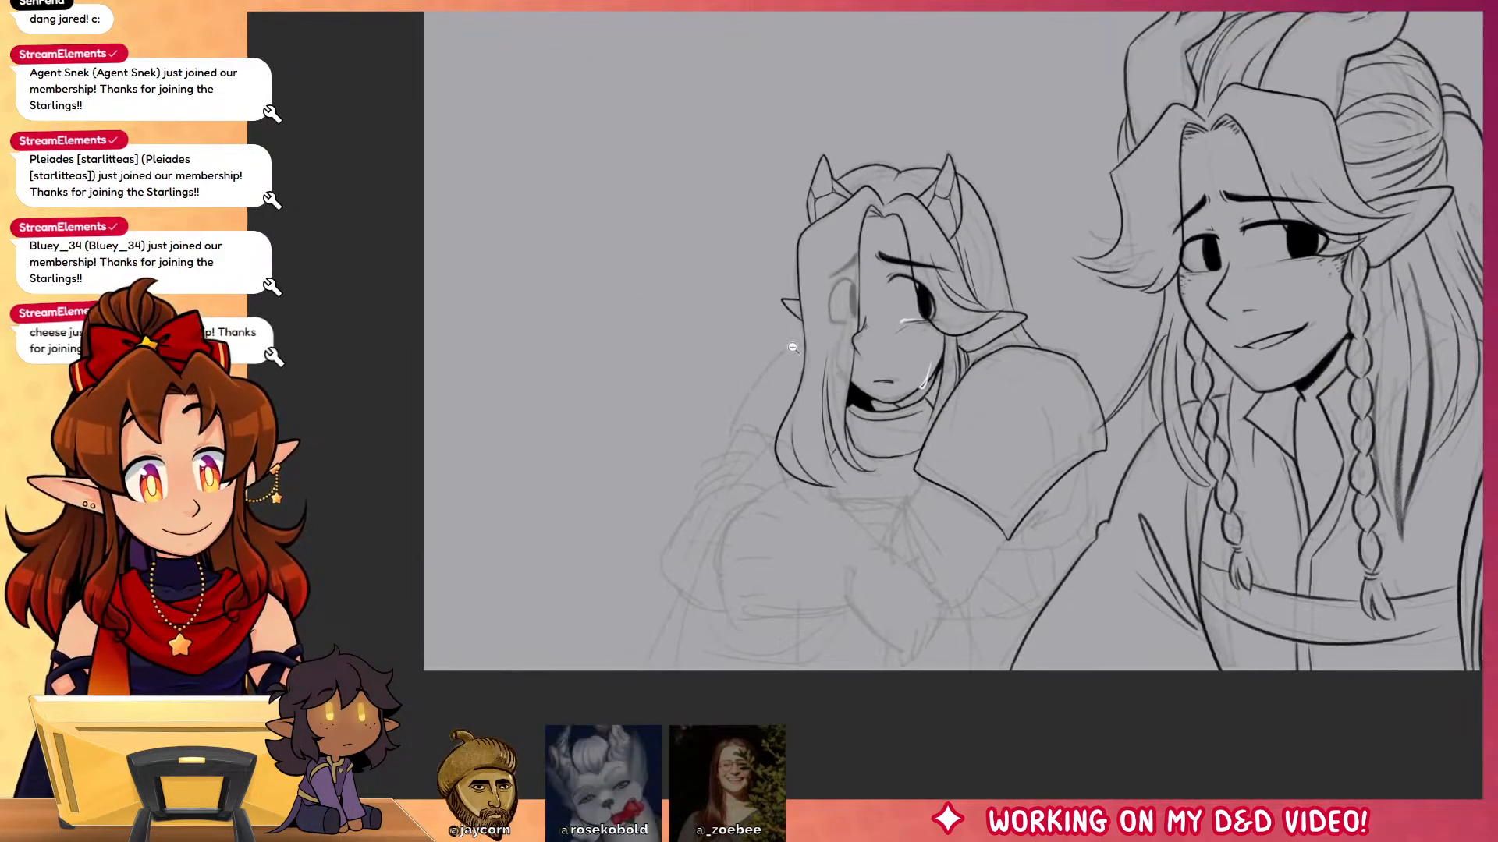
scroll(792, 348, up, 5)
mouse_move(840, 337)
mouse_down()
mouse_move(730, 394)
mouse_move(595, 634)
mouse_move(727, 657)
mouse_up()
drag(604, 605, 745, 595)
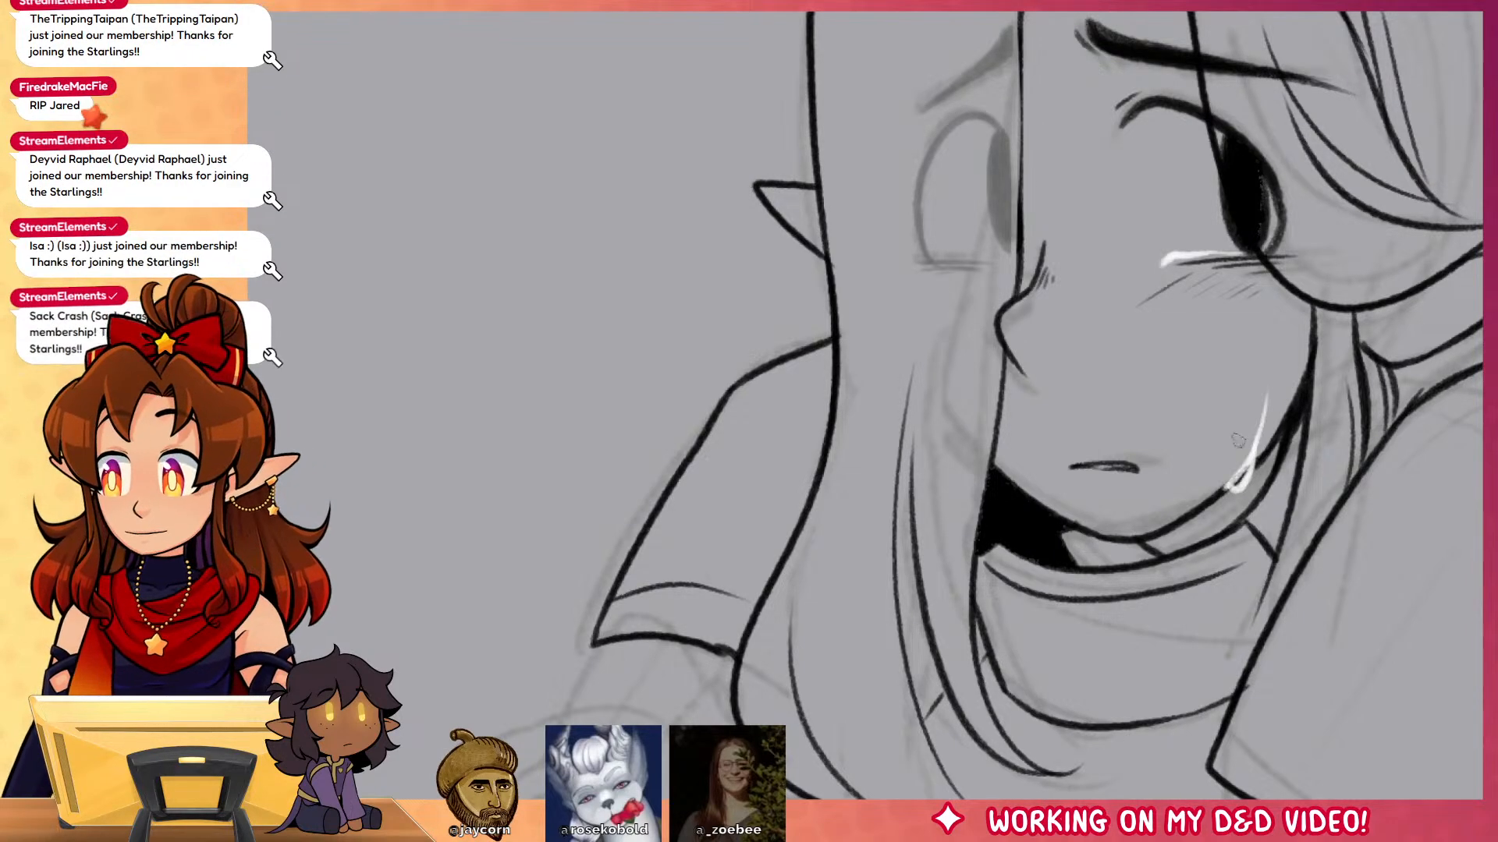
drag(828, 408, 1266, 345)
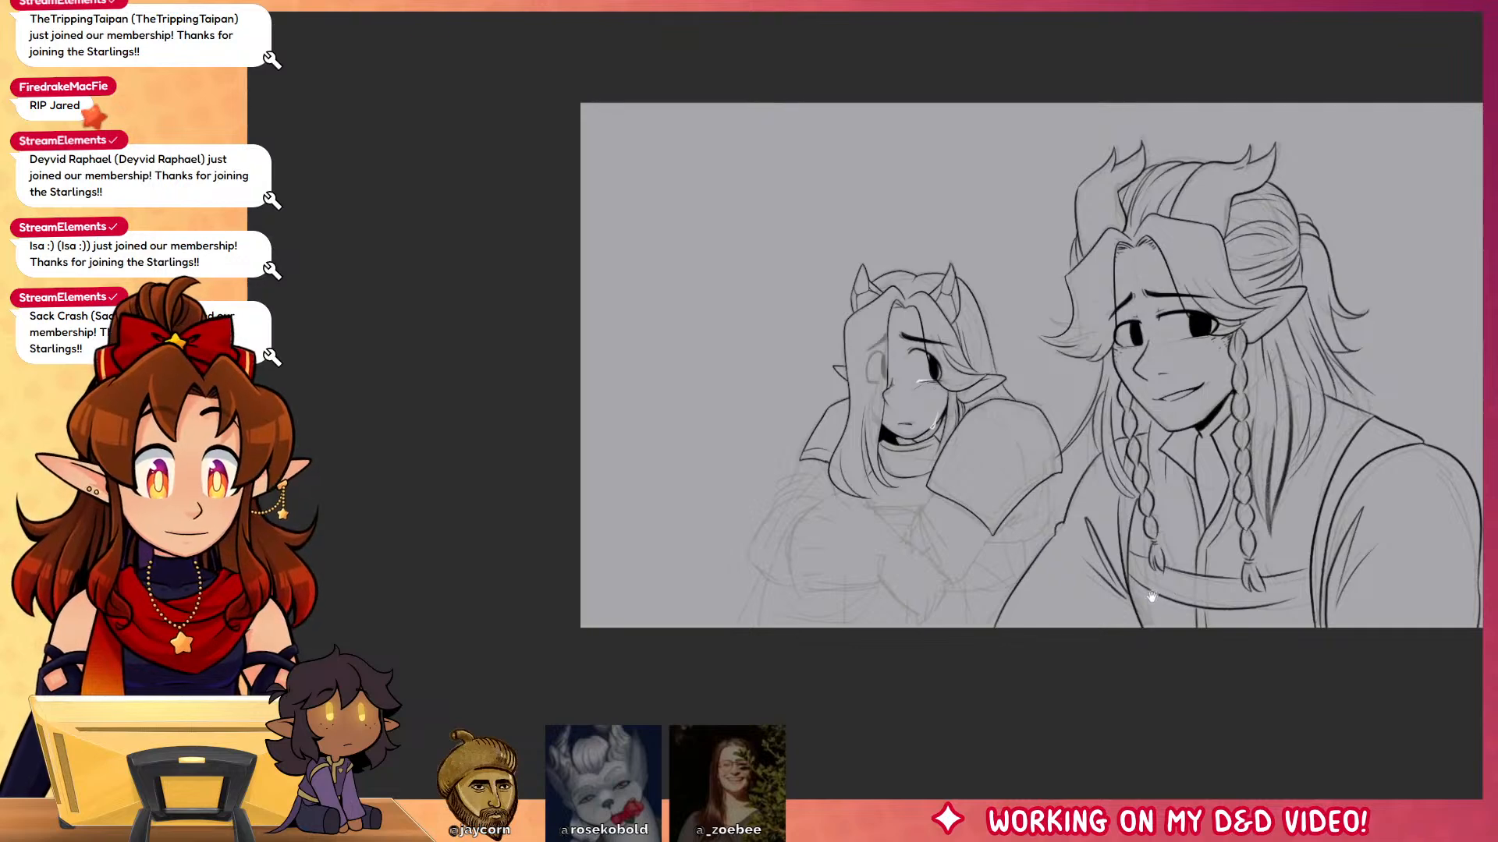
Step: Ink the rounded plate over the back of the folded hand, with a pointed lower corner and an inner border line
drag(1139, 597, 1044, 494)
mouse_move(866, 425)
mouse_down()
mouse_move(906, 465)
mouse_move(1059, 423)
mouse_up()
mouse_move(939, 487)
mouse_down()
mouse_move(964, 531)
mouse_move(1025, 436)
mouse_up()
mouse_move(733, 187)
mouse_down()
mouse_move(713, 177)
mouse_move(741, 189)
mouse_move(649, 216)
mouse_up()
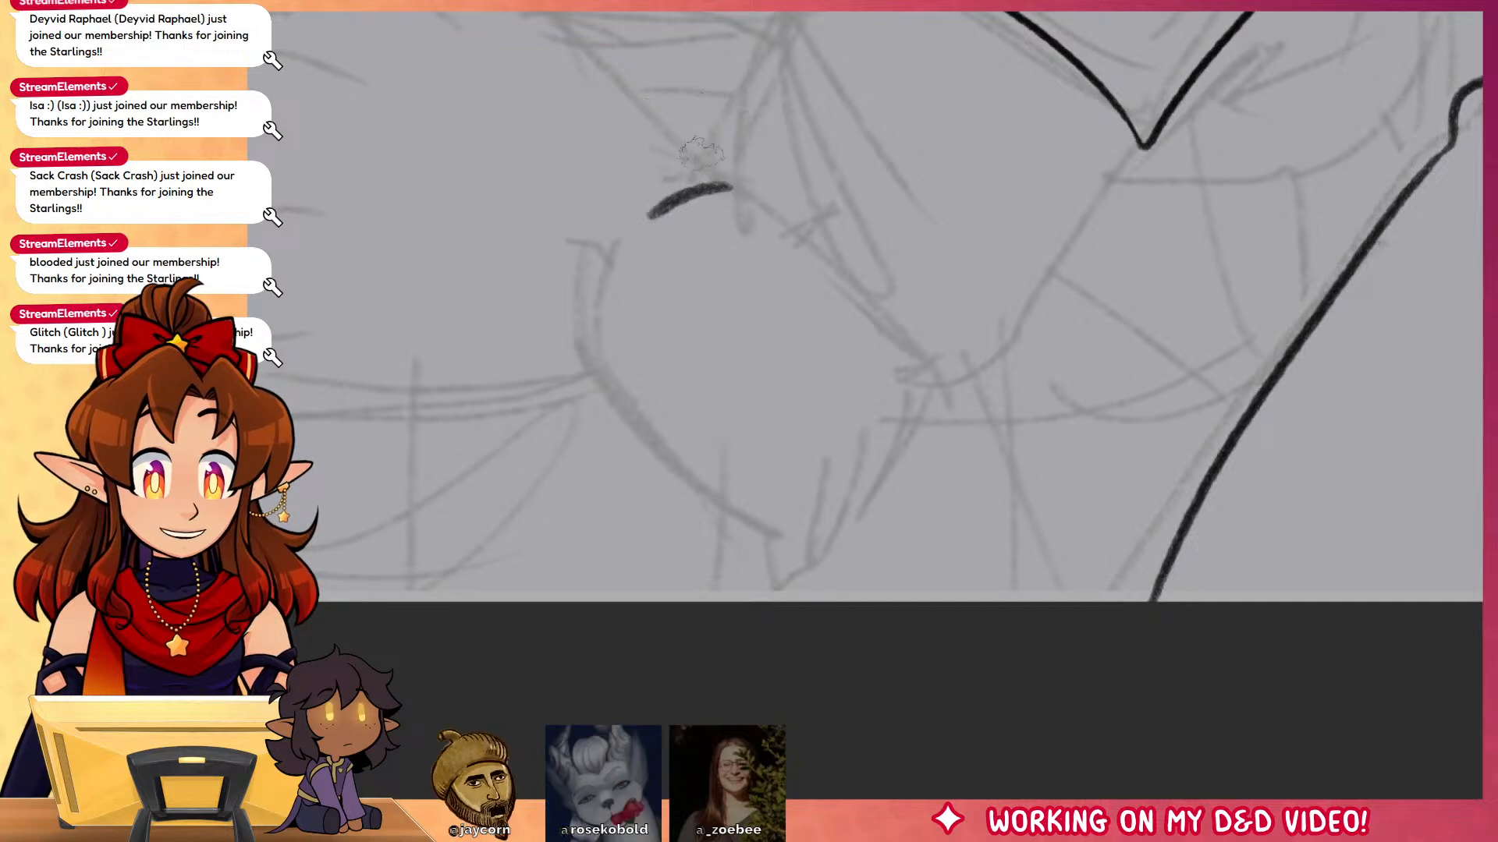
mouse_move(729, 188)
mouse_down()
mouse_move(647, 220)
mouse_move(607, 273)
mouse_up()
key(ctrl+z)
mouse_move(692, 190)
mouse_down()
mouse_move(603, 293)
mouse_move(732, 415)
mouse_move(852, 318)
mouse_up()
key(ctrl+z)
mouse_move(734, 413)
mouse_down()
mouse_move(886, 313)
mouse_move(808, 235)
mouse_move(686, 186)
mouse_up()
drag(1103, 564, 1259, 627)
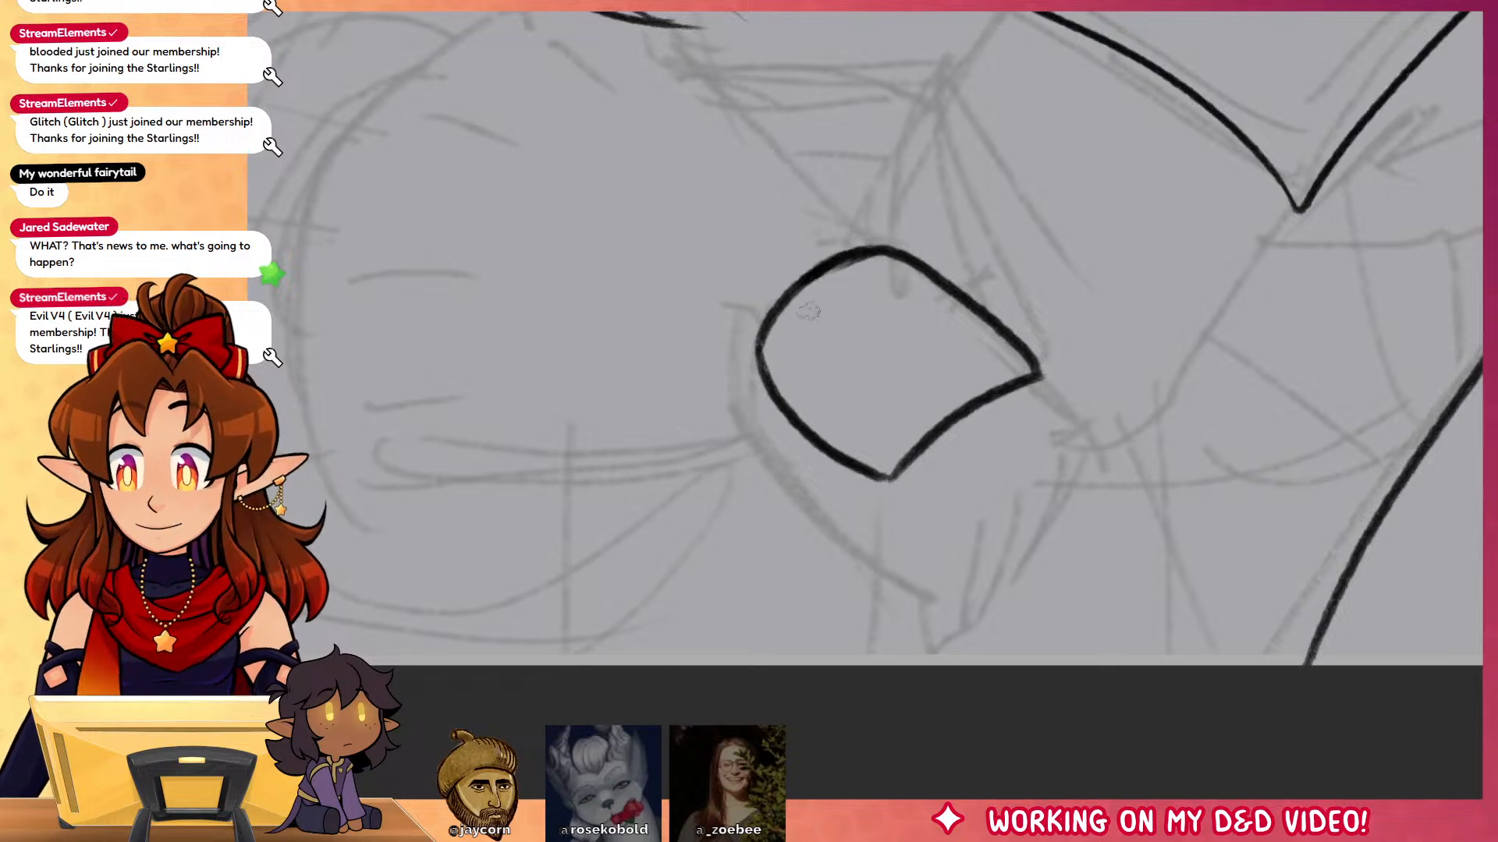
mouse_move(786, 355)
mouse_down()
mouse_move(889, 444)
mouse_move(976, 375)
mouse_up()
mouse_move(1148, 338)
mouse_down()
mouse_move(1245, 340)
mouse_move(1265, 291)
mouse_up()
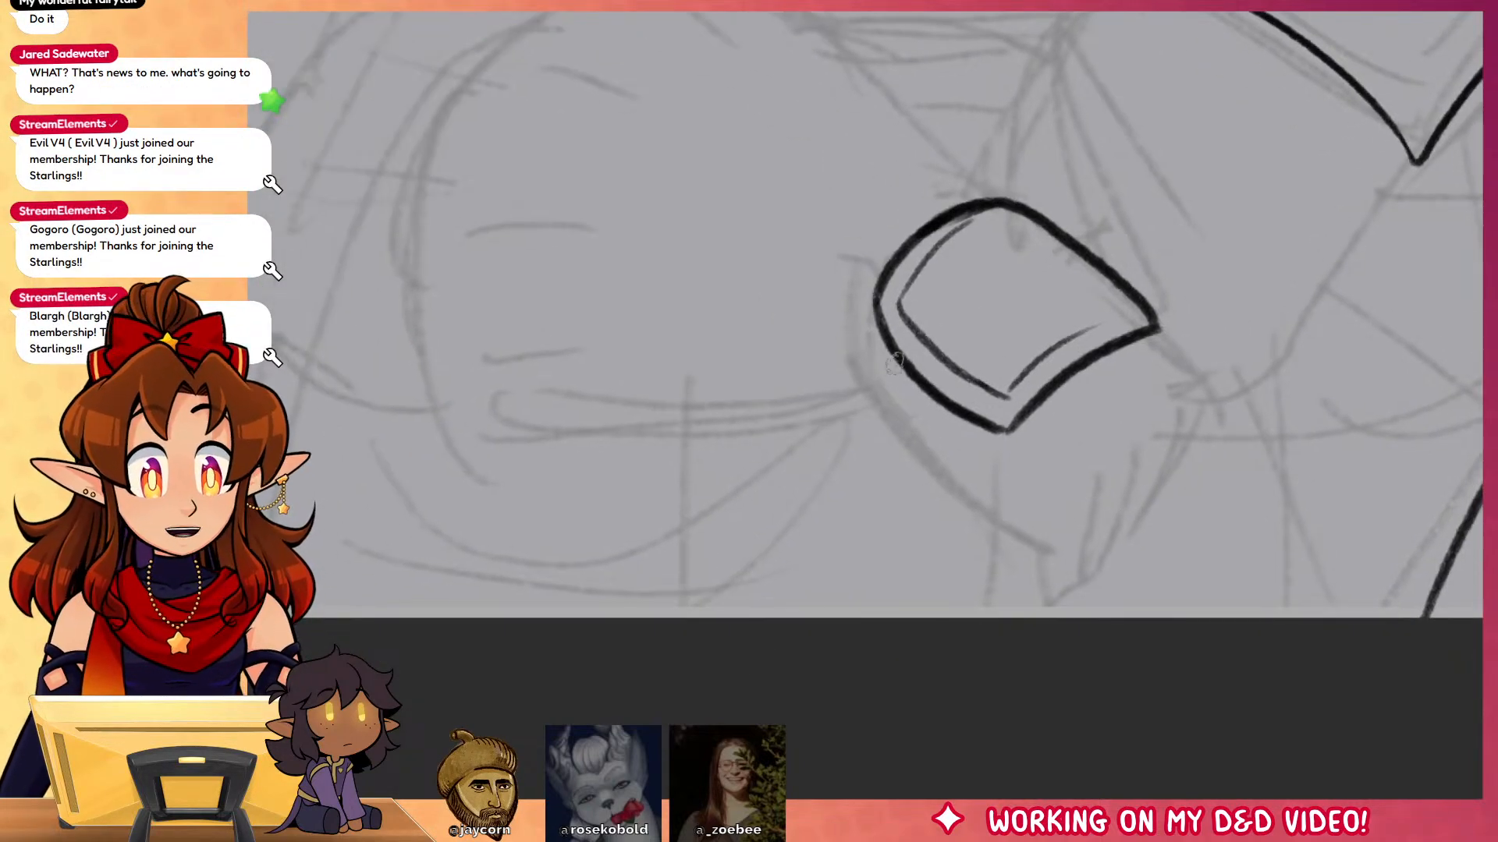
Step: Ink the side of the hand below the plate and the first finger outlines along its lower edge
drag(893, 355, 957, 488)
drag(953, 404, 956, 490)
drag(1099, 409, 1025, 324)
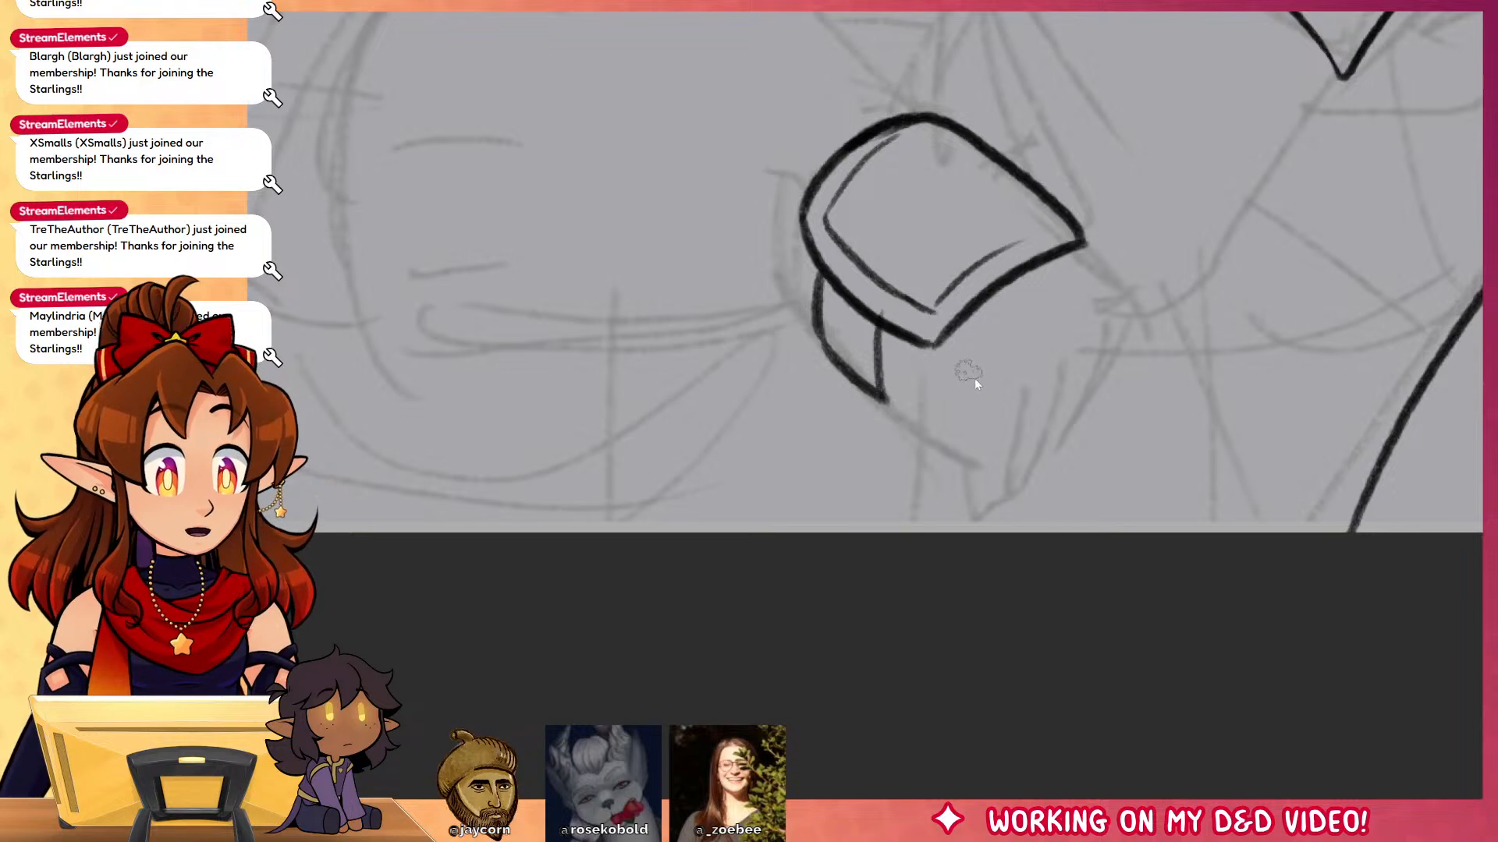
drag(1025, 379, 1006, 474)
drag(880, 382, 981, 445)
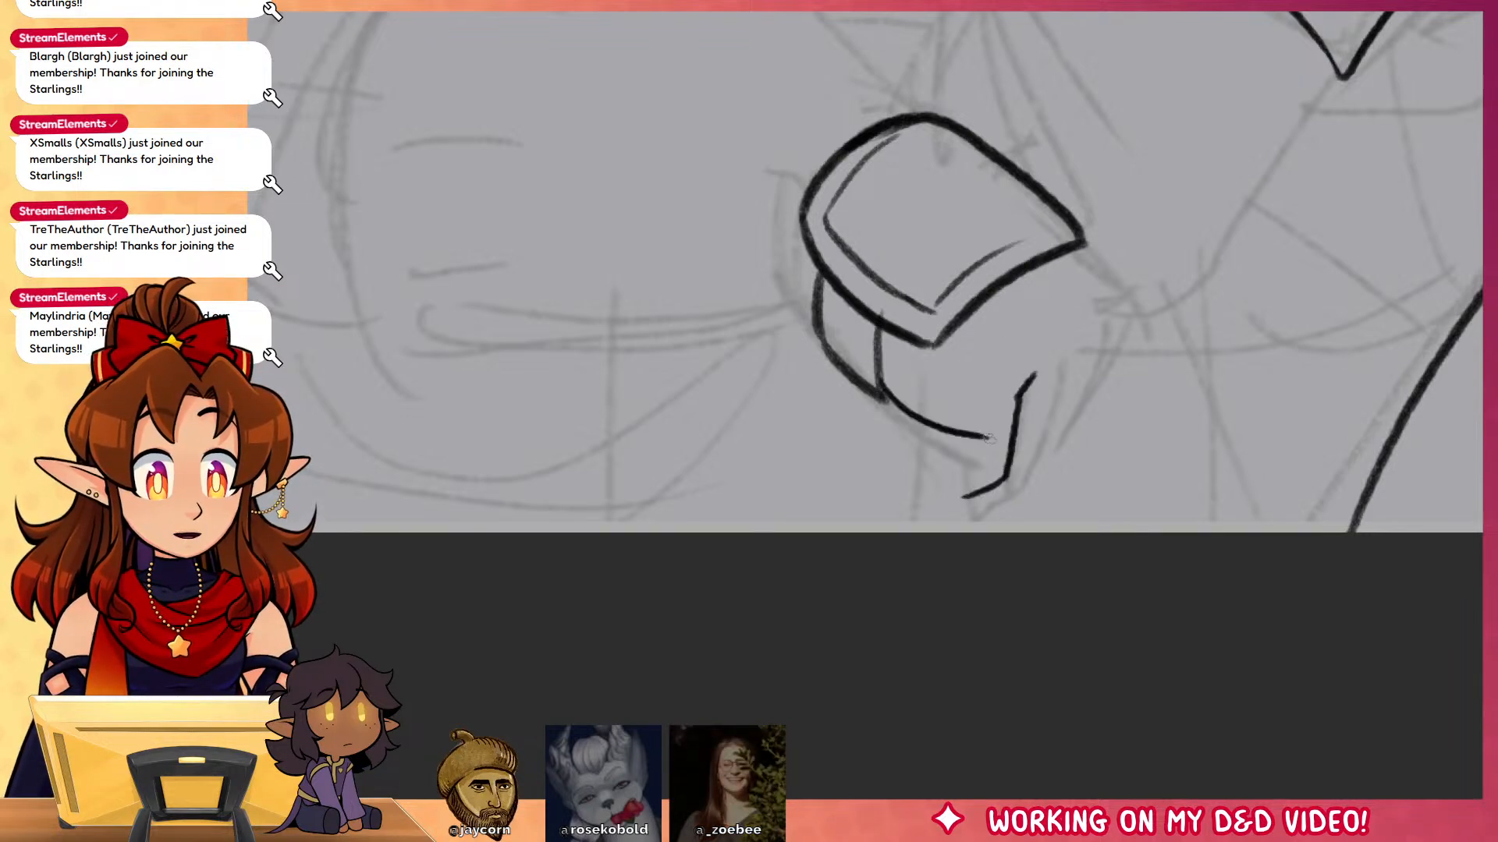
key(ctrl+z)
drag(875, 386, 981, 447)
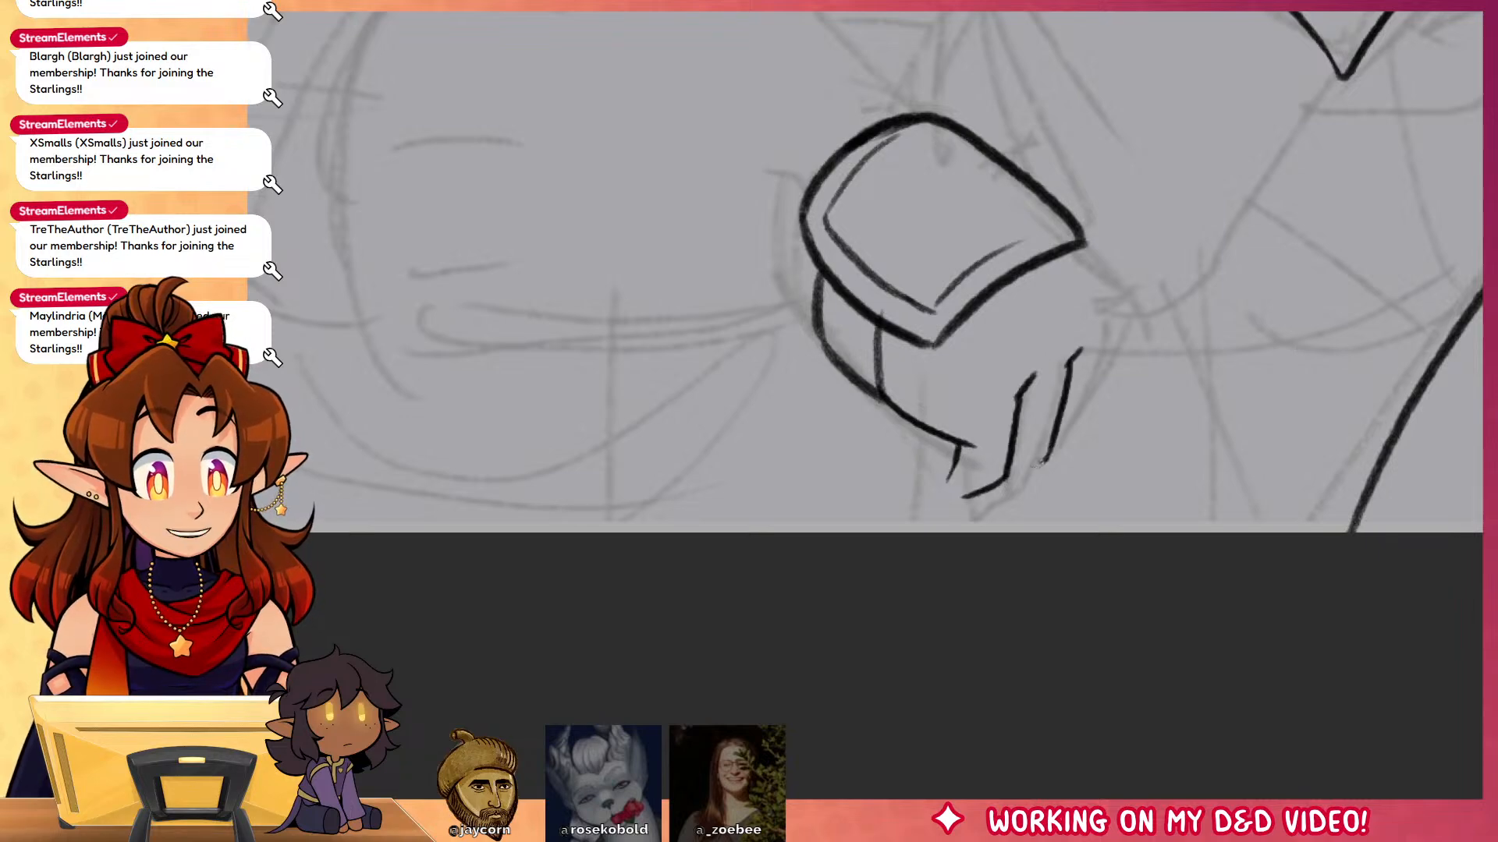
Step: Ink the outer knuckle edge of the hand from the plate's corner and the rounded bulge on its opposite side
drag(1080, 244, 1137, 331)
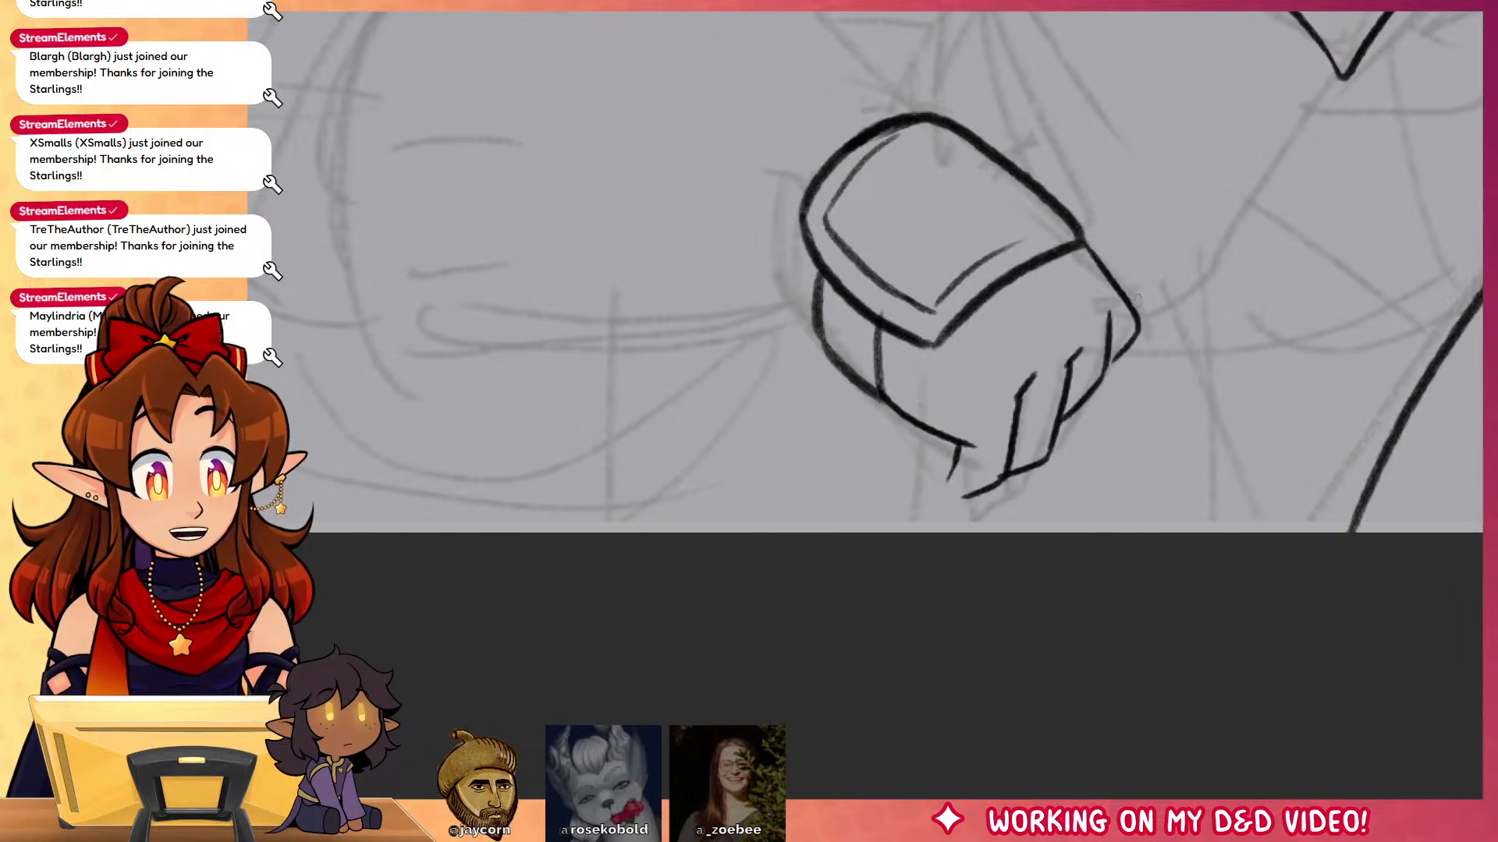
key(ctrl+z)
drag(1081, 241, 1115, 355)
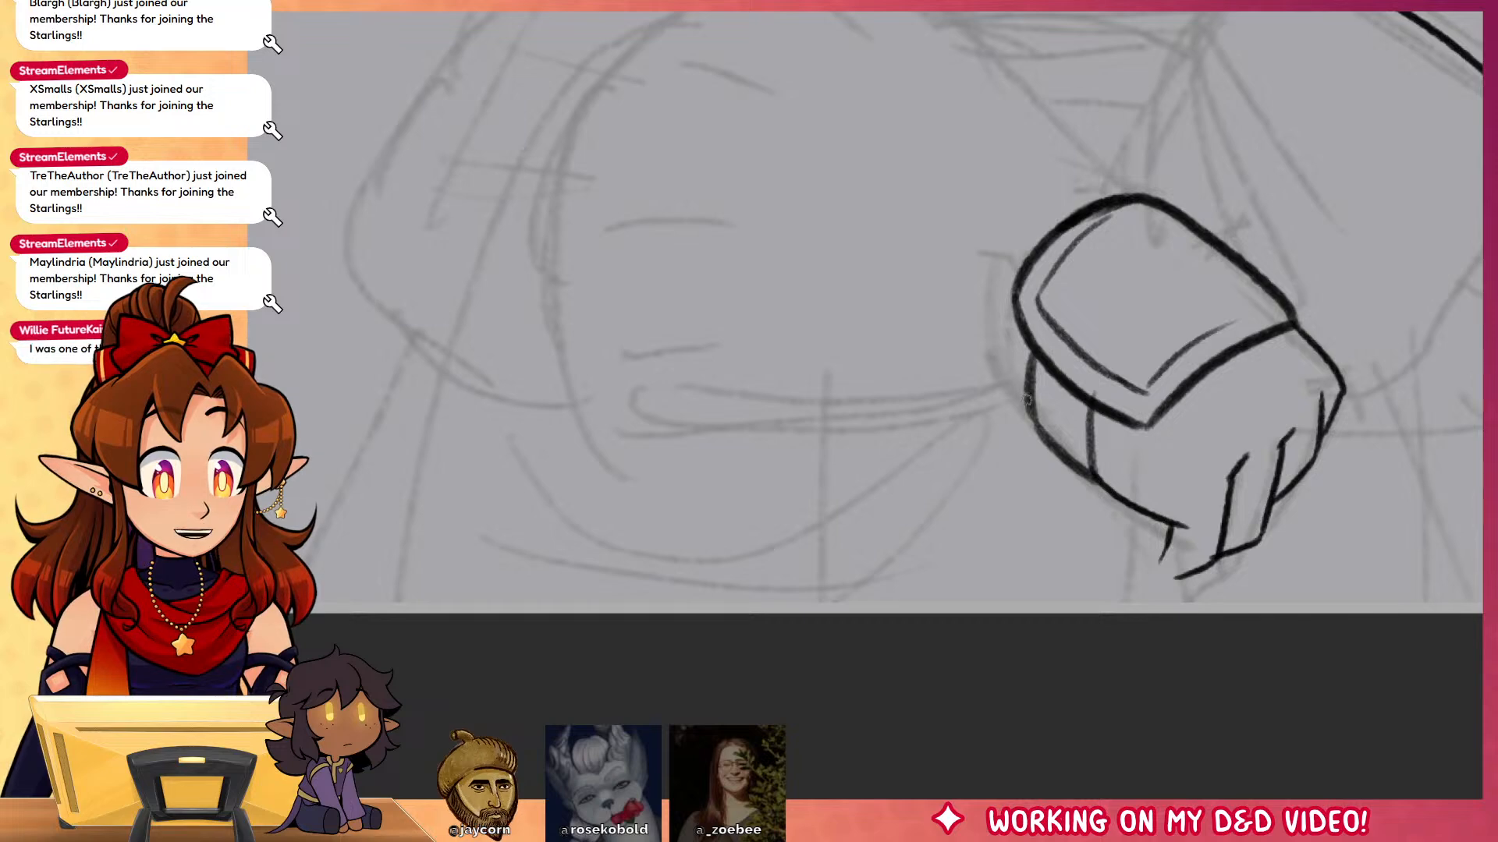
drag(1026, 402, 1016, 295)
drag(1071, 405, 1153, 579)
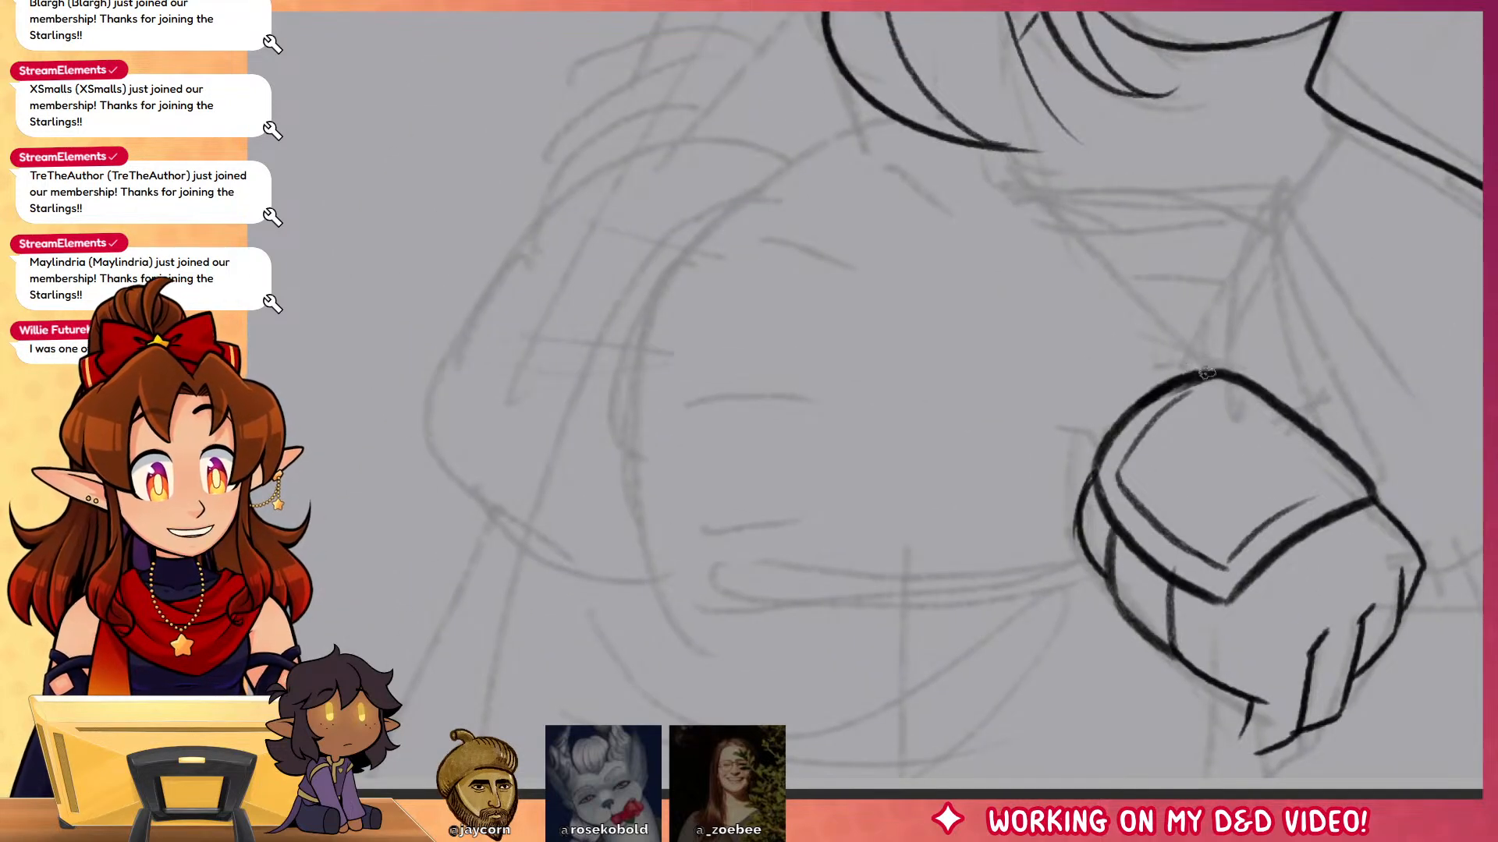
Step: Ink the near forearm's wide sleeve from the hair to the wrist, with a rounded outer edge, lower edge and small curve behind the hand plate
drag(1205, 373, 965, 142)
mouse_move(877, 113)
mouse_down()
mouse_move(677, 280)
mouse_move(720, 639)
mouse_move(1086, 556)
mouse_up()
key(ctrl+z)
drag(713, 628, 1085, 562)
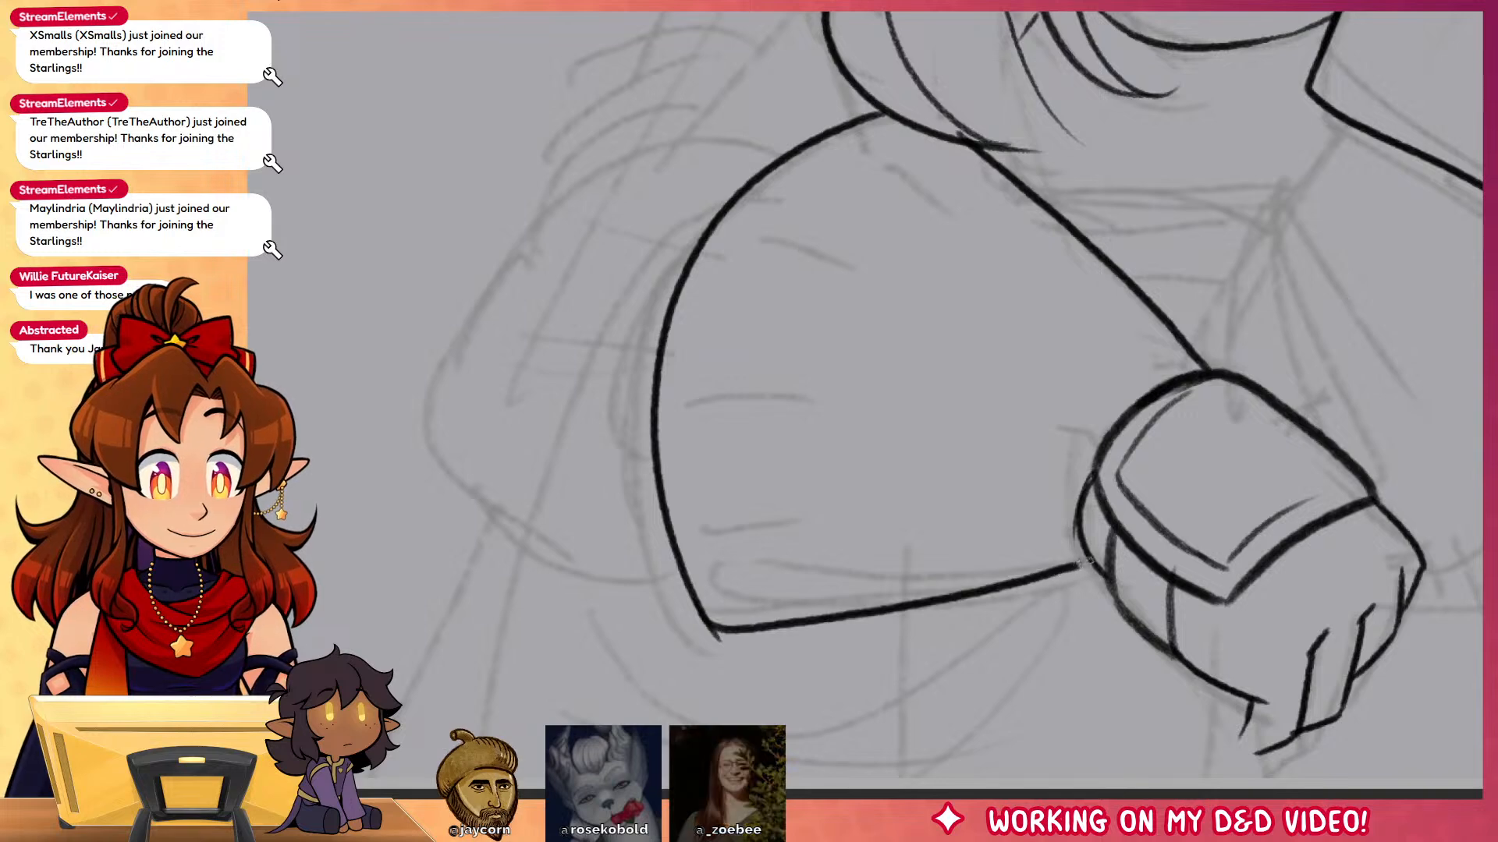
drag(1143, 364, 1075, 444)
Step: Ink five short fold strokes fanning inside the forearm sleeve and a thin inner line along its rounded edge
drag(860, 134, 936, 204)
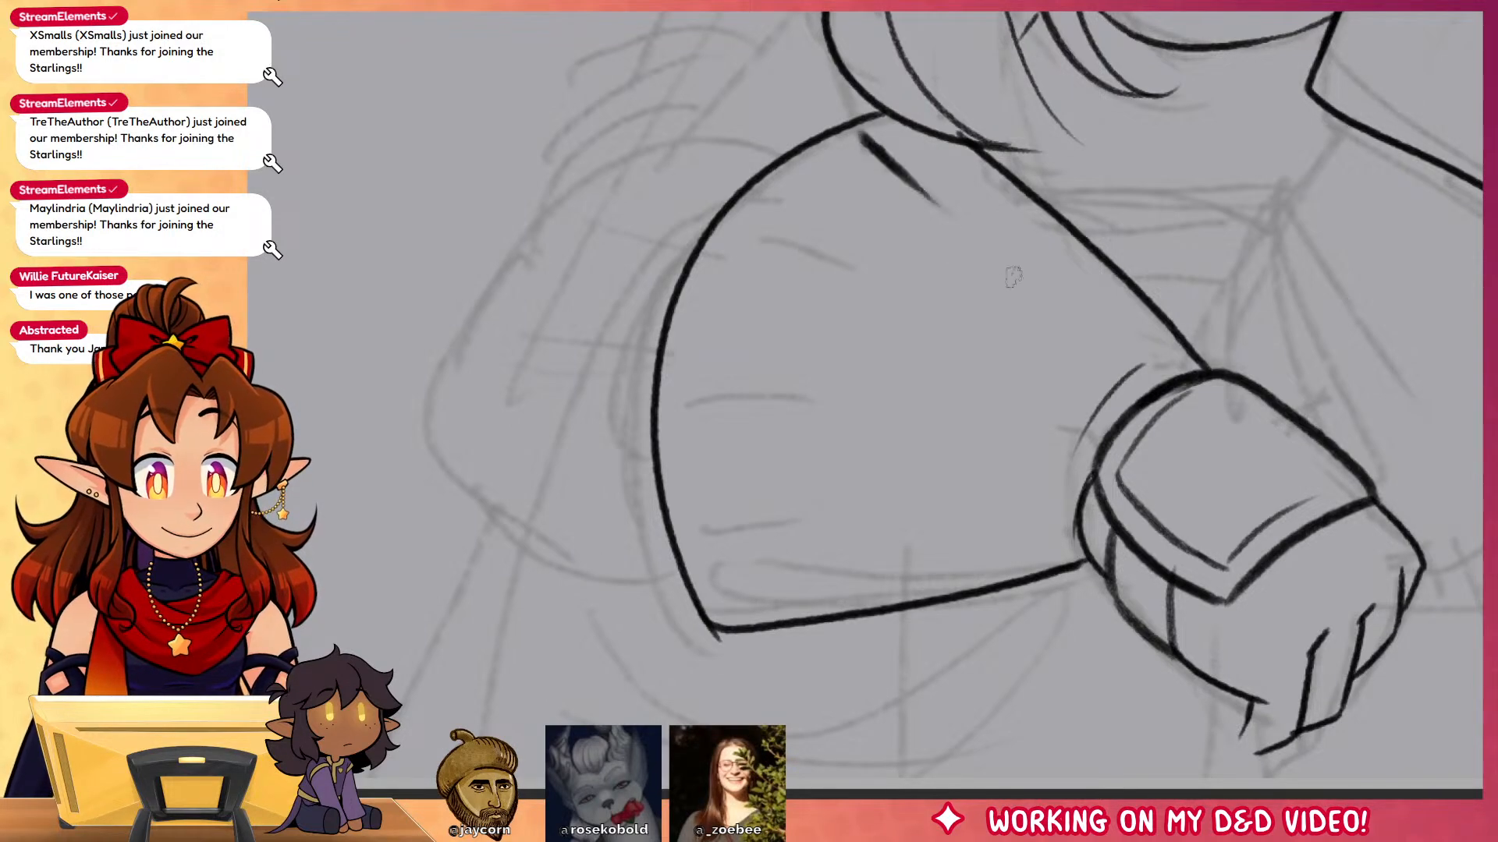
drag(753, 235, 858, 282)
drag(690, 396, 819, 384)
drag(713, 539, 819, 524)
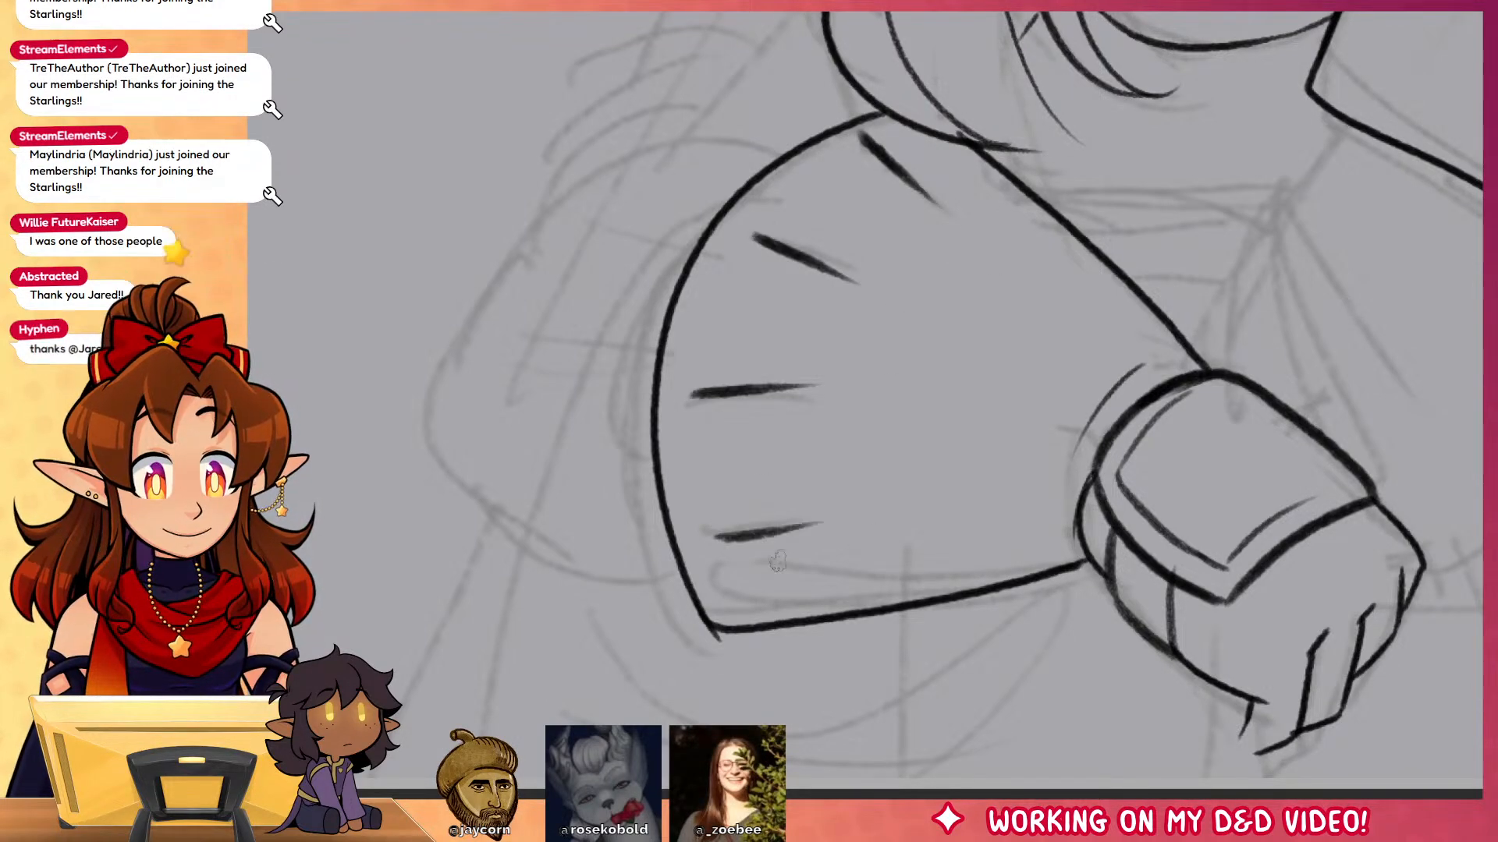
key(ctrl+z)
key(ctrl+z)
drag(709, 388, 842, 400)
drag(709, 513, 827, 504)
drag(745, 600, 808, 591)
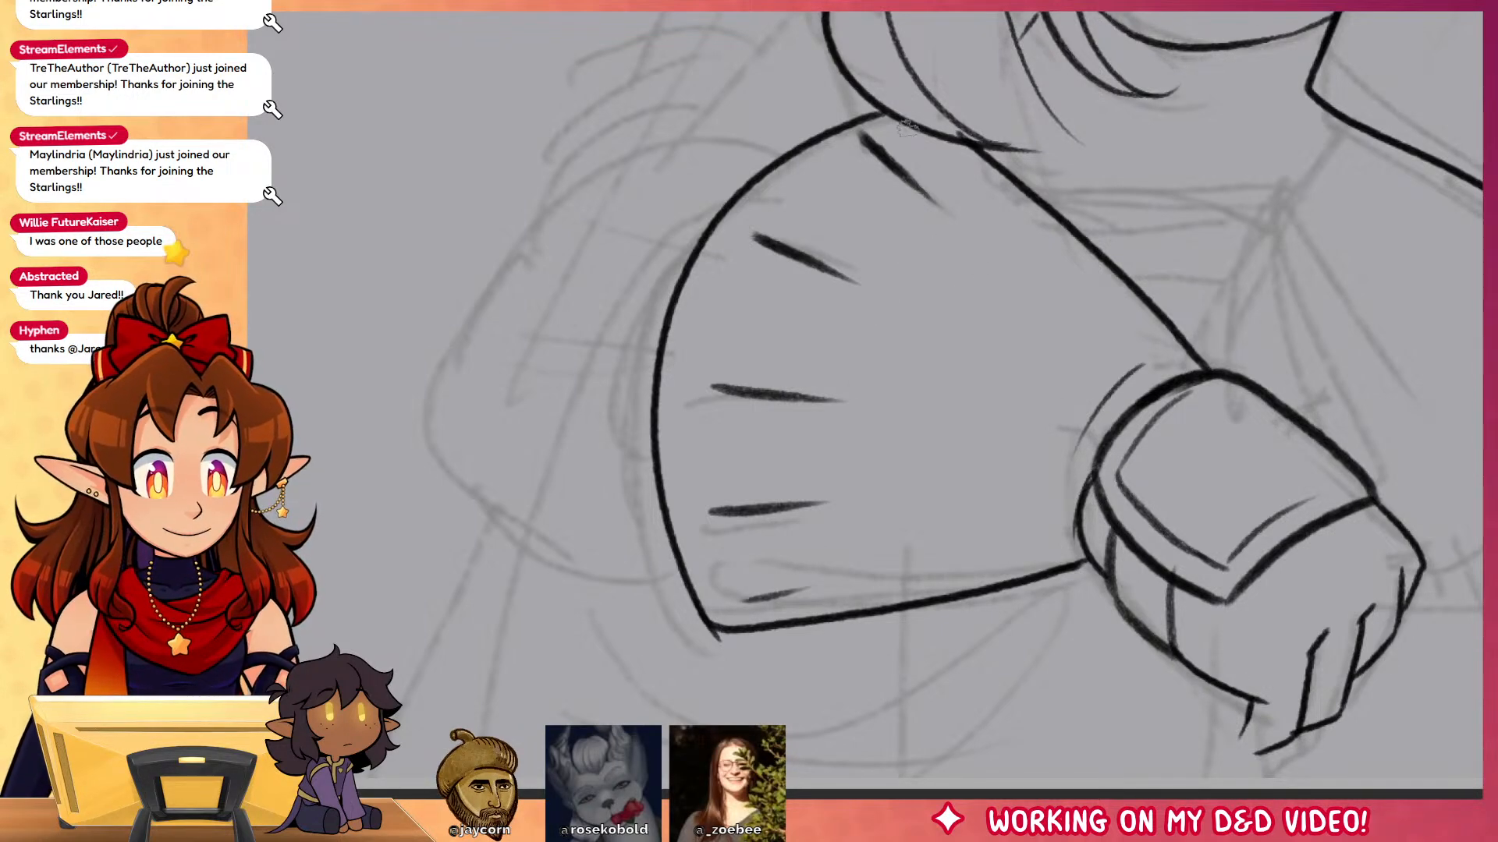
mouse_move(906, 127)
mouse_down()
mouse_move(667, 410)
mouse_move(663, 474)
mouse_up()
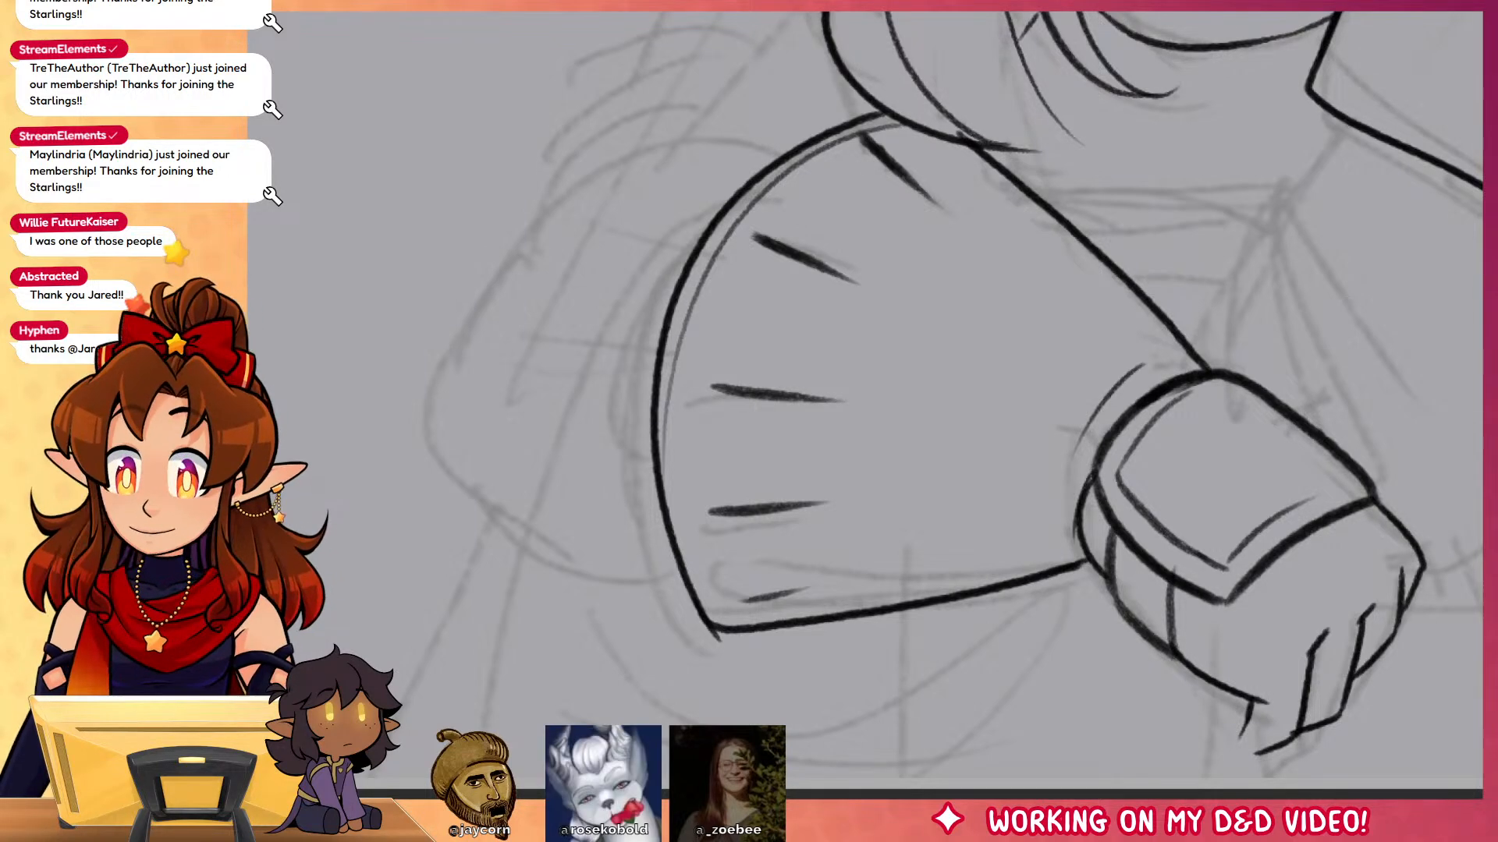
Step: Ink the rounded outline of the other puffed sleeve behind the forearm, with a short shading line along the overlap
scroll(780, 468, down, 4)
drag(866, 331, 862, 408)
scroll(812, 406, up, 3)
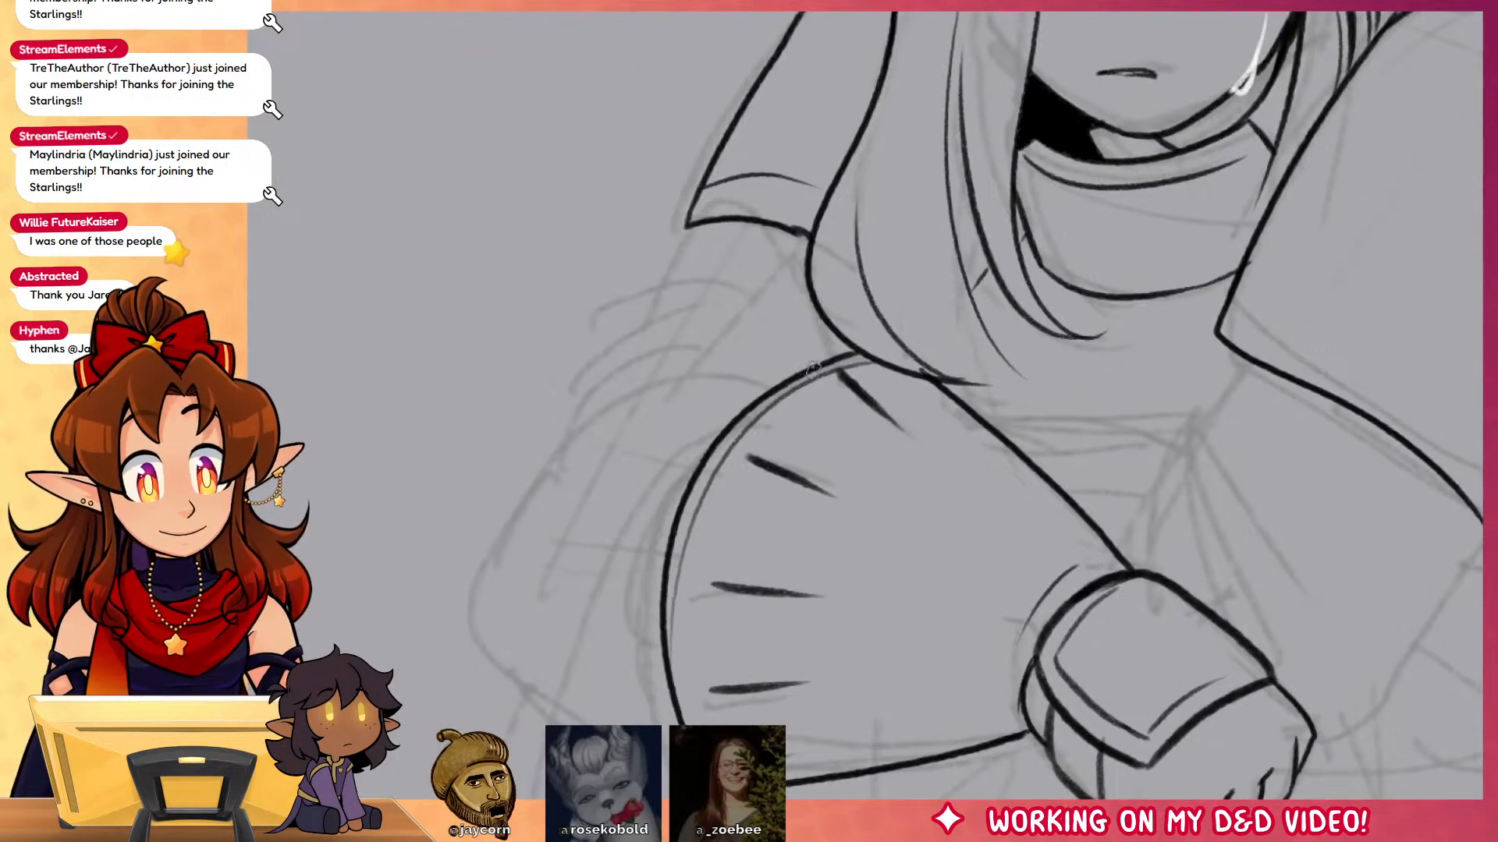
mouse_move(817, 360)
mouse_down()
mouse_move(701, 363)
mouse_move(626, 439)
mouse_move(534, 483)
mouse_move(538, 676)
mouse_move(614, 726)
mouse_up()
drag(745, 417, 652, 532)
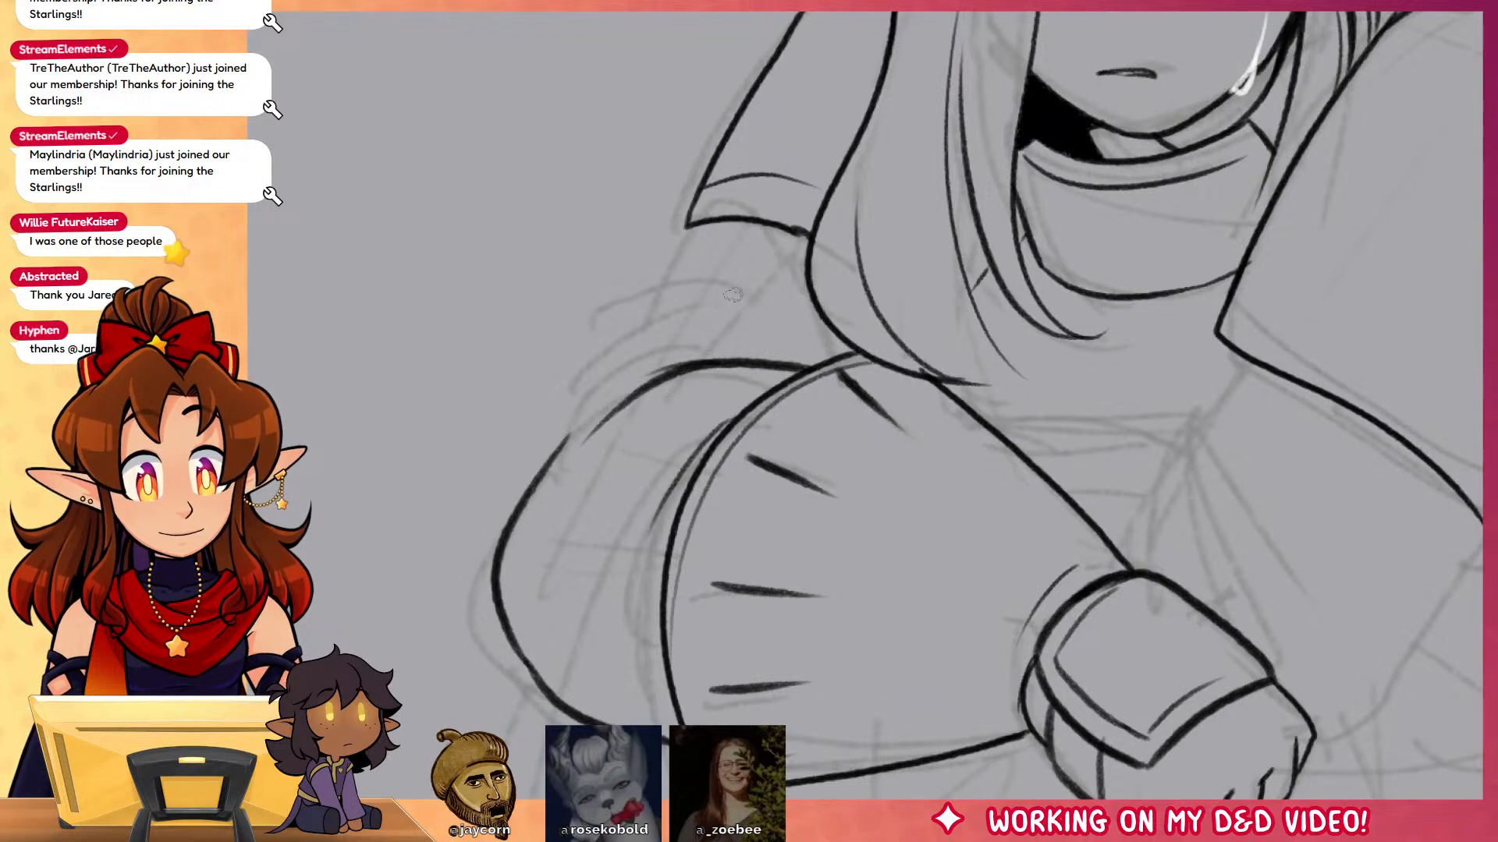
Step: Ink the stacked knuckles and bent fingers of the far hand resting on the puffed sleeve beside the hair, plus a short thumb line
scroll(789, 331, up, 2)
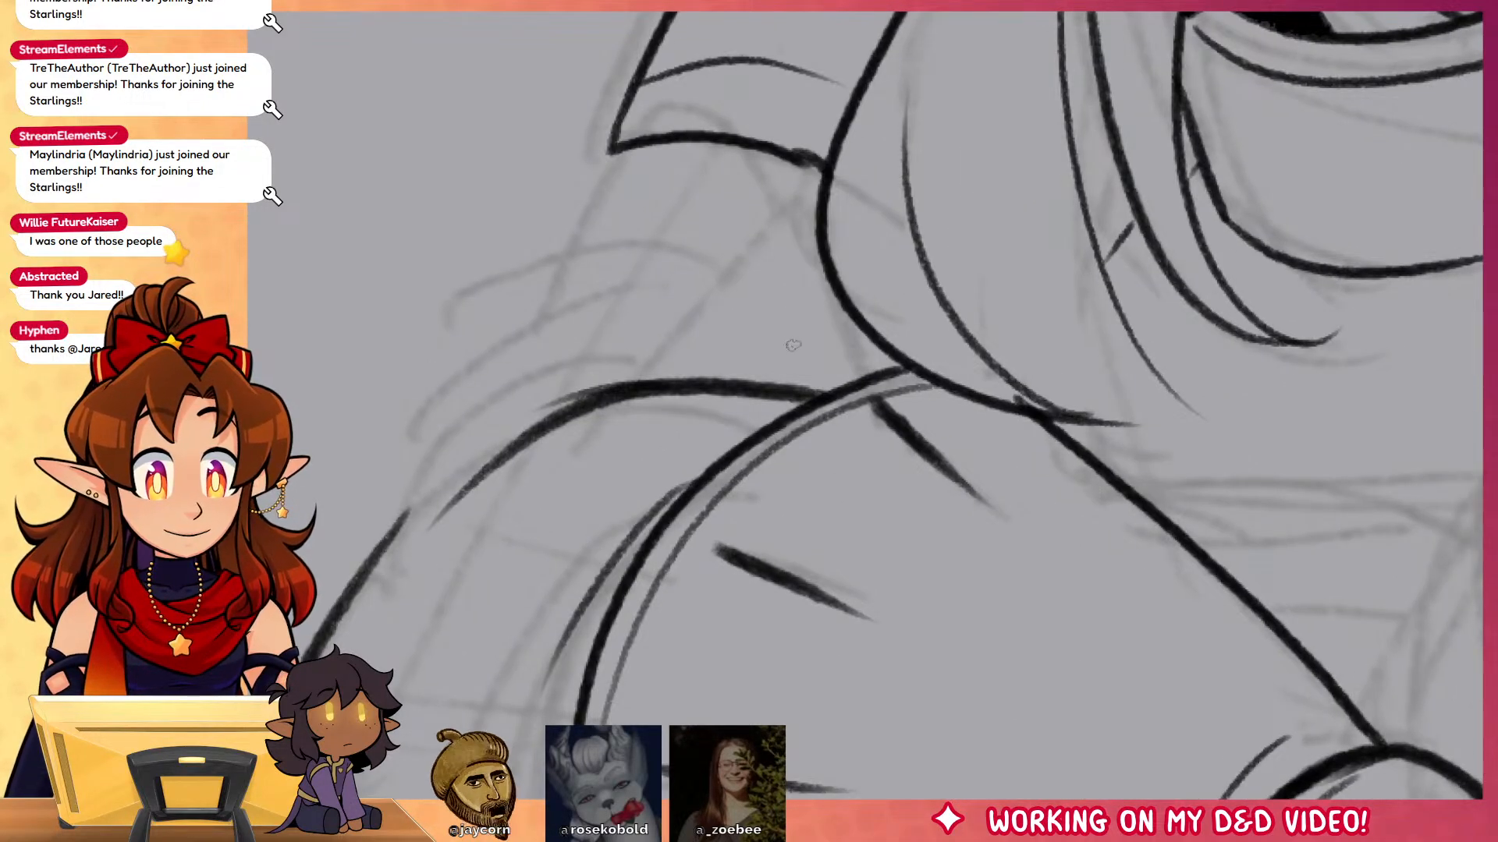
mouse_move(800, 359)
mouse_down()
mouse_move(740, 322)
mouse_move(612, 366)
mouse_up()
key(ctrl+z)
mouse_move(755, 323)
mouse_down()
mouse_move(647, 352)
mouse_move(638, 382)
mouse_up()
mouse_move(818, 307)
mouse_down()
mouse_move(741, 281)
mouse_move(655, 324)
mouse_move(775, 285)
mouse_up()
key(ctrl+z)
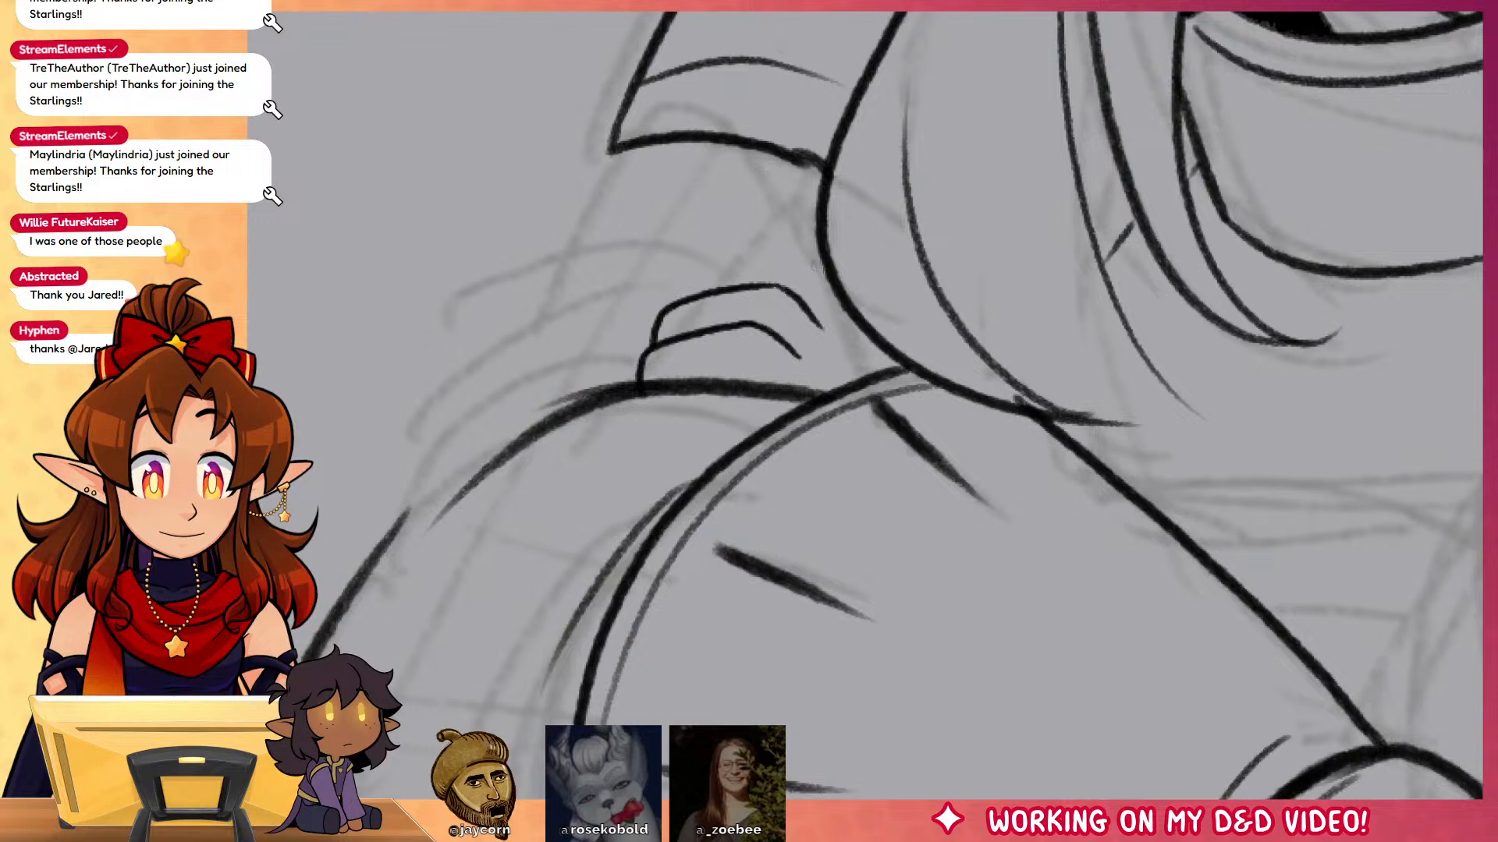
mouse_move(794, 248)
mouse_down()
mouse_move(677, 301)
mouse_move(724, 275)
mouse_move(686, 293)
mouse_up()
key(ctrl+z)
drag(819, 230, 755, 236)
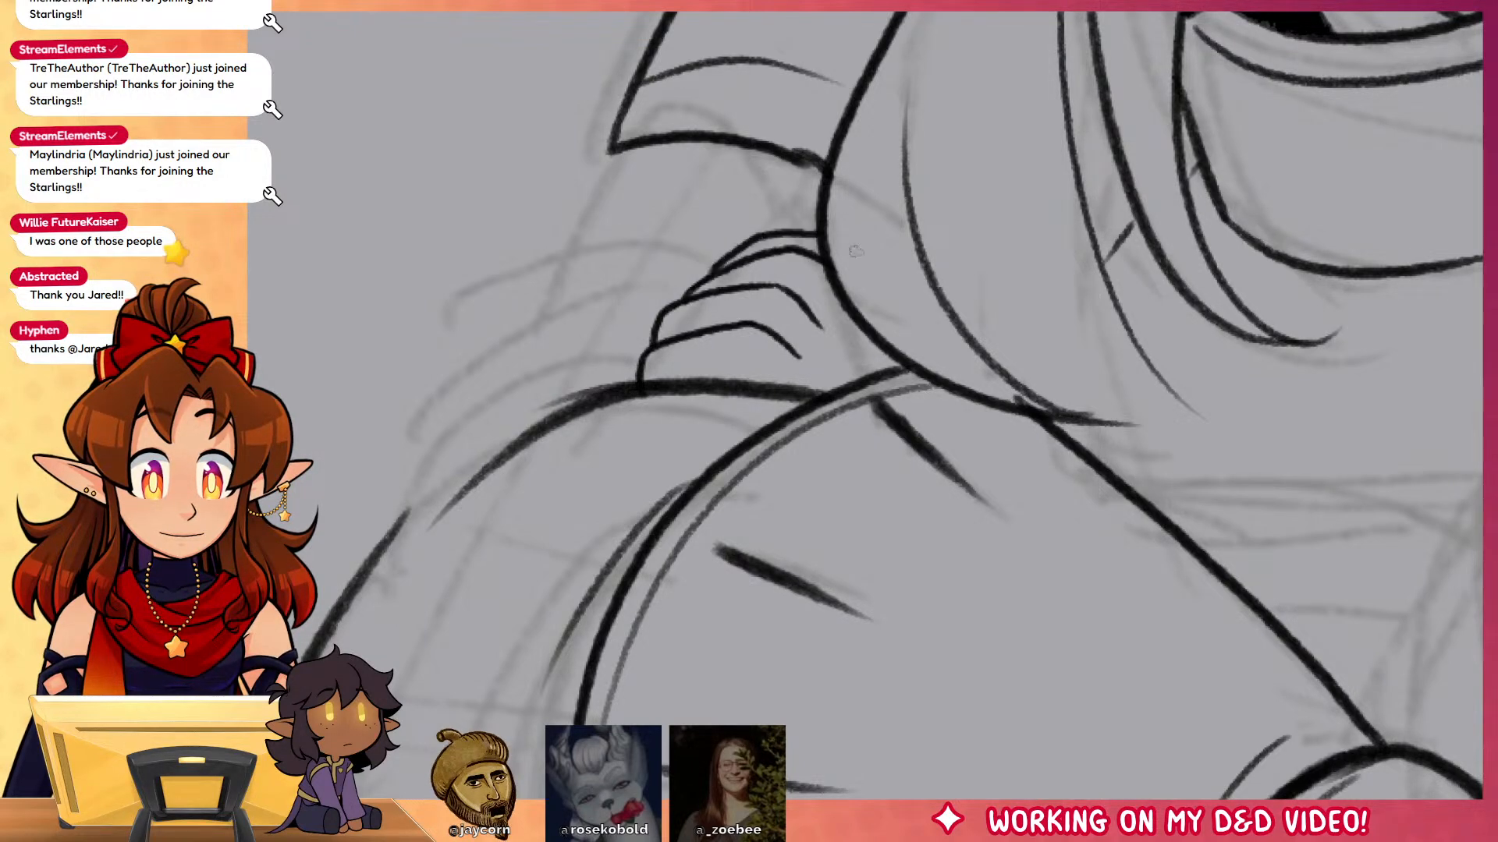
drag(864, 331, 830, 390)
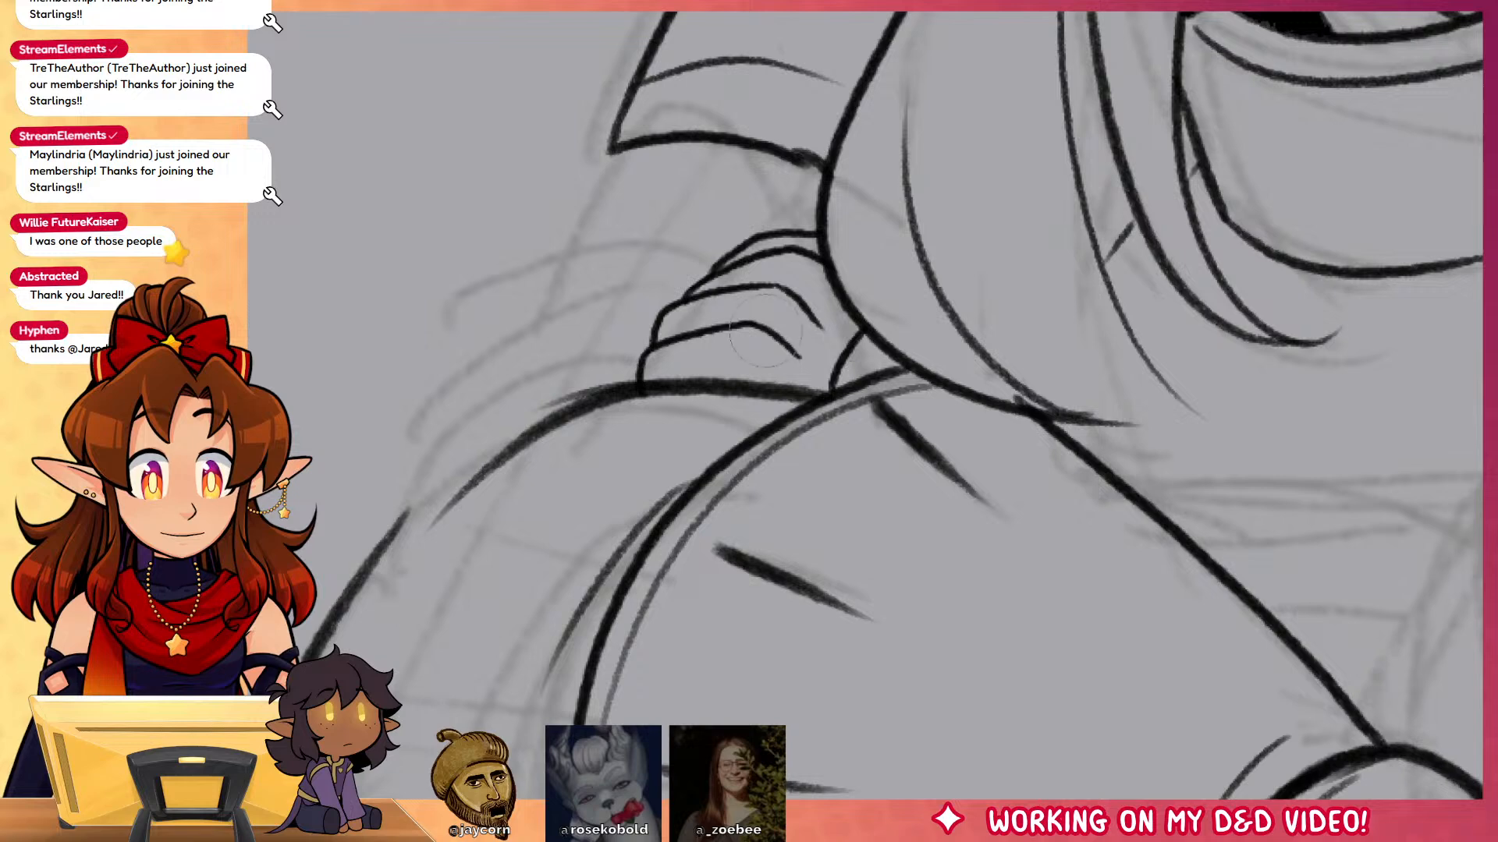
Step: Replace the far hand's bent finger lines with straighter slanted strokes and remove the short thumb line
drag(675, 329, 771, 337)
drag(659, 333, 797, 355)
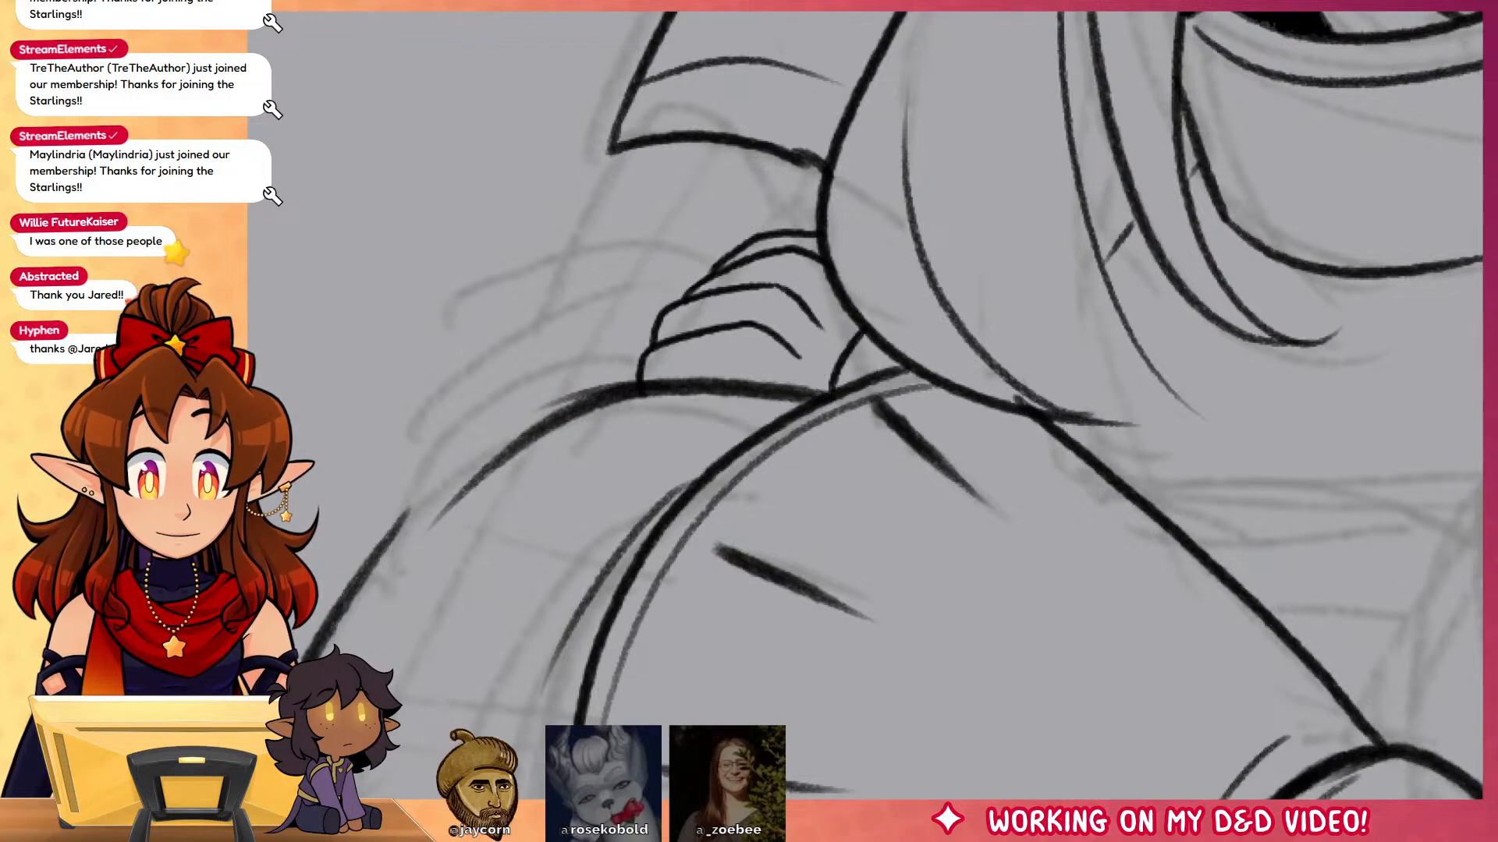
drag(704, 334, 811, 355)
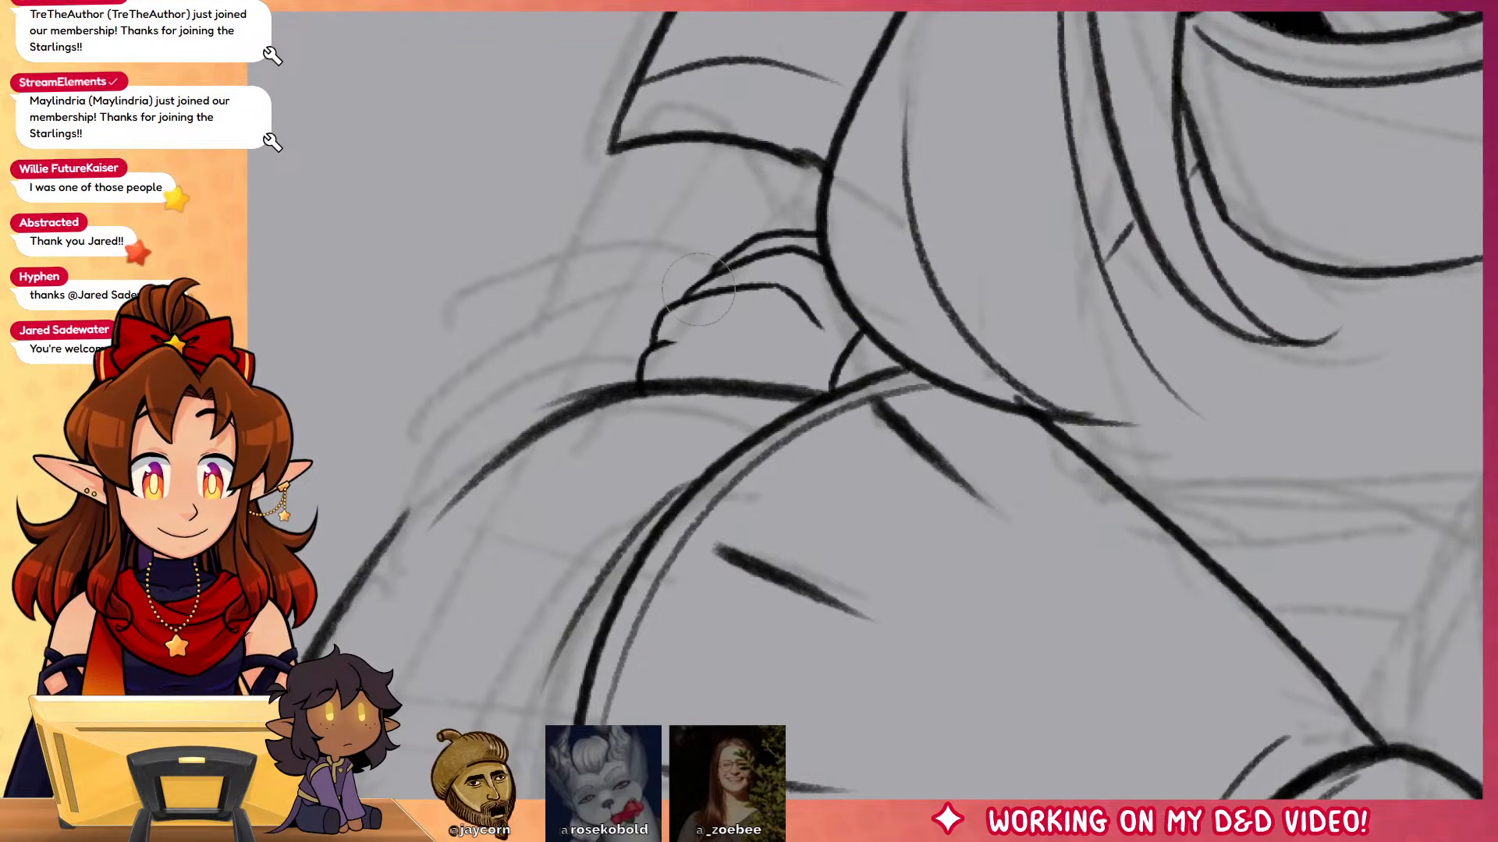
drag(654, 344, 741, 326)
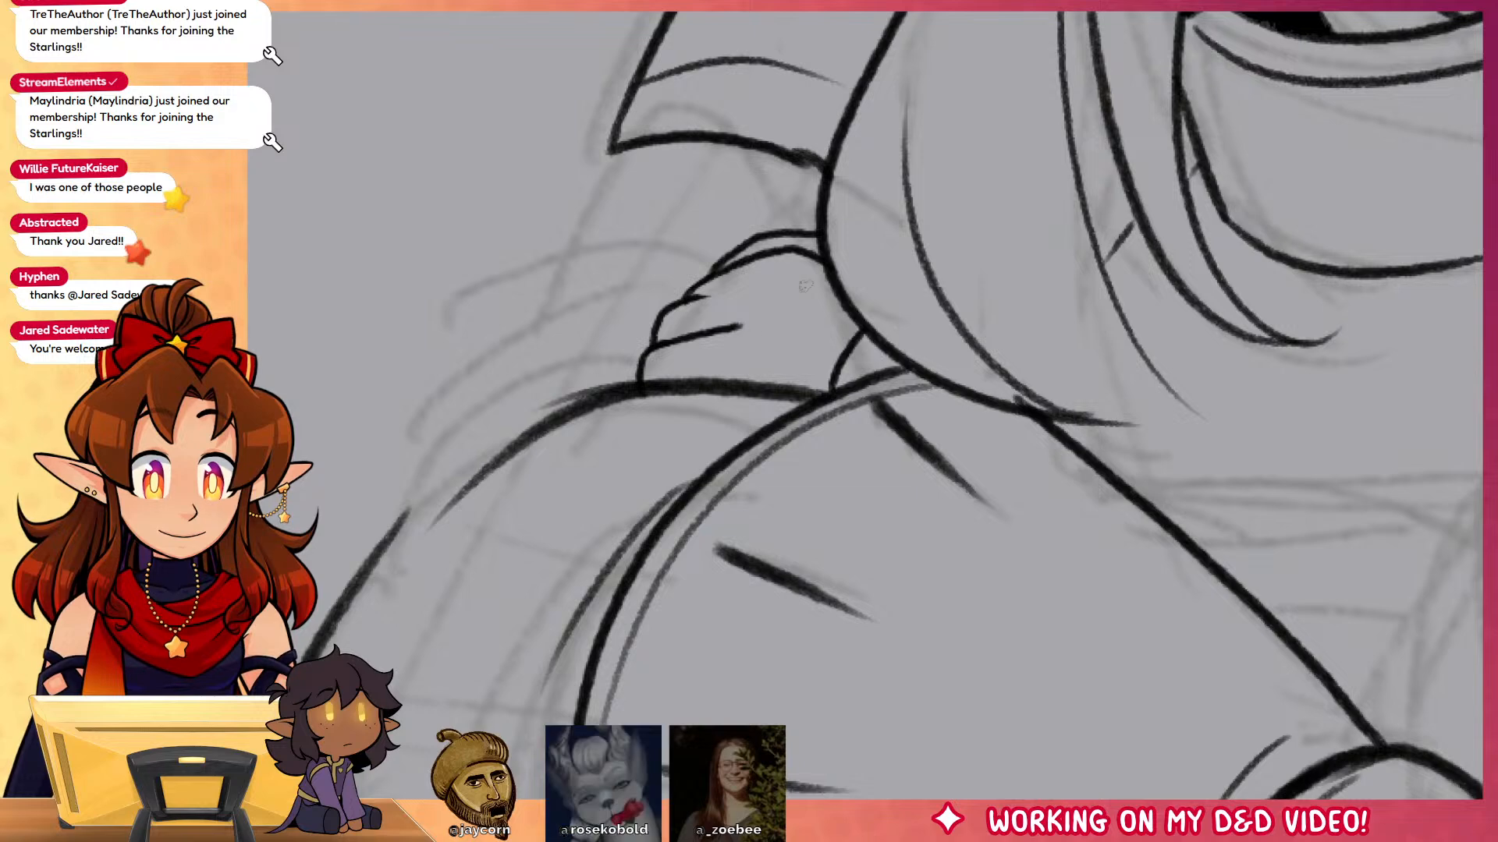
key(ctrl+z)
mouse_move(651, 346)
mouse_down()
mouse_move(764, 314)
mouse_move(782, 278)
mouse_up()
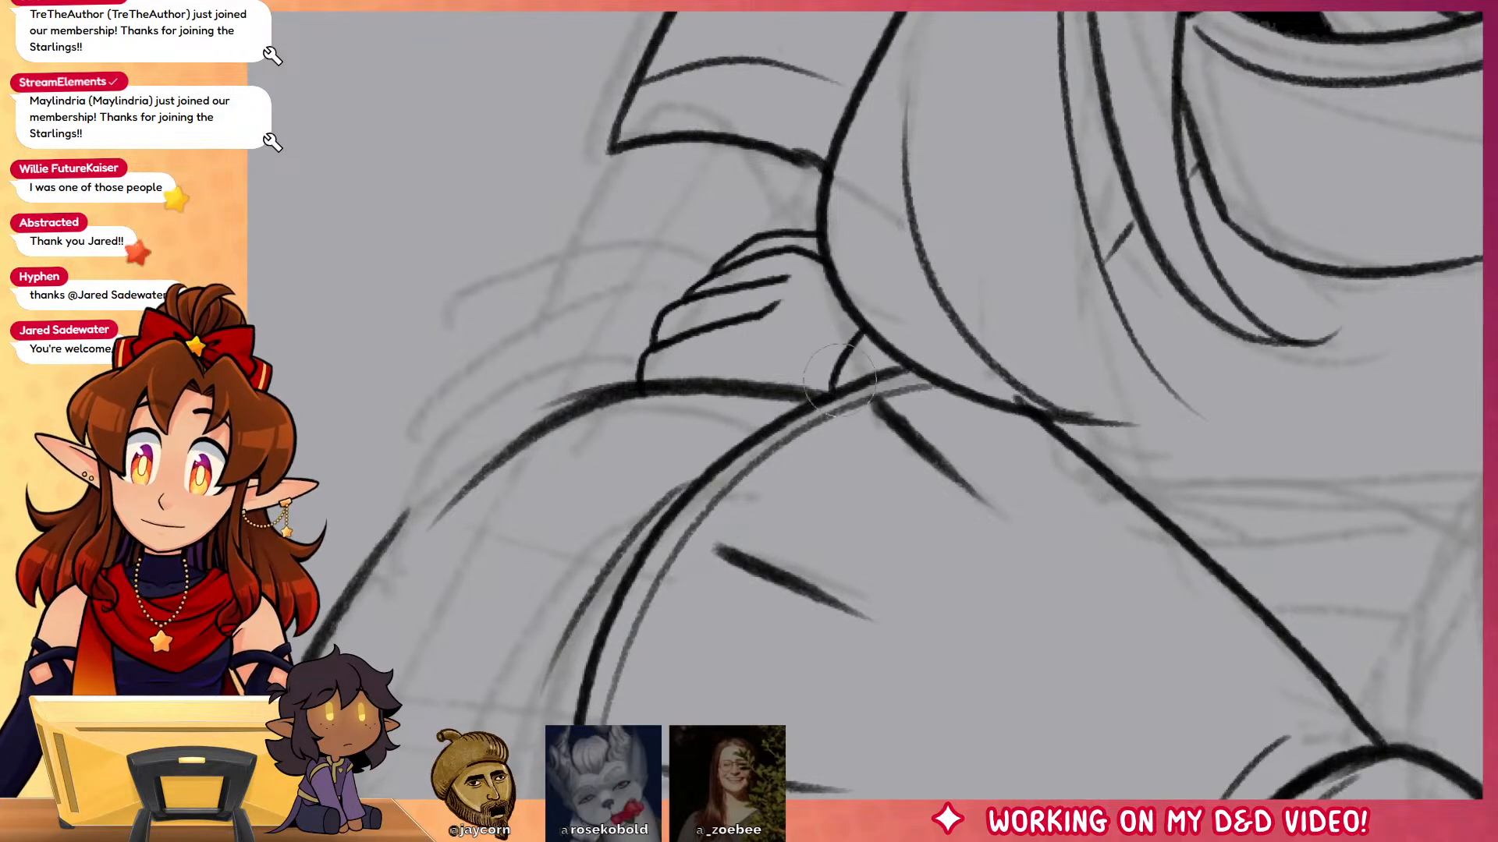
key(ctrl+z)
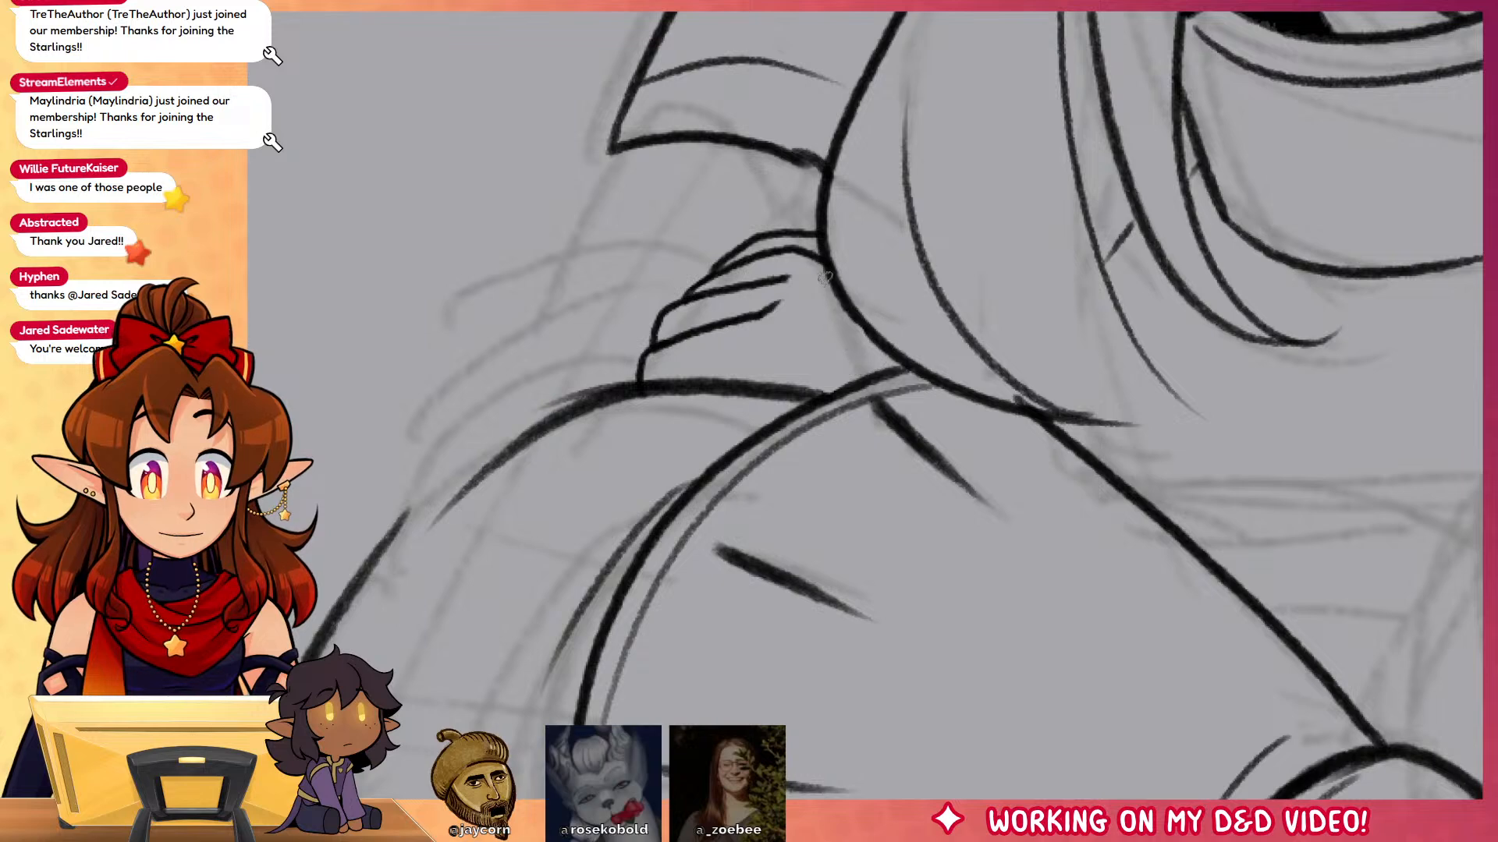
Step: Ink the far arm's outer edge from the sleeve hem down past the hand, with gathered folds above the puffed sleeve
mouse_move(826, 274)
mouse_down()
mouse_move(782, 384)
mouse_move(1034, 408)
mouse_up()
mouse_move(799, 246)
mouse_down()
mouse_move(577, 577)
mouse_move(538, 671)
mouse_move(810, 408)
mouse_up()
key(ctrl+z)
drag(694, 445, 816, 408)
drag(681, 503, 826, 447)
key(ctrl+z)
mouse_move(589, 564)
mouse_down()
mouse_move(631, 521)
mouse_move(718, 479)
mouse_up()
drag(815, 450, 771, 365)
Step: Ink the near arm from the shoulder sleeve's hem to the hand, with inner folds and the garment line across the chest
drag(983, 506, 952, 479)
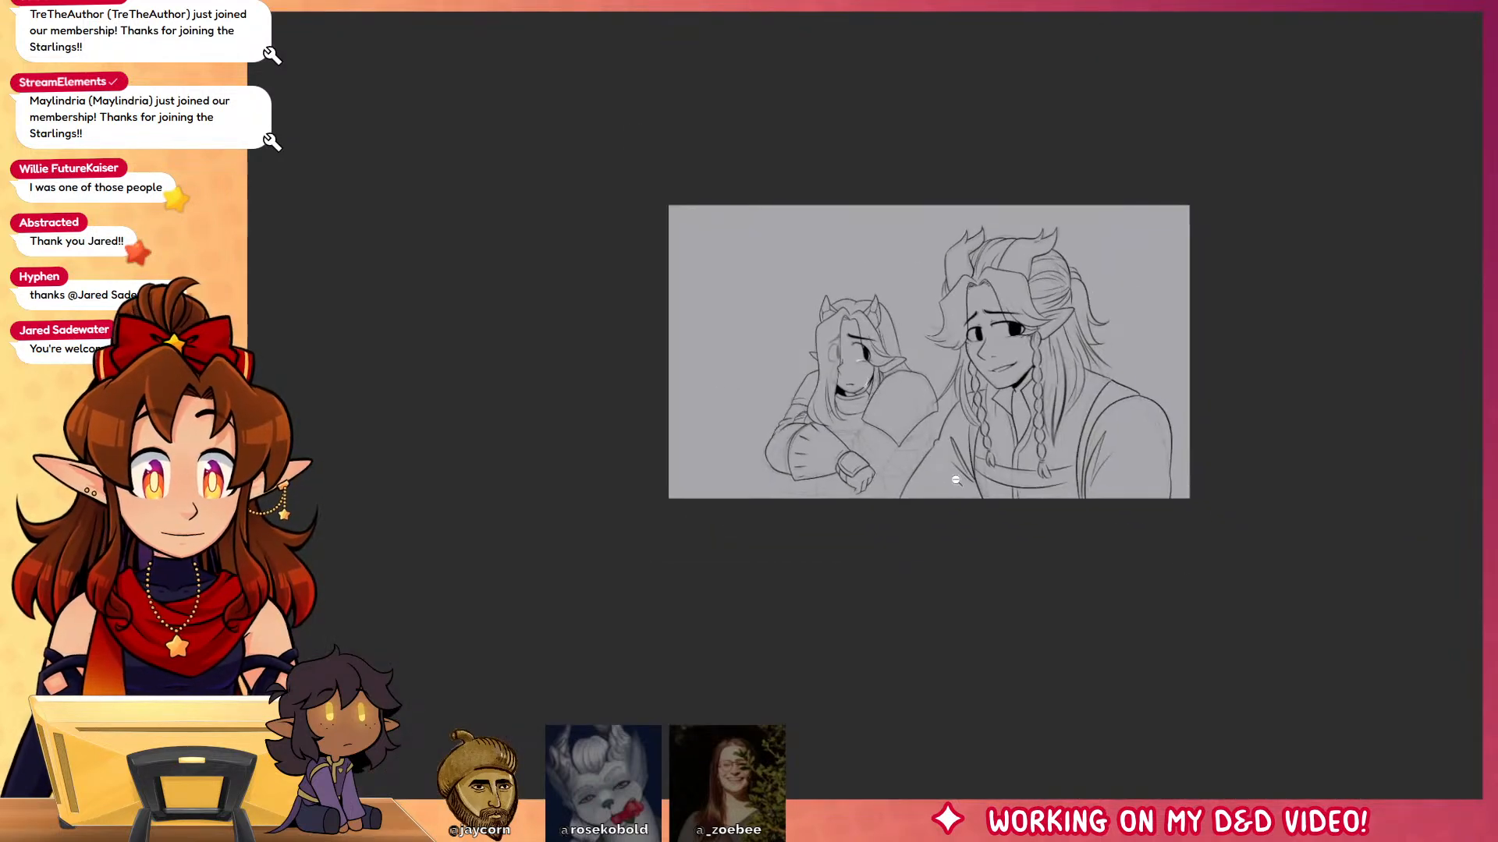
drag(845, 468, 982, 560)
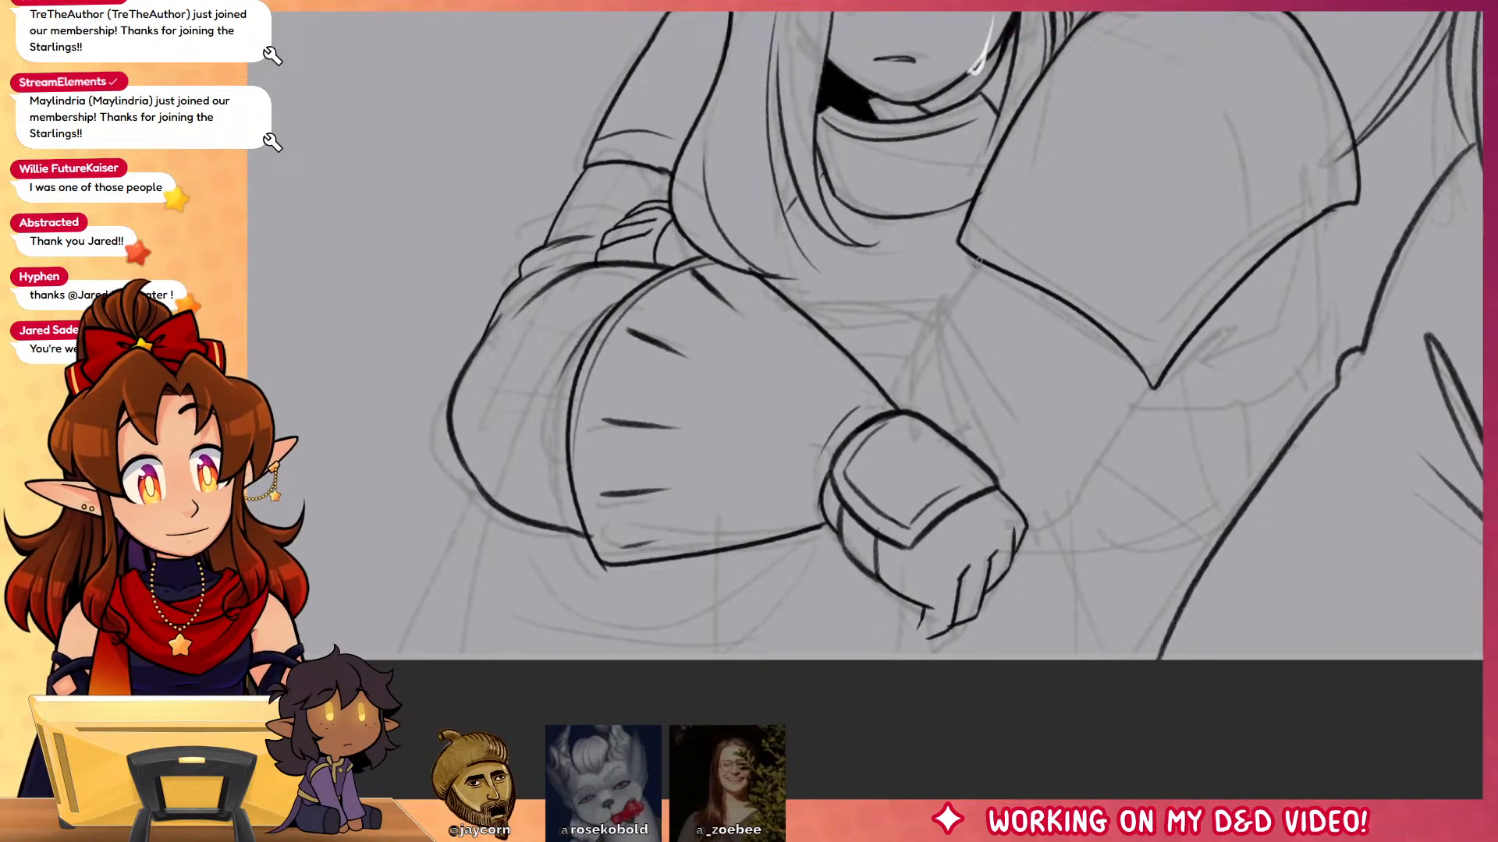
mouse_move(976, 262)
mouse_down()
mouse_move(921, 345)
mouse_move(926, 316)
mouse_move(908, 385)
mouse_up()
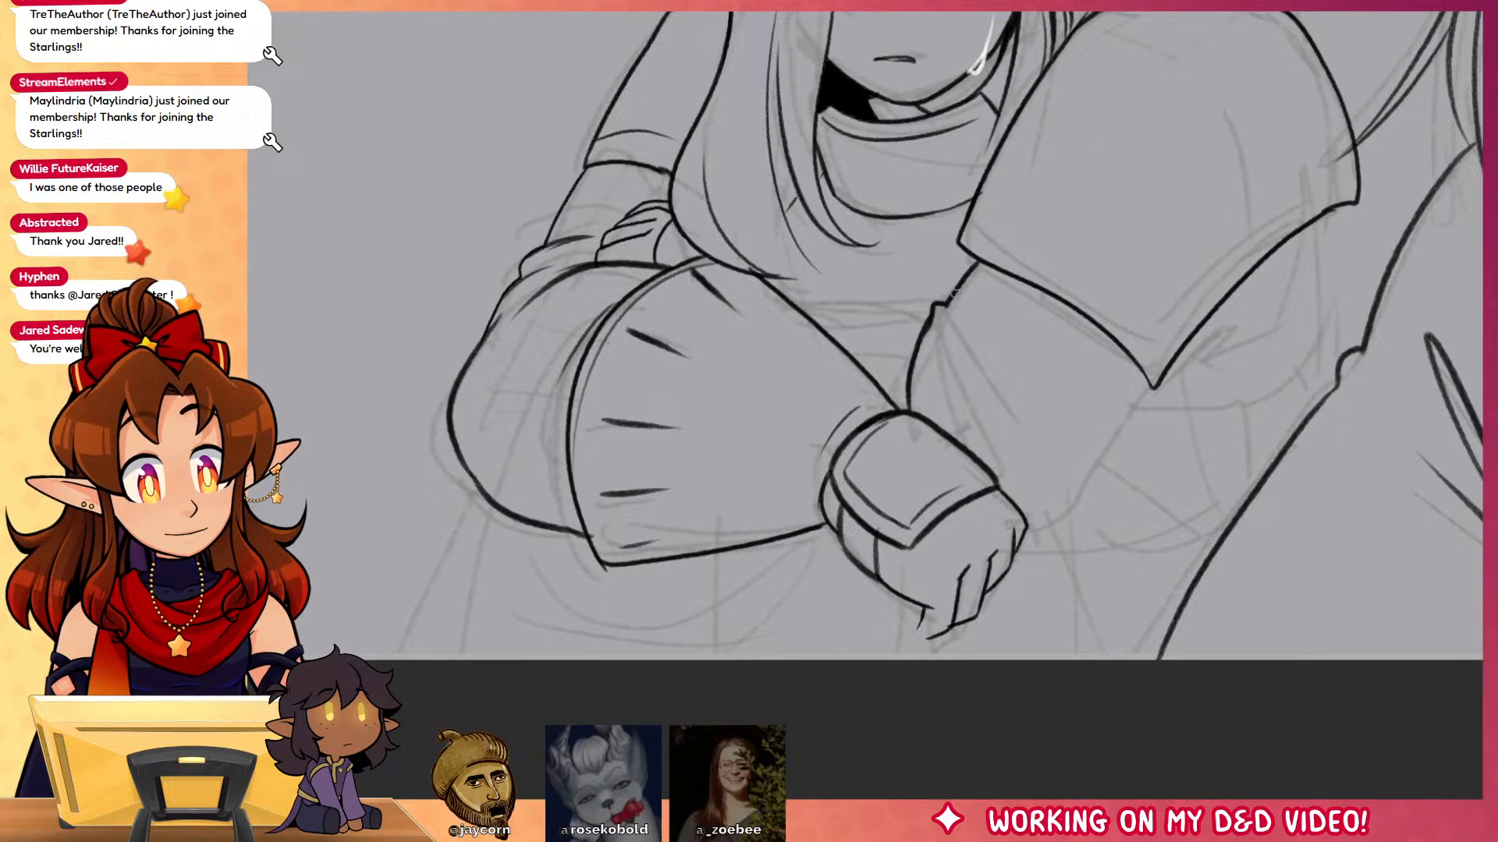
drag(954, 293, 790, 292)
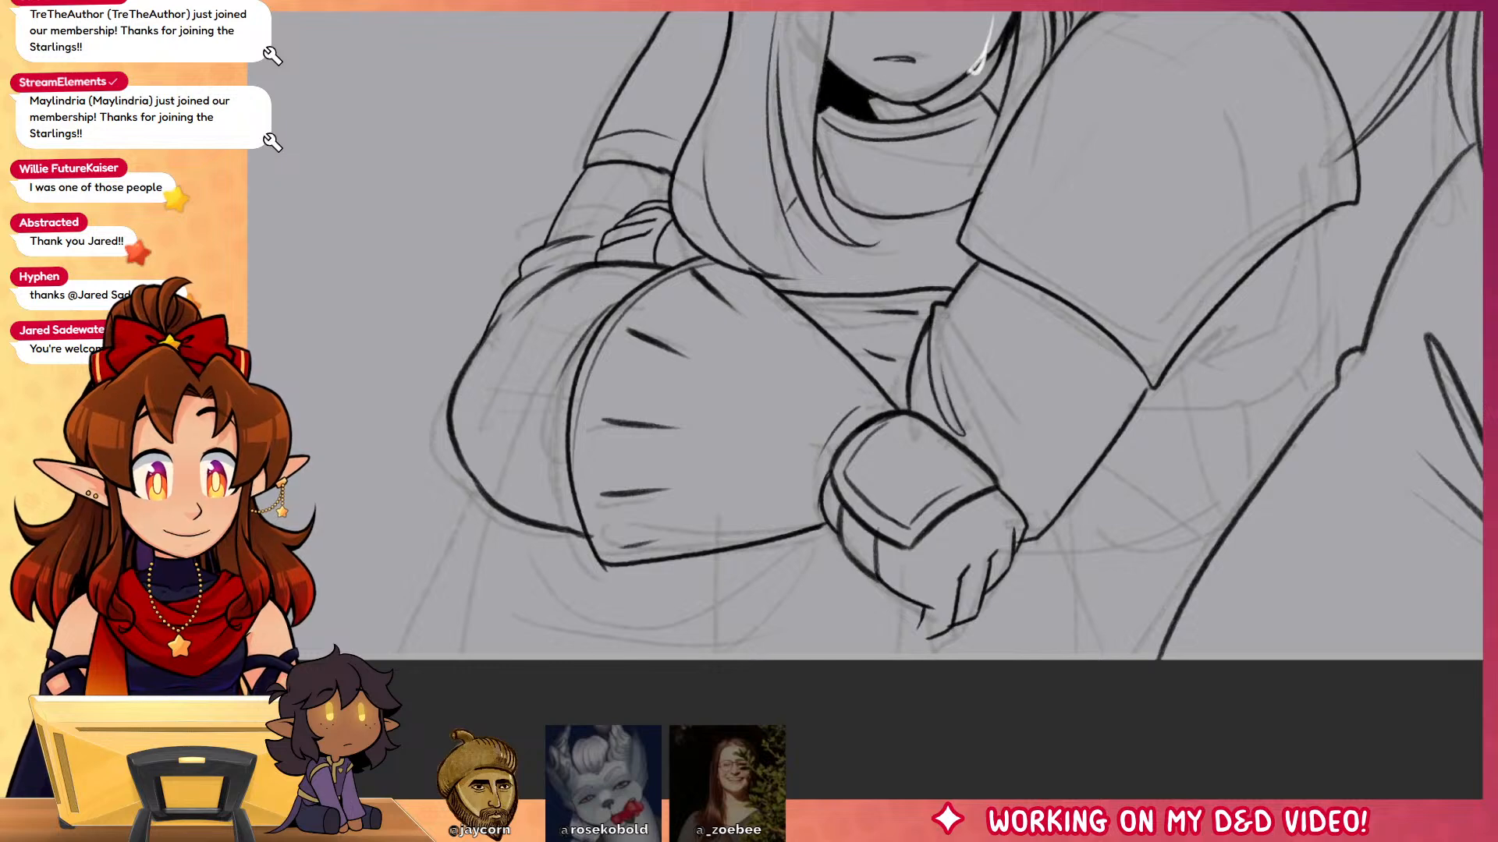
Step: Ink the inner border line along the near shoulder sleeve's hem and thin fold lines over the shoulder
drag(1274, 495, 1276, 658)
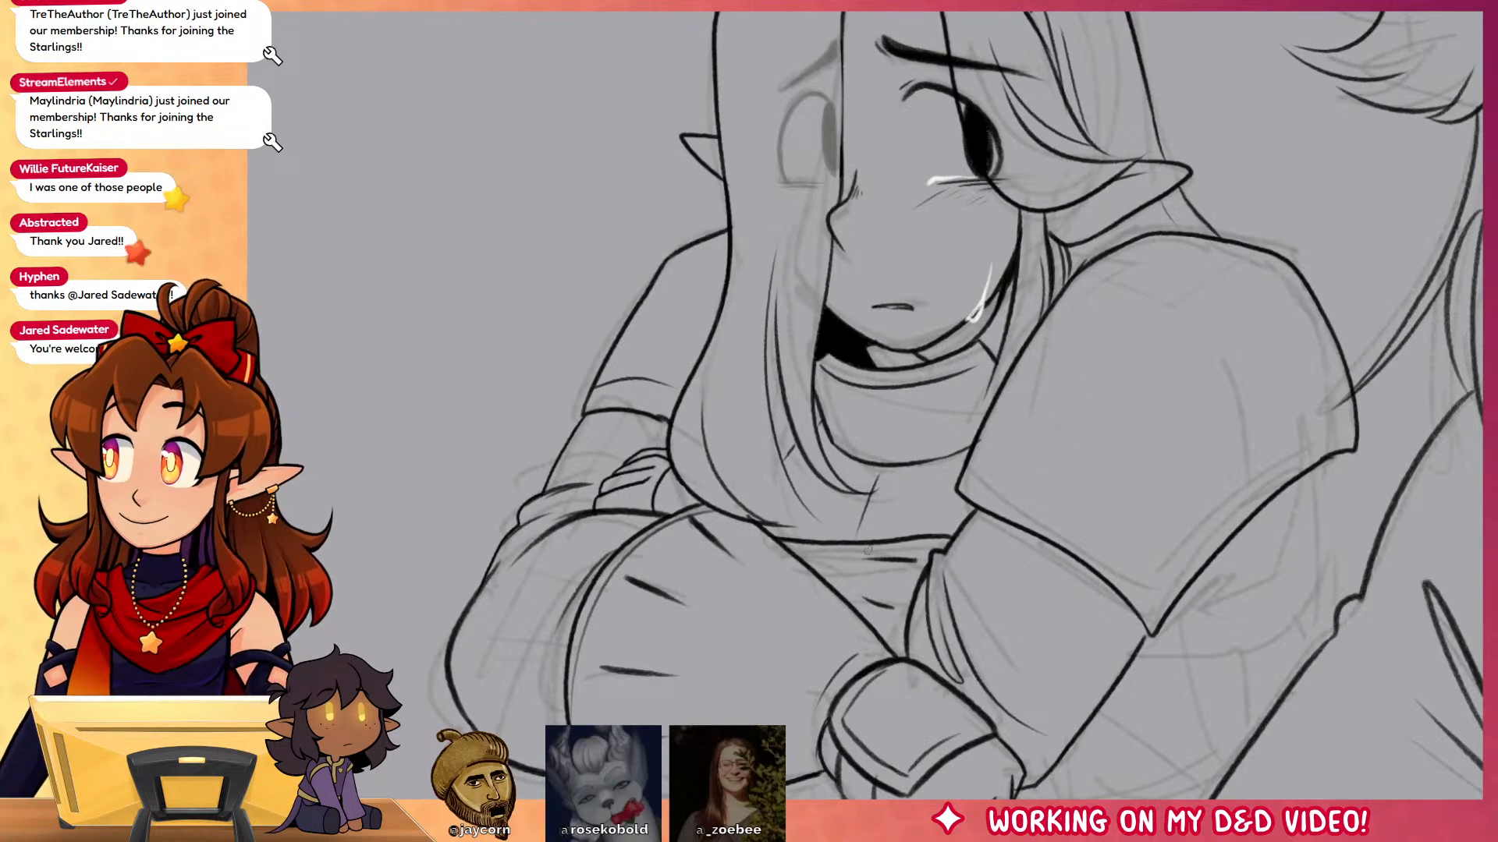
drag(1318, 695, 1219, 651)
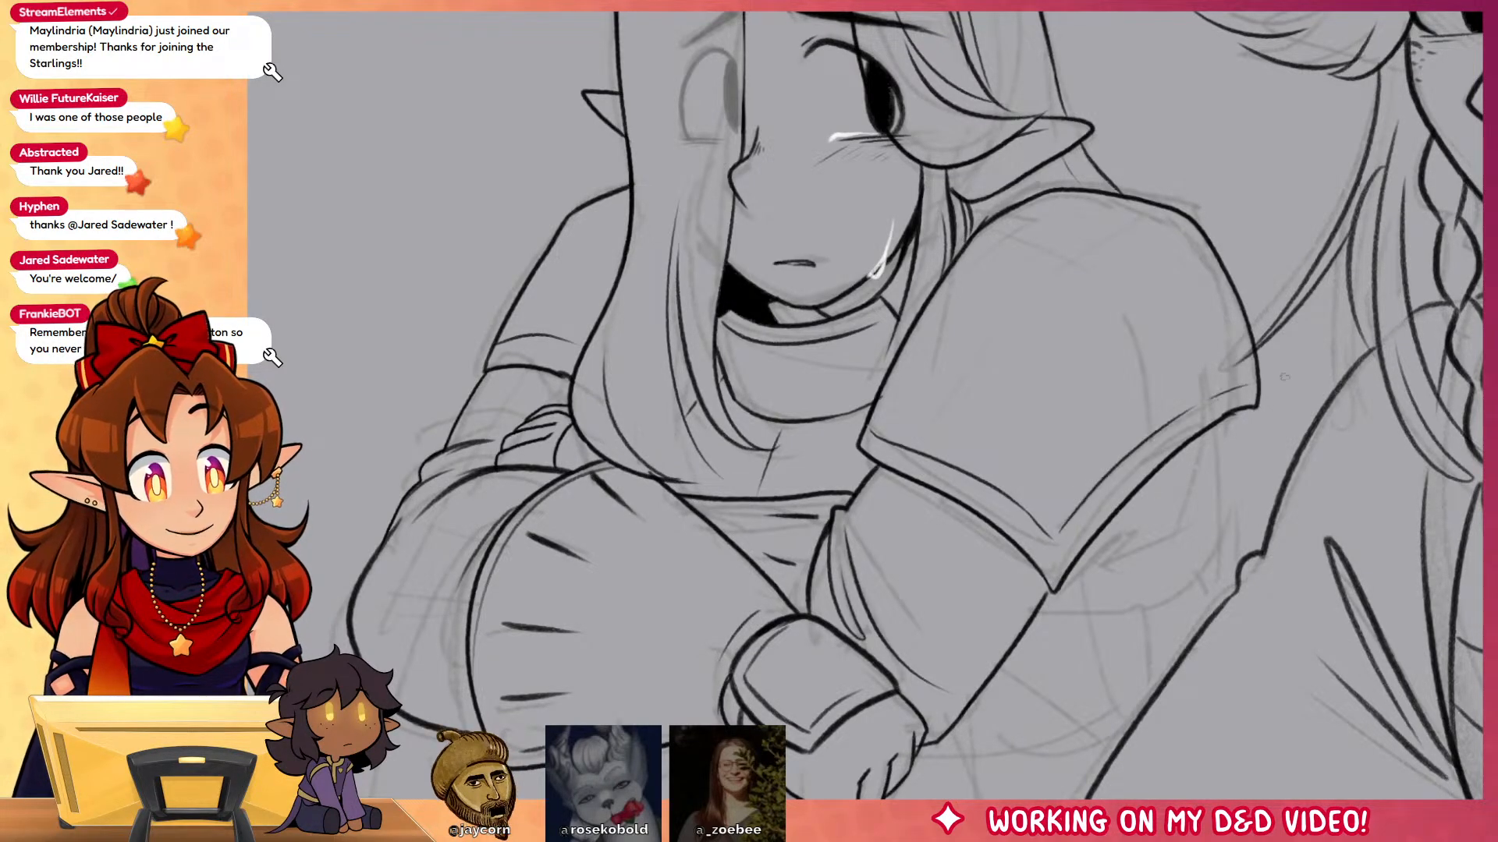
drag(954, 405, 941, 433)
drag(992, 243, 1087, 271)
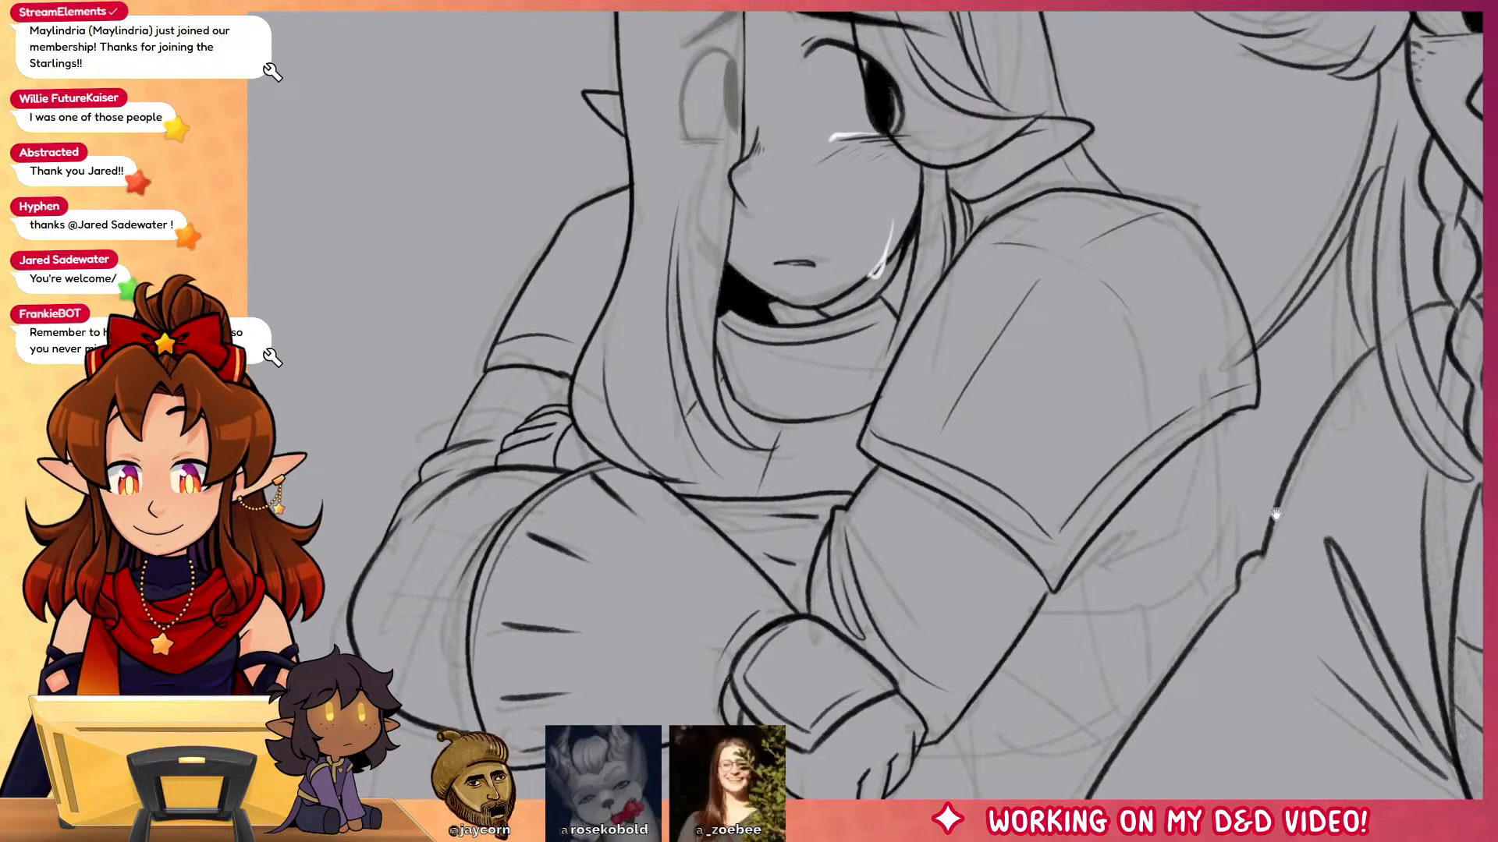
Step: Ink the back edge and rounded lower edge of the fabric behind the near elbow, with creases beneath the shoulder sleeve
mouse_move(1182, 447)
mouse_down()
mouse_move(1202, 667)
mouse_move(1077, 433)
mouse_move(1116, 249)
mouse_up()
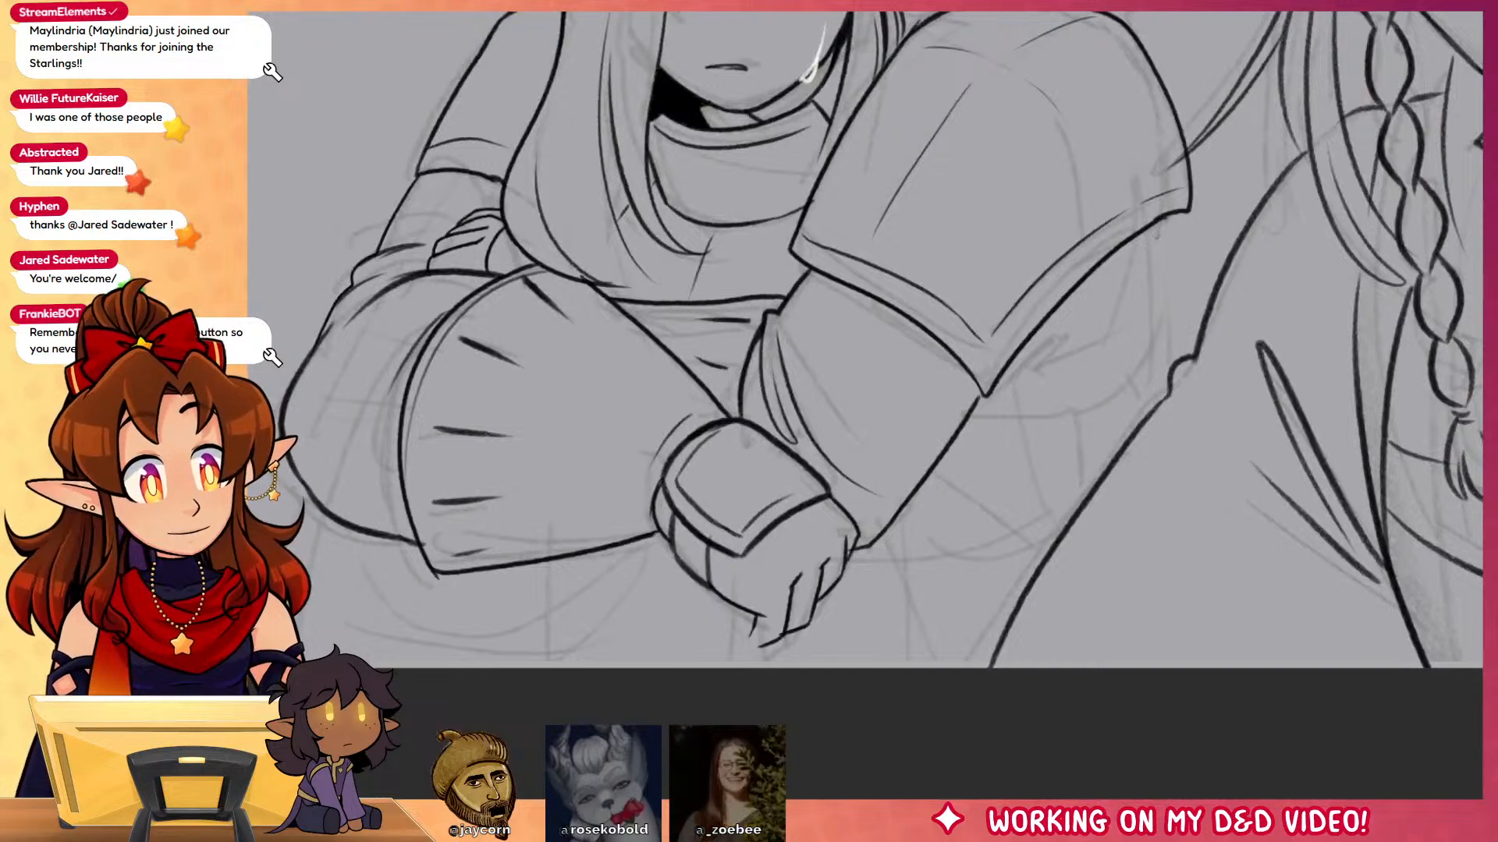
mouse_move(1045, 353)
mouse_down()
mouse_move(1139, 322)
mouse_move(1096, 351)
mouse_up()
mouse_move(1071, 417)
mouse_down()
mouse_move(1144, 376)
mouse_move(1163, 333)
mouse_up()
drag(1011, 621, 1166, 544)
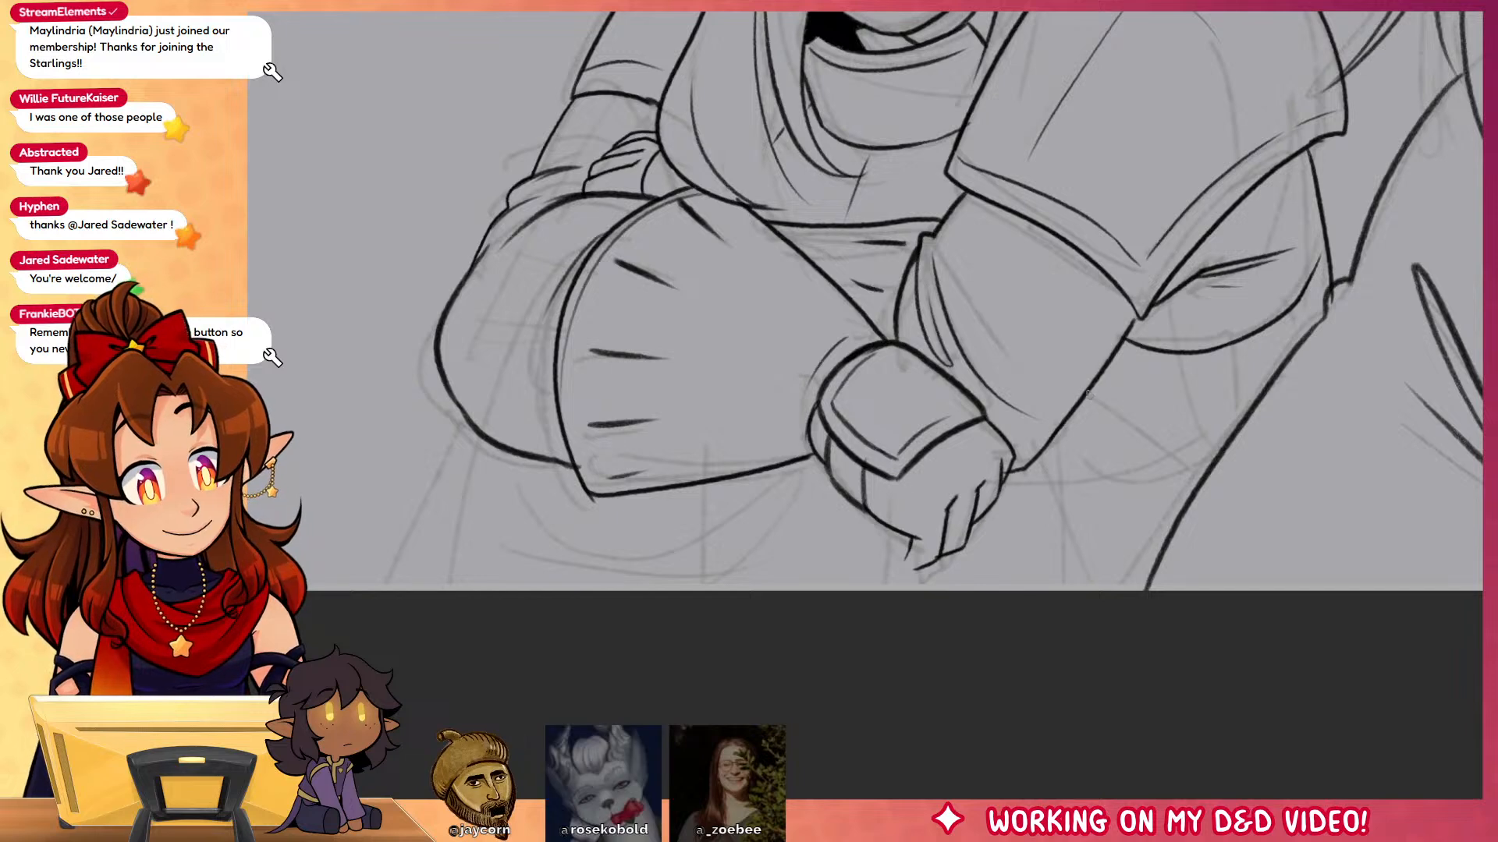
Step: Ink the lower garment beneath the folded arms, with its outer edge, side folds and a curved drape line across the lap
drag(1089, 394, 1168, 523)
drag(1062, 429, 1016, 591)
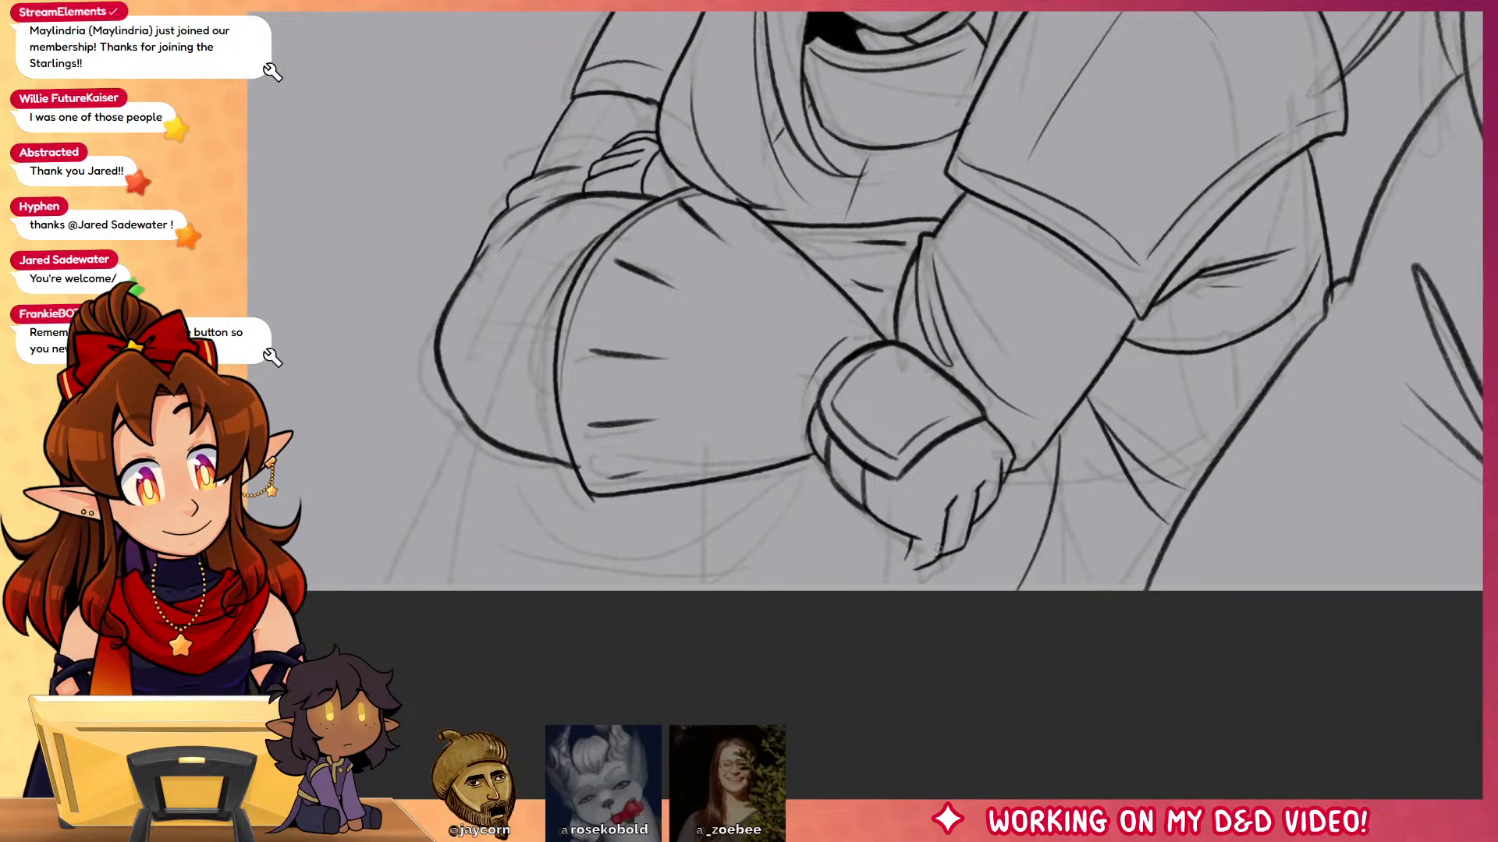
drag(468, 411, 377, 591)
drag(479, 460, 536, 590)
drag(511, 505, 768, 517)
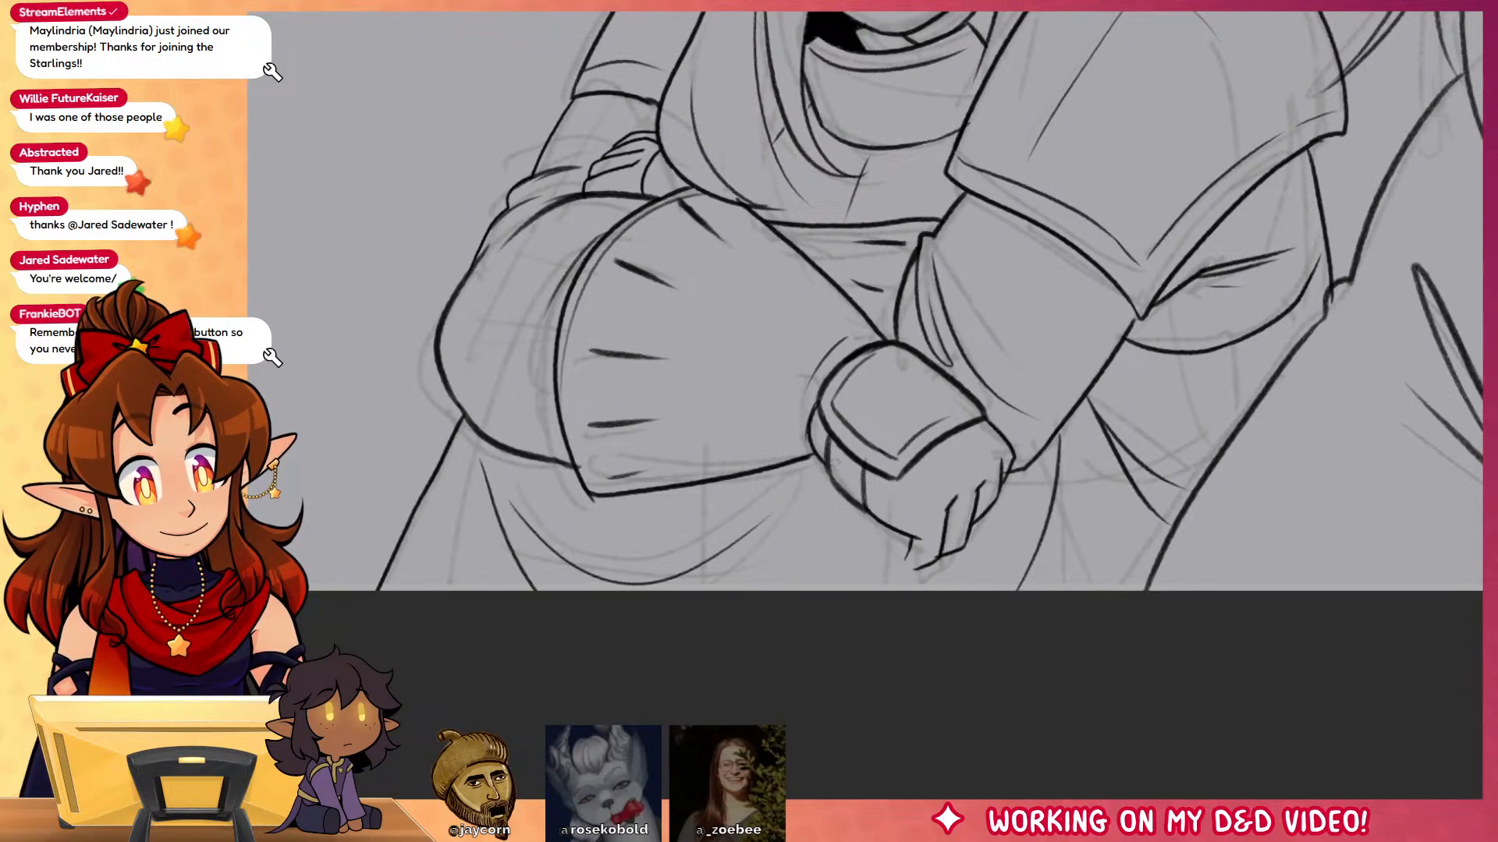
Step: Recolour the hair strand line light grey where it crosses the long-haired character's brow and eye
mouse_move(947, 531)
mouse_down()
mouse_move(1172, 758)
mouse_move(1179, 586)
mouse_move(1160, 740)
mouse_up()
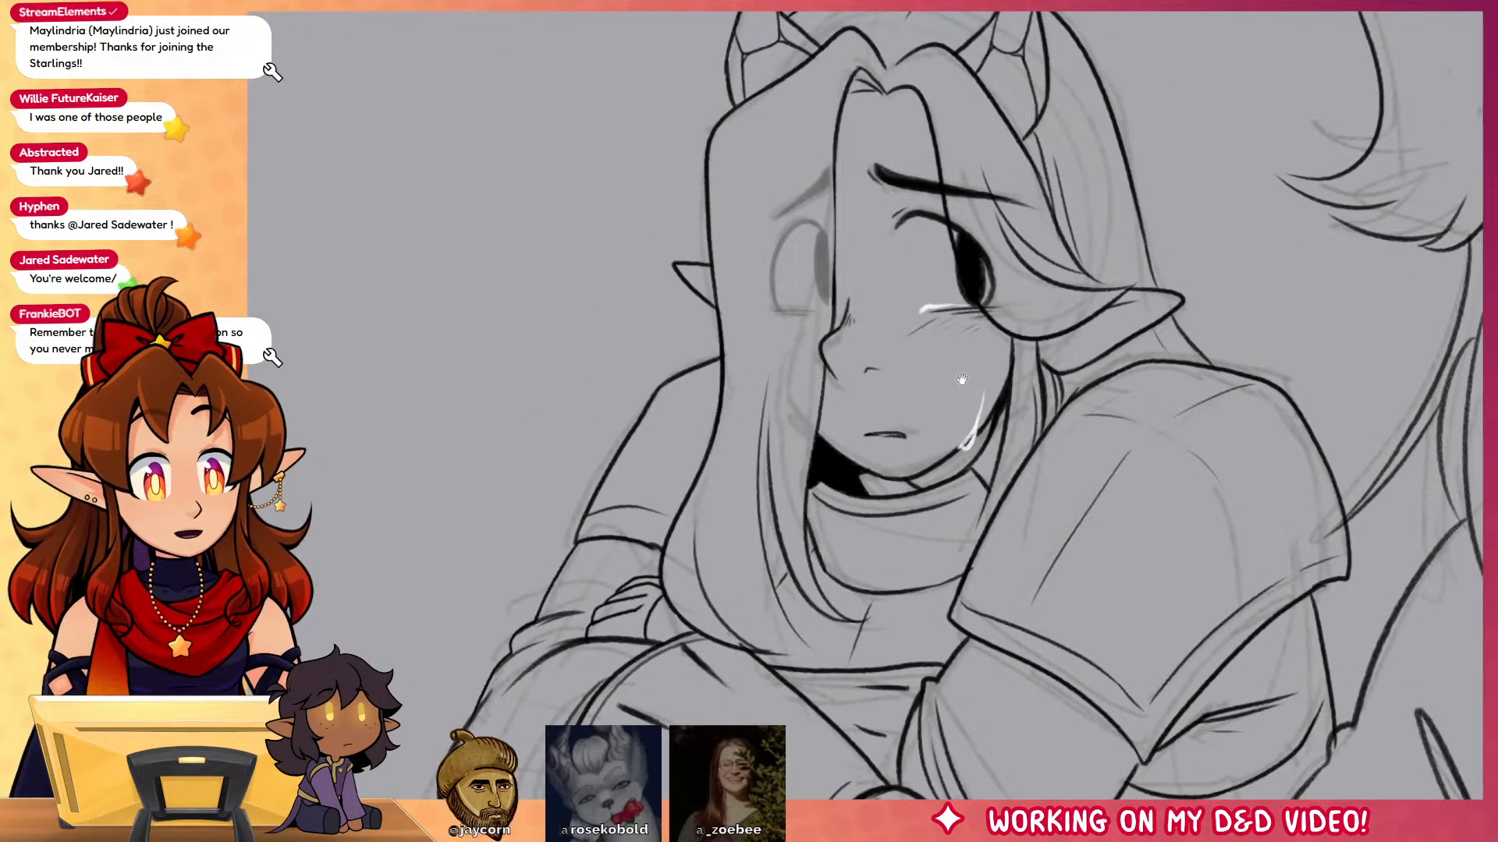
drag(961, 380, 1068, 667)
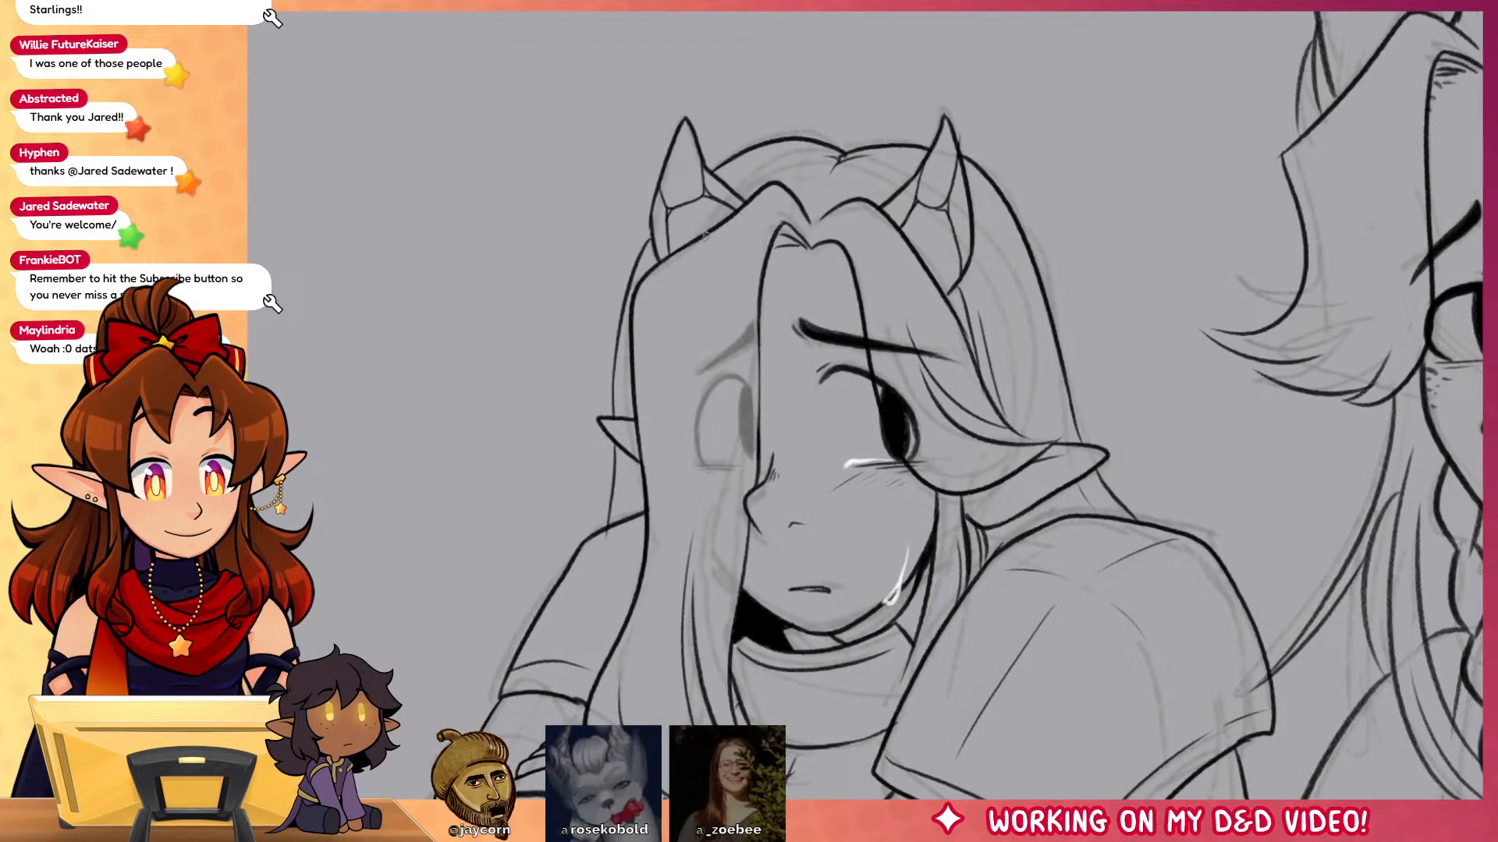
mouse_move(926, 390)
mouse_down()
mouse_move(869, 484)
mouse_move(1120, 458)
mouse_up()
drag(897, 293, 973, 327)
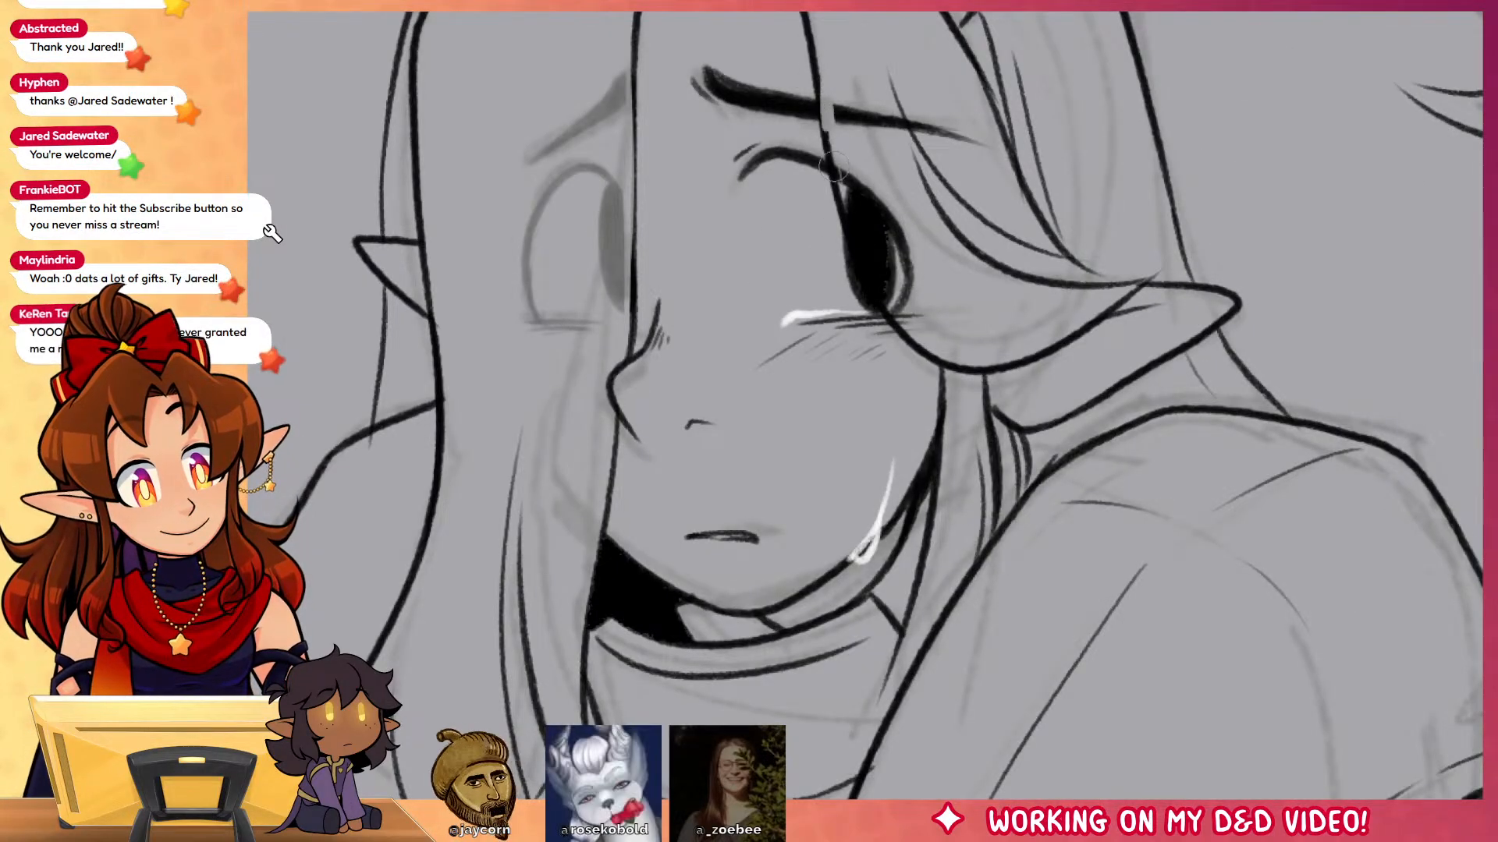
drag(828, 115, 984, 374)
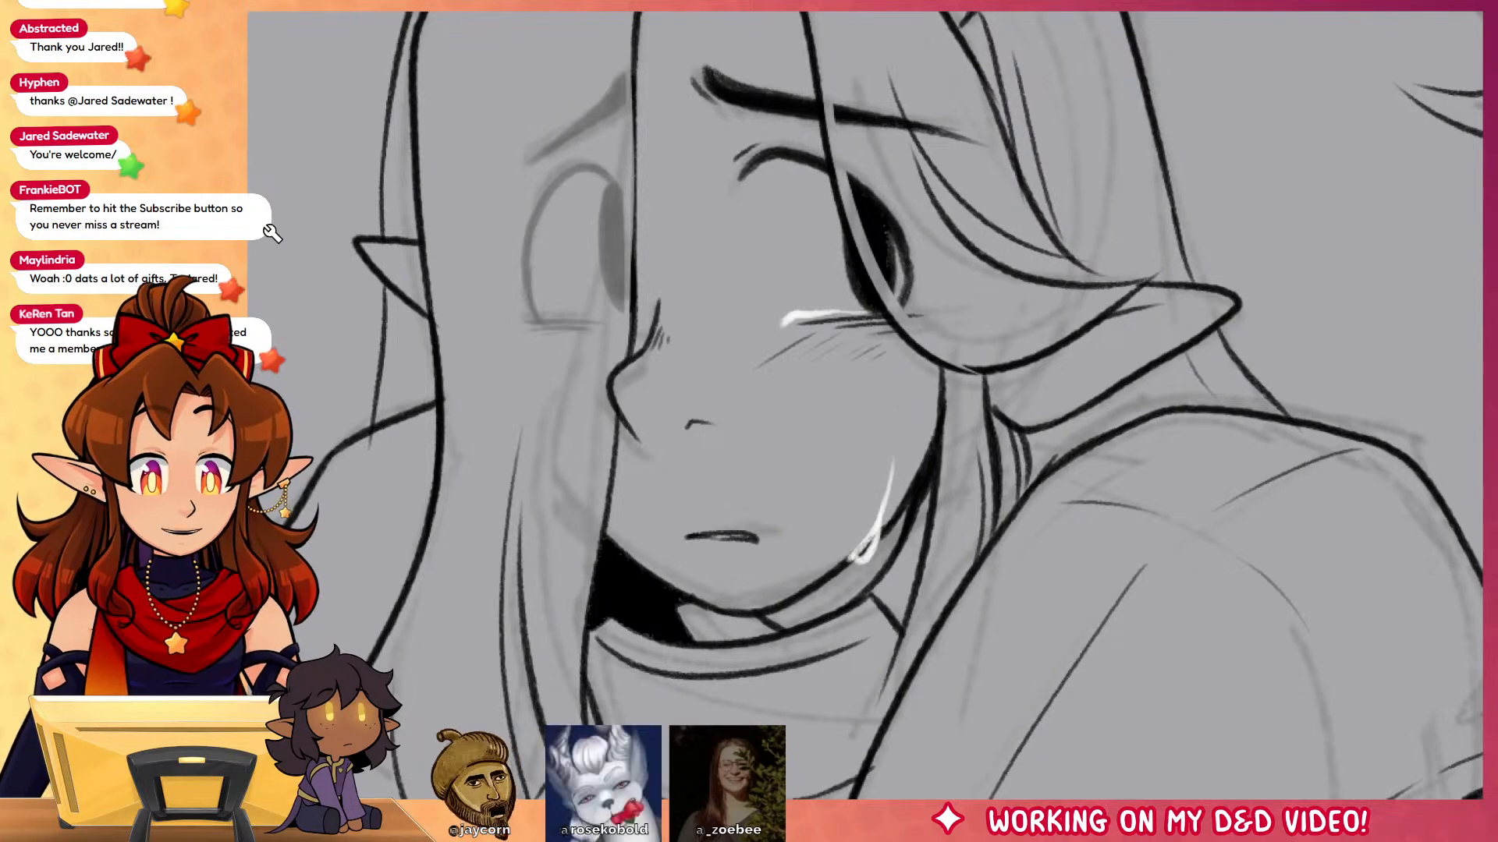
Step: Draw a thin rounded arch with open sides in the empty background beside the long-haired character
key(ctrl+0)
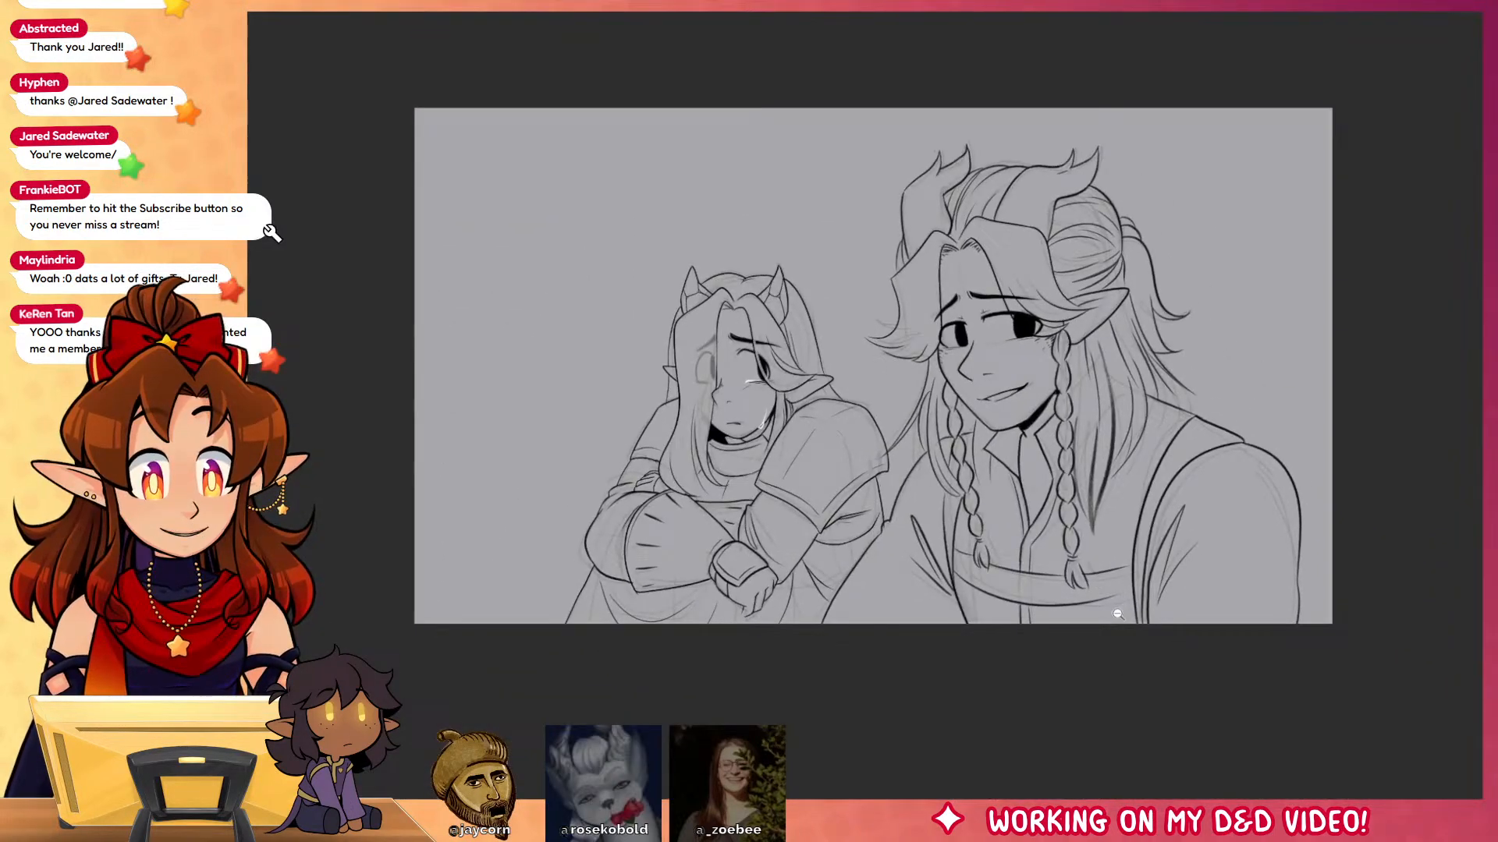
click(876, 488)
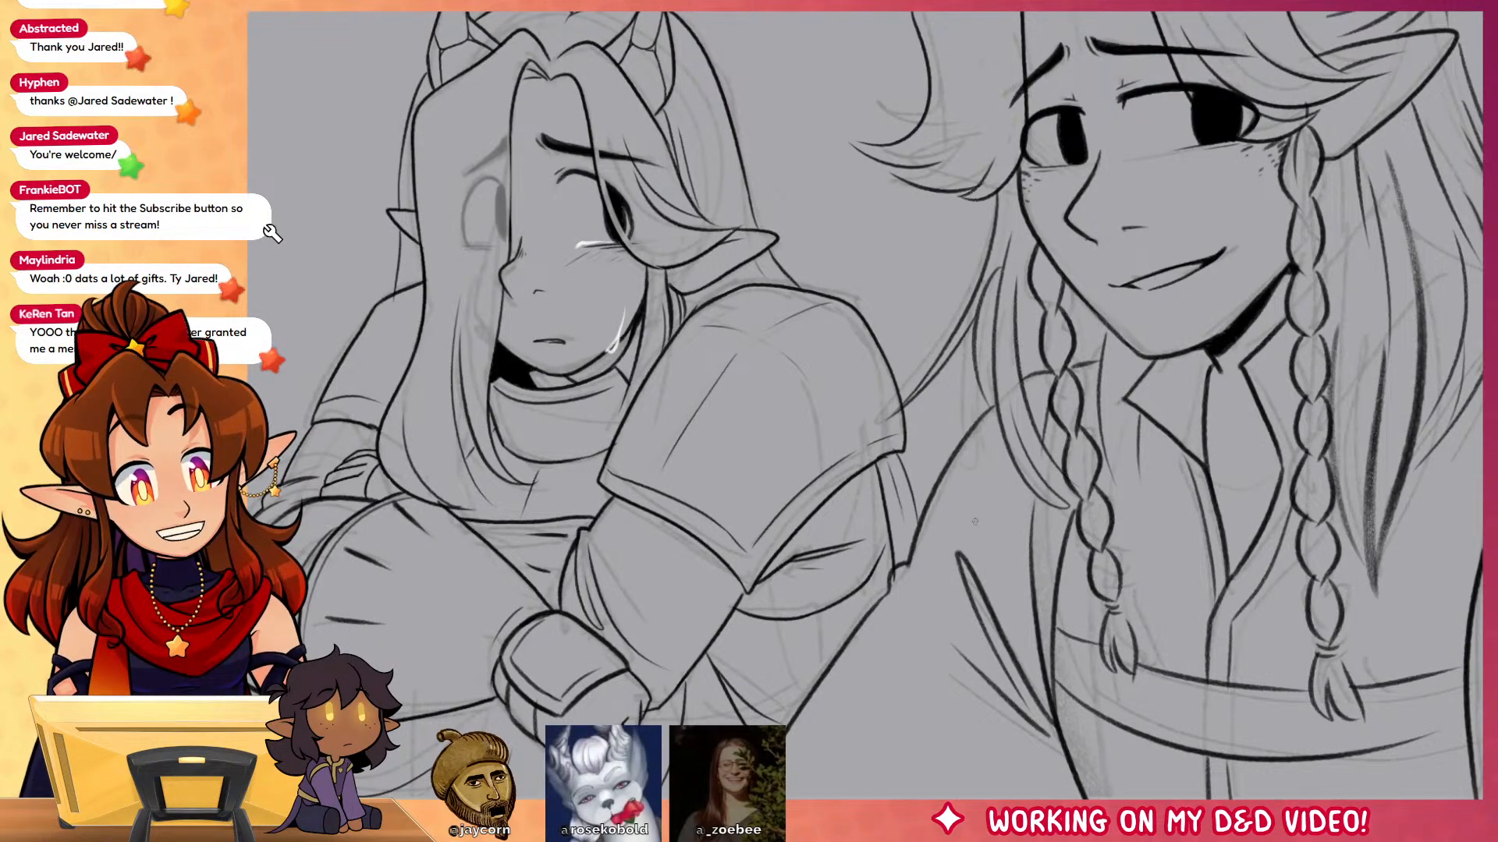
alt+click(562, 421)
drag(811, 497, 1027, 579)
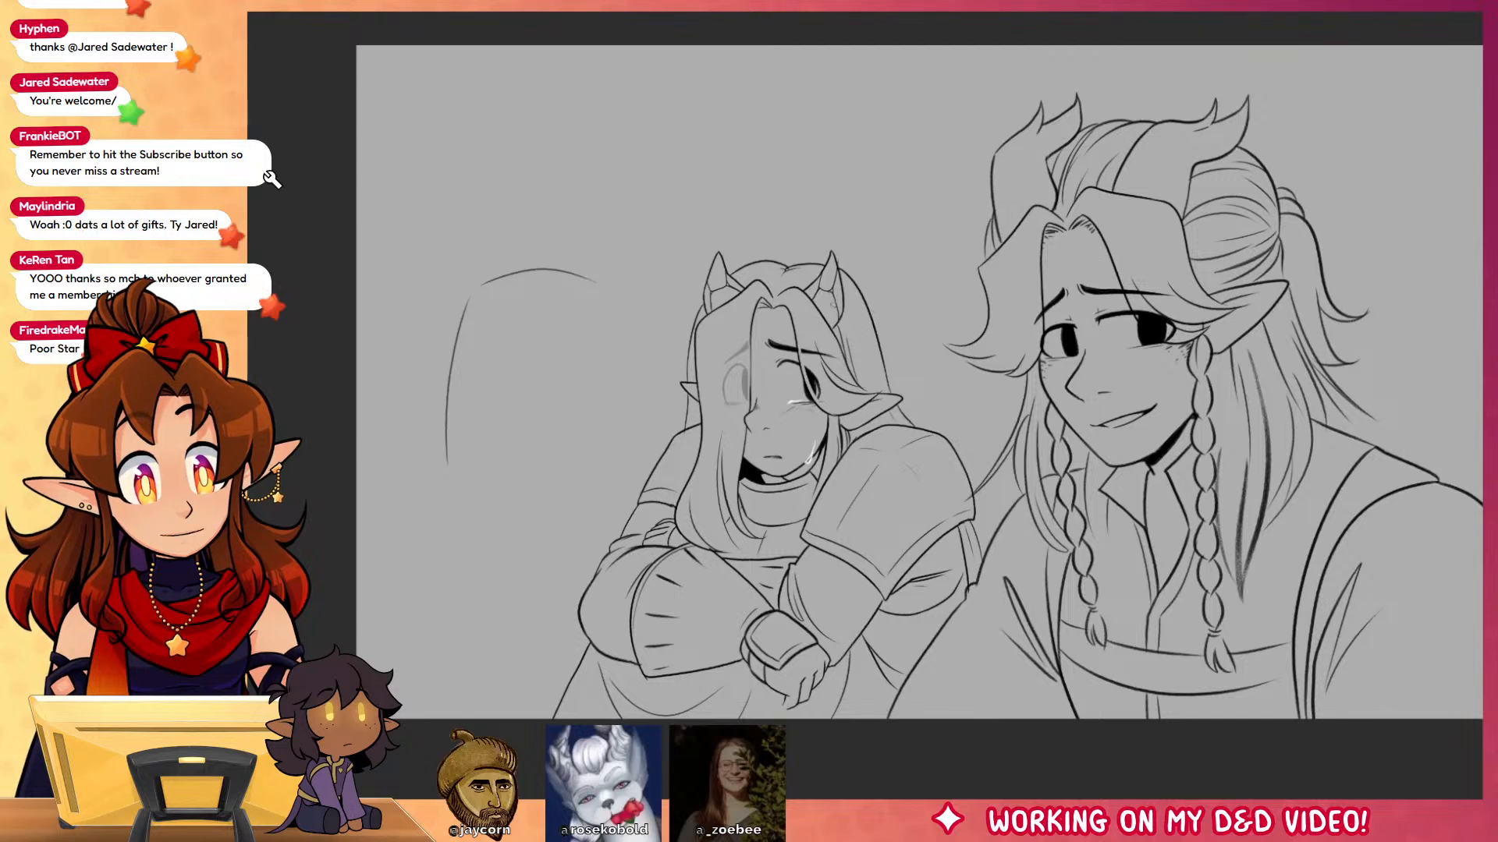
drag(605, 300, 624, 444)
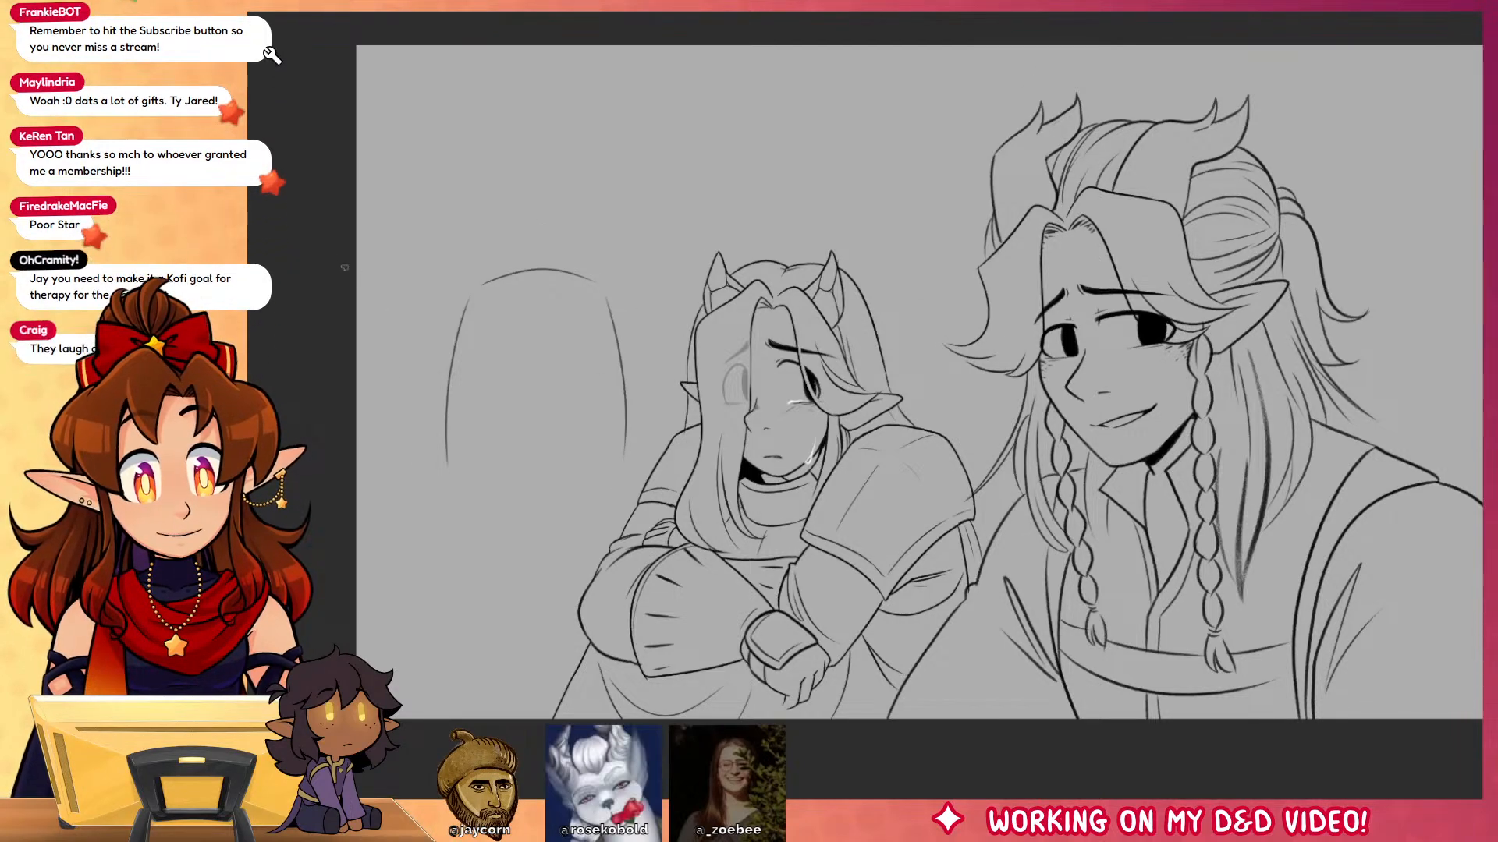
Step: Add further thin partial arches at the canvas edges and behind both characters, with small tufts at the base of the arches
drag(344, 268, 404, 450)
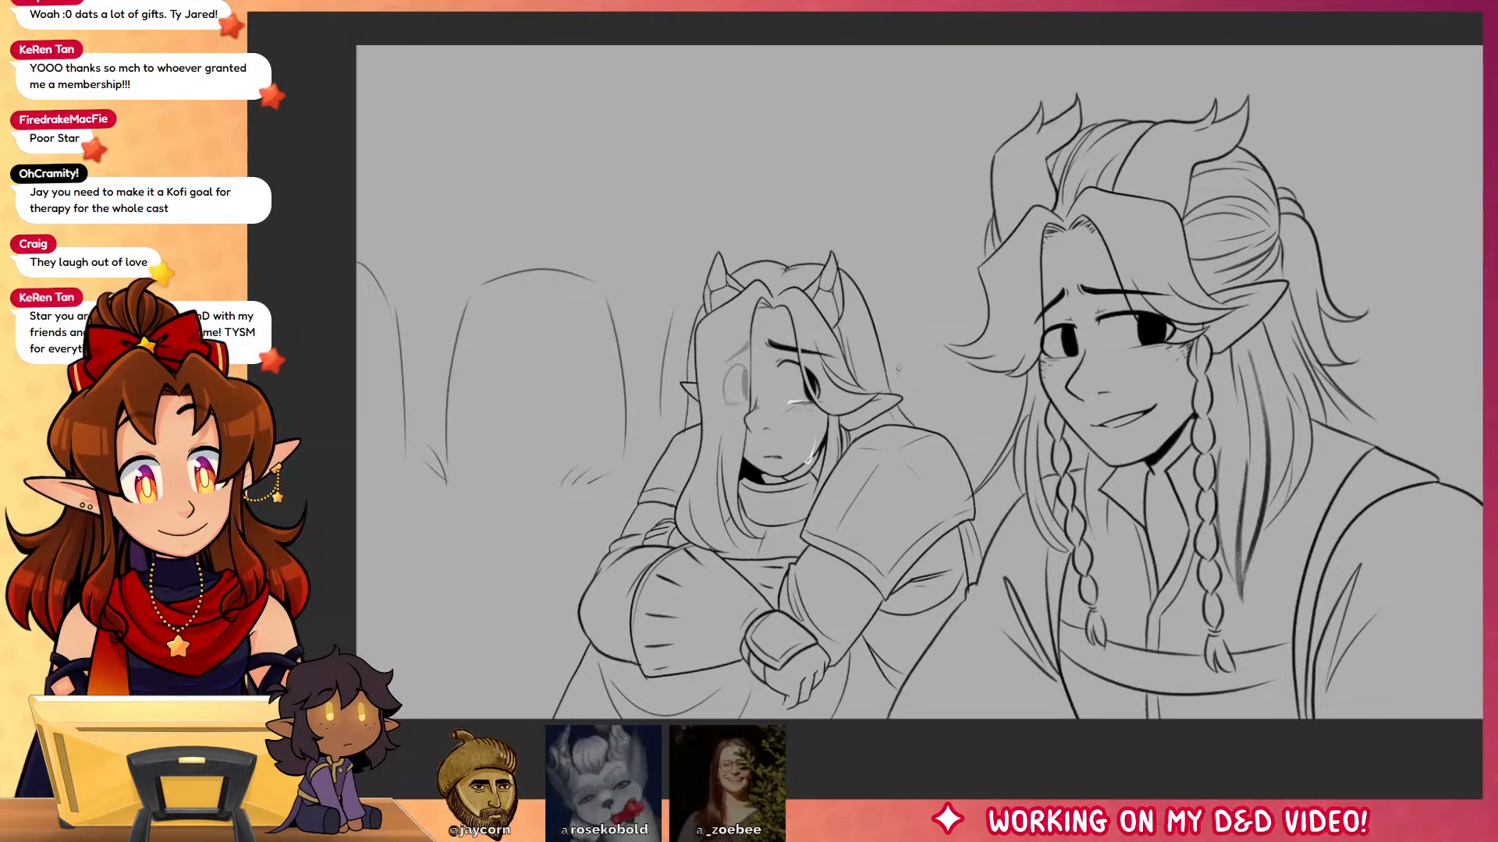
drag(1397, 294, 1219, 232)
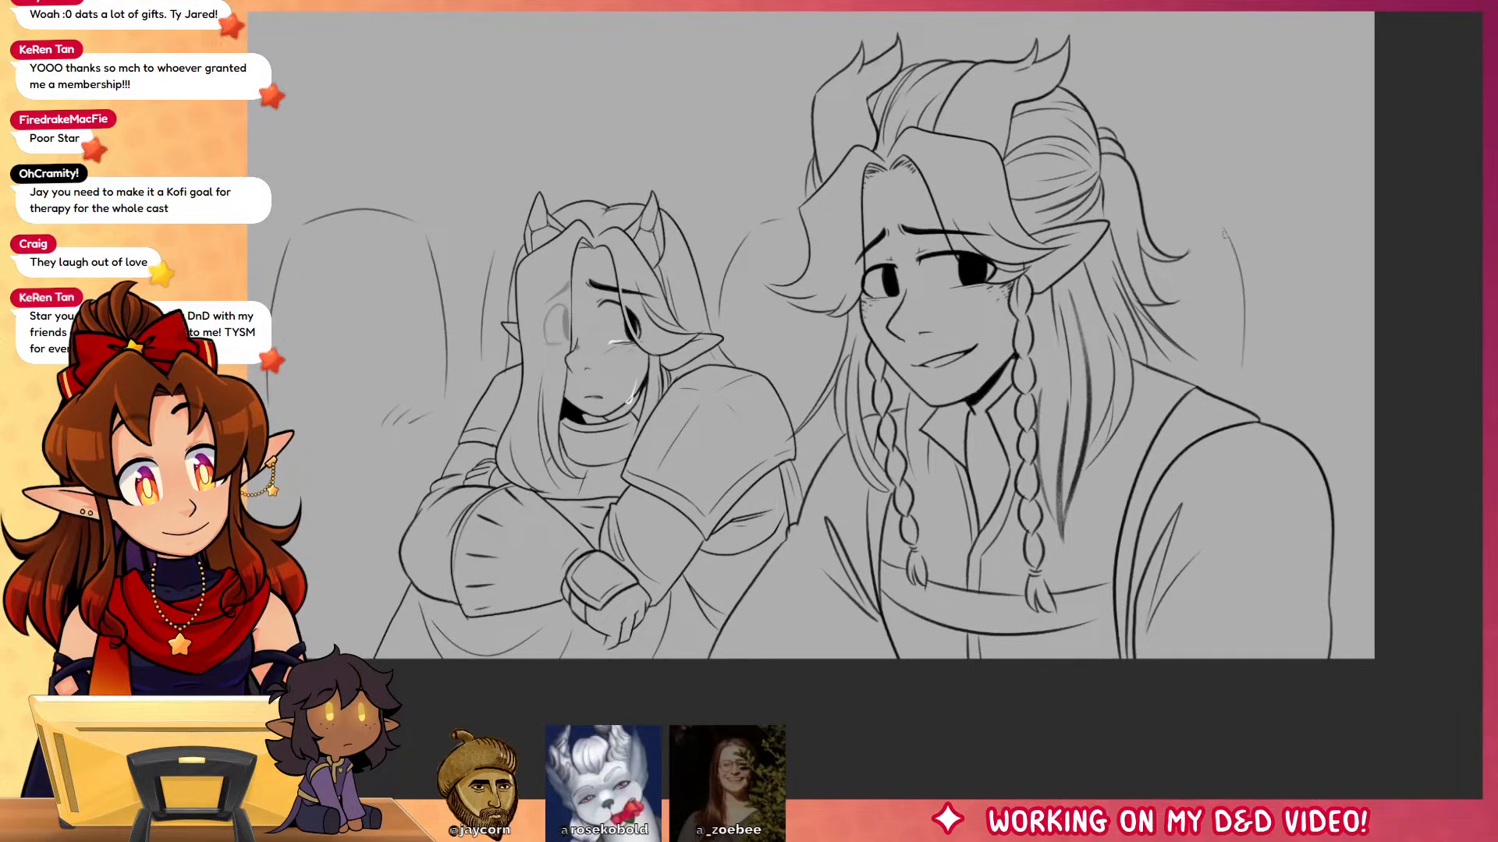
drag(1305, 291, 1282, 398)
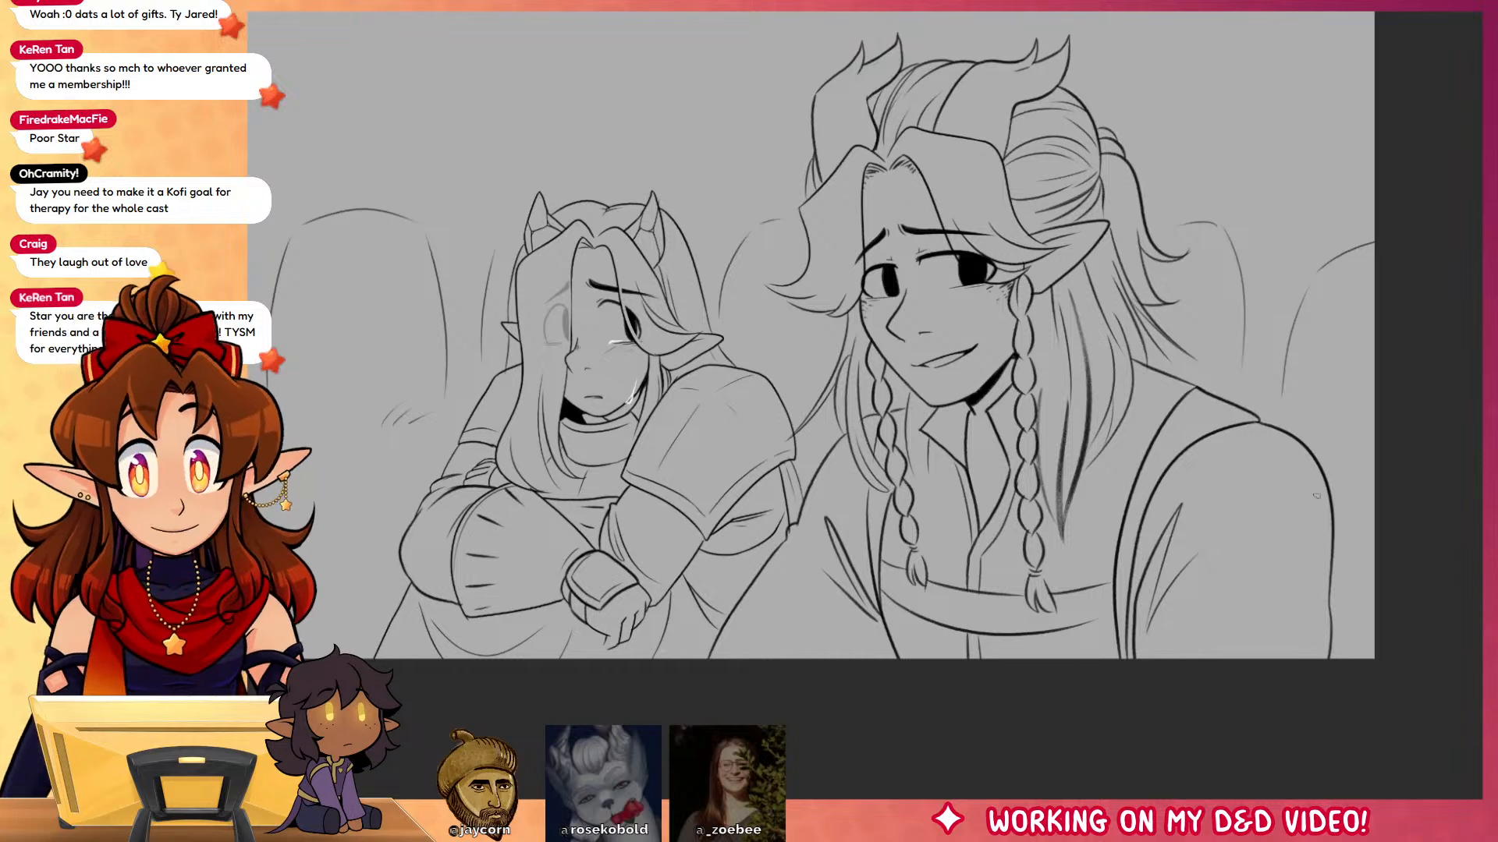
drag(1172, 581, 1480, 550)
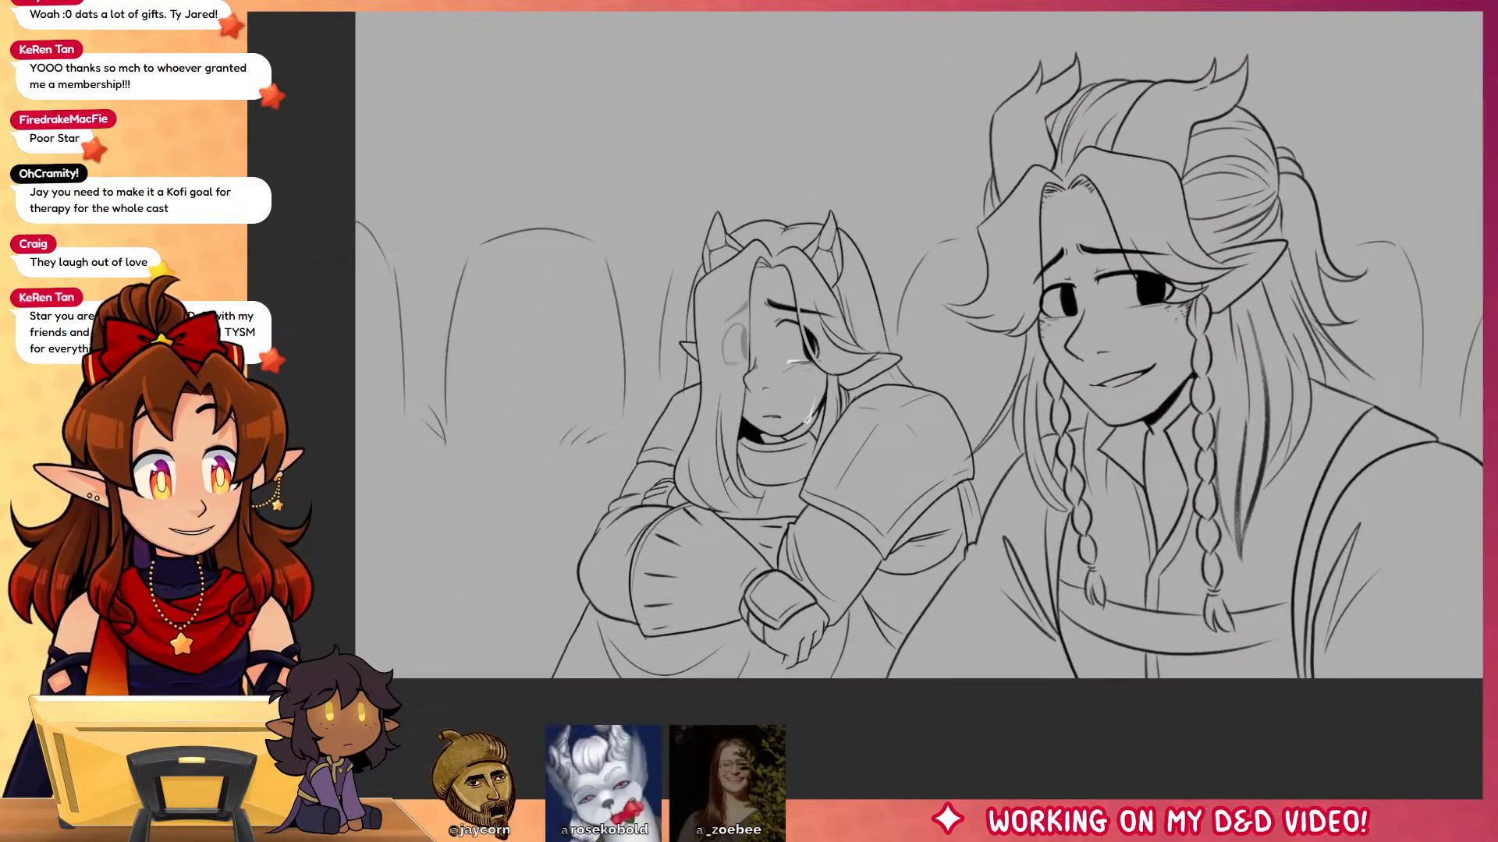
Step: Select the empty background area around the two characters
key(ctrl+a)
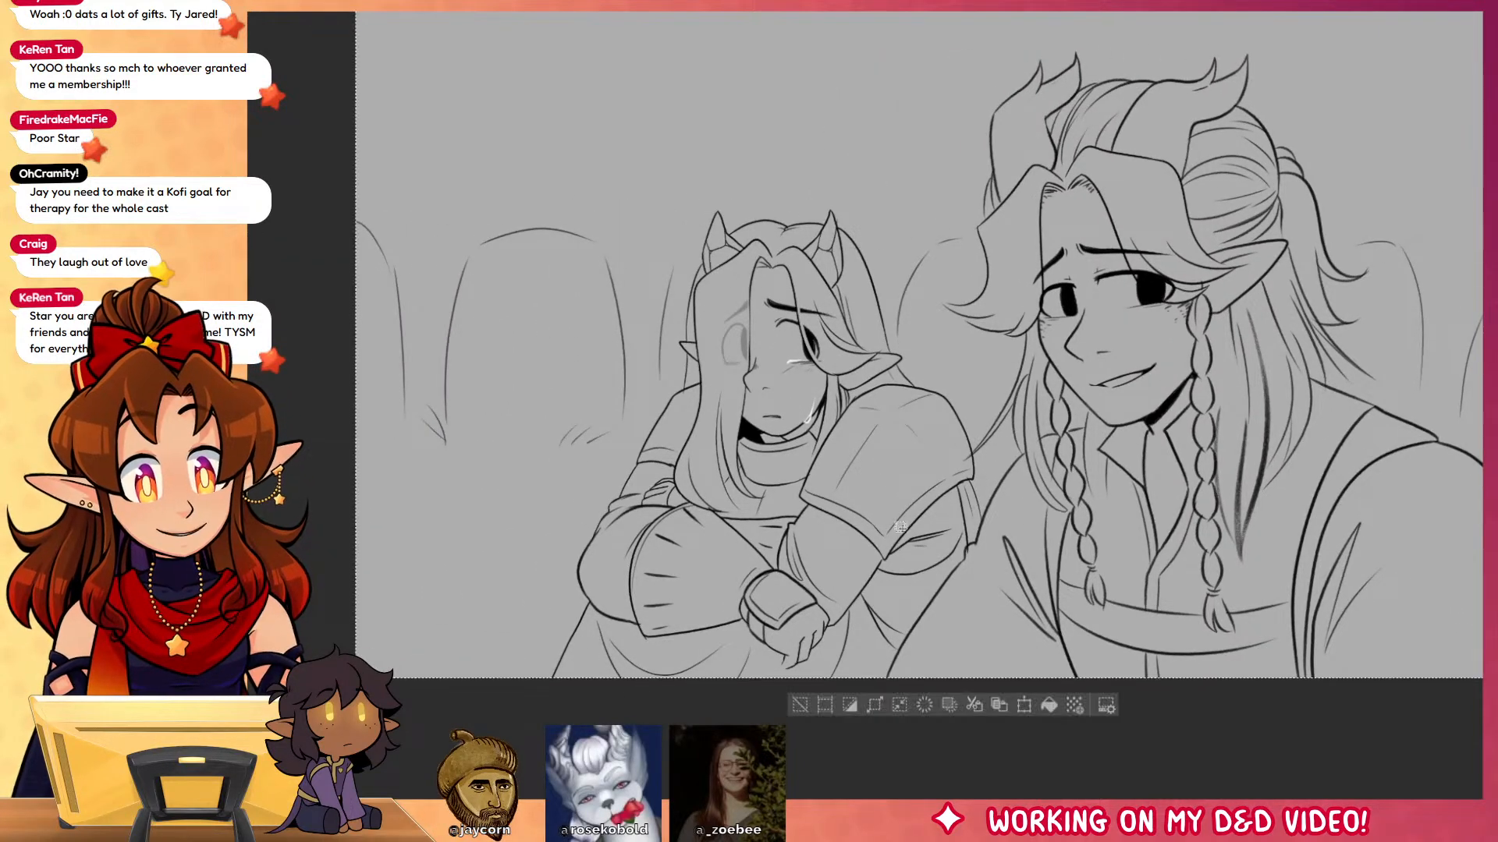
key(ctrl+d)
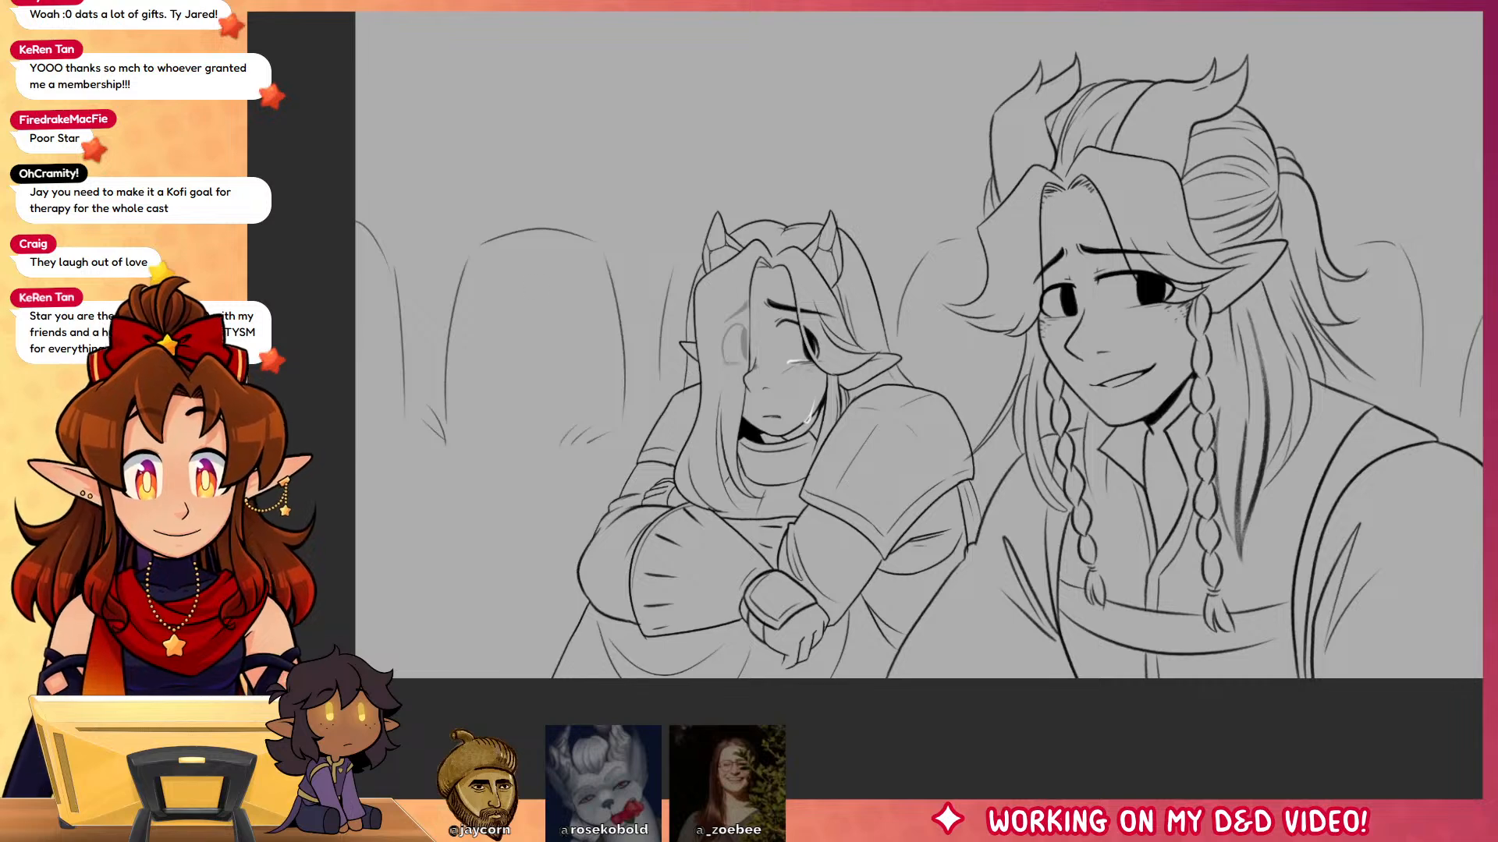
click(675, 394)
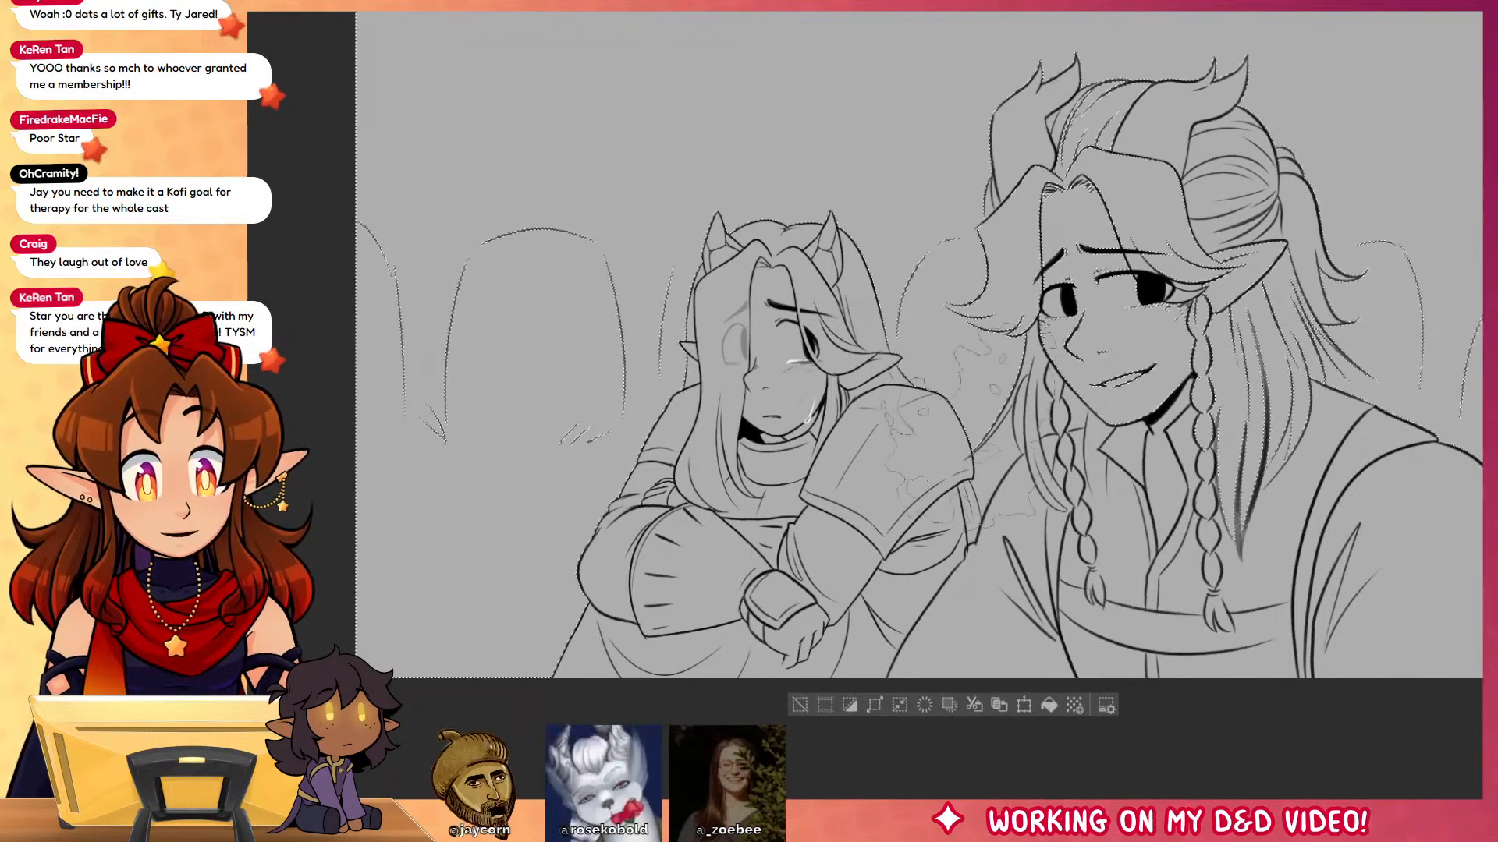
mouse_move(975, 293)
mouse_down()
mouse_move(1006, 320)
mouse_move(967, 421)
mouse_move(1024, 552)
mouse_up()
key(ctrl+z)
key(ctrl+z)
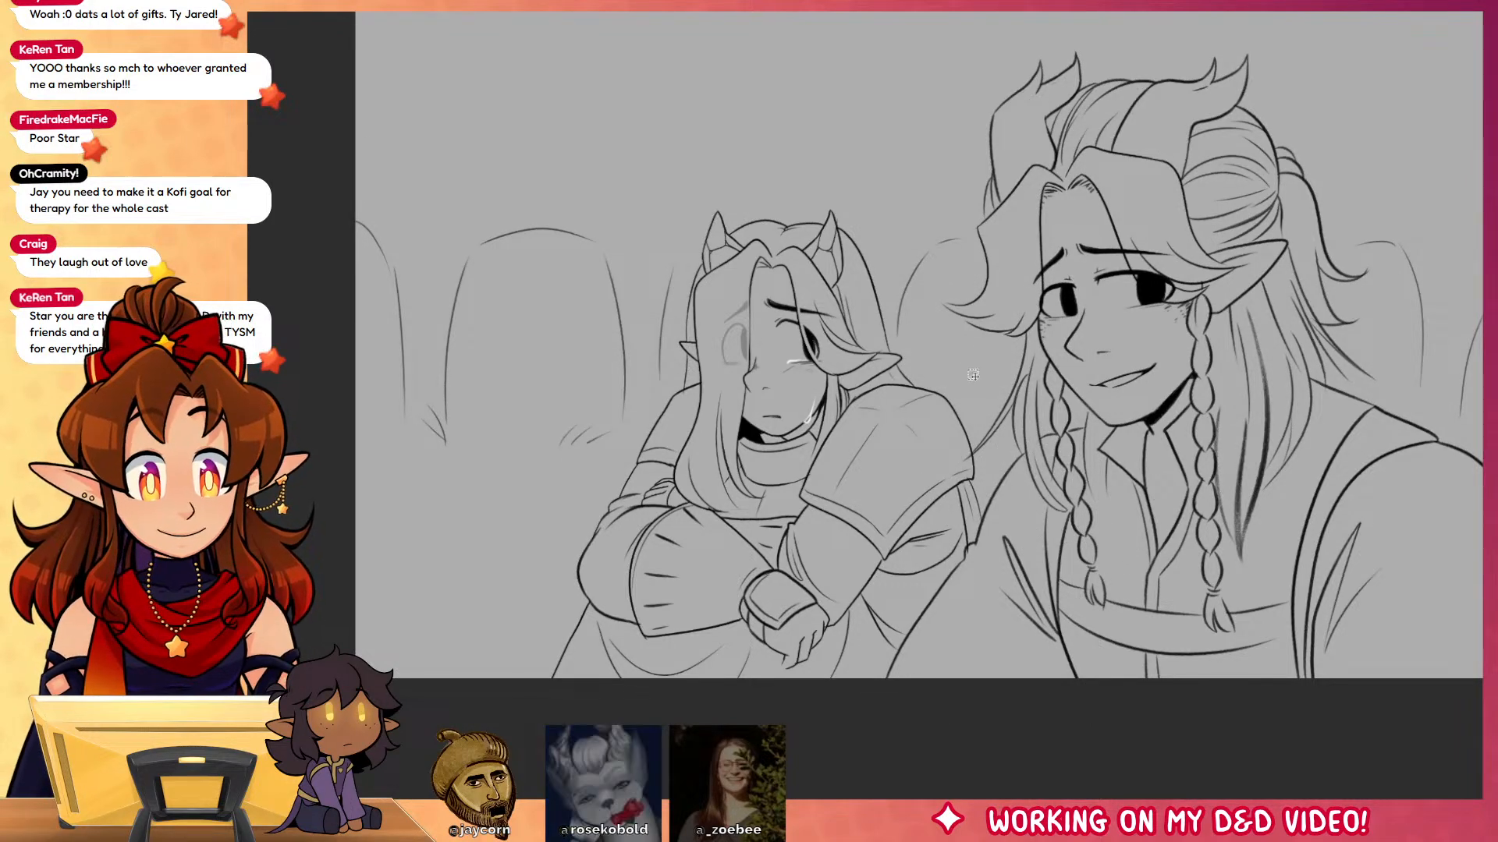
key(ctrl+y)
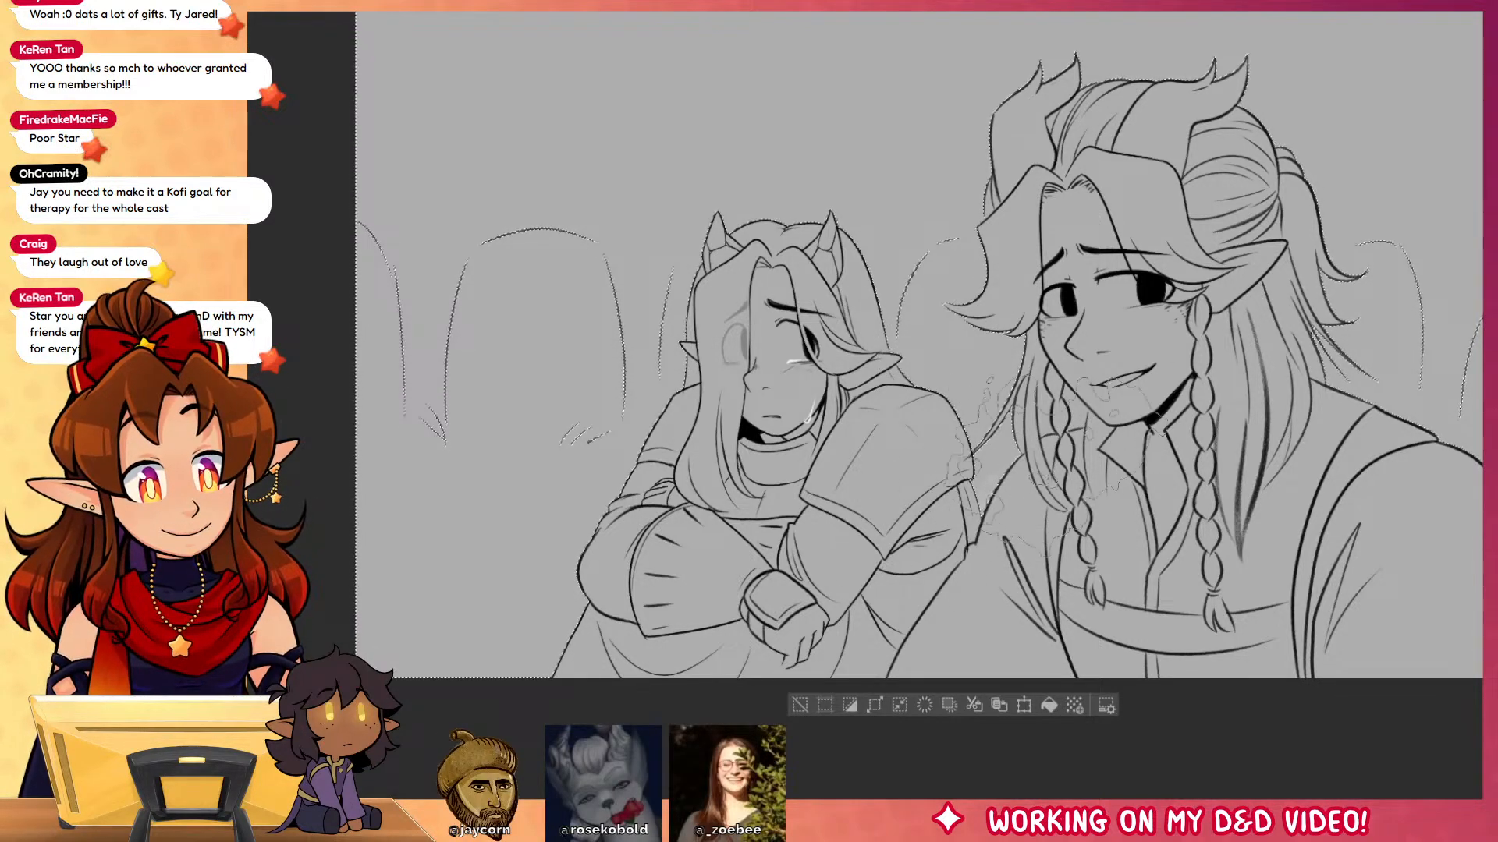
Step: Brush a lighter textured glow into the background around both characters, blend it softly and clear the selection
drag(995, 464, 905, 218)
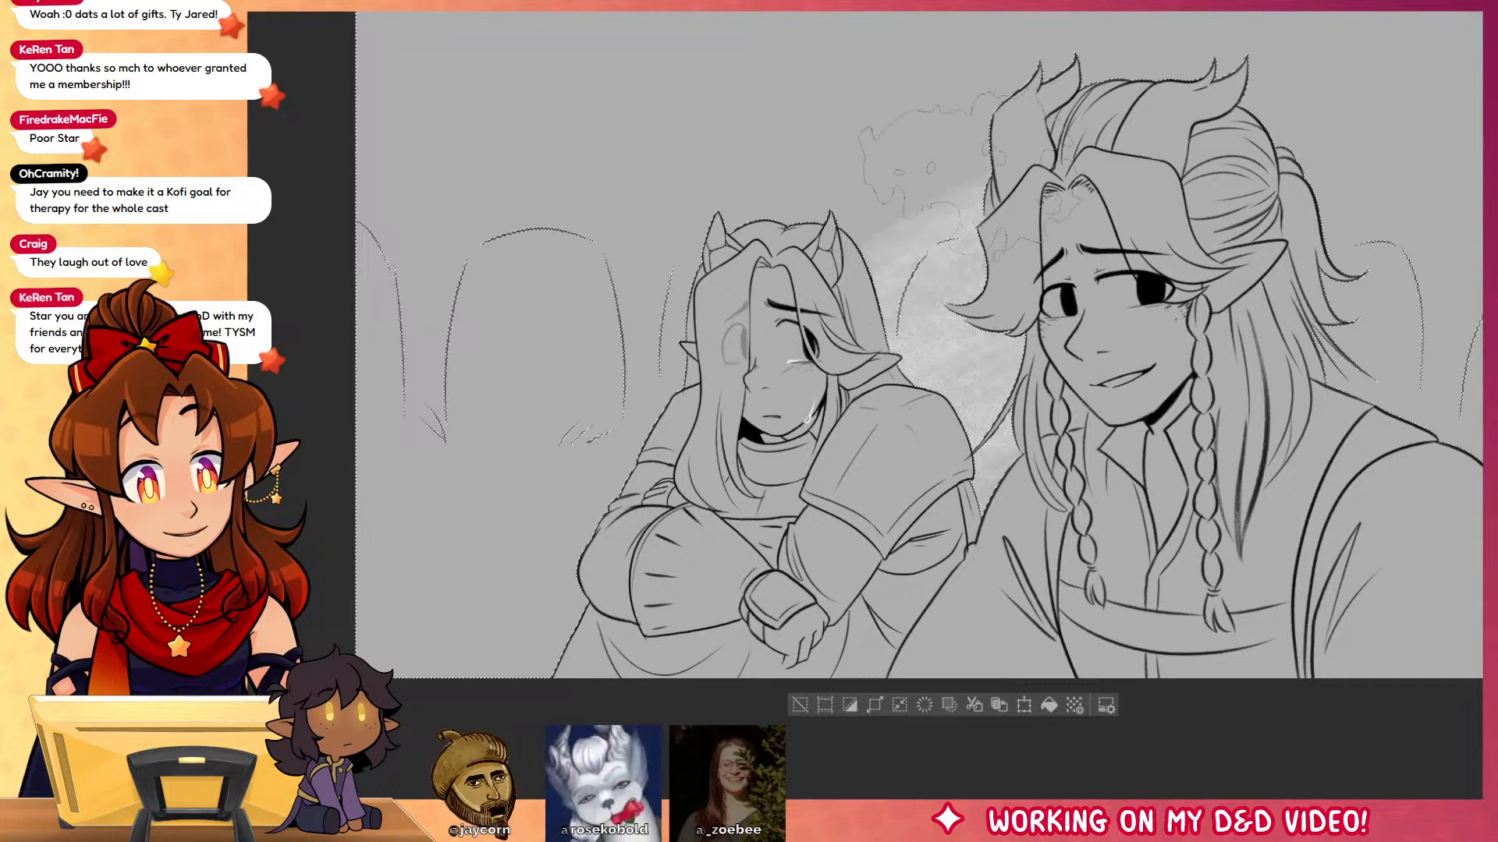
mouse_move(928, 168)
mouse_down()
mouse_move(1030, 70)
mouse_move(1170, 62)
mouse_move(936, 90)
mouse_move(737, 211)
mouse_move(686, 250)
mouse_move(652, 351)
mouse_move(655, 390)
mouse_up()
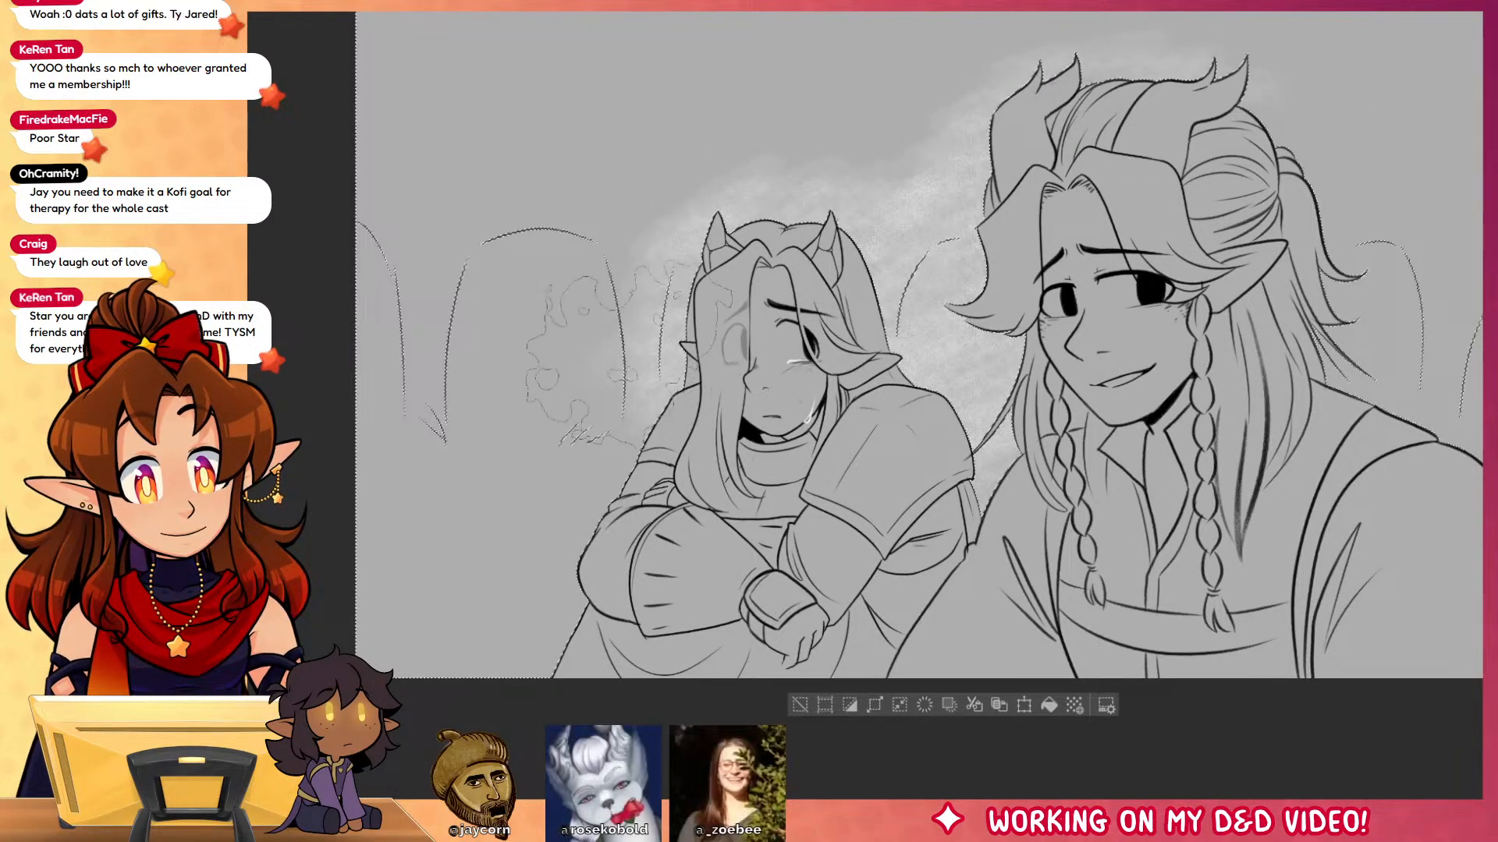
key(j)
mouse_move(663, 226)
mouse_down()
mouse_move(717, 183)
mouse_move(741, 187)
mouse_move(633, 361)
mouse_move(726, 342)
mouse_up()
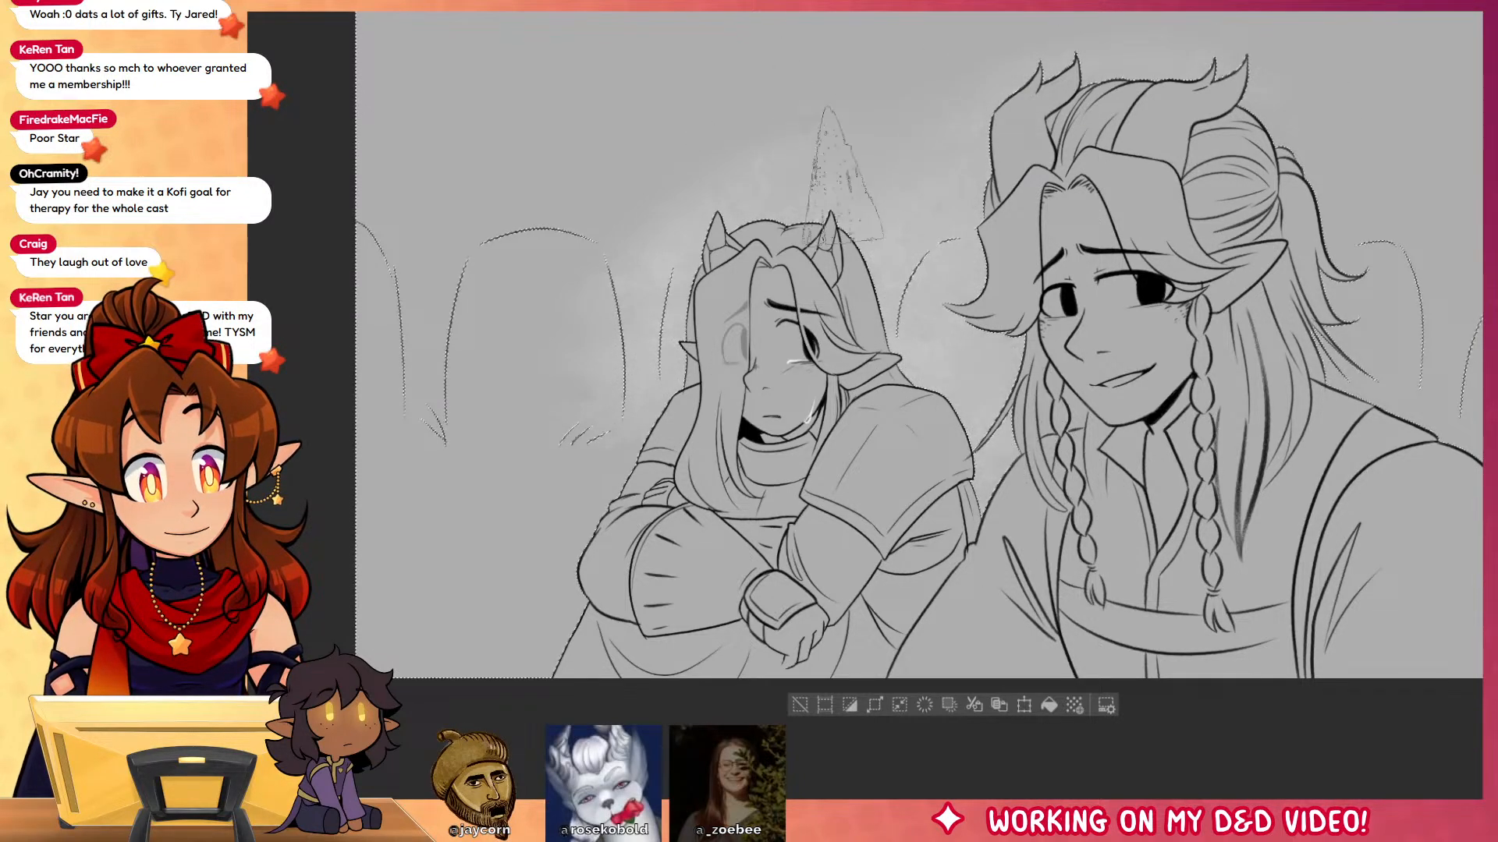
key(ctrl+d)
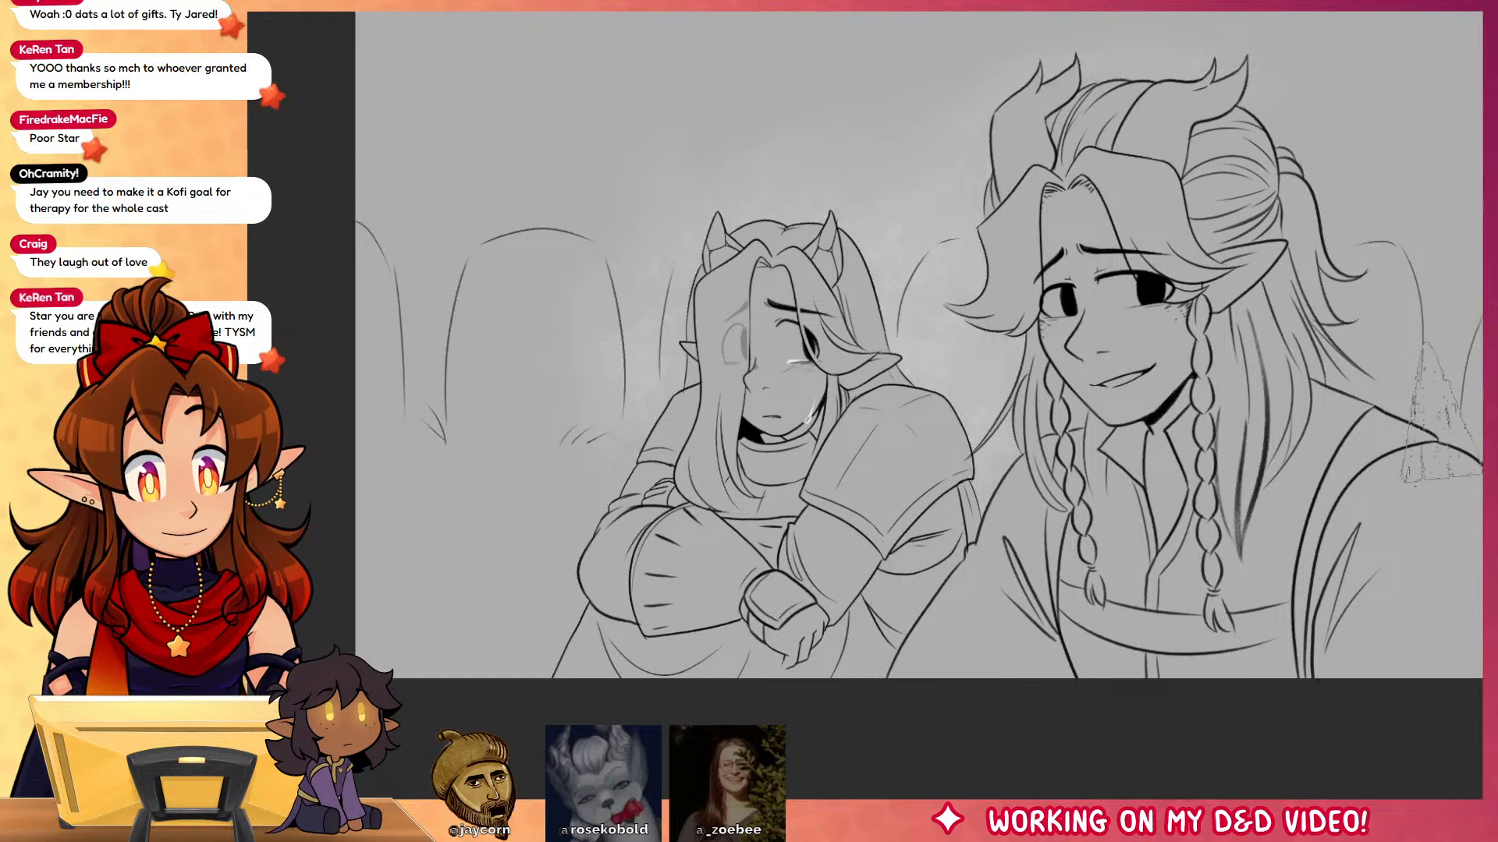
Step: Add short grass strokes to the lower background beside the long-haired character
drag(1390, 617, 1246, 612)
drag(1227, 574, 1390, 581)
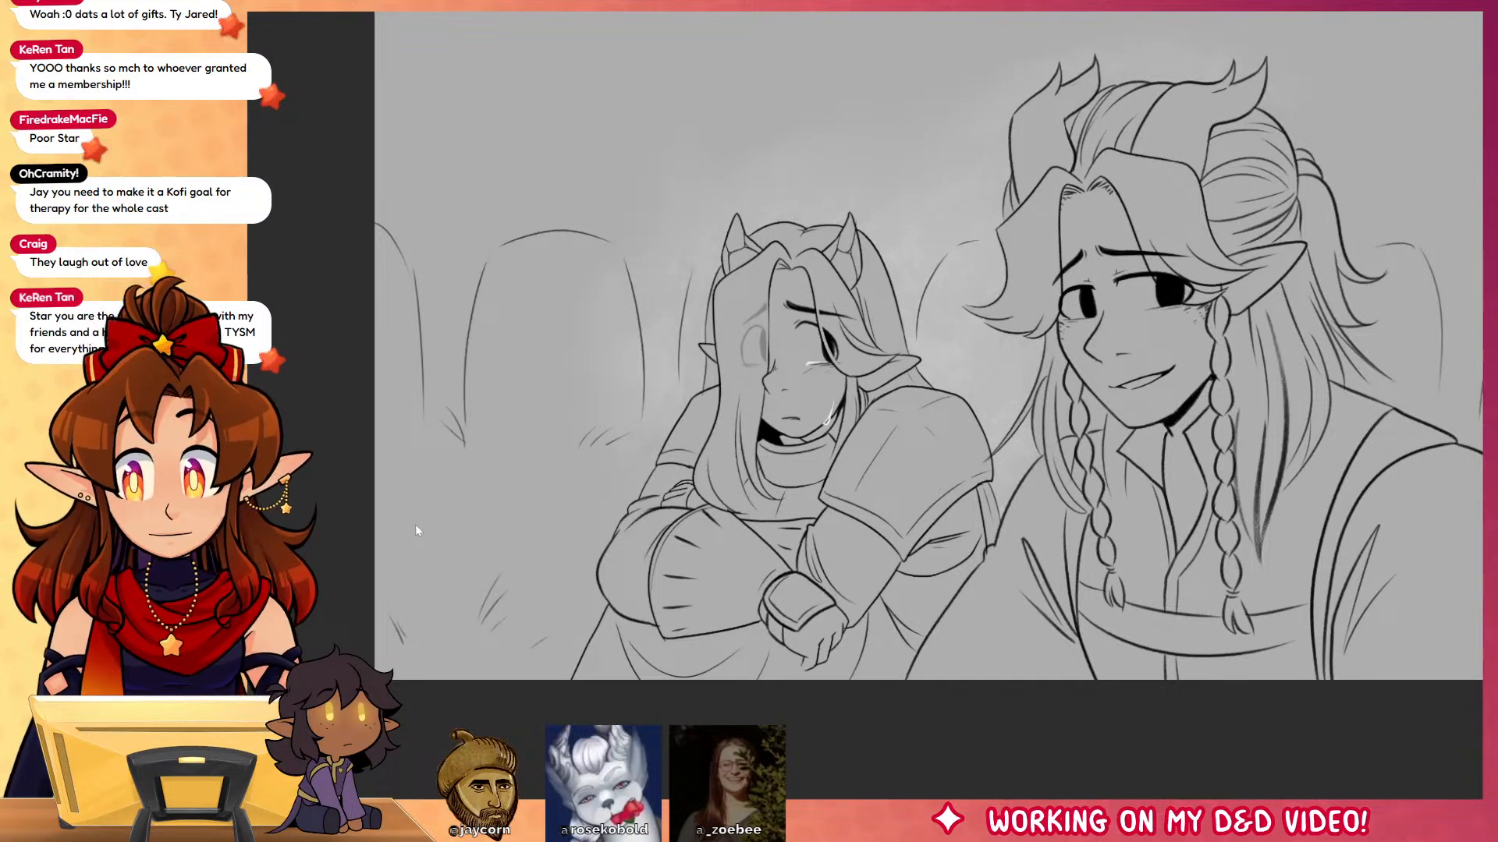
drag(416, 525, 343, 558)
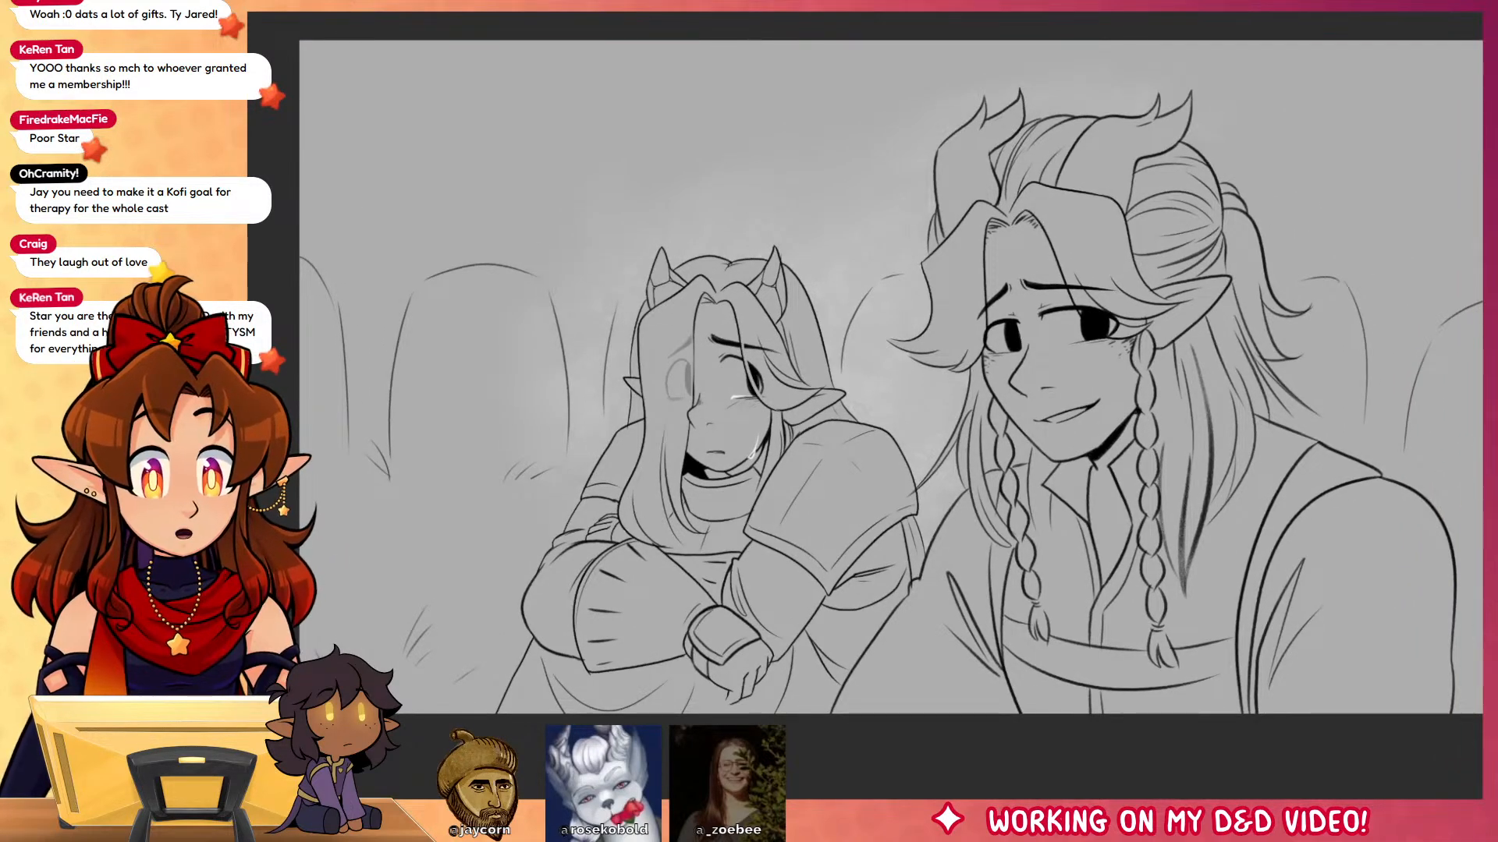
Step: Switch to the sketch of the two standing, arguing characters and fade it to a faint guide on a grey background
key(ctrl+Tab)
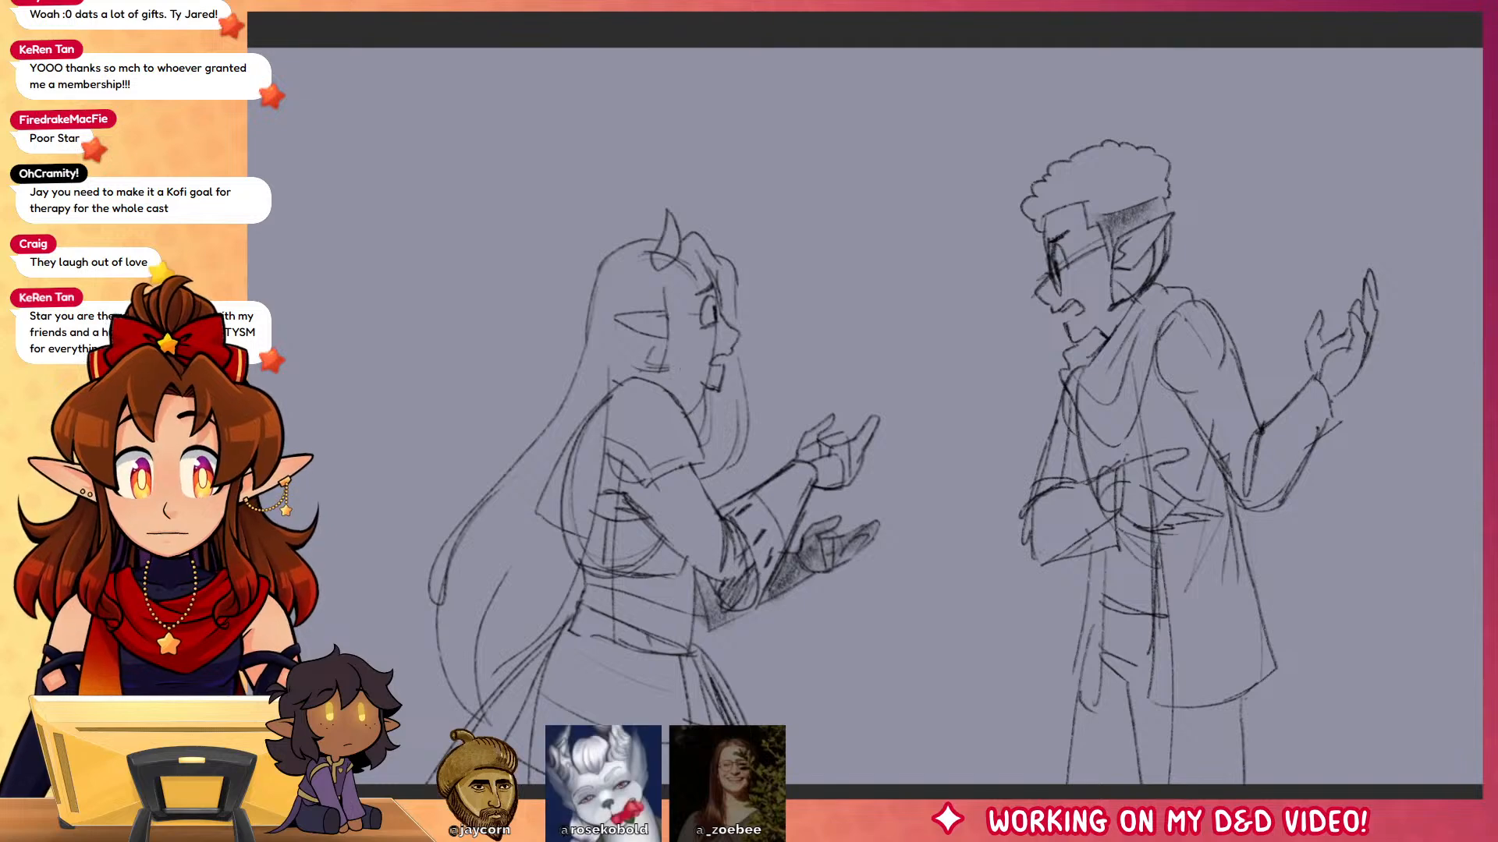
key(ctrl+Tab)
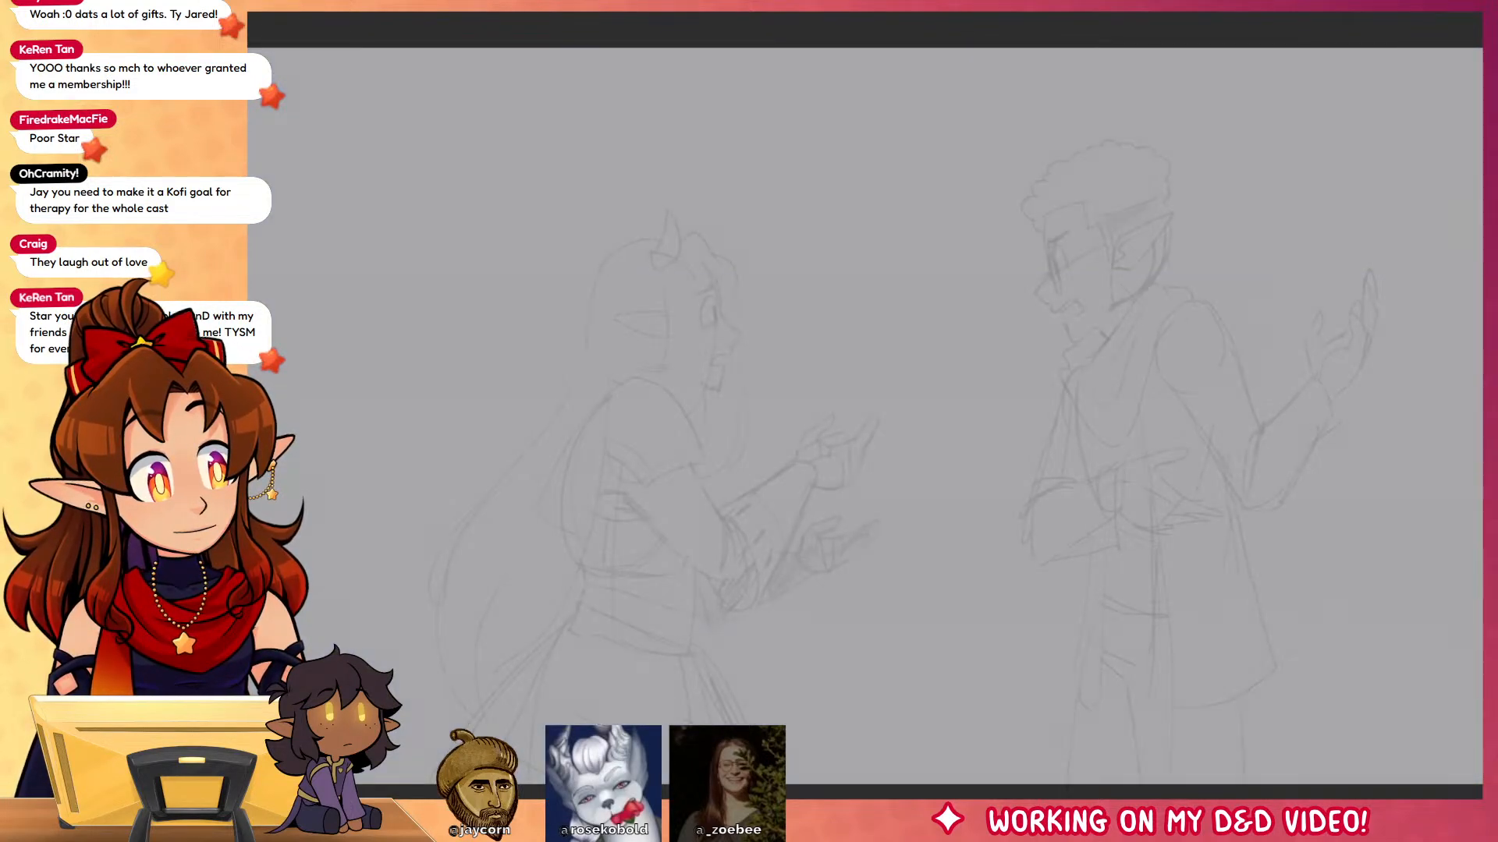
Step: Ink the curly-haired character's upper eye line, filled pupil and narrow glasses lens, plus the pointed nose and upper lip in profile
scroll(1081, 268, up, 8)
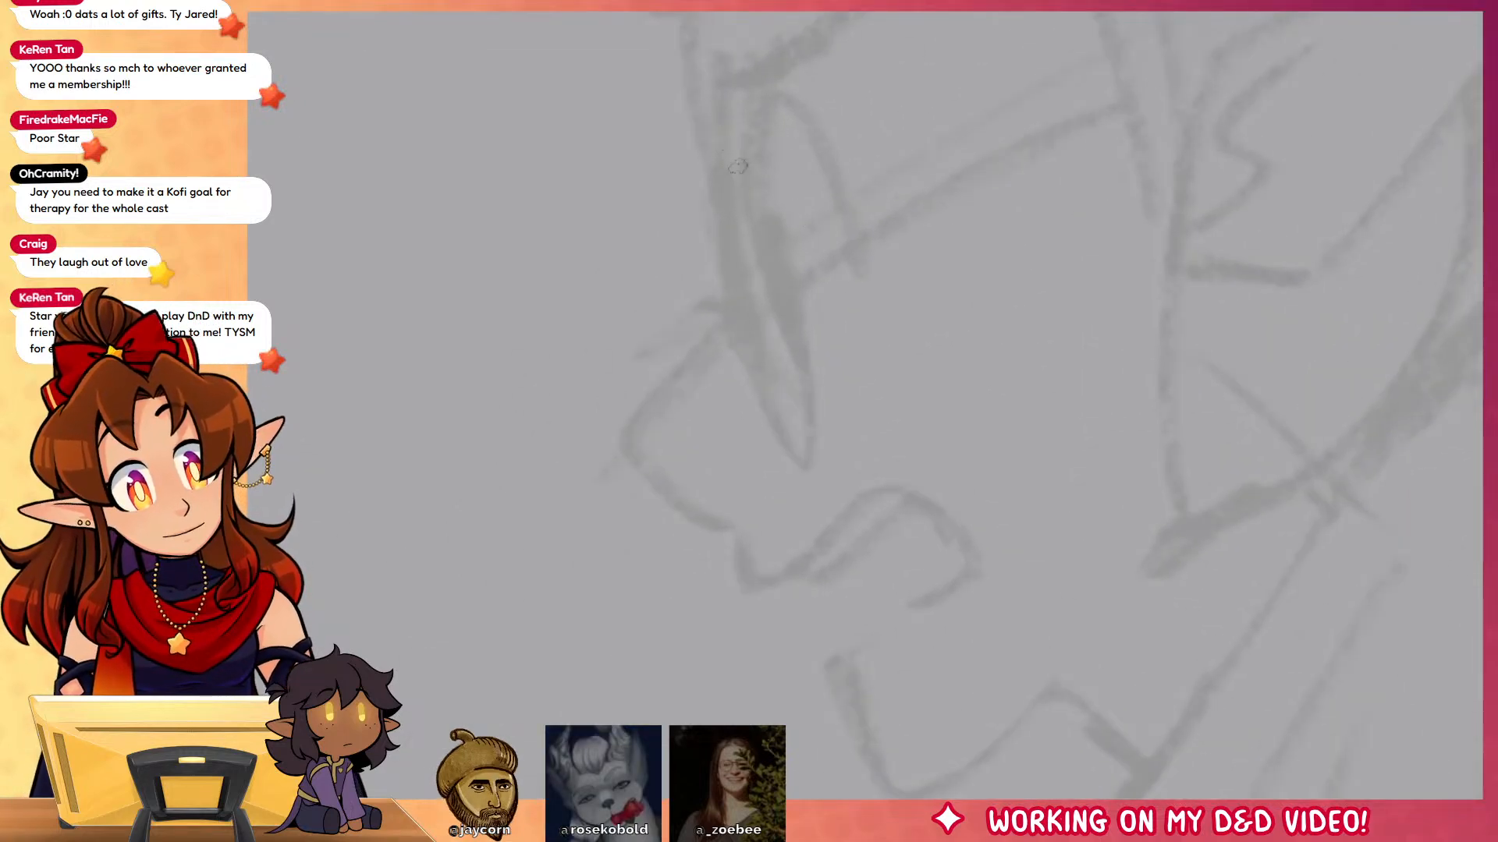
mouse_move(739, 168)
mouse_down()
mouse_move(815, 121)
mouse_move(864, 244)
mouse_up()
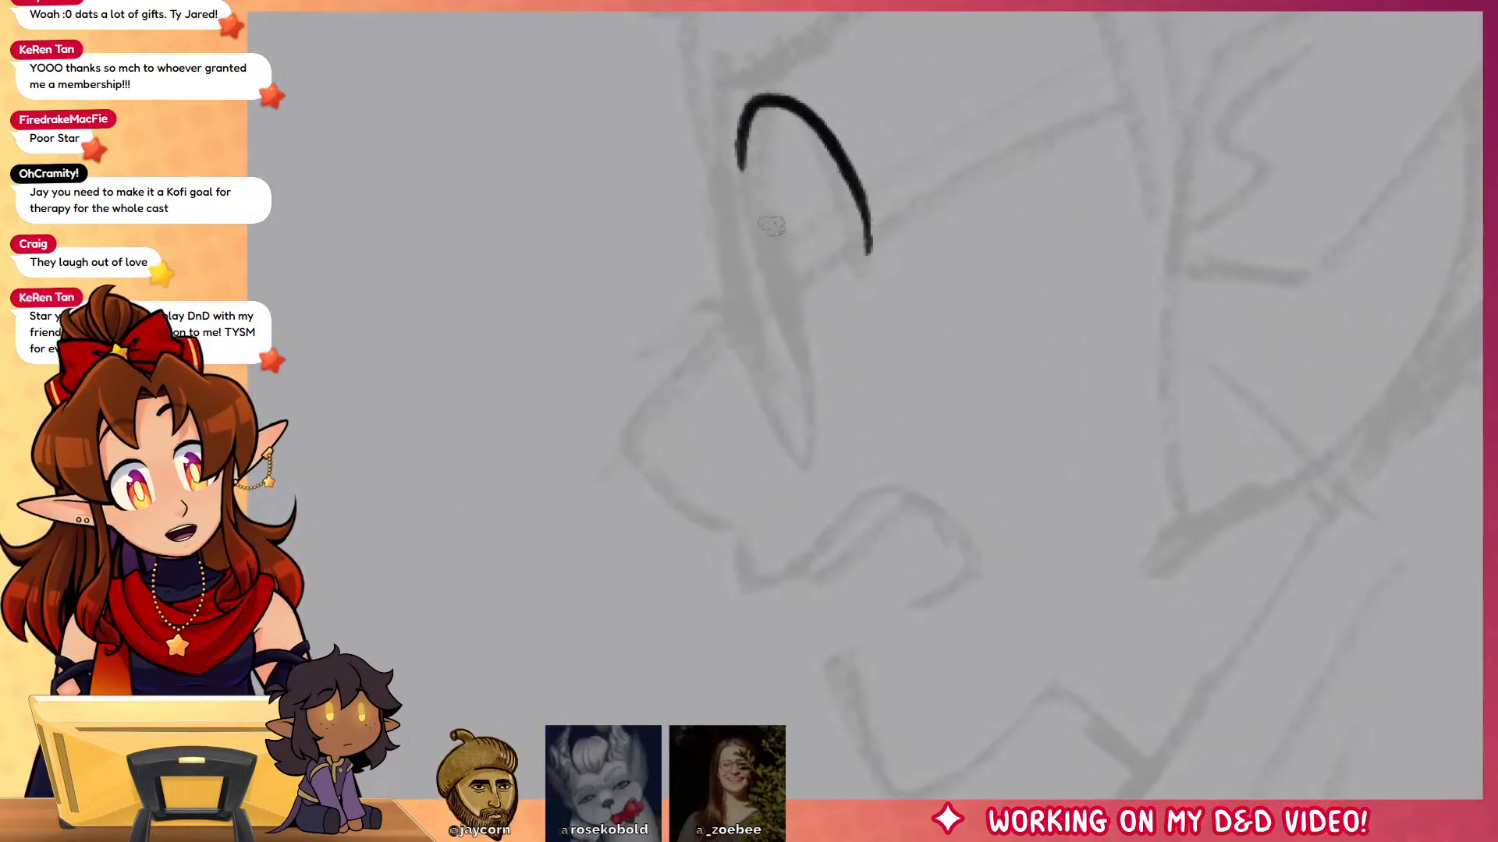
drag(758, 204, 795, 320)
mouse_move(718, 223)
mouse_down()
mouse_move(780, 327)
mouse_move(724, 218)
mouse_up()
mouse_move(737, 313)
mouse_down()
mouse_move(710, 320)
mouse_move(686, 504)
mouse_move(714, 519)
mouse_up()
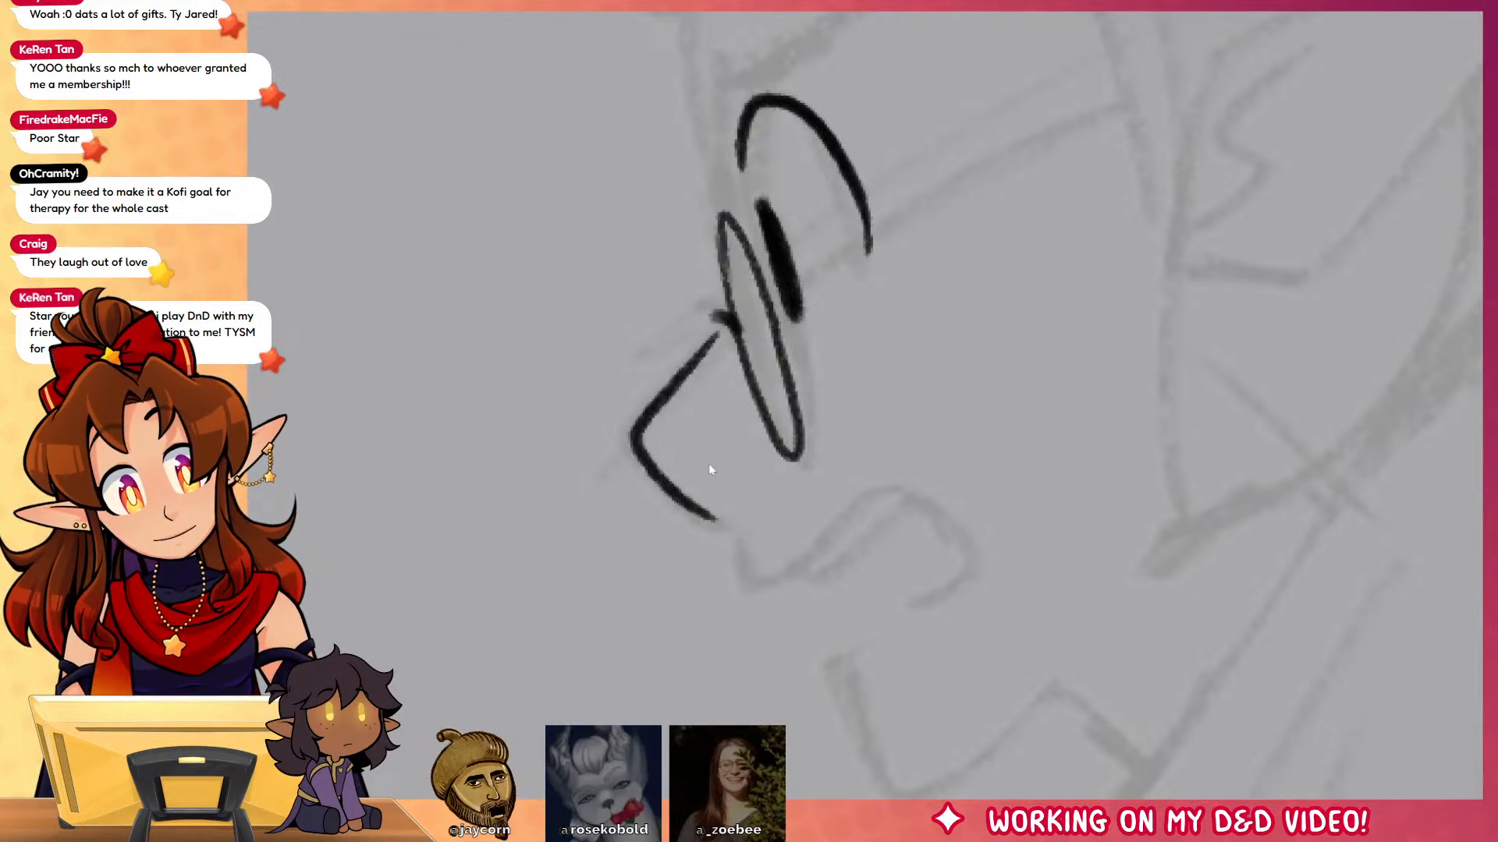
key(ctrl+z)
mouse_move(716, 331)
mouse_down()
mouse_move(647, 402)
mouse_move(729, 510)
mouse_move(719, 503)
mouse_move(734, 540)
mouse_move(728, 524)
mouse_move(771, 574)
mouse_up()
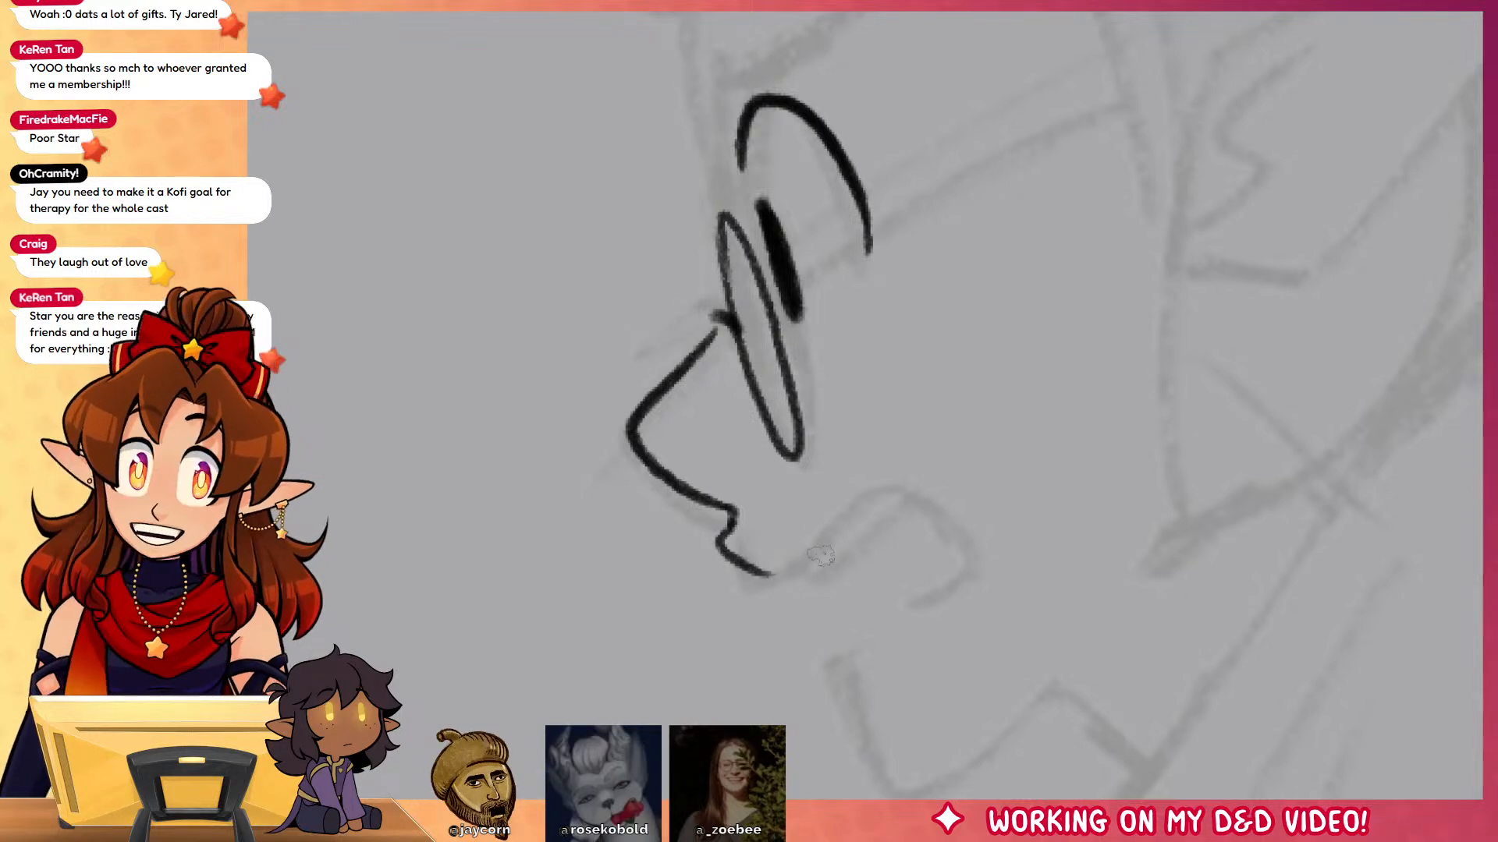
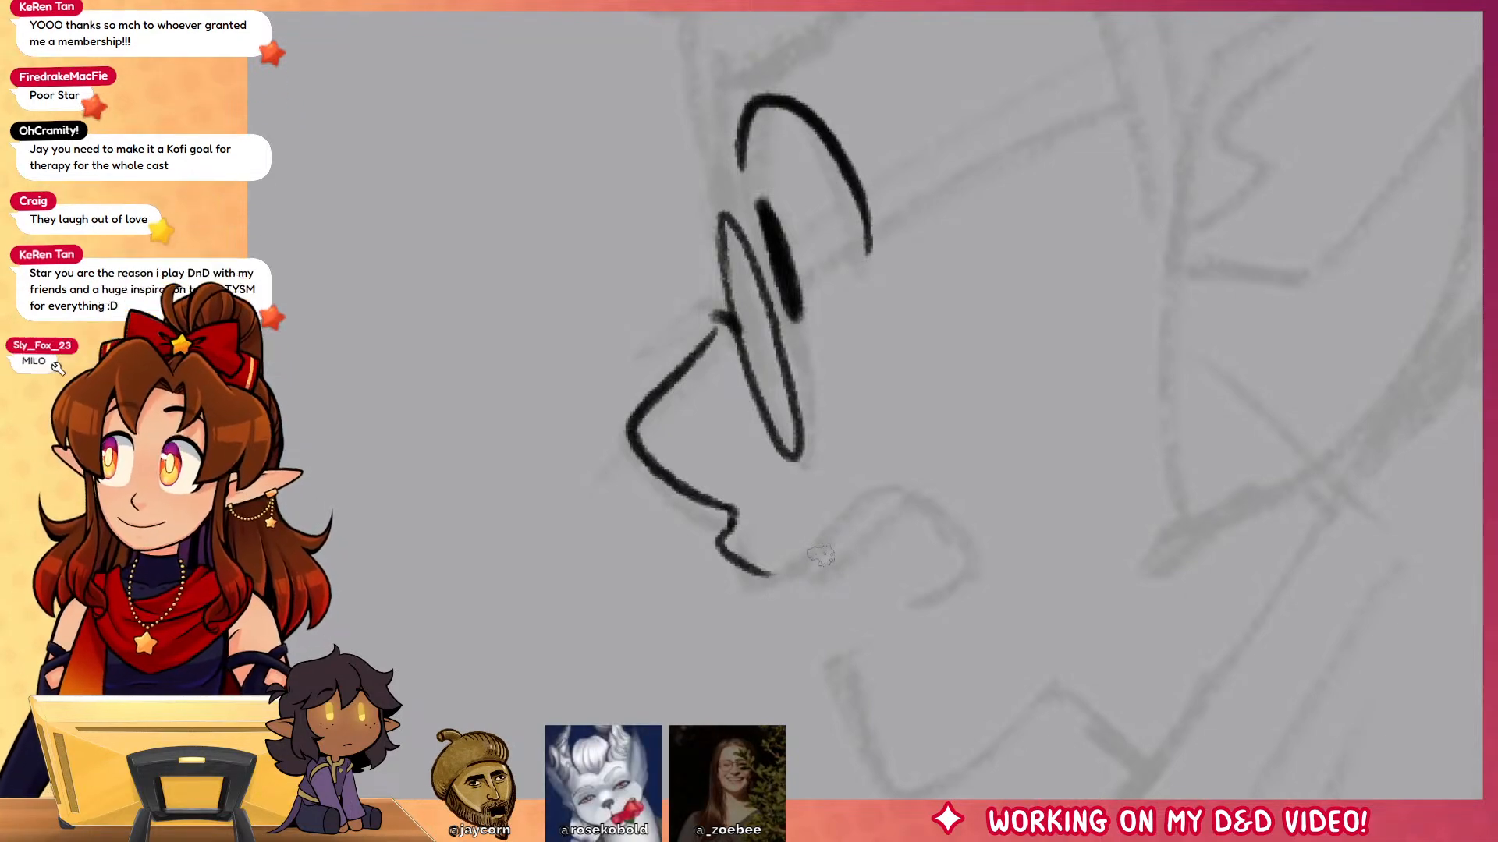
Step: Ink the curly-haired character's open mouth with its teeth line, and the chin and jaw below it
drag(987, 653, 900, 569)
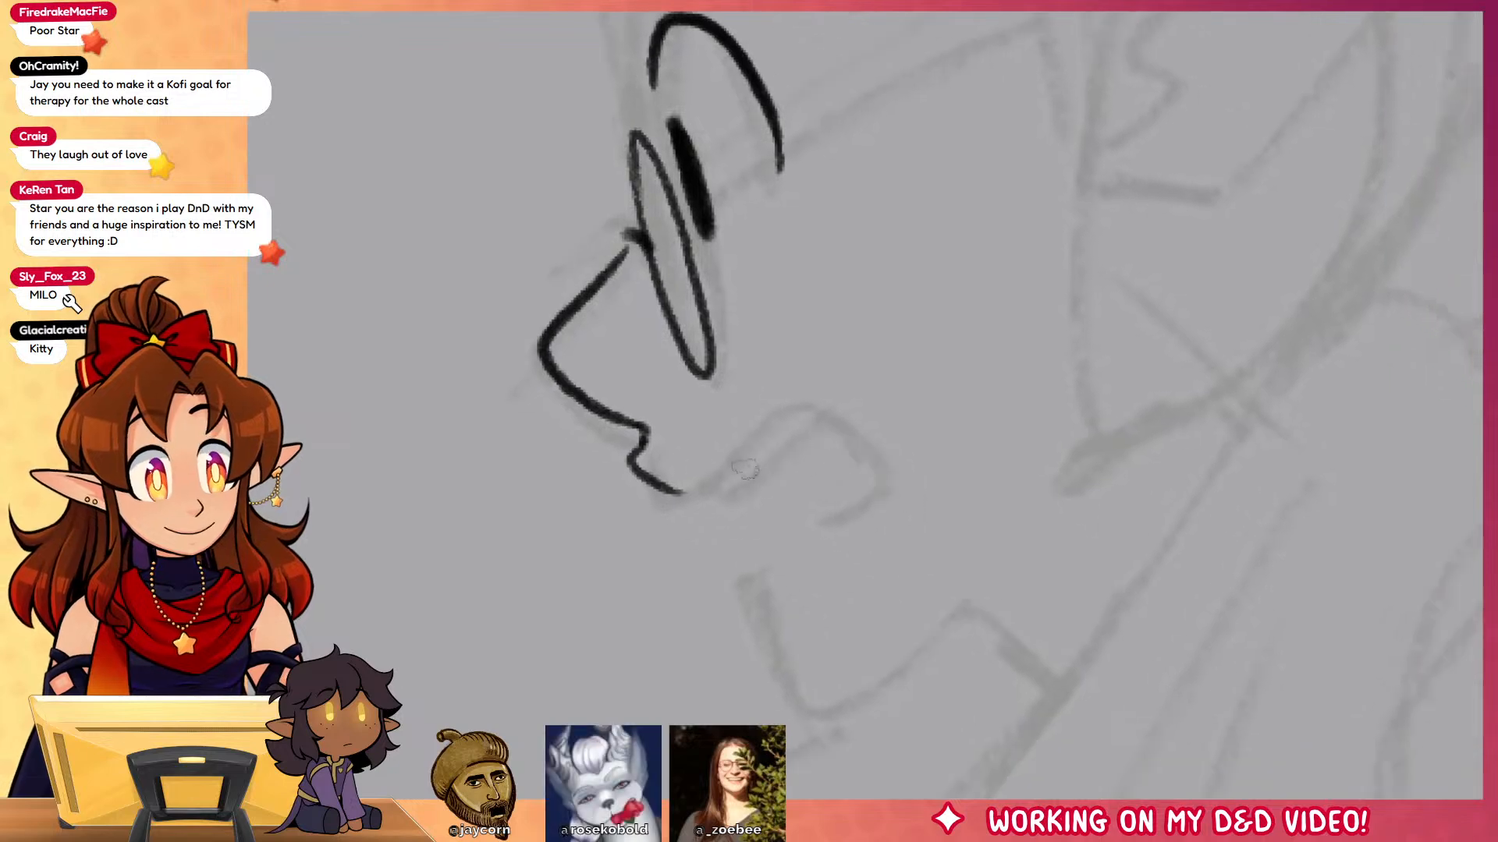
mouse_move(688, 489)
mouse_down()
mouse_move(797, 401)
mouse_move(875, 495)
mouse_move(825, 521)
mouse_up()
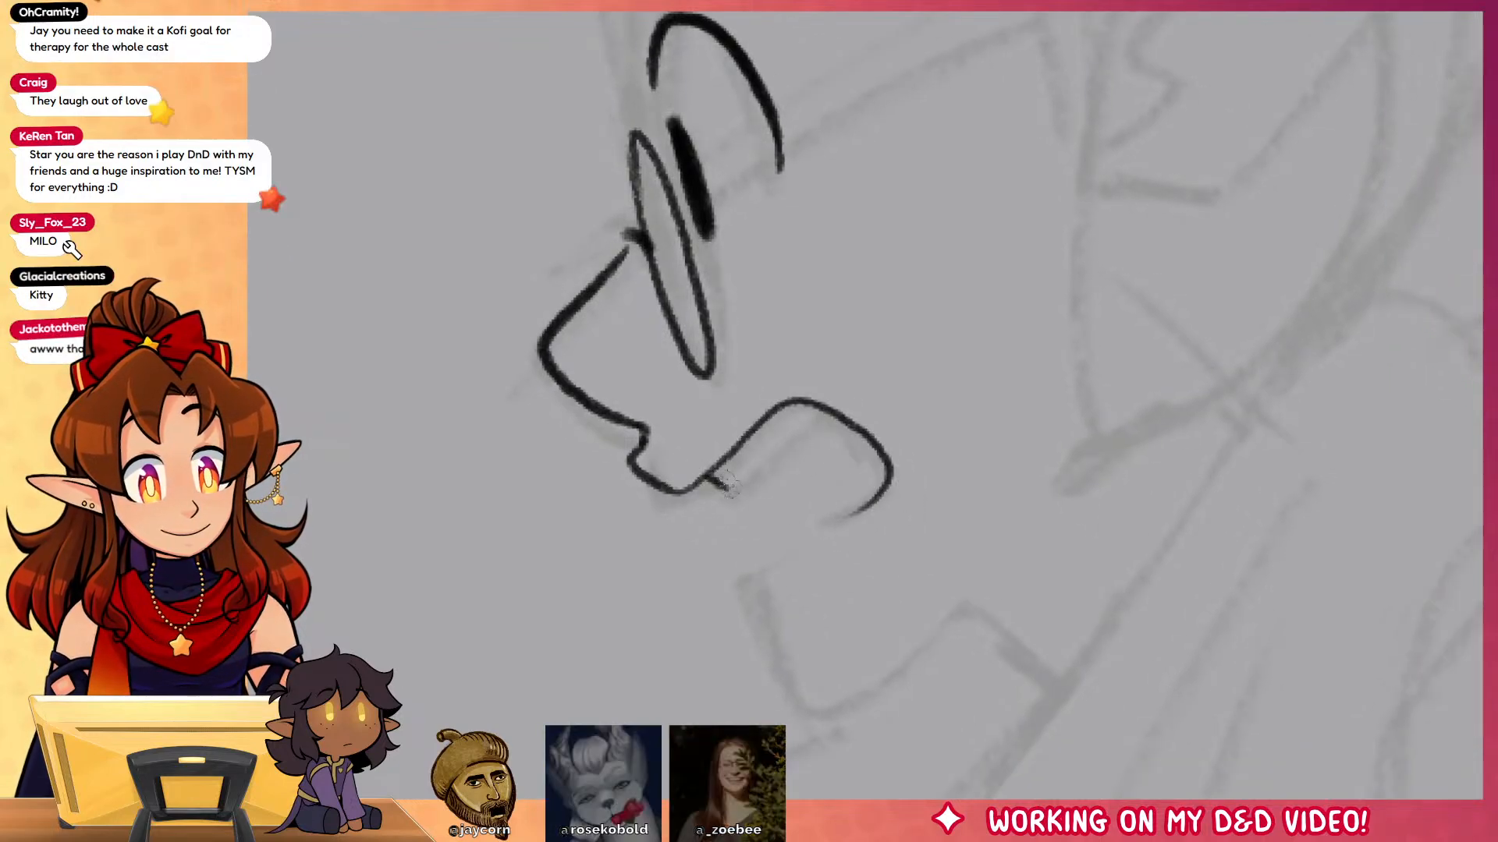
drag(704, 474, 819, 411)
mouse_move(850, 528)
mouse_down()
mouse_move(859, 336)
mouse_move(772, 430)
mouse_move(803, 503)
mouse_move(1006, 400)
mouse_up()
key(ctrl+z)
mouse_move(772, 428)
mouse_down()
mouse_move(862, 508)
mouse_move(1019, 367)
mouse_up()
Step: Ink the curly-haired character's forehead profile down to the glasses and a thick, angry slanted eyebrow
scroll(1110, 368, up, 5)
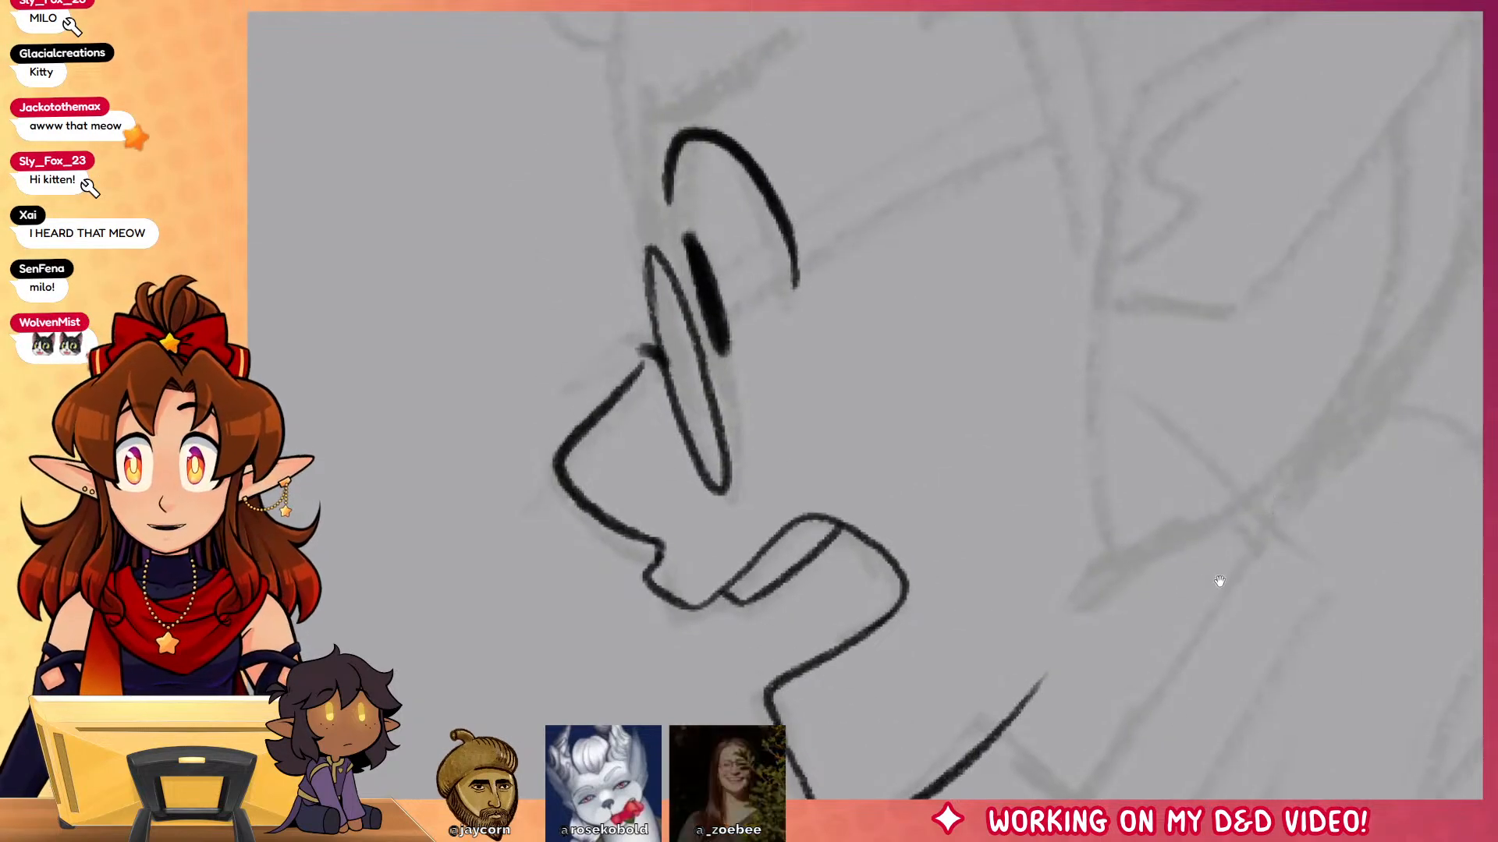
scroll(1220, 585, up, 3)
mouse_move(677, 74)
mouse_down()
mouse_move(659, 259)
mouse_move(697, 402)
mouse_up()
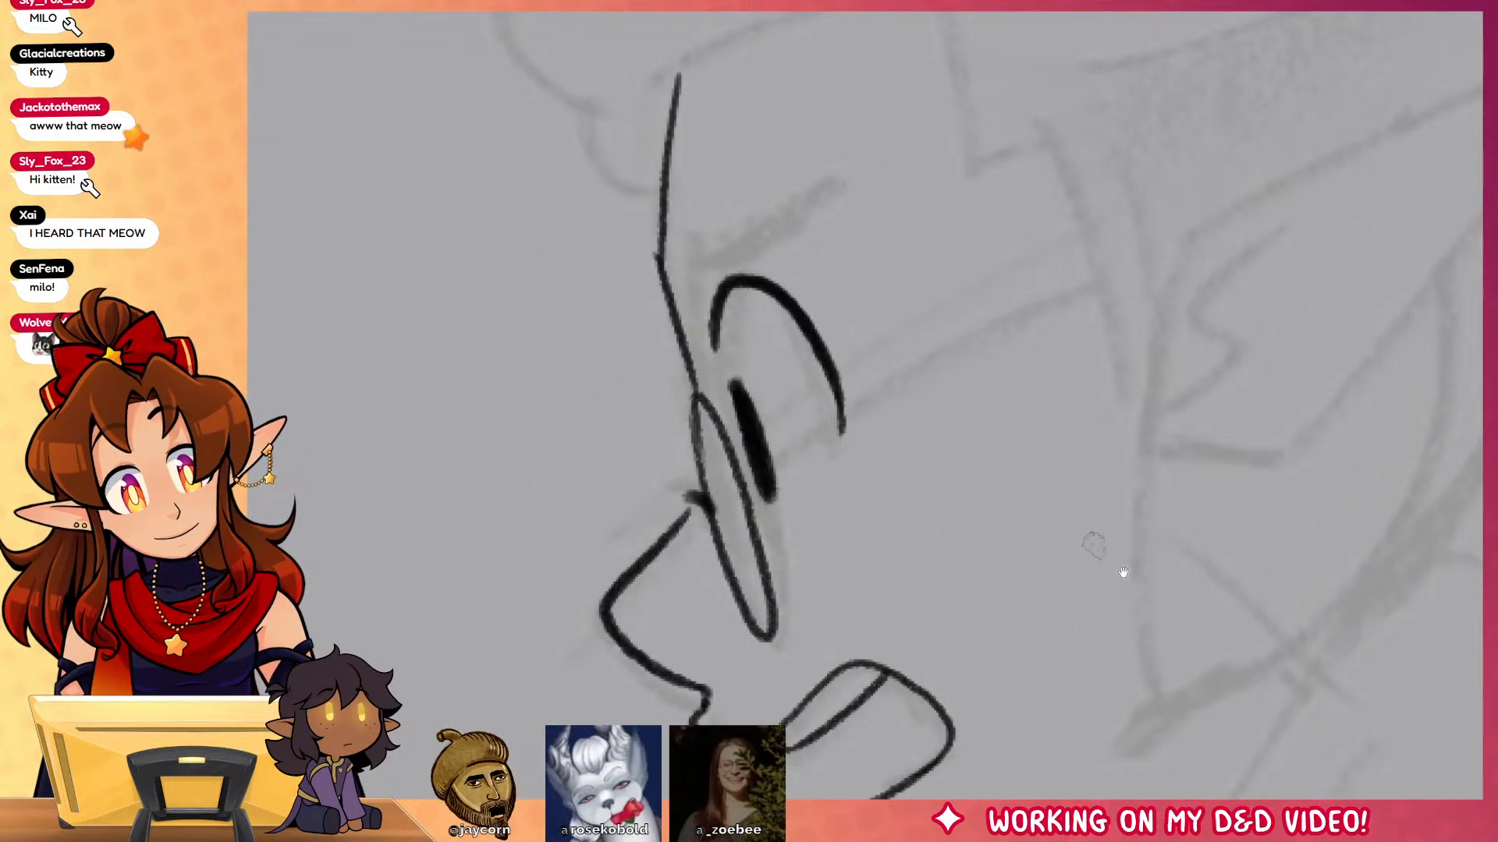
drag(1096, 535, 1036, 515)
mouse_move(607, 248)
mouse_down()
mouse_move(765, 172)
mouse_move(654, 263)
mouse_move(618, 252)
mouse_up()
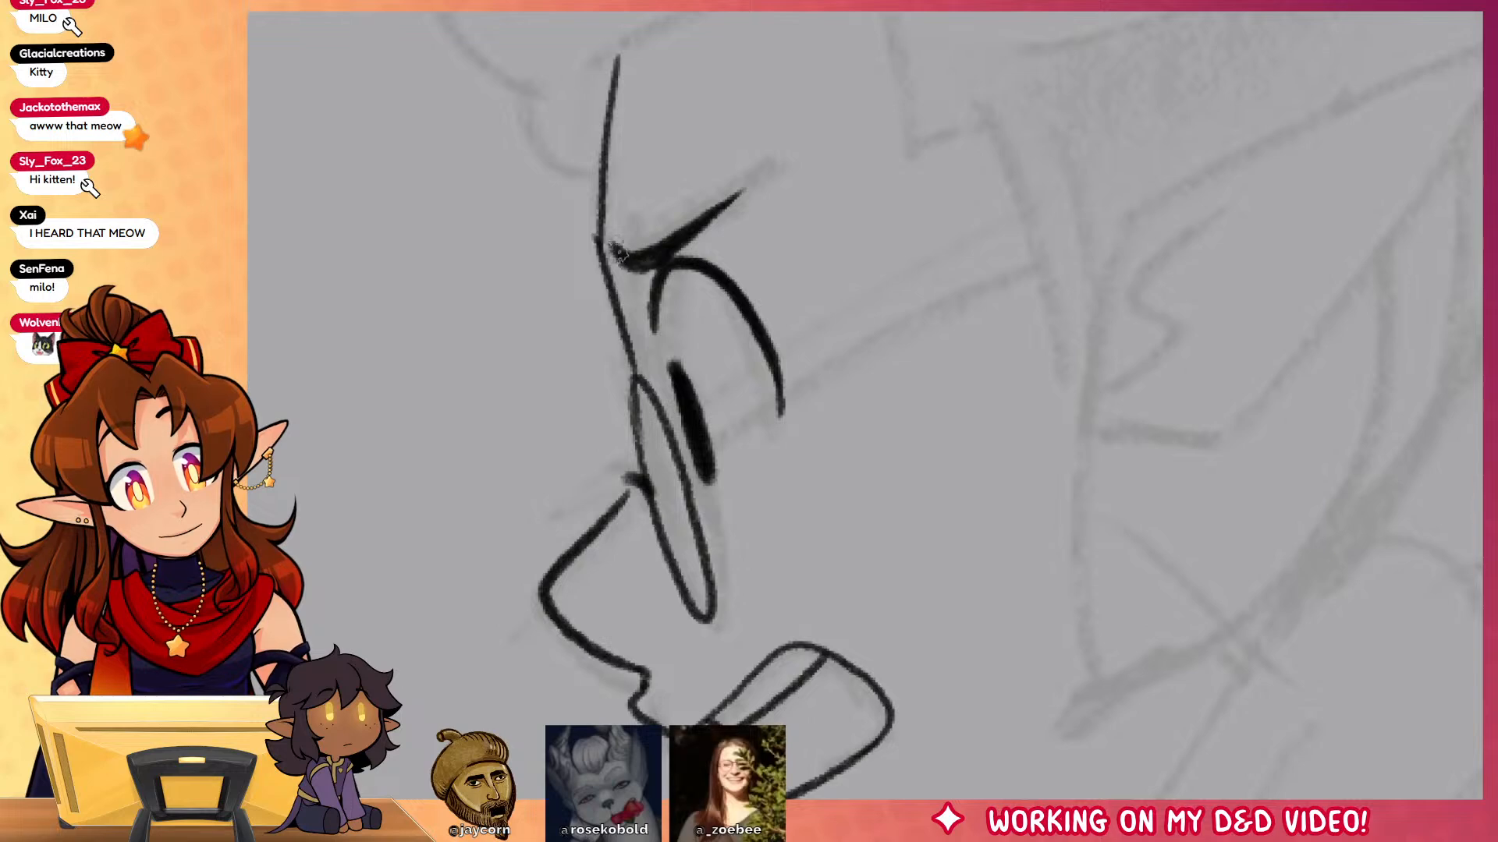
Step: Ink the glasses' temple arm running back towards the ear and short lash strokes at the eye's outer corner
scroll(1220, 518, down, 2)
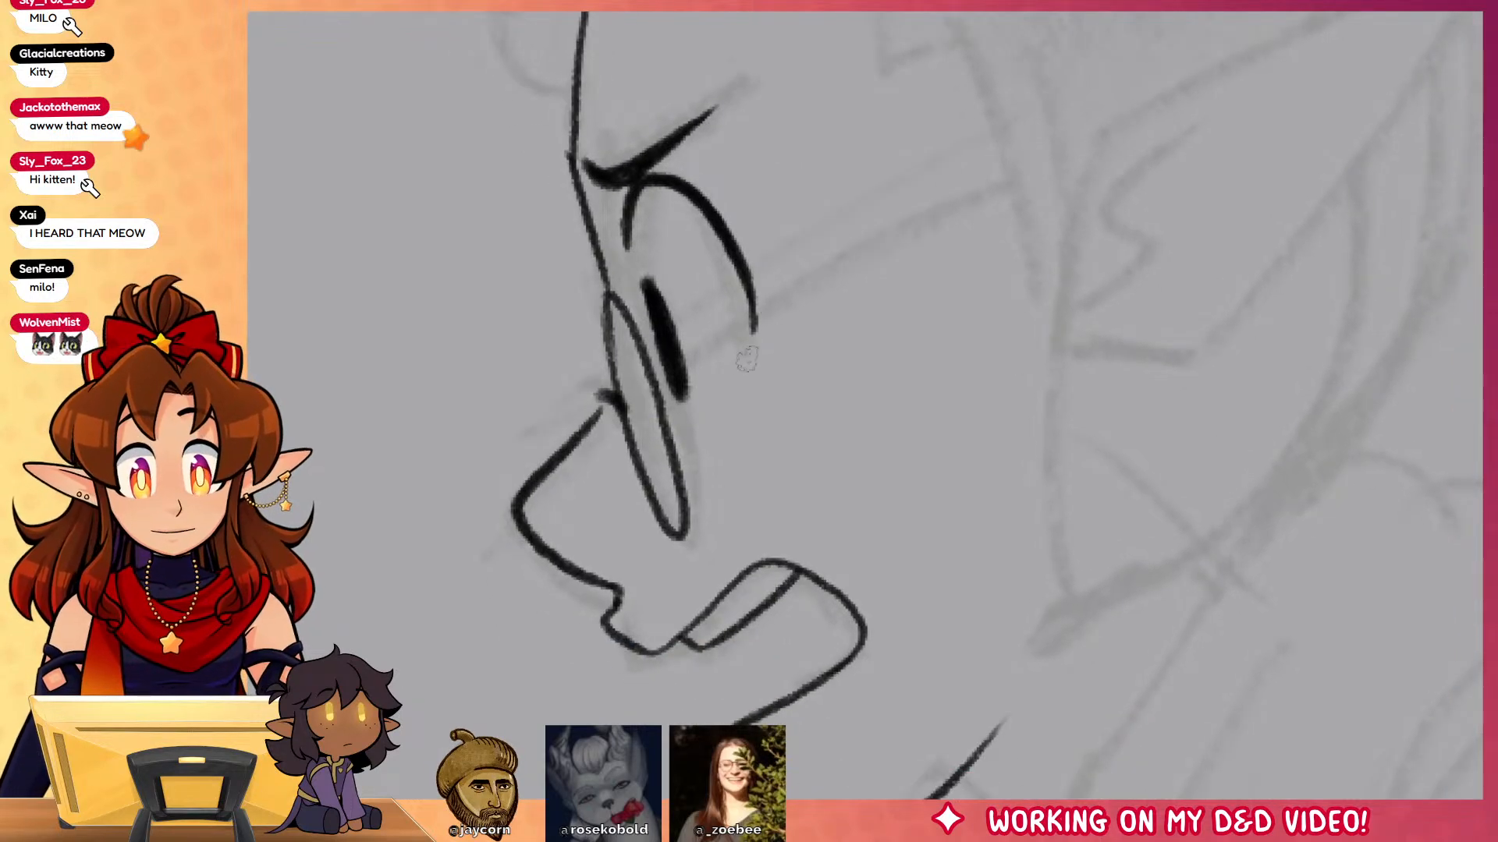
drag(677, 352, 1029, 138)
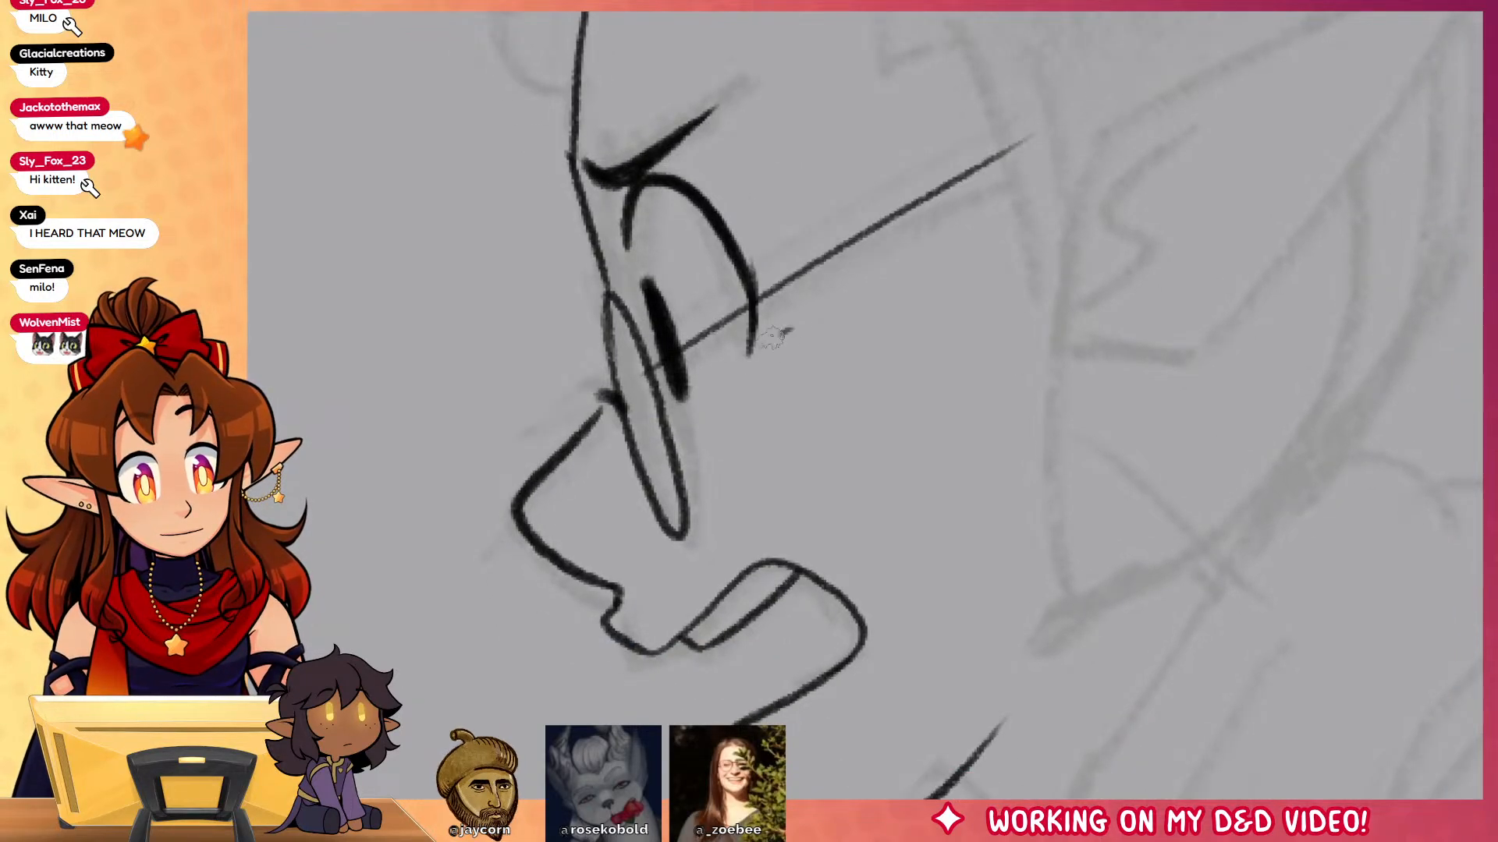
drag(794, 333, 727, 376)
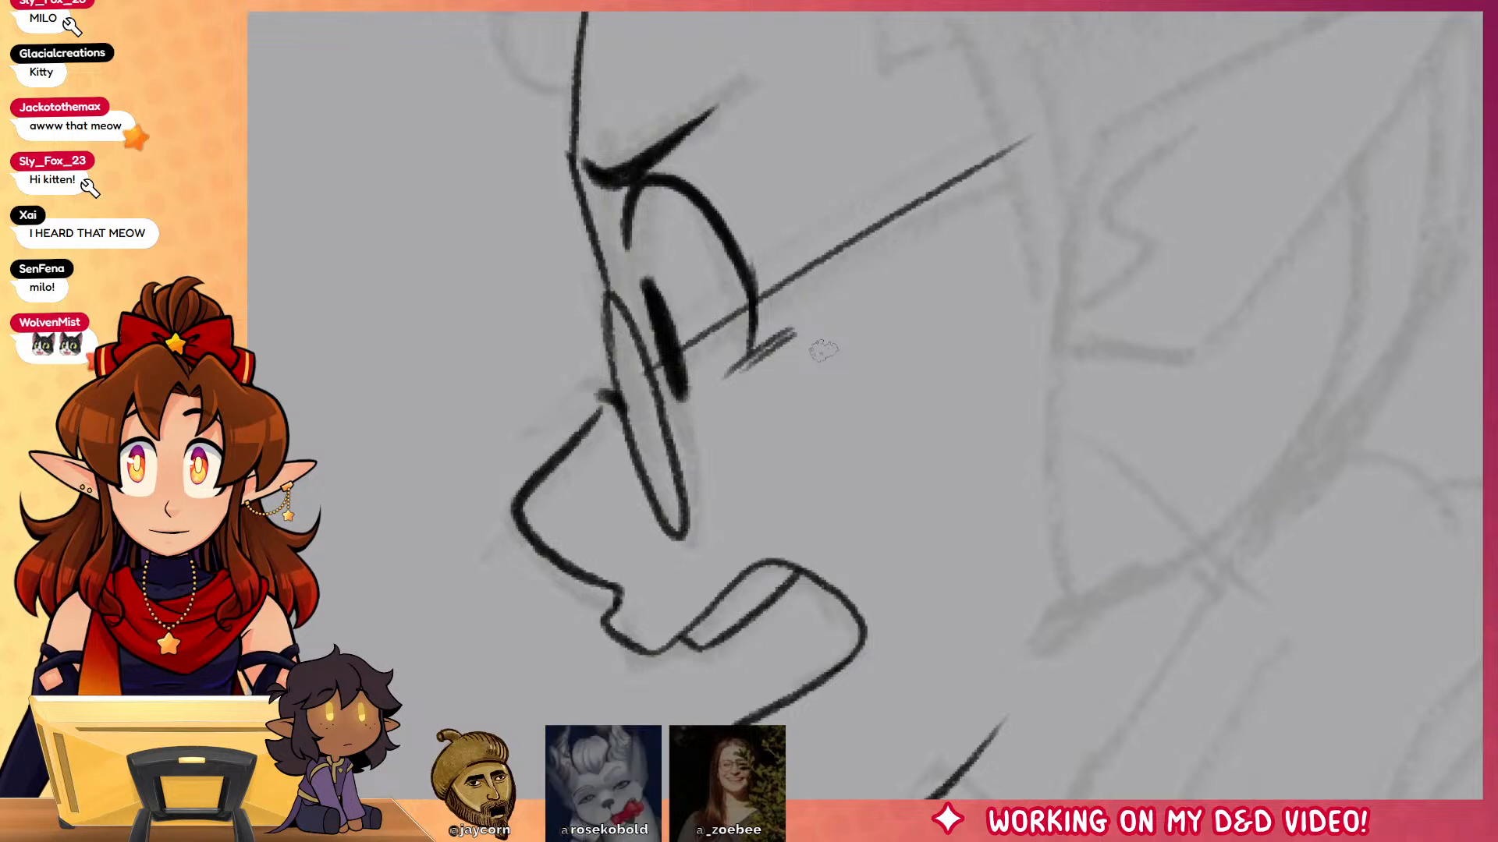
drag(822, 348, 923, 543)
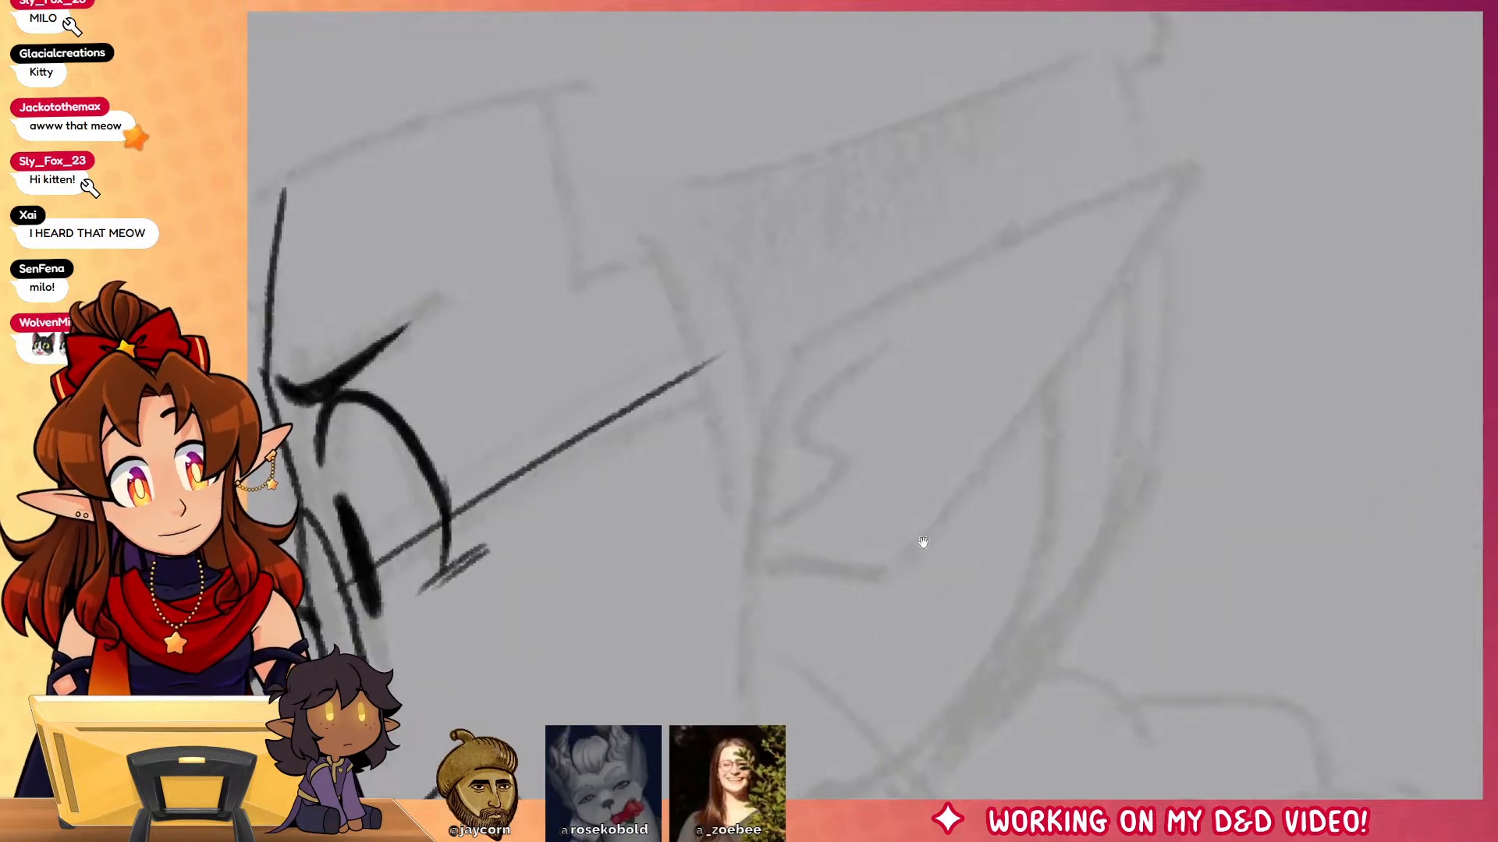
Step: Ink the curly-haired character's large pointed ear with its lobe and the wavy inner ear fold
mouse_move(782, 361)
mouse_down()
mouse_move(1136, 259)
mouse_move(906, 550)
mouse_move(854, 587)
mouse_up()
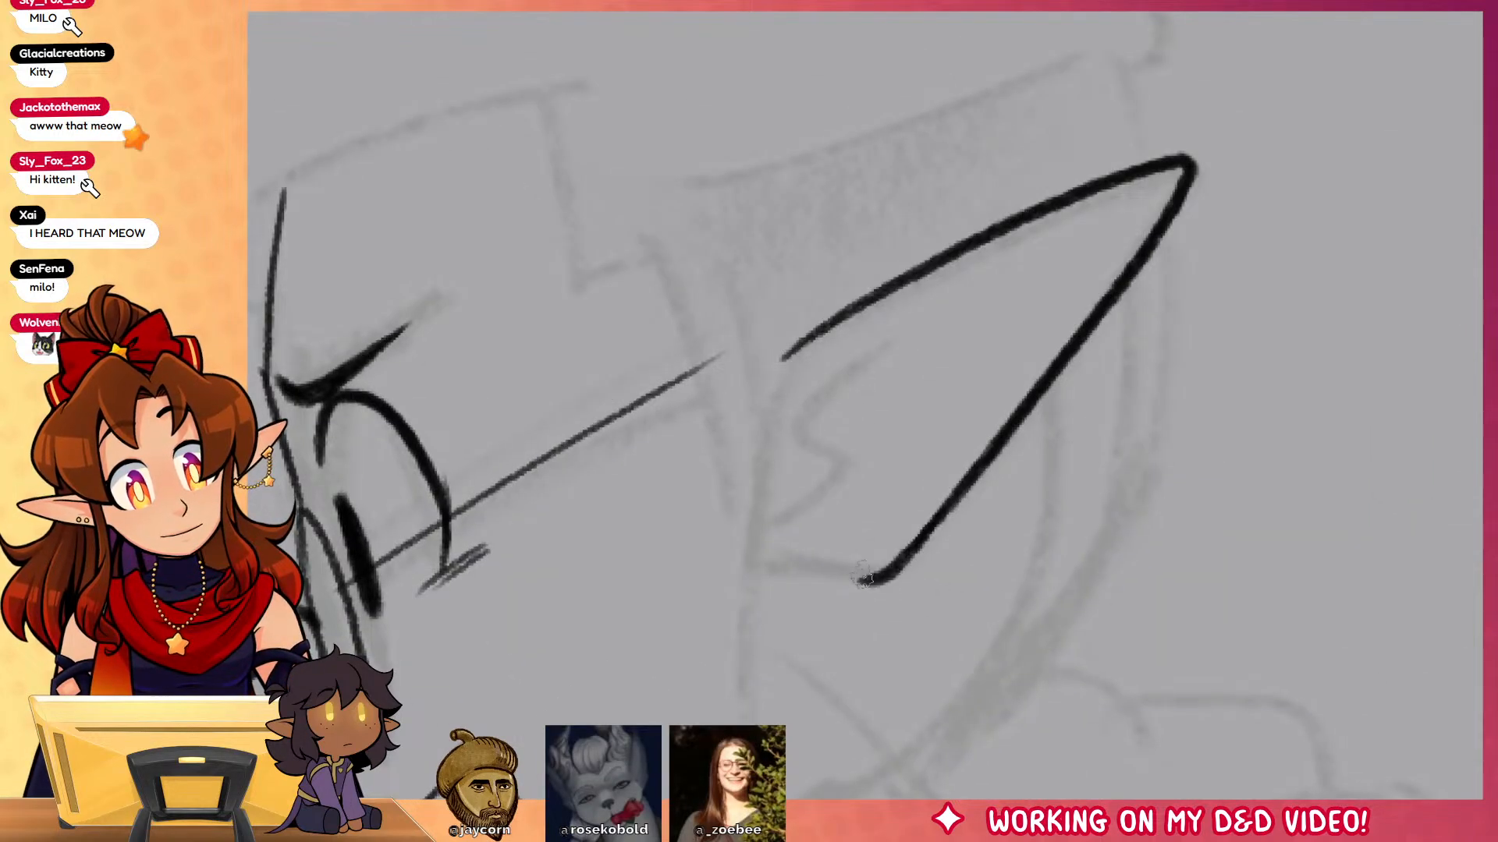
key(ctrl+z)
mouse_move(786, 358)
mouse_down()
mouse_move(1170, 167)
mouse_move(929, 566)
mouse_move(764, 589)
mouse_move(761, 722)
mouse_up()
drag(776, 550, 936, 290)
drag(756, 644, 931, 245)
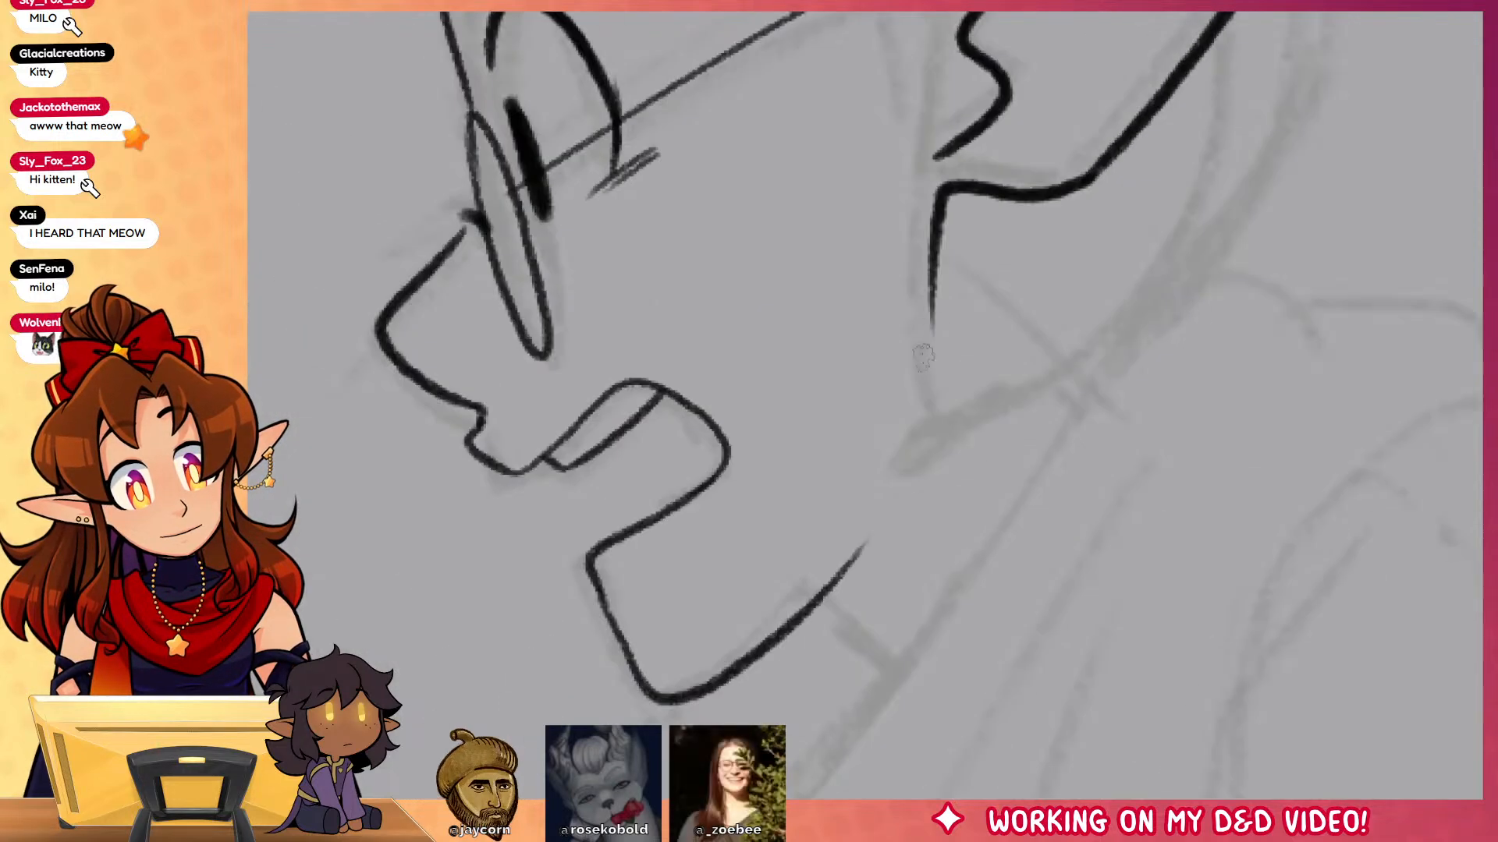
Step: Ink the back of the jaw below the ear, plus a filled black shadow and short neck line under the chin
drag(1037, 491, 1075, 325)
mouse_move(776, 499)
mouse_down()
mouse_move(873, 468)
mouse_move(943, 506)
mouse_up()
mouse_move(897, 394)
mouse_down()
mouse_move(842, 480)
mouse_move(812, 491)
mouse_up()
mouse_move(858, 464)
mouse_down()
mouse_move(930, 335)
mouse_move(1120, 629)
mouse_move(1198, 576)
mouse_up()
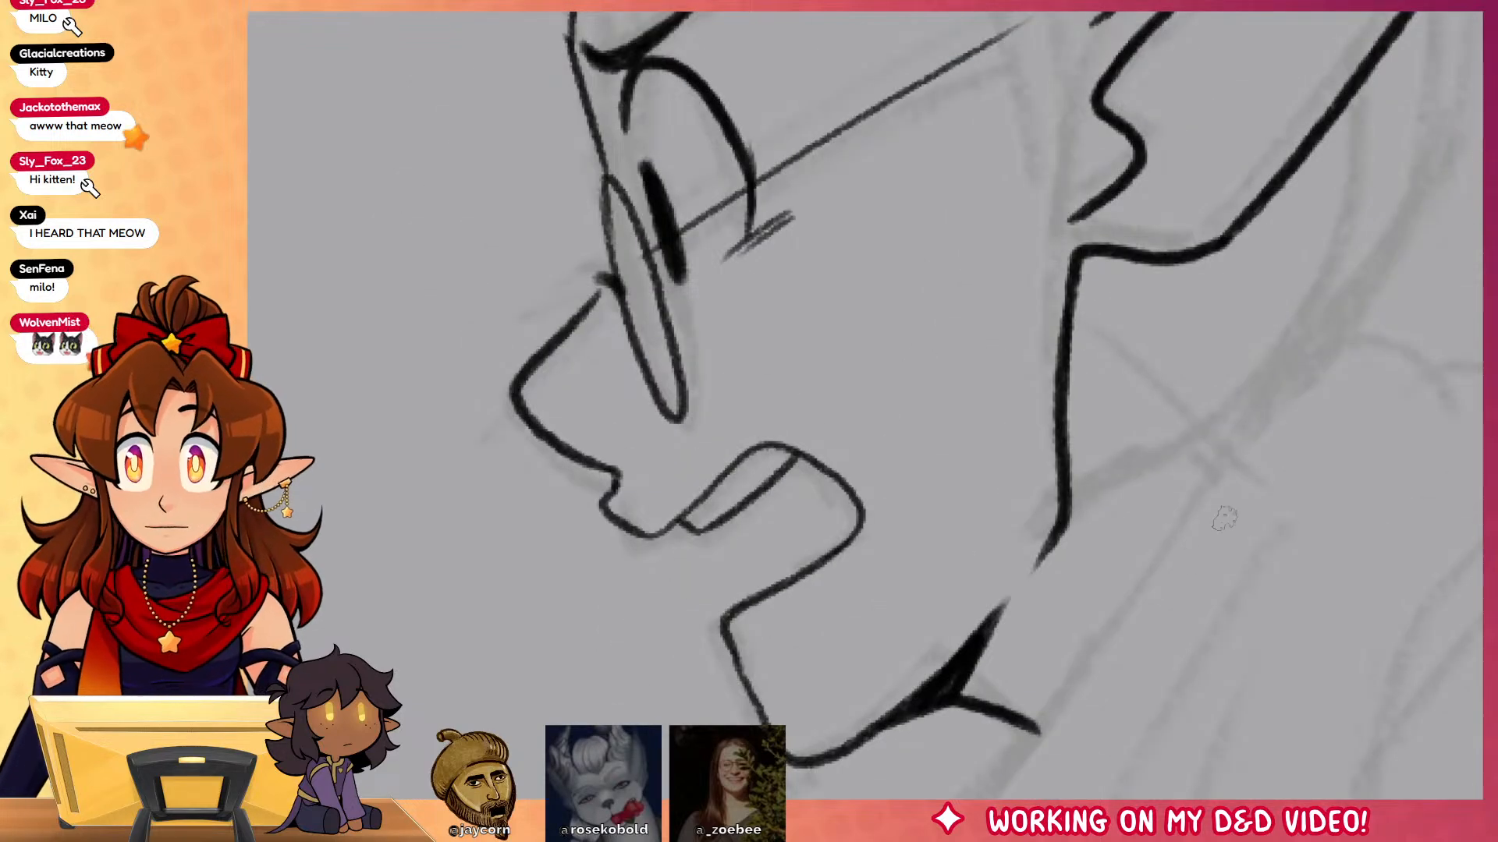
Step: Ink the angular hairline across the forehead and temple, the pointed sideburn before the ear and the straight lower edge of the curls
drag(1225, 519, 1153, 569)
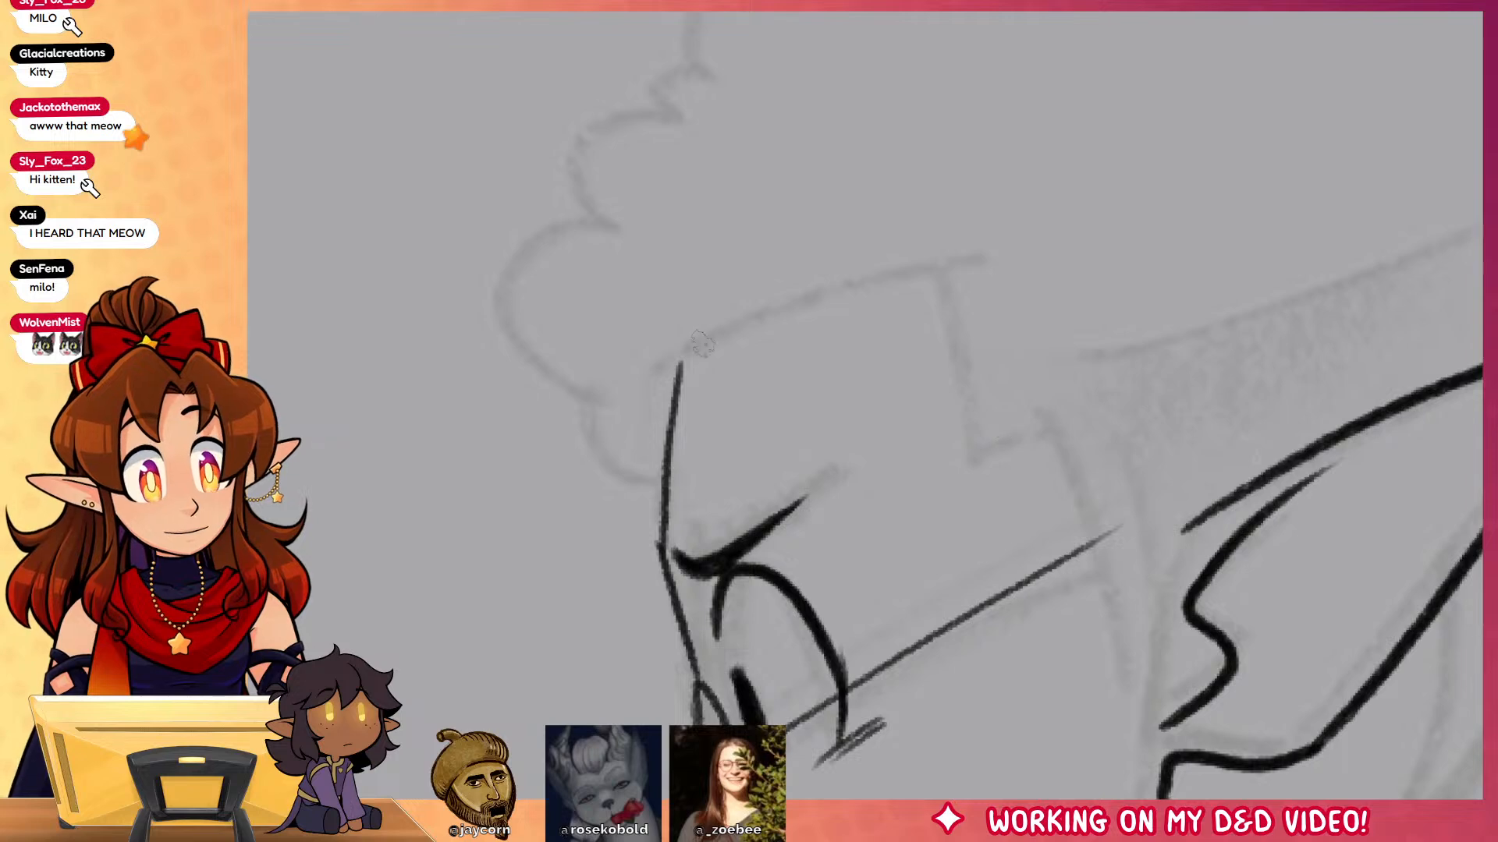
mouse_move(677, 362)
mouse_down()
mouse_move(905, 279)
mouse_move(956, 403)
mouse_move(1018, 433)
mouse_move(1094, 401)
mouse_up()
mouse_move(1202, 487)
mouse_down()
mouse_move(1167, 501)
mouse_move(1117, 476)
mouse_up()
drag(967, 417, 1034, 690)
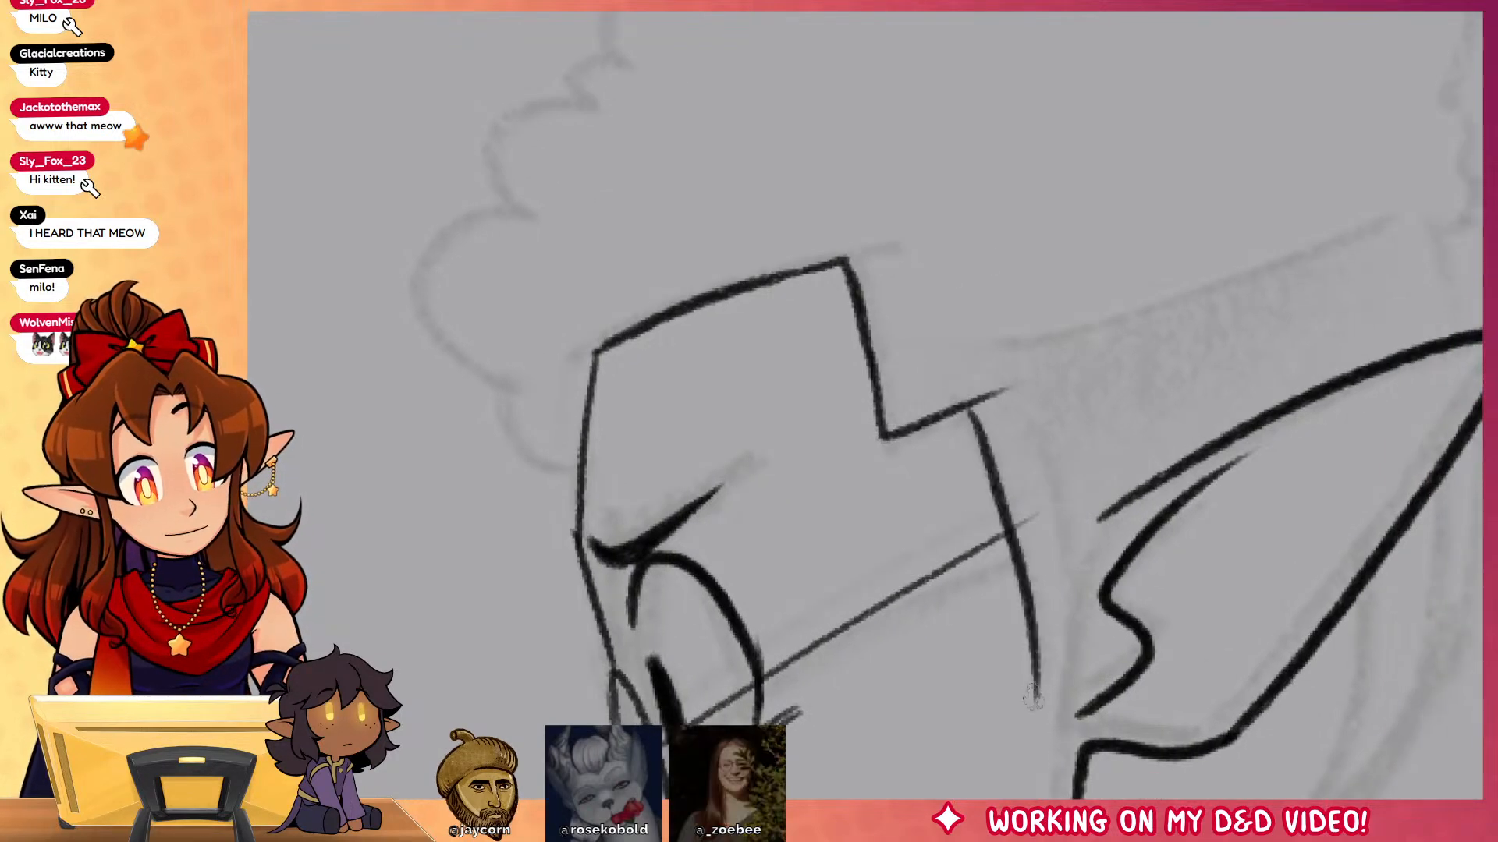
drag(999, 641, 1064, 390)
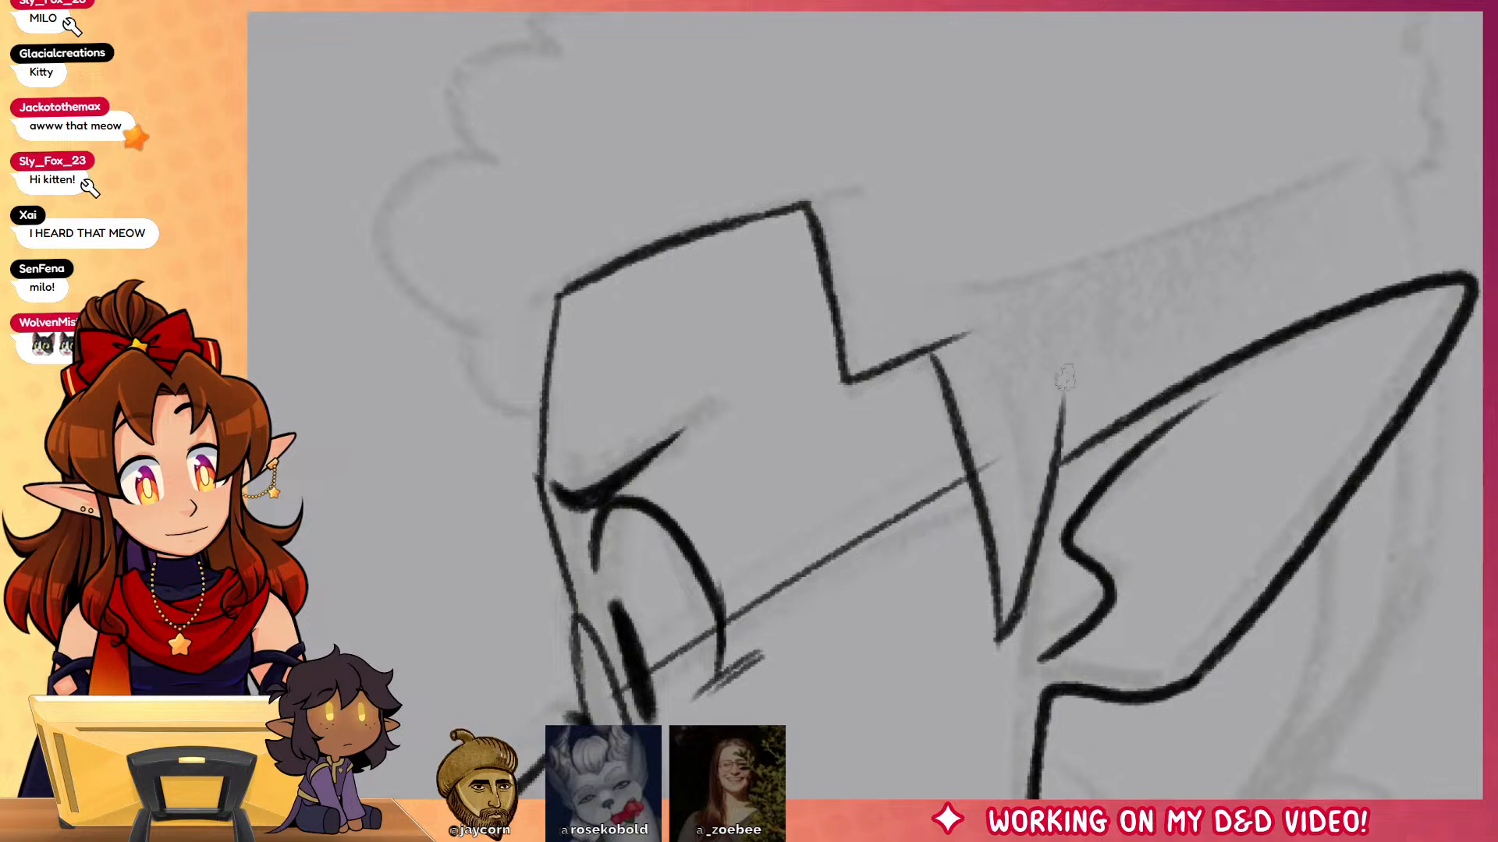
drag(1150, 477, 1126, 702)
drag(943, 564, 1353, 425)
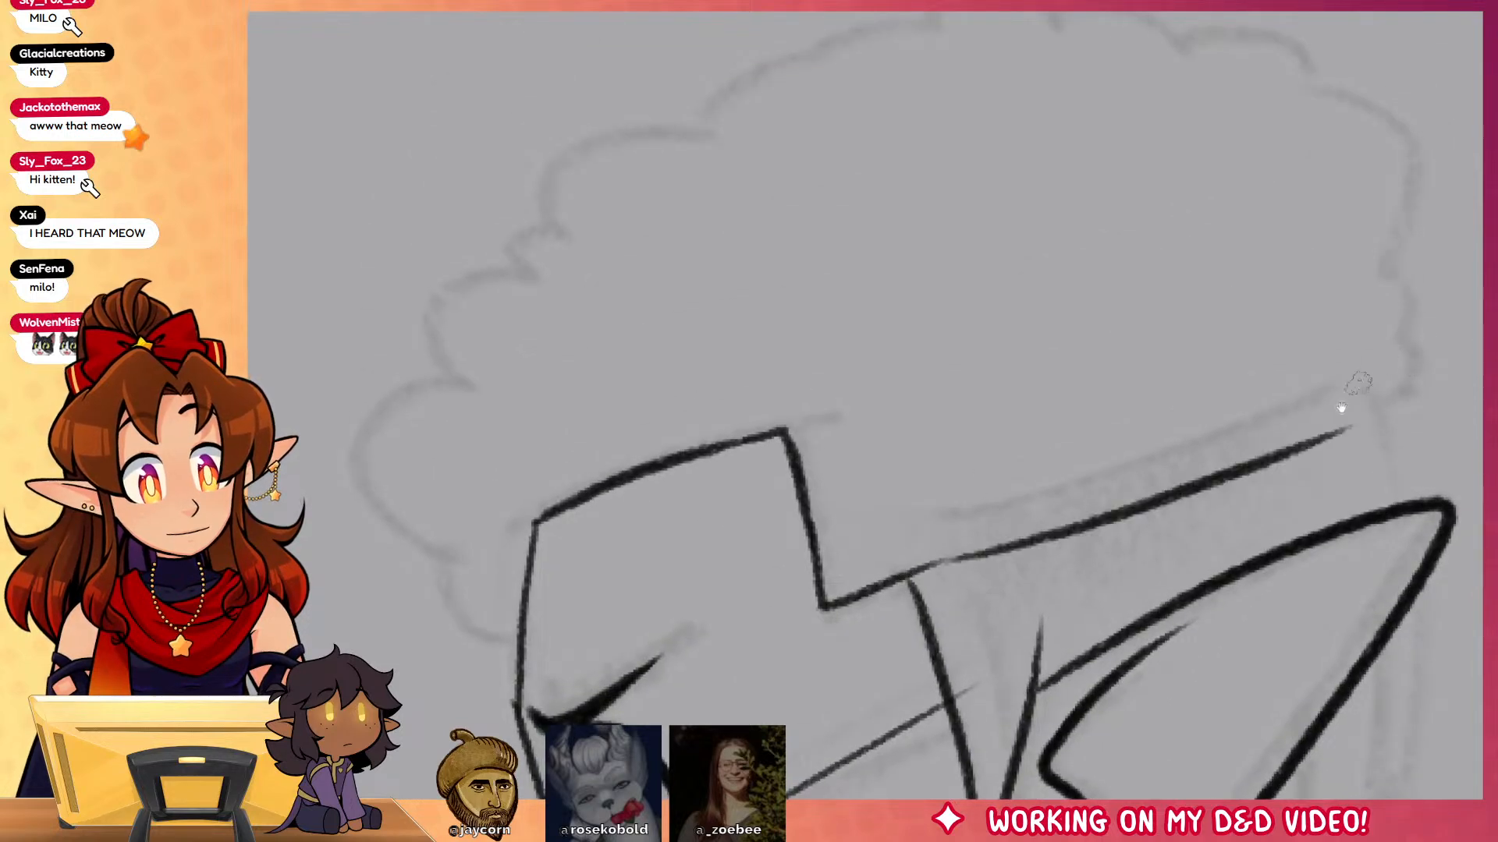
Step: Ink the scalloped outline of the curly hair from the forehead over the crown to the back of the head
mouse_move(706, 222)
mouse_down()
mouse_move(602, 292)
mouse_move(605, 355)
mouse_up()
key(ctrl+z)
key(ctrl+z)
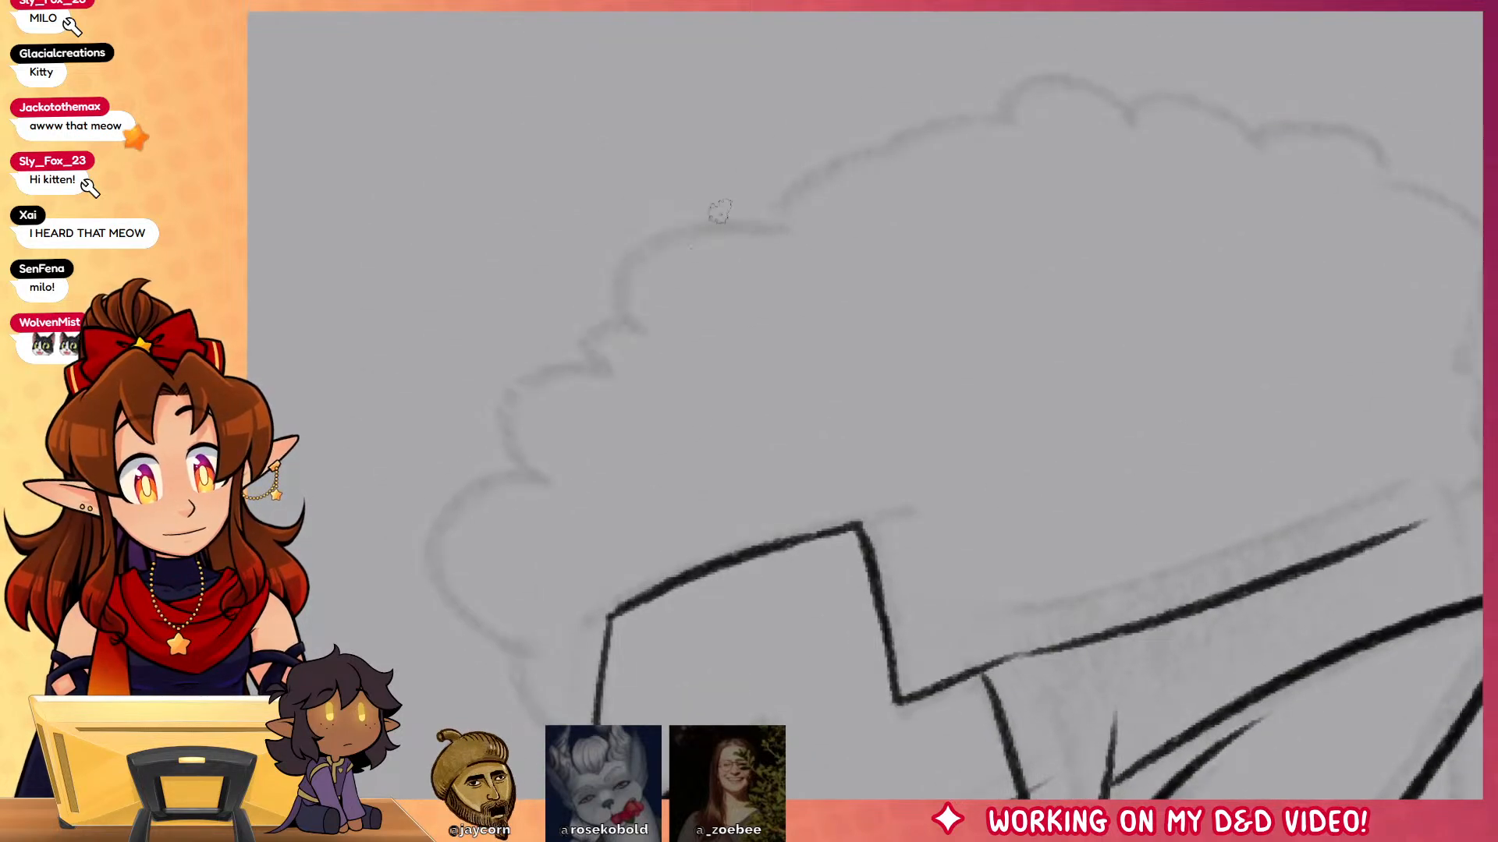
mouse_move(725, 210)
mouse_down()
mouse_move(612, 238)
mouse_move(606, 339)
mouse_move(554, 393)
mouse_move(515, 541)
mouse_move(471, 553)
mouse_move(485, 644)
mouse_move(534, 760)
mouse_up()
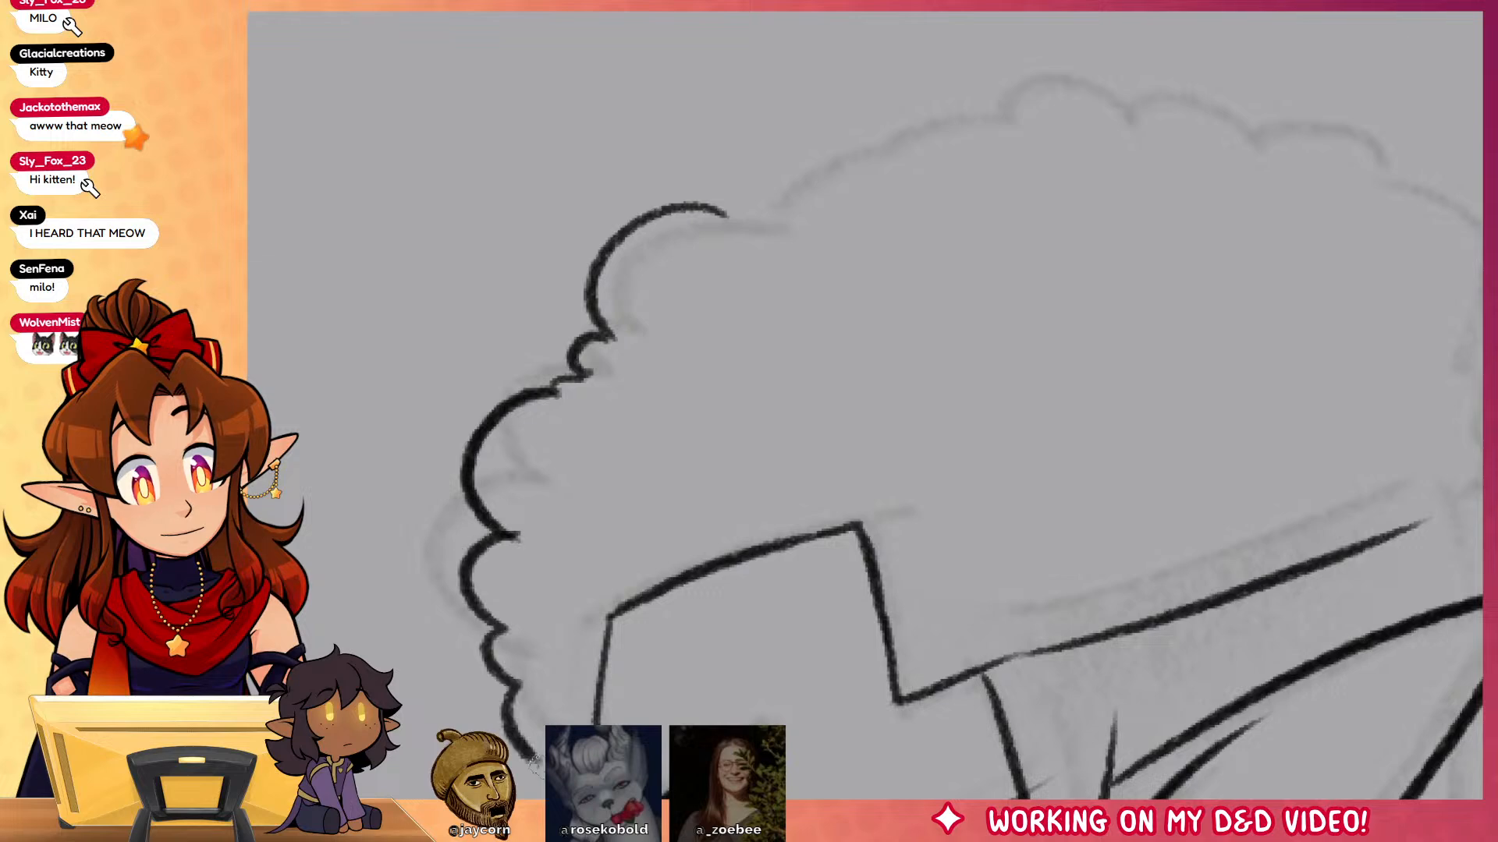
drag(851, 296, 799, 361)
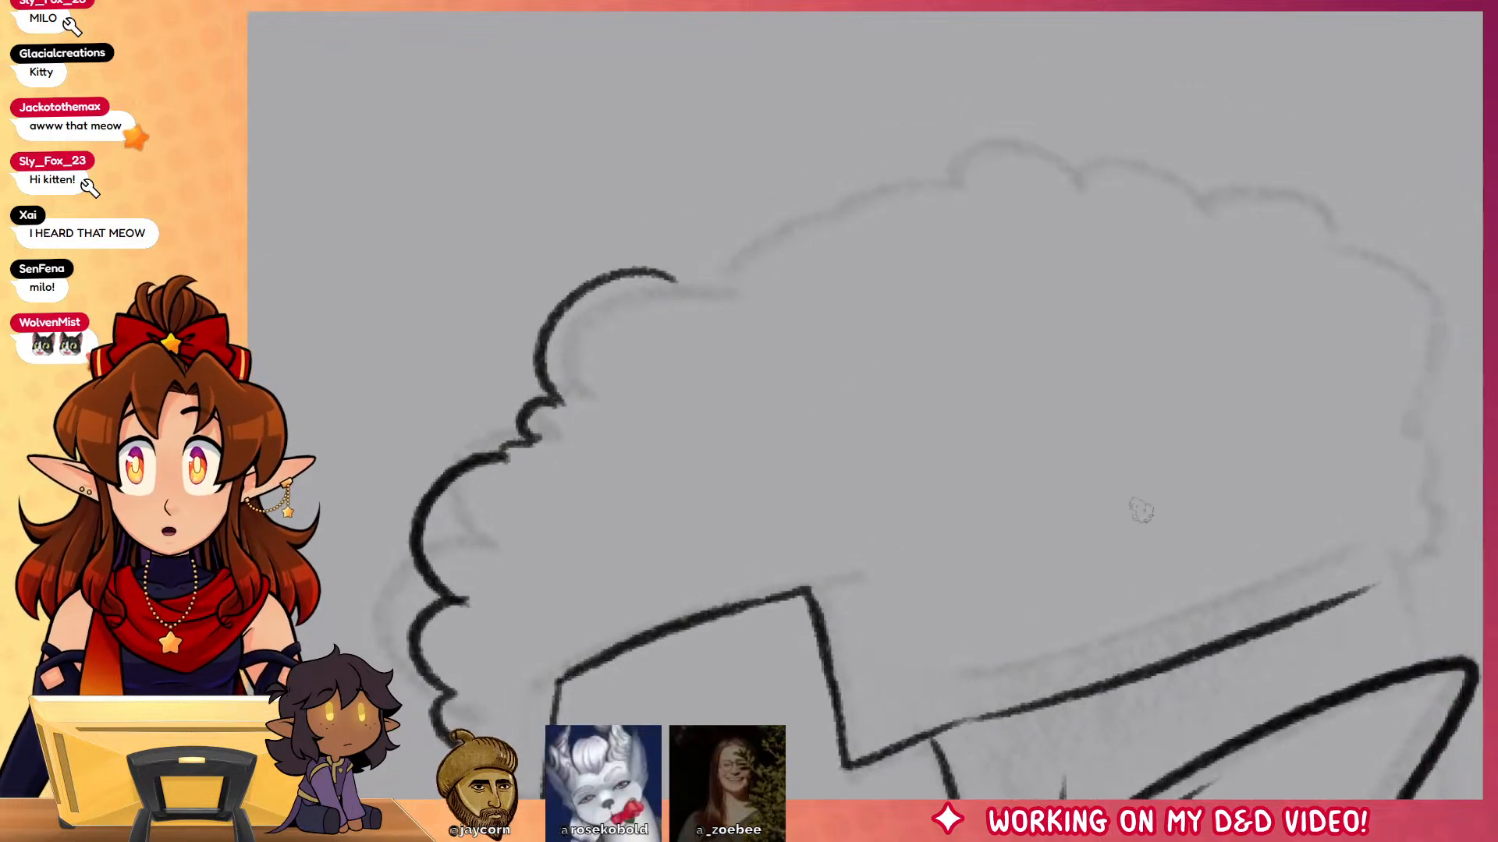
drag(1131, 491, 1057, 445)
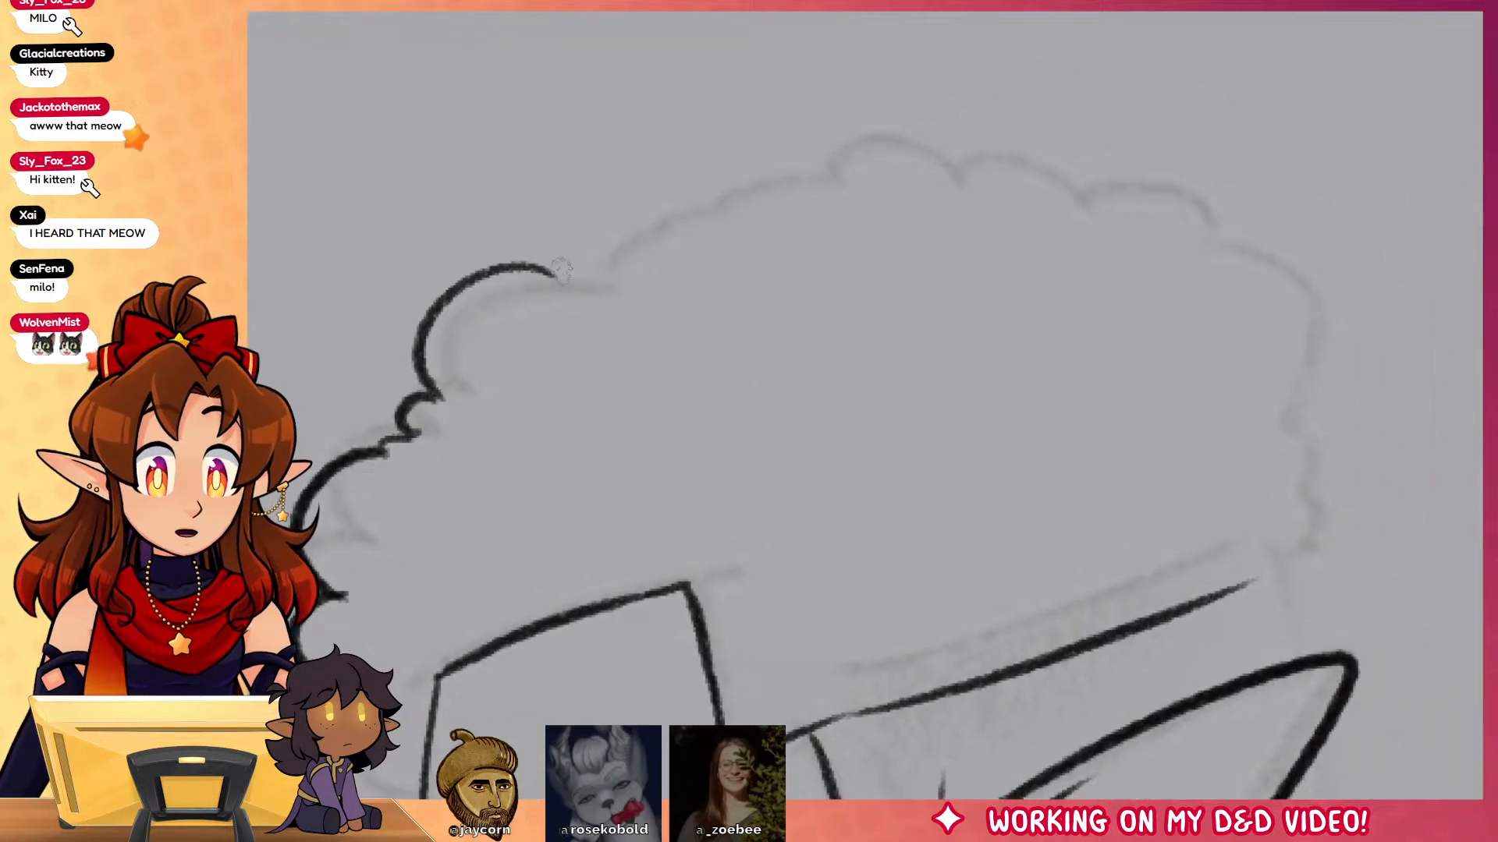
mouse_move(560, 269)
mouse_down()
mouse_move(687, 217)
mouse_move(734, 179)
mouse_move(942, 170)
mouse_move(984, 189)
mouse_move(1090, 172)
mouse_move(1151, 263)
mouse_move(1225, 325)
mouse_move(1300, 443)
mouse_move(1275, 552)
mouse_move(1224, 599)
mouse_up()
drag(1356, 609, 1320, 255)
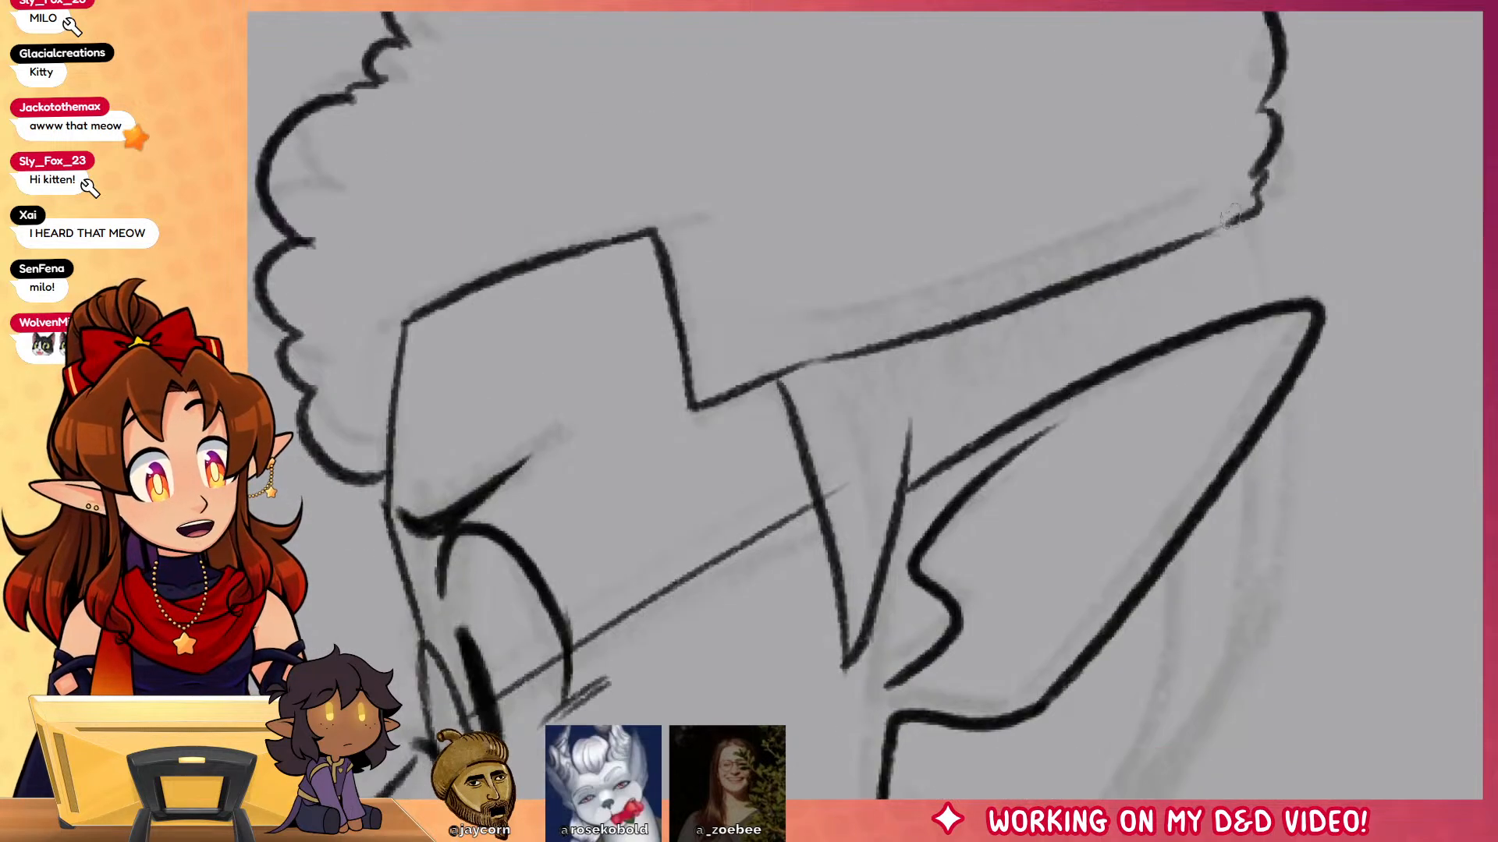
Step: Ink the back of the head behind the ear, the nape below it and the angled neck line under the earlobe
drag(1231, 219, 1250, 312)
drag(1327, 391, 1314, 154)
mouse_move(1240, 218)
mouse_down()
mouse_move(1231, 324)
mouse_move(1084, 641)
mouse_up()
drag(1233, 513, 1257, 294)
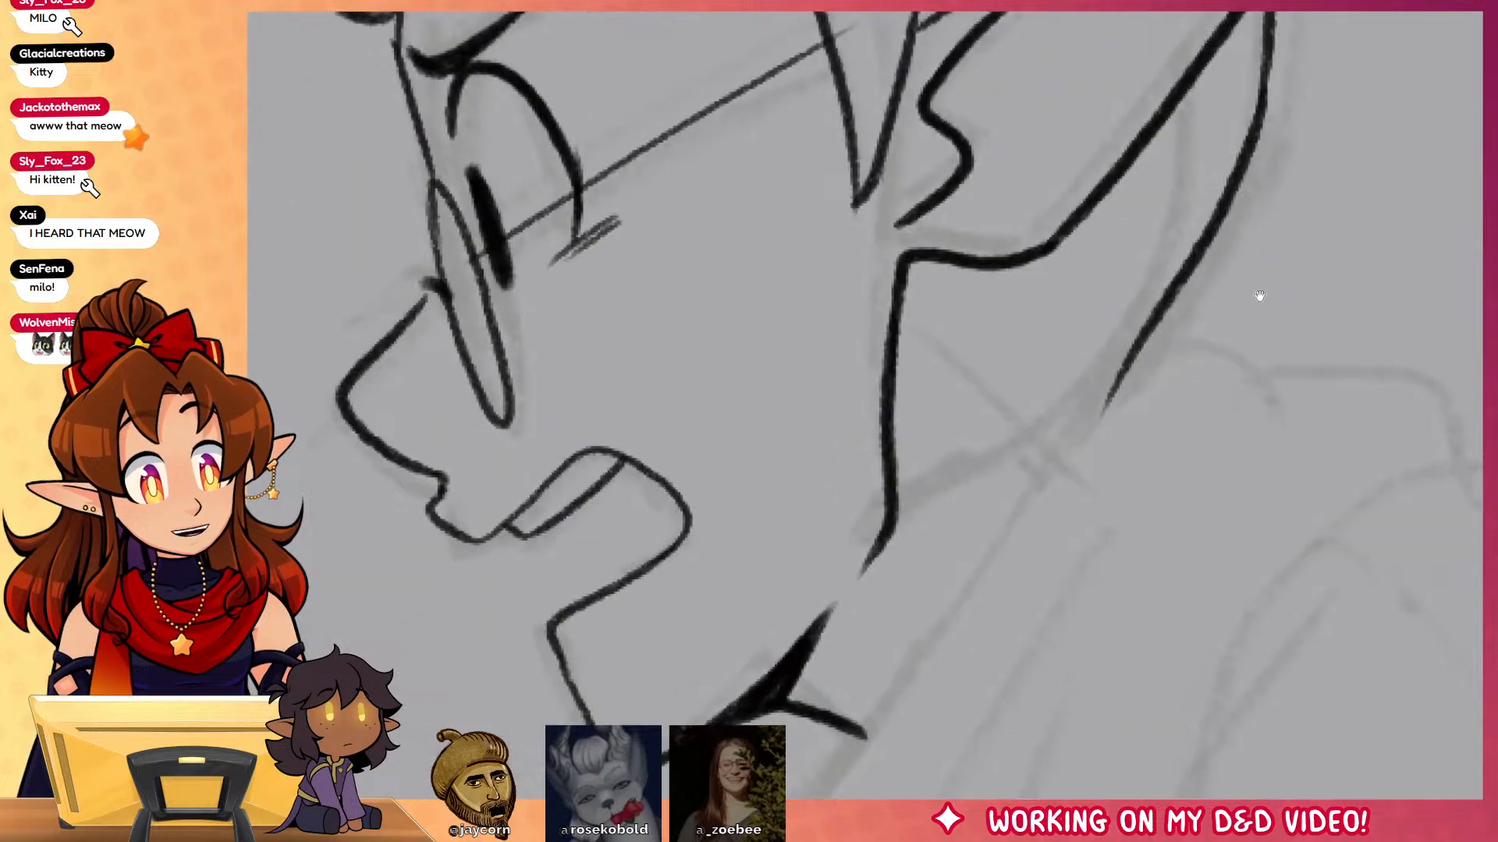
drag(938, 260, 981, 411)
Step: Ink the scarf's upper edge from its curled front below the chin, up along the neck and over the shoulder
drag(1263, 619, 1264, 377)
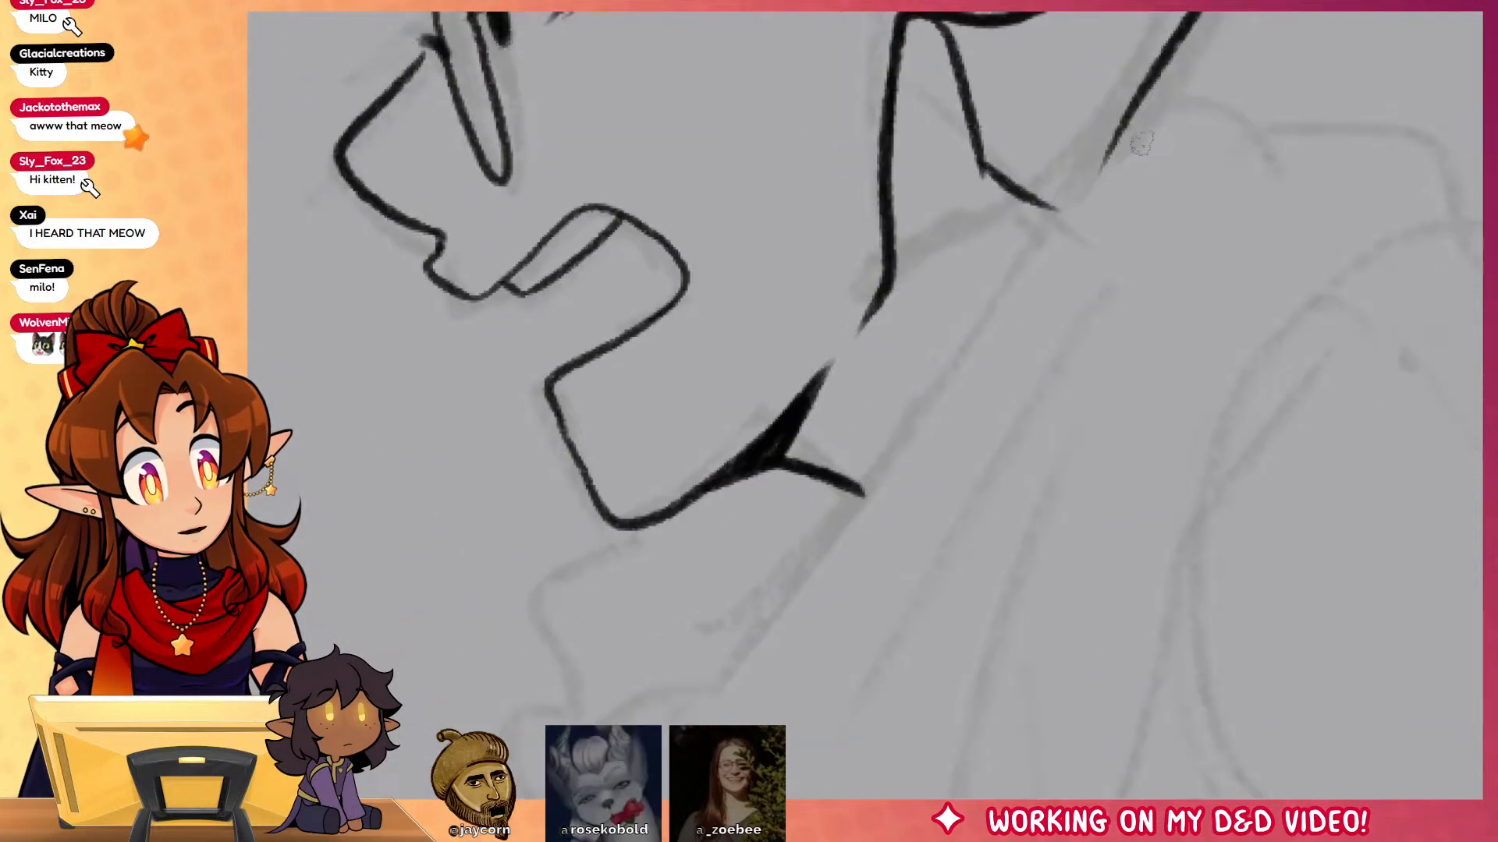
drag(1150, 128, 729, 657)
key(ctrl+z)
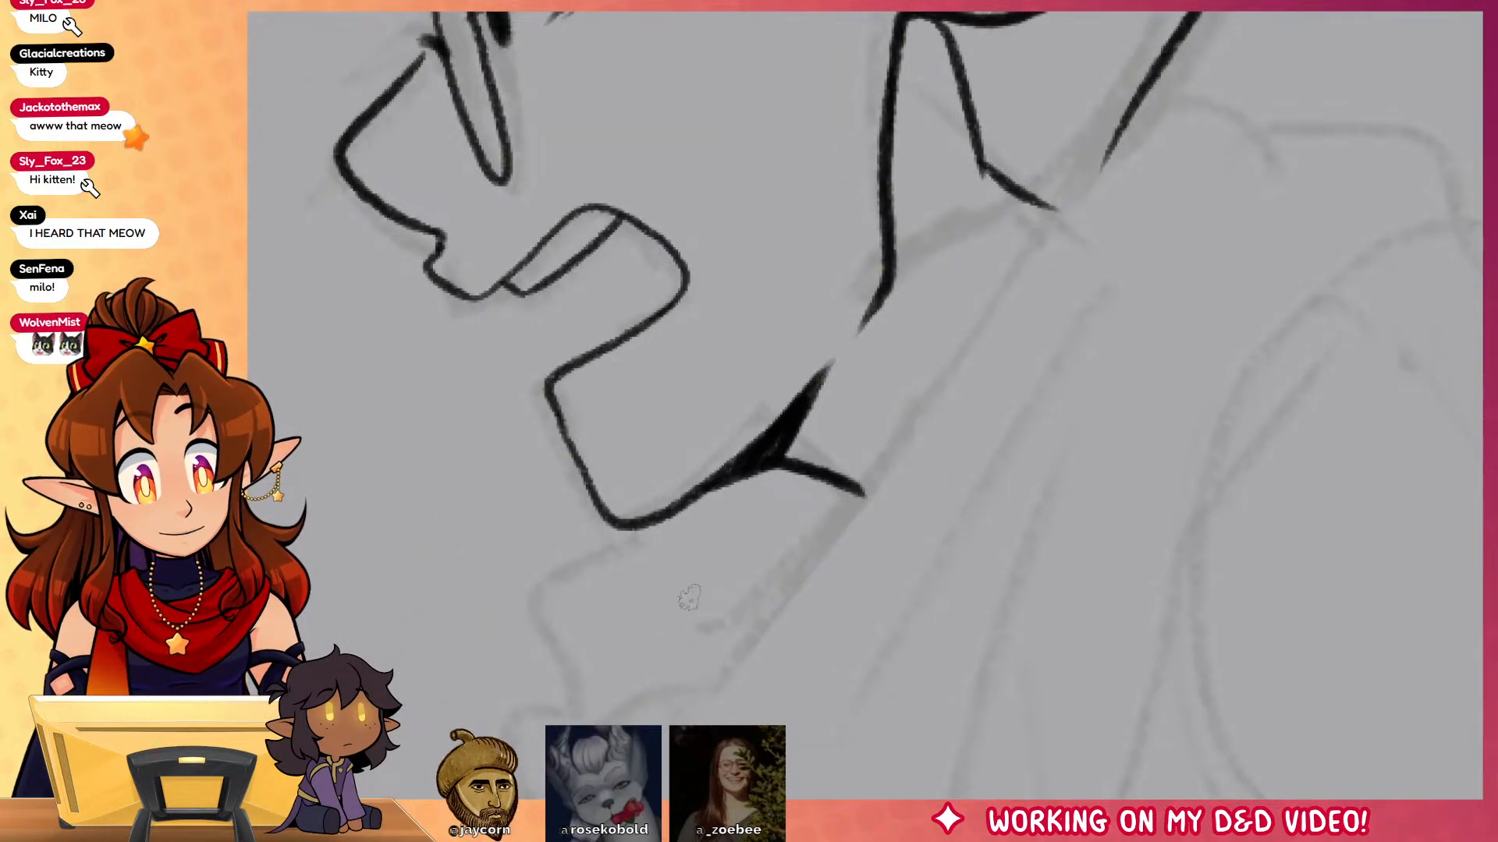
drag(689, 599, 1170, 109)
drag(1092, 174, 1482, 138)
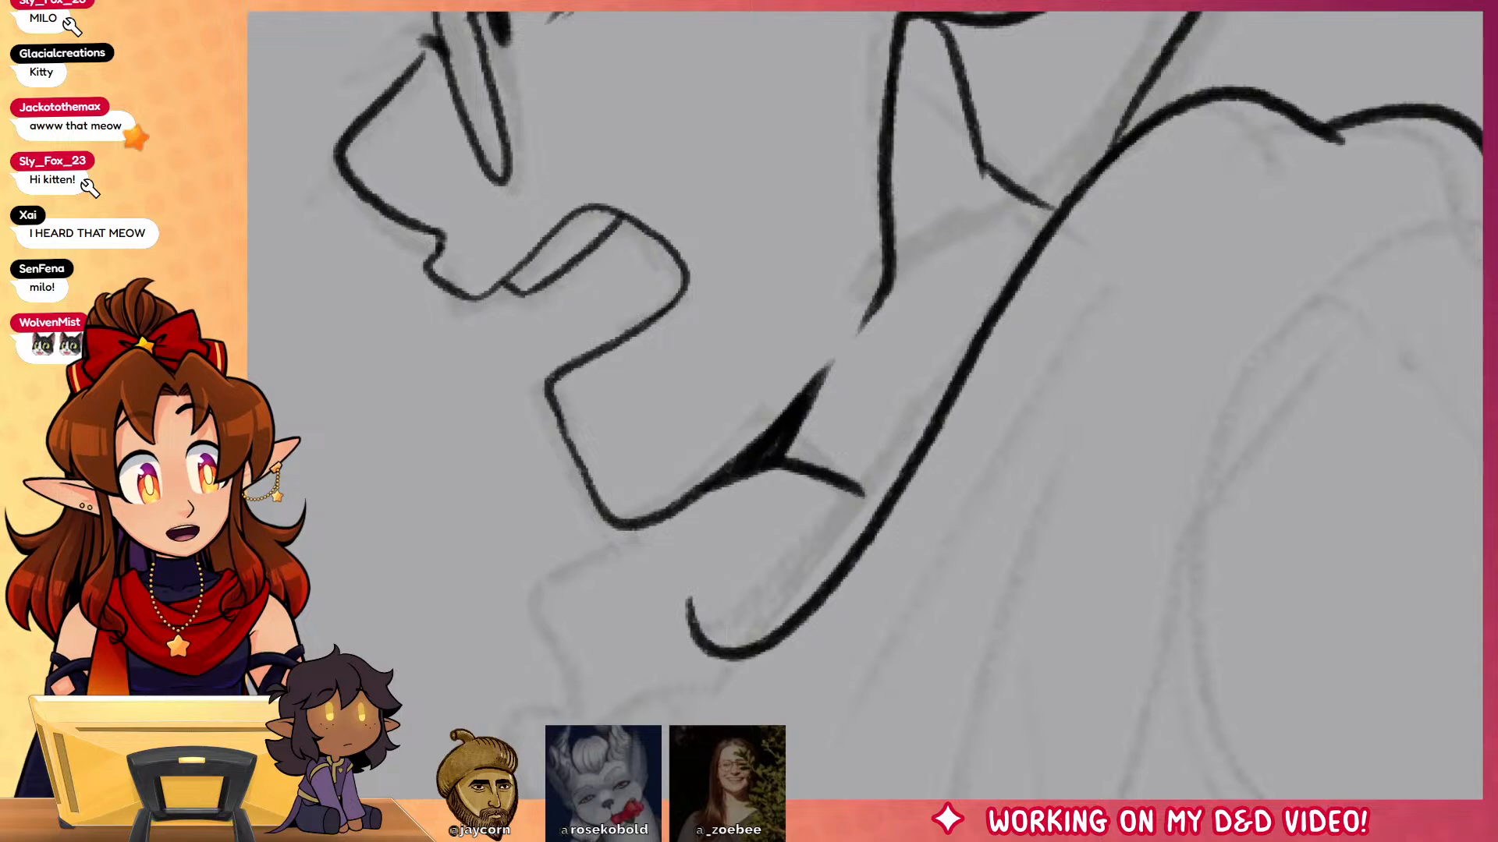
key(ctrl+z)
drag(1307, 123, 1482, 145)
drag(1160, 432, 1243, 488)
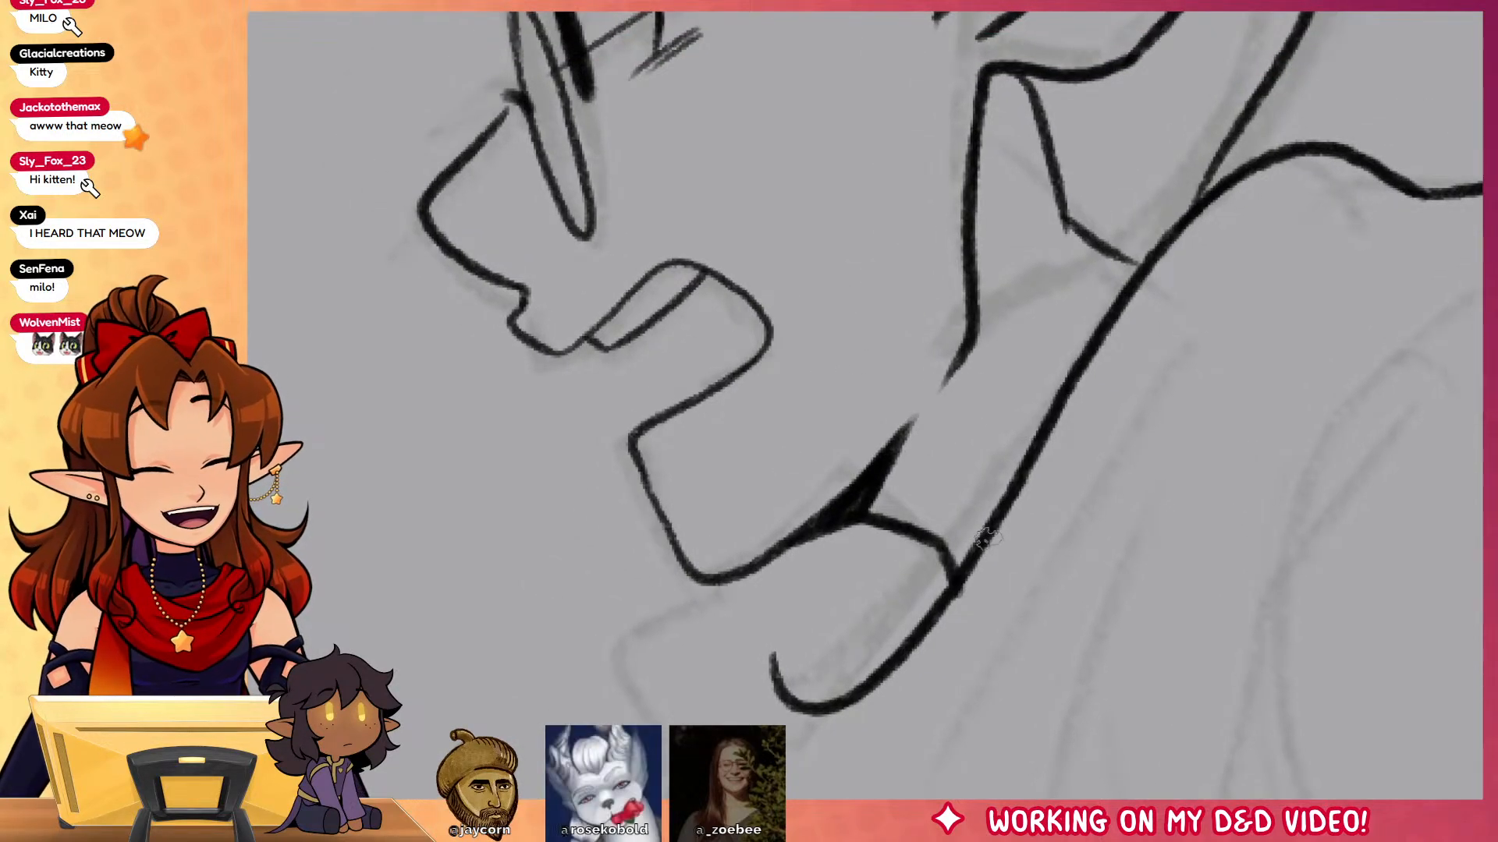
Step: Ink the scarf's front and draped lower outline from the chin down the chest and up to the shoulder, with fold lines inside
mouse_move(987, 537)
mouse_down()
mouse_move(1160, 528)
mouse_move(1155, 672)
mouse_move(1123, 702)
mouse_move(1115, 739)
mouse_up()
drag(1163, 484, 1144, 590)
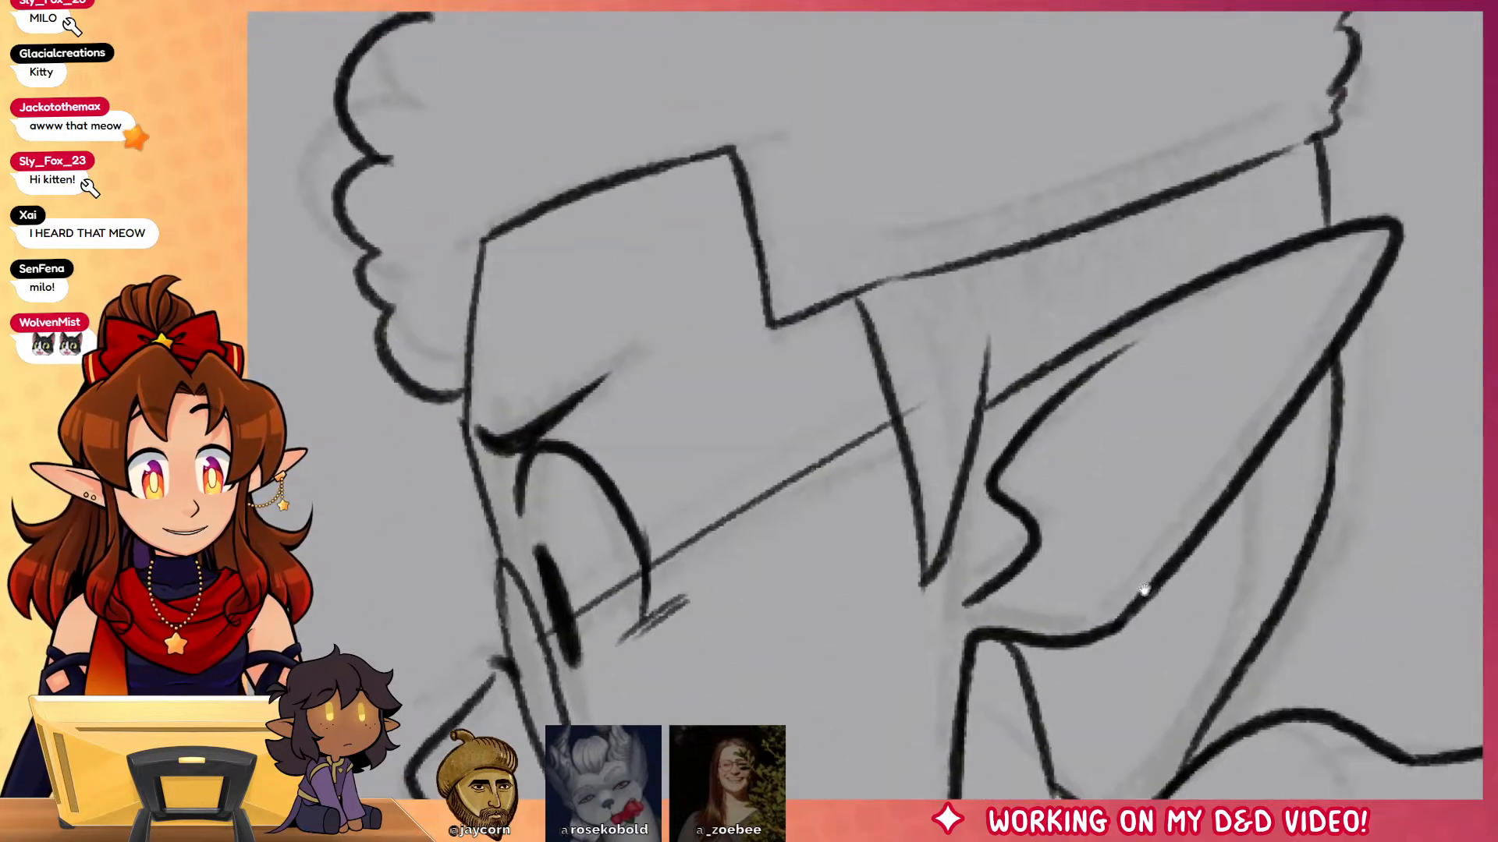
drag(722, 419, 608, 437)
drag(1095, 569, 1138, 388)
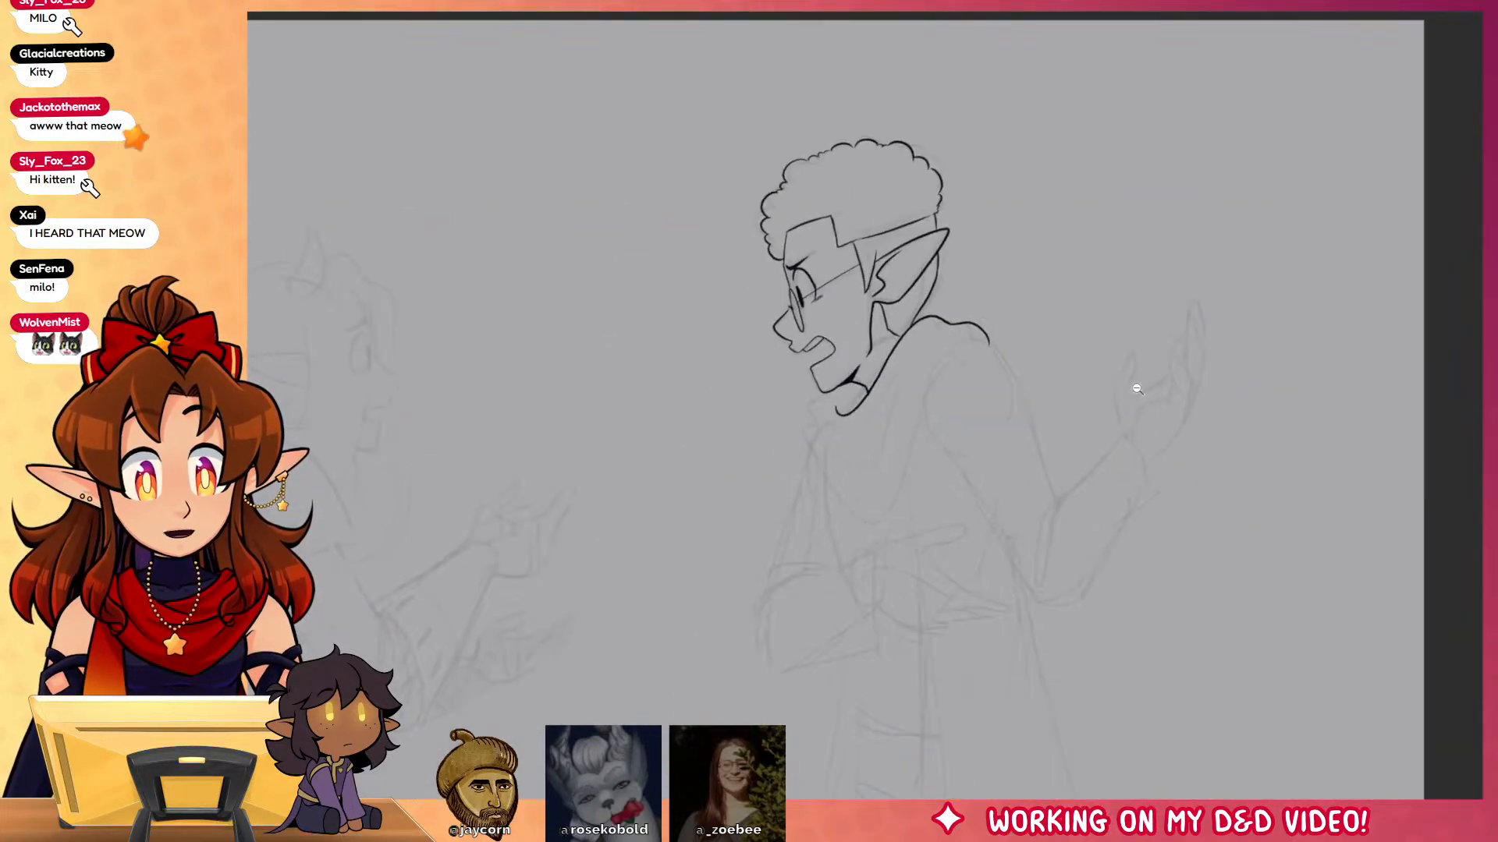
mouse_move(883, 387)
mouse_down()
mouse_move(972, 579)
mouse_move(1037, 325)
mouse_up()
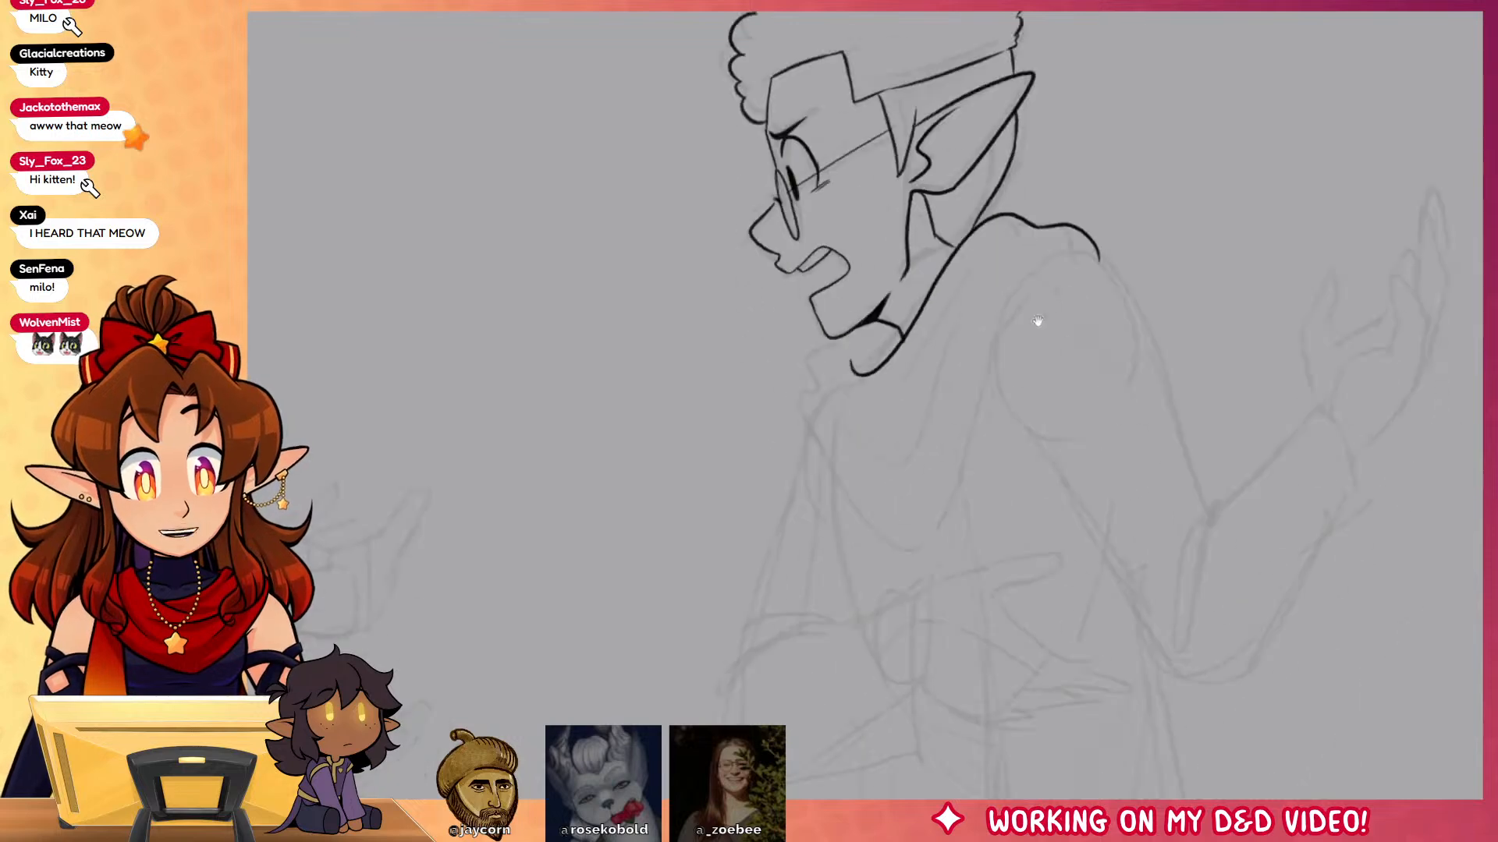
drag(848, 367, 887, 353)
mouse_move(778, 392)
mouse_down()
mouse_move(792, 527)
mouse_move(969, 706)
mouse_move(1122, 334)
mouse_move(1297, 173)
mouse_up()
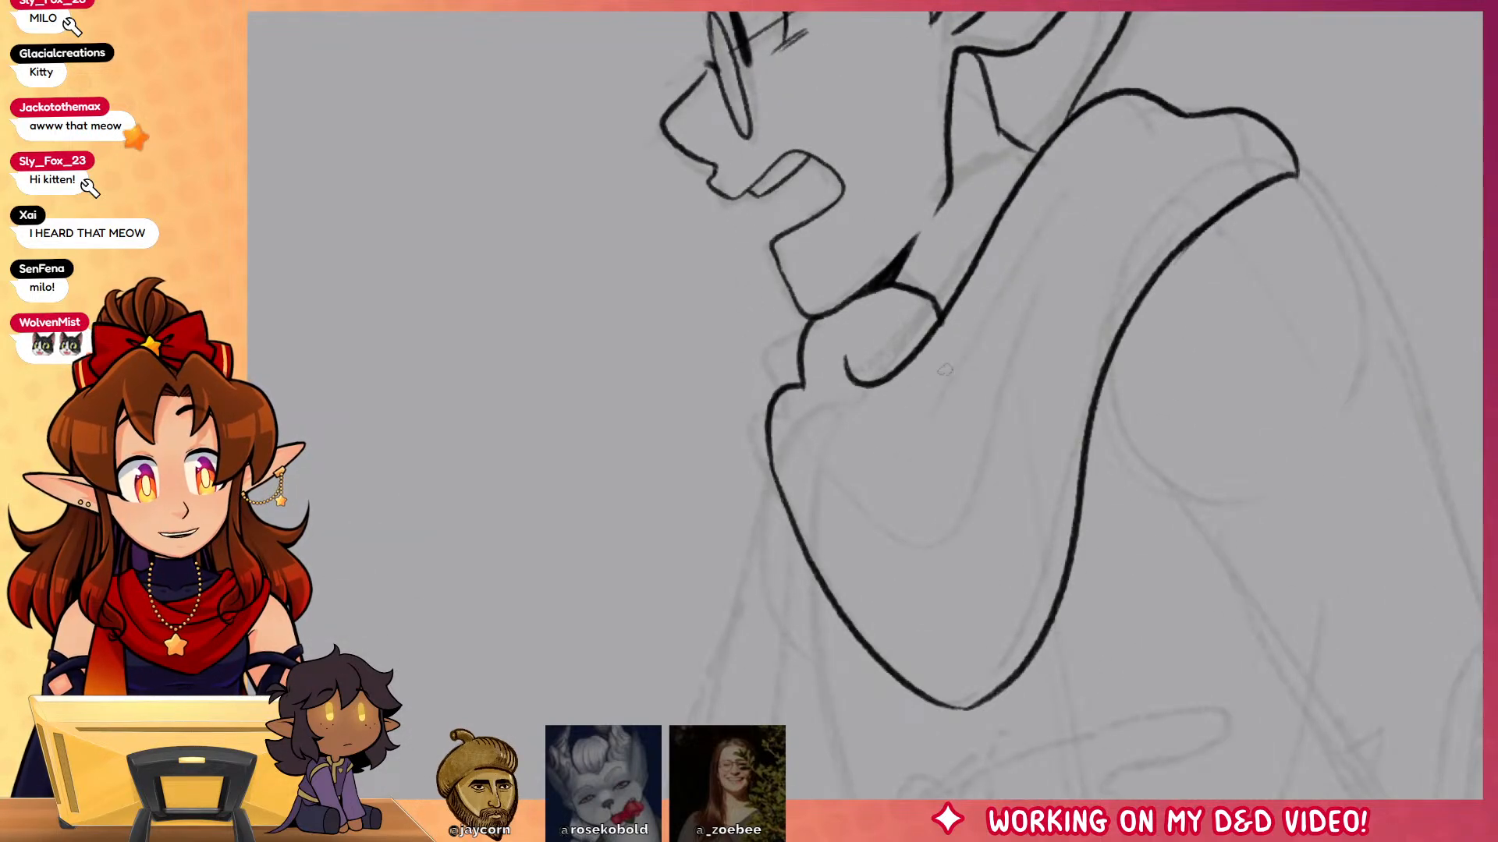
mouse_move(799, 382)
mouse_down()
mouse_move(870, 507)
mouse_move(1060, 283)
mouse_up()
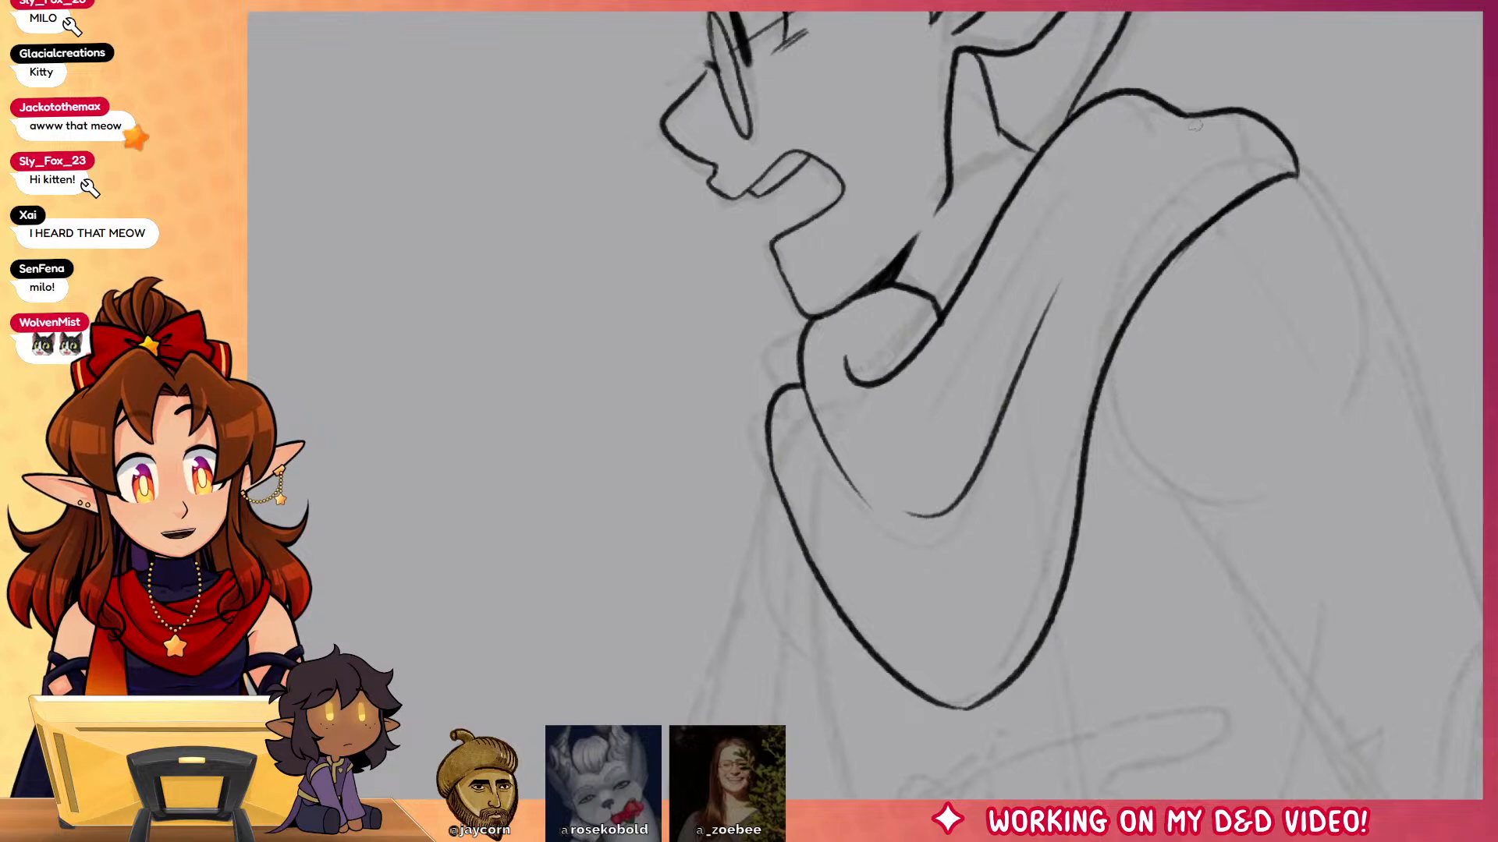
drag(1205, 343, 1209, 706)
Step: Select the shaved side of the head above the ear and shade it with a grainy gradient, darkest along the hairline
drag(1280, 606, 1271, 651)
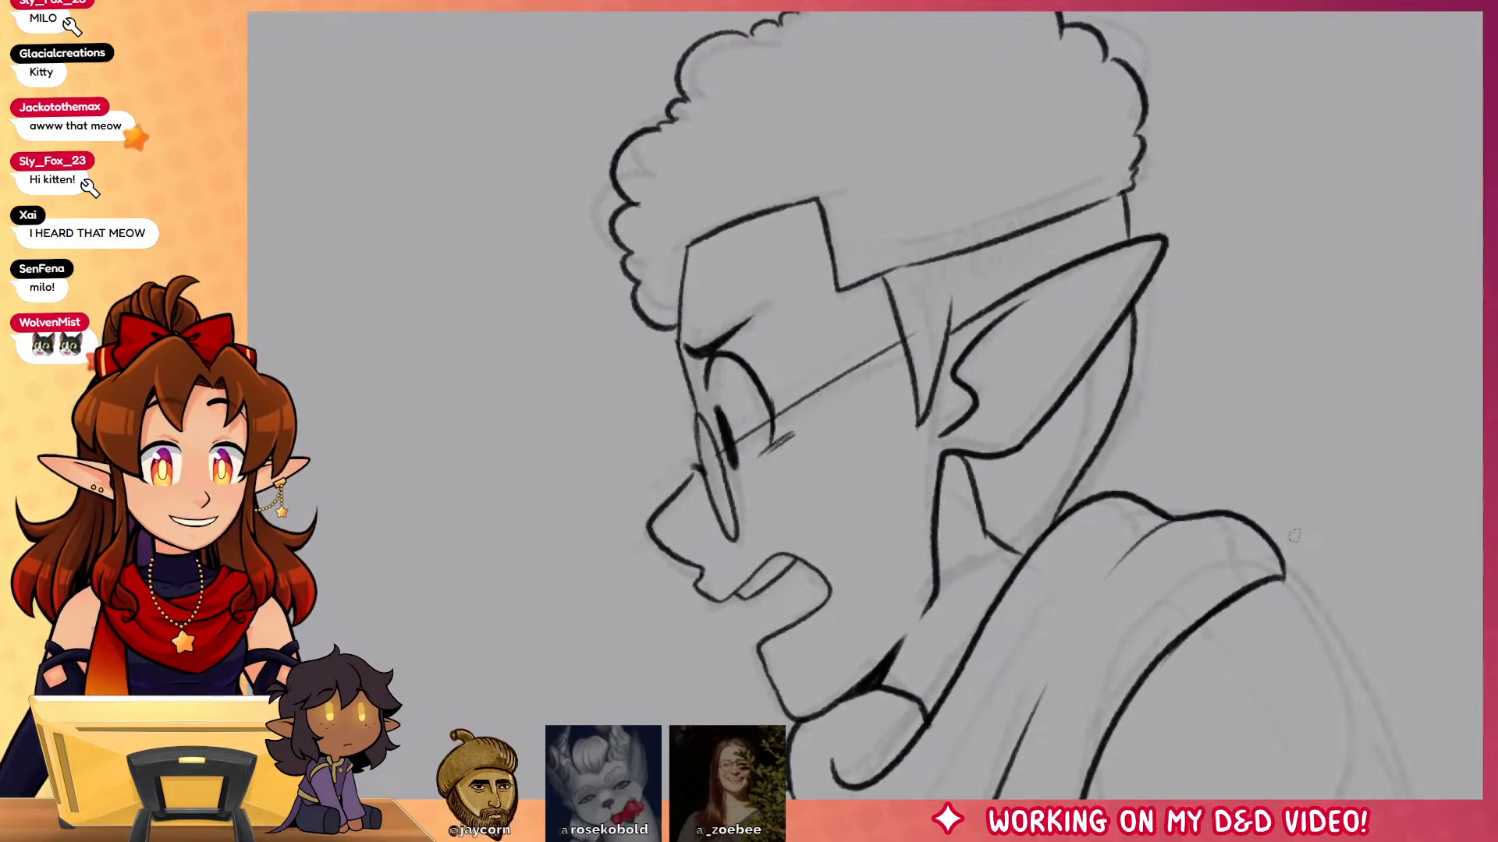
key(ctrl+a)
key(ctrl+d)
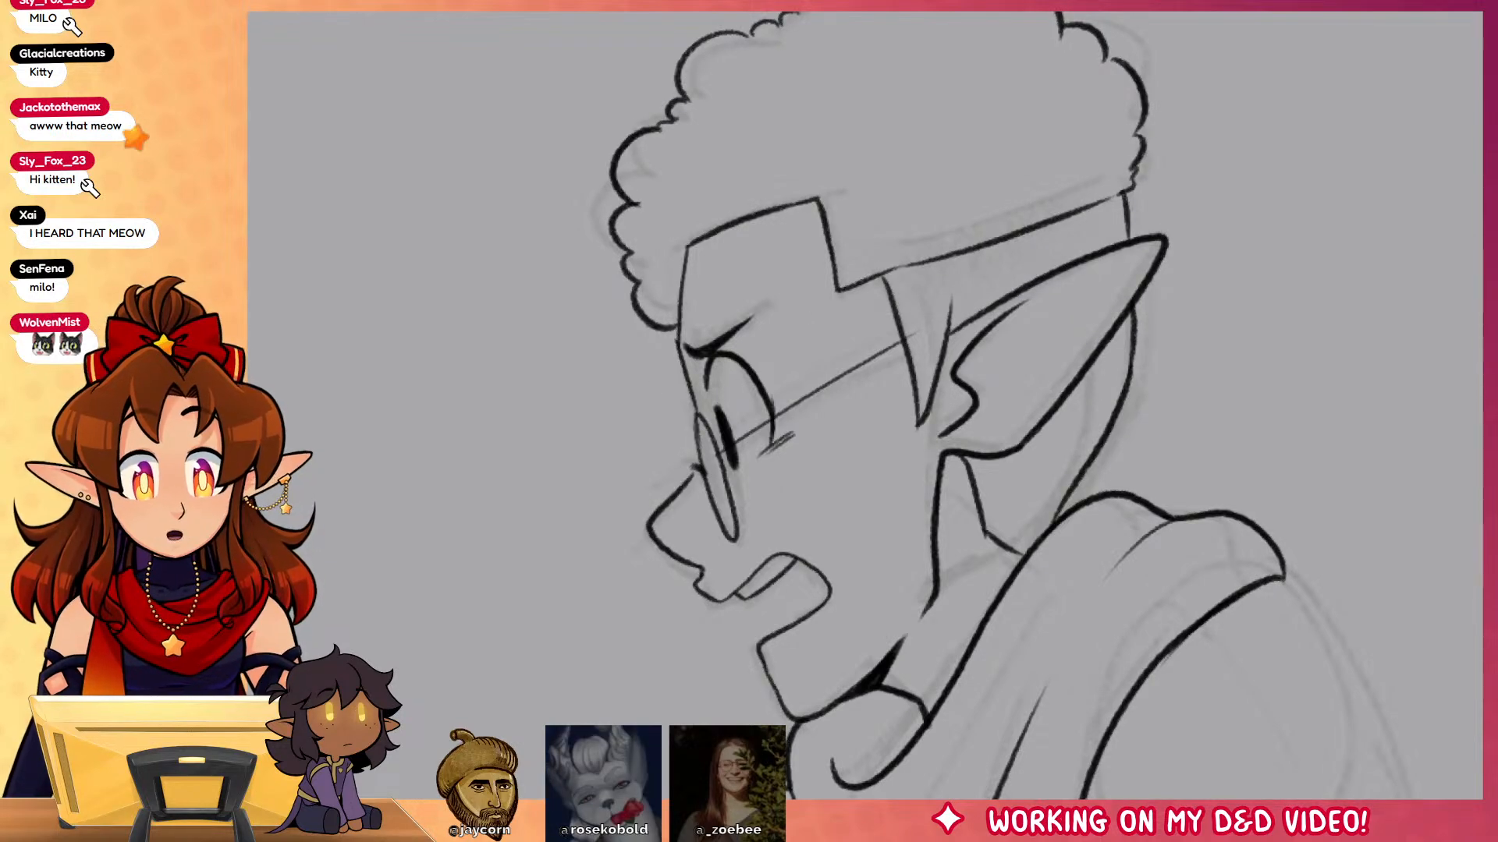
click(1034, 266)
key(Delete)
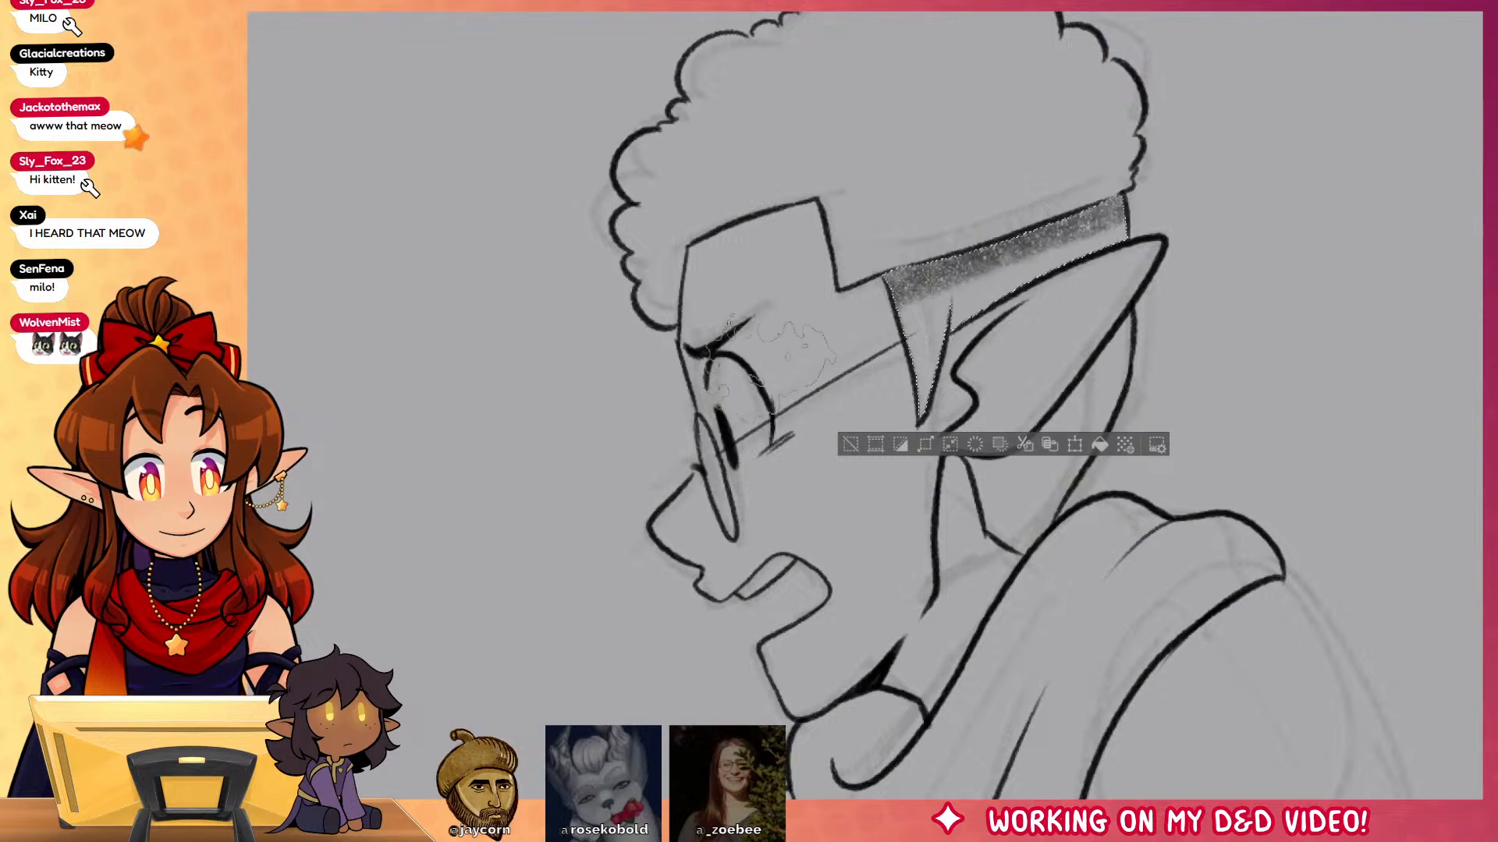
key(ctrl+d)
key(ctrl+z)
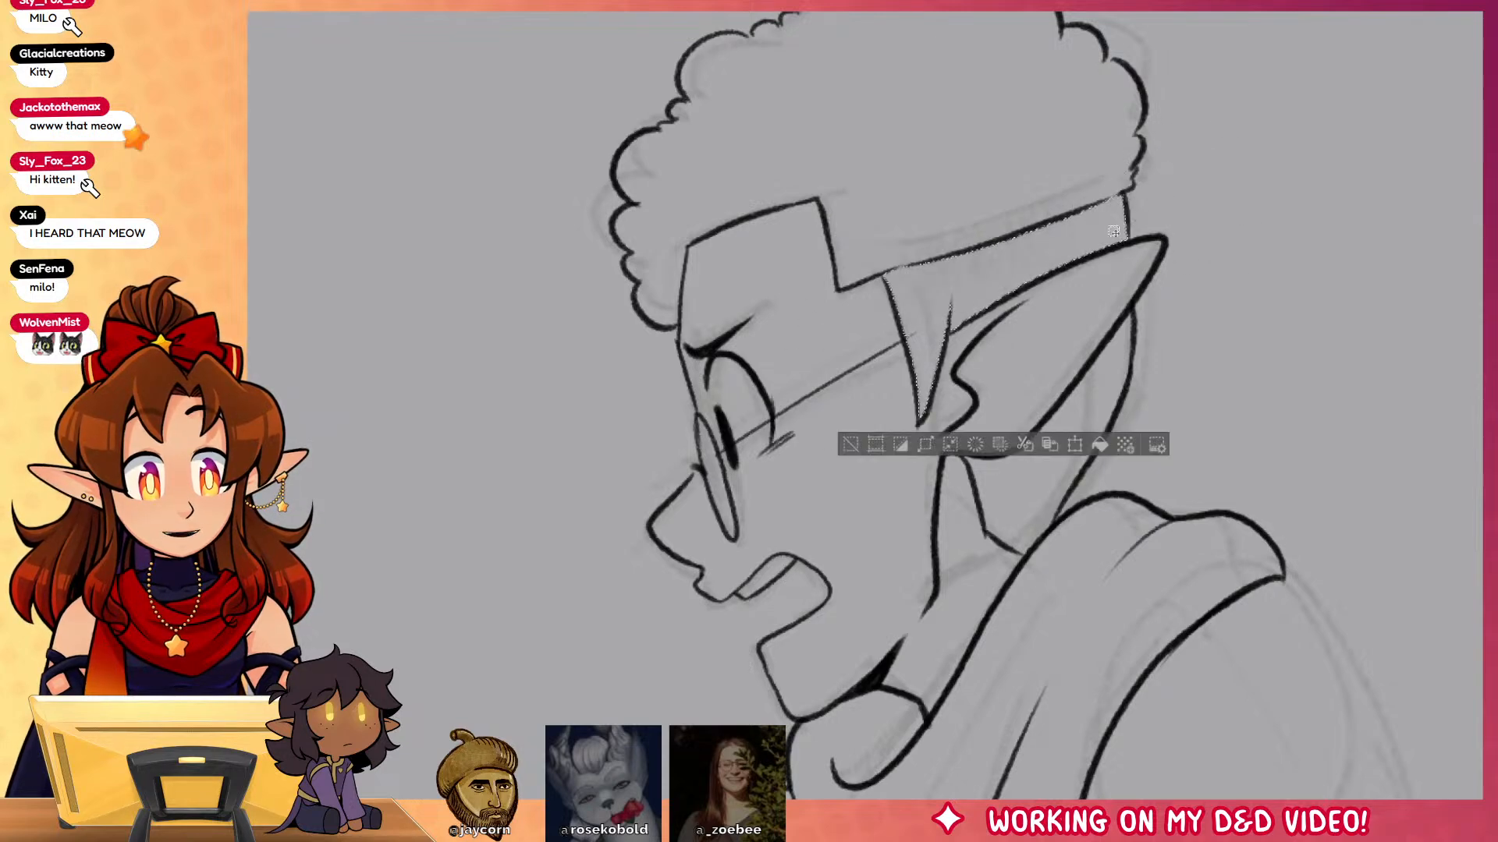
mouse_move(1139, 191)
mouse_down()
mouse_move(897, 250)
mouse_move(1084, 222)
mouse_move(1129, 248)
mouse_up()
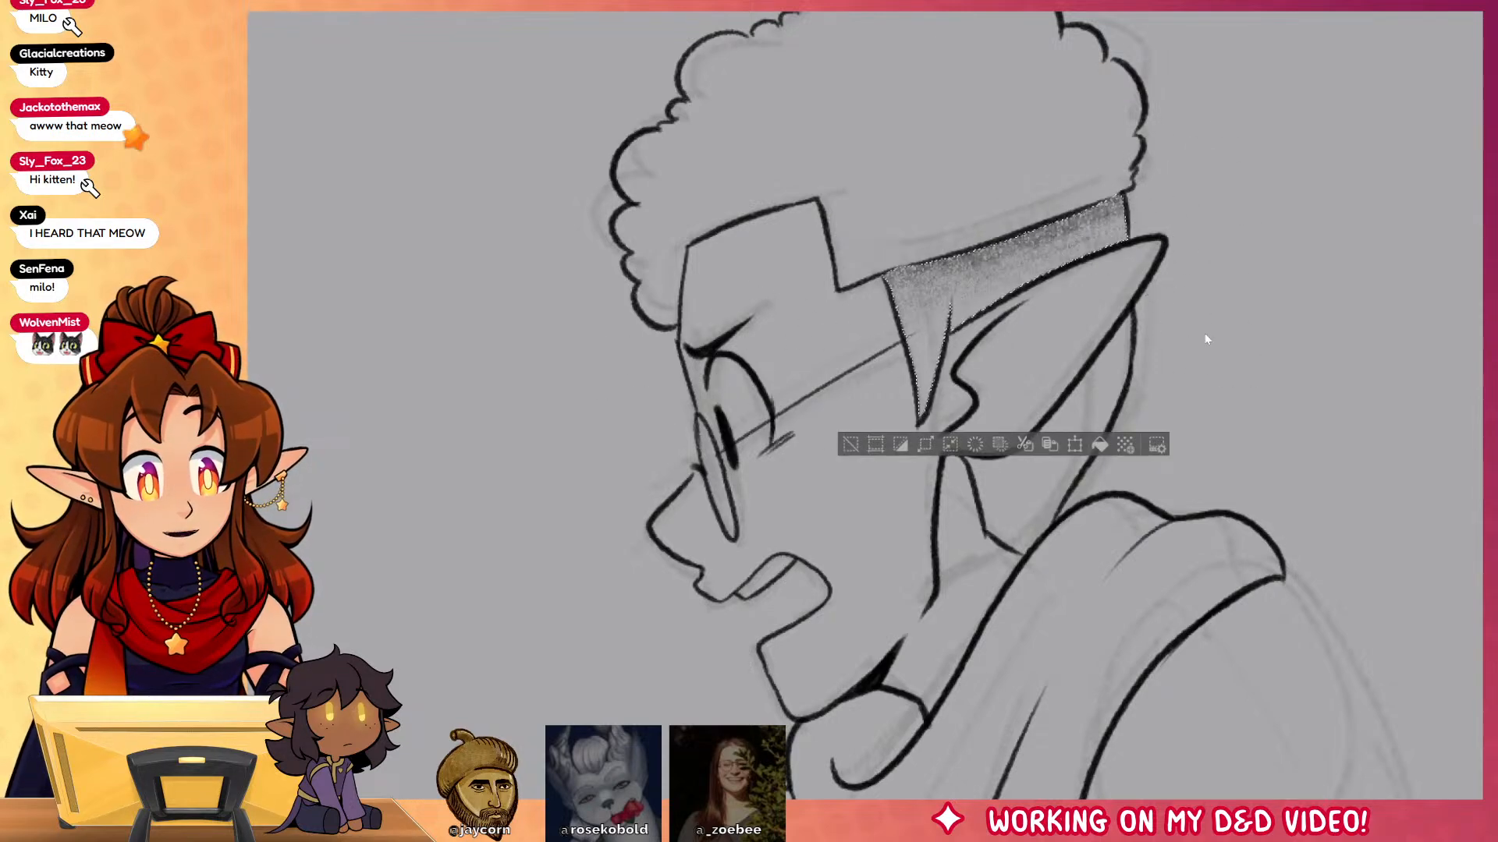
key(ctrl+d)
Step: Fill the shadow between the neck and the inside of the scarf's curled collar with solid black
drag(1204, 709, 1251, 485)
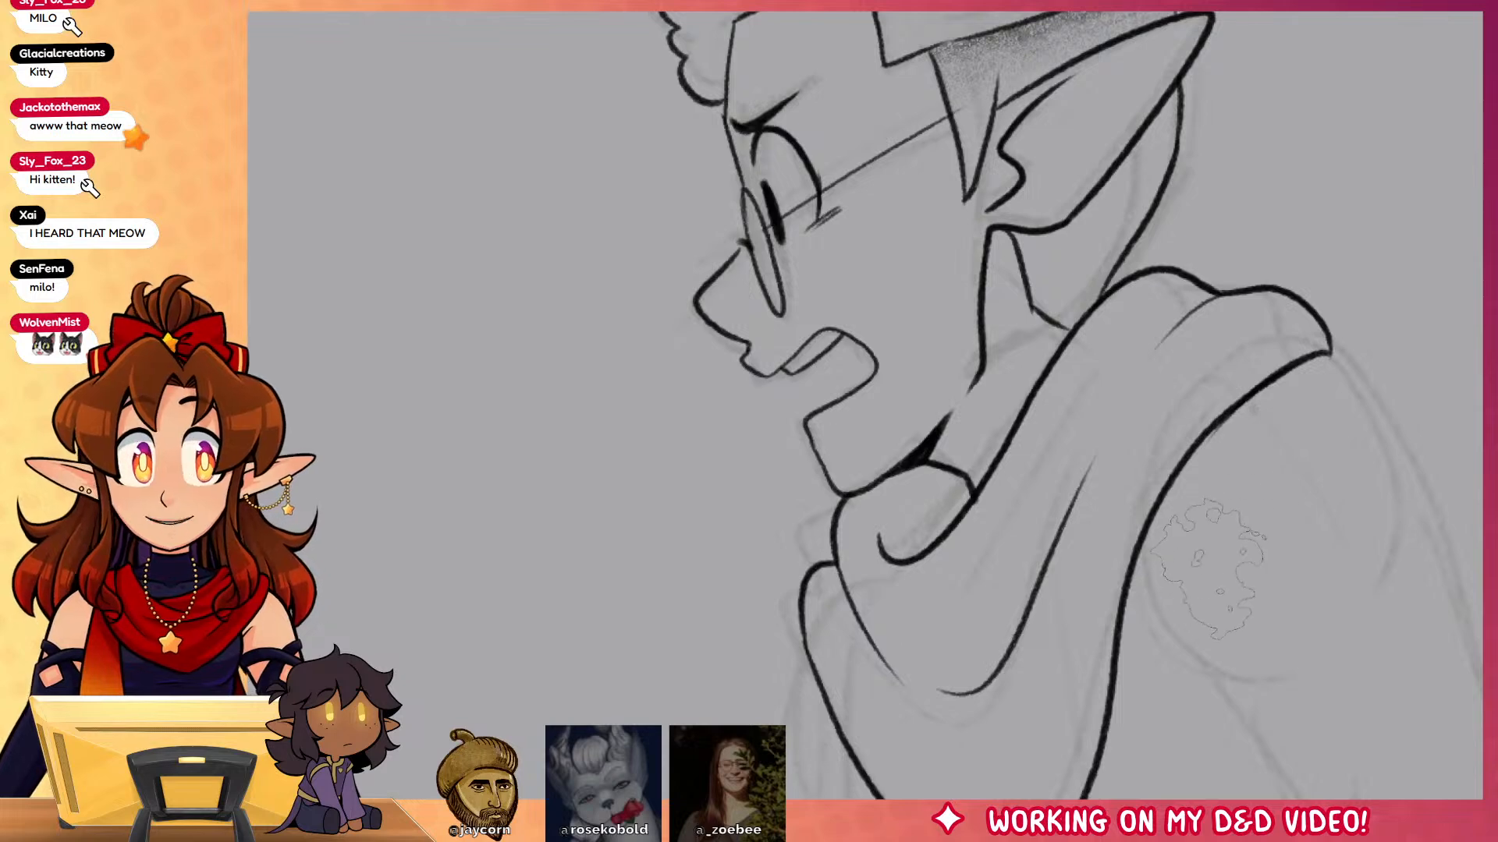
drag(1226, 677, 1197, 441)
drag(1244, 609, 1215, 430)
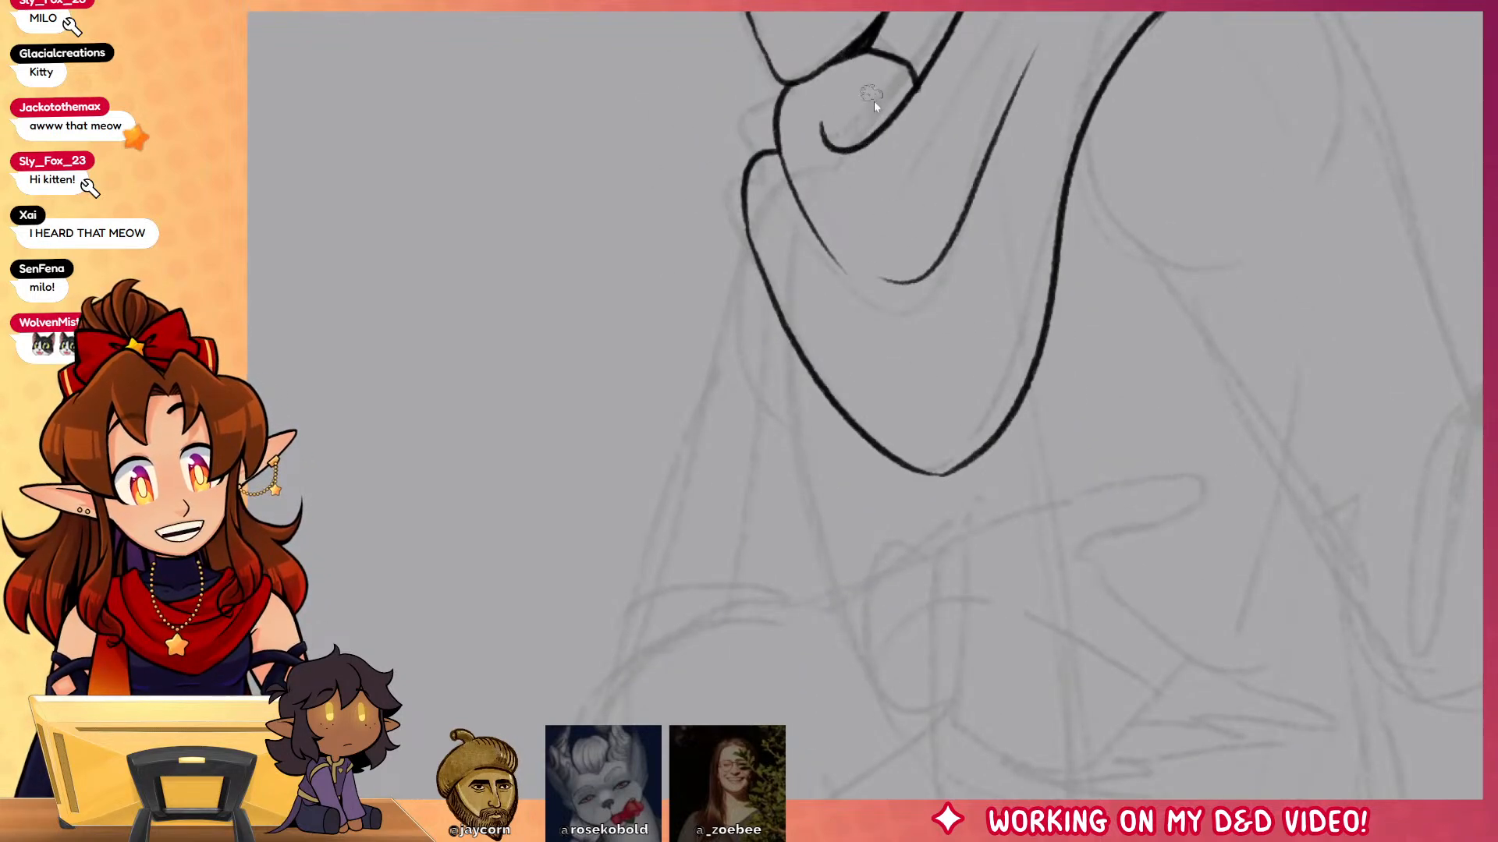
drag(892, 61, 925, 81)
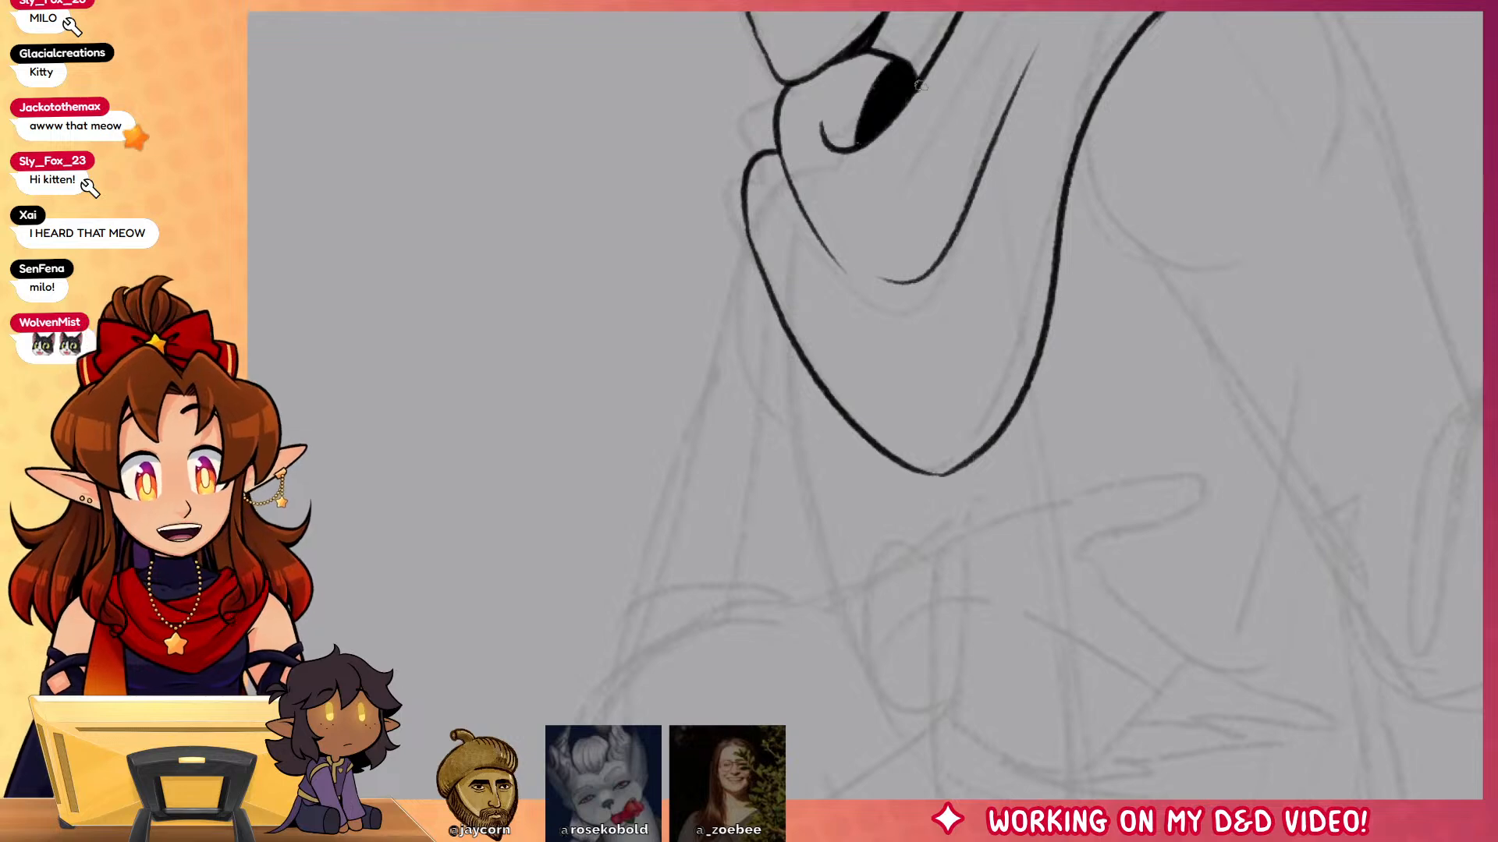
Step: Ink the open gesturing hand in front of the torso, with extended thumb, outstretched fingers and lower palm edge
drag(1356, 779, 1309, 449)
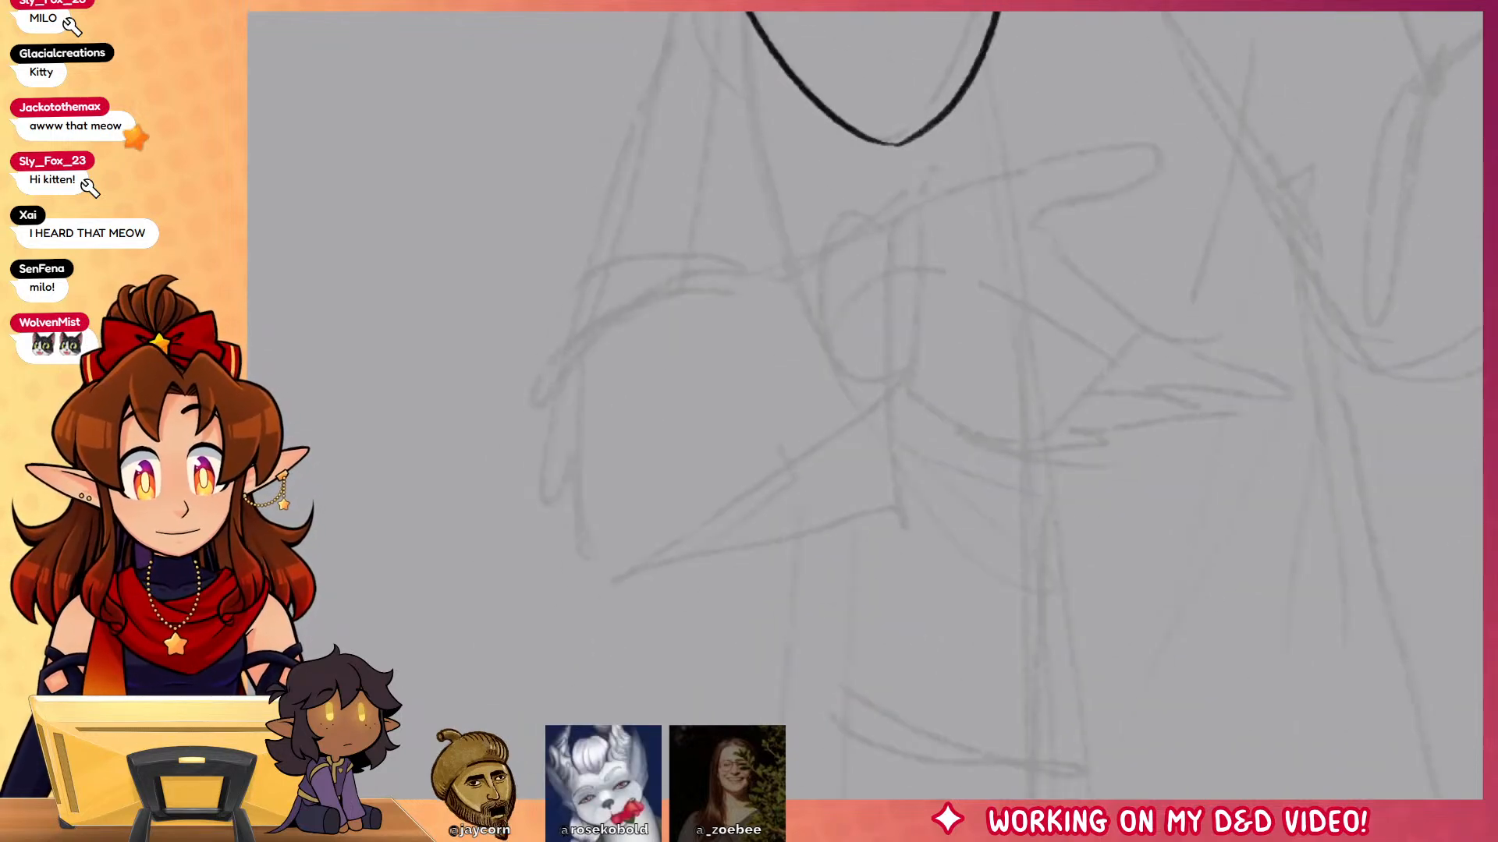
mouse_move(836, 214)
mouse_down()
mouse_move(929, 158)
mouse_move(1124, 115)
mouse_move(1063, 205)
mouse_up()
key(ctrl+z)
mouse_move(1018, 117)
mouse_down()
mouse_move(1197, 101)
mouse_move(1077, 222)
mouse_move(1196, 348)
mouse_move(1378, 424)
mouse_move(1330, 470)
mouse_move(1177, 462)
mouse_move(1106, 430)
mouse_up()
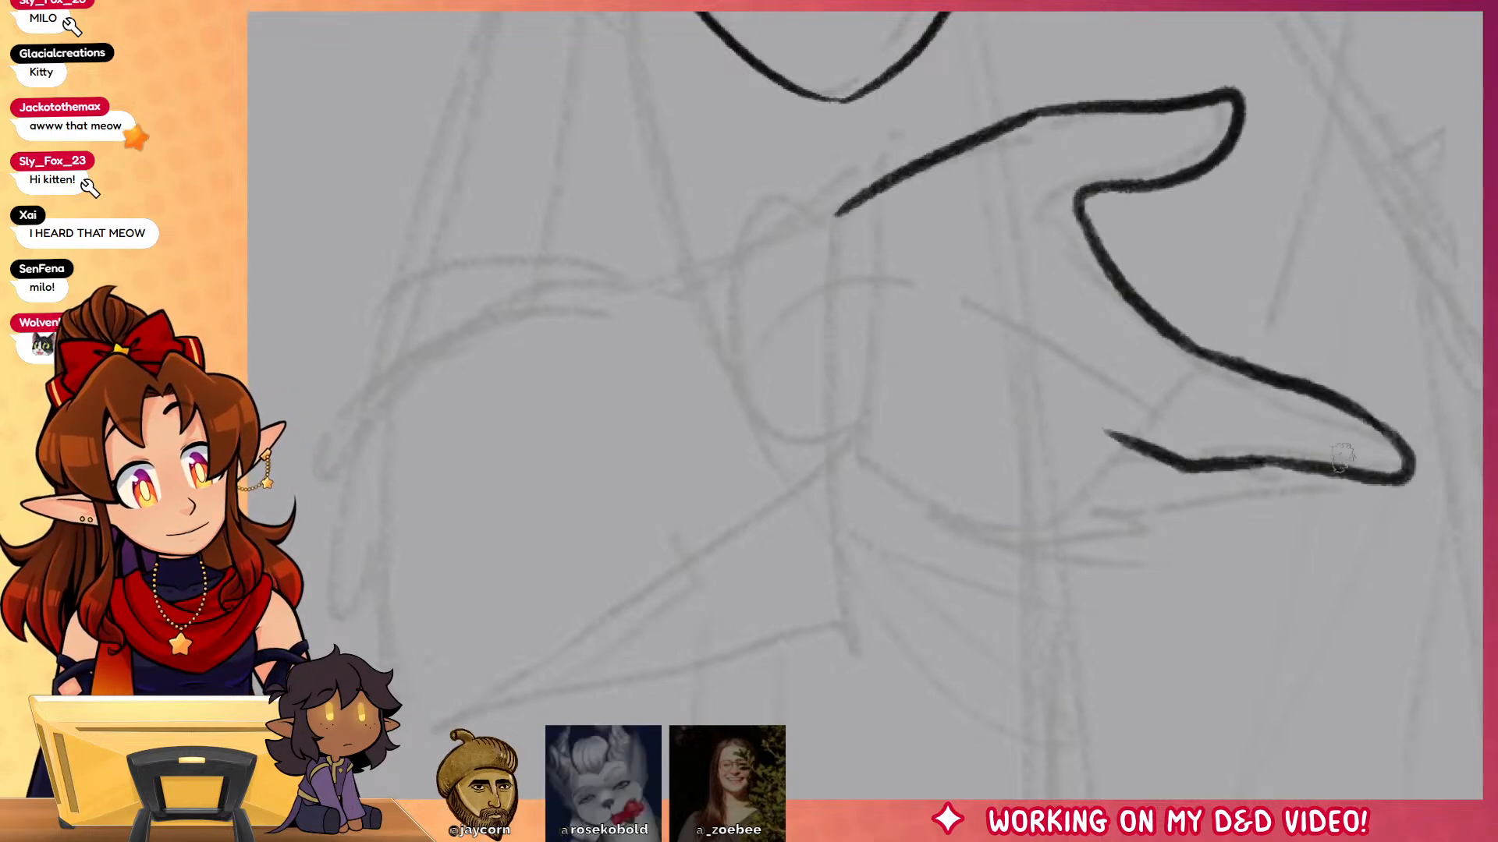
mouse_move(1343, 473)
mouse_down()
mouse_move(1162, 516)
mouse_move(1049, 496)
mouse_up()
mouse_move(1131, 525)
mouse_down()
mouse_move(987, 533)
mouse_move(833, 470)
mouse_up()
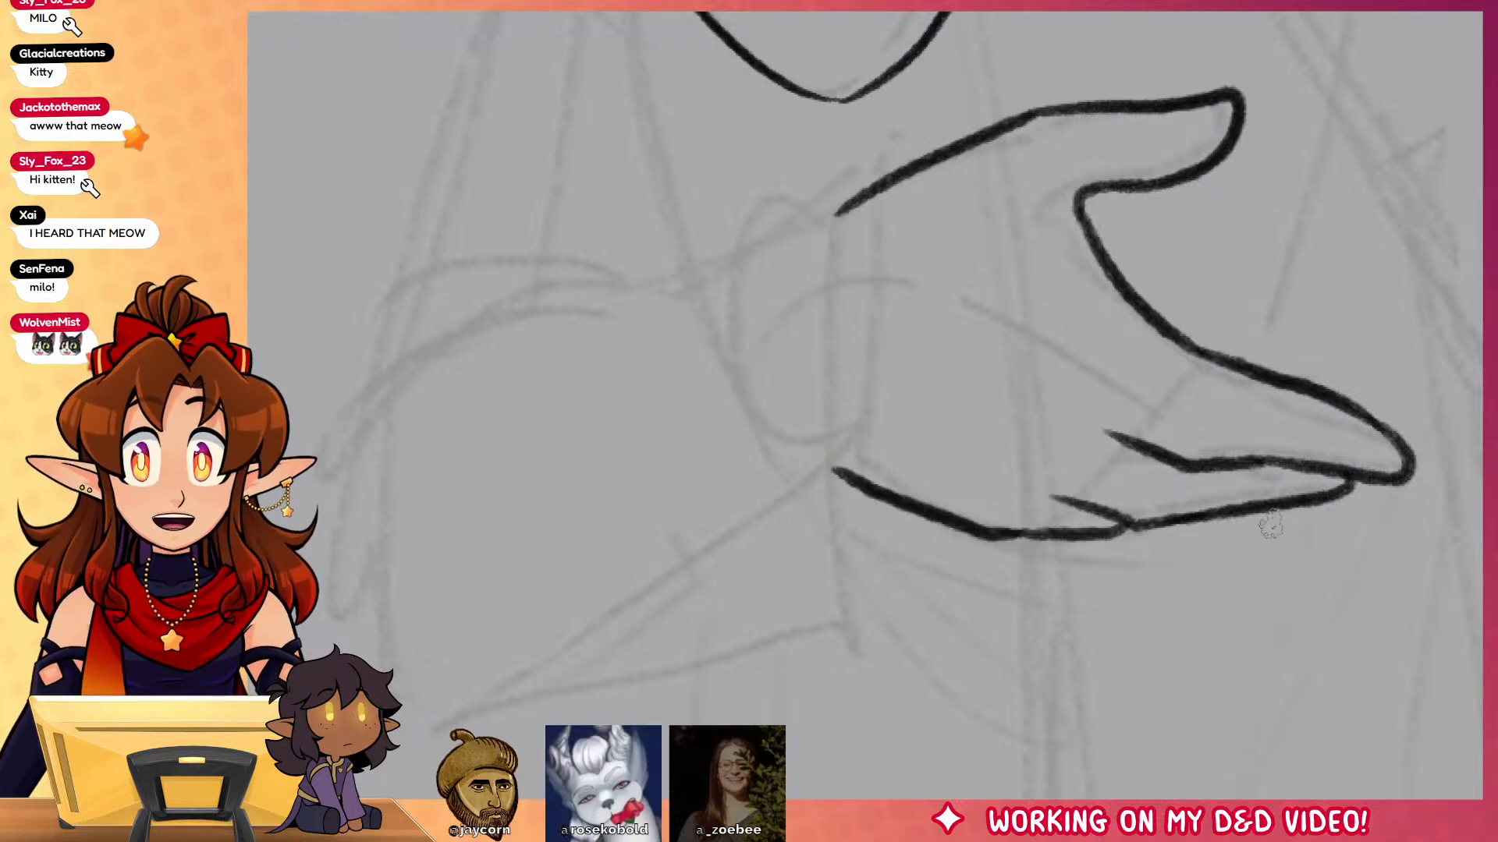
Step: Select the inked gesturing hand, scale it down and reposition it against the wrist of the sketch
drag(1162, 630, 1001, 619)
mouse_move(725, 100)
mouse_down()
mouse_move(1217, 561)
mouse_move(725, 100)
mouse_up()
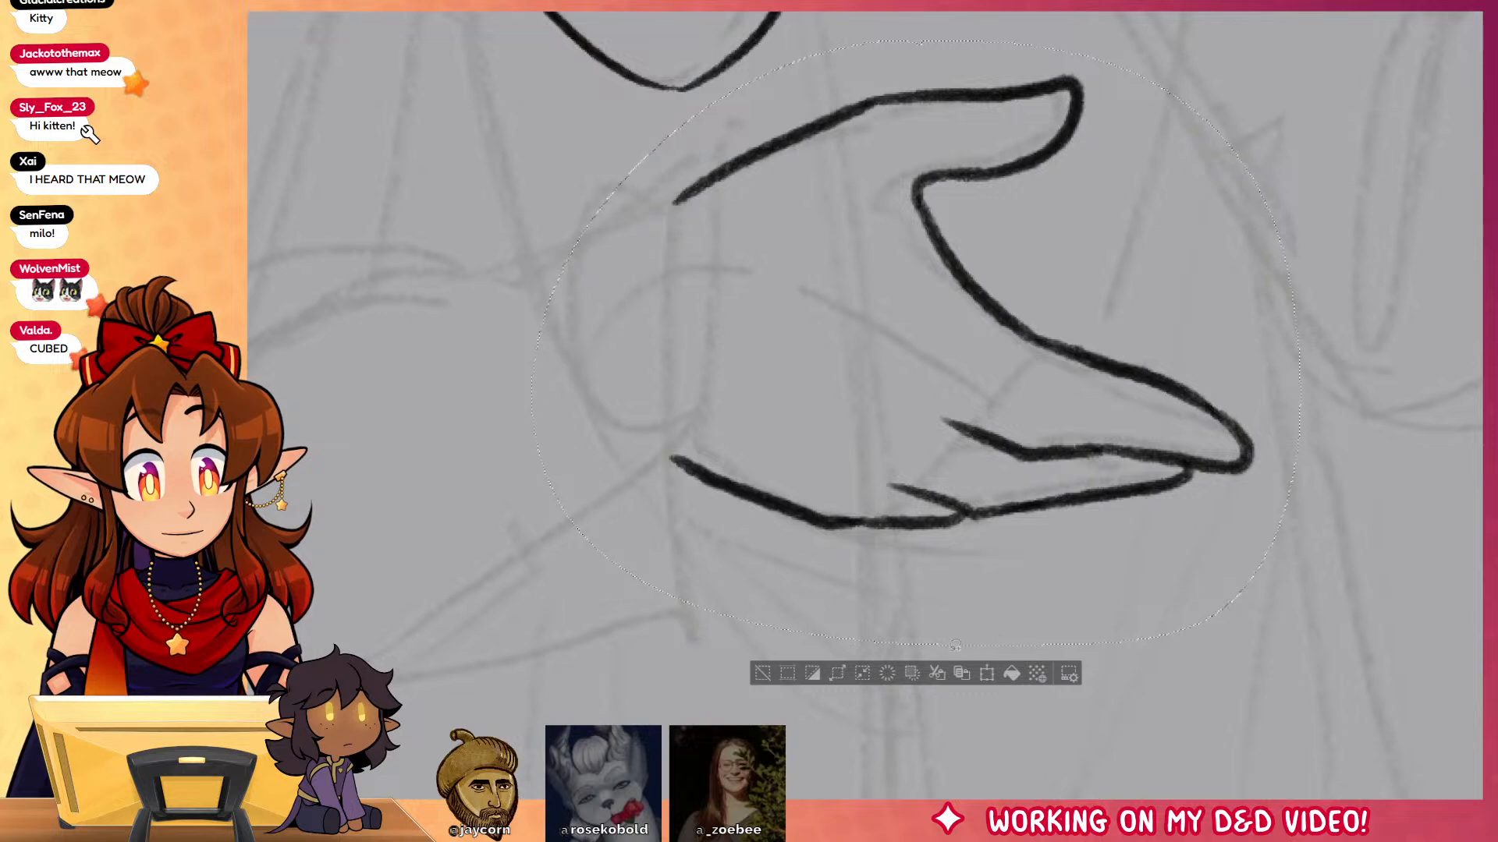
key(ctrl+t)
drag(917, 645, 918, 546)
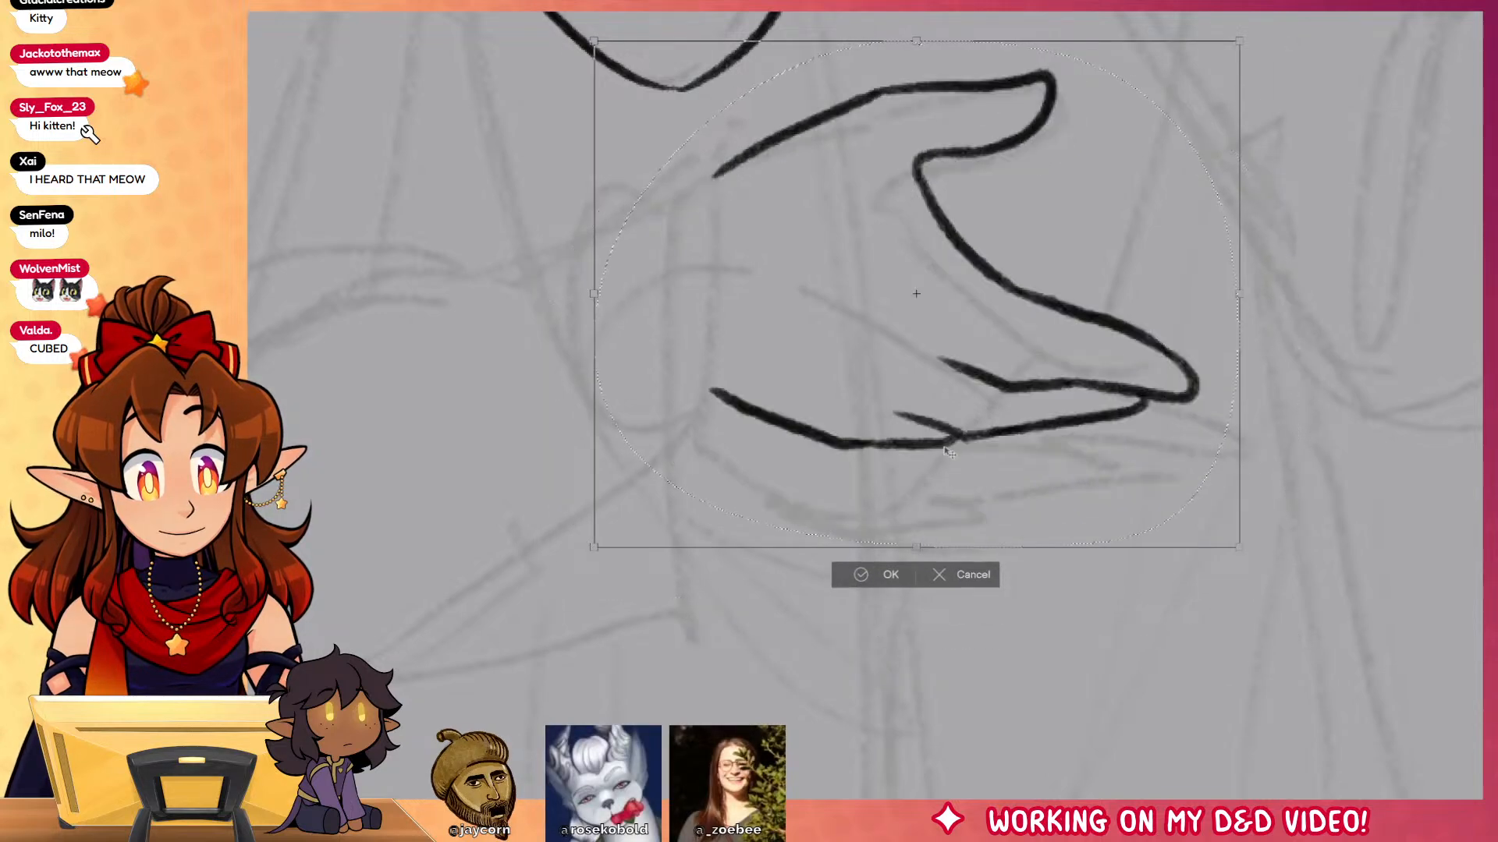
drag(947, 451, 945, 478)
mouse_move(932, 578)
mouse_down()
mouse_move(924, 486)
mouse_move(906, 484)
mouse_up()
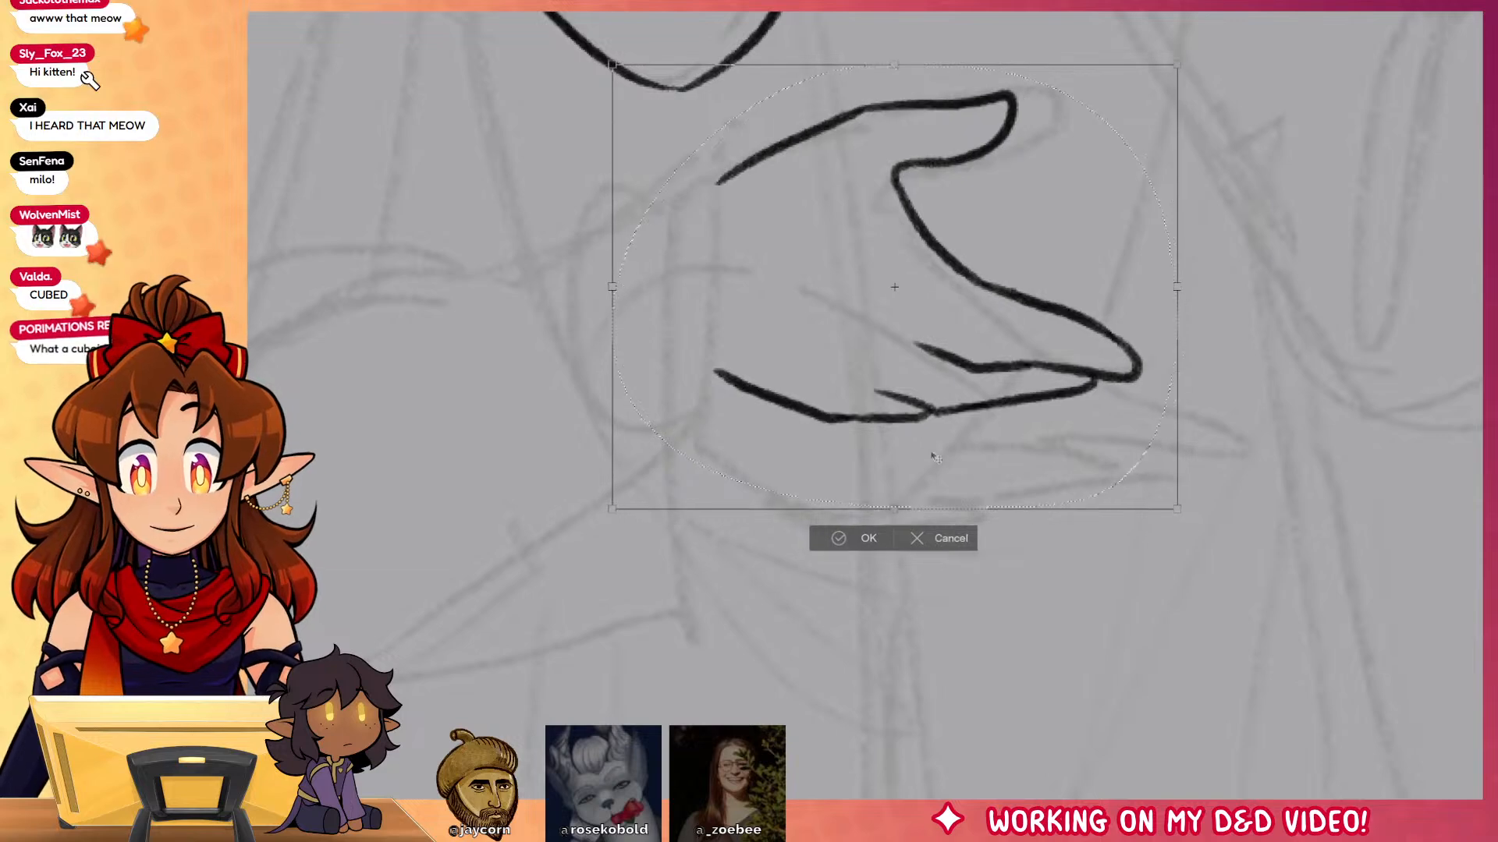
click(868, 537)
key(ctrl+d)
Step: Ink the sleeve's cuff edge across the wrist, with a narrow inner fold below the hand
drag(921, 625, 1130, 673)
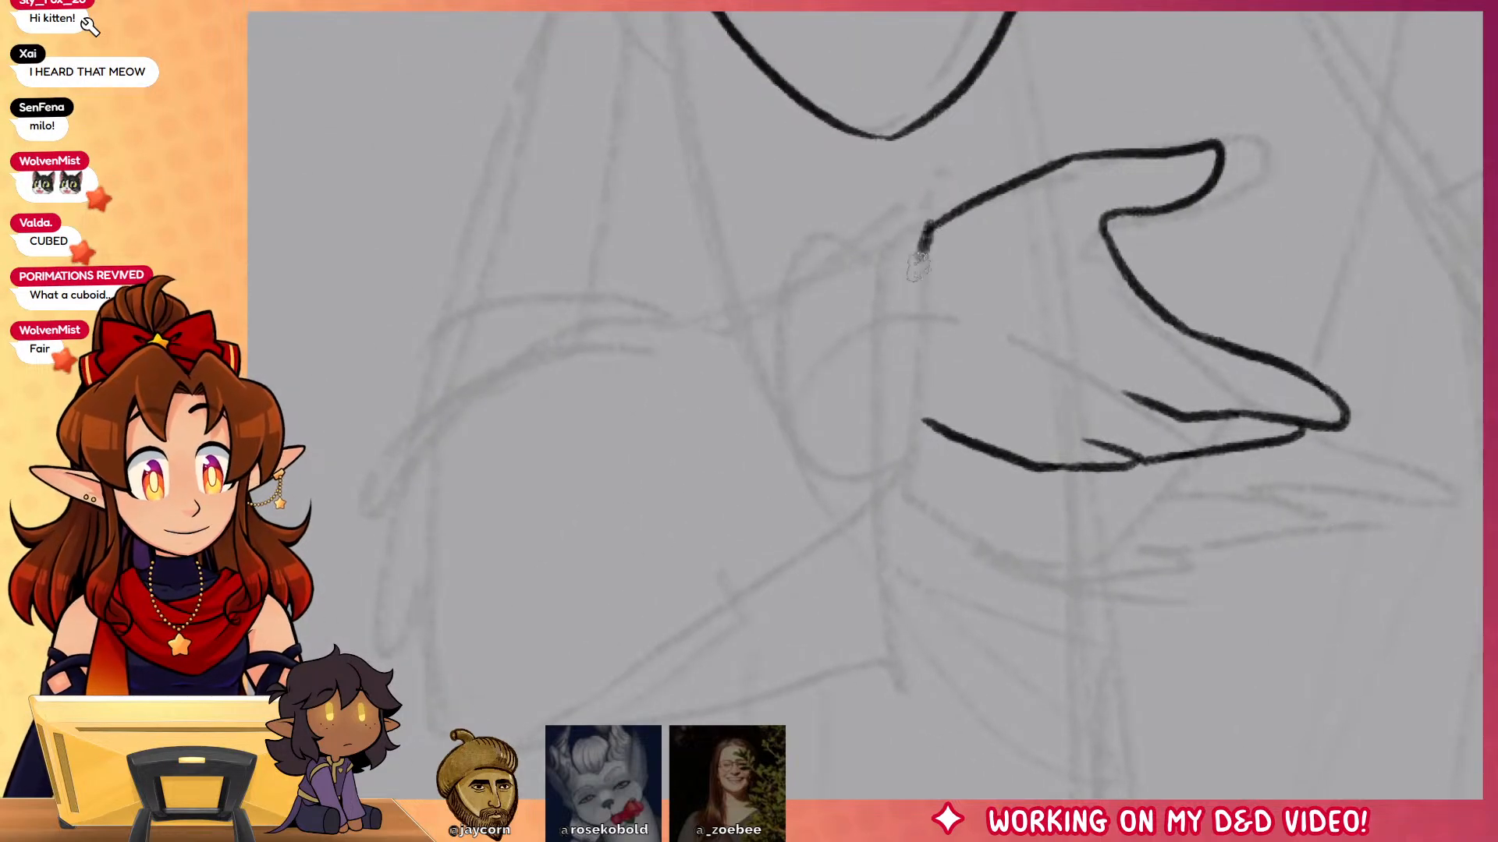
drag(926, 224, 907, 596)
drag(905, 478, 911, 616)
drag(928, 426, 917, 562)
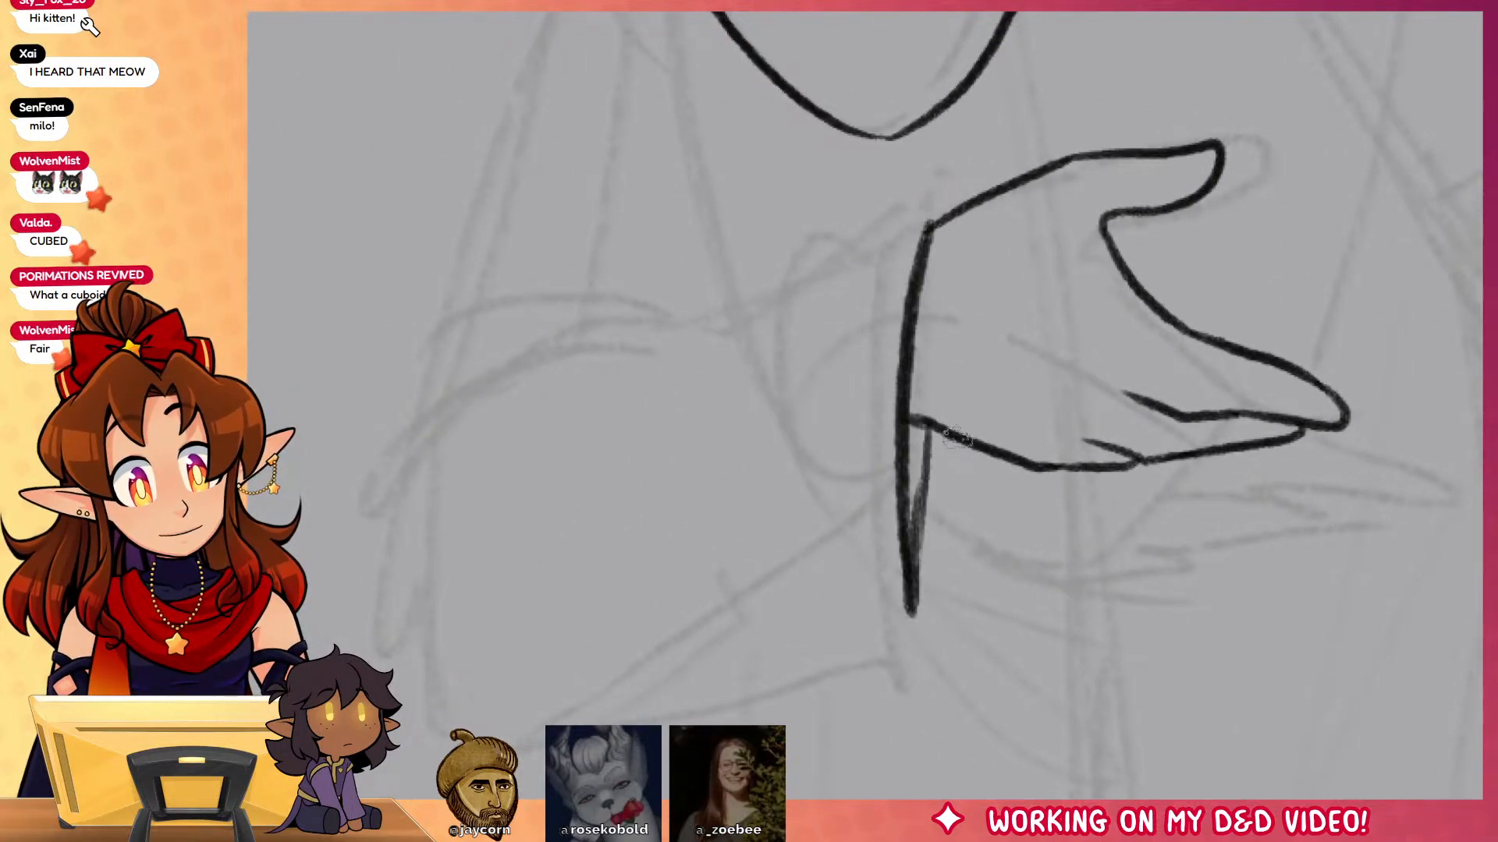
Step: Ink the near sleeve's upper edge from cuff to elbow crook, with crease lines and the outer arm contour
mouse_move(945, 199)
mouse_down()
mouse_move(685, 284)
mouse_move(412, 409)
mouse_up()
mouse_move(518, 288)
mouse_down()
mouse_move(635, 315)
mouse_move(740, 619)
mouse_up()
mouse_move(776, 269)
mouse_down()
mouse_move(817, 602)
mouse_move(769, 362)
mouse_move(796, 468)
mouse_up()
key(ctrl+z)
mouse_move(706, 58)
mouse_down()
mouse_move(648, 152)
mouse_move(509, 643)
mouse_move(543, 268)
mouse_up()
drag(544, 187, 548, 585)
Step: Ink the forearm sleeve's lower edge from elbow to cuff, close the cuff corner and add a diagonal fold line
mouse_move(514, 509)
mouse_down()
mouse_move(597, 632)
mouse_move(845, 583)
mouse_up()
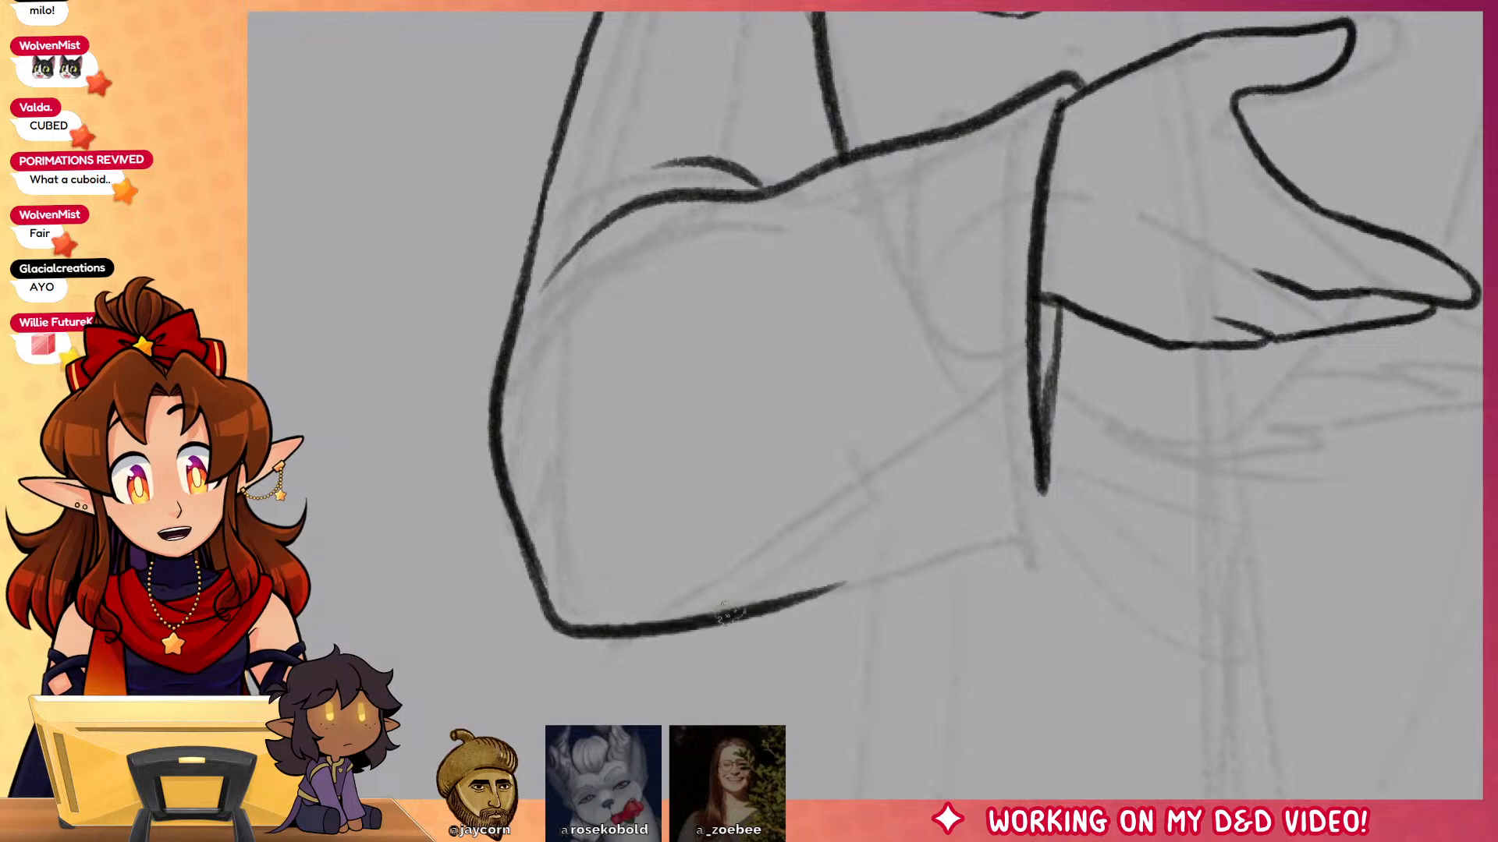
drag(727, 614, 1057, 543)
drag(1057, 544, 1049, 339)
drag(624, 624, 940, 477)
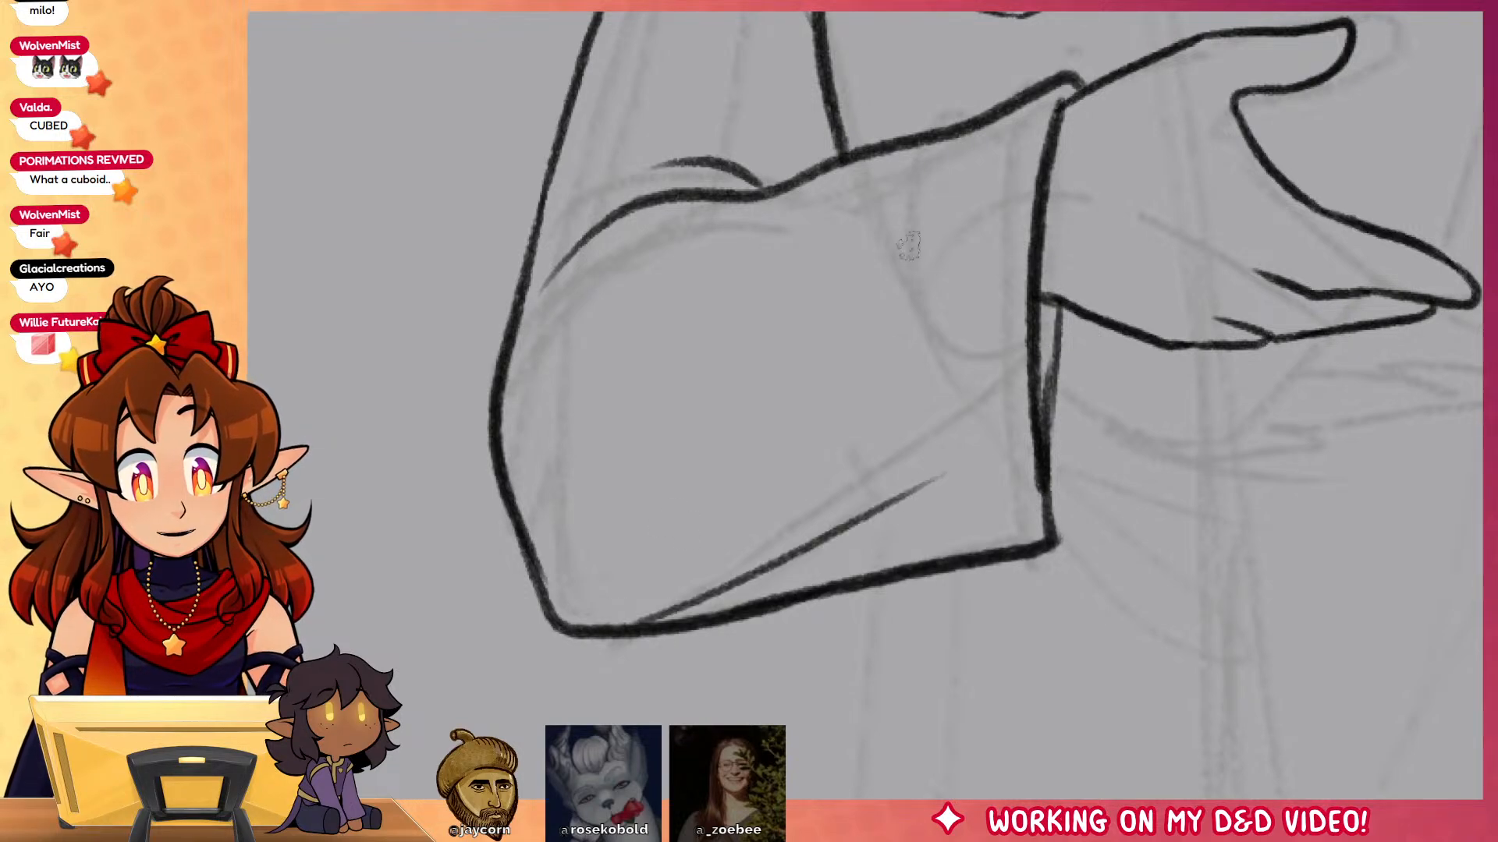
Step: Ink the raised arm's shoulder and back contour from the scarf to the elbow, with the narrow fold at the crook
drag(1464, 299, 1341, 515)
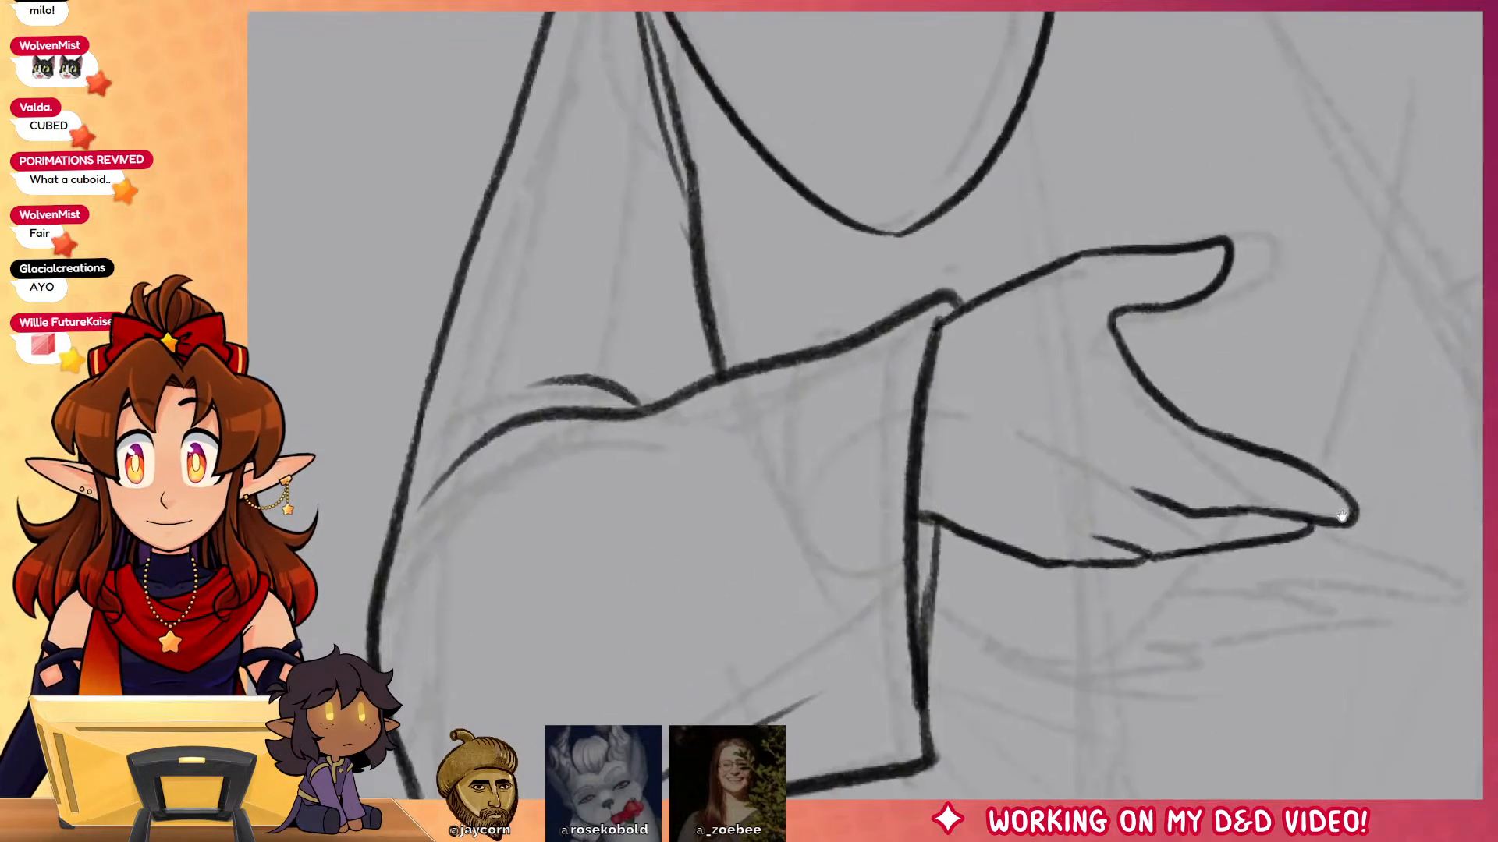
drag(663, 382, 364, 371)
drag(1077, 487, 1107, 639)
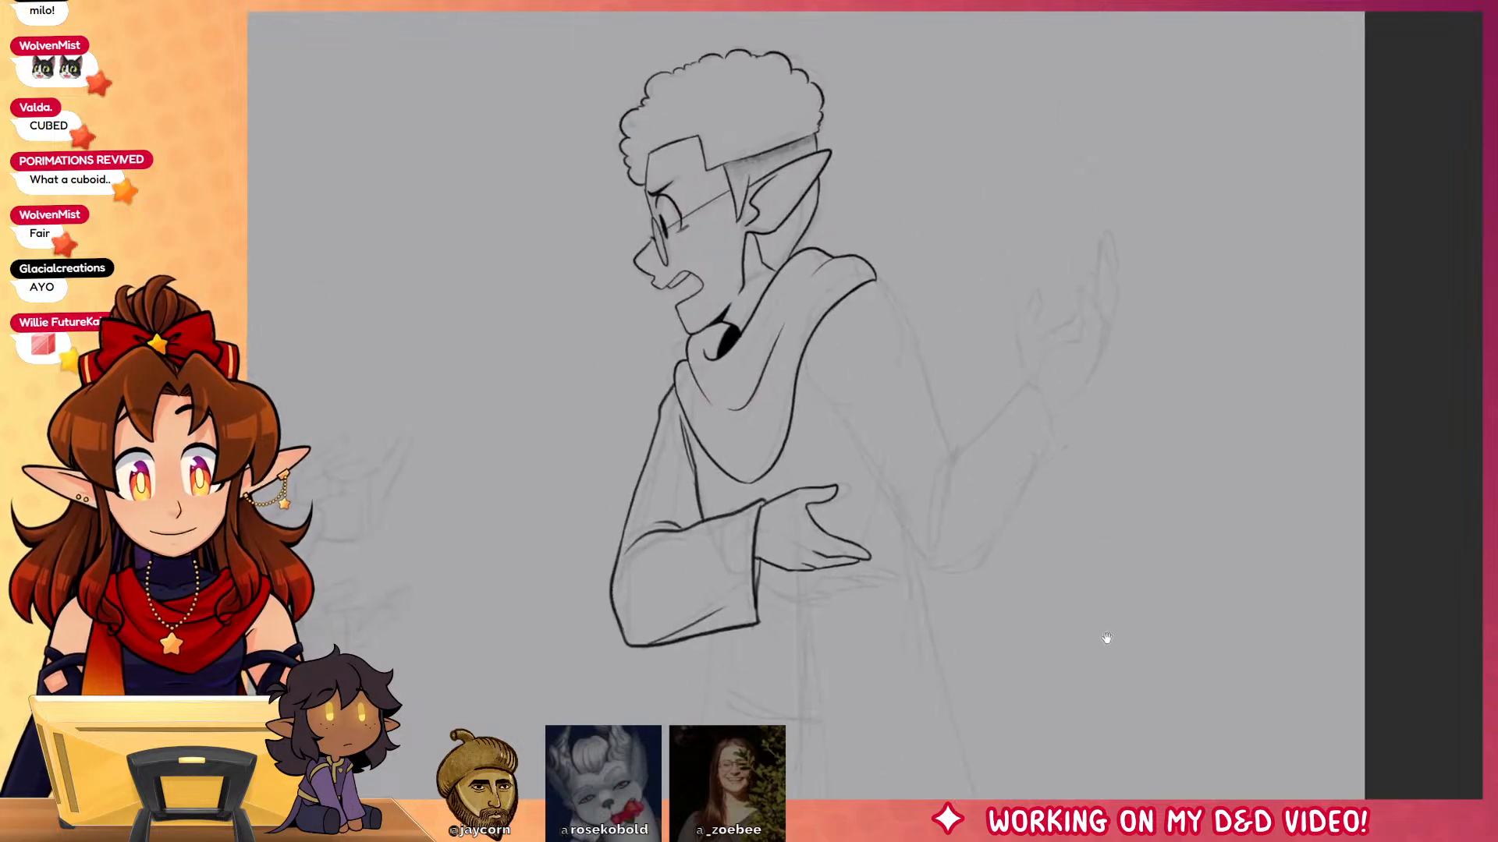
drag(850, 342, 973, 282)
mouse_move(923, 232)
mouse_down()
mouse_move(1006, 360)
mouse_move(1083, 580)
mouse_up()
mouse_move(1165, 627)
mouse_down()
mouse_move(1149, 462)
mouse_move(1033, 653)
mouse_up()
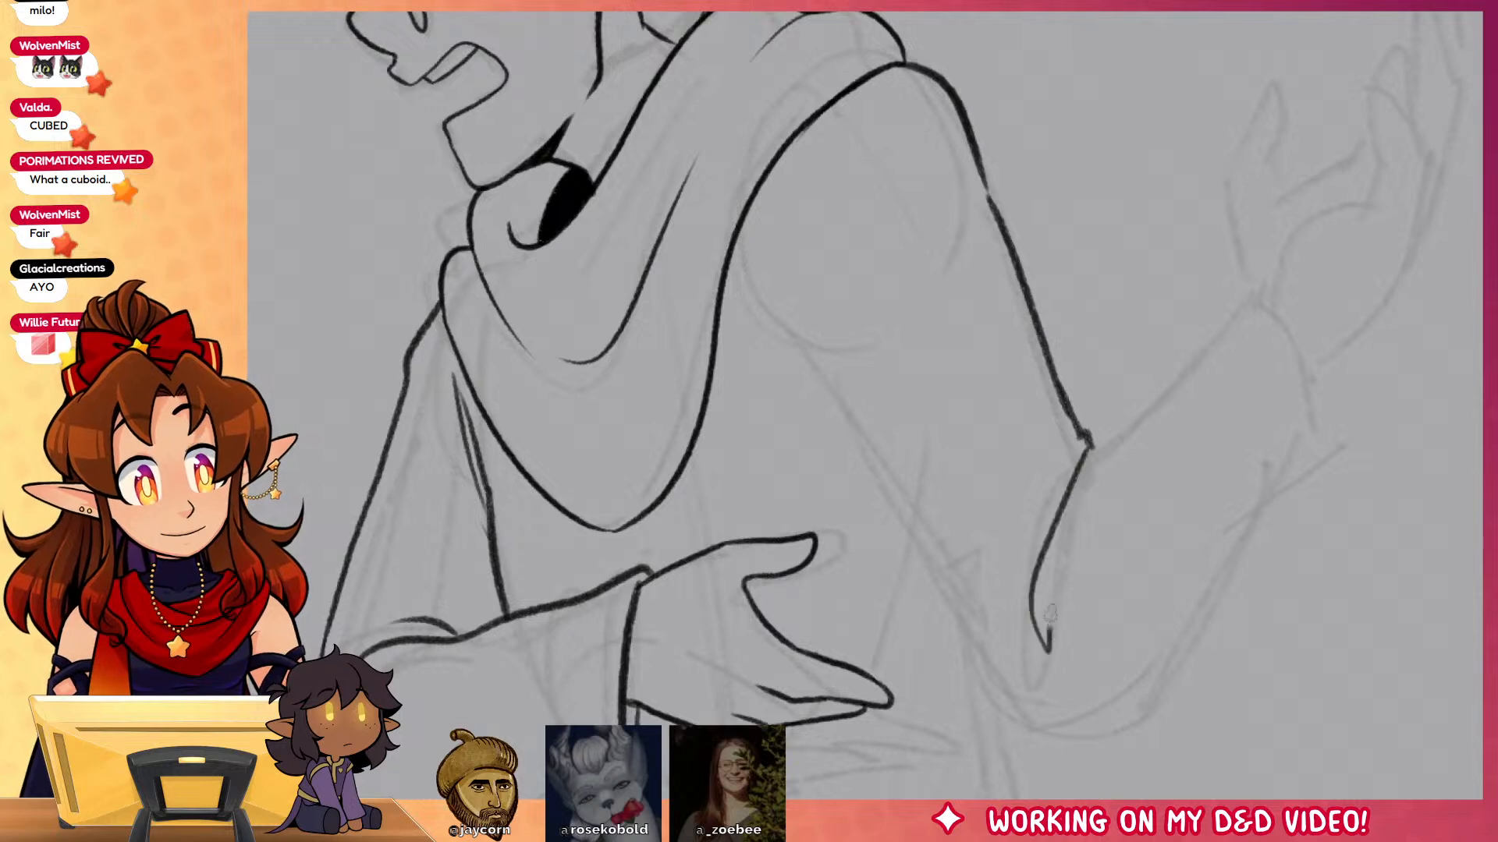
drag(1084, 467, 1082, 640)
mouse_move(1156, 419)
mouse_down()
mouse_move(1016, 459)
mouse_move(1108, 340)
mouse_move(1163, 409)
mouse_move(1131, 619)
mouse_up()
Step: Ink the raised sleeve's underside up to the armpit and add crease lines at the shoulder and chest
mouse_move(944, 791)
mouse_down()
mouse_move(859, 740)
mouse_move(624, 351)
mouse_up()
drag(721, 531, 648, 441)
mouse_move(749, 261)
mouse_down()
mouse_move(812, 339)
mouse_move(748, 459)
mouse_up()
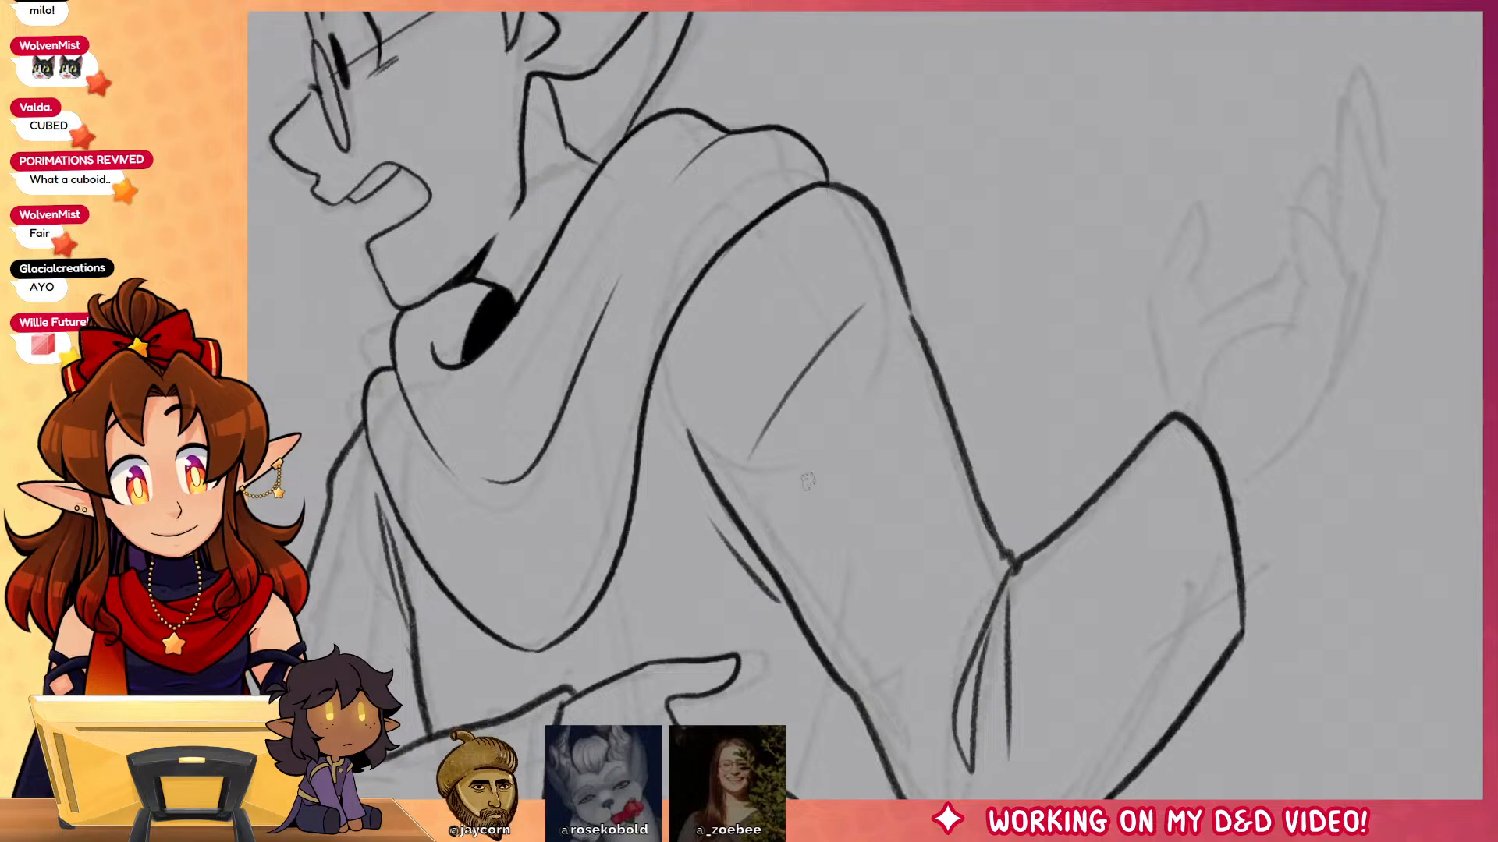
drag(1157, 758, 1262, 394)
drag(1196, 630, 1261, 477)
Step: Ink the coat's near panel with its front opening edge, waist notch, flaring back edge and angled hem
drag(793, 35, 806, 139)
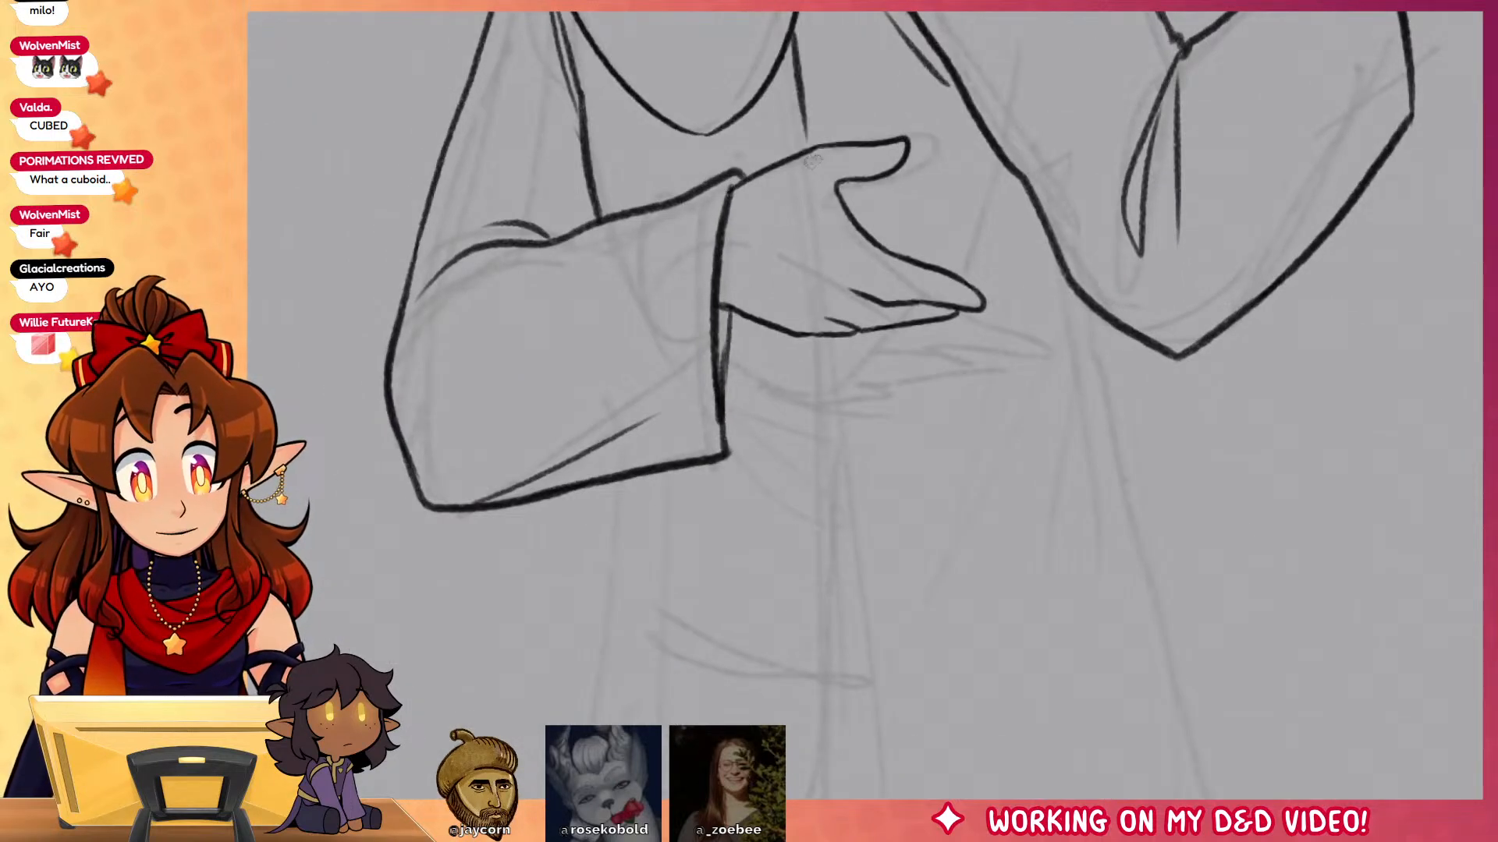
drag(830, 356, 862, 632)
mouse_move(861, 631)
mouse_down()
mouse_move(866, 359)
mouse_move(812, 244)
mouse_up()
mouse_move(811, 195)
mouse_down()
mouse_move(904, 597)
mouse_move(1100, 358)
mouse_up()
drag(1087, 287, 1129, 572)
key(ctrl+z)
drag(1061, 189, 1058, 313)
mouse_move(1062, 304)
mouse_down()
mouse_move(1072, 352)
mouse_move(1074, 270)
mouse_move(1144, 607)
mouse_move(1103, 665)
mouse_move(1011, 676)
mouse_move(1011, 725)
mouse_move(1151, 704)
mouse_up()
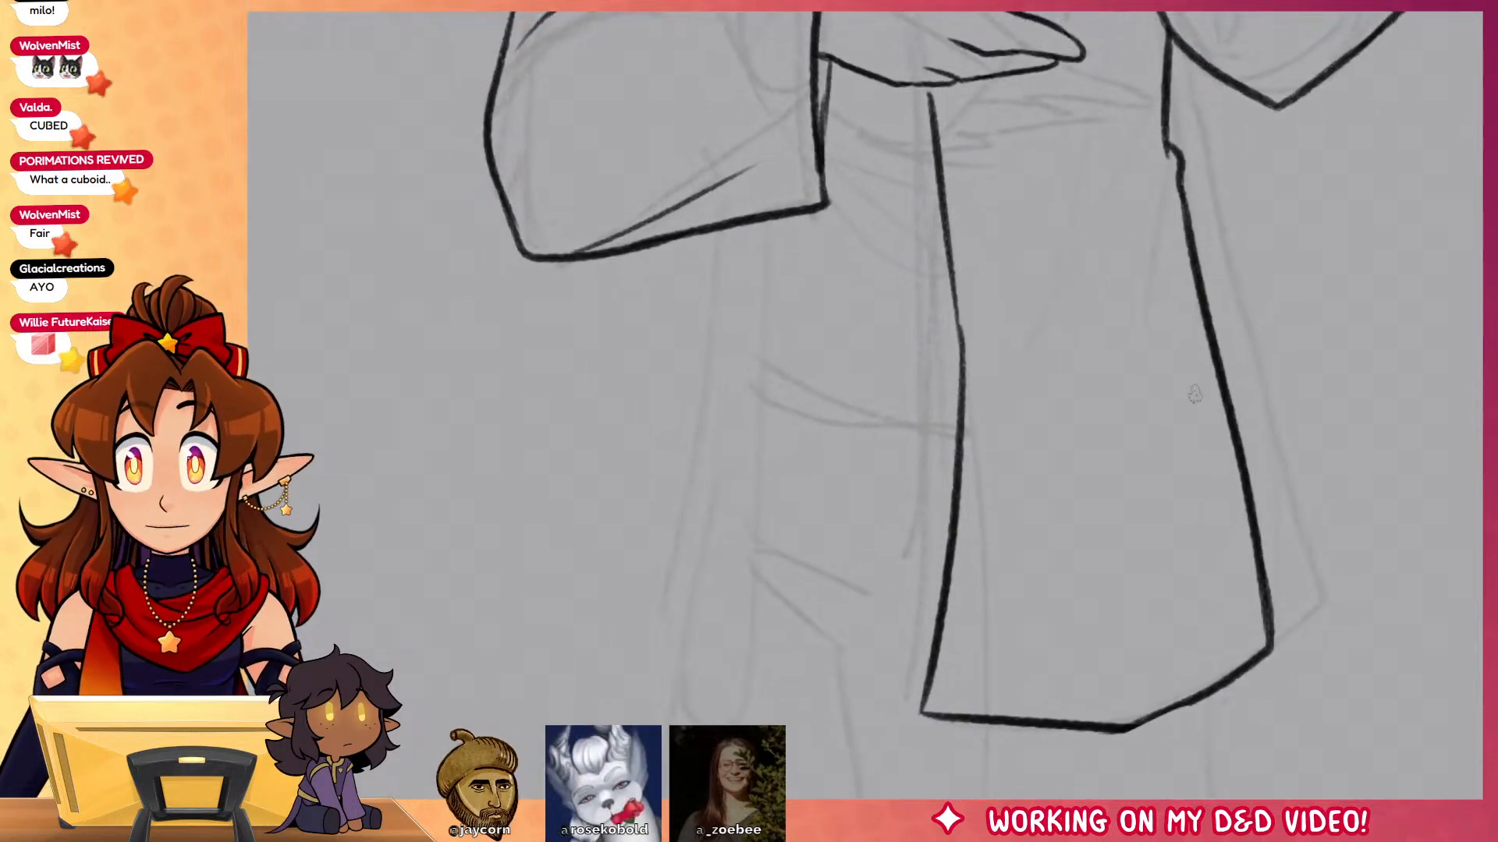
Step: Add curved fold lines radiating from the coat's waist notch across the near panel
drag(1176, 189, 1140, 318)
mouse_move(1153, 156)
mouse_down()
mouse_move(959, 289)
mouse_move(957, 253)
mouse_up()
drag(1130, 380, 1281, 314)
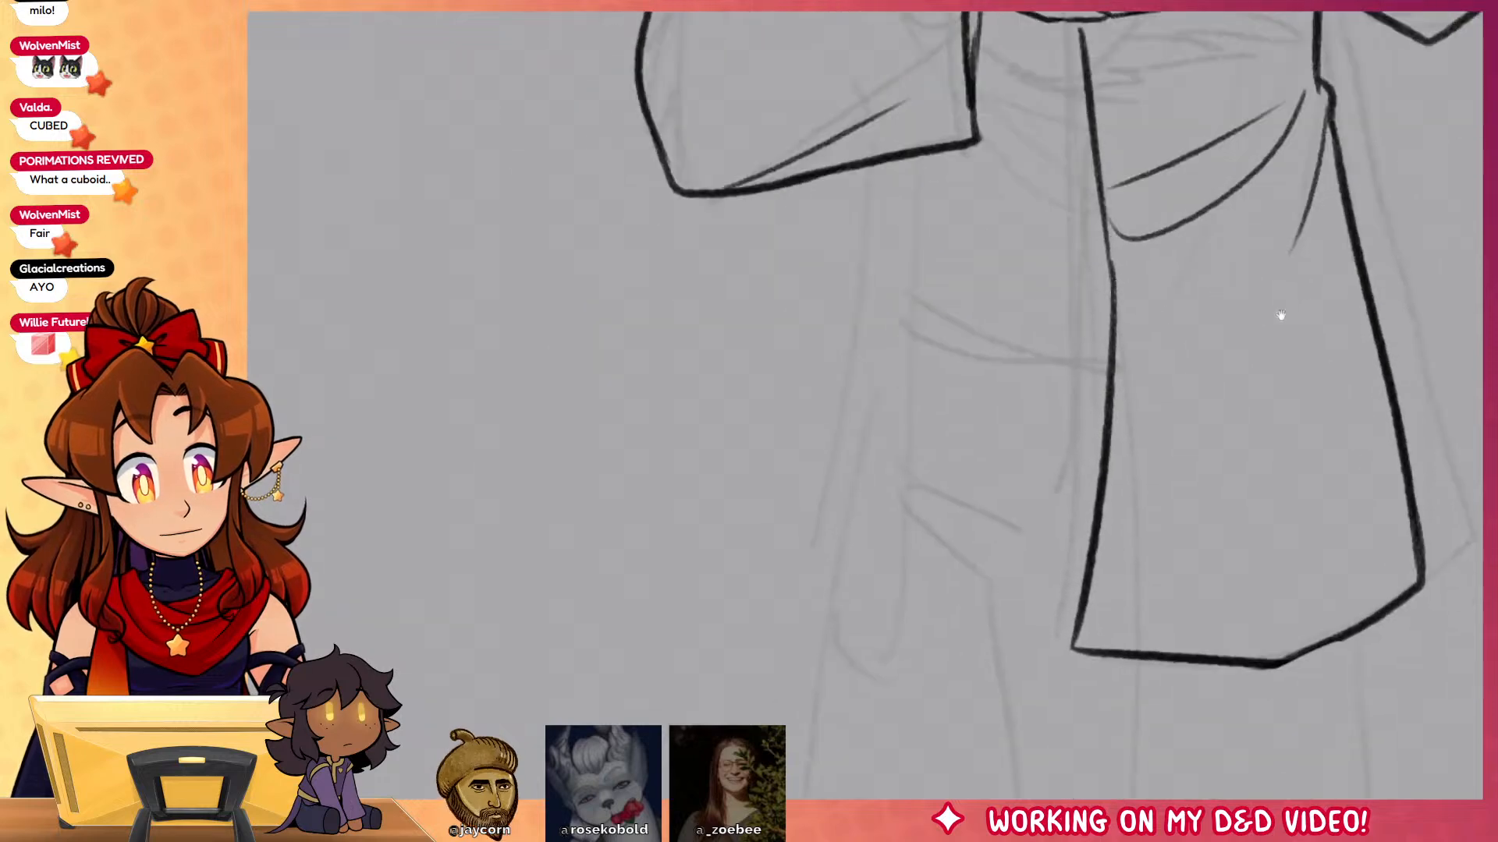
Step: Ink the coat's far front panel hanging below the sleeve to a pointed hem, plus its edge between scarf and forearm
mouse_move(865, 170)
mouse_down()
mouse_move(784, 541)
mouse_move(905, 655)
mouse_up()
drag(934, 152, 897, 669)
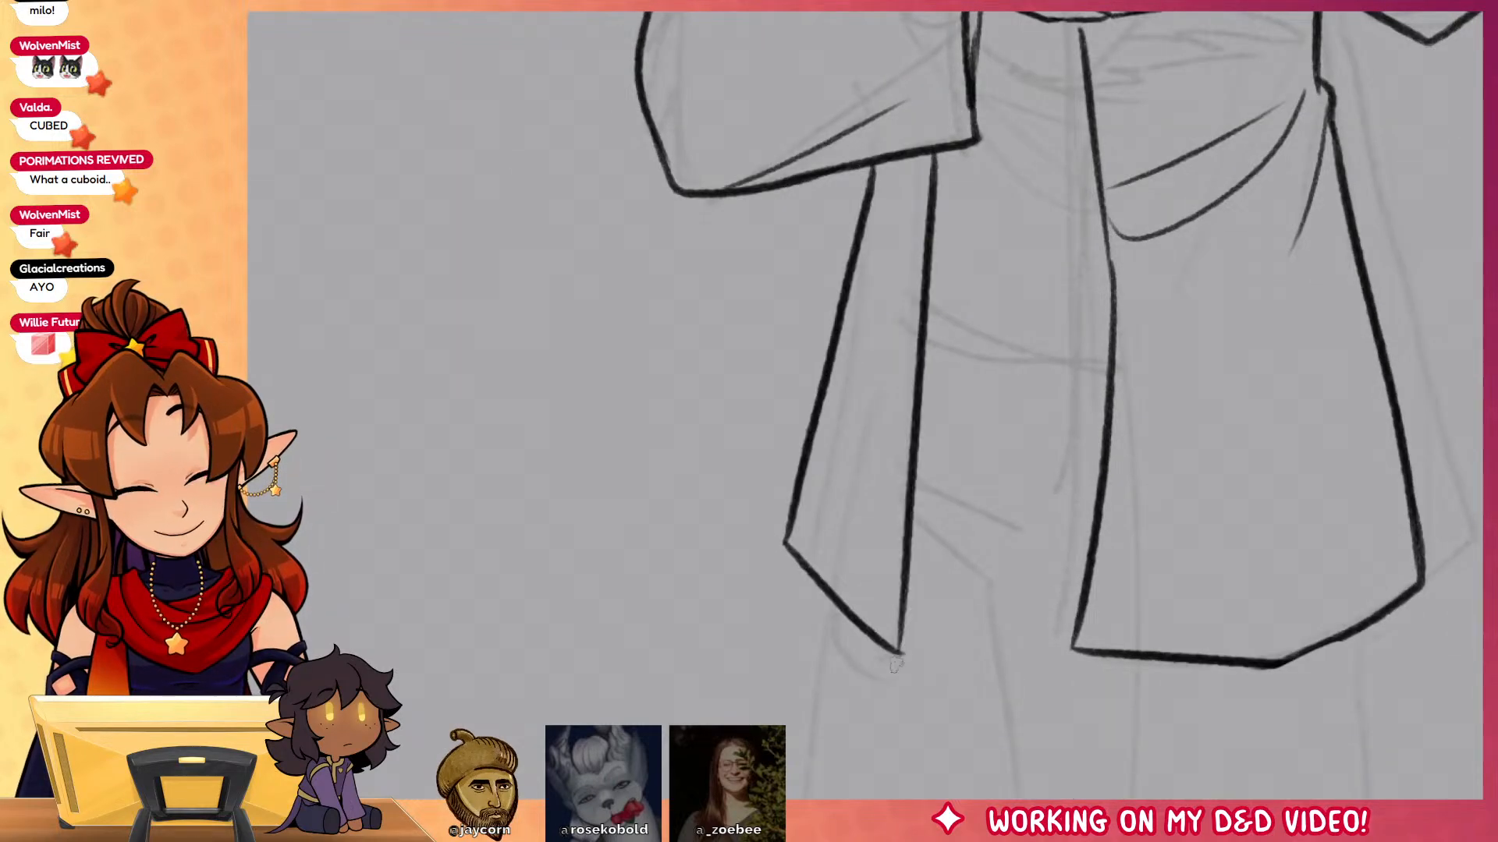
drag(1107, 381, 1119, 770)
drag(1240, 616, 1223, 658)
drag(897, 236, 916, 333)
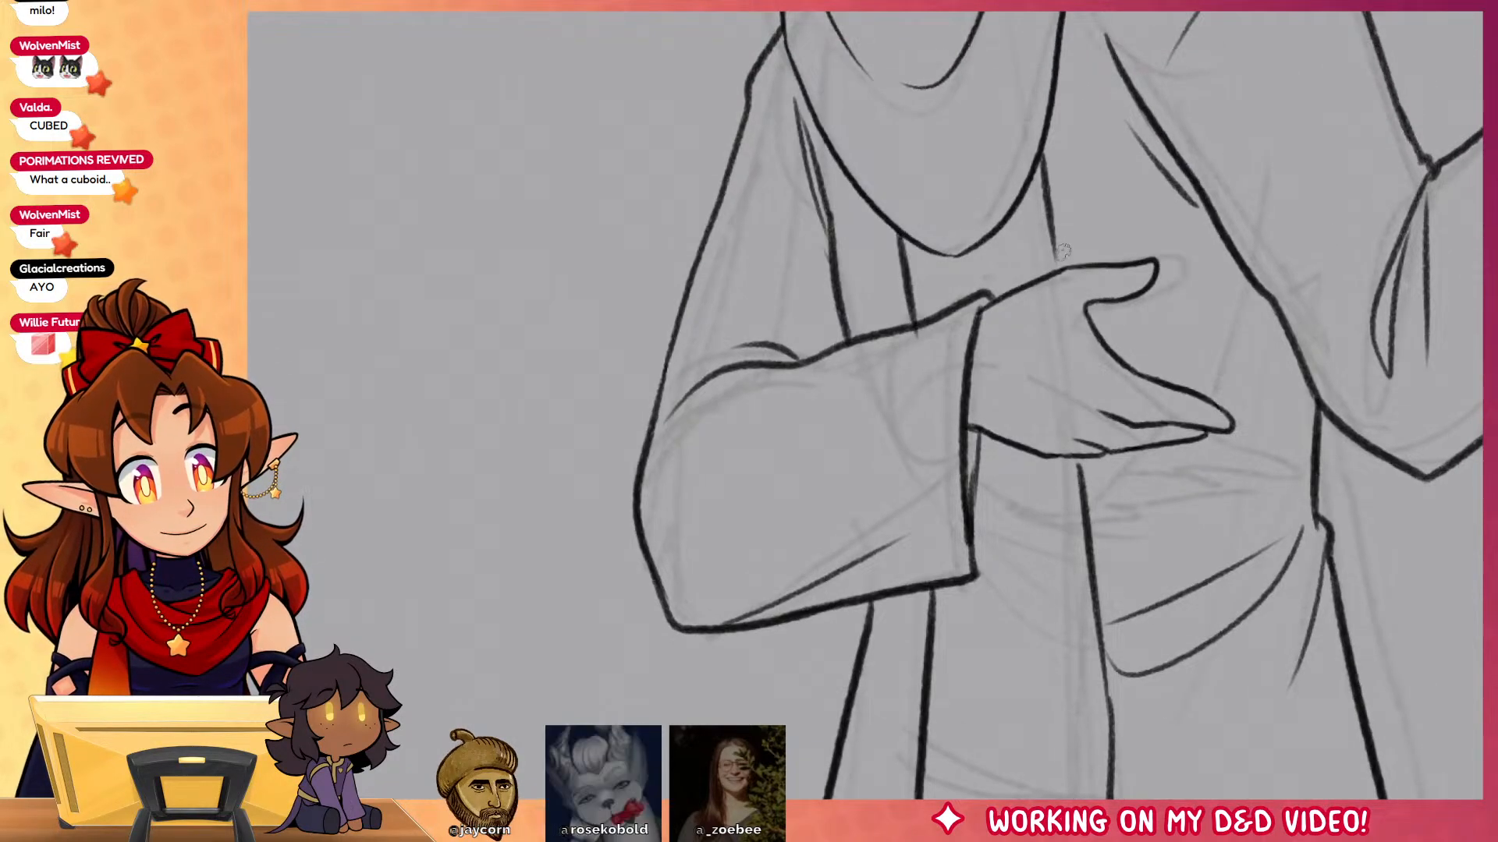
Step: Ink the curved waistline between the coat panels and the draped shirt folds above it
drag(1193, 352, 1173, 113)
drag(904, 527, 1092, 589)
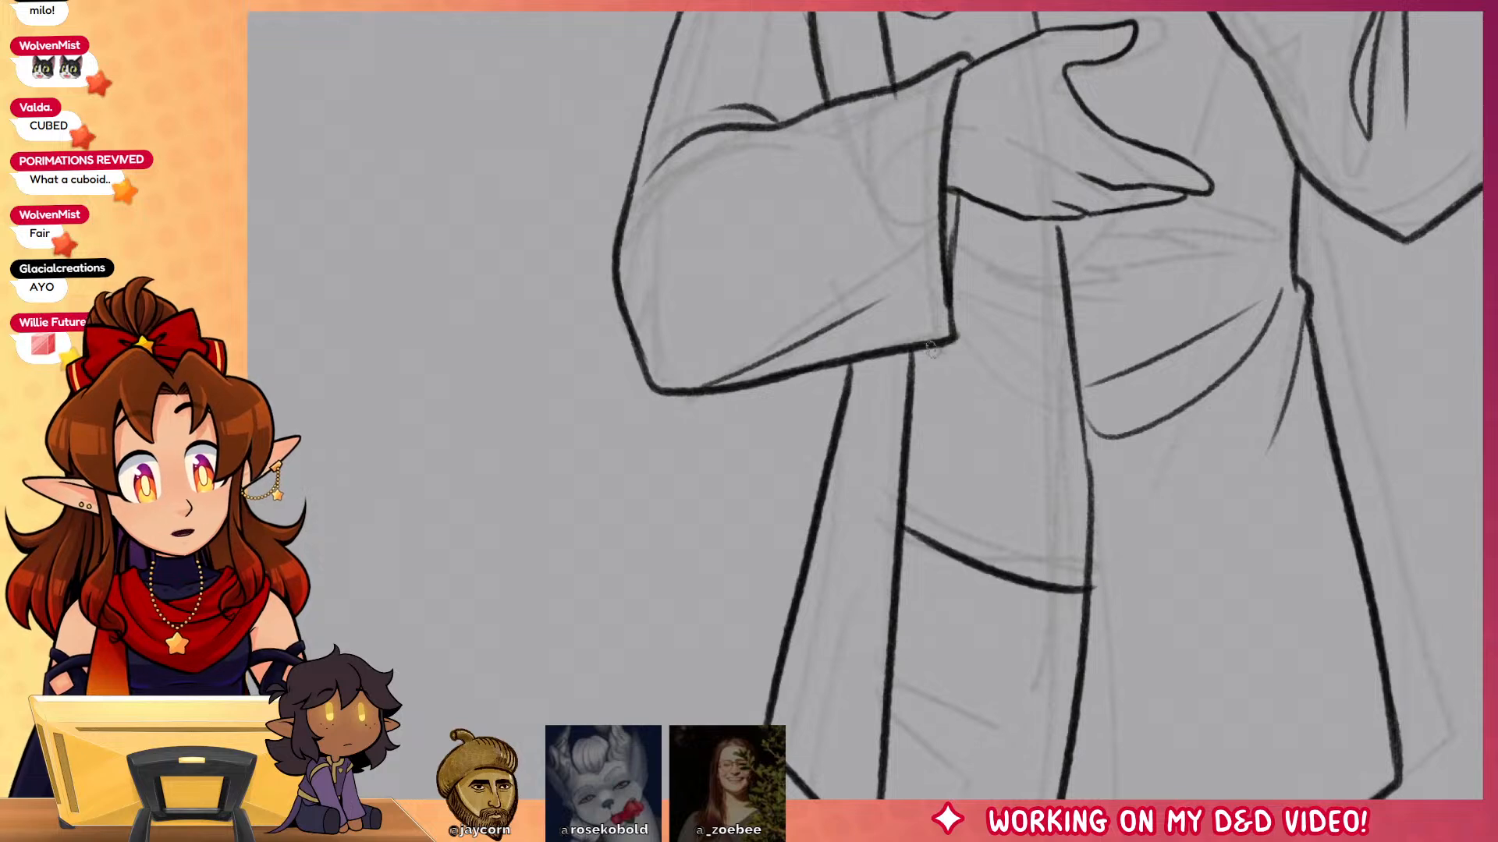
drag(930, 347, 1077, 496)
drag(998, 418, 1081, 497)
drag(936, 355, 1046, 379)
drag(967, 248, 1045, 295)
Step: Ink the shirt's lower hem between the coat panels and both trouser legs down to the canvas edge
scroll(1367, 548, down, 5)
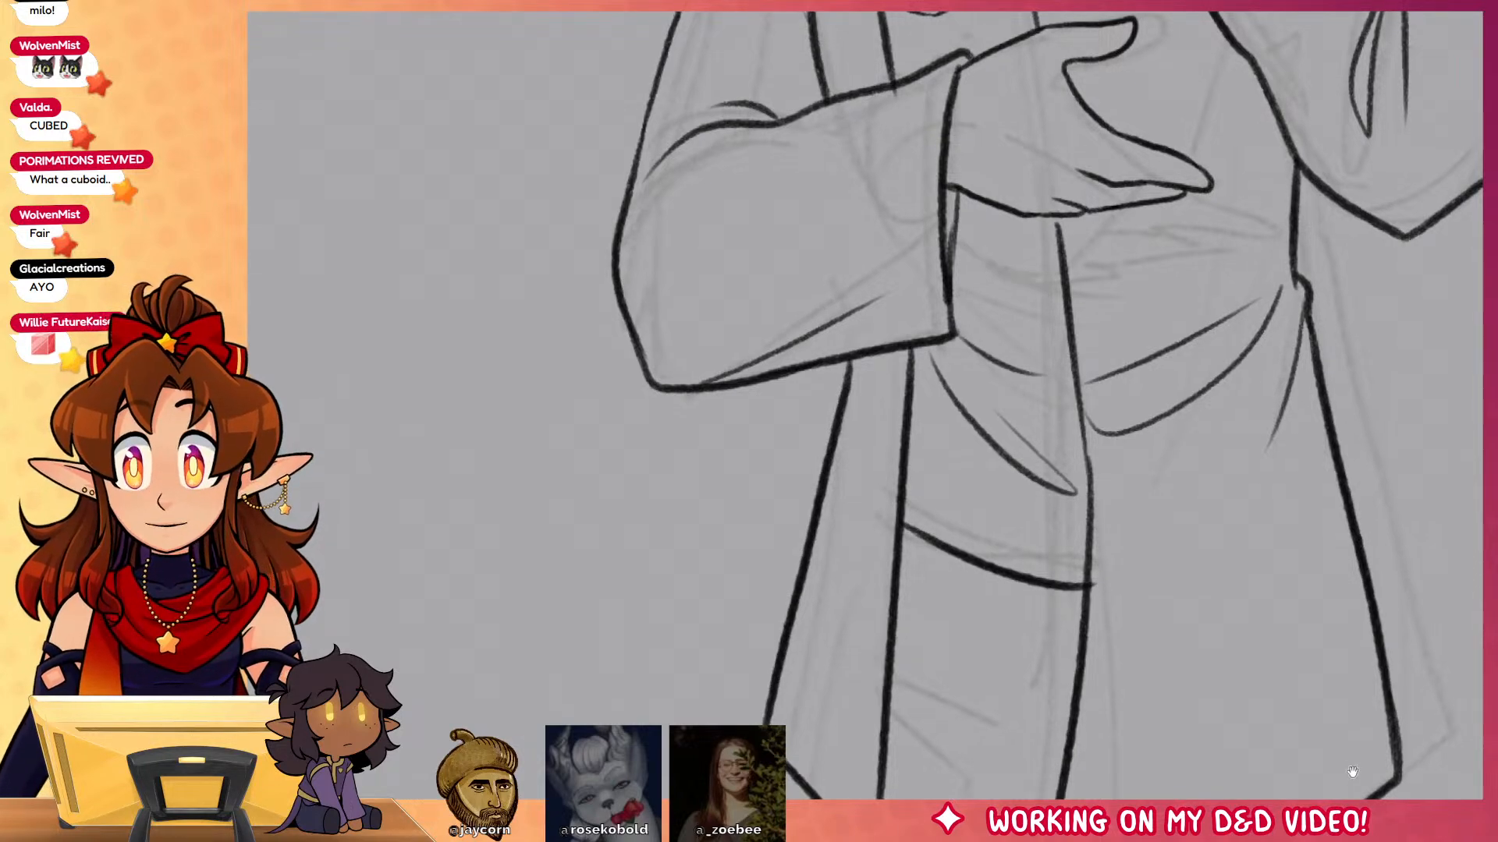
mouse_move(905, 285)
mouse_down()
mouse_move(1028, 361)
mouse_move(1014, 396)
mouse_move(1030, 708)
mouse_up()
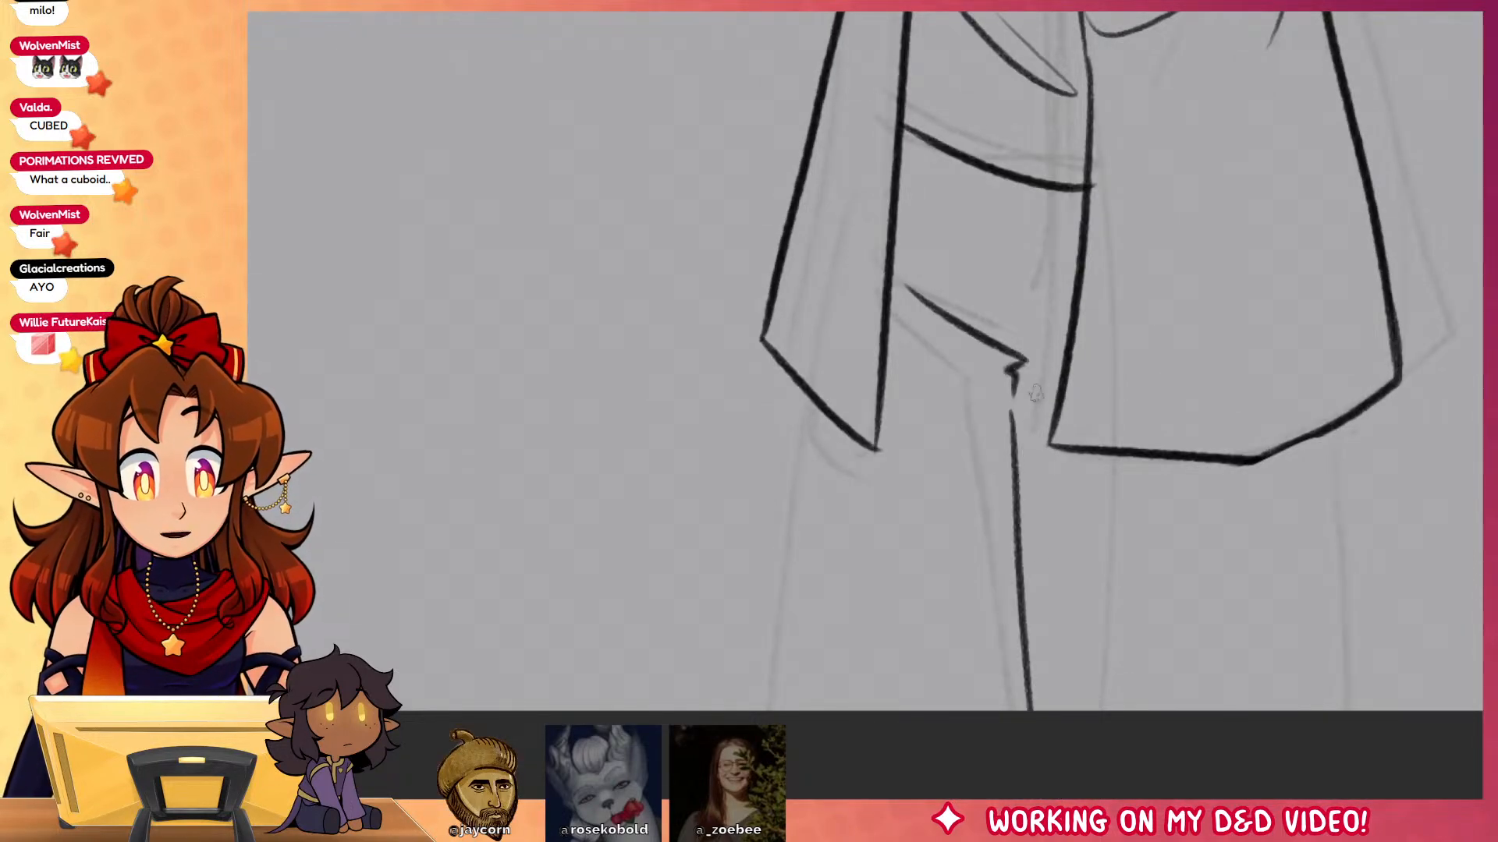
drag(1013, 378, 1065, 337)
drag(1326, 437, 1315, 710)
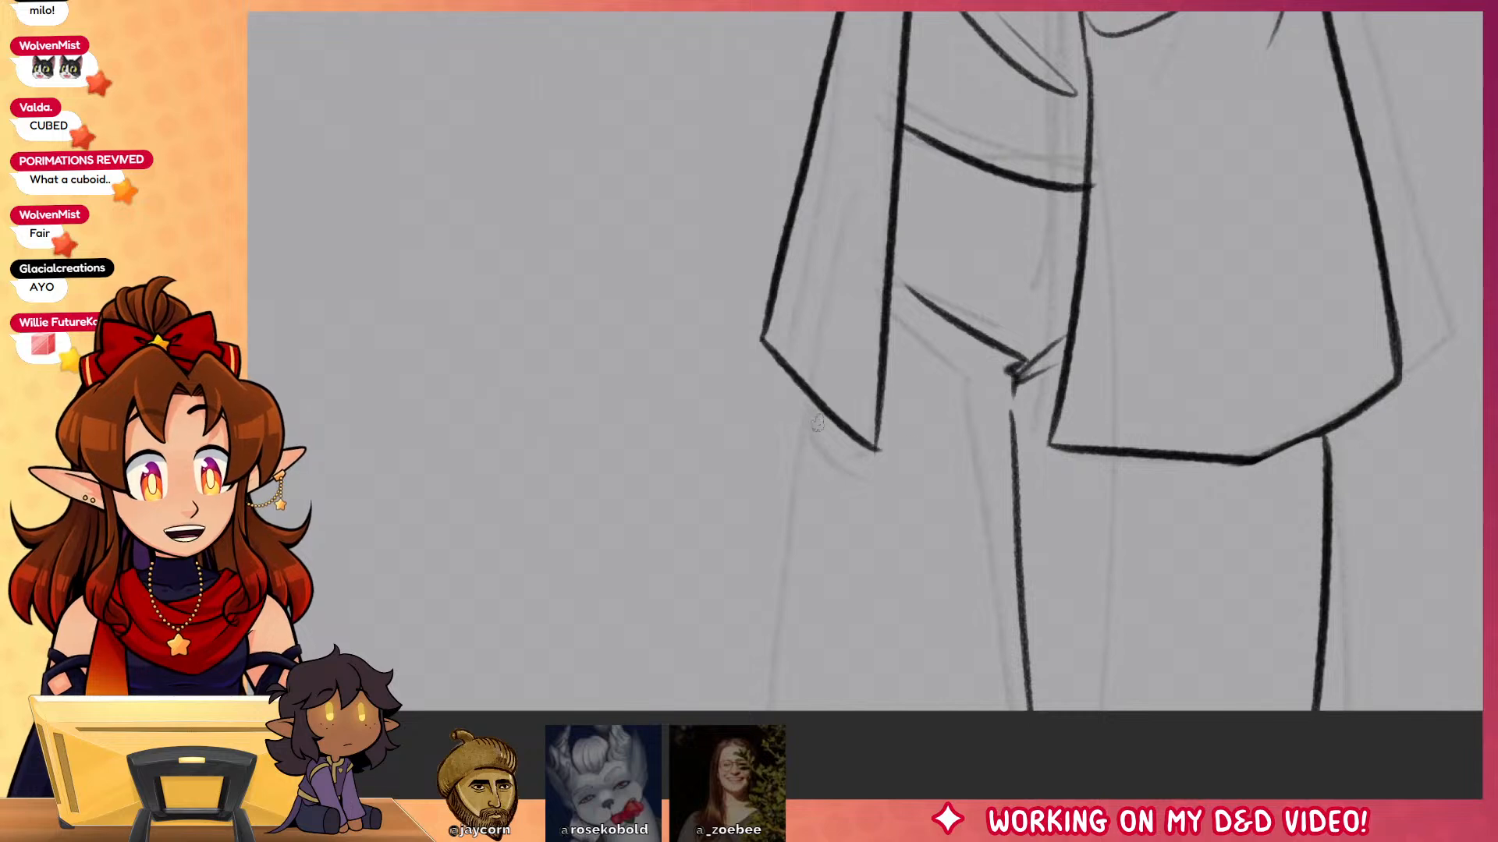
drag(811, 400, 768, 710)
drag(1019, 568, 999, 710)
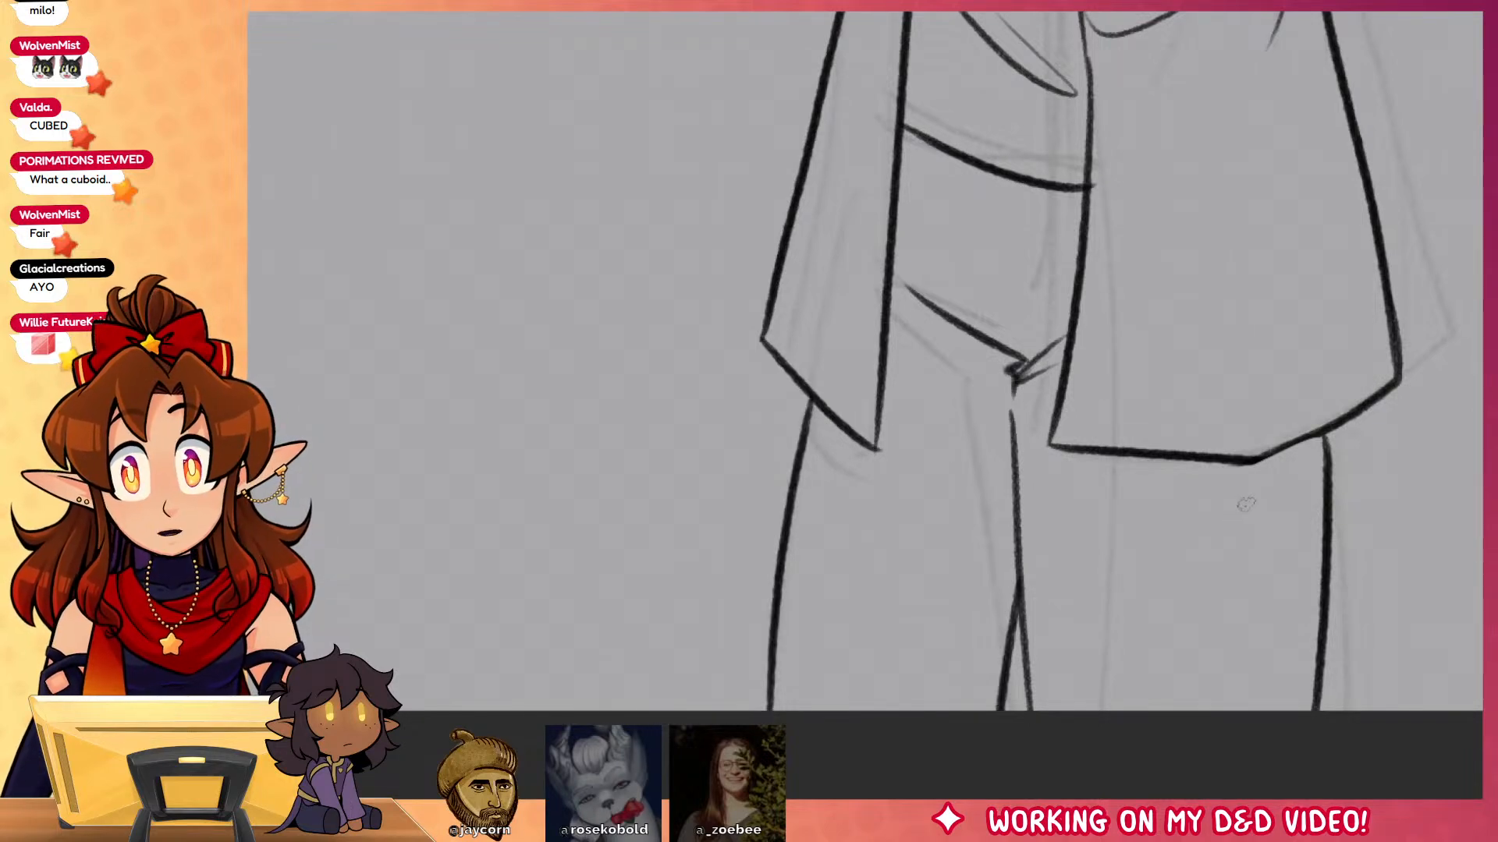
Step: Ink the raised hand above the far cuff, with thumb, bent fingers, upright fingertip and wrist lines
scroll(1246, 505, up, 10)
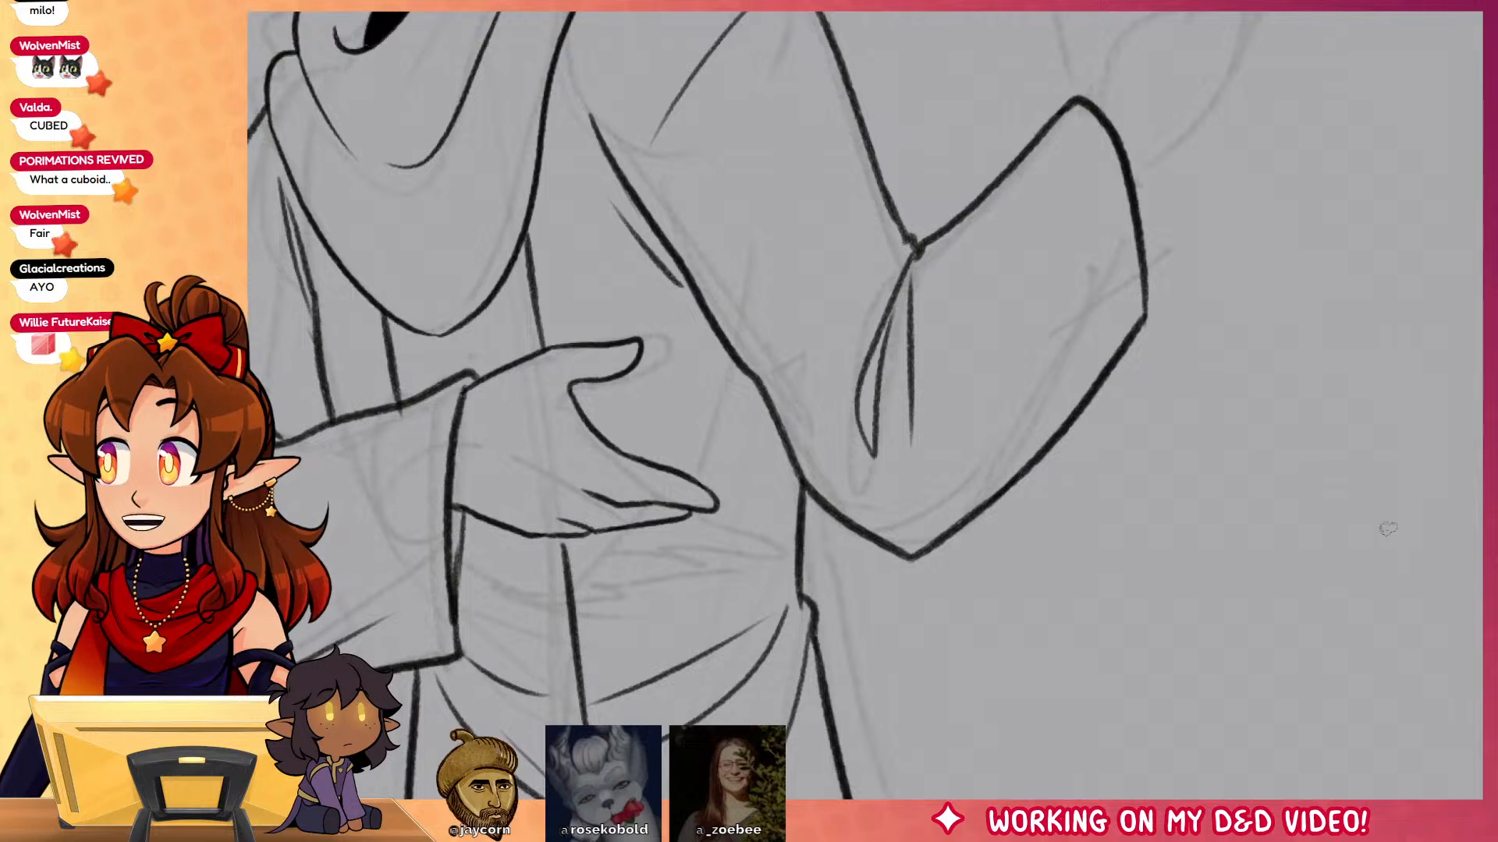
drag(1183, 316, 1147, 686)
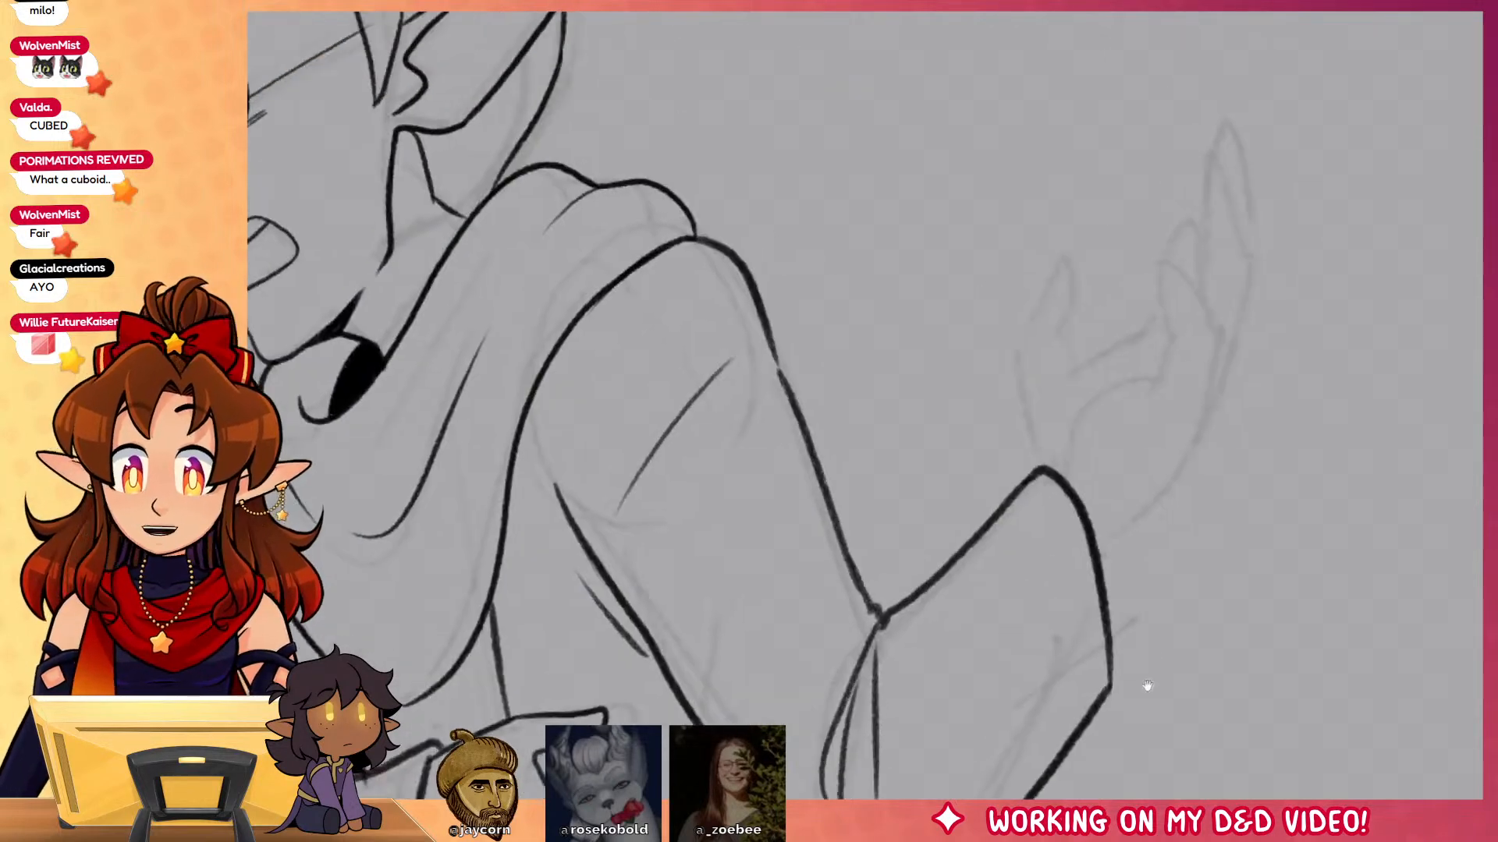
drag(1147, 399, 1084, 493)
mouse_move(1106, 546)
mouse_down()
mouse_move(1214, 411)
mouse_move(1220, 318)
mouse_move(1171, 263)
mouse_move(1169, 378)
mouse_move(1234, 342)
mouse_move(1245, 240)
mouse_move(1226, 170)
mouse_move(1206, 299)
mouse_move(1253, 226)
mouse_move(1225, 140)
mouse_move(1216, 205)
mouse_up()
key(ctrl+z)
mouse_move(1249, 278)
mouse_down()
mouse_move(1212, 176)
mouse_move(1226, 226)
mouse_move(1192, 248)
mouse_move(1217, 156)
mouse_move(1163, 318)
mouse_move(1106, 361)
mouse_up()
mouse_move(1038, 468)
mouse_down()
mouse_move(1024, 350)
mouse_move(1062, 265)
mouse_move(1087, 372)
mouse_move(1123, 354)
mouse_up()
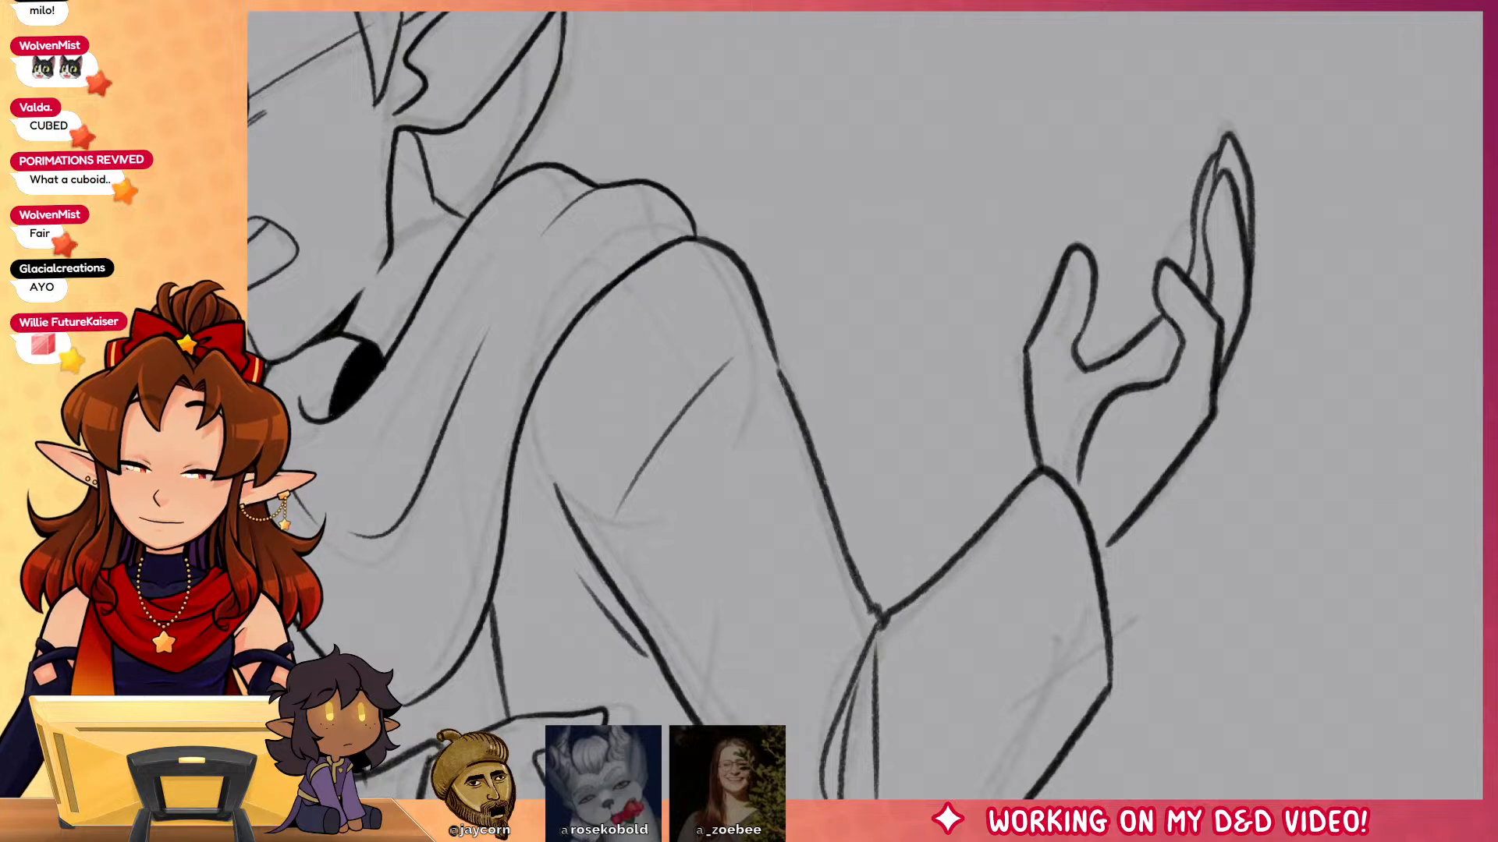
Step: Clean up the notch at the coat's back waist and redraw the short fold line beneath it
mouse_move(976, 429)
mouse_down()
mouse_move(1089, 491)
mouse_move(1351, 390)
mouse_up()
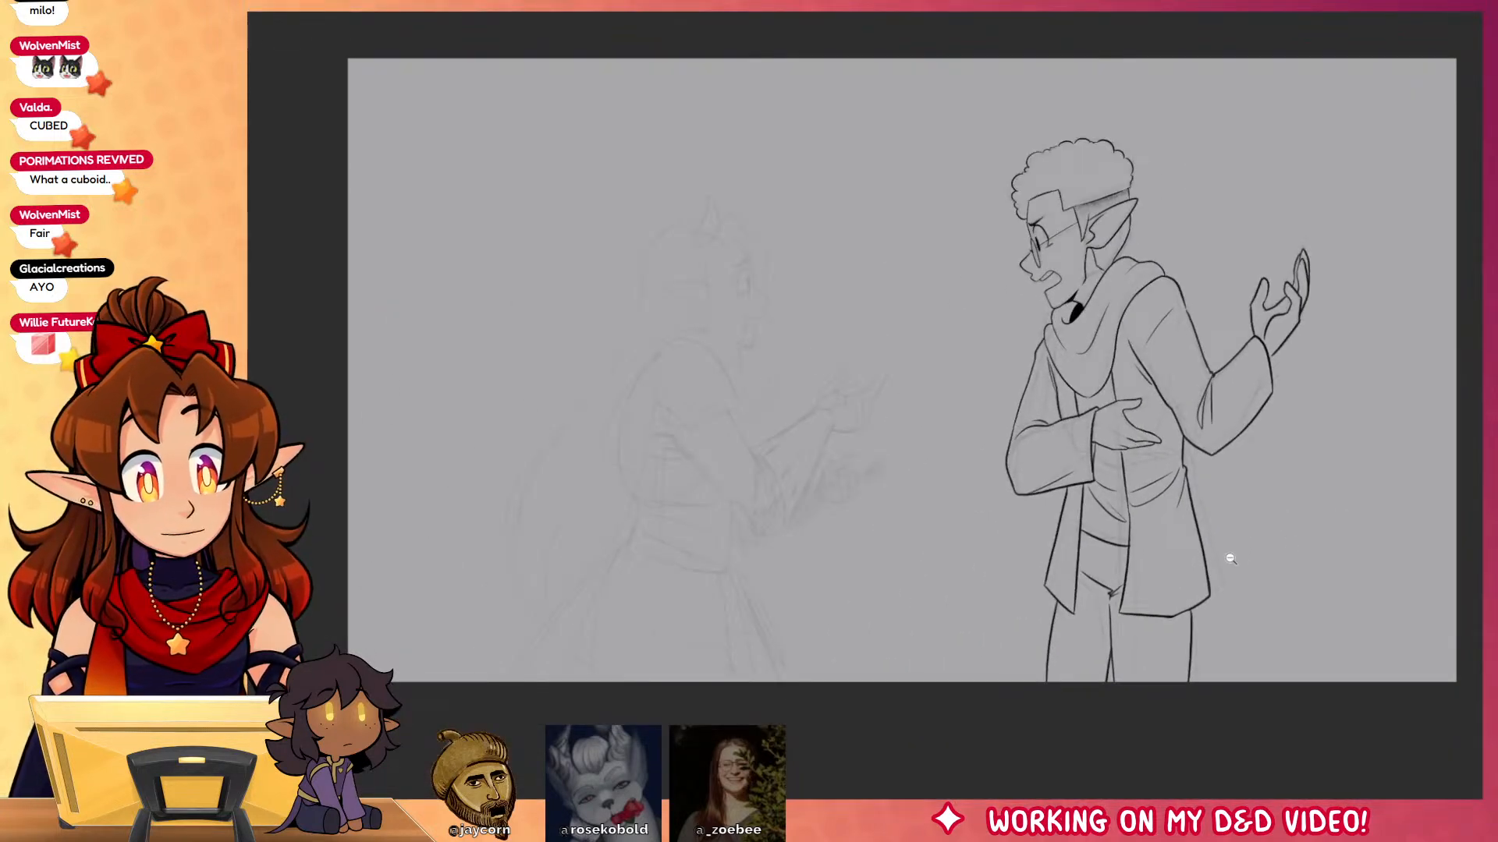
drag(1230, 560, 1227, 629)
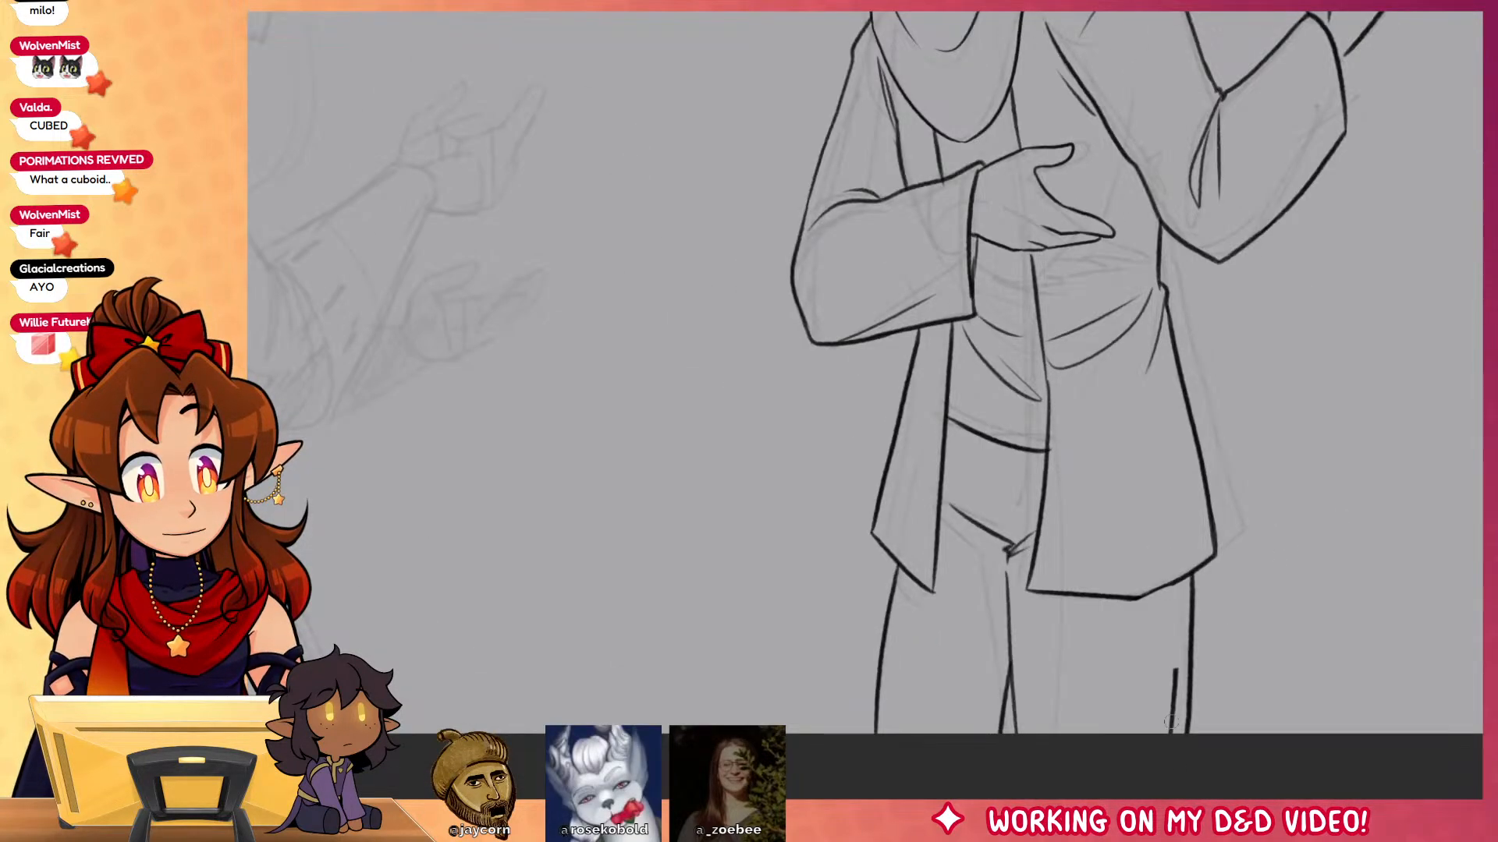
mouse_move(1235, 579)
mouse_down()
mouse_move(1270, 775)
mouse_move(1227, 658)
mouse_up()
mouse_move(1155, 321)
mouse_down()
mouse_move(1214, 605)
mouse_move(1201, 648)
mouse_move(1145, 326)
mouse_up()
key(e)
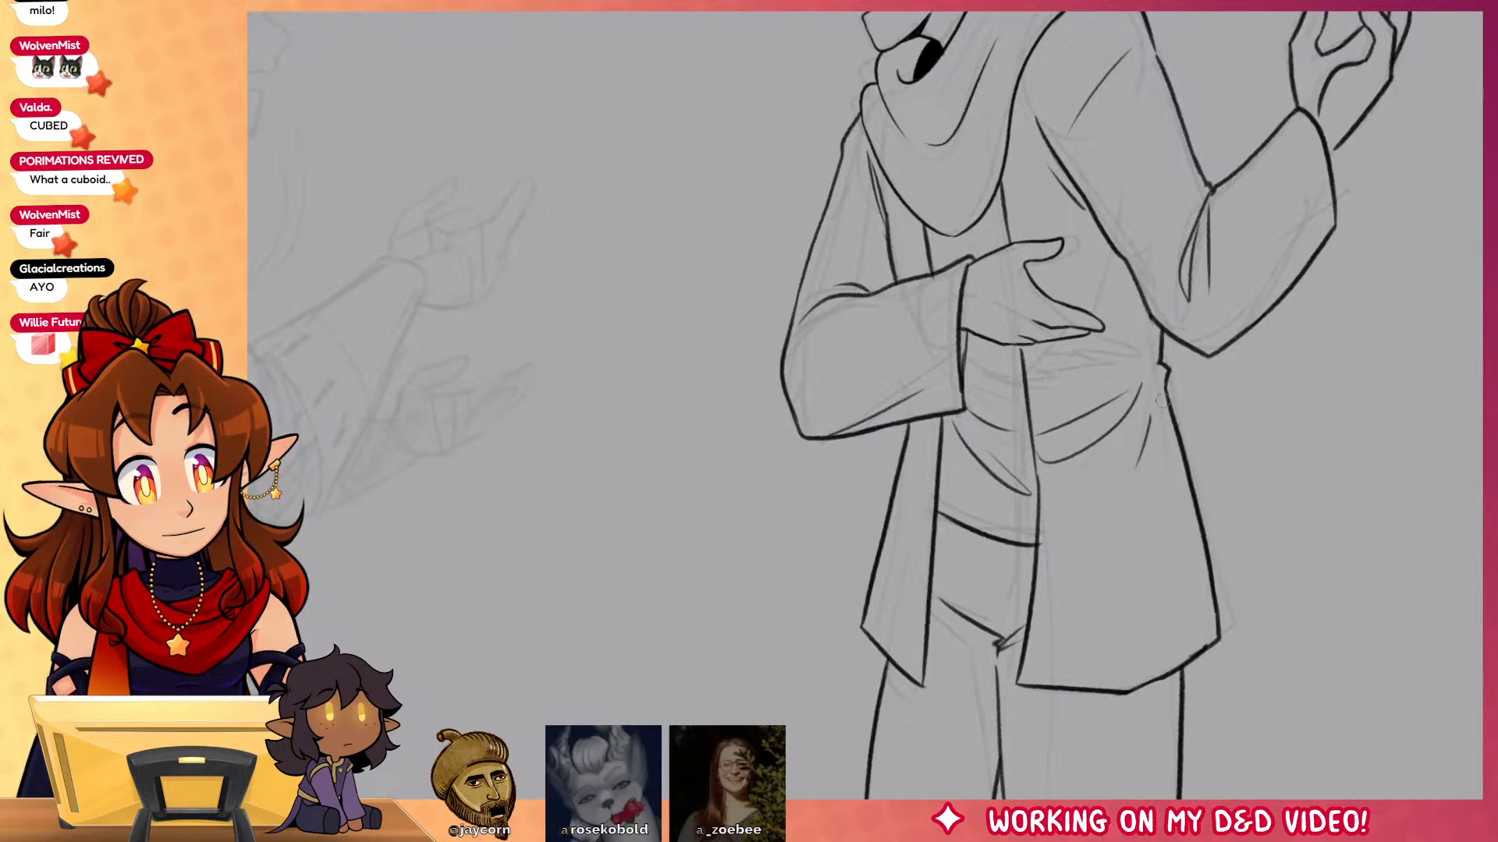
key(b)
drag(1167, 389, 1145, 478)
key(e)
drag(1152, 413, 1128, 491)
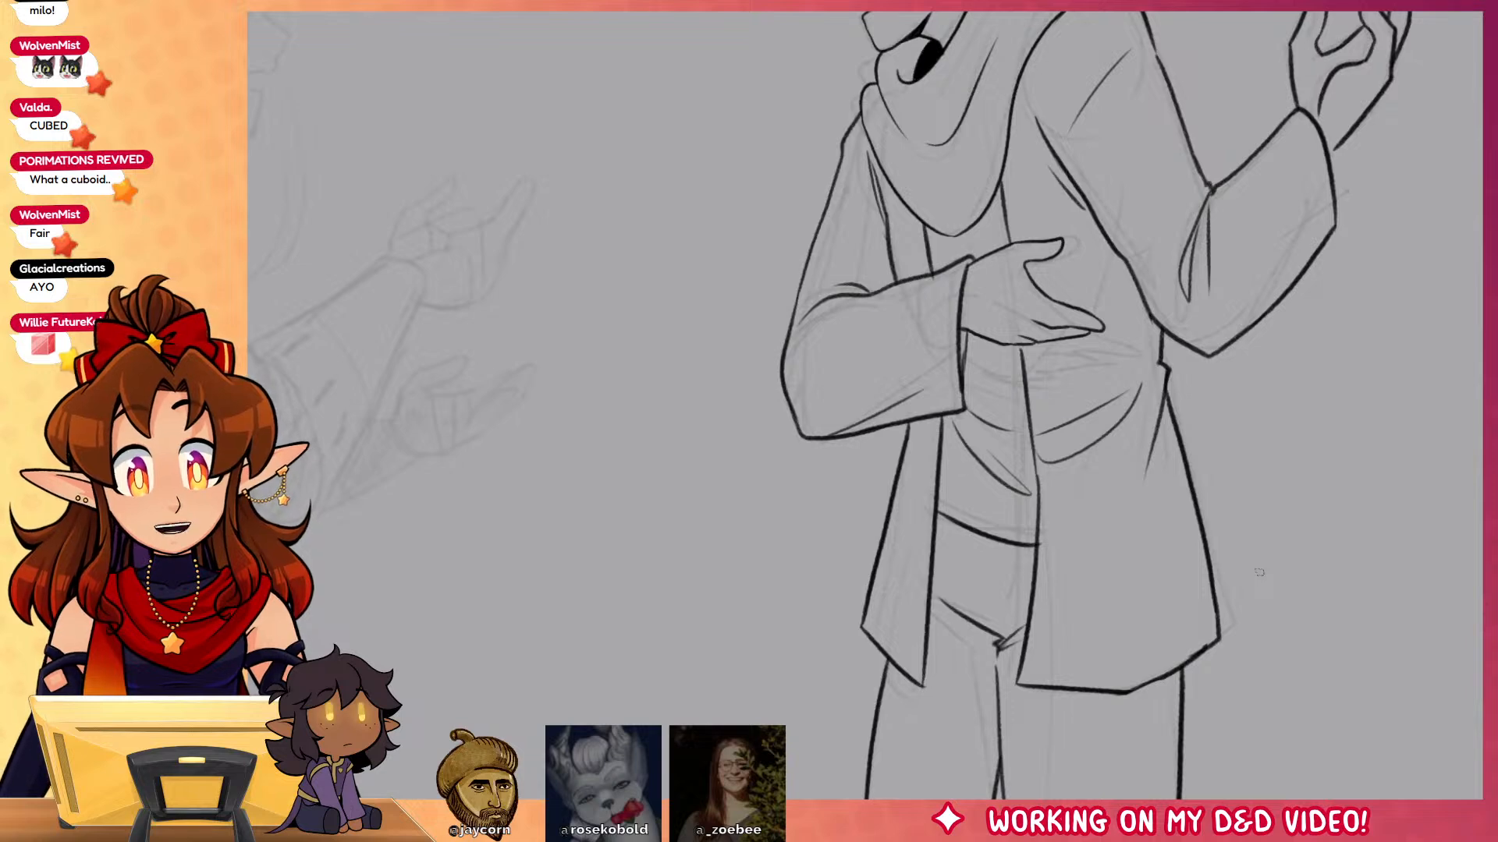
Step: Ink the horned character's eye in profile, with an arched outline, solid black narrow pupil and doubled lower lid line
scroll(1259, 572, down, 4)
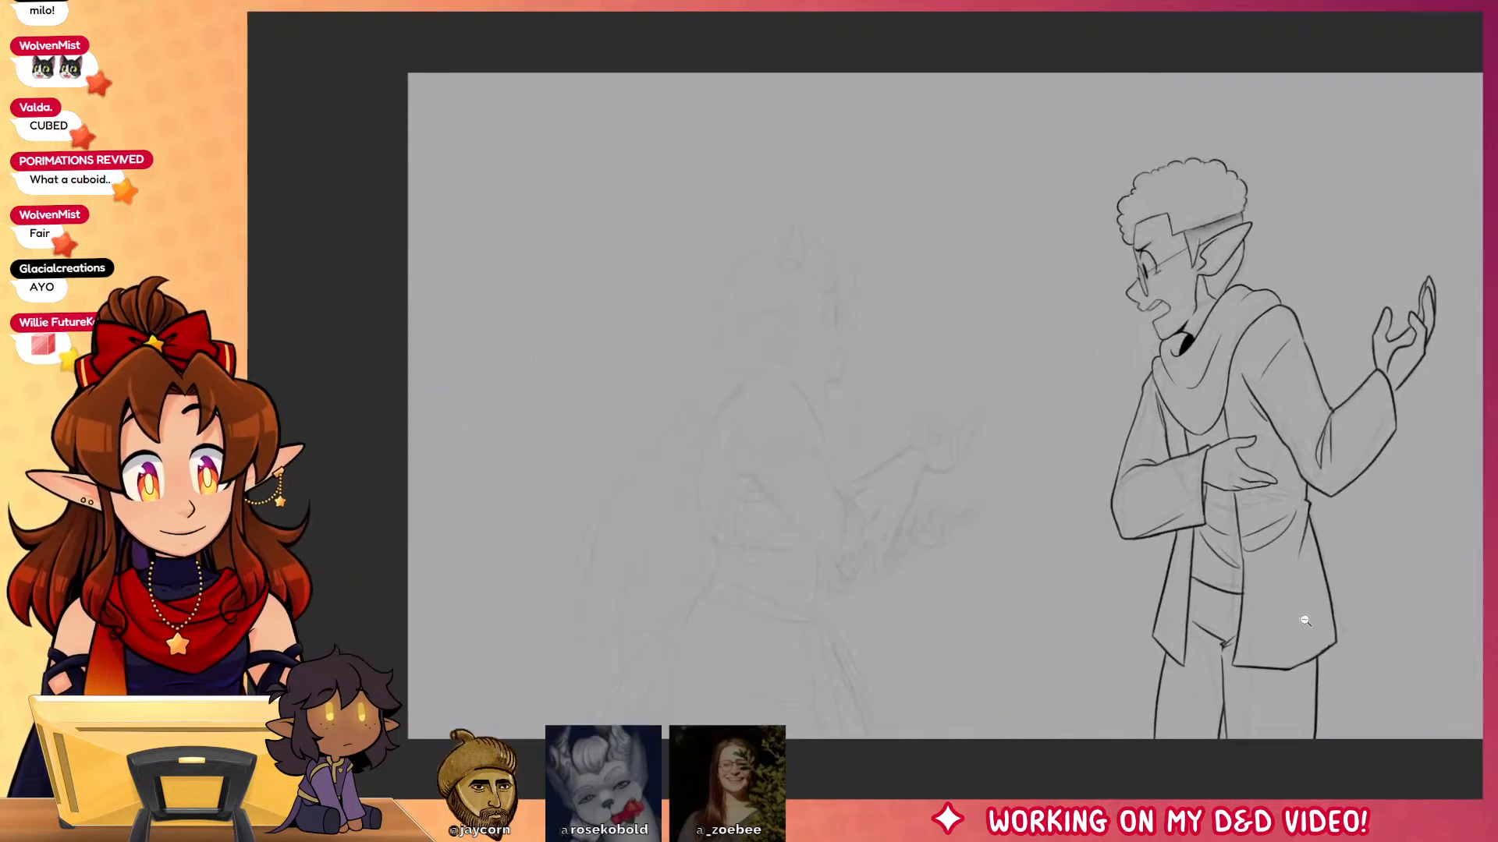
scroll(819, 312, up, 8)
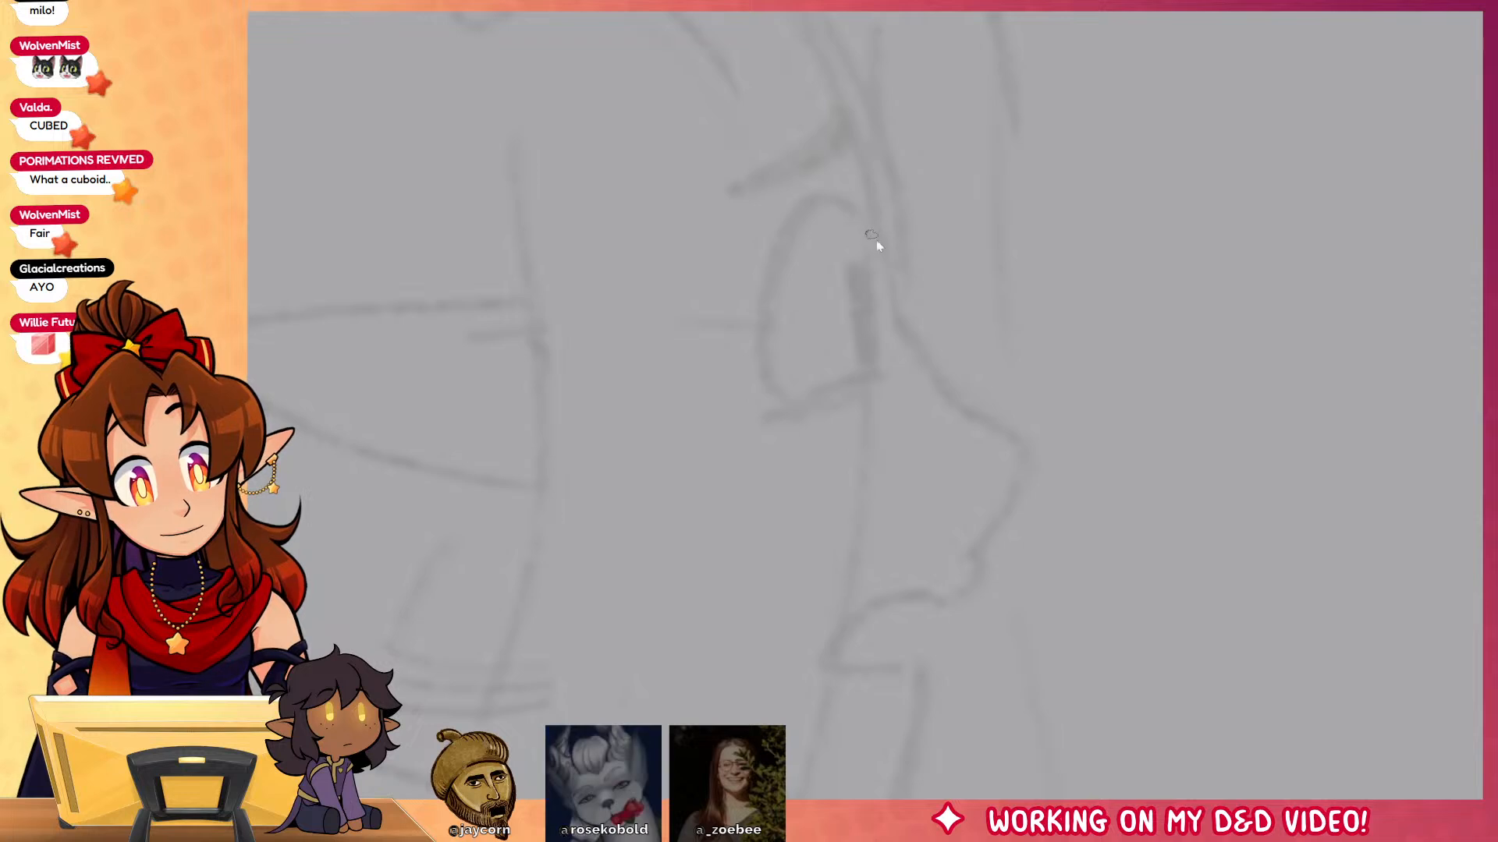
drag(879, 241, 778, 396)
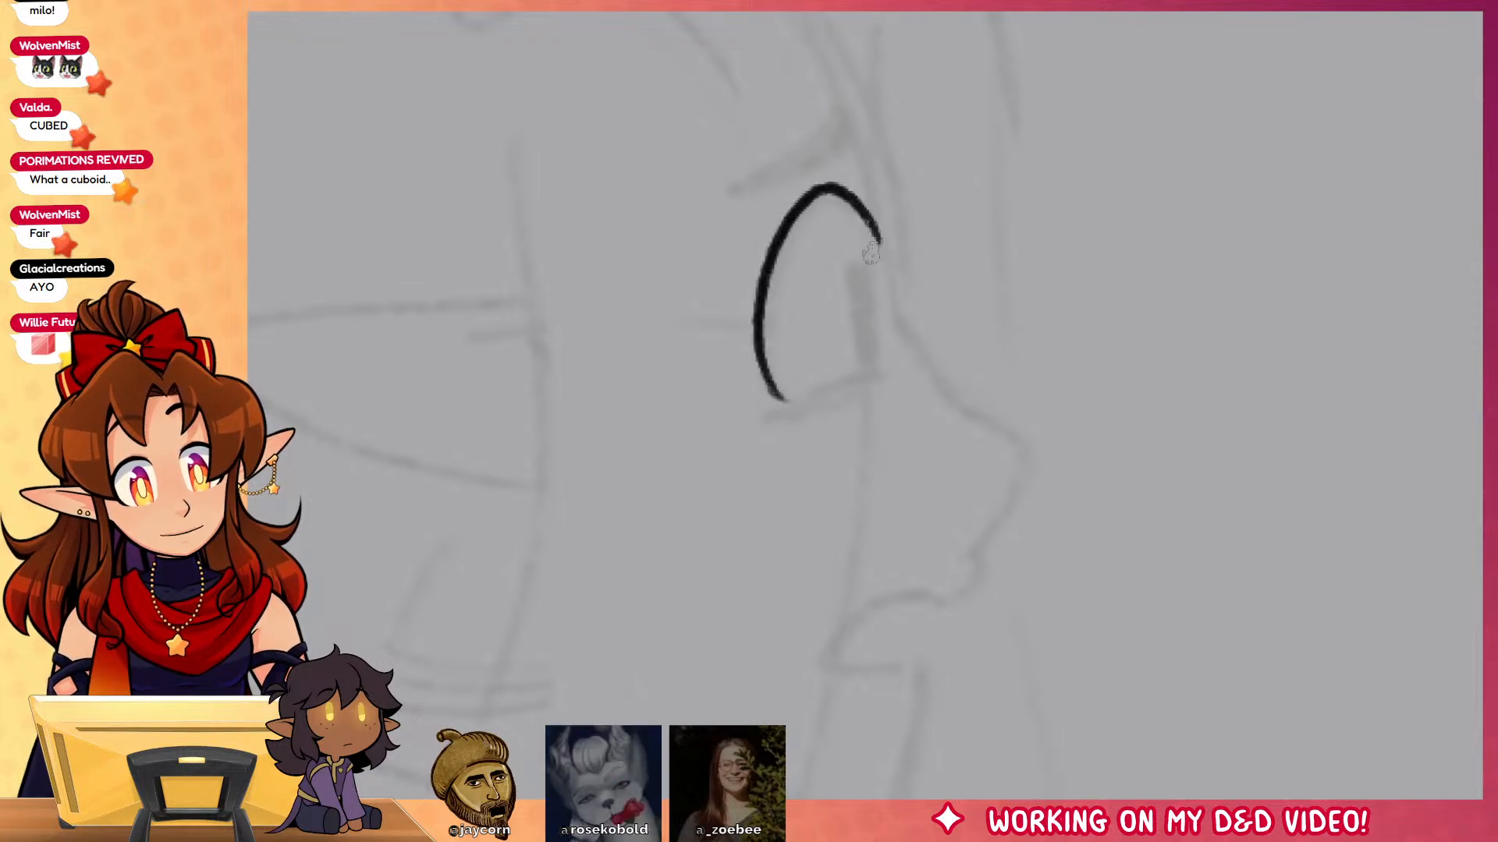
drag(869, 251, 895, 359)
drag(869, 261, 890, 365)
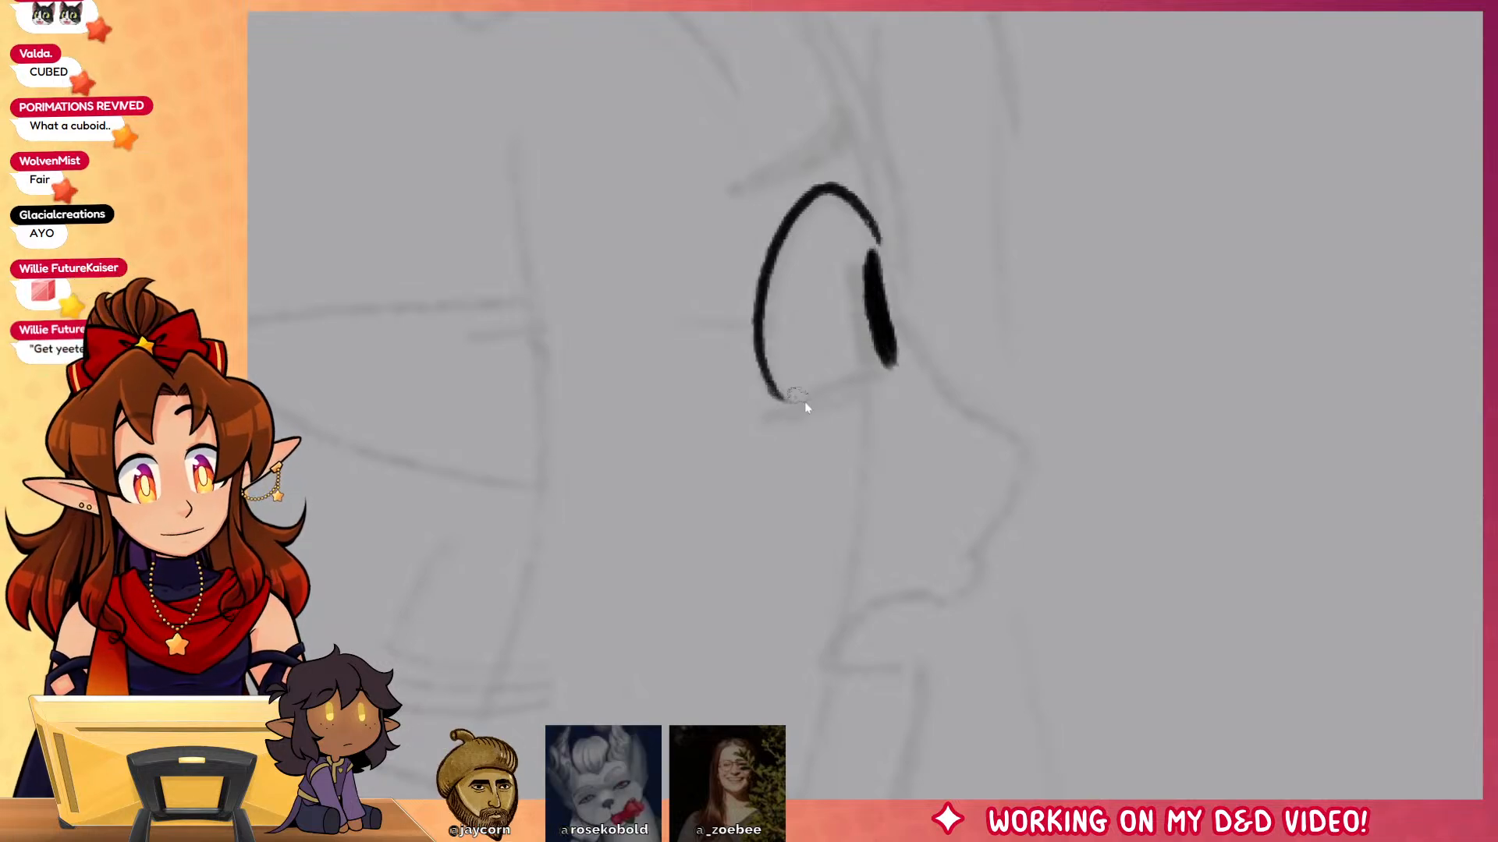
drag(762, 412, 869, 377)
drag(765, 420, 848, 392)
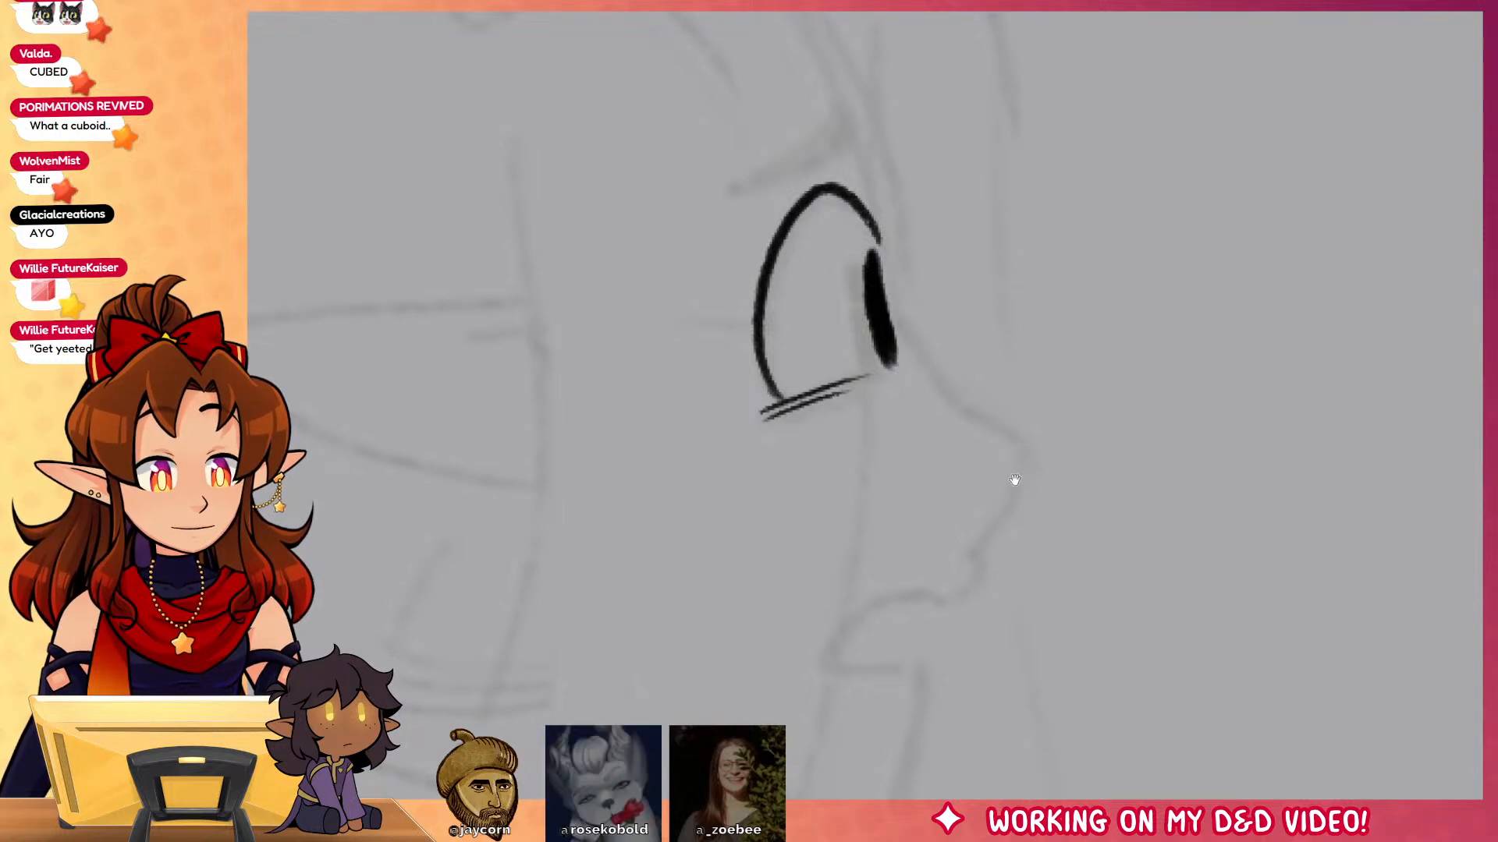
Step: Ink a thick tapered eyebrow slanting down and back over the horned character's eye
mouse_move(847, 124)
mouse_down()
mouse_move(873, 269)
mouse_move(770, 351)
mouse_up()
key(ctrl+z)
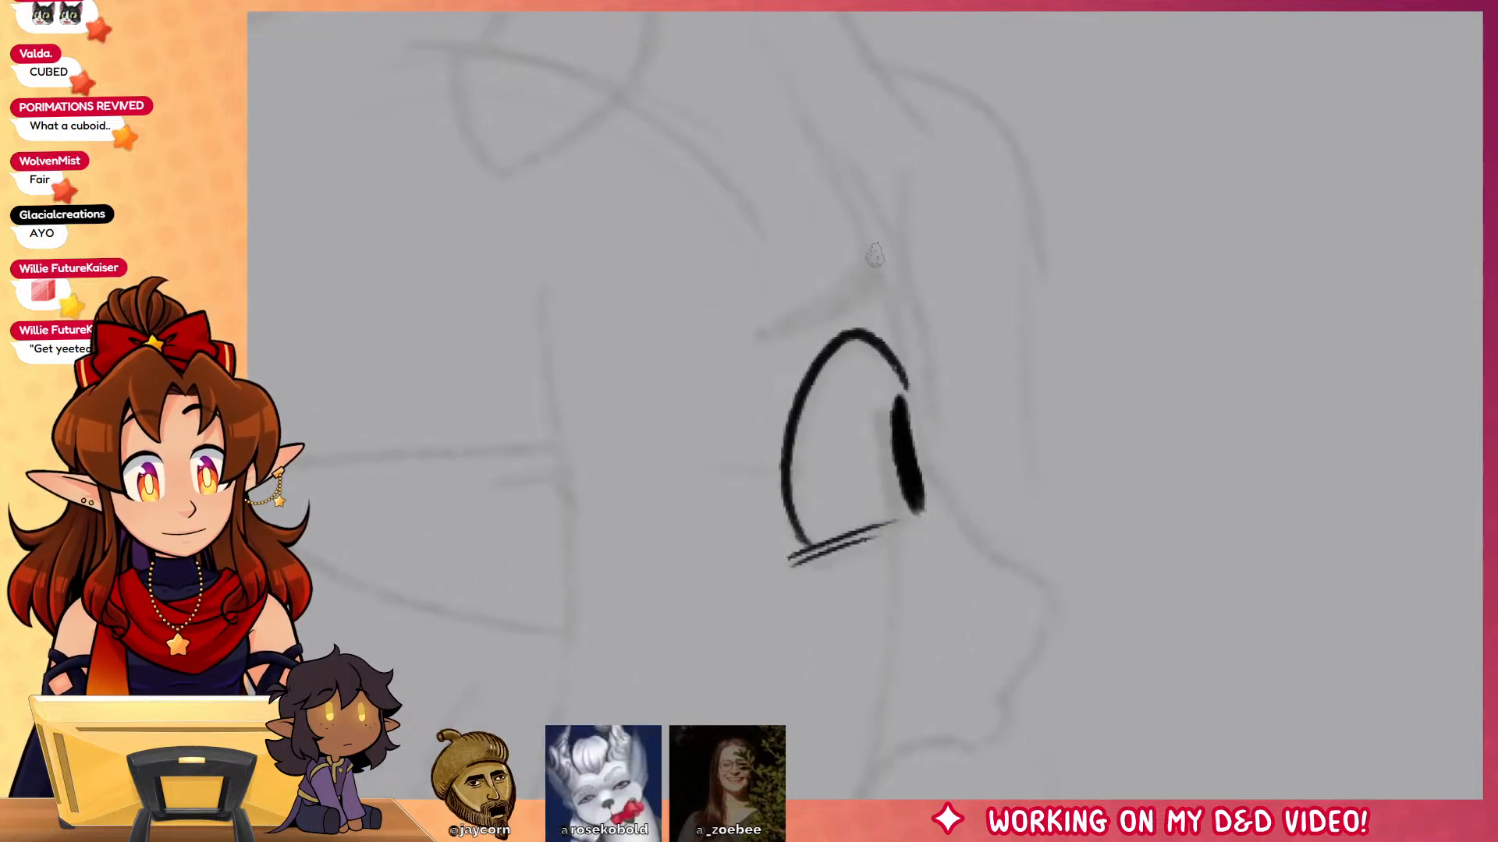
mouse_move(876, 258)
mouse_down()
mouse_move(776, 365)
mouse_move(866, 288)
mouse_move(809, 340)
mouse_up()
drag(1066, 334, 1052, 305)
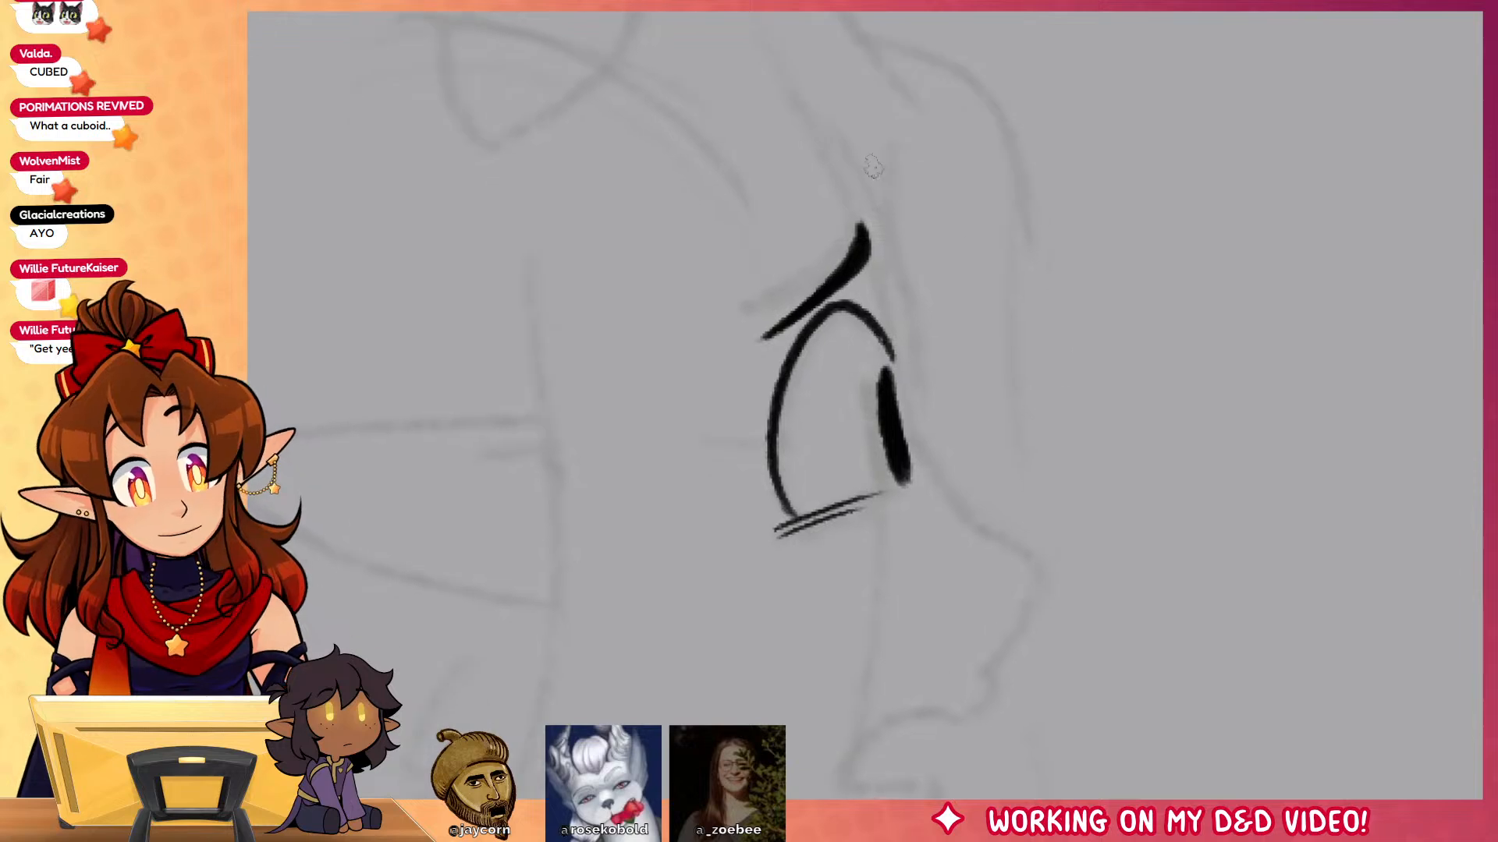
Step: Ink the horned character's face profile from the forehead over the rounded nose and upper lip into the open mouth
drag(829, 121, 896, 277)
key(ctrl+z)
mouse_move(826, 97)
mouse_down()
mouse_move(904, 305)
mouse_move(924, 453)
mouse_move(981, 529)
mouse_move(995, 652)
mouse_move(1059, 398)
mouse_move(1014, 451)
mouse_move(946, 482)
mouse_move(888, 573)
mouse_up()
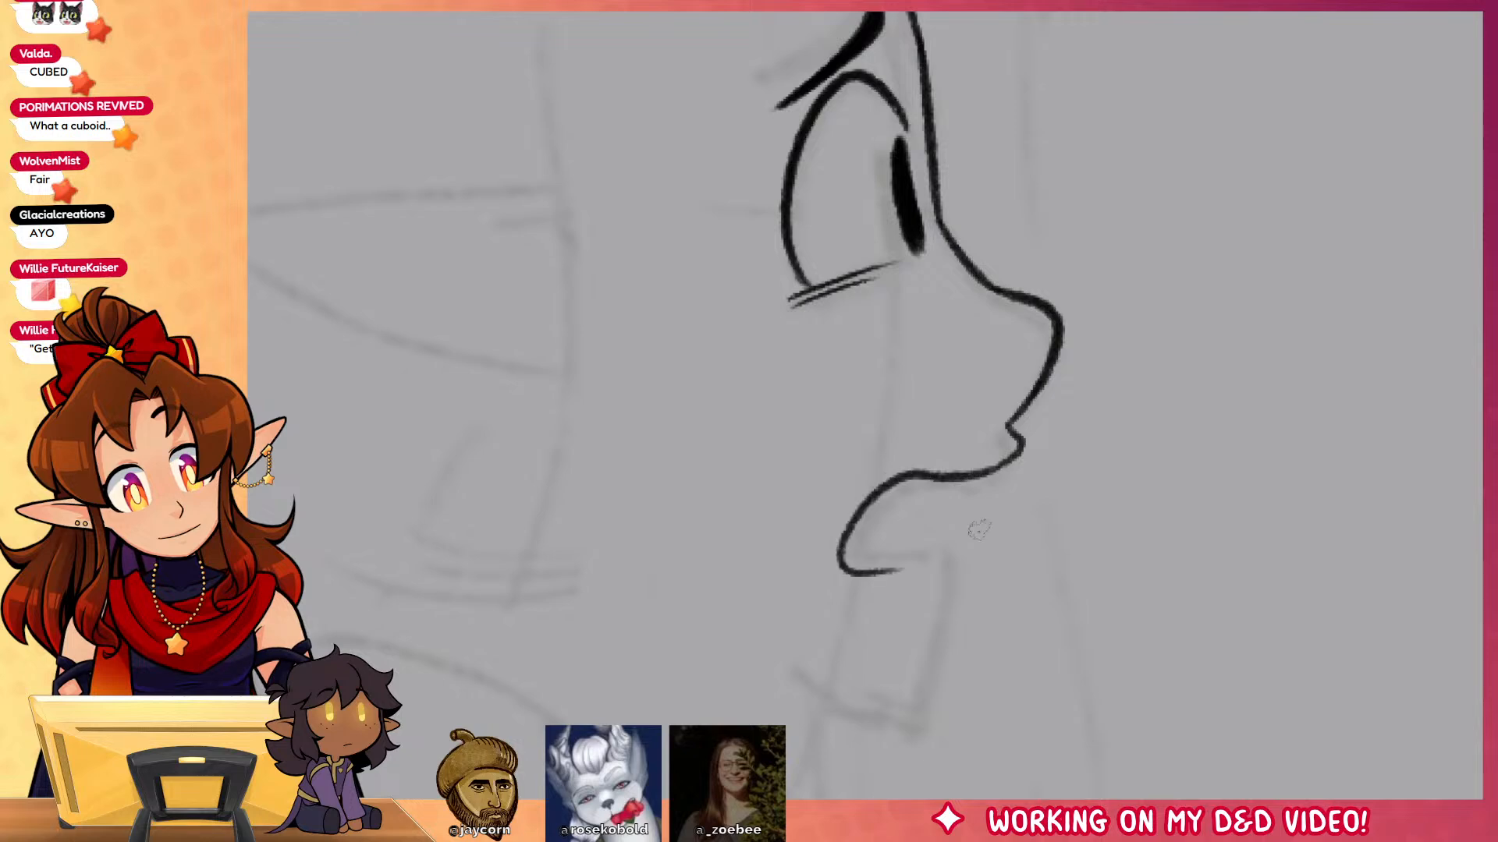
key(ctrl+z)
drag(1020, 448, 918, 545)
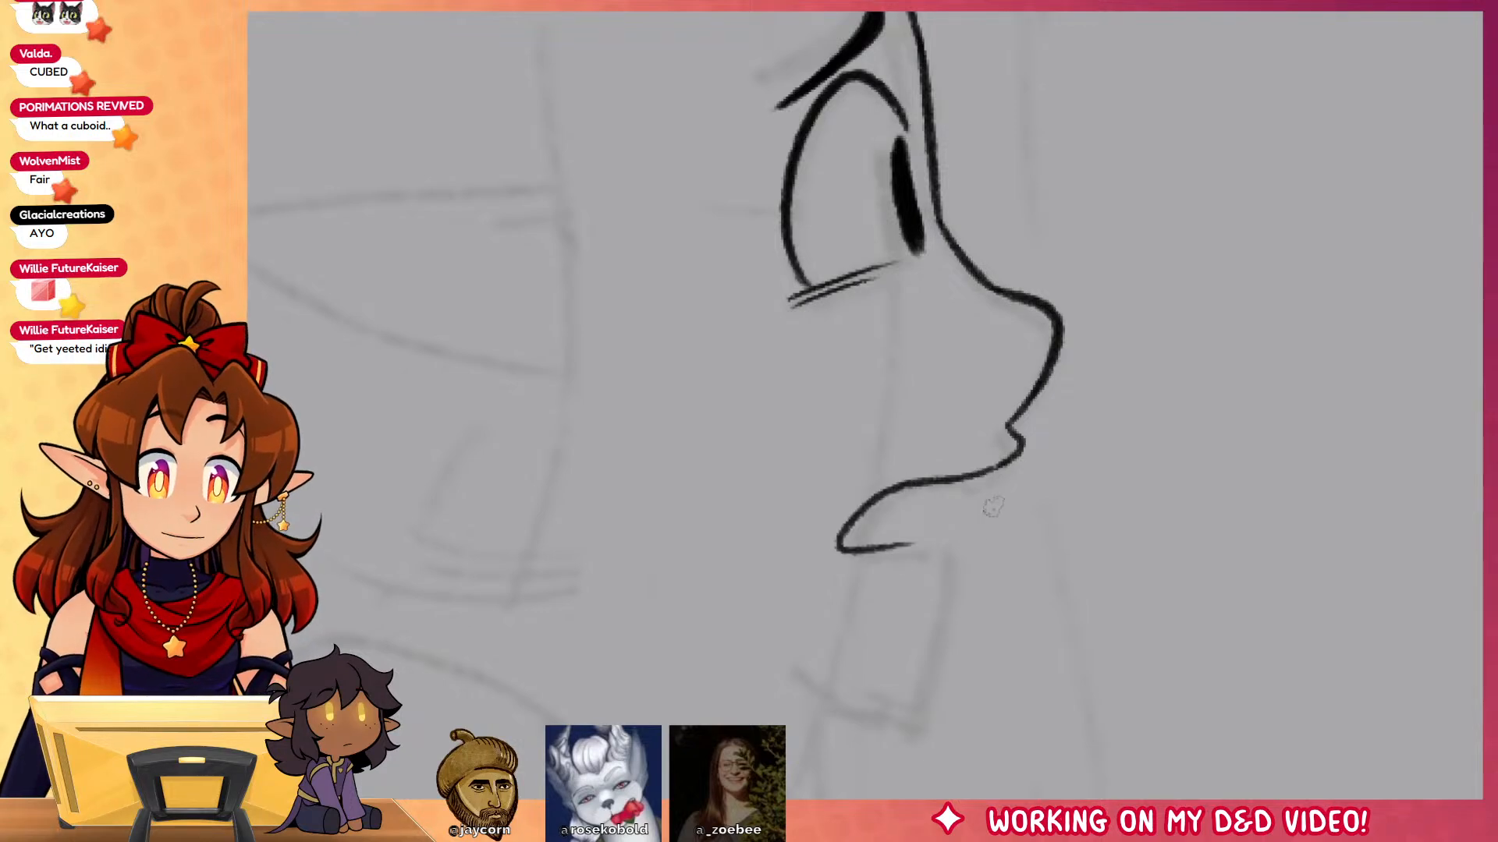
drag(996, 388, 962, 399)
mouse_move(1193, 560)
mouse_down()
mouse_move(1139, 565)
mouse_move(1178, 503)
mouse_move(1144, 588)
mouse_up()
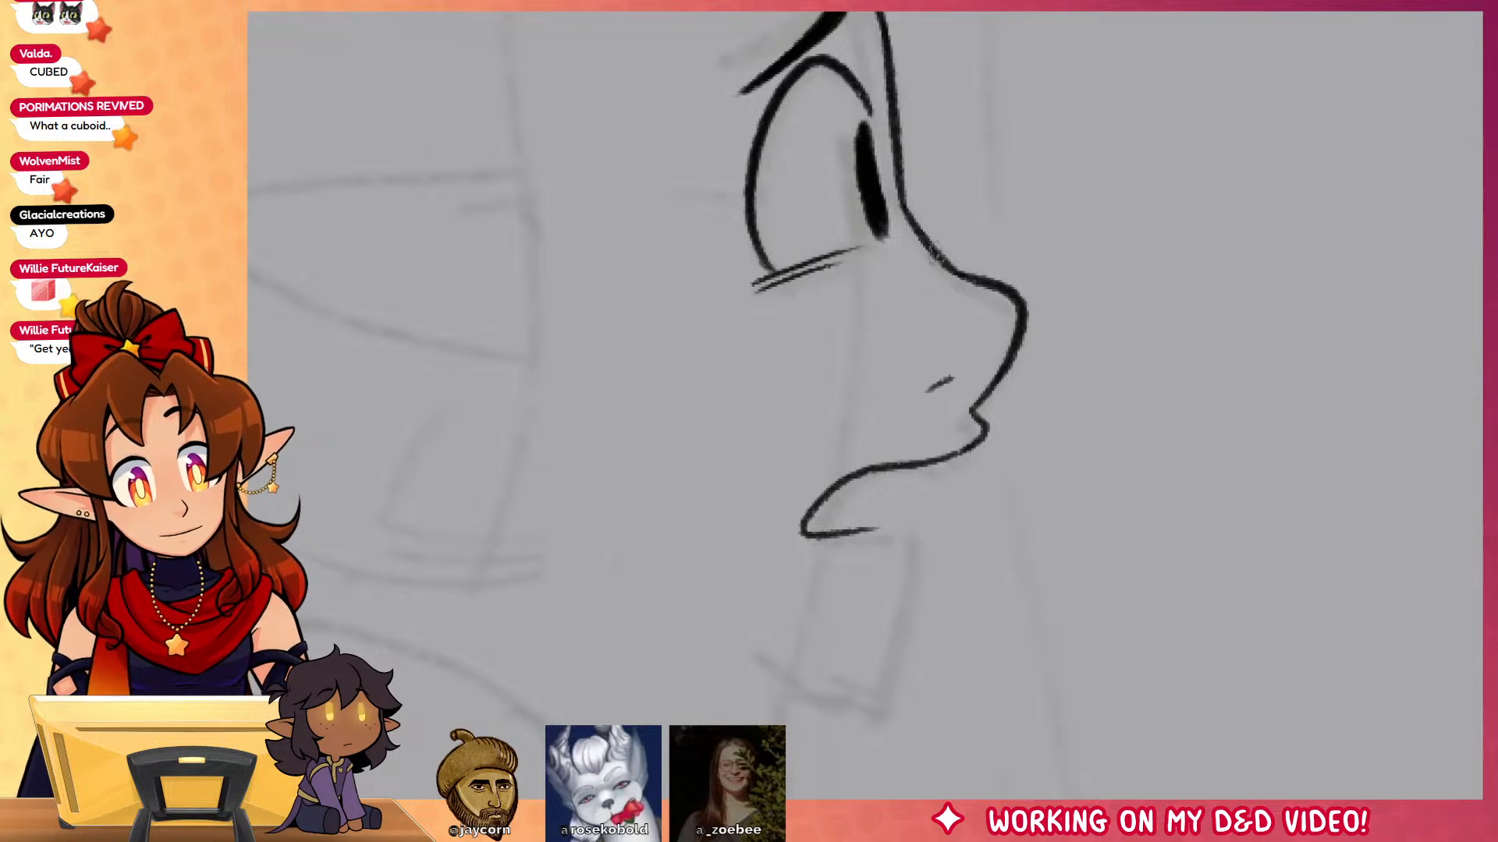
drag(1035, 434, 1078, 285)
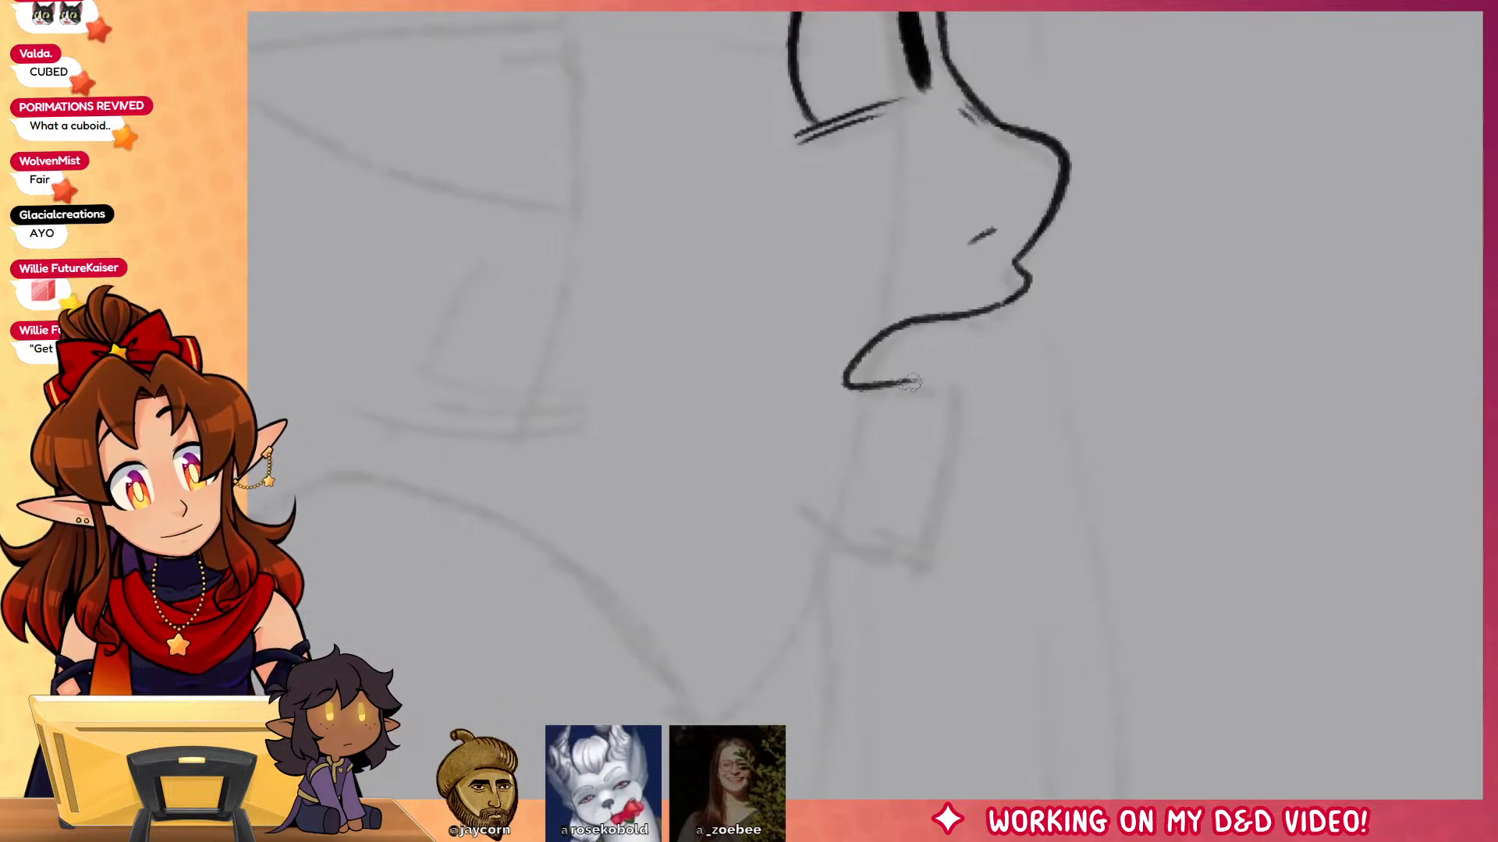
mouse_move(912, 382)
mouse_down()
mouse_move(958, 468)
mouse_move(905, 571)
mouse_move(820, 546)
mouse_up()
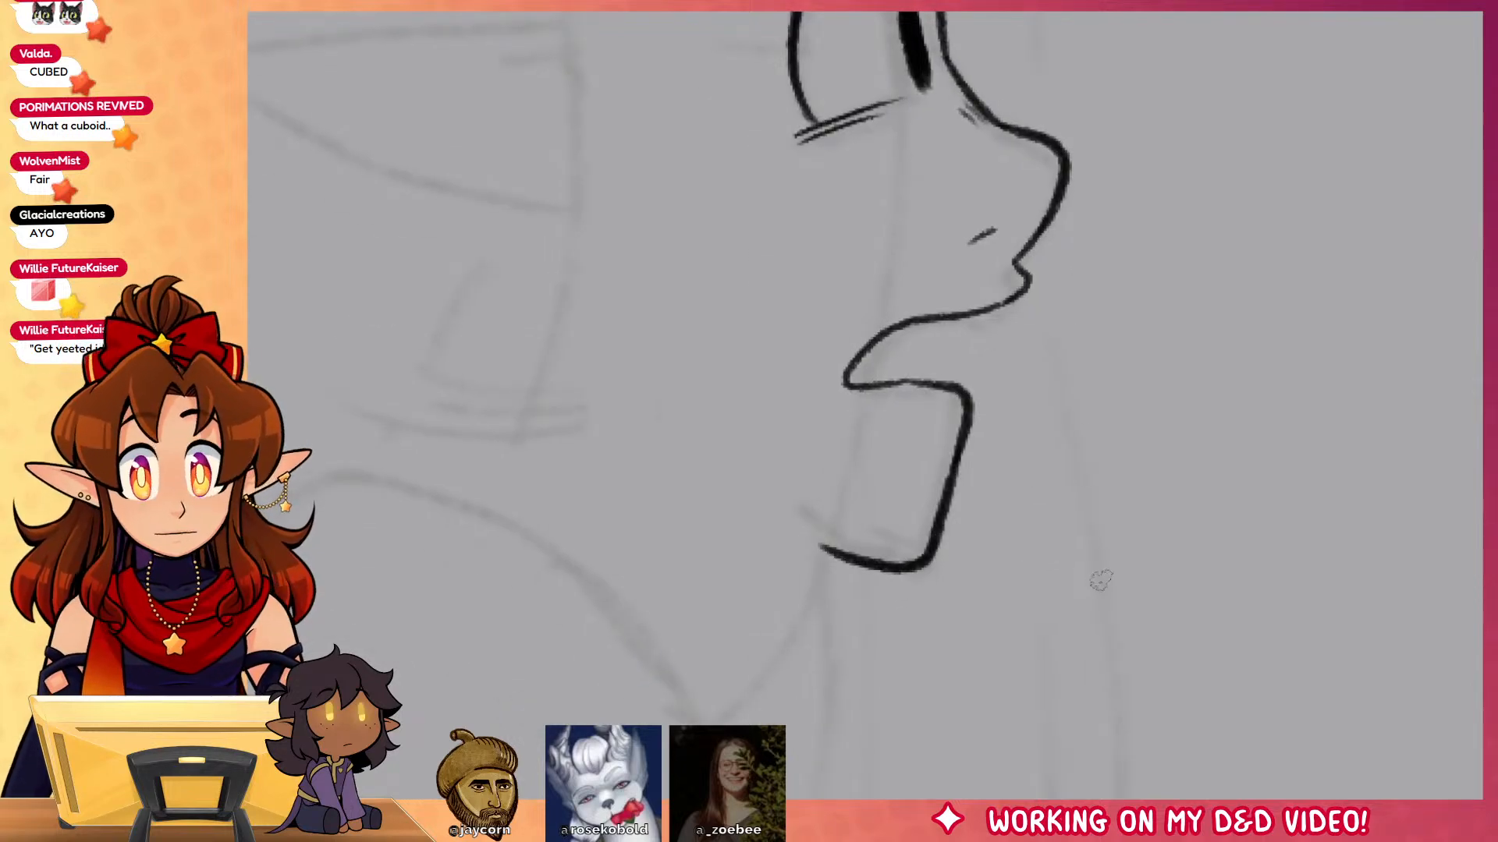
key(ctrl+z)
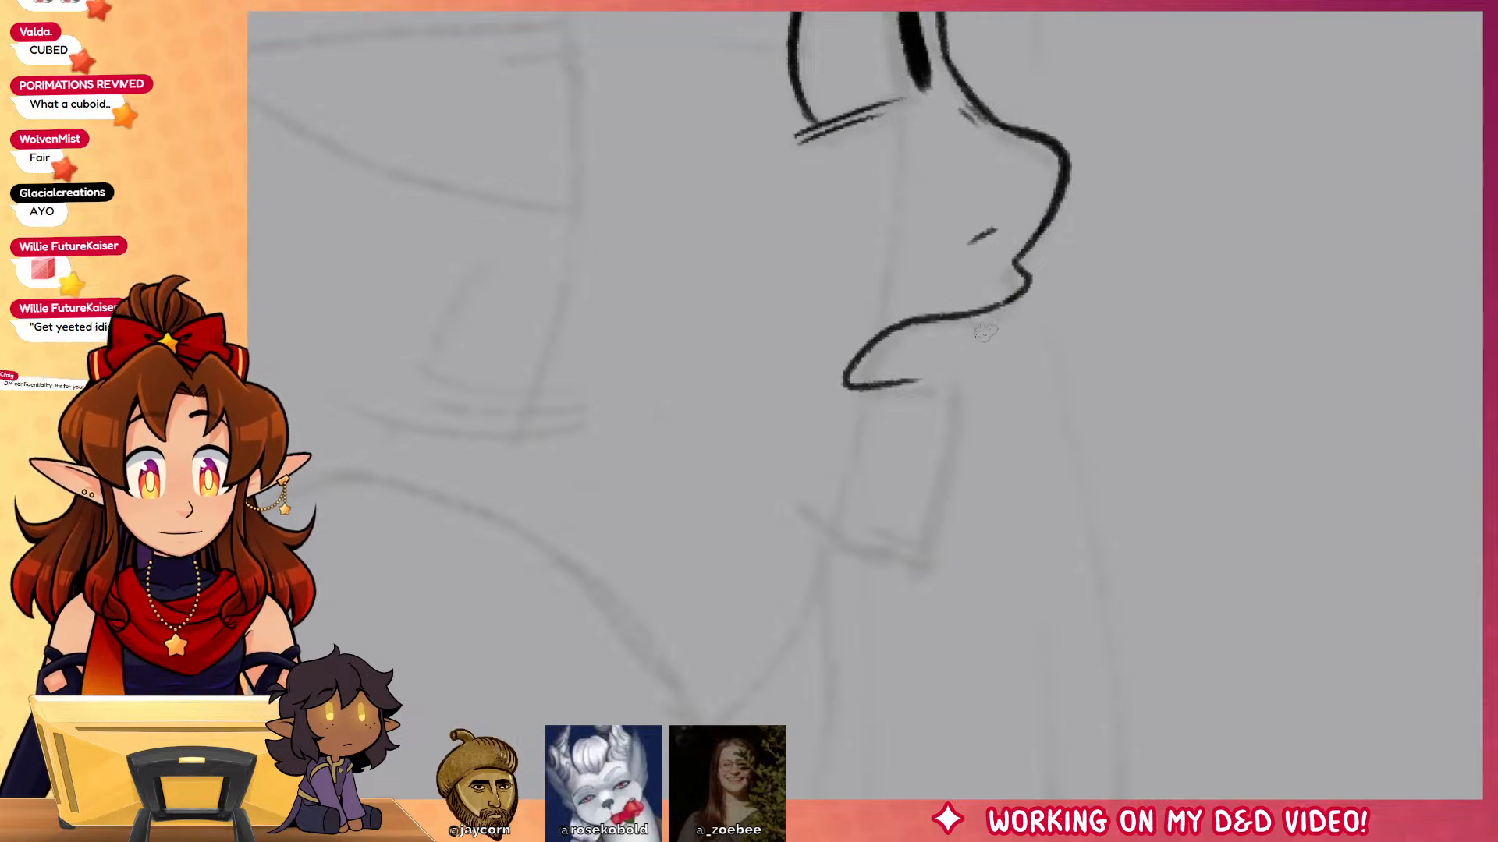
key(ctrl+z)
key(ctrl+z)
key(ctrl+z)
key(ctrl+z)
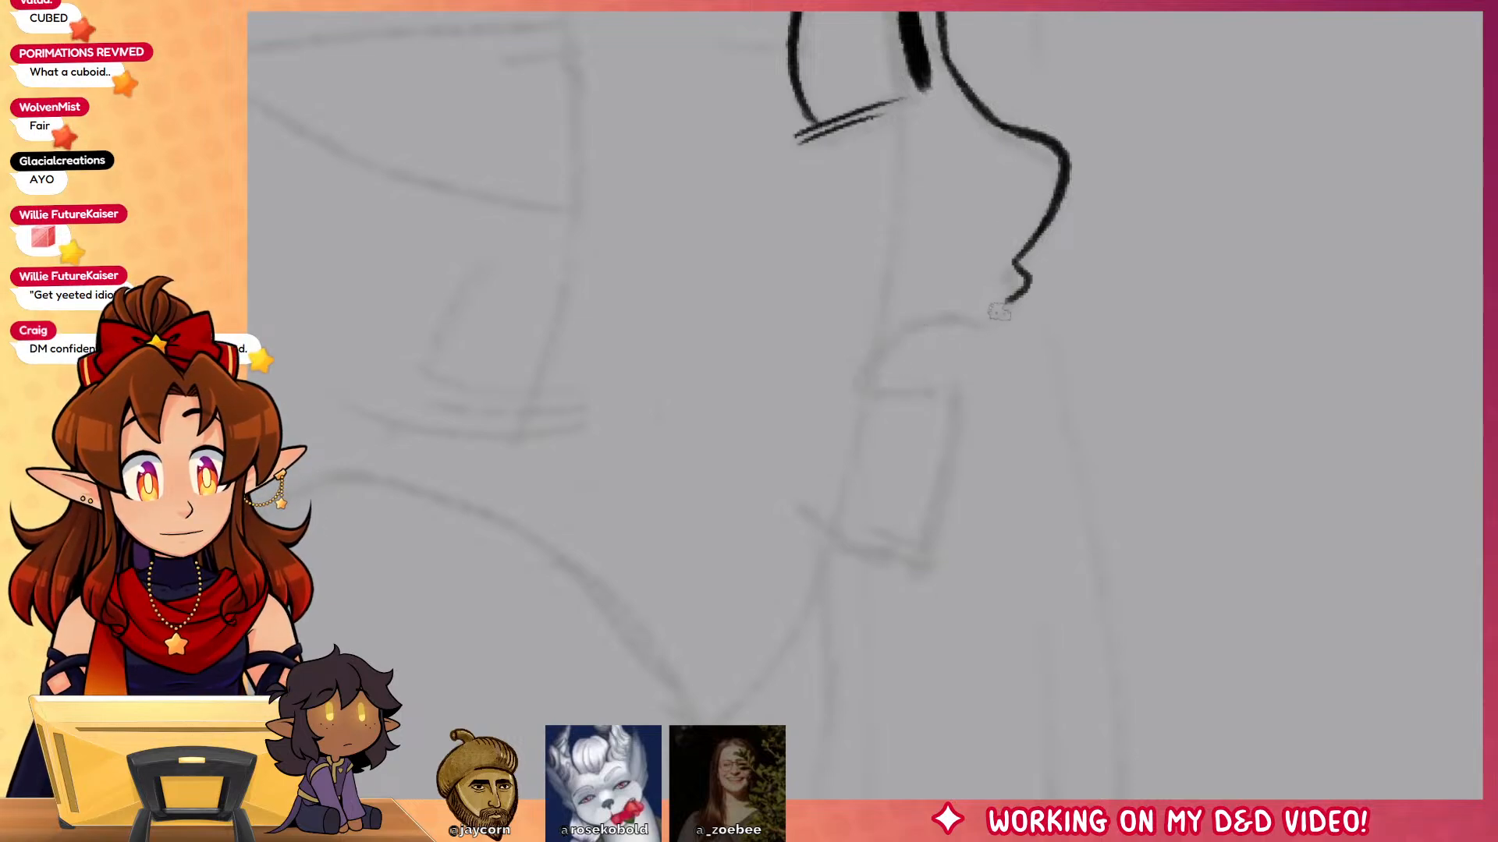
Step: Redraw the open mouth with a higher arched upper line, and ink the squared chin beneath it
mouse_move(1006, 300)
mouse_down()
mouse_move(940, 312)
mouse_move(917, 407)
mouse_up()
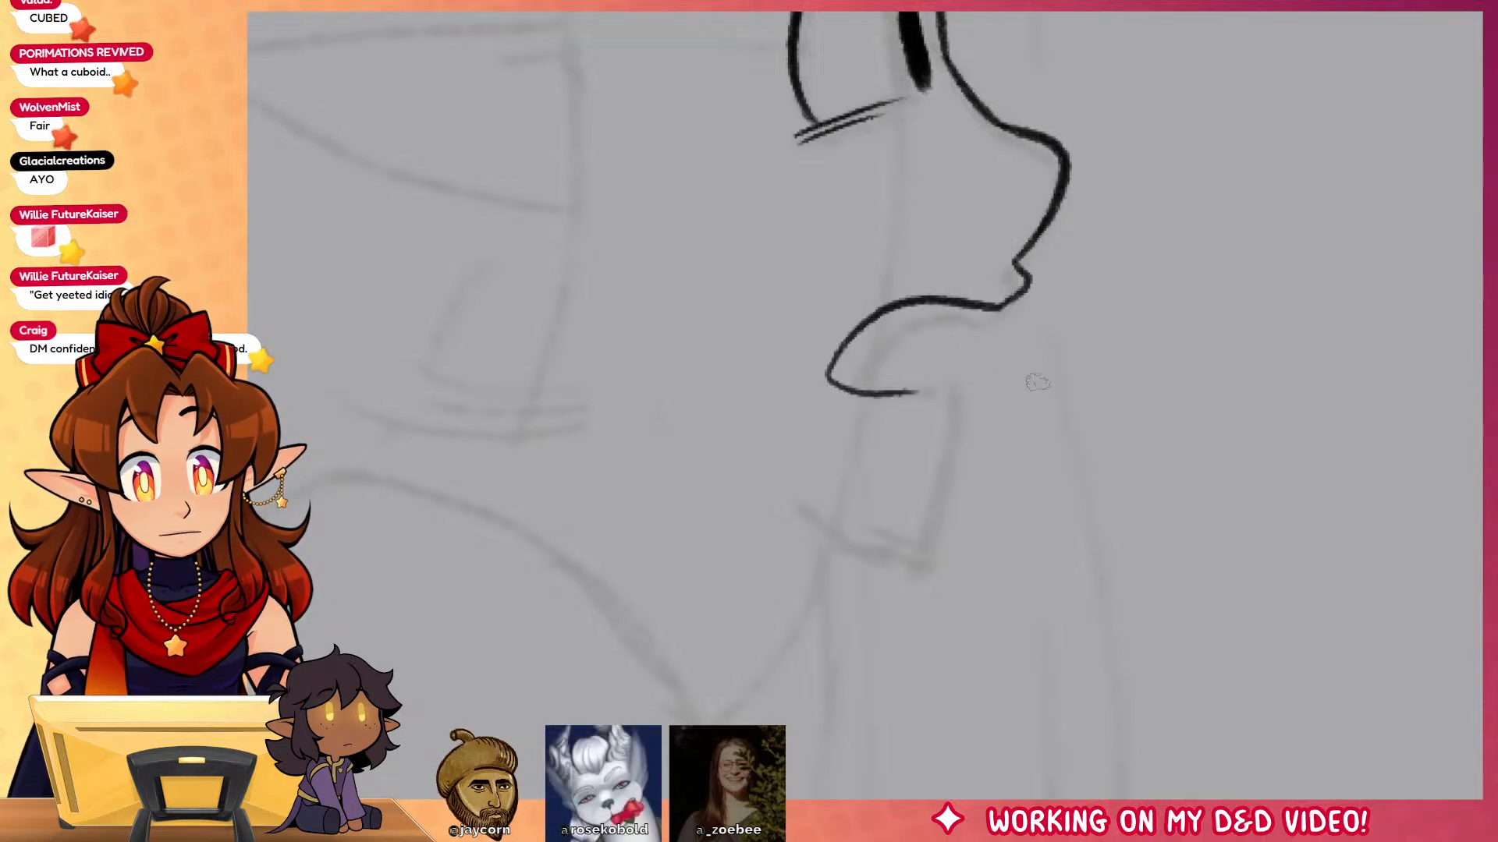
mouse_move(1081, 543)
mouse_down()
mouse_move(1062, 679)
mouse_move(1113, 512)
mouse_move(1116, 414)
mouse_up()
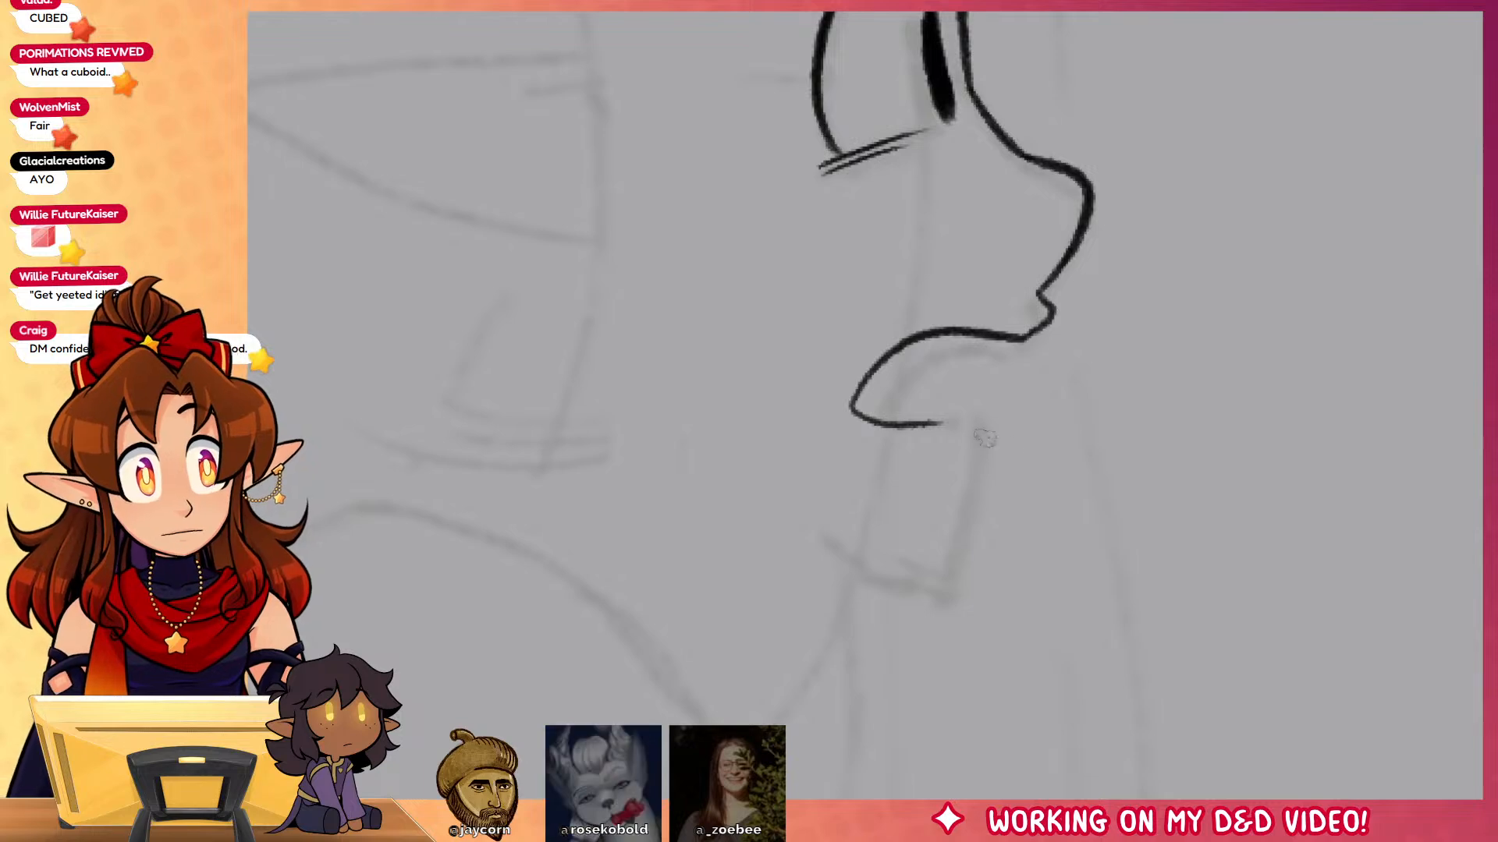
mouse_move(936, 426)
mouse_down()
mouse_move(971, 432)
mouse_move(959, 555)
mouse_up()
drag(991, 265, 1000, 530)
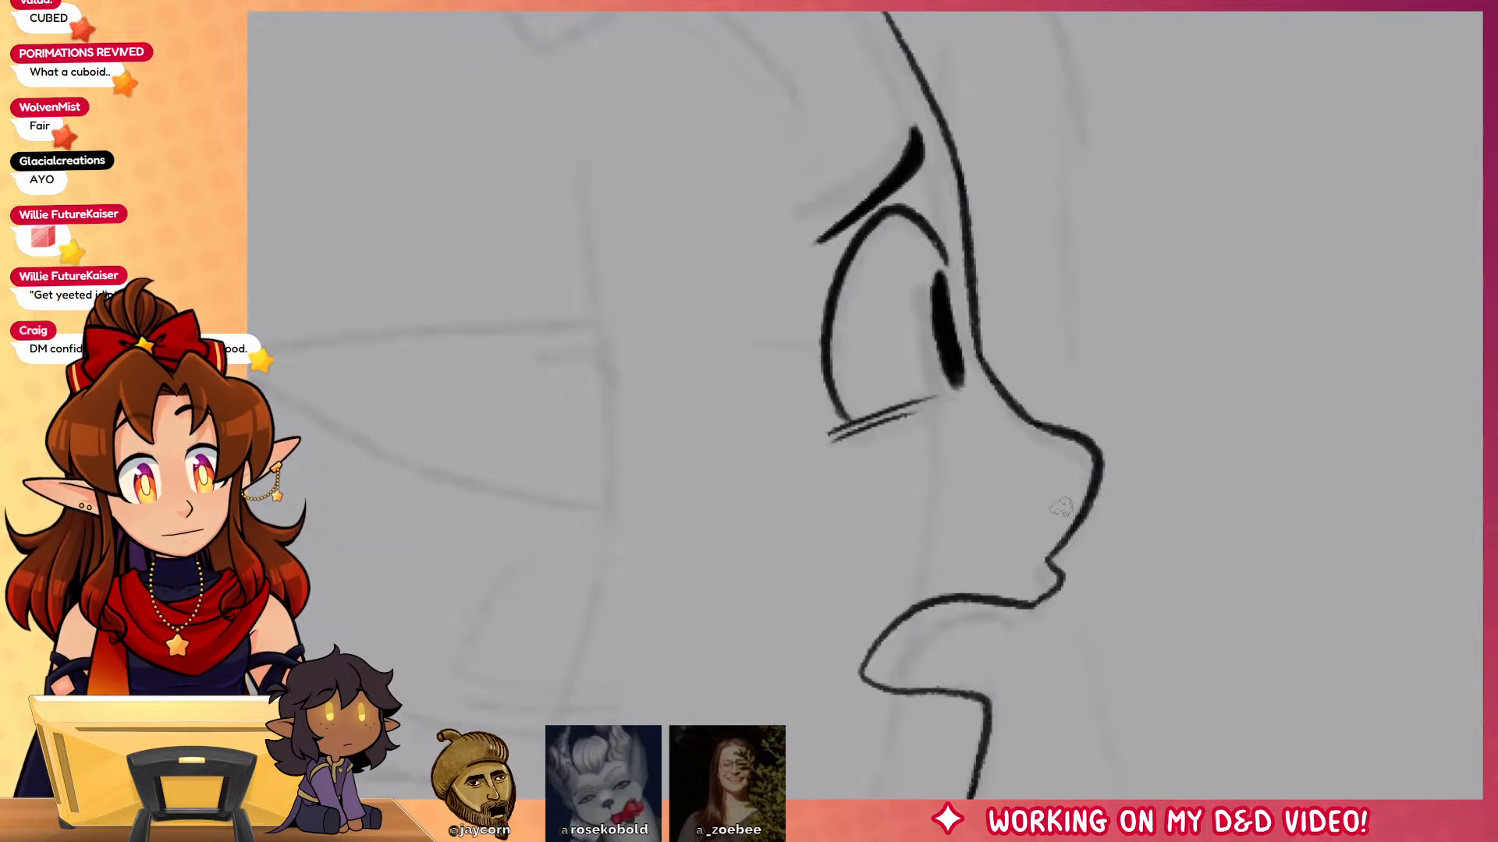
Step: Ink the near horn as a pointed, crystal-like outline with thin facet lines inside it
drag(1004, 421, 1090, 632)
drag(839, 221, 982, 440)
mouse_move(803, 472)
mouse_down()
mouse_move(828, 464)
mouse_move(876, 117)
mouse_move(774, 268)
mouse_move(768, 477)
mouse_move(864, 449)
mouse_move(911, 407)
mouse_up()
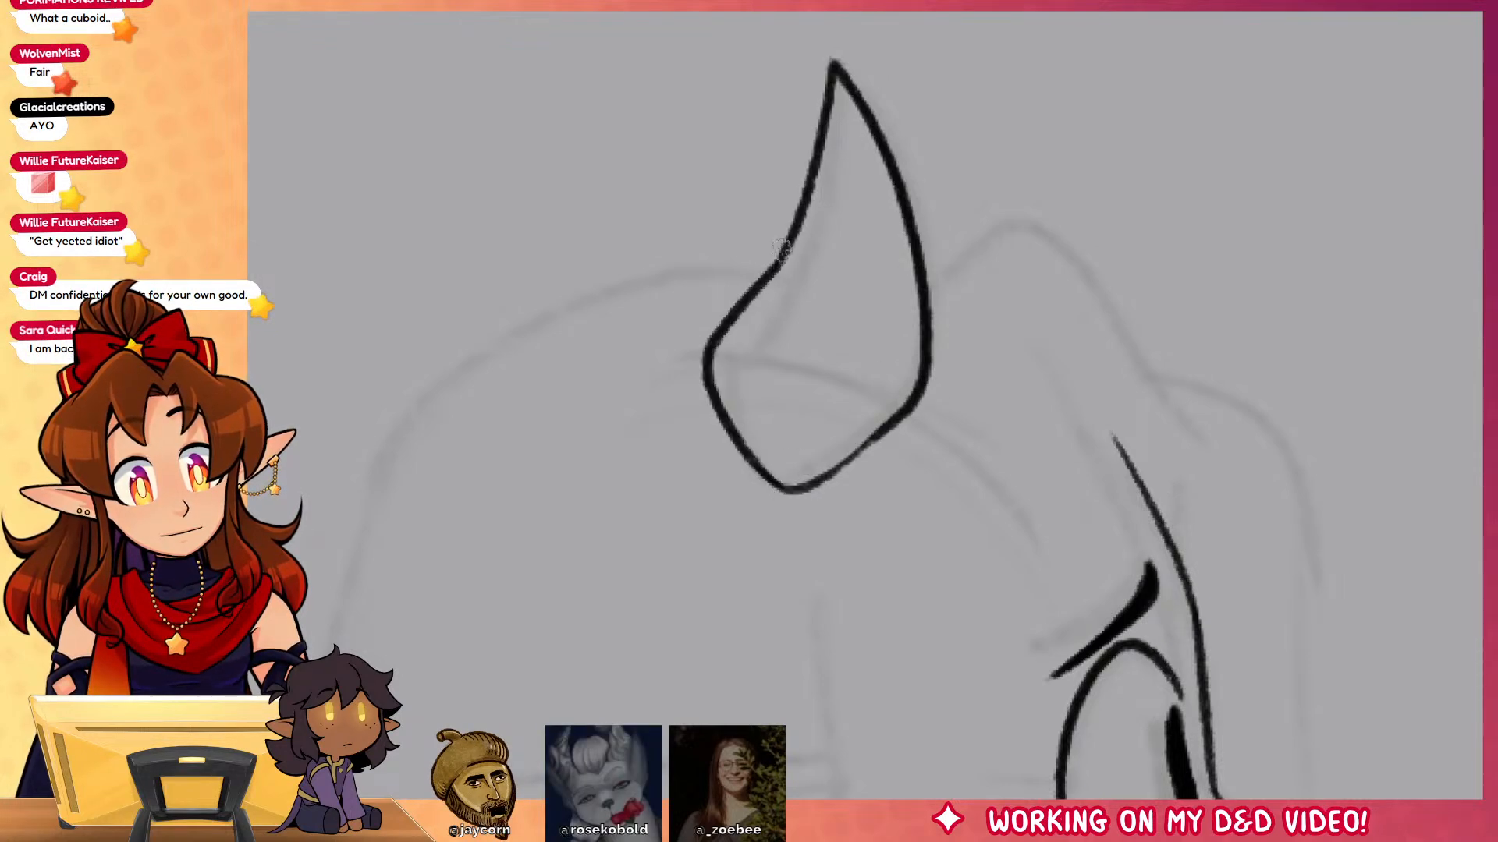
drag(780, 248, 863, 108)
drag(792, 321, 739, 432)
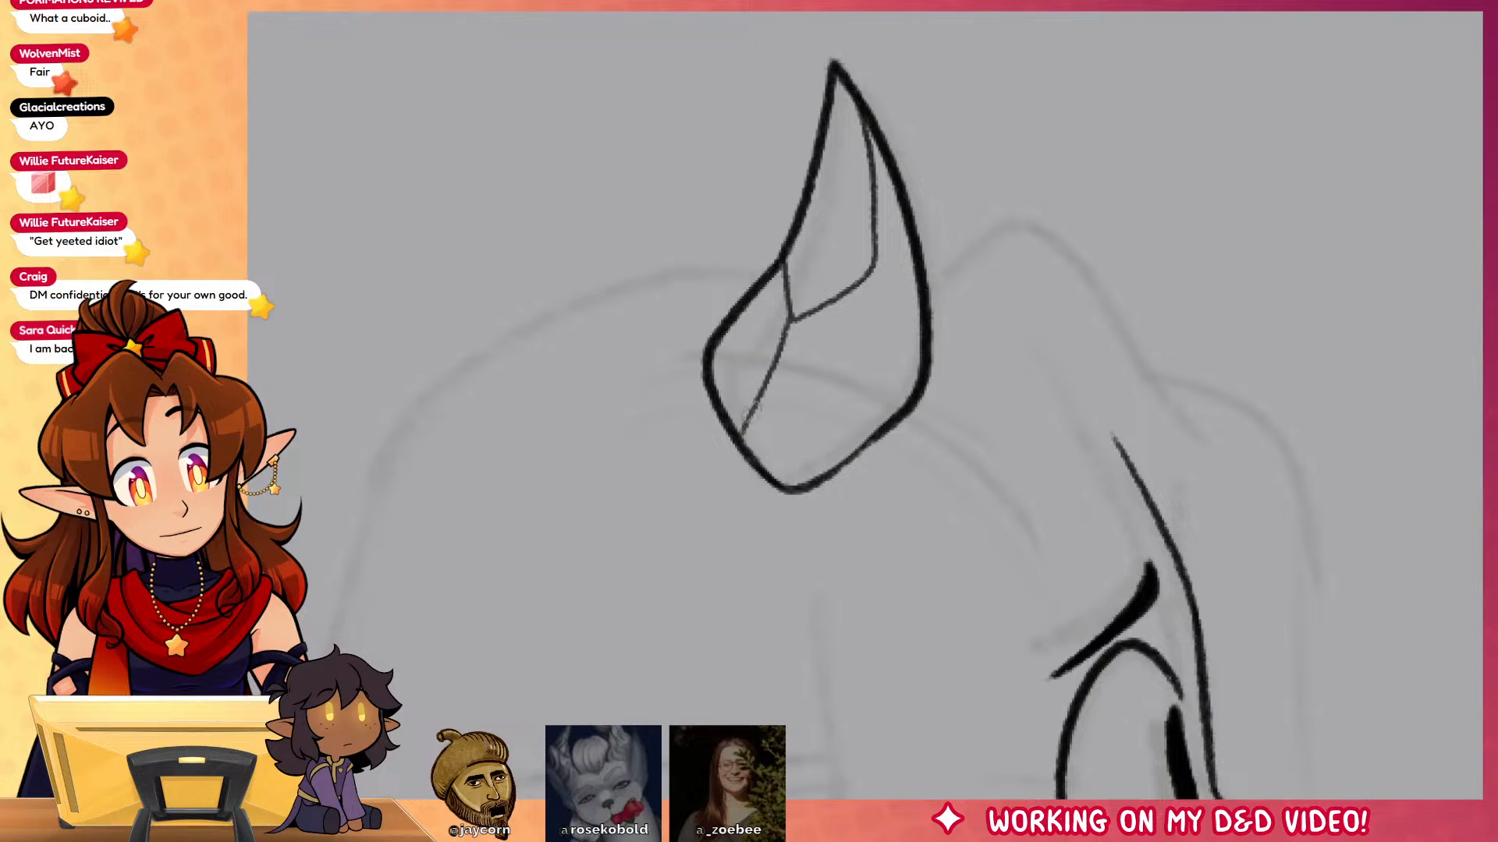
drag(873, 266, 919, 374)
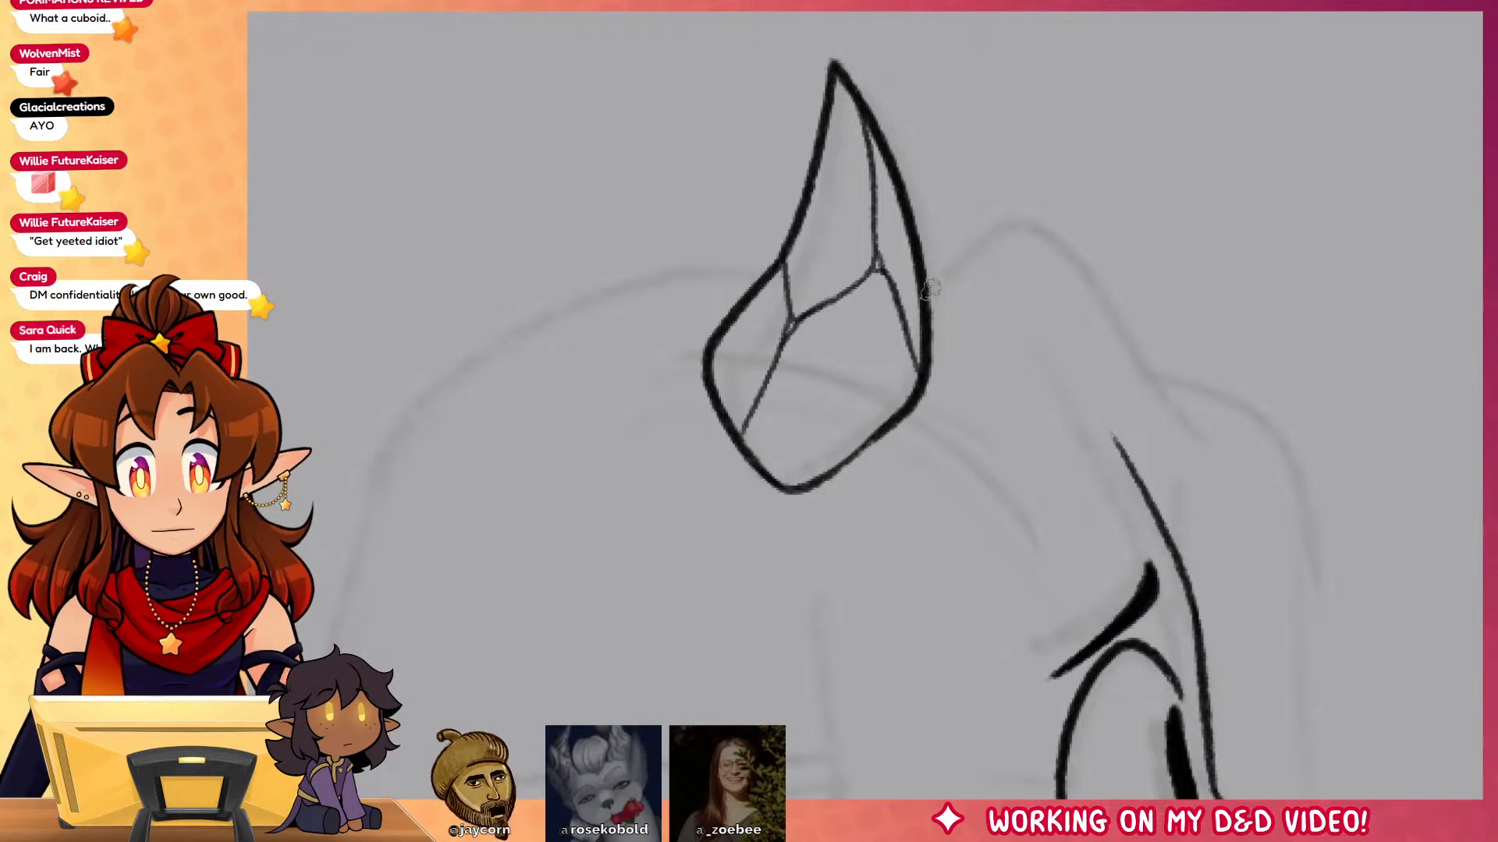
Step: Ink the long front hair strand arching from the near horn down past the chin, and the curved lock with doubled tip near the ear
mouse_move(930, 290)
mouse_down()
mouse_move(1136, 489)
mouse_move(1146, 565)
mouse_up()
drag(1160, 612, 1093, 220)
mouse_move(1071, 150)
mouse_down()
mouse_move(1078, 396)
mouse_move(981, 807)
mouse_up()
drag(1128, 592, 1140, 168)
drag(1010, 339, 1000, 795)
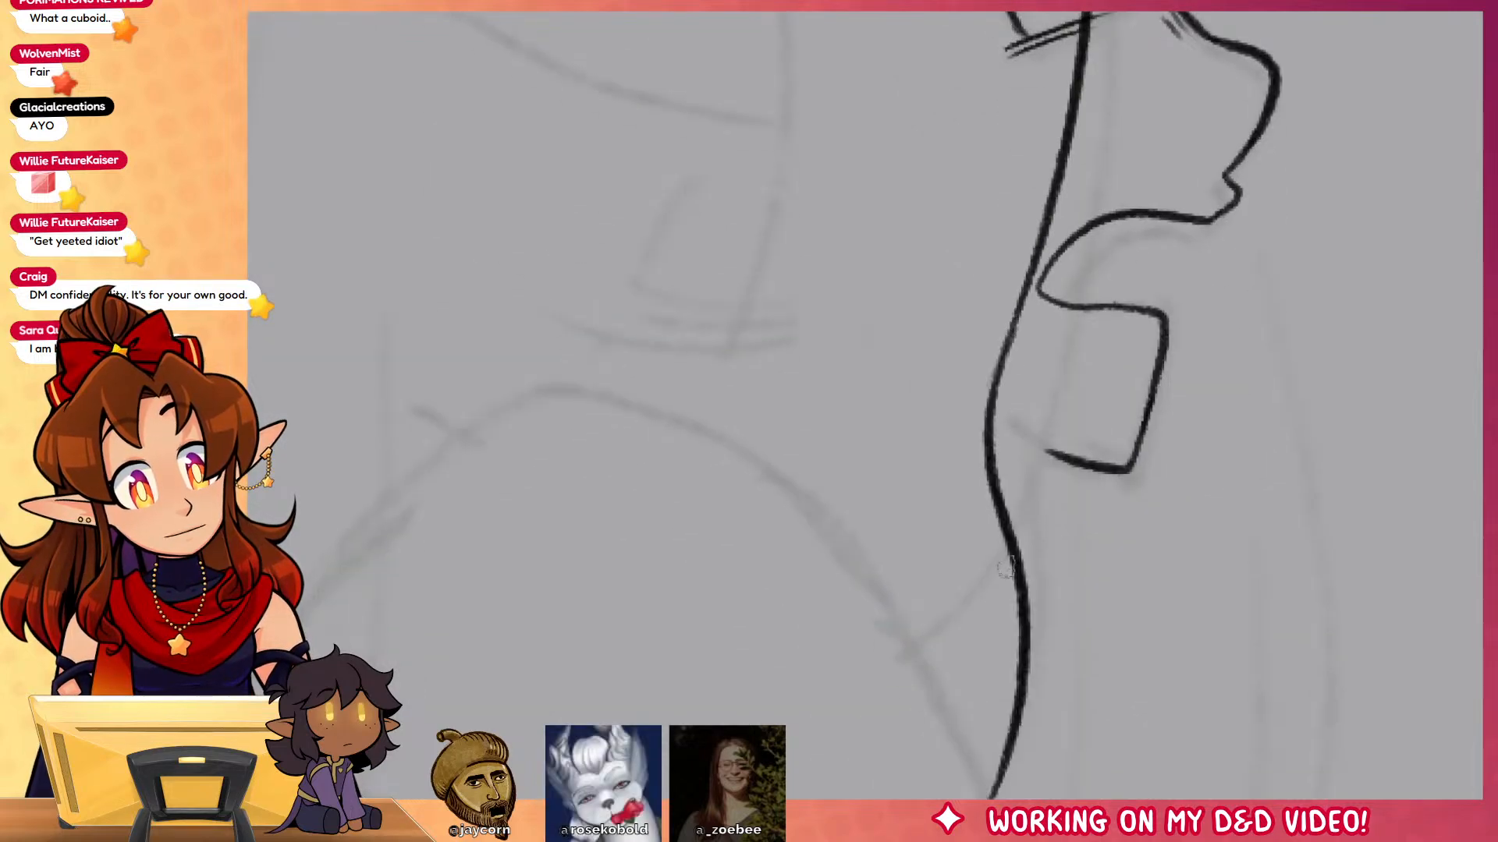
drag(921, 70, 959, 333)
mouse_move(808, 97)
mouse_down()
mouse_move(819, 168)
mouse_move(737, 677)
mouse_move(784, 534)
mouse_up()
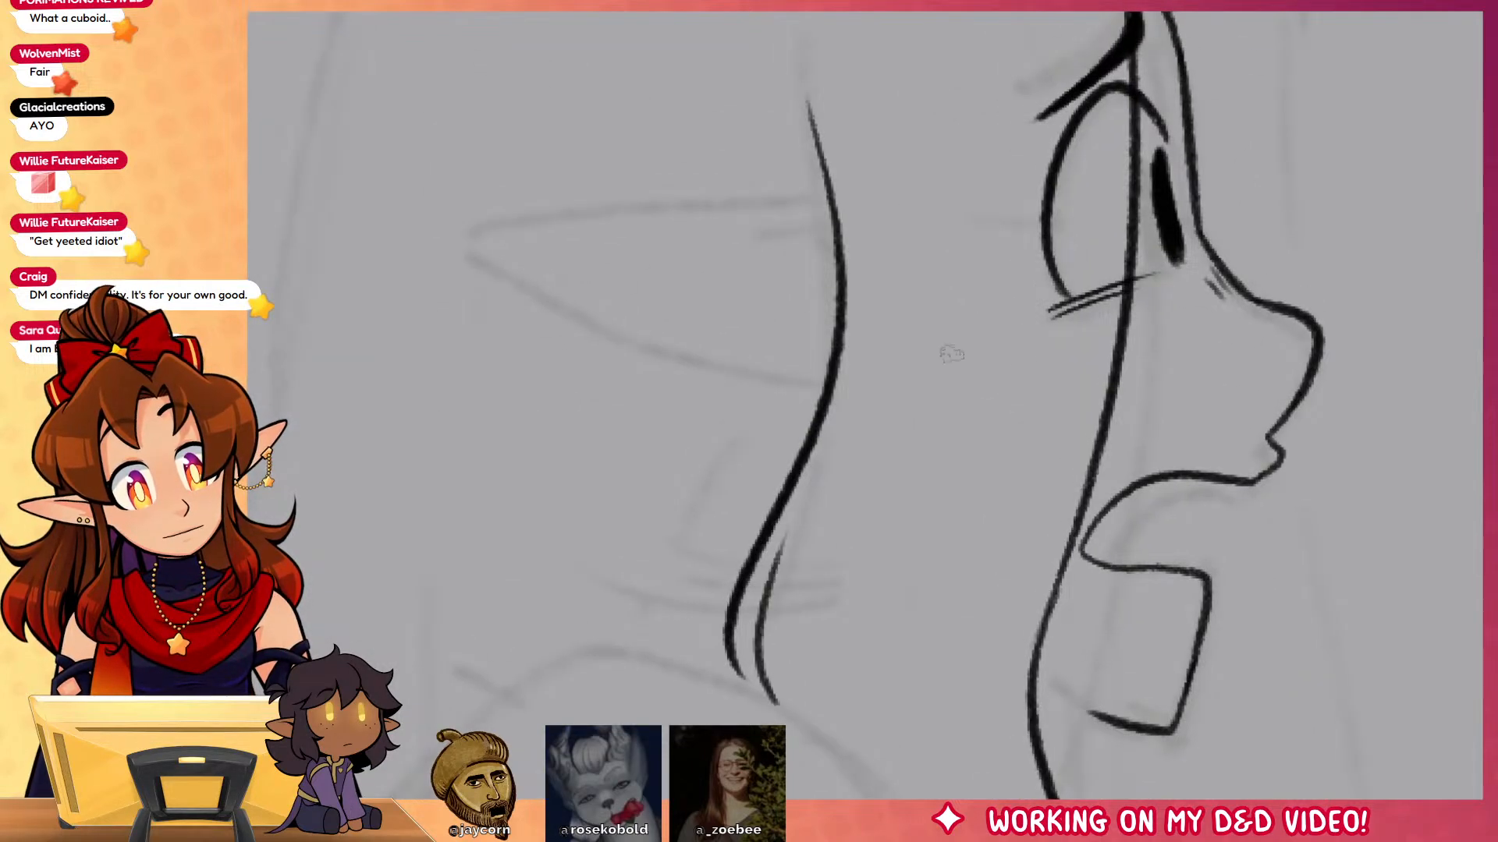
Step: Erase small gaps in the eyebrow and eye lines where they meet the front hair strand
drag(1225, 519, 1181, 706)
key(e)
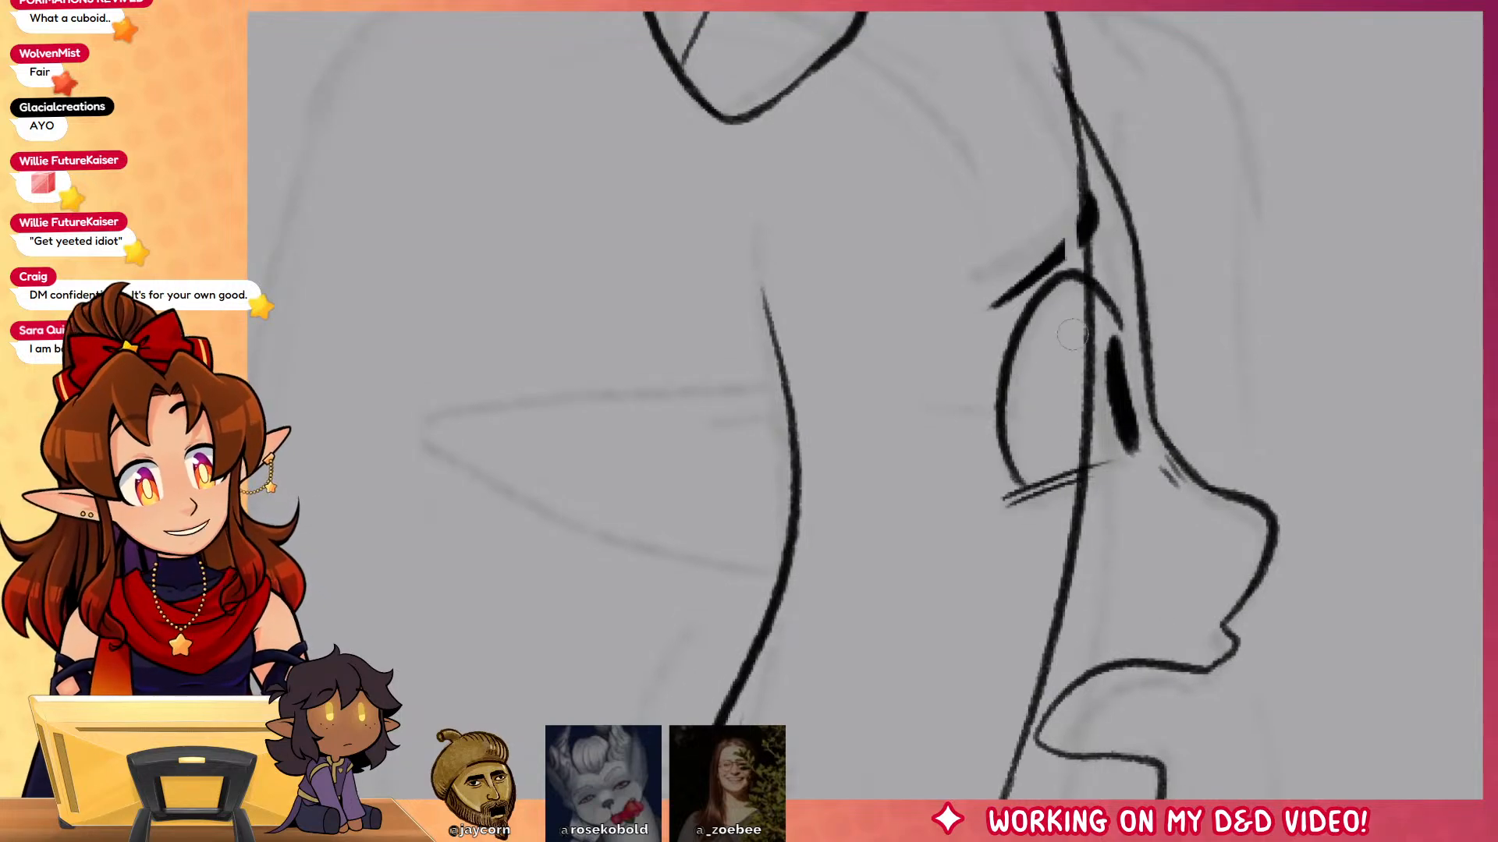
drag(1080, 180, 1069, 661)
key(ctrl+z)
drag(1075, 178, 1060, 655)
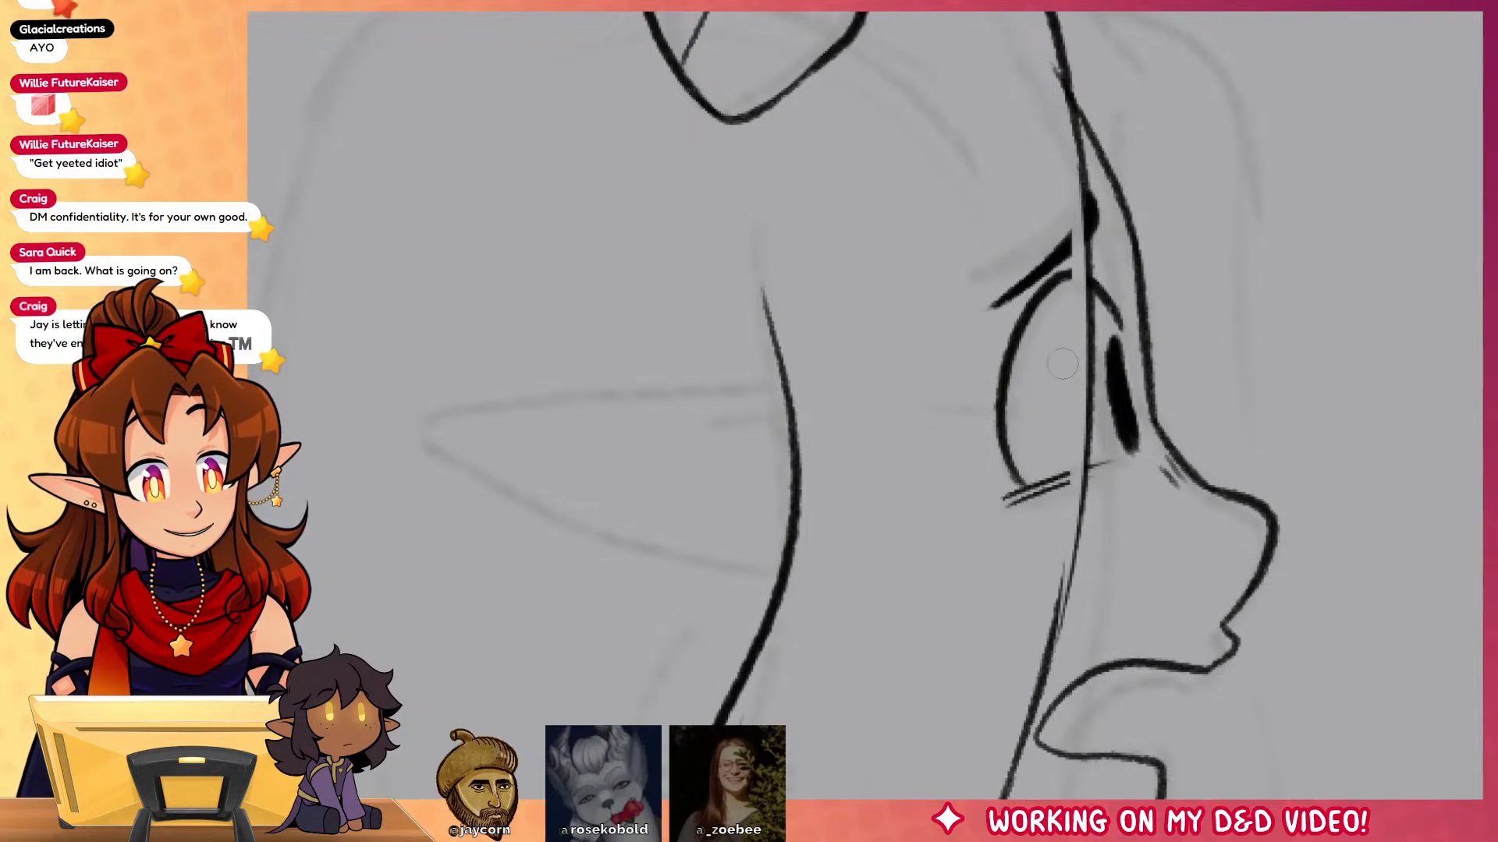
drag(1065, 234, 1036, 695)
key(ctrl+z)
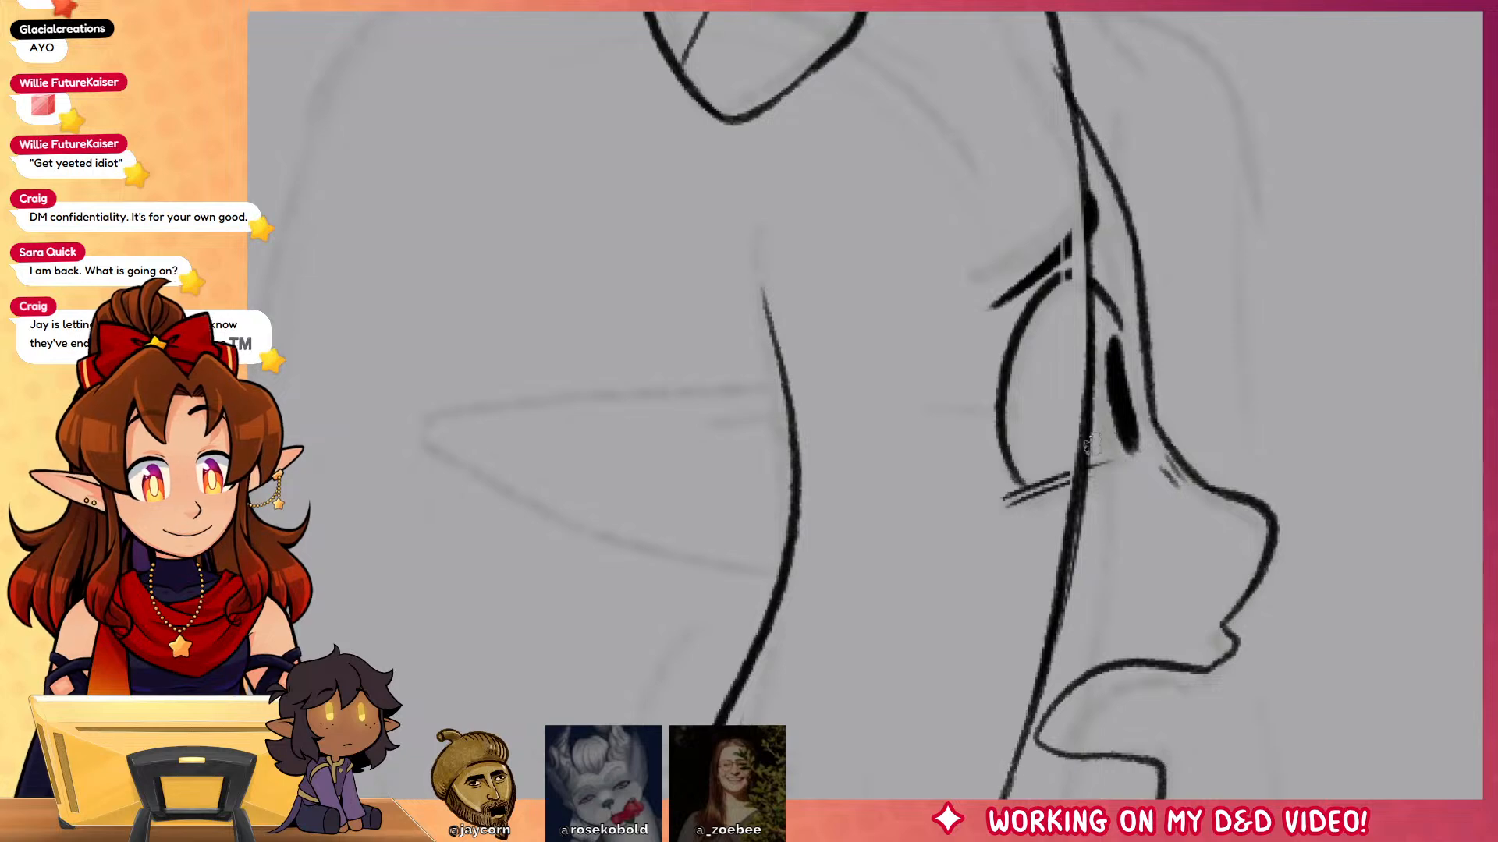
key(ctrl+y)
key(ctrl+z)
Step: Ink short crease lines on the cheek beneath the eye, beside the front hair strand
drag(1178, 571, 1163, 343)
mouse_move(1063, 319)
mouse_down()
mouse_move(1109, 290)
mouse_move(1116, 314)
mouse_up()
drag(1274, 498, 1287, 600)
drag(1190, 484, 1237, 585)
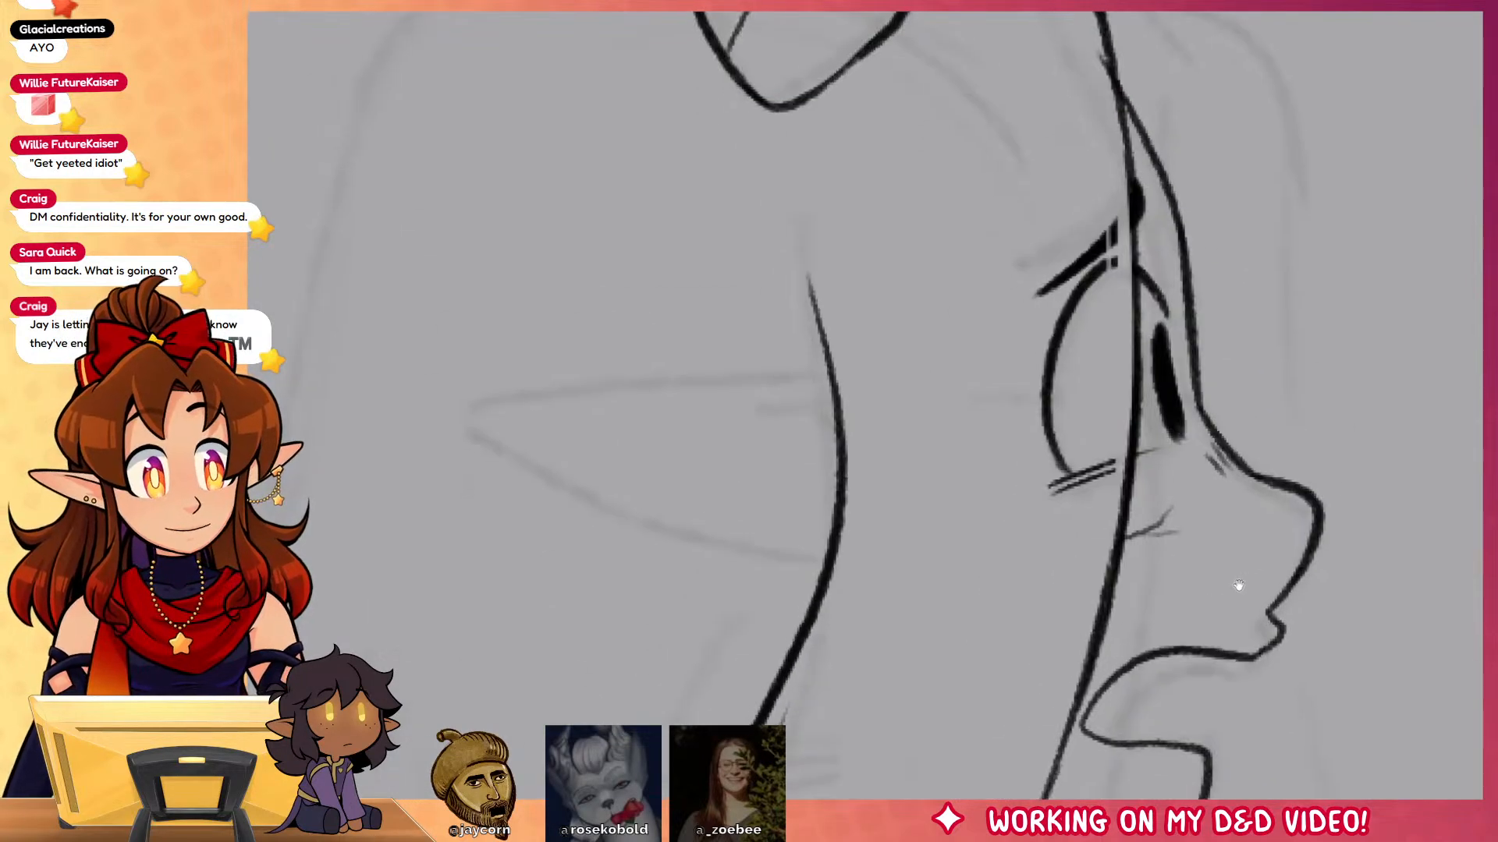
Step: Ink the long pointed ear extending back from the side lock, with a short inner fold line
drag(1104, 489, 1328, 305)
mouse_move(1058, 193)
mouse_down()
mouse_move(710, 207)
mouse_move(1006, 386)
mouse_move(1053, 386)
mouse_up()
drag(1067, 236, 979, 213)
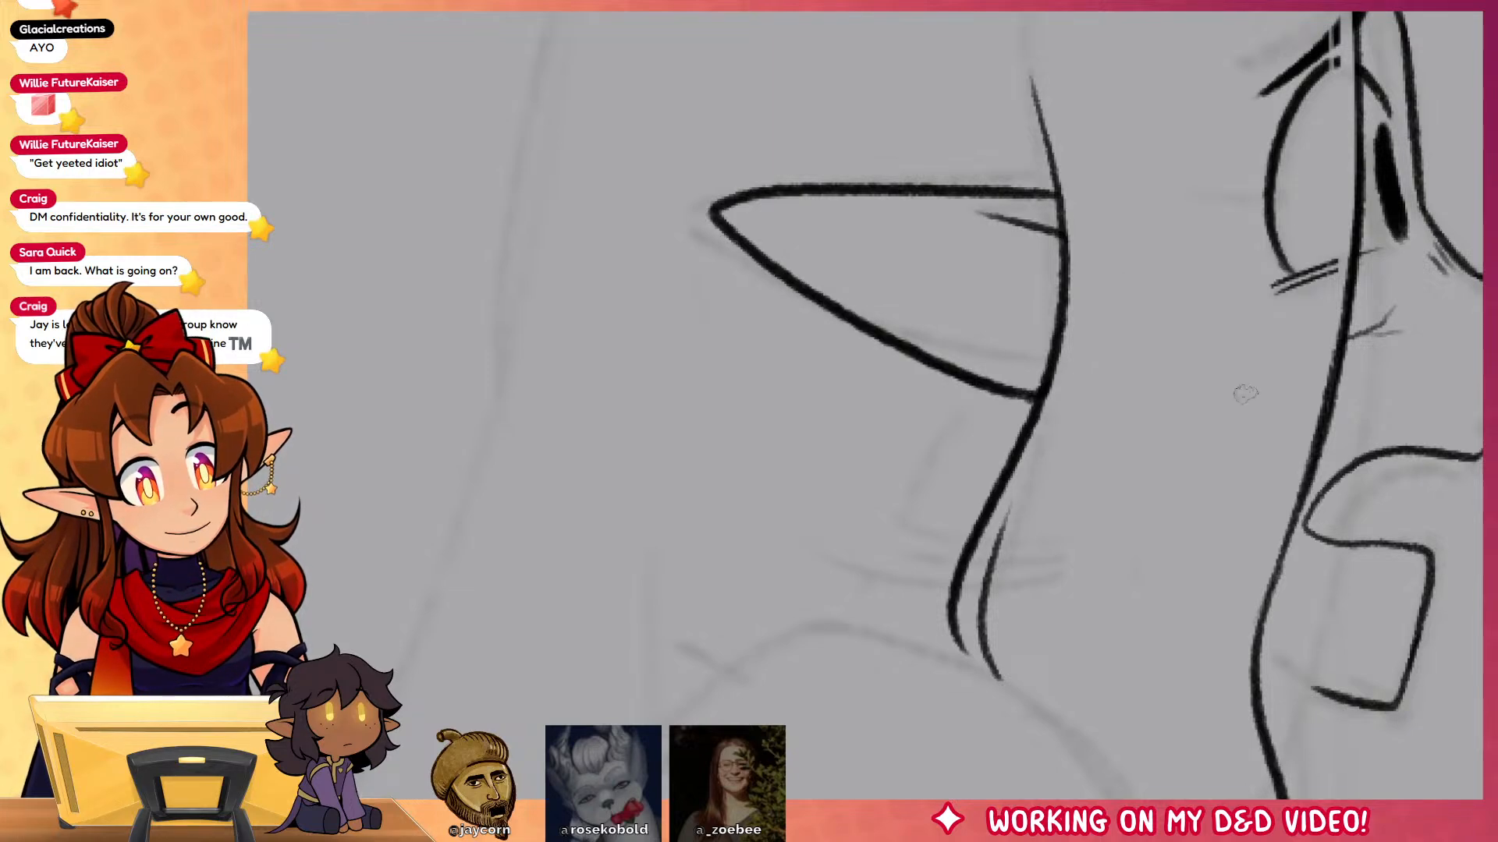
Step: Ink the far hair strand curving out from the forehead and down in front of the face to nose level
mouse_move(1467, 211)
mouse_down()
mouse_move(1357, 652)
mouse_move(1328, 710)
mouse_move(1374, 803)
mouse_up()
drag(1358, 523, 1178, 305)
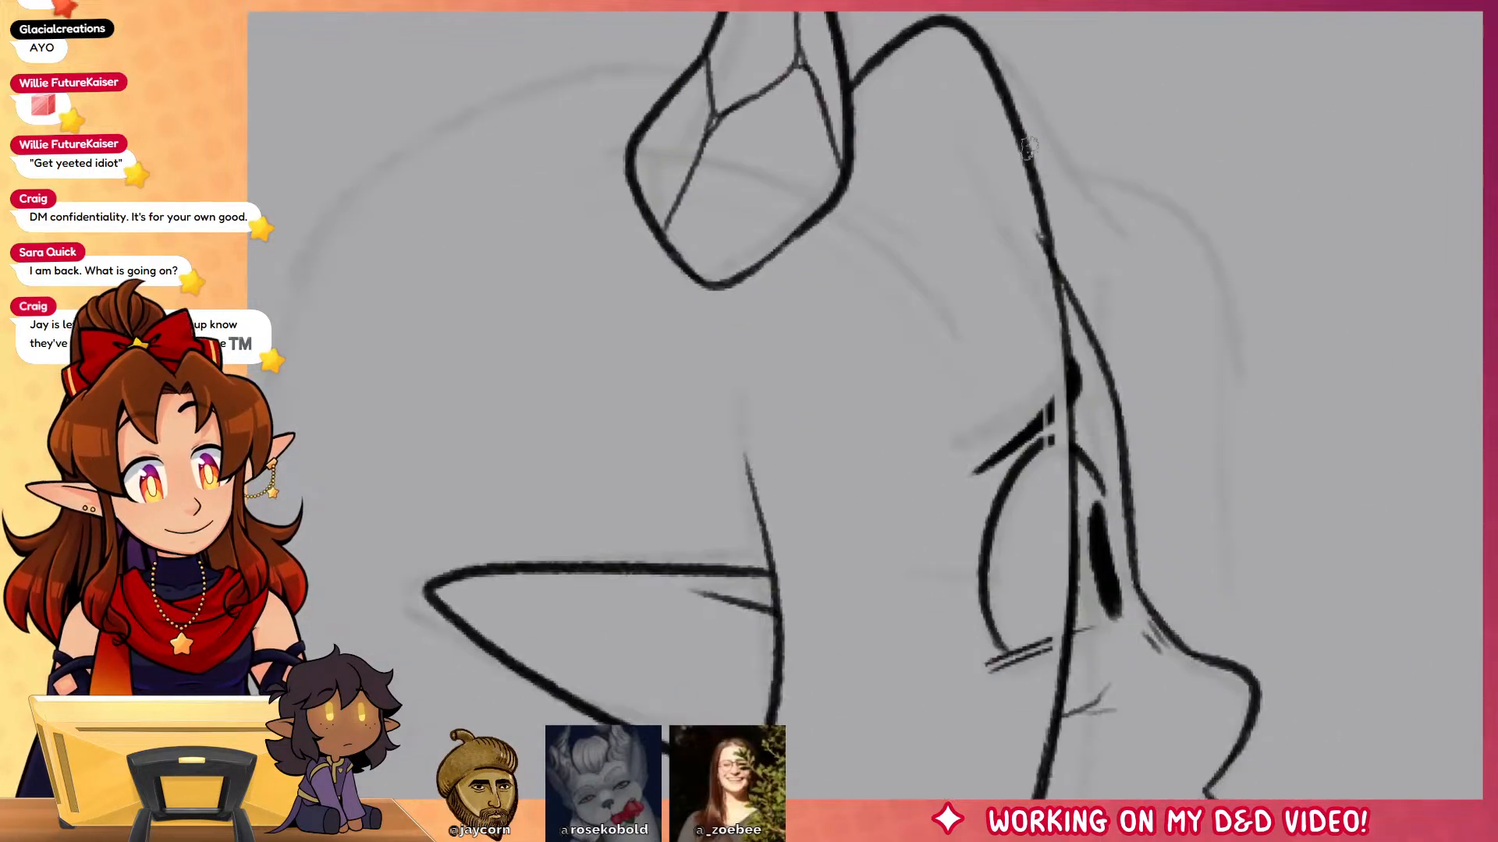
mouse_move(1031, 152)
mouse_down()
mouse_move(1161, 294)
mouse_move(1234, 615)
mouse_up()
drag(1228, 684, 1209, 274)
drag(1221, 347, 1330, 796)
key(ctrl+z)
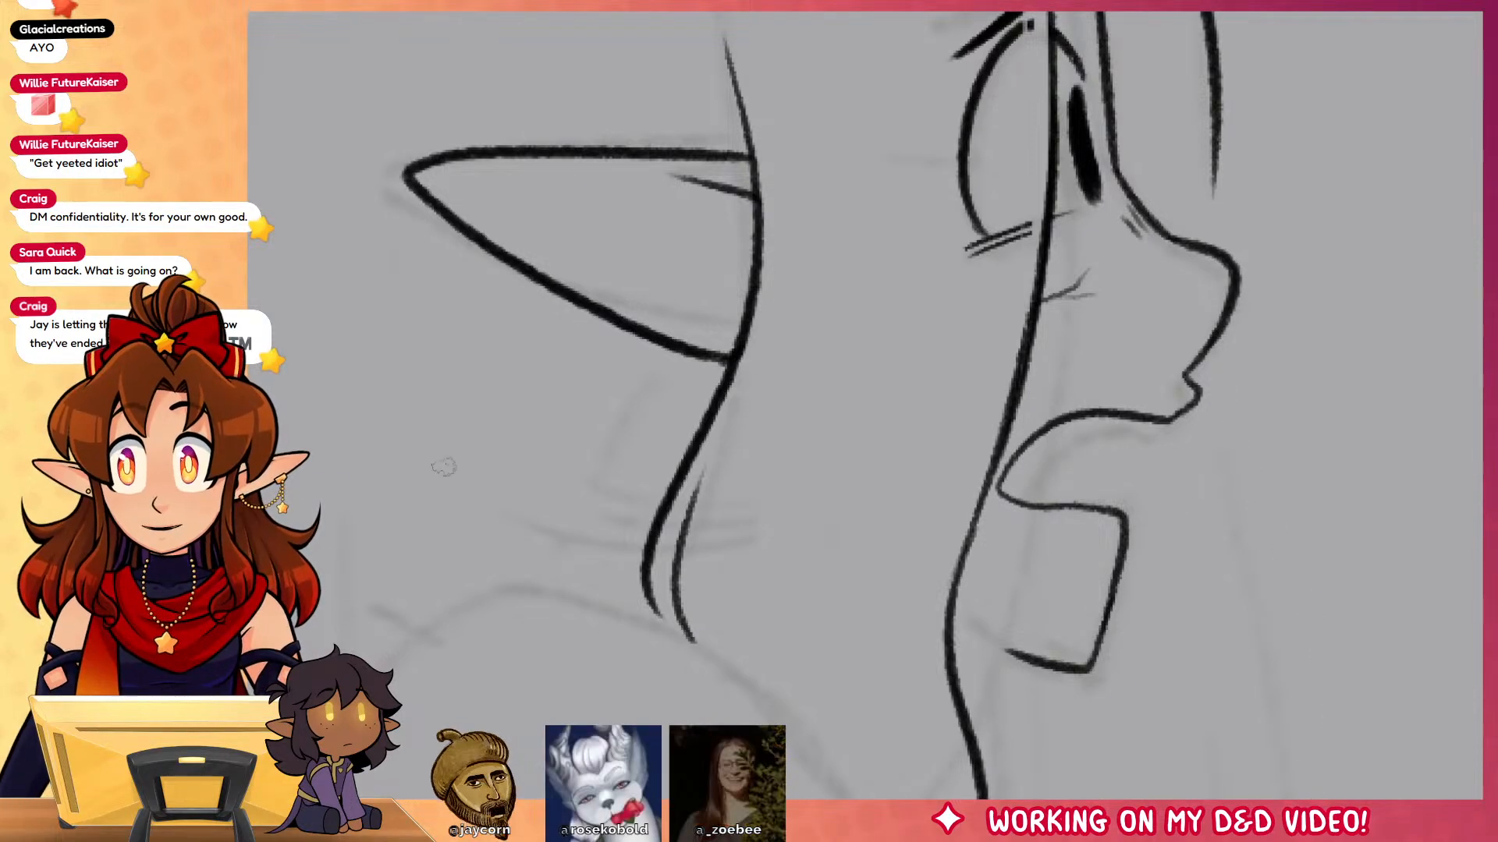
Step: Ink a thin row of upper teeth along the top edge of the open mouth
key(ctrl+0)
drag(1148, 295, 1106, 236)
scroll(1020, 365, up, 5)
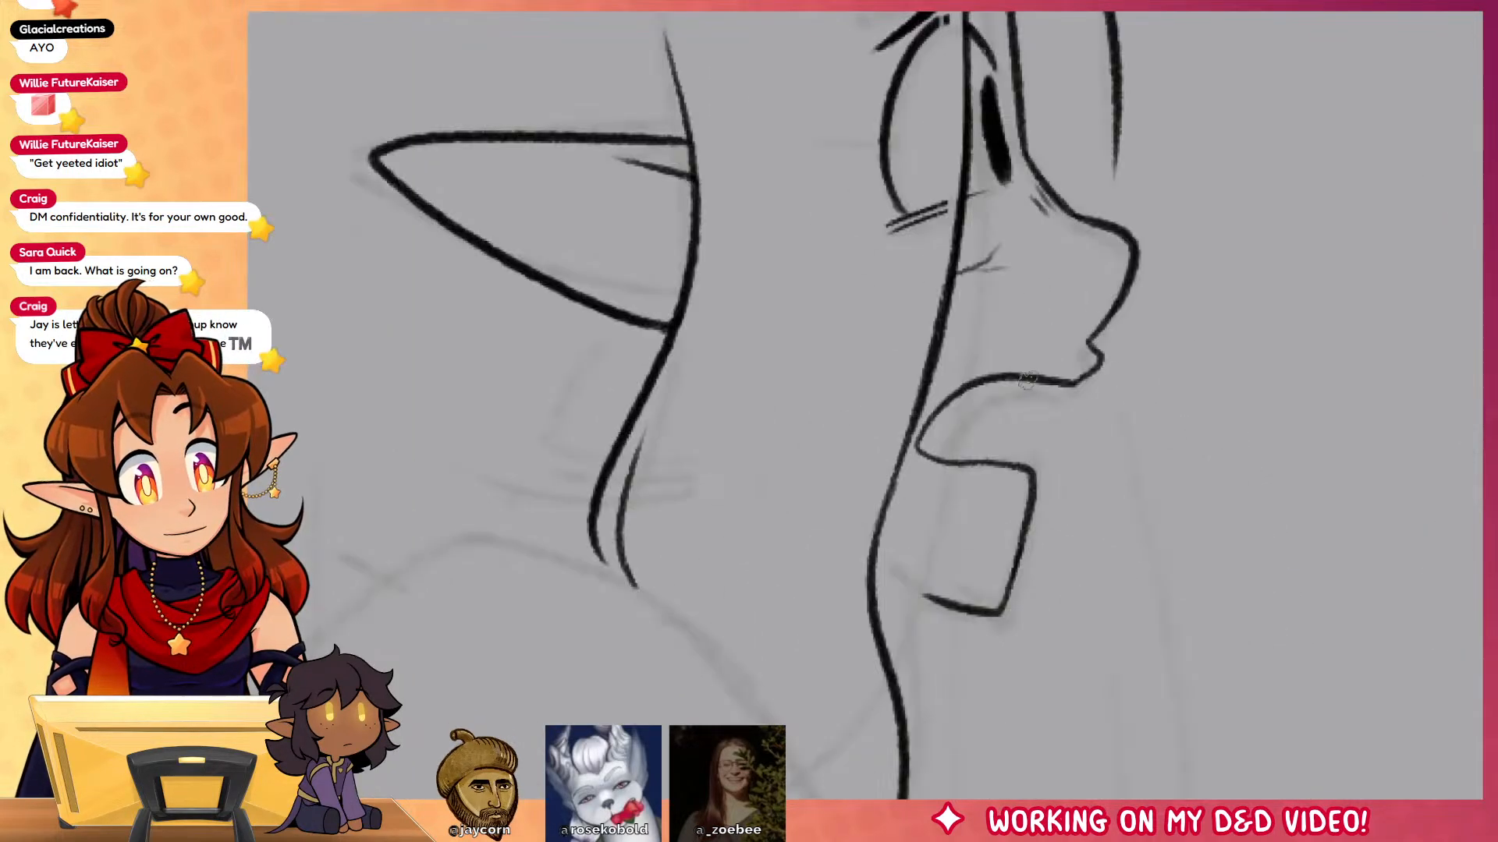
mouse_move(1046, 382)
mouse_down()
mouse_move(1043, 399)
mouse_move(948, 392)
mouse_up()
key(ctrl+z)
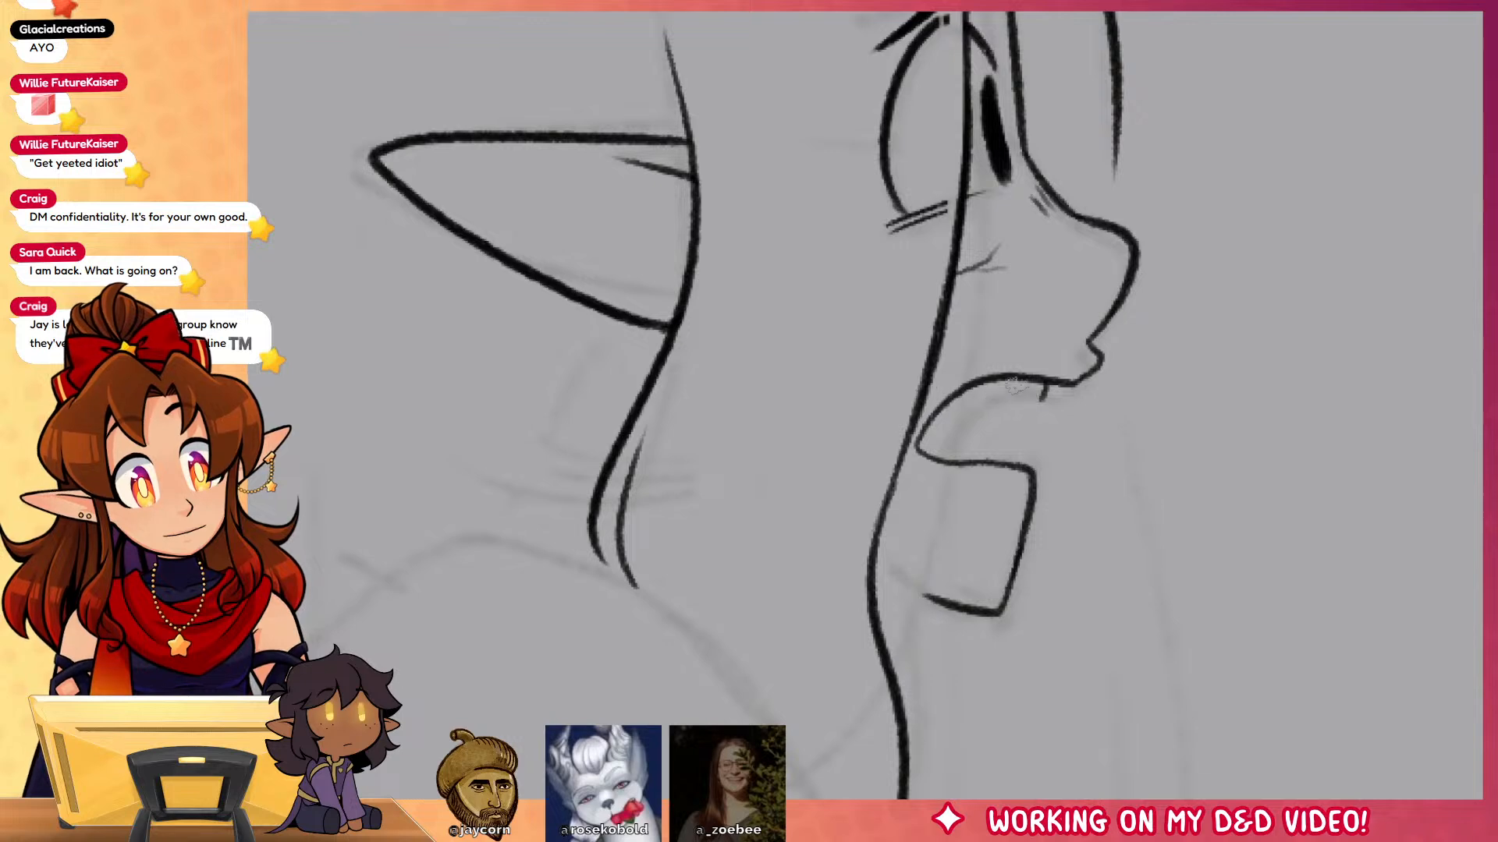
mouse_move(1046, 382)
mouse_down()
mouse_move(1042, 400)
mouse_move(958, 394)
mouse_up()
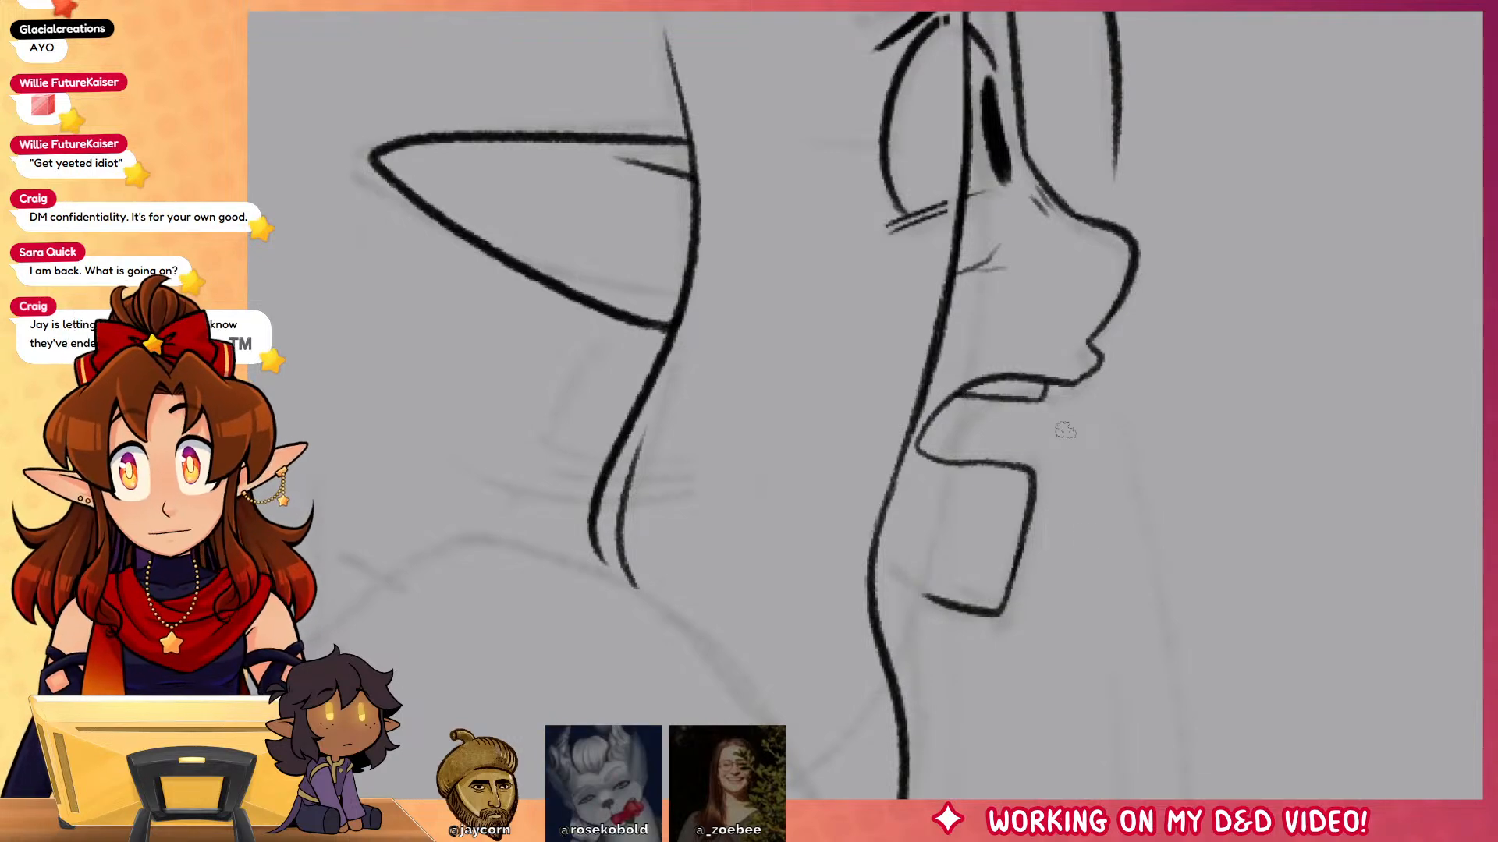
Step: Extend the chin's lower line to the front hair strand and fill the corner where they meet with black
drag(874, 551, 976, 612)
key(ctrl+z)
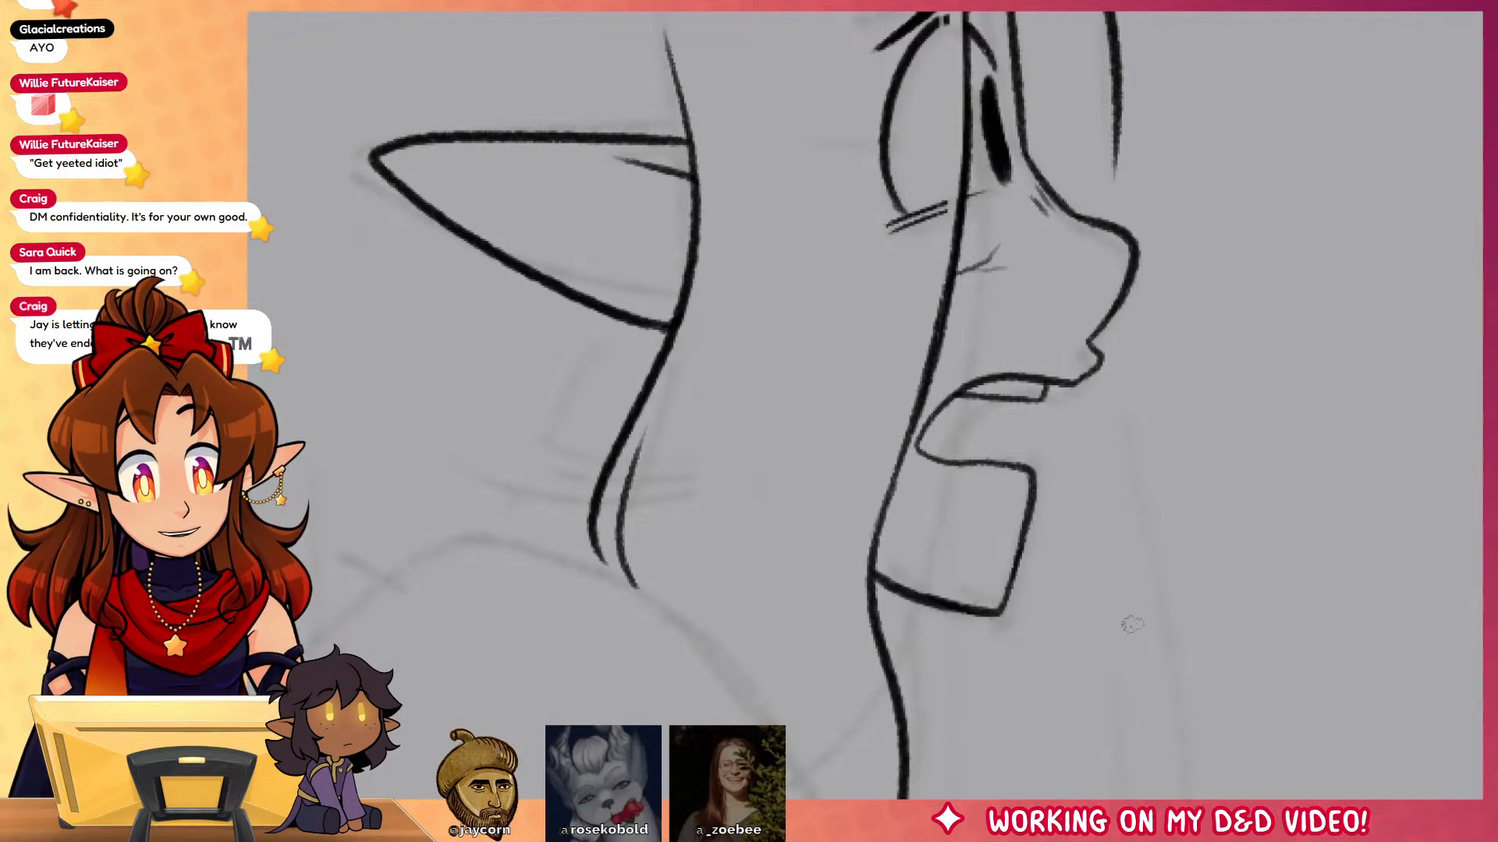
drag(1157, 624, 1231, 392)
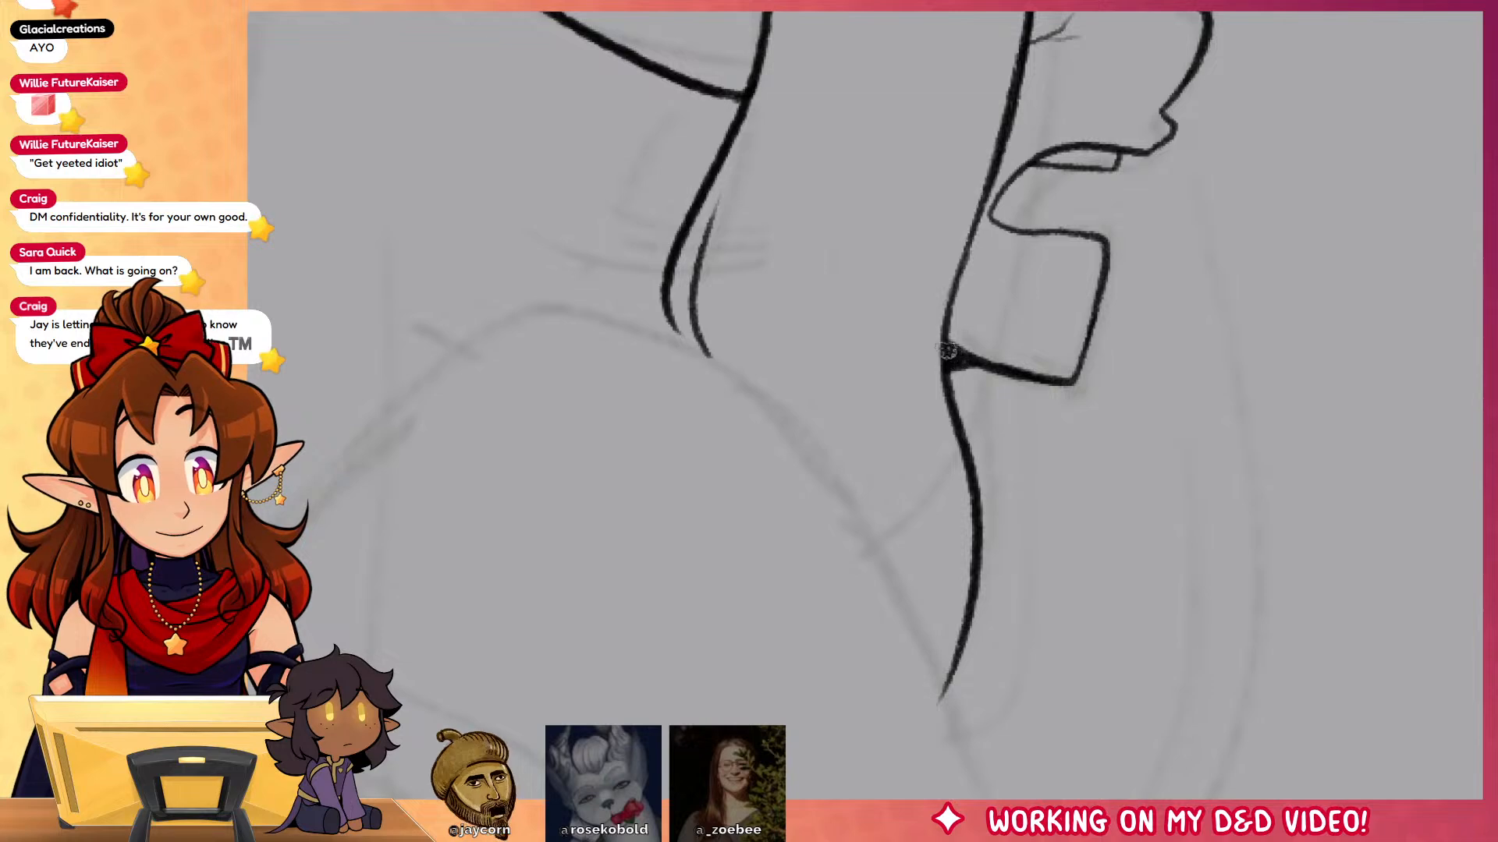
scroll(1193, 702, up, 4)
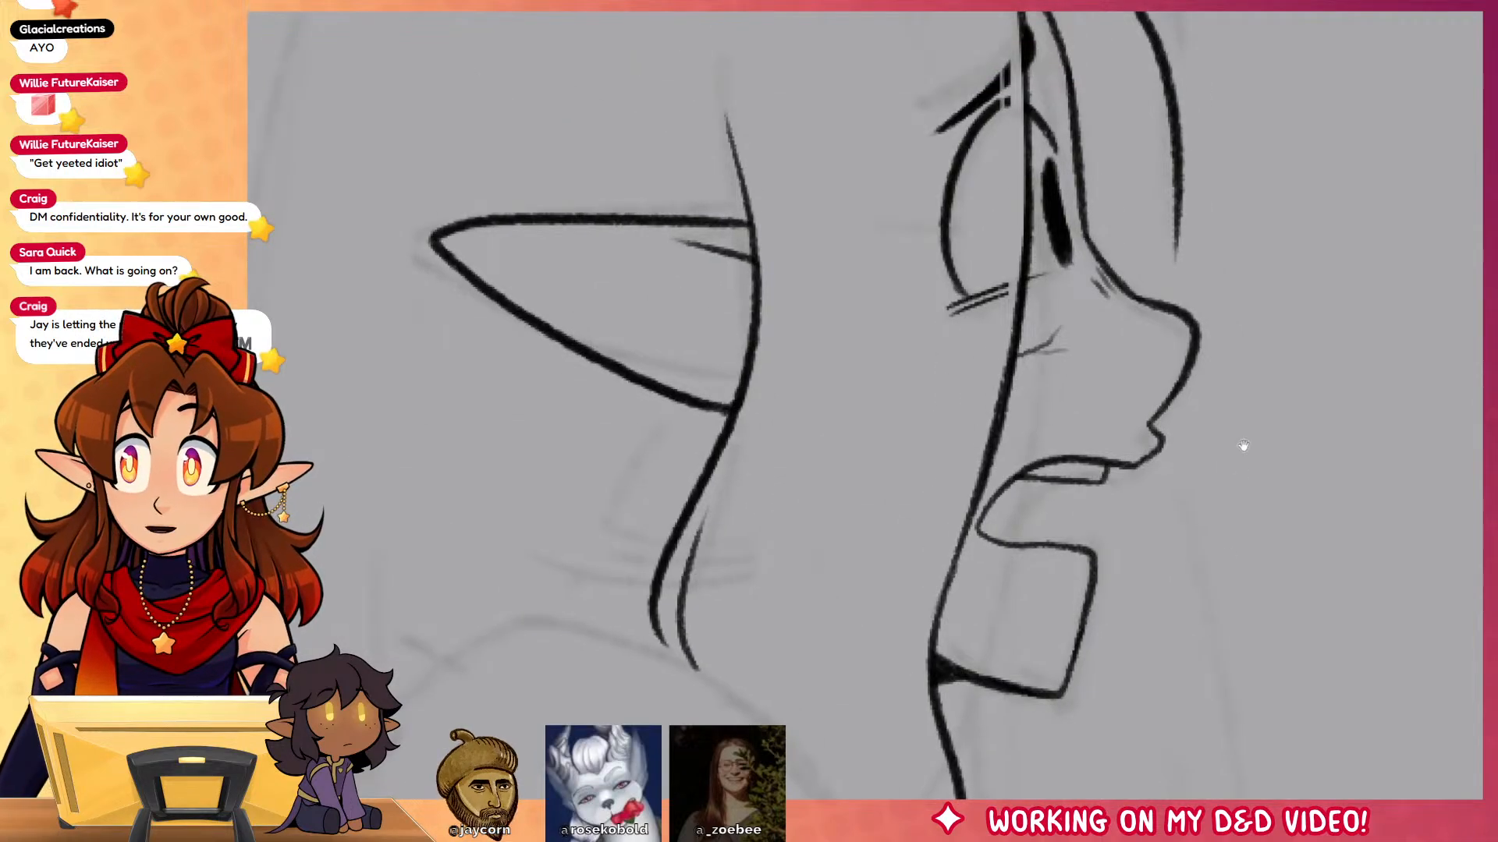
Step: Ink the smaller far horn behind the near one, with short facet lines near its base
scroll(1244, 444, up, 6)
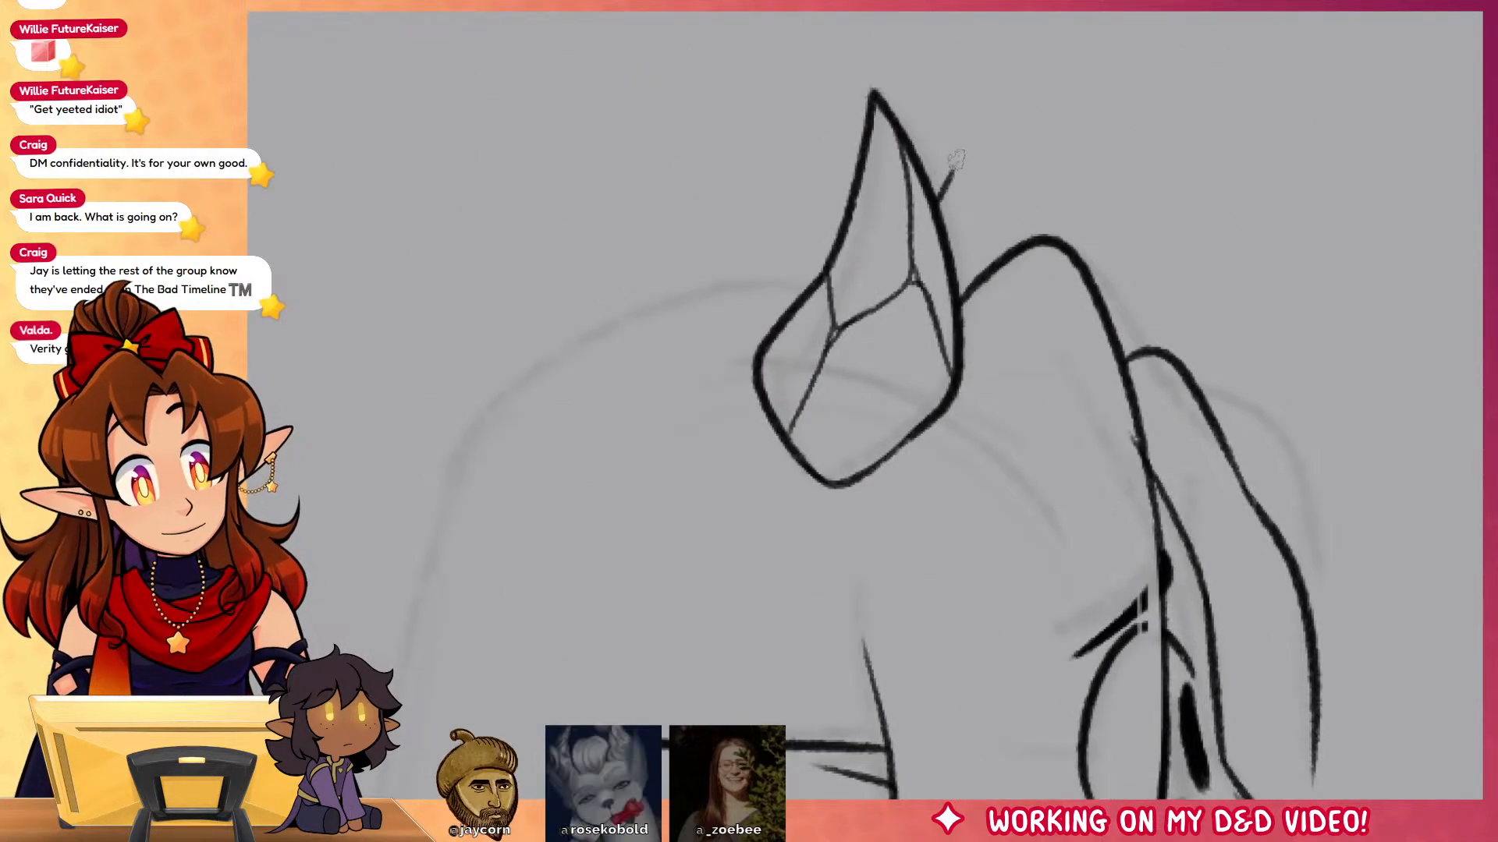
drag(940, 197, 1001, 182)
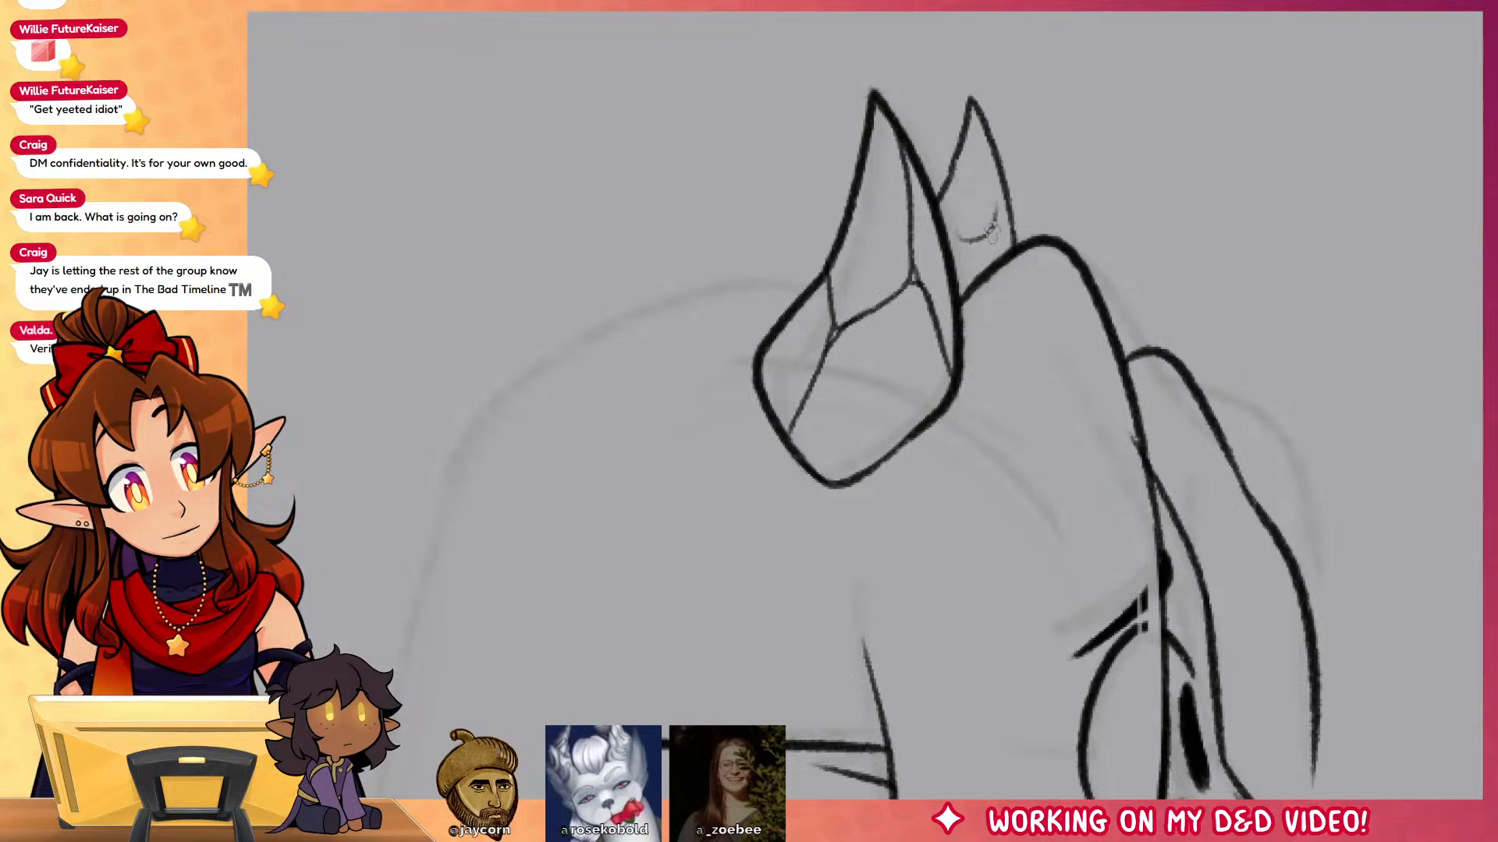
drag(993, 241, 997, 257)
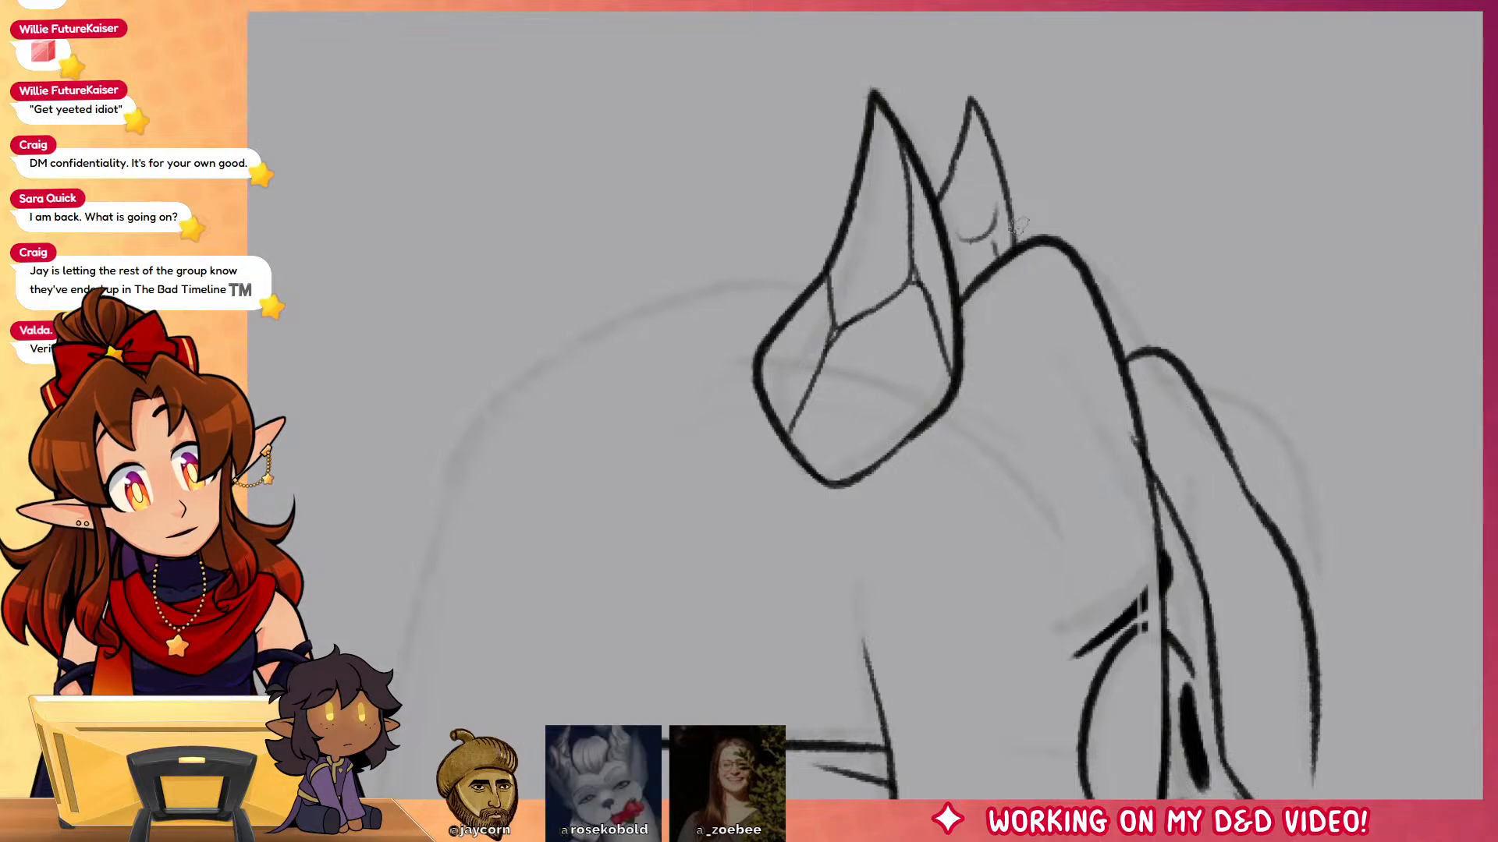
Step: Ink the back of the hair from the near horn around the head and down in a long tapered sweep
click(942, 470)
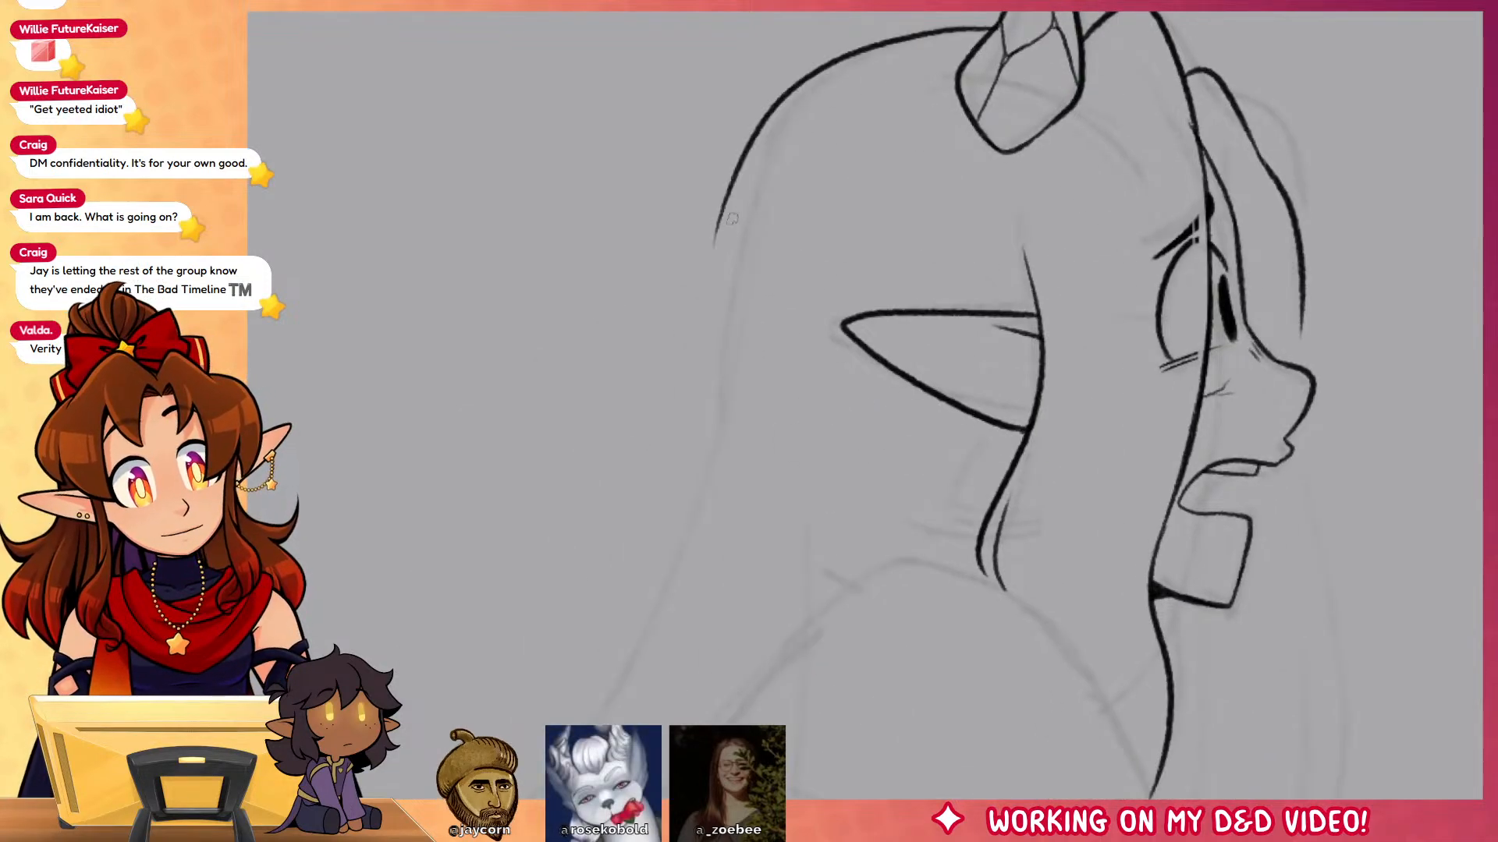
mouse_move(732, 219)
mouse_down()
mouse_move(689, 496)
mouse_move(582, 657)
mouse_up()
drag(1213, 609, 1109, 401)
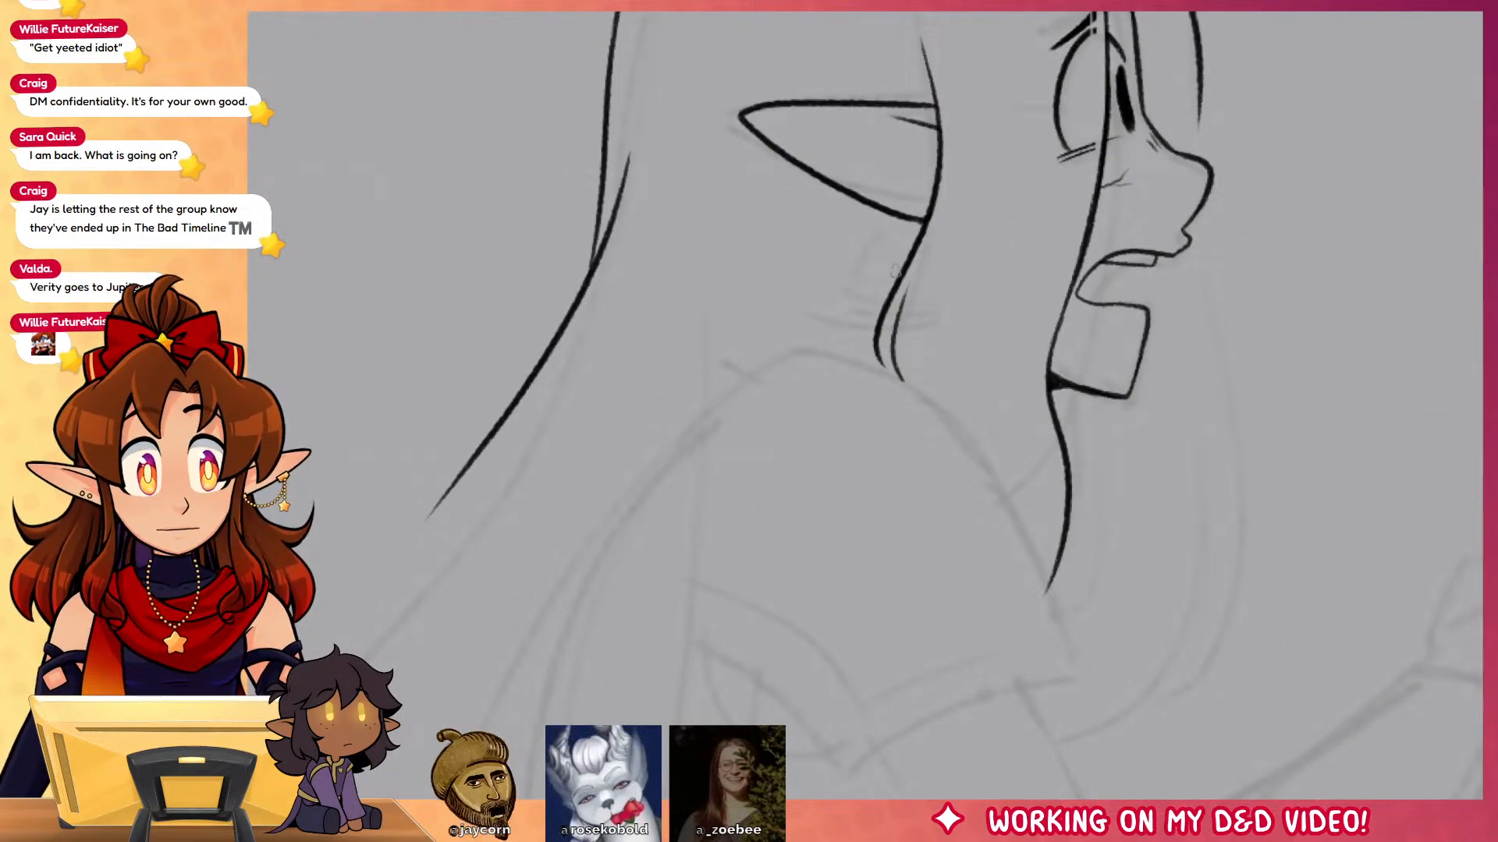
Step: Ink the back of the neck and the short sleeve, adding a pointed hem, an inner trim line and a few fabric folds
drag(897, 224, 797, 370)
key(ctrl+z)
mouse_move(886, 237)
mouse_down()
mouse_move(851, 326)
mouse_move(817, 210)
mouse_up()
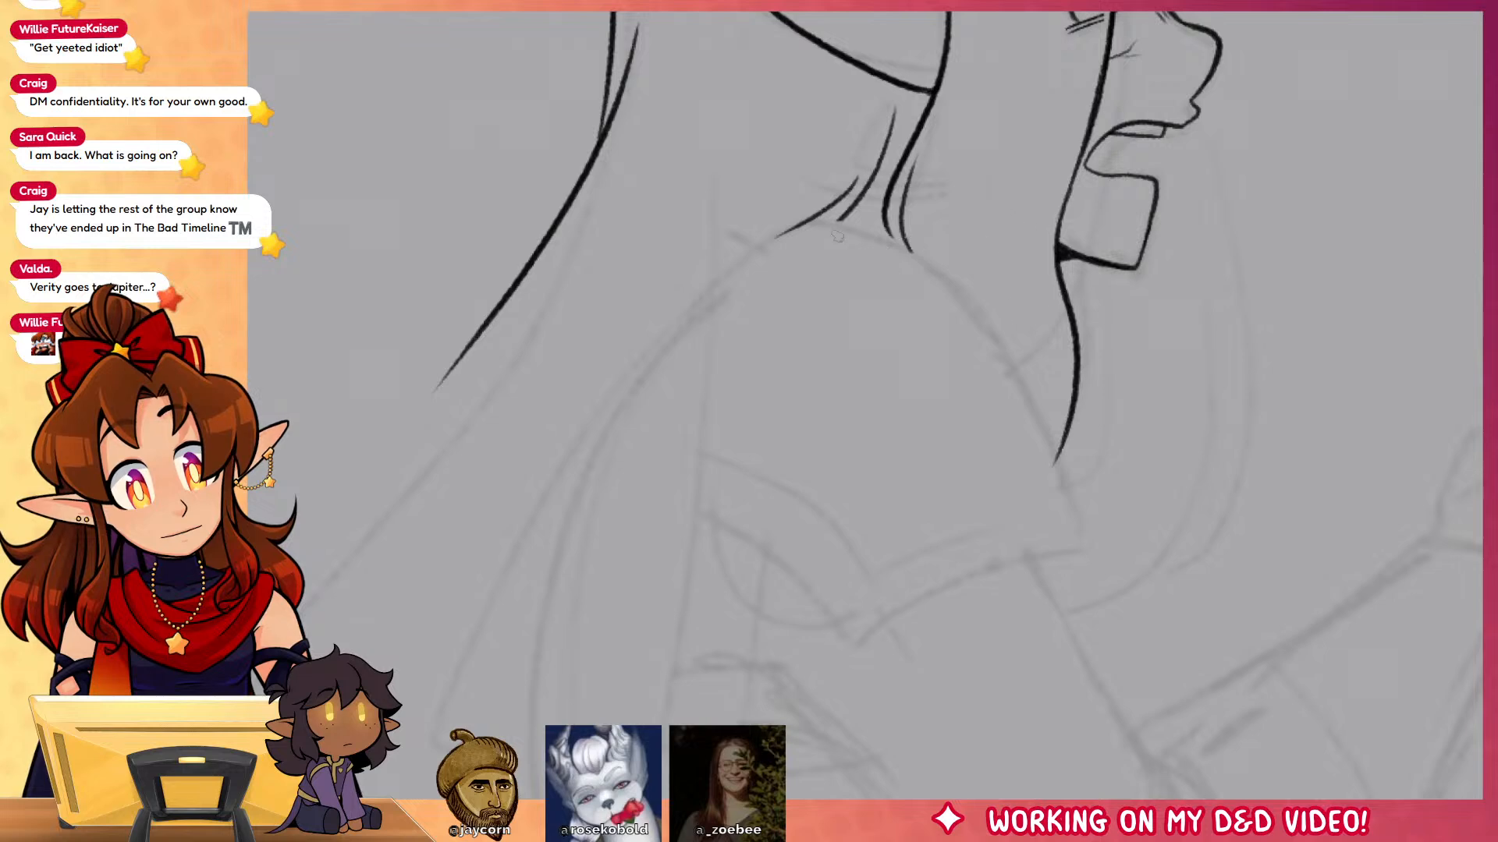
mouse_move(1005, 349)
mouse_down()
mouse_move(1086, 508)
mouse_move(975, 579)
mouse_move(804, 605)
mouse_move(702, 535)
mouse_move(818, 218)
mouse_up()
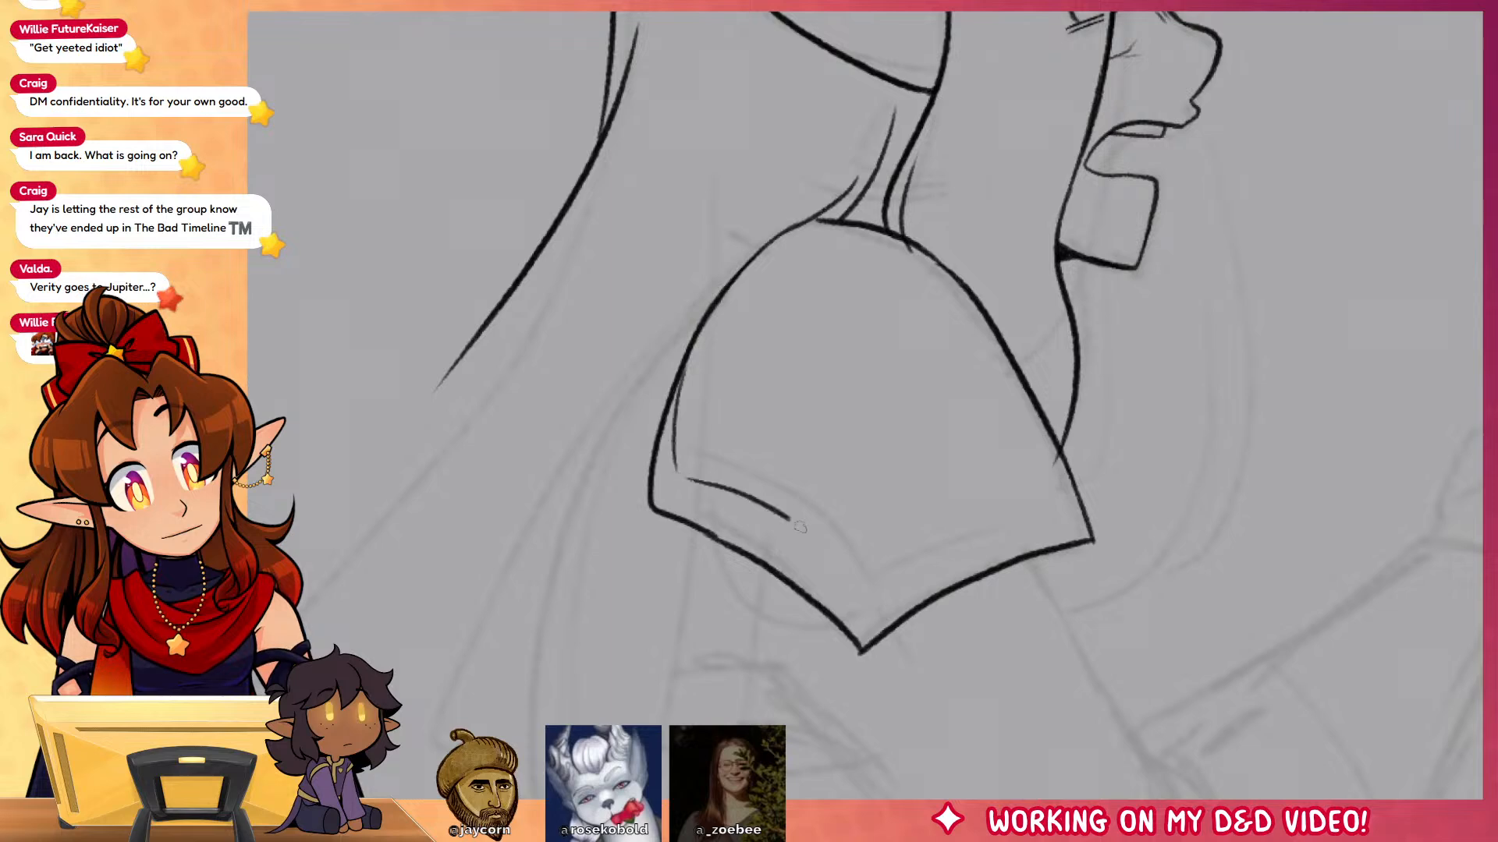
mouse_move(800, 527)
mouse_down()
mouse_move(881, 574)
mouse_move(879, 600)
mouse_move(1069, 508)
mouse_up()
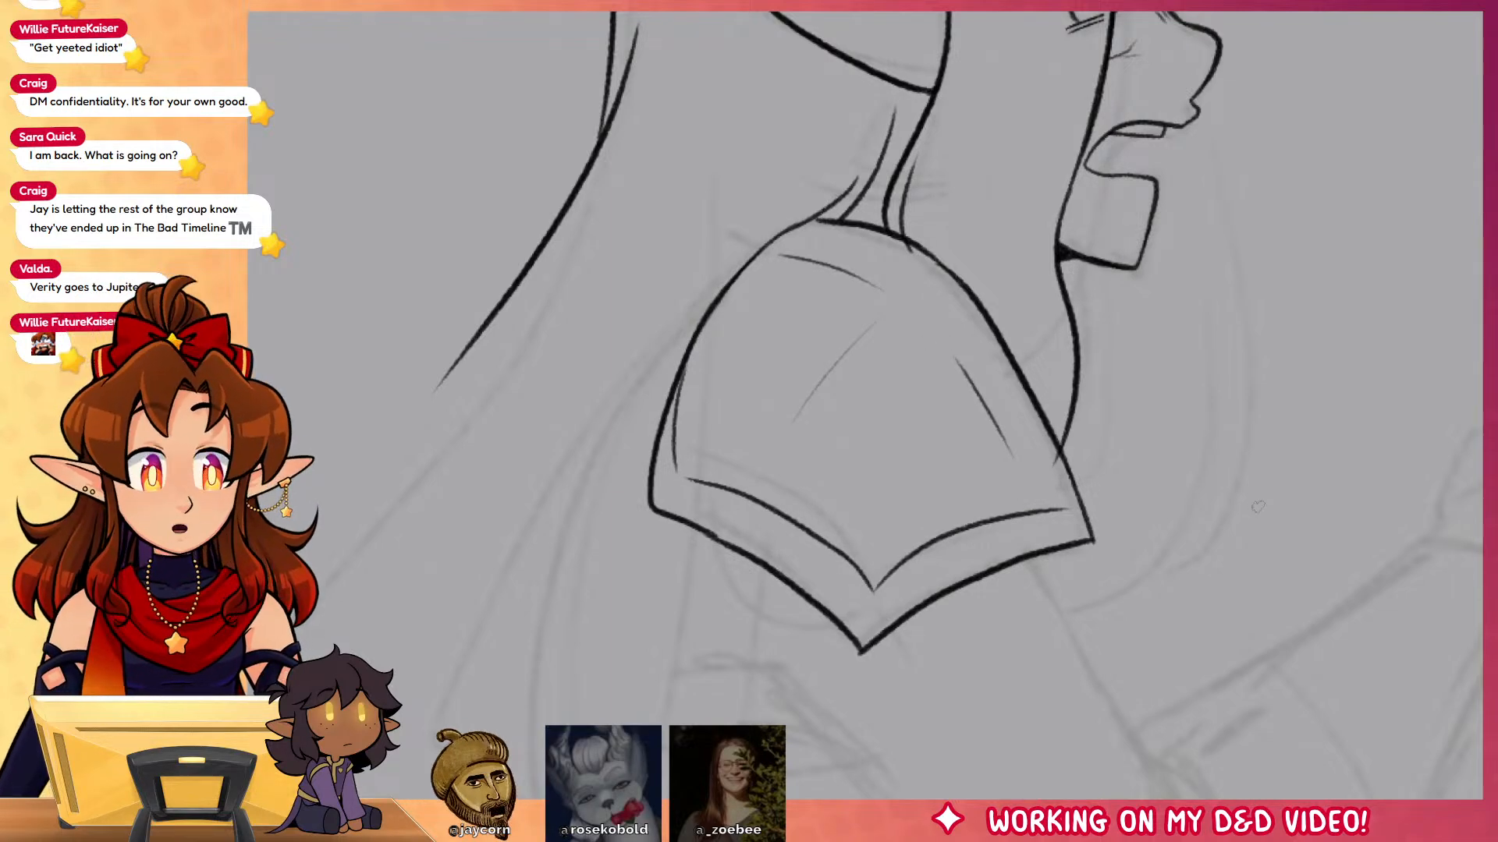
Step: Ink the front edge of the near arm from the sleeve to the elbow crook, with a small bump and tapered folds
drag(1117, 675, 1294, 473)
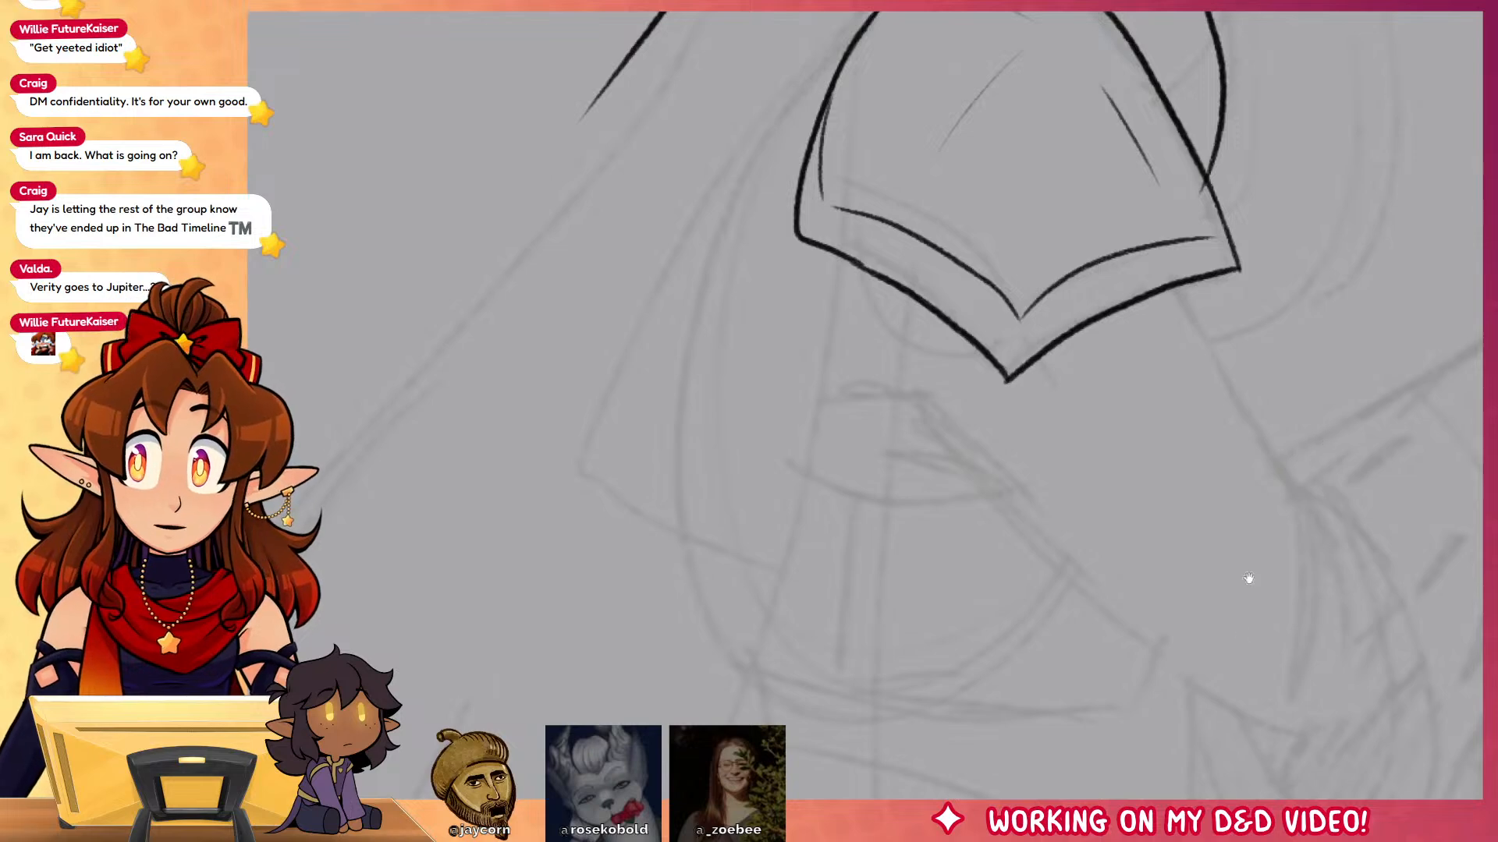
mouse_move(1248, 578)
mouse_down()
mouse_move(1171, 446)
mouse_move(1104, 437)
mouse_up()
drag(1053, 144, 1223, 468)
key(ctrl+z)
key(ctrl+z)
key(ctrl+z)
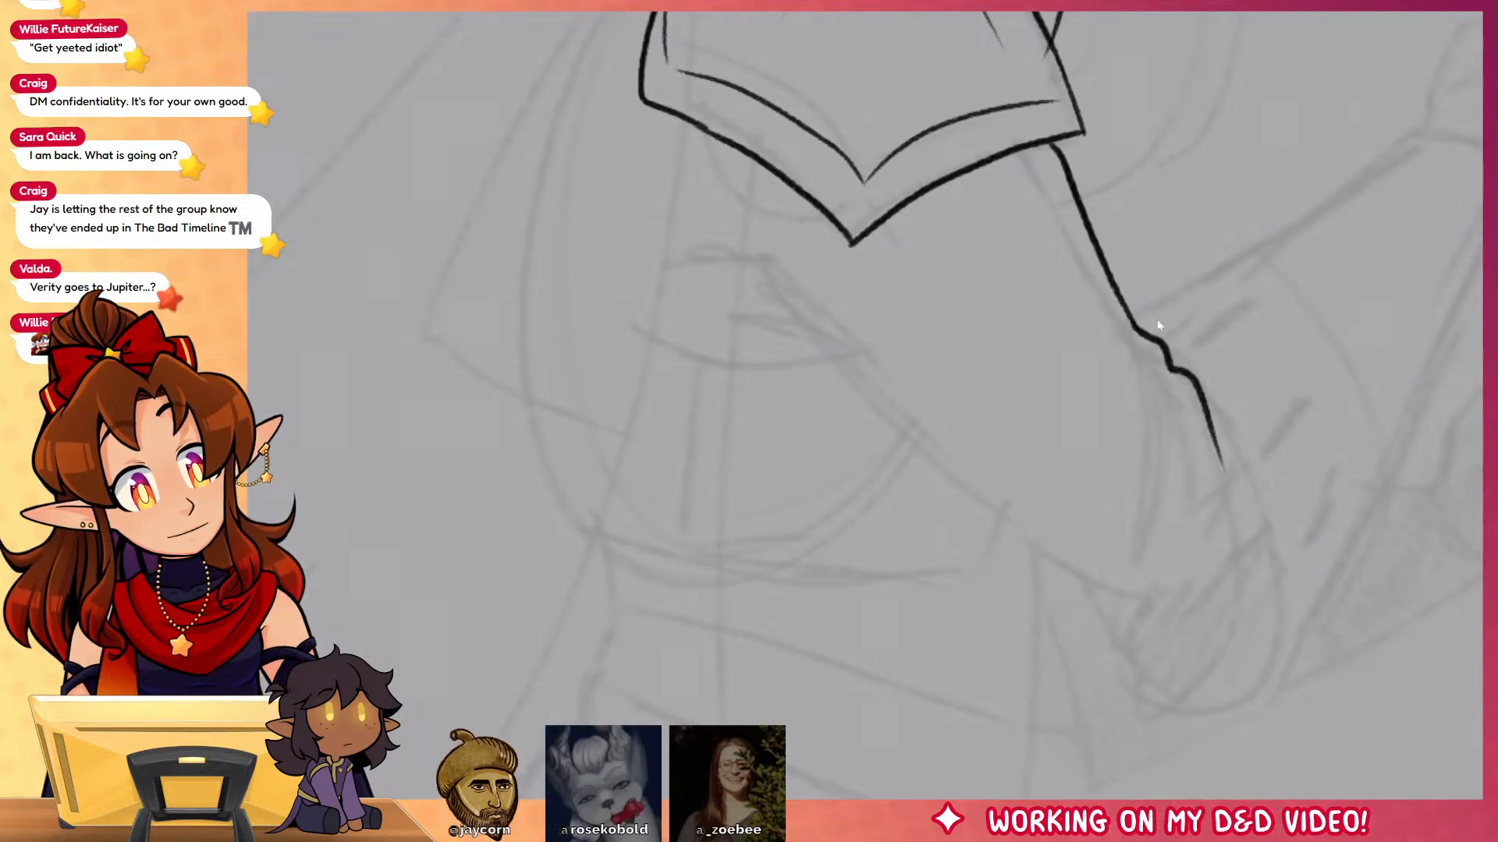
key(ctrl+y)
drag(1129, 319, 1225, 460)
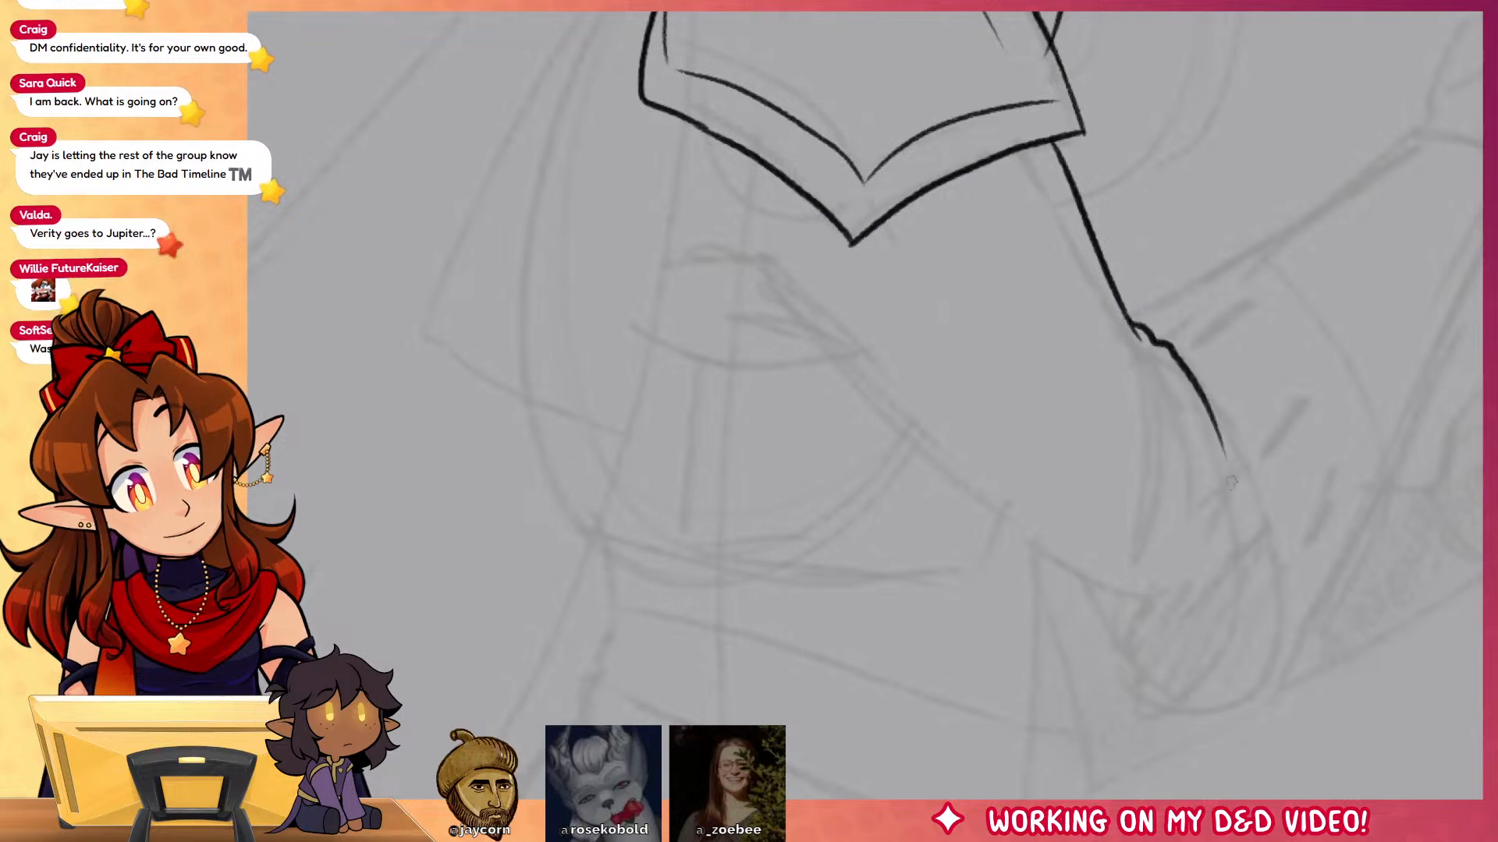
drag(1144, 384, 1162, 426)
drag(1160, 388, 1178, 506)
drag(1371, 513, 1350, 518)
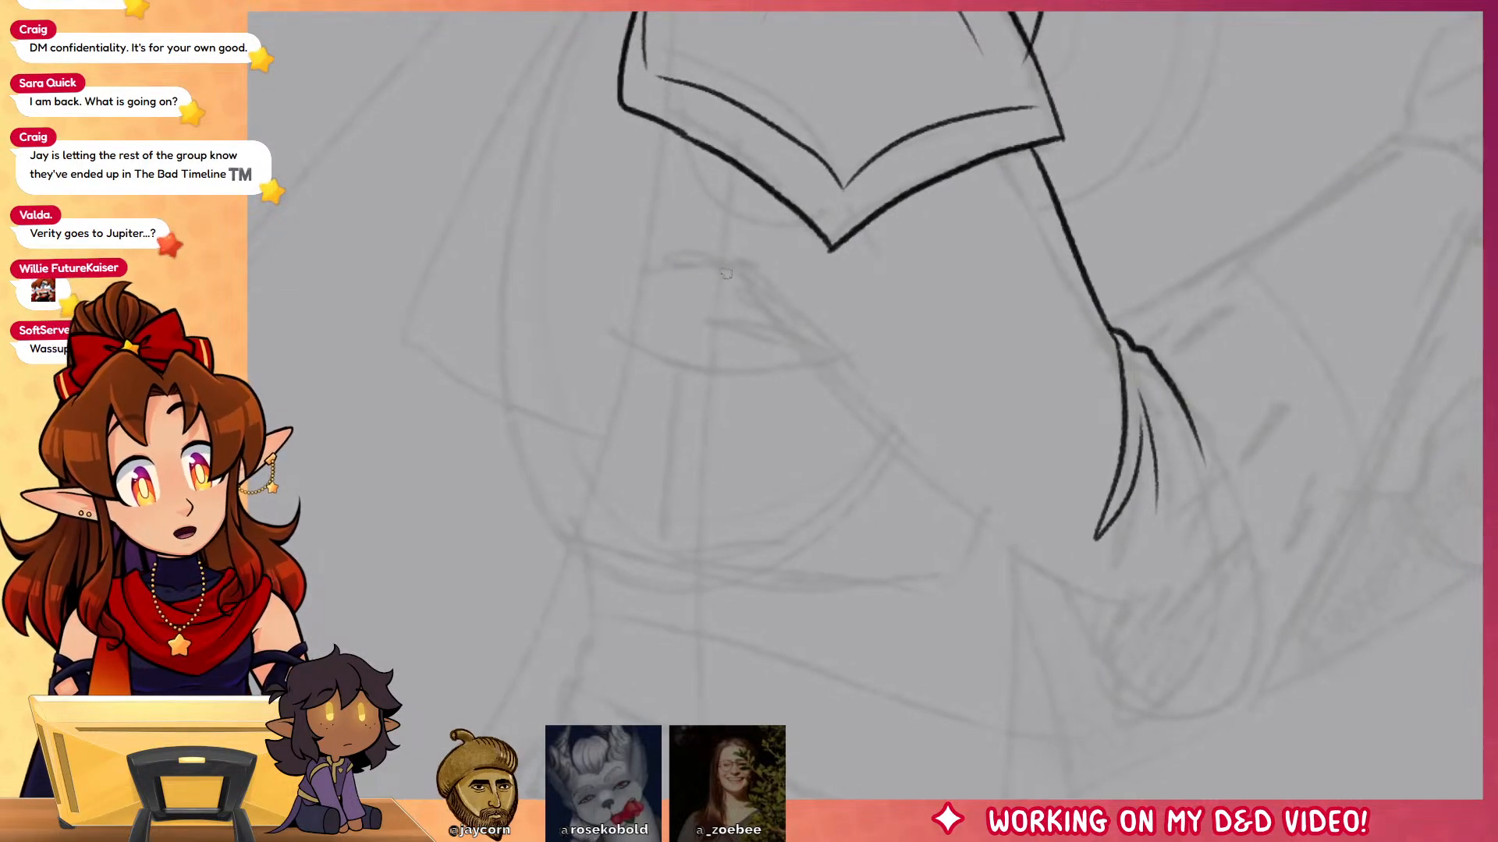
Step: Ink short creases beneath the sleeve and the underside of the near arm around to the elbow
drag(677, 278, 802, 295)
mouse_move(698, 305)
mouse_down()
mouse_move(811, 304)
mouse_move(925, 475)
mouse_move(1058, 585)
mouse_move(1221, 550)
mouse_up()
drag(1311, 577, 1211, 564)
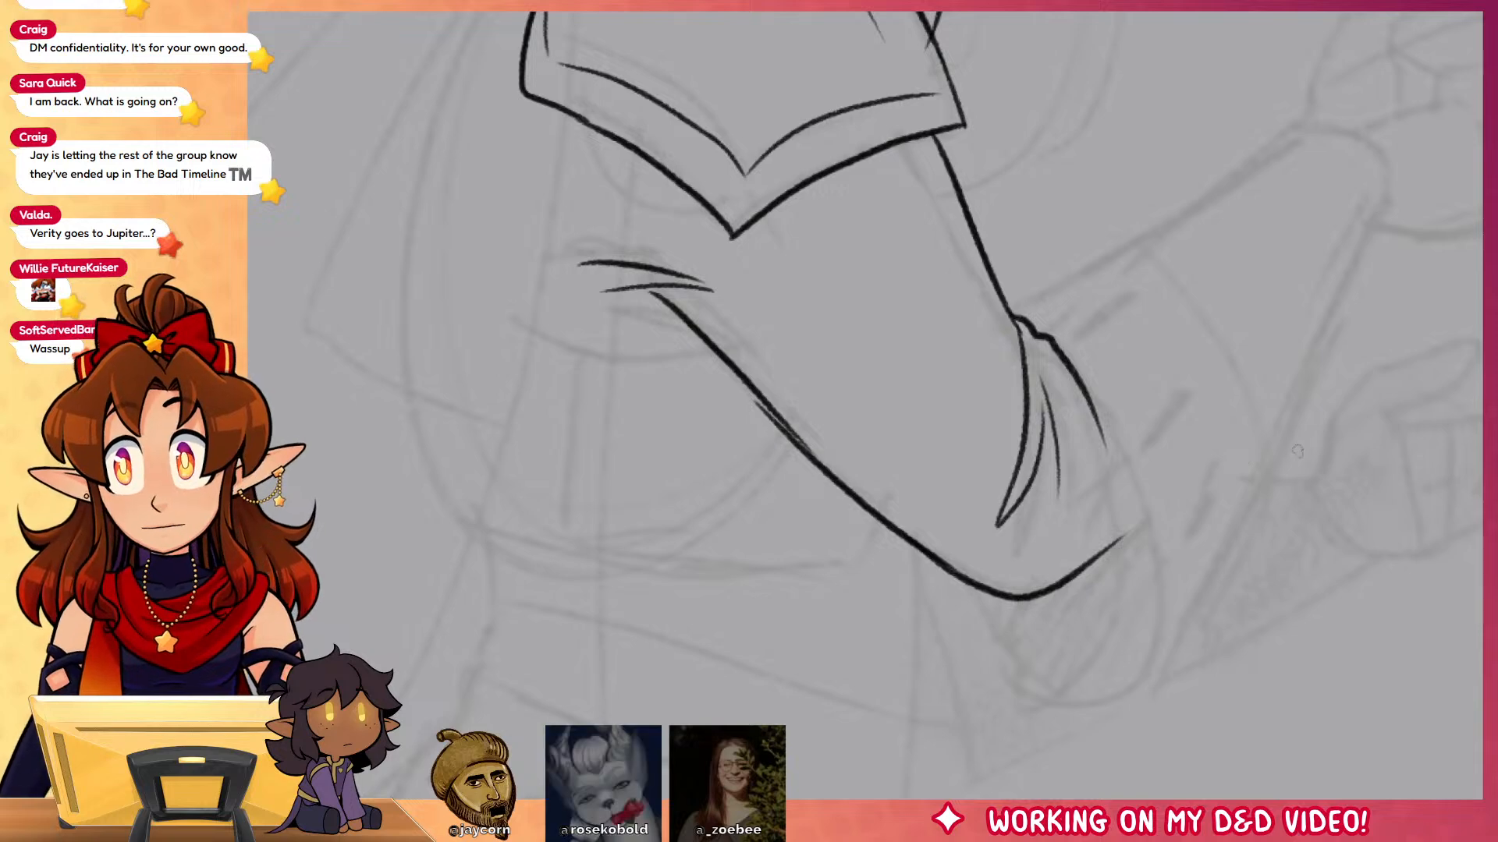
Step: Extend the far hair lock down past the face to a tapered tip, and add inner strand lines to the front hair
drag(1237, 503, 1307, 606)
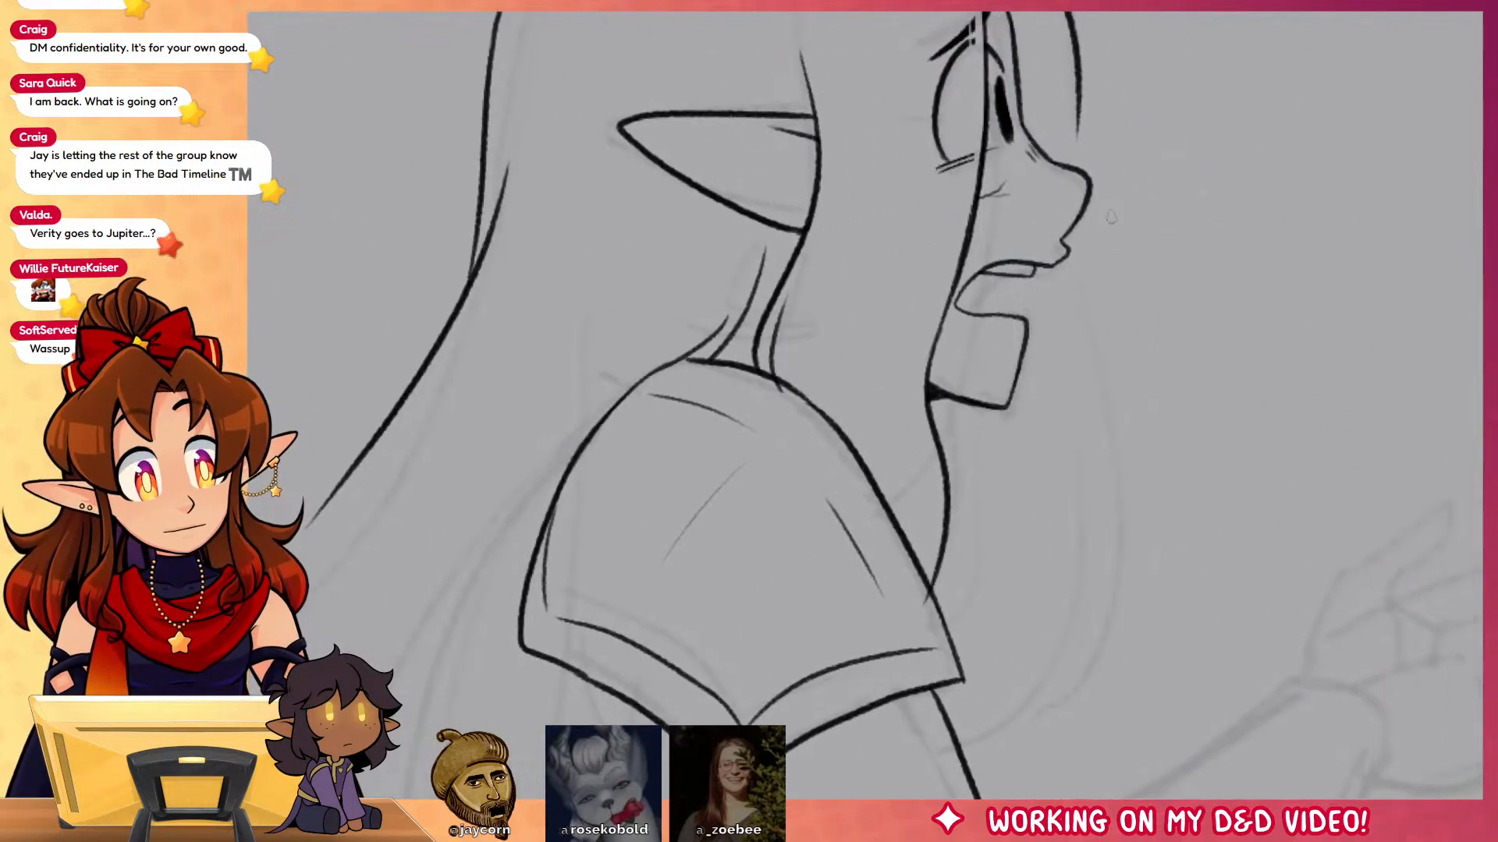
mouse_move(1077, 127)
mouse_down()
mouse_move(1092, 678)
mouse_move(1049, 714)
mouse_up()
drag(1083, 437, 1069, 582)
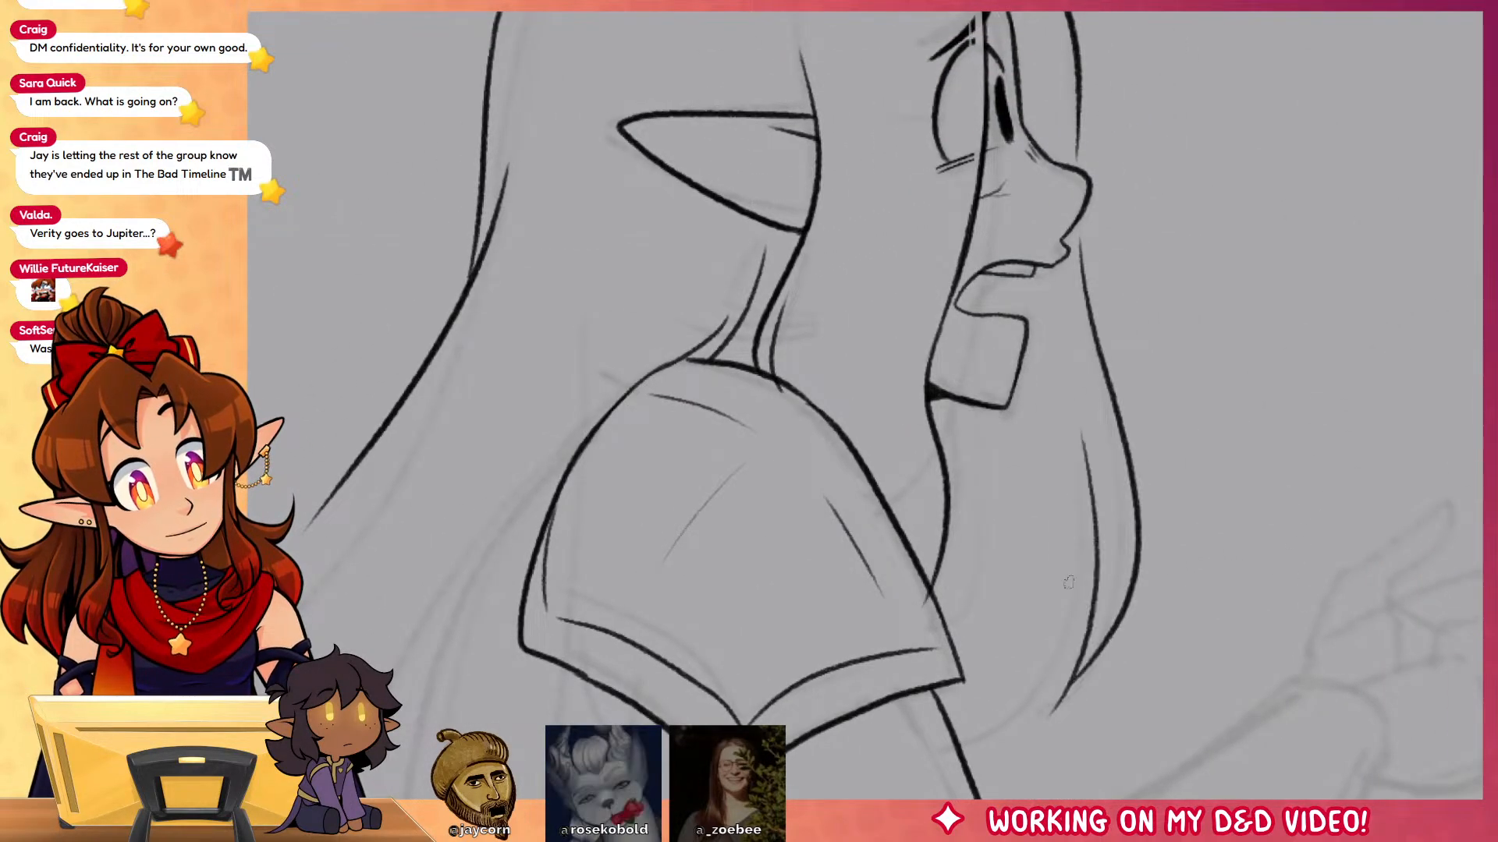
scroll(1118, 697, up, 3)
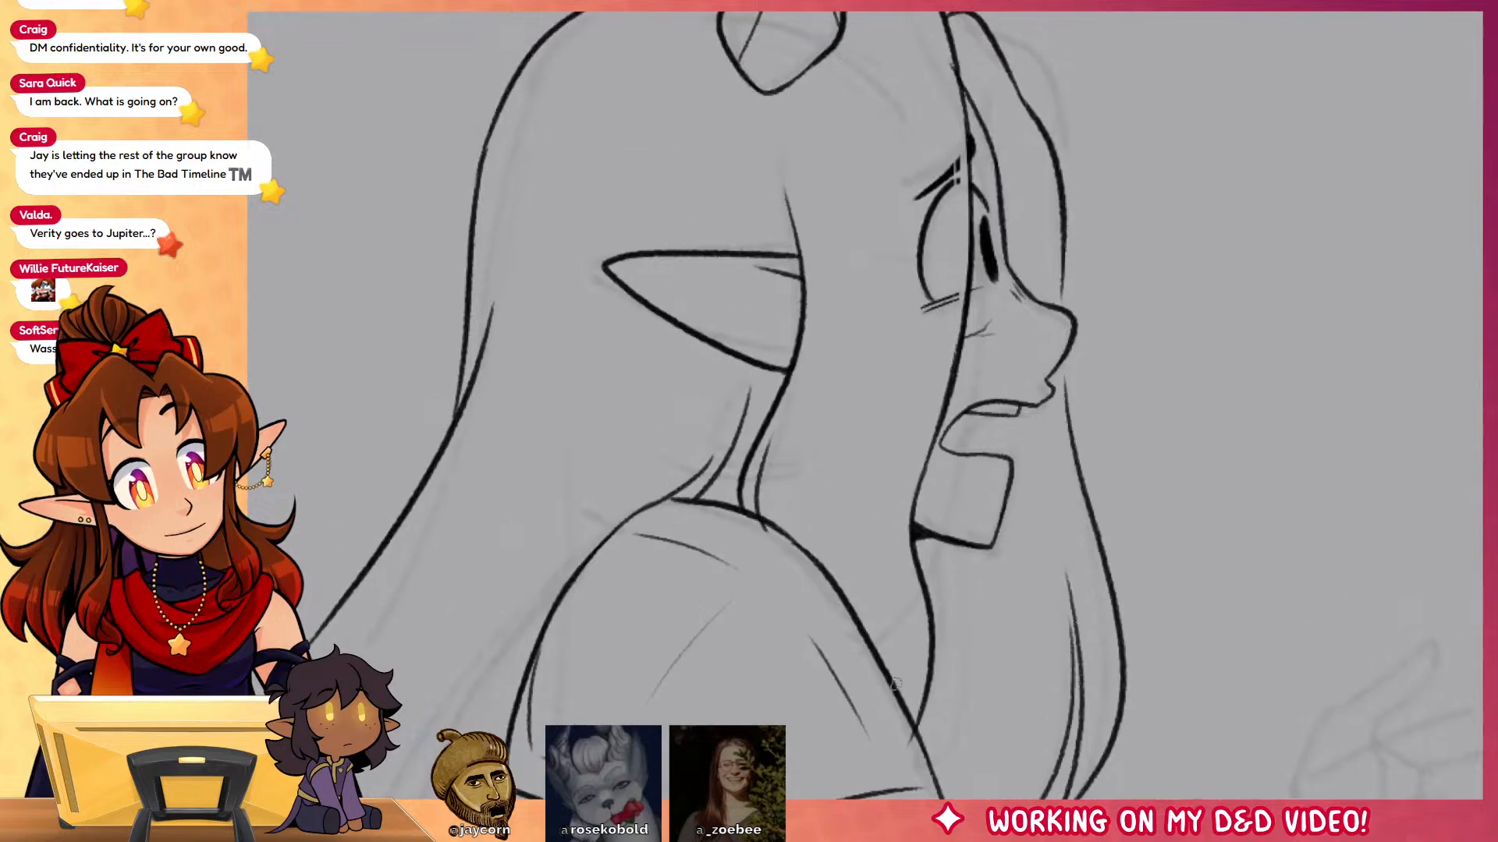
drag(897, 692, 875, 503)
scroll(1241, 692, up, 3)
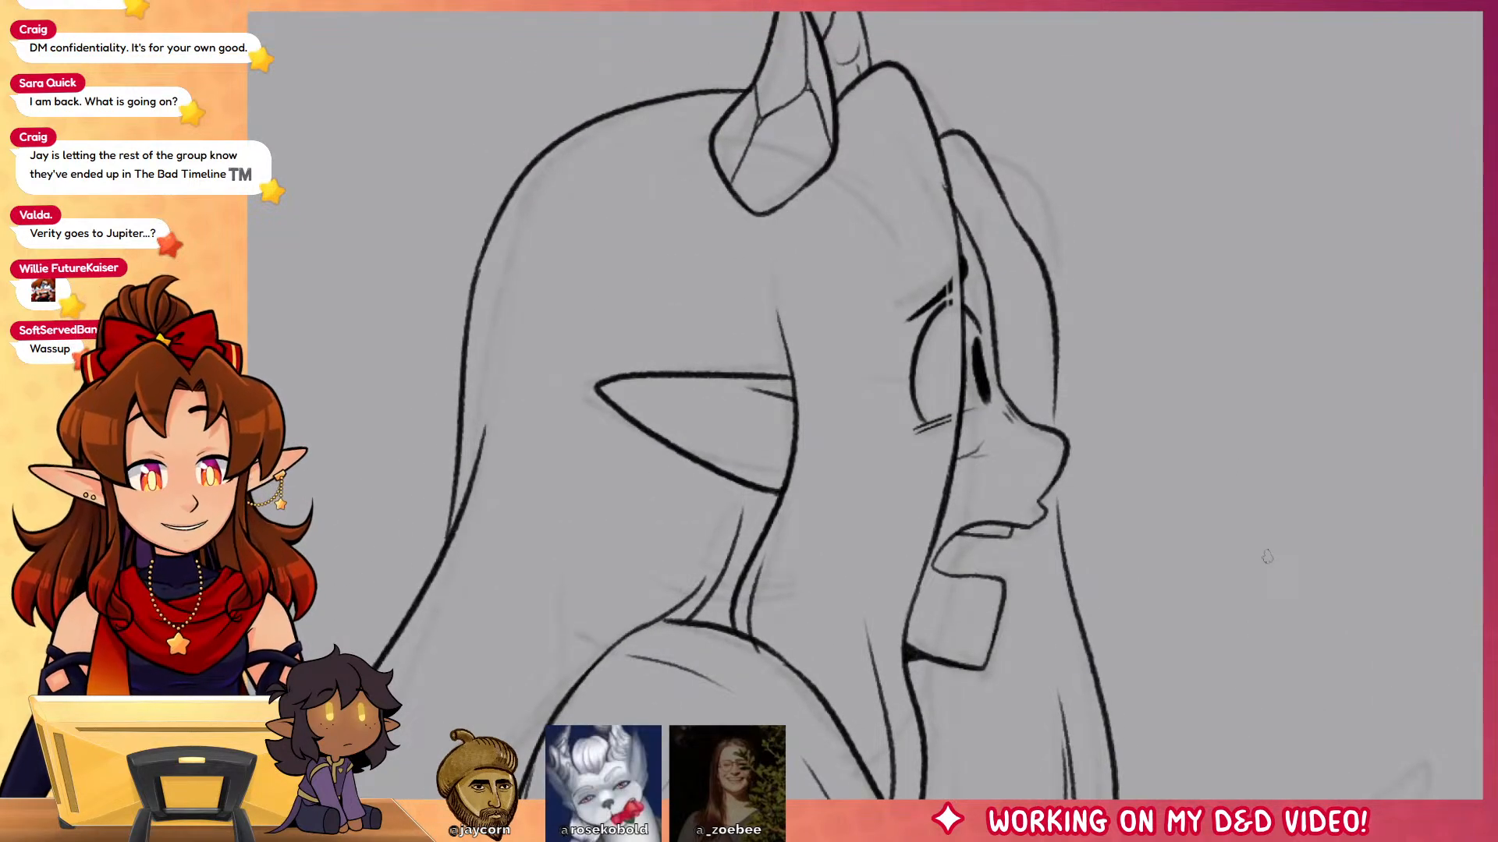
Step: Ink the long back hair sweeping down behind the body in overlapping tapered locks with inner strand lines
mouse_move(1226, 556)
mouse_down()
mouse_move(1337, 391)
mouse_move(1384, 257)
mouse_up()
drag(1311, 655, 1403, 366)
drag(1376, 631, 1389, 490)
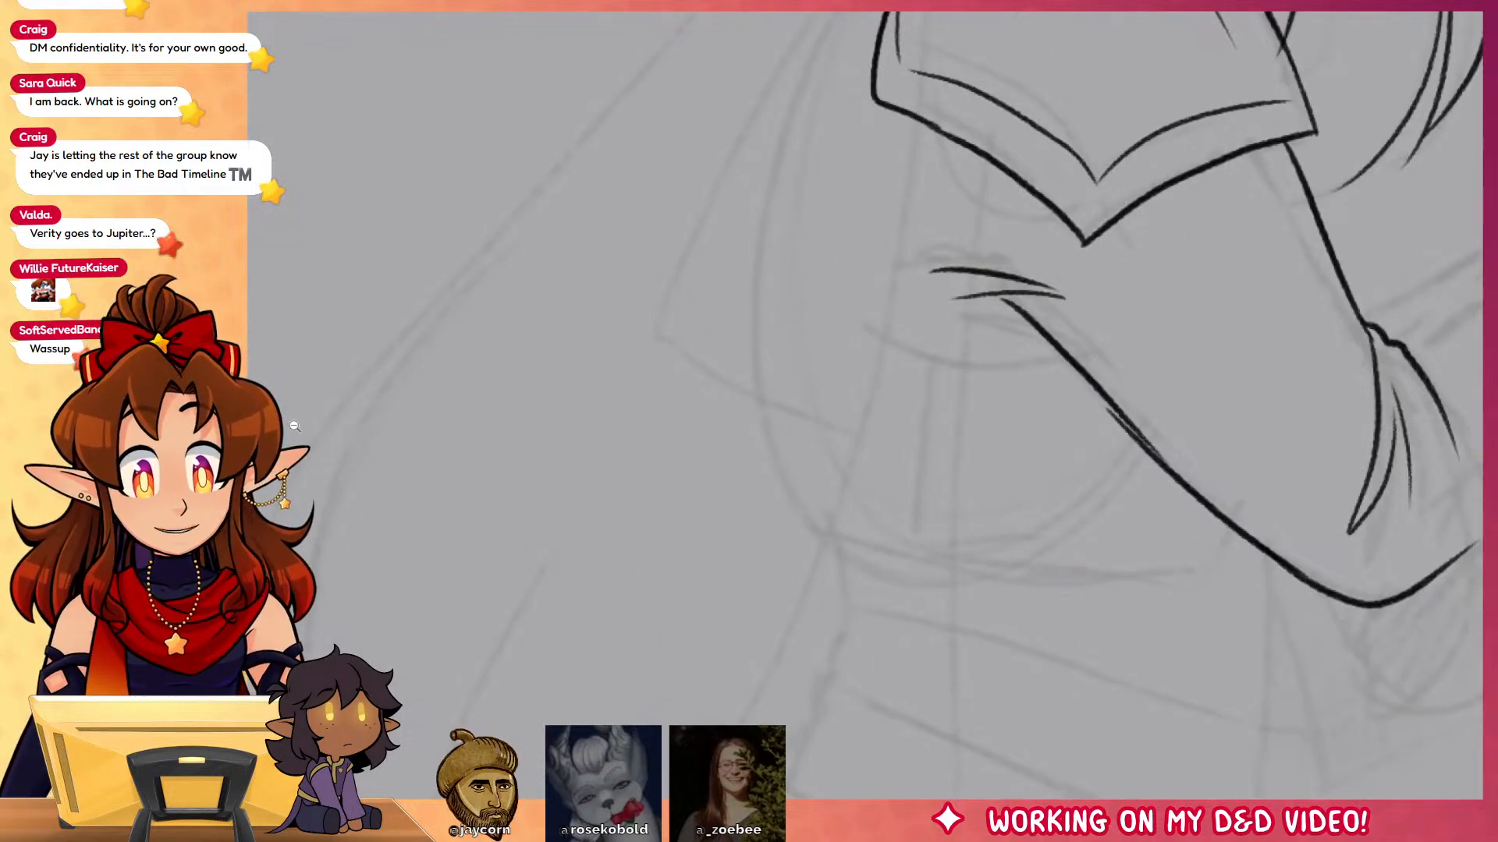
drag(295, 427, 257, 425)
drag(923, 465, 1128, 383)
drag(861, 195, 689, 471)
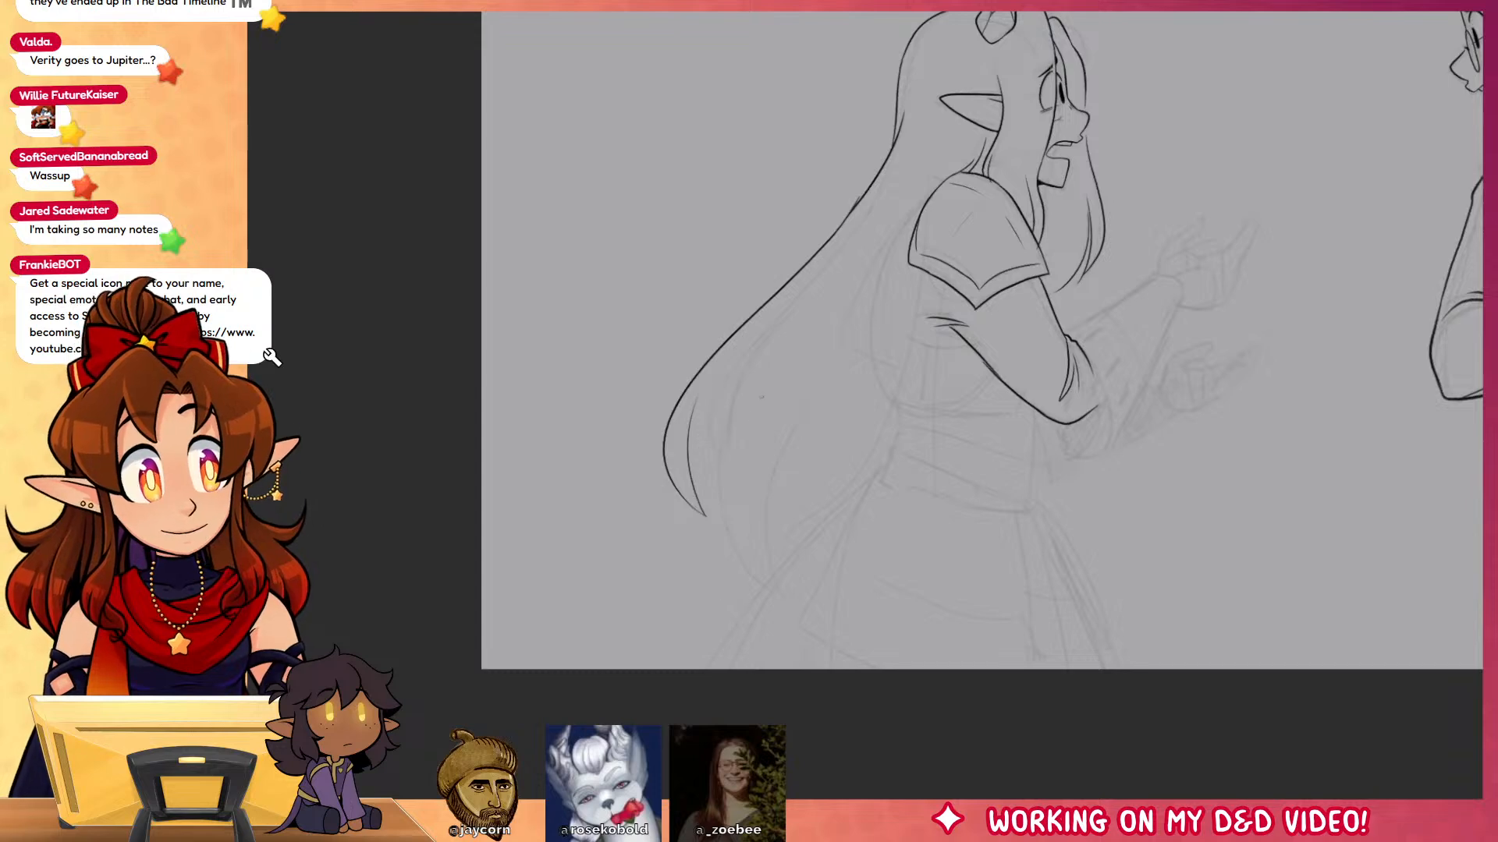
drag(735, 477, 745, 589)
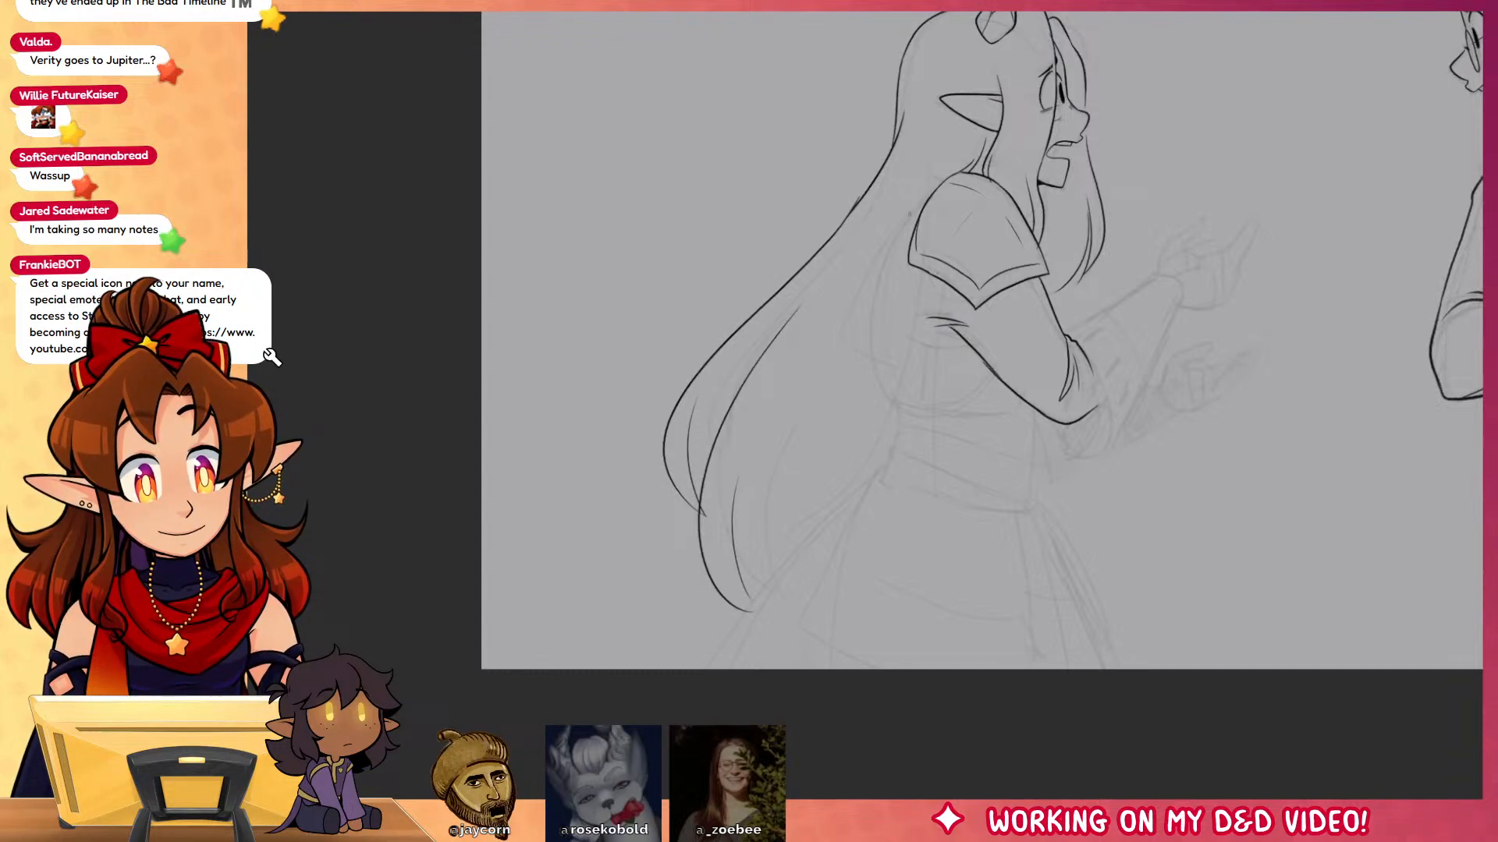
drag(871, 341, 742, 562)
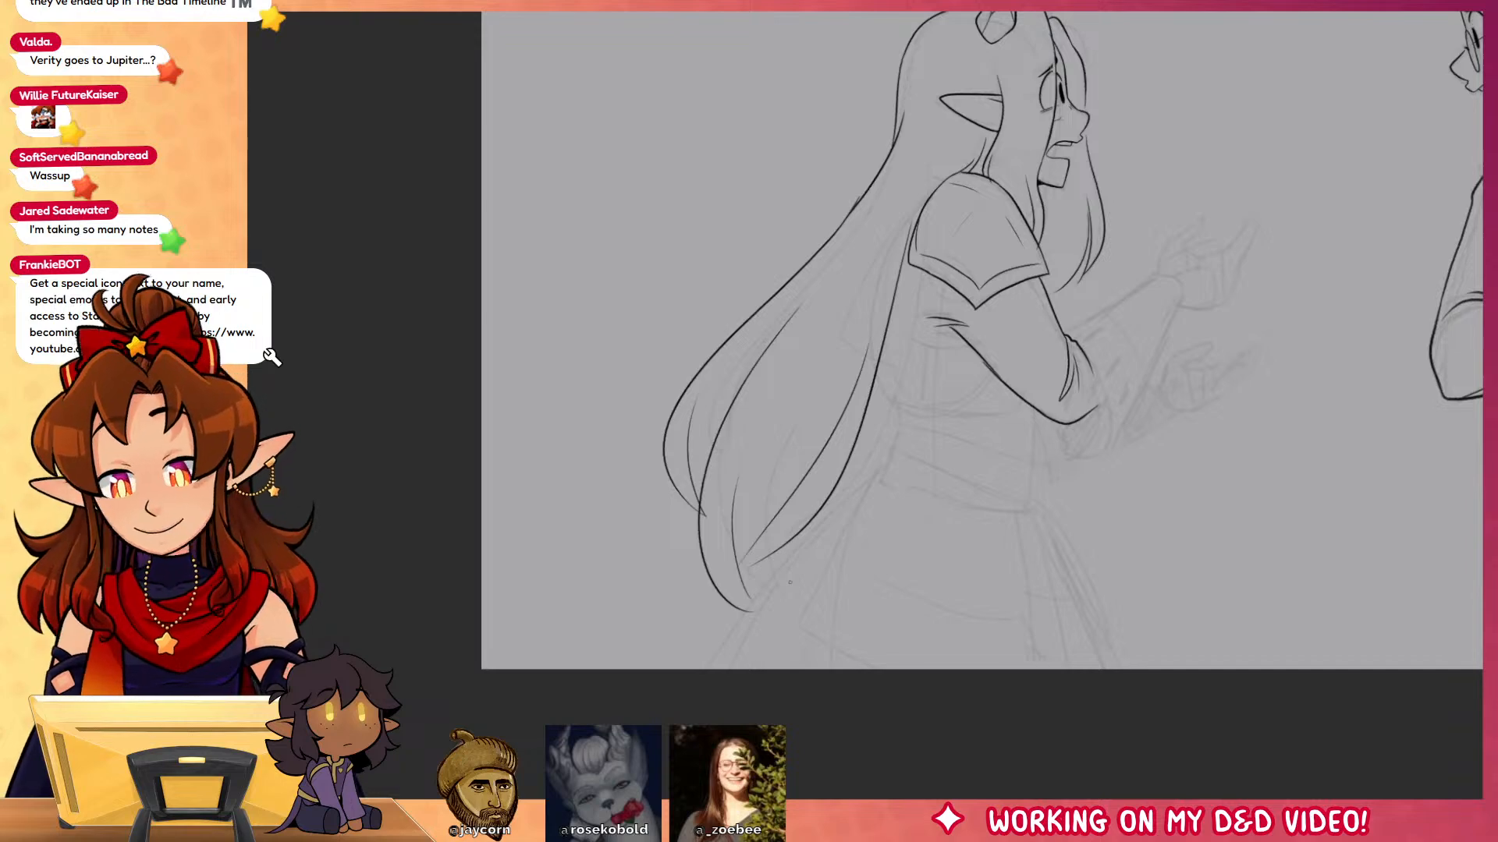
Step: Ink the torso behind the near arm with the chest curve, the bodice's side and lower edge, and vertical seam lines
drag(959, 457, 976, 411)
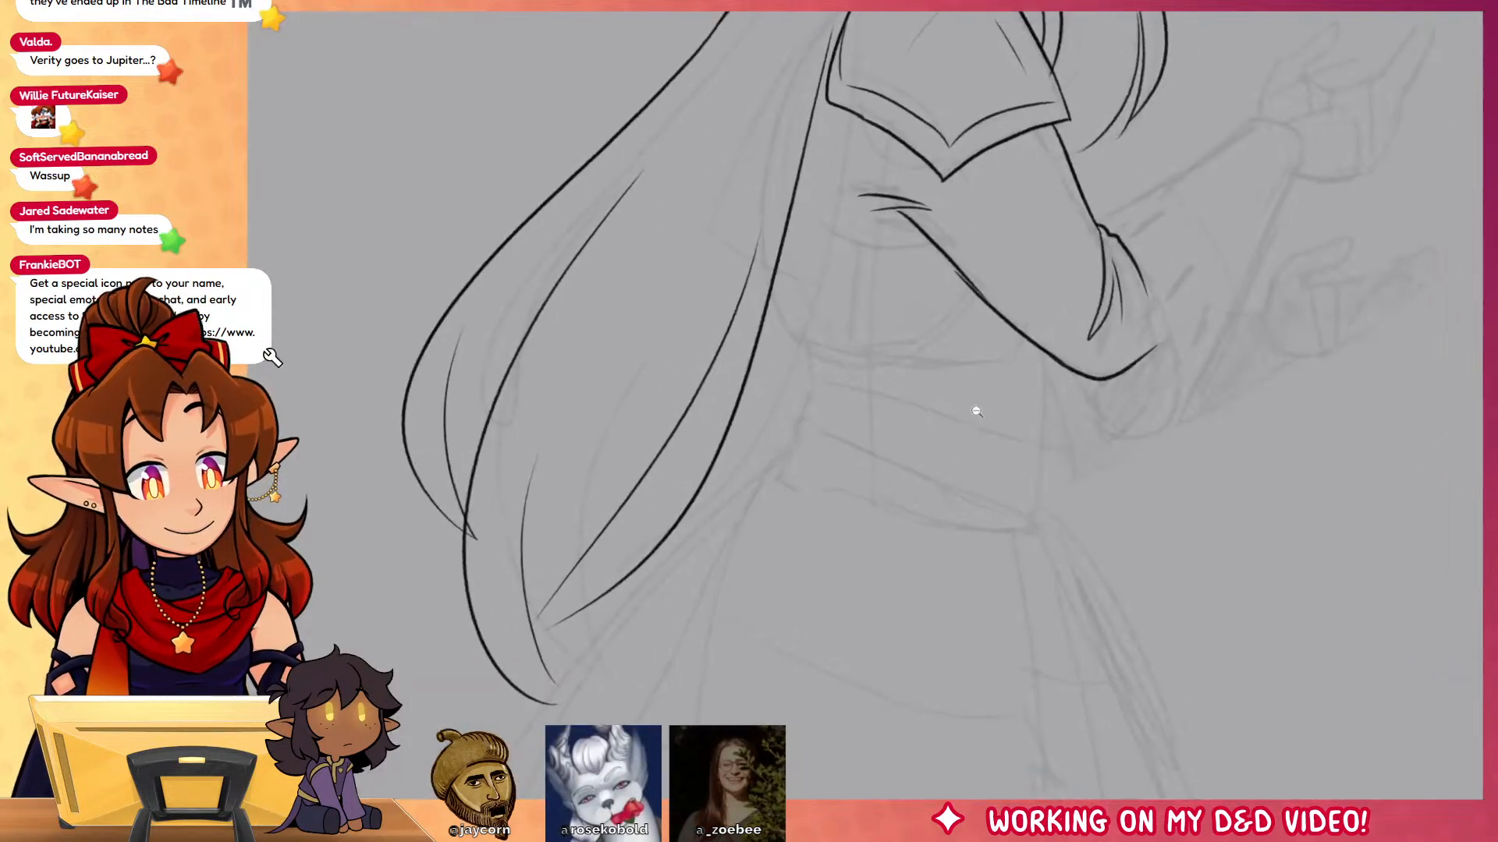
drag(777, 249, 792, 355)
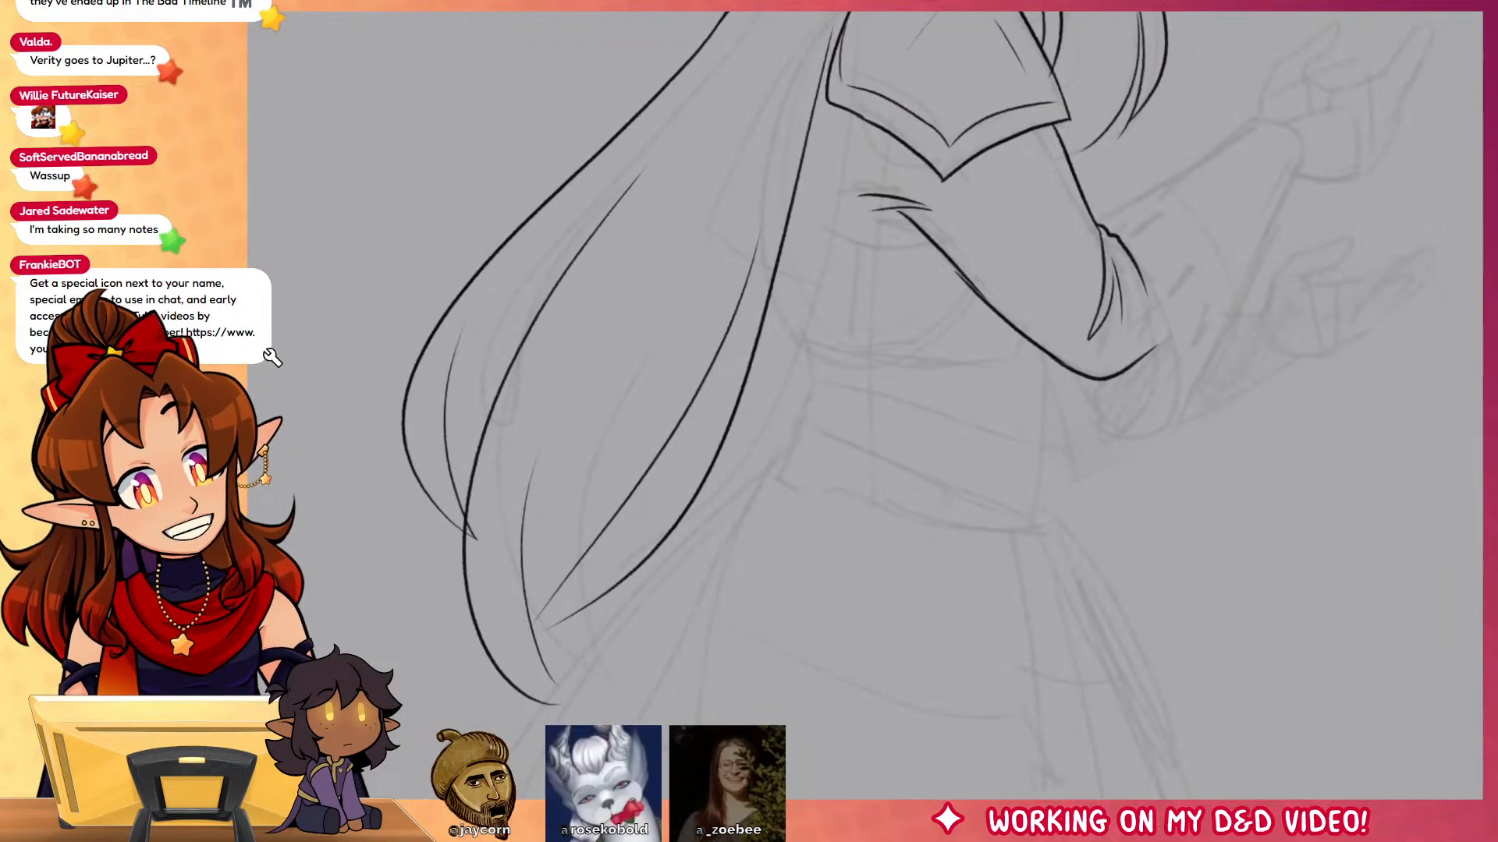
mouse_move(776, 257)
mouse_down()
mouse_move(793, 352)
mouse_move(837, 373)
mouse_move(1013, 358)
mouse_up()
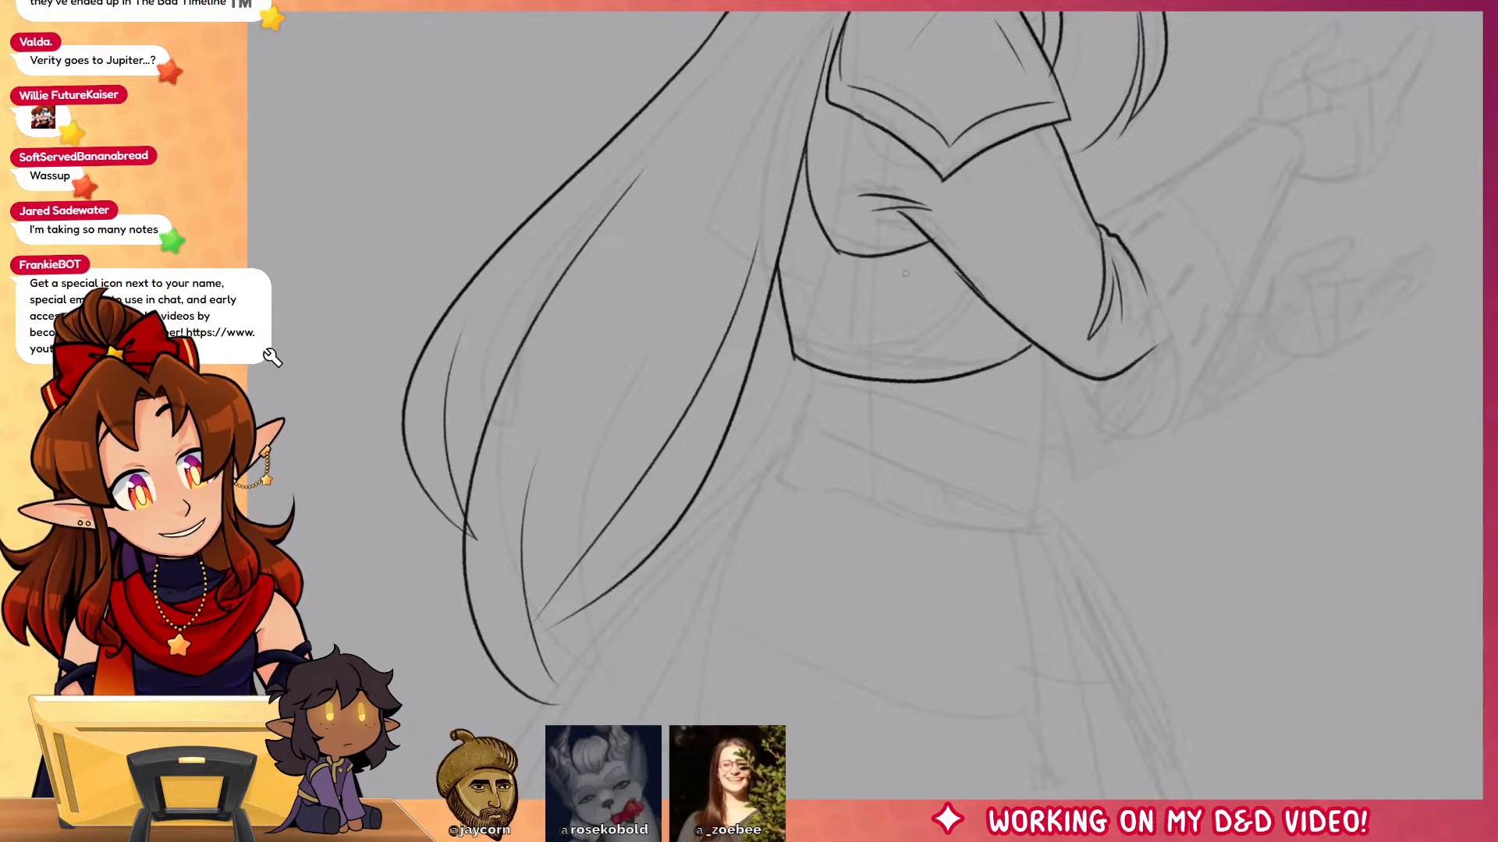
mouse_move(853, 255)
mouse_down()
mouse_move(859, 373)
mouse_move(887, 384)
mouse_move(891, 345)
mouse_up()
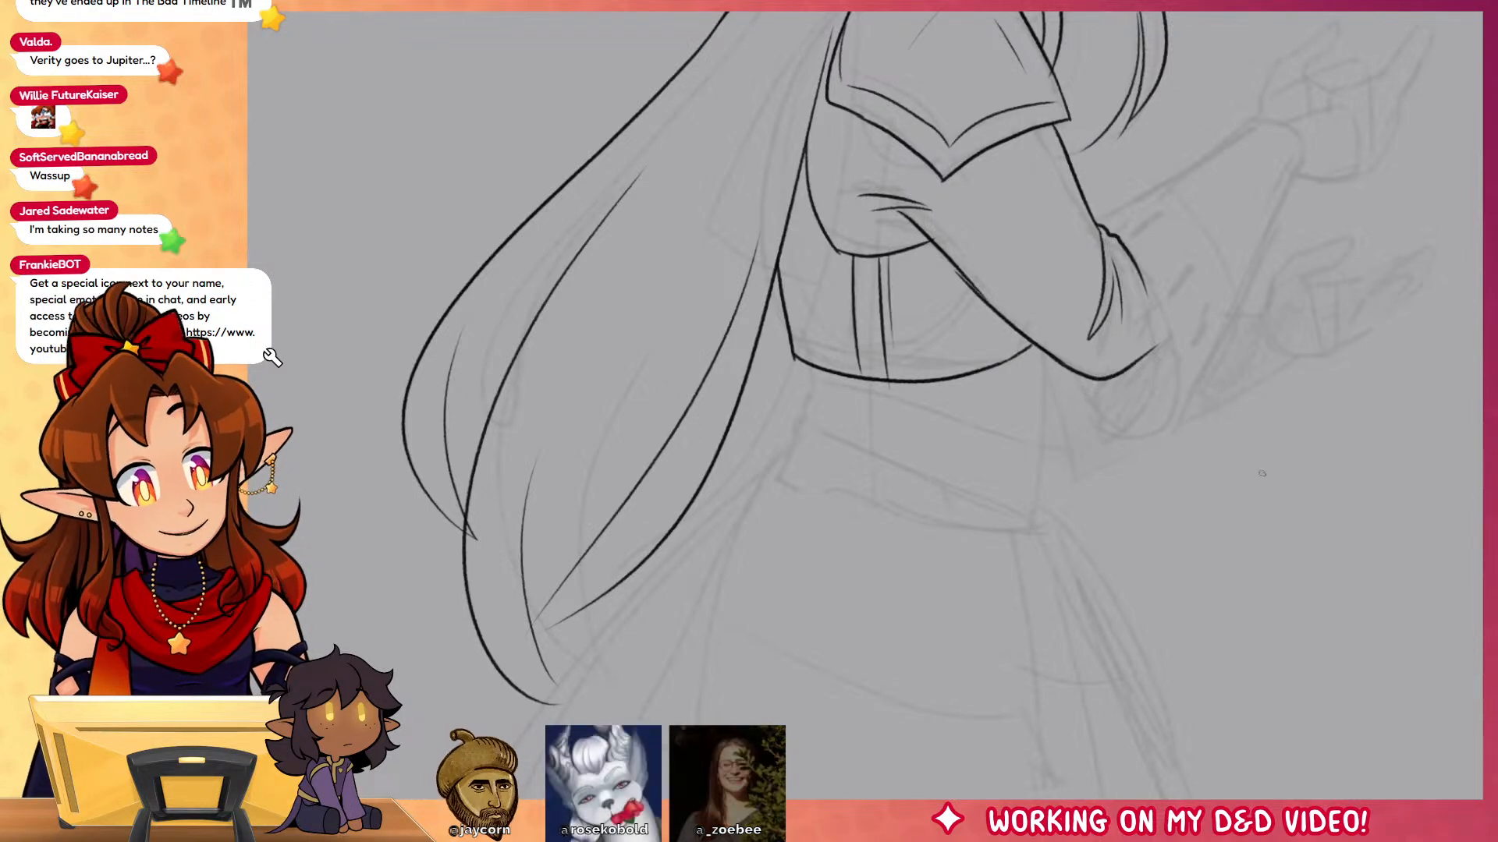
Step: Ink the uppermost waistband directly beneath the bodice, with short side edges and a curved lower edge
drag(1341, 615, 1170, 753)
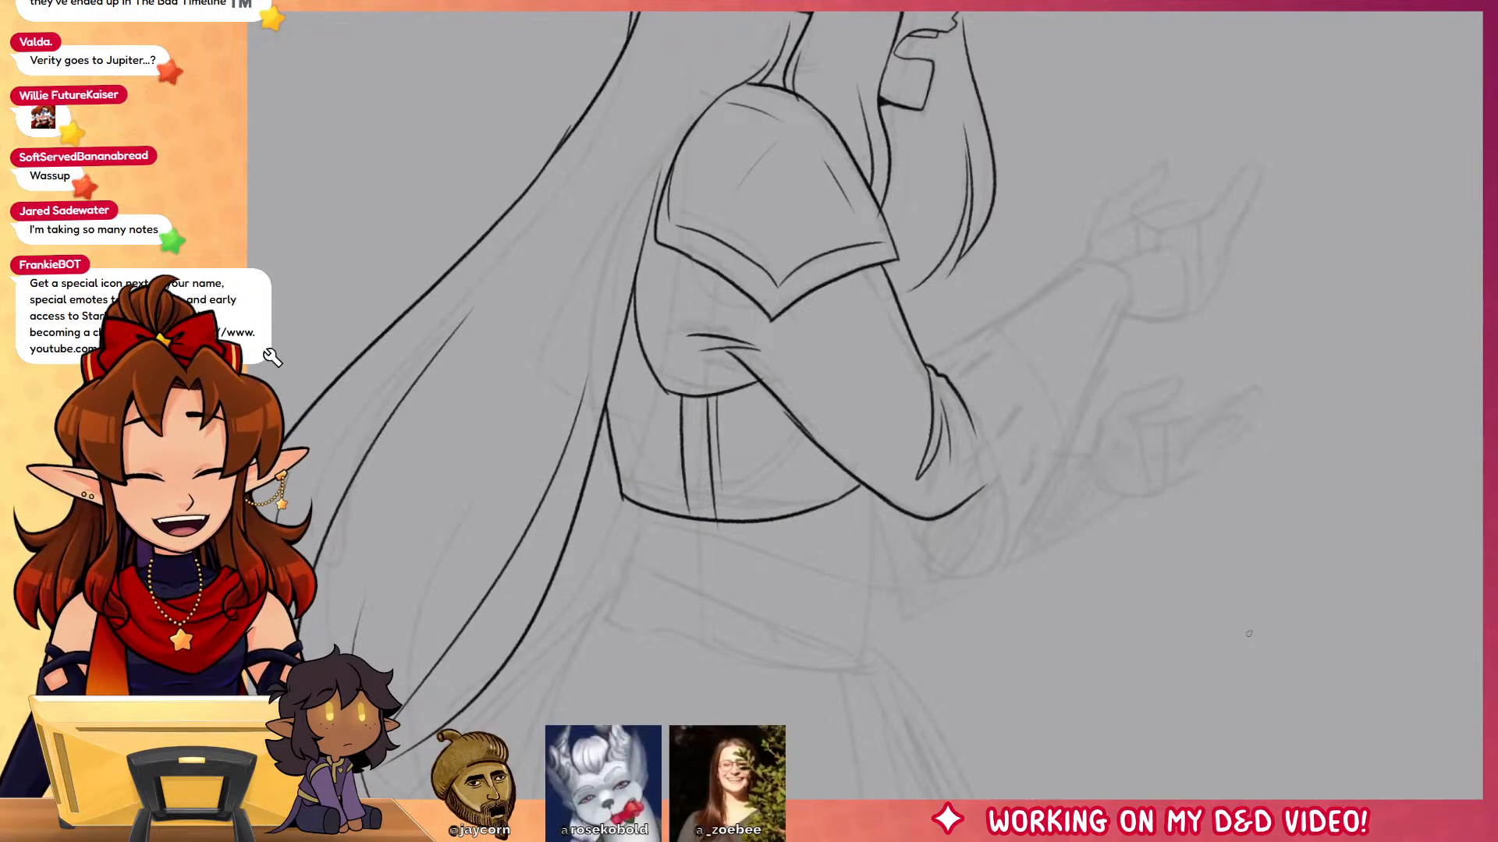
mouse_move(1172, 481)
mouse_down()
mouse_move(1170, 692)
mouse_move(1248, 538)
mouse_up()
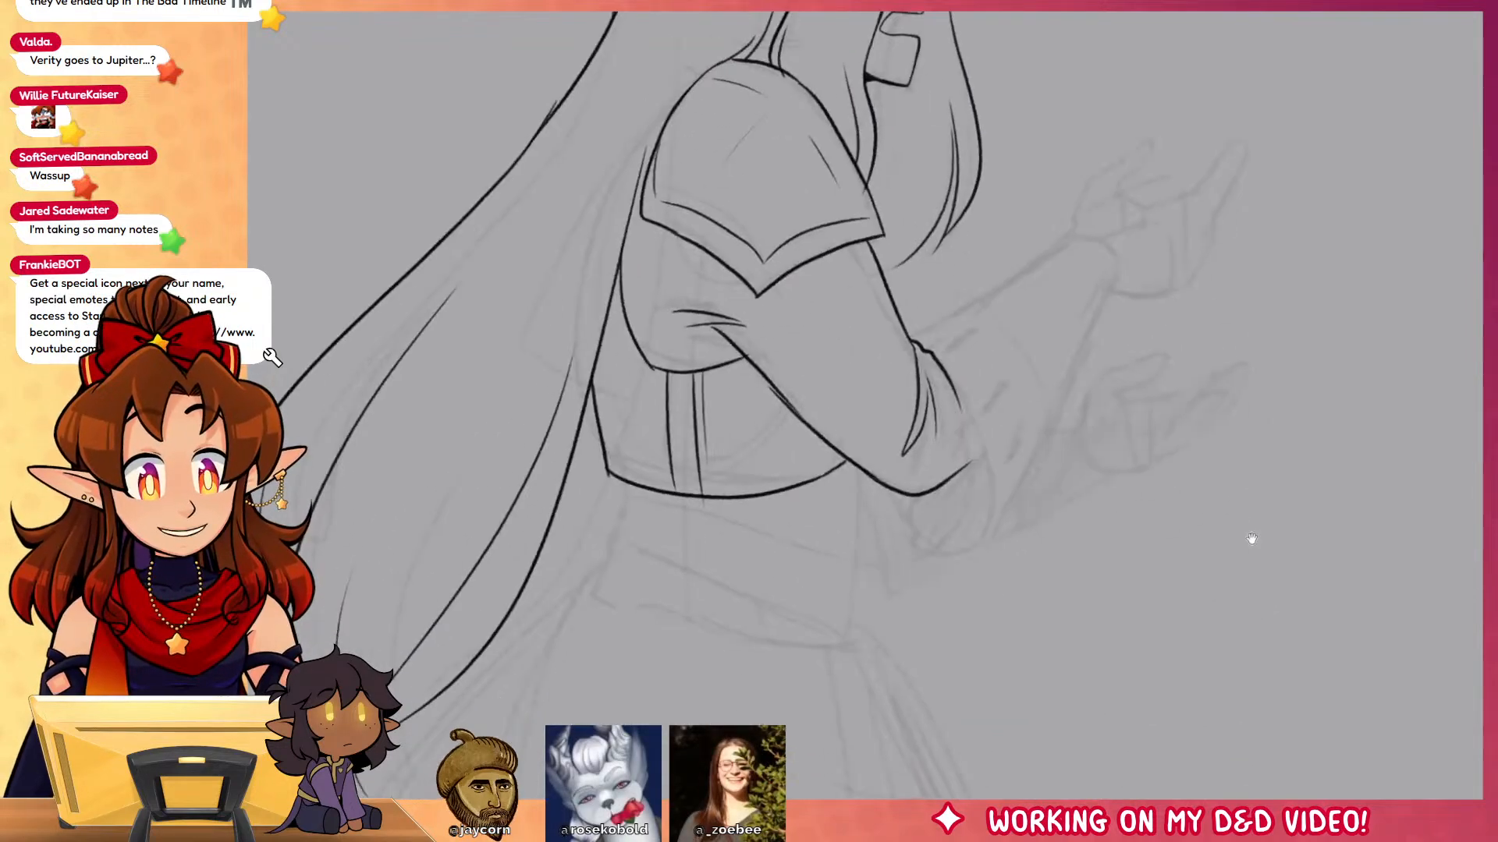
drag(790, 551, 874, 412)
drag(612, 327, 606, 380)
mouse_move(606, 379)
mouse_down()
mouse_move(906, 427)
mouse_move(1002, 385)
mouse_up()
drag(1003, 384, 1007, 322)
Step: Ink two slanted sash bands wrapping around the waist below the uppermost band
drag(641, 447, 948, 538)
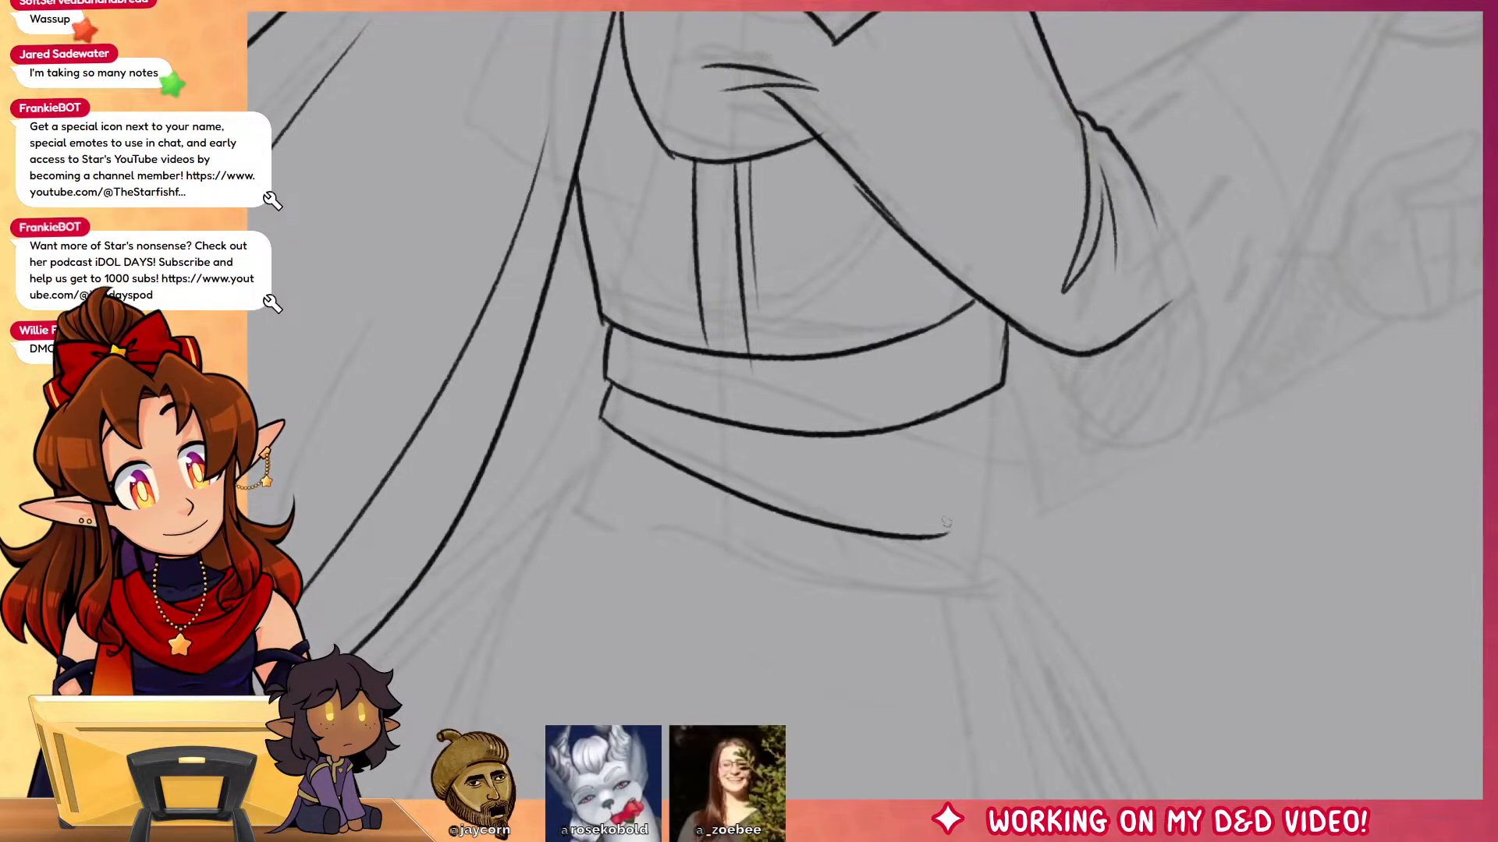
key(ctrl+z)
mouse_move(598, 422)
mouse_down()
mouse_move(787, 490)
mouse_move(972, 512)
mouse_move(996, 387)
mouse_up()
mouse_move(605, 427)
mouse_down()
mouse_move(579, 486)
mouse_move(943, 592)
mouse_move(1007, 573)
mouse_up()
key(ctrl+z)
mouse_move(579, 491)
mouse_down()
mouse_move(605, 514)
mouse_move(950, 602)
mouse_move(971, 518)
mouse_up()
drag(1091, 657, 1127, 383)
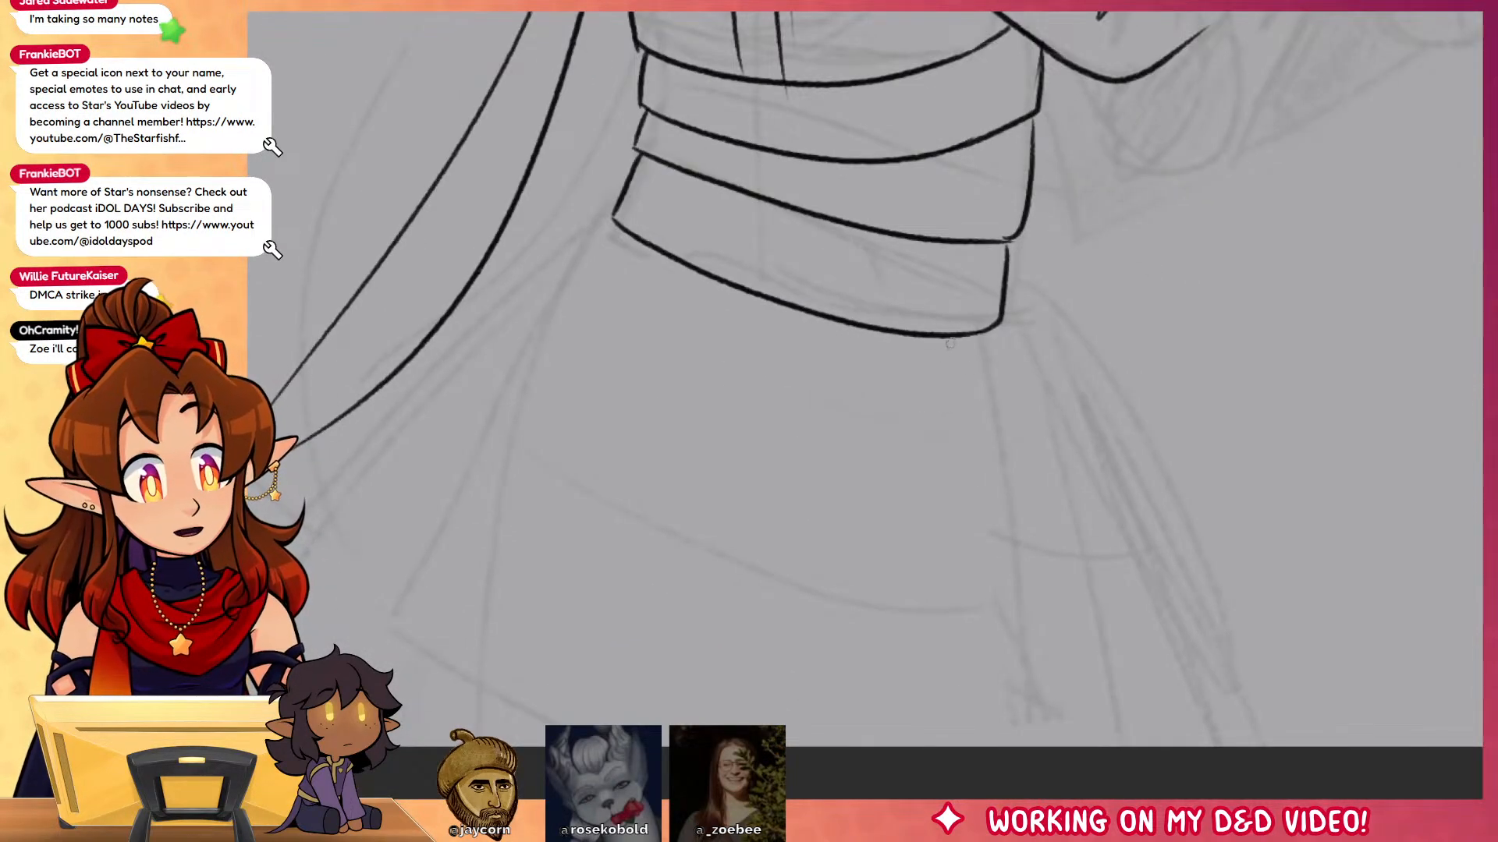
Step: Ink the lowest sash band over the hips, with a short loop at its front end
mouse_move(963, 400)
mouse_down()
mouse_move(788, 356)
mouse_move(605, 239)
mouse_up()
key(ctrl+z)
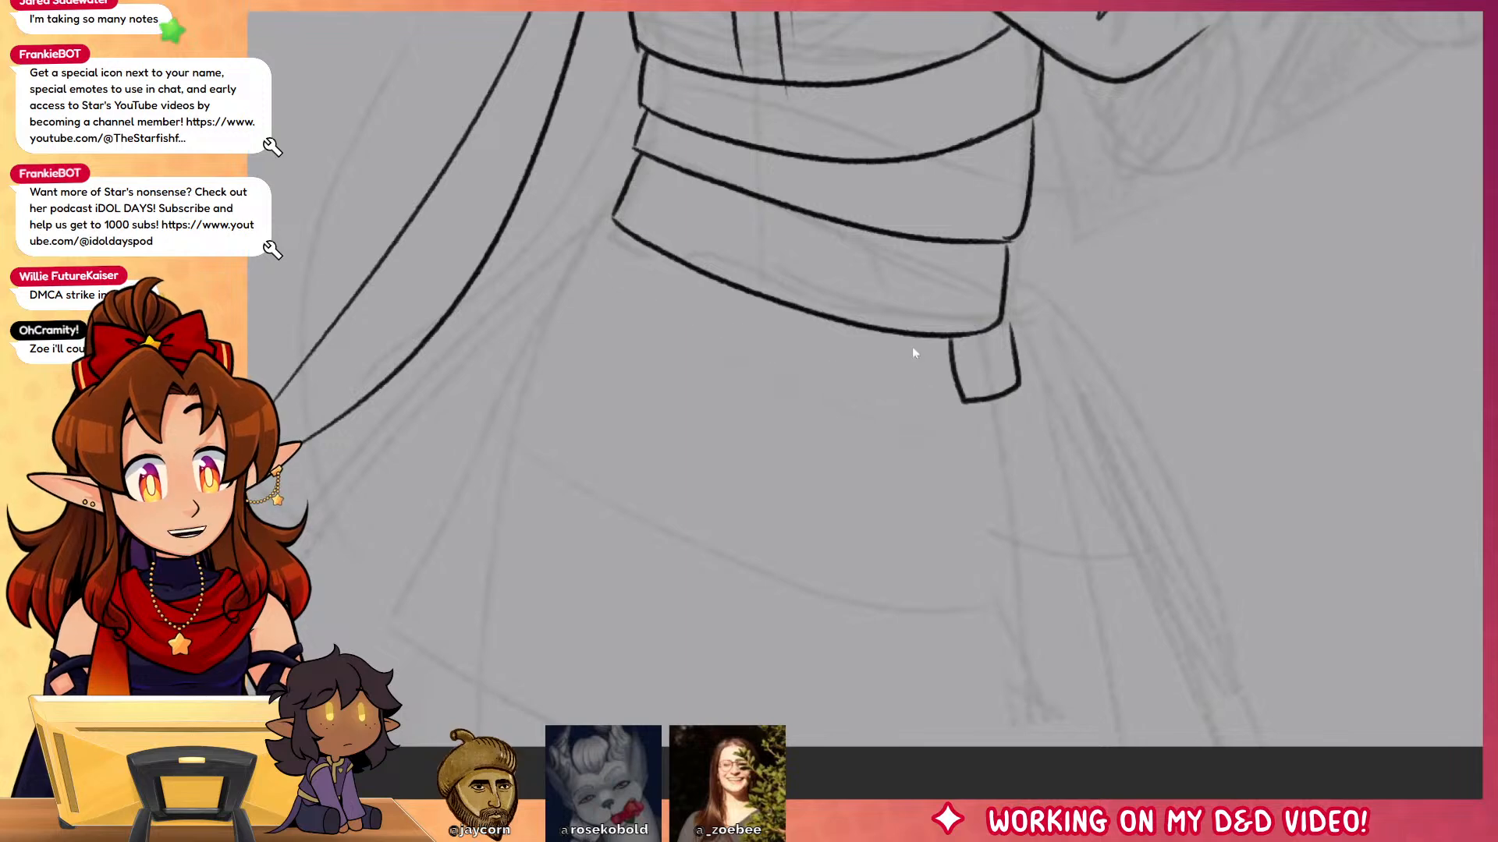
mouse_move(965, 400)
mouse_down()
mouse_move(631, 306)
mouse_move(585, 267)
mouse_move(634, 196)
mouse_move(765, 227)
mouse_move(632, 418)
mouse_up()
key(ctrl+z)
Step: Ink the skirt's flared outline from the hips to the canvas edge and two curved lines across it
drag(827, 162, 600, 363)
mouse_move(601, 365)
mouse_down()
mouse_move(738, 528)
mouse_move(967, 649)
mouse_up()
key(ctrl+z)
key(ctrl+z)
mouse_move(829, 166)
mouse_down()
mouse_move(774, 211)
mouse_move(664, 556)
mouse_move(850, 647)
mouse_up()
drag(1210, 306, 1251, 647)
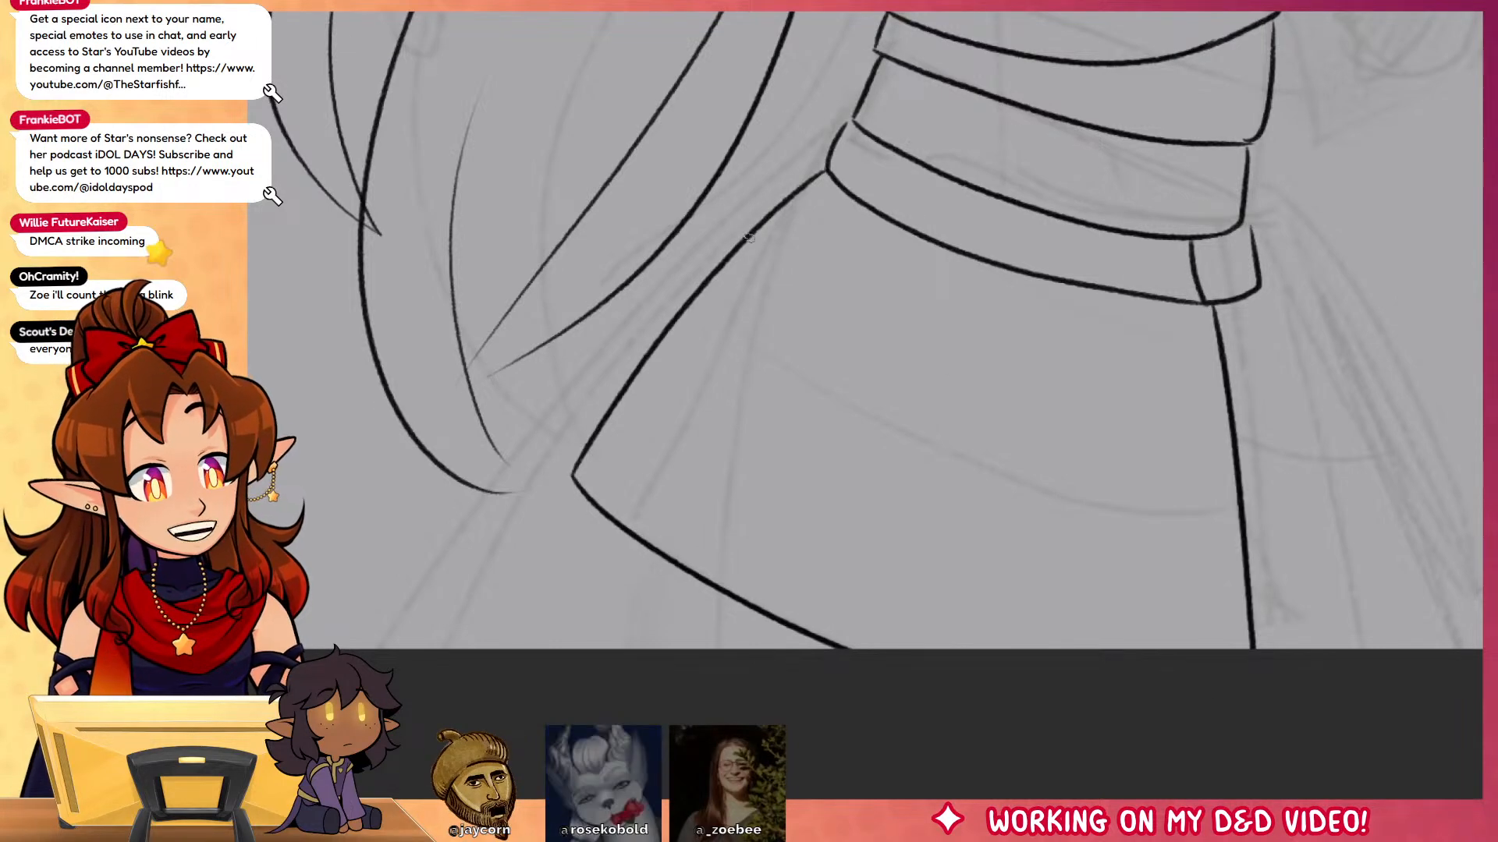
drag(755, 238, 1237, 512)
drag(642, 344, 1014, 648)
Step: Ink the inner edge of the sash tail hanging in front and hatch a few strokes on the uppermost waistband
drag(1176, 699, 828, 674)
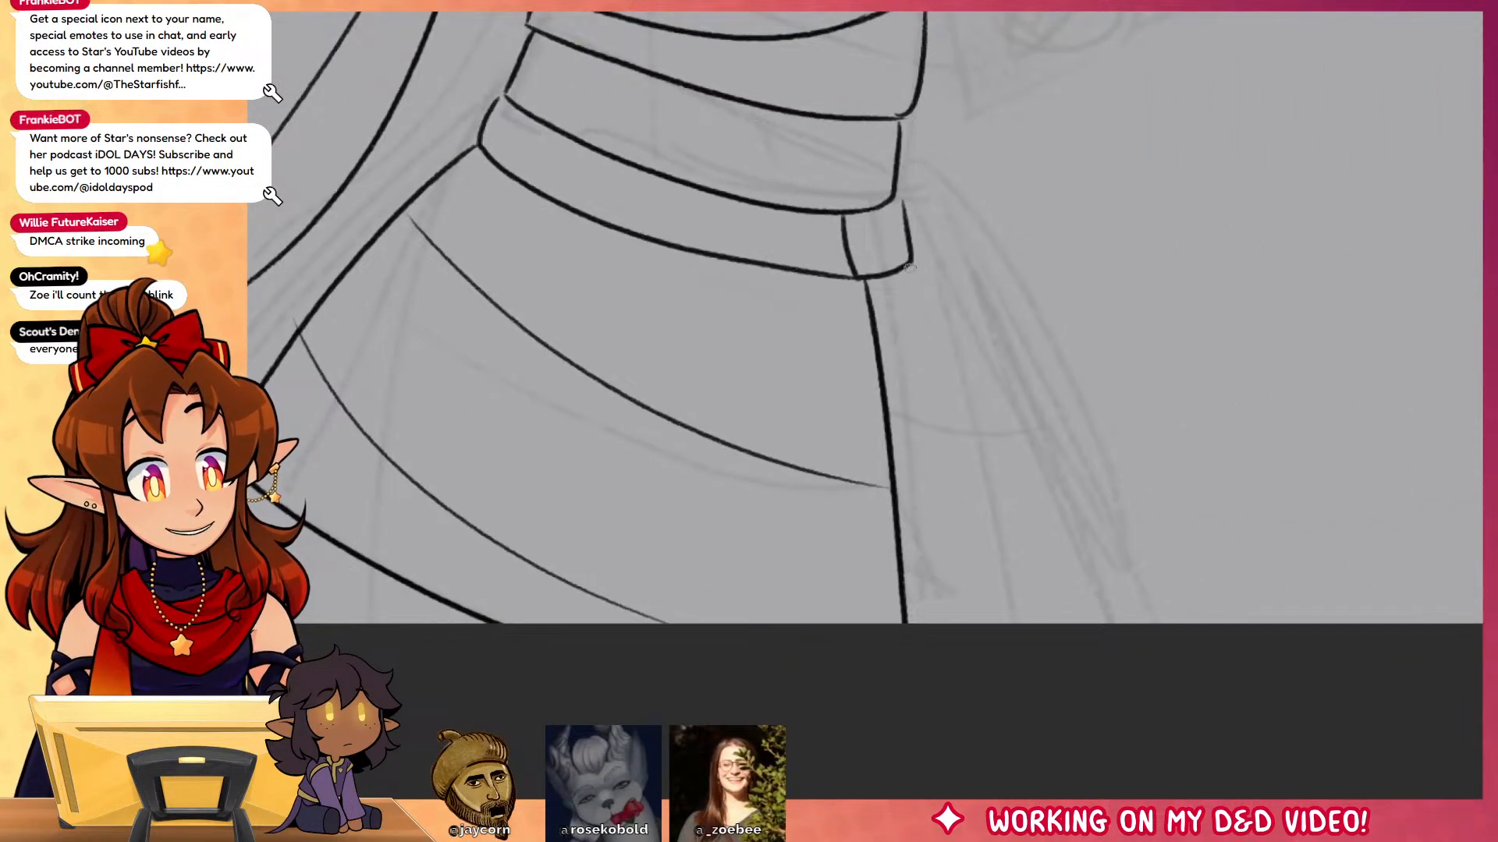
drag(910, 268, 1012, 631)
mouse_move(1007, 223)
mouse_down()
mouse_move(1186, 635)
mouse_move(1175, 673)
mouse_up()
drag(892, 428, 918, 435)
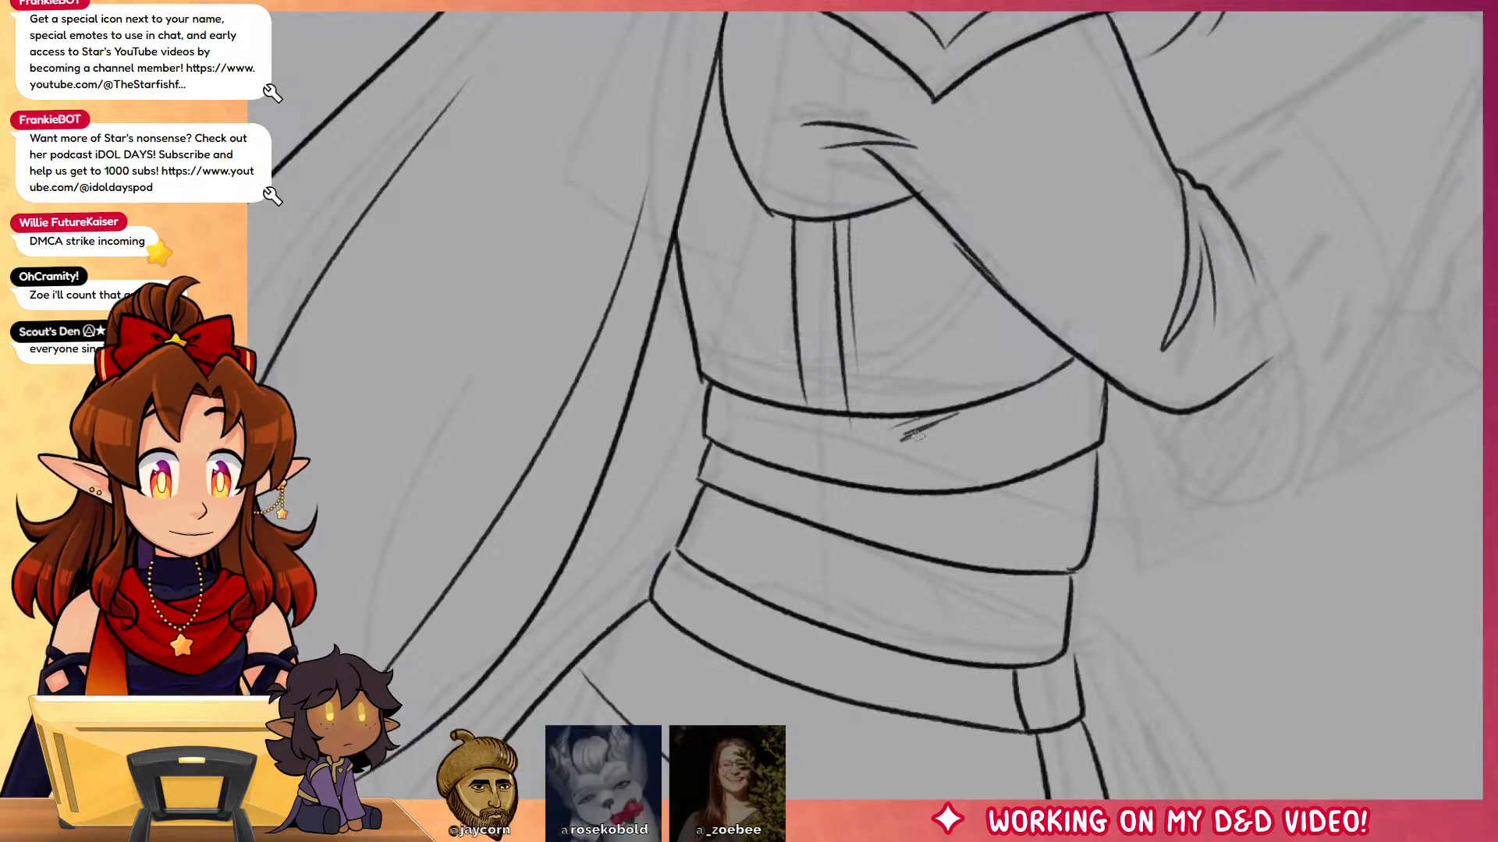
Step: Ink the narrow sash tails trailing behind the skirt, and complete the front tail with its outer edge and fold lines
mouse_move(870, 729)
mouse_down()
mouse_move(1421, 254)
mouse_move(1482, 325)
mouse_up()
drag(1266, 183, 1081, 319)
drag(1207, 241, 765, 676)
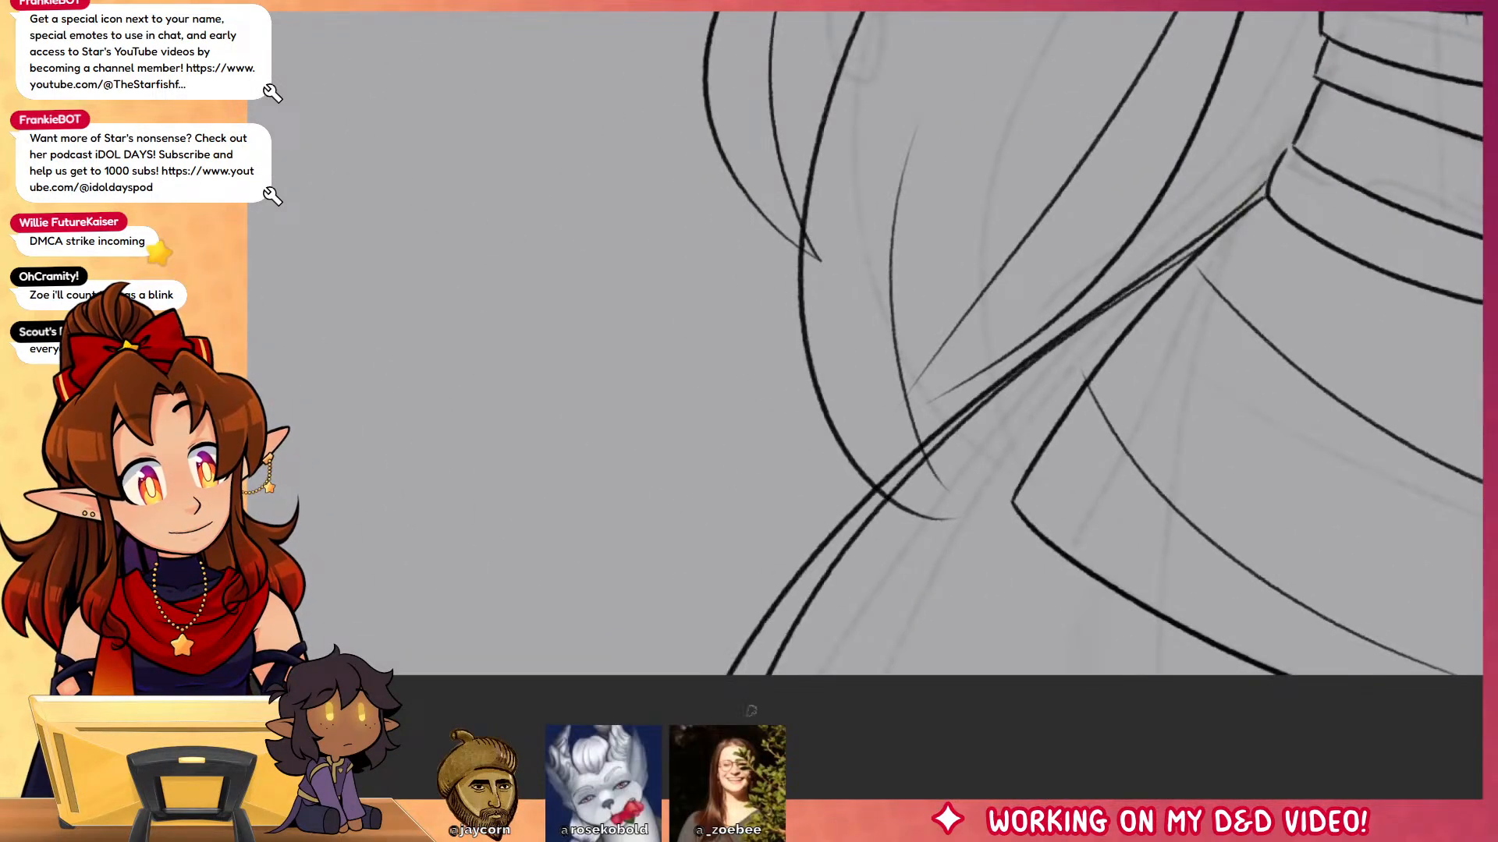
mouse_move(1319, 635)
mouse_down()
mouse_move(1210, 635)
mouse_move(1187, 702)
mouse_move(1137, 535)
mouse_up()
drag(906, 340, 1059, 746)
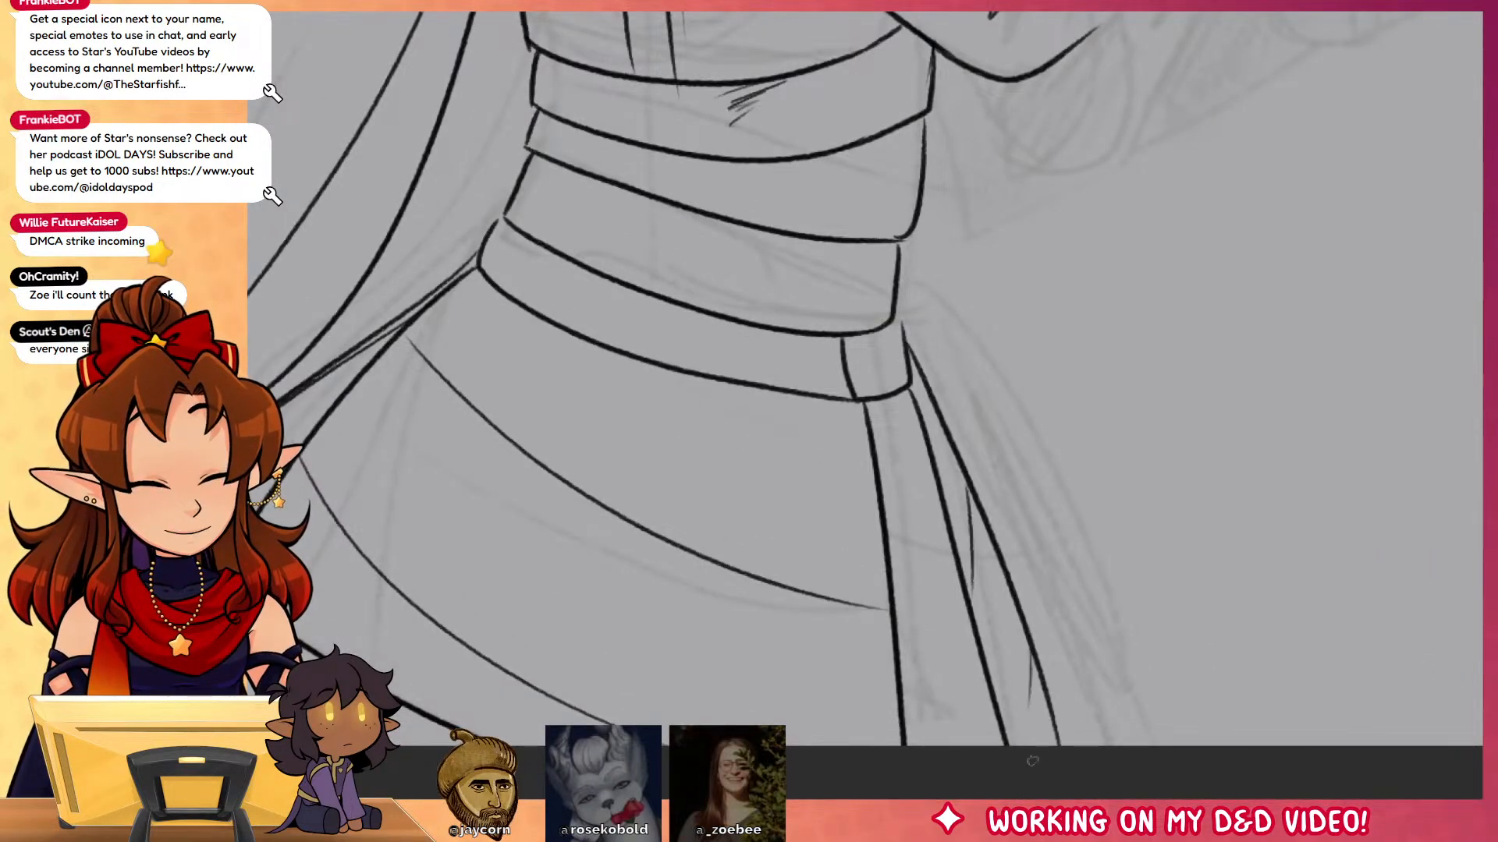
Step: Add textured shading strokes to the second waistband and beside the bodice's vertical seams
mouse_move(1209, 285)
mouse_down()
mouse_move(1284, 635)
mouse_move(1263, 671)
mouse_up()
drag(805, 554, 844, 564)
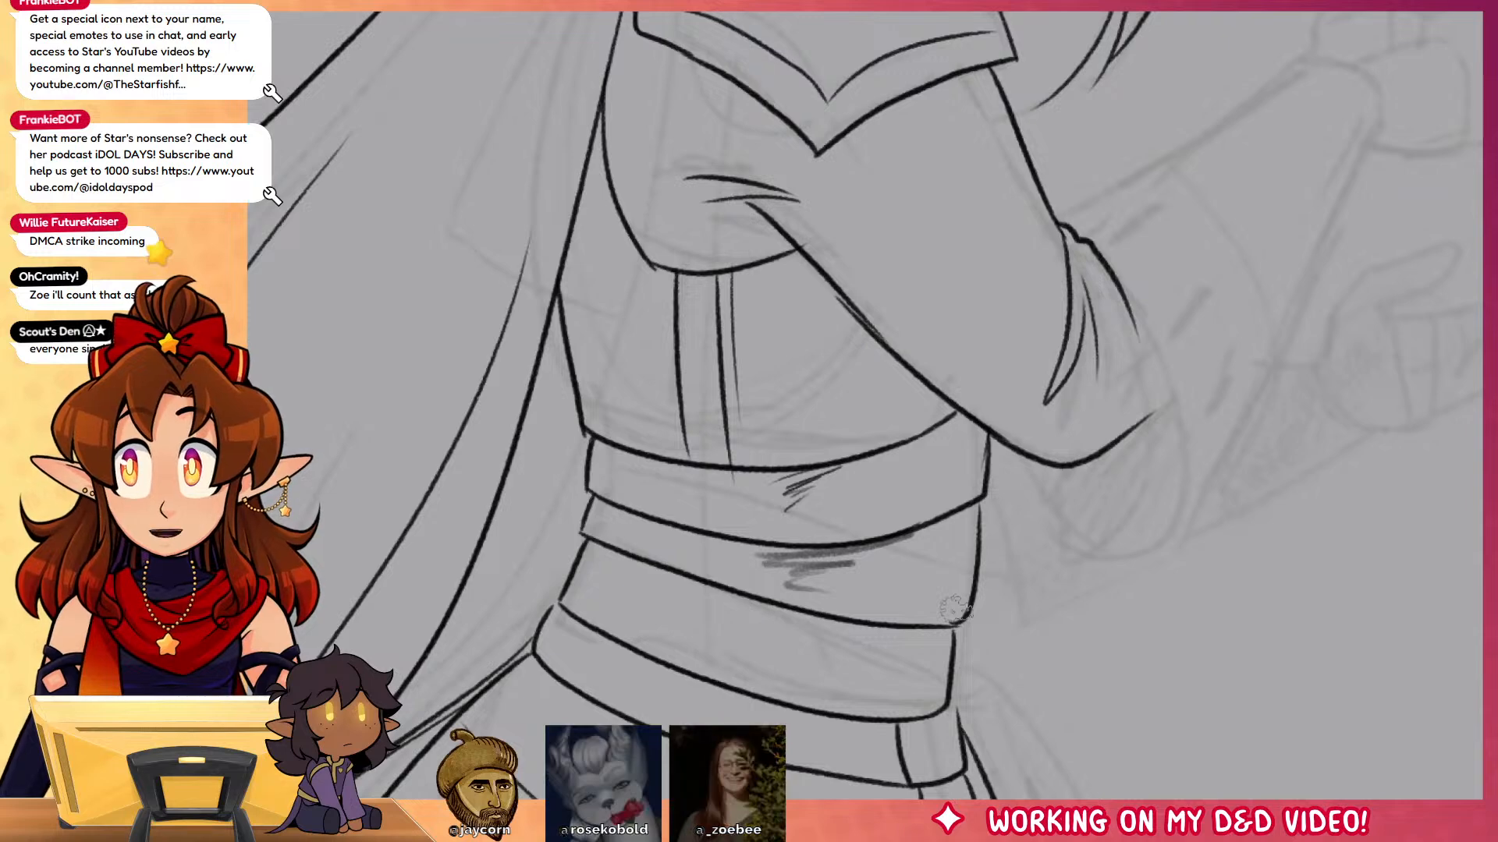
mouse_move(601, 332)
mouse_down()
mouse_move(642, 431)
mouse_move(605, 419)
mouse_move(652, 339)
mouse_move(649, 406)
mouse_up()
key(ctrl+z)
mouse_move(737, 382)
mouse_down()
mouse_move(990, 525)
mouse_move(1183, 539)
mouse_move(1038, 562)
mouse_move(1061, 644)
mouse_up()
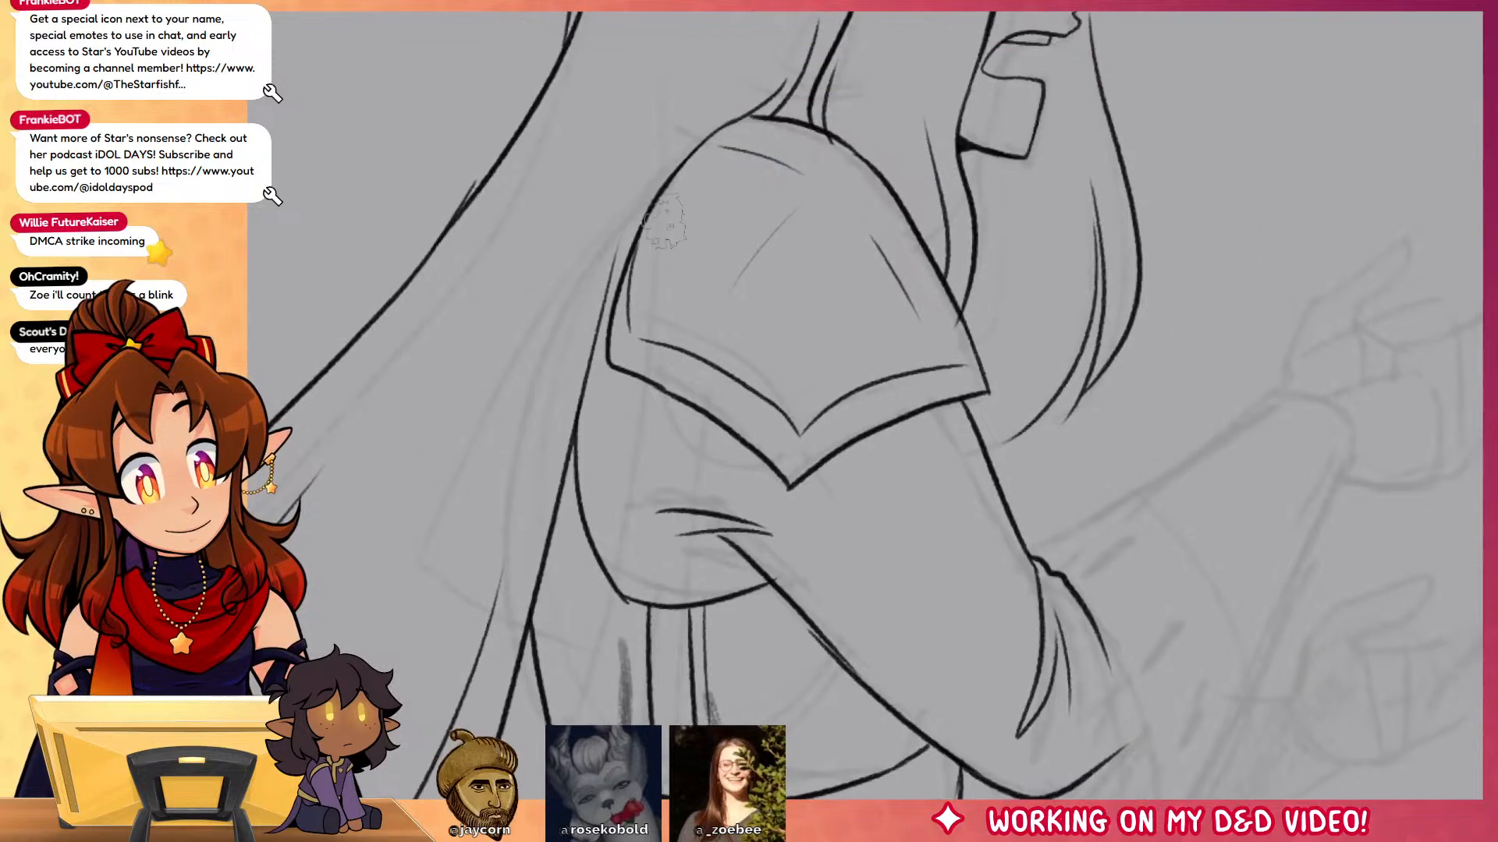
Step: Shade the short sleeve with textured strokes along its back edge, above the trim line and at the hem's point
mouse_move(663, 226)
mouse_down()
mouse_move(655, 304)
mouse_move(817, 409)
mouse_up()
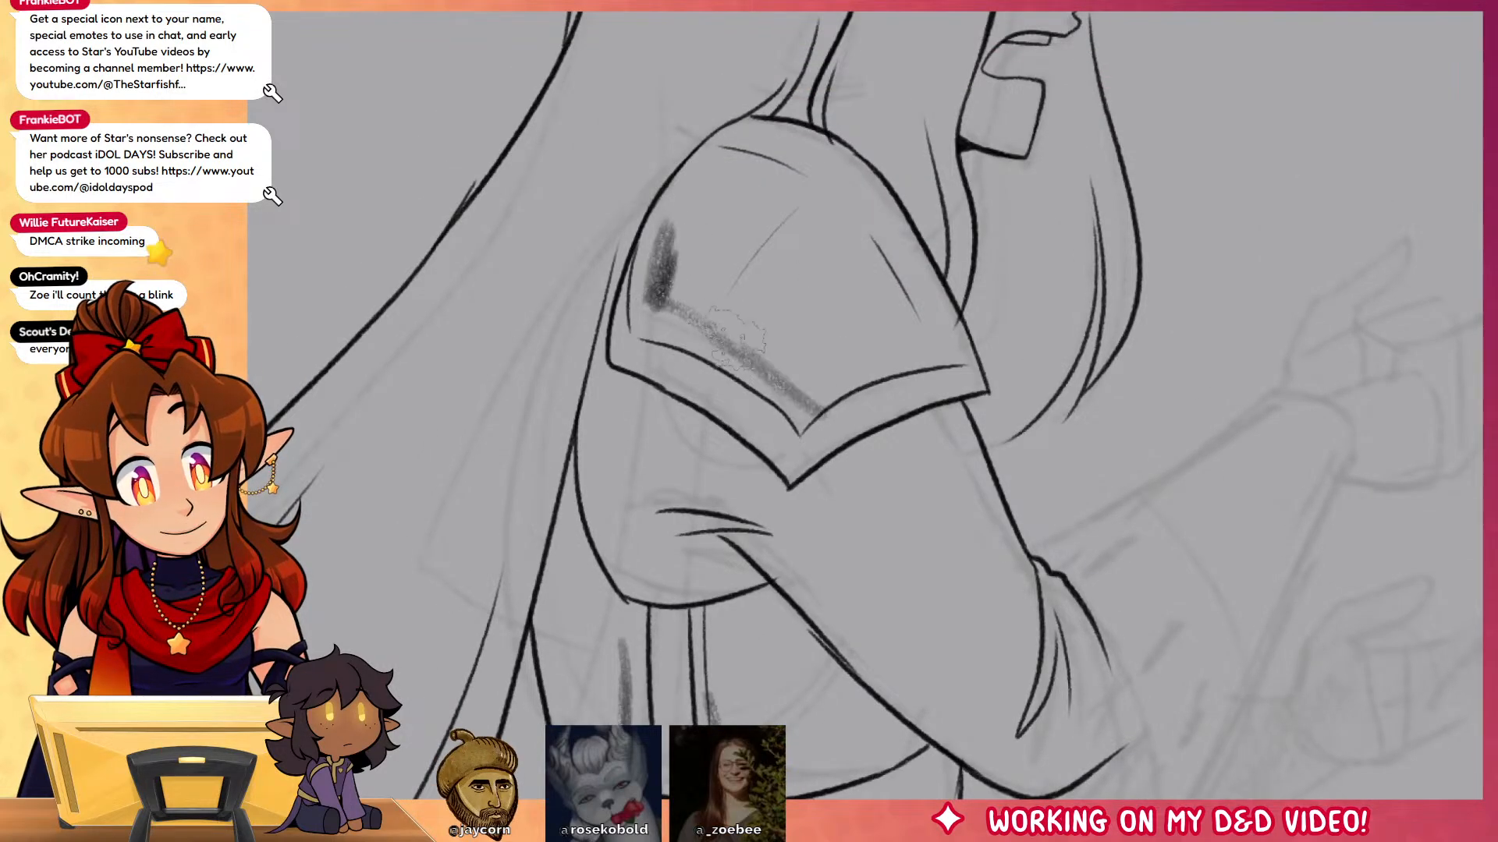
mouse_move(730, 335)
mouse_down()
mouse_move(673, 245)
mouse_move(794, 364)
mouse_move(922, 357)
mouse_up()
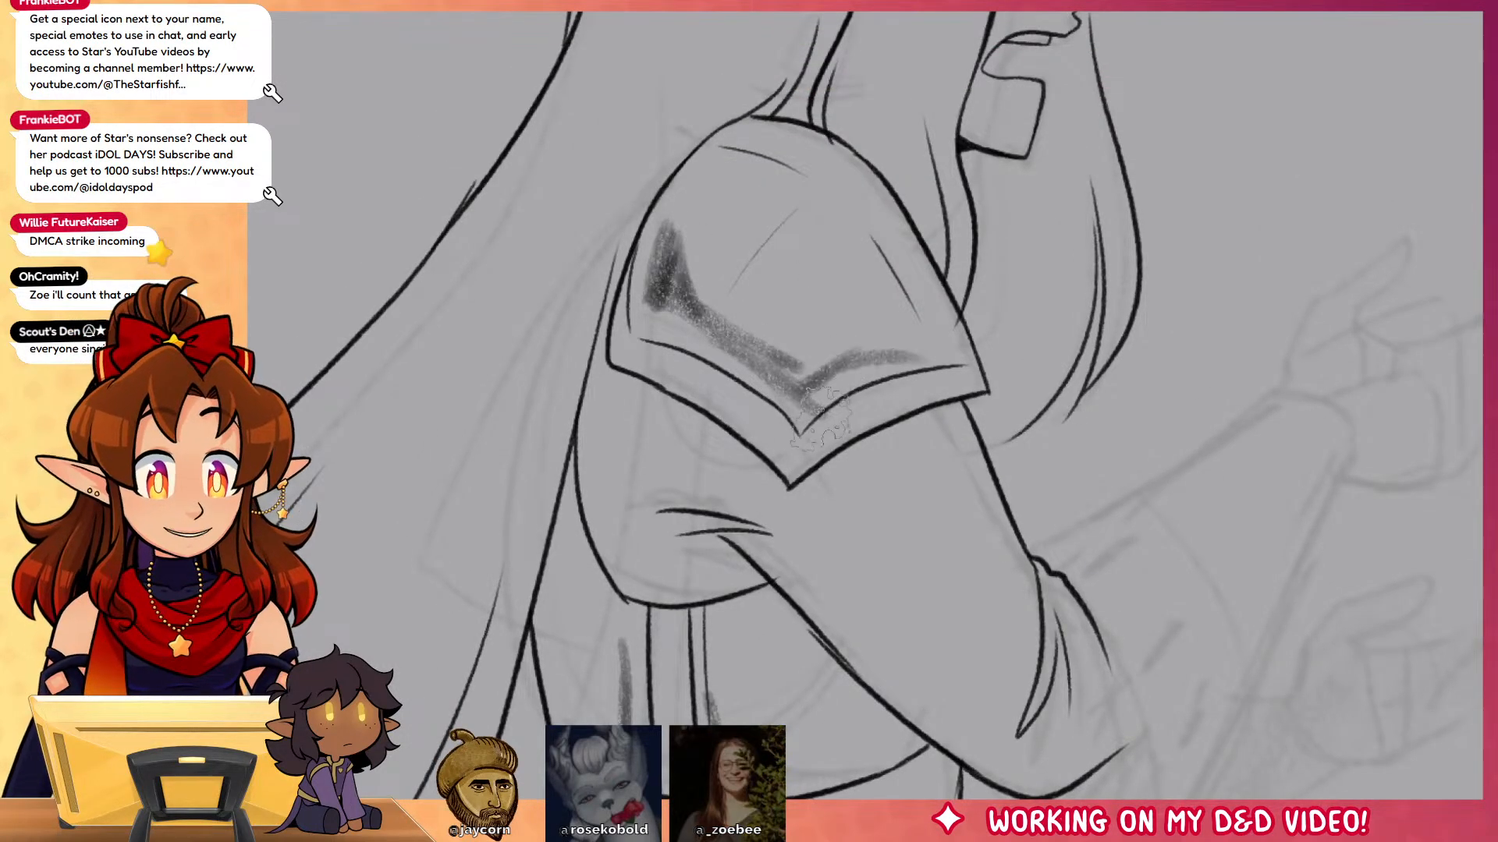
mouse_move(740, 417)
mouse_down()
mouse_move(789, 451)
mouse_move(833, 428)
mouse_up()
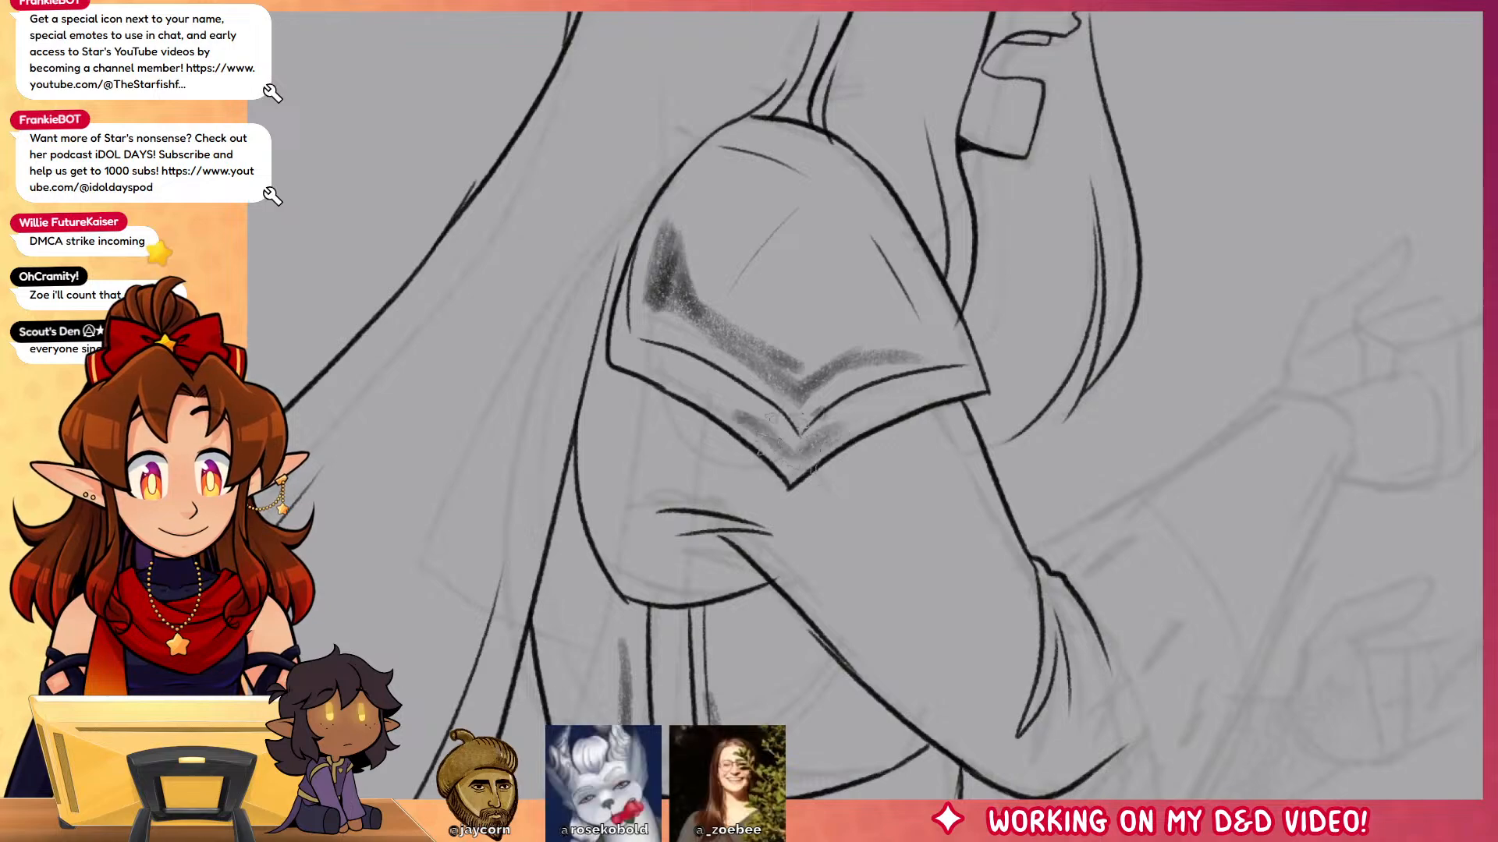
Step: Add textured shading strokes to the bodice's lower back corner and the back part of the third waistband
scroll(1189, 530, down, 3)
scroll(1170, 706, up, 4)
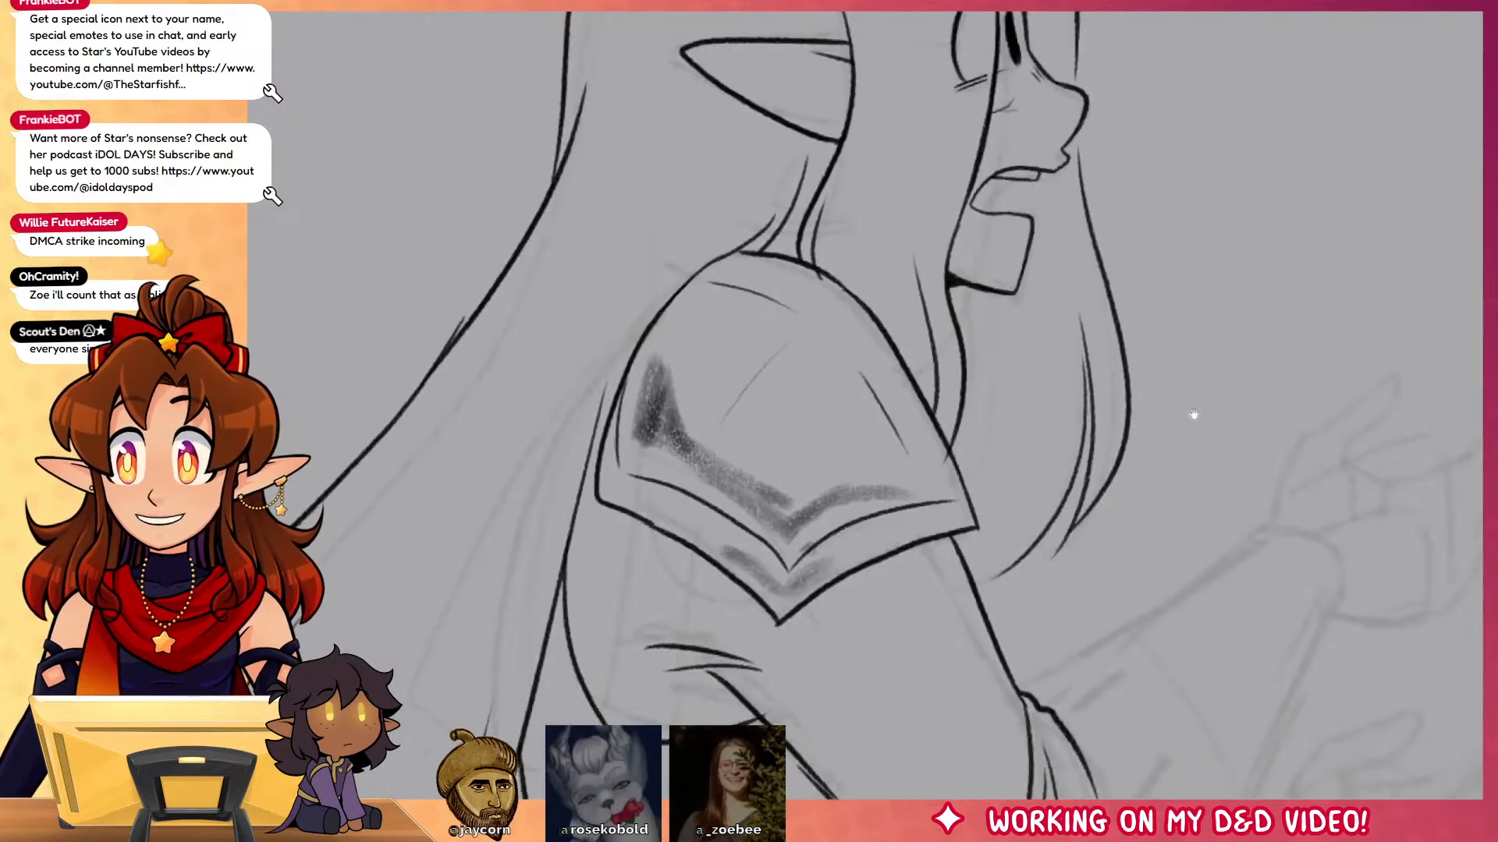
drag(1192, 669, 1251, 498)
mouse_move(737, 495)
mouse_down()
mouse_move(870, 518)
mouse_move(744, 530)
mouse_move(819, 550)
mouse_move(823, 581)
mouse_up()
drag(1002, 715, 1017, 465)
mouse_move(741, 355)
mouse_down()
mouse_move(825, 375)
mouse_move(819, 398)
mouse_up()
drag(737, 401, 799, 421)
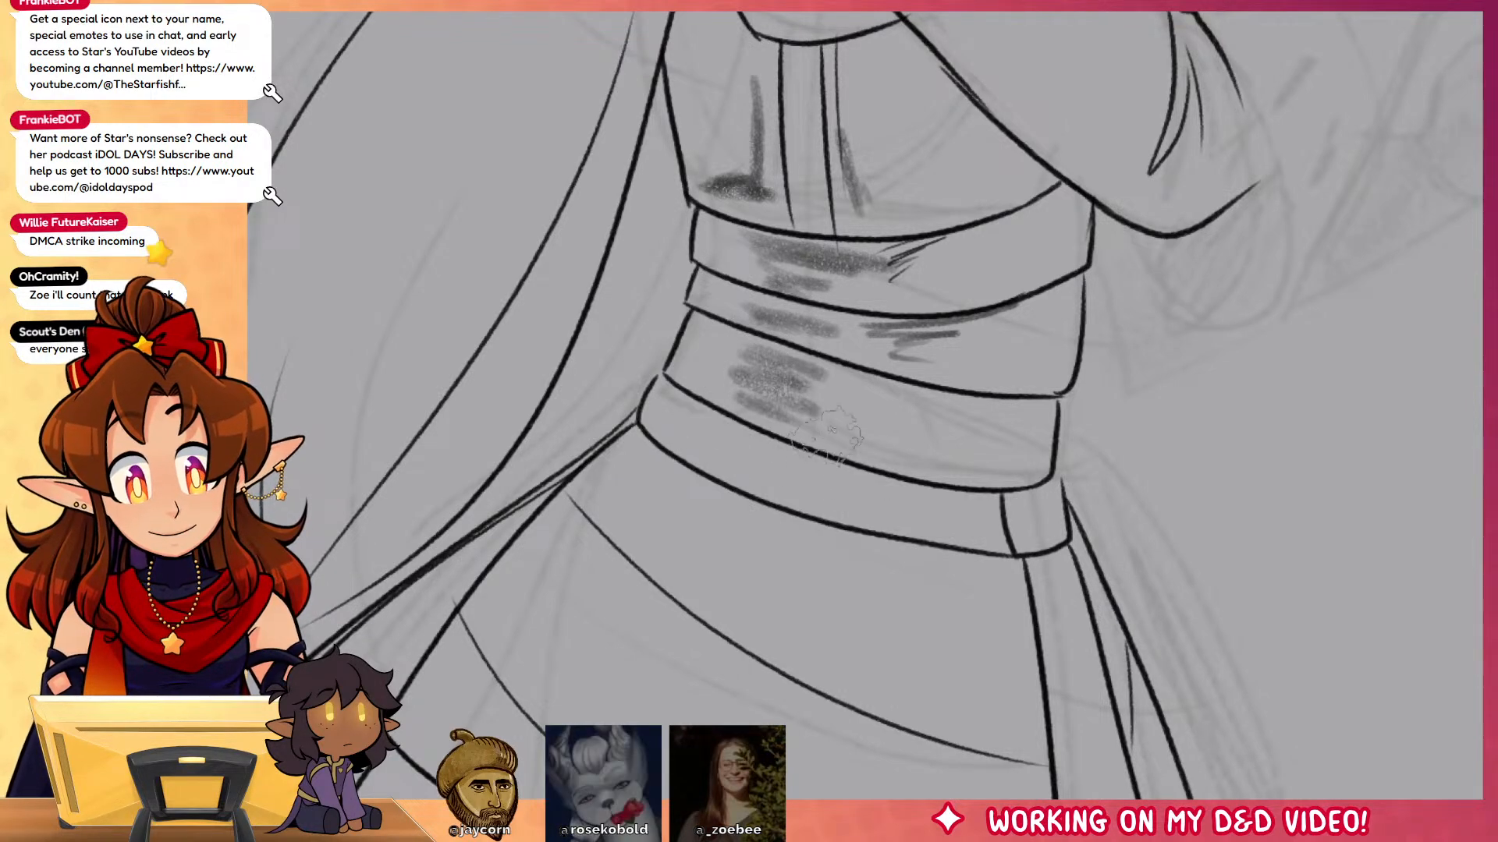
Step: Shade the upper back of the skirt's layered panels and the short end piece of the lowest sash band with textured strokes
mouse_move(708, 554)
mouse_down()
mouse_move(654, 250)
mouse_move(596, 167)
mouse_move(569, 222)
mouse_move(600, 289)
mouse_move(527, 261)
mouse_move(468, 304)
mouse_move(479, 390)
mouse_move(522, 421)
mouse_up()
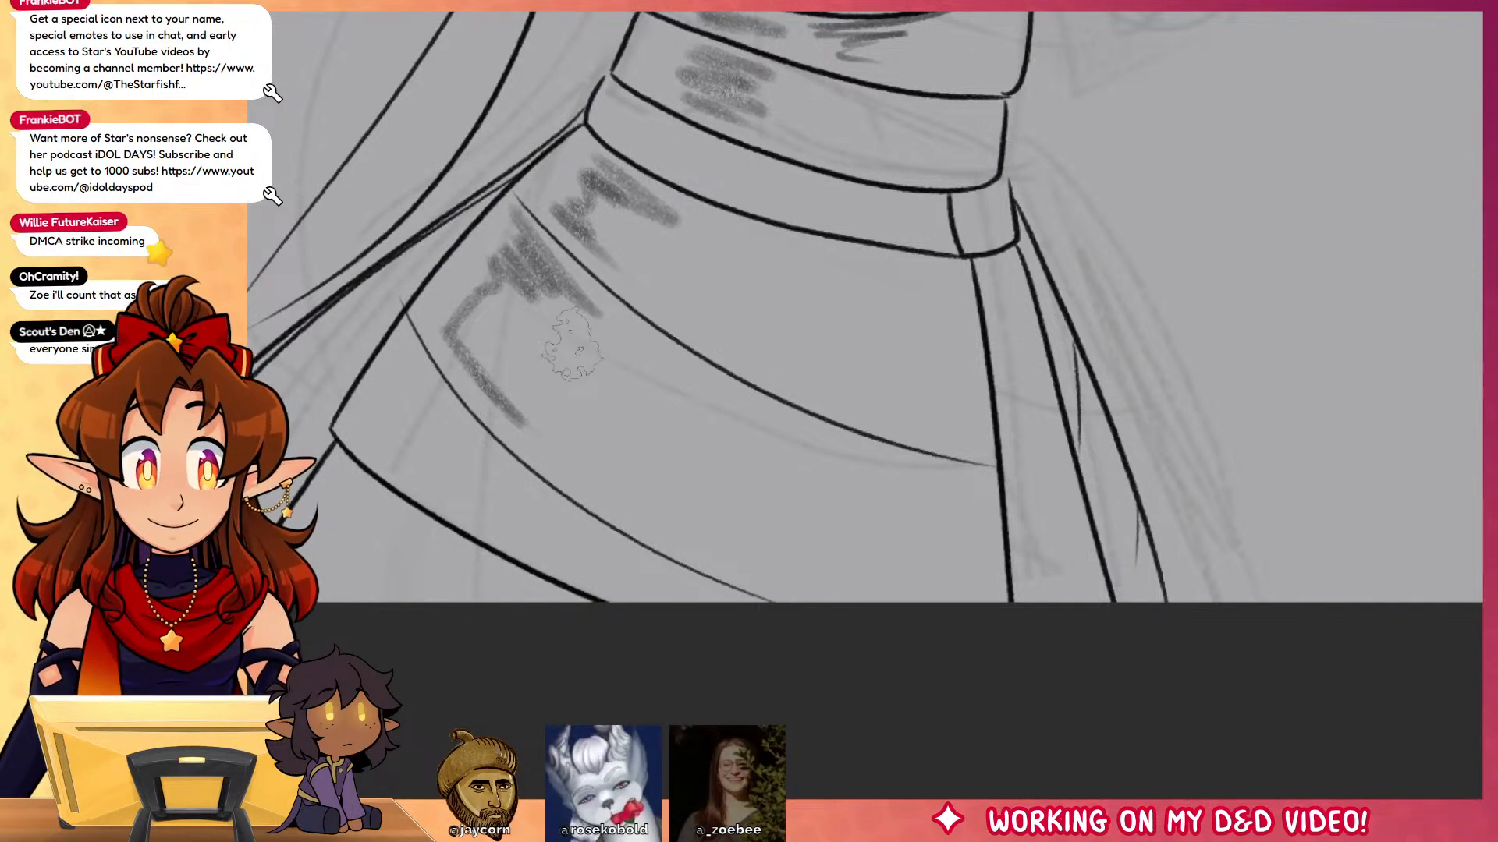
drag(419, 378, 419, 405)
drag(1160, 492, 987, 839)
drag(788, 558, 806, 599)
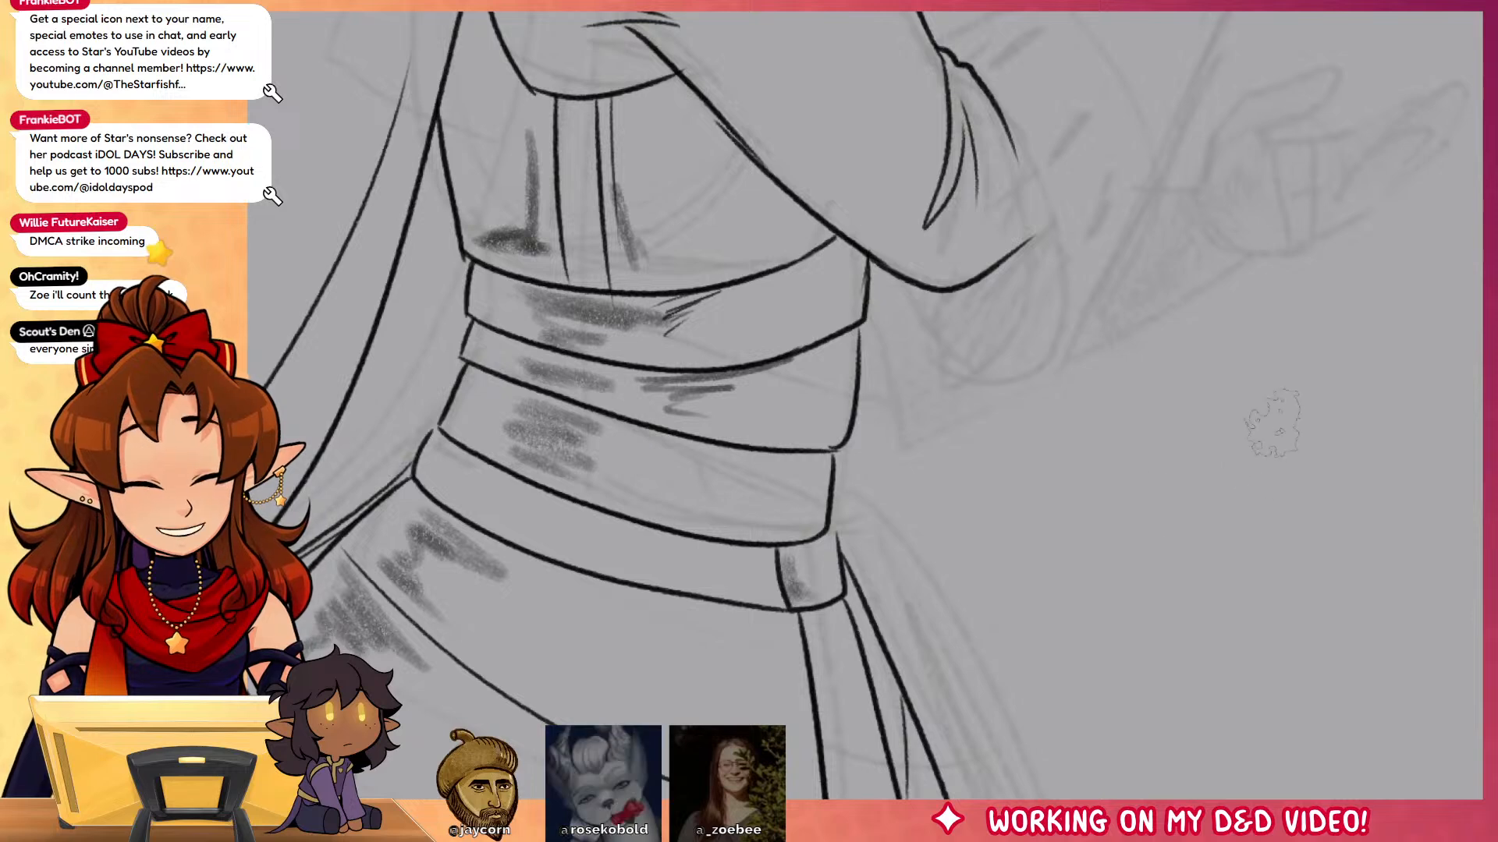
Step: Ink the rounded sleeve opening at the near arm's elbow, undoing unsatisfactory strokes and redrawing the curve
drag(1182, 525, 1026, 597)
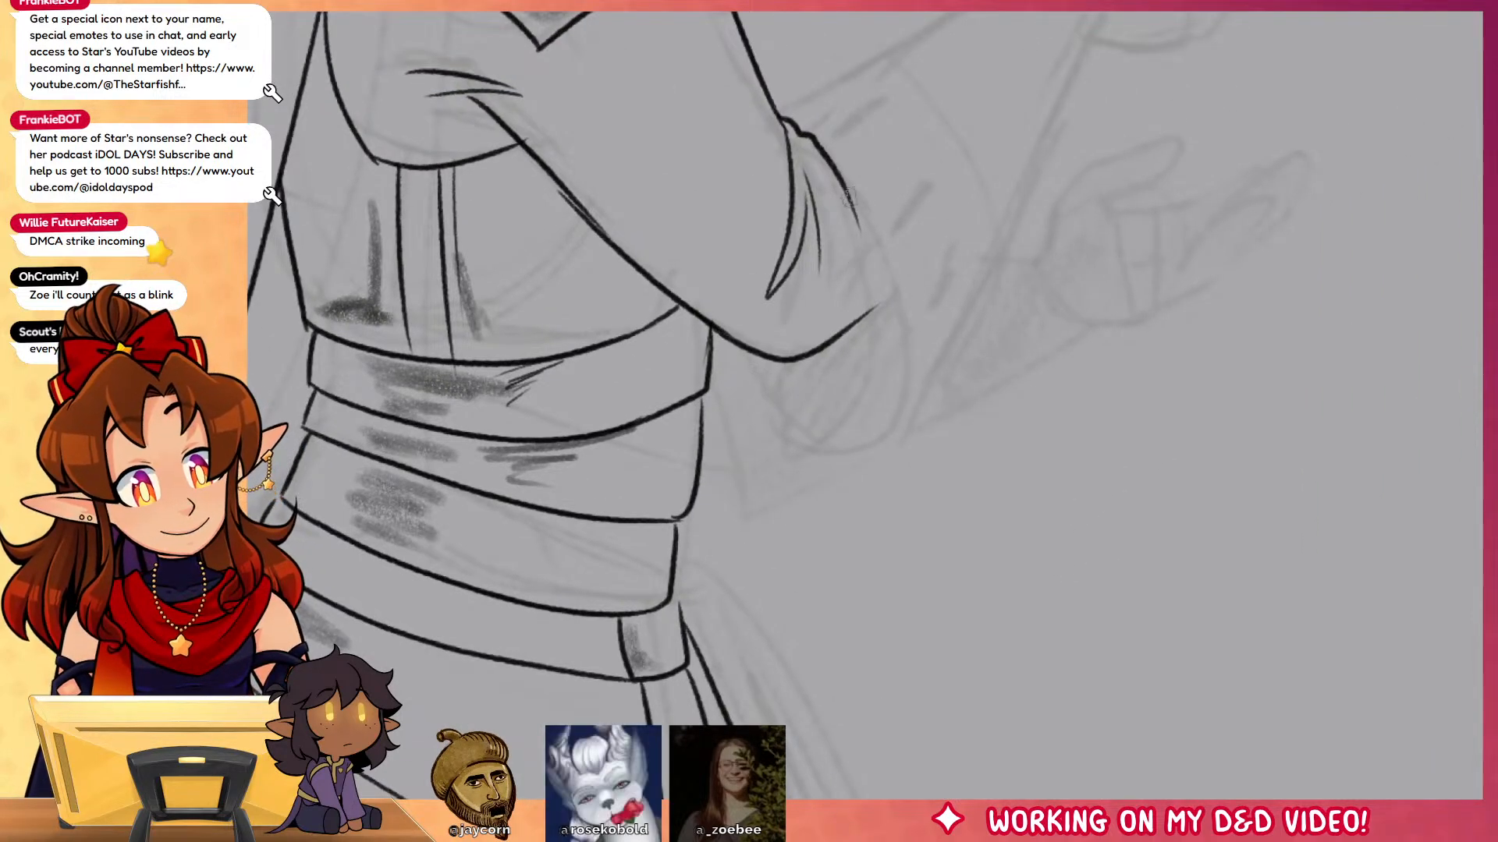
scroll(803, 394, up, 4)
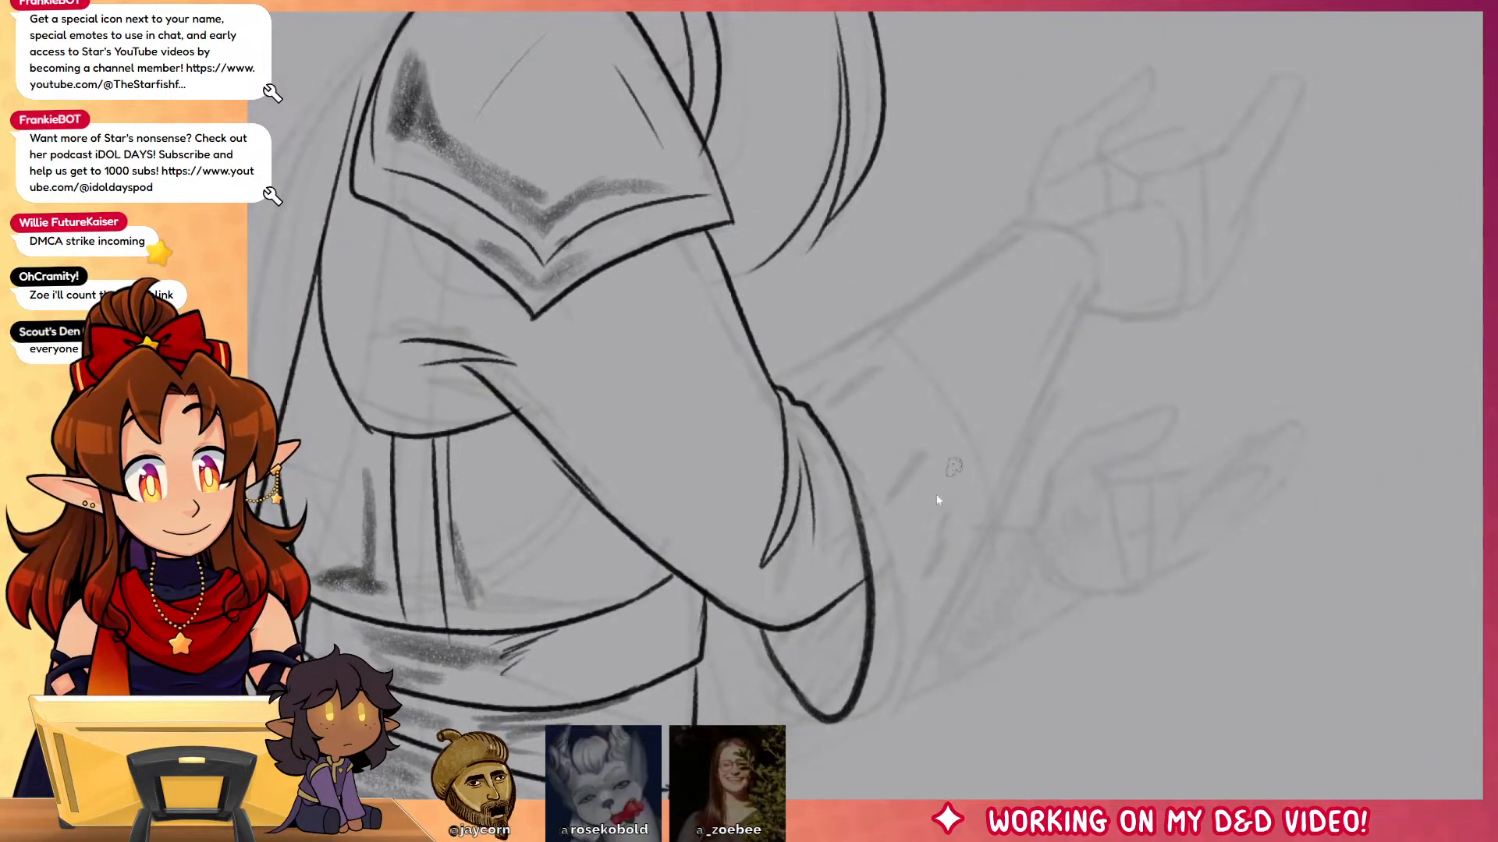
key(ctrl+z)
mouse_move(806, 407)
mouse_down()
mouse_move(813, 622)
mouse_move(830, 417)
mouse_move(897, 547)
mouse_move(803, 630)
mouse_up()
key(ctrl+z)
key(ctrl+z)
Step: Ink the raised forearm's upper edge, wrist curve and lower edge, and add short fold strokes near the elbow
mouse_move(776, 378)
mouse_down()
mouse_move(1010, 238)
mouse_move(1091, 304)
mouse_up()
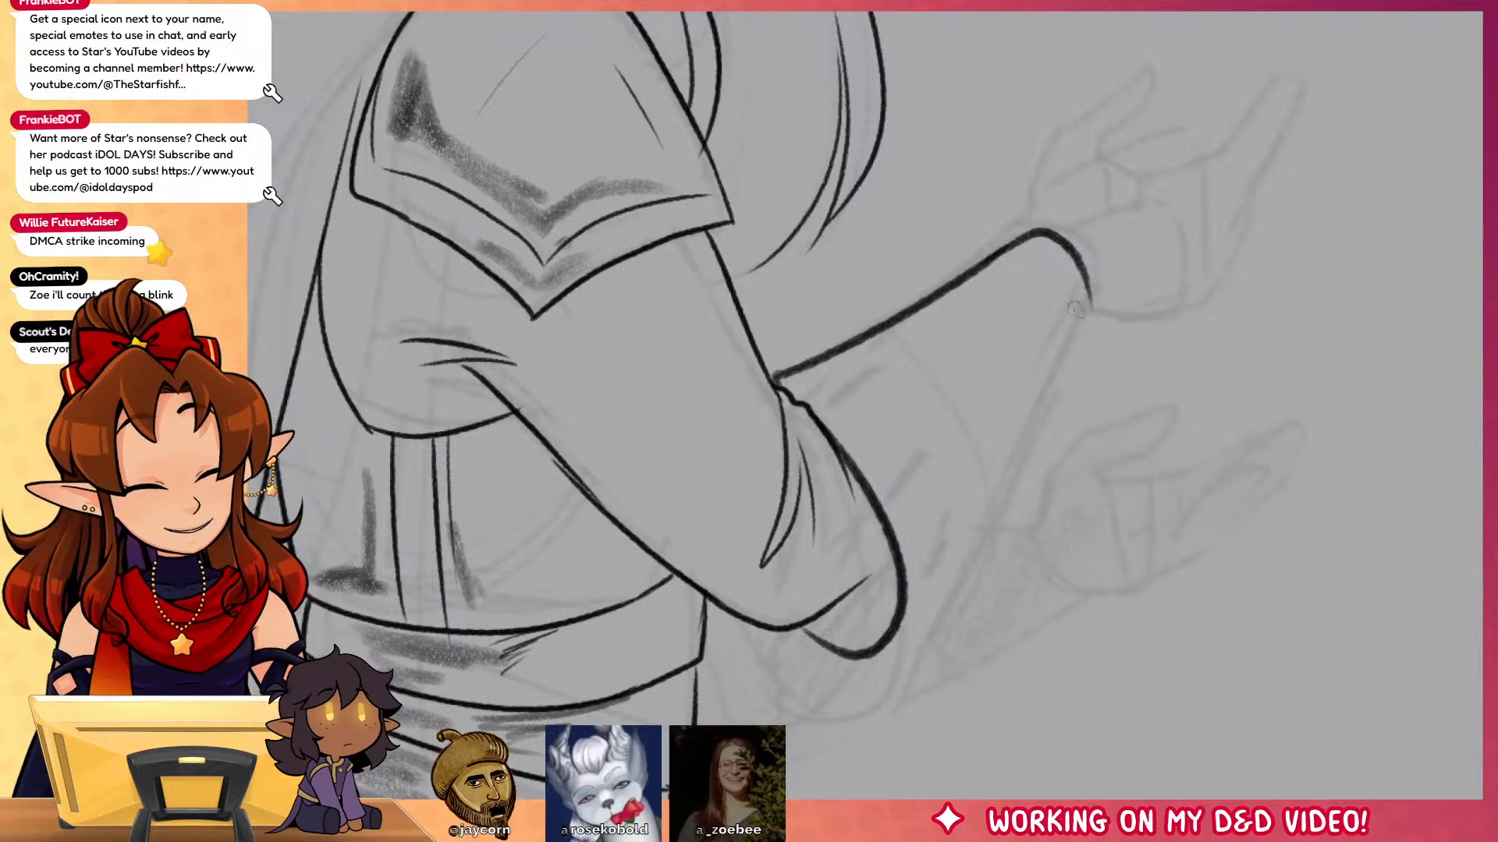
drag(1065, 359, 897, 683)
key(ctrl+z)
drag(1092, 304, 880, 652)
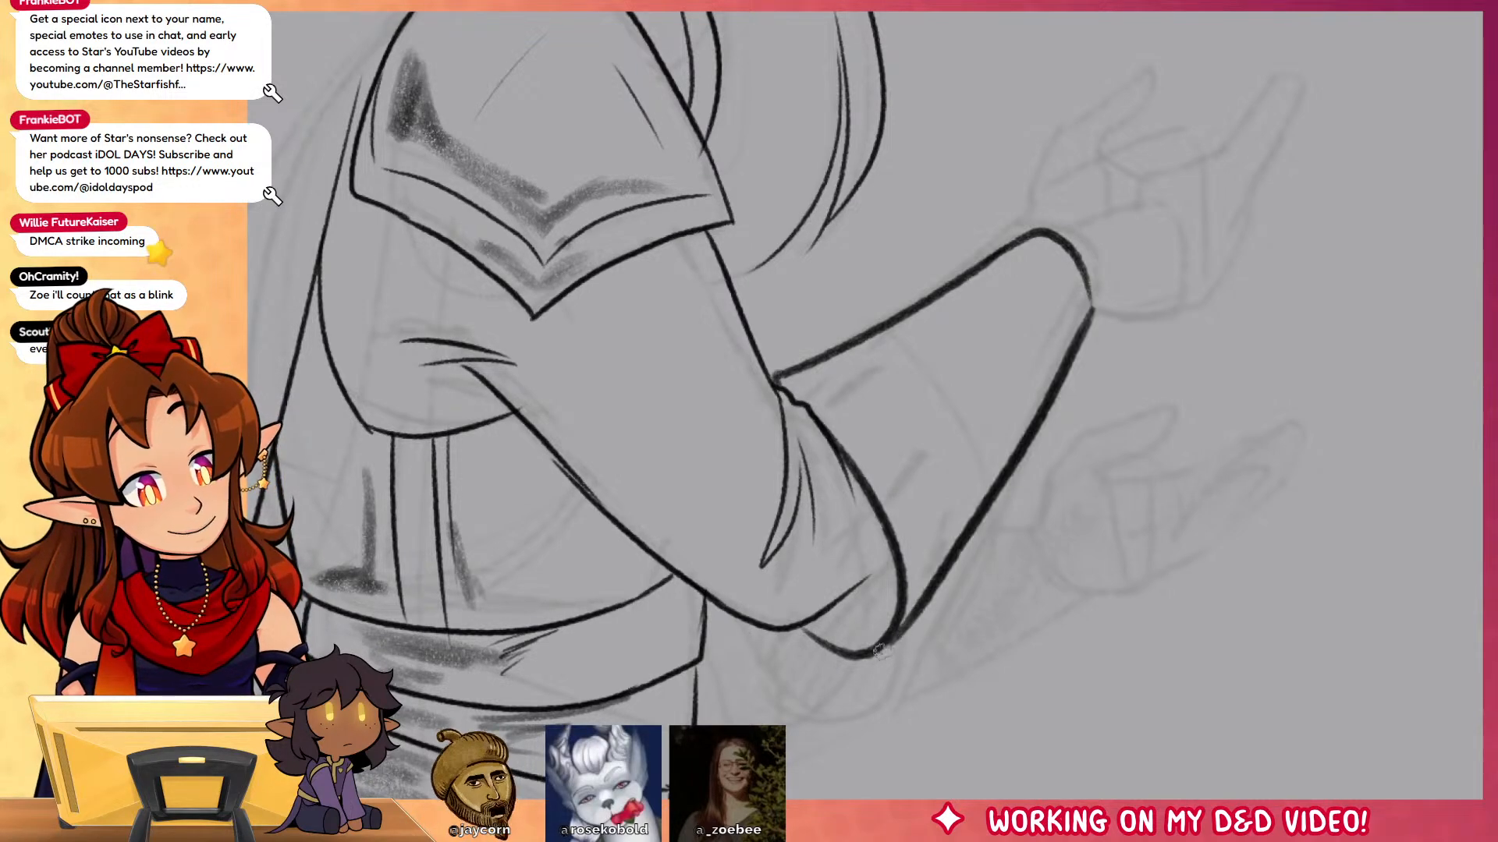
key(ctrl+z)
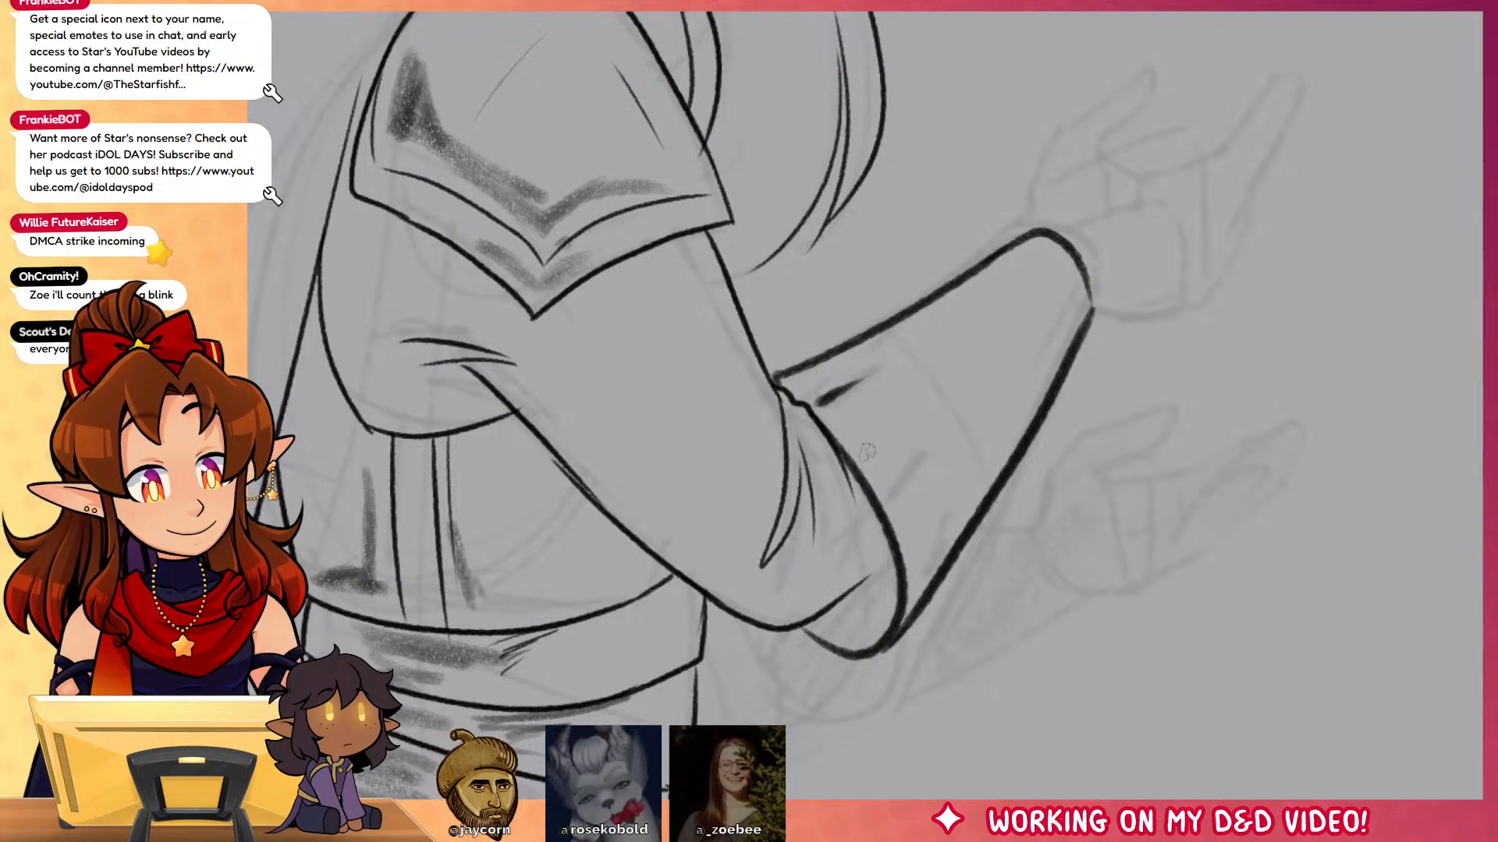
drag(899, 513, 934, 467)
drag(920, 566, 948, 521)
Step: Ink the raised hand with its thumb, fingers and palm, and outline the band around the wrist
drag(1100, 497, 960, 565)
drag(1012, 330, 960, 448)
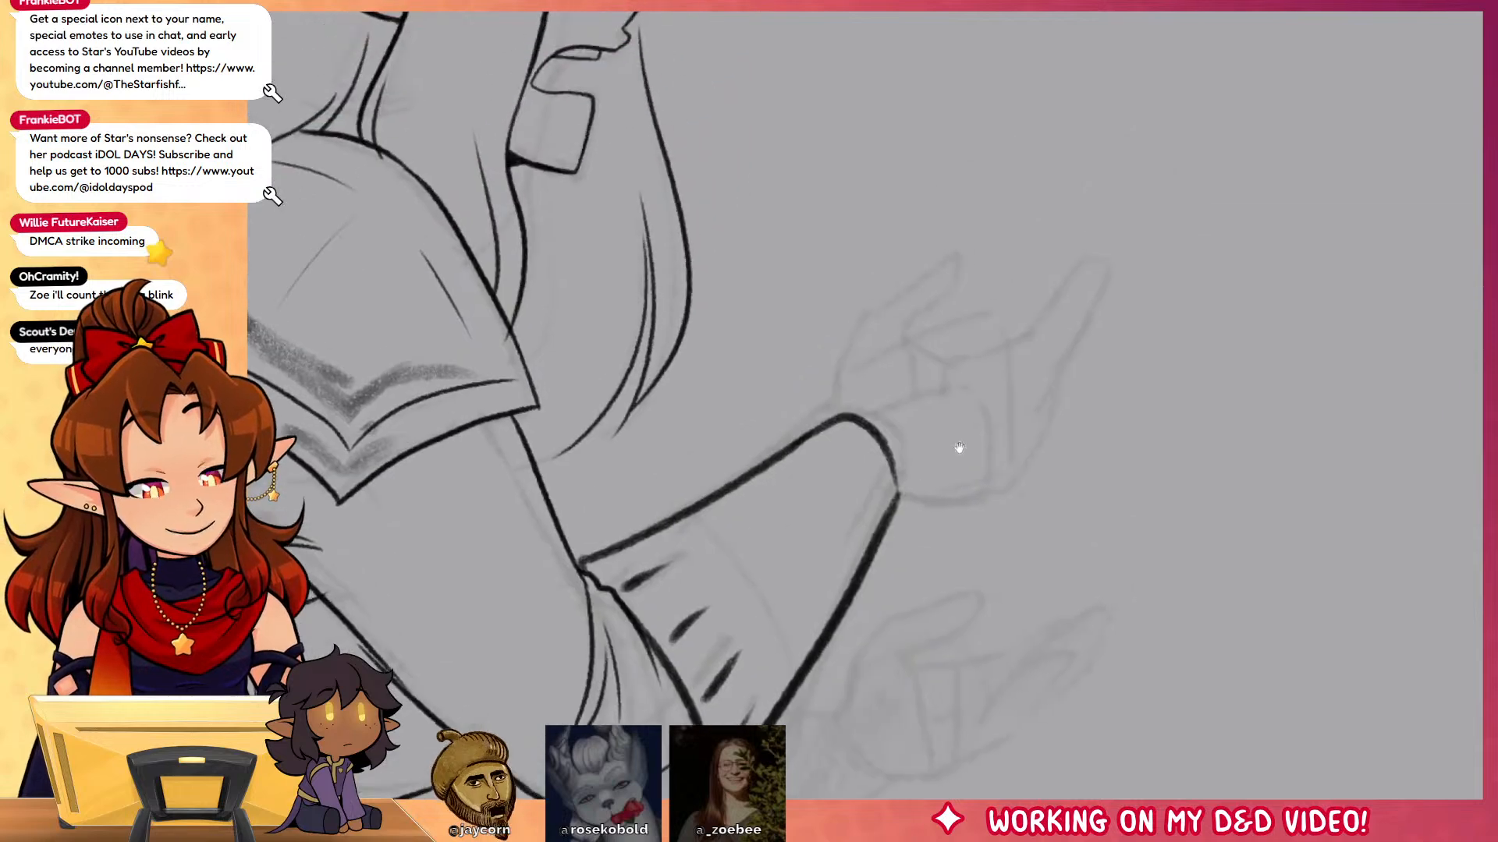
mouse_move(860, 316)
mouse_down()
mouse_move(911, 327)
mouse_move(936, 360)
mouse_move(1008, 359)
mouse_move(1063, 292)
mouse_up()
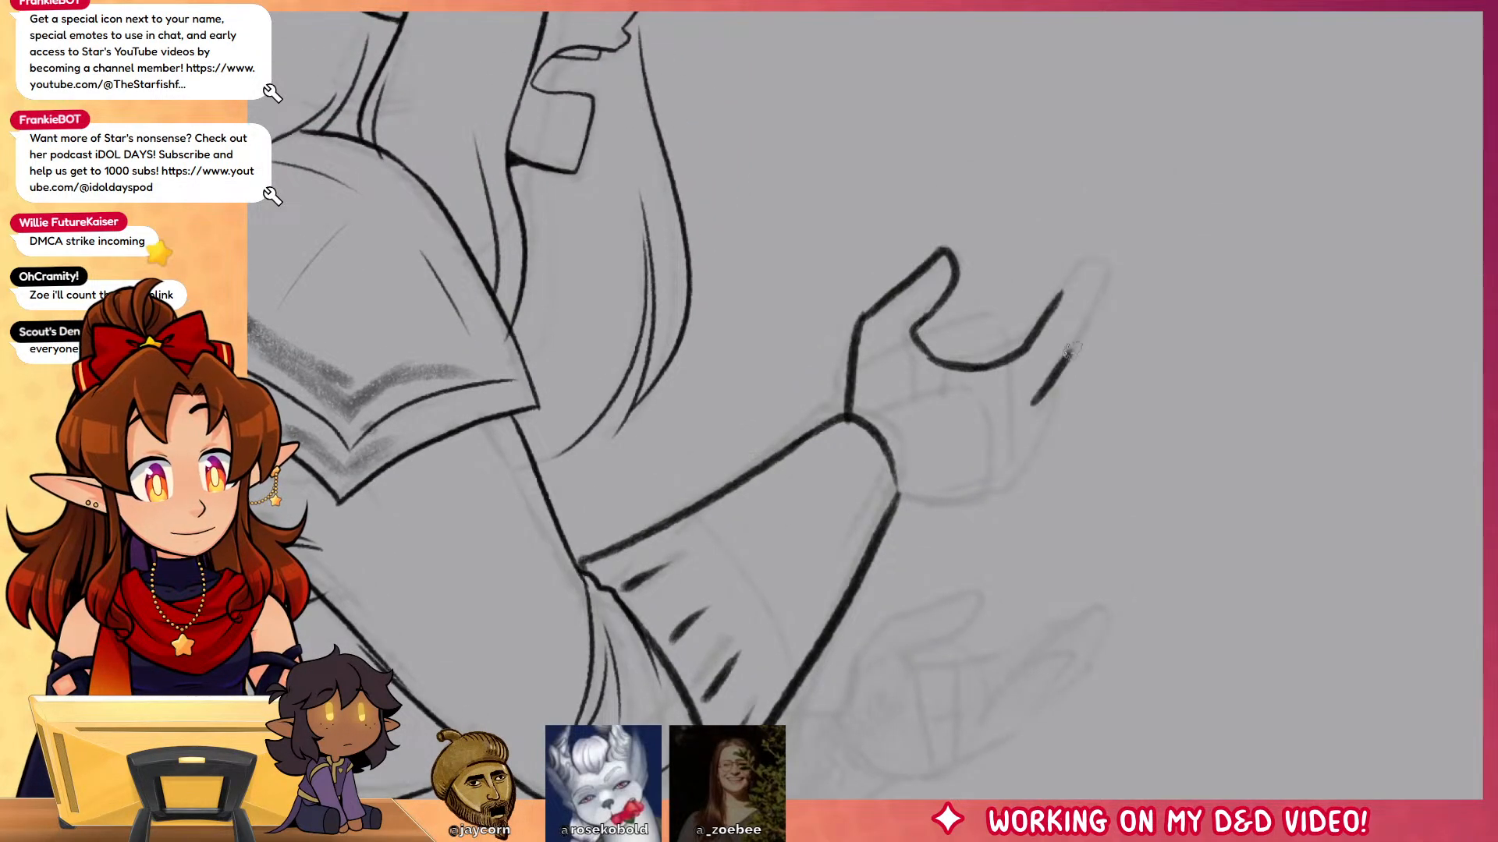
mouse_move(1069, 357)
mouse_down()
mouse_move(1031, 436)
mouse_move(897, 503)
mouse_up()
mouse_move(854, 417)
mouse_down()
mouse_move(989, 459)
mouse_move(985, 493)
mouse_up()
mouse_move(961, 367)
mouse_down()
mouse_move(955, 396)
mouse_move(928, 396)
mouse_up()
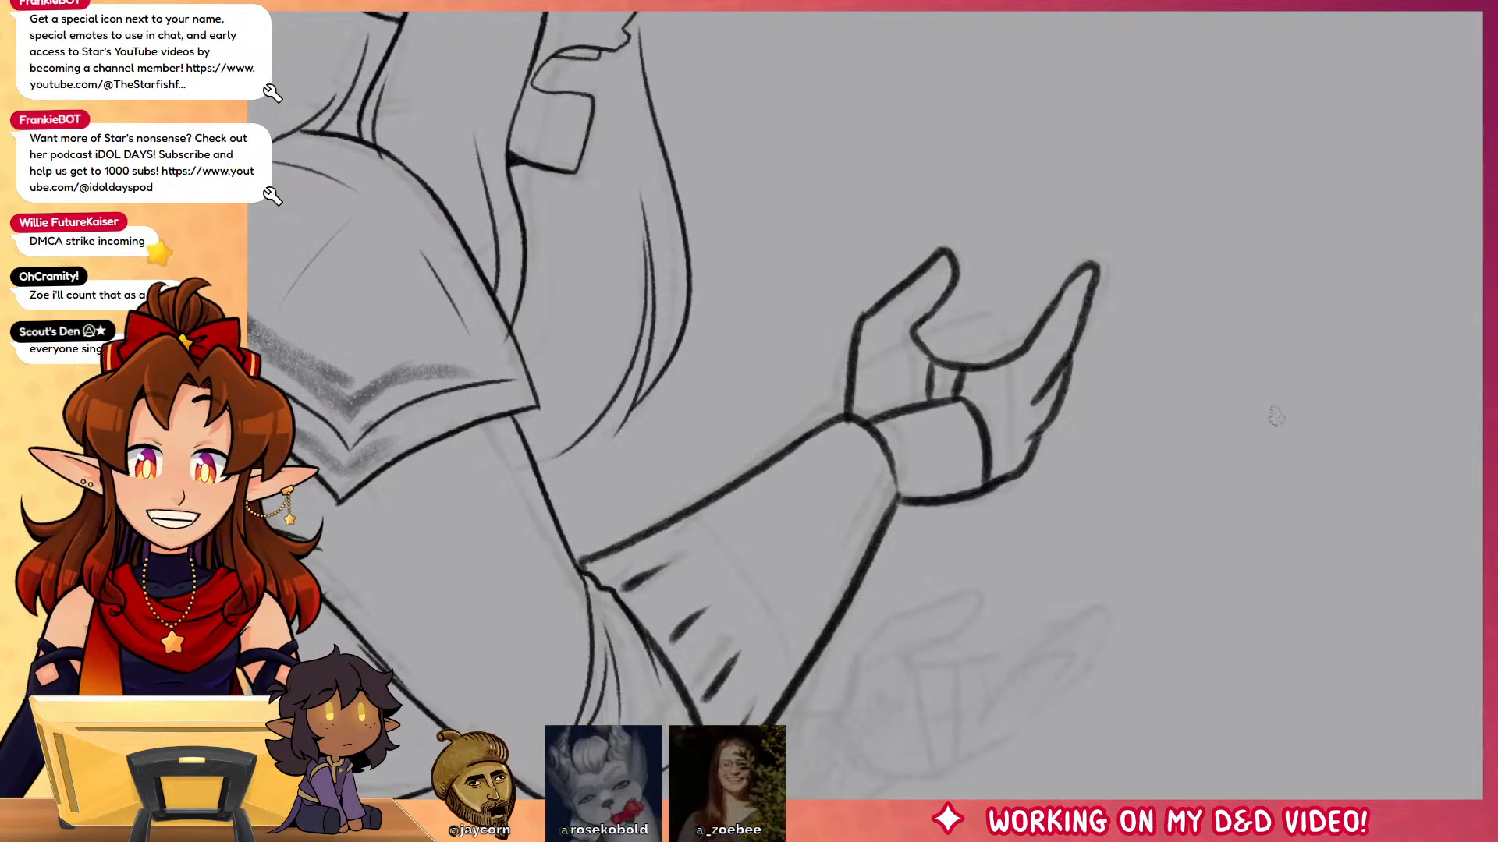
Step: Shade the raised forearm along its lower edge and wrist, and fill the elbow's sleeve opening solid black
mouse_move(847, 458)
mouse_down()
mouse_move(811, 597)
mouse_move(759, 695)
mouse_up()
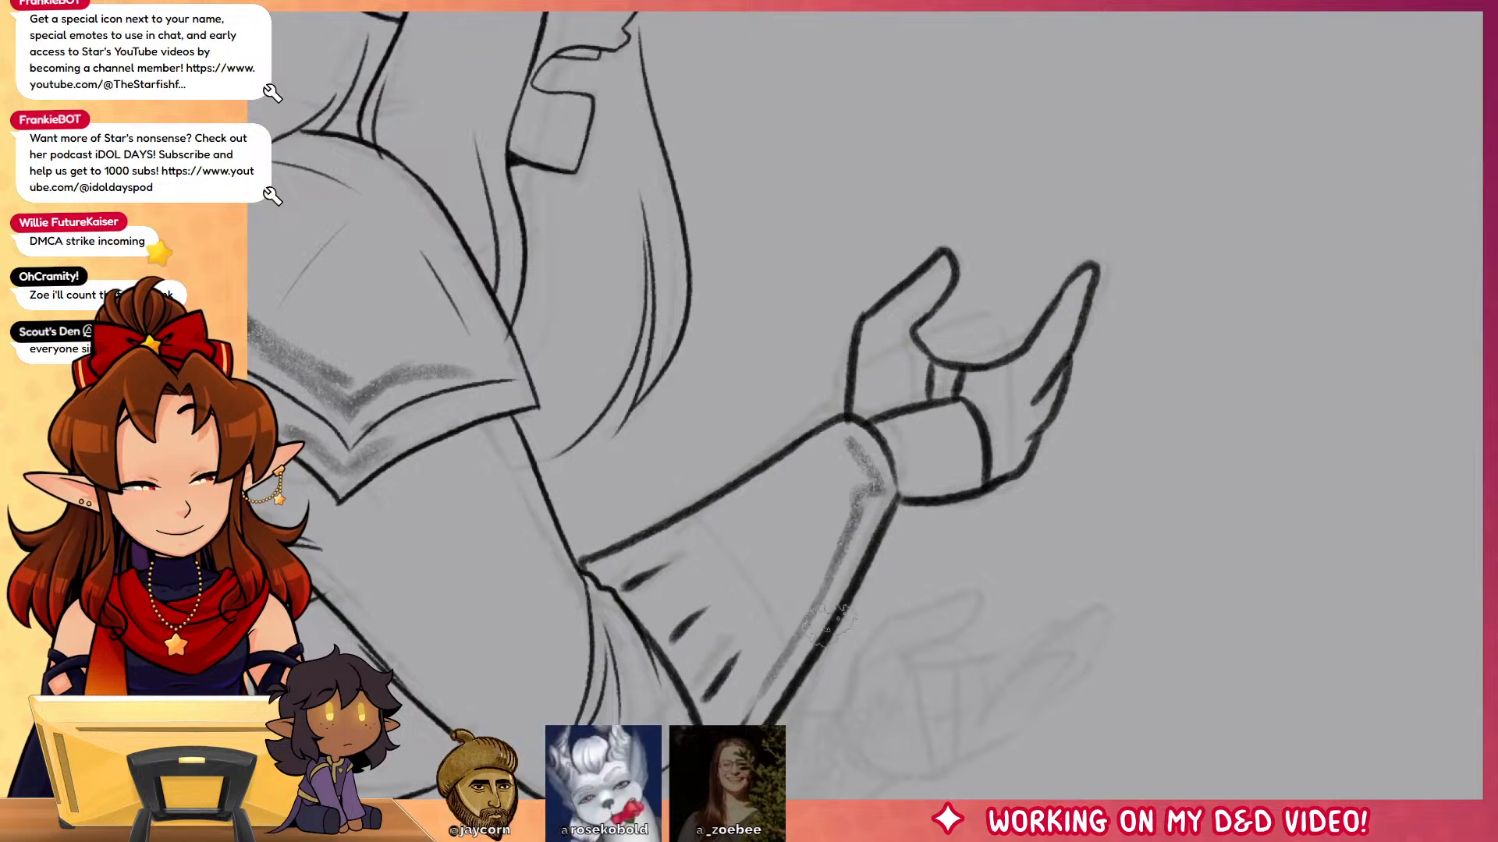
drag(1224, 557, 1177, 331)
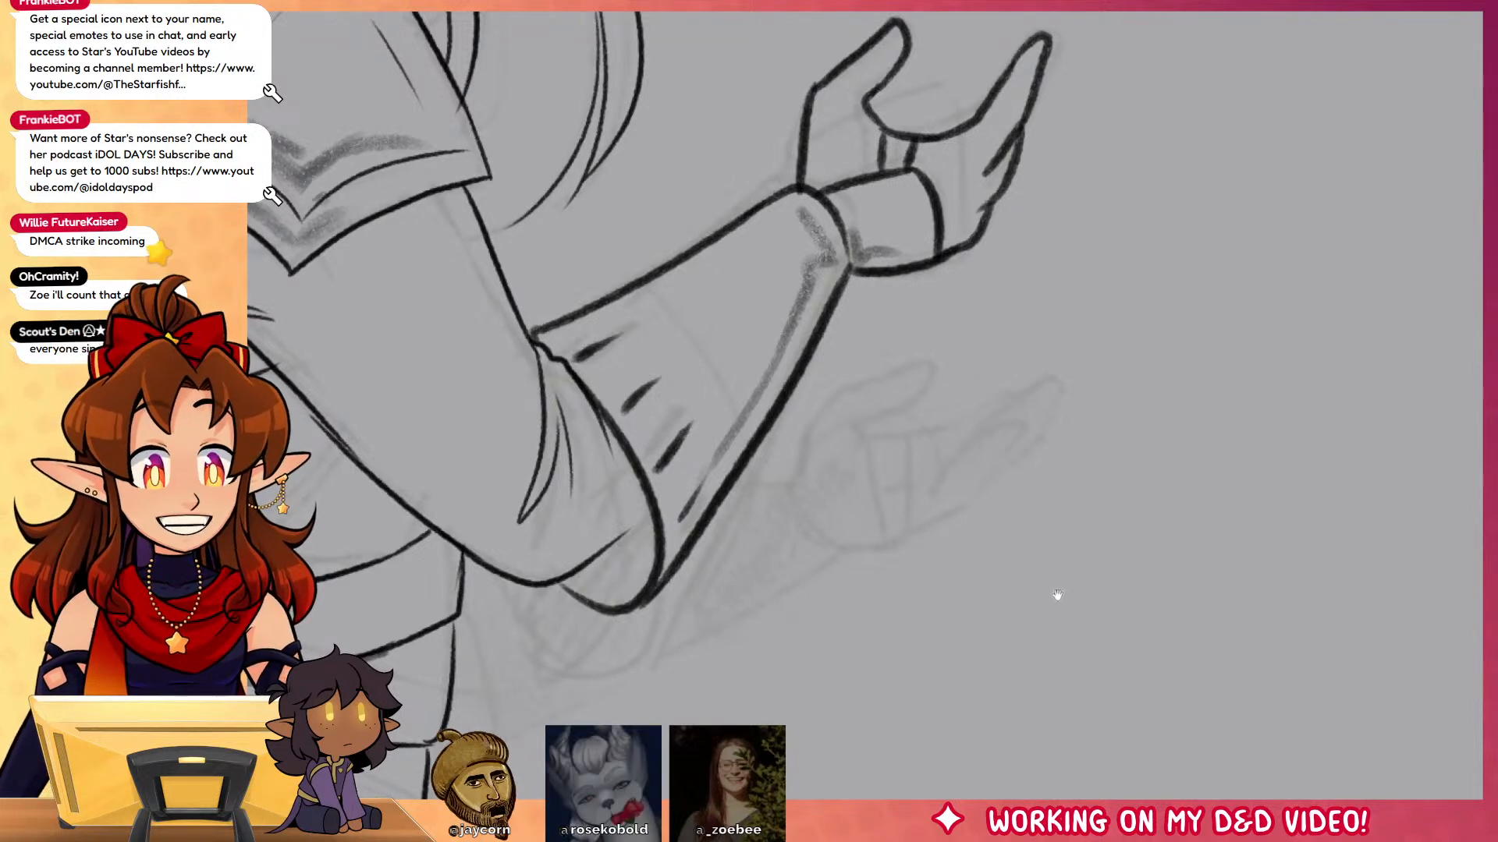
drag(1053, 601, 1220, 465)
mouse_move(791, 371)
mouse_down()
mouse_move(752, 452)
mouse_move(819, 402)
mouse_move(815, 422)
mouse_up()
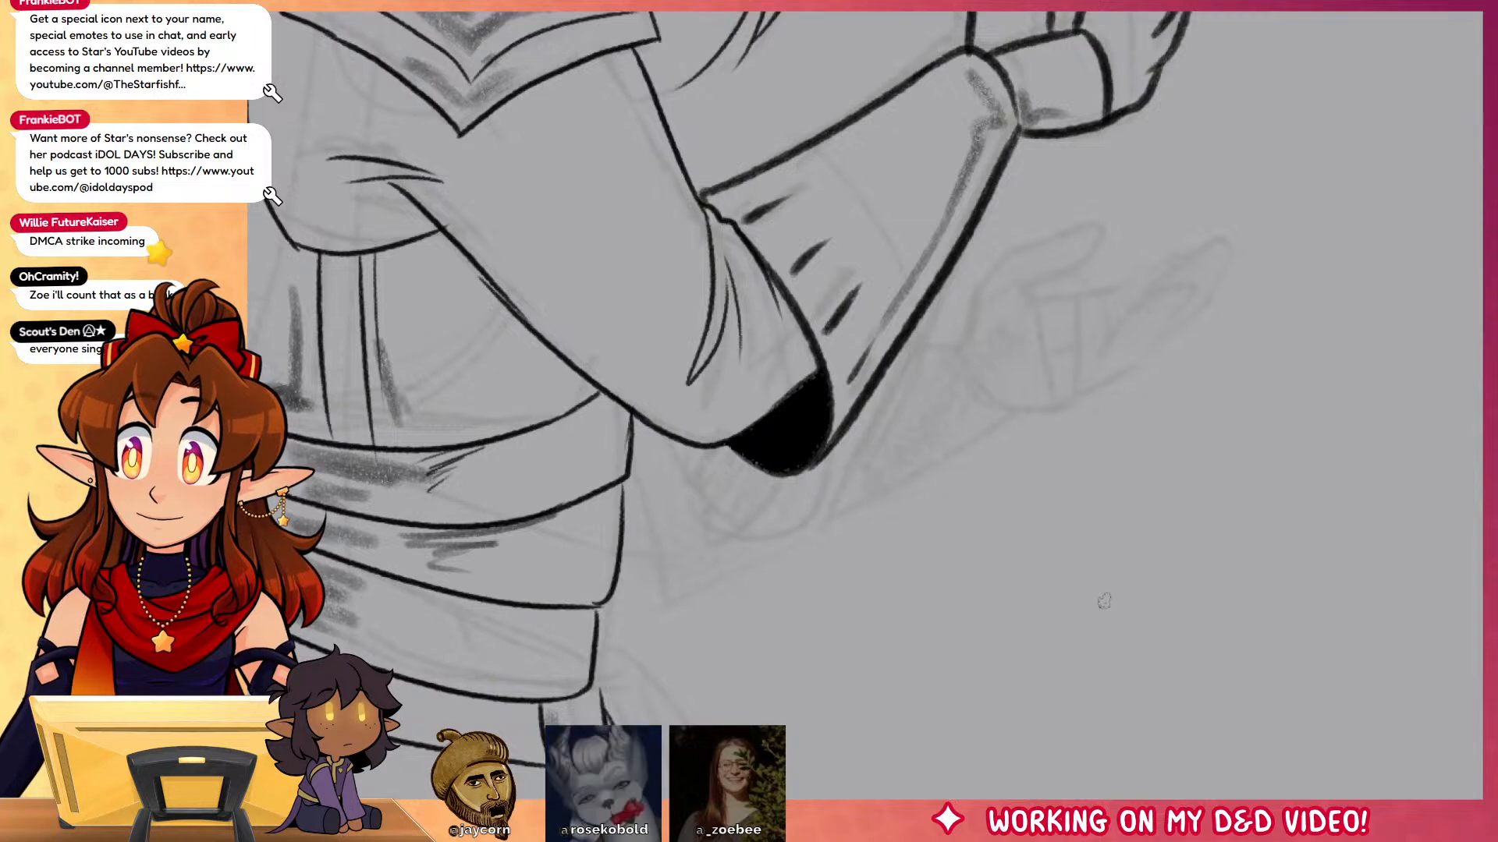
Step: Ink the lower outstretched hand with its fingers and palm lines, and complete its forearm and sleeve outlines
drag(1235, 419, 1204, 482)
mouse_move(981, 310)
mouse_down()
mouse_move(1068, 281)
mouse_move(1006, 349)
mouse_up()
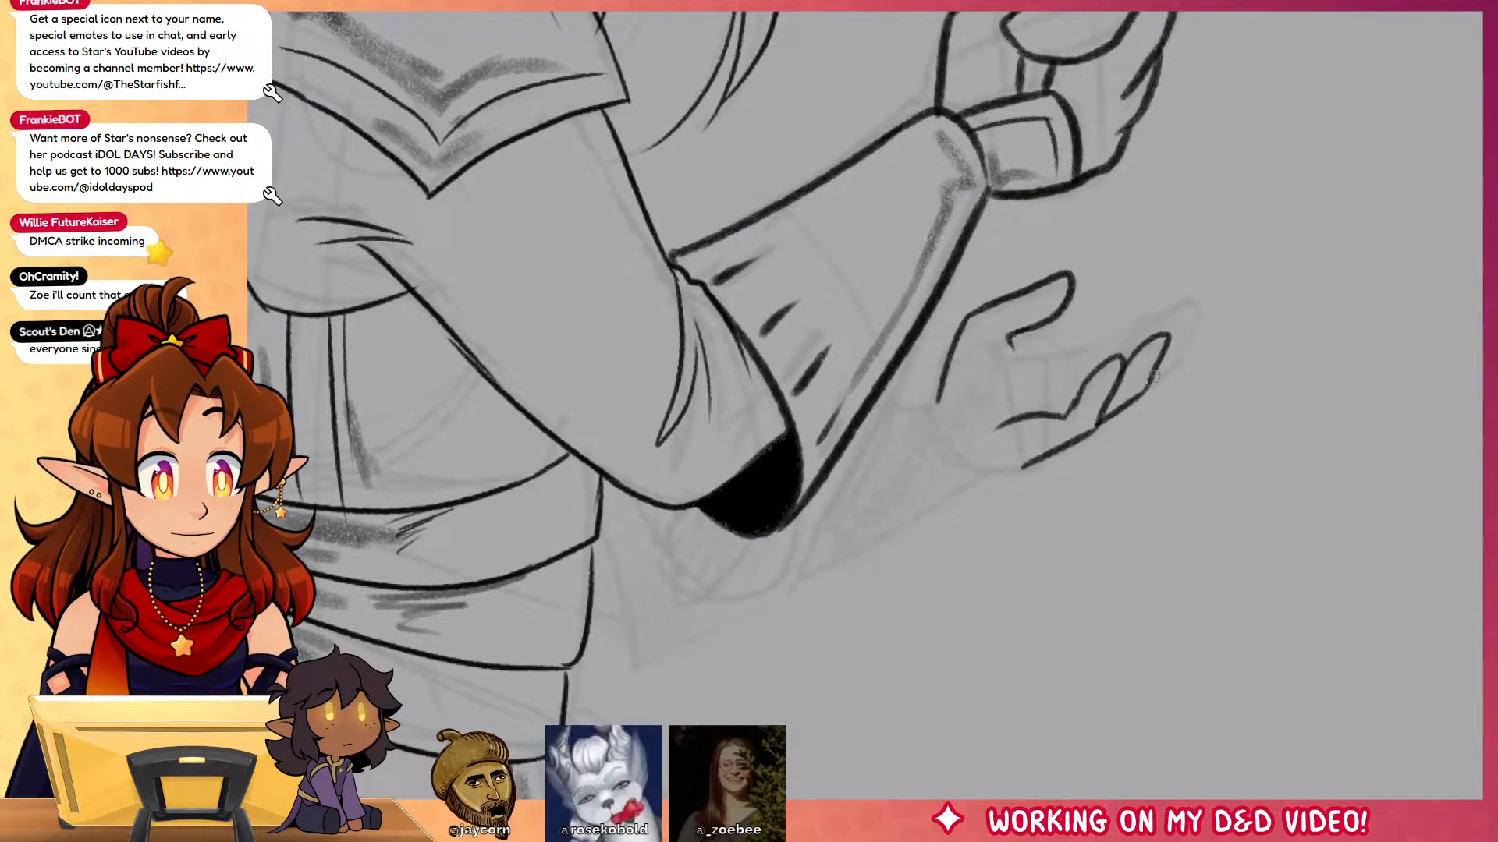
drag(1152, 378, 1183, 310)
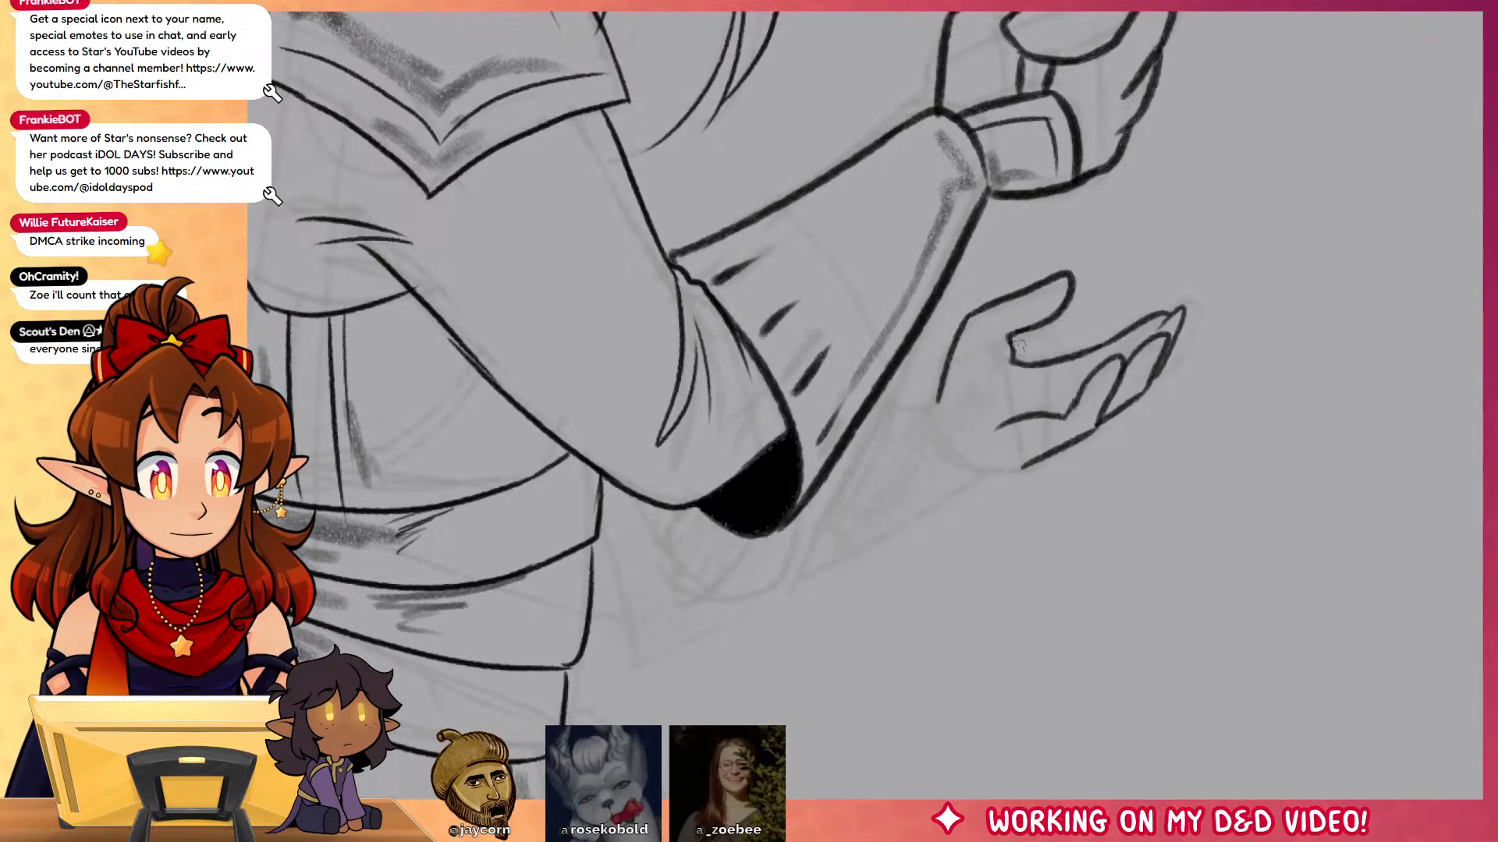
drag(1012, 352, 1015, 372)
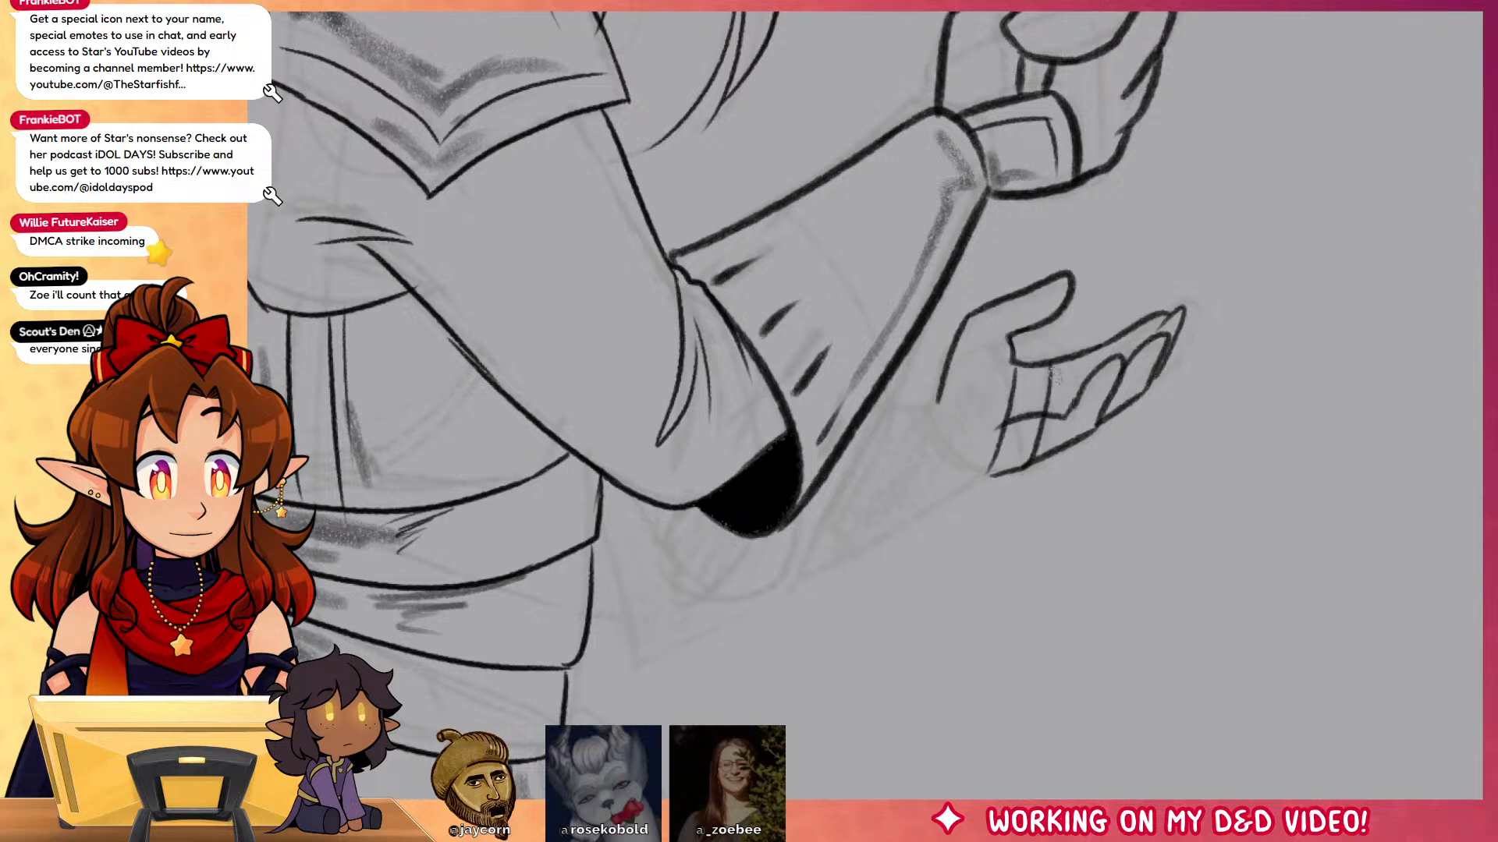
mouse_move(939, 422)
mouse_down()
mouse_move(1039, 461)
mouse_move(894, 411)
mouse_move(764, 599)
mouse_move(733, 616)
mouse_move(680, 490)
mouse_up()
mouse_move(702, 597)
mouse_down()
mouse_move(676, 617)
mouse_move(599, 572)
mouse_up()
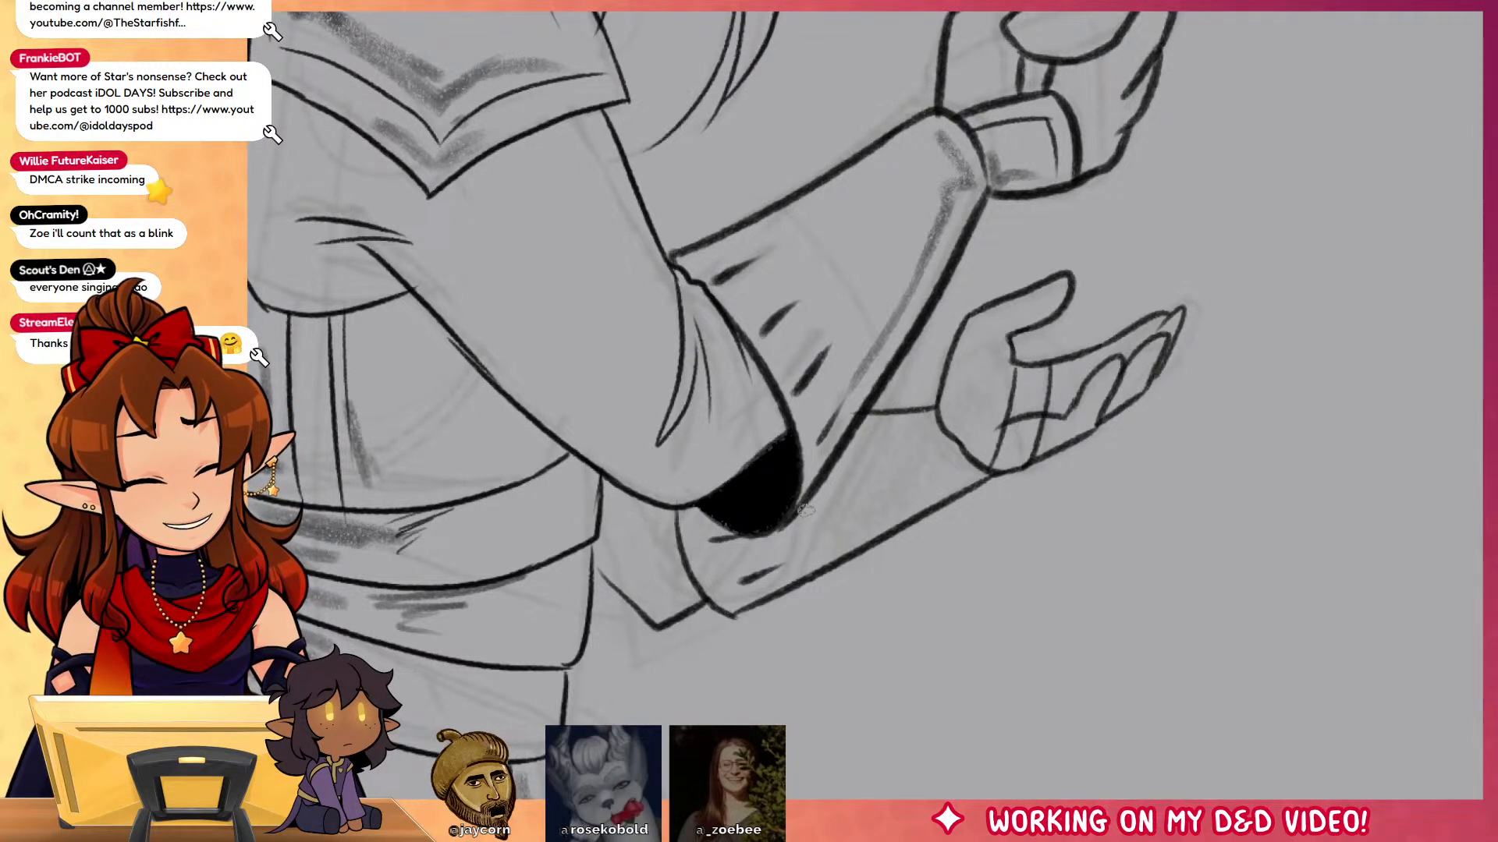
Step: Examine the inked line art of both characters across the whole canvas and close up on the horned character
key(ctrl+0)
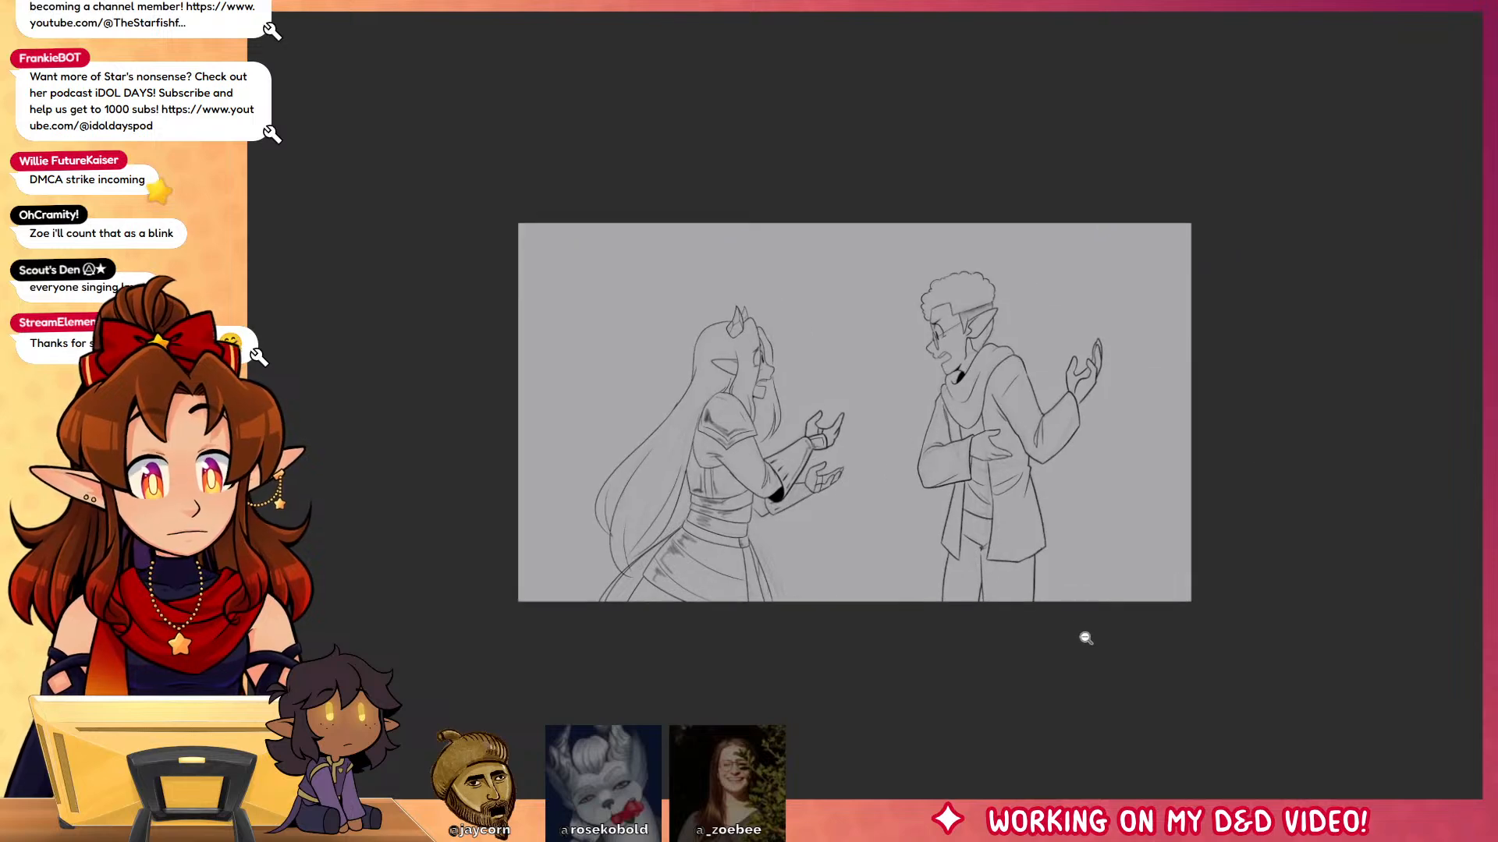
drag(923, 374, 1050, 358)
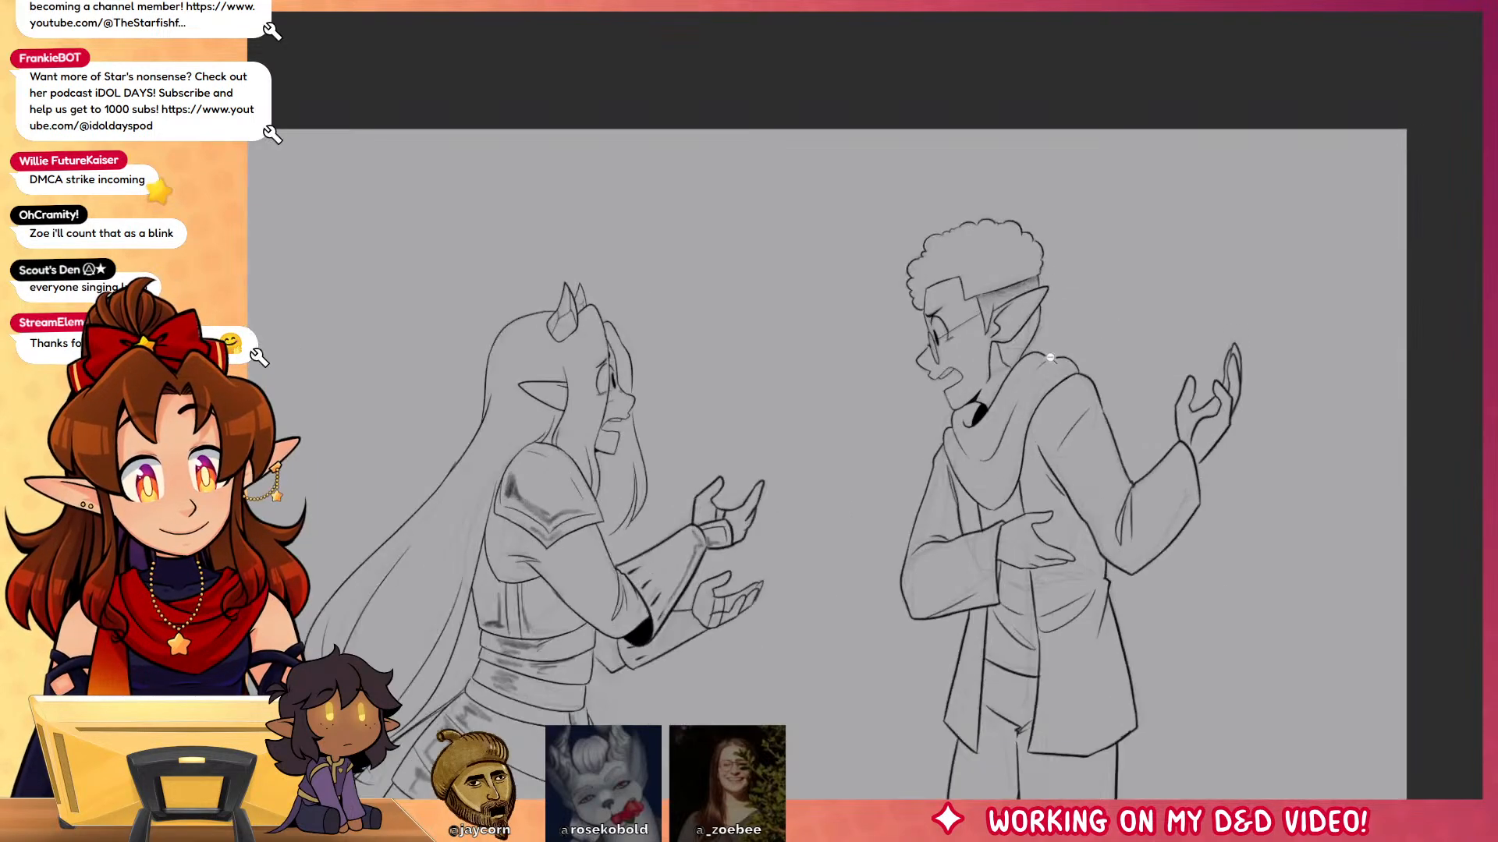
drag(1234, 537, 1155, 537)
drag(1384, 561, 1321, 461)
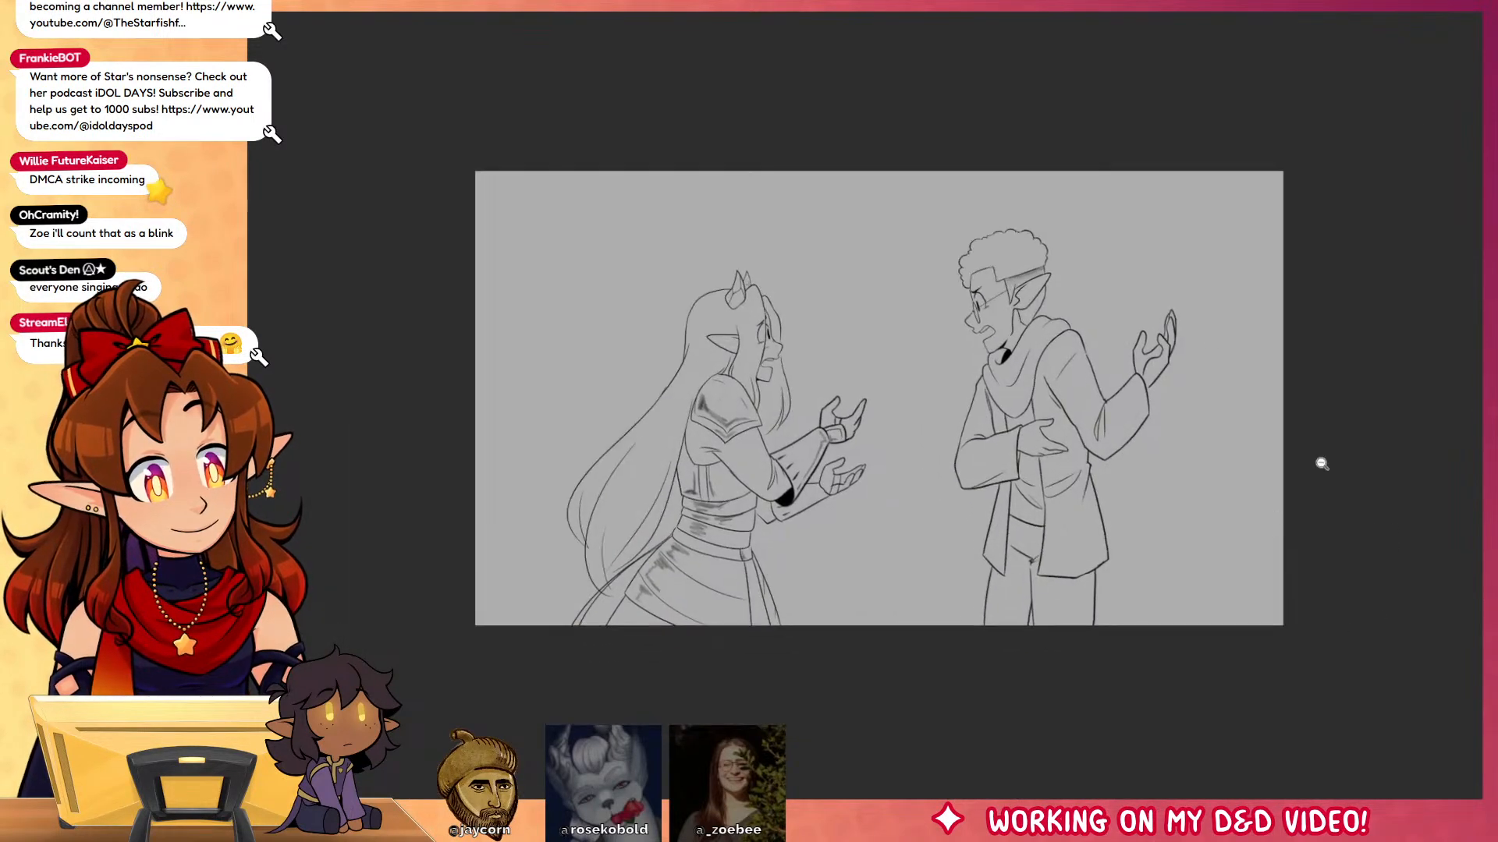
drag(893, 419, 950, 421)
drag(697, 443, 881, 444)
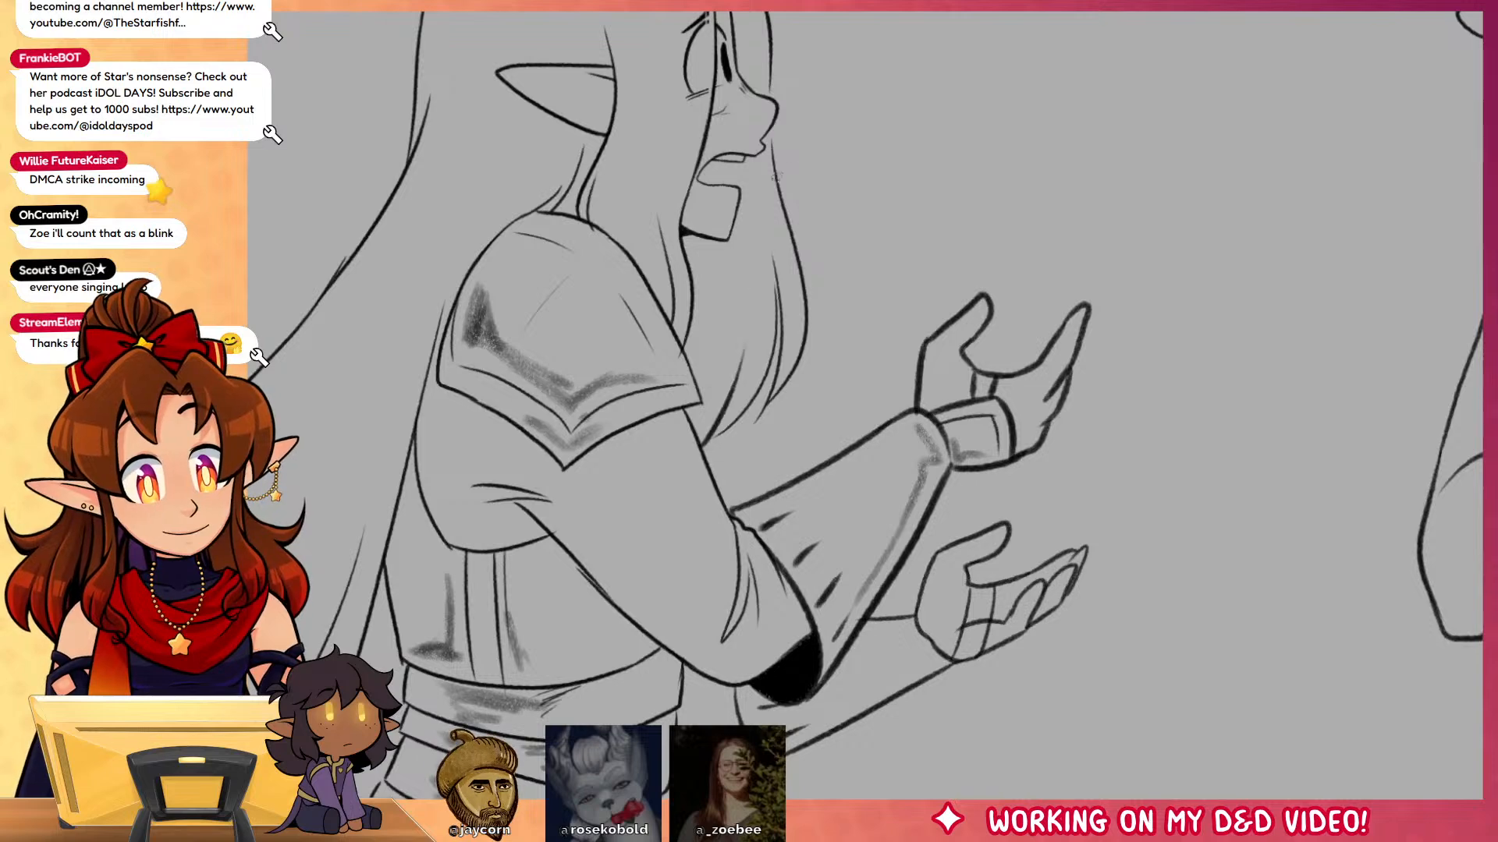
drag(773, 413, 628, 414)
drag(966, 475, 991, 480)
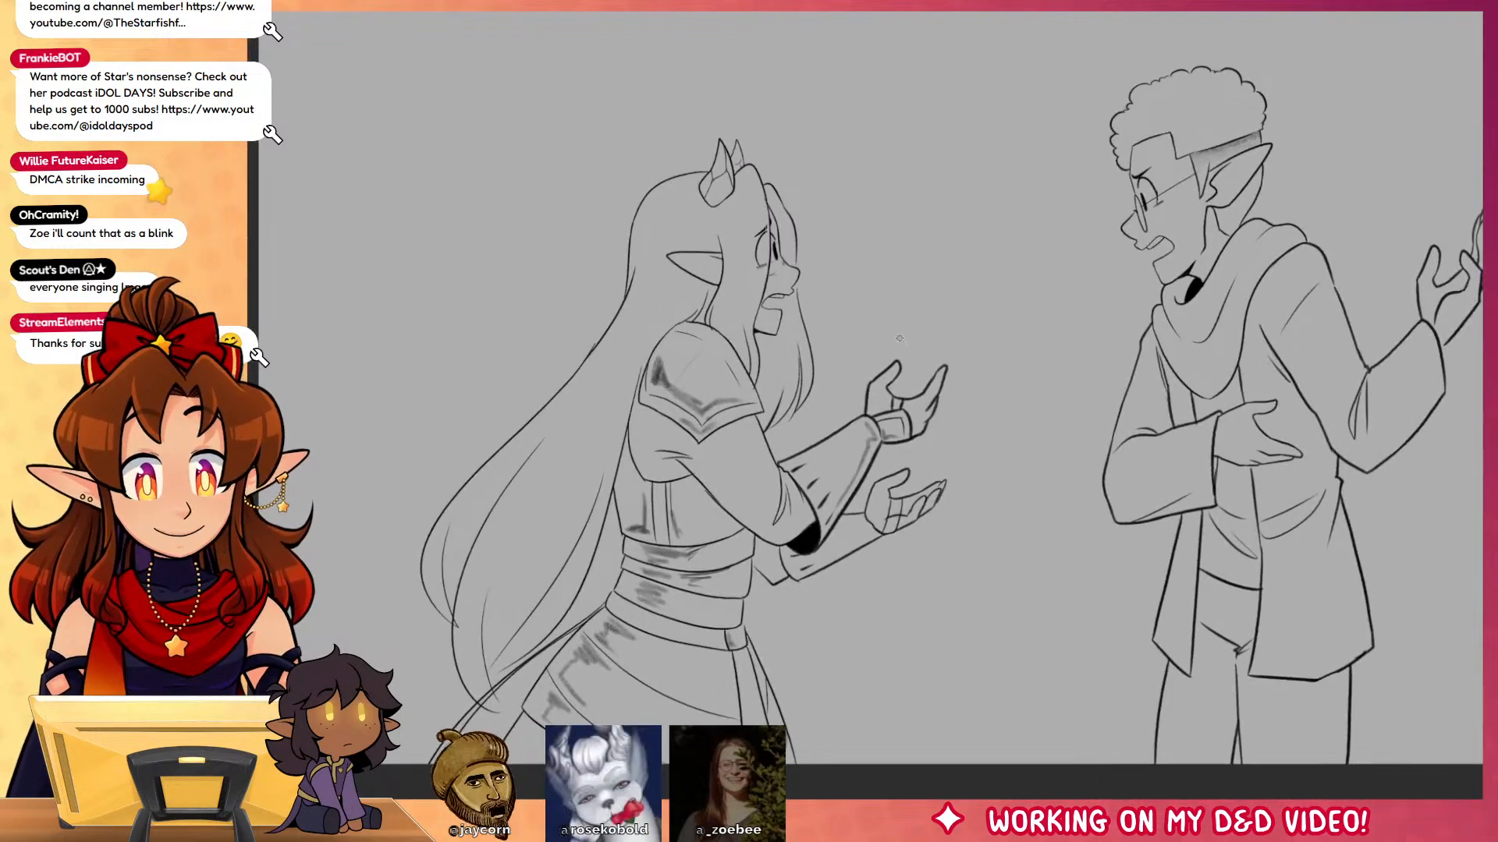
Step: Select the background area around both characters, undoing the extra selection made inside the hair
click(904, 305)
click(542, 424)
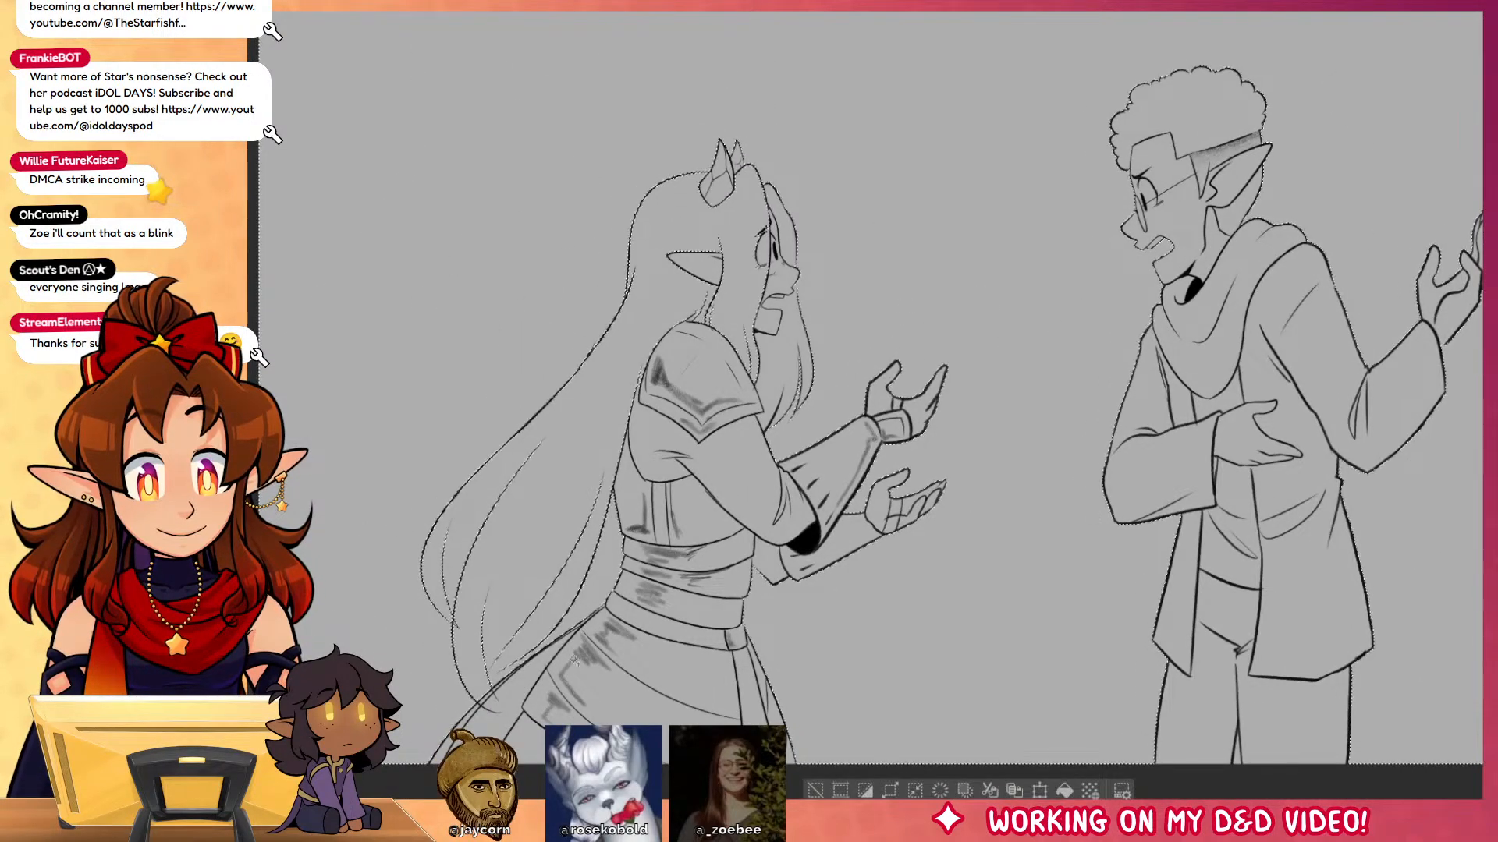
key(ctrl+z)
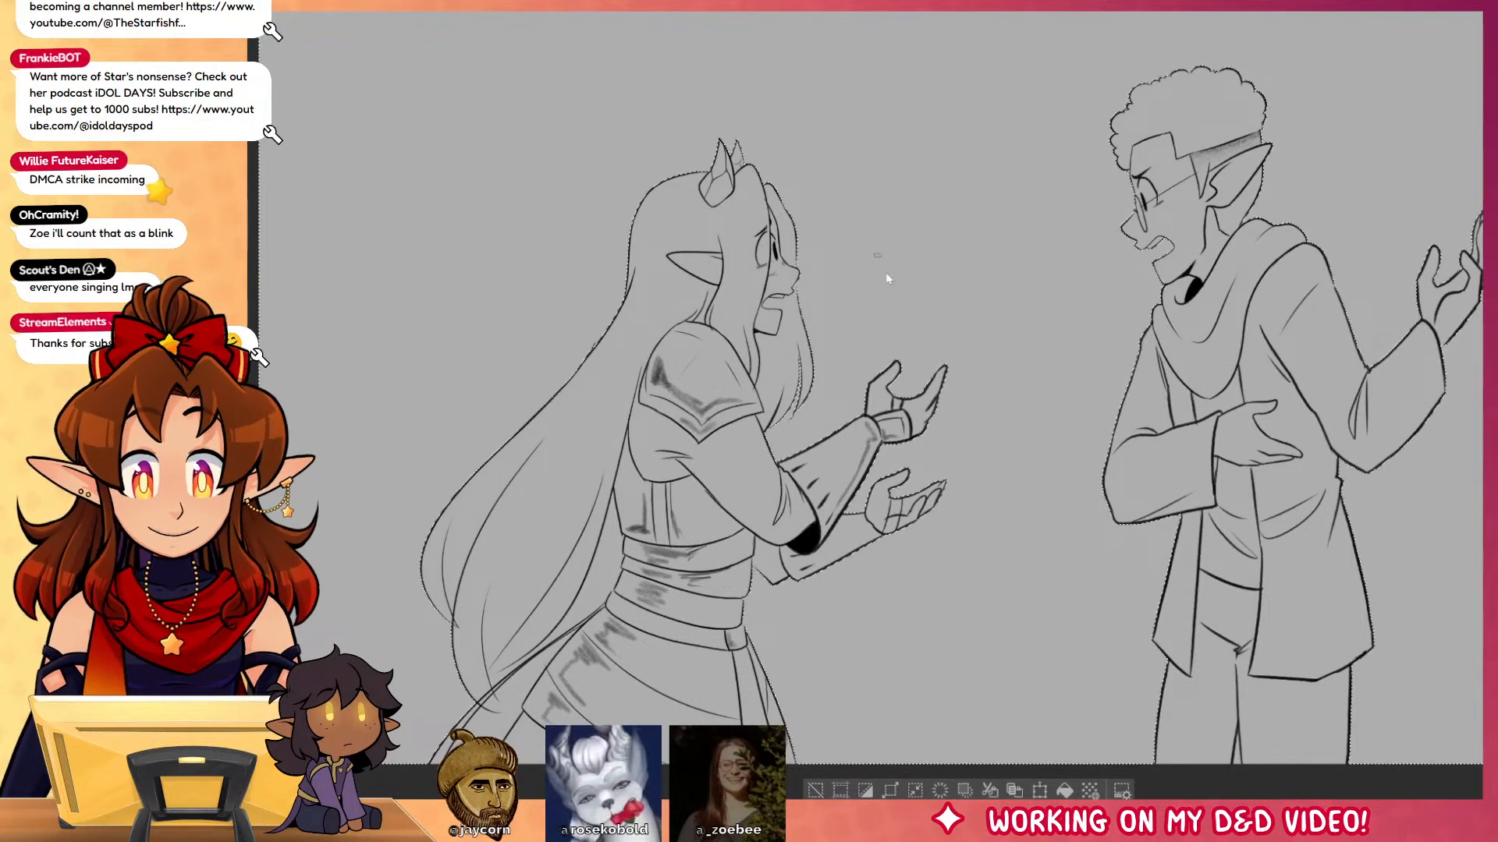
Step: Brush soft, pale texture onto the selected background between the two characters, and clear the selection
mouse_move(807, 164)
mouse_down()
mouse_move(753, 289)
mouse_move(912, 251)
mouse_move(792, 366)
mouse_move(764, 418)
mouse_move(762, 472)
mouse_move(989, 397)
mouse_move(838, 530)
mouse_move(861, 557)
mouse_move(765, 601)
mouse_up()
mouse_move(866, 546)
mouse_down()
mouse_move(796, 675)
mouse_move(1107, 335)
mouse_move(1186, 320)
mouse_up()
mouse_move(1014, 148)
mouse_down()
mouse_move(1092, 210)
mouse_move(1084, 258)
mouse_move(1108, 335)
mouse_move(1061, 472)
mouse_move(1138, 604)
mouse_up()
mouse_move(1147, 117)
mouse_down()
mouse_move(1085, 110)
mouse_move(1131, 55)
mouse_up()
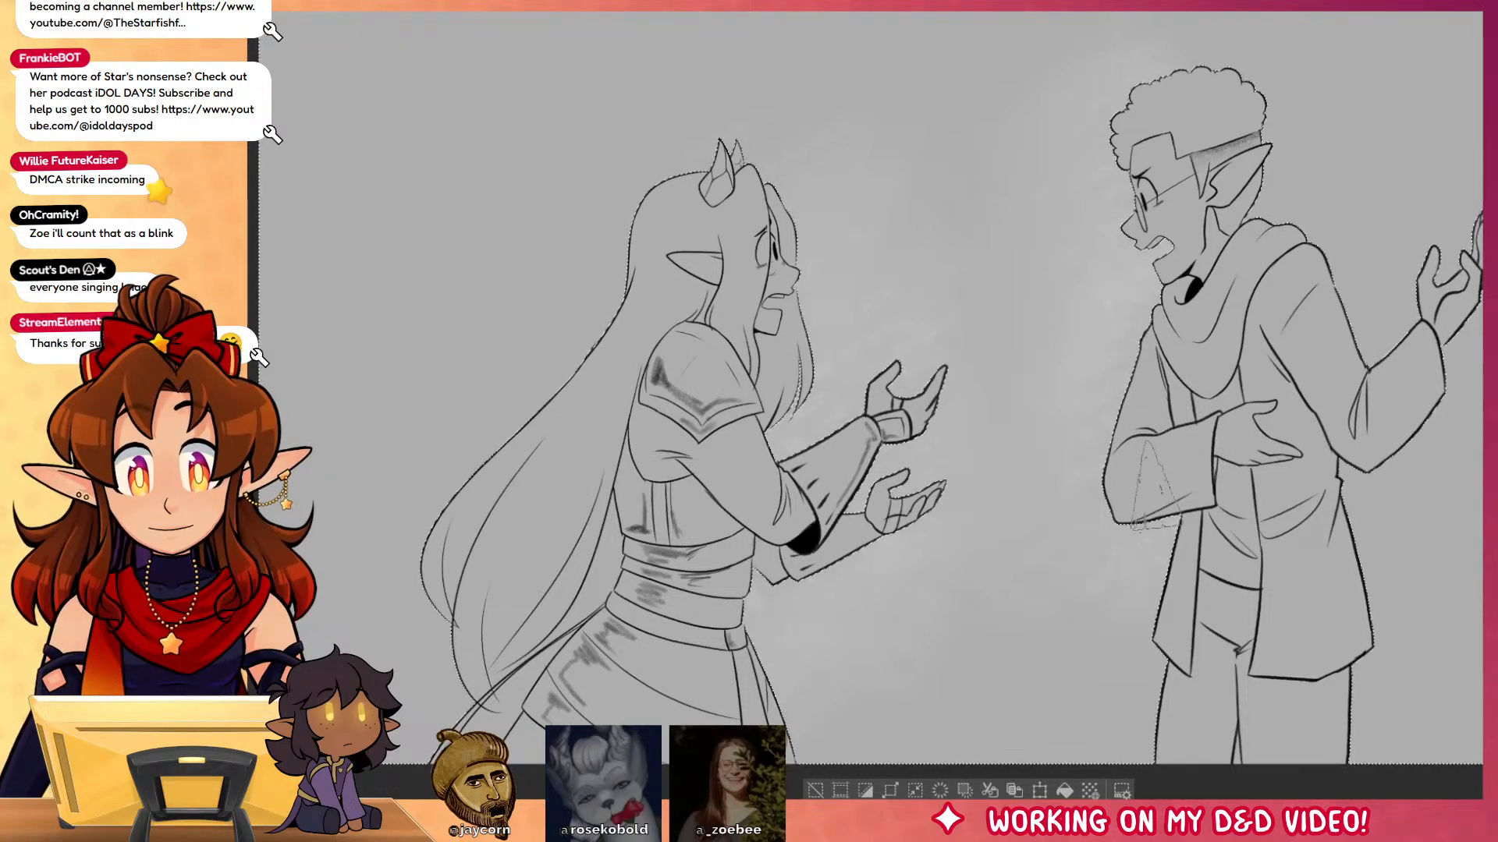
drag(1093, 456, 1027, 456)
drag(1260, 561, 1113, 572)
drag(985, 485, 1035, 493)
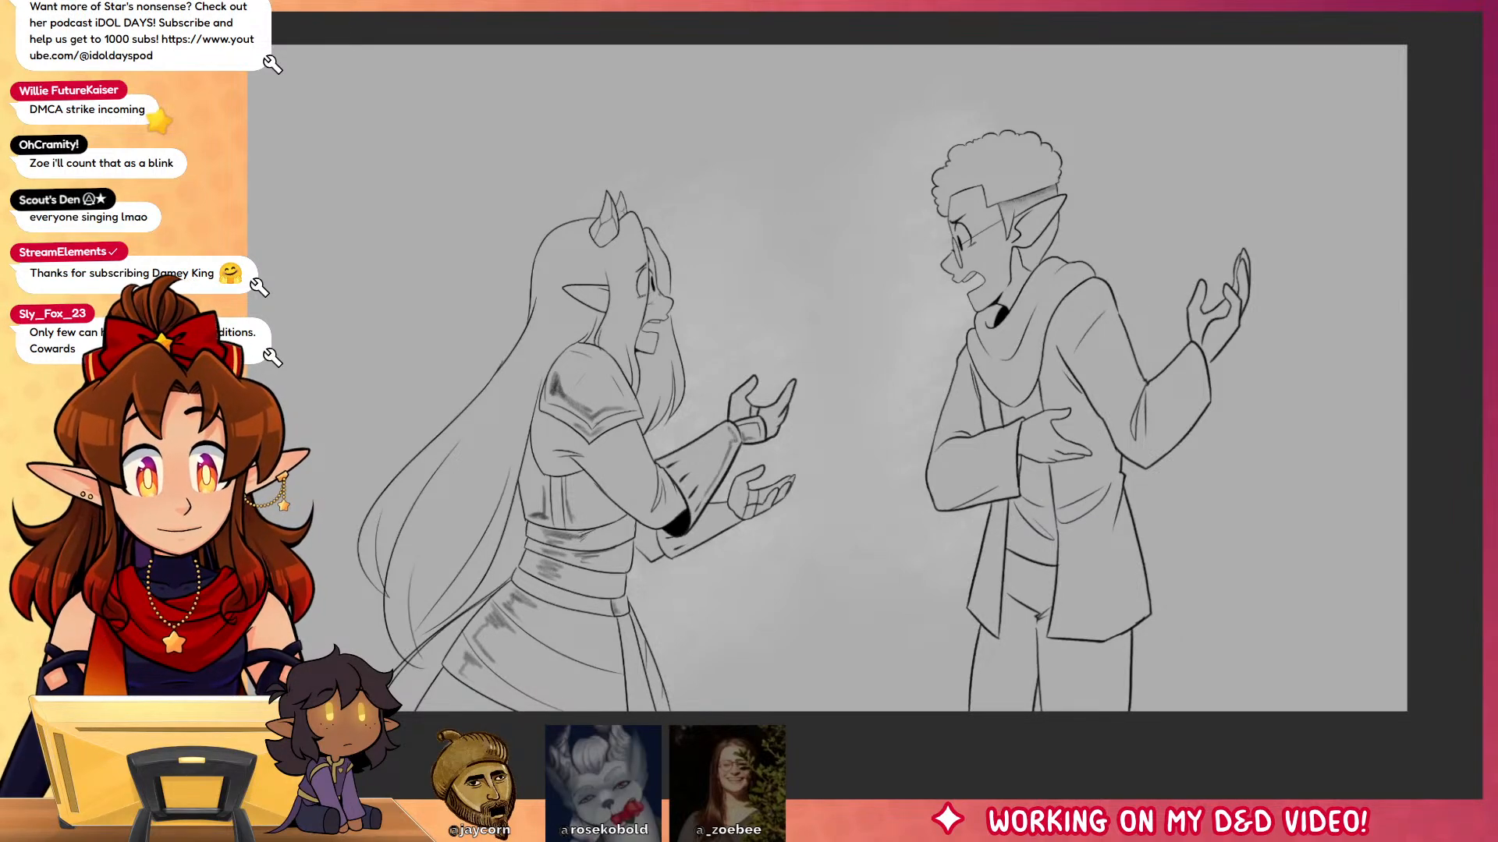
Step: Switch to the split-panel scene sketch with the crate and fade the sketch for inking
click(425, 5)
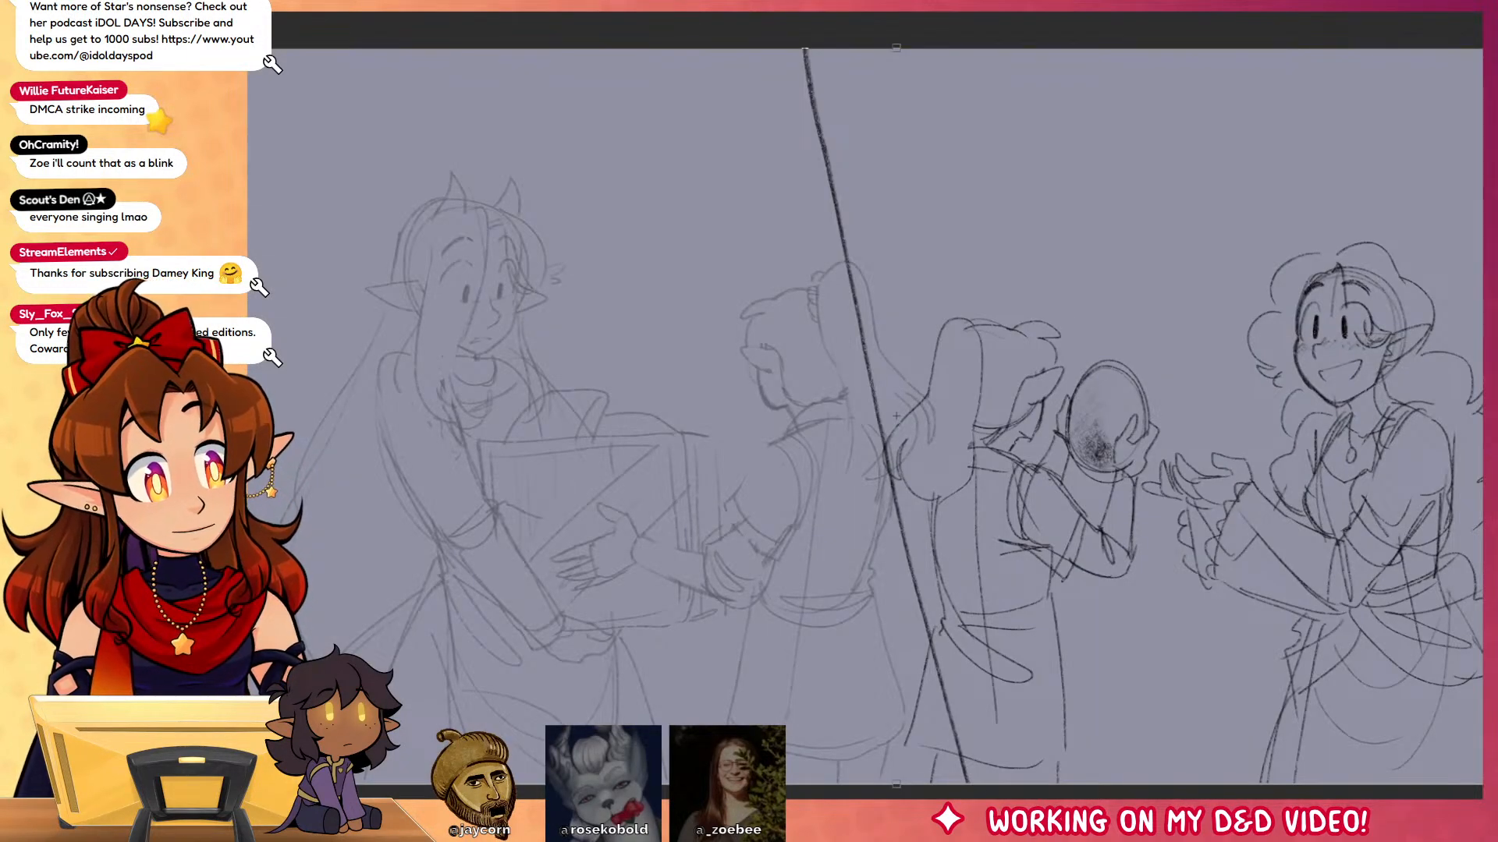
key(ctrl+Tab)
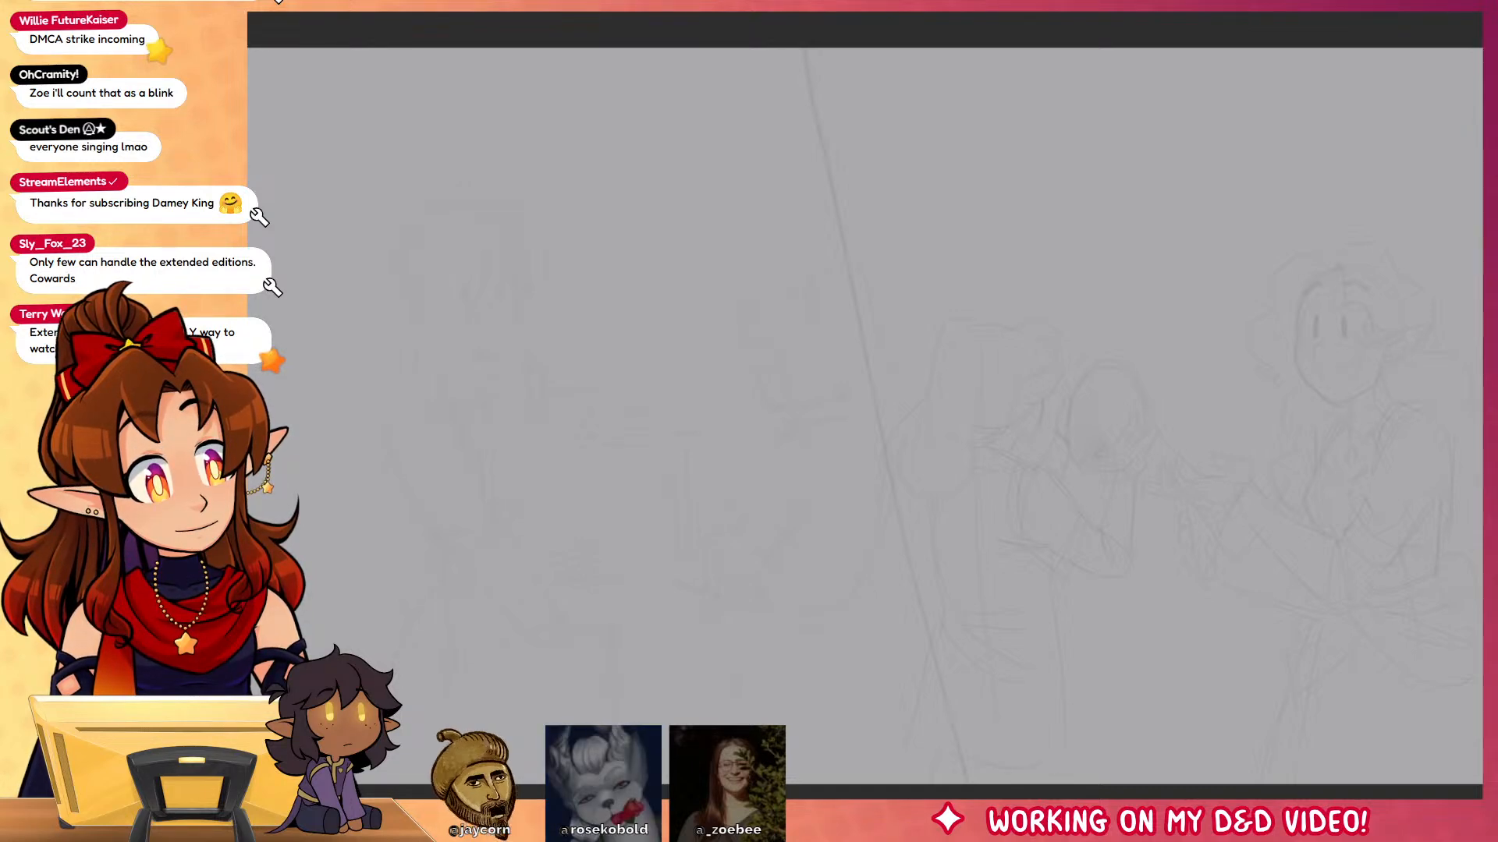
drag(999, 633, 1285, 530)
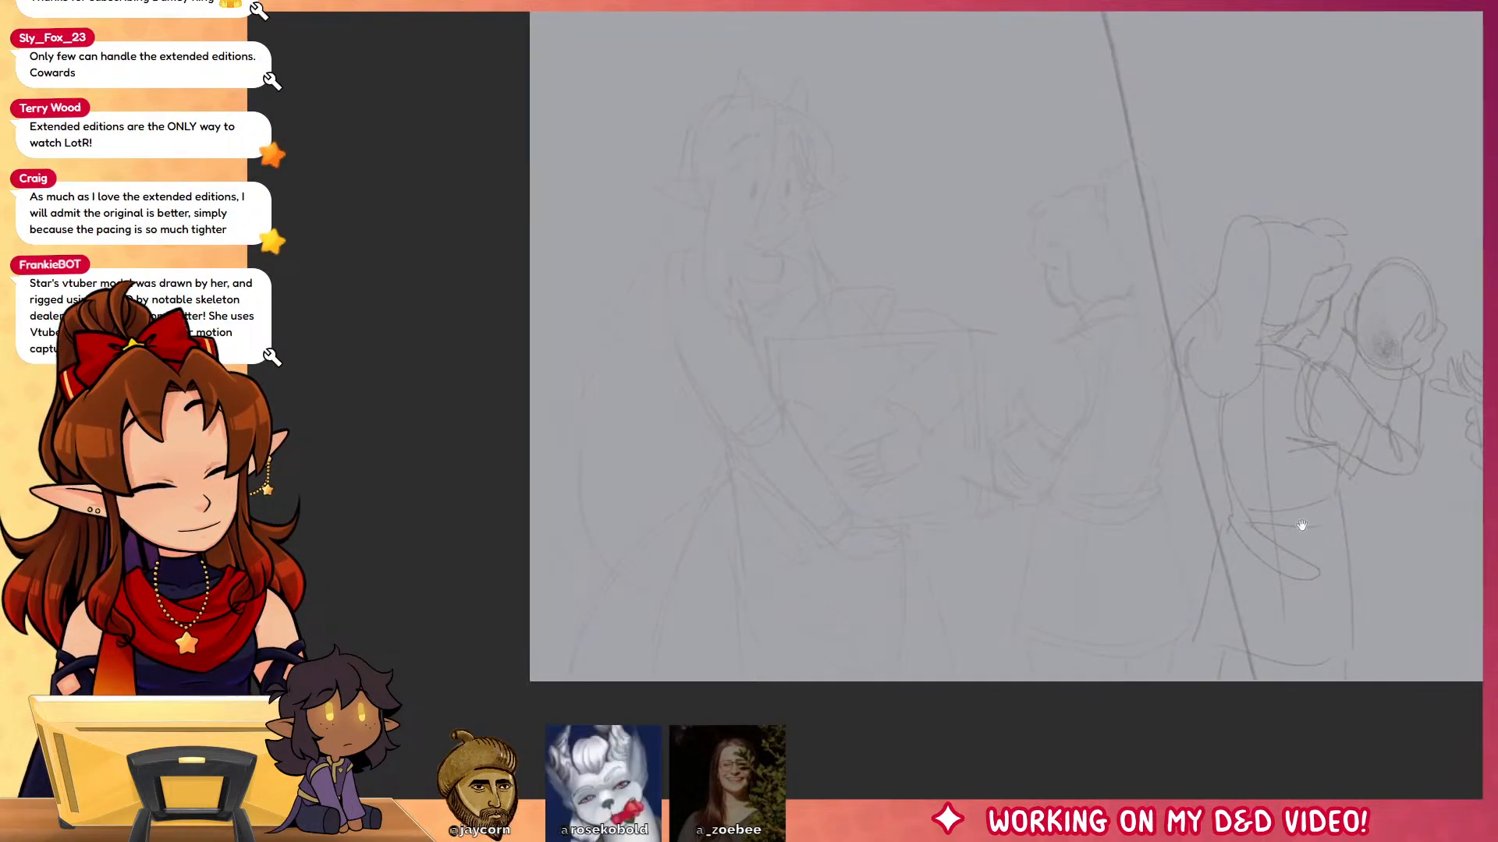
Step: Ink the eyes of the horned character in the crate scene, with curved upper outlines and solid black oval pupils
drag(1225, 450, 1061, 556)
drag(599, 299, 726, 404)
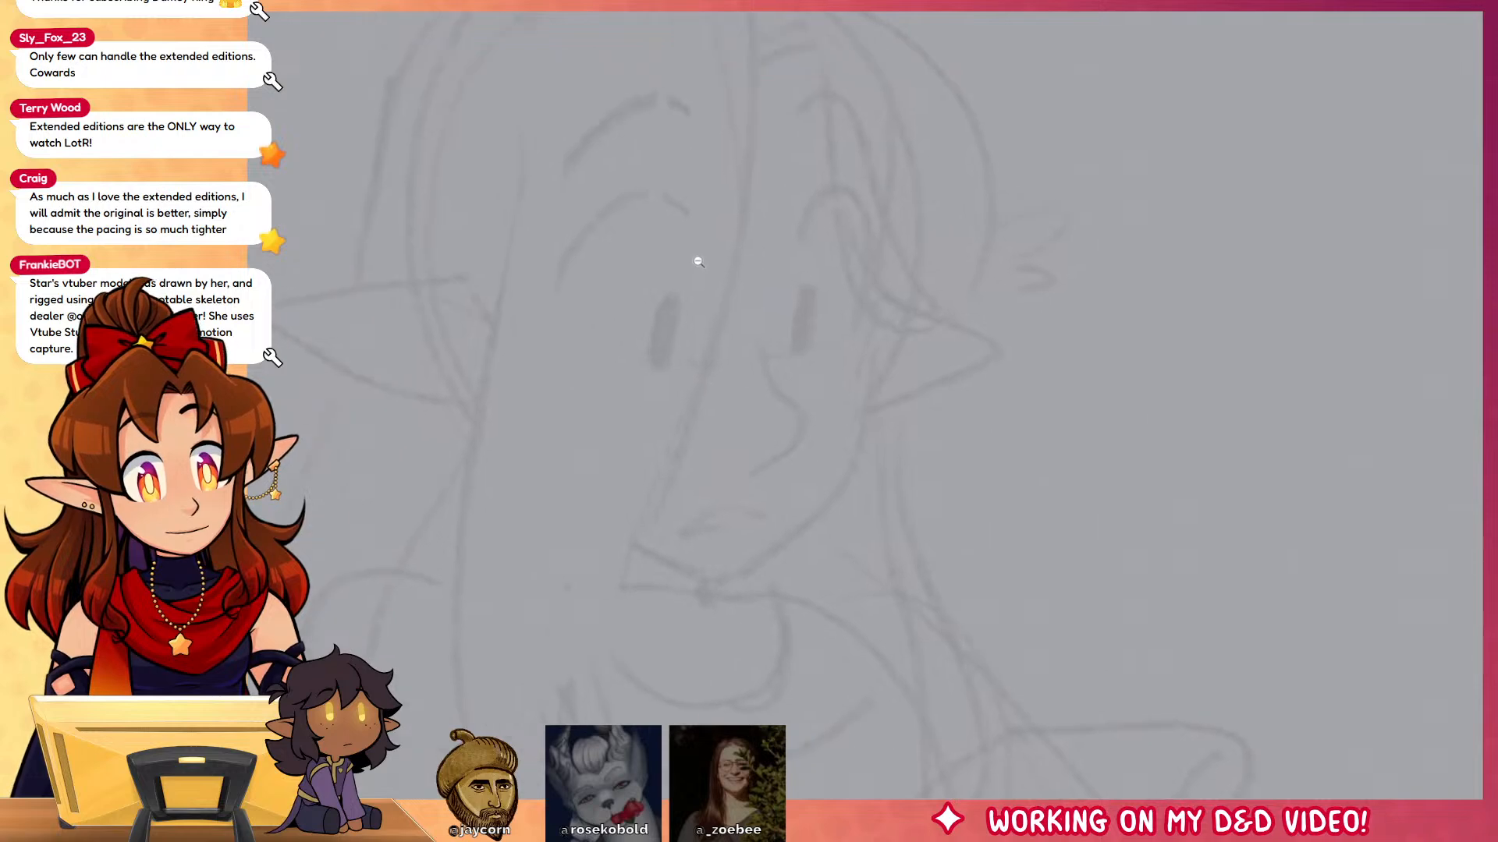
drag(696, 258, 729, 261)
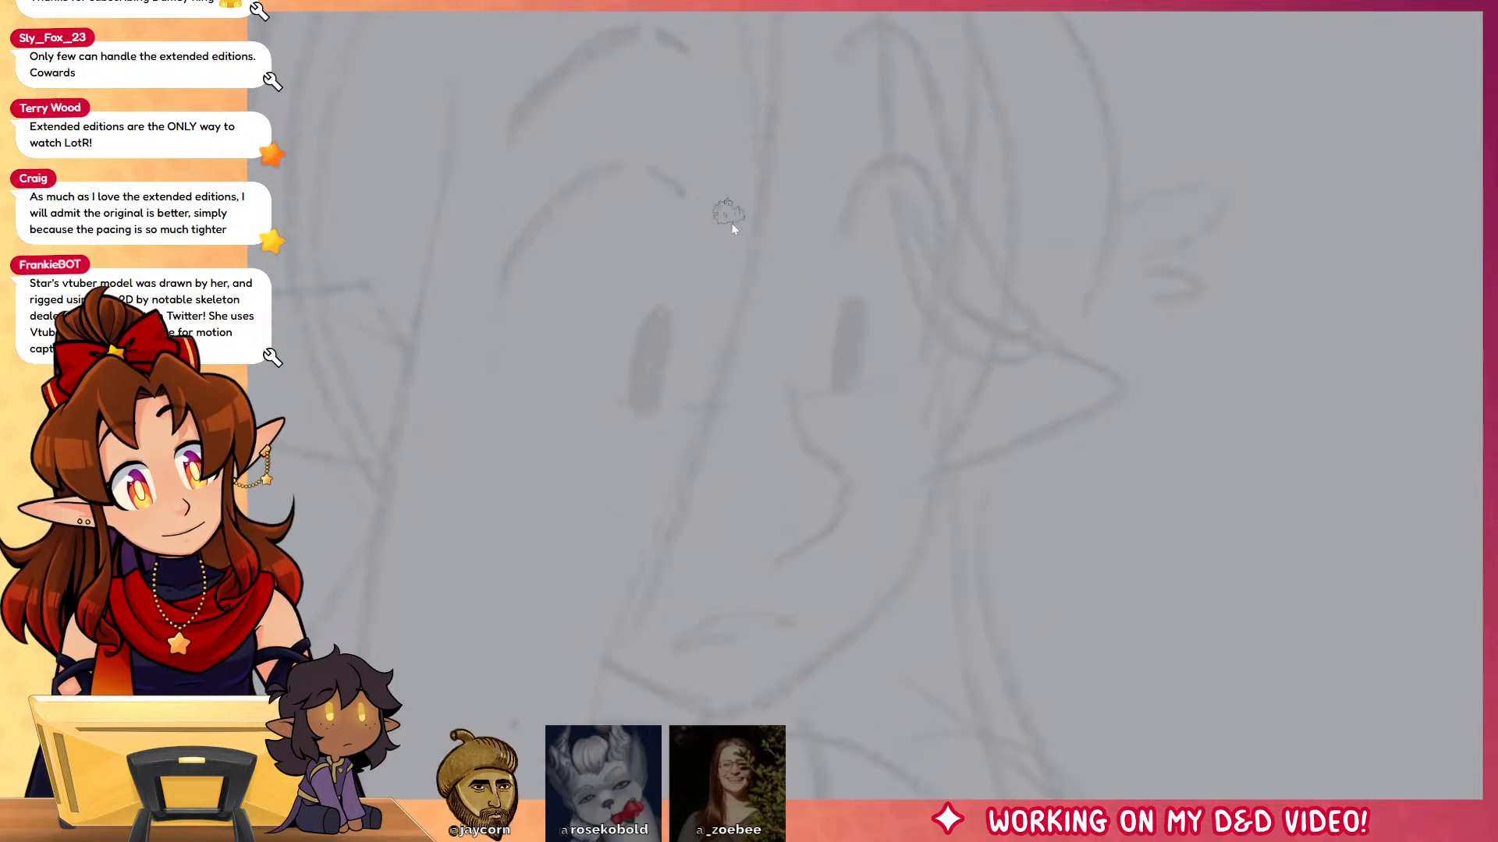
drag(686, 203, 548, 198)
key(ctrl+z)
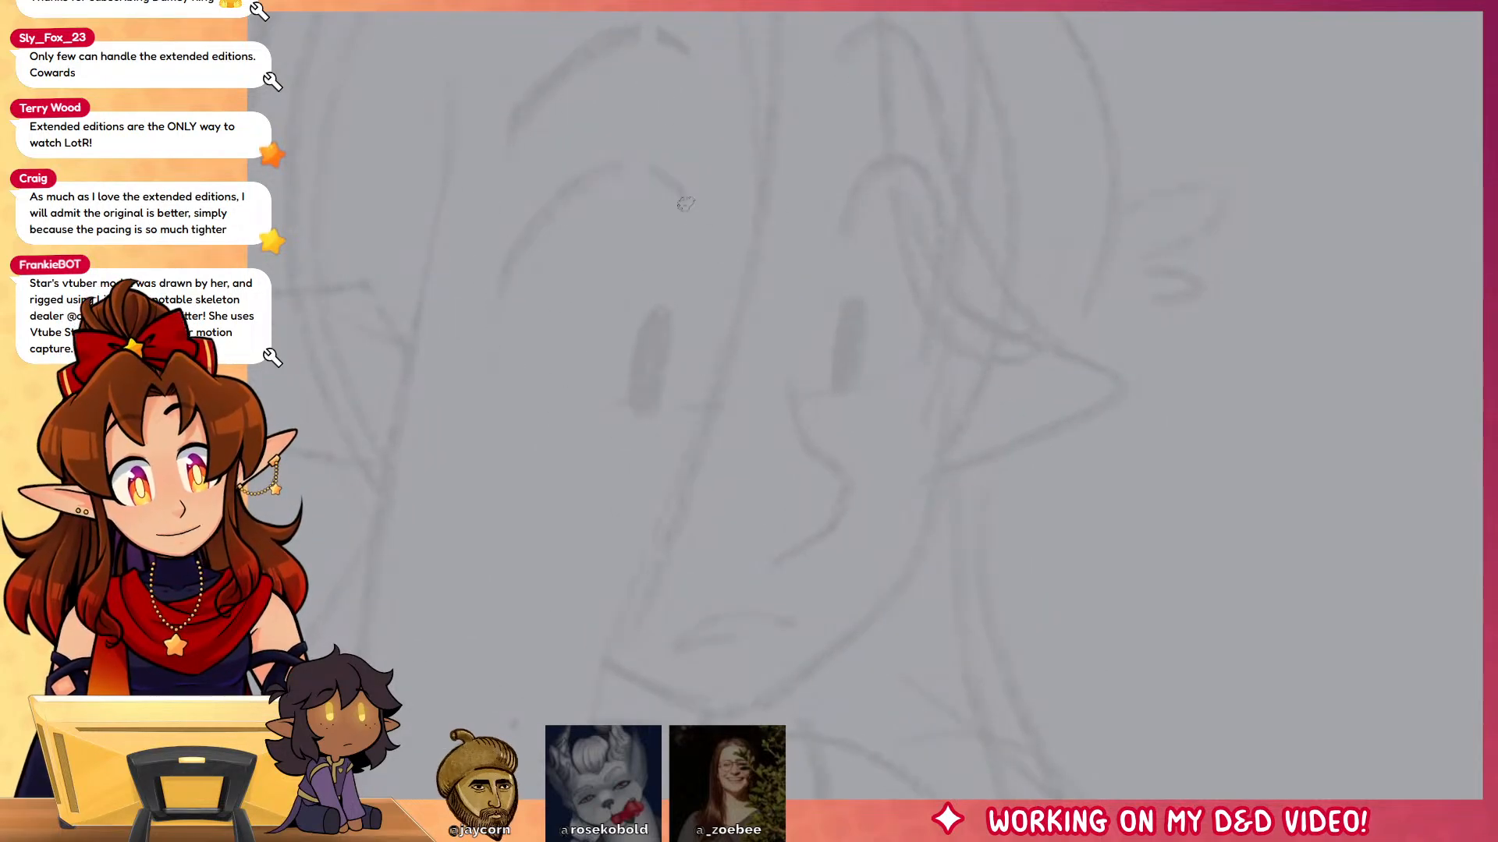
mouse_move(690, 215)
mouse_down()
mouse_move(492, 336)
mouse_move(511, 390)
mouse_up()
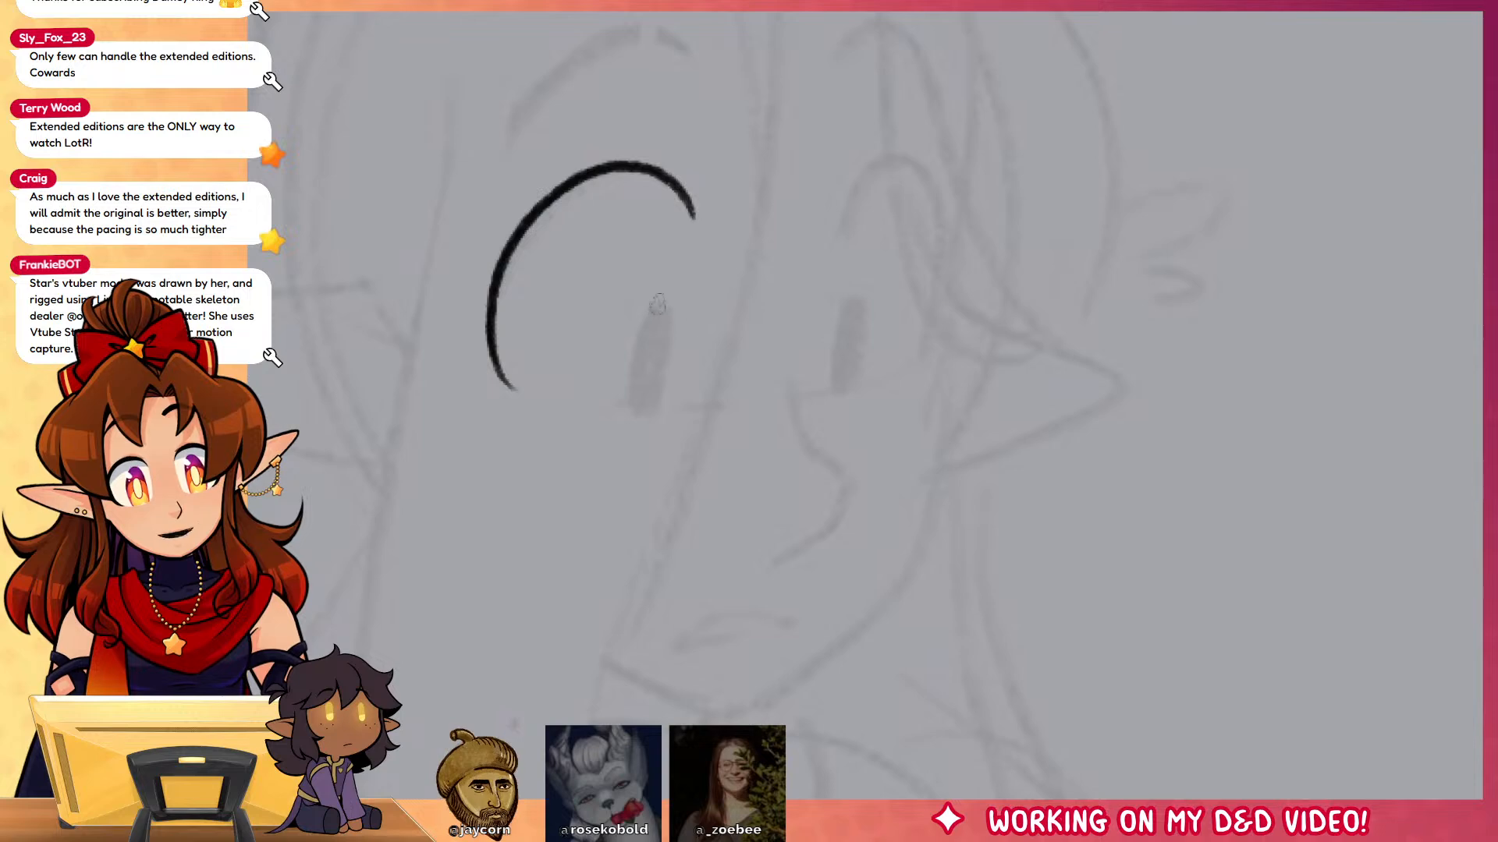
mouse_move(661, 304)
mouse_down()
mouse_move(641, 399)
mouse_move(661, 312)
mouse_up()
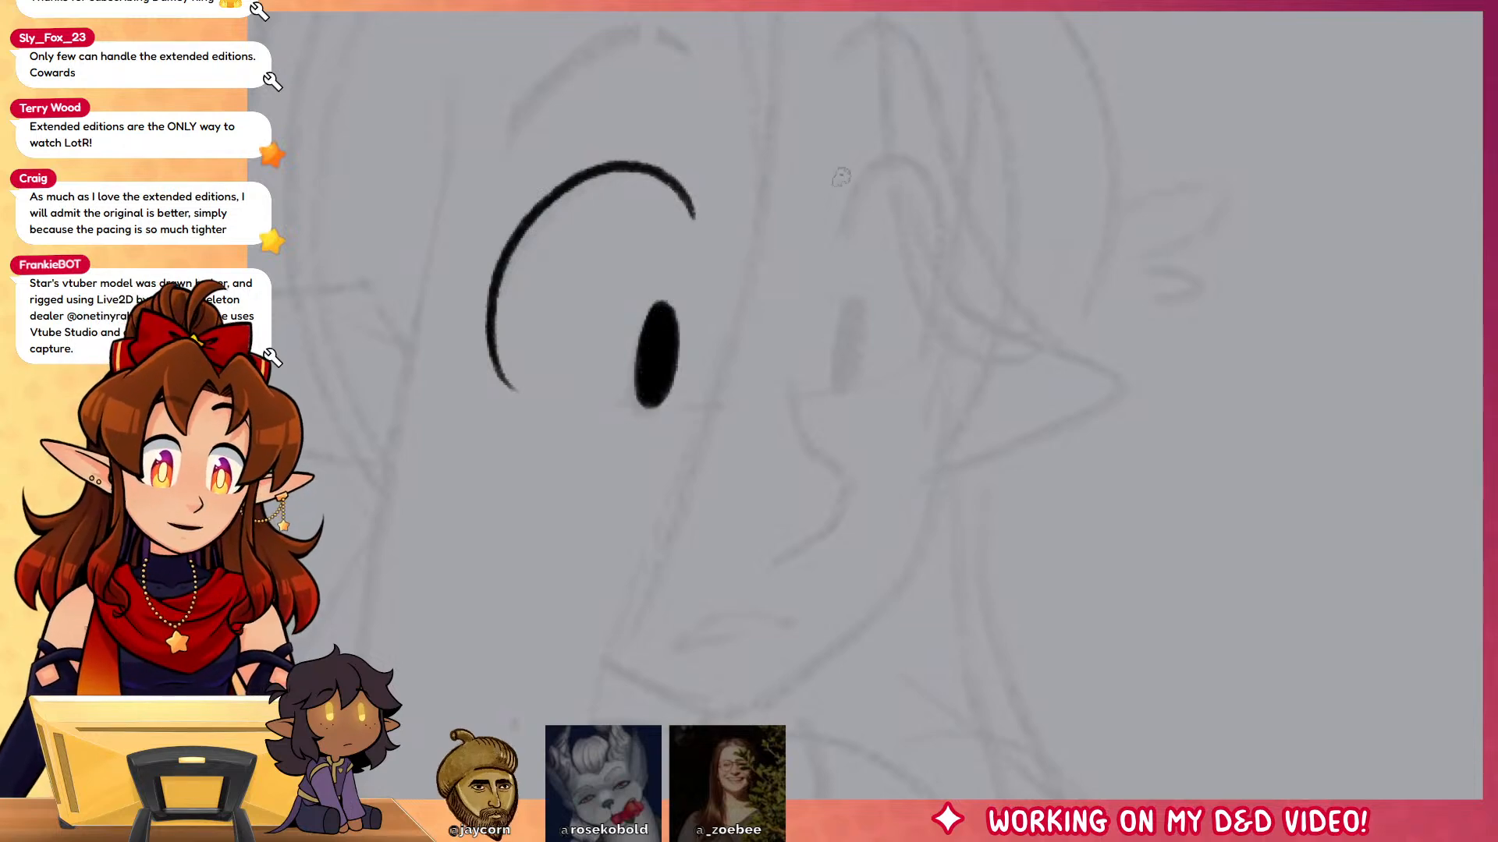
drag(840, 232, 924, 371)
key(ctrl+z)
drag(839, 231, 924, 371)
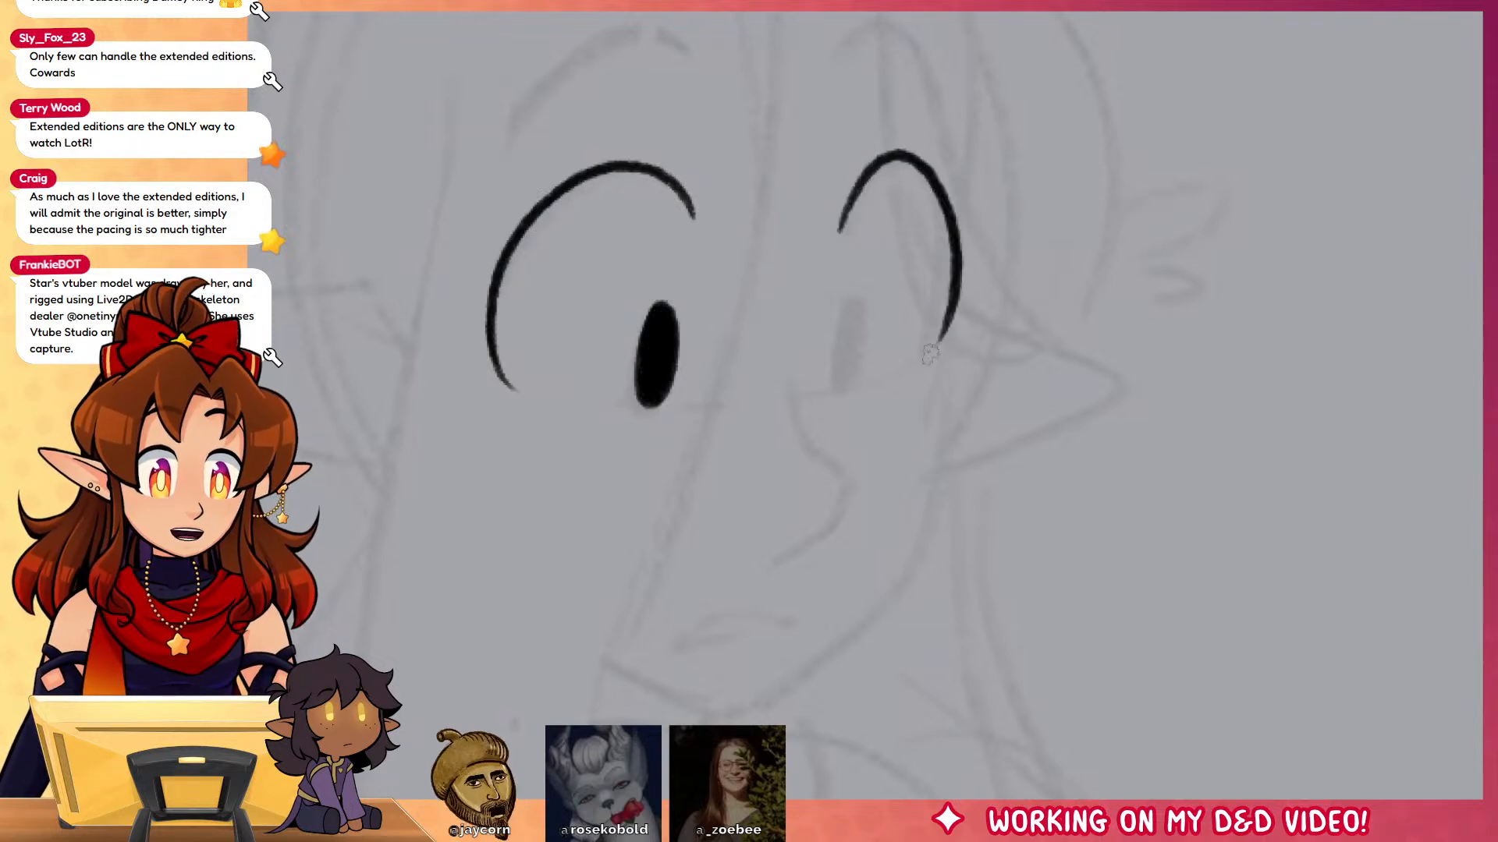
mouse_move(854, 305)
mouse_down()
mouse_move(839, 394)
mouse_move(848, 335)
mouse_move(851, 374)
mouse_up()
Step: Ink the character's curved nose profile, the short nostril mark and the small, slightly open mouth
drag(1043, 421, 1097, 300)
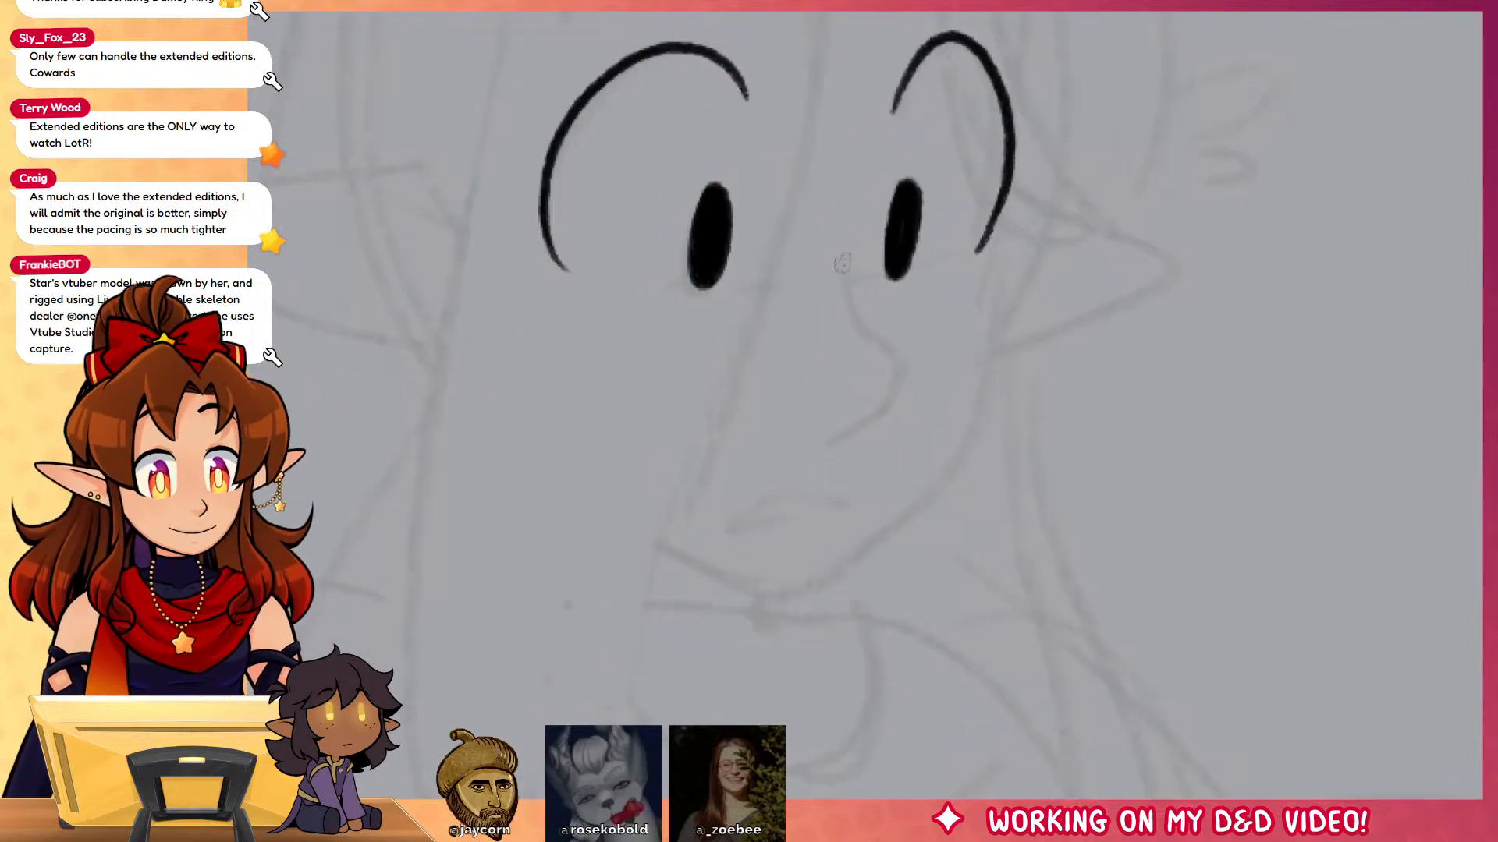
drag(860, 323, 860, 440)
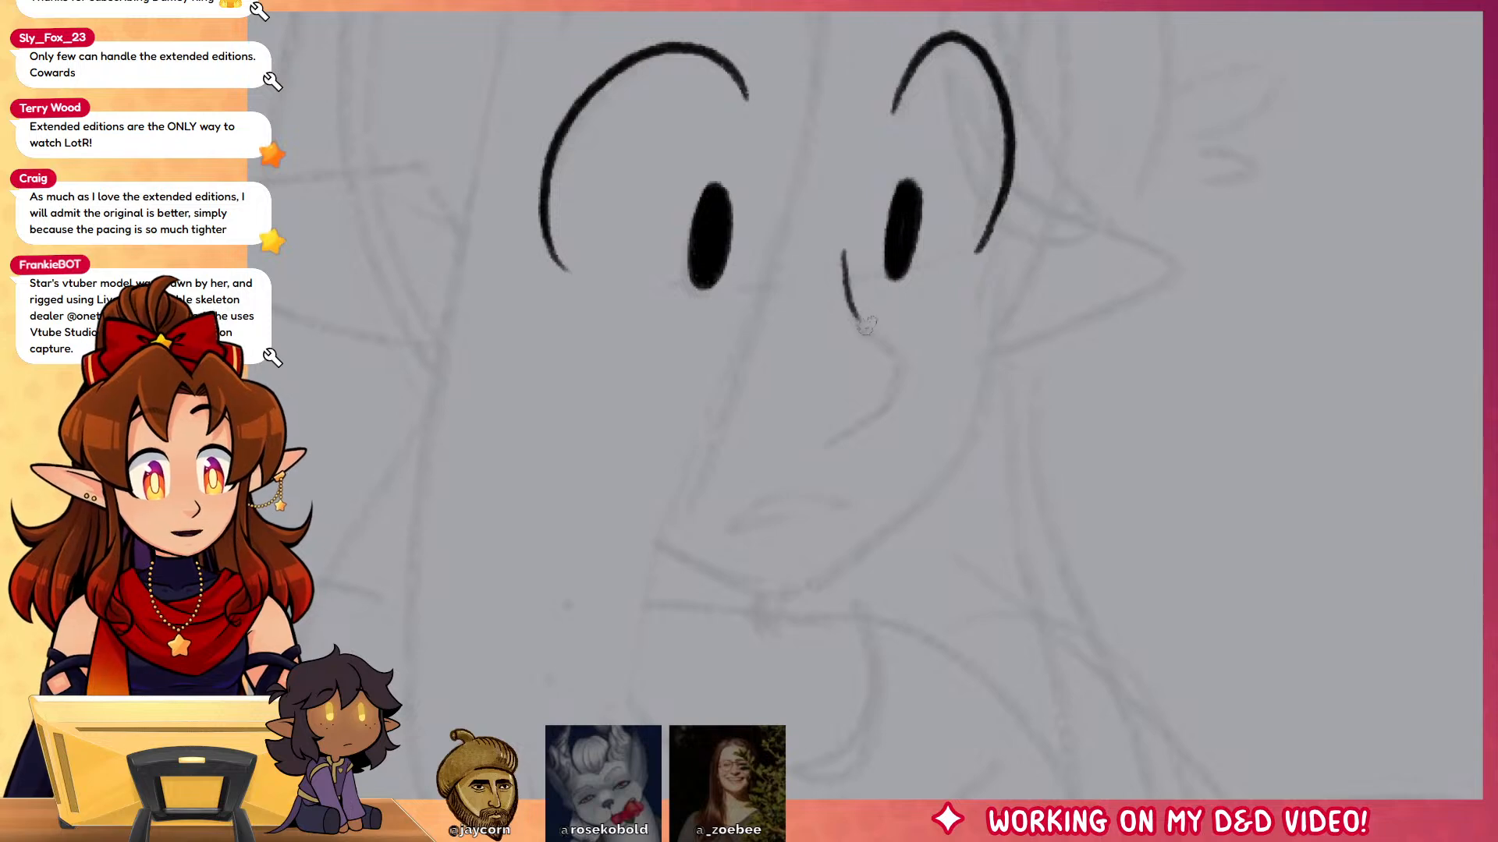
drag(865, 326, 853, 422)
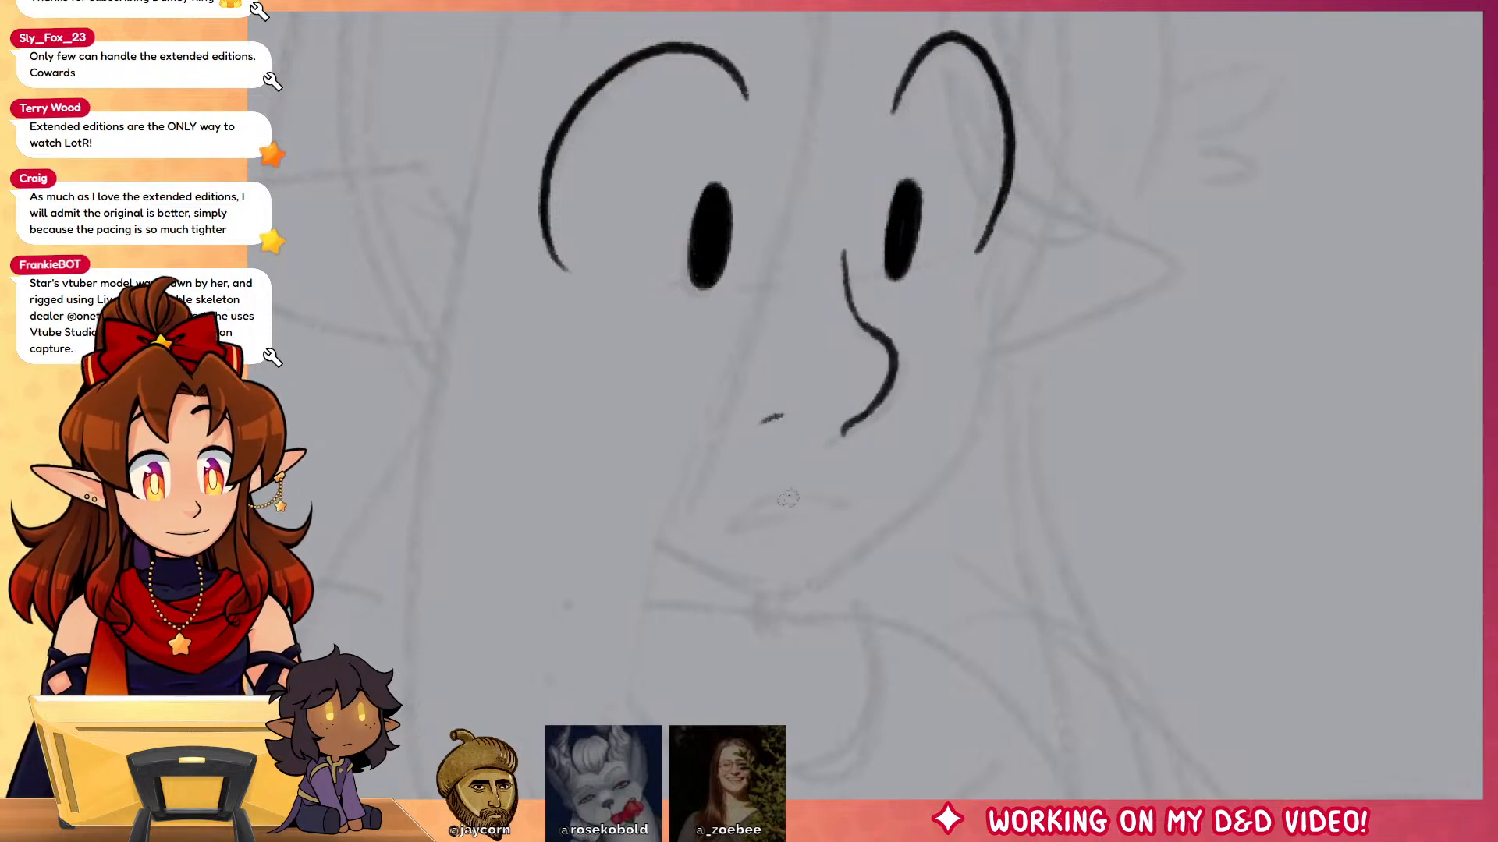
drag(829, 502, 835, 507)
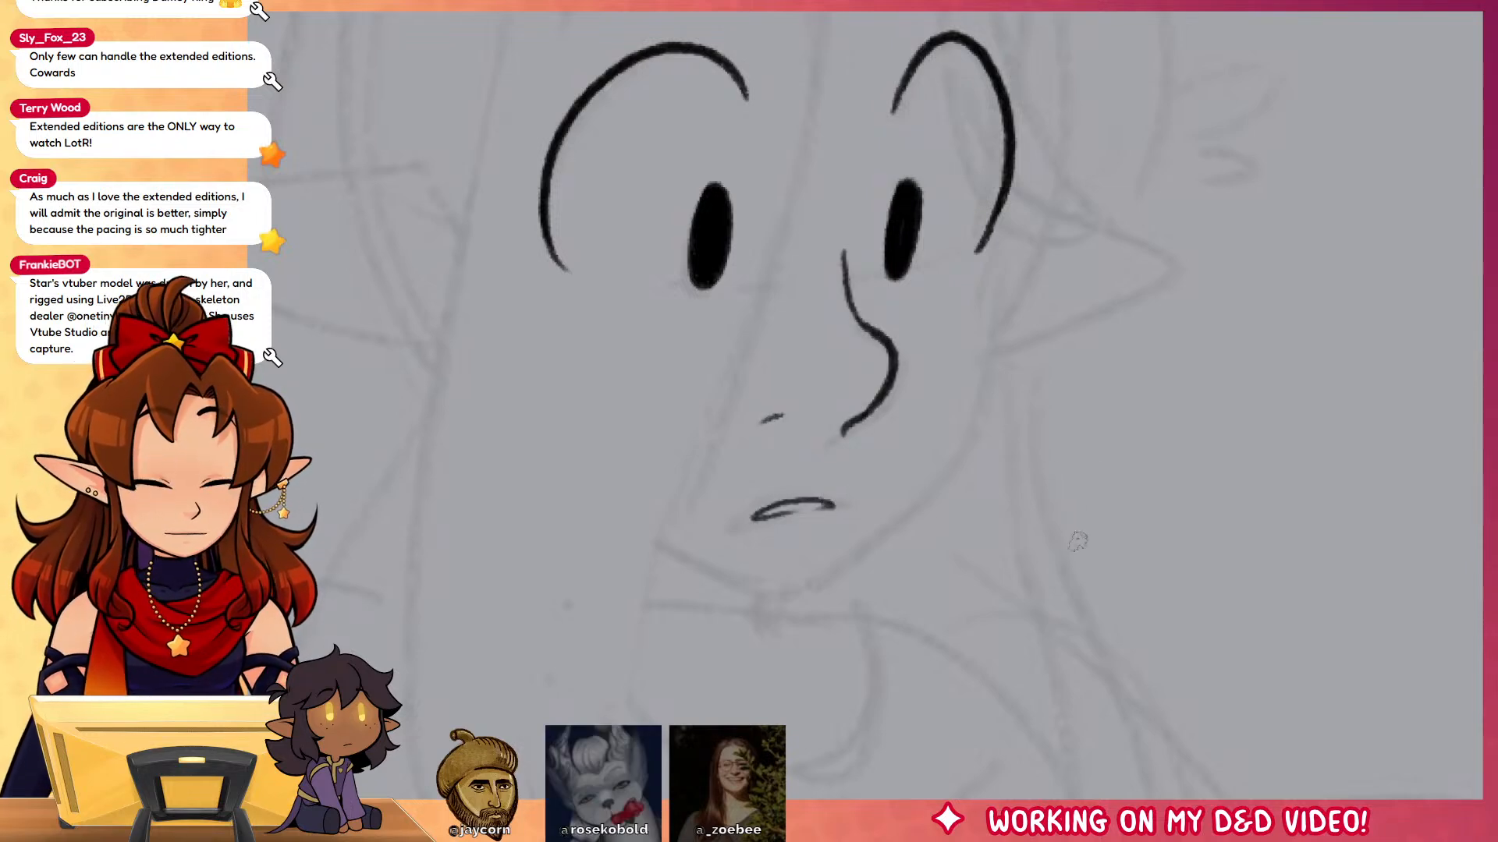
Step: Ink the two raised, tapering eyebrows above the character's eyes, redoing strokes that miss the sketch
drag(1057, 383, 1112, 534)
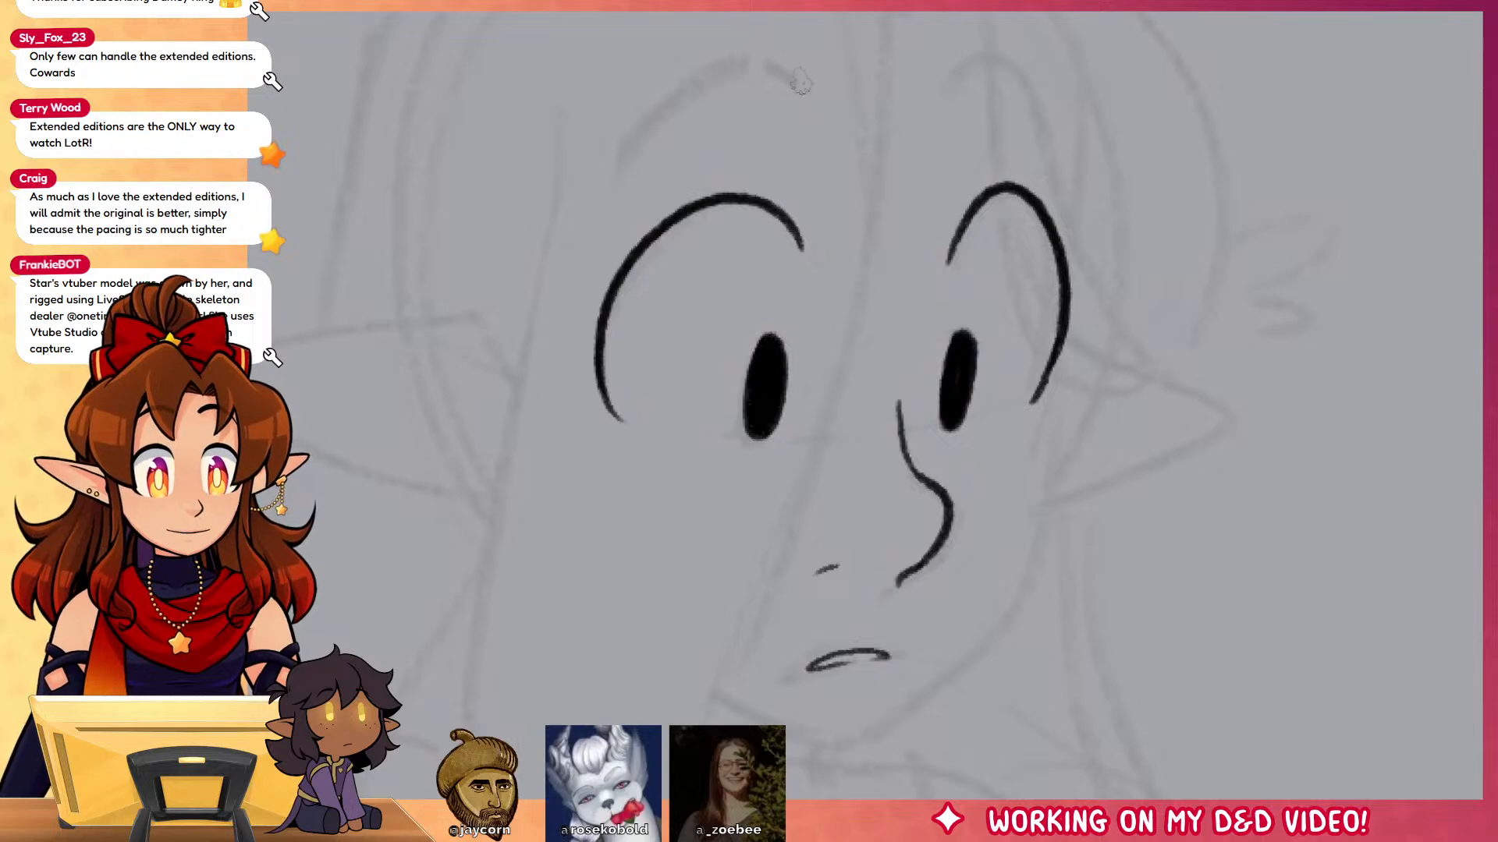
mouse_move(799, 80)
mouse_down()
mouse_move(608, 165)
mouse_move(790, 78)
mouse_up()
mouse_move(946, 97)
mouse_down()
mouse_move(987, 68)
mouse_move(1057, 131)
mouse_move(1042, 117)
mouse_up()
key(ctrl+z)
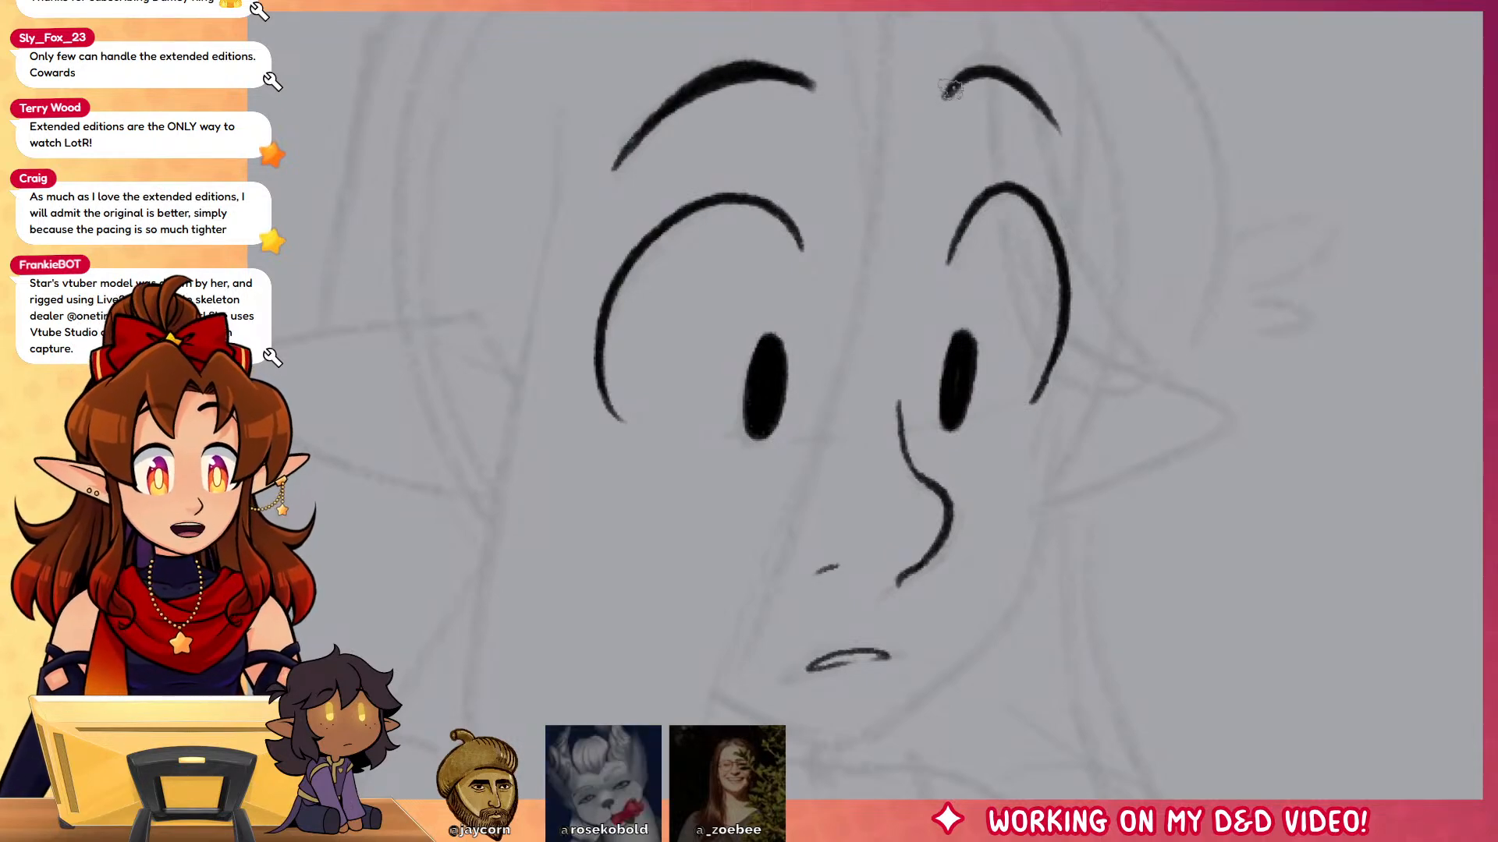
Step: Ink the cheek, jaw and chin as one tapered line and add small hatched blush marks on both cheeks
mouse_move(1162, 540)
mouse_down()
mouse_move(1146, 664)
mouse_move(1224, 538)
mouse_move(1200, 715)
mouse_move(1220, 437)
mouse_up()
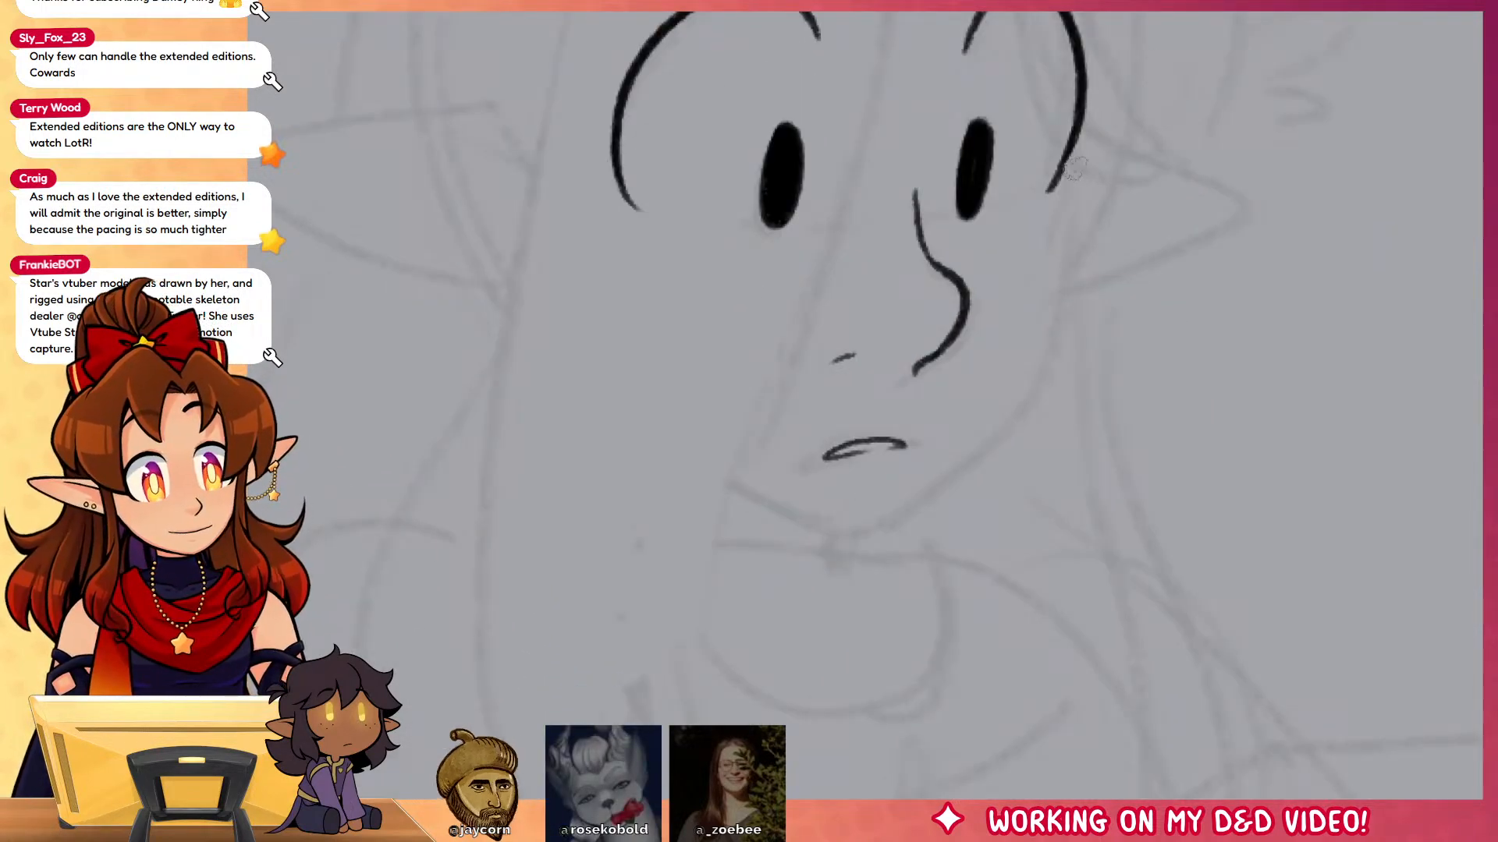
drag(1071, 163, 1062, 304)
key(ctrl+z)
mouse_move(1072, 161)
mouse_down()
mouse_move(1063, 277)
mouse_move(930, 490)
mouse_move(983, 443)
mouse_move(889, 530)
mouse_move(733, 489)
mouse_up()
drag(1148, 529, 1238, 654)
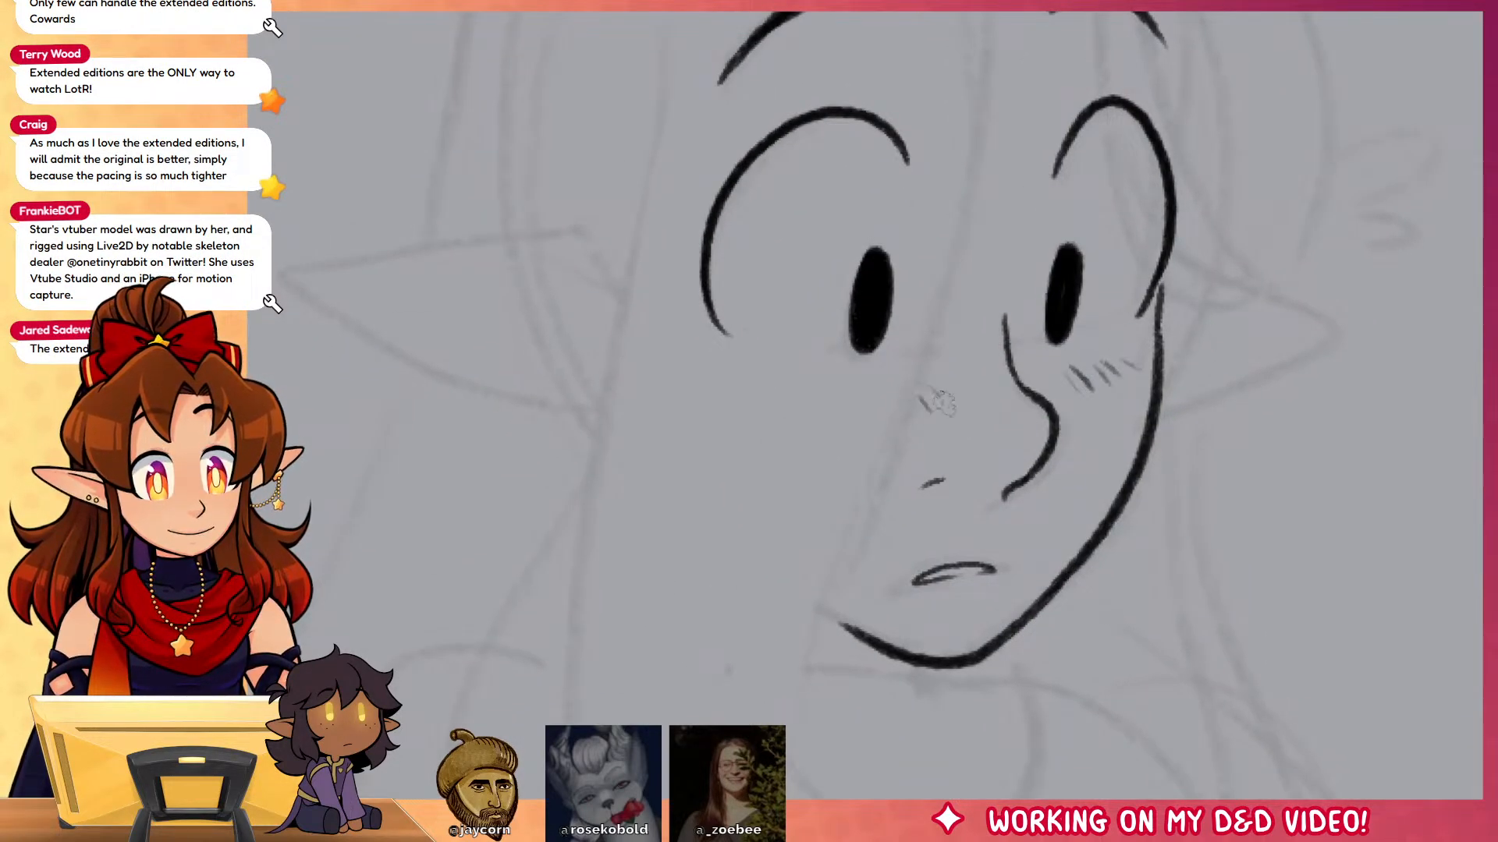
Step: Ink the inner edge of the long front hair lock, running from the parting across the face to a point below the chin
drag(1193, 76, 1144, 279)
mouse_move(765, 59)
mouse_down()
mouse_move(933, 434)
mouse_move(873, 650)
mouse_up()
drag(907, 652, 933, 291)
mouse_move(947, 138)
mouse_down()
mouse_move(956, 250)
mouse_move(916, 557)
mouse_up()
key(ctrl+z)
mouse_move(769, 109)
mouse_down()
mouse_move(897, 53)
mouse_move(854, 683)
mouse_move(936, 220)
mouse_move(886, 780)
mouse_up()
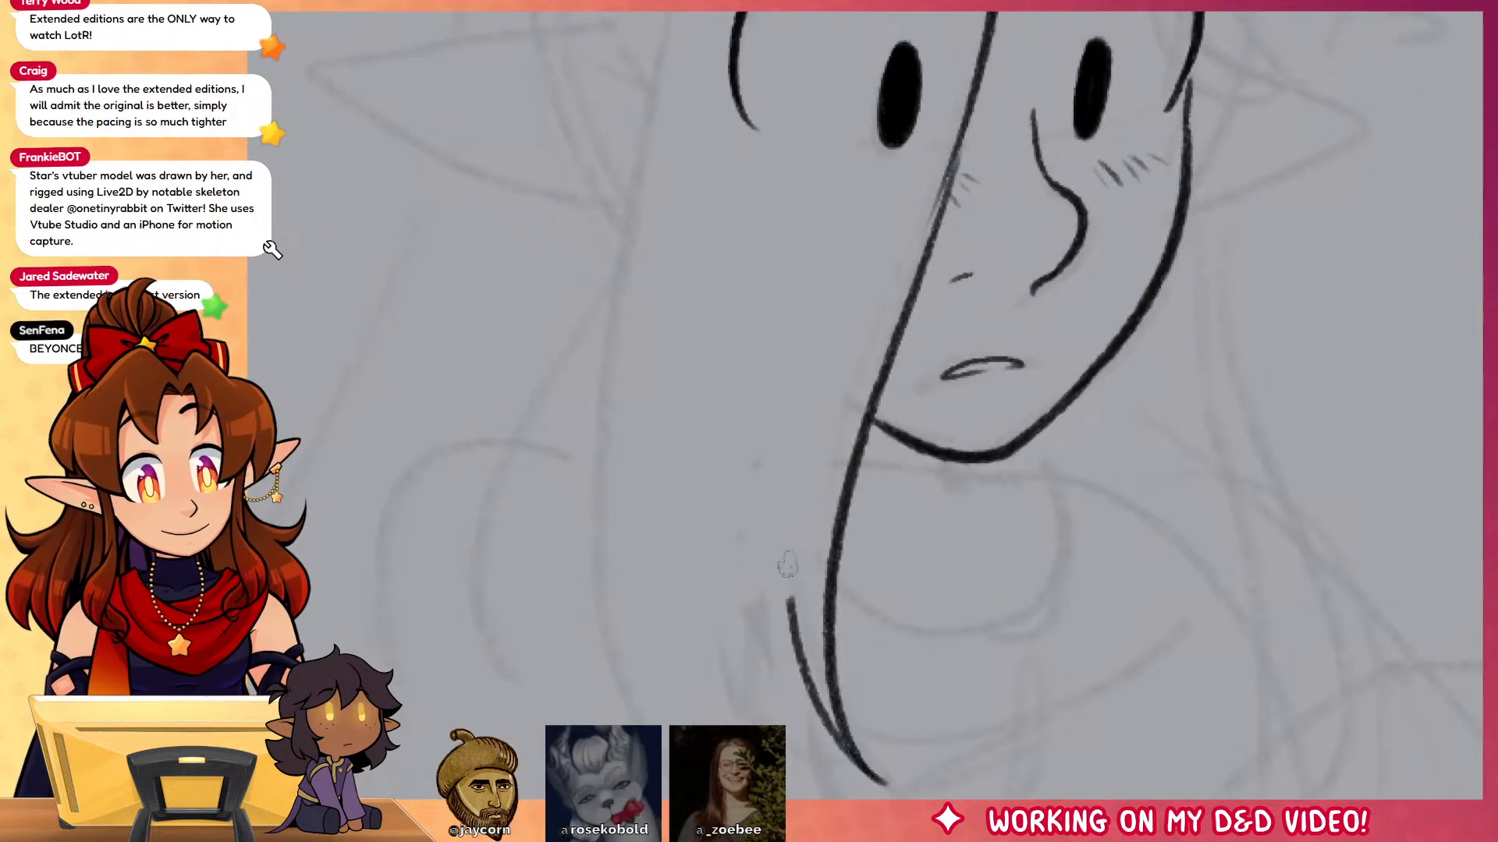
Step: Ink the outer edge of the long front lock and add thin strand lines toward its pointed tip
mouse_move(1100, 241)
mouse_down()
mouse_move(1103, 458)
mouse_move(1082, 530)
mouse_up()
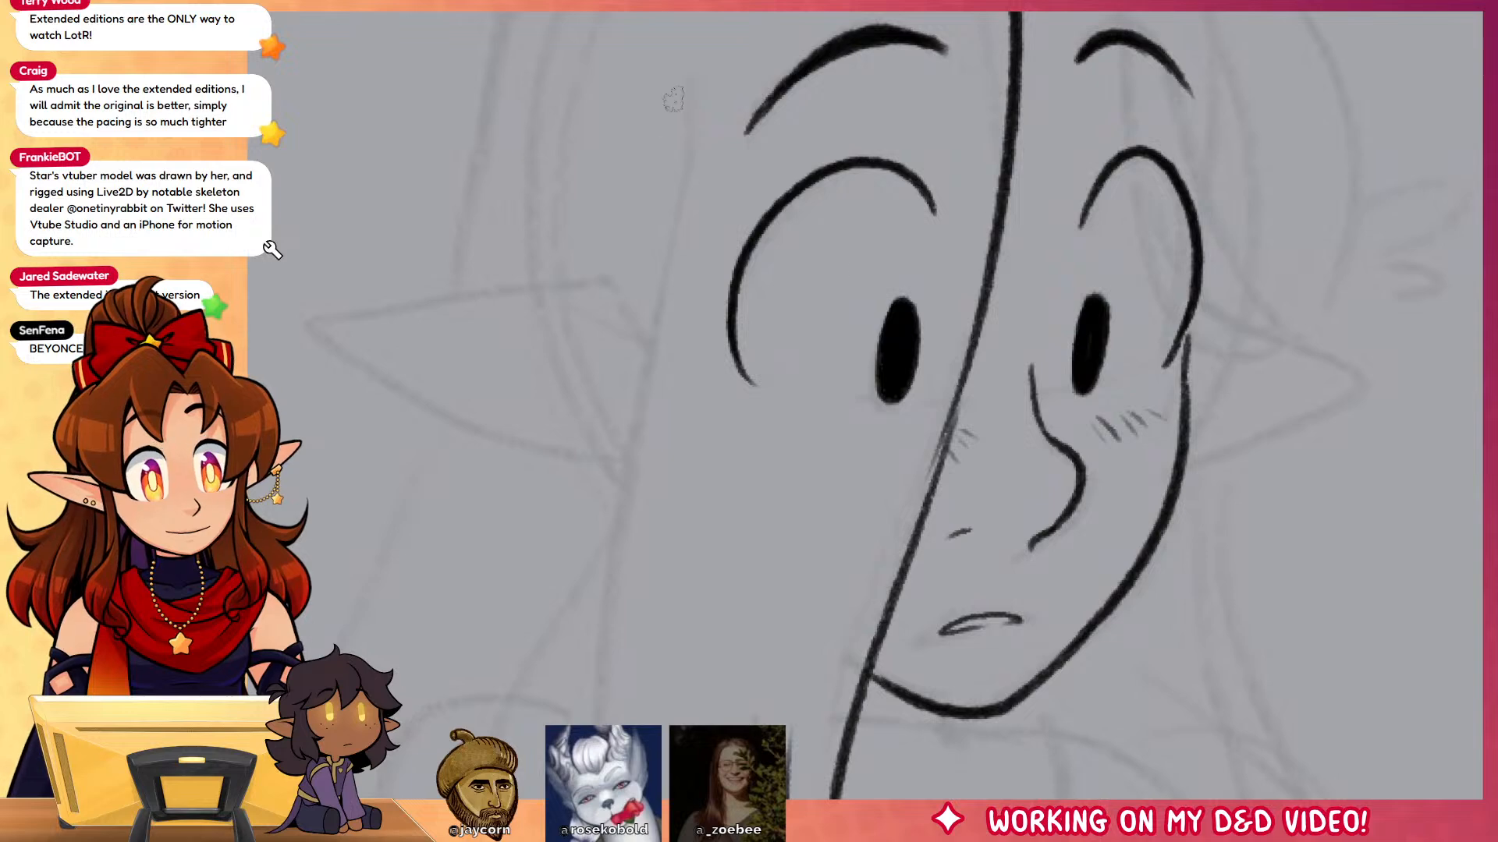
drag(684, 92, 557, 784)
mouse_move(722, 583)
mouse_down()
mouse_move(787, 159)
mouse_move(790, 328)
mouse_up()
key(ctrl+z)
mouse_move(733, 37)
mouse_down()
mouse_move(548, 563)
mouse_move(637, 771)
mouse_up()
drag(596, 524, 641, 771)
drag(650, 417, 780, 815)
drag(730, 633, 686, 358)
mouse_move(612, 431)
mouse_down()
mouse_move(842, 687)
mouse_move(786, 274)
mouse_up()
drag(800, 412, 846, 518)
Step: Ink the short neck line beneath the chin and the rounded collar shape beside the front hair lock
drag(1230, 376, 1203, 631)
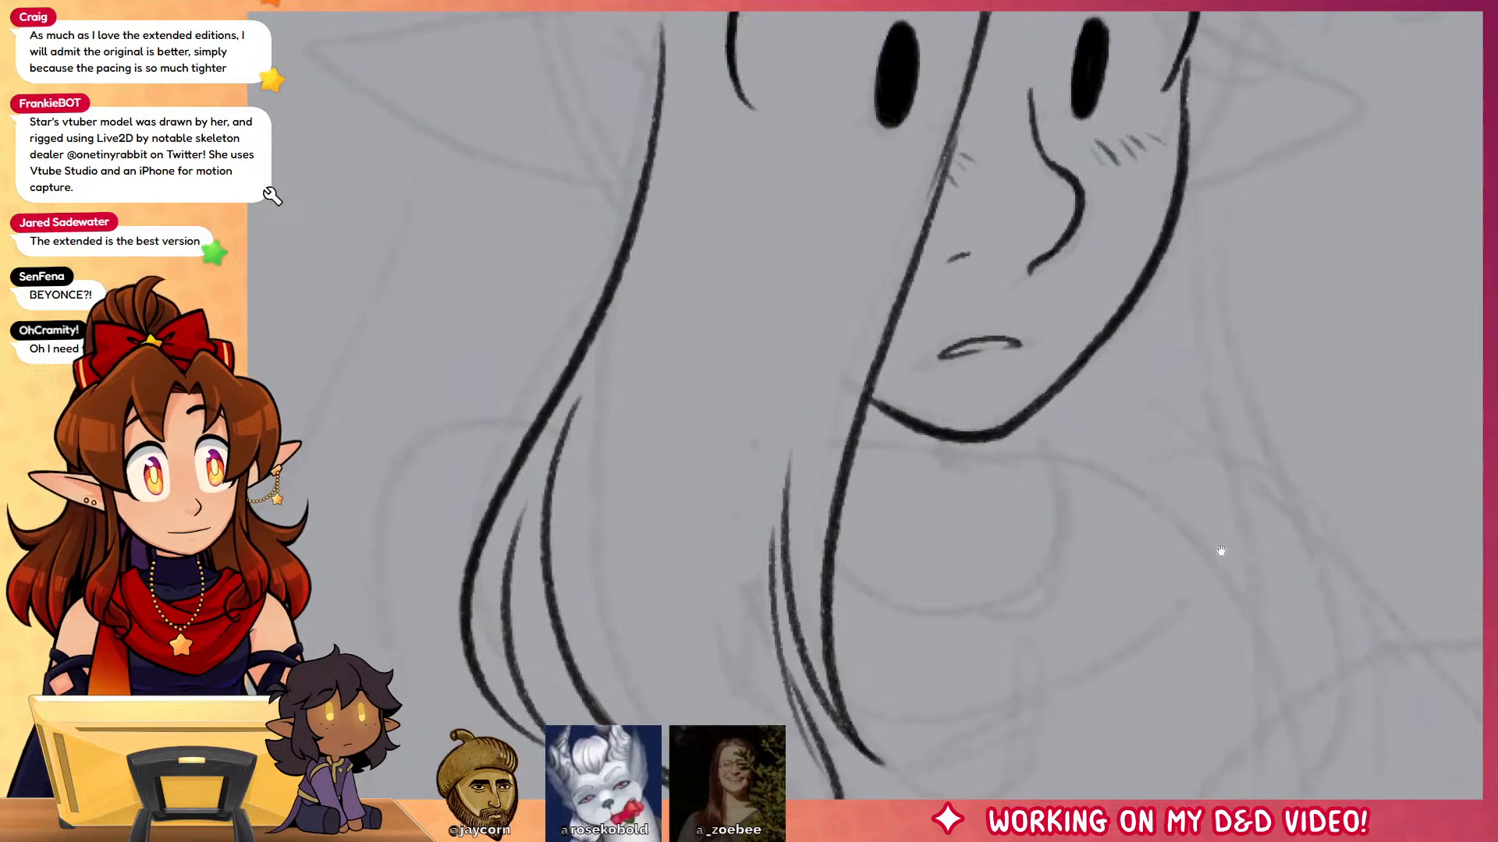
drag(1220, 551, 1205, 434)
mouse_move(940, 326)
mouse_down()
mouse_move(924, 380)
mouse_move(1039, 388)
mouse_up()
drag(808, 435, 1039, 414)
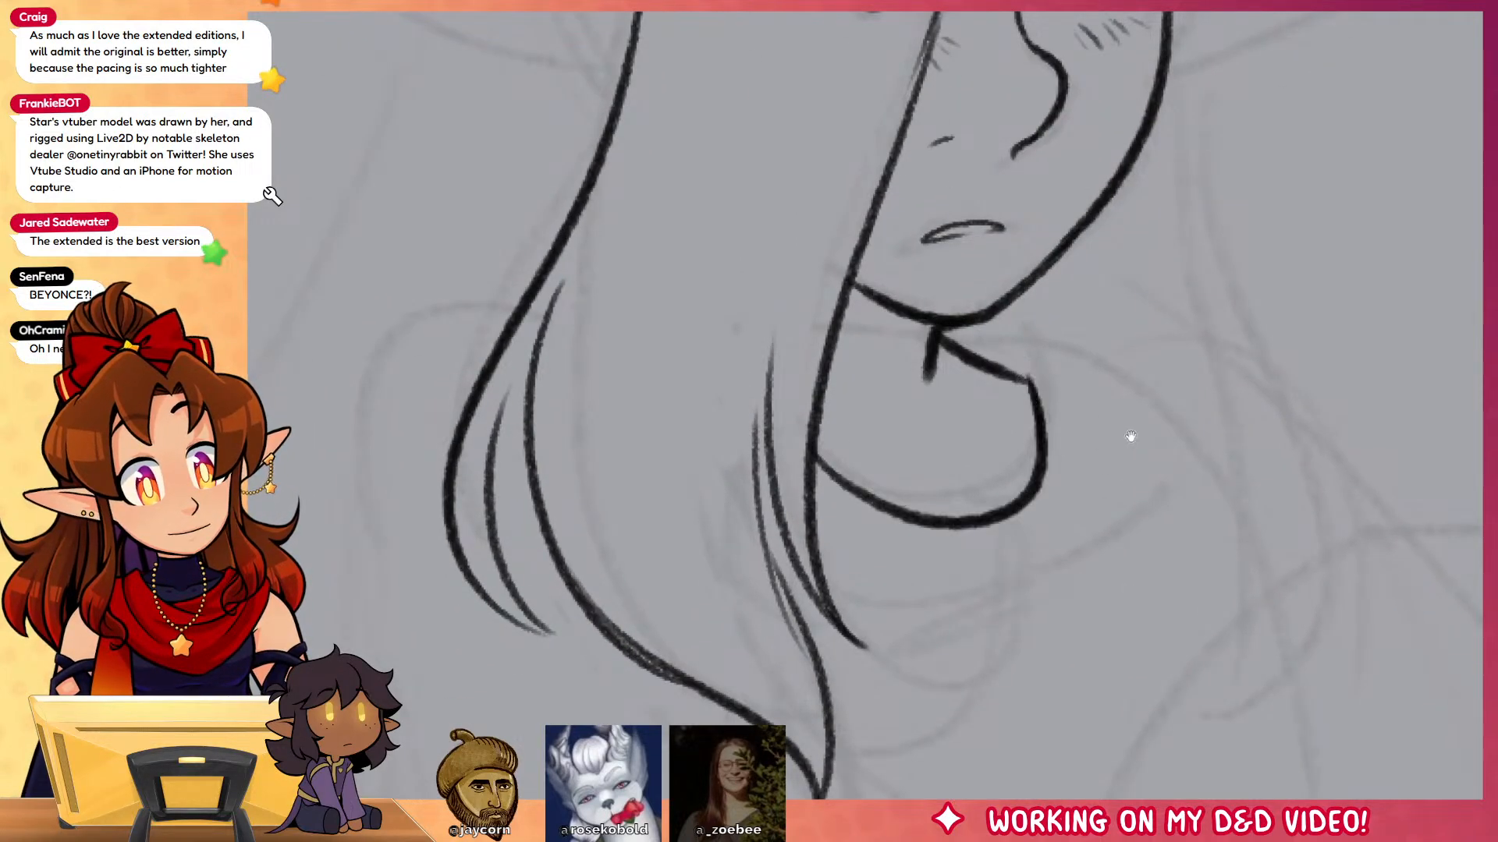
Step: Extend the front lock's outer edge upward and ink the long pointed ear beside it with its inner fold line
drag(1131, 437, 1178, 789)
drag(1198, 618, 1238, 776)
drag(747, 340, 710, 629)
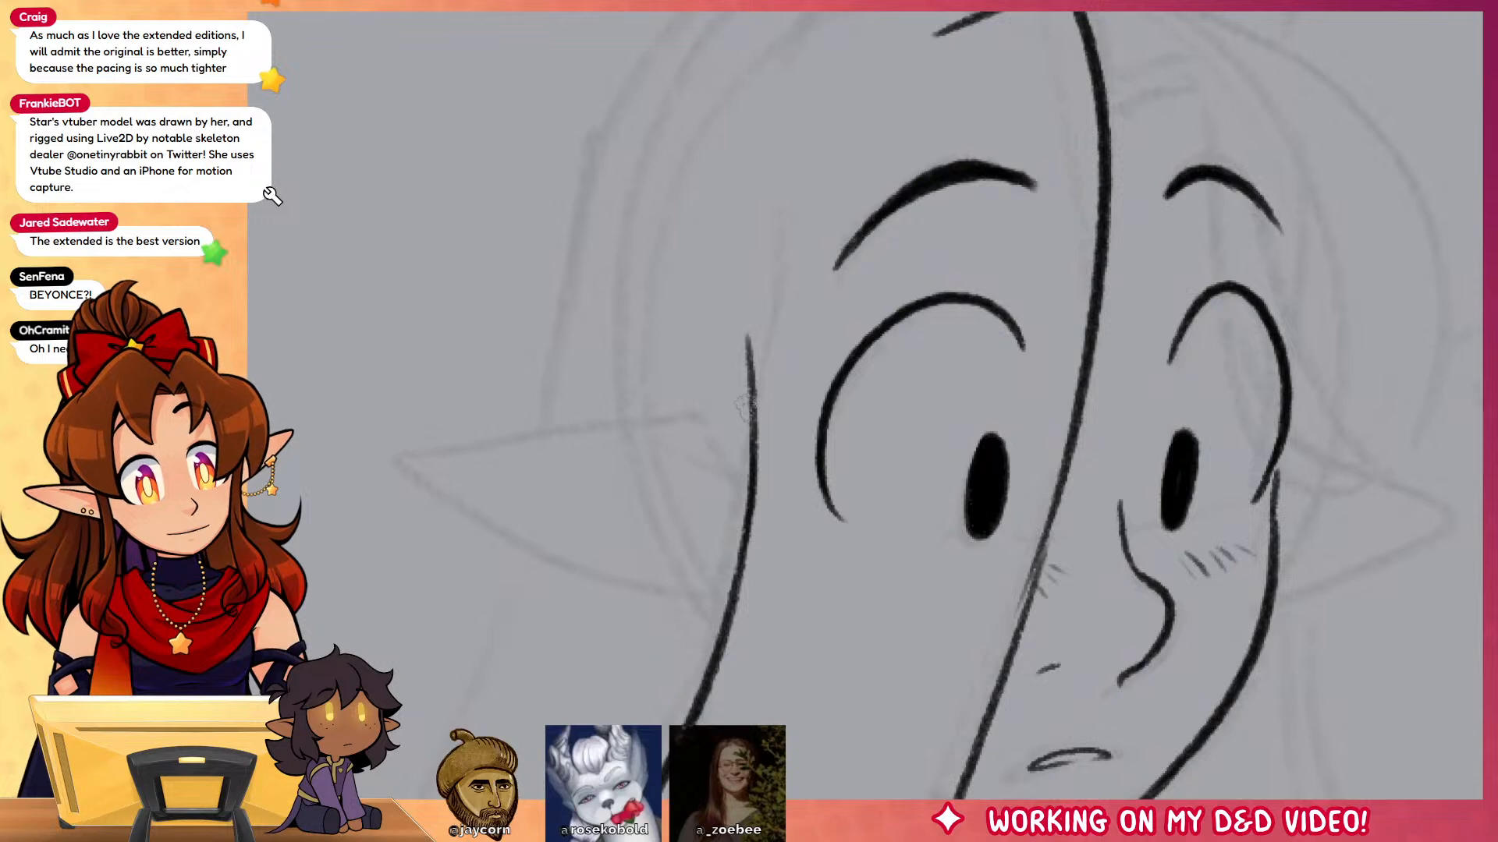
mouse_move(748, 407)
mouse_down()
mouse_move(413, 496)
mouse_move(697, 606)
mouse_up()
drag(753, 453, 625, 468)
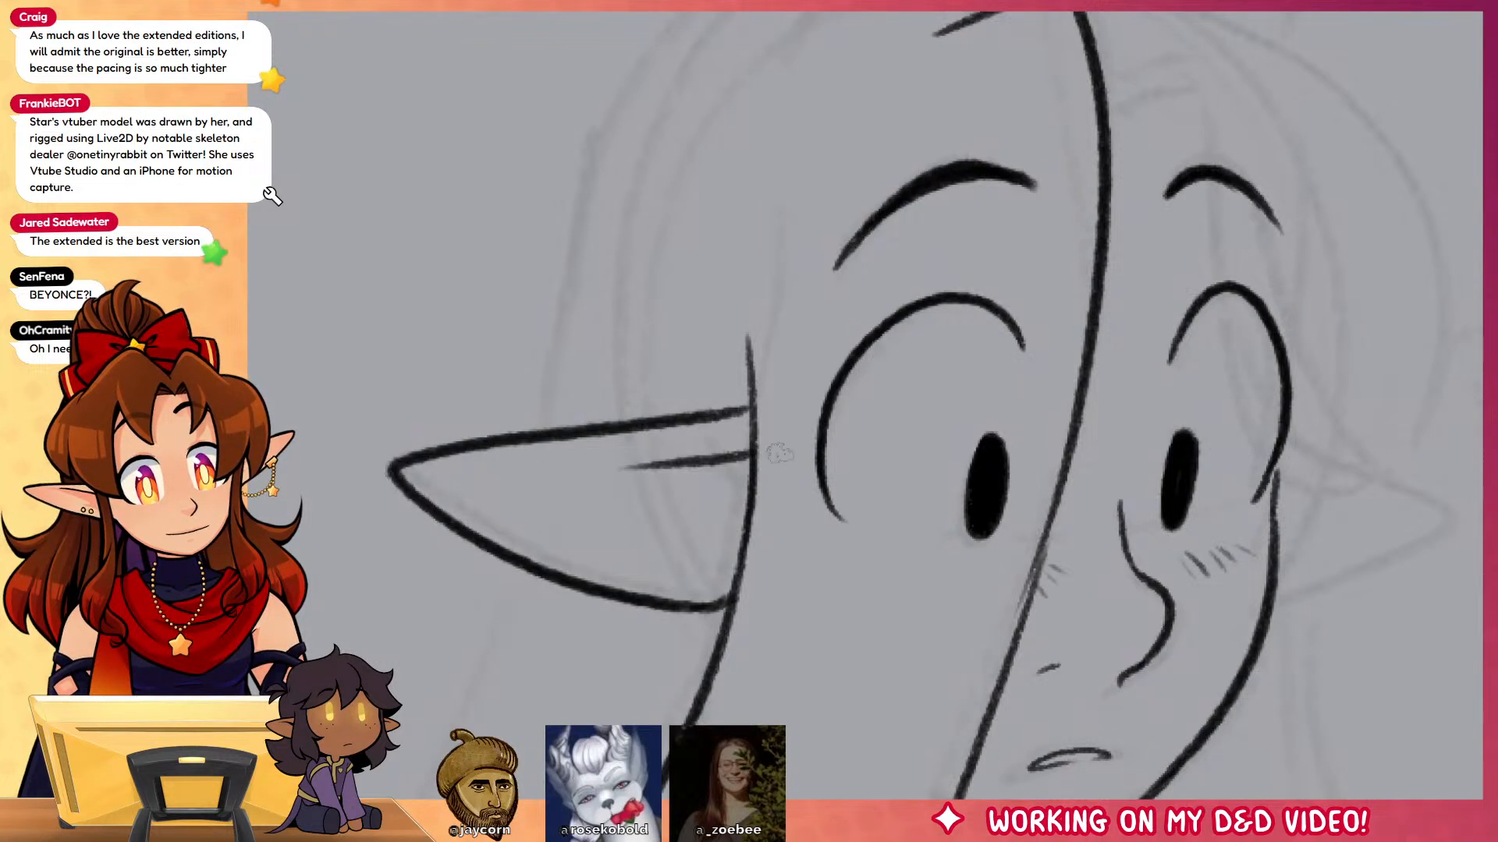
Step: Ink the short hairline strokes, the thin bang curving past the far eye and the outer hair contour on that side
drag(1438, 525, 1247, 397)
mouse_move(1234, 511)
mouse_down()
mouse_move(1180, 566)
mouse_move(1186, 792)
mouse_up()
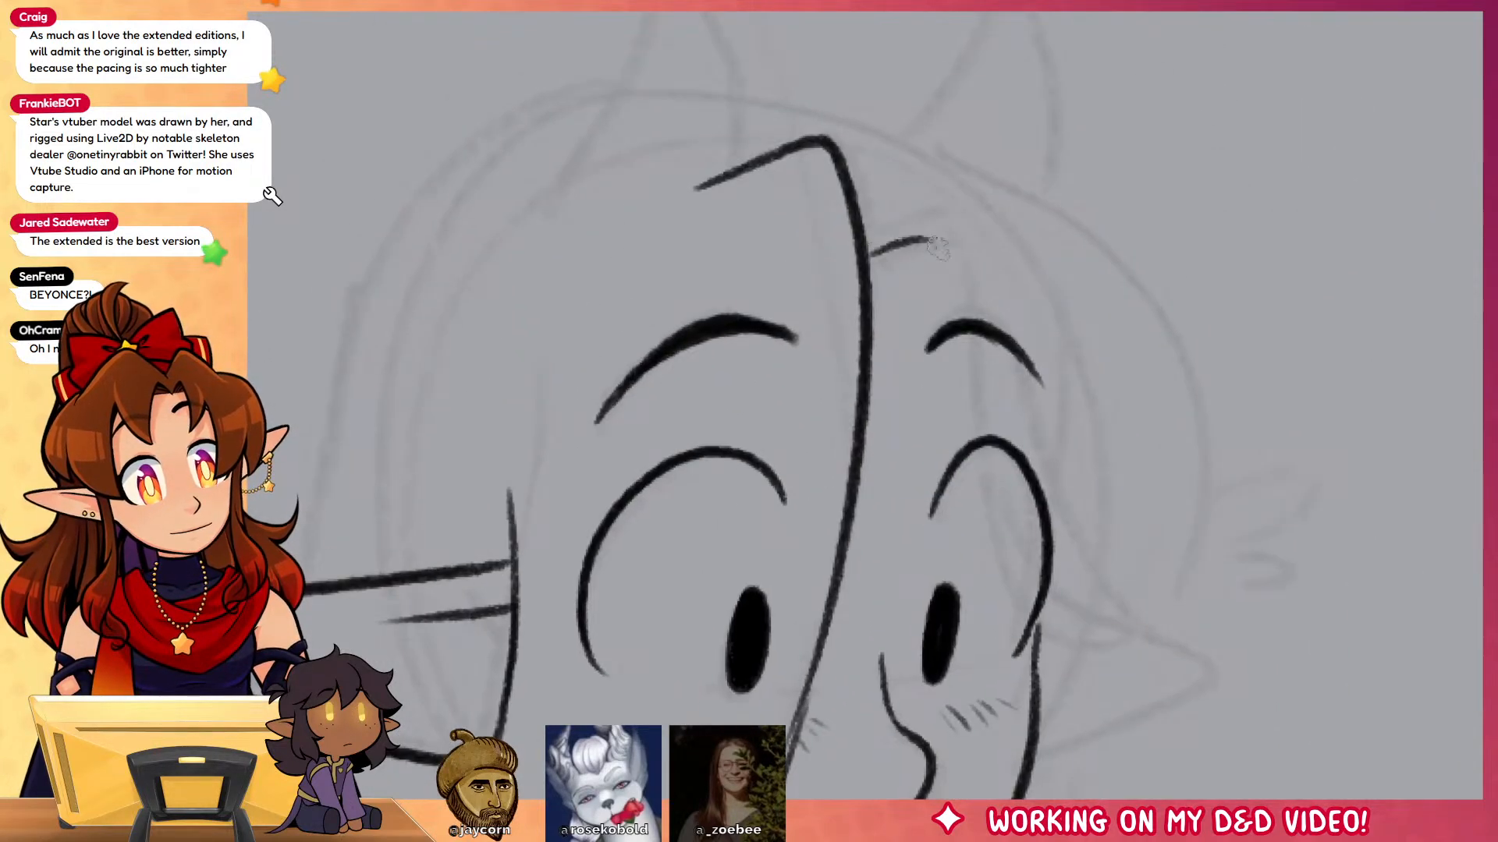
drag(919, 269, 1168, 624)
key(ctrl+z)
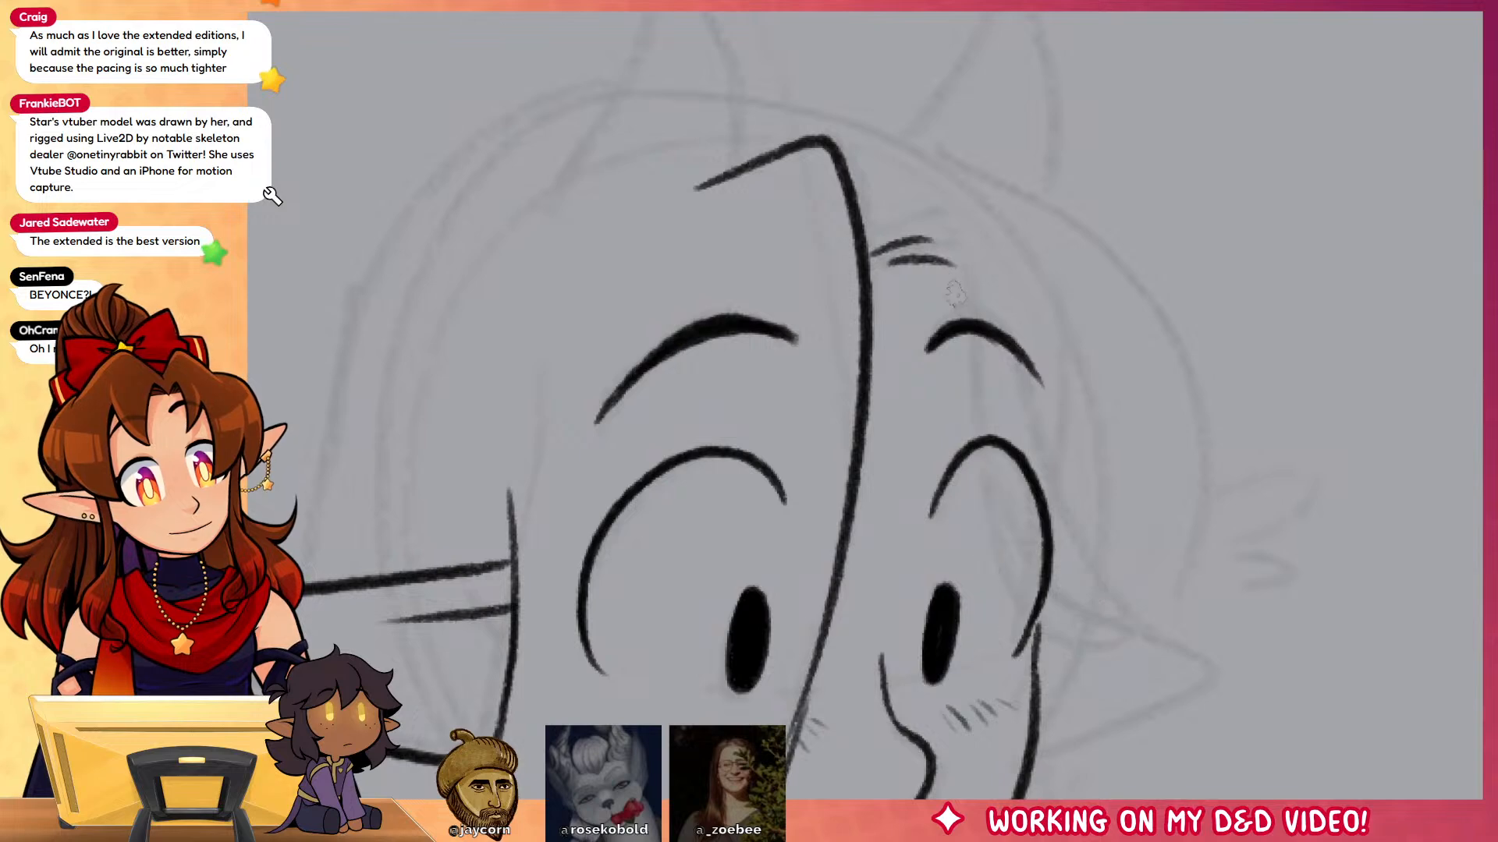
mouse_move(945, 269)
mouse_down()
mouse_move(1153, 629)
mouse_move(1038, 430)
mouse_up()
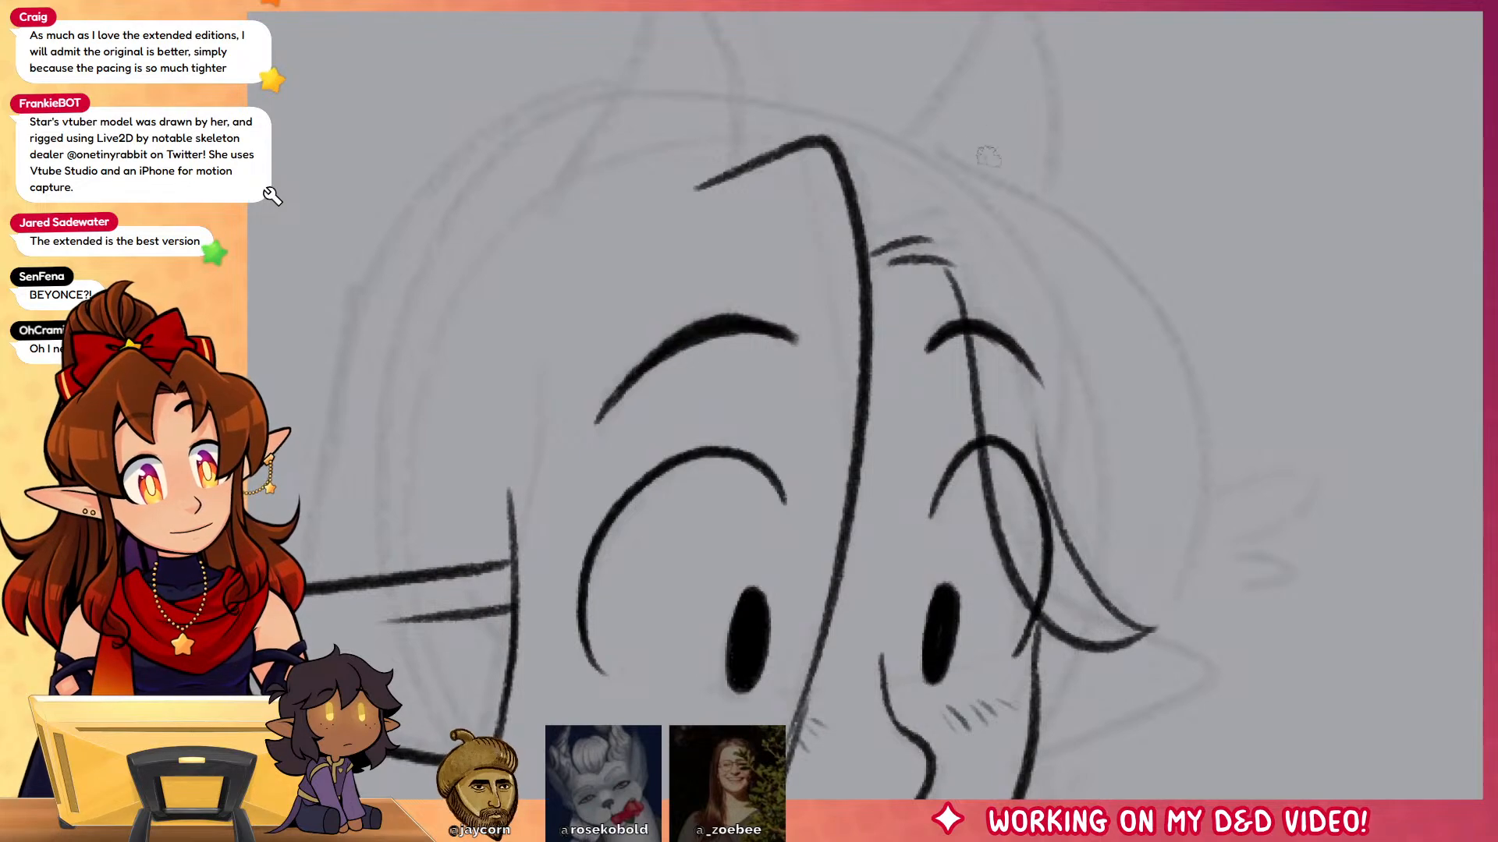
mouse_move(909, 155)
mouse_down()
mouse_move(1080, 238)
mouse_move(1162, 626)
mouse_move(1081, 309)
mouse_move(1125, 612)
mouse_up()
key(ctrl+z)
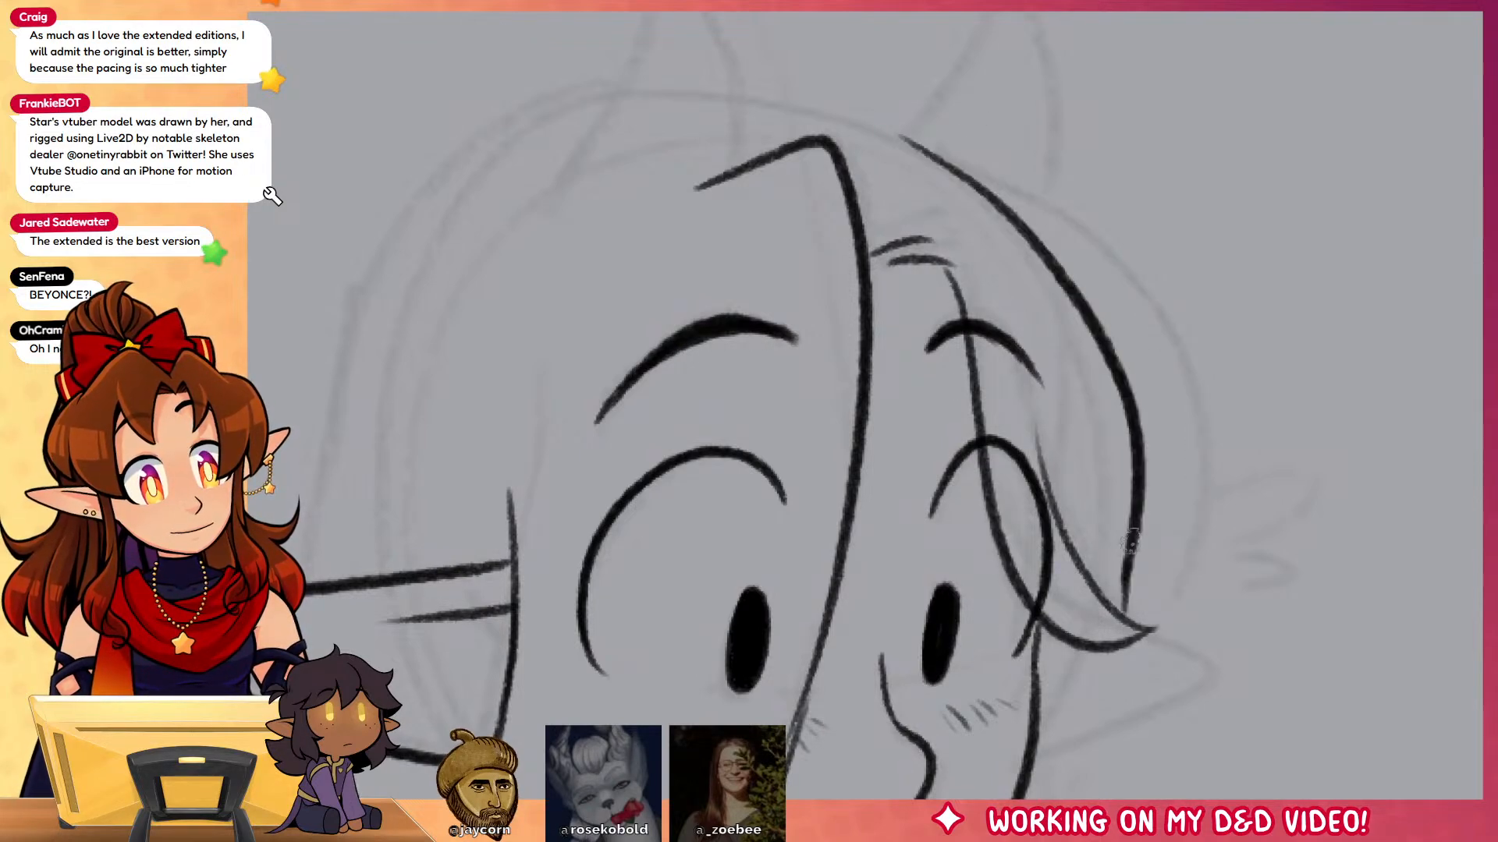
Step: Ink the small pointed far ear below the bang, joining it to the cheek and adding its inner line
drag(1283, 548, 1310, 286)
drag(1166, 376, 1090, 492)
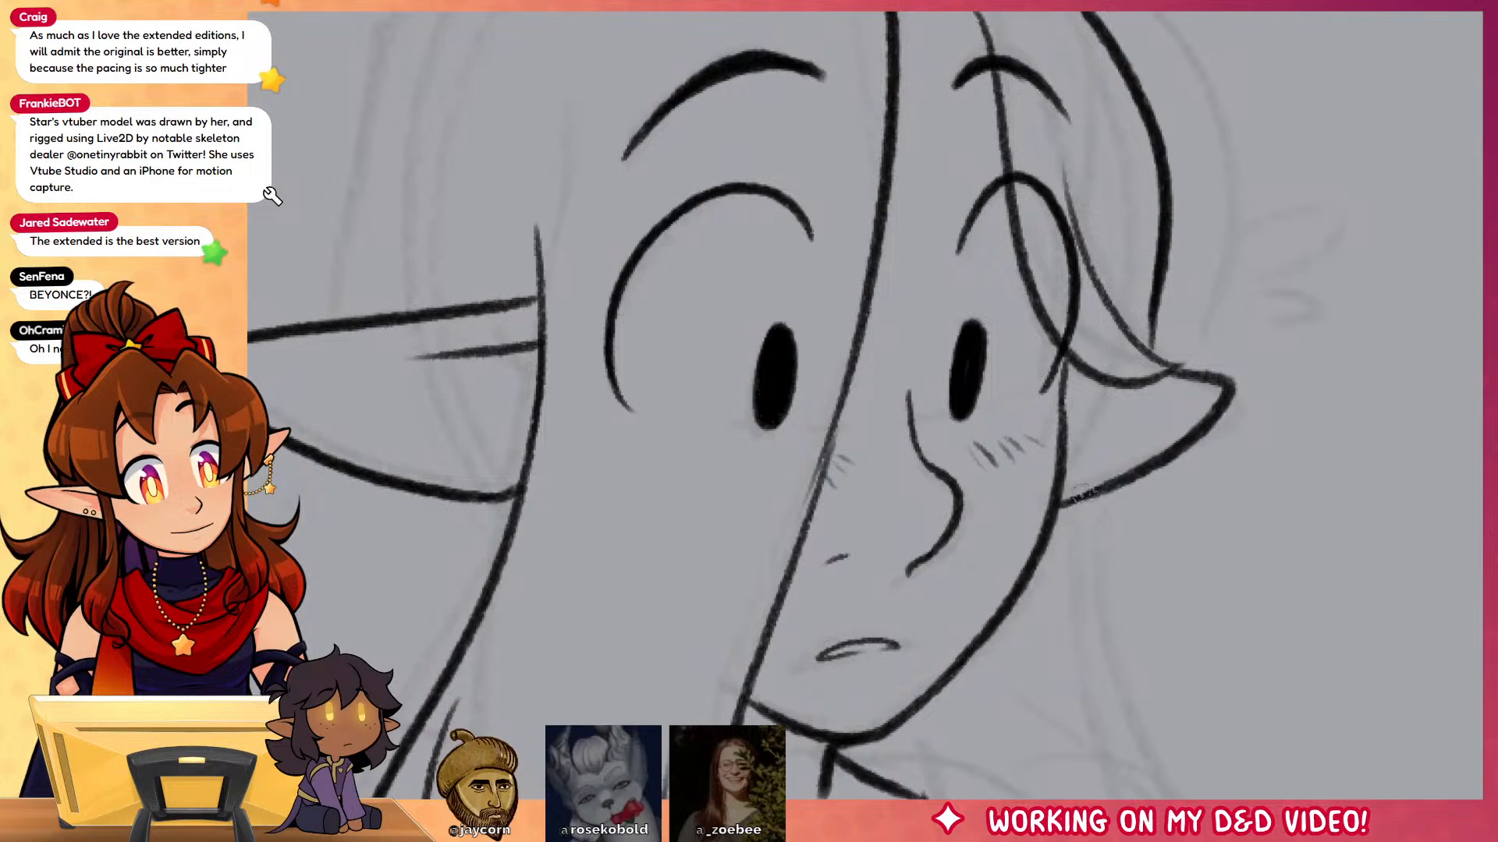
drag(1176, 516, 1169, 309)
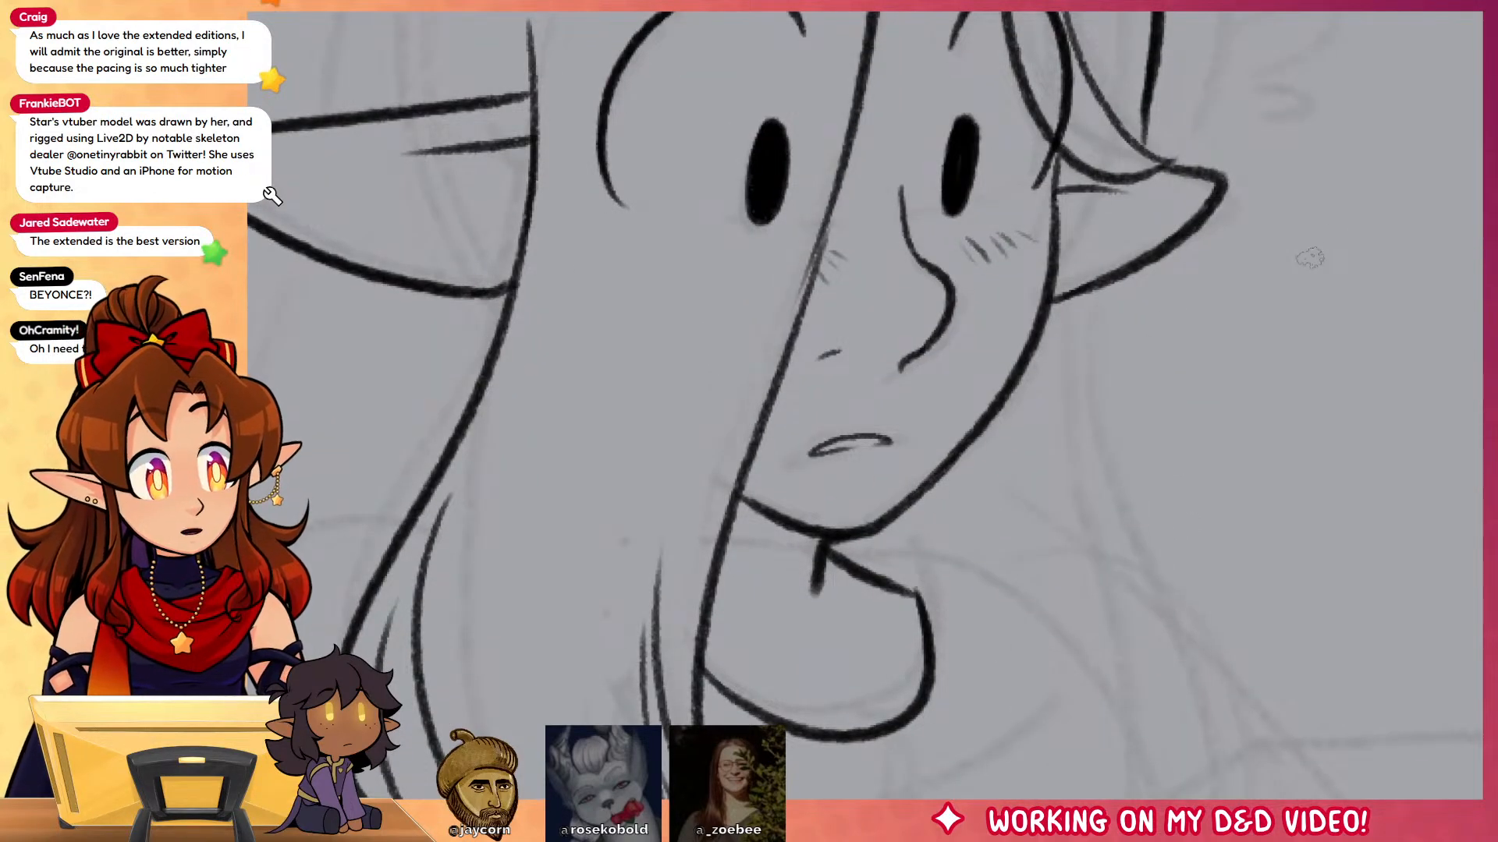
Step: Erase the upper edge of the bang beside the far eye and redraw it as a steeper strand
alt+click(958, 385)
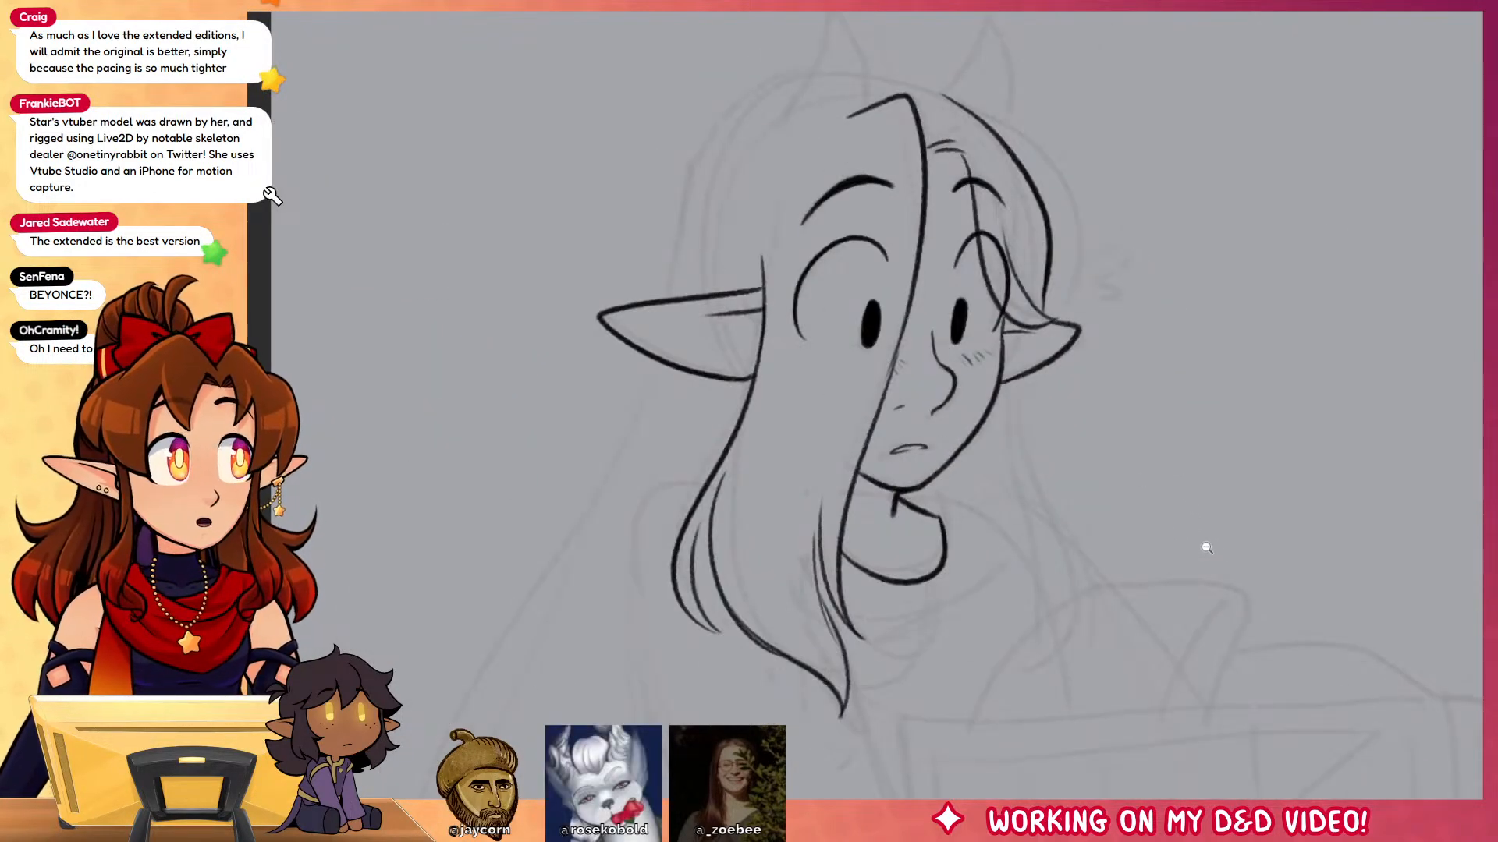
click(1015, 248)
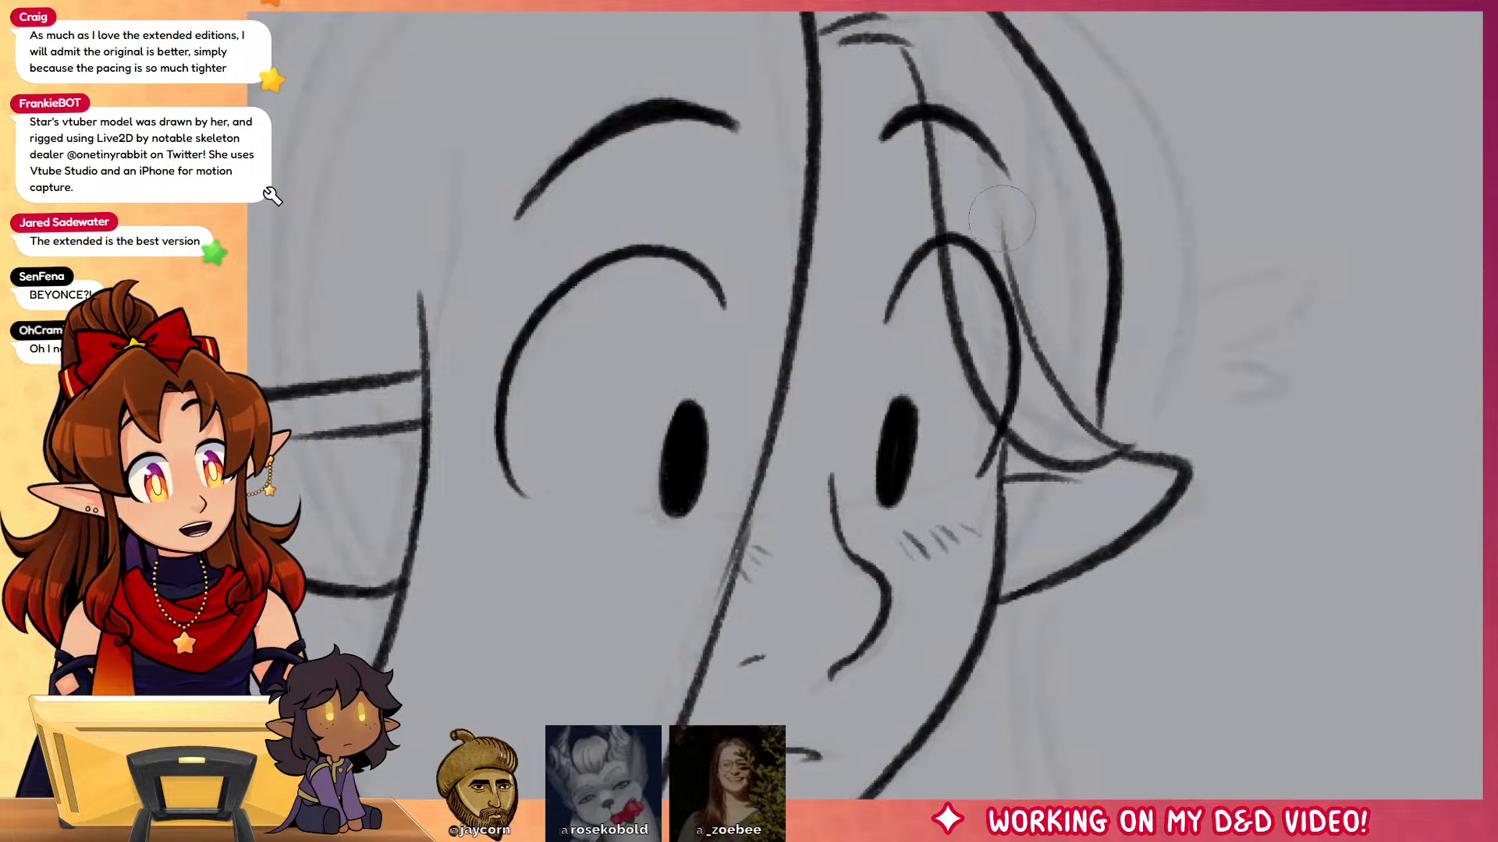
drag(1002, 218, 1027, 291)
drag(1102, 437, 1029, 212)
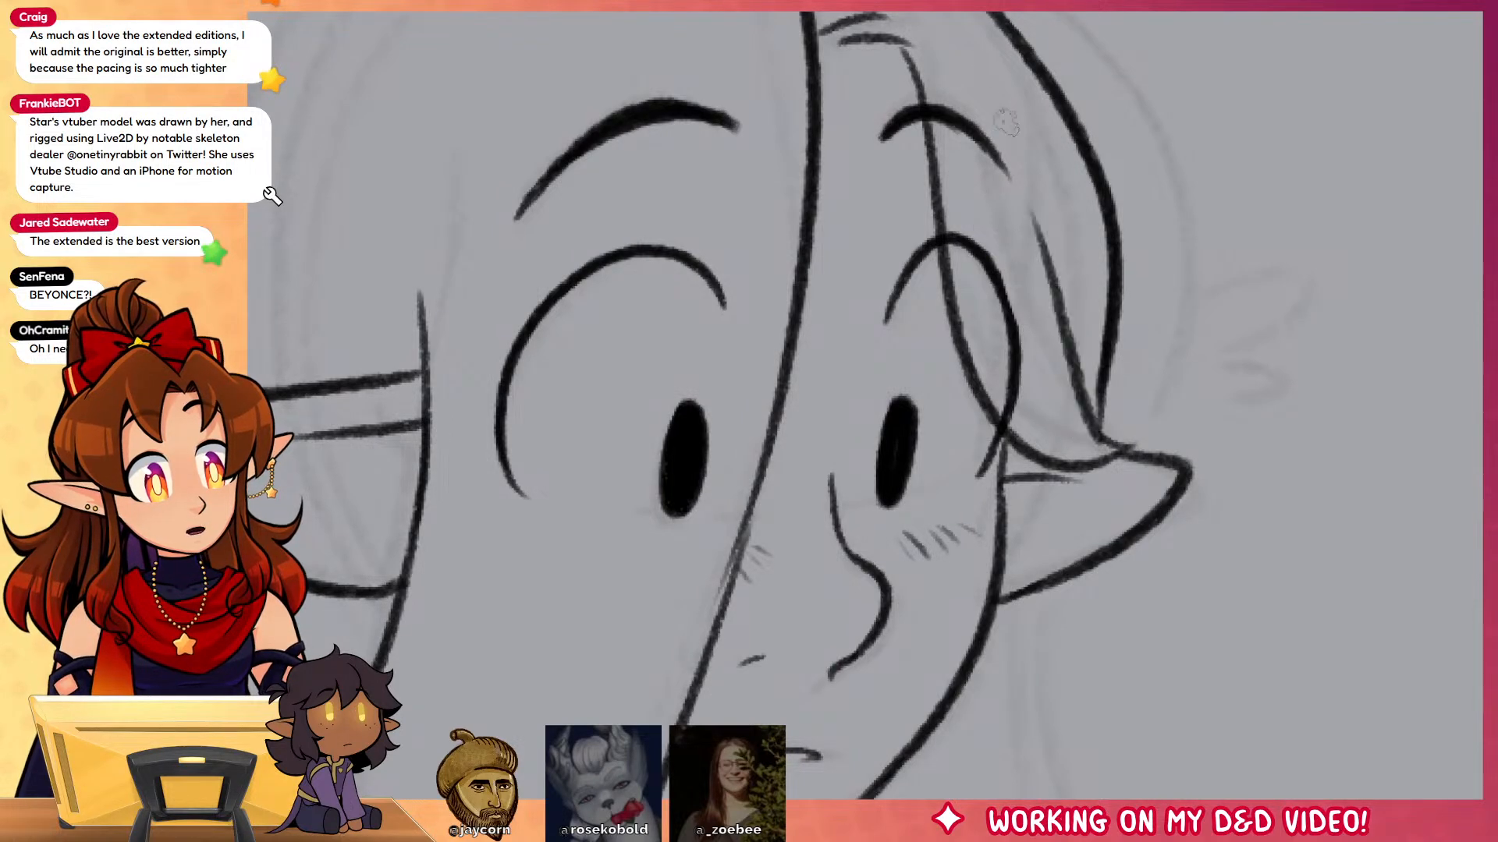
Step: Ink the far horn on top of the head, reshaping it taller and adding curved dividing lines inside it
mouse_move(1151, 279)
mouse_down()
mouse_move(1347, 652)
mouse_move(1371, 751)
mouse_up()
drag(1090, 384, 1187, 201)
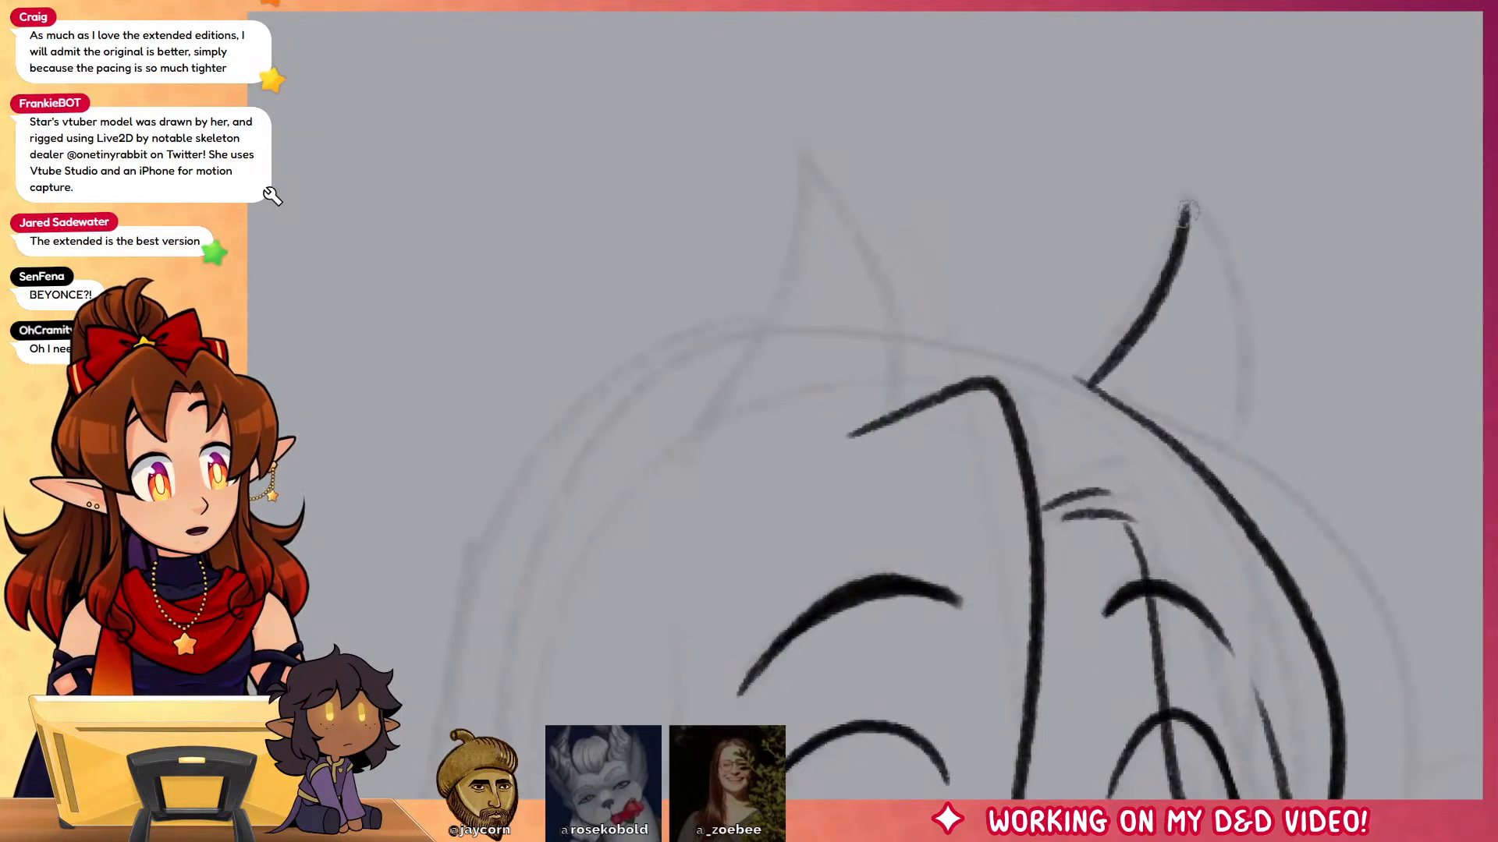
key(ctrl+z)
mouse_move(1086, 387)
mouse_down()
mouse_move(1179, 223)
mouse_move(1231, 417)
mouse_up()
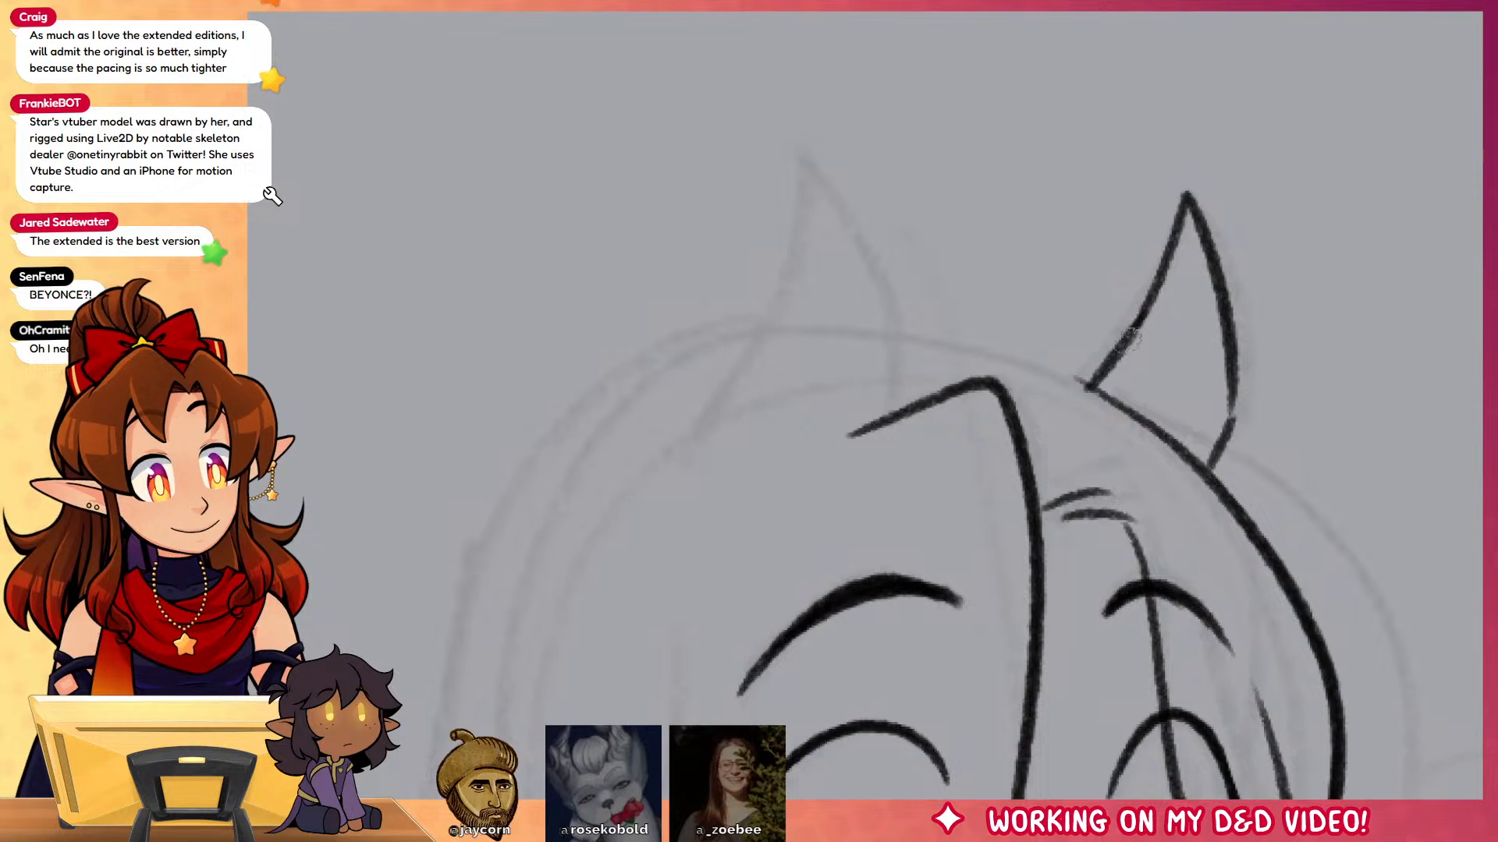
key(ctrl+z)
mouse_move(1128, 334)
mouse_down()
mouse_move(1201, 184)
mouse_move(1240, 471)
mouse_up()
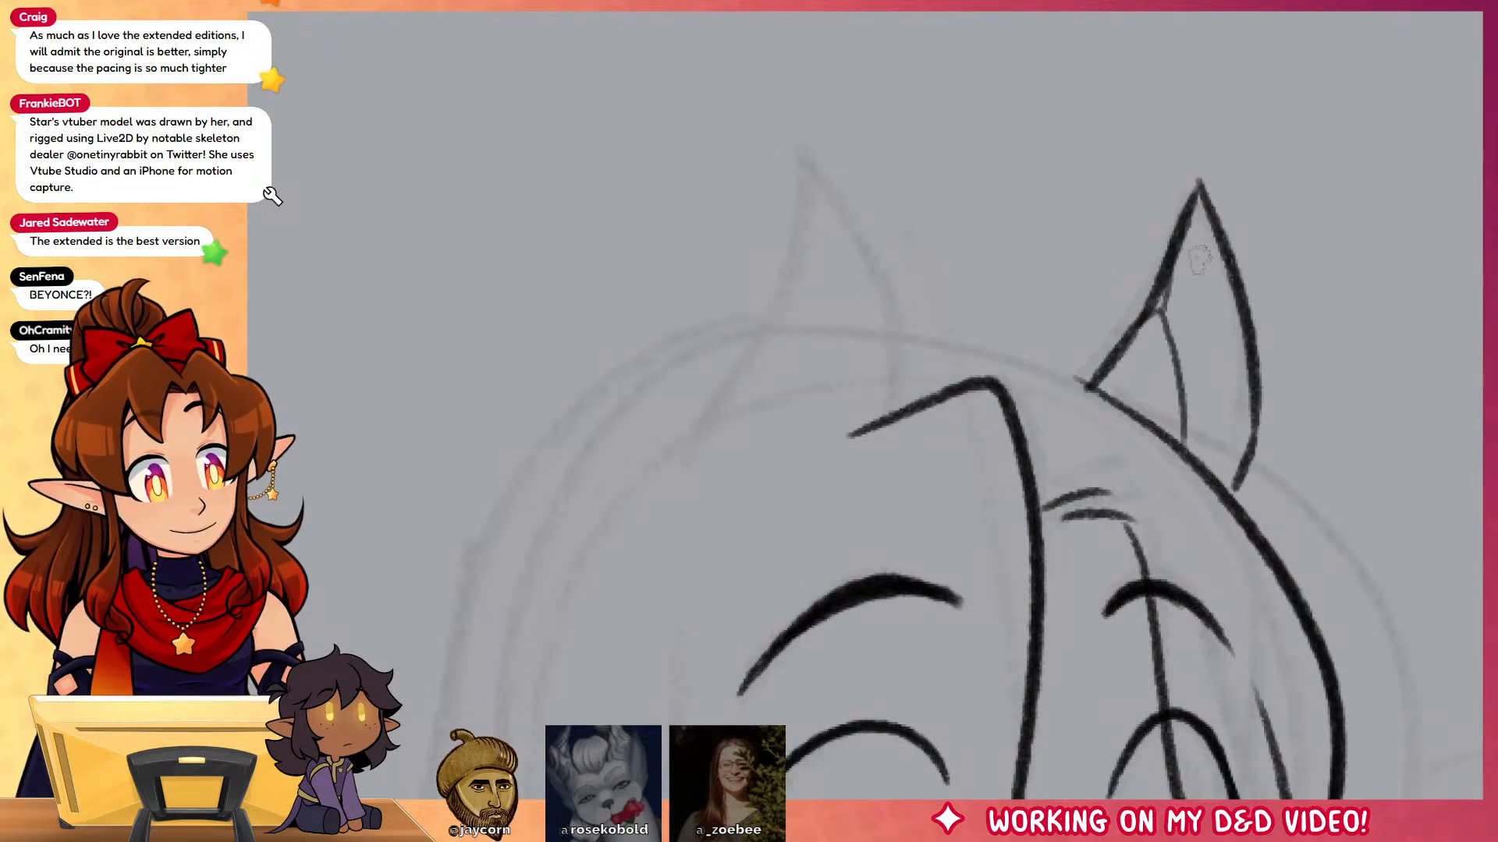
mouse_move(1168, 307)
mouse_down()
mouse_move(1178, 367)
mouse_move(1169, 327)
mouse_move(1246, 351)
mouse_up()
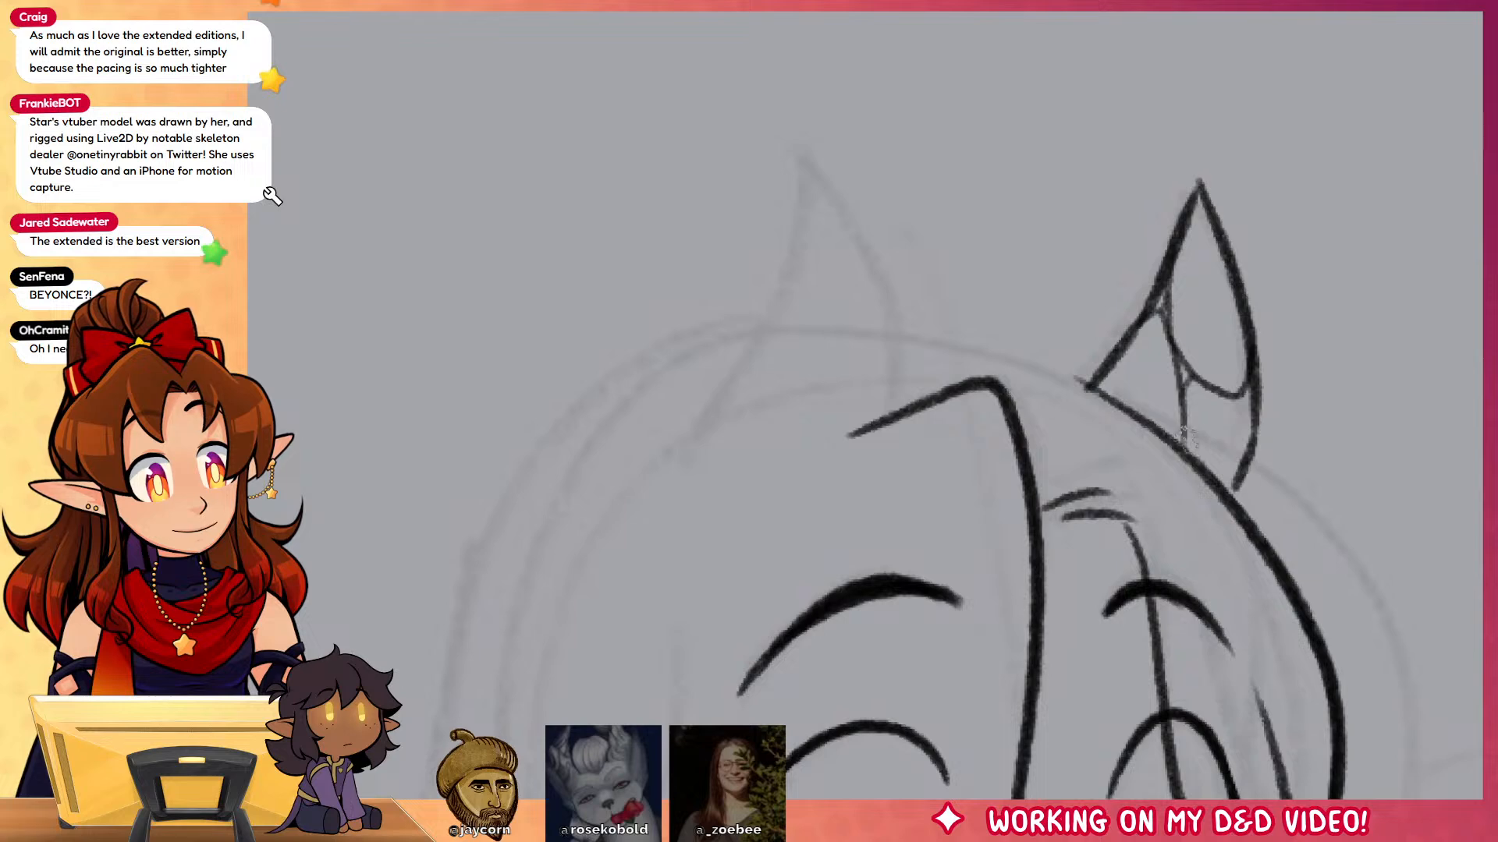
Step: Ink the near horn's pointed outline above the hair parting, undoing the oversized version and the stray base stroke
drag(1262, 439, 1393, 411)
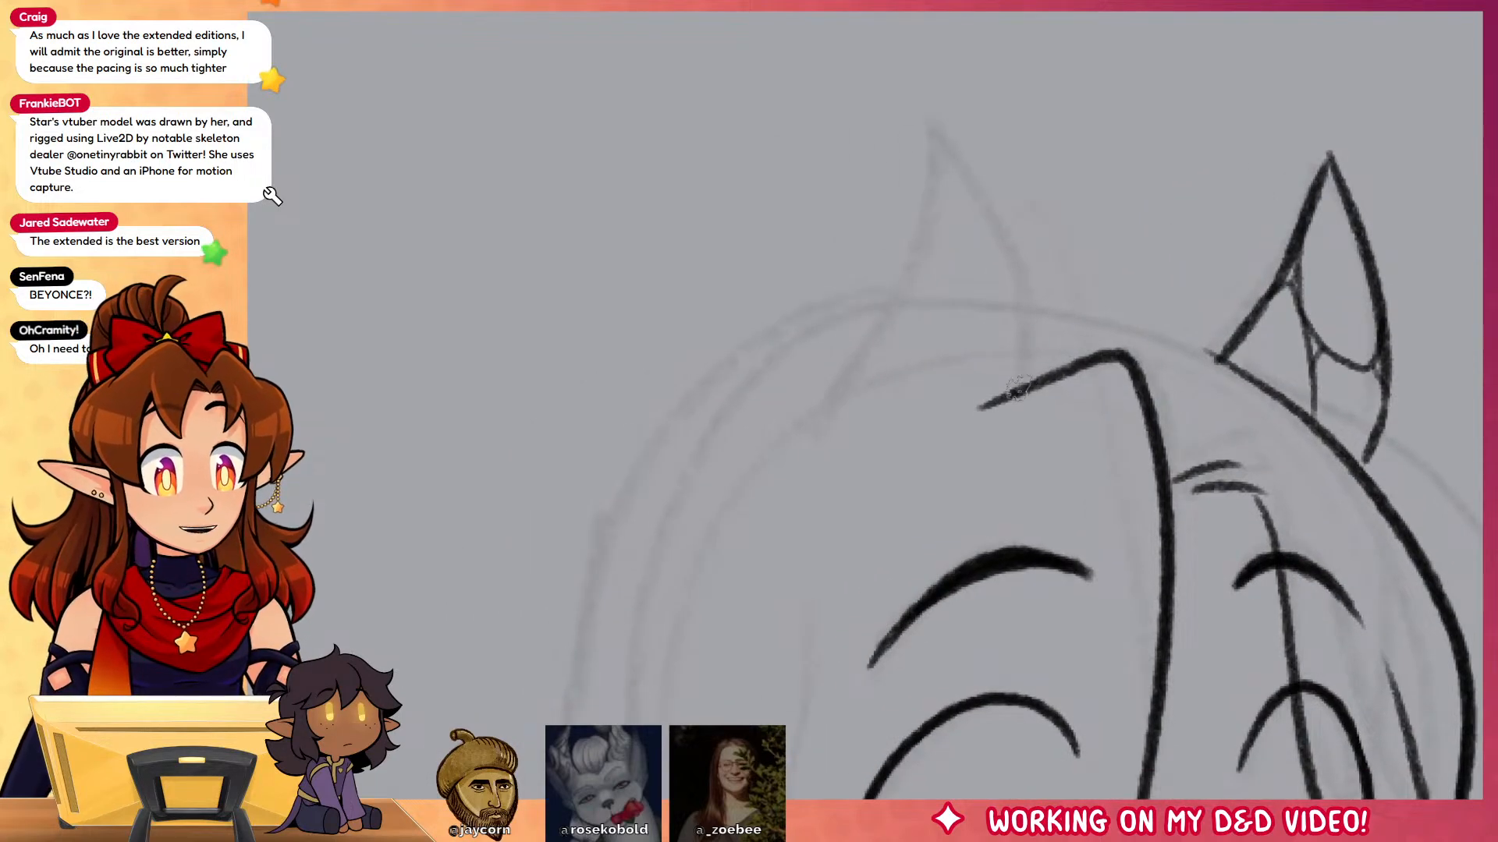
mouse_move(1014, 394)
mouse_down()
mouse_move(1030, 234)
mouse_move(958, 96)
mouse_move(930, 118)
mouse_move(873, 295)
mouse_move(804, 409)
mouse_up()
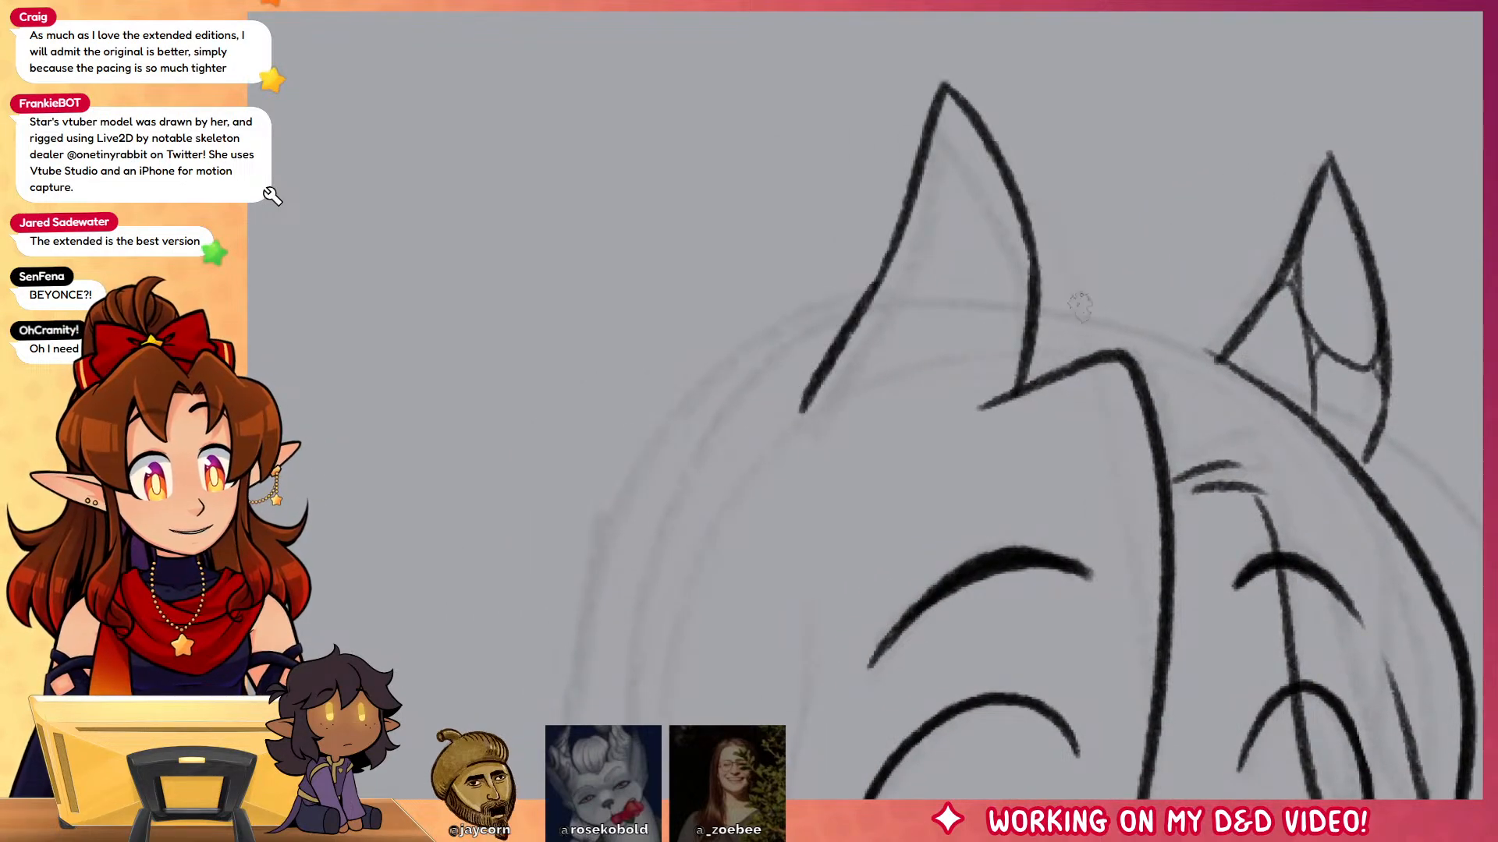
key(ctrl+z)
key(ctrl+z)
mouse_move(1031, 271)
mouse_down()
mouse_move(938, 135)
mouse_move(909, 125)
mouse_move(864, 334)
mouse_up()
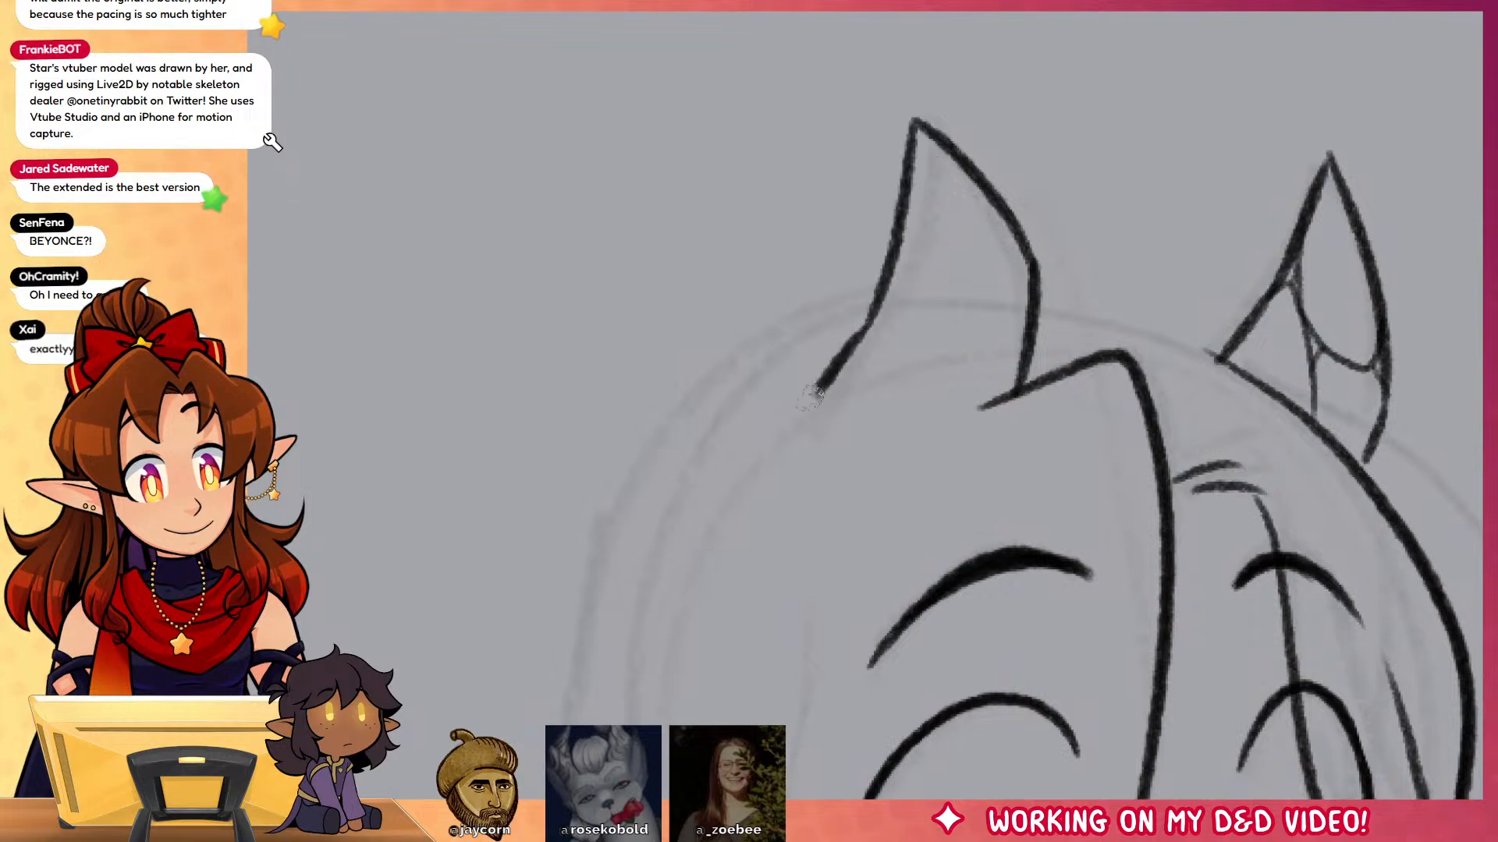
key(ctrl+z)
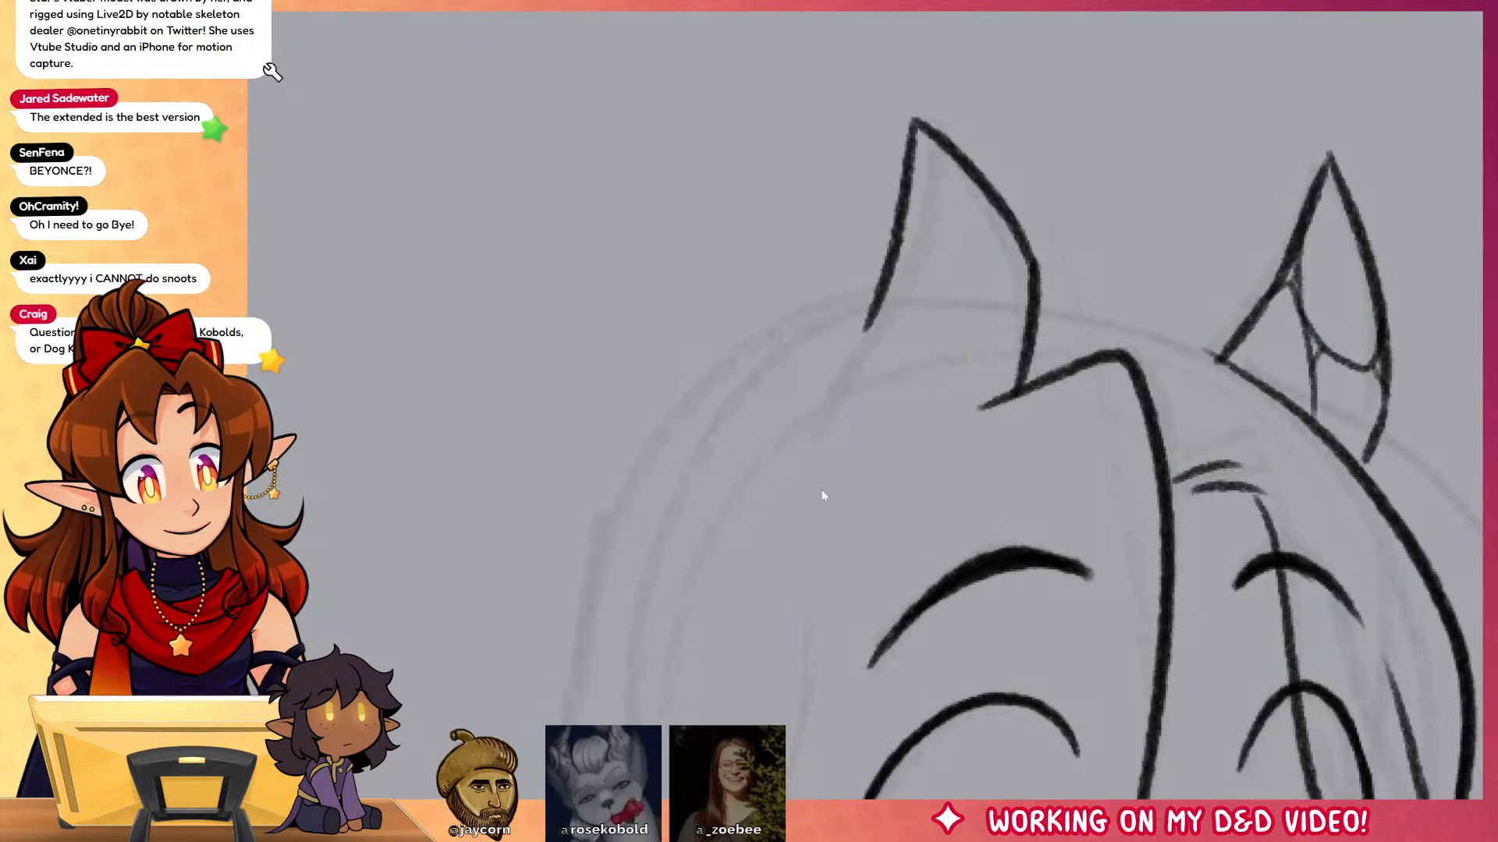
Step: Ink the near horn's base with its inner line and the hair contour curving from the parting down the head
drag(829, 476, 708, 726)
mouse_move(874, 300)
mouse_down()
mouse_move(829, 423)
mouse_move(838, 435)
mouse_move(797, 458)
mouse_move(784, 507)
mouse_up()
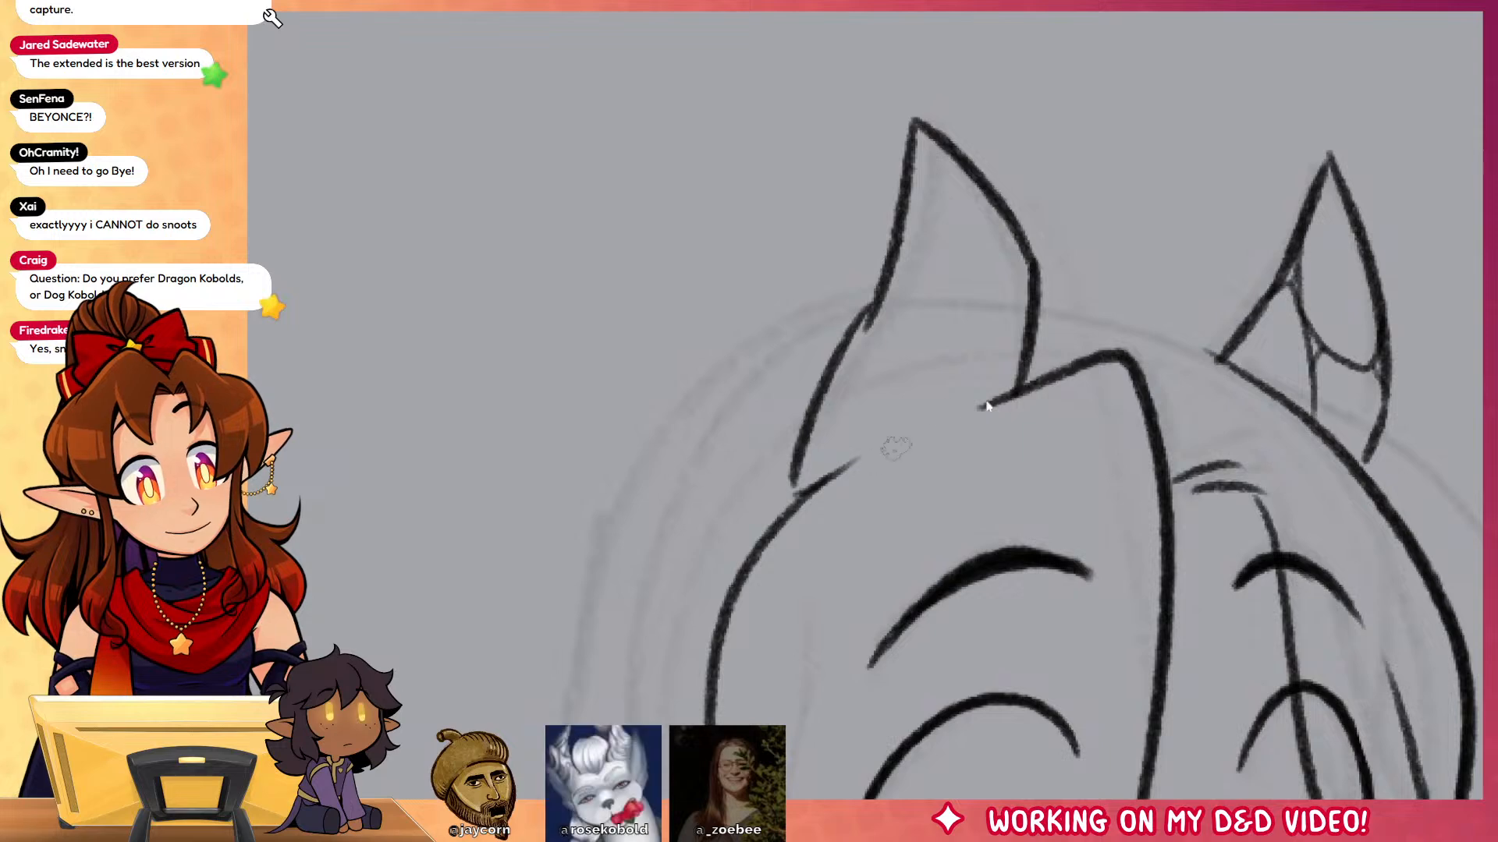
key(ctrl+z)
mouse_move(1002, 397)
mouse_down()
mouse_move(874, 454)
mouse_move(729, 581)
mouse_up()
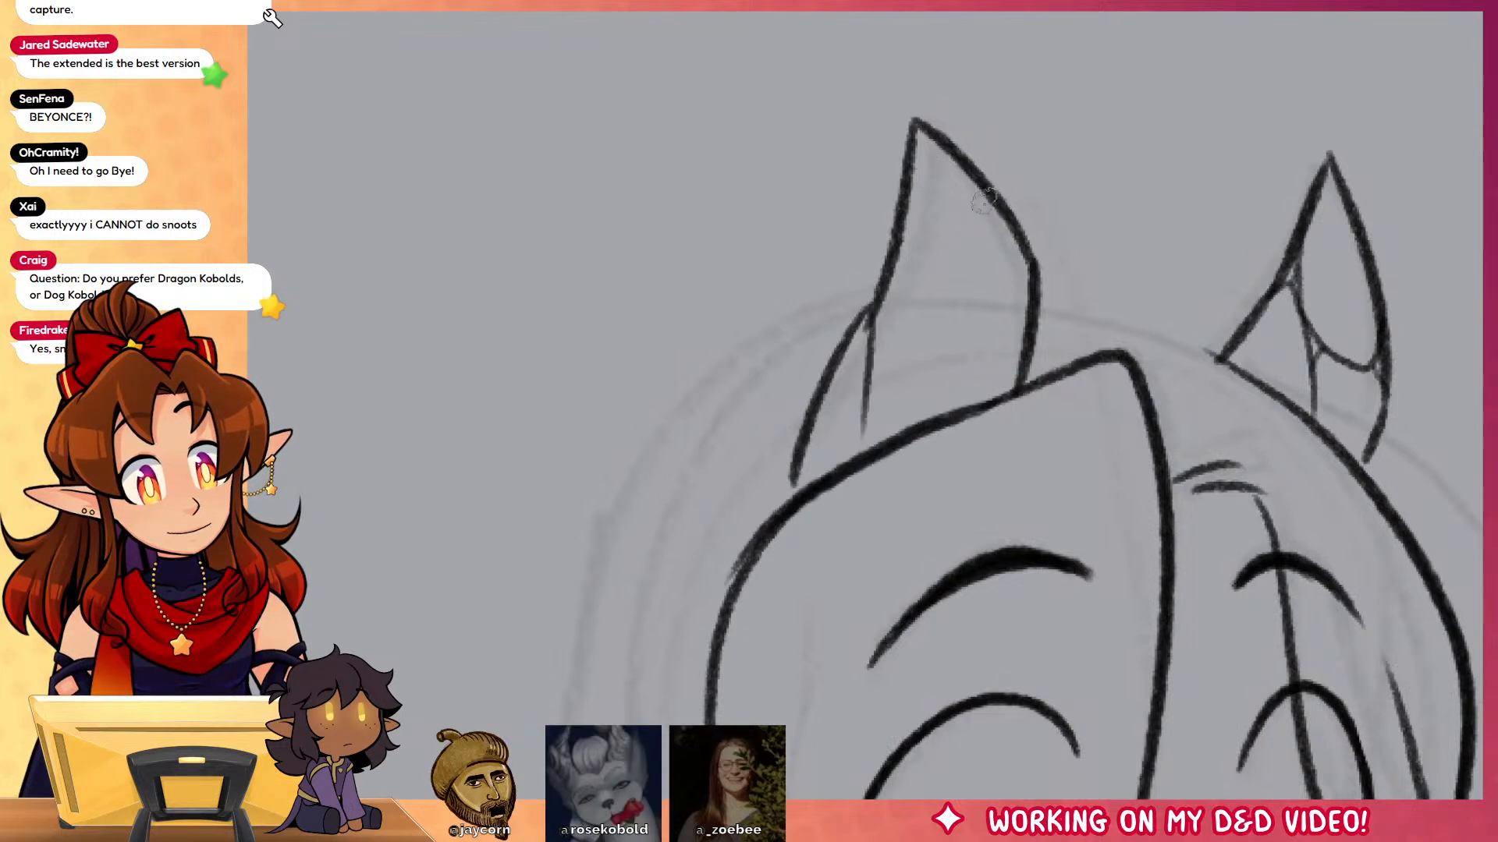
Step: Ink the curved ridge bands and segment lines on the near horn, following the sketch
drag(860, 373, 784, 449)
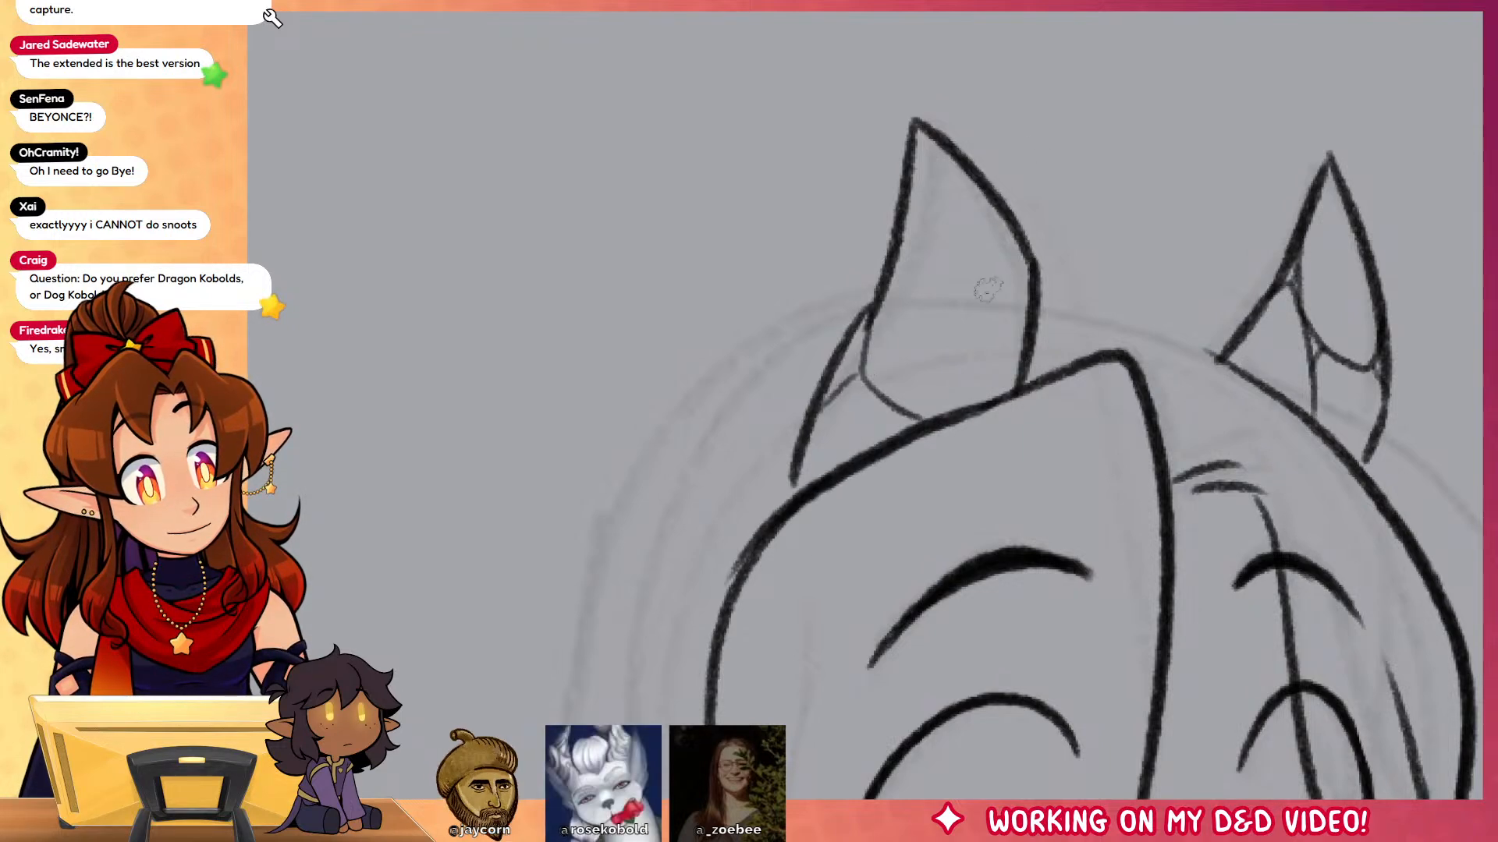
drag(904, 232, 1028, 308)
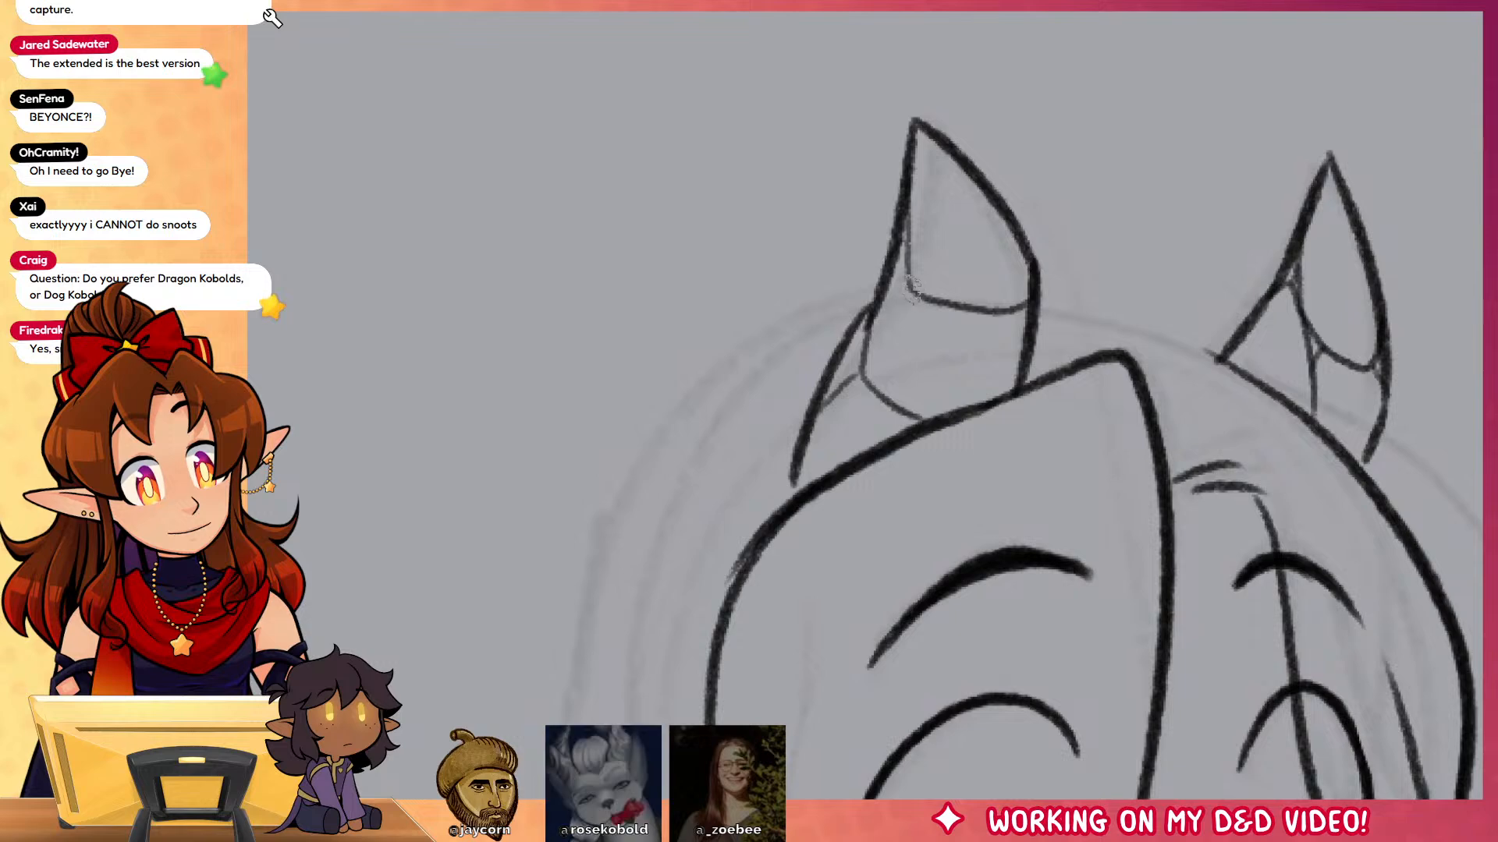
drag(909, 295, 862, 327)
drag(984, 312, 1000, 394)
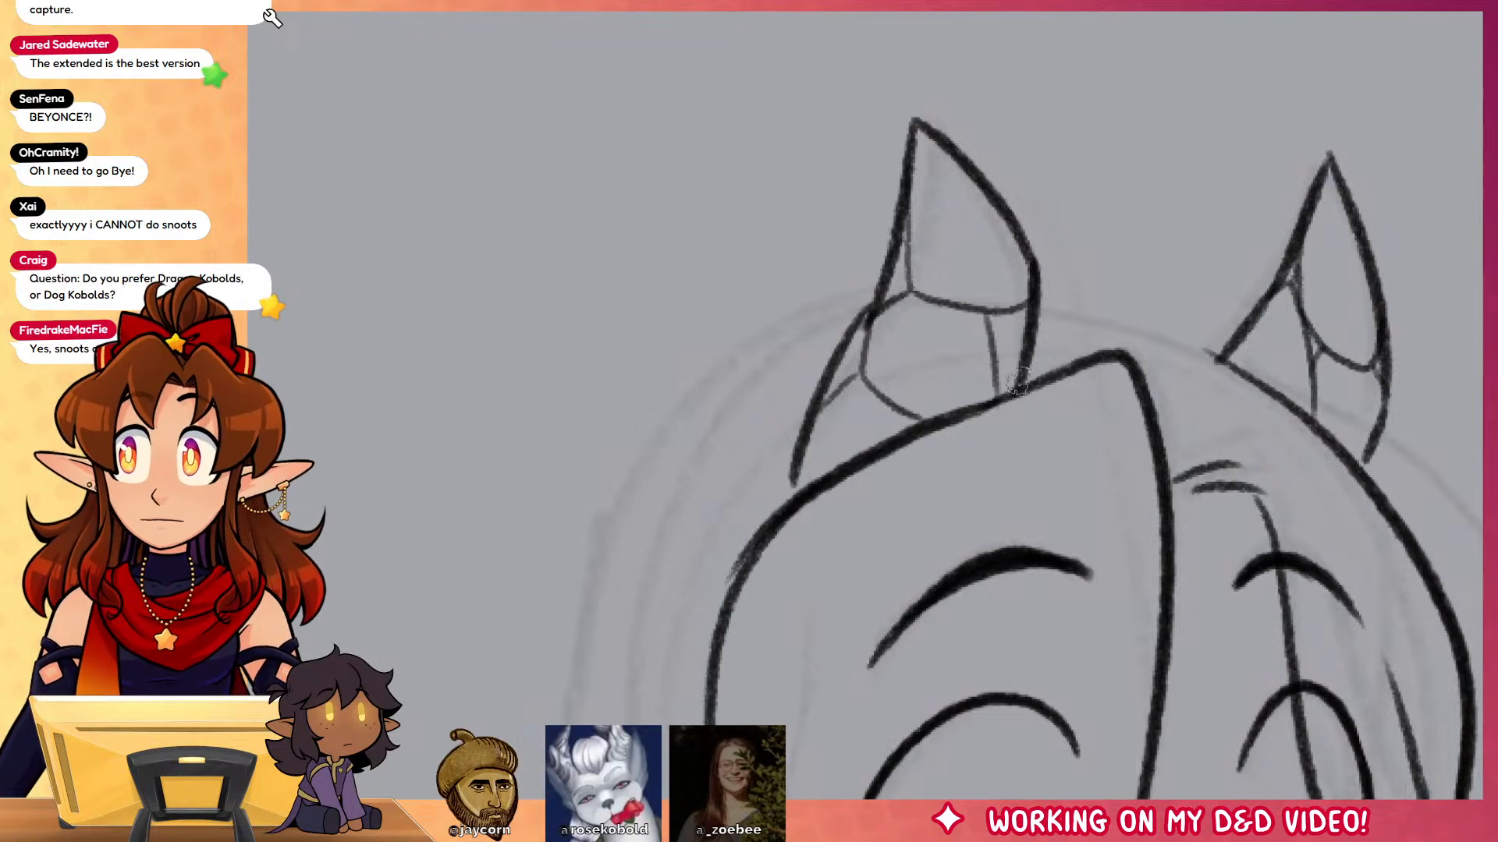
Step: Ink the top of the head between the horns and the outer hair contour curving down from the near horn
drag(1325, 466, 1396, 396)
drag(1283, 282, 1115, 237)
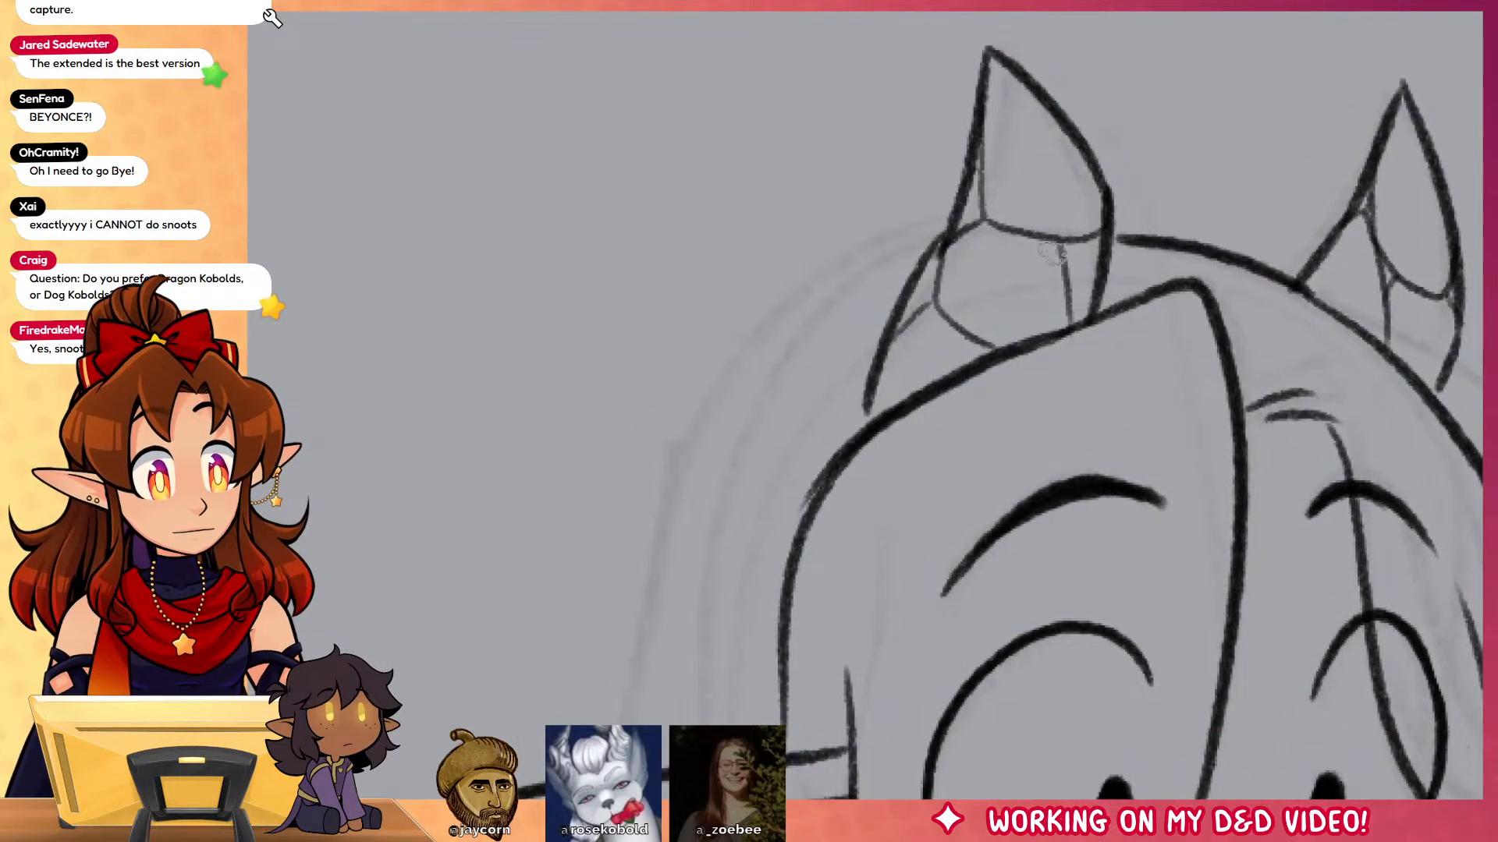
mouse_move(897, 248)
mouse_down()
mouse_move(628, 634)
mouse_move(616, 724)
mouse_up()
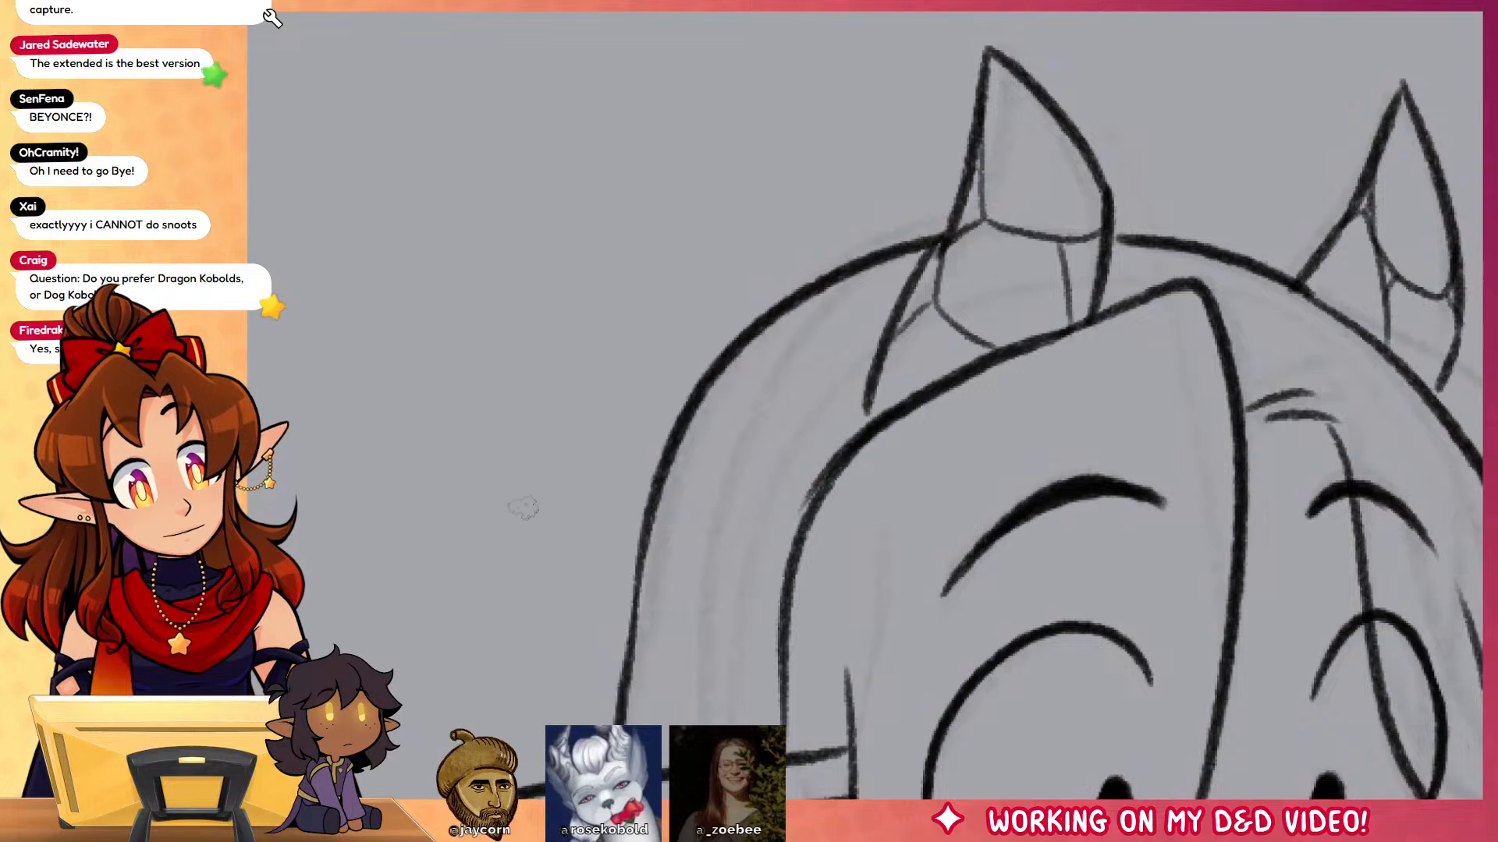
Step: Ink the long hair flowing down the character's back from below the near ear, with inner strands and a redrawn tip curve
scroll(849, 331, down, 5)
scroll(1140, 344, up, 3)
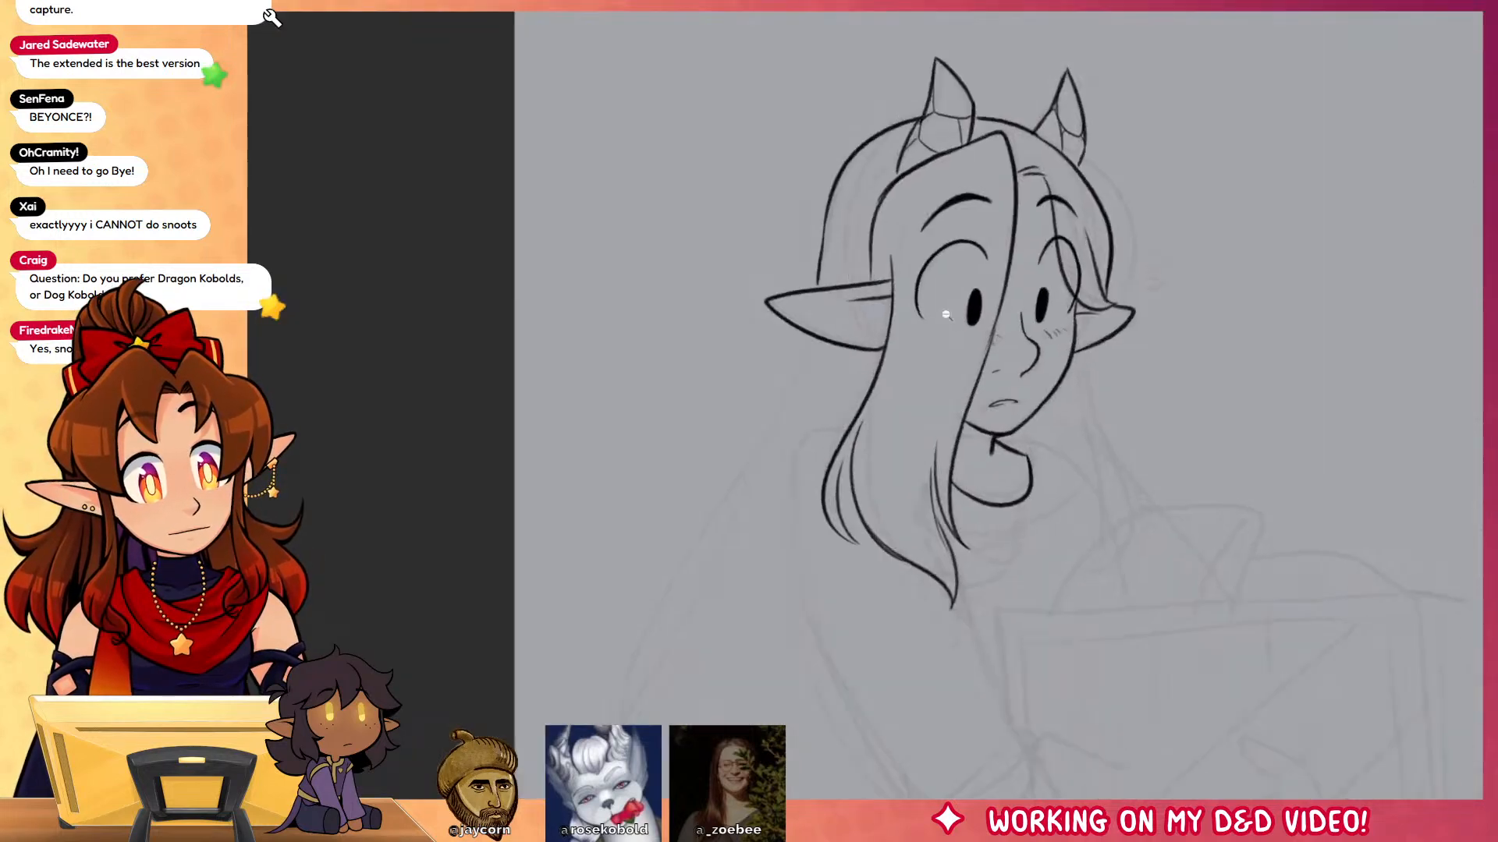
scroll(814, 287, down, 3)
mouse_move(811, 117)
mouse_down()
mouse_move(804, 168)
mouse_move(585, 482)
mouse_move(585, 669)
mouse_up()
scroll(711, 261, down, 3)
drag(612, 314, 661, 654)
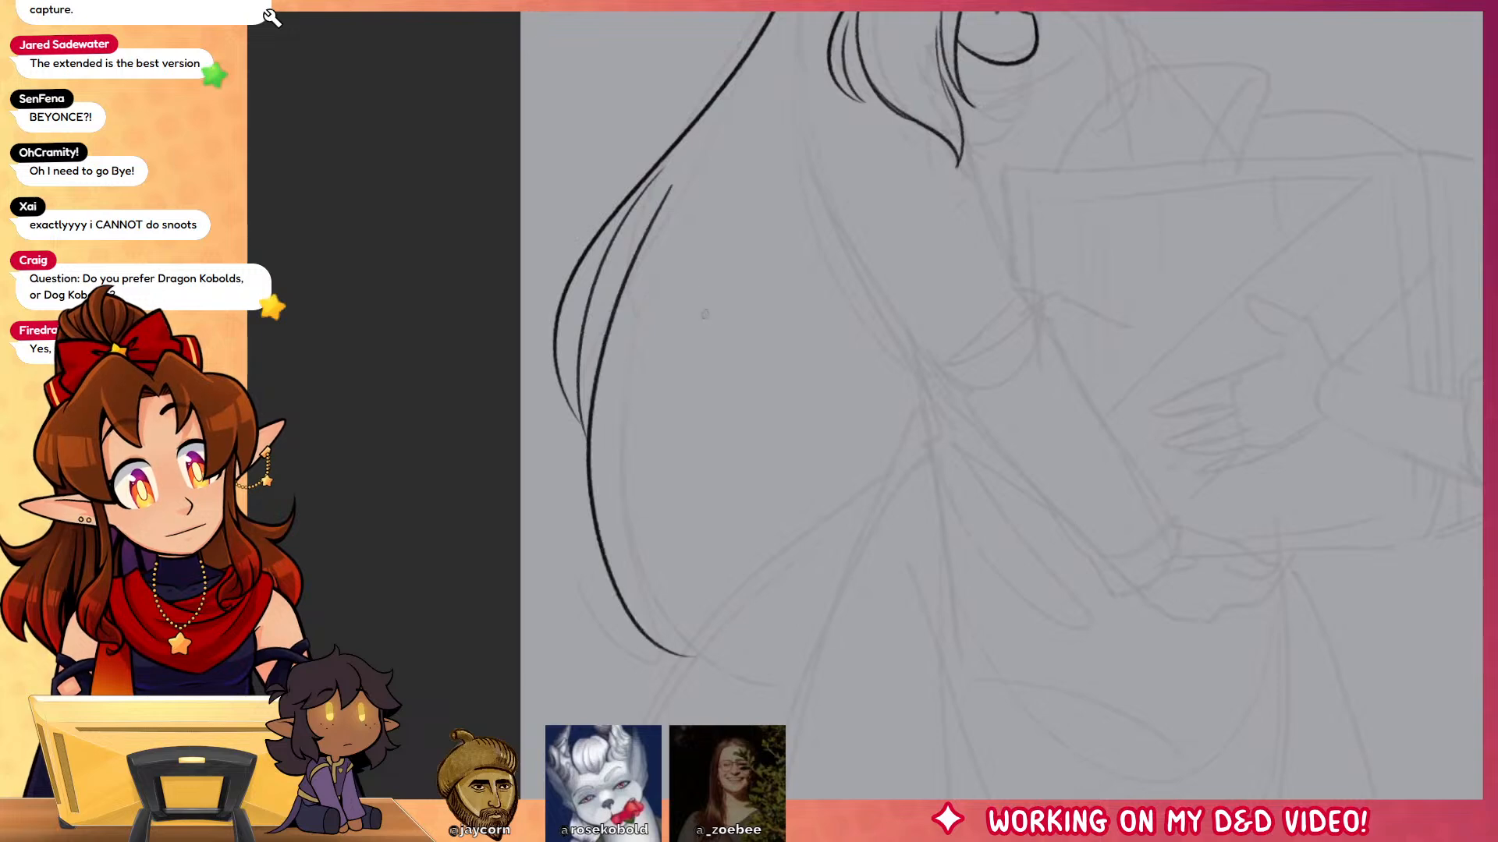
key(ctrl+z)
mouse_move(665, 170)
mouse_down()
mouse_move(635, 260)
mouse_move(660, 636)
mouse_up()
Step: Fade the near eye and eyebrow lines so they look covered by the hair over the face
drag(1173, 506, 992, 619)
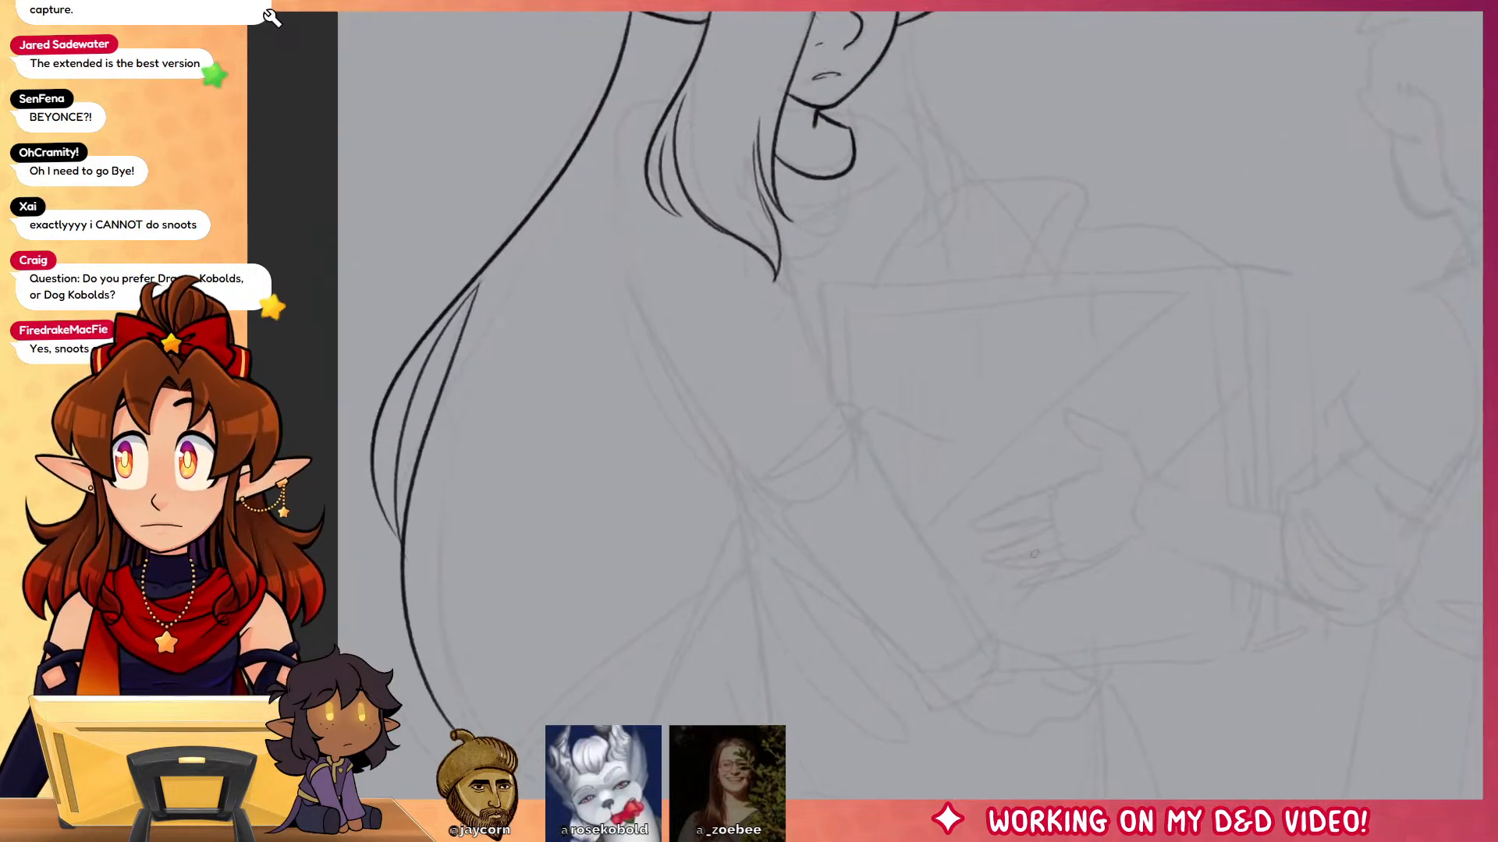
scroll(1034, 554, up, 4)
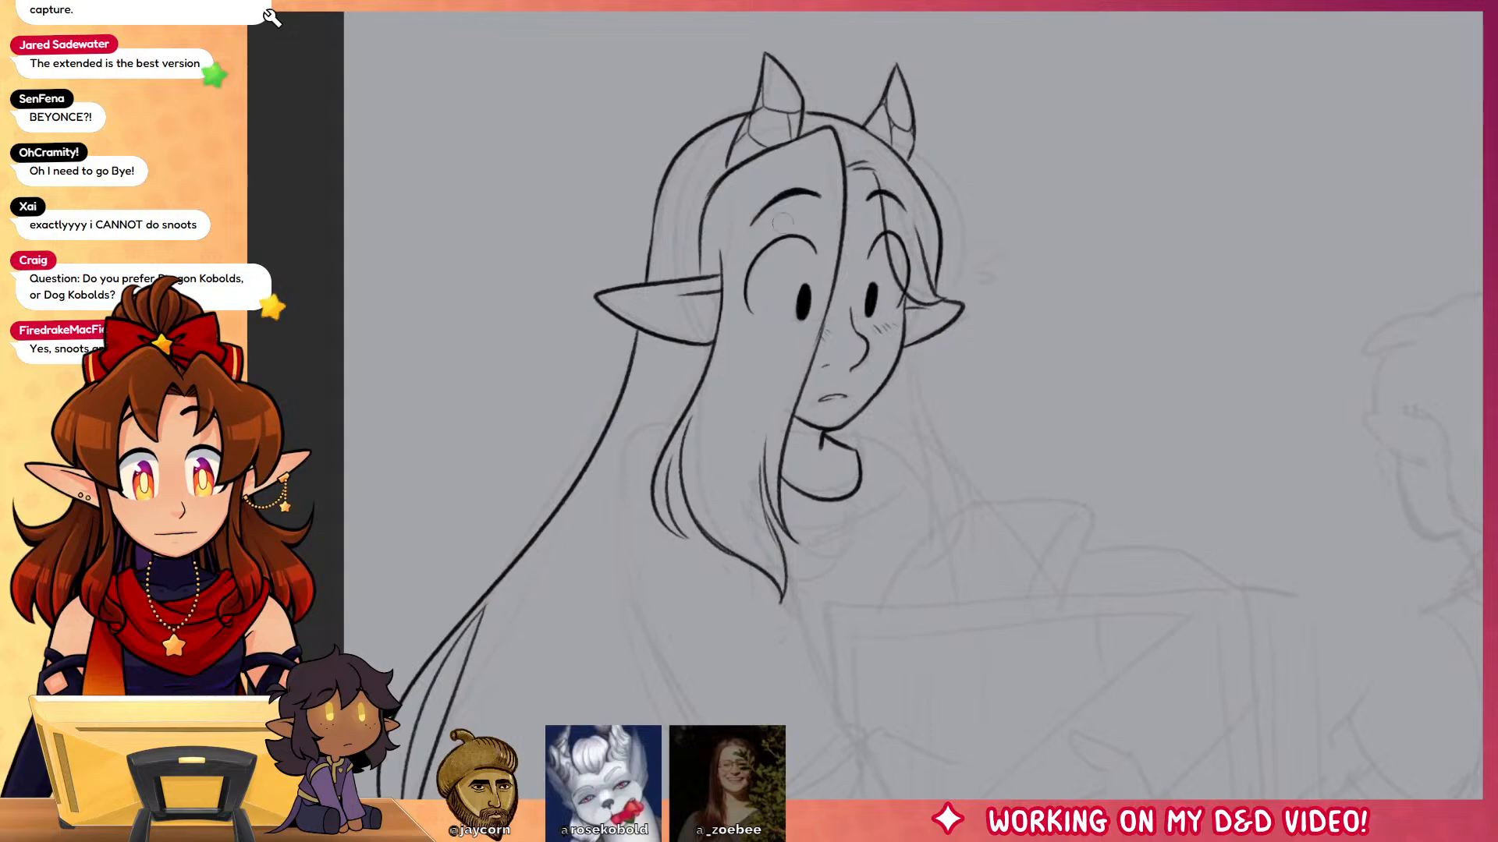
drag(783, 223, 754, 211)
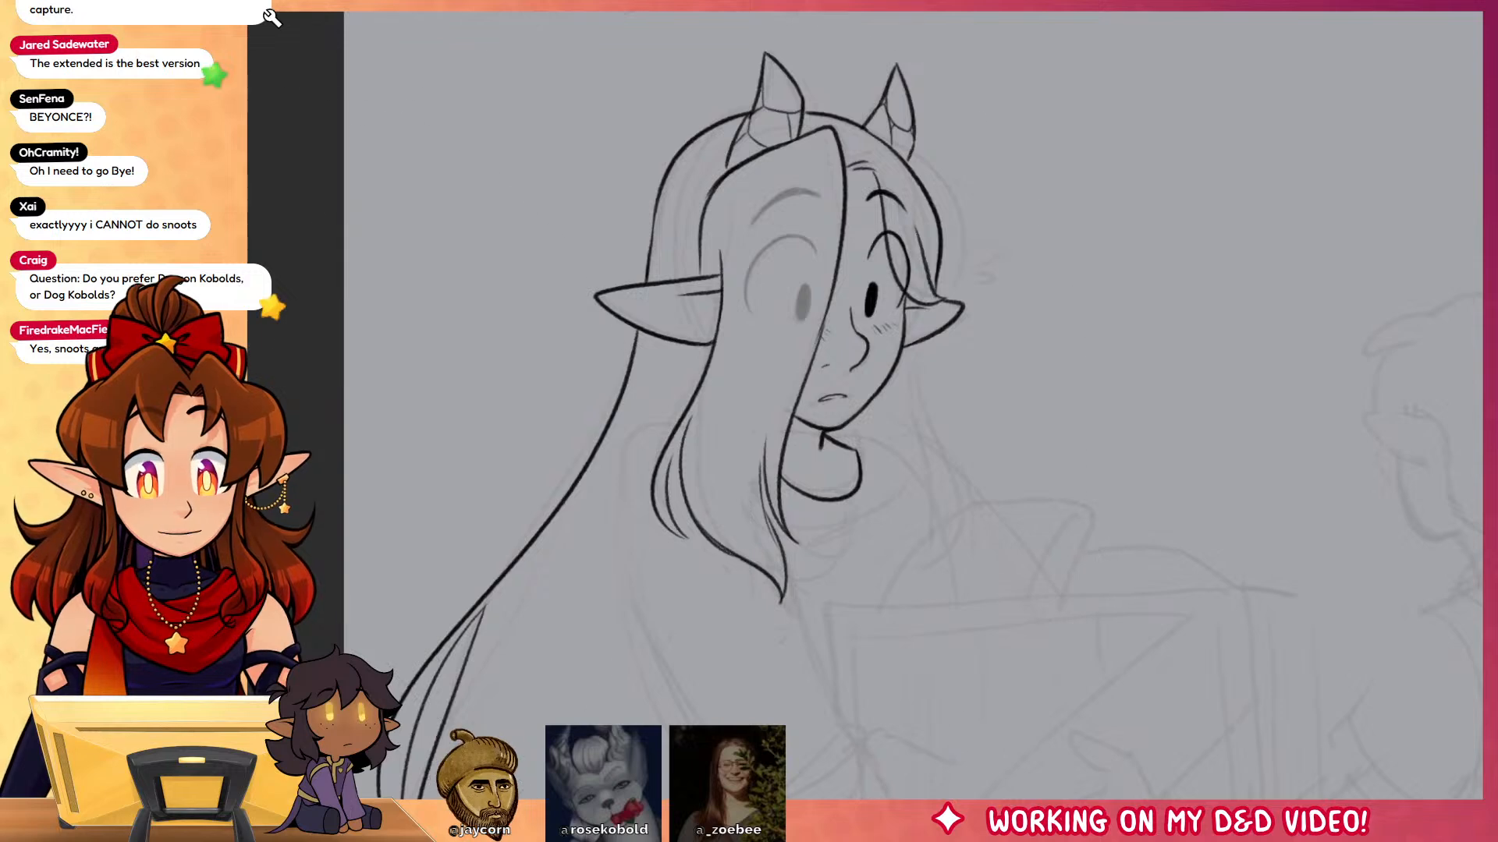
Step: Ink the hair lock hanging below the far ear, with its outer curve, inner edge and tapered tips
drag(923, 505, 1018, 357)
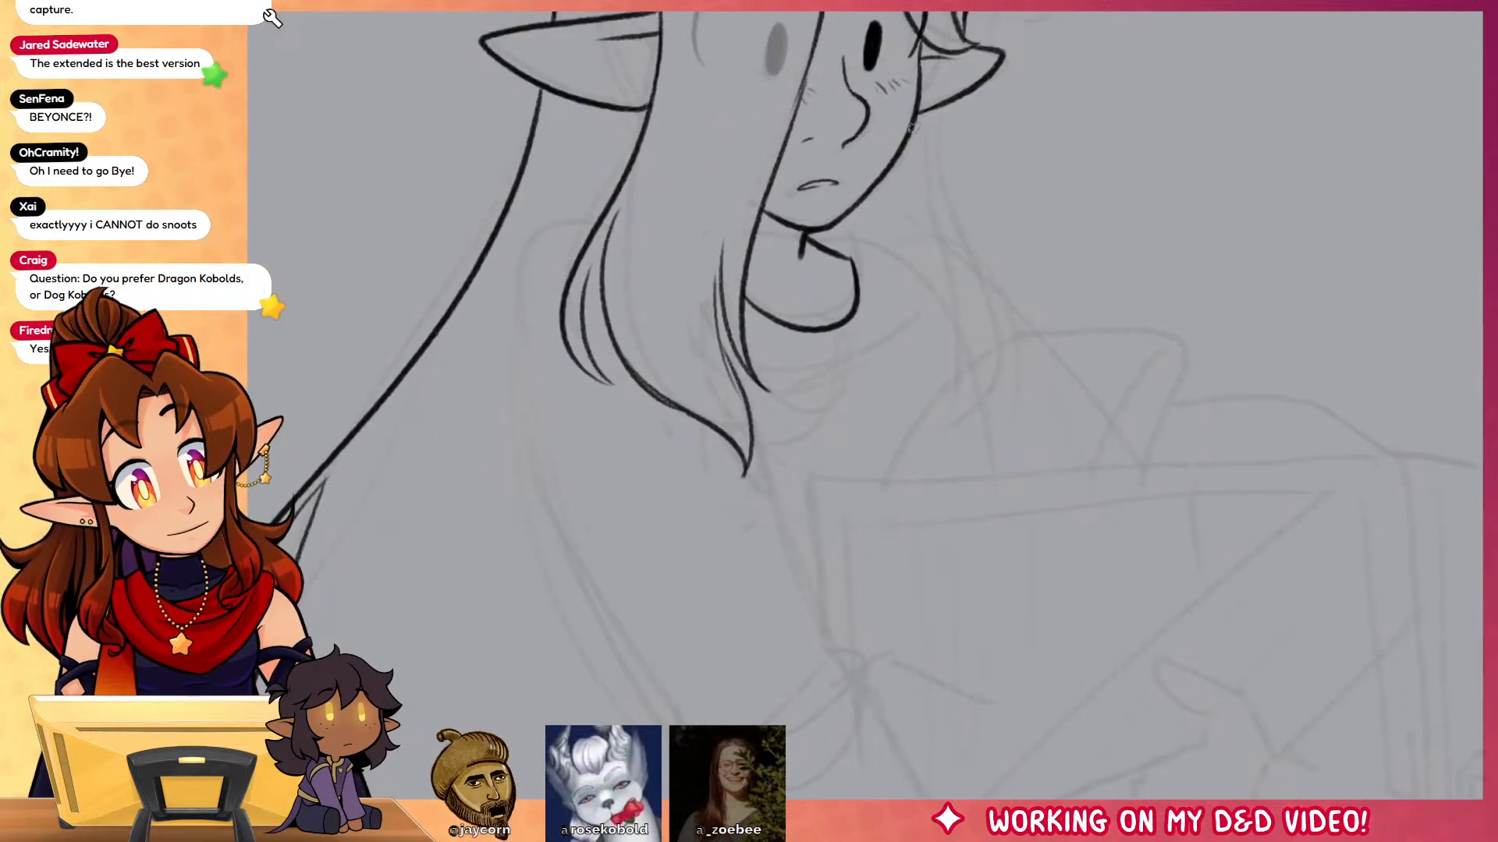
drag(919, 74, 915, 396)
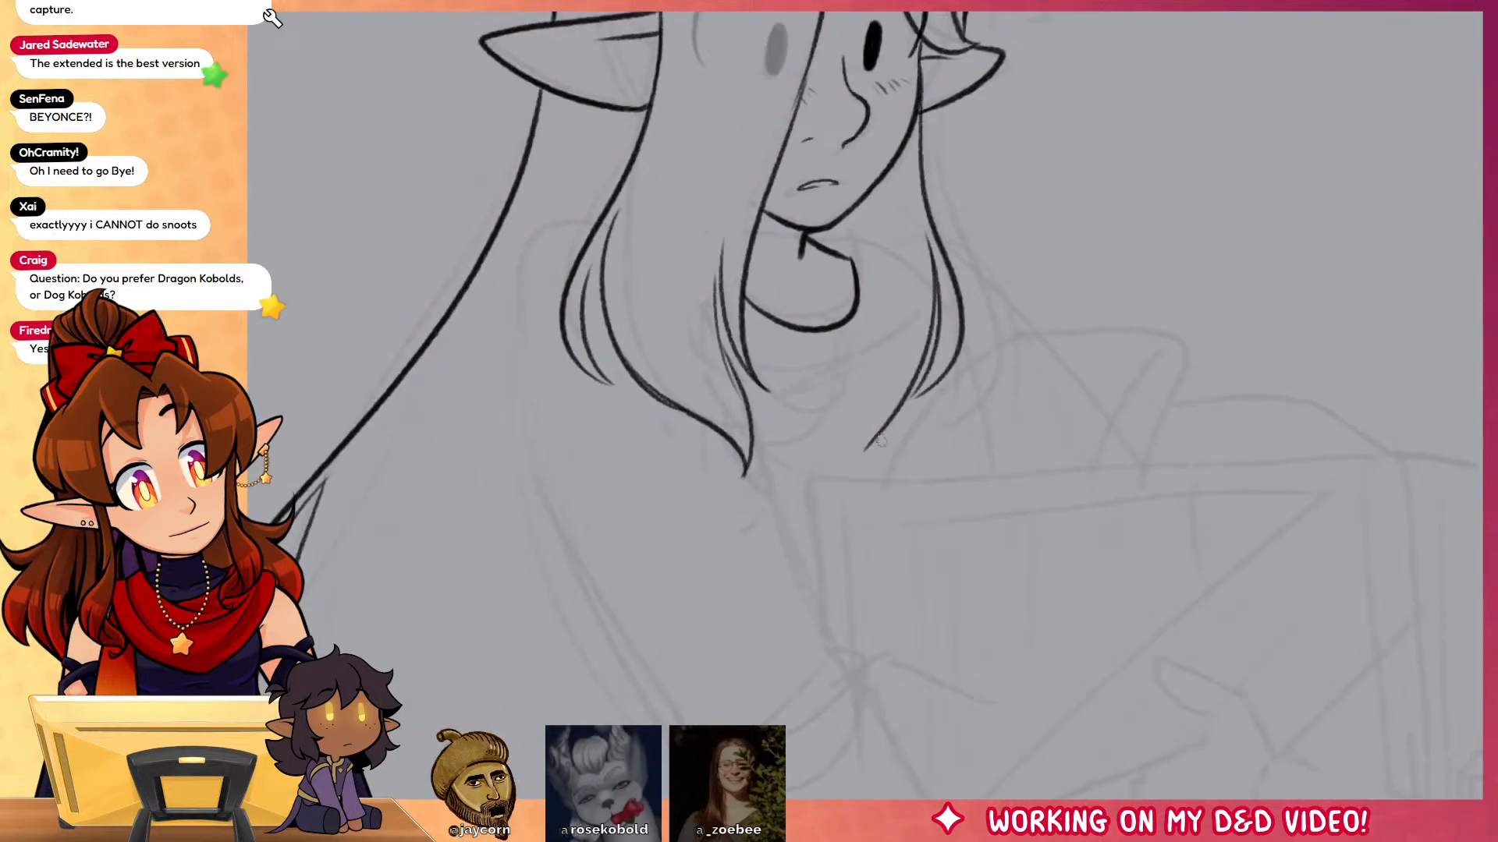
mouse_move(866, 446)
mouse_down()
mouse_move(879, 220)
mouse_move(897, 327)
mouse_move(886, 427)
mouse_up()
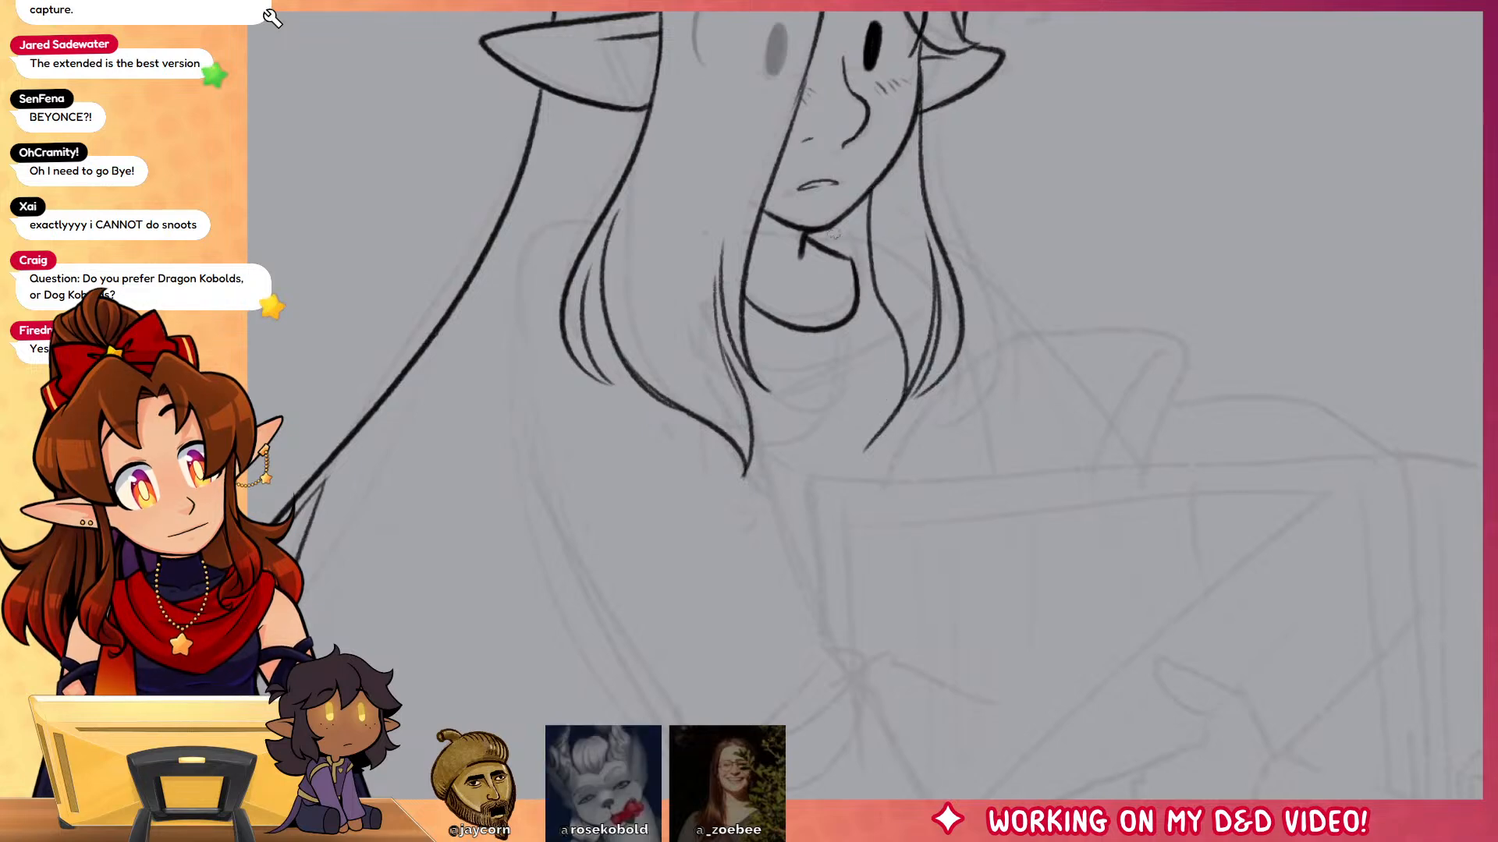
drag(862, 236, 880, 244)
Step: Ink the near sleeve from shoulder to cuff and add the curved fold lines at the elbow
mouse_move(1122, 425)
mouse_down()
mouse_move(1191, 686)
mouse_move(1211, 421)
mouse_up()
mouse_move(677, 231)
mouse_down()
mouse_move(706, 624)
mouse_move(767, 725)
mouse_move(714, 363)
mouse_move(716, 417)
mouse_move(769, 492)
mouse_up()
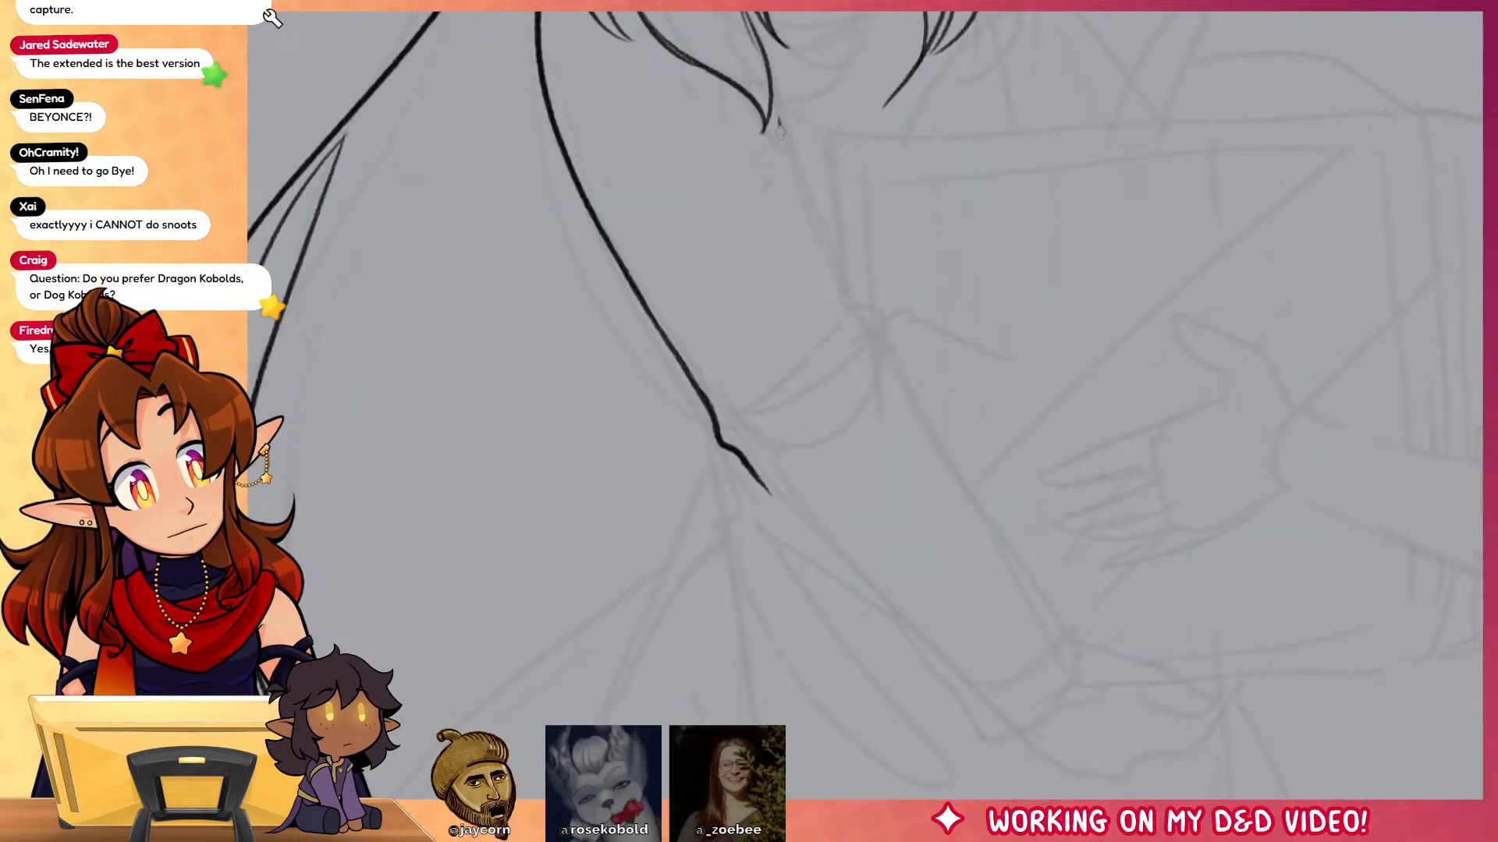
mouse_move(778, 123)
mouse_down()
mouse_move(845, 311)
mouse_move(1045, 633)
mouse_up()
mouse_move(767, 487)
mouse_down()
mouse_move(926, 746)
mouse_move(1067, 677)
mouse_move(995, 552)
mouse_up()
drag(742, 459, 835, 478)
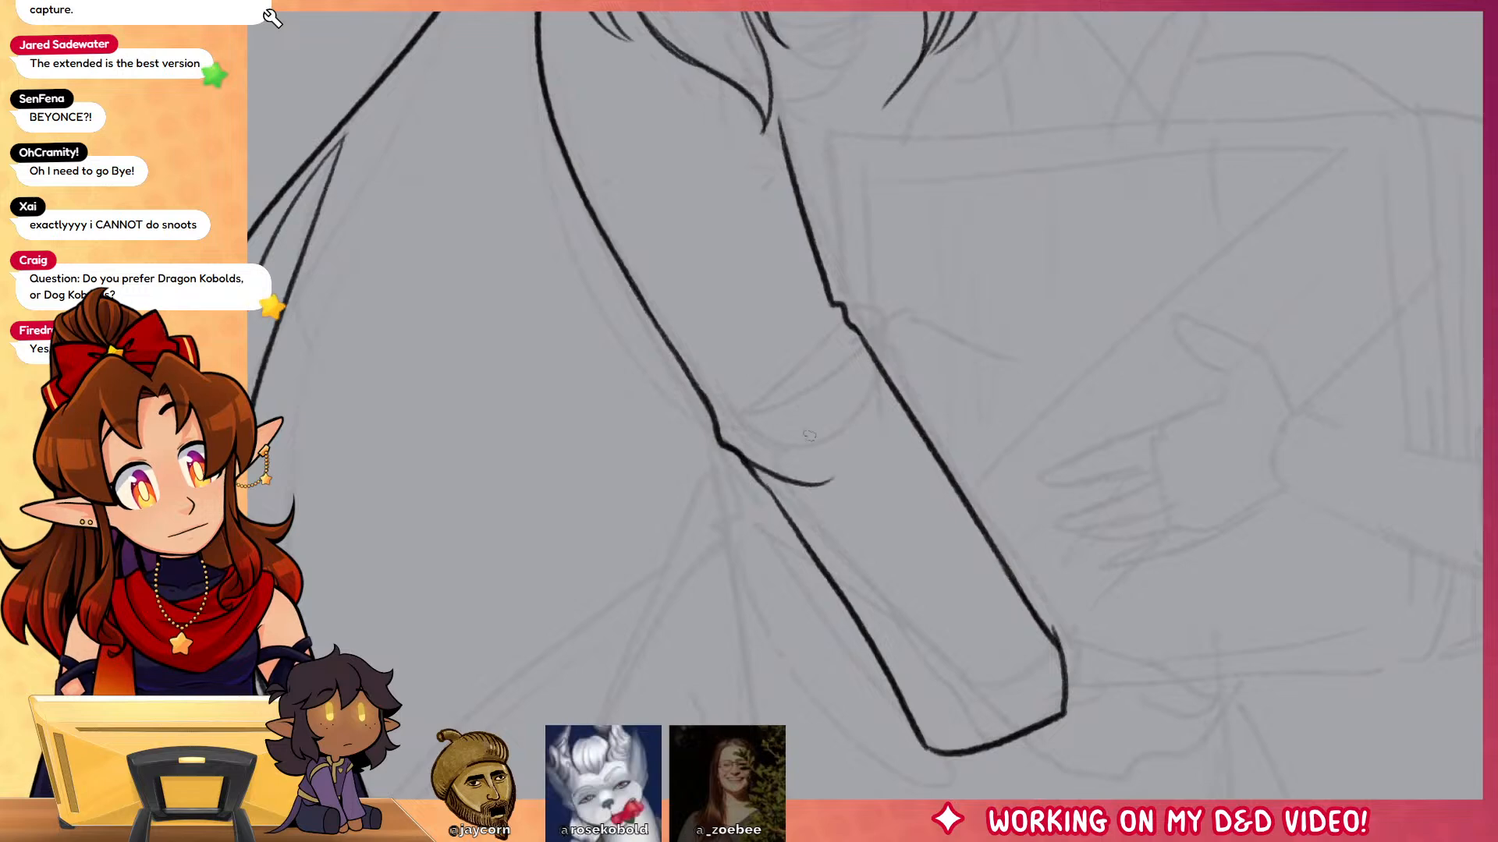
drag(739, 429, 850, 337)
mouse_move(848, 340)
mouse_down()
mouse_move(794, 400)
mouse_move(752, 415)
mouse_up()
Step: Fill the gap between the jaw, neck and far hair lock with solid black
drag(966, 326, 1053, 635)
drag(928, 387, 904, 426)
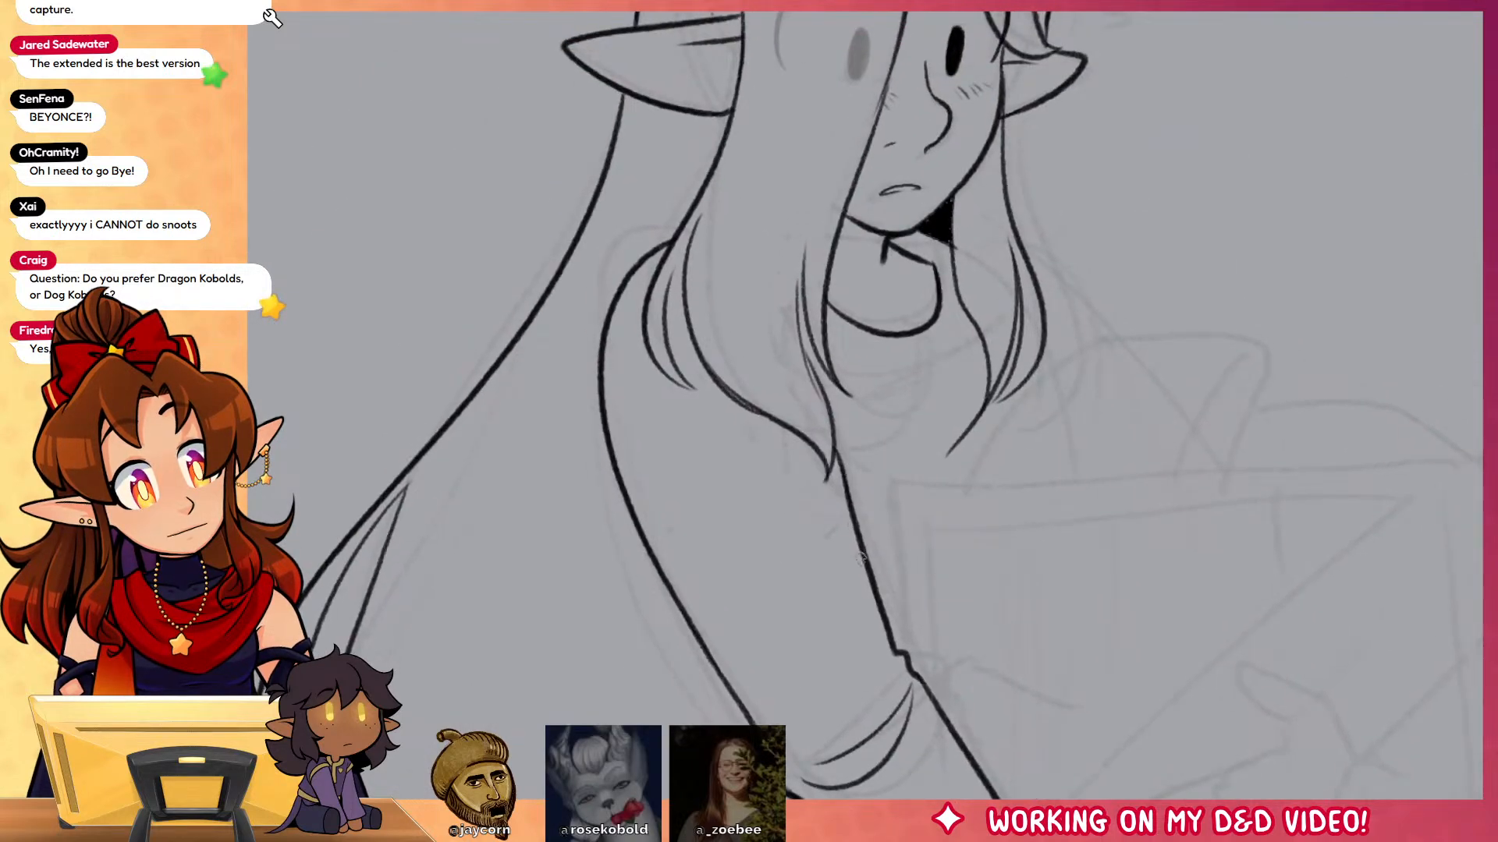
drag(956, 234, 950, 474)
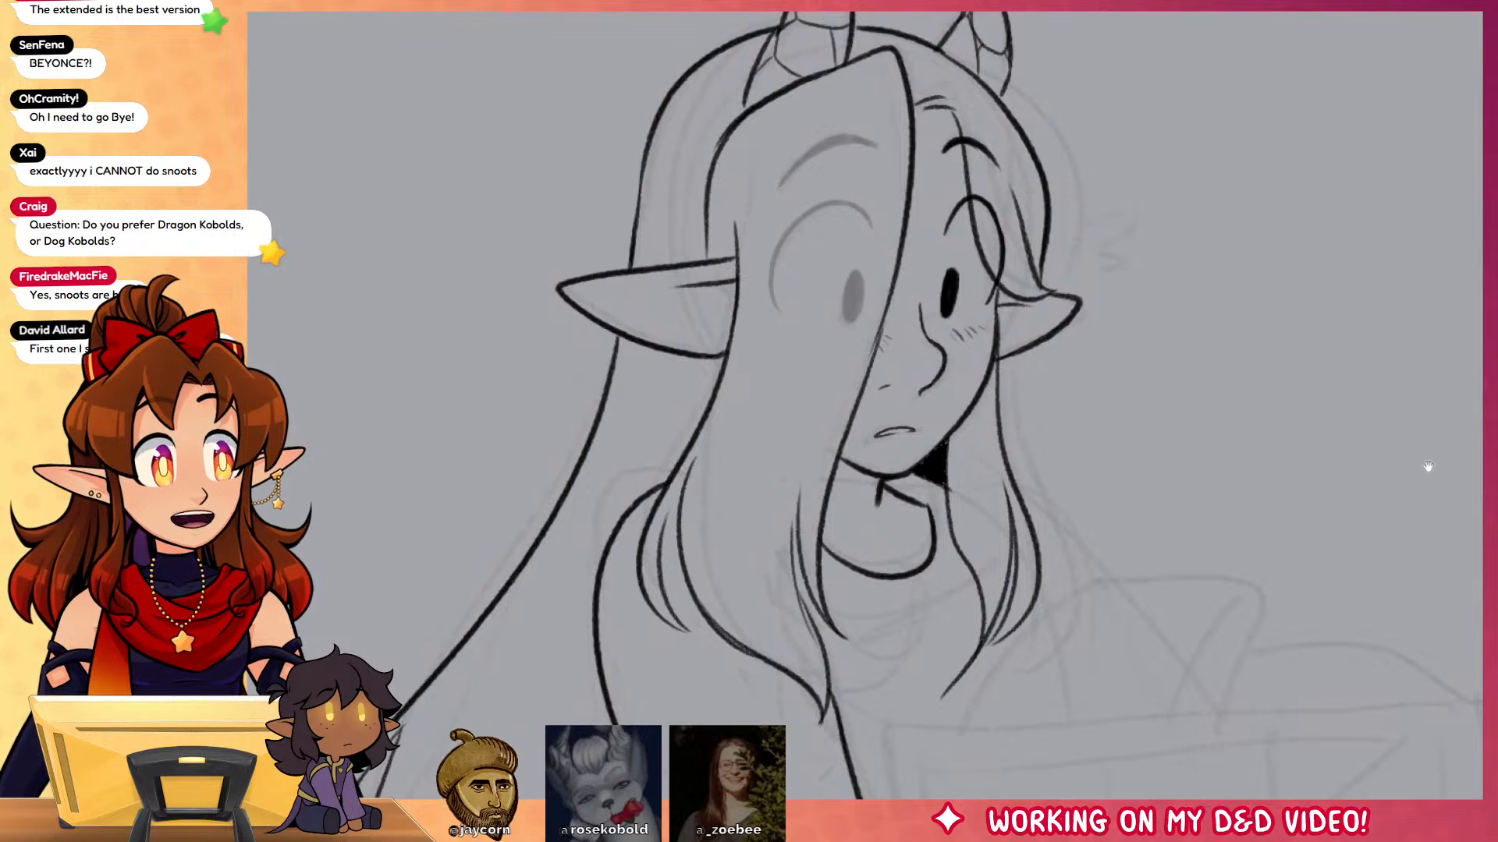
Step: Ink the carried box's upper outline and vertical edges, leaving a gap where the sketched forearm crosses
mouse_move(1378, 549)
mouse_down()
mouse_move(1332, 395)
mouse_move(1308, 207)
mouse_up()
drag(1325, 449, 1241, 241)
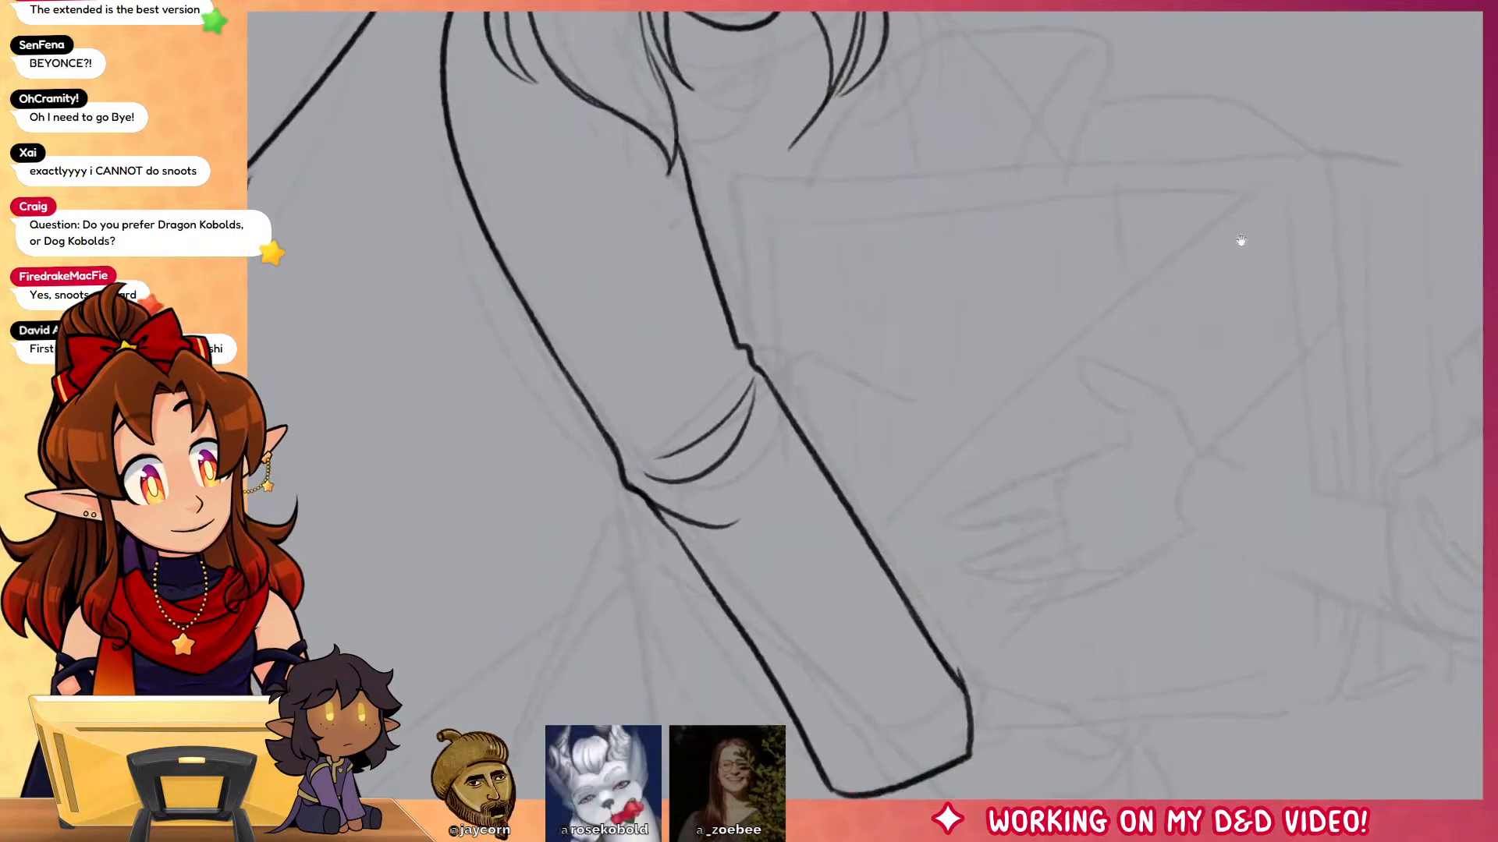
drag(736, 176, 743, 344)
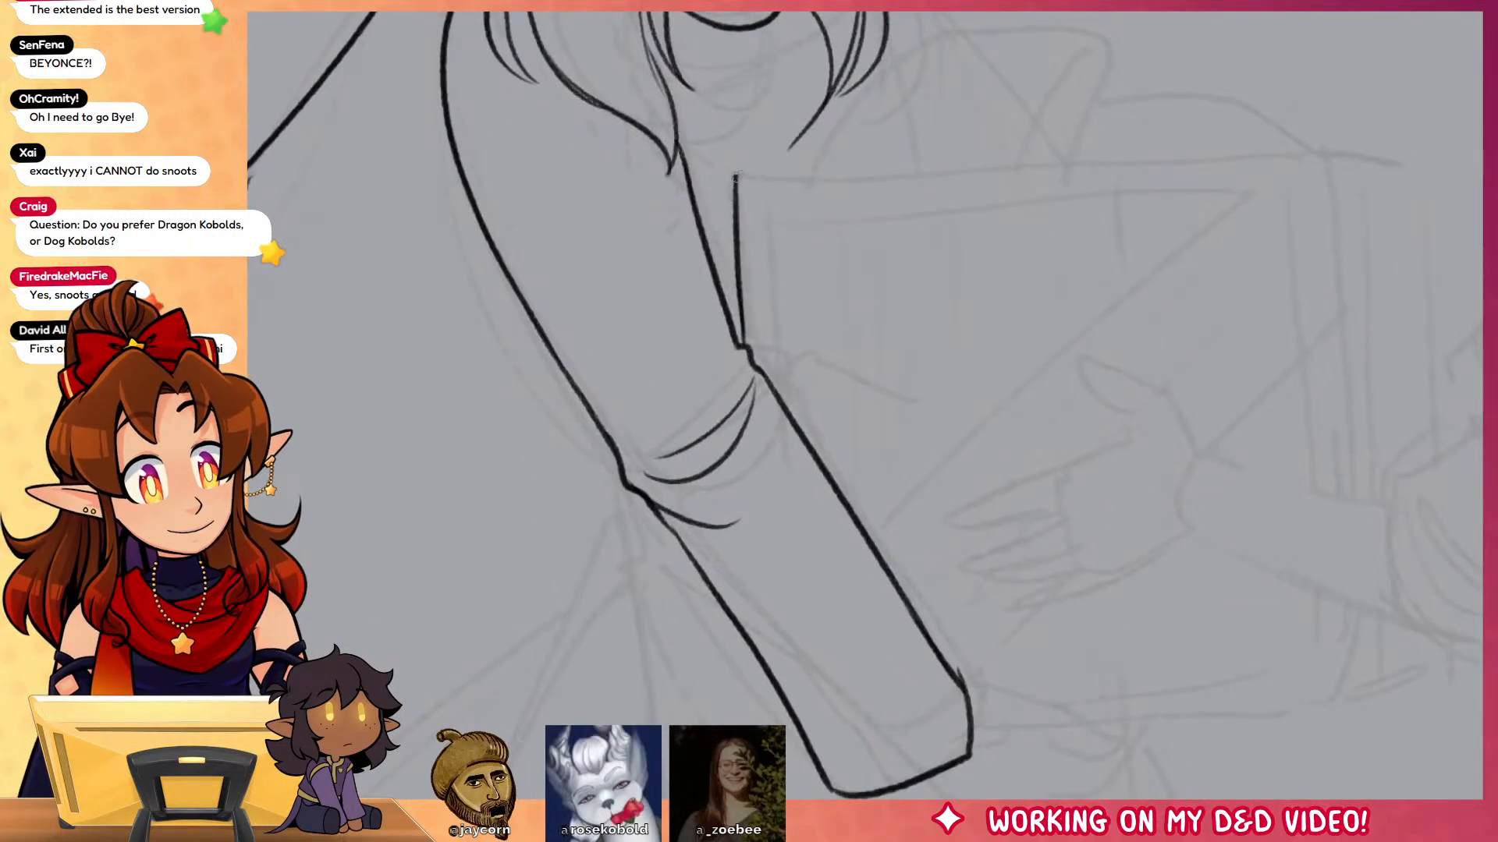
drag(736, 178, 1287, 156)
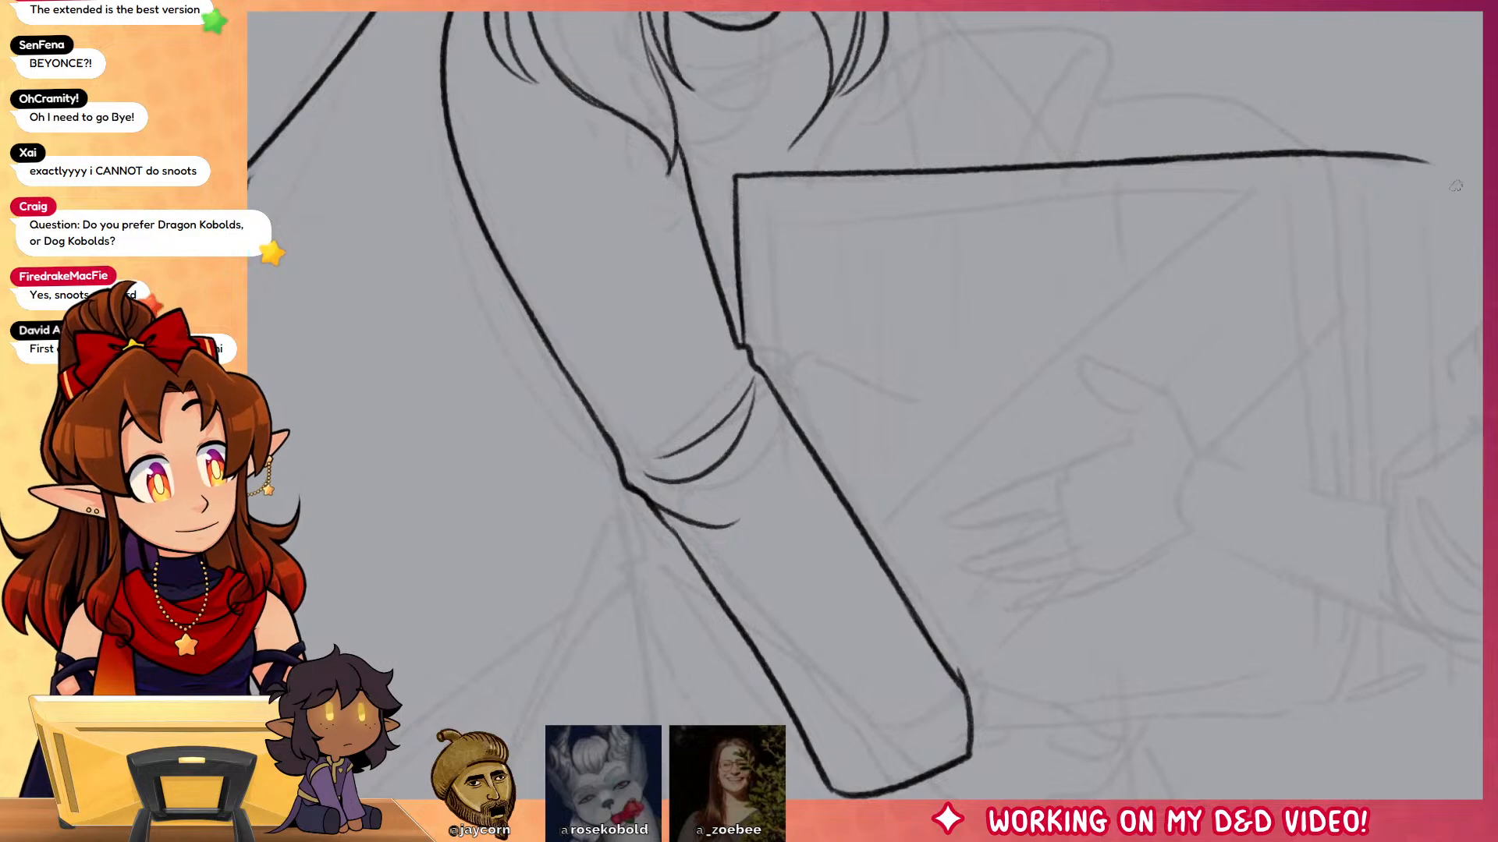
drag(1326, 162, 1337, 477)
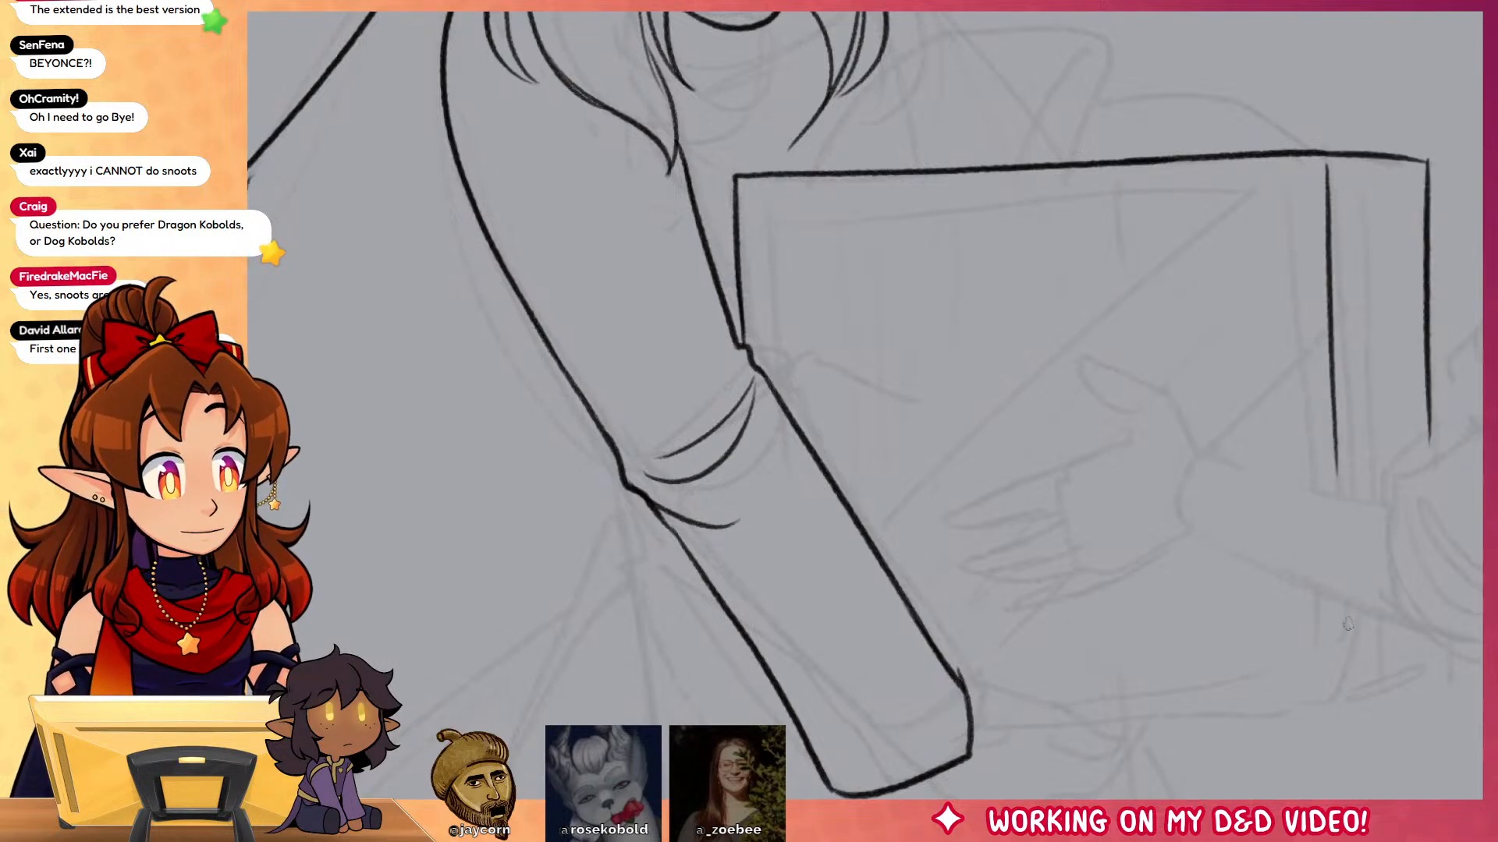
drag(1345, 608, 1351, 688)
Step: Ink the hand supporting the box at the near cuff and the box's bottom edges
scroll(1357, 702, down, 5)
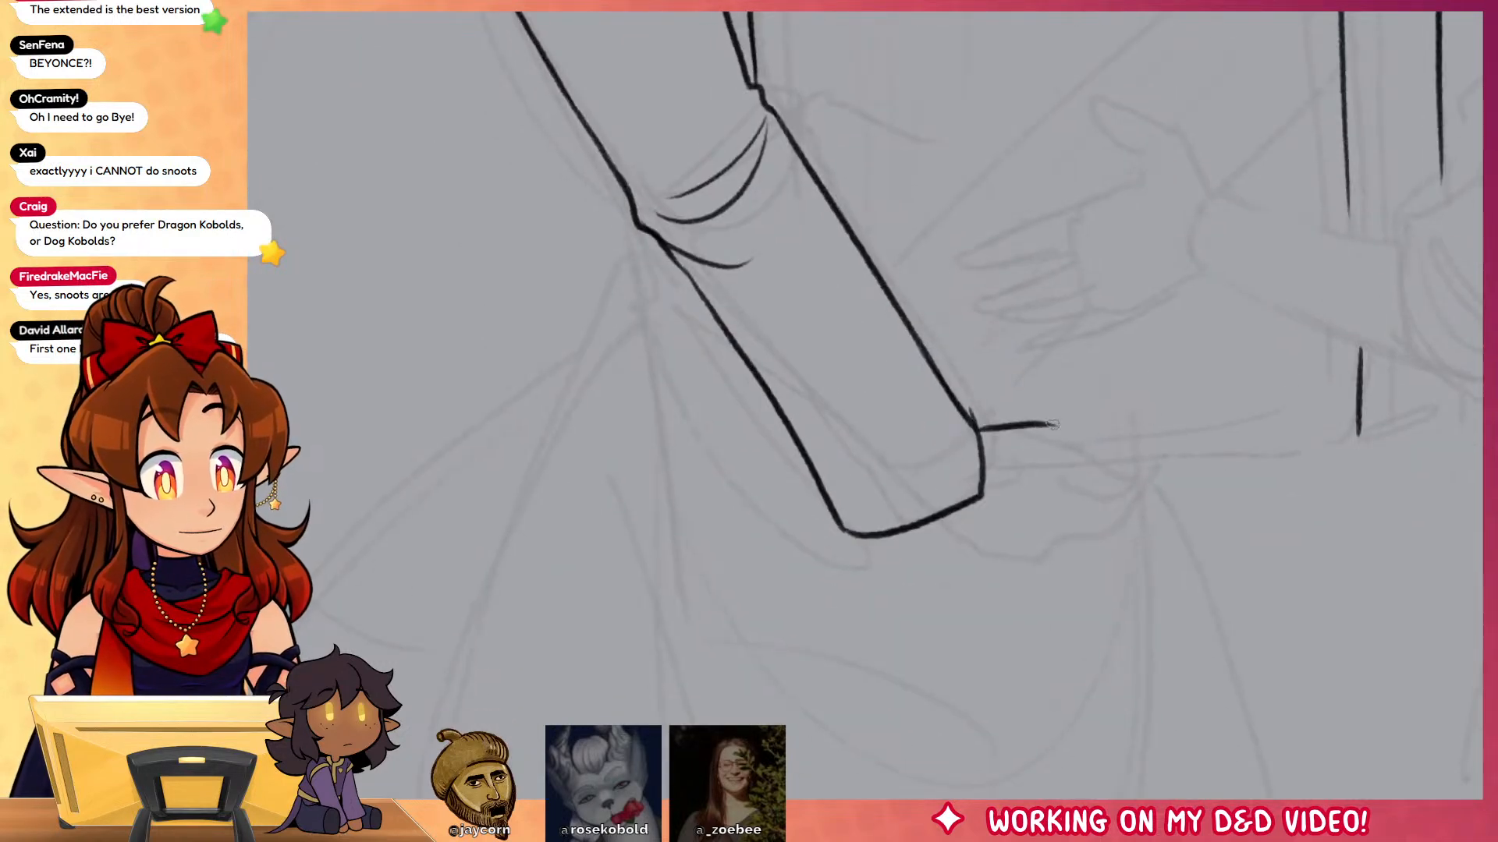
mouse_move(1108, 472)
mouse_down()
mouse_move(1067, 479)
mouse_move(977, 546)
mouse_move(944, 512)
mouse_up()
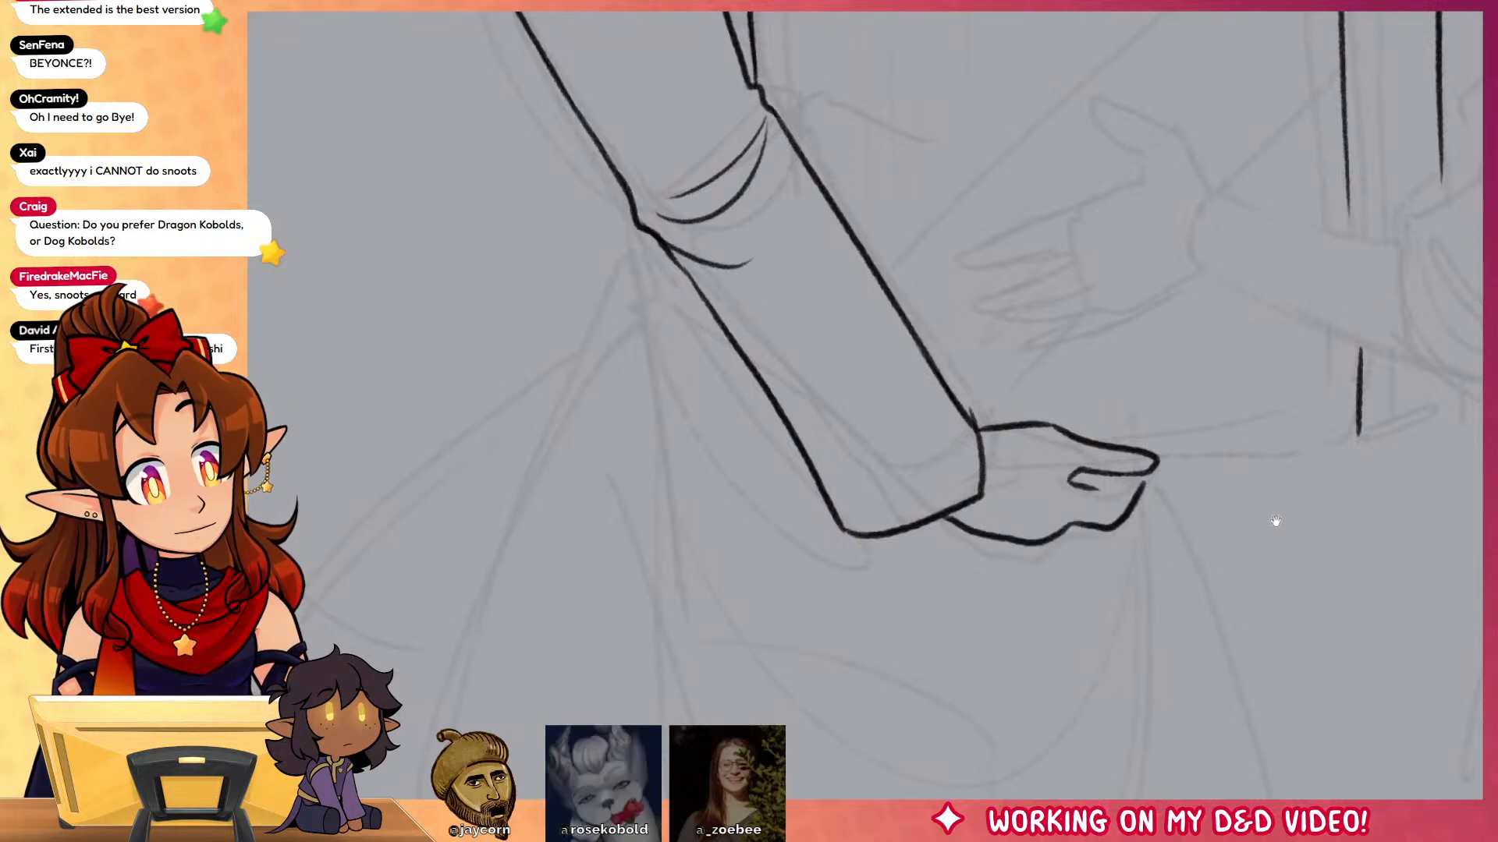
drag(1274, 522, 1253, 514)
mouse_move(1072, 480)
mouse_down()
mouse_move(1331, 454)
mouse_move(1435, 401)
mouse_up()
scroll(1361, 585, up, 3)
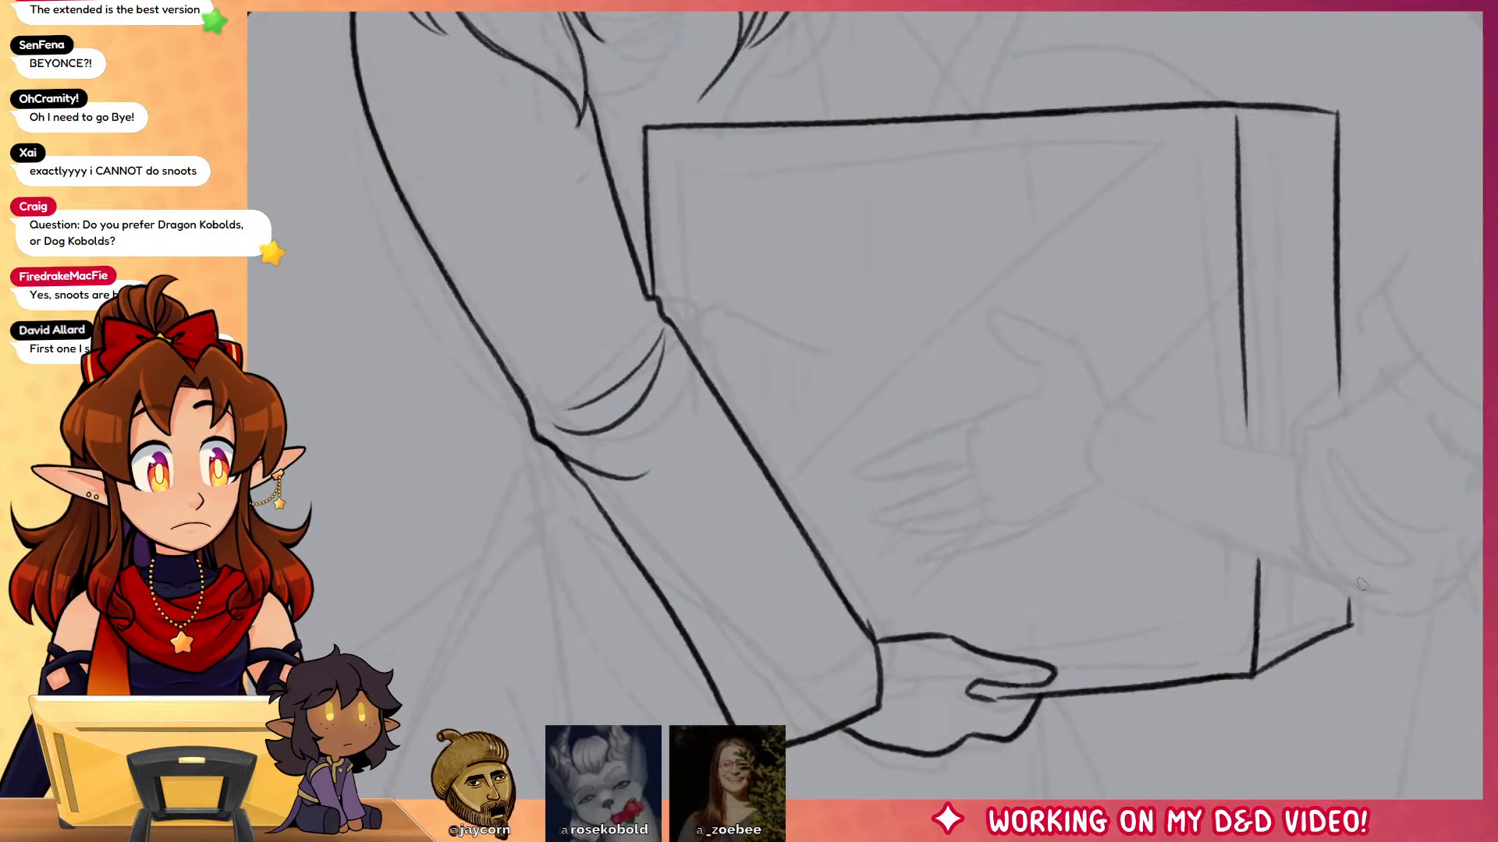
key(ctrl+z)
Step: Ink the inner frame on the box's front face and add diagonal reflection lines across the pane
drag(698, 162, 699, 340)
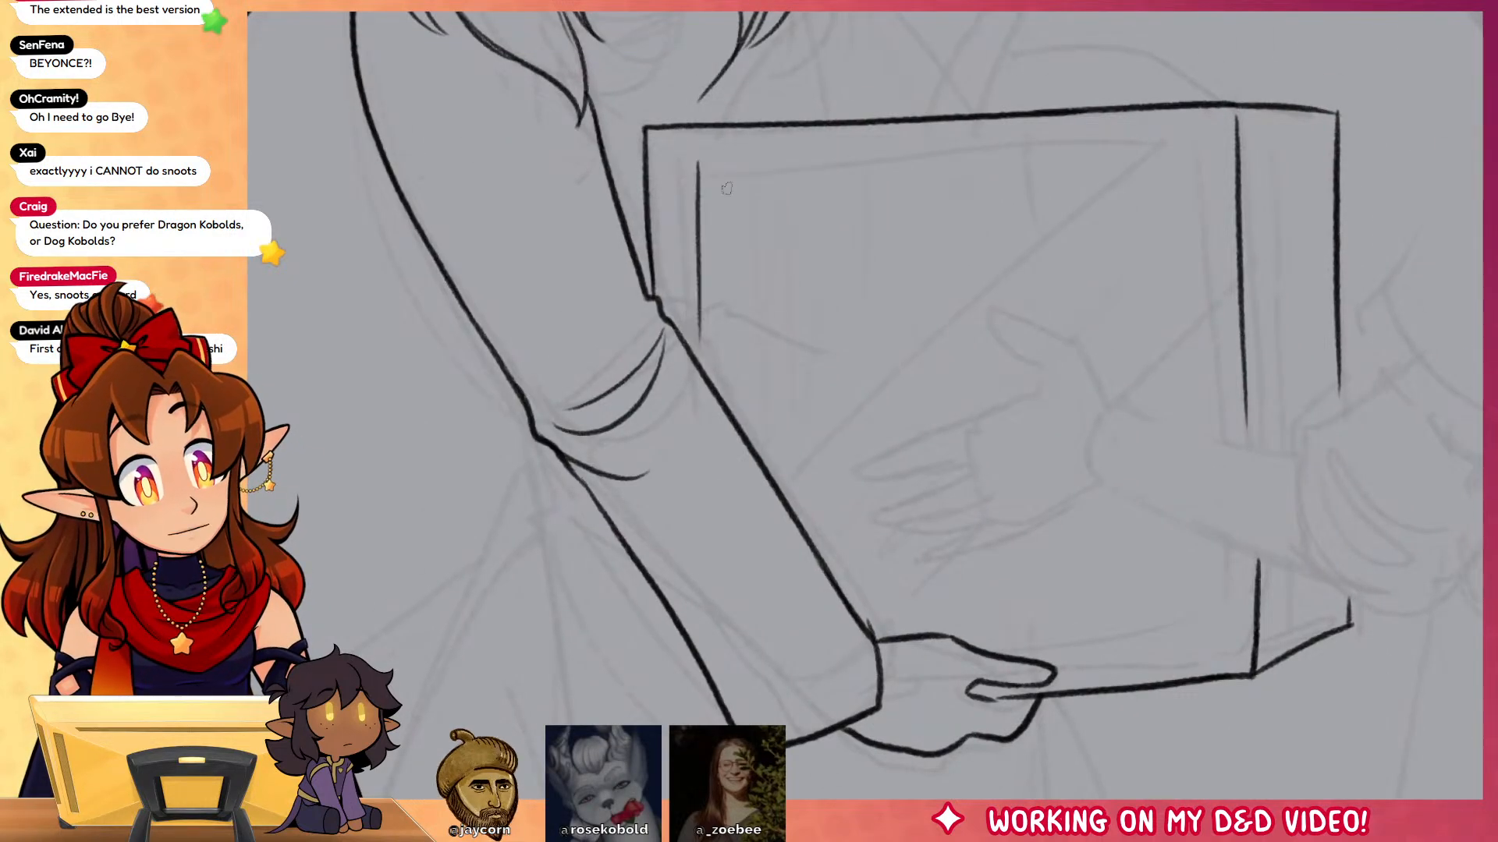
mouse_move(700, 171)
mouse_down()
mouse_move(1201, 154)
mouse_move(1177, 172)
mouse_move(1190, 177)
mouse_move(1195, 389)
mouse_up()
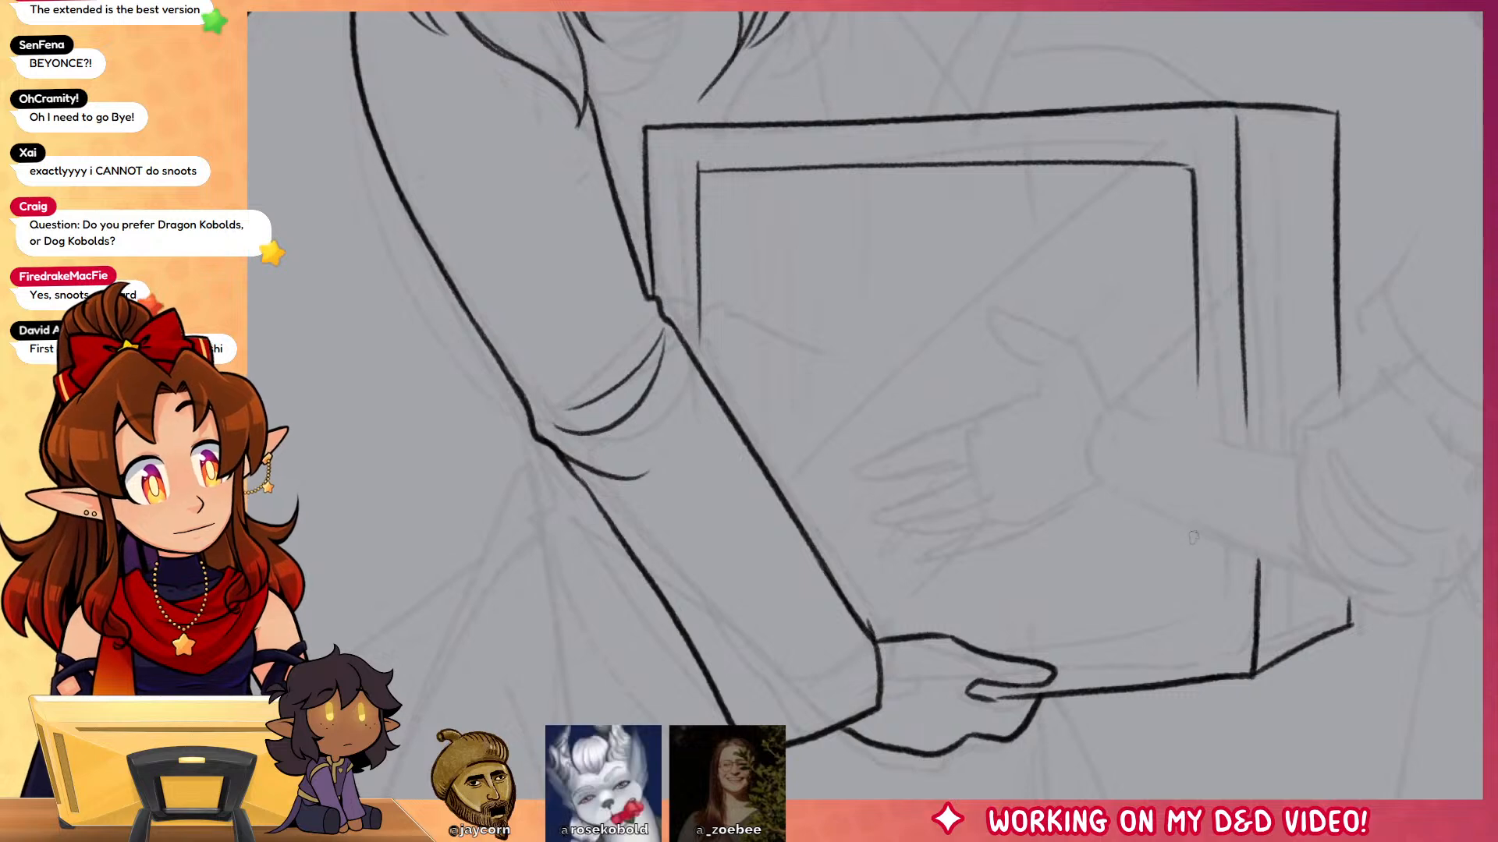
mouse_move(1197, 537)
mouse_down()
mouse_move(1079, 645)
mouse_move(1200, 625)
mouse_move(981, 636)
mouse_up()
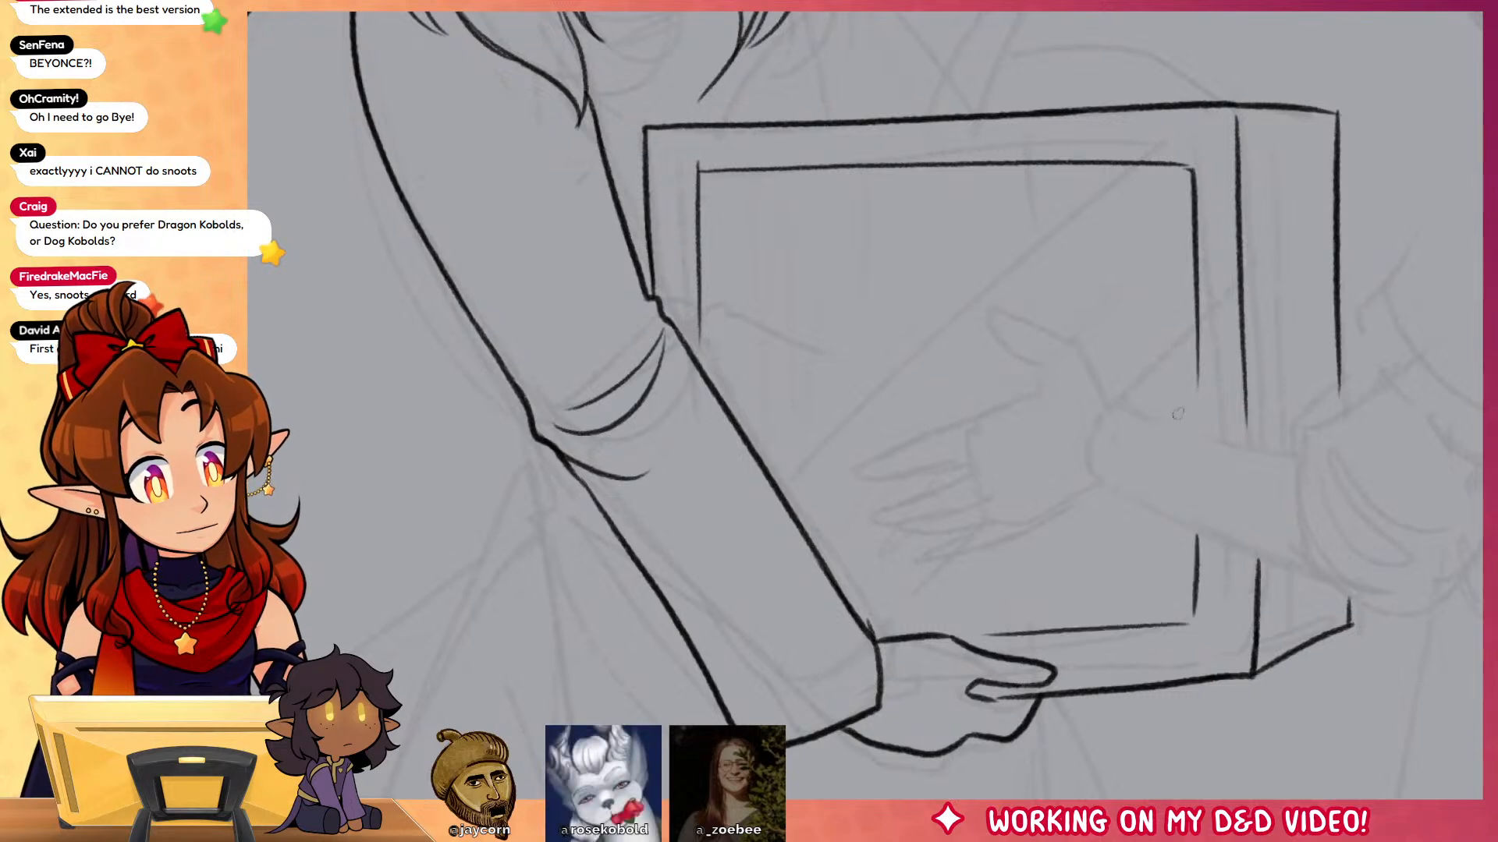
drag(1123, 167, 777, 408)
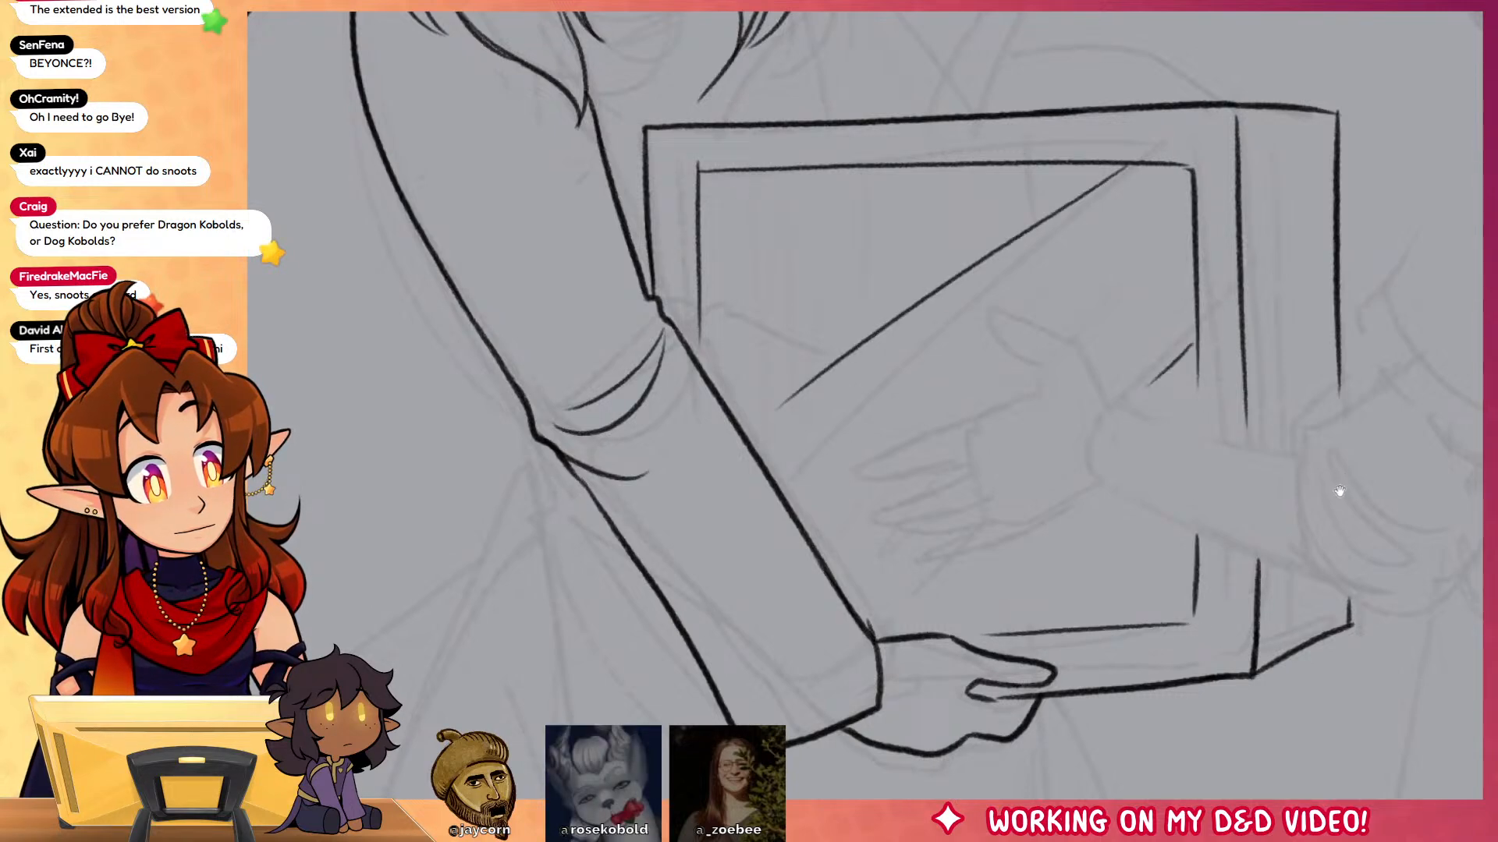
Step: Ink the open hand in front of the box, with thumb, fingers and palm, plus the cuff and forearm behind it
drag(1339, 491, 1267, 463)
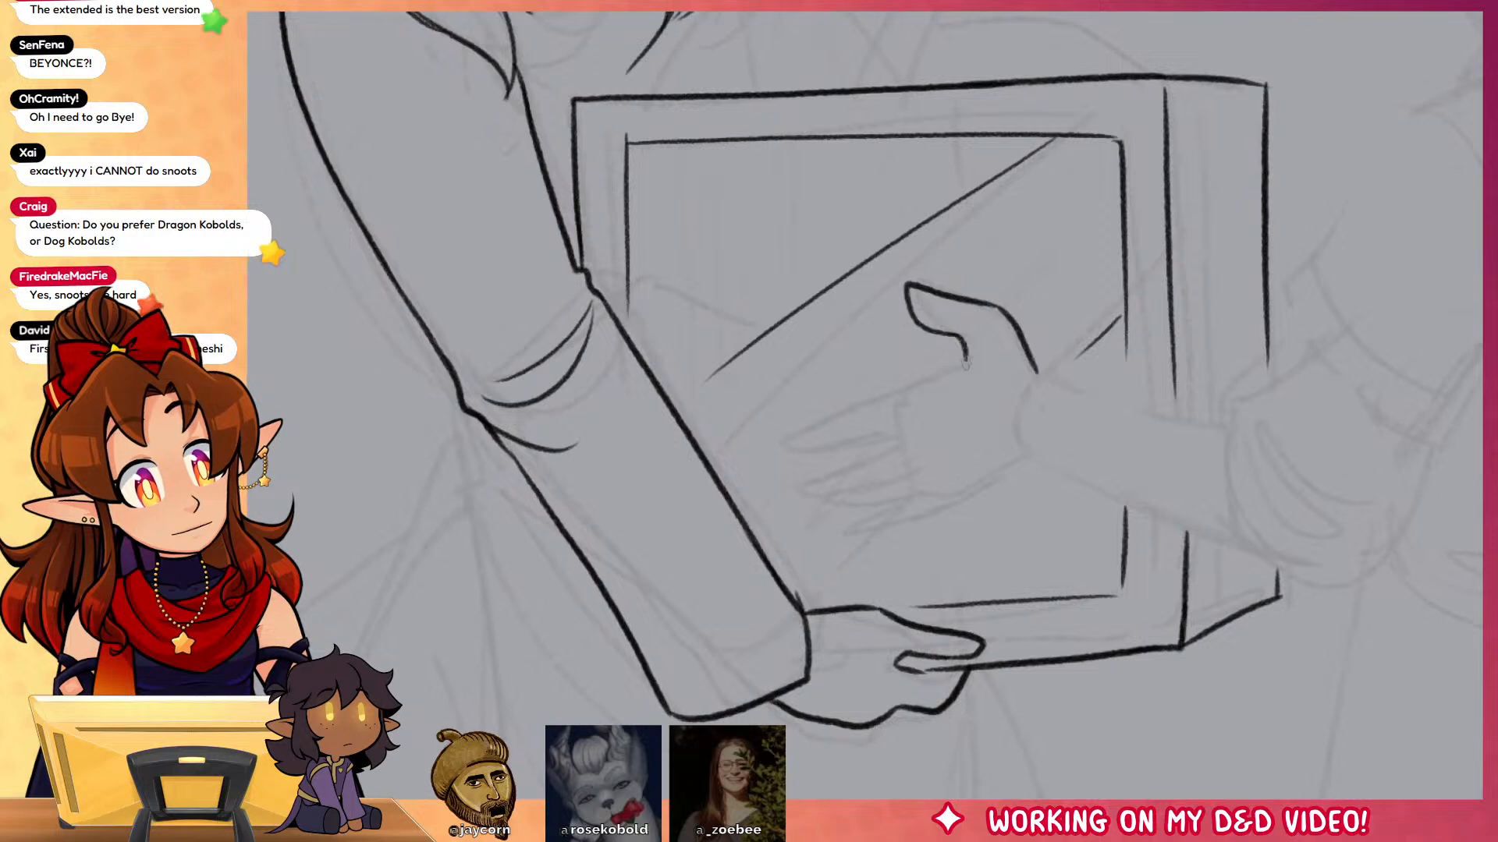
drag(966, 355, 903, 388)
drag(809, 434, 803, 461)
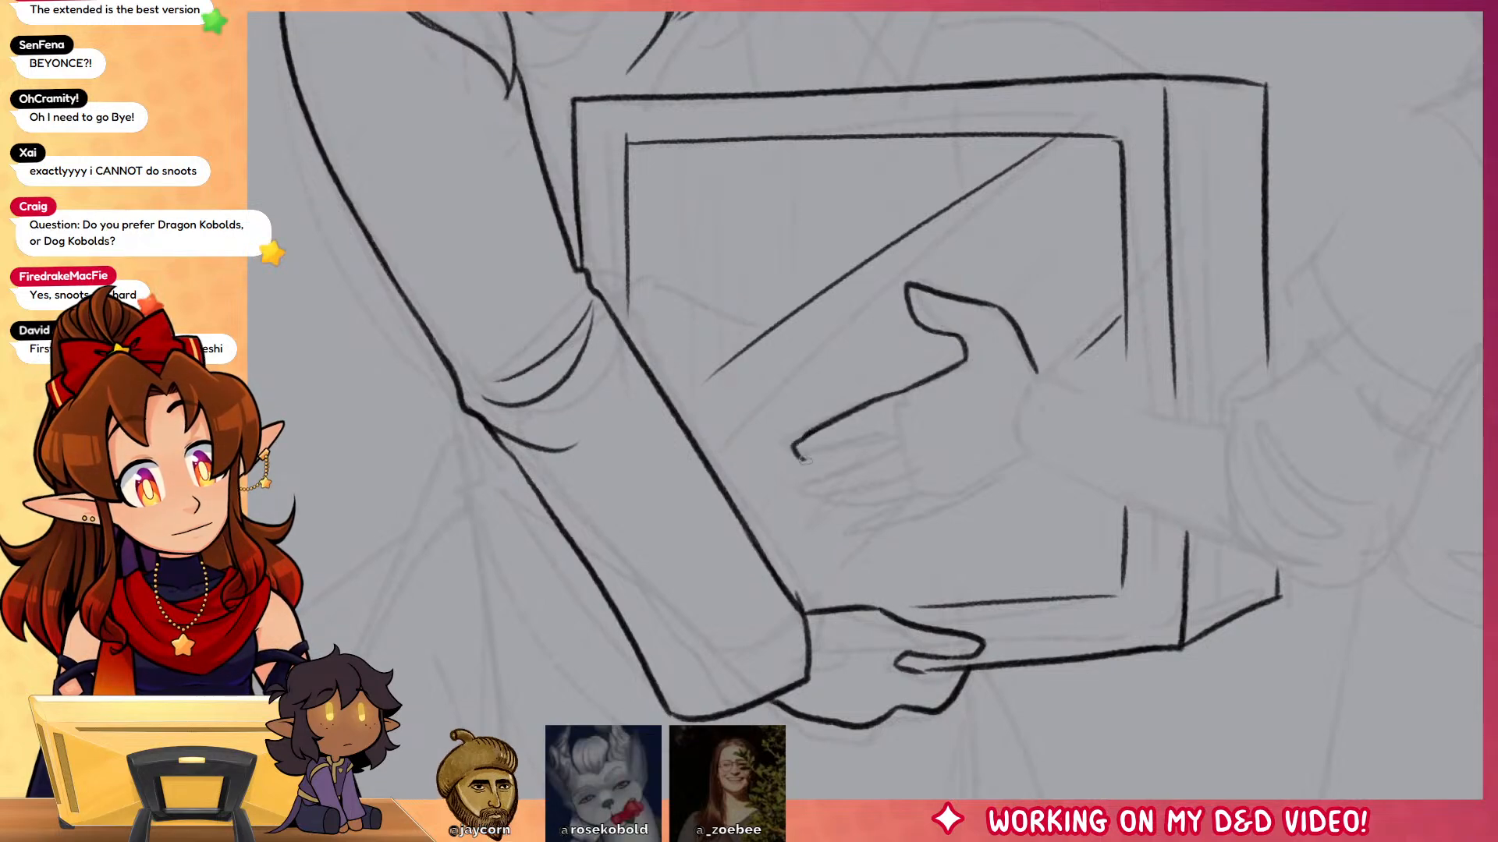
mouse_move(903, 431)
mouse_down()
mouse_move(807, 477)
mouse_move(924, 459)
mouse_up()
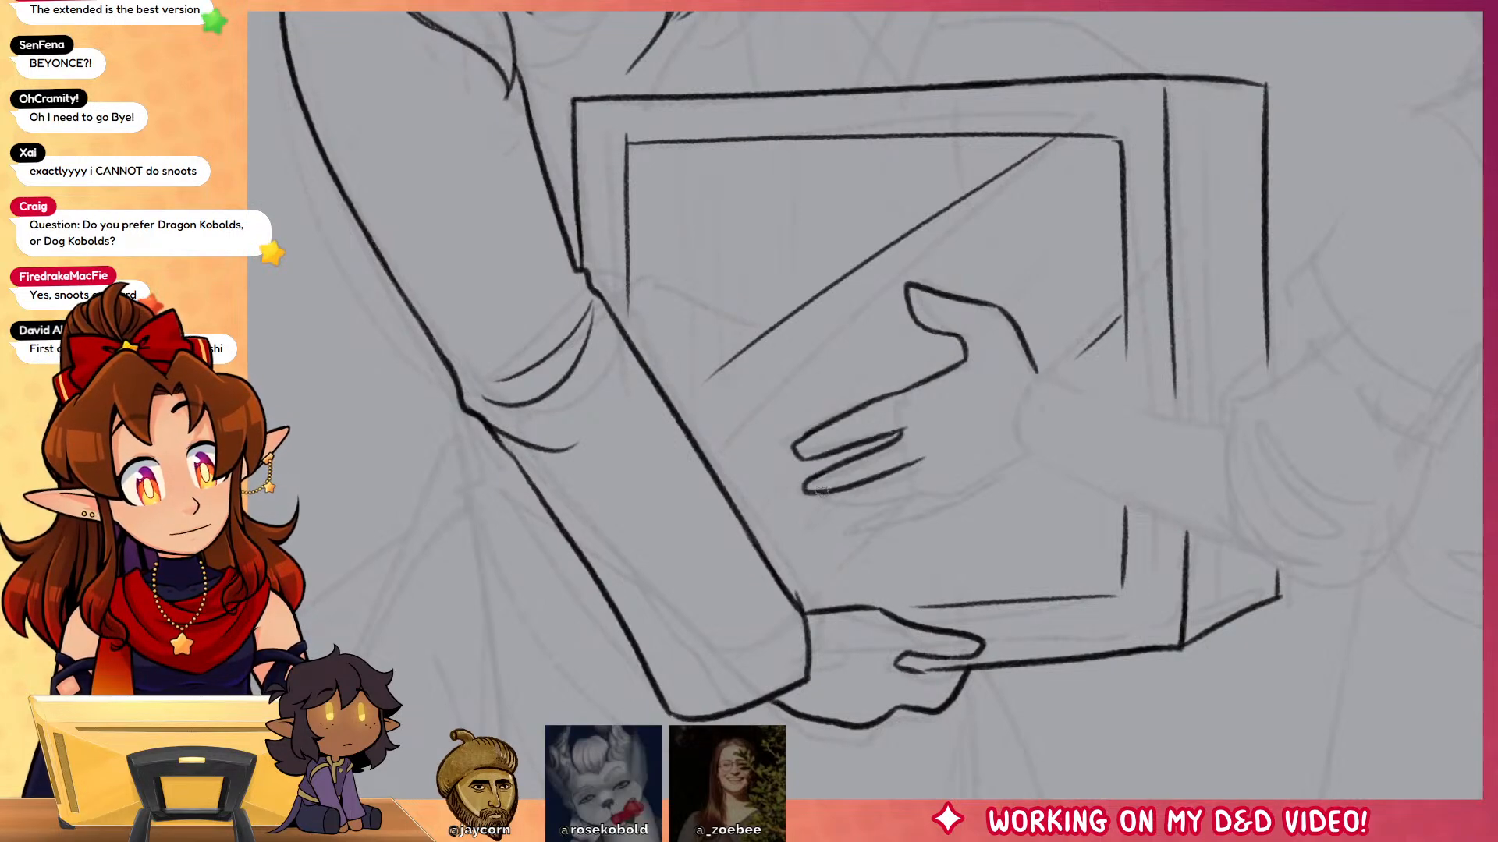
drag(817, 491, 924, 493)
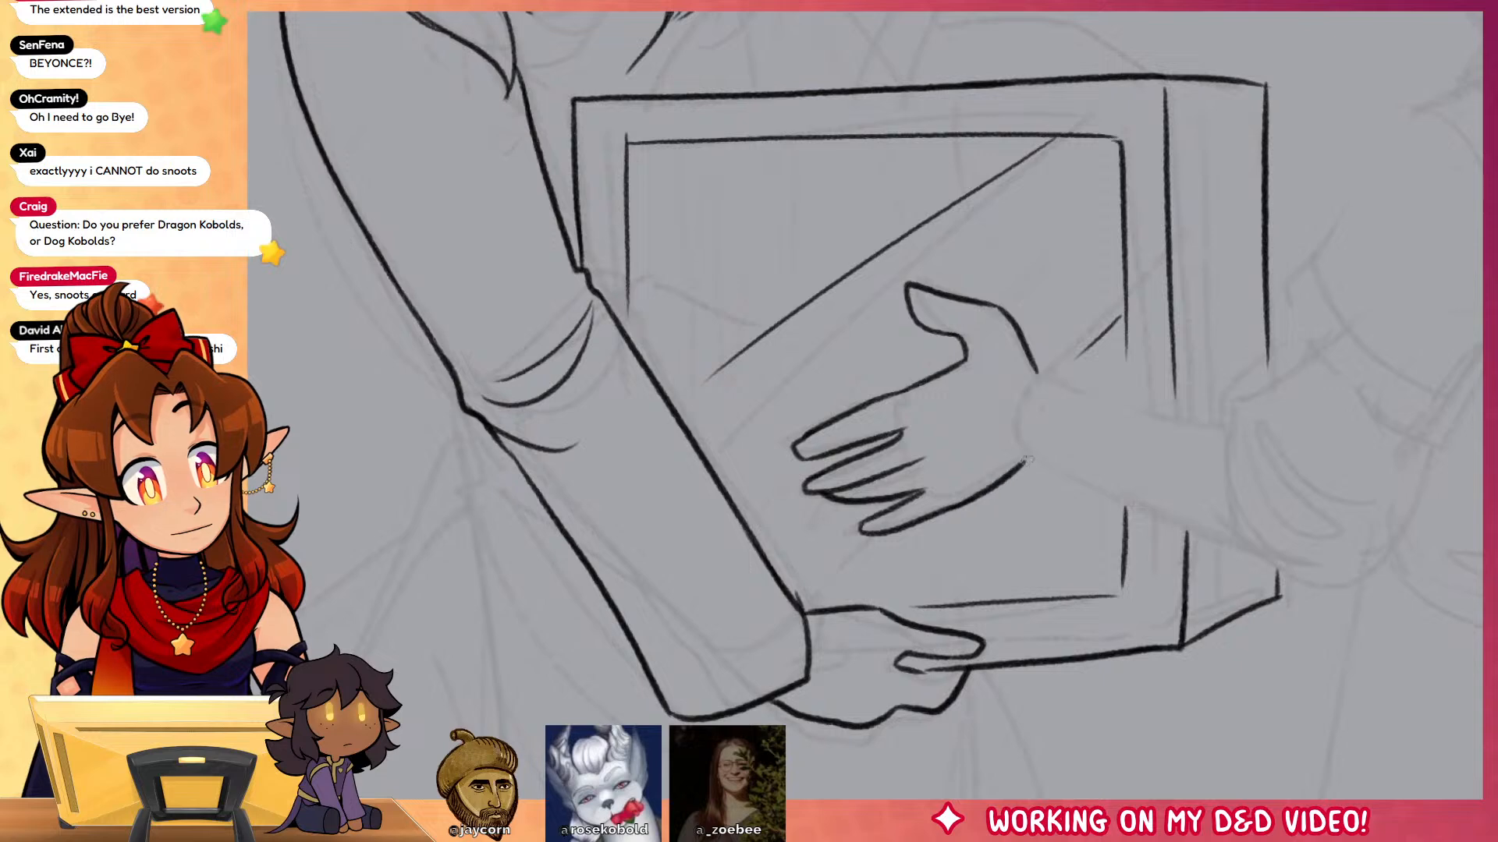
drag(1028, 459, 1201, 528)
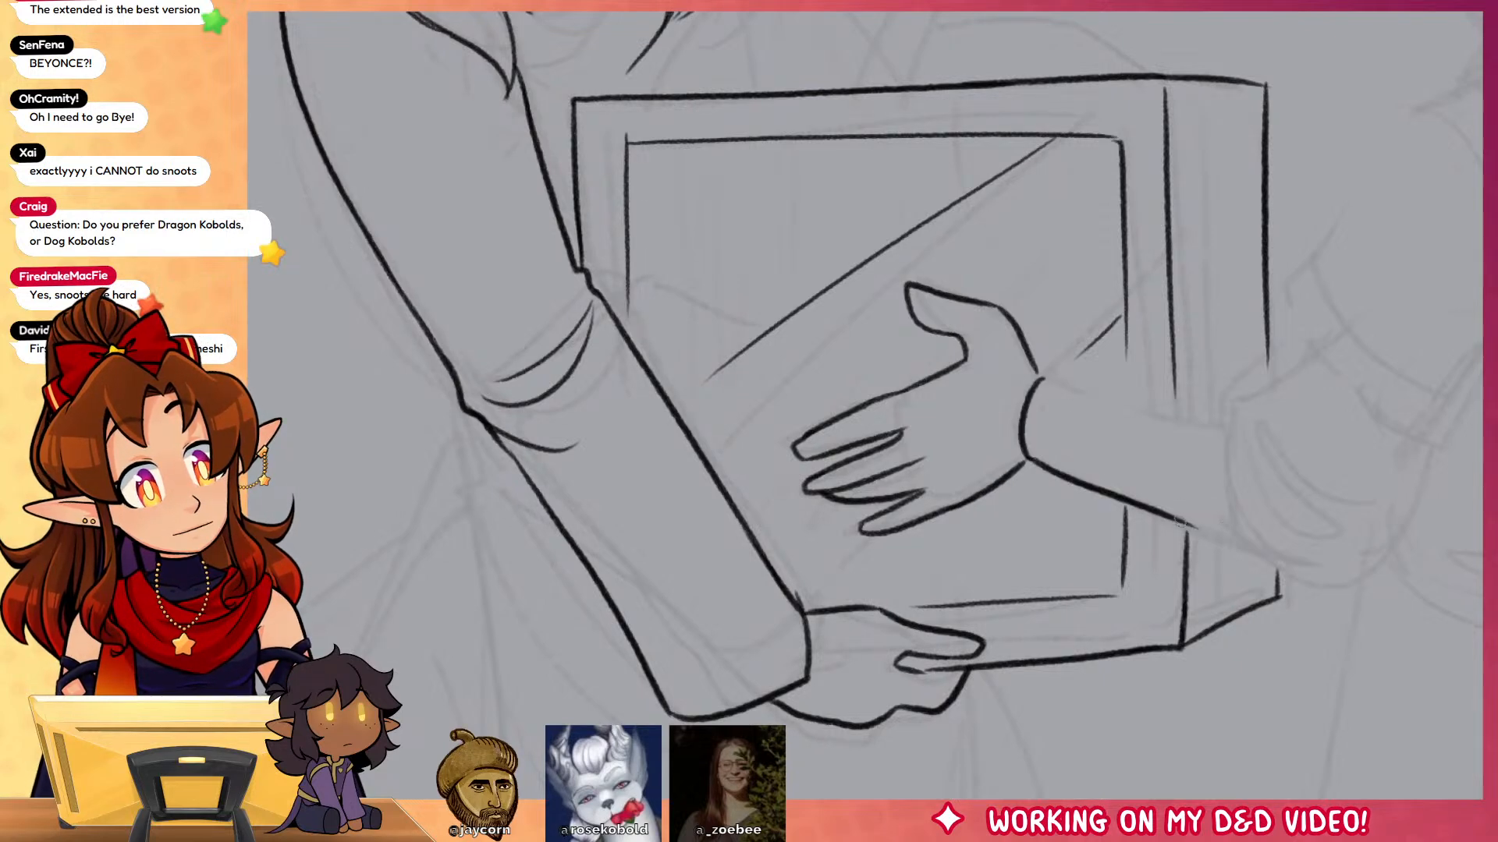
drag(1037, 384, 1221, 427)
Step: Ink the two rounded objects sticking out above the box's upper edge and shade the inner edges of their visible sides
drag(1328, 507, 1311, 645)
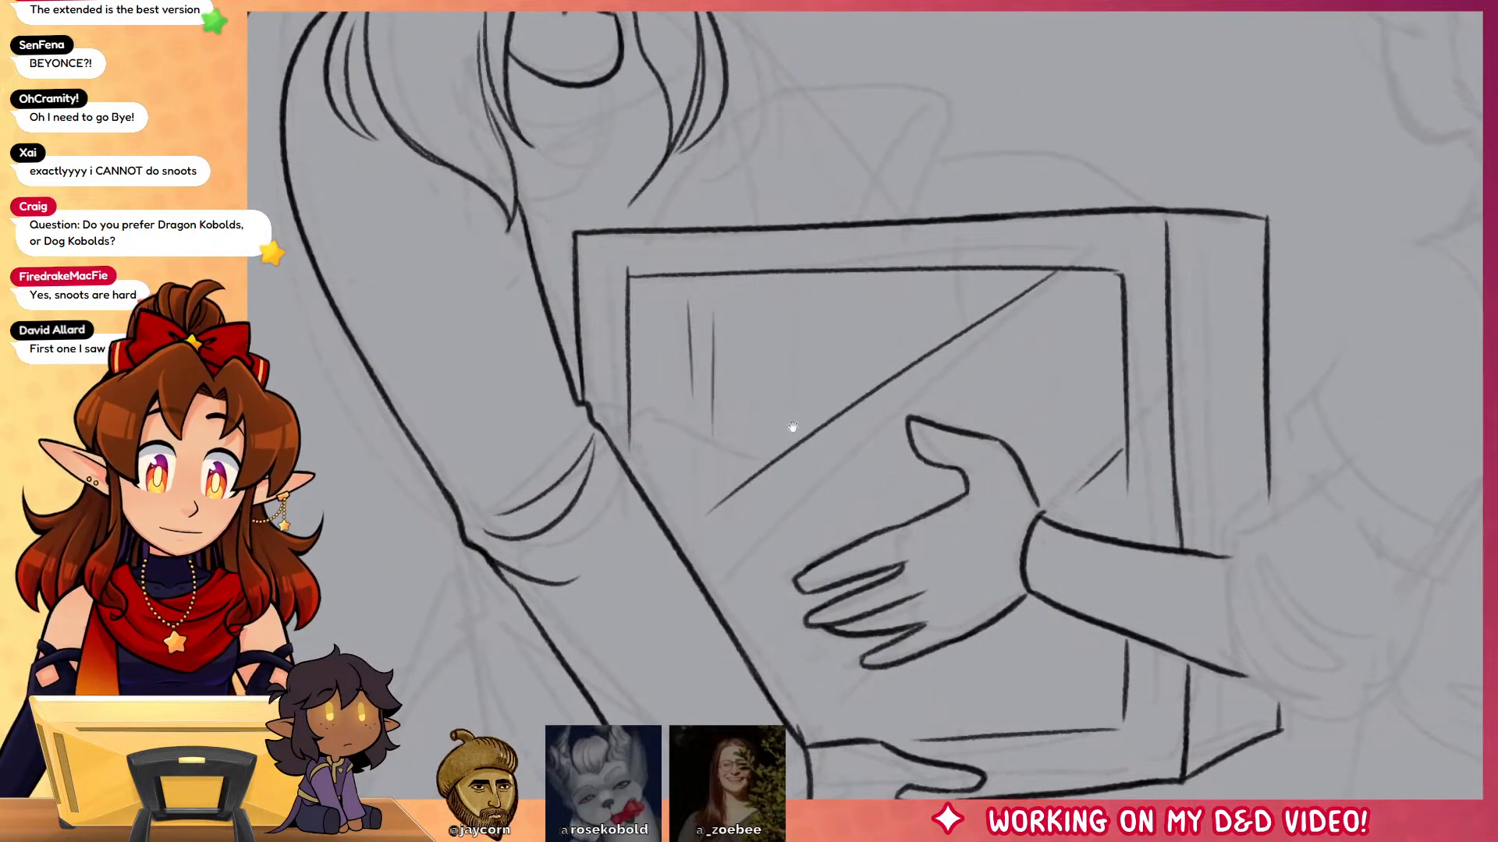
drag(793, 428, 818, 643)
mouse_move(682, 441)
mouse_down()
mouse_move(745, 355)
mouse_move(868, 295)
mouse_move(975, 299)
mouse_up()
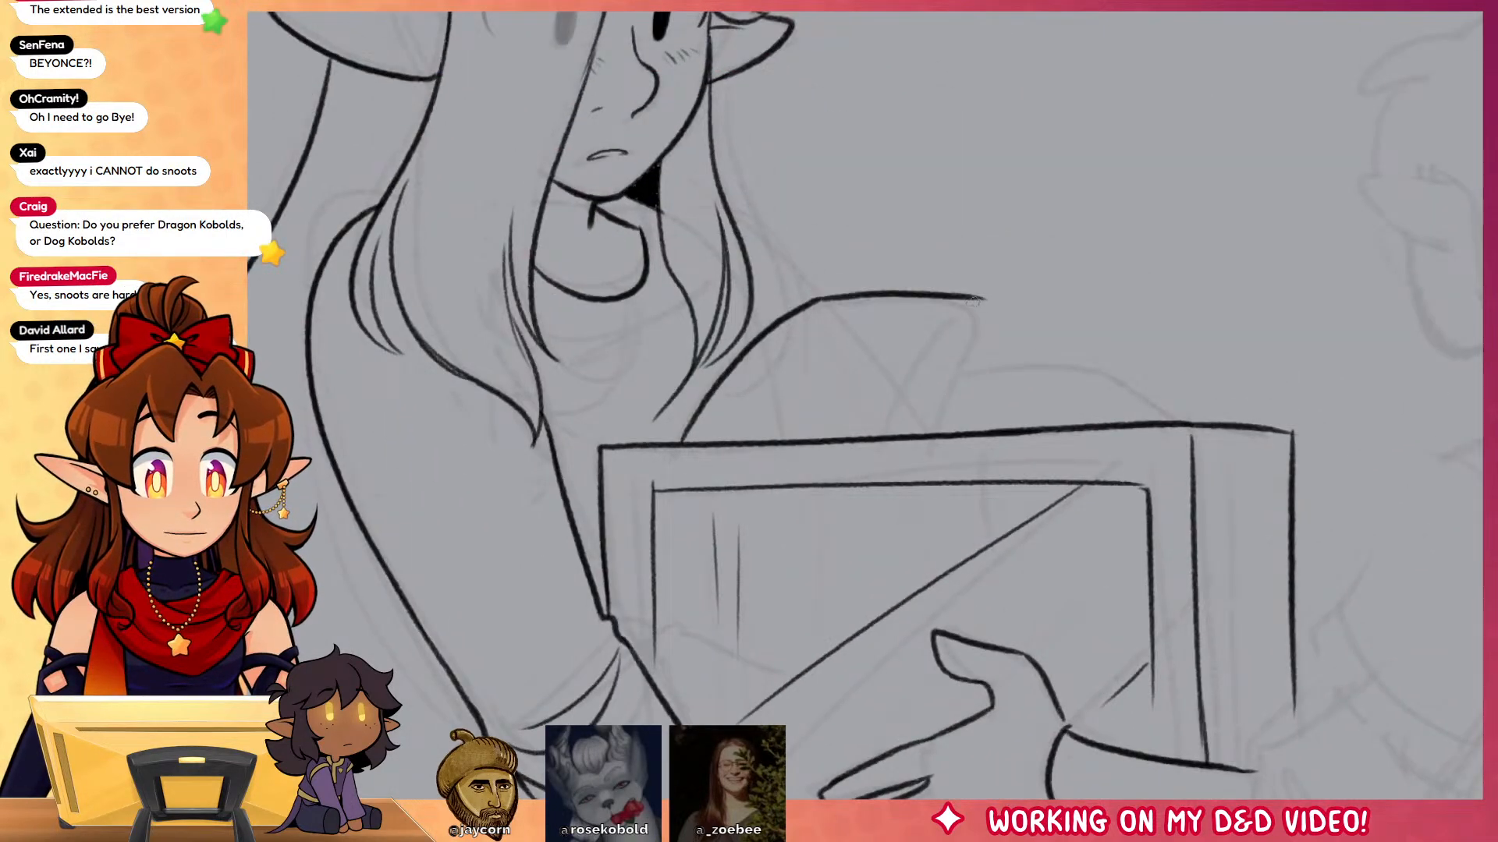
mouse_move(982, 365)
mouse_down()
mouse_move(1127, 353)
mouse_move(1187, 405)
mouse_up()
drag(940, 320, 867, 425)
drag(769, 427, 877, 426)
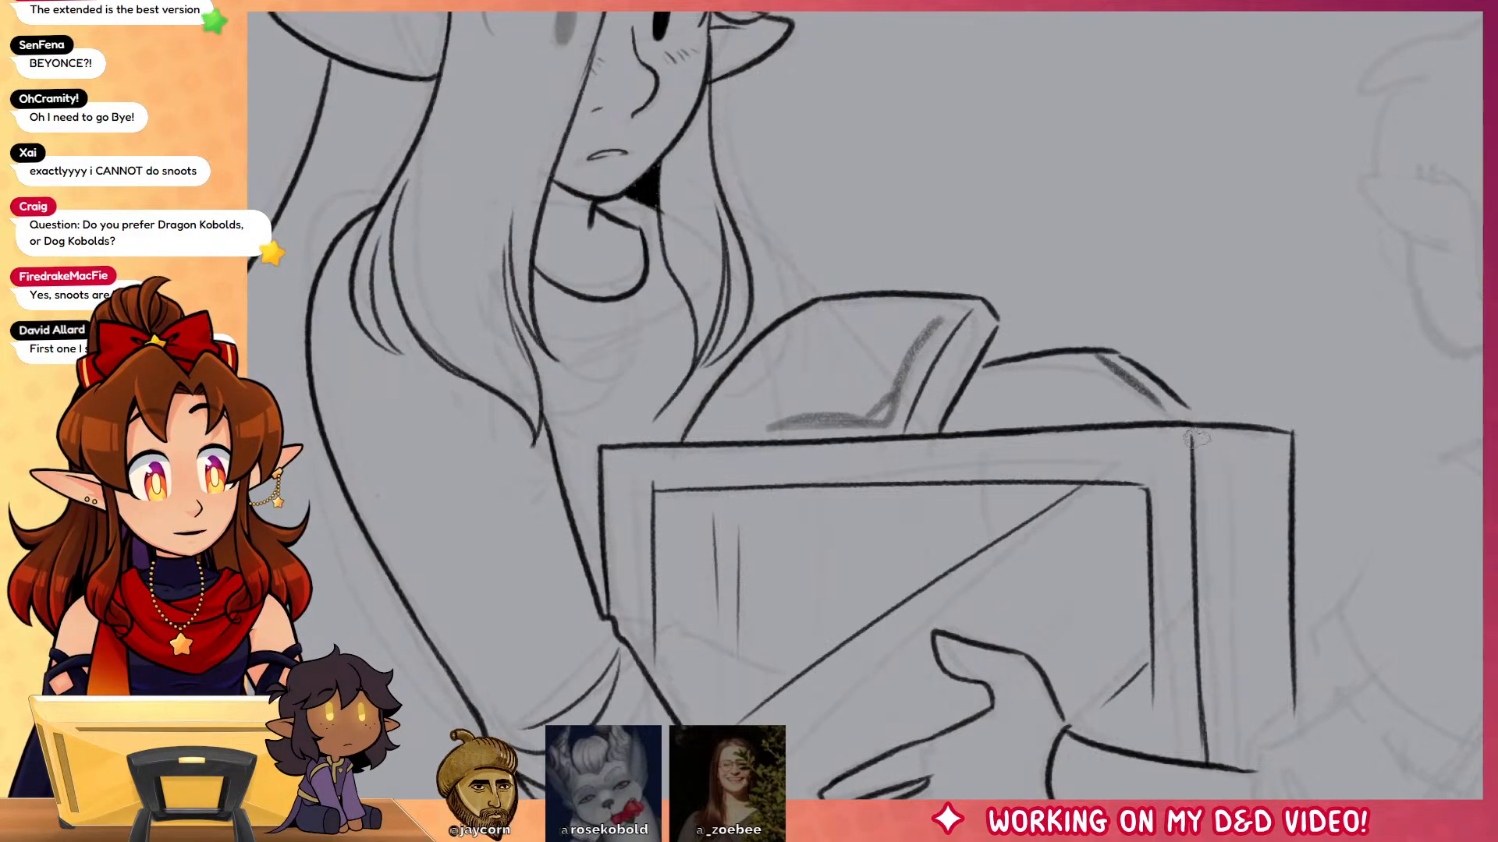
Step: Add a fold line below the shirt collar, then ink the dress's back waist and the outer edges of its skirt
drag(696, 289, 566, 326)
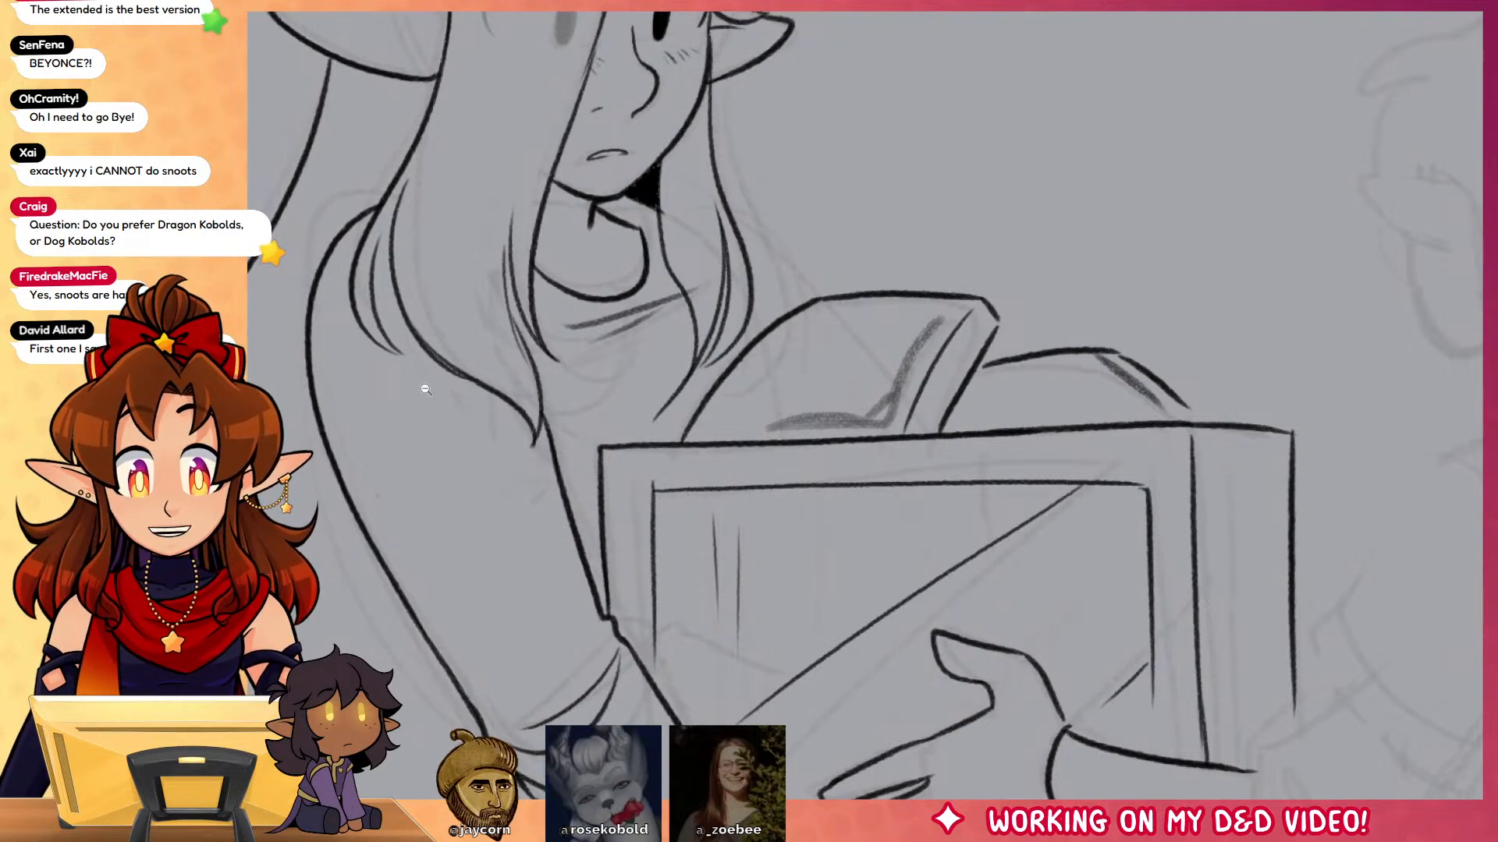
drag(425, 390, 374, 390)
drag(1142, 581, 1127, 542)
drag(780, 406, 1006, 429)
drag(1006, 429, 908, 405)
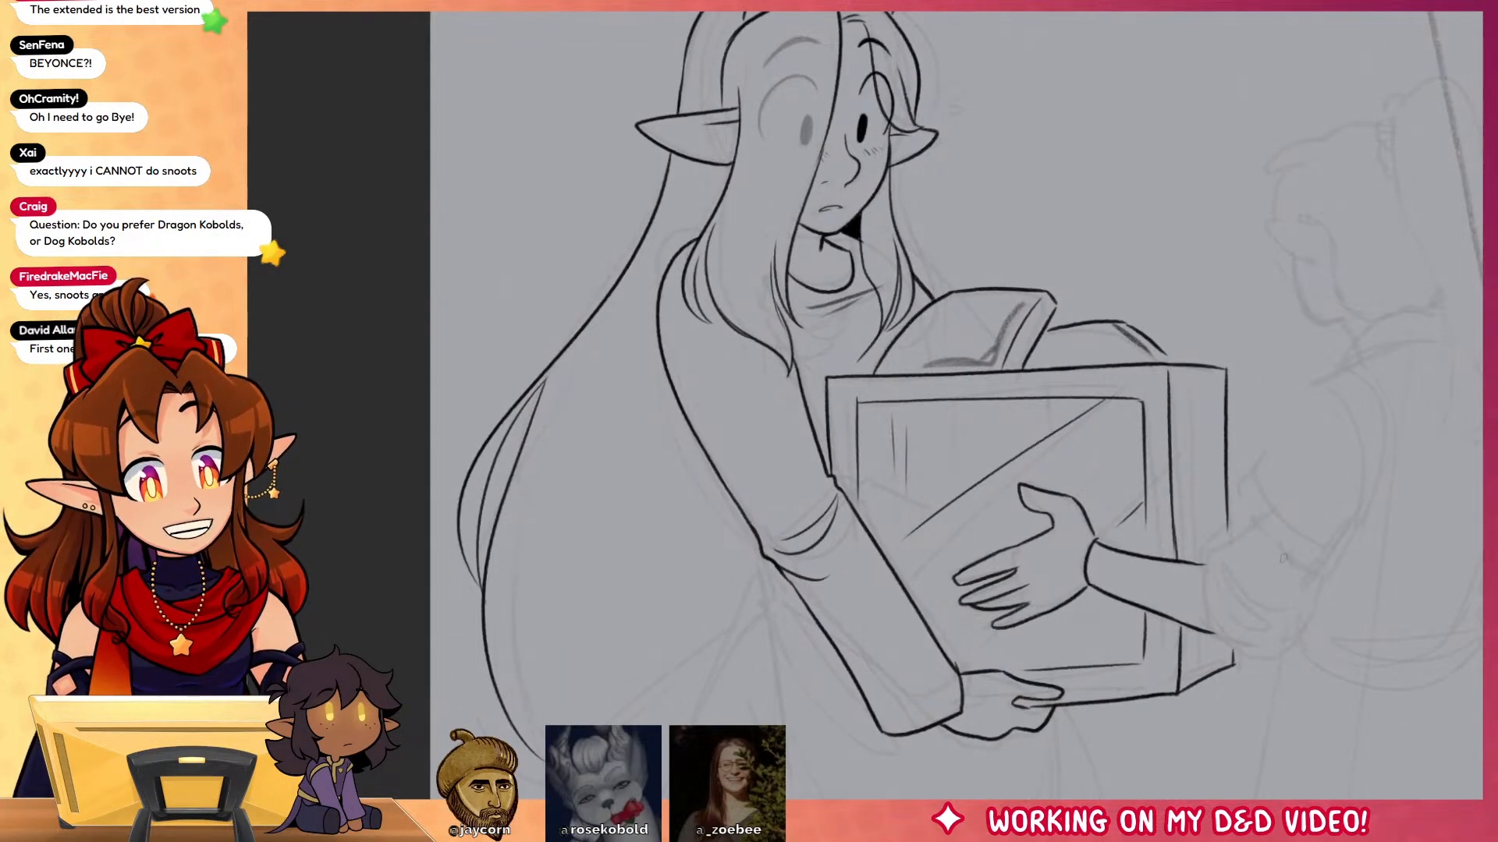
drag(1283, 558, 1308, 351)
mouse_move(770, 312)
mouse_down()
mouse_move(777, 384)
mouse_move(645, 723)
mouse_up()
drag(1068, 524, 1117, 745)
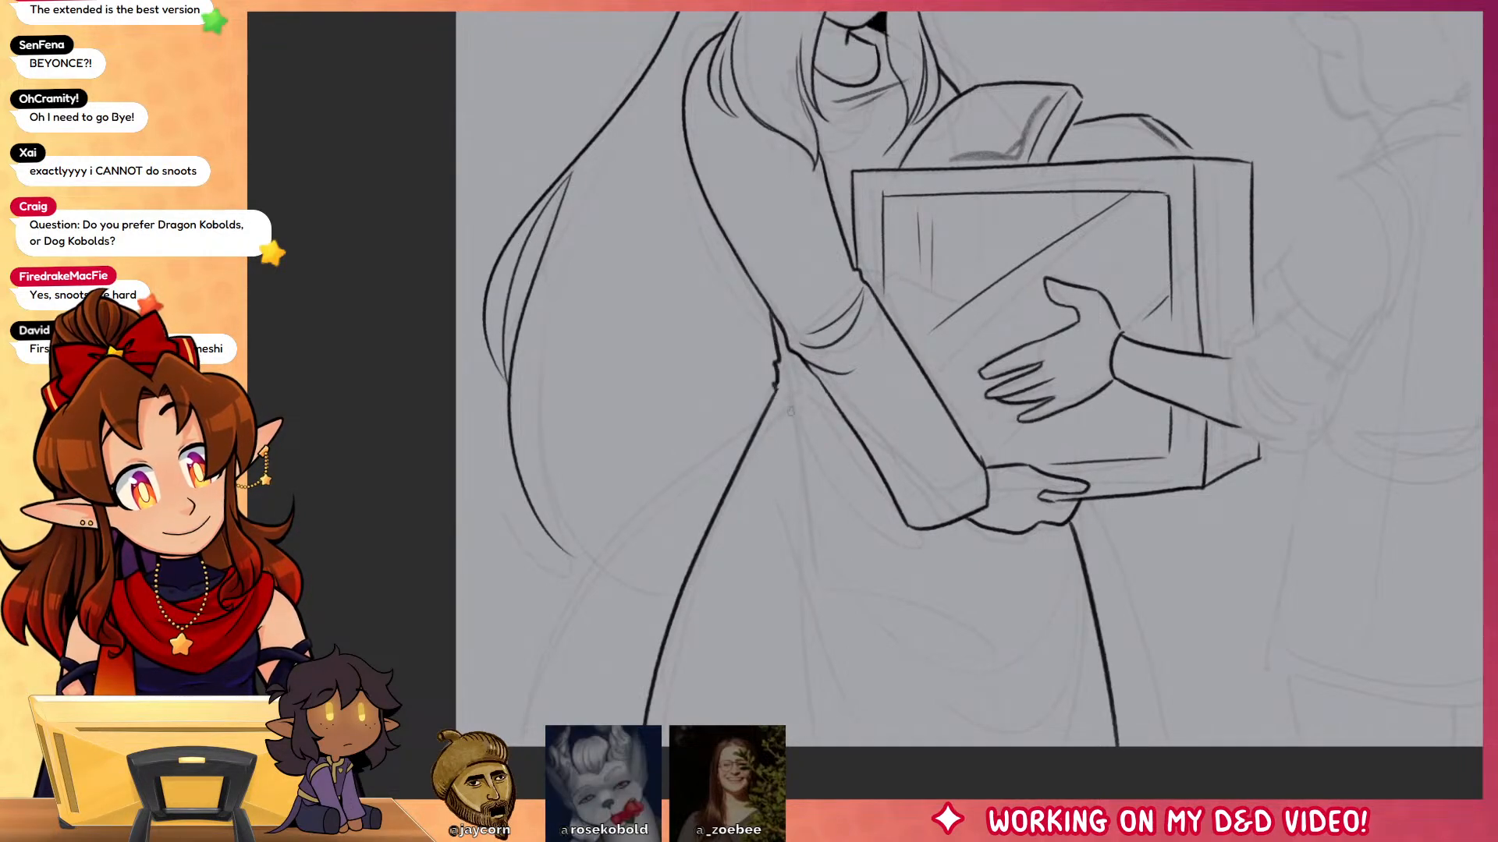
Step: Ink fold lines across the skirt, fanning down from the waist and below the supporting hand
drag(777, 392, 910, 626)
drag(808, 425, 887, 490)
drag(949, 578, 1011, 560)
drag(1044, 564, 1015, 741)
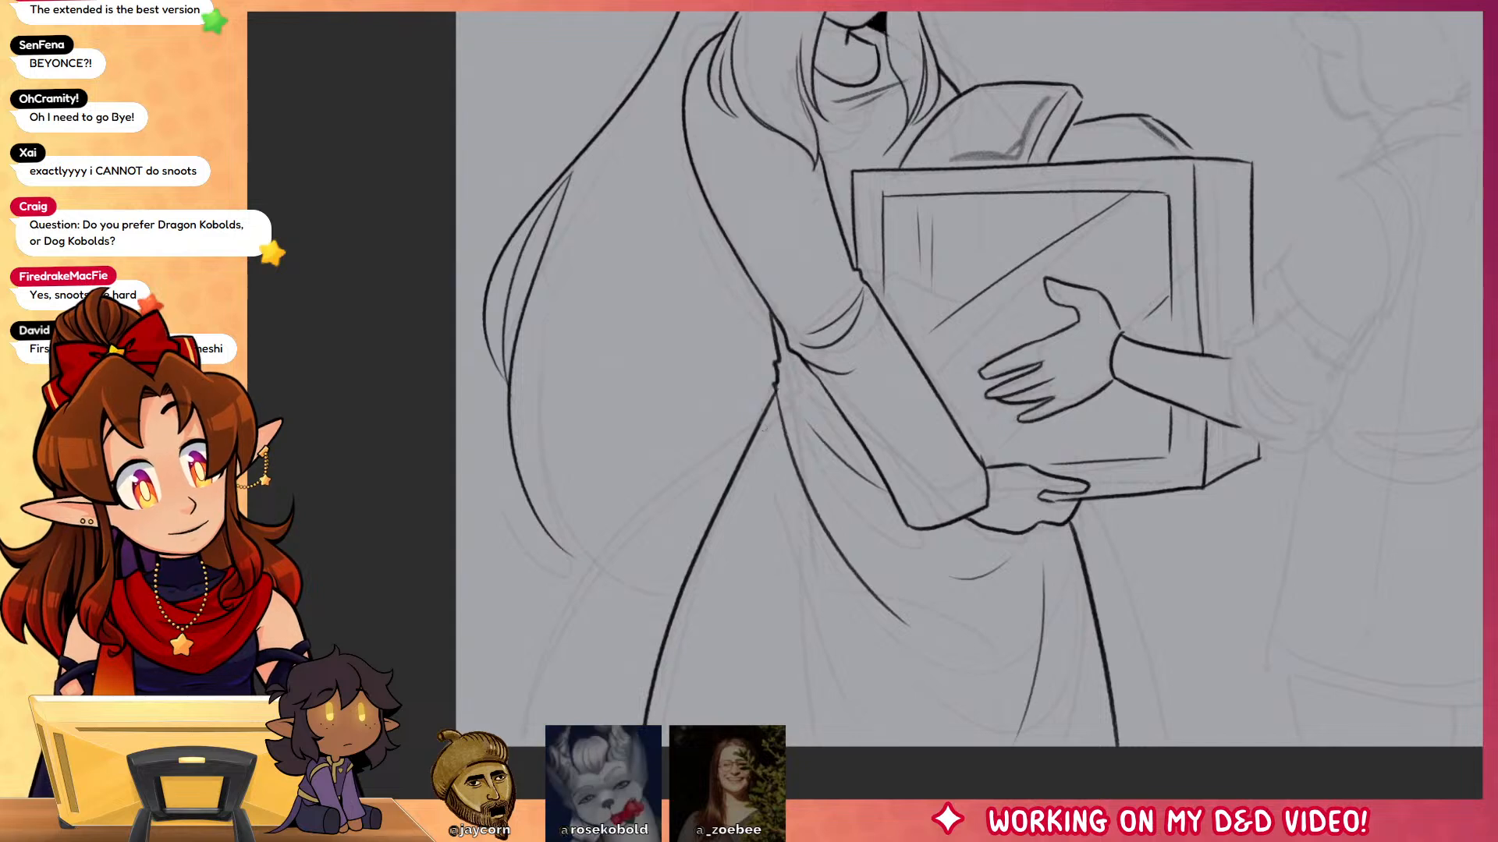
drag(773, 429, 803, 627)
Step: Ink the trailing cloth behind the skirt with a double curved edge running from the waist to the canvas border
mouse_move(773, 457)
mouse_down()
mouse_move(866, 381)
mouse_move(605, 670)
mouse_up()
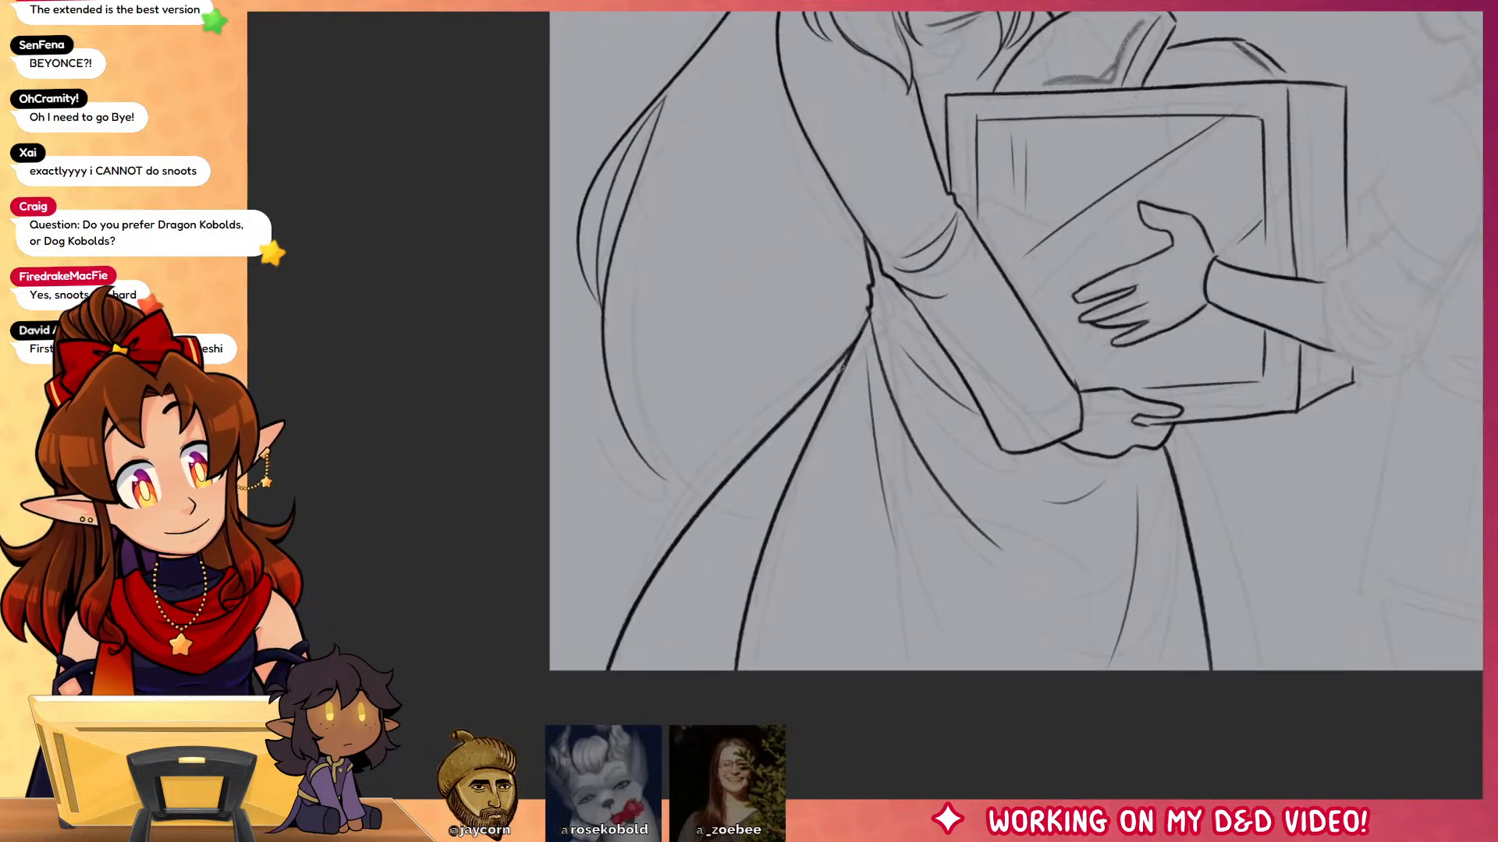
key(ctrl+z)
drag(865, 329, 607, 670)
drag(850, 362, 593, 670)
key(ctrl+z)
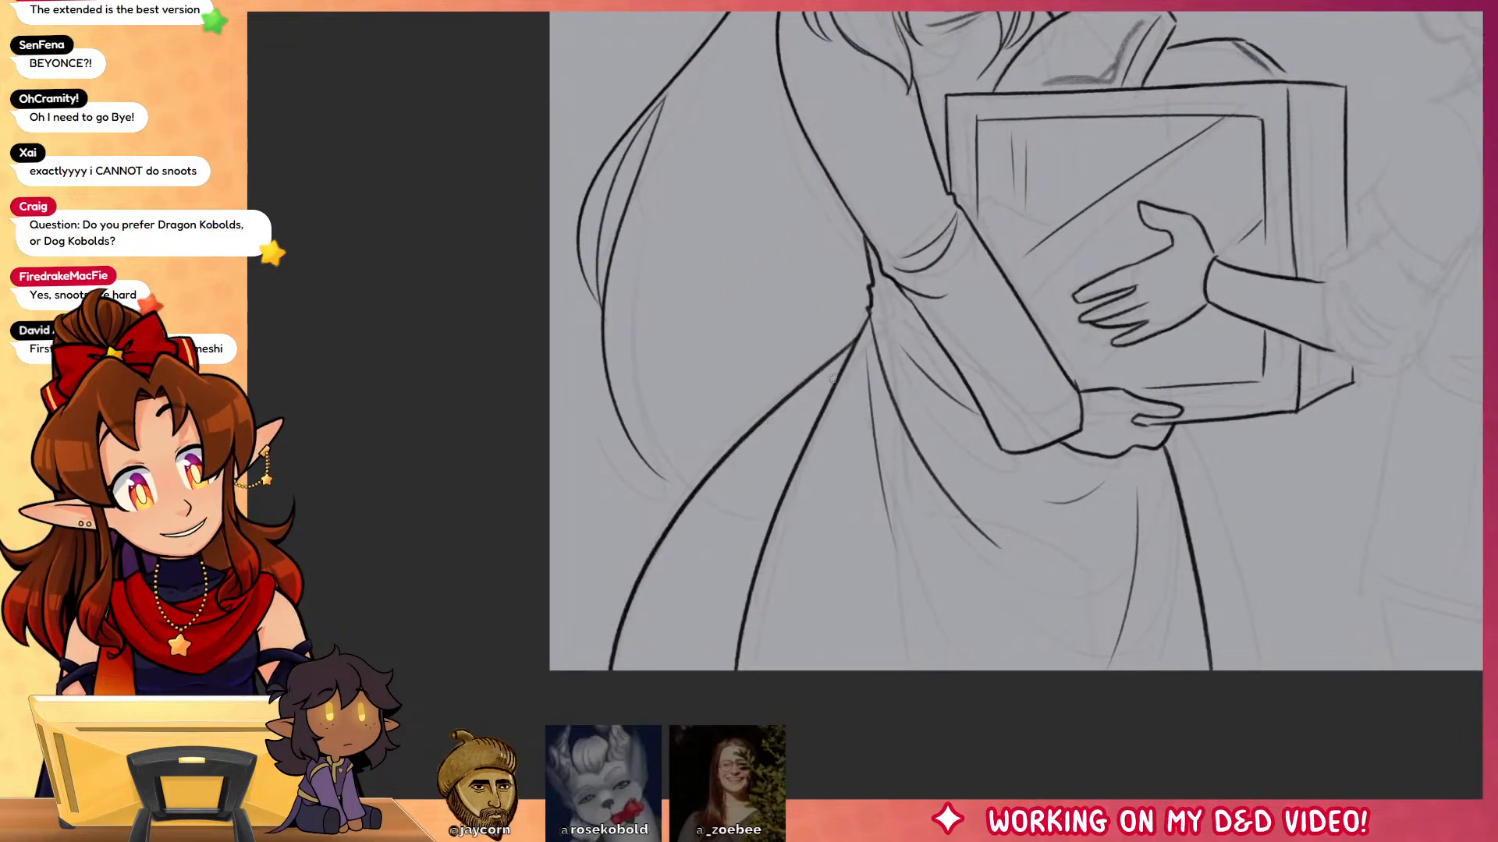
drag(836, 377, 618, 670)
Step: Ink long inner strand lines in the hair hanging behind the box carrier's arm and dress
drag(681, 254, 657, 499)
drag(671, 390, 659, 690)
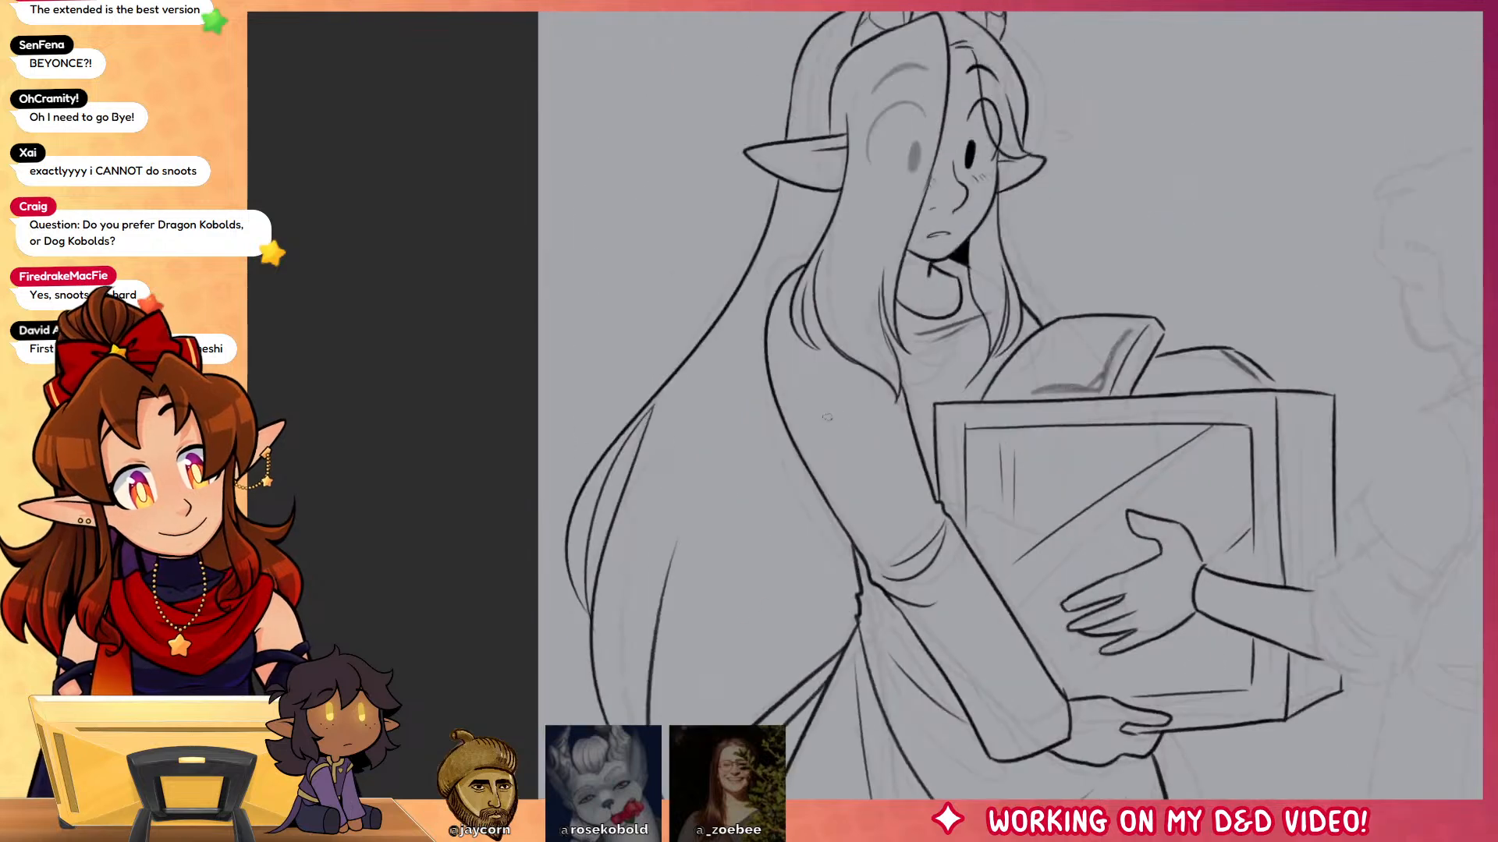
drag(706, 822, 764, 471)
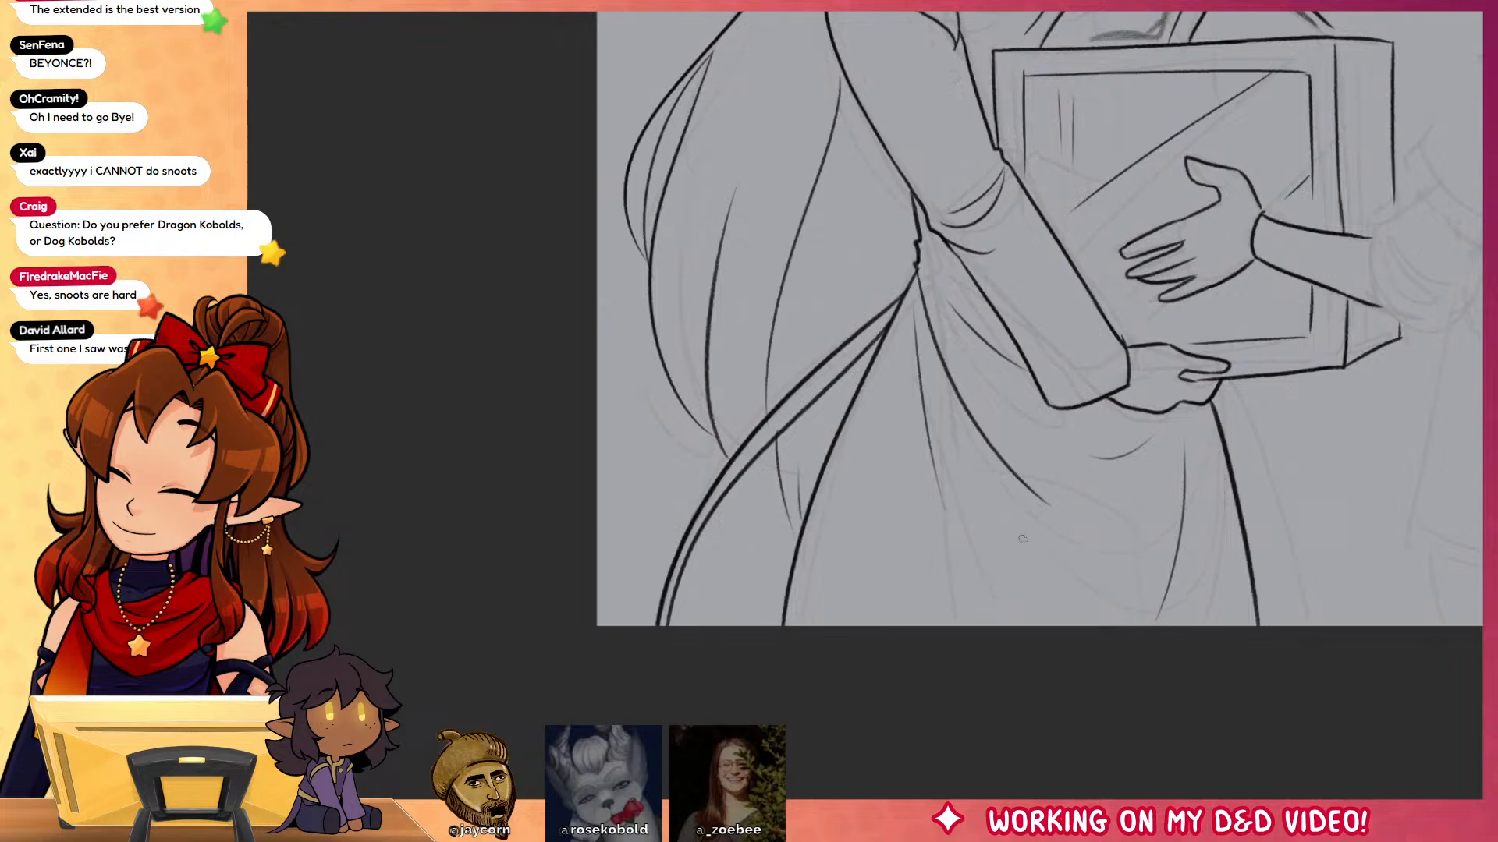
drag(1415, 342, 1296, 596)
drag(737, 368, 731, 465)
drag(1037, 465, 1004, 648)
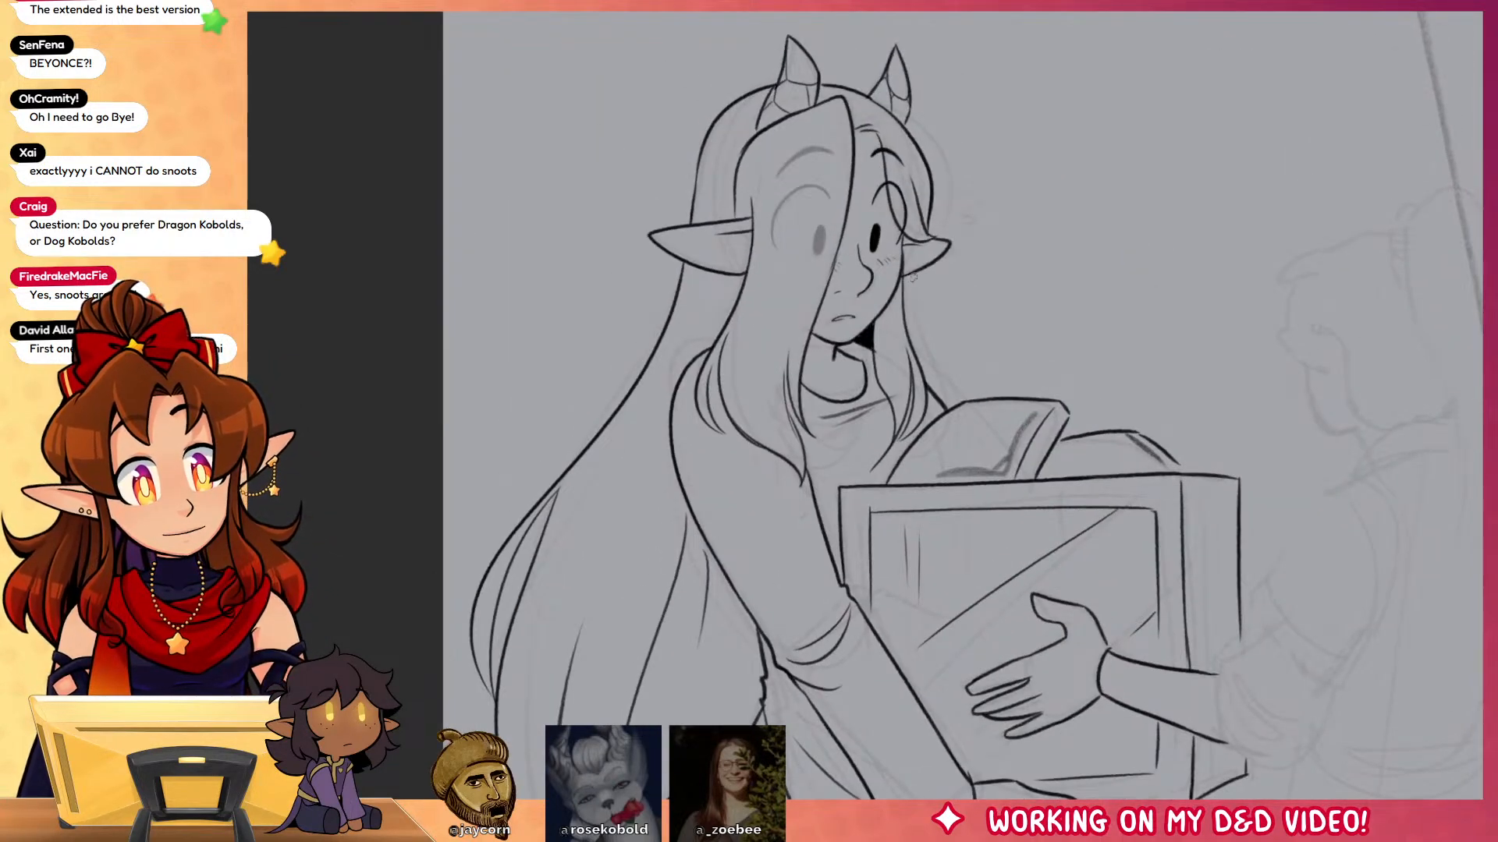
drag(1397, 738, 1321, 452)
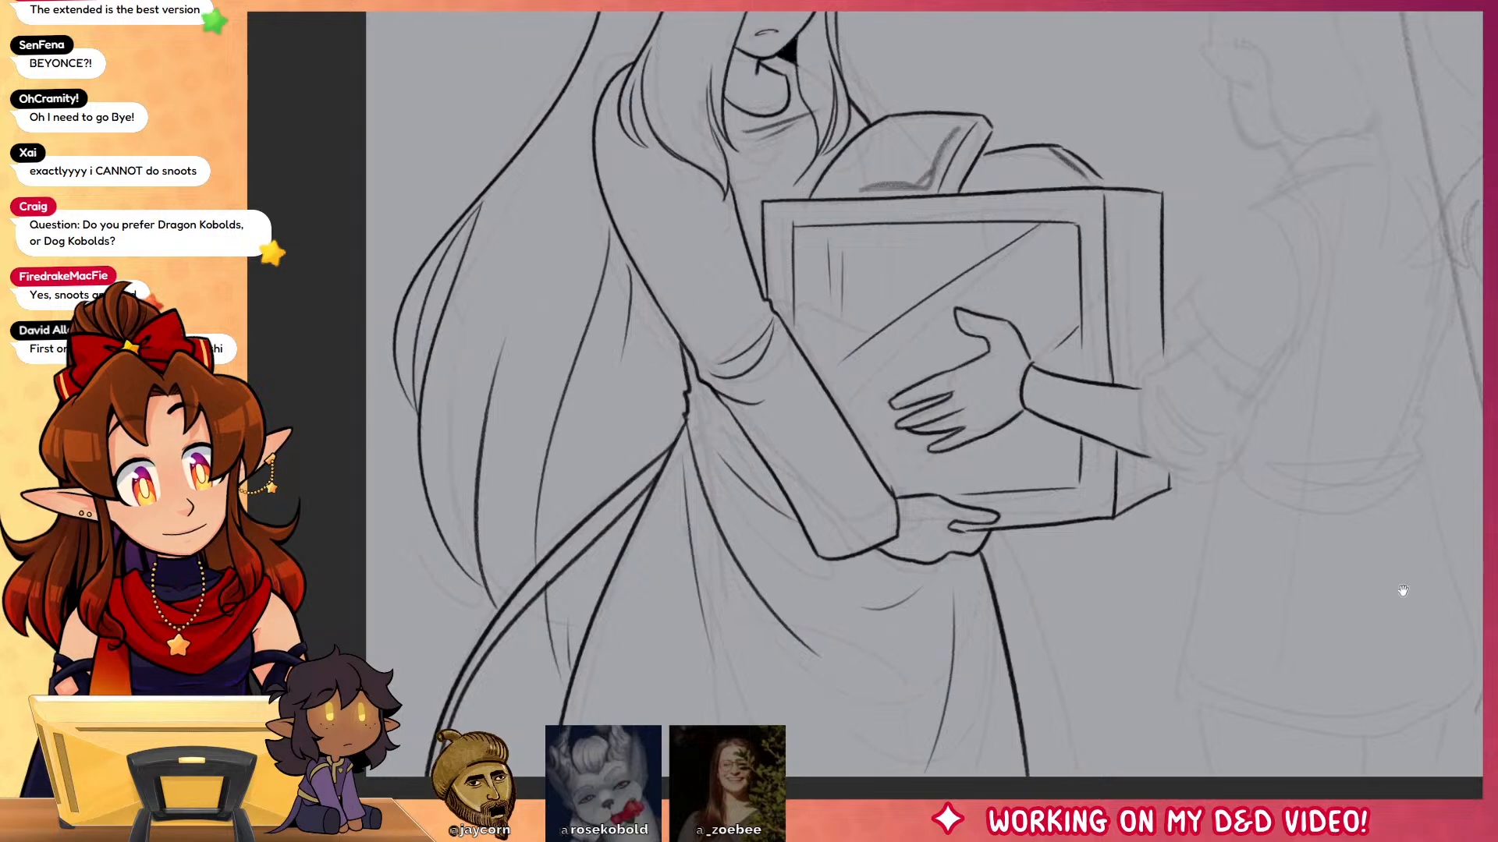
drag(1402, 591, 1384, 728)
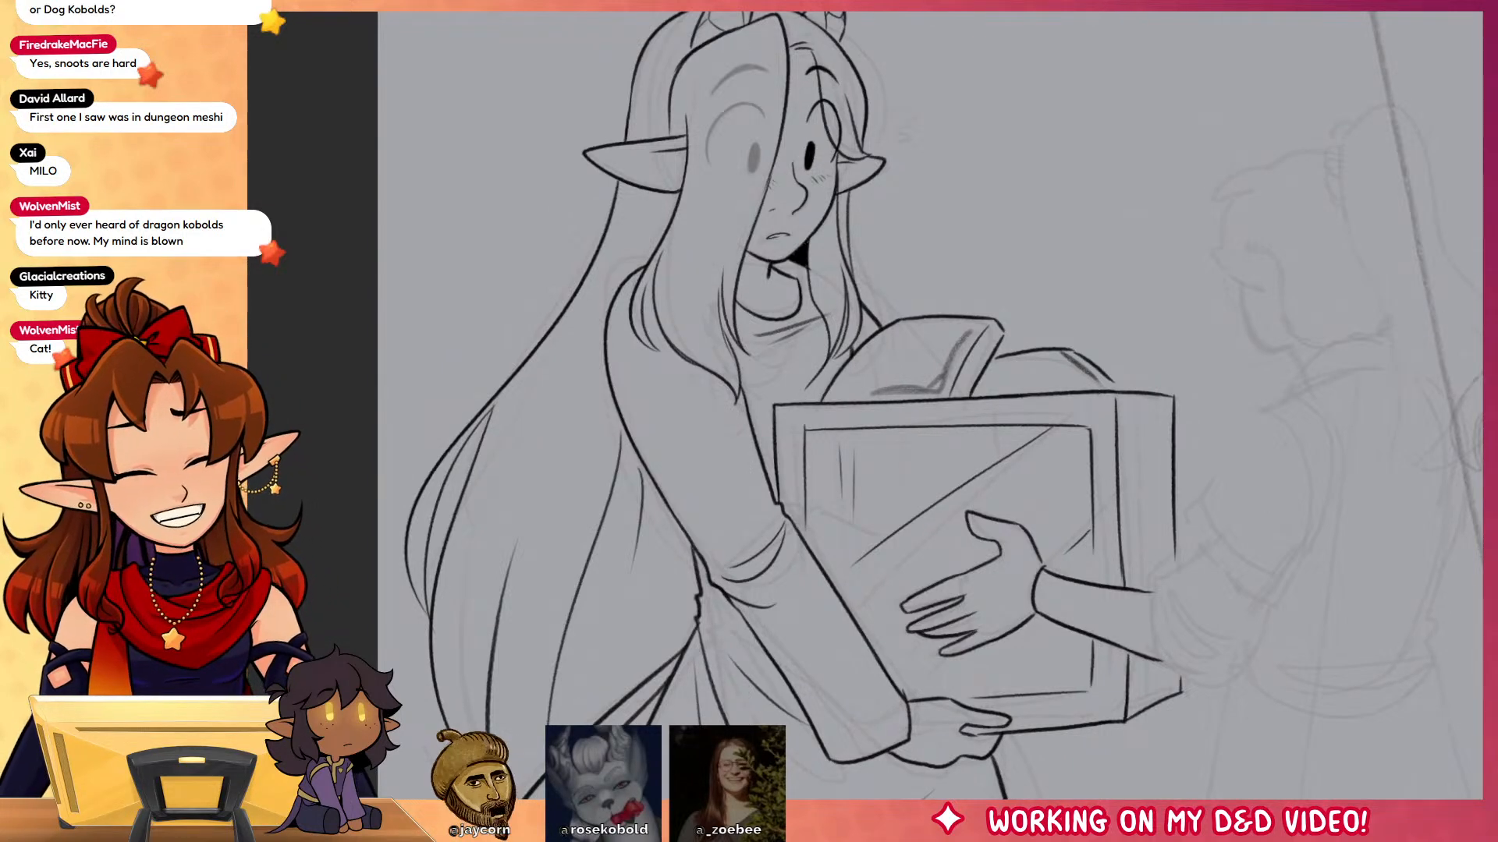
mouse_move(1388, 622)
mouse_down()
mouse_move(1280, 497)
mouse_move(1062, 579)
mouse_up()
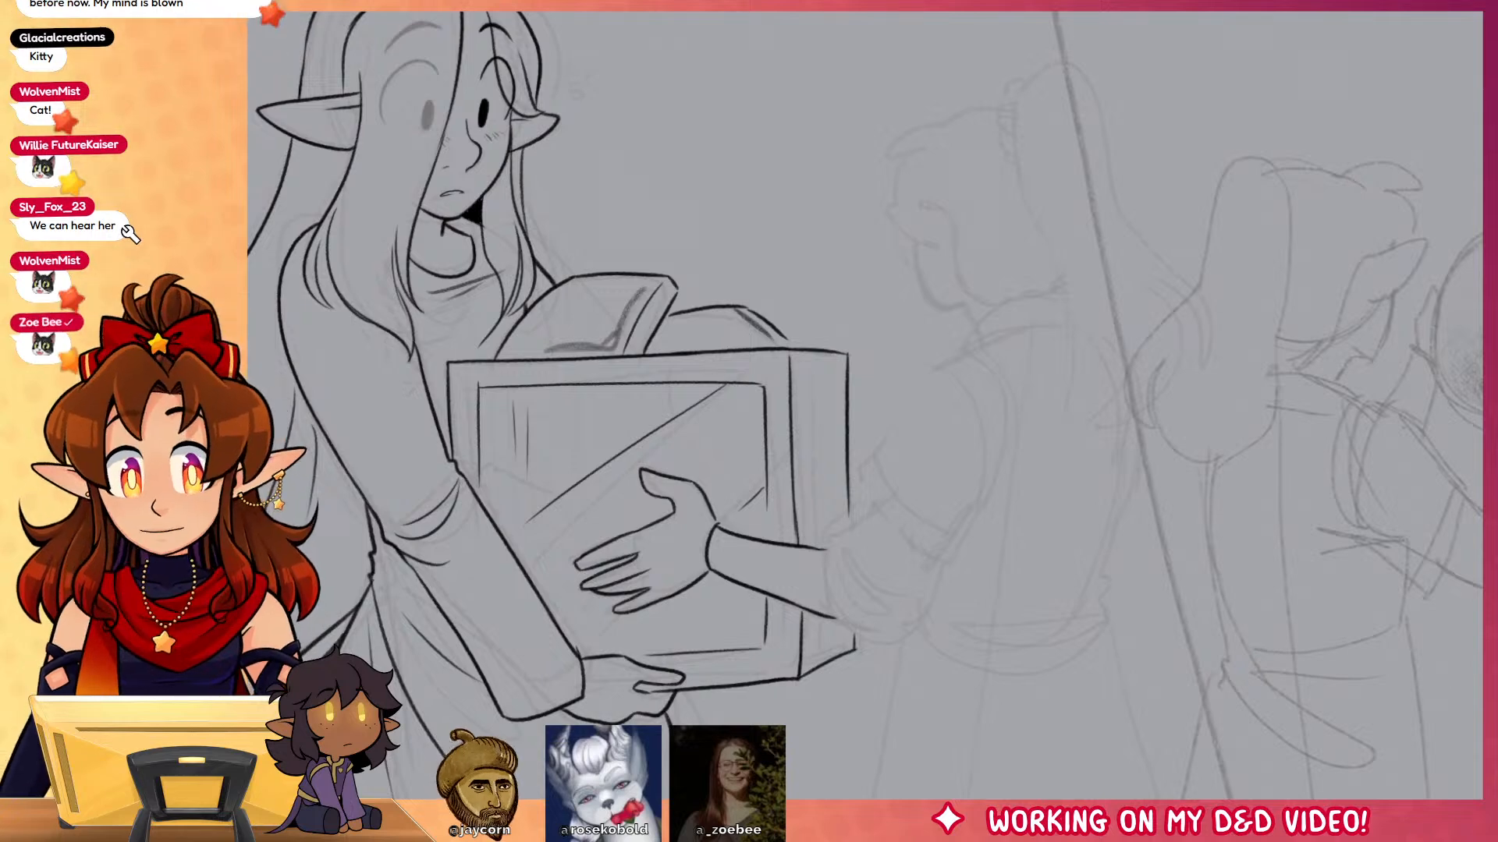
drag(1217, 594, 1120, 512)
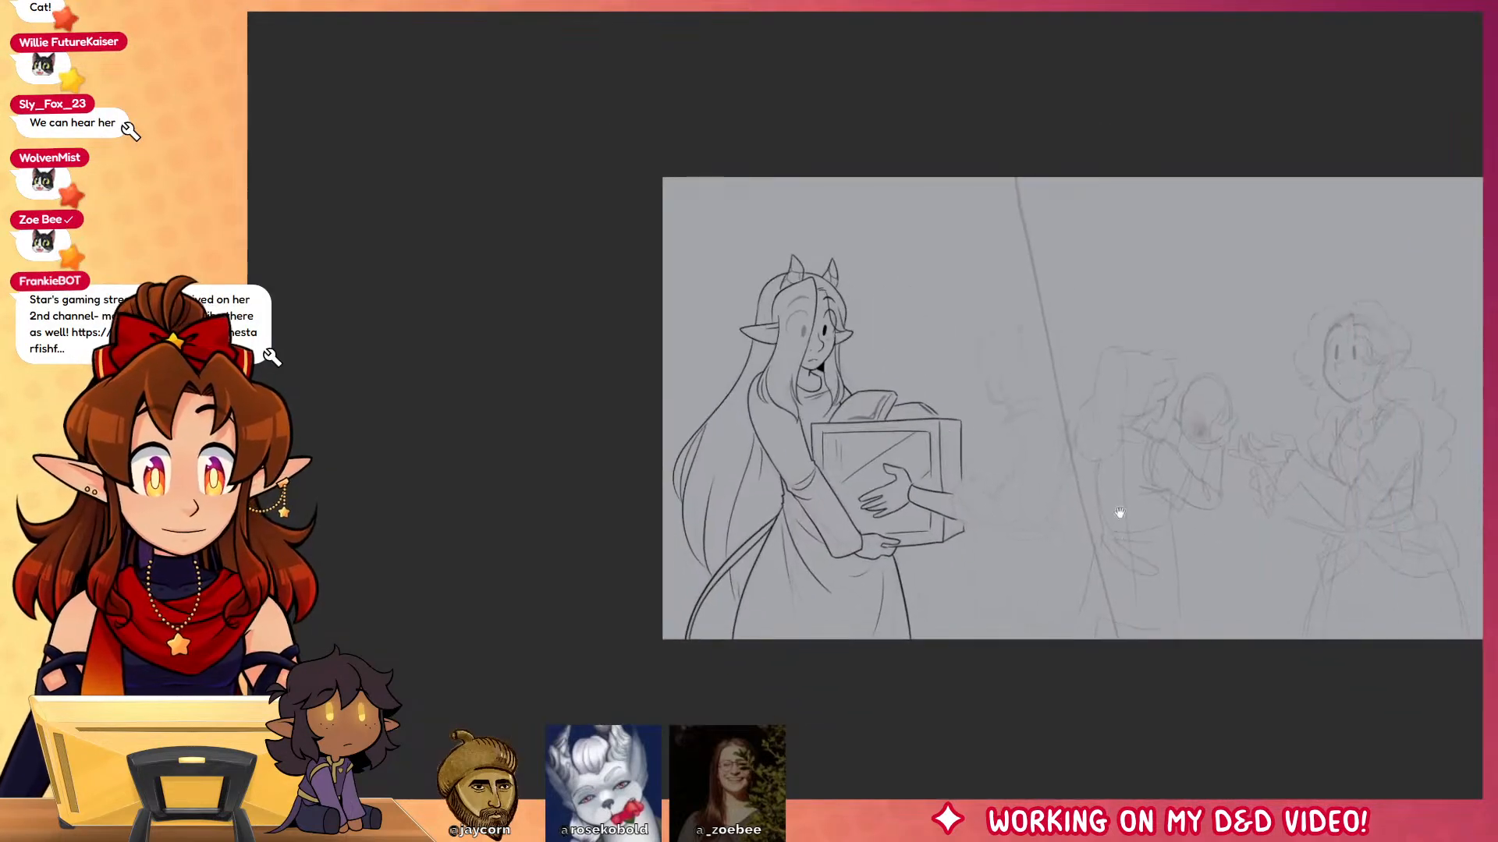
mouse_move(1014, 406)
mouse_down()
mouse_move(1037, 424)
mouse_move(1106, 361)
mouse_move(1069, 348)
mouse_move(1084, 105)
mouse_move(1104, 398)
mouse_up()
key(ctrl+z)
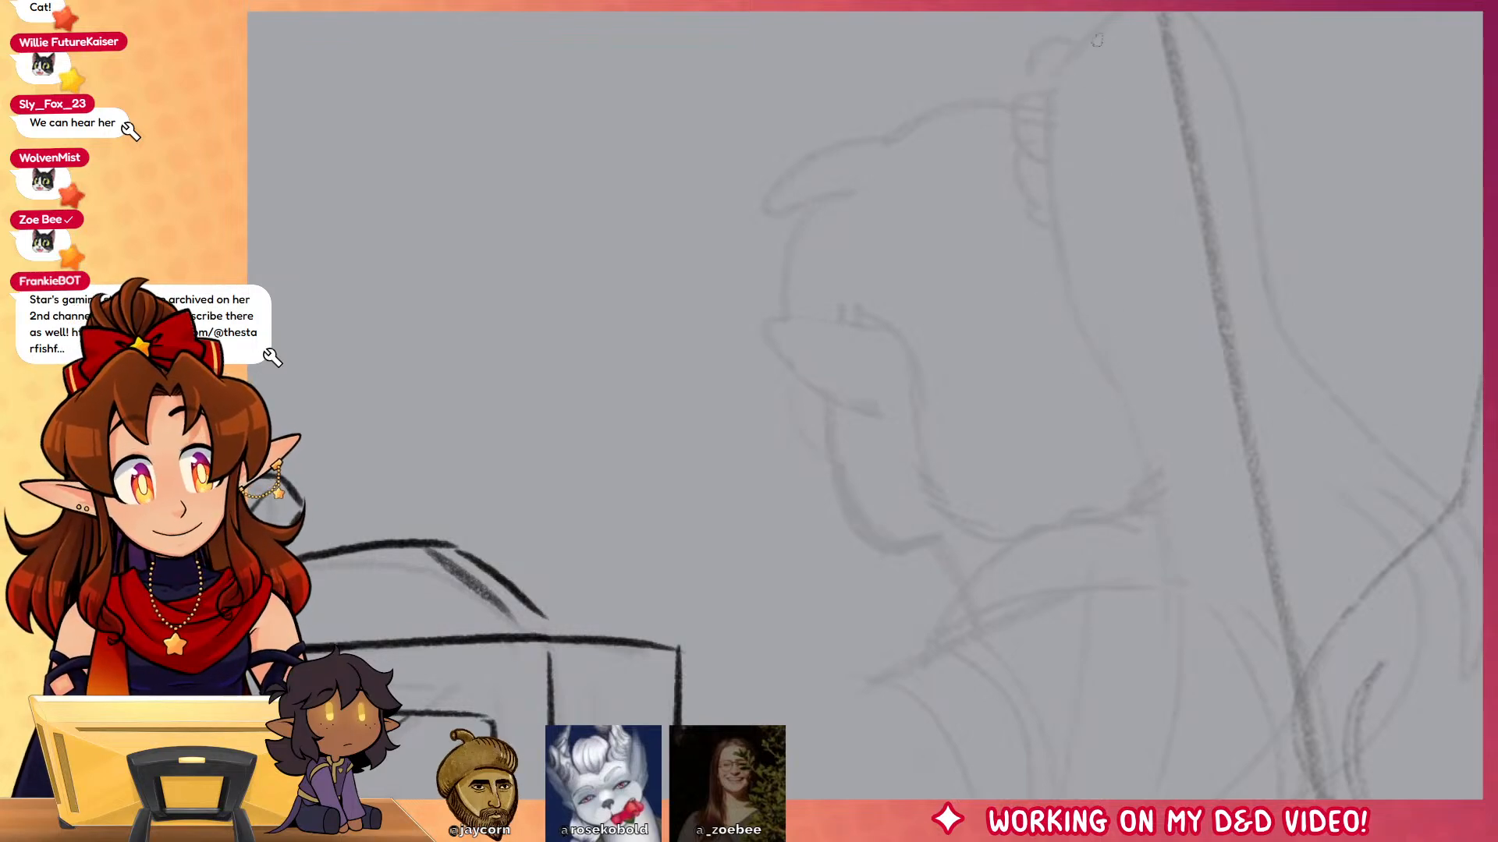
Step: Ink the long ponytail of the second character facing the box carrier, ending it in pointed, forked tips
mouse_move(1097, 40)
mouse_down()
mouse_move(1150, 490)
mouse_move(1069, 816)
mouse_move(1081, 567)
mouse_move(1232, 491)
mouse_up()
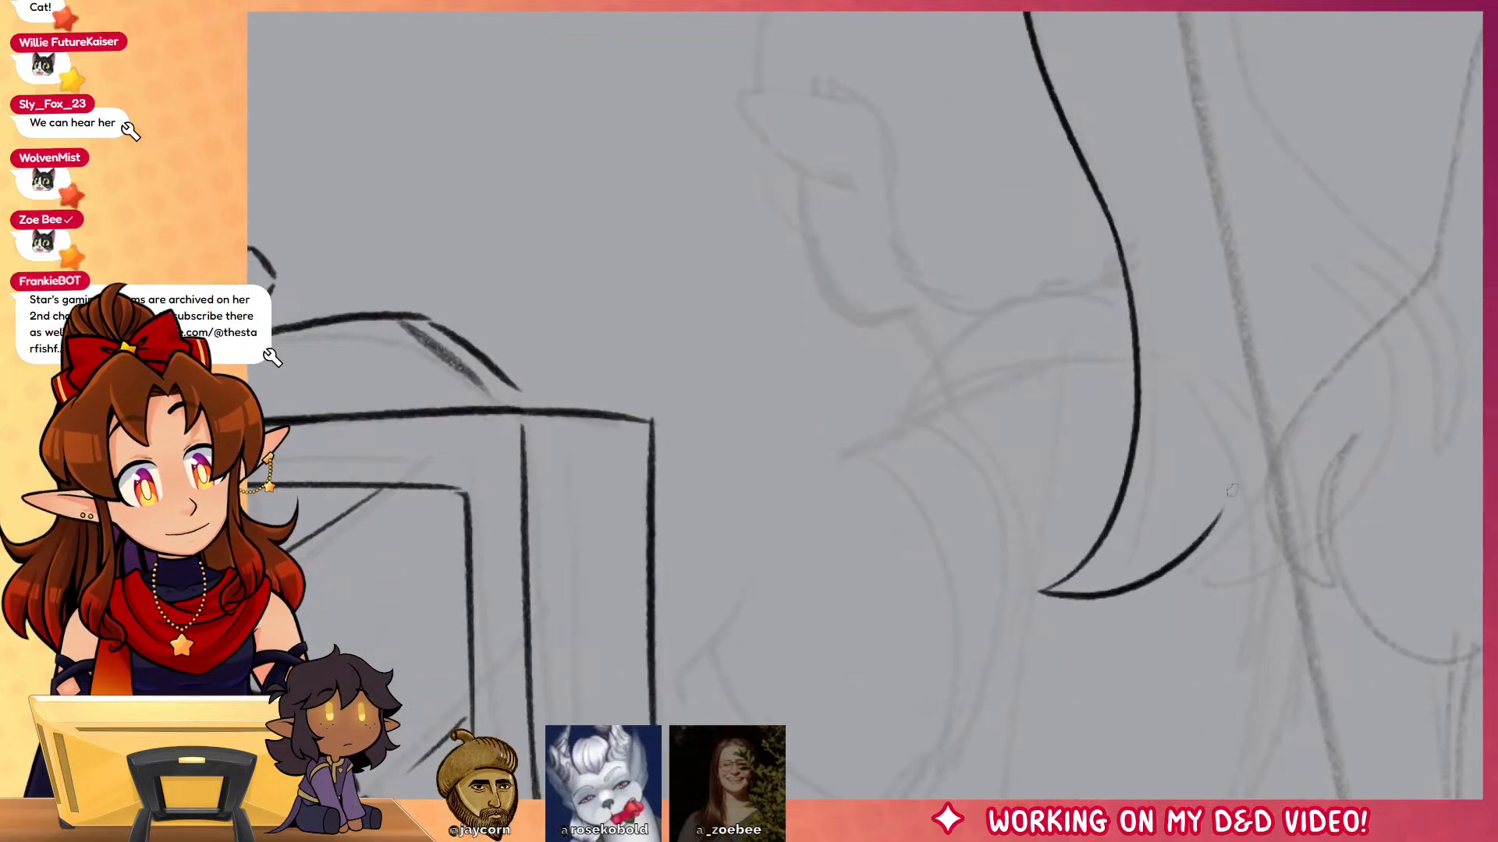
drag(1293, 243, 1276, 488)
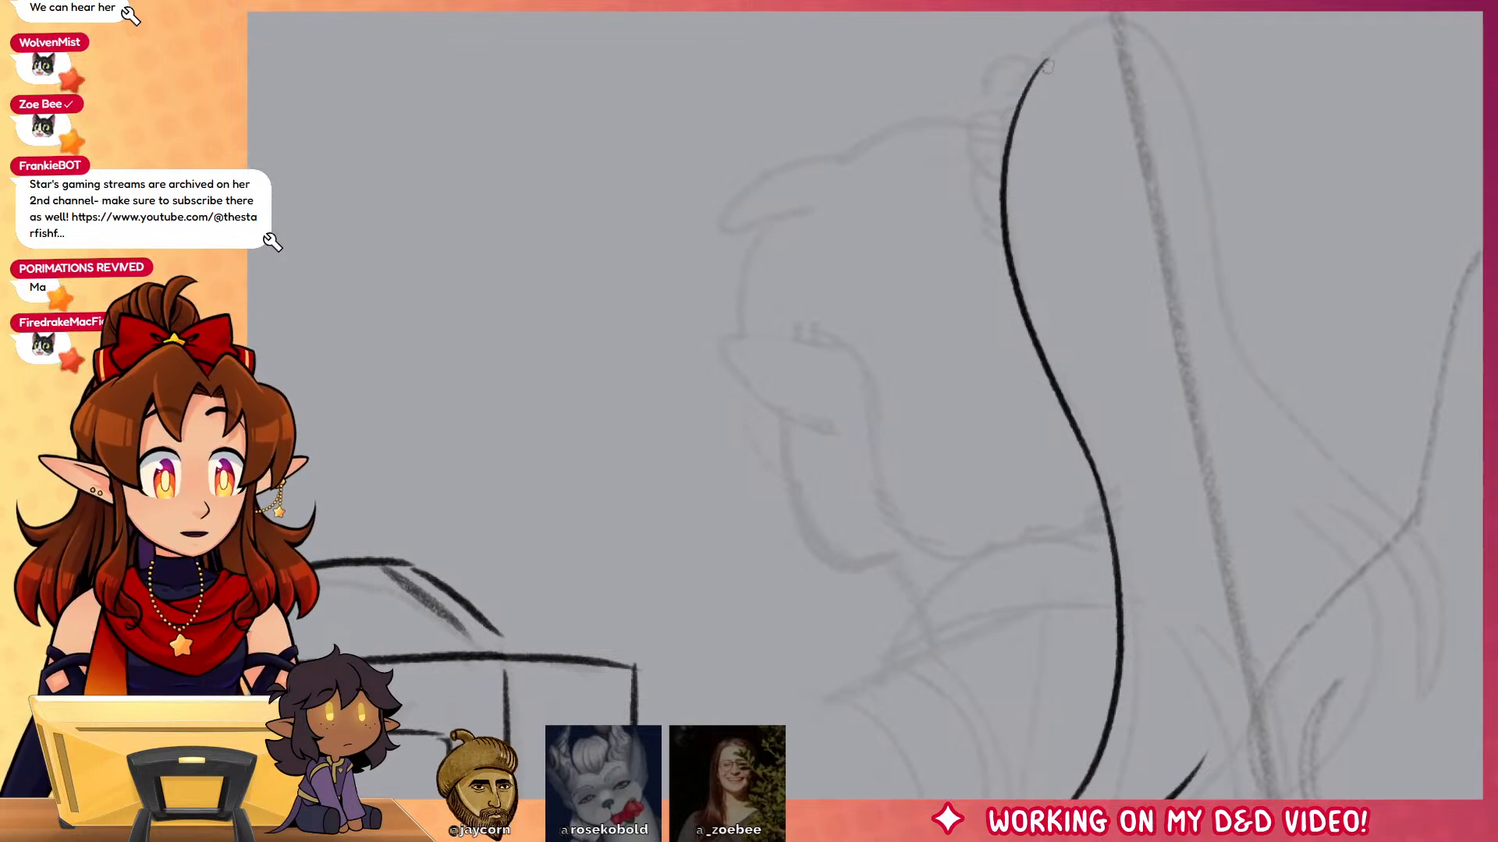
mouse_move(1046, 63)
mouse_down()
mouse_move(1209, 101)
mouse_move(1255, 312)
mouse_move(1326, 453)
mouse_move(1259, 787)
mouse_move(1260, 499)
mouse_move(1186, 607)
mouse_up()
drag(1195, 494, 1184, 601)
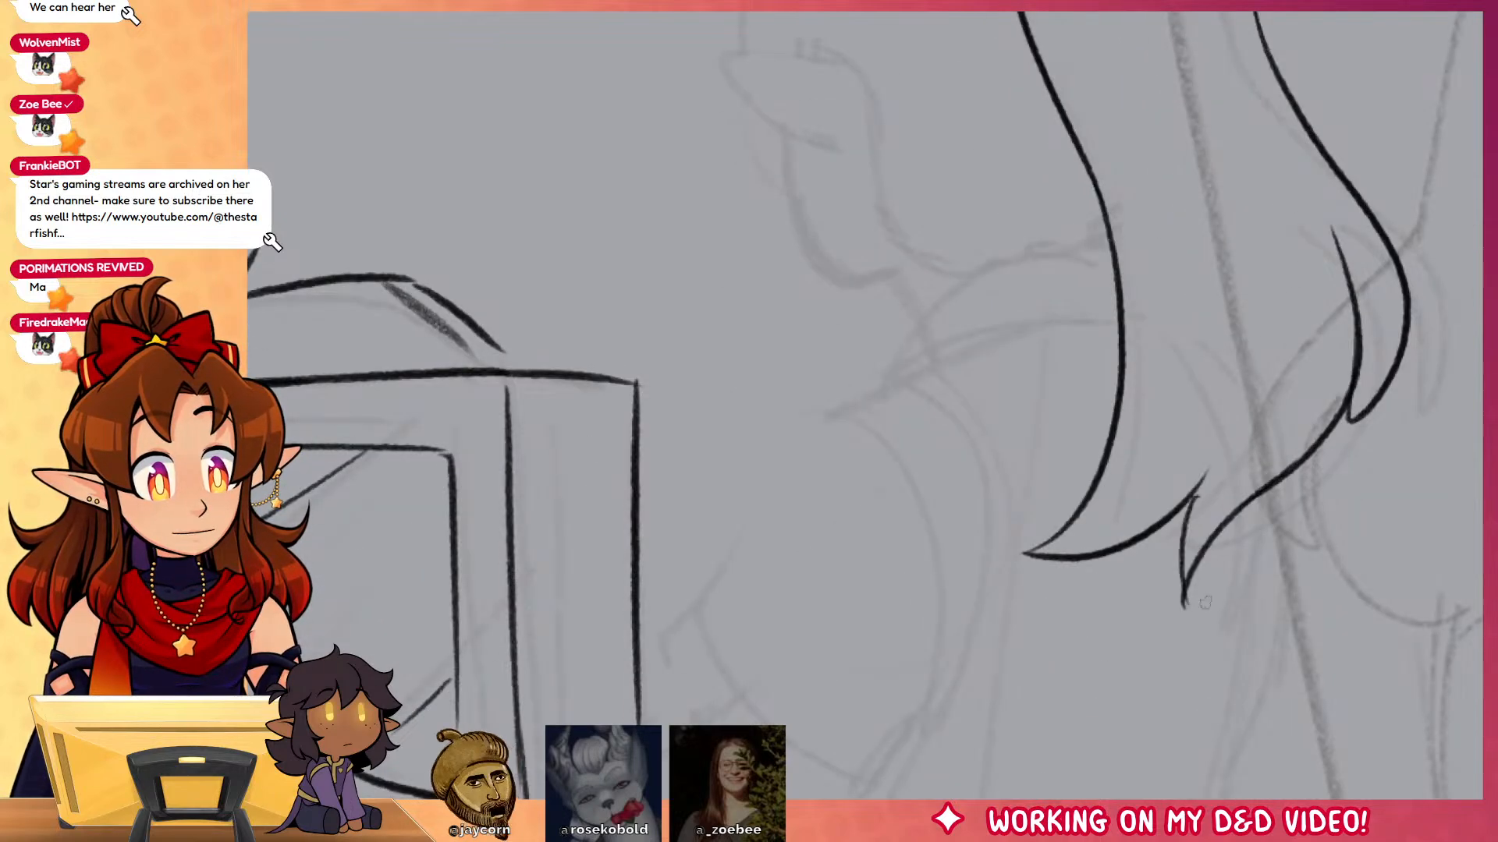
drag(1260, 425, 1288, 633)
key(ctrl+z)
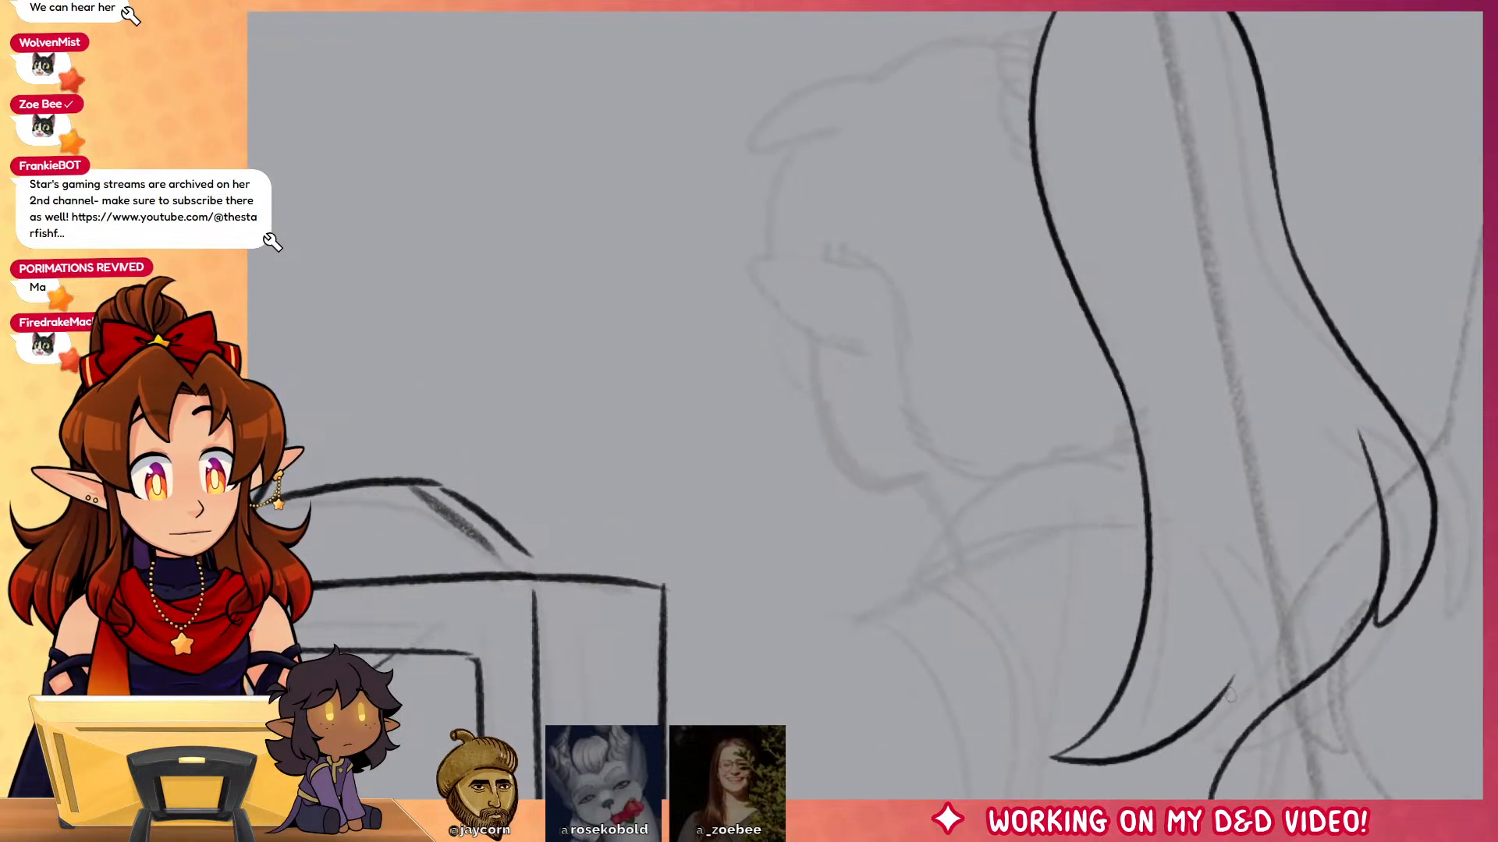
drag(1231, 696, 1205, 796)
drag(1268, 593, 1315, 730)
Step: Ink the scalloped hair tie as a row of small loops at the base of the ponytail
drag(1101, 153, 1063, 199)
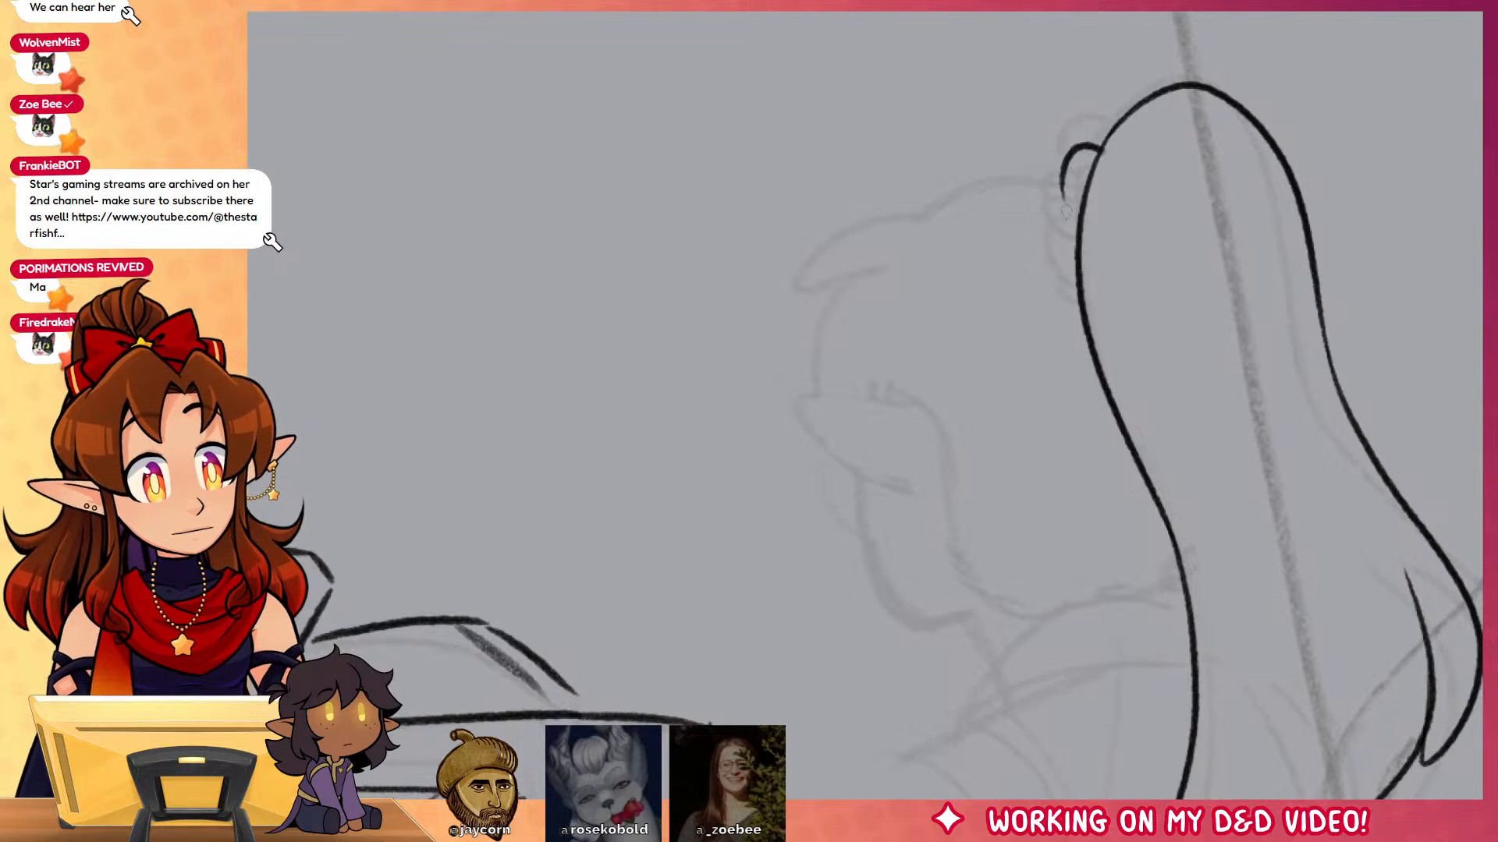
key(ctrl+z)
mouse_move(1100, 147)
mouse_down()
mouse_move(1080, 156)
mouse_move(1076, 205)
mouse_up()
mouse_move(1066, 176)
mouse_down()
mouse_move(1054, 195)
mouse_move(1075, 240)
mouse_move(1075, 310)
mouse_up()
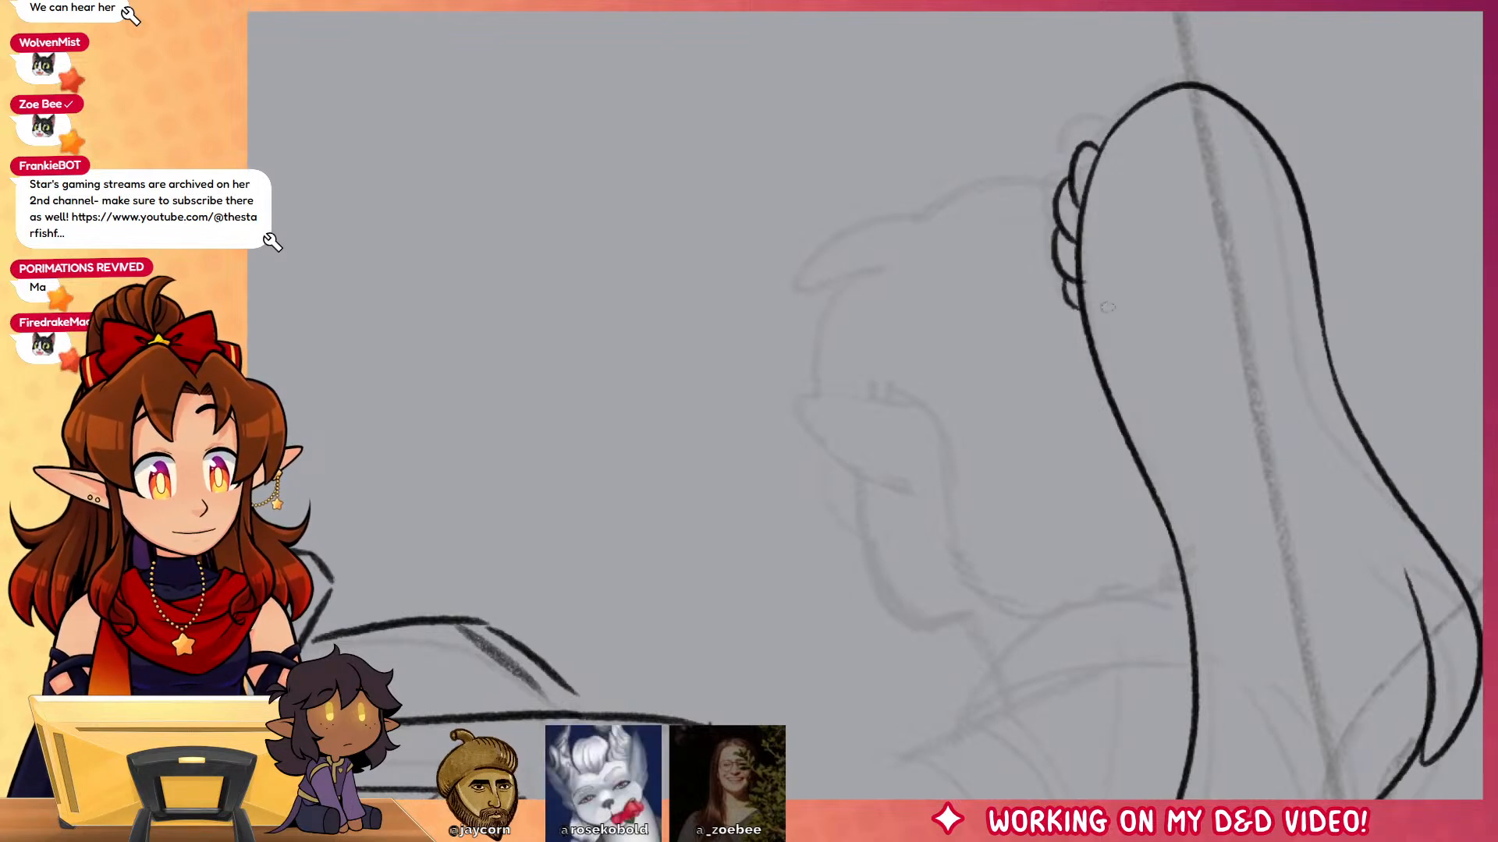
Step: Ink the top contour of the ponytailed character's head with a pointed fringe over the forehead
mouse_move(1068, 173)
mouse_down()
mouse_move(976, 183)
mouse_move(815, 243)
mouse_move(882, 265)
mouse_up()
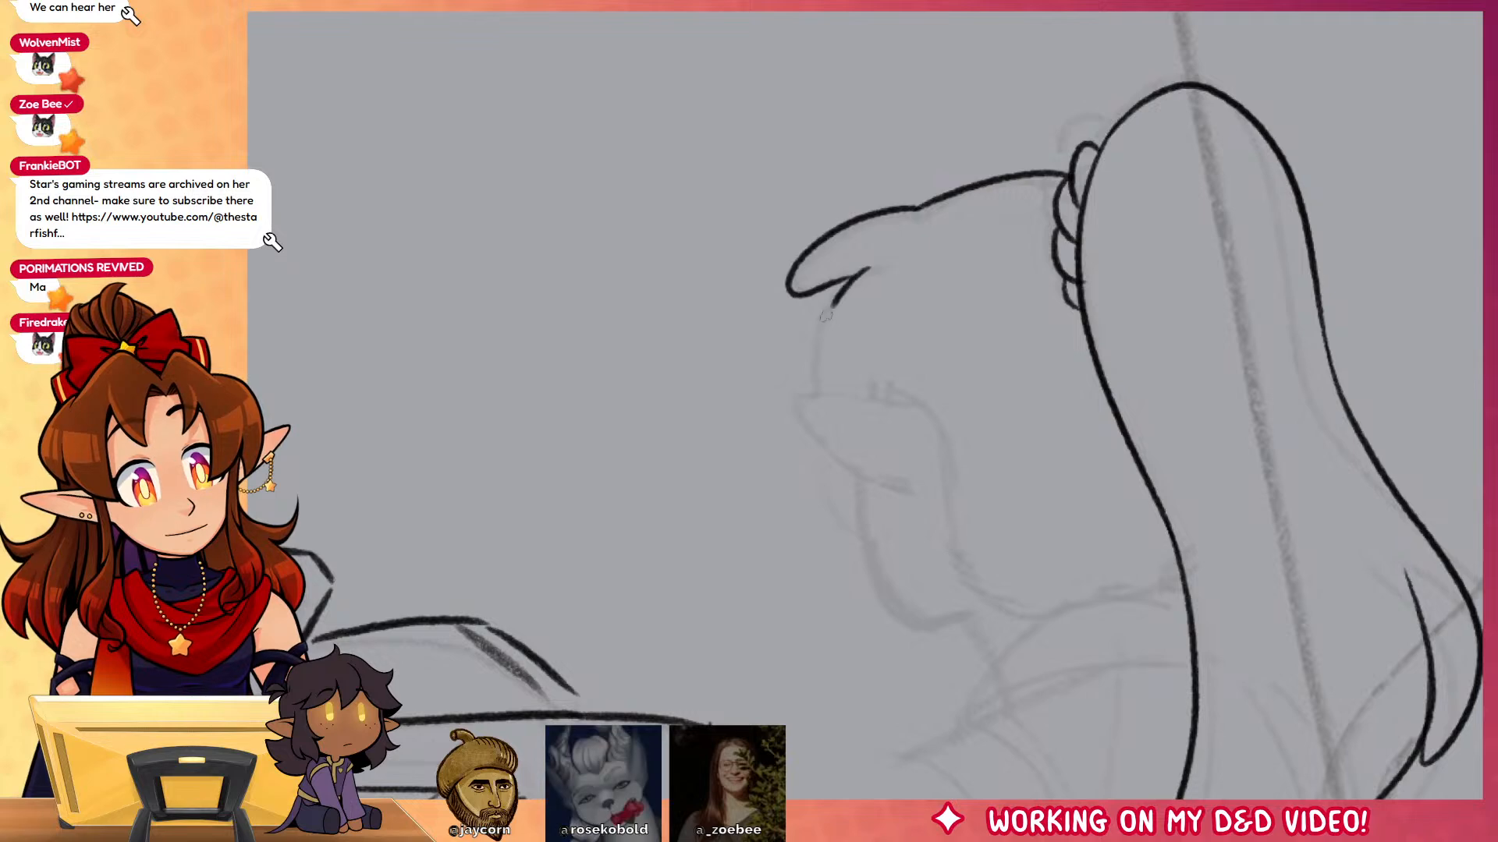
key(ctrl+z)
mouse_move(921, 204)
mouse_down()
mouse_move(811, 257)
mouse_move(818, 382)
mouse_move(803, 230)
mouse_up()
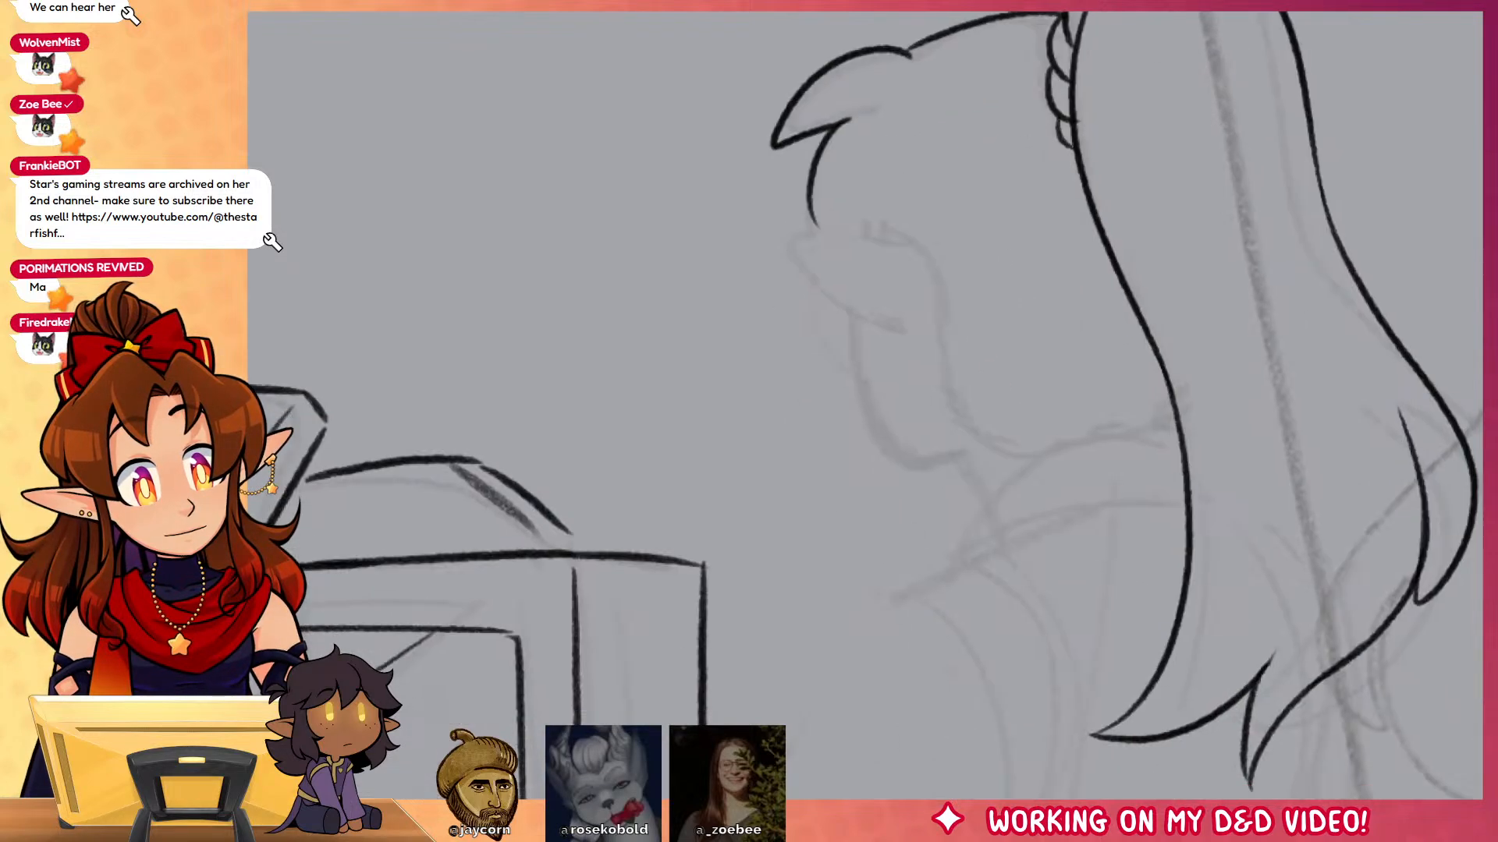
Step: Ink the ponytailed character's pointed ear, the hair edge curving down behind it, and the cheek and jaw
mouse_move(905, 244)
mouse_down()
mouse_move(853, 240)
mouse_move(840, 310)
mouse_move(927, 334)
mouse_up()
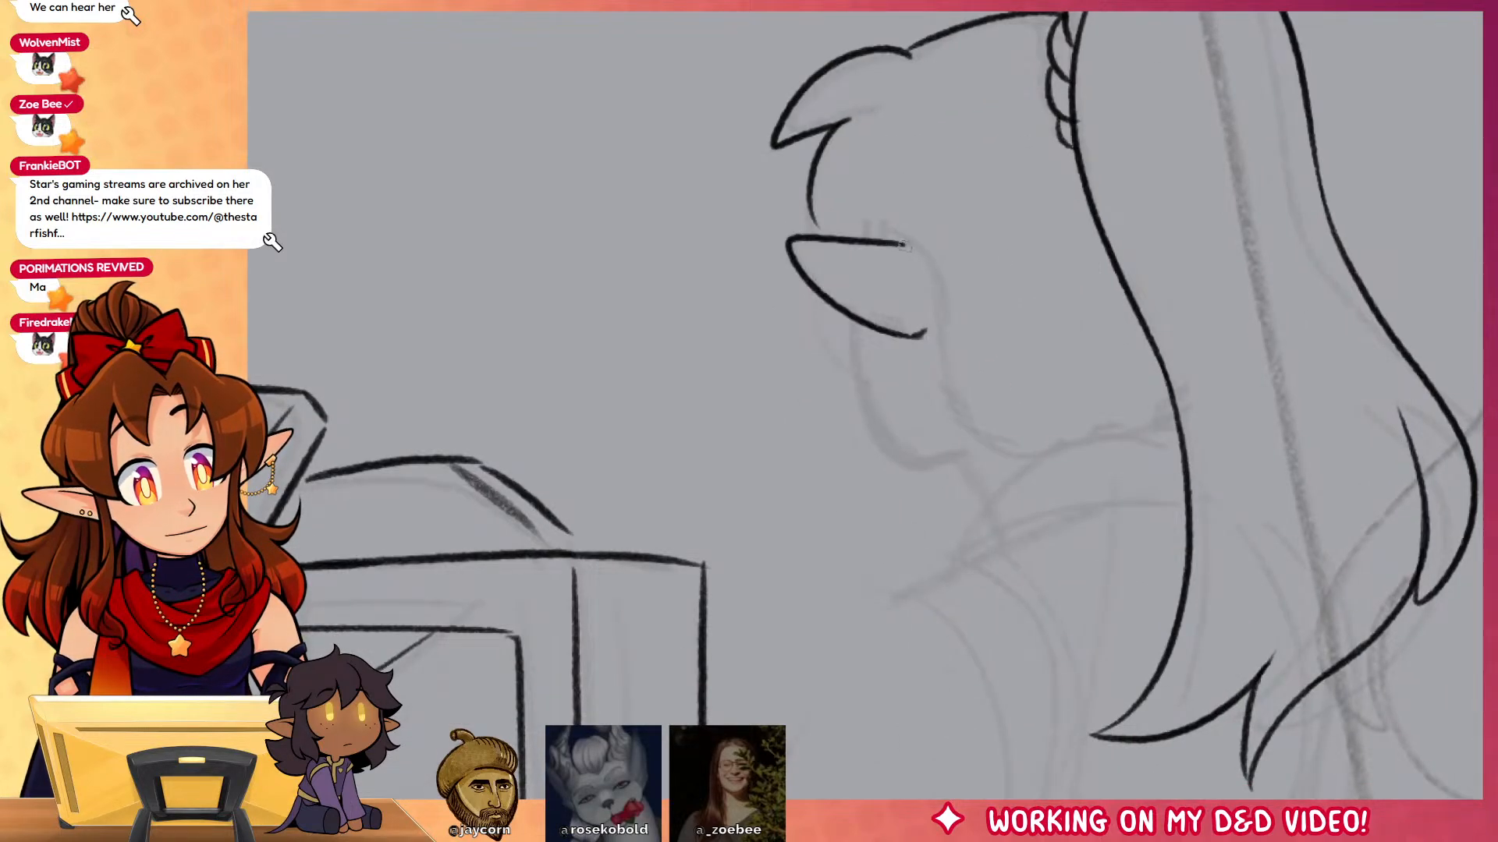
mouse_move(903, 245)
mouse_down()
mouse_move(983, 437)
mouse_move(1068, 441)
mouse_up()
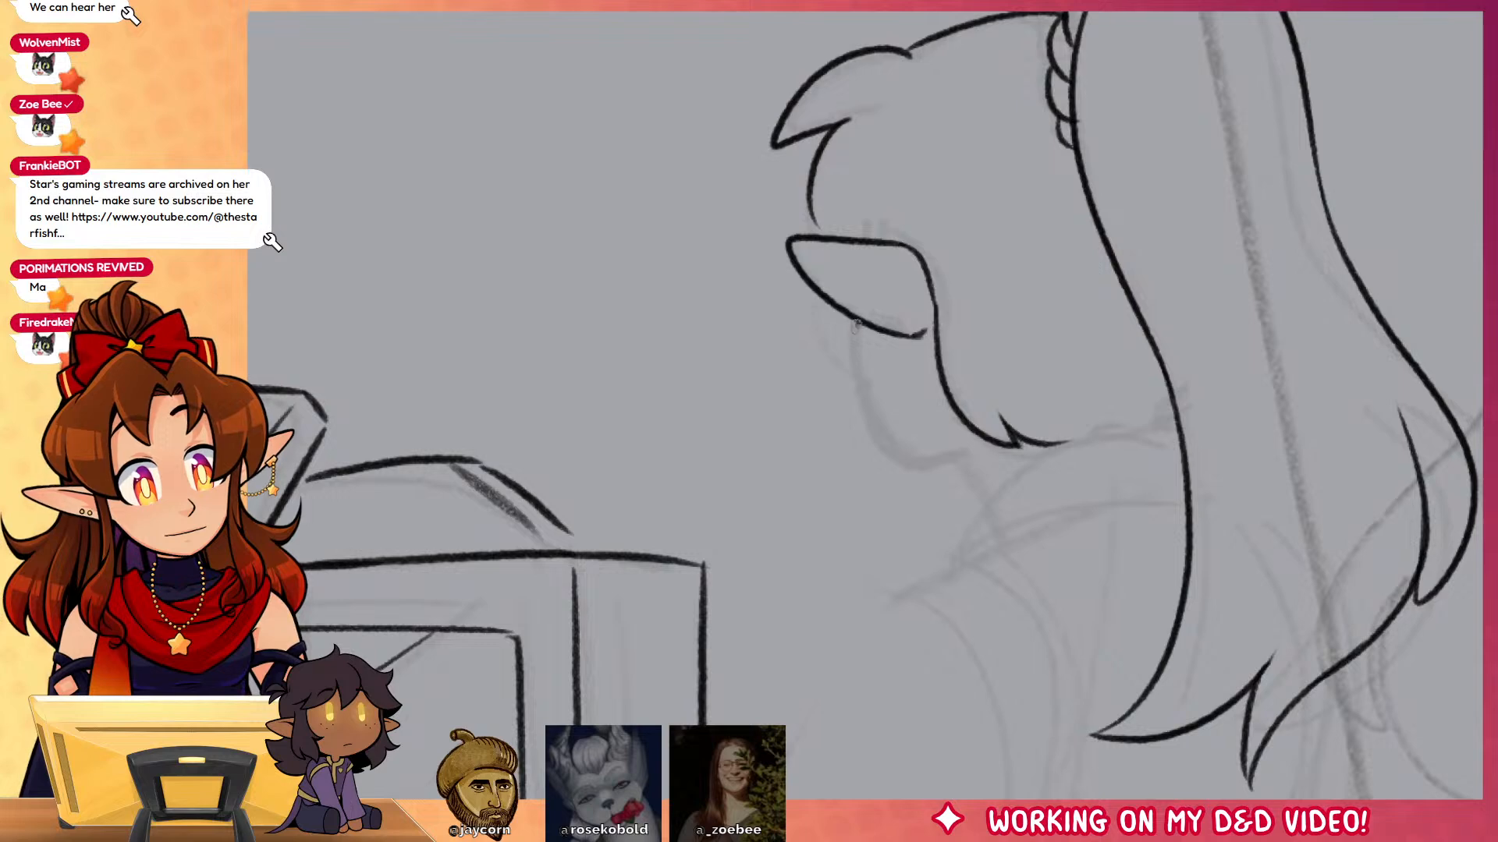
mouse_move(855, 323)
mouse_down()
mouse_move(902, 463)
mouse_move(979, 448)
mouse_move(966, 452)
mouse_move(991, 491)
mouse_up()
drag(1223, 514, 1201, 405)
drag(1326, 278, 1313, 445)
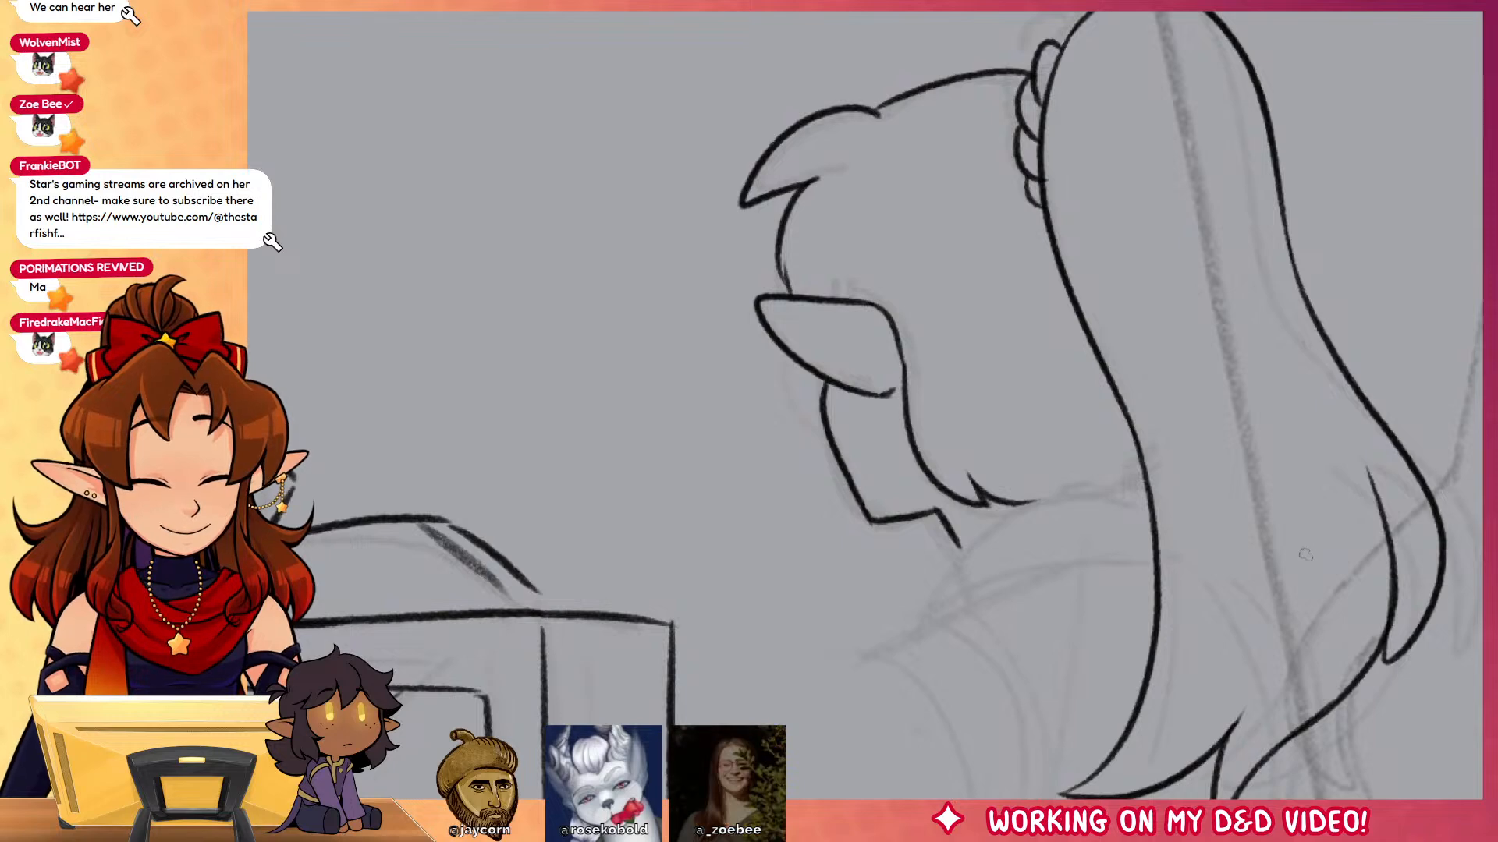
Step: Ink the collar band around the ponytailed character's neck and the curved armhole seam below the shoulder
drag(1280, 702, 1193, 300)
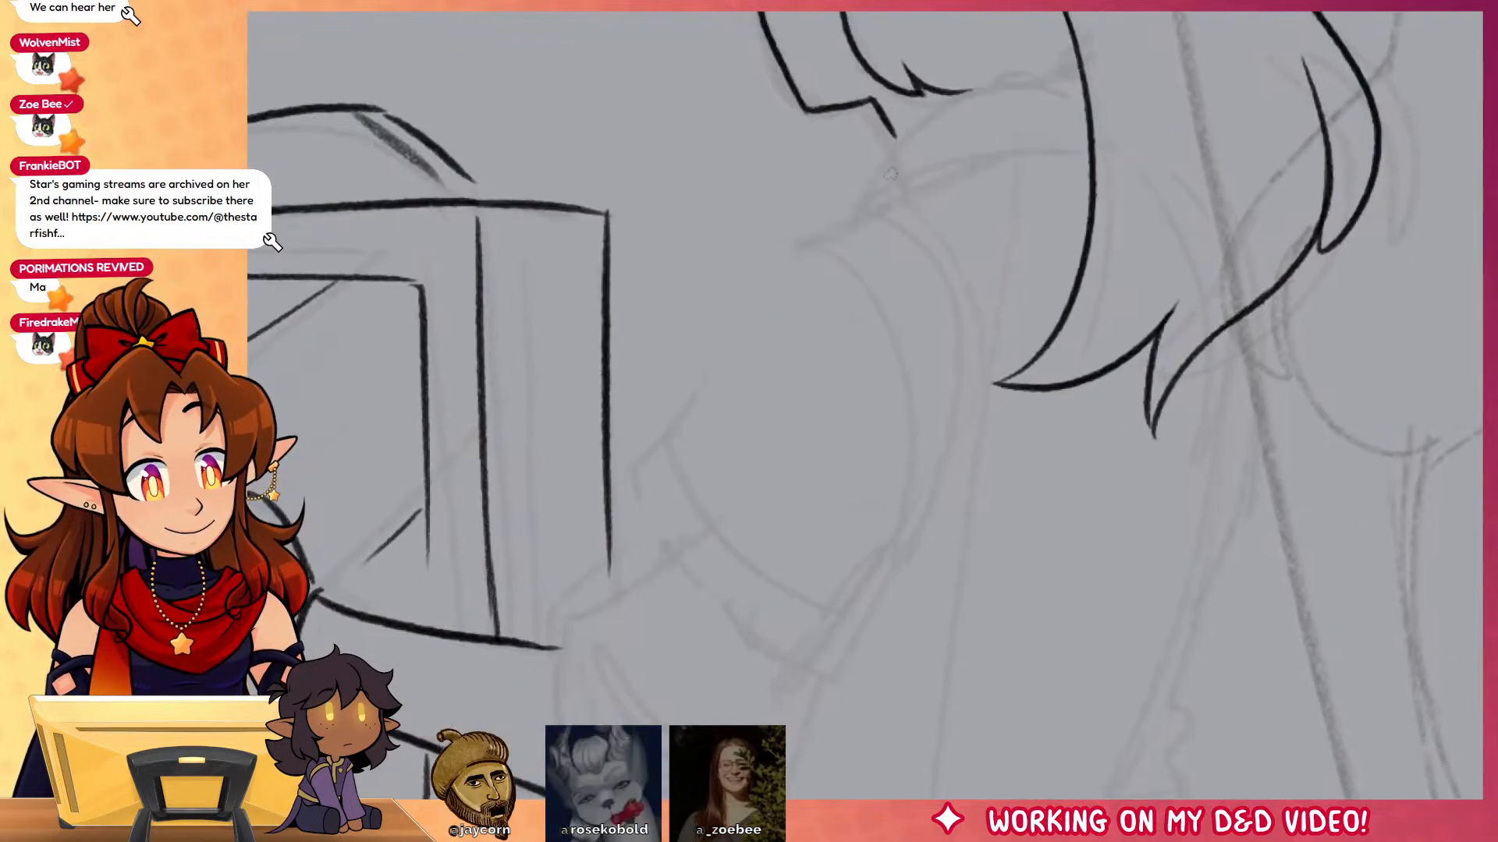
mouse_move(875, 205)
mouse_down()
mouse_move(1084, 92)
mouse_move(832, 232)
mouse_move(898, 499)
mouse_move(889, 574)
mouse_up()
drag(869, 209, 897, 499)
key(ctrl+z)
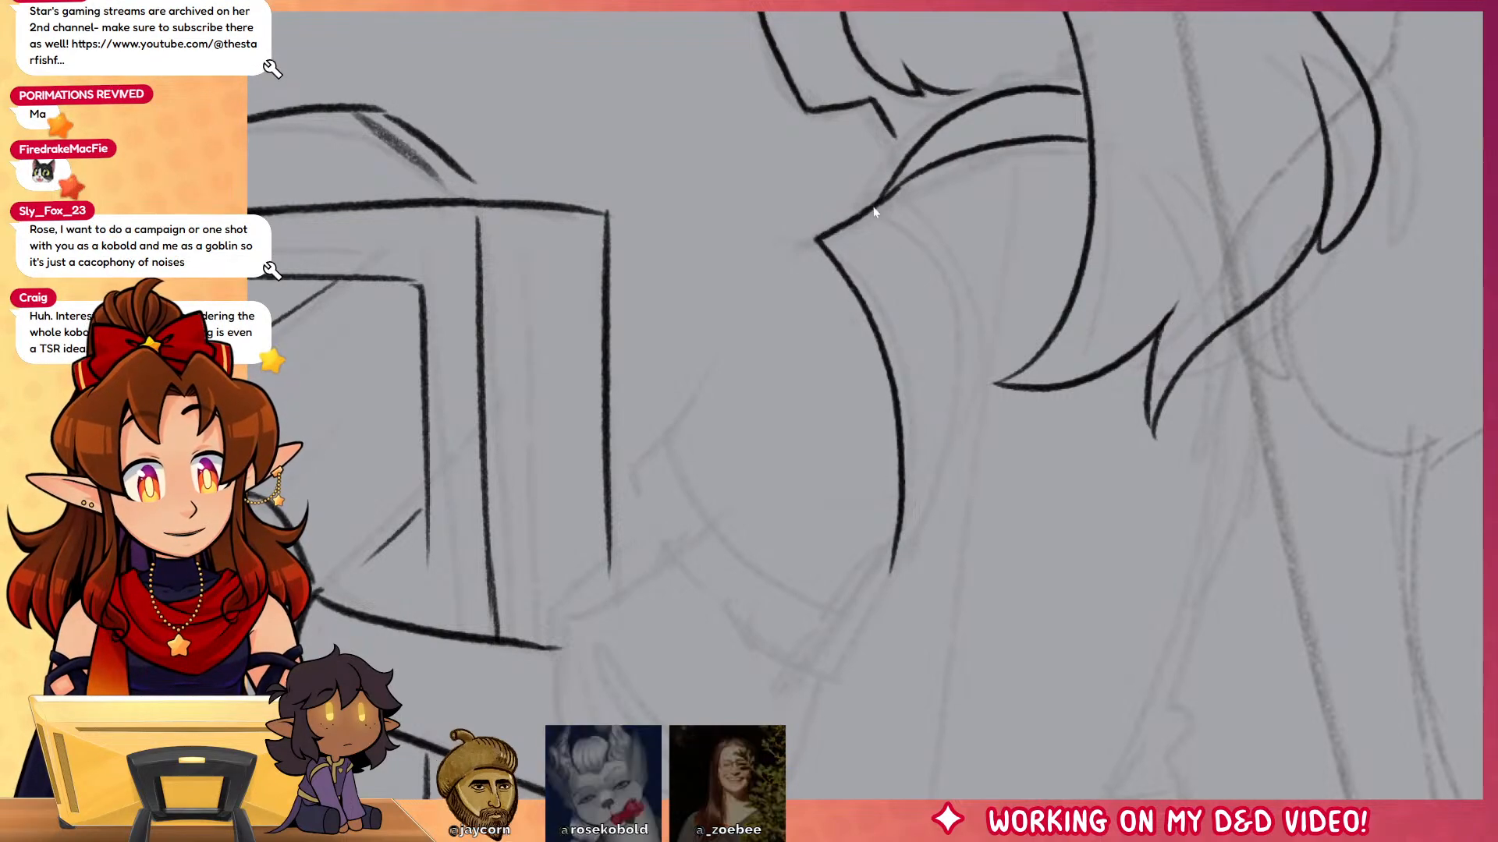
Step: Ink a second parallel armhole line and the flared upper sleeve with a band along its hem
mouse_move(872, 209)
mouse_down()
mouse_move(893, 247)
mouse_move(889, 573)
mouse_up()
mouse_move(819, 240)
mouse_down()
mouse_move(642, 478)
mouse_move(712, 620)
mouse_move(856, 693)
mouse_move(899, 511)
mouse_up()
drag(667, 457, 873, 629)
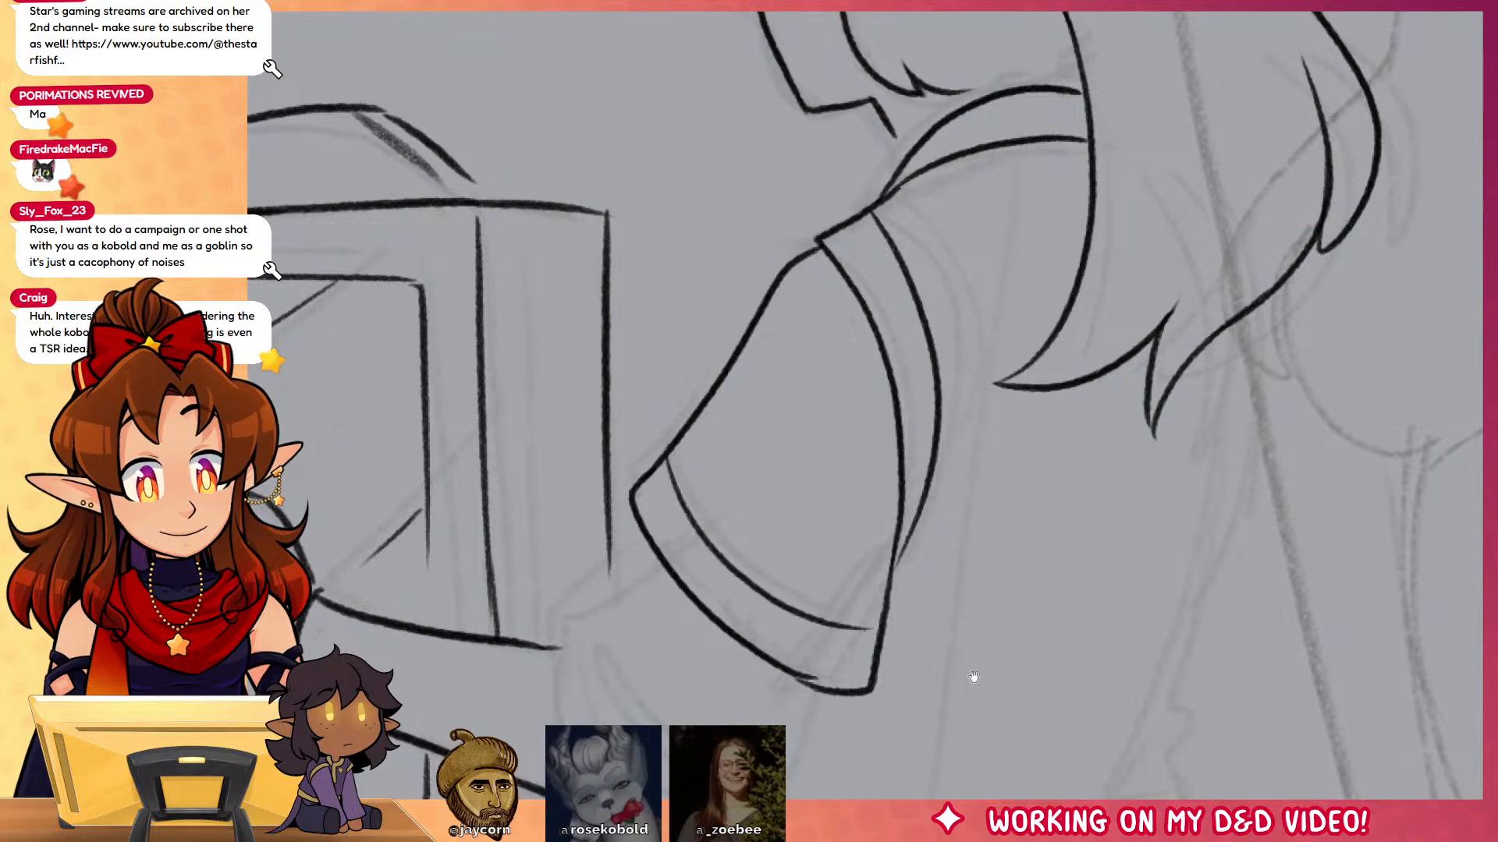
Step: Ink the puffed undersleeve around the elbow, joining it to the forearm, and add curved fabric folds inside it
drag(974, 679, 1109, 406)
mouse_move(785, 270)
mouse_down()
mouse_move(688, 386)
mouse_move(742, 565)
mouse_move(899, 571)
mouse_move(984, 412)
mouse_up()
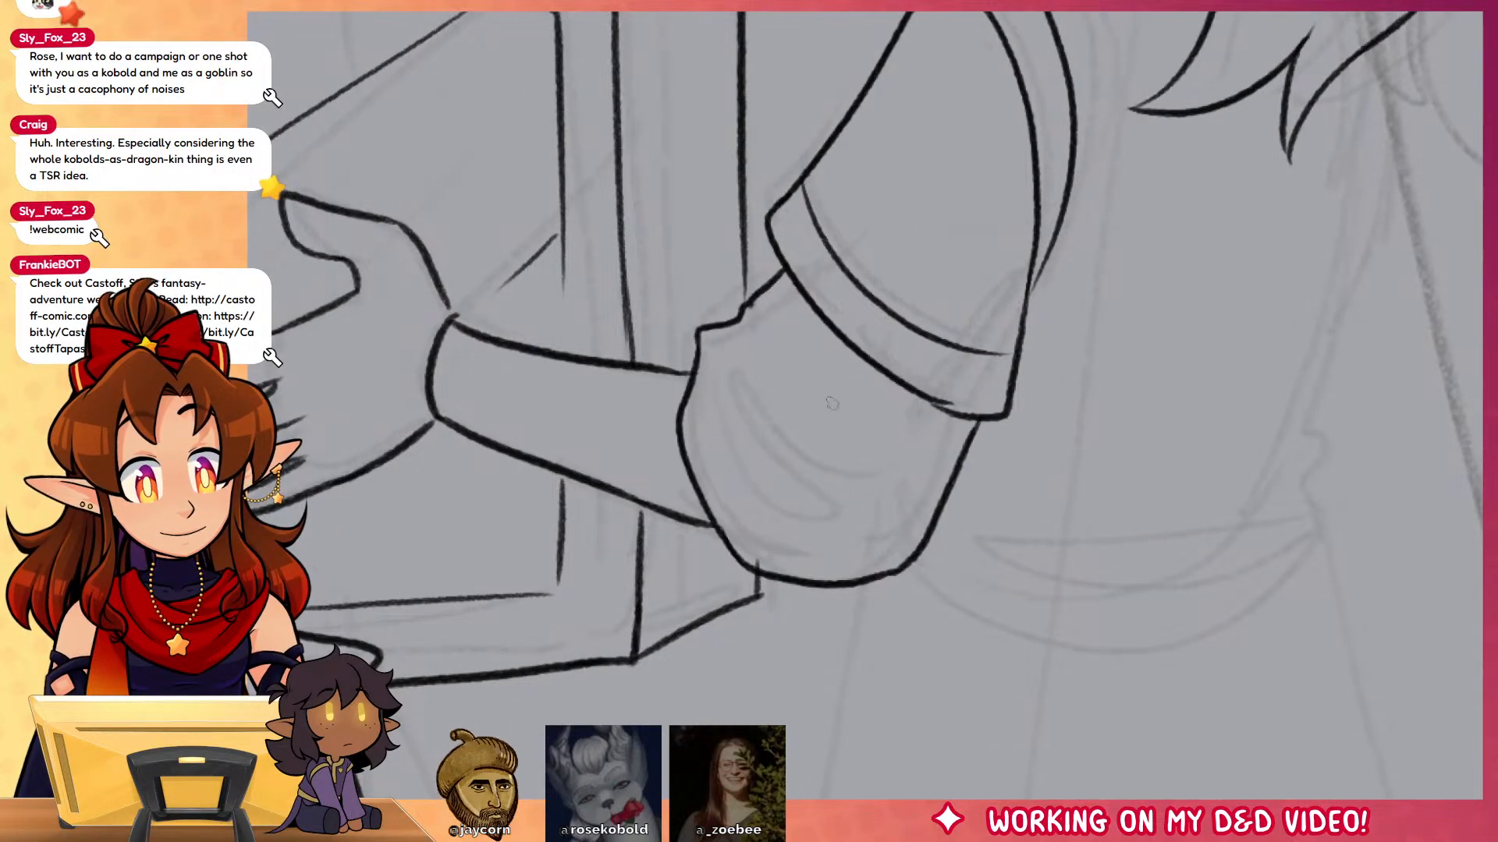
drag(710, 337, 770, 521)
drag(749, 403, 852, 536)
drag(752, 383, 859, 490)
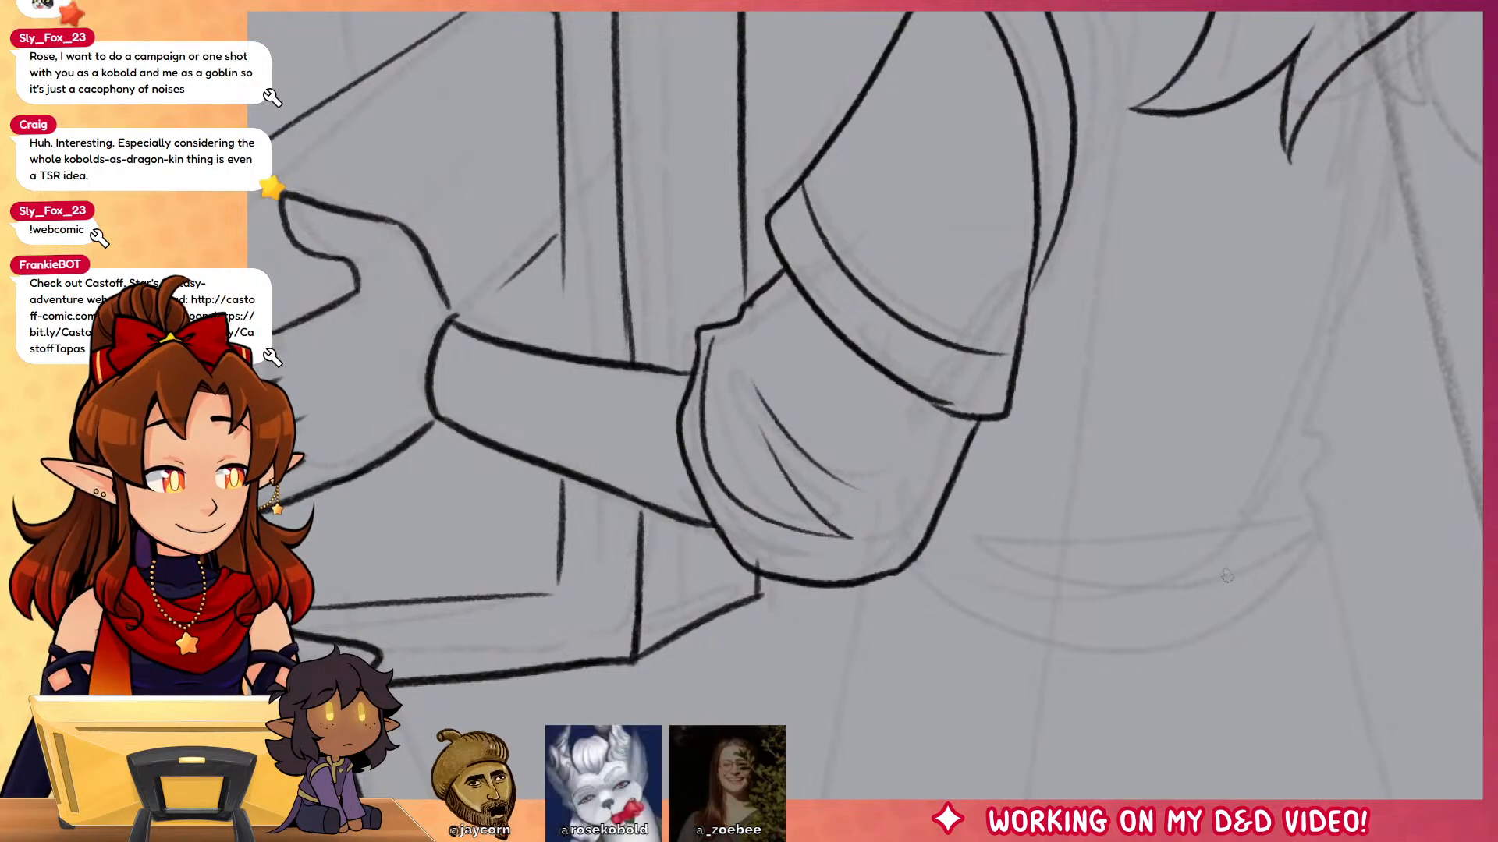
Step: Close the gaps in the ponytailed character's neck line and the lower hair edge where they meet the collar
drag(1261, 559, 1127, 718)
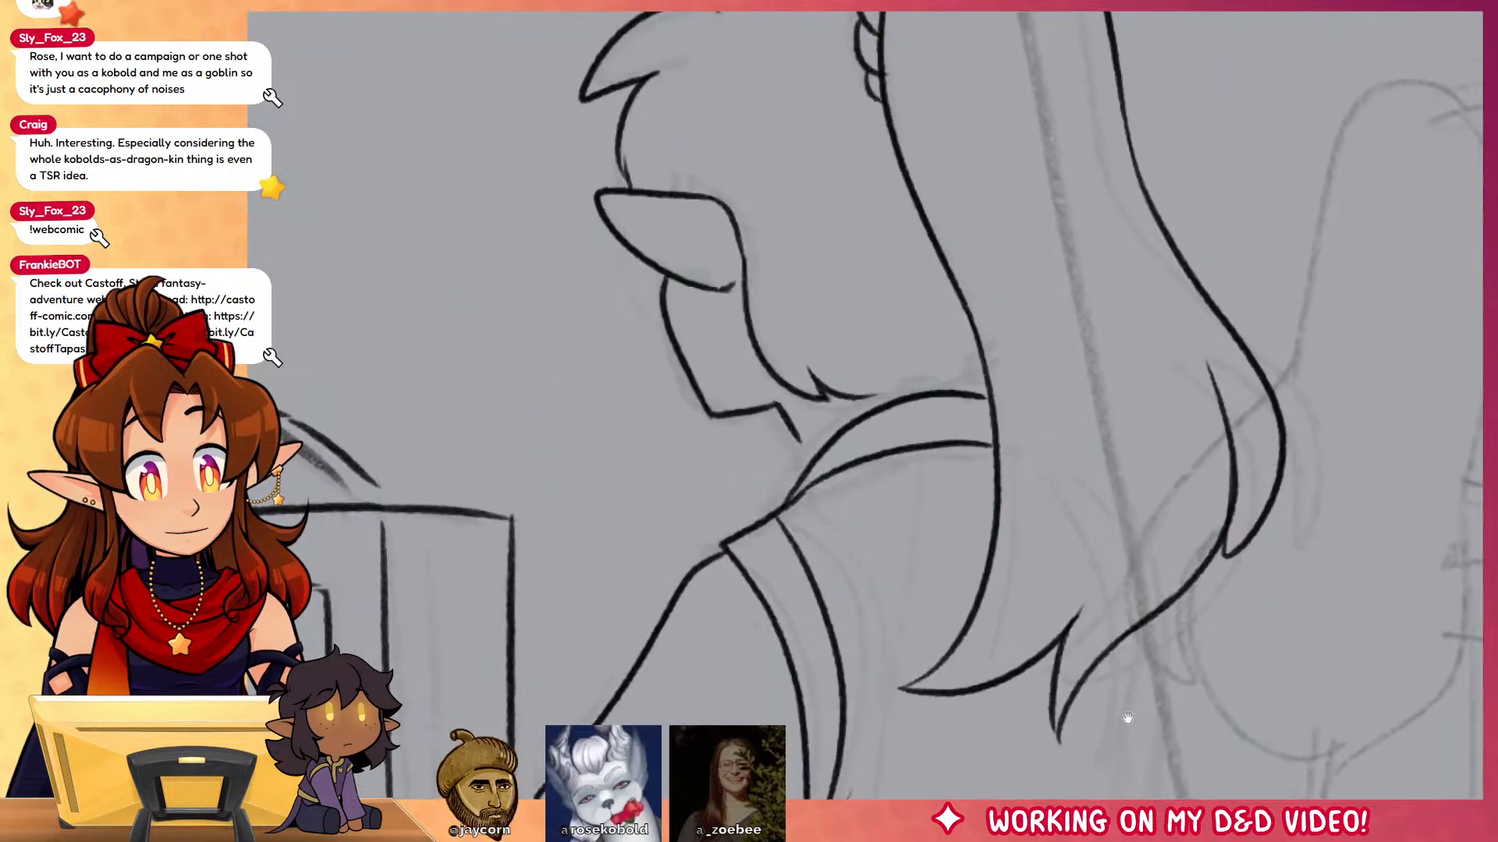
drag(790, 427, 807, 468)
drag(852, 396, 899, 401)
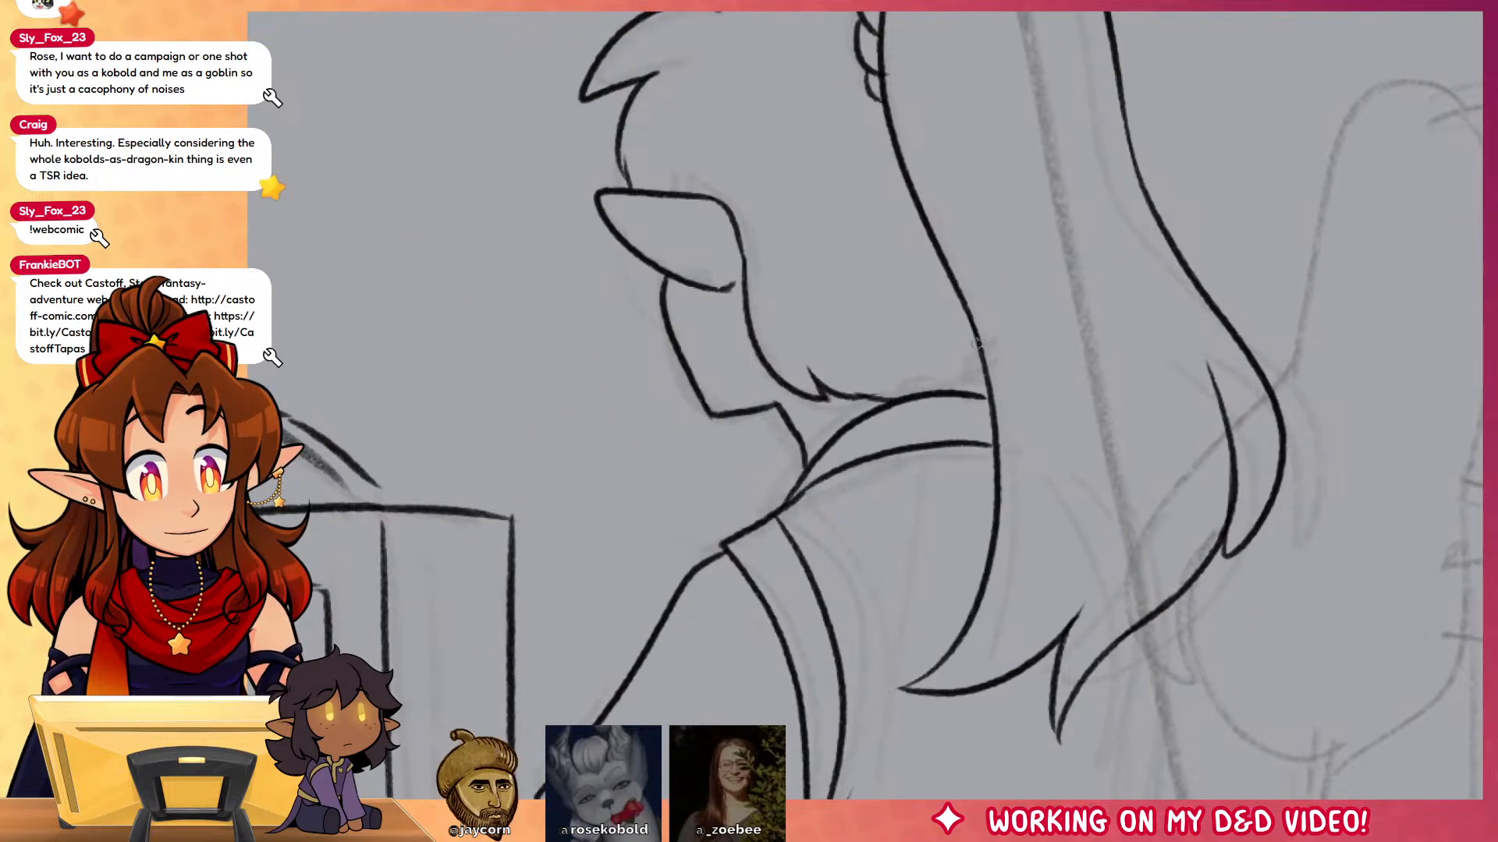
Step: Add short hair strands at the ponytailed character's nape and ink the line of the back down to the waist
drag(977, 343, 974, 391)
drag(1063, 411, 1157, 676)
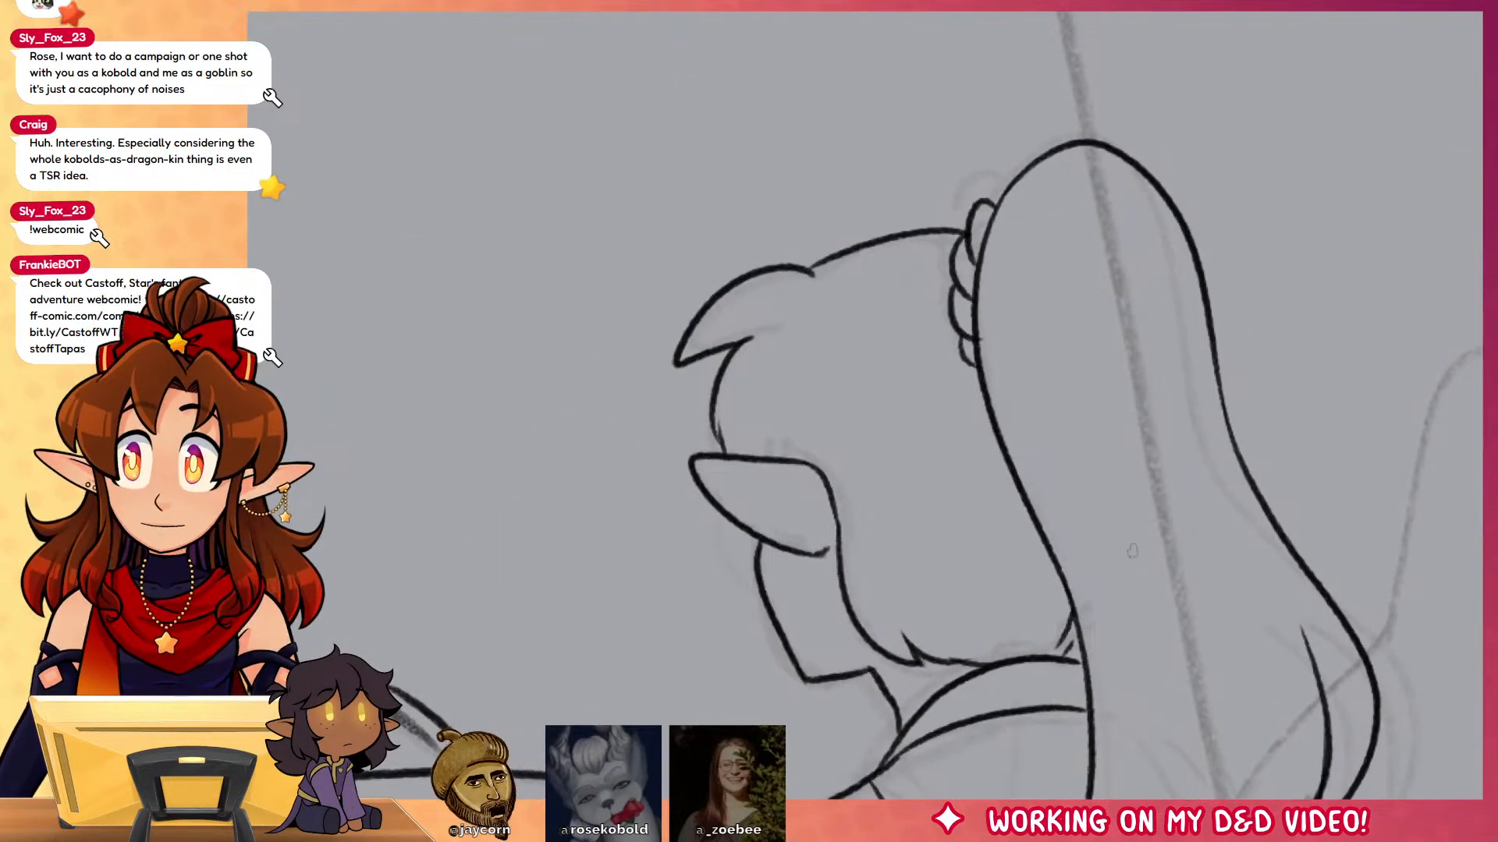
drag(551, 428, 468, 431)
mouse_move(1130, 689)
mouse_down()
mouse_move(1003, 341)
mouse_move(1040, 344)
mouse_move(1025, 277)
mouse_move(975, 574)
mouse_up()
drag(1016, 634, 1094, 283)
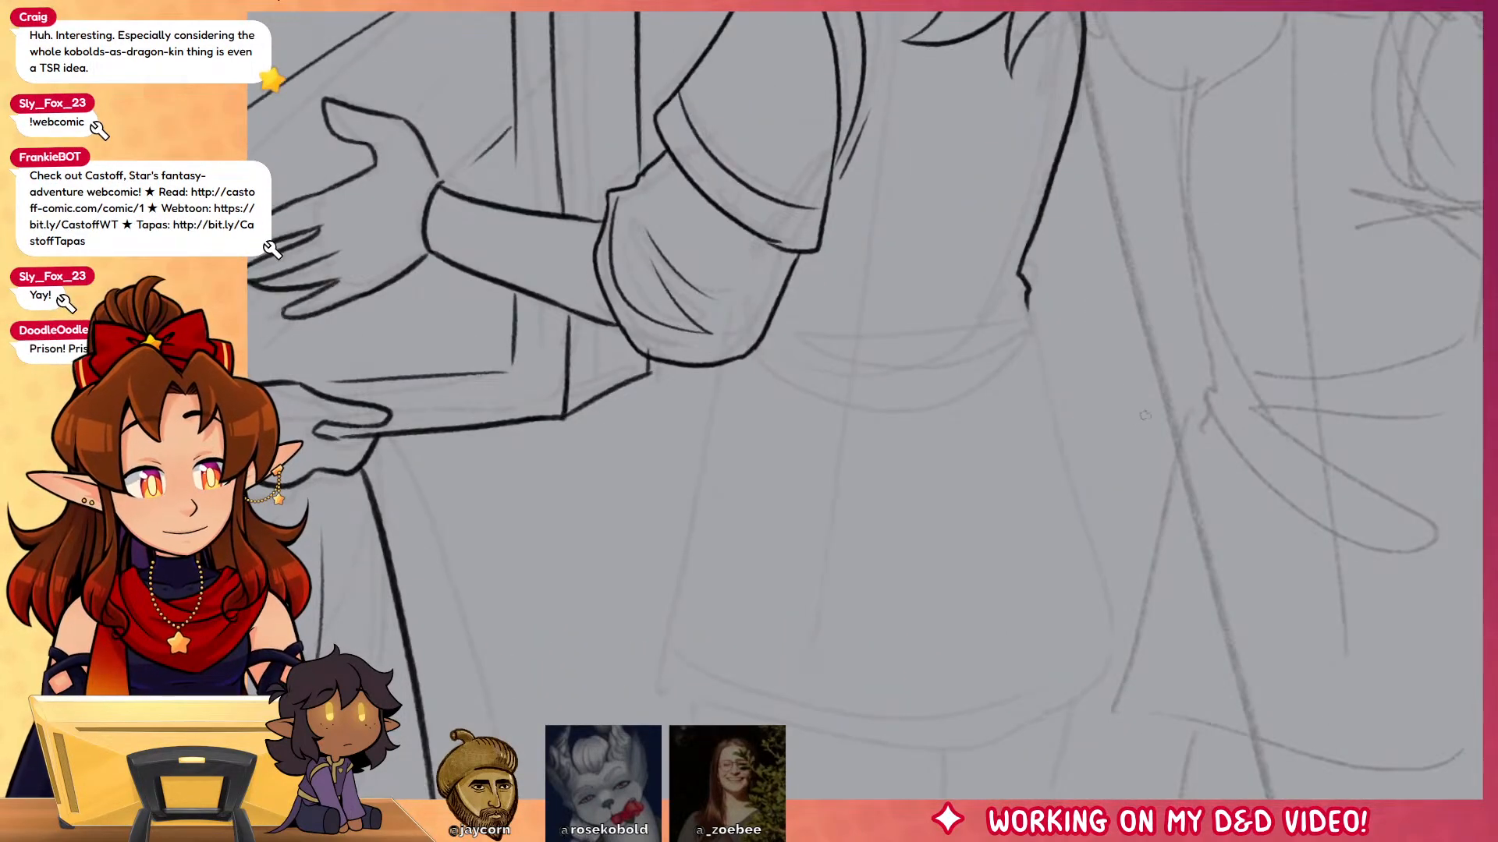
Step: Ink the flared skirt of the ponytailed character's tunic with its hem, and the curved belt lines across the waist
drag(1152, 549, 1153, 540)
mouse_move(753, 268)
mouse_down()
mouse_move(696, 597)
mouse_move(998, 644)
mouse_move(1146, 540)
mouse_up()
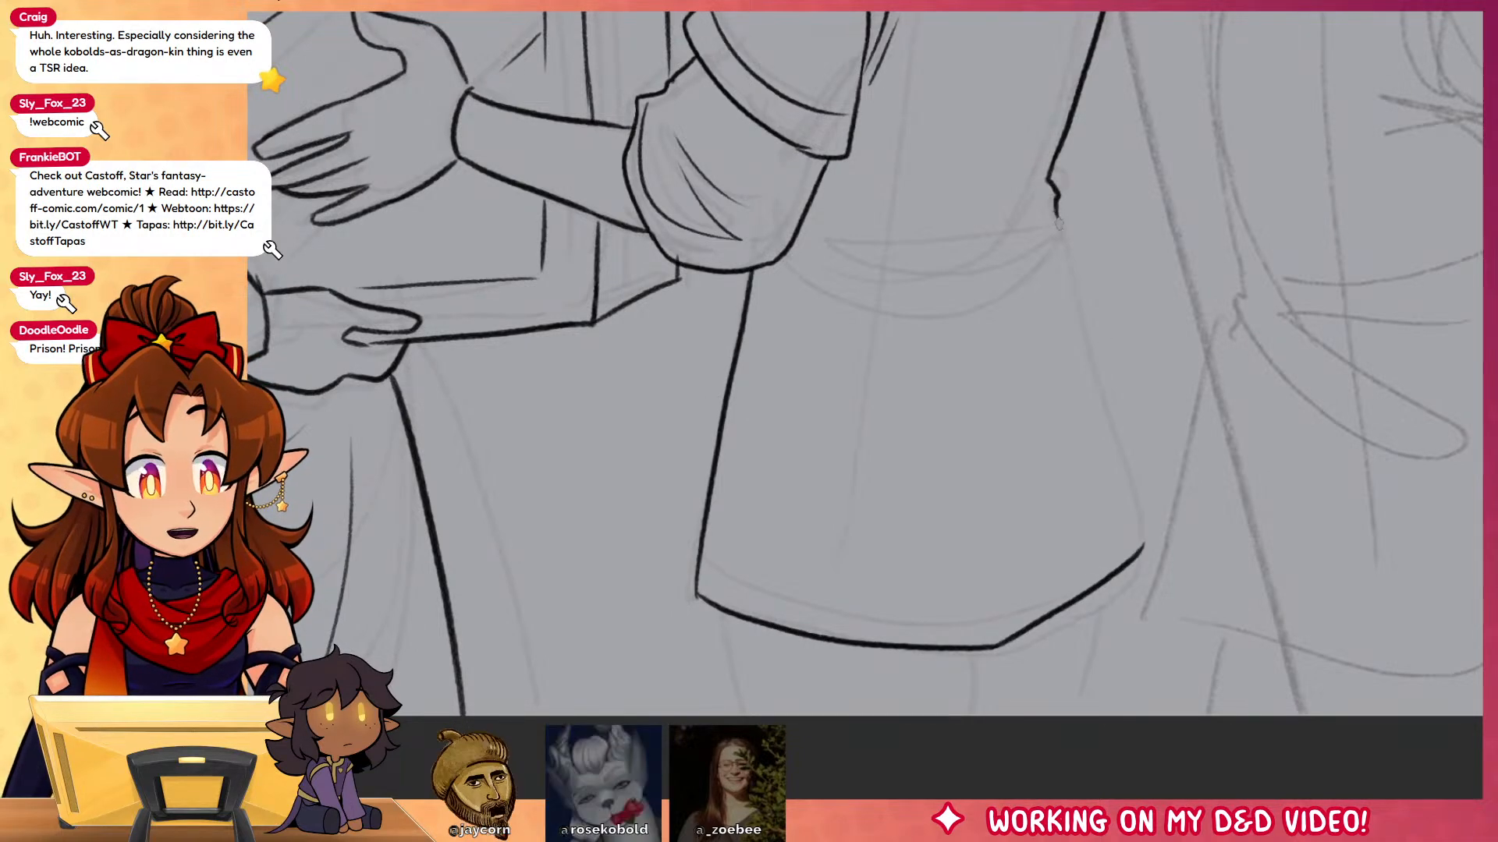
drag(1053, 215, 1147, 526)
mouse_move(1049, 195)
mouse_down()
mouse_move(1017, 232)
mouse_move(833, 230)
mouse_up()
drag(822, 204, 974, 223)
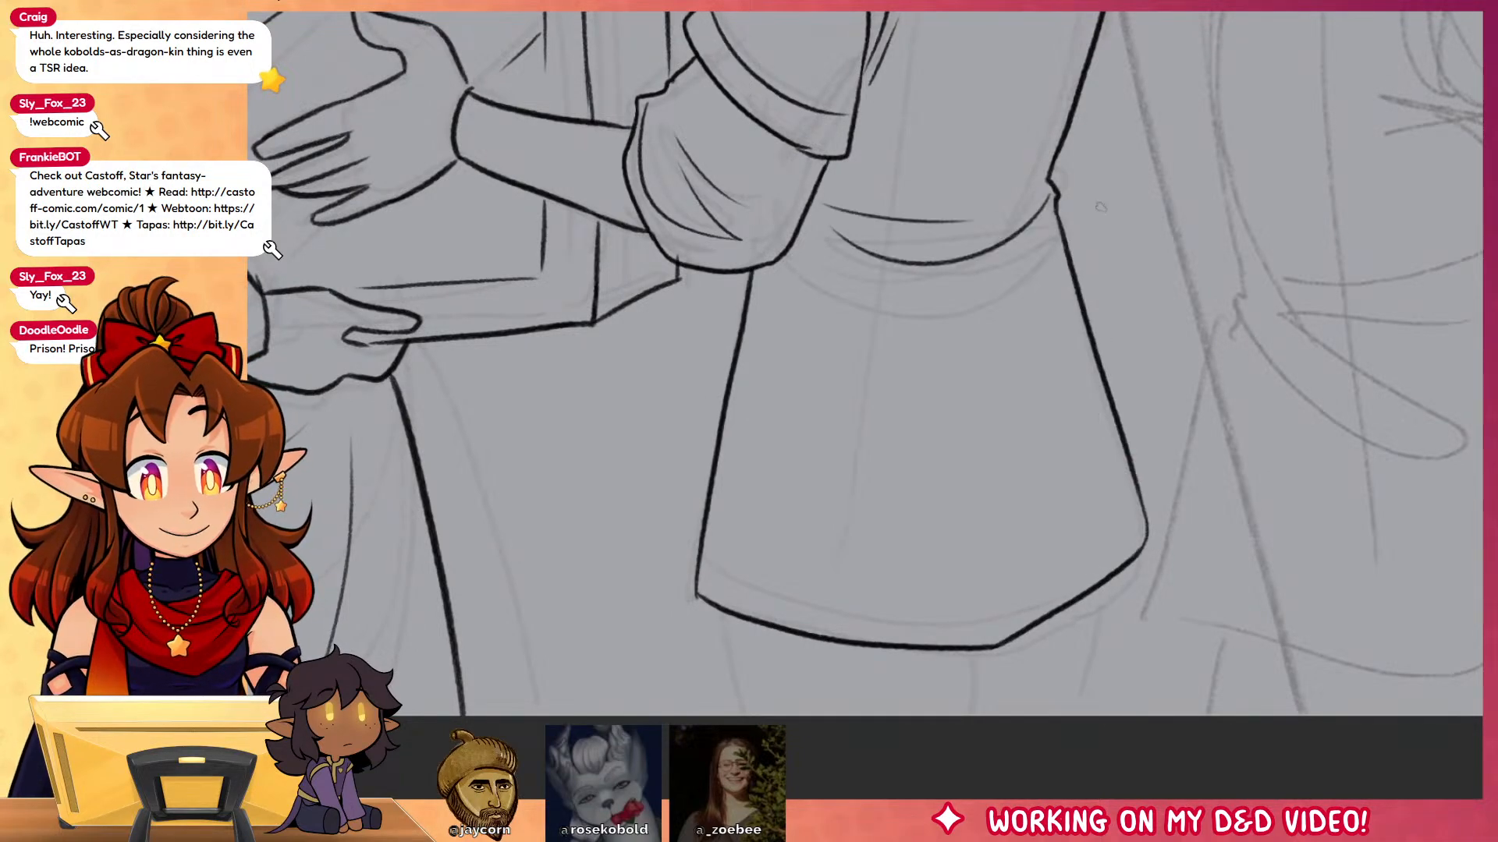
Step: Add fabric fold lines to the tunic's back and waist, and redraw the long fold running down the skirt
drag(1115, 178, 1160, 558)
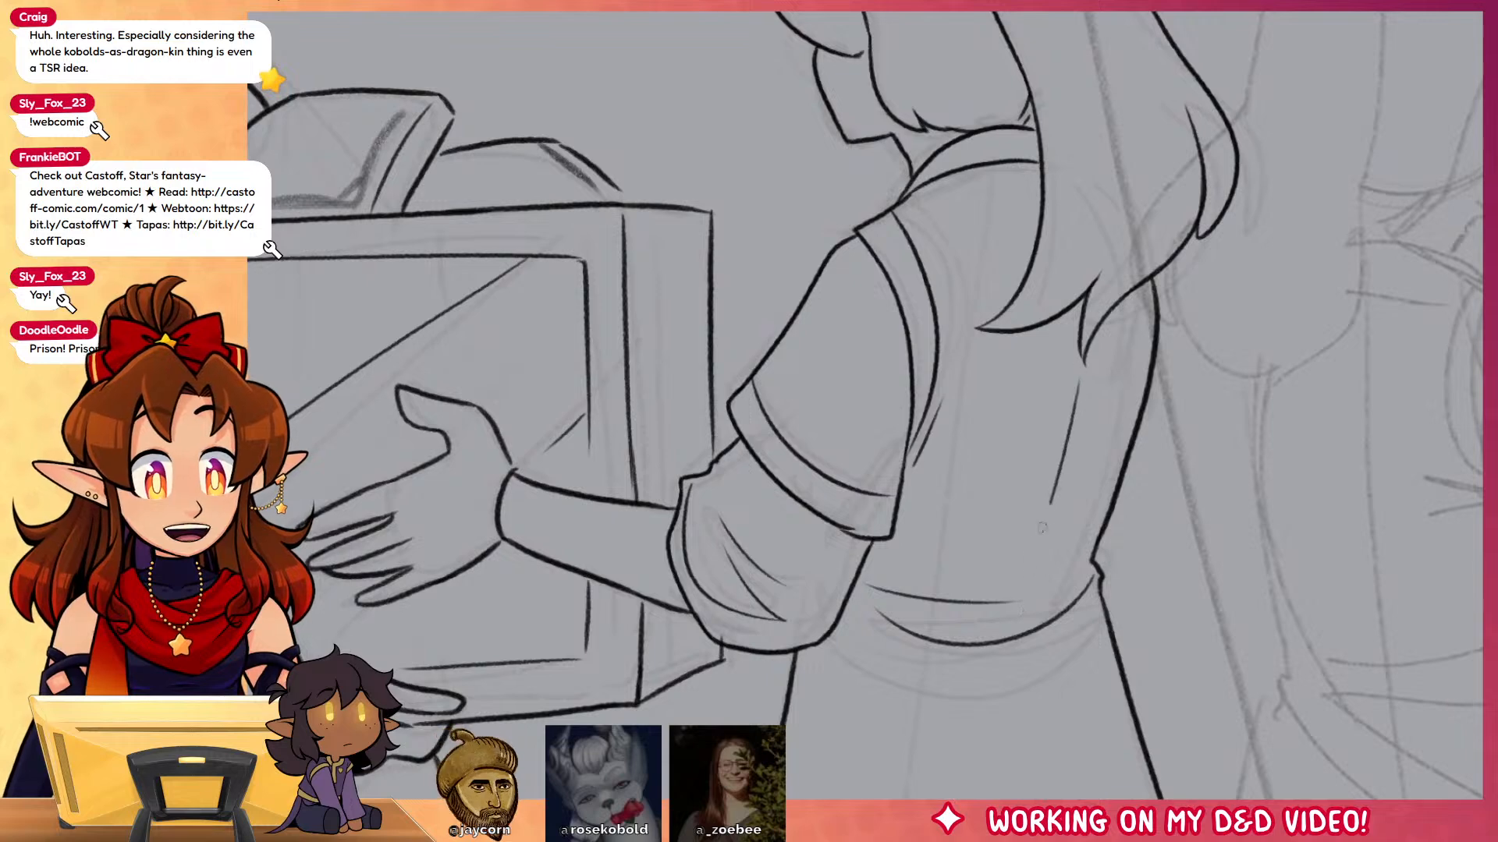
mouse_move(1065, 617)
mouse_down()
mouse_move(1086, 362)
mouse_move(1108, 585)
mouse_up()
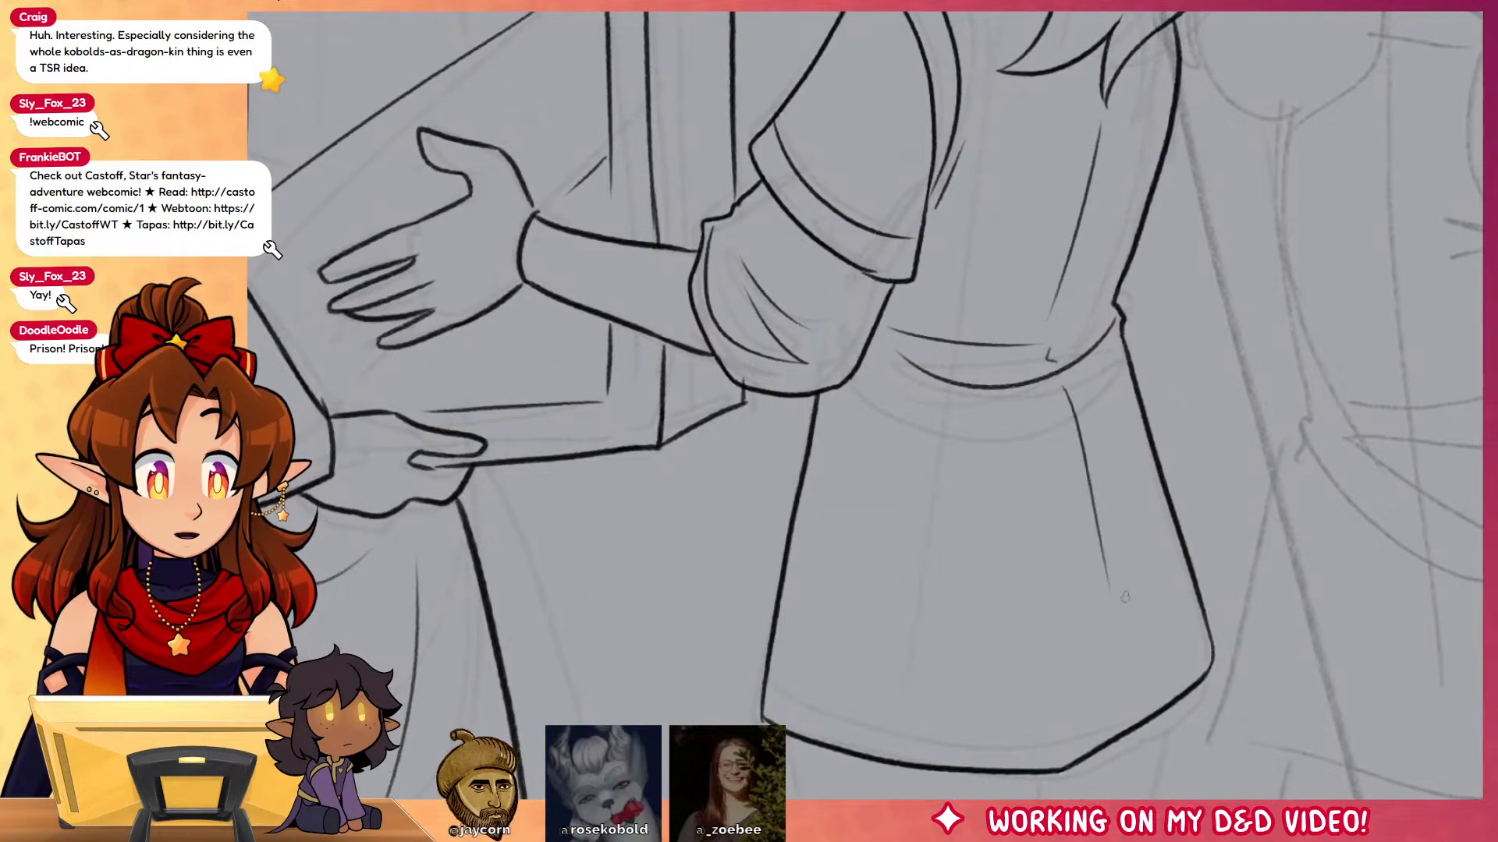
key(ctrl+z)
drag(1069, 374, 1067, 418)
drag(1070, 439, 1123, 665)
Step: Ink the leg lines from beneath the tunic hem to the lower edge of the canvas
drag(1202, 686, 1216, 484)
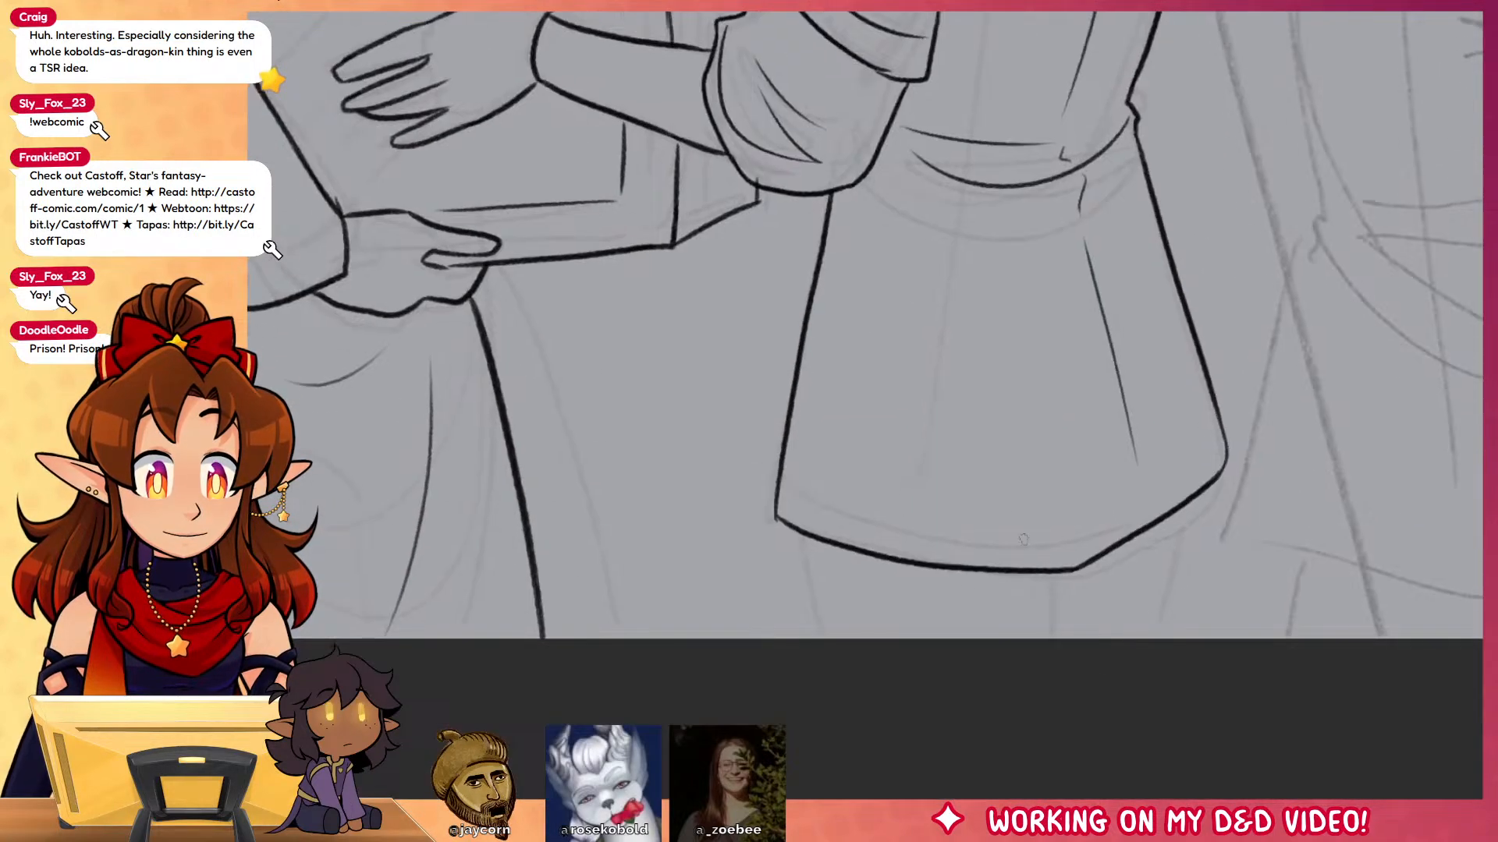
drag(799, 535, 819, 638)
drag(1061, 569, 1053, 638)
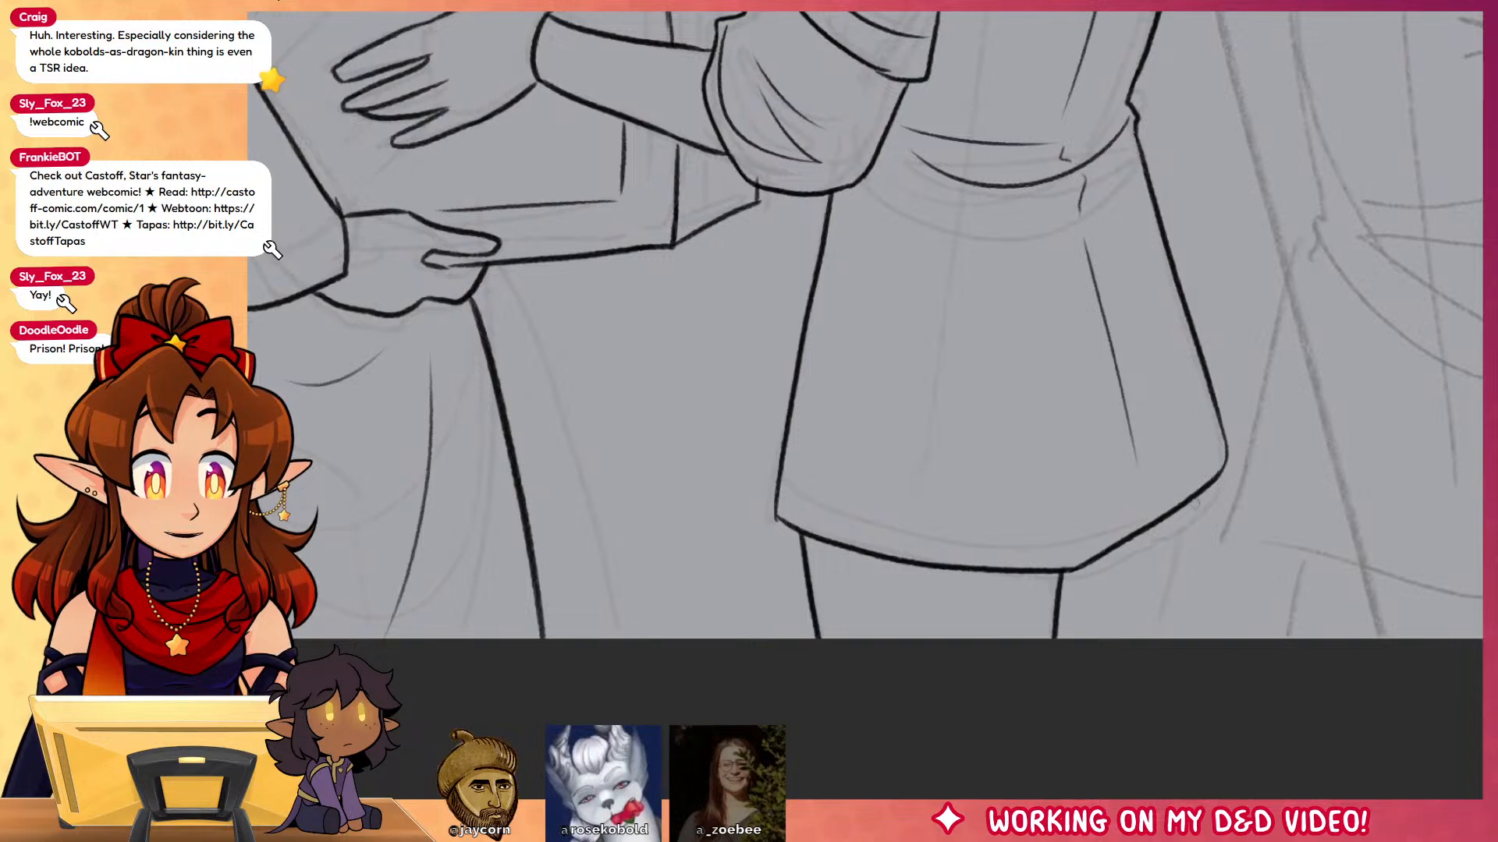
drag(1193, 503, 1170, 638)
Step: Add short hair strands radiating from the hair tie across the back of the ponytailed character's head
drag(1228, 530, 1231, 685)
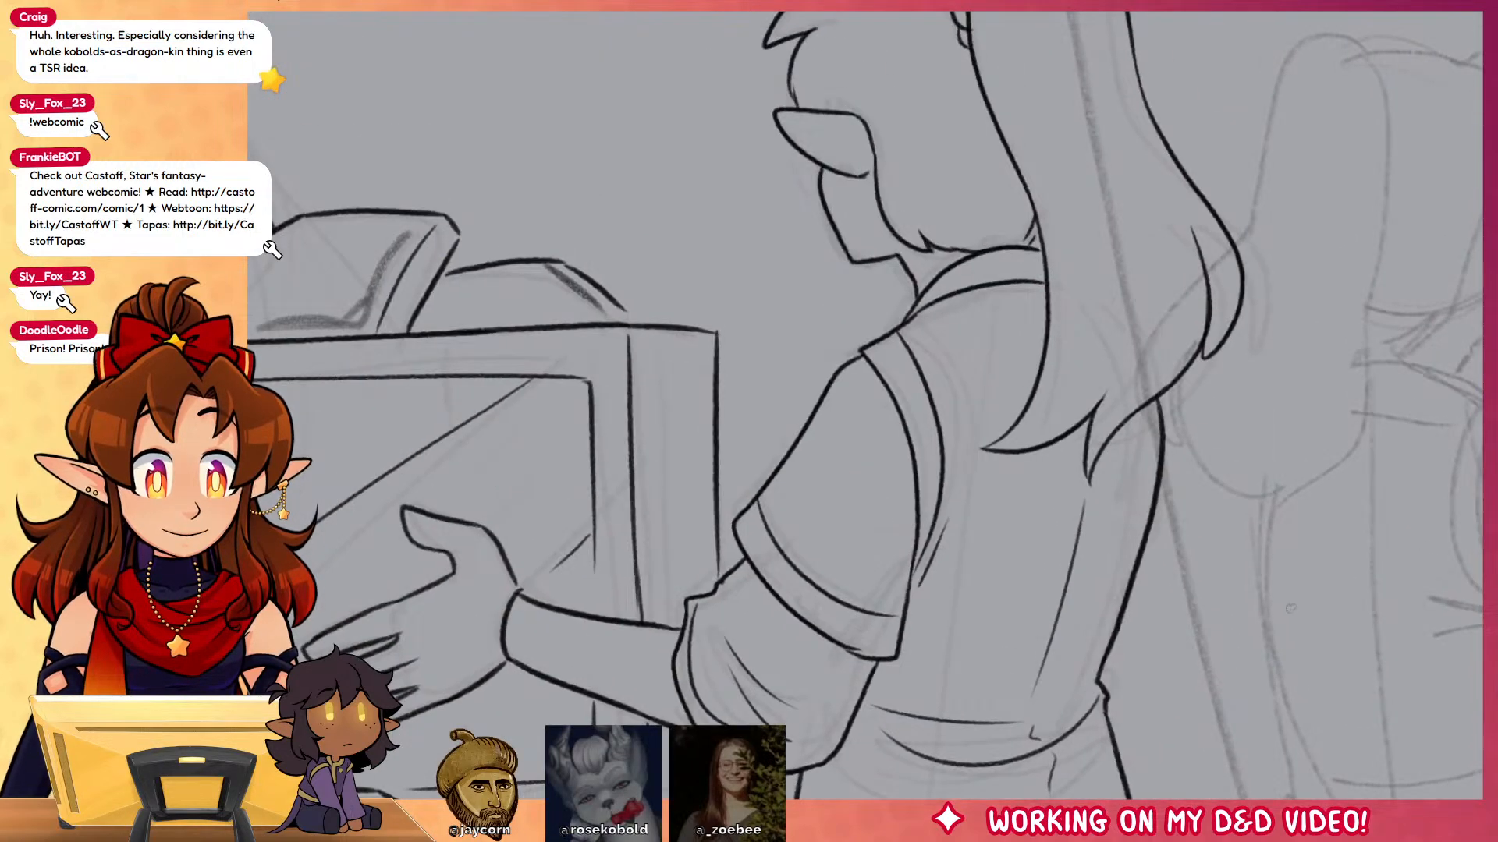
drag(1251, 576, 1232, 712)
mouse_move(932, 127)
mouse_down()
mouse_move(889, 127)
mouse_move(890, 155)
mouse_up()
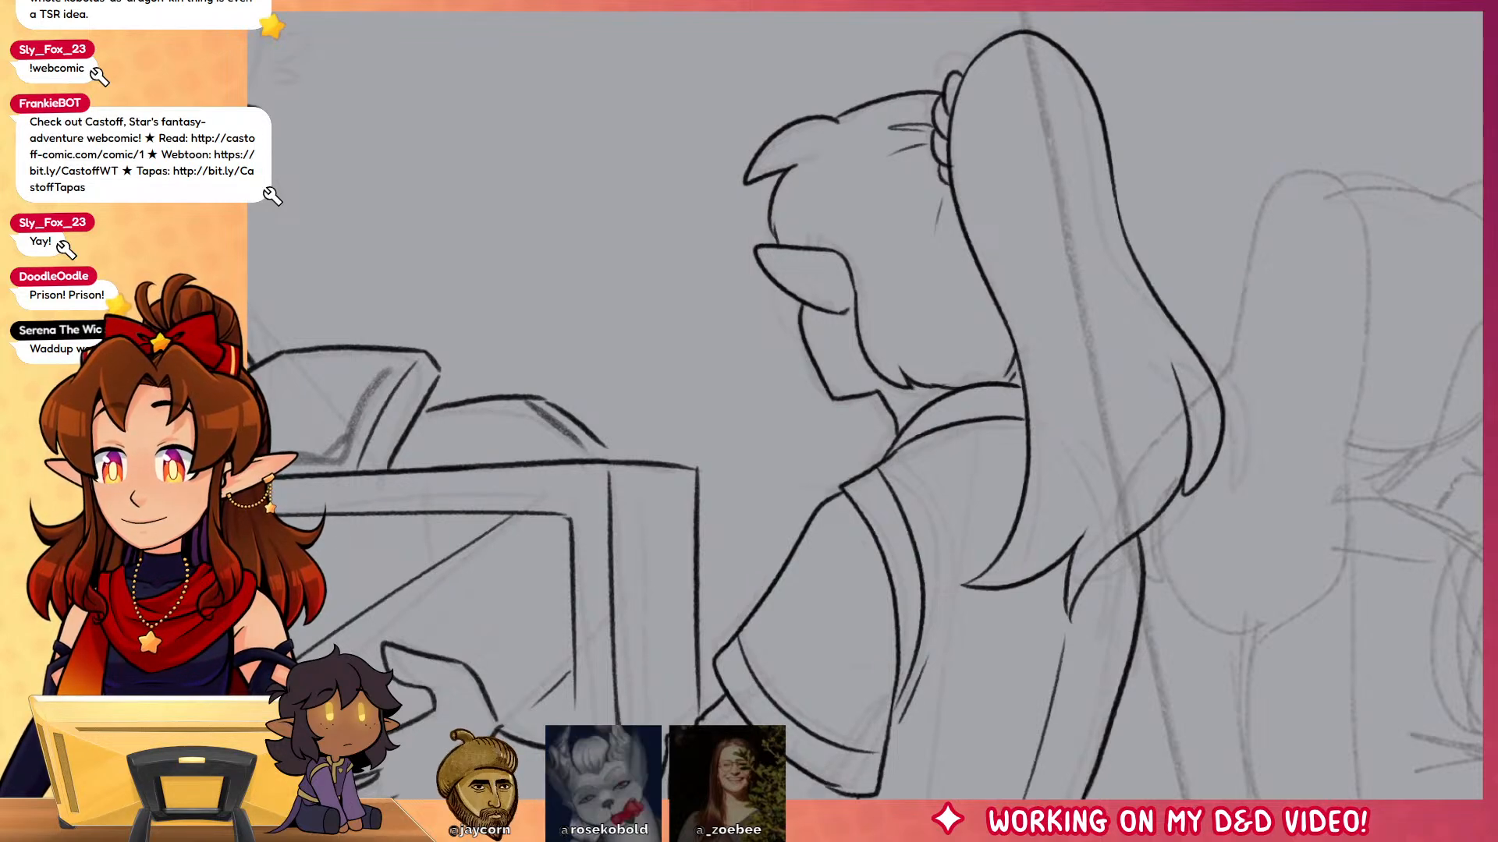
Step: Draw two short accent marks above the contents of the box between the two inked characters
scroll(618, 448, down, 5)
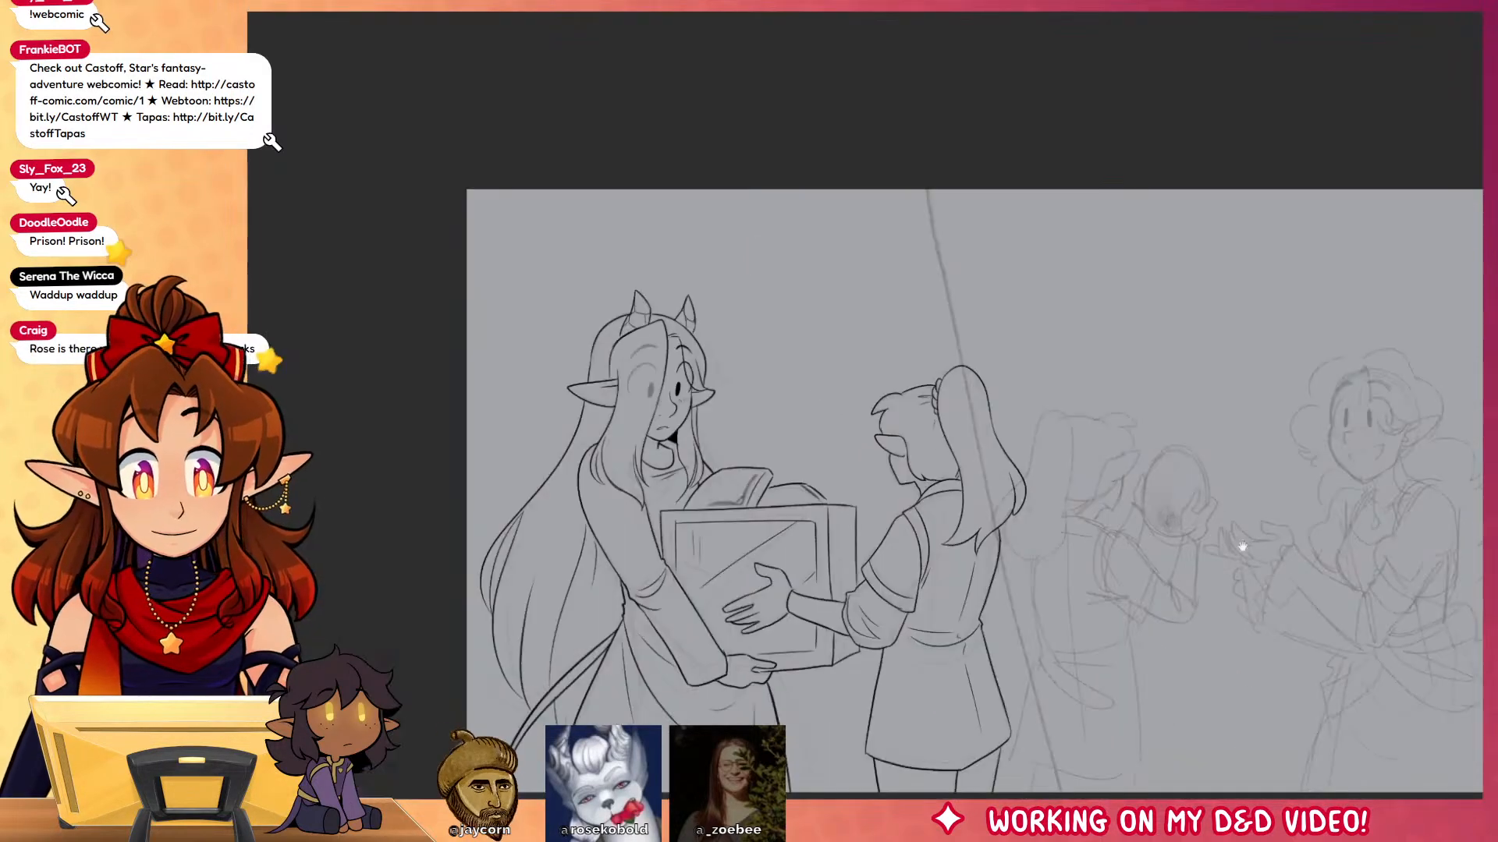
drag(1242, 691, 1183, 612)
drag(1092, 617, 1192, 642)
scroll(1192, 642, up, 3)
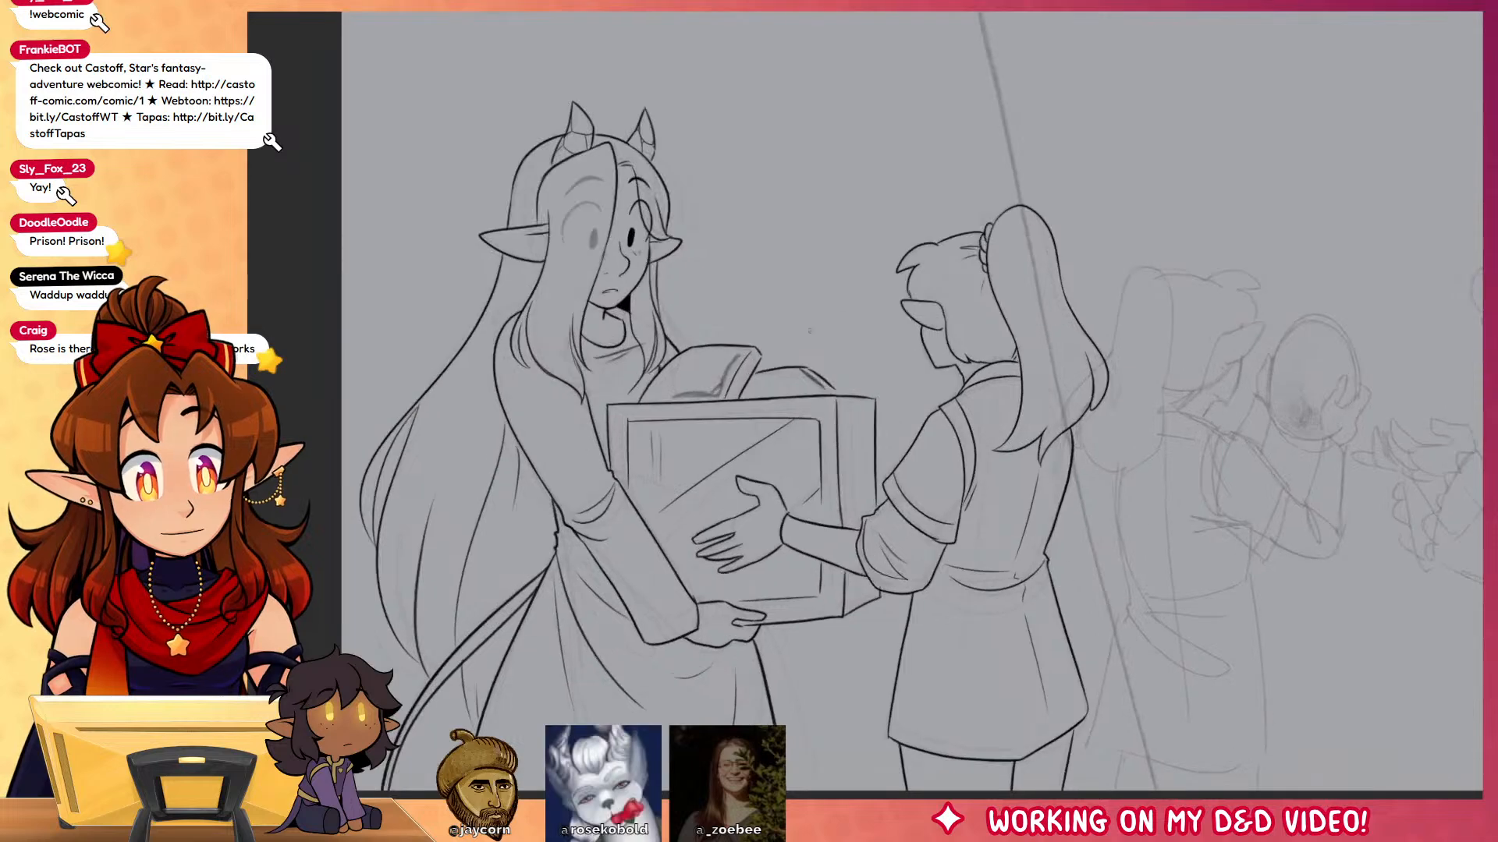
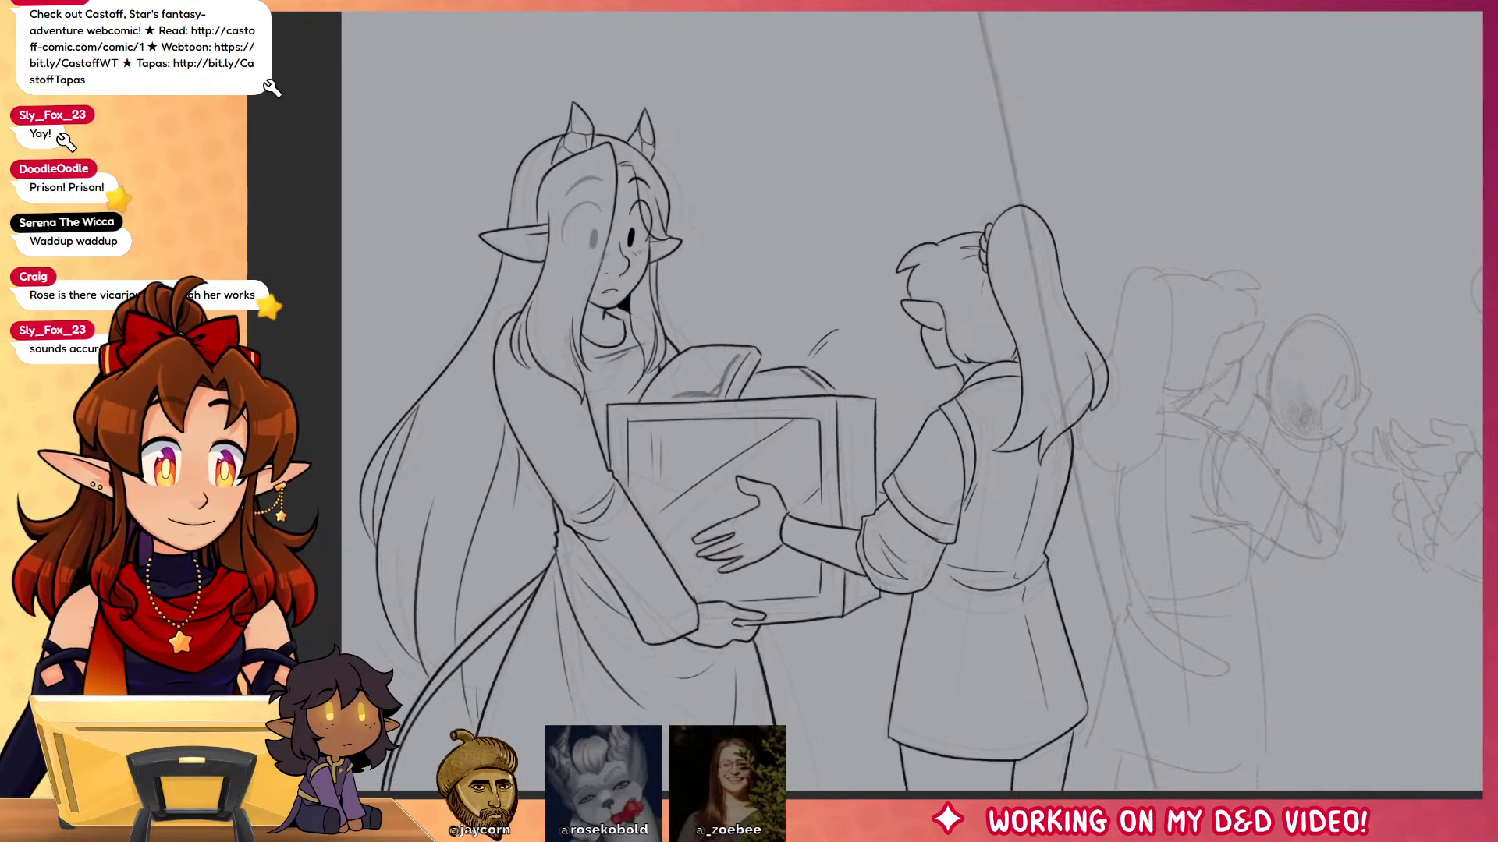
Step: Draw a thick black diagonal divider line across the full canvas height over the sketched panel border
scroll(1100, 551, down, 3)
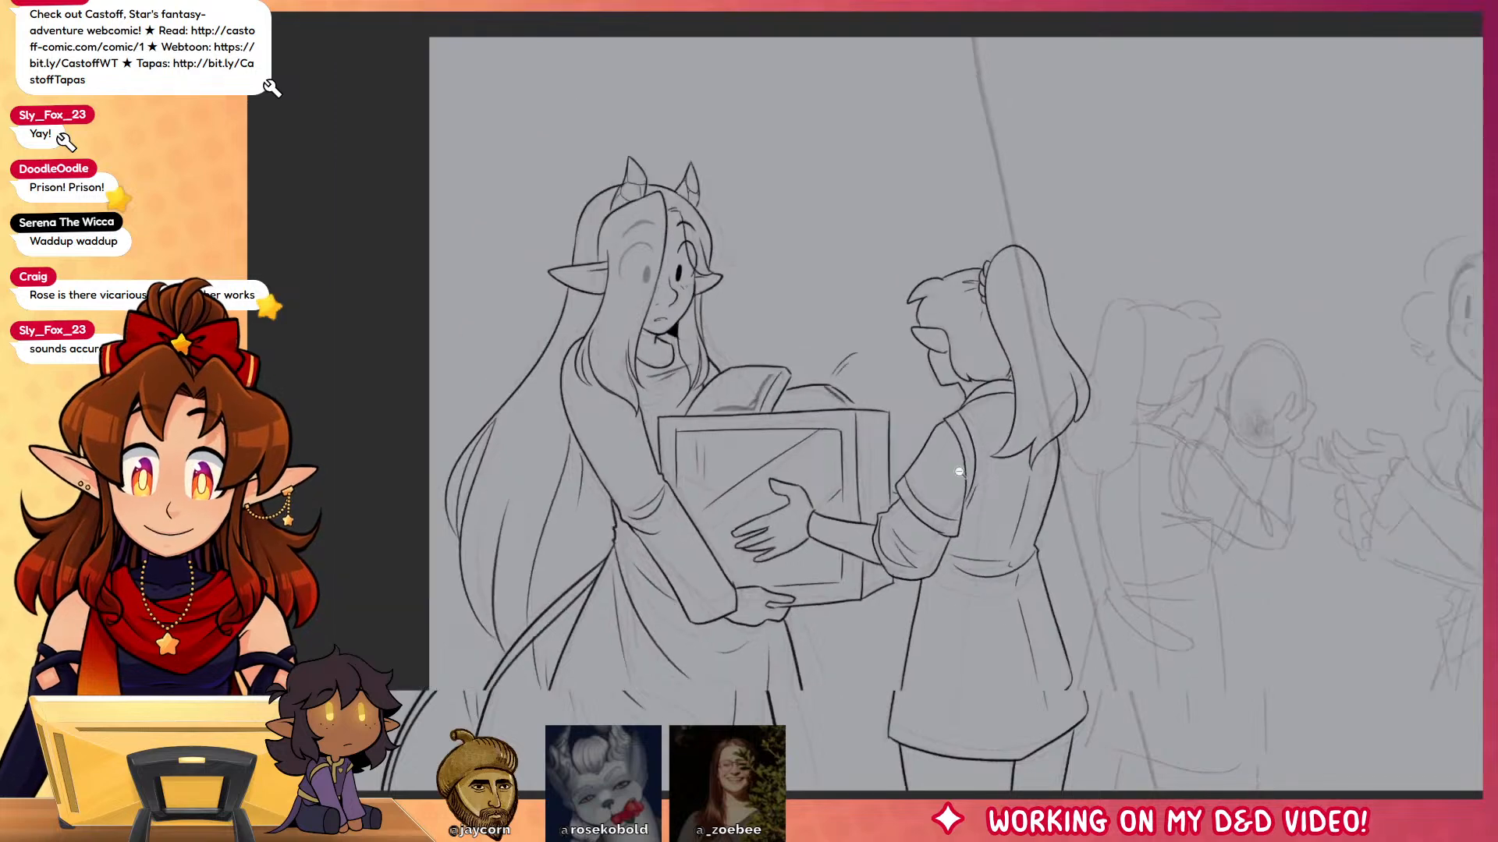
drag(1218, 530, 1106, 507)
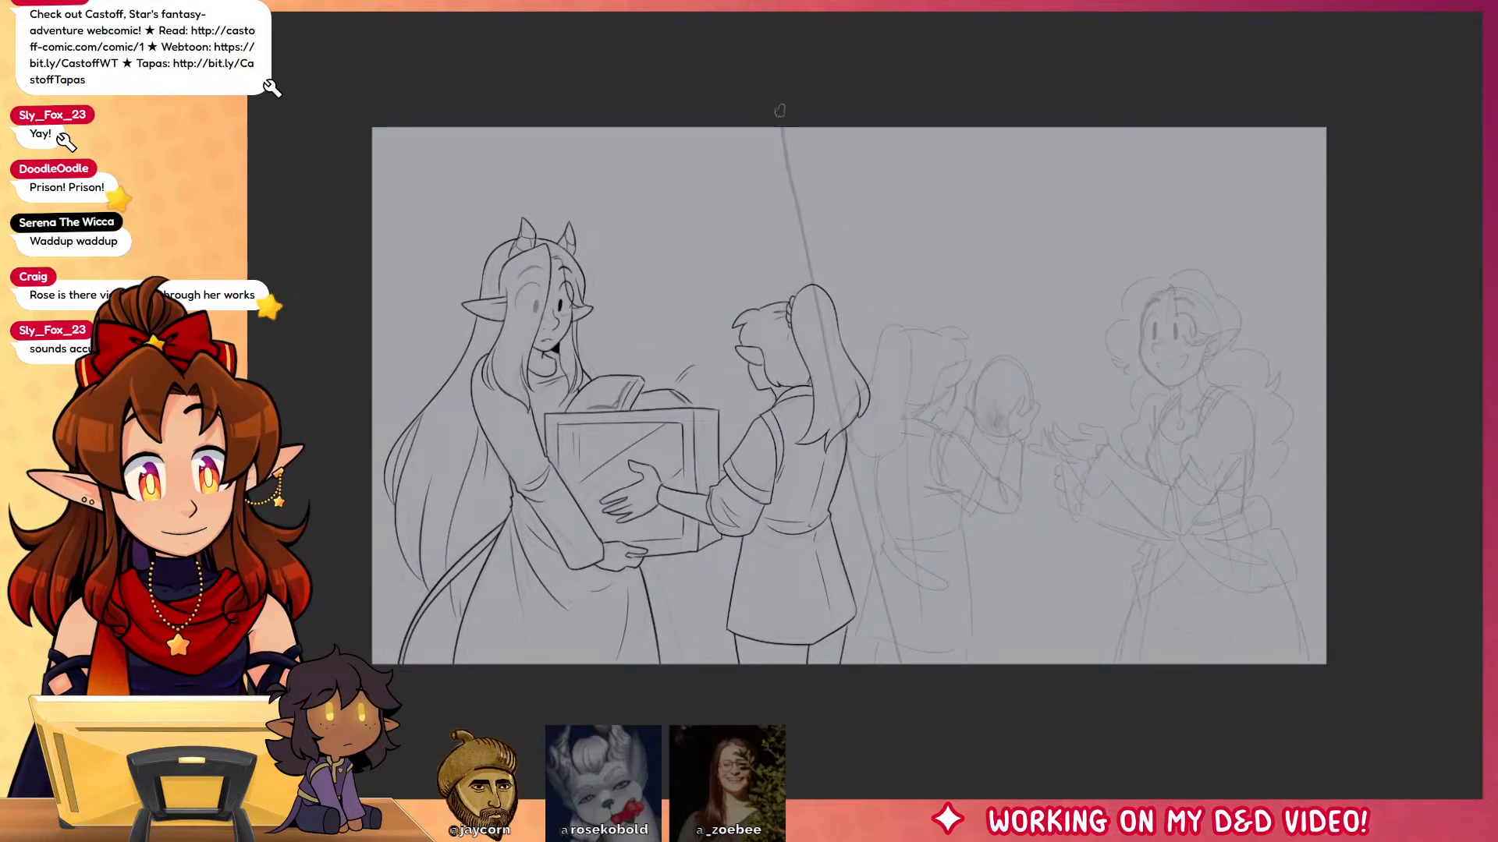
drag(781, 113, 915, 731)
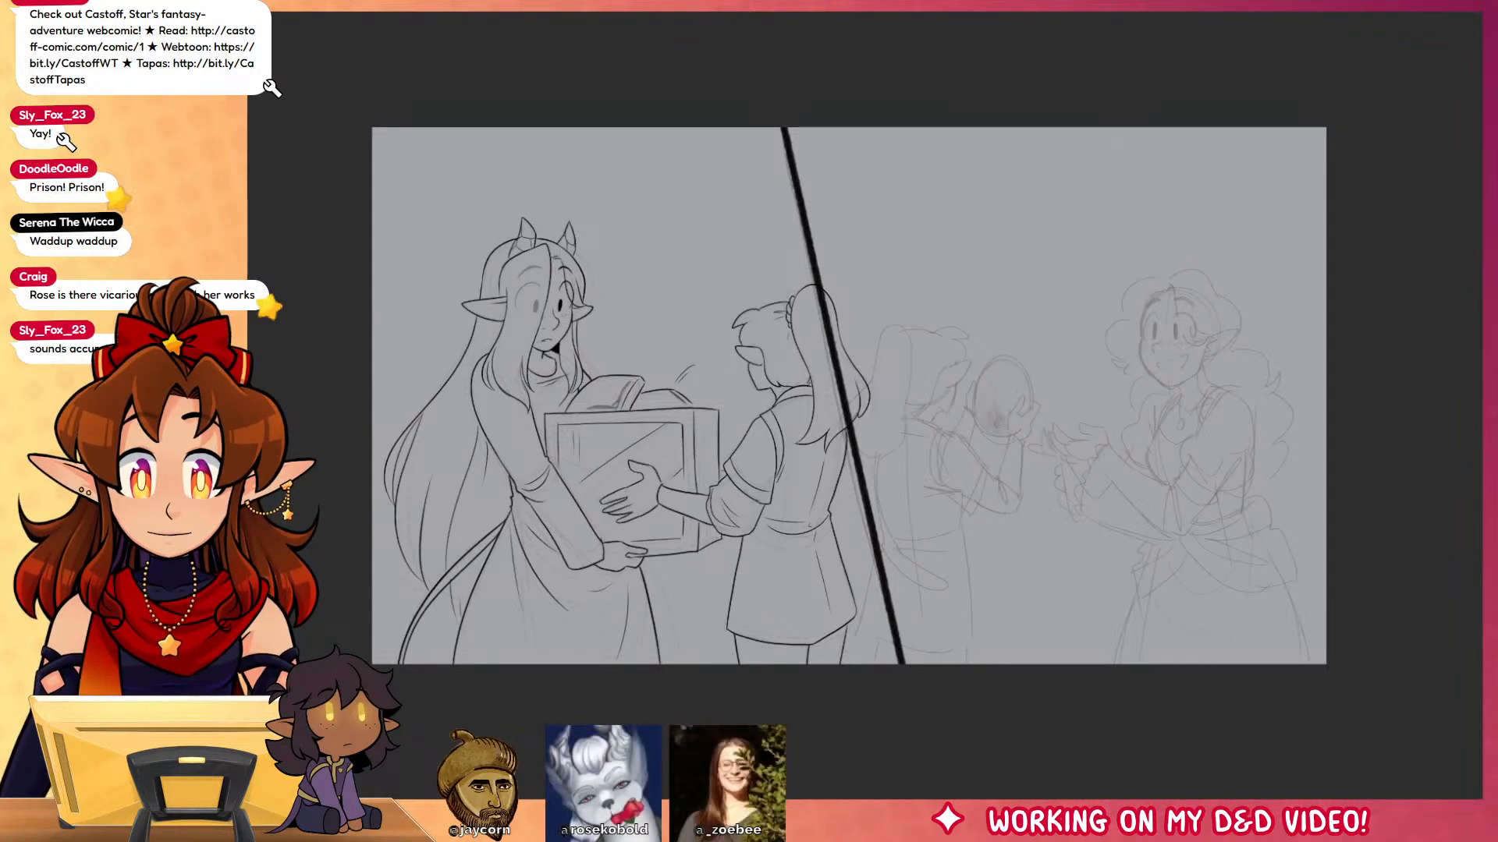
Step: Select the panel to the right of the divider, fill it with grey, and make the fill slightly see-through over the sketch
click(780, 122)
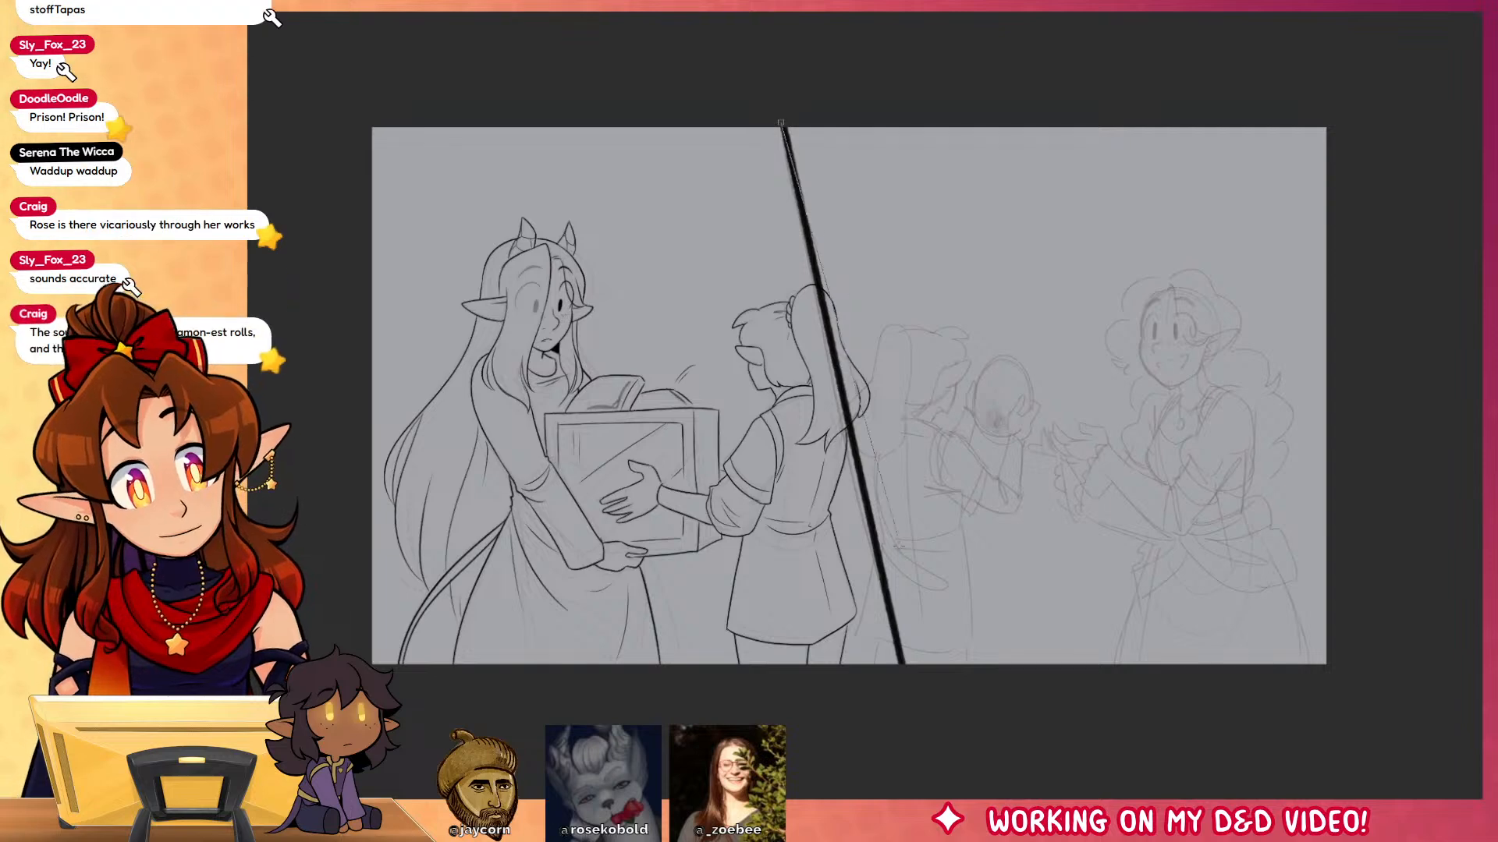
click(907, 689)
click(1381, 684)
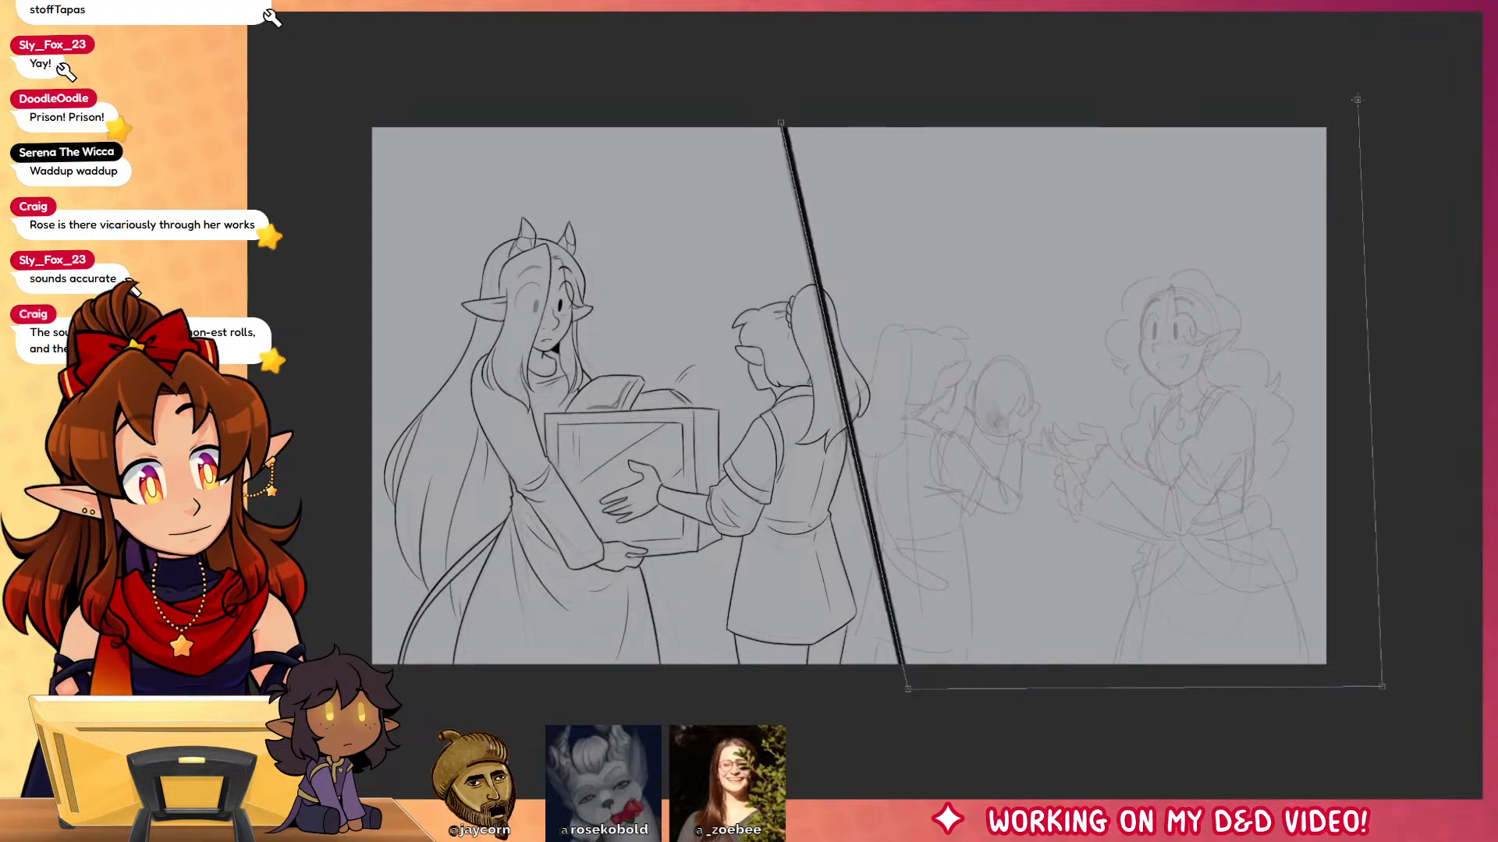
double_click(1356, 98)
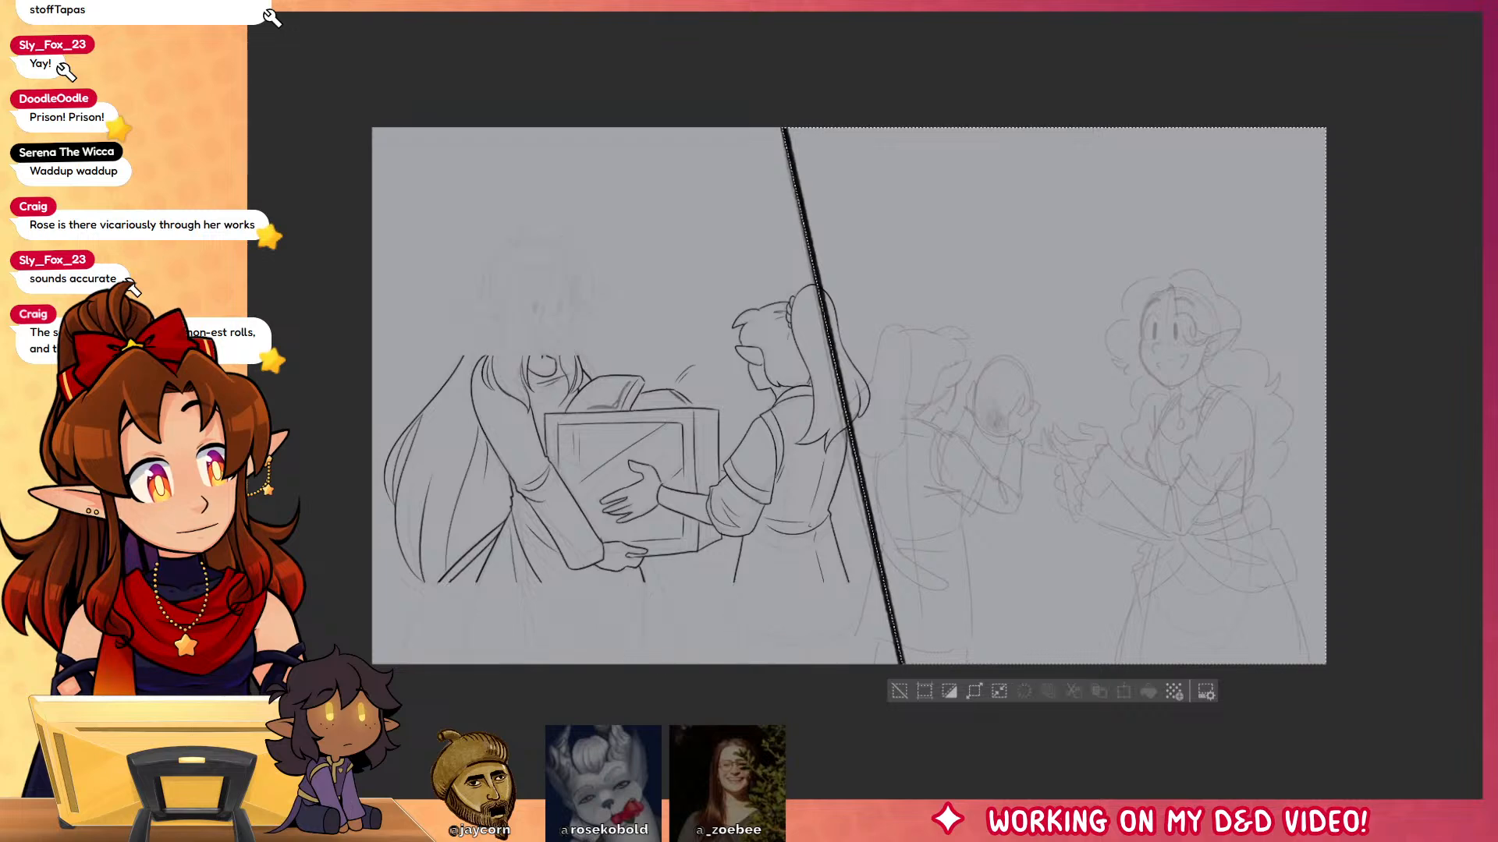
click(1148, 691)
key(ctrl+d)
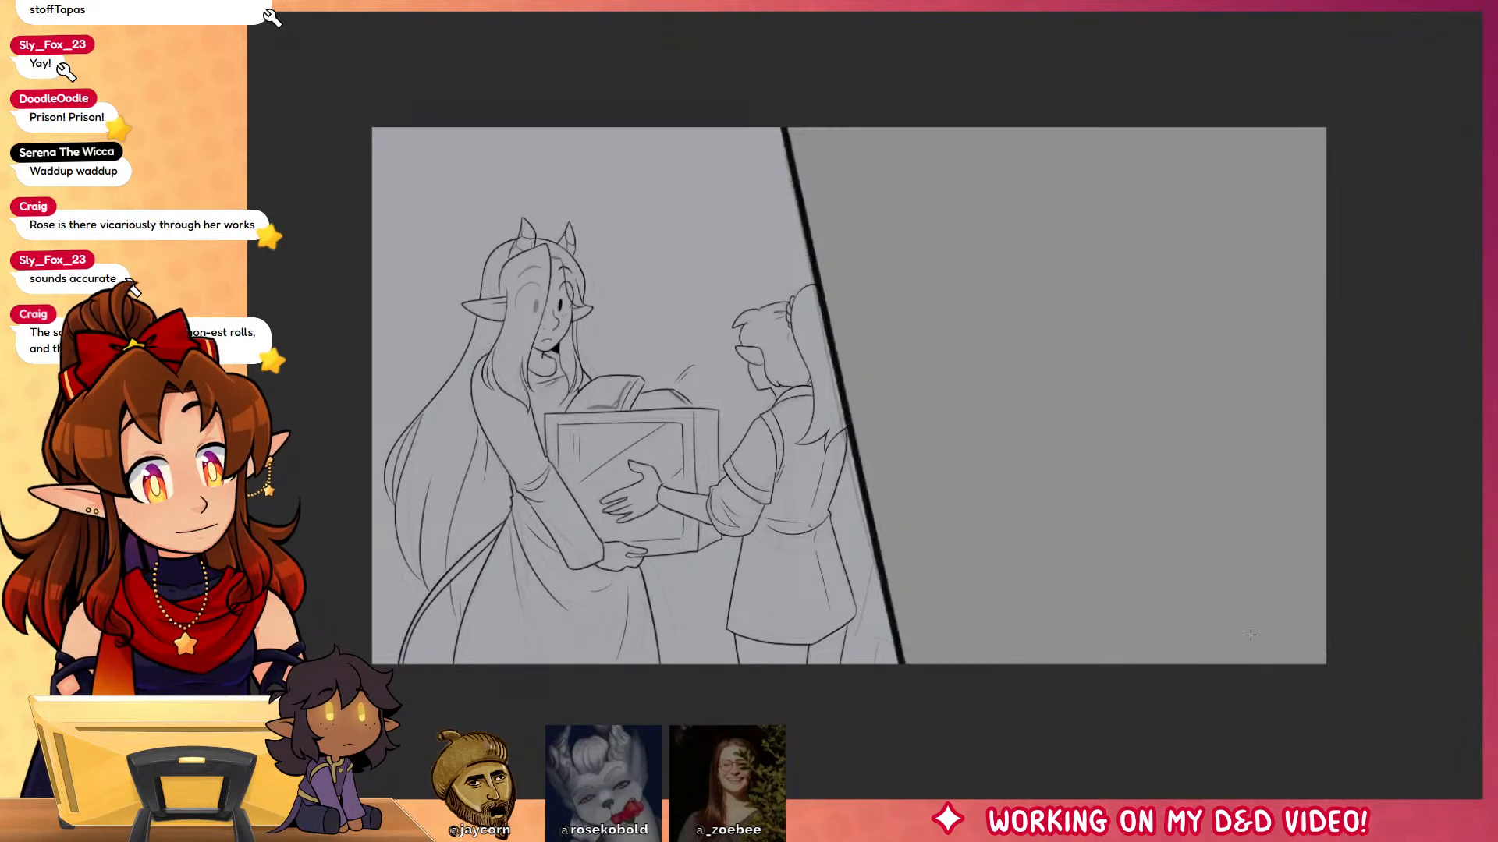
scroll(1297, 578, right, 2)
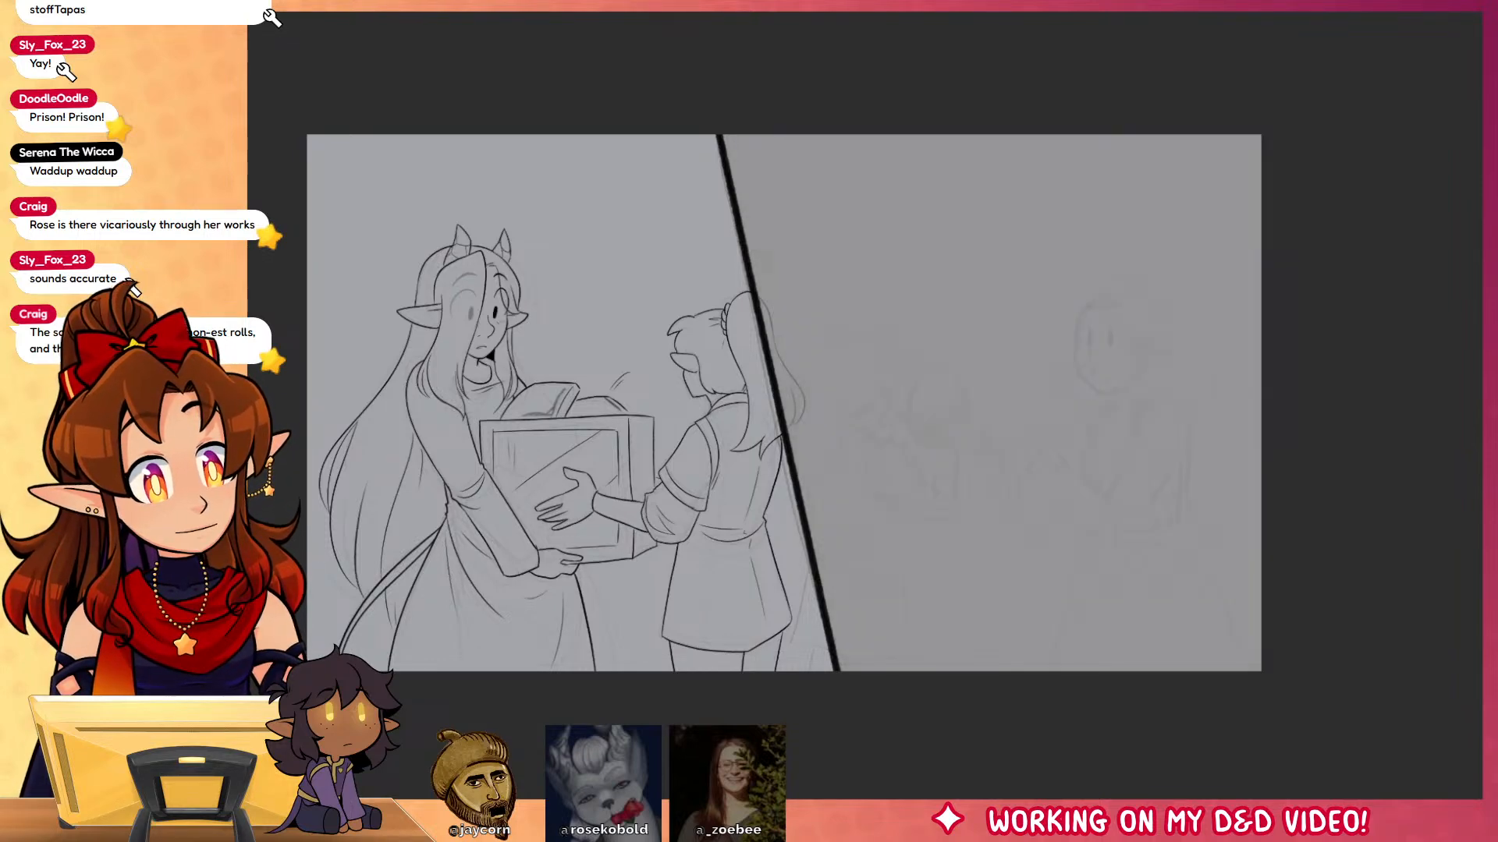
key(ctrl+z)
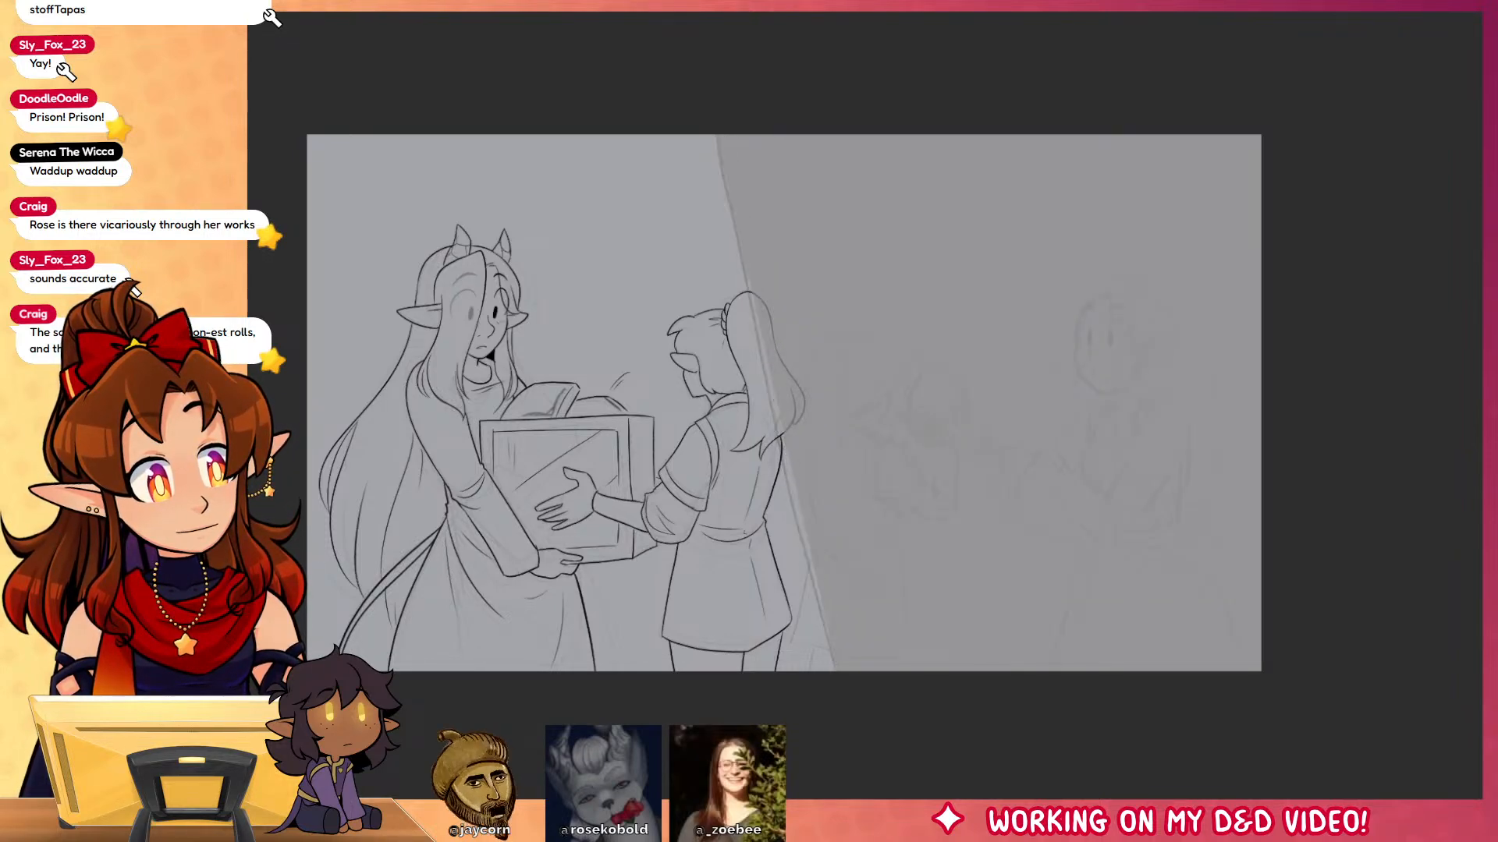
key(ctrl+y)
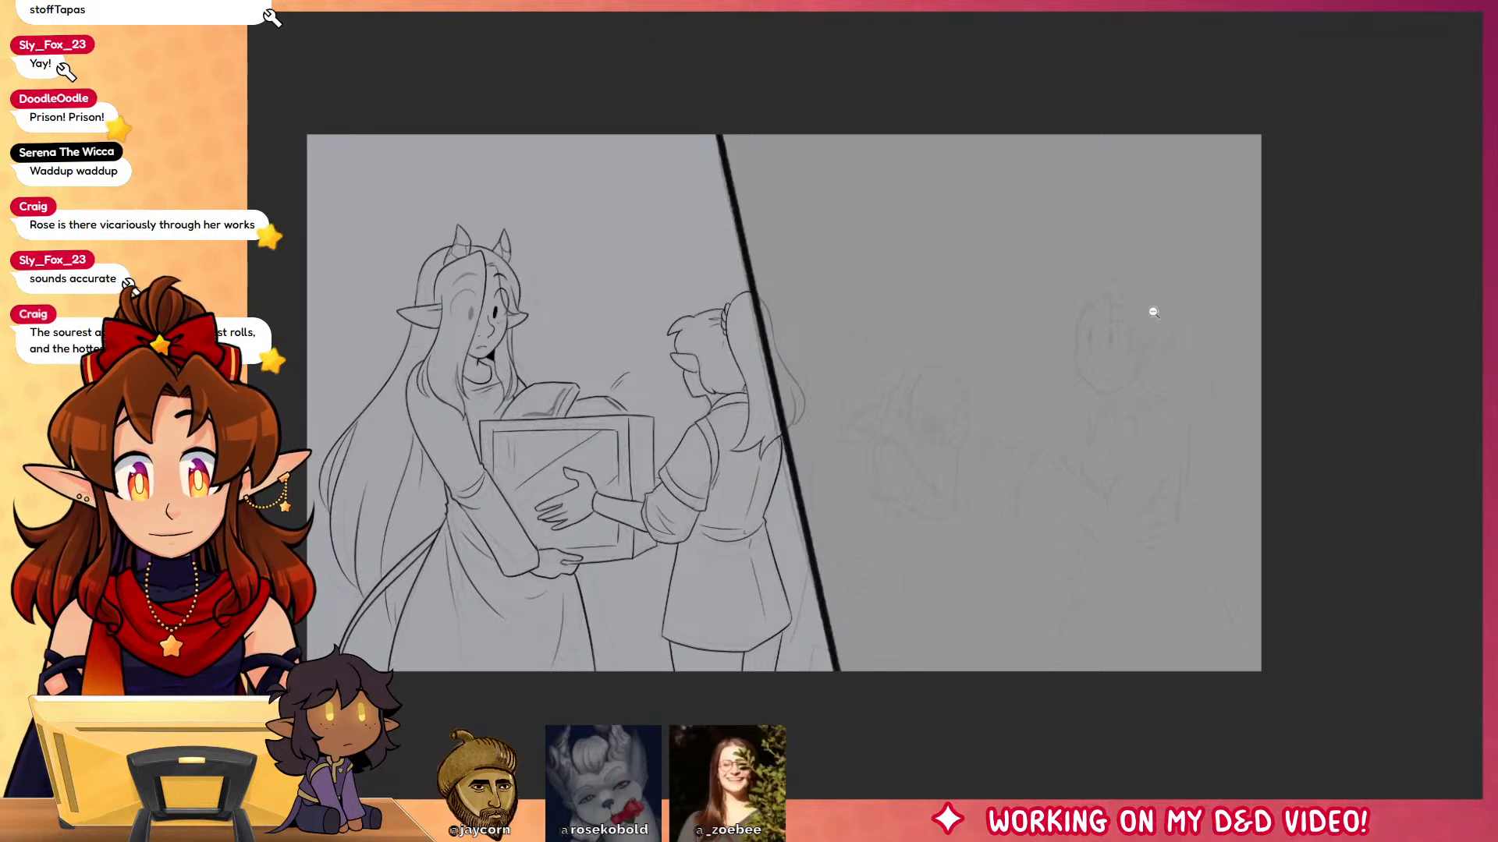
Step: Ink the curly-haired character's right-hand eye with a large curved lid line and a solid black oval pupil
scroll(1154, 312, up, 6)
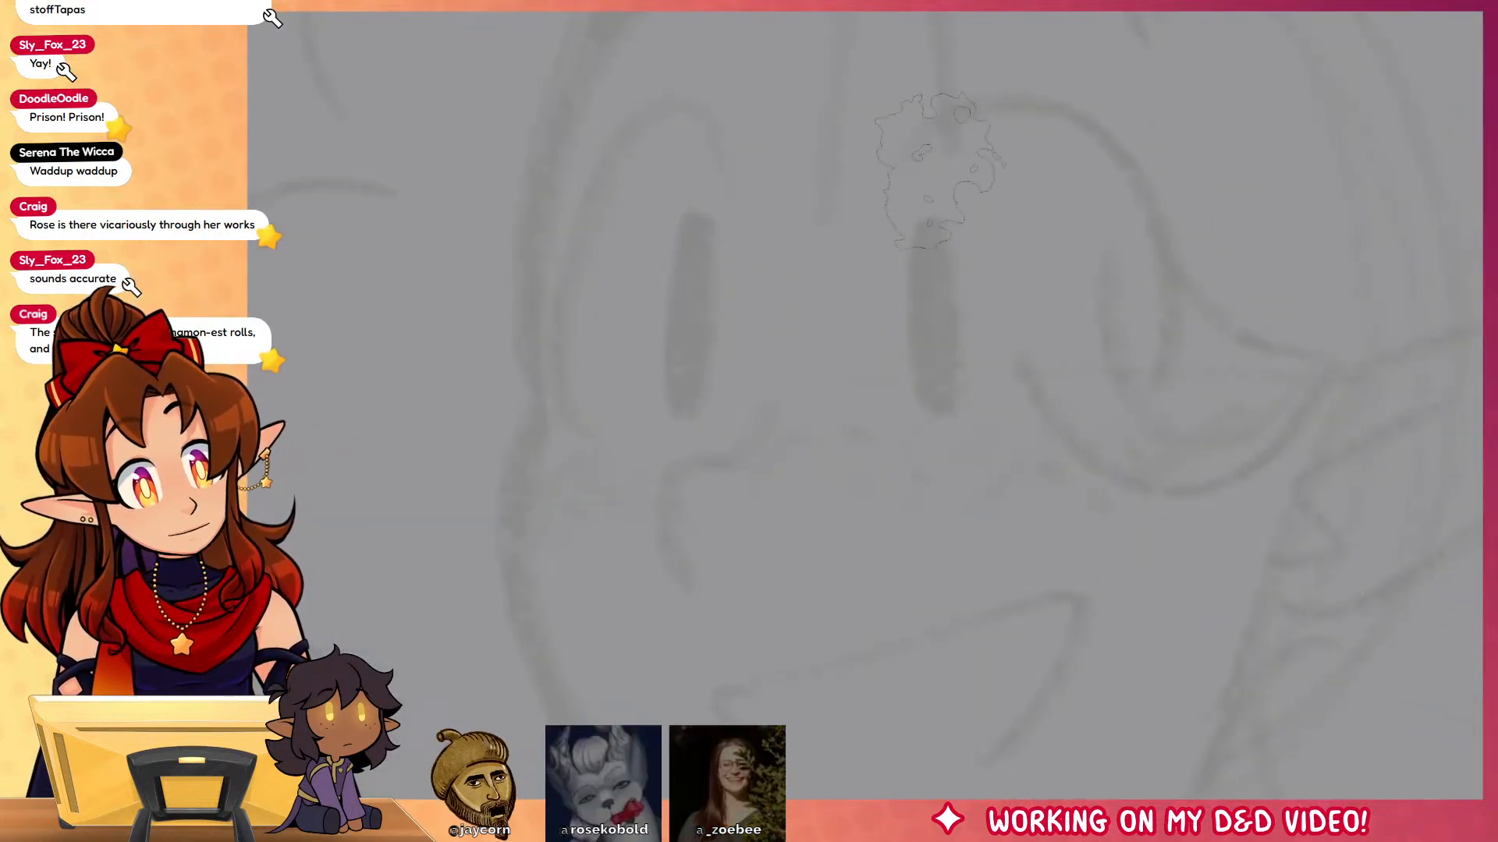
mouse_move(891, 170)
mouse_down()
mouse_move(956, 100)
mouse_move(1178, 248)
mouse_move(1138, 399)
mouse_up()
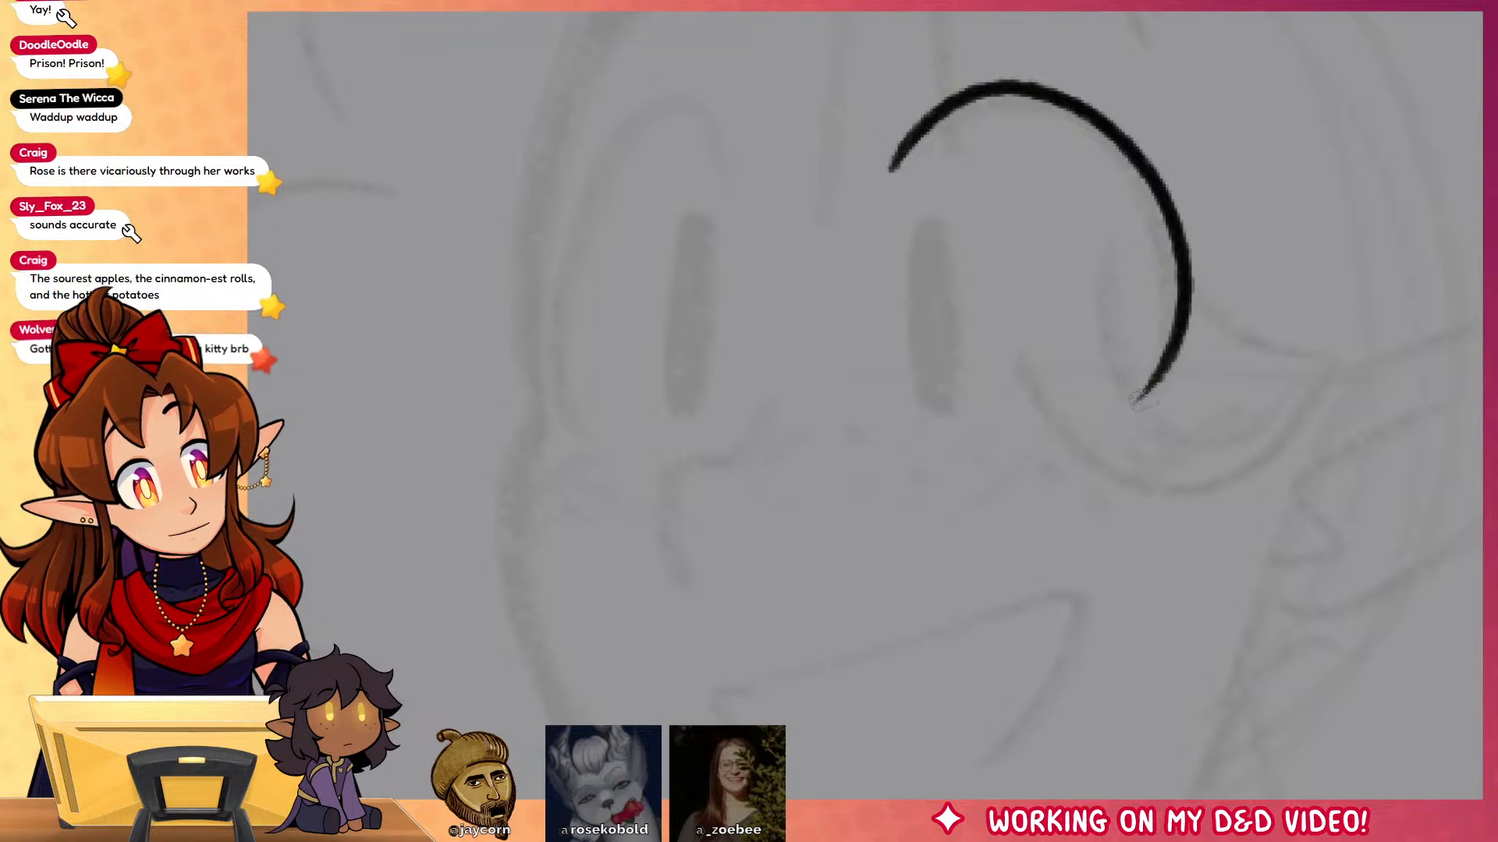
key(ctrl+z)
mouse_move(895, 173)
mouse_down()
mouse_move(984, 75)
mouse_move(1103, 417)
mouse_up()
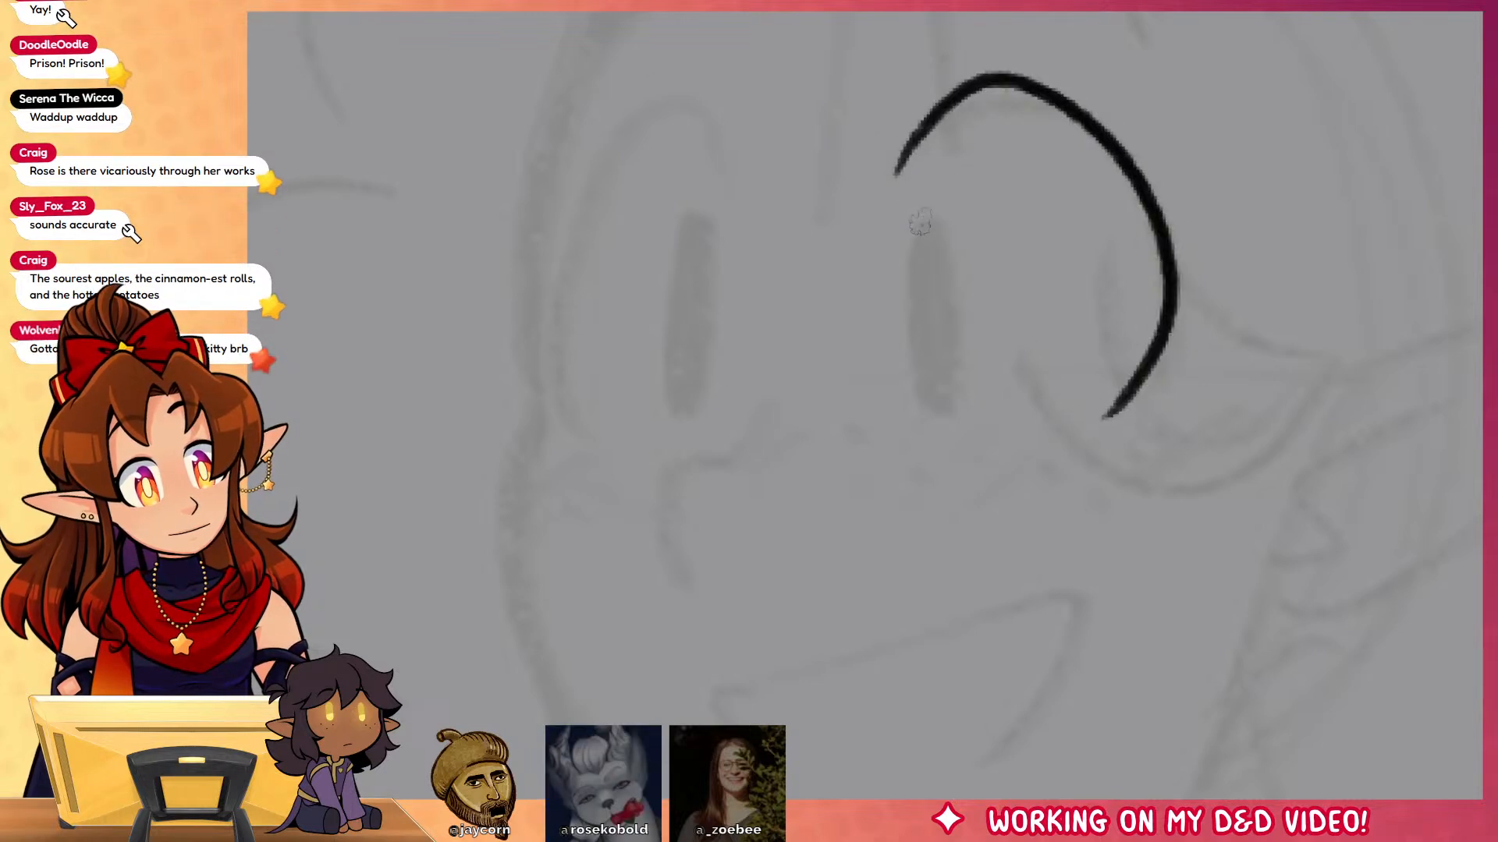
mouse_move(918, 225)
mouse_down()
mouse_move(959, 237)
mouse_move(913, 300)
mouse_move(947, 395)
mouse_move(913, 284)
mouse_up()
key(ctrl+z)
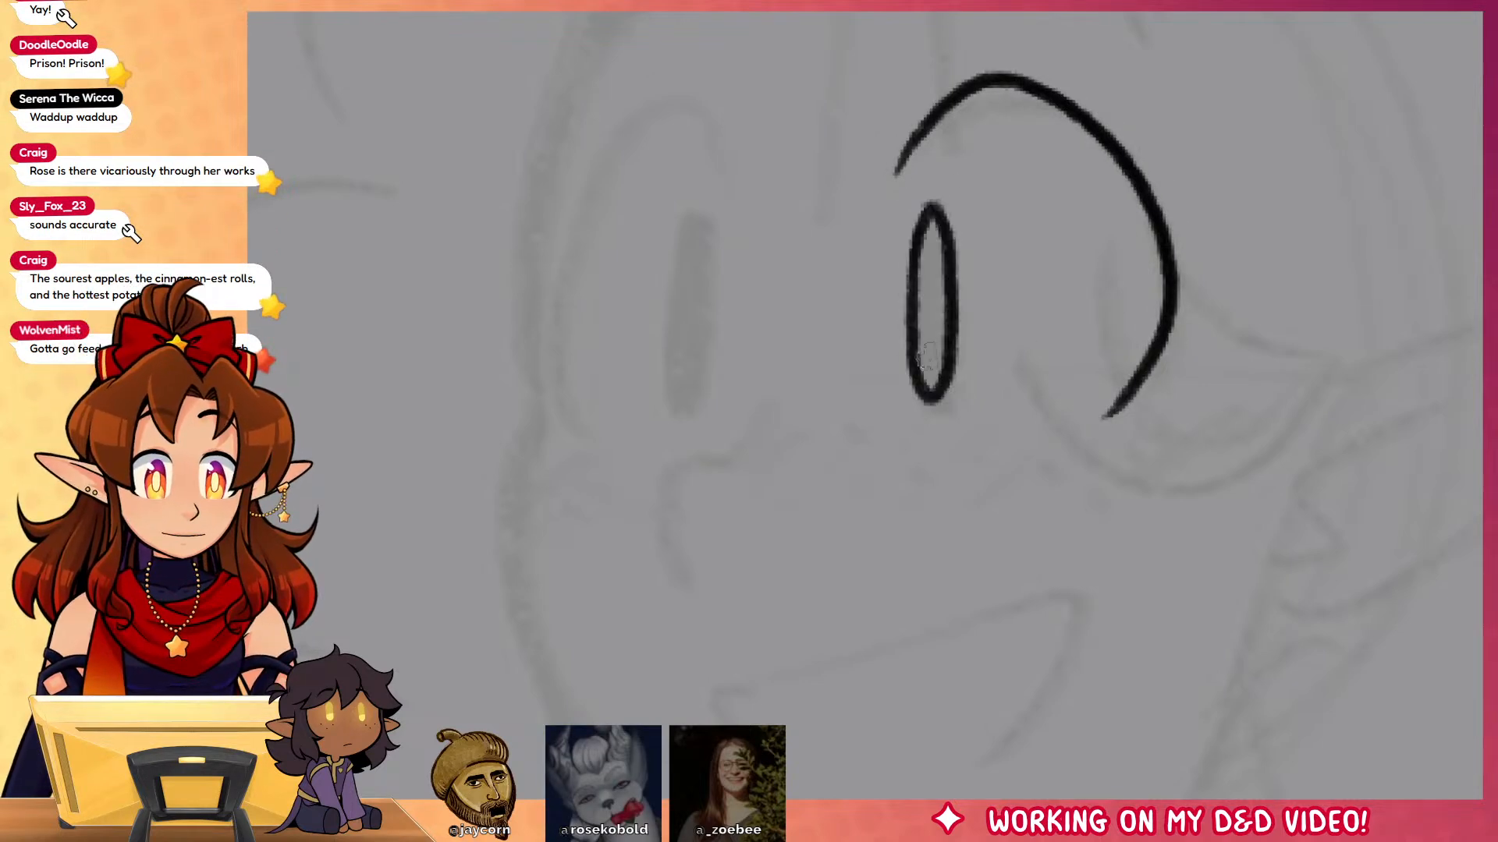
click(929, 355)
Step: Ink the curly-haired character's left-hand eye with a solid black oval pupil and an arched lid line
mouse_move(702, 222)
mouse_down()
mouse_move(686, 249)
mouse_move(683, 380)
mouse_up()
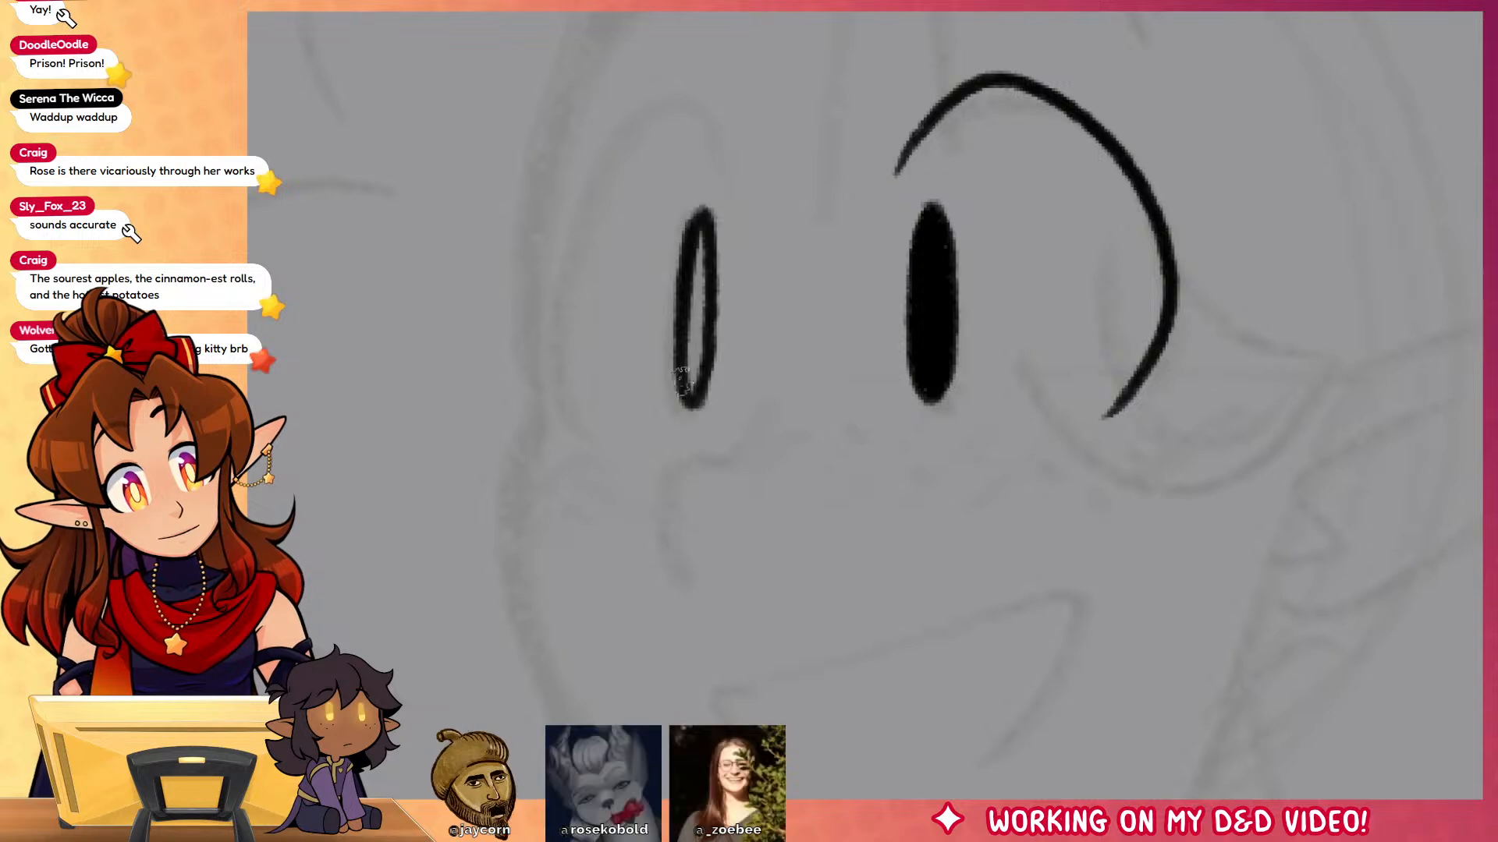
click(698, 296)
mouse_move(733, 174)
mouse_down()
mouse_move(726, 149)
mouse_move(555, 425)
mouse_up()
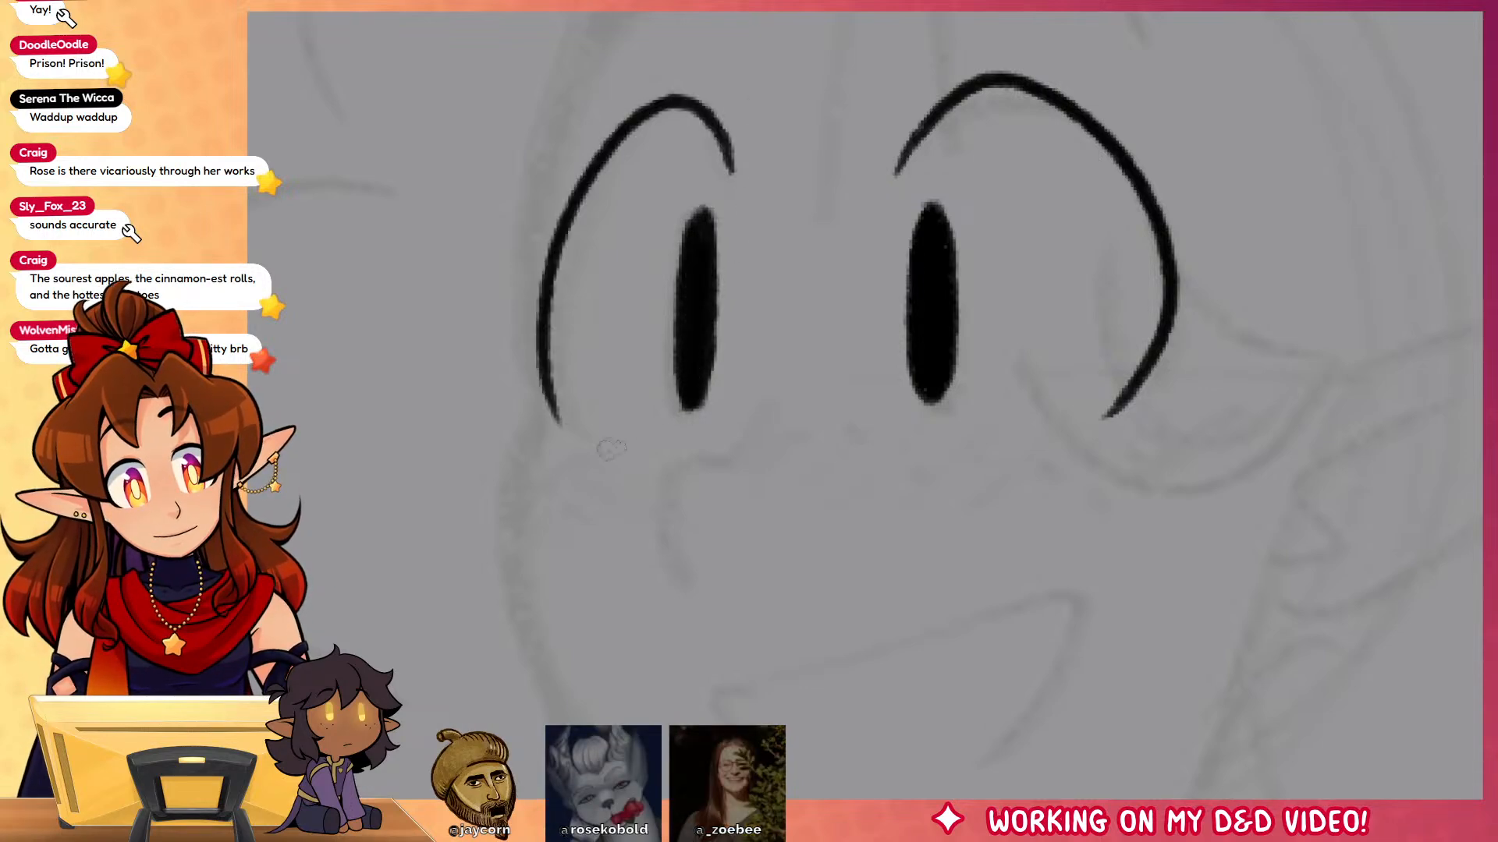
Step: Ink the curly-haired character's nose and the open smiling mouth, leaving a gap in the lower lip line
scroll(1240, 502, down, 3)
mouse_move(716, 269)
mouse_down()
mouse_move(632, 467)
mouse_move(1018, 343)
mouse_move(955, 488)
mouse_up()
scroll(1032, 569, down, 3)
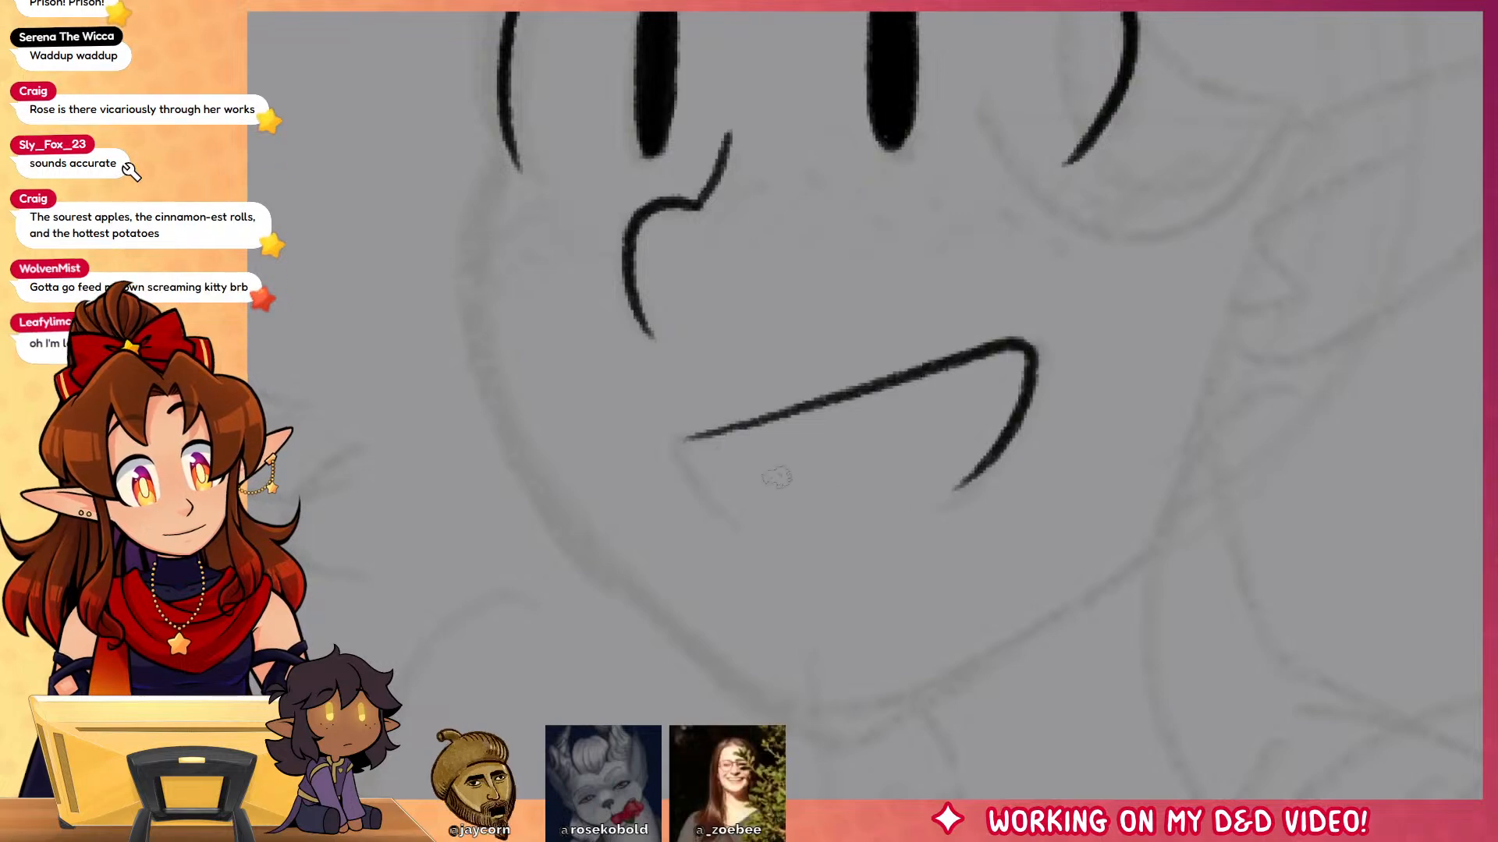
drag(676, 439, 751, 530)
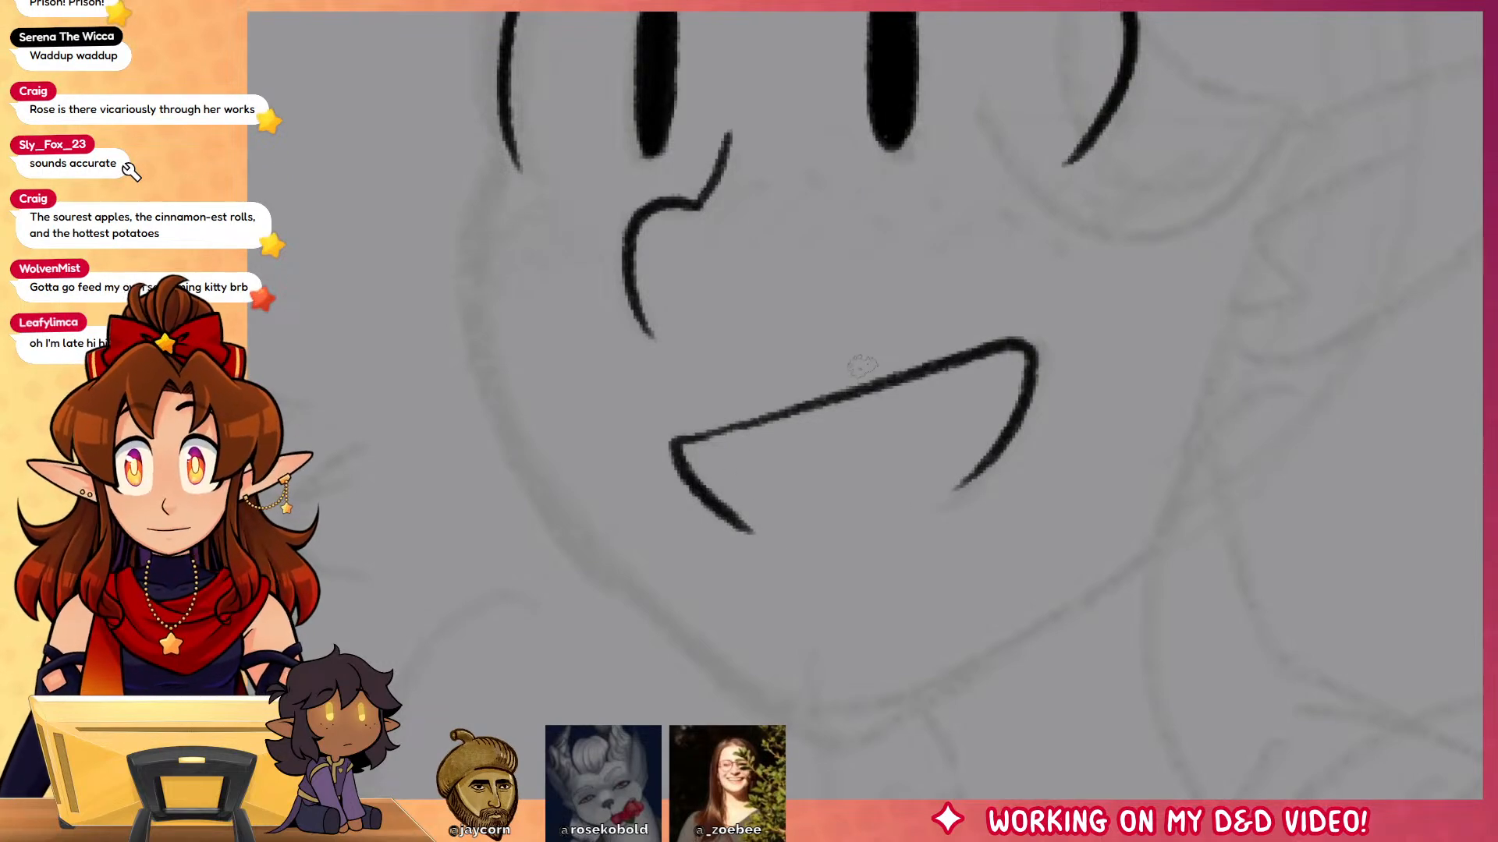
Step: Ink two thick, arched, tapering eyebrows above the curly-haired character's eyes
drag(1093, 468, 1064, 692)
drag(1079, 556, 1073, 625)
drag(1096, 452, 1063, 675)
mouse_move(809, 224)
mouse_down()
mouse_move(1011, 243)
mouse_move(1078, 300)
mouse_up()
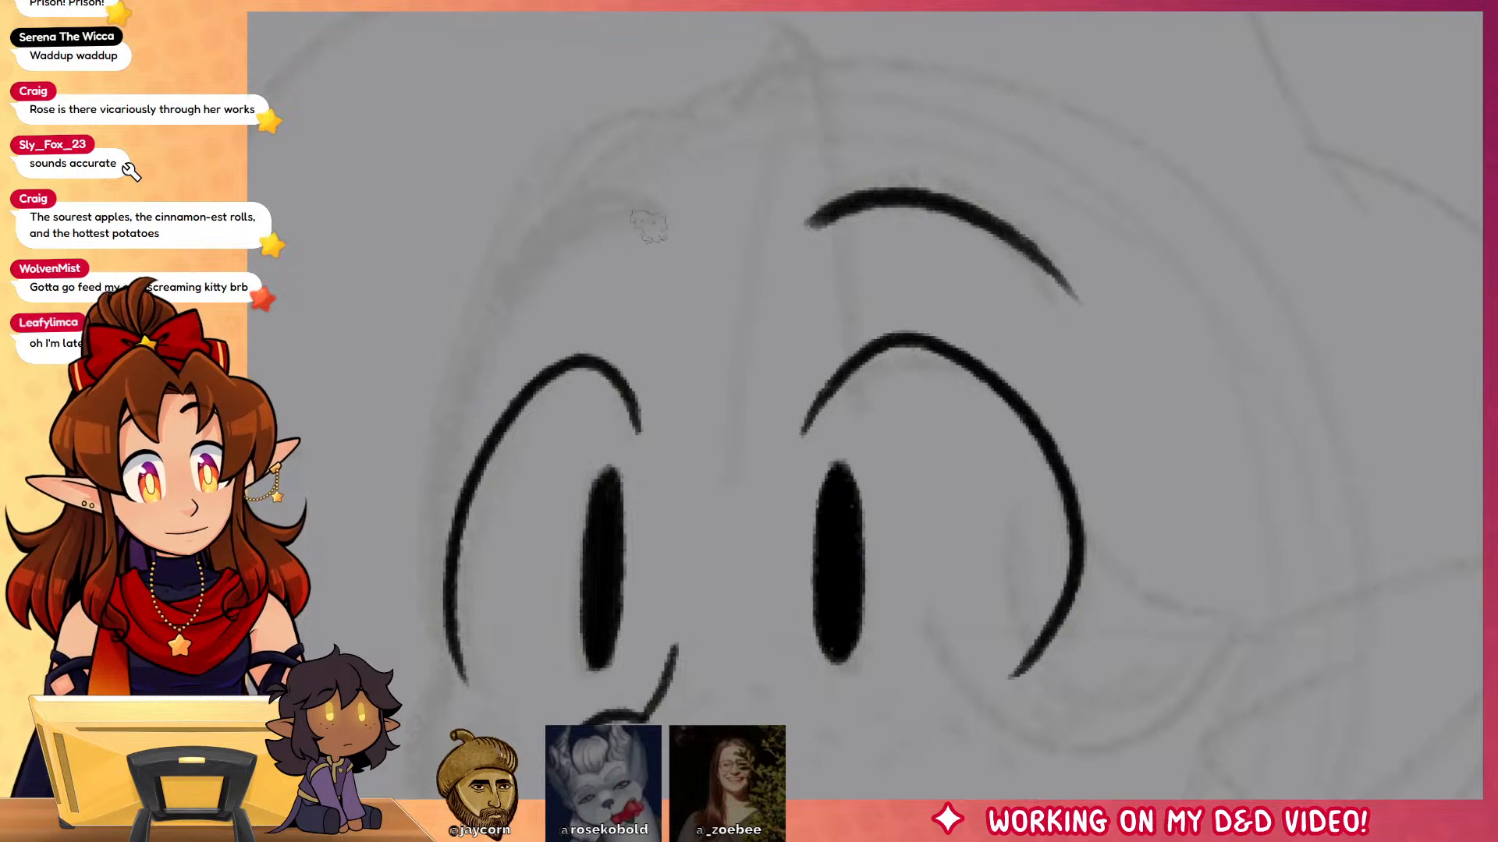
drag(661, 228, 497, 303)
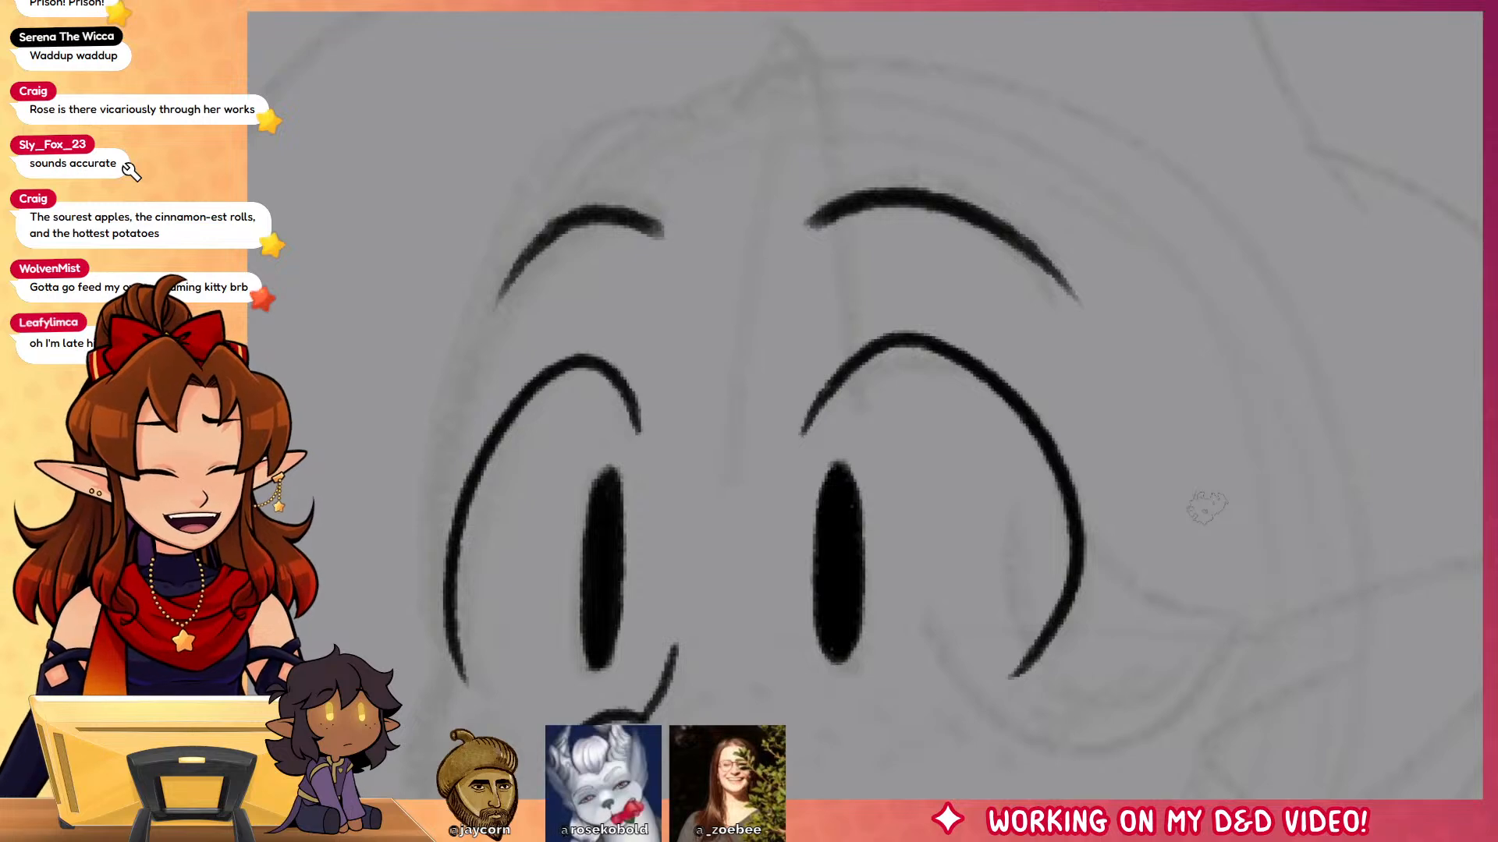
Step: Ink the curly-haired character's face contour from the forehead past the eye, around the cheek and chin, and up the jaw
drag(1082, 678, 1198, 365)
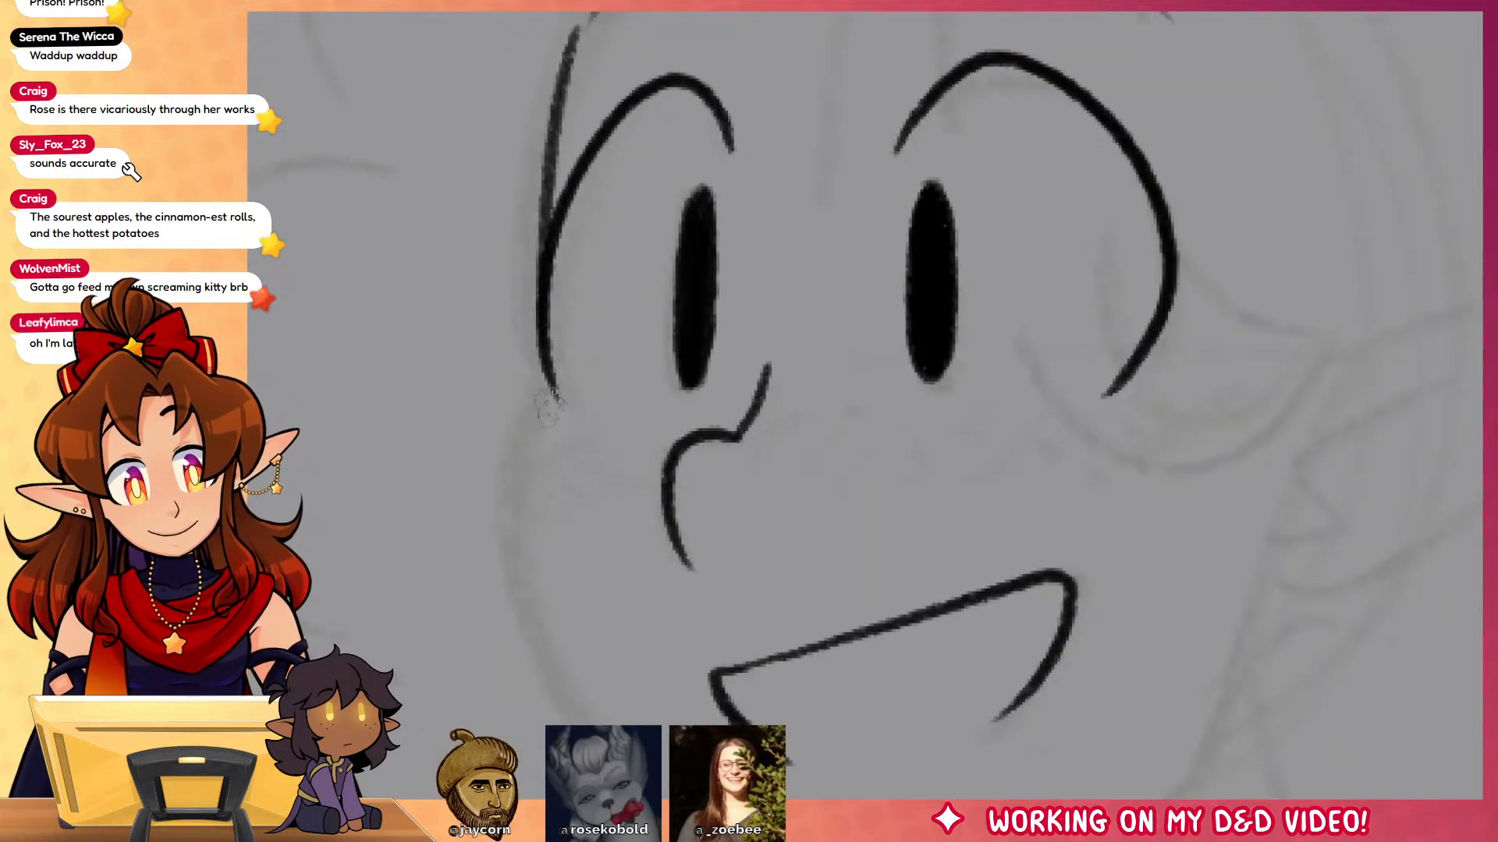
drag(575, 478, 551, 299)
mouse_move(535, 206)
mouse_down()
mouse_move(485, 309)
mouse_move(701, 691)
mouse_move(620, 607)
mouse_move(711, 708)
mouse_move(1092, 651)
mouse_up()
drag(983, 706, 1228, 437)
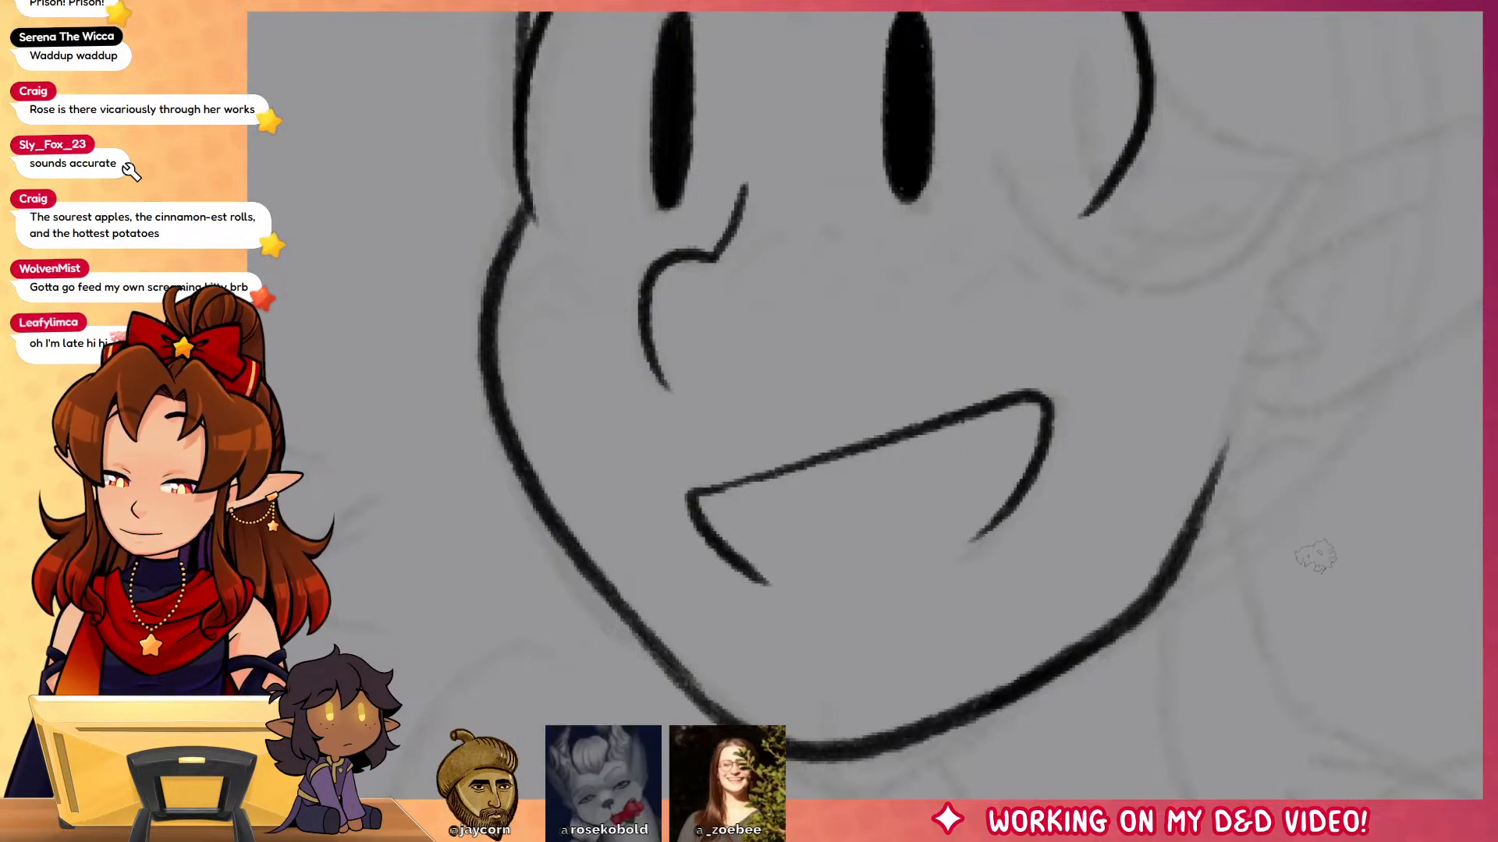
Step: Dot small scattered freckles across both cheeks and beside the nose of the curly-haired character
drag(1266, 532, 1221, 733)
click(753, 419)
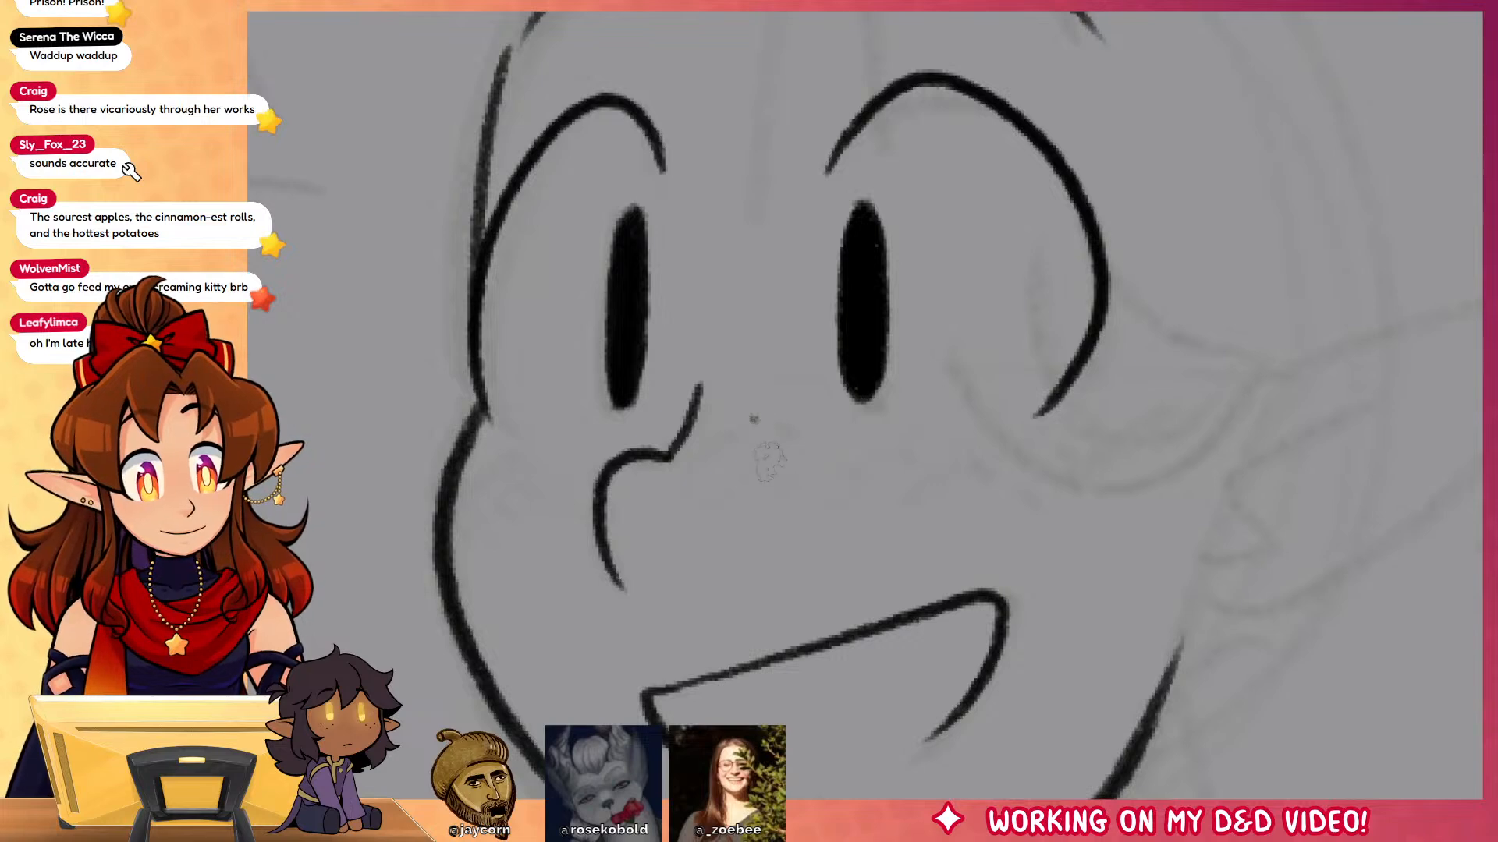
click(789, 446)
click(927, 498)
click(959, 487)
click(981, 518)
click(1008, 521)
click(1048, 518)
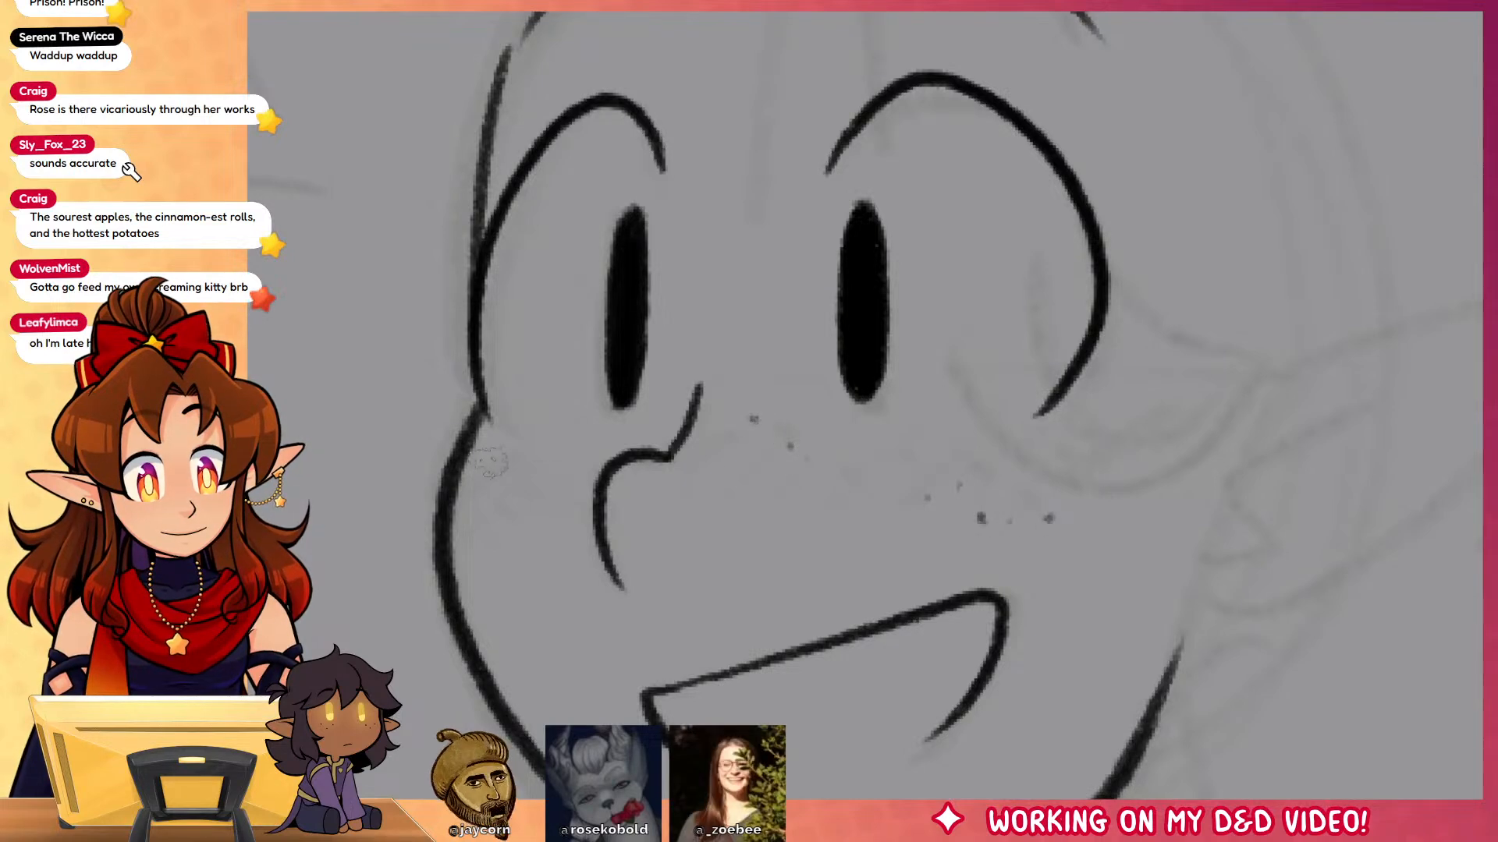
click(490, 466)
click(513, 504)
click(545, 471)
click(536, 509)
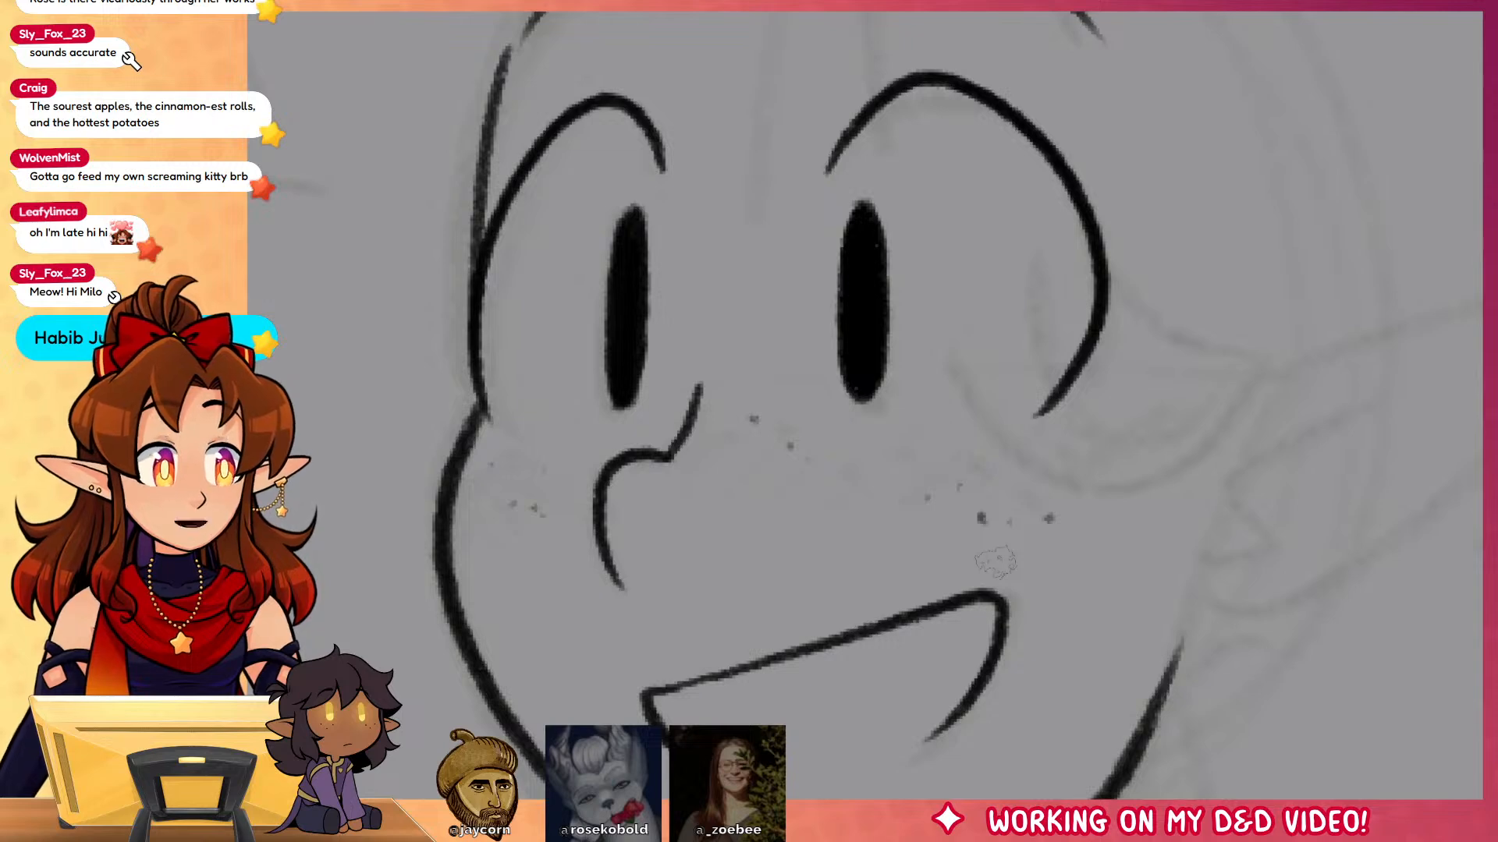
Step: Ink the curly-haired character's long pointed ear with its inner fold line, joining it to the jaw
mouse_move(1463, 659)
mouse_down()
mouse_move(1292, 557)
mouse_move(1186, 584)
mouse_up()
mouse_move(1001, 296)
mouse_down()
mouse_move(1050, 273)
mouse_move(1173, 407)
mouse_move(975, 530)
mouse_move(921, 546)
mouse_up()
drag(944, 488, 1185, 258)
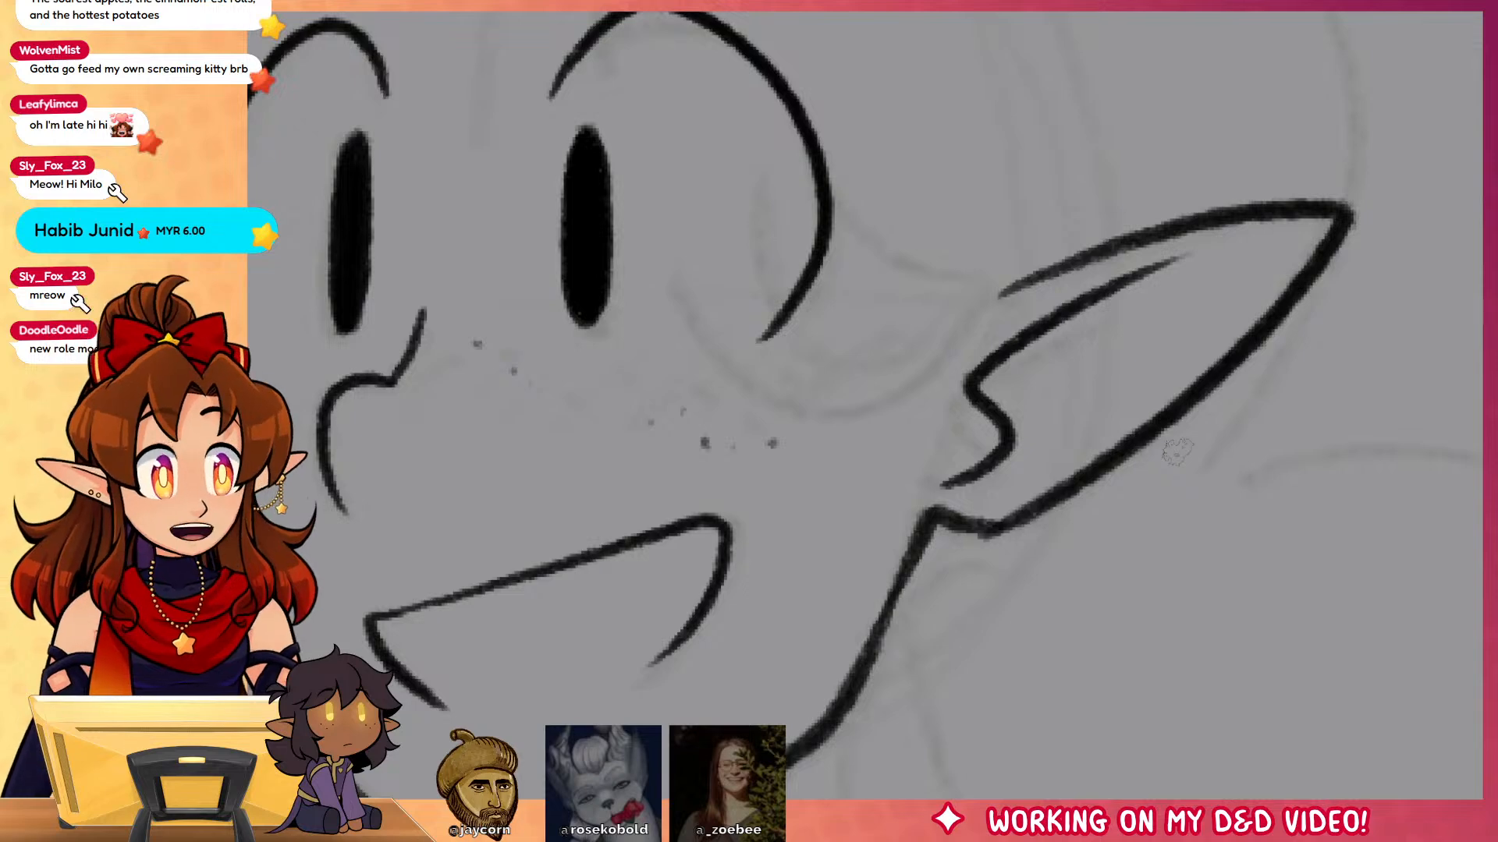
drag(1098, 539, 1197, 695)
drag(1123, 543, 1123, 755)
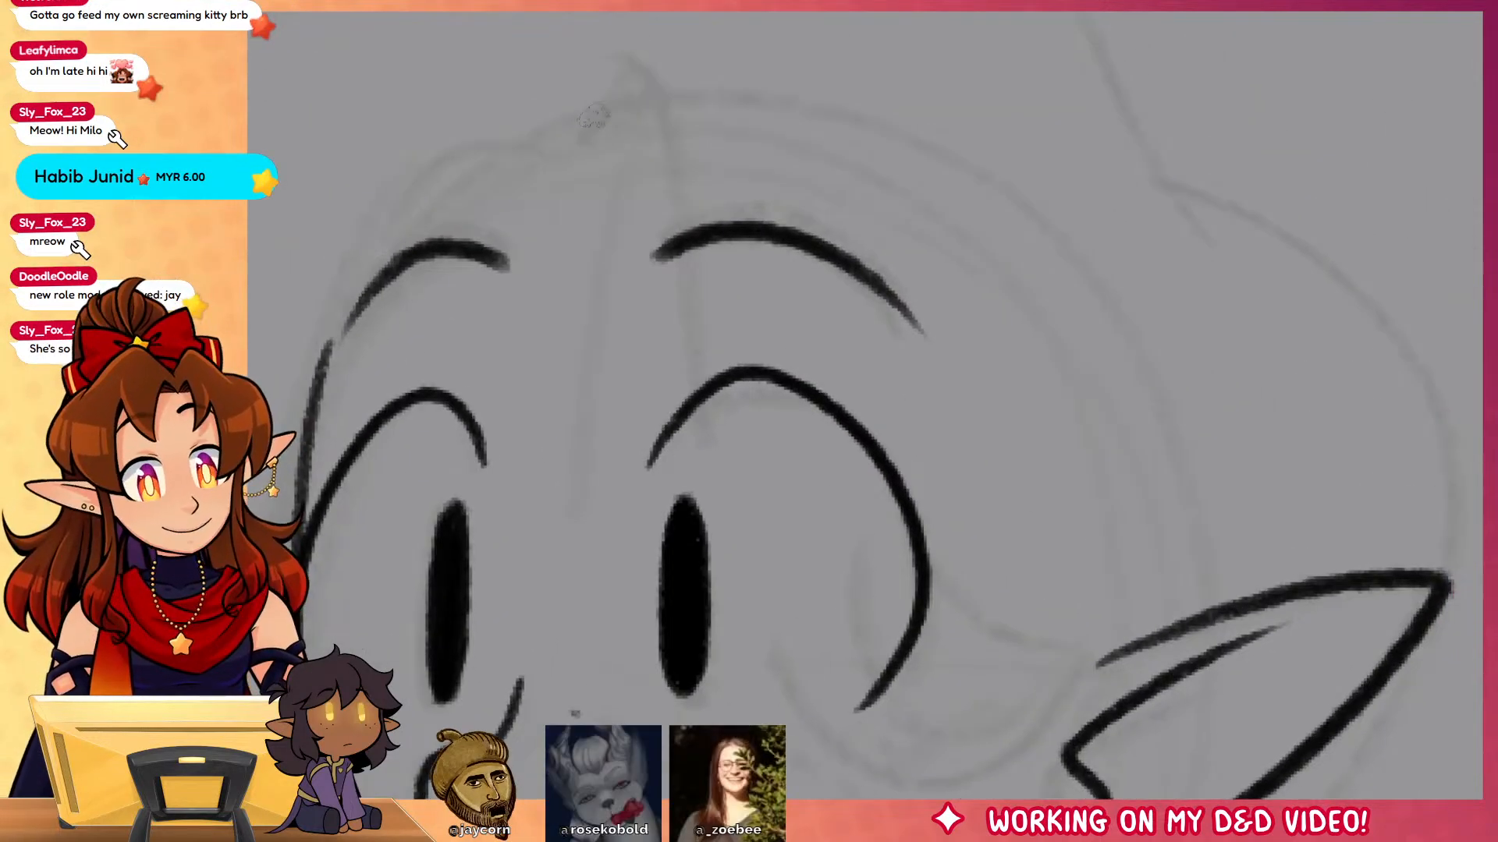
Step: Ink the tuft at the hair parting, the strands sweeping across the forehead to the ear, and the opposite hairline down the forehead
drag(591, 136, 640, 80)
mouse_move(610, 123)
mouse_down()
mouse_move(640, 97)
mouse_move(715, 438)
mouse_move(1119, 600)
mouse_up()
key(ctrl+z)
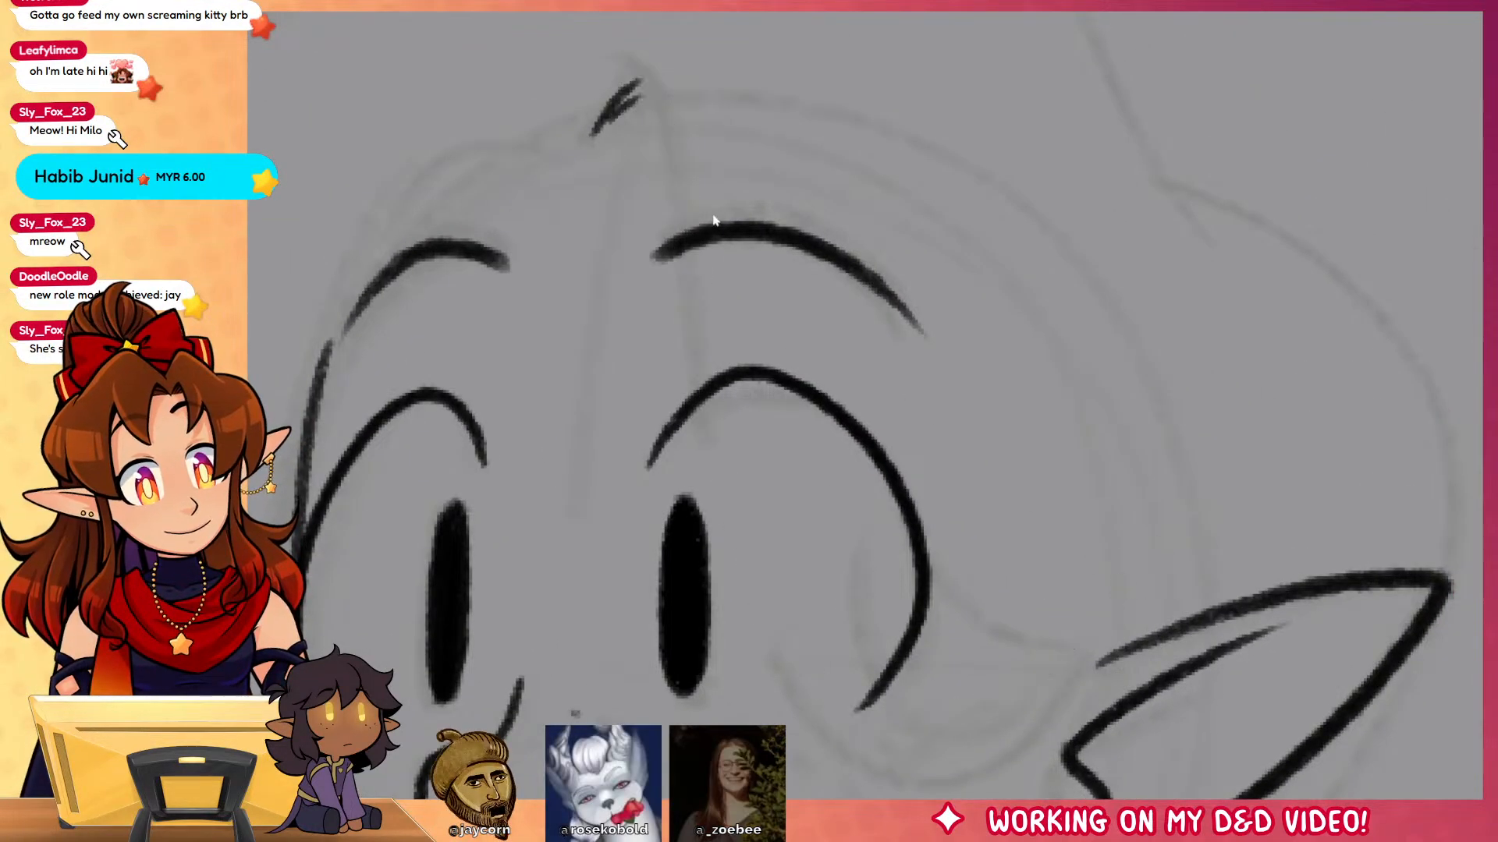
mouse_move(643, 92)
mouse_down()
mouse_move(732, 328)
mouse_move(1170, 628)
mouse_move(915, 419)
mouse_up()
drag(870, 305, 1117, 616)
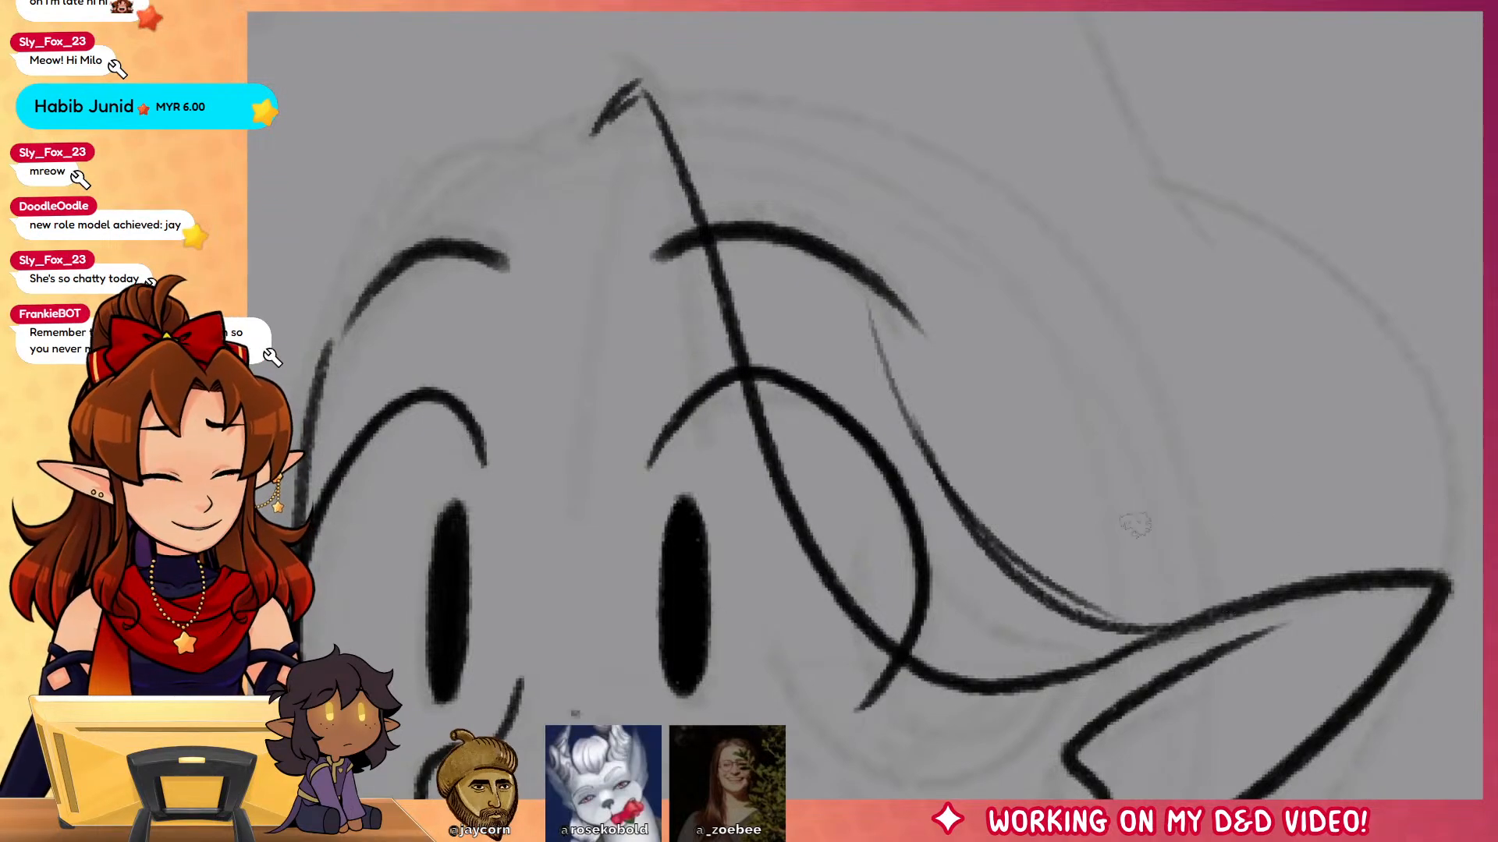
mouse_move(598, 127)
mouse_down()
mouse_move(802, 171)
mouse_move(852, 154)
mouse_move(570, 316)
mouse_move(521, 549)
mouse_up()
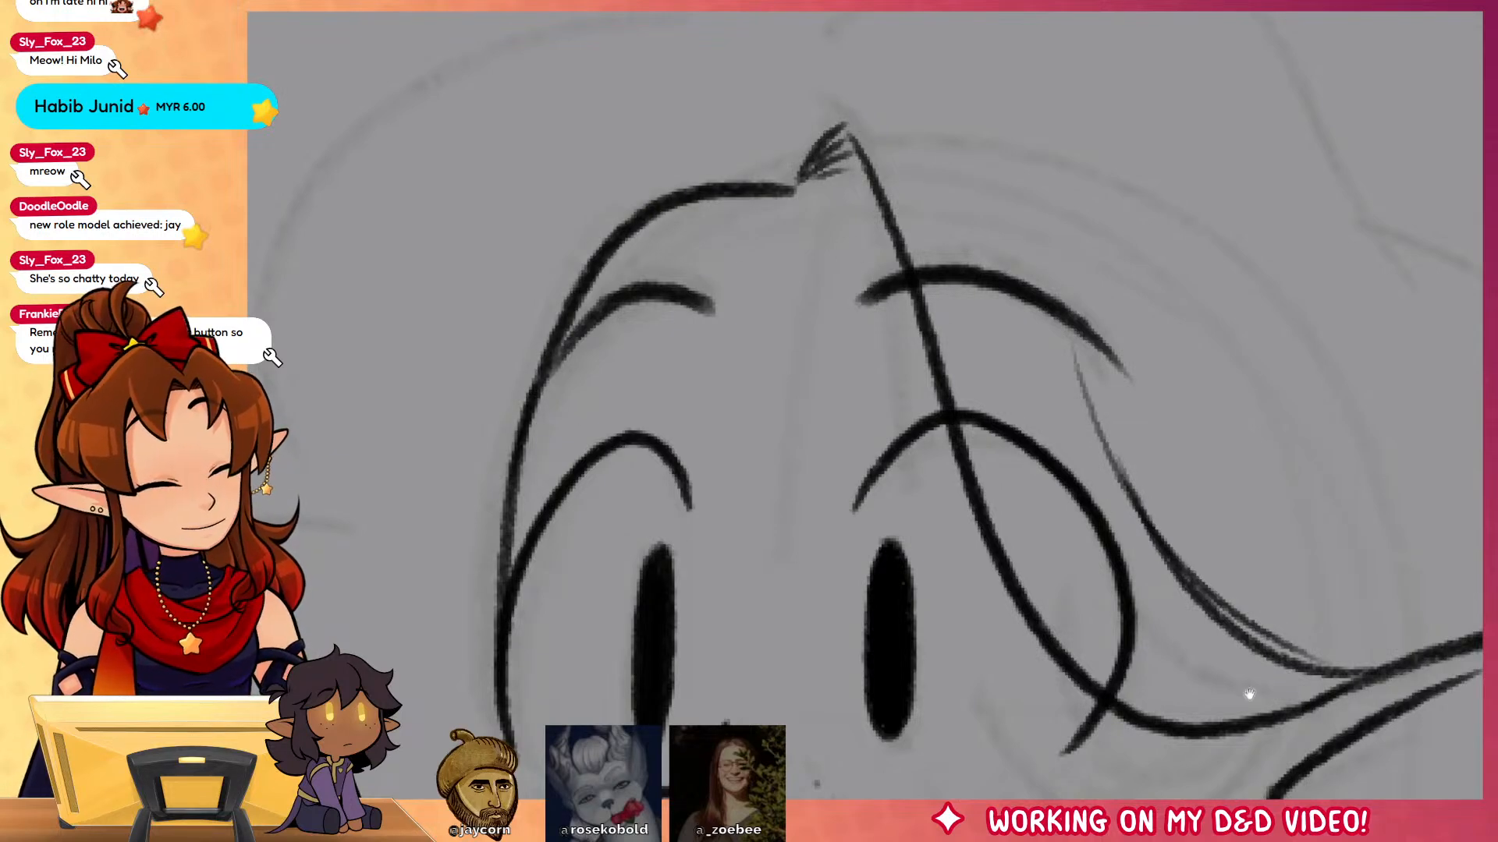
Step: Ink the front of the neck and fill the shadow wedge under the chin with solid black
scroll(1248, 692, down, 10)
mouse_move(858, 489)
mouse_down()
mouse_move(914, 580)
mouse_move(959, 591)
mouse_move(921, 609)
mouse_move(881, 729)
mouse_up()
mouse_move(891, 533)
mouse_down()
mouse_move(1079, 375)
mouse_move(1006, 433)
mouse_up()
key(g)
click(961, 468)
key(b)
drag(620, 471, 618, 383)
Step: Ink the lower edge of the teeth, close the lower lip line, and fill the open mouth with solid black
drag(1100, 560, 1247, 502)
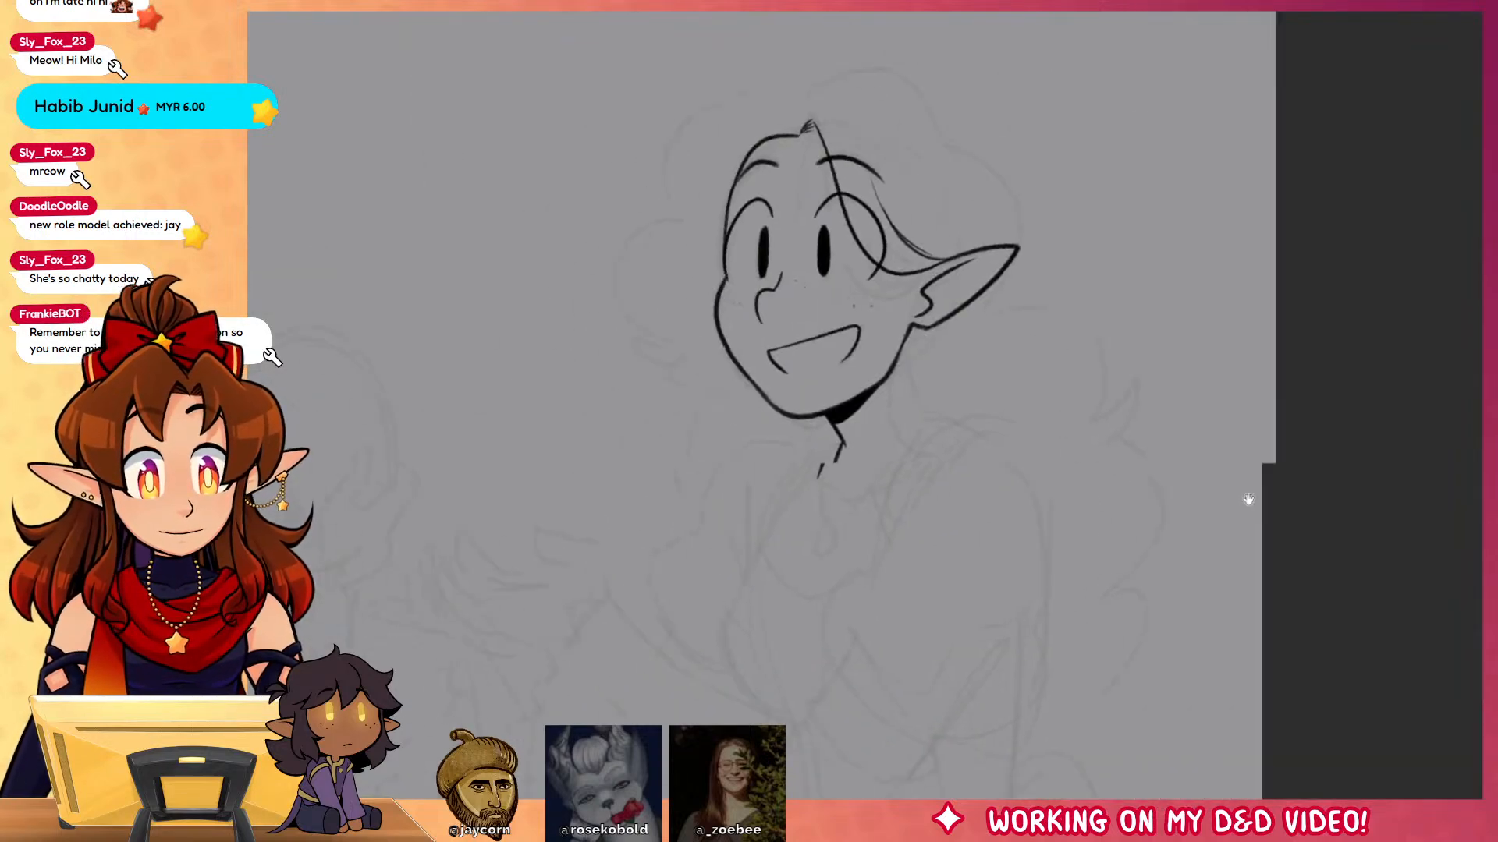
drag(797, 341, 863, 387)
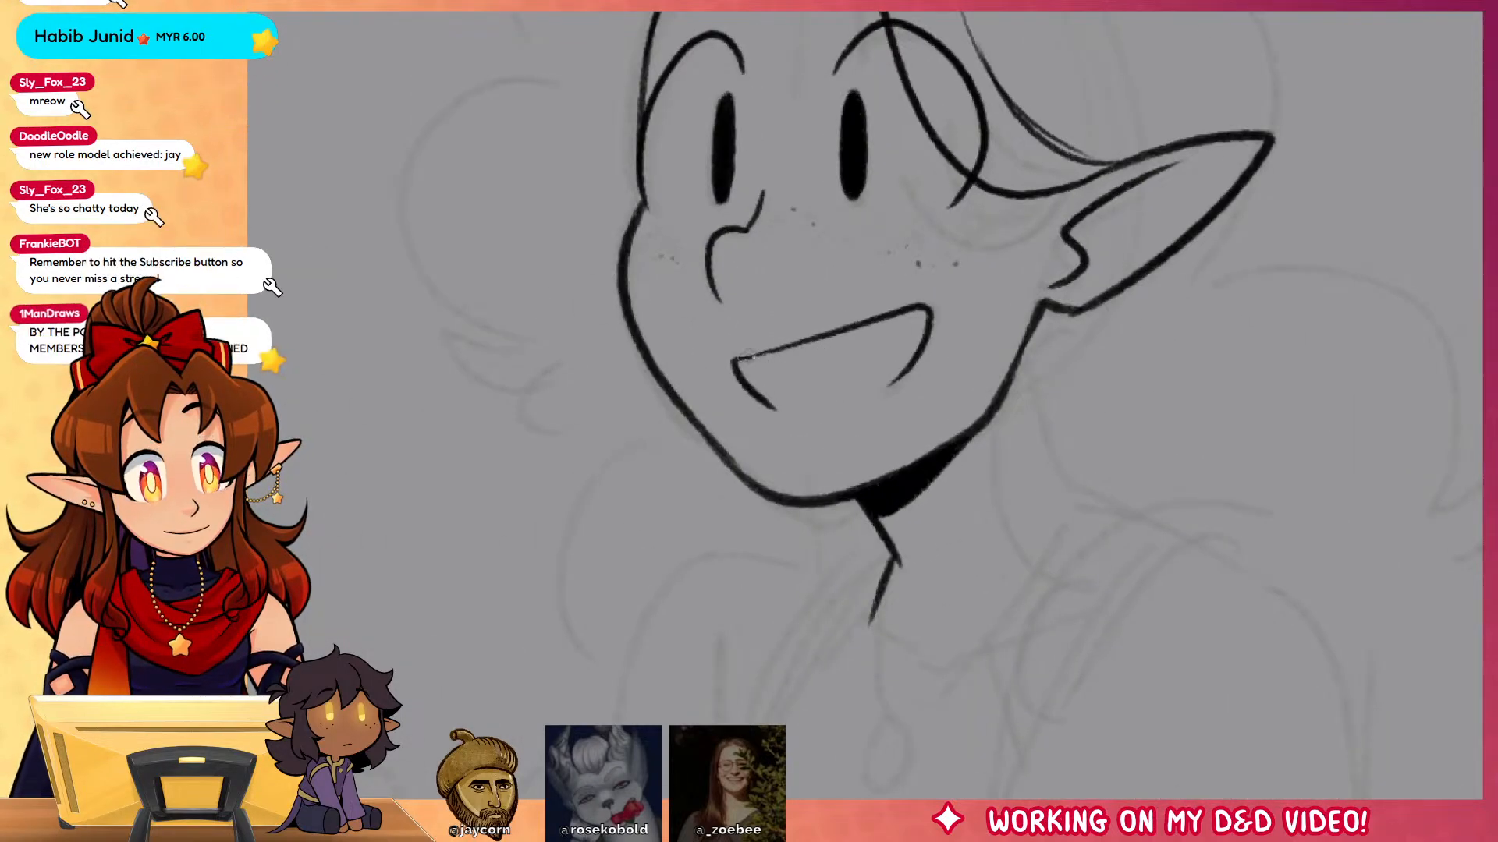
drag(749, 360, 919, 309)
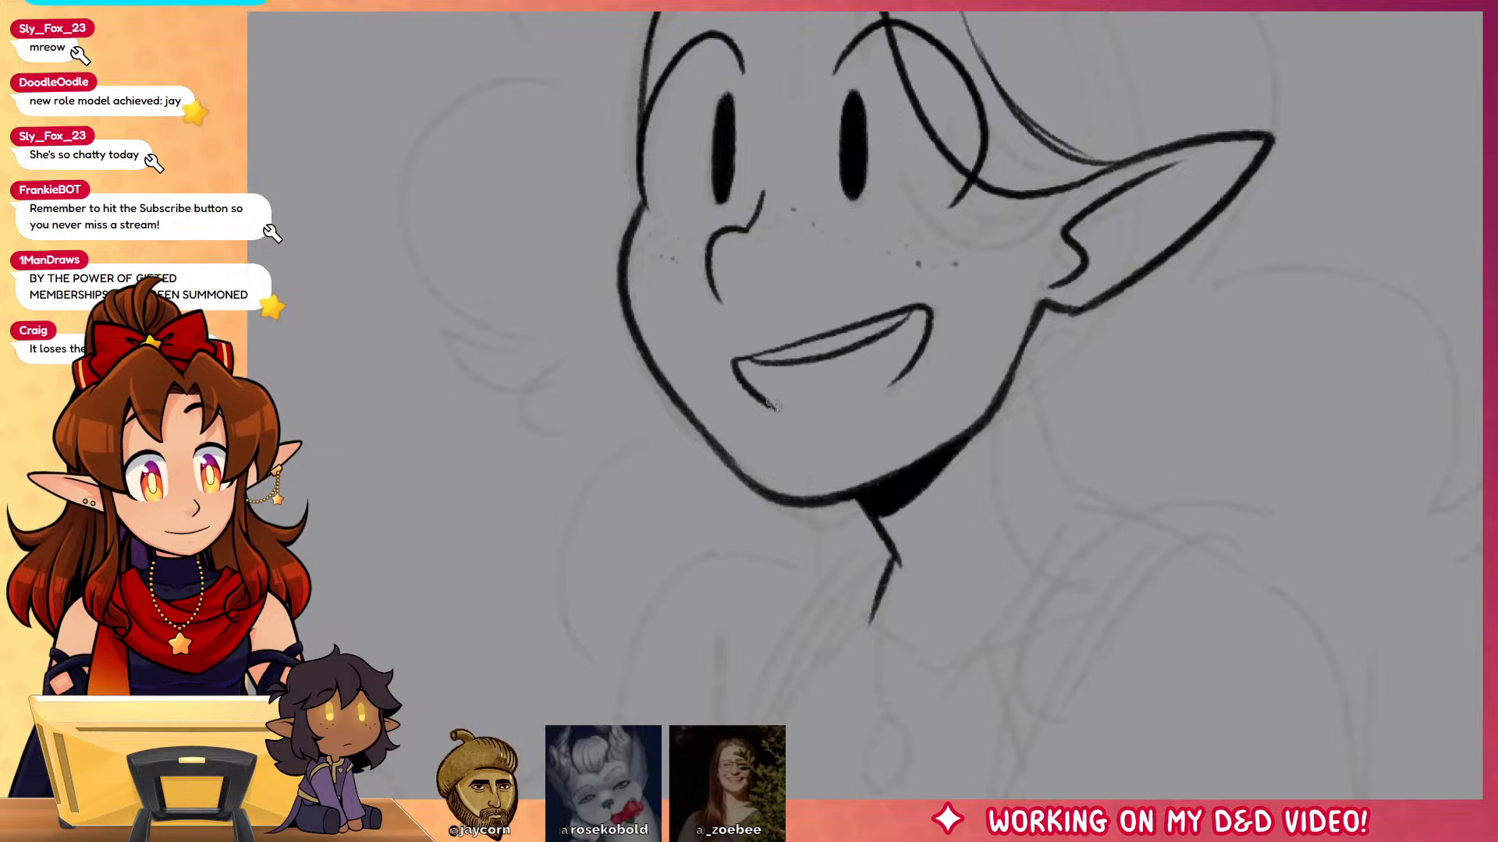
mouse_move(790, 415)
mouse_down()
mouse_move(916, 371)
mouse_move(904, 459)
mouse_move(1292, 371)
mouse_up()
click(908, 351)
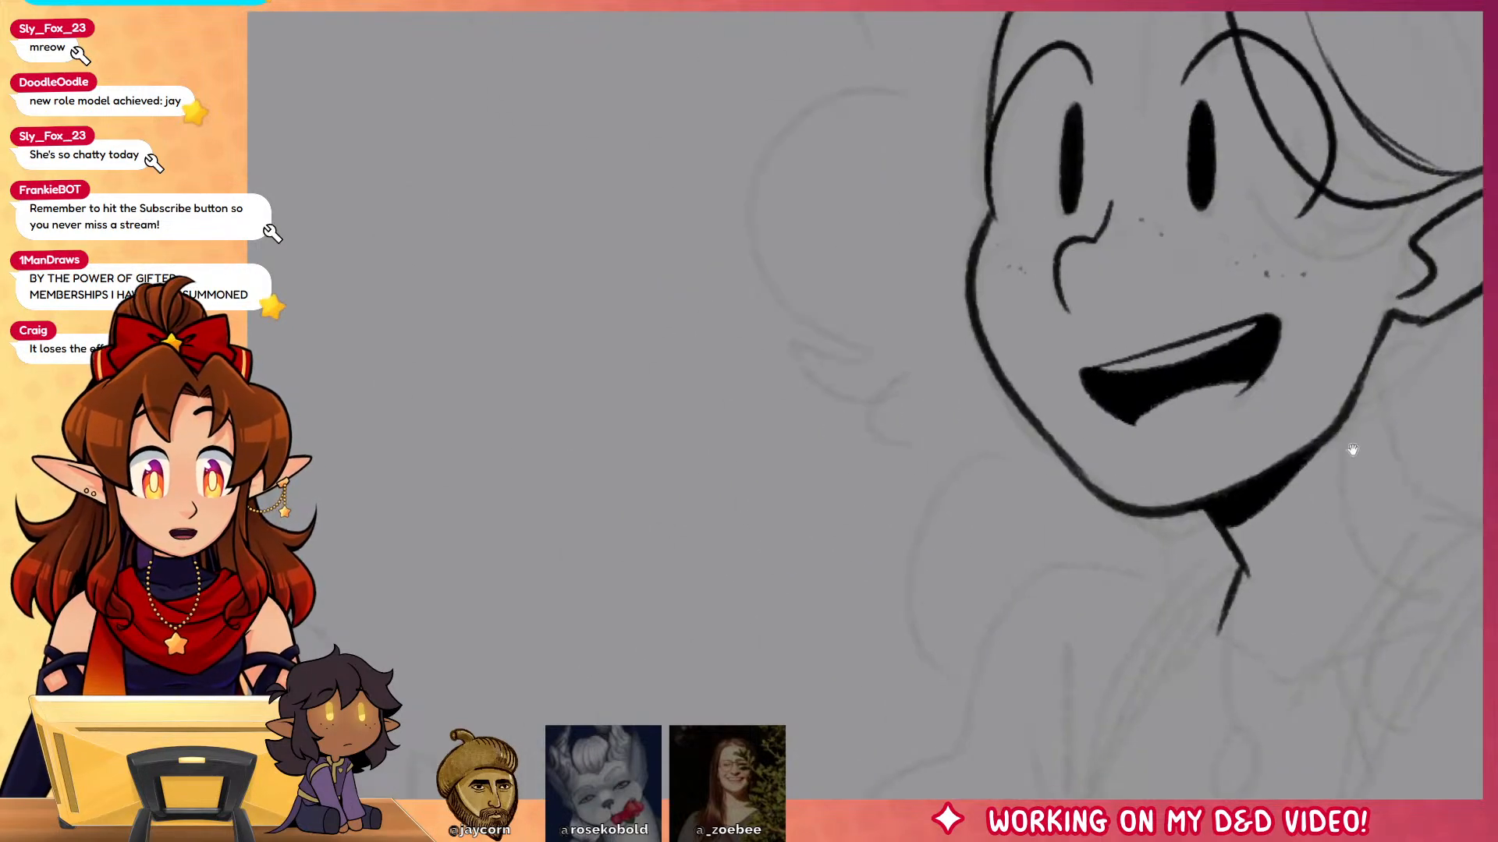
drag(1287, 481, 861, 497)
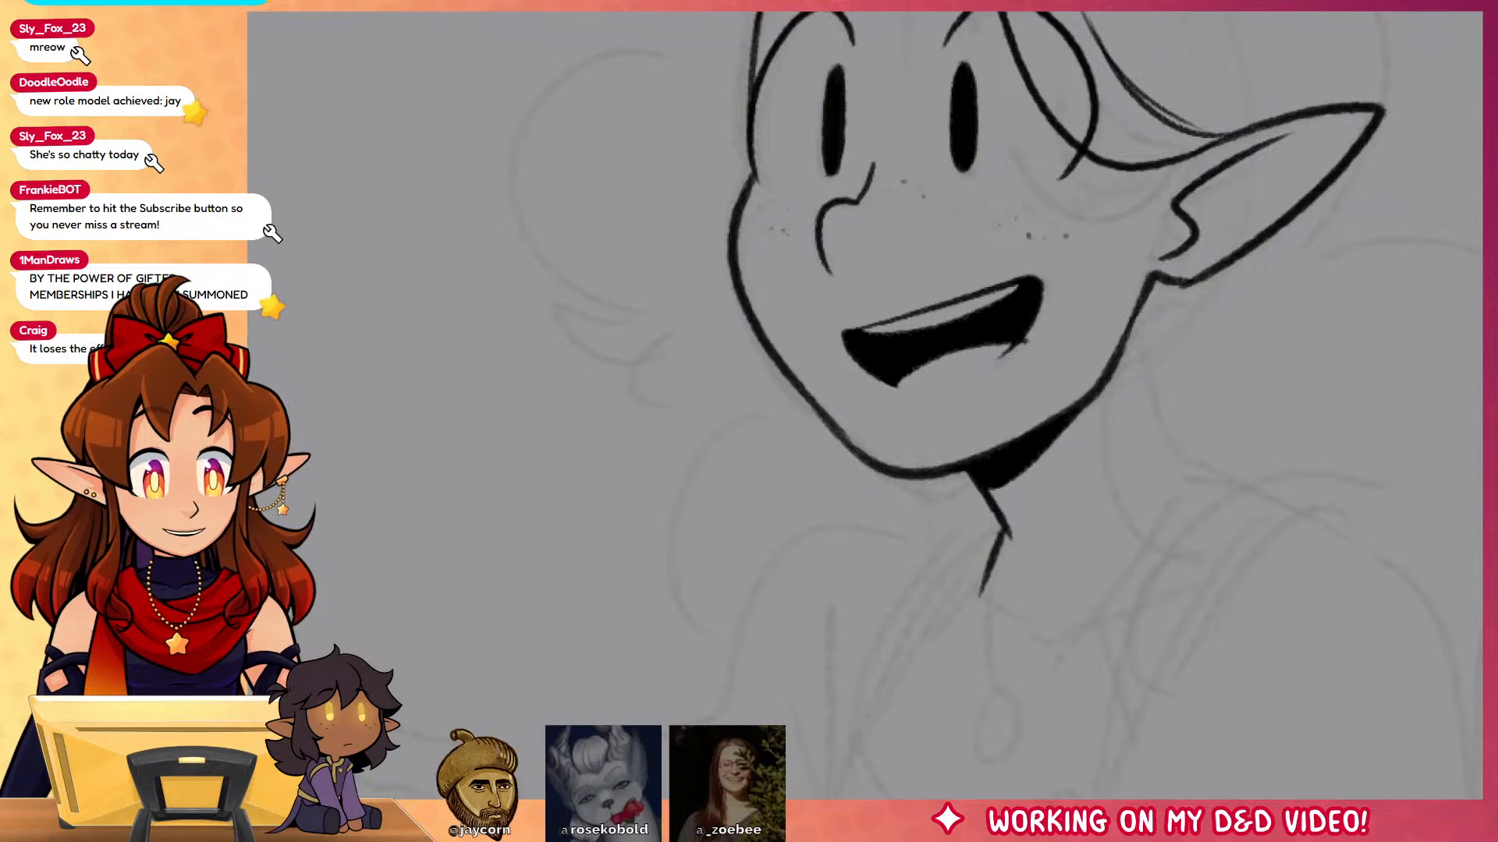
Step: Cut a narrow four-pointed sparkle highlight out of the middle of each black pupil
alt+click(645, 441)
drag(1000, 524, 1232, 479)
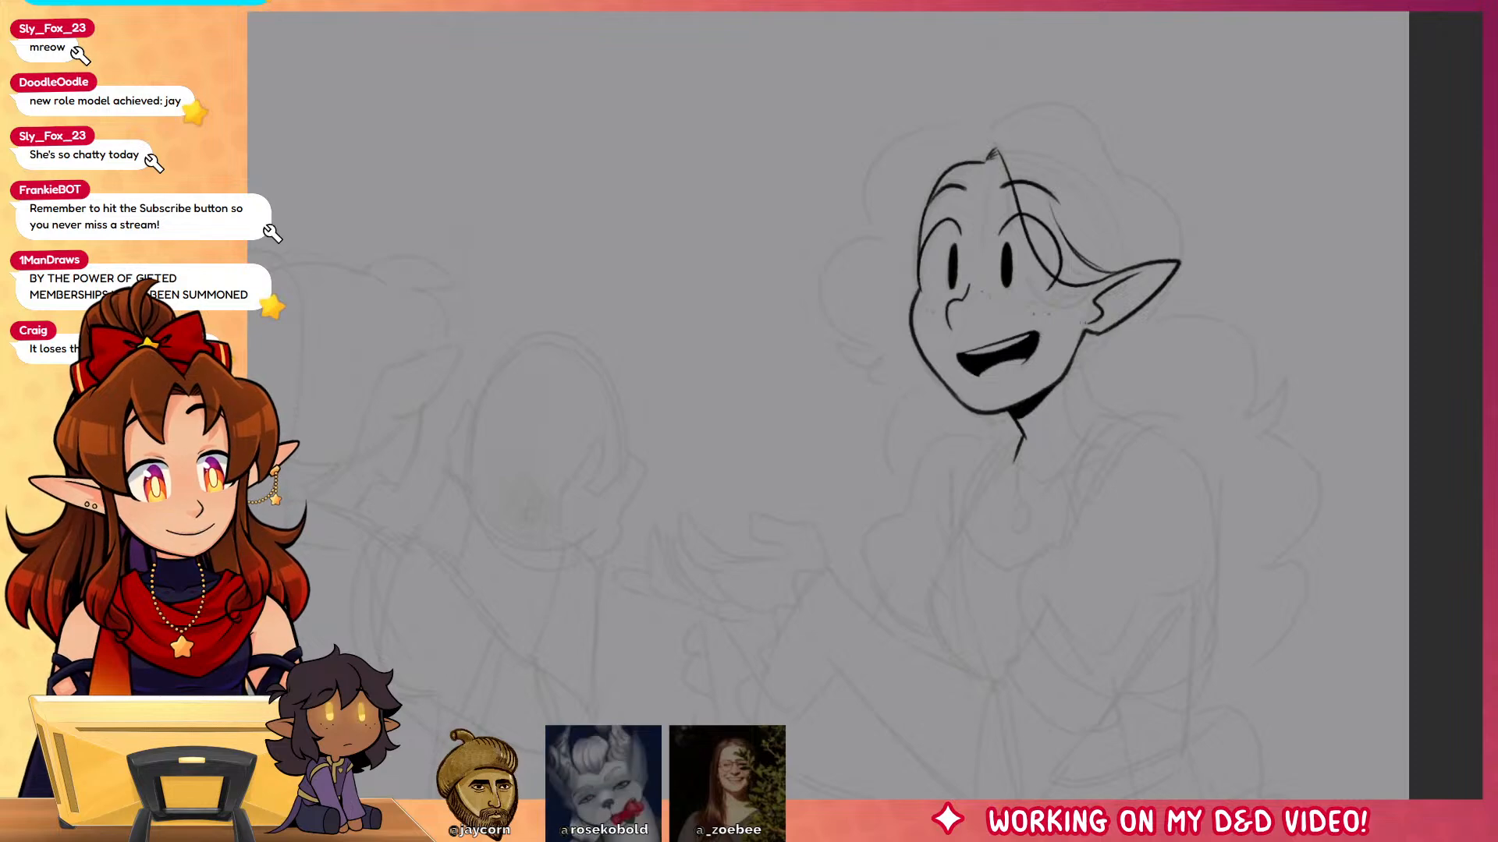
scroll(1004, 269, up, 5)
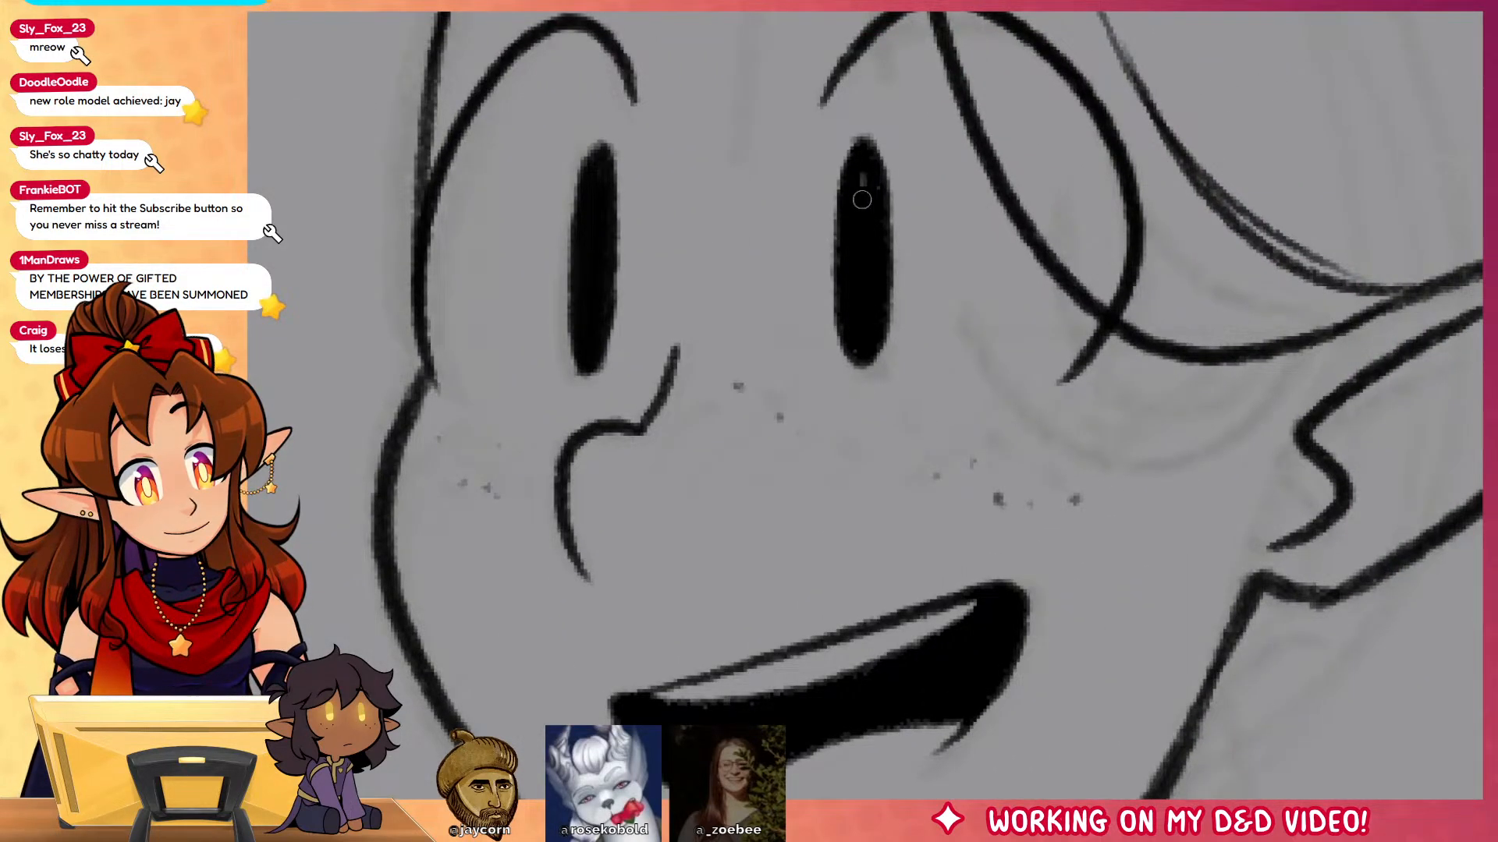
mouse_move(862, 177)
mouse_down()
mouse_move(849, 260)
mouse_move(872, 245)
mouse_move(861, 167)
mouse_move(853, 273)
mouse_move(874, 248)
mouse_move(863, 167)
mouse_up()
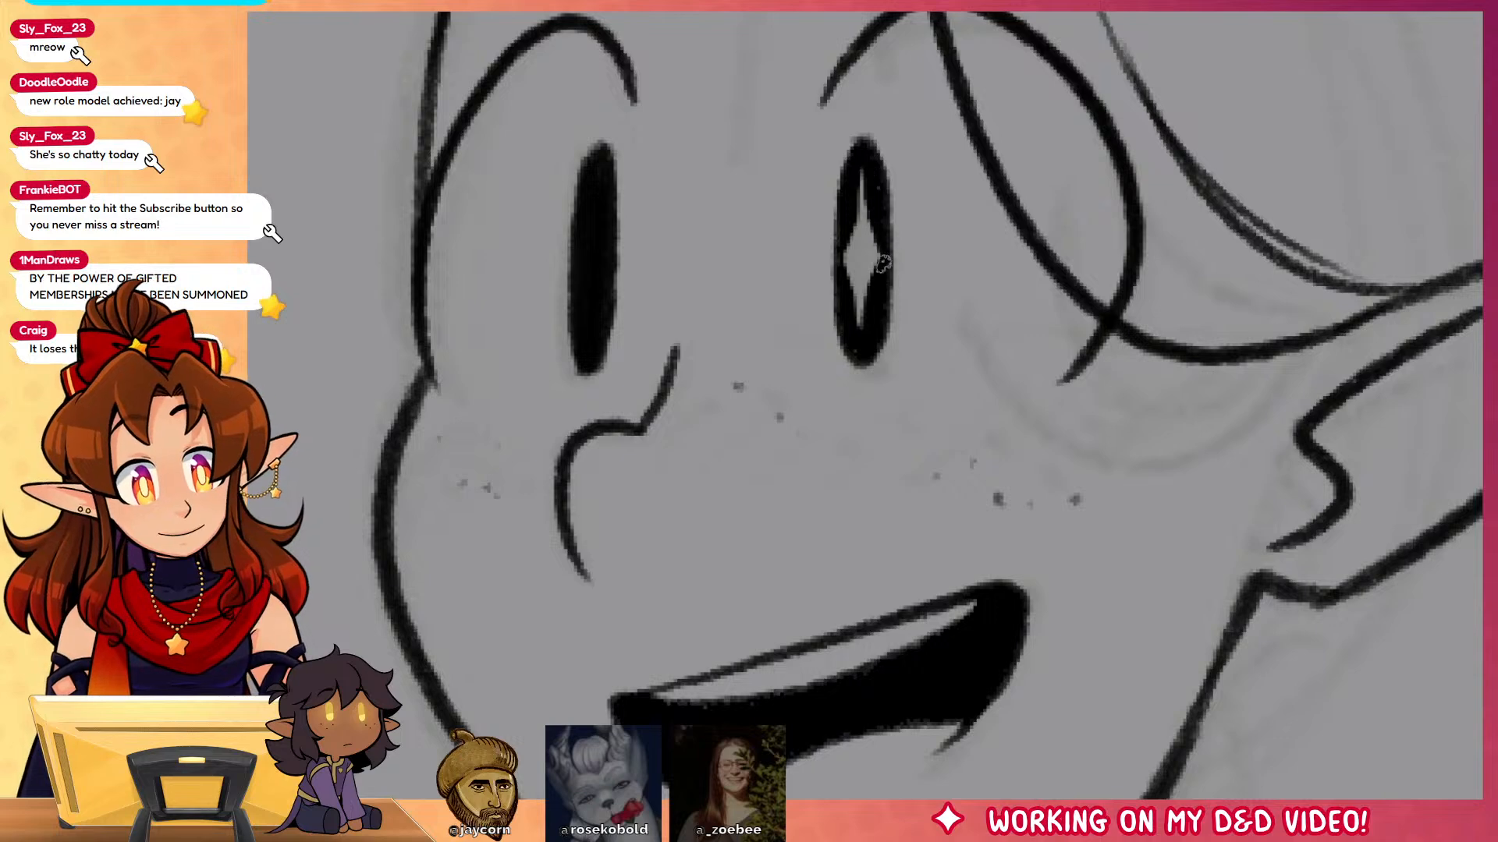
mouse_move(593, 192)
mouse_down()
mouse_move(577, 263)
mouse_move(590, 342)
mouse_move(599, 181)
mouse_move(589, 304)
mouse_up()
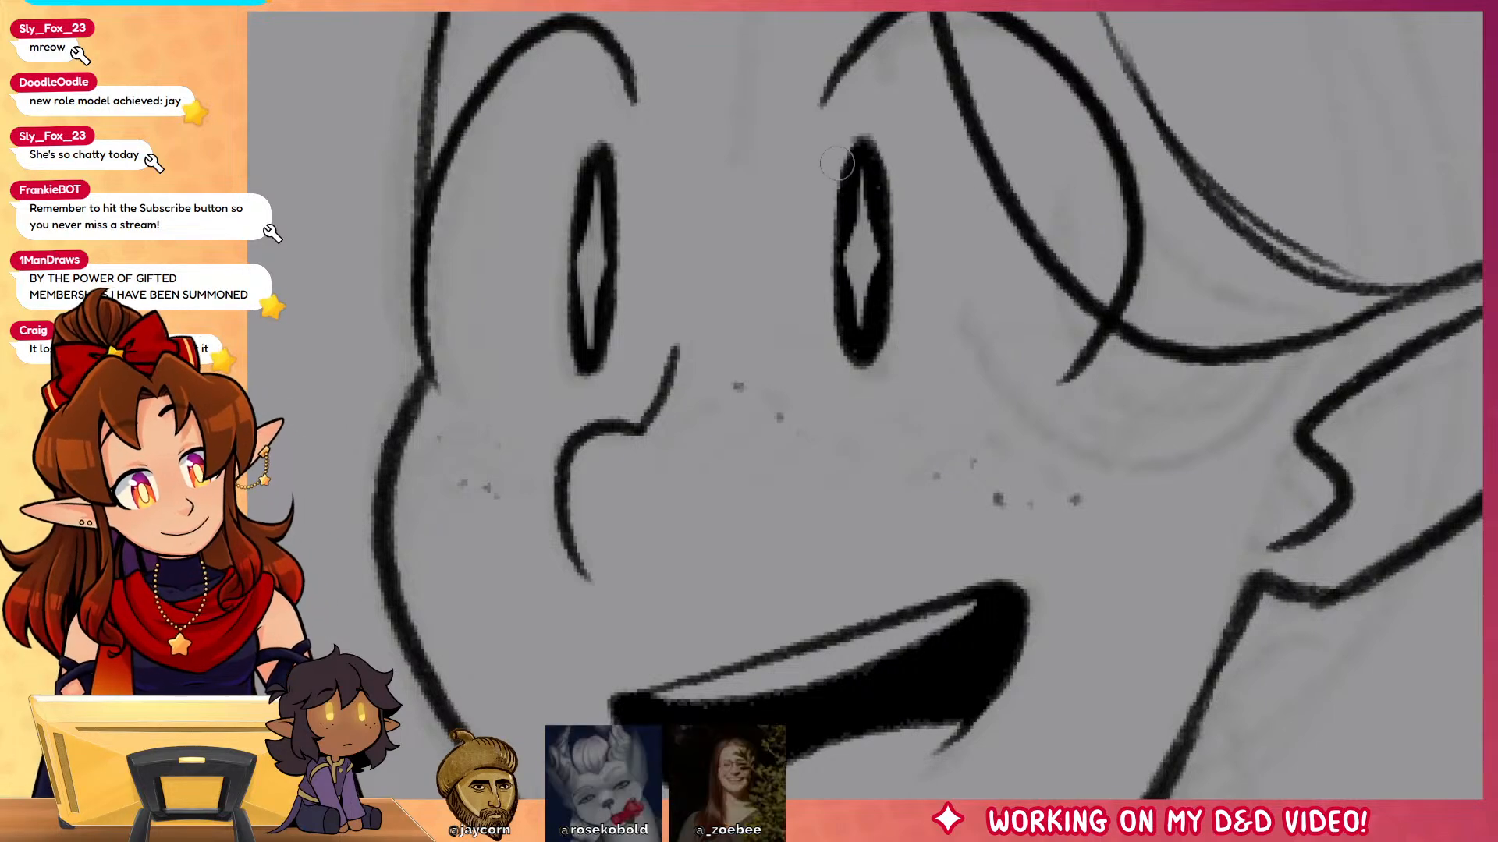
Step: Cut small highlights into the upper-left and lower-right edges of both pupils
drag(850, 165, 847, 227)
key(ctrl+z)
drag(850, 164, 847, 232)
drag(609, 356, 598, 365)
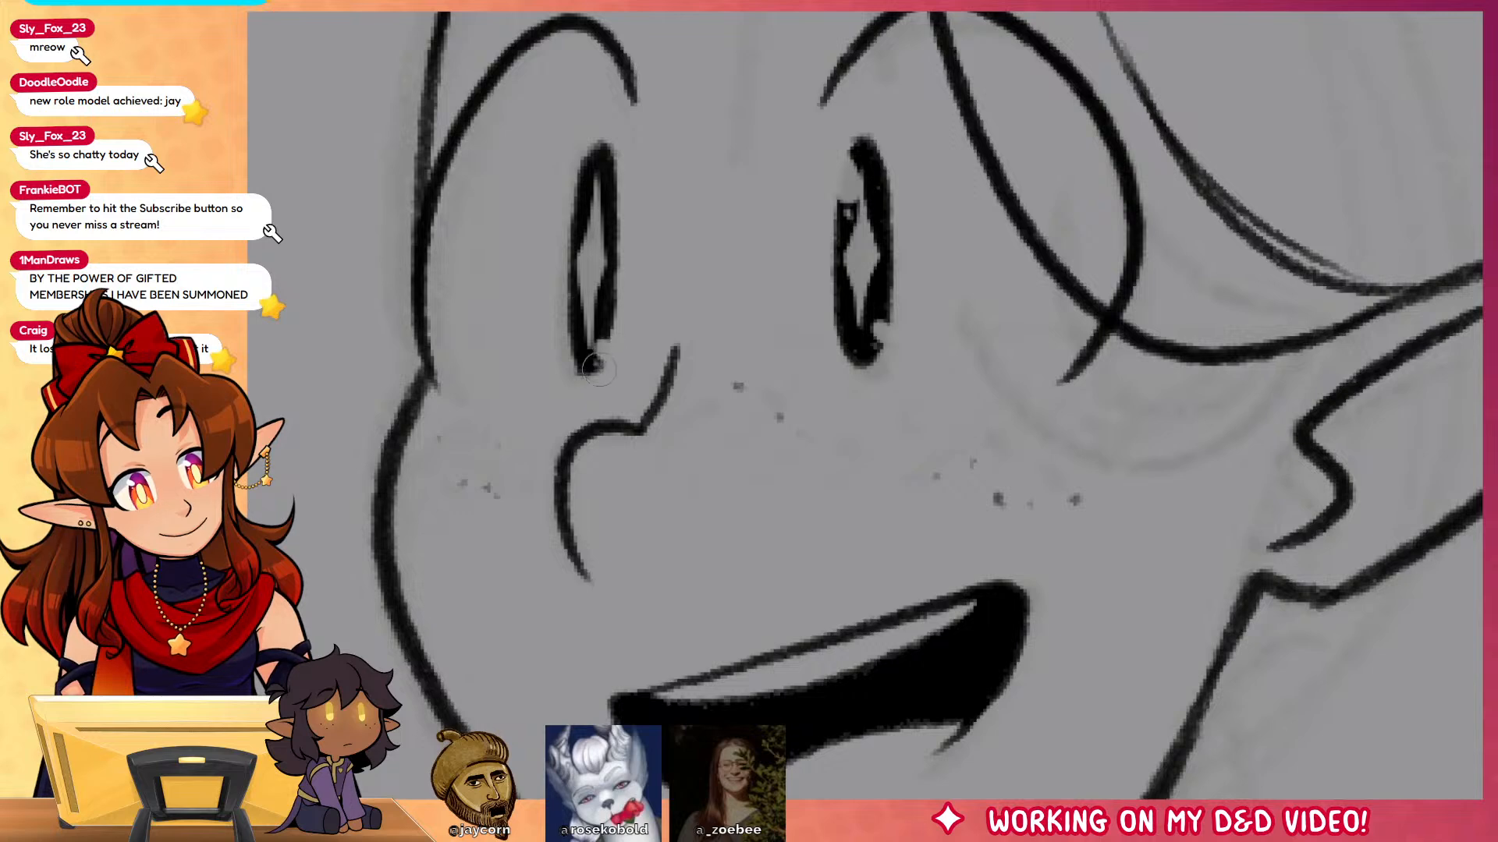
drag(586, 160, 583, 216)
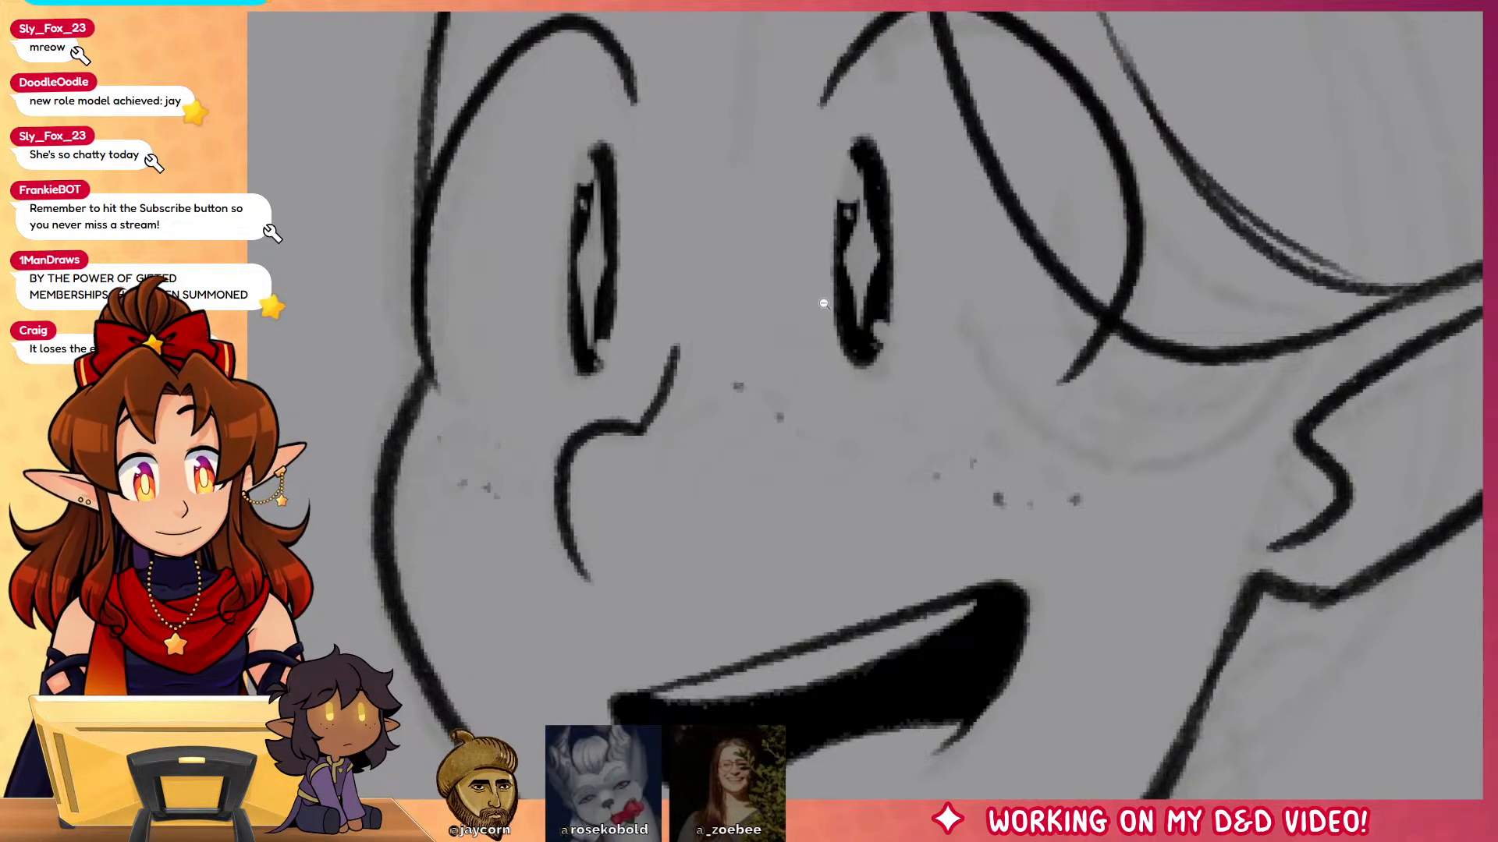
Step: Ink the outer contour of the voluminous hair from the parting around the ear side, with rounded curls and pointed flicks
drag(824, 304, 961, 288)
drag(999, 377, 941, 356)
drag(860, 197, 968, 172)
drag(968, 172, 947, 281)
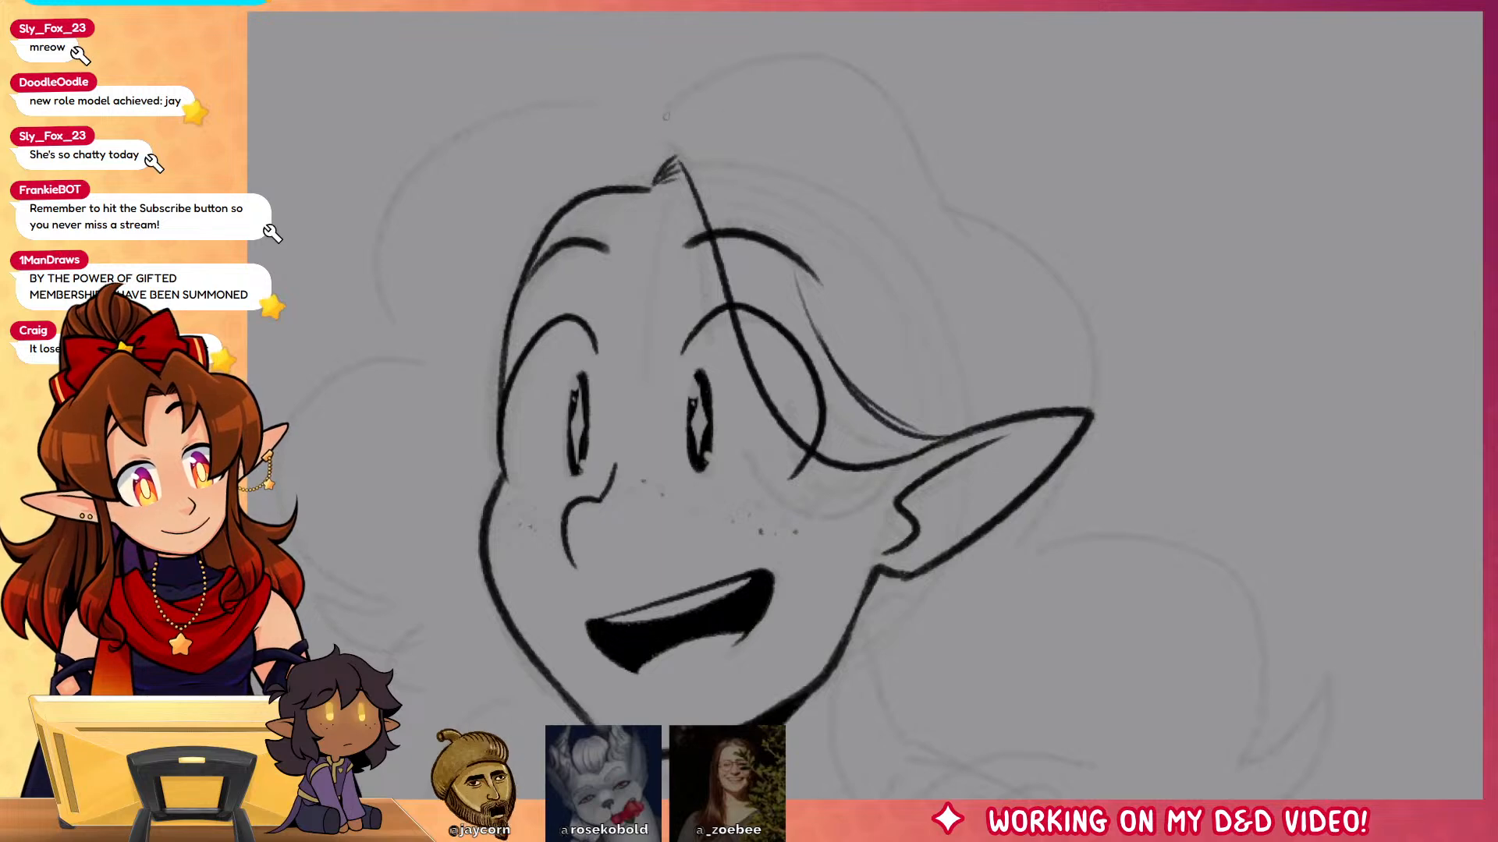
mouse_move(660, 123)
mouse_down()
mouse_move(788, 31)
mouse_move(979, 186)
mouse_move(1061, 316)
mouse_up()
key(ctrl+z)
mouse_move(992, 188)
mouse_down()
mouse_move(1102, 501)
mouse_move(1185, 571)
mouse_move(1247, 515)
mouse_move(1225, 605)
mouse_up()
drag(1273, 594, 1276, 255)
drag(1226, 271, 1267, 450)
mouse_move(1259, 579)
mouse_down()
mouse_move(1280, 581)
mouse_move(1382, 495)
mouse_up()
Step: Ink the inner curls falling beside the neck and the large puffed sleeve on the ear-side shoulder
drag(1034, 209, 963, 592)
drag(1256, 496, 1256, 296)
mouse_move(1163, 176)
mouse_down()
mouse_move(1123, 178)
mouse_move(854, 511)
mouse_move(936, 696)
mouse_move(1067, 770)
mouse_up()
mouse_move(1213, 760)
mouse_down()
mouse_move(1237, 737)
mouse_move(1288, 367)
mouse_move(1153, 177)
mouse_up()
drag(1266, 217, 1231, 551)
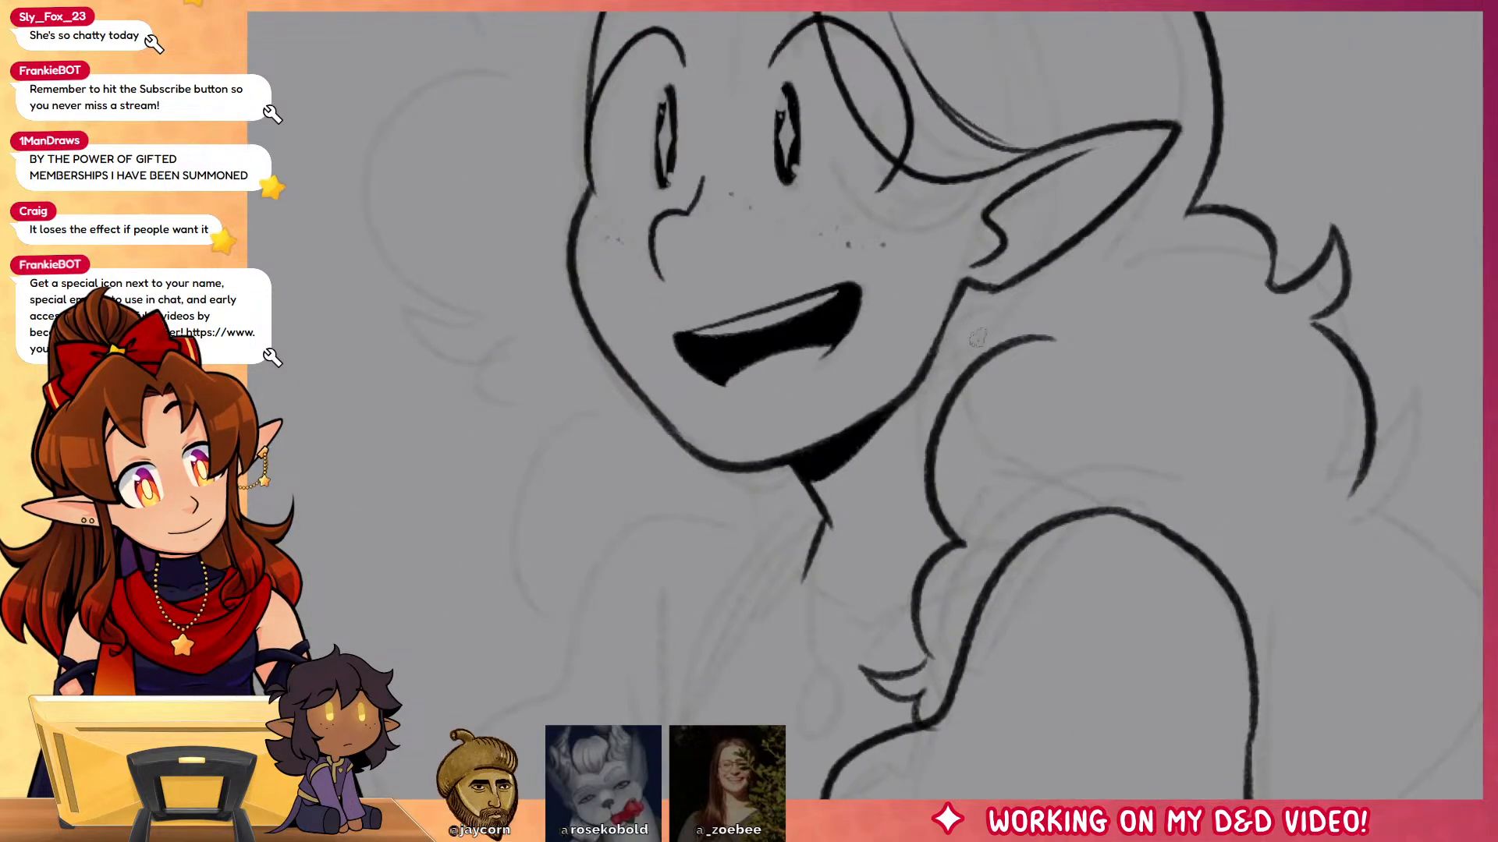
Step: Ink the back neck line below the ear and the curly hair contour on the far side of the face
mouse_move(1157, 536)
mouse_down()
mouse_move(1270, 512)
mouse_move(1237, 562)
mouse_move(1250, 678)
mouse_up()
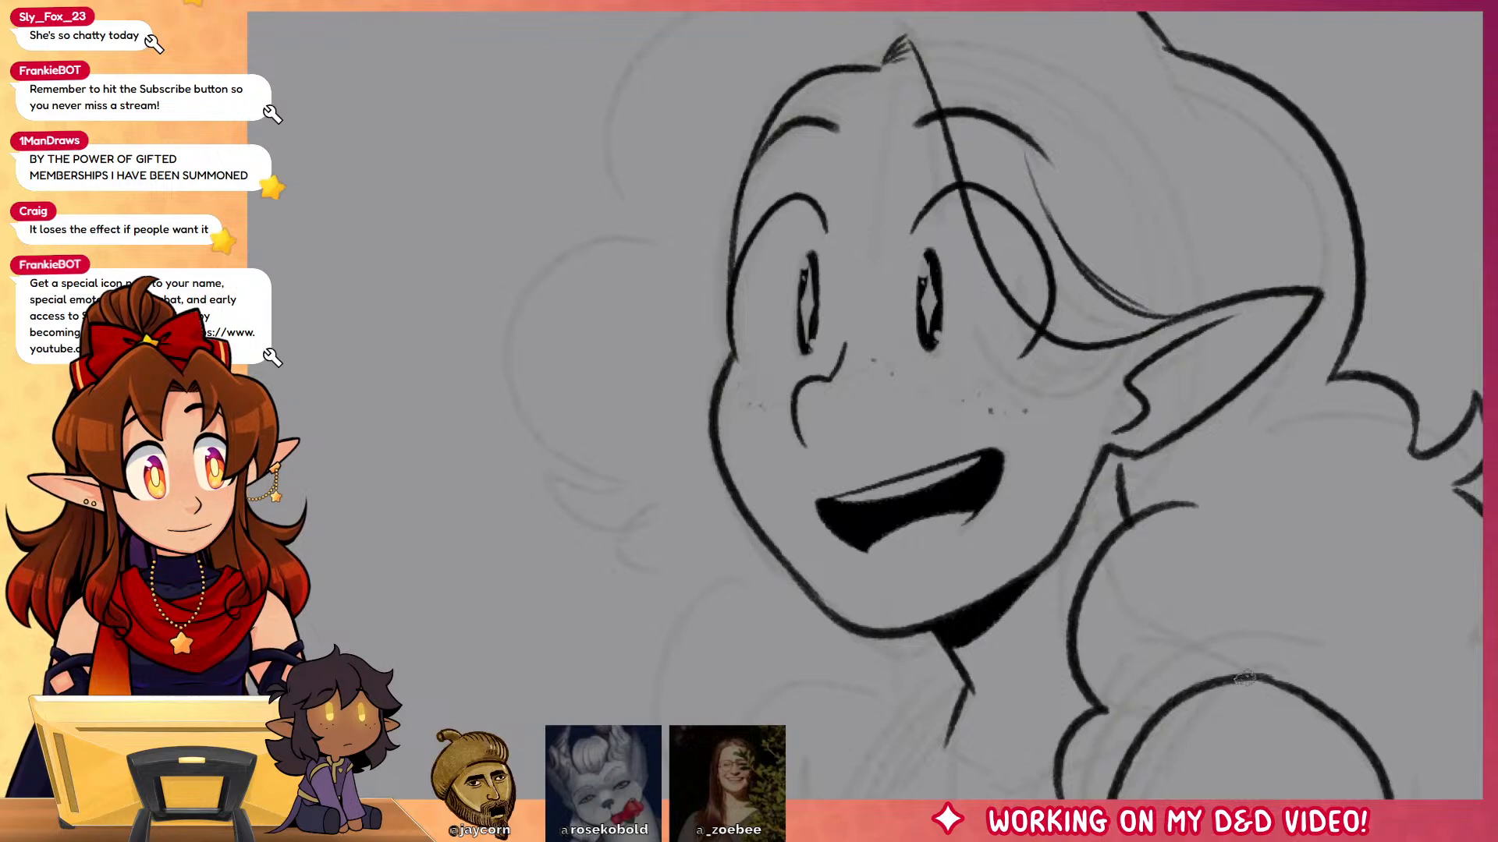
drag(1191, 480, 1230, 618)
mouse_move(929, 118)
mouse_down()
mouse_move(893, 118)
mouse_move(648, 319)
mouse_move(682, 378)
mouse_move(571, 555)
mouse_move(670, 663)
mouse_move(601, 658)
mouse_move(703, 722)
mouse_up()
mouse_move(1248, 791)
mouse_down()
mouse_move(1261, 452)
mouse_move(1173, 222)
mouse_up()
Step: Ink the far shoulder and puffed sleeve, the narrow collar edge, and the curved side of the bodice
mouse_move(930, 255)
mouse_down()
mouse_move(640, 452)
mouse_move(694, 627)
mouse_up()
mouse_move(893, 378)
mouse_down()
mouse_move(774, 659)
mouse_move(842, 768)
mouse_up()
drag(1123, 695, 1069, 620)
drag(936, 194, 827, 359)
mouse_move(933, 189)
mouse_down()
mouse_move(886, 181)
mouse_move(803, 373)
mouse_up()
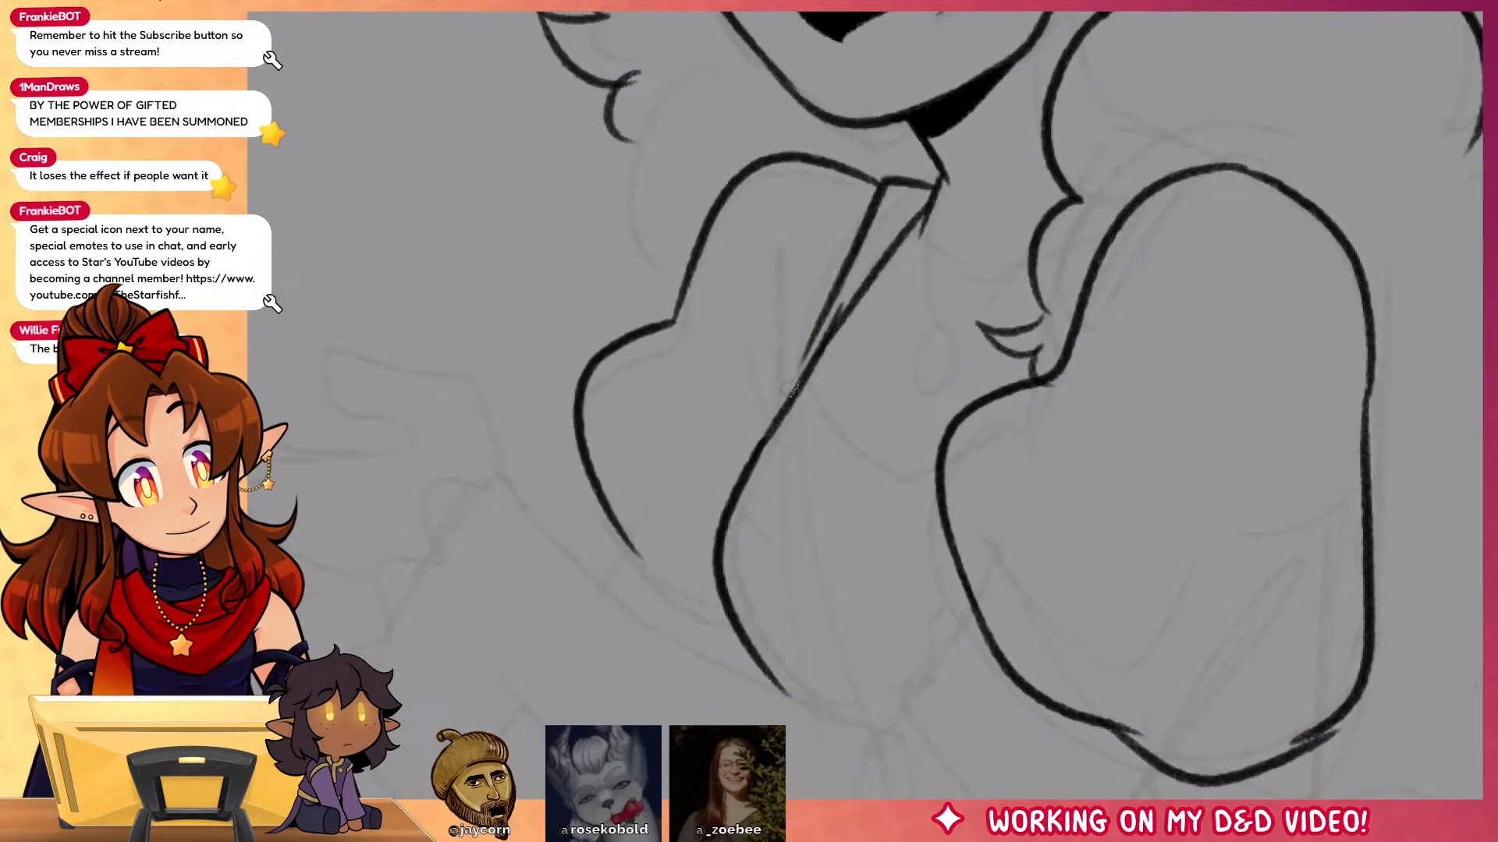
drag(846, 269, 796, 377)
drag(840, 329, 823, 357)
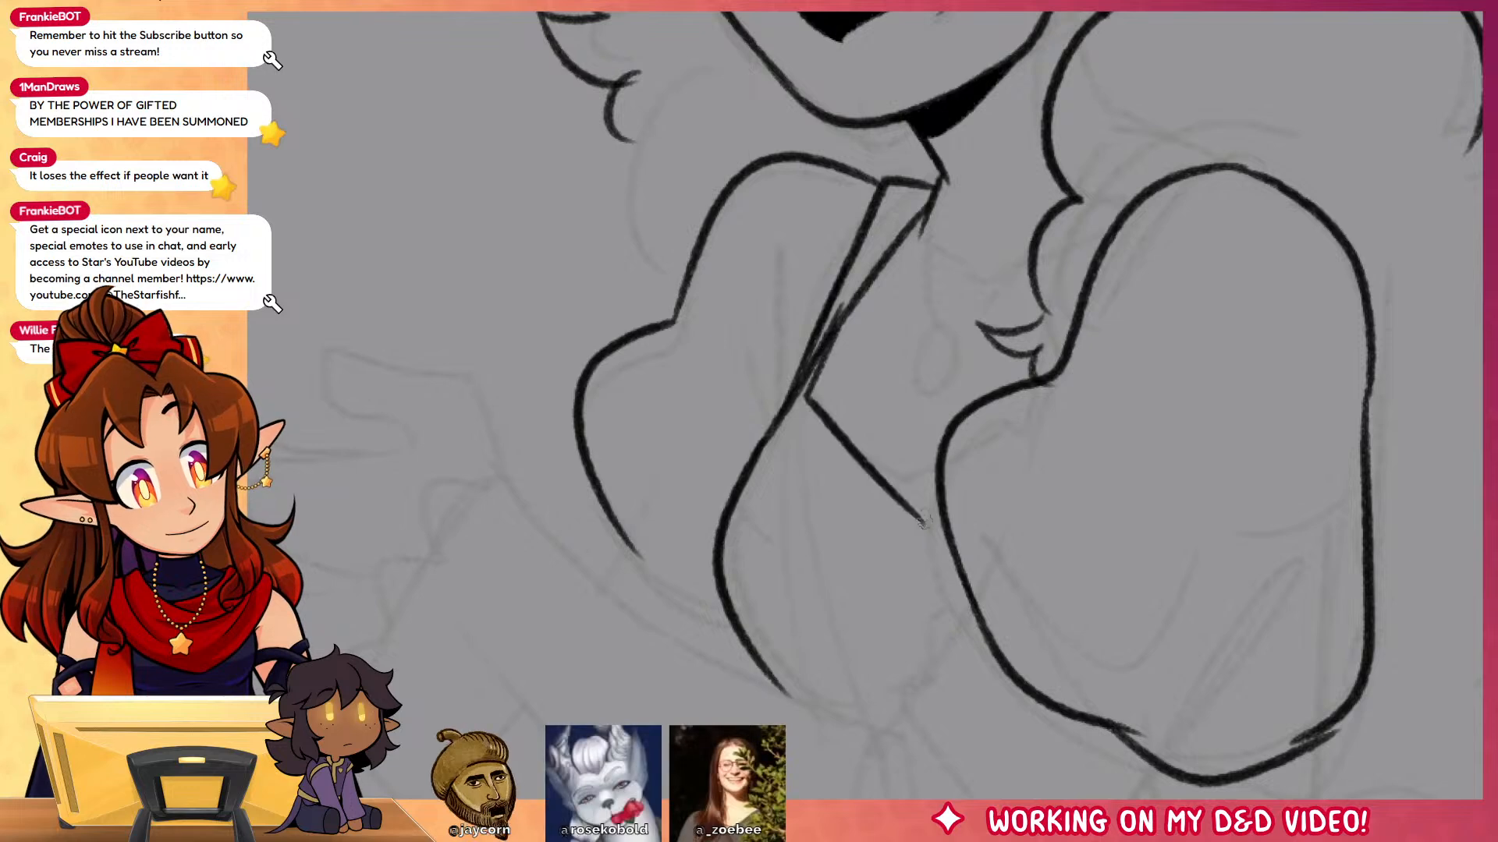
Step: Ink a double V-shaped neckline and a necklace with a small oval pendant above it
mouse_move(936, 472)
mouse_down()
mouse_move(883, 491)
mouse_move(806, 388)
mouse_up()
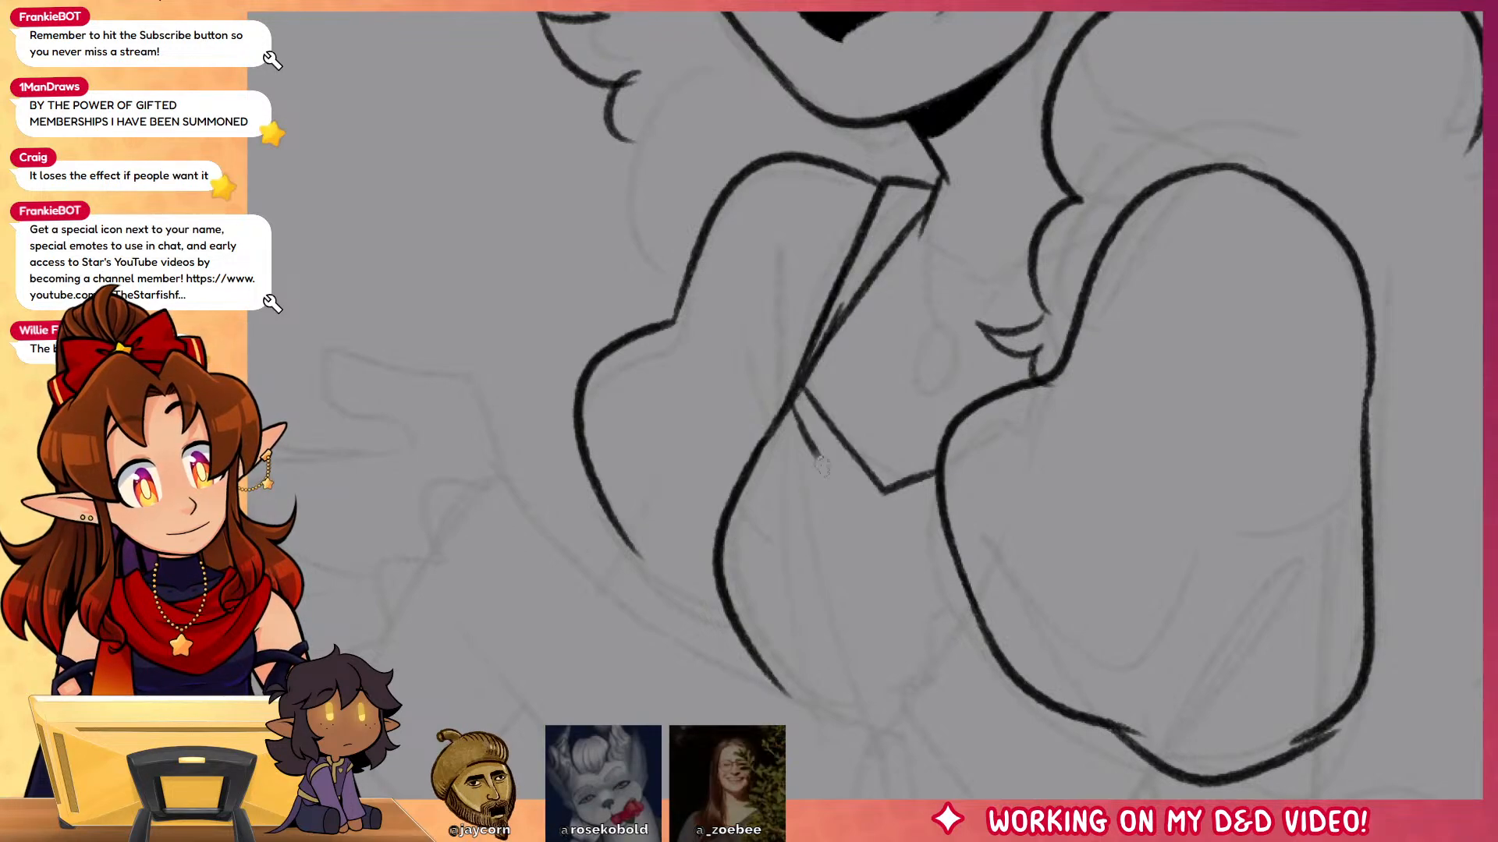
mouse_move(821, 465)
mouse_down()
mouse_move(875, 530)
mouse_move(944, 502)
mouse_up()
mouse_move(928, 355)
mouse_down()
mouse_move(916, 392)
mouse_move(942, 360)
mouse_up()
drag(936, 186, 923, 332)
drag(946, 341, 1018, 278)
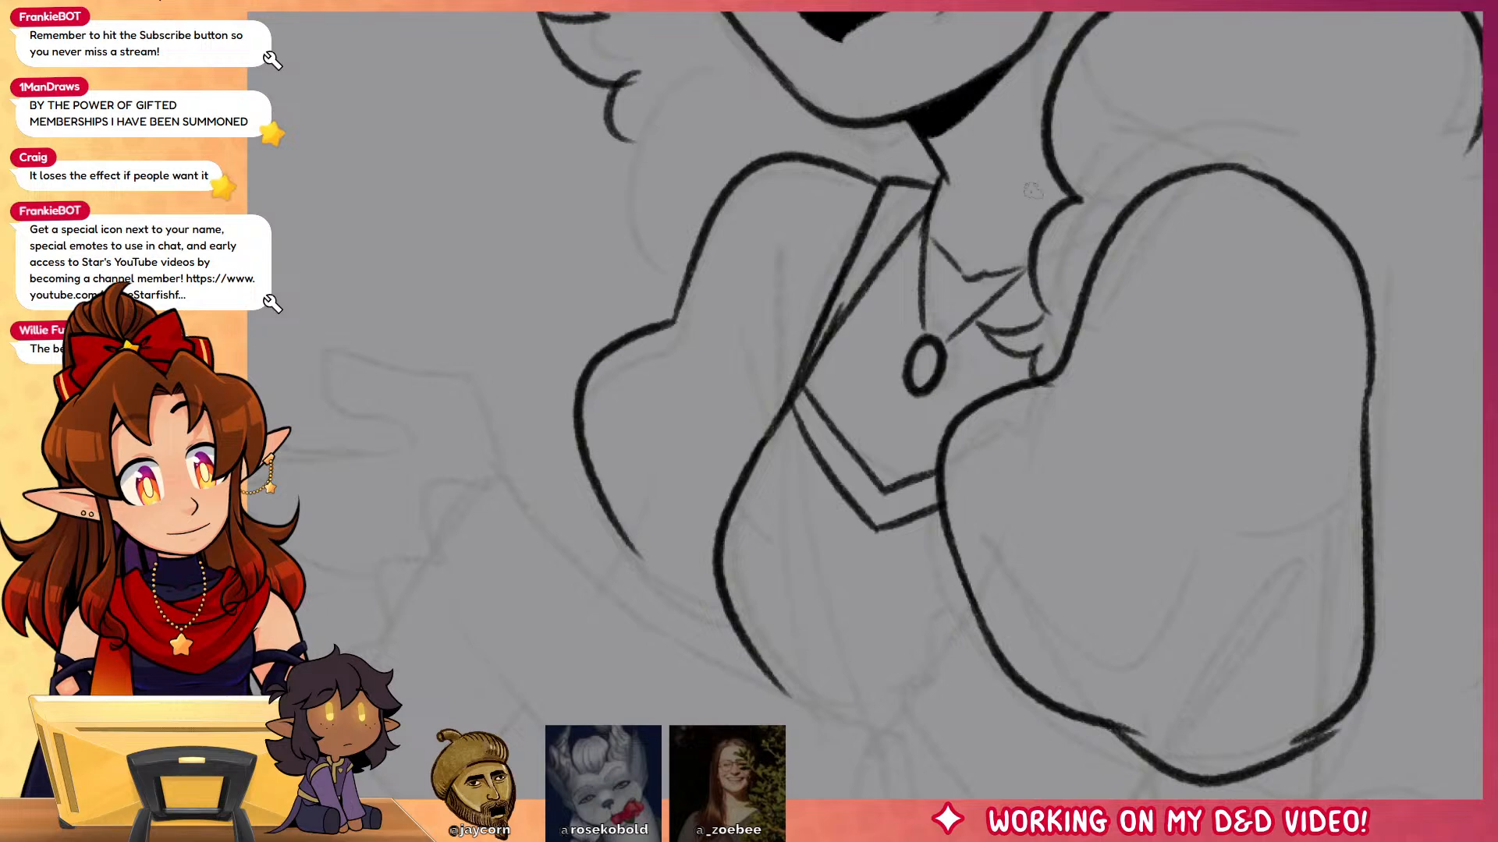
Step: Add short slanted blush hatching lines on both cheeks under the curly-haired character's eyes
drag(1032, 189, 1152, 693)
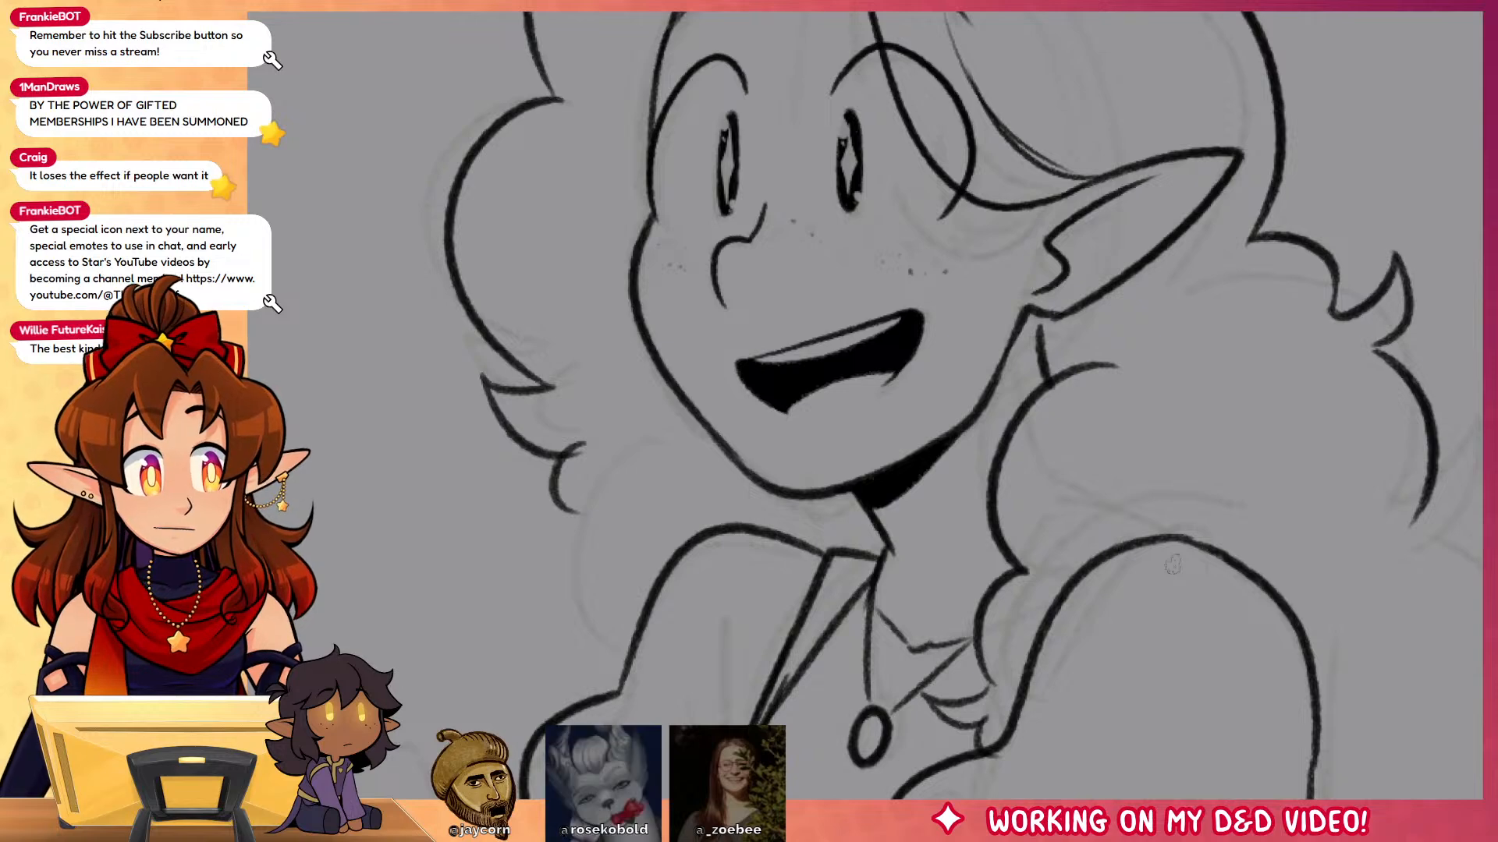
drag(1194, 655, 1329, 761)
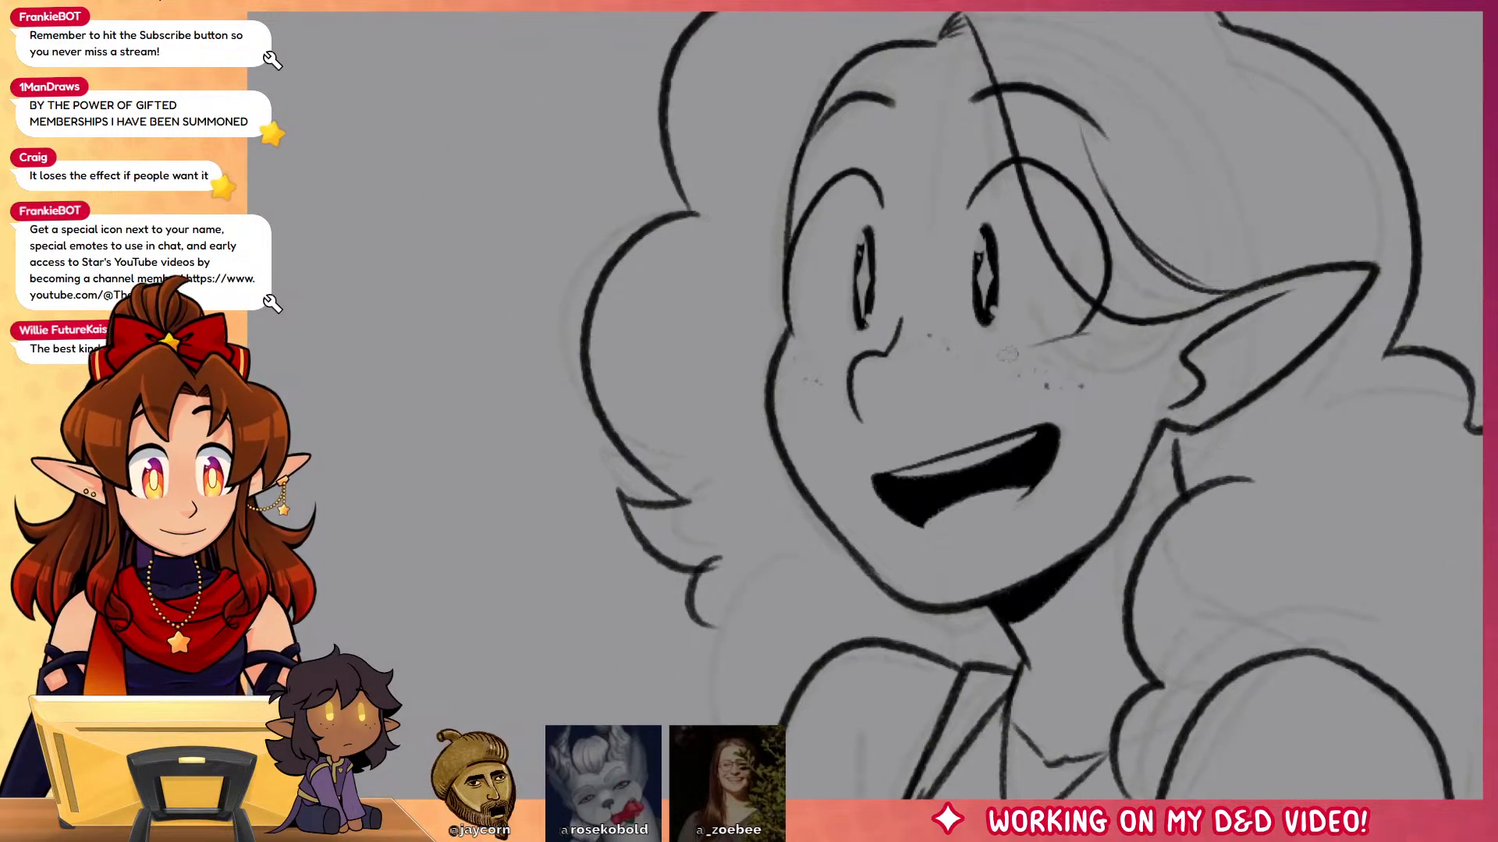
drag(1006, 355, 1077, 347)
drag(750, 368, 819, 341)
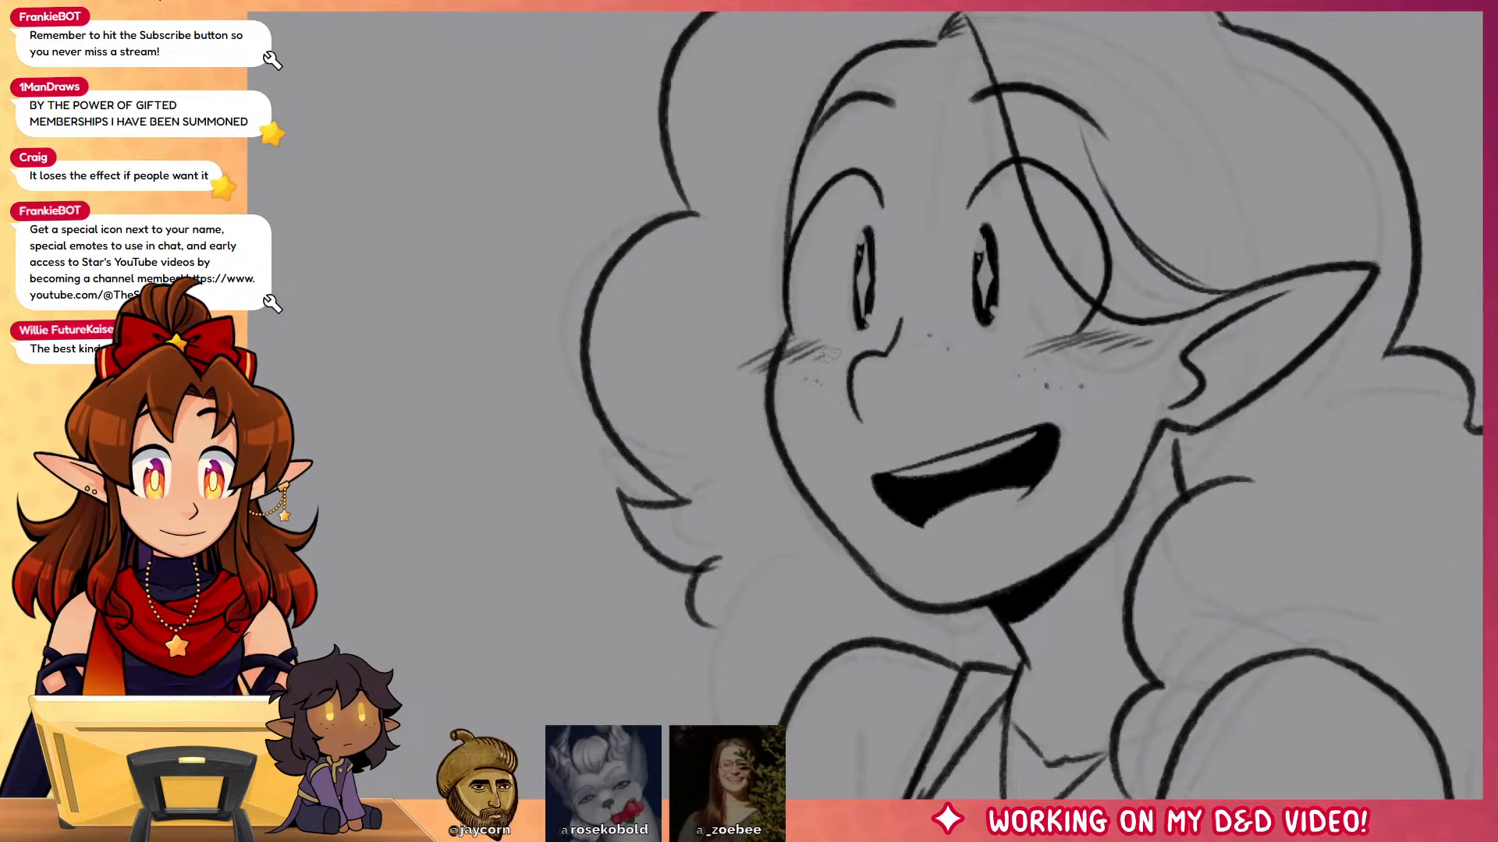
Step: Ink crease lines on the bodice below the neckline and the gathered band beneath the puffed sleeve
drag(1320, 580, 1271, 548)
scroll(1271, 548, down, 10)
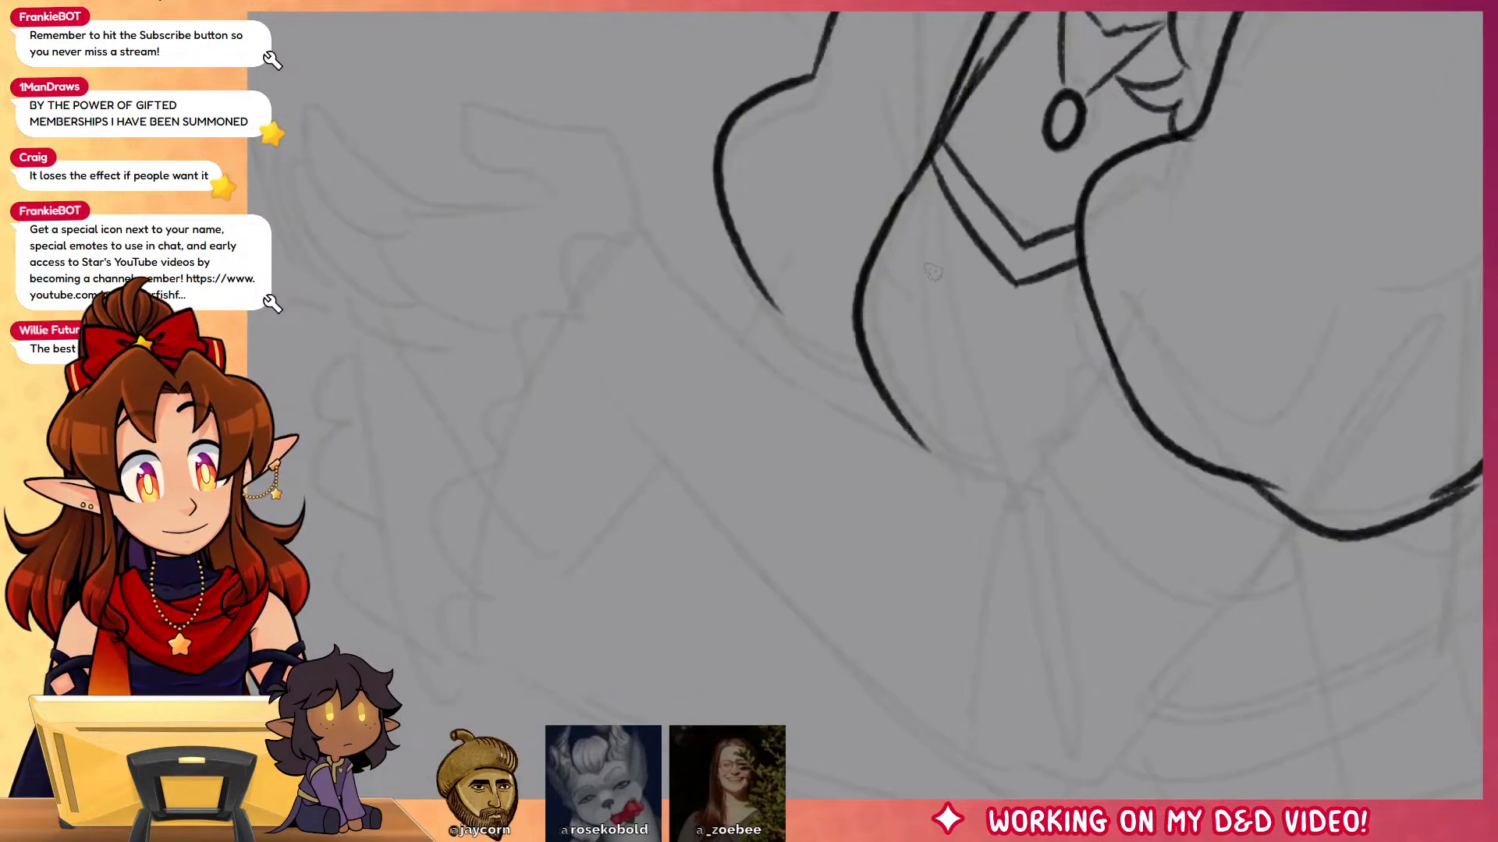
drag(935, 275, 1014, 286)
drag(943, 304, 1042, 311)
mouse_move(1115, 368)
mouse_down()
mouse_move(1075, 396)
mouse_move(1118, 512)
mouse_move(1245, 575)
mouse_move(1282, 562)
mouse_move(1312, 510)
mouse_move(1287, 562)
mouse_up()
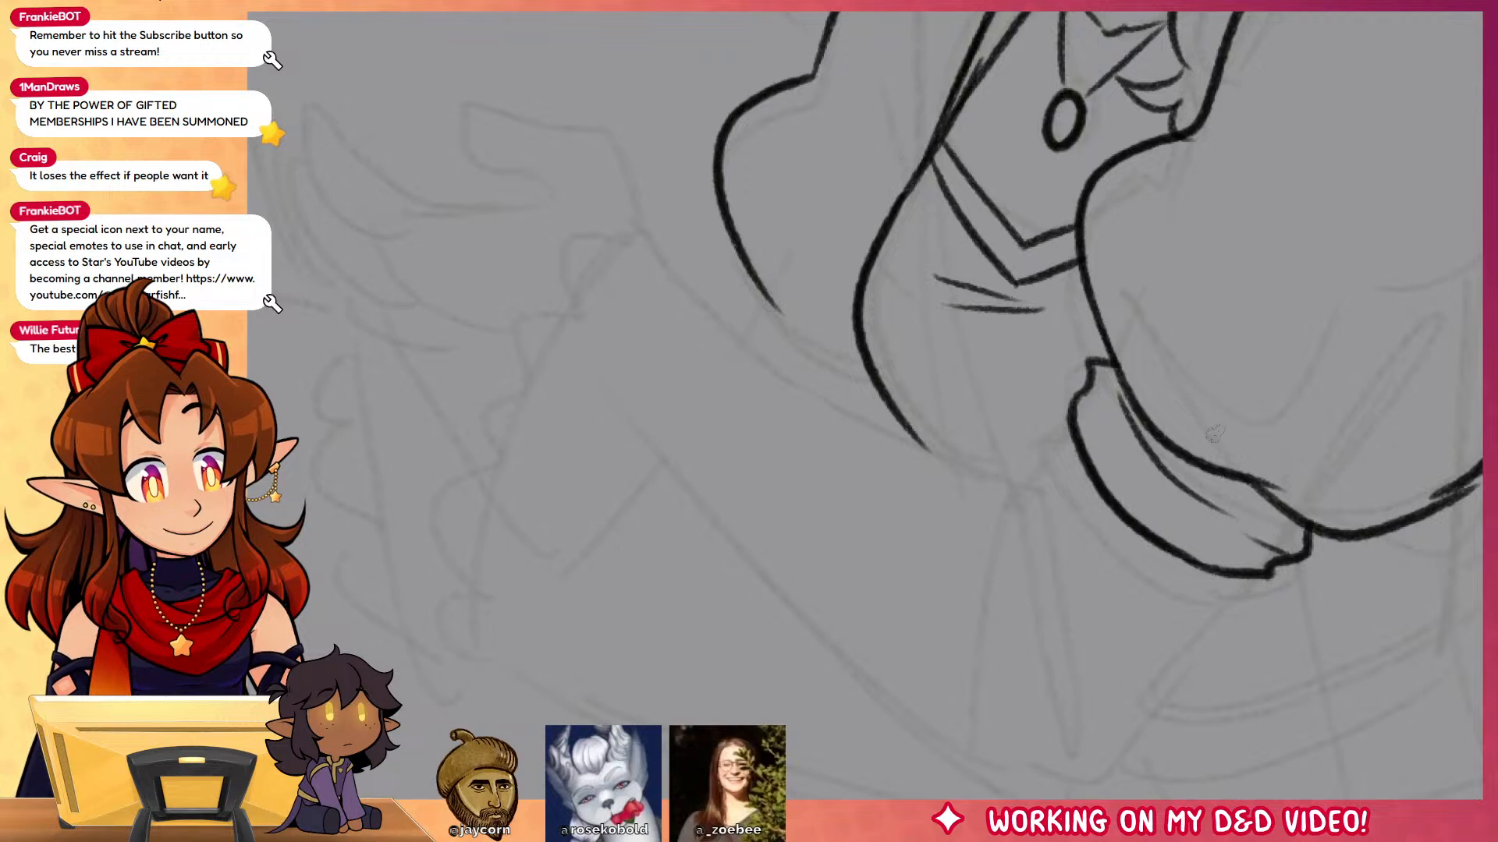
Step: Ink the wide flared forearm sleeve from below the puffed sleeve's band out to its open end and back
mouse_move(1073, 421)
mouse_down()
mouse_move(1021, 480)
mouse_move(1026, 466)
mouse_move(878, 425)
mouse_move(667, 251)
mouse_move(499, 609)
mouse_move(546, 737)
mouse_up()
key(ctrl+z)
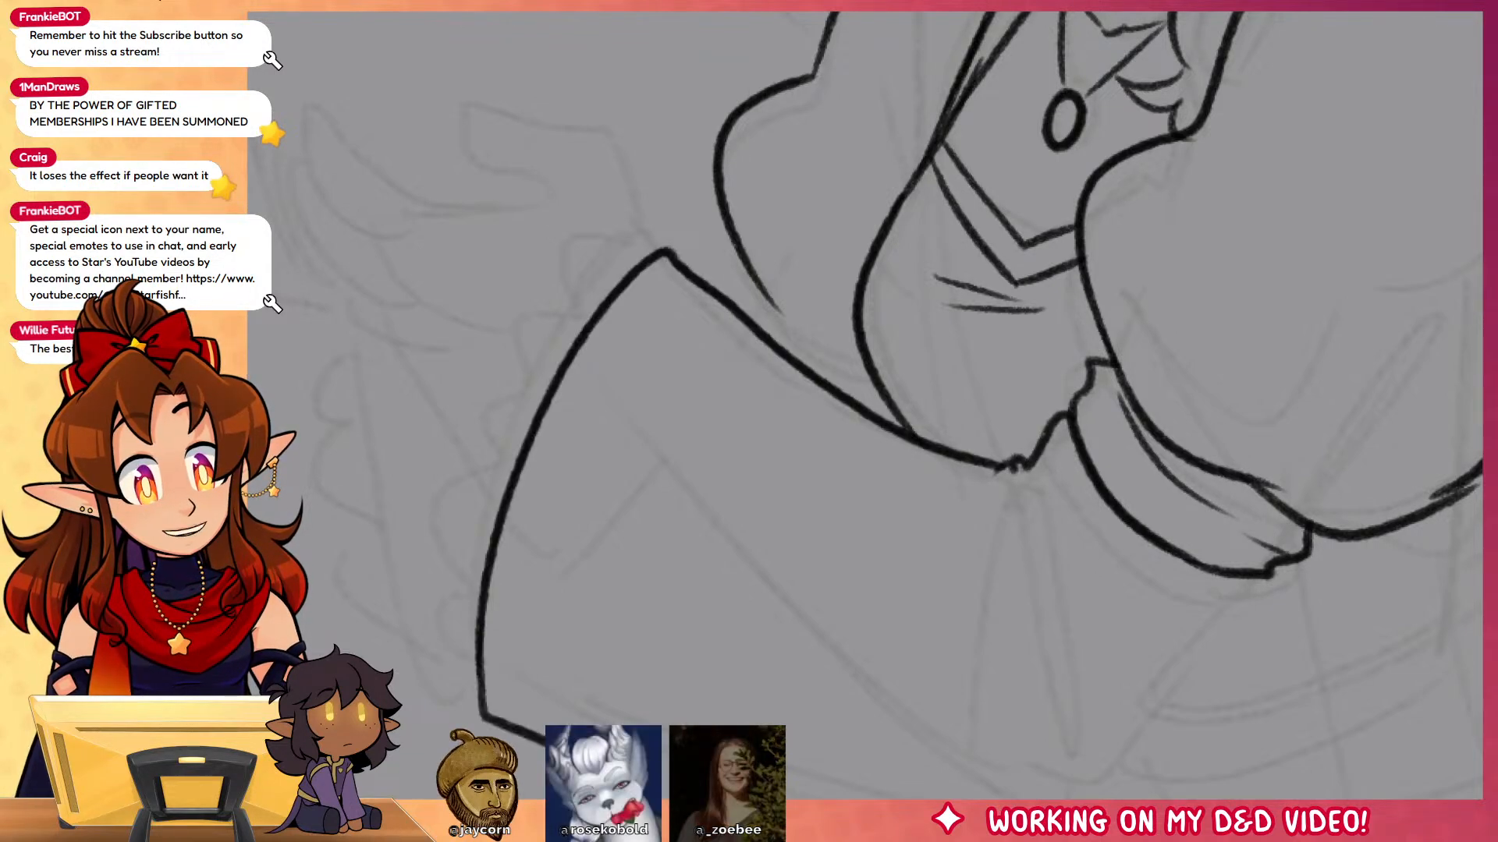
drag(1129, 788, 1090, 665)
mouse_move(451, 461)
mouse_down()
mouse_move(455, 611)
mouse_move(770, 646)
mouse_move(1037, 651)
mouse_move(1190, 473)
mouse_up()
Step: Ink a pointed, leaf-shaped fold and tapering crease lines fanning out from the gather at the waist
drag(975, 343, 947, 561)
drag(975, 375, 1014, 624)
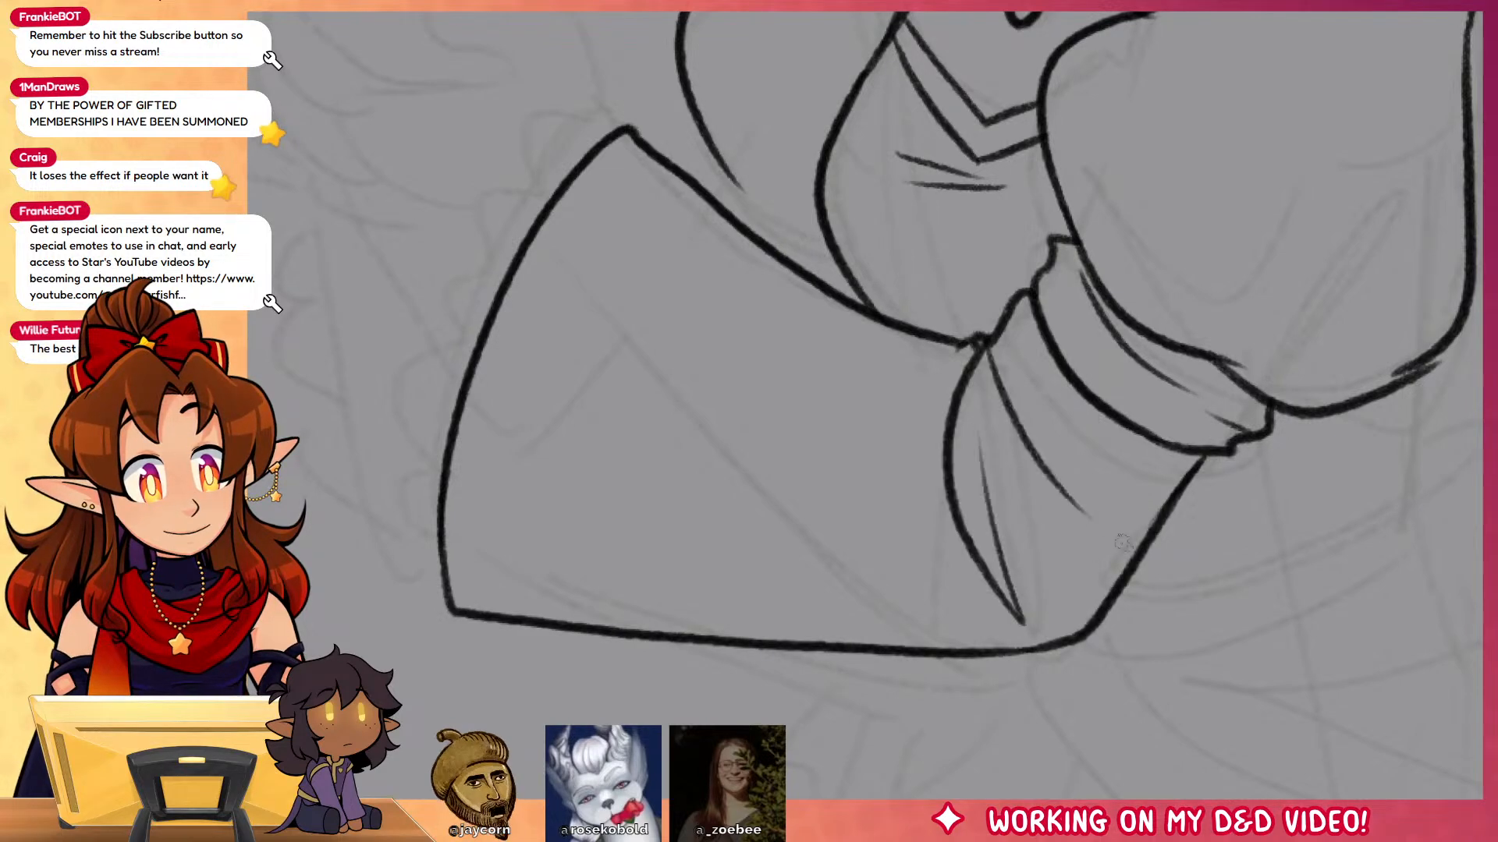
drag(980, 348, 1084, 516)
Step: Ink scalloped trim along the flared sleeve's opening and the outstretched open hand with its thumb and fingers
drag(1225, 447, 1466, 626)
mouse_move(862, 302)
mouse_down()
mouse_move(773, 343)
mouse_move(732, 478)
mouse_move(720, 464)
mouse_move(690, 508)
mouse_move(651, 724)
mouse_up()
mouse_move(833, 292)
mouse_down()
mouse_move(803, 201)
mouse_move(684, 163)
mouse_move(743, 252)
mouse_move(633, 253)
mouse_move(497, 177)
mouse_move(494, 201)
mouse_move(562, 280)
mouse_move(546, 259)
mouse_move(613, 314)
mouse_up()
key(ctrl+z)
drag(550, 269, 663, 311)
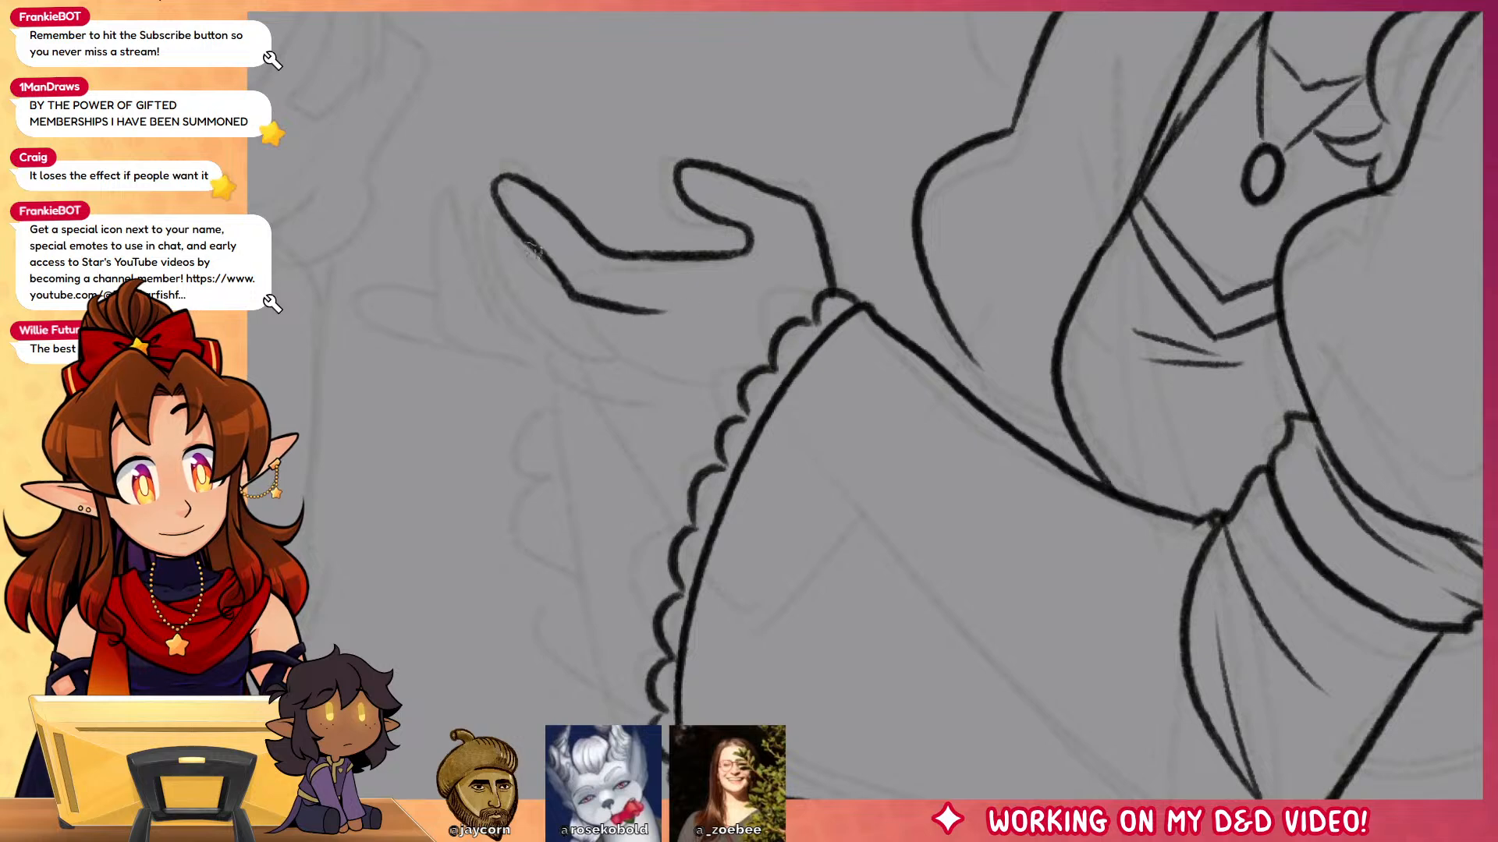
mouse_move(515, 234)
mouse_down()
mouse_move(591, 344)
mouse_move(663, 393)
mouse_move(730, 402)
mouse_up()
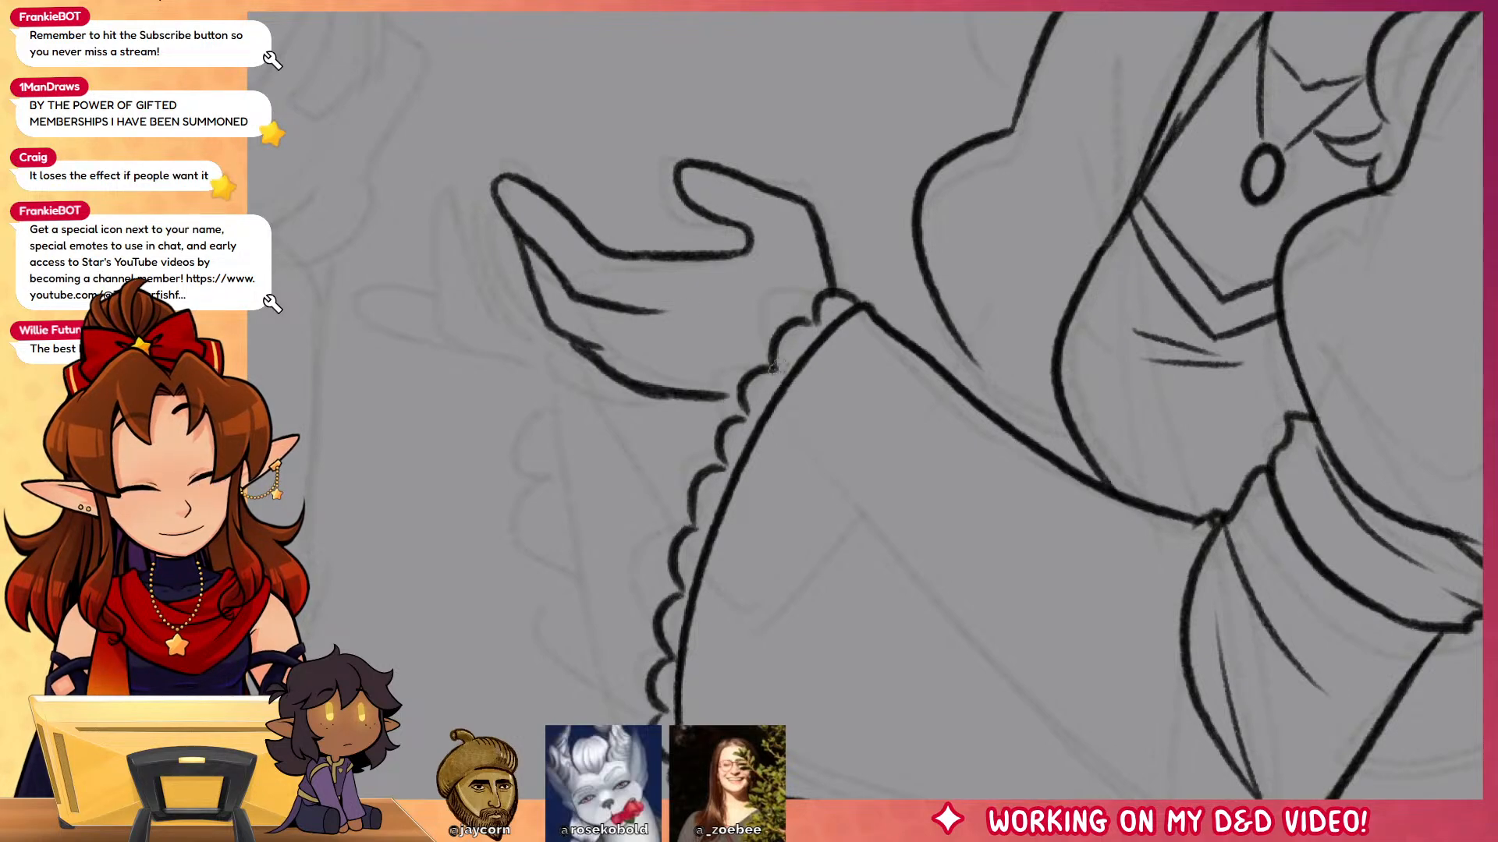
Step: Redraw the palm's lower edge and ink the remaining fingers of the outstretched hand
key(ctrl+z)
drag(556, 332, 745, 407)
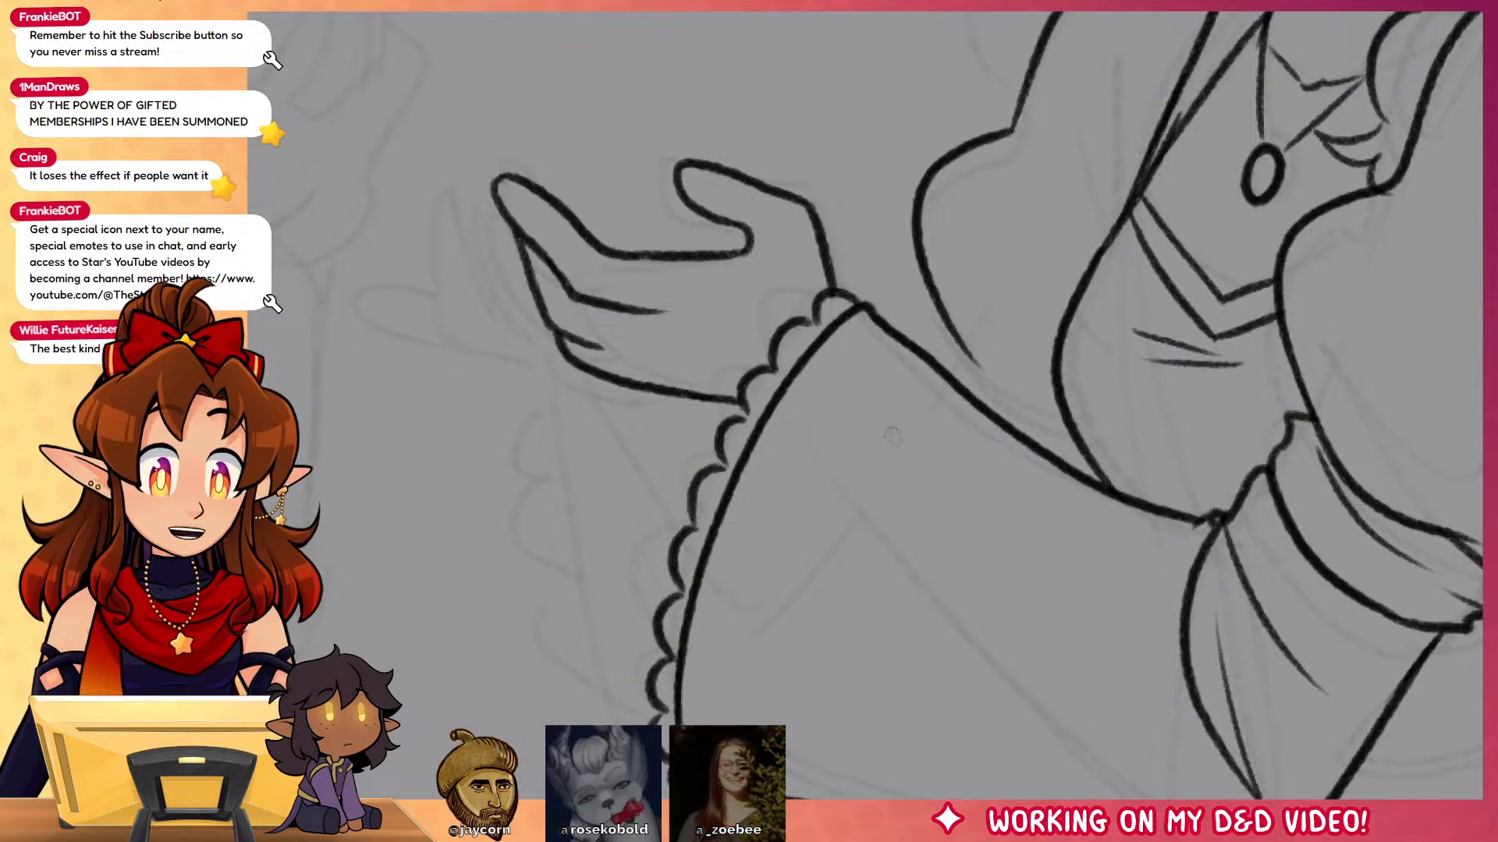
drag(947, 485, 1077, 560)
mouse_move(654, 448)
mouse_down()
mouse_move(574, 397)
mouse_move(614, 377)
mouse_up()
key(ctrl+z)
mouse_move(659, 428)
mouse_down()
mouse_move(610, 368)
mouse_move(624, 274)
mouse_up()
mouse_move(622, 429)
mouse_down()
mouse_move(581, 279)
mouse_move(628, 382)
mouse_move(733, 460)
mouse_up()
drag(581, 382, 617, 431)
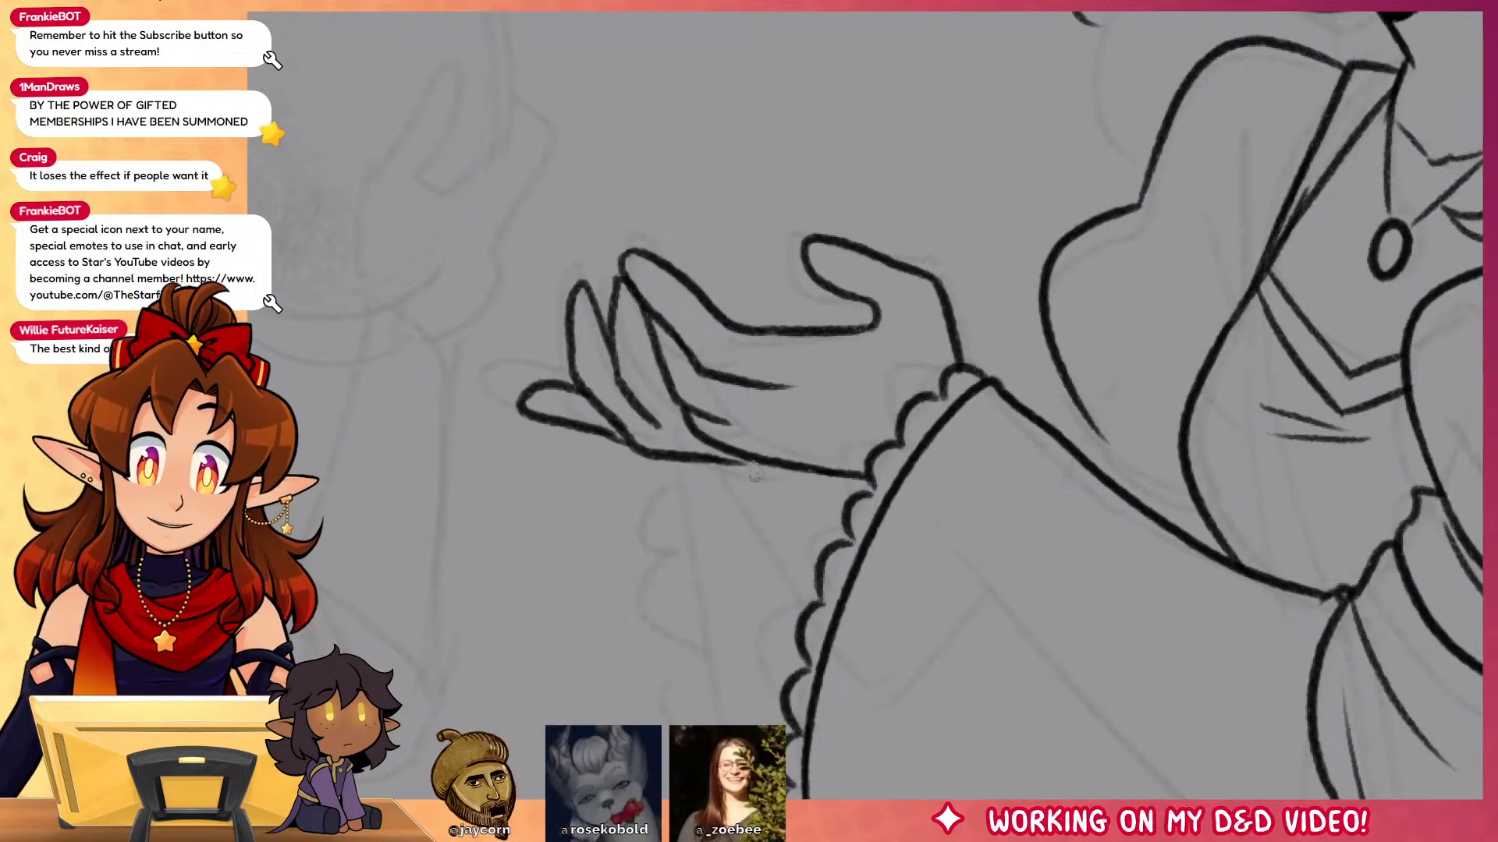
Step: Ink the far side of the flared sleeve's opening beneath the hand, with scalloped trim and a crease line
drag(716, 460, 800, 607)
drag(840, 482, 837, 263)
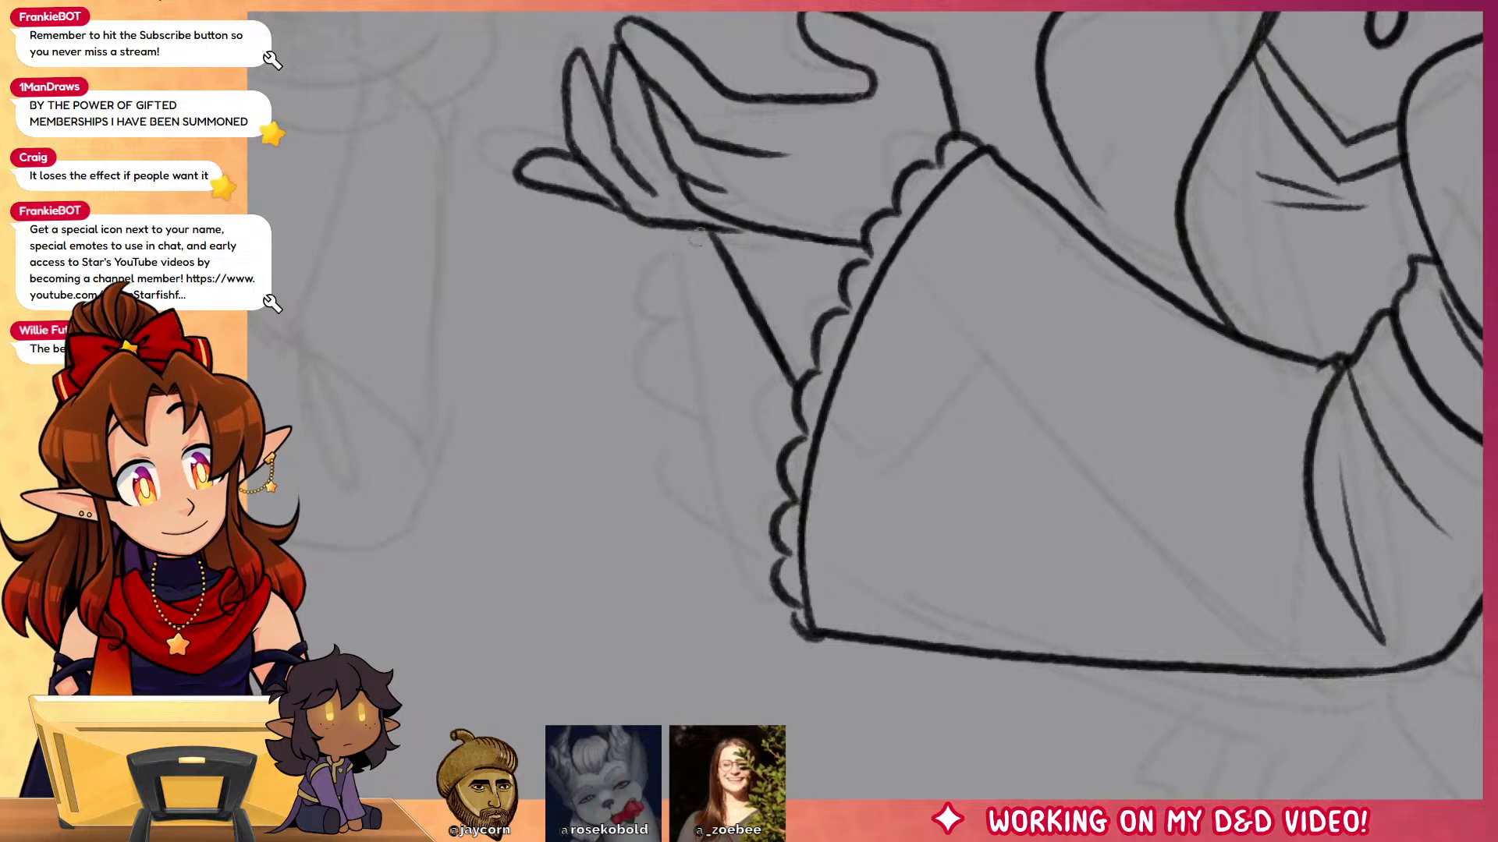
mouse_move(697, 237)
mouse_down()
mouse_move(688, 430)
mouse_move(731, 560)
mouse_move(778, 606)
mouse_up()
drag(726, 269, 731, 359)
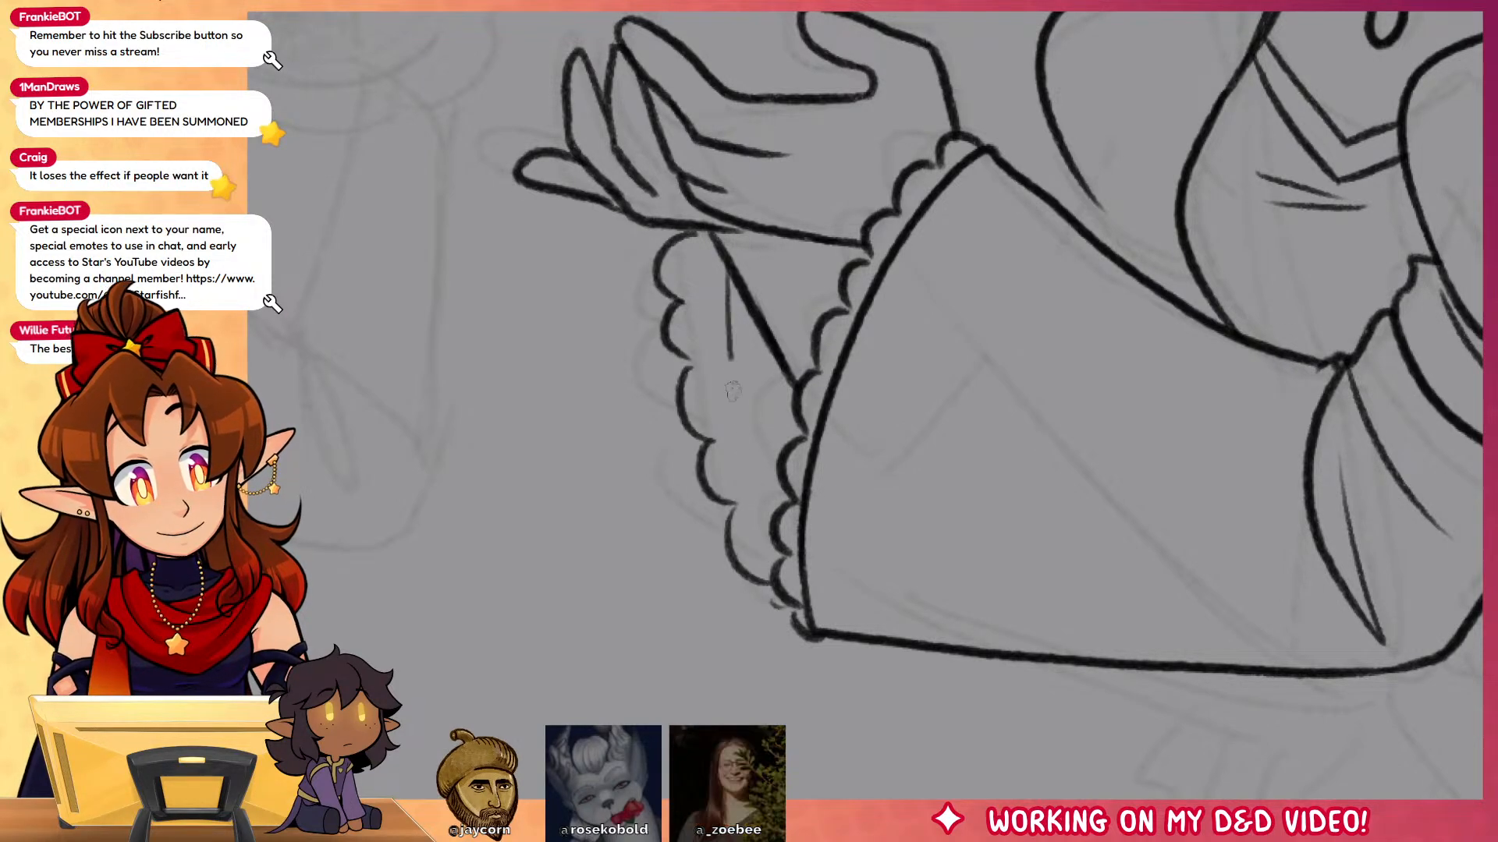
drag(1226, 462, 1187, 711)
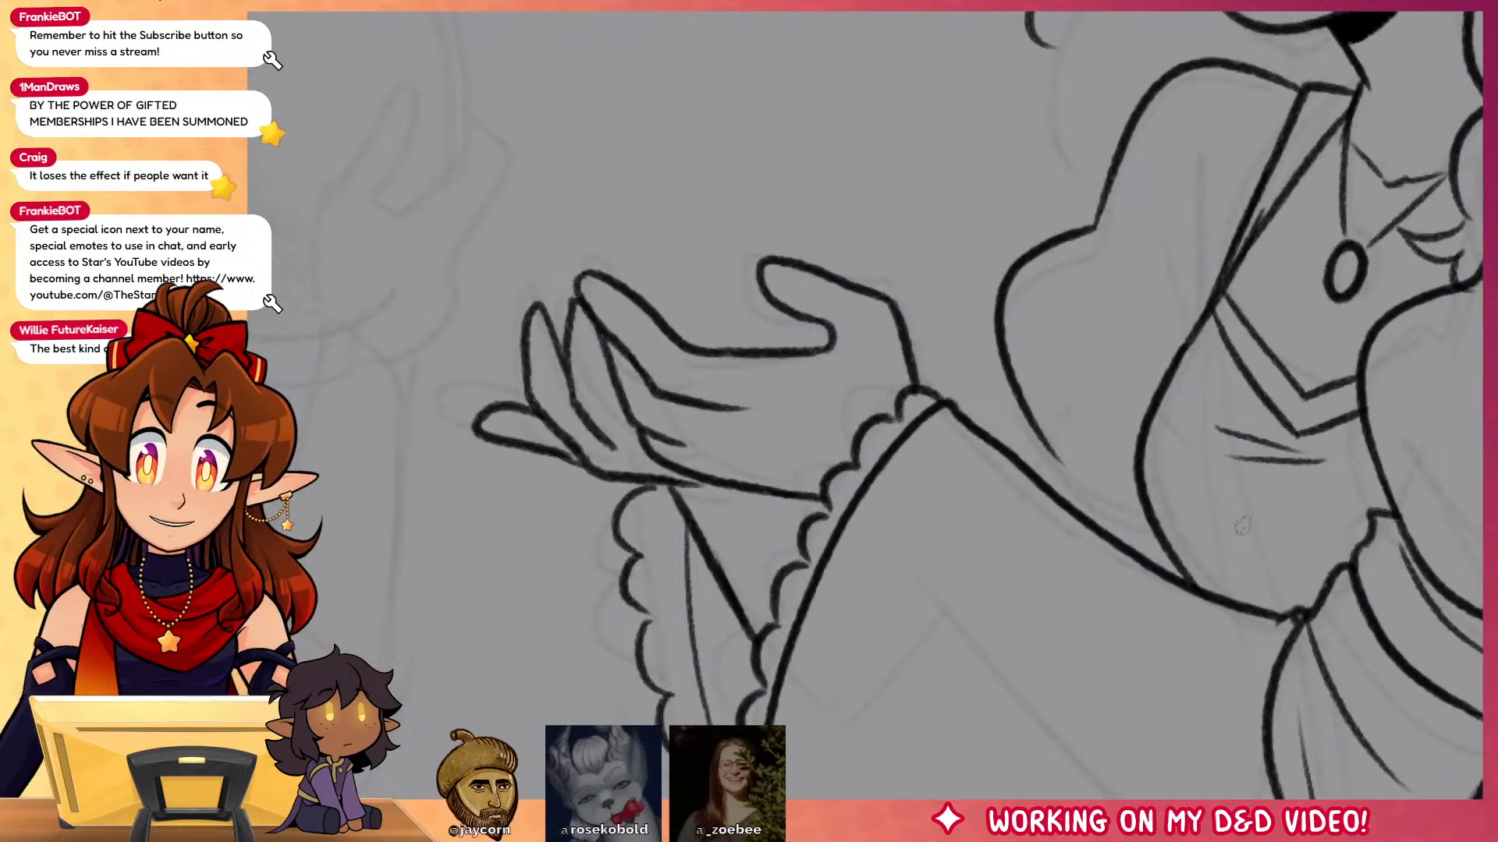
drag(772, 490, 798, 550)
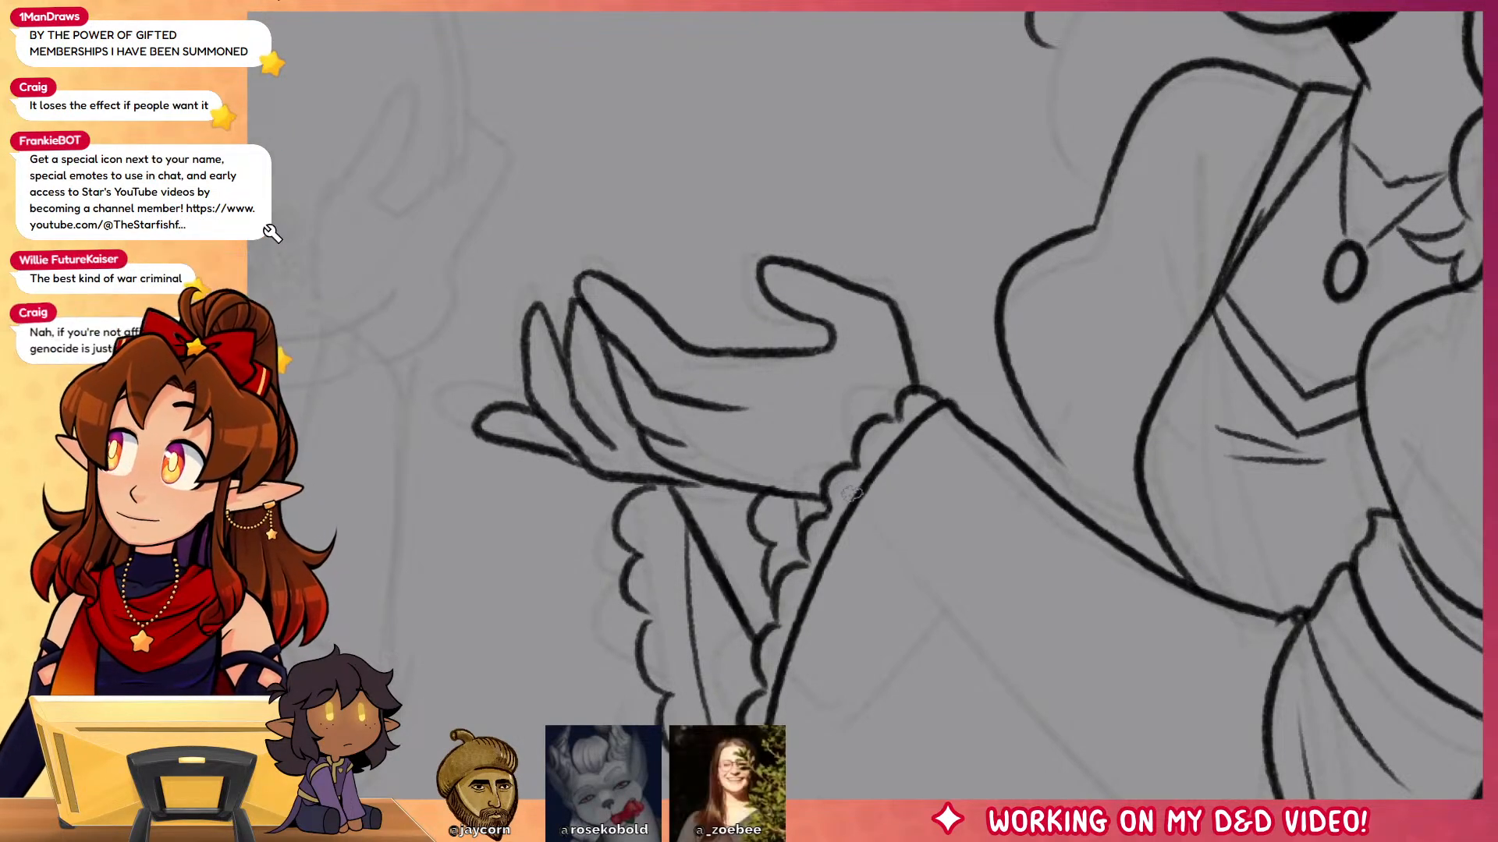
mouse_move(1089, 605)
mouse_down()
mouse_move(1255, 644)
mouse_move(1259, 675)
mouse_up()
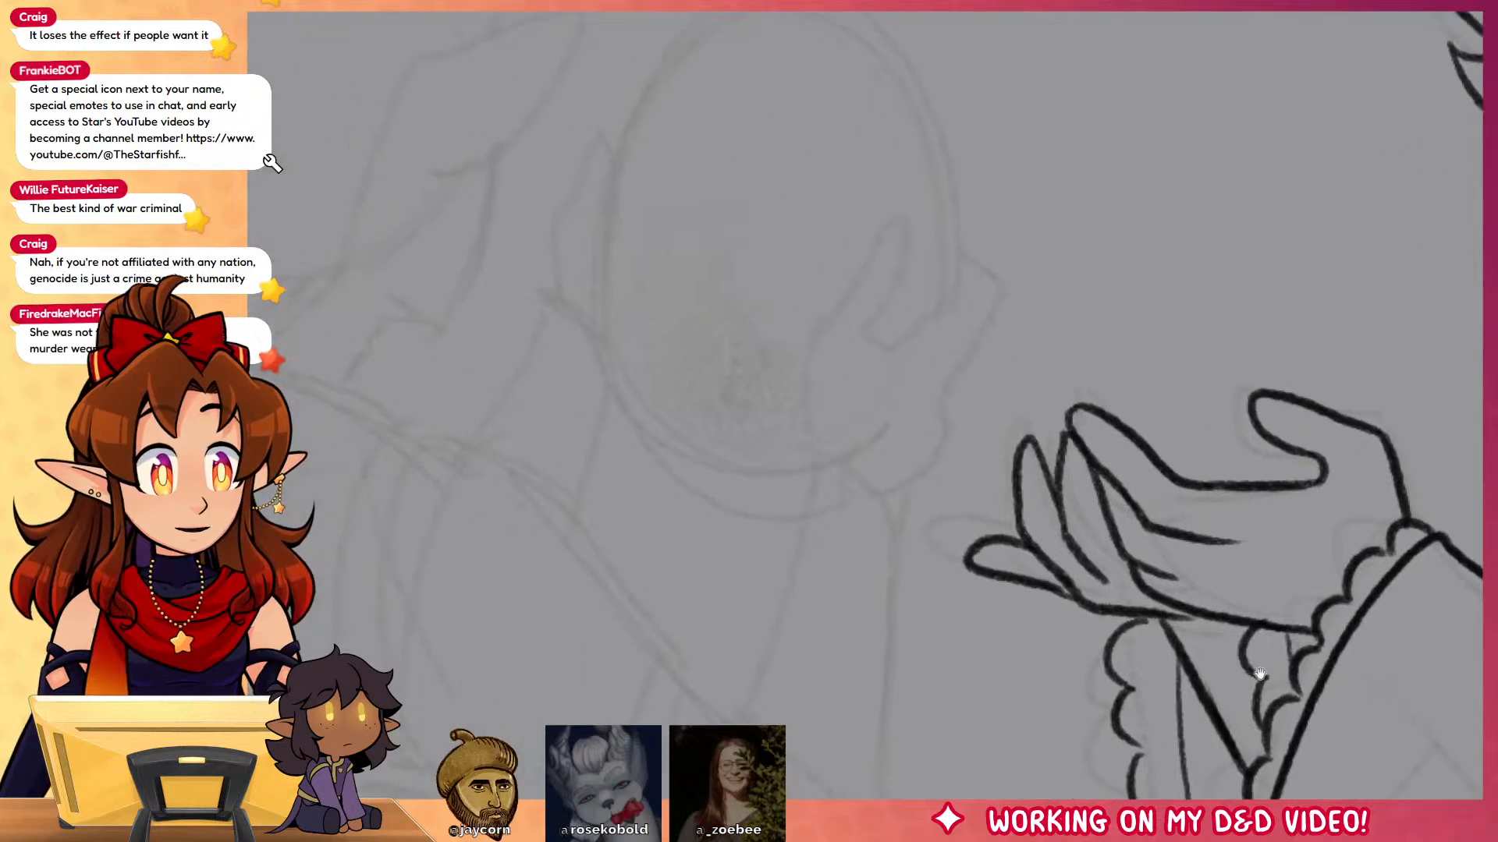
Step: Ink the raised hand gripping the egg, with its upright thumb and curled knuckles
drag(1077, 586, 1162, 637)
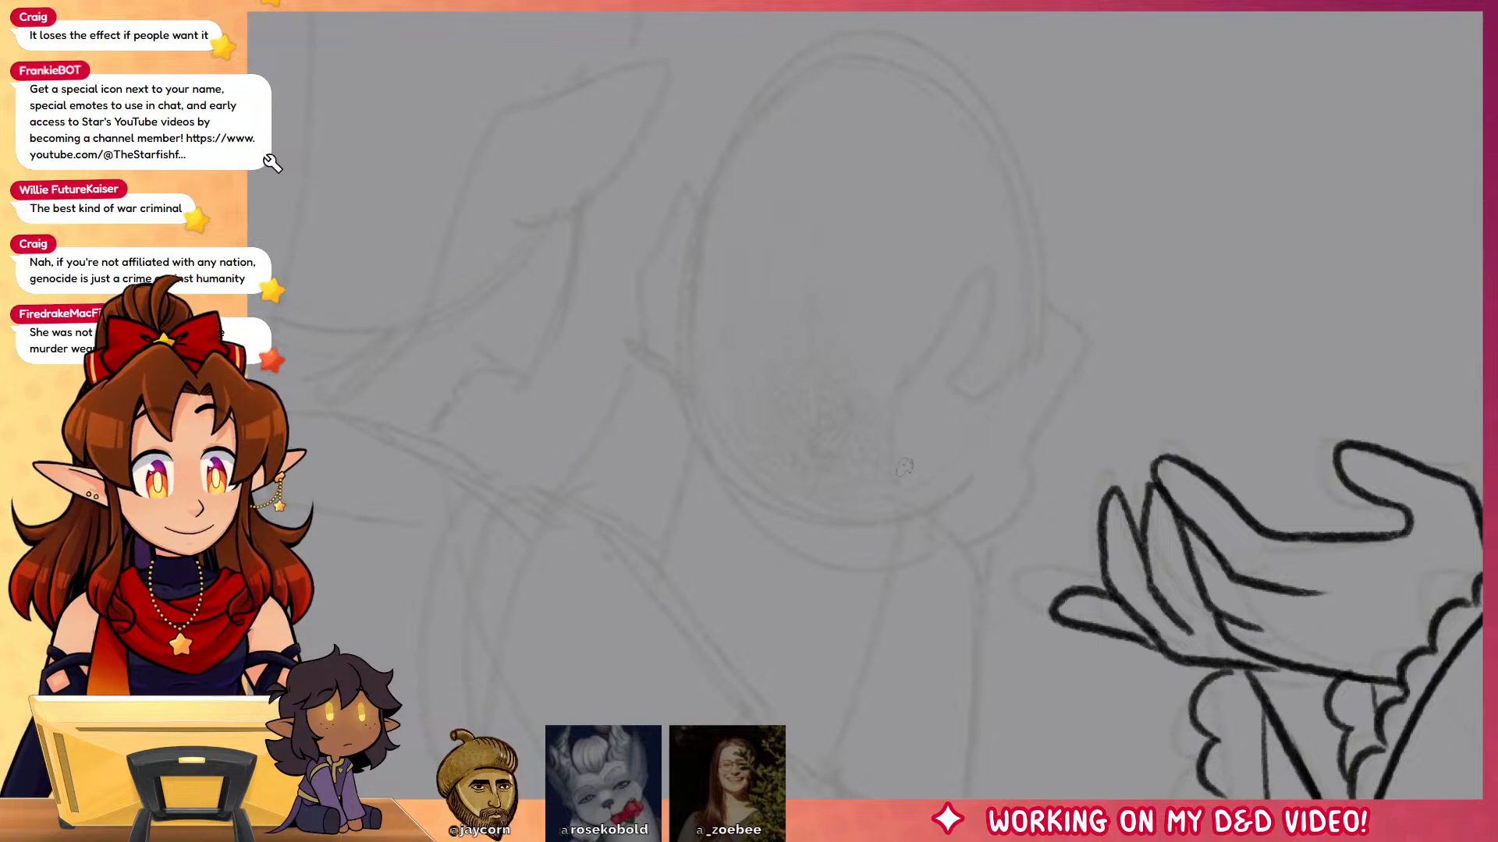
mouse_move(897, 491)
mouse_down()
mouse_move(896, 382)
mouse_move(977, 281)
mouse_move(953, 398)
mouse_move(1022, 359)
mouse_move(1063, 406)
mouse_move(1024, 515)
mouse_move(981, 546)
mouse_move(984, 320)
mouse_move(1046, 401)
mouse_up()
key(ctrl+z)
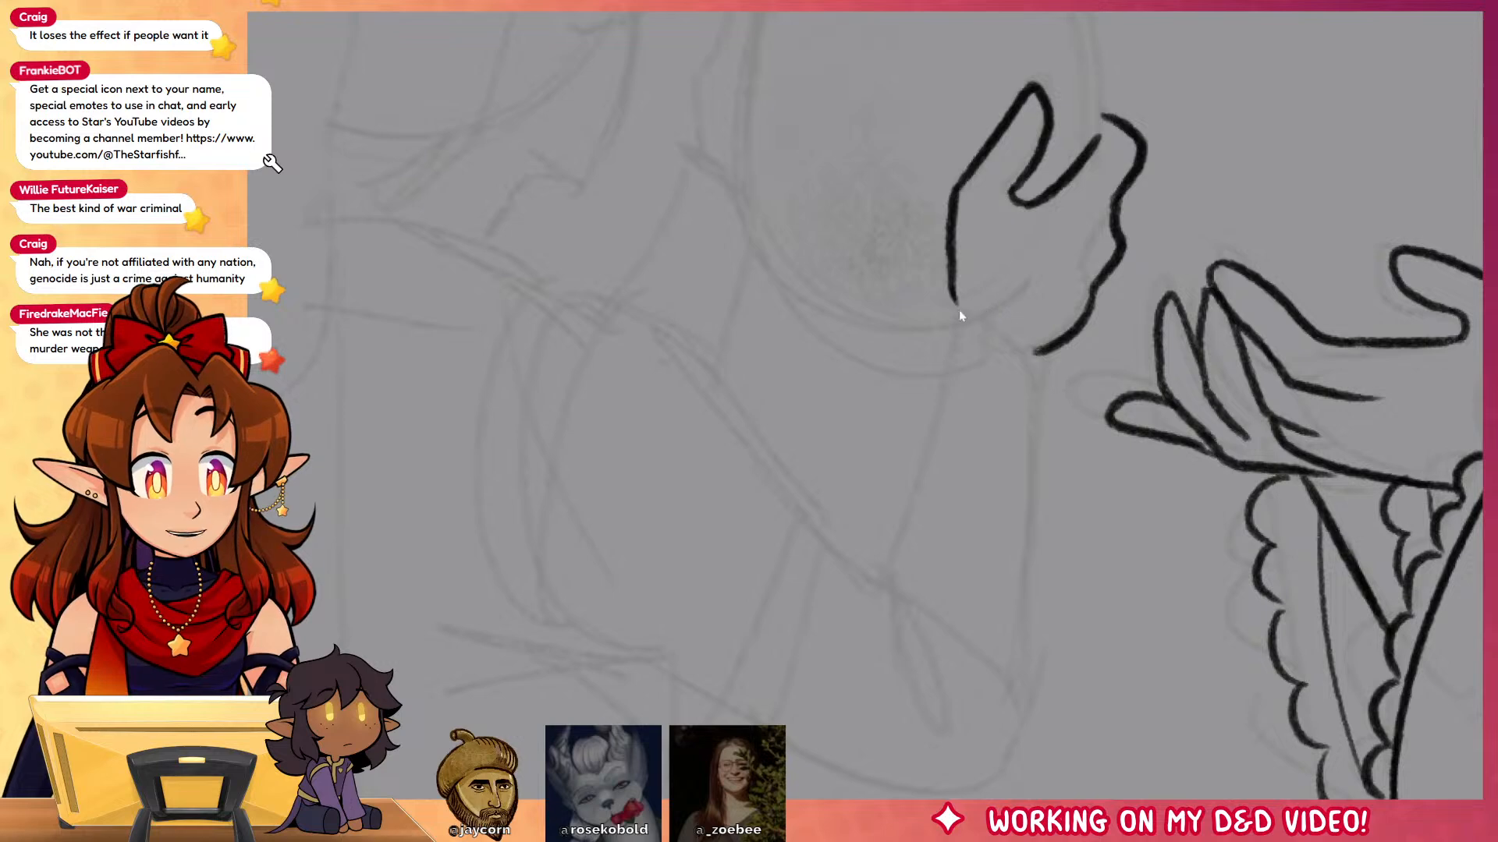
Step: Ink the forearm sleeve below the gripping hand, with a curved wrist edge and a fold line at the elbow
mouse_move(952, 300)
mouse_down()
mouse_move(1038, 362)
mouse_move(916, 459)
mouse_move(872, 578)
mouse_up()
drag(1037, 357, 1018, 647)
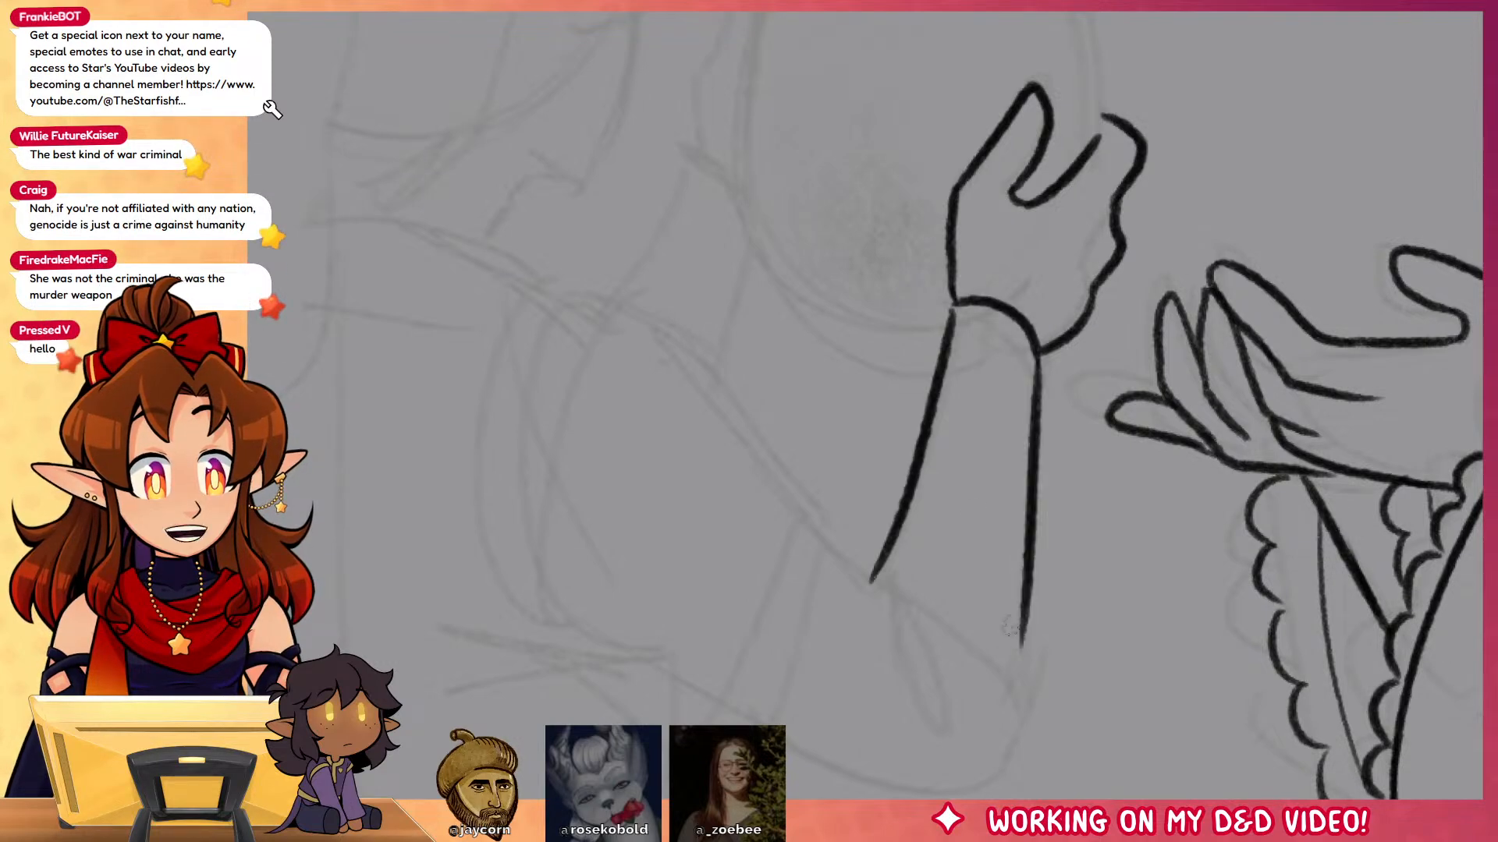
mouse_move(872, 577)
mouse_down()
mouse_move(1006, 659)
mouse_move(1008, 633)
mouse_up()
key(ctrl+z)
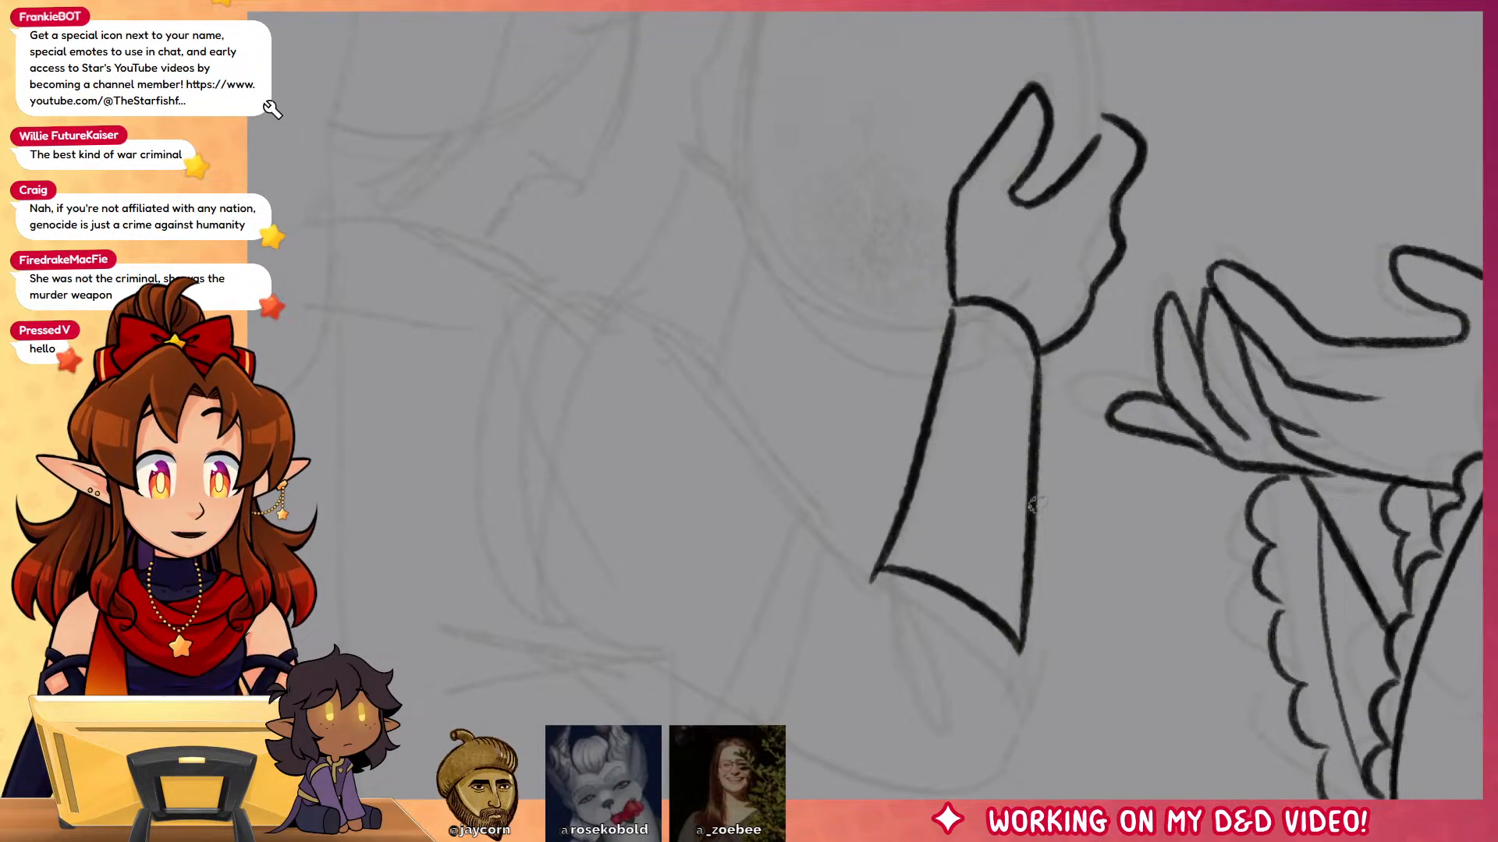
Step: Ink the bunched folds at the inner elbow and the rounded underside of the bent elbow
drag(1149, 661, 1213, 525)
mouse_move(892, 407)
mouse_down()
mouse_move(971, 434)
mouse_move(990, 494)
mouse_up()
drag(936, 430, 939, 450)
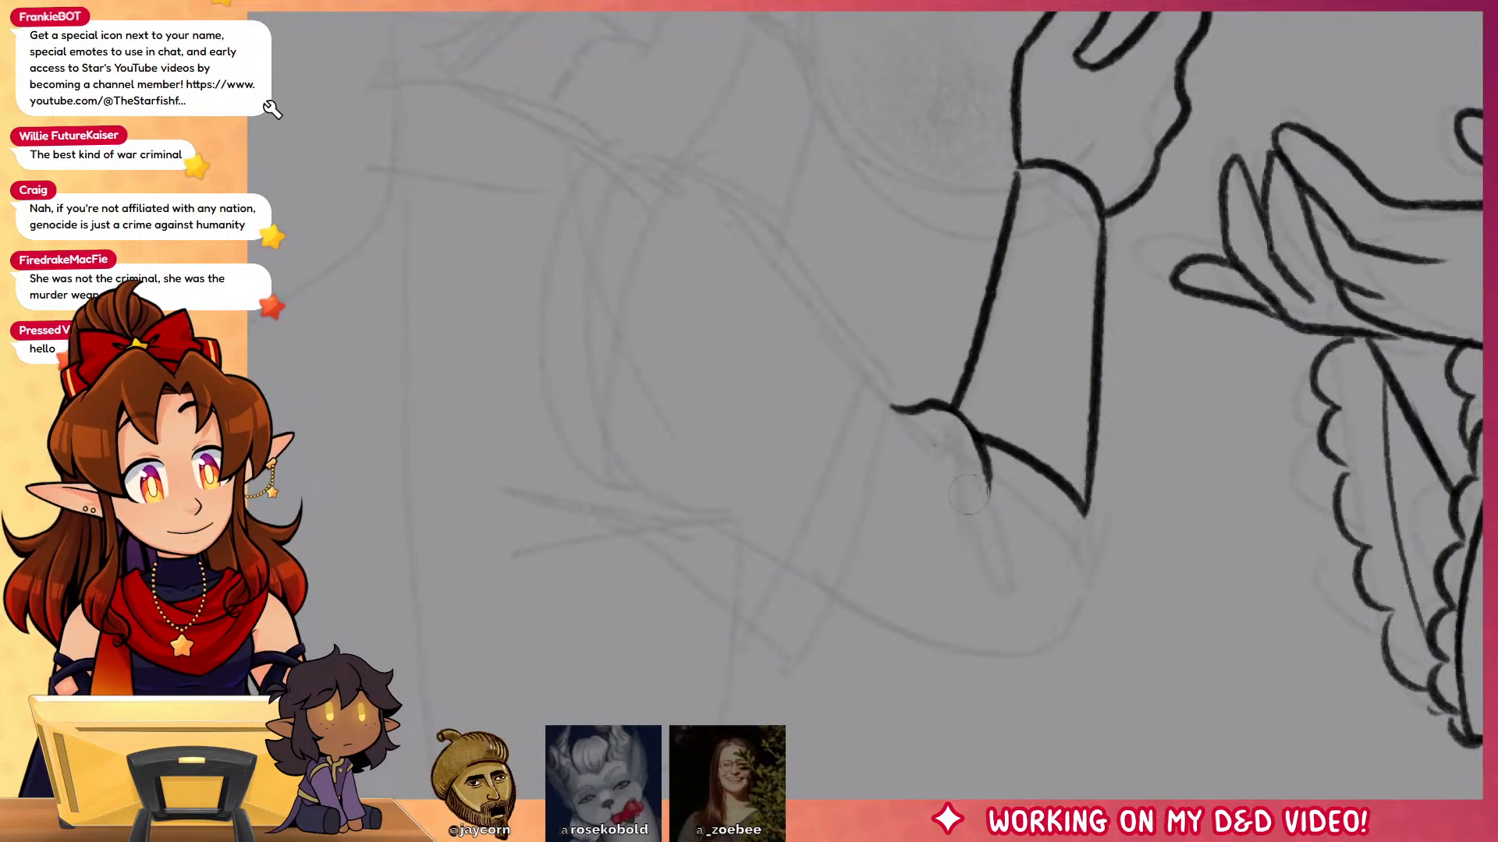
mouse_move(817, 639)
mouse_down()
mouse_move(1021, 676)
mouse_move(1090, 513)
mouse_up()
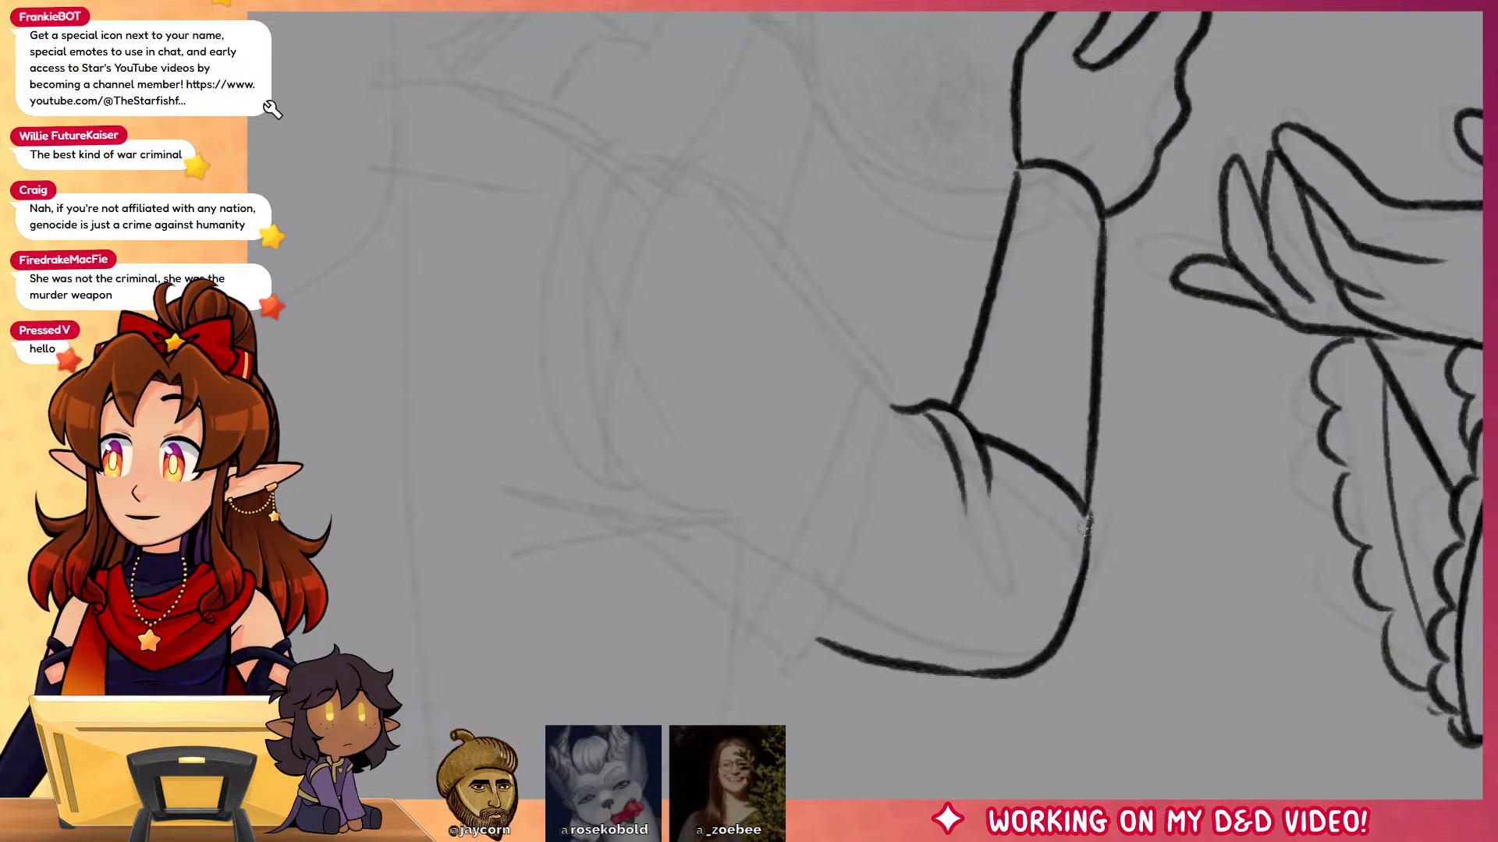
Step: Ink the short oversleeve on the egg-holding arm, from the shoulder down to its hem and along its underside
drag(1078, 556, 1202, 630)
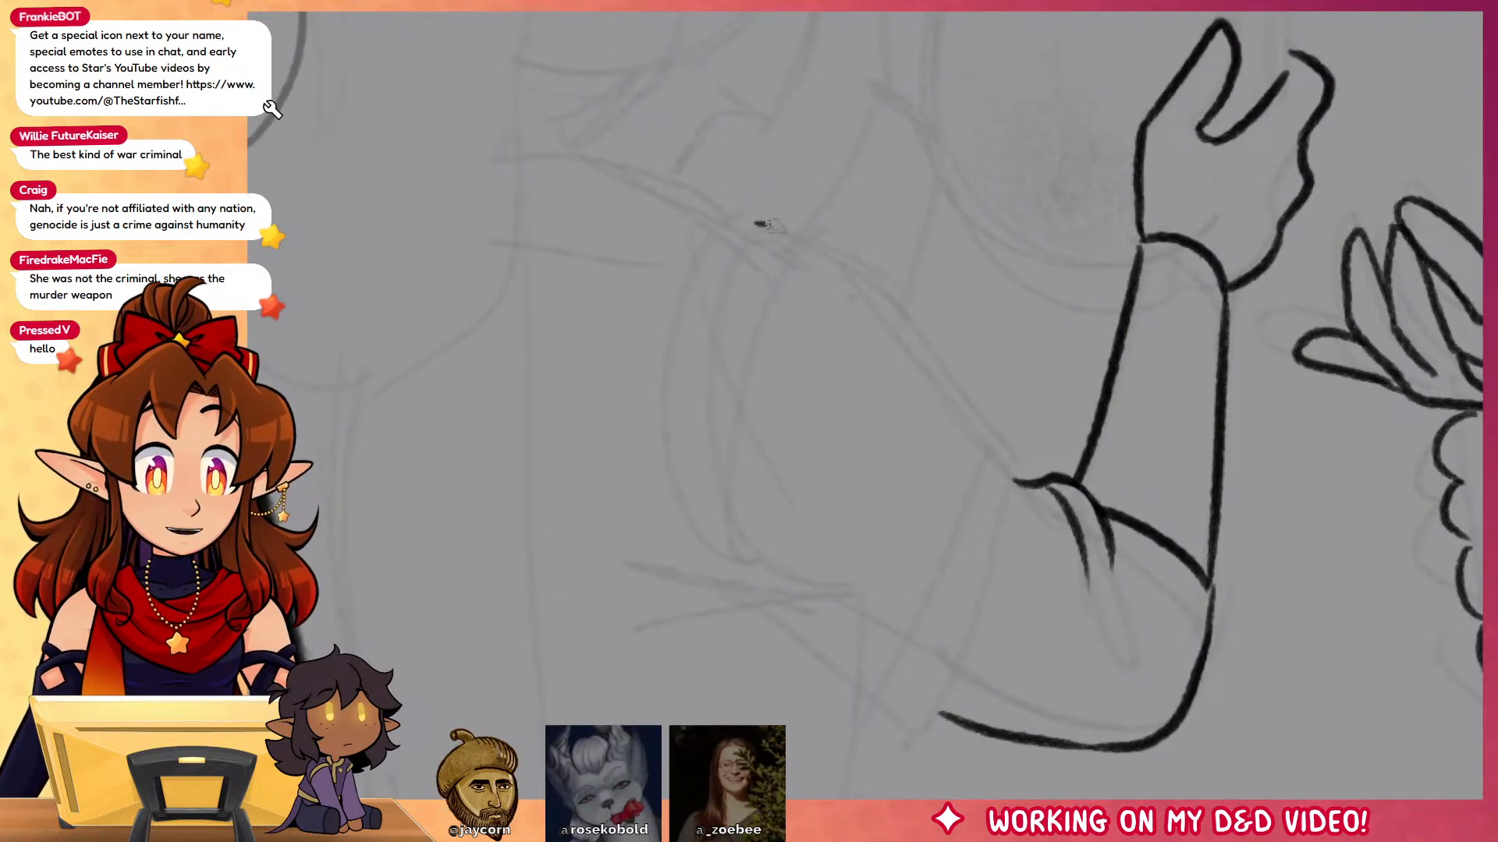
mouse_move(760, 224)
mouse_down()
mouse_move(927, 332)
mouse_move(1037, 466)
mouse_move(960, 693)
mouse_move(920, 757)
mouse_up()
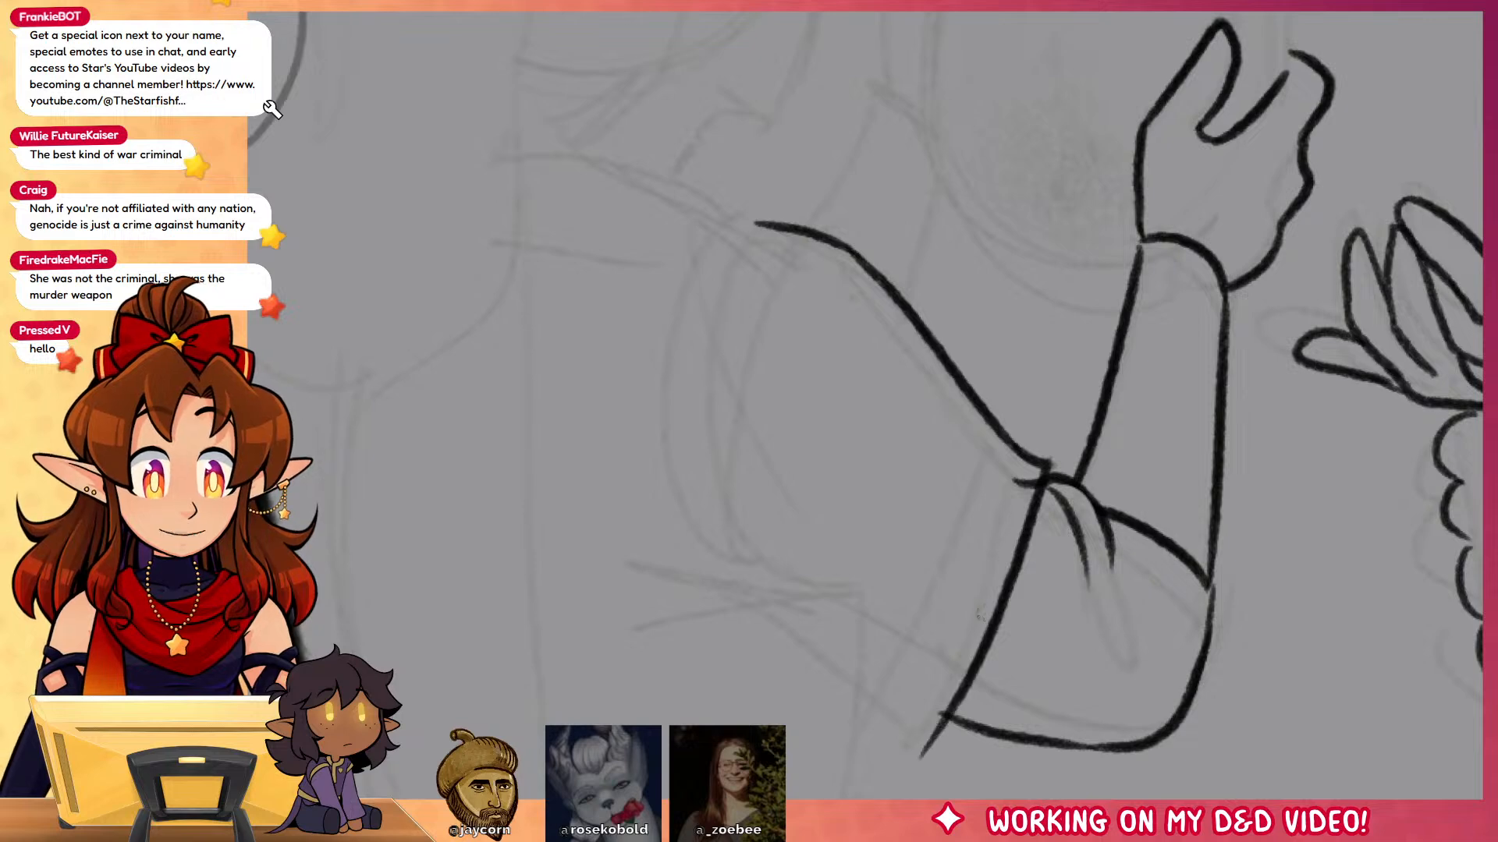
key(ctrl+z)
key(ctrl+z)
mouse_move(858, 254)
mouse_down()
mouse_move(1030, 452)
mouse_move(961, 679)
mouse_move(772, 655)
mouse_move(683, 472)
mouse_up()
drag(720, 545, 747, 597)
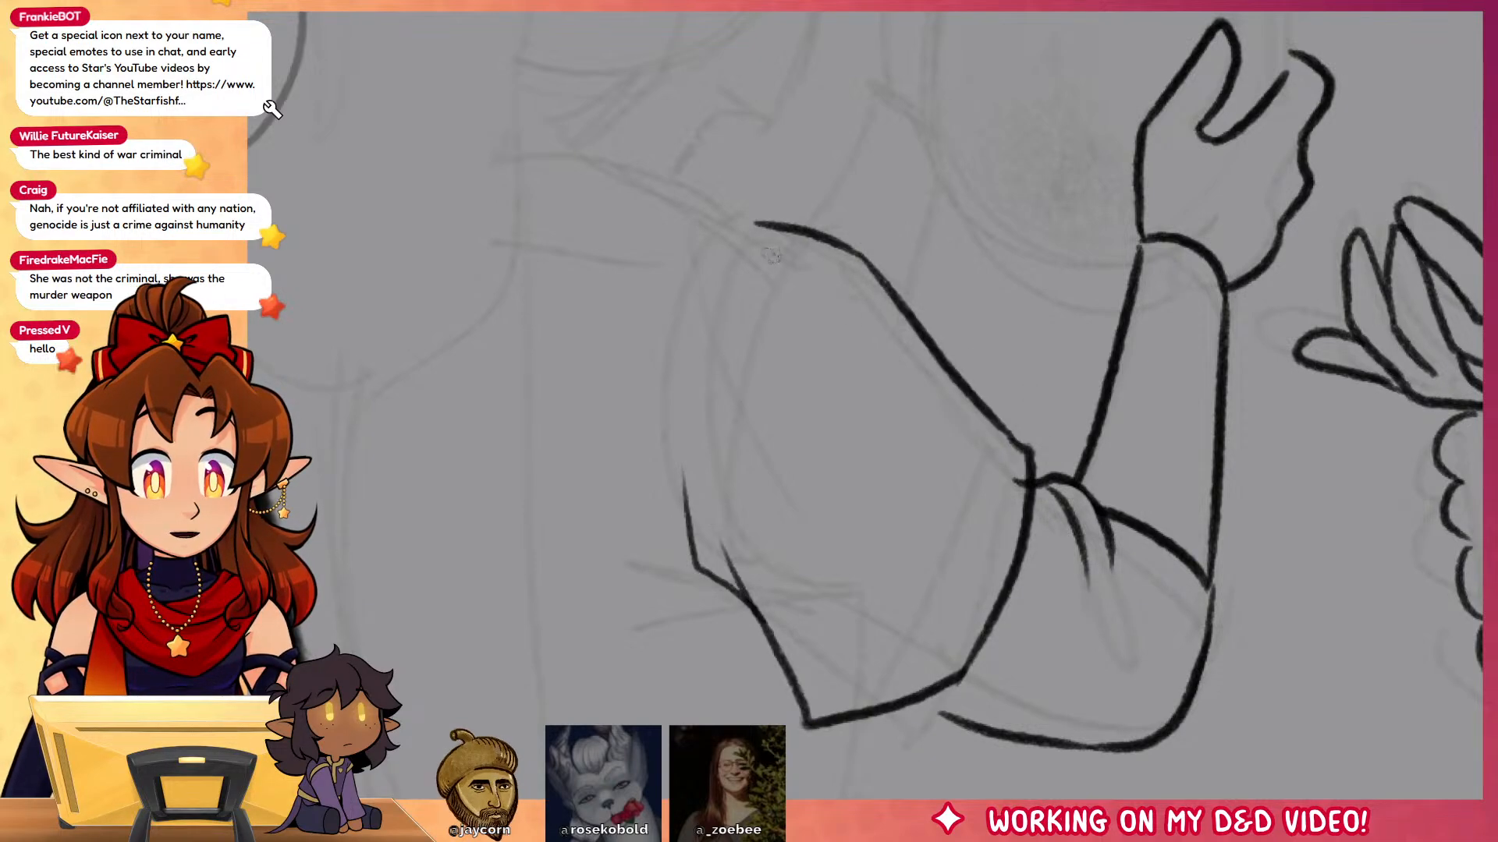
Step: Ink the oversleeve's double shoulder seam and hem band, and add tapering creases around the elbow
drag(721, 269, 697, 560)
mouse_move(773, 217)
mouse_down()
mouse_move(702, 181)
mouse_move(655, 459)
mouse_move(690, 585)
mouse_move(730, 599)
mouse_move(831, 421)
mouse_up()
drag(899, 368, 852, 454)
mouse_move(1029, 373)
mouse_down()
mouse_move(1000, 499)
mouse_move(836, 634)
mouse_move(973, 552)
mouse_up()
key(ctrl+z)
drag(922, 649, 1006, 670)
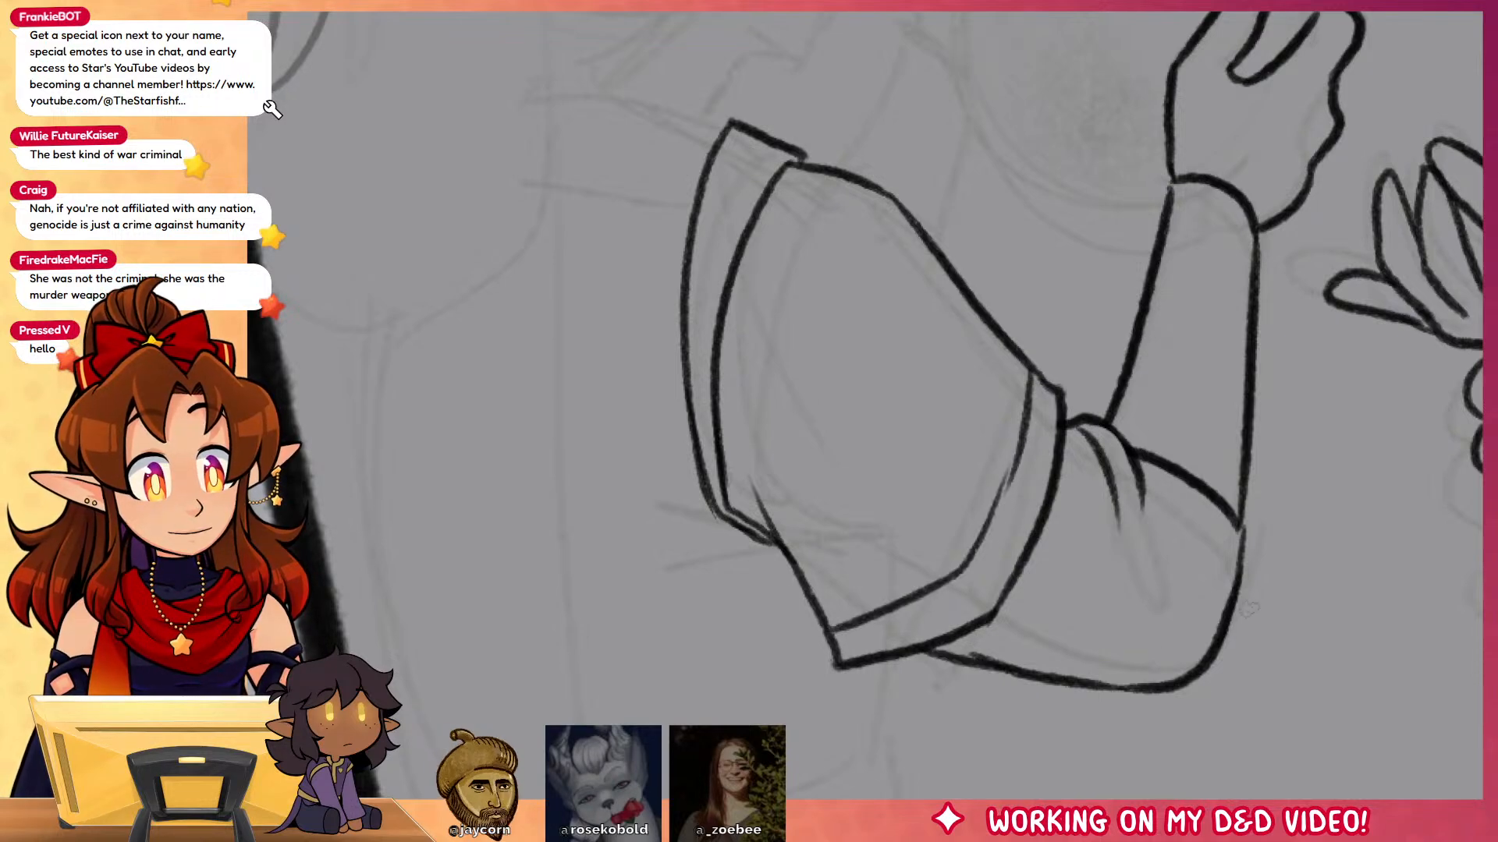
drag(1131, 443, 1187, 577)
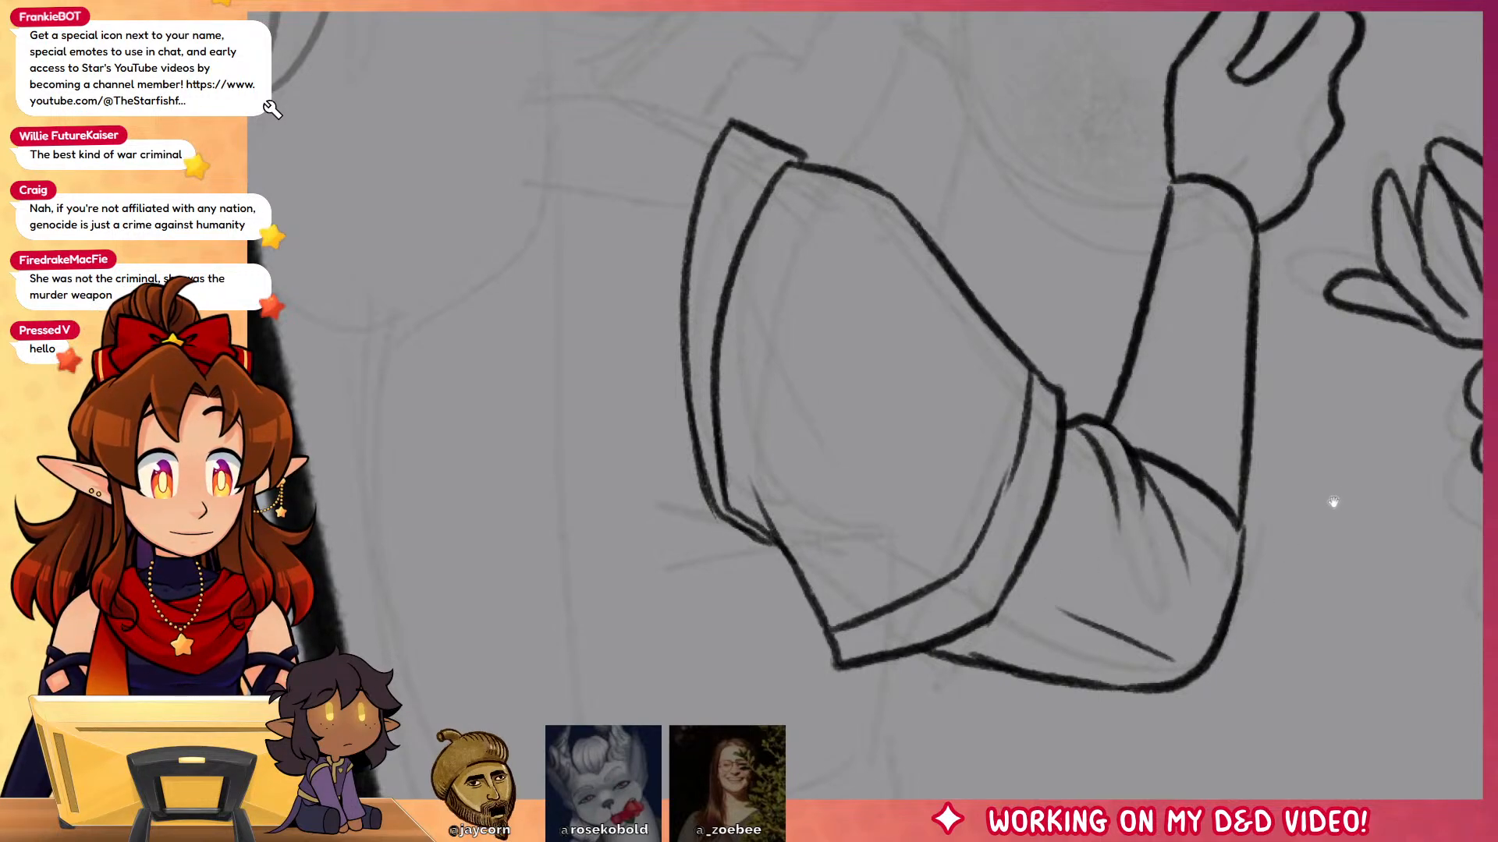
Step: Ink the full outline of the large egg behind the gripping thumb
mouse_move(1337, 304)
mouse_down()
mouse_move(1284, 715)
mouse_move(1249, 756)
mouse_up()
mouse_move(1225, 477)
mouse_down()
mouse_move(1227, 441)
mouse_move(1031, 174)
mouse_move(874, 524)
mouse_up()
mouse_move(878, 417)
mouse_down()
mouse_move(944, 677)
mouse_move(1096, 649)
mouse_up()
key(ctrl+z)
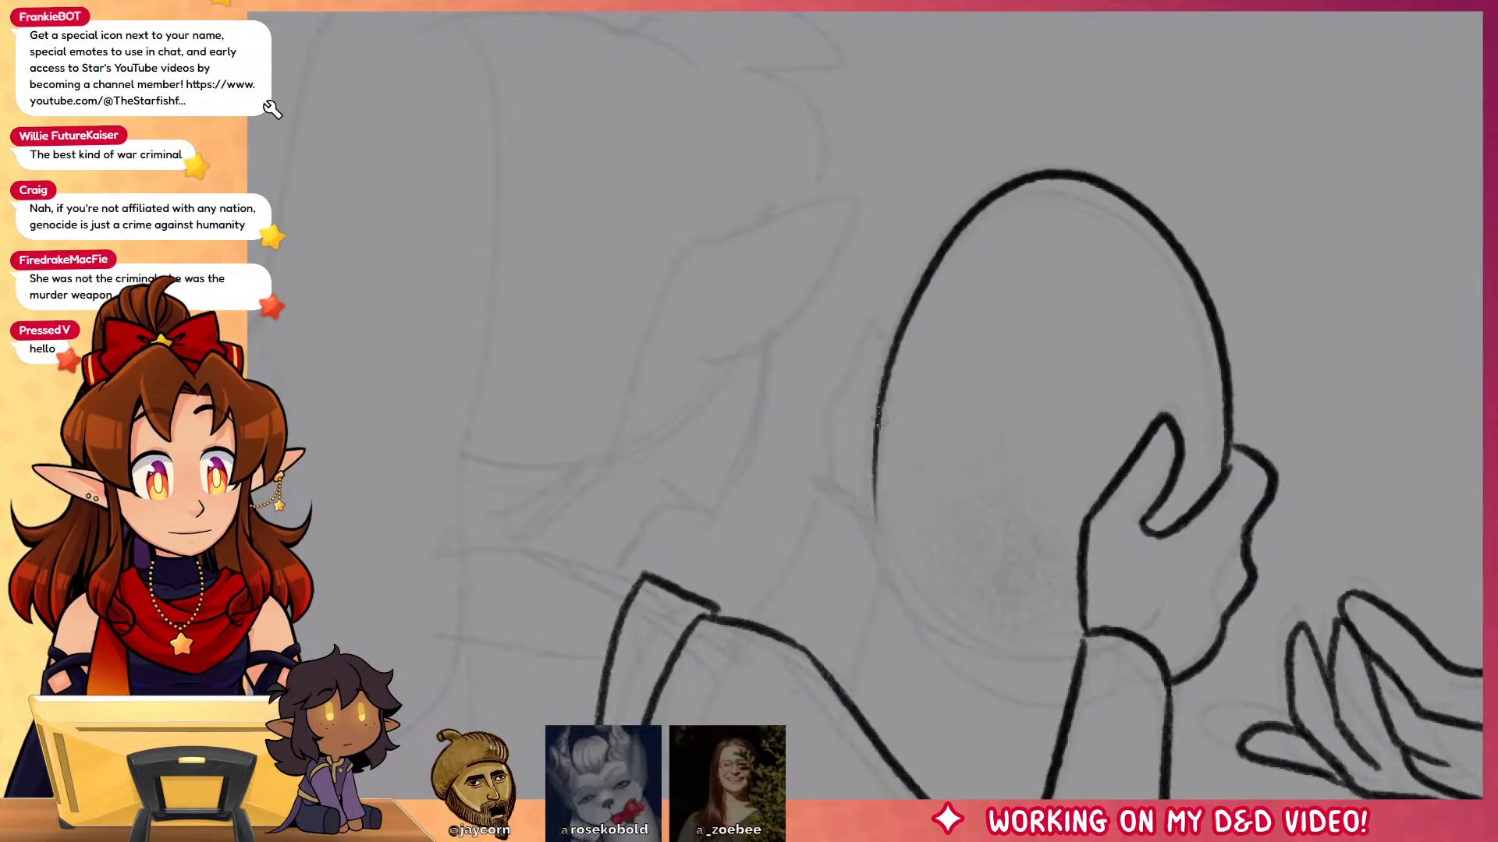
drag(878, 421, 1054, 665)
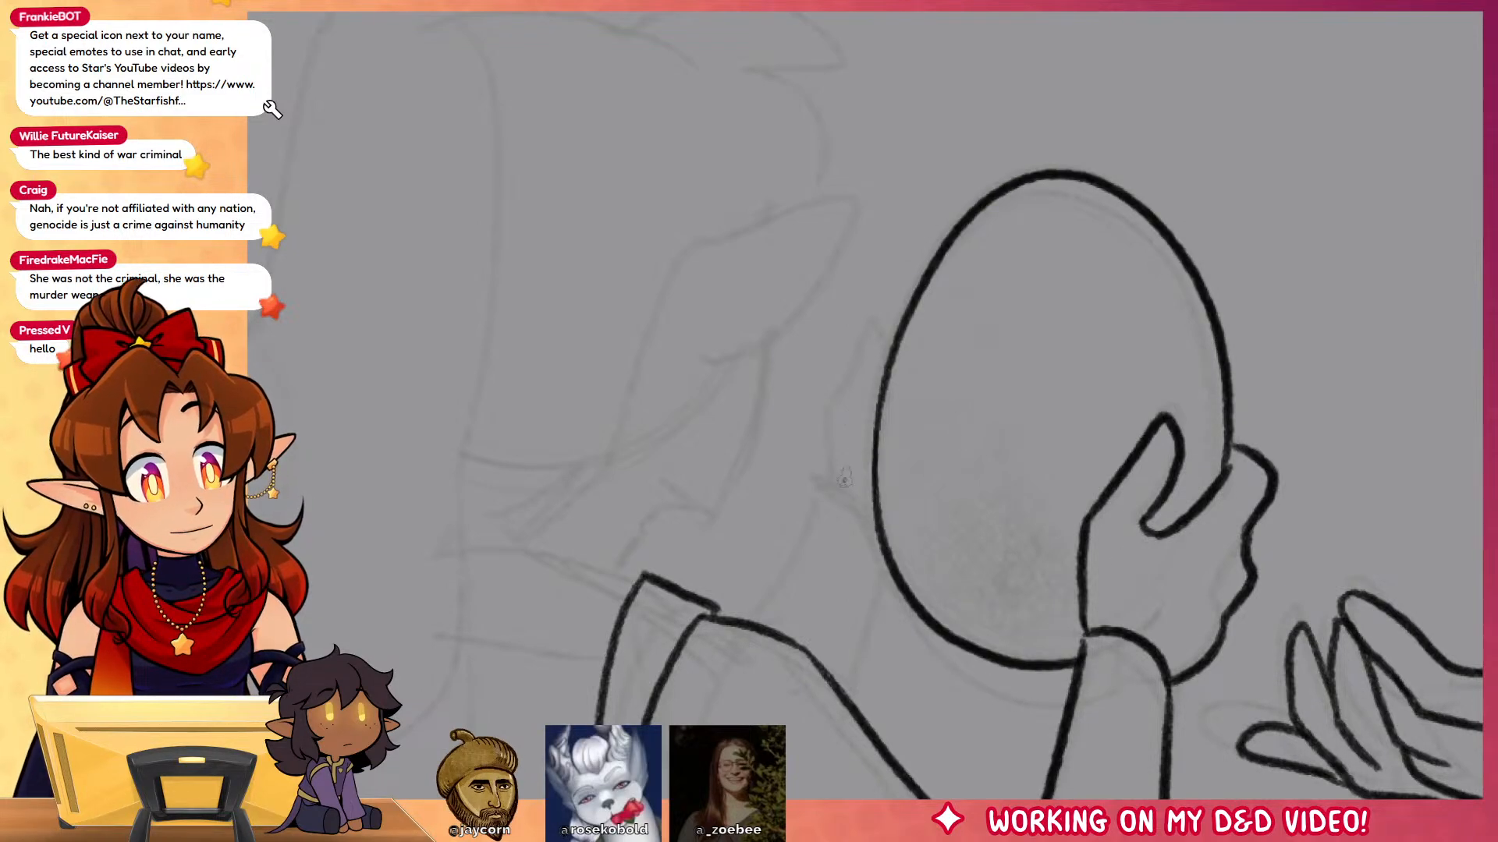
Step: Ink the far hand behind the egg's other side and its forearm sleeve down to the oversleeve
drag(844, 479, 894, 309)
drag(1069, 444, 1081, 303)
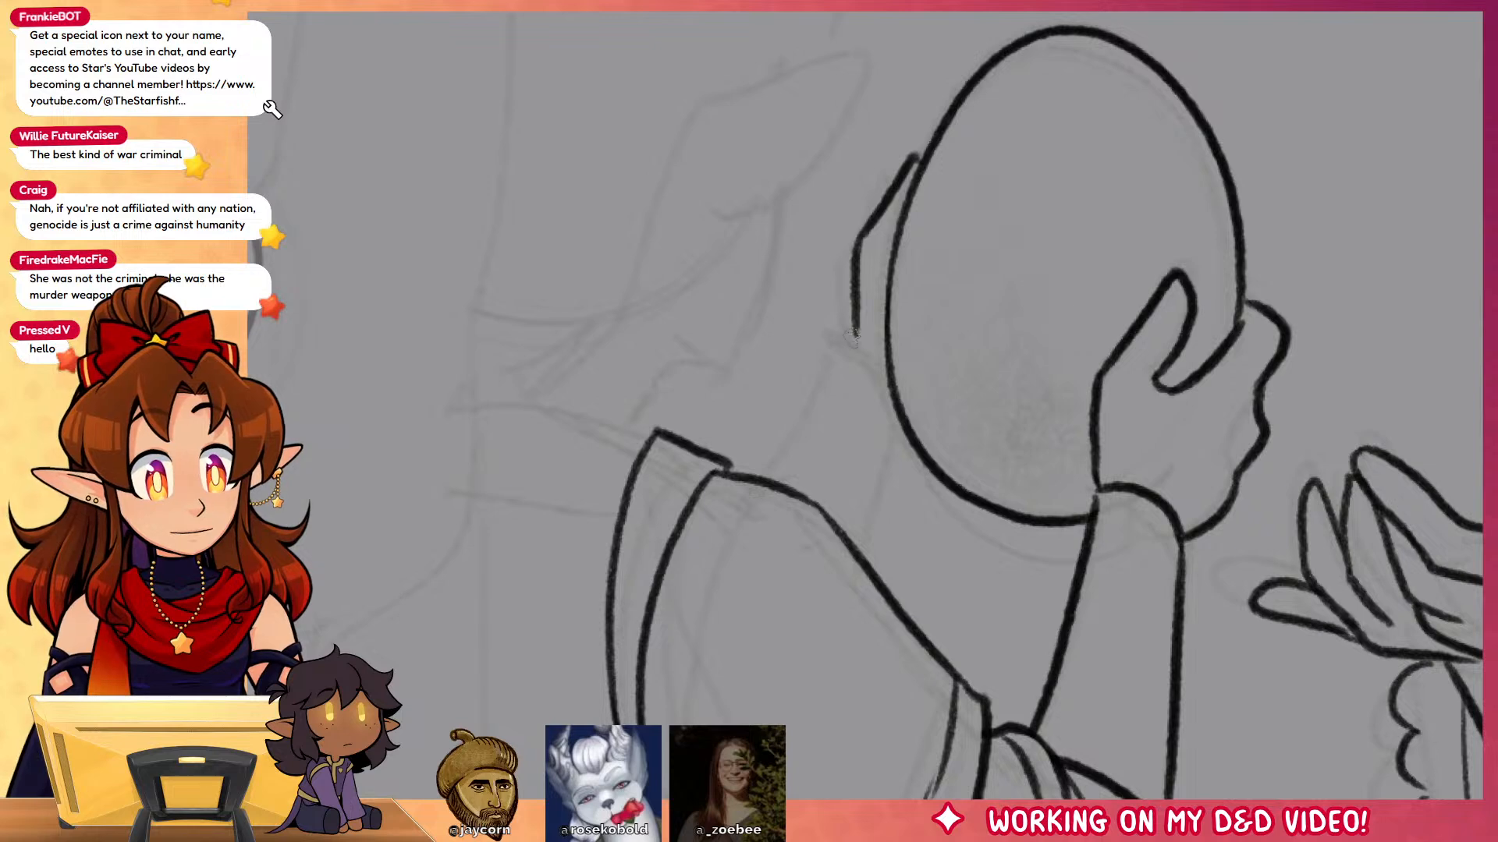
drag(856, 336, 768, 481)
drag(899, 438, 866, 559)
key(ctrl+z)
drag(1343, 487, 1176, 534)
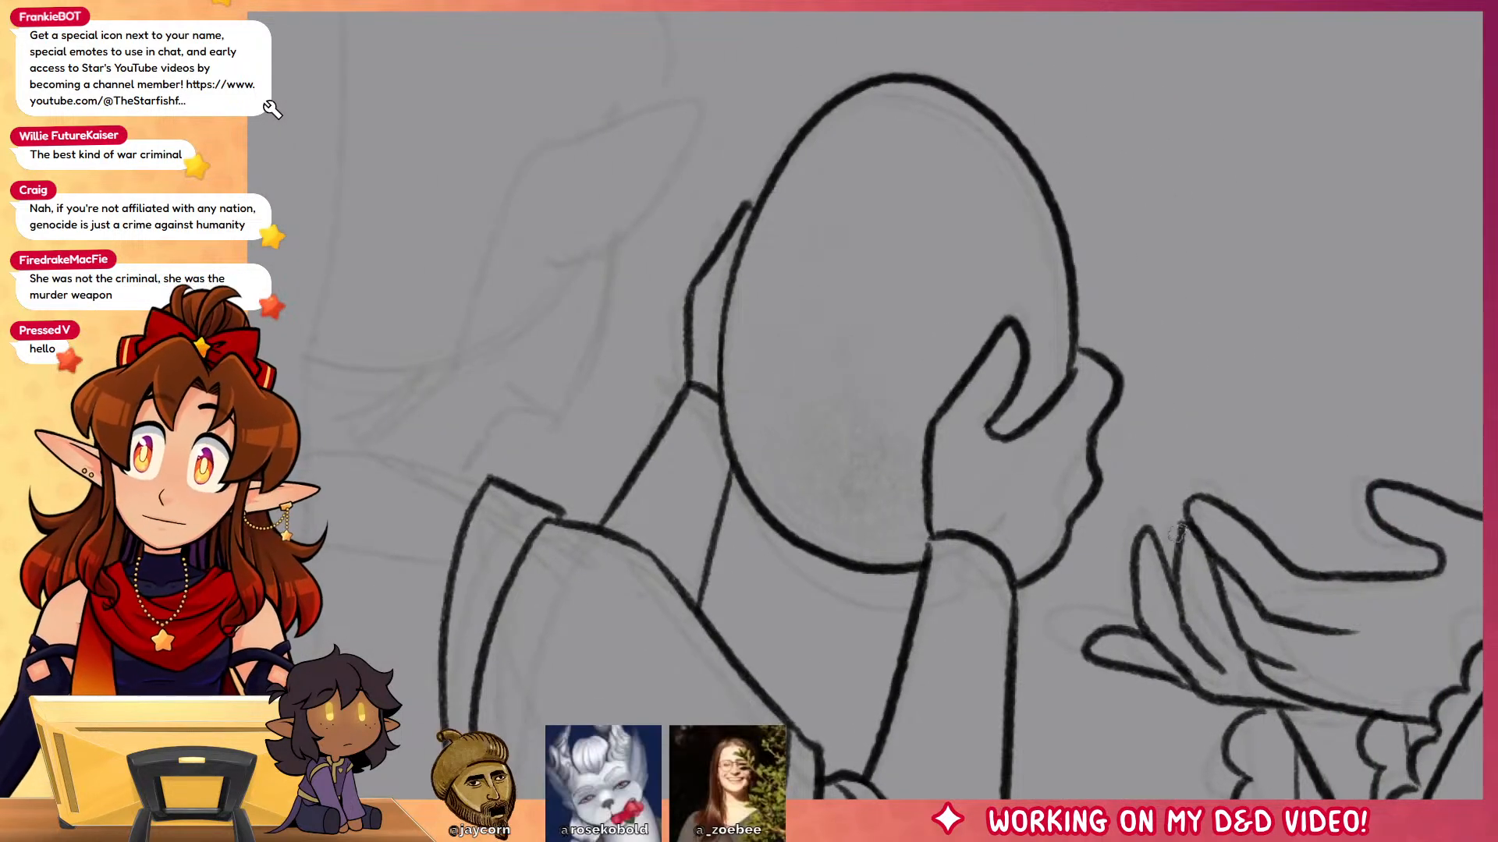
Step: Select the egg's interior and shade its lower part and side edges with an enlarged grainy brush
key(w)
click(839, 375)
key(b)
key(bracketright)
key(bracketright)
key(bracketright)
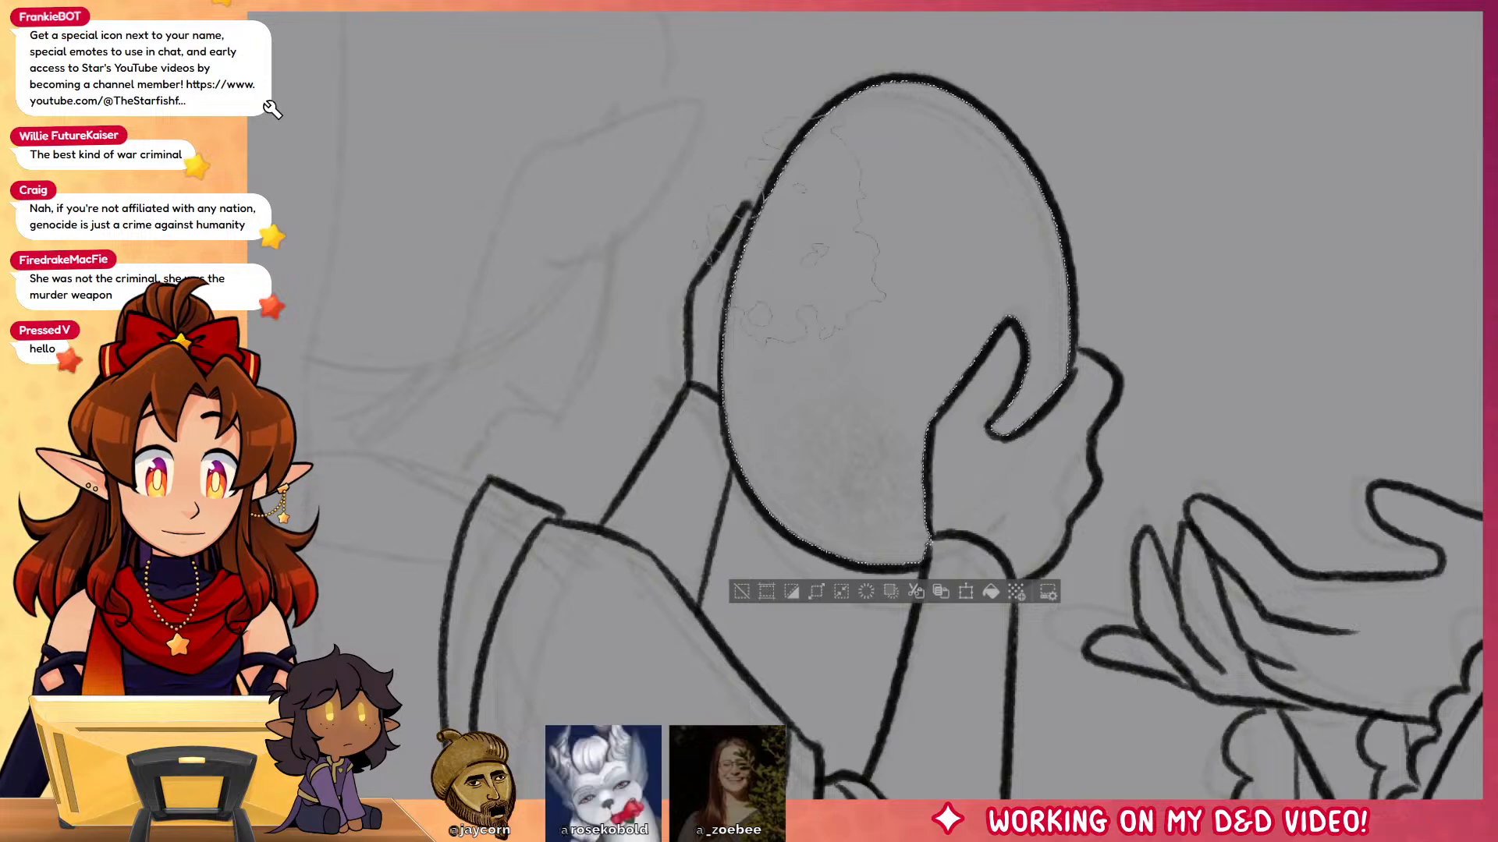
mouse_move(761, 390)
mouse_down()
mouse_move(878, 500)
mouse_move(788, 359)
mouse_move(1049, 382)
mouse_move(1053, 289)
mouse_up()
drag(834, 468, 768, 304)
mouse_move(803, 187)
mouse_down()
mouse_move(858, 468)
mouse_move(788, 382)
mouse_up()
Step: Add a darker curved band along the egg's lower shading with a smaller brush, and clear the selection
key(bracketleft)
key(bracketleft)
key(bracketleft)
drag(768, 316, 925, 516)
key(ctrl+z)
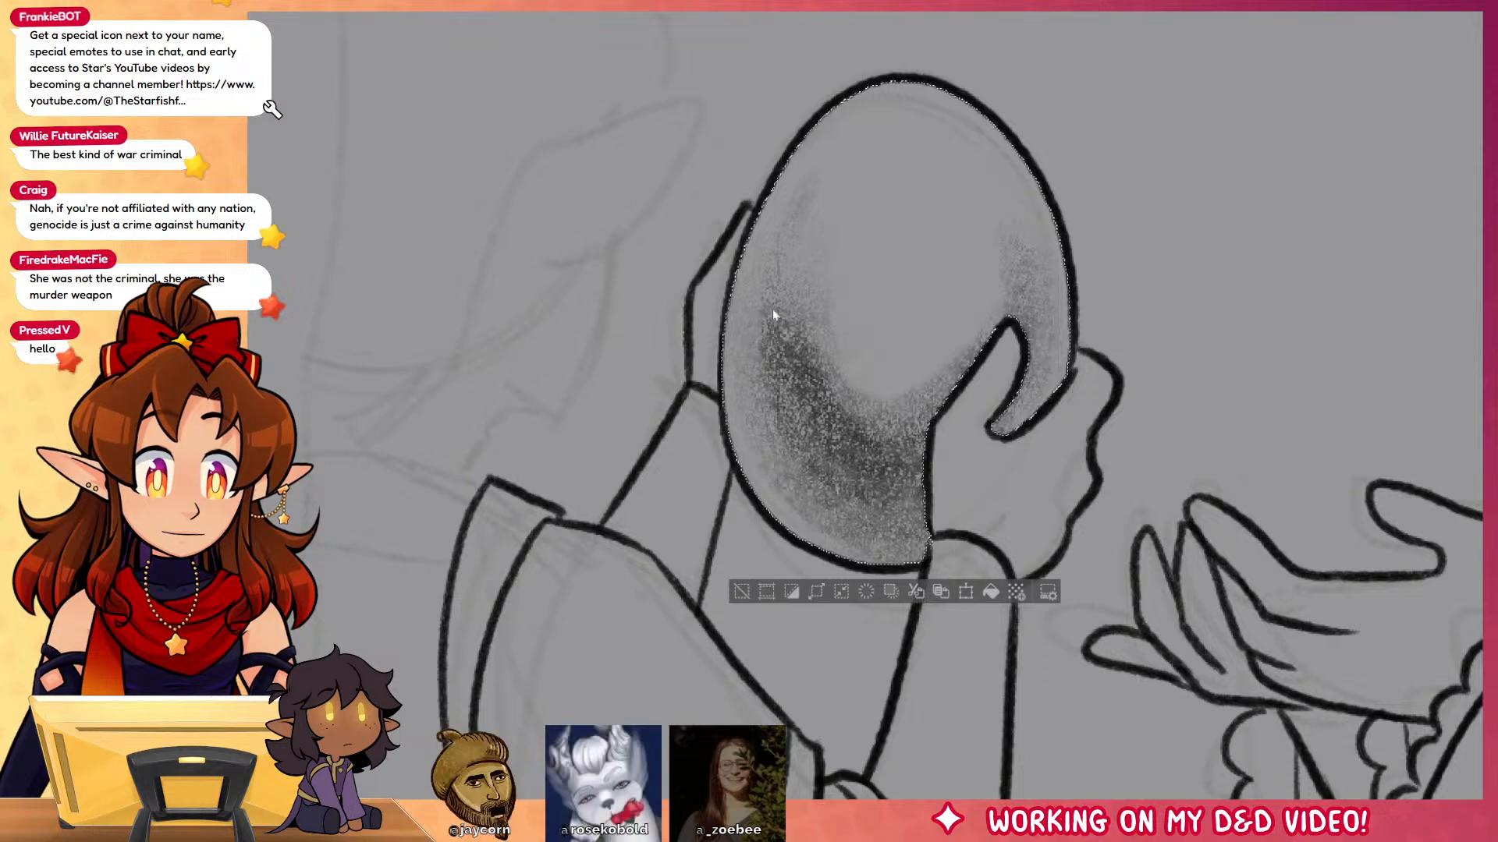
drag(769, 318, 924, 531)
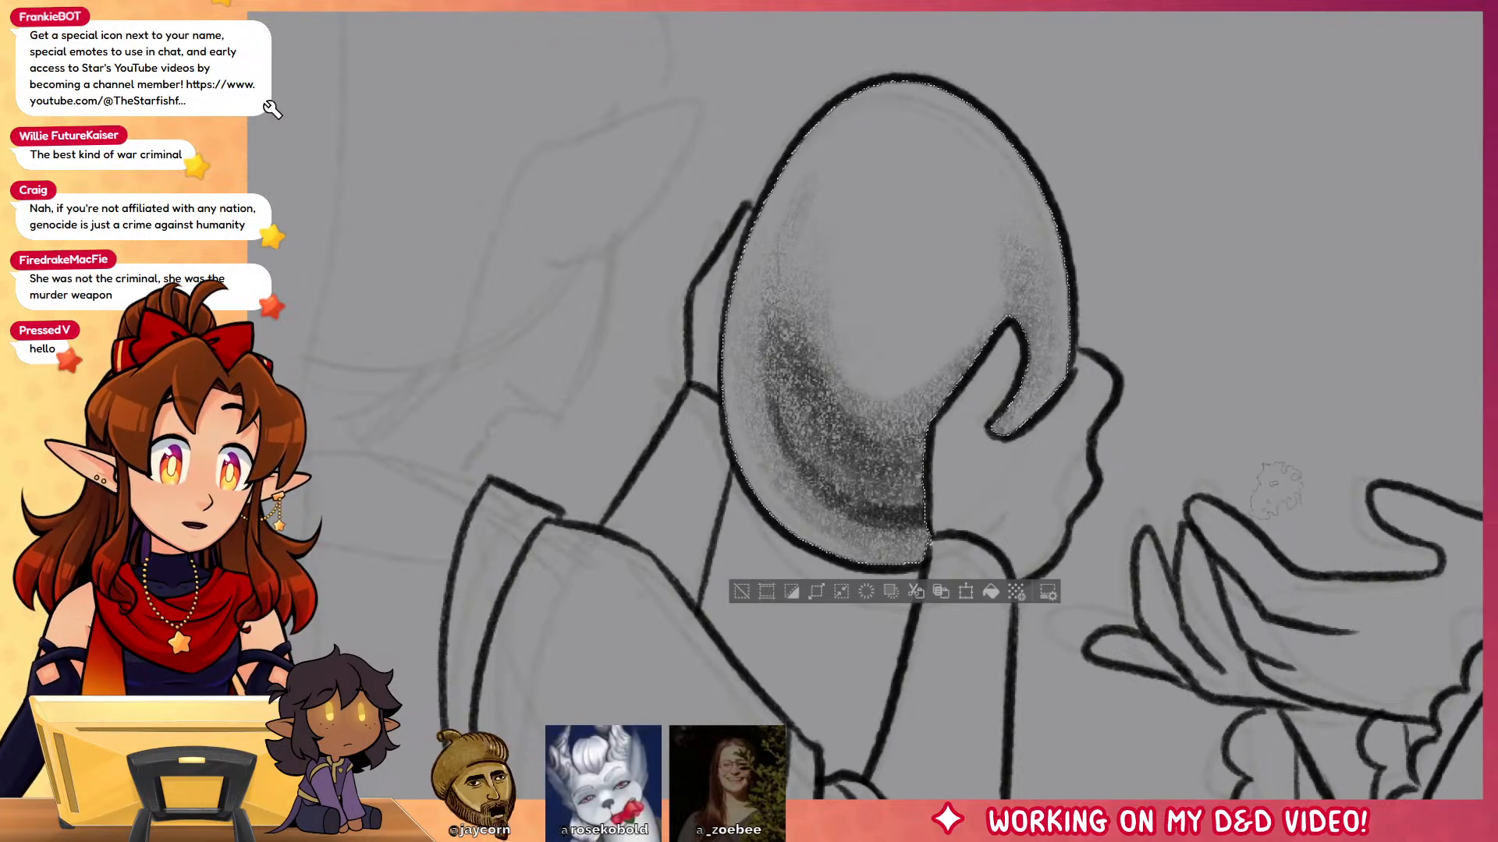
mouse_move(1022, 652)
mouse_down()
mouse_move(1243, 627)
mouse_move(1344, 557)
mouse_up()
key(ctrl+d)
Step: Ink the two collar lines running from the nape to the shoulder seam of the egg-holding character
mouse_move(1107, 615)
mouse_down()
mouse_move(1230, 742)
mouse_move(1253, 641)
mouse_up()
mouse_move(946, 418)
mouse_down()
mouse_move(873, 375)
mouse_move(774, 348)
mouse_up()
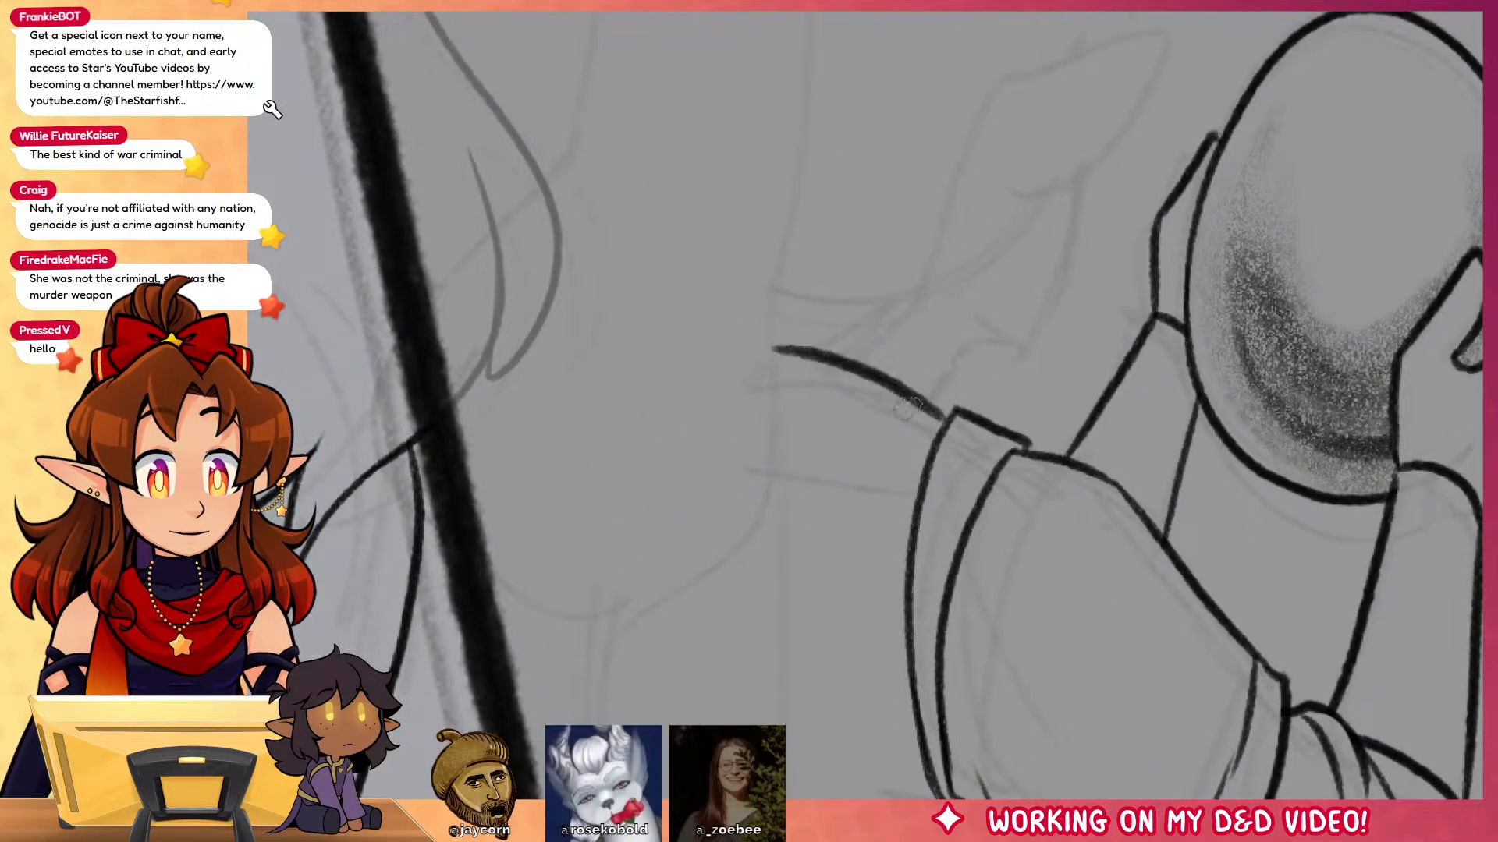
drag(940, 422, 777, 382)
Step: Ink the egg-holding character's pointed ear, cheek and jawline down to the collar
drag(921, 375, 807, 630)
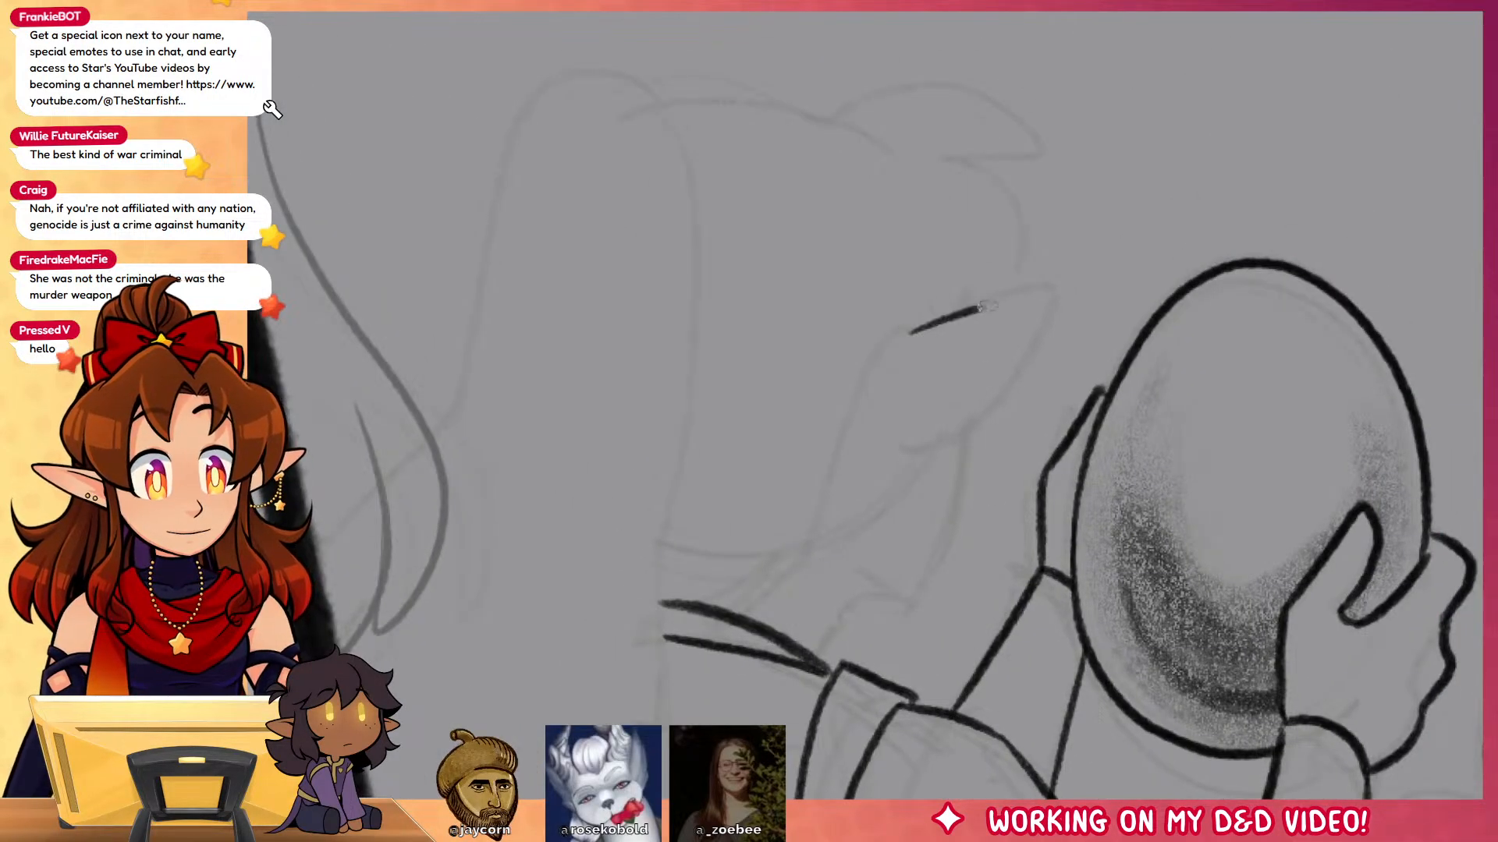
mouse_move(985, 306)
mouse_down()
mouse_move(967, 407)
mouse_move(899, 428)
mouse_move(921, 574)
mouse_move(838, 578)
mouse_move(811, 647)
mouse_up()
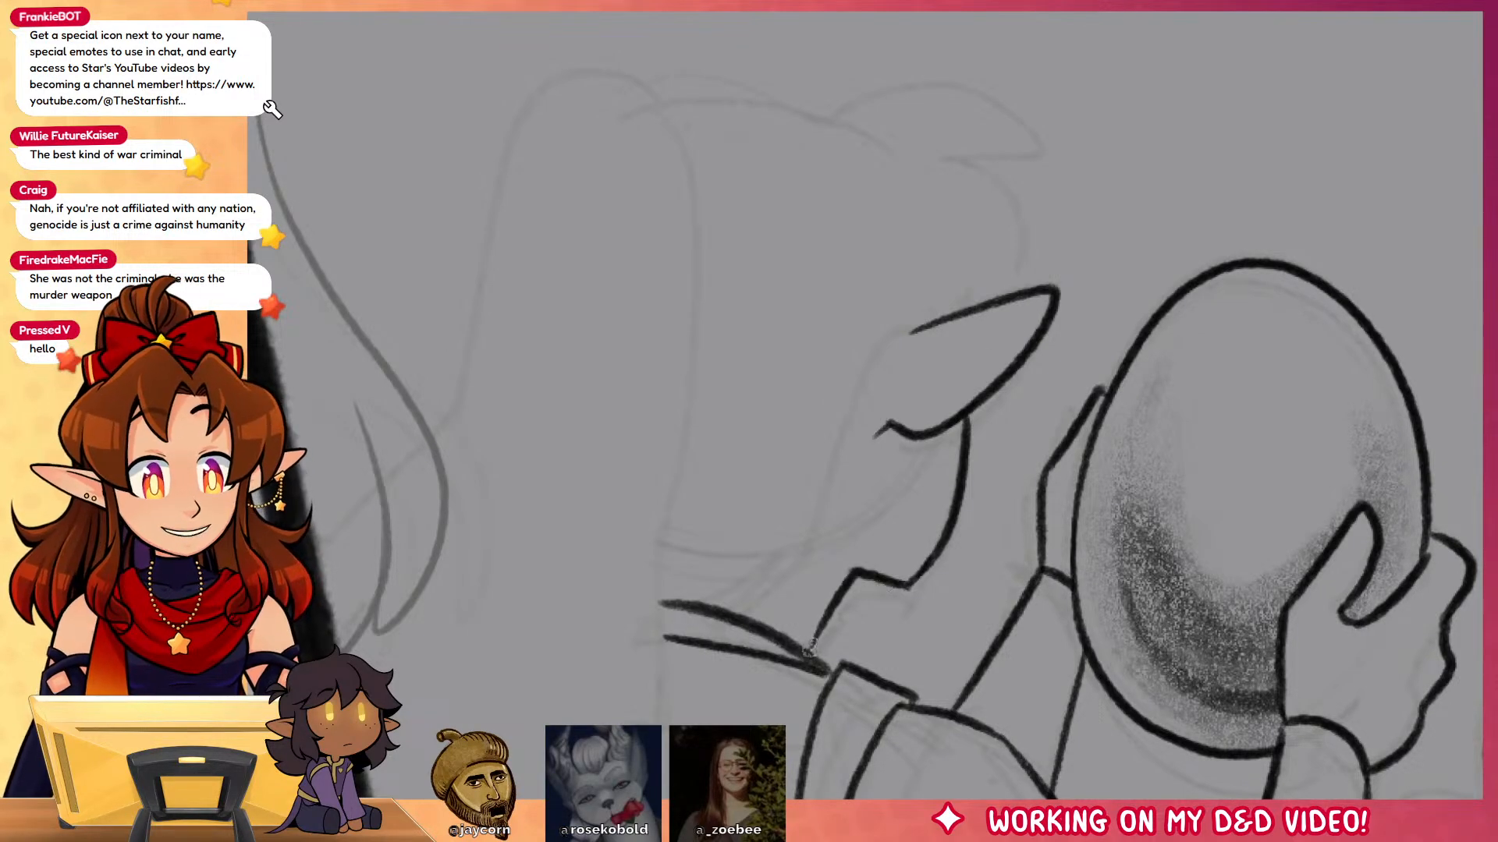
Step: Ink the long ponytail's outline, from its rounded top down both sides to the forked, pointed tips
drag(980, 585, 1170, 551)
mouse_move(866, 37)
mouse_down()
mouse_move(893, 98)
mouse_move(870, 646)
mouse_move(737, 833)
mouse_move(774, 690)
mouse_up()
mouse_move(843, 661)
mouse_down()
mouse_move(873, 515)
mouse_move(640, 722)
mouse_up()
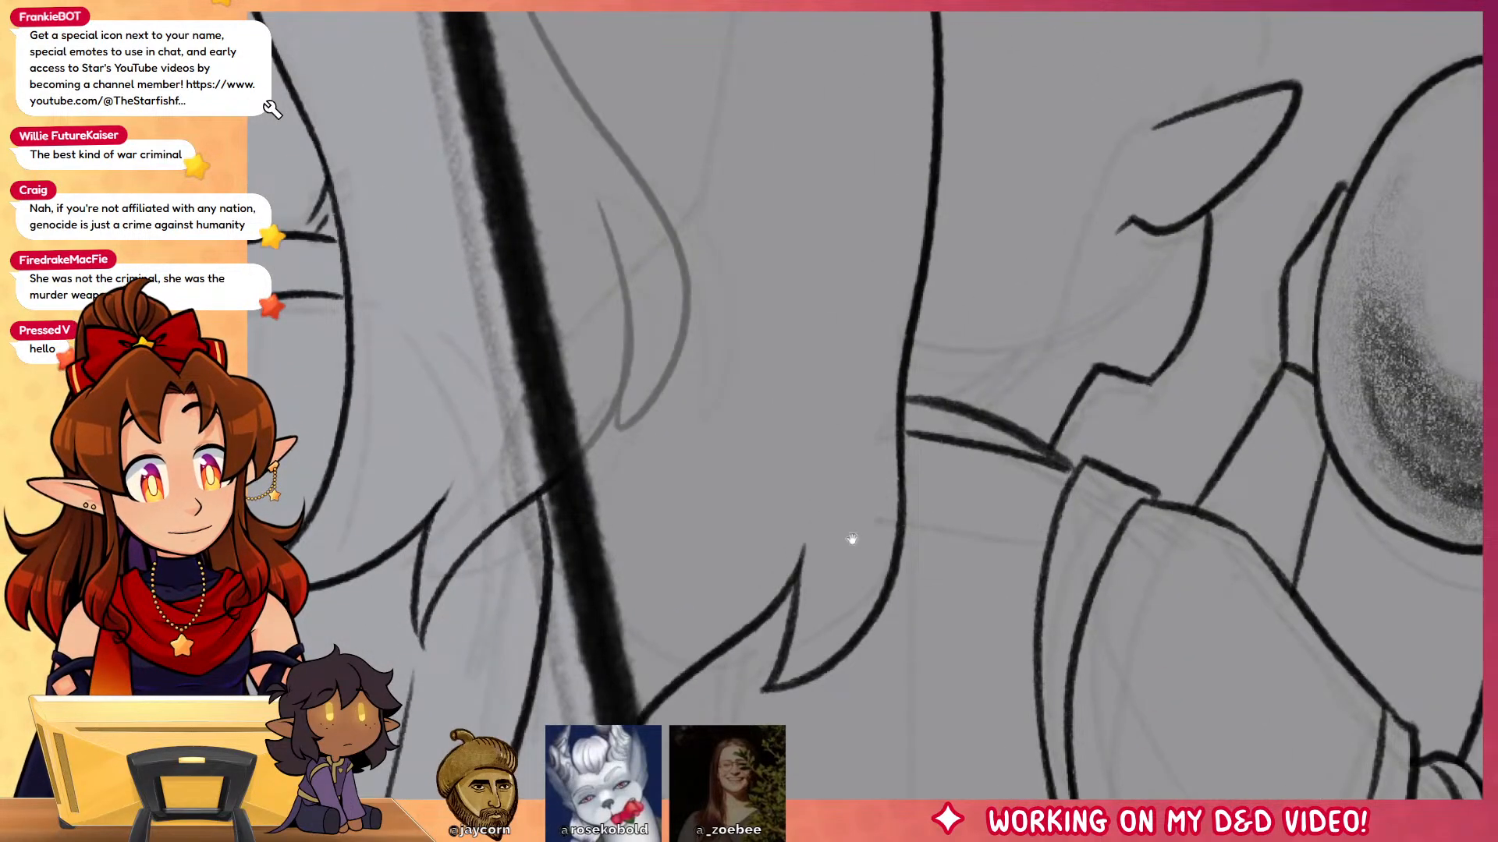
drag(851, 538, 859, 789)
mouse_move(914, 171)
mouse_down()
mouse_move(847, 129)
mouse_move(691, 479)
mouse_move(569, 616)
mouse_up()
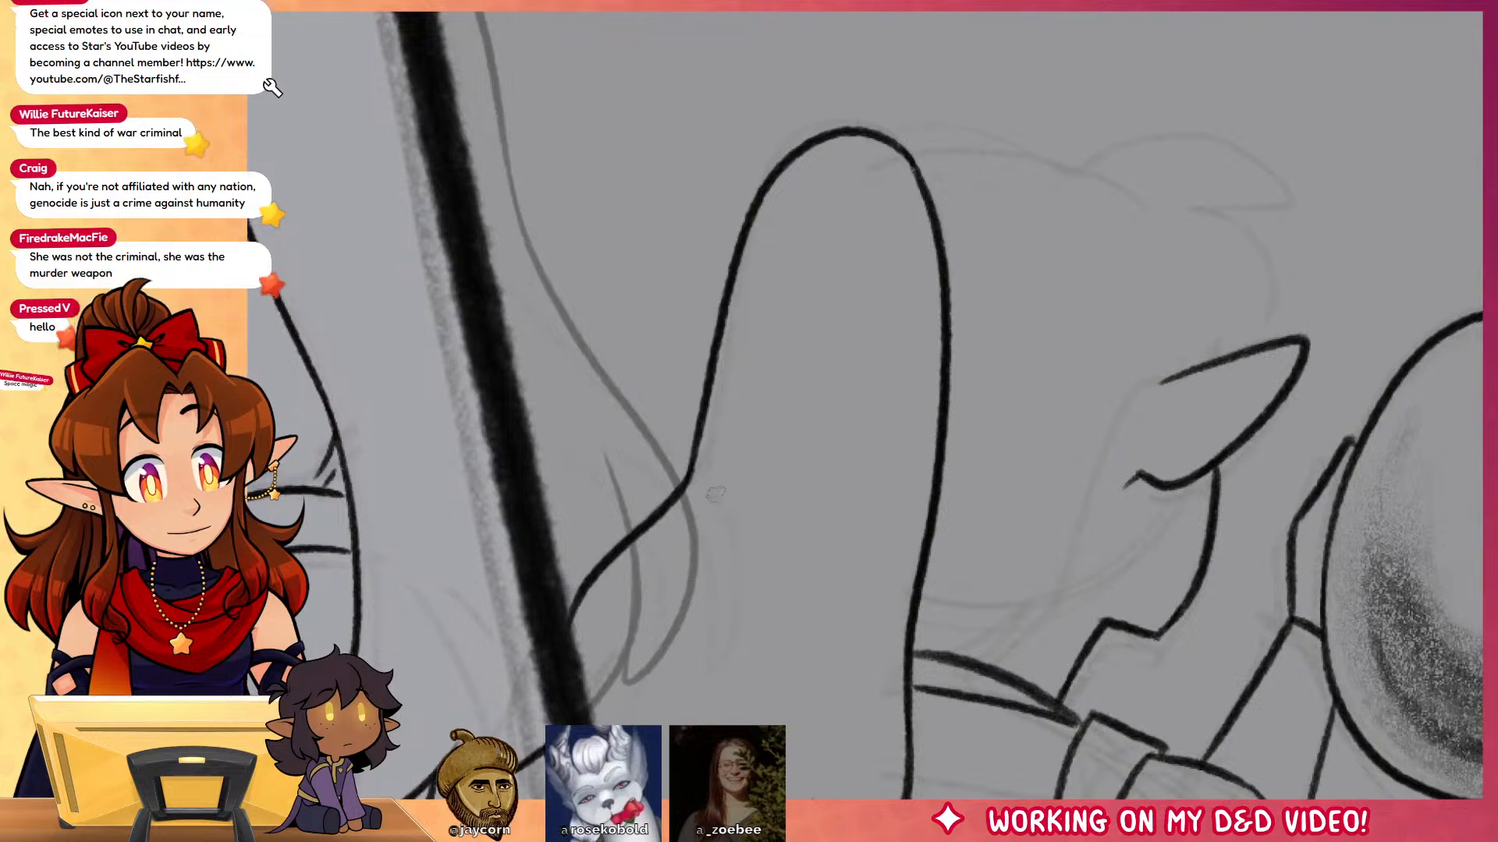
Step: Ink the scalloped hair tie, the head's hair outline with its front tuft, and the hairline from ear to nape
mouse_move(715, 493)
mouse_down()
mouse_move(1076, 444)
mouse_move(952, 231)
mouse_up()
mouse_move(774, 193)
mouse_down()
mouse_move(830, 254)
mouse_move(812, 380)
mouse_up()
mouse_move(783, 189)
mouse_down()
mouse_move(990, 242)
mouse_move(1075, 238)
mouse_move(1162, 312)
mouse_move(1162, 371)
mouse_up()
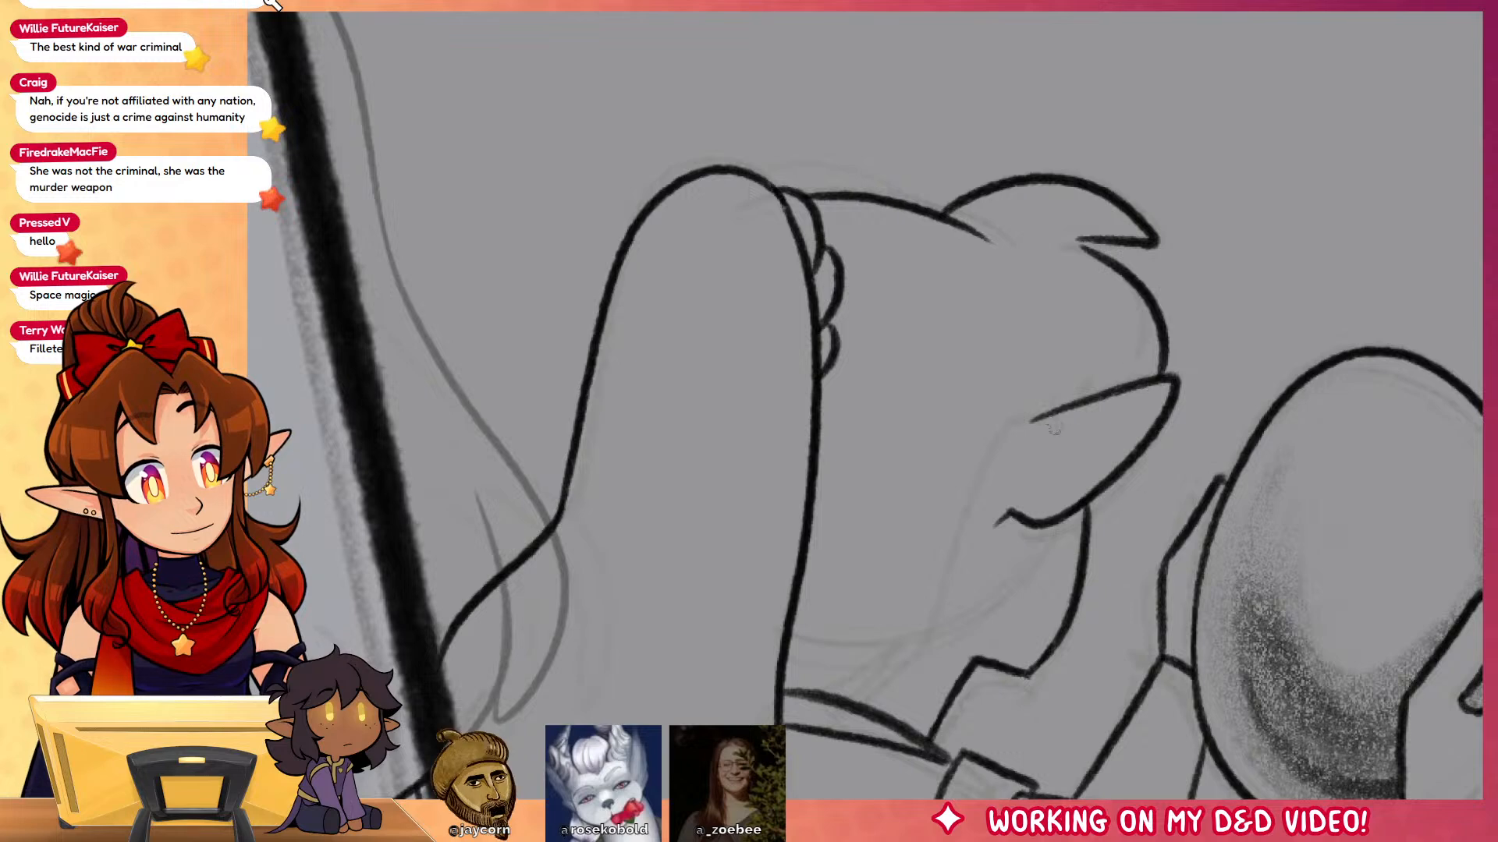
mouse_move(1049, 404)
mouse_down()
mouse_move(934, 624)
mouse_move(837, 674)
mouse_up()
mouse_move(868, 630)
mouse_down()
mouse_move(845, 665)
mouse_move(778, 679)
mouse_up()
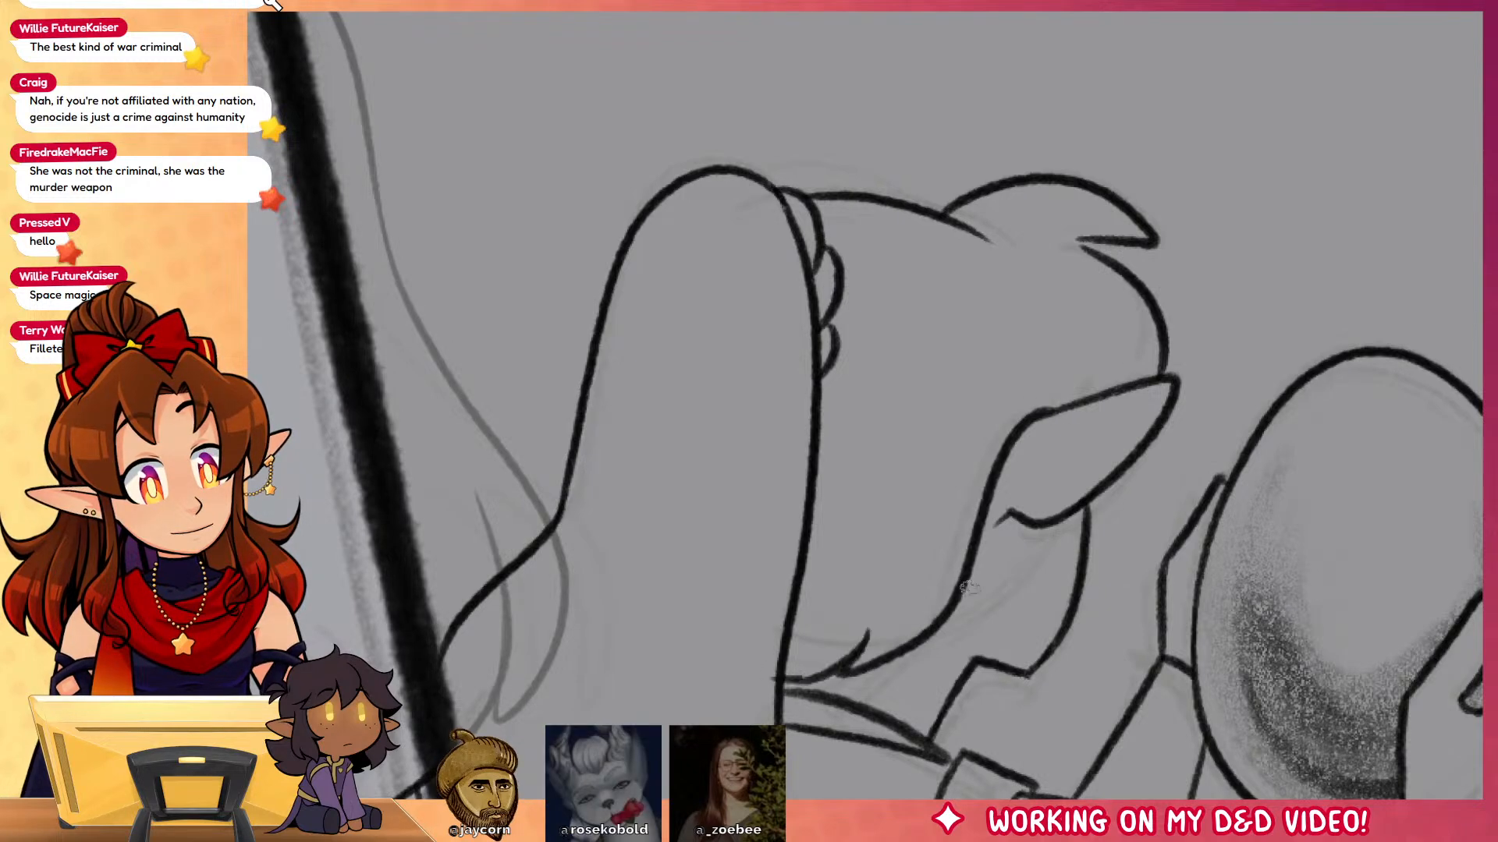
Step: Ink the side and bottom hem of the egg-holding character's tunic, from below the sleeve cuff down to the panel divider
mouse_move(1309, 764)
mouse_down()
mouse_move(1276, 585)
mouse_move(1251, 532)
mouse_move(1283, 383)
mouse_up()
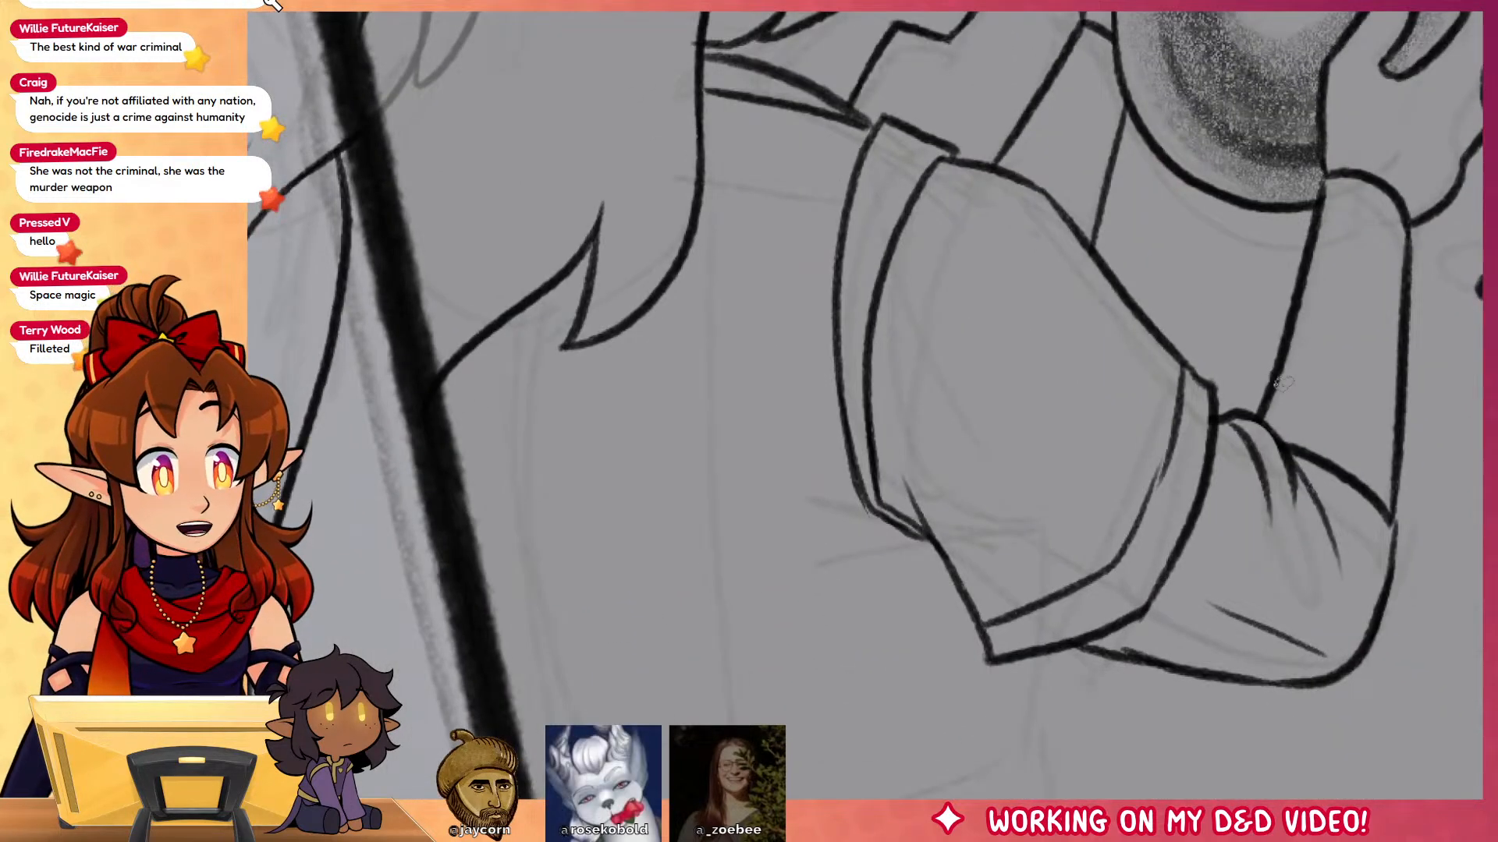
alt+click(801, 303)
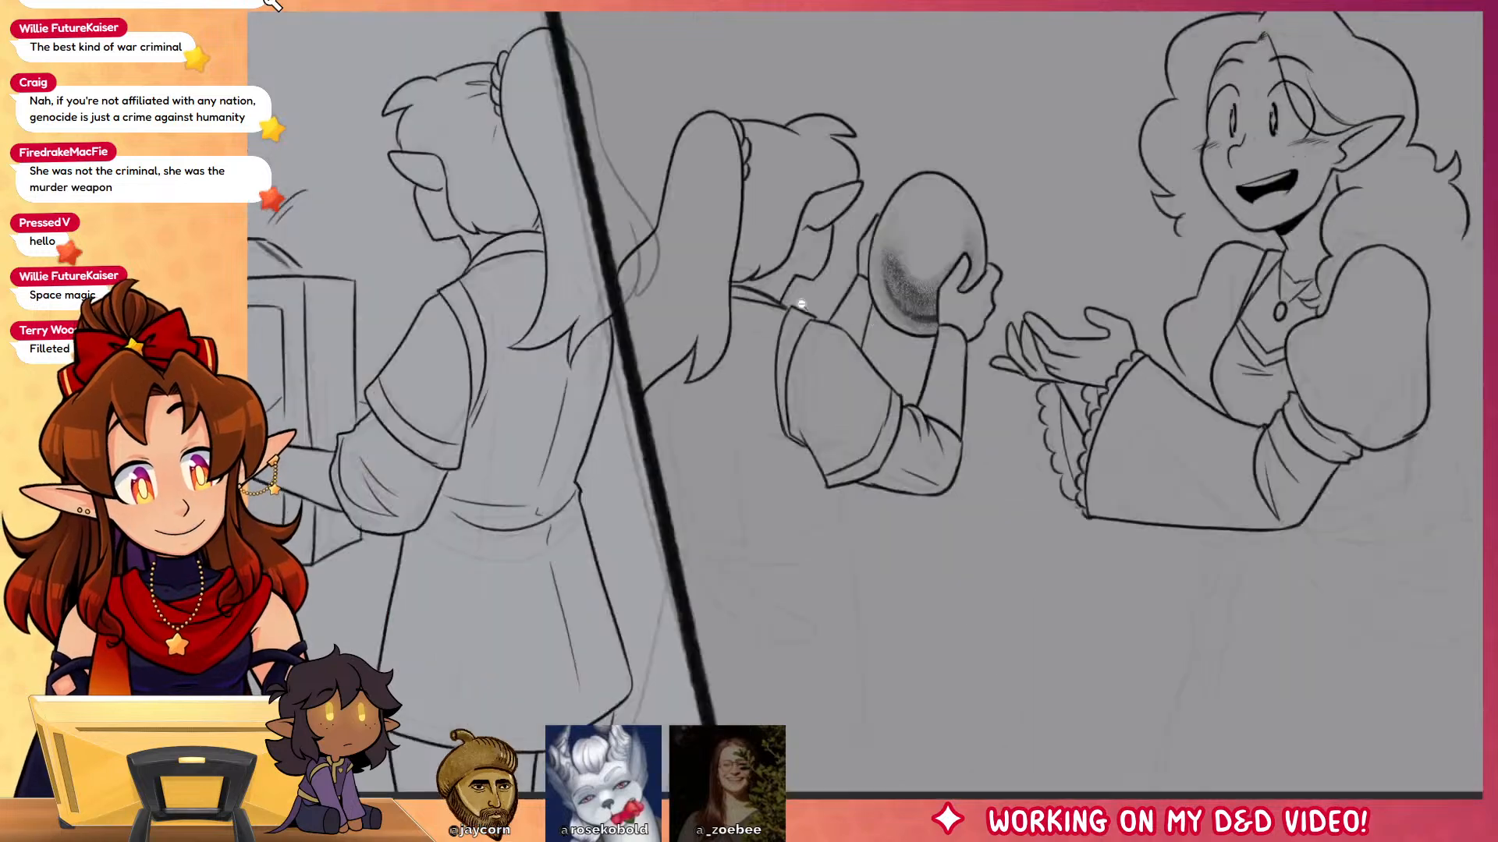
drag(1009, 536, 1028, 481)
click(879, 453)
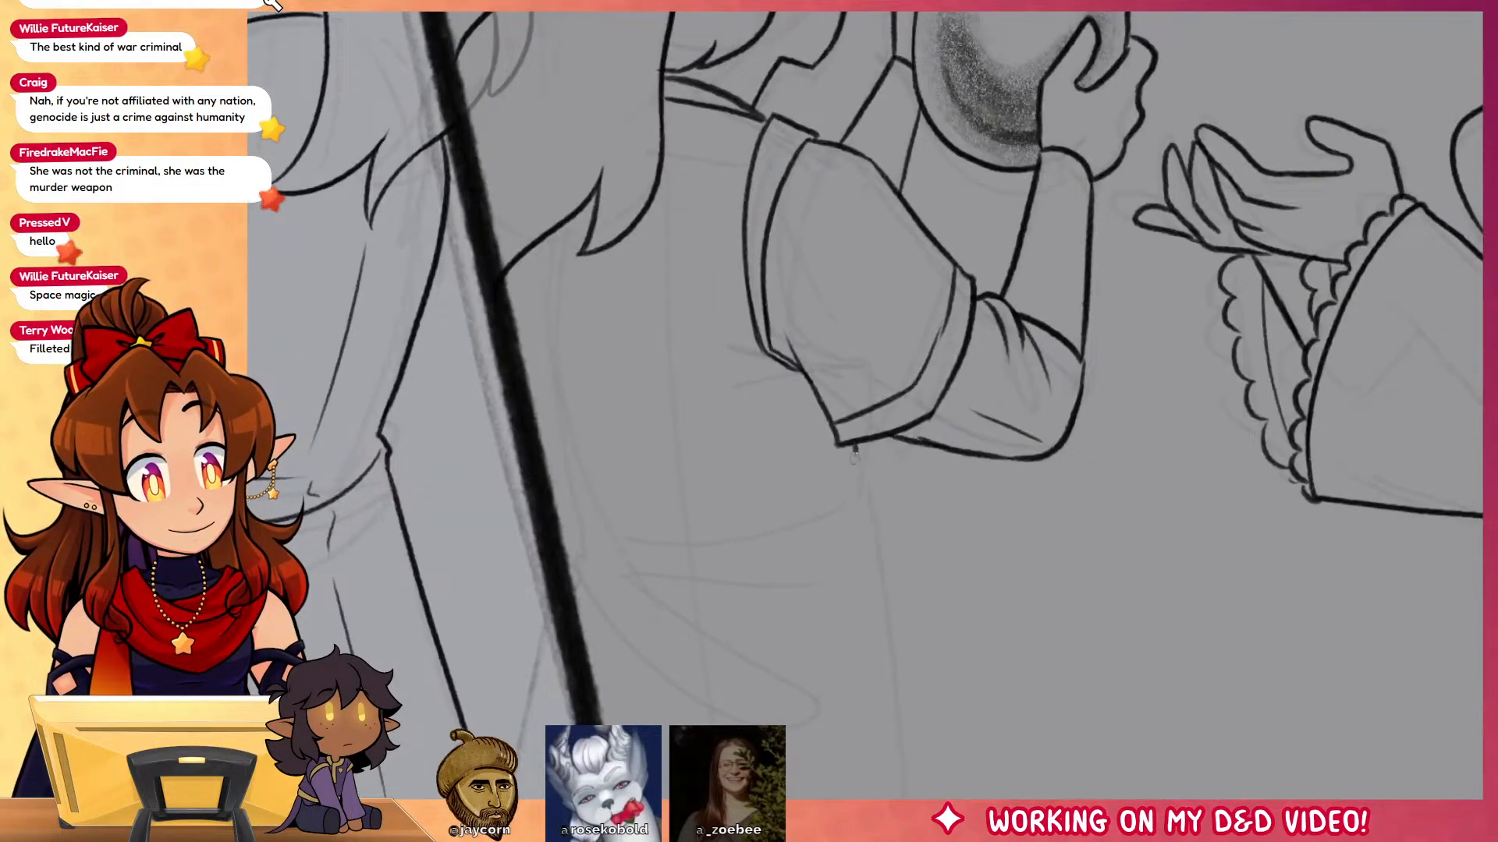
drag(883, 557, 894, 410)
mouse_move(872, 390)
mouse_down()
mouse_move(932, 710)
mouse_move(784, 760)
mouse_up()
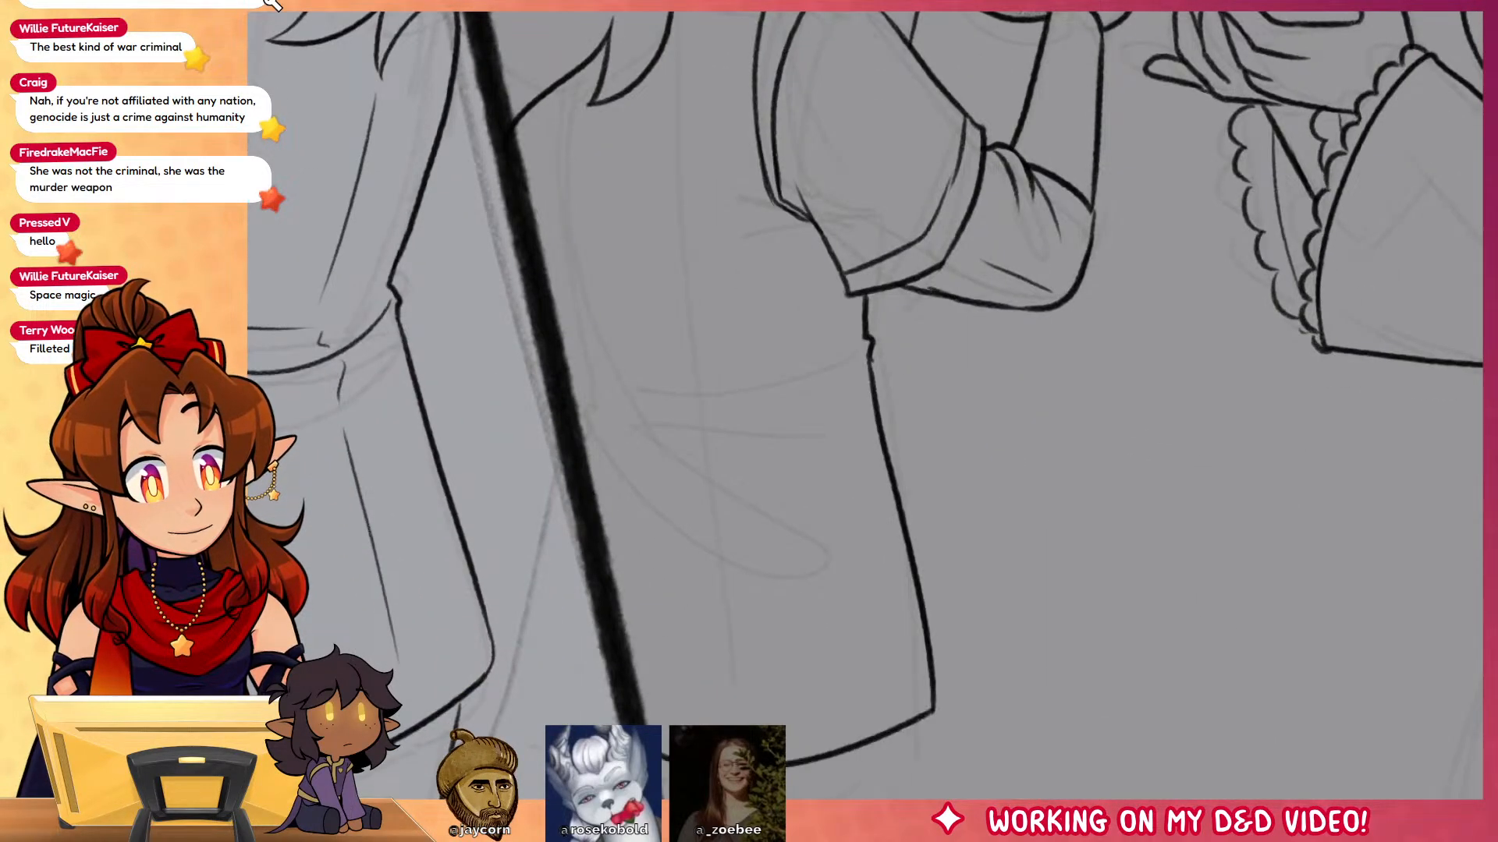
Step: Ink the egg-holding character's waist folds, the back edge below the ponytail and the legs under the tunic hem
drag(853, 281, 936, 593)
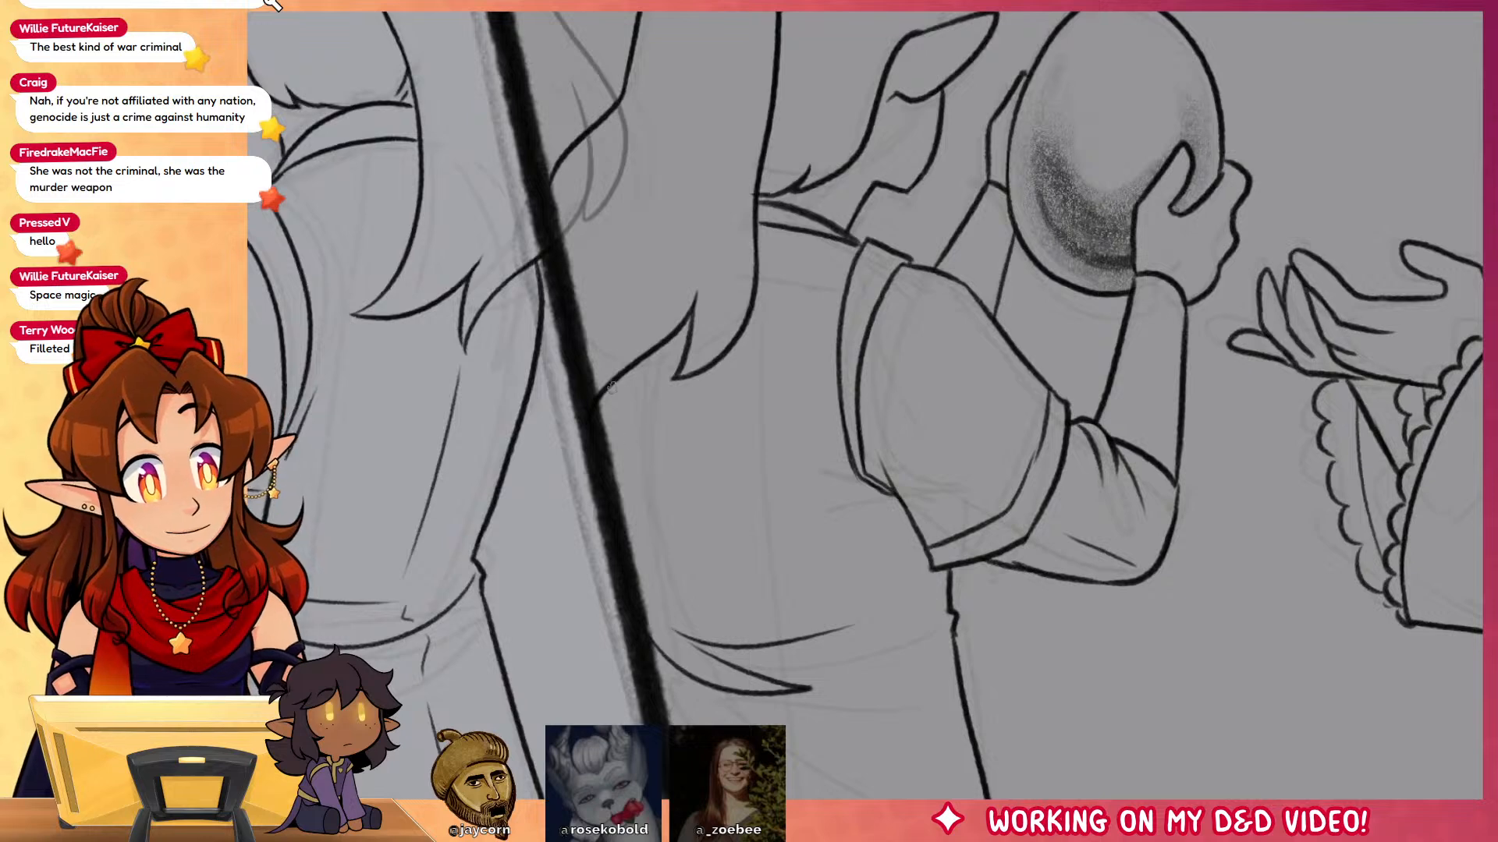
drag(612, 388, 615, 505)
drag(1128, 447, 1106, 699)
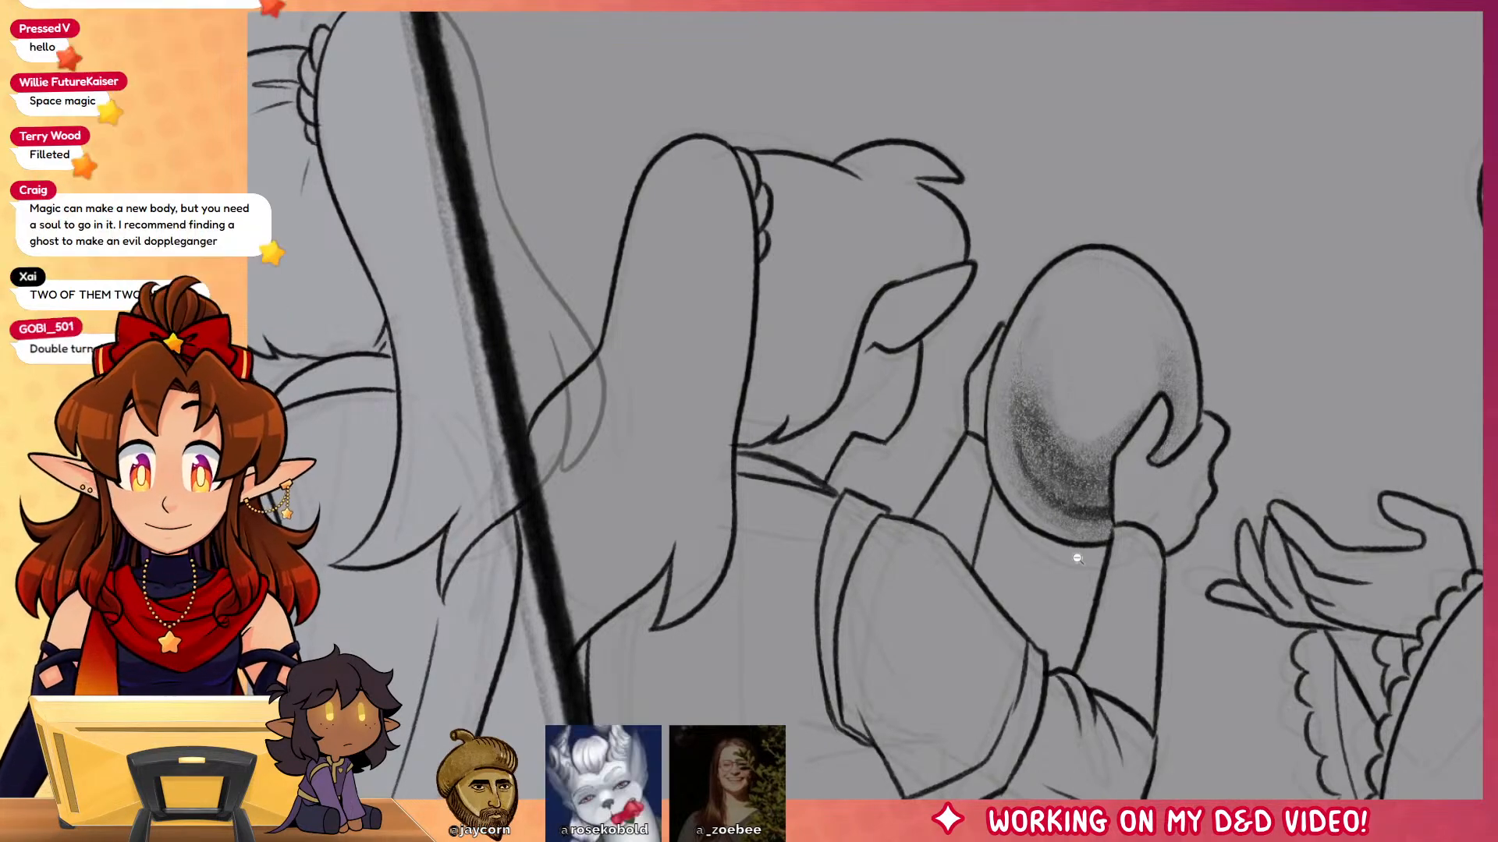
scroll(1198, 595, down, 3)
scroll(1140, 749, up, 6)
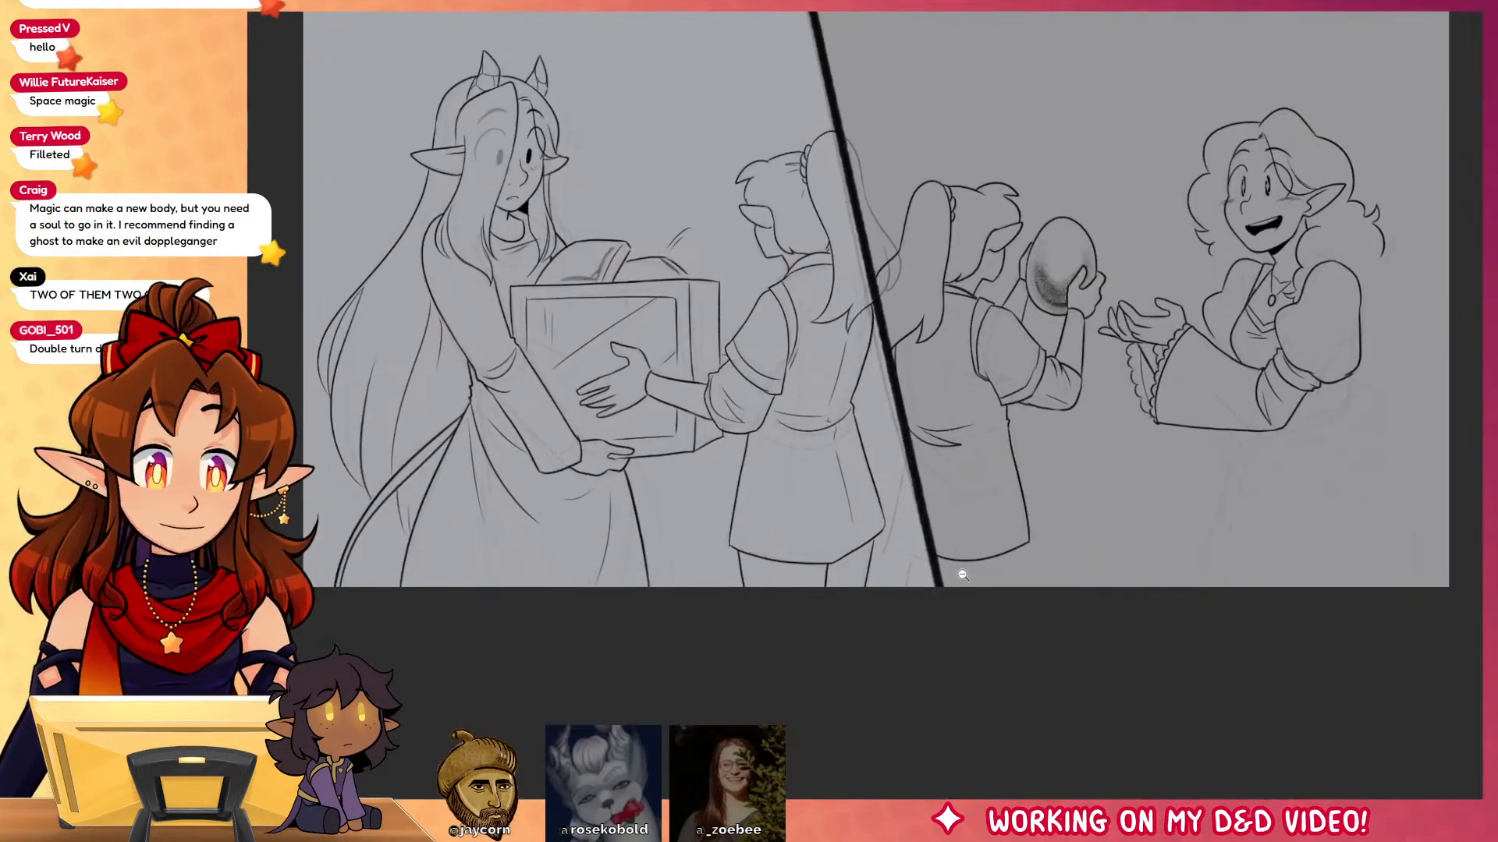
drag(1091, 510, 921, 591)
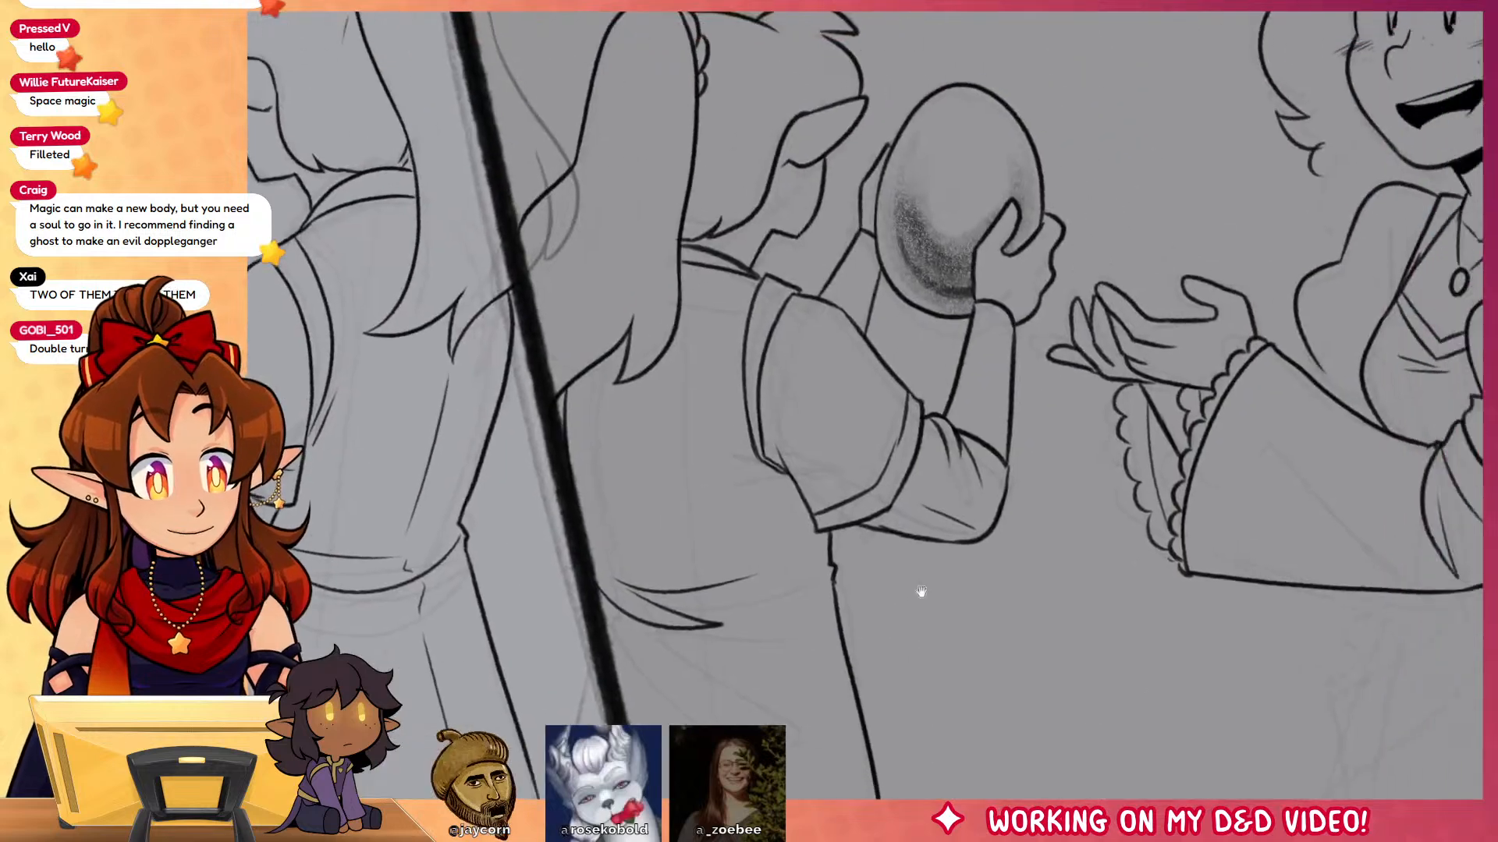
scroll(866, 406, down, 5)
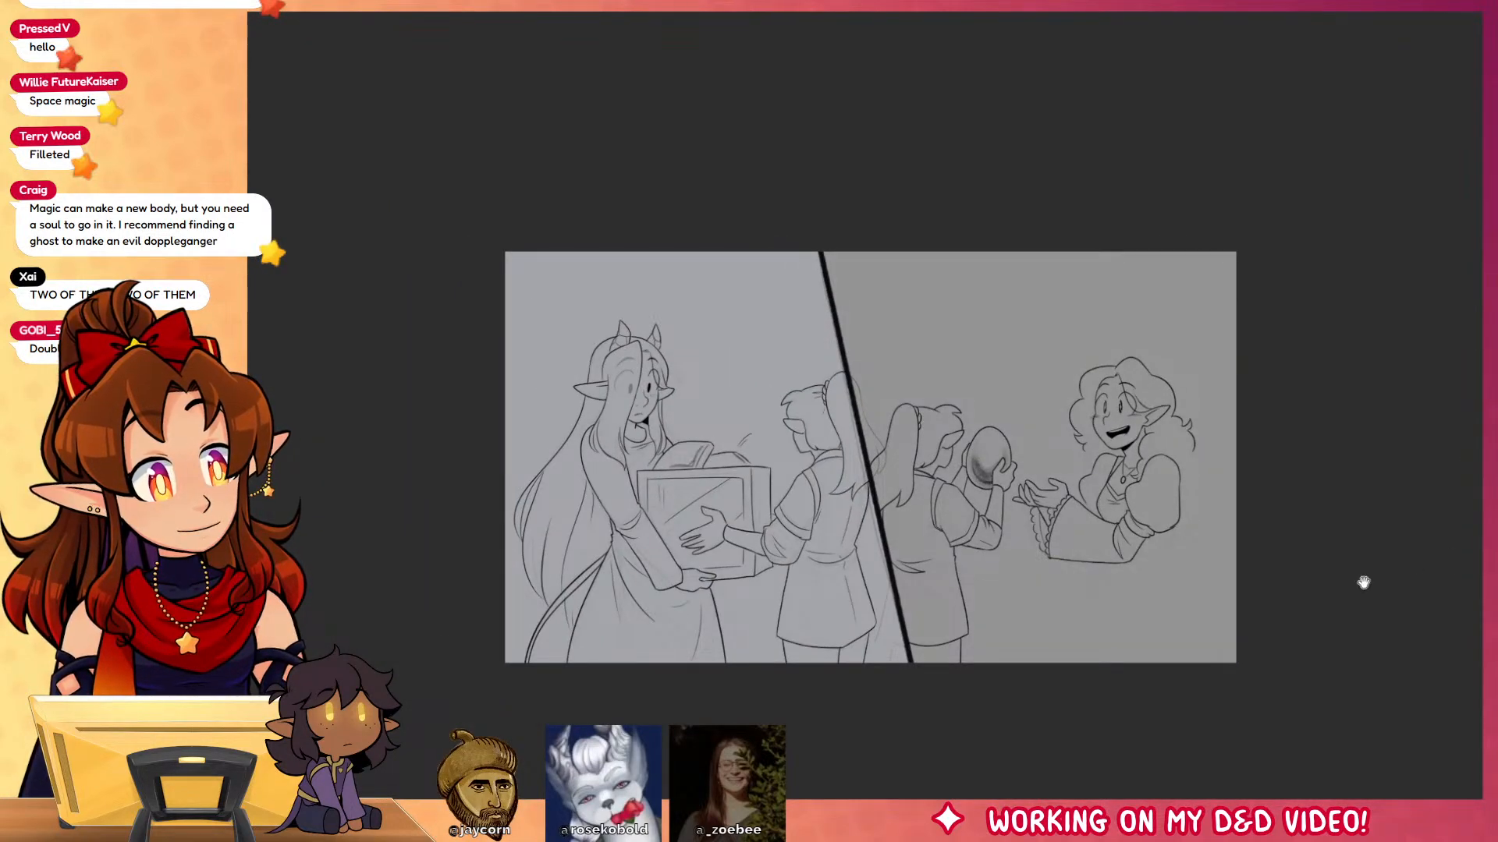
Step: Ink the curly-haired character's waist below the puffed sleeve and the two curved lines of her waistband
drag(1364, 583, 976, 494)
scroll(976, 495, up, 6)
drag(1171, 544, 848, 398)
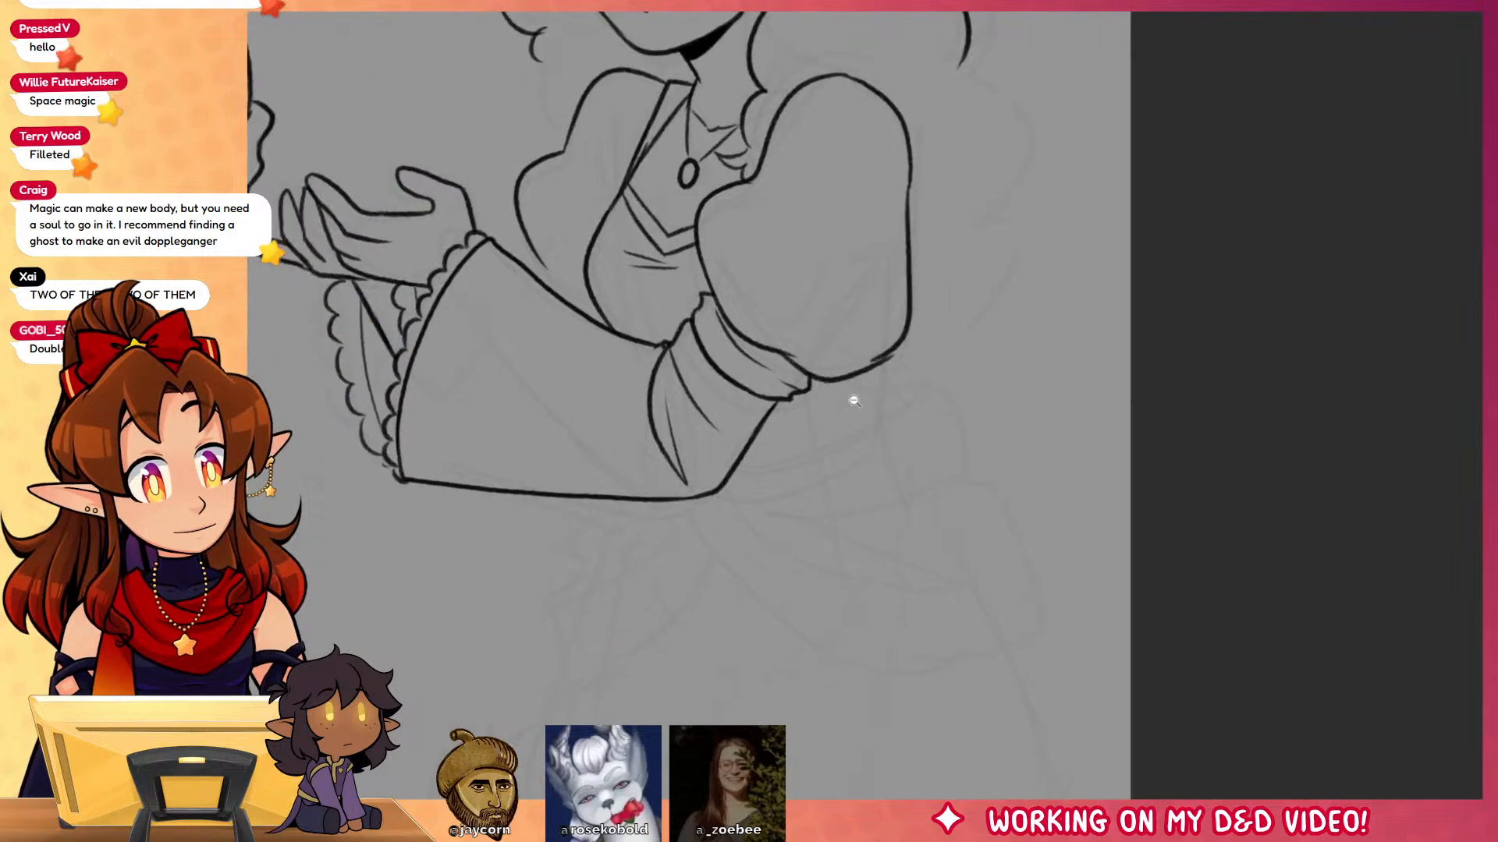
scroll(848, 398, up, 3)
drag(899, 333, 897, 464)
mouse_move(640, 531)
mouse_down()
mouse_move(895, 452)
mouse_move(898, 489)
mouse_move(605, 573)
mouse_up()
mouse_move(897, 573)
mouse_down()
mouse_move(1059, 240)
mouse_move(1124, 663)
mouse_up()
mouse_move(1130, 492)
mouse_down()
mouse_move(1133, 685)
mouse_move(1172, 692)
mouse_up()
Step: Add fold lines to the curly-haired character's far shoulder, far sleeve and near puffed sleeve
drag(562, 443, 638, 485)
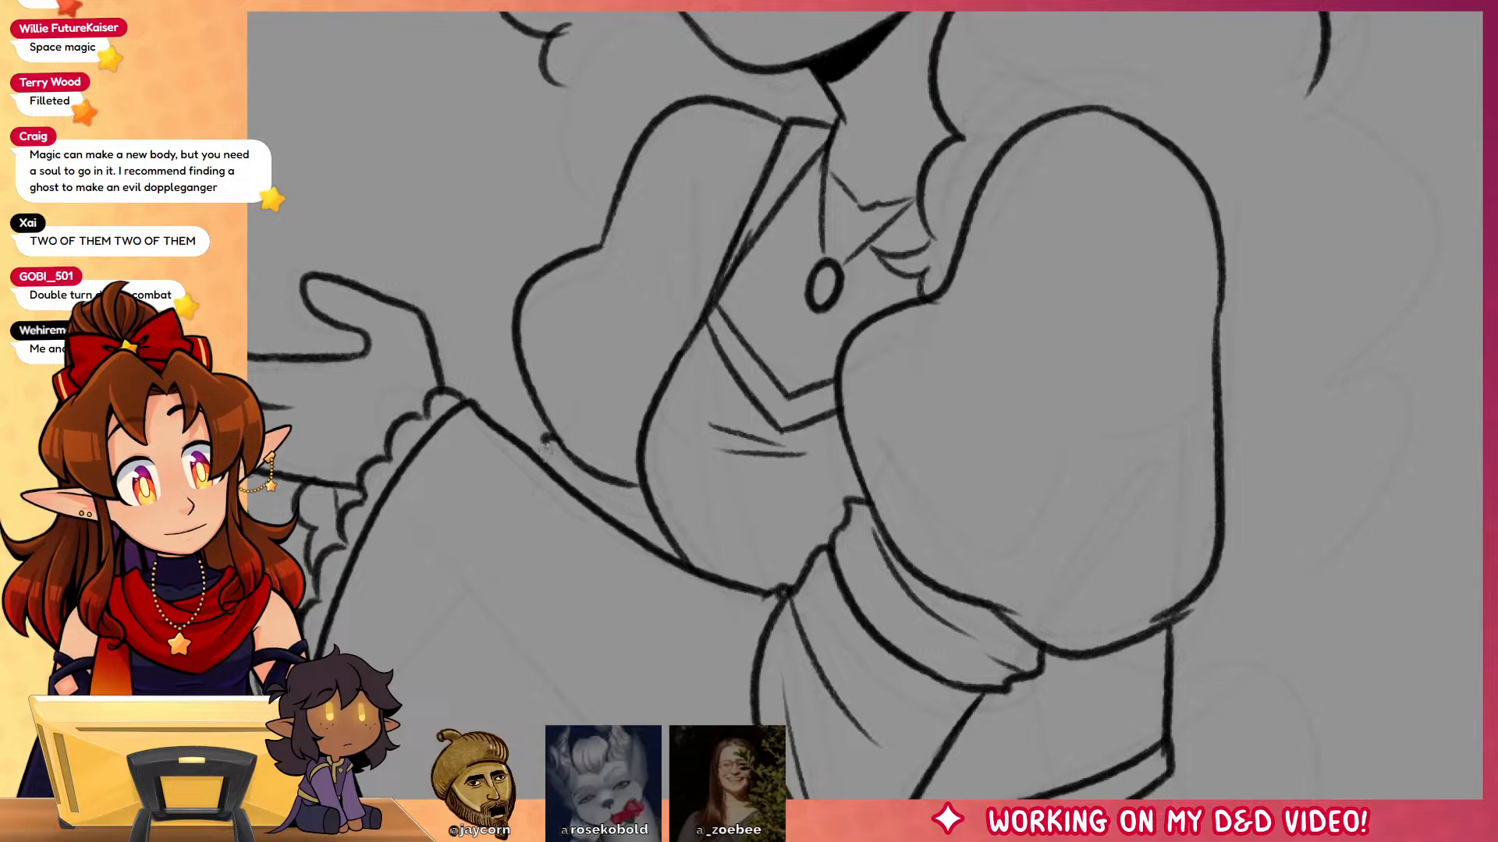
mouse_move(585, 441)
mouse_down()
mouse_move(638, 488)
mouse_move(667, 581)
mouse_up()
drag(780, 468, 790, 321)
drag(750, 386, 776, 472)
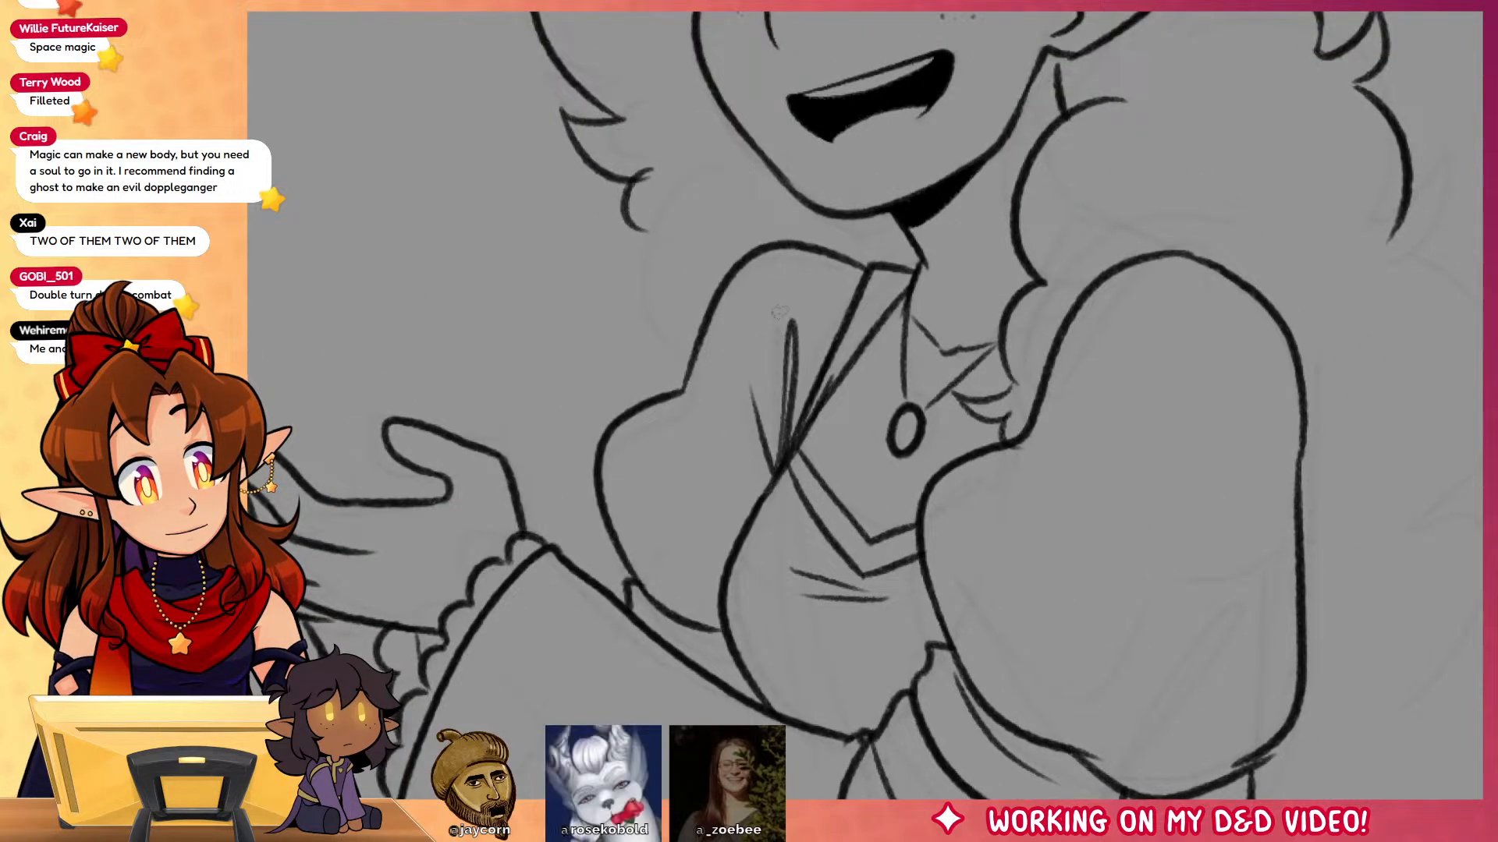
drag(1044, 406, 1140, 330)
drag(1314, 471, 1141, 602)
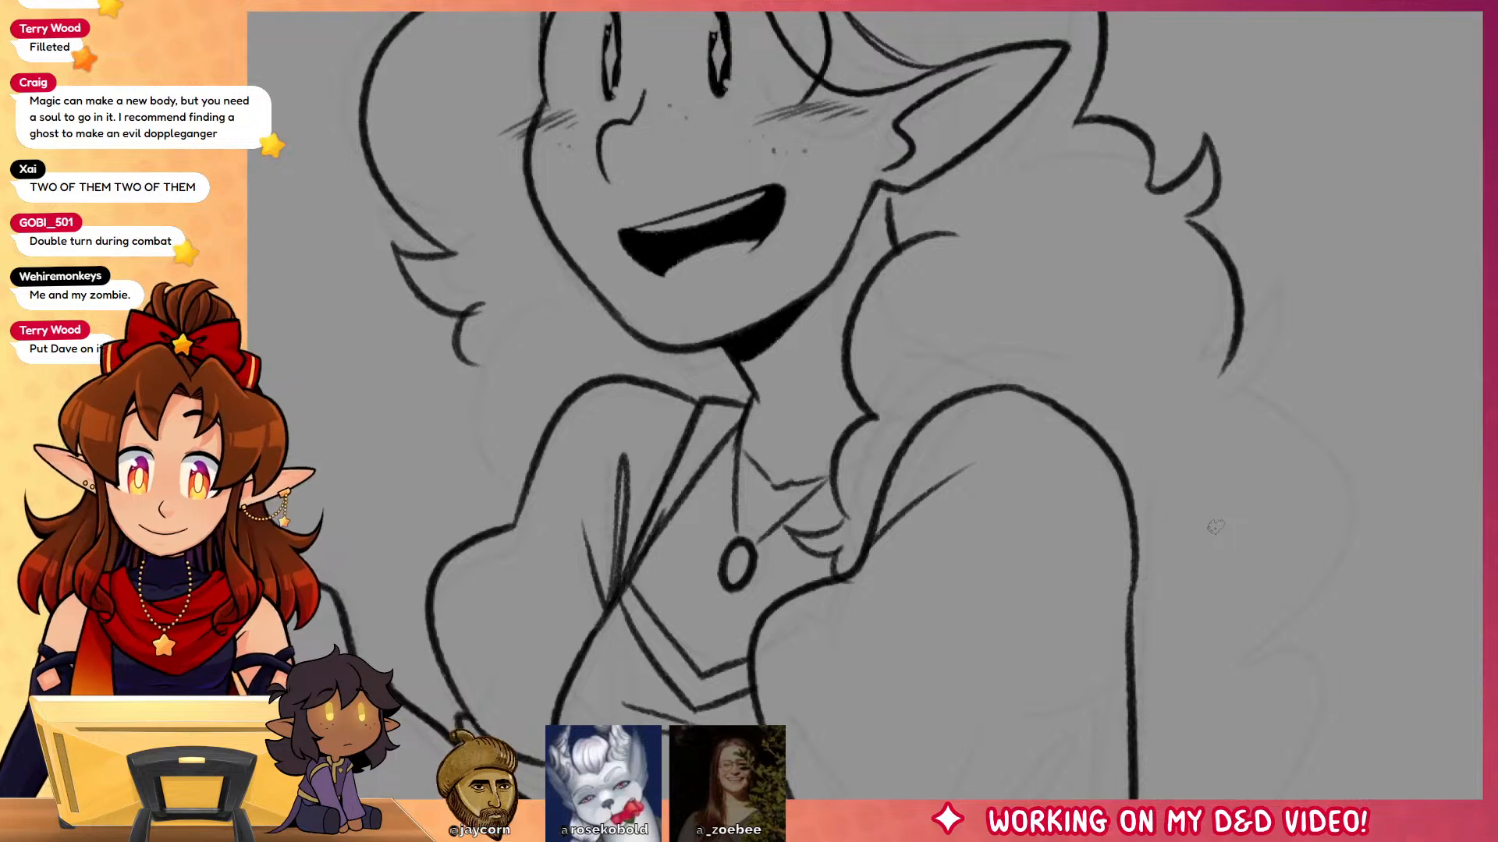
Step: Ink the rounded curl of the curly-haired character's far-side hair, ending at the far puffed sleeve
drag(474, 364, 479, 545)
key(ctrl+z)
drag(474, 363, 470, 529)
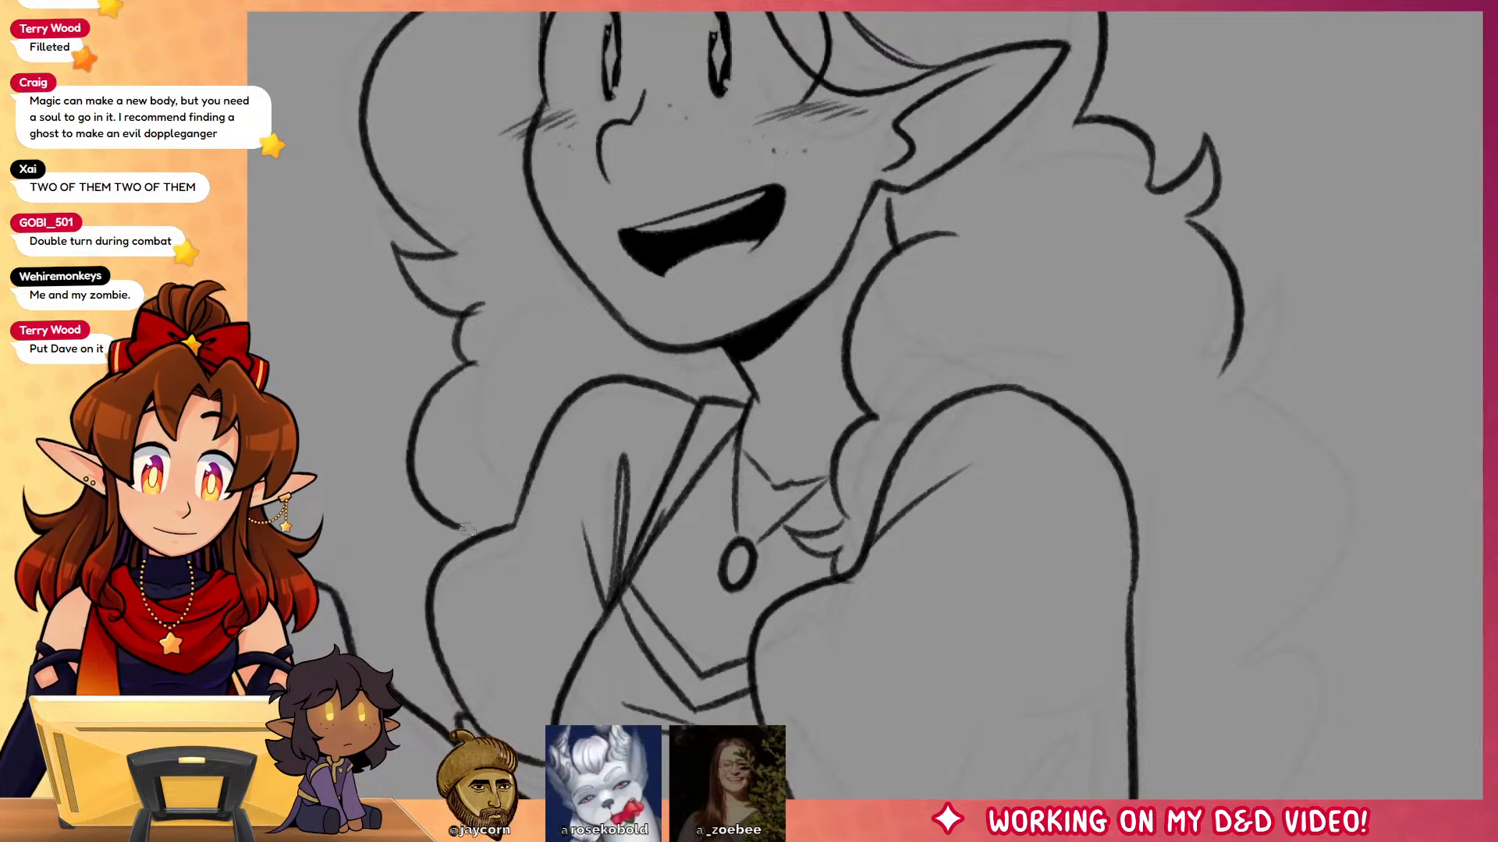
Step: Ink the long wavy hair falling behind the curly-haired character's near shoulder, with flicked curls and a hooked lower tip
scroll(1196, 679, right, 5)
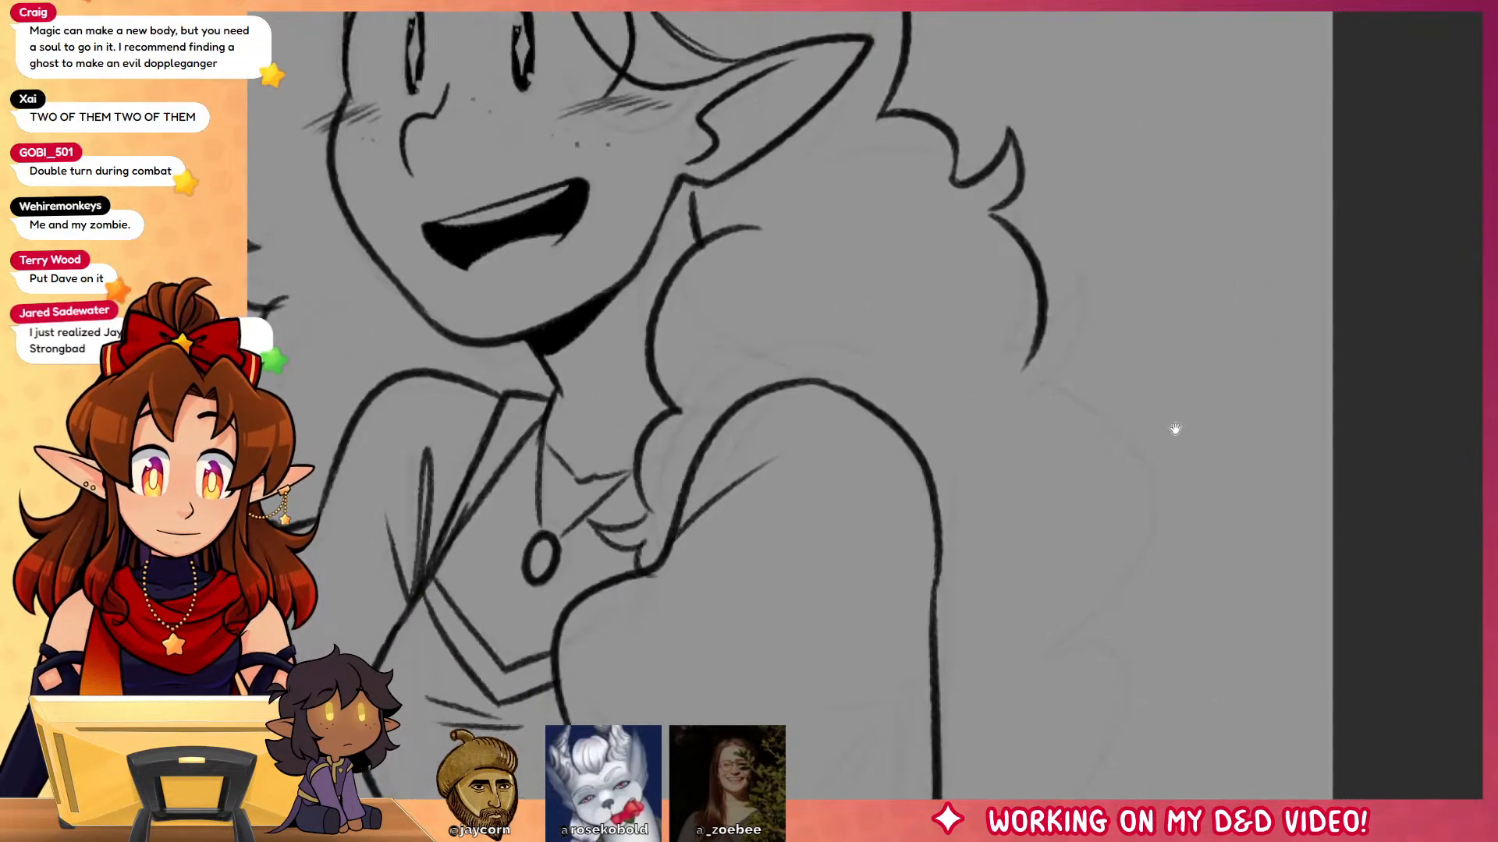
mouse_move(1024, 368)
mouse_down()
mouse_move(1132, 429)
mouse_move(1158, 628)
mouse_move(1112, 694)
mouse_up()
scroll(1111, 694, down, 5)
scroll(1112, 694, left, 2)
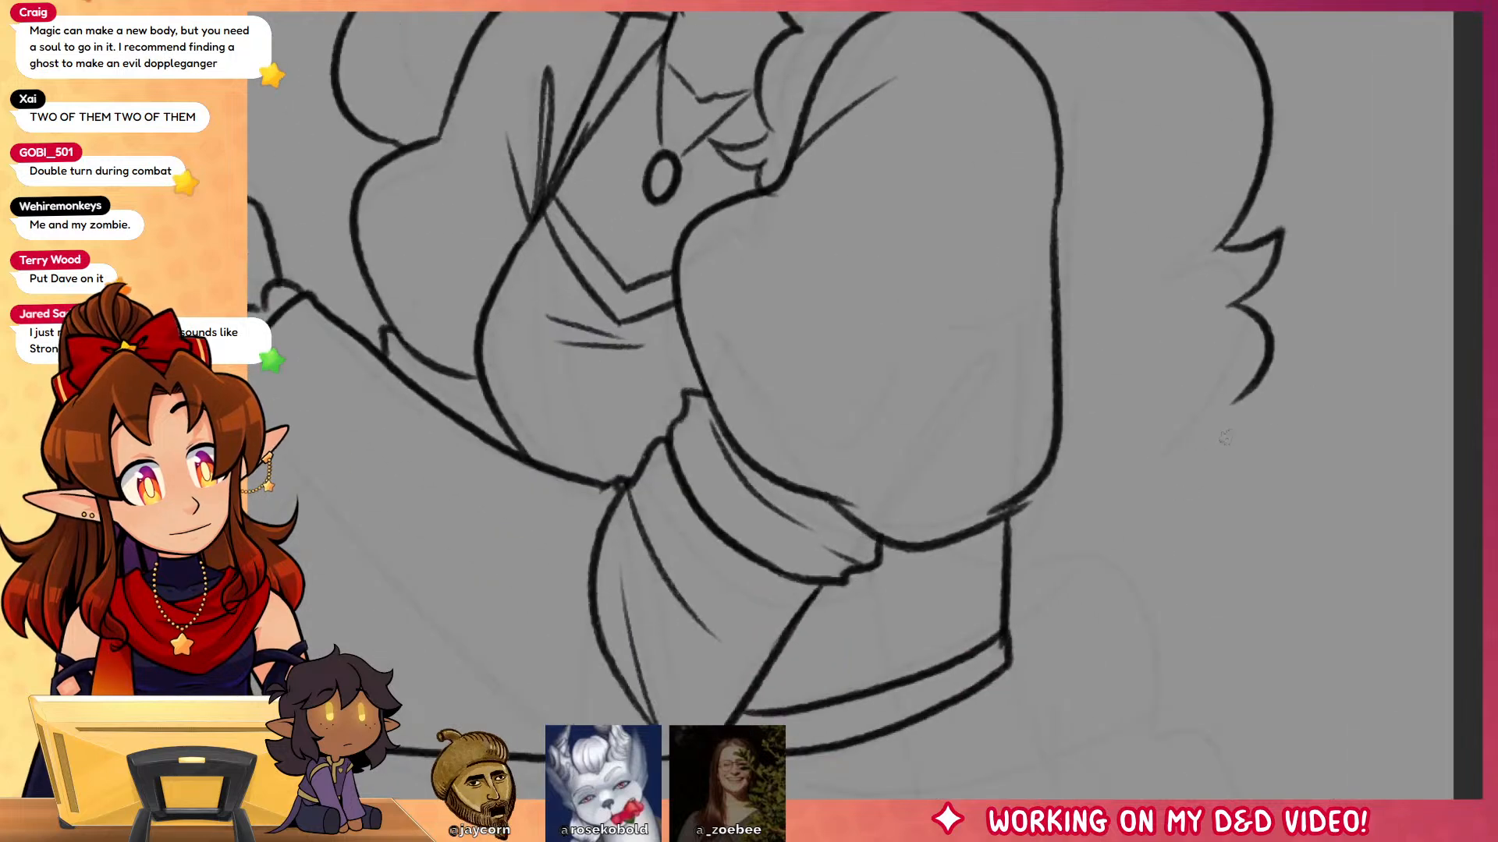
drag(1252, 386, 1151, 558)
key(ctrl+z)
key(ctrl+z)
mouse_move(1205, 426)
mouse_down()
mouse_move(1261, 468)
mouse_move(1247, 652)
mouse_move(1175, 685)
mouse_up()
drag(1265, 585, 1283, 319)
Step: Ink the curly-haired character's flared skirt down to the canvas edge, with a curved drape and long folds below the waistband
mouse_move(1014, 376)
mouse_down()
mouse_move(1057, 409)
mouse_move(1137, 568)
mouse_move(1232, 357)
mouse_up()
scroll(869, 488, down, 3)
drag(870, 488, 897, 449)
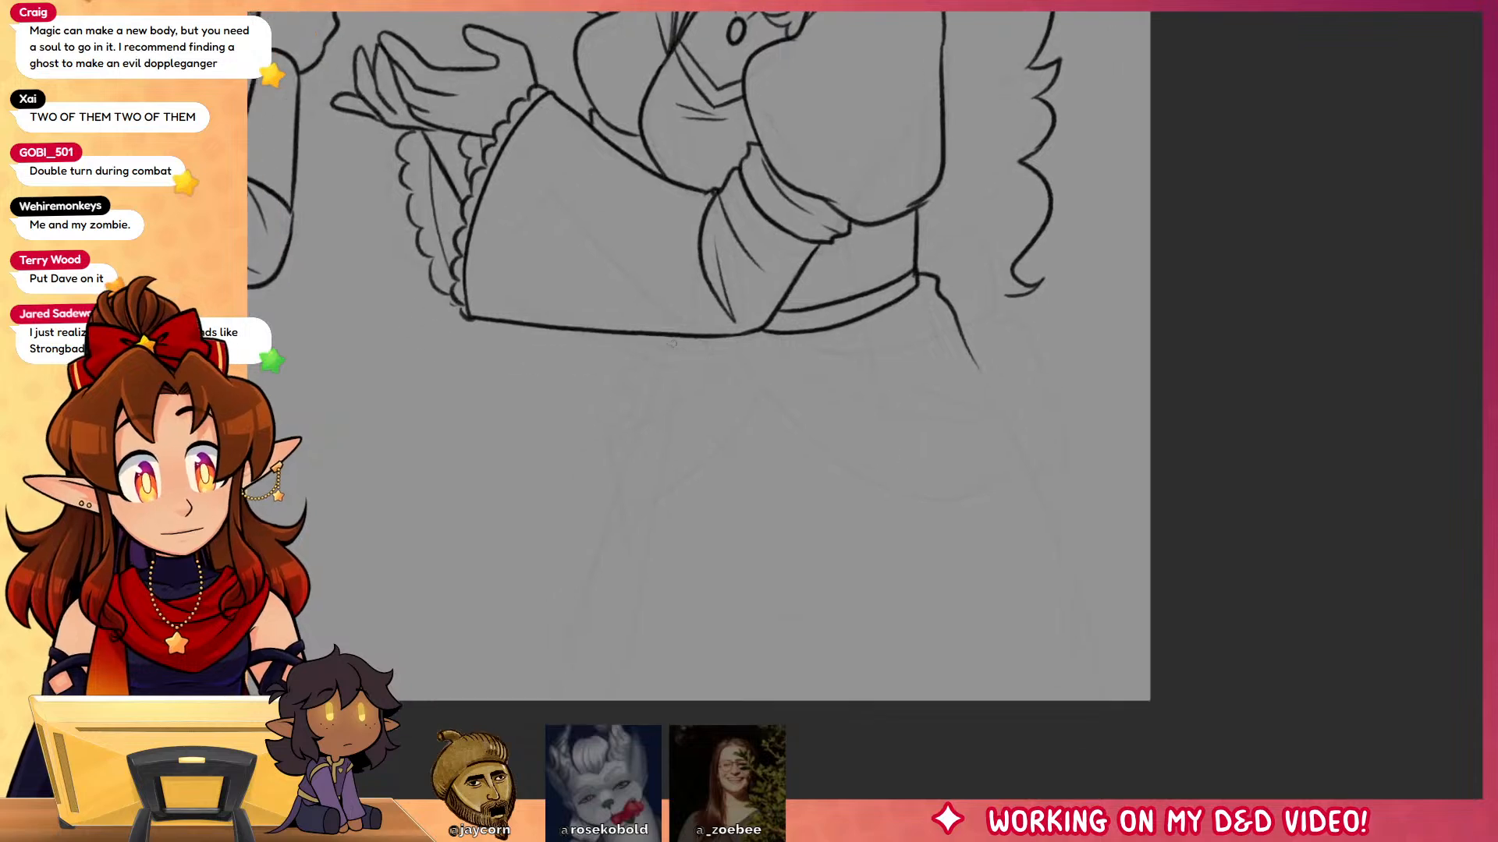
drag(656, 337, 550, 701)
drag(961, 336, 1096, 700)
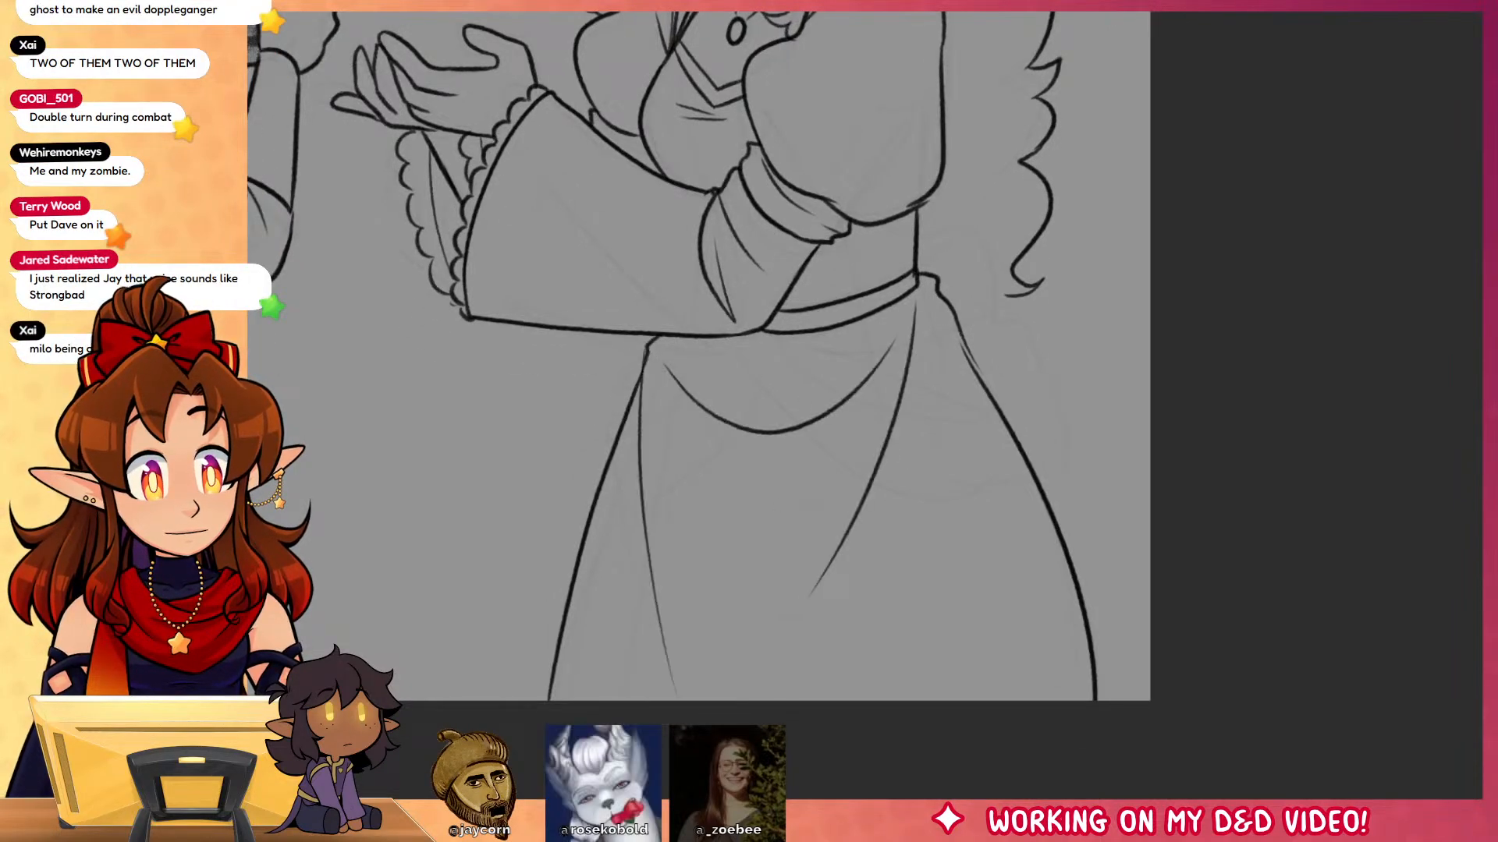
Step: Ink the inner hair curl resting above the curly-haired character's near puffed sleeve
drag(1063, 373, 1094, 752)
drag(1127, 646, 1088, 834)
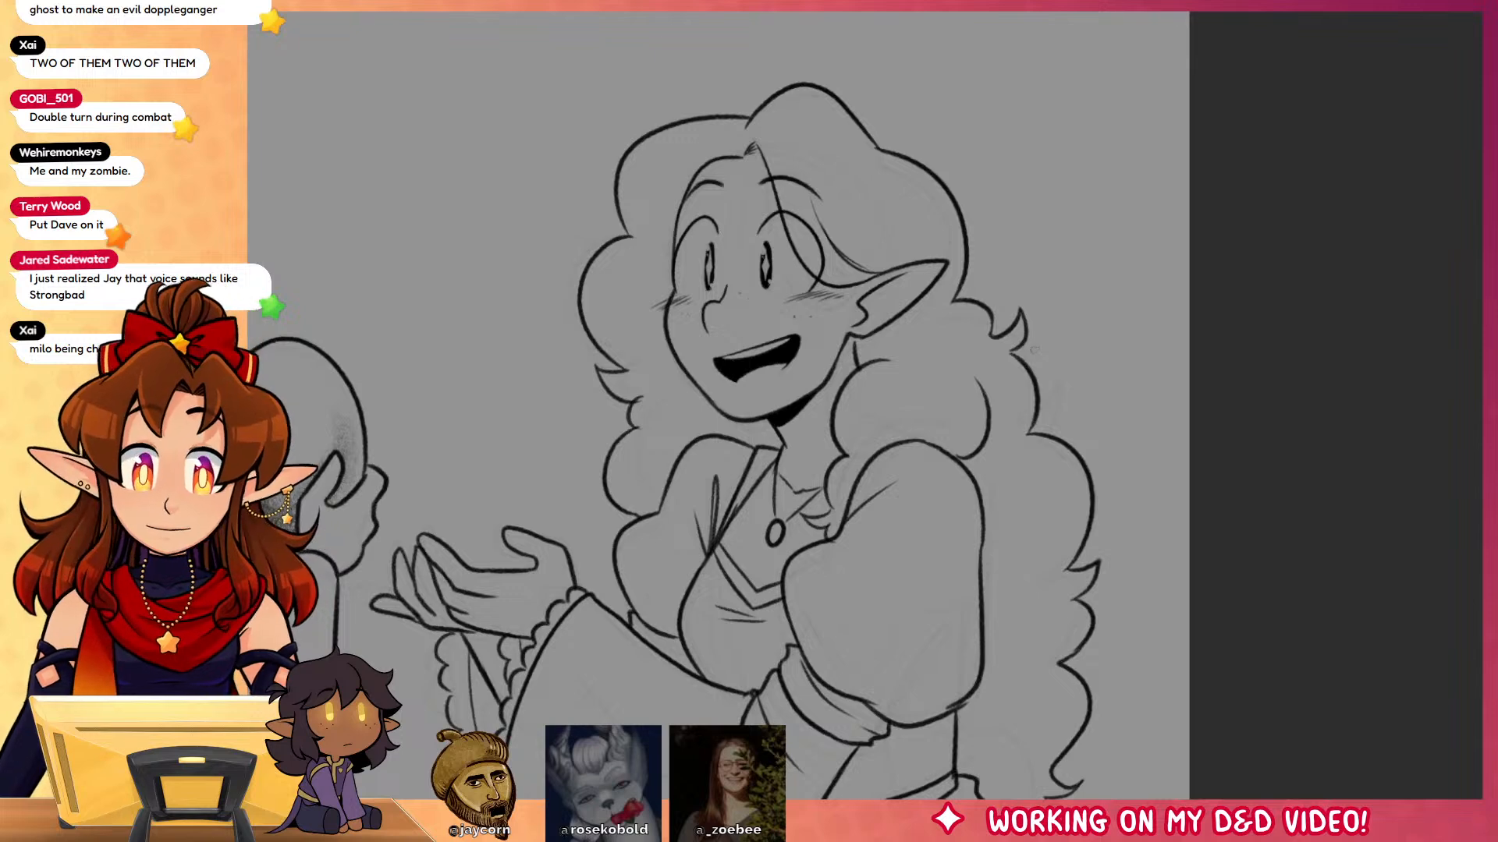
drag(794, 502, 999, 478)
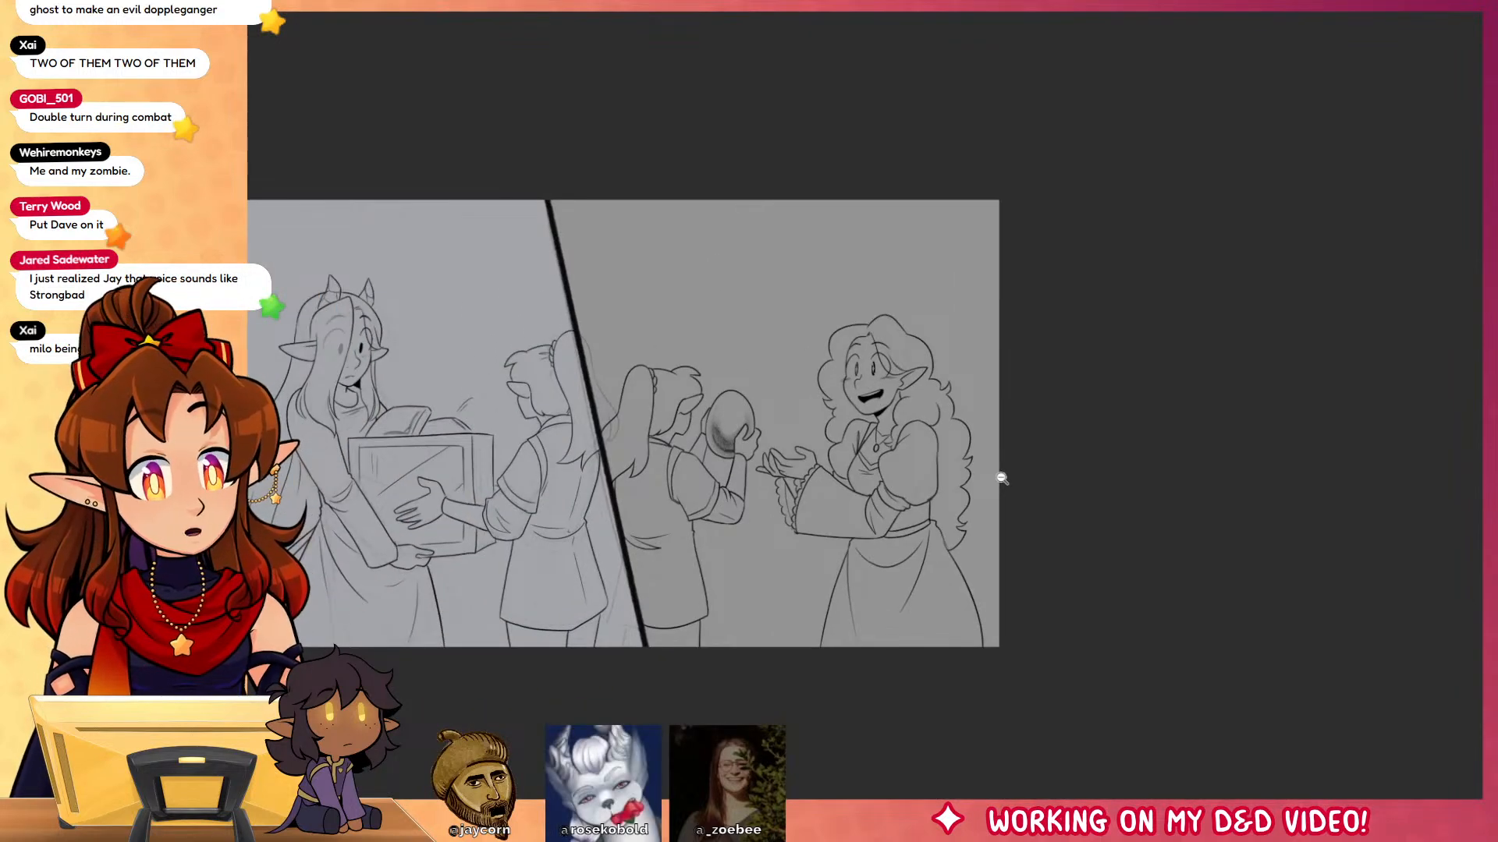
drag(1001, 568, 1107, 581)
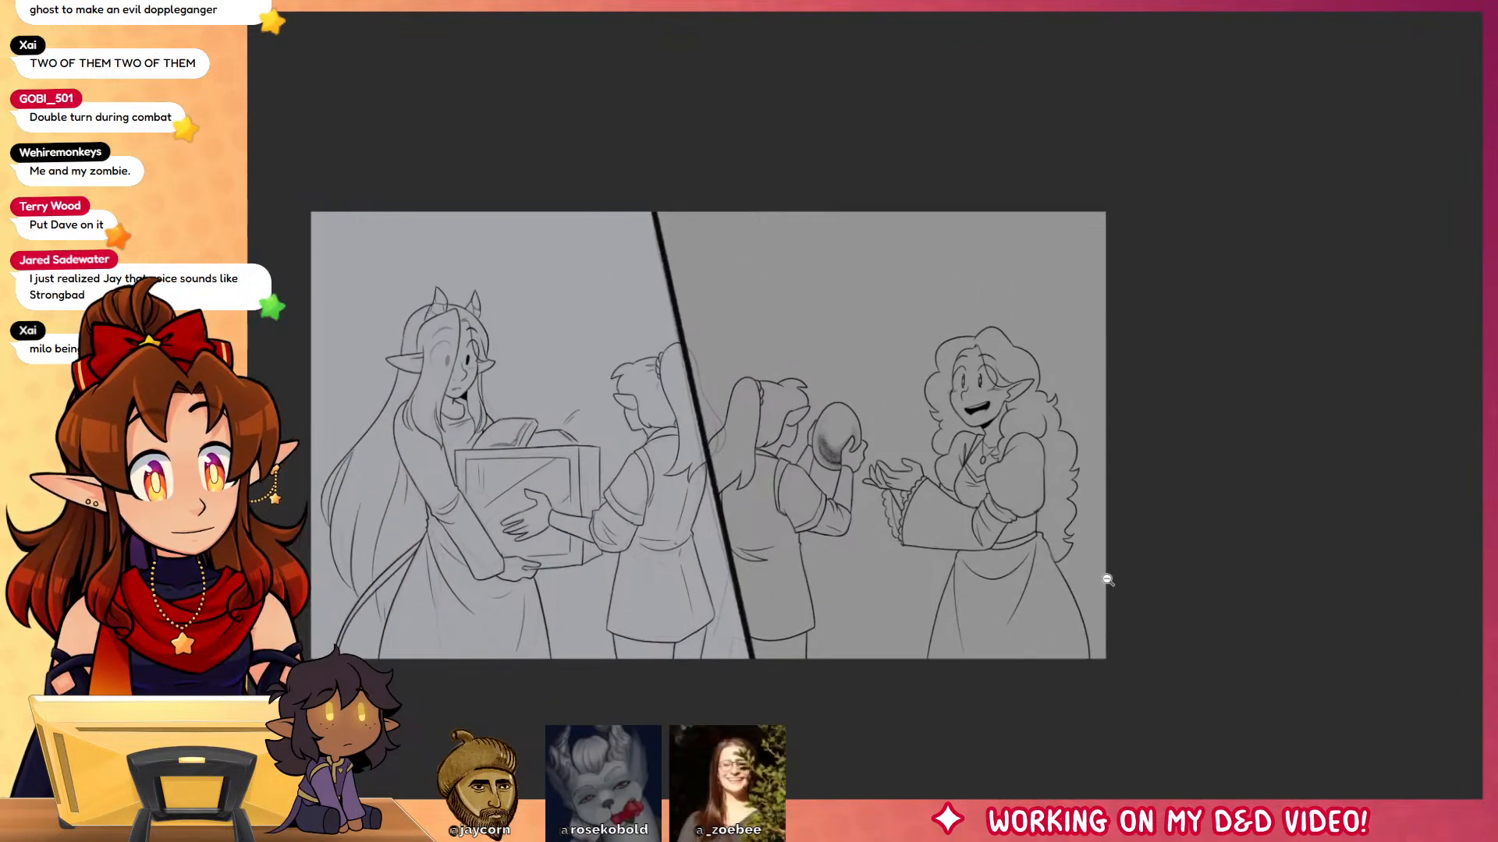
Step: Hide the rough sketch and blue tint, and isolate the first panel's line art on the full canvas
key(ctrl+comma)
key(ctrl+comma)
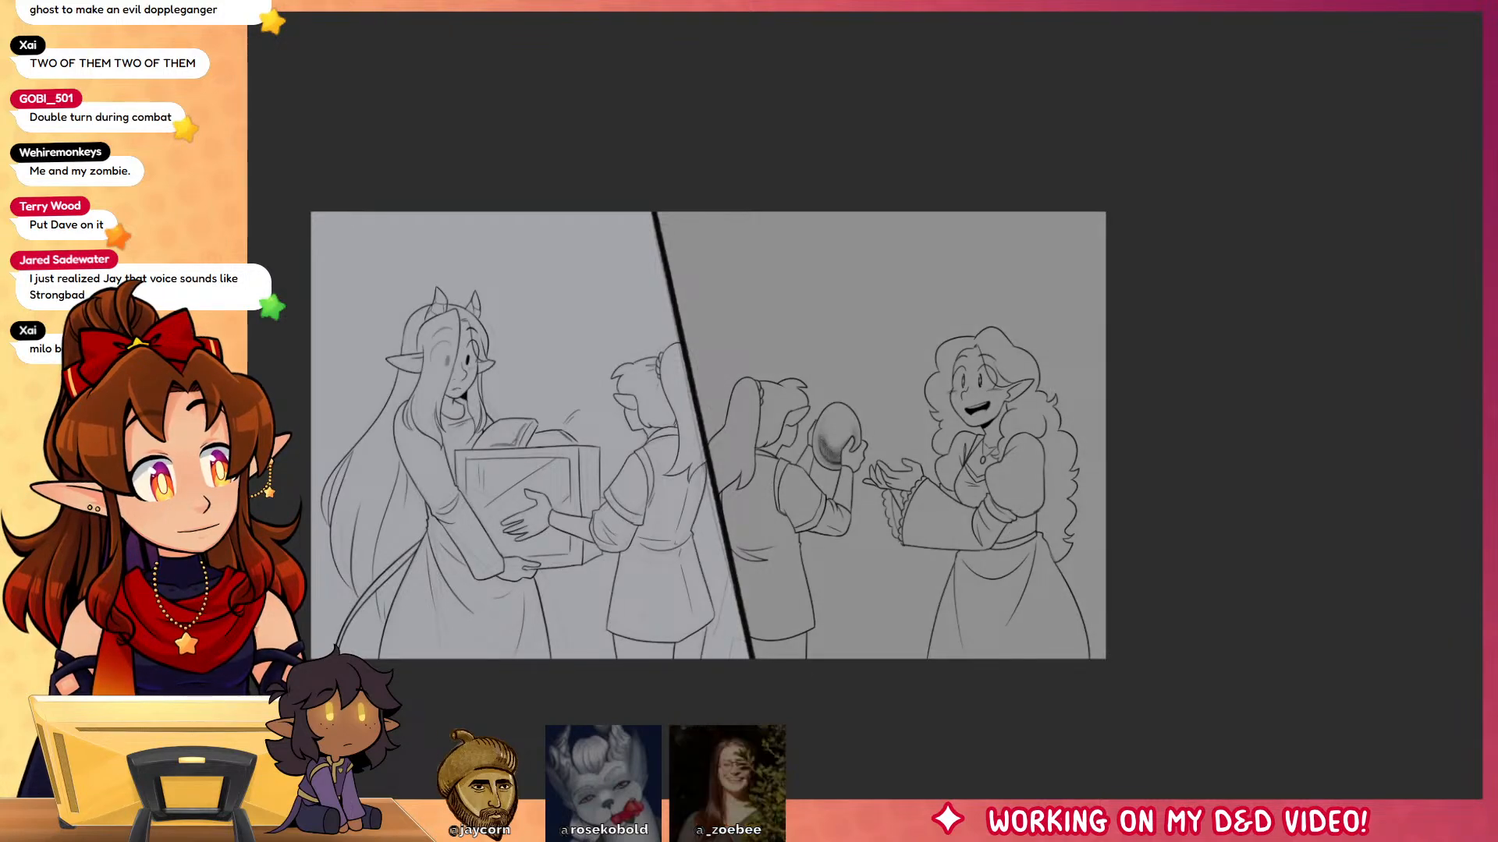
key(ctrl+comma)
key(ctrl+comma)
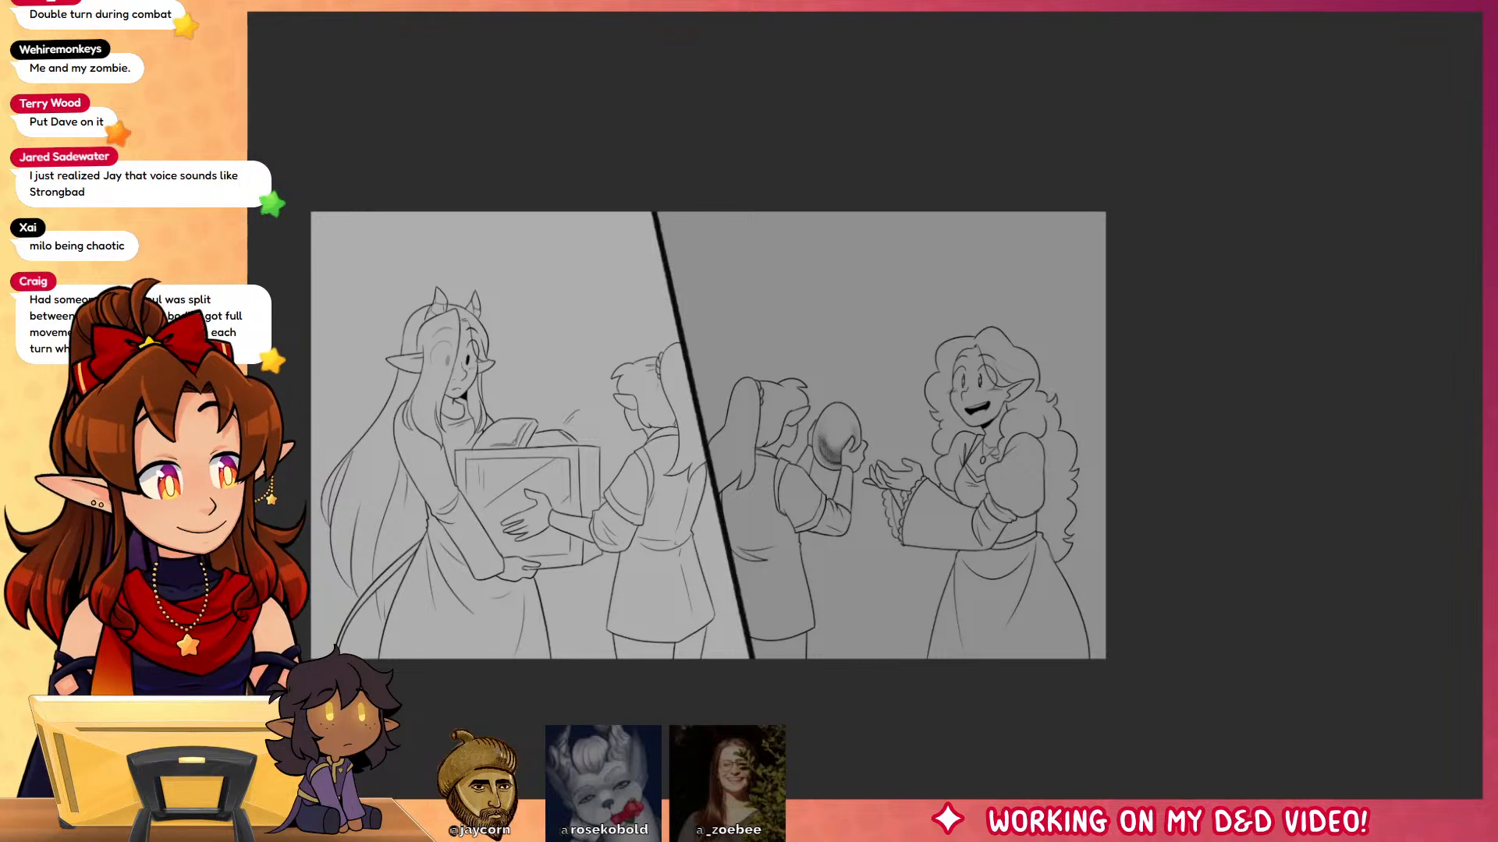
key(Delete)
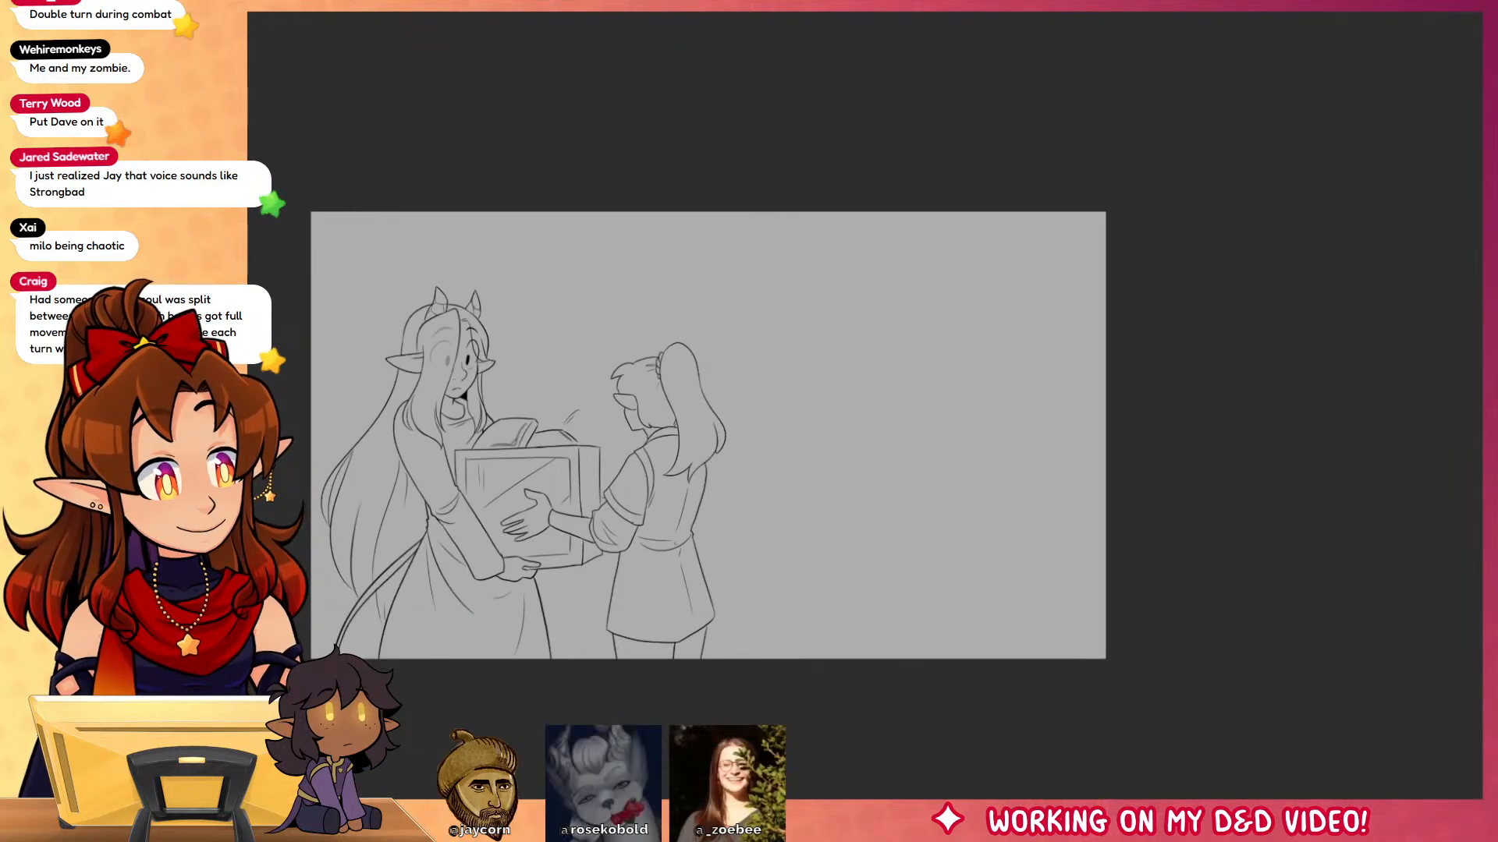
Step: Select the background around the two box-holding characters, brush soft, light texture behind them, and clear the selection
click(787, 421)
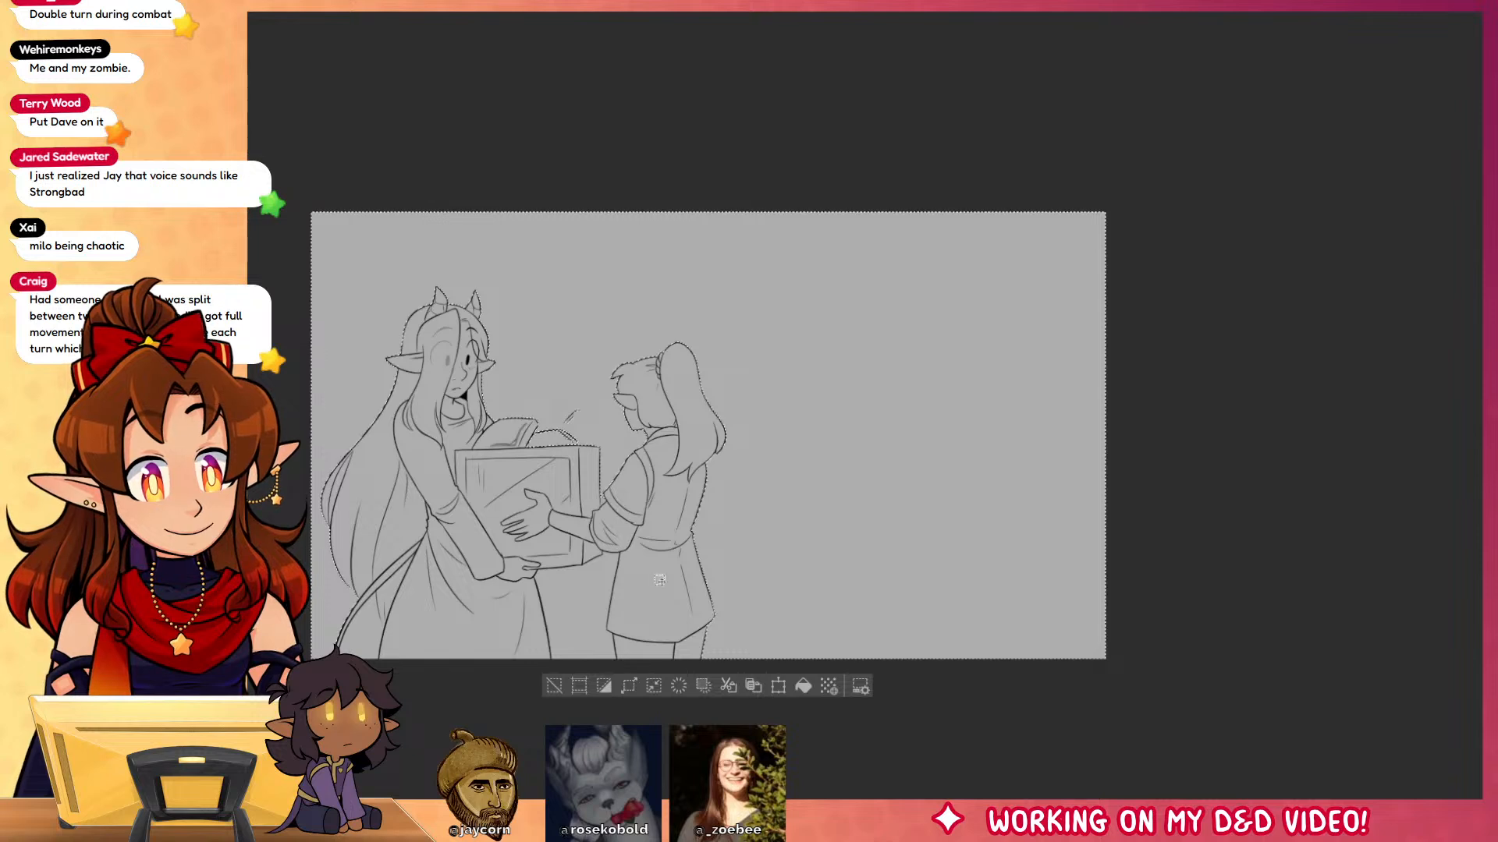
drag(895, 598, 1007, 636)
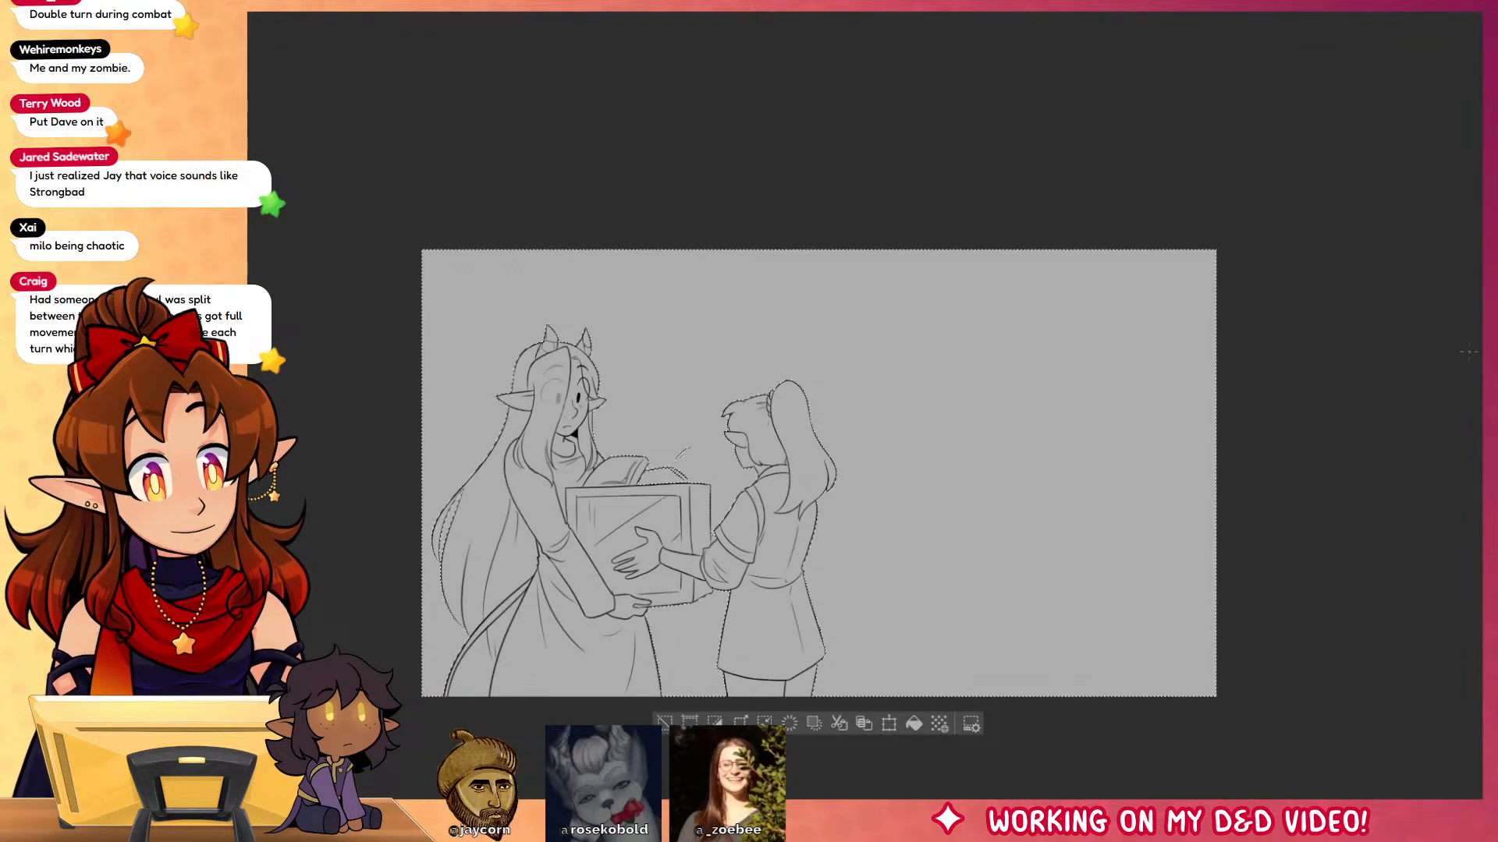
mouse_move(699, 421)
mouse_down()
mouse_move(647, 383)
mouse_move(726, 468)
mouse_move(724, 549)
mouse_move(669, 612)
mouse_move(693, 627)
mouse_up()
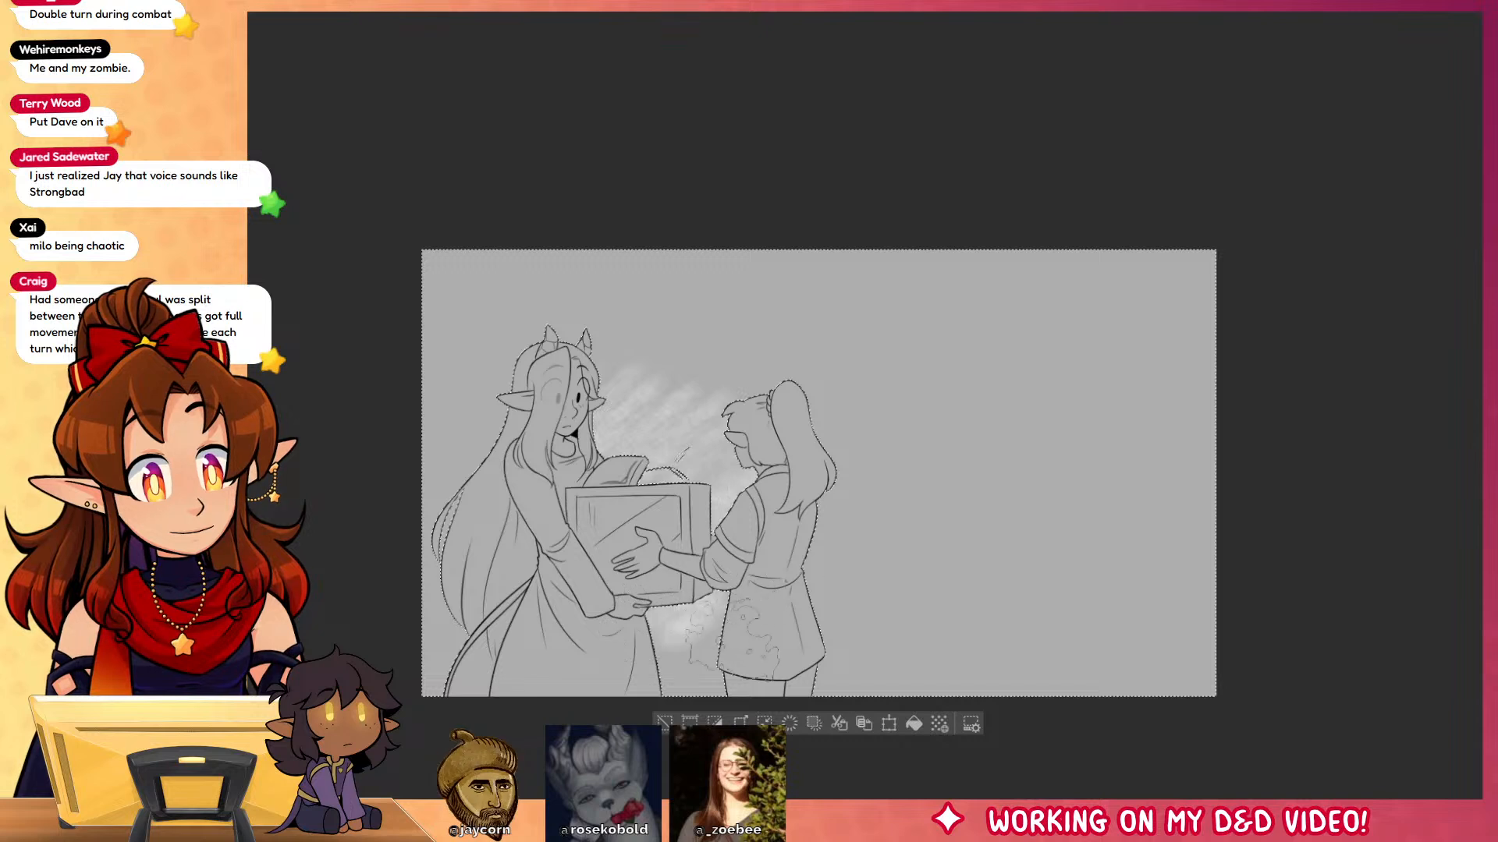
mouse_move(784, 362)
mouse_down()
mouse_move(828, 401)
mouse_move(854, 531)
mouse_move(870, 495)
mouse_up()
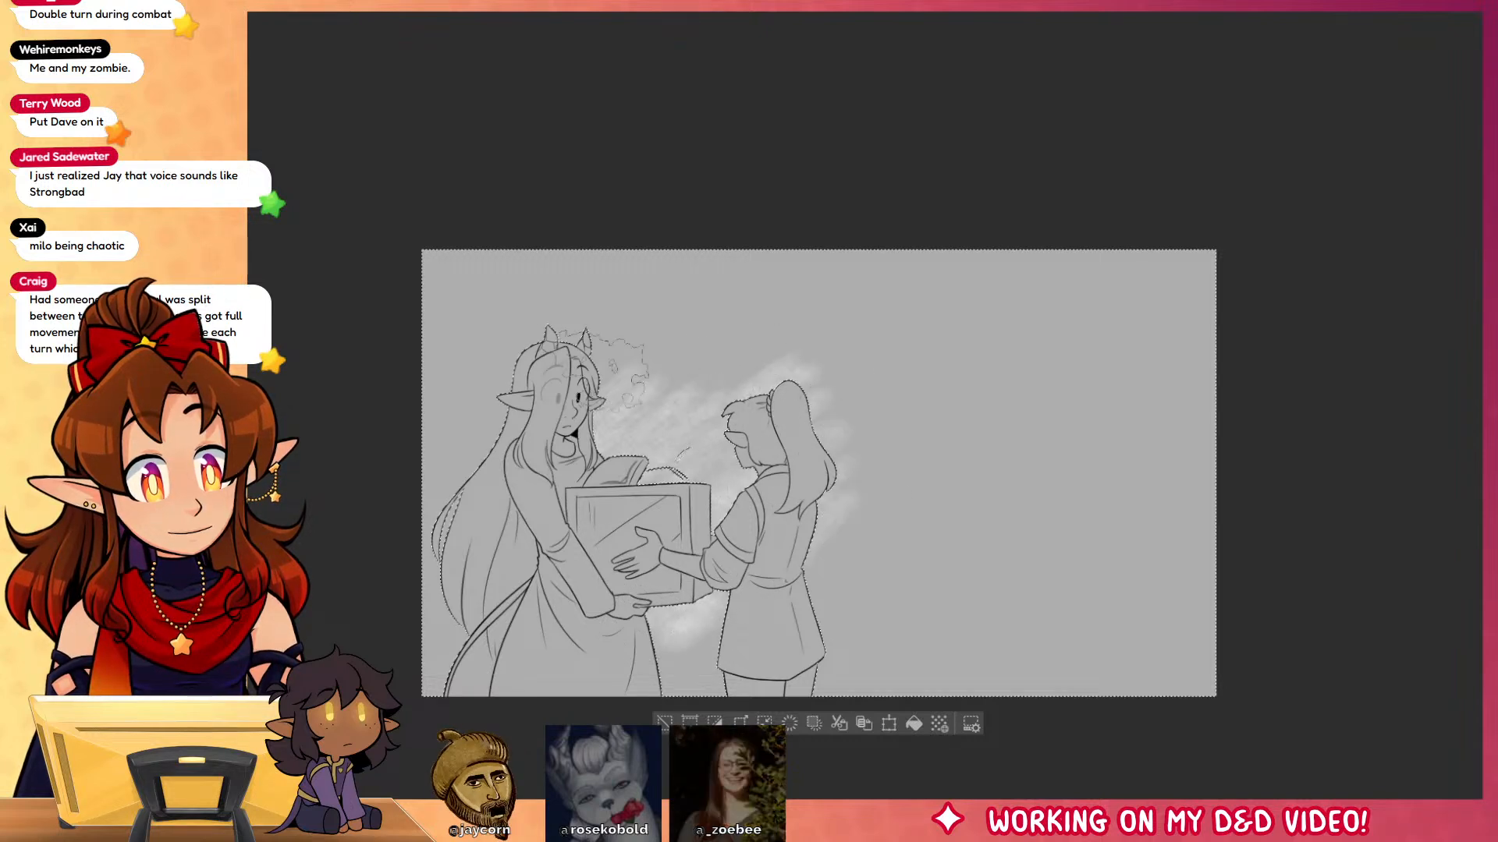
mouse_move(581, 300)
mouse_down()
mouse_move(484, 343)
mouse_move(635, 367)
mouse_up()
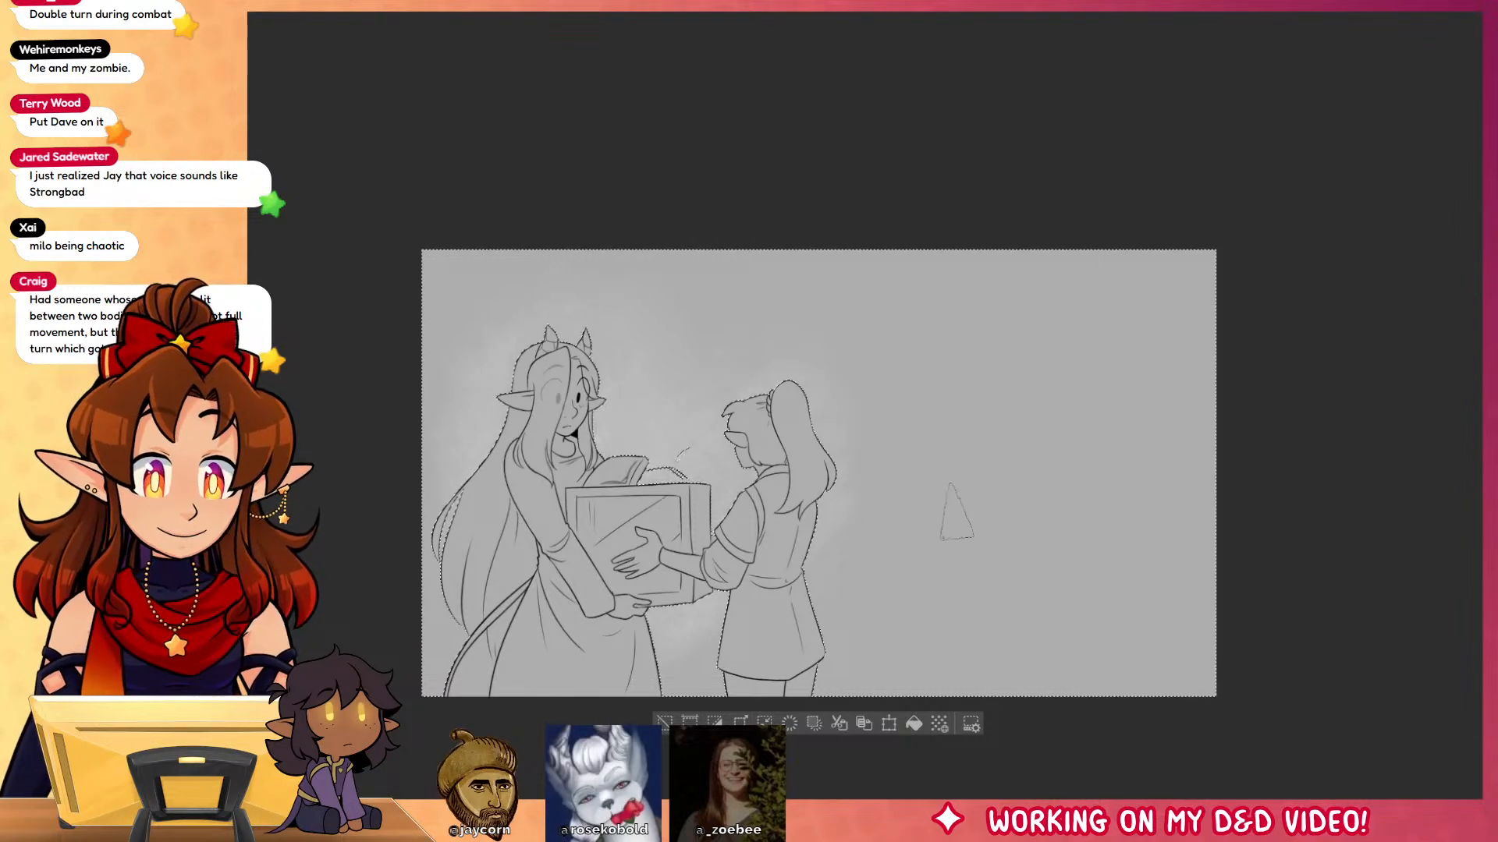
key(ctrl+shift+a)
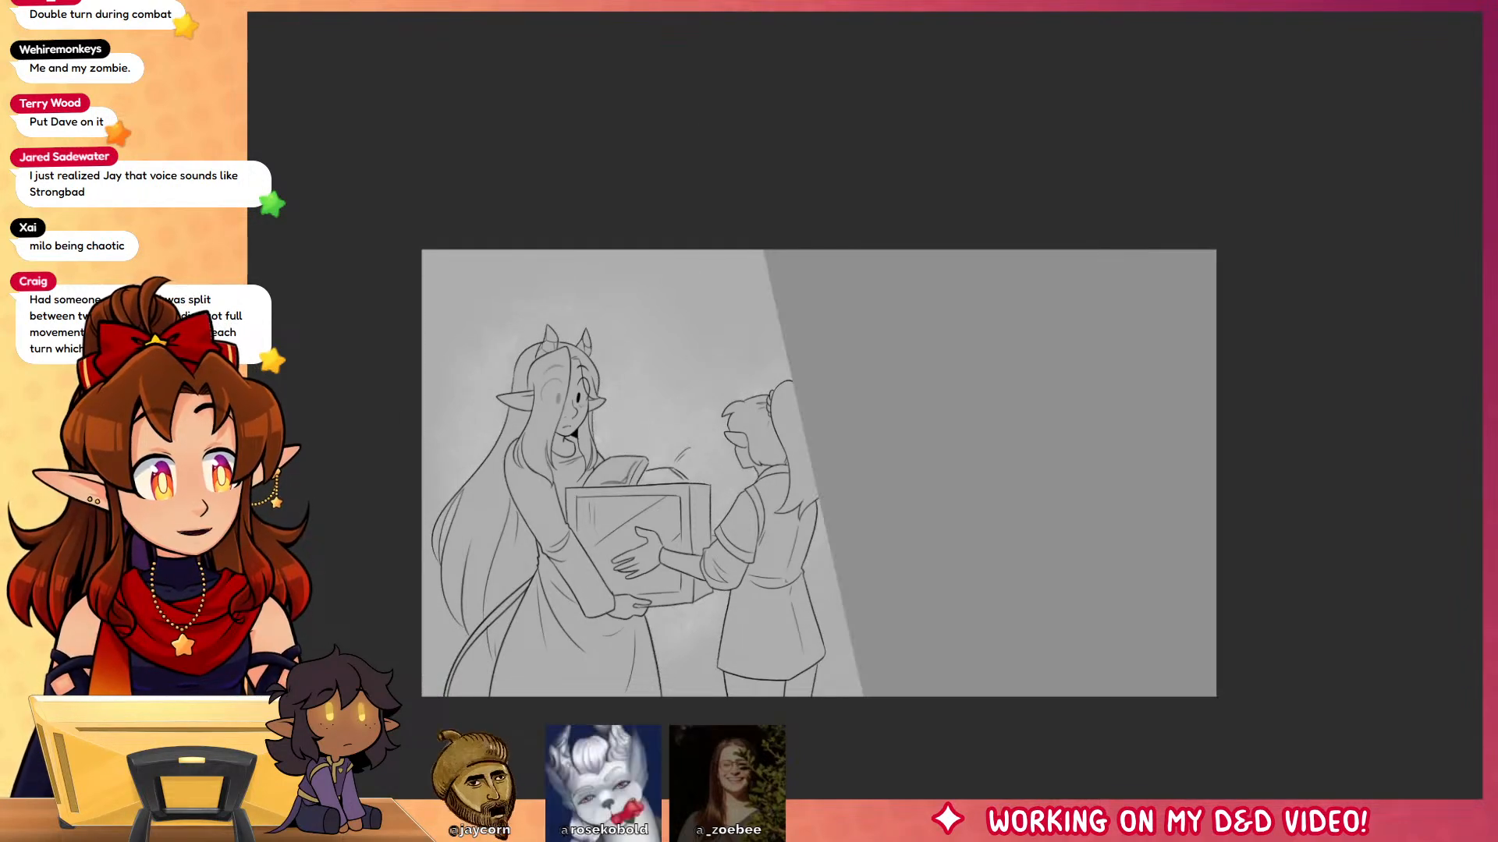
Step: Select the second panel's background, brush soft, light texture around the egg and both characters, and clear the selection
drag(1408, 639, 1313, 638)
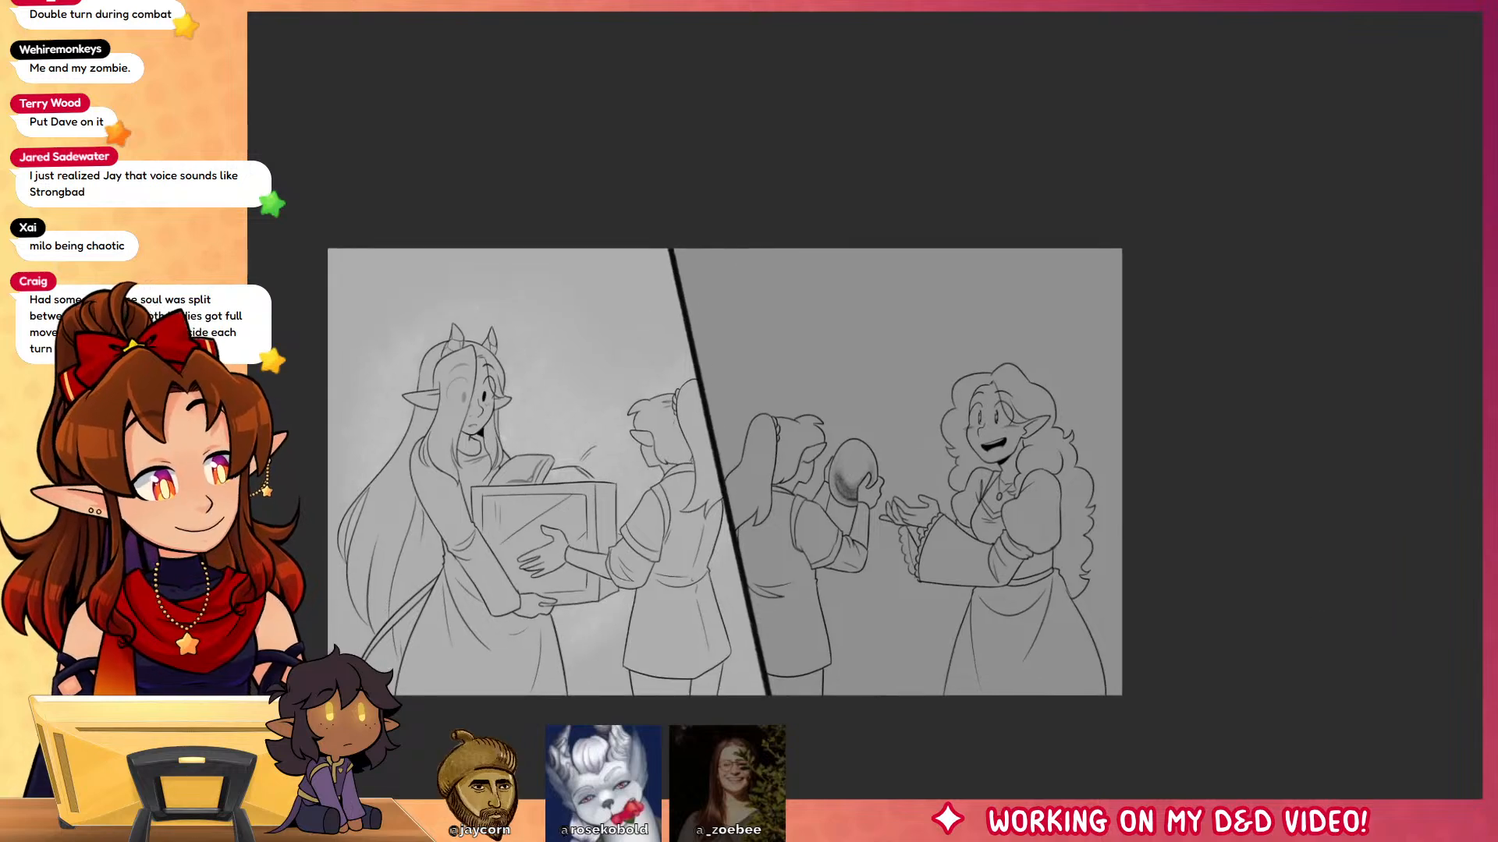
key(w)
click(907, 394)
click(838, 518)
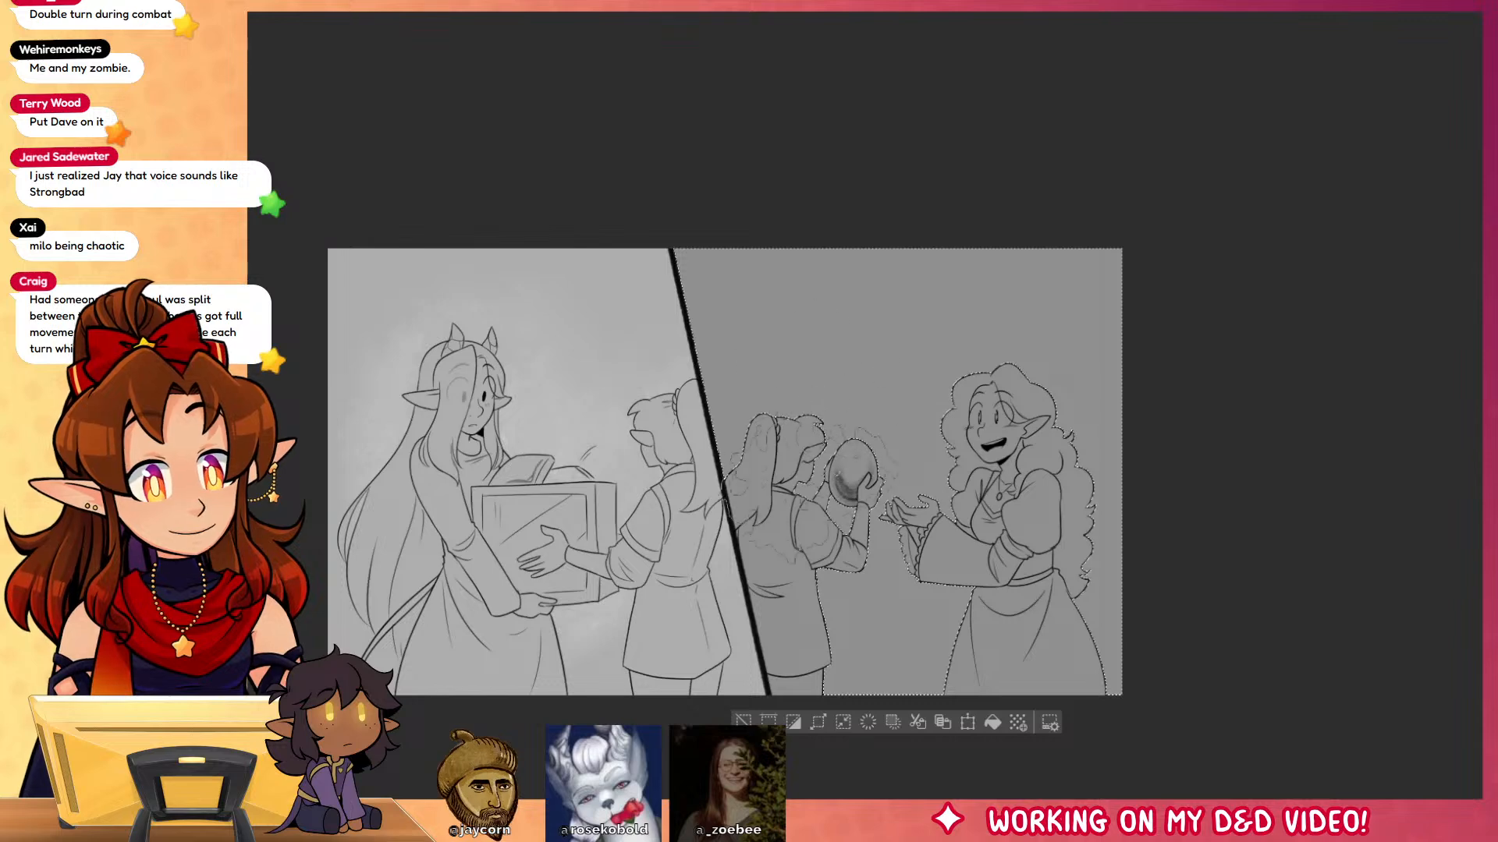
mouse_move(812, 474)
mouse_down()
mouse_move(987, 511)
mouse_move(905, 444)
mouse_move(991, 351)
mouse_move(1076, 397)
mouse_move(1124, 530)
mouse_up()
mouse_move(846, 476)
mouse_down()
mouse_move(780, 462)
mouse_move(756, 499)
mouse_up()
mouse_move(828, 574)
mouse_down()
mouse_move(866, 590)
mouse_move(882, 492)
mouse_move(866, 594)
mouse_move(920, 599)
mouse_up()
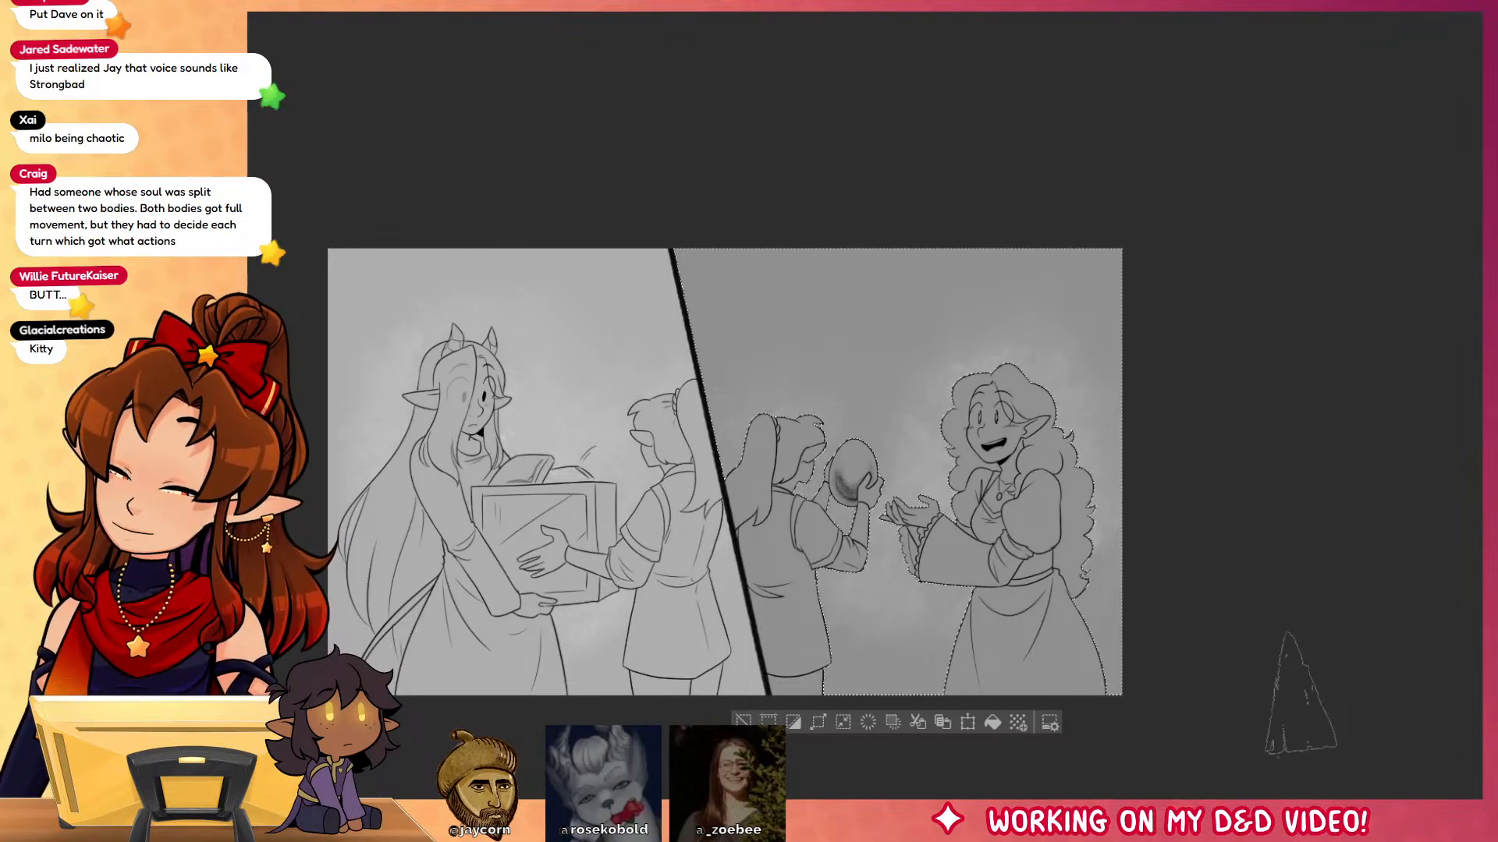
key(ctrl+shift+a)
Step: Close the two-panel drawing and bring up the rough sketch of the horned, long-haired character
drag(1253, 656, 1357, 652)
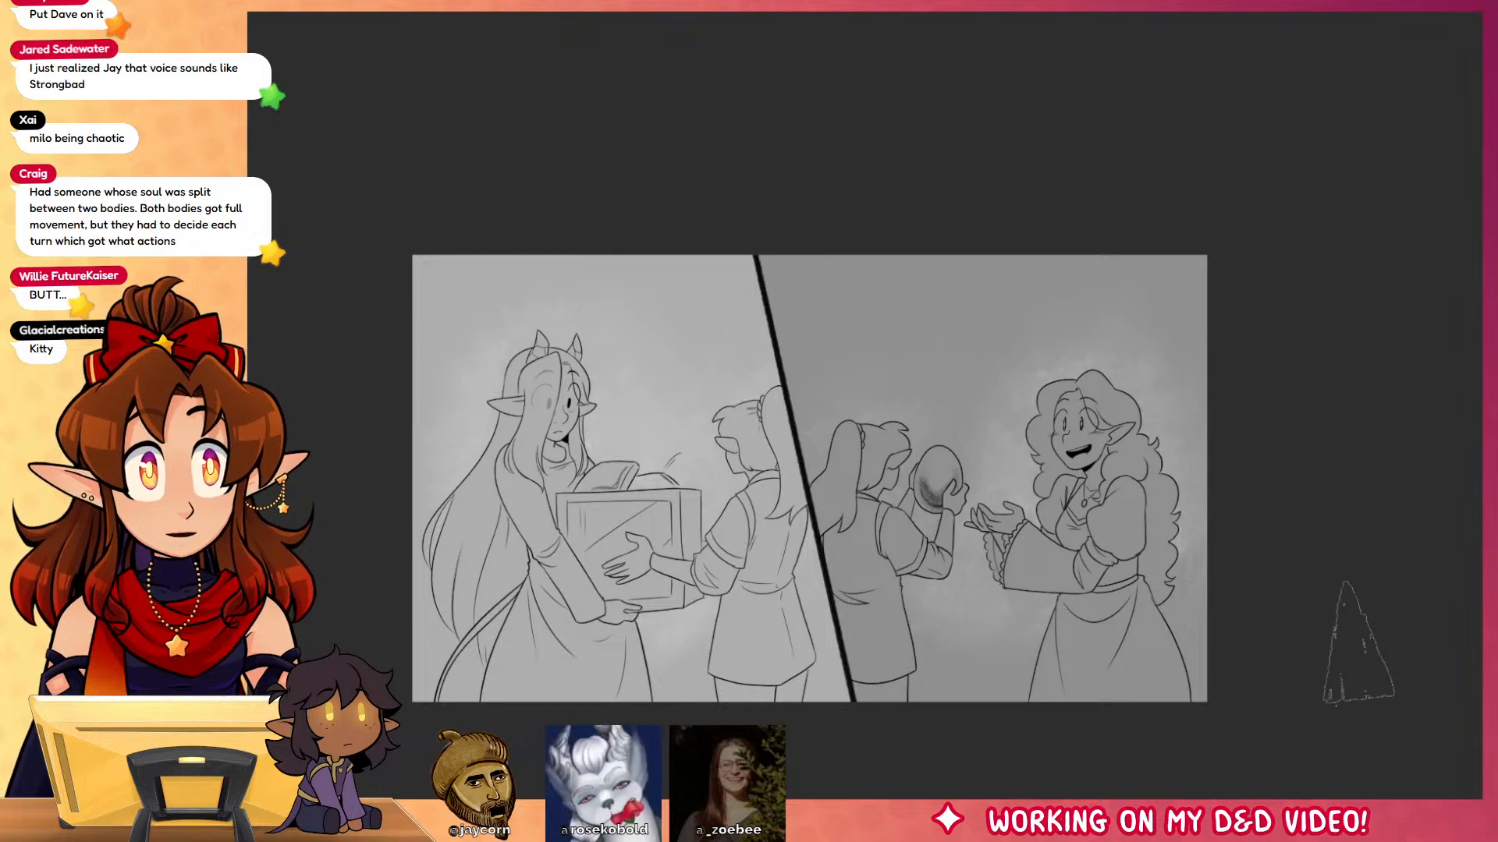
key(ctrl+w)
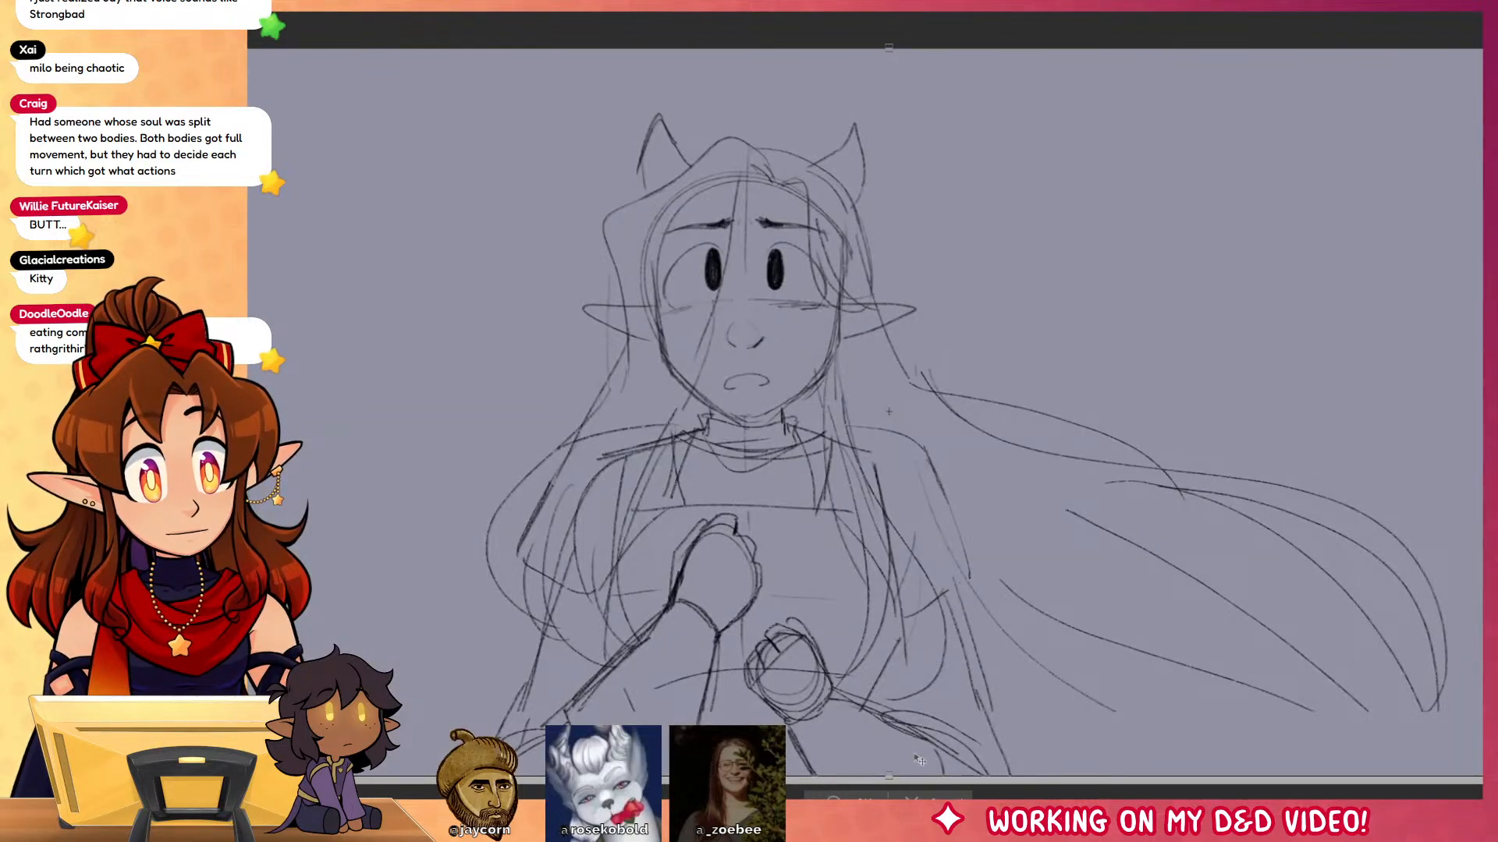
Step: Shift the horned character's rough sketch slightly to the right and fade it to a faint gray guide
drag(920, 760, 961, 745)
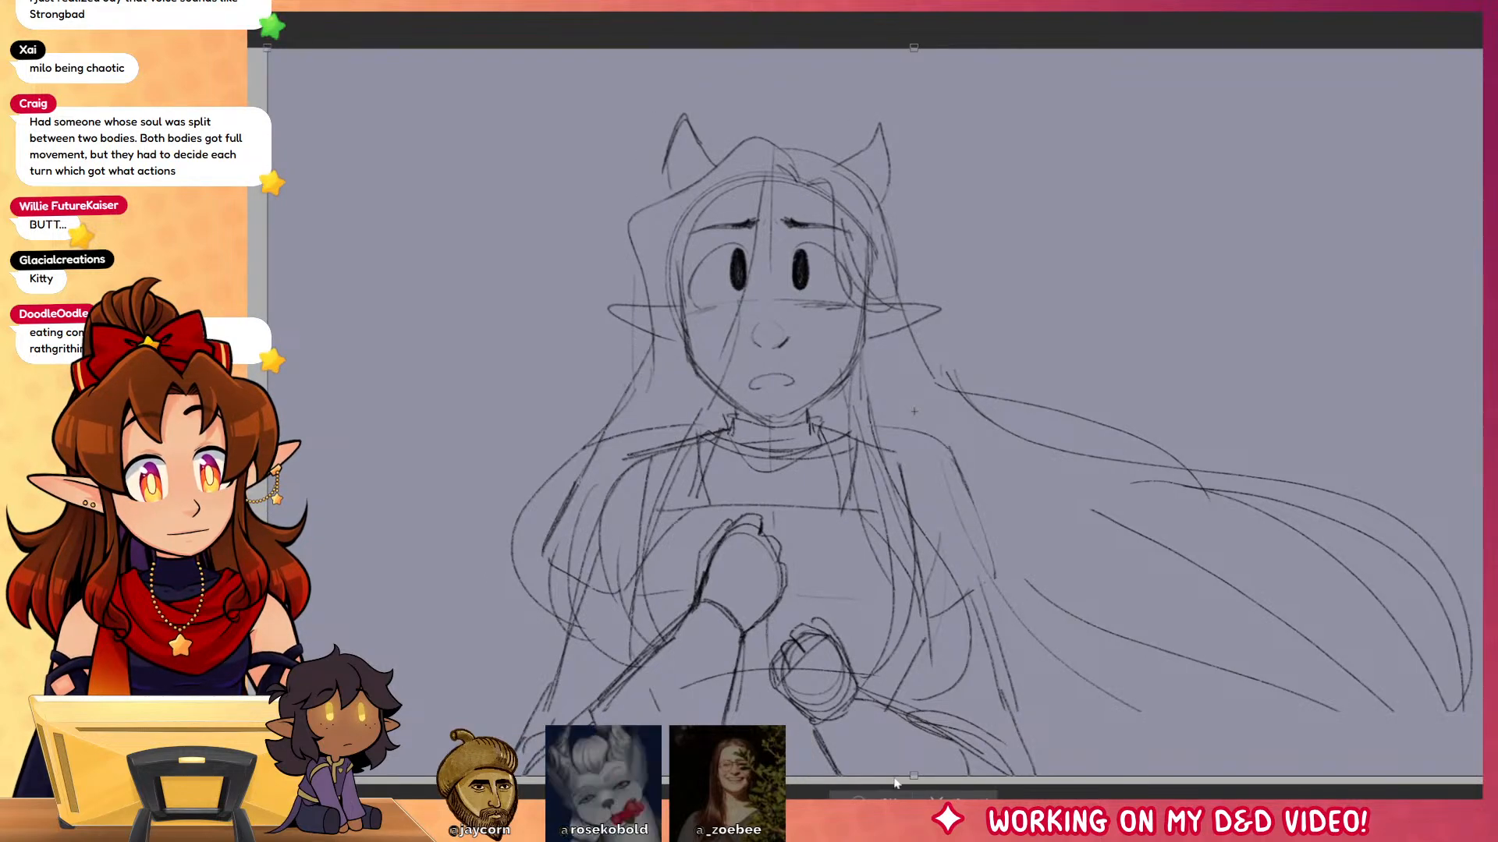
key(Return)
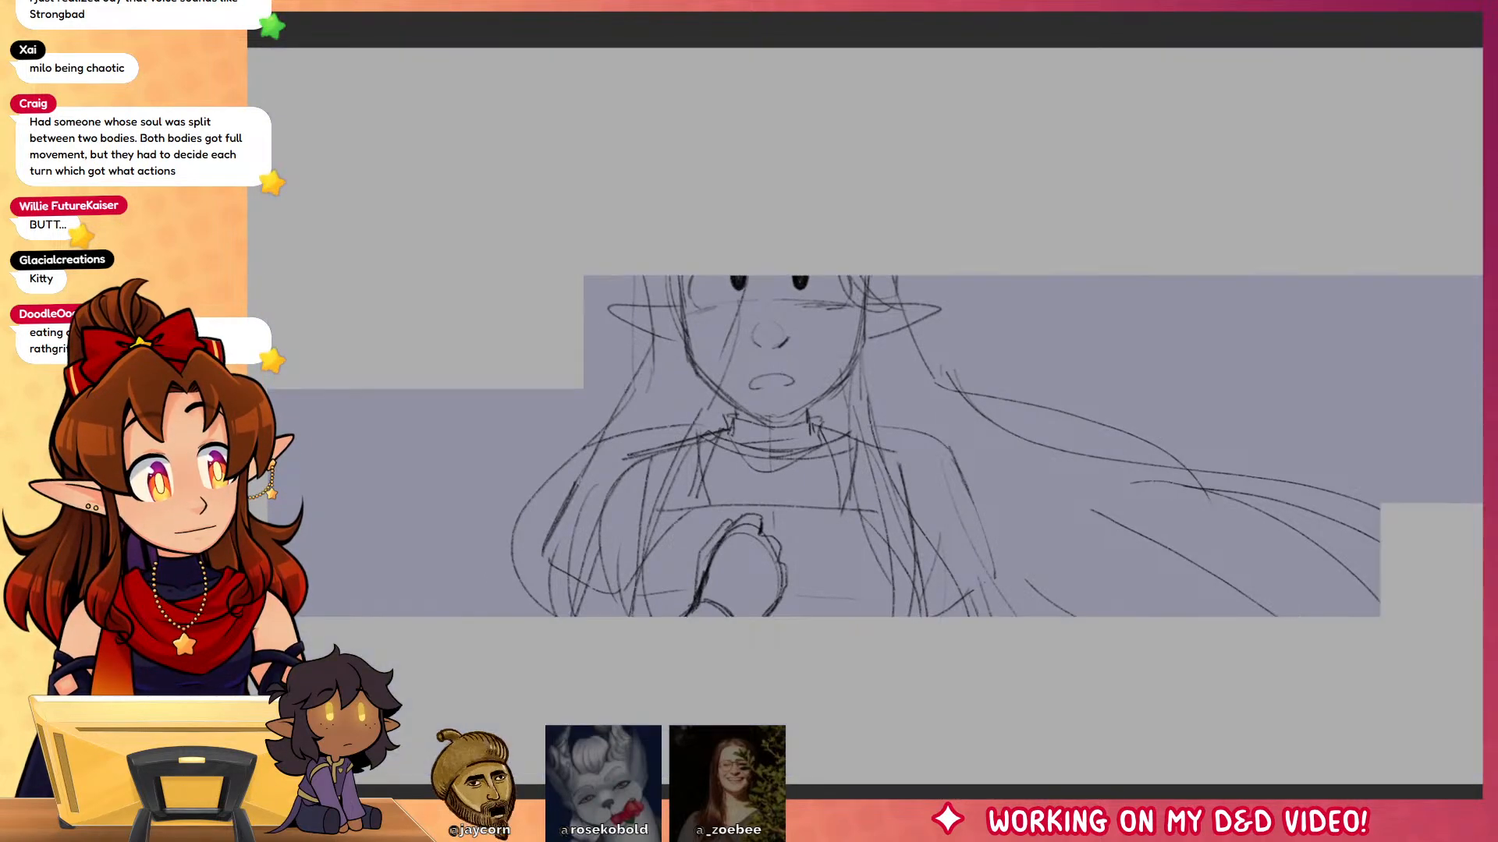
key(ctrl+z)
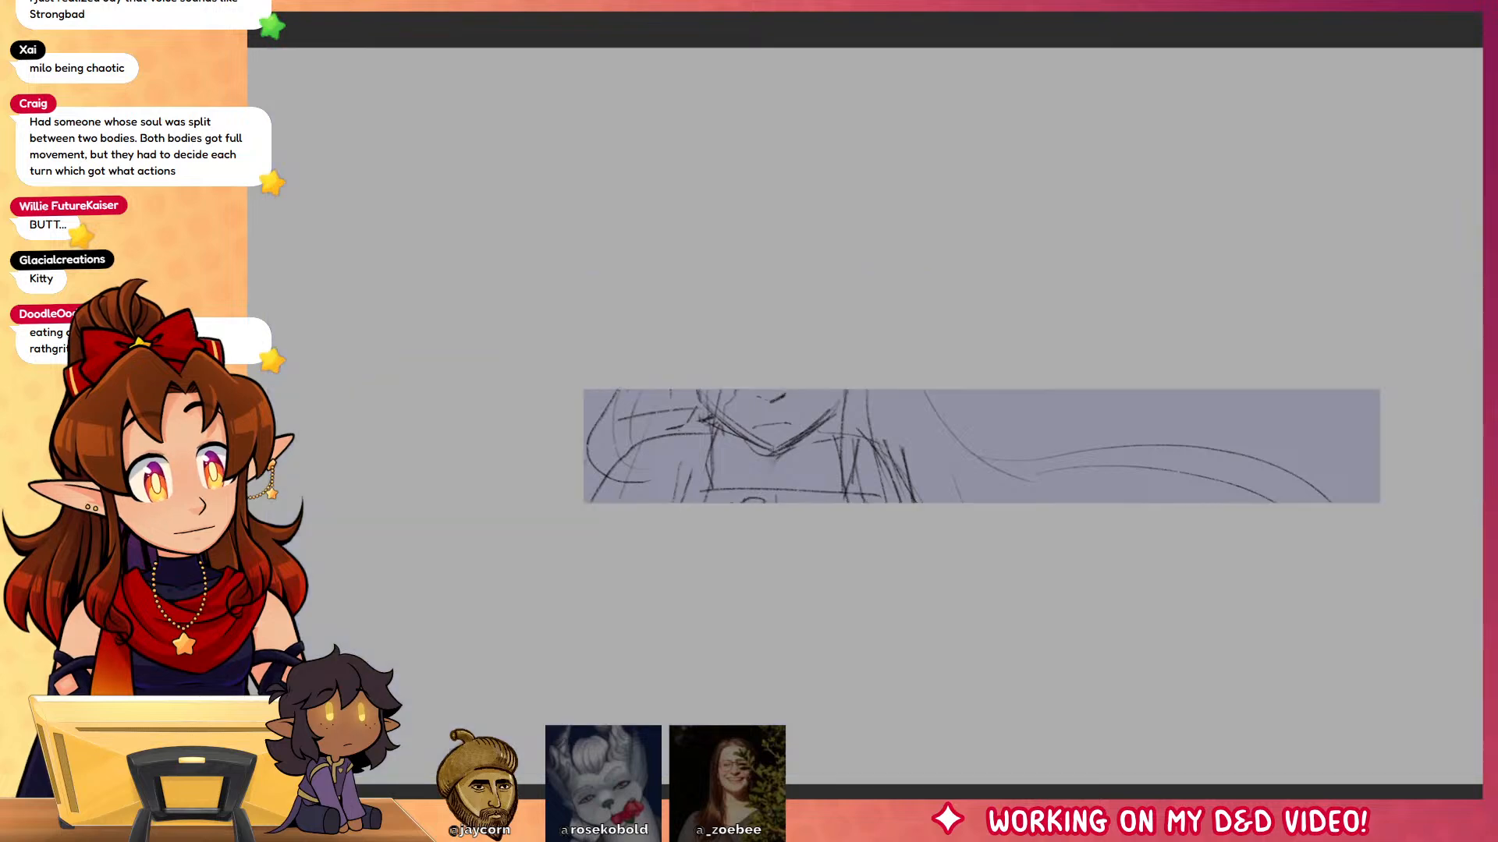
key(Right)
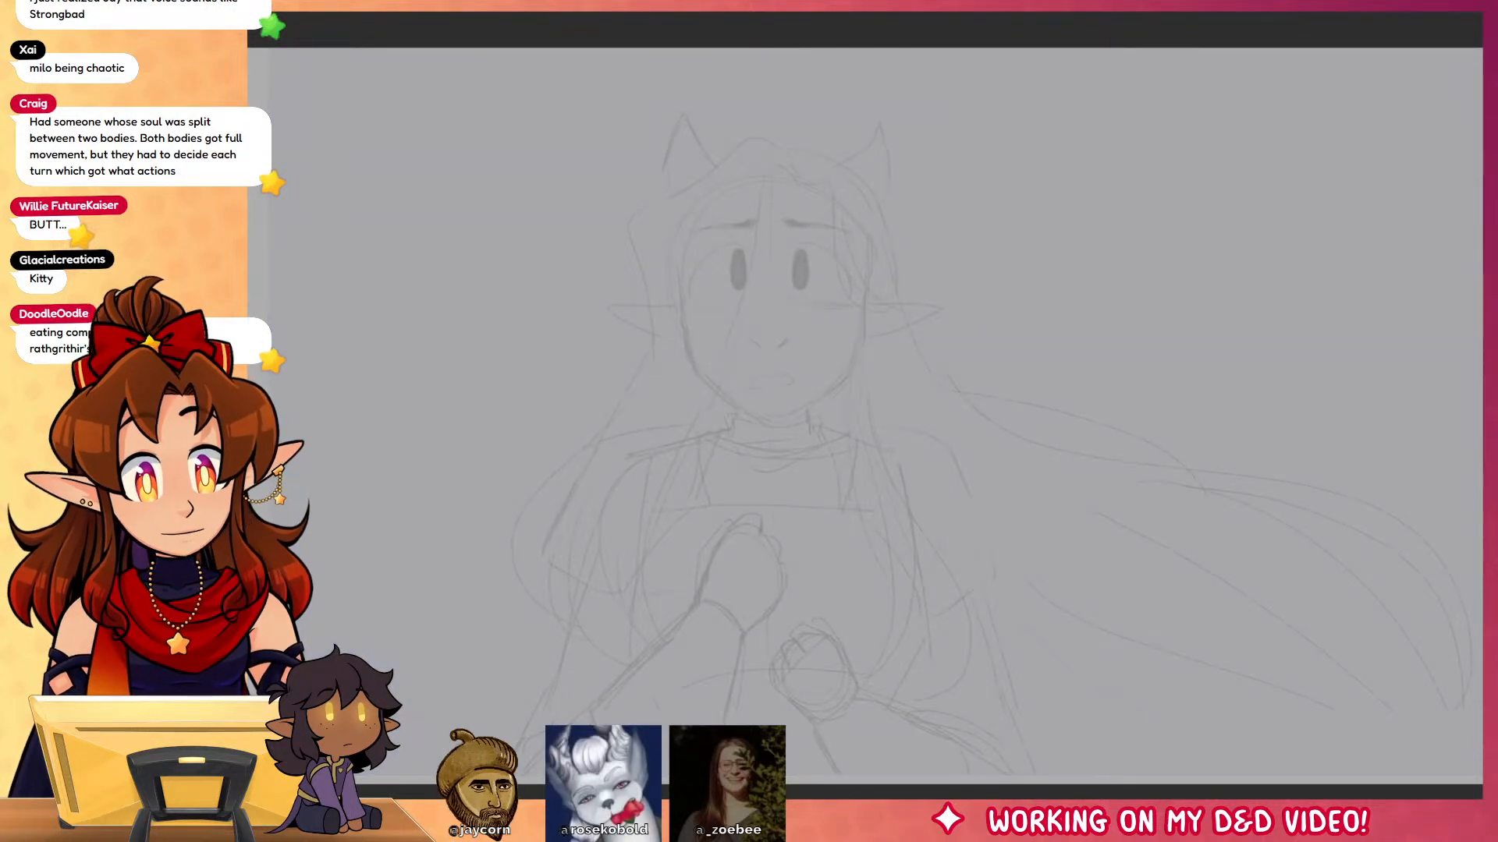
Step: Ink the left eye's curved outline and solid black oval pupil, plus the tapered eyebrow with a small crease at its inner end
click(765, 280)
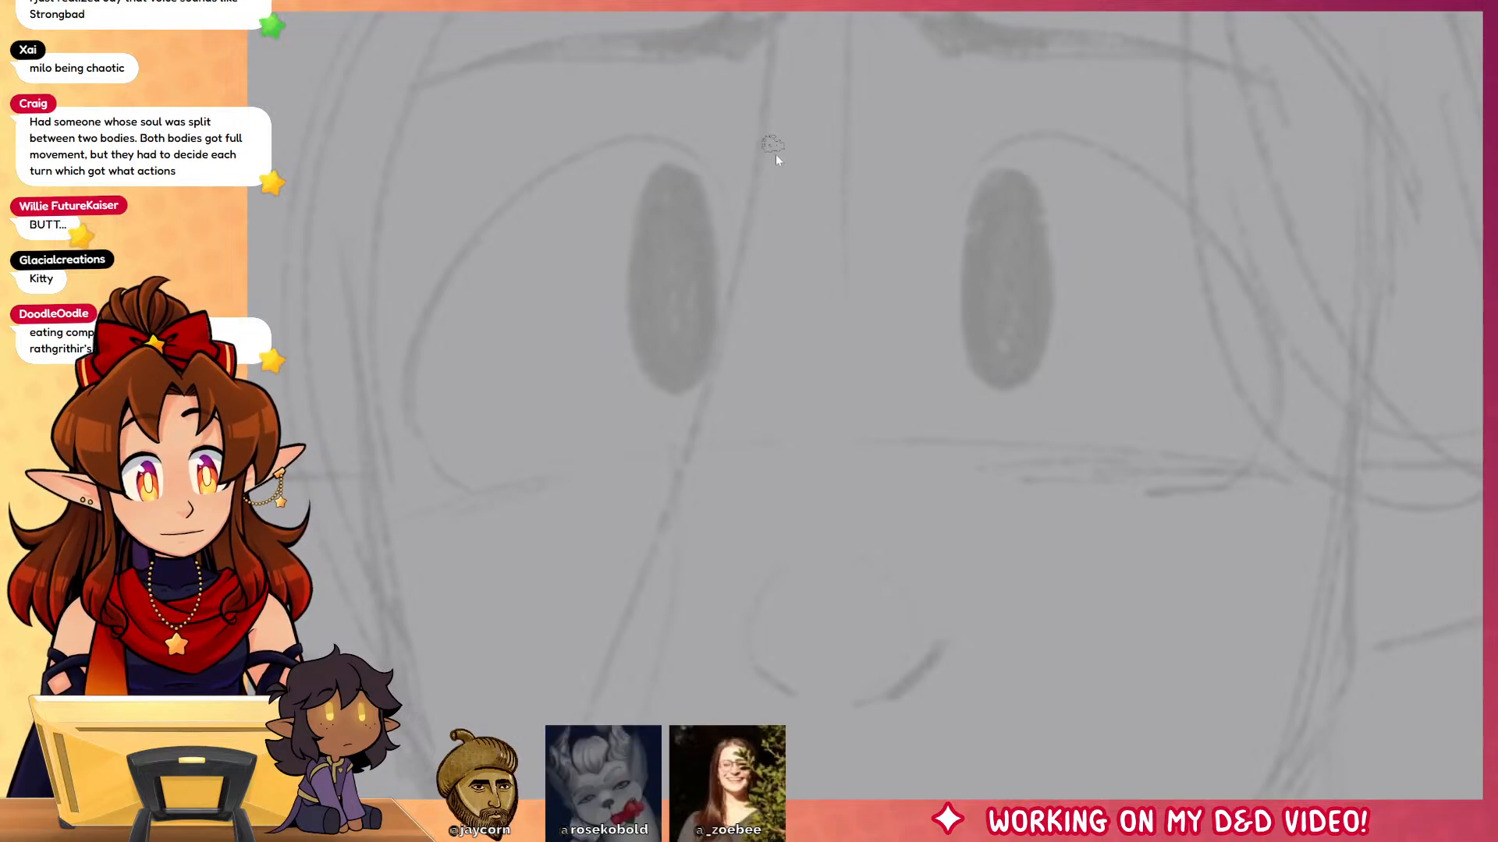
mouse_move(730, 189)
mouse_down()
mouse_move(395, 373)
mouse_move(429, 468)
mouse_move(468, 489)
mouse_up()
mouse_move(663, 170)
mouse_down()
mouse_move(647, 207)
mouse_move(710, 195)
mouse_move(663, 171)
mouse_up()
key(ctrl+z)
key(g)
click(679, 252)
key(b)
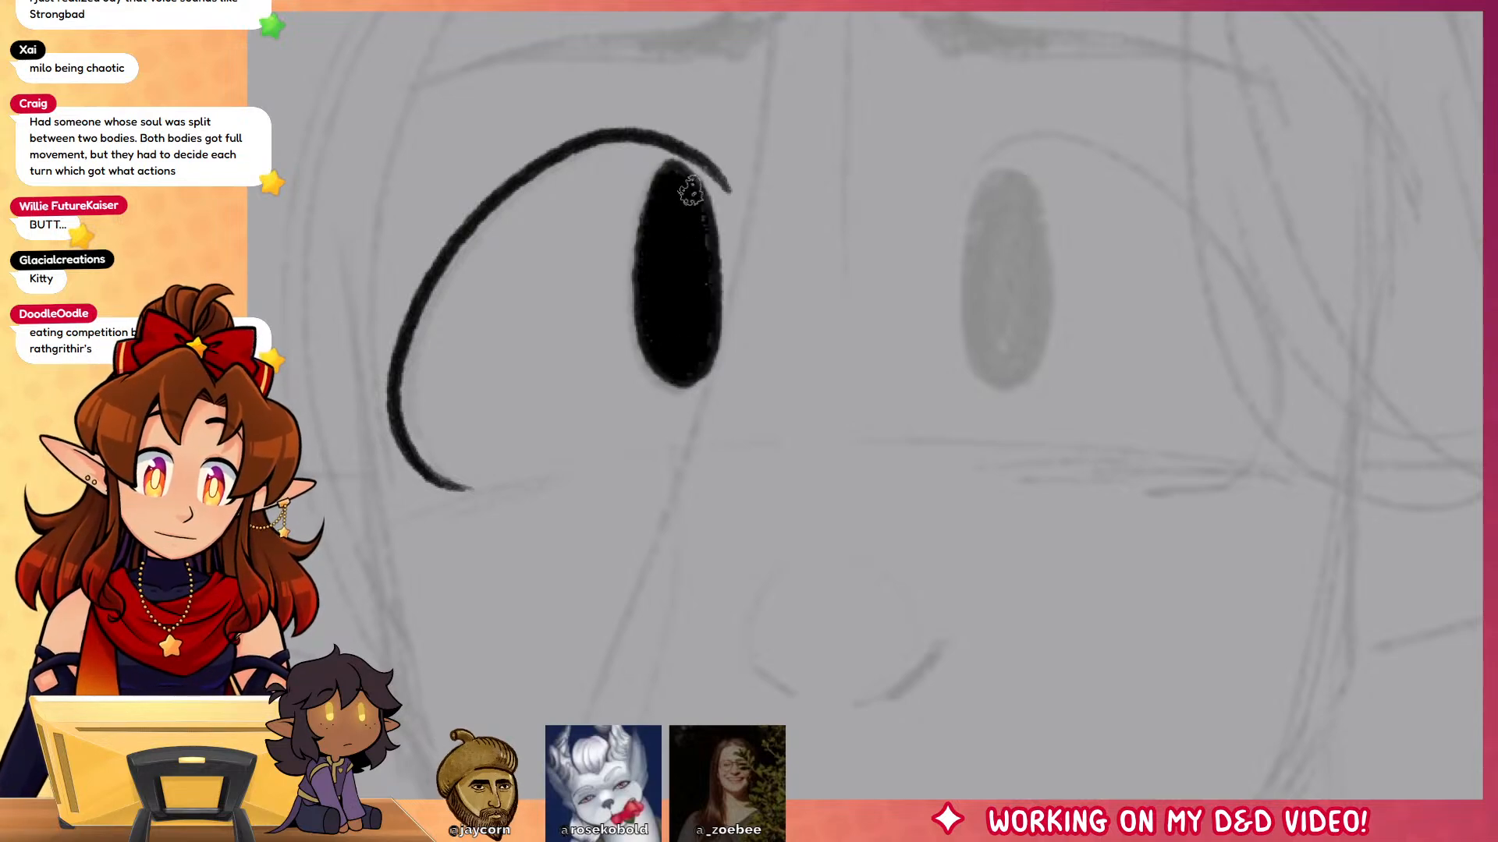
scroll(891, 203, up, 5)
mouse_move(752, 195)
mouse_down()
mouse_move(695, 233)
mouse_move(406, 259)
mouse_move(733, 201)
mouse_move(755, 204)
mouse_move(745, 240)
mouse_up()
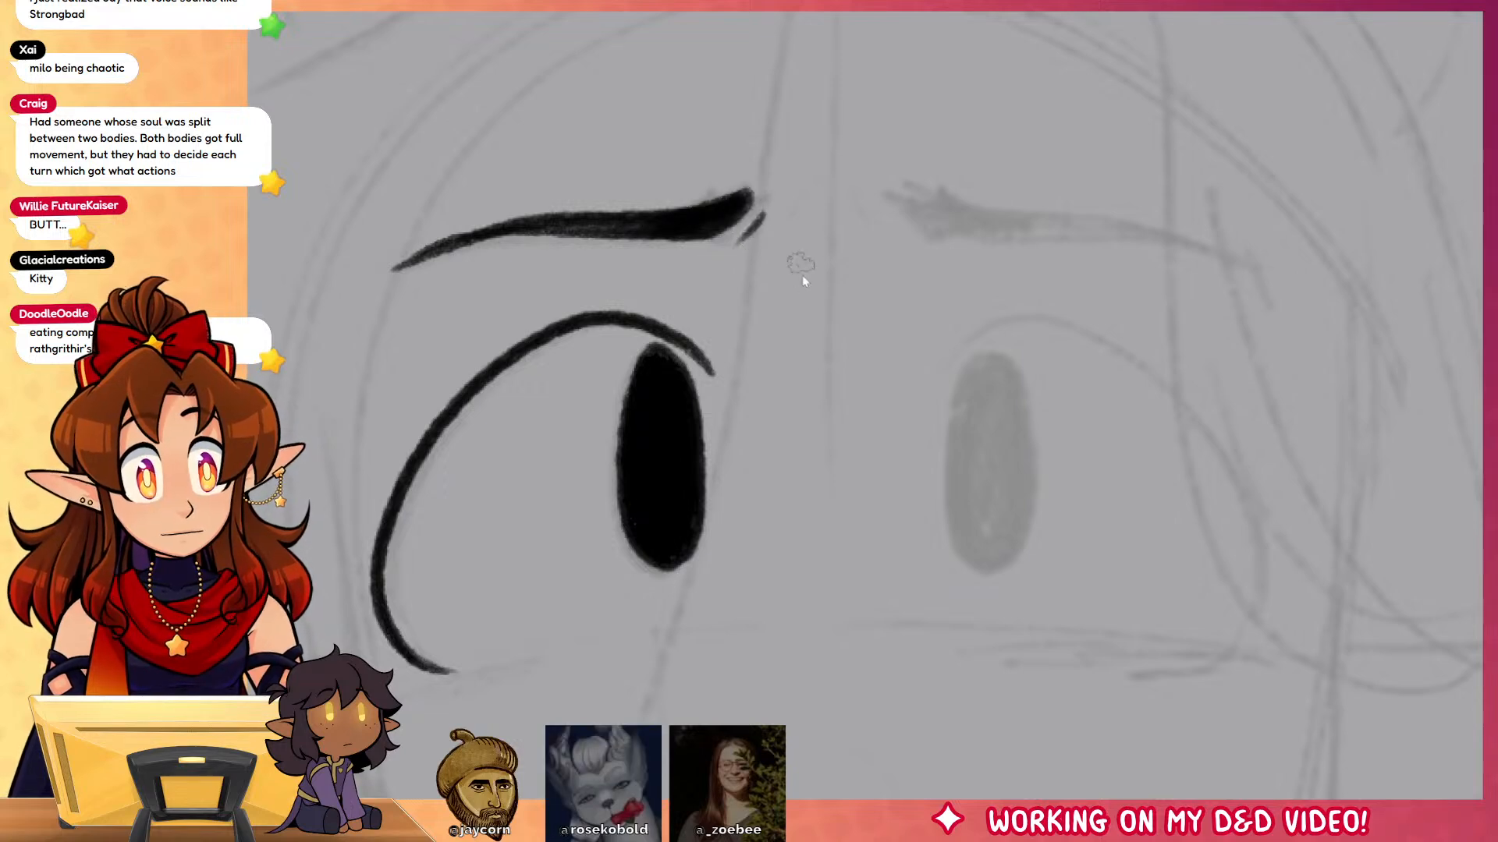
Step: Ink the nose with a short left nostril and an angled right side, and add short hatch marks across the bridge
scroll(802, 274, down, 5)
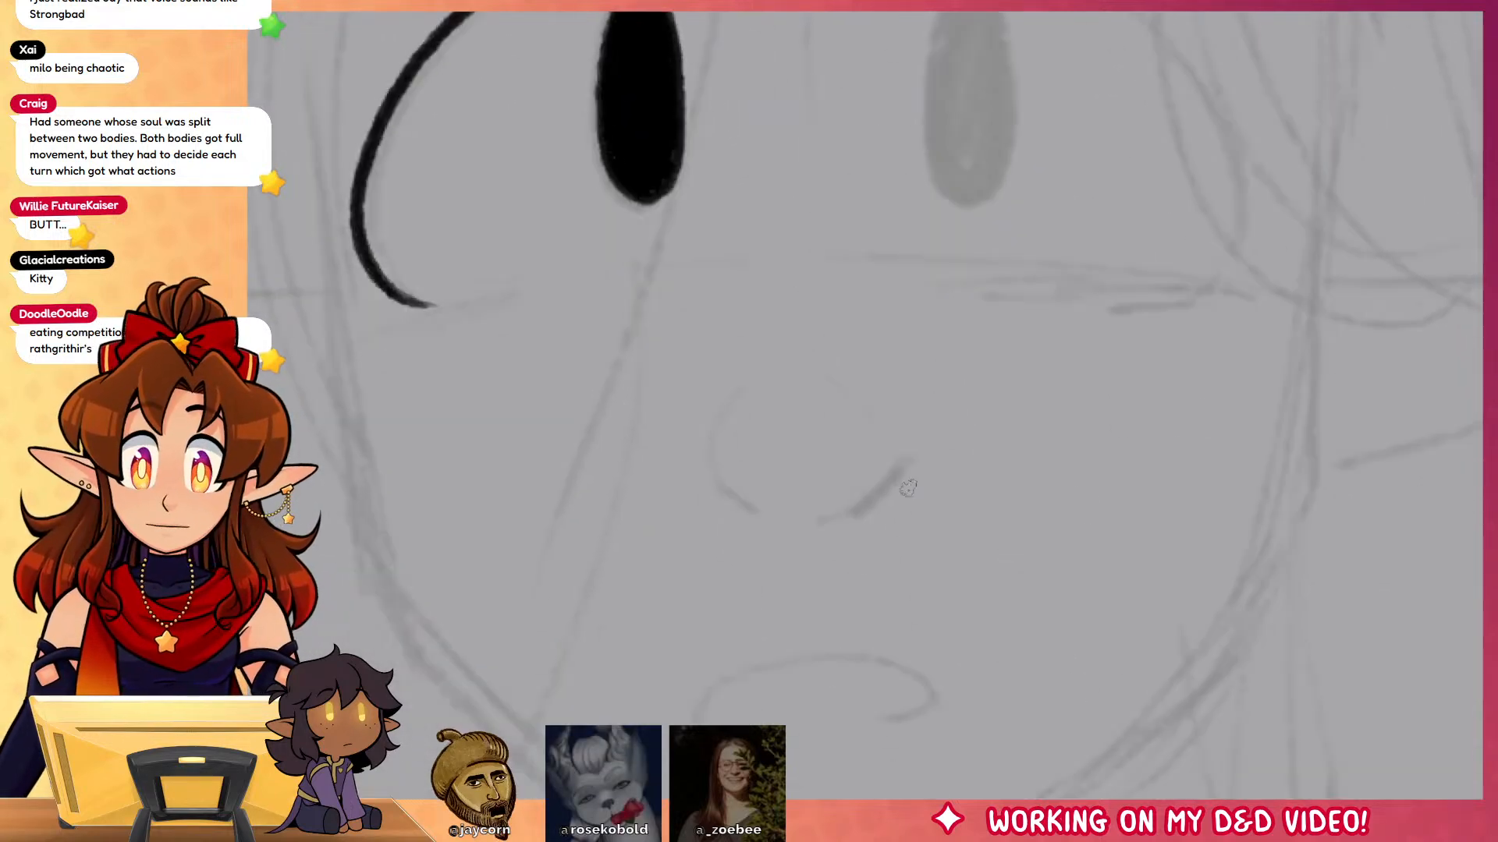
mouse_move(905, 468)
mouse_down()
mouse_move(840, 511)
mouse_move(692, 498)
mouse_up()
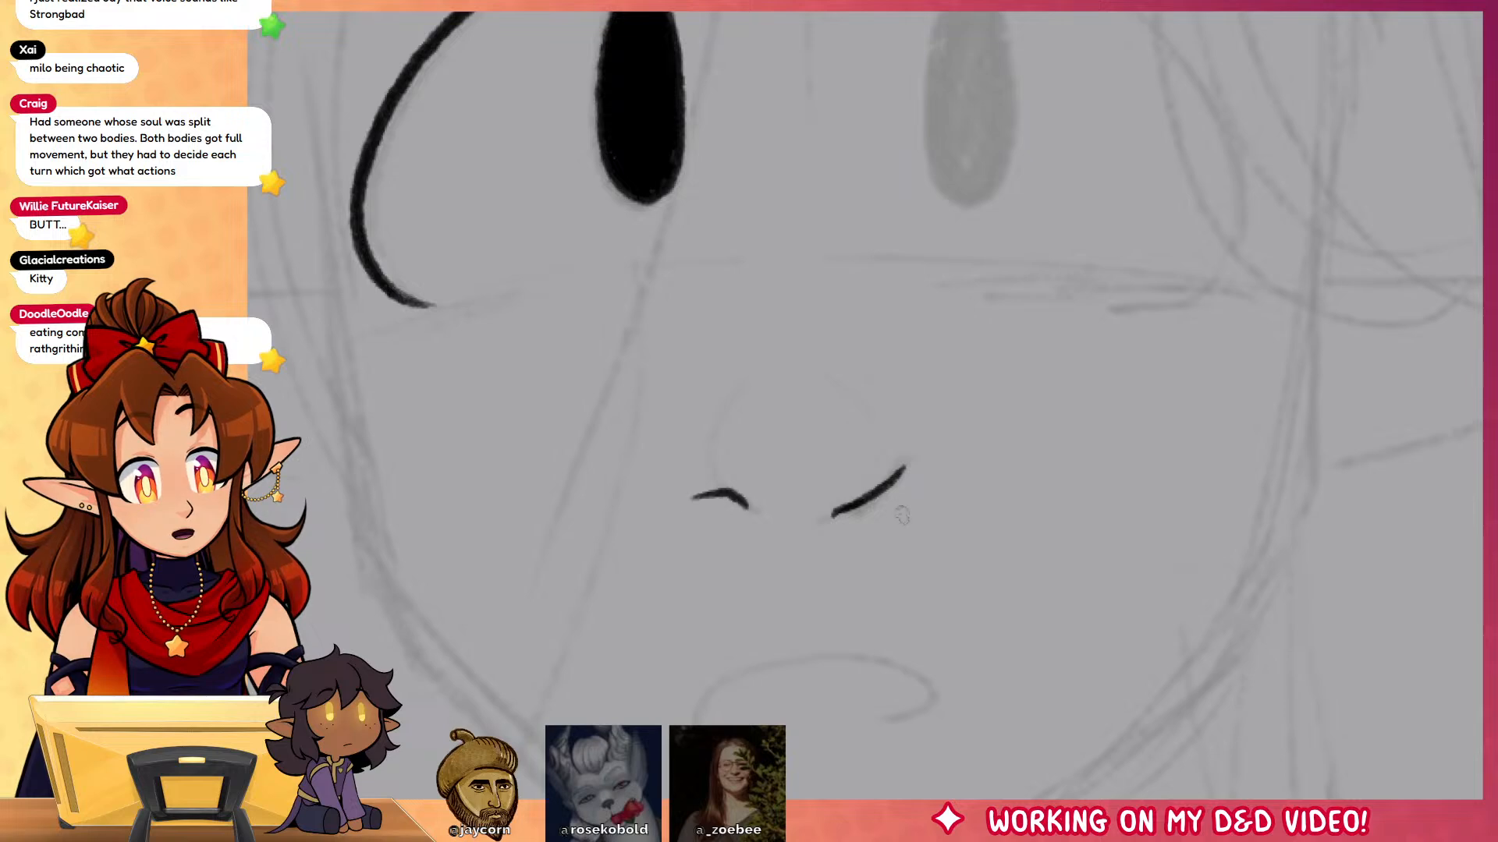
scroll(981, 548, down, 2)
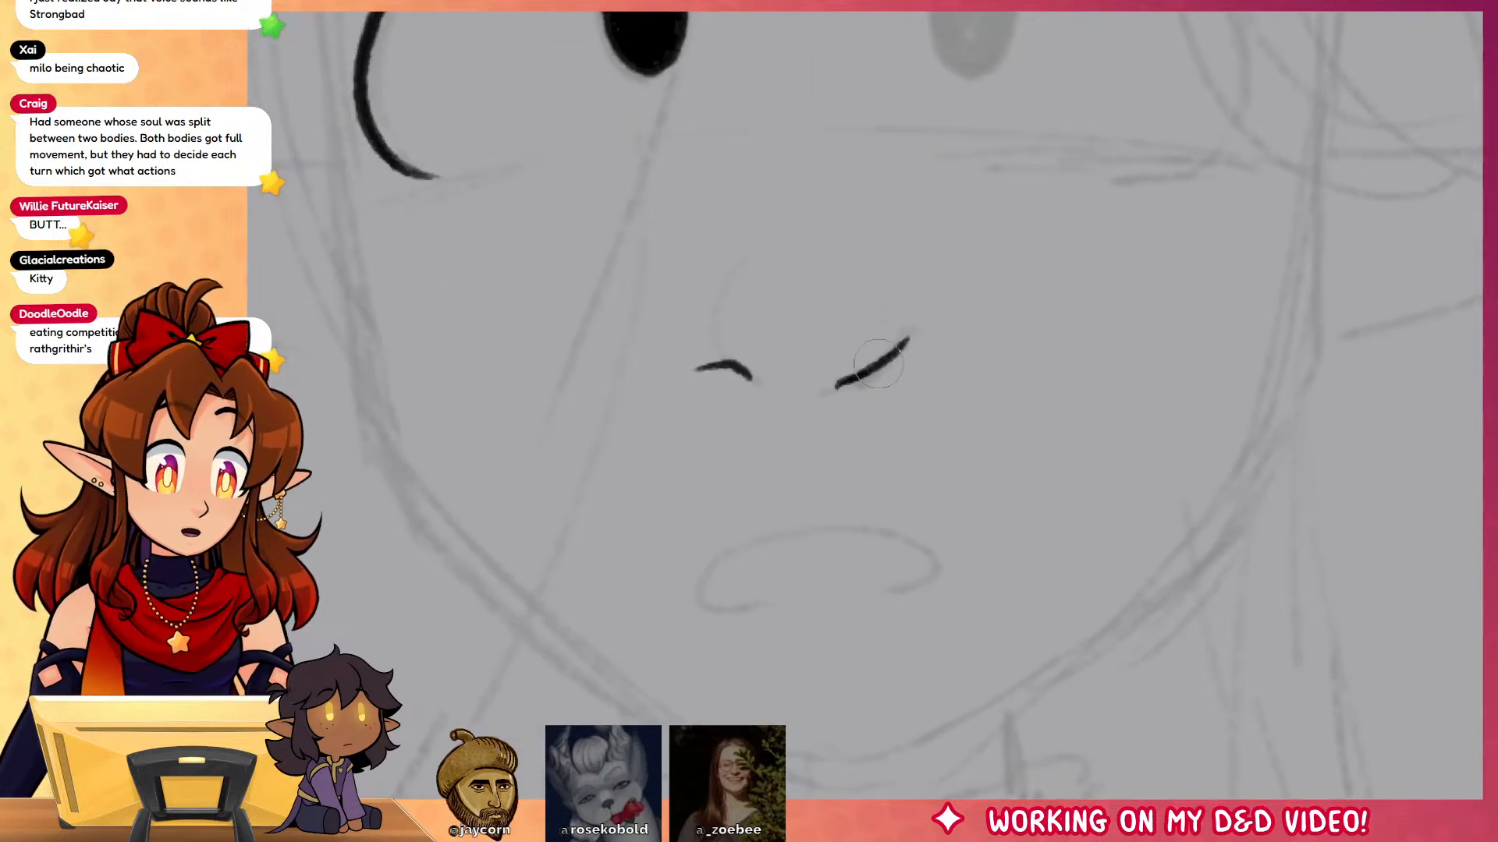
drag(897, 353, 890, 305)
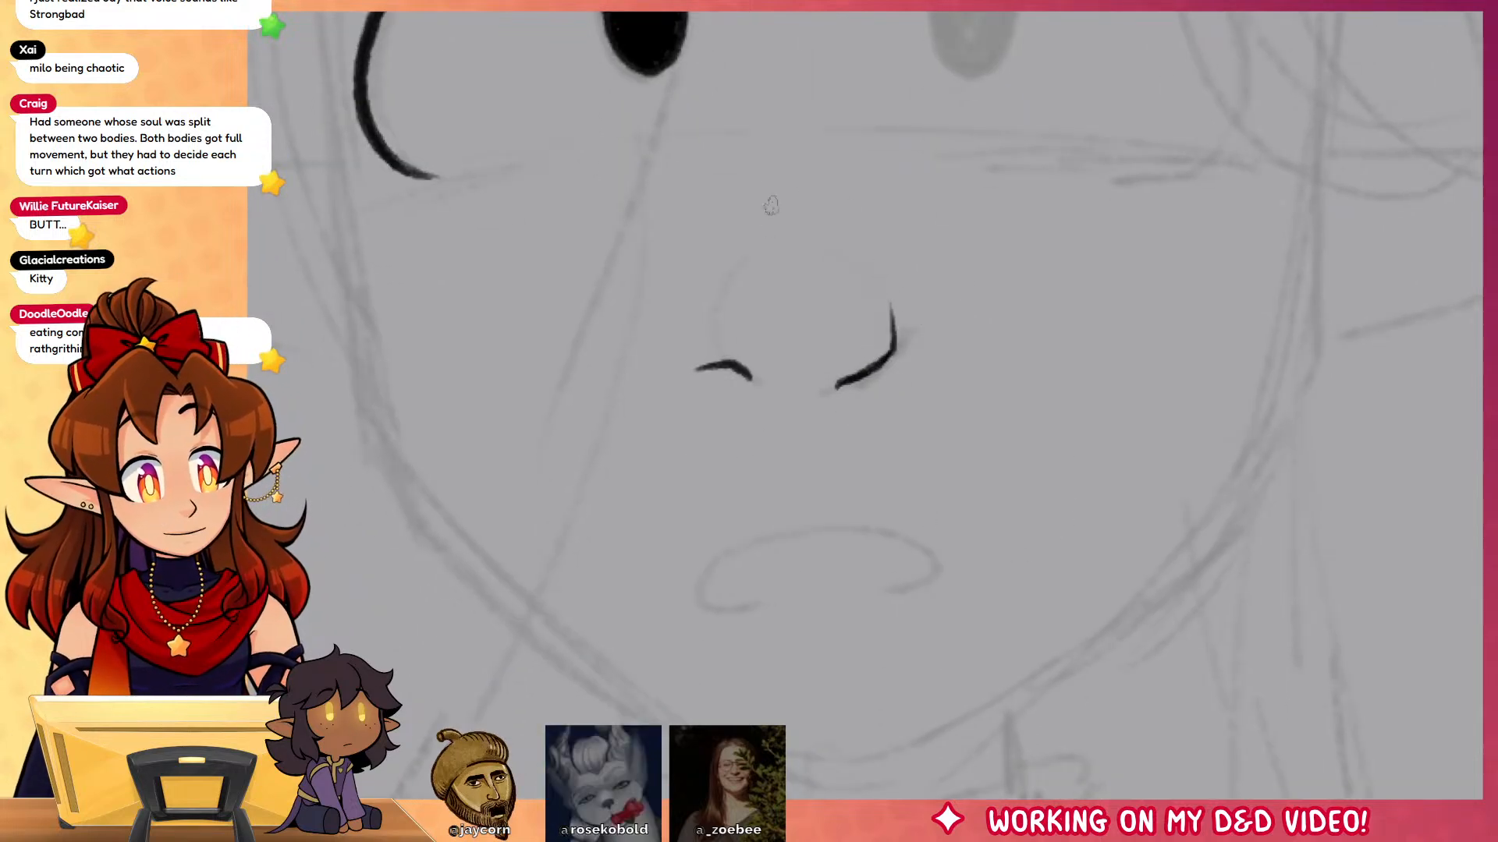
drag(776, 178, 768, 206)
drag(789, 180, 782, 204)
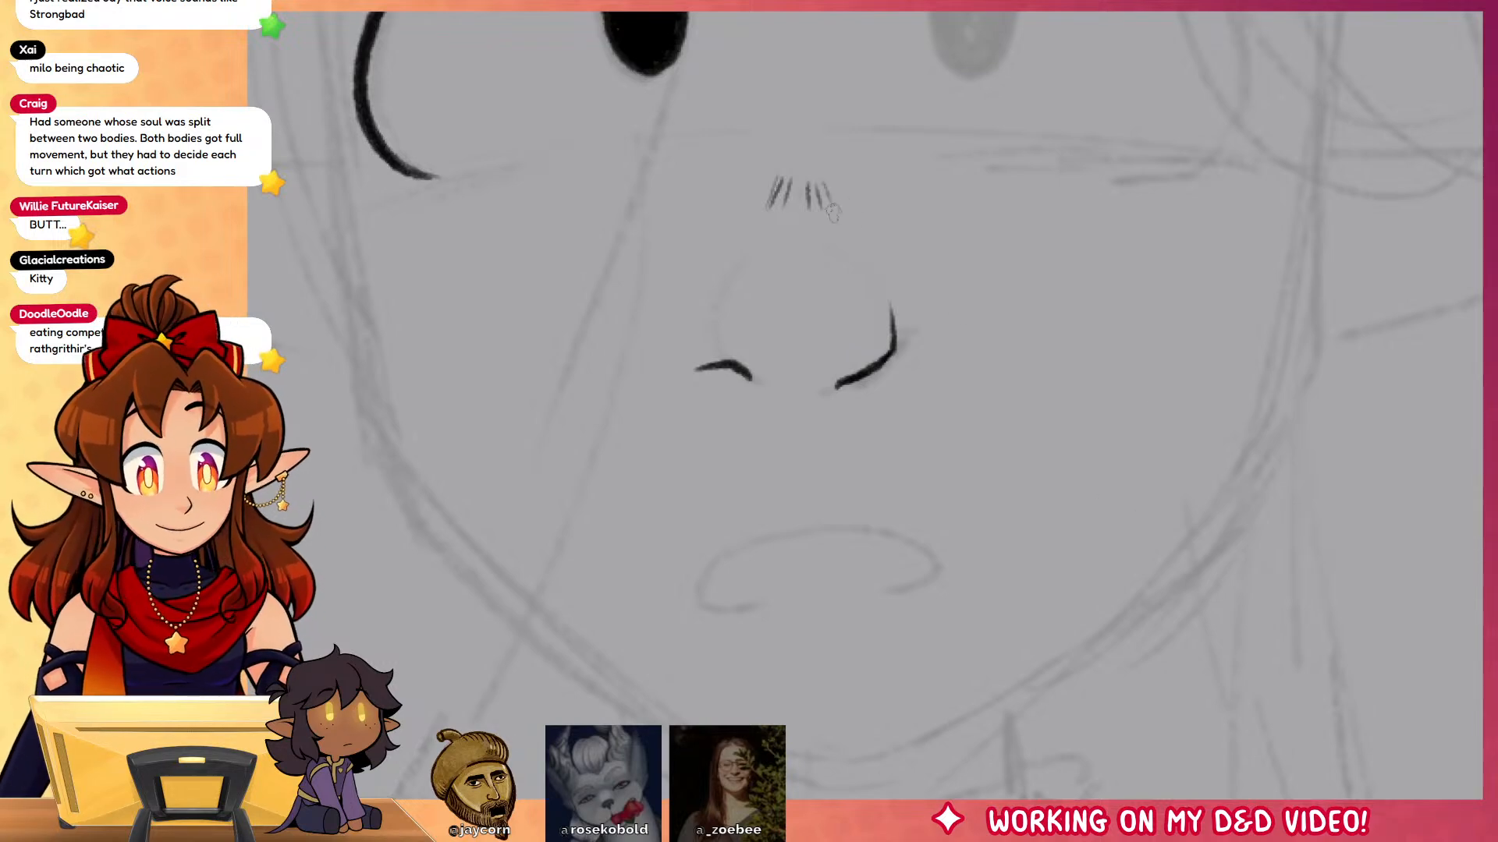
mouse_move(828, 184)
mouse_down()
mouse_move(837, 203)
mouse_move(962, 80)
mouse_up()
Step: Ink the frowning mouth as a flat arched outline with pointed corners and a small gap in the lower line, redrawing the right half until it balances
mouse_move(932, 401)
mouse_down()
mouse_move(832, 419)
mouse_move(862, 468)
mouse_move(1034, 423)
mouse_move(959, 459)
mouse_up()
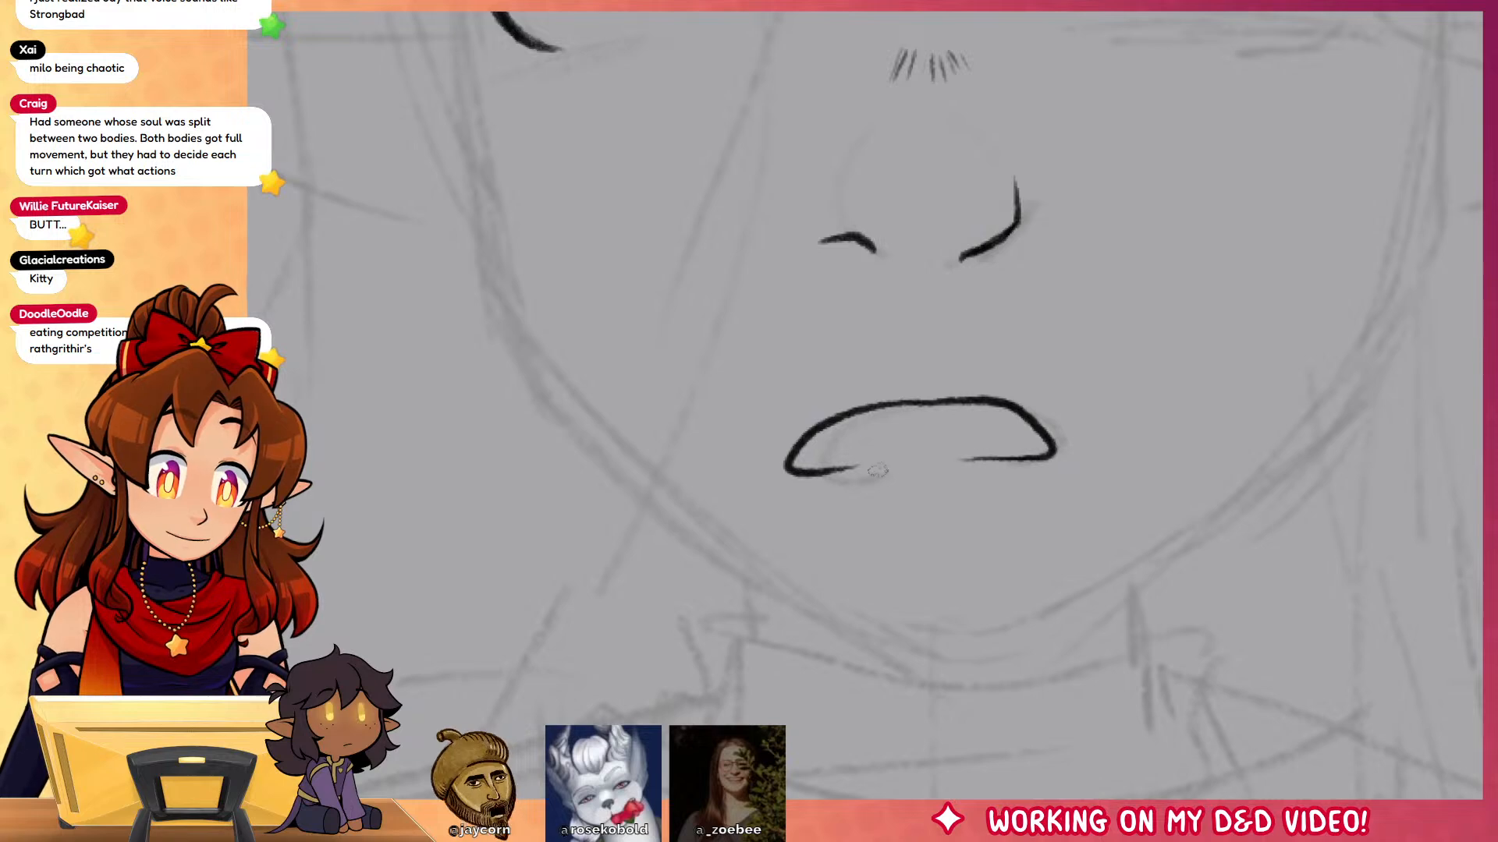
mouse_move(811, 473)
mouse_down()
mouse_move(990, 444)
mouse_move(915, 458)
mouse_up()
key(ctrl+z)
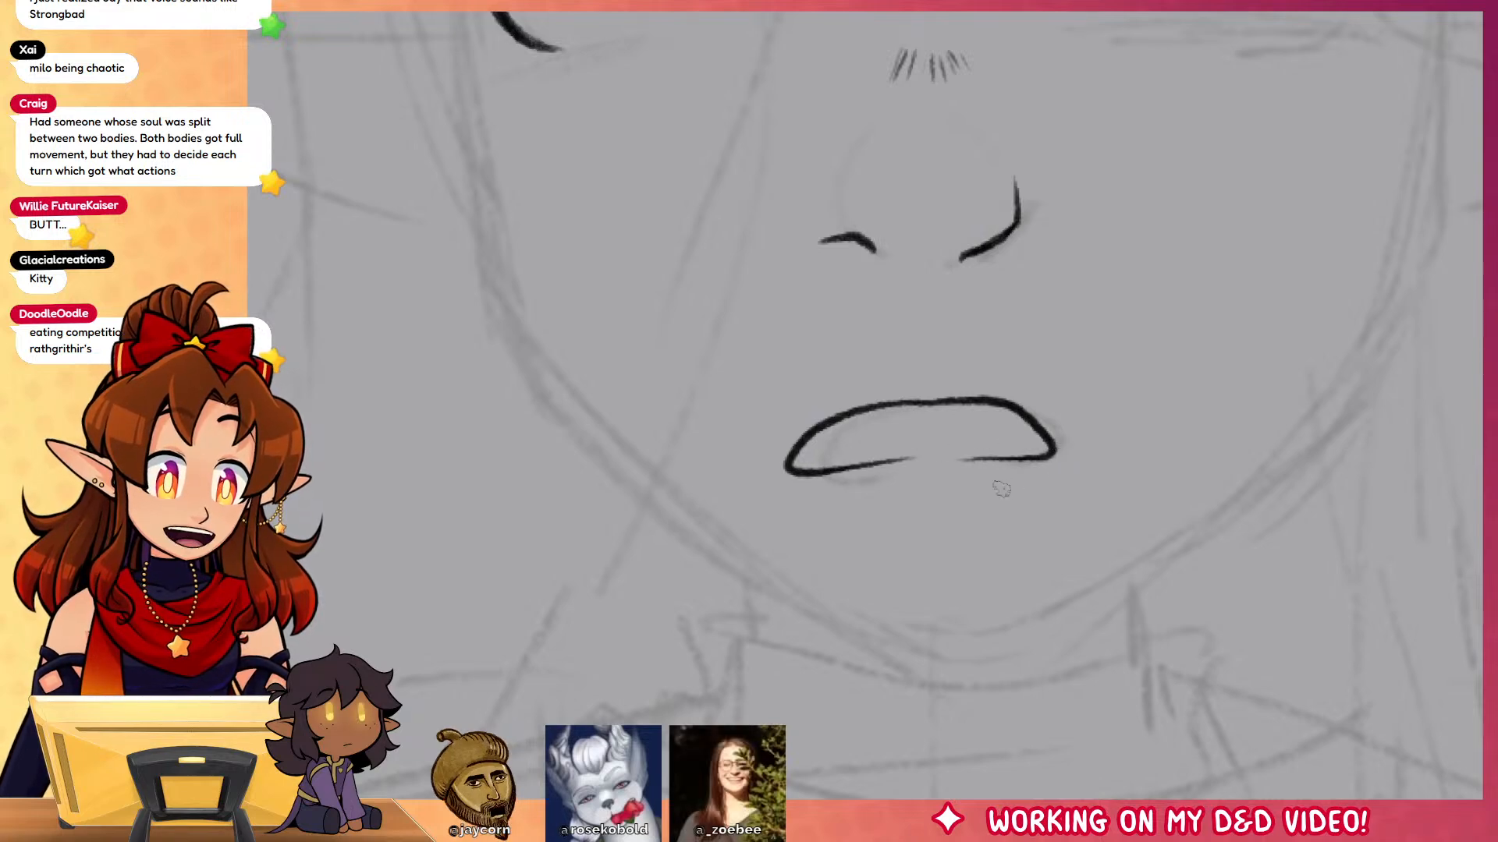
key(ctrl+z)
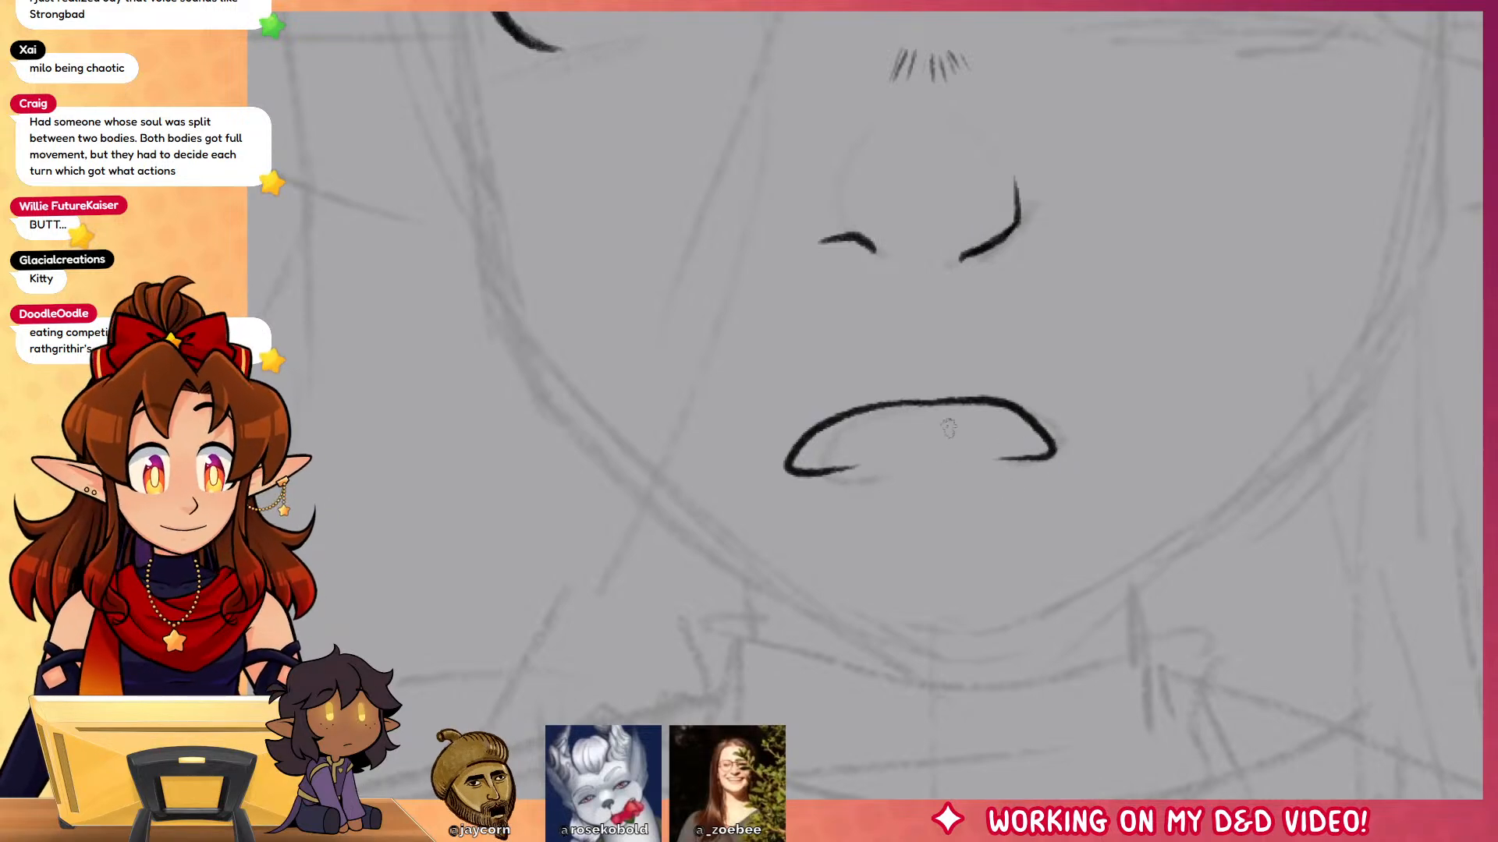
key(ctrl+z)
mouse_move(907, 403)
mouse_down()
mouse_move(1079, 446)
mouse_move(994, 460)
mouse_up()
key(ctrl+z)
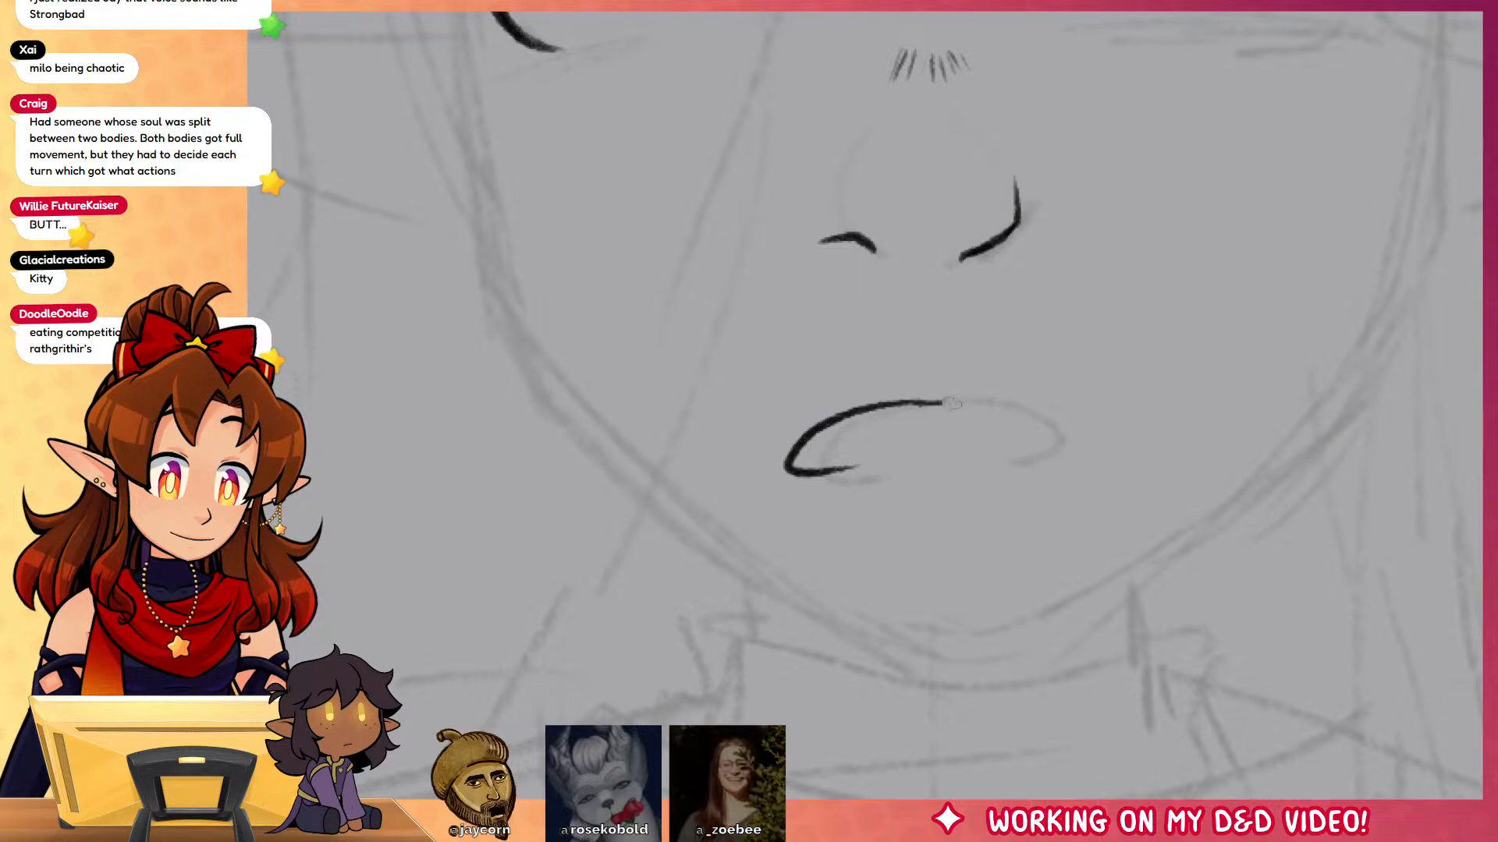
drag(914, 404, 998, 463)
key(ctrl+z)
mouse_move(905, 404)
mouse_down()
mouse_move(1049, 425)
mouse_move(997, 462)
mouse_up()
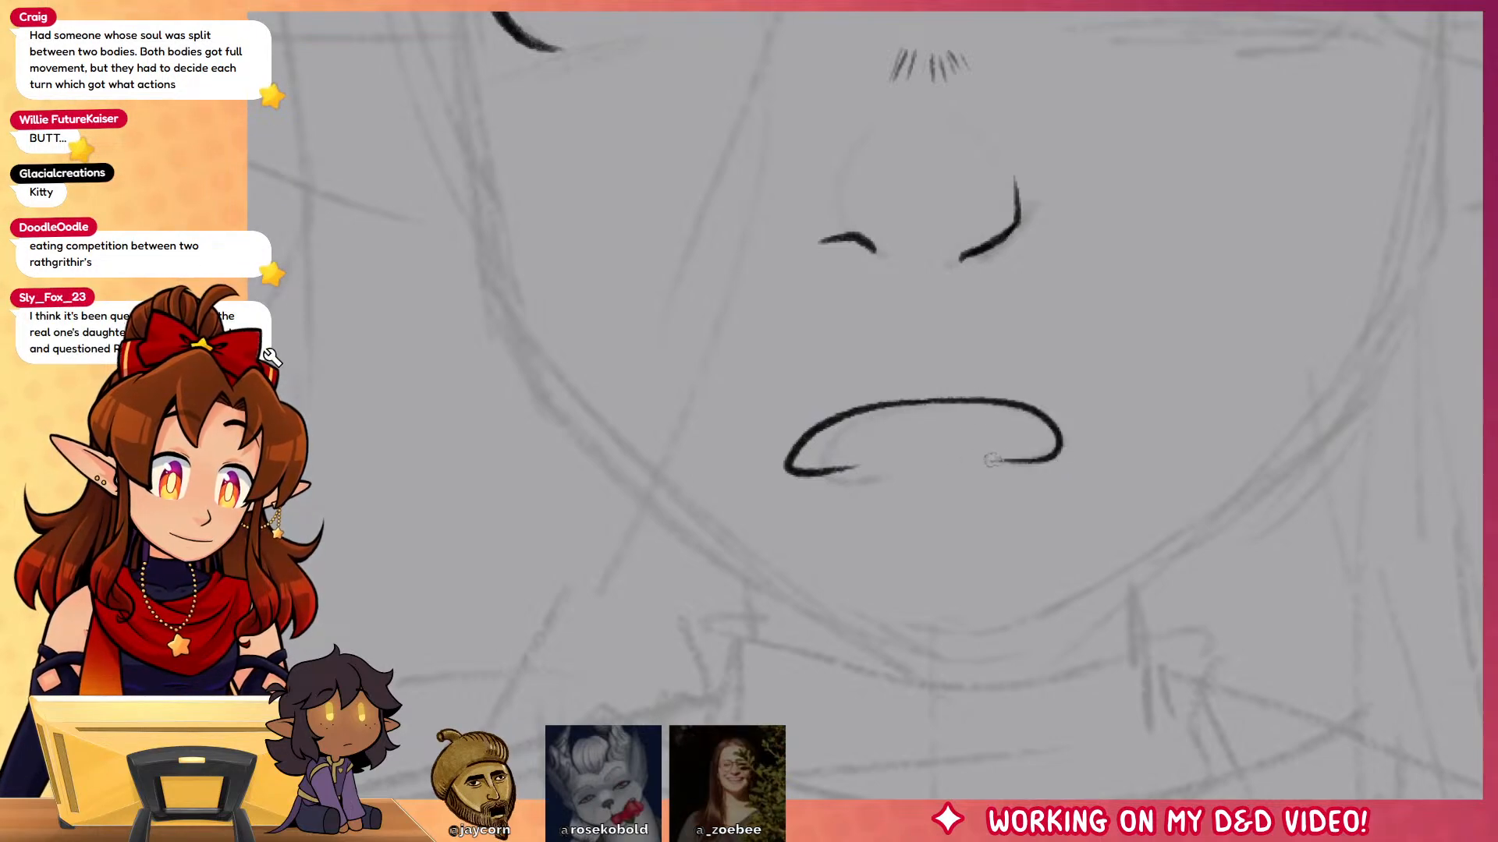
key(ctrl+z)
mouse_move(905, 403)
mouse_down()
mouse_move(967, 398)
mouse_move(1070, 459)
mouse_move(954, 463)
mouse_up()
drag(784, 472, 914, 464)
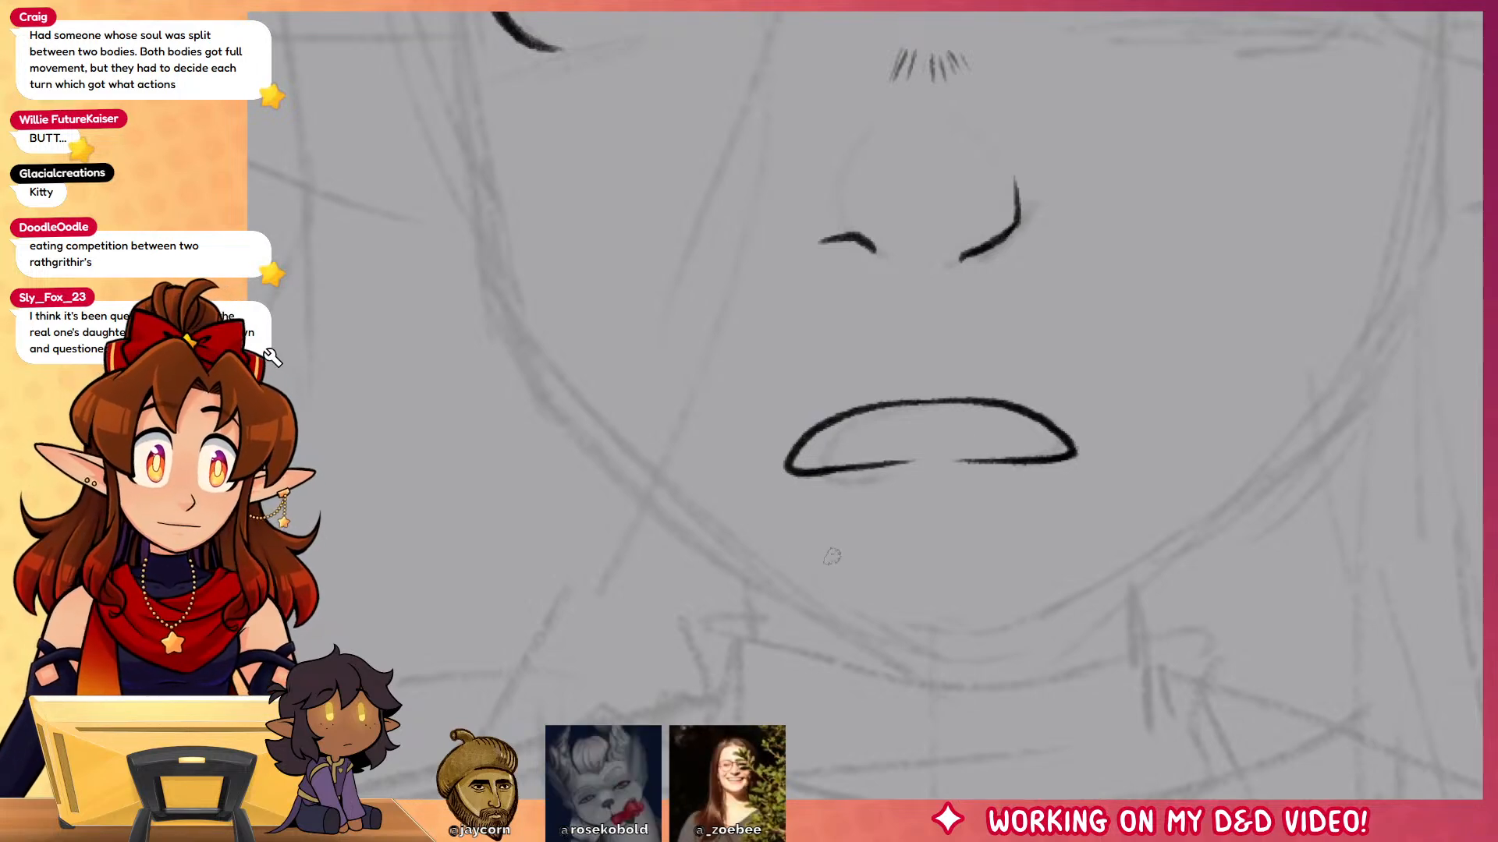
drag(826, 571, 808, 597)
Step: Select the inked left eye and eyebrow, duplicate them, mirror the copy horizontally, and place it over the sketched right eye
mouse_move(889, 383)
mouse_down()
mouse_move(835, 658)
mouse_move(829, 780)
mouse_up()
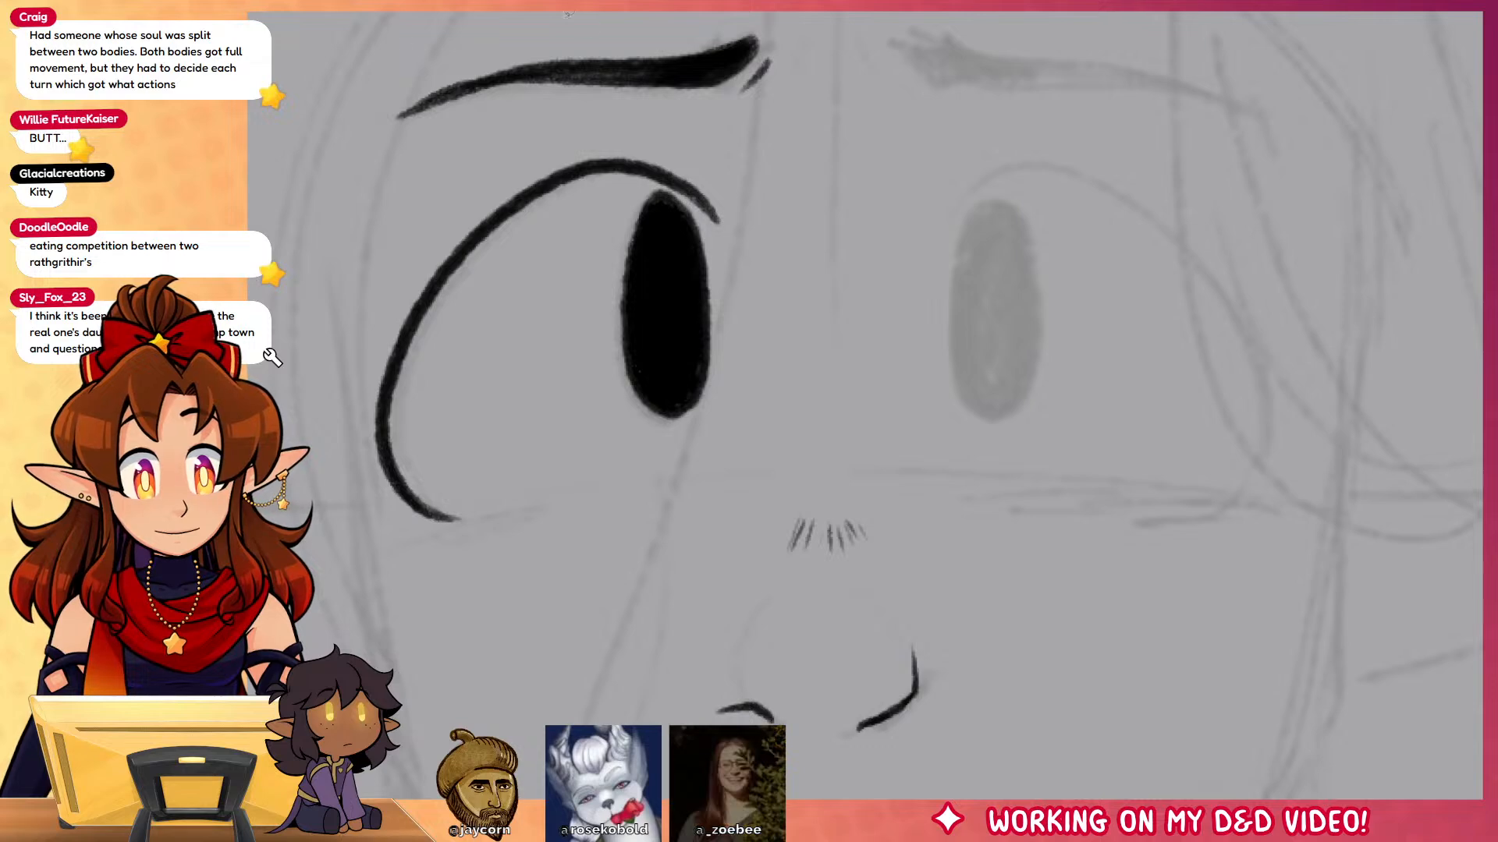
mouse_move(275, 249)
mouse_down()
mouse_move(460, 592)
mouse_move(565, 12)
mouse_move(283, 222)
mouse_up()
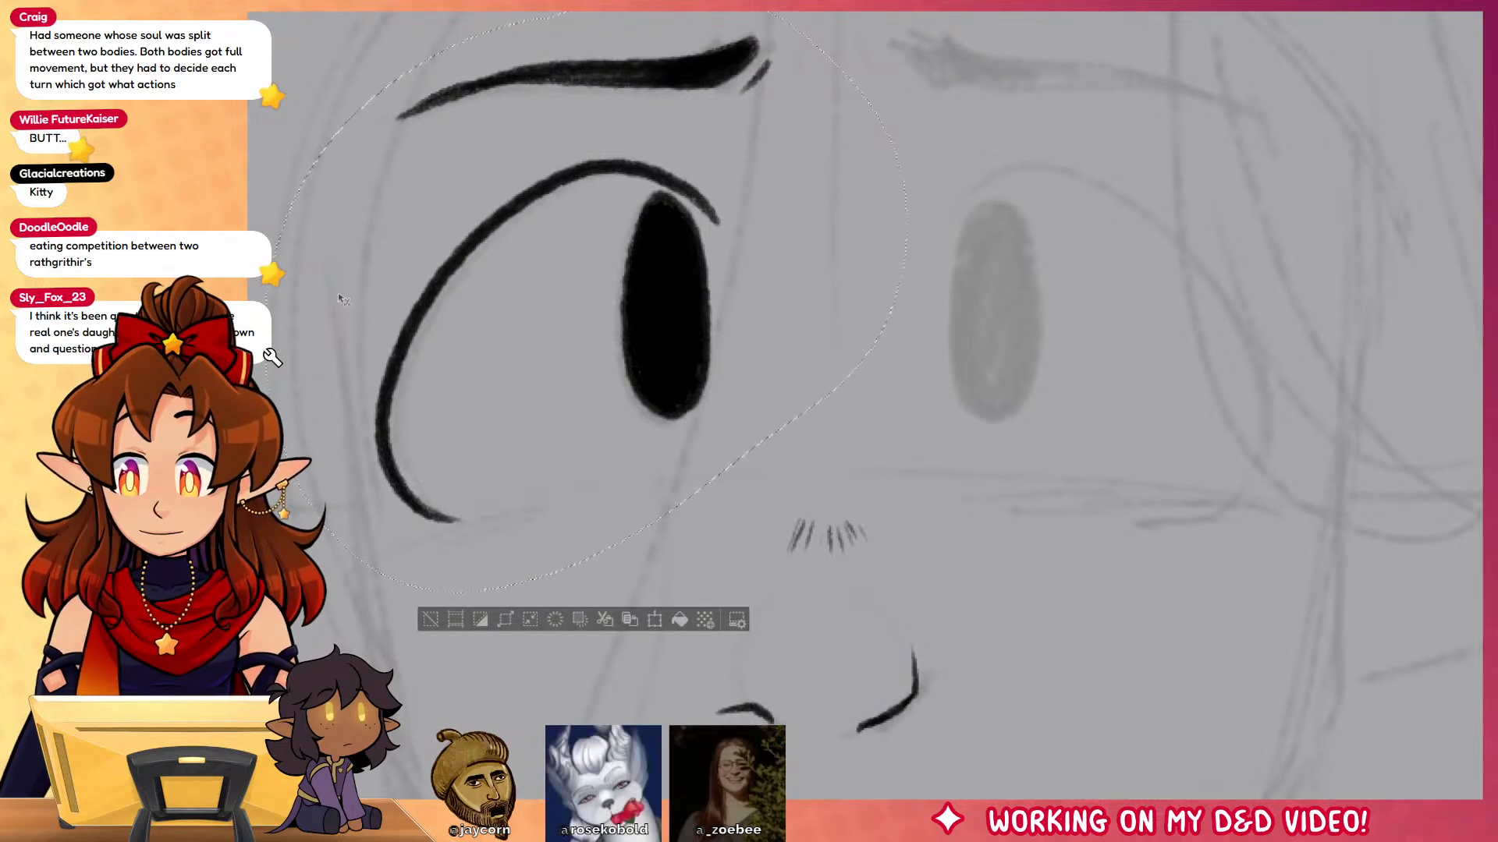
key(ctrl+c)
key(ctrl+v)
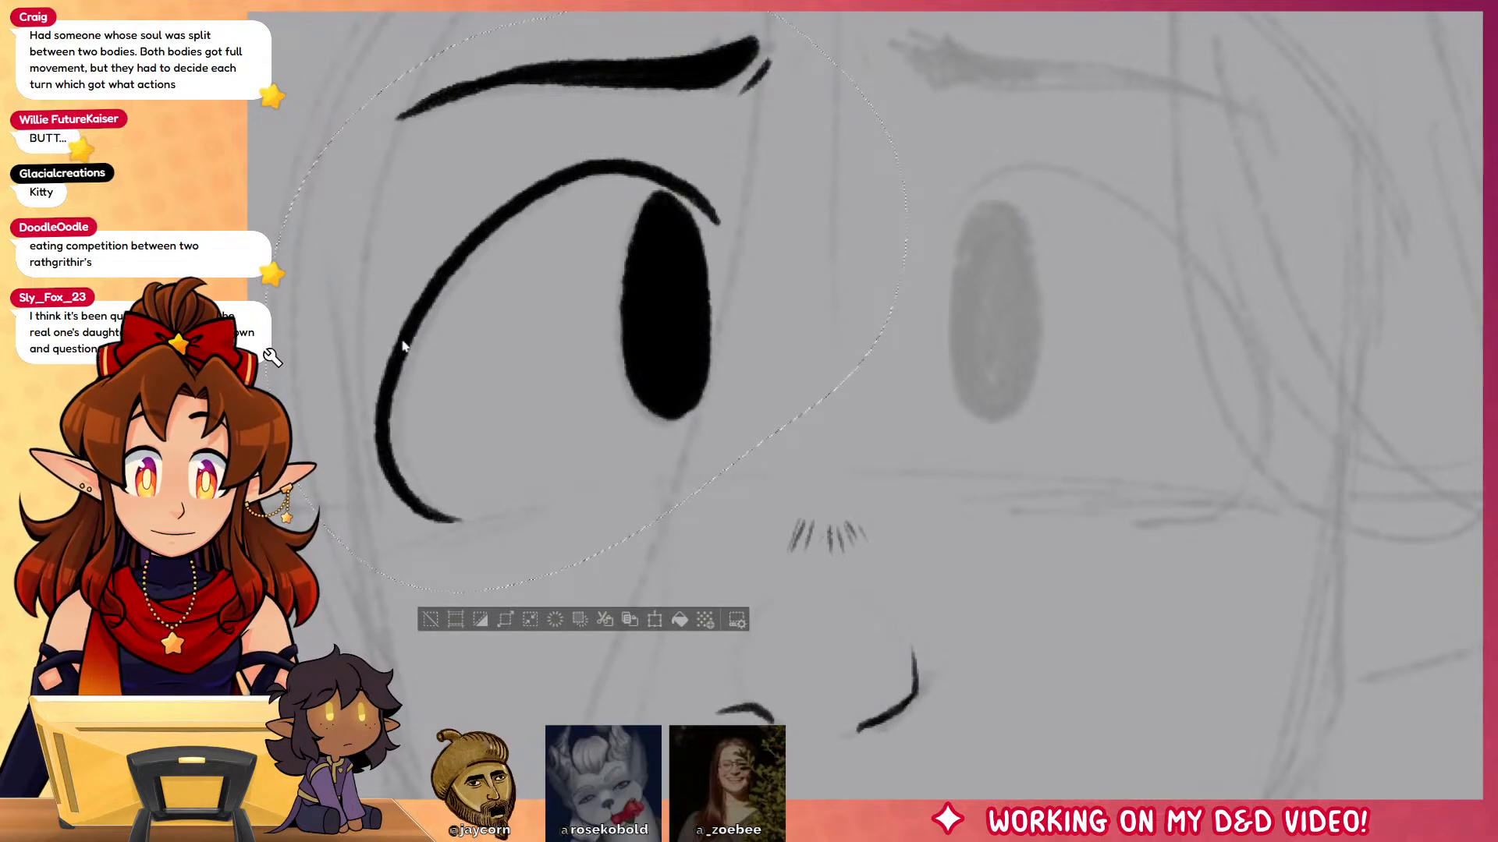
key(ctrl+t)
drag(691, 366, 1185, 380)
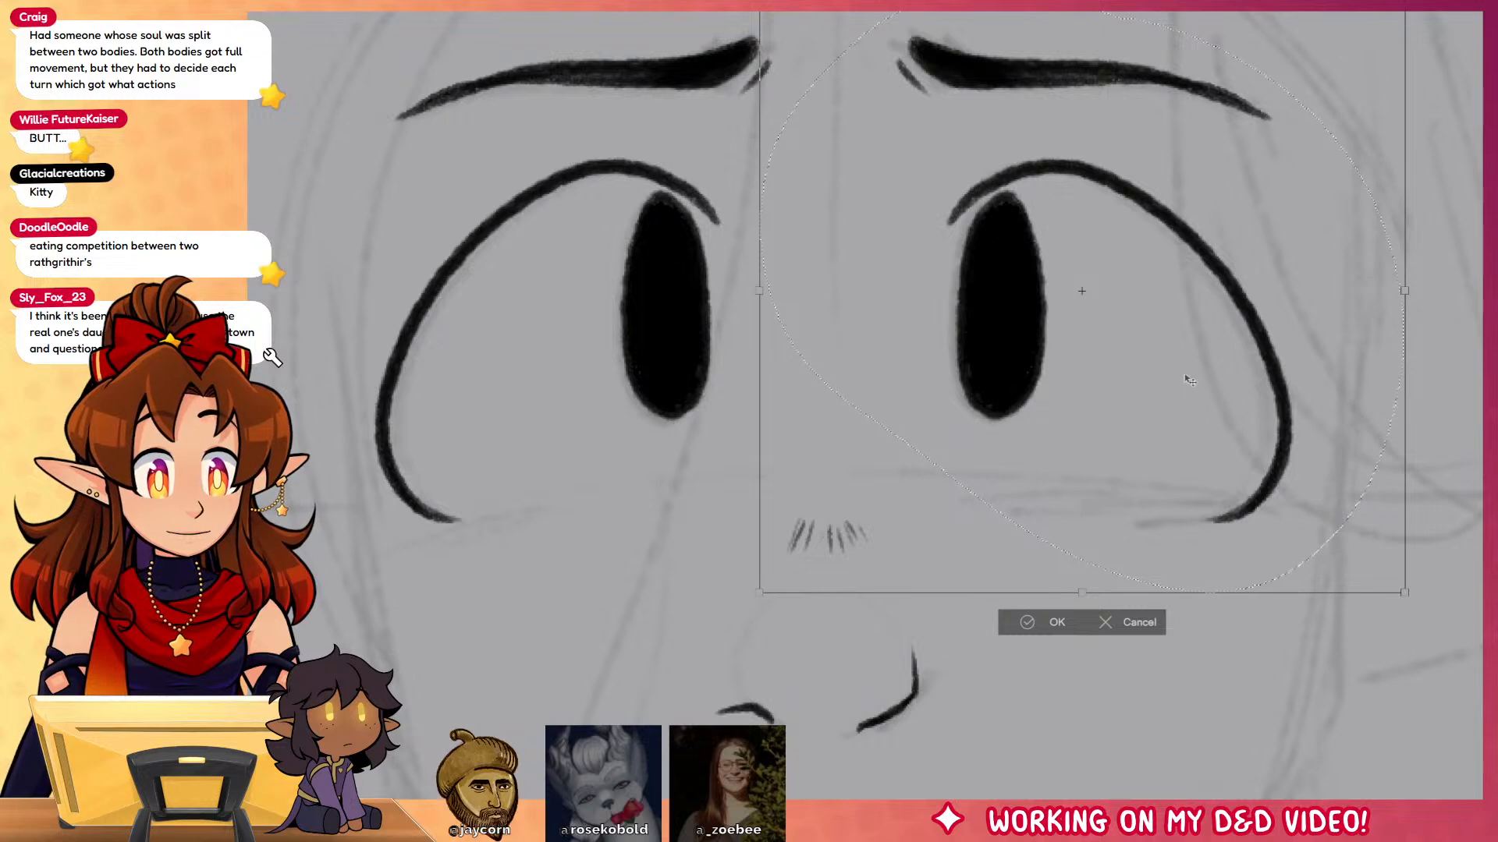
key(Return)
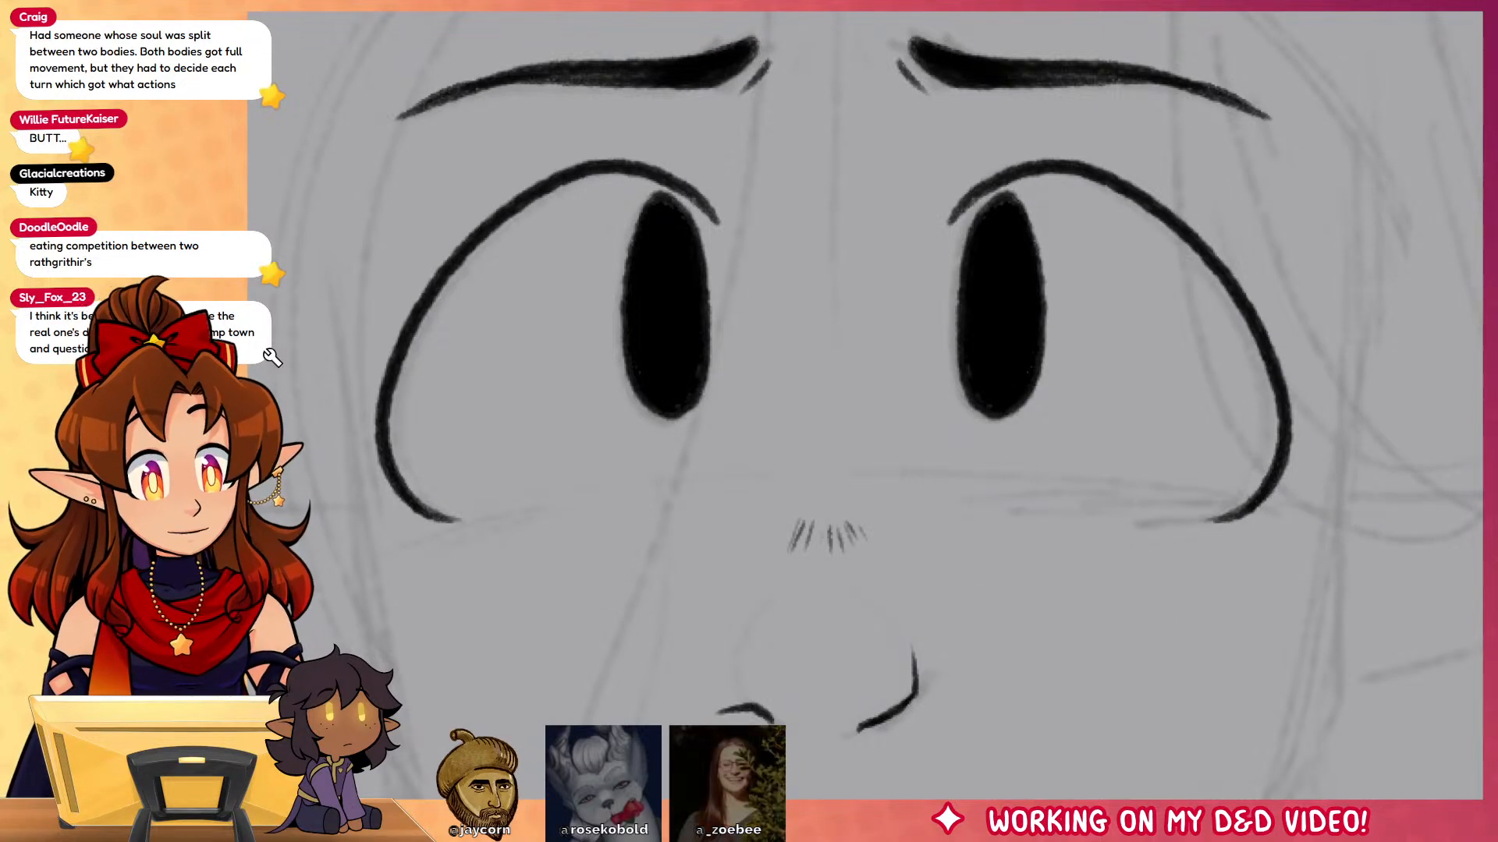
Step: Replace the nose's angled right side with a short curved nostril mirroring the left one
drag(883, 456, 876, 348)
drag(1056, 639, 1039, 492)
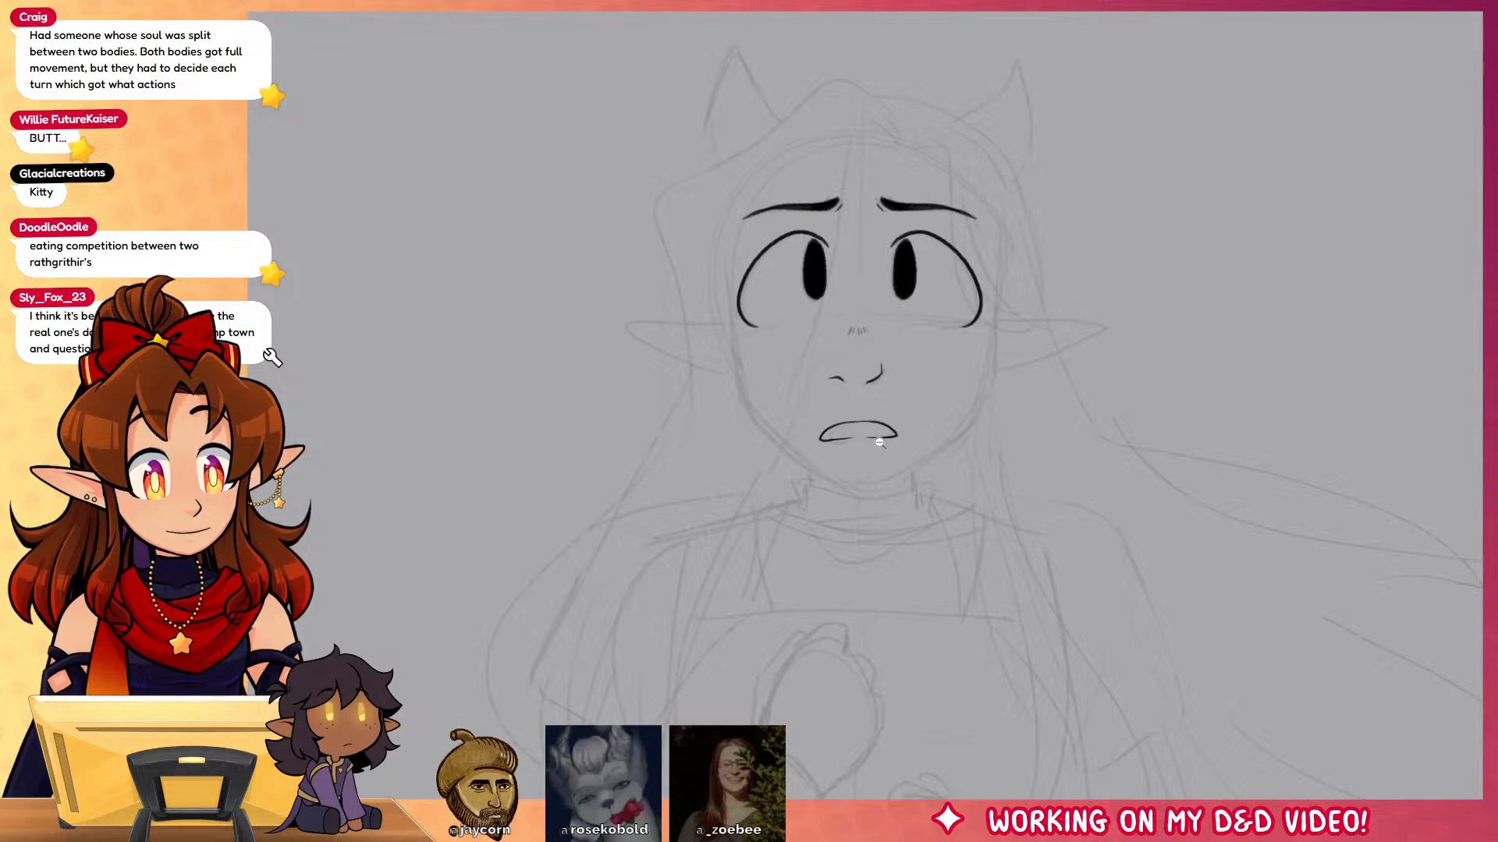
scroll(869, 431, up, 5)
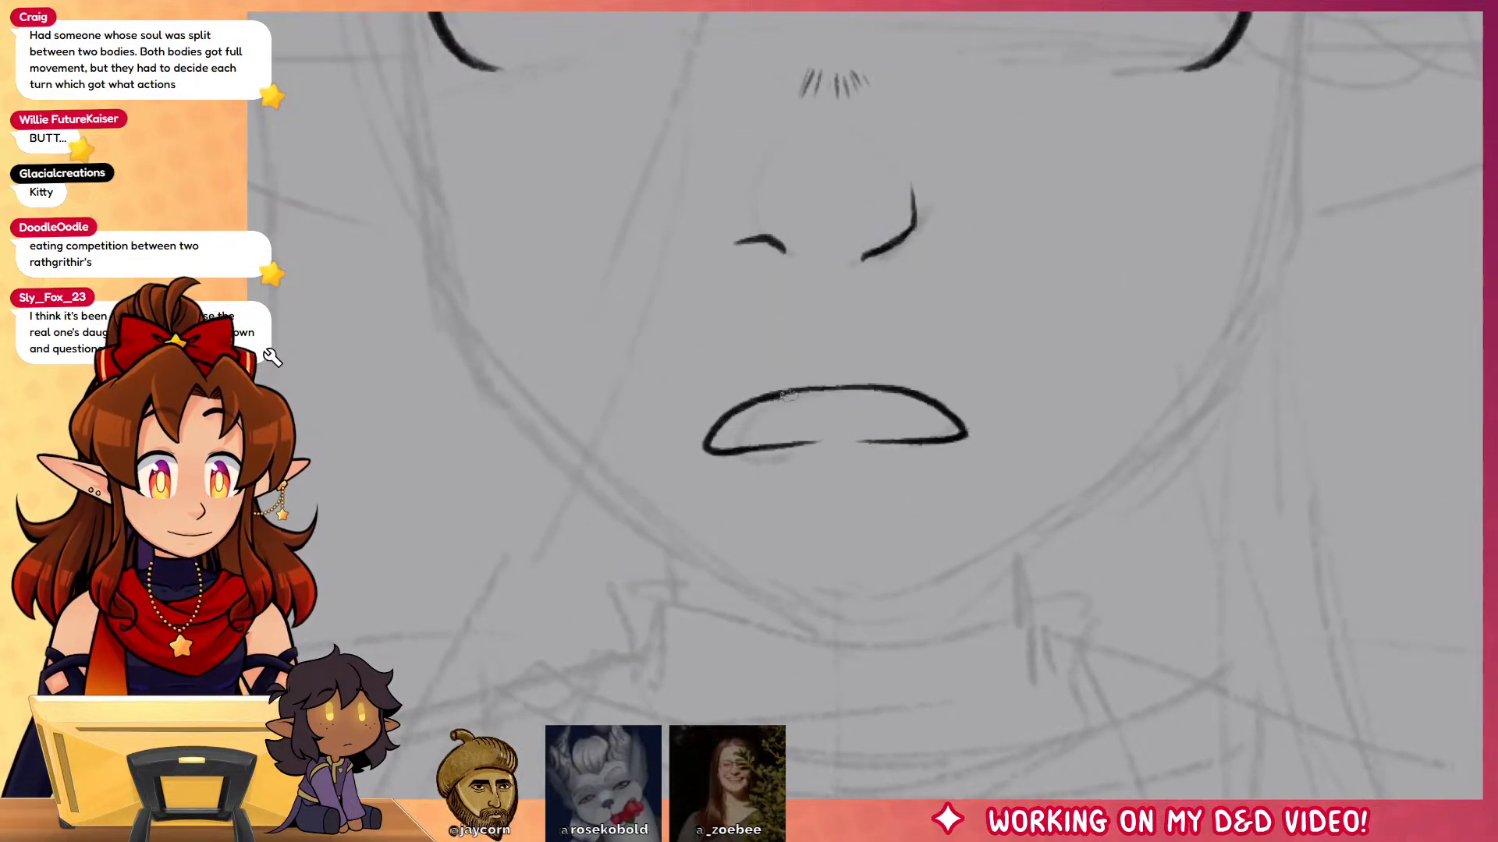
drag(1071, 592, 1061, 741)
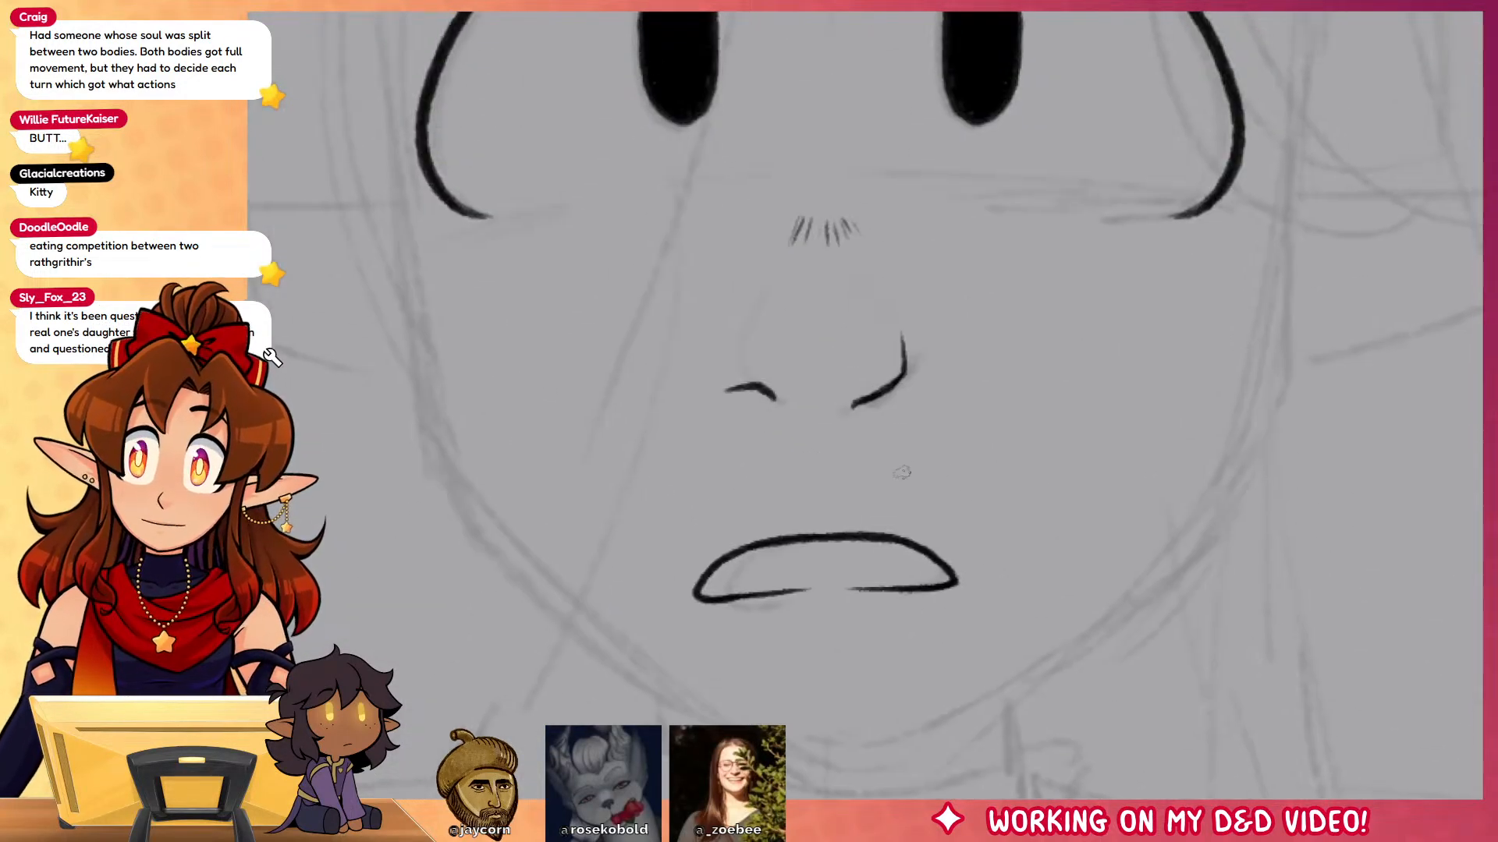
mouse_move(886, 377)
mouse_down()
mouse_move(856, 385)
mouse_move(917, 397)
mouse_up()
key(ctrl+z)
key(e)
key(ctrl+z)
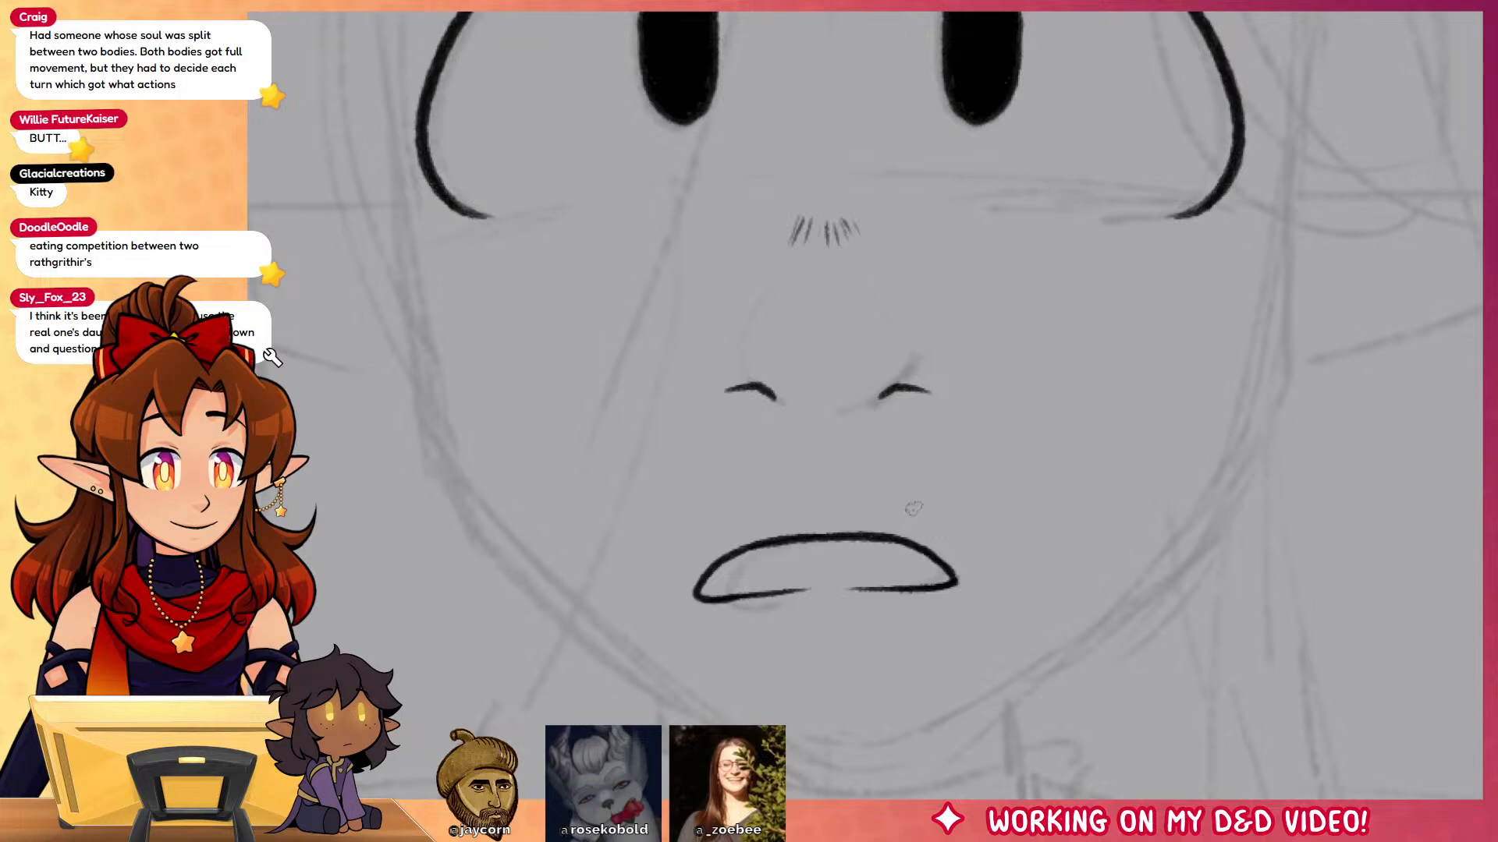
Step: Ink the left side of the face from below the eye down the cheek and around the pointed chin
drag(877, 602, 862, 569)
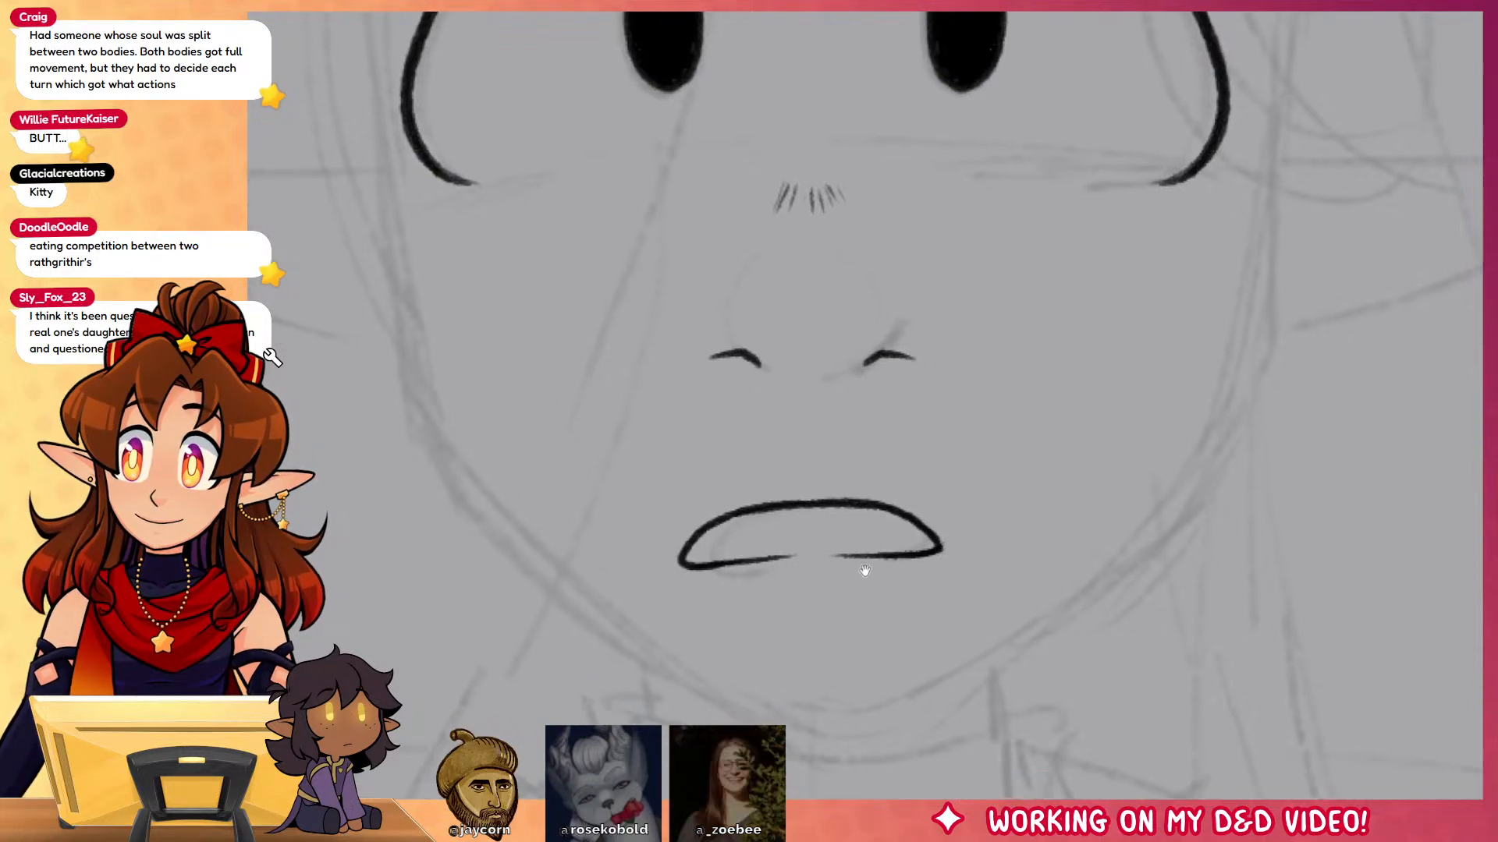
drag(828, 496, 852, 504)
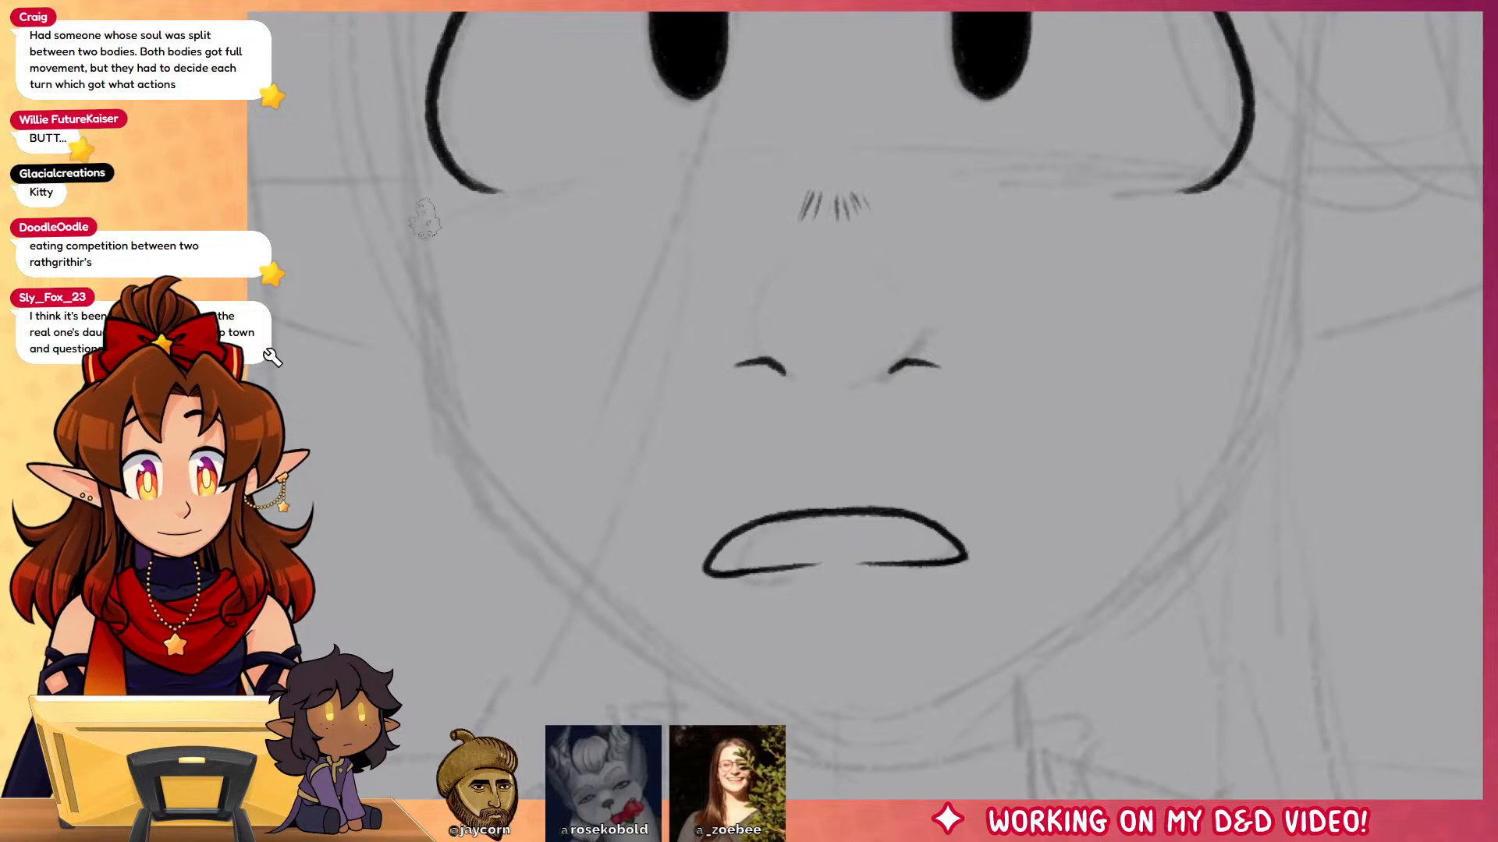
mouse_move(421, 209)
mouse_down()
mouse_move(464, 445)
mouse_move(523, 542)
mouse_move(839, 677)
mouse_move(905, 728)
mouse_move(1052, 648)
mouse_up()
key(ctrl+z)
drag(769, 691, 989, 665)
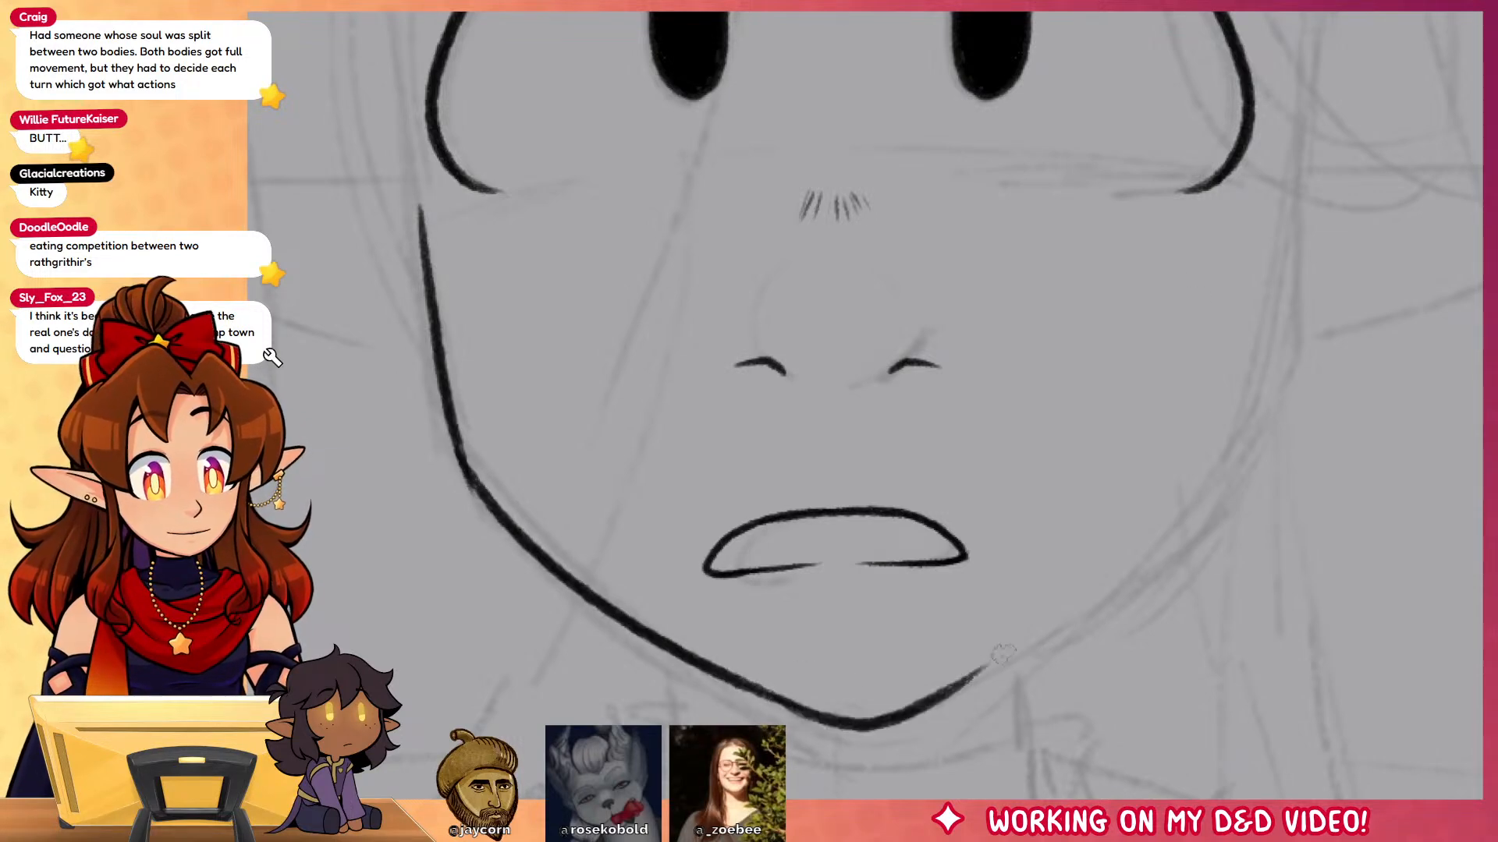
Step: Ink the right side of the face down to the chin, smoothing the jaw curve and erasing its outer edge to even the line
drag(1258, 134, 1205, 441)
key(ctrl+z)
mouse_move(1252, 165)
mouse_down()
mouse_move(1174, 511)
mouse_move(1209, 444)
mouse_move(1191, 513)
mouse_move(932, 698)
mouse_move(1112, 573)
mouse_move(1209, 453)
mouse_move(1014, 653)
mouse_move(911, 709)
mouse_up()
key(ctrl+z)
key(ctrl+z)
key(ctrl+z)
drag(1037, 718, 1049, 677)
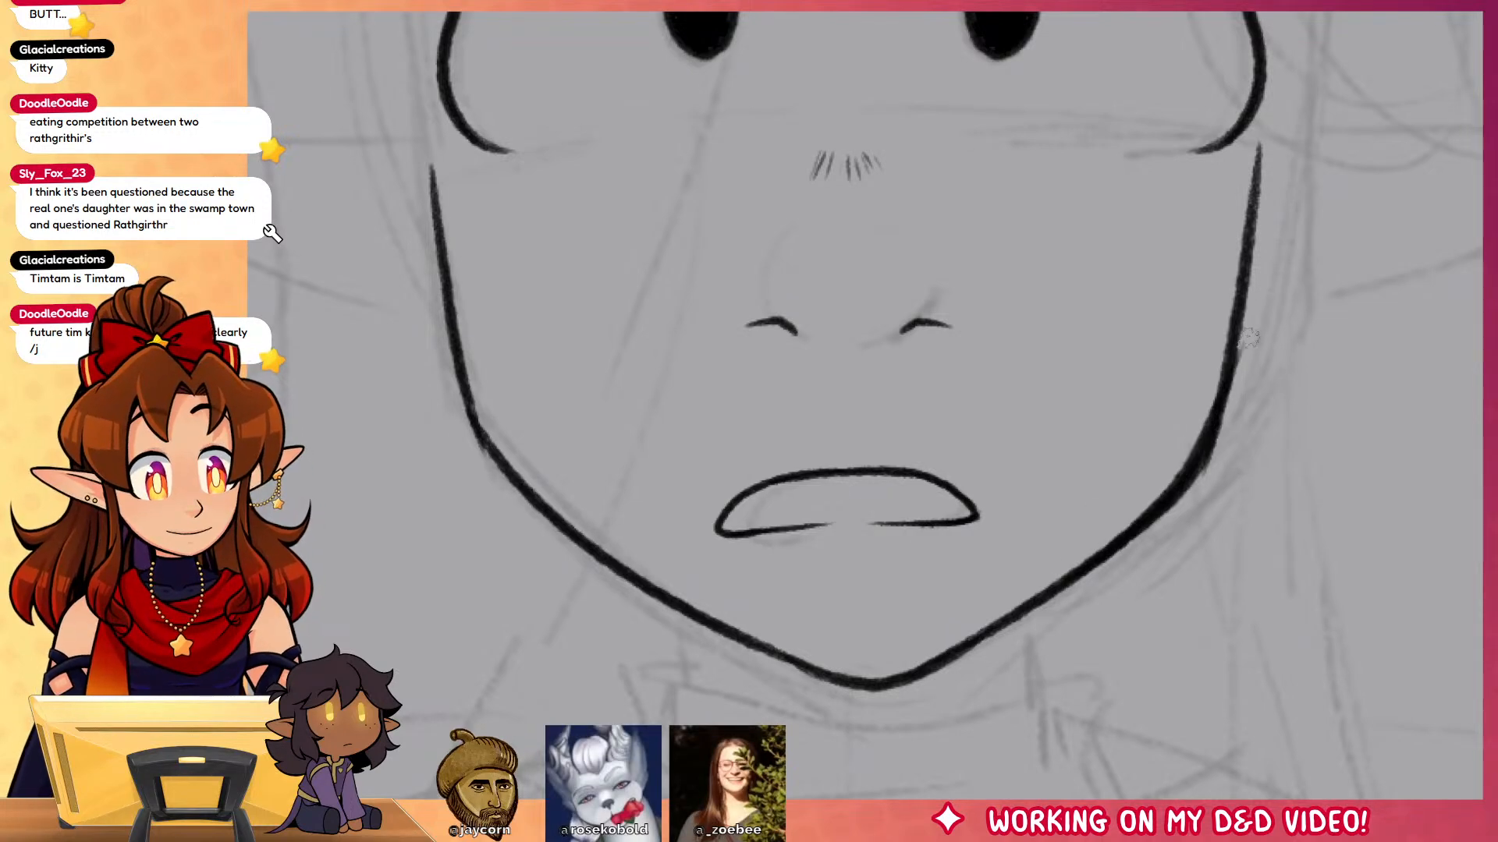
key(ctrl+z)
mouse_move(1242, 332)
mouse_down()
mouse_move(1114, 547)
mouse_move(1038, 610)
mouse_up()
key(e)
drag(1258, 384, 1104, 599)
drag(1164, 548, 1010, 647)
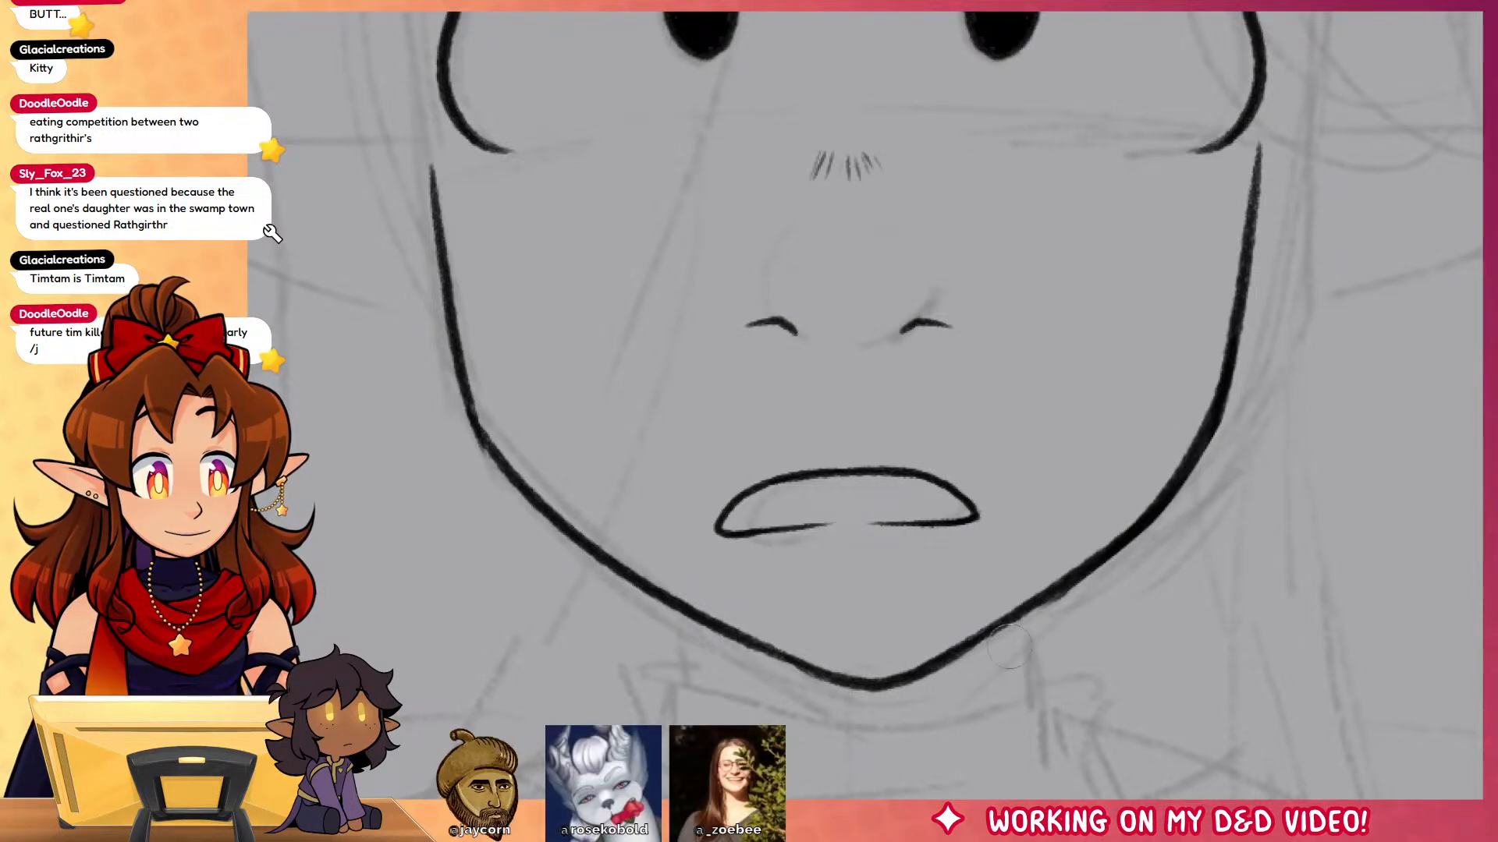
Step: Draw thin crease strokes beneath the outer corners of both eyes
scroll(1191, 602, up, 3)
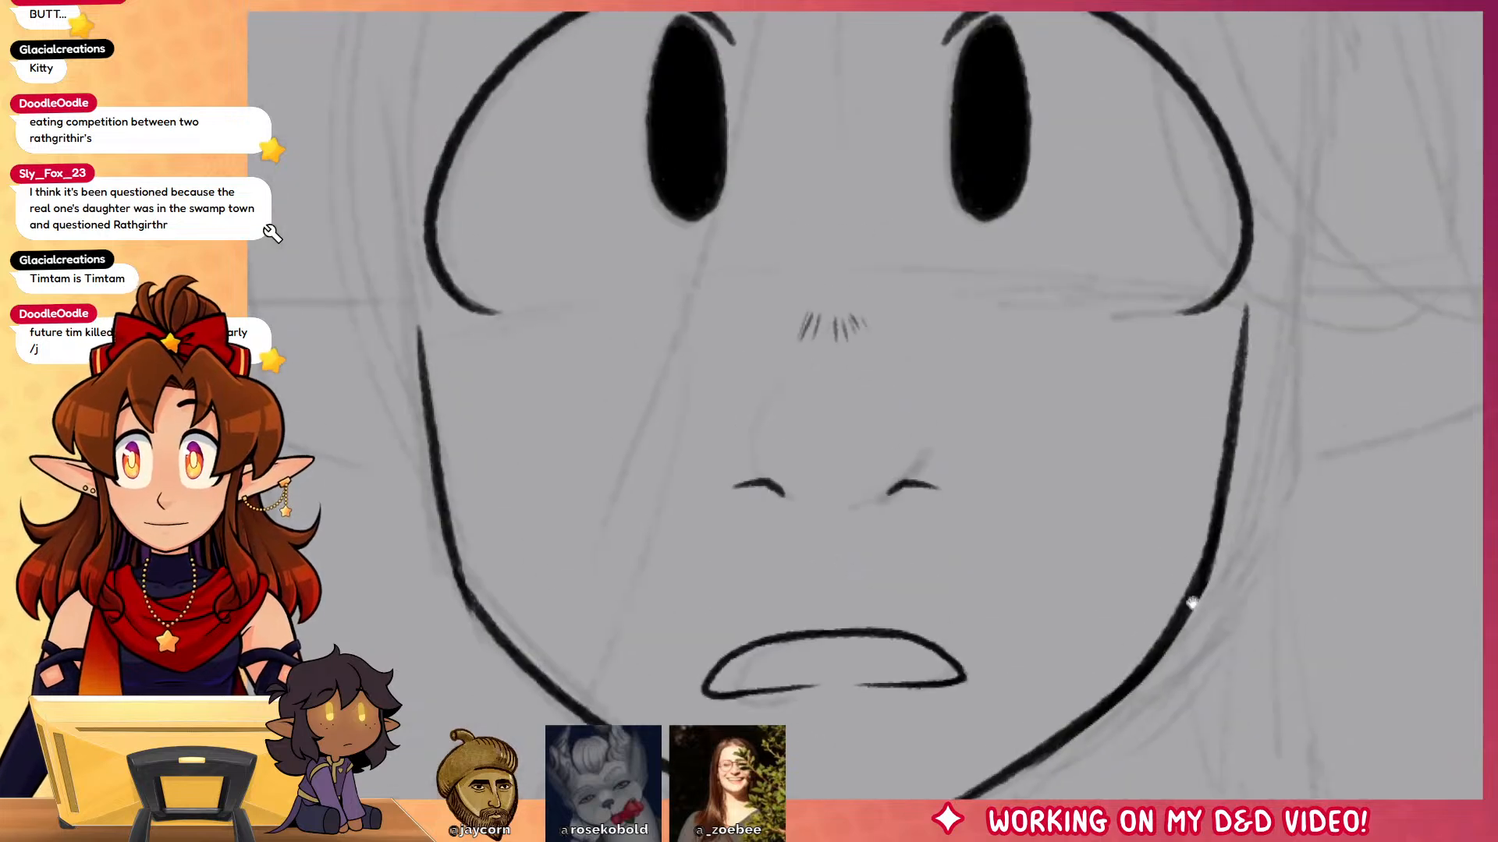
mouse_move(1222, 313)
mouse_down()
mouse_move(1000, 308)
mouse_move(1131, 334)
mouse_up()
drag(610, 304, 434, 351)
drag(567, 330, 460, 351)
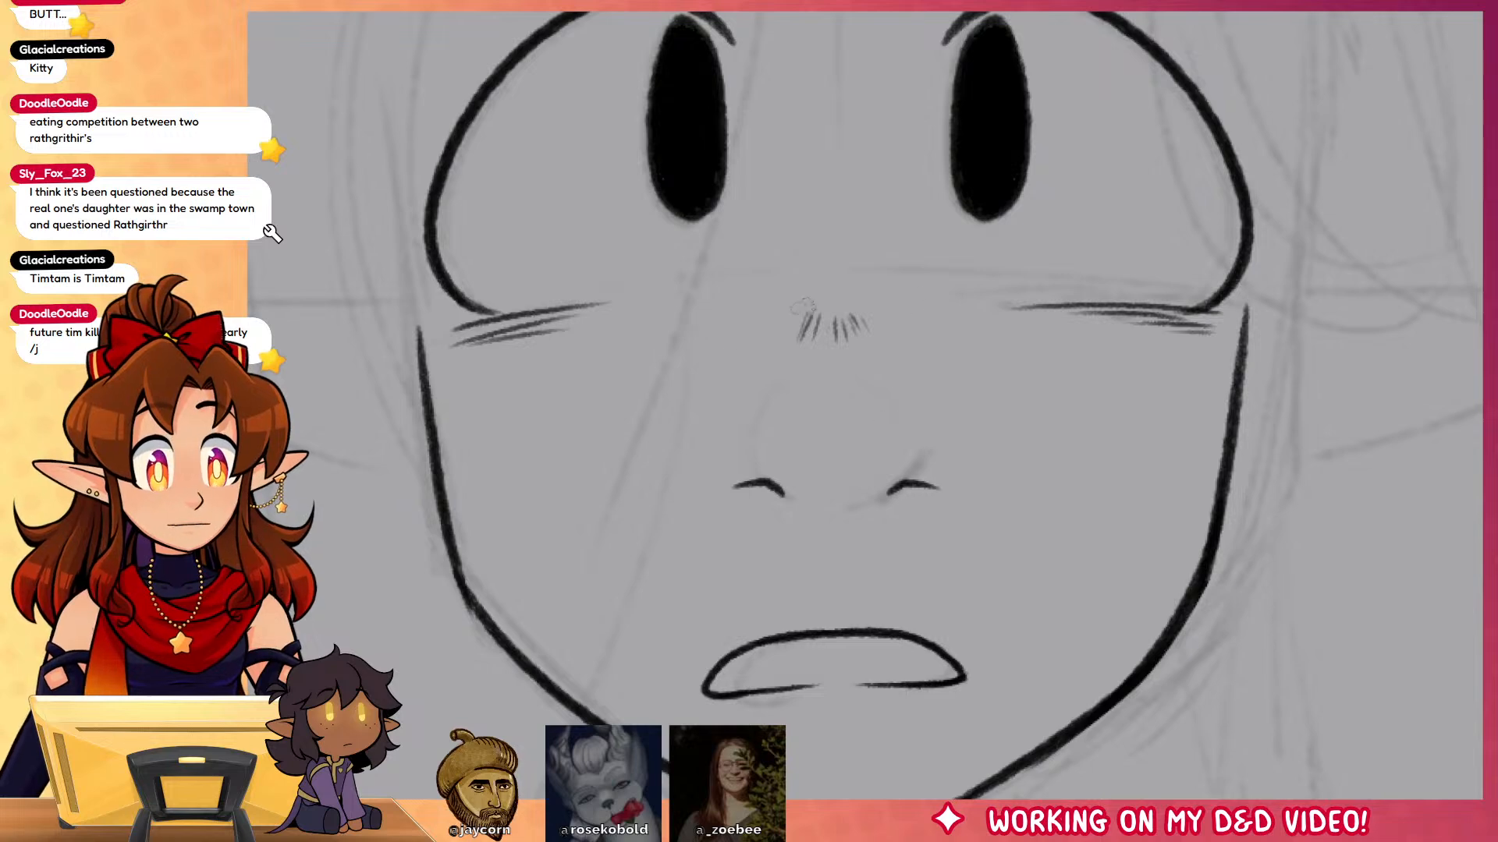
Step: Try slanted blush strokes across both cheeks below the eyes and beside the nose bridge
drag(610, 359, 721, 287)
mouse_move(652, 347)
mouse_down()
mouse_move(726, 293)
mouse_move(718, 318)
mouse_up()
mouse_move(886, 322)
mouse_down()
mouse_move(926, 296)
mouse_move(964, 303)
mouse_up()
drag(1011, 312, 889, 377)
key(ctrl+z)
key(ctrl+z)
key(ctrl+z)
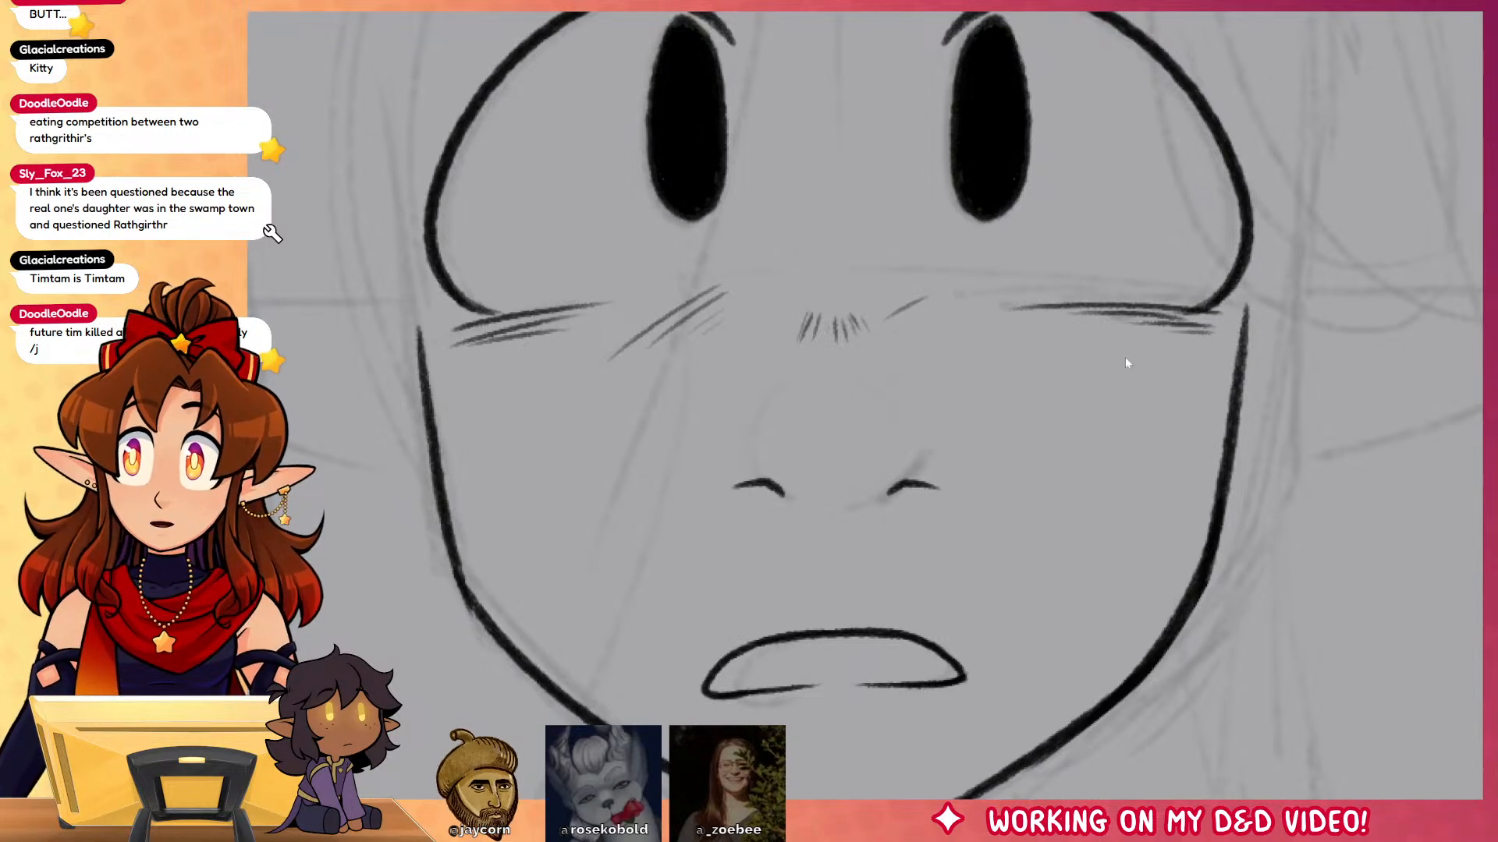
drag(996, 363, 1022, 383)
mouse_move(981, 329)
mouse_down()
mouse_move(1047, 378)
mouse_move(1085, 376)
mouse_up()
drag(1041, 315, 1148, 359)
key(ctrl+z)
key(ctrl+z)
key(ctrl+z)
key(ctrl+z)
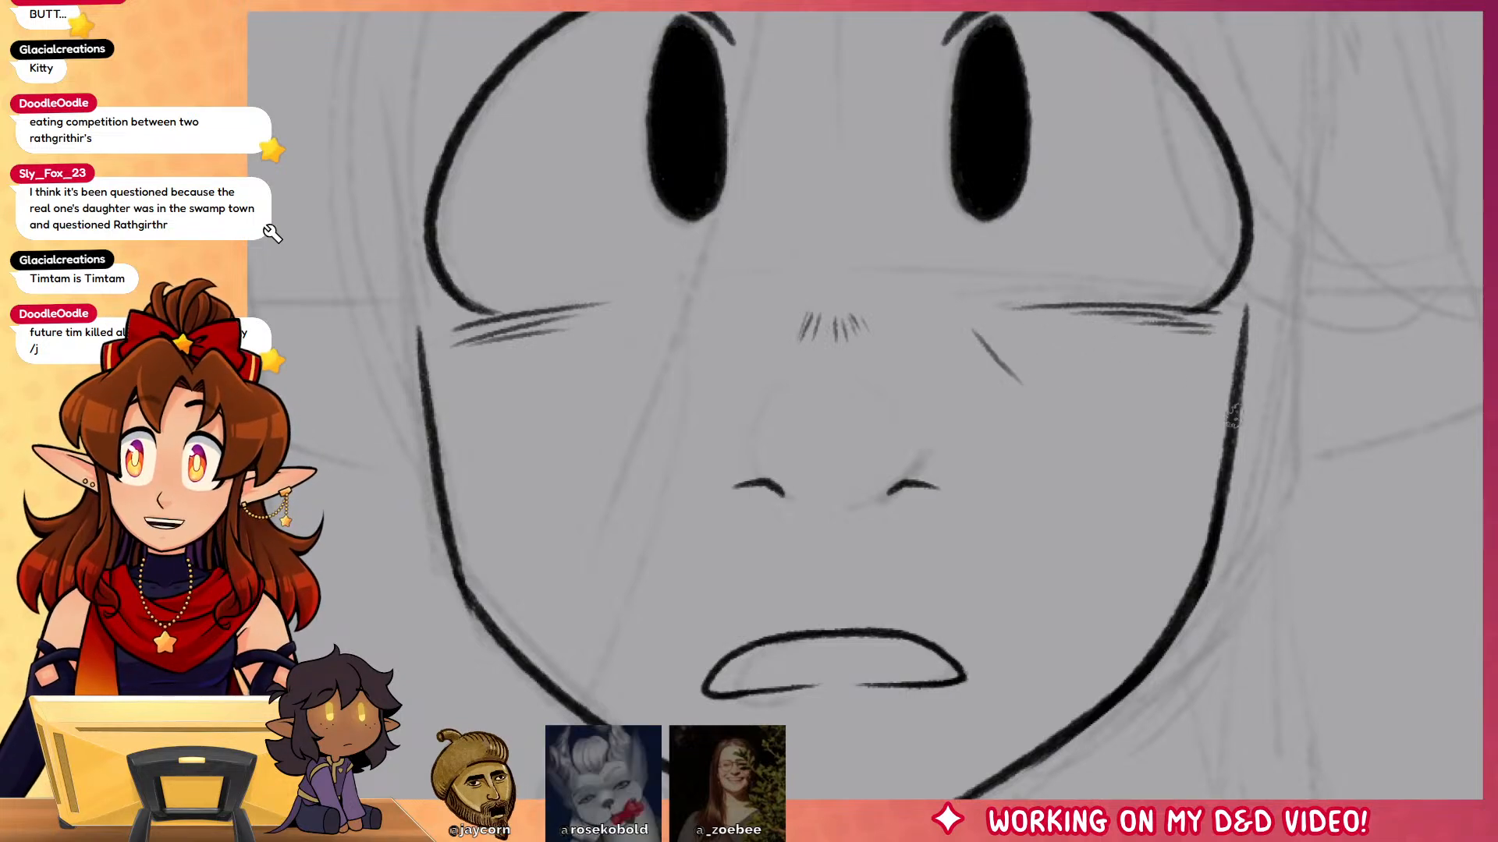
key(ctrl+z)
Step: Ink the hair parting, the long strand crossing the left side of the face, and the outer hair contour sweeping past the shoulder
scroll(1170, 335, up, 5)
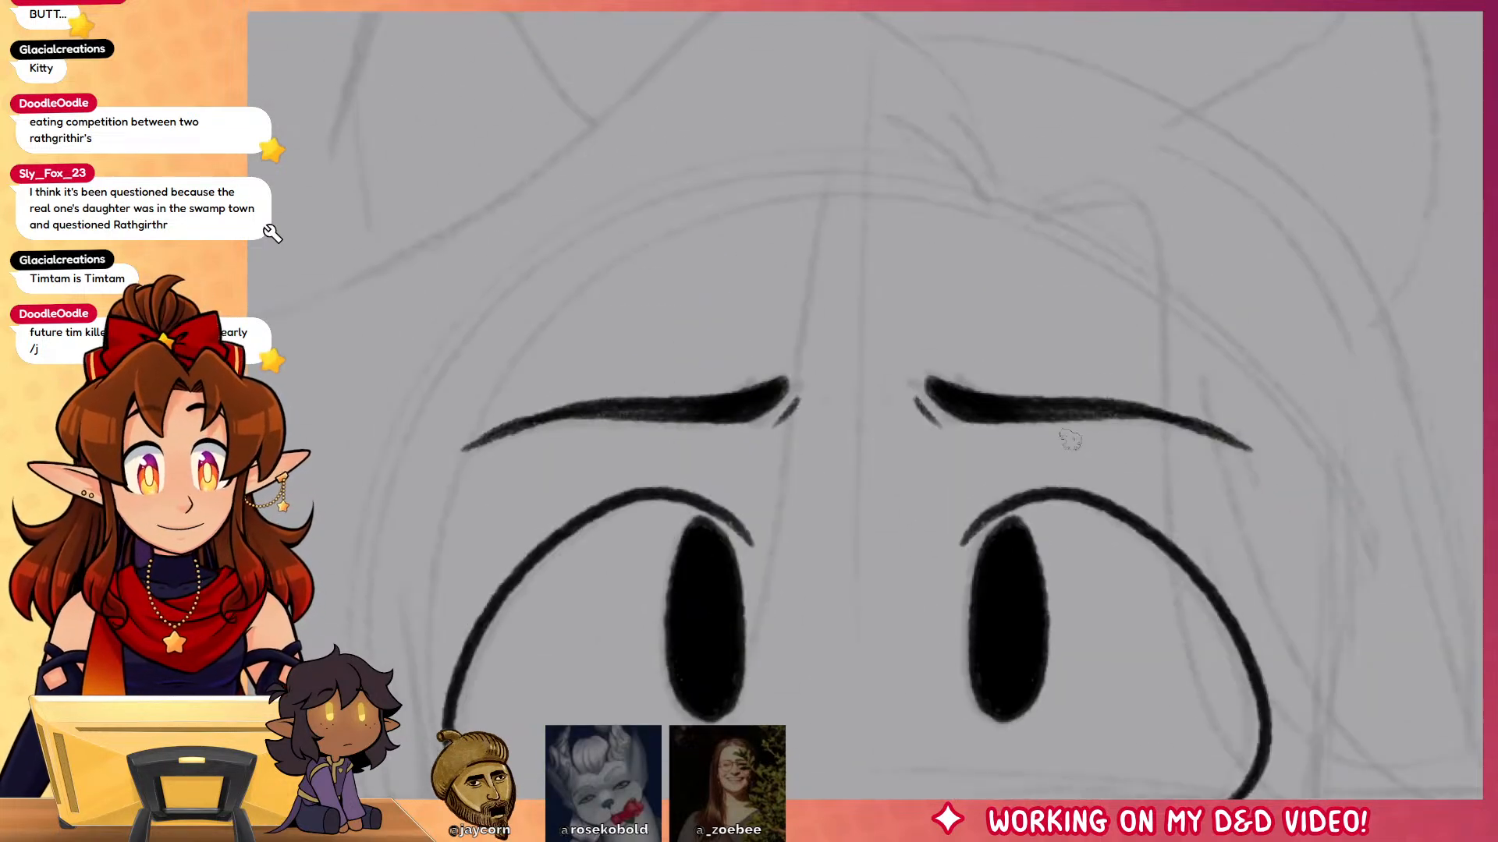
scroll(642, 411, down, 5)
drag(825, 438, 834, 312)
scroll(737, 287, up, 2)
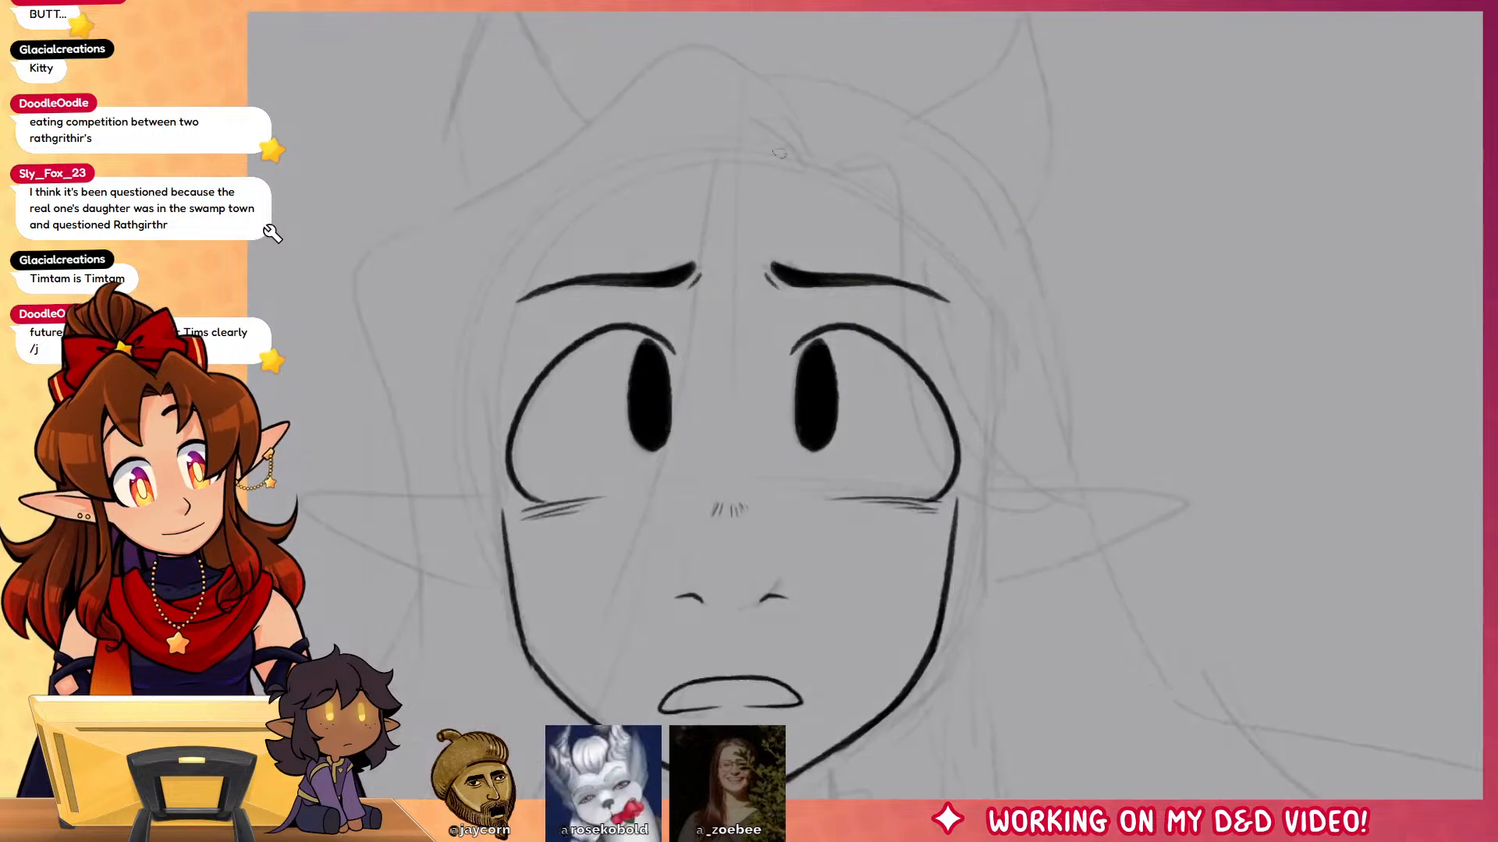
mouse_move(802, 167)
mouse_down()
mouse_move(756, 131)
mouse_move(707, 227)
mouse_move(596, 722)
mouse_move(704, 312)
mouse_move(616, 725)
mouse_up()
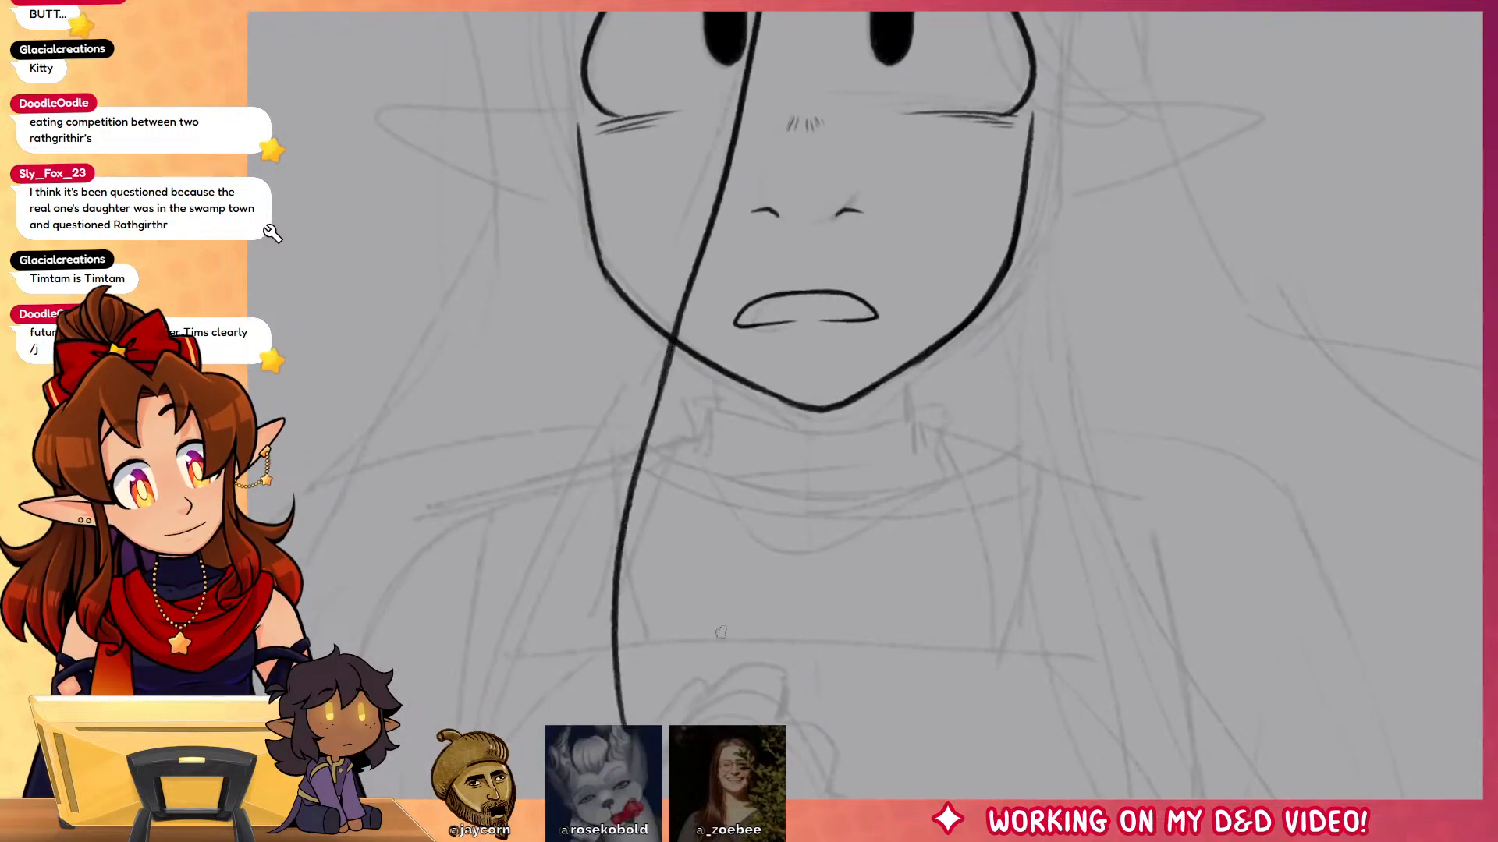
scroll(720, 632, up, 6)
mouse_move(873, 261)
mouse_down()
mouse_move(794, 158)
mouse_move(524, 316)
mouse_move(460, 733)
mouse_up()
mouse_move(489, 669)
mouse_down()
mouse_move(563, 201)
mouse_move(486, 421)
mouse_move(300, 600)
mouse_up()
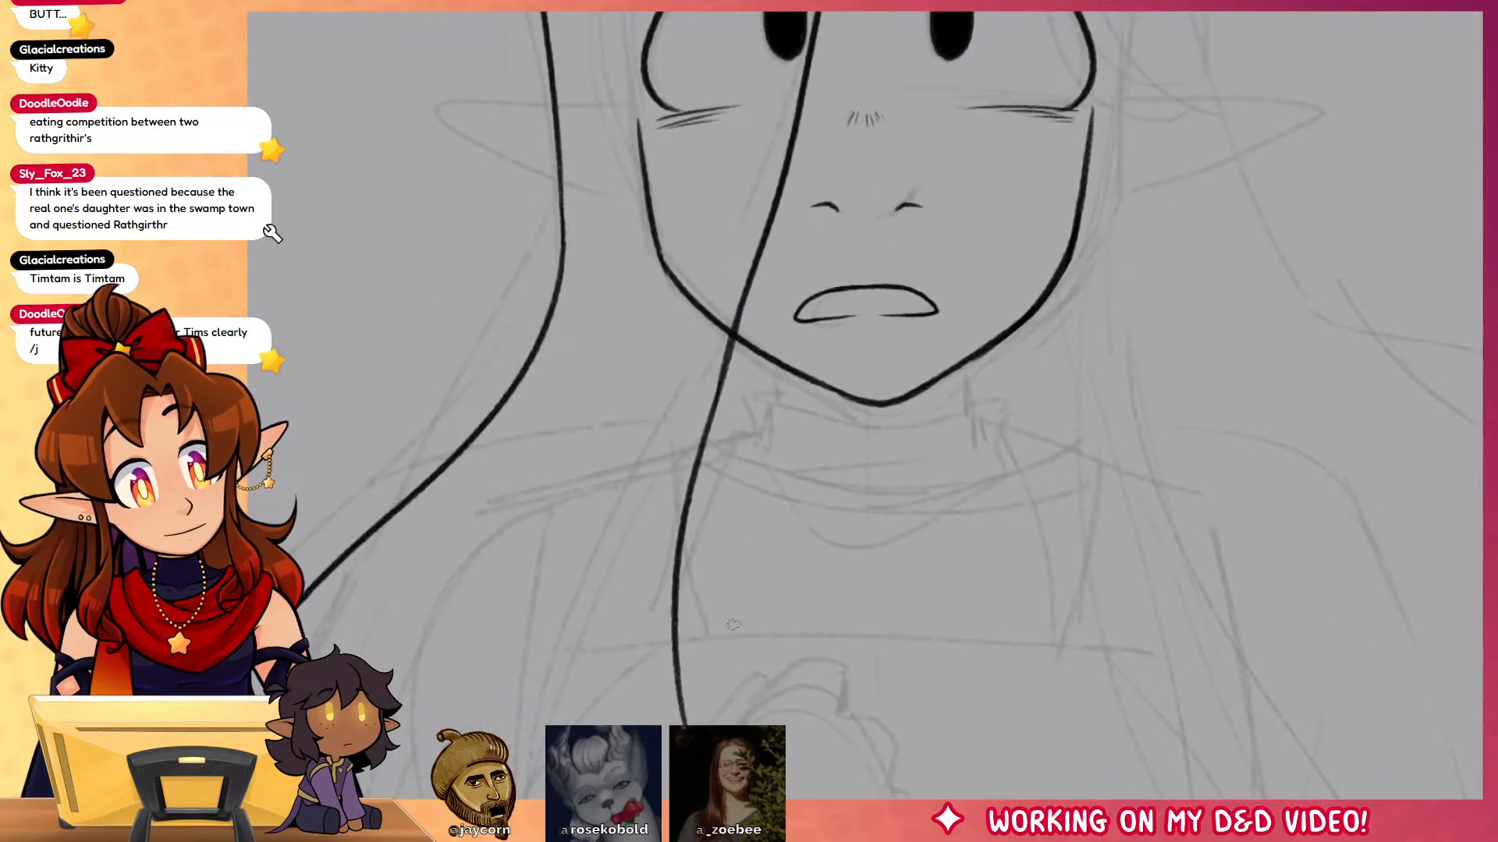
Step: Erase the jaw line behind the left hair strand and fade the eye, brow and crease strokes it covers
drag(1017, 468, 955, 726)
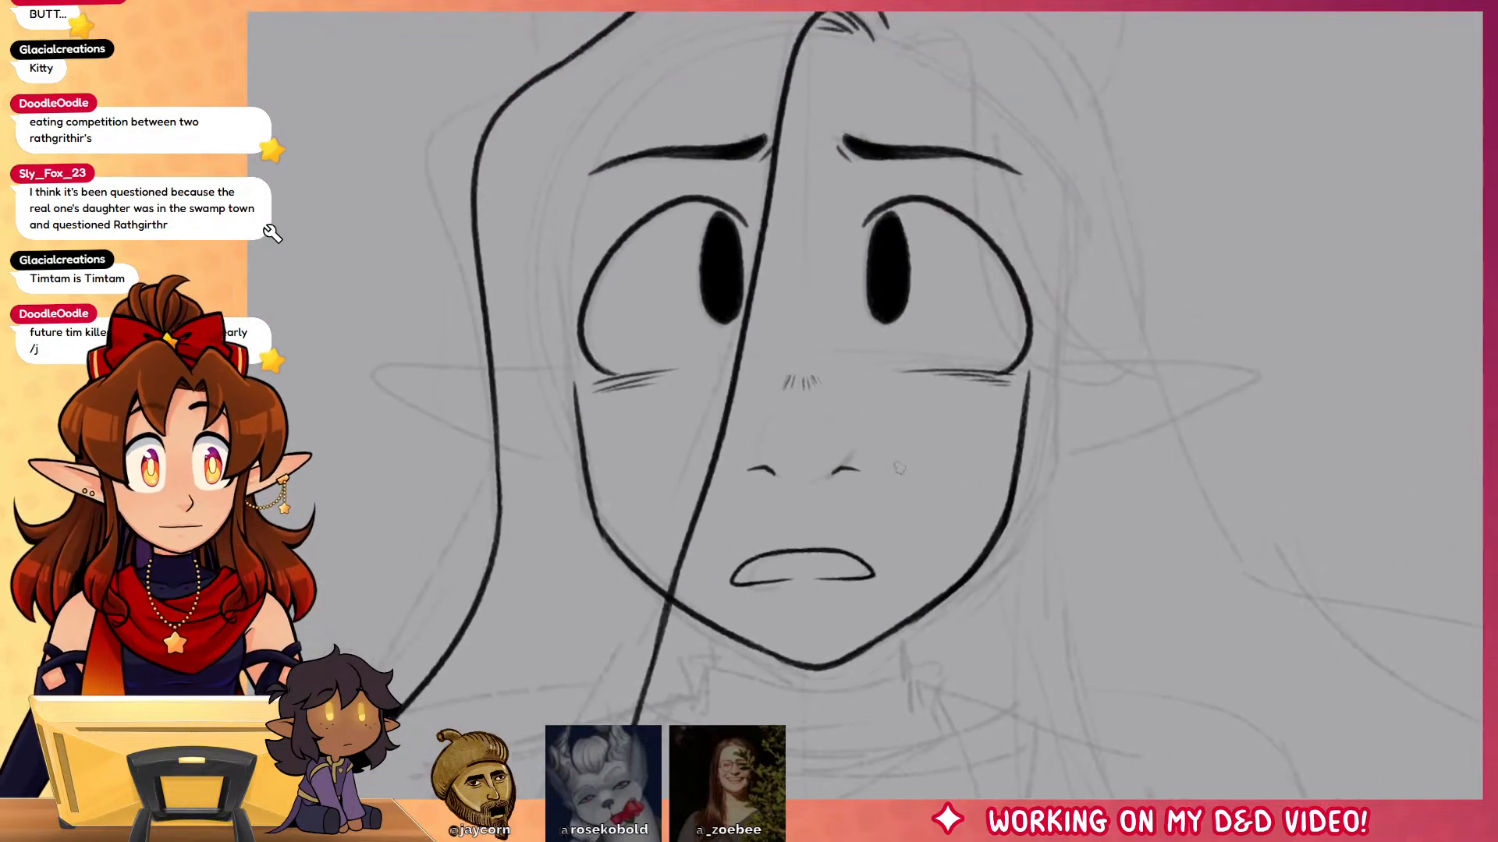
mouse_move(575, 382)
mouse_down()
mouse_move(600, 539)
mouse_move(647, 565)
mouse_up()
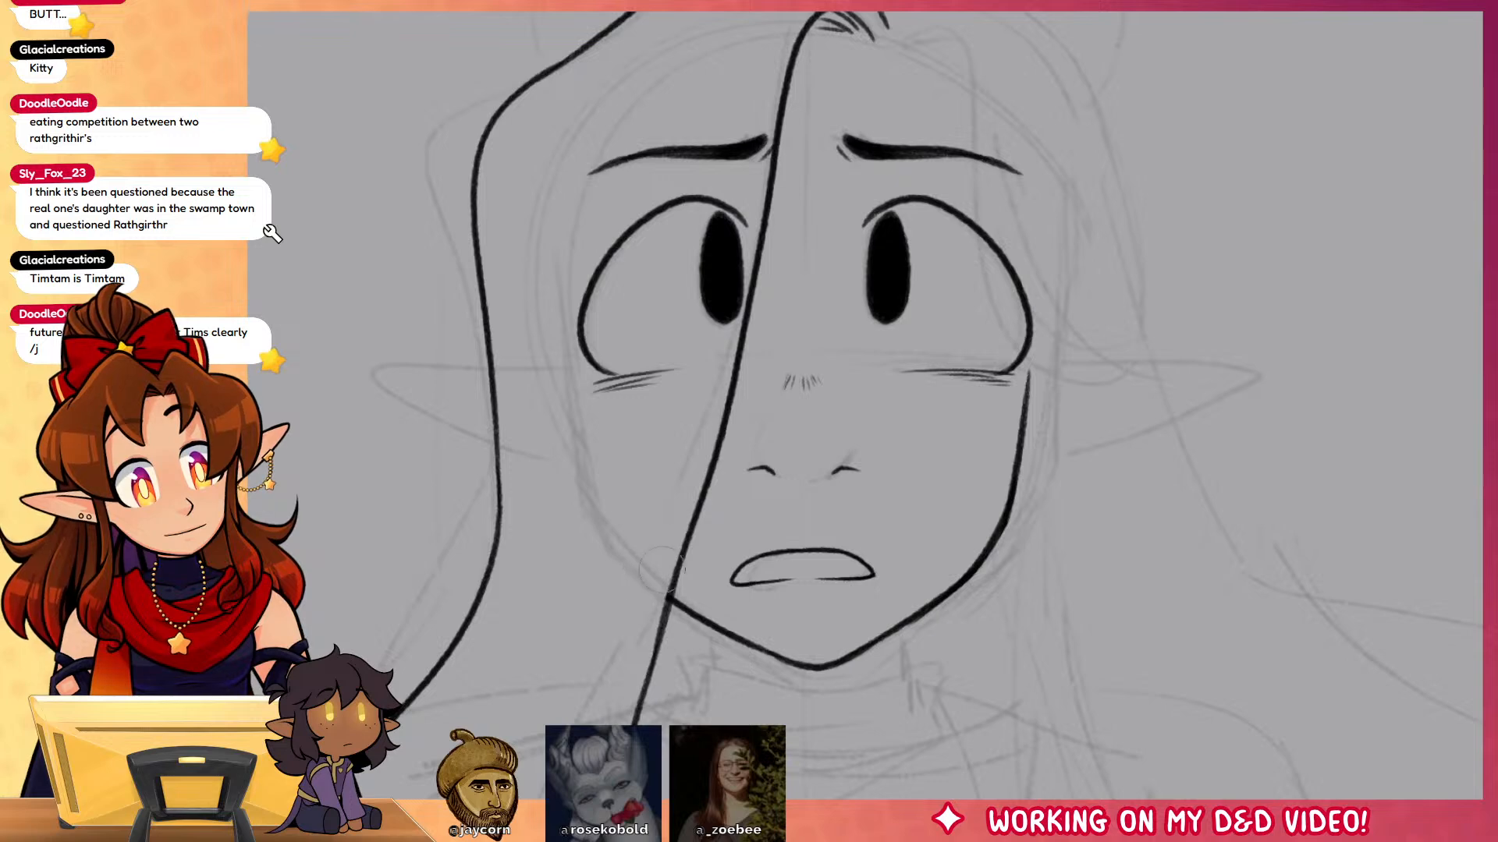
drag(751, 233, 731, 323)
key(ctrl+z)
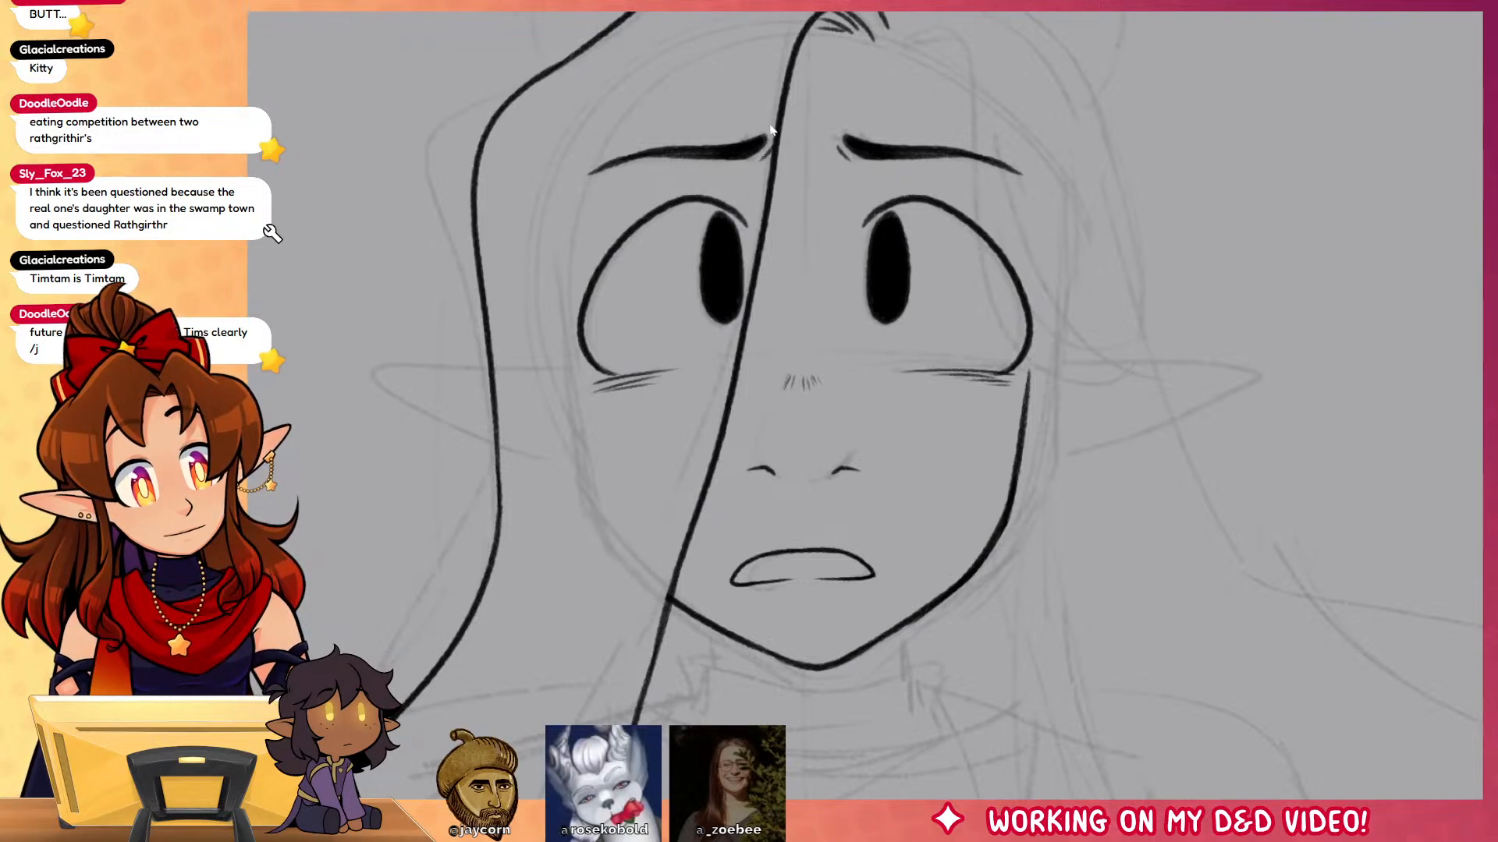
mouse_move(772, 127)
mouse_down()
mouse_move(732, 323)
mouse_move(752, 148)
mouse_move(717, 323)
mouse_up()
key(ctrl+z)
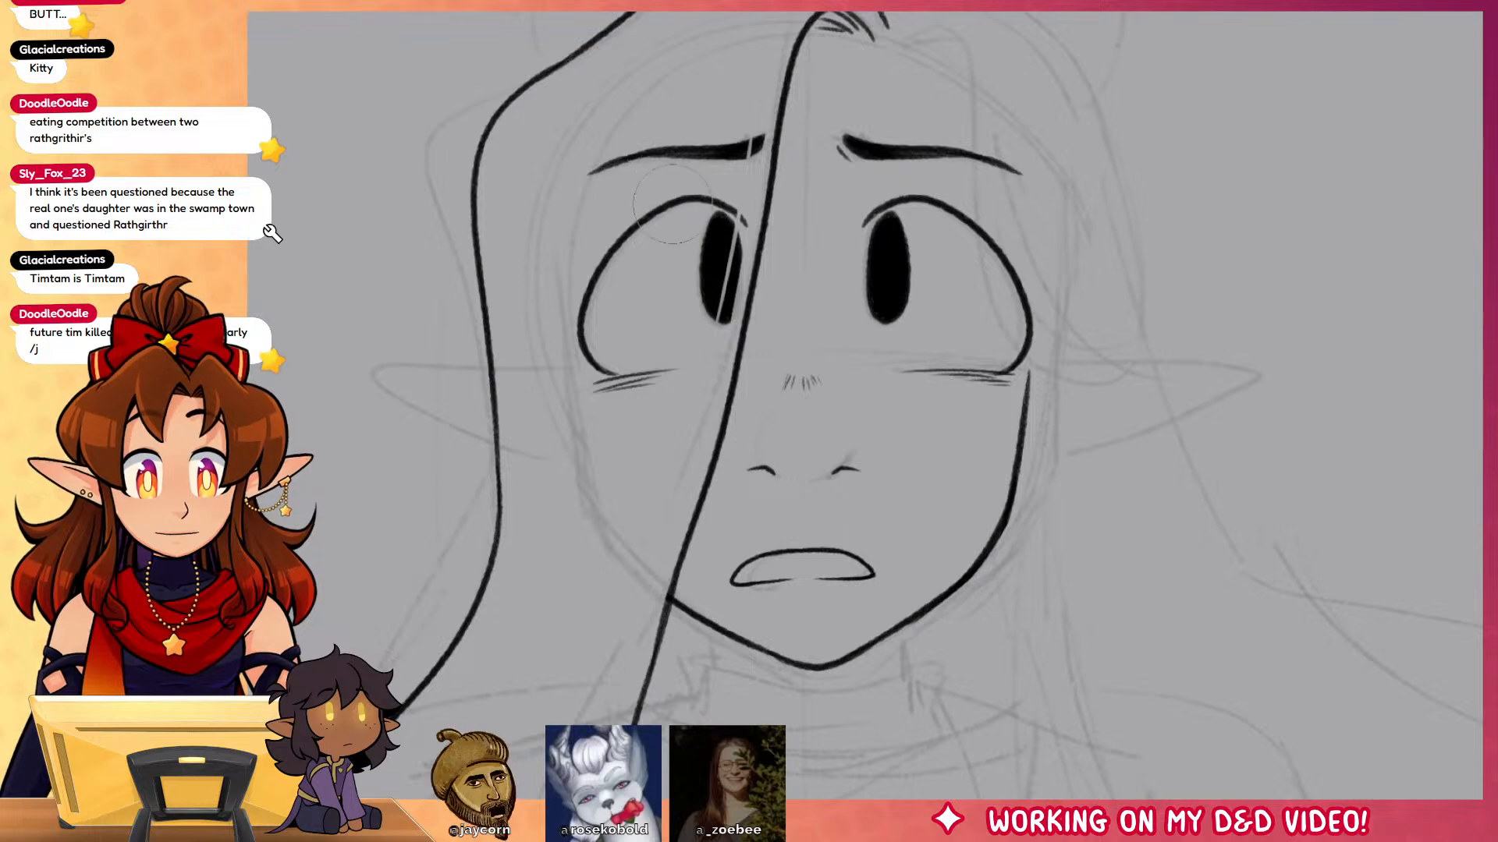
mouse_move(612, 152)
mouse_down()
mouse_move(628, 370)
mouse_move(693, 168)
mouse_move(732, 125)
mouse_move(725, 273)
mouse_move(691, 396)
mouse_up()
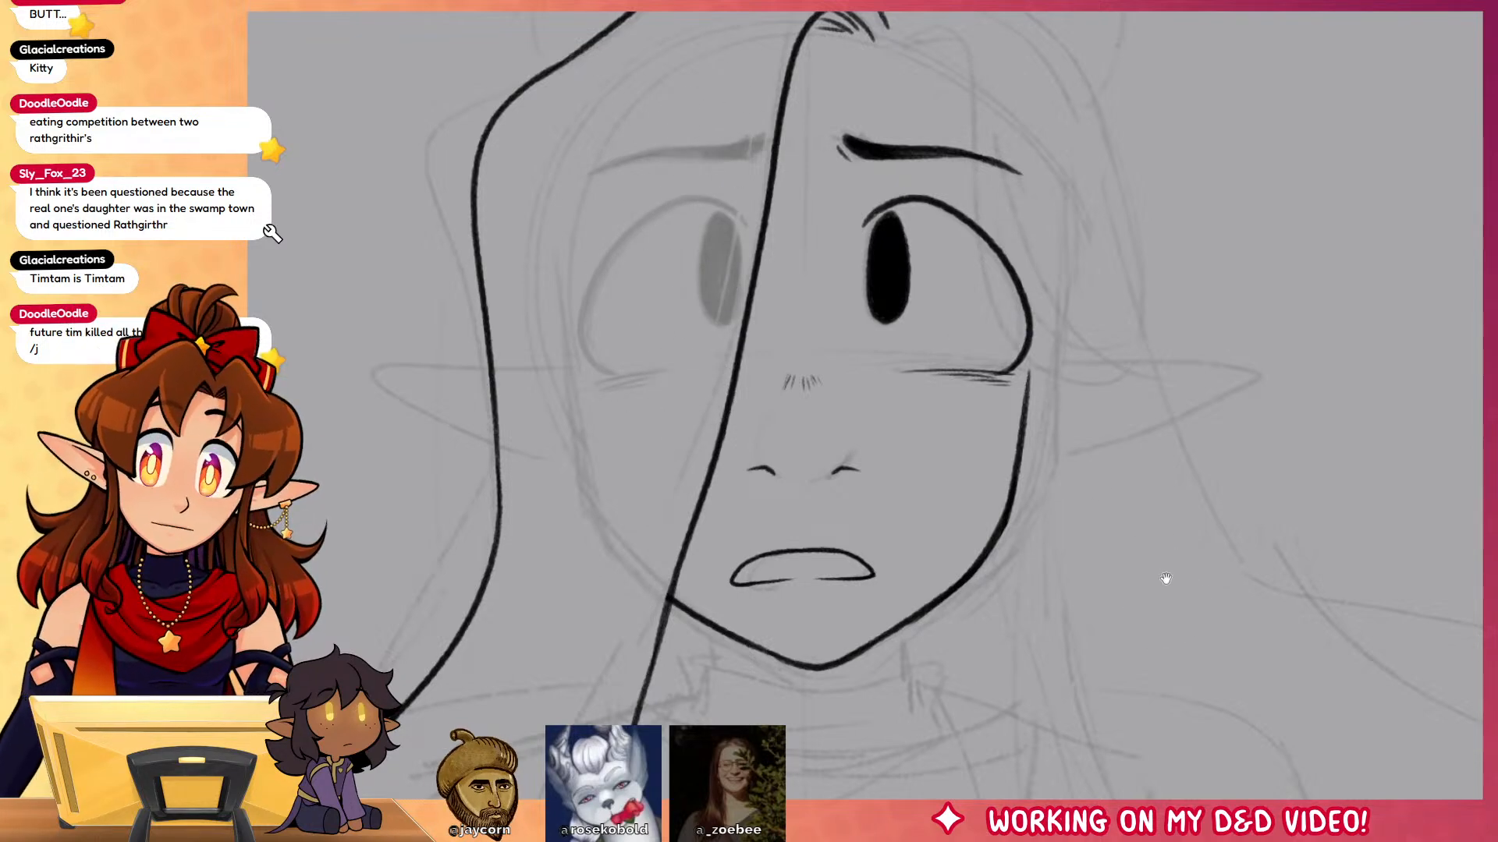
Step: Ink the right bang from the parting down over the outer eye, and erase the face lines hidden behind it
drag(1165, 578, 1121, 670)
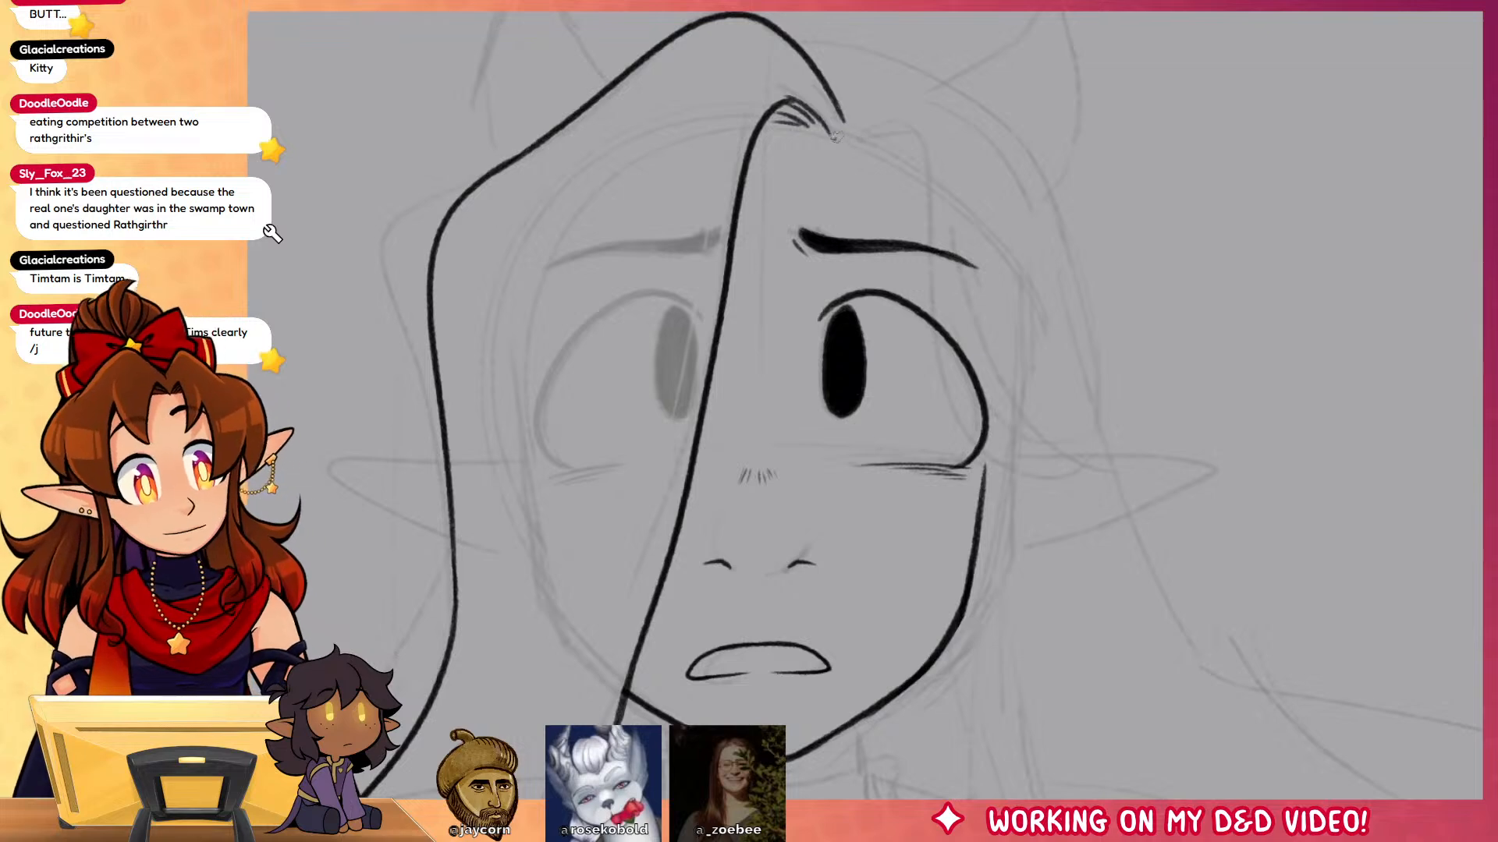
drag(833, 140, 880, 125)
drag(843, 136, 891, 135)
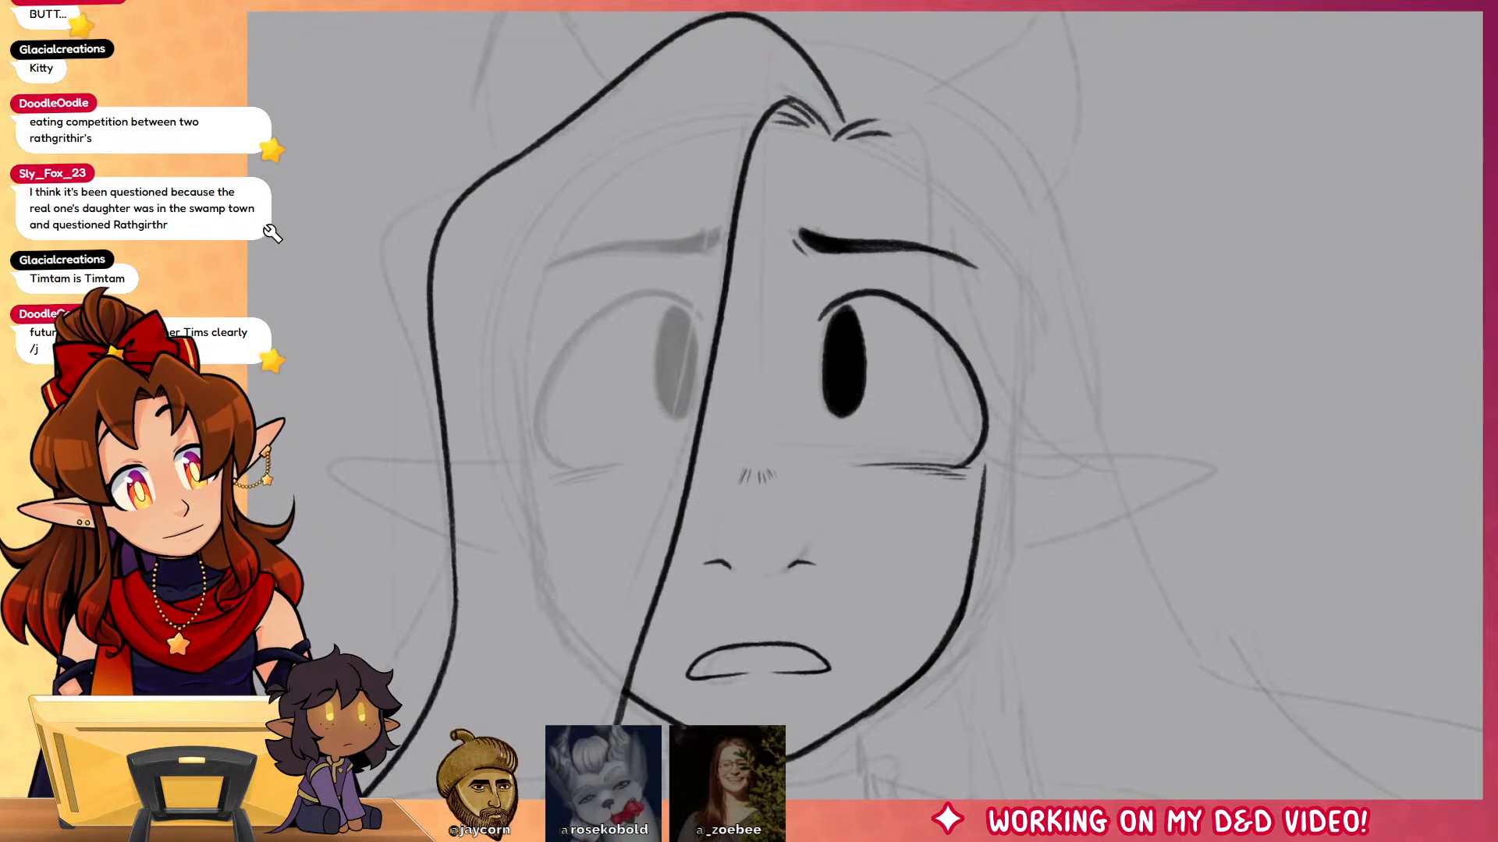
mouse_move(887, 127)
mouse_down()
mouse_move(928, 372)
mouse_move(1059, 463)
mouse_move(969, 285)
mouse_move(975, 457)
mouse_up()
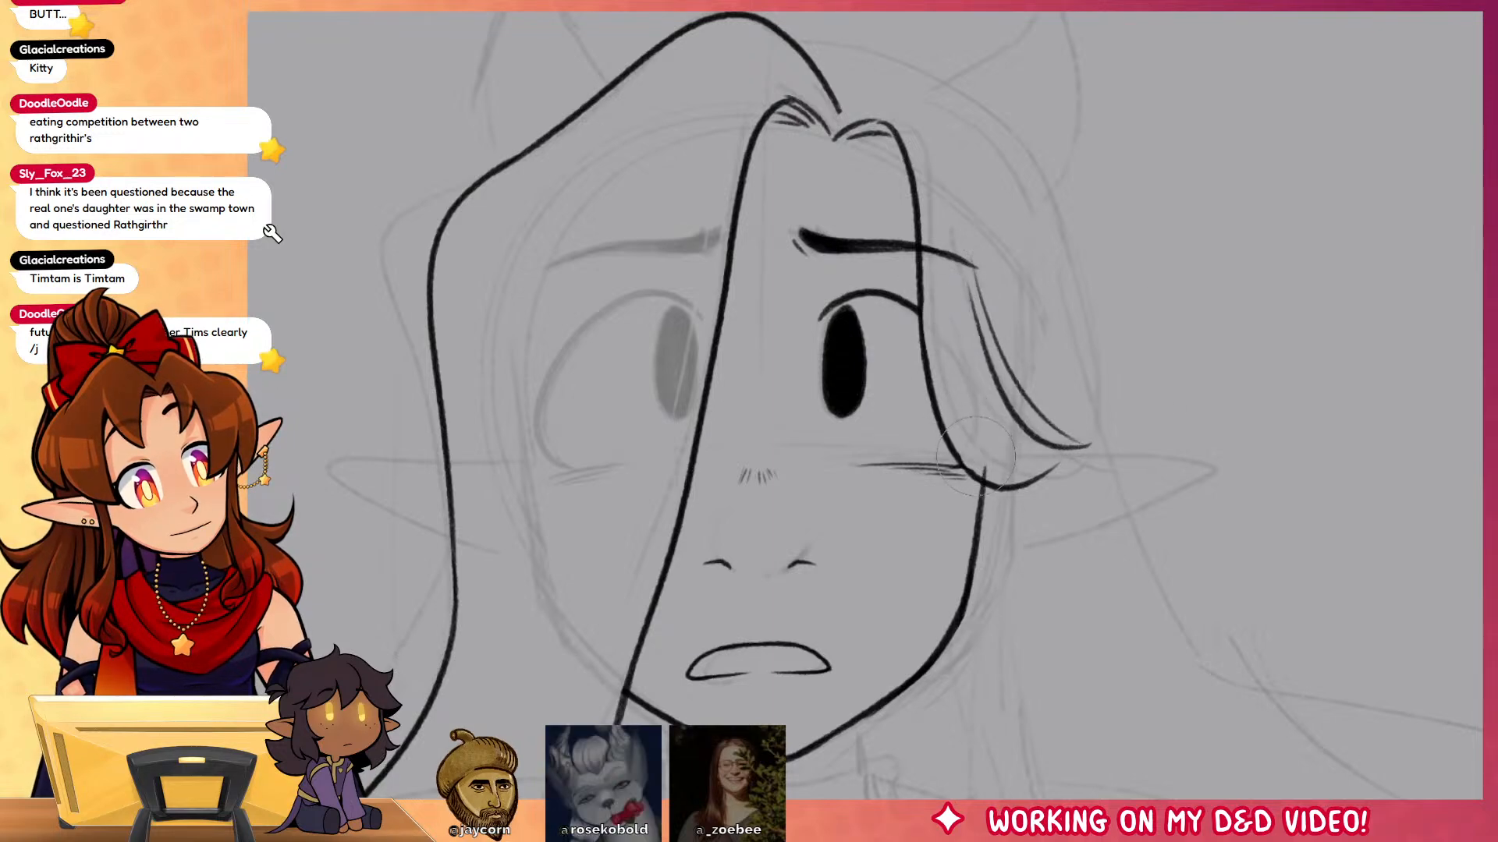
drag(924, 228, 936, 251)
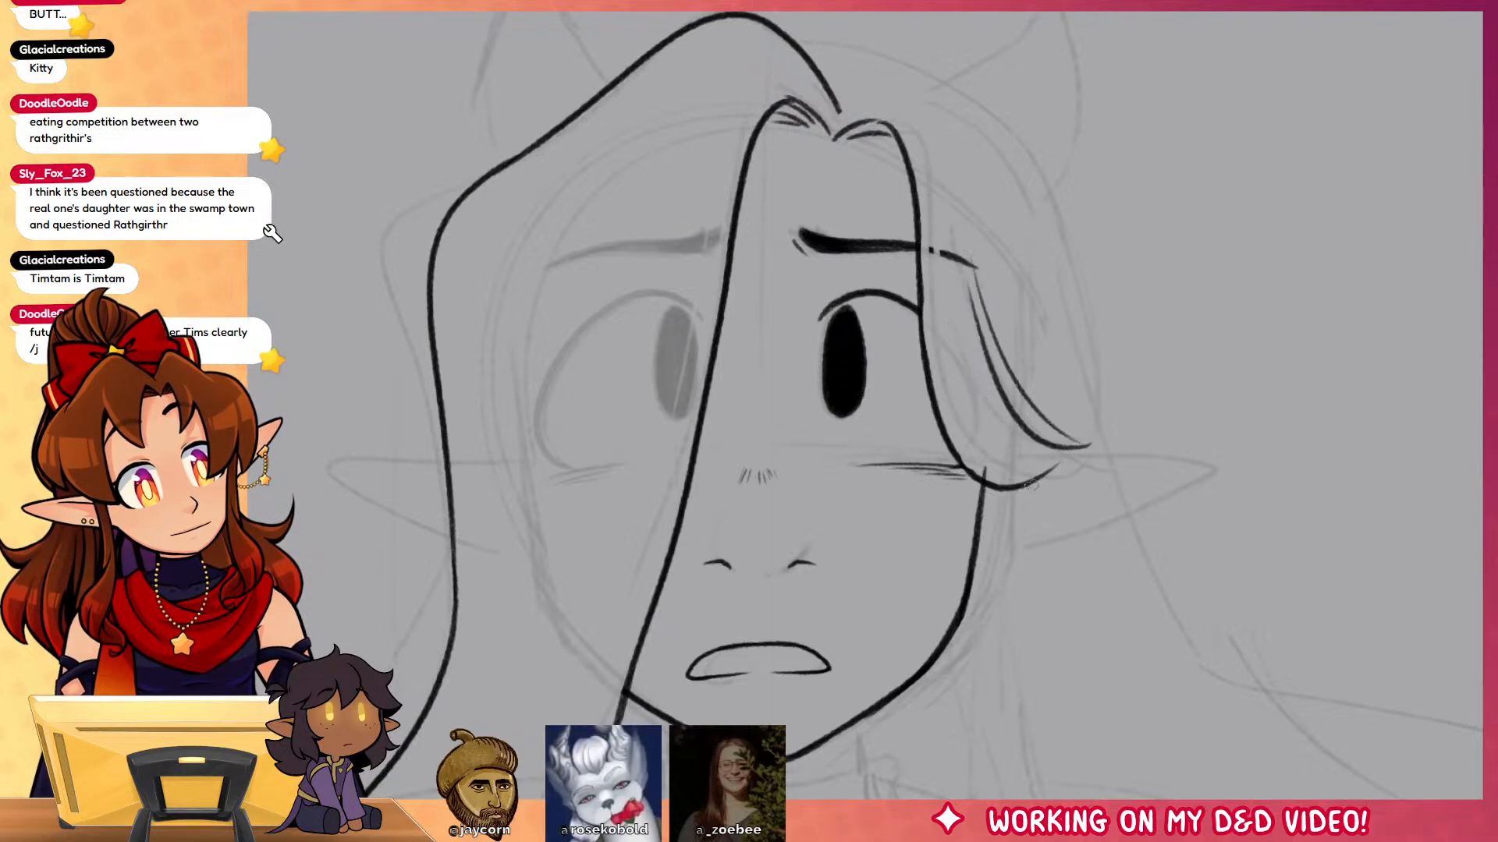
drag(953, 447, 999, 485)
Step: Ink the right pointed ear extending from beneath the tip of the bang
drag(1173, 503, 1193, 356)
drag(1047, 338, 1125, 301)
key(ctrl+z)
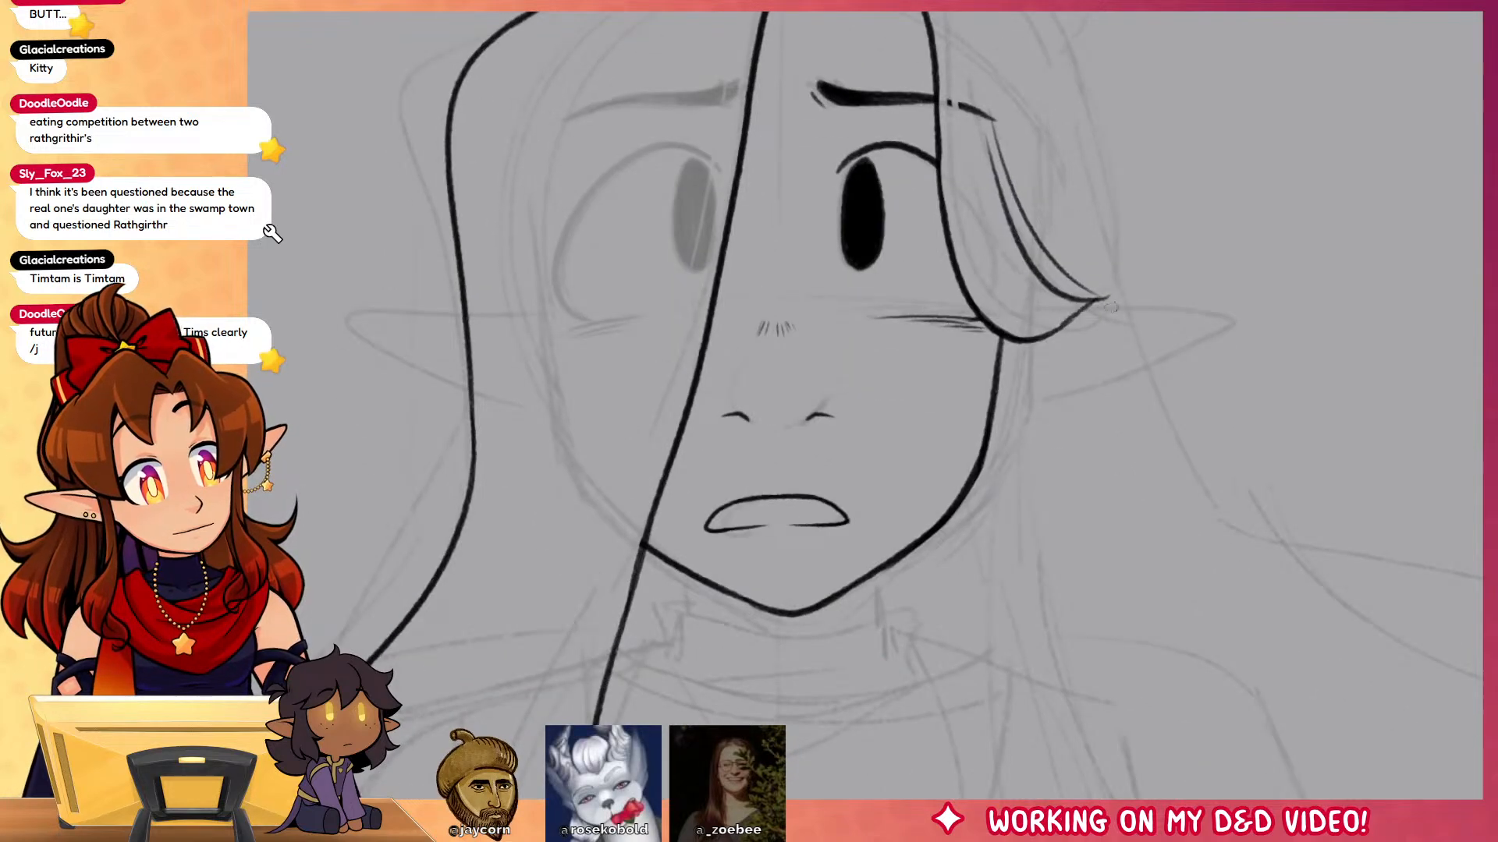
key(ctrl+z)
mouse_move(1048, 337)
mouse_down()
mouse_move(1108, 298)
mouse_move(1120, 395)
mouse_move(1028, 405)
mouse_up()
Step: Ink the long hair lock falling from behind the right ear over the shoulder, with flowing inner strands and tapered ends
mouse_move(1164, 348)
mouse_down()
mouse_move(1155, 179)
mouse_move(1031, 234)
mouse_move(1098, 780)
mouse_up()
key(ctrl+z)
drag(1294, 526, 1085, 394)
key(ctrl+z)
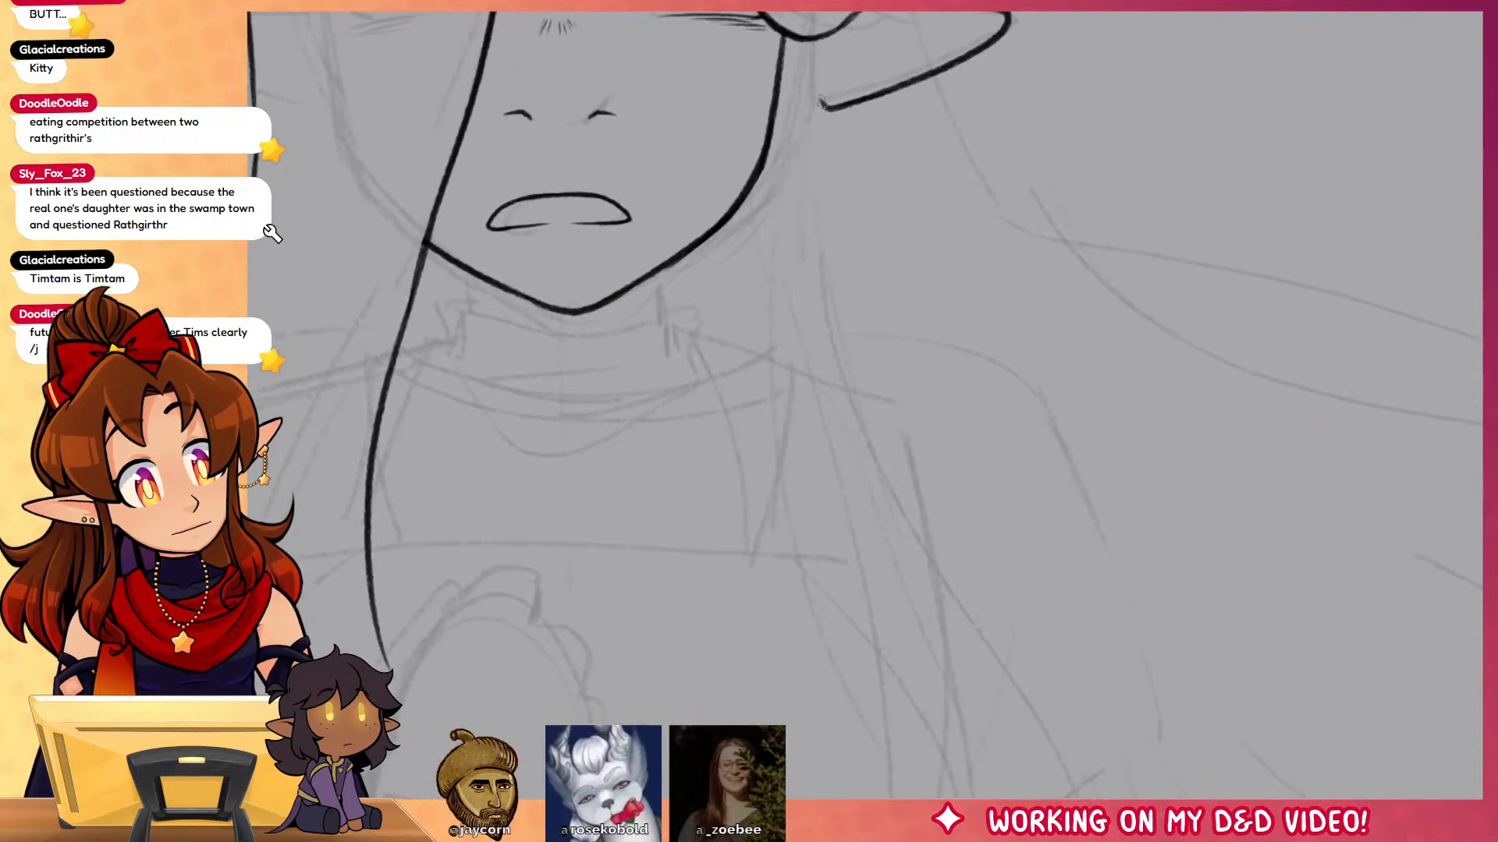
mouse_move(817, 40)
mouse_down()
mouse_move(809, 173)
mouse_move(1208, 755)
mouse_up()
mouse_move(766, 152)
mouse_down()
mouse_move(937, 775)
mouse_move(765, 532)
mouse_up()
mouse_move(761, 452)
mouse_down()
mouse_move(762, 493)
mouse_move(1173, 800)
mouse_up()
mouse_move(906, 607)
mouse_down()
mouse_move(1104, 703)
mouse_move(1198, 788)
mouse_up()
mouse_move(1197, 788)
mouse_down()
mouse_move(1143, 554)
mouse_move(1088, 527)
mouse_up()
drag(917, 394, 1128, 616)
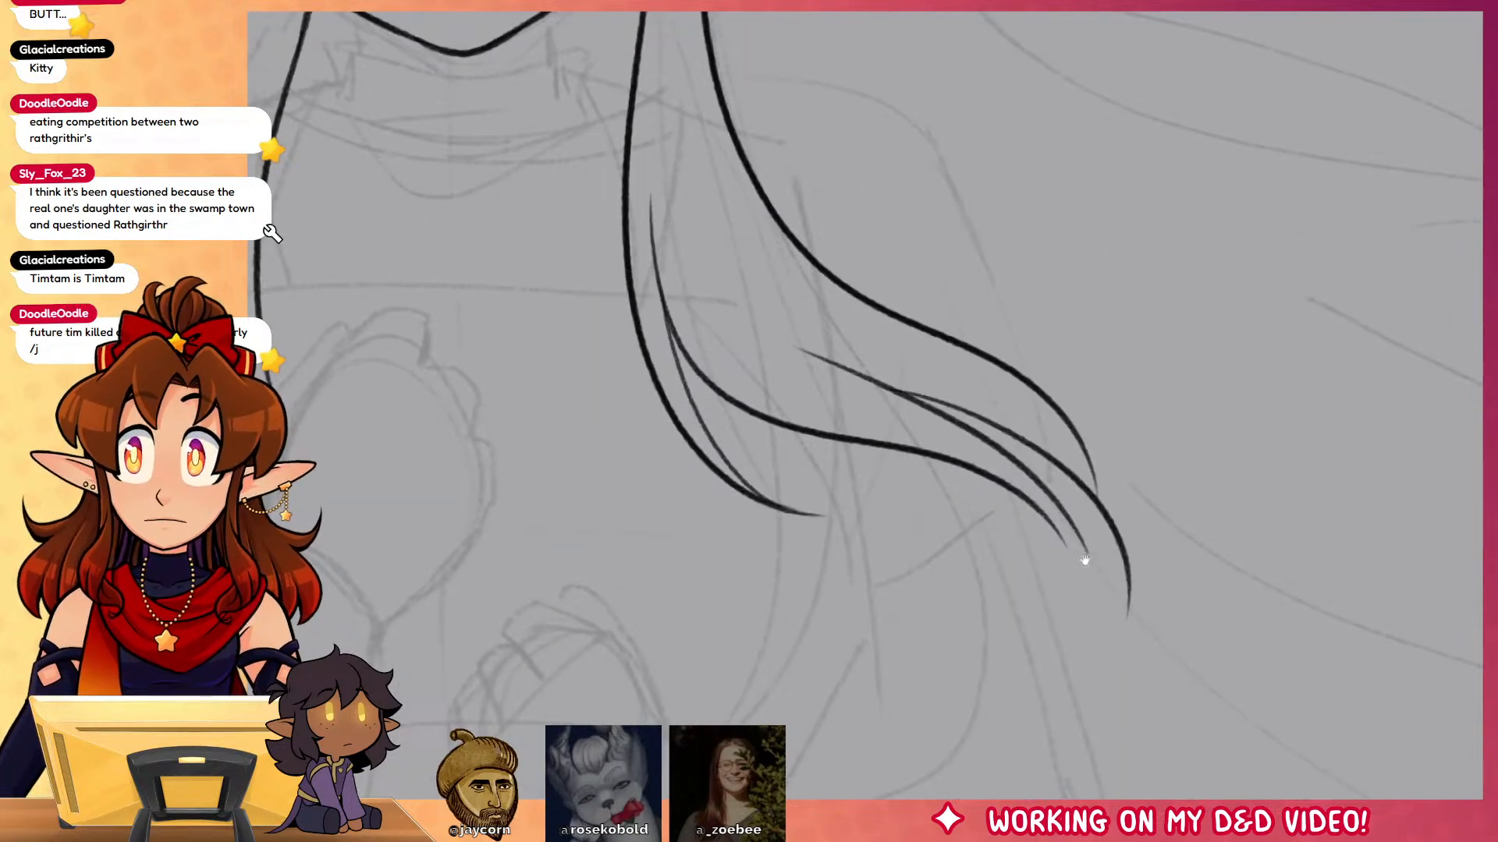
Step: Ink both sides of the neck and the standing collar wrapping around it below the chin
scroll(1079, 558, up, 10)
drag(634, 431, 632, 468)
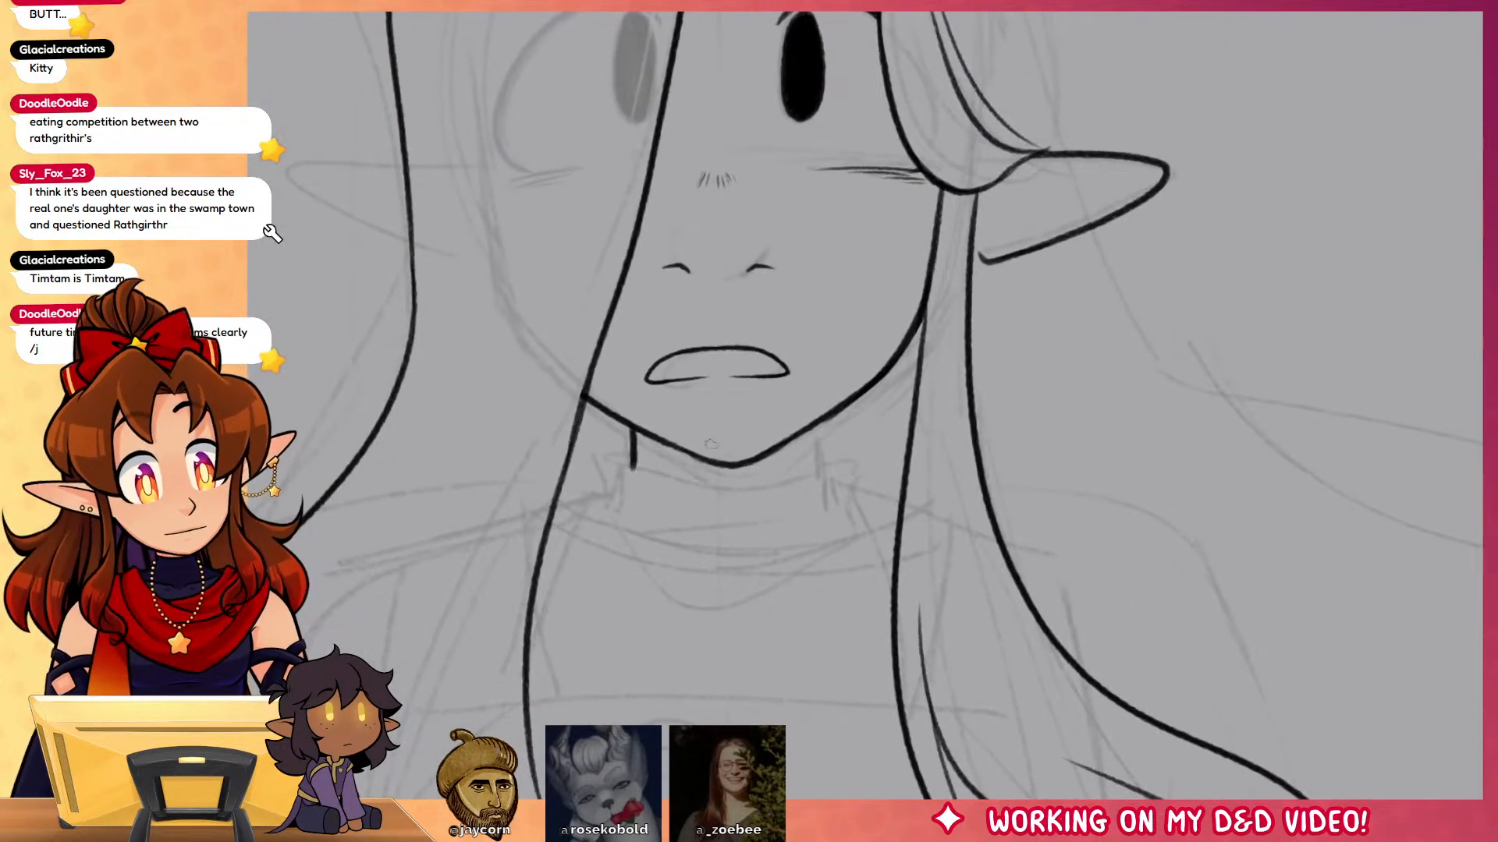
drag(815, 425, 816, 474)
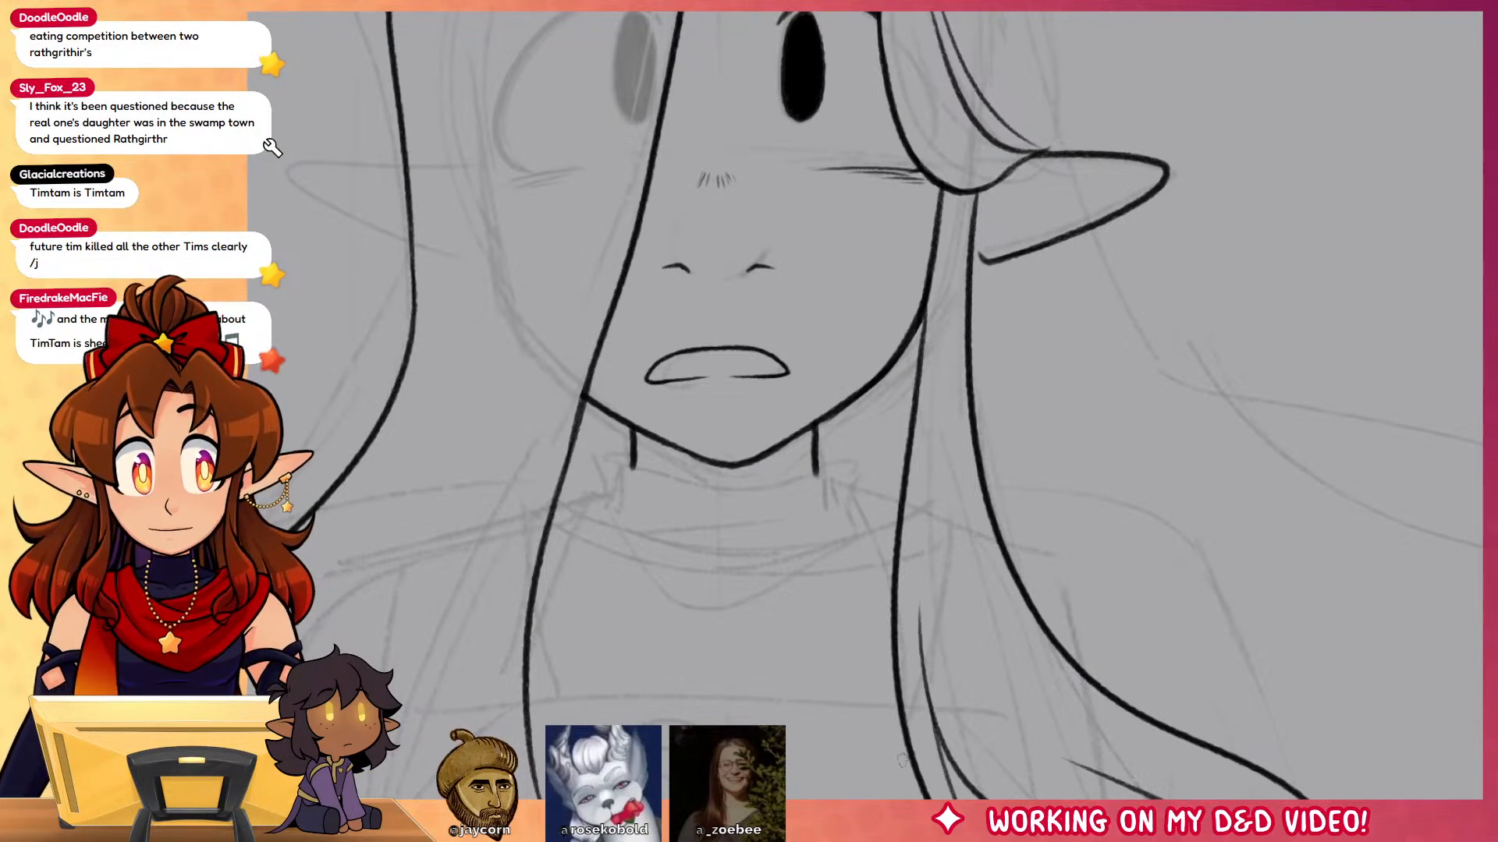
drag(803, 516, 663, 538)
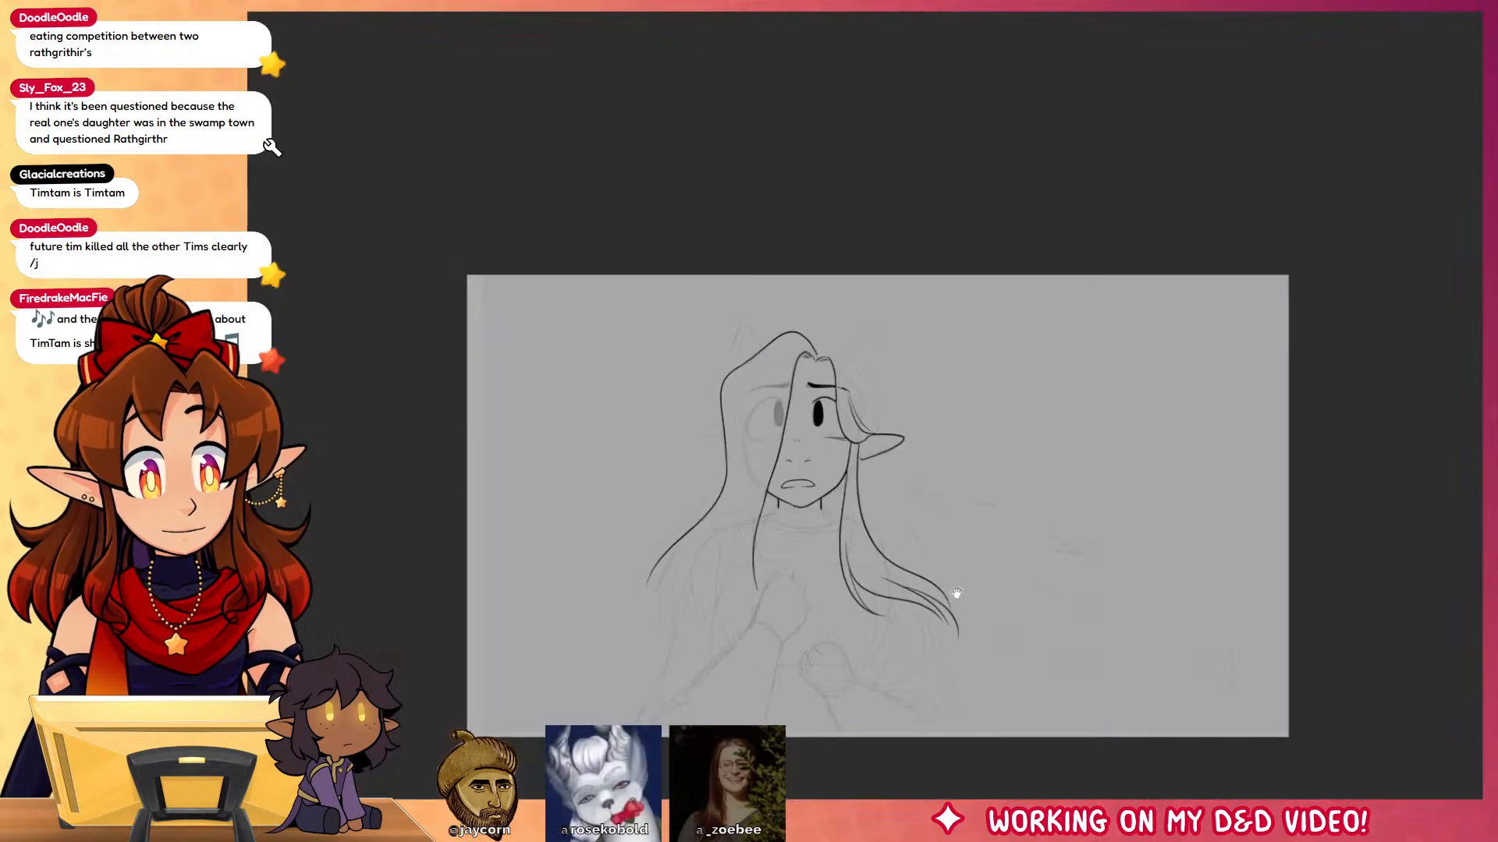
drag(813, 515, 966, 418)
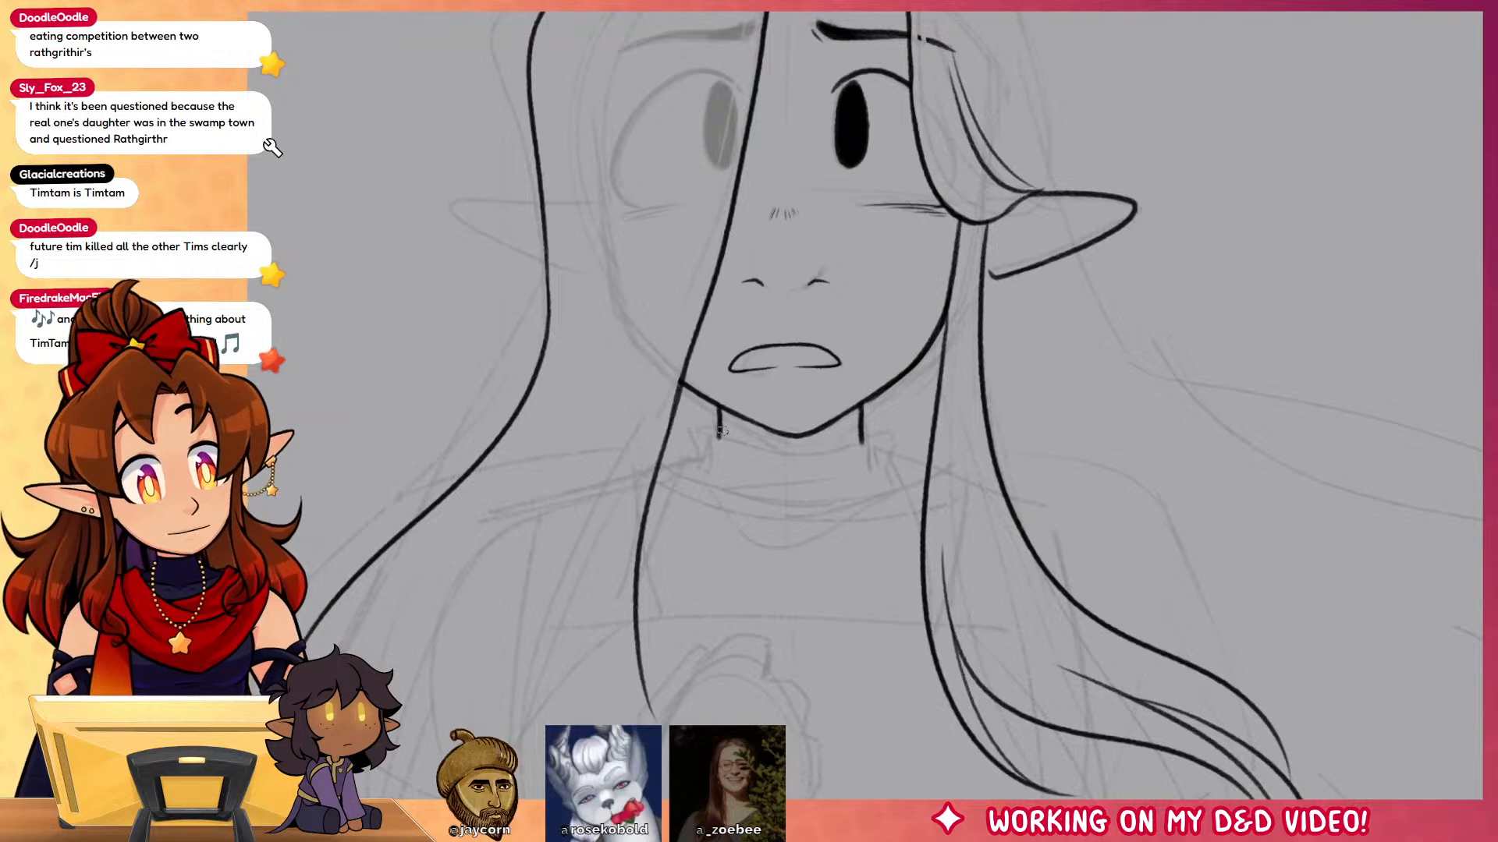
mouse_move(718, 434)
mouse_down()
mouse_move(866, 440)
mouse_move(742, 448)
mouse_move(685, 424)
mouse_move(691, 472)
mouse_up()
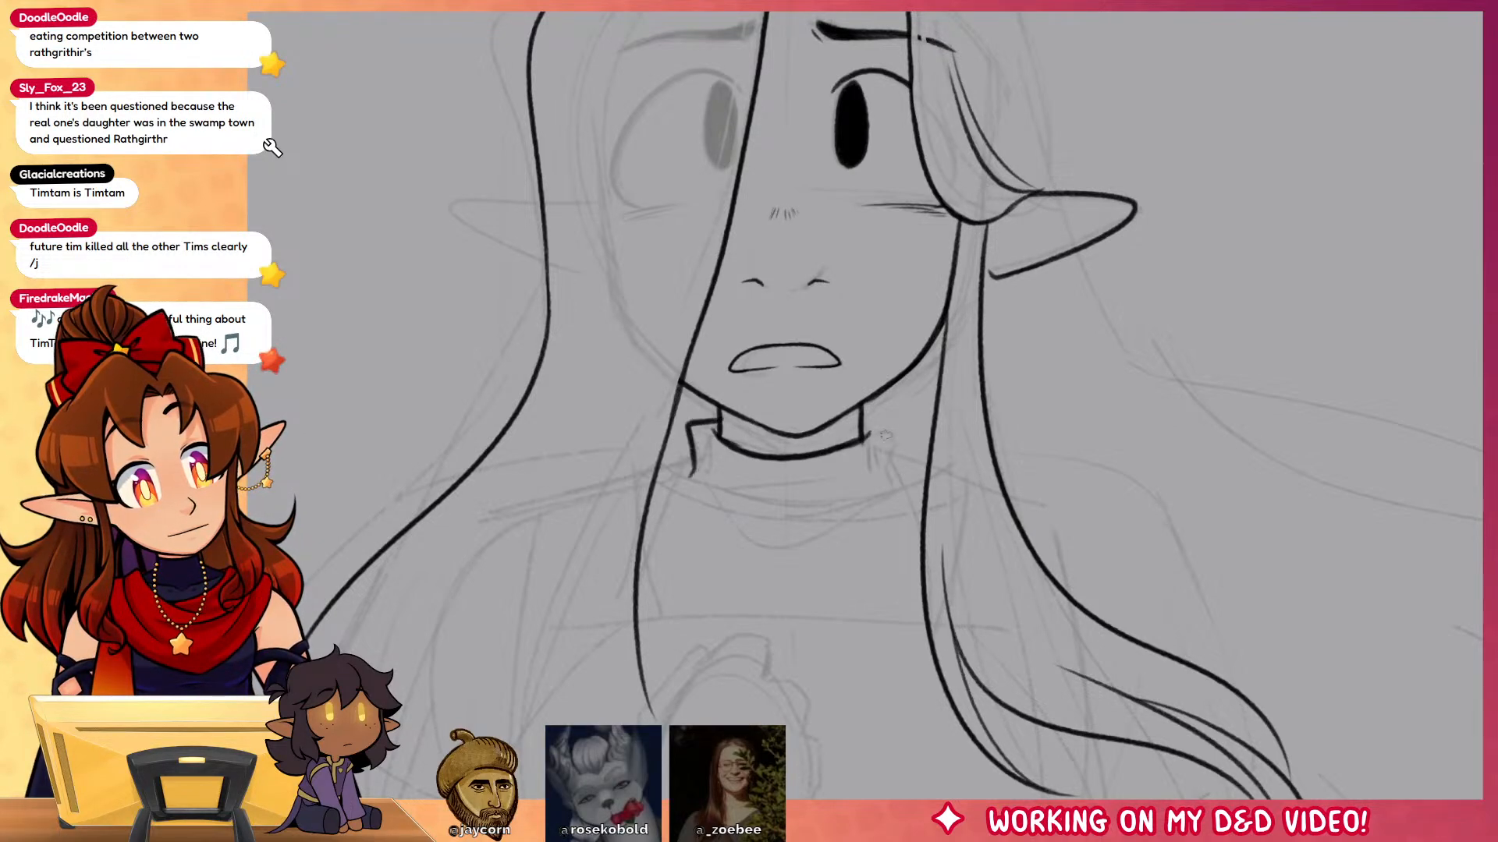
drag(865, 414, 891, 484)
Step: Ink the curved neckline below the collar as two parallel lines running between the hair locks
mouse_move(814, 378)
mouse_down()
mouse_move(819, 549)
mouse_move(819, 311)
mouse_up()
mouse_move(667, 406)
mouse_down()
mouse_move(788, 434)
mouse_move(925, 414)
mouse_up()
drag(661, 425, 889, 443)
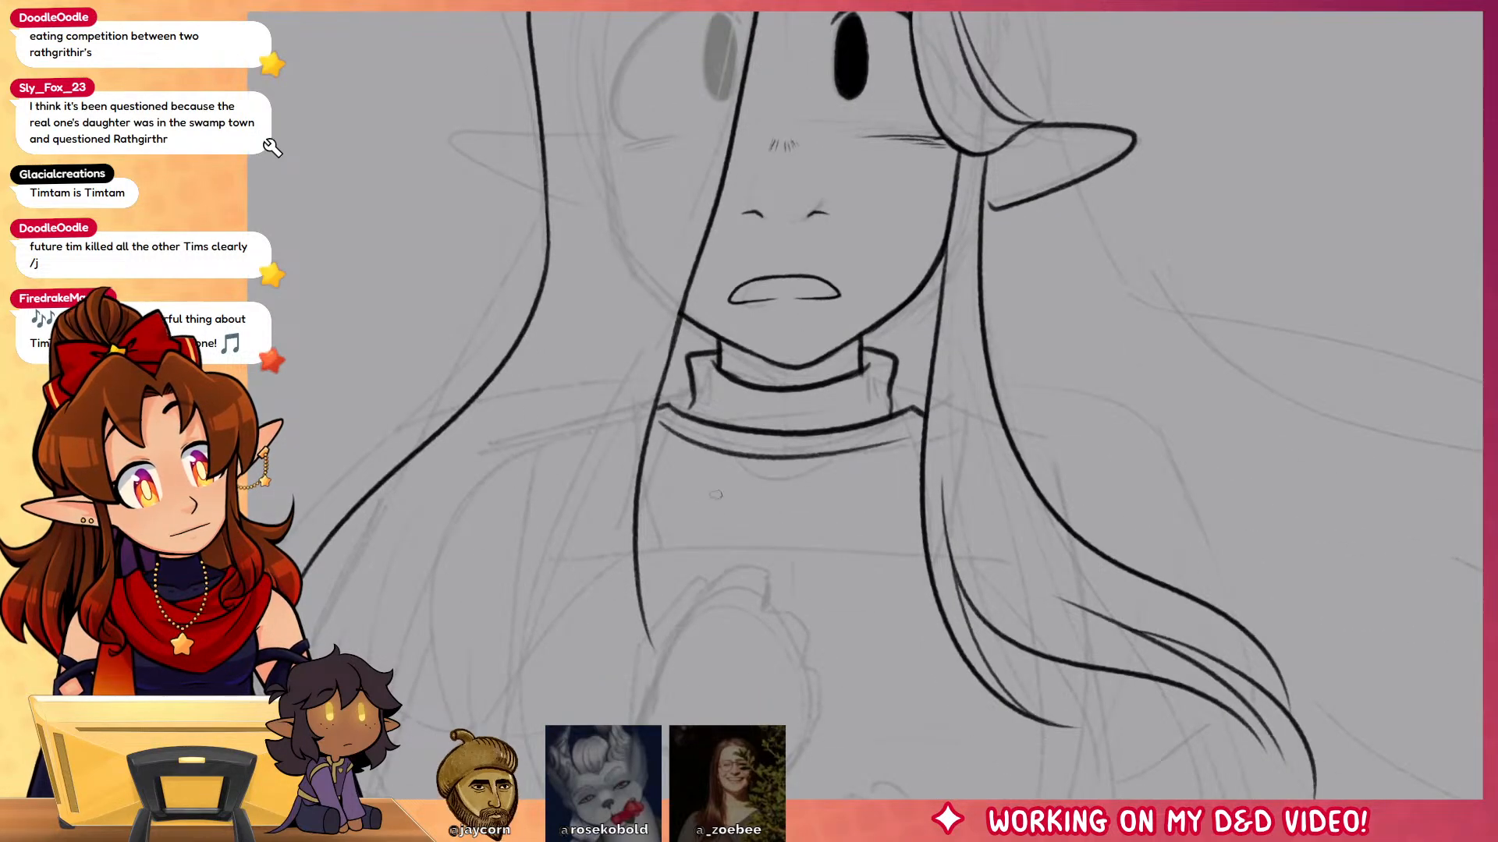
Step: Ink the lower outline of the chest panel beneath the neckline and shade its left inner edge
mouse_move(638, 467)
mouse_down()
mouse_move(654, 535)
mouse_move(764, 564)
mouse_up()
key(ctrl+z)
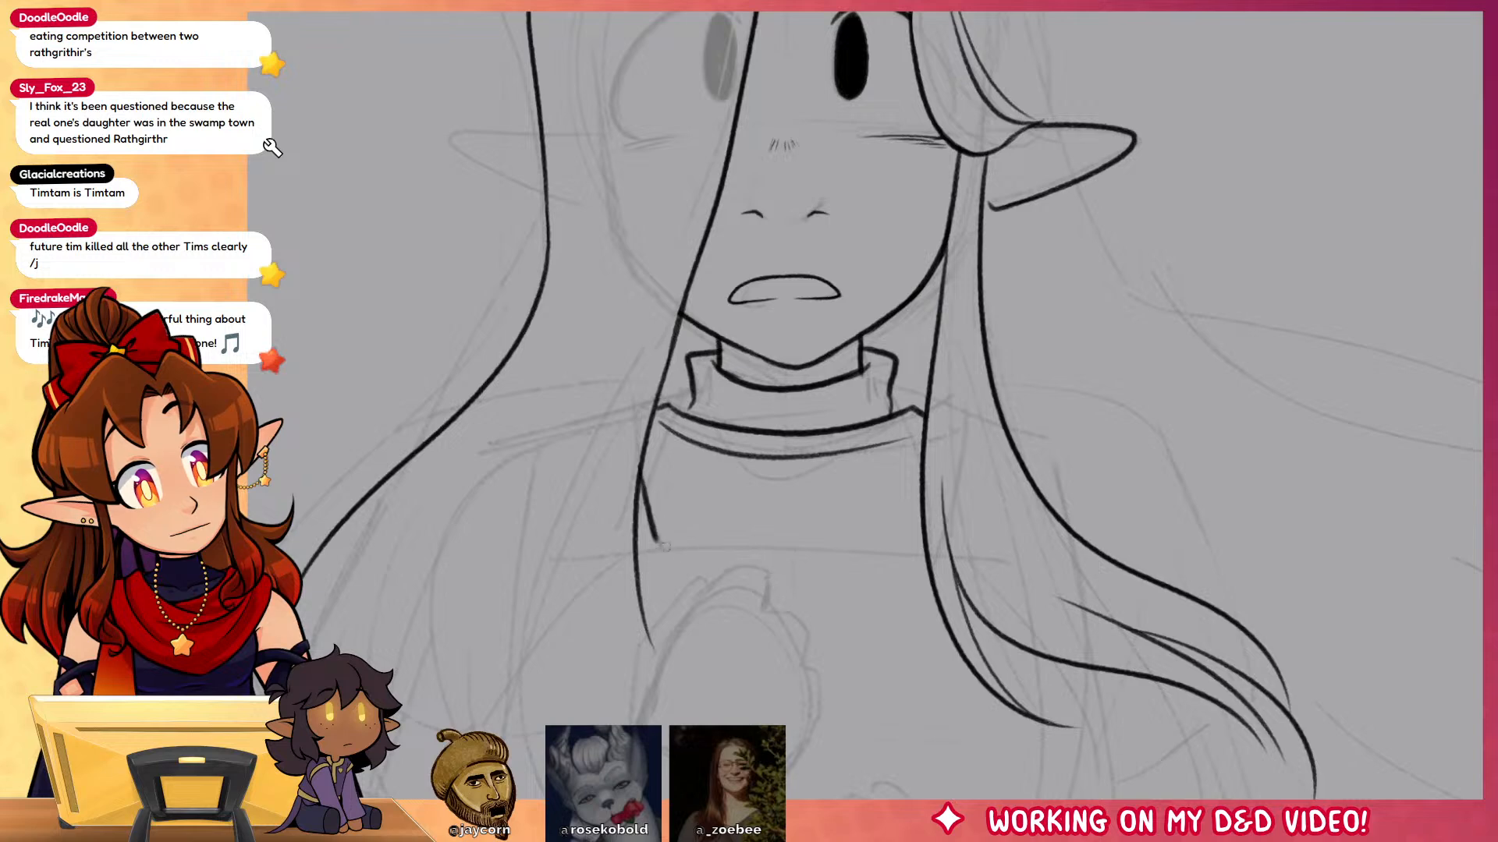
drag(652, 538, 702, 572)
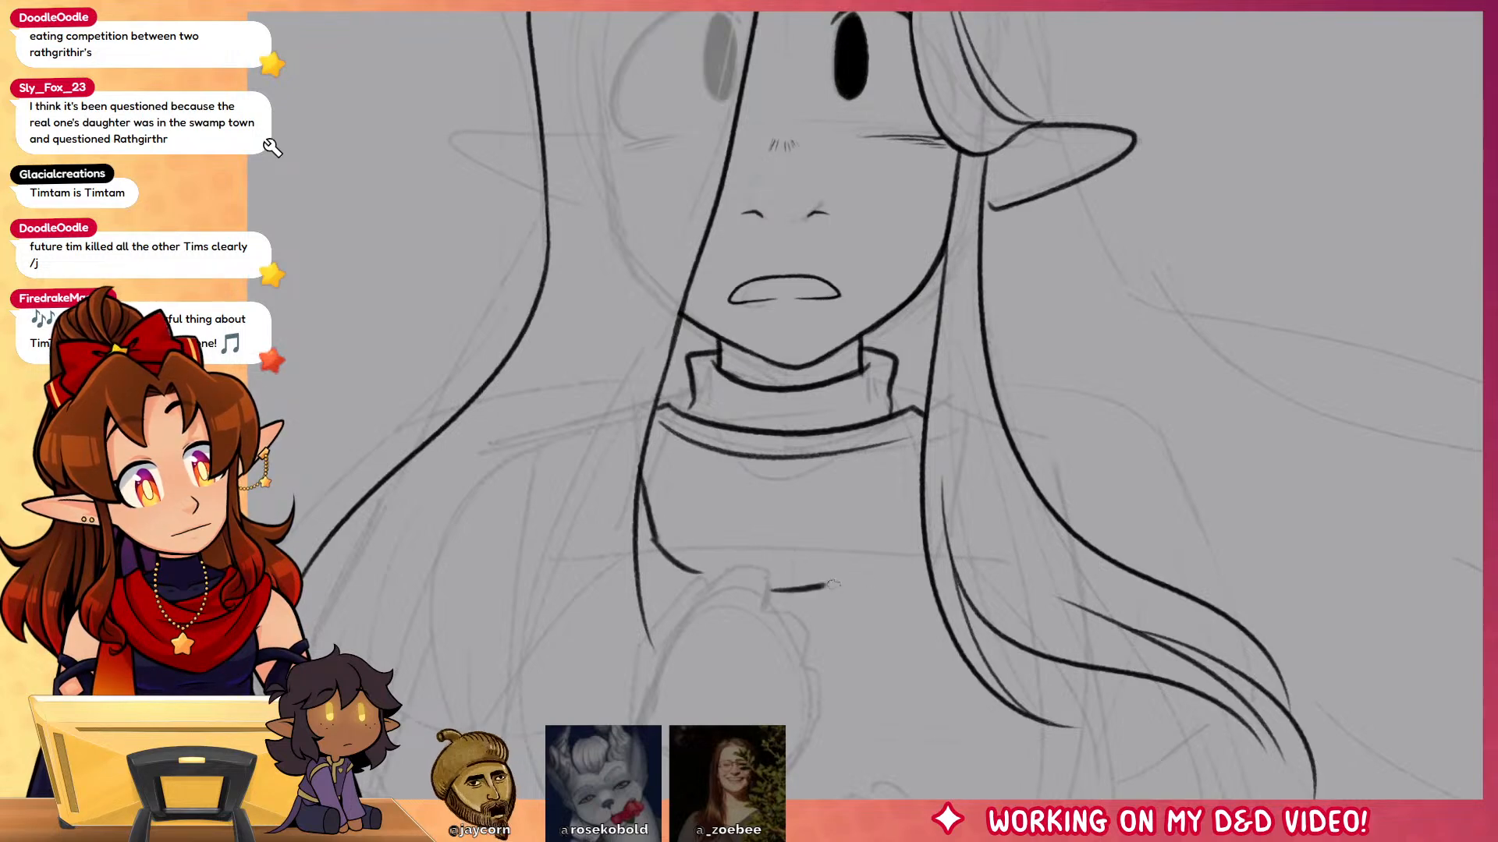
drag(784, 595, 923, 556)
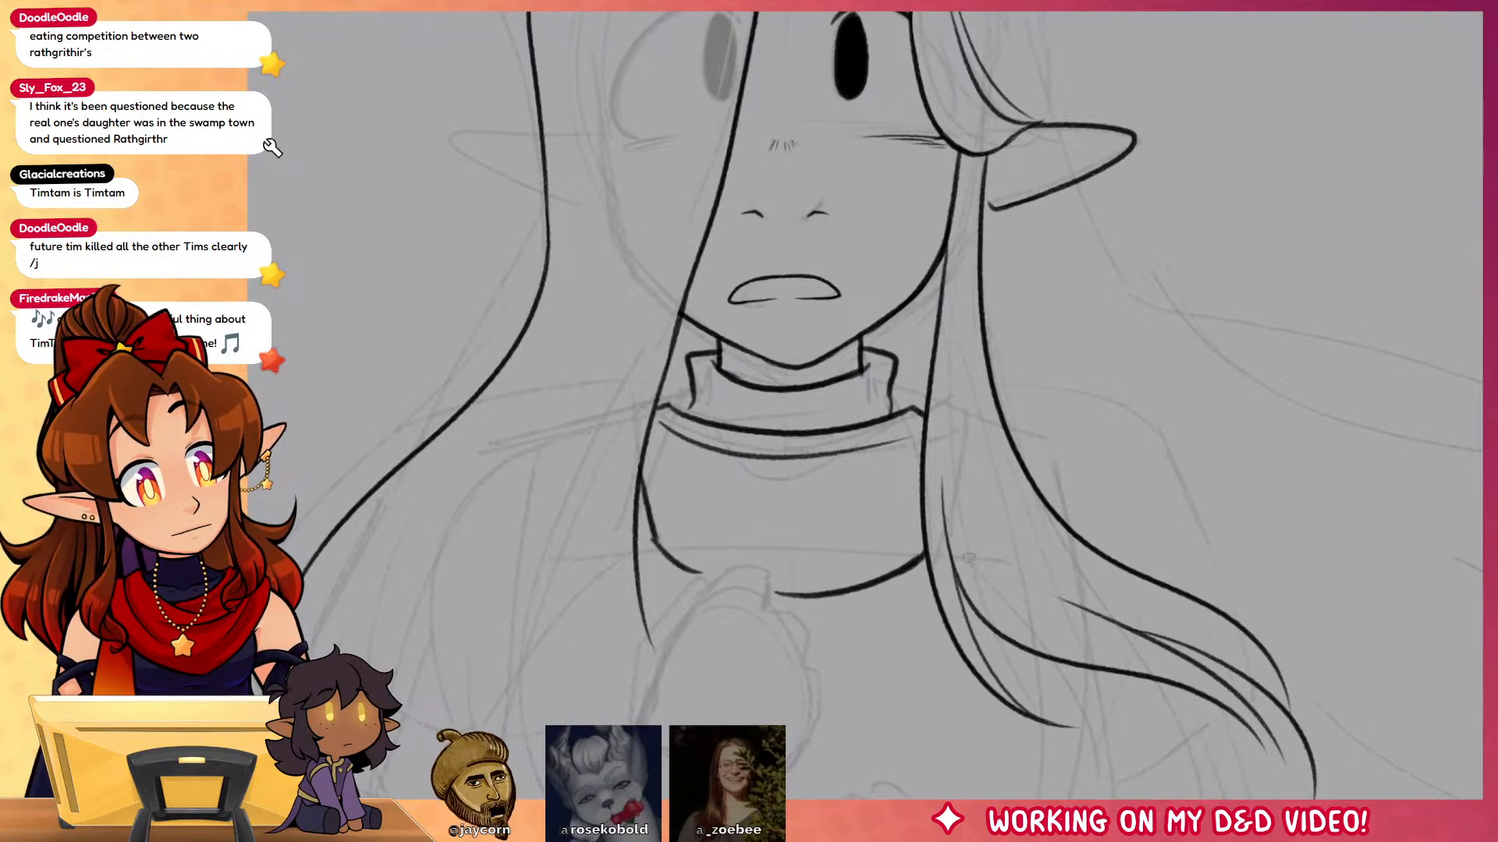
drag(881, 466, 907, 398)
mouse_move(677, 379)
mouse_down()
mouse_move(701, 479)
mouse_move(732, 487)
mouse_move(681, 376)
mouse_move(727, 485)
mouse_move(706, 461)
mouse_up()
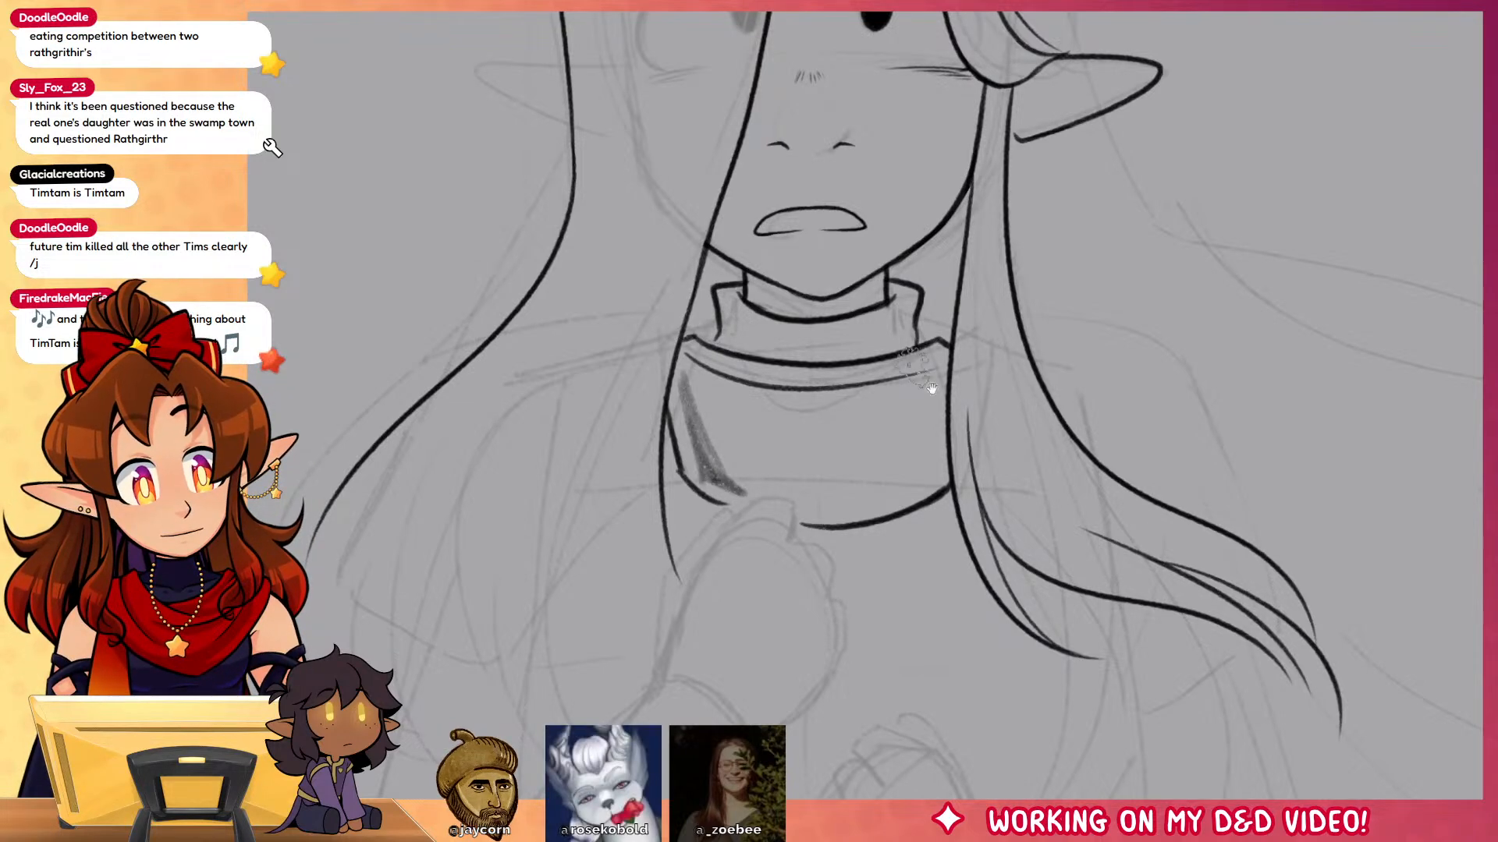
Step: Fill the gaps between the hair and the neck on both sides with solid black
mouse_move(933, 387)
mouse_down()
mouse_move(1001, 753)
mouse_move(1008, 656)
mouse_up()
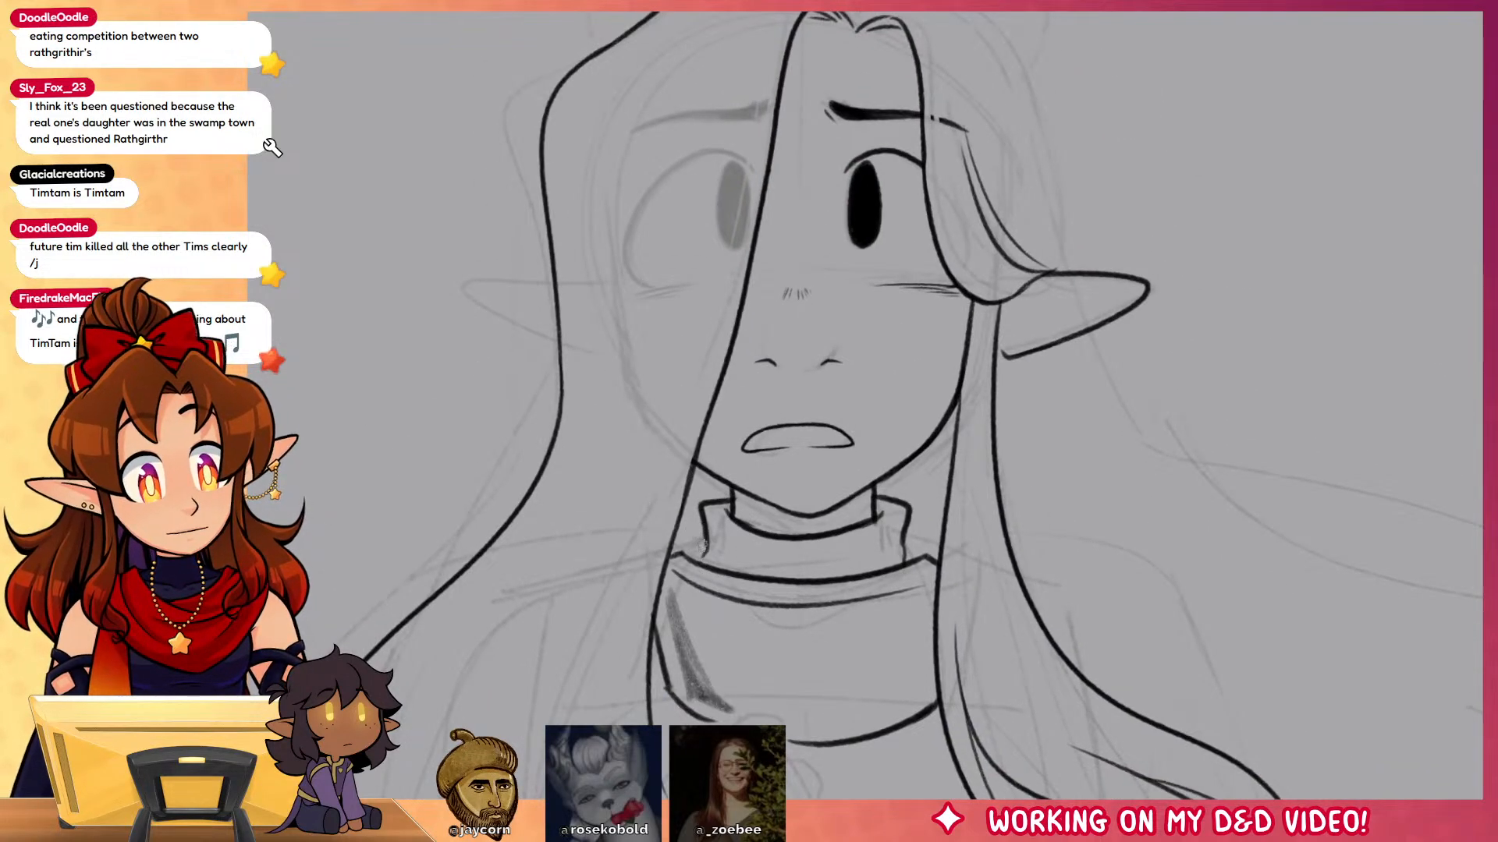
click(699, 534)
click(911, 541)
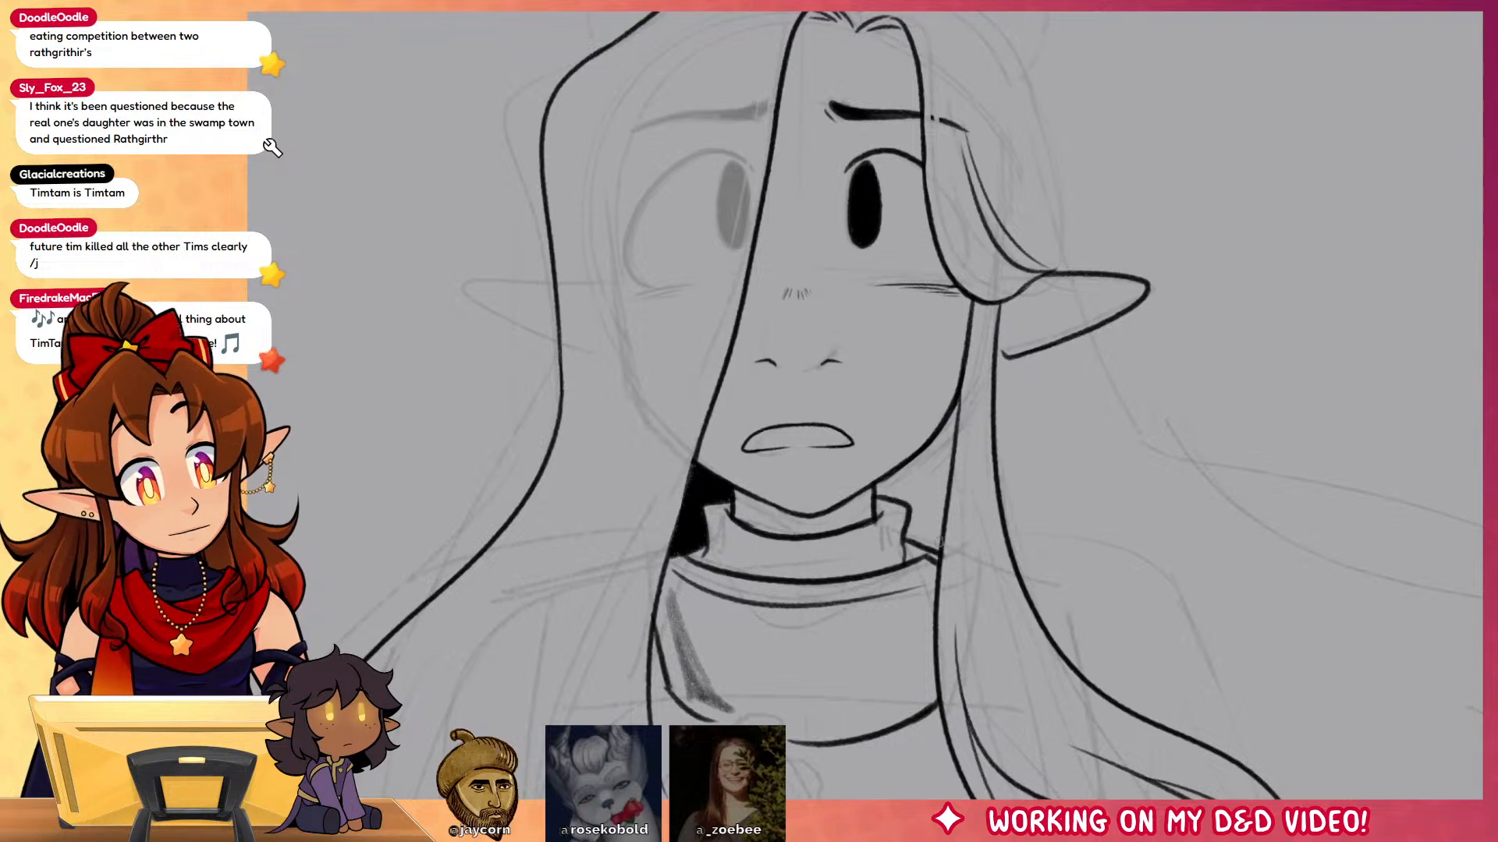
click(932, 468)
click(934, 512)
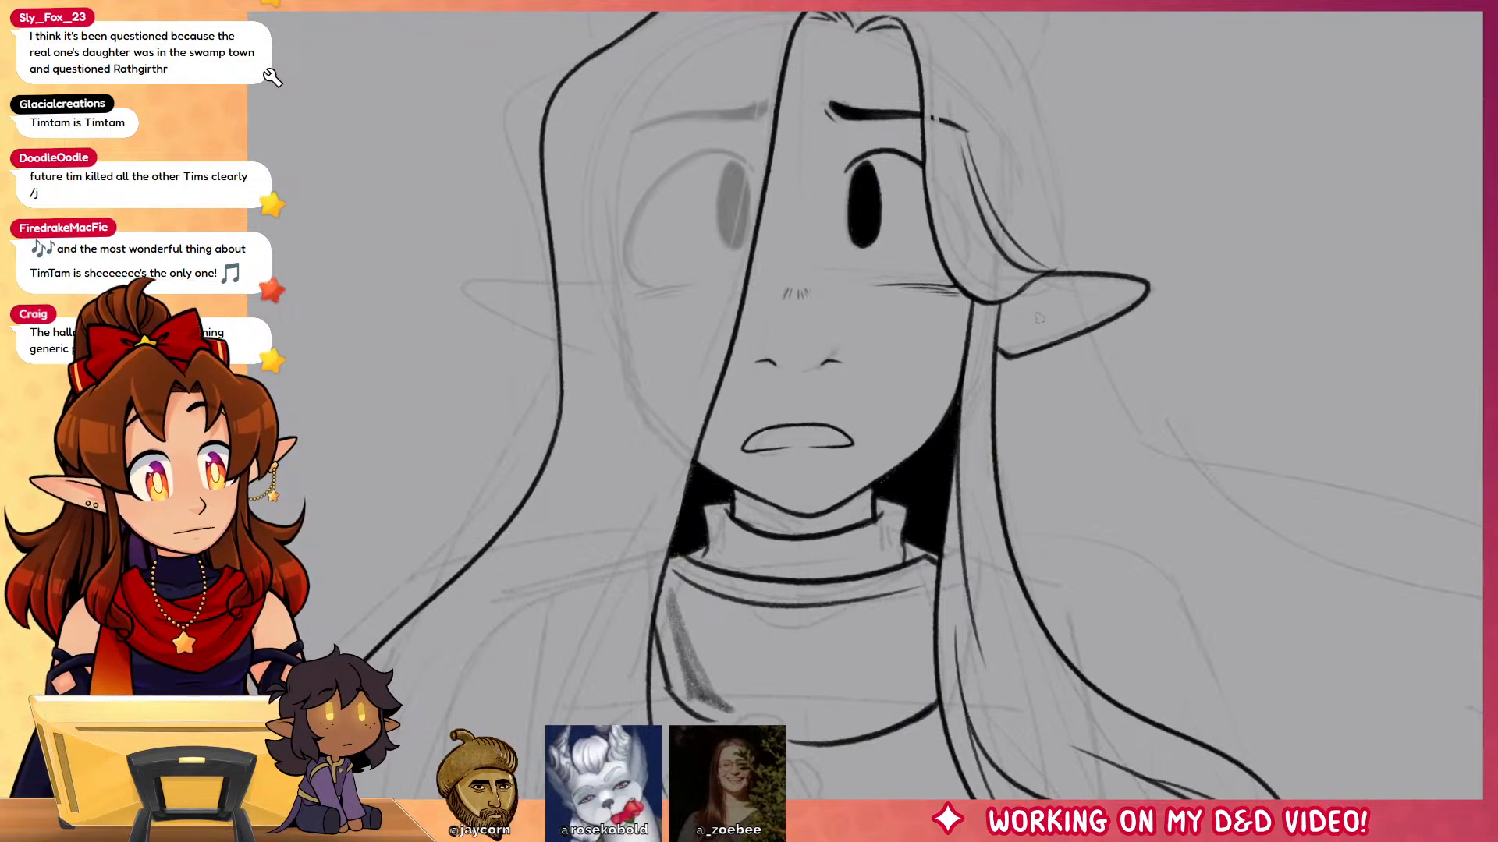
Step: Ink the left pointed ear sticking out from behind the outer hair contour
drag(621, 297, 724, 306)
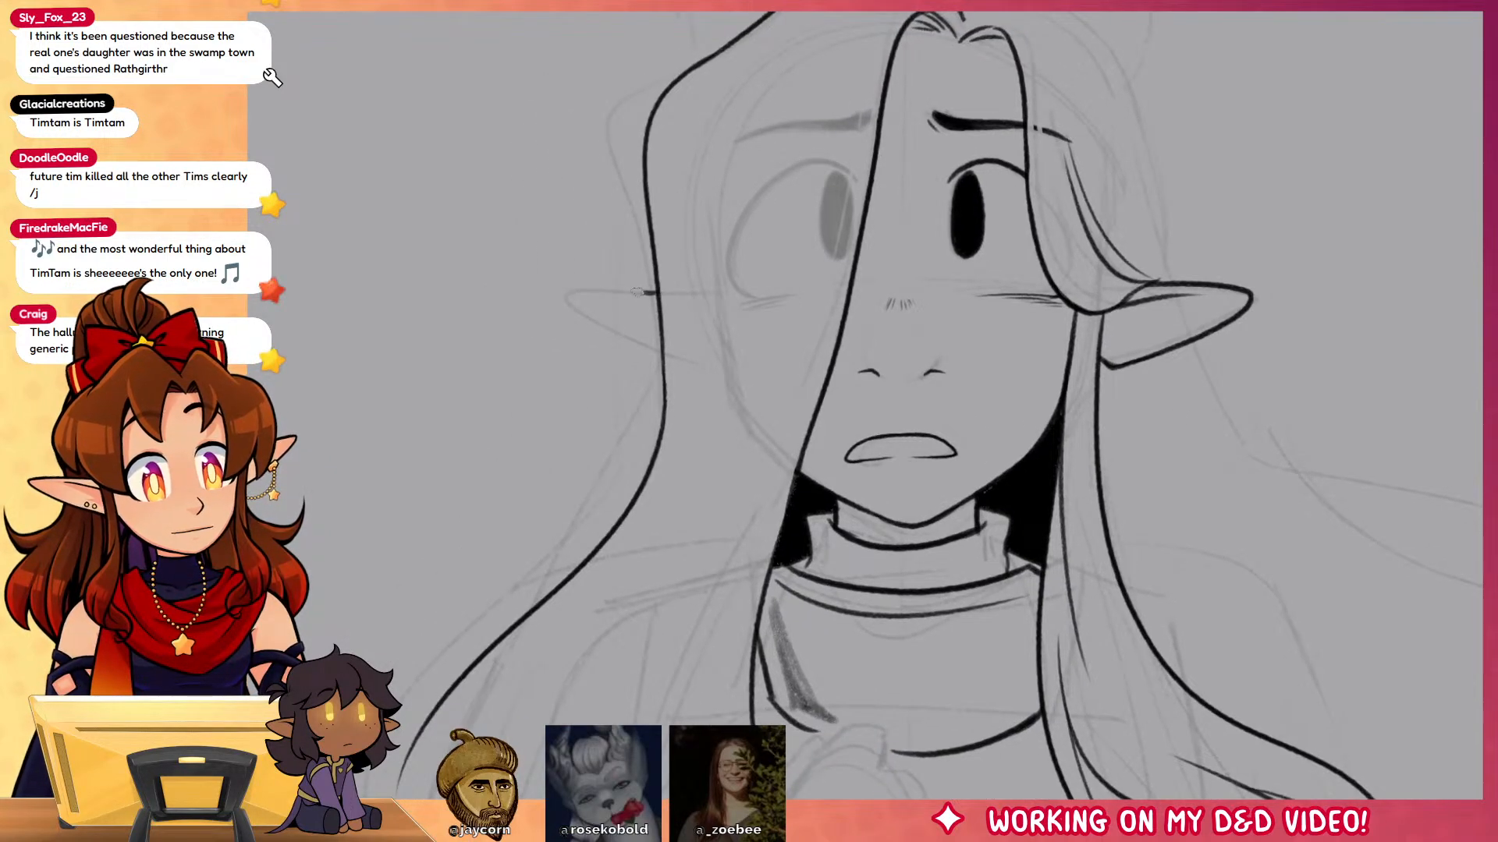
mouse_move(637, 292)
mouse_down()
mouse_move(582, 317)
mouse_move(664, 360)
mouse_up()
key(ctrl+z)
mouse_move(659, 290)
mouse_down()
mouse_move(578, 309)
mouse_move(663, 352)
mouse_up()
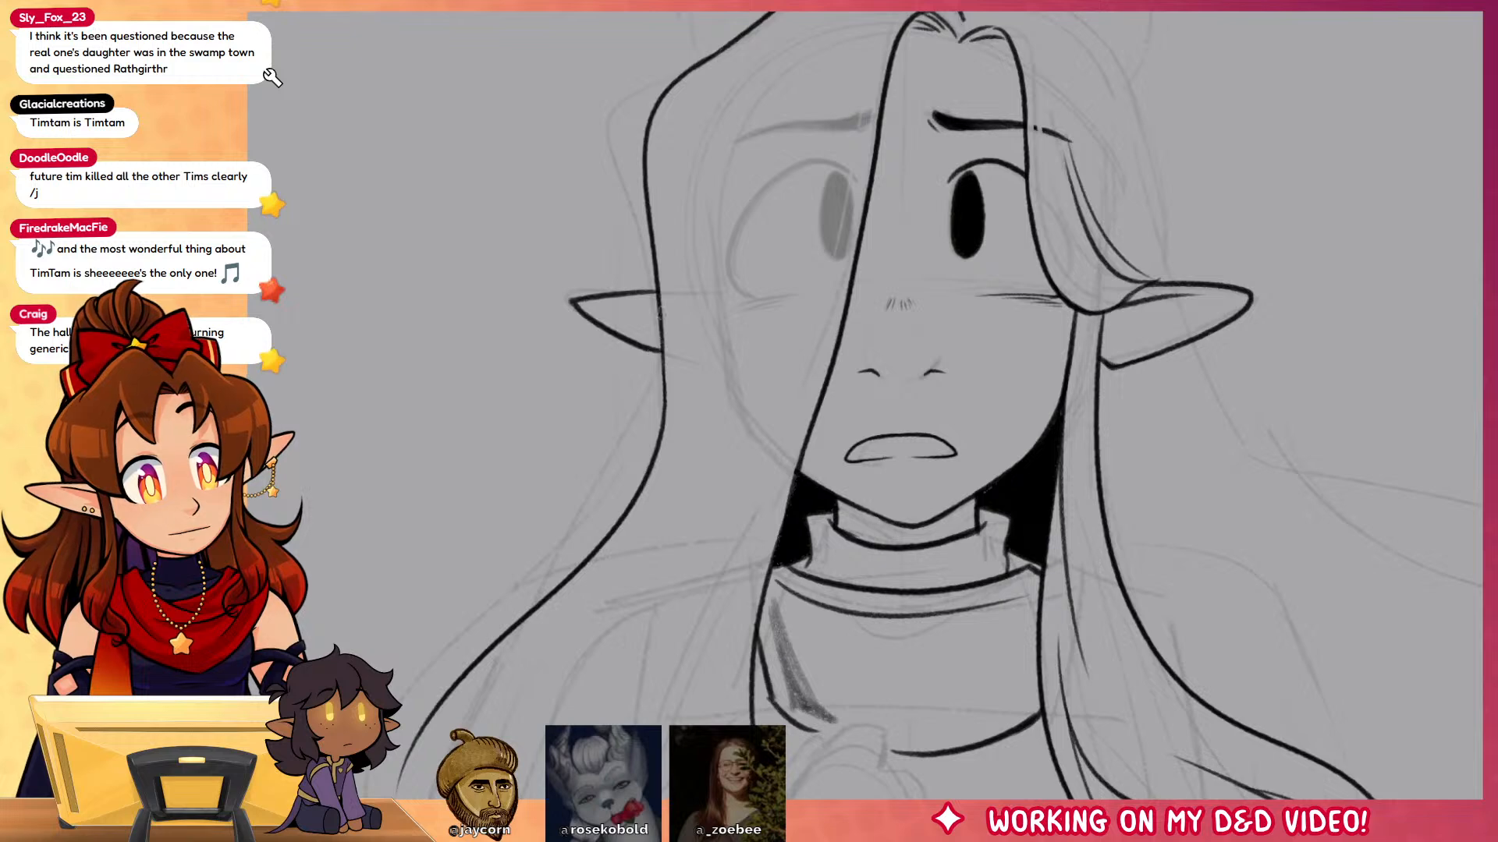
Step: Ink the left curved horn rising from the top of the hair
drag(1311, 335, 1282, 689)
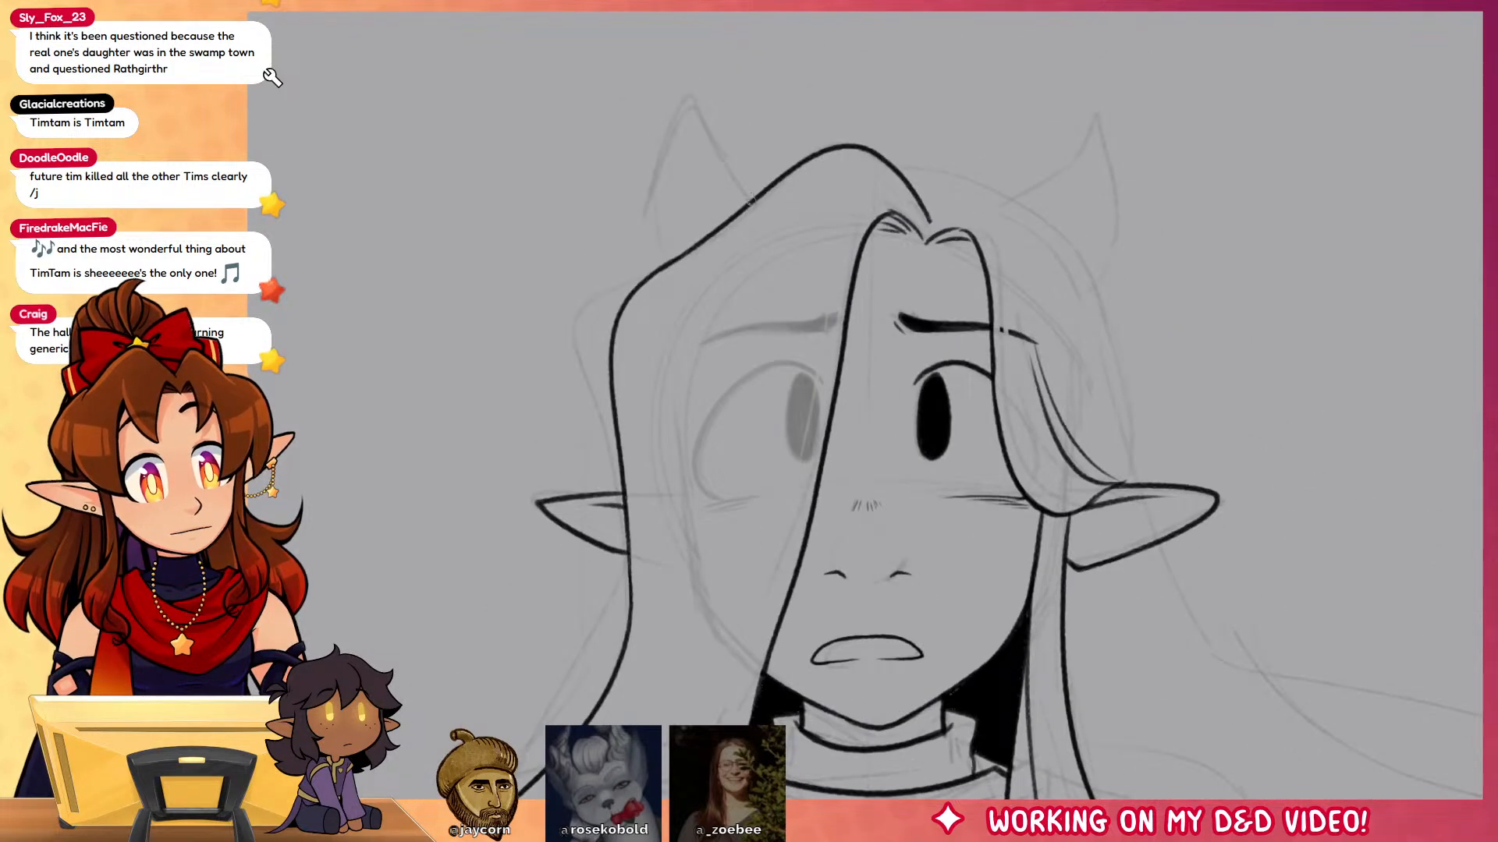
mouse_move(750, 201)
mouse_down()
mouse_move(716, 160)
mouse_move(646, 217)
mouse_move(660, 277)
mouse_up()
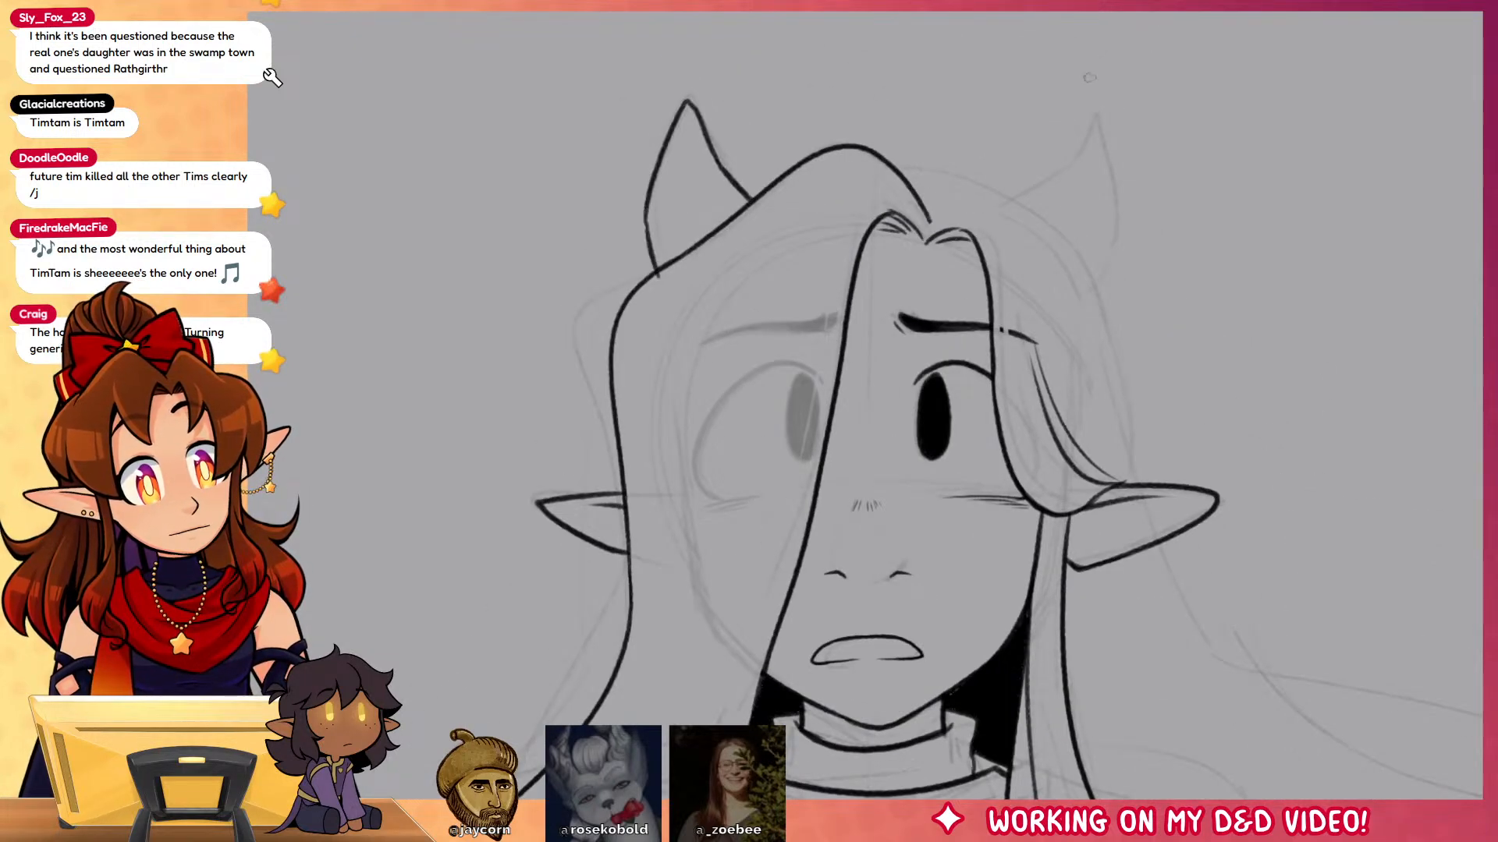
Step: Ink the right curved horn, the hair contour running beneath it and the crown line joining it to the parting
mouse_move(989, 217)
mouse_down()
mouse_move(1042, 177)
mouse_move(1079, 117)
mouse_move(1105, 254)
mouse_move(1086, 312)
mouse_up()
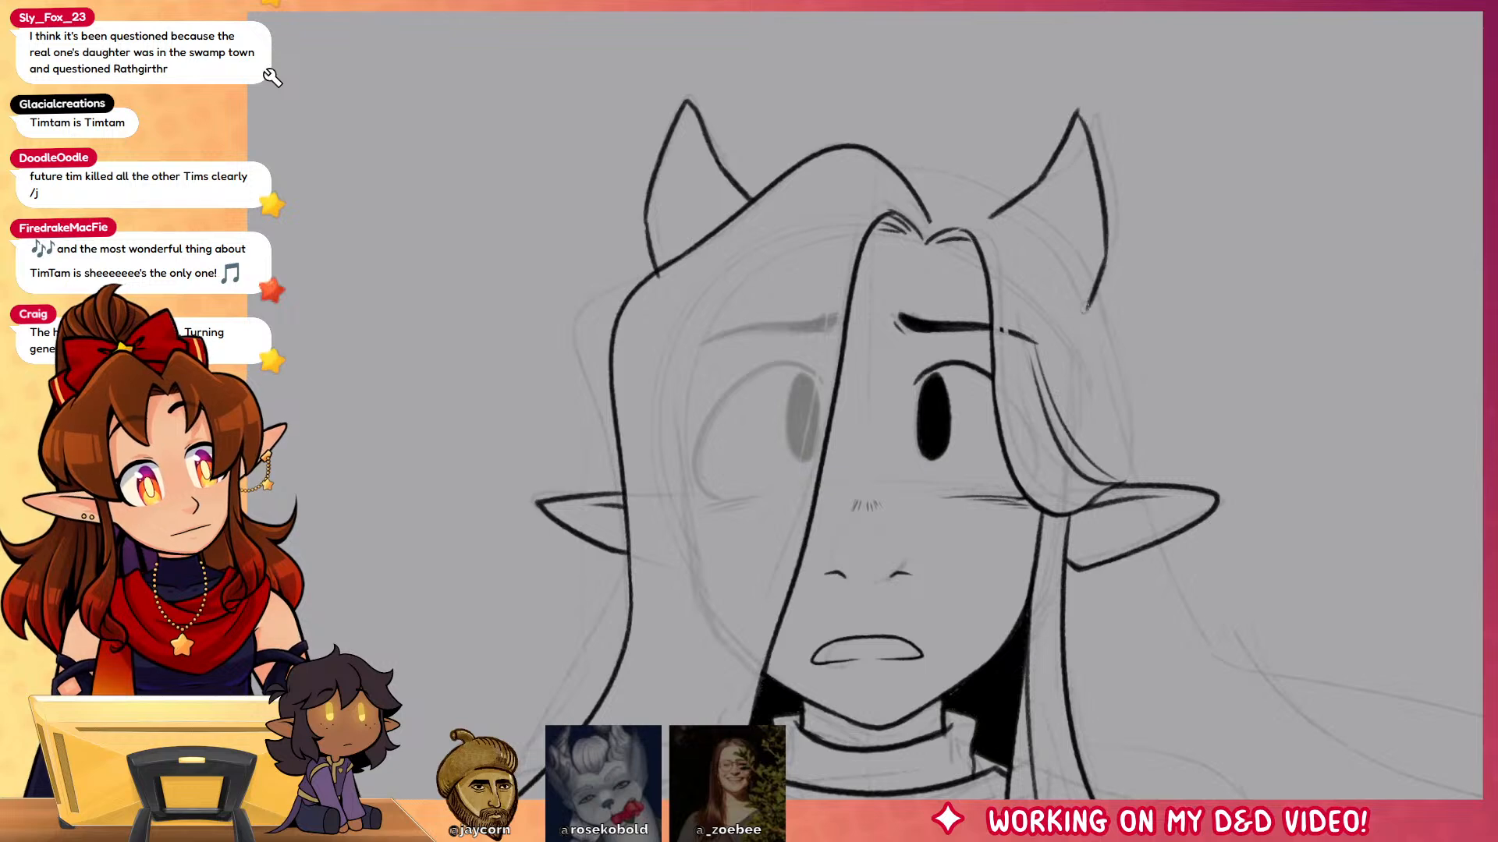
drag(989, 215, 1102, 402)
key(ctrl+z)
drag(987, 215, 1113, 418)
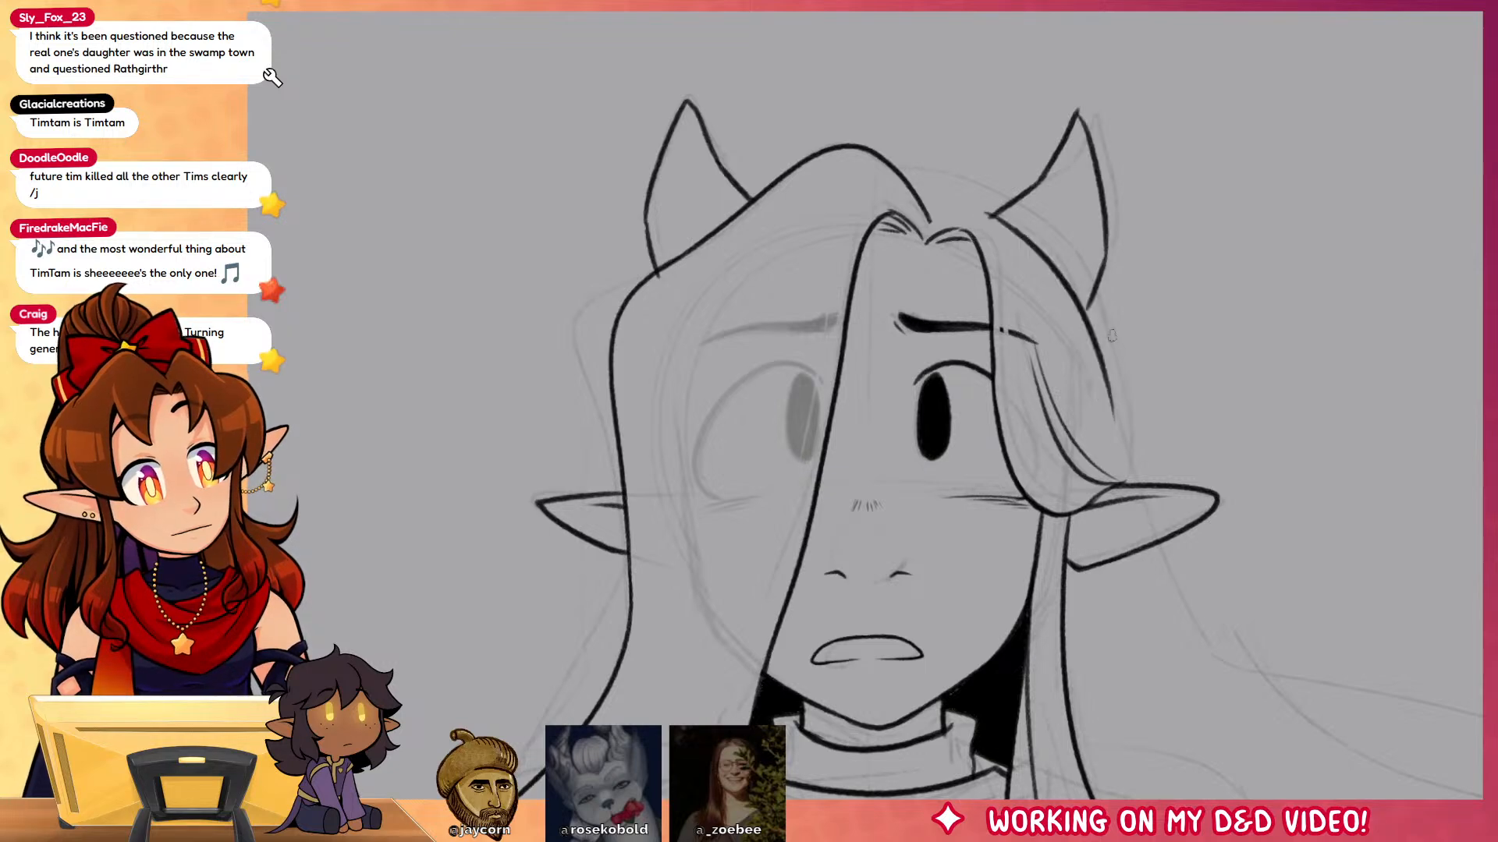
drag(1098, 293, 1145, 482)
drag(1014, 195, 901, 168)
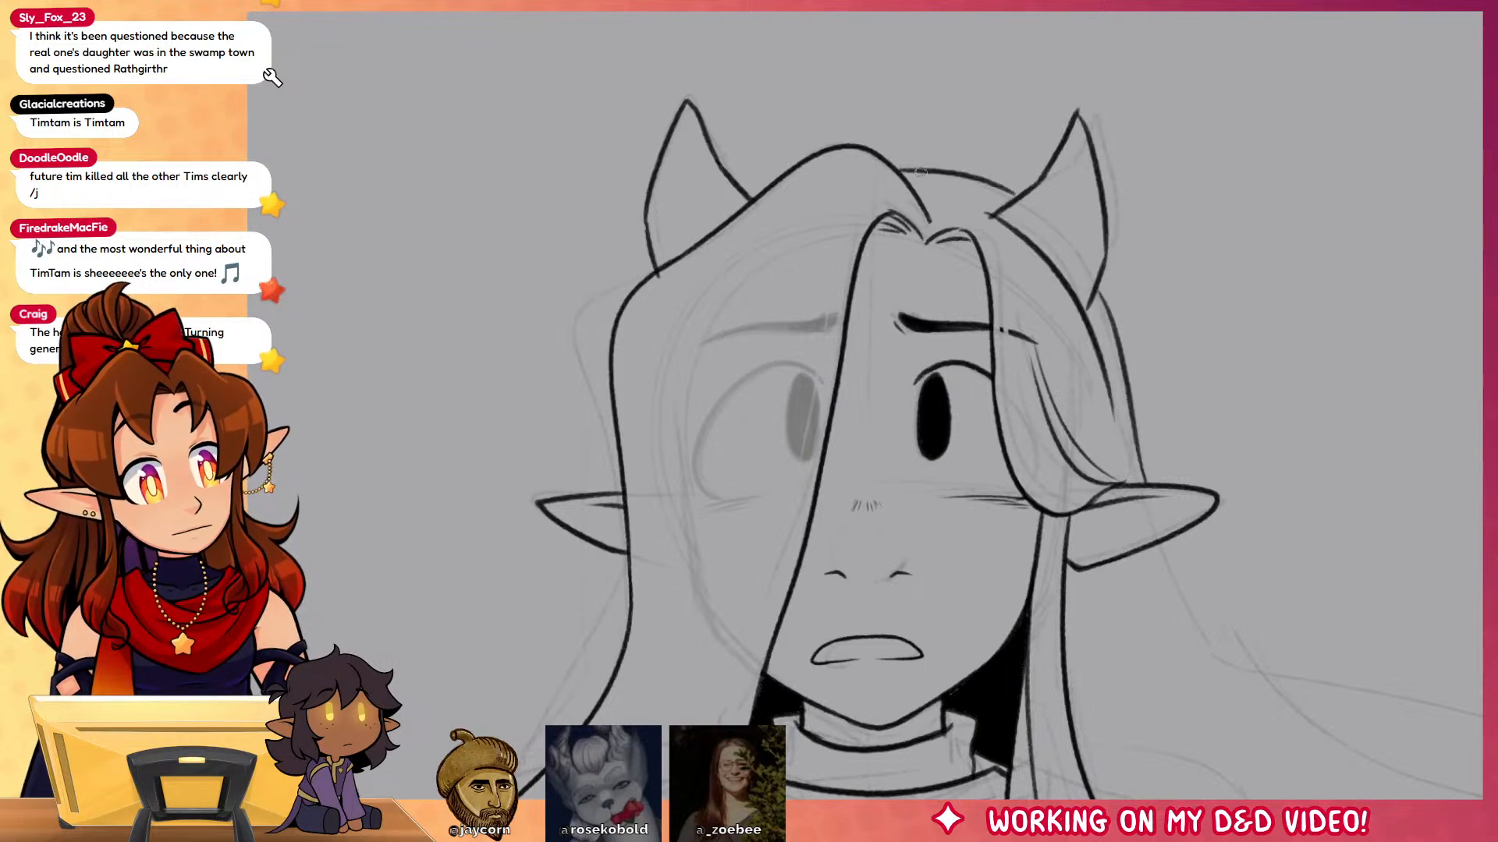
Step: Add thin, angular ridge lines dividing the surfaces of both horns
mouse_move(647, 225)
mouse_down()
mouse_move(695, 192)
mouse_move(706, 141)
mouse_up()
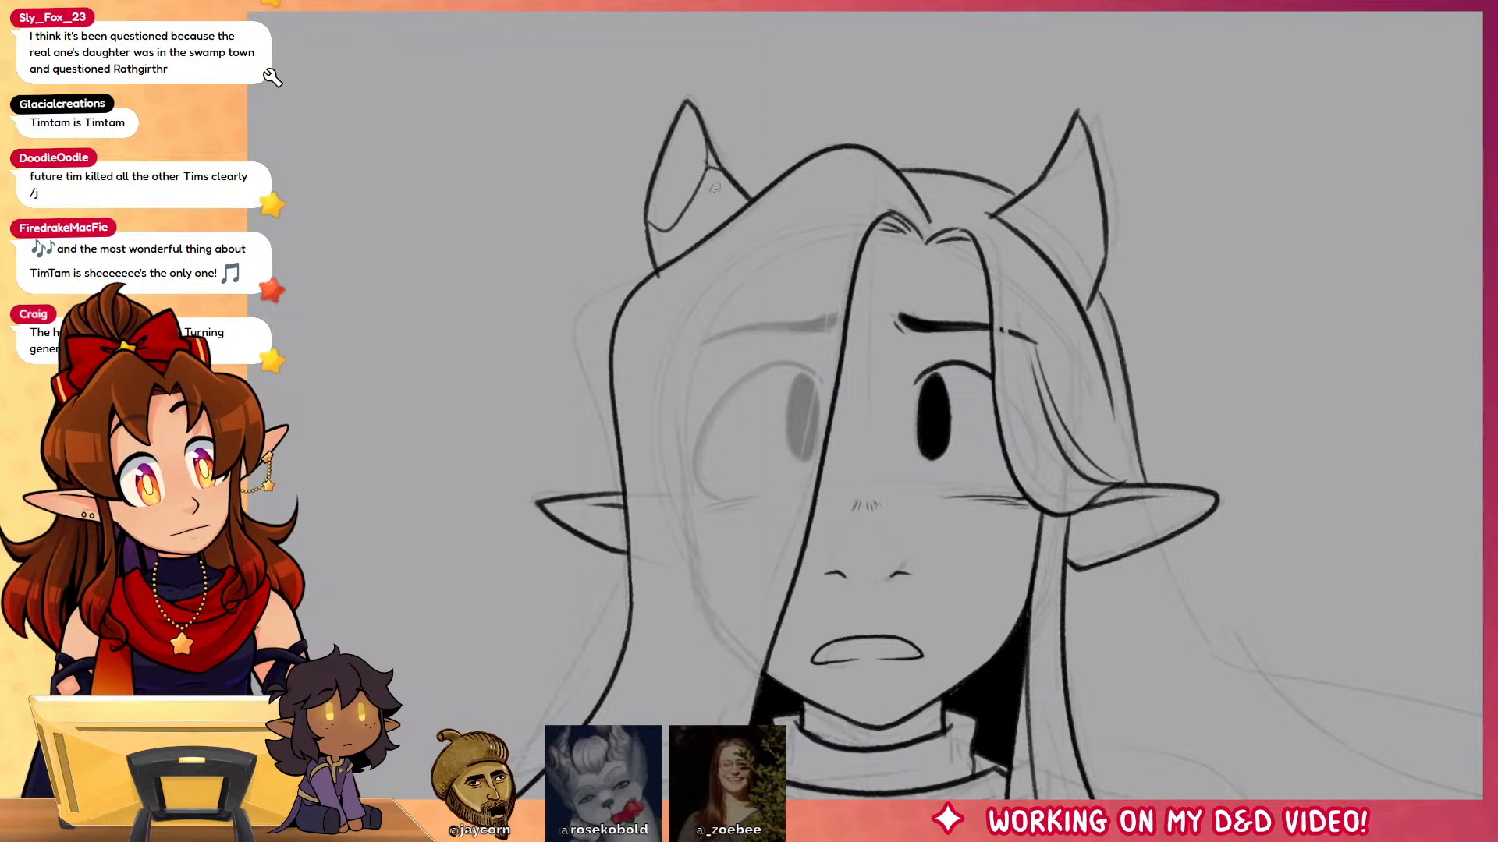
drag(662, 229, 671, 260)
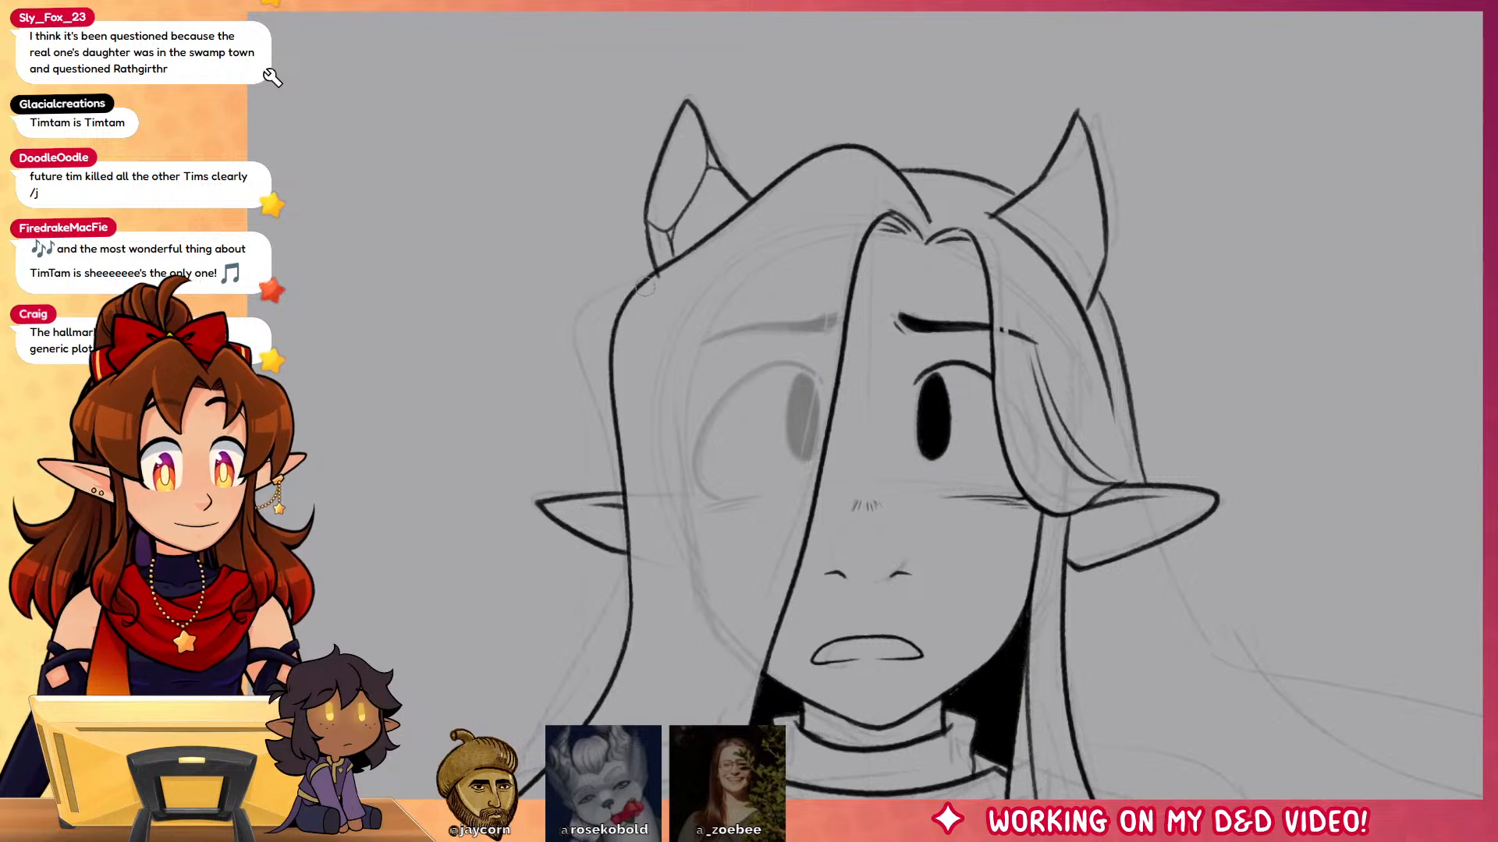
drag(1051, 182, 1056, 269)
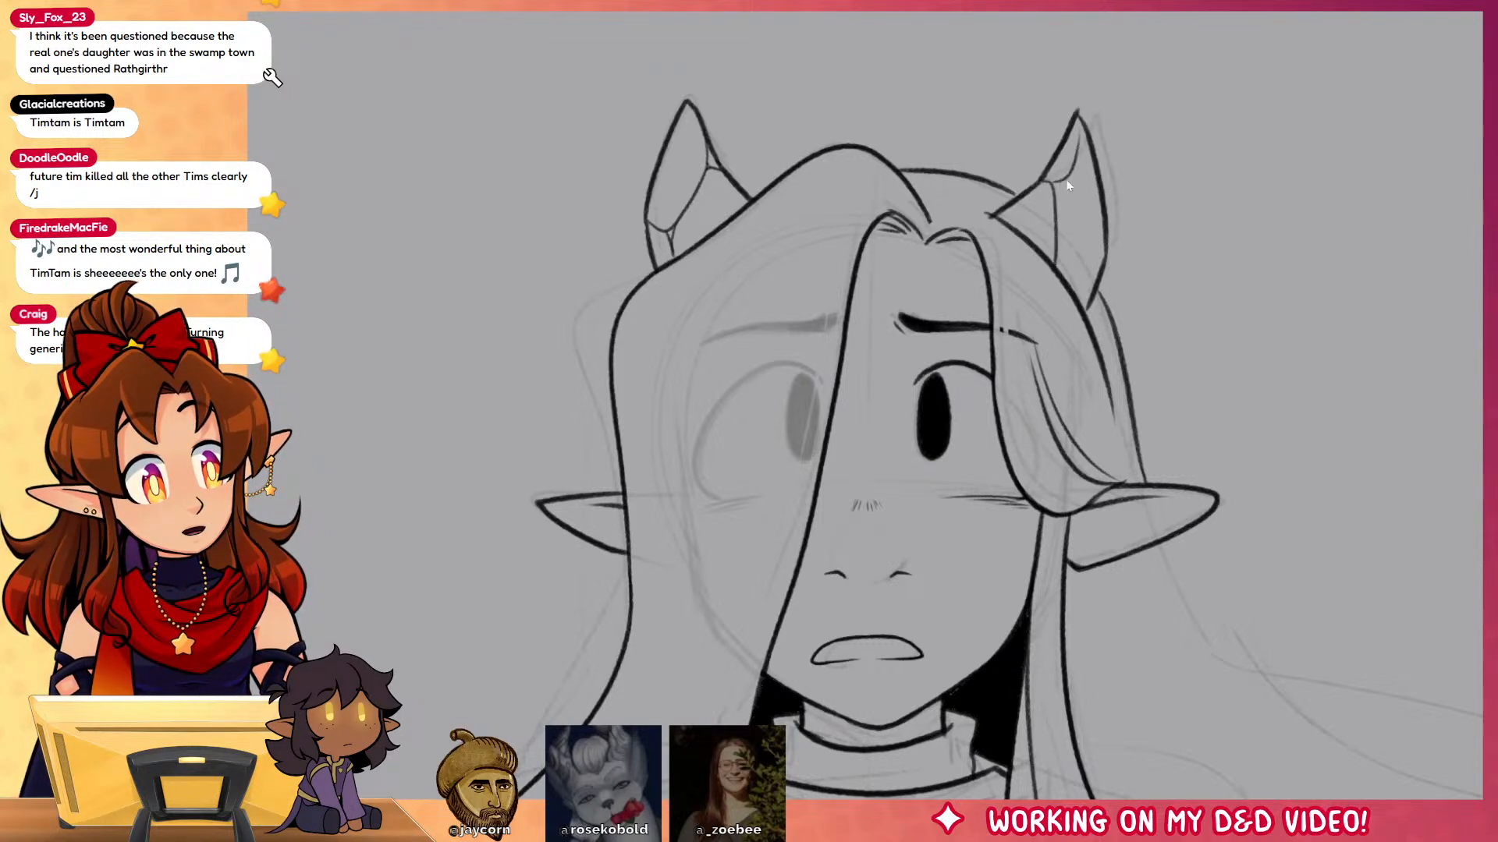
drag(1073, 176, 1057, 240)
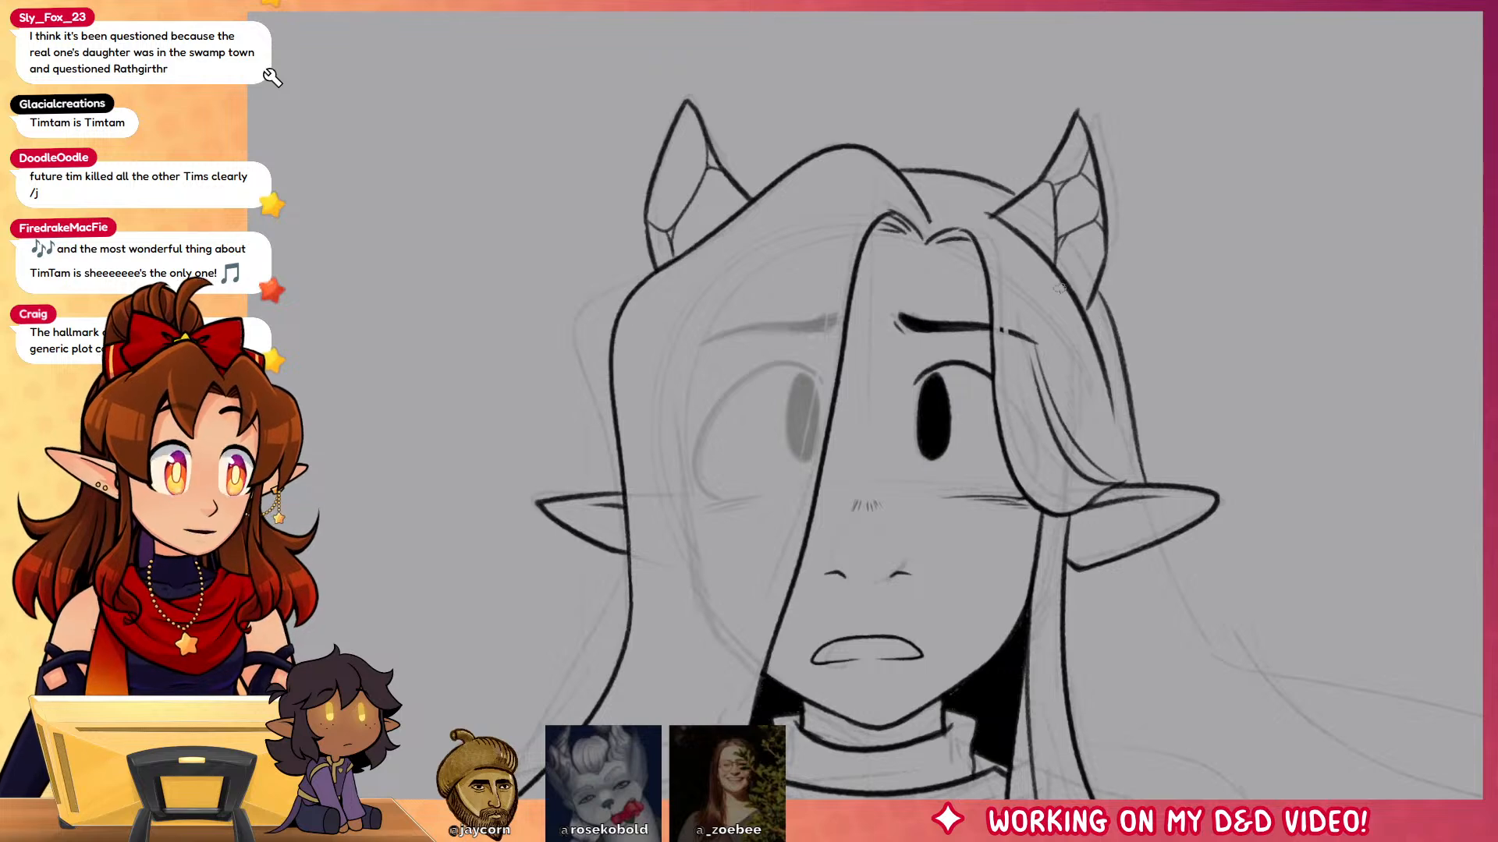
Step: Ink a long inner strand in the hair beside the left outer contour, above the left ear and down past it
drag(1056, 496, 1067, 248)
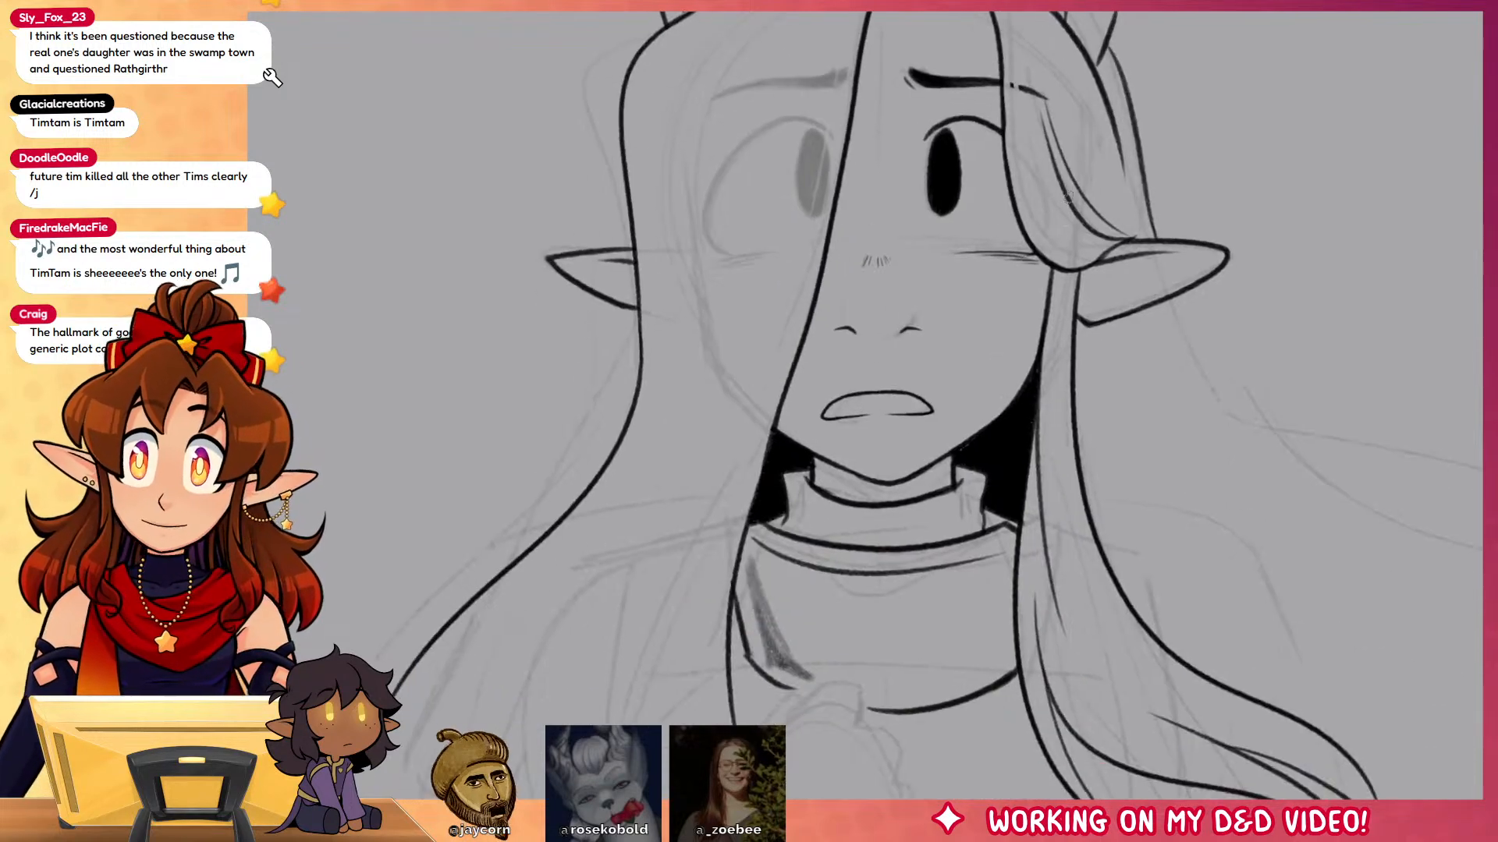
drag(971, 497, 1024, 419)
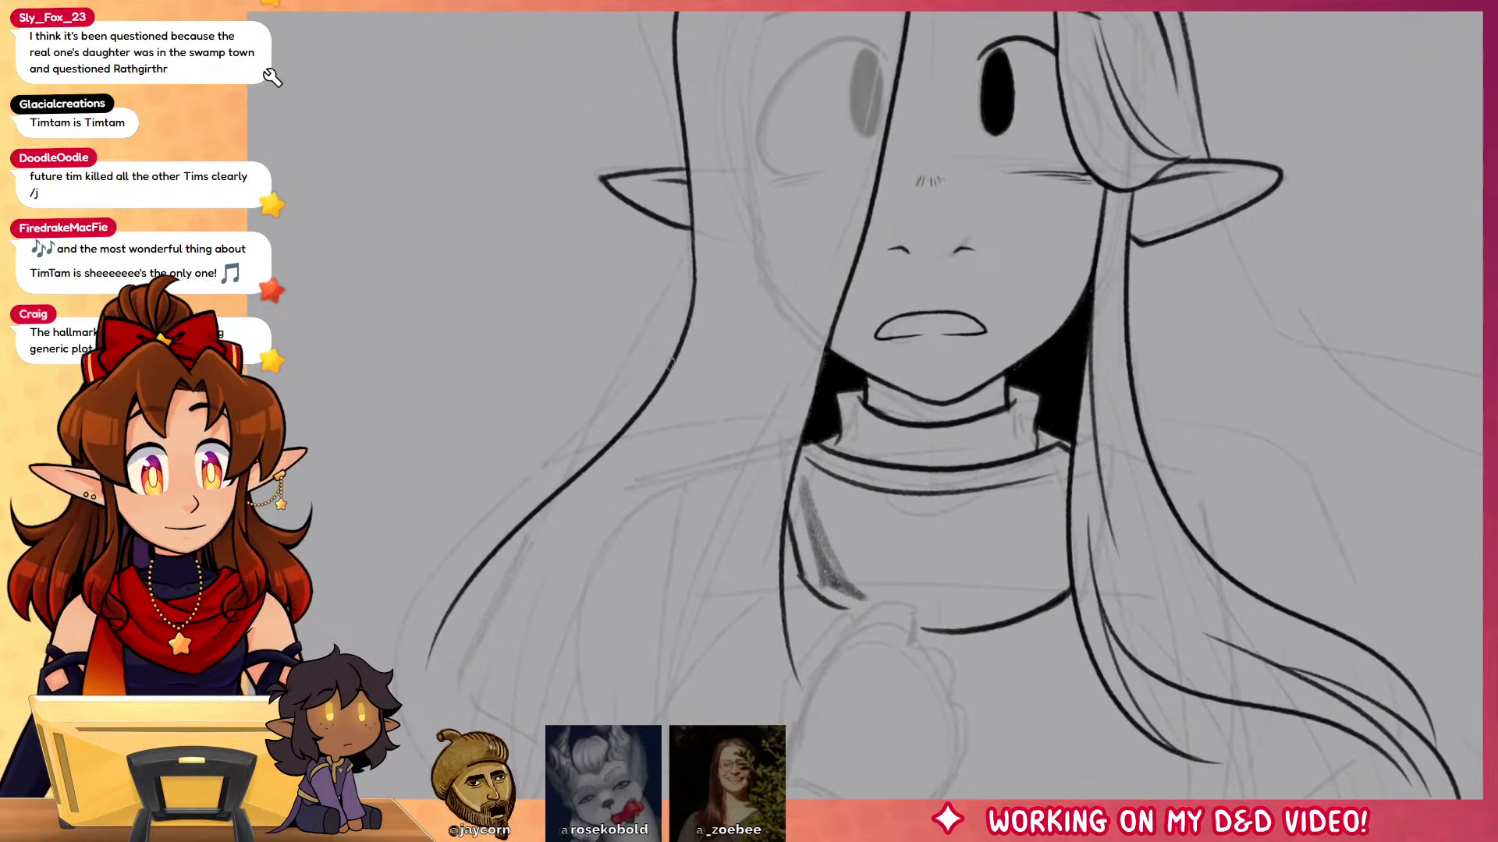
drag(959, 203, 965, 491)
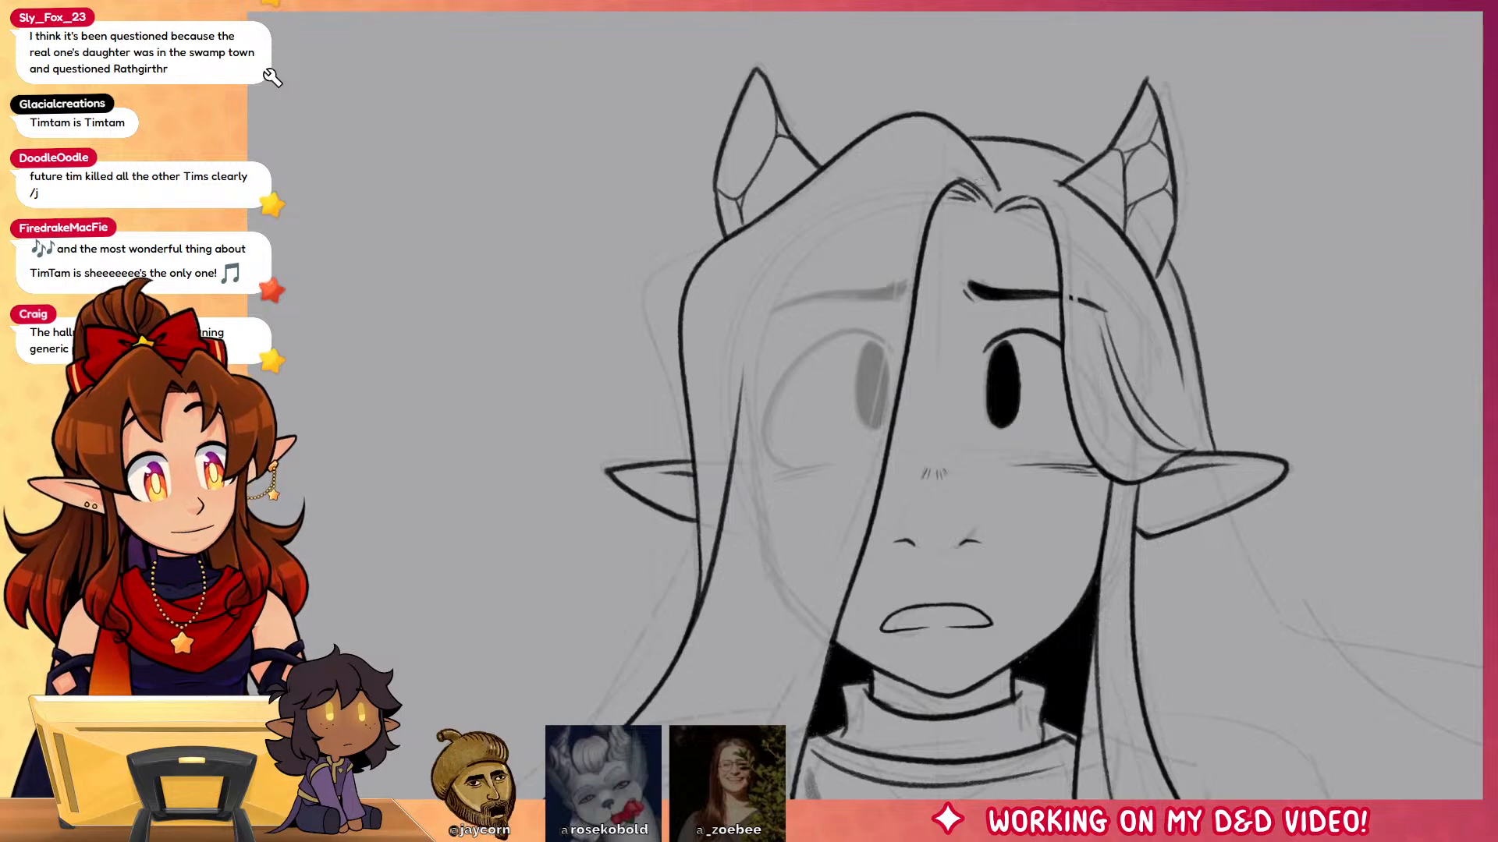
Step: Ink the bumpy outer contour of the knuckles and fingers on the raised hand in front of the chest
drag(1289, 601, 1284, 265)
drag(1311, 652, 1273, 402)
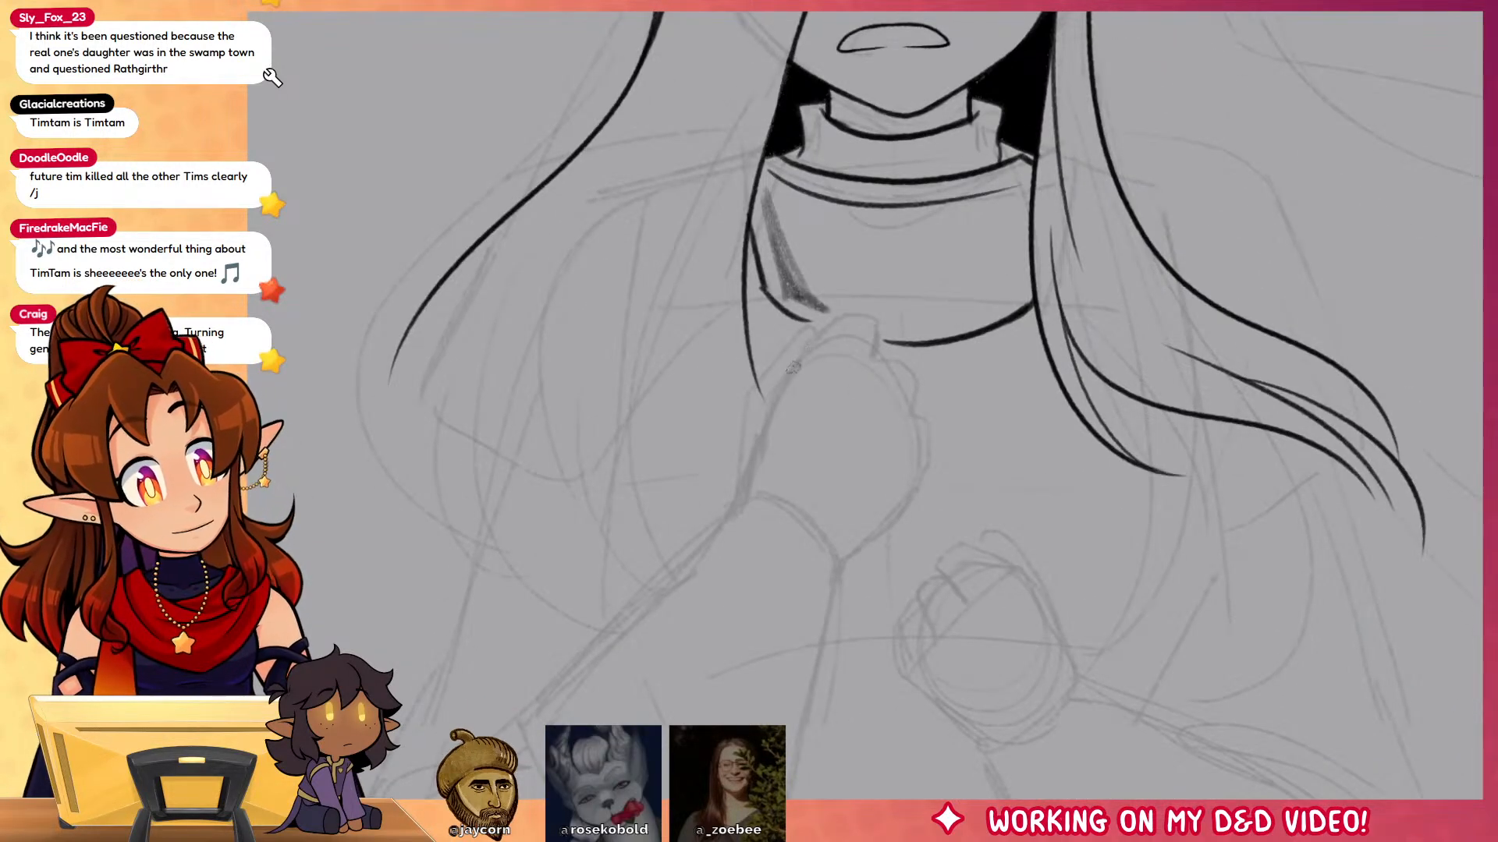
mouse_move(789, 369)
mouse_down()
mouse_move(856, 315)
mouse_move(885, 363)
mouse_move(875, 354)
mouse_move(900, 353)
mouse_move(910, 374)
mouse_move(908, 499)
mouse_move(842, 564)
mouse_up()
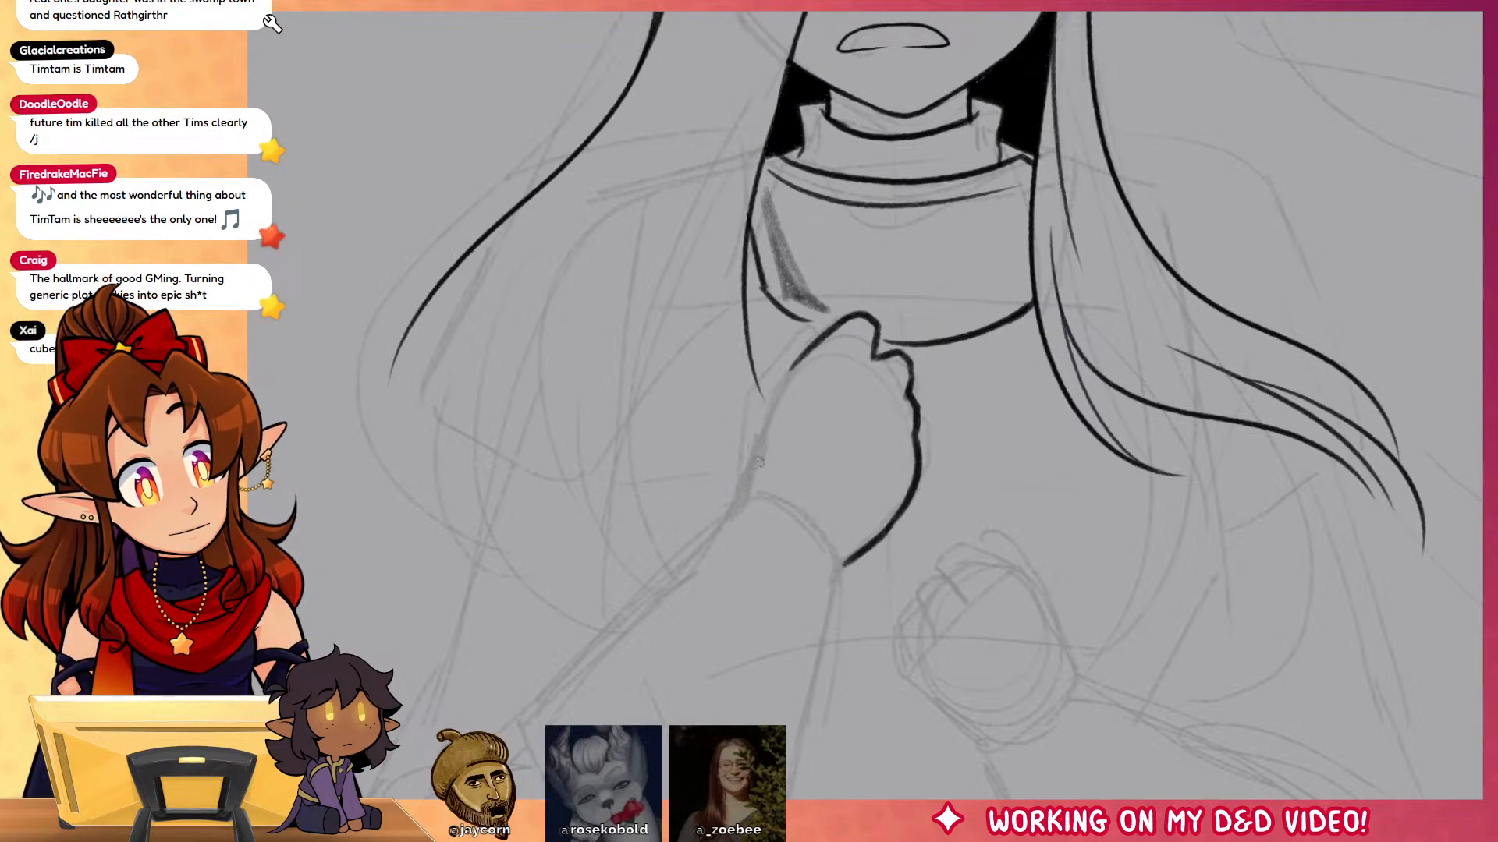
Step: Ink the closed, rounded plate outline on the back of the raised hand's glove
drag(755, 473, 782, 380)
drag(755, 471, 786, 367)
key(ctrl+z)
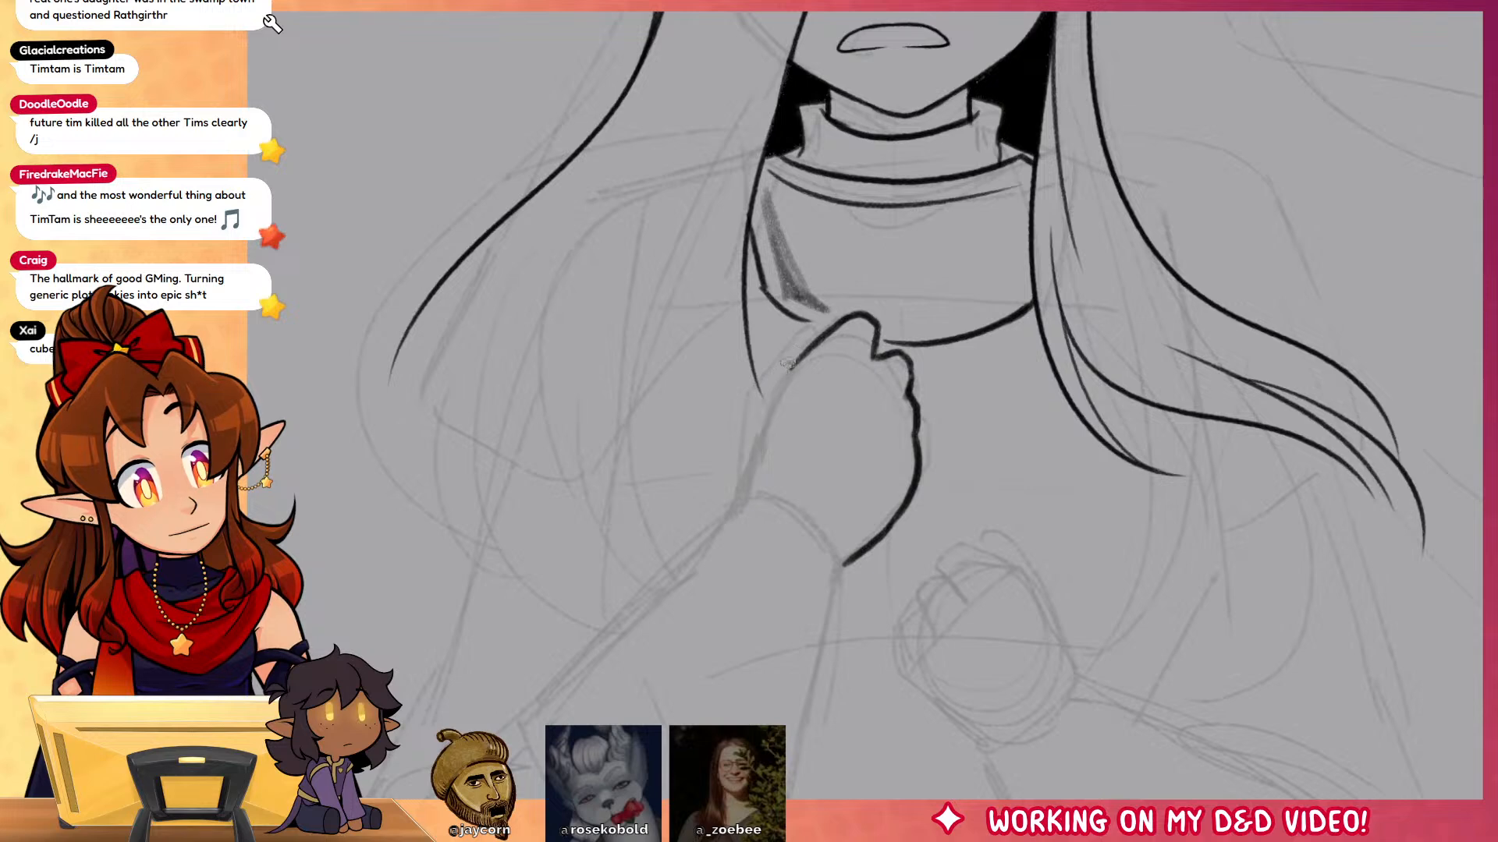
mouse_move(753, 472)
mouse_down()
mouse_move(841, 368)
mouse_move(895, 439)
mouse_up()
key(ctrl+z)
key(ctrl+z)
mouse_move(783, 374)
mouse_down()
mouse_move(853, 369)
mouse_move(897, 459)
mouse_move(864, 517)
mouse_up()
mouse_move(756, 470)
mouse_down()
mouse_move(844, 530)
mouse_move(864, 516)
mouse_up()
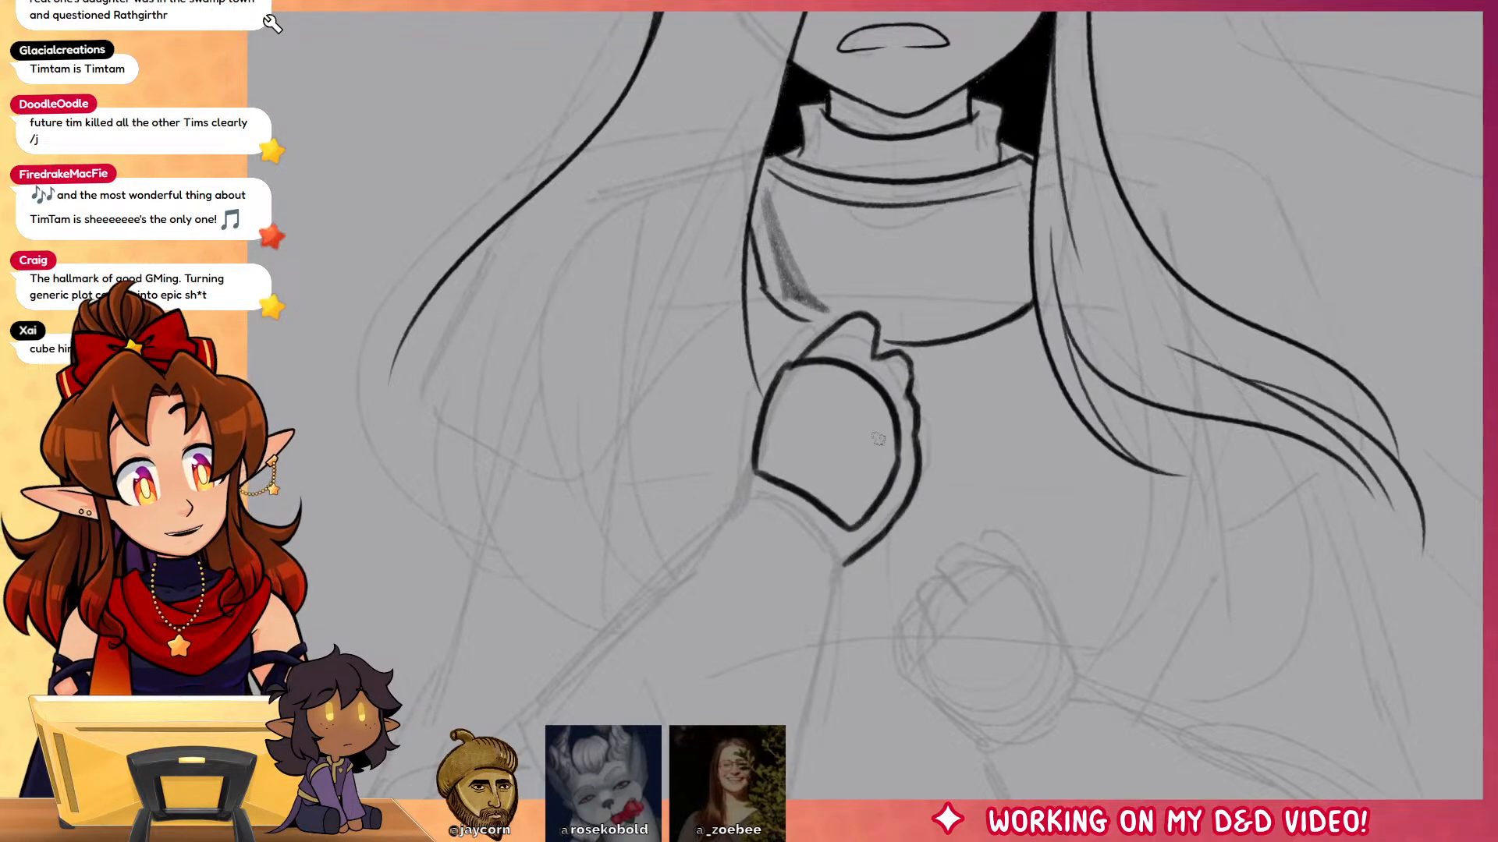
Step: Add inner rim lines to the glove's plate and ink the hand's left contour and the finger segment near the wrist
mouse_move(791, 378)
mouse_down()
mouse_move(773, 461)
mouse_move(815, 493)
mouse_up()
drag(794, 374, 875, 402)
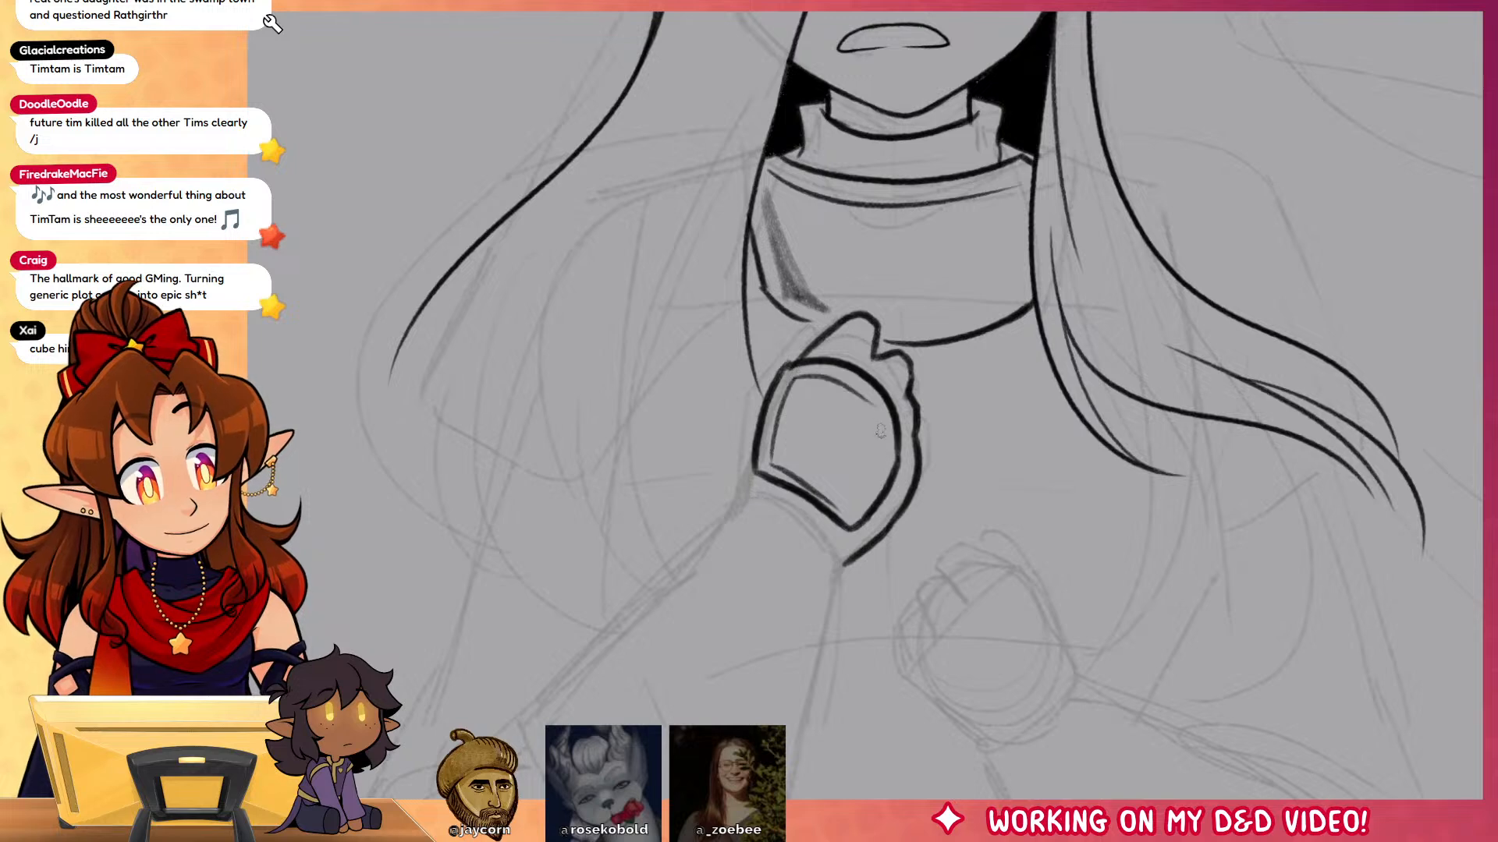
mouse_move(746, 485)
mouse_down()
mouse_move(744, 388)
mouse_move(783, 345)
mouse_move(833, 328)
mouse_up()
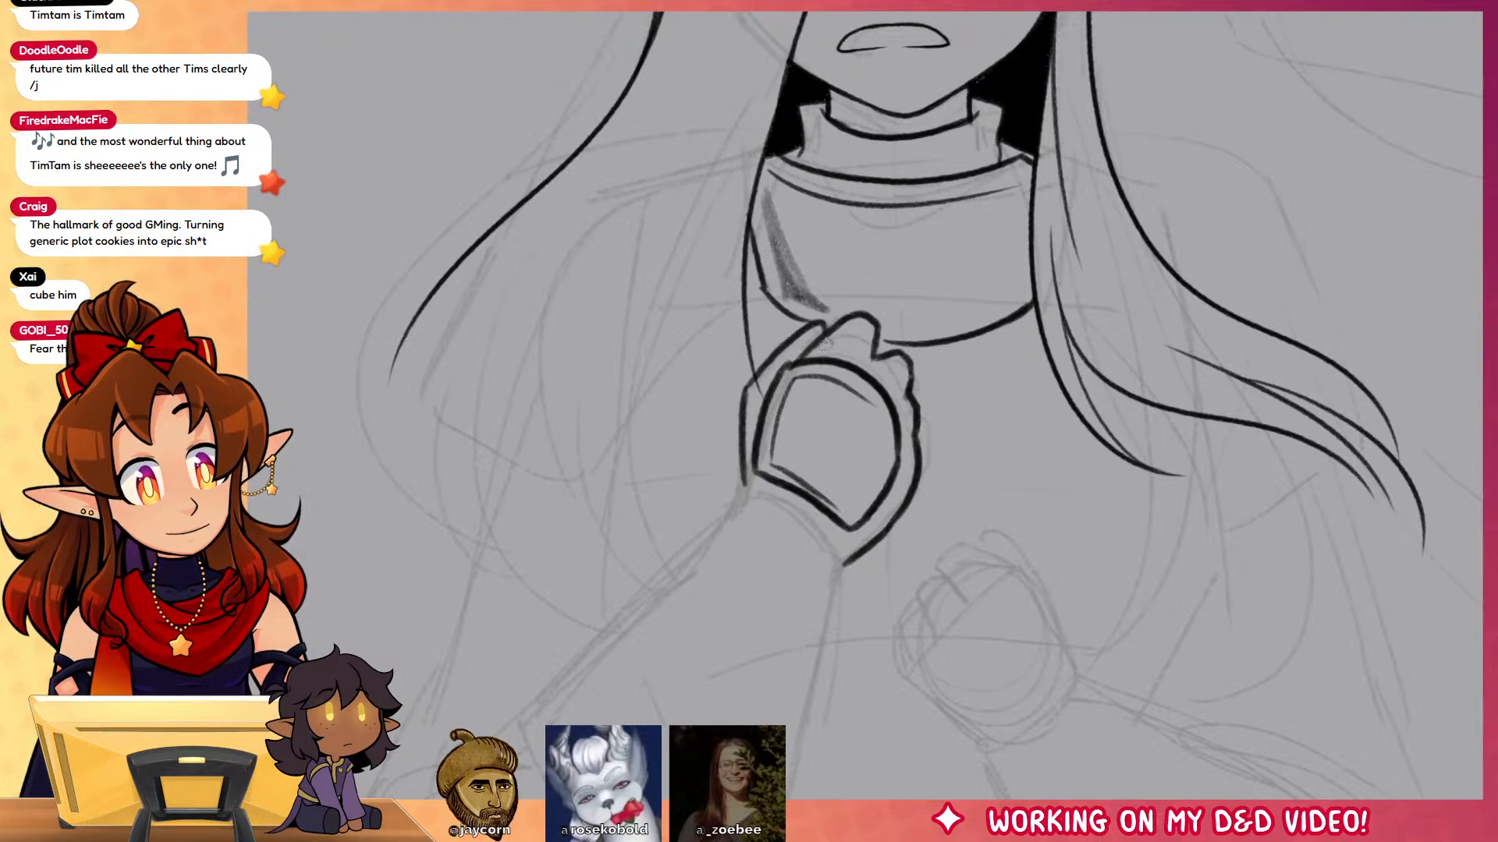
mouse_move(864, 523)
mouse_down()
mouse_move(889, 536)
mouse_move(892, 485)
mouse_up()
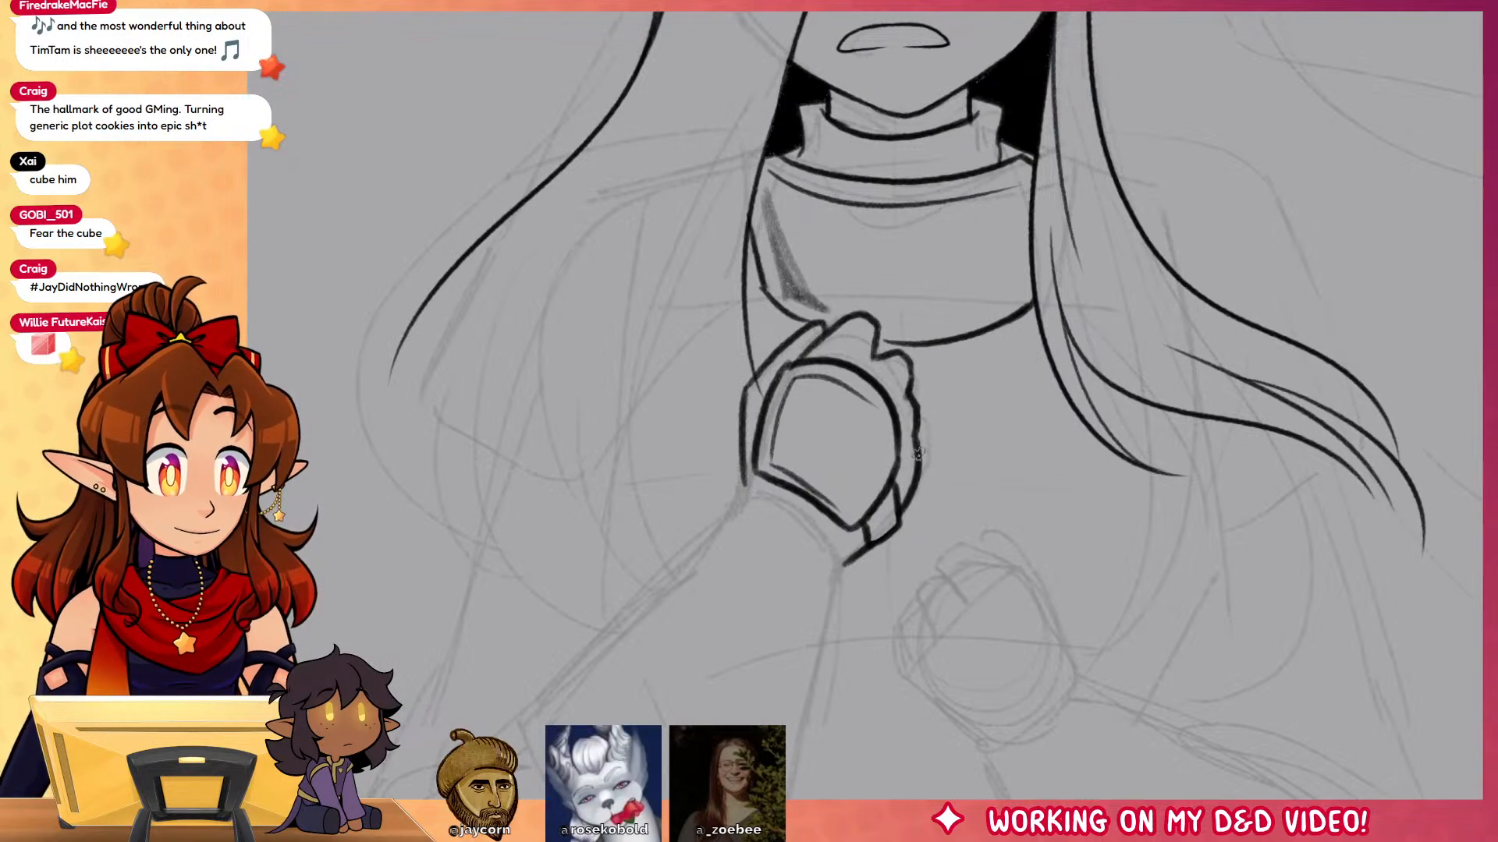
Step: Ink the flared forearm cuff of the raised hand, with its wrist curve, both sides and wide lower end
drag(918, 453, 1044, 406)
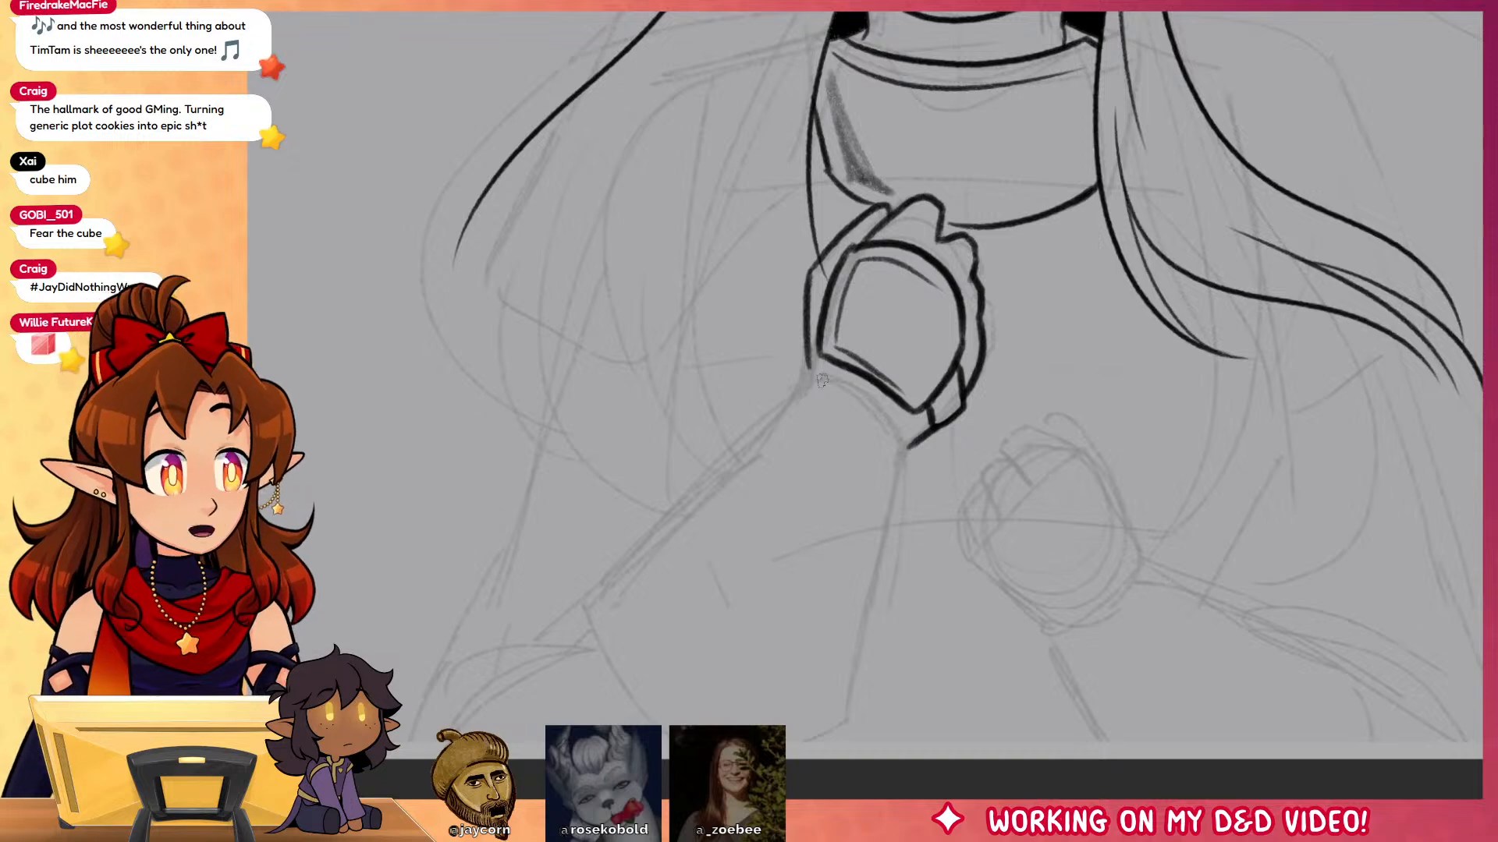
drag(803, 380, 904, 471)
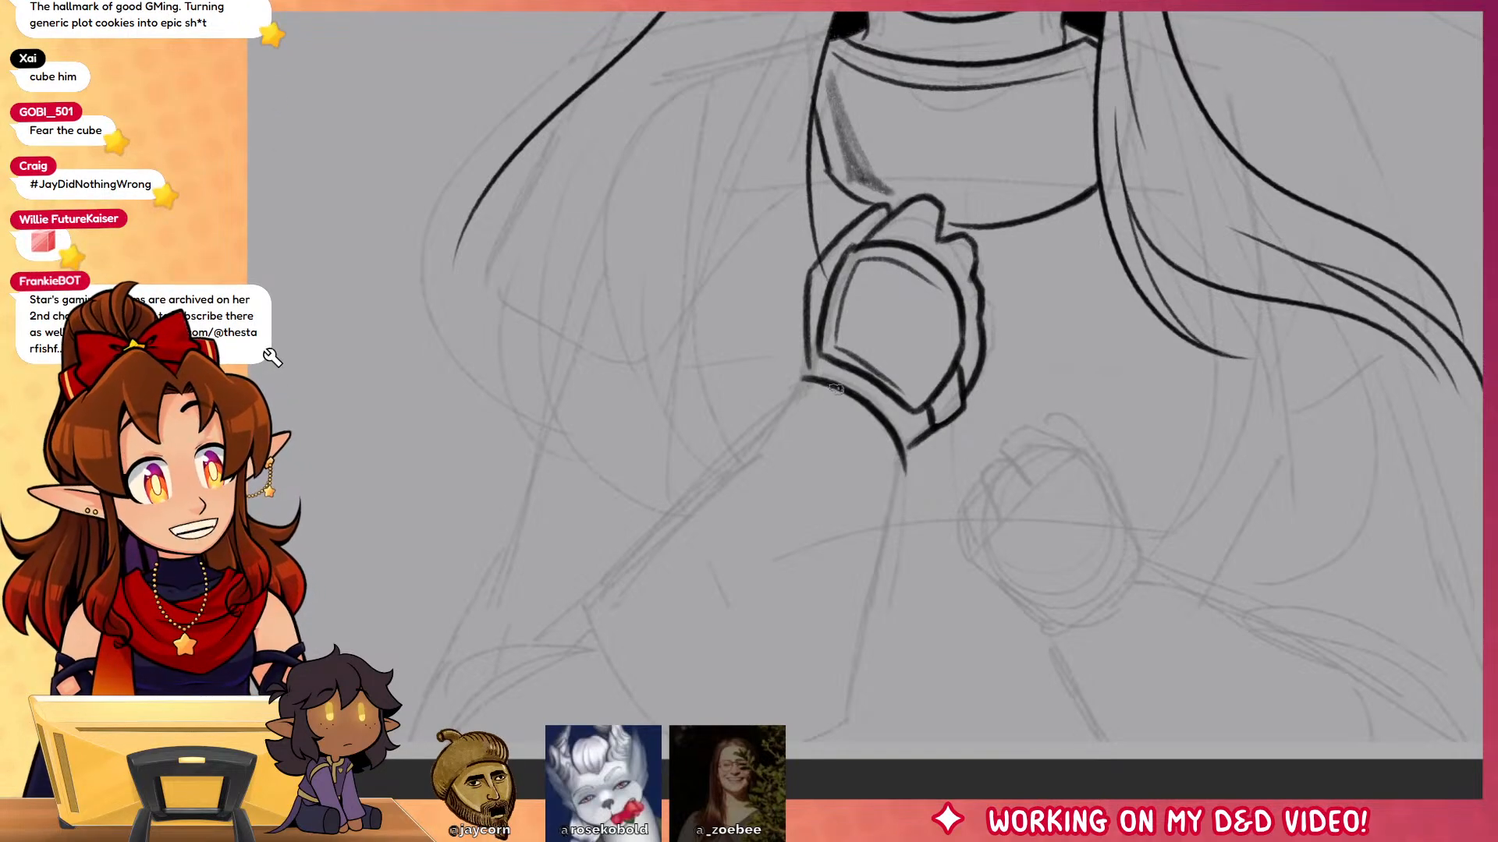
mouse_move(804, 380)
mouse_down()
mouse_move(587, 585)
mouse_move(636, 721)
mouse_move(831, 747)
mouse_up()
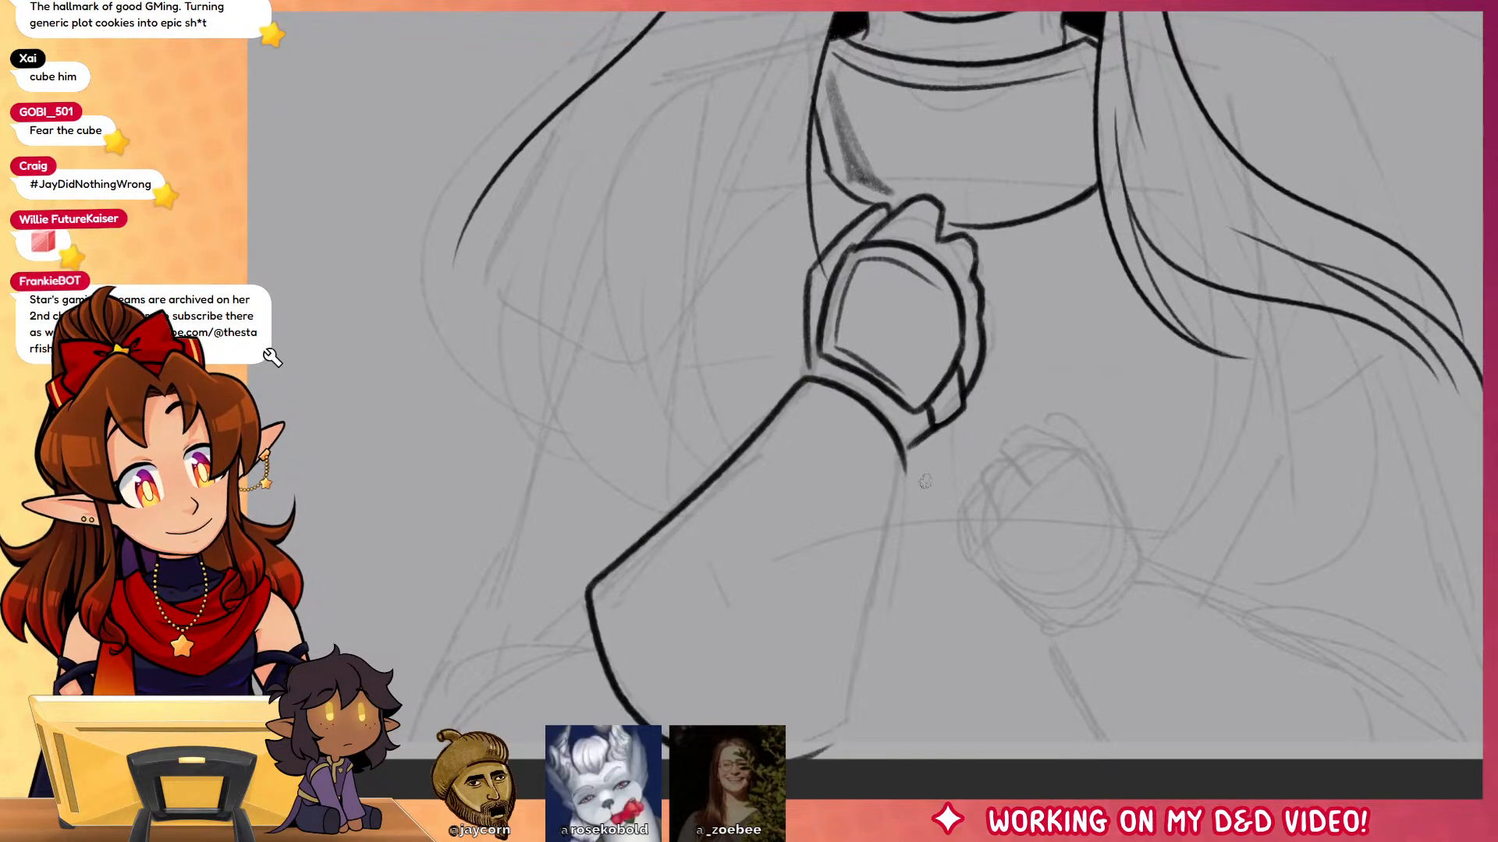
drag(905, 468, 833, 748)
key(ctrl+z)
drag(905, 471, 827, 739)
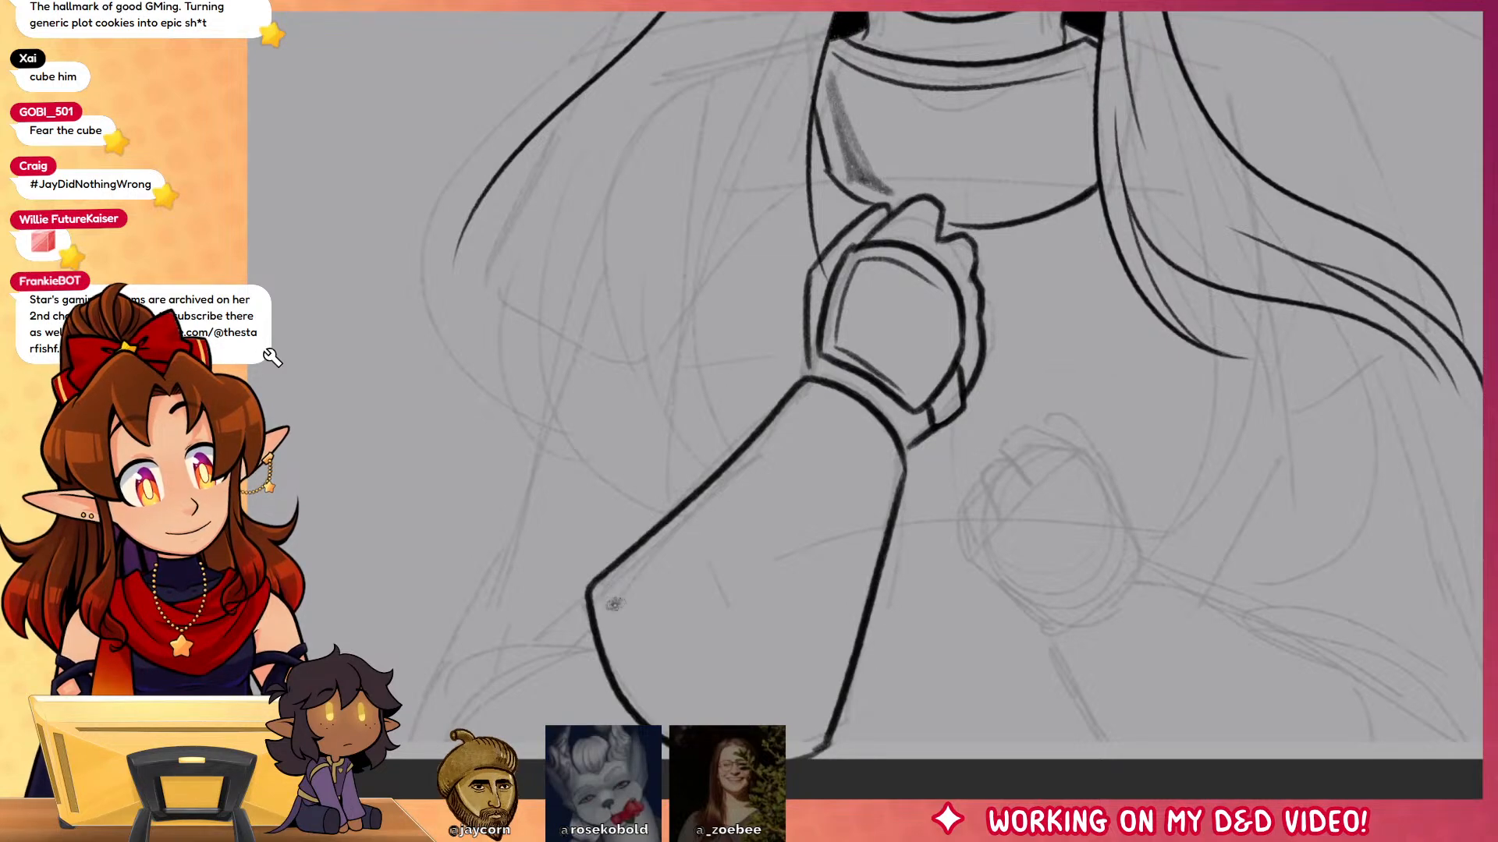
Step: Add short tapered marks along the cuff's wide end and connect the wrist corners to the hand
drag(612, 607, 633, 585)
drag(634, 655, 651, 625)
drag(684, 711, 703, 671)
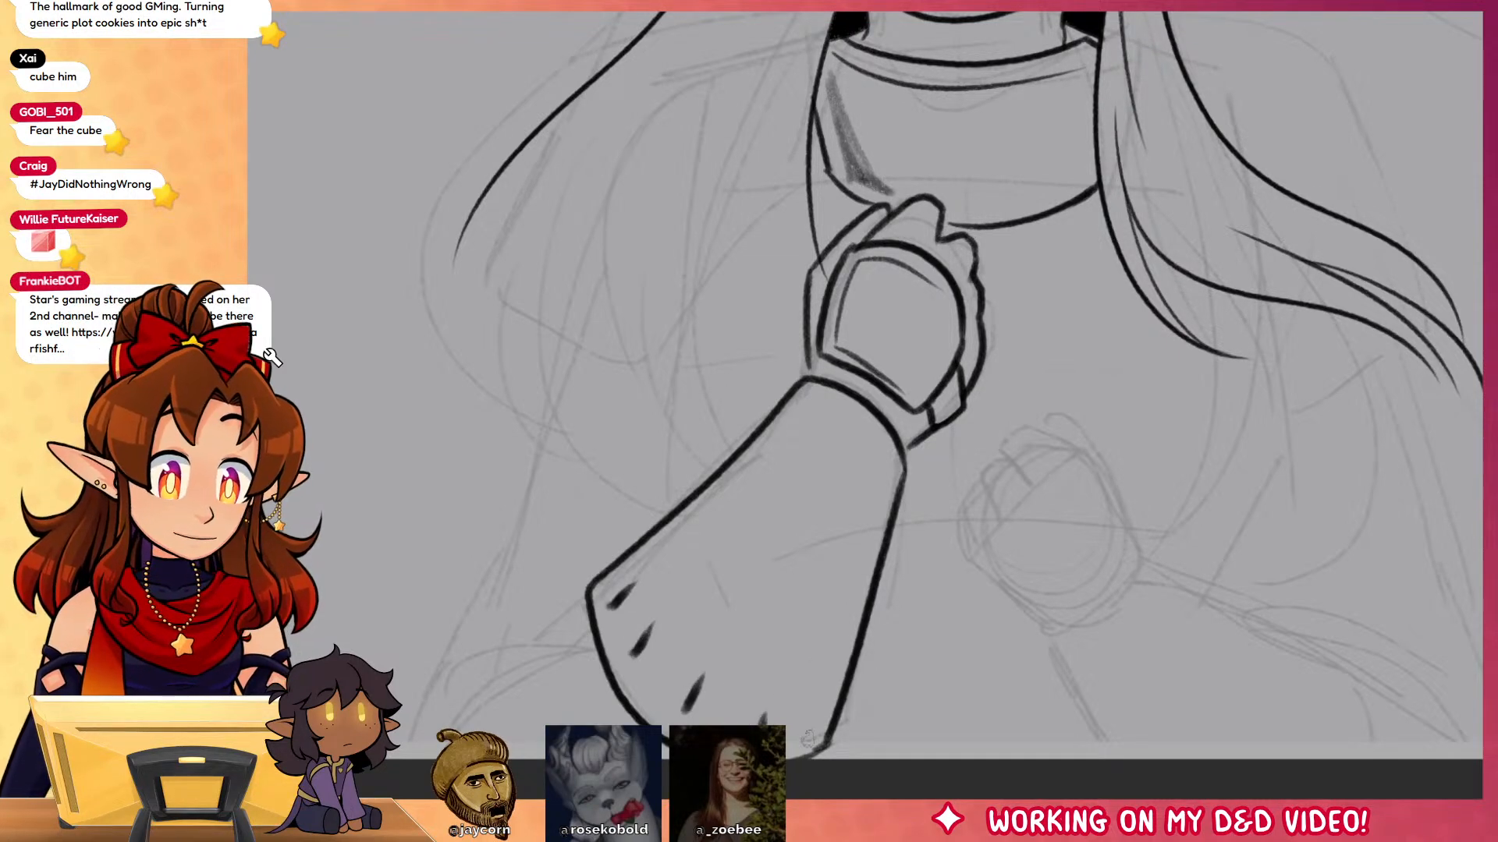
drag(804, 746, 811, 722)
drag(906, 451, 925, 439)
drag(808, 380, 809, 355)
Step: Ink curved hair strands falling just left of the raised hand
drag(995, 314, 958, 472)
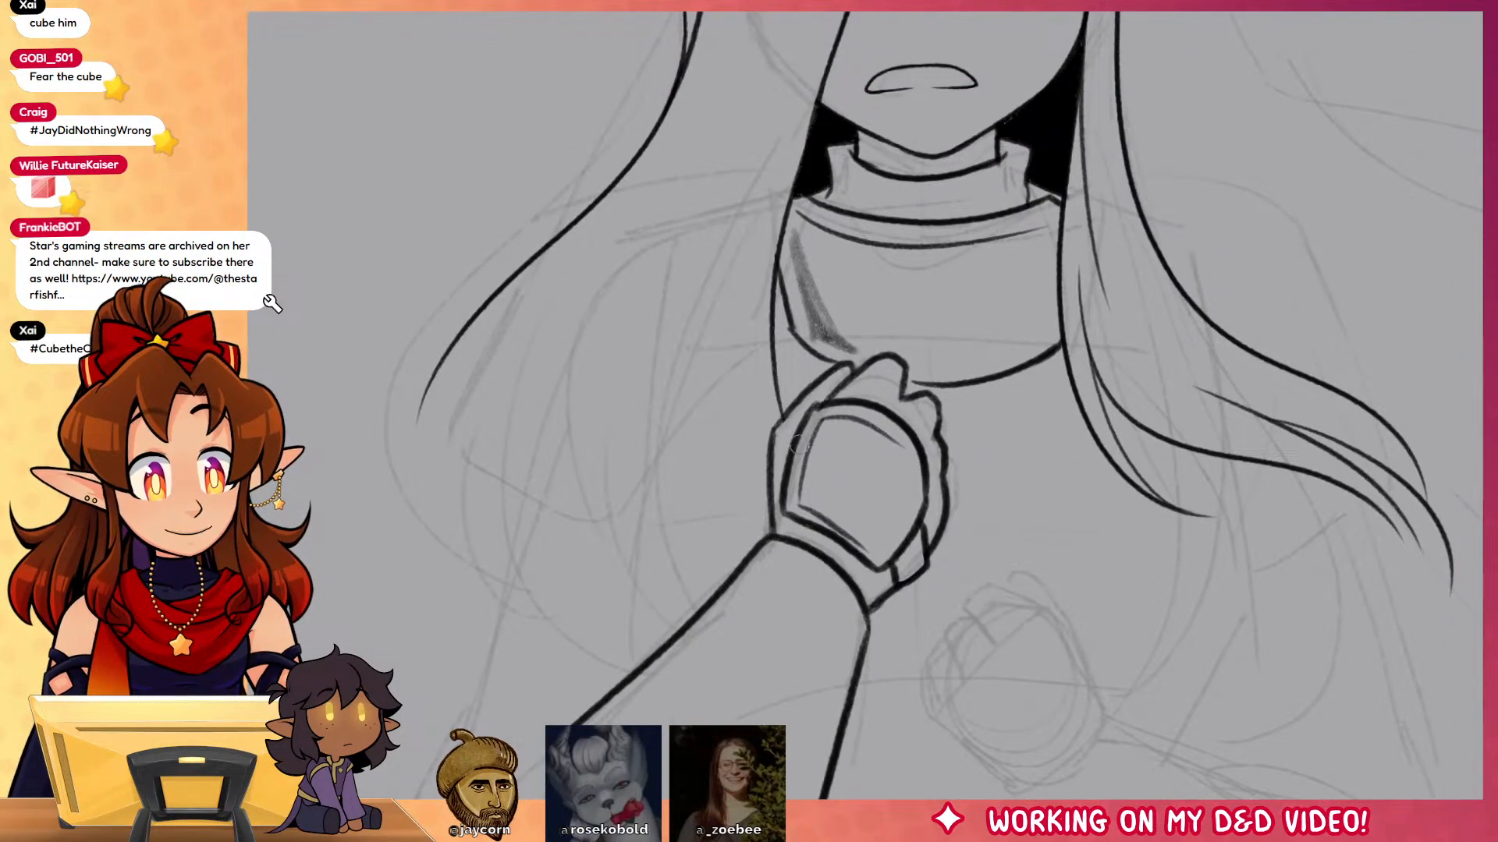
drag(769, 528, 728, 364)
key(ctrl+z)
drag(767, 478, 717, 312)
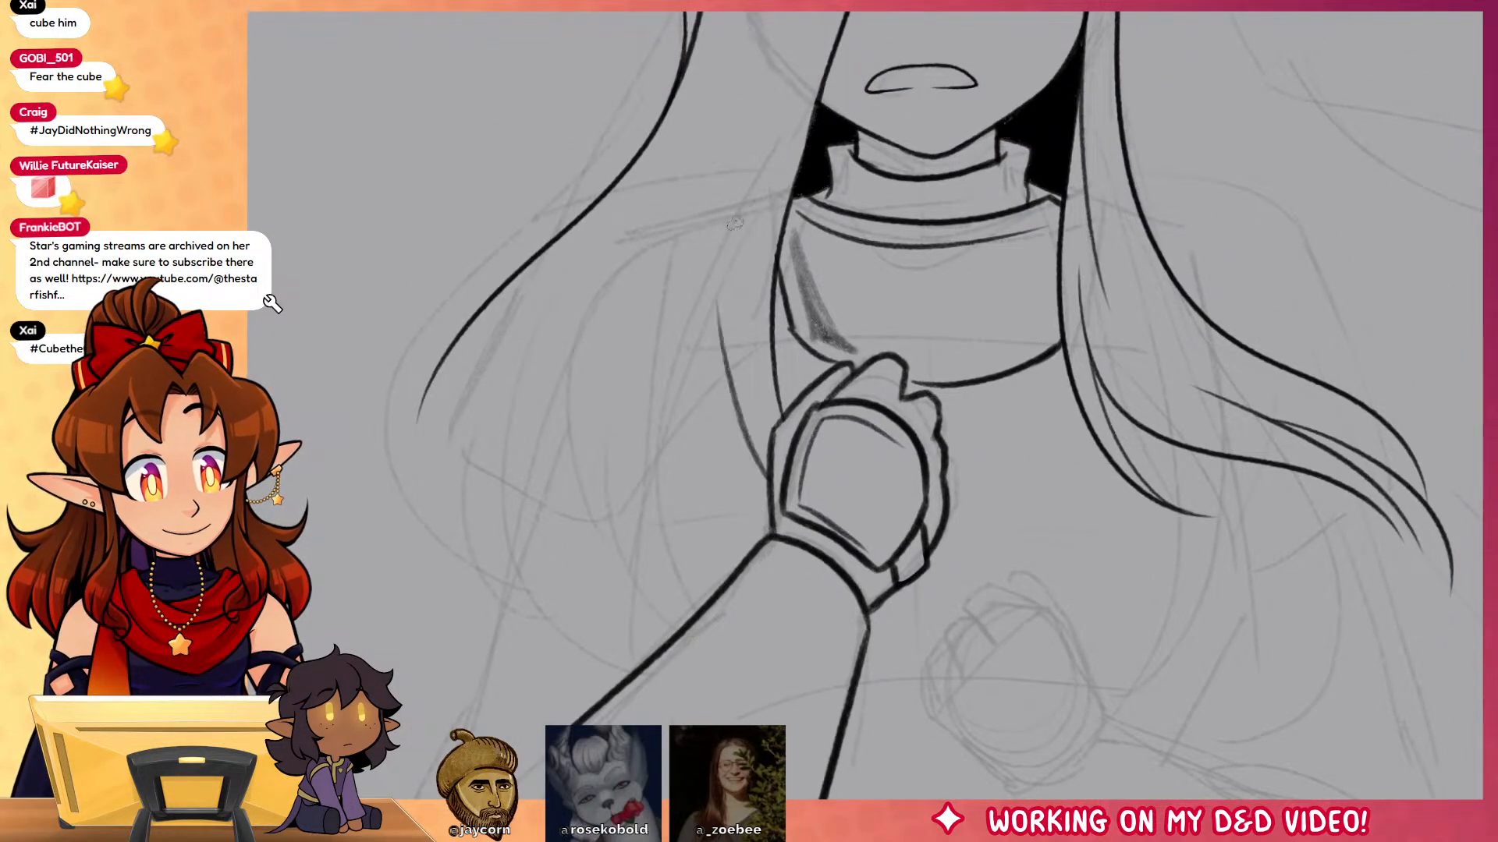
drag(735, 237, 728, 578)
Step: Ink the curved lower ends of the hair on the far left and an inner strand beside them
drag(498, 299, 489, 607)
key(ctrl+z)
mouse_move(459, 337)
mouse_down()
mouse_move(424, 527)
mouse_move(510, 612)
mouse_up()
drag(502, 605, 488, 359)
drag(567, 272, 628, 651)
key(ctrl+z)
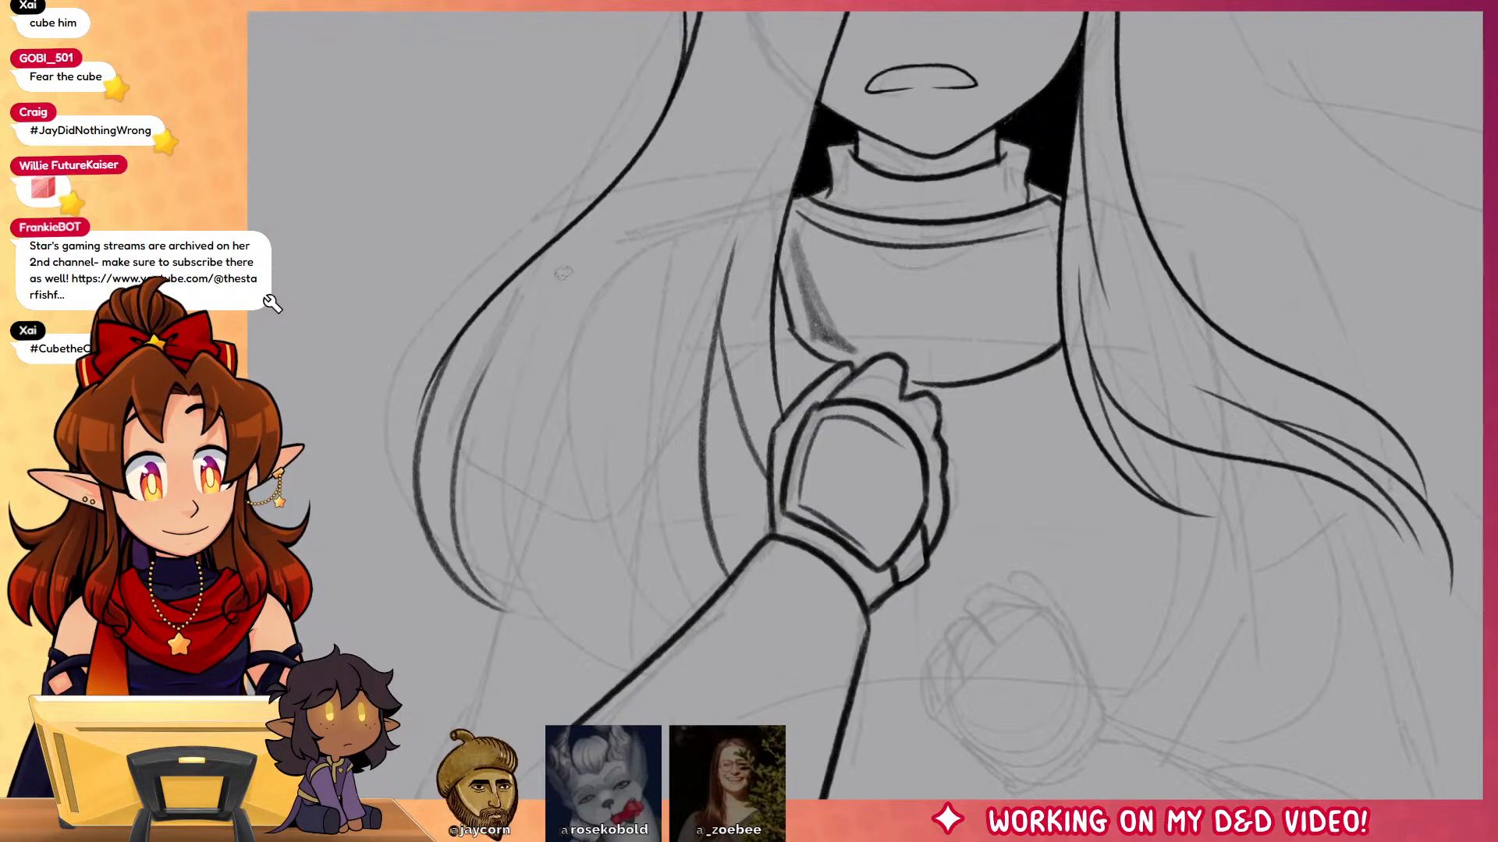
mouse_move(573, 266)
mouse_down()
mouse_move(649, 652)
mouse_move(624, 433)
mouse_up()
Step: Add fine strand lines to the hair at the forehead parting
drag(994, 252, 952, 692)
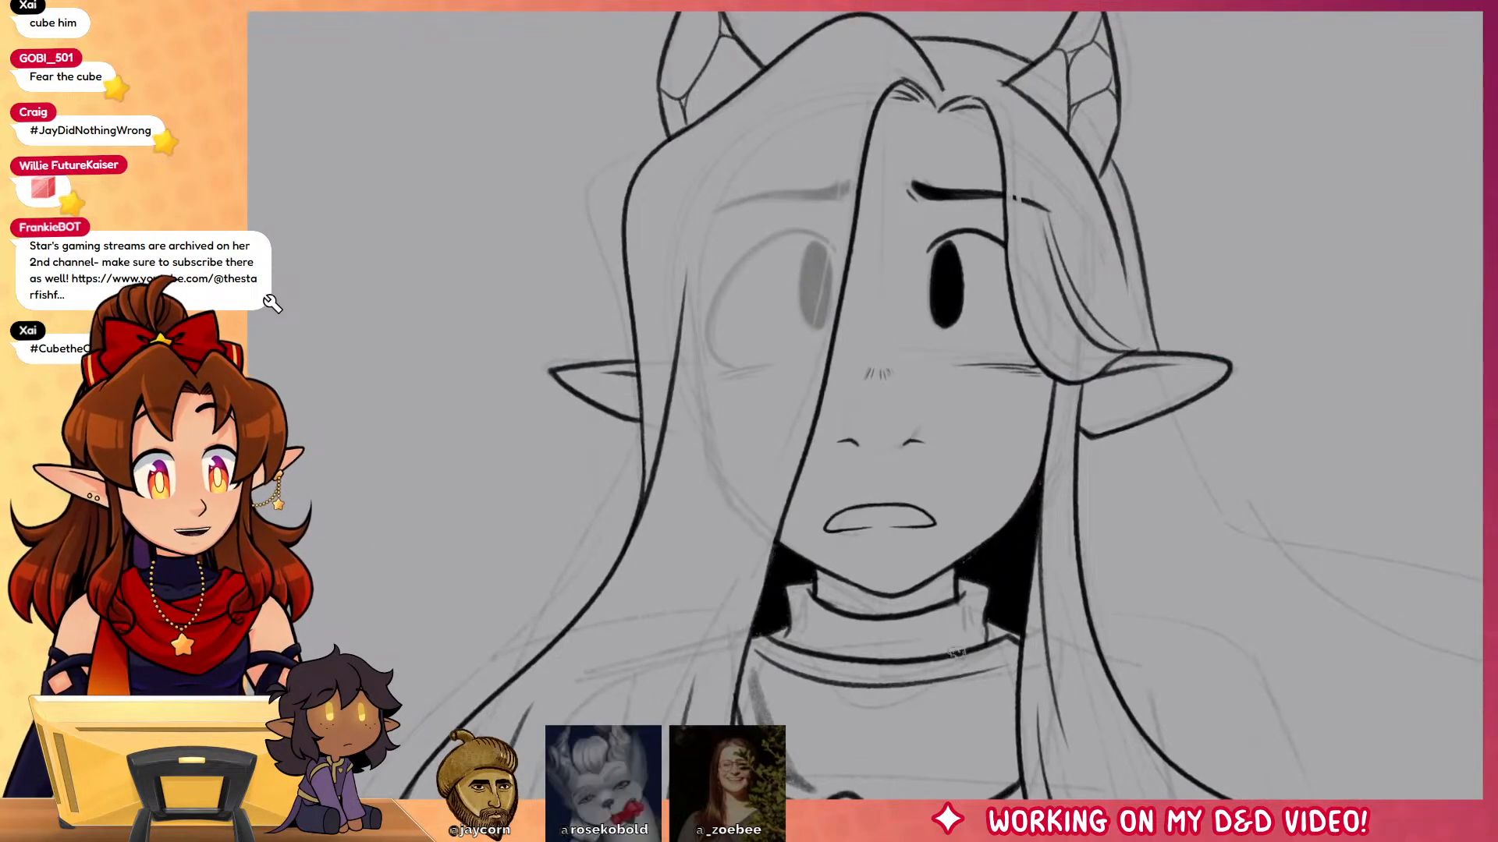
drag(1120, 599, 1026, 763)
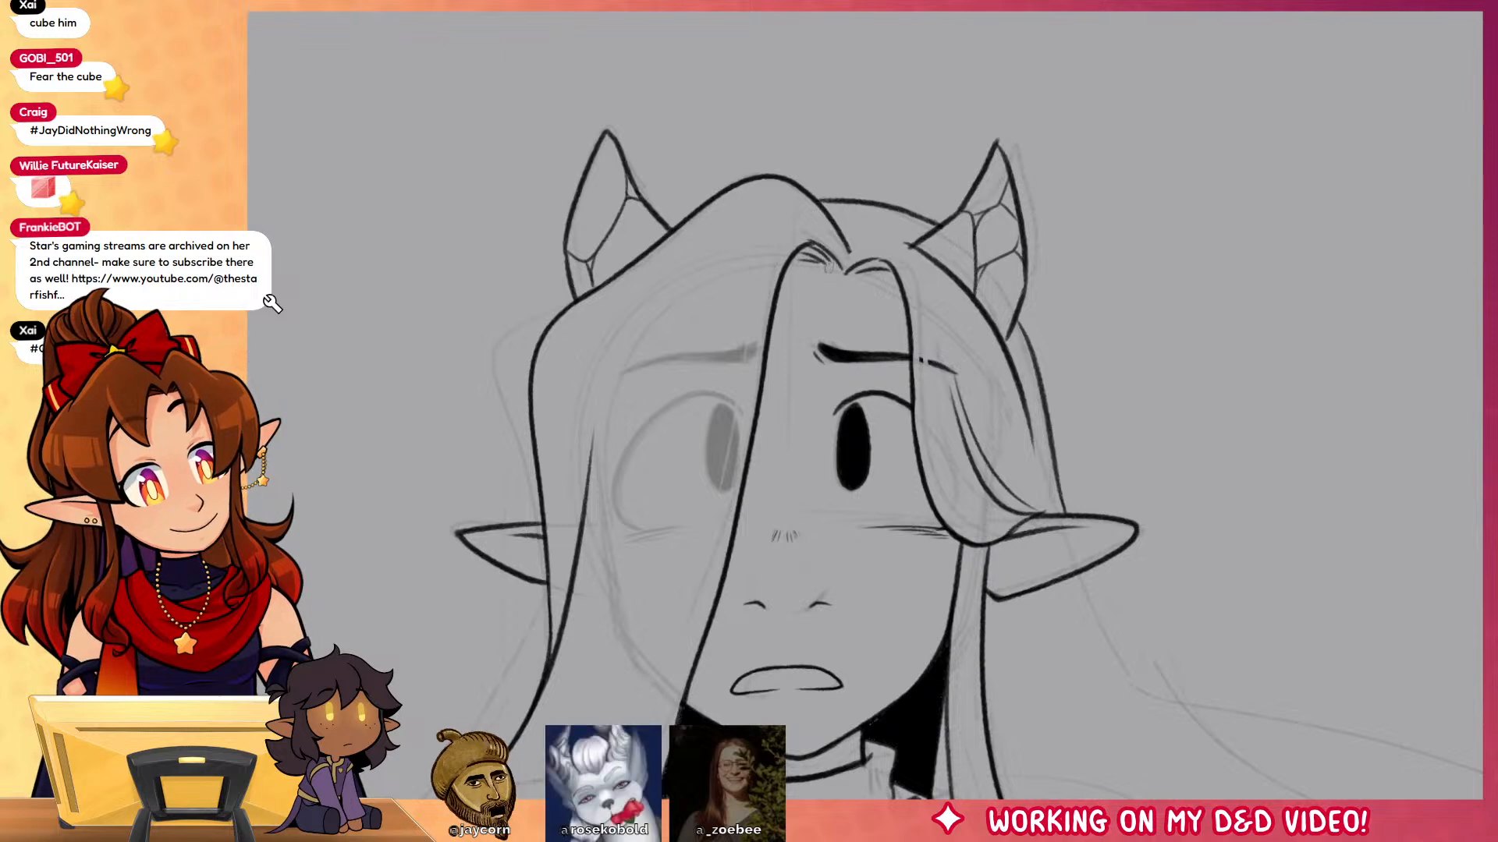
mouse_move(825, 271)
mouse_down()
mouse_move(805, 247)
mouse_move(783, 261)
mouse_up()
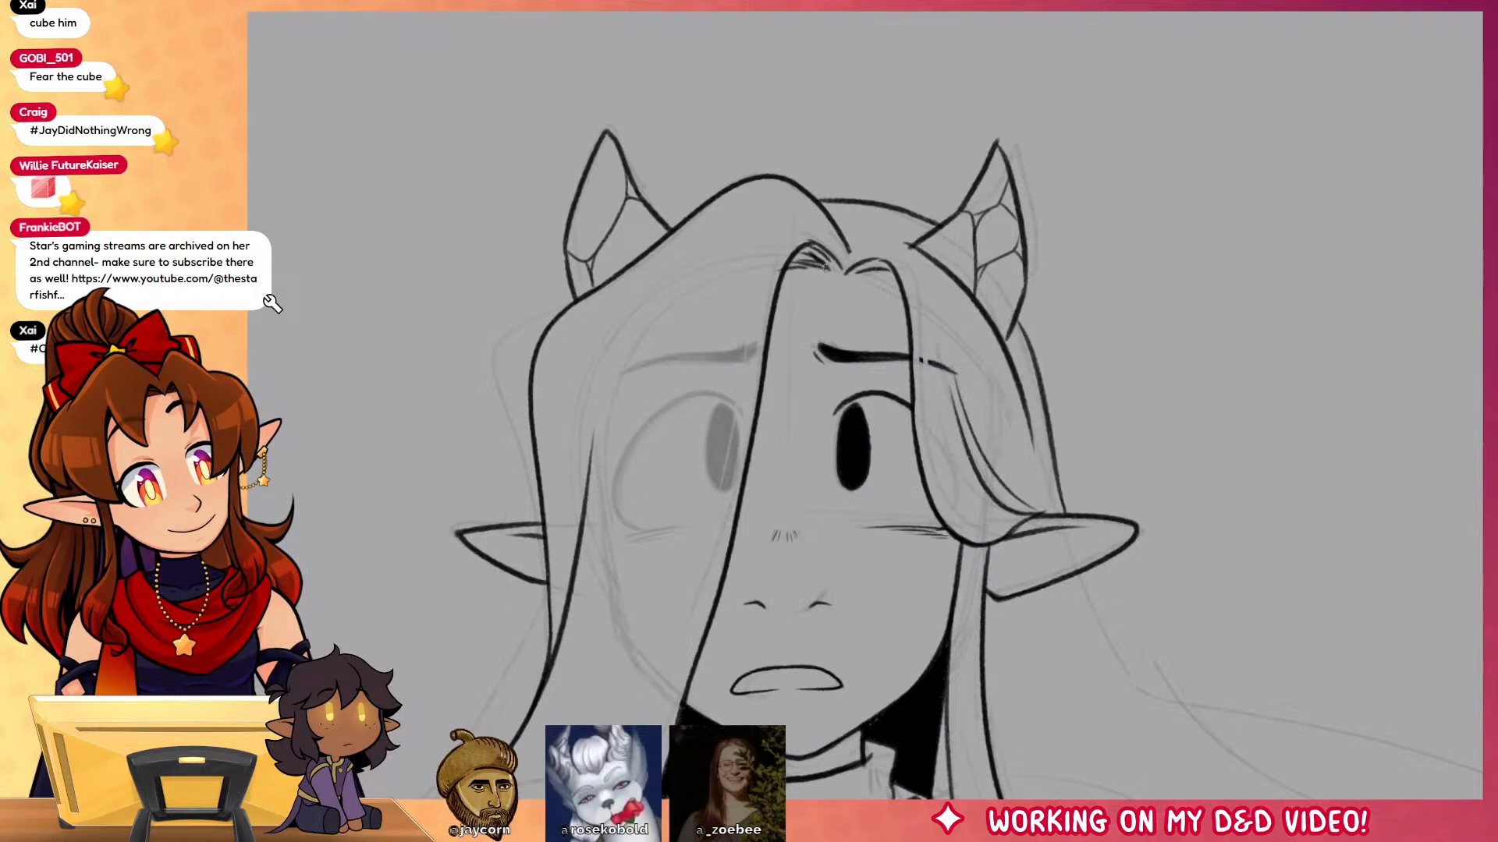
Step: Ink the flowing hair strand that sweeps outward from beneath the right ear
drag(1248, 796, 1208, 484)
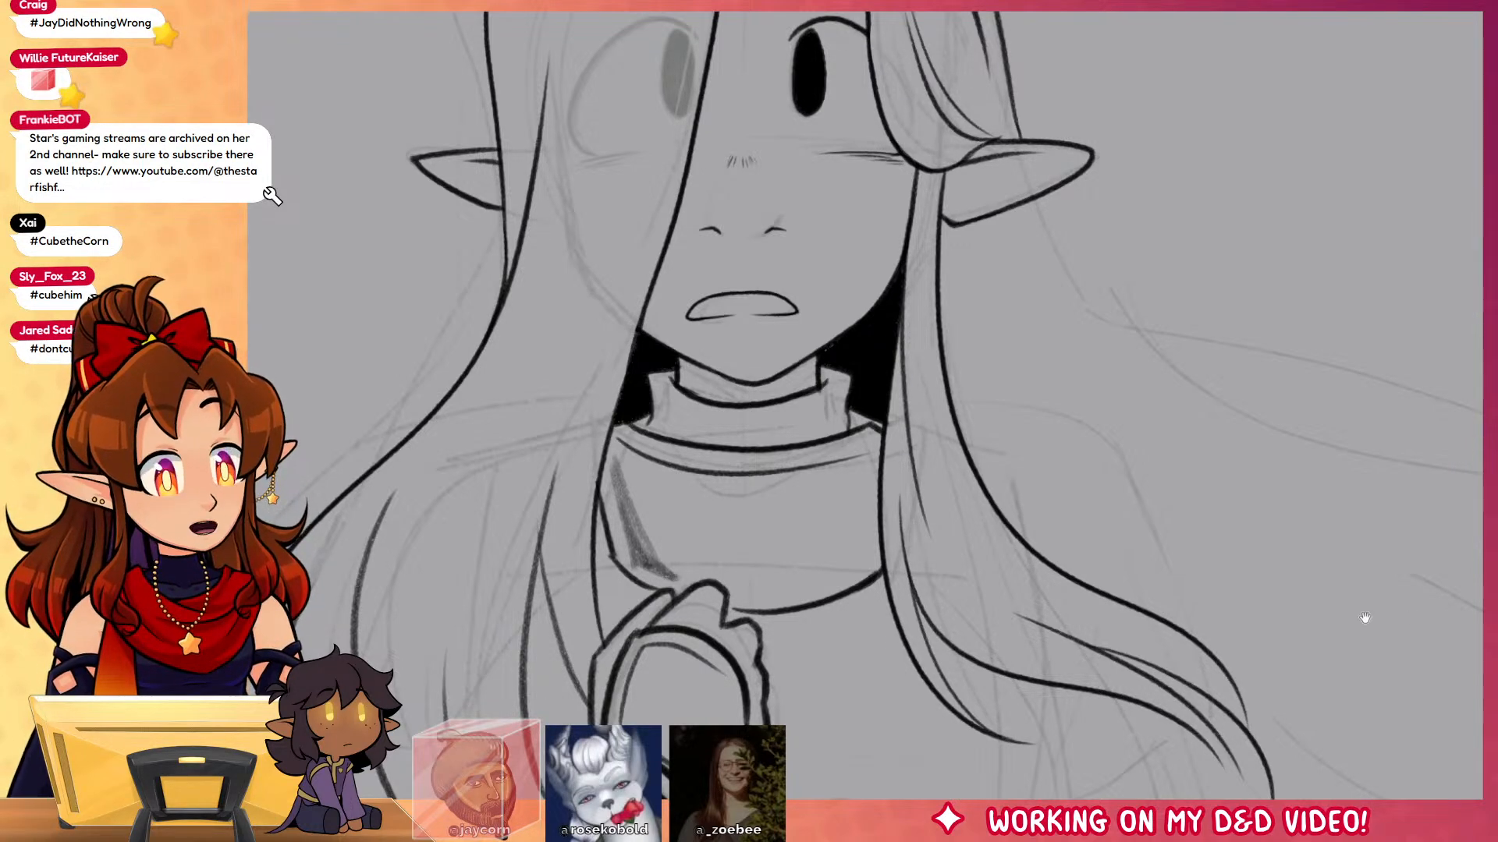
drag(1365, 618, 1177, 645)
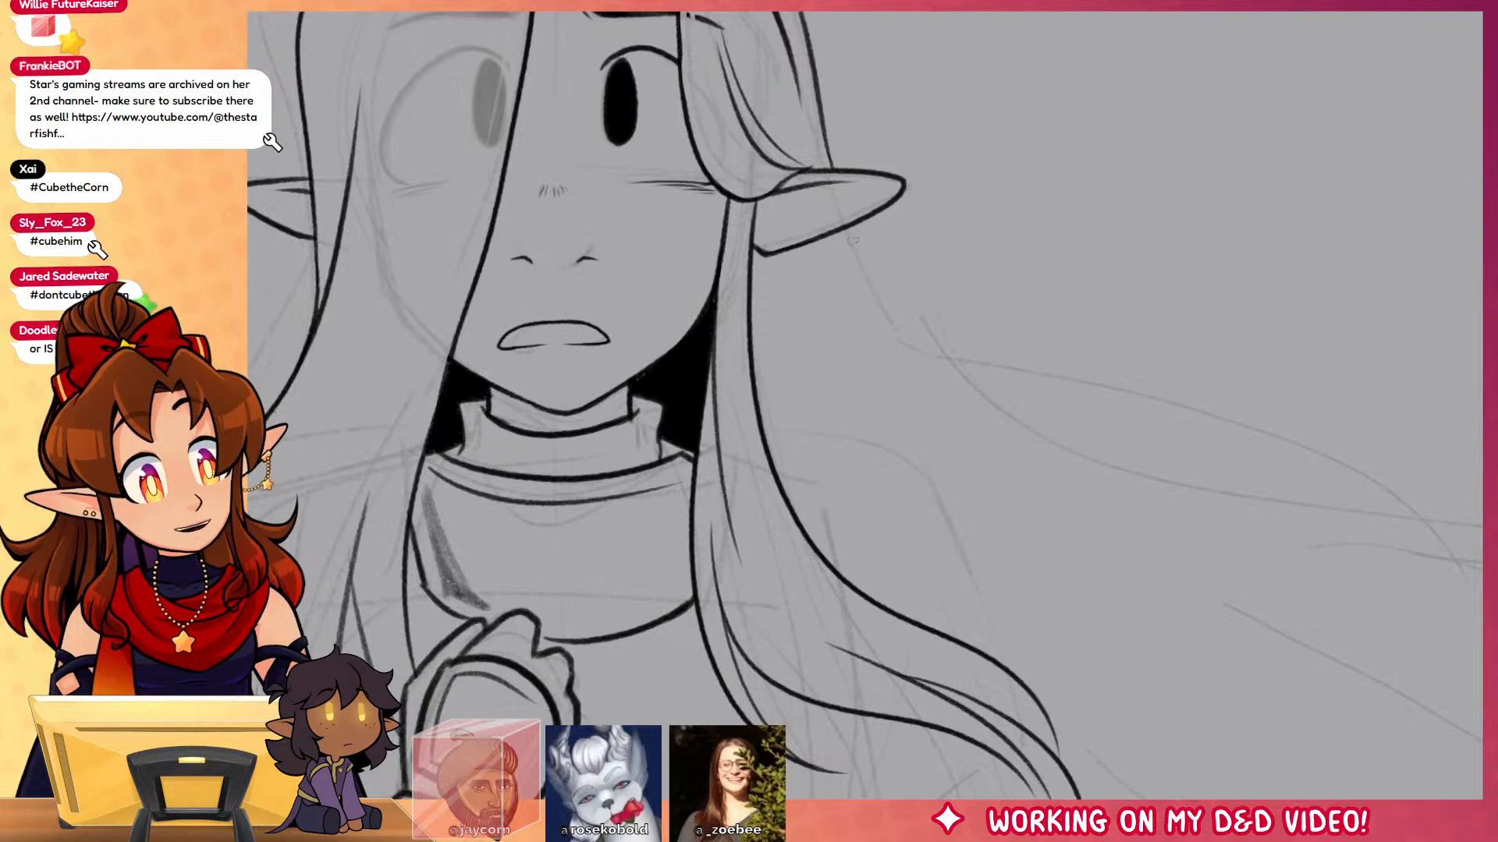
drag(849, 231, 1079, 404)
Step: Ink the angular shoulder plate behind the right hair and add an inner edge line at its lower corner
drag(1154, 435, 1257, 246)
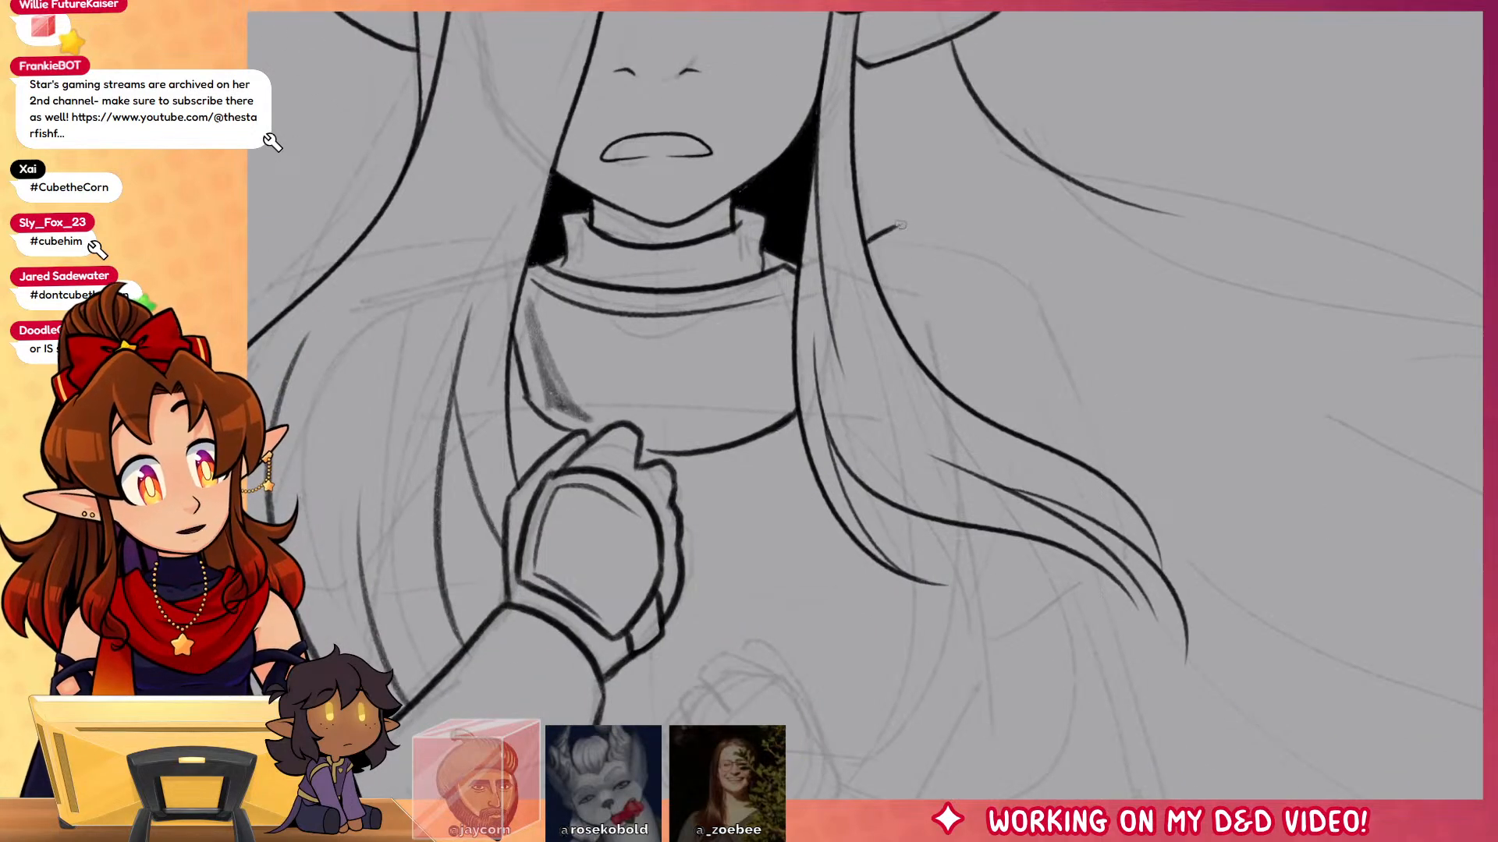
drag(898, 226, 1098, 362)
key(ctrl+z)
mouse_move(898, 227)
mouse_down()
mouse_move(1089, 324)
mouse_move(1141, 495)
mouse_move(1144, 515)
mouse_move(1102, 552)
mouse_move(998, 620)
mouse_move(969, 535)
mouse_up()
key(ctrl+z)
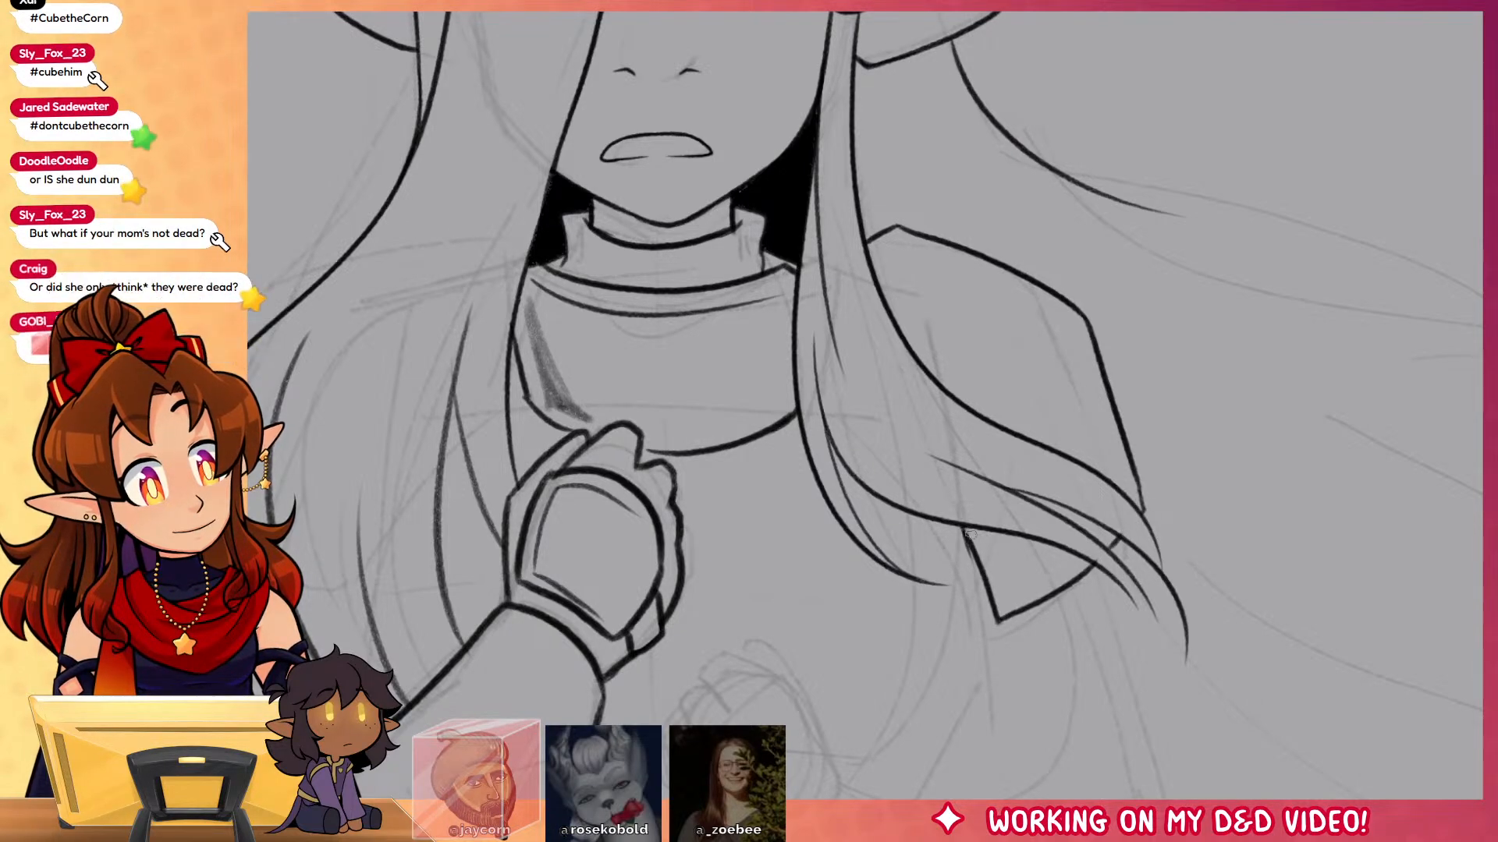
drag(1023, 581, 1068, 553)
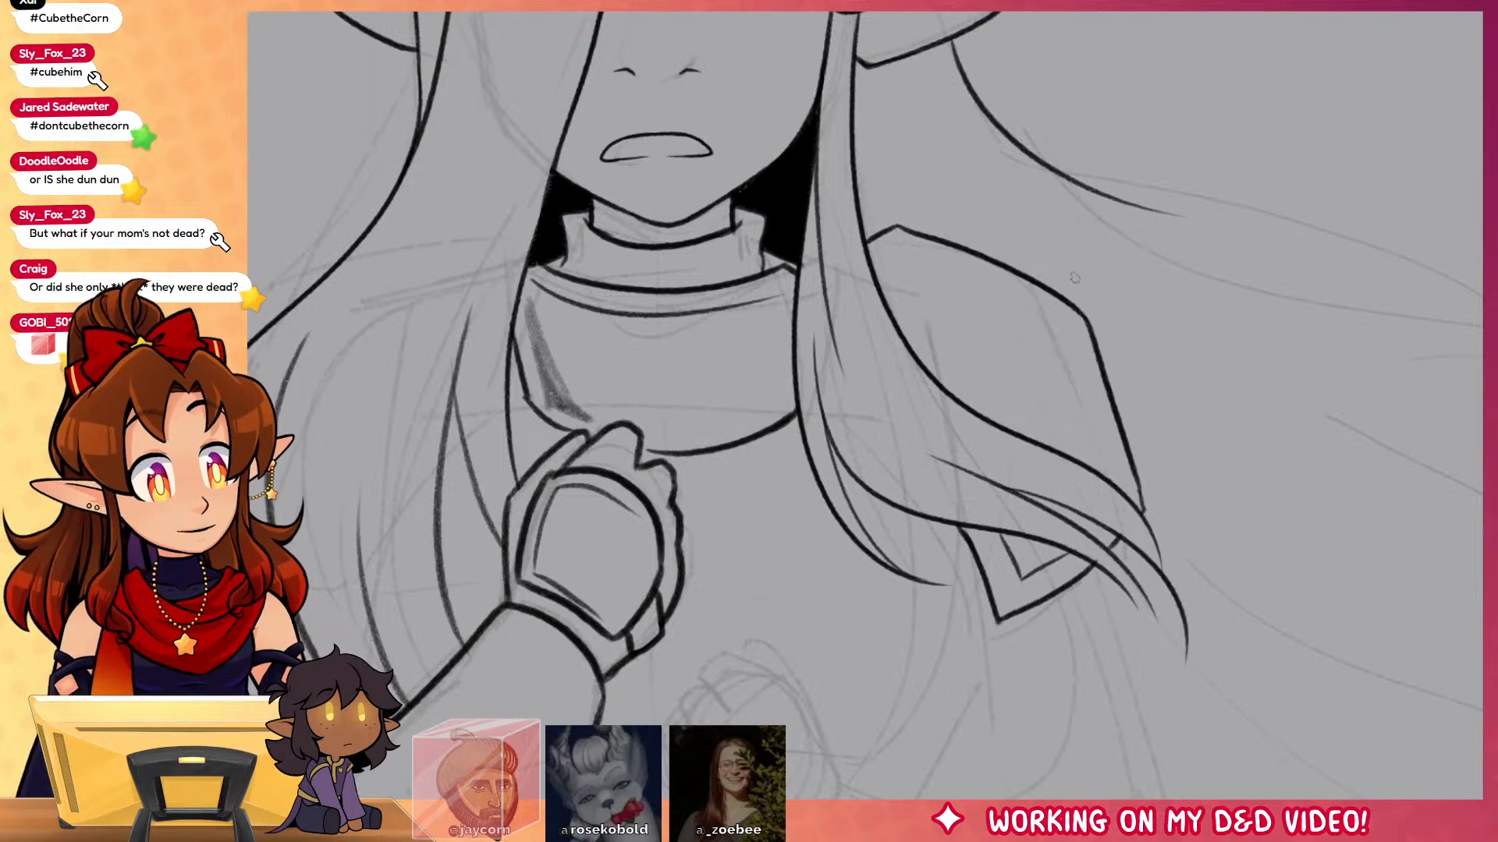
Step: Add a short crease on the right shoulder plate and ink hair strands falling behind the neck onto that shoulder
drag(1069, 353, 1188, 743)
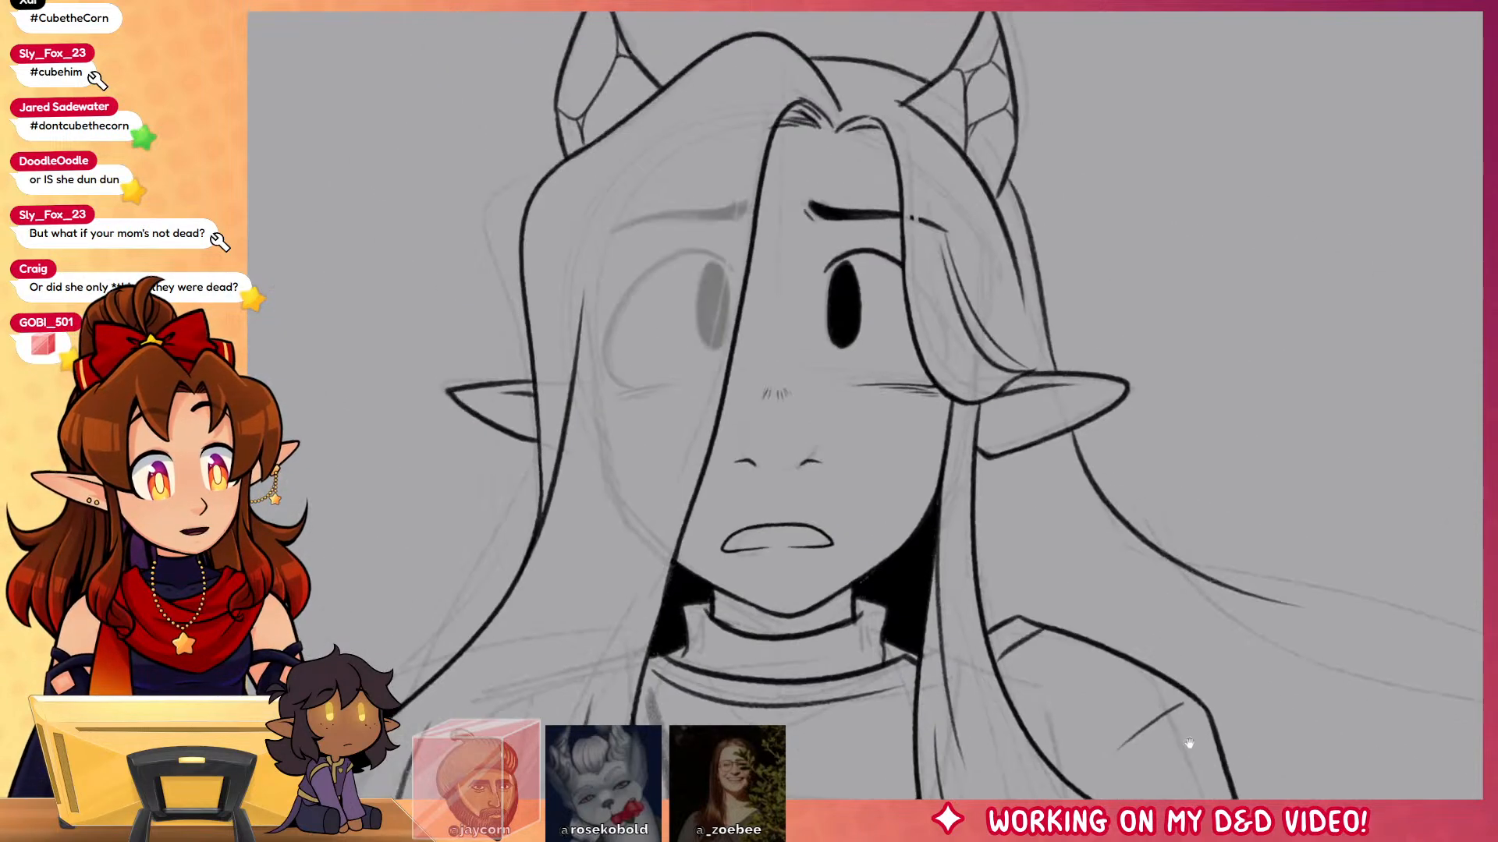
drag(975, 479, 996, 577)
drag(1005, 503, 1090, 634)
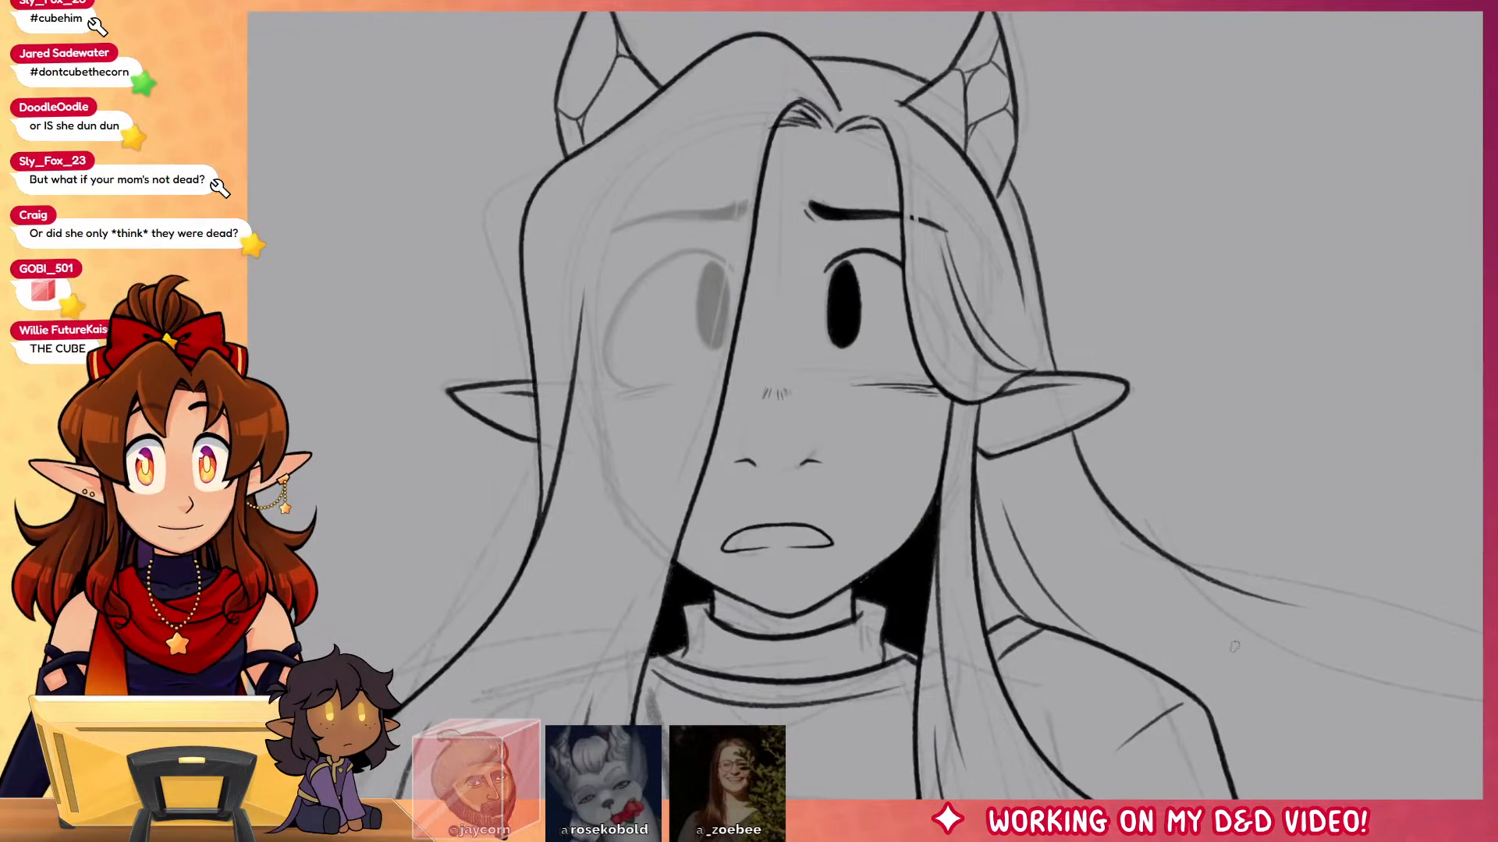
Step: Ink the rounded hand plate of the lower glove, with an inner rim line and small pointed tabs at two corners
drag(1018, 507, 1001, 600)
drag(1107, 664, 1233, 470)
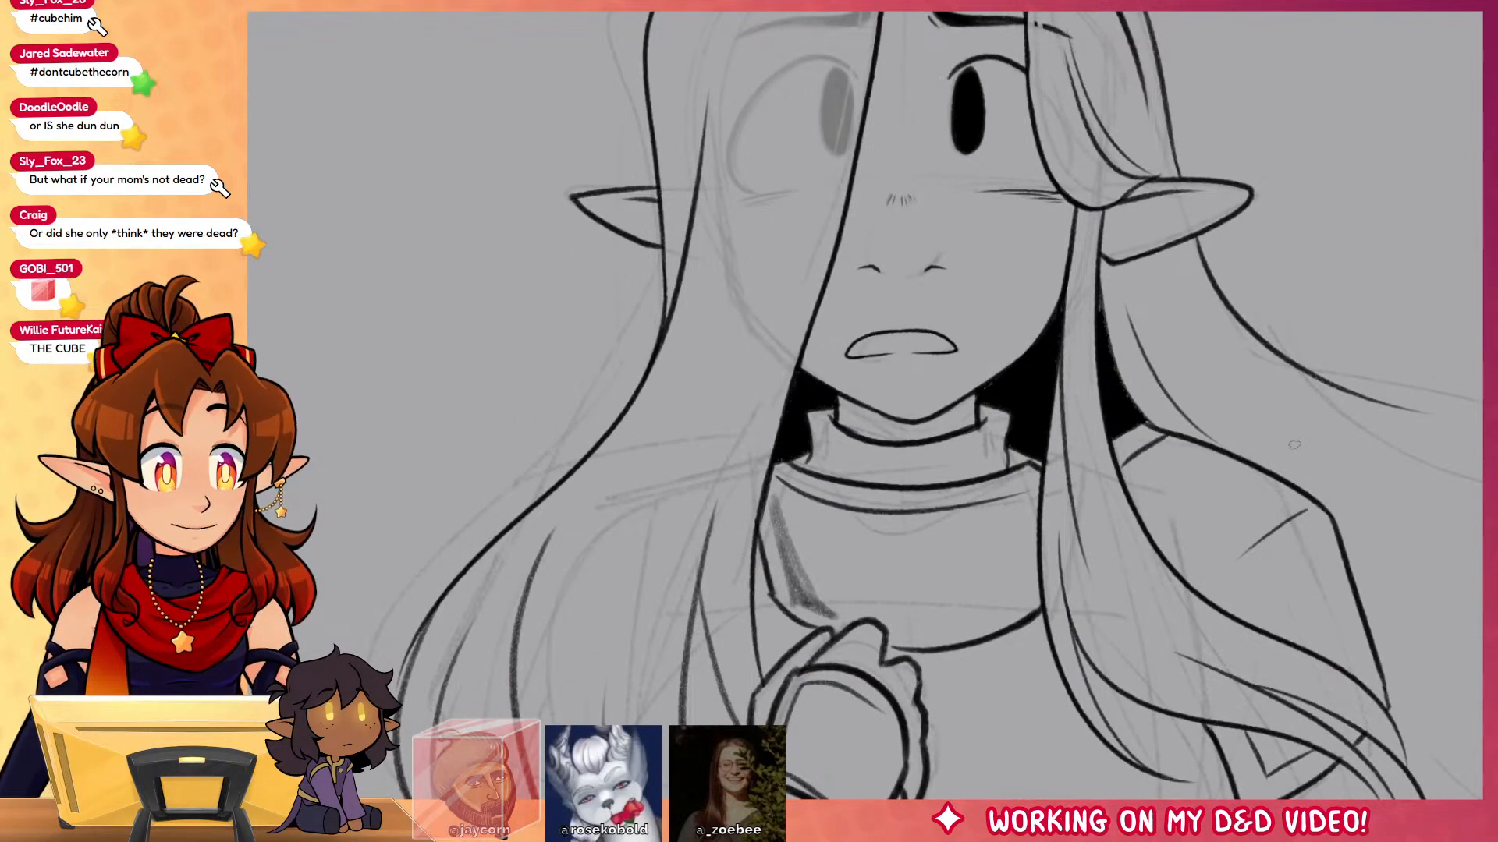
scroll(722, 432, down, 5)
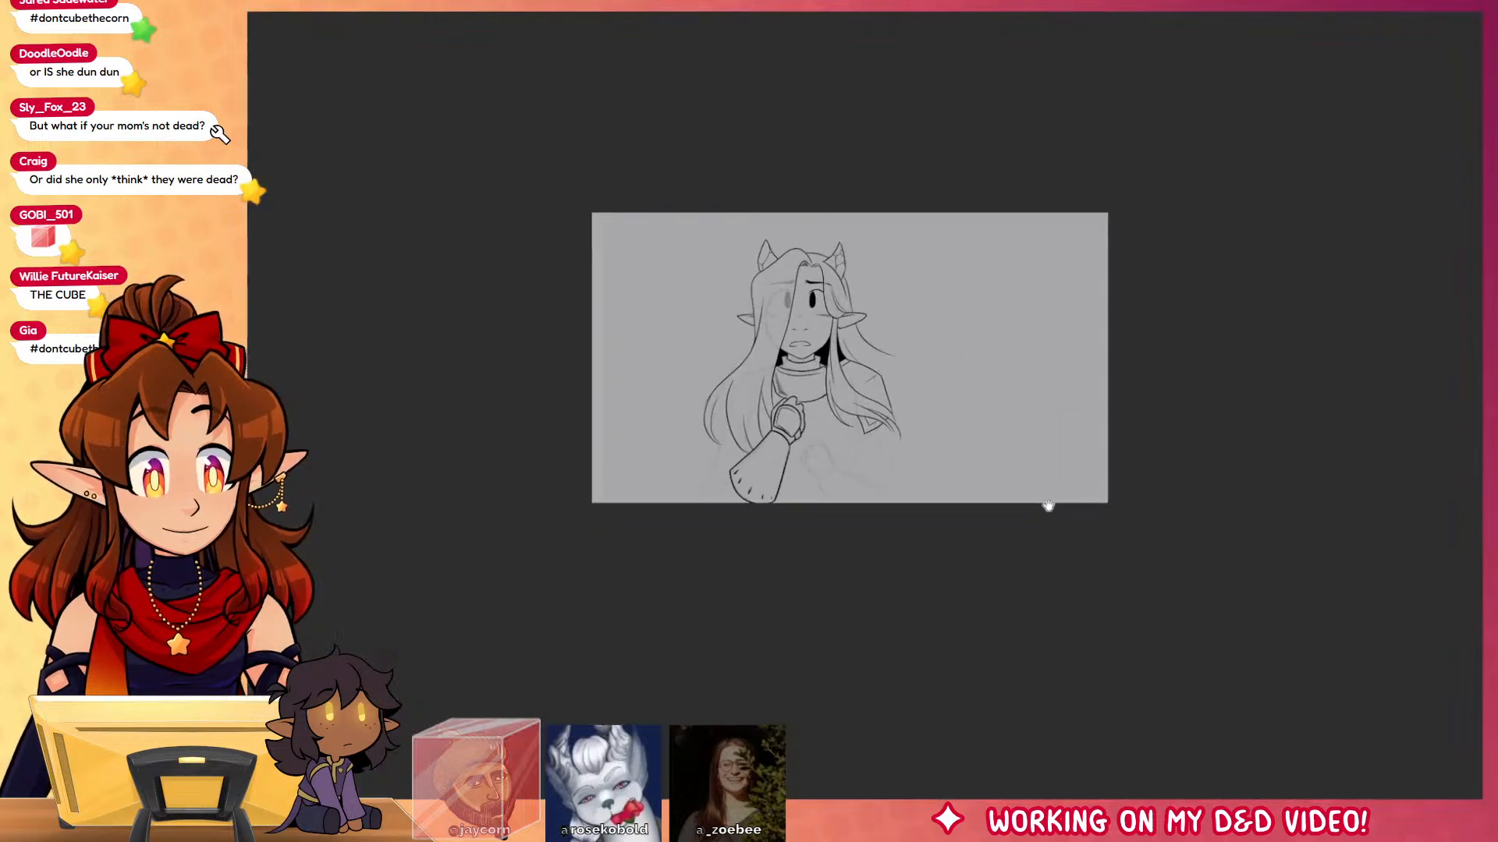
scroll(863, 488, up, 8)
scroll(870, 388, up, 3)
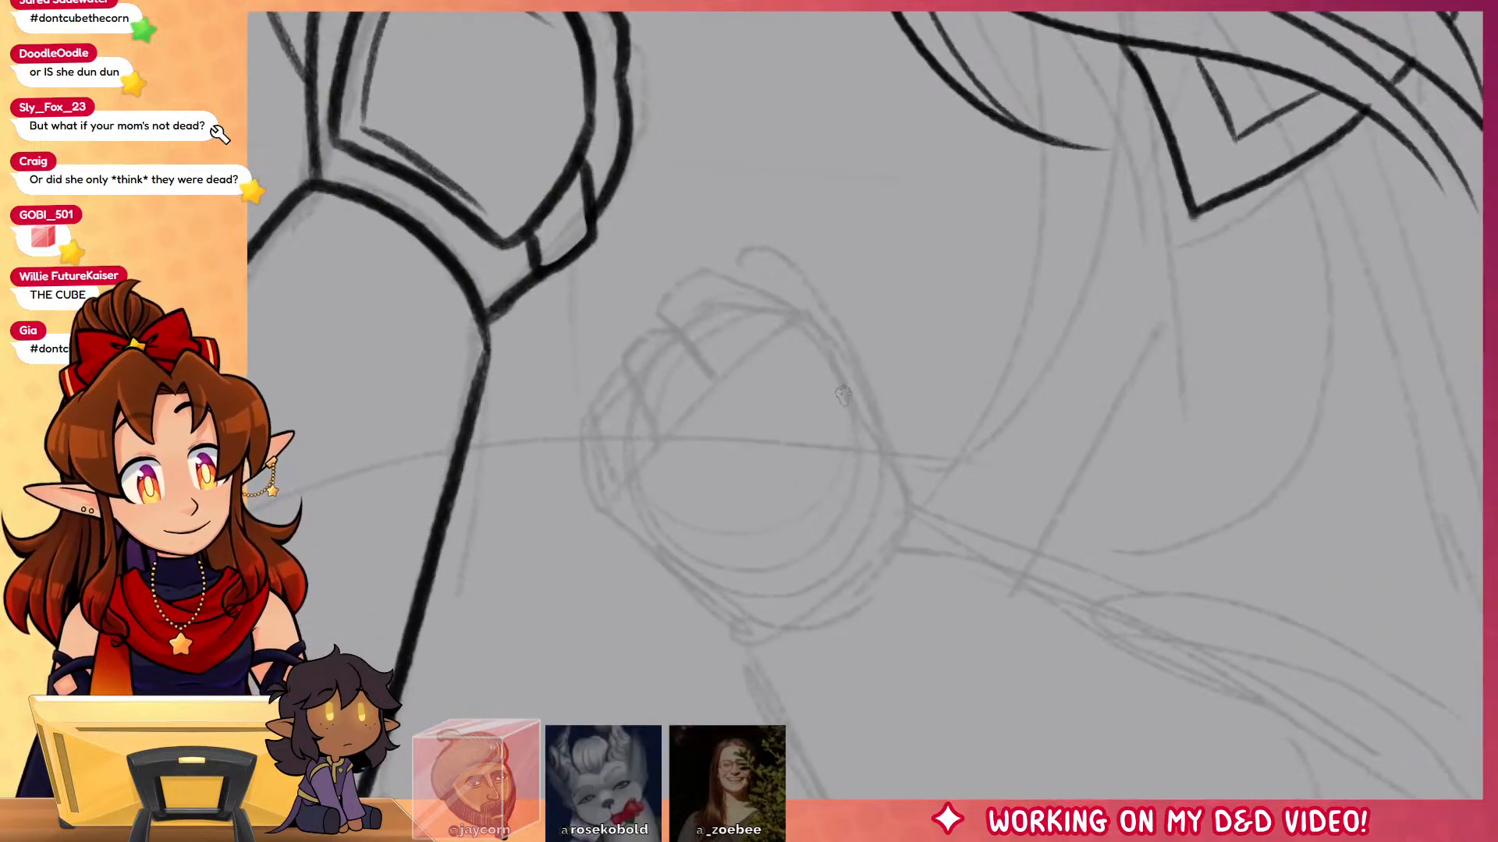
mouse_move(887, 434)
mouse_down()
mouse_move(786, 388)
mouse_move(679, 538)
mouse_move(760, 628)
mouse_move(897, 437)
mouse_move(893, 546)
mouse_up()
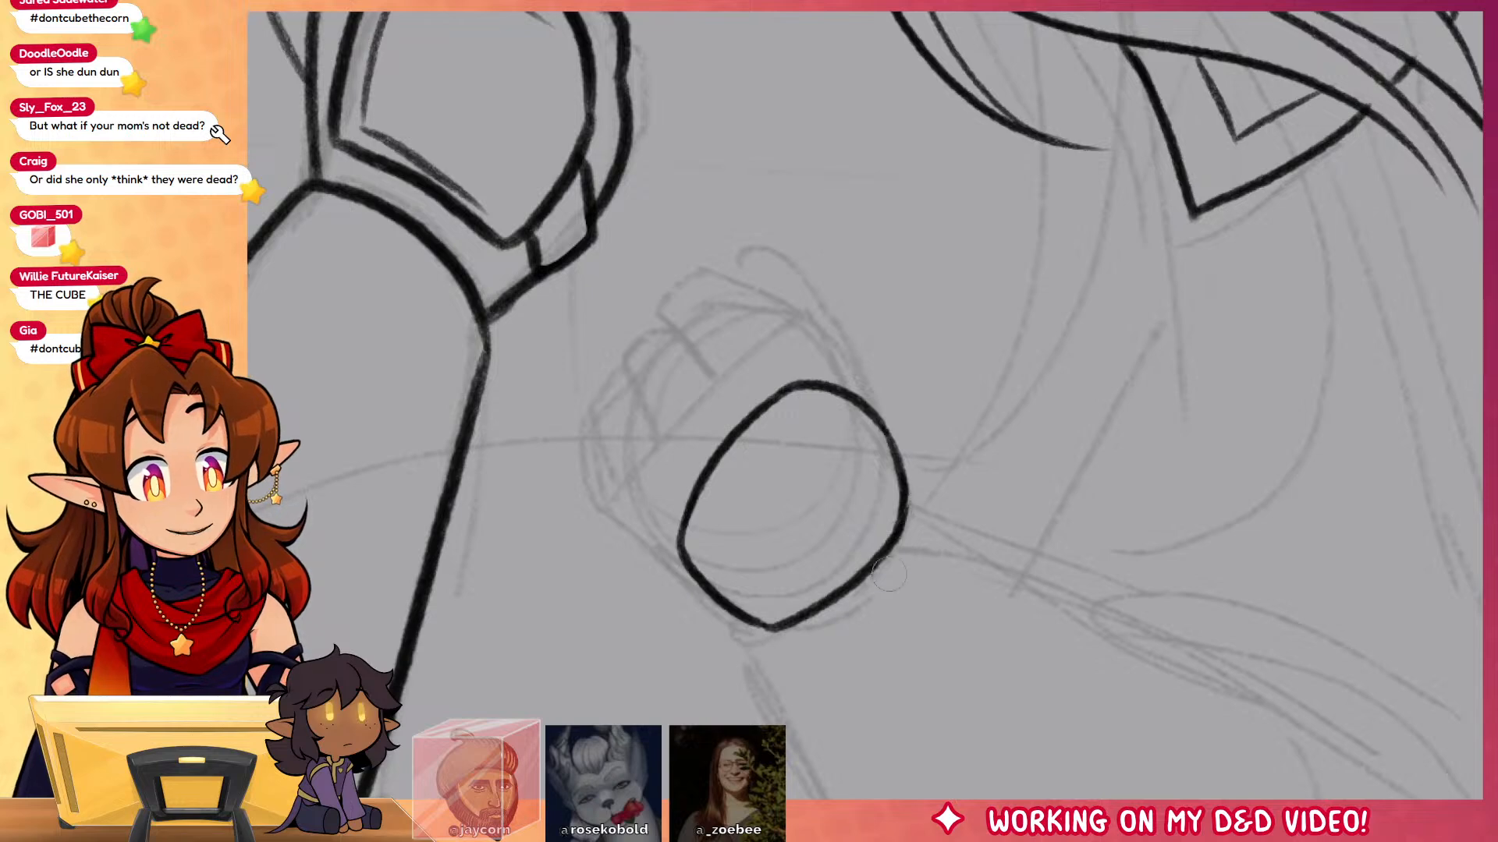
mouse_move(775, 425)
mouse_down()
mouse_move(711, 539)
mouse_move(792, 601)
mouse_move(866, 538)
mouse_move(866, 429)
mouse_move(880, 503)
mouse_move(866, 543)
mouse_up()
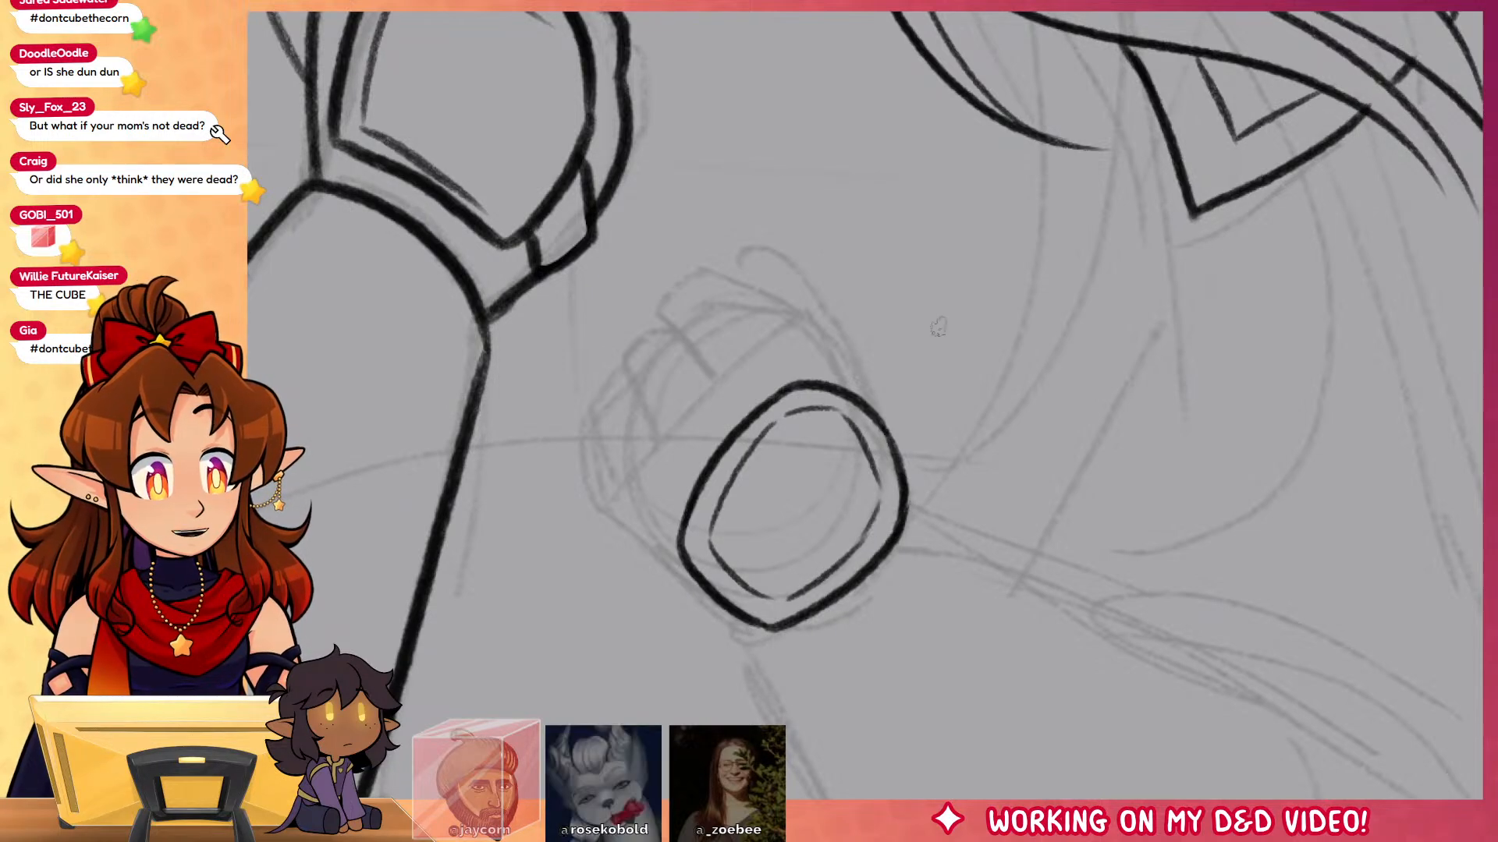
drag(834, 352, 880, 425)
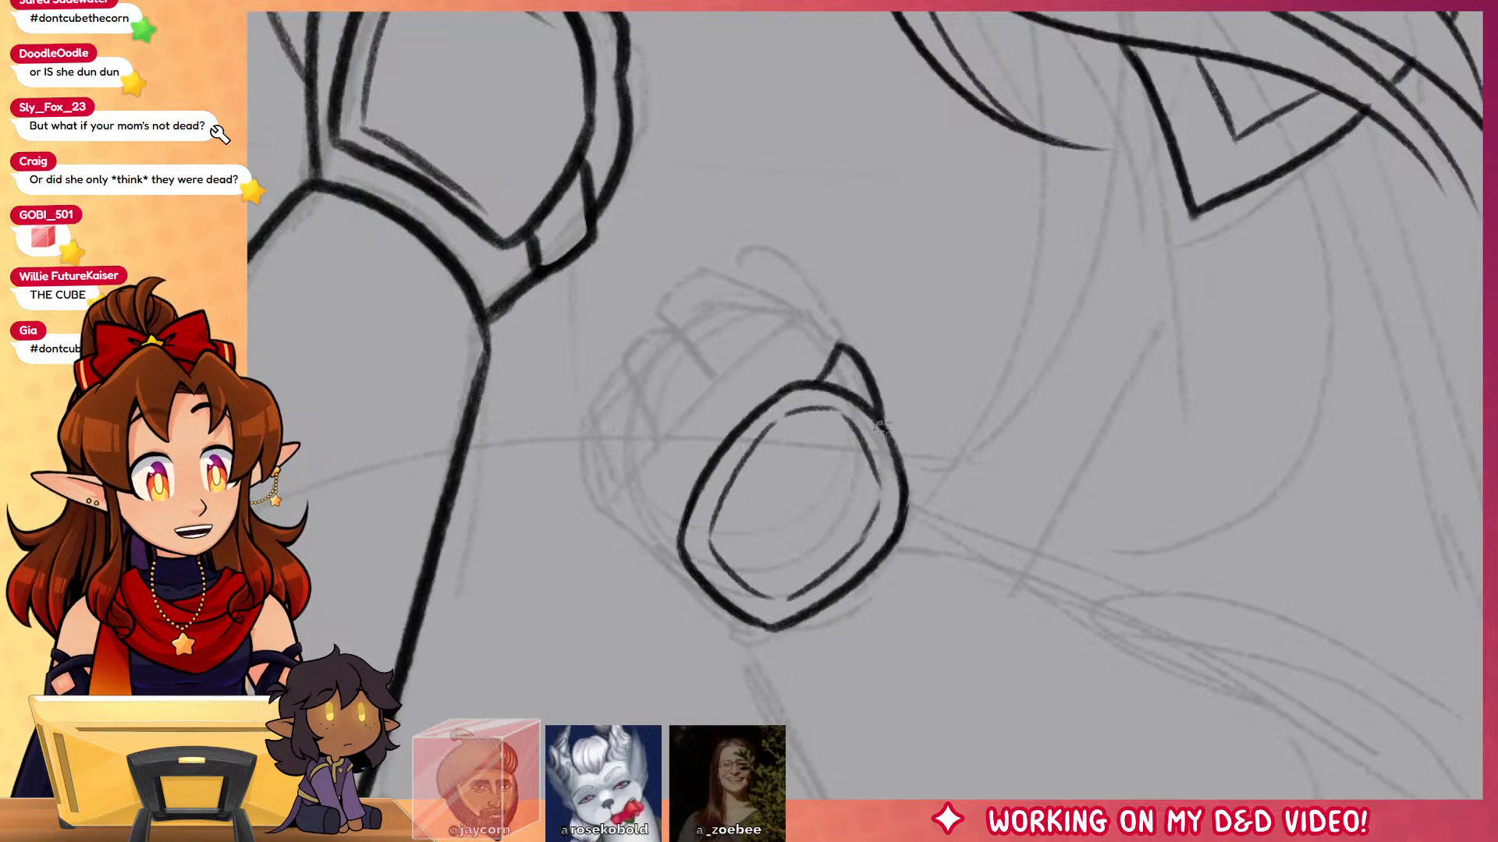
mouse_move(673, 534)
mouse_down()
mouse_move(647, 555)
mouse_move(713, 594)
mouse_up()
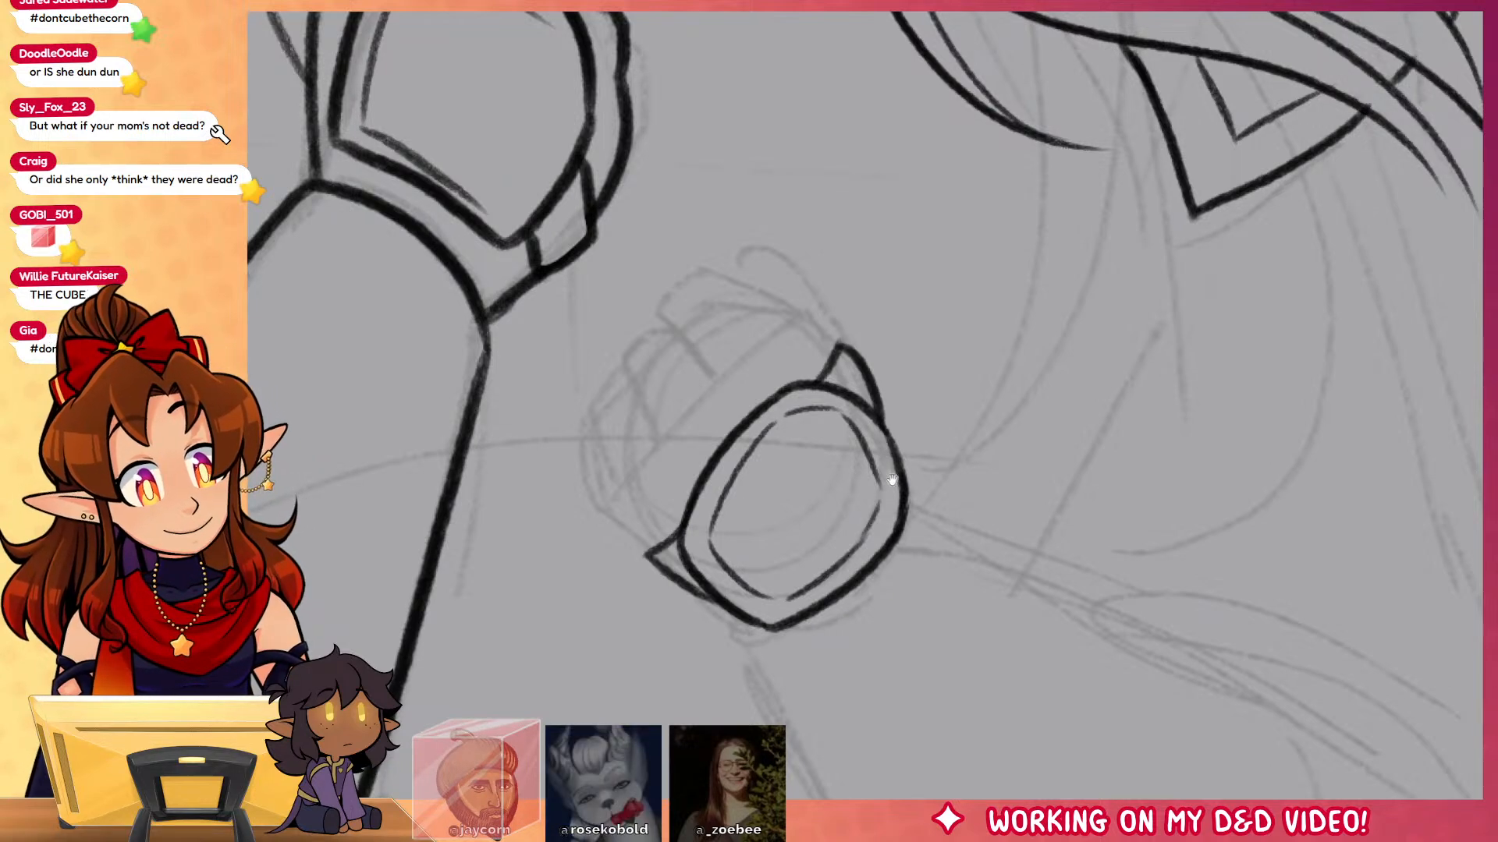
Step: Ink the curled fingers of the lower hand around its plate and add short knuckle creases
drag(892, 480, 918, 508)
mouse_move(858, 373)
mouse_down()
mouse_move(774, 316)
mouse_move(696, 316)
mouse_move(737, 409)
mouse_up()
mouse_move(697, 350)
mouse_down()
mouse_move(662, 393)
mouse_move(660, 371)
mouse_move(685, 475)
mouse_up()
mouse_move(662, 394)
mouse_down()
mouse_move(658, 555)
mouse_move(686, 579)
mouse_up()
mouse_move(925, 477)
mouse_down()
mouse_move(864, 339)
mouse_move(766, 298)
mouse_up()
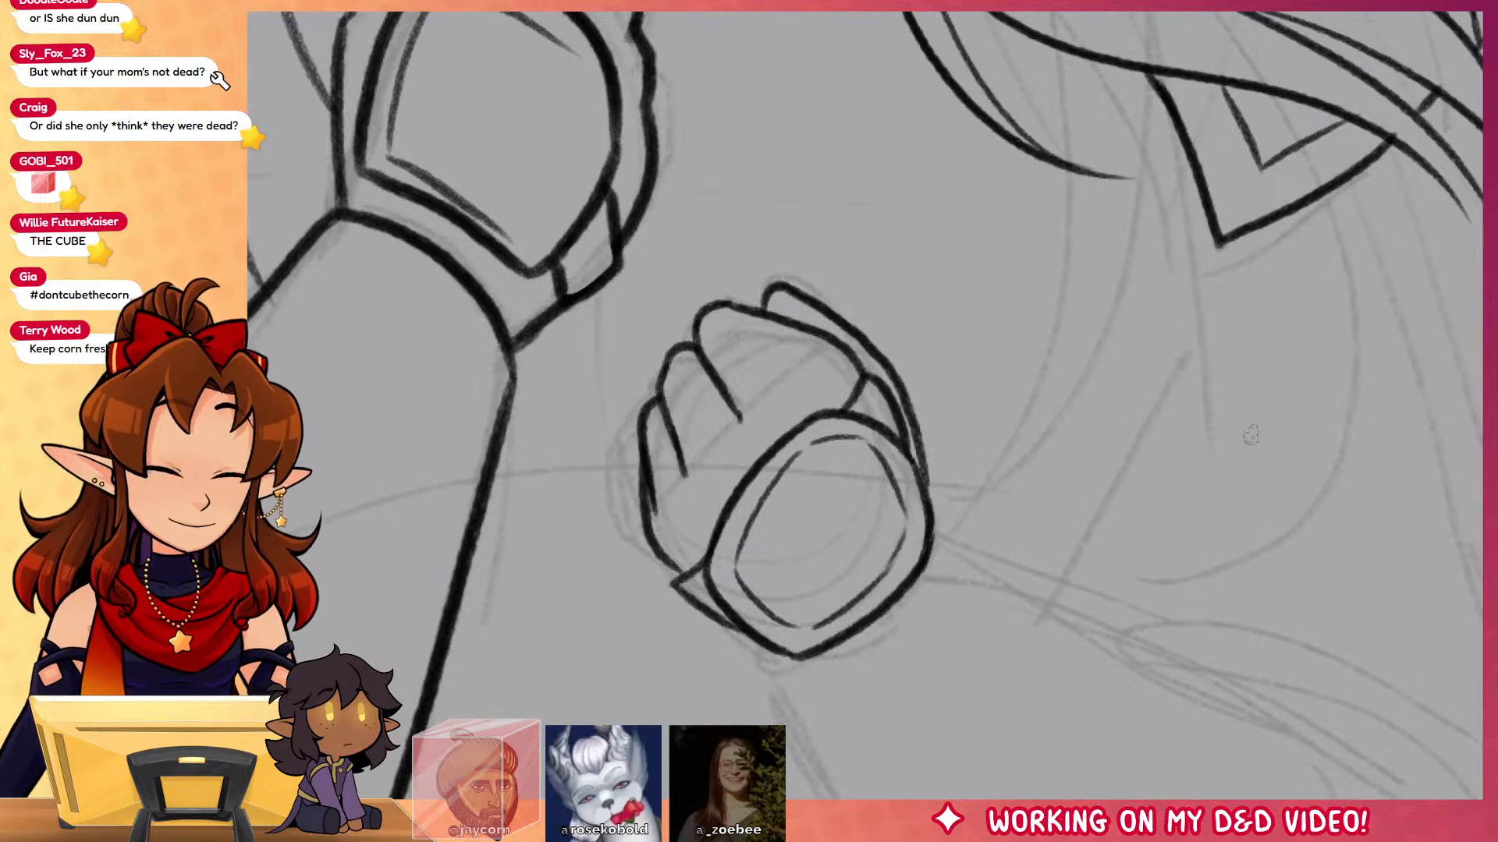
mouse_move(829, 346)
mouse_down()
mouse_move(802, 330)
mouse_move(724, 411)
mouse_move(647, 524)
mouse_up()
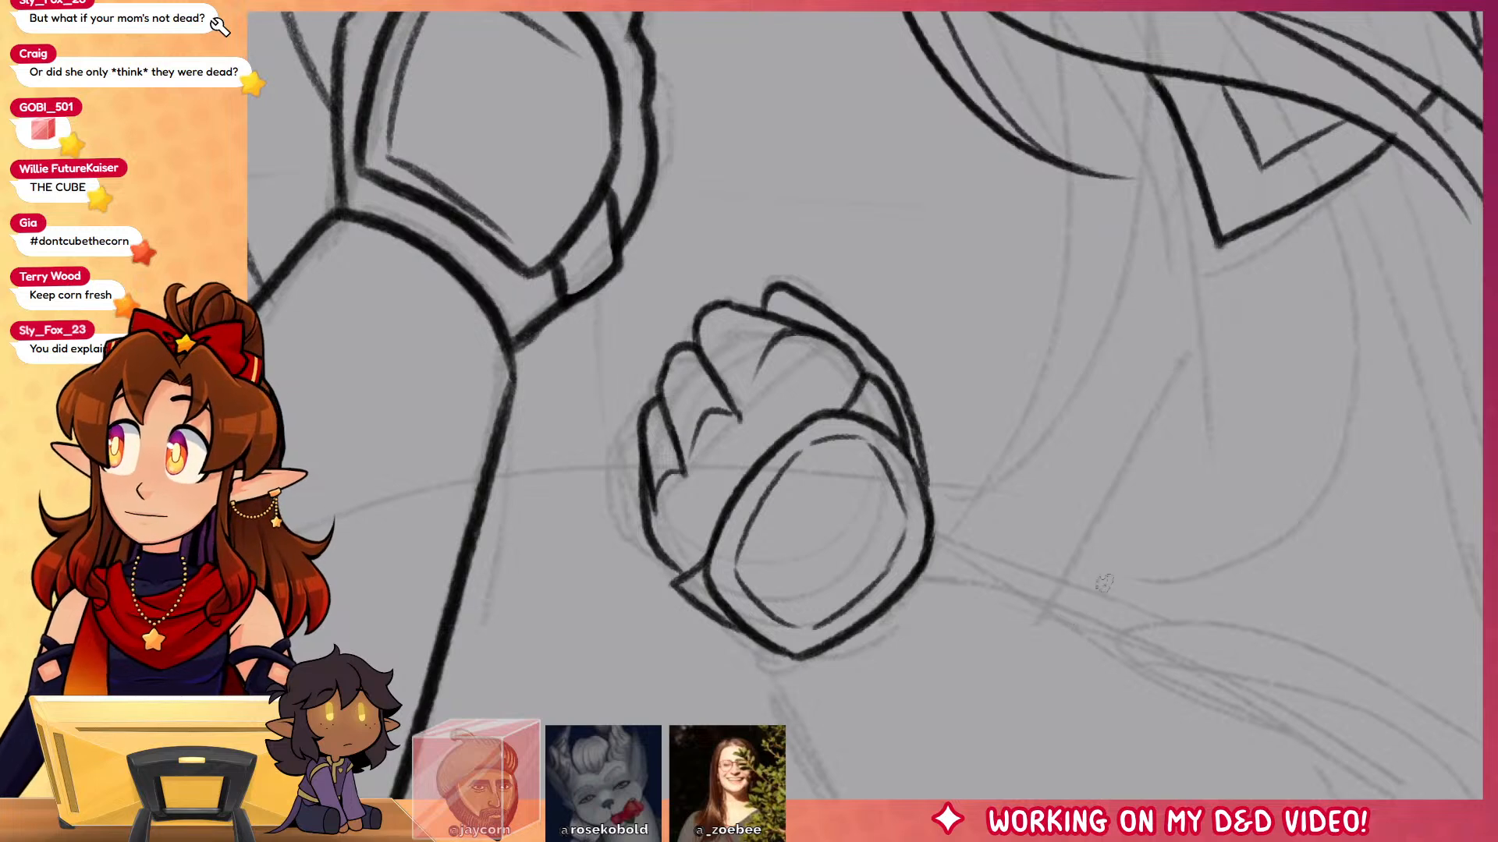
Step: Ink the lower arm's flared gauntlet cuff down to the canvas edge and add three short slit marks near its rim
drag(1120, 714, 1046, 485)
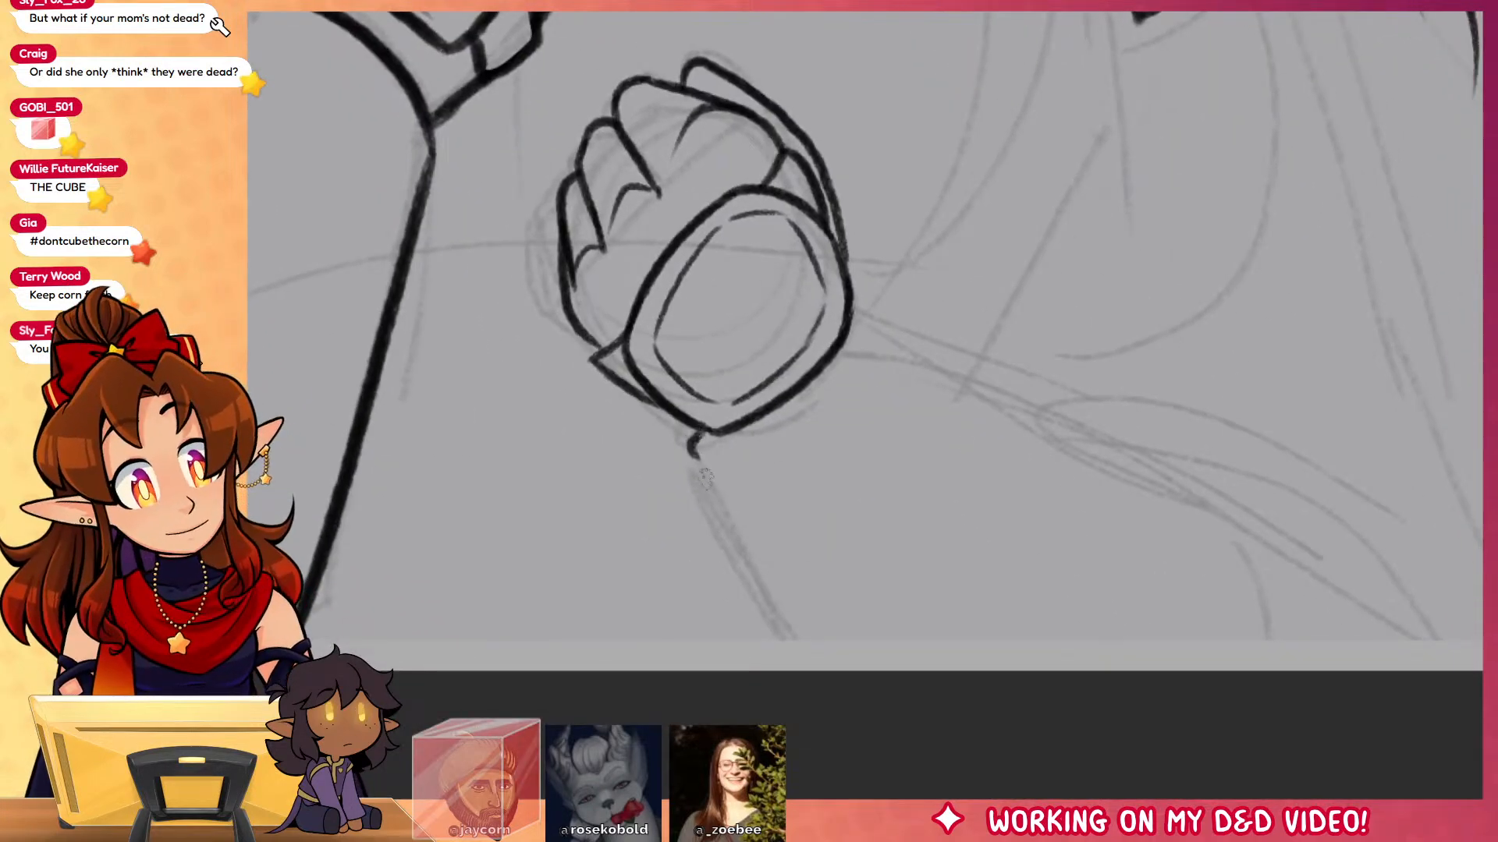
drag(692, 437, 792, 652)
key(ctrl+z)
drag(705, 436, 833, 670)
mouse_move(849, 323)
mouse_down()
mouse_move(1231, 468)
mouse_move(1218, 462)
mouse_move(1283, 670)
mouse_up()
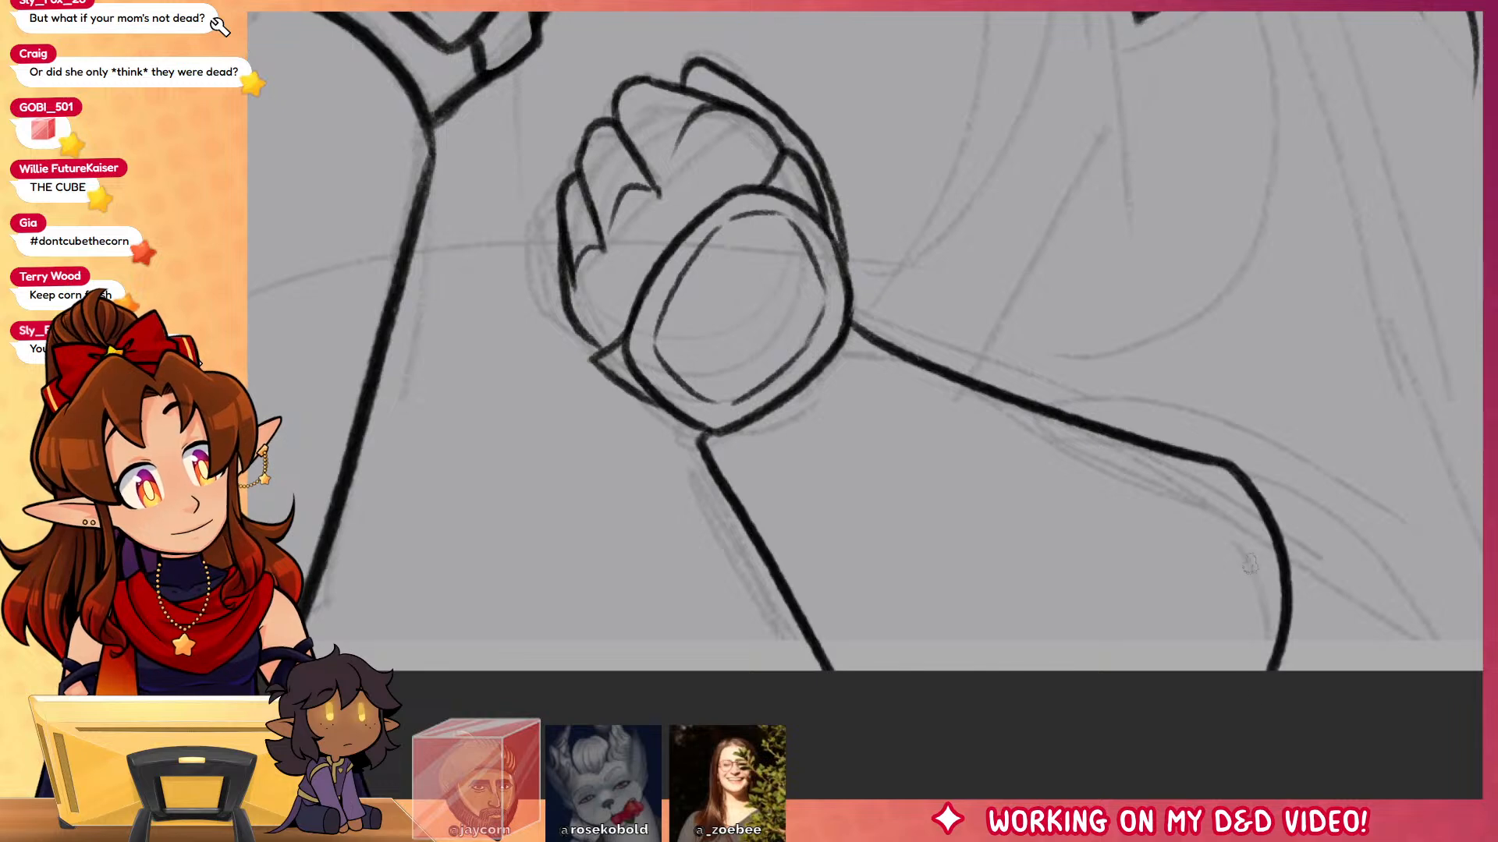
drag(1240, 531, 1143, 513)
drag(1228, 619, 1162, 595)
drag(1146, 667, 1099, 632)
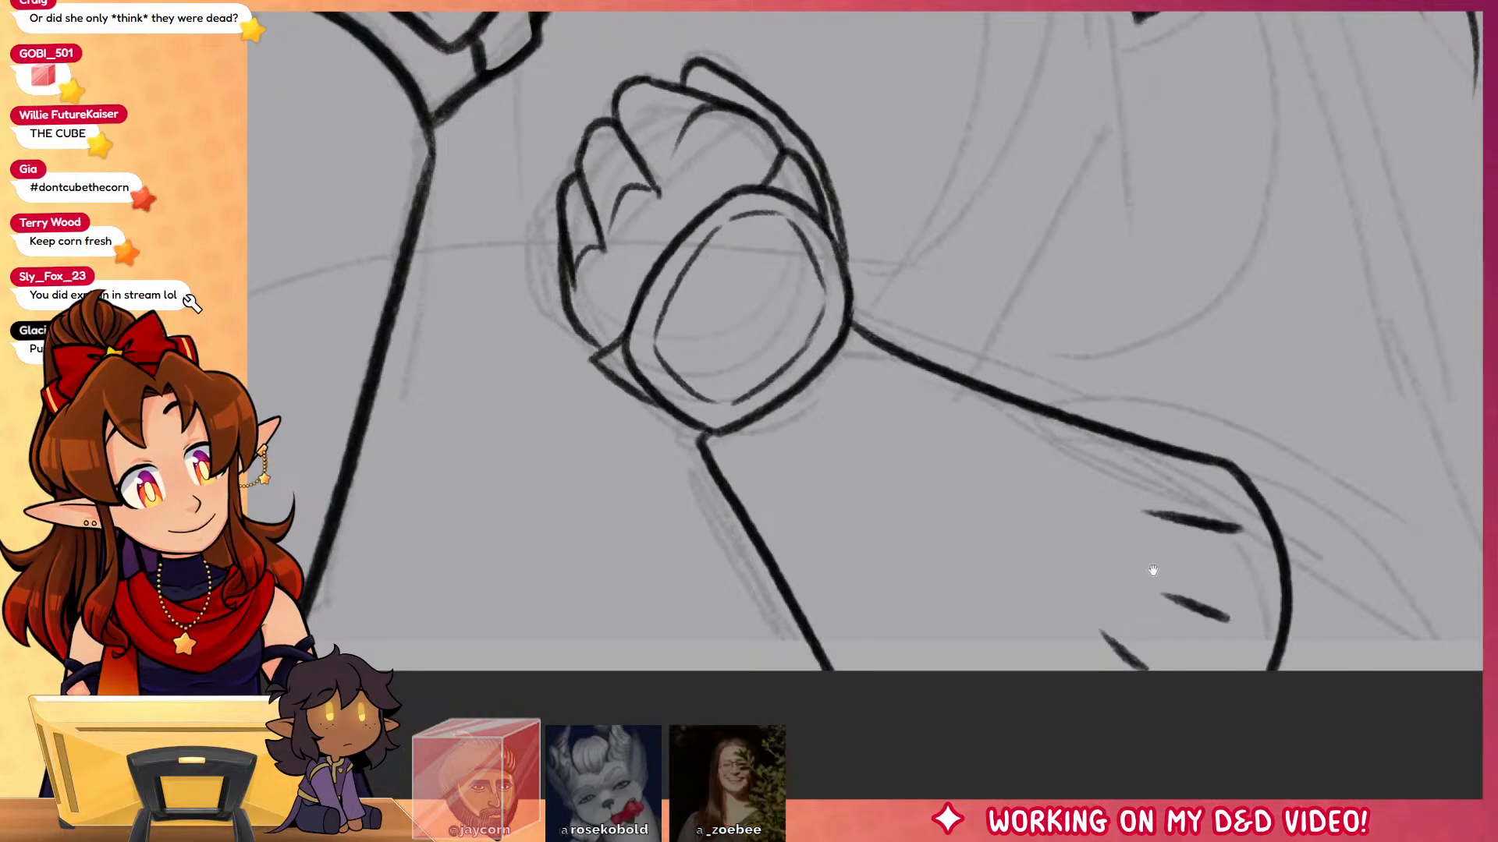
Step: Shade the lower glove's hand plate and the underside edge of its forearm cuff with soft grey strokes
scroll(1014, 546, up, 3)
mouse_move(700, 379)
mouse_down()
mouse_move(682, 442)
mouse_move(699, 438)
mouse_move(727, 485)
mouse_move(749, 485)
mouse_move(754, 552)
mouse_move(839, 749)
mouse_up()
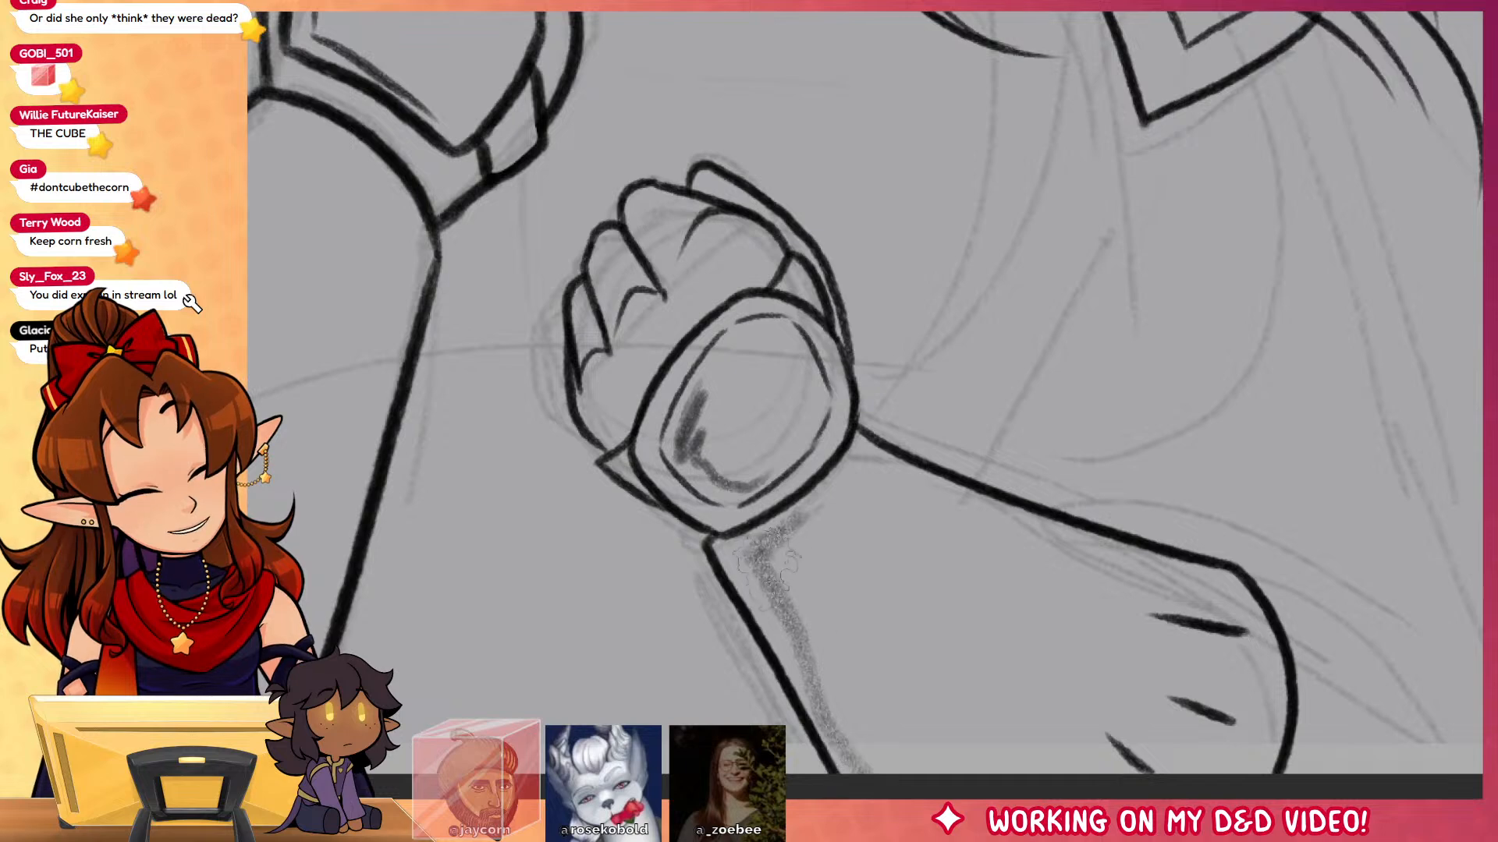
drag(780, 558, 850, 768)
mouse_move(850, 768)
mouse_down()
mouse_move(1042, 686)
mouse_move(929, 507)
mouse_up()
Step: Shade the lower corner of the raised glove's plate and the inner edge and hem of its flared cuff
mouse_move(726, 507)
mouse_down()
mouse_move(781, 526)
mouse_move(846, 378)
mouse_up()
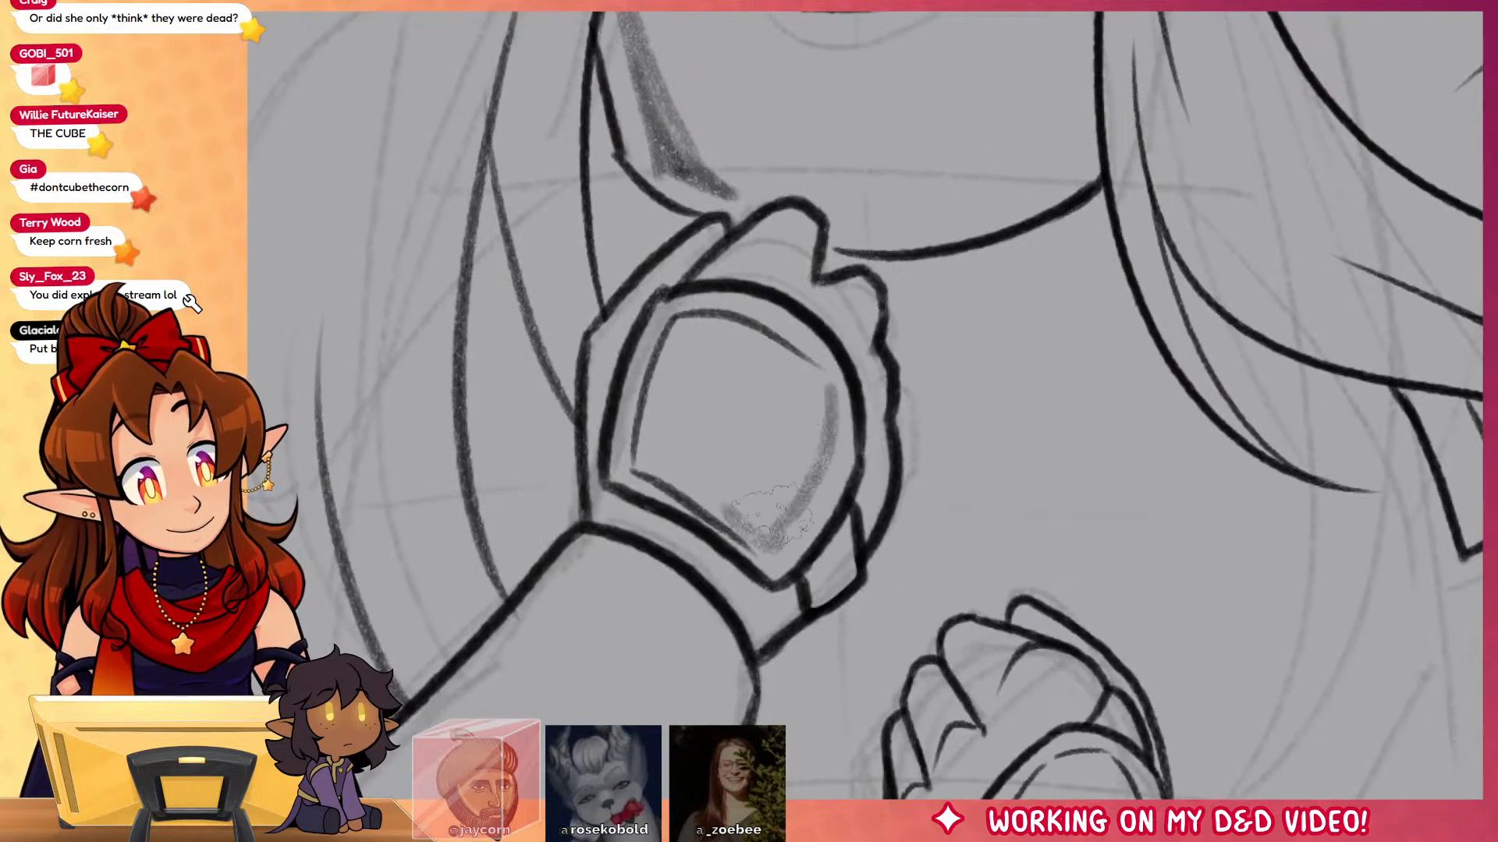
mouse_move(683, 479)
mouse_down()
mouse_move(776, 542)
mouse_move(889, 250)
mouse_up()
mouse_move(803, 184)
mouse_down()
mouse_move(760, 460)
mouse_move(686, 725)
mouse_up()
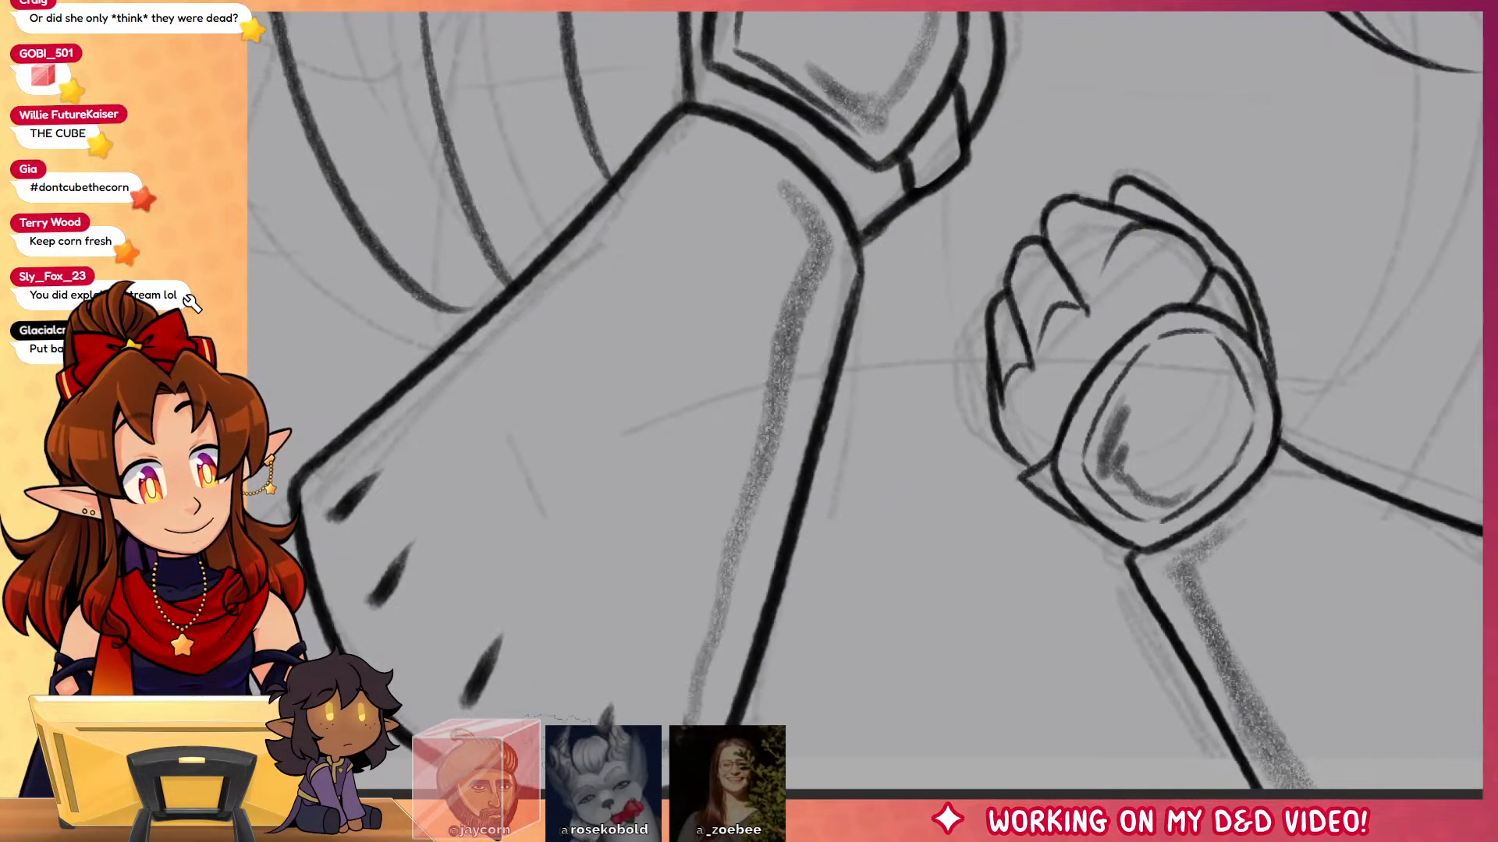
drag(690, 585, 663, 725)
drag(787, 258, 702, 609)
drag(811, 195, 784, 351)
Step: Ink the tapering sleeve lines trailing from behind the lower arm's gauntlet cuff
drag(846, 441, 439, 471)
mouse_move(1108, 604)
mouse_down()
mouse_move(1097, 557)
mouse_move(899, 478)
mouse_up()
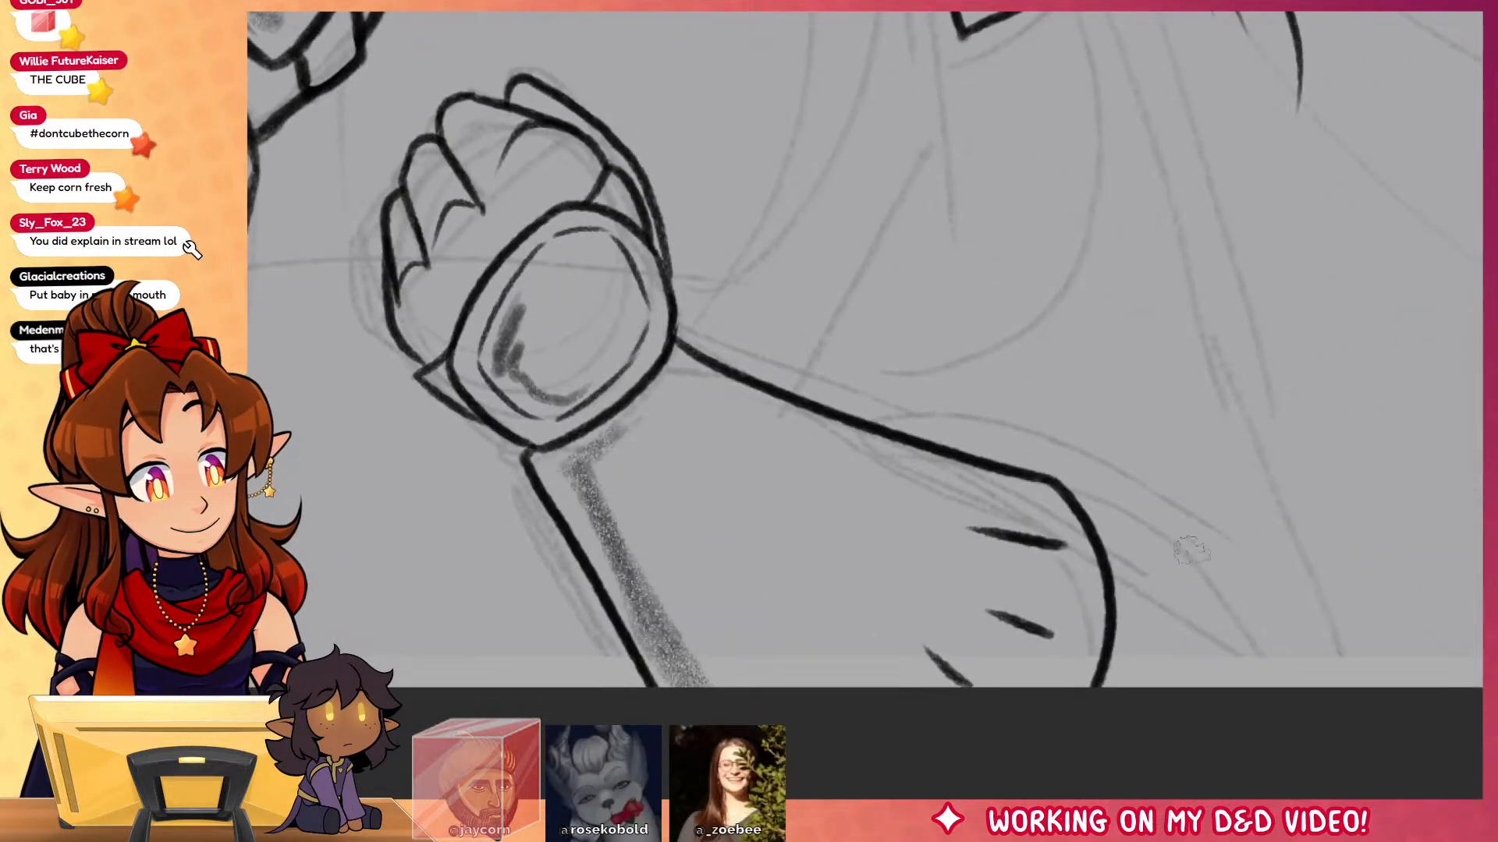
mouse_move(1022, 470)
mouse_down()
mouse_move(1053, 456)
mouse_move(1267, 665)
mouse_up()
drag(1267, 665, 1156, 546)
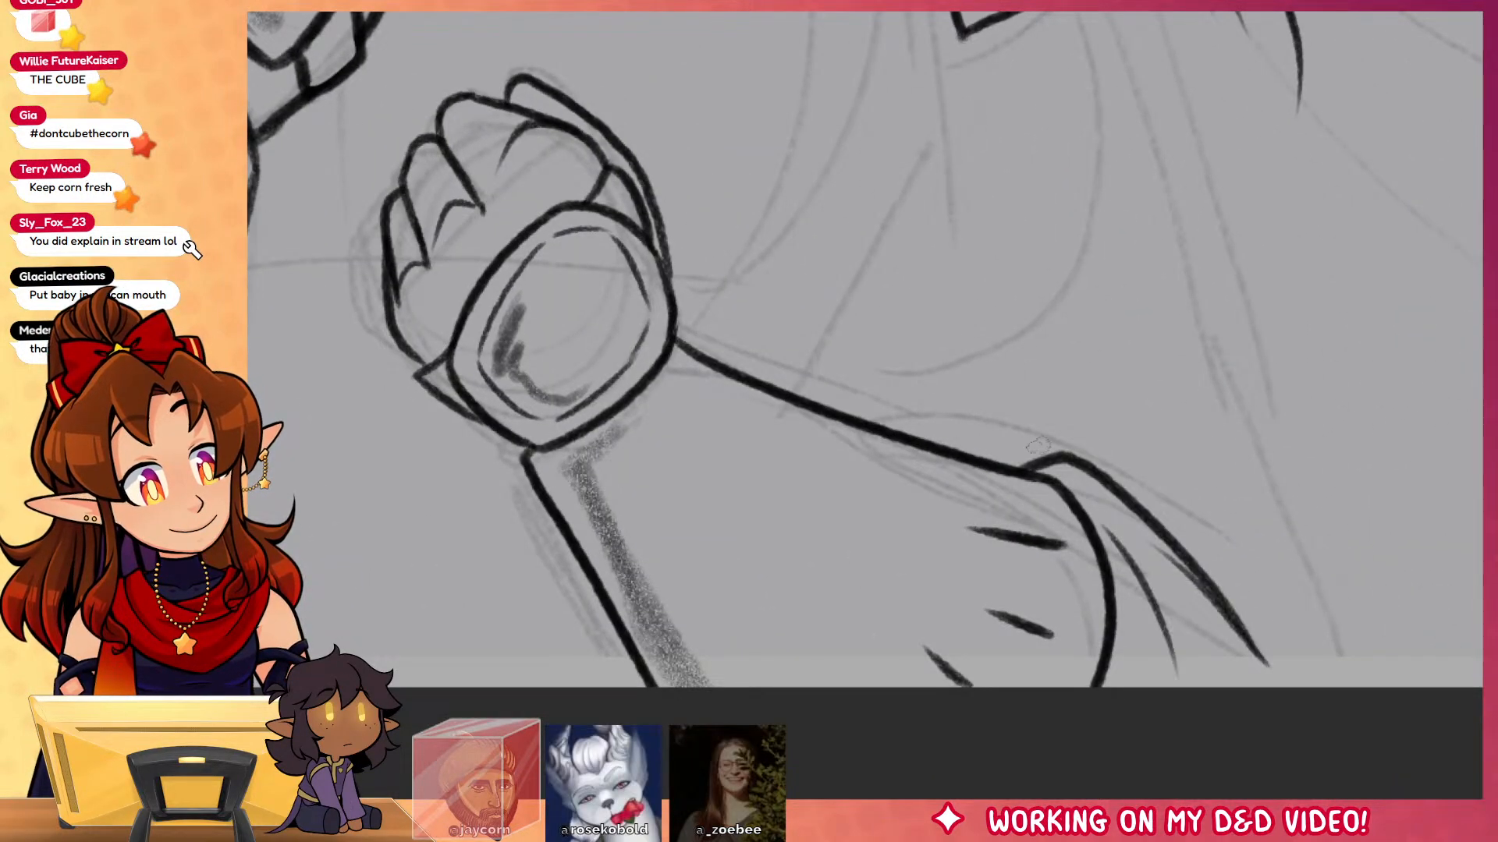
Step: Ink the torso between the hands with chest crease lines, the side contour beneath the hair and a curved waistline
drag(1280, 461, 1281, 641)
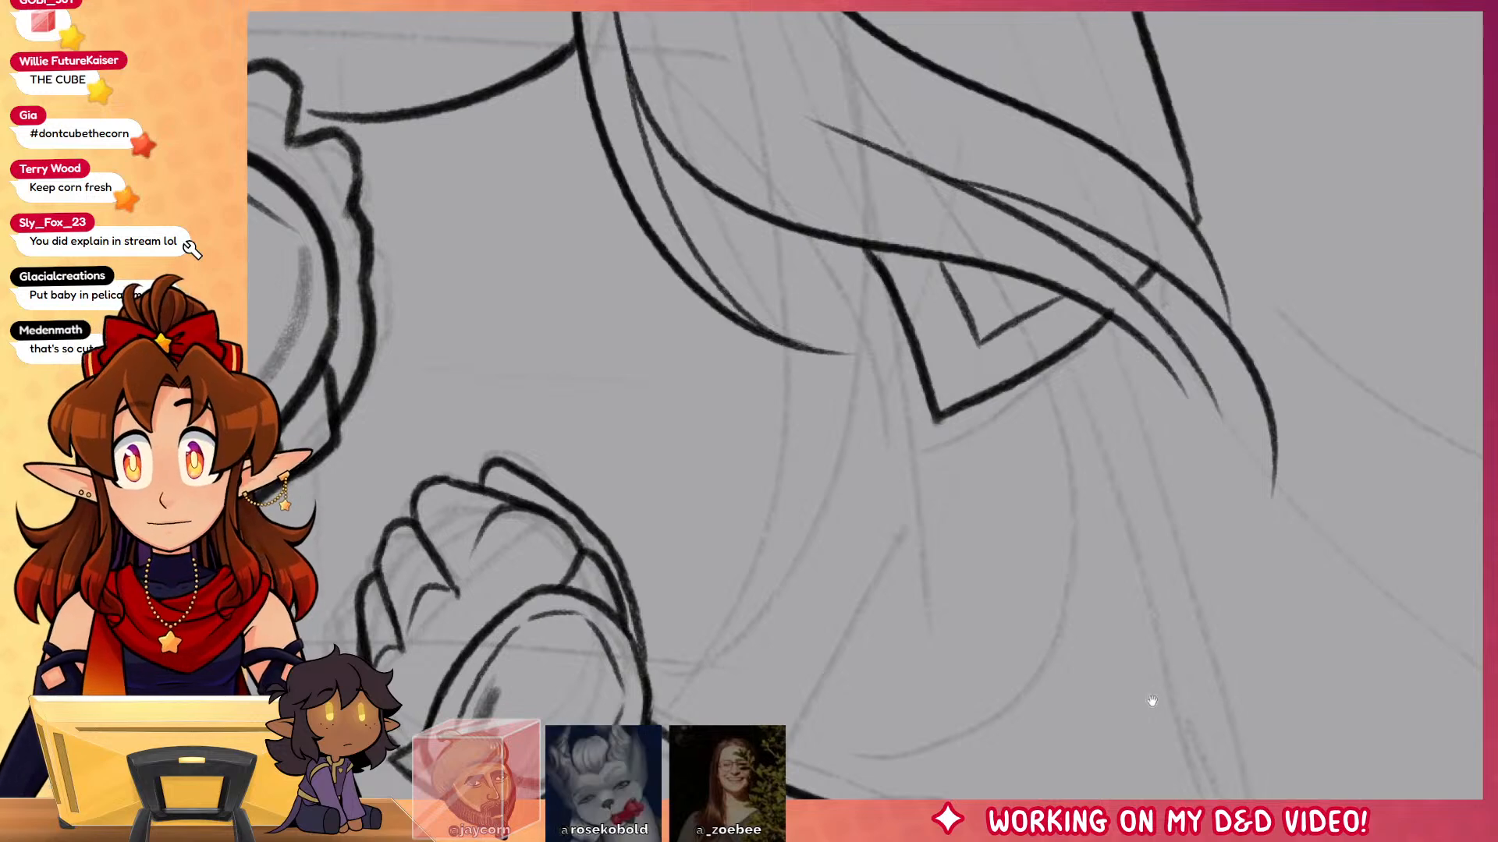
drag(1153, 702, 1176, 572)
drag(328, 403, 270, 399)
drag(640, 404, 897, 489)
drag(760, 496, 758, 599)
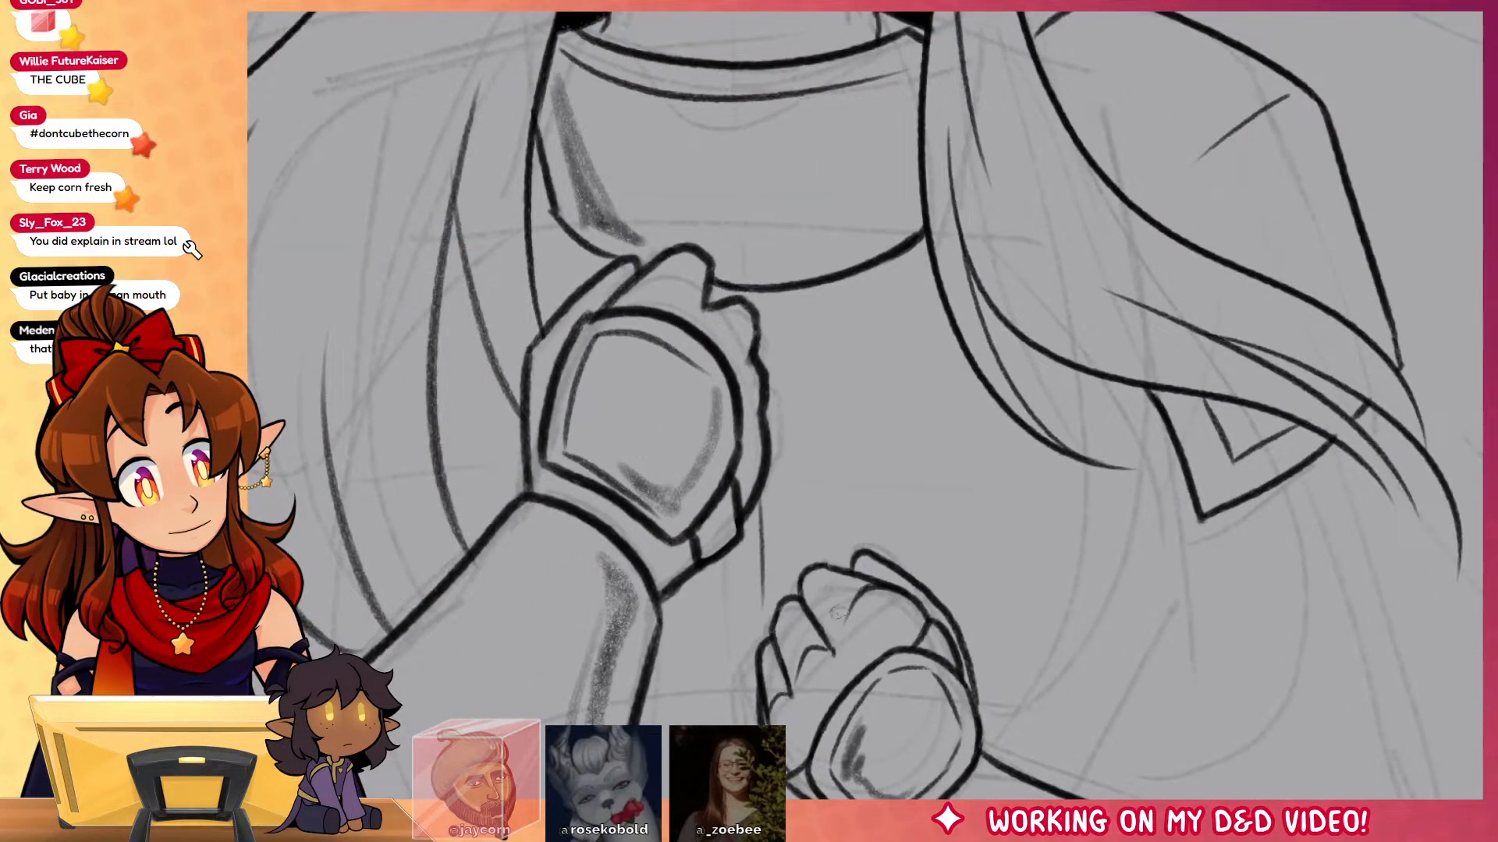
drag(1042, 476, 1096, 281)
drag(850, 303, 1077, 335)
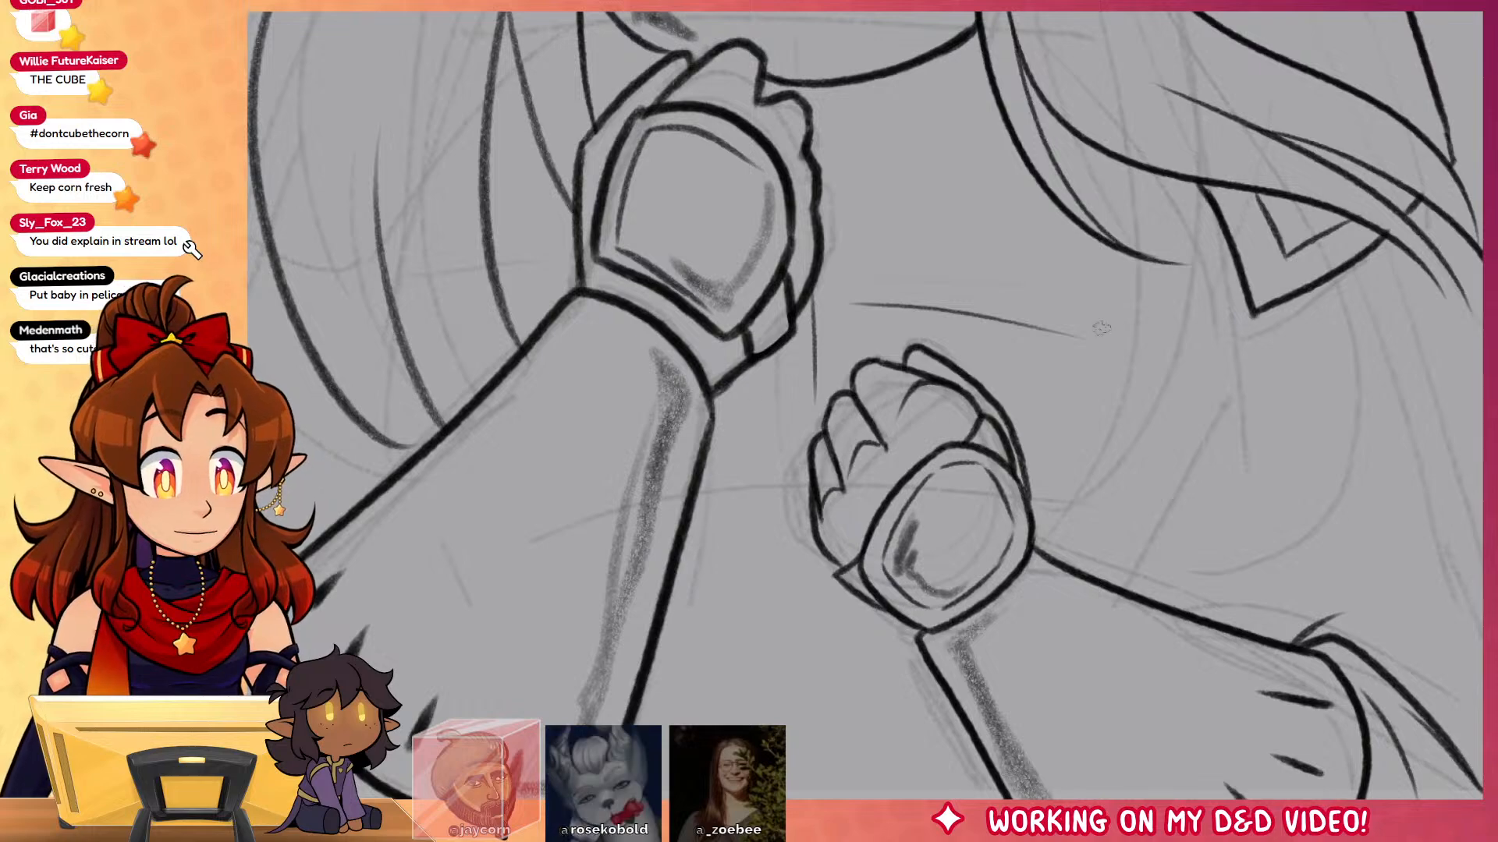
mouse_move(1141, 170)
mouse_down()
mouse_move(1147, 433)
mouse_move(1152, 390)
mouse_move(1100, 583)
mouse_up()
drag(910, 651, 663, 617)
Step: Fill the small gap between the left hair and the armoured collar with black
drag(1130, 293, 1178, 767)
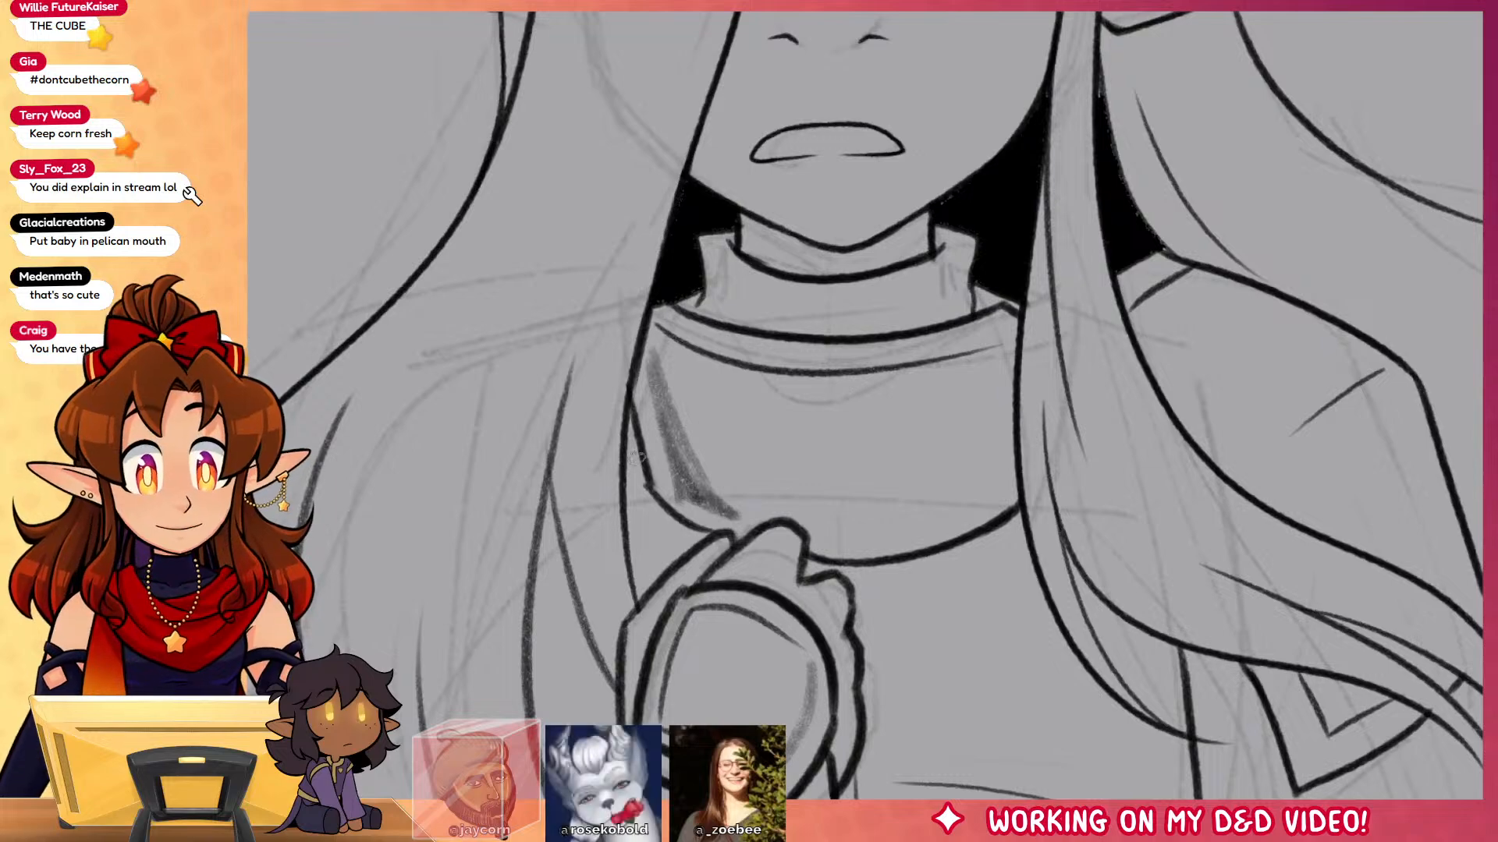
click(634, 409)
mouse_move(1012, 275)
mouse_down()
mouse_move(1059, 716)
mouse_move(1110, 476)
mouse_up()
drag(1070, 696, 1095, 607)
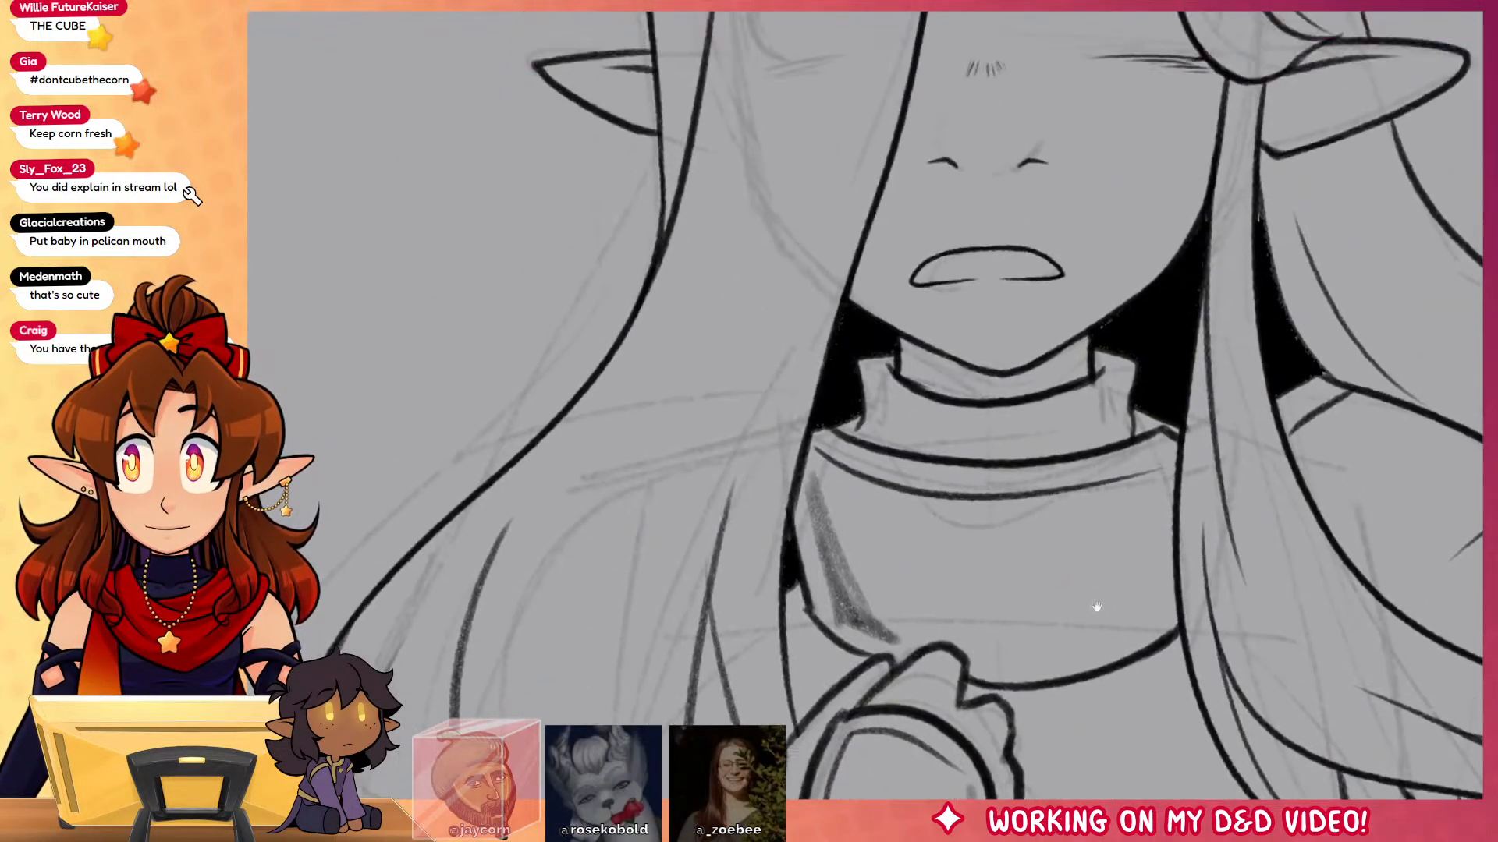
Step: Ink an inner strand in the left hair mass and a small overlapping lock along its outer contour
drag(634, 597, 728, 361)
mouse_move(624, 254)
mouse_down()
mouse_move(480, 390)
mouse_move(433, 548)
mouse_up()
key(b)
mouse_move(715, 139)
mouse_down()
mouse_move(362, 451)
mouse_move(482, 719)
mouse_move(599, 332)
mouse_up()
drag(663, 202, 565, 269)
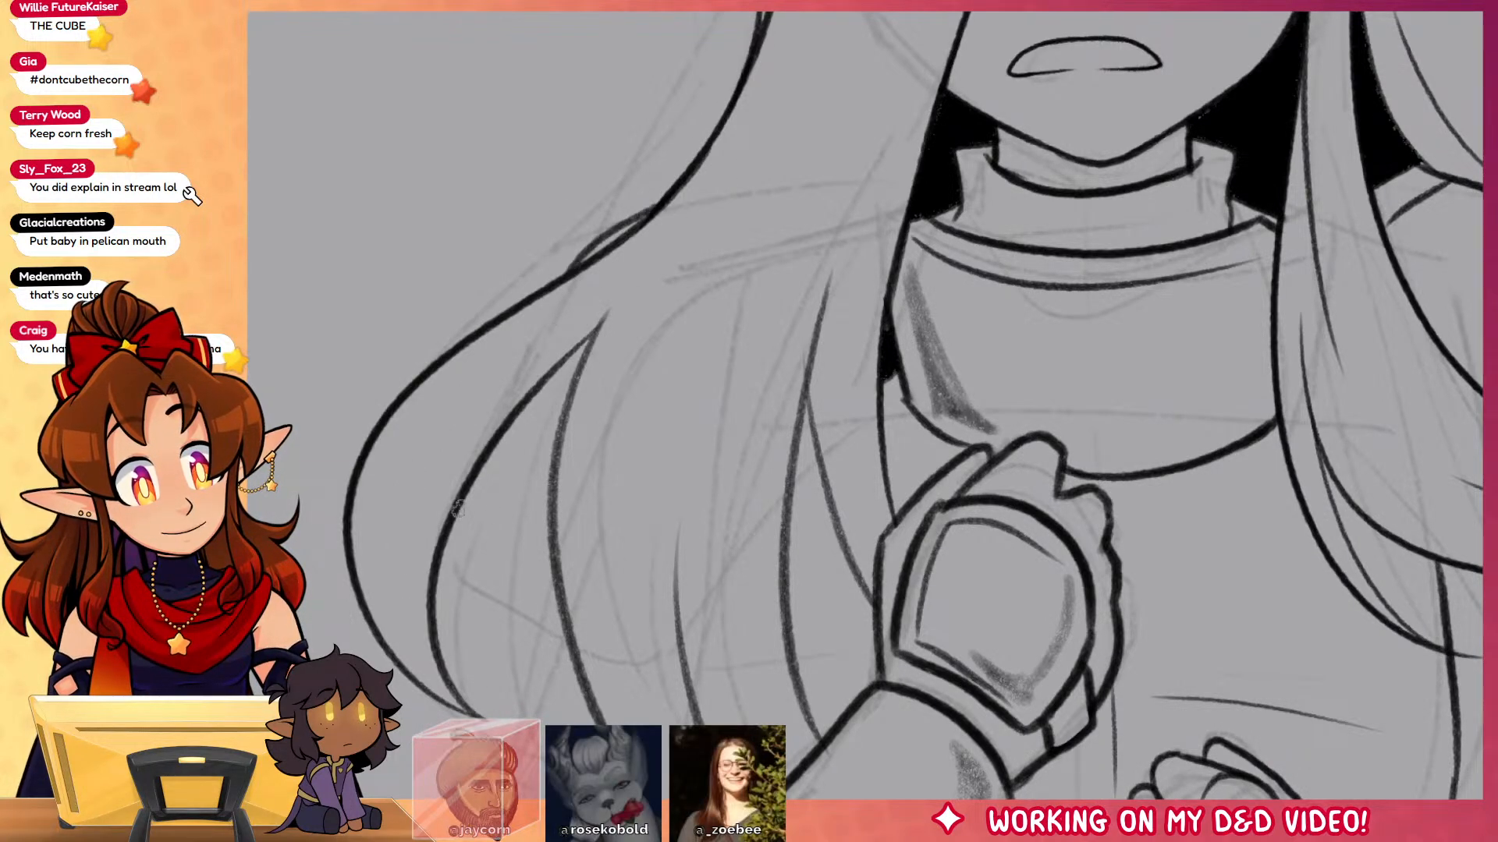
Step: Ink the angular left shoulder plate showing between the hair strands, plus the arm and shoulder lines beside the raised hand
mouse_move(463, 501)
mouse_down()
mouse_move(450, 543)
mouse_move(486, 607)
mouse_move(581, 661)
mouse_up()
drag(461, 526, 543, 572)
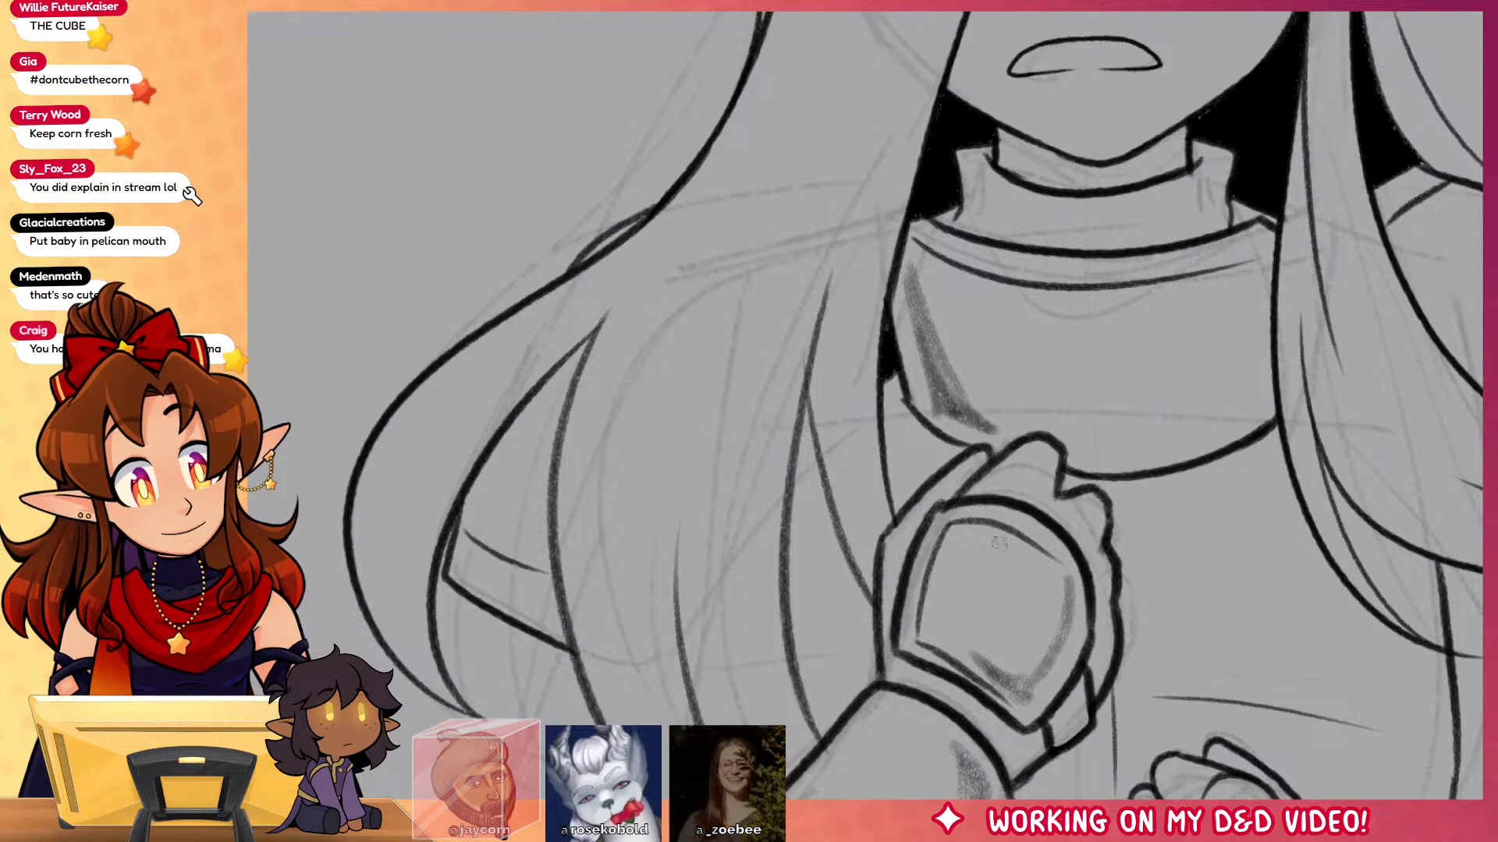
drag(1067, 568, 1020, 507)
drag(746, 597, 794, 443)
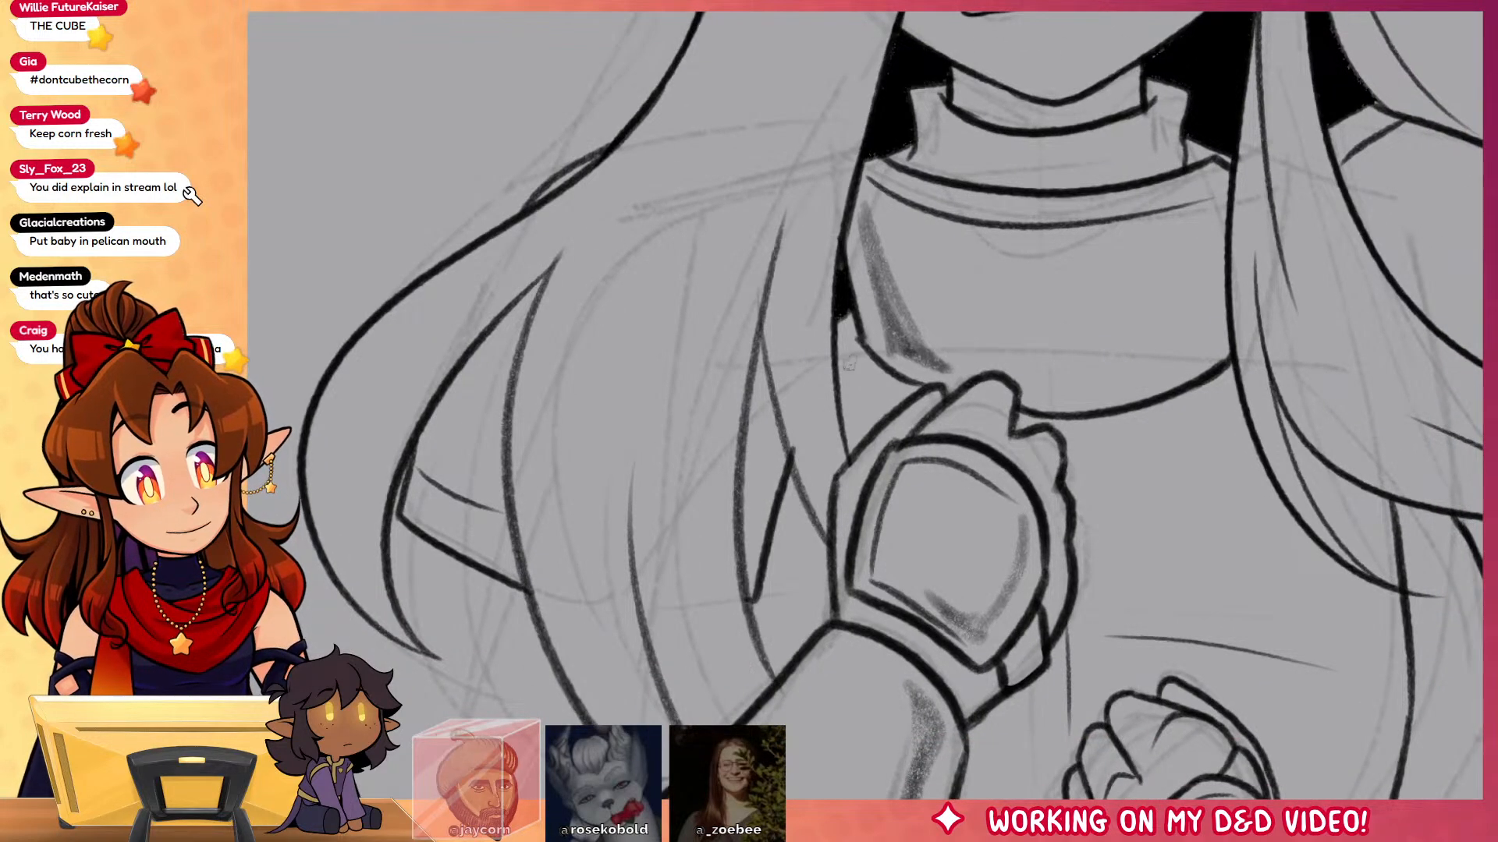
drag(833, 386, 862, 324)
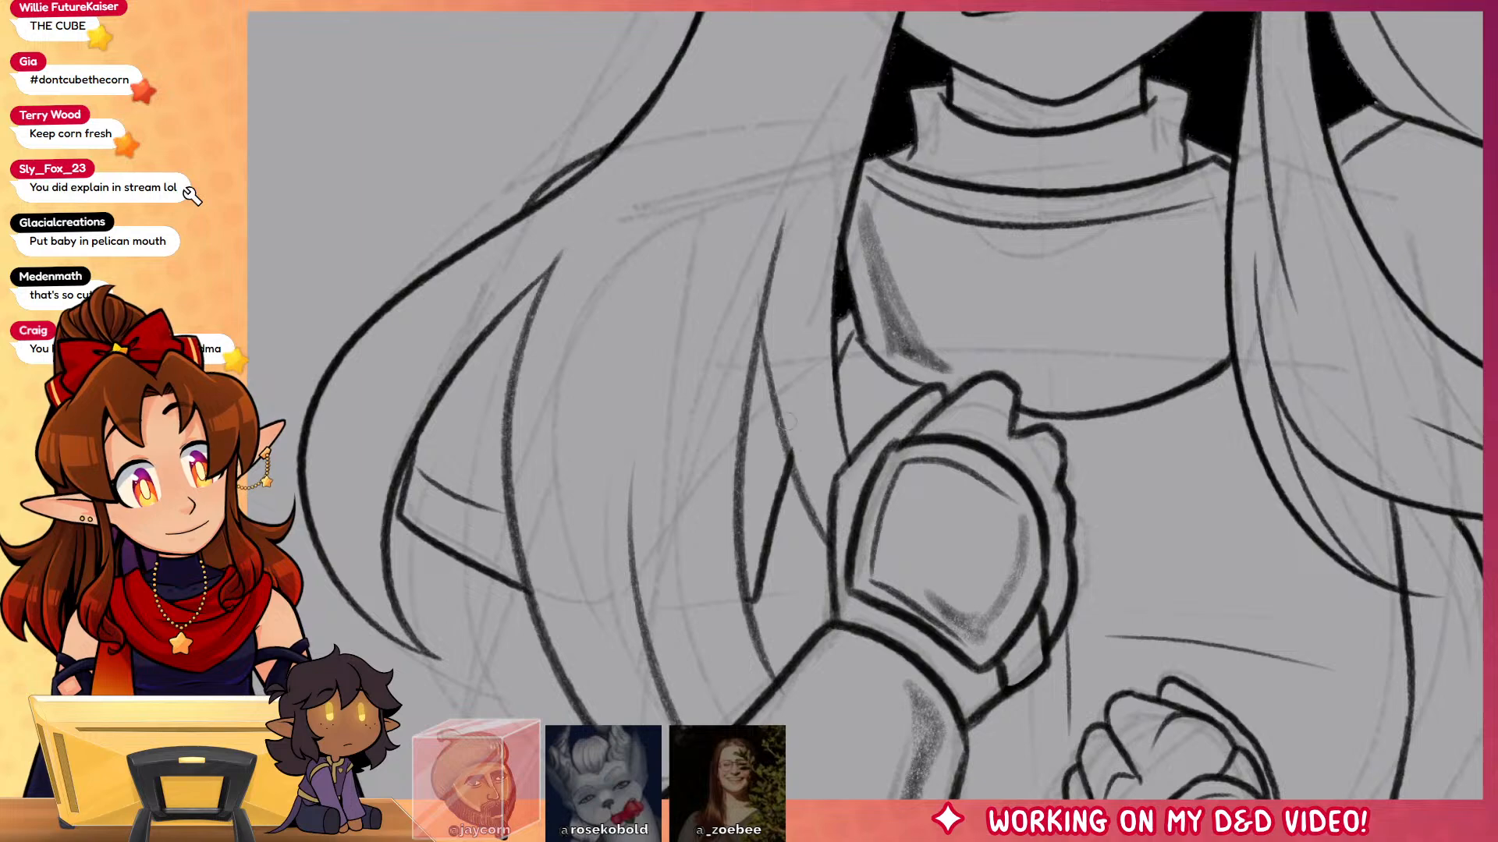
drag(743, 495, 768, 406)
Step: Ink the outer contour of the raised arm's sleeve and the curved folds behind its gauntlet cuff
drag(1092, 527, 1122, 187)
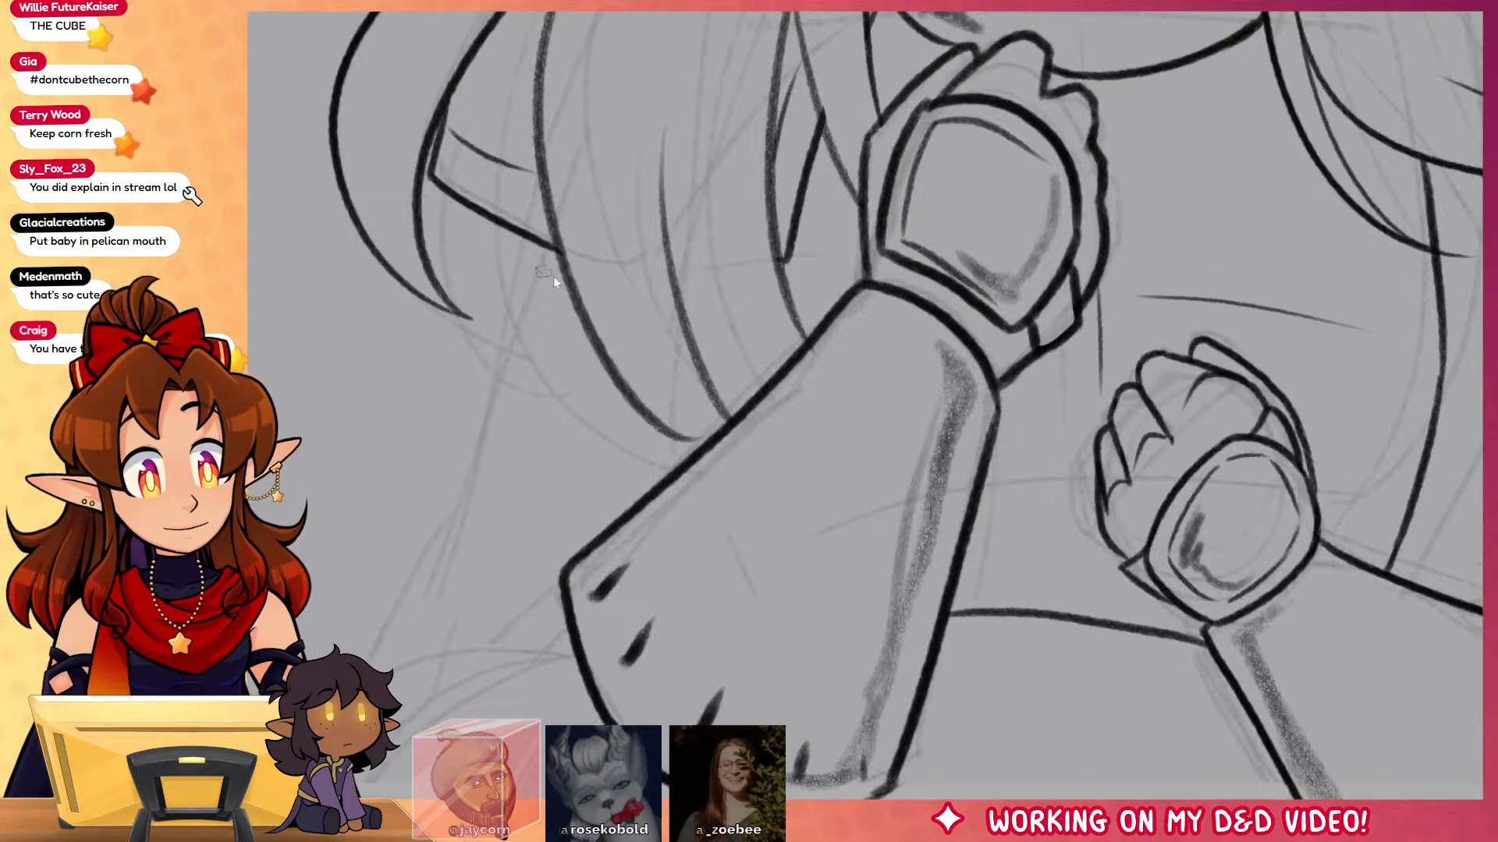
mouse_move(574, 633)
mouse_down()
mouse_move(507, 638)
mouse_move(390, 688)
mouse_up()
drag(568, 604, 483, 577)
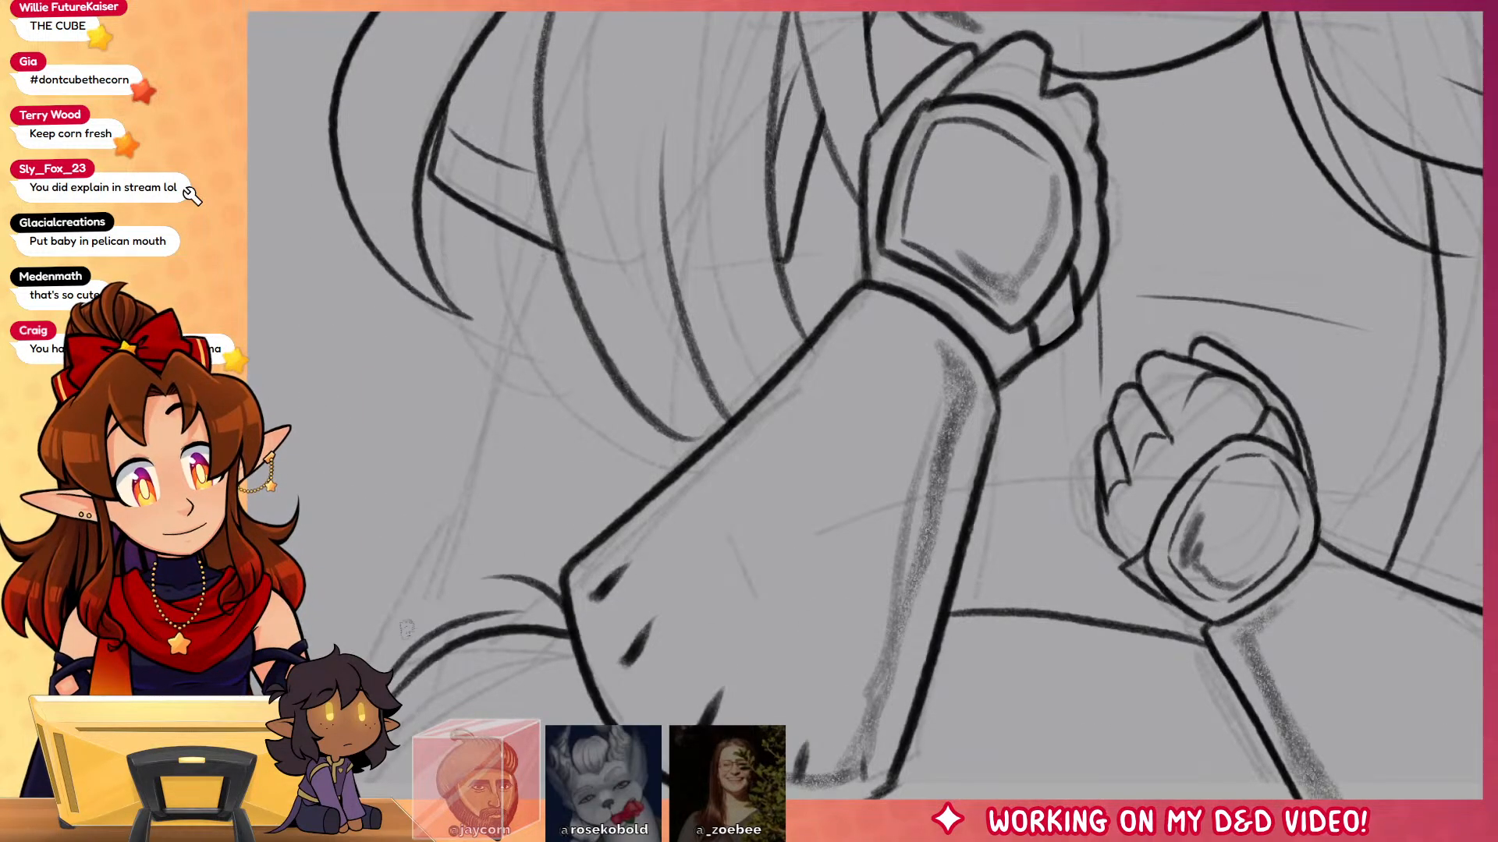
drag(511, 232, 376, 633)
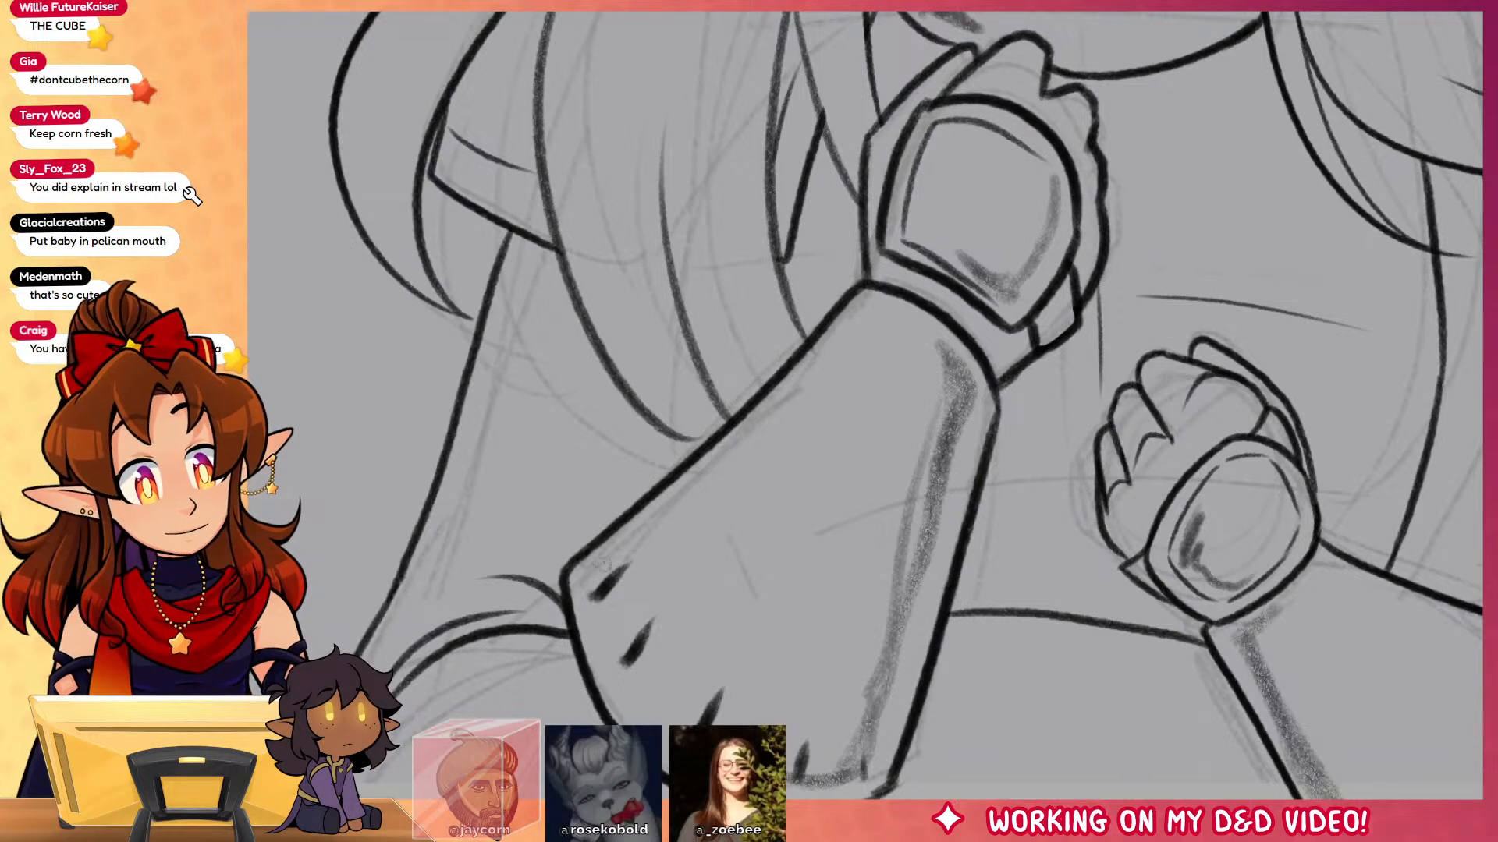
Step: Erase the overlapping fold strokes behind the raised cuff and ink curved sleeve folds fanning out from the elbow
key(e)
mouse_move(583, 605)
mouse_down()
mouse_move(560, 630)
mouse_move(538, 576)
mouse_move(396, 686)
mouse_move(565, 595)
mouse_up()
key(b)
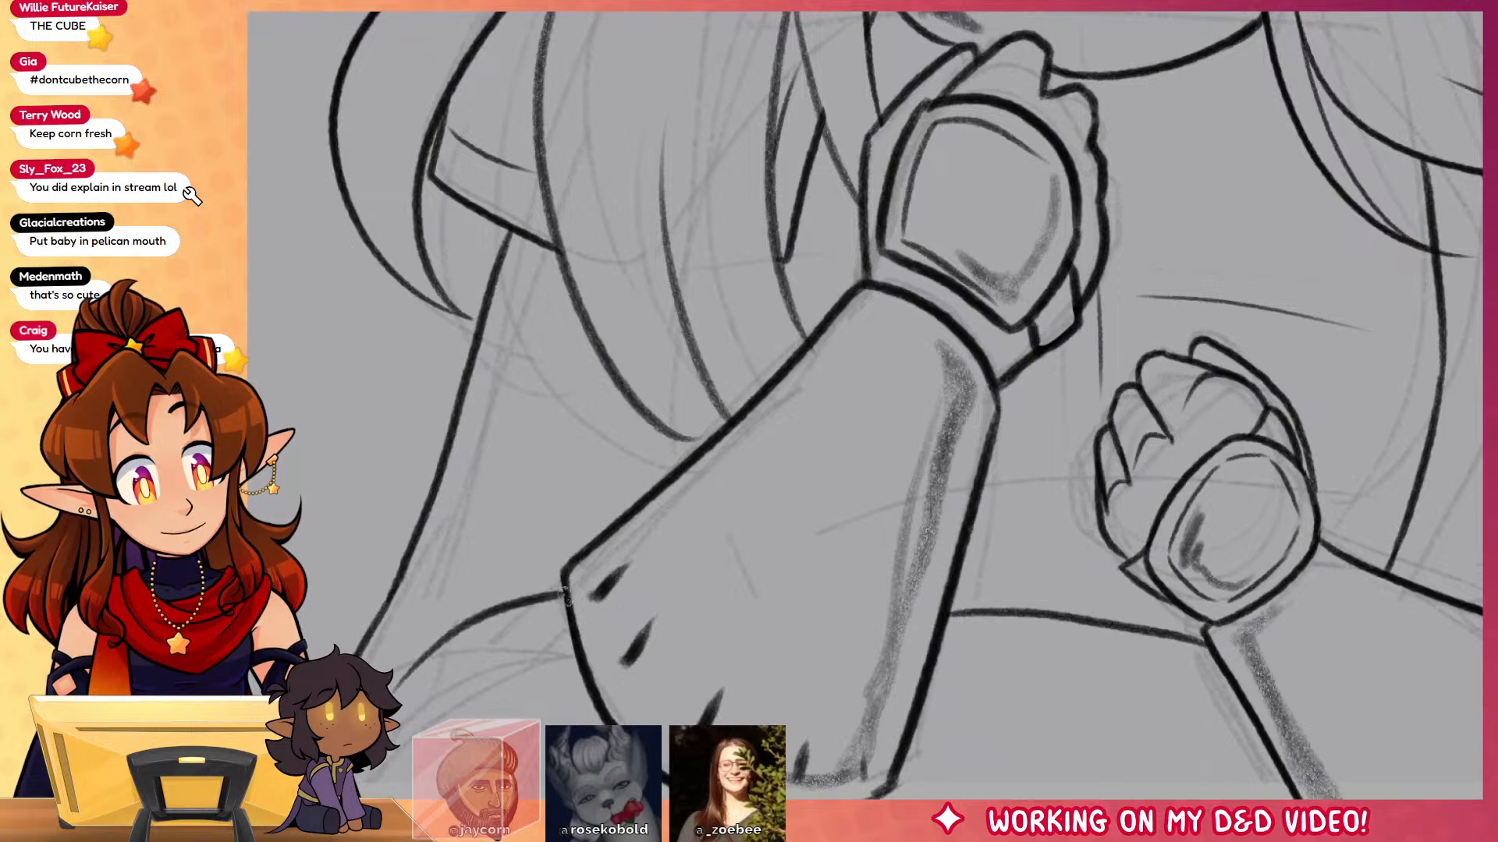
drag(404, 584, 563, 575)
drag(381, 613, 538, 490)
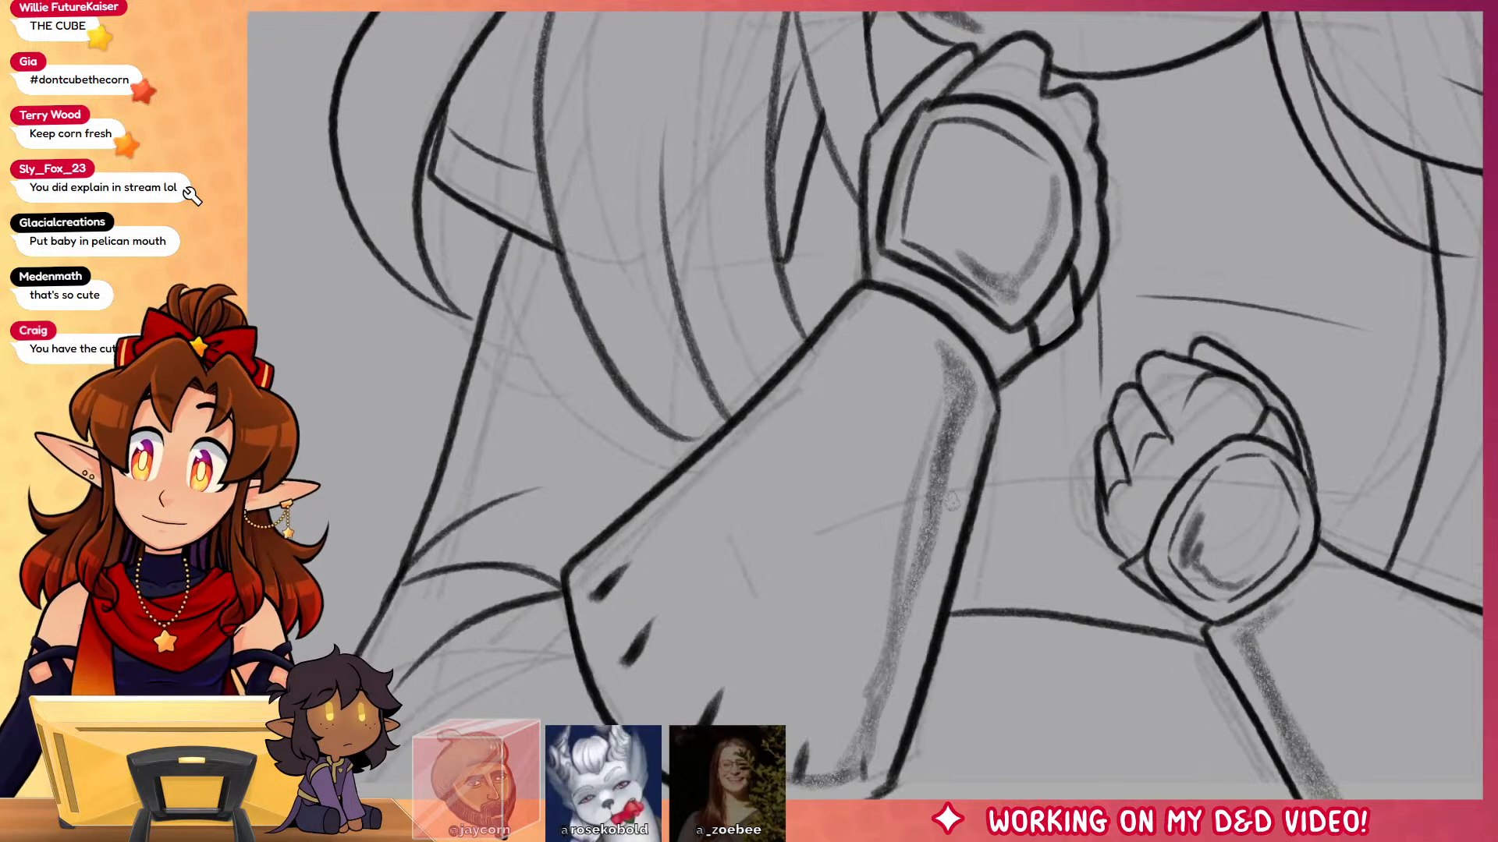
Step: Ink a second curved line across the waist between the two gauntlet cuffs
drag(987, 596, 648, 591)
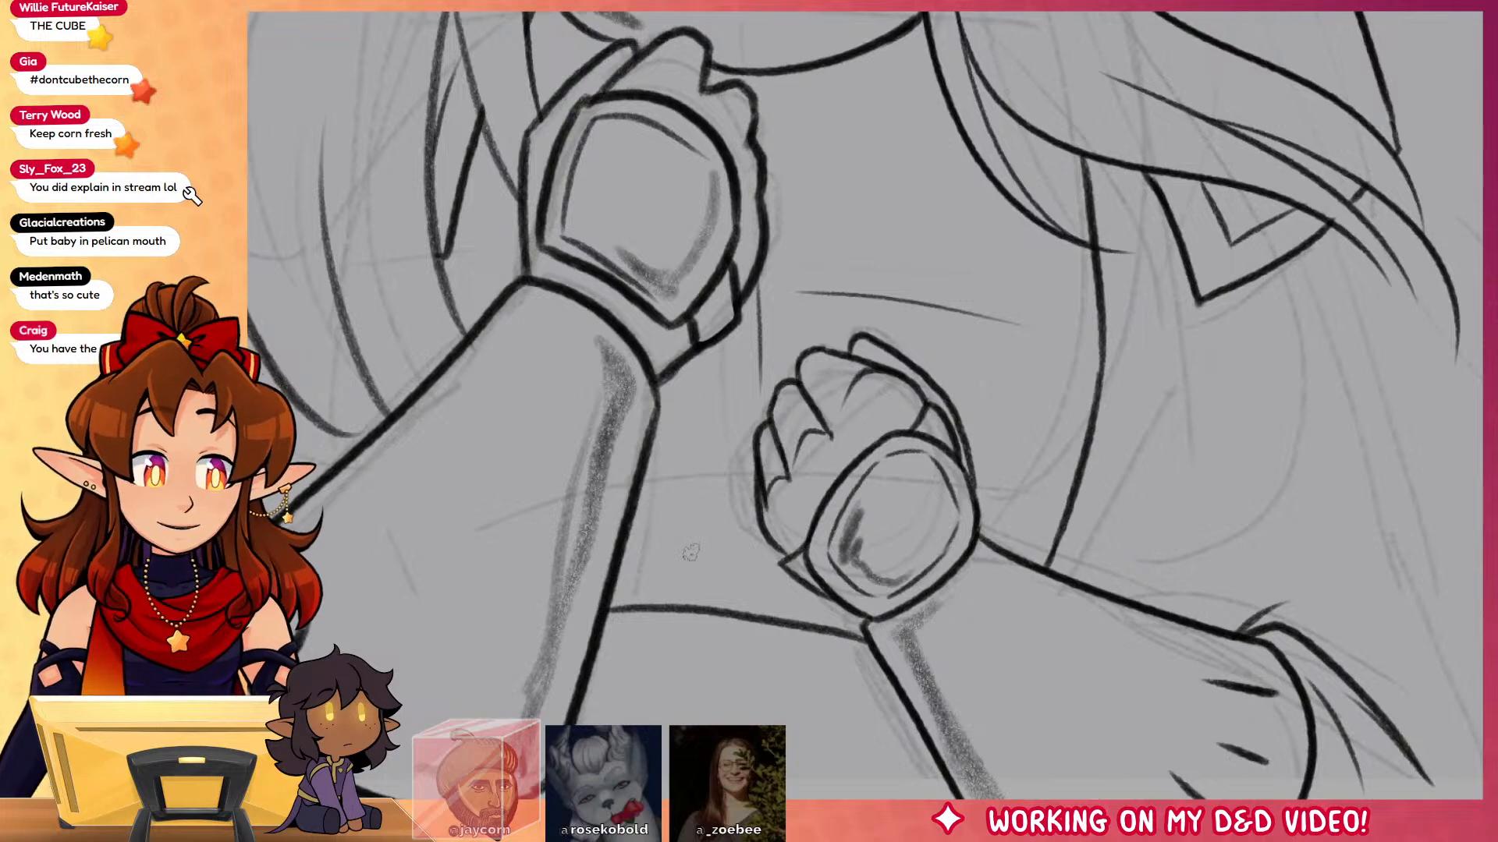
mouse_move(1273, 570)
mouse_down()
mouse_move(1206, 691)
mouse_move(1344, 366)
mouse_up()
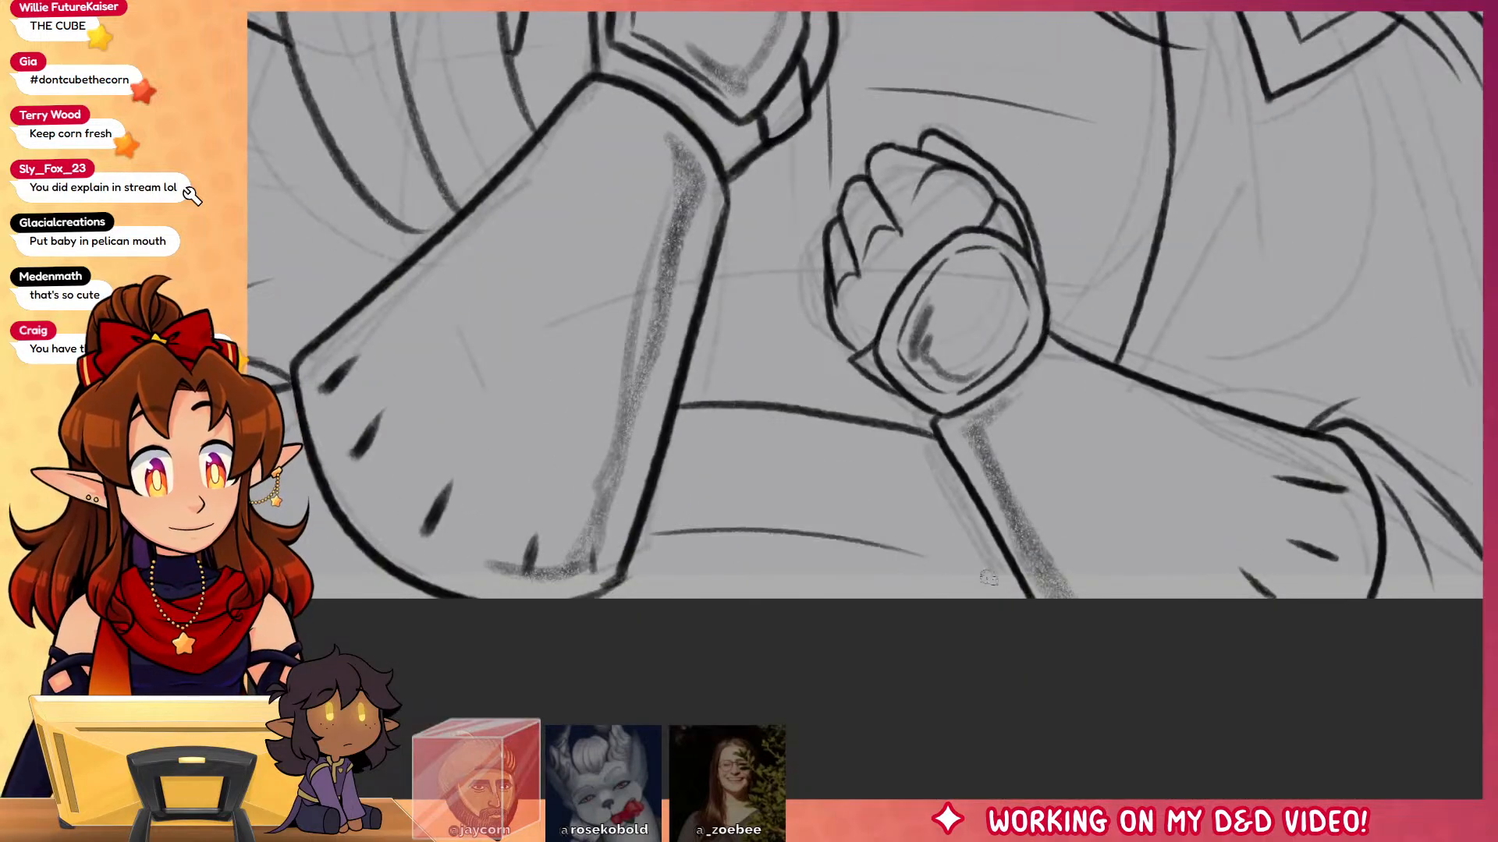
Step: Fill the narrow gap between the lower forearm and the torso's side with solid black
drag(1130, 656, 824, 802)
mouse_move(1156, 454)
mouse_down()
mouse_move(1100, 633)
mouse_move(1063, 233)
mouse_move(1166, 751)
mouse_up()
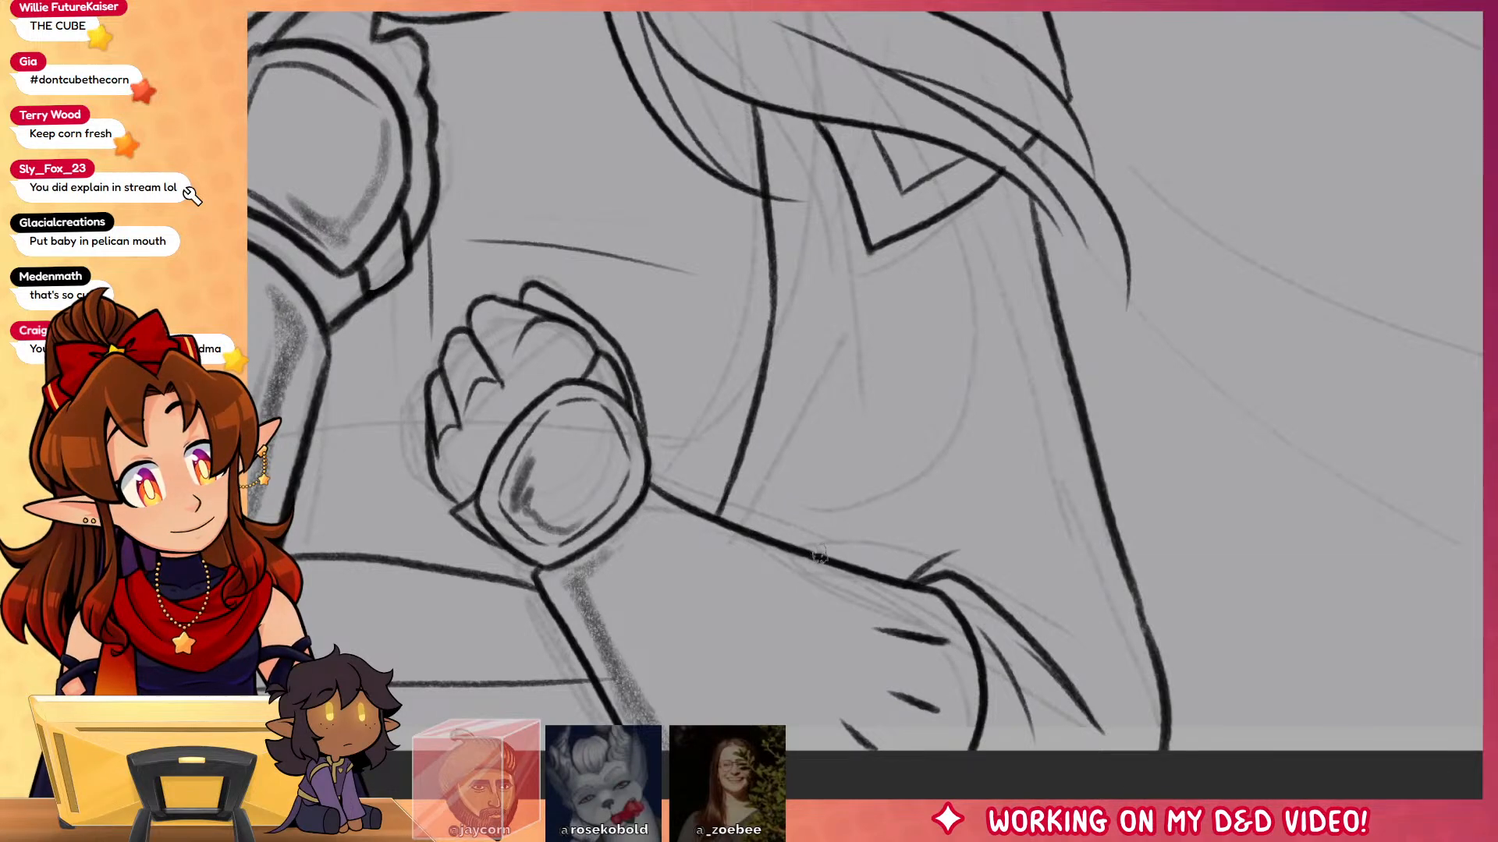
mouse_move(819, 555)
mouse_down()
mouse_move(763, 373)
mouse_move(813, 550)
mouse_move(1140, 765)
mouse_up()
drag(989, 677, 940, 790)
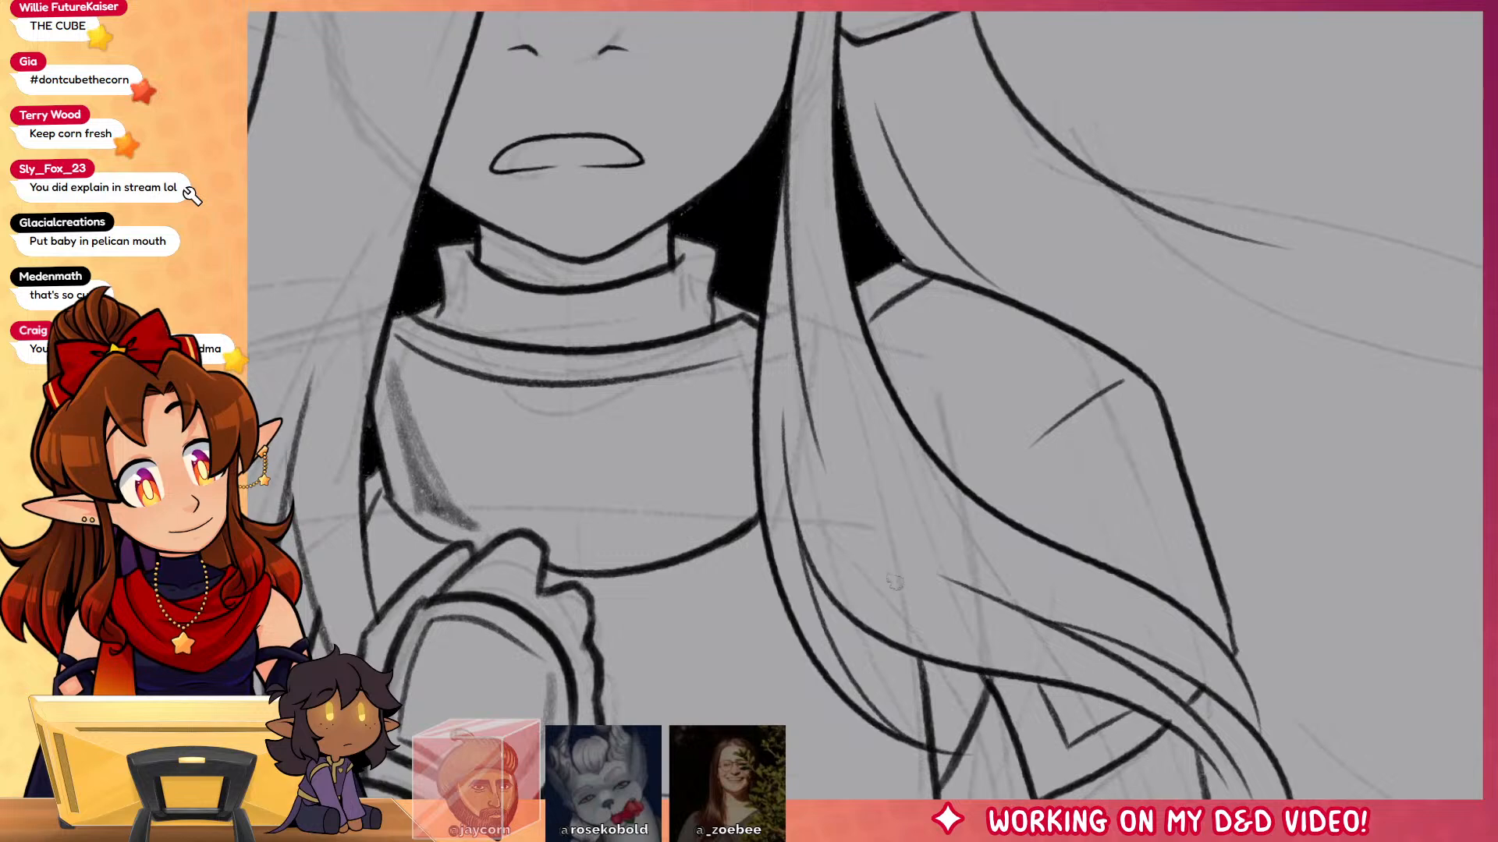
drag(742, 460, 812, 344)
drag(1097, 598, 1240, 555)
mouse_move(1025, 515)
mouse_down()
mouse_move(1112, 550)
mouse_move(1050, 676)
mouse_up()
Step: Ink the upper outline of the windblown hair strand that sweeps out from behind the fully visible ear
drag(766, 272, 1135, 390)
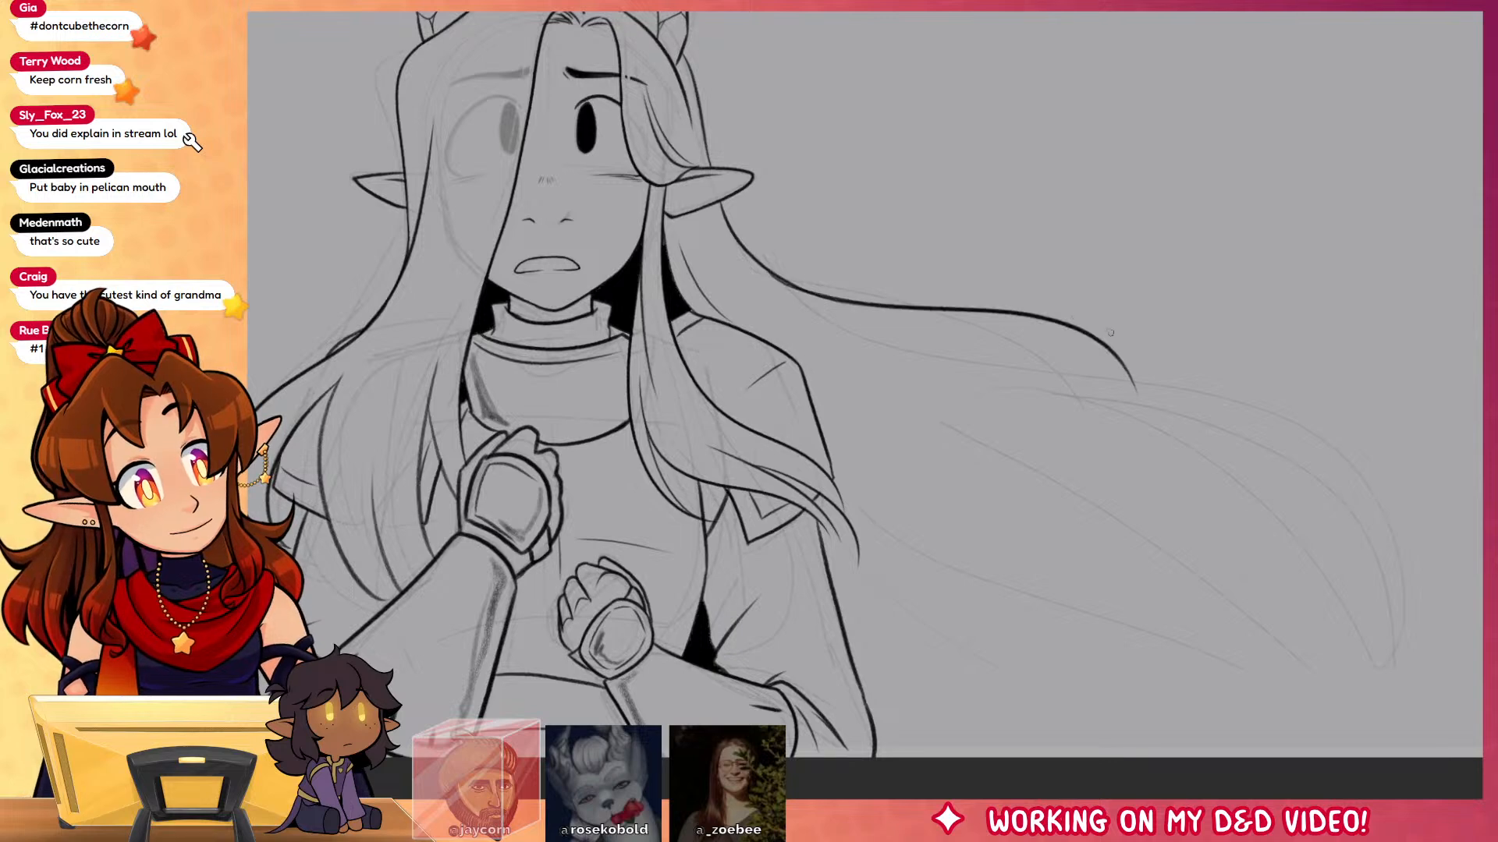
key(ctrl+z)
drag(776, 278, 1139, 379)
key(ctrl+z)
mouse_move(782, 282)
mouse_down()
mouse_move(1115, 365)
mouse_move(791, 285)
mouse_up()
key(ctrl+z)
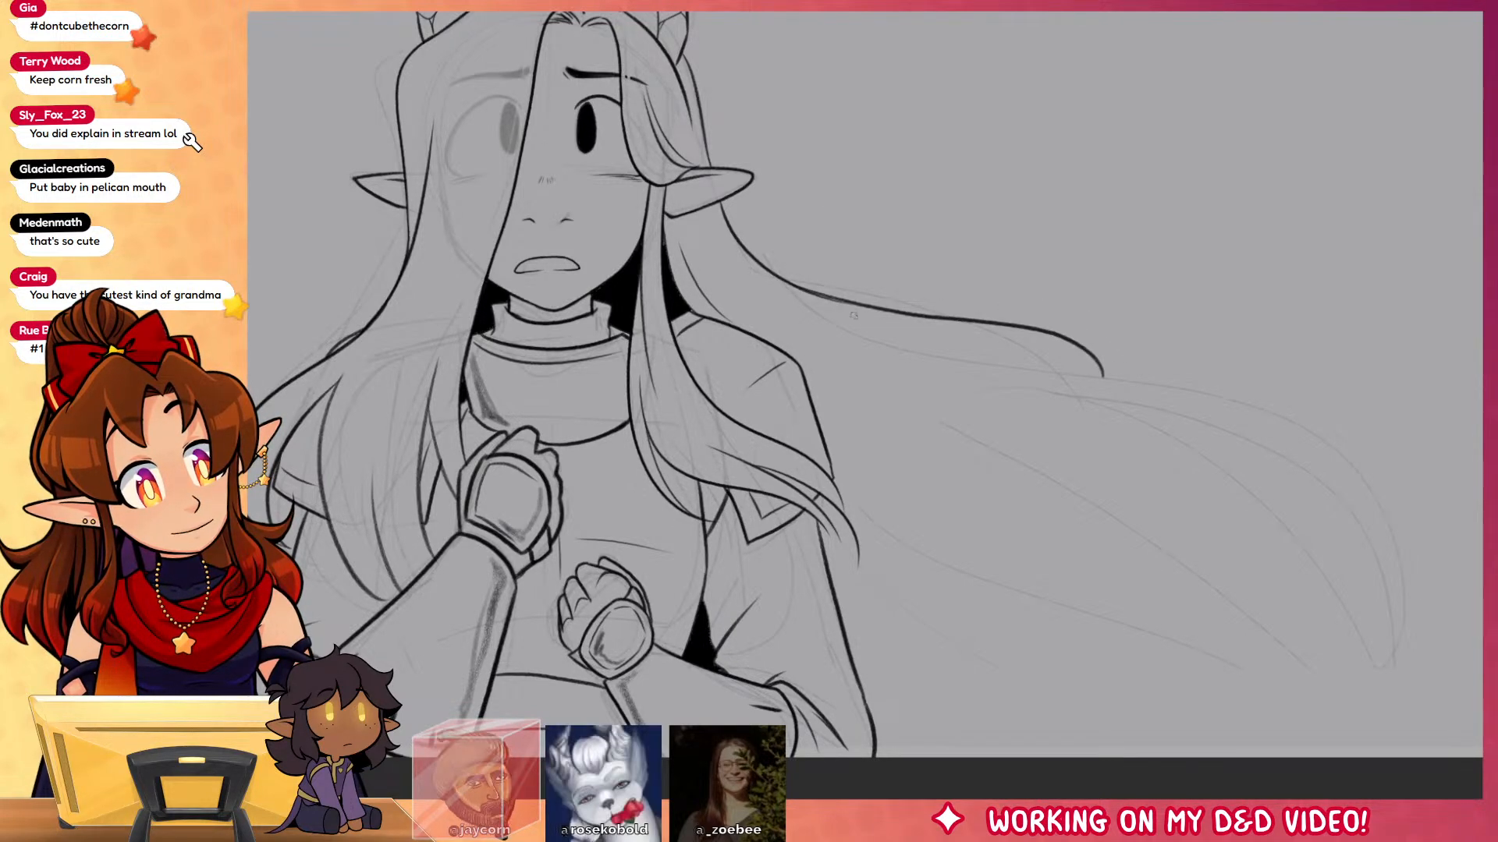
Step: Ink the underside of the windblown strand and the long upper contour of the flowing hair below it
mouse_move(869, 318)
mouse_down()
mouse_move(1099, 380)
mouse_move(800, 303)
mouse_move(1420, 472)
mouse_up()
key(ctrl+z)
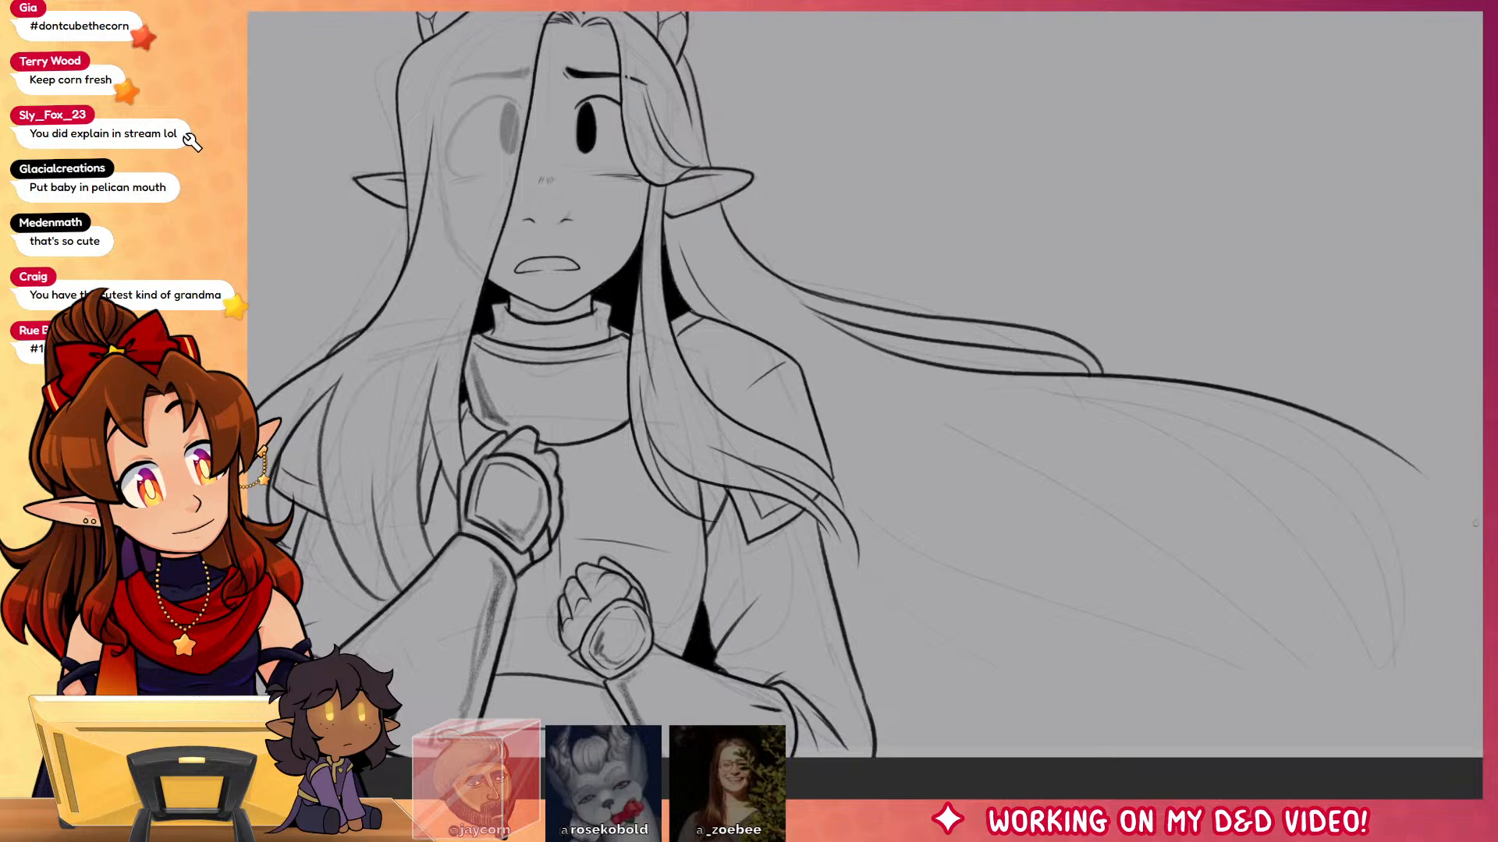
key(ctrl+z)
mouse_move(810, 309)
mouse_down()
mouse_move(1334, 407)
mouse_move(1472, 549)
mouse_up()
drag(1440, 634, 1335, 605)
key(ctrl+z)
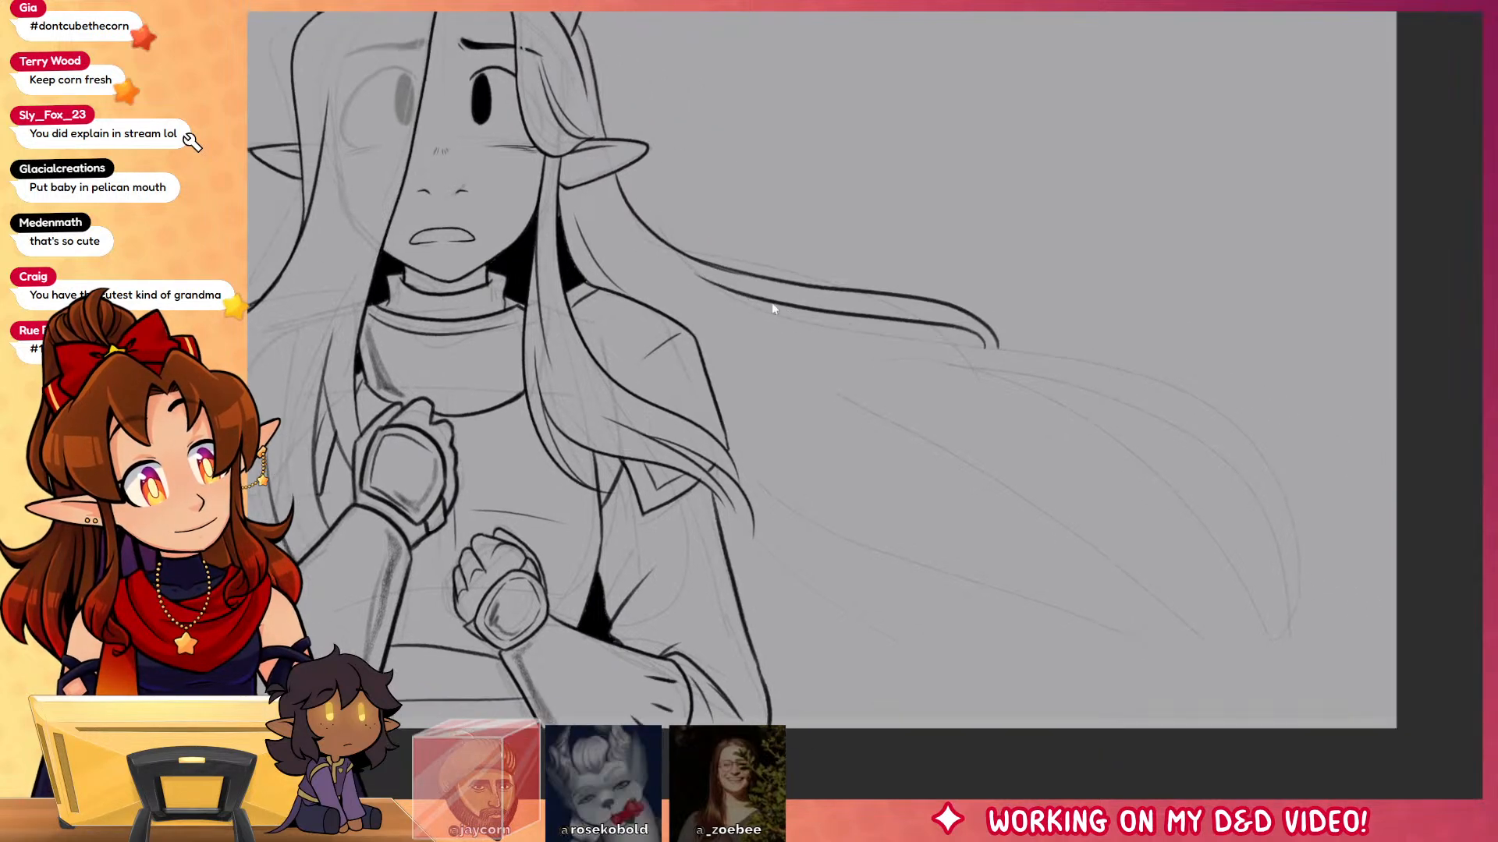
mouse_move(705, 278)
mouse_down()
mouse_move(1035, 354)
mouse_move(1353, 613)
mouse_move(1072, 393)
mouse_move(1273, 500)
mouse_up()
key(ctrl+z)
mouse_move(1079, 390)
mouse_down()
mouse_move(1295, 493)
mouse_move(1100, 463)
mouse_move(1244, 726)
mouse_move(763, 596)
mouse_move(1092, 669)
mouse_up()
Step: Ink the lower contours of the flowing hair as long curved strands sweeping out from beneath the shoulder and sleeve
mouse_move(714, 393)
mouse_down()
mouse_move(794, 470)
mouse_move(1006, 533)
mouse_up()
drag(825, 492, 1090, 577)
key(ctrl+z)
key(ctrl+z)
mouse_move(714, 396)
mouse_down()
mouse_move(825, 518)
mouse_move(1080, 603)
mouse_up()
drag(855, 510, 1155, 654)
drag(1007, 643, 1236, 691)
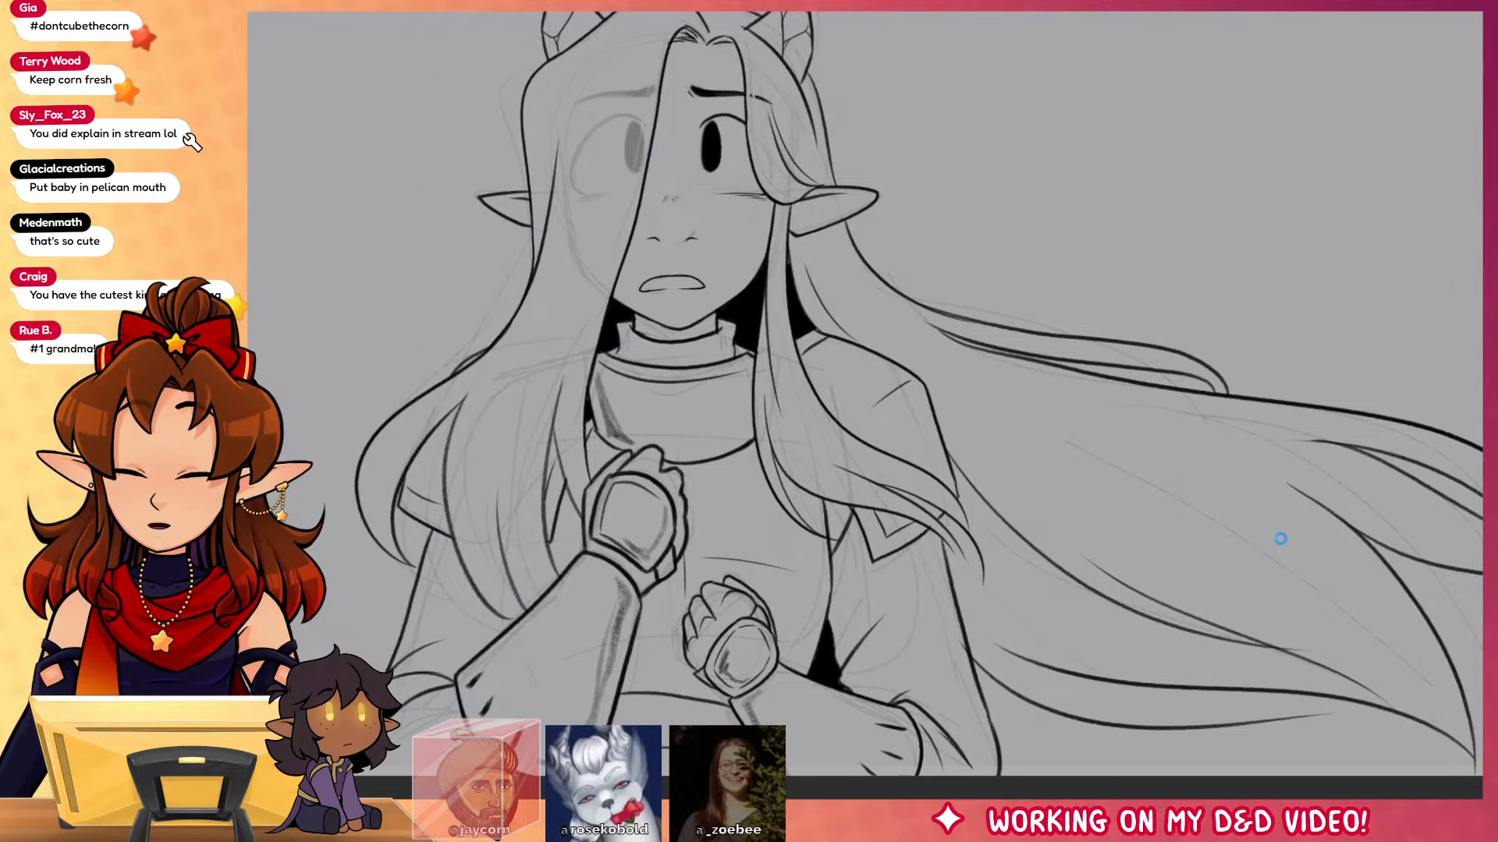
Step: Ink a thin curved strand line inside the long hair beside the covered half of the face
drag(1159, 585, 1248, 594)
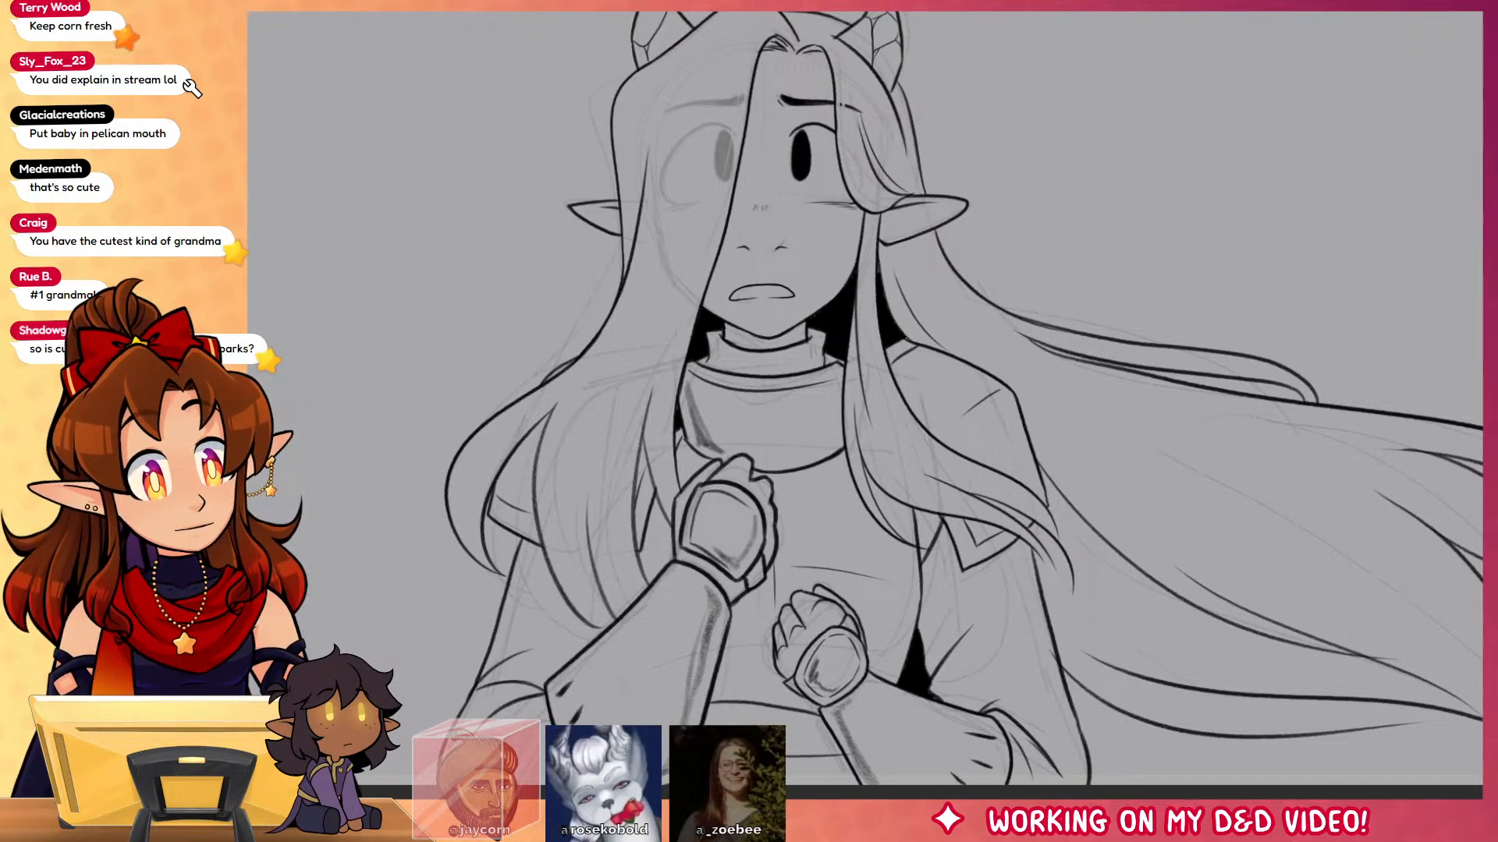
drag(1404, 596, 1389, 605)
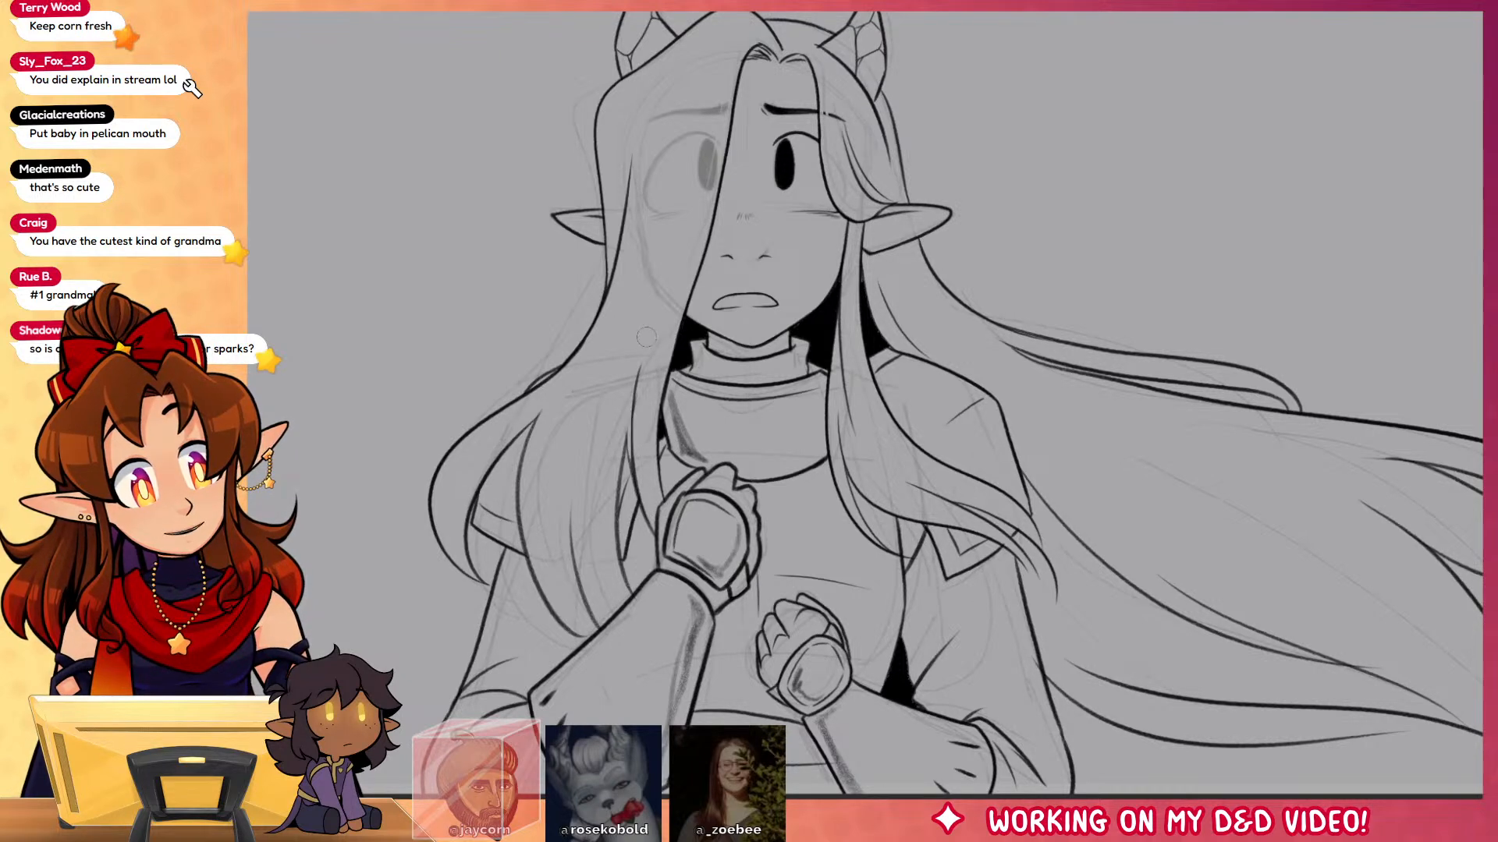
drag(644, 356, 629, 482)
key(ctrl+z)
drag(662, 287, 631, 491)
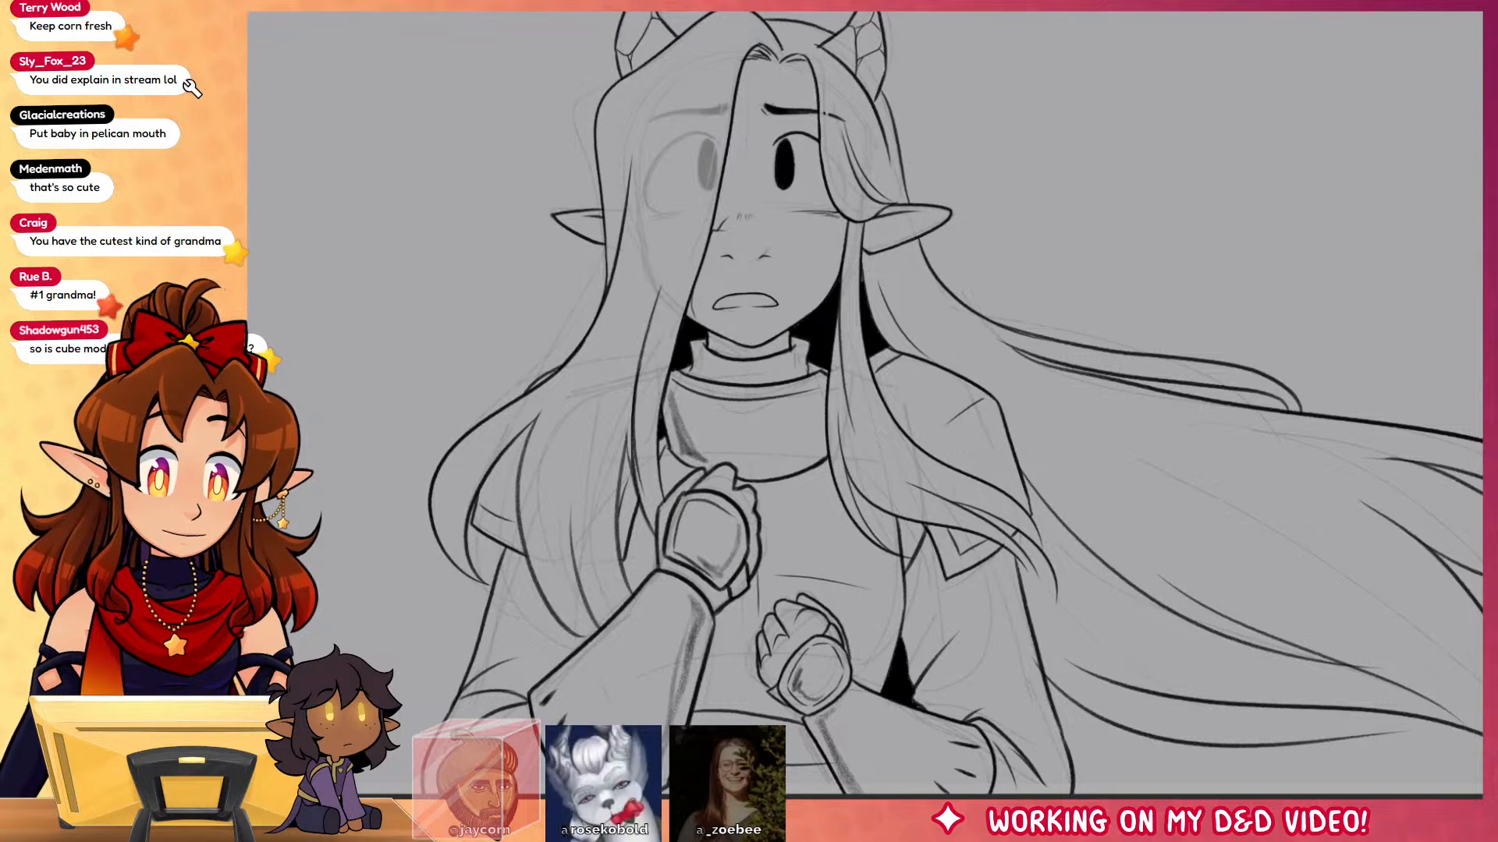
Step: Replace the wide mouth with a smaller, arched open mouth whose lower line has a gap in the middle
scroll(732, 315, up, 5)
drag(687, 289, 948, 287)
key(b)
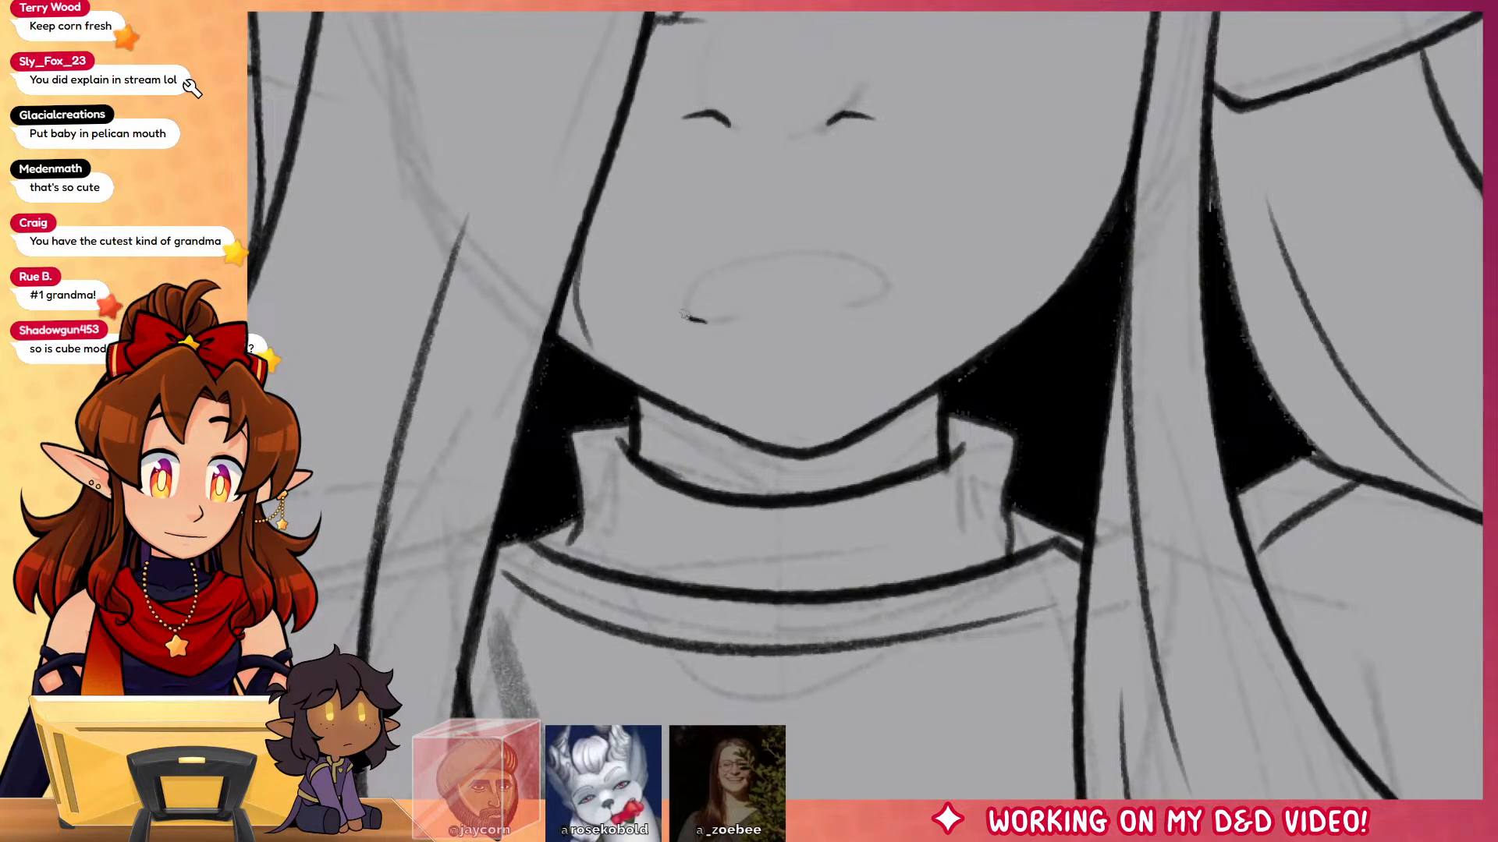
mouse_move(685, 315)
mouse_down()
mouse_move(869, 289)
mouse_move(755, 318)
mouse_up()
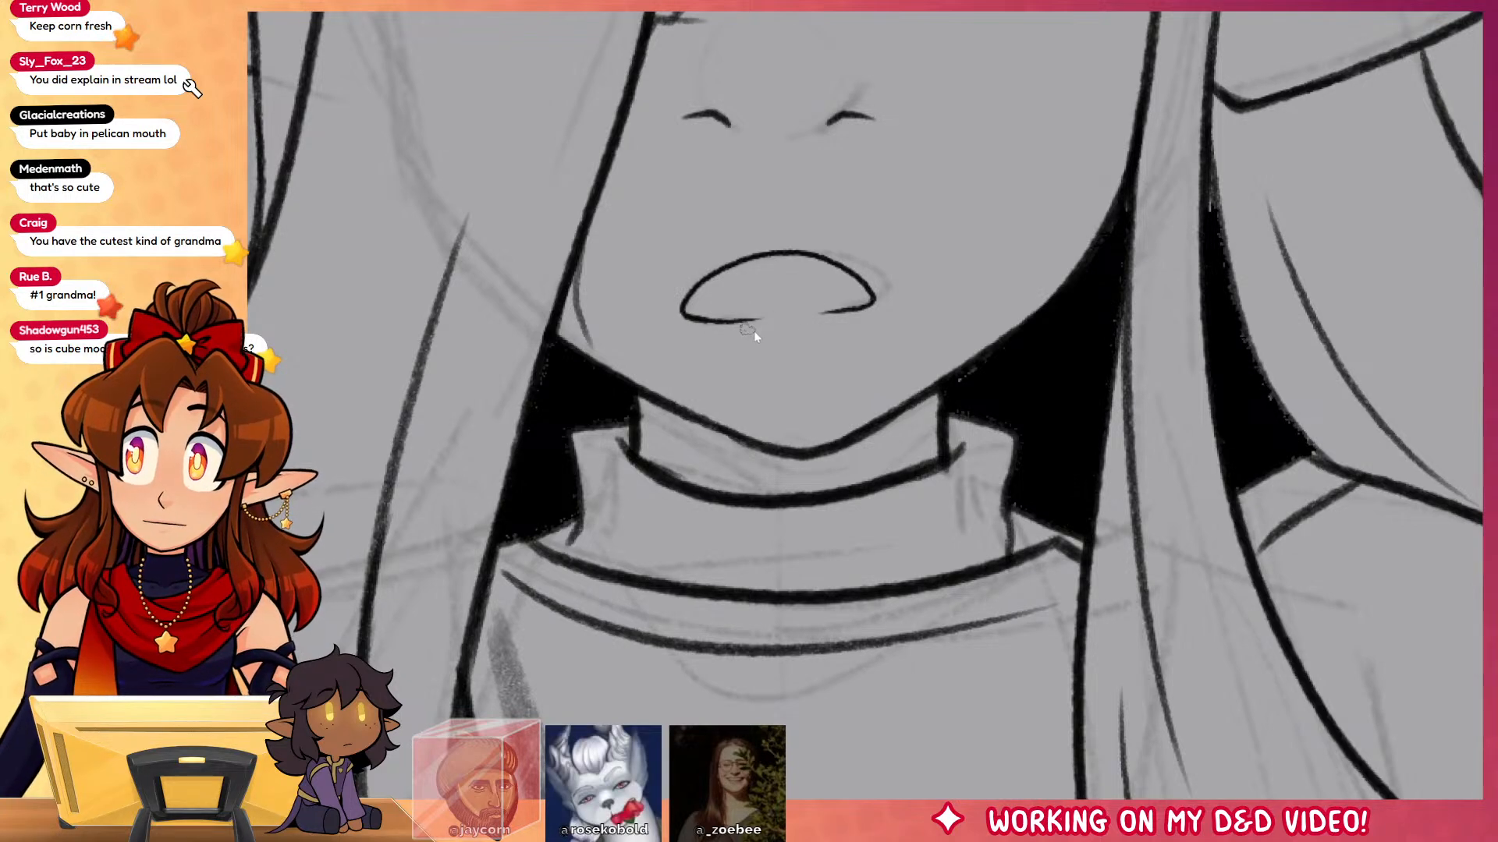
drag(796, 314, 875, 303)
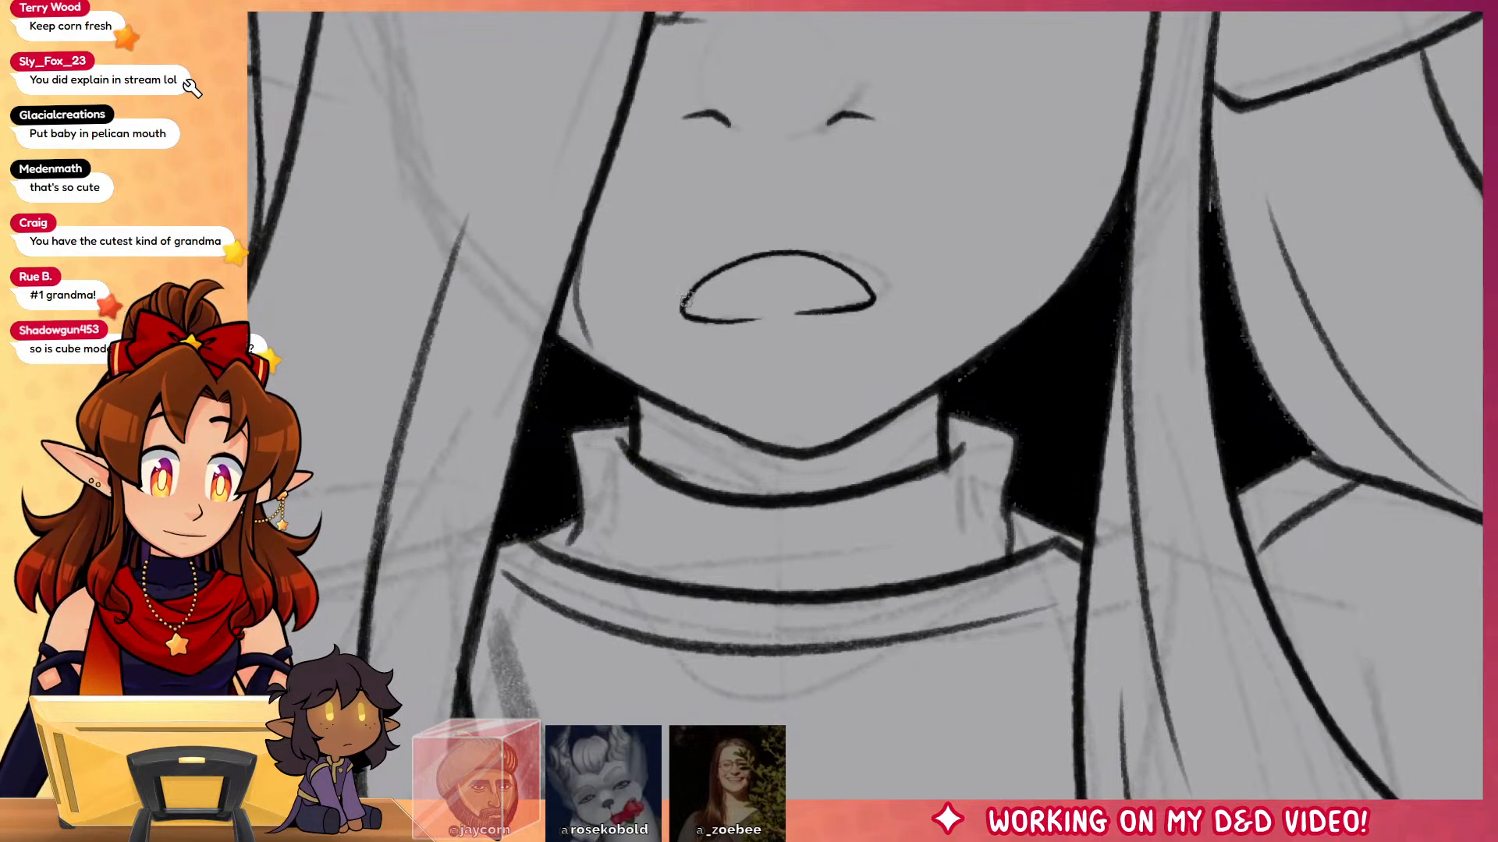
Step: Thicken both corners of the open mouth and clean up their edges
mouse_move(686, 300)
mouse_down()
mouse_move(724, 320)
mouse_move(873, 302)
mouse_up()
key(b)
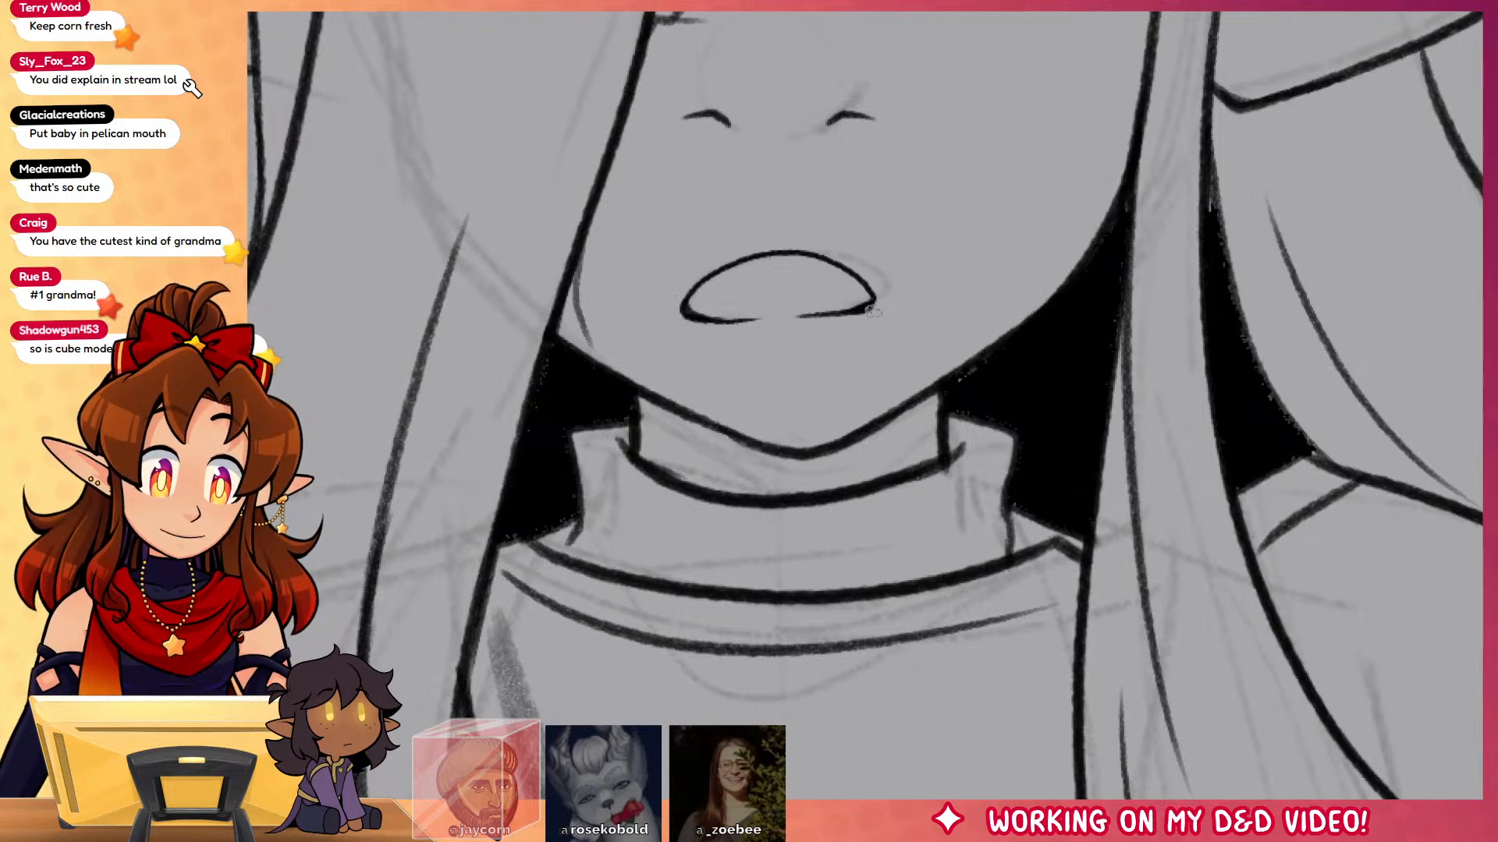
key(e)
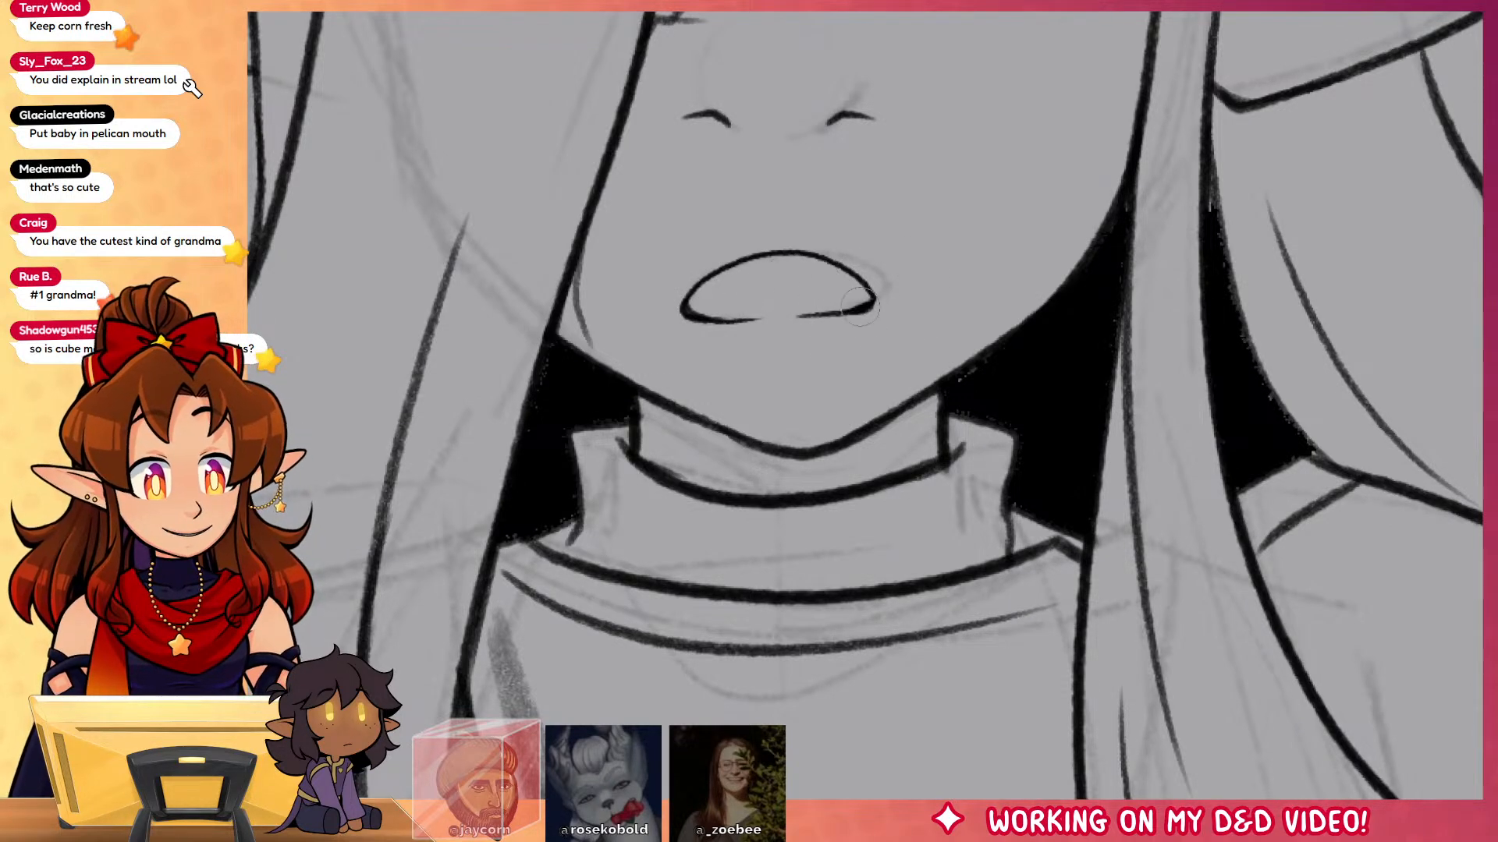
key(b)
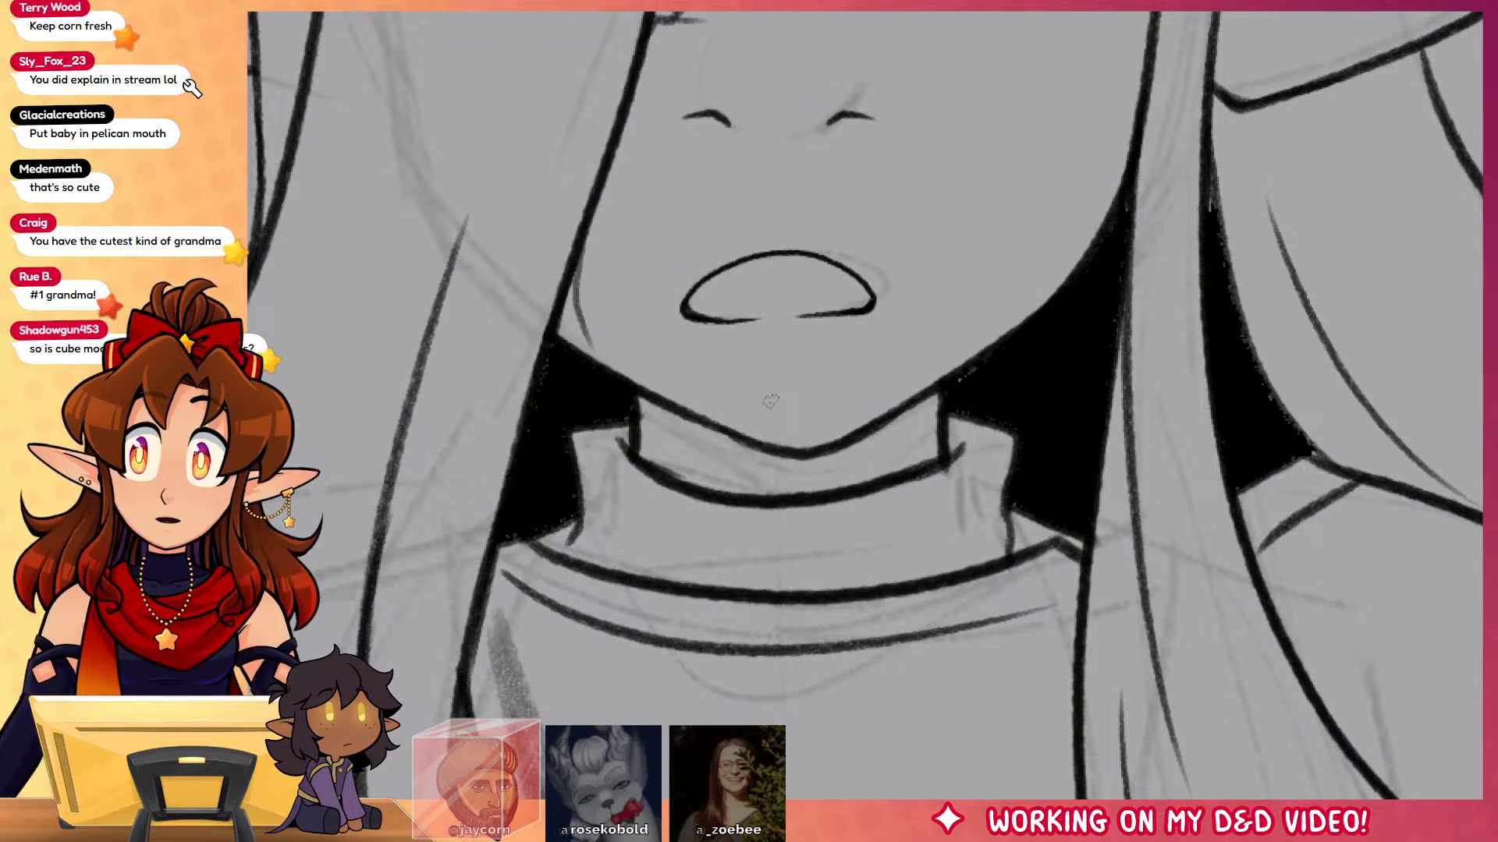
Step: Add short diagonal hatching strokes on the cheek below the visible eye
click(646, 475)
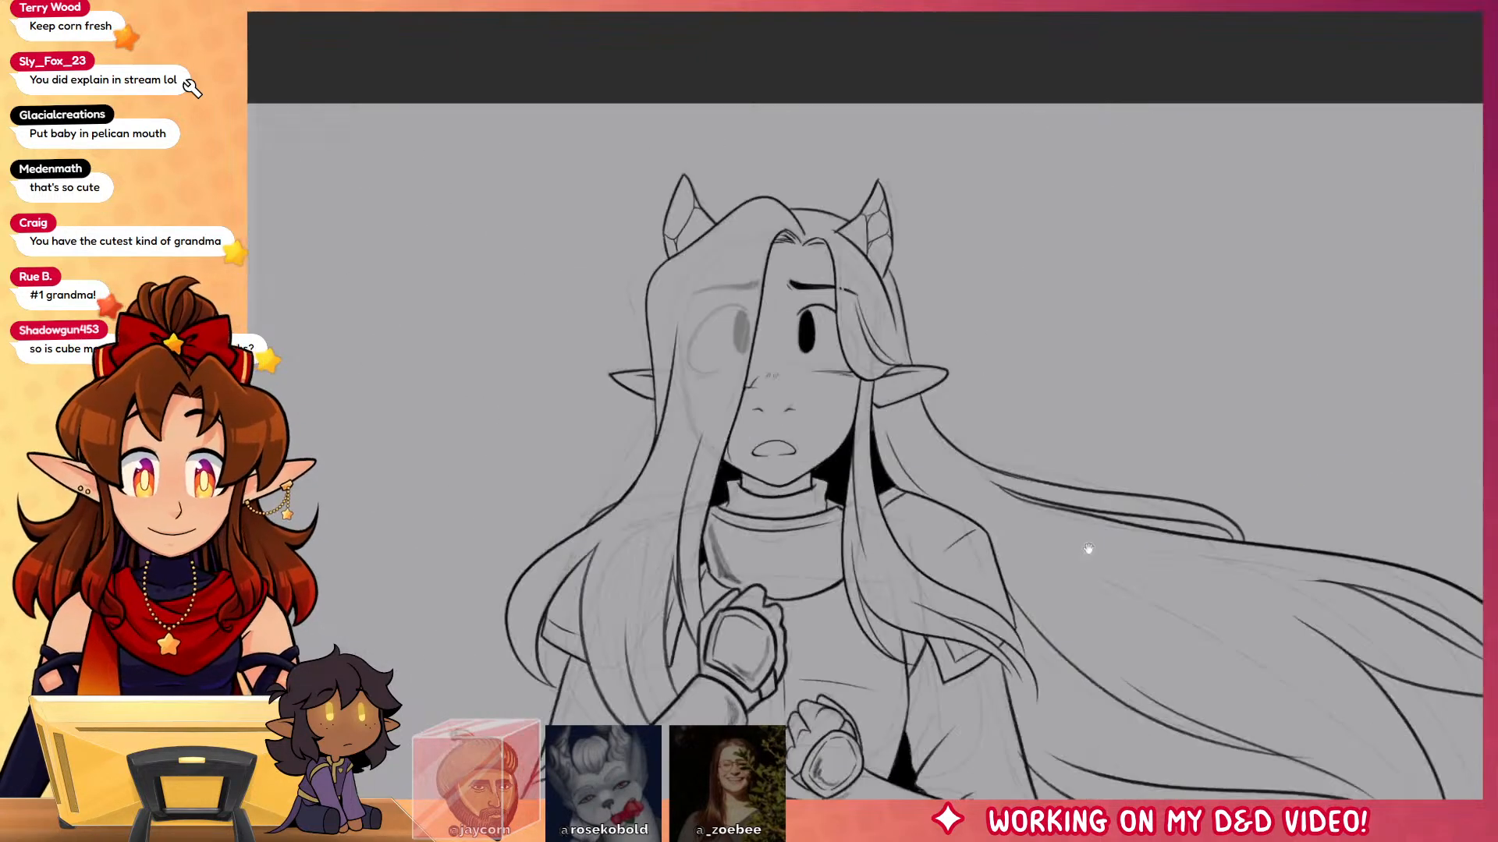
drag(750, 375, 790, 369)
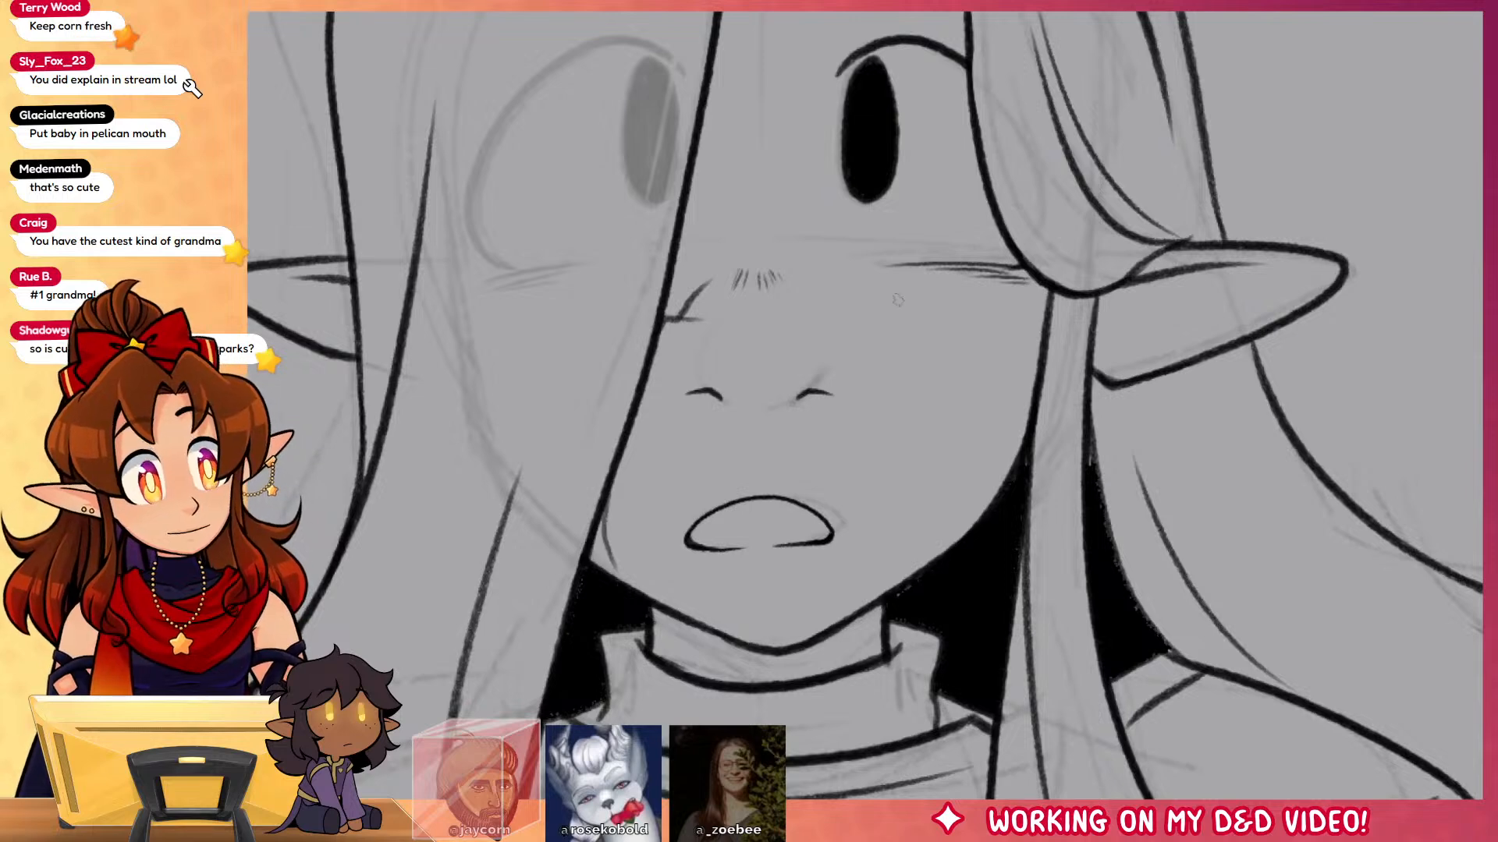
mouse_move(897, 300)
mouse_down()
mouse_move(936, 327)
mouse_move(1026, 326)
mouse_up()
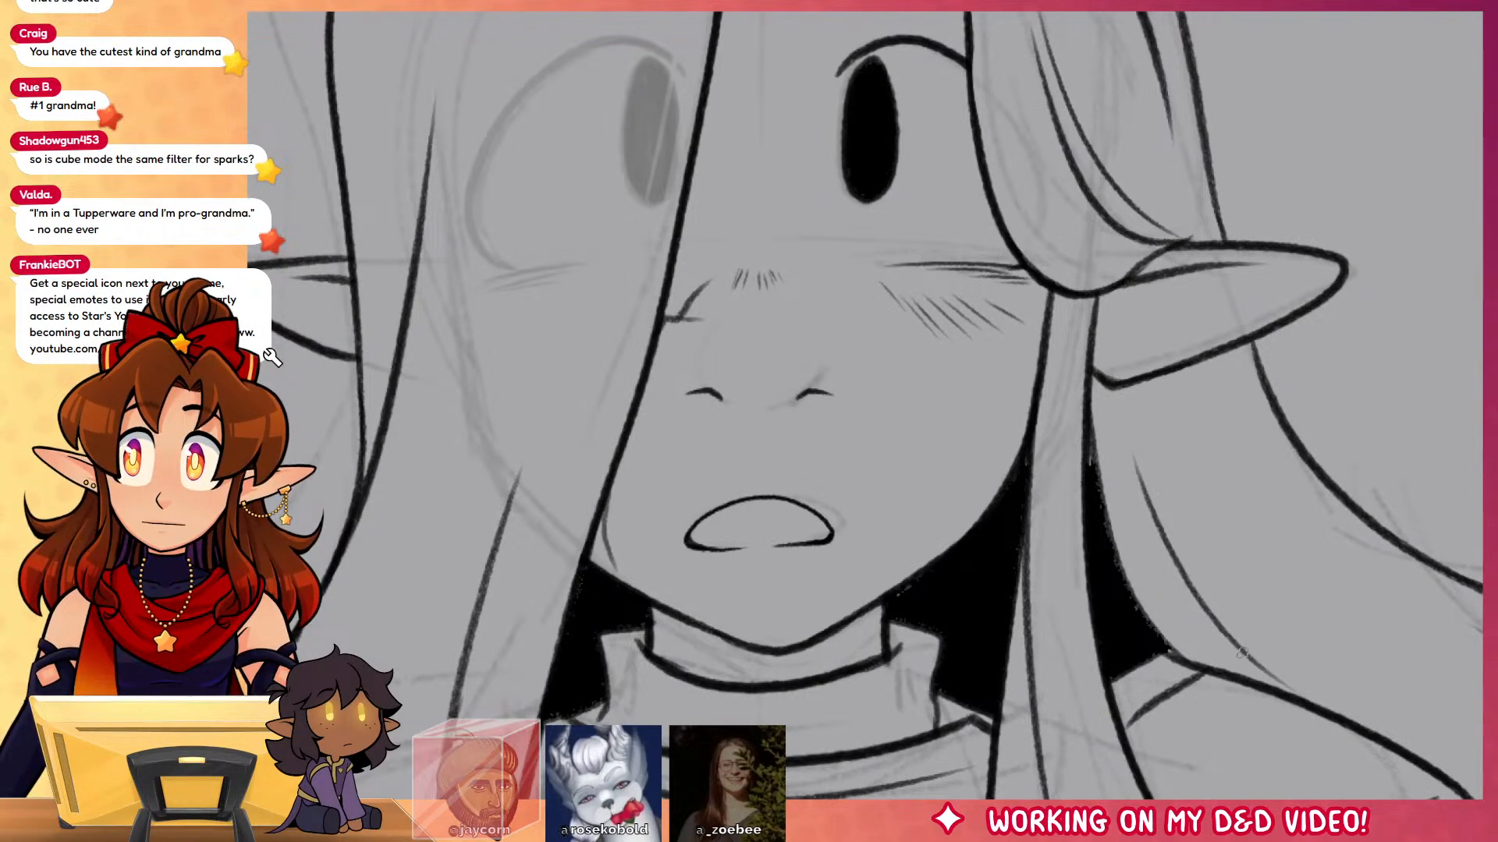
Step: Draw a short, nearly vertical nose bridge line beside the visible eye, redoing it until its placement fits
drag(764, 233, 766, 312)
key(ctrl+z)
mouse_move(764, 209)
mouse_down()
mouse_move(798, 322)
mouse_move(790, 308)
mouse_up()
key(ctrl+z)
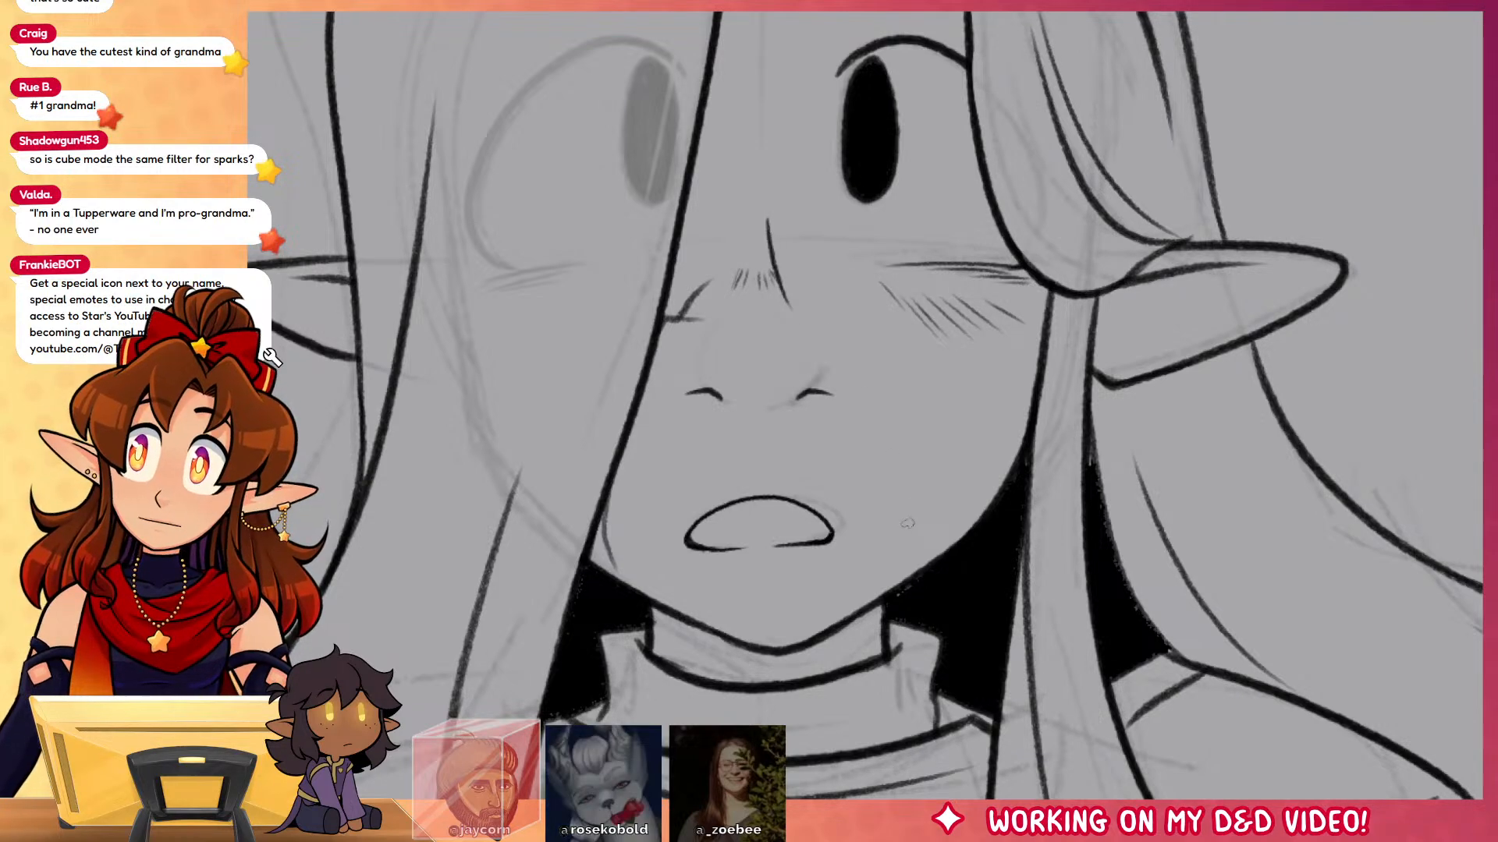
key(ctrl+z)
drag(779, 206, 788, 281)
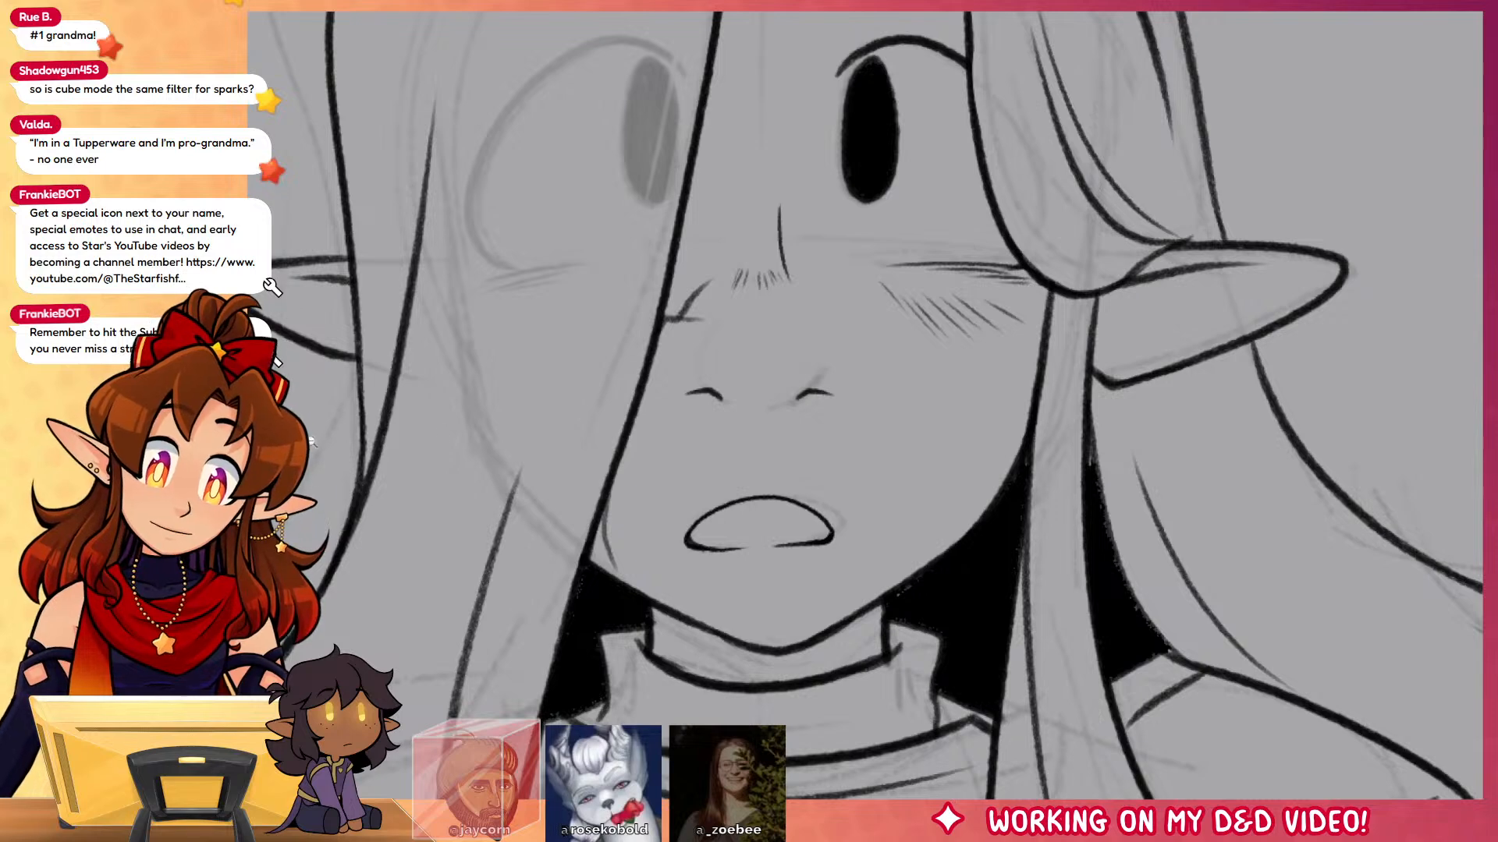
Step: Erase the face, horns and most head lines of the inked drawing over the closed-eyes sketch
drag(784, 462, 1013, 508)
drag(1056, 613, 1040, 495)
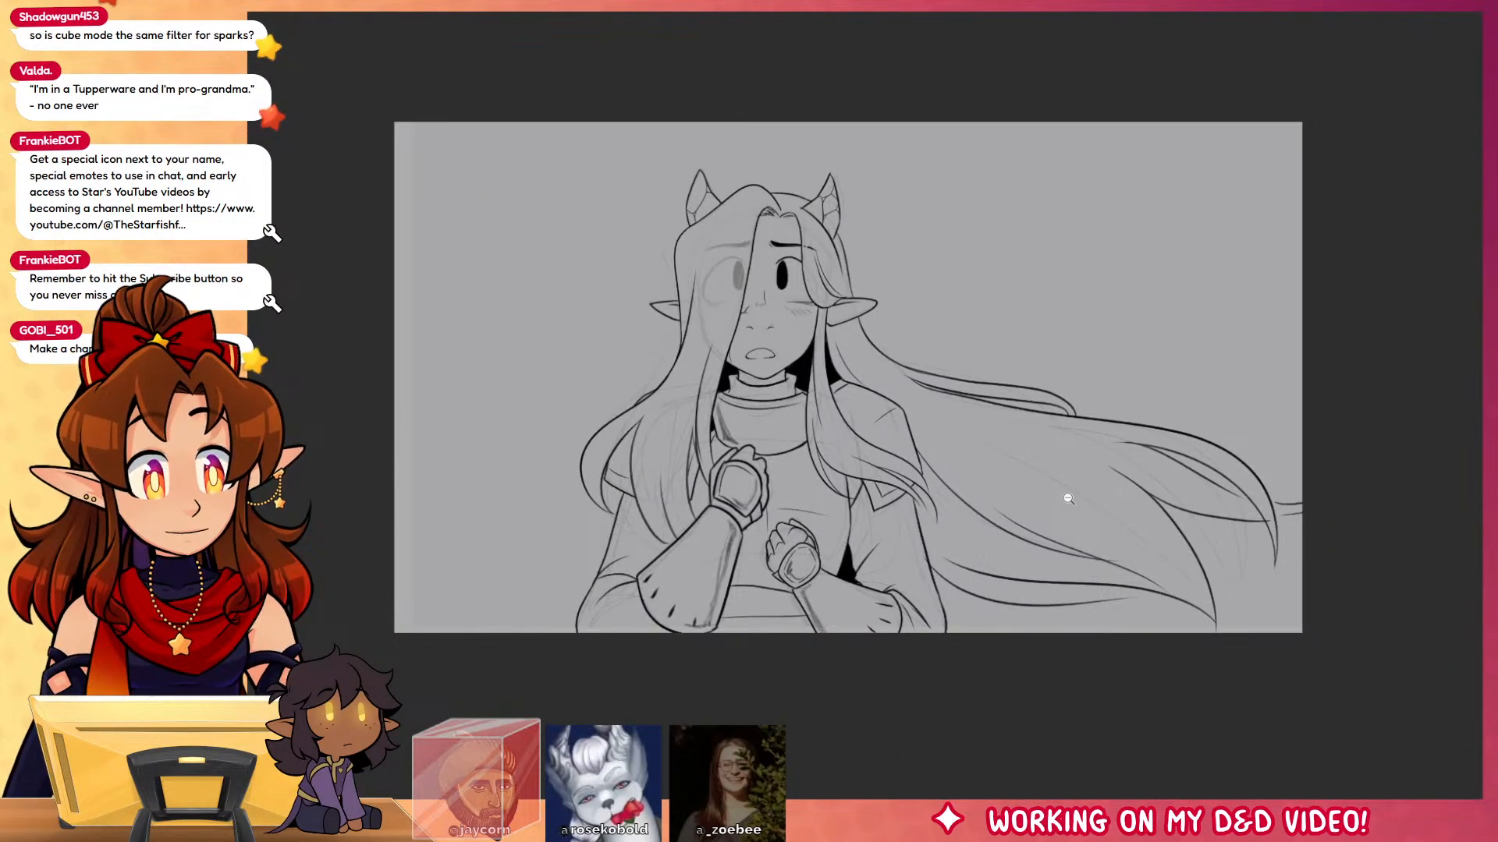
mouse_move(856, 419)
mouse_down()
mouse_move(892, 475)
mouse_move(914, 471)
mouse_move(839, 498)
mouse_up()
drag(1158, 618, 1116, 645)
drag(939, 538, 1053, 567)
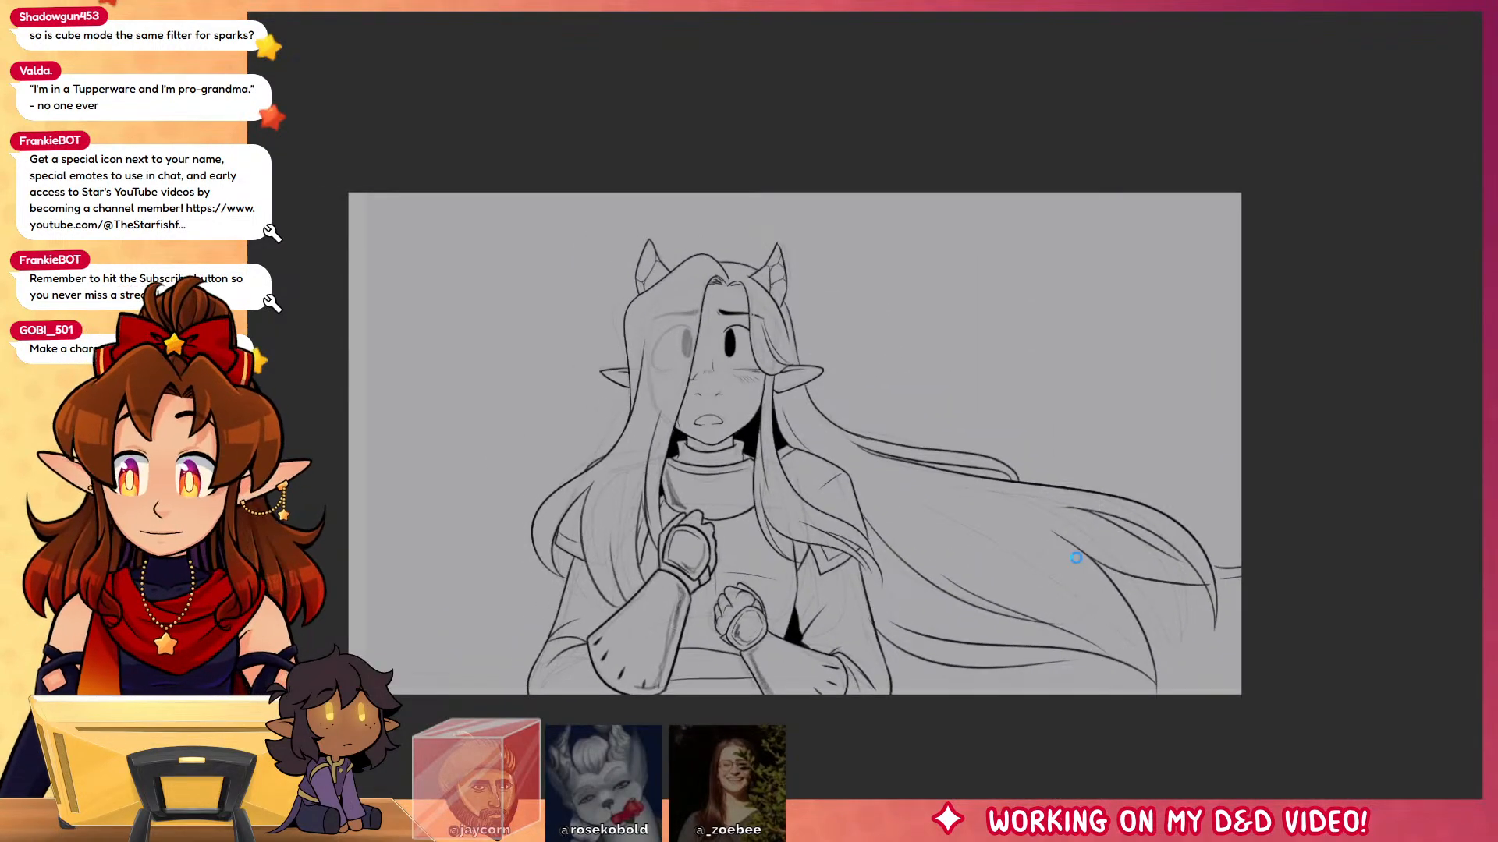
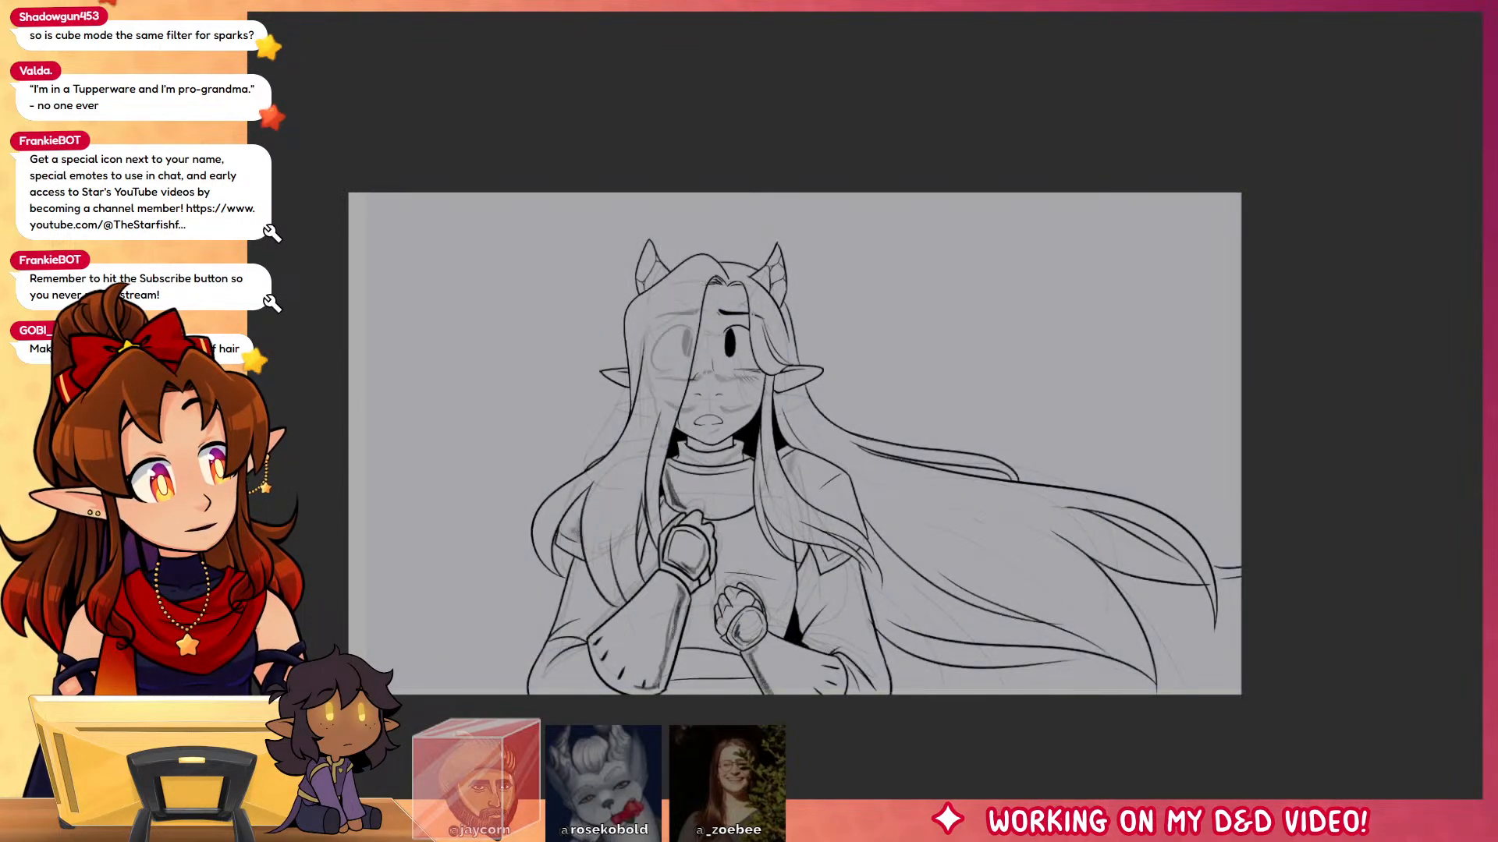
mouse_move(718, 306)
mouse_down()
mouse_move(676, 379)
mouse_move(713, 393)
mouse_move(738, 348)
mouse_move(719, 394)
mouse_up()
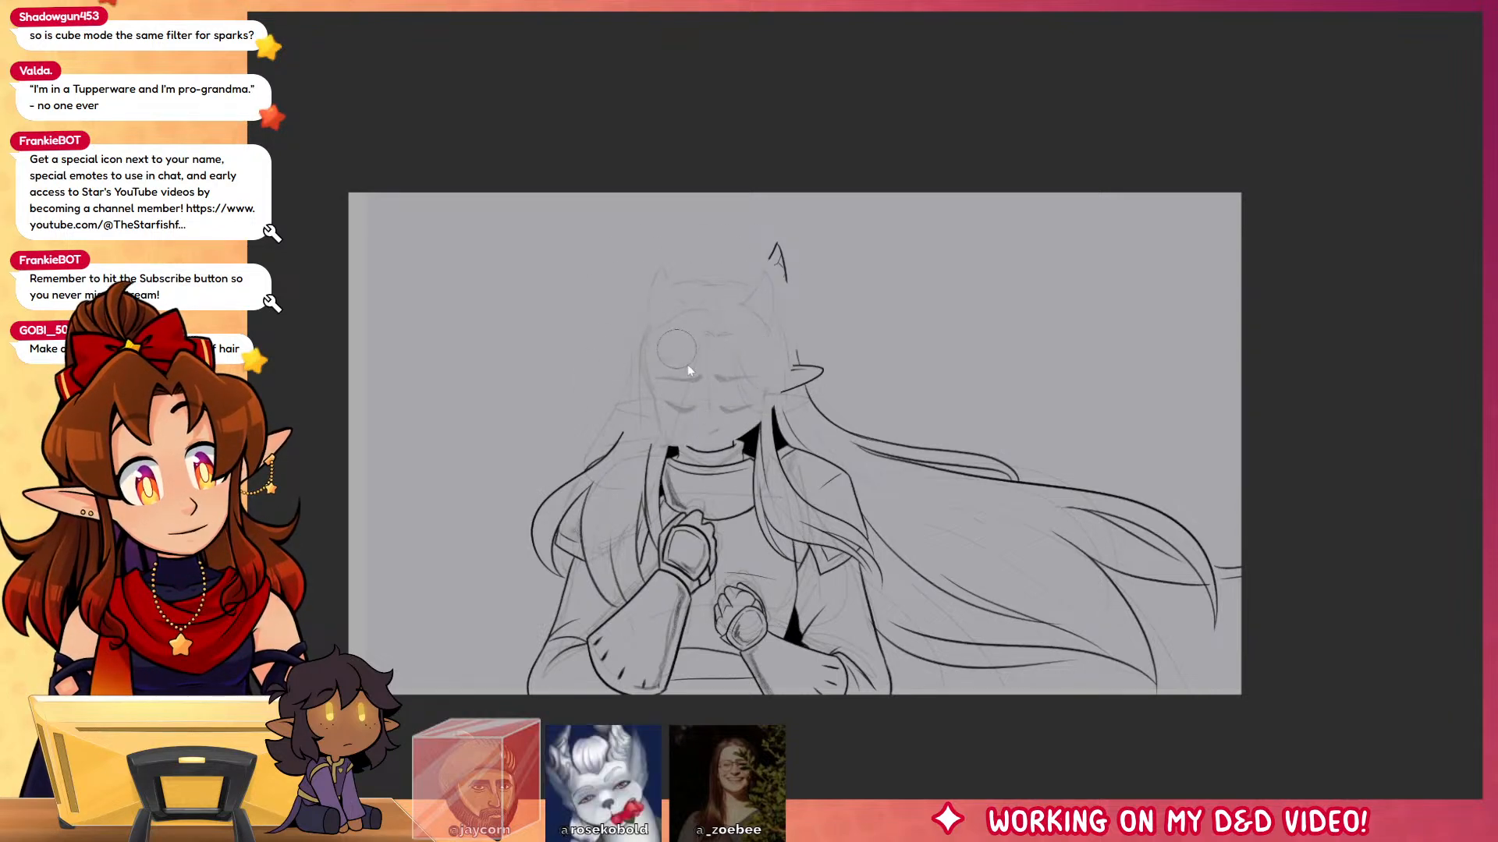
key([)
Step: Shift the remaining body and hair line art slightly upward with a transform
key(ctrl+t)
drag(823, 603, 823, 614)
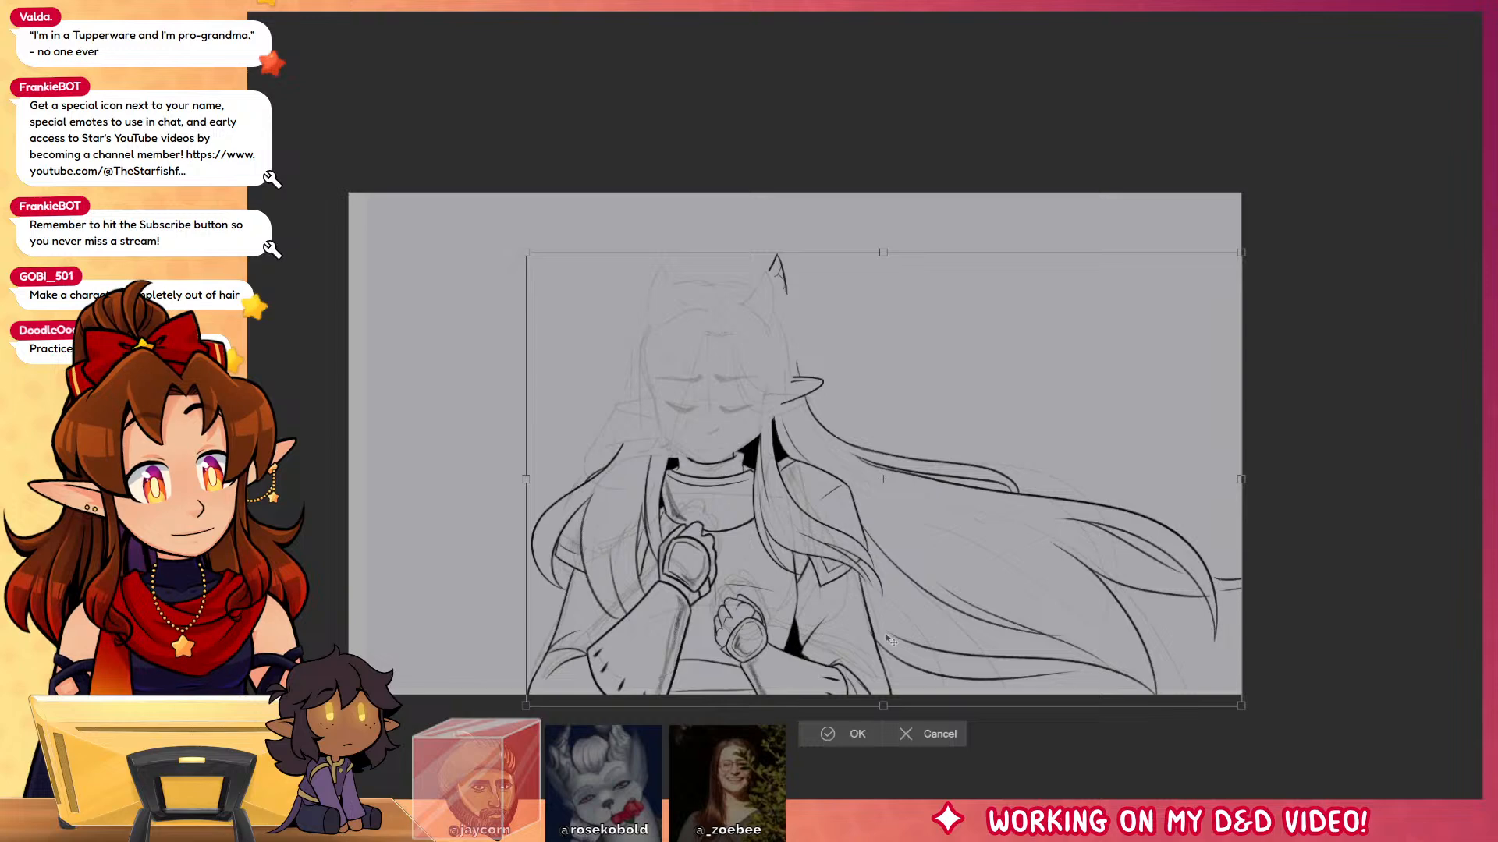
drag(891, 640, 891, 617)
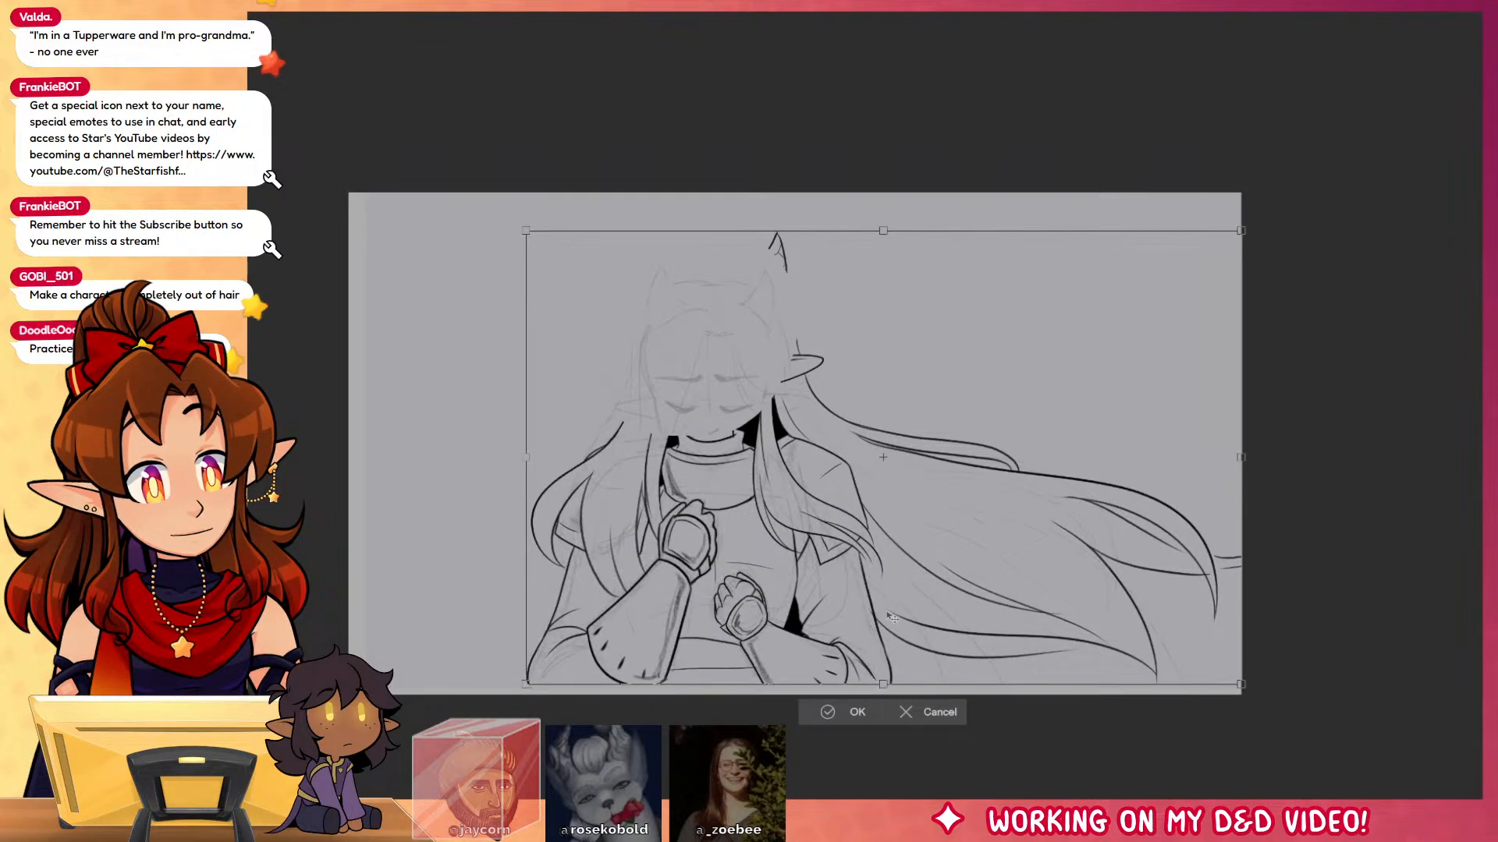
key(Return)
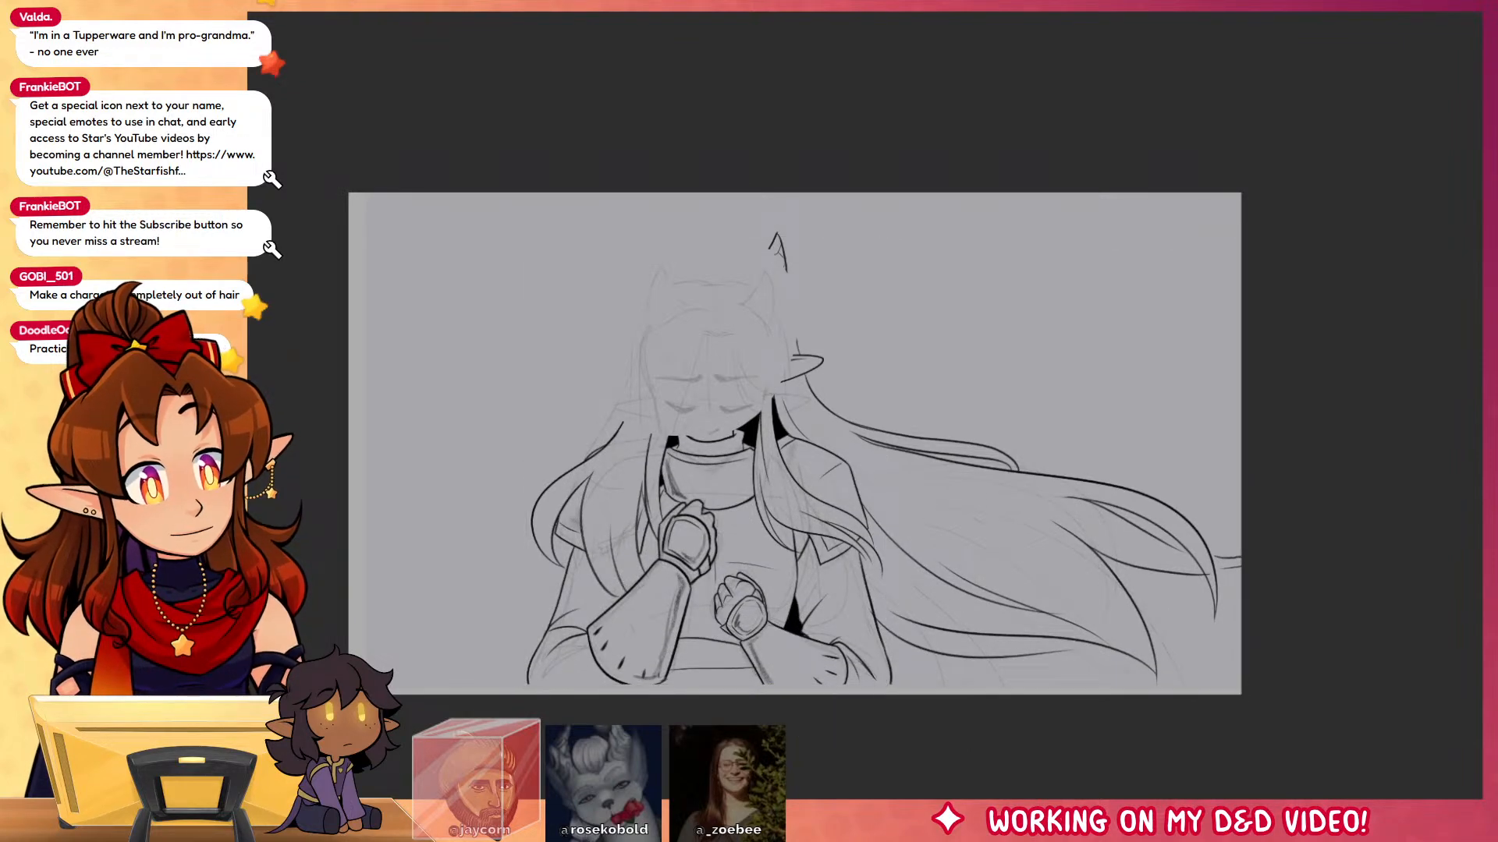
Step: Erase the leftover collar lines, black neck fill, ear and horn fragments around the closed-eyes head sketch
click(658, 401)
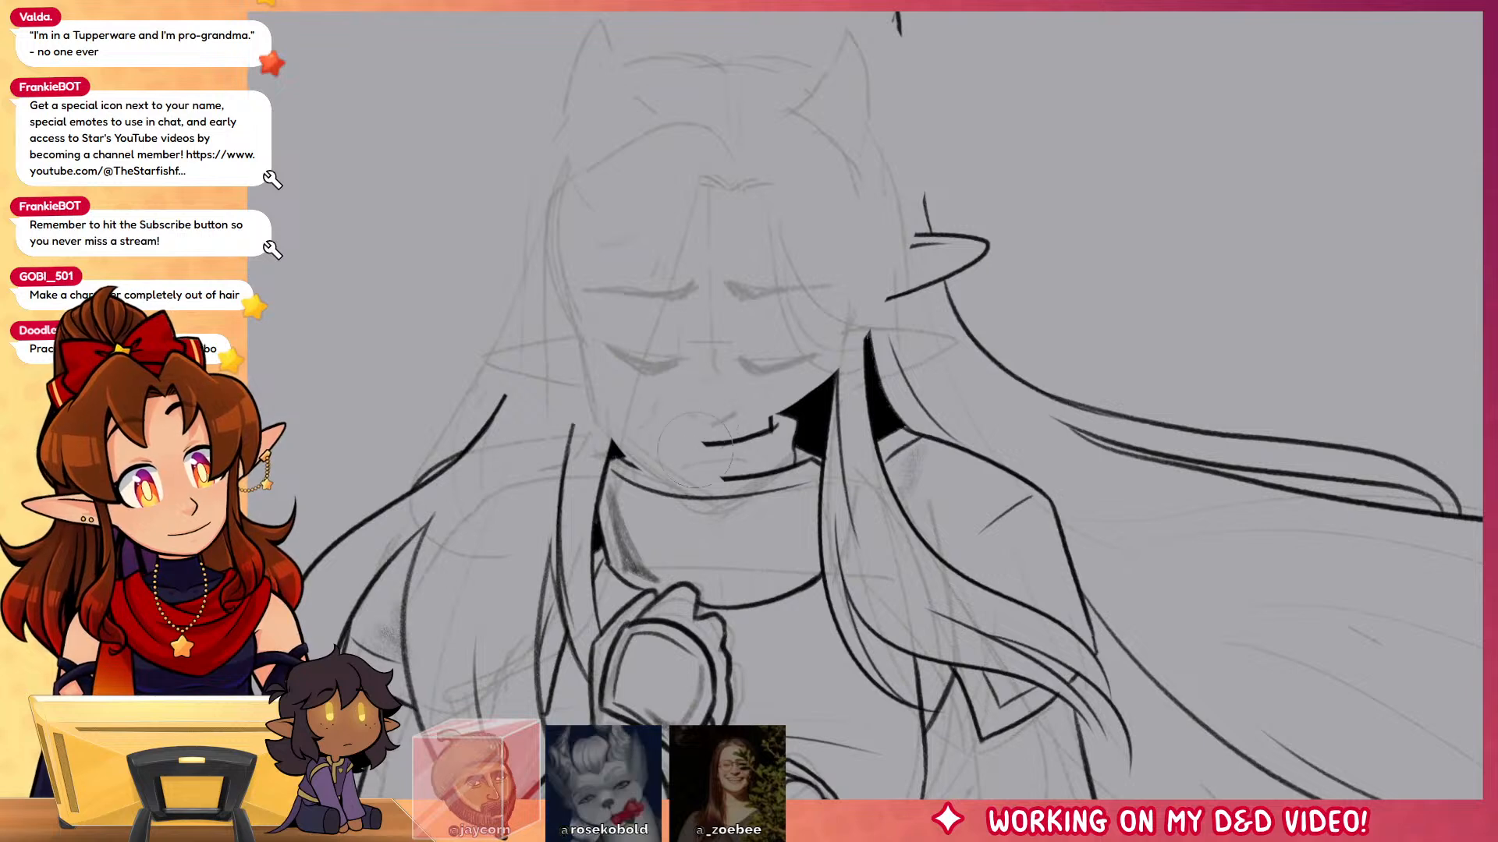
mouse_move(694, 450)
mouse_down()
mouse_move(730, 456)
mouse_move(780, 423)
mouse_move(734, 488)
mouse_move(805, 424)
mouse_move(727, 482)
mouse_move(640, 418)
mouse_move(788, 439)
mouse_move(773, 438)
mouse_move(814, 333)
mouse_move(775, 446)
mouse_move(883, 261)
mouse_move(851, 445)
mouse_move(856, 367)
mouse_up()
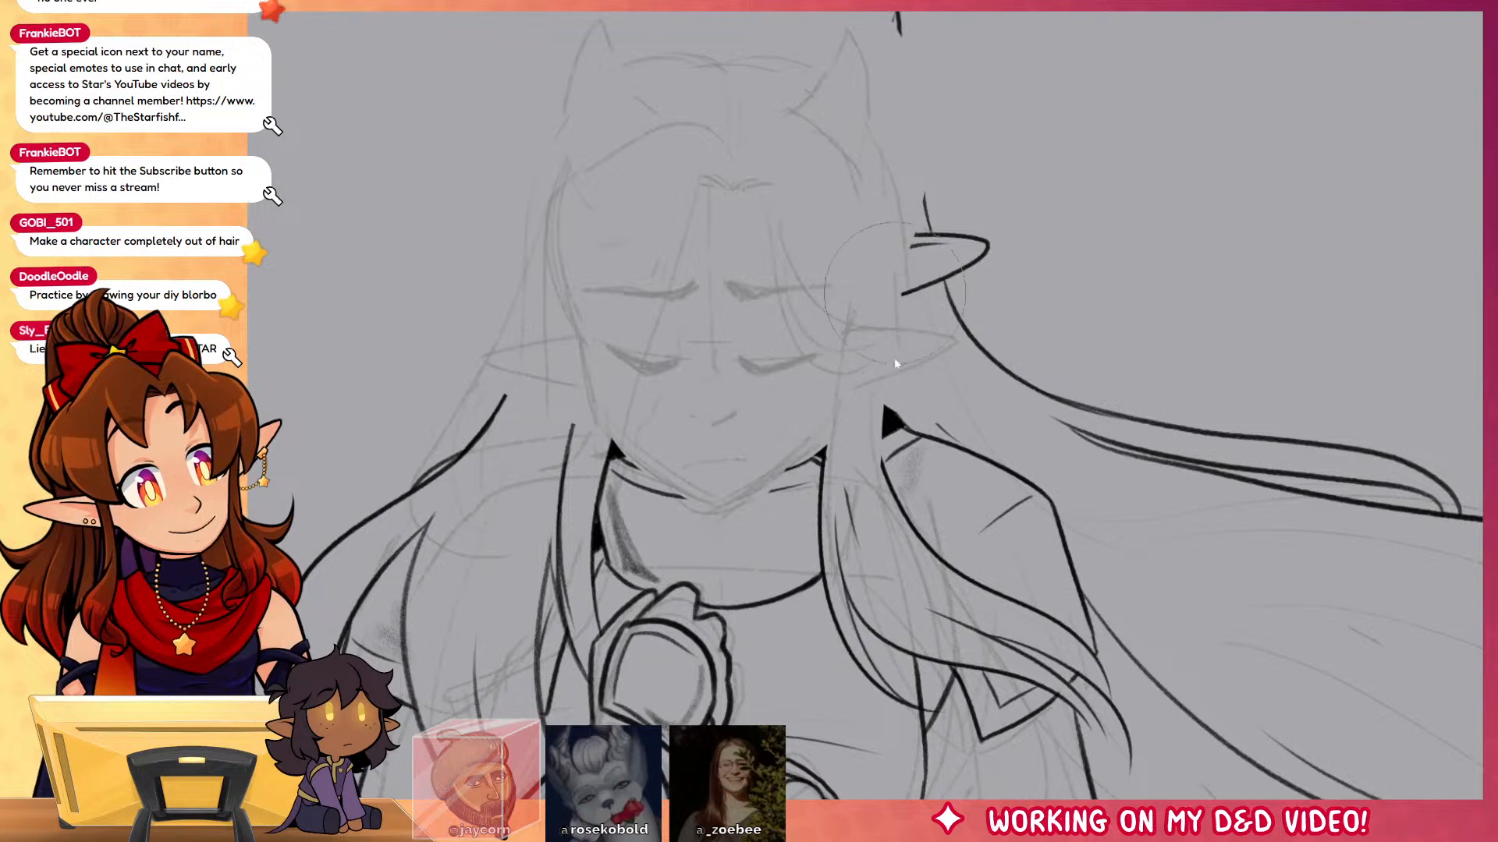
mouse_move(898, 388)
mouse_down()
mouse_move(928, 382)
mouse_move(939, 411)
mouse_up()
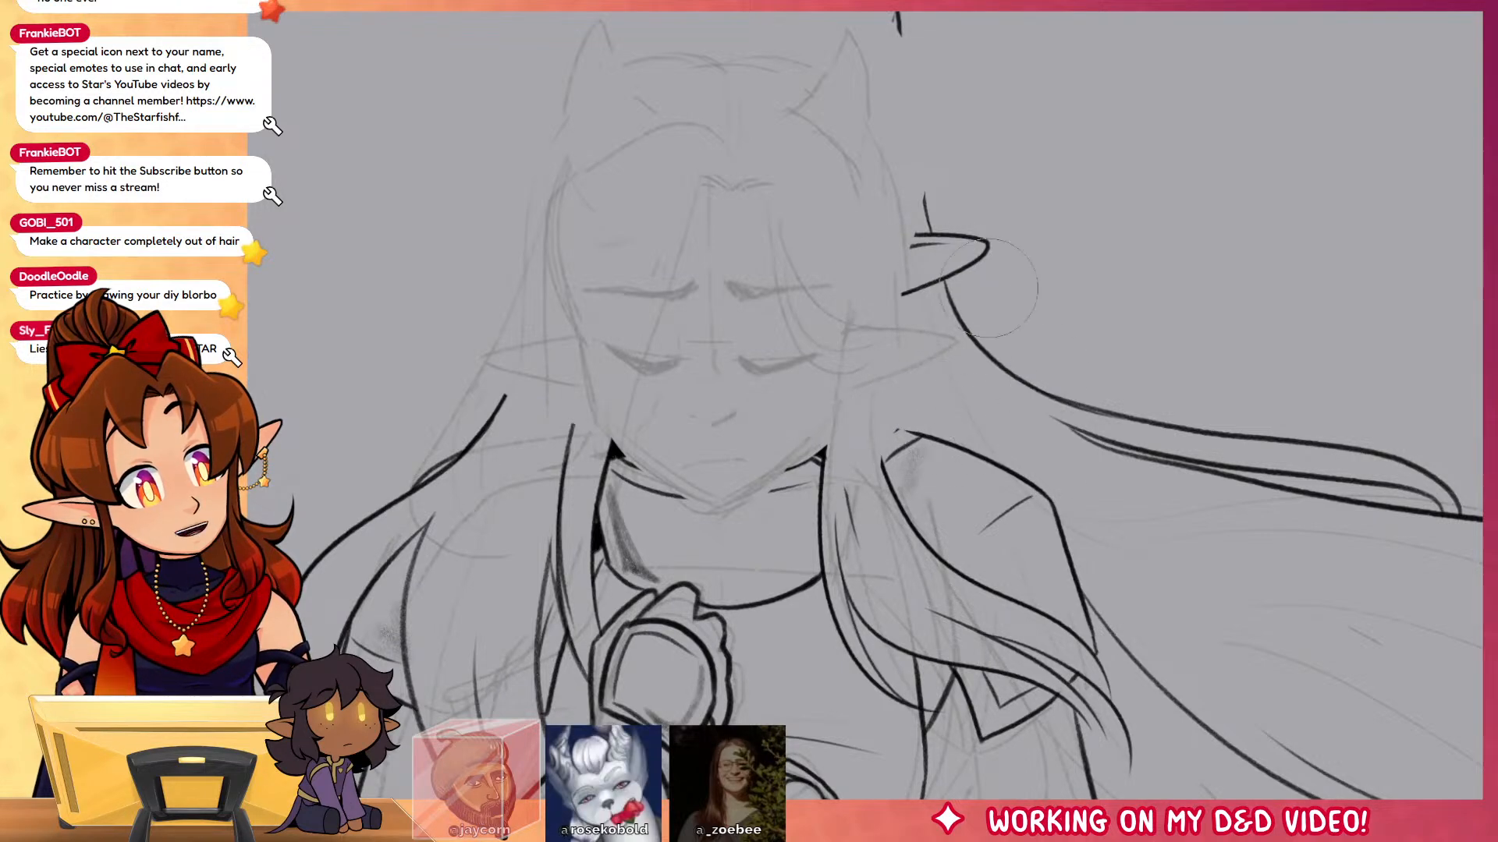
mouse_move(929, 203)
mouse_down()
mouse_move(963, 293)
mouse_move(984, 253)
mouse_up()
drag(979, 258, 988, 357)
drag(890, 66, 904, 141)
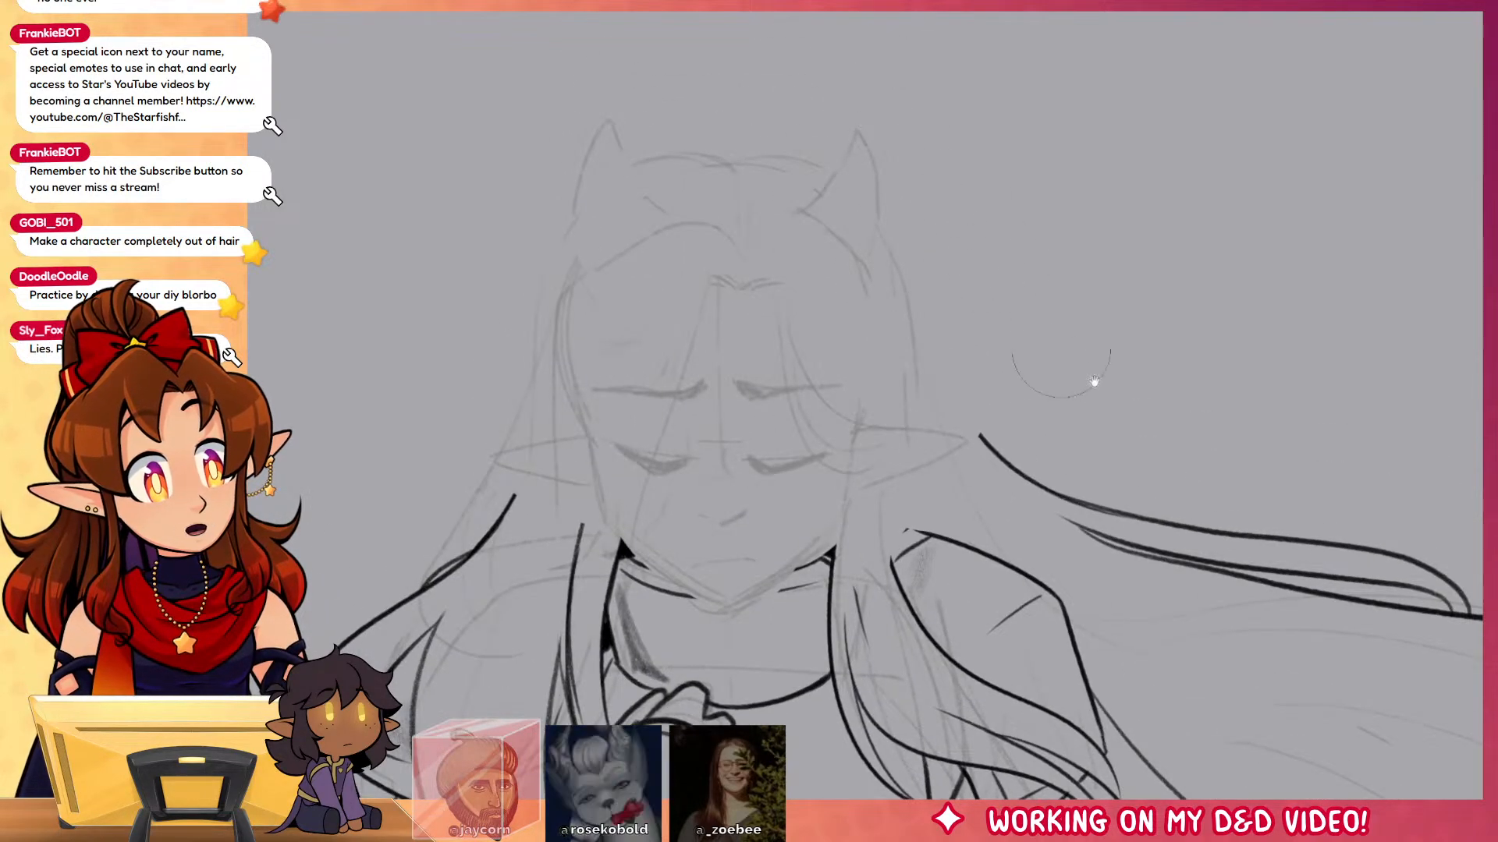
Step: Erase the inked windblown hair strands beside the body and the long hair lines over the shoulder next to the raised hand
mouse_move(1094, 381)
mouse_down()
mouse_move(978, 231)
mouse_move(877, 259)
mouse_move(1445, 502)
mouse_move(1095, 436)
mouse_move(1262, 330)
mouse_move(1356, 574)
mouse_move(915, 296)
mouse_move(1200, 710)
mouse_move(1040, 564)
mouse_move(757, 438)
mouse_move(652, 361)
mouse_up()
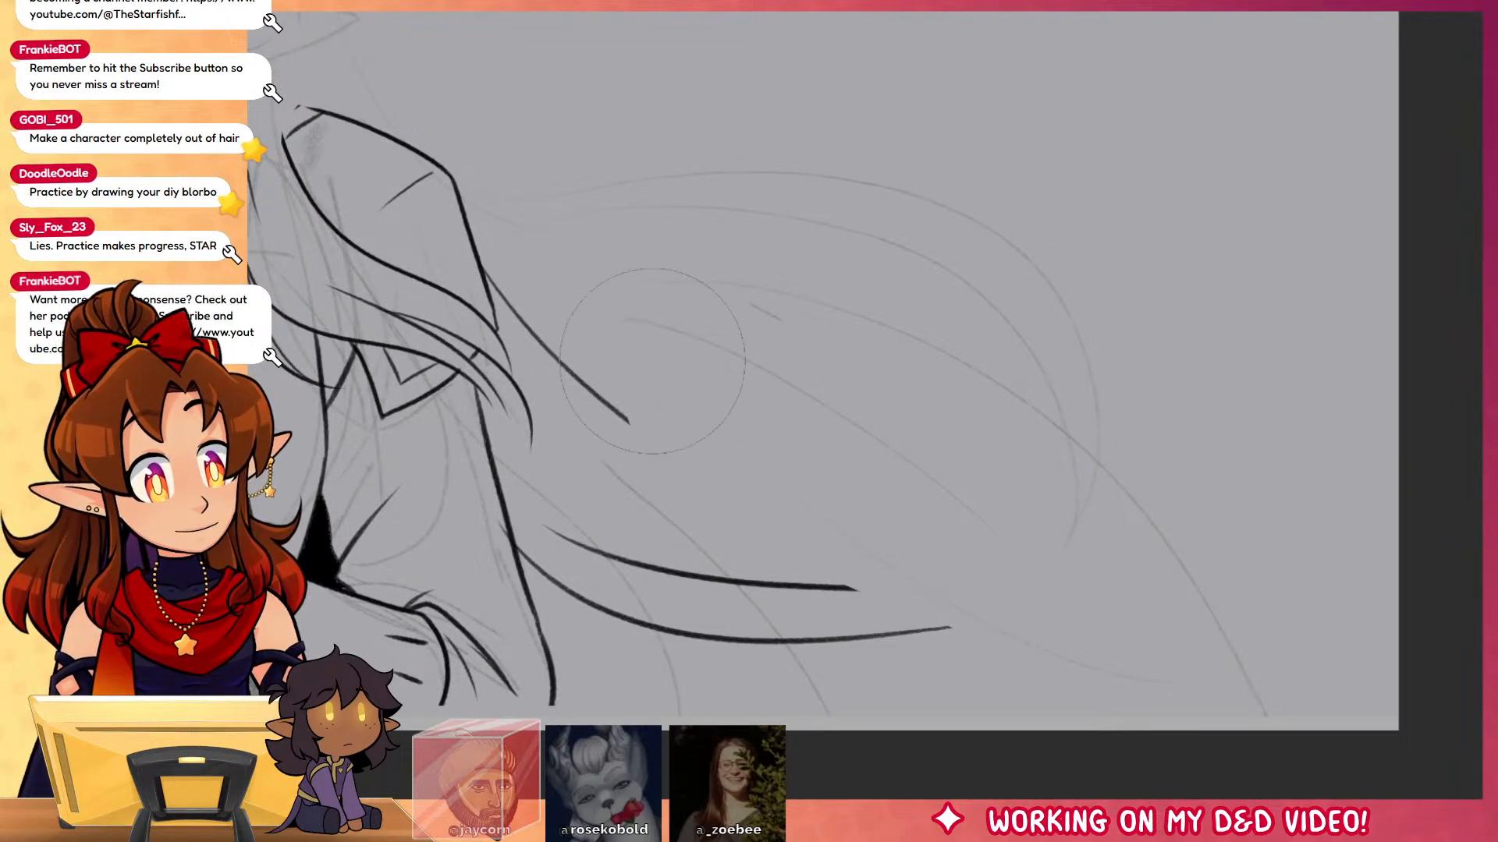
mouse_move(493, 255)
mouse_down()
mouse_move(521, 312)
mouse_move(628, 421)
mouse_move(580, 653)
mouse_move(574, 581)
mouse_move(530, 550)
mouse_move(624, 616)
mouse_move(763, 662)
mouse_move(939, 625)
mouse_up()
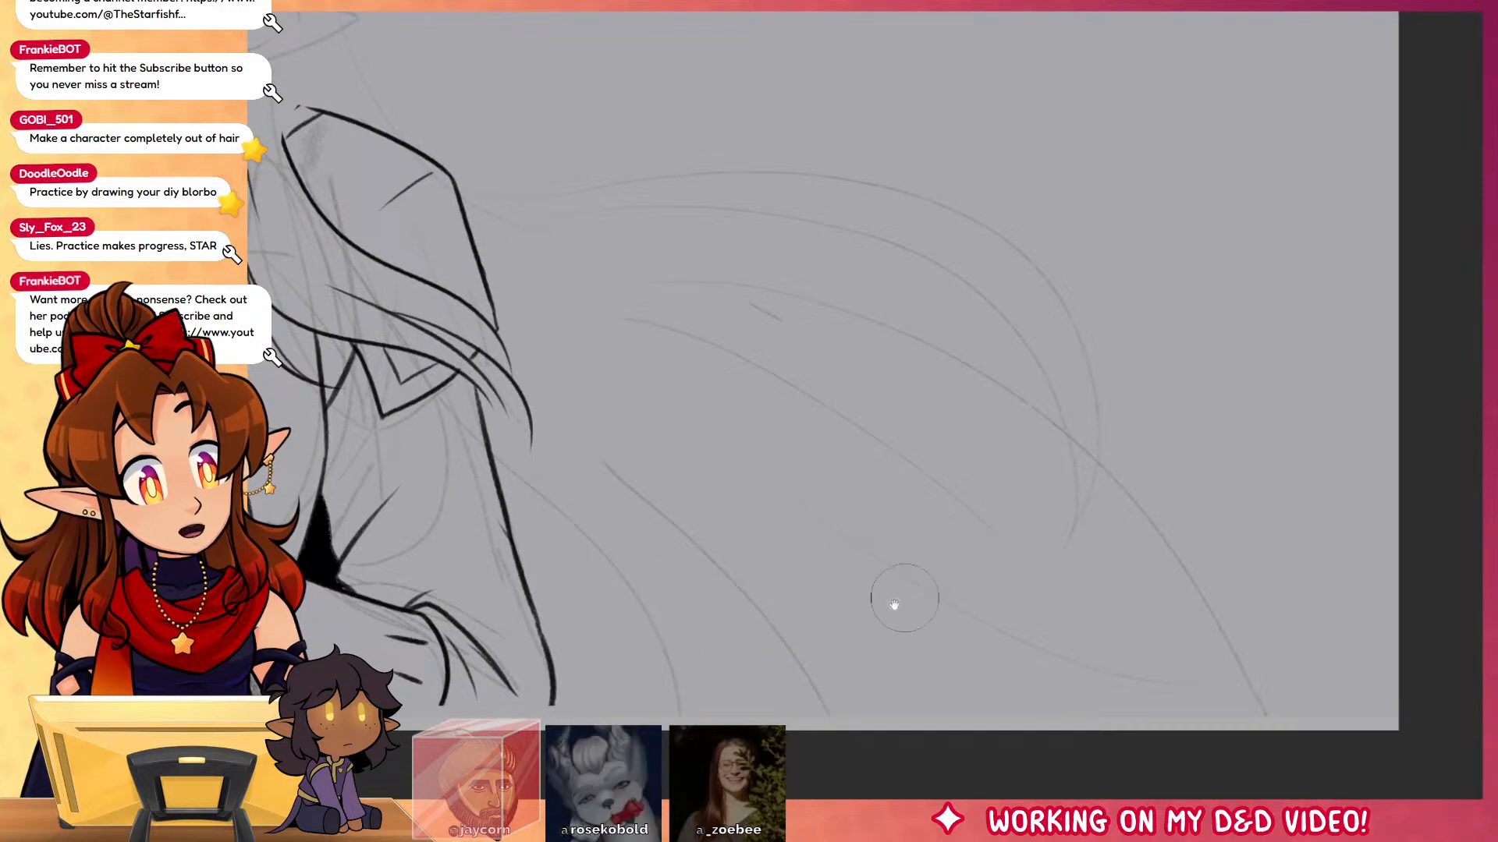
key(ctrl+minus)
drag(1099, 642, 1268, 659)
mouse_move(634, 269)
mouse_down()
mouse_move(510, 392)
mouse_move(493, 693)
mouse_up()
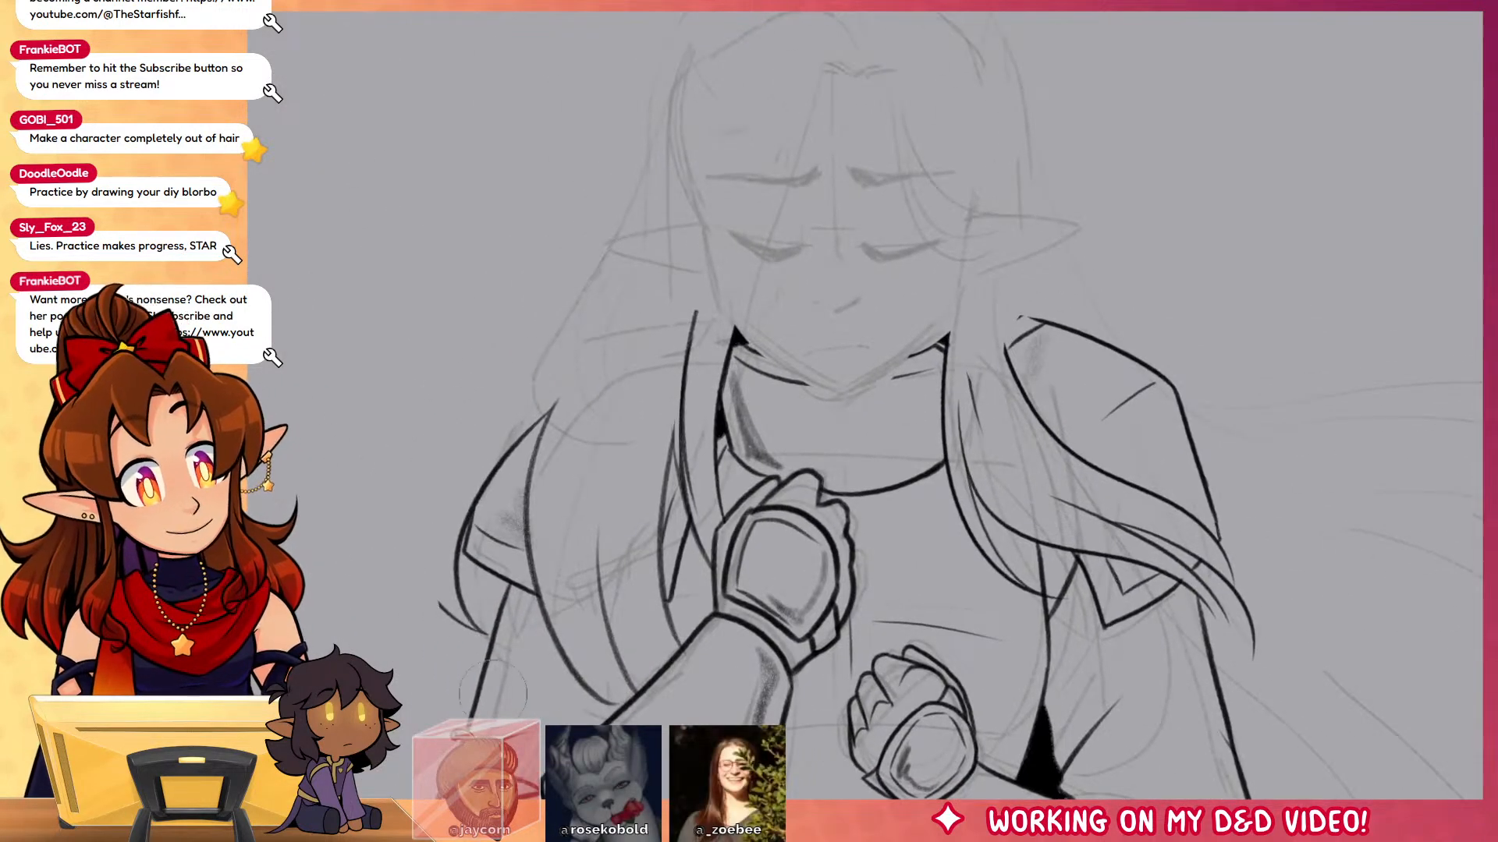
mouse_move(429, 589)
mouse_down()
mouse_move(479, 644)
mouse_move(448, 568)
mouse_move(487, 467)
mouse_move(450, 557)
mouse_move(515, 451)
mouse_move(459, 530)
mouse_move(598, 369)
mouse_move(565, 393)
mouse_move(552, 579)
mouse_move(589, 672)
mouse_move(583, 704)
mouse_move(692, 623)
mouse_move(683, 637)
mouse_move(649, 574)
mouse_move(682, 358)
mouse_move(674, 406)
mouse_move(672, 479)
mouse_move(703, 547)
mouse_move(680, 466)
mouse_move(706, 578)
mouse_move(708, 514)
mouse_move(705, 538)
mouse_move(726, 501)
mouse_move(721, 511)
mouse_move(709, 405)
mouse_move(739, 293)
mouse_move(711, 493)
mouse_move(686, 347)
mouse_up()
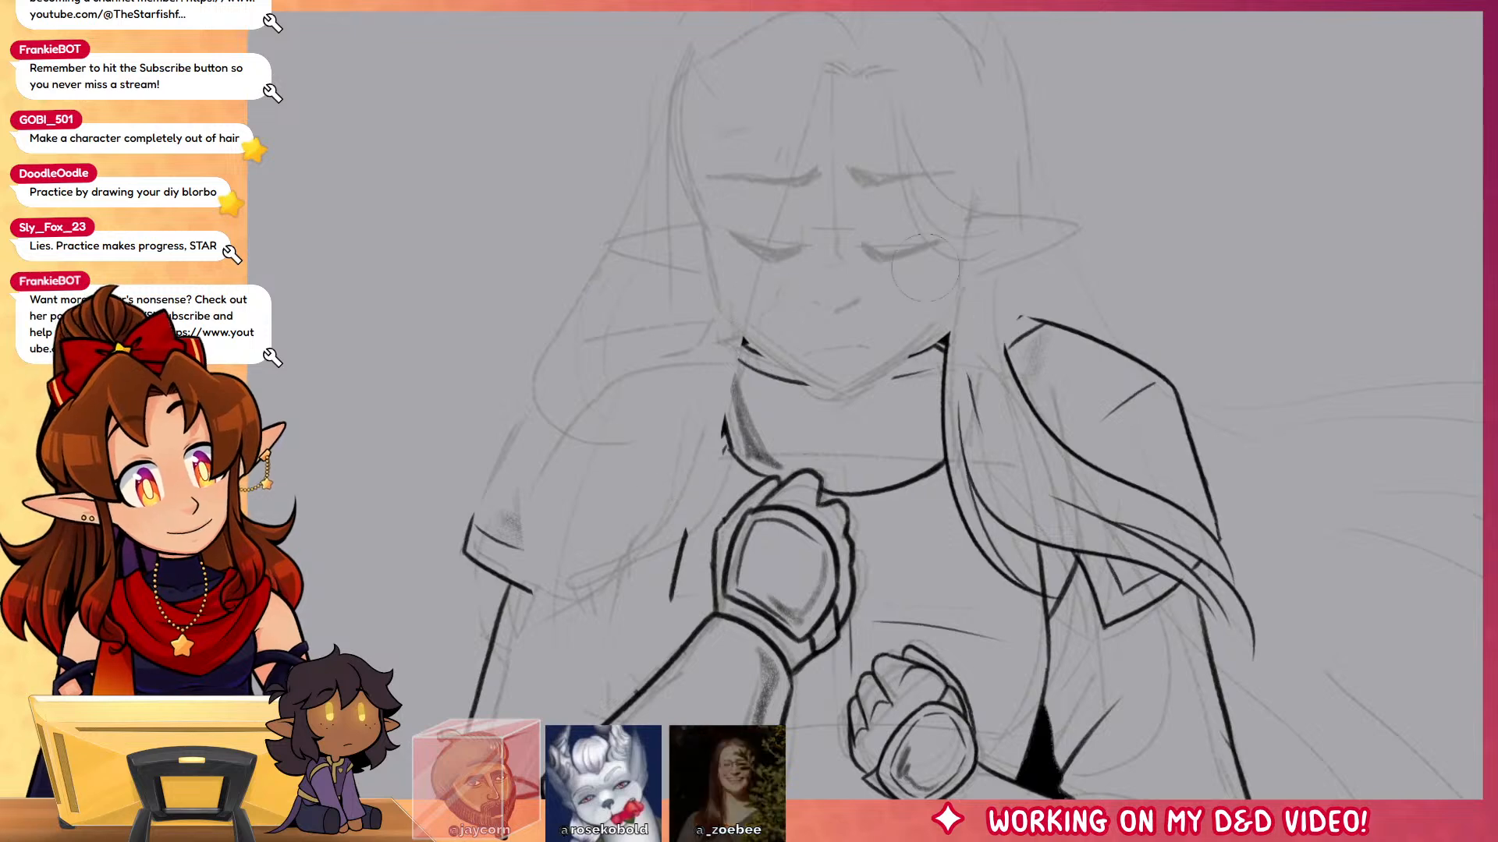
Step: Erase the inked hair strands falling over the opposite shoulder, chest and sleeve while keeping the clothing outlines
drag(1070, 362, 968, 466)
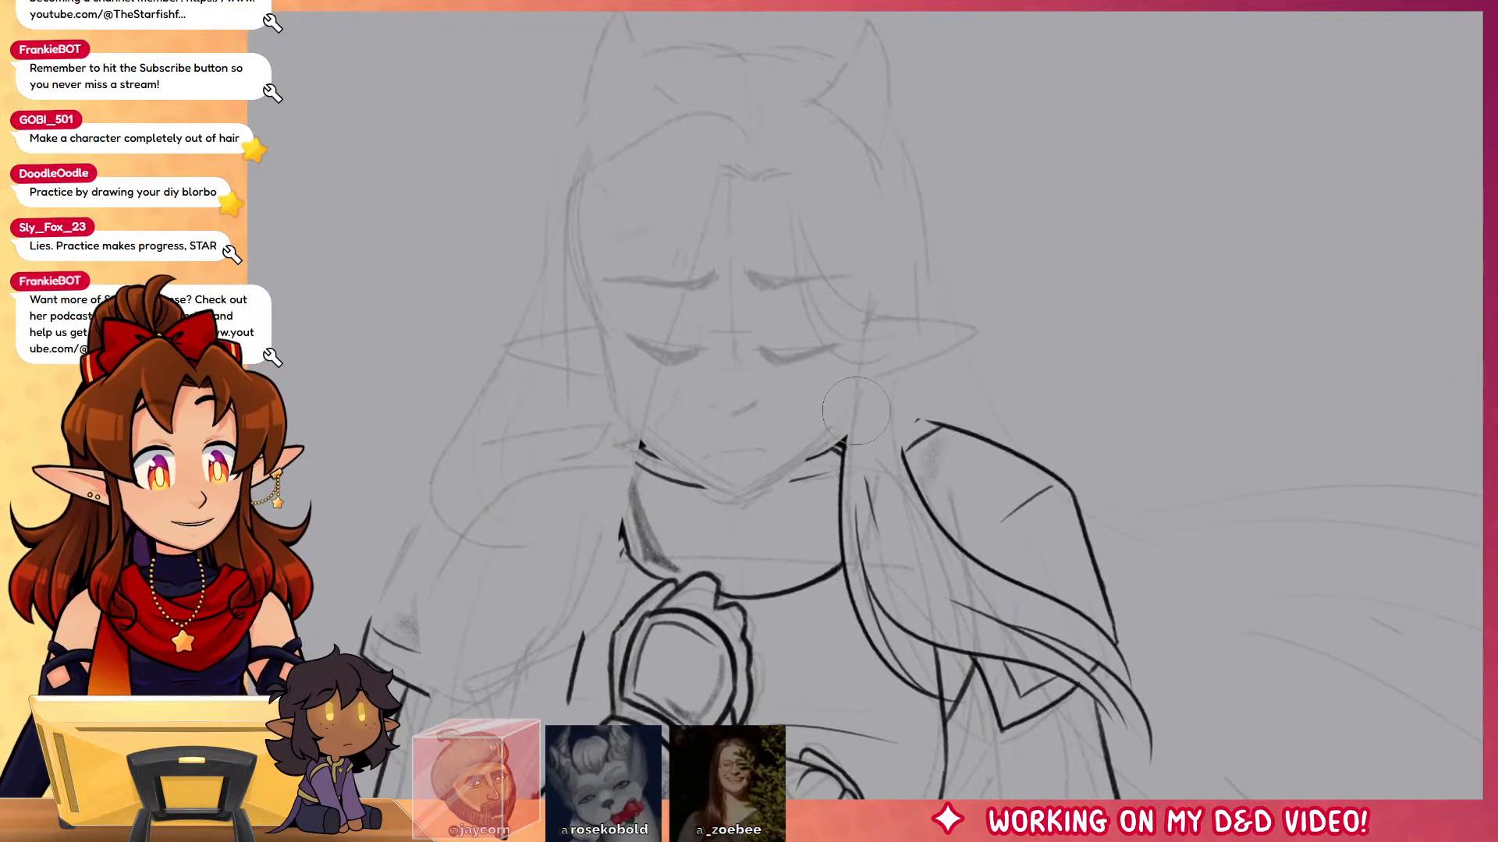
mouse_move(851, 394)
mouse_down()
mouse_move(863, 612)
mouse_move(874, 580)
mouse_move(907, 683)
mouse_move(897, 618)
mouse_move(917, 666)
mouse_move(936, 755)
mouse_up()
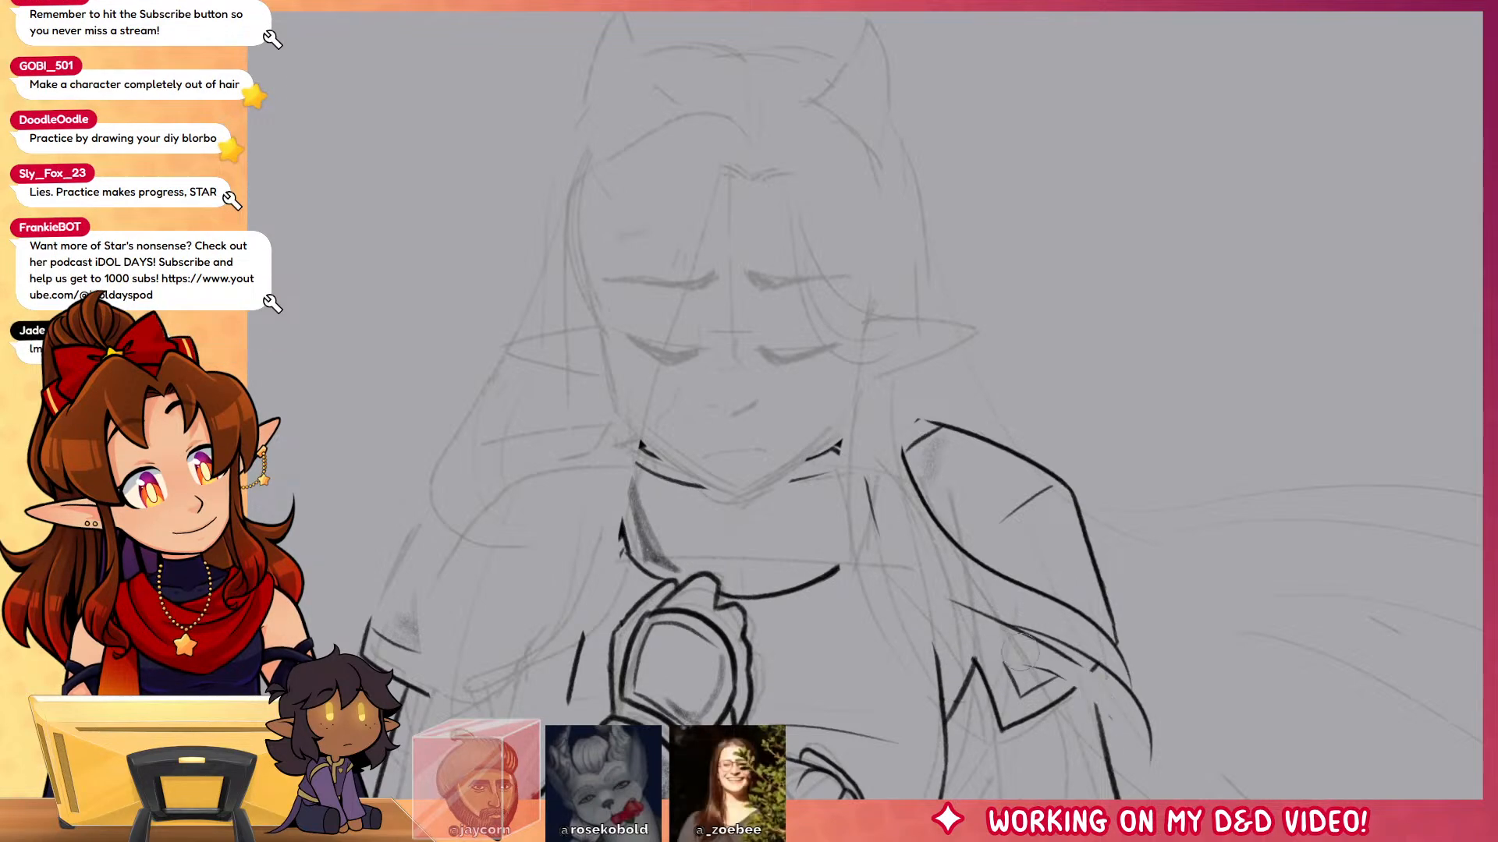
key(ctrl+z)
key(ctrl+z)
key(ctrl+z)
key(ctrl+z)
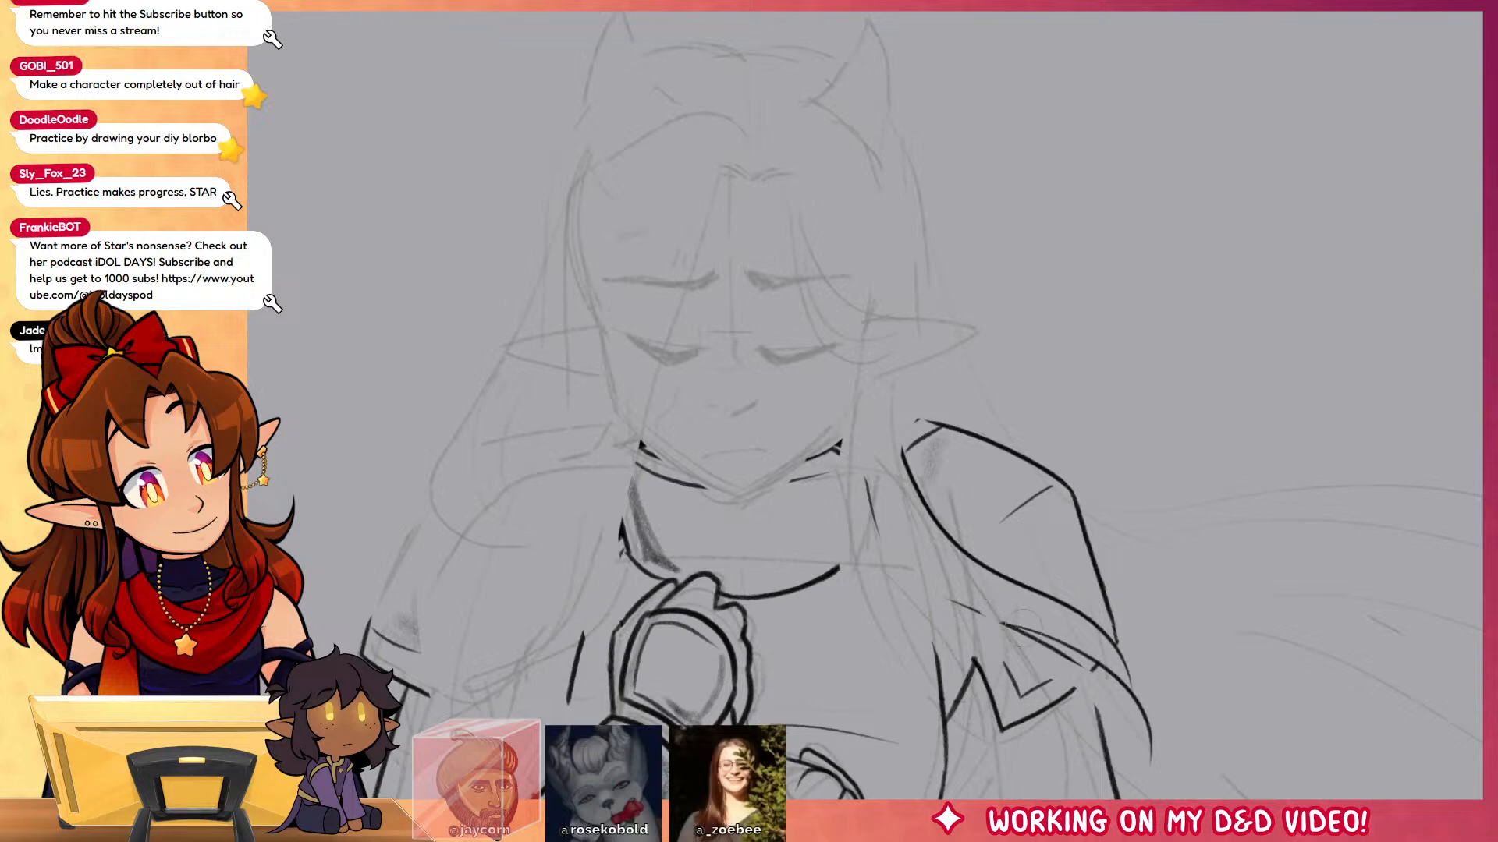
mouse_move(1121, 668)
mouse_down()
mouse_move(1063, 625)
mouse_move(1100, 627)
mouse_move(897, 451)
mouse_move(879, 546)
mouse_up()
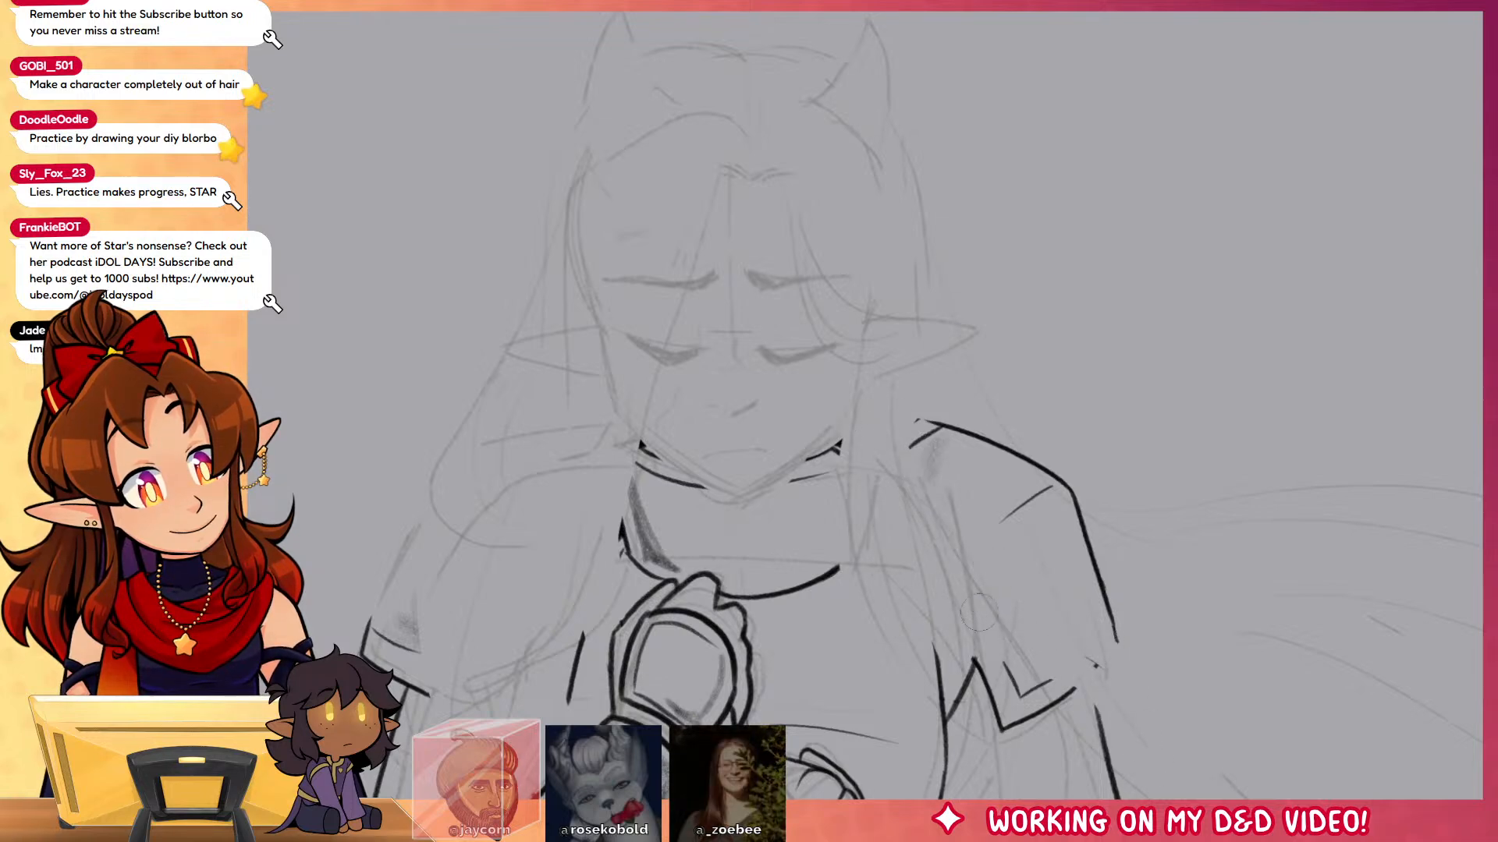
drag(1288, 714, 1222, 573)
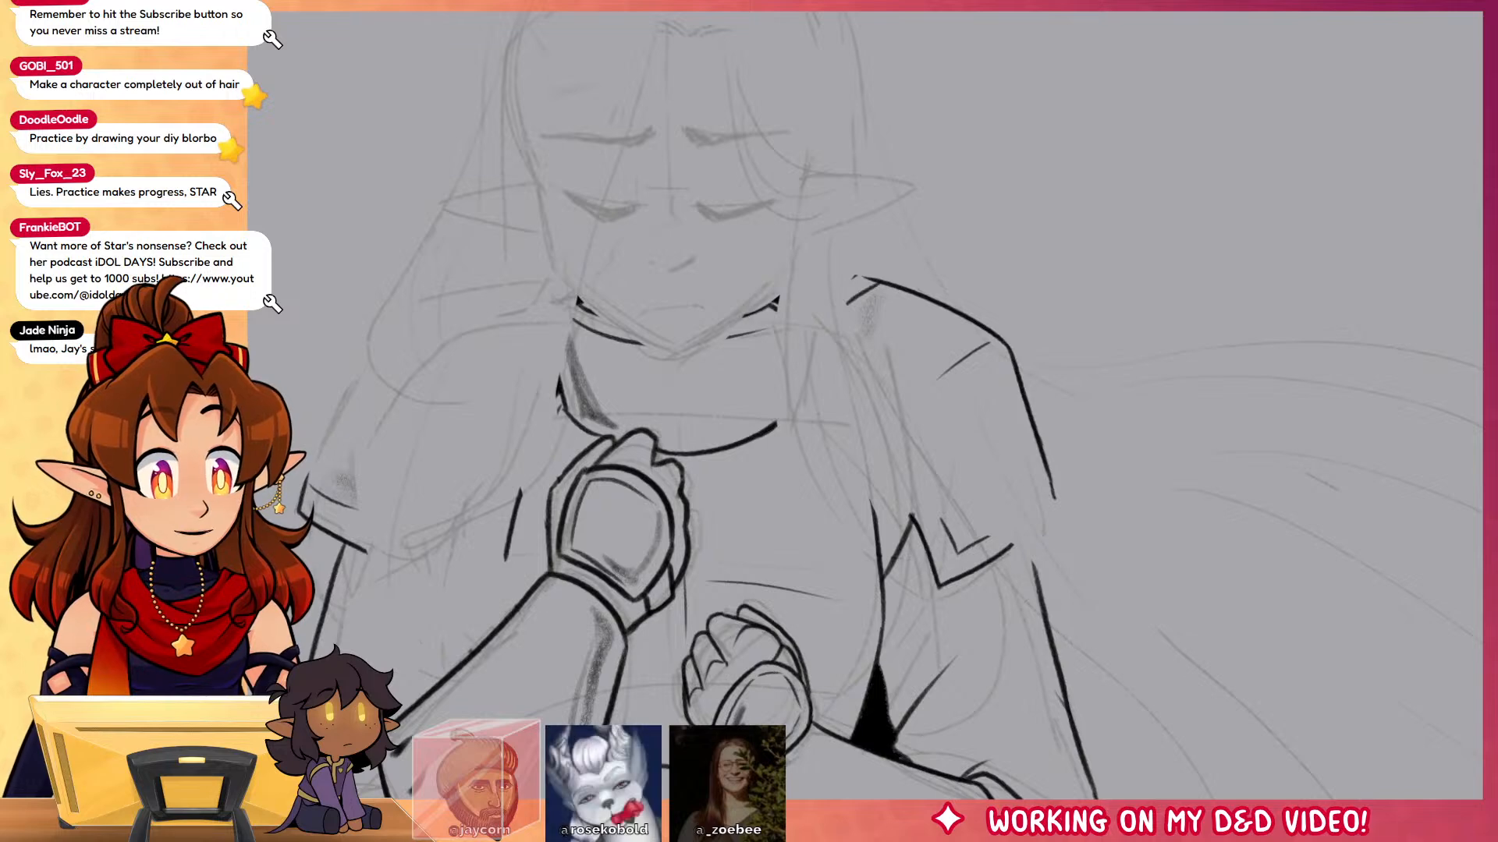
drag(993, 507, 1072, 568)
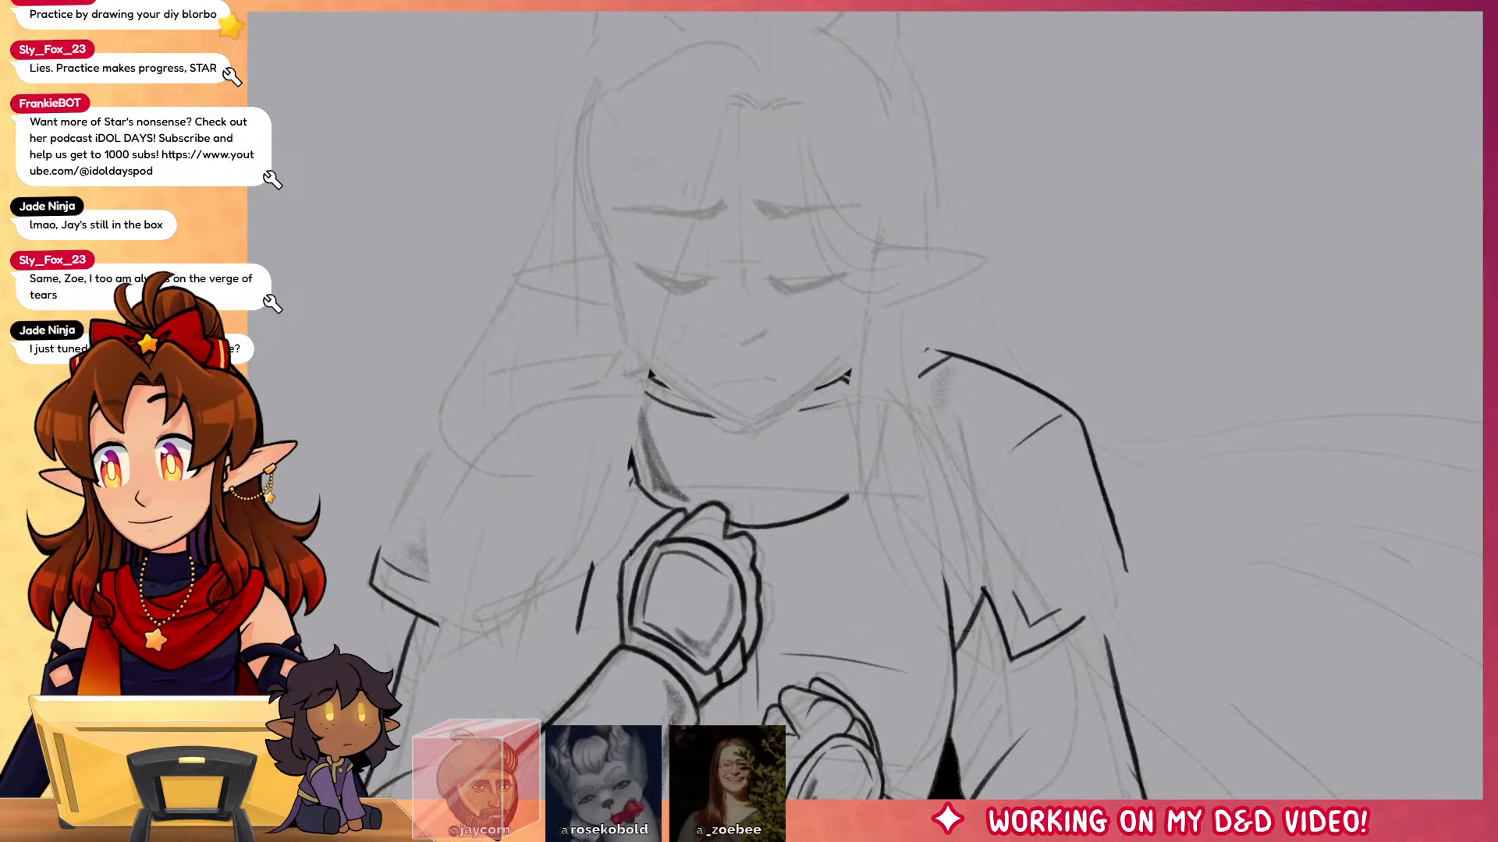
Step: Ink thick, downward-curving lash lines with tapered ends over both sketched closed eyes, redoing strokes until their shapes fit
click(725, 295)
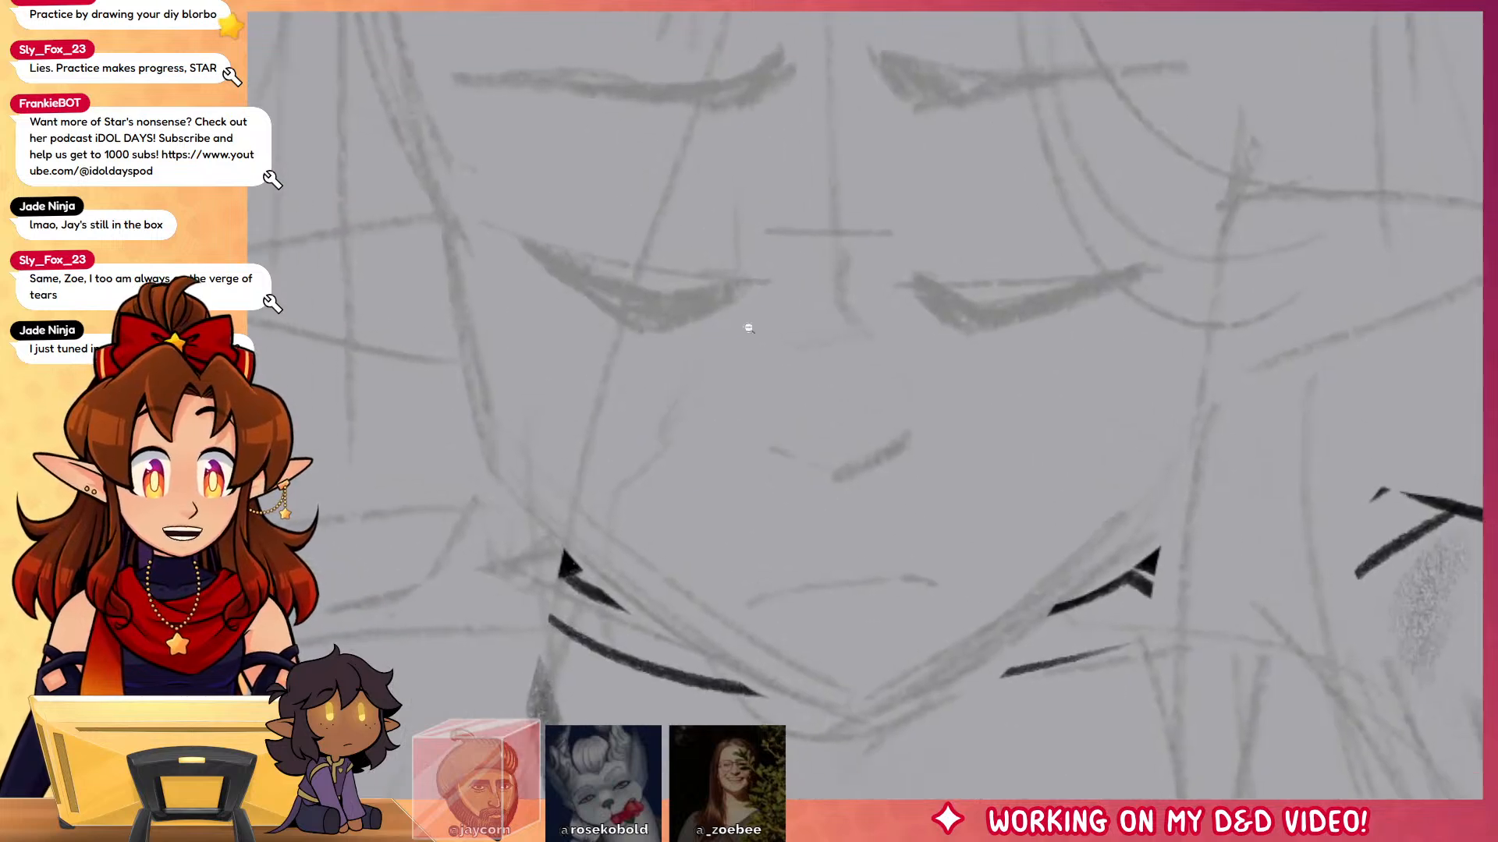
mouse_move(538, 251)
mouse_down()
mouse_move(716, 286)
mouse_move(588, 291)
mouse_move(646, 317)
mouse_move(725, 295)
mouse_up()
key(ctrl+z)
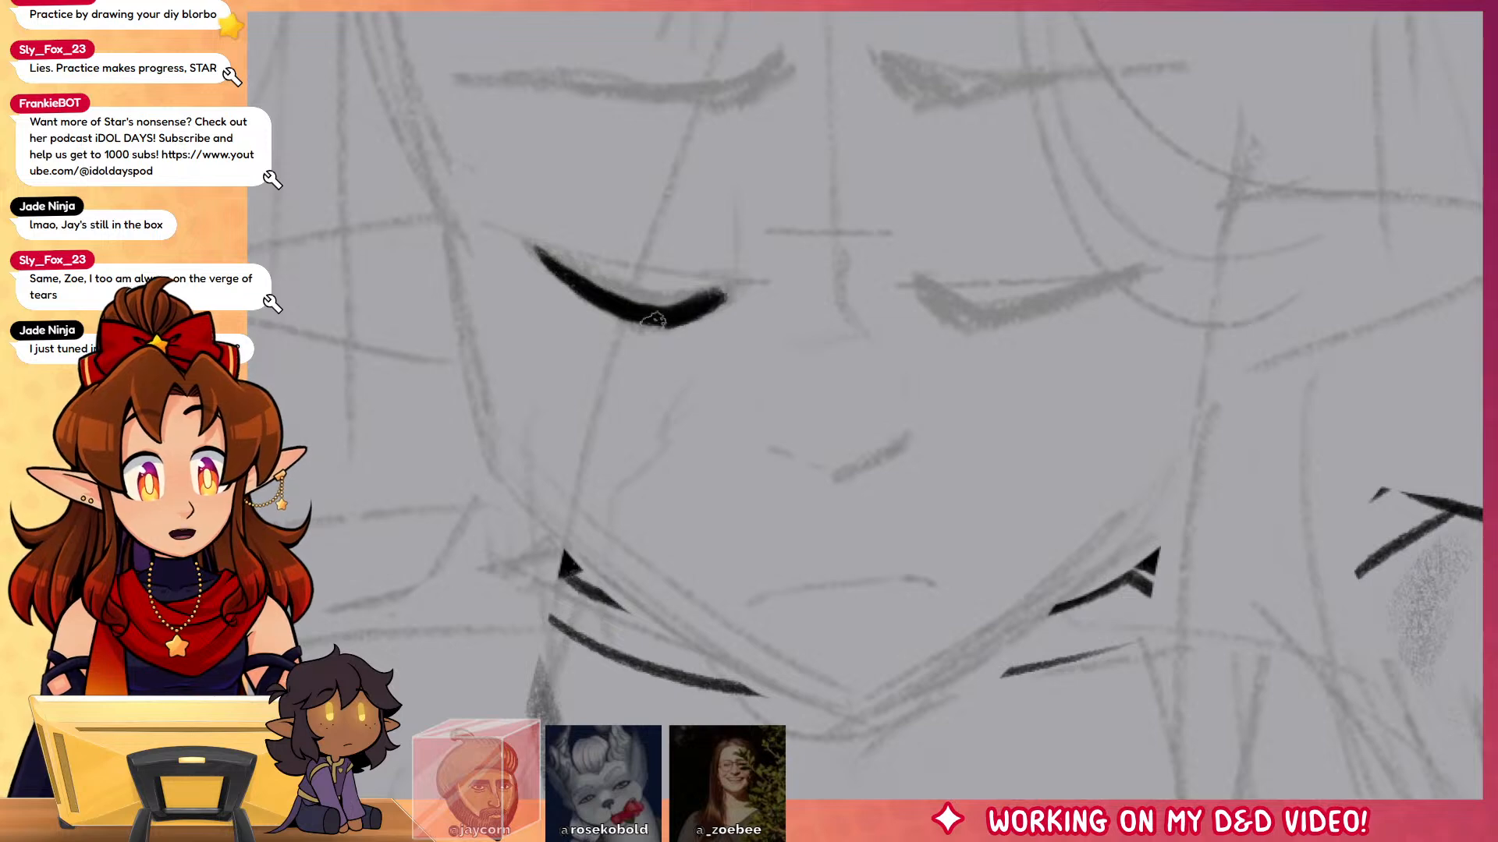
mouse_move(919, 284)
mouse_down()
mouse_move(967, 315)
mouse_move(1156, 277)
mouse_up()
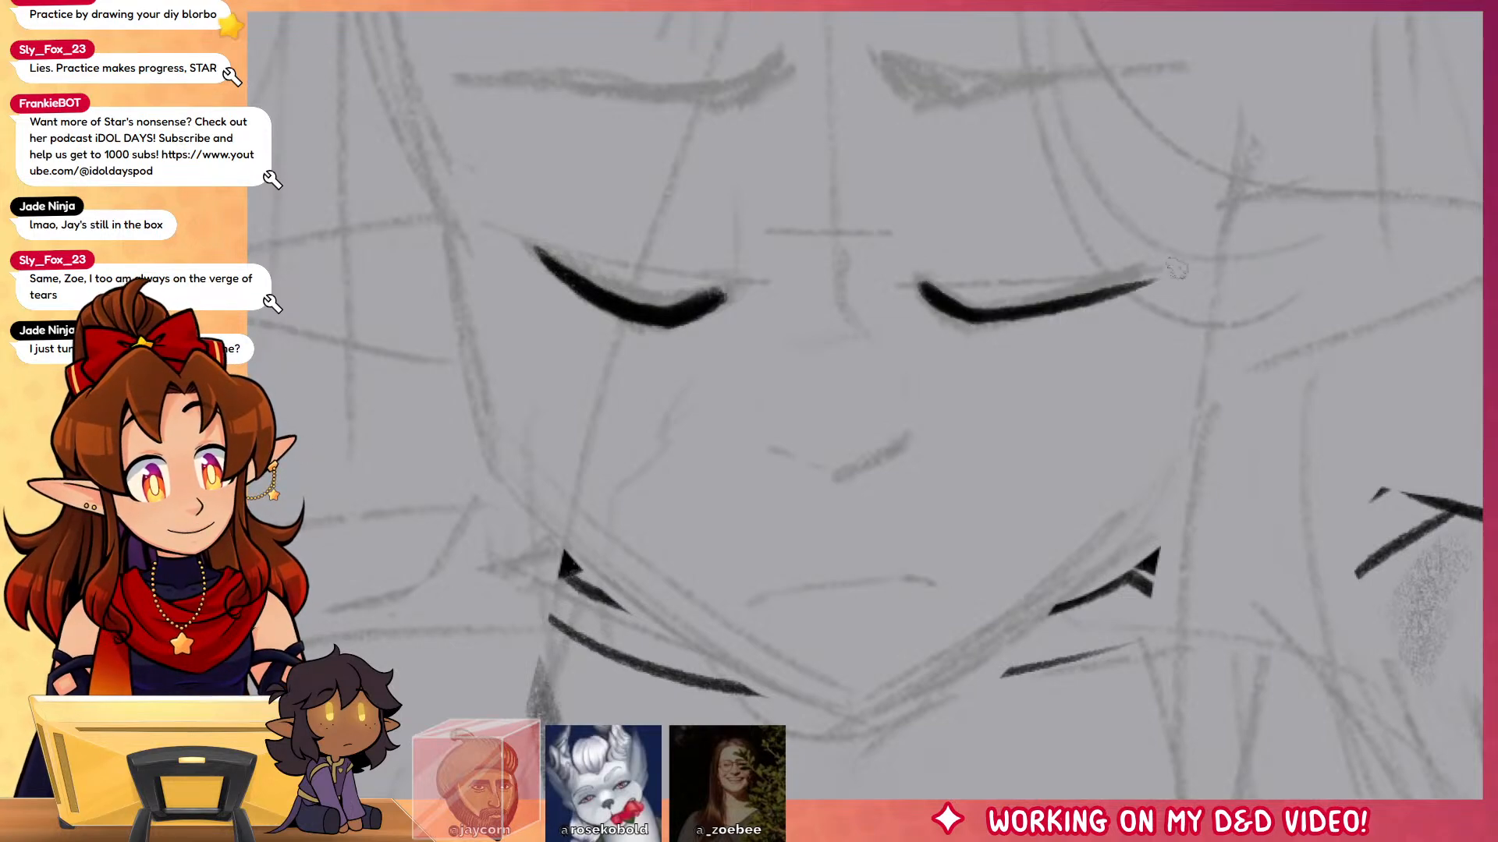
key(ctrl+z)
key(ctrl+z)
mouse_move(963, 314)
mouse_down()
mouse_move(919, 284)
mouse_move(1113, 270)
mouse_up()
key(ctrl+z)
mouse_move(933, 297)
mouse_down()
mouse_move(1143, 269)
mouse_move(967, 324)
mouse_move(985, 321)
mouse_move(948, 315)
mouse_move(1123, 289)
mouse_up()
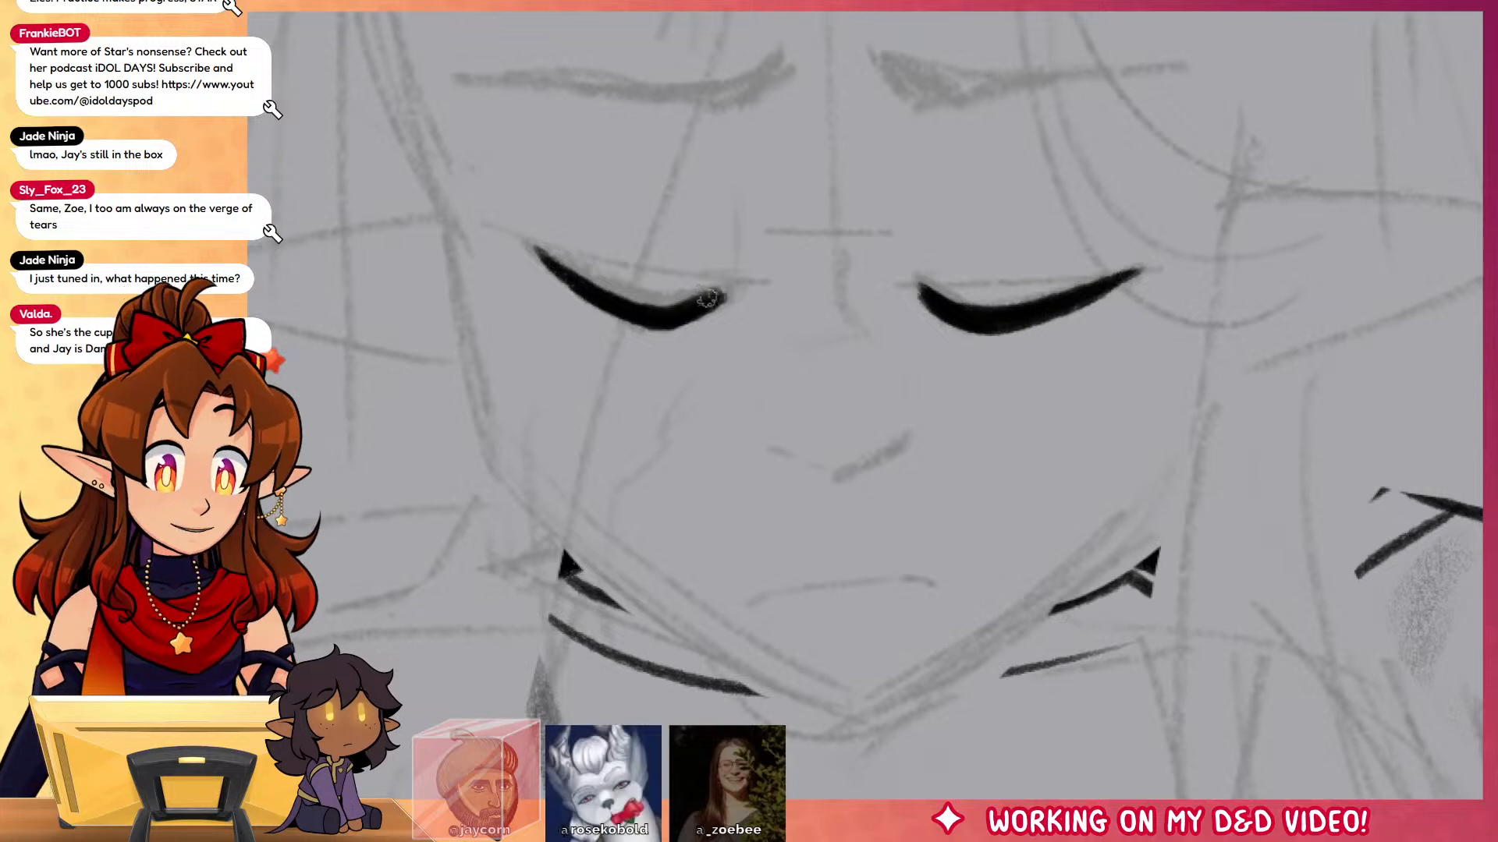
mouse_move(736, 292)
mouse_down()
mouse_move(684, 319)
mouse_move(736, 289)
mouse_up()
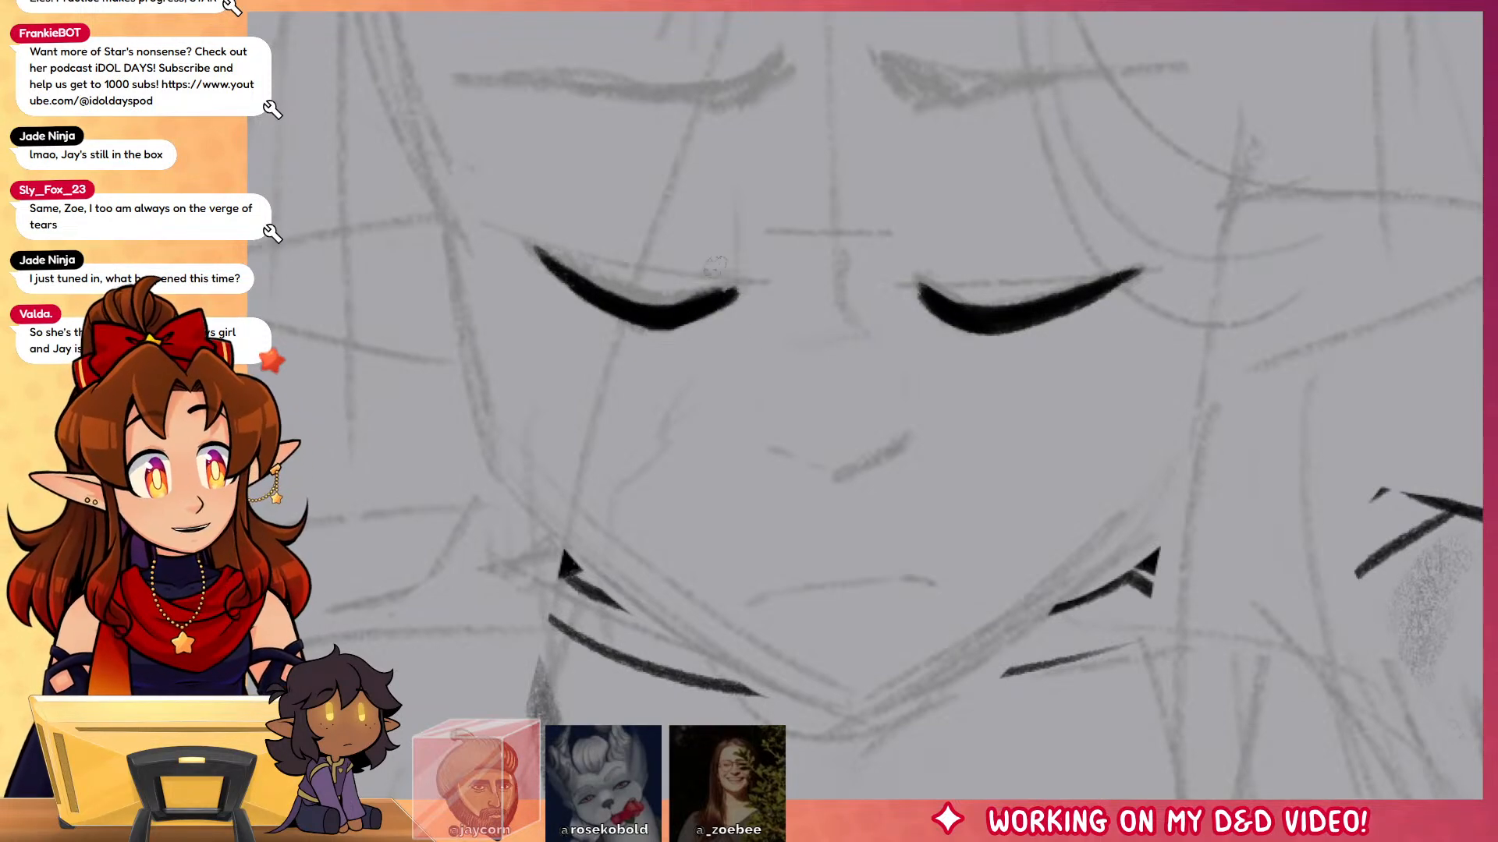
Step: Add small crease strokes and short vertical lines rising from the inner corners of both closed eyes
drag(729, 197, 724, 281)
drag(920, 269, 965, 289)
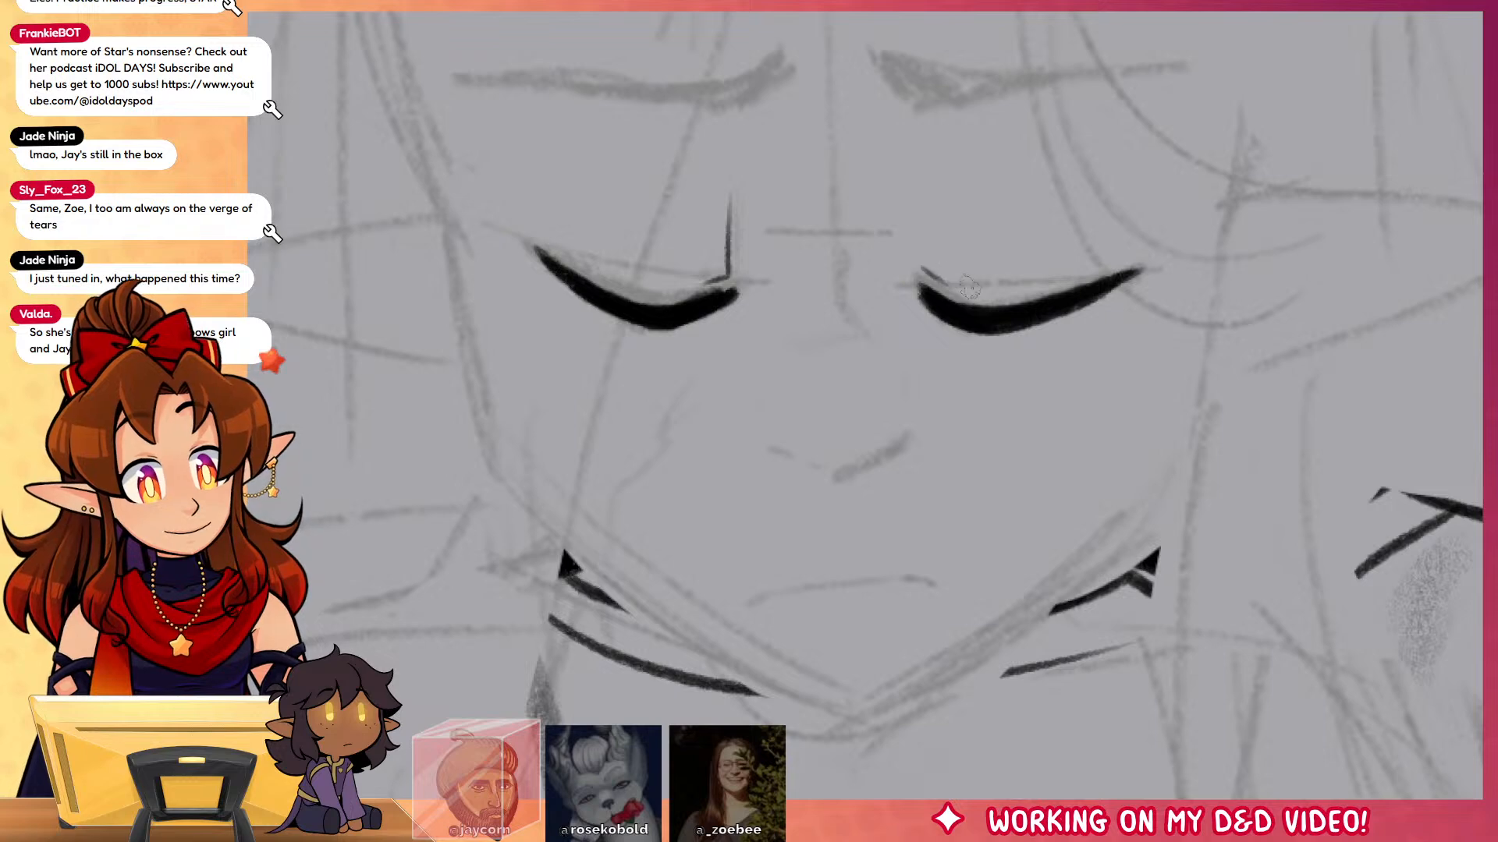
drag(922, 202, 925, 274)
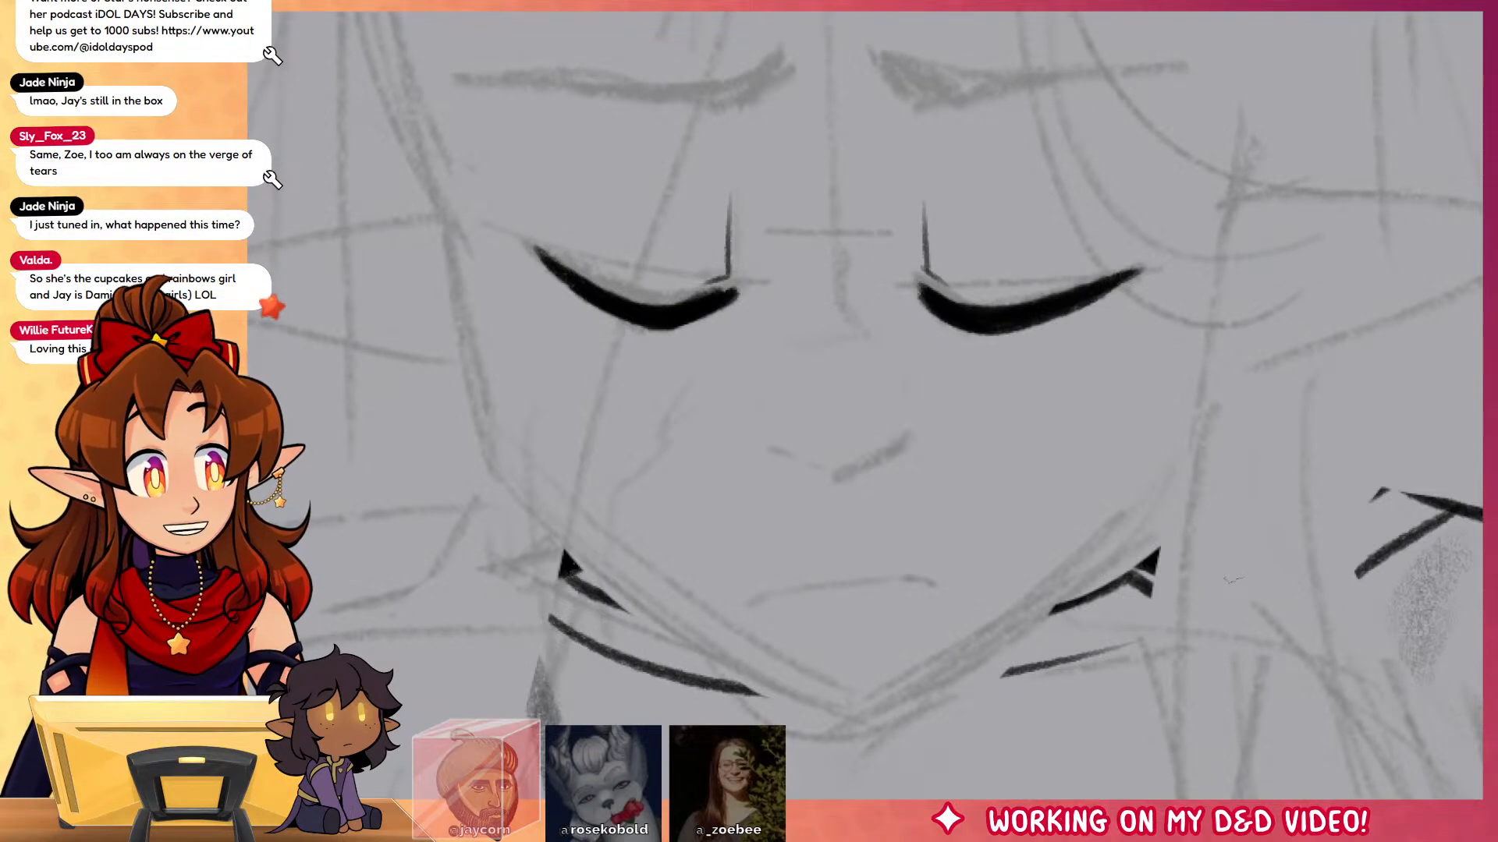
Step: Ink both furrowed eyebrows with thick inner ends and tapered outer ends, adding a small frown crease beside each inner end
drag(855, 494, 832, 419)
drag(1078, 609, 1060, 461)
drag(869, 437, 950, 467)
scroll(791, 259, up, 2)
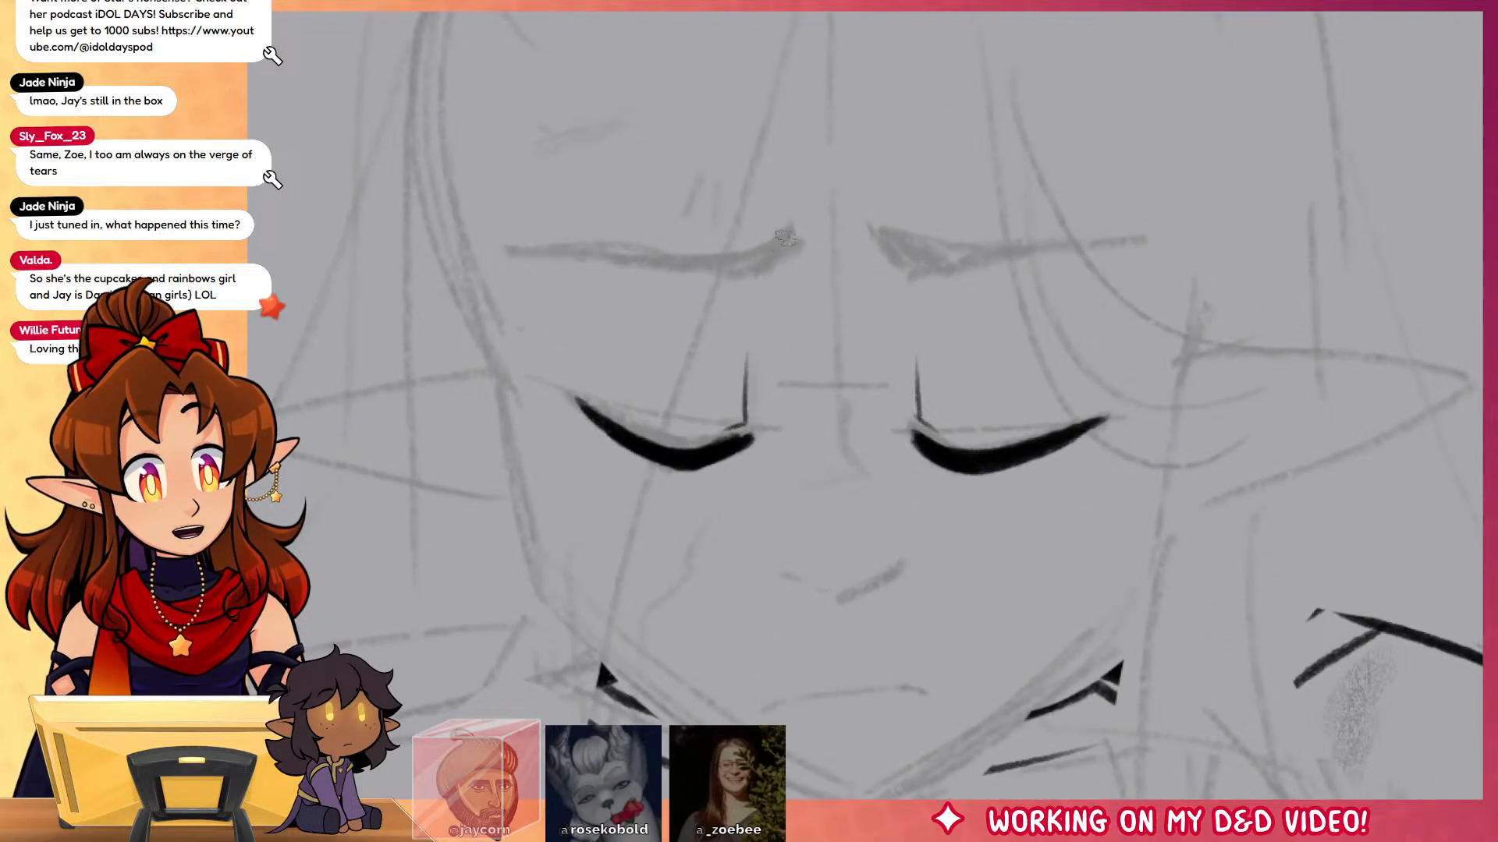
mouse_move(786, 238)
mouse_down()
mouse_move(687, 256)
mouse_move(511, 251)
mouse_move(779, 264)
mouse_move(791, 238)
mouse_move(793, 275)
mouse_up()
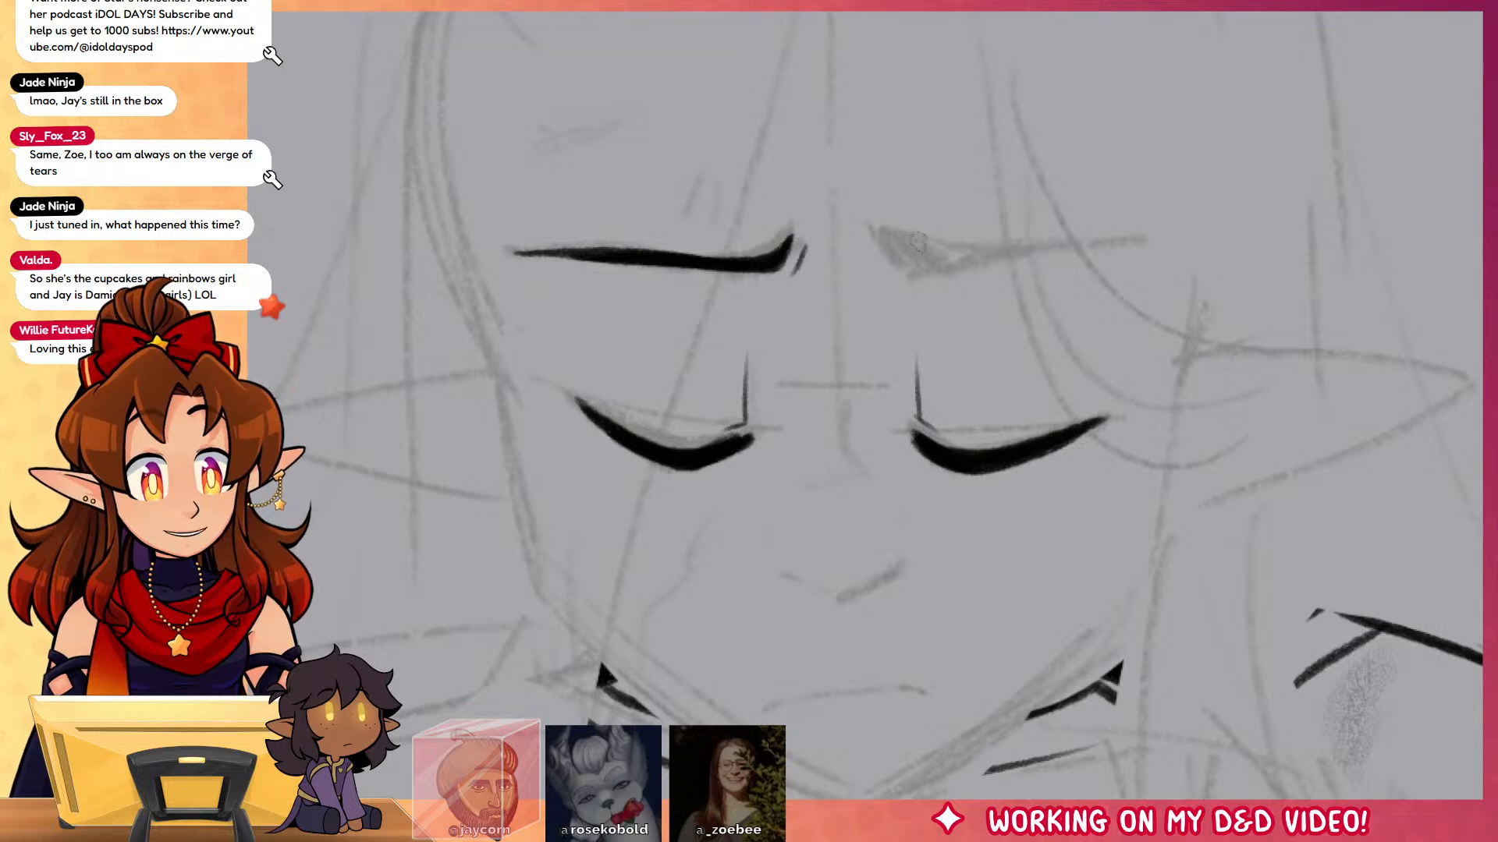
mouse_move(880, 232)
mouse_down()
mouse_move(914, 269)
mouse_move(1145, 237)
mouse_move(937, 259)
mouse_move(1068, 234)
mouse_move(898, 244)
mouse_move(1059, 248)
mouse_move(893, 273)
mouse_up()
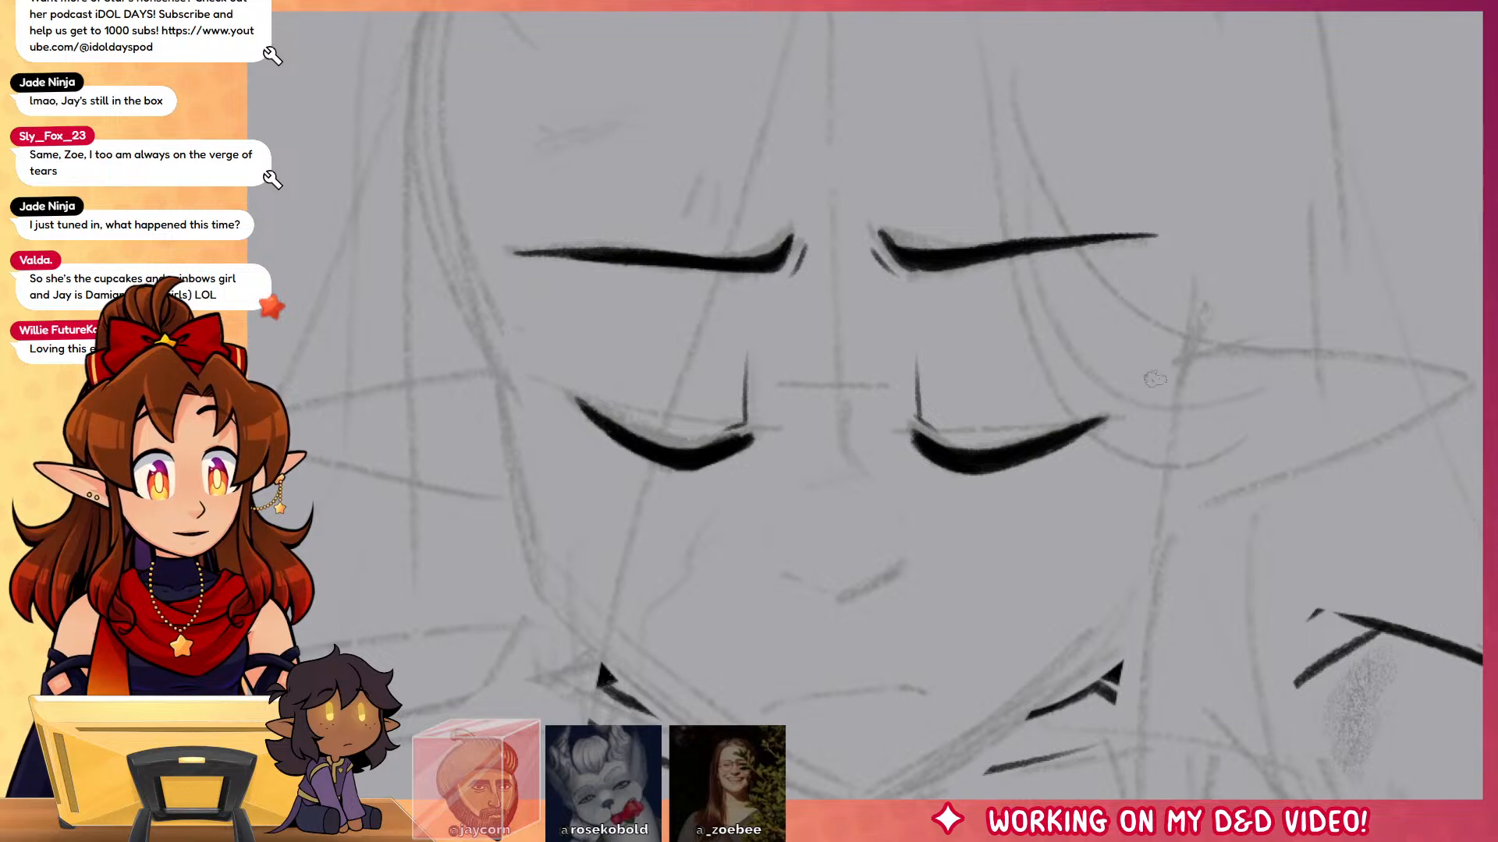
Step: Ink the nose over the sketch with a short bridge line, a small nostril mark and a curved tip
drag(842, 397, 850, 470)
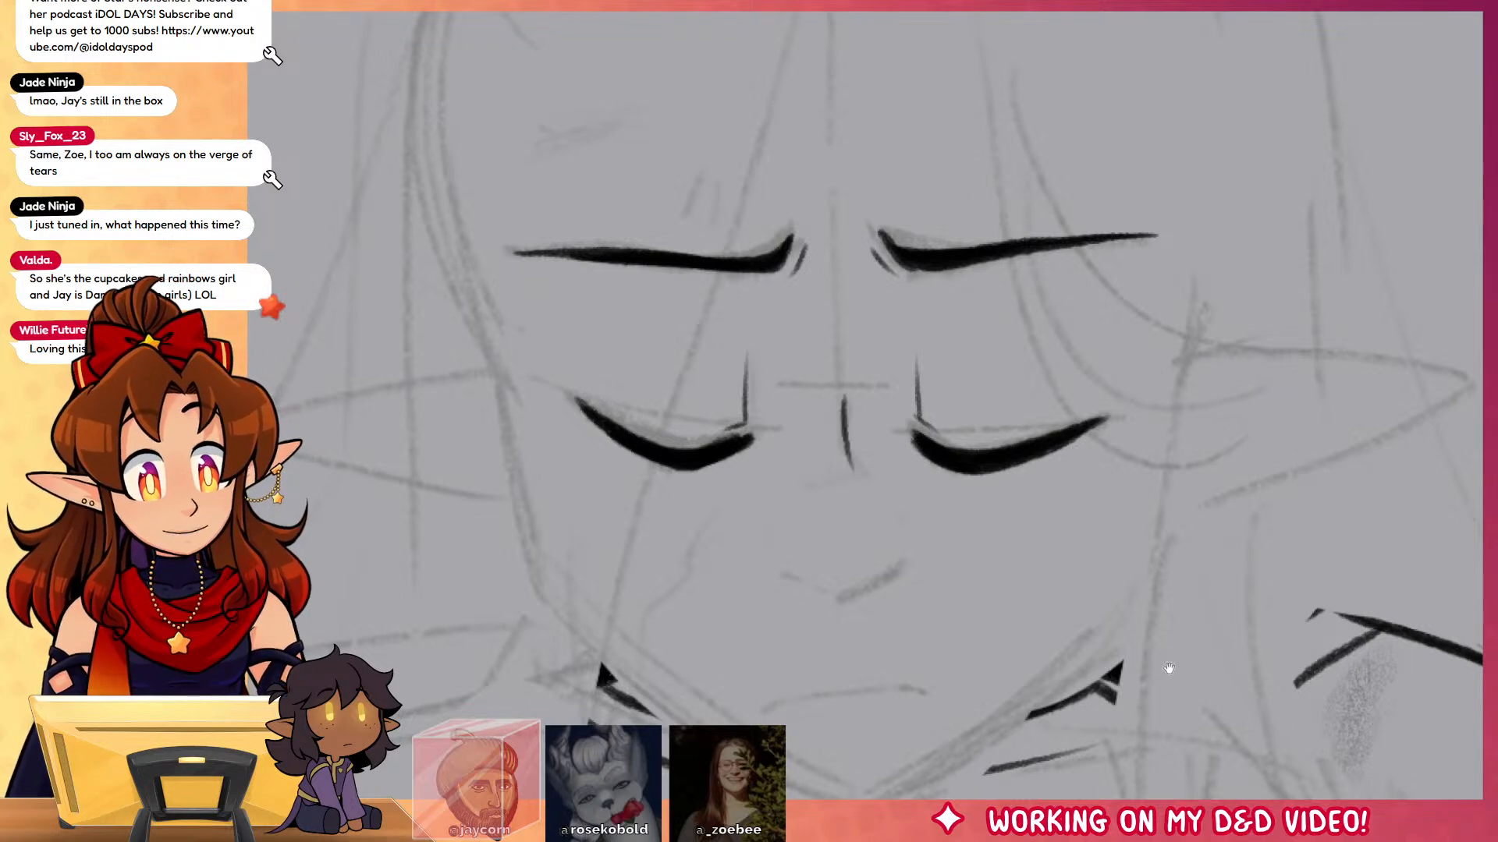
drag(1168, 668, 1196, 495)
drag(923, 396, 849, 424)
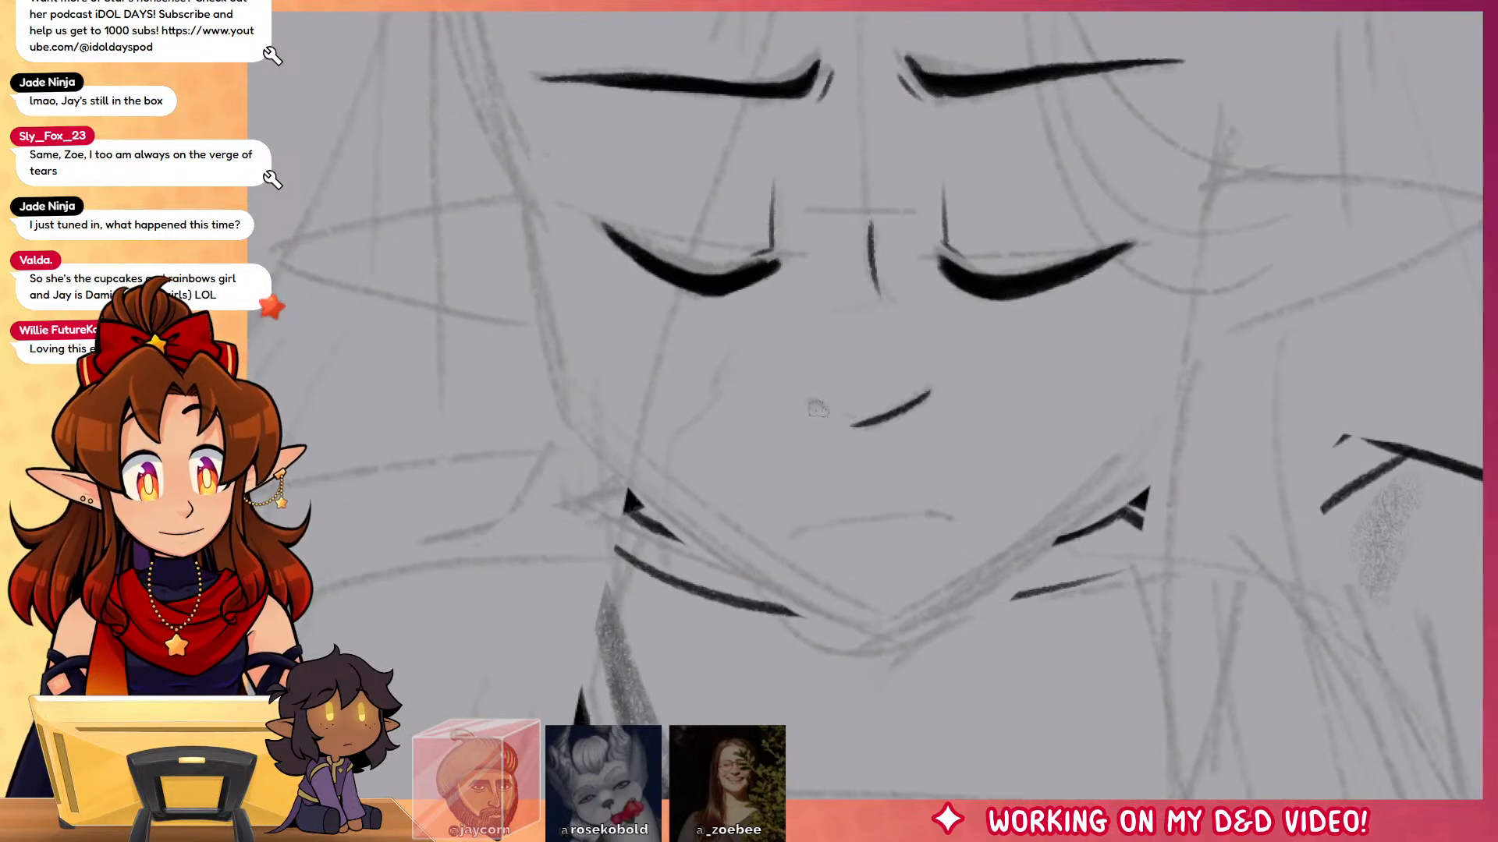
key(ctrl+z)
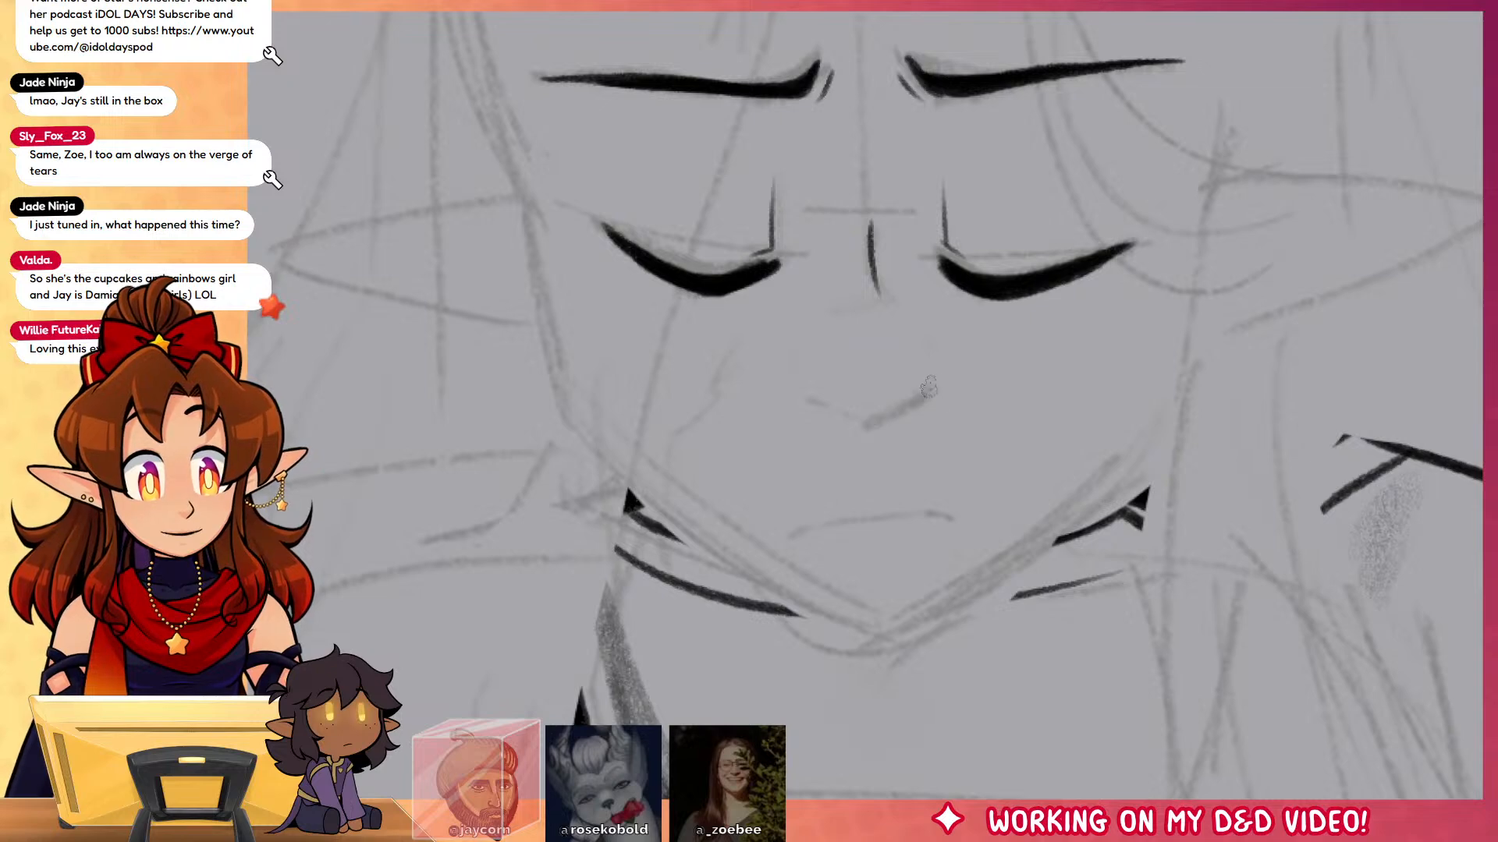
mouse_move(929, 388)
mouse_down()
mouse_move(871, 423)
mouse_move(801, 405)
mouse_up()
drag(896, 409, 929, 406)
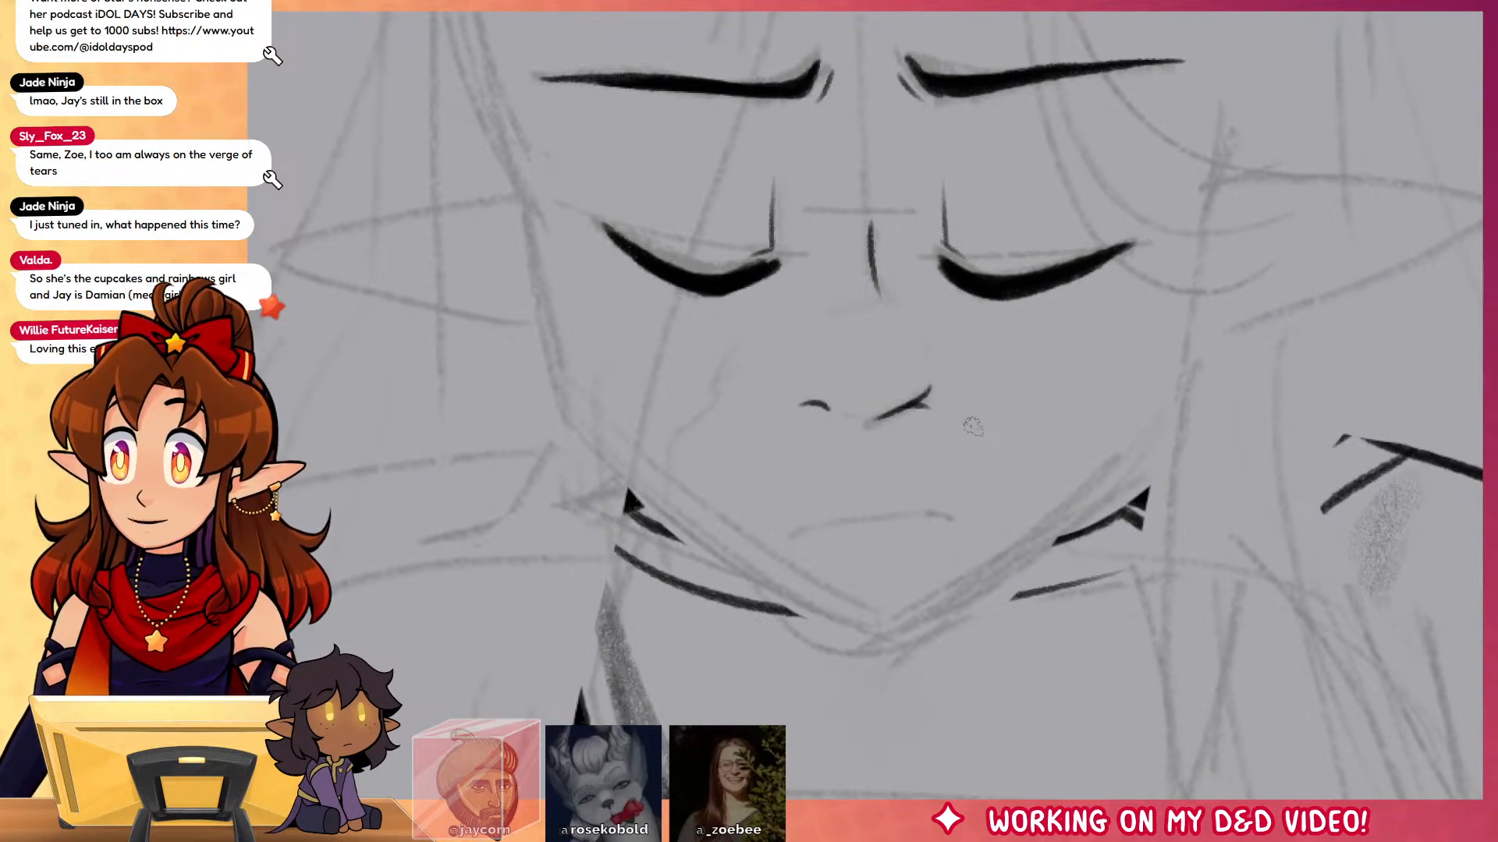
mouse_move(897, 410)
mouse_down()
mouse_move(931, 372)
mouse_move(894, 289)
mouse_move(914, 331)
mouse_up()
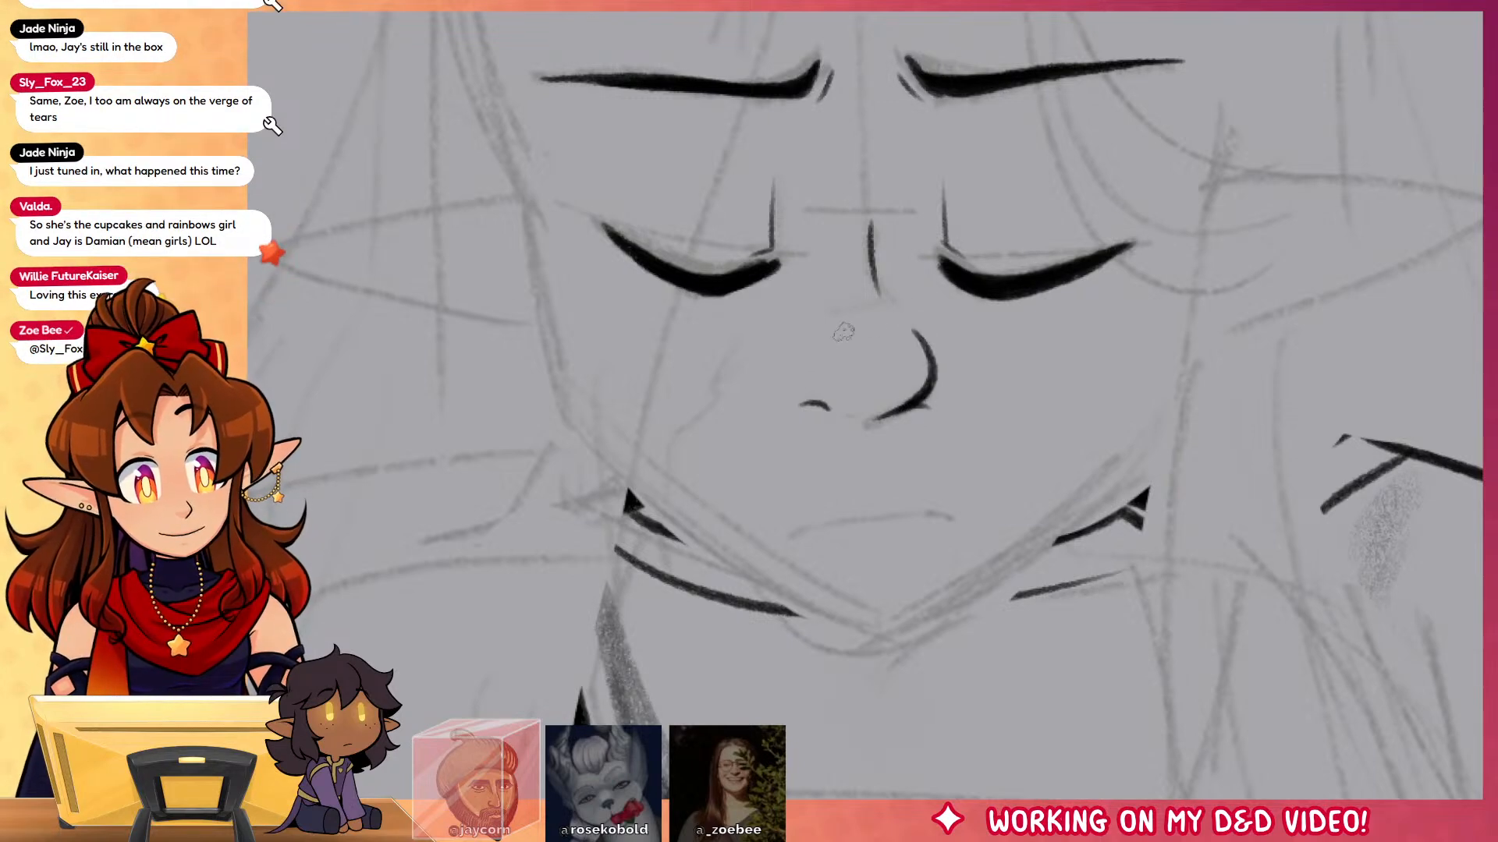
Step: Add a row of tiny hatch marks across the nose just below the bridge line
drag(882, 303, 887, 321)
drag(876, 305, 871, 319)
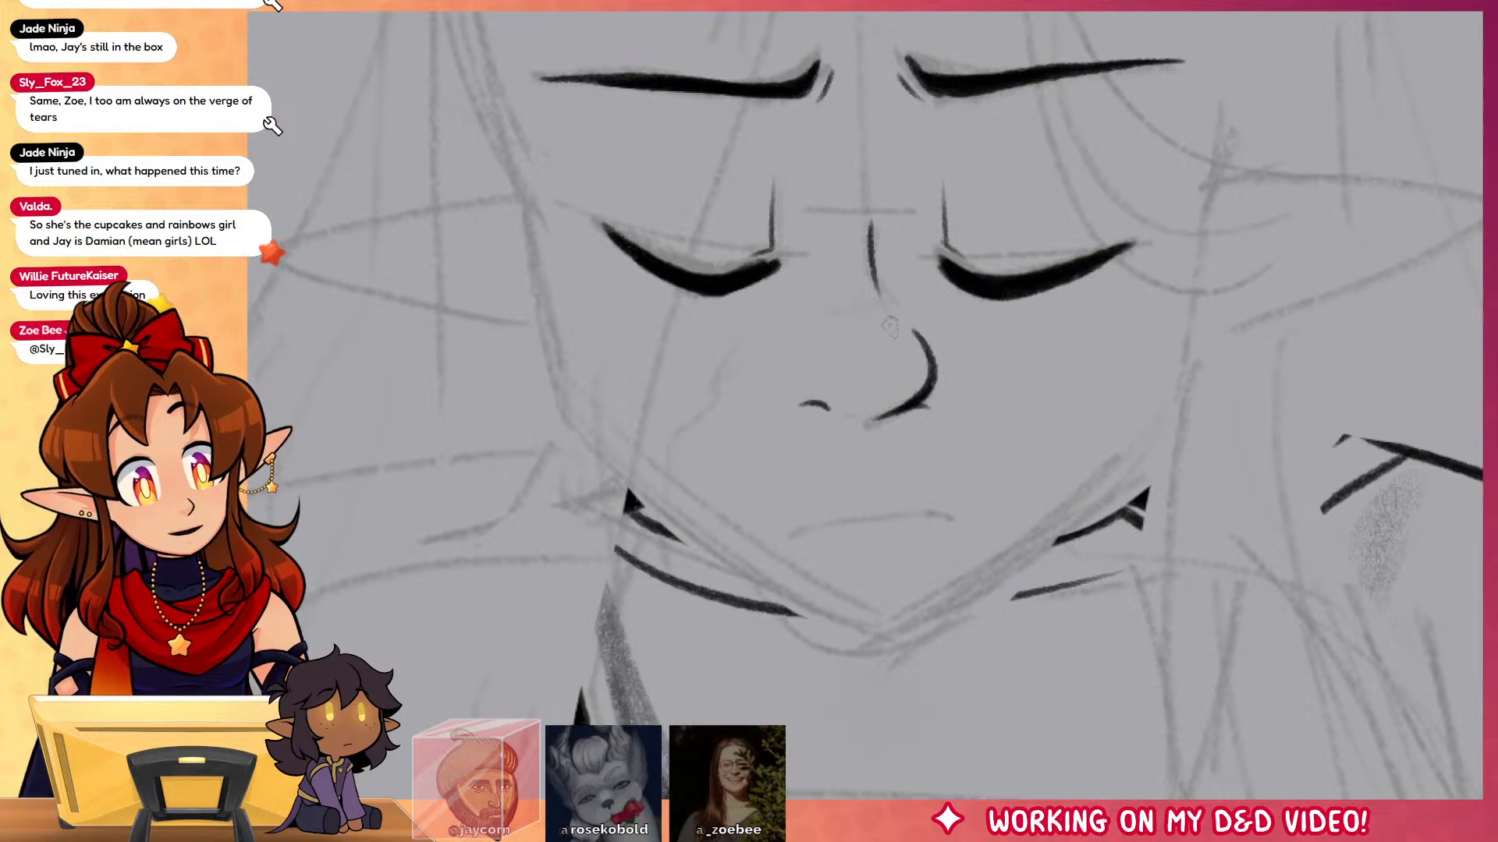
drag(867, 304, 872, 319)
mouse_move(856, 307)
mouse_down()
mouse_move(860, 327)
mouse_move(839, 322)
mouse_up()
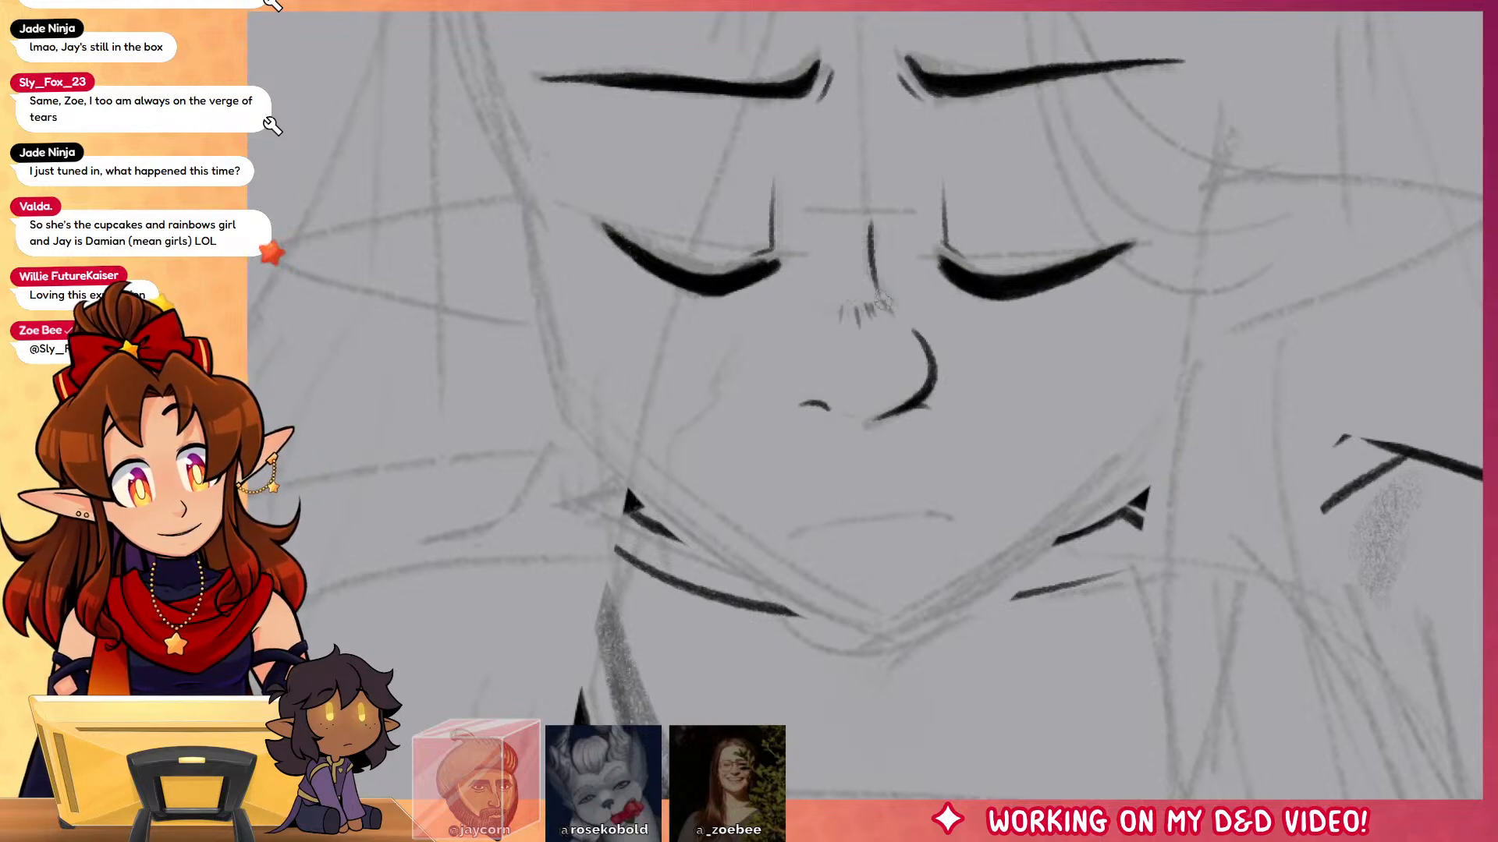
Step: Ink the downturned mouth as a single thin arched line over the sketch
drag(1121, 511, 1135, 430)
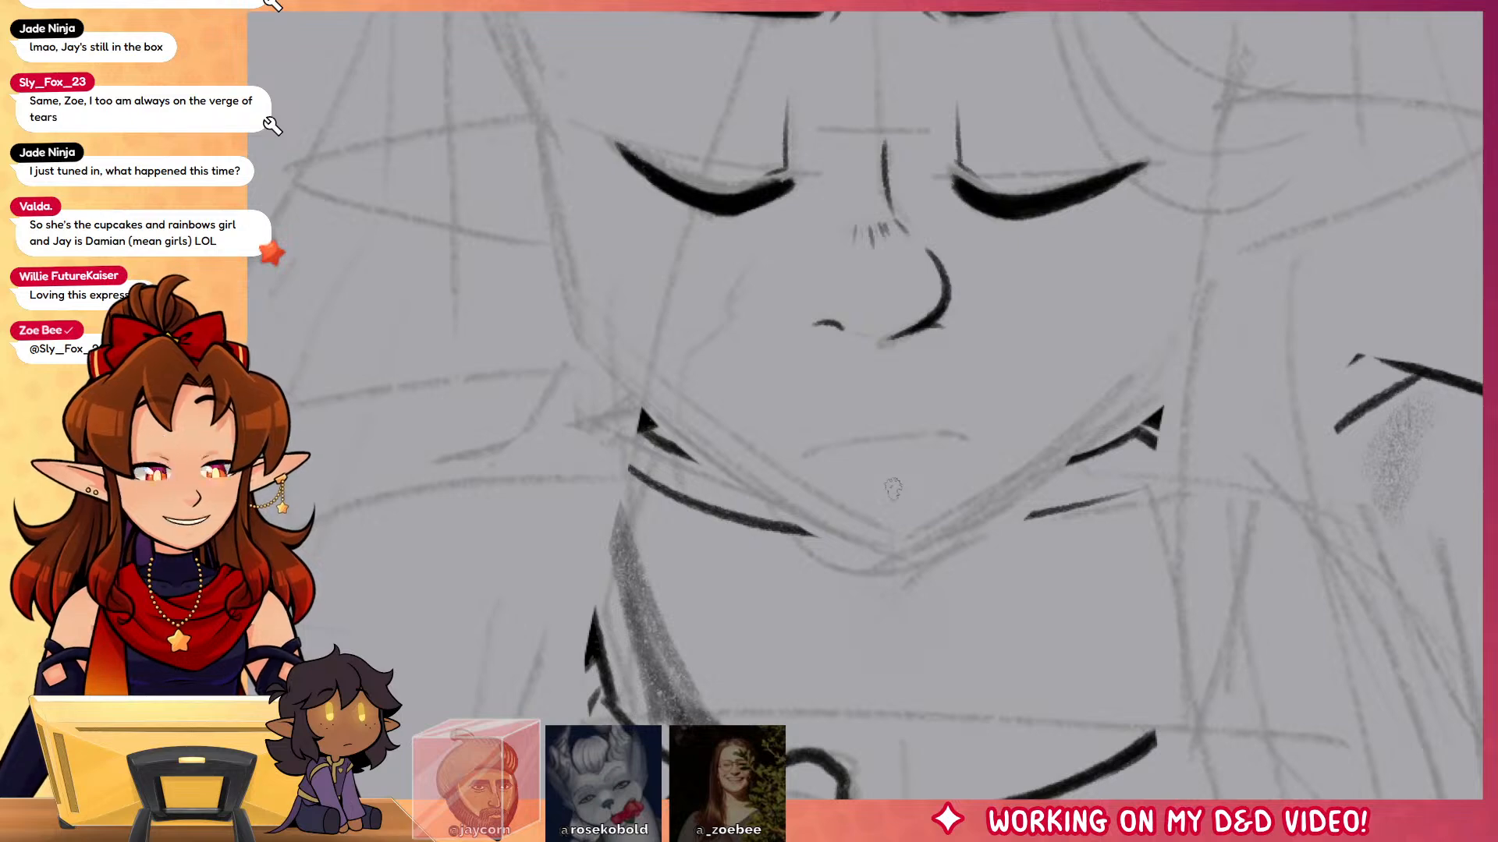
key(b)
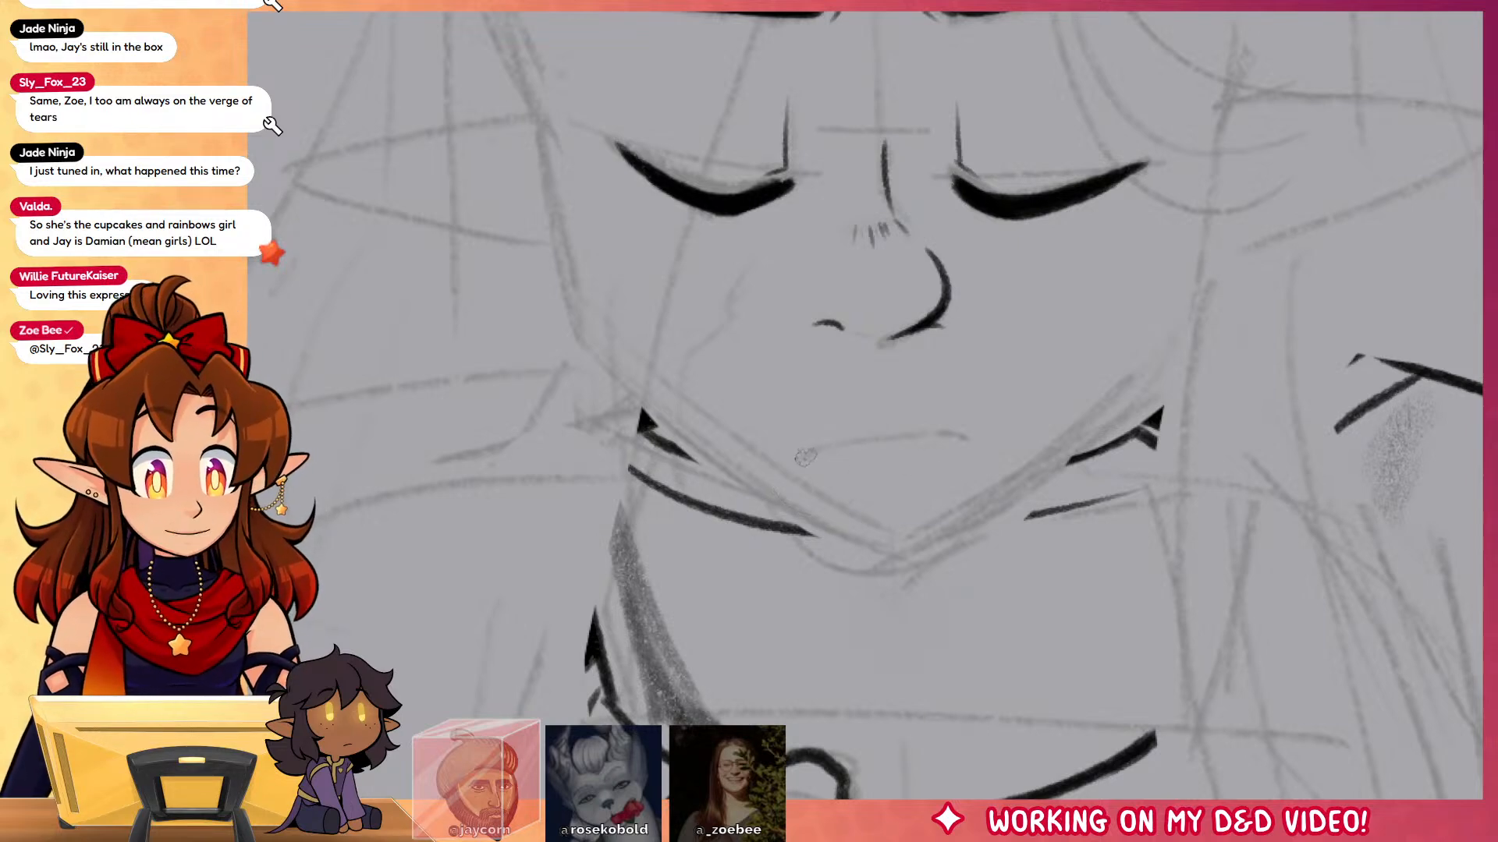
drag(802, 460, 962, 436)
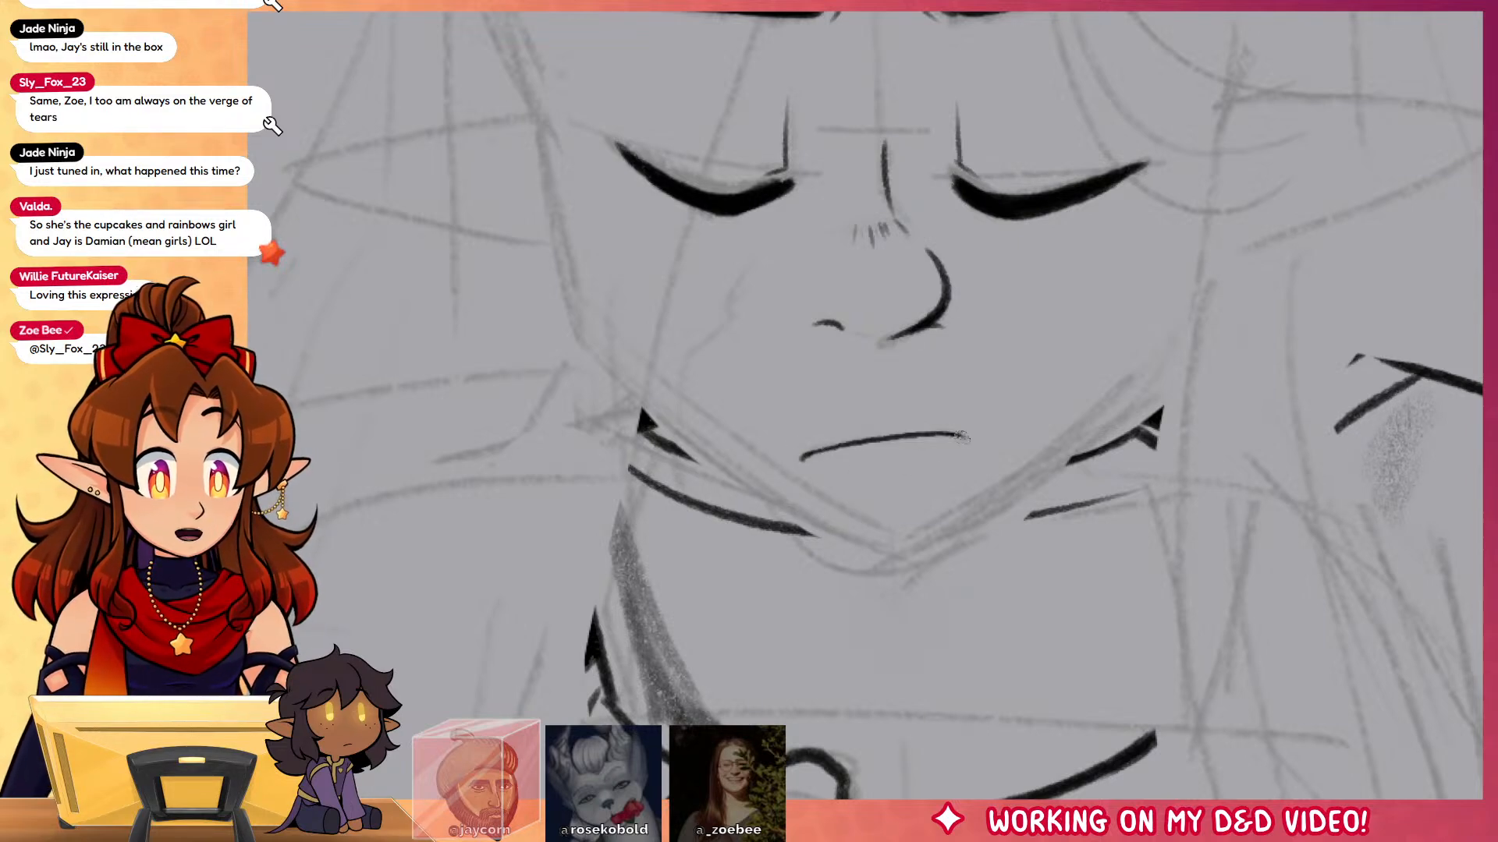
Step: Ink a long front hair strand from the forehead parting down across one eye to the chest, redoing it until the curve fits
scroll(1046, 544, up, 5)
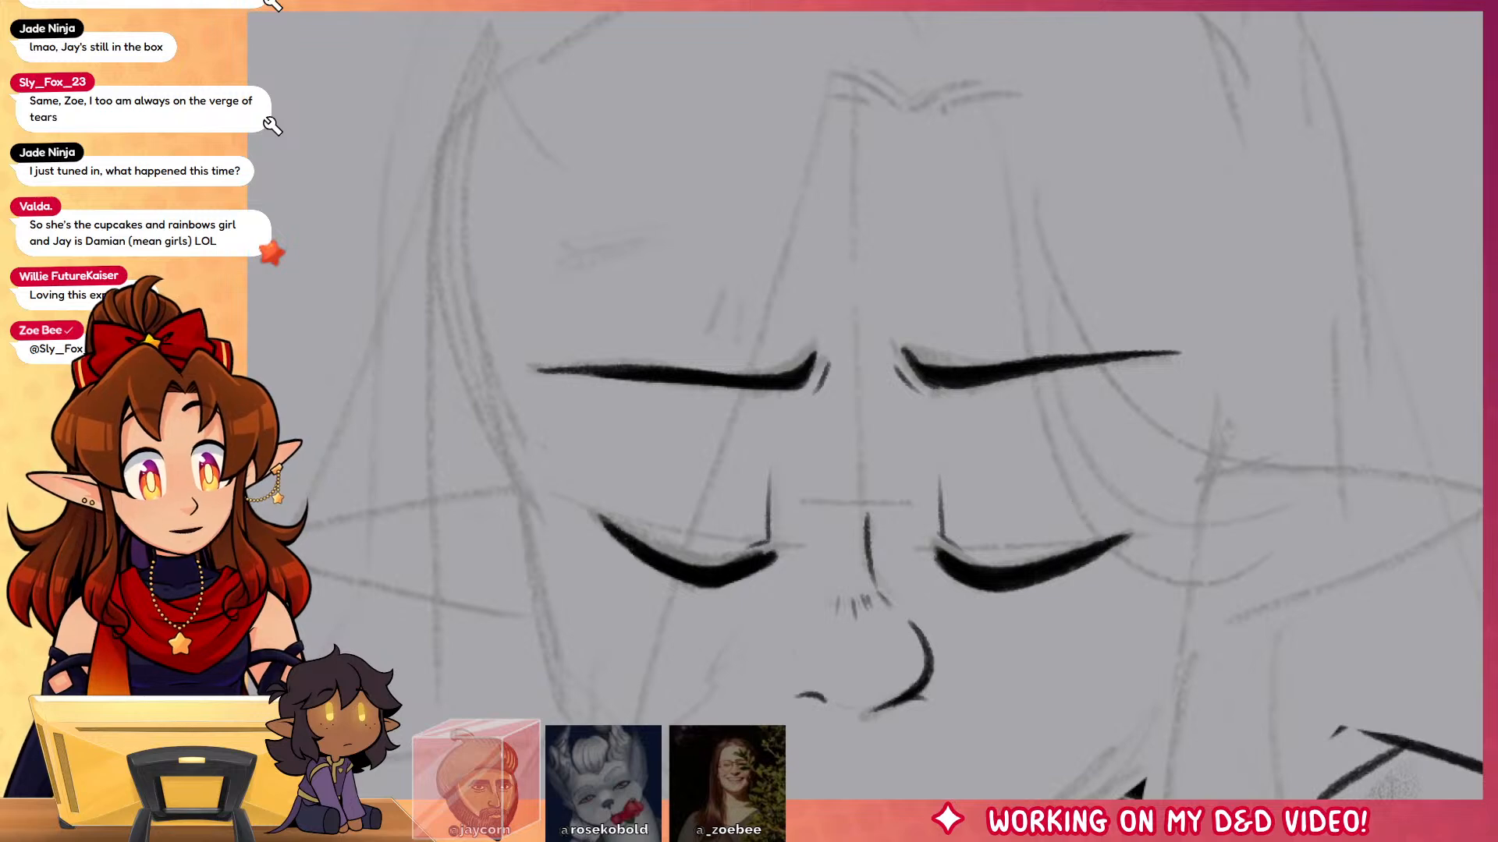
mouse_move(818, 454)
mouse_down()
mouse_move(1106, 652)
mouse_move(1106, 497)
mouse_up()
drag(959, 327, 958, 417)
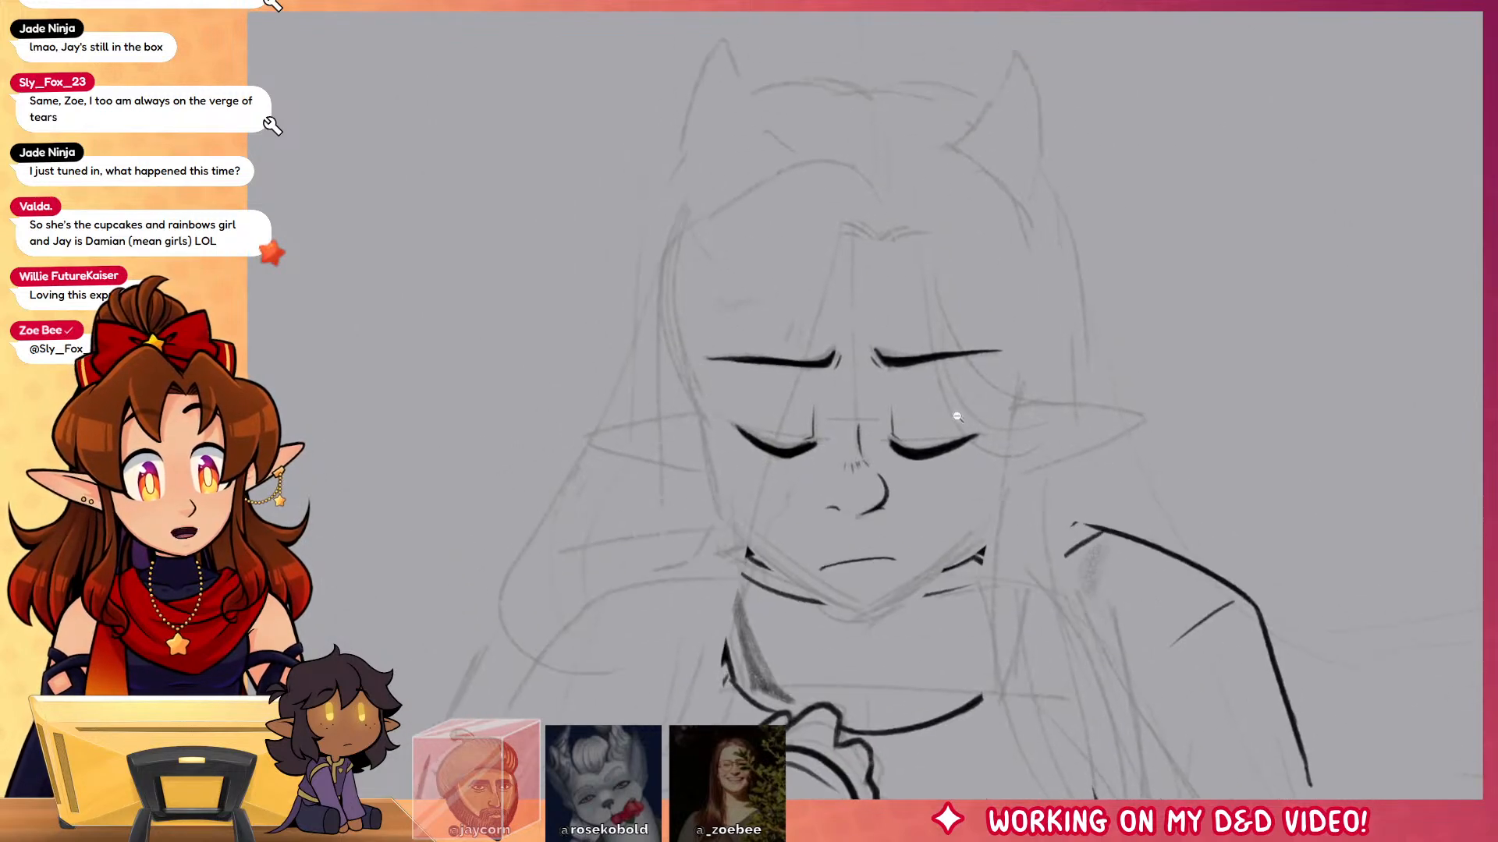
mouse_move(877, 300)
mouse_down()
mouse_move(885, 206)
mouse_move(736, 521)
mouse_up()
mouse_move(750, 470)
mouse_down()
mouse_move(768, 263)
mouse_move(625, 727)
mouse_up()
drag(804, 549, 826, 428)
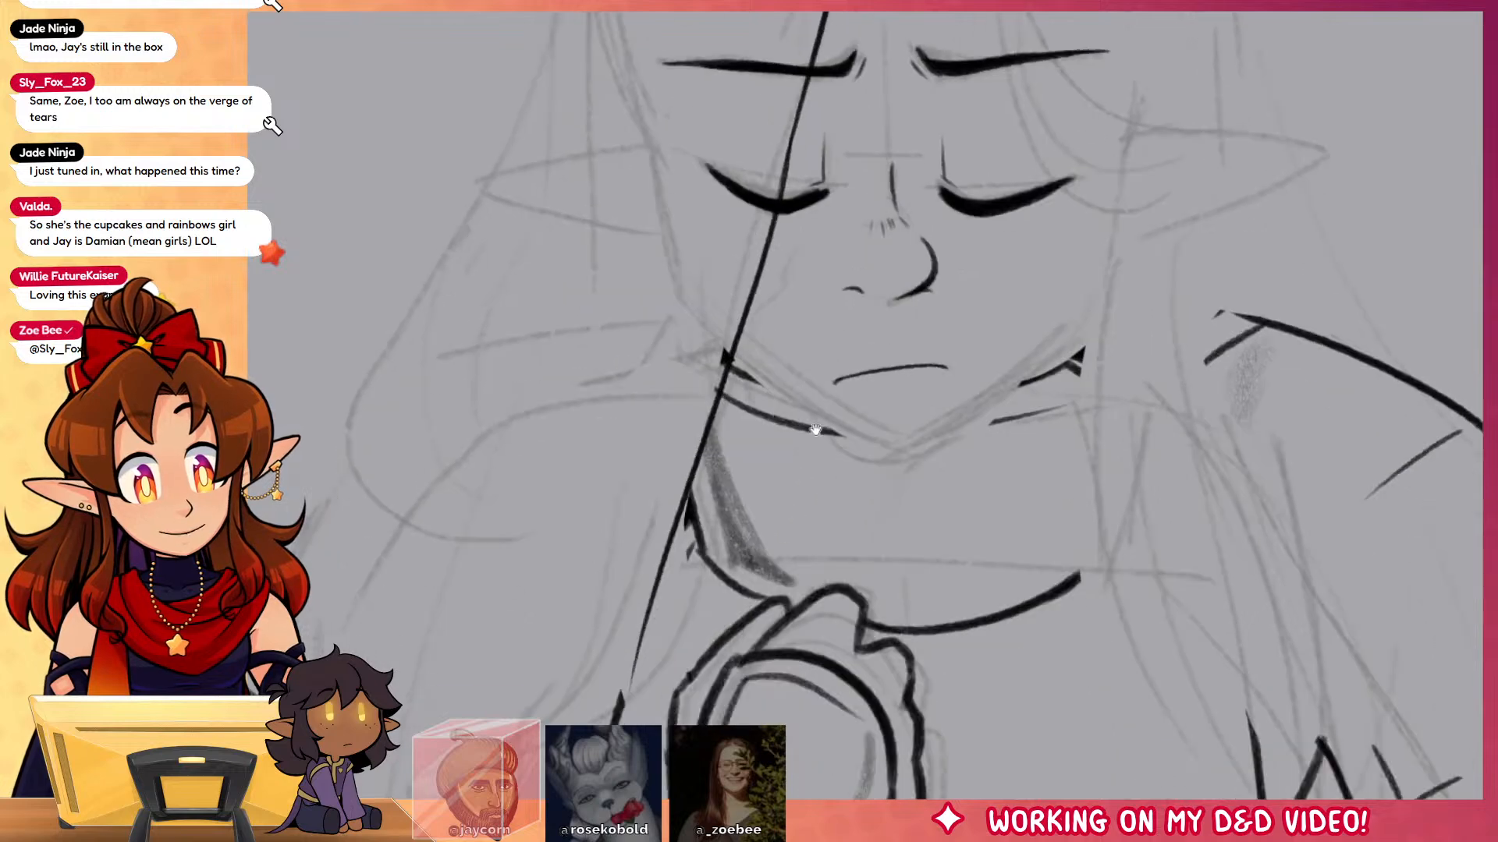
key(ctrl+z)
drag(826, 94, 824, 110)
mouse_move(813, 76)
mouse_down()
mouse_move(782, 188)
mouse_move(530, 791)
mouse_up()
drag(550, 739, 593, 648)
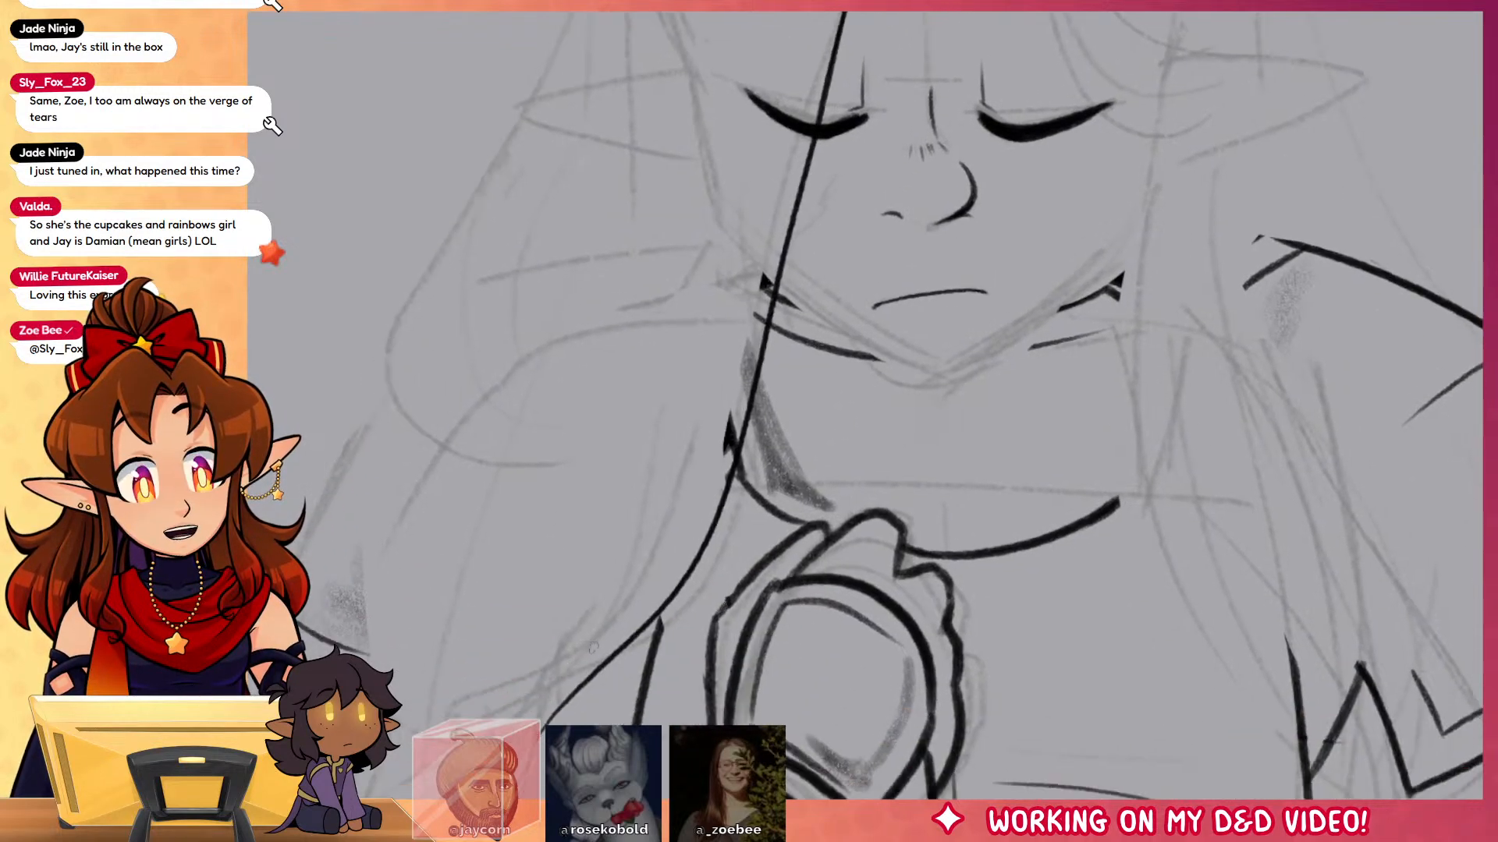
drag(685, 532, 532, 792)
key(ctrl+z)
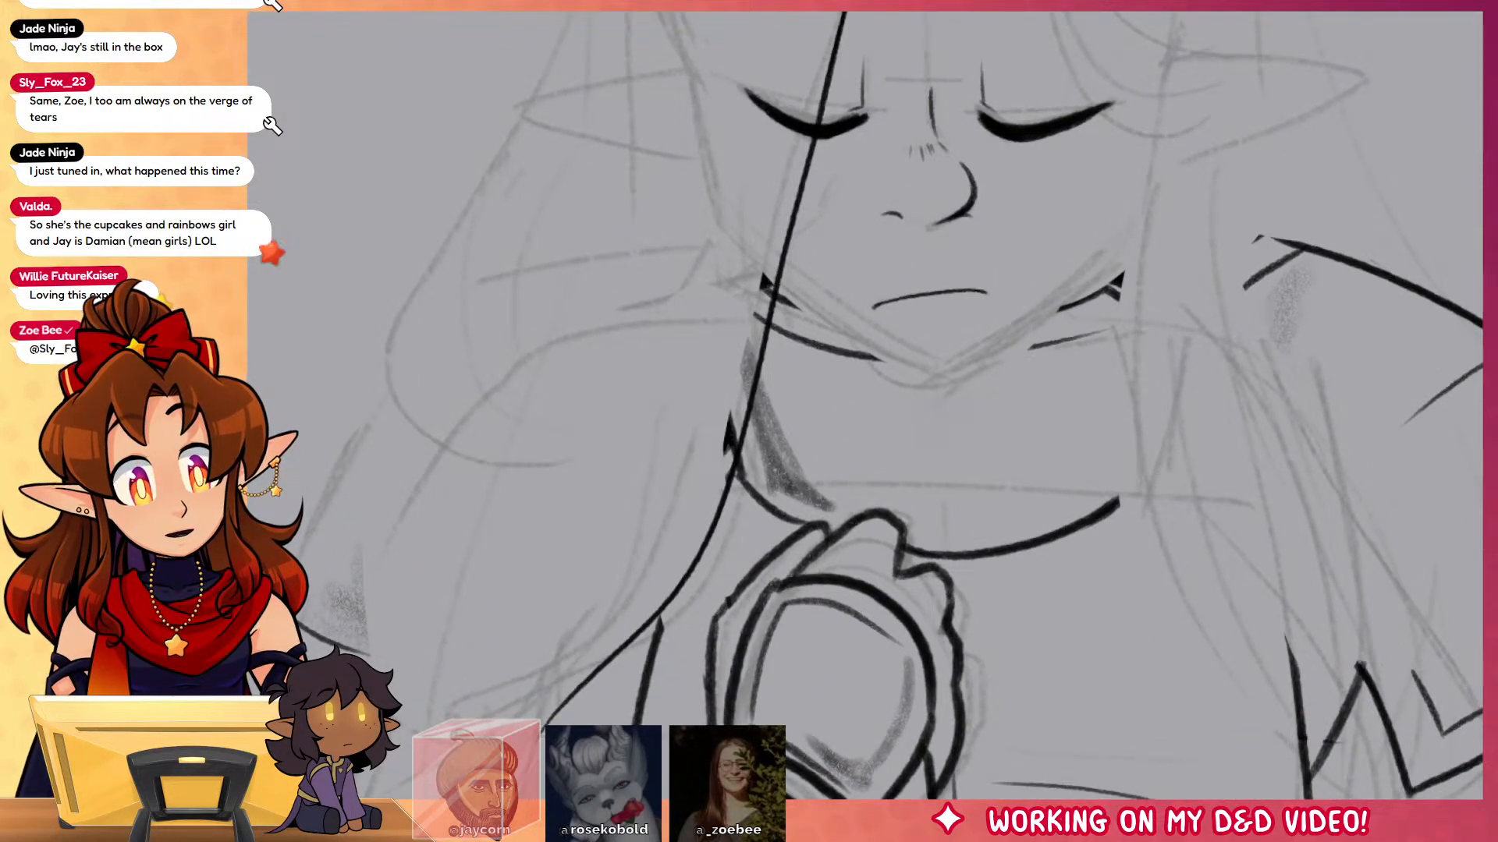
Step: Ink the front hair strand's second edge alongside the long line, curving from beside the neck down towards a tapered tip
mouse_move(565, 705)
mouse_down()
mouse_move(530, 796)
mouse_move(534, 708)
mouse_move(613, 577)
mouse_up()
drag(568, 655, 692, 389)
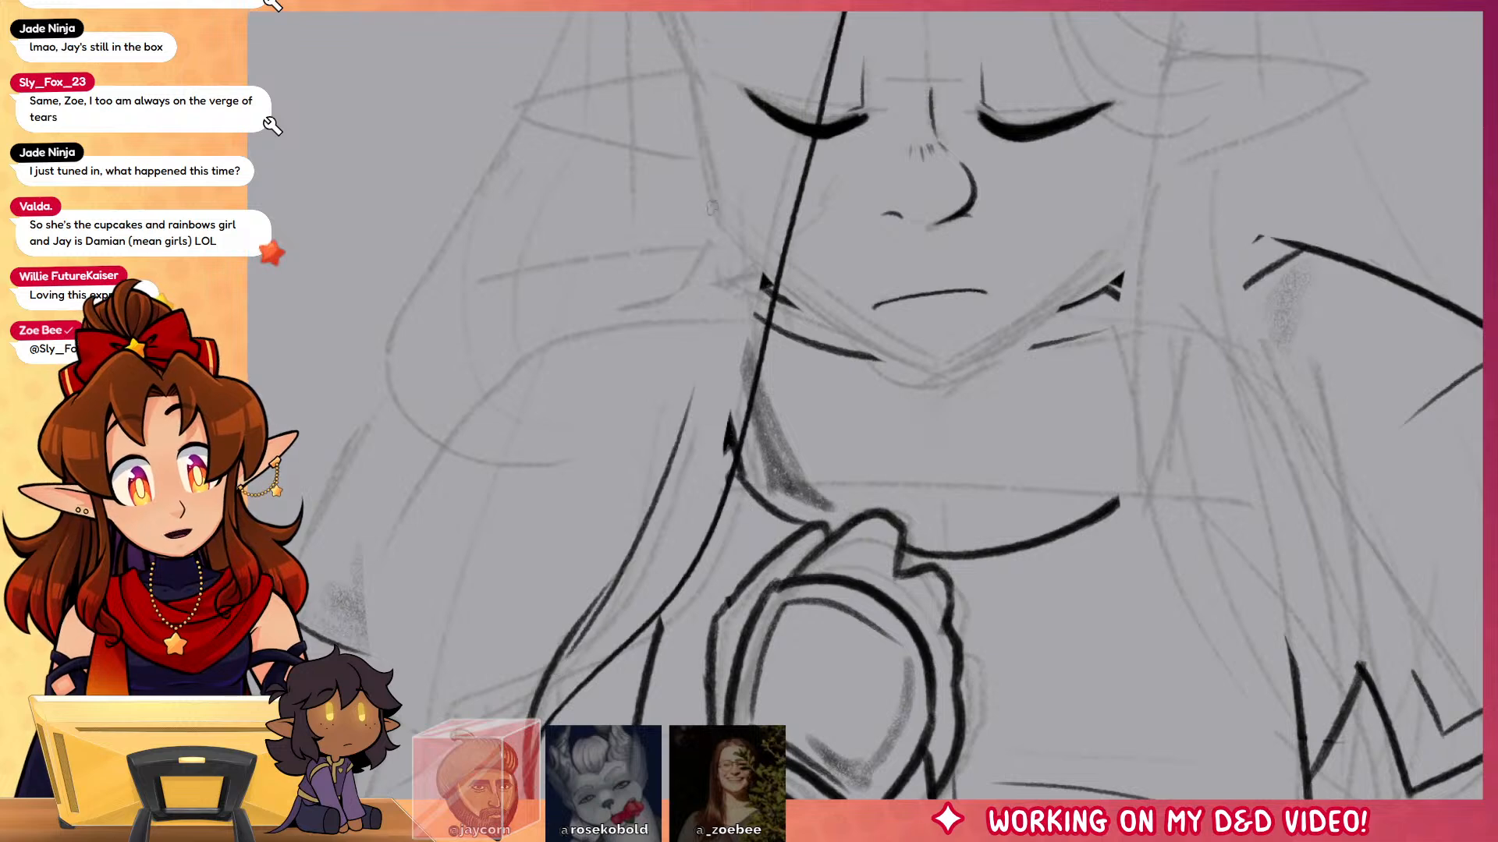
mouse_move(710, 226)
mouse_down()
mouse_move(568, 609)
mouse_move(721, 171)
mouse_up()
key(ctrl+z)
drag(705, 273, 605, 577)
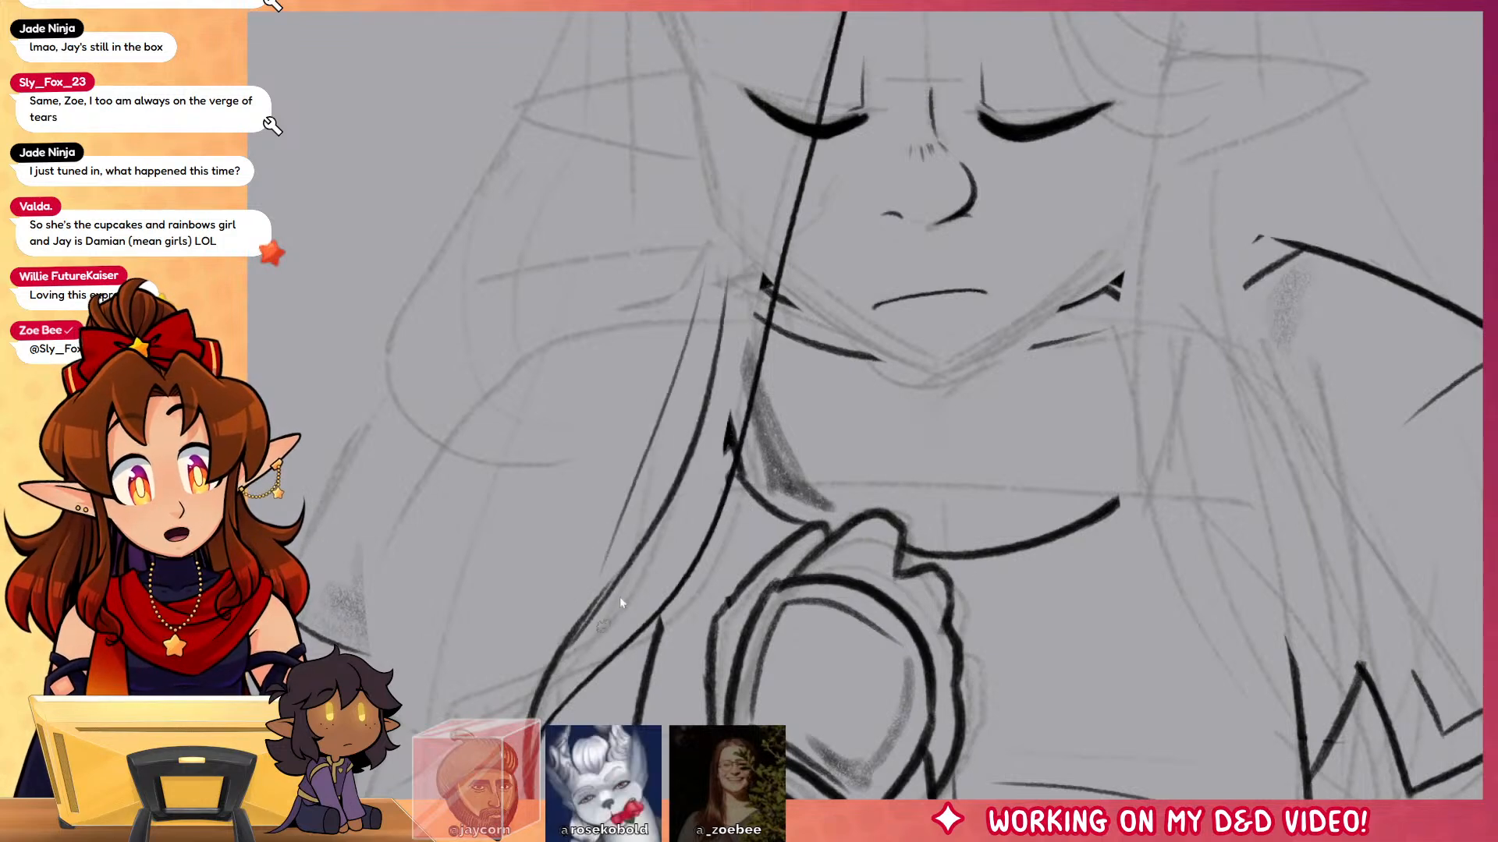
key(ctrl+z)
Step: Ink the hair's outer contour from the centre parting down the side of the face, with a parallel inner line at the curved lower end
drag(836, 294, 832, 568)
drag(955, 114, 987, 267)
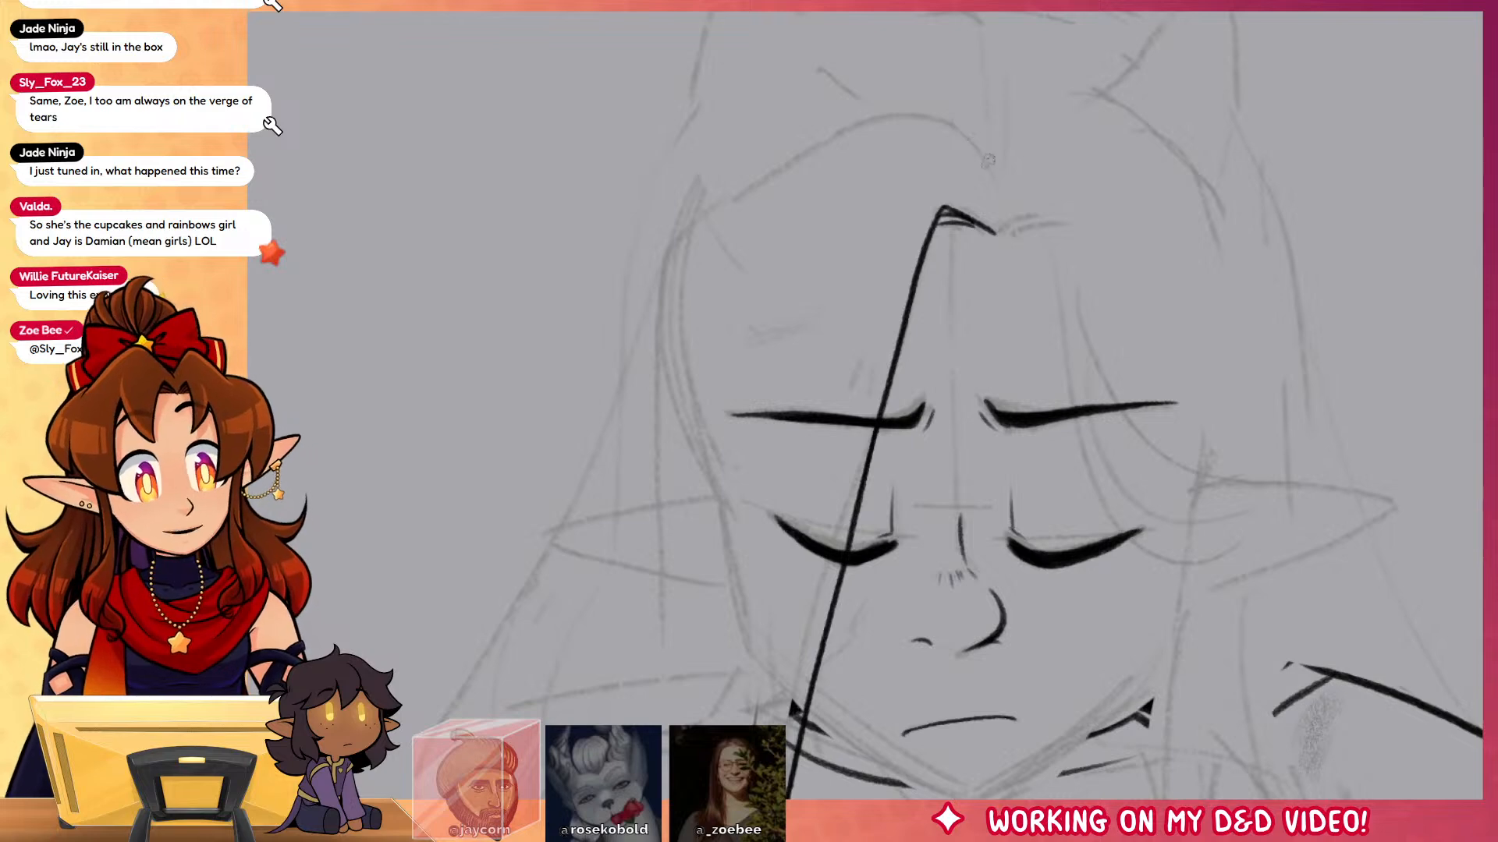
mouse_move(997, 182)
mouse_down()
mouse_move(889, 116)
mouse_move(716, 215)
mouse_move(660, 554)
mouse_up()
drag(712, 664, 728, 352)
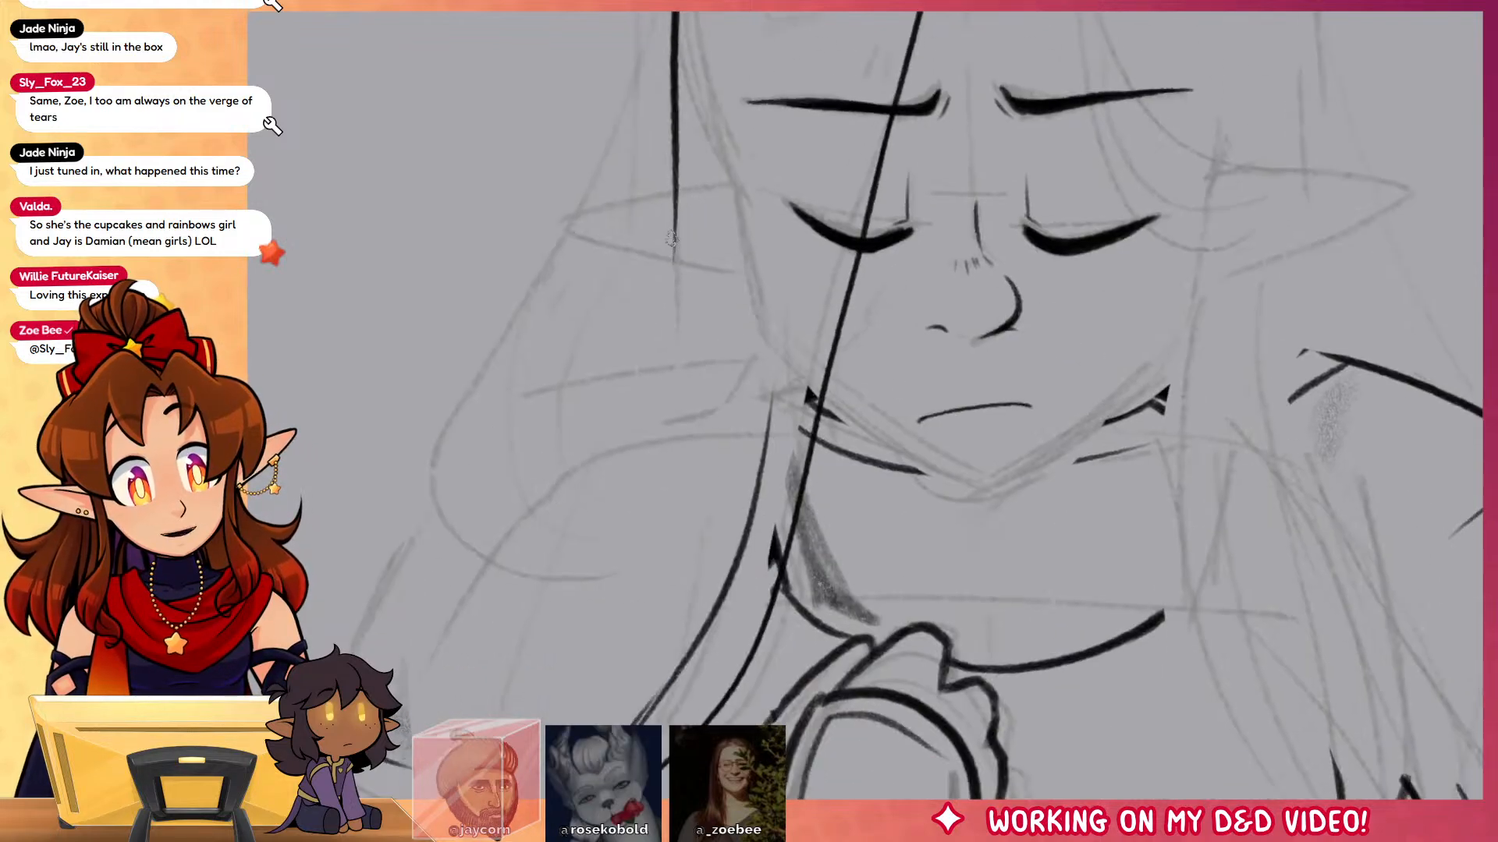
drag(675, 236, 464, 727)
key(ctrl+z)
mouse_move(676, 239)
mouse_down()
mouse_move(524, 761)
mouse_move(546, 503)
mouse_up()
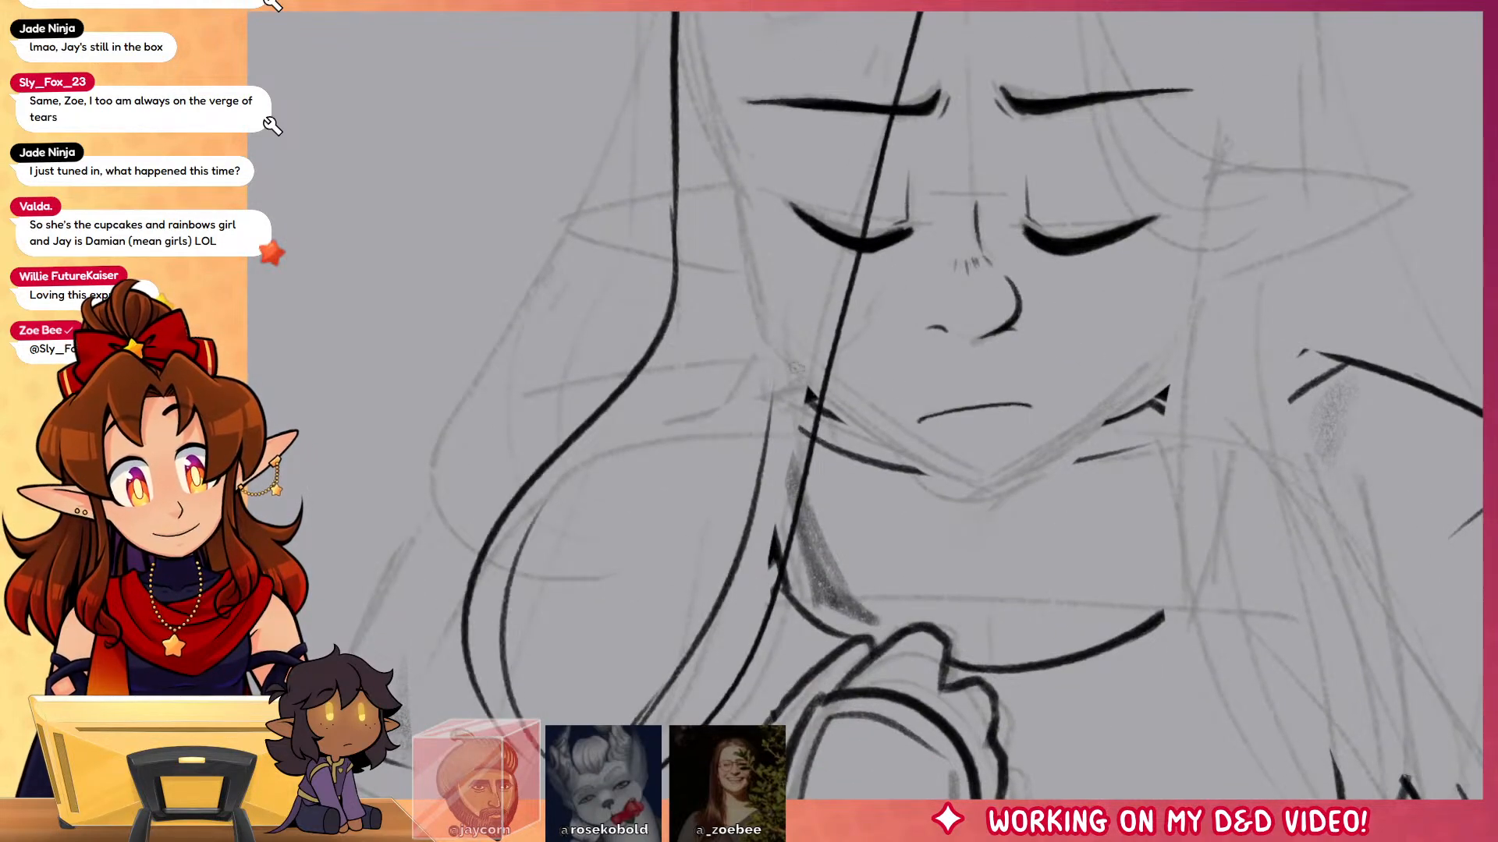
drag(1118, 518, 1027, 815)
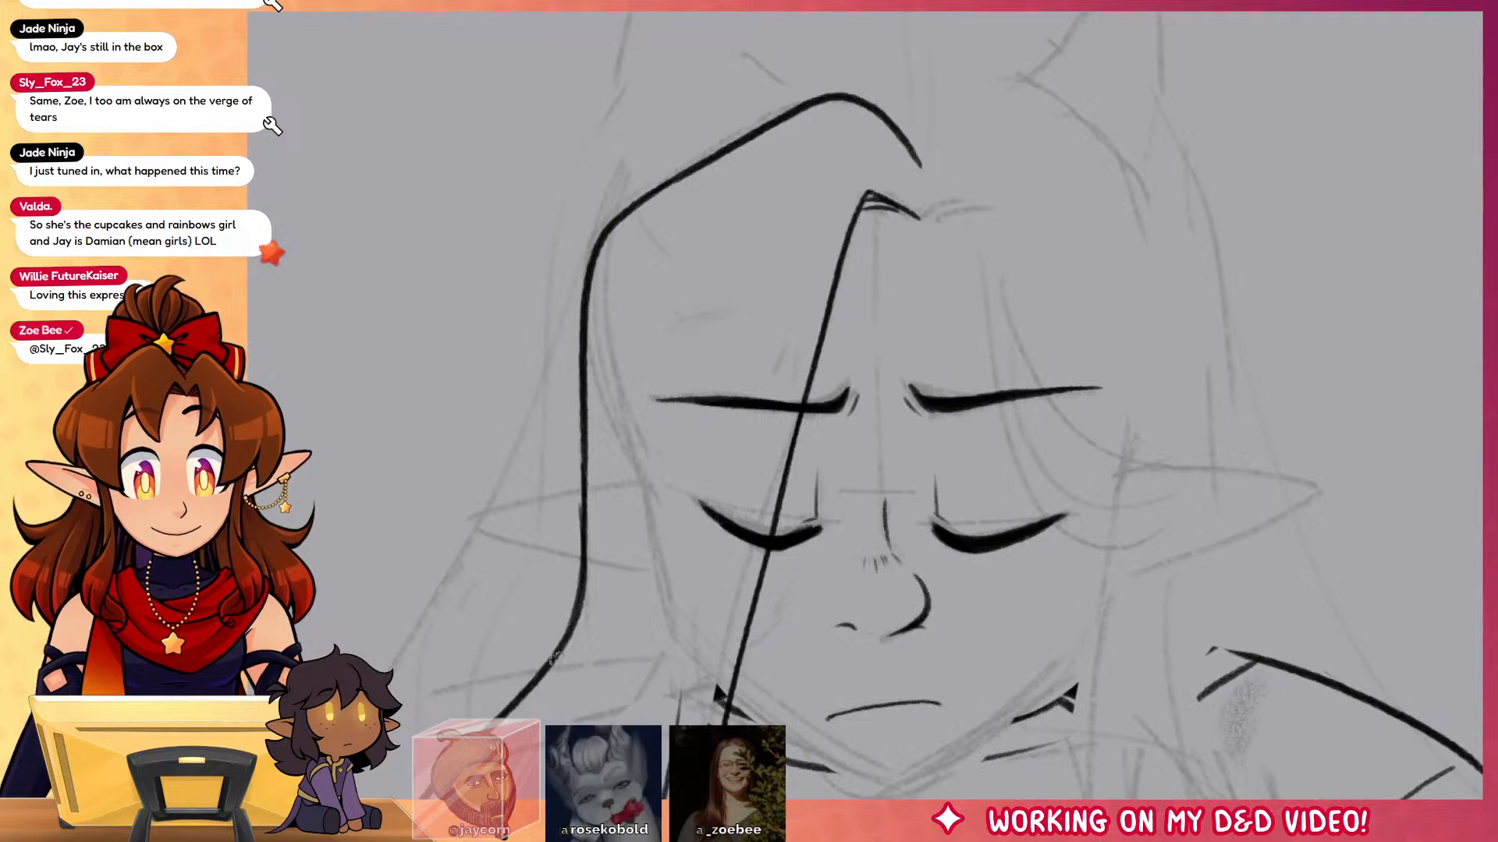
drag(946, 700, 946, 450)
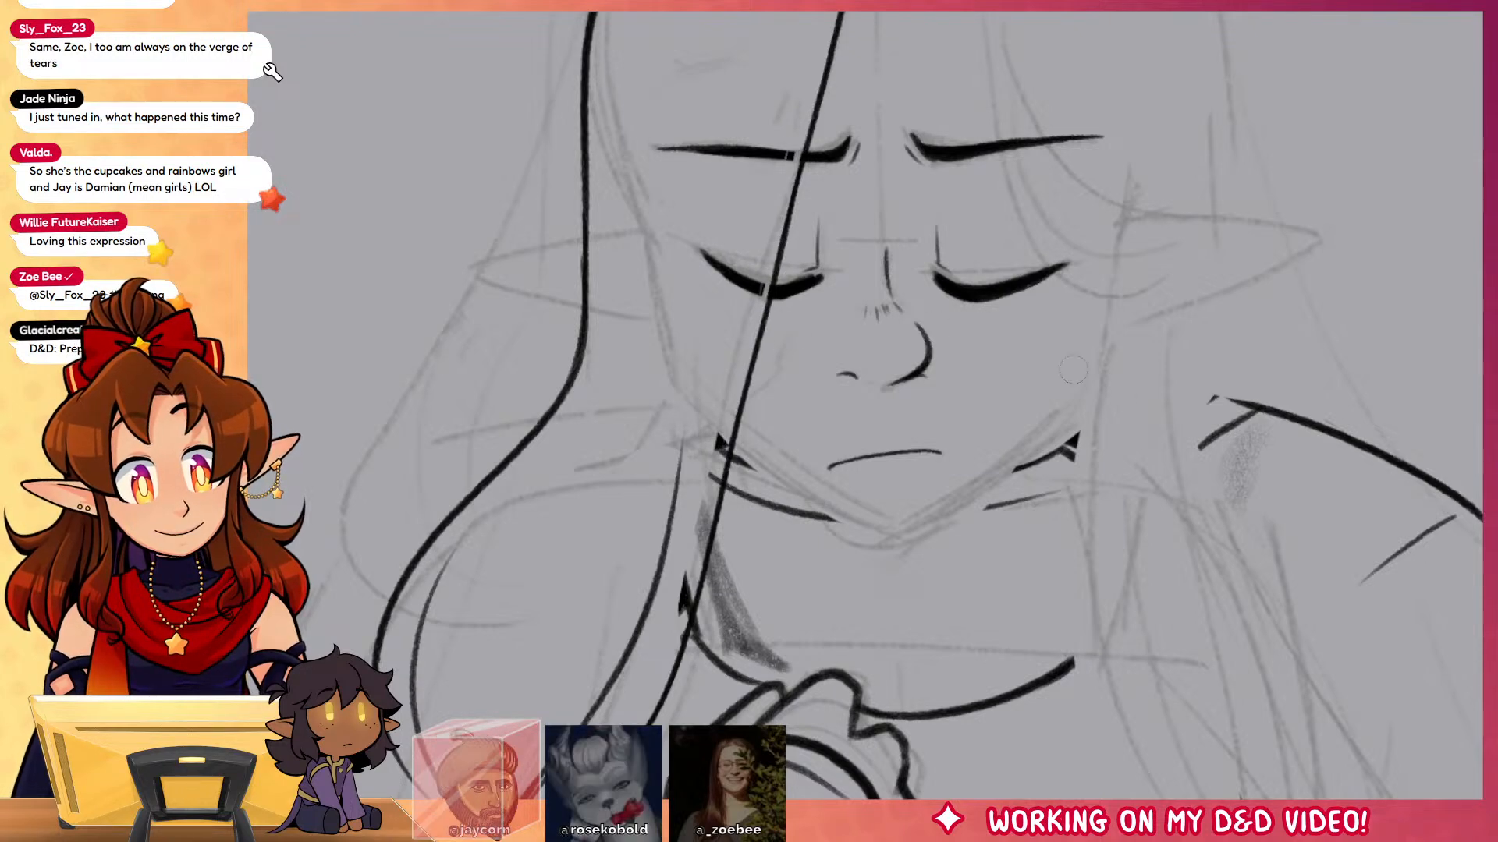
Step: Add thin flowing strand lines inside the long front lock and complete the sleeve hem behind its tip
drag(1275, 606, 1319, 419)
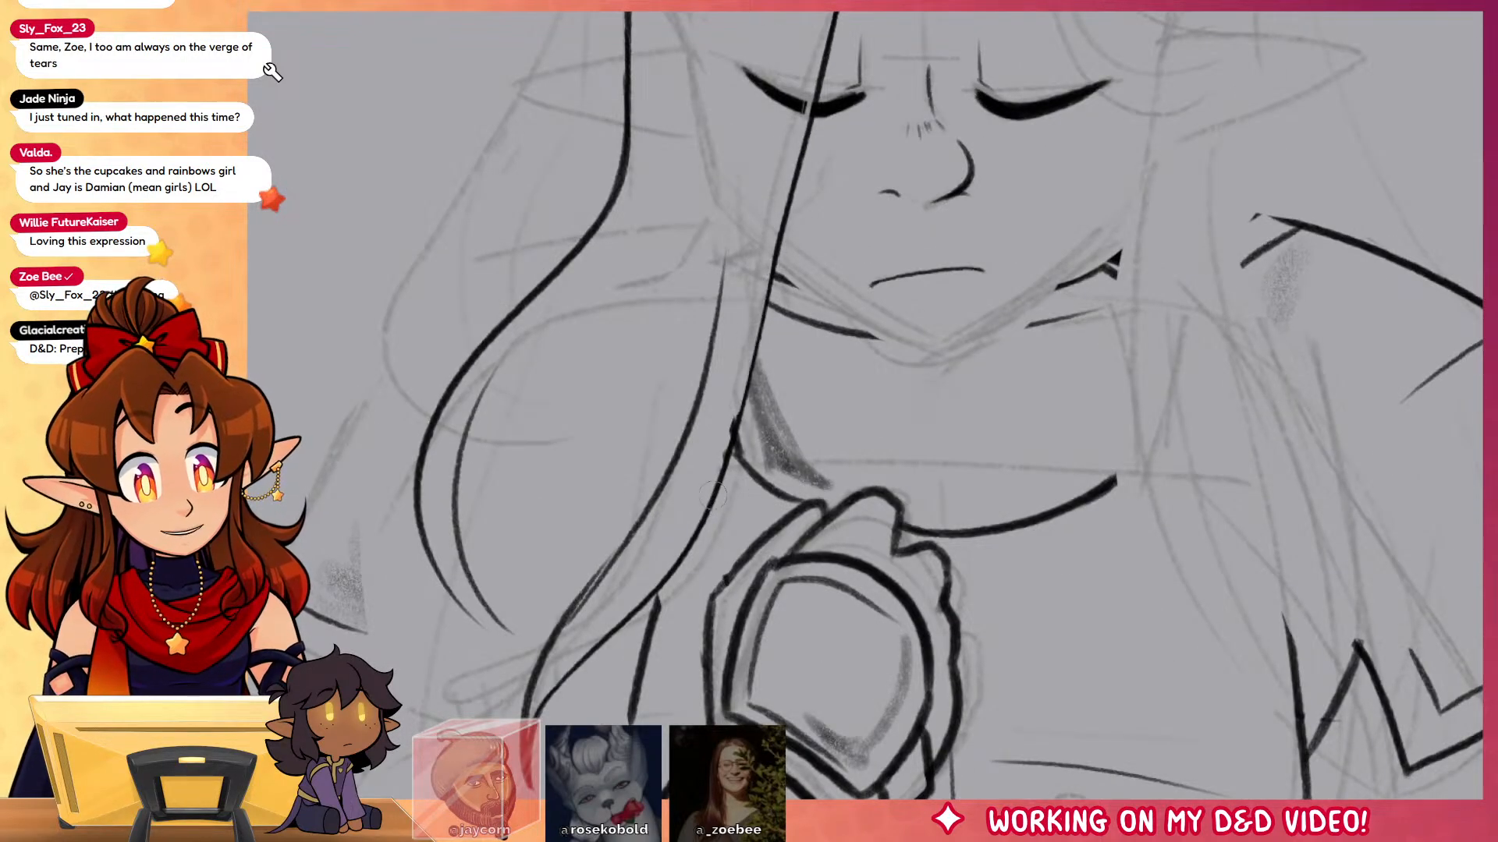
mouse_move(721, 482)
mouse_down()
mouse_move(747, 361)
mouse_move(785, 345)
mouse_up()
drag(704, 79, 593, 538)
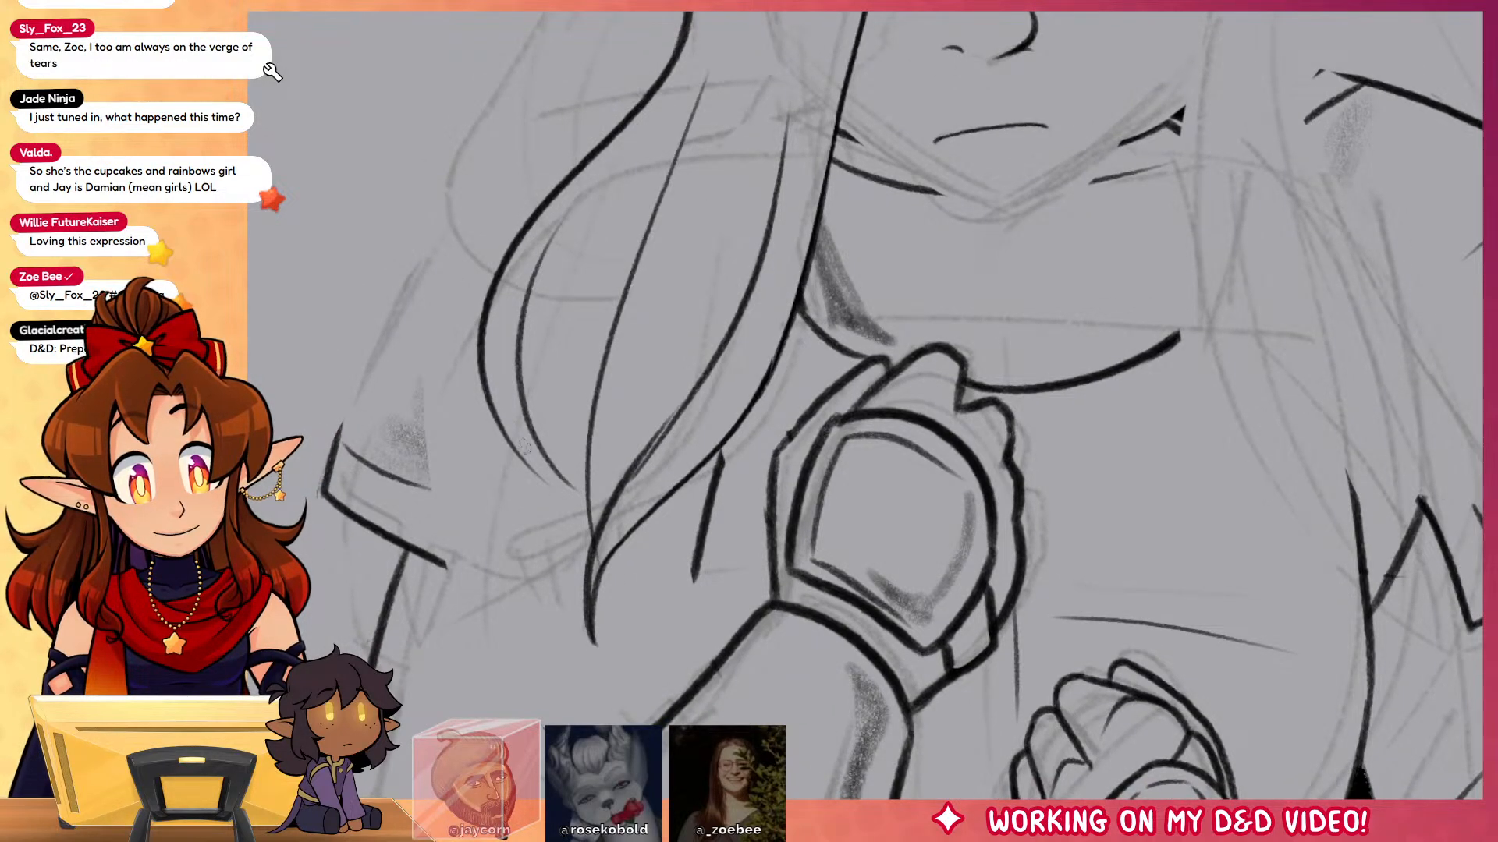
drag(984, 216, 1124, 305)
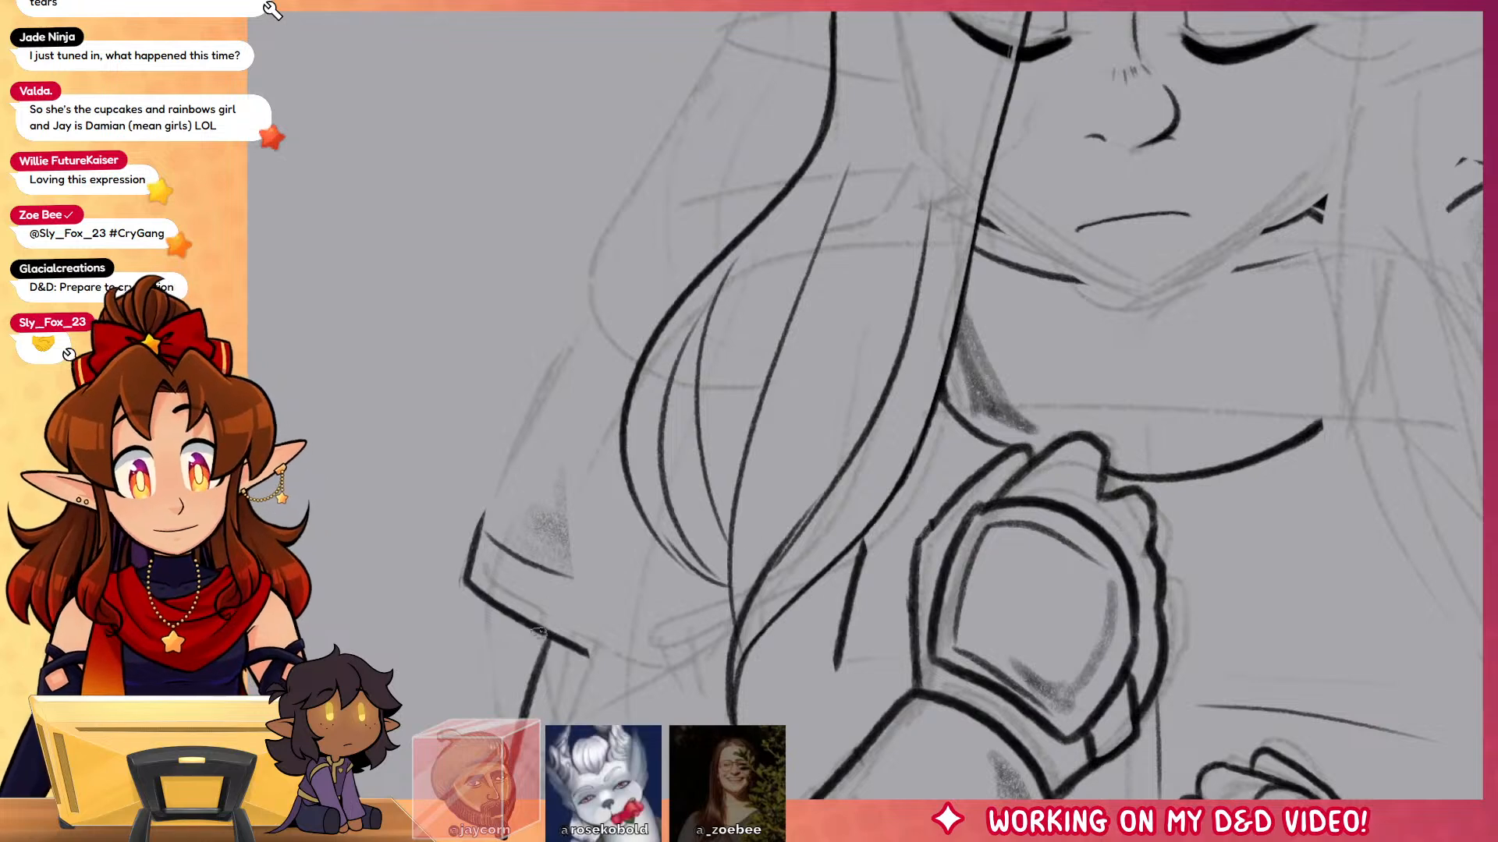
mouse_move(592, 659)
mouse_down()
mouse_move(810, 697)
mouse_move(866, 528)
mouse_up()
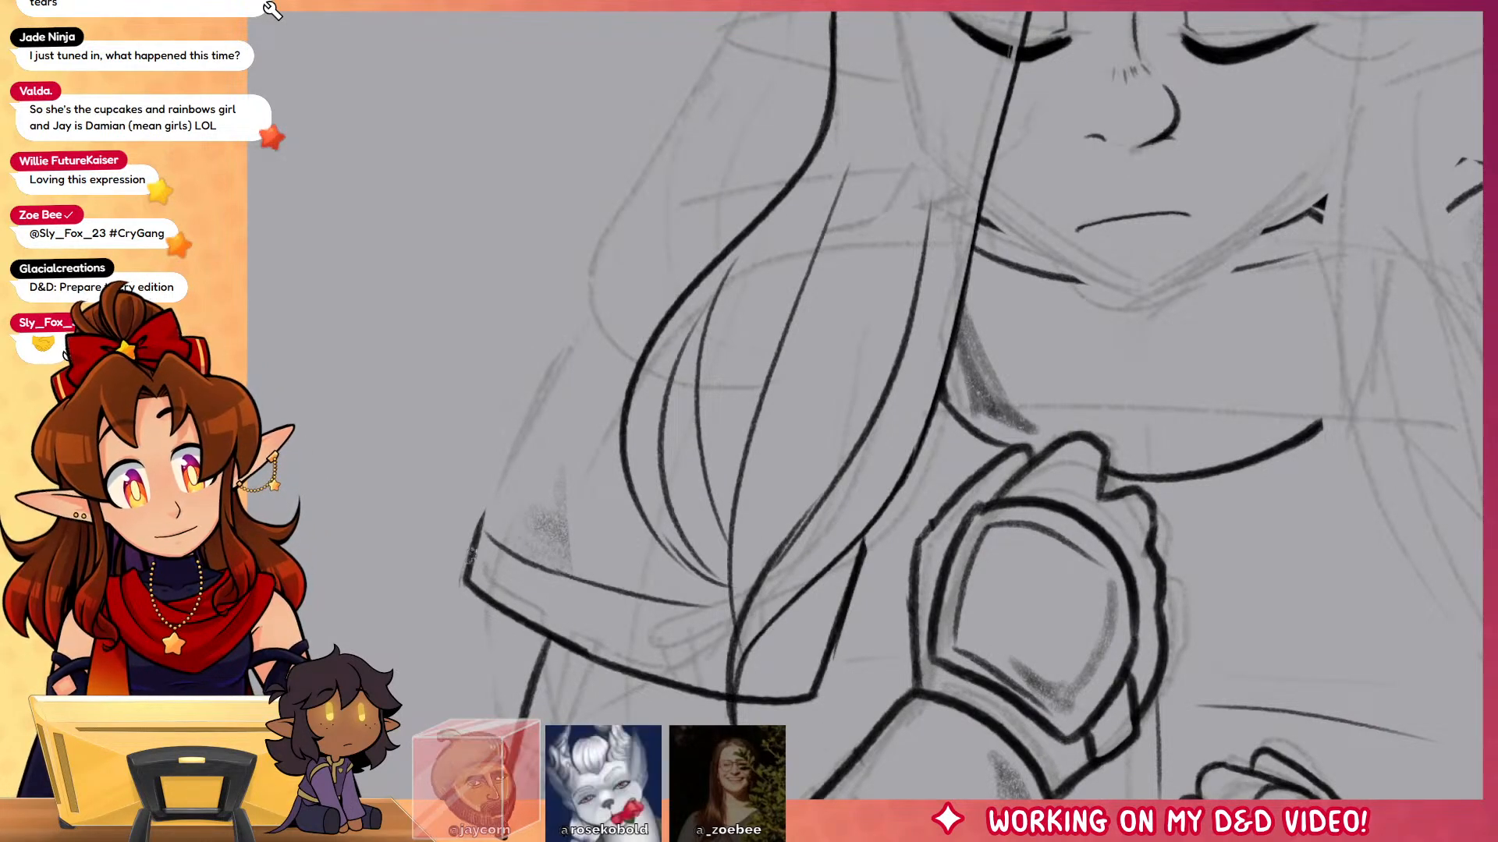
Step: Ink the pointed ear sticking out from behind the long front lock, following the sketch
drag(910, 41, 902, 333)
mouse_move(828, 294)
mouse_down()
mouse_move(720, 308)
mouse_move(822, 355)
mouse_move(714, 317)
mouse_move(819, 365)
mouse_up()
key(ctrl+z)
key(ctrl+z)
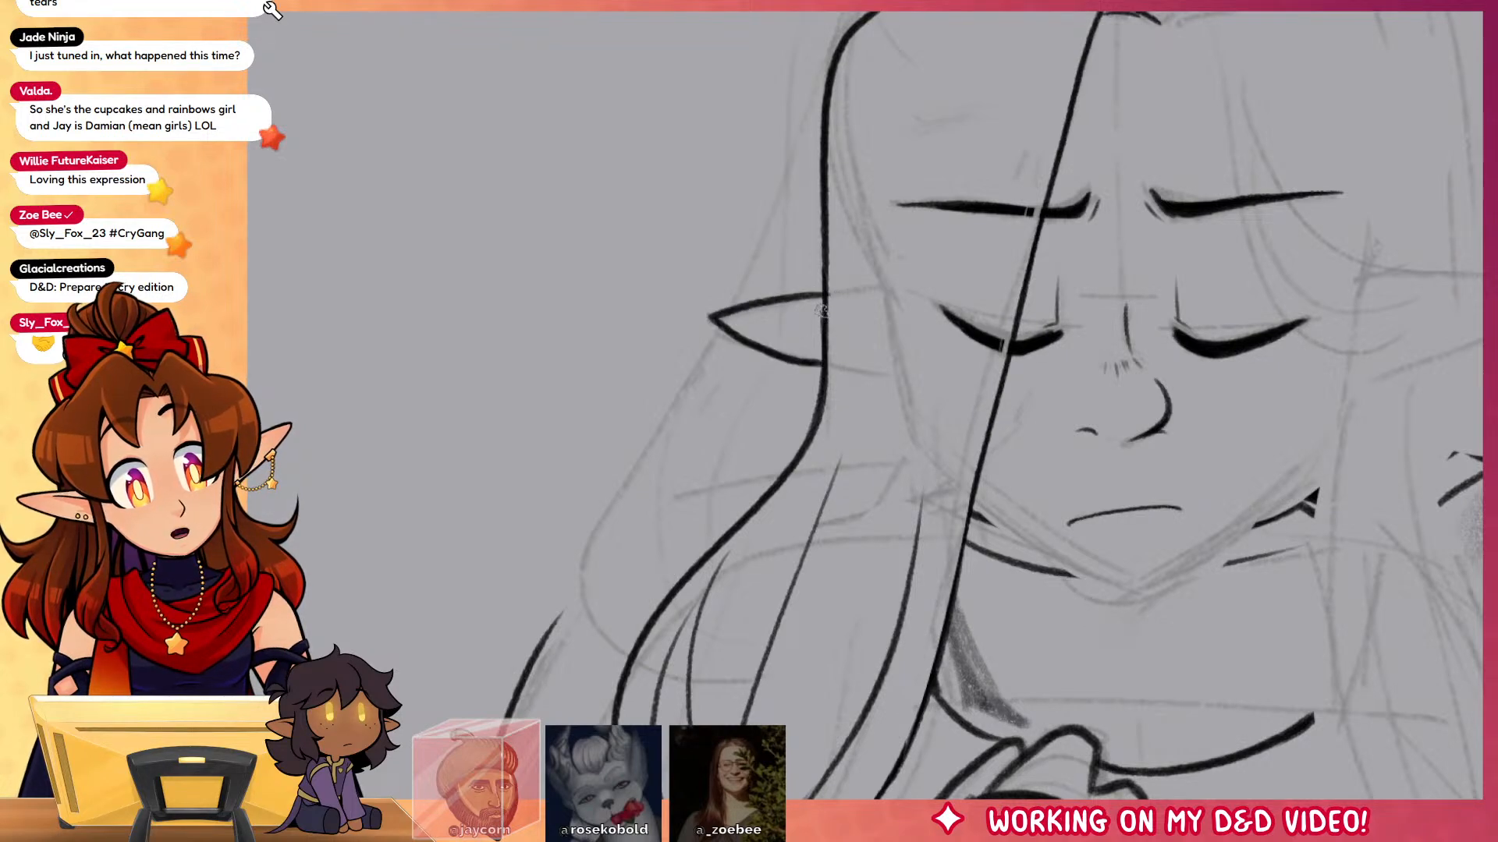
Step: Ink the swept fringe on the other side of the parting, curving over the eye towards the second ear with inner strand lines
mouse_move(1452, 659)
mouse_down()
mouse_move(1097, 649)
mouse_move(1034, 821)
mouse_up()
mouse_move(745, 191)
mouse_down()
mouse_move(785, 182)
mouse_move(871, 474)
mouse_move(947, 459)
mouse_up()
drag(885, 361, 969, 452)
drag(850, 230, 992, 407)
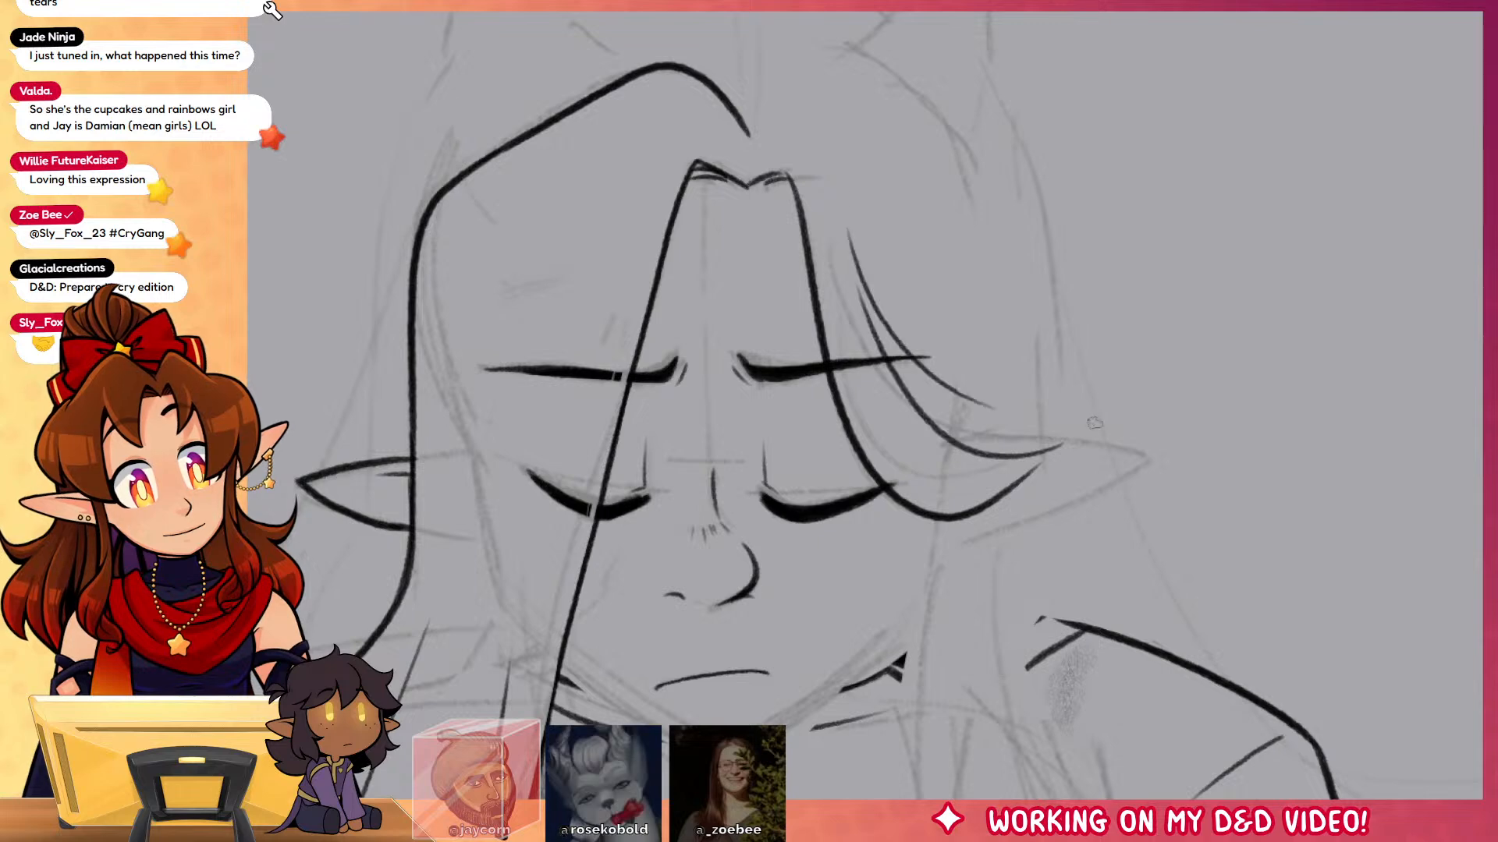
Step: Ink the centre parting and the crown outline on both sides of it, plus the first horn above the long lock
drag(1120, 316, 1230, 573)
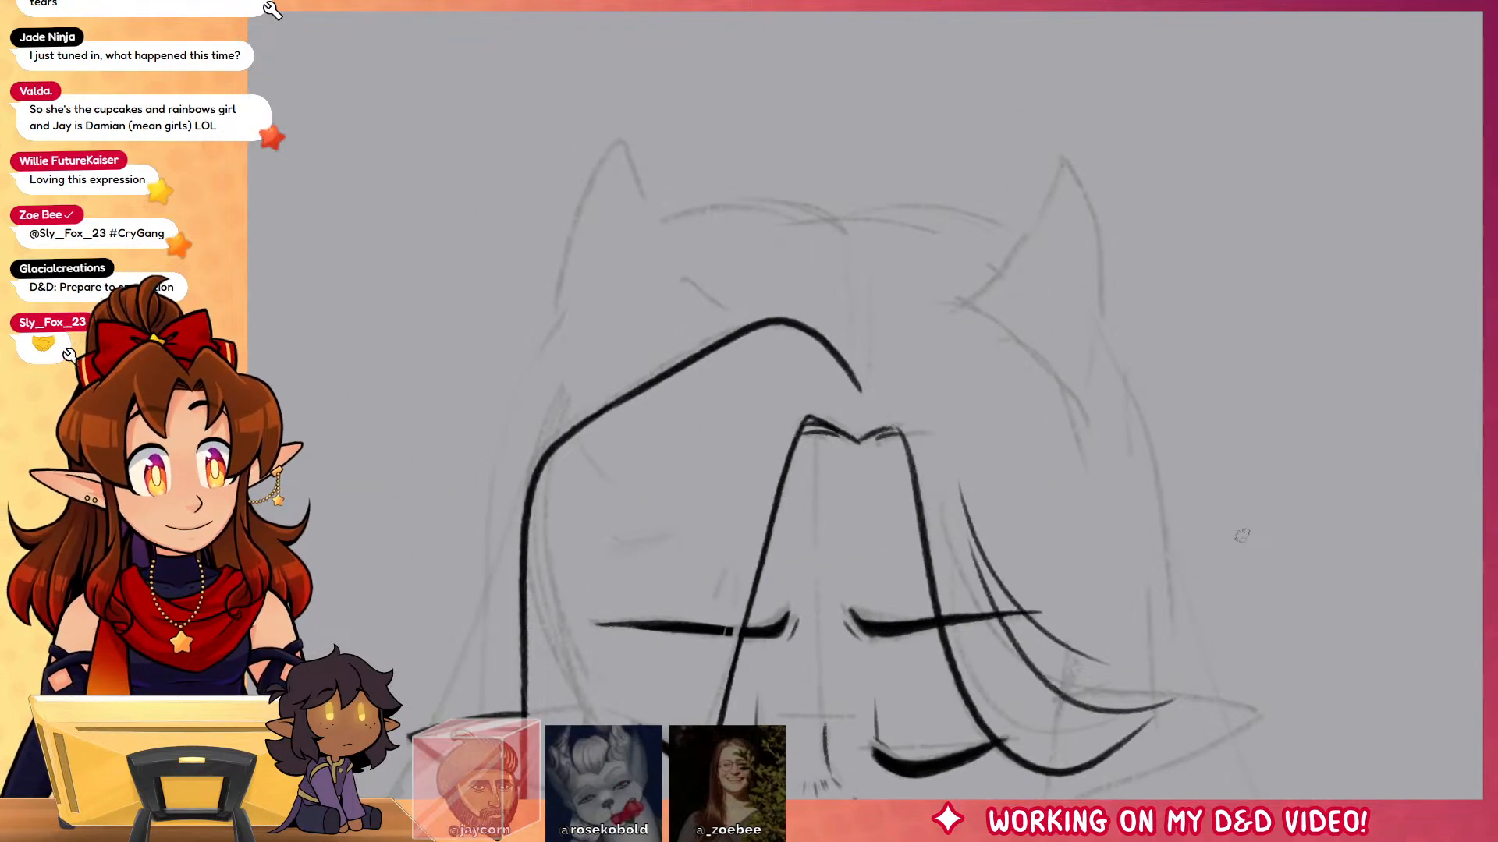
mouse_move(836, 216)
mouse_down()
mouse_move(851, 343)
mouse_move(677, 212)
mouse_up()
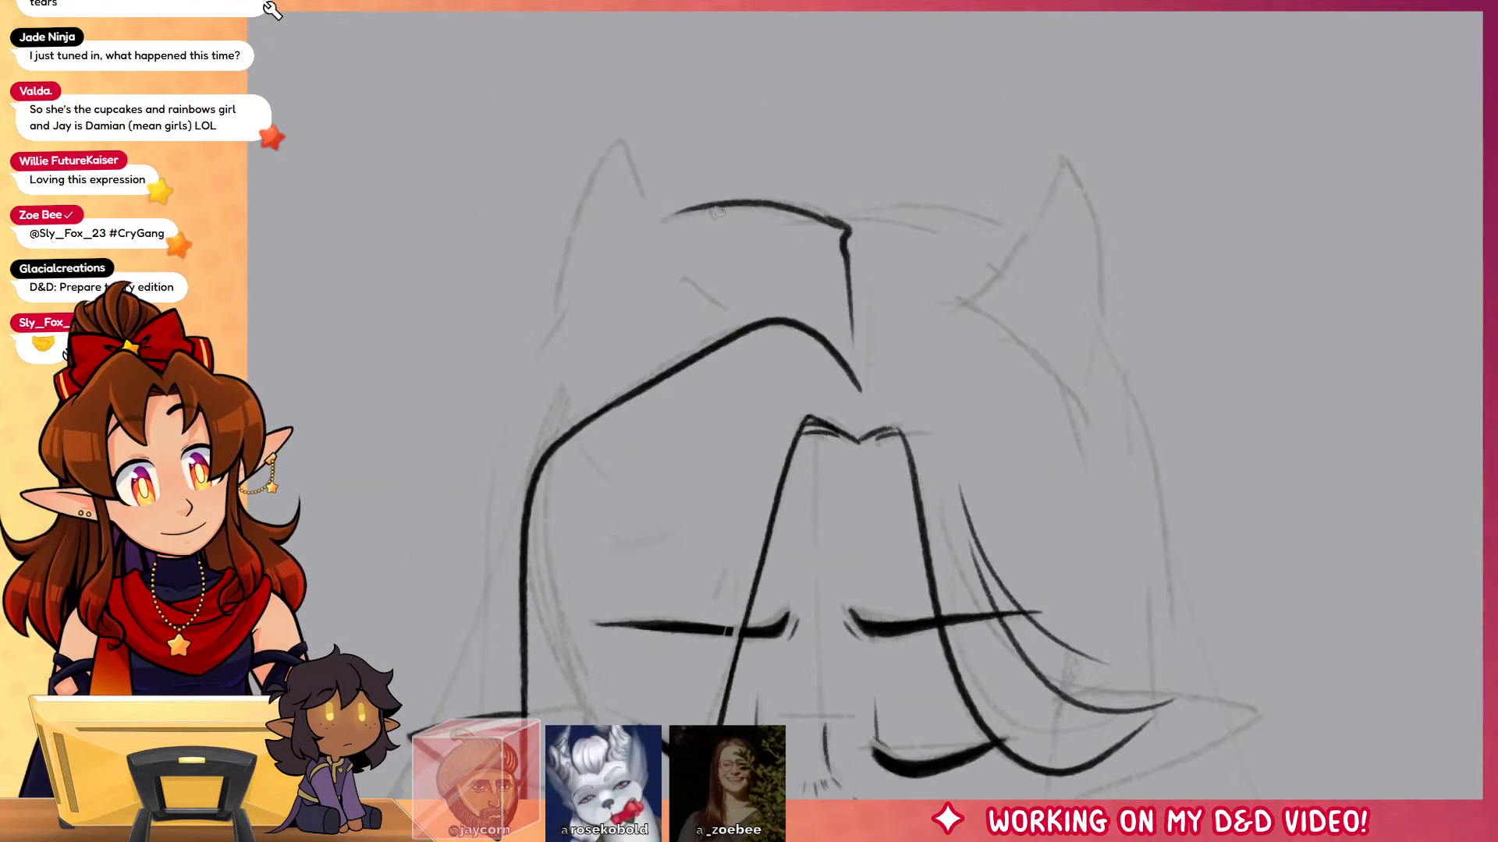
drag(846, 226, 1002, 225)
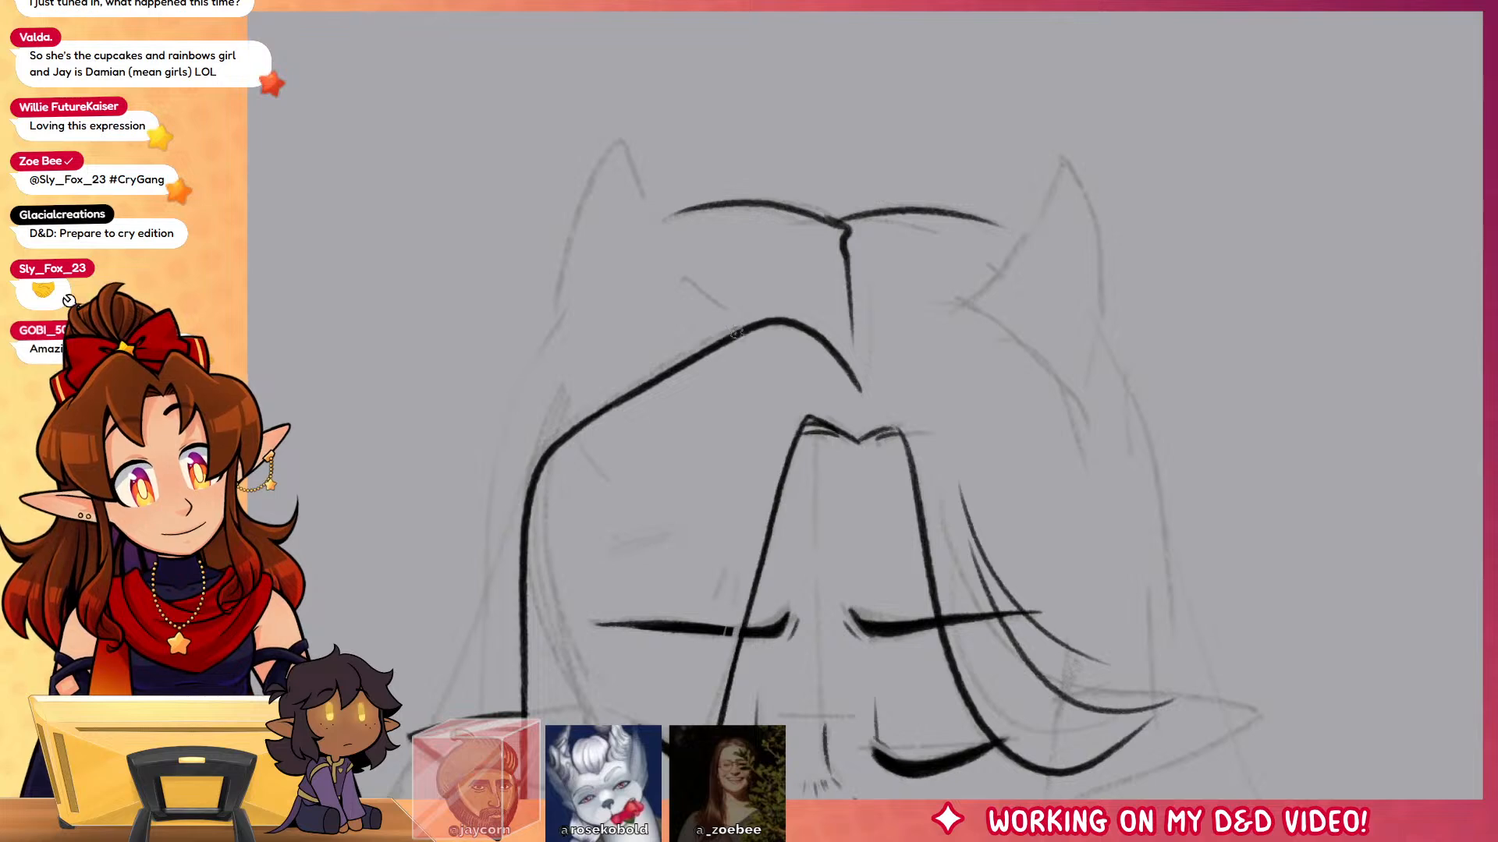
mouse_move(737, 331)
mouse_down()
mouse_move(663, 253)
mouse_move(632, 175)
mouse_move(594, 173)
mouse_move(544, 345)
mouse_move(566, 429)
mouse_up()
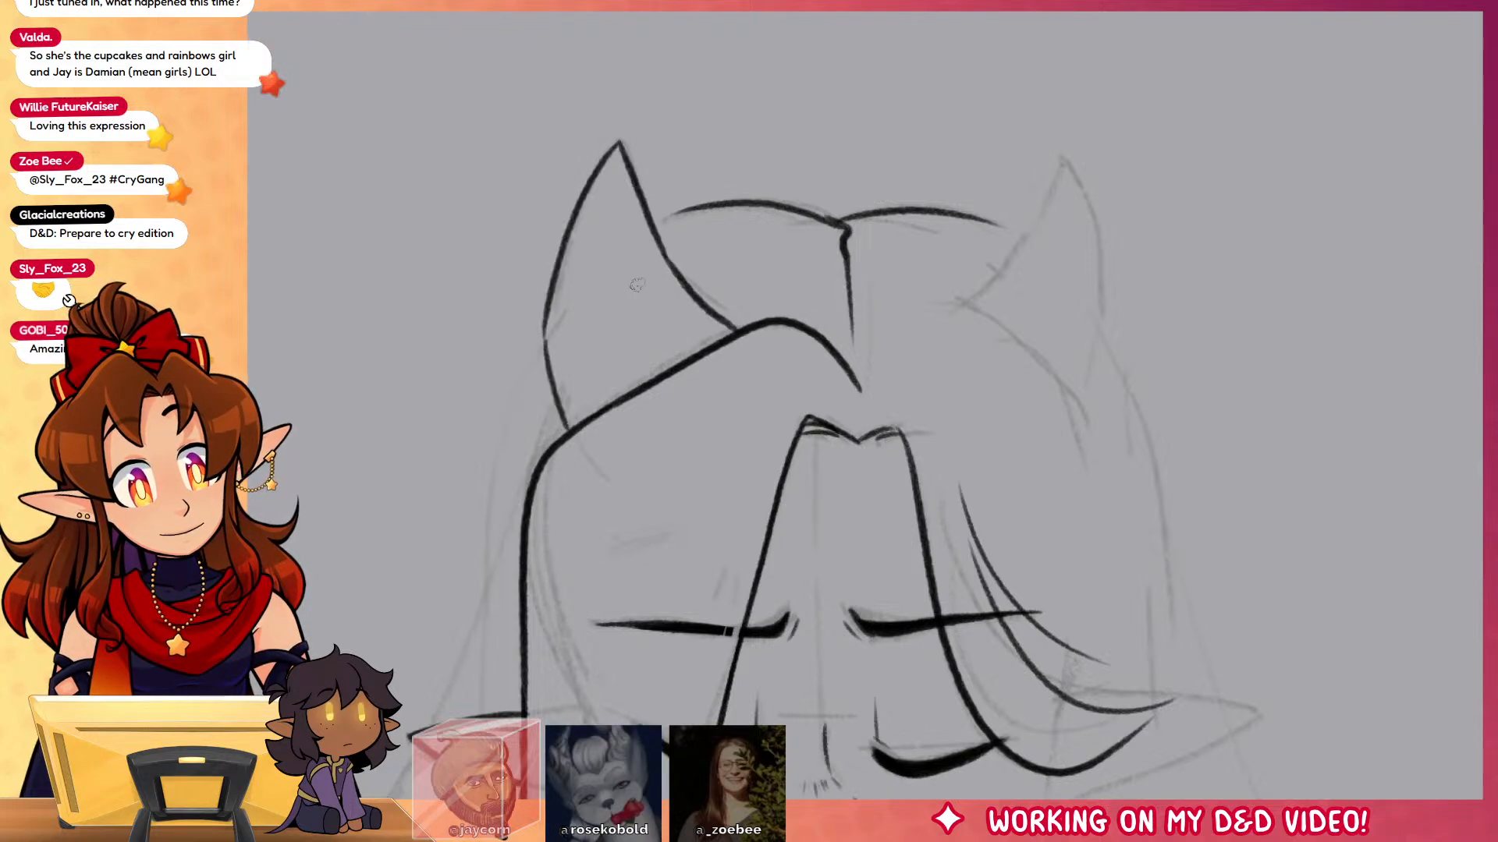
Step: Ink the second horn and the curved hair edge at its base, redrawing the horn with a taller tip
mouse_move(950, 374)
mouse_down()
mouse_move(1019, 401)
mouse_move(1123, 624)
mouse_move(994, 288)
mouse_move(1030, 183)
mouse_move(1090, 284)
mouse_move(1114, 384)
mouse_move(1084, 487)
mouse_up()
key(ctrl+z)
drag(1114, 406, 1080, 496)
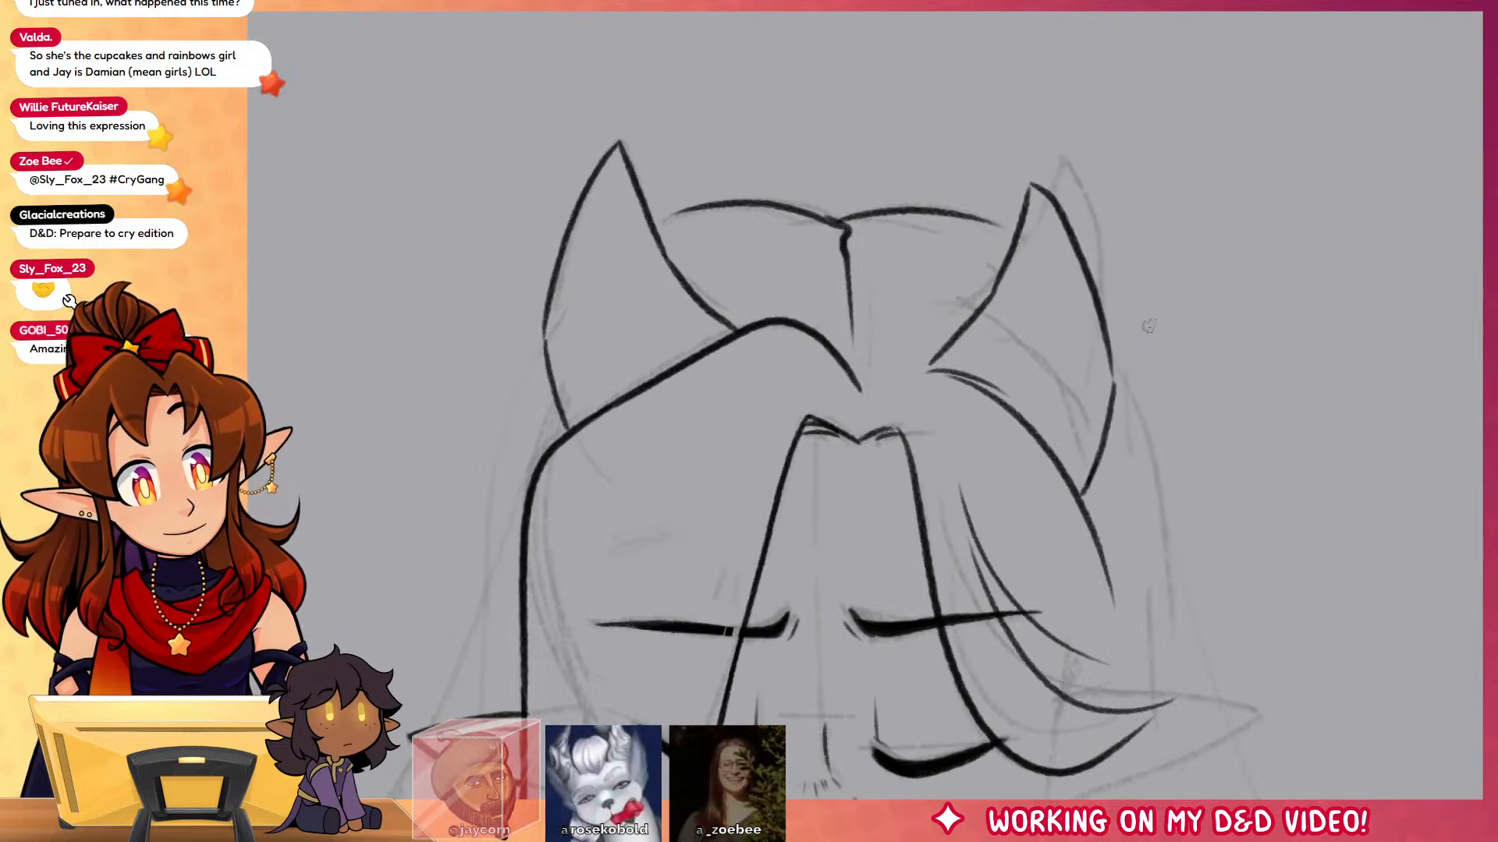
key(ctrl+z)
key(ctrl+z)
key(ctrl+z)
key(ctrl+z)
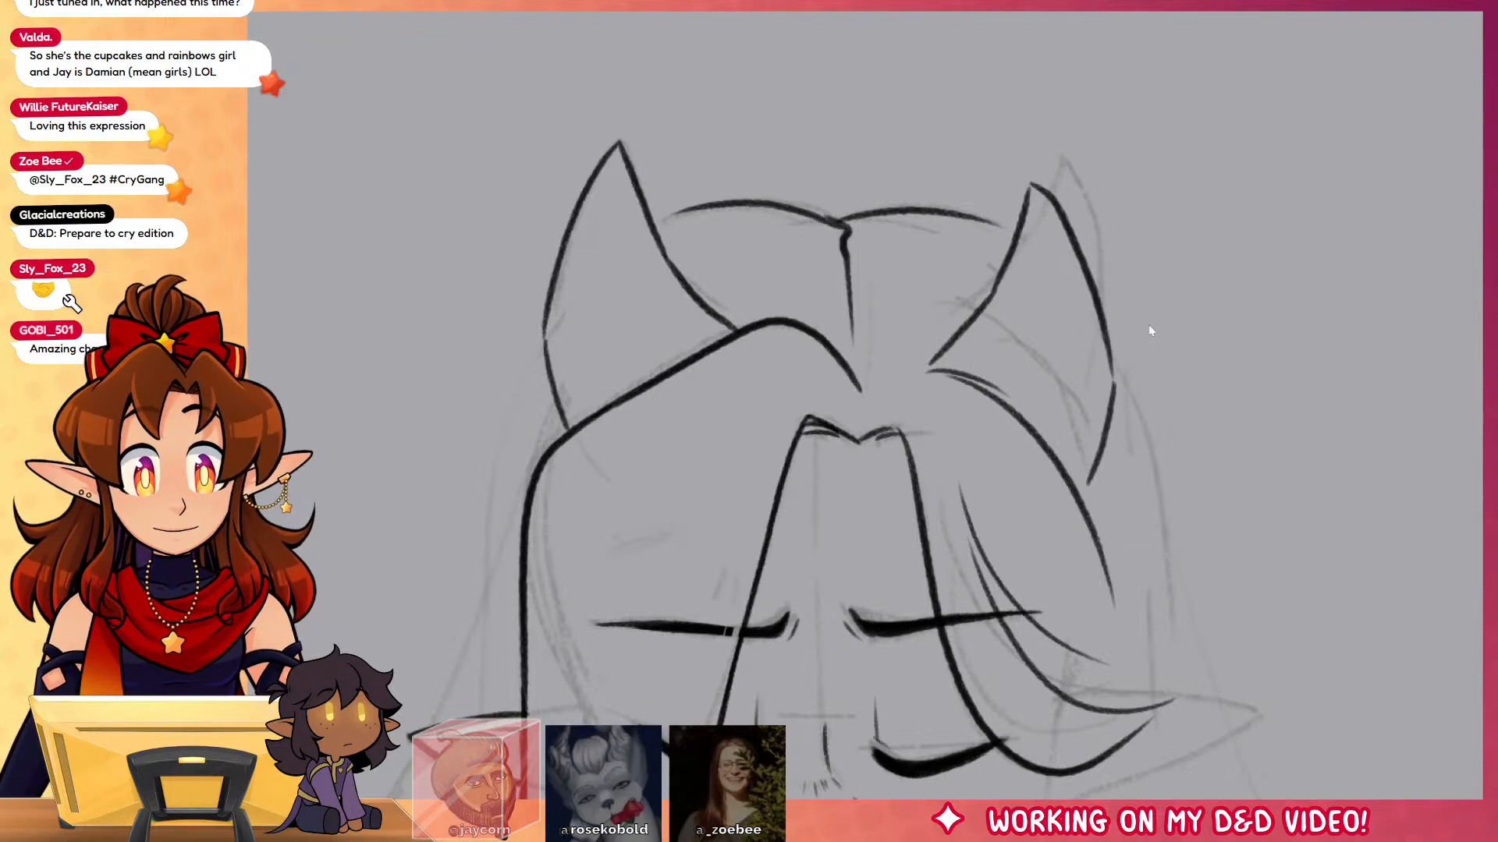
mouse_move(938, 354)
mouse_down()
mouse_move(1050, 150)
mouse_move(1116, 380)
mouse_move(1082, 495)
mouse_up()
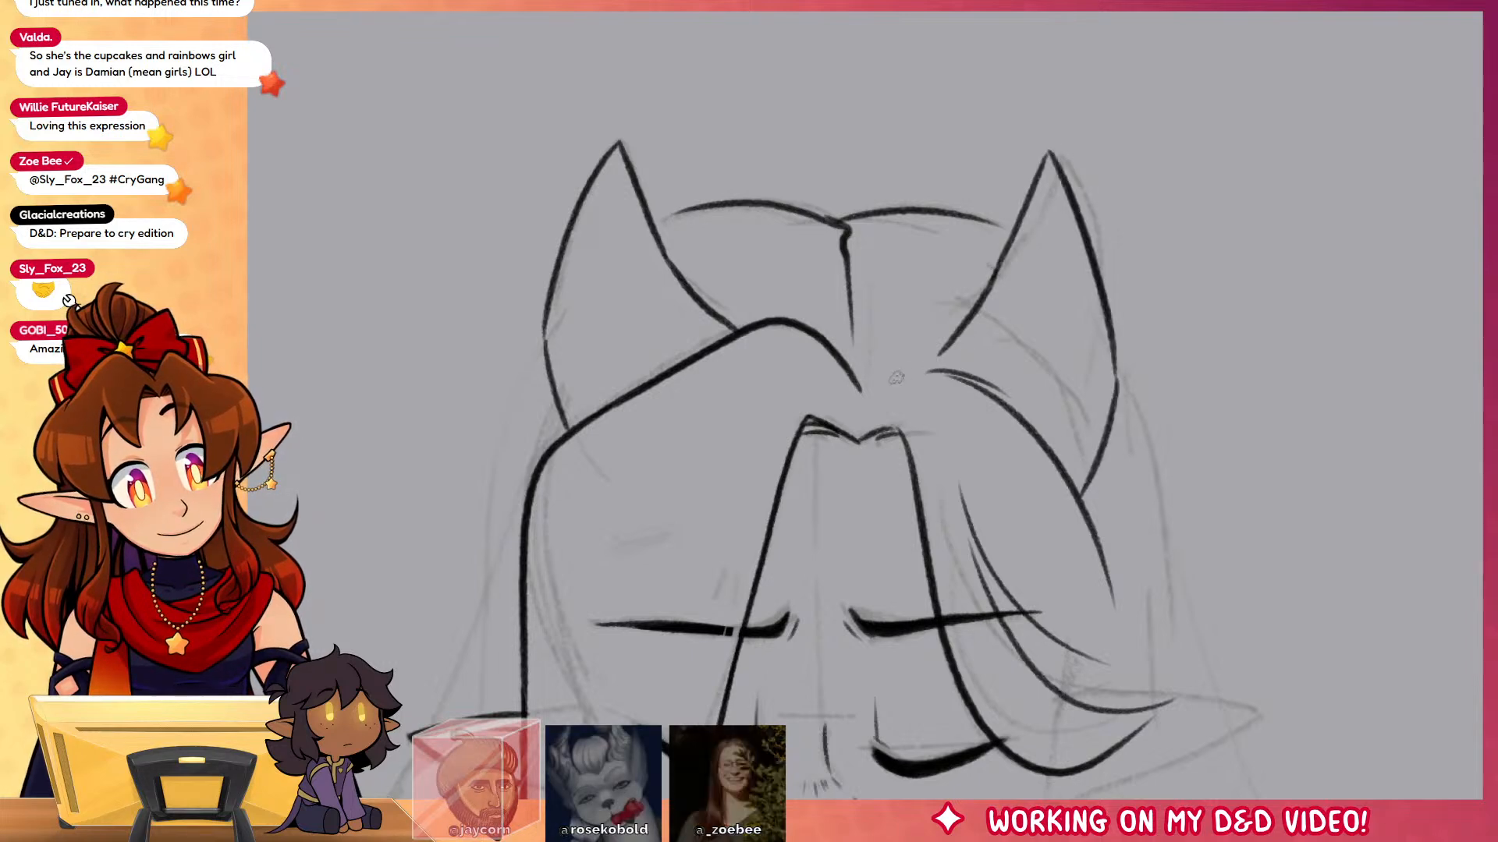
Step: Add short hair strokes at the second horn's base and angular facet lines across the horn's surface
mouse_move(899, 378)
mouse_down()
mouse_move(976, 368)
mouse_move(960, 357)
mouse_up()
mouse_move(996, 283)
mouse_down()
mouse_move(989, 333)
mouse_move(1068, 195)
mouse_up()
mouse_move(1000, 330)
mouse_down()
mouse_move(971, 391)
mouse_move(985, 361)
mouse_up()
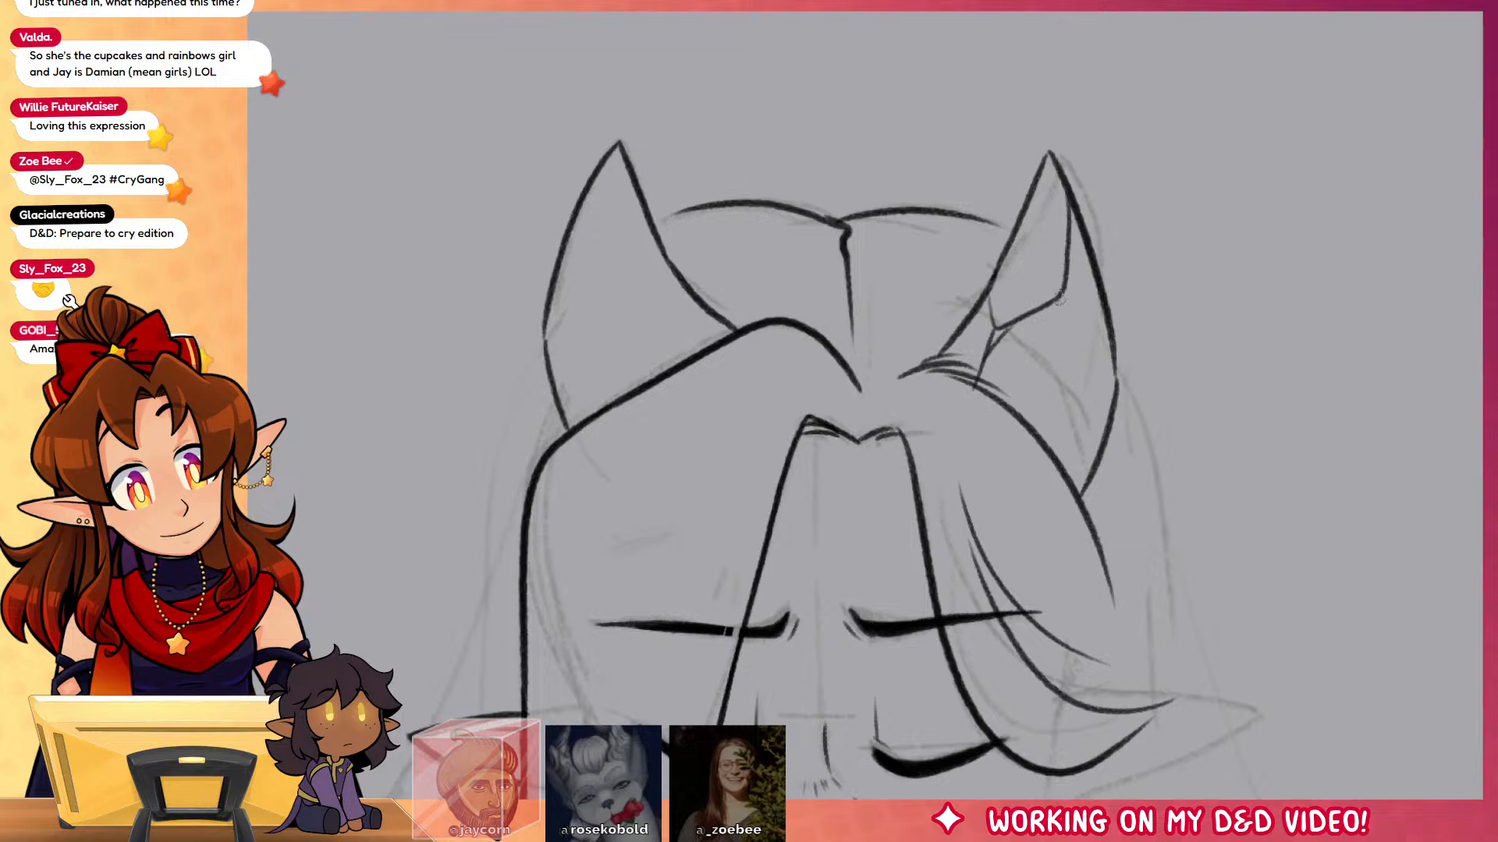
mouse_move(1061, 299)
mouse_down()
mouse_move(1112, 400)
mouse_move(1101, 362)
mouse_move(1058, 460)
mouse_up()
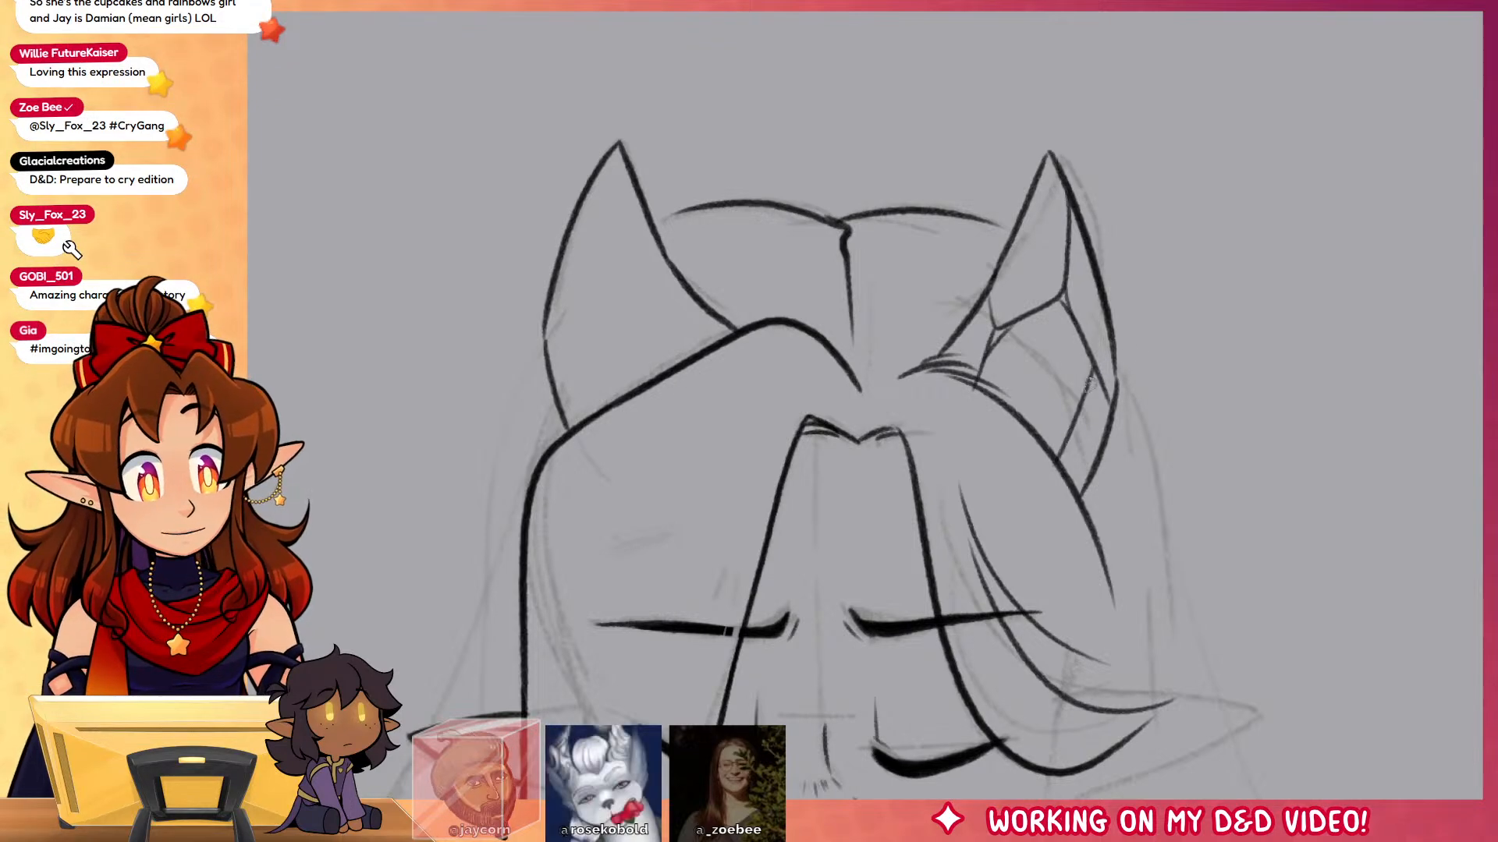
mouse_move(1086, 381)
mouse_down()
mouse_move(1099, 421)
mouse_move(1112, 372)
mouse_up()
key(e)
key(b)
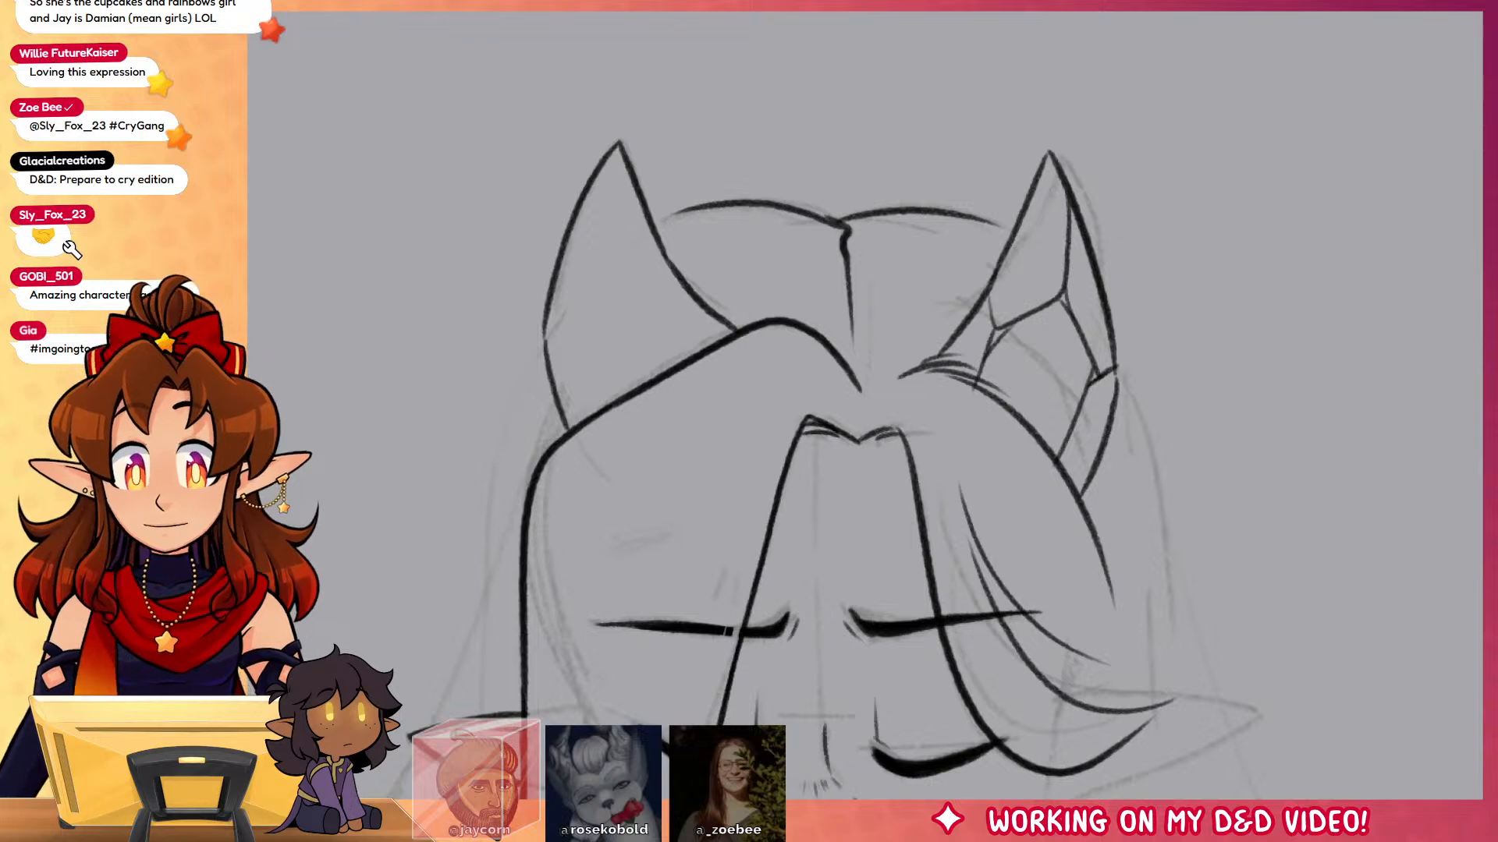
Step: Ink a long strand from the underside of the swept fringe down past the jaw and over the neckline
drag(1150, 634, 1205, 398)
drag(1247, 591, 1216, 398)
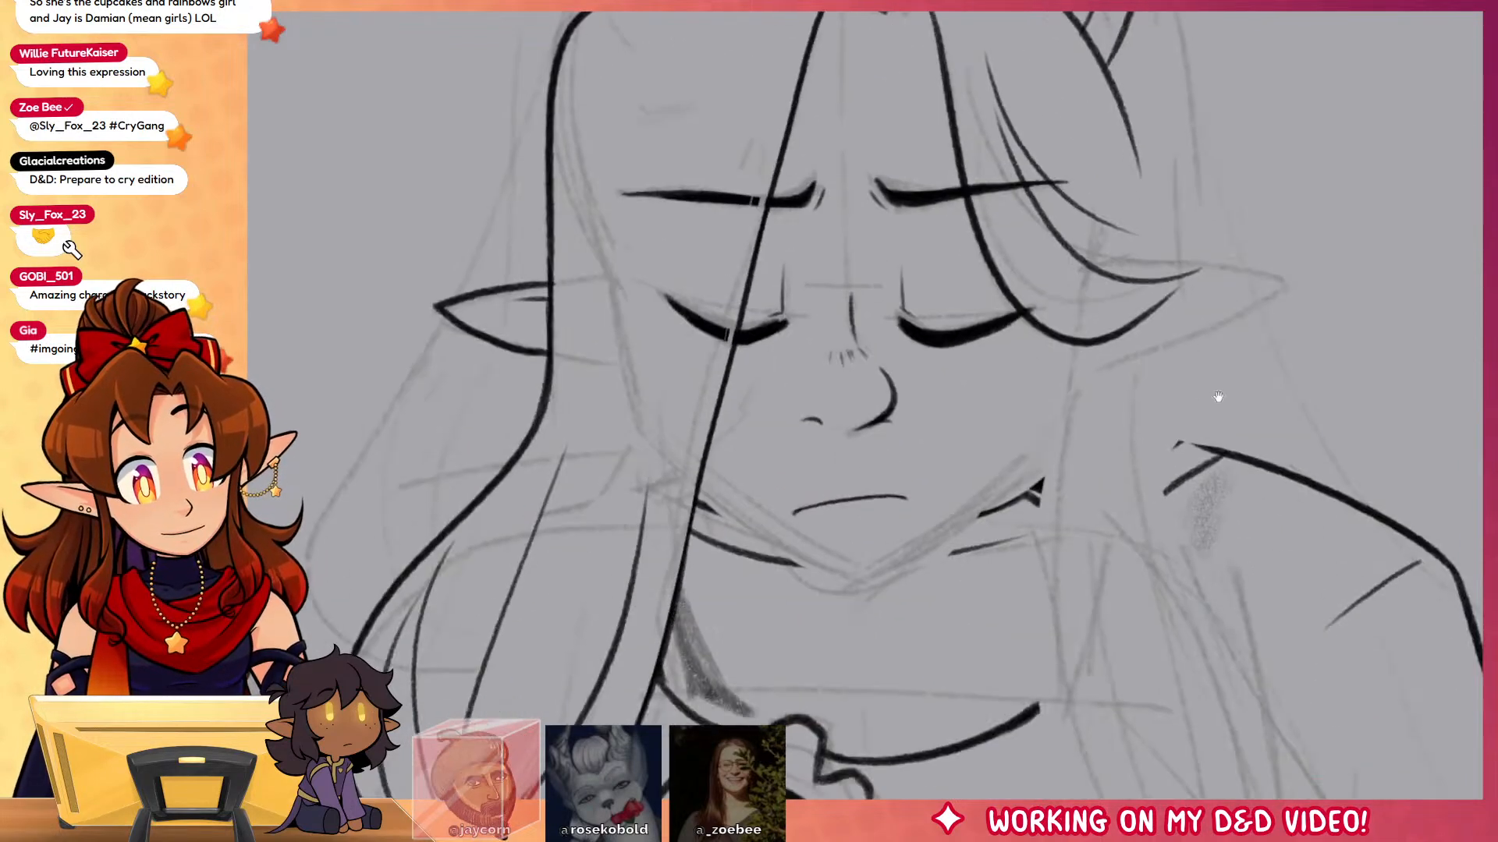
drag(1074, 343, 1059, 804)
drag(1112, 489, 1024, 278)
drag(770, 254, 816, 420)
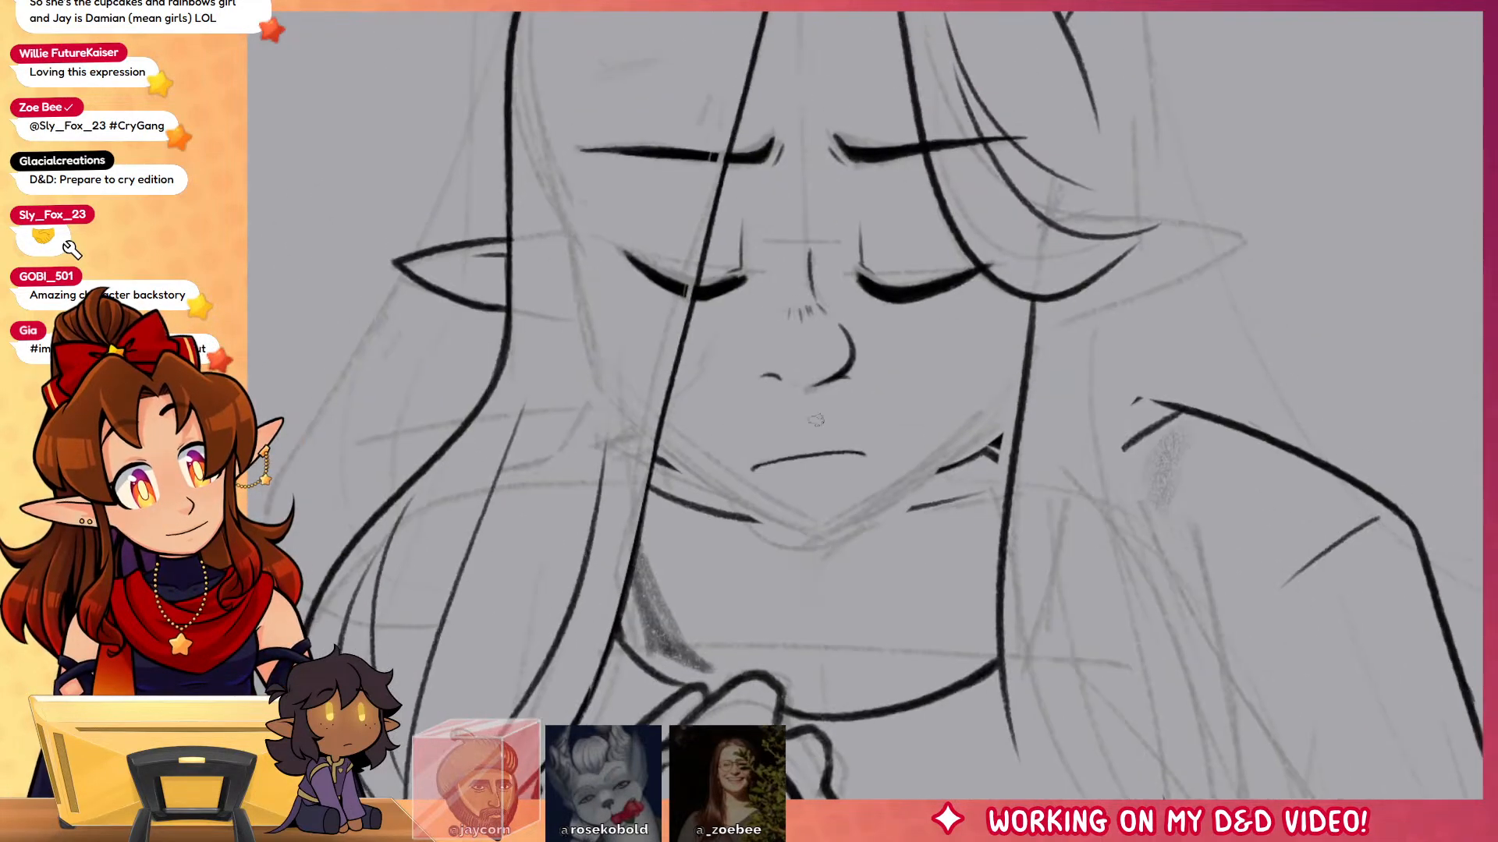
Step: Ink the jawline on both sides down to the chin and fill the gap between jaw and hair strand with solid black
drag(657, 446, 804, 550)
key(ctrl+z)
drag(657, 446, 819, 549)
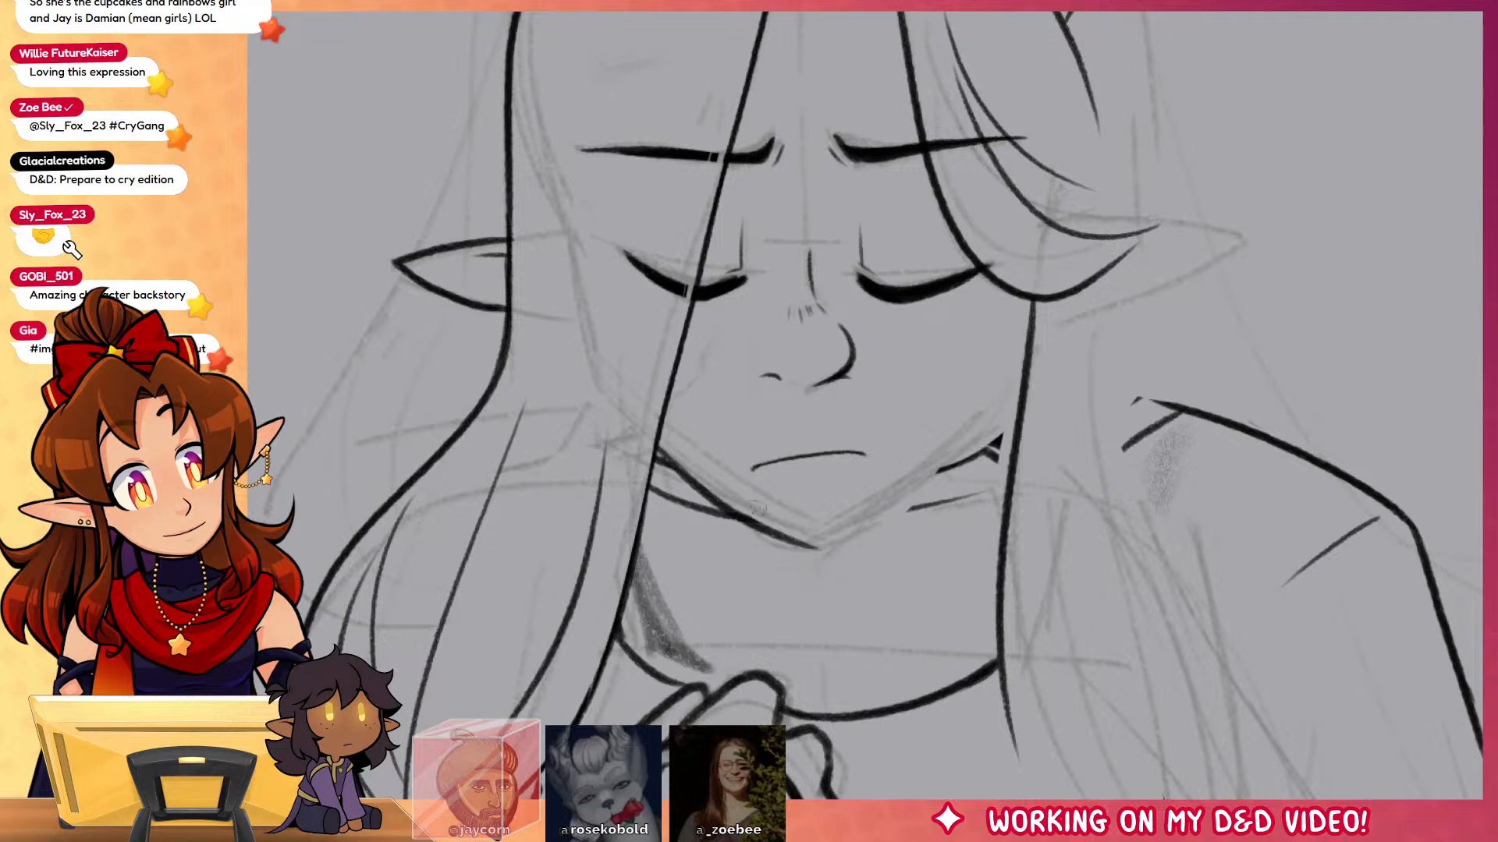
mouse_move(741, 518)
mouse_down()
mouse_move(804, 542)
mouse_move(948, 472)
mouse_up()
key(ctrl+z)
mouse_move(791, 541)
mouse_down()
mouse_move(925, 495)
mouse_move(950, 471)
mouse_up()
drag(893, 517, 1025, 384)
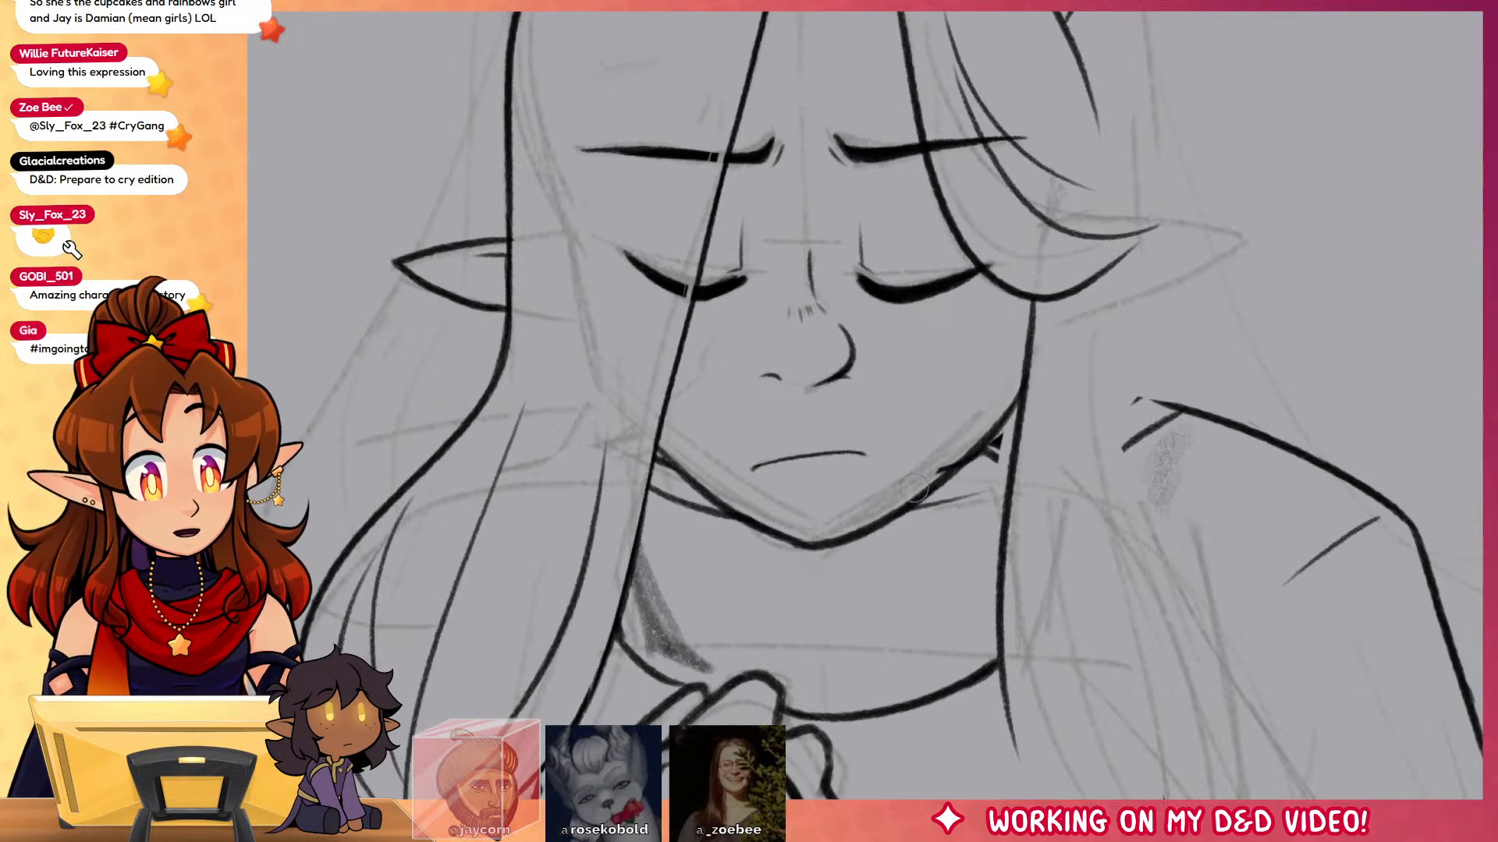
drag(986, 446, 1009, 467)
mouse_move(1016, 408)
mouse_down()
mouse_move(1009, 461)
mouse_move(995, 451)
mouse_up()
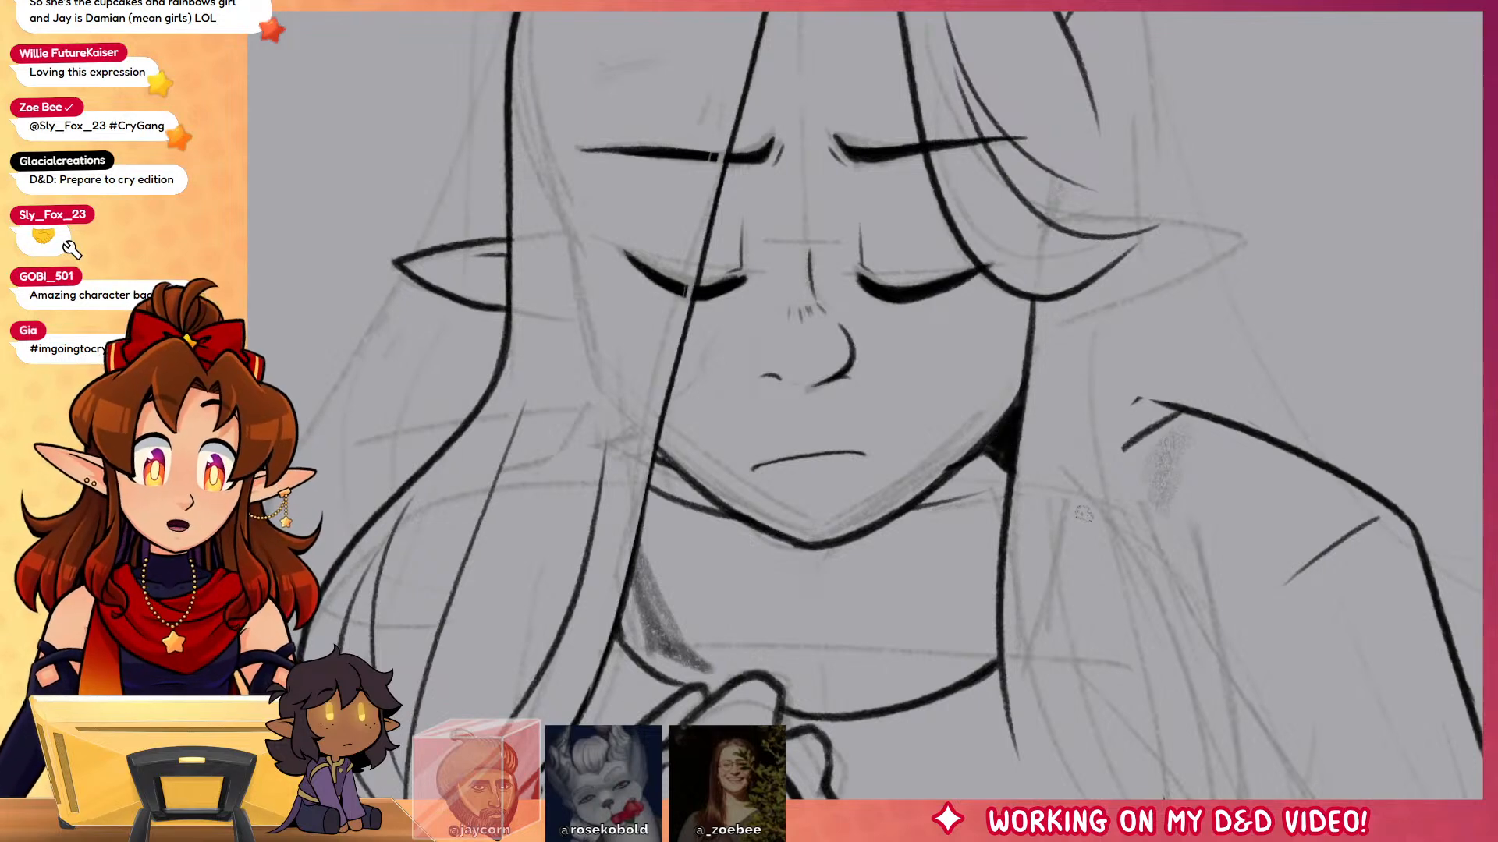
Step: Ink the rest of the hair lock below the fringe with an outer edge, inner strand lines and tapered split ends over the chest
scroll(733, 511, down, 5)
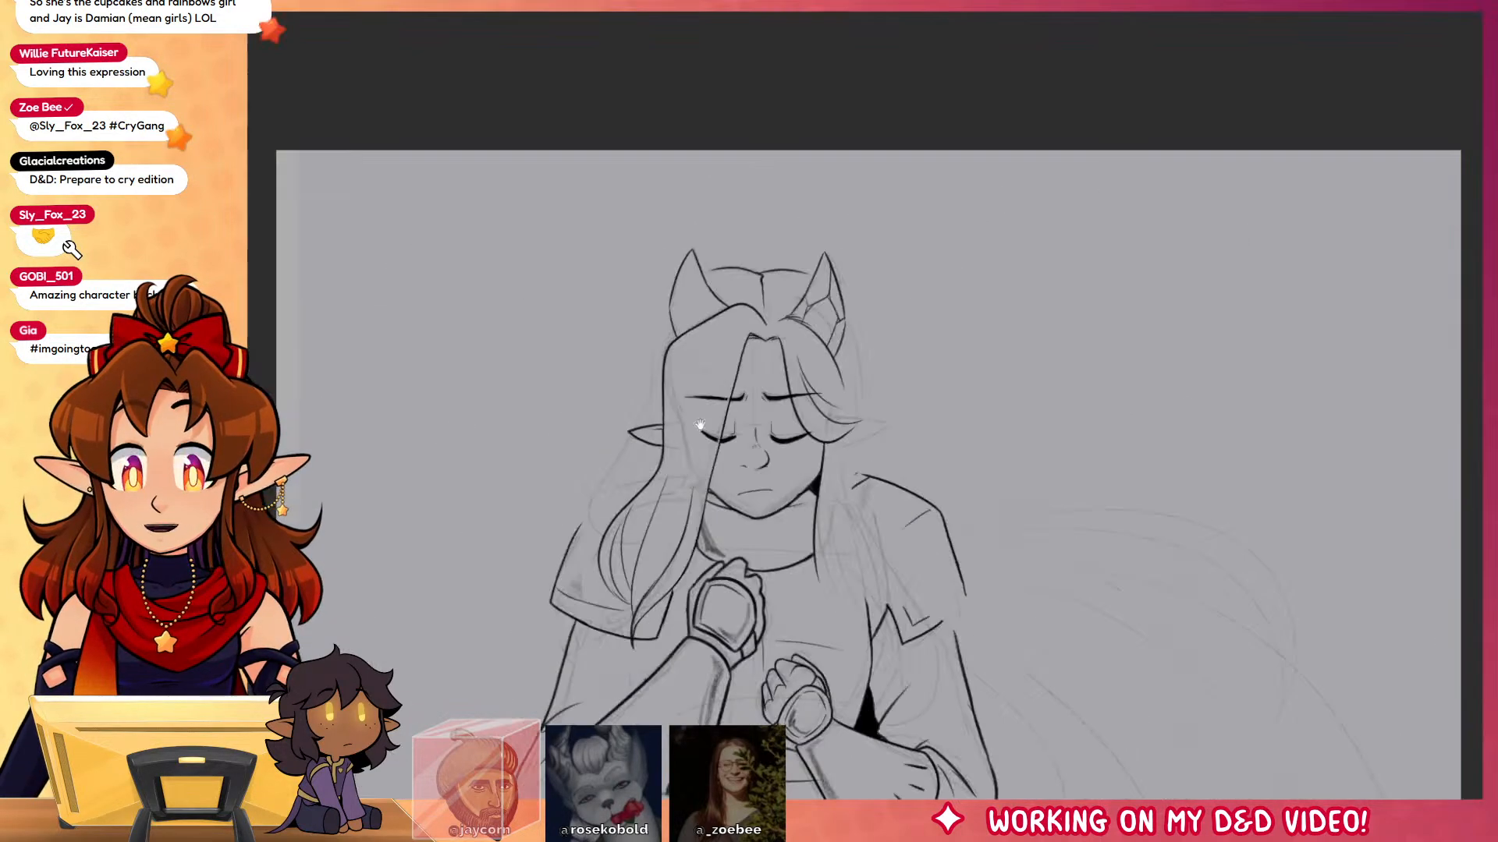
scroll(835, 428, up, 5)
drag(809, 407, 854, 741)
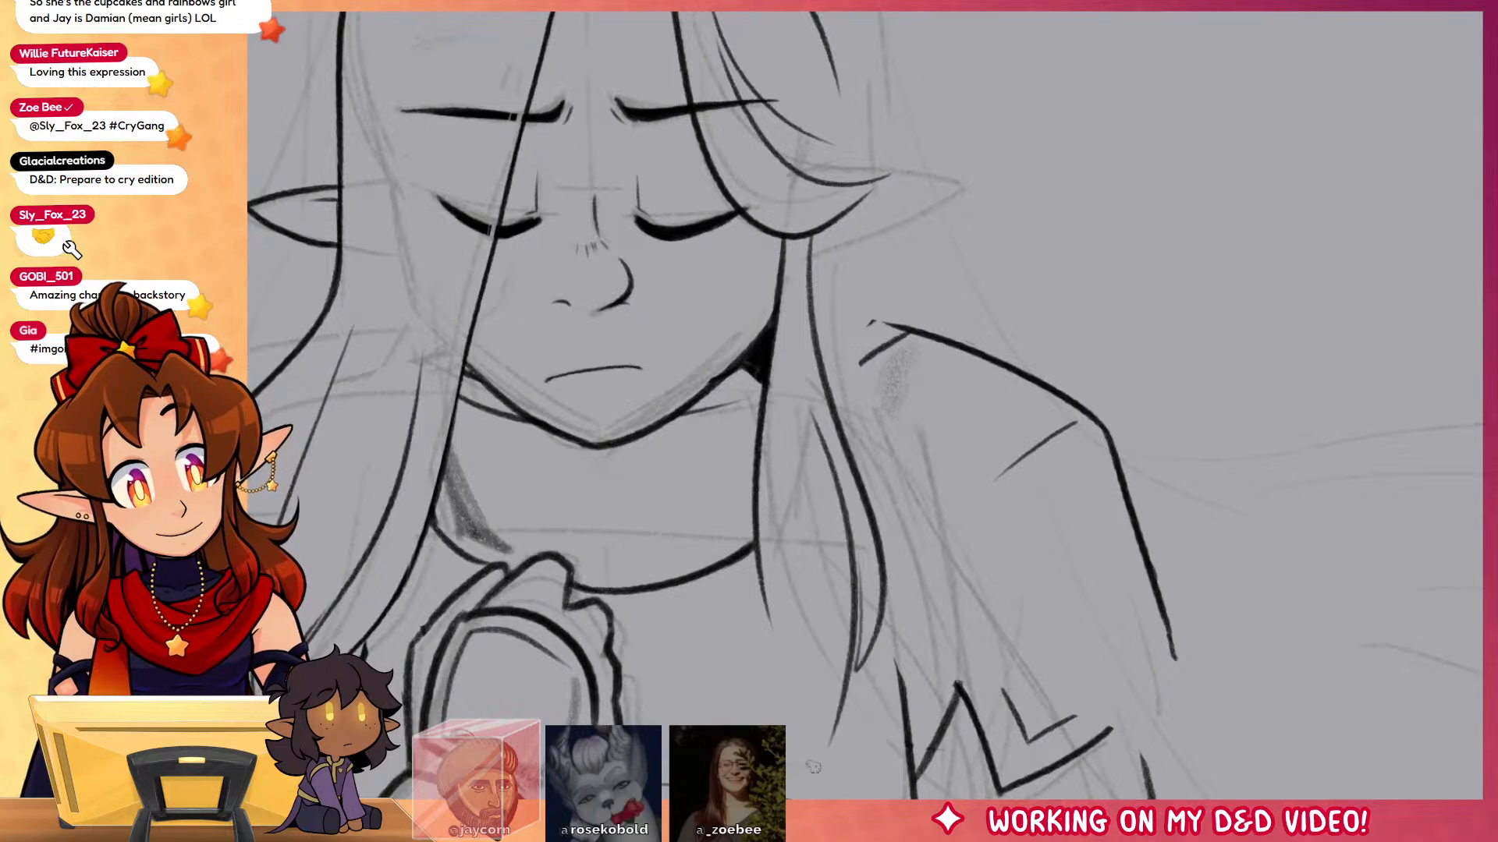
drag(768, 440, 835, 749)
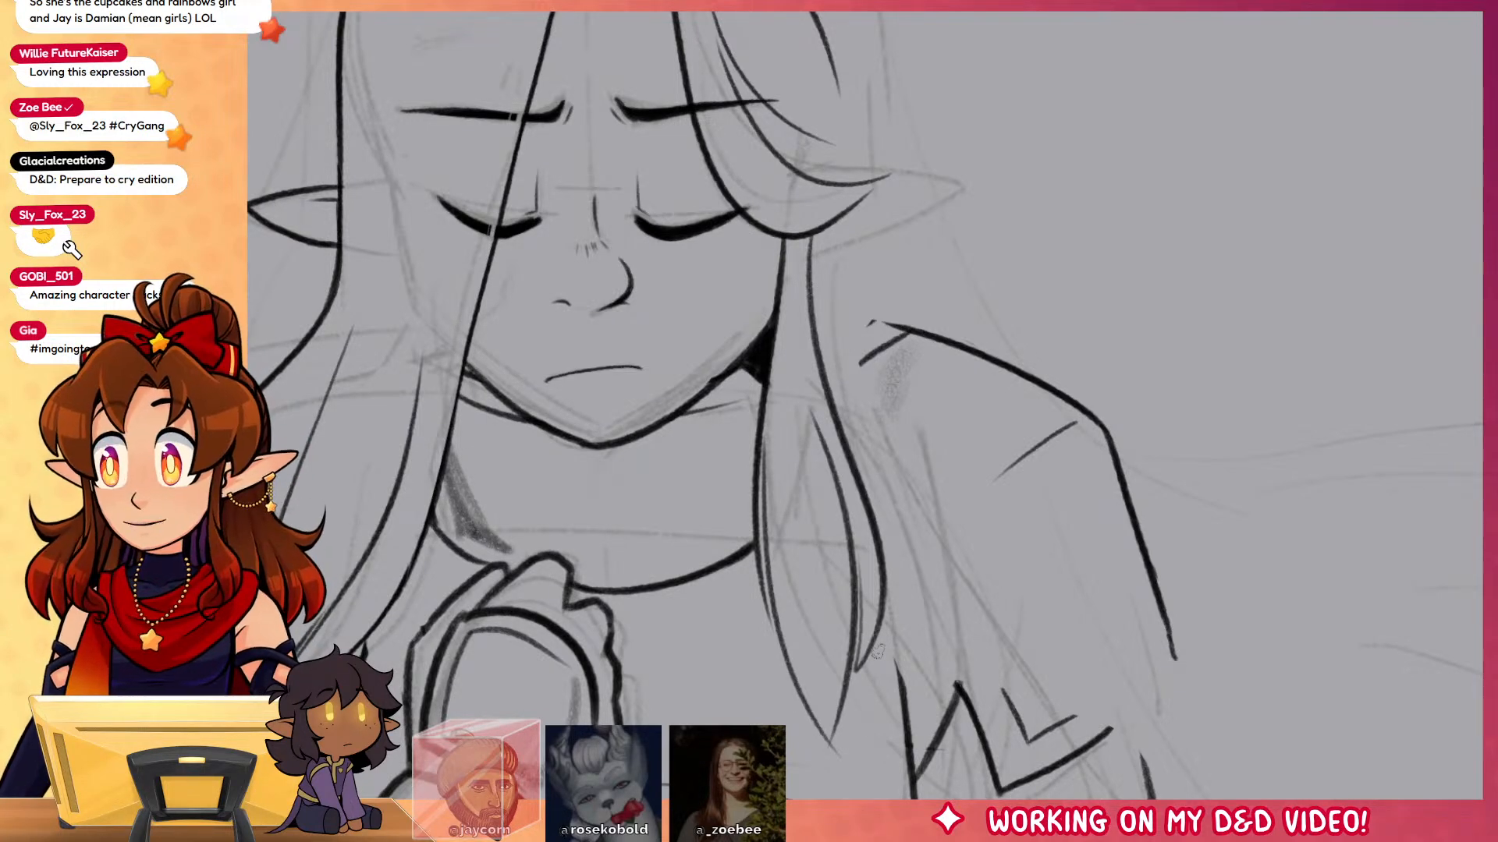
Step: Join the crown outline to the first horn and ink the upper back-hair outline from behind that horn towards the ear
drag(773, 422, 960, 601)
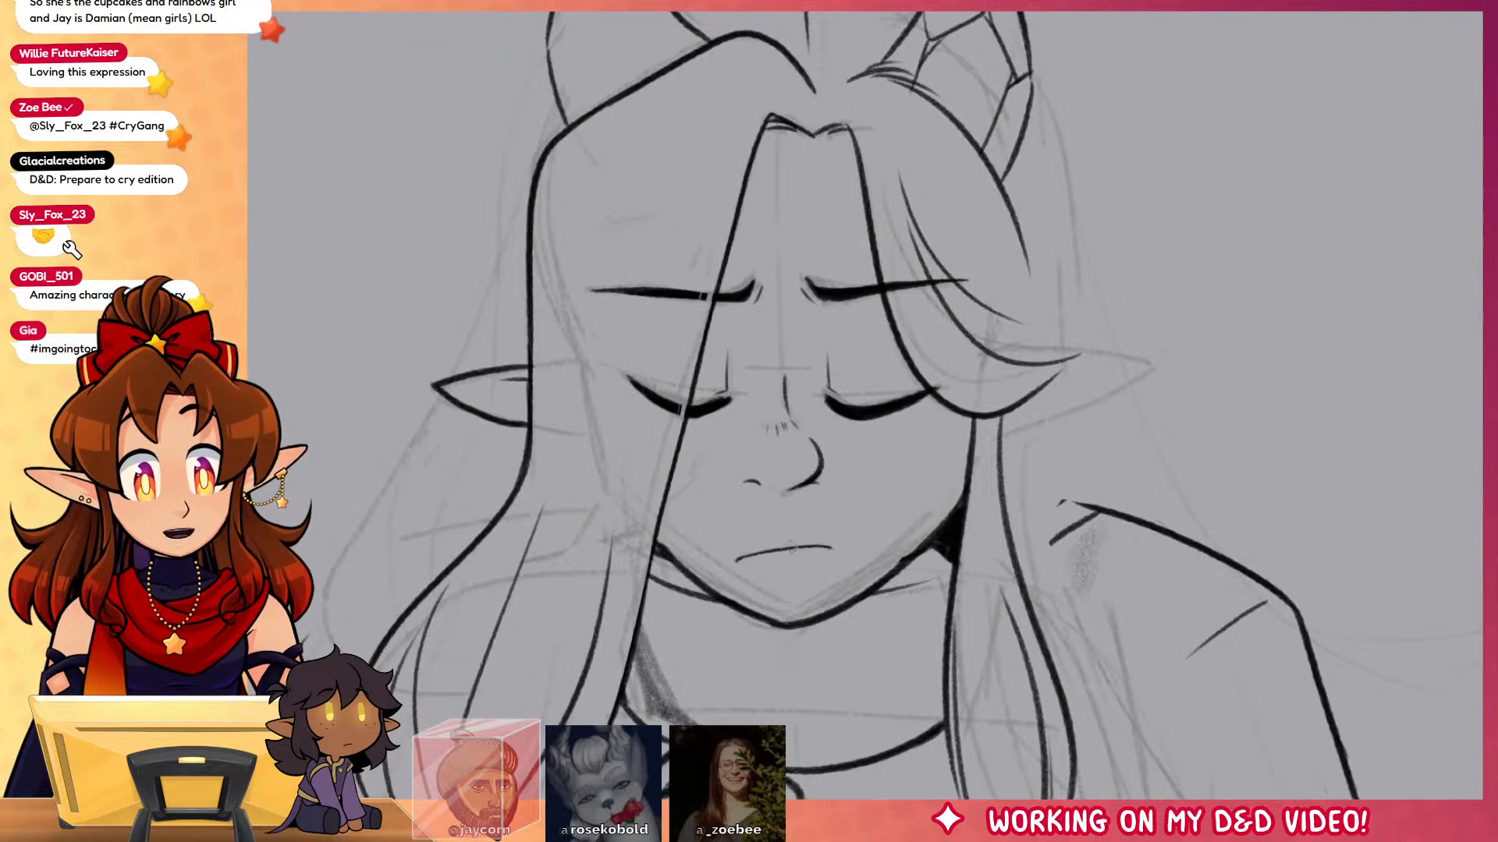
drag(1085, 517, 1162, 562)
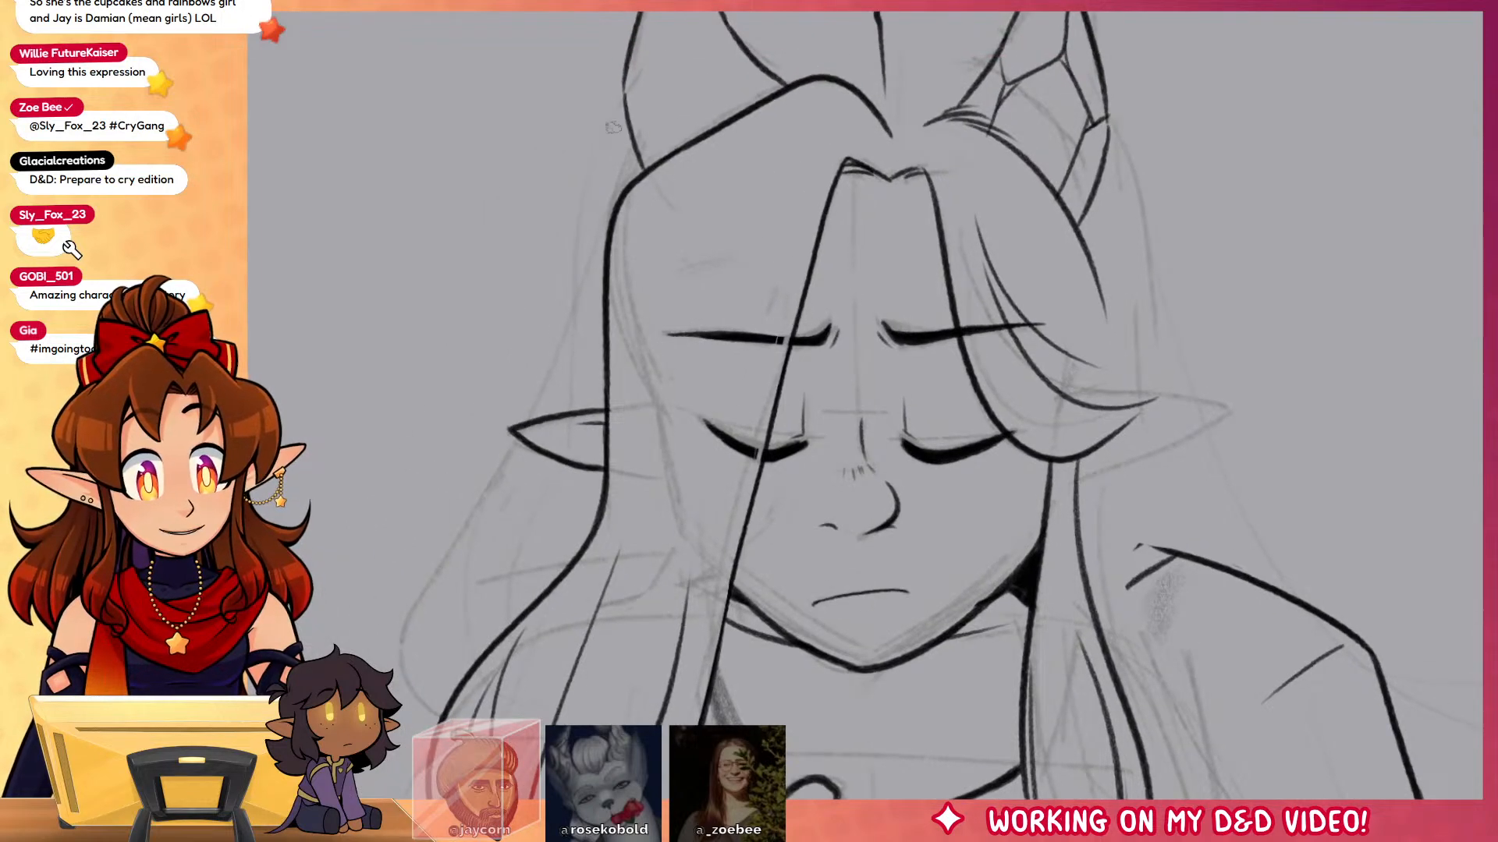
drag(613, 127, 700, 366)
drag(730, 214, 792, 204)
drag(645, 295, 585, 607)
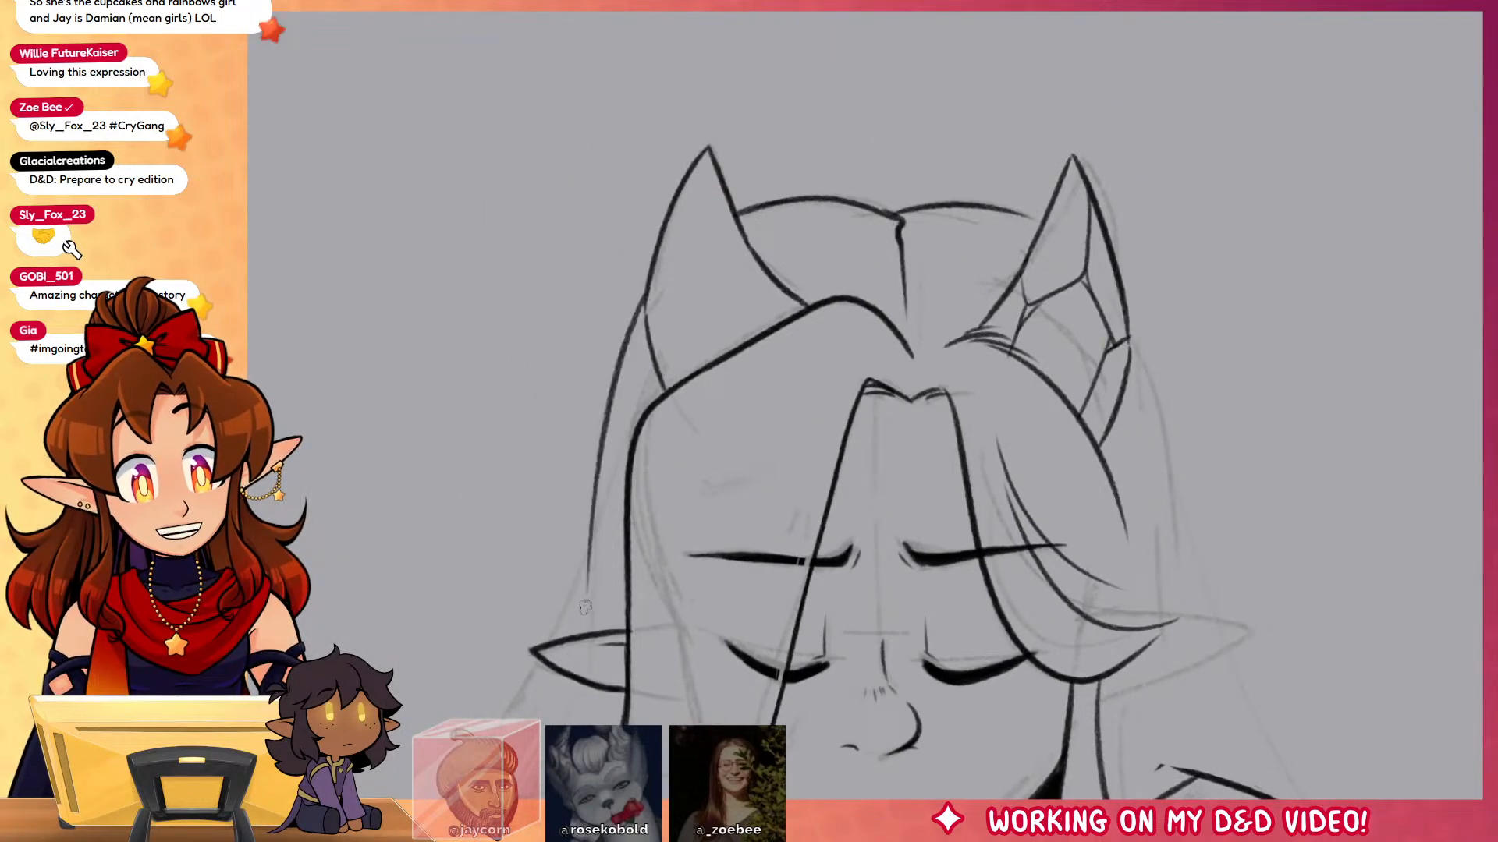
Step: Continue the back-hair outline behind the ear and down in a wide curve to the shoulder, adding an inner strand line
drag(643, 529, 658, 421)
key(ctrl+z)
drag(663, 178, 580, 513)
drag(648, 467, 674, 312)
mouse_move(590, 393)
mouse_down()
mouse_move(504, 680)
mouse_move(464, 636)
mouse_move(579, 402)
mouse_move(546, 459)
mouse_up()
key(ctrl+z)
drag(538, 620, 560, 489)
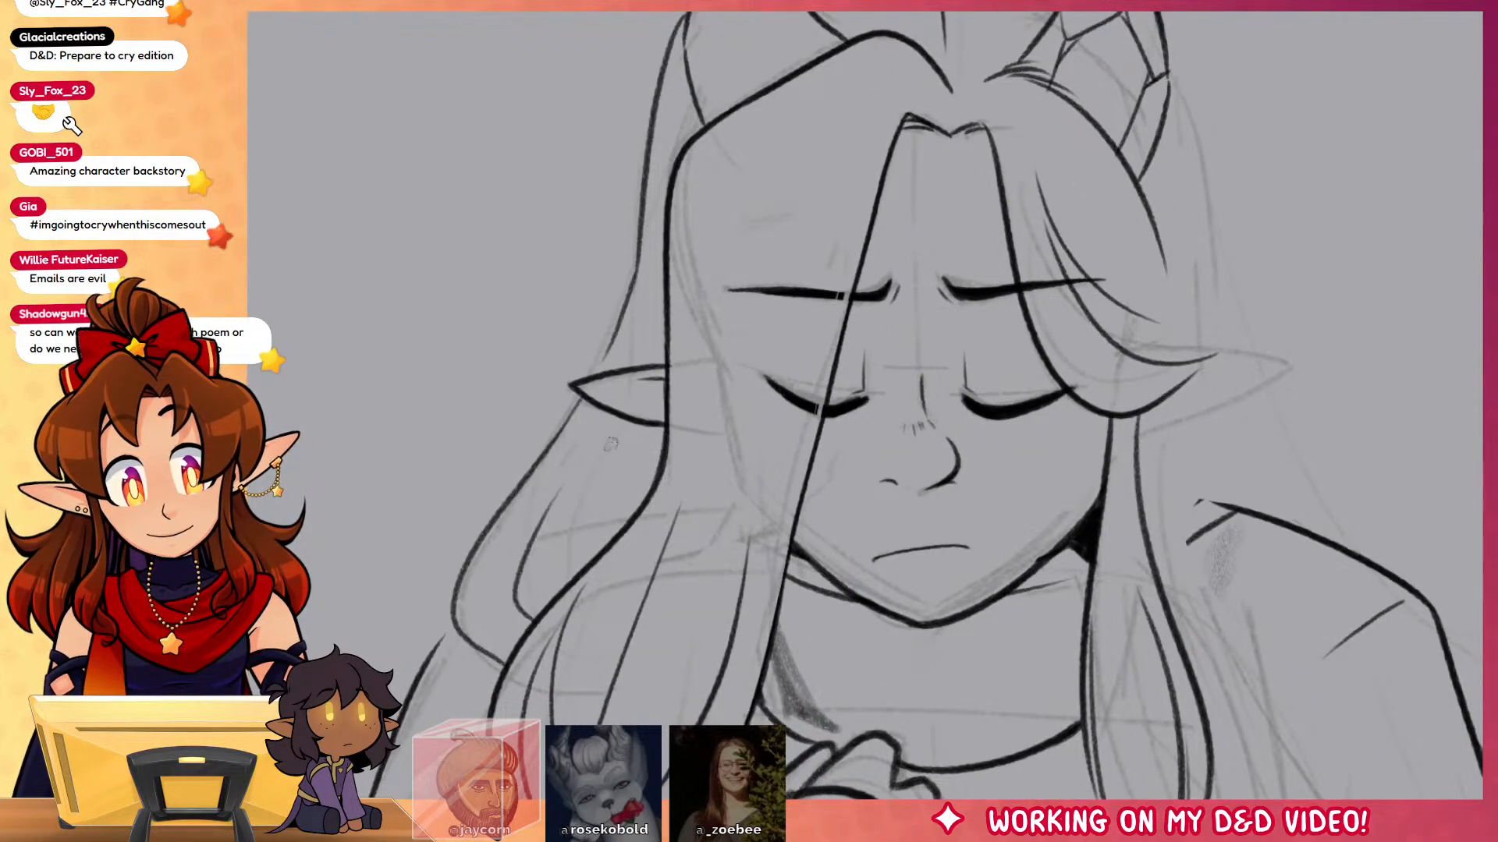
Step: Add an inner strand to the back hair below the left-hand ear and ink the back-hair outline from behind the right-hand horn down to the ear
drag(612, 422, 538, 613)
scroll(671, 512, up, 3)
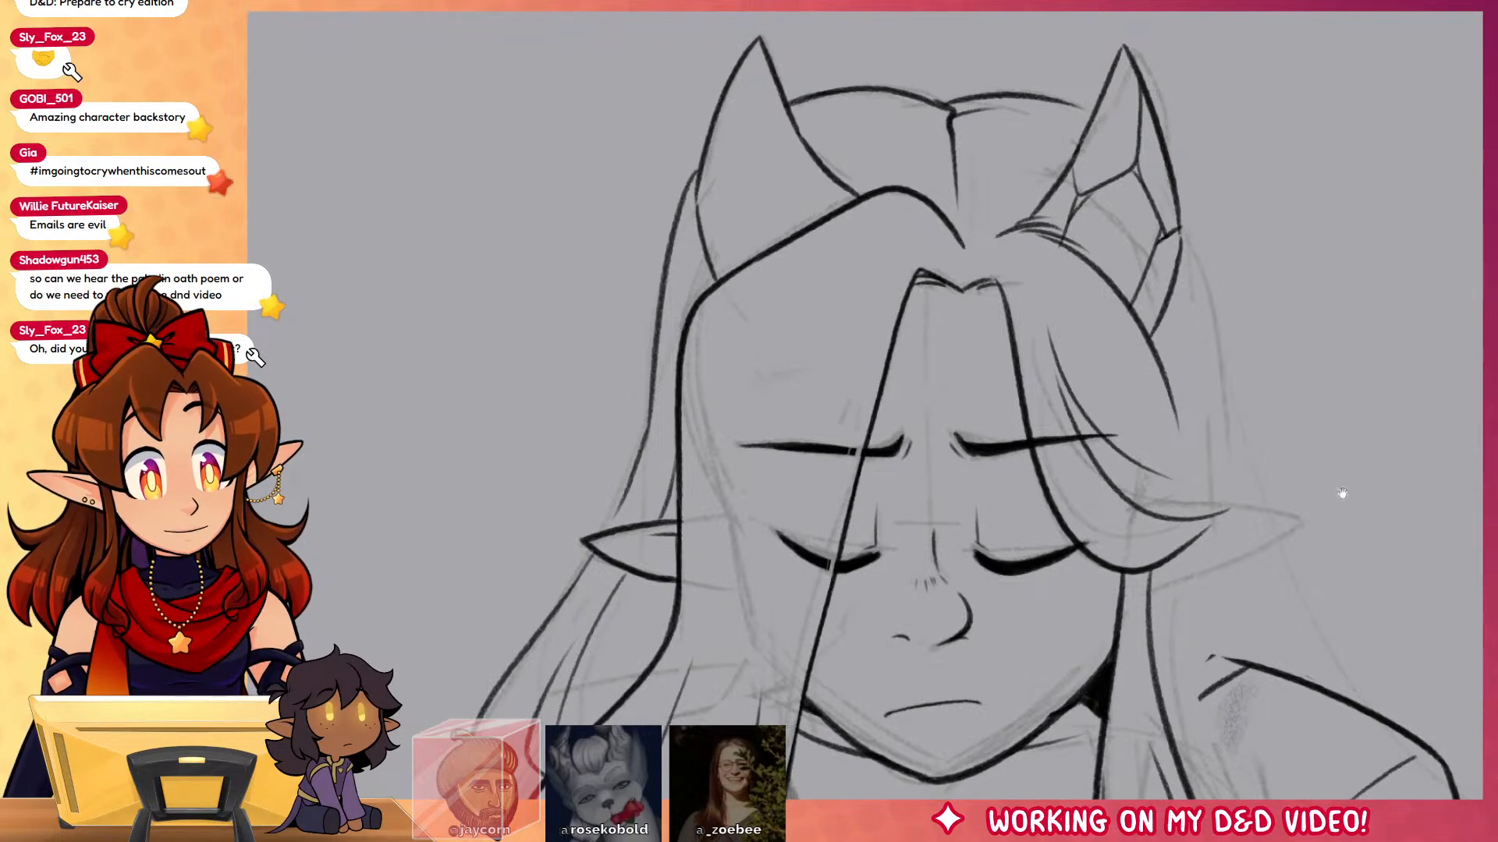
drag(1342, 493, 1190, 464)
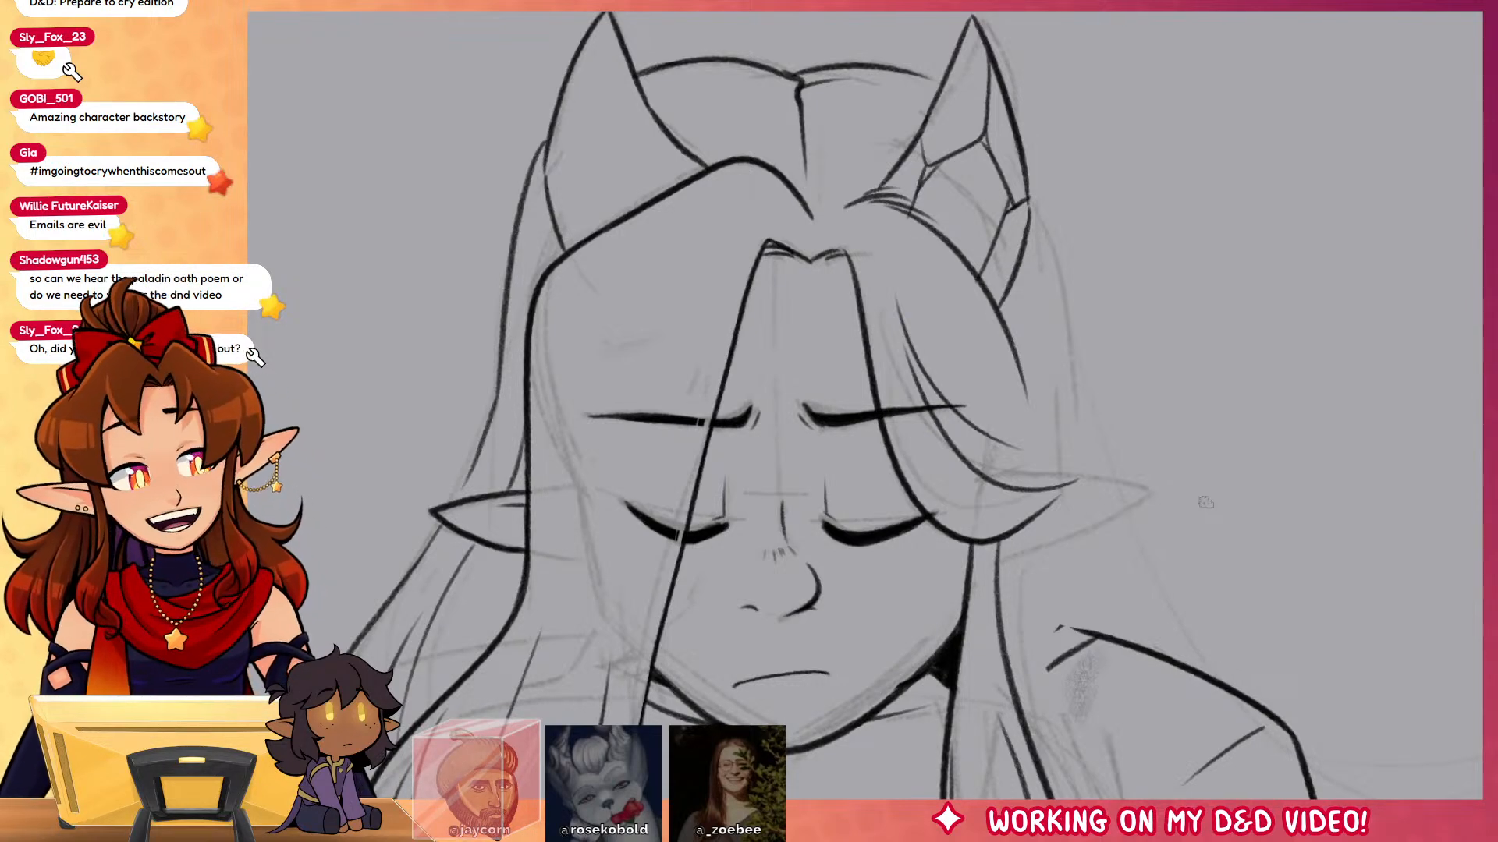
drag(1205, 502, 1152, 472)
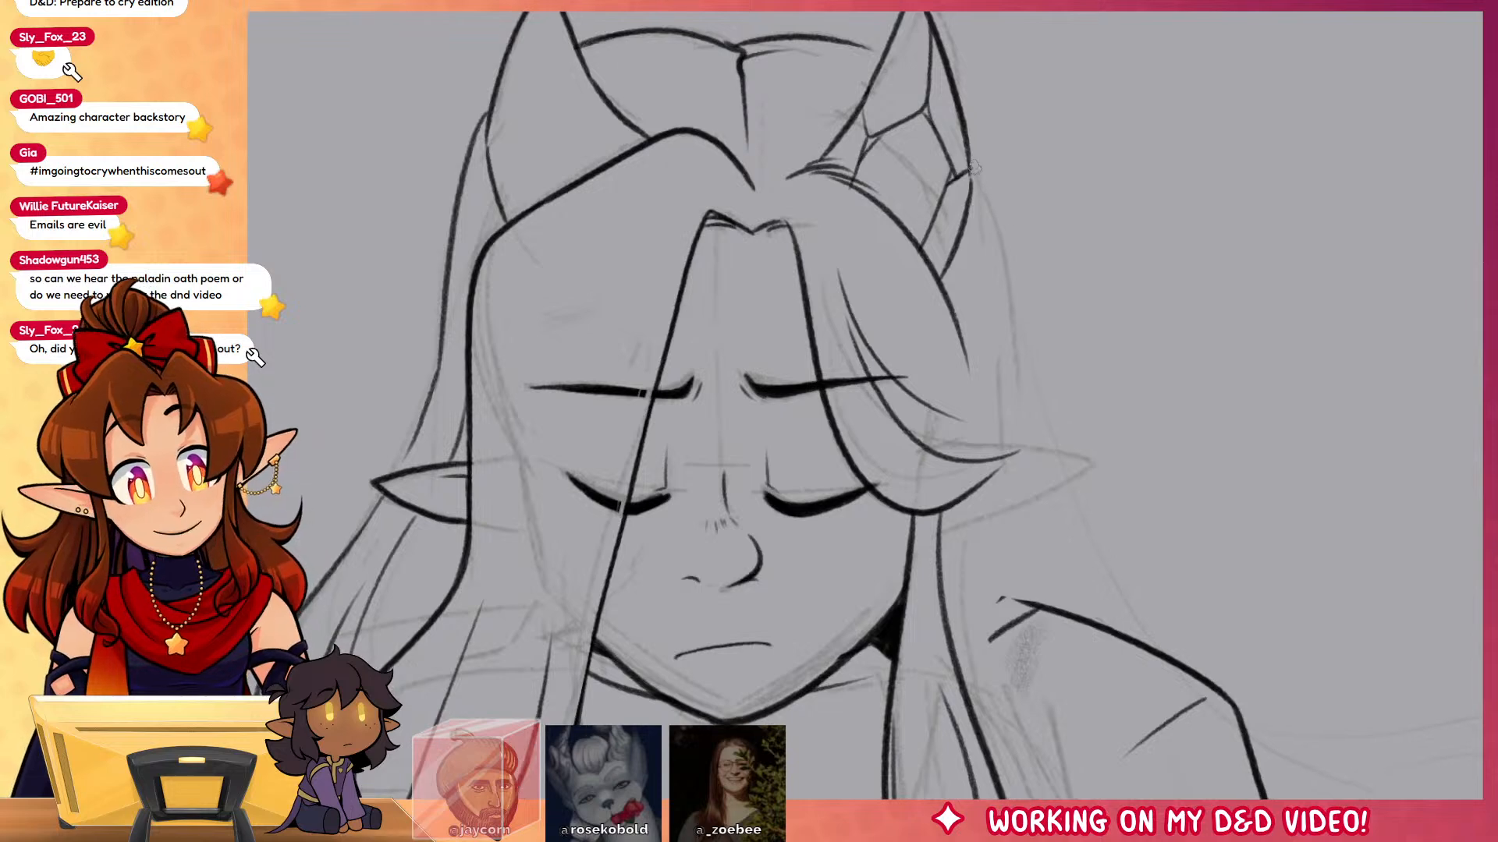
drag(975, 152, 1029, 420)
key(ctrl+z)
mouse_move(962, 96)
mouse_down()
mouse_move(1037, 433)
mouse_move(1077, 326)
mouse_move(1146, 333)
mouse_move(991, 415)
mouse_up()
Step: Ink the right-hand pointed ear and extend the back-hair outline from beneath it down to the shoulder armour
drag(1238, 453, 1188, 402)
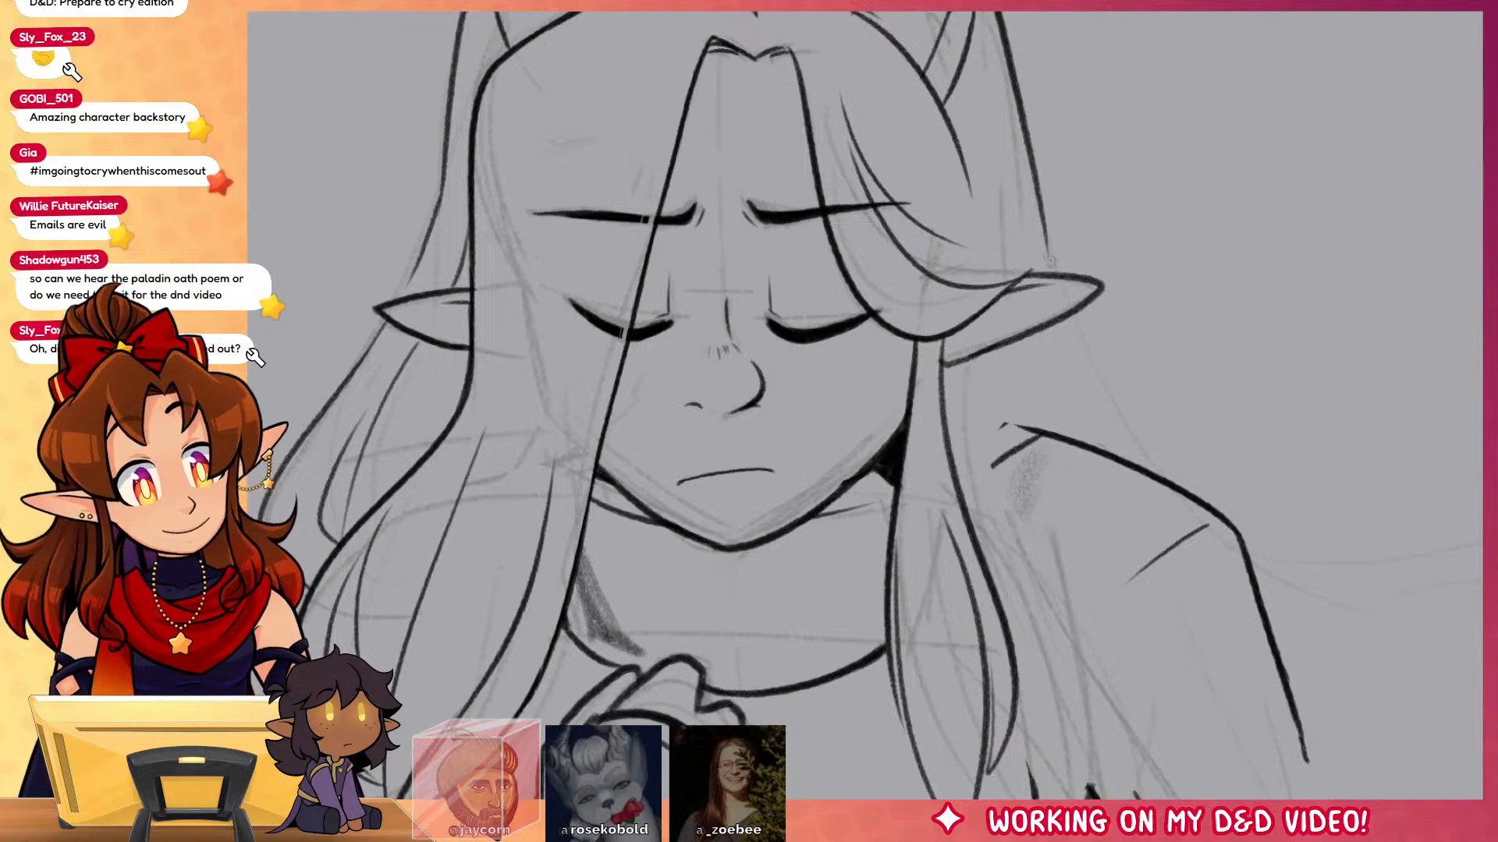
drag(1051, 261, 1144, 471)
drag(1173, 395, 1181, 309)
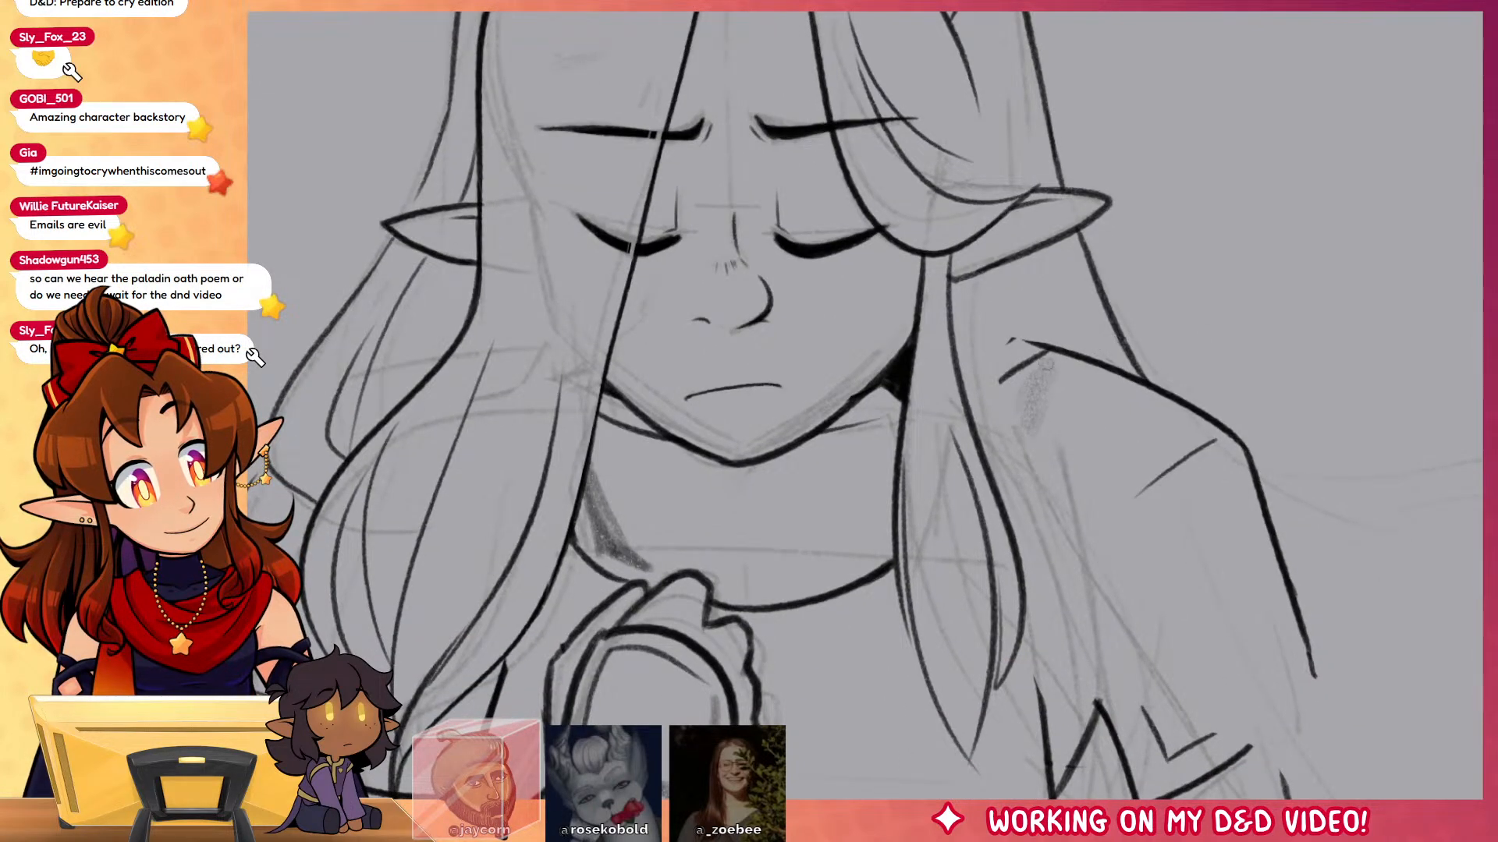
Step: Ink the short inner top edge of the right-hand shoulder armour from its peak down to the front hair lock
drag(1043, 346, 965, 409)
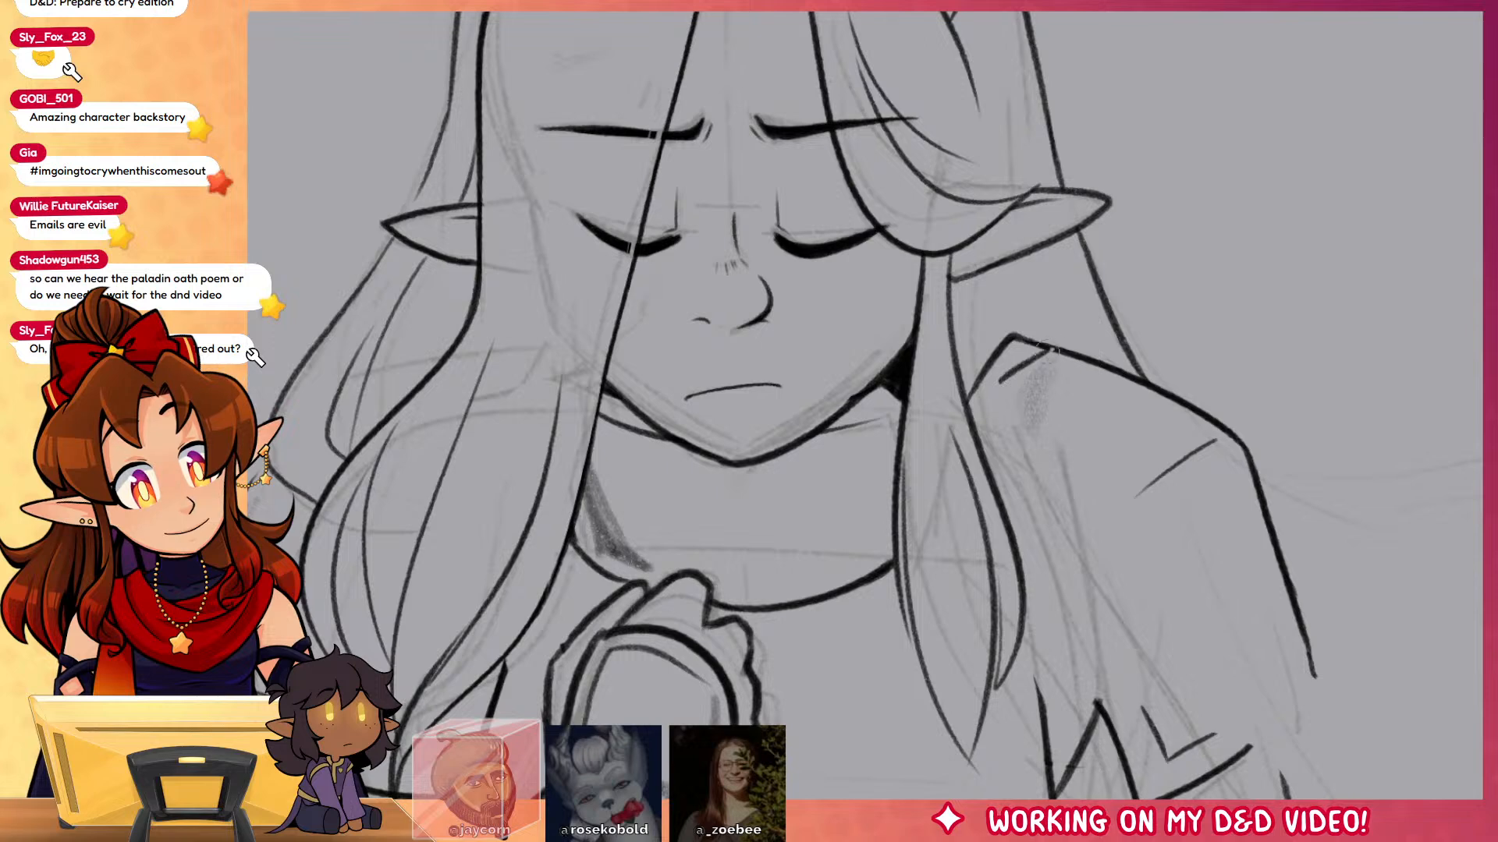
key(ctrl+z)
drag(1052, 350, 981, 434)
Step: Ink the inner trim line along the right-hand shoulder armour's inner edge and close its lower hem up to the outer corner
drag(1202, 592, 1166, 483)
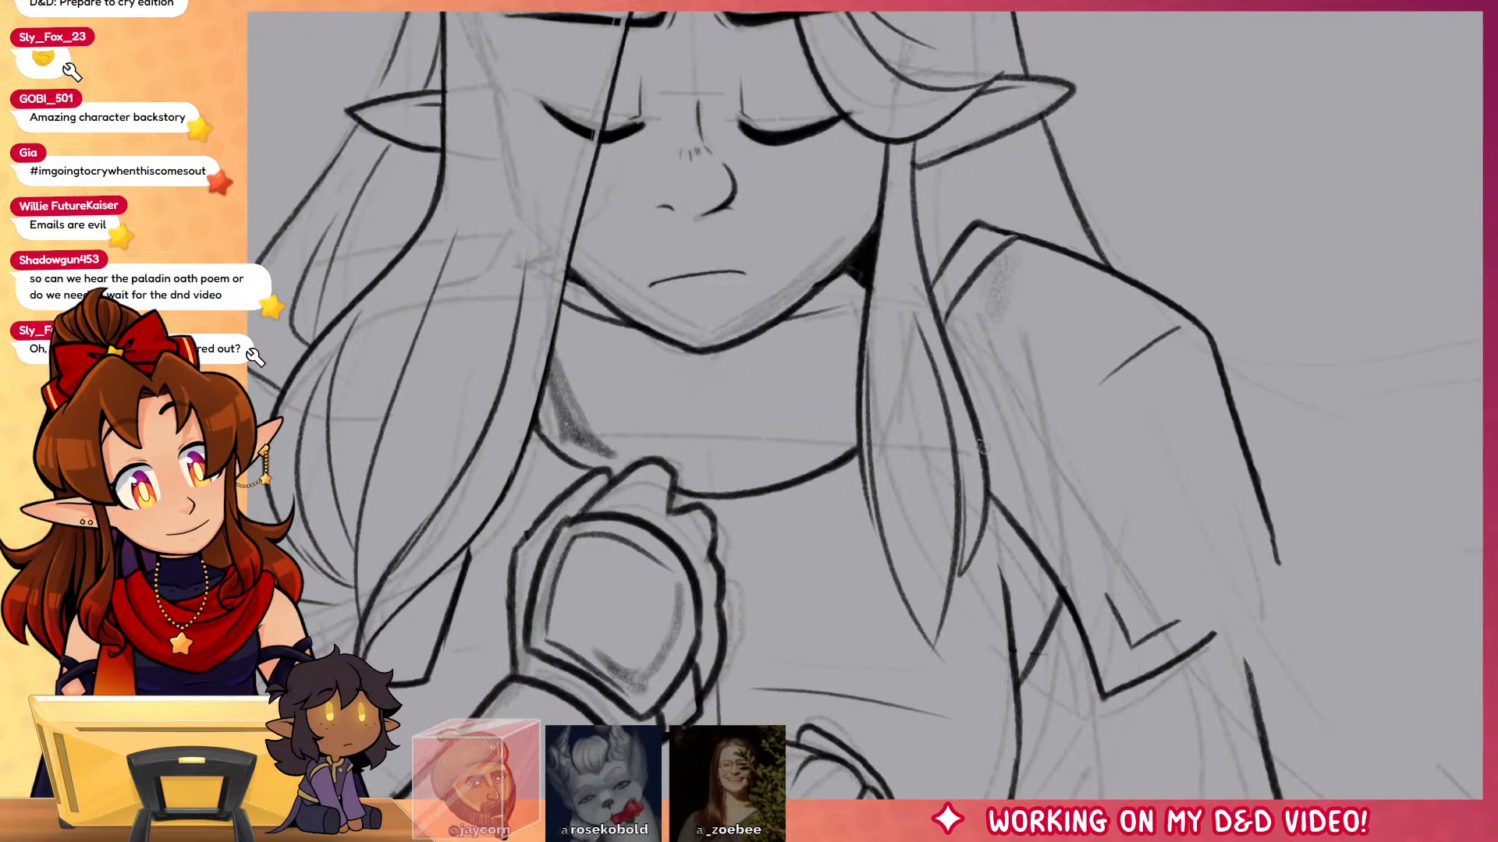
drag(982, 446, 1128, 644)
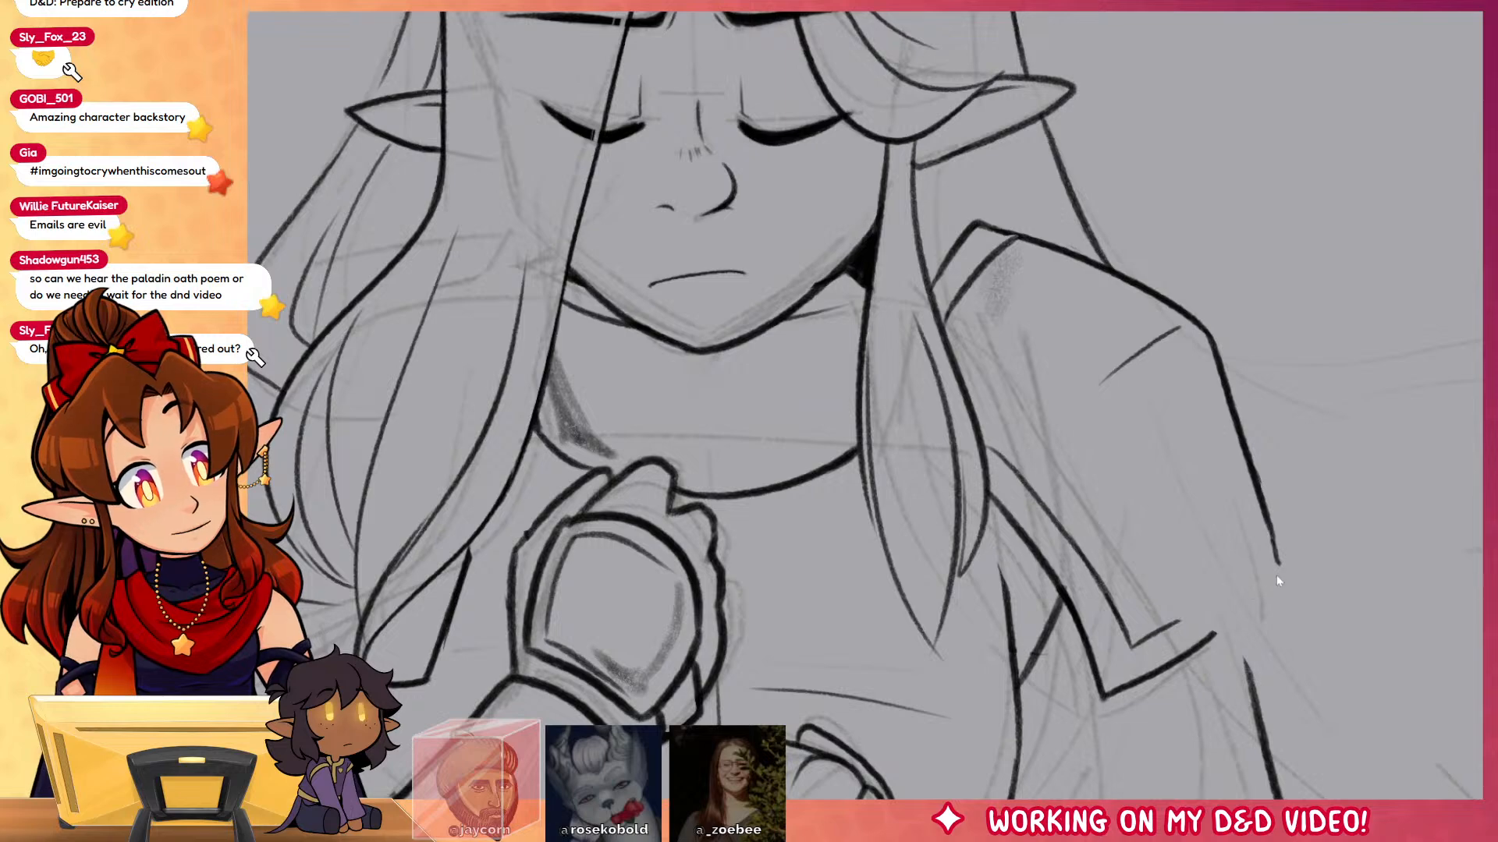
mouse_move(1279, 567)
mouse_down()
mouse_move(1179, 662)
mouse_move(1210, 589)
mouse_move(1155, 634)
mouse_move(1270, 544)
mouse_up()
key(ctrl+z)
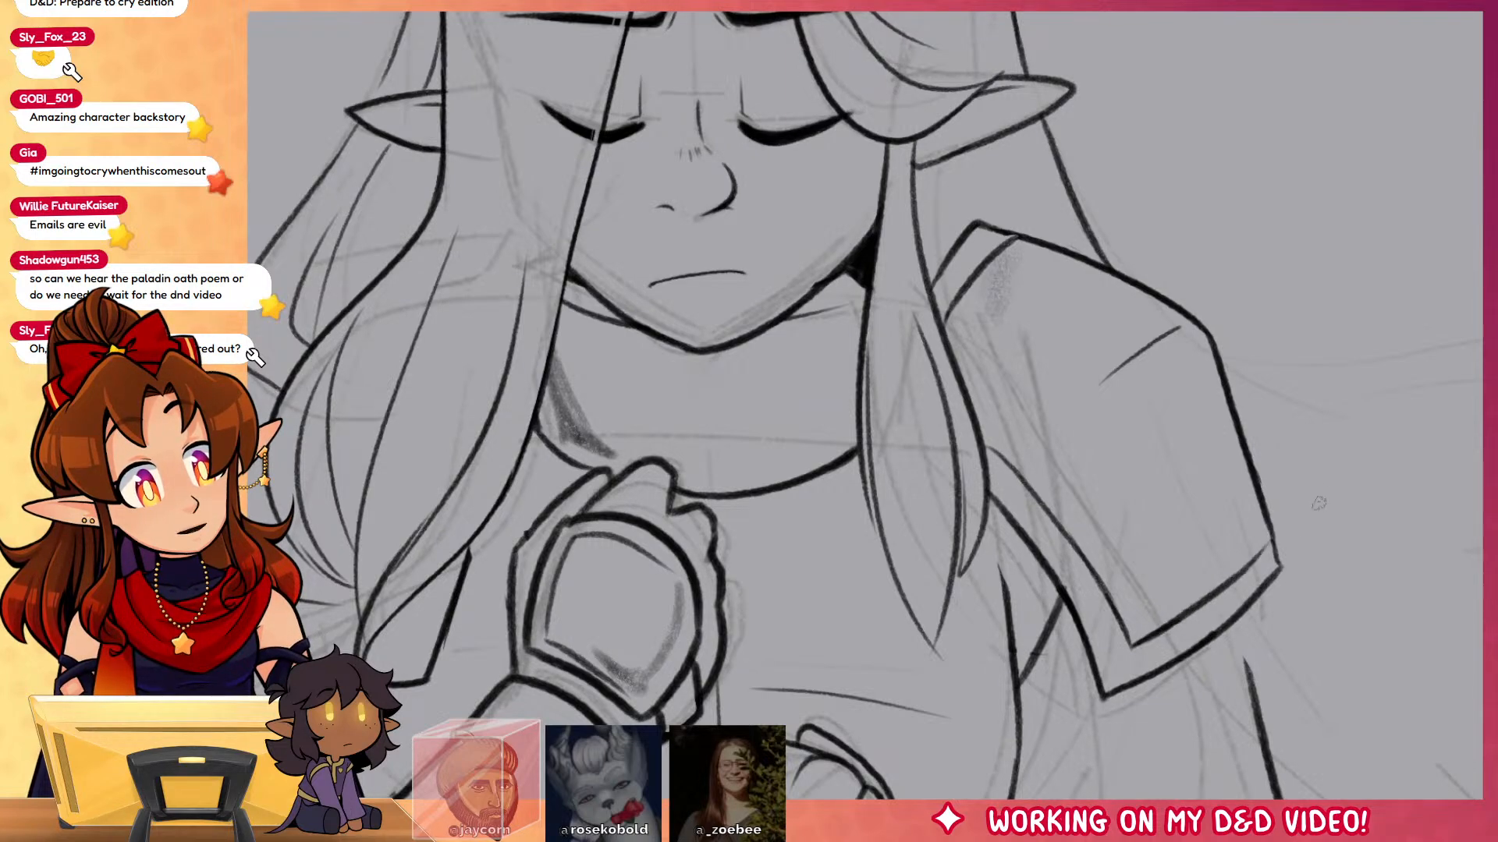
Step: Extend the right-hand outer sleeve line up to the armour's hem and the torso's side line up towards the hair lock
drag(1363, 650, 1304, 374)
drag(1176, 359, 1199, 474)
drag(1189, 383, 1372, 574)
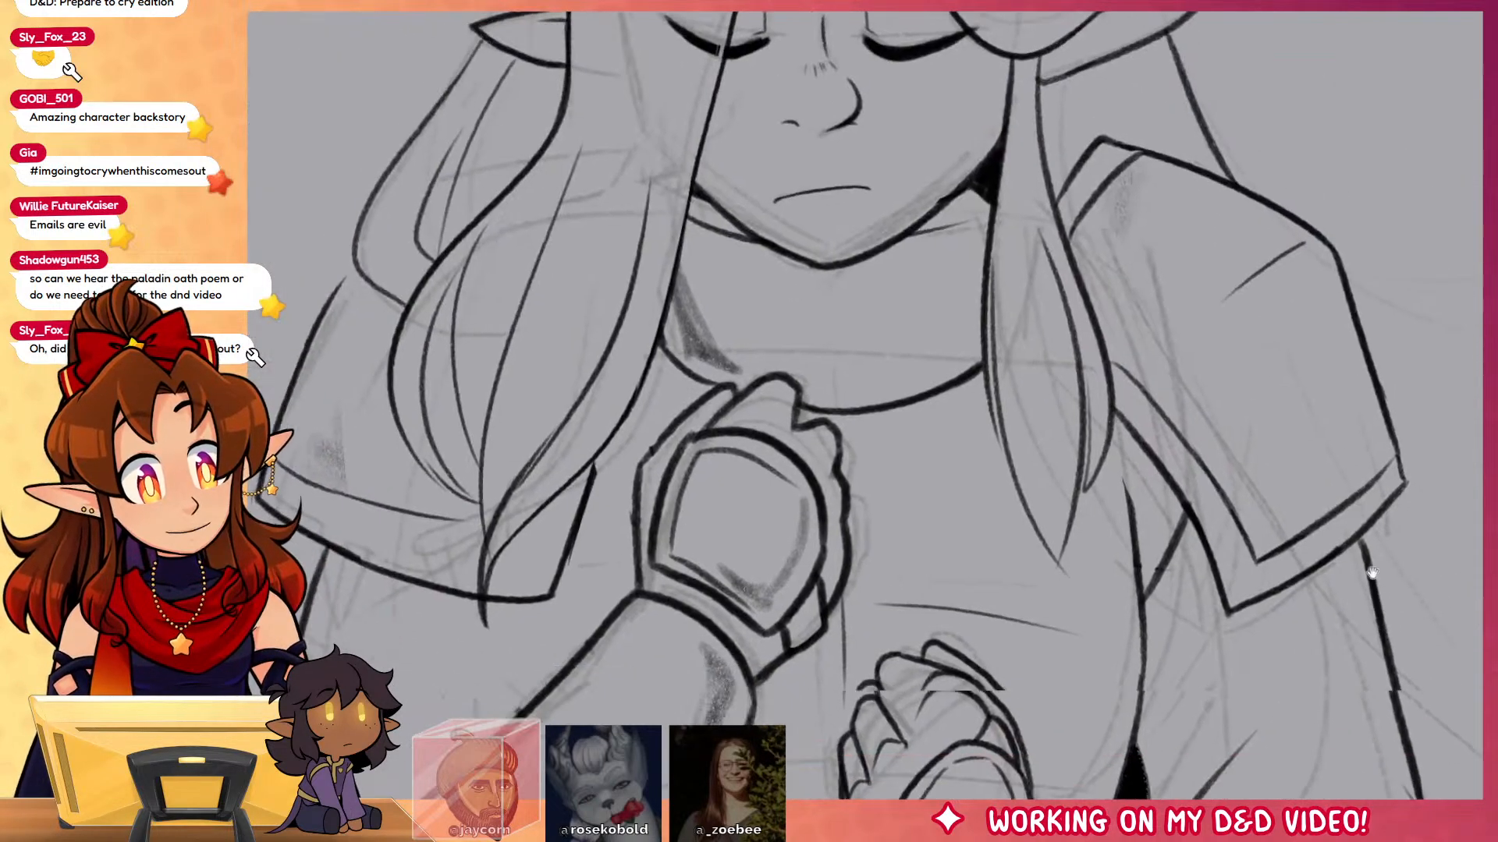
drag(1111, 417, 1146, 575)
drag(1114, 416, 1135, 553)
Step: Add short back-hair strands behind the front lock, just below the right-hand ear
drag(1119, 135, 1159, 396)
drag(1083, 348, 1101, 429)
drag(1092, 351, 1116, 423)
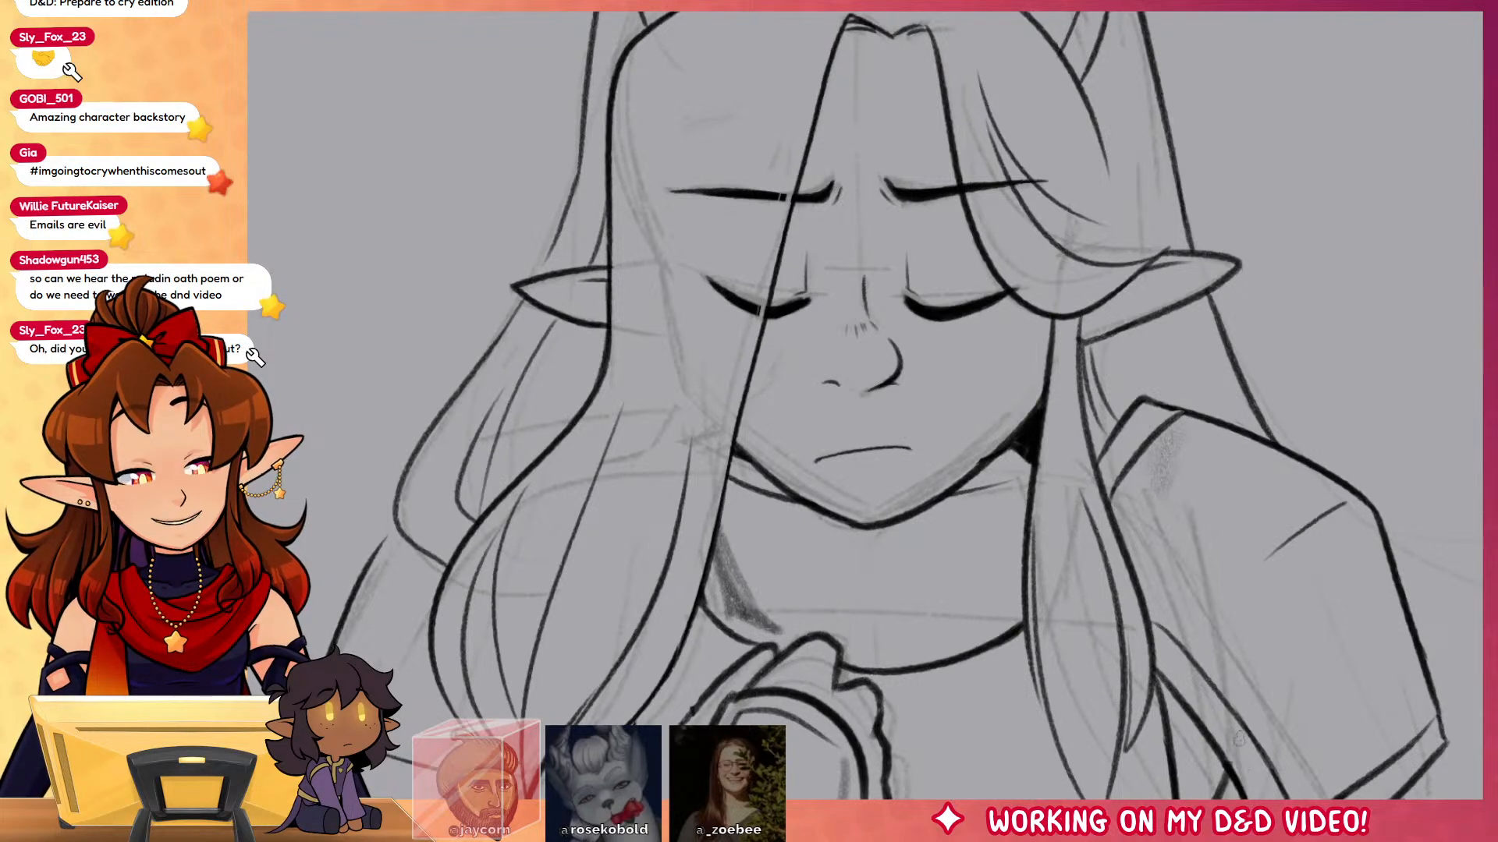
Step: Clean up the bottom rim of the left-hand forearm guard and extend the outer sleeve line and the line below the guard to the canvas's lower edge
scroll(1152, 624, down, 5)
drag(1152, 624, 1176, 468)
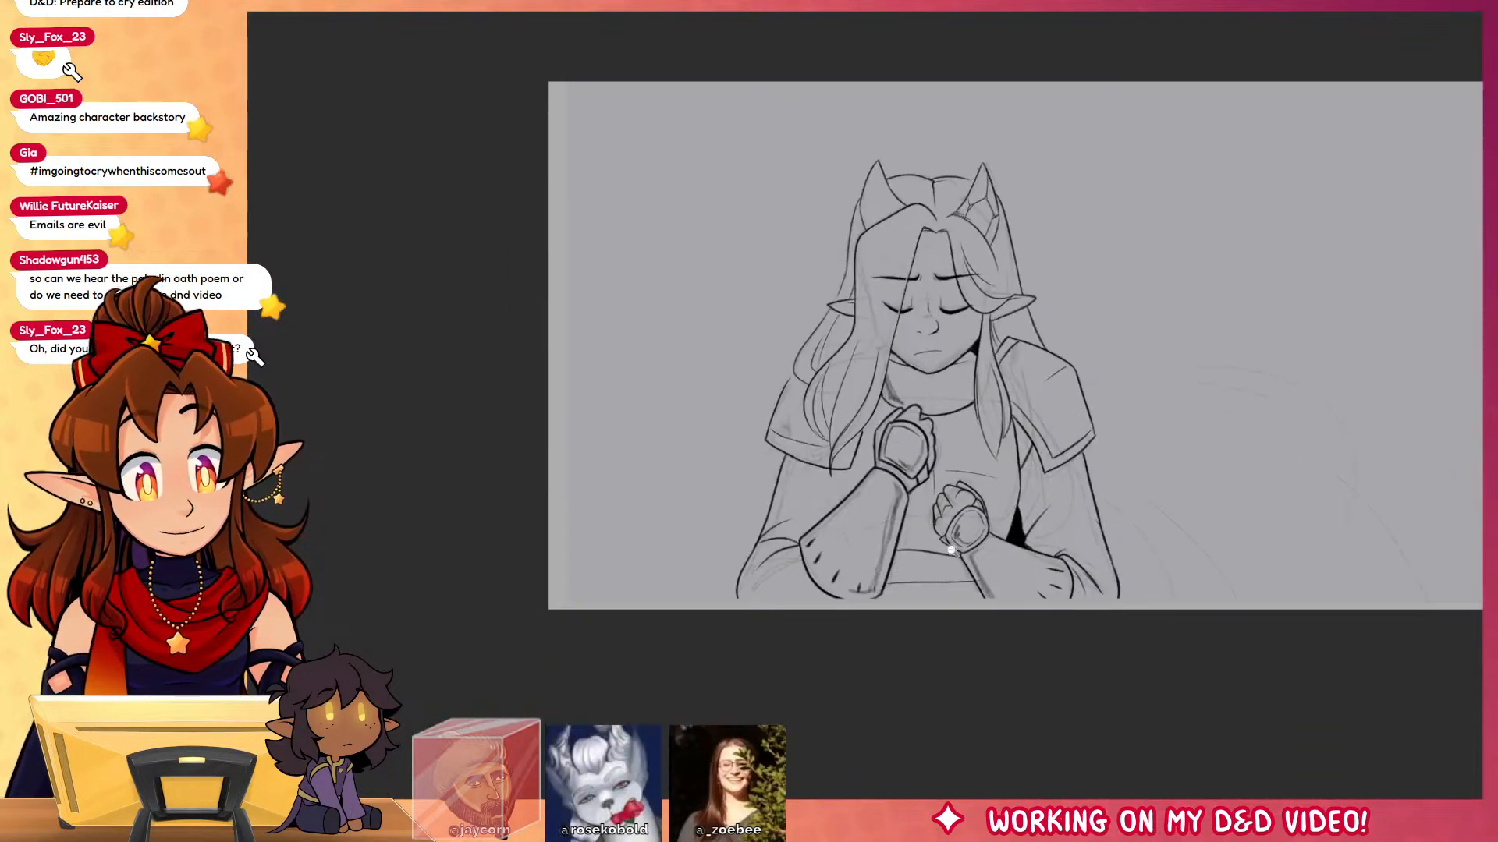
scroll(766, 416, up, 5)
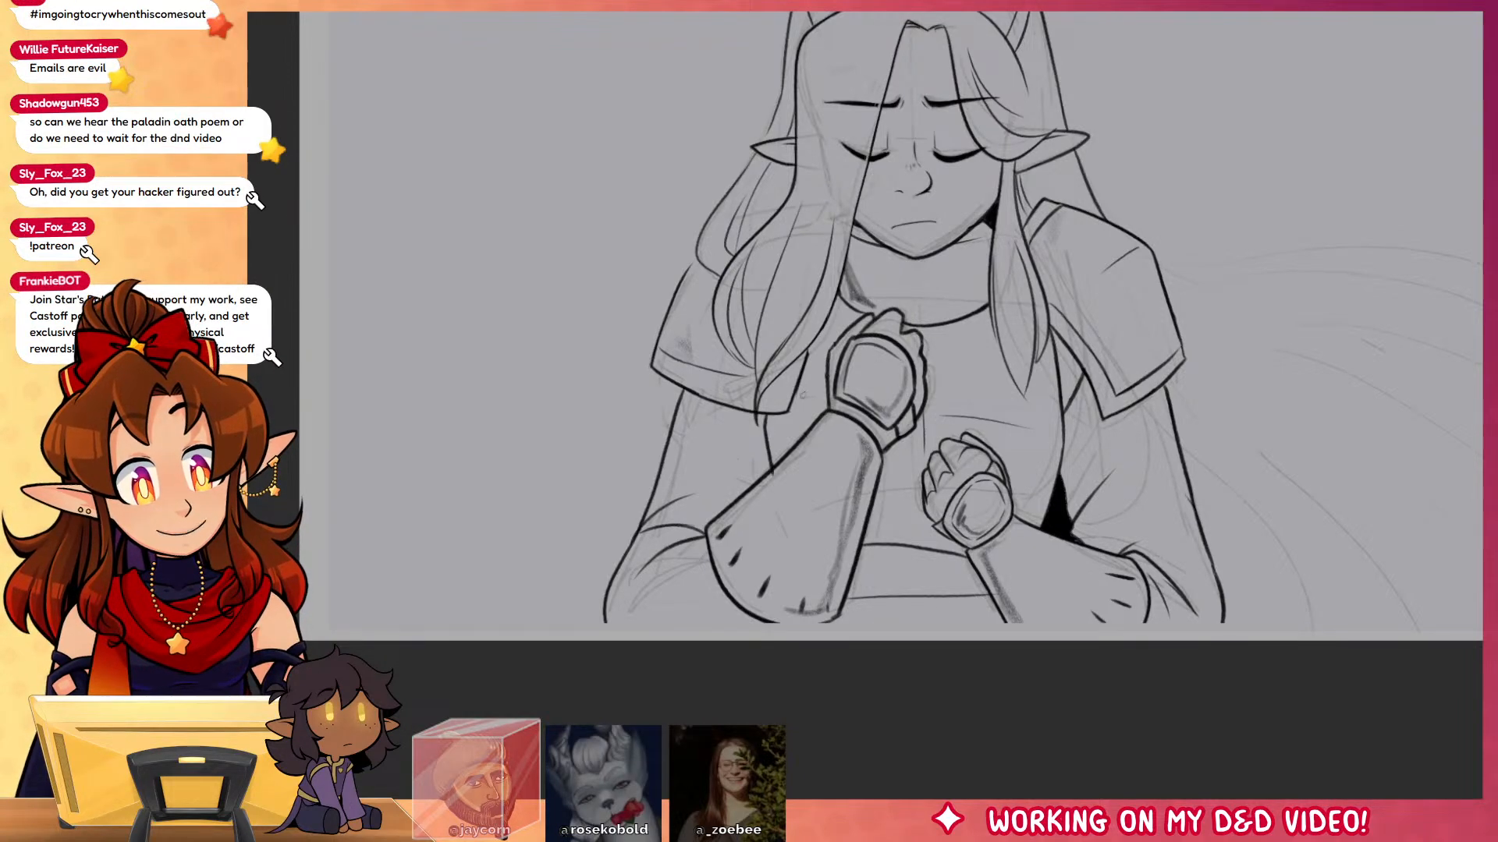
drag(1223, 369, 1207, 529)
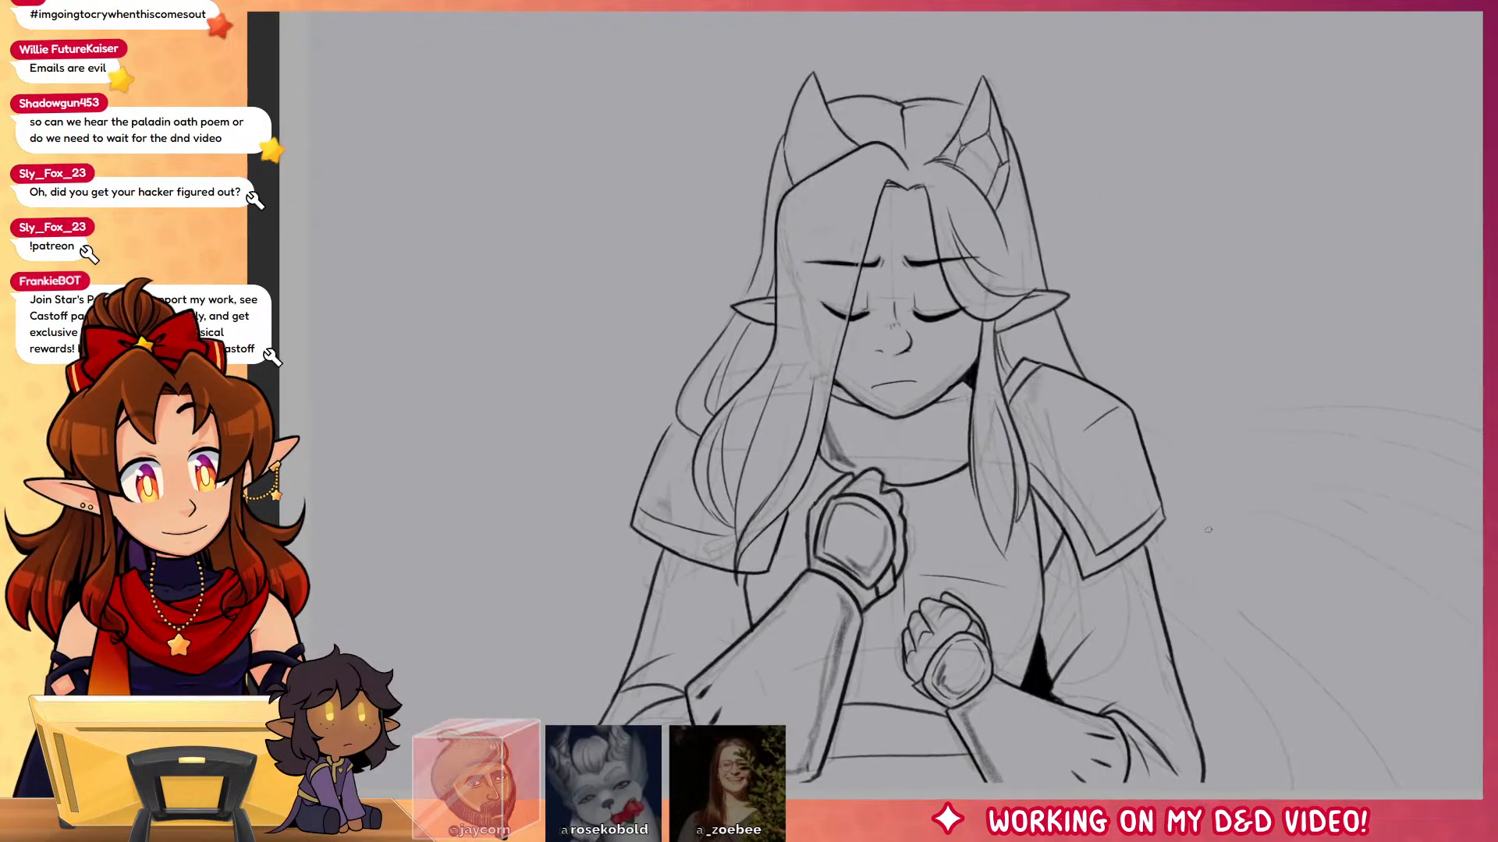
drag(1271, 661, 1190, 519)
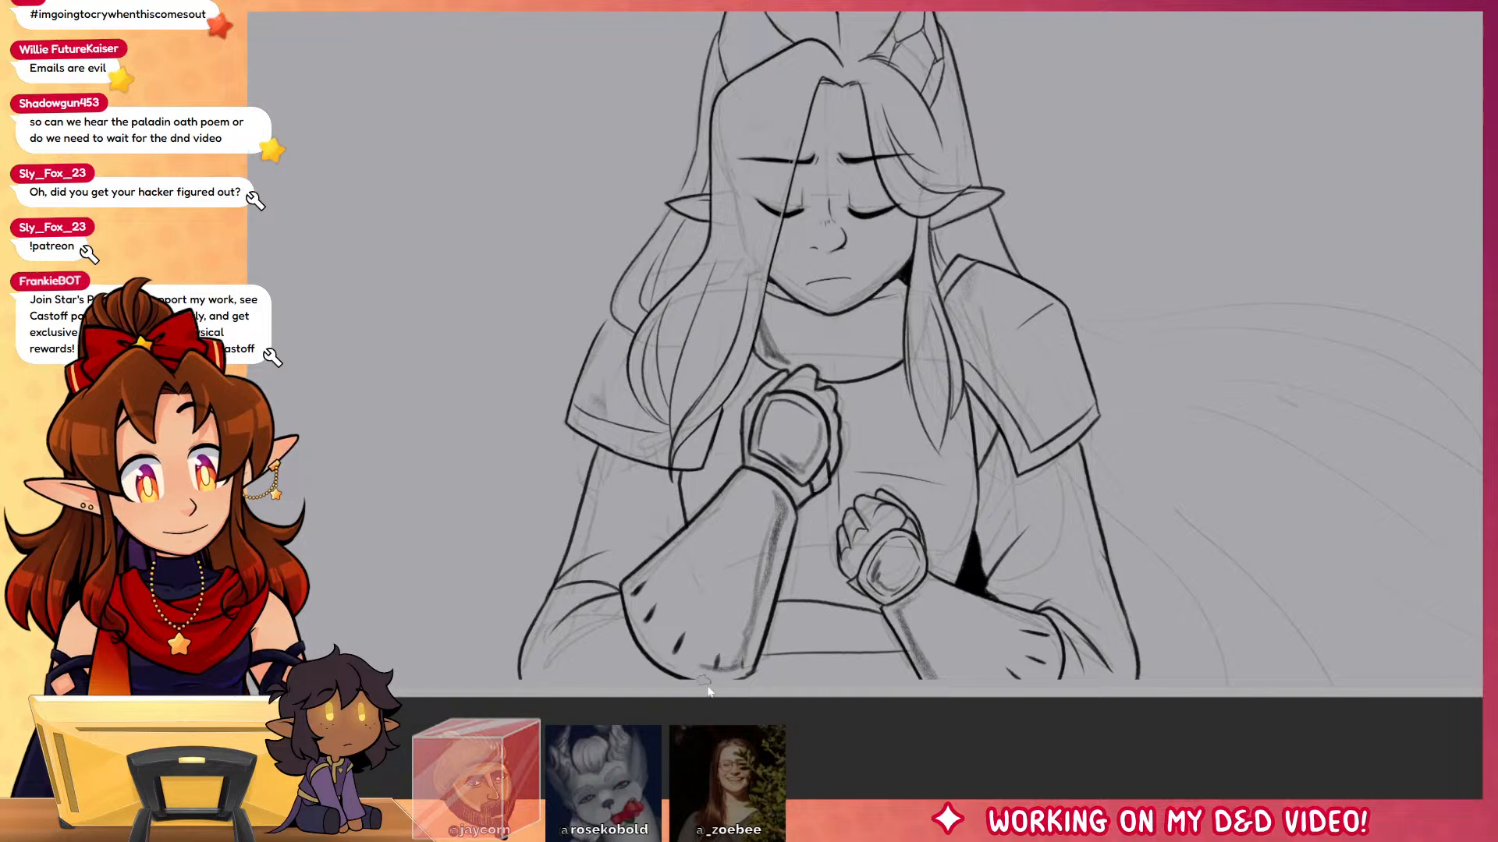
scroll(698, 609, up, 4)
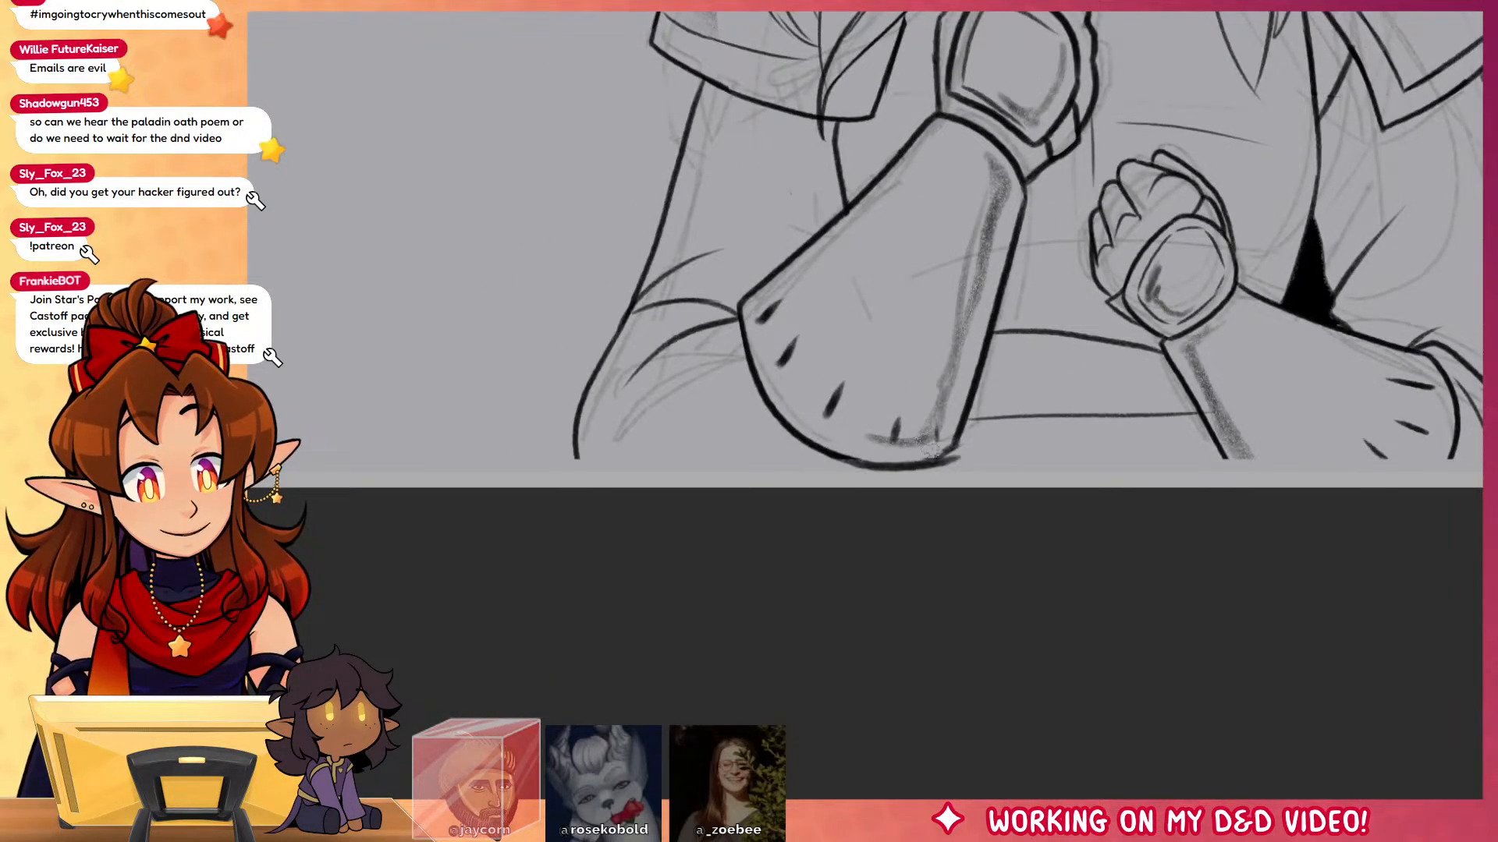
drag(873, 466, 953, 450)
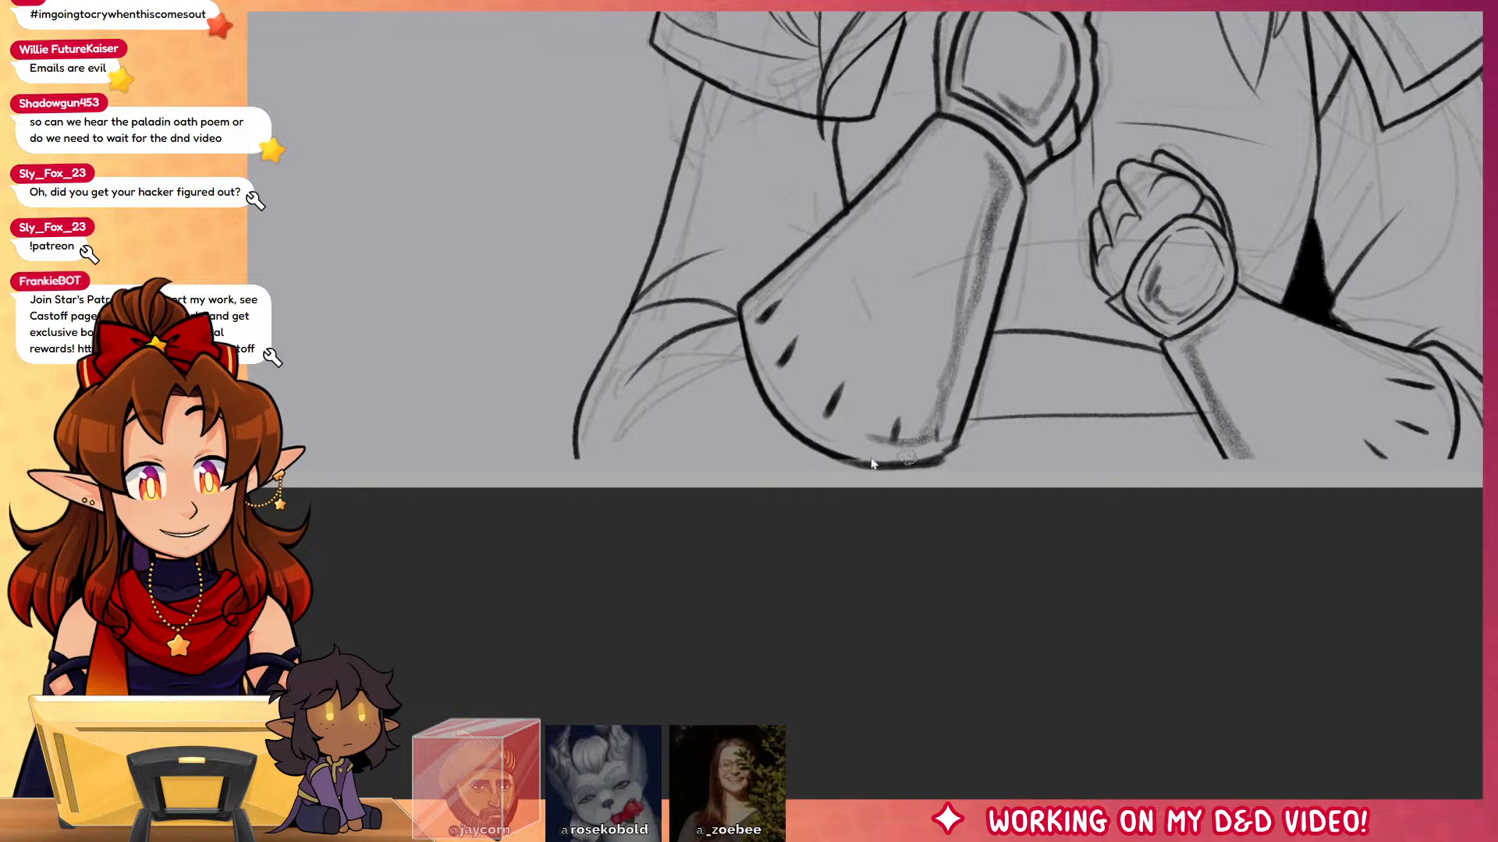
drag(574, 456, 587, 487)
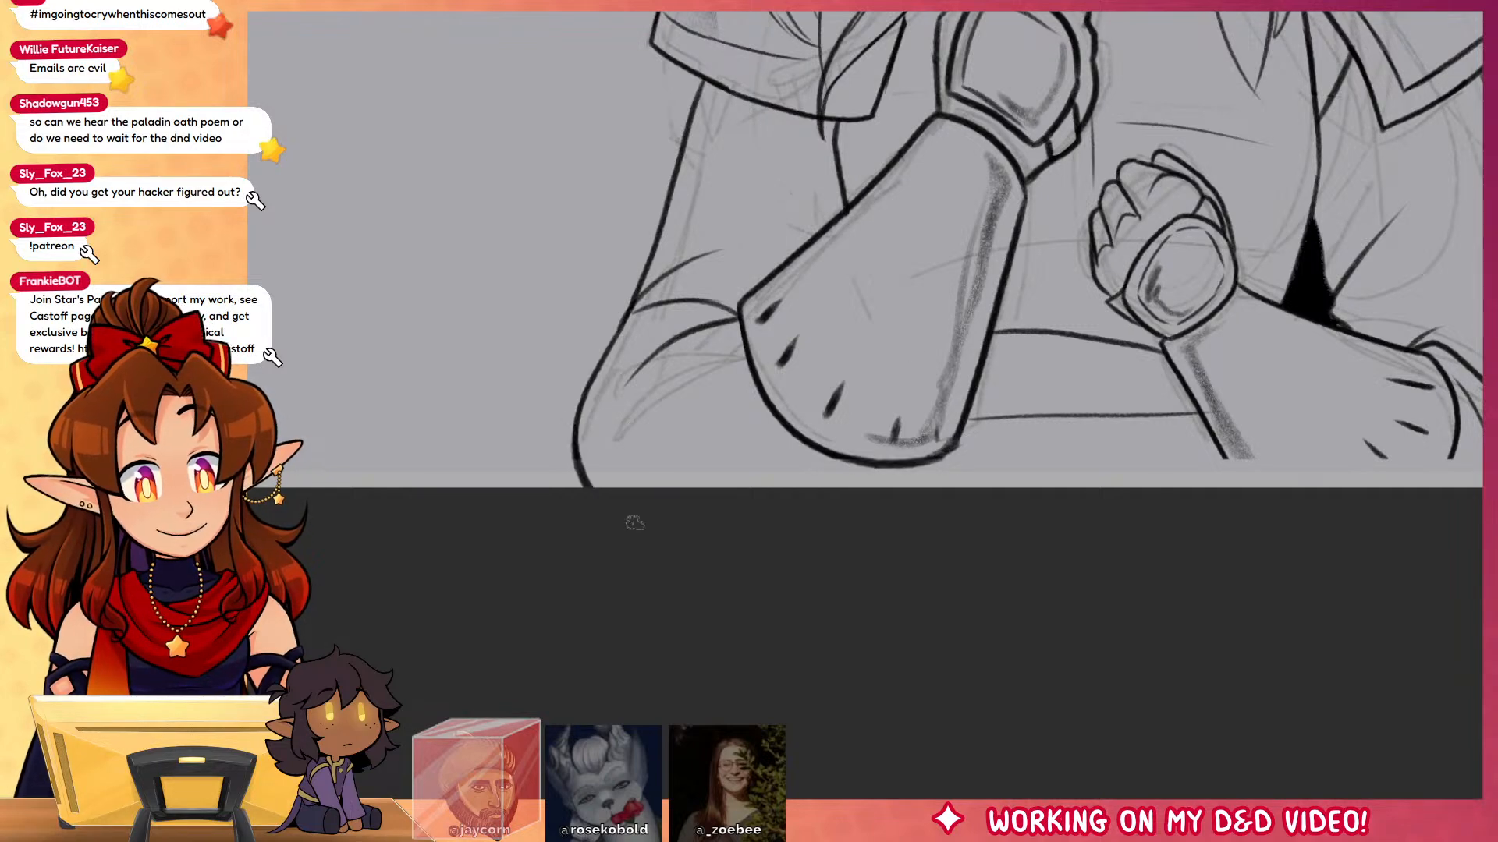
drag(933, 462, 921, 486)
Step: Extend both edges of the right-hand forearm guard and the right-hand outer sleeve line to the canvas's lower edge
drag(1081, 561, 936, 561)
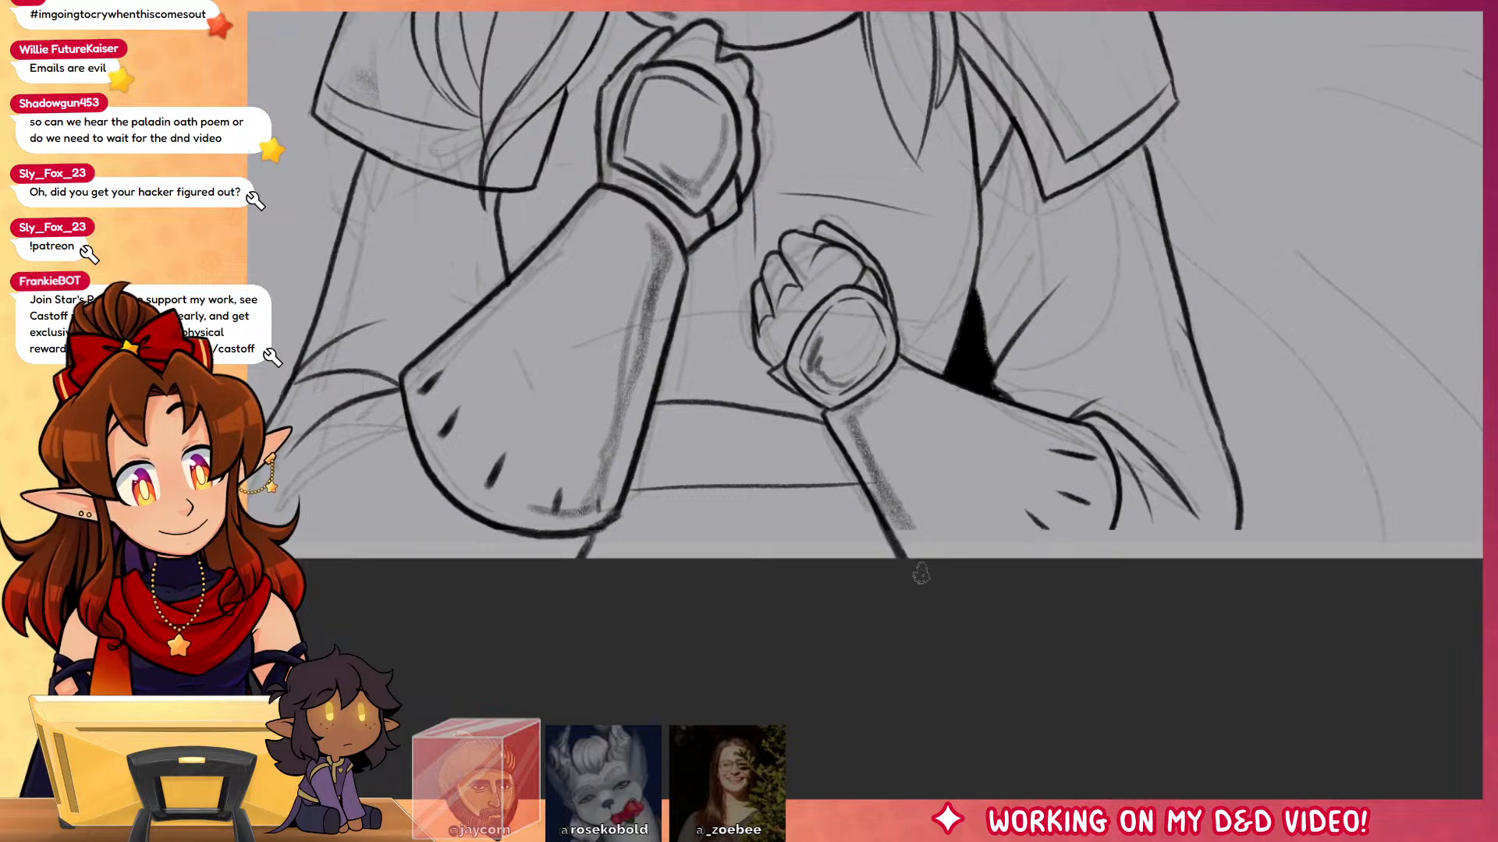
drag(874, 503, 903, 559)
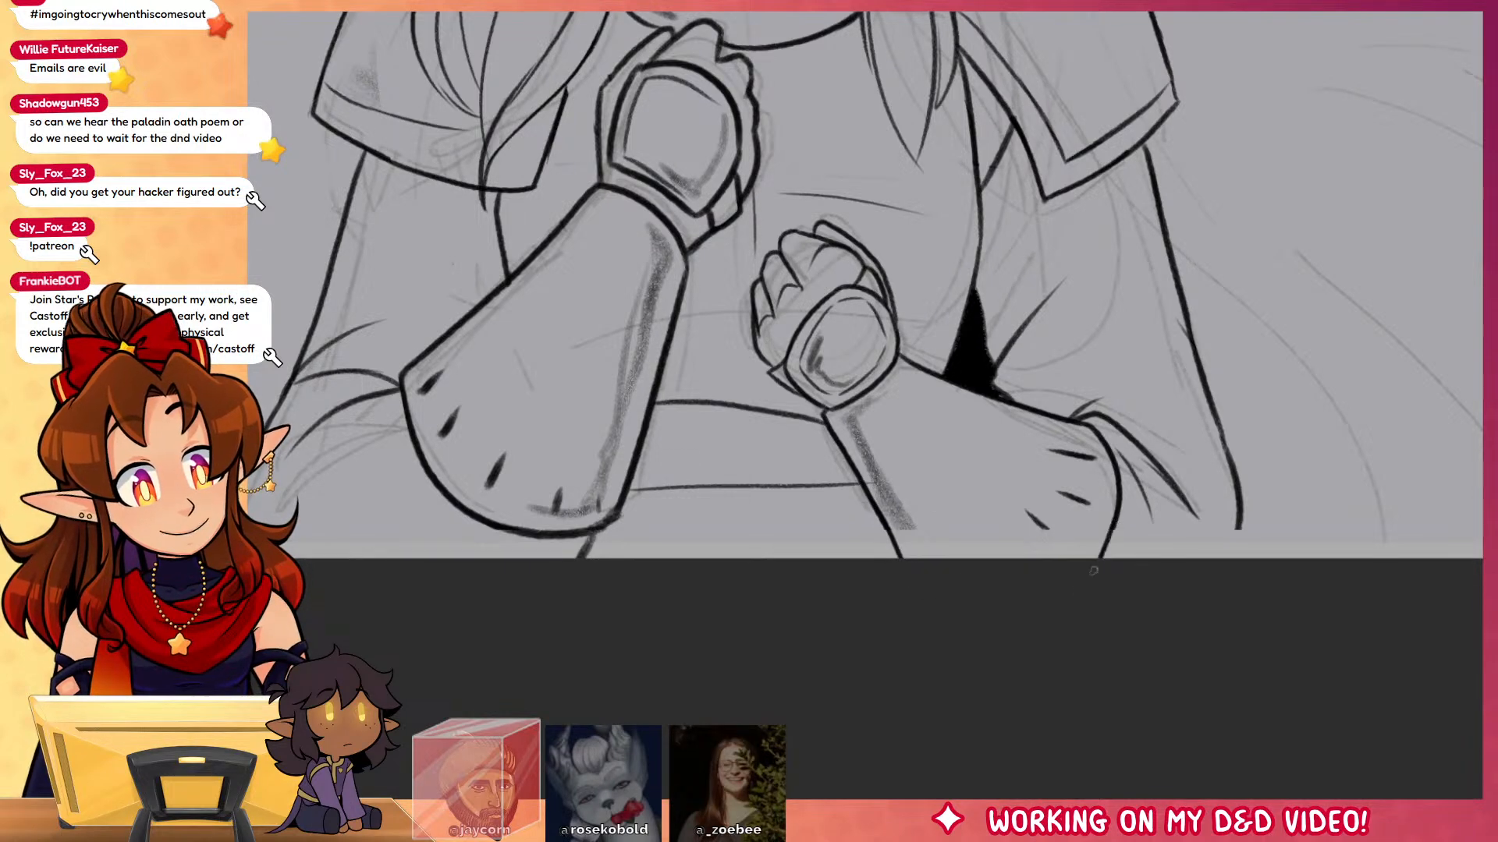
drag(1117, 511, 1071, 577)
drag(1239, 514, 1208, 586)
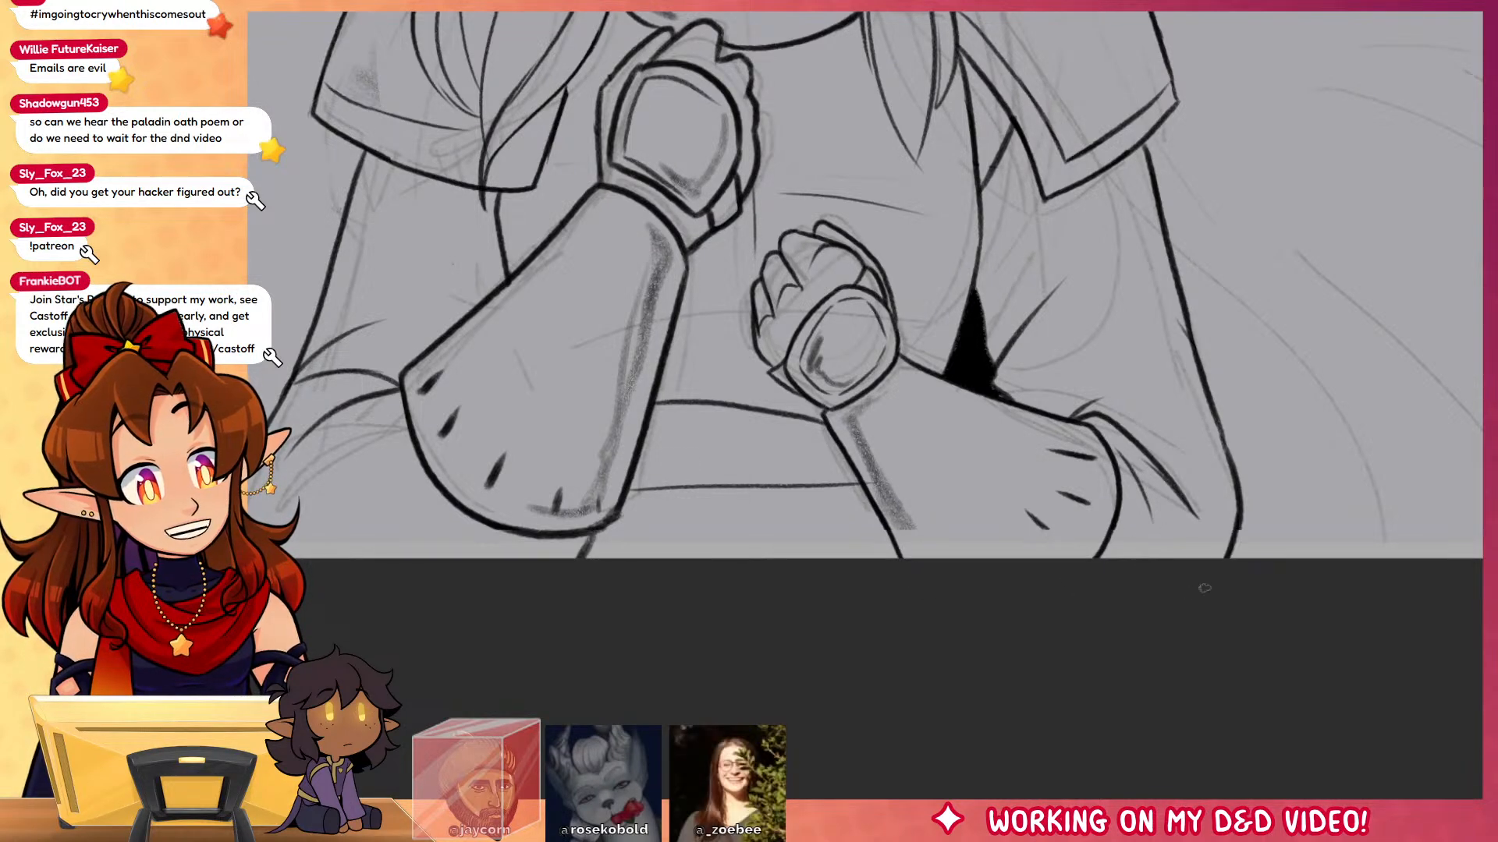
key(ctrl+z)
drag(1241, 521, 1227, 566)
Step: Ink the top of the left-hand shoulder armour's outer line where it emerges from the back hair
mouse_move(1222, 554)
mouse_down()
mouse_move(1224, 575)
mouse_move(1277, 595)
mouse_up()
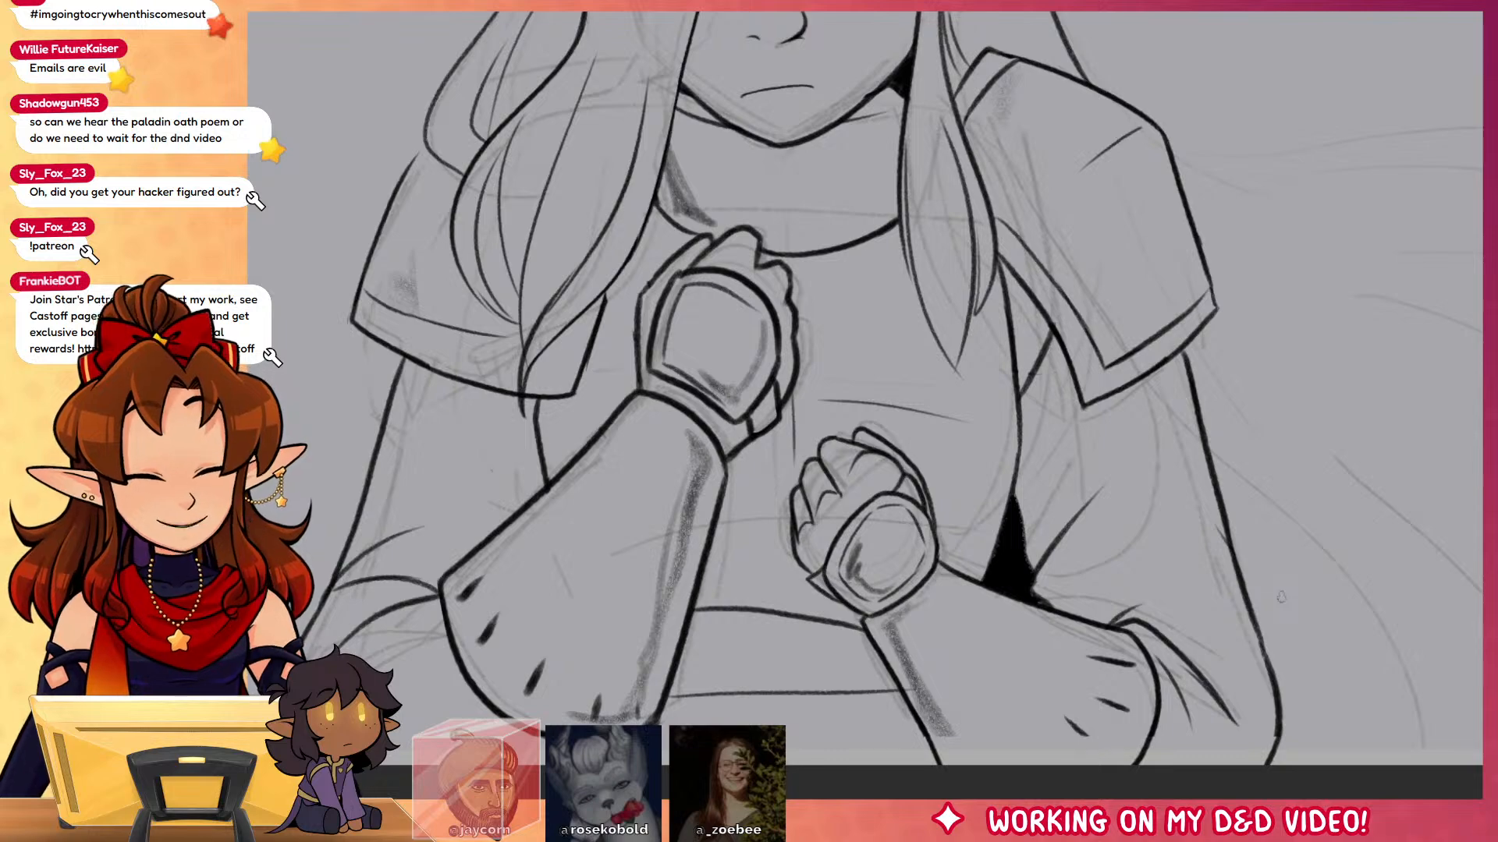
drag(562, 295, 727, 529)
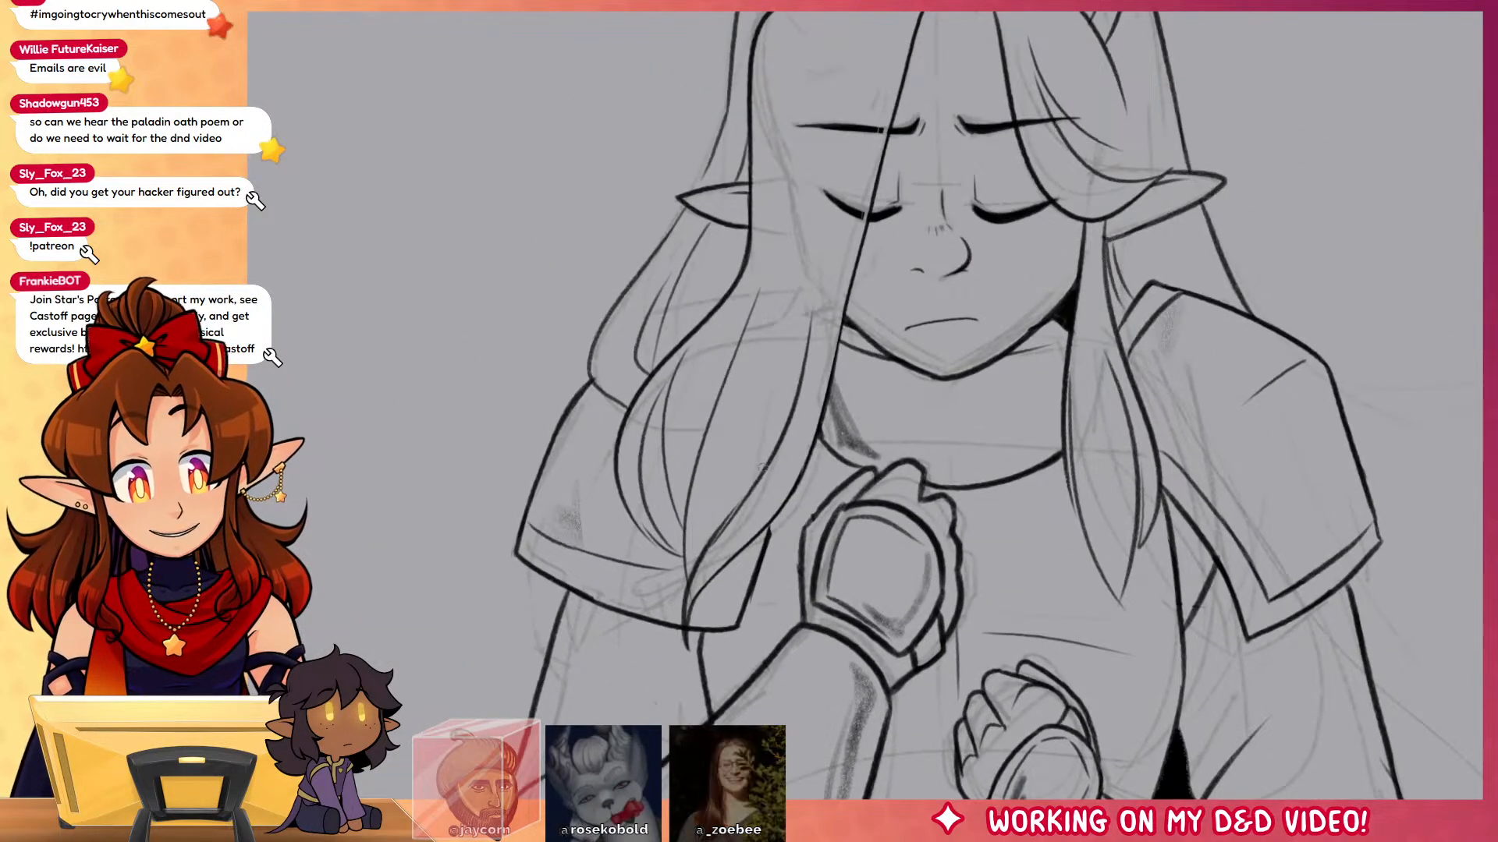
drag(591, 382, 560, 433)
Step: Ink crystal facet lines inside the left-hand horn to match the right-hand one
drag(1340, 496, 1301, 684)
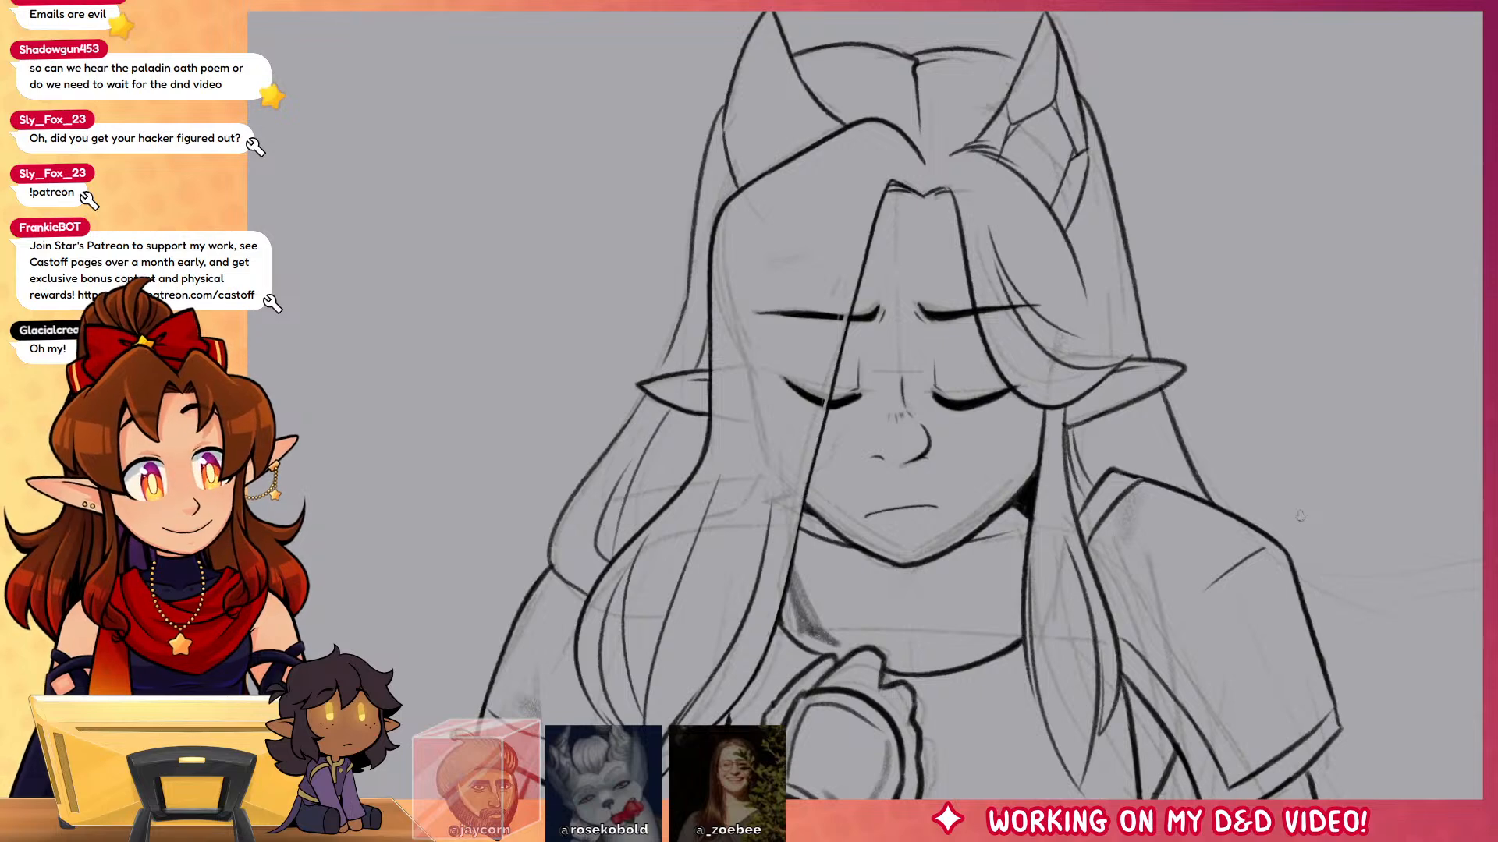
mouse_move(724, 137)
mouse_down()
mouse_move(784, 39)
mouse_move(772, 153)
mouse_up()
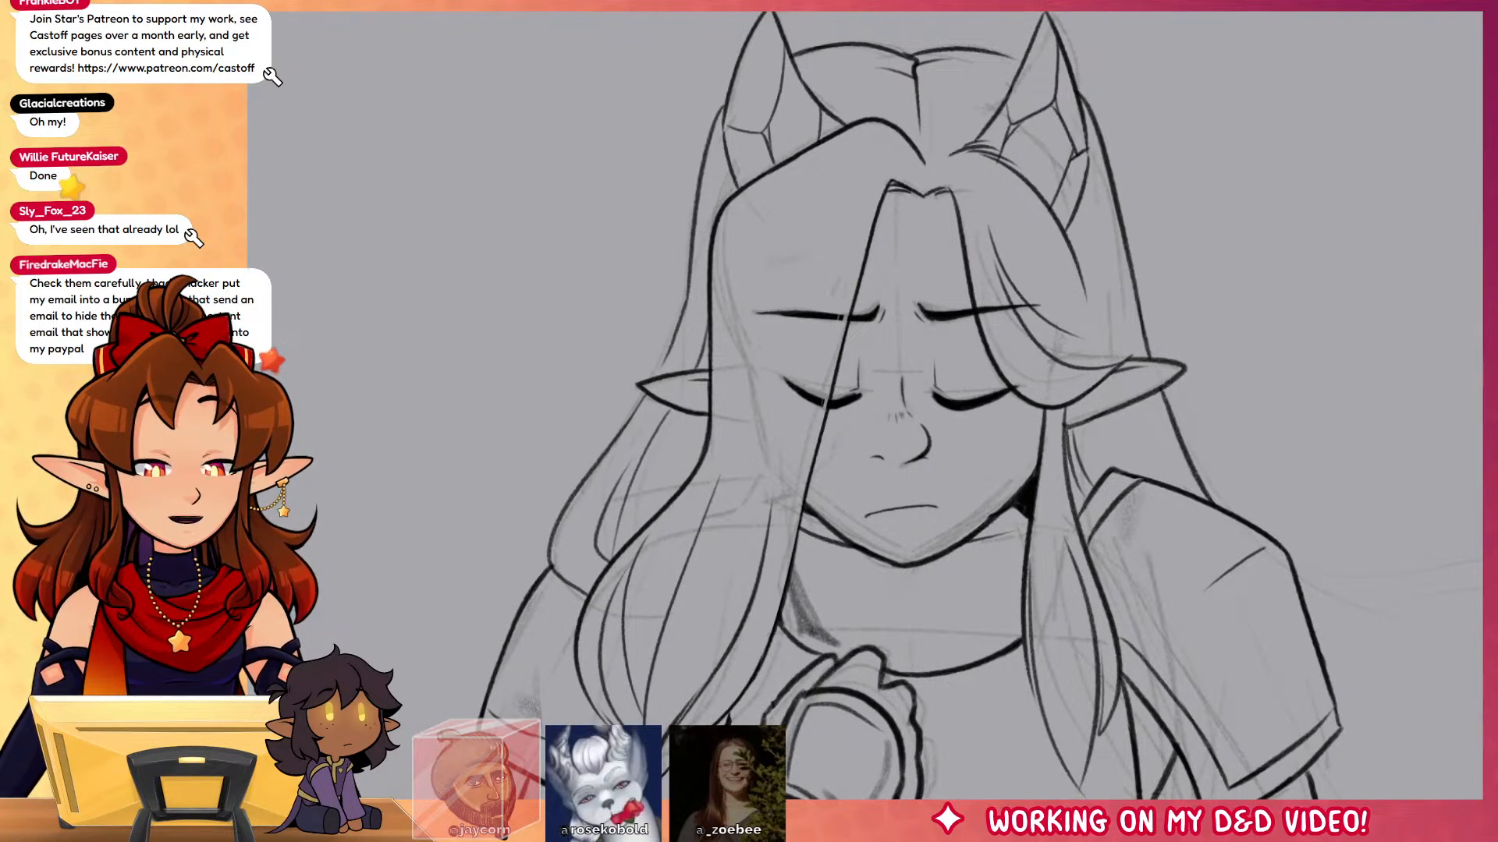
drag(998, 540, 1177, 354)
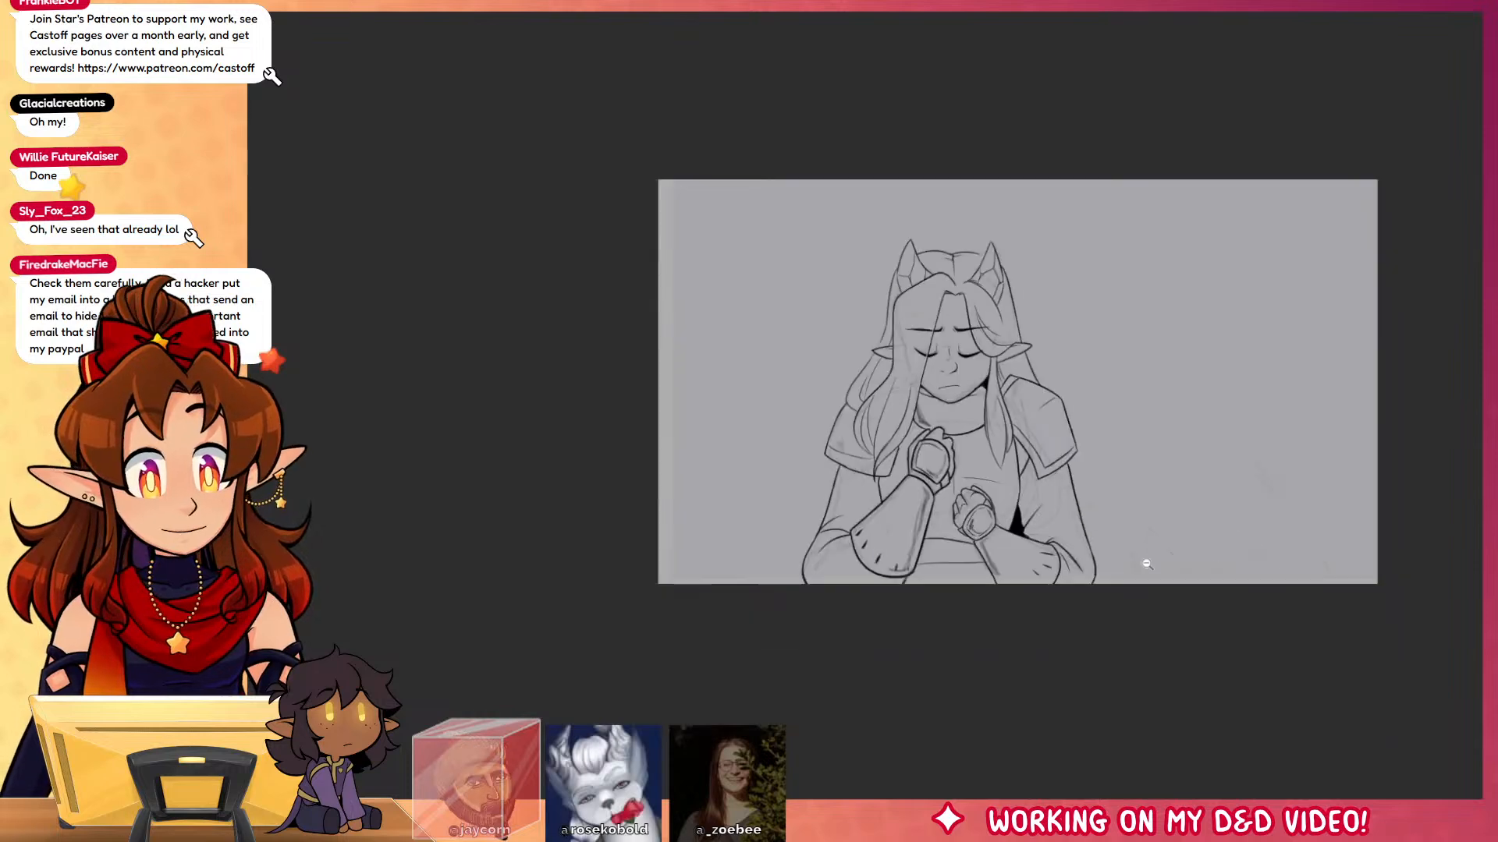
drag(1145, 564, 1160, 598)
drag(1160, 598, 1109, 743)
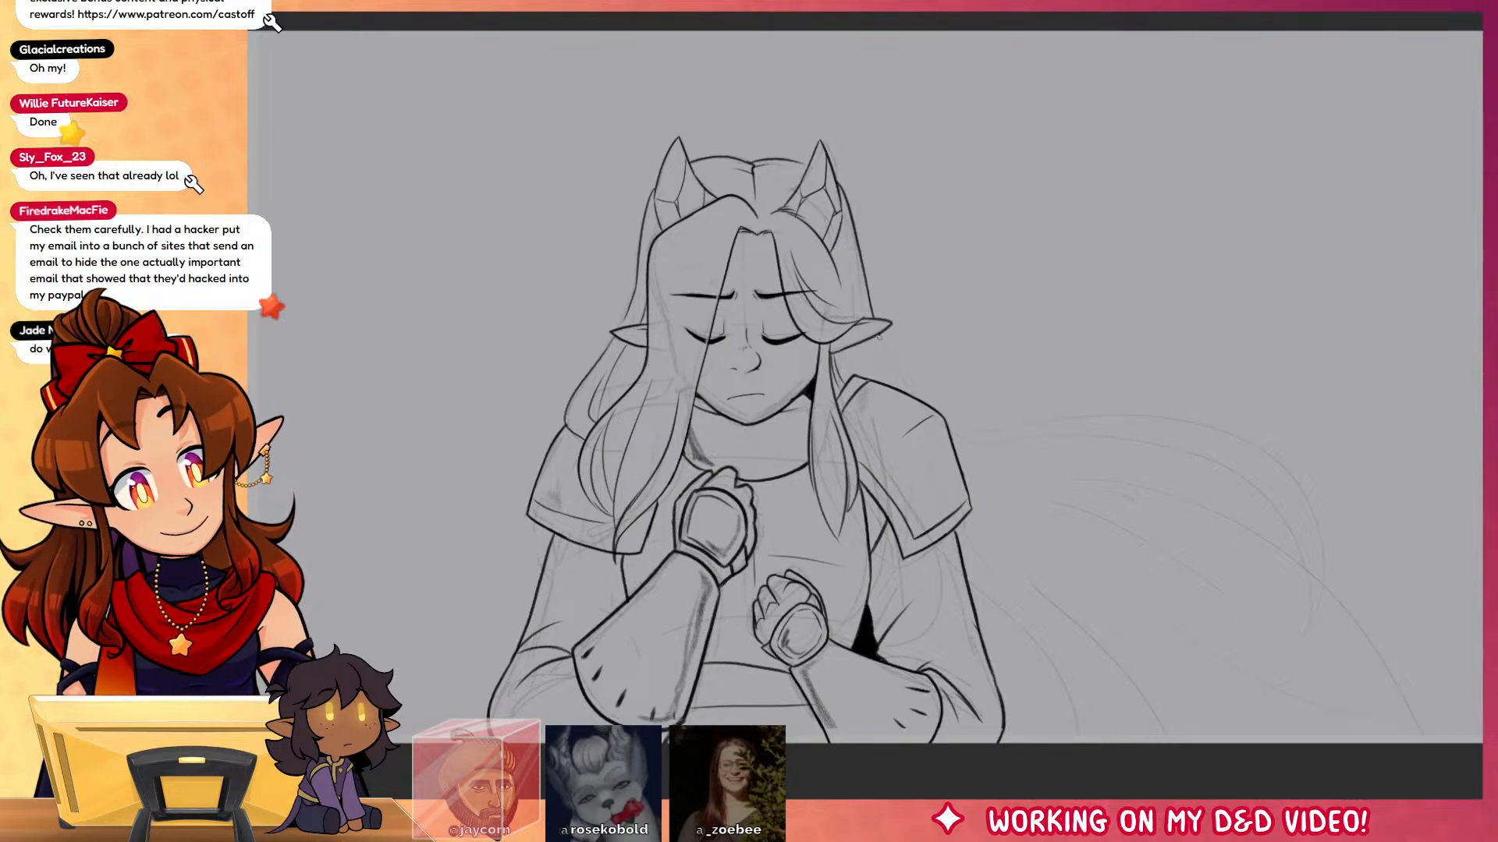
mouse_move(877, 336)
mouse_down()
mouse_move(1031, 453)
mouse_move(1392, 454)
mouse_up()
key(ctrl+z)
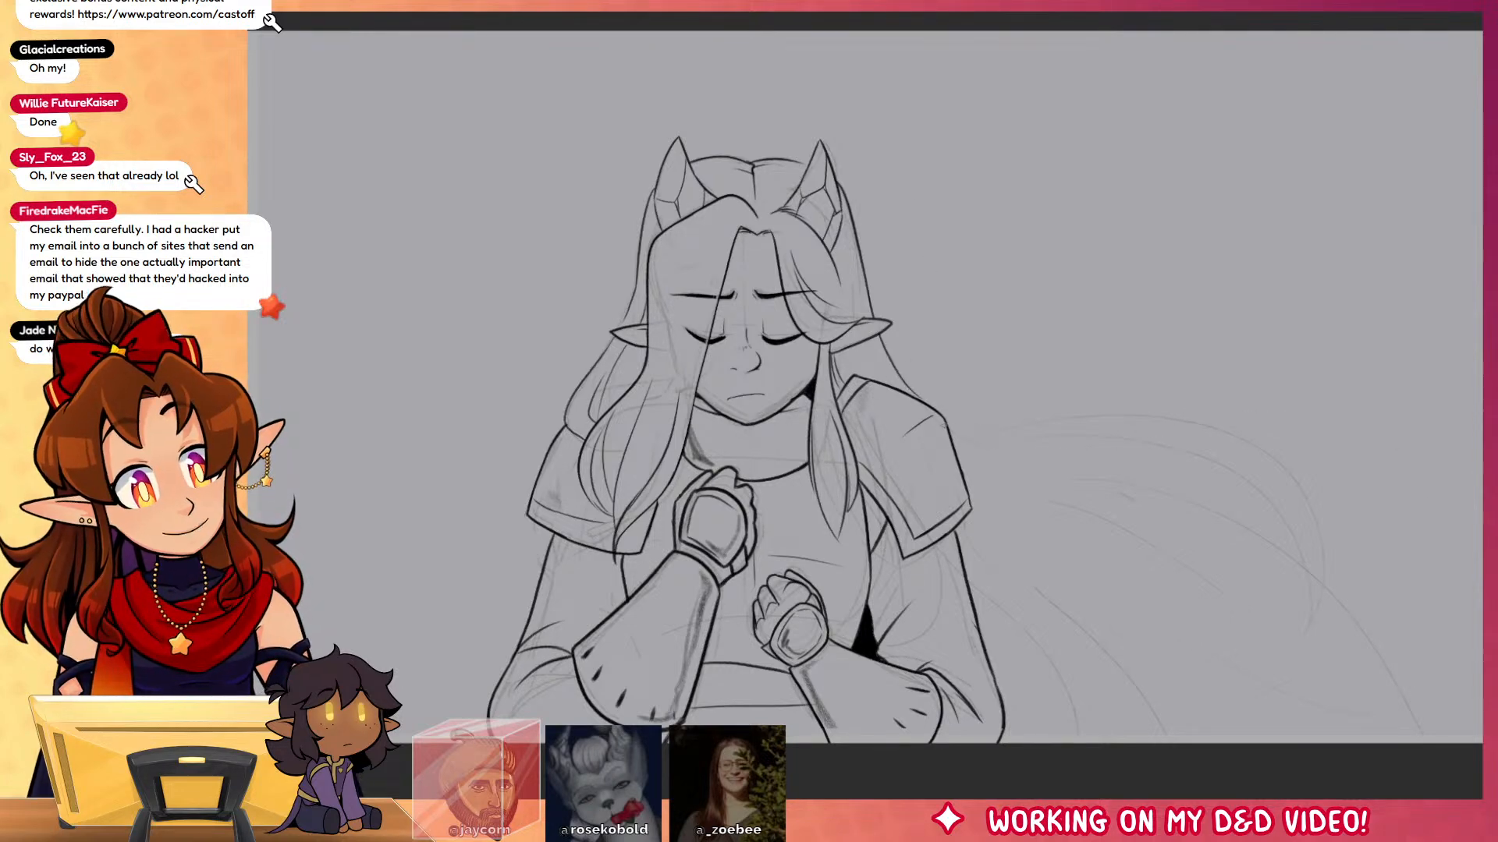
drag(955, 426, 1317, 509)
key(ctrl+z)
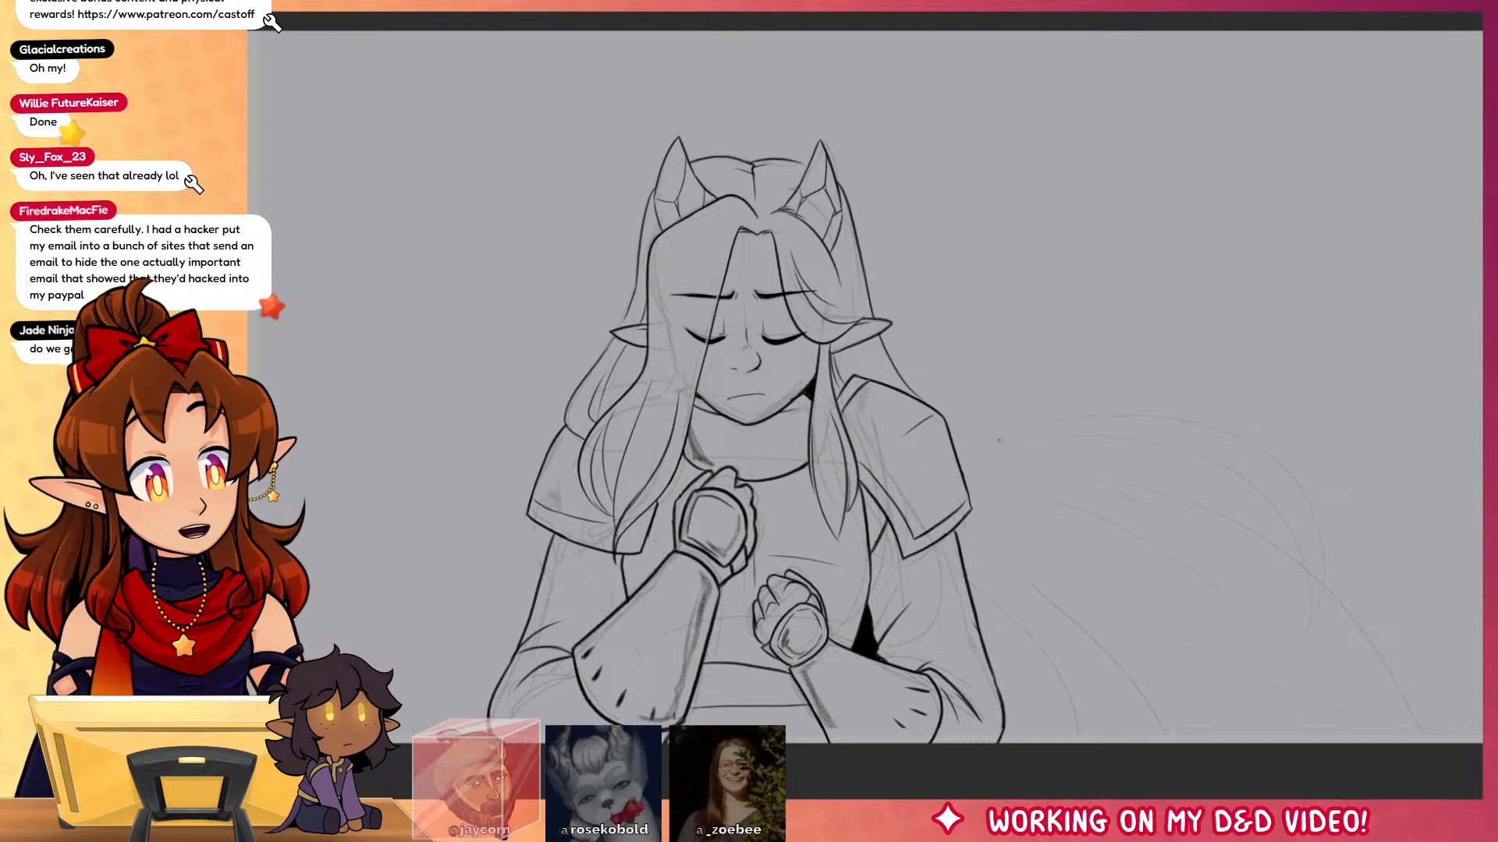
mouse_move(950, 428)
mouse_down()
mouse_move(1010, 428)
mouse_move(1351, 550)
mouse_up()
key(ctrl+z)
Step: Ink the flowing hair's upper outline in a wide arc from the right-hand shoulder to the canvas's lower edge, with inner strands beneath it
mouse_move(956, 430)
mouse_down()
mouse_move(1270, 458)
mouse_move(1361, 591)
mouse_up()
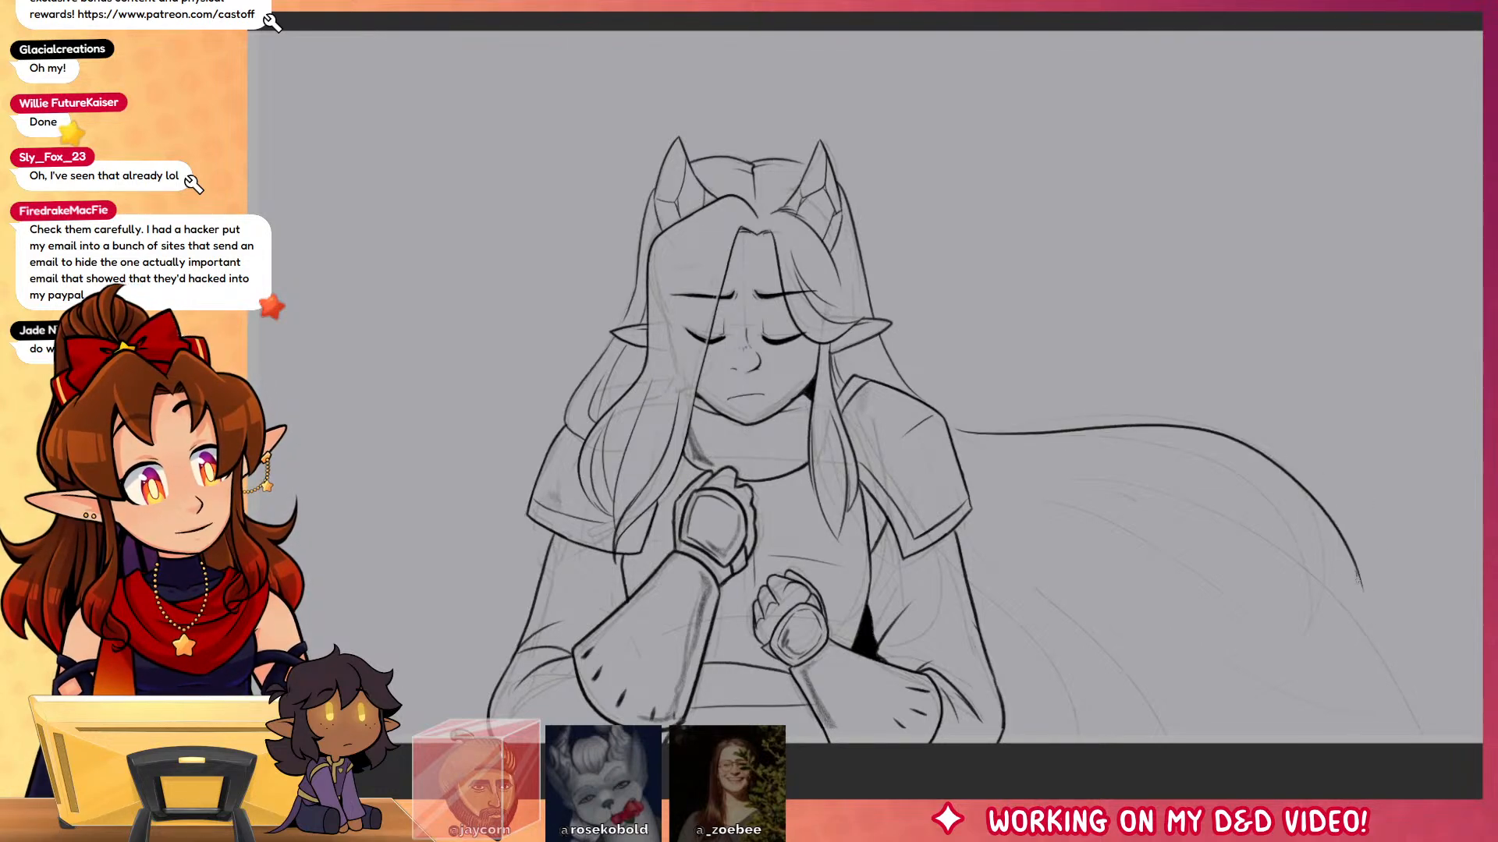
drag(1366, 625, 1434, 741)
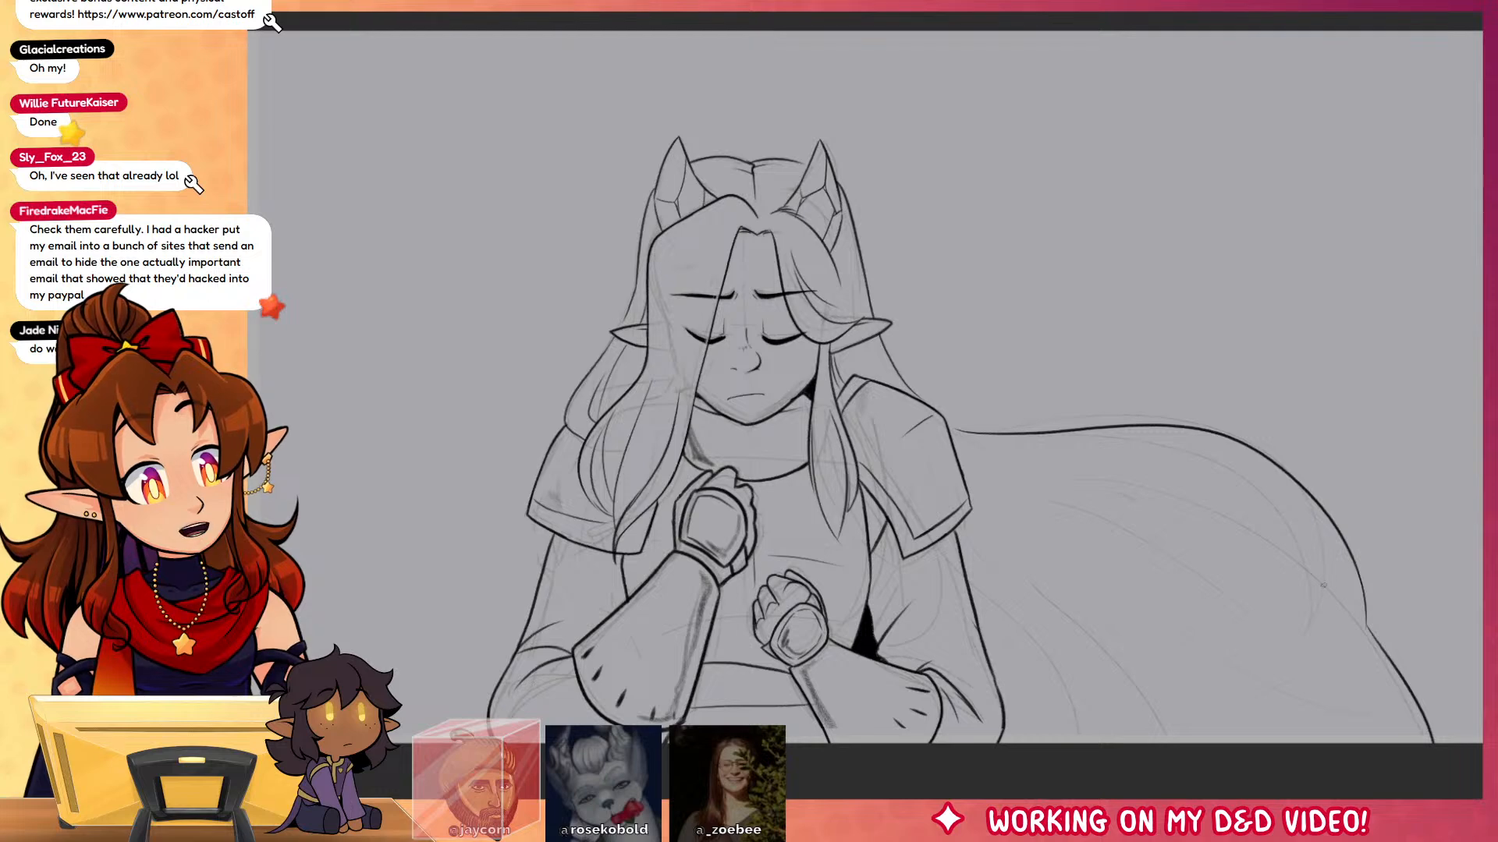
mouse_move(1323, 585)
mouse_down()
mouse_move(1088, 440)
mouse_move(1037, 440)
mouse_move(1240, 477)
mouse_move(989, 470)
mouse_up()
key(ctrl+z)
mouse_move(990, 471)
mouse_down()
mouse_move(1113, 481)
mouse_move(1386, 632)
mouse_up()
Step: Ink the lower outline of the flowing hair from the sleeve to the canvas's lower edge and add sweeping strand lines within it
drag(966, 546, 1193, 744)
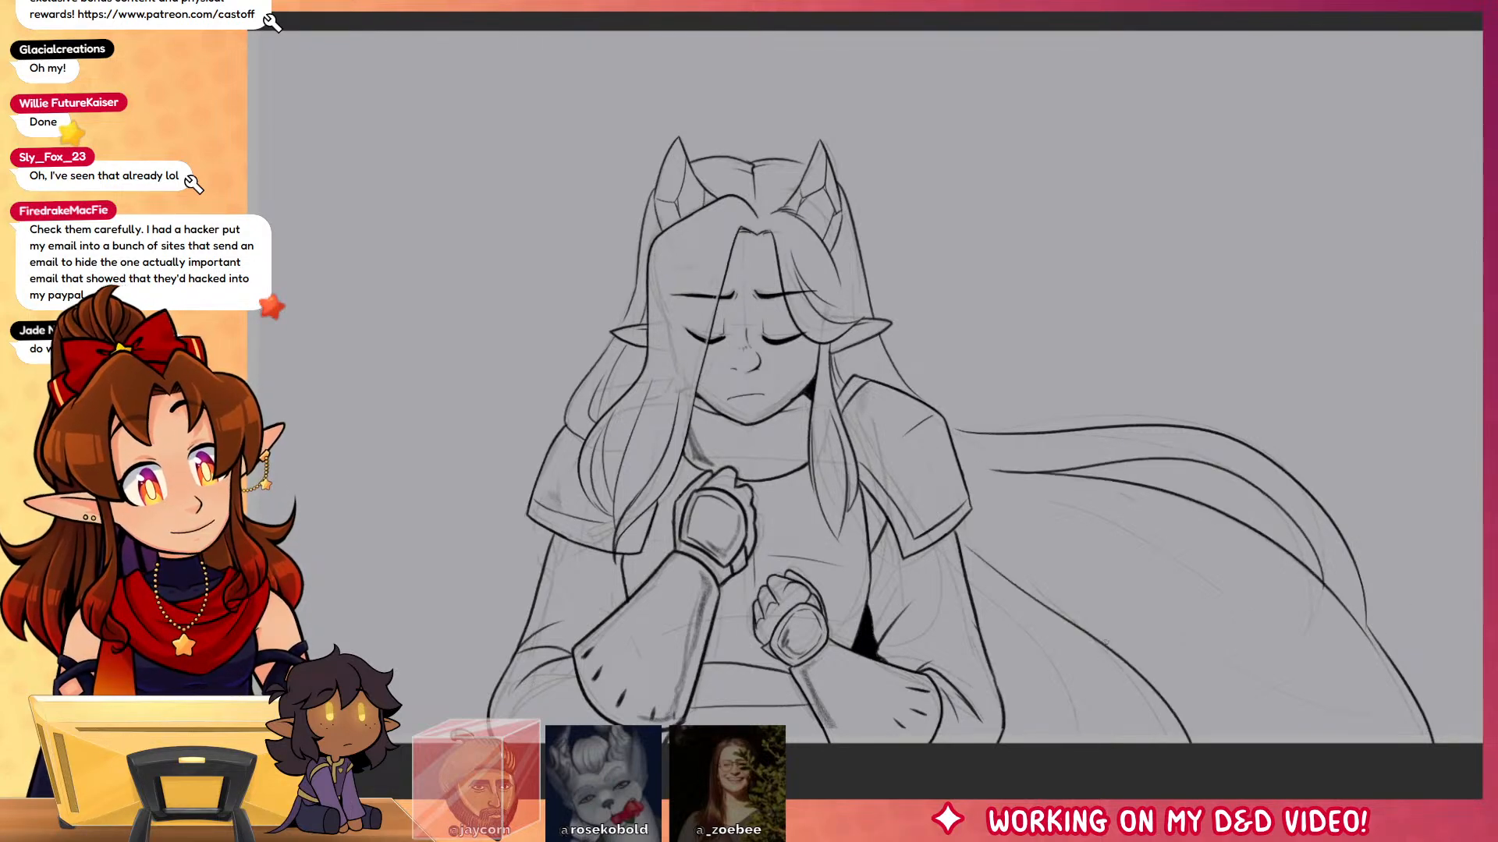
drag(1106, 639, 1214, 744)
drag(1035, 524, 1325, 745)
mouse_move(1159, 749)
mouse_down()
mouse_move(1009, 671)
mouse_move(1074, 744)
mouse_up()
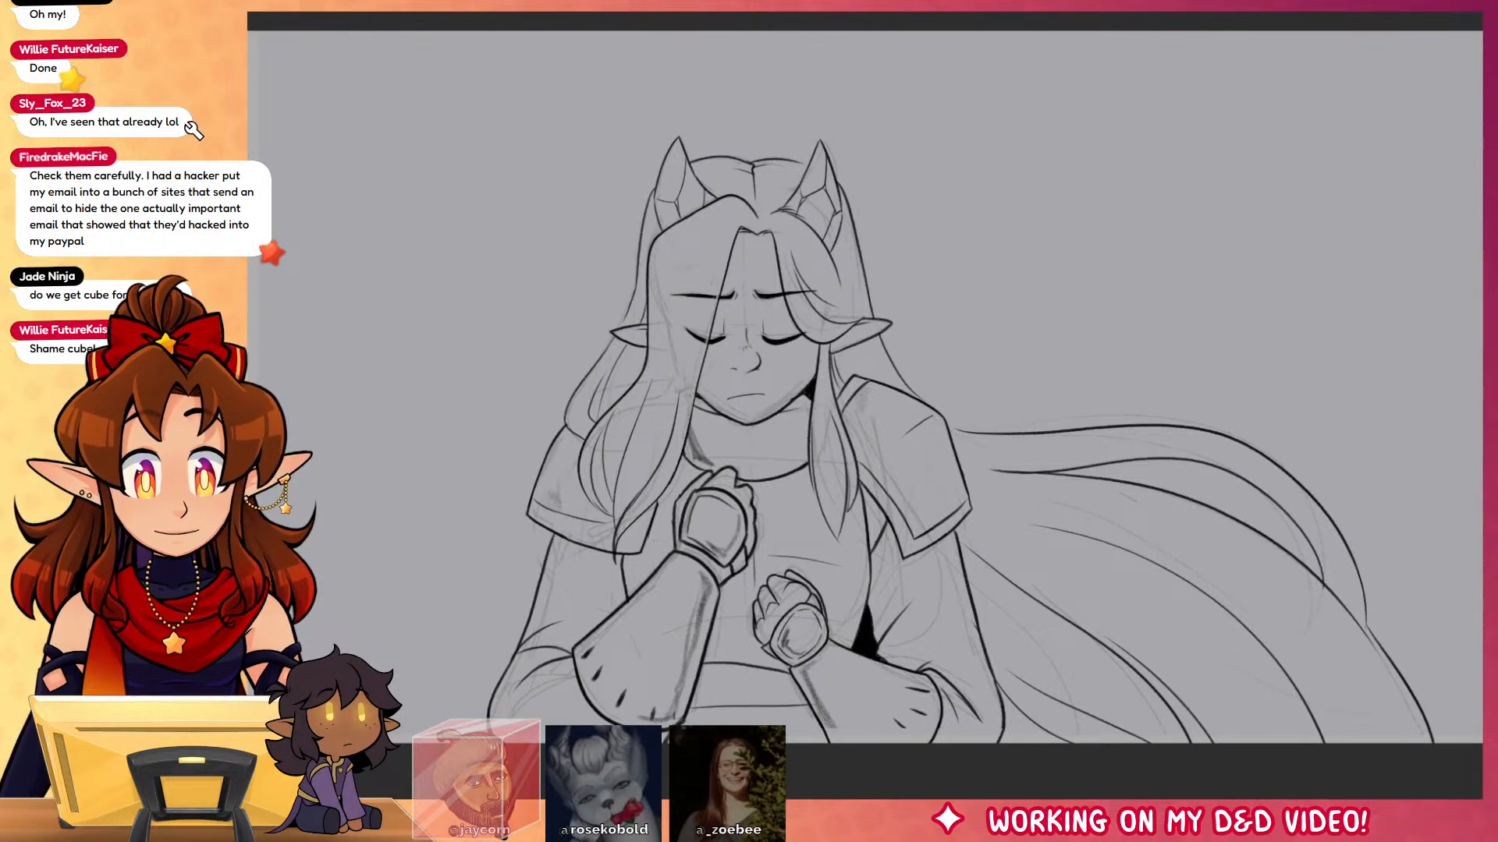
Step: View the whole drawing and switch to the next frame in the sequence
drag(891, 523, 733, 538)
drag(1019, 602, 1091, 621)
drag(965, 585, 1123, 551)
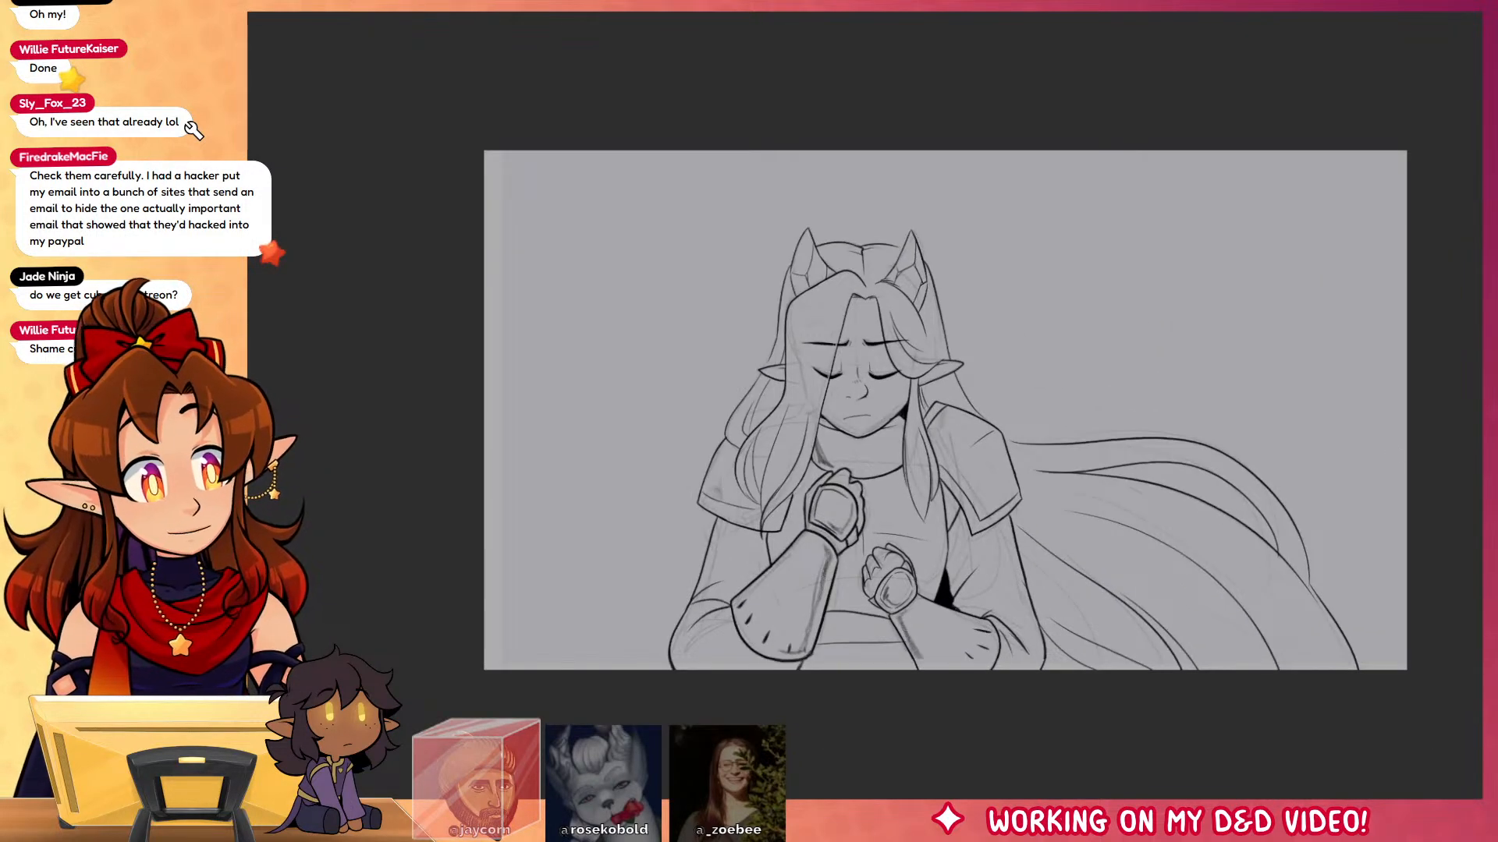
key(Right)
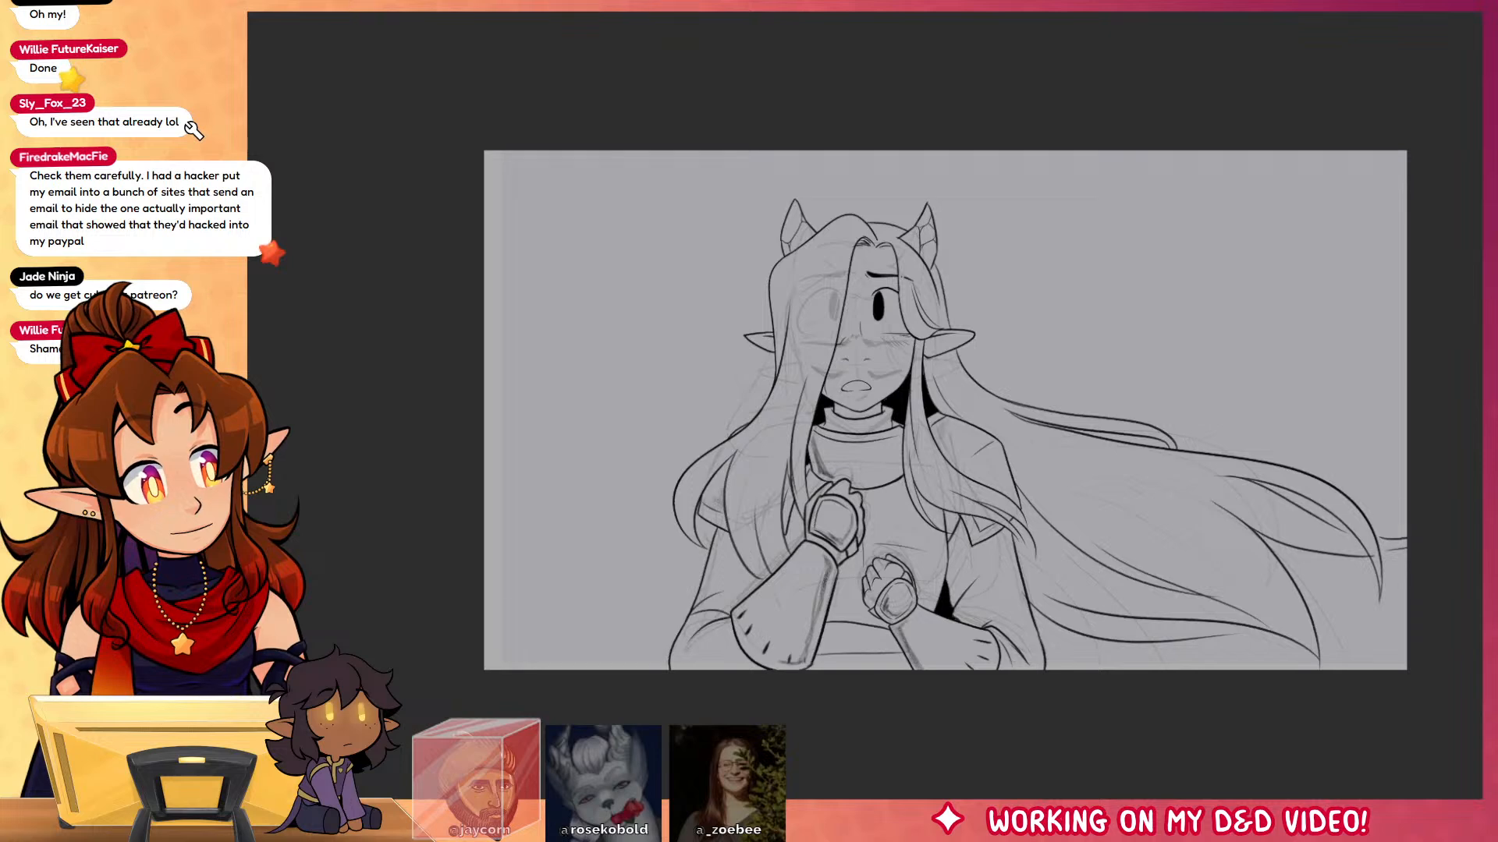
Step: Compare the closed-eyes frame with the open-eye frame and inspect the face of the closed-eyes frame up close
key(Left)
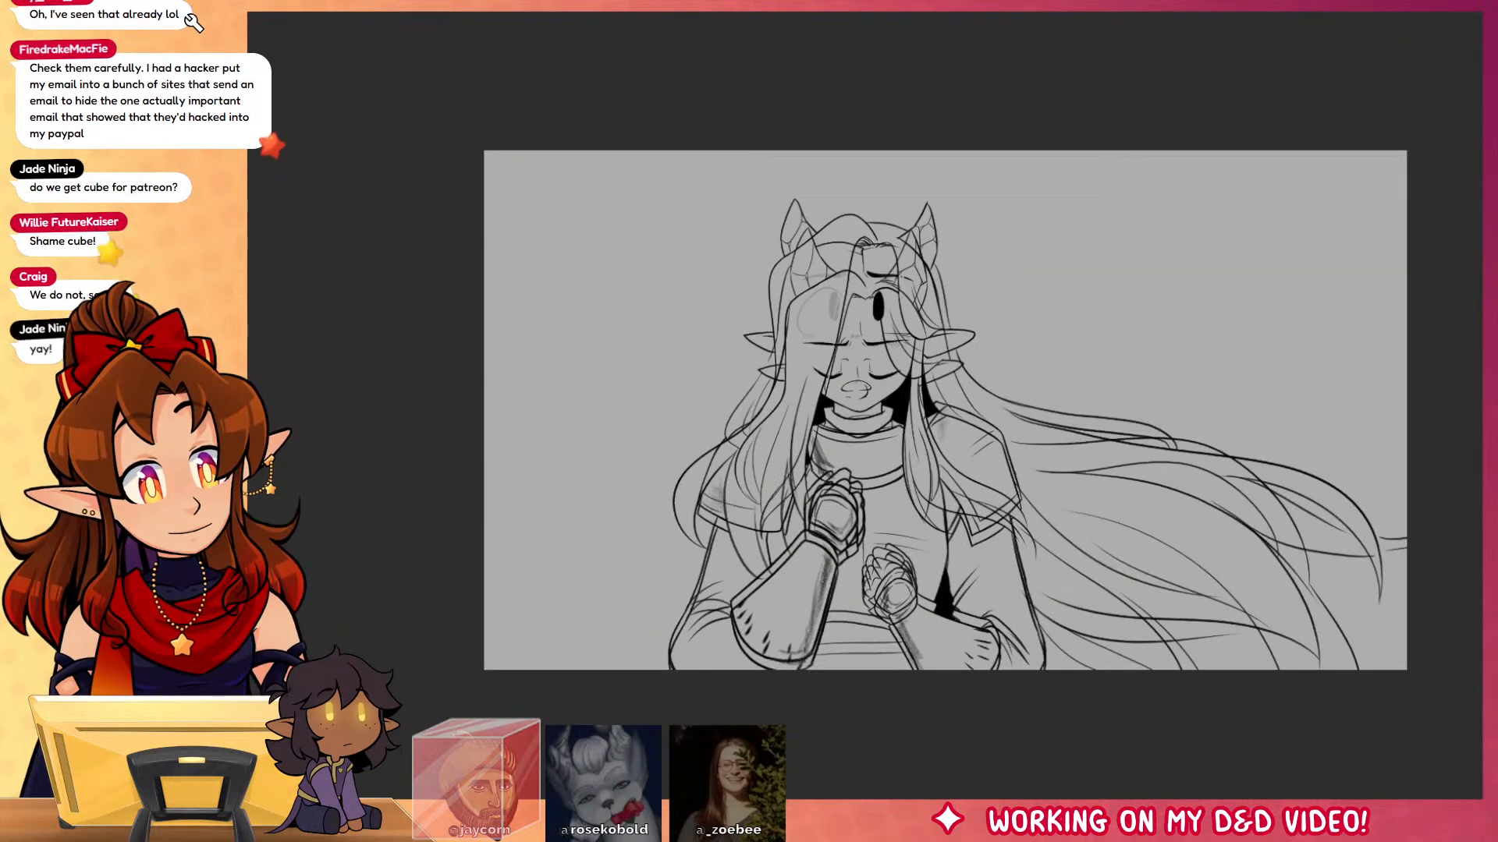
key(Right)
key(Left)
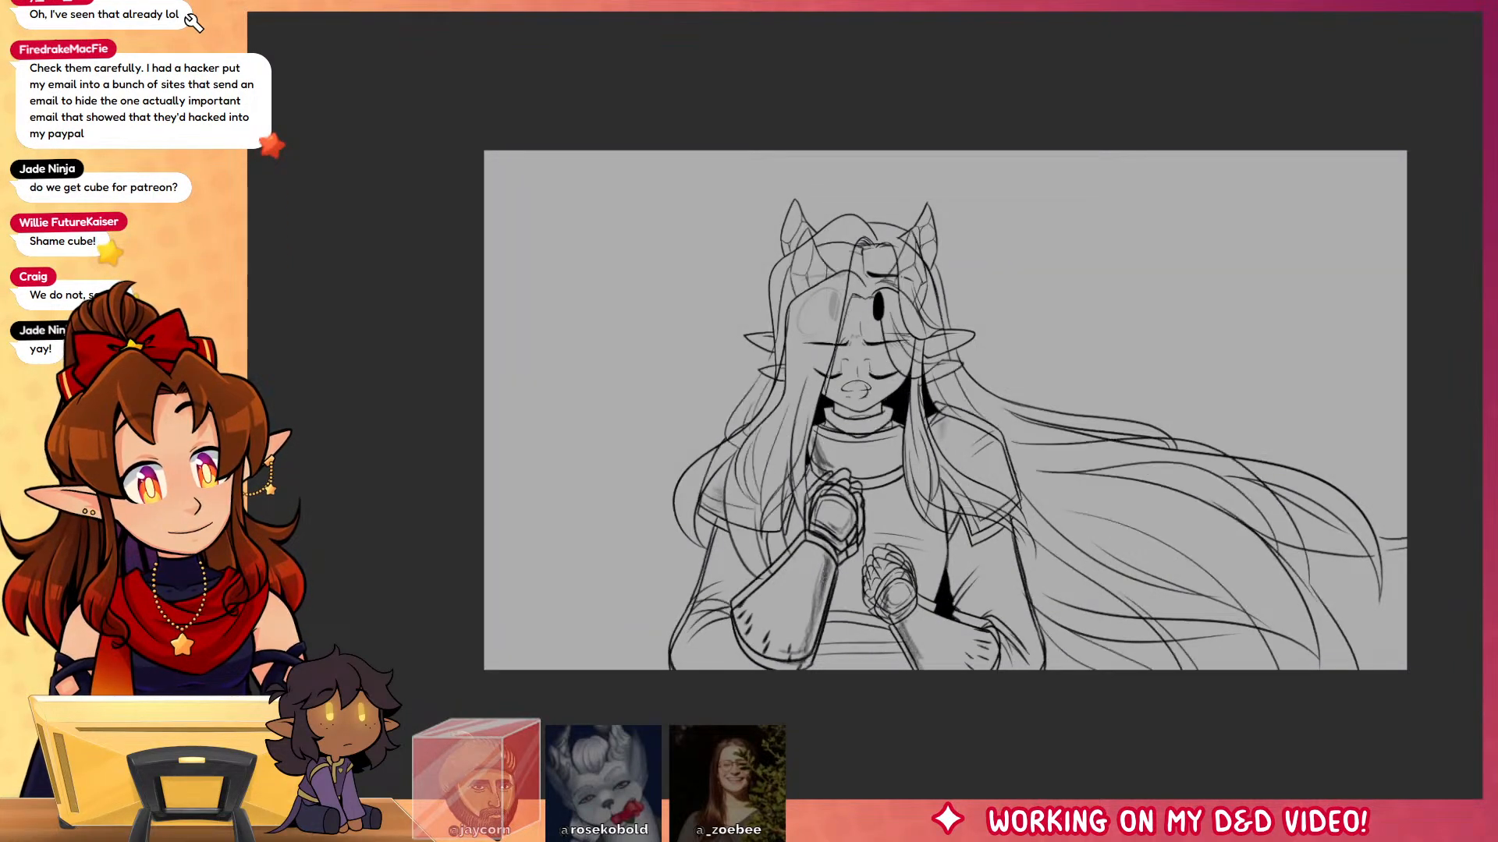
key(Right)
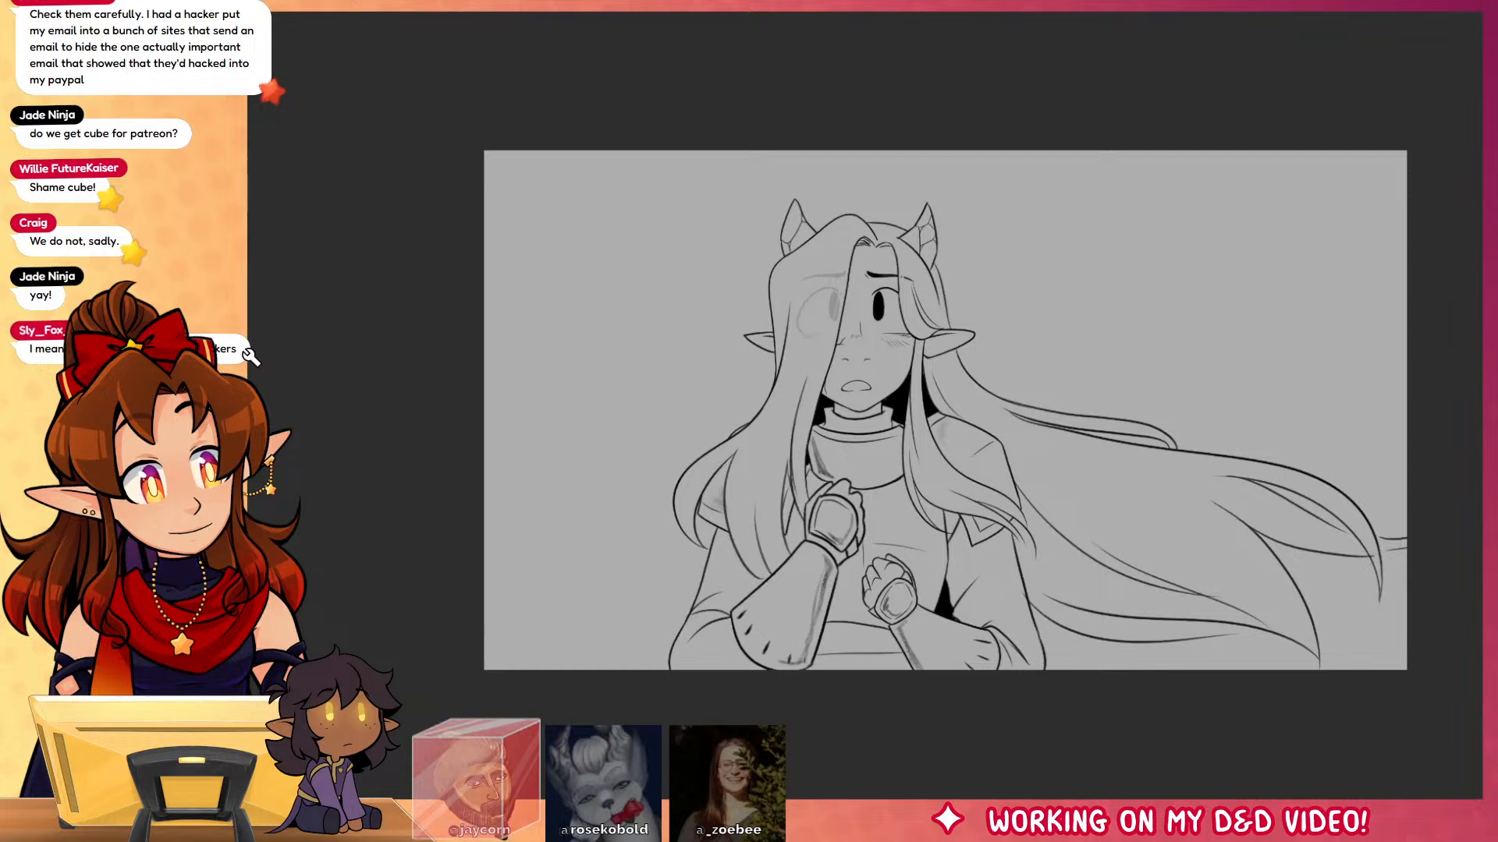
key(Left)
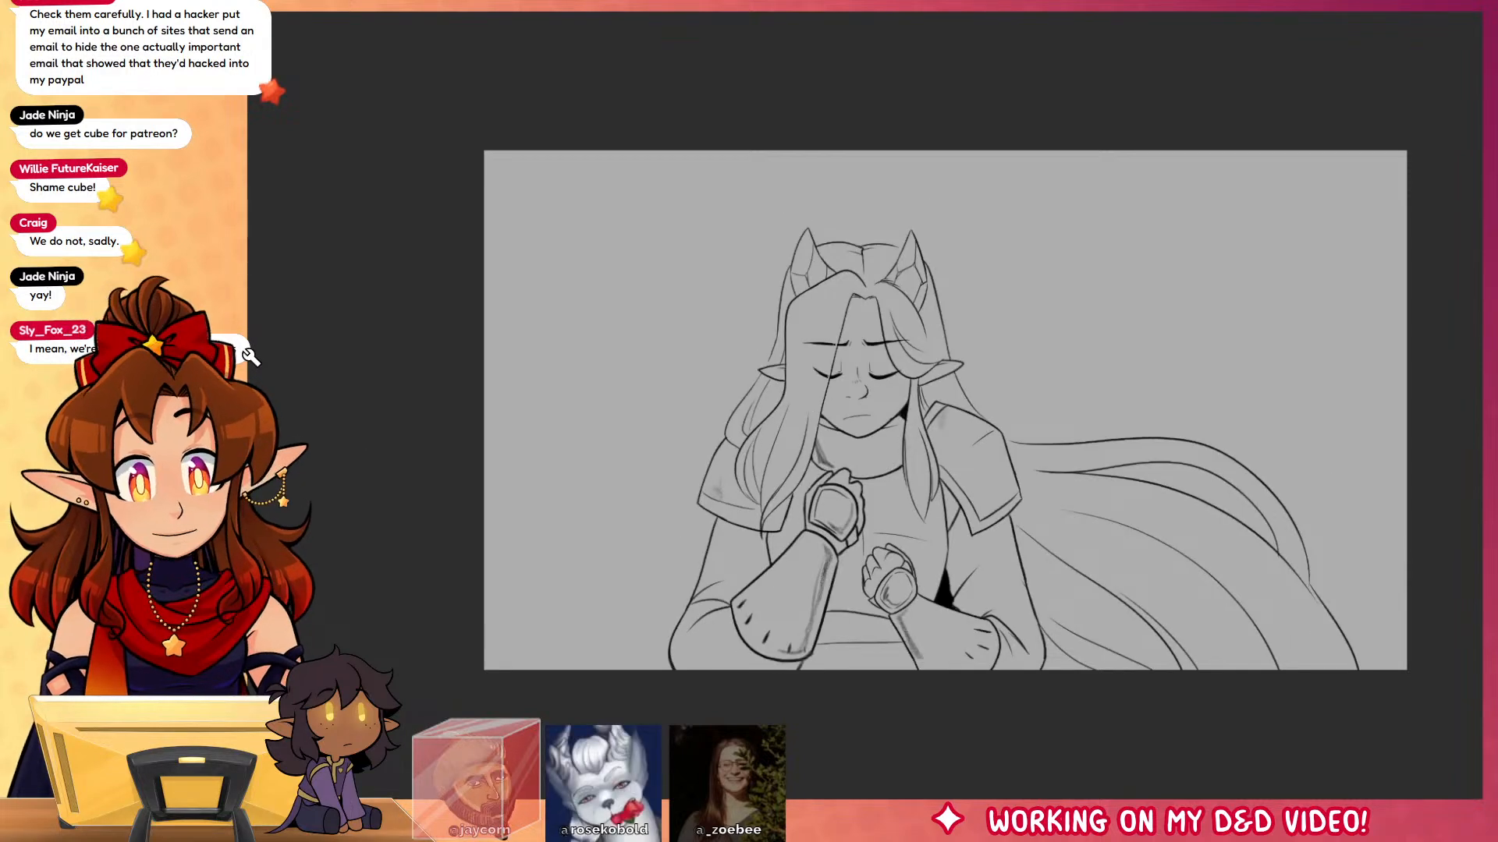
key(ctrl+plus)
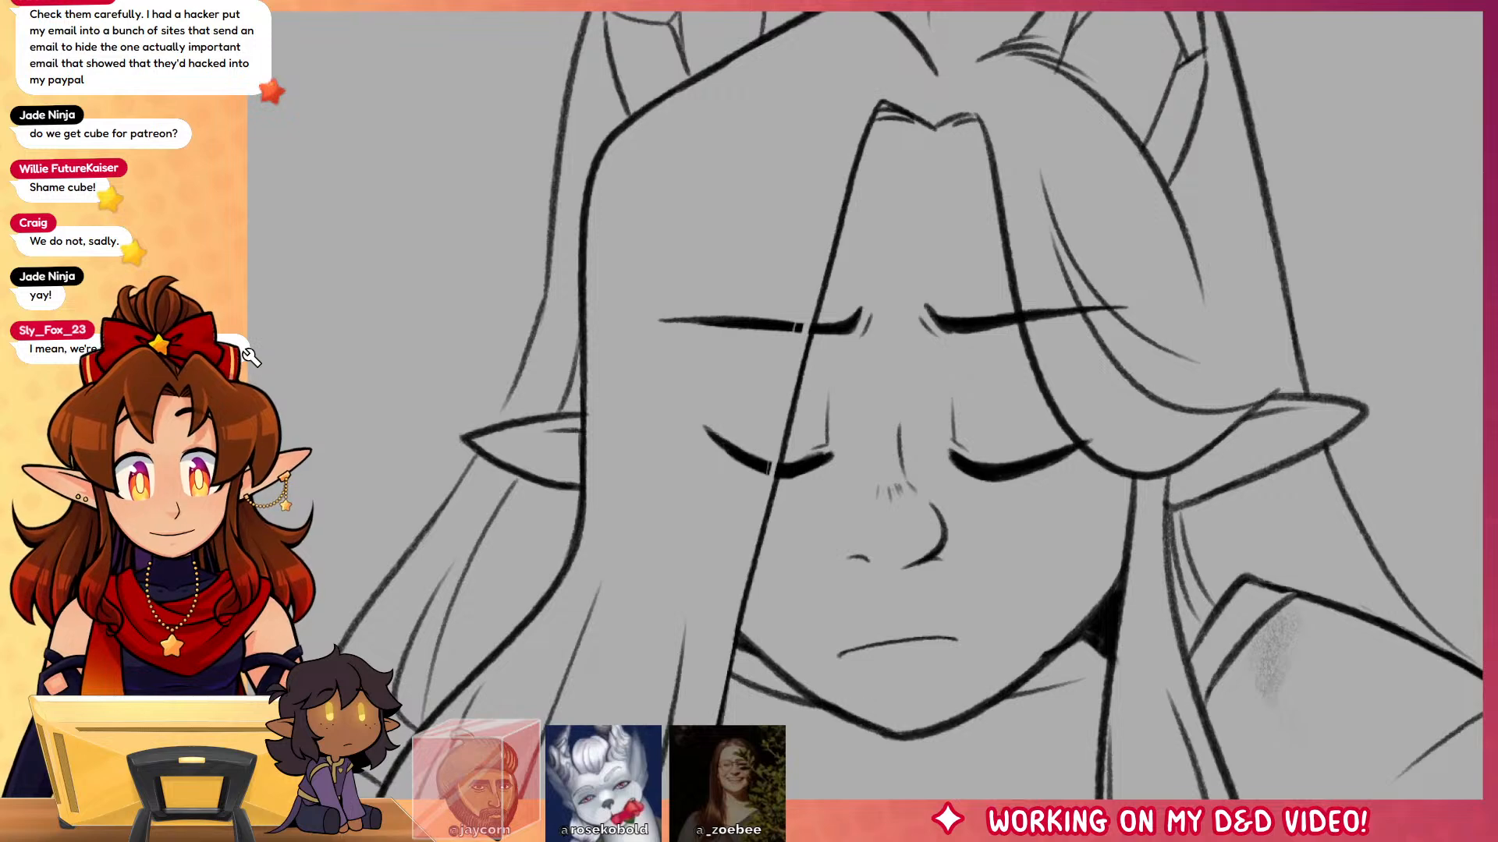
drag(659, 320, 780, 324)
drag(706, 429, 761, 466)
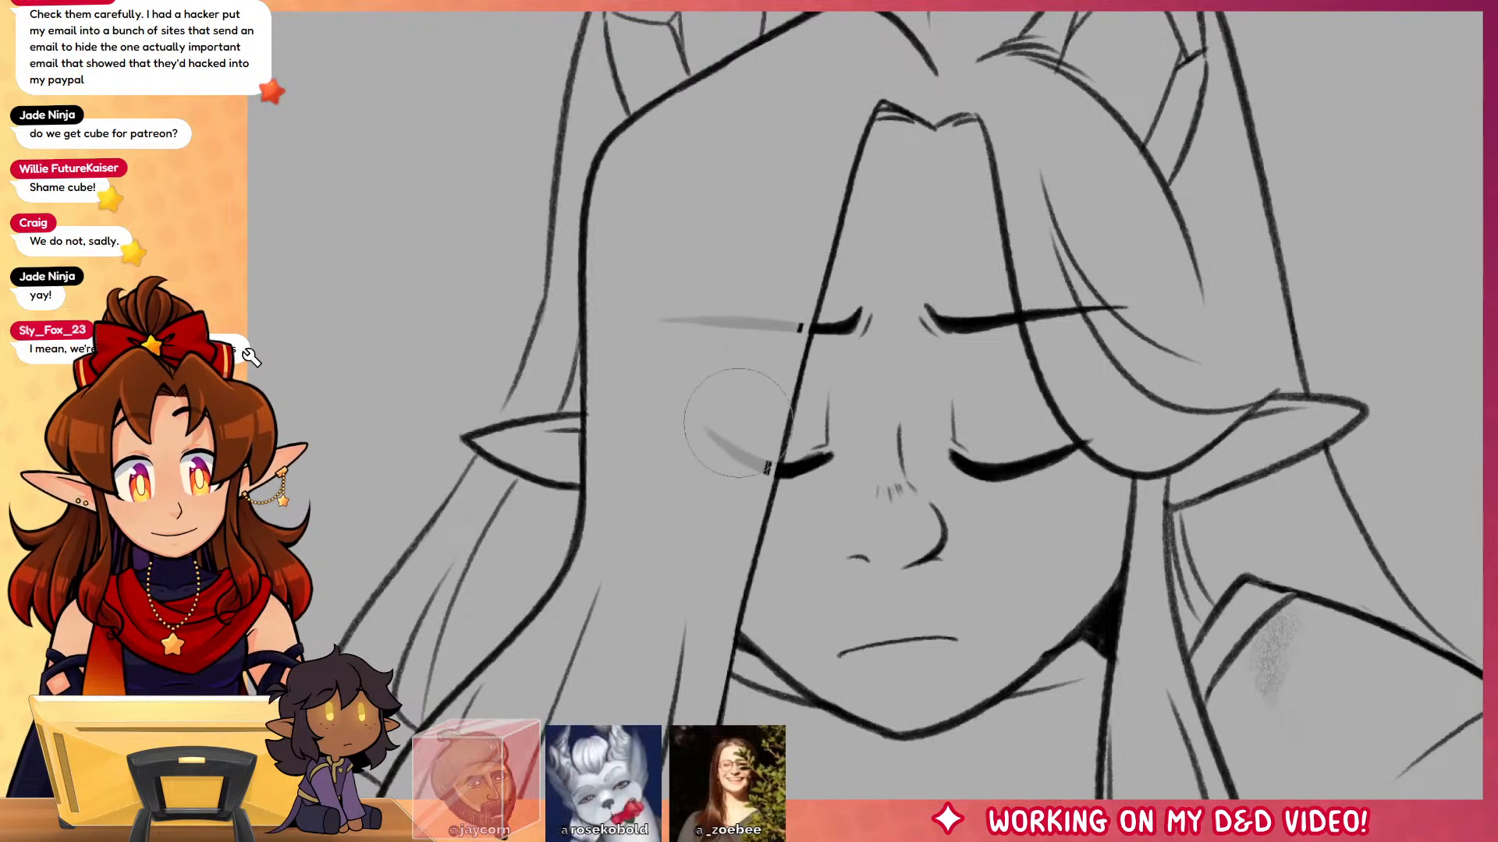
drag(784, 413, 749, 562)
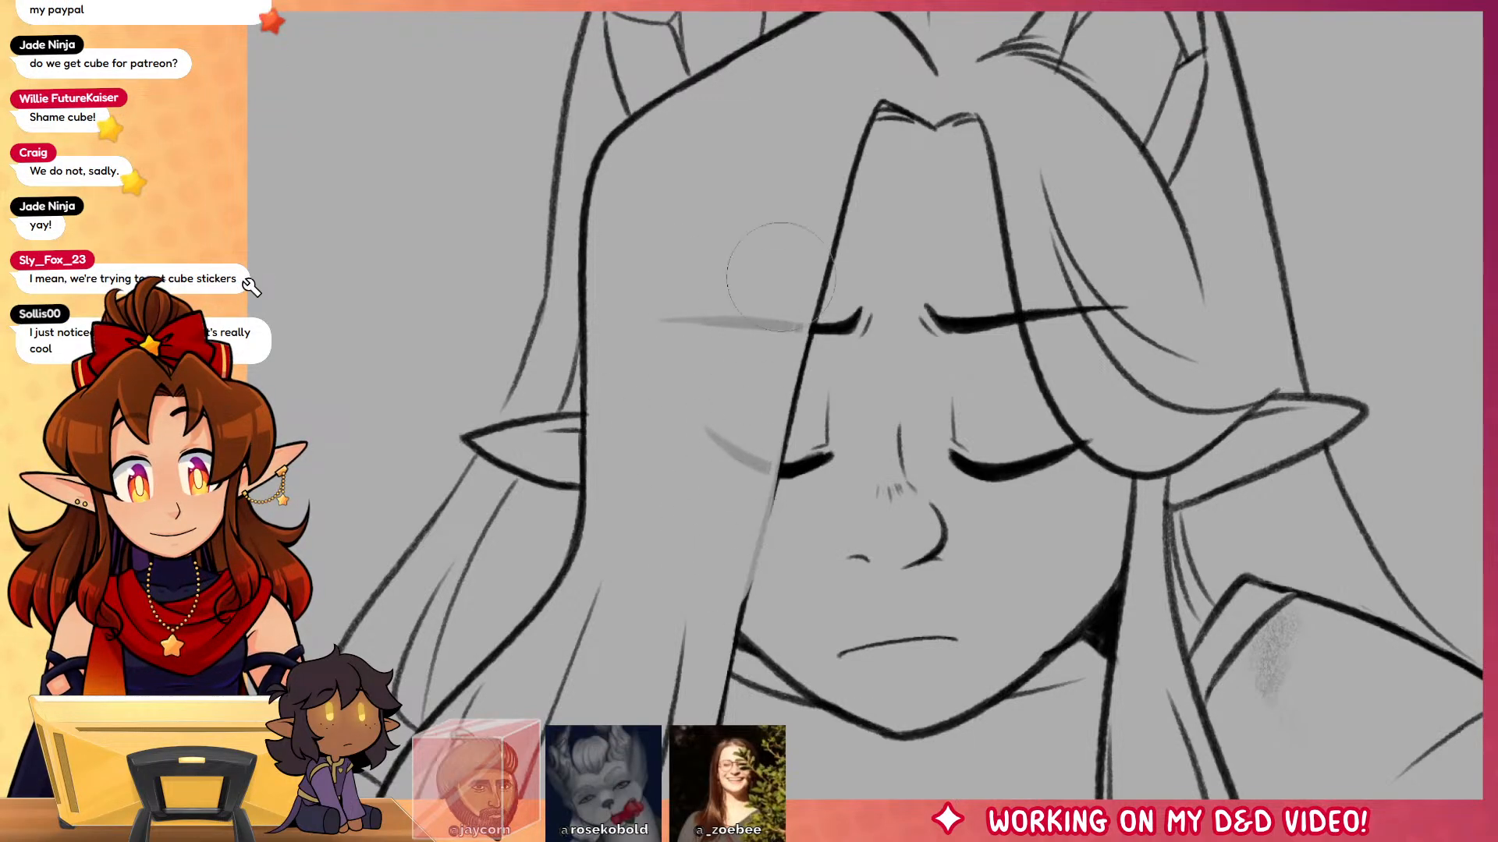
key(ctrl+z)
key(ctrl+z)
key(ctrl+z)
Step: Fade the brow and eyelash lines that lie beneath the left-hand hair lock, using a smaller brush size
key(bracketleft)
drag(794, 312, 748, 495)
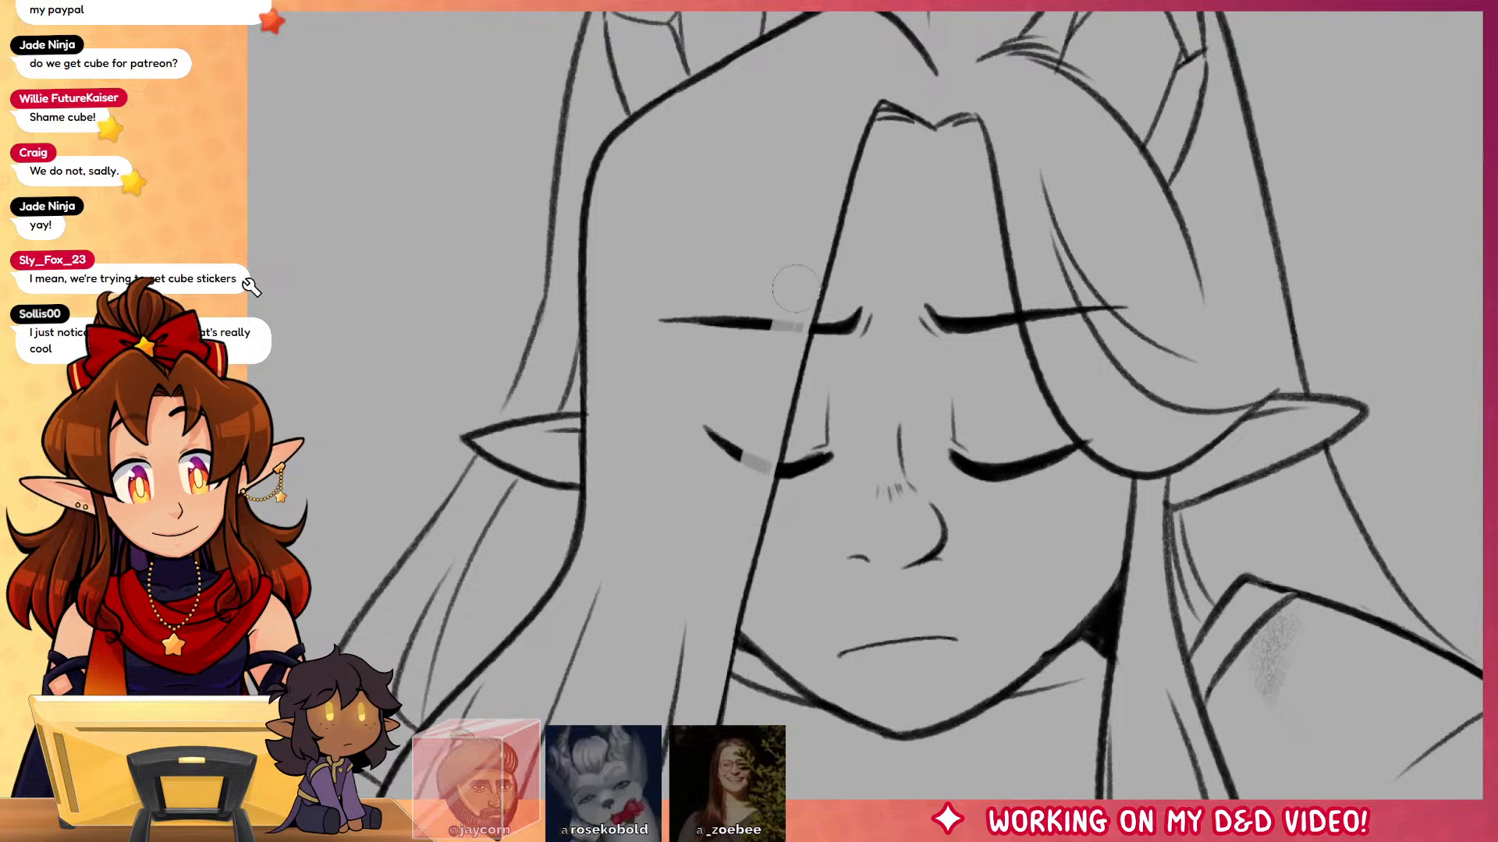
mouse_move(797, 289)
mouse_down()
mouse_move(715, 471)
mouse_move(682, 297)
mouse_move(695, 574)
mouse_up()
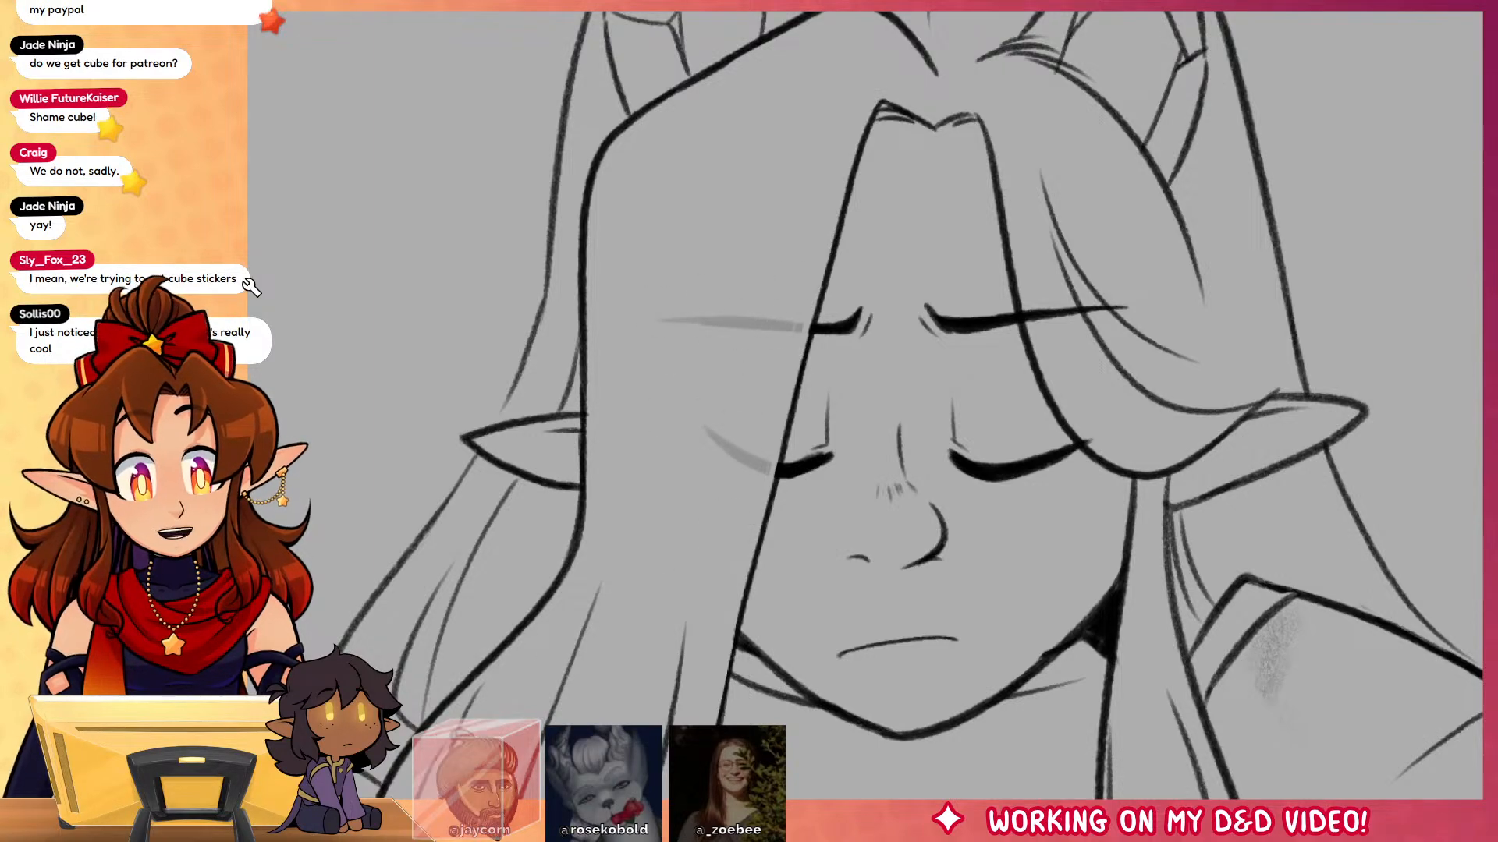
alt+click(929, 534)
mouse_move(1256, 671)
mouse_down()
mouse_move(1230, 653)
mouse_move(1140, 464)
mouse_up()
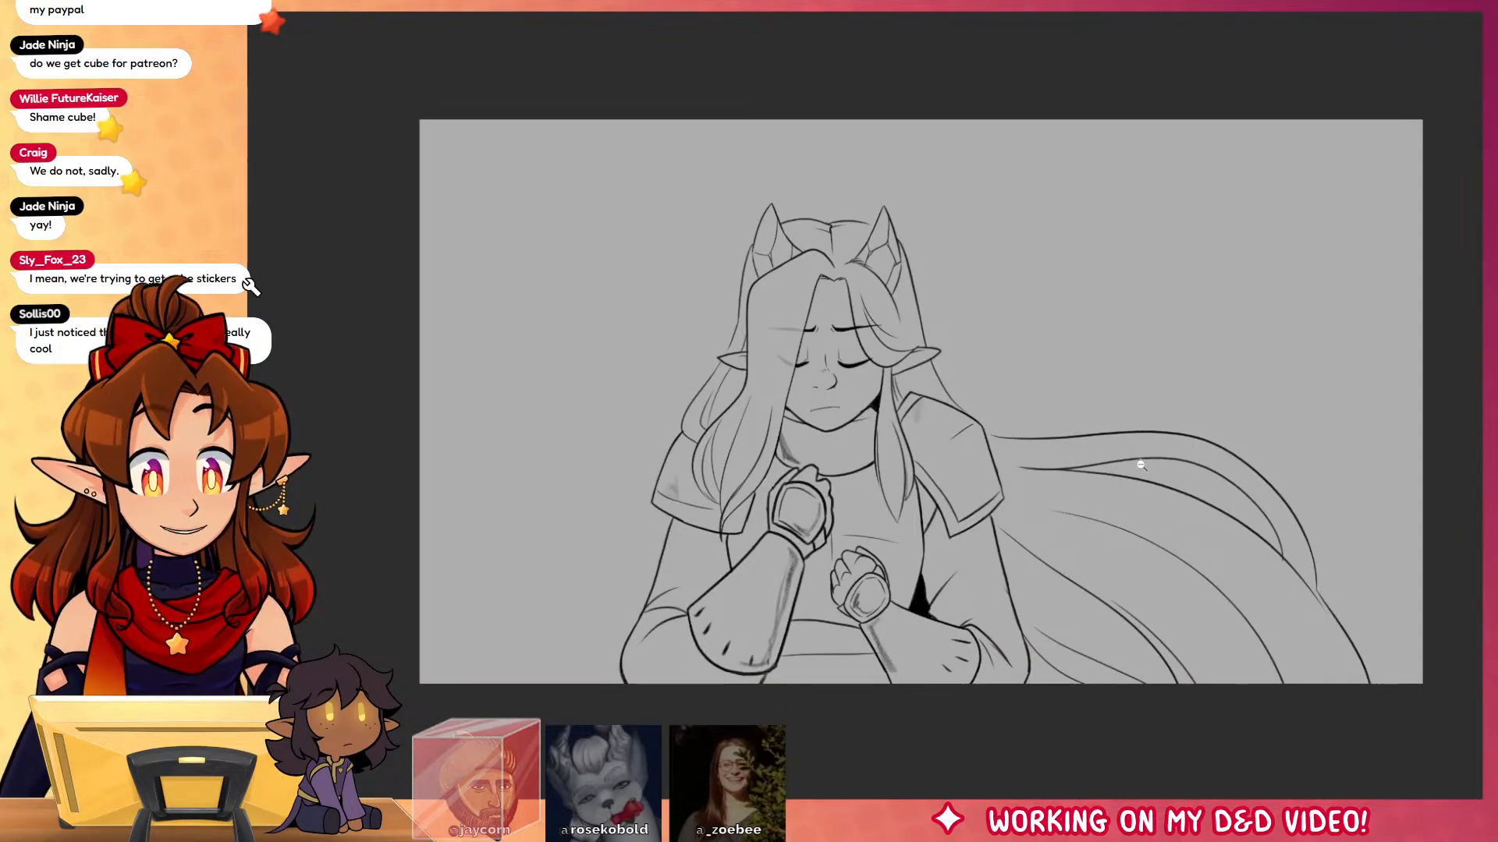
Step: Erase a small gap in the right-hand brow where it passes under the edge of the fringe, using a finer brush size
click(881, 316)
click(867, 328)
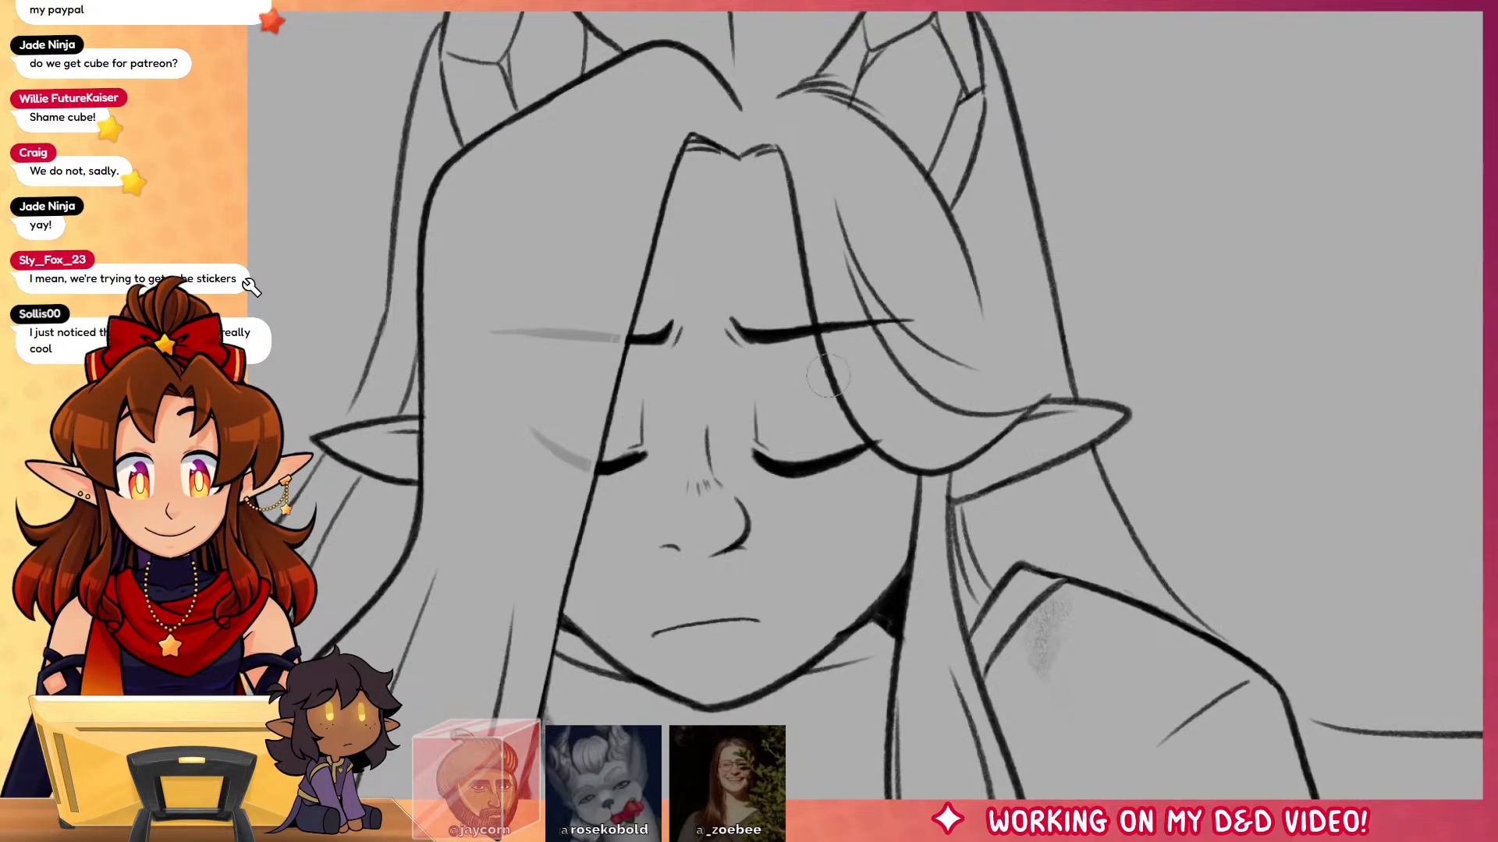
key(bracketleft)
key(bracketleft)
mouse_move(822, 316)
mouse_down()
mouse_move(825, 335)
mouse_move(840, 332)
mouse_up()
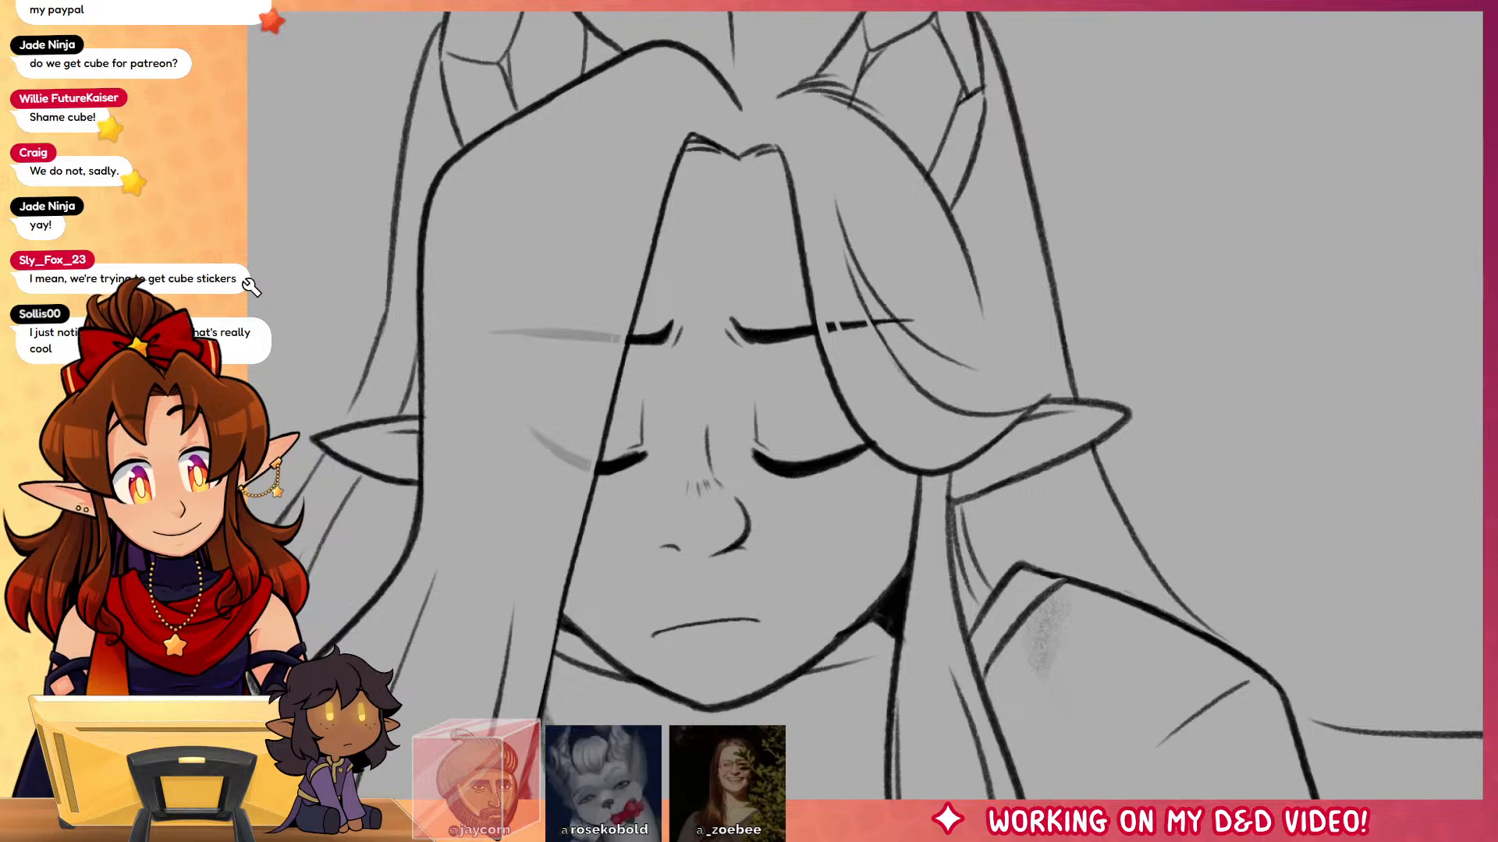
key(ctrl+minus)
key(ctrl+minus)
key(ctrl+minus)
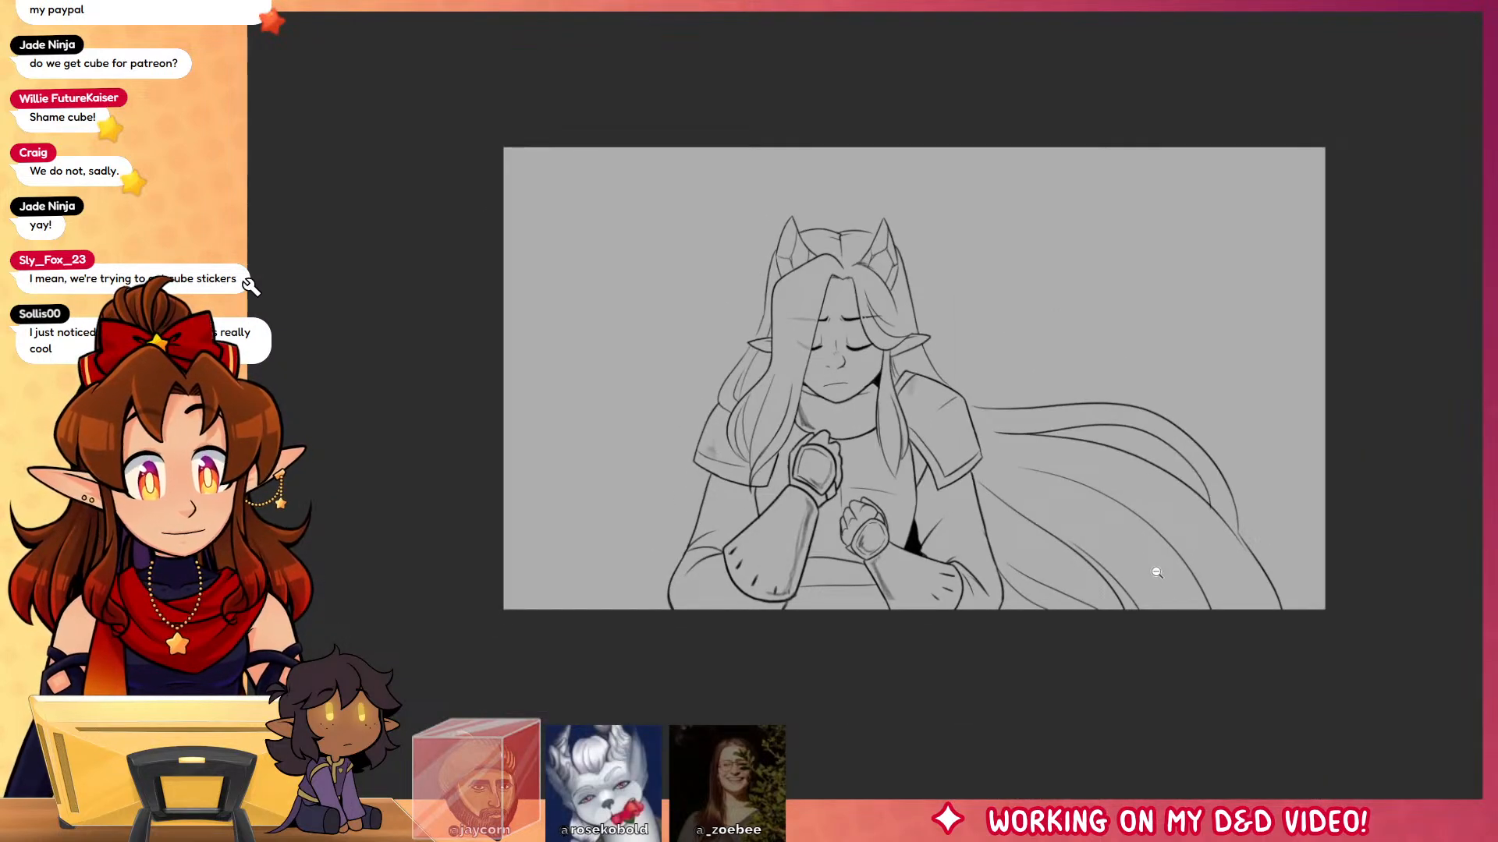
Step: Draw thin diagonal blush hatching across the nose bridge and beneath both closed eyes, plus a short crease beside the nose
key(ctrl+plus)
key(ctrl+plus)
key(ctrl+plus)
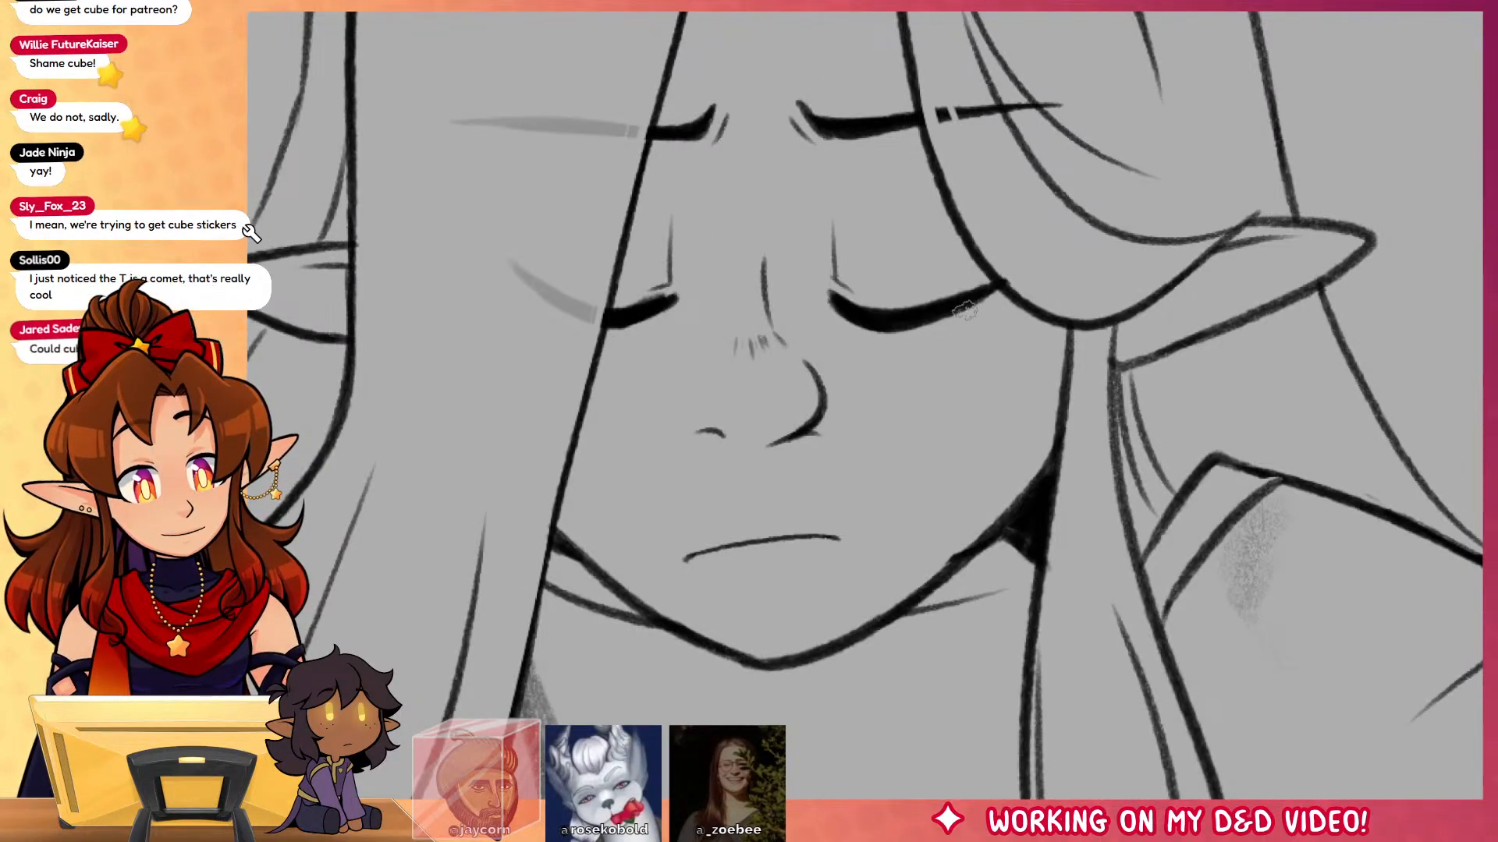
drag(967, 316, 1042, 314)
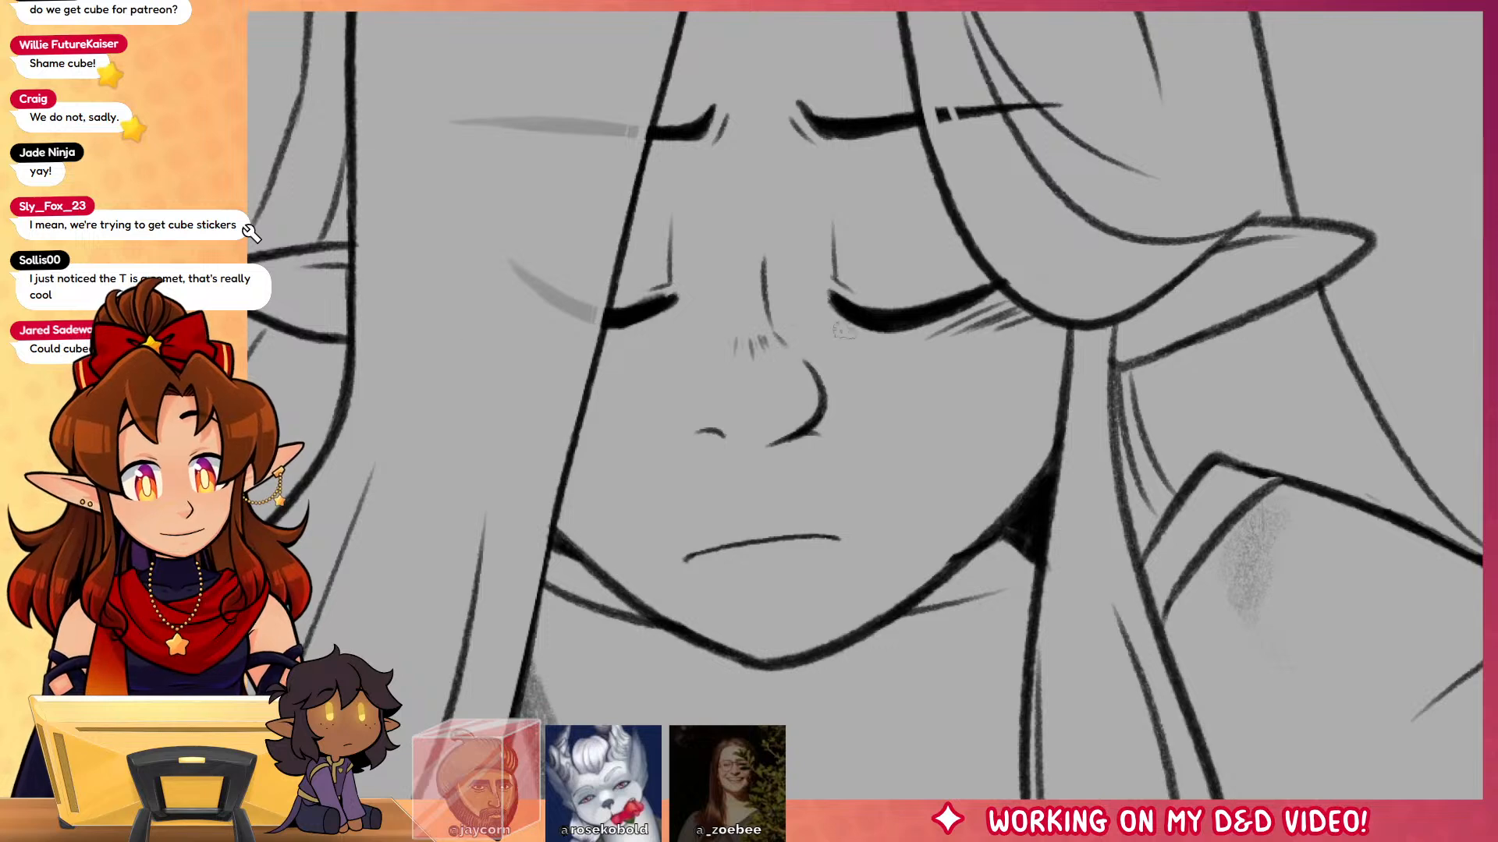
drag(789, 301, 804, 323)
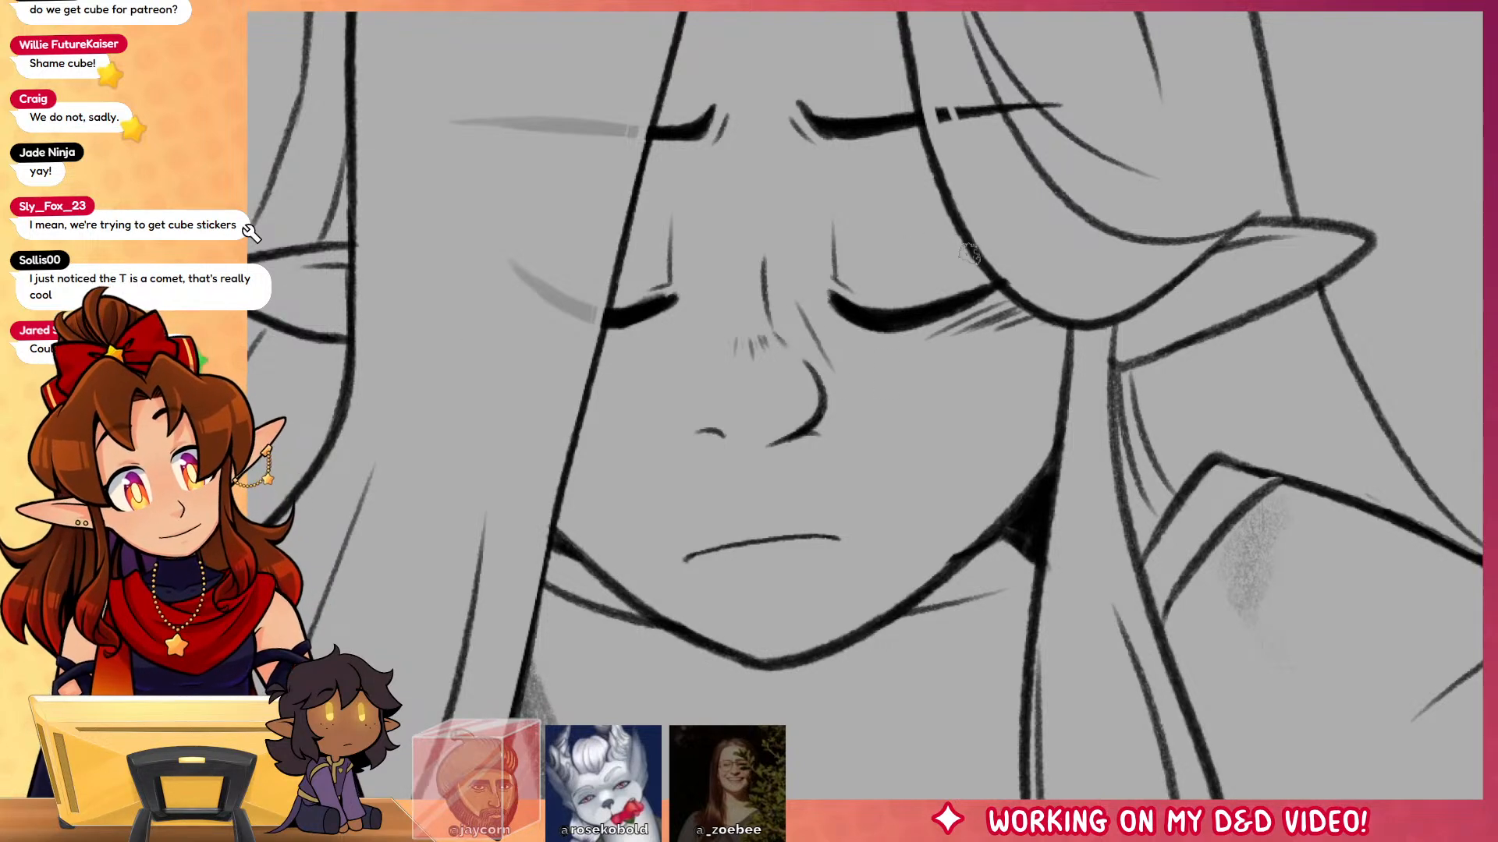
drag(655, 332, 811, 275)
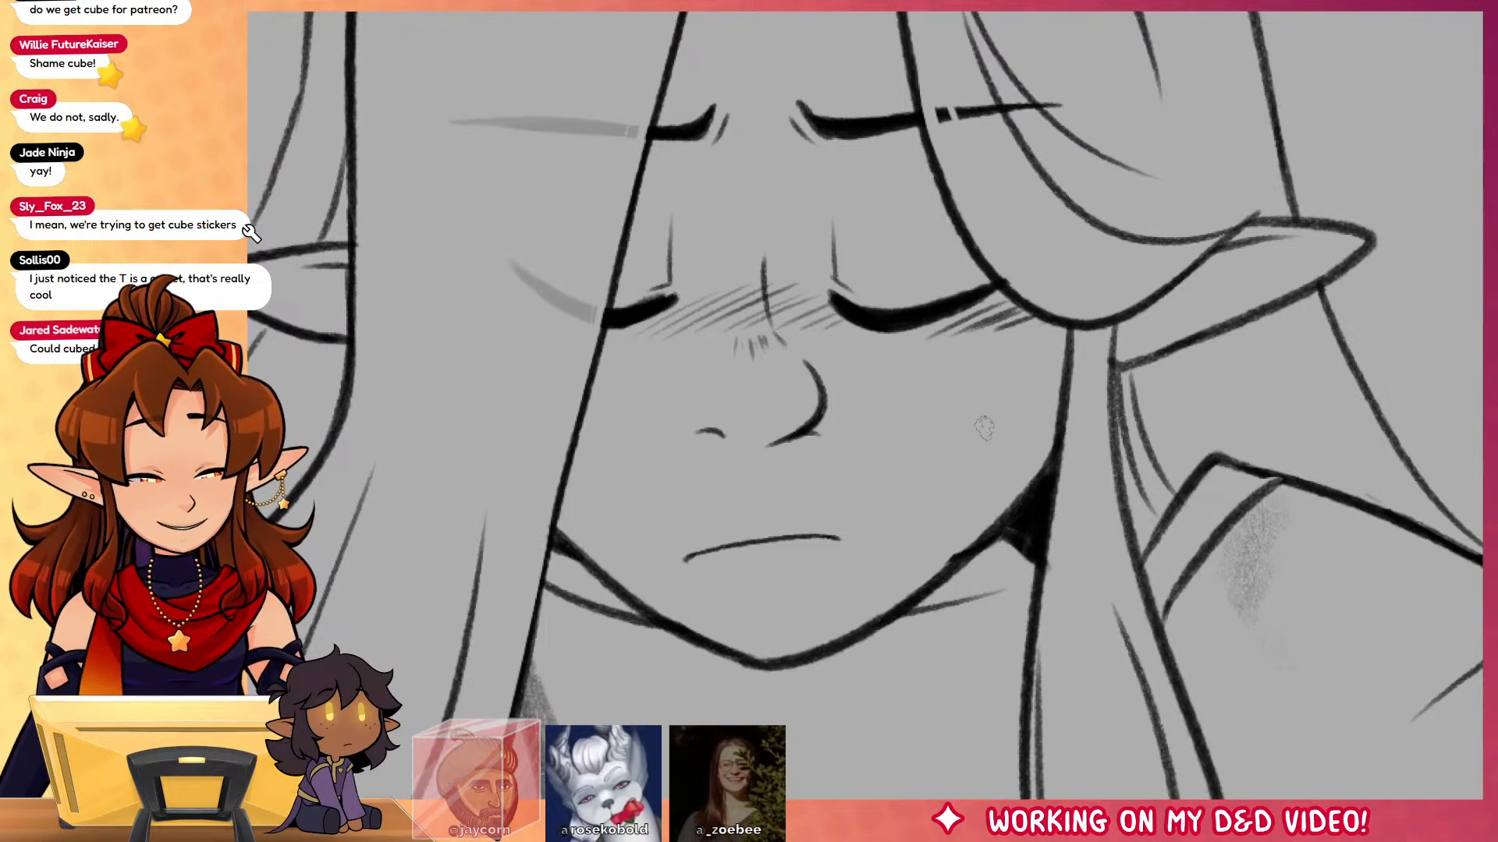
scroll(957, 522, down, 6)
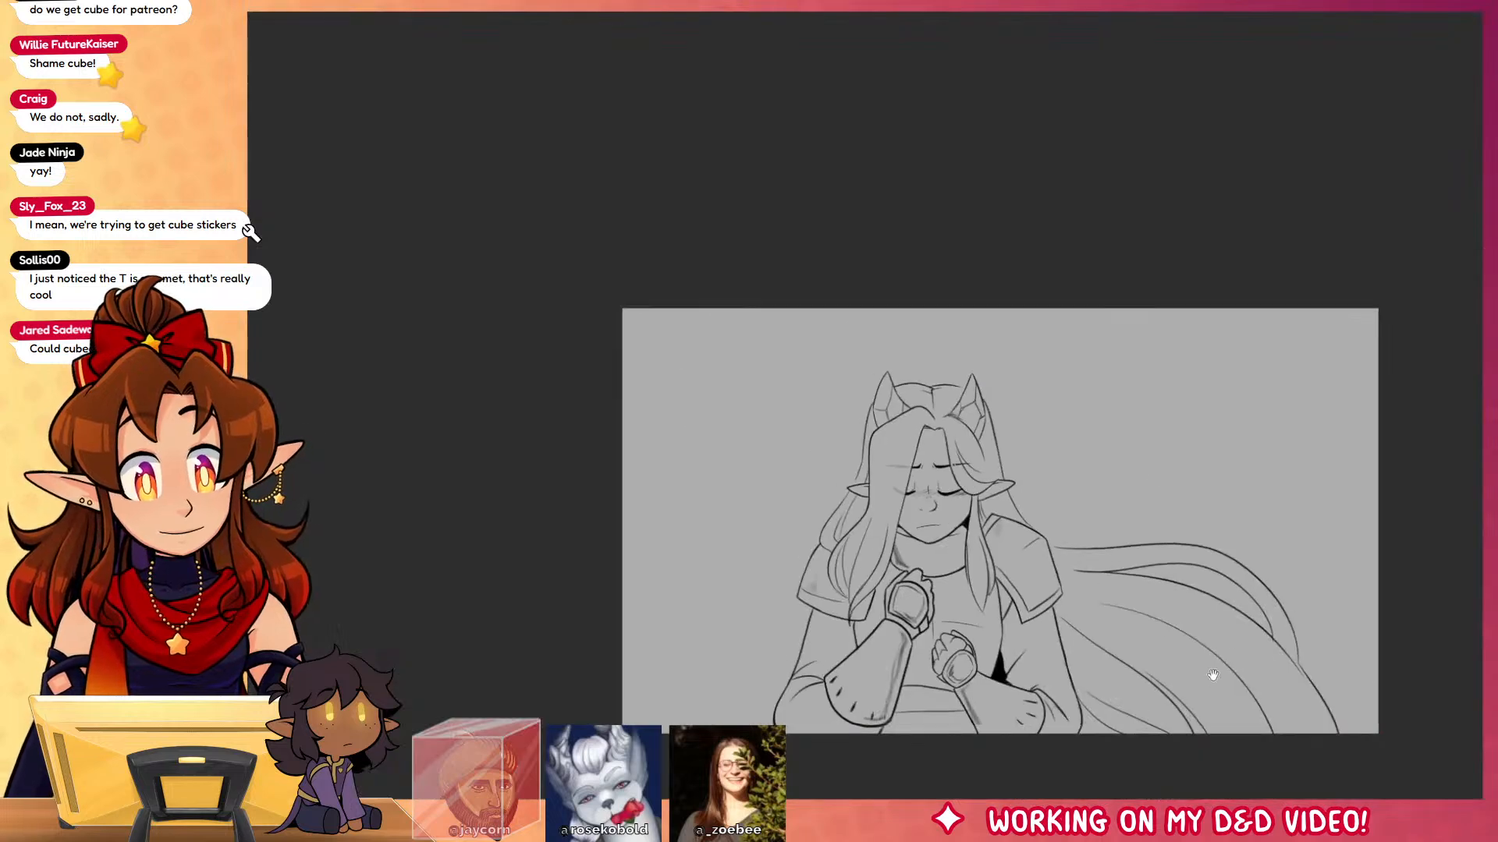
drag(1213, 675, 1152, 601)
scroll(1118, 601, up, 1)
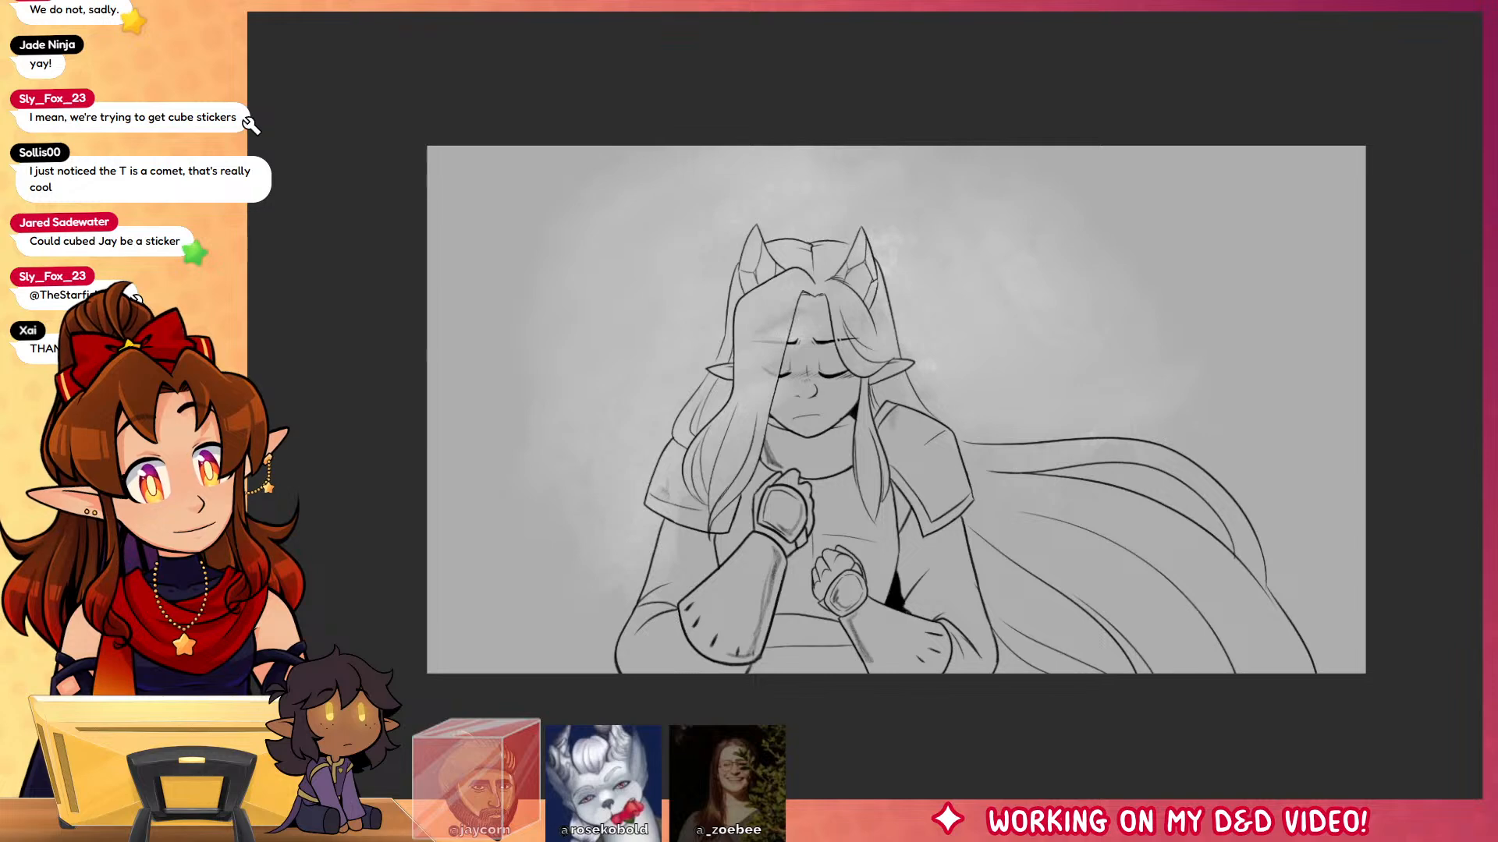
Step: Select the area outside the closed-eyes character, invert the selection, clear the cloudy background shading inside the silhouette, and deselect
key(ctrl+z)
key(ctrl+z)
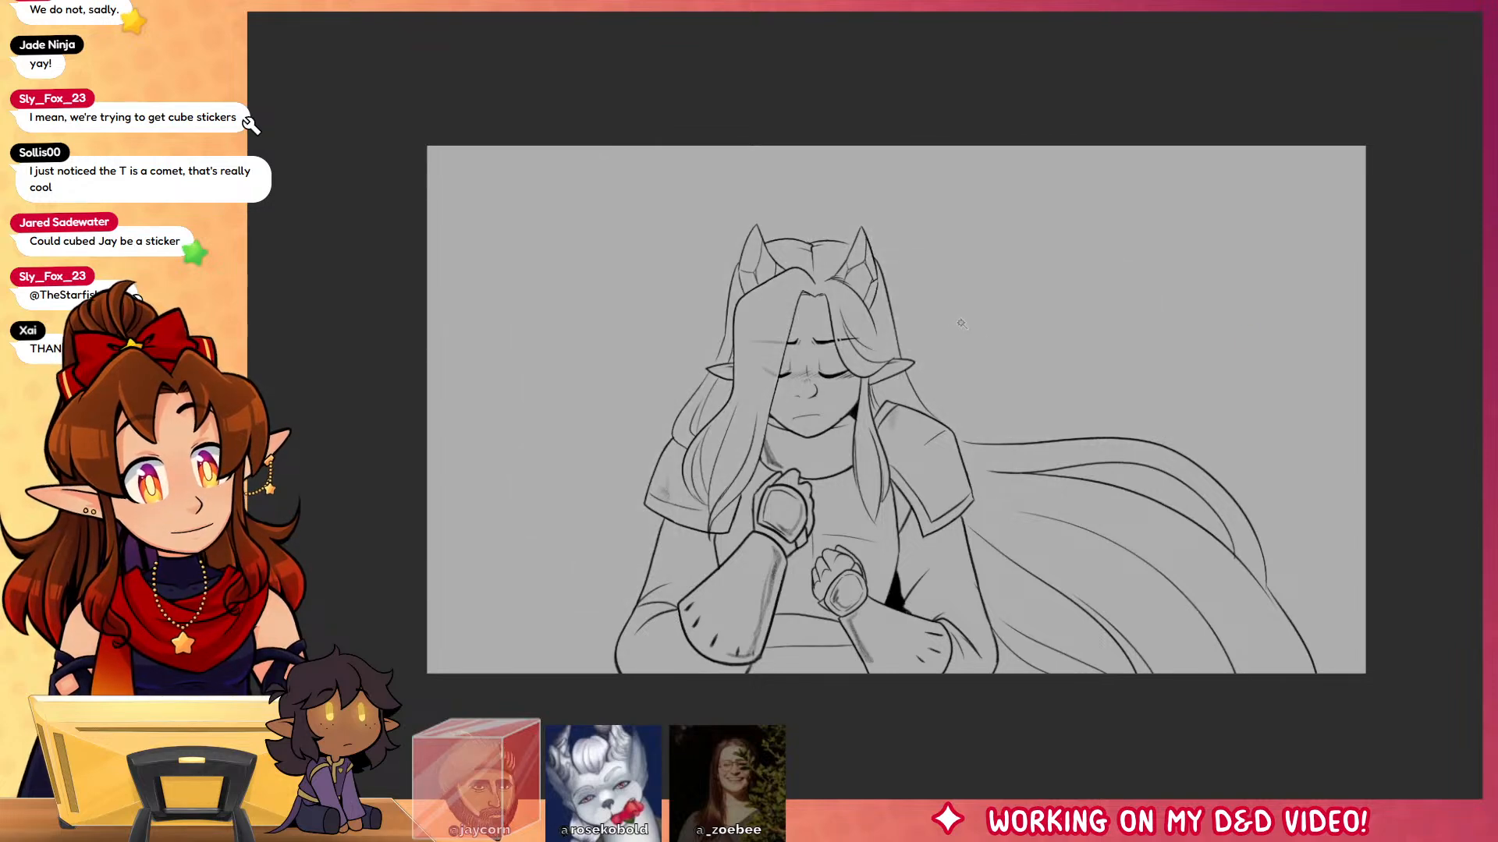
click(686, 334)
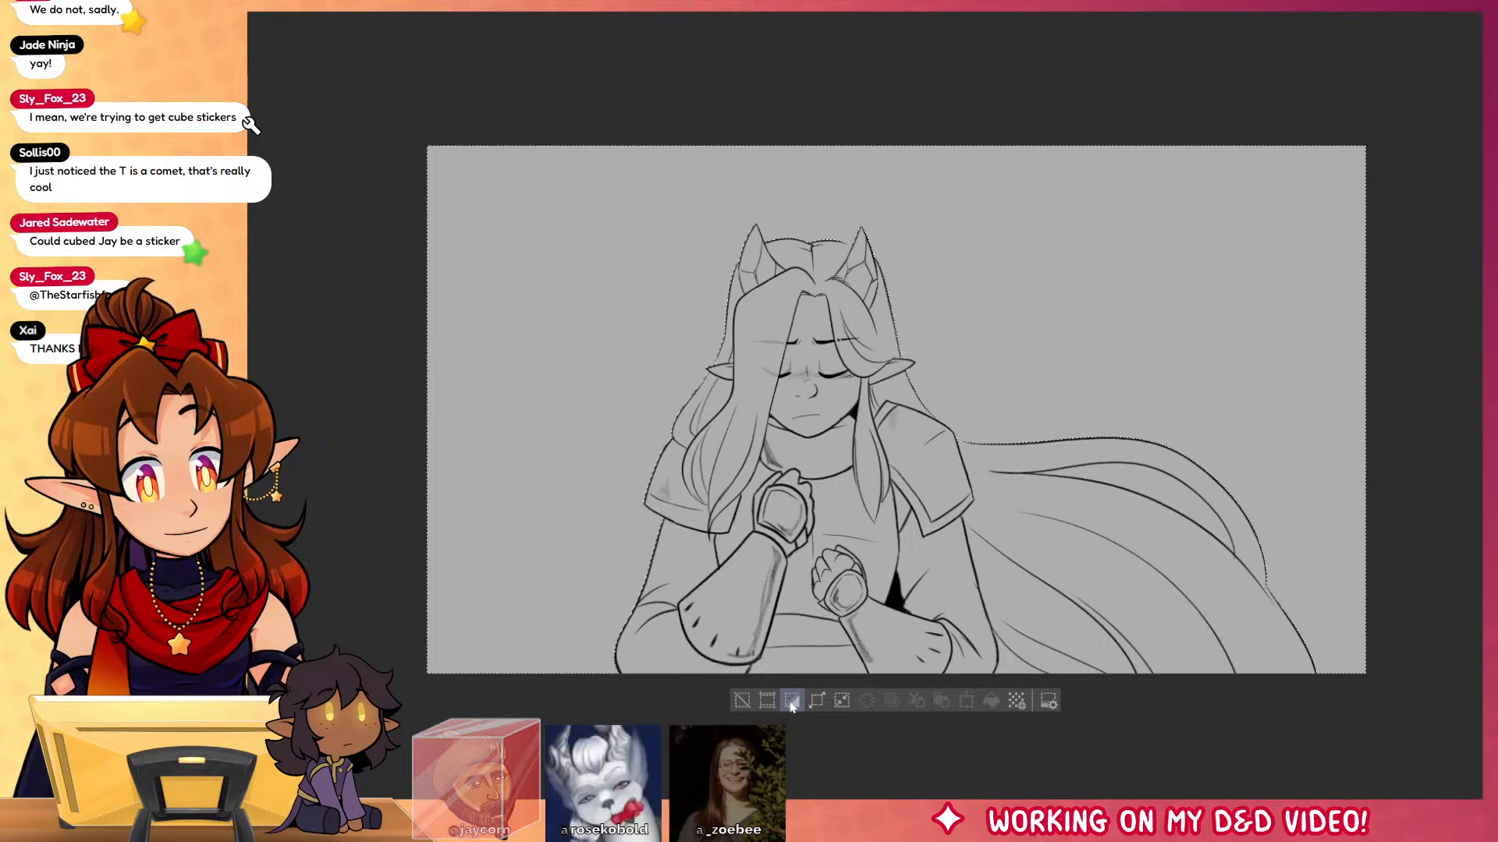
key(ctrl+y)
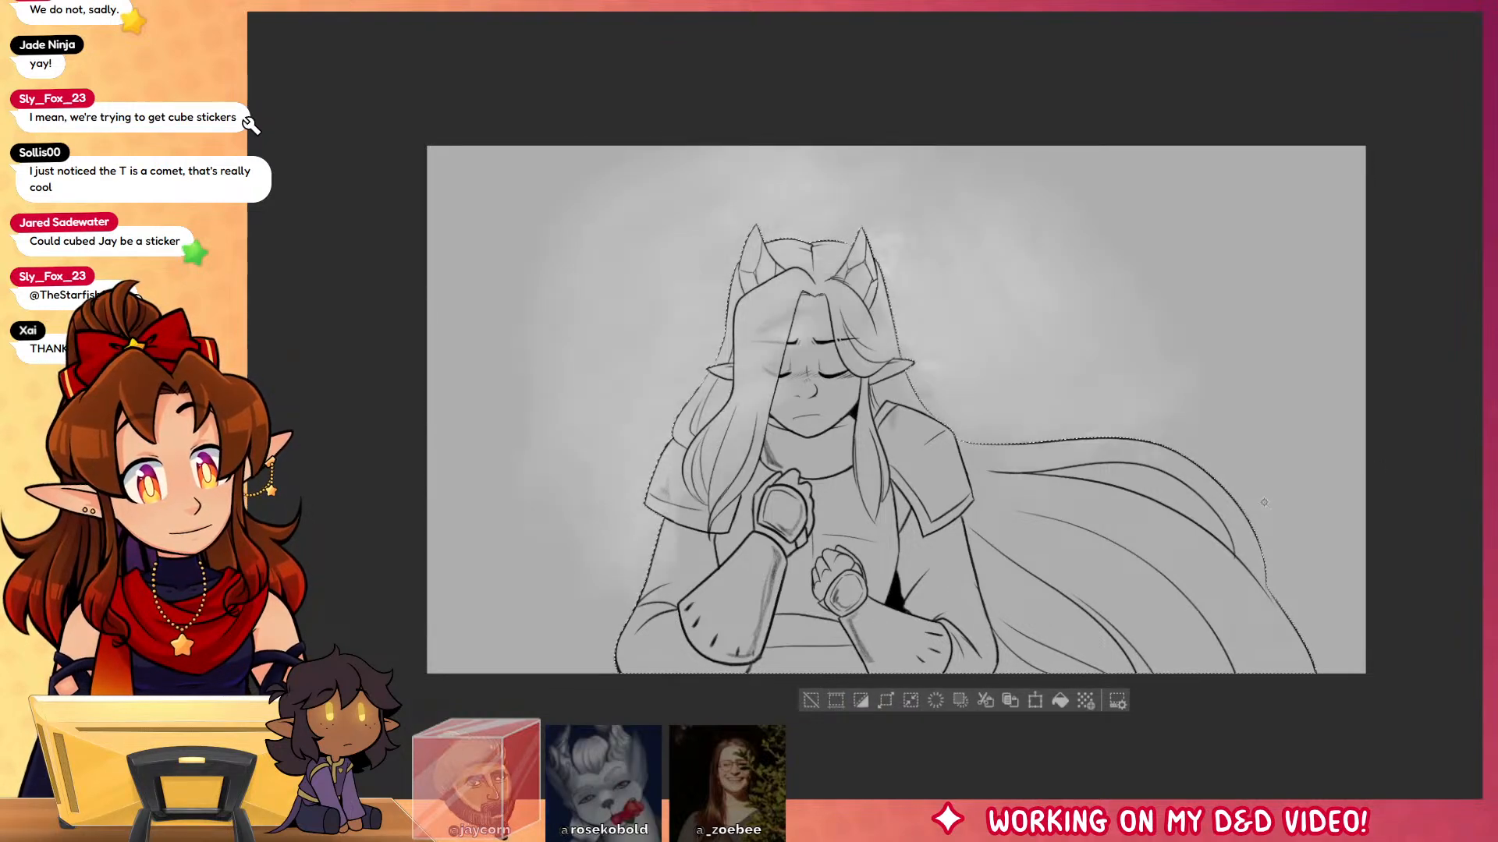
click(936, 701)
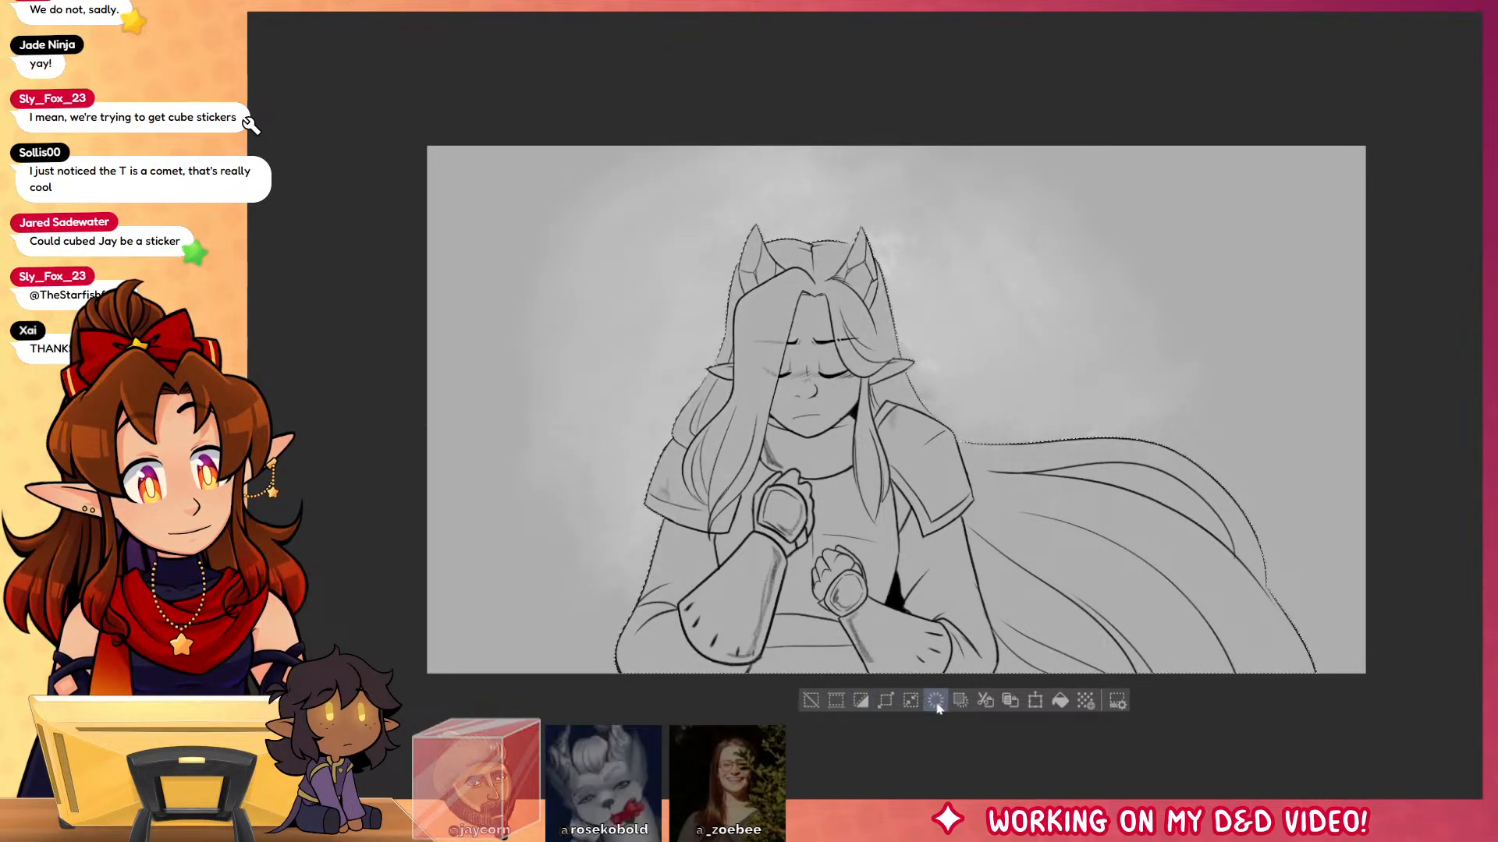
key(ctrl+d)
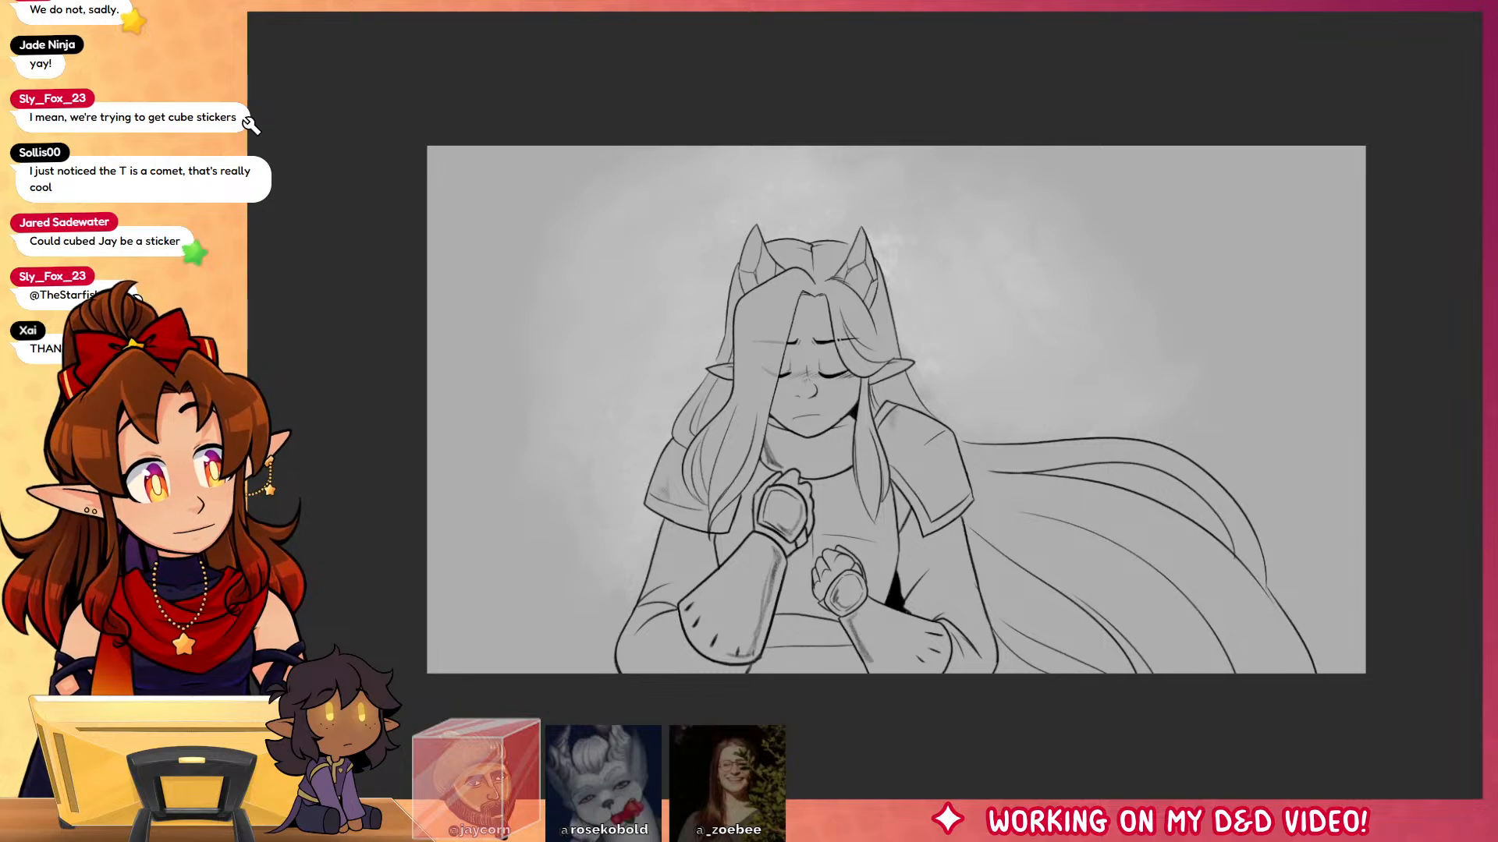
Step: On the open-eye frame, clear the cloudy background shading inside the character's silhouette through an inverted outside selection, and deselect
key(Right)
key(Right)
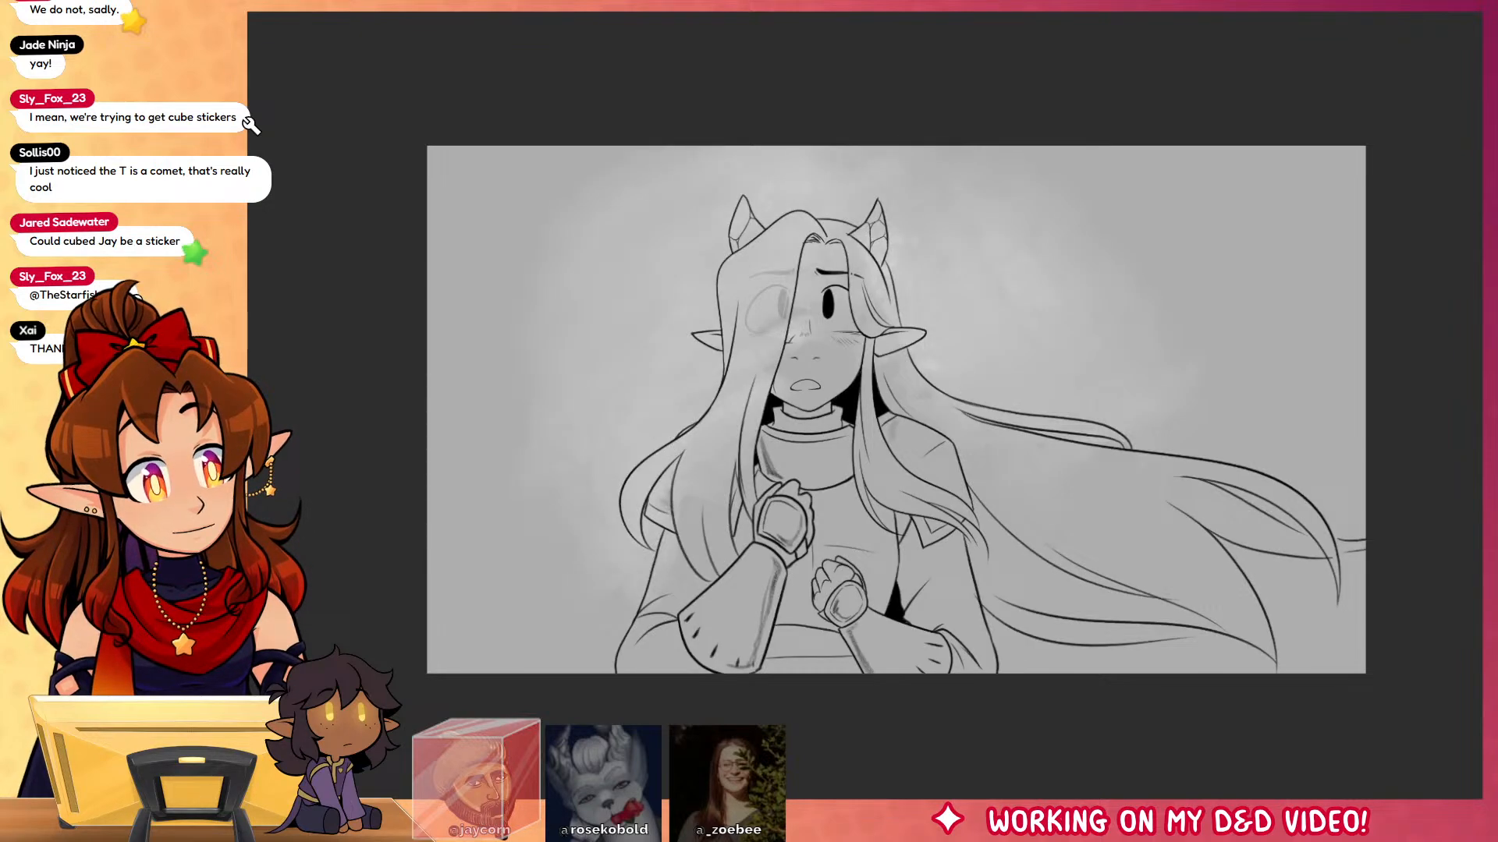
click(968, 327)
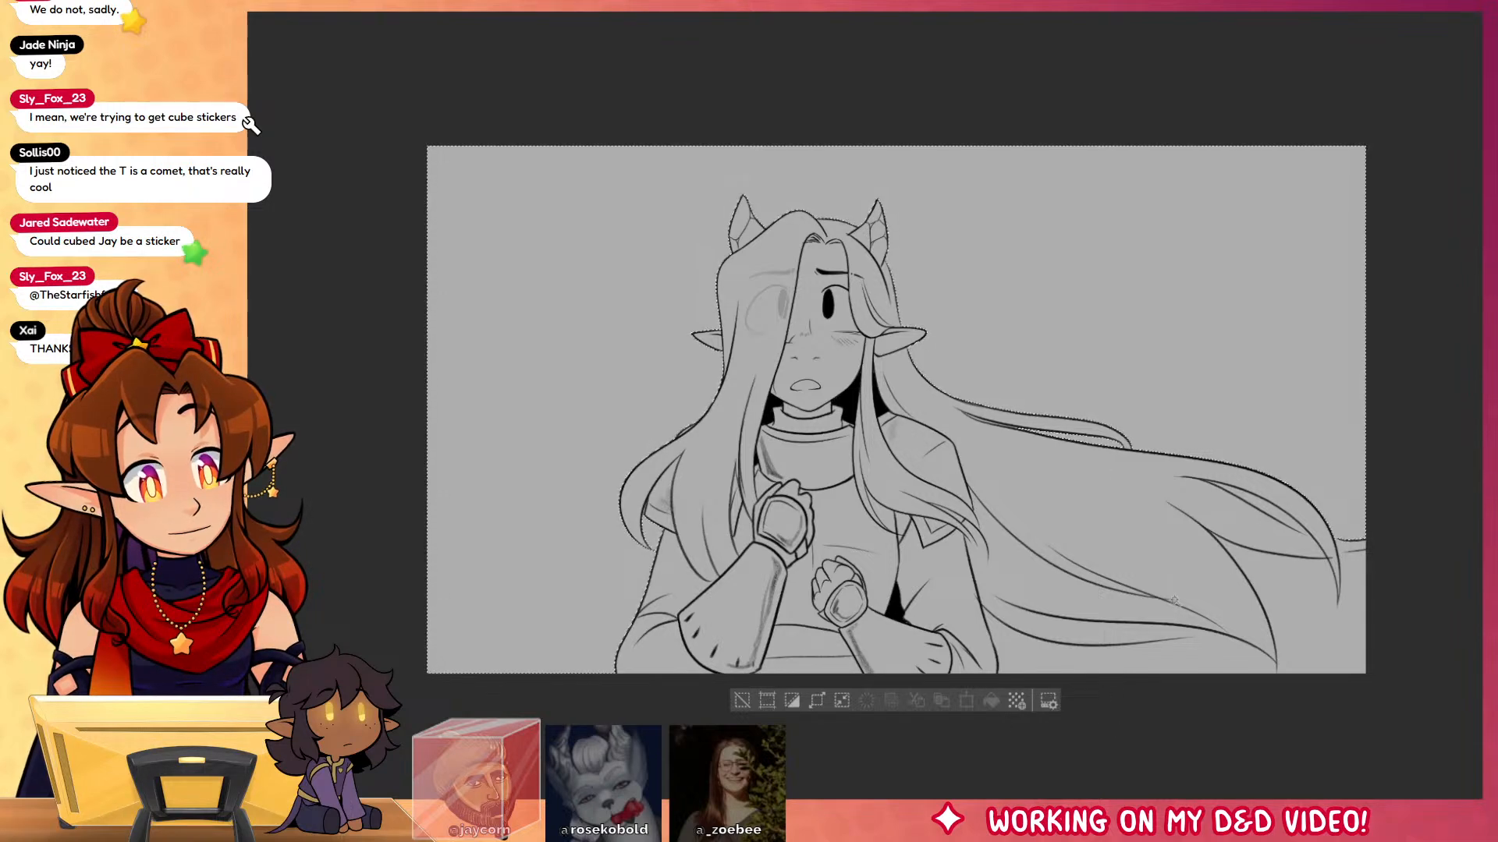
click(793, 701)
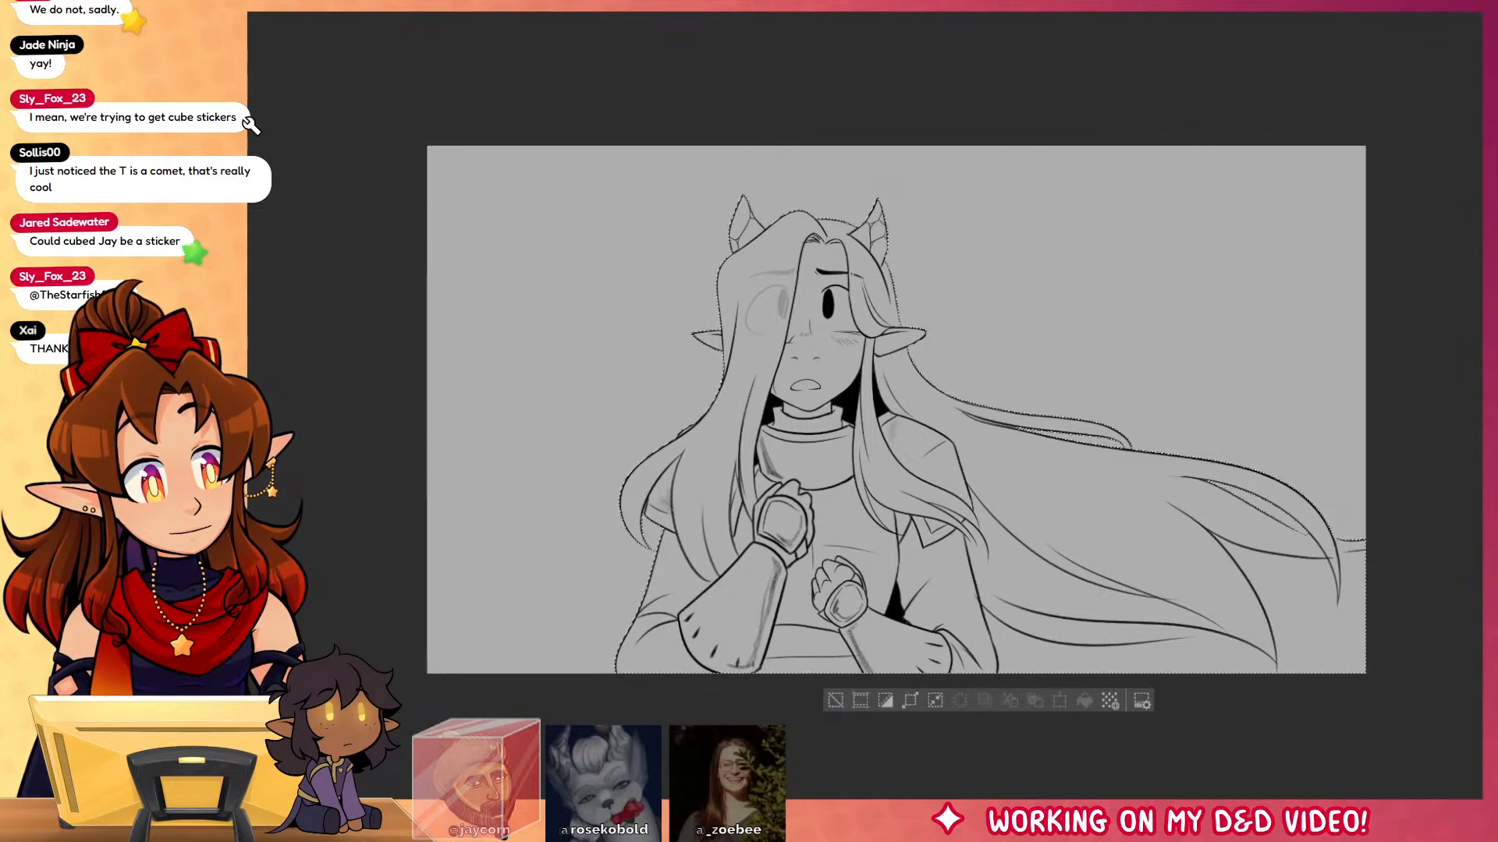
click(963, 703)
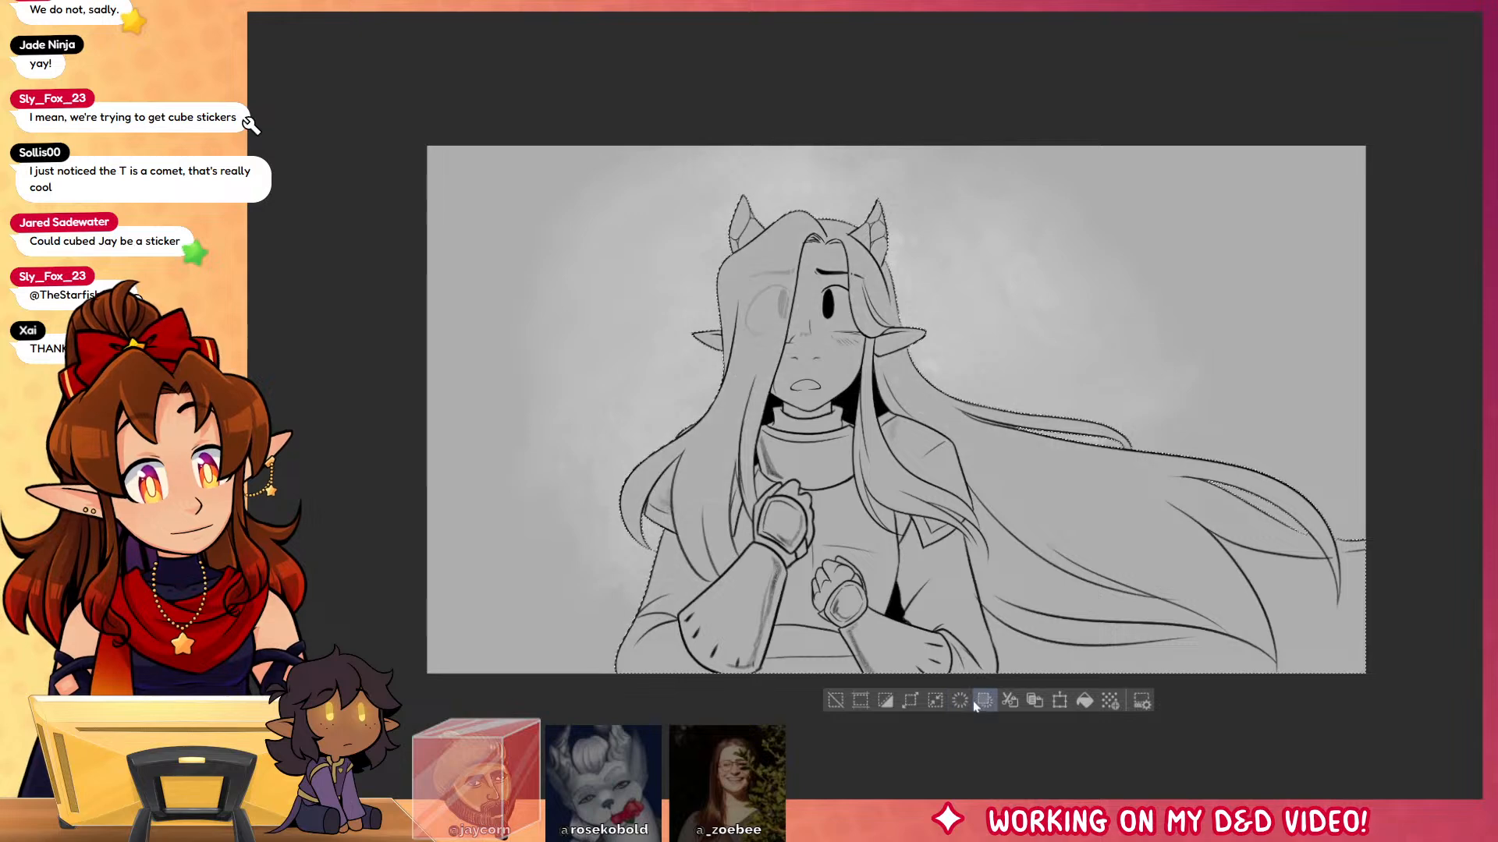
key(ctrl+d)
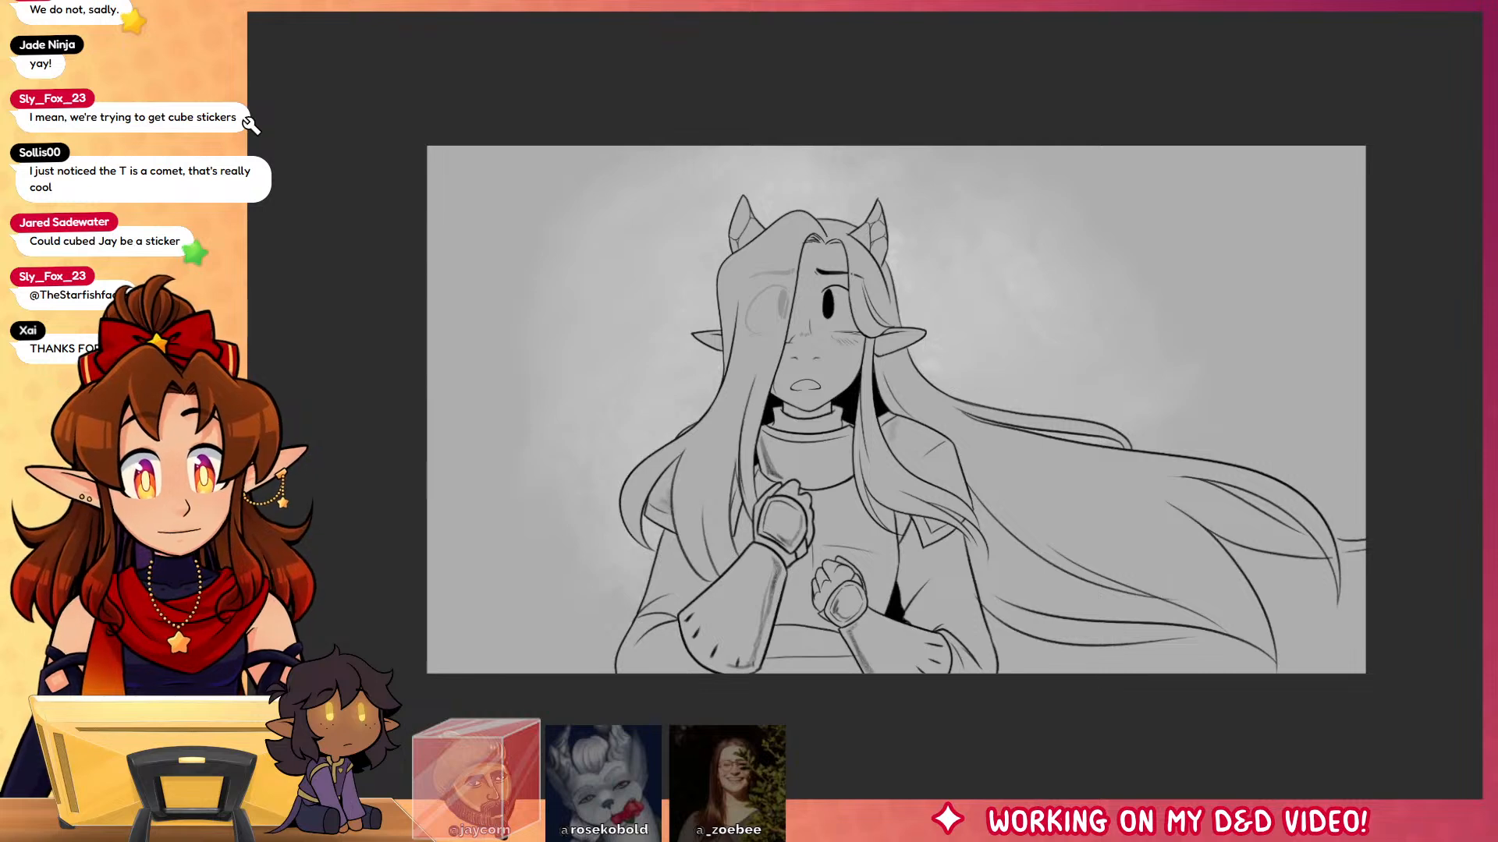
Step: Switch to the wide-shot sketch with three rounded foreground shapes and scale the sketch up to fill the canvas
key(ctrl+Tab)
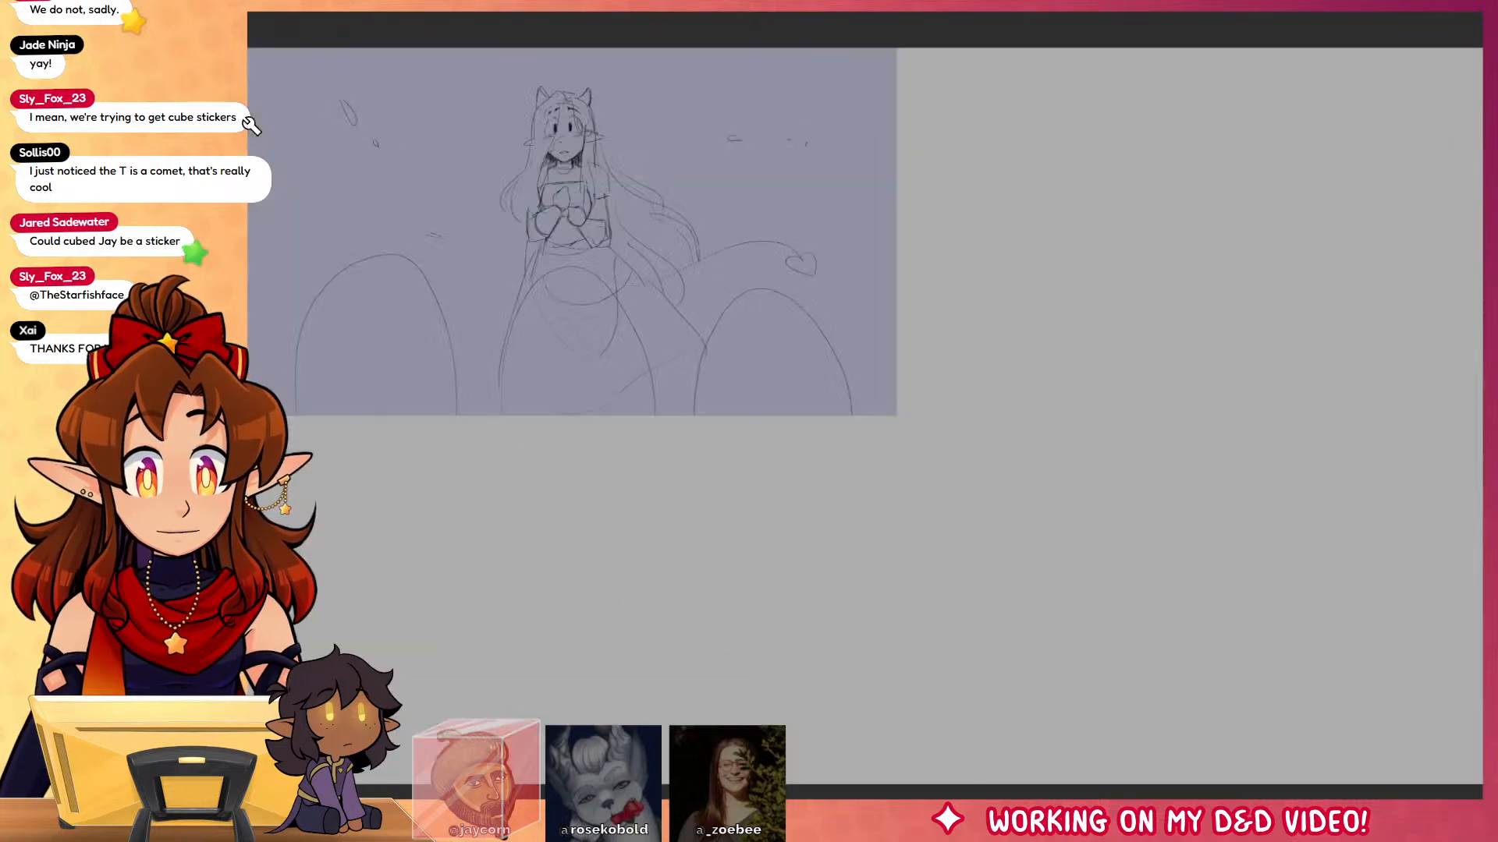
key(ctrl+t)
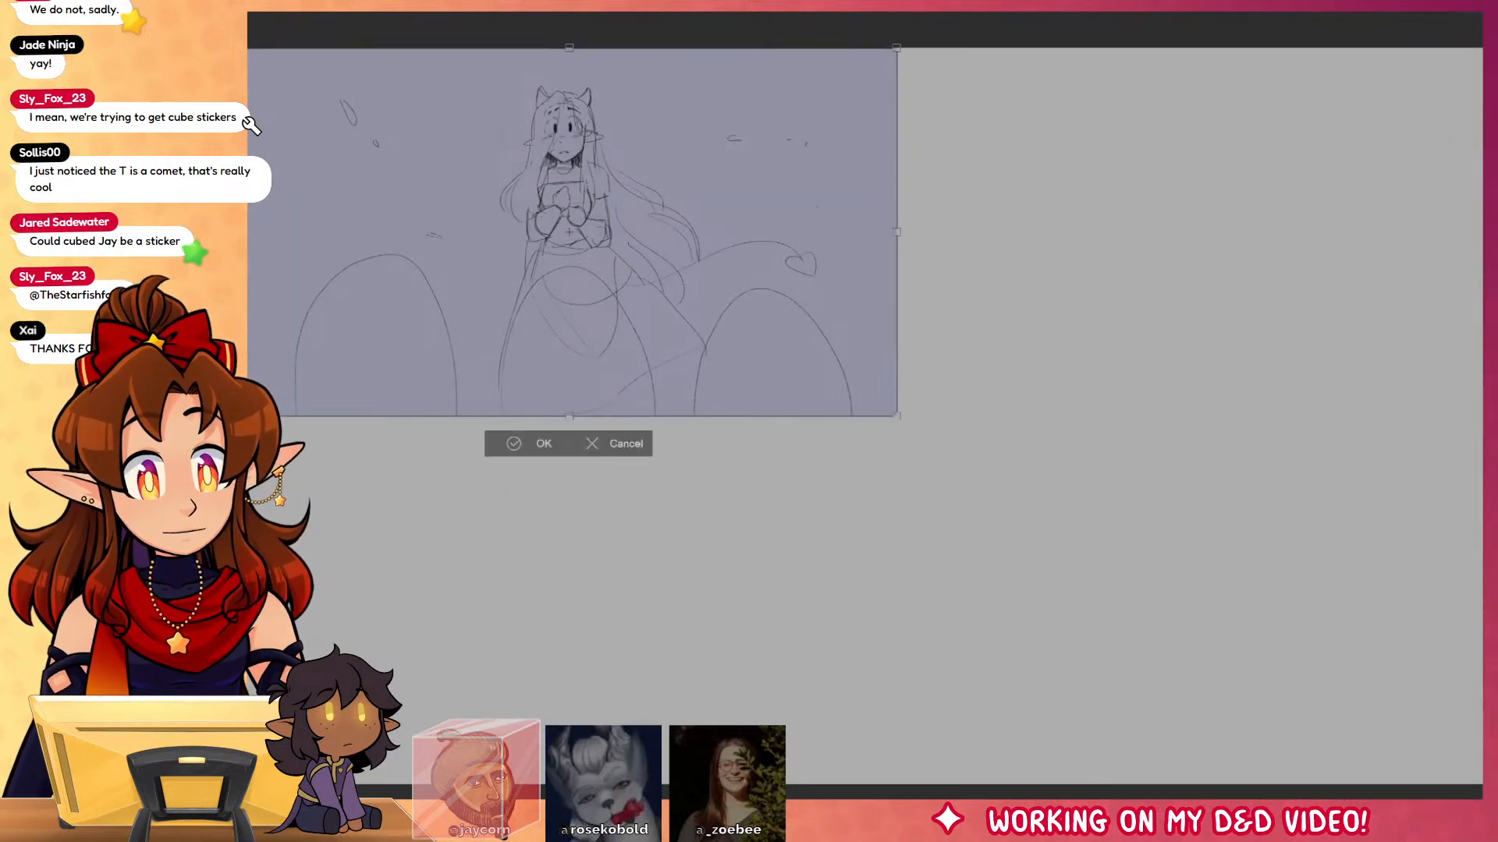
key(Return)
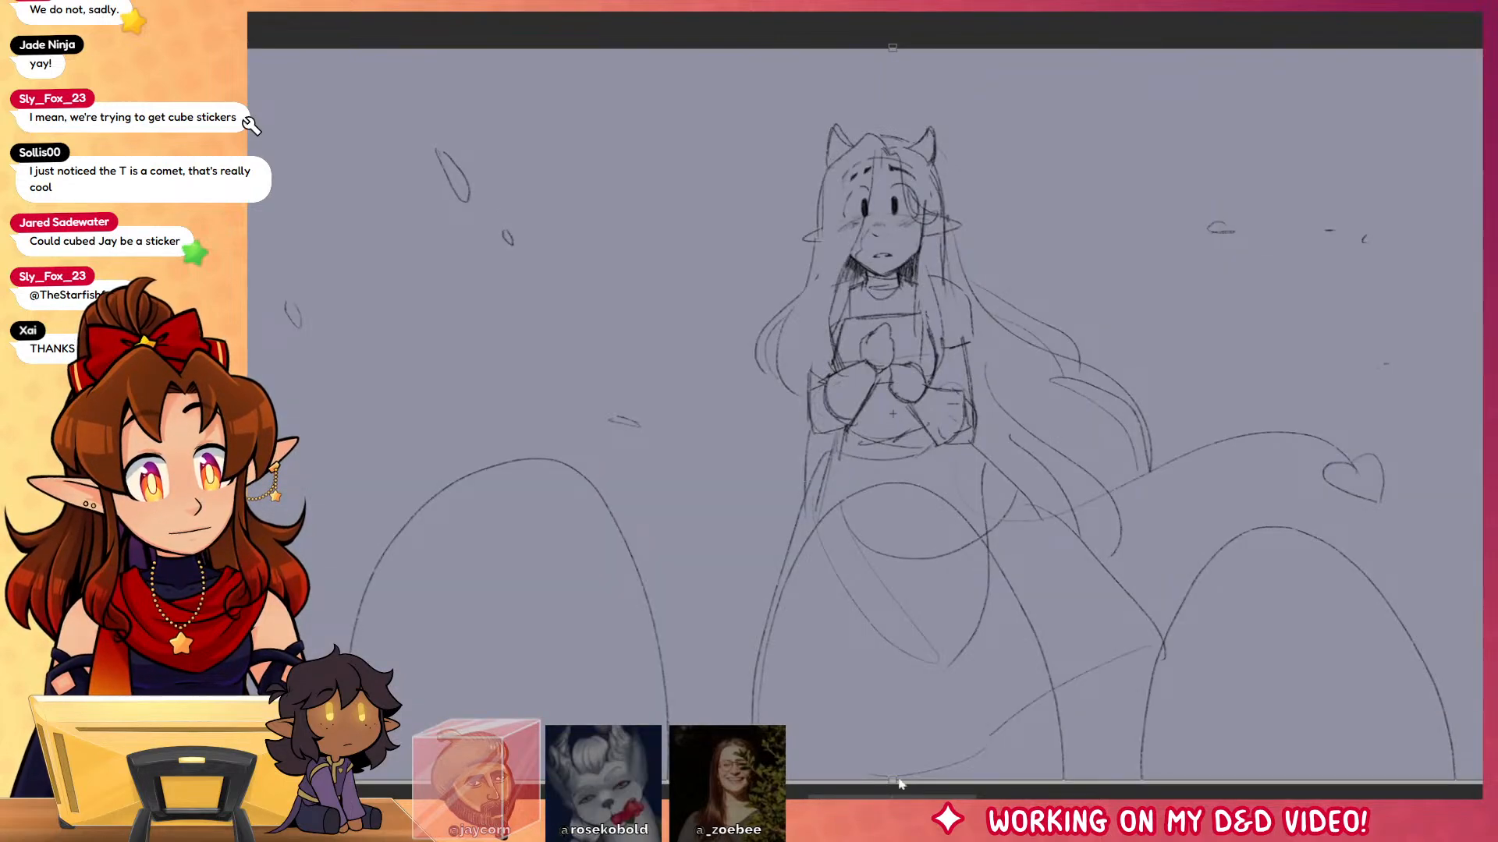
key(Return)
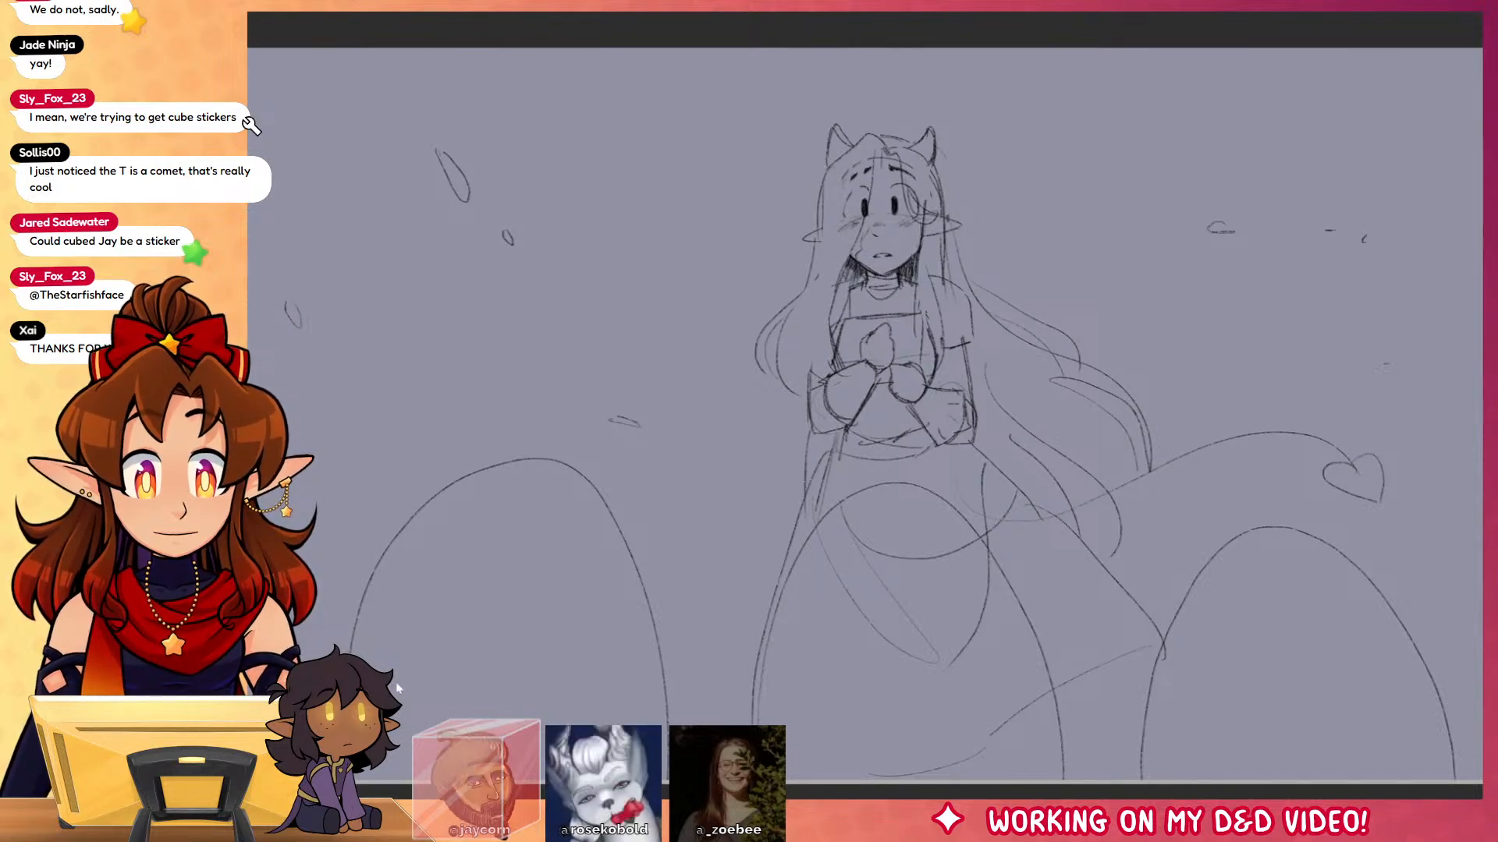
Step: Bring the painted row of gravestones from the other open document into the wide-shot sketch as its foreground
key(ctrl+Tab)
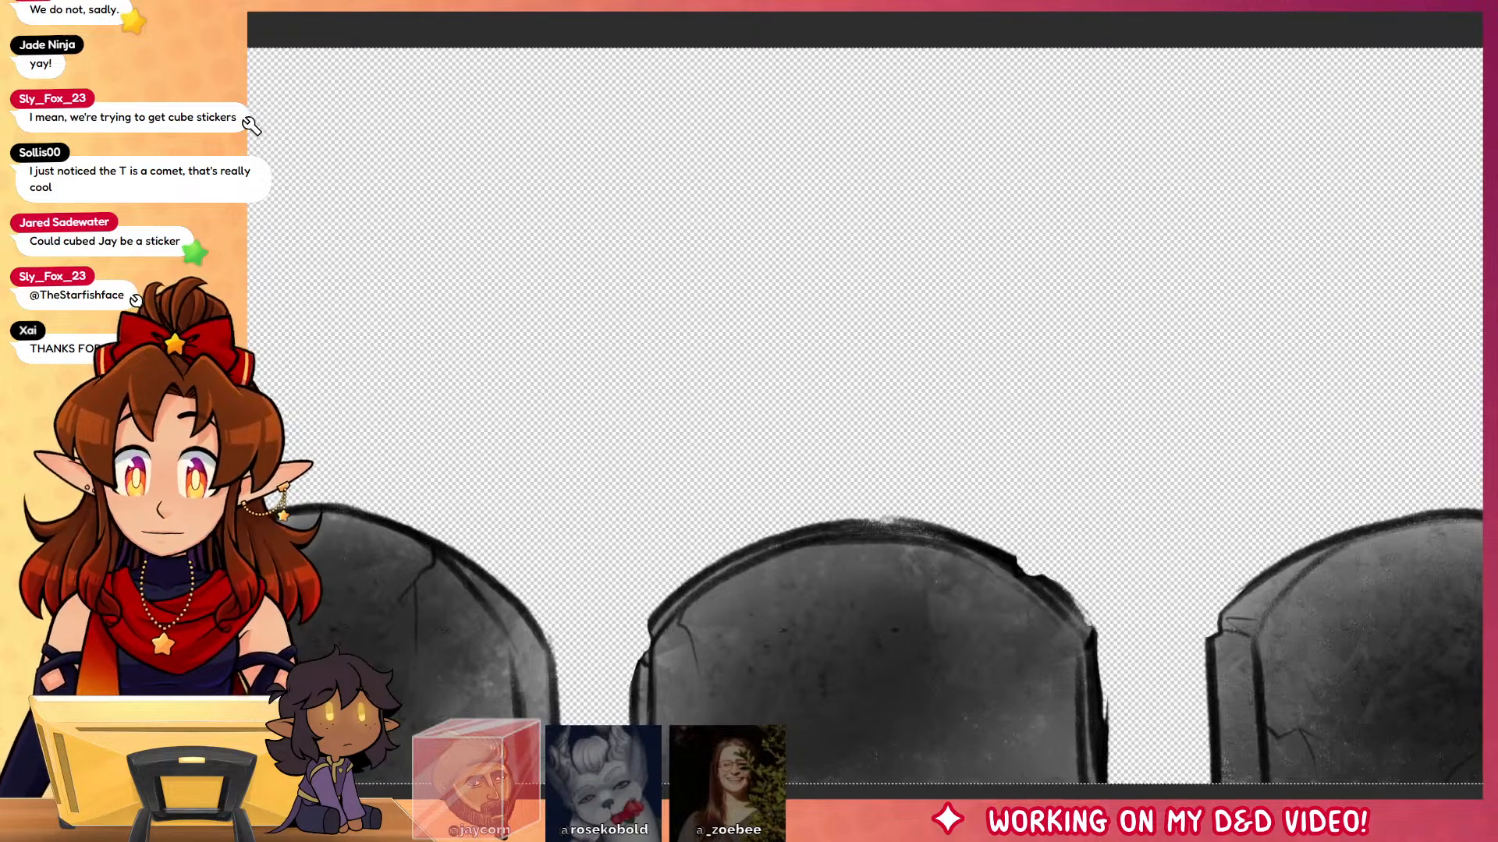
key(ctrl+Tab)
key(ctrl+v)
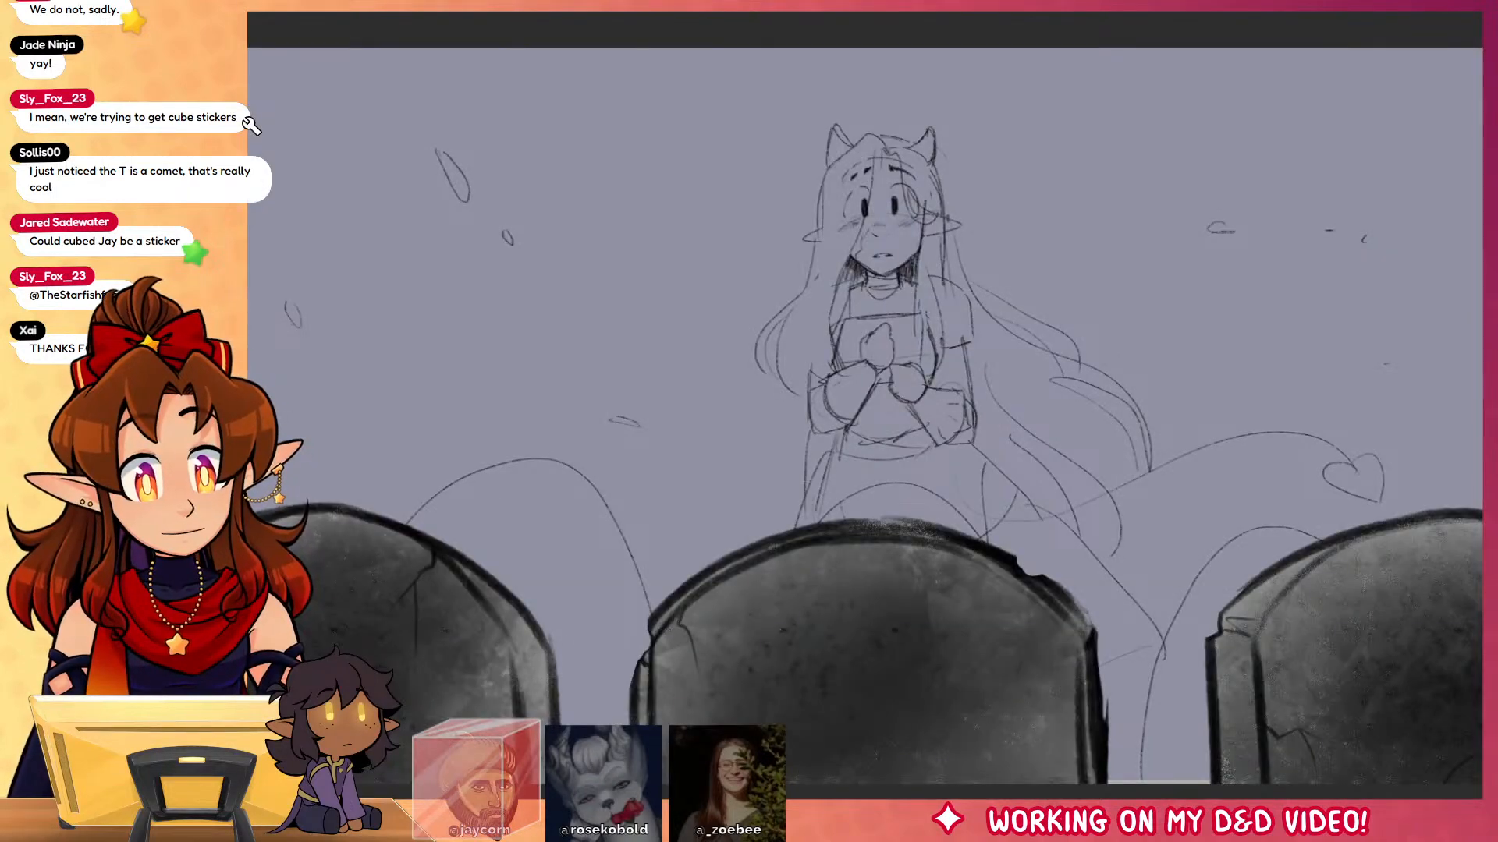
Step: Fade the rough wide-shot sketch, then ink the character's wide eyes with rounded outlines and solid black oval pupils
drag(493, 531, 312, 531)
drag(1090, 542, 1149, 540)
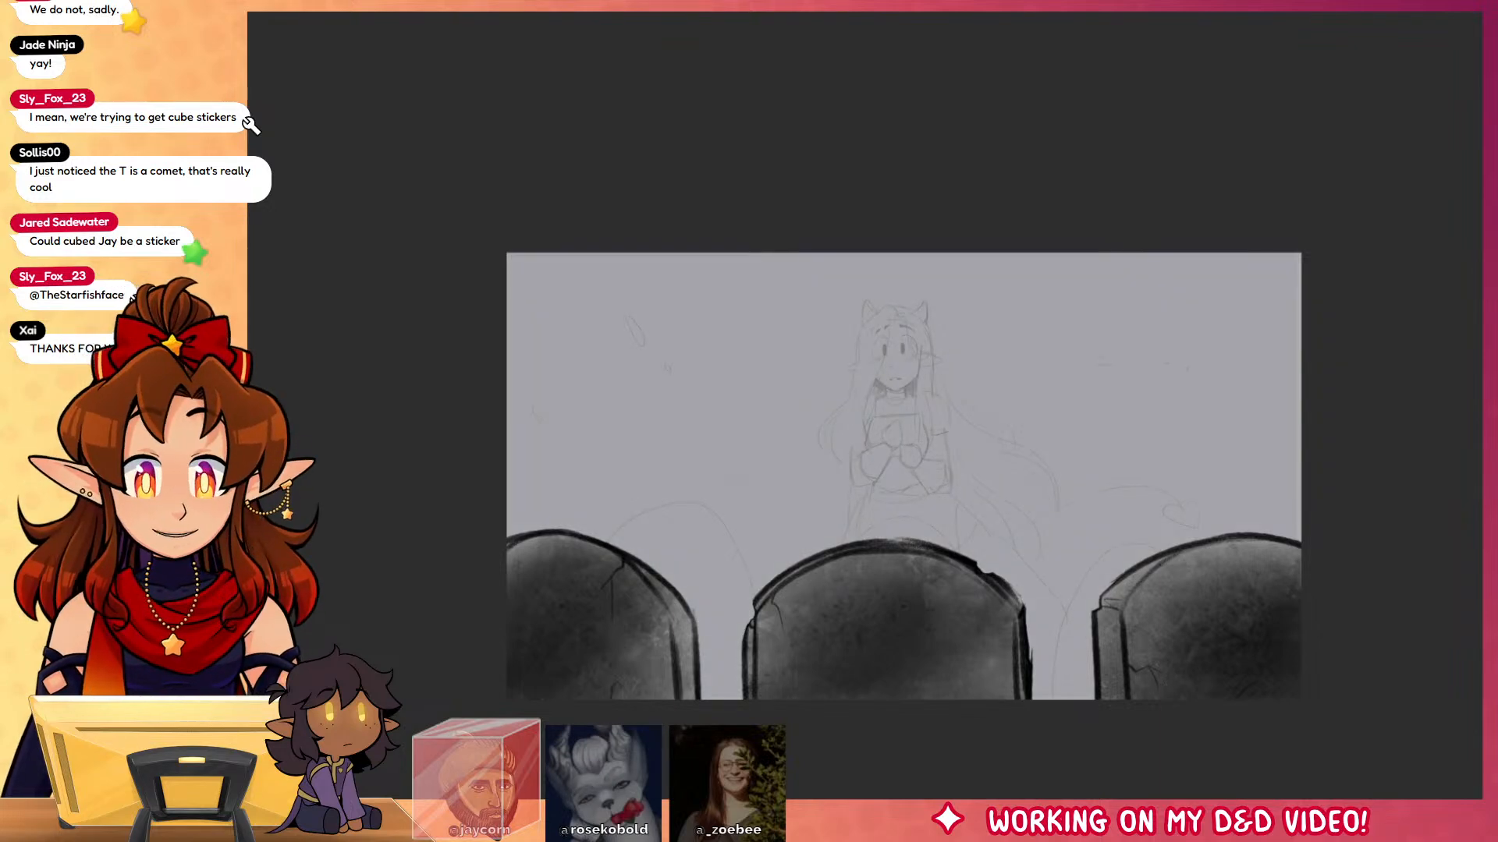
drag(896, 377, 933, 378)
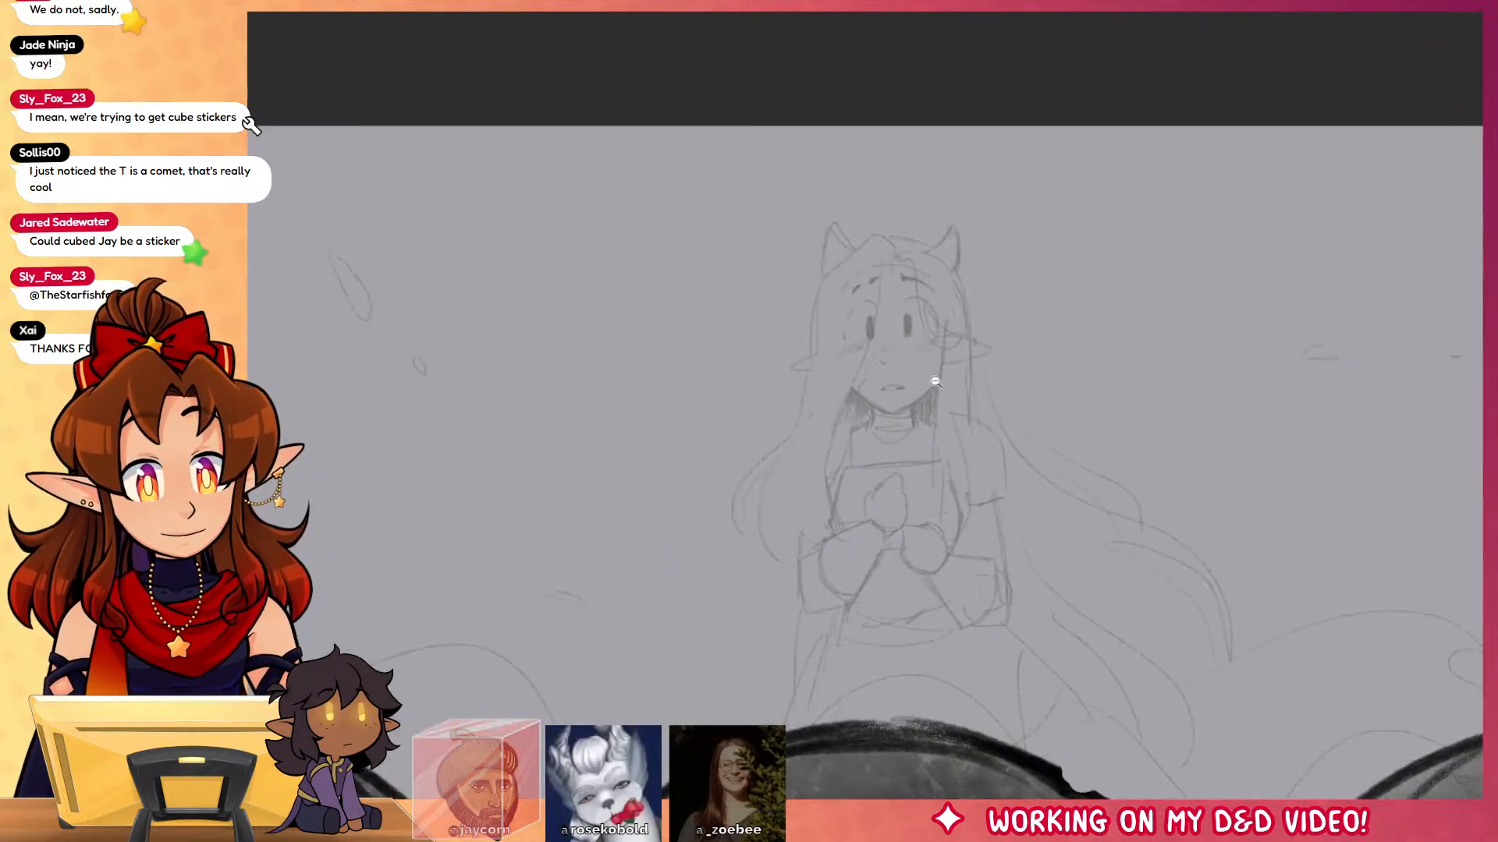
mouse_move(883, 332)
mouse_down()
mouse_move(919, 372)
mouse_move(902, 337)
mouse_up()
drag(833, 287, 850, 302)
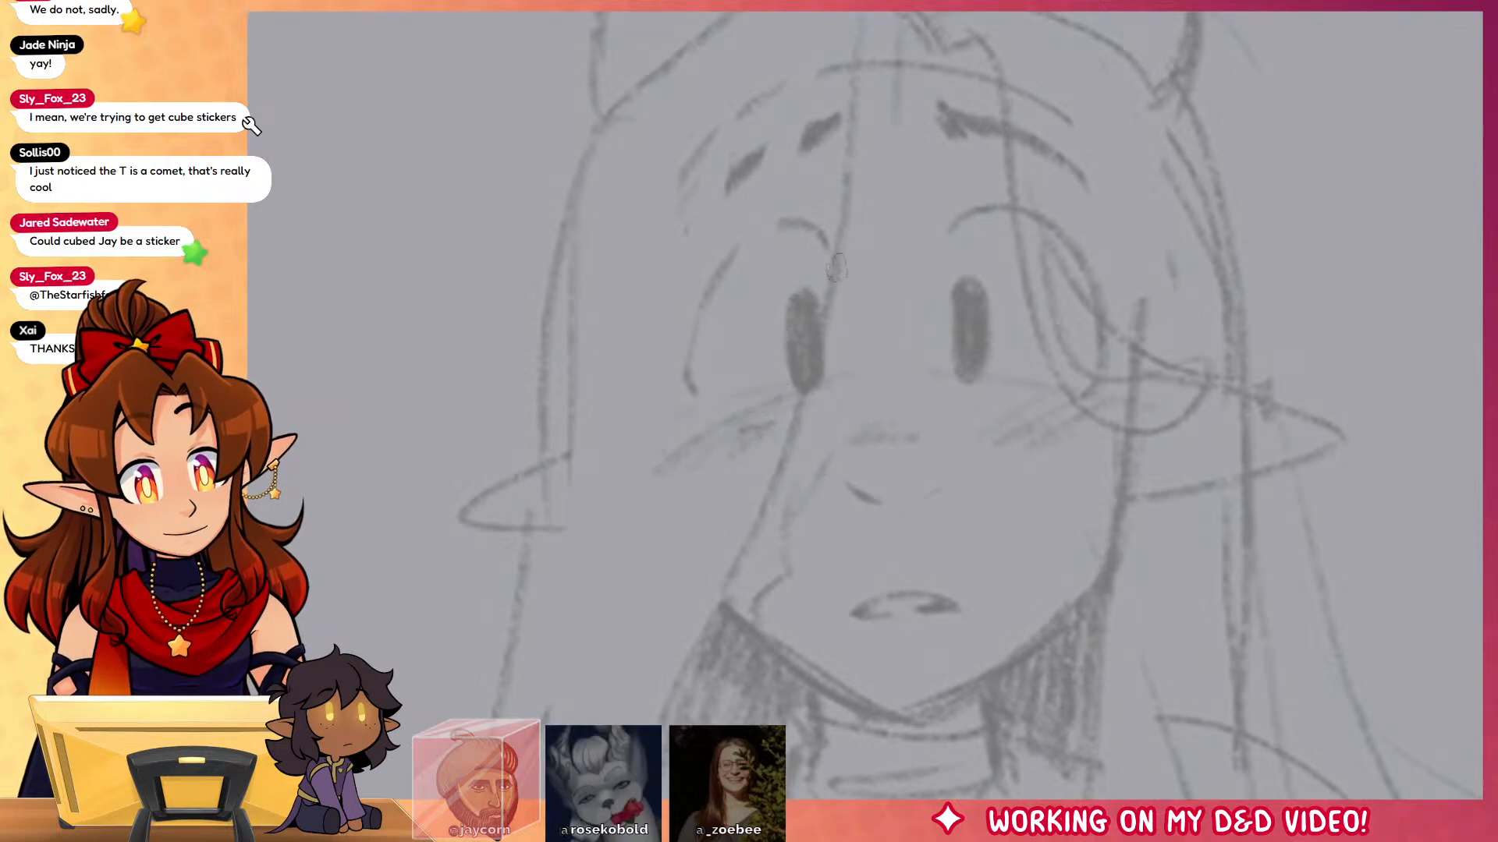
drag(719, 222, 691, 390)
key(ctrl+z)
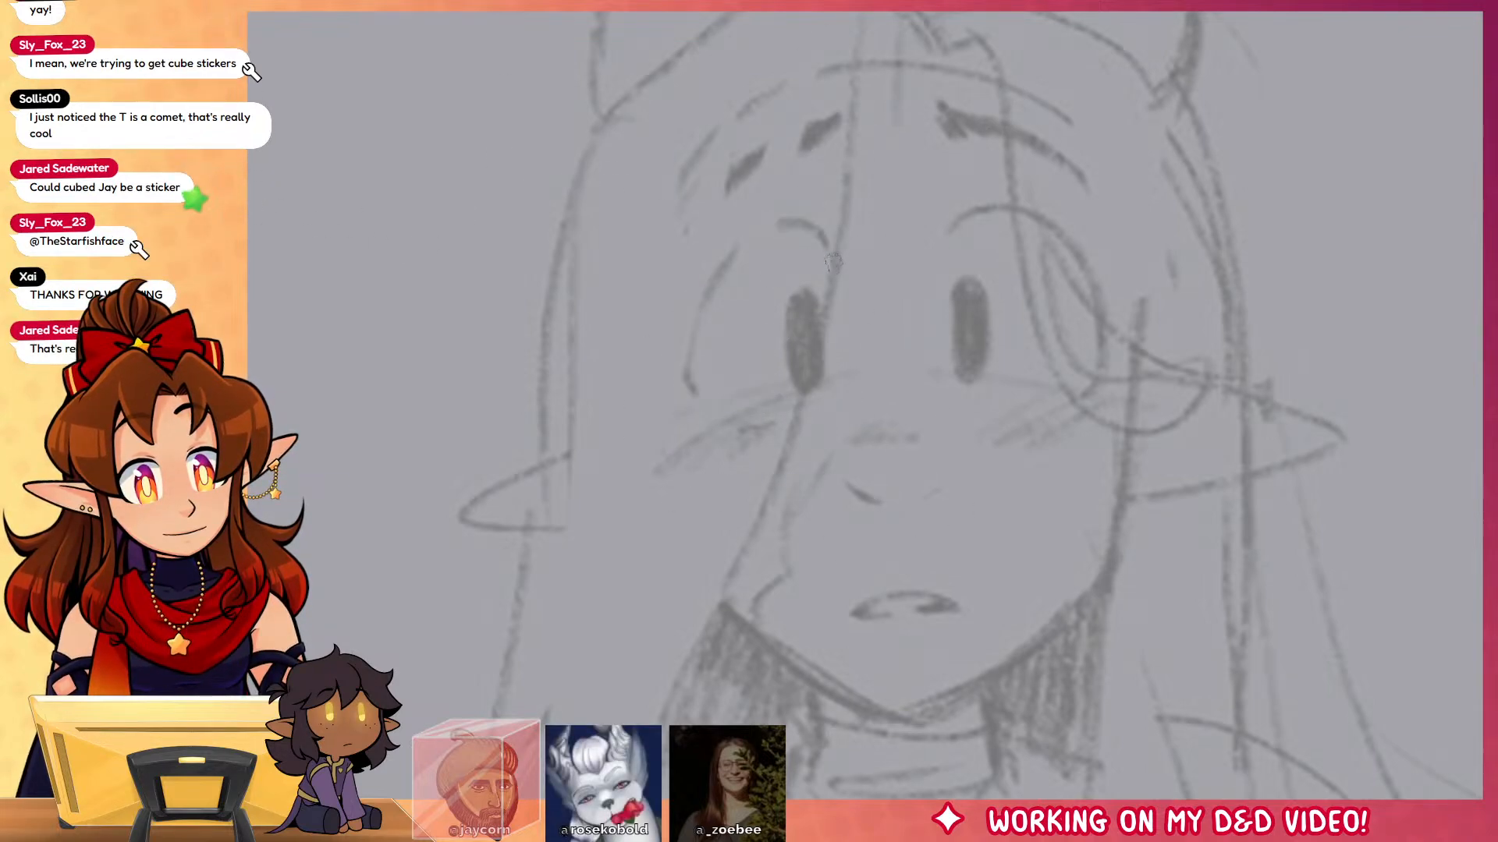
mouse_move(833, 264)
mouse_down()
mouse_move(685, 382)
mouse_move(708, 417)
mouse_up()
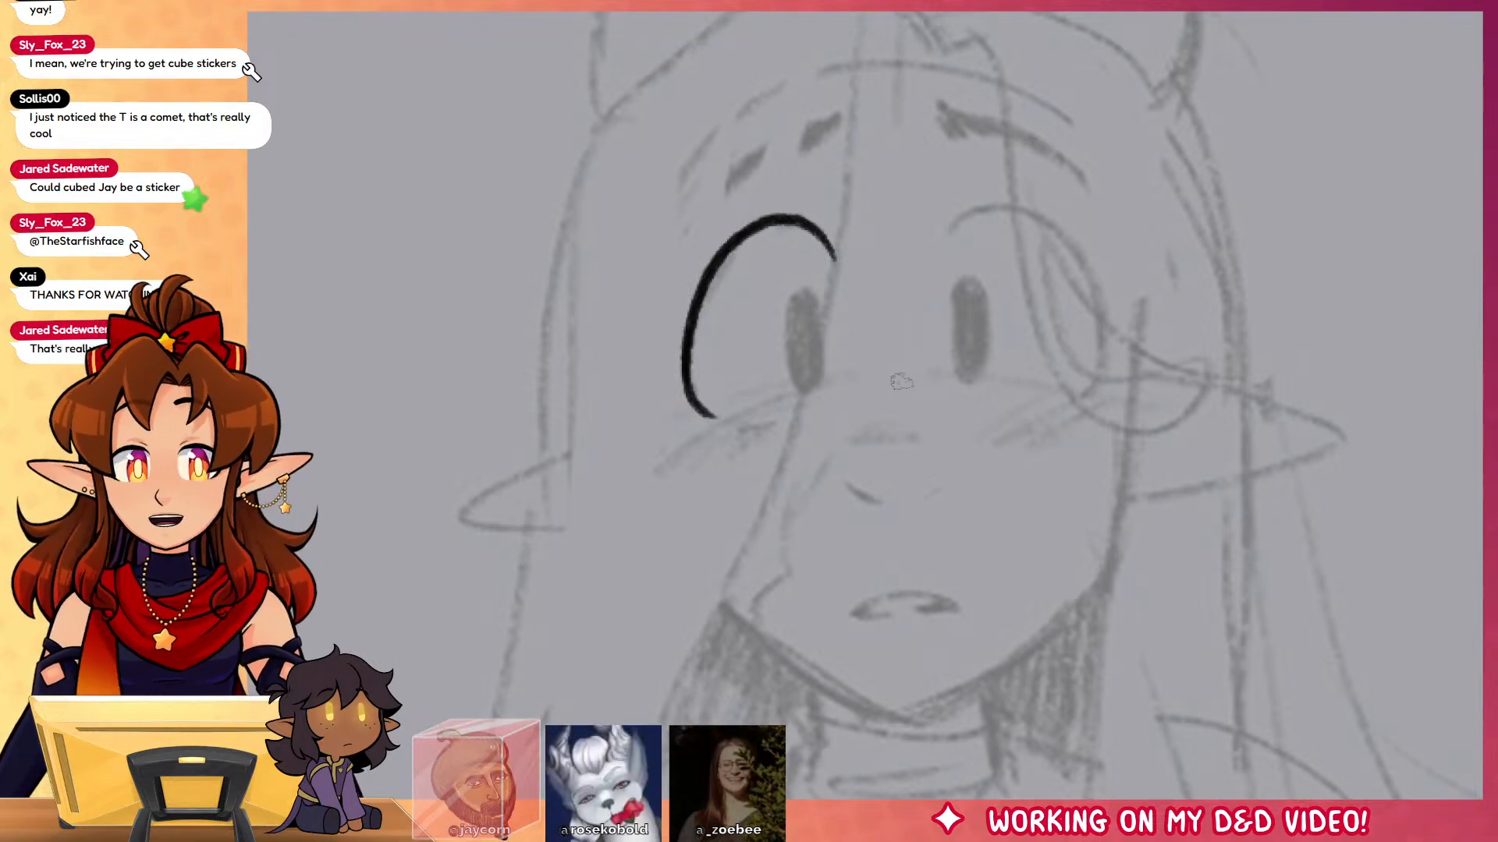
mouse_move(808, 295)
mouse_down()
mouse_move(794, 332)
mouse_move(804, 297)
mouse_move(808, 351)
mouse_move(810, 321)
mouse_up()
mouse_move(947, 248)
mouse_down()
mouse_move(1079, 278)
mouse_move(1067, 407)
mouse_up()
mouse_move(965, 309)
mouse_down()
mouse_move(976, 376)
mouse_move(971, 331)
mouse_up()
Step: Ink the small downturned open mouth over the sketched one
drag(1003, 595, 1060, 498)
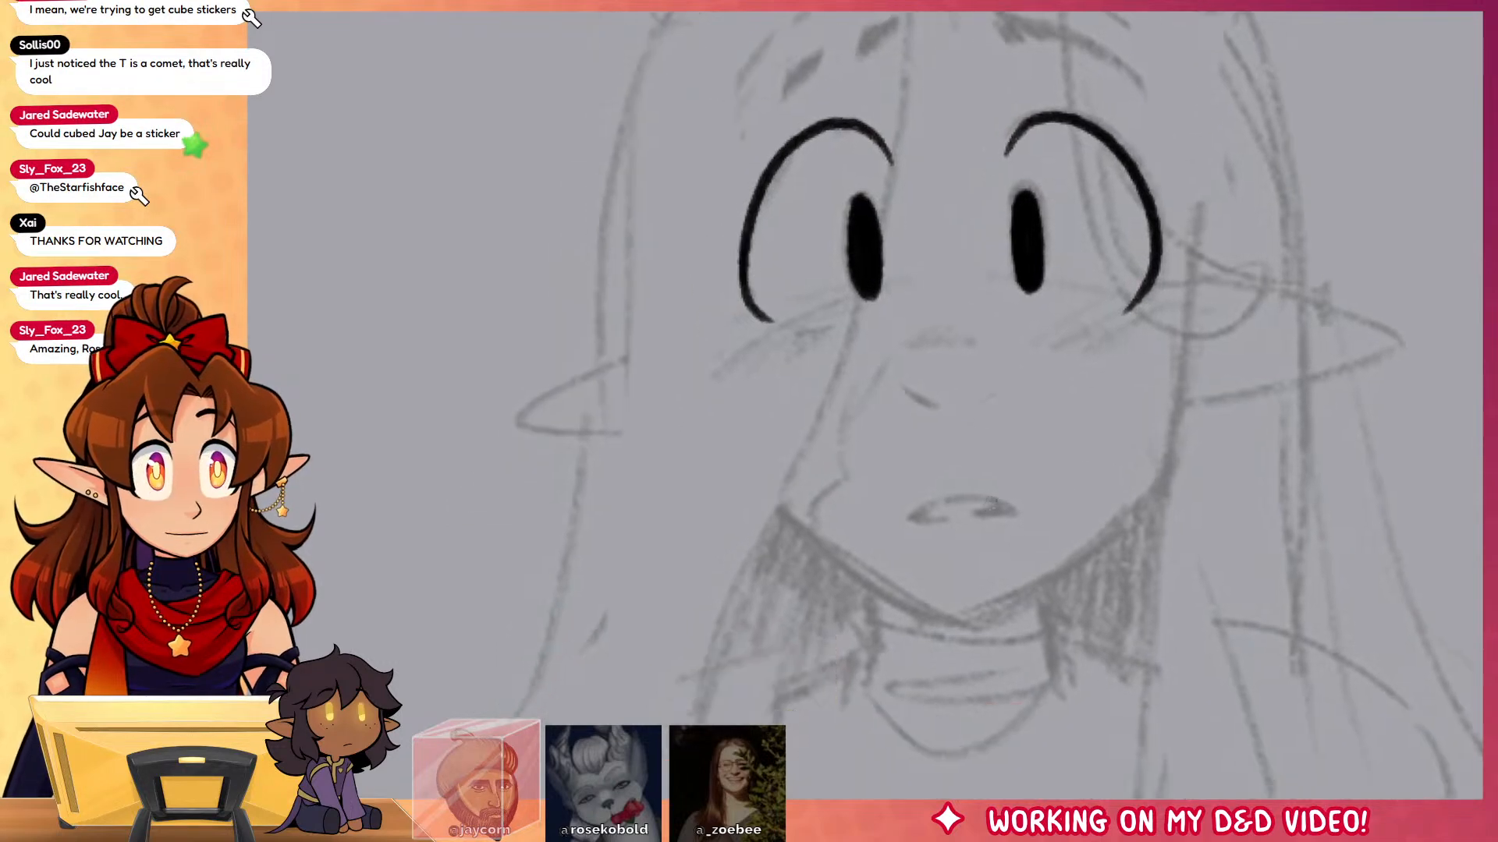
mouse_move(939, 500)
mouse_down()
mouse_move(956, 520)
mouse_move(1011, 514)
mouse_move(962, 515)
mouse_move(997, 511)
mouse_up()
key(ctrl+z)
key(ctrl+z)
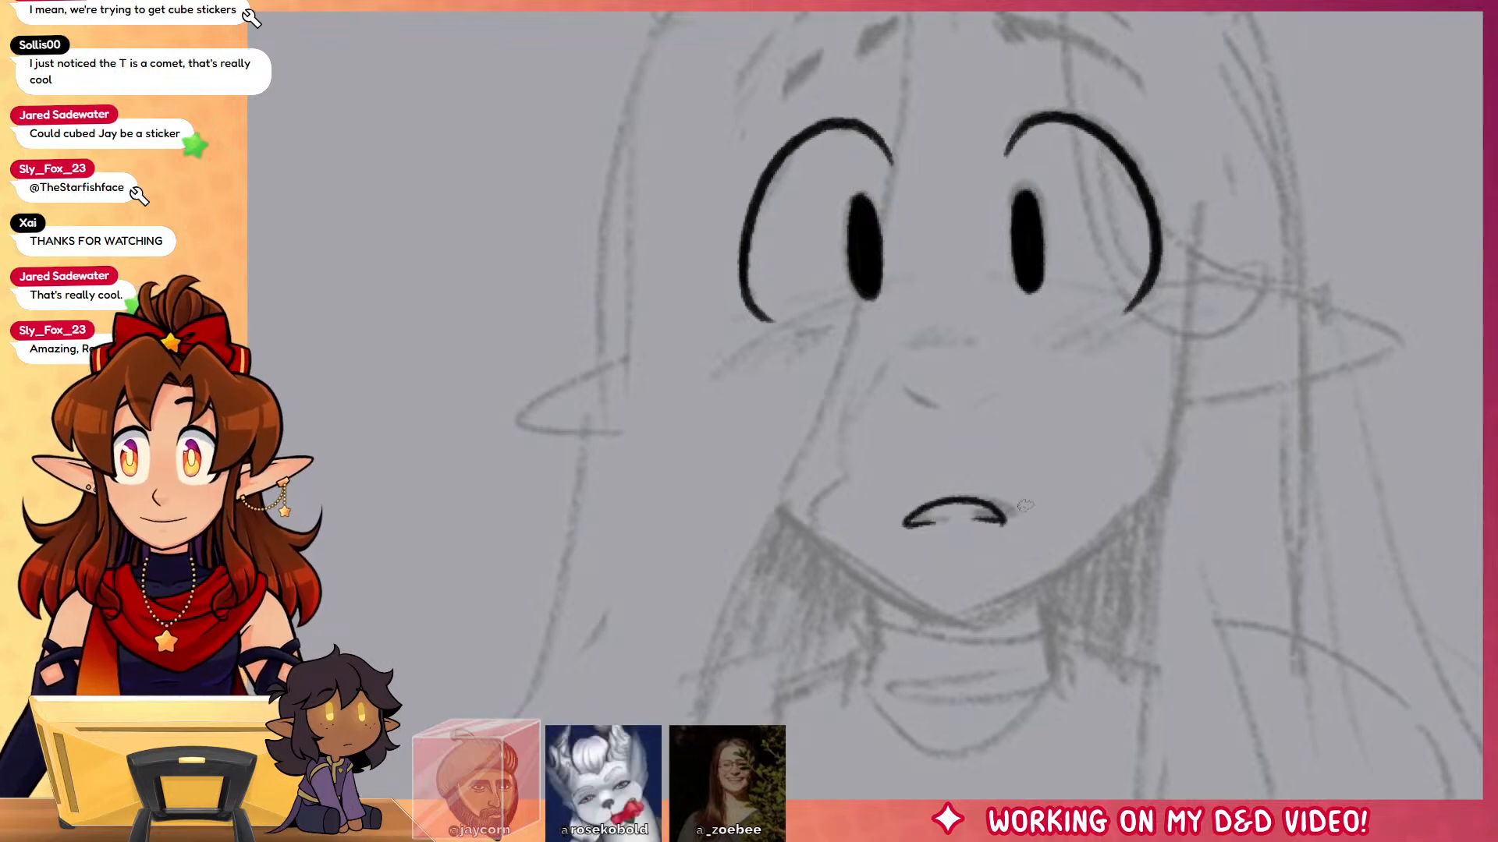
Step: Ink two worried eyebrows slanting up toward the centre, with short stray hairs at their inner ends
drag(995, 242, 1010, 343)
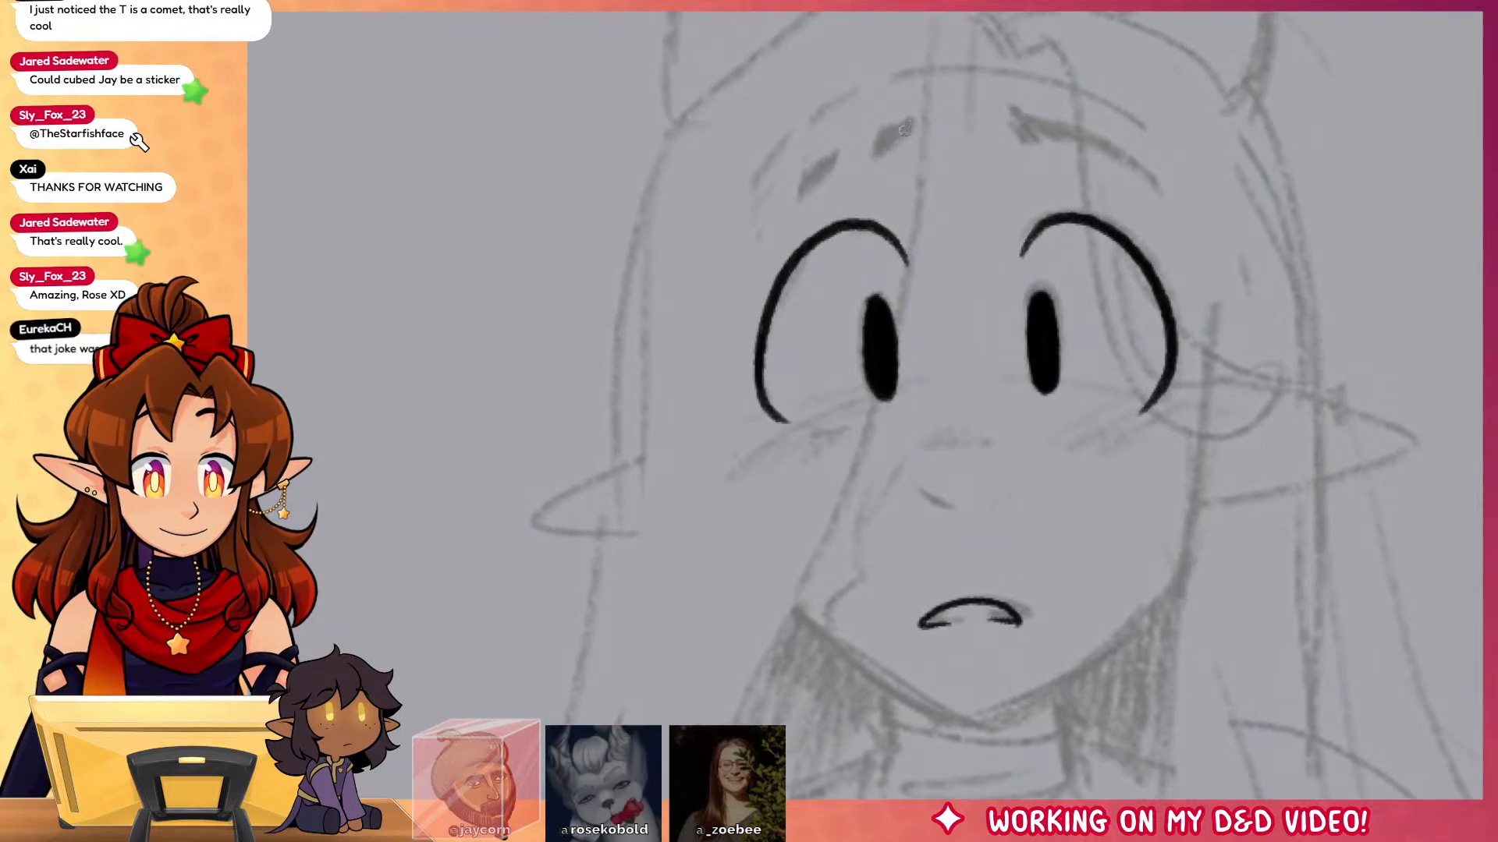
drag(901, 124, 763, 207)
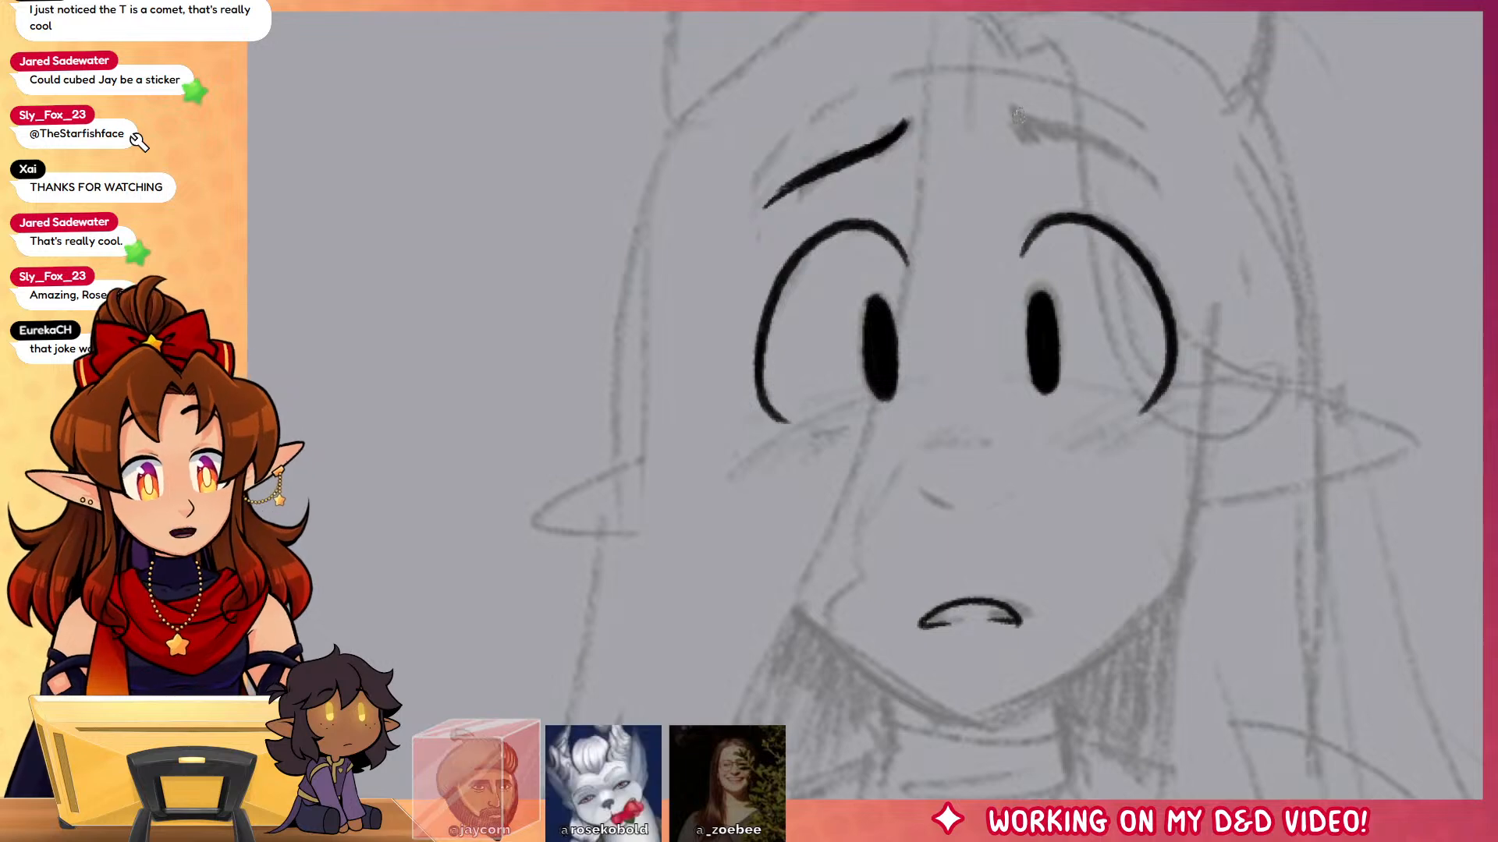
drag(1016, 109, 1153, 178)
drag(1018, 110, 1137, 173)
key(ctrl+z)
mouse_move(907, 118)
mouse_down()
mouse_move(826, 167)
mouse_move(910, 138)
mouse_up()
drag(1004, 111, 1009, 134)
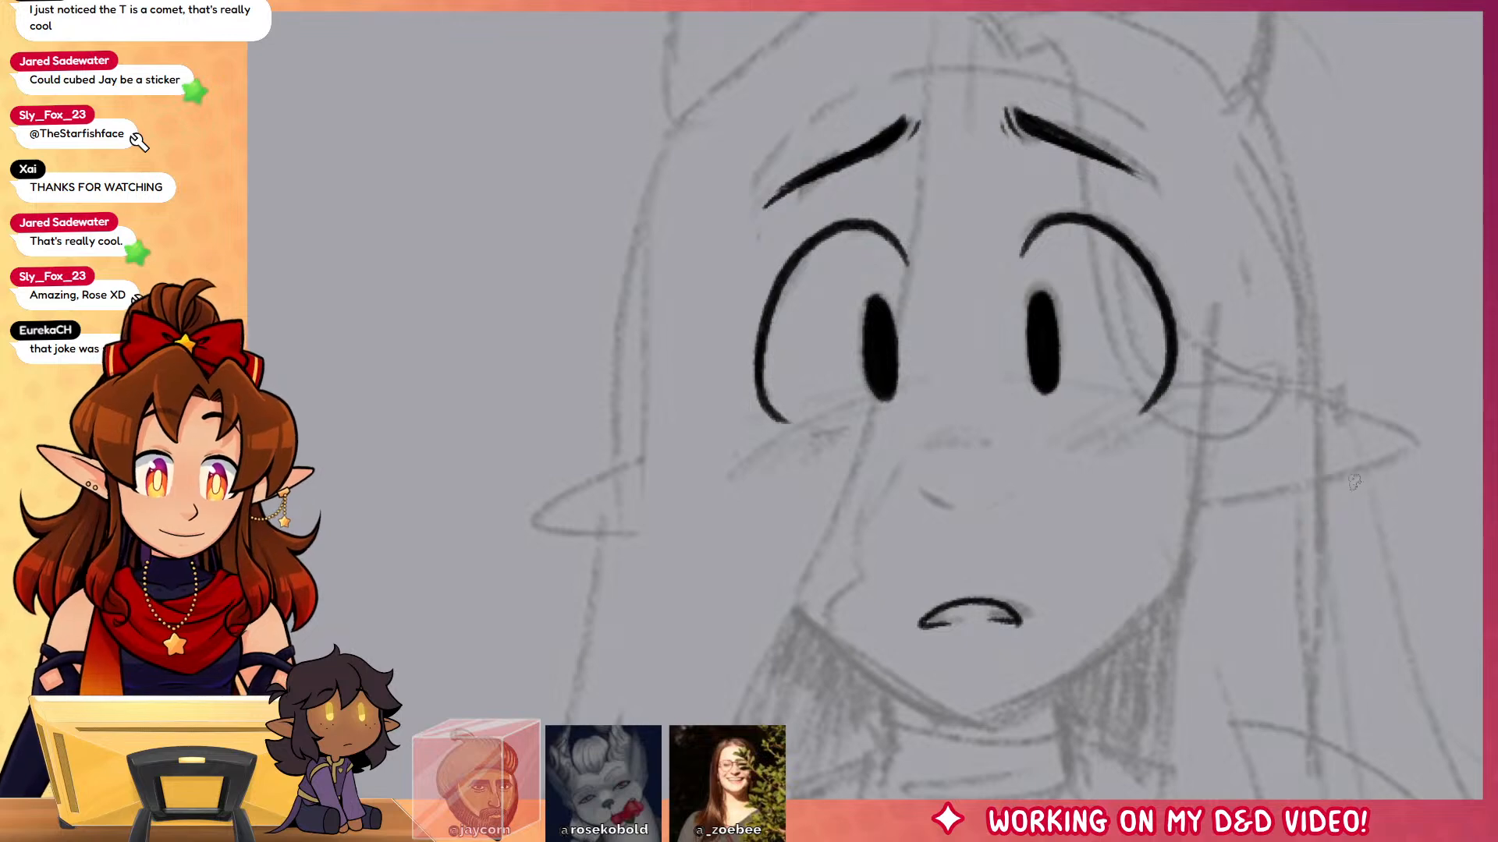
Step: Add diagonal hatching across the nose bridge and ink the nose with two short nostril strokes
drag(1318, 685, 1301, 577)
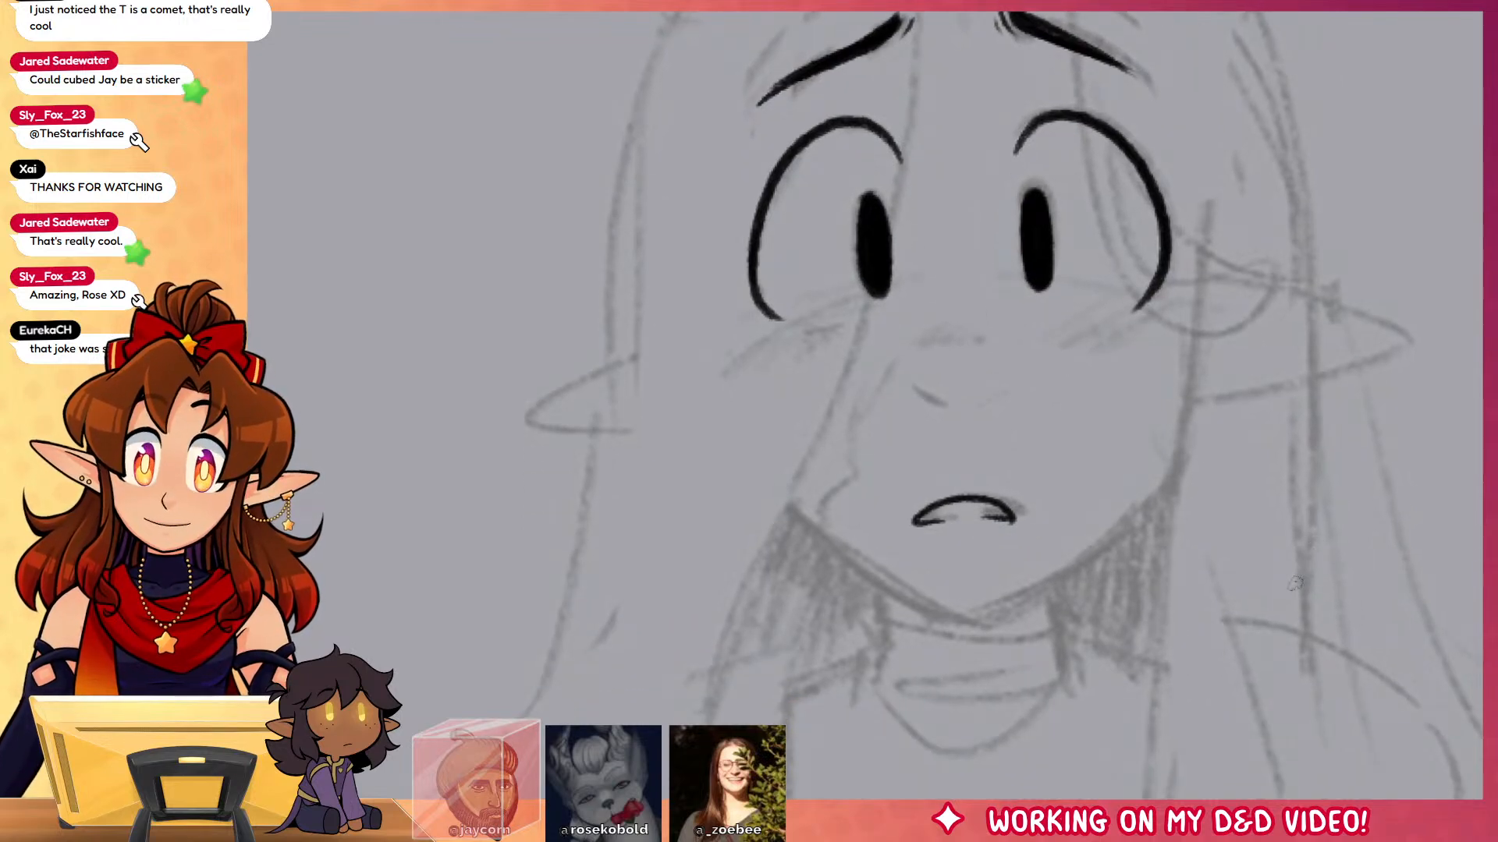
drag(911, 291, 995, 287)
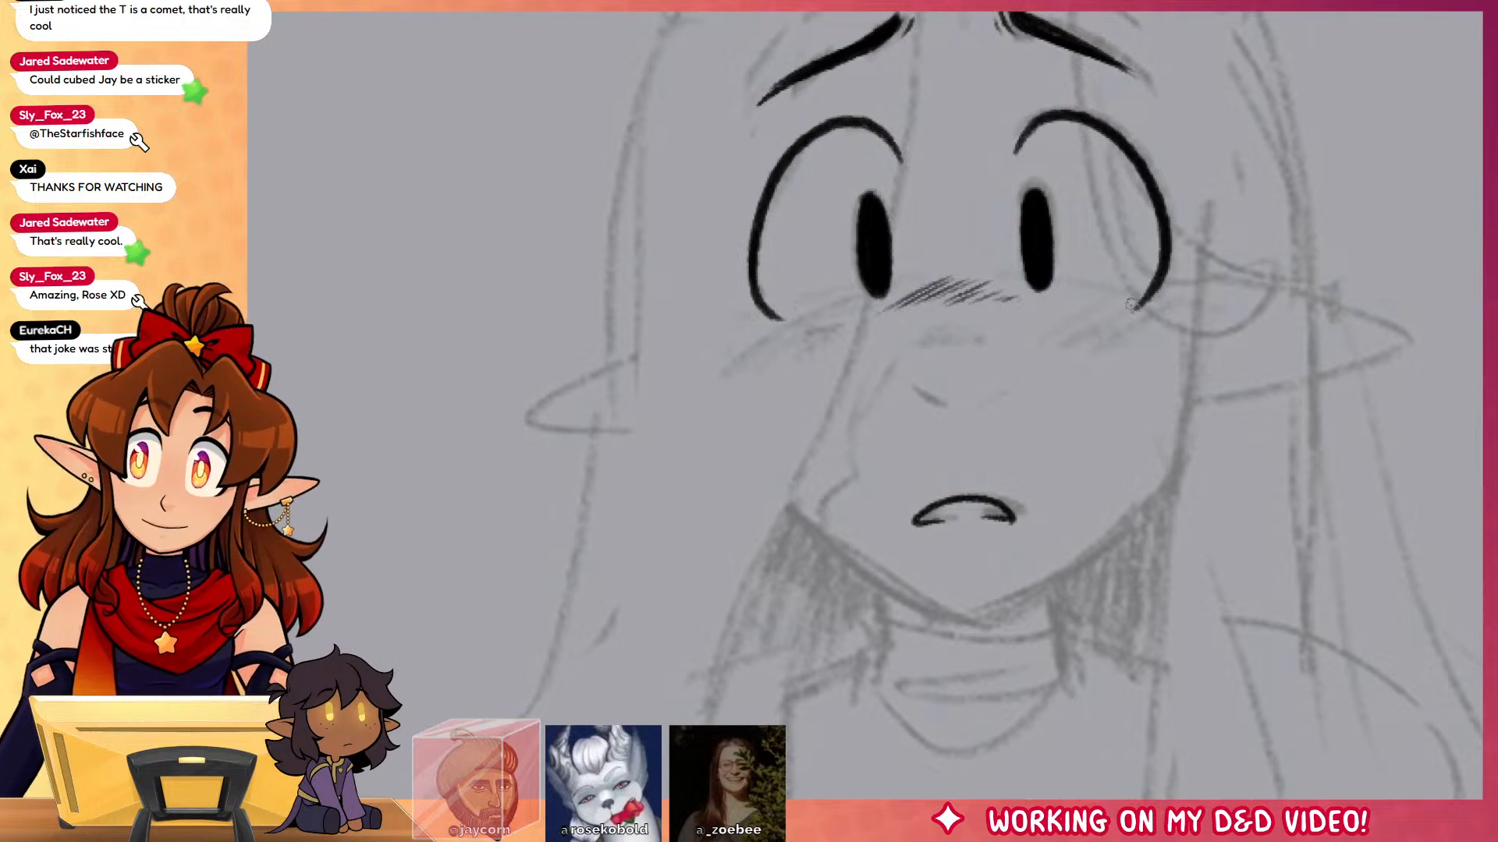
drag(987, 399, 1005, 392)
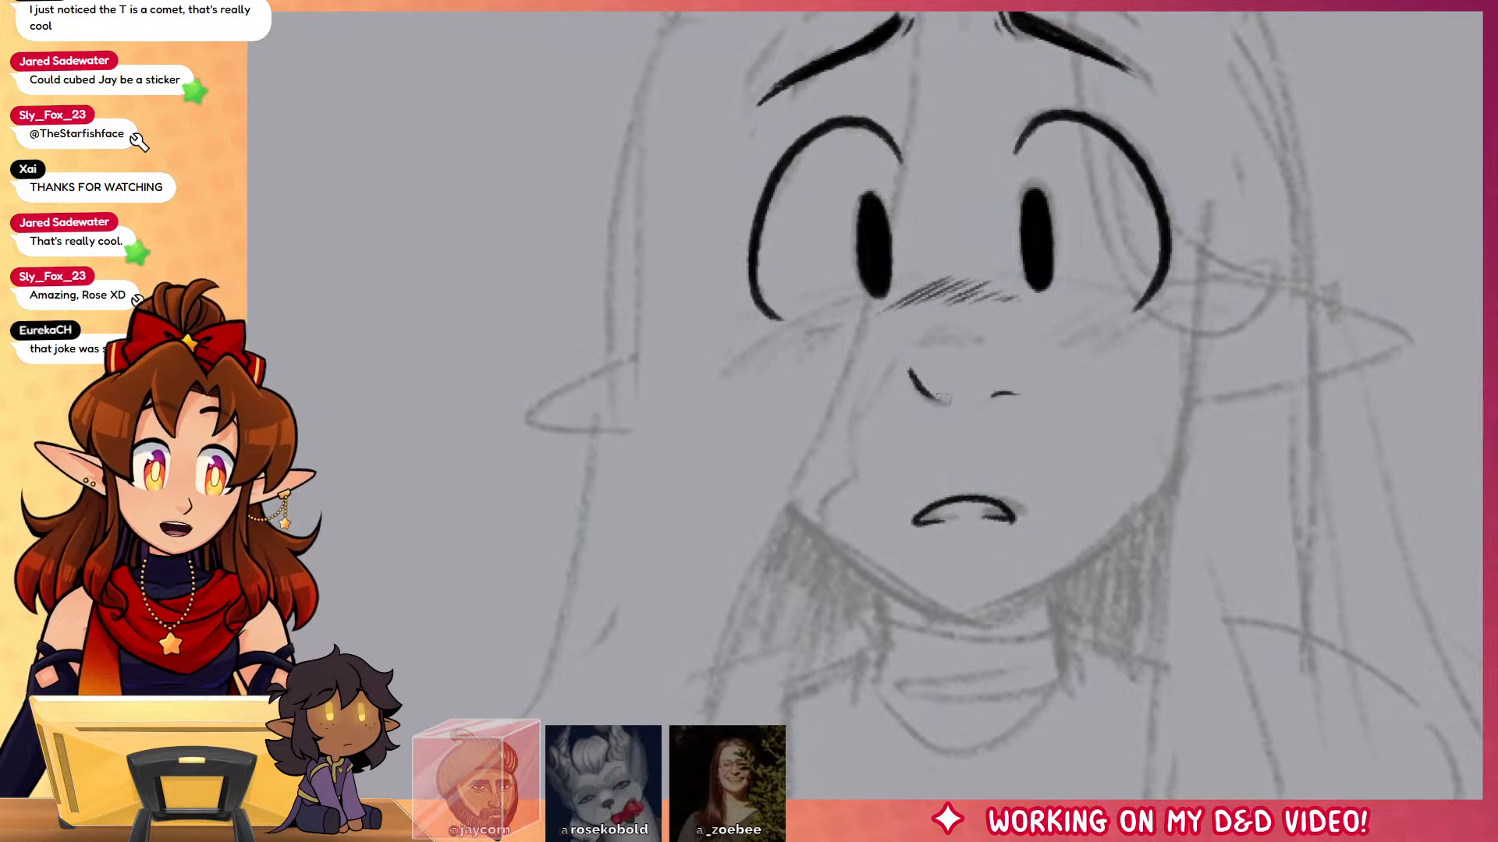
Step: Ink the front hair from the centre parting: a swooping lock over one eye and a long strand running past the jaw over the other
drag(1181, 571, 1202, 642)
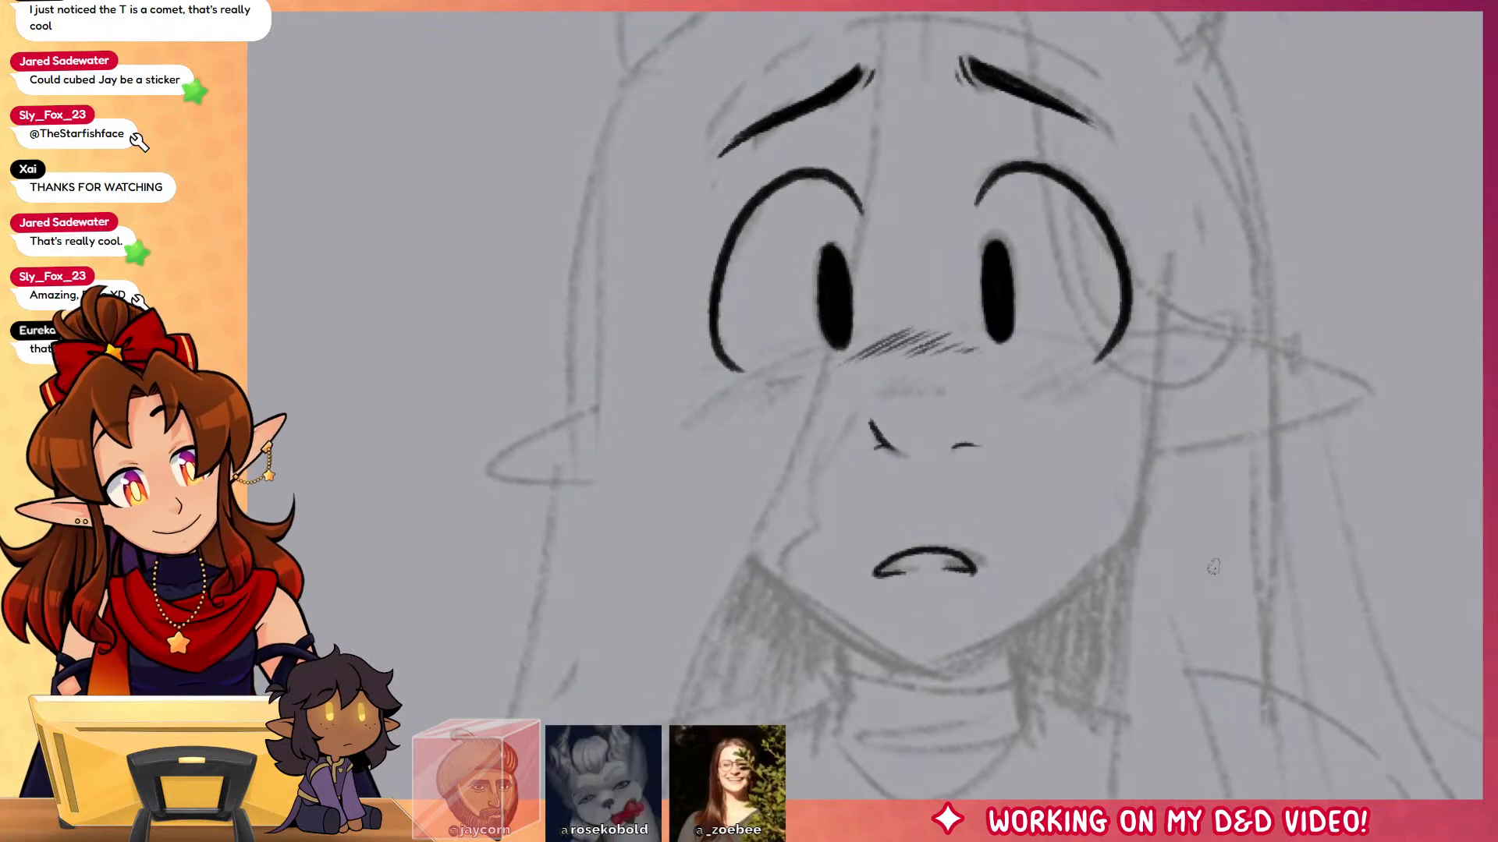
scroll(1152, 472, up, 4)
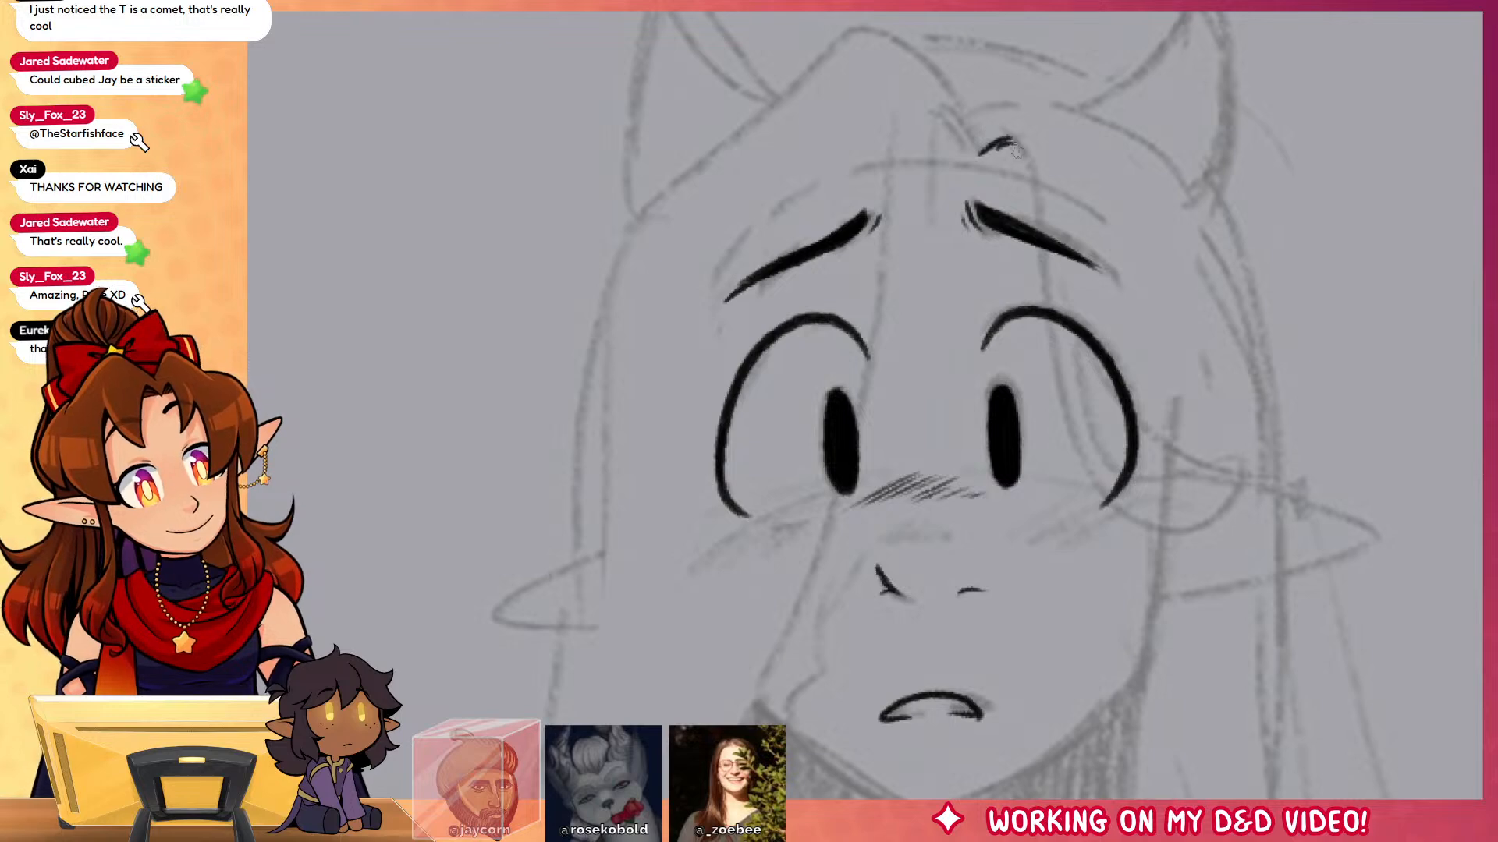
mouse_move(999, 147)
mouse_down()
mouse_move(1027, 149)
mouse_move(1031, 207)
mouse_move(1280, 472)
mouse_move(1113, 263)
mouse_move(1161, 427)
mouse_up()
key(ctrl+z)
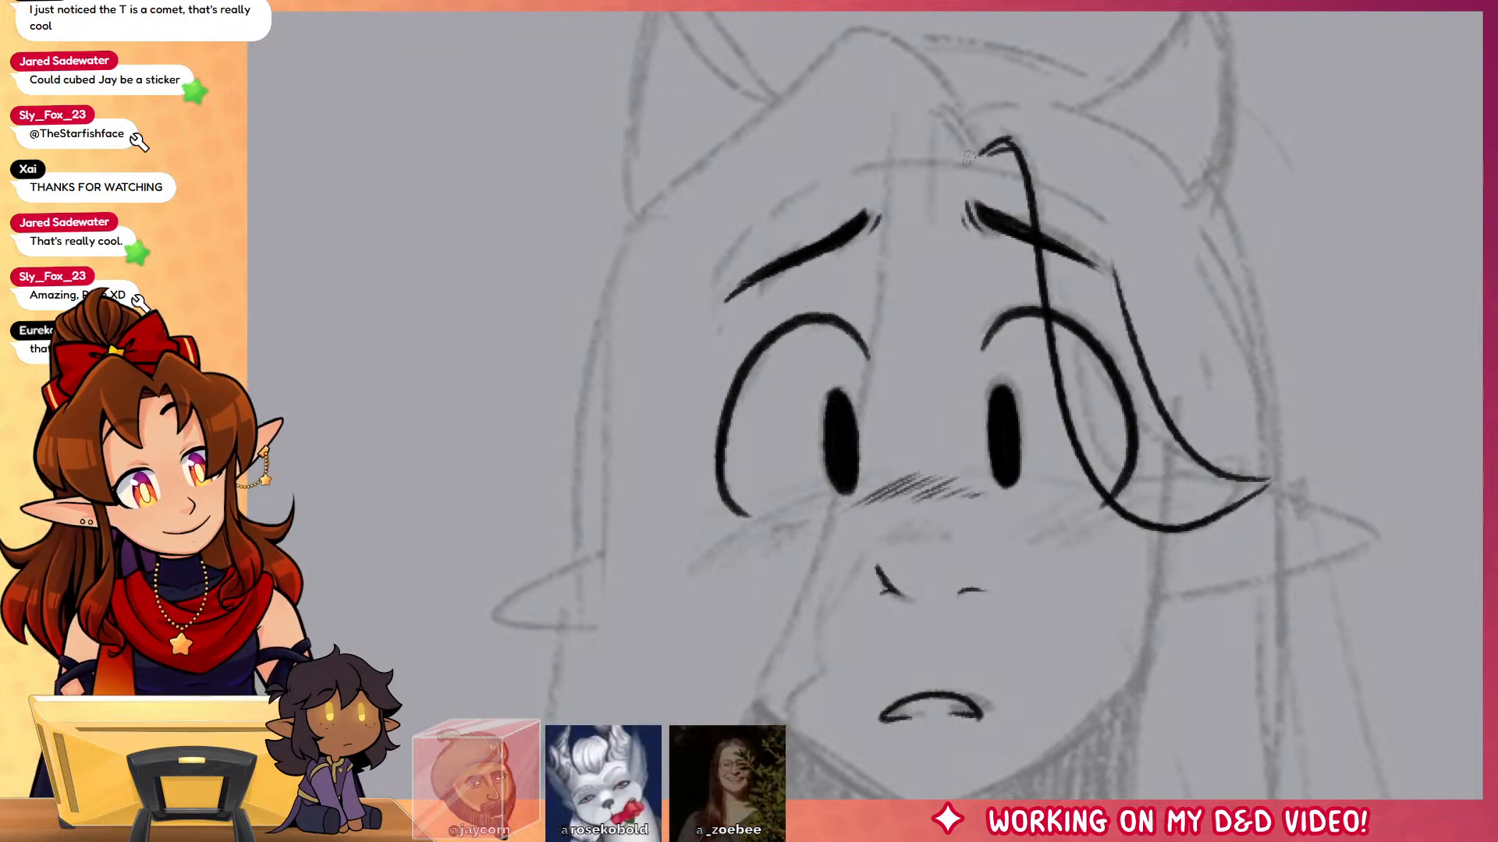
mouse_move(978, 155)
mouse_down()
mouse_move(937, 119)
mouse_move(721, 769)
mouse_up()
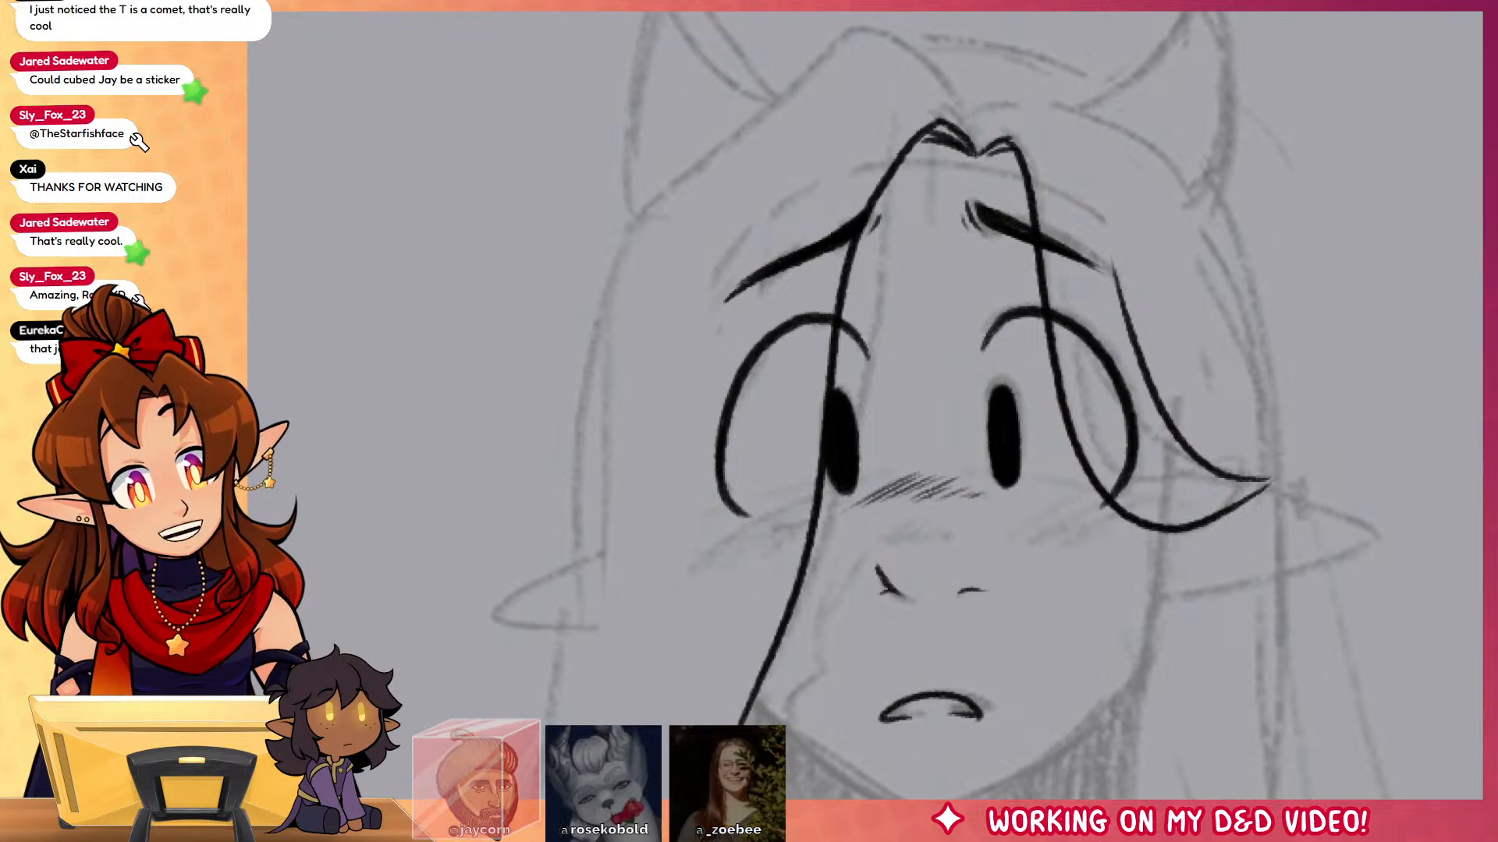
mouse_move(907, 686)
mouse_down()
mouse_move(946, 463)
mouse_move(949, 640)
mouse_up()
key(ctrl+z)
mouse_move(992, 72)
mouse_down()
mouse_move(881, 302)
mouse_move(779, 681)
mouse_up()
mouse_move(891, 629)
mouse_down()
mouse_move(919, 216)
mouse_move(731, 729)
mouse_up()
drag(1001, 202, 943, 501)
key(ctrl+z)
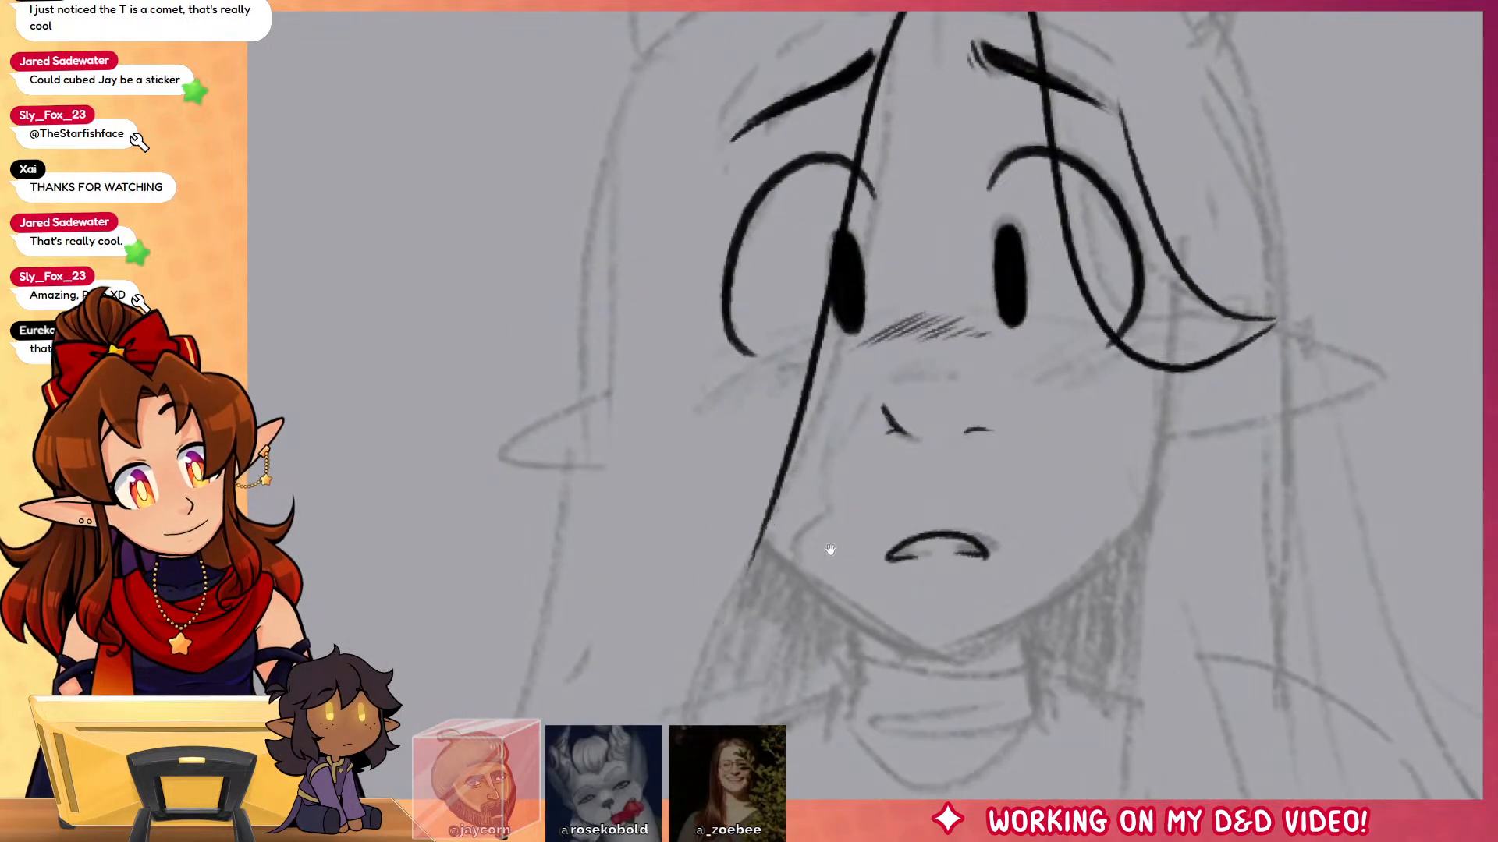
drag(830, 548, 890, 192)
drag(841, 140, 710, 725)
drag(1014, 523, 960, 764)
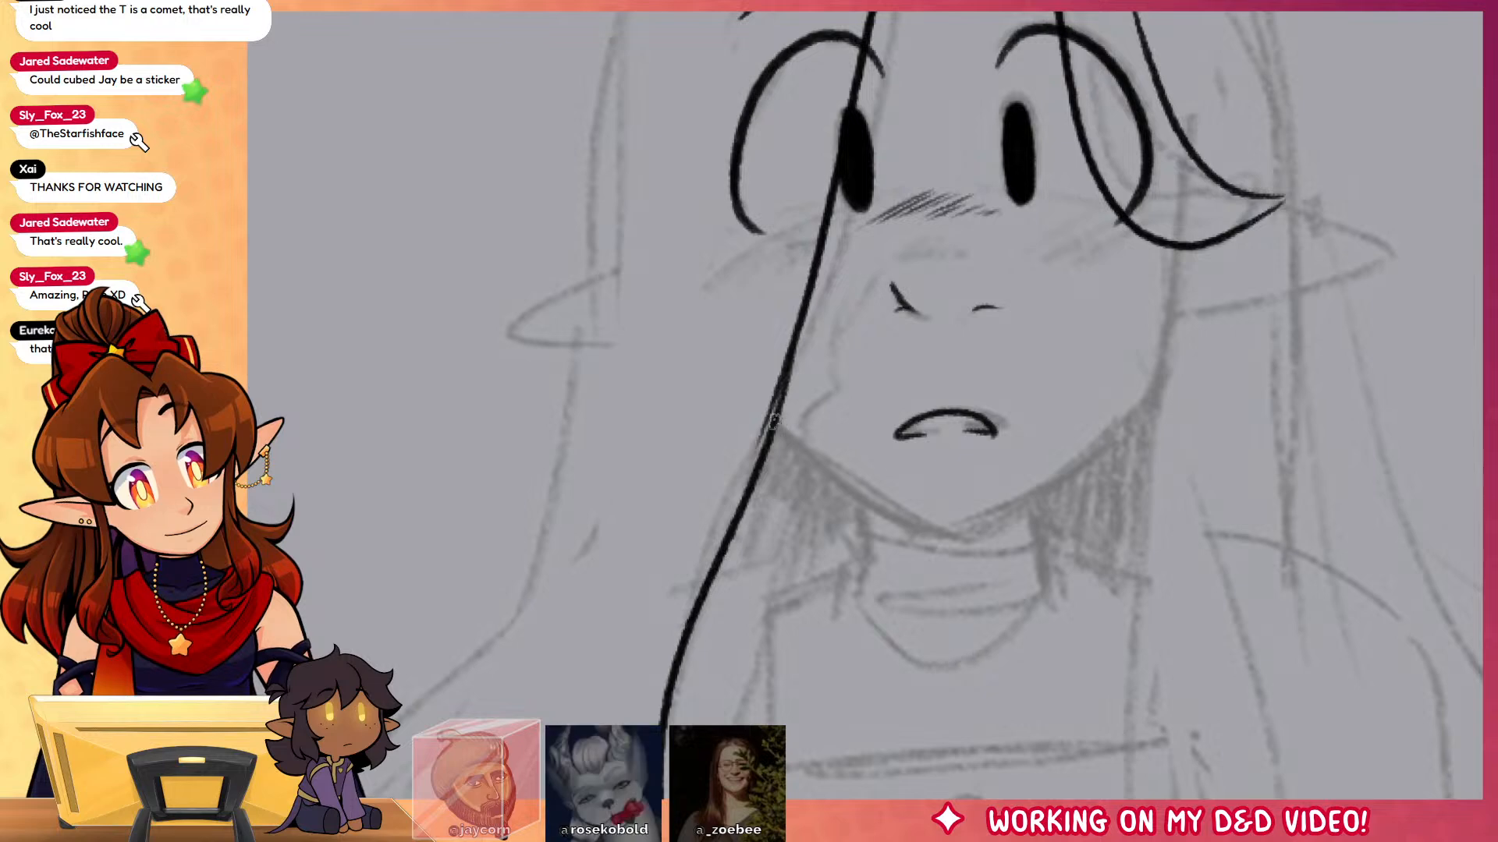
Step: Ink the pointed jawline from the long hair strand to the opposite cheek and add the two short sides of the neck
mouse_move(776, 428)
mouse_down()
mouse_move(967, 546)
mouse_move(1135, 451)
mouse_move(815, 466)
mouse_move(979, 535)
mouse_move(1161, 402)
mouse_up()
key(ctrl+z)
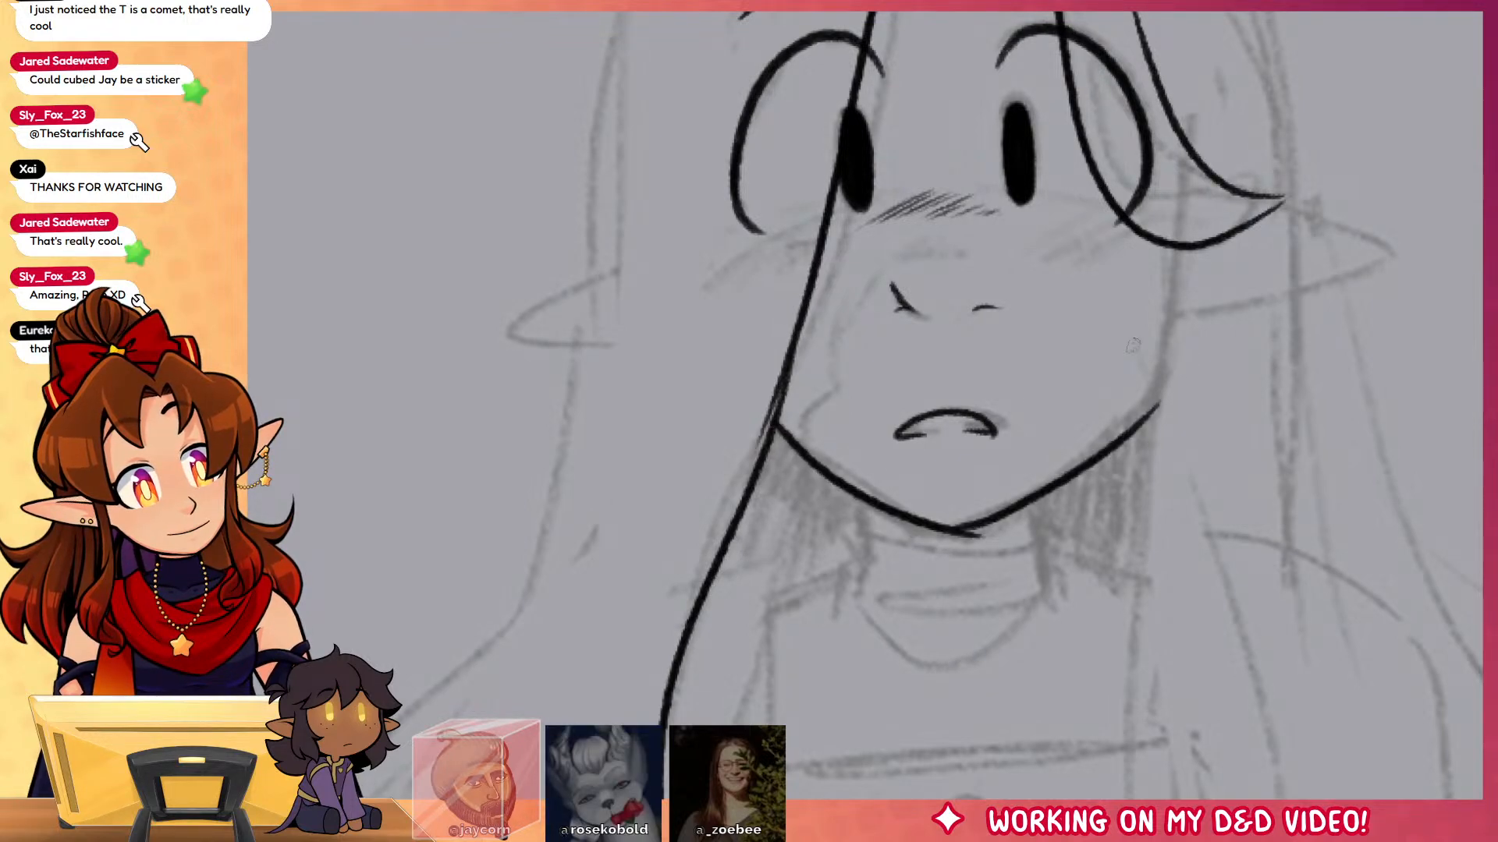
drag(863, 501, 865, 536)
drag(1018, 506, 1019, 538)
Step: Ink the wide collar below the neck with a curved upper rim, slanted sides and a rounded lower edge
drag(852, 532, 1056, 526)
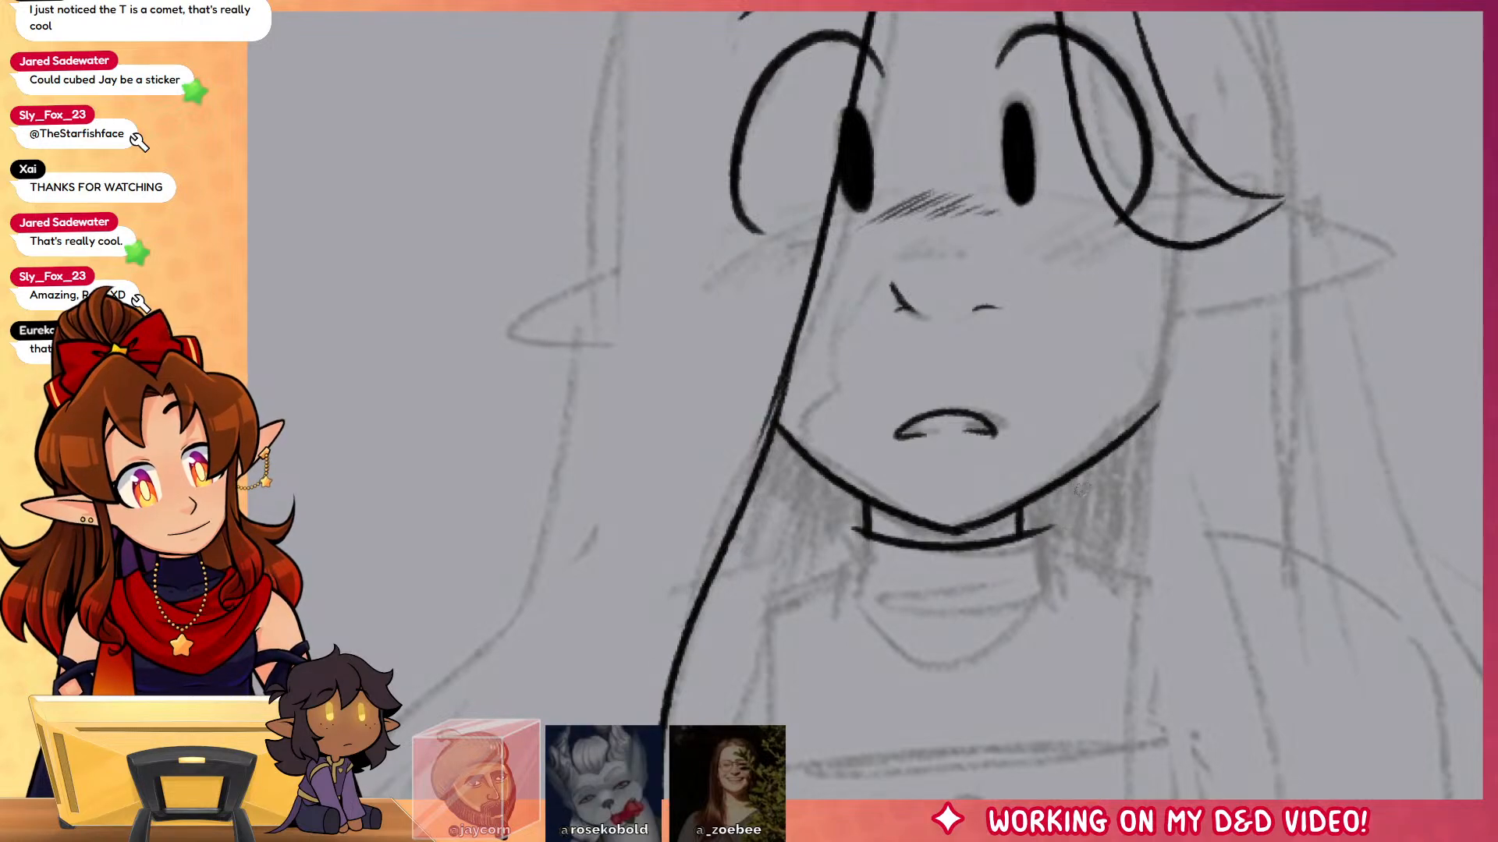
mouse_move(812, 573)
mouse_down()
mouse_move(860, 458)
mouse_move(1148, 425)
mouse_up()
key(ctrl+z)
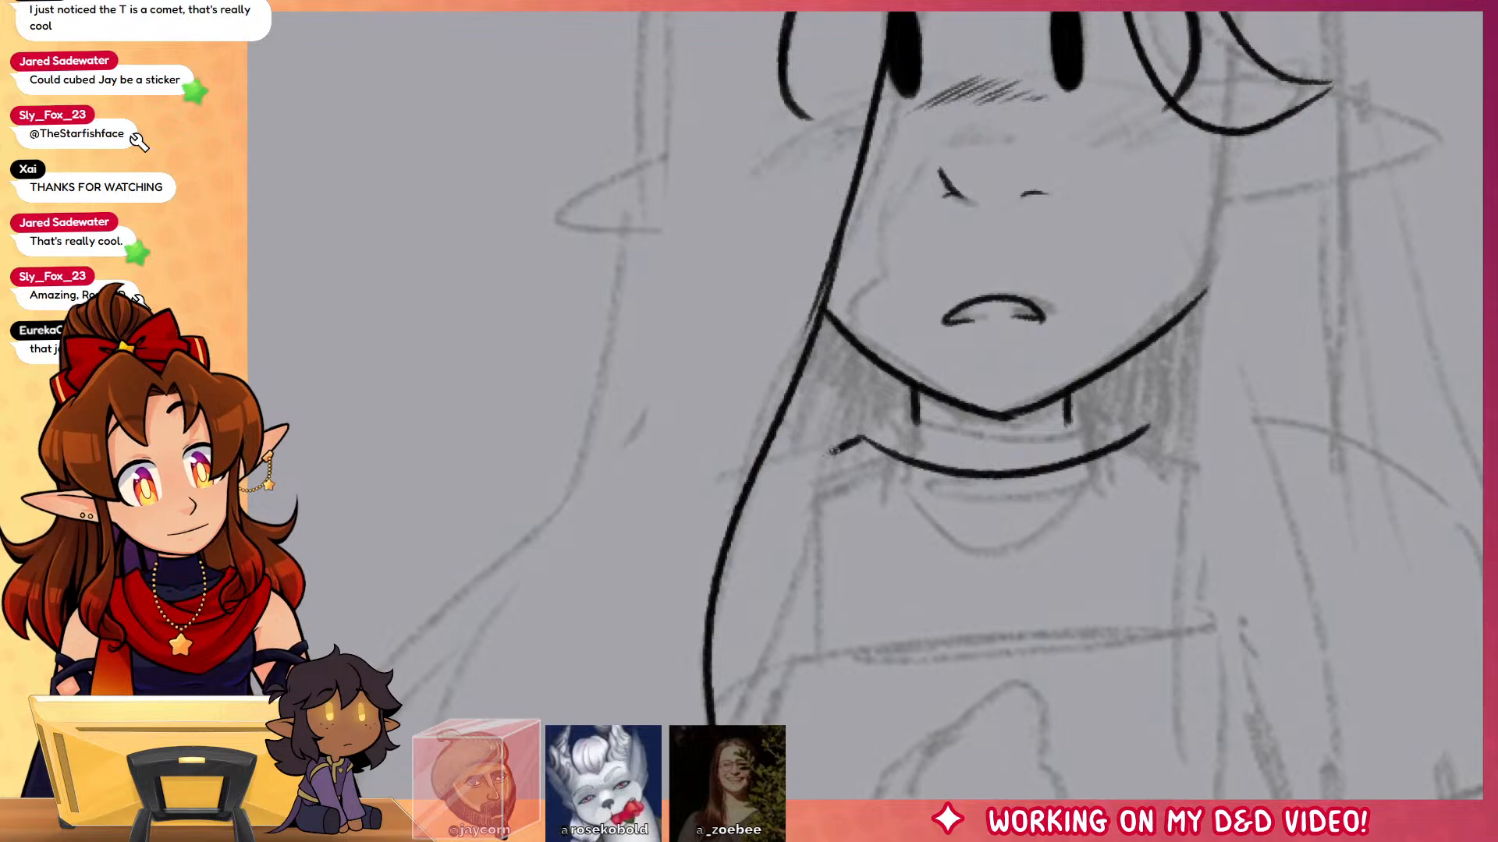
drag(831, 453, 858, 438)
drag(825, 466, 876, 614)
mouse_move(1146, 429)
mouse_down()
mouse_move(1178, 441)
mouse_move(1157, 602)
mouse_up()
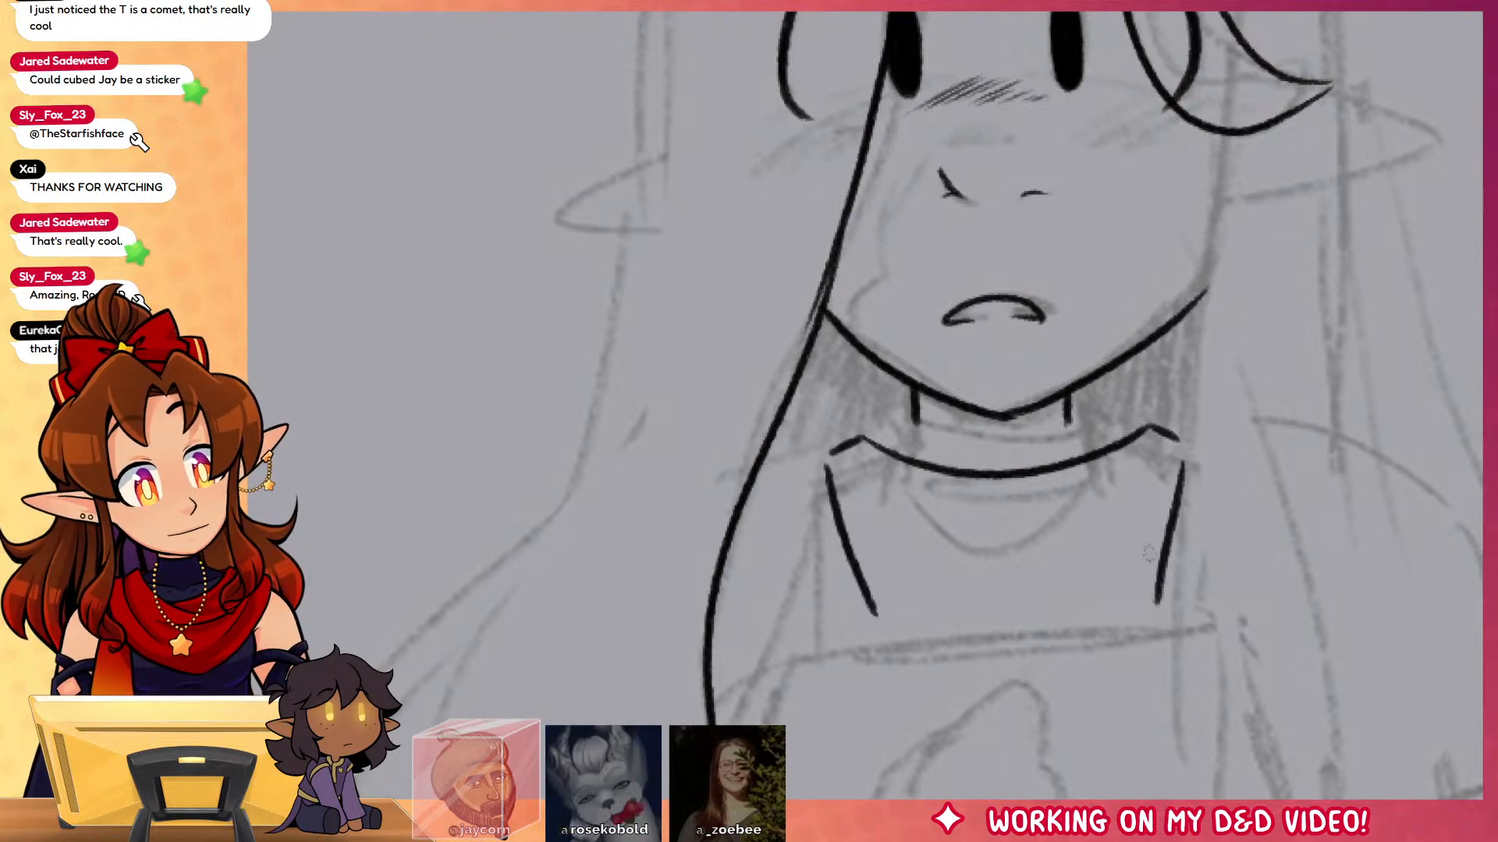
mouse_move(873, 612)
mouse_down()
mouse_move(885, 626)
mouse_move(1147, 604)
mouse_move(975, 659)
mouse_move(1158, 603)
mouse_up()
key(ctrl+z)
key(ctrl+z)
mouse_move(827, 460)
mouse_down()
mouse_move(1002, 516)
mouse_move(1186, 451)
mouse_up()
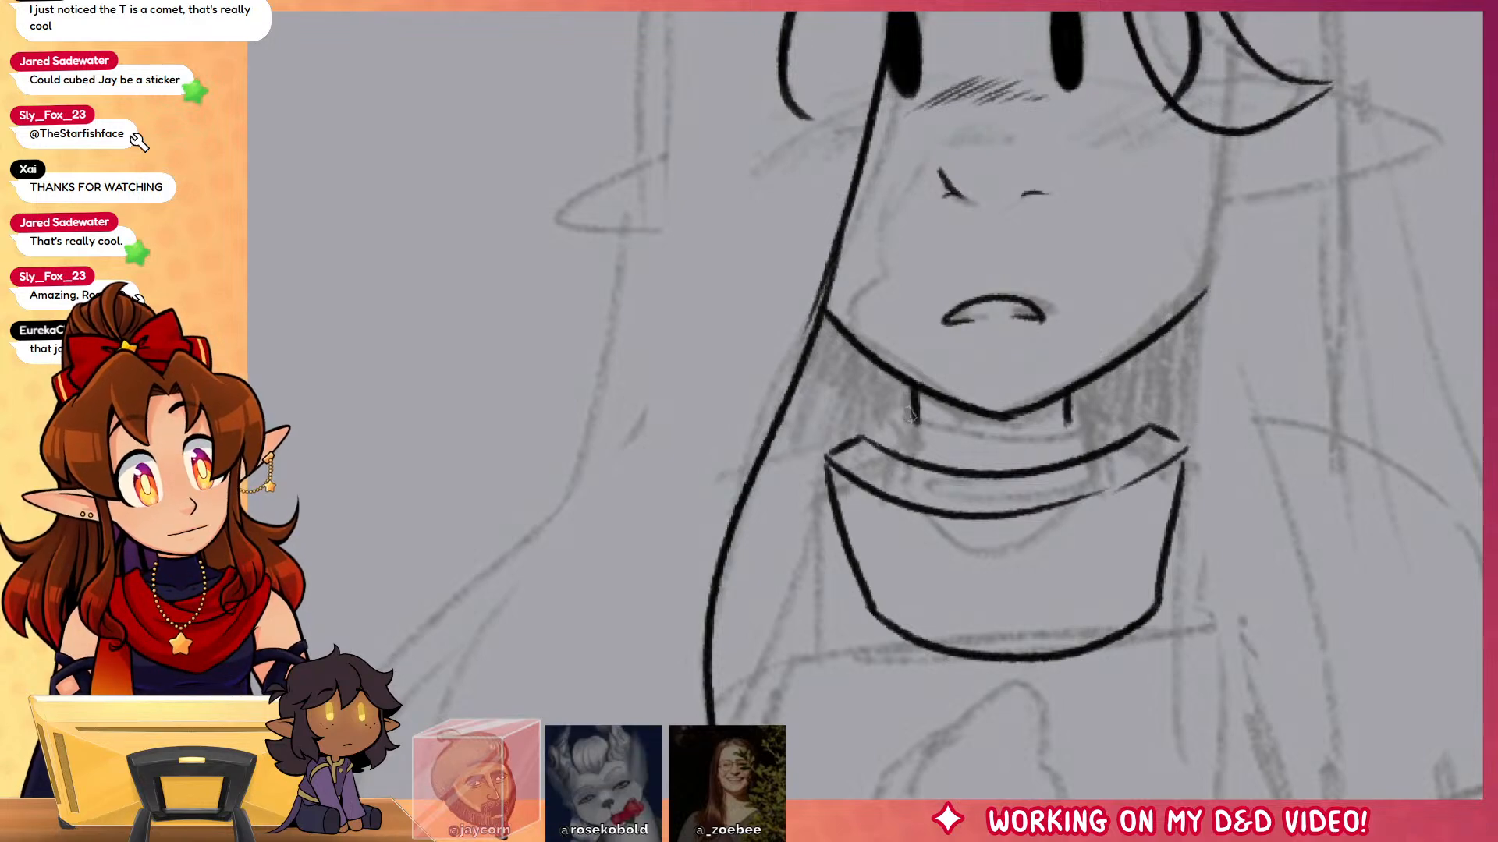
Step: Ink the narrow raised neckband between the chin and the wide collar, with its folded ends on both sides
drag(911, 417, 1071, 414)
drag(913, 402, 891, 459)
drag(1070, 401, 1105, 421)
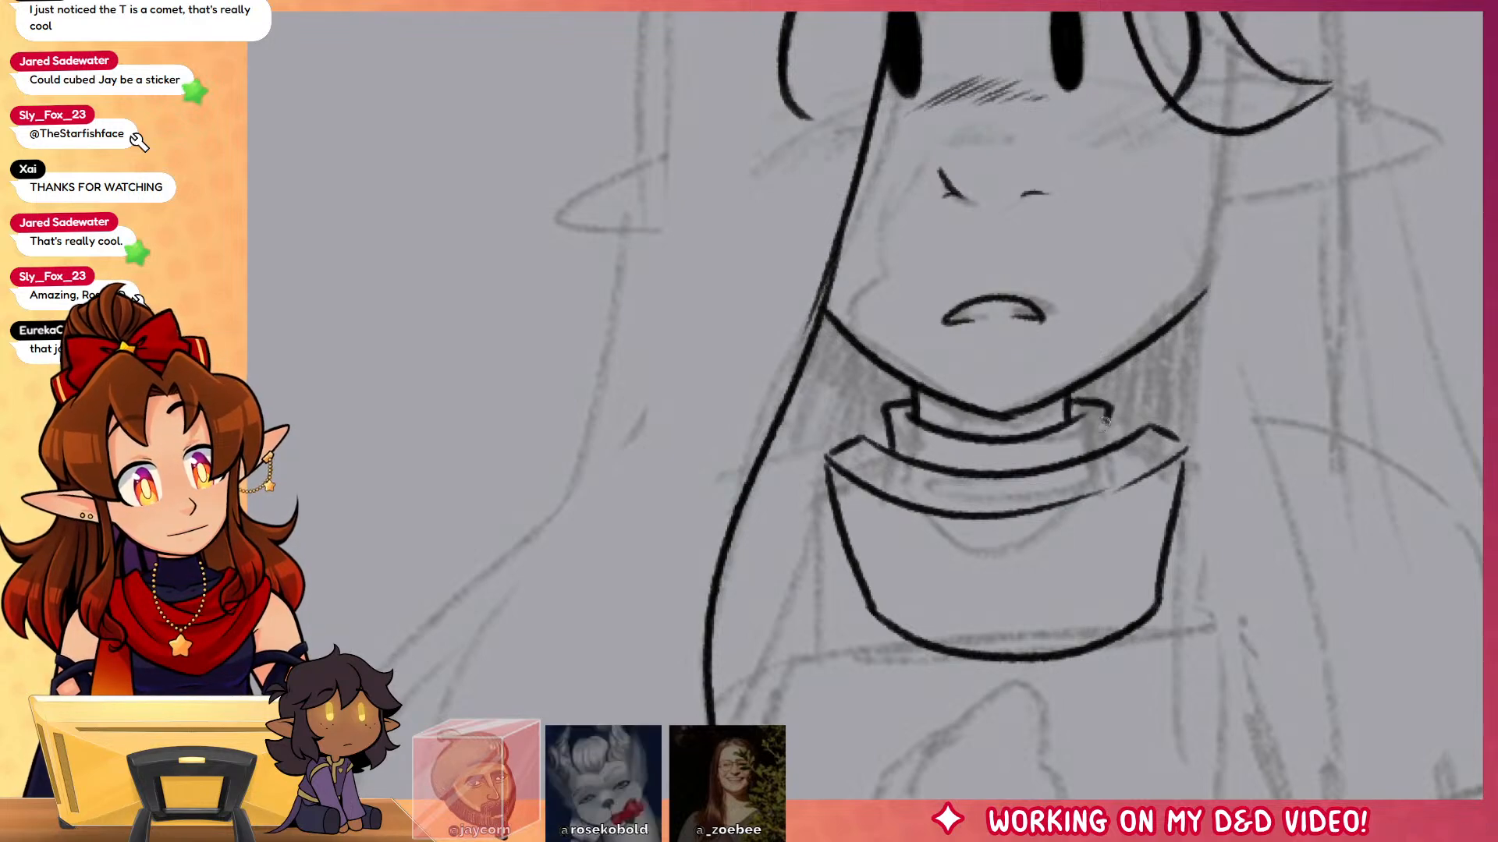
Step: Erase the eye outline inside the swooping lock and tidy the brow and eye lines crossing the long hair strand
drag(989, 339, 984, 521)
drag(1106, 474, 1103, 726)
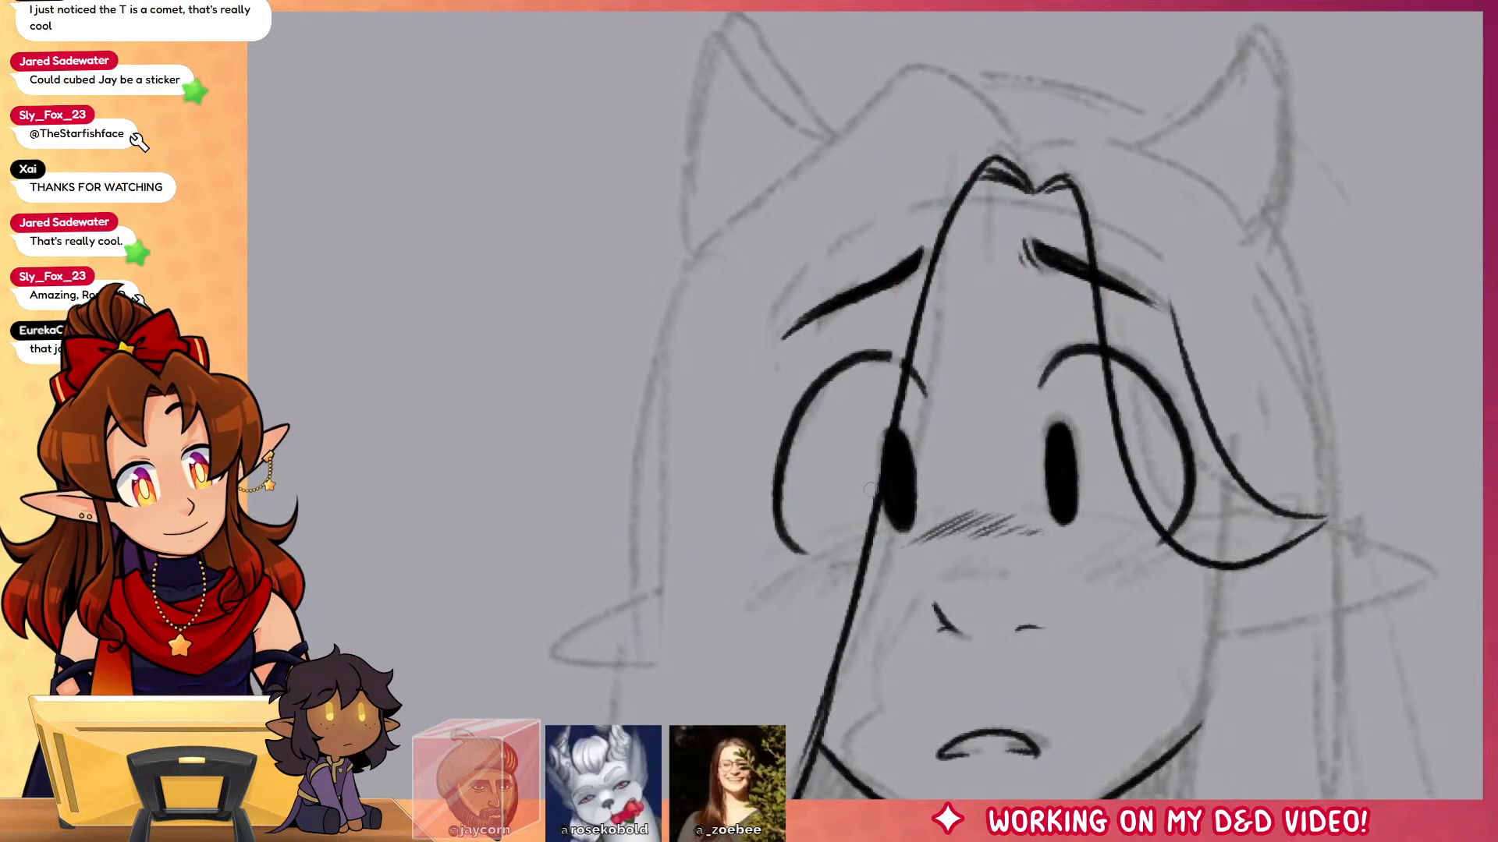
drag(919, 248, 858, 492)
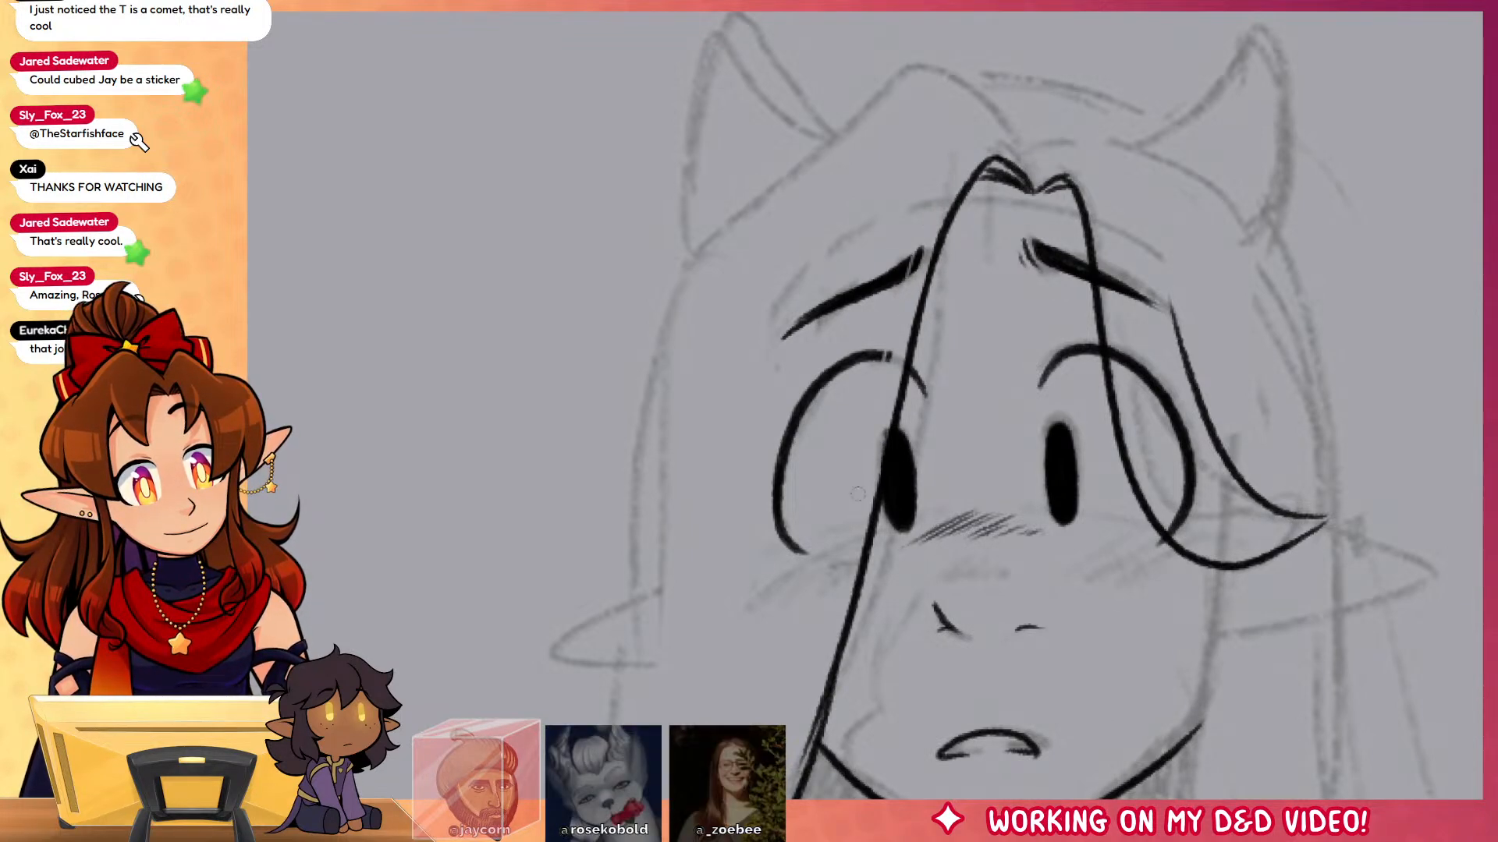
drag(1326, 415, 1320, 554)
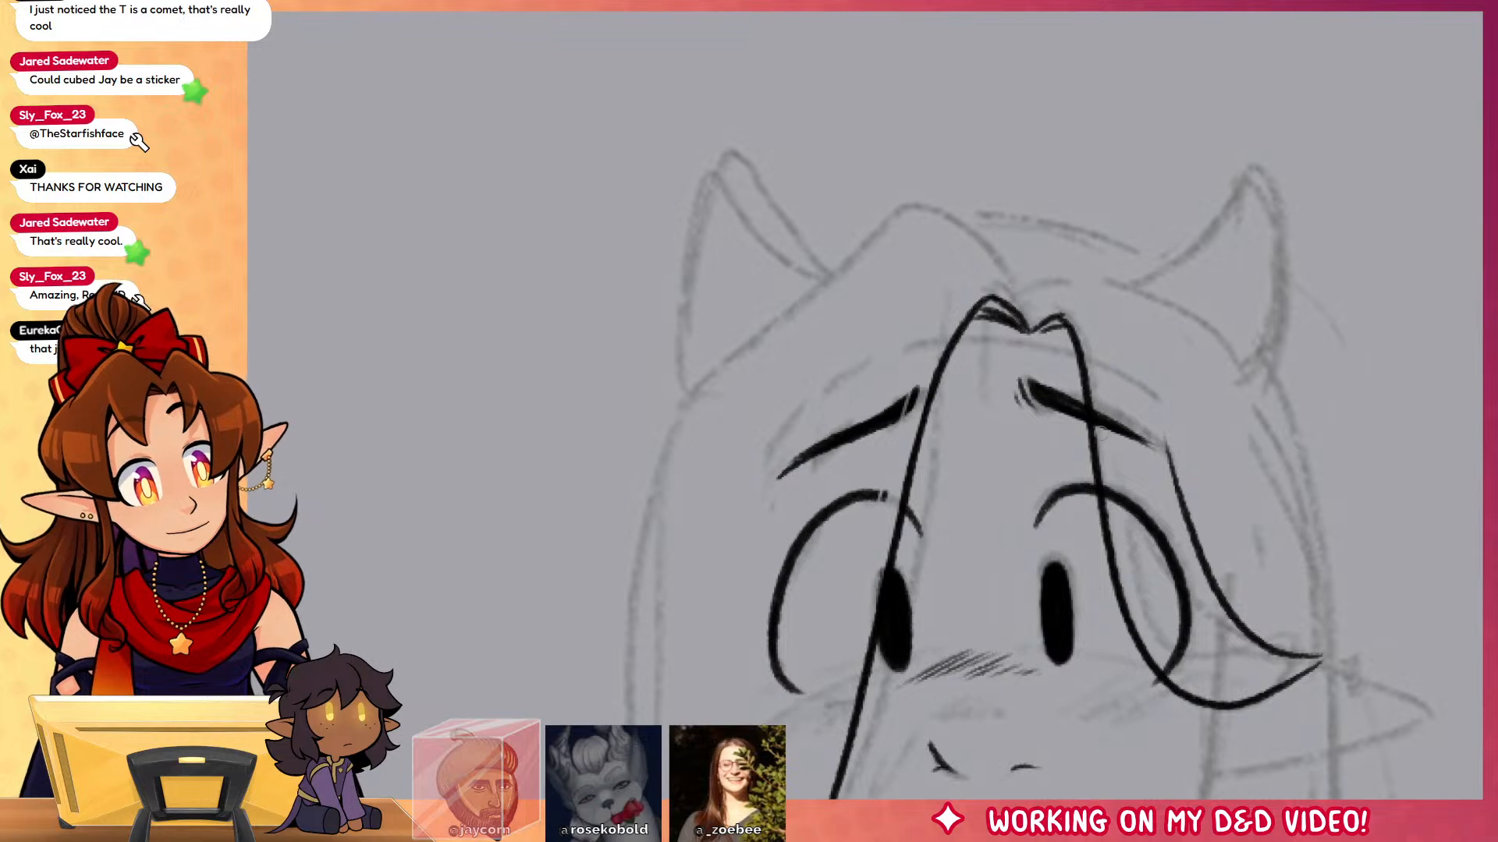
mouse_move(1122, 494)
mouse_down()
mouse_move(1184, 624)
mouse_move(1173, 660)
mouse_up()
Step: Ink the outer hair contour on the swooping lock's side of the head and the curved horn rising behind it
drag(1099, 272, 1287, 503)
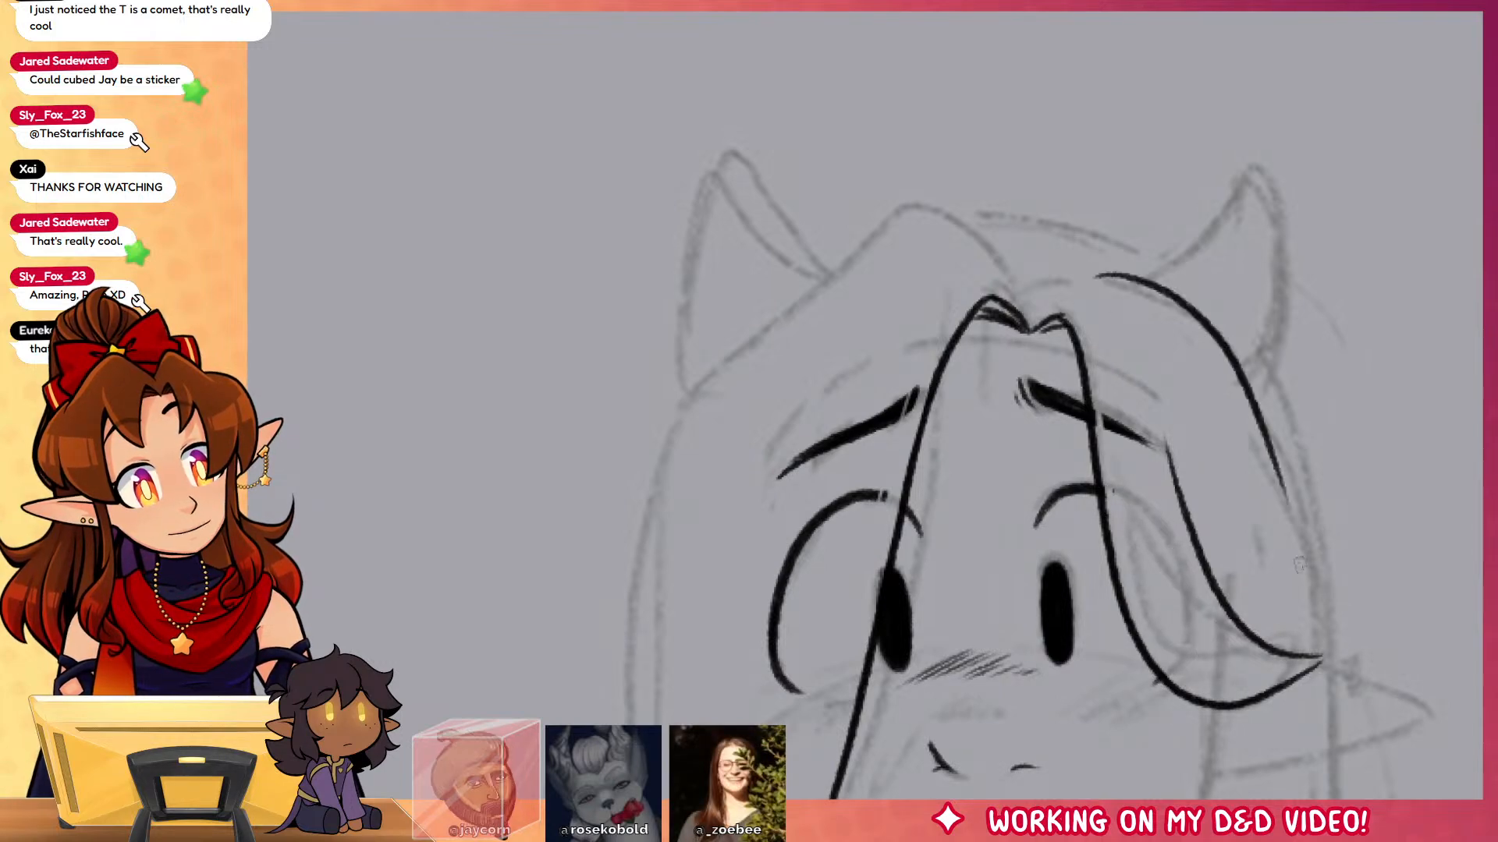
key(ctrl+z)
mouse_move(1098, 272)
mouse_down()
mouse_move(1317, 542)
mouse_move(1144, 285)
mouse_move(1283, 538)
mouse_up()
key(ctrl+z)
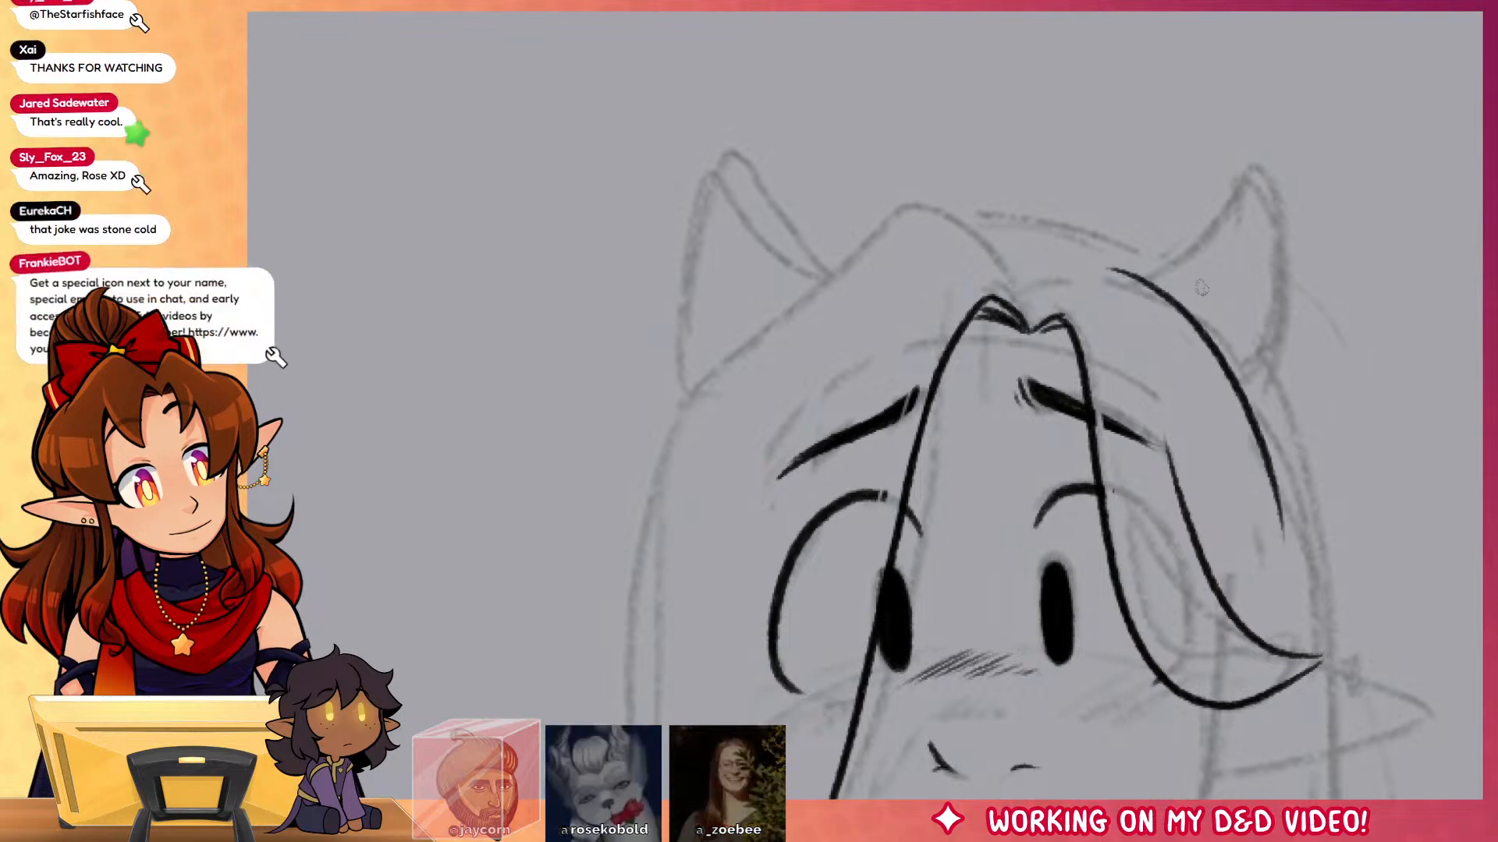
mouse_move(1143, 277)
mouse_down()
mouse_move(1240, 164)
mouse_move(1251, 419)
mouse_up()
Step: Ink the hair contour from the parting down the long strand's side, the second horn, and the crown line behind the hair
mouse_move(1033, 301)
mouse_down()
mouse_move(947, 202)
mouse_move(710, 367)
mouse_move(647, 721)
mouse_up()
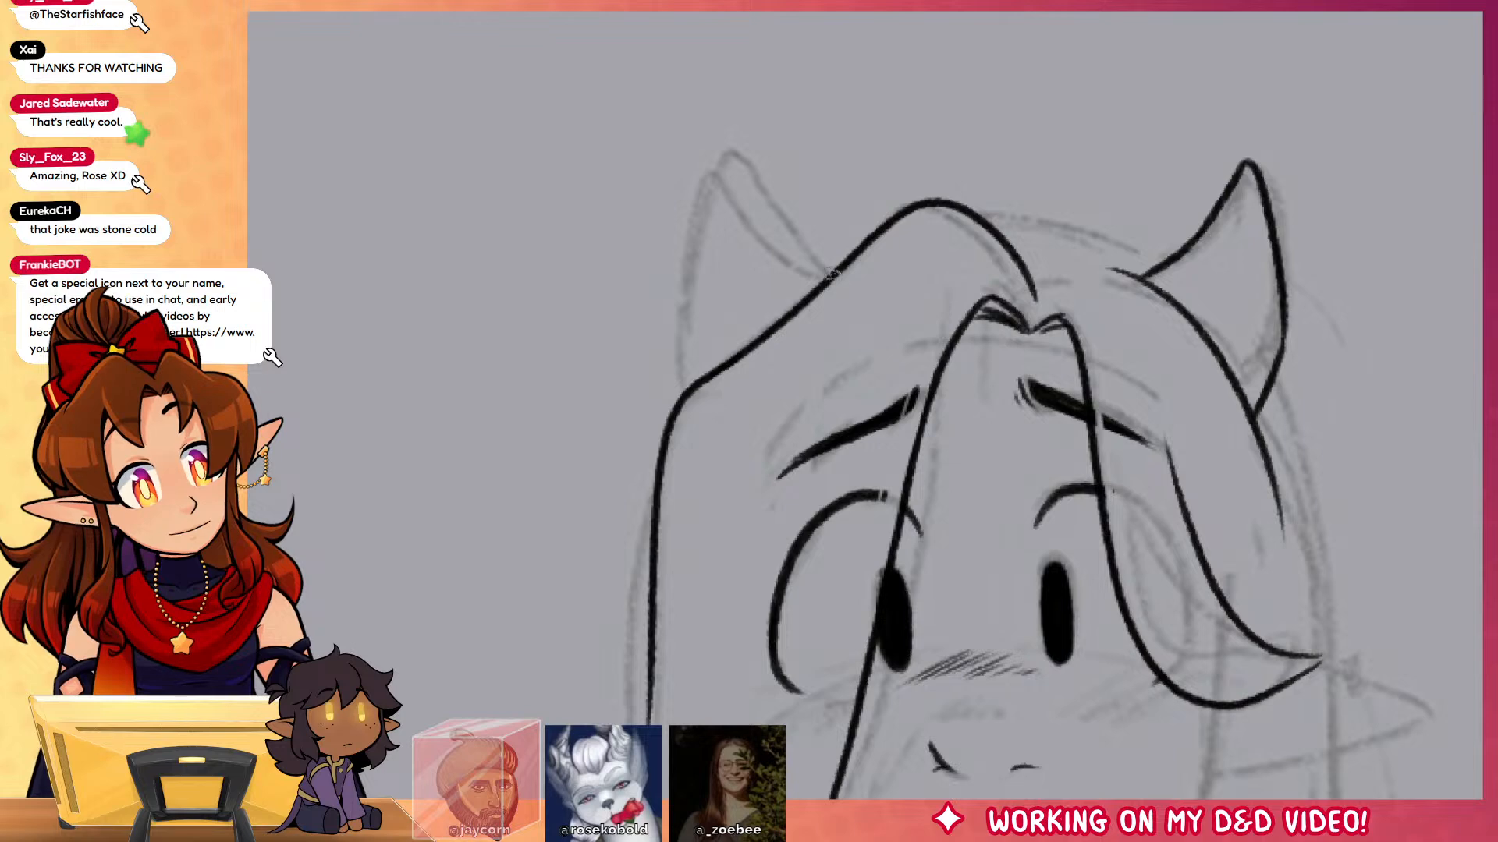
mouse_move(835, 274)
mouse_down()
mouse_move(763, 192)
mouse_move(713, 188)
mouse_move(692, 378)
mouse_up()
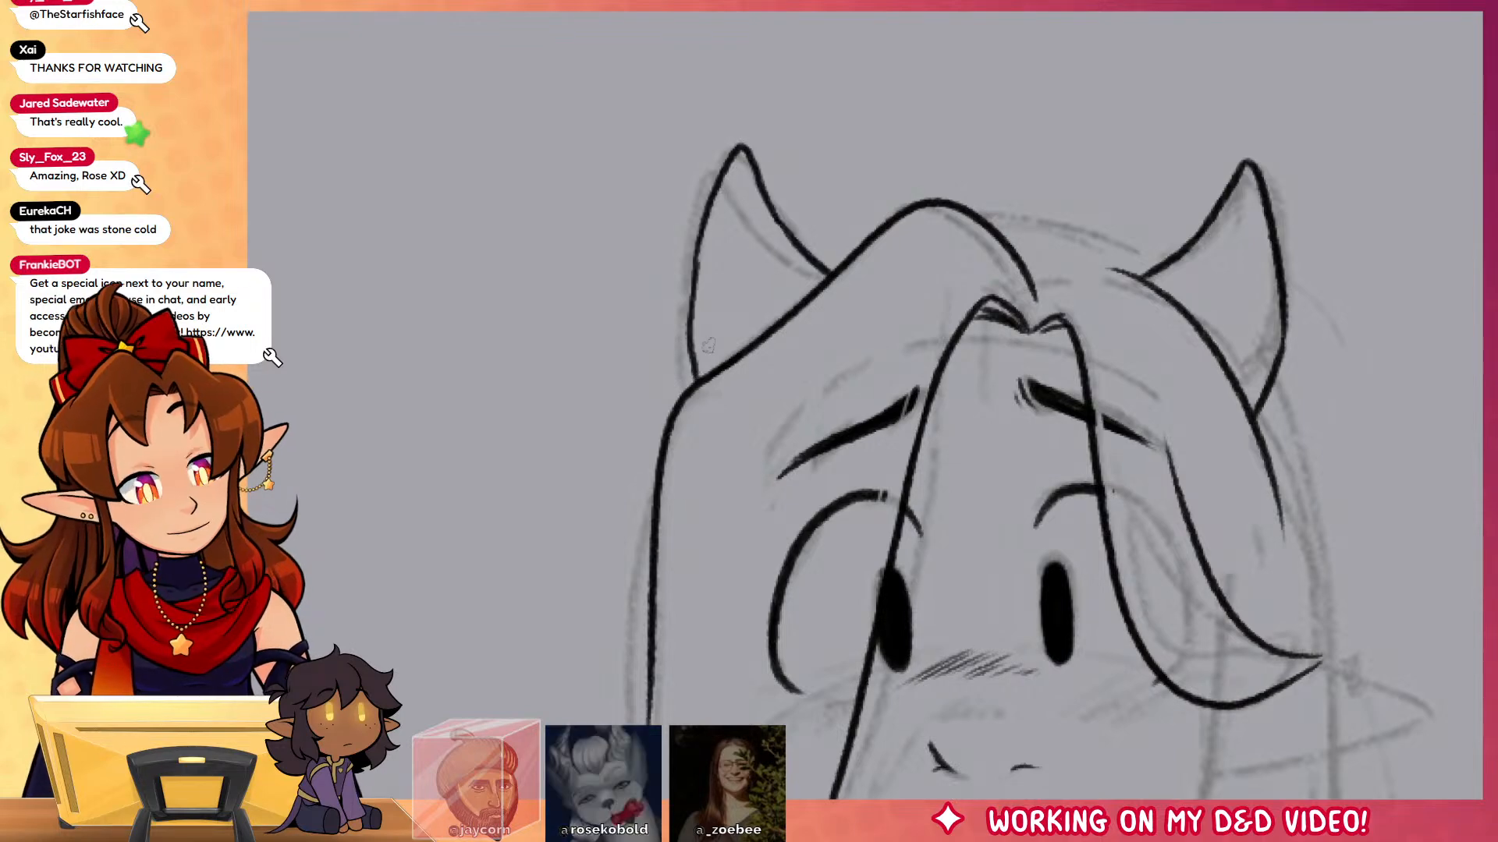
drag(1331, 635, 1321, 647)
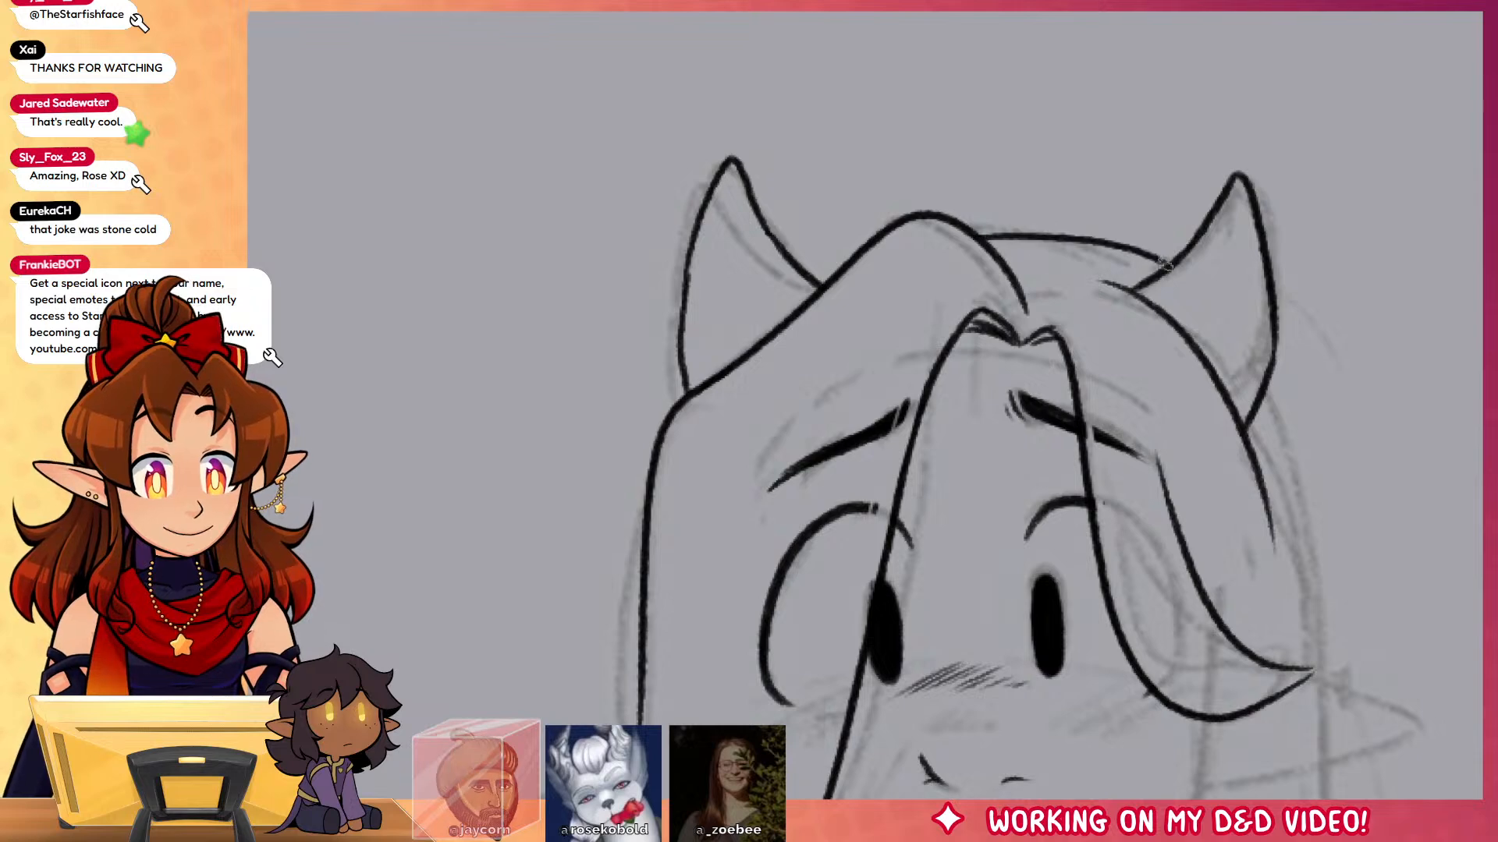
drag(803, 281, 864, 246)
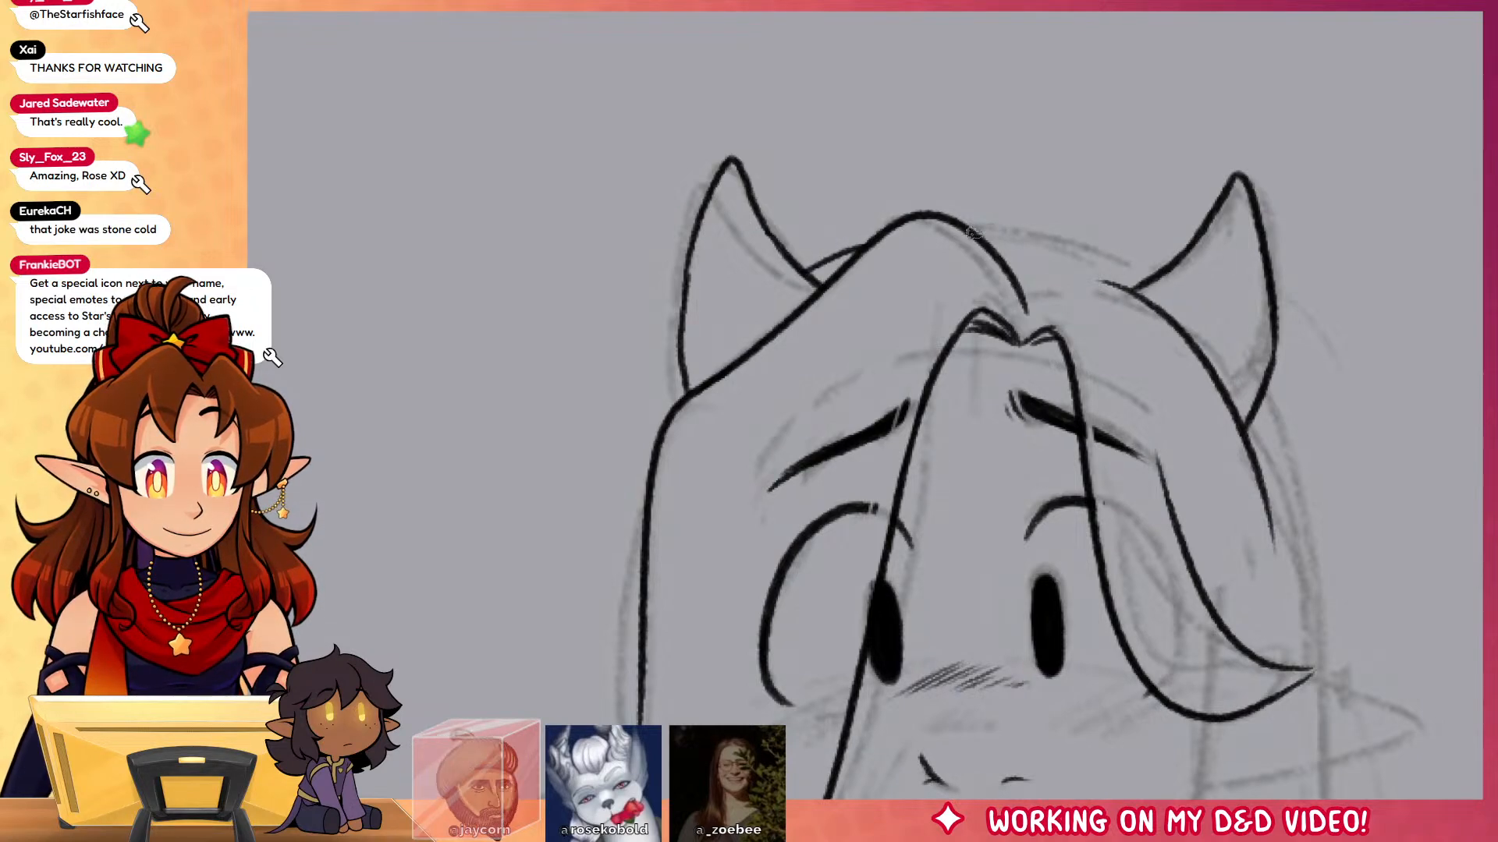
scroll(1378, 689, down, 3)
scroll(1377, 689, down, 3)
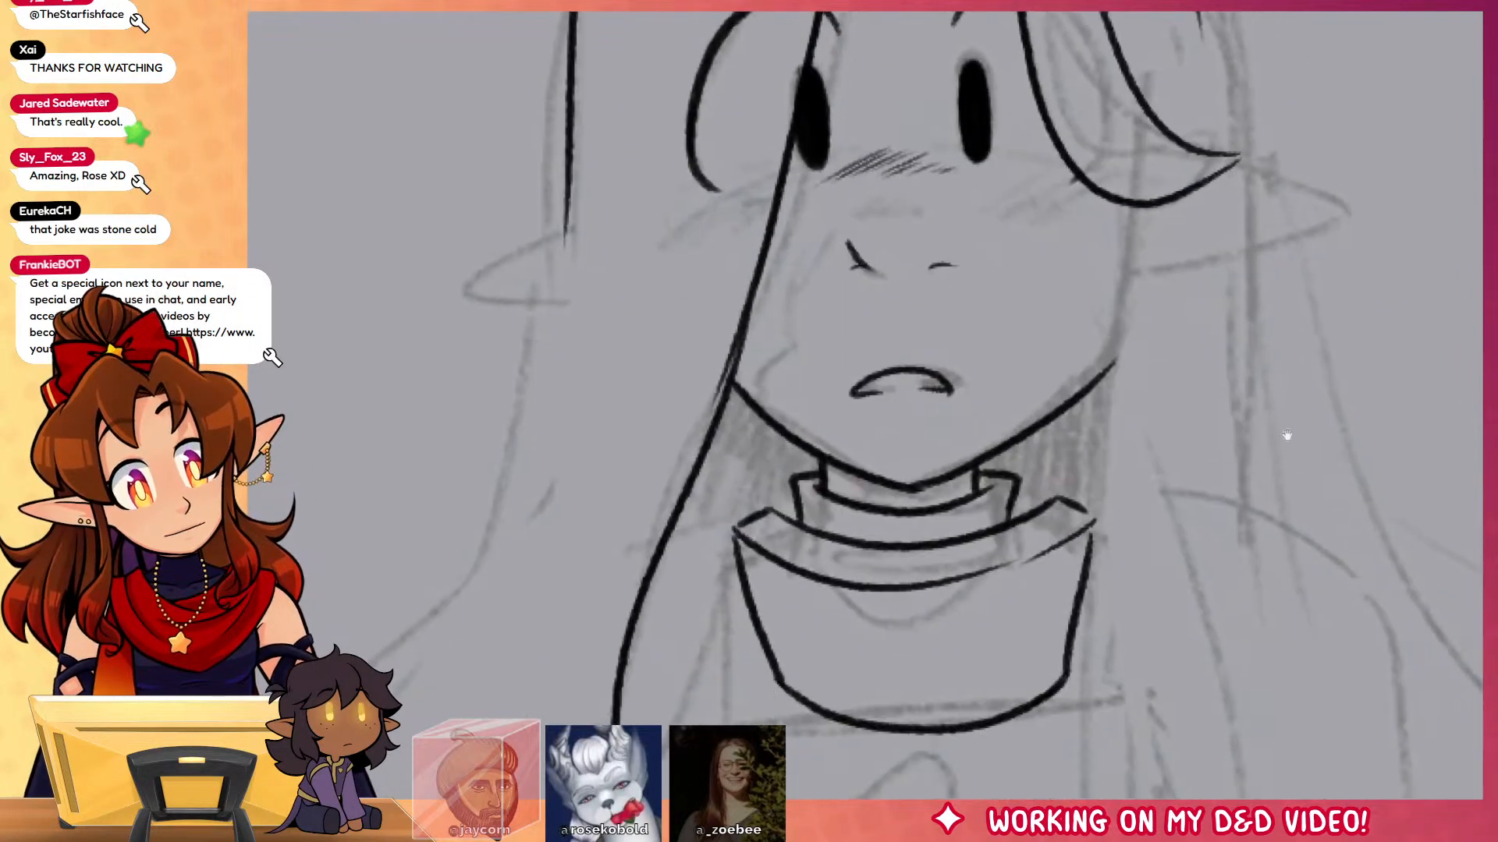
Step: Ink the long hair lock falling below the swooping lock past the collar, and the pointed ear behind it
key(ctrl+0)
scroll(1030, 447, up, 3)
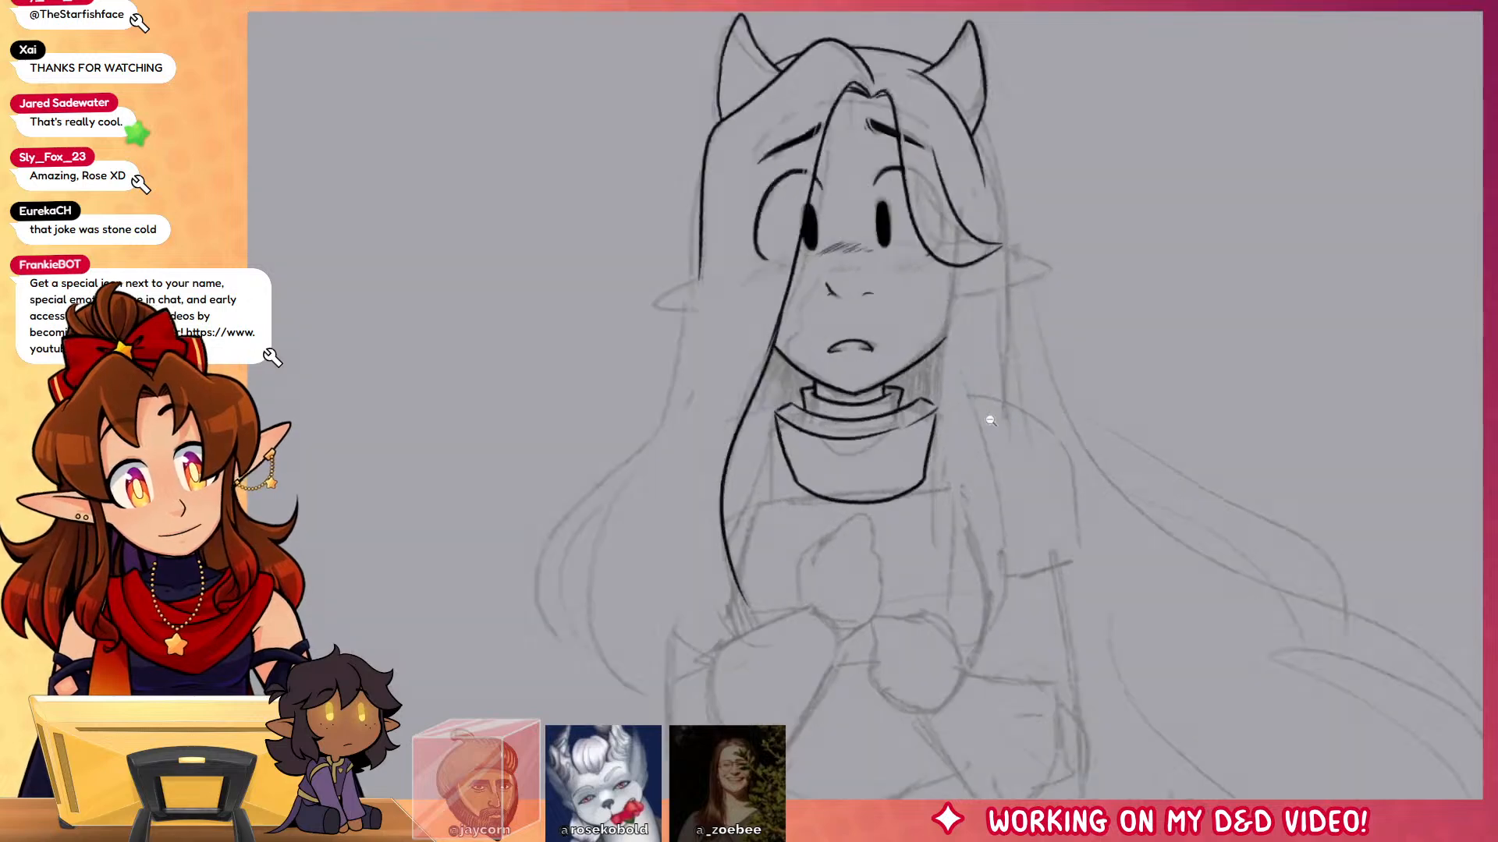
mouse_move(941, 493)
mouse_down()
mouse_move(897, 613)
mouse_move(913, 647)
mouse_up()
mouse_move(954, 220)
mouse_down()
mouse_move(965, 336)
mouse_move(946, 704)
mouse_up()
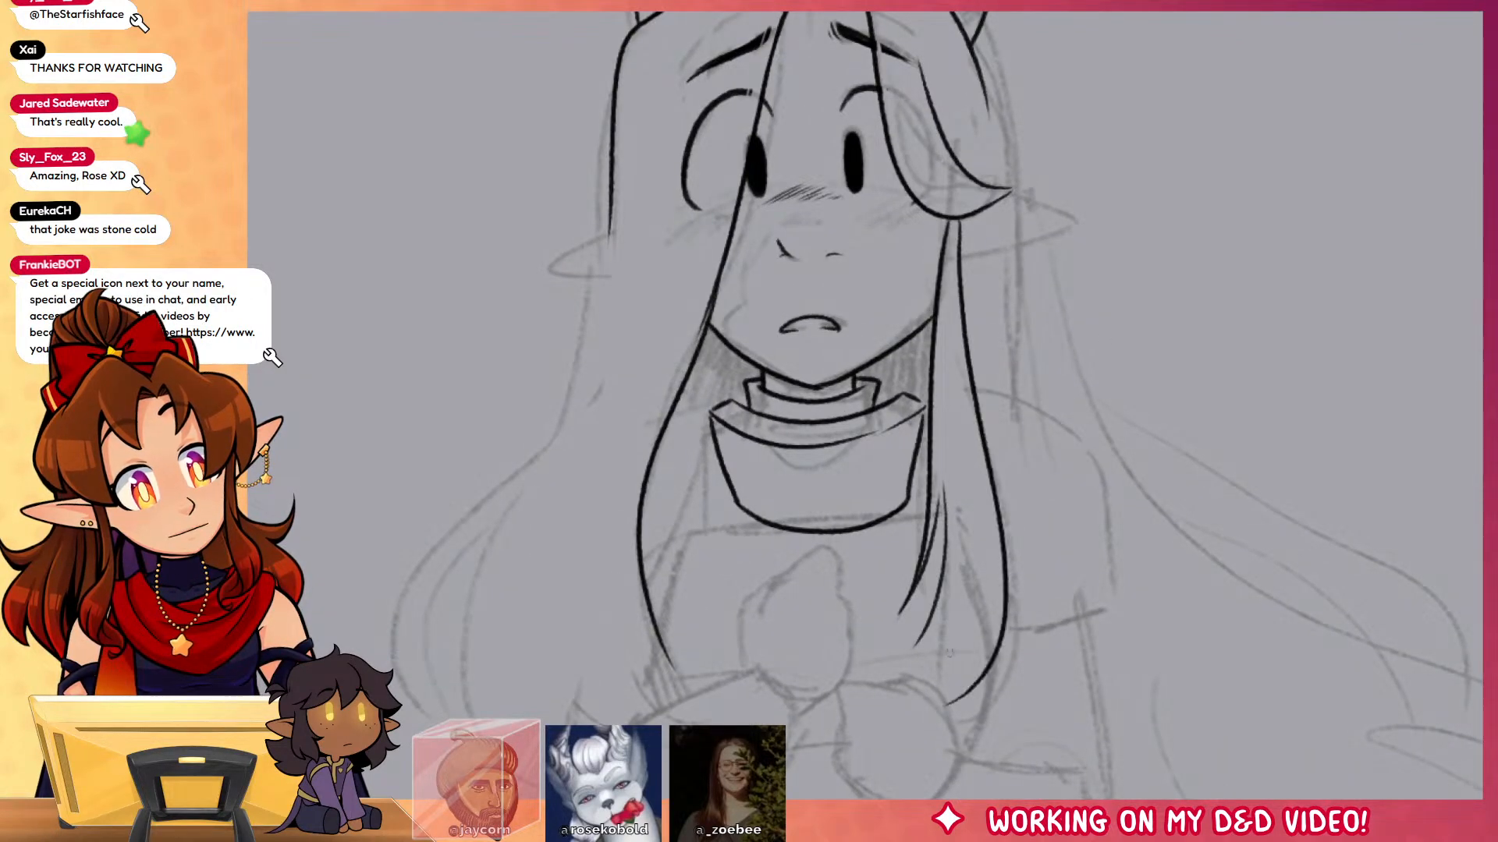
mouse_move(945, 496)
mouse_down()
mouse_move(913, 705)
mouse_move(969, 838)
mouse_up()
key(ctrl+z)
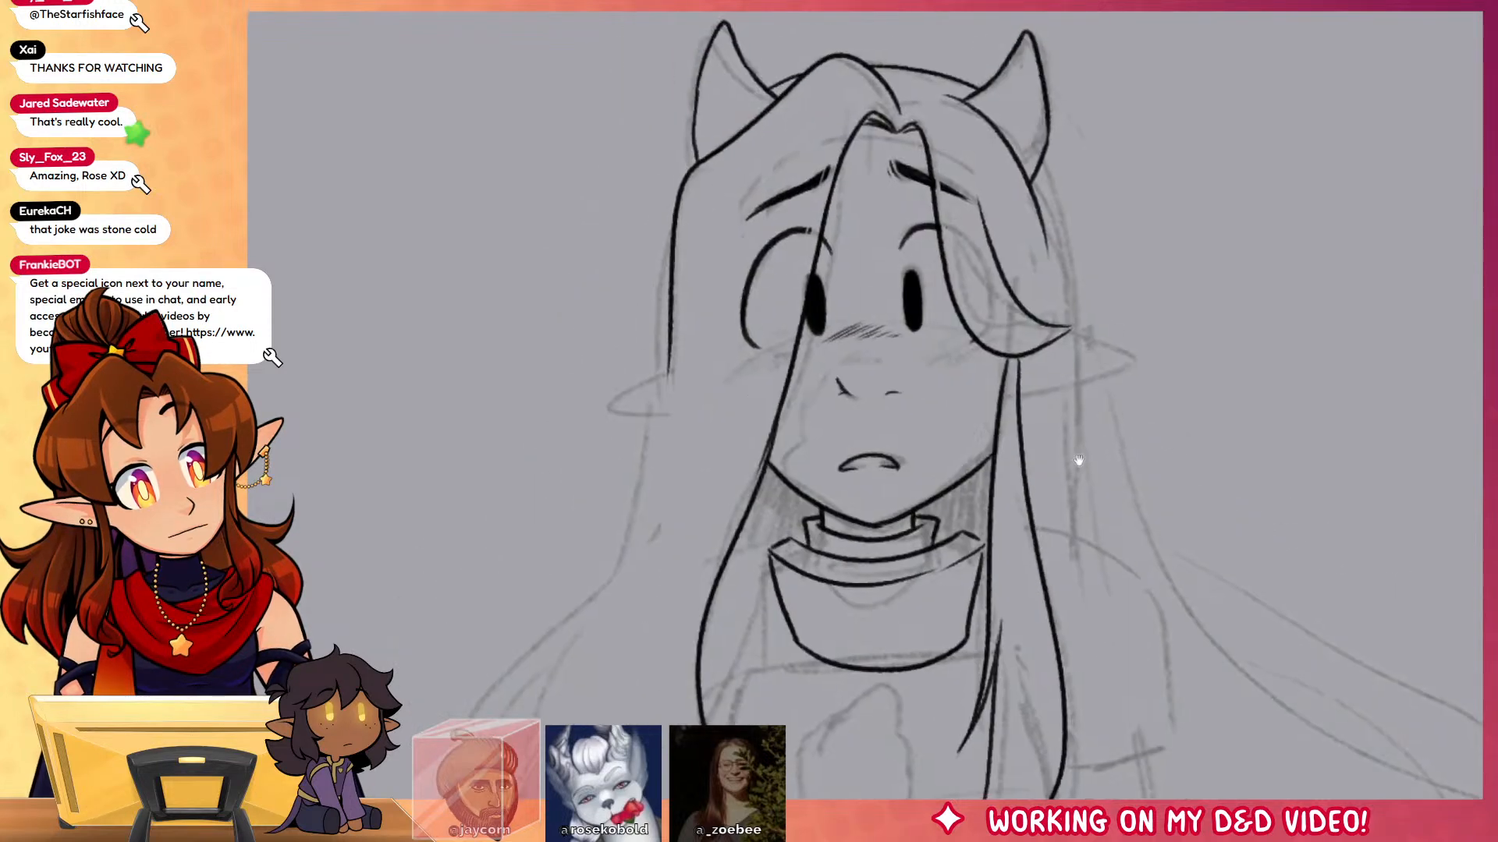
drag(1060, 336, 1091, 380)
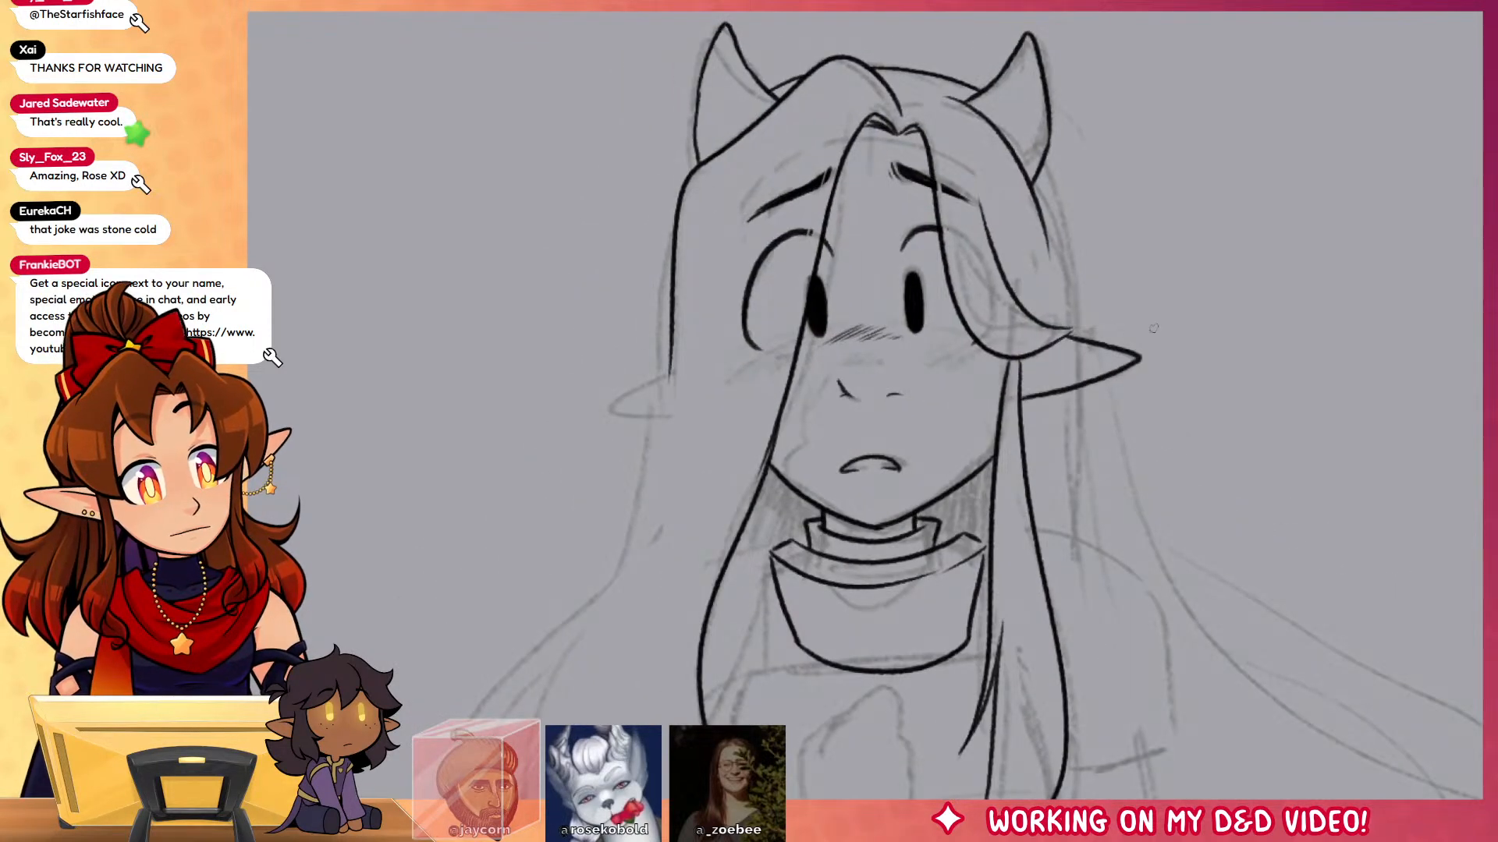
Step: Extend the outer hair contour on the long strand's side down past the ear to the shoulder
drag(674, 353, 615, 555)
key(ctrl+z)
drag(675, 347, 612, 553)
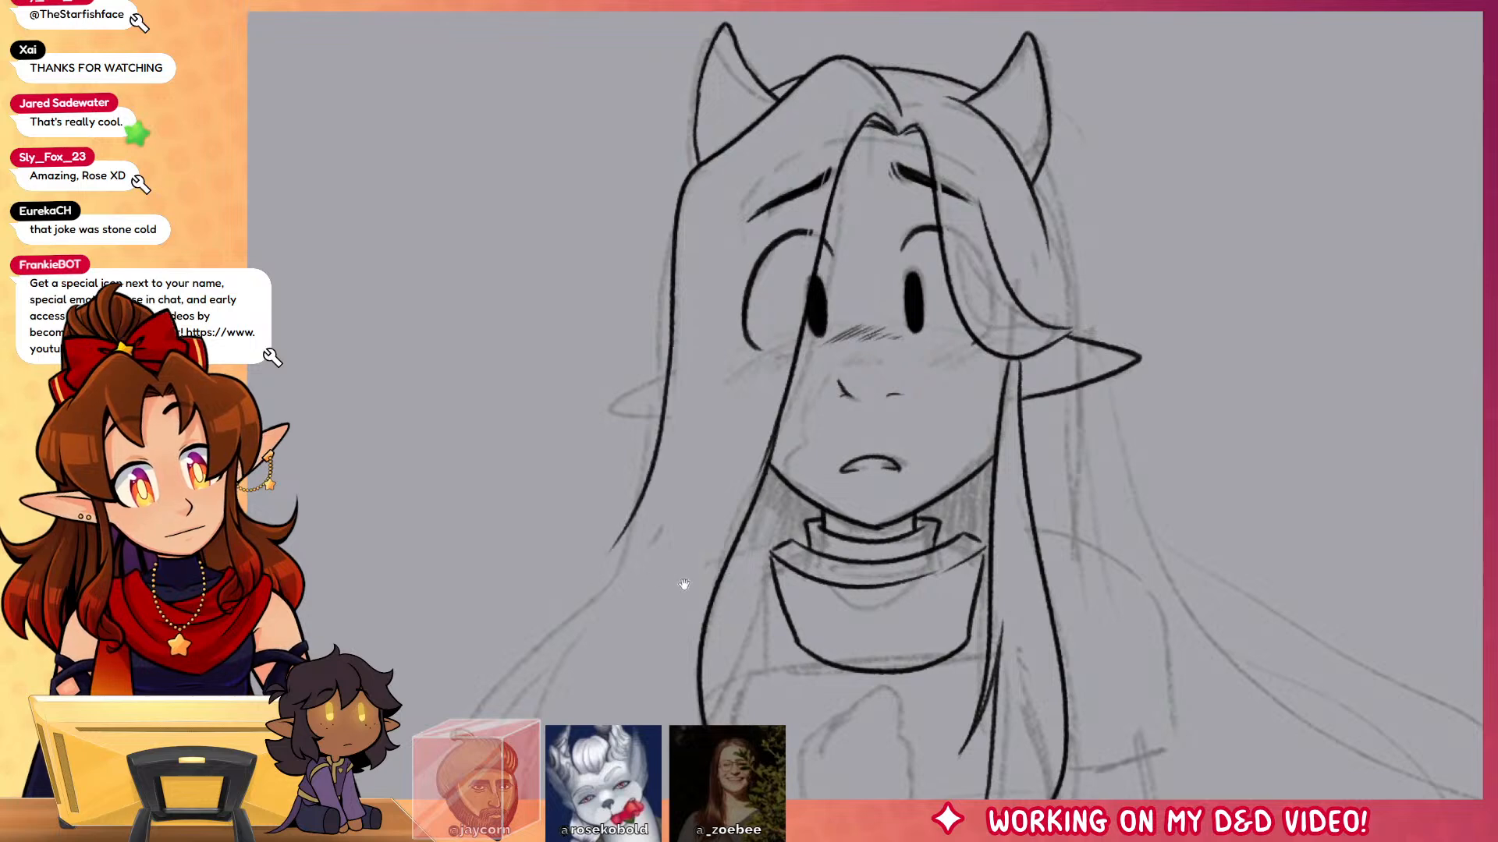
drag(686, 588, 752, 350)
key(ctrl+z)
mouse_move(740, 84)
mouse_down()
mouse_move(685, 342)
mouse_move(506, 640)
mouse_up()
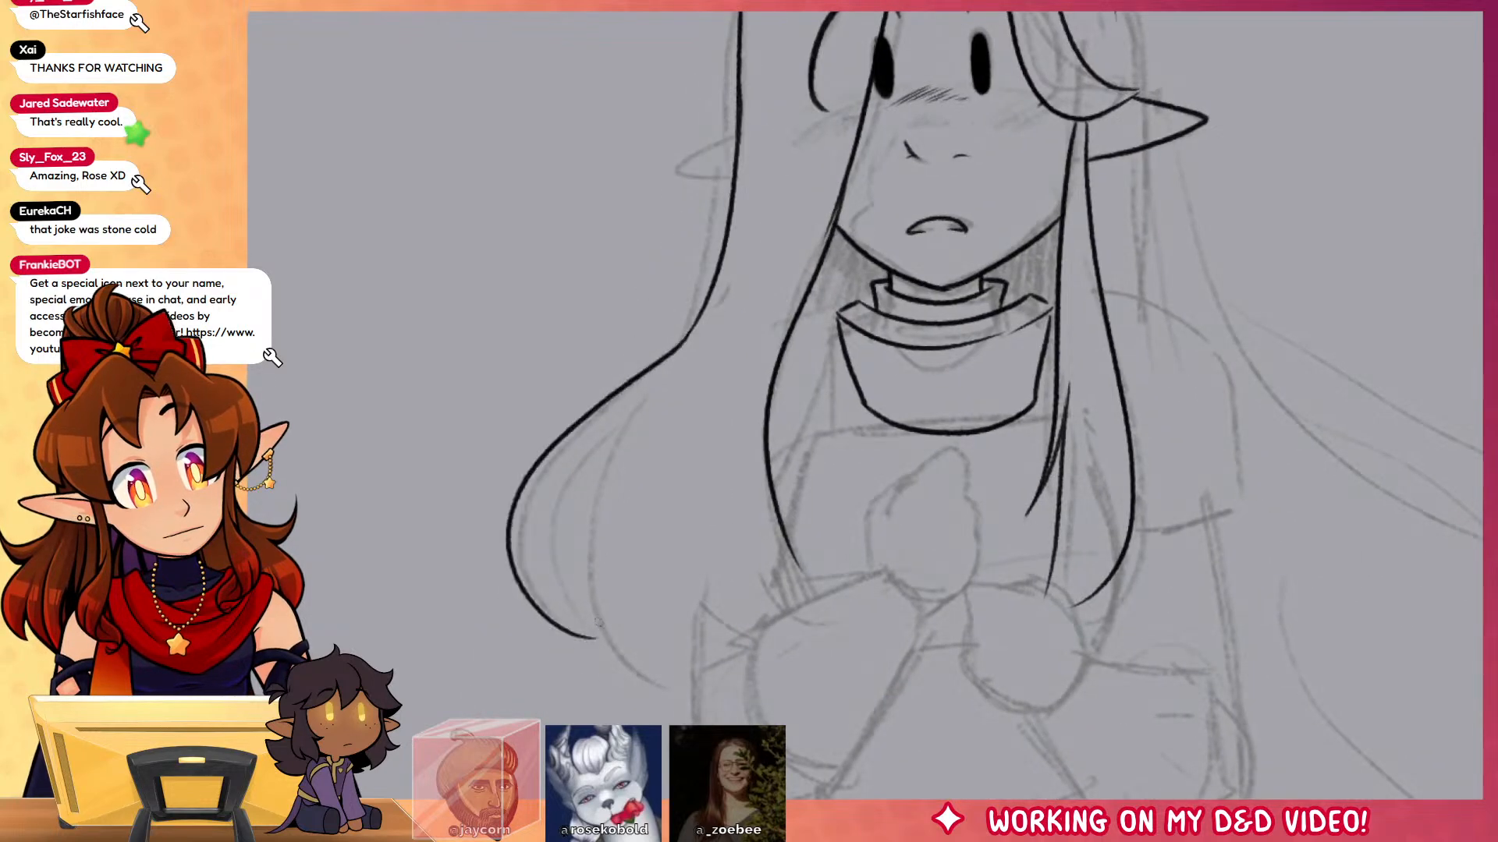
key(ctrl+z)
drag(710, 294, 534, 562)
drag(623, 441, 586, 616)
mouse_move(620, 444)
mouse_down()
mouse_move(581, 618)
mouse_move(710, 711)
mouse_up()
drag(1053, 504, 1074, 475)
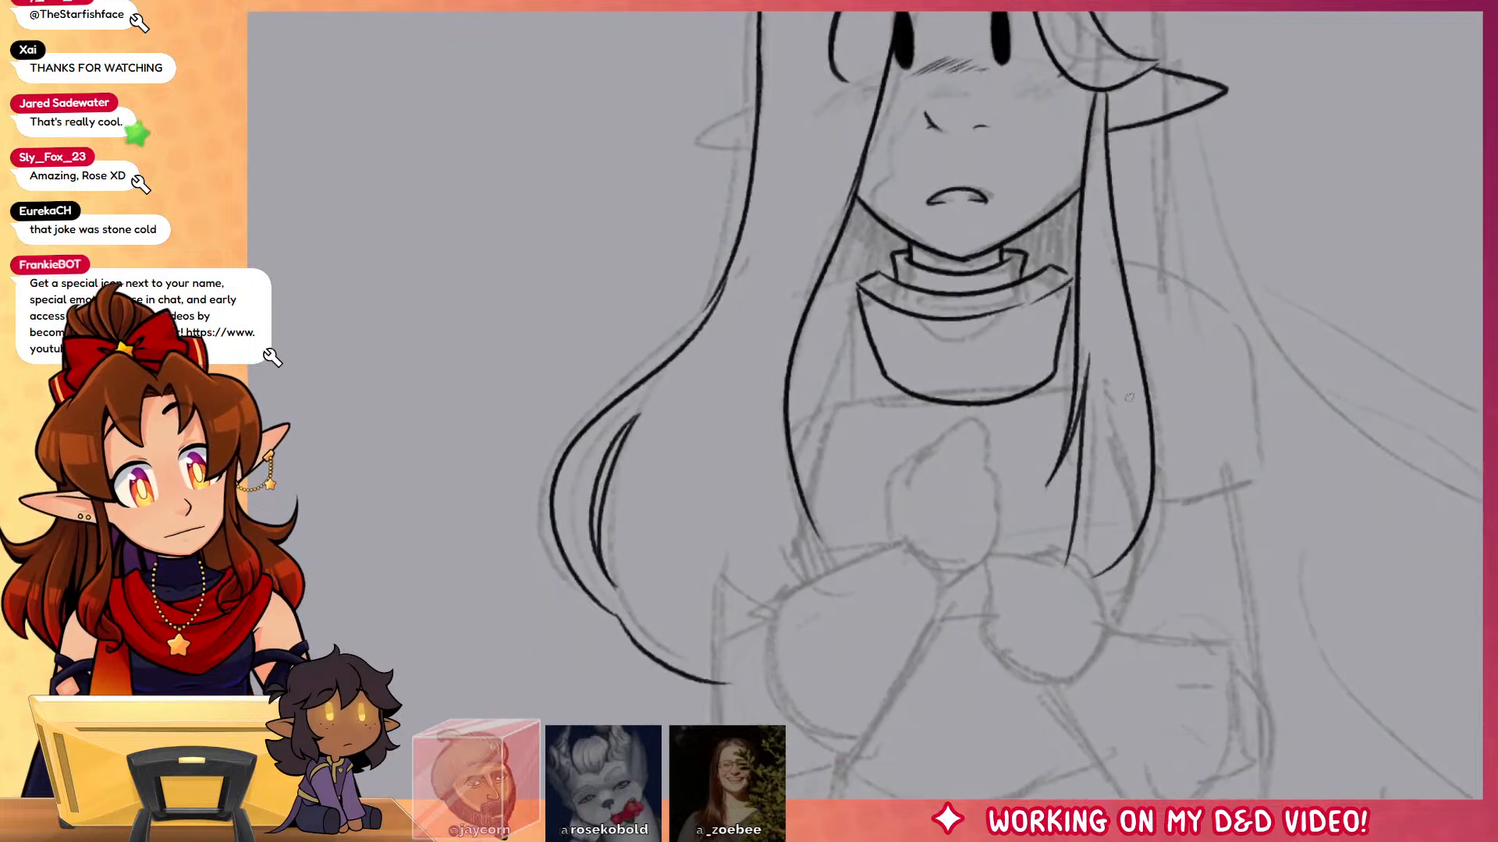
key(ctrl+z)
key(ctrl+z)
key(ctrl+z)
key(ctrl+z)
Step: Ink the lower hair lock on the long strand's side curving in toward the arm, its inner strand lines, and the pointed ear beside it
mouse_move(730, 269)
mouse_down()
mouse_move(670, 538)
mouse_move(762, 572)
mouse_move(679, 555)
mouse_move(728, 278)
mouse_move(651, 550)
mouse_up()
key(ctrl+z)
key(ctrl+z)
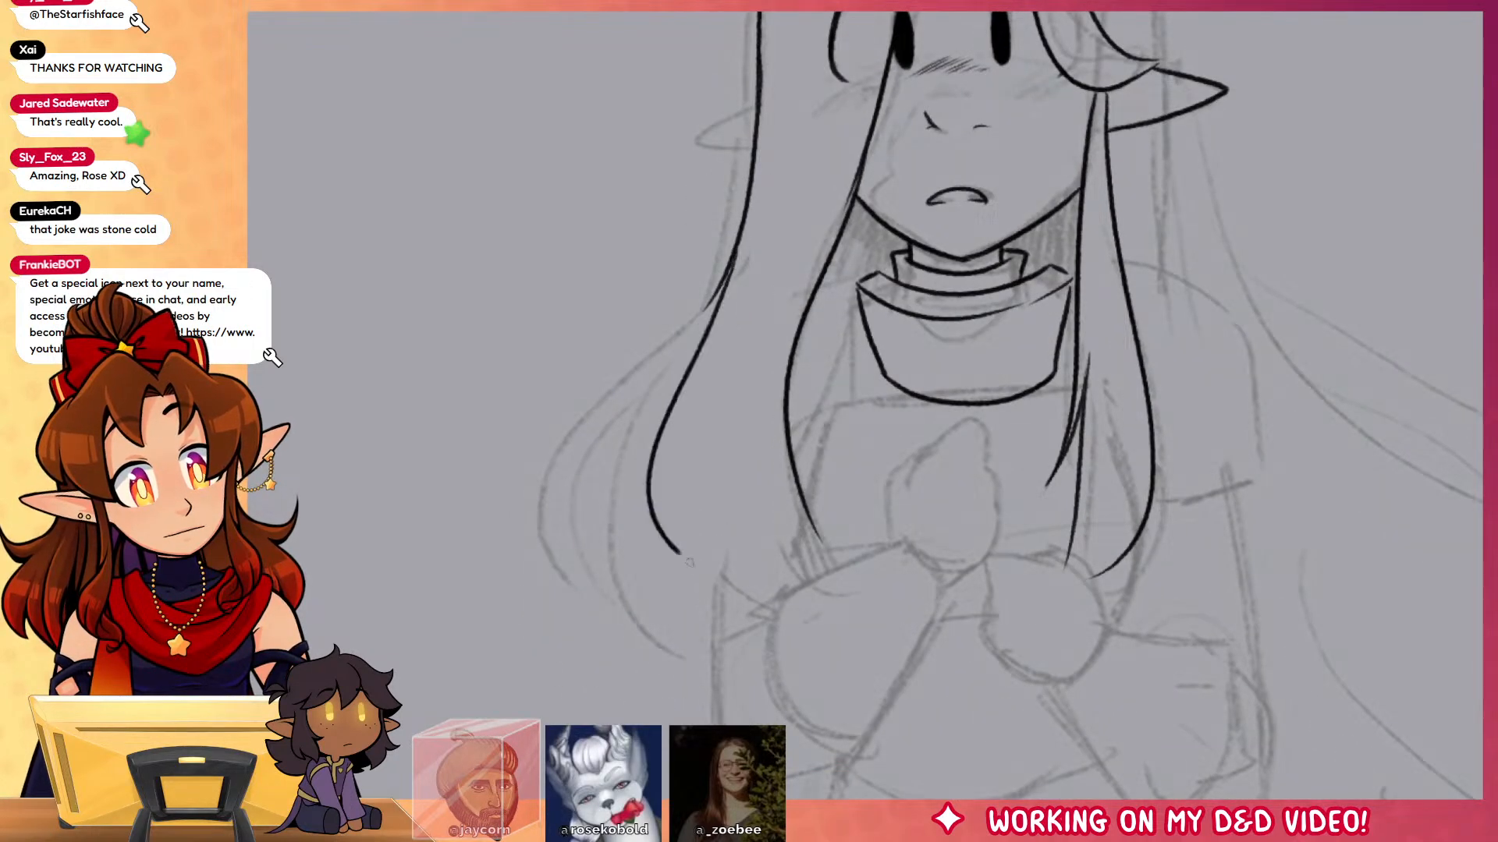
drag(696, 338, 710, 538)
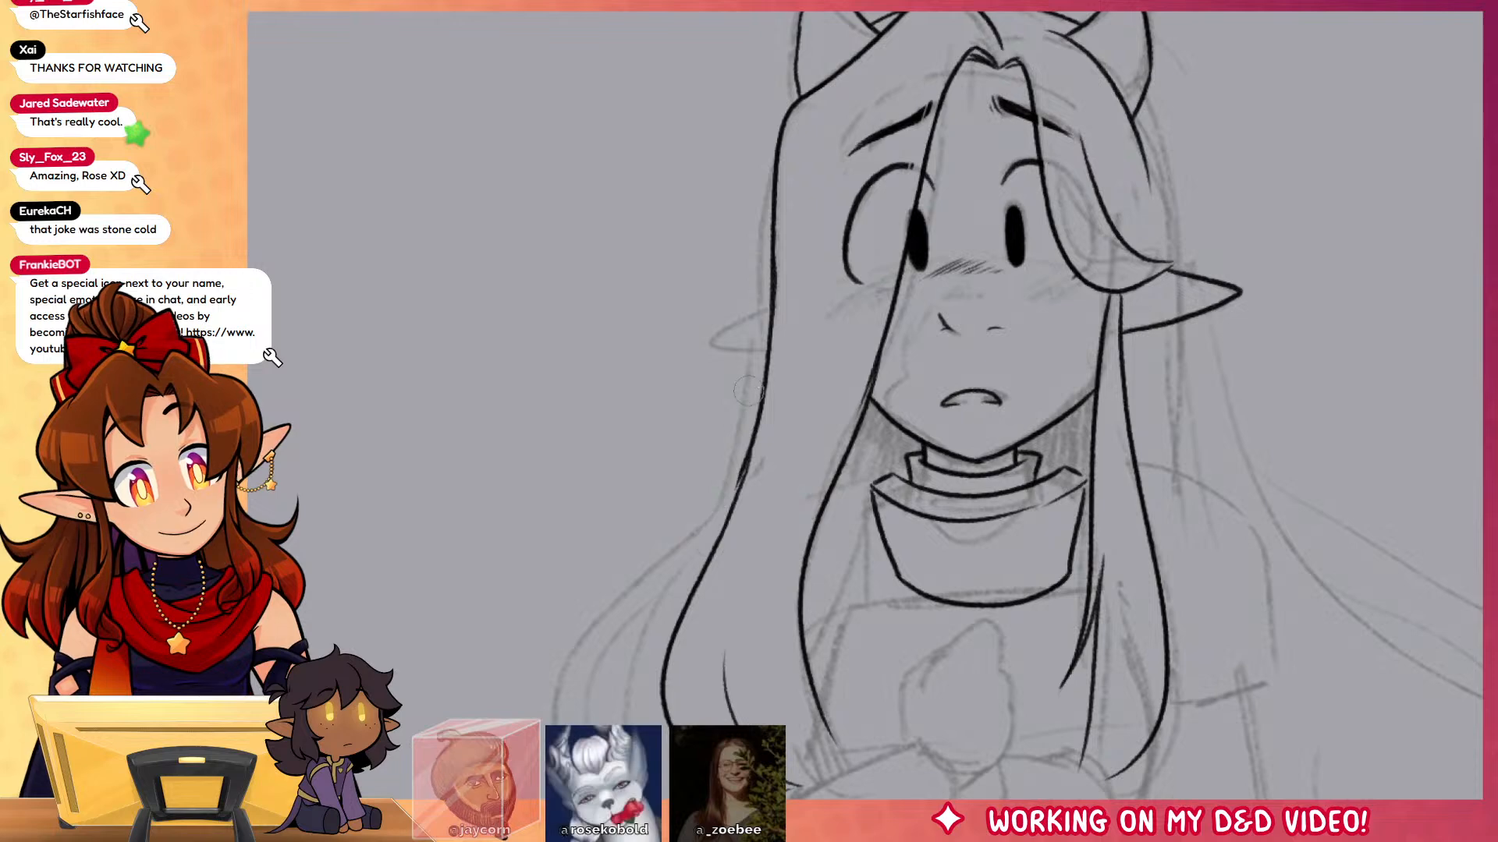
drag(761, 382, 709, 546)
key(ctrl+z)
drag(767, 380, 696, 574)
key(ctrl+z)
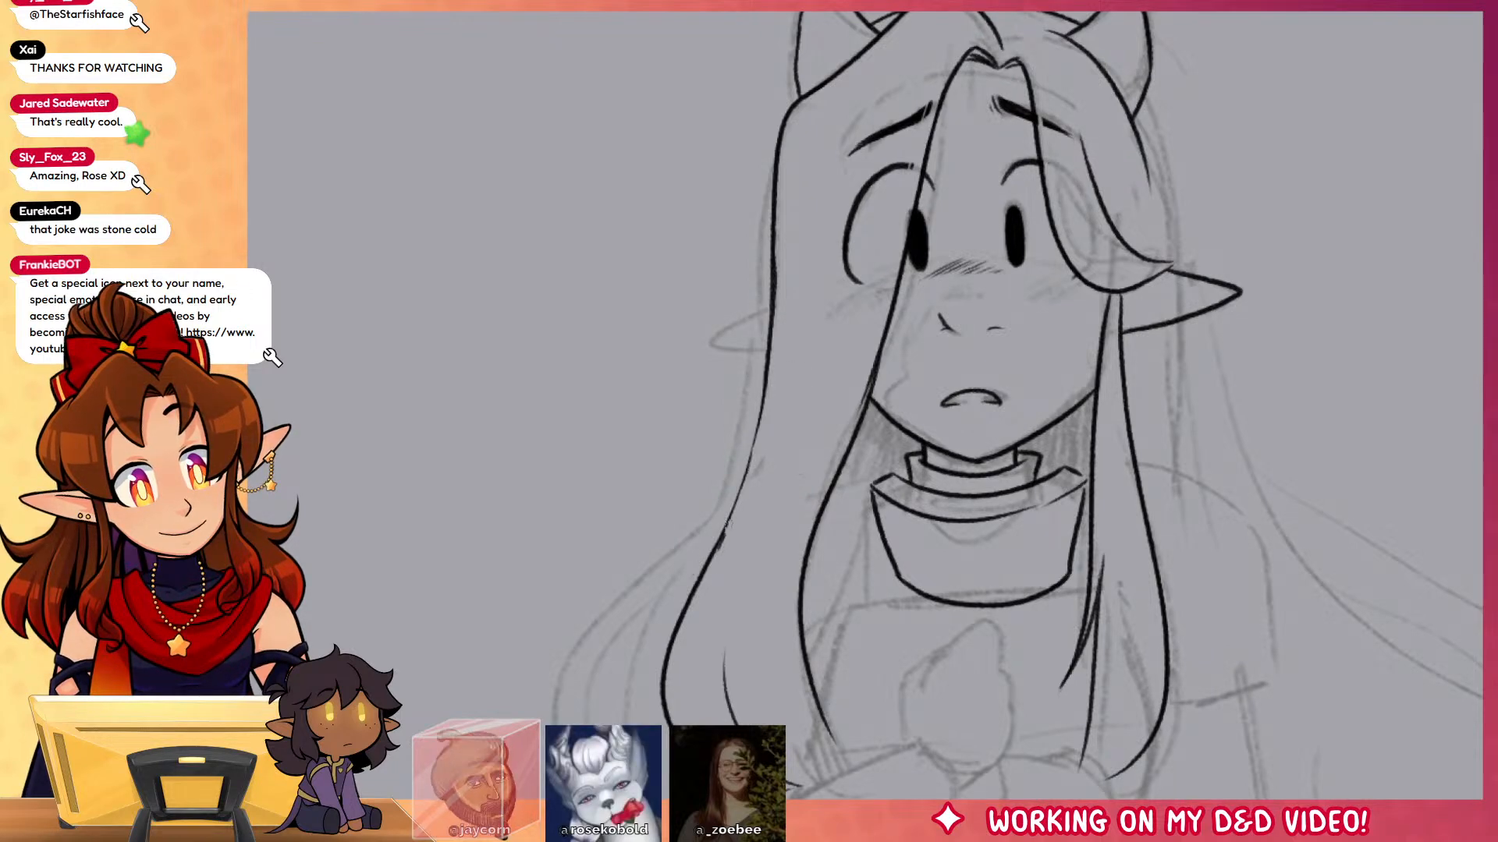
drag(789, 281, 724, 534)
drag(1218, 469, 1183, 592)
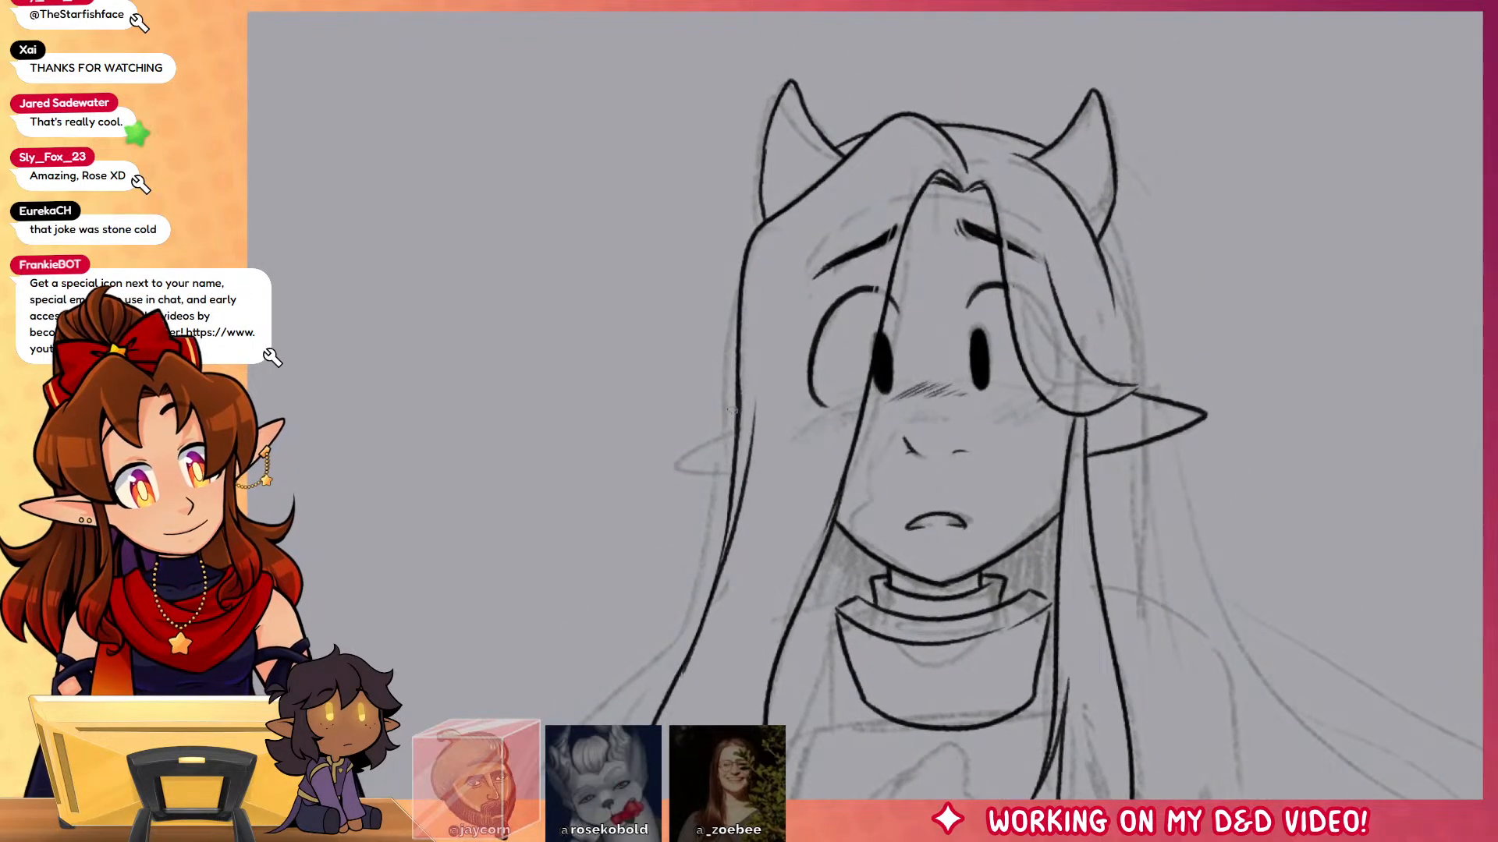
drag(682, 439, 745, 467)
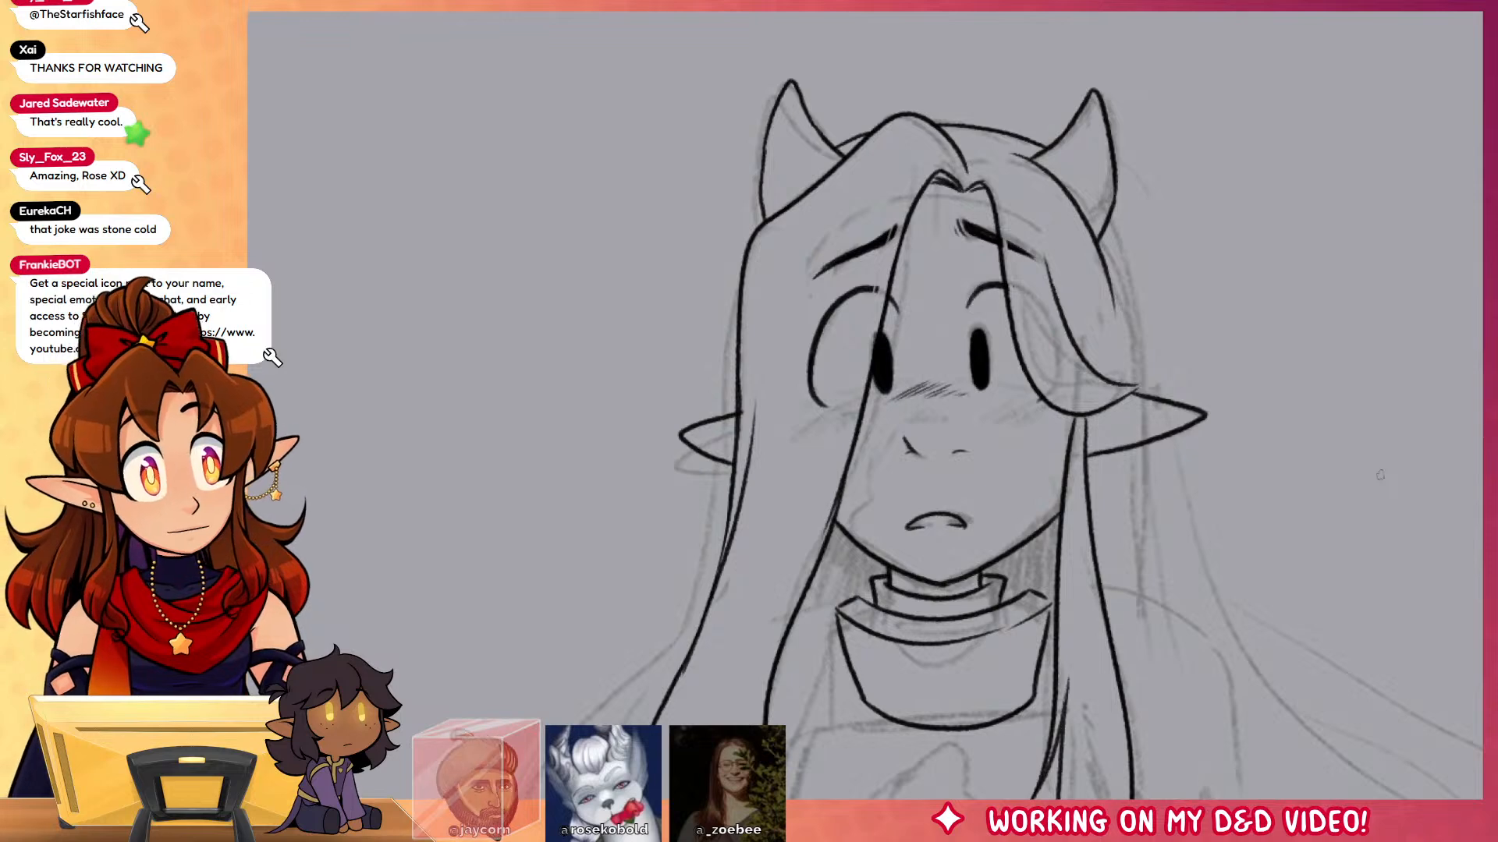
Step: Ink the hair edge above the ear on the swooping lock's side and the shoulder and chest edges around the wide collar
mouse_move(1254, 621)
mouse_down()
mouse_move(1240, 703)
mouse_move(1223, 312)
mouse_up()
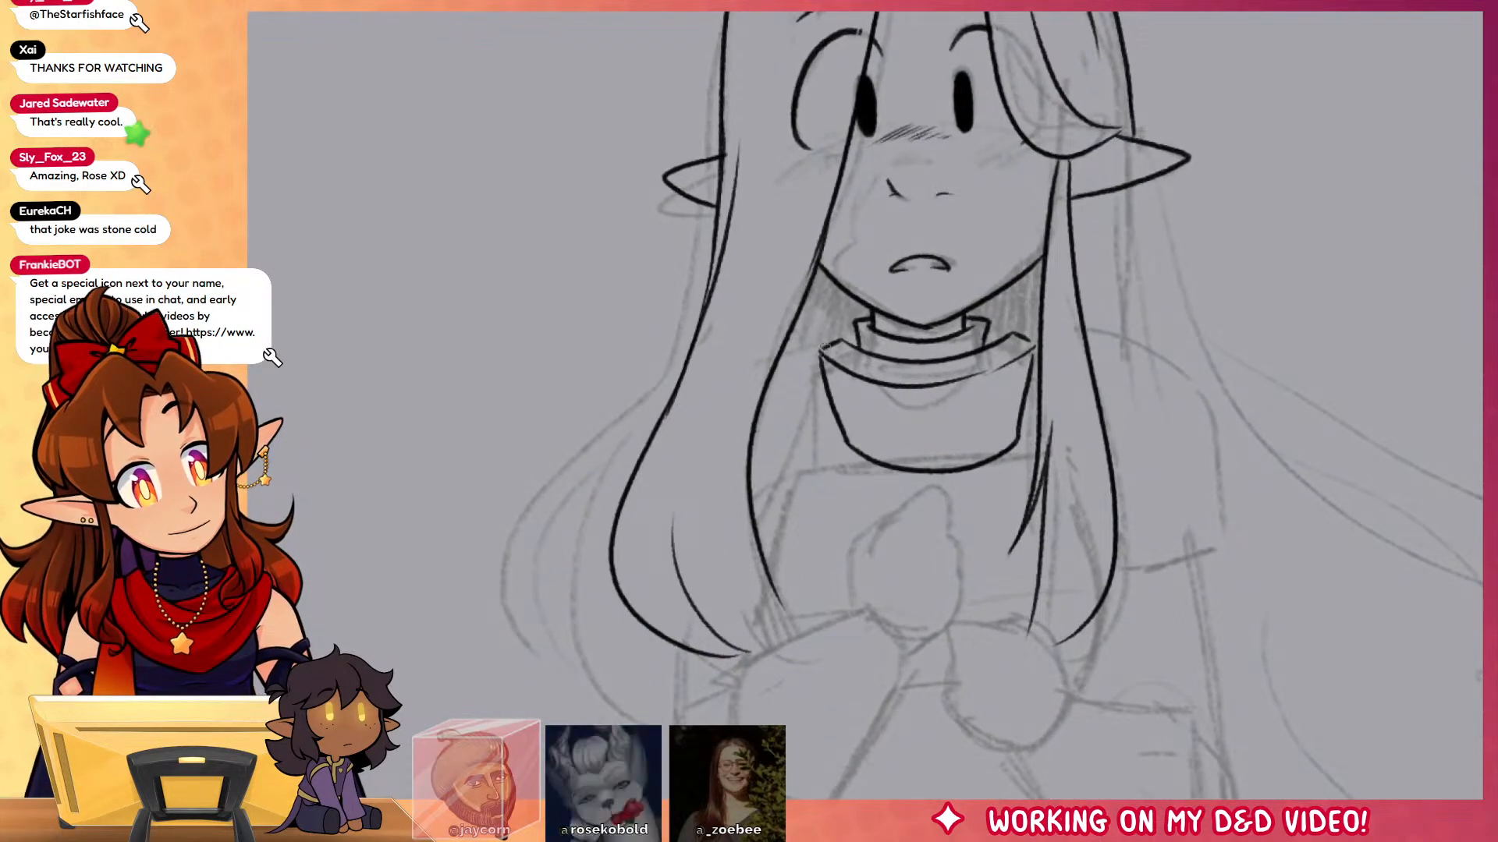
drag(825, 372, 771, 475)
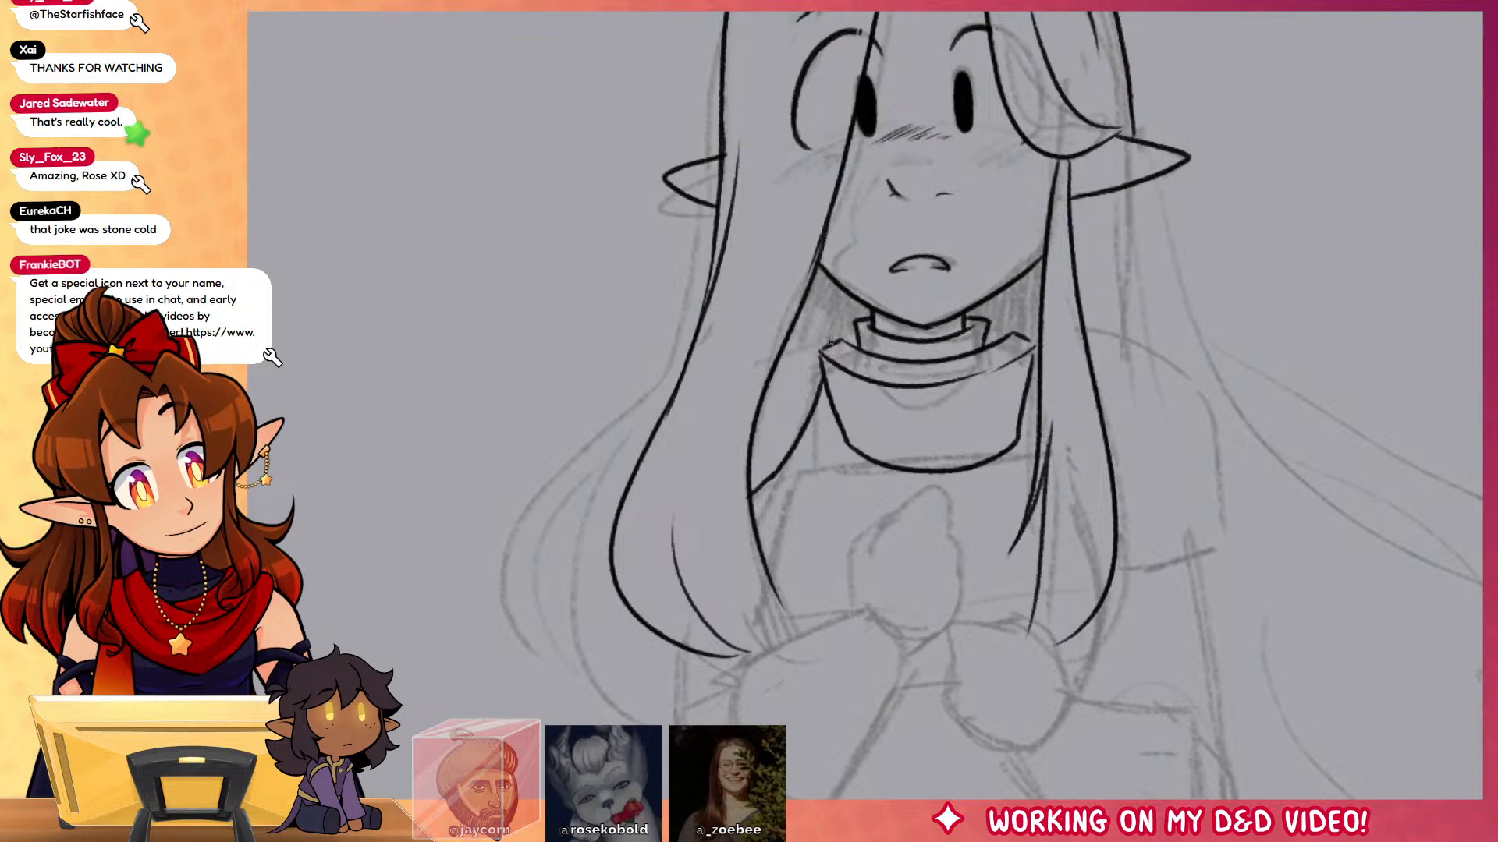
drag(831, 341, 787, 326)
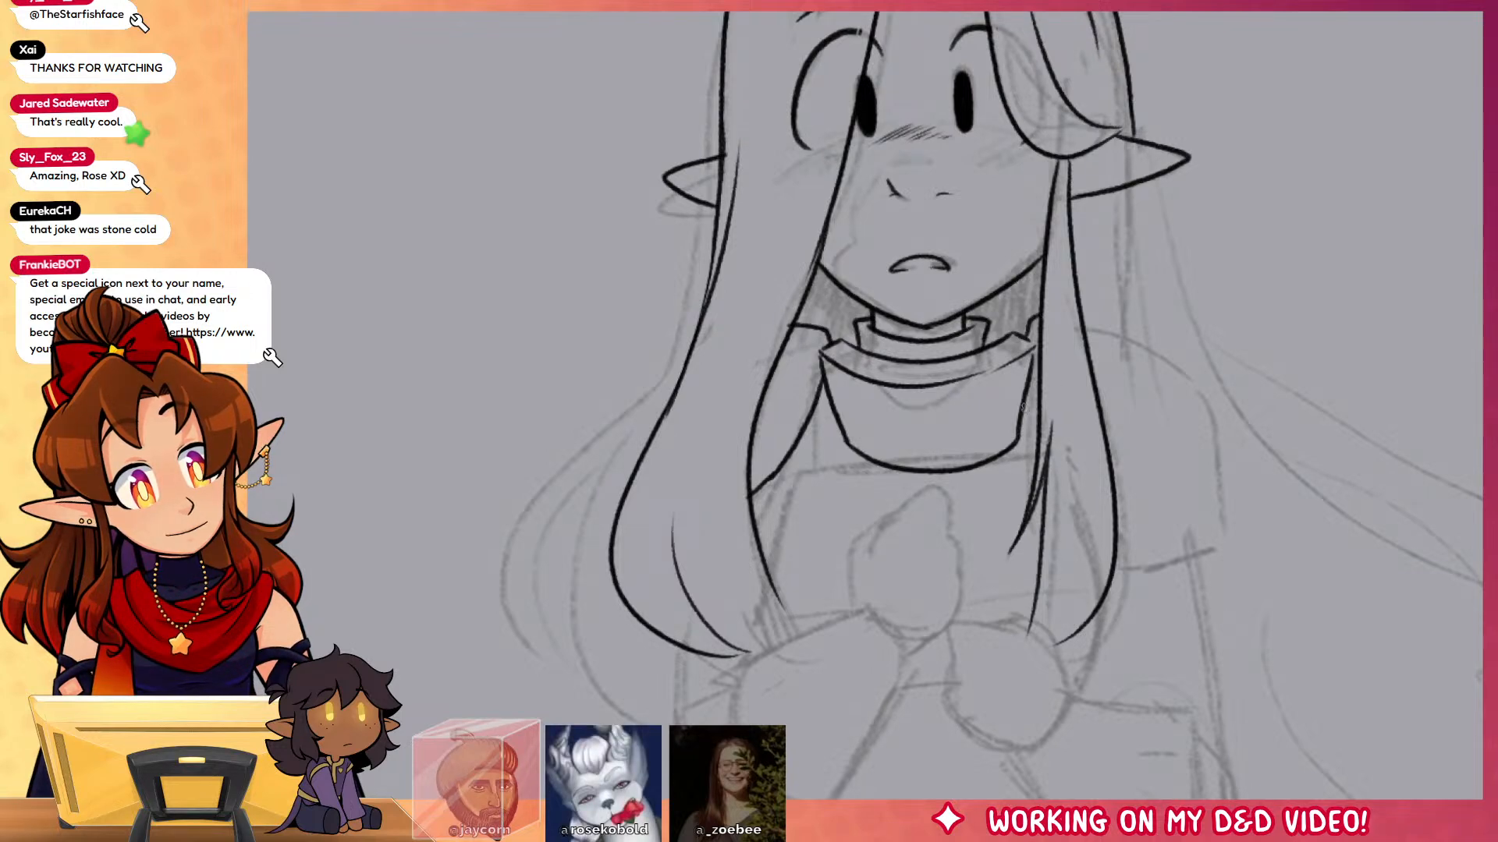
mouse_move(828, 433)
mouse_down()
mouse_move(862, 351)
mouse_move(837, 368)
mouse_move(800, 466)
mouse_up()
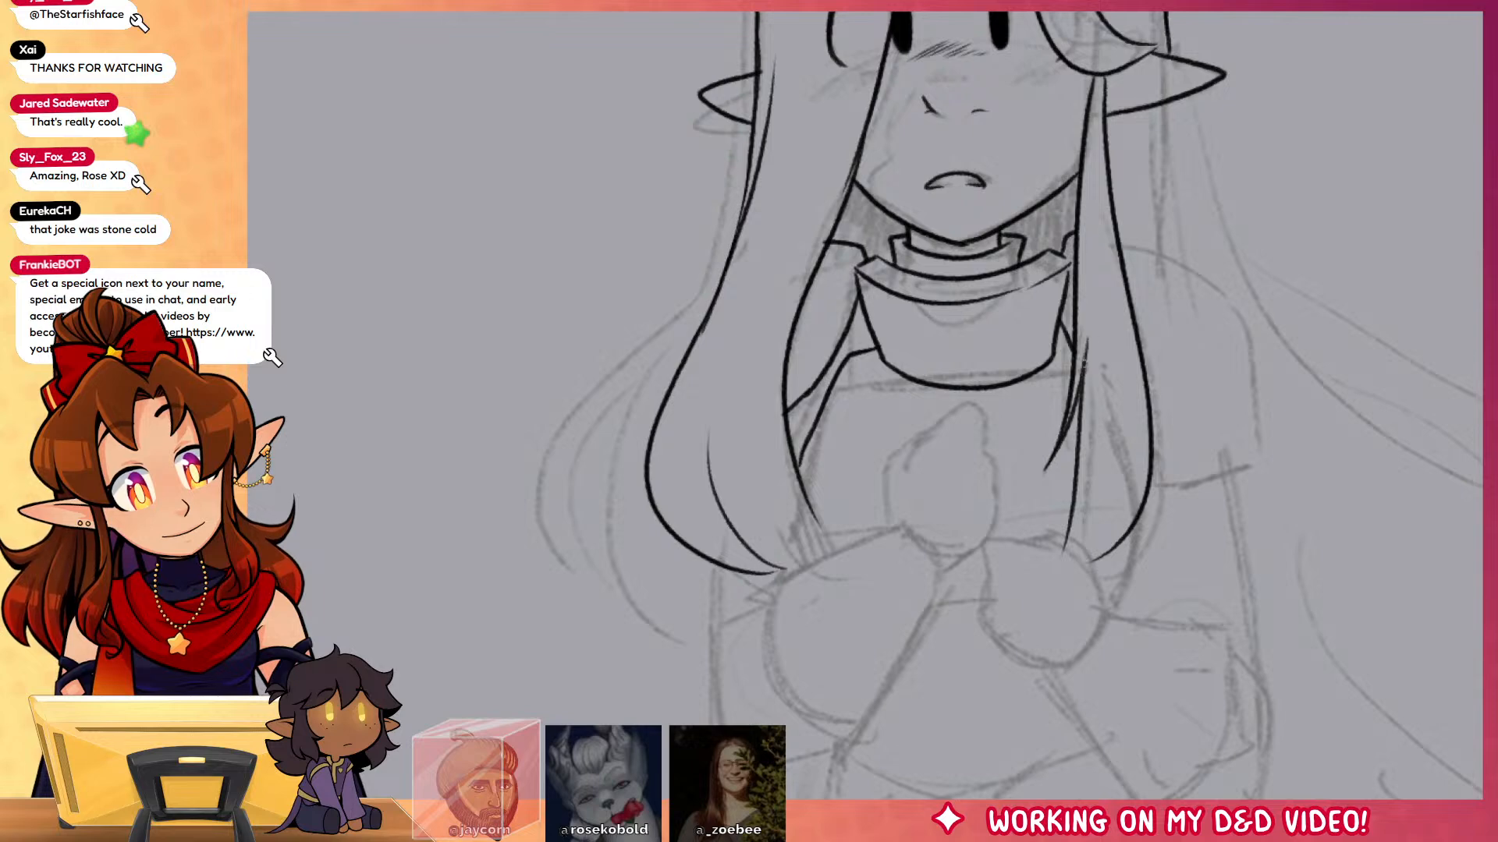
drag(936, 351, 940, 532)
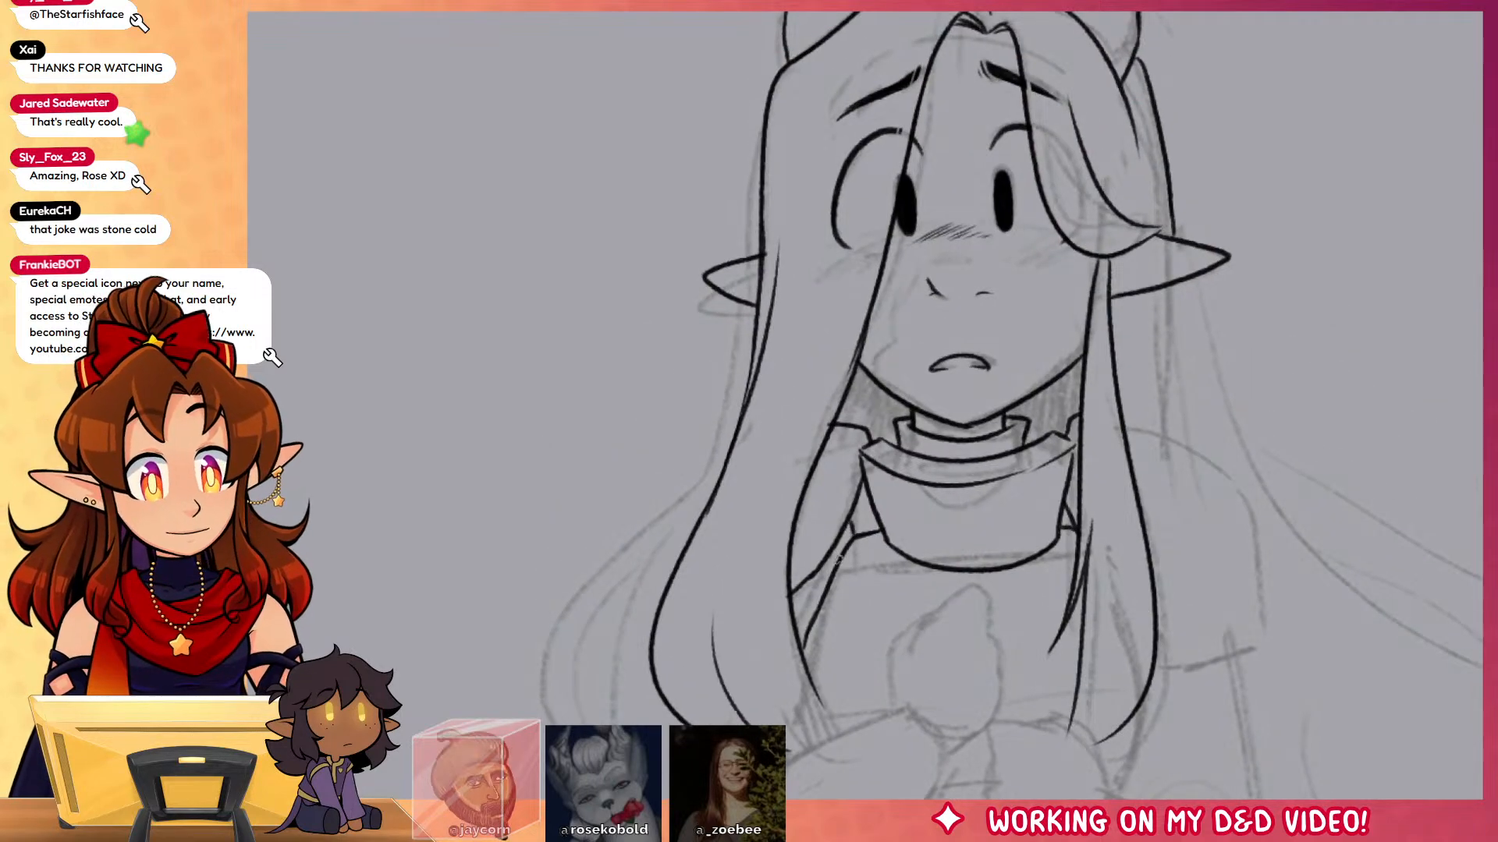
drag(1063, 547, 1051, 608)
Step: Fill the gaps between the neck and the hair on both sides with solid black
key(g)
click(865, 464)
click(1055, 457)
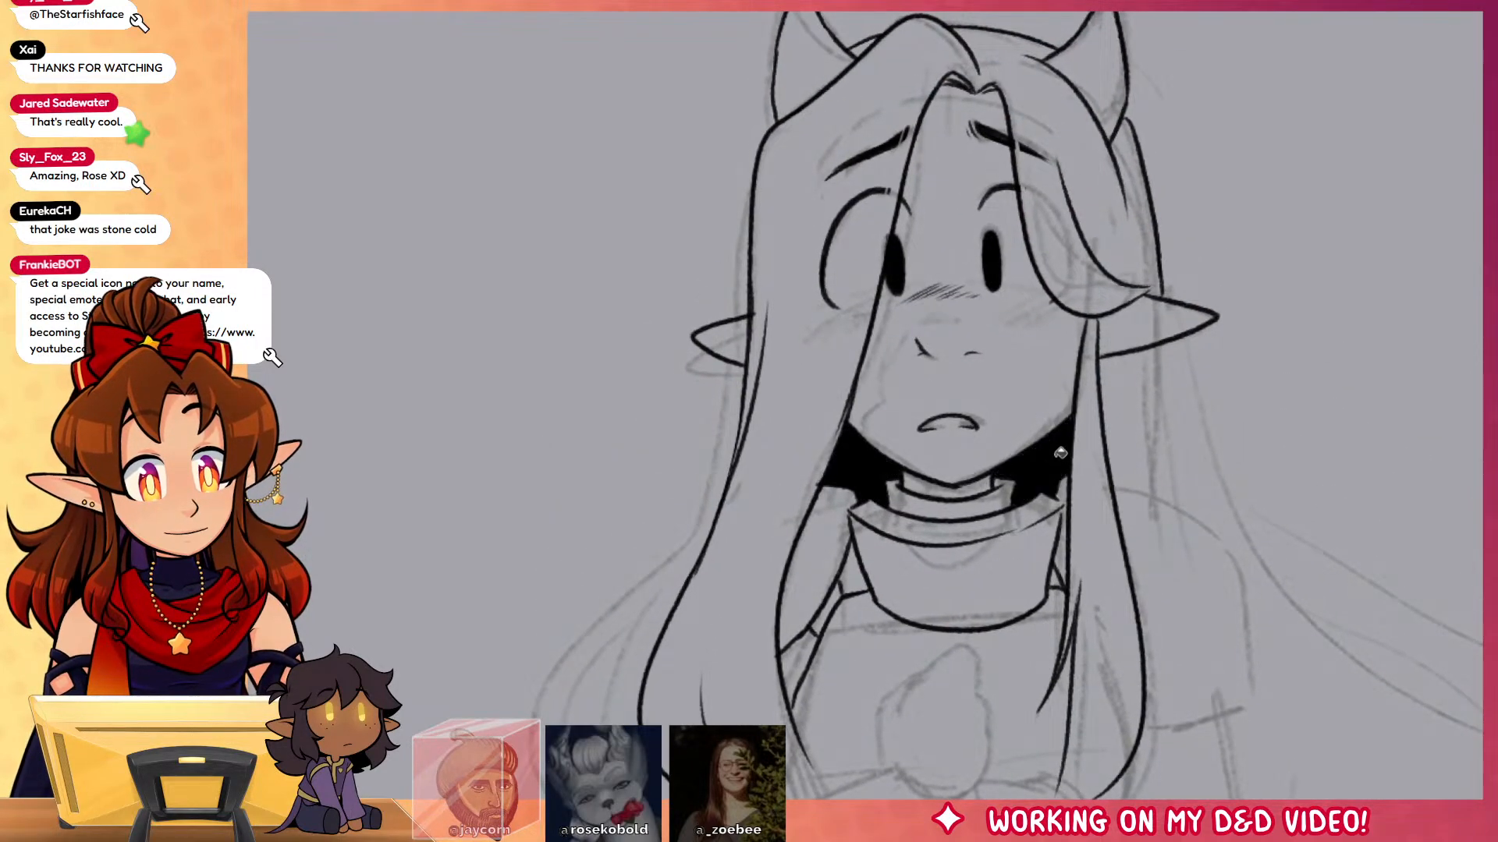
Step: Ink blush hatching on the cheek below the swooping lock and a jagged crack line running beside the nose down to the jaw
drag(1339, 517, 1252, 546)
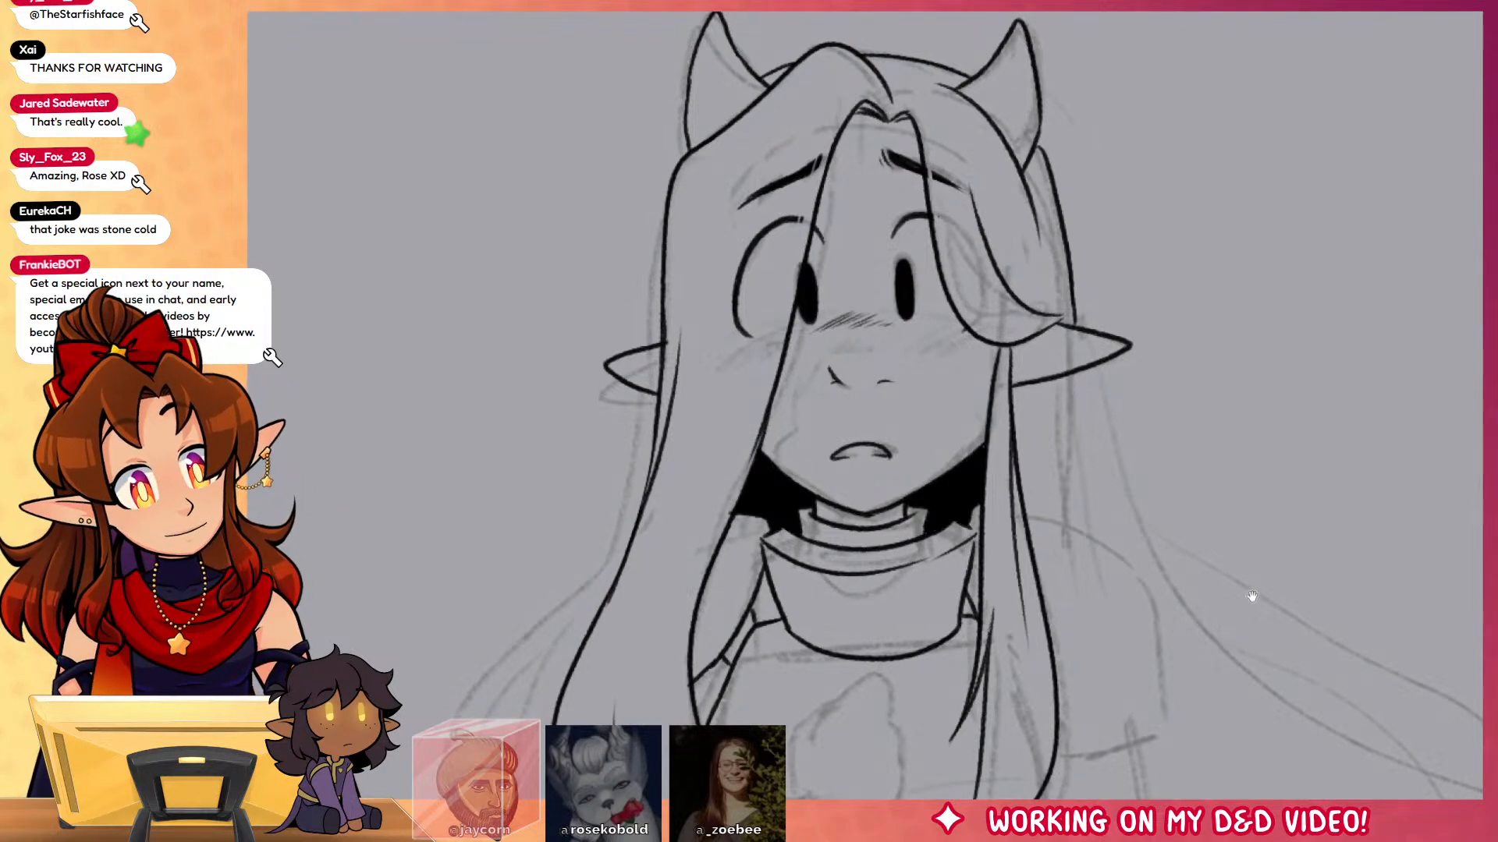
mouse_move(1248, 596)
mouse_down()
mouse_move(1354, 549)
mouse_move(1296, 639)
mouse_up()
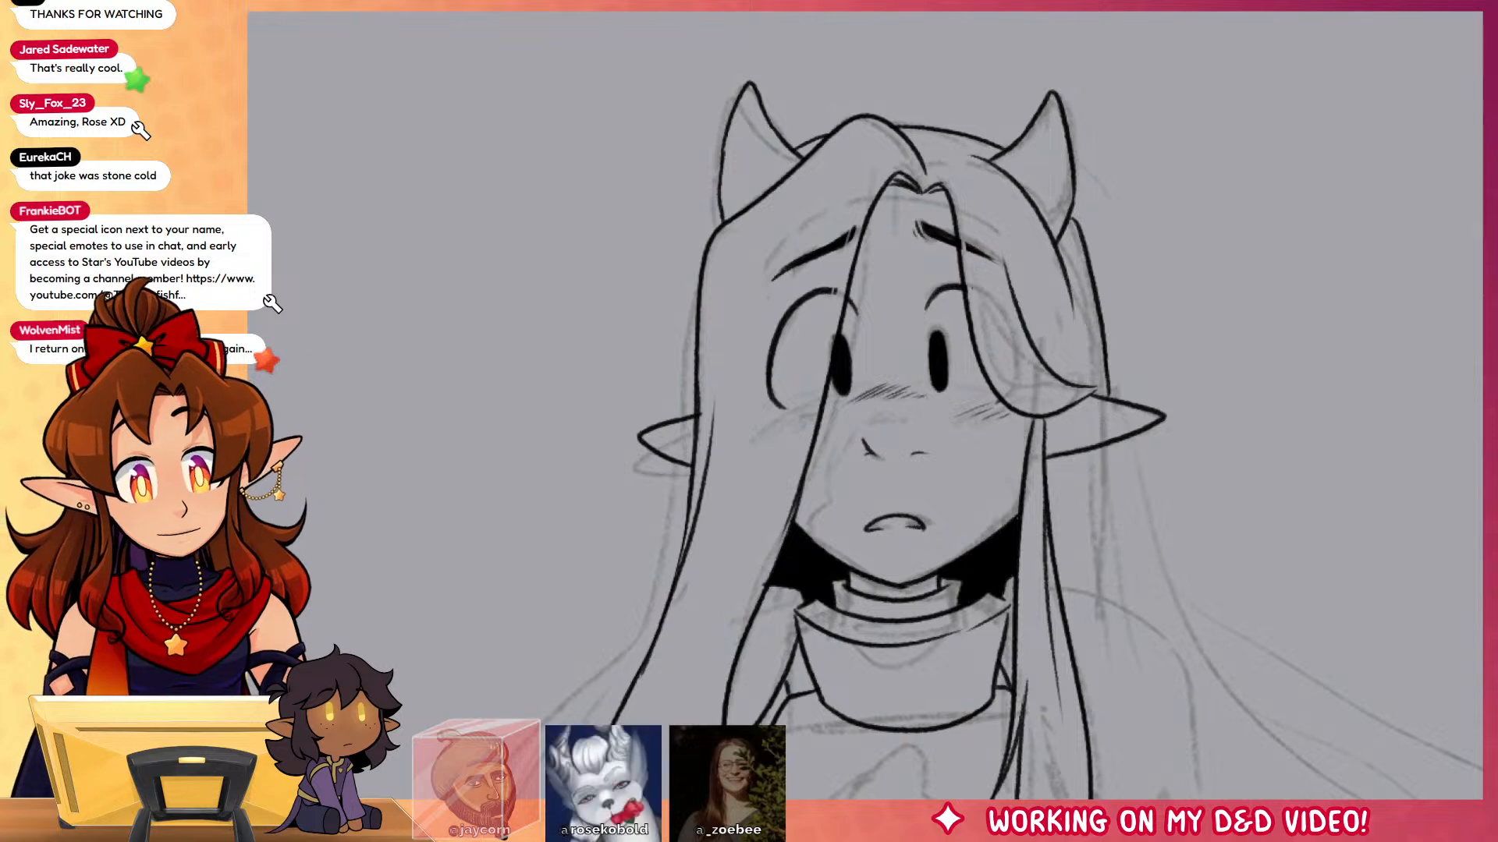
drag(842, 475, 999, 434)
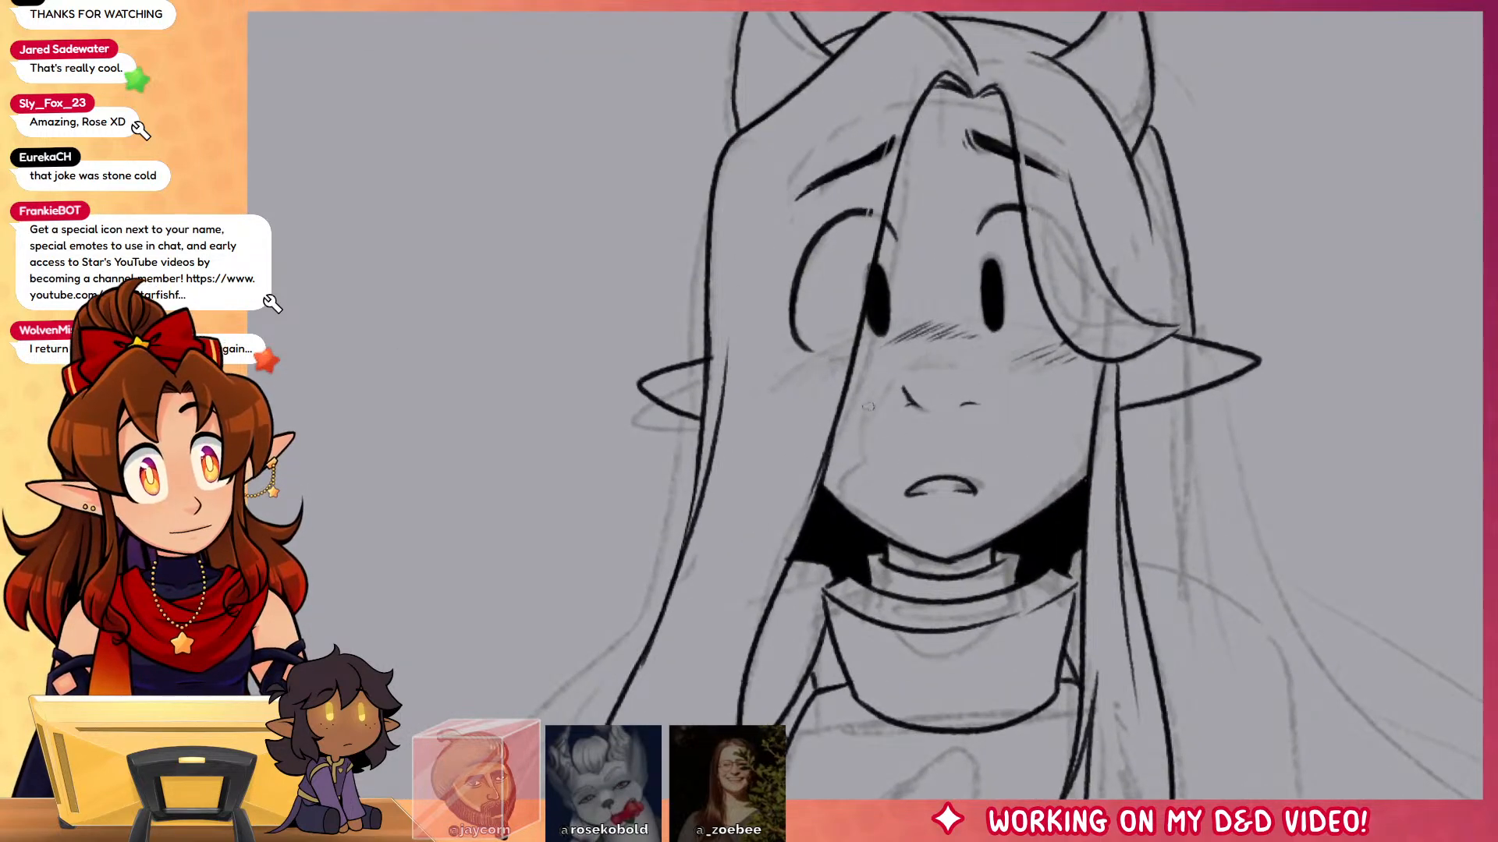
drag(849, 470, 860, 440)
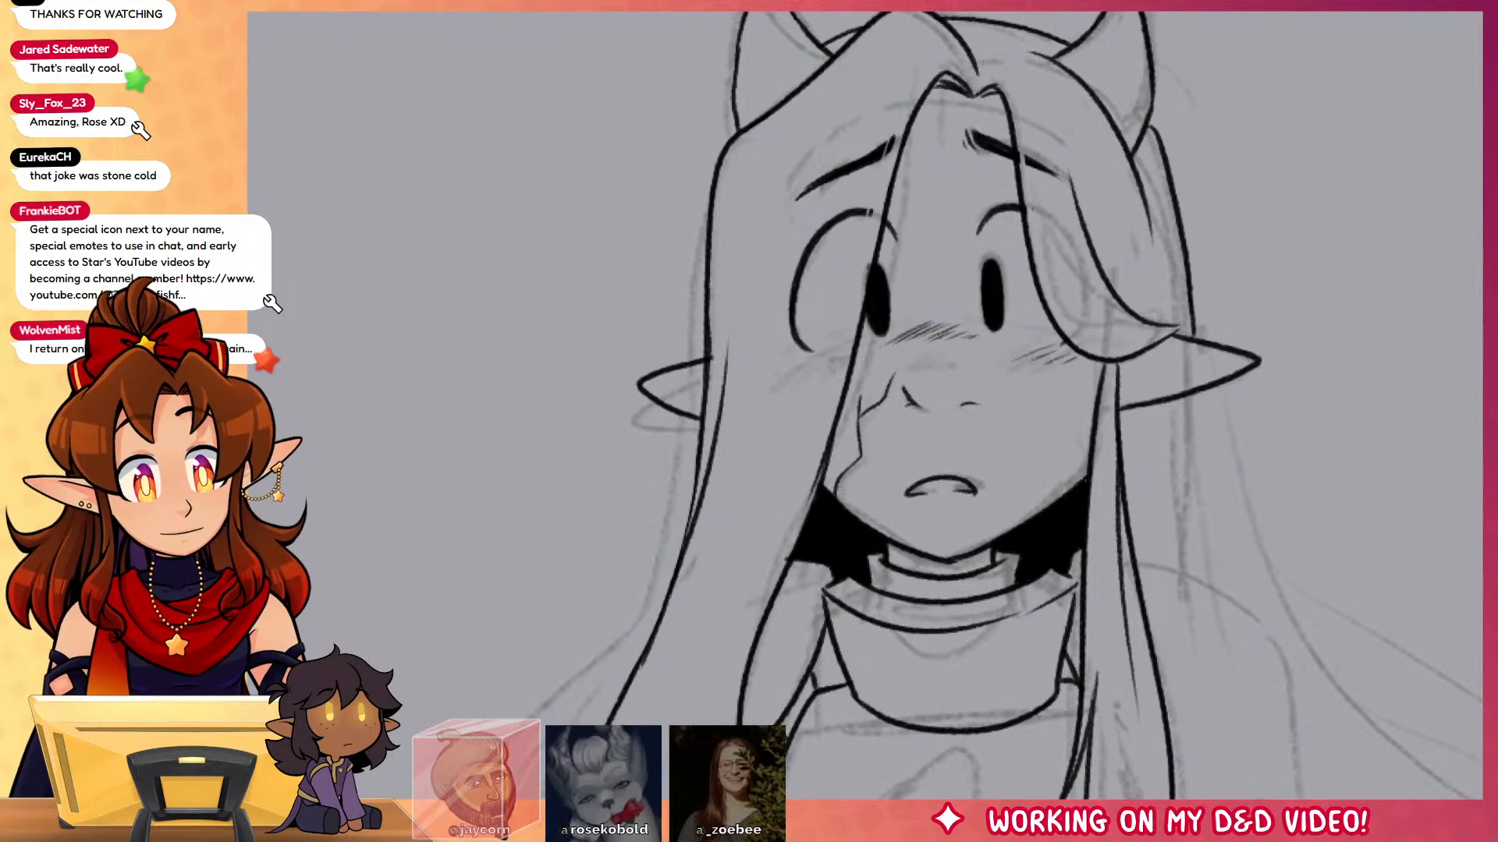
Step: Ink the long windblown hair sweeping away behind the shoulder, with its layered tips and inner strand lines
drag(927, 474, 1414, 406)
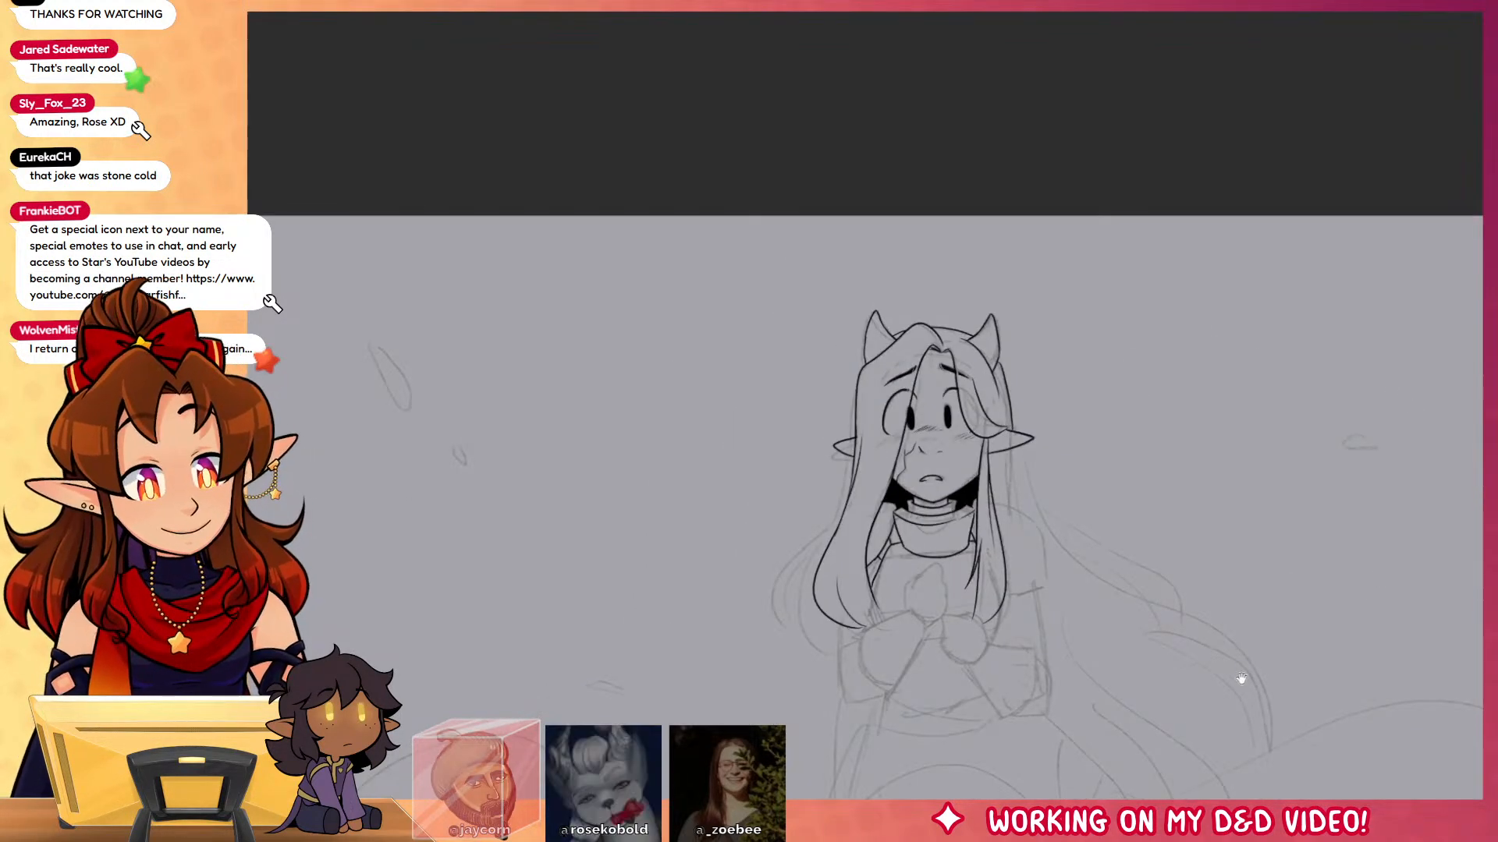
scroll(1237, 679, down, 3)
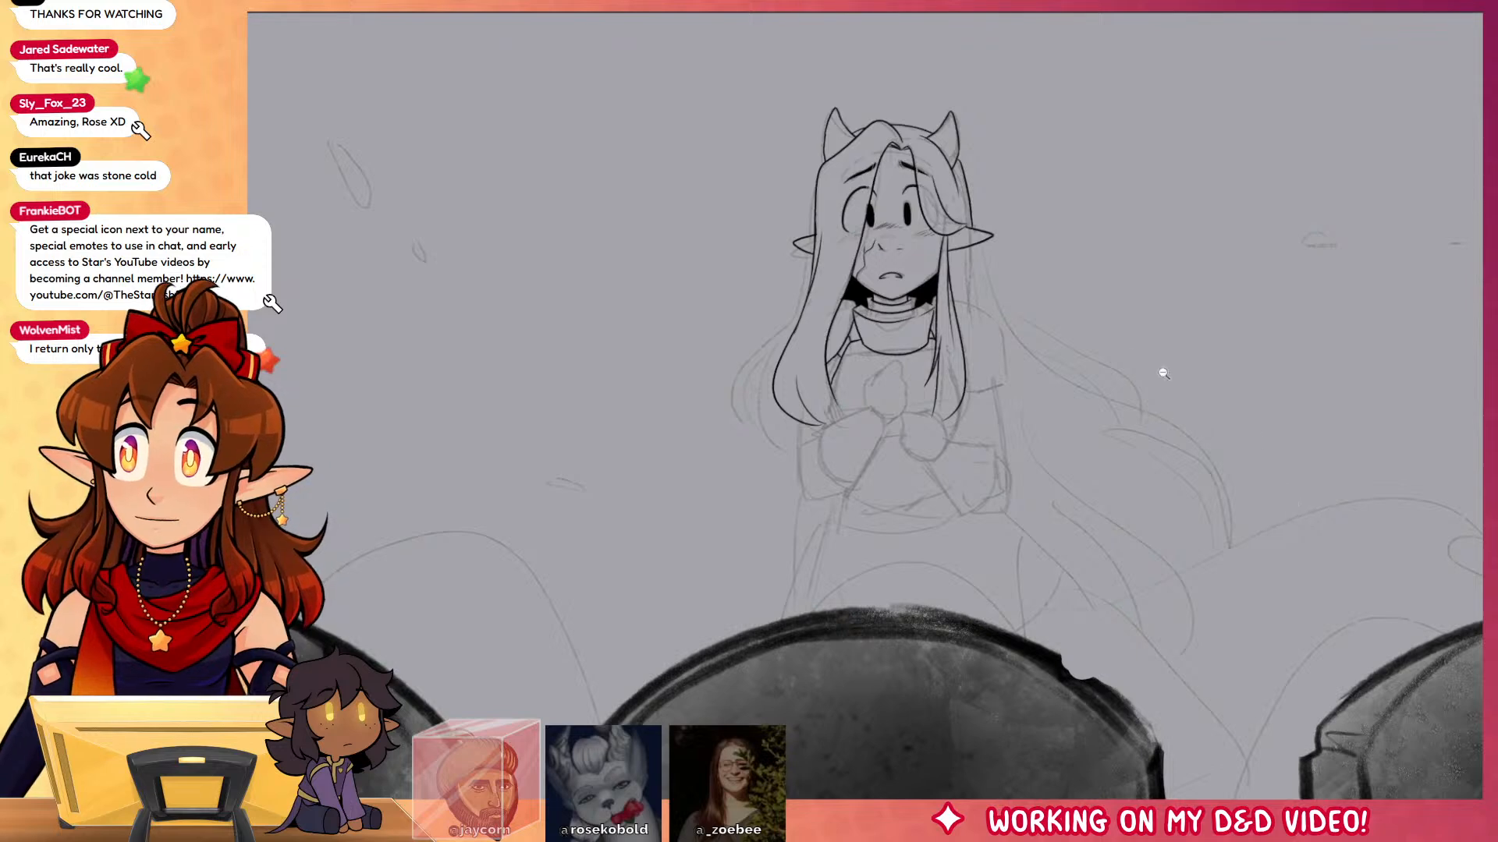
click(1078, 345)
drag(1157, 445, 1127, 496)
drag(891, 243, 1251, 545)
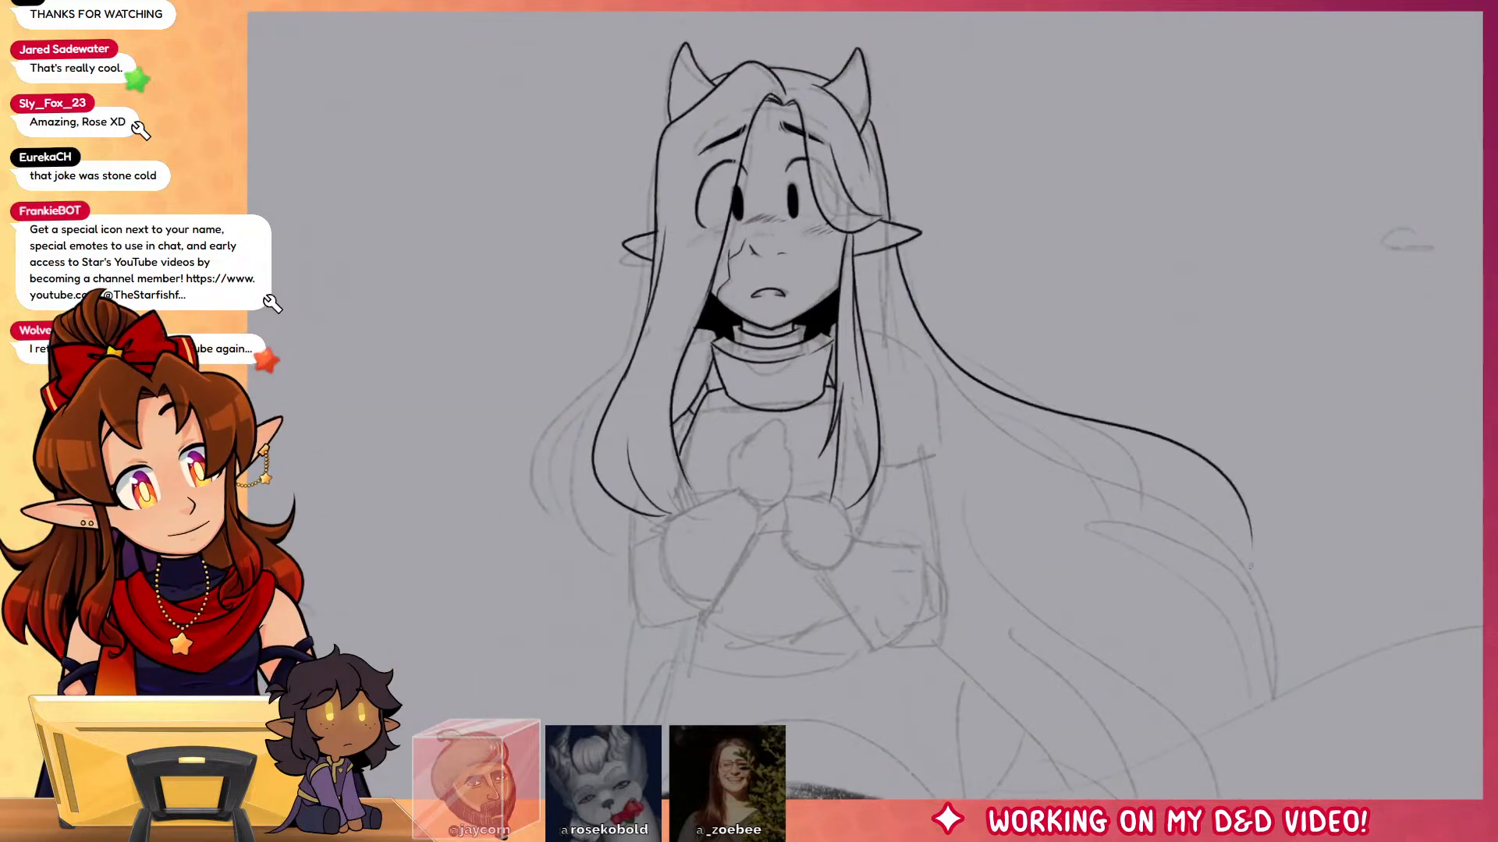
mouse_move(1156, 477)
mouse_down()
mouse_move(1241, 536)
mouse_move(1262, 763)
mouse_move(1009, 516)
mouse_move(1216, 679)
mouse_move(1246, 770)
mouse_up()
key(ctrl+z)
drag(1010, 516, 1251, 784)
drag(1023, 720, 1244, 799)
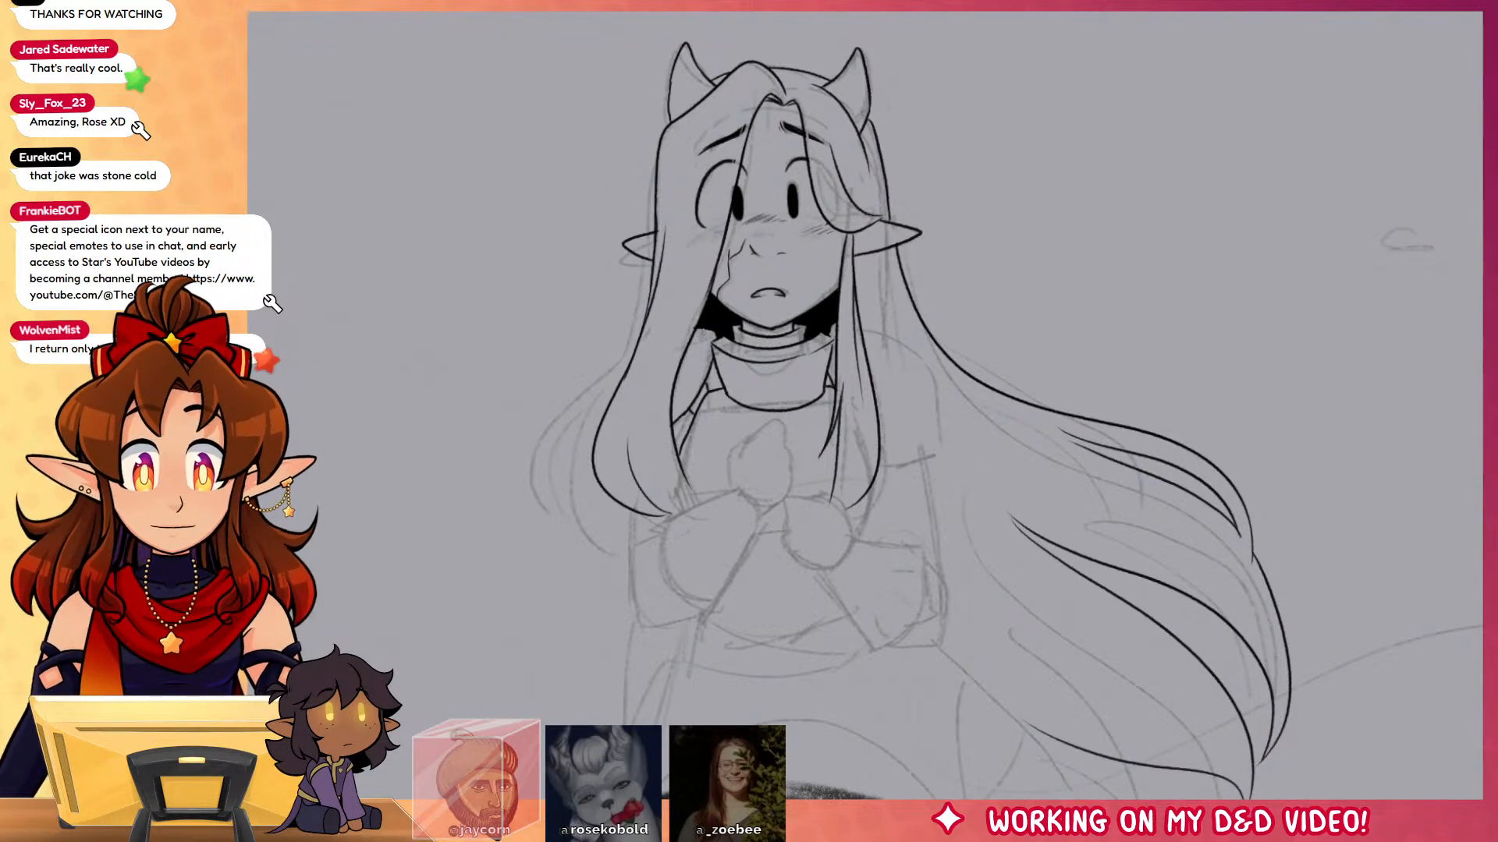
Step: Ink the shoulder and short sleeve on the windblown hair's side, with the cuff band and a small fold line
mouse_move(886, 368)
mouse_down()
mouse_move(883, 310)
mouse_move(960, 384)
mouse_move(989, 529)
mouse_move(872, 556)
mouse_up()
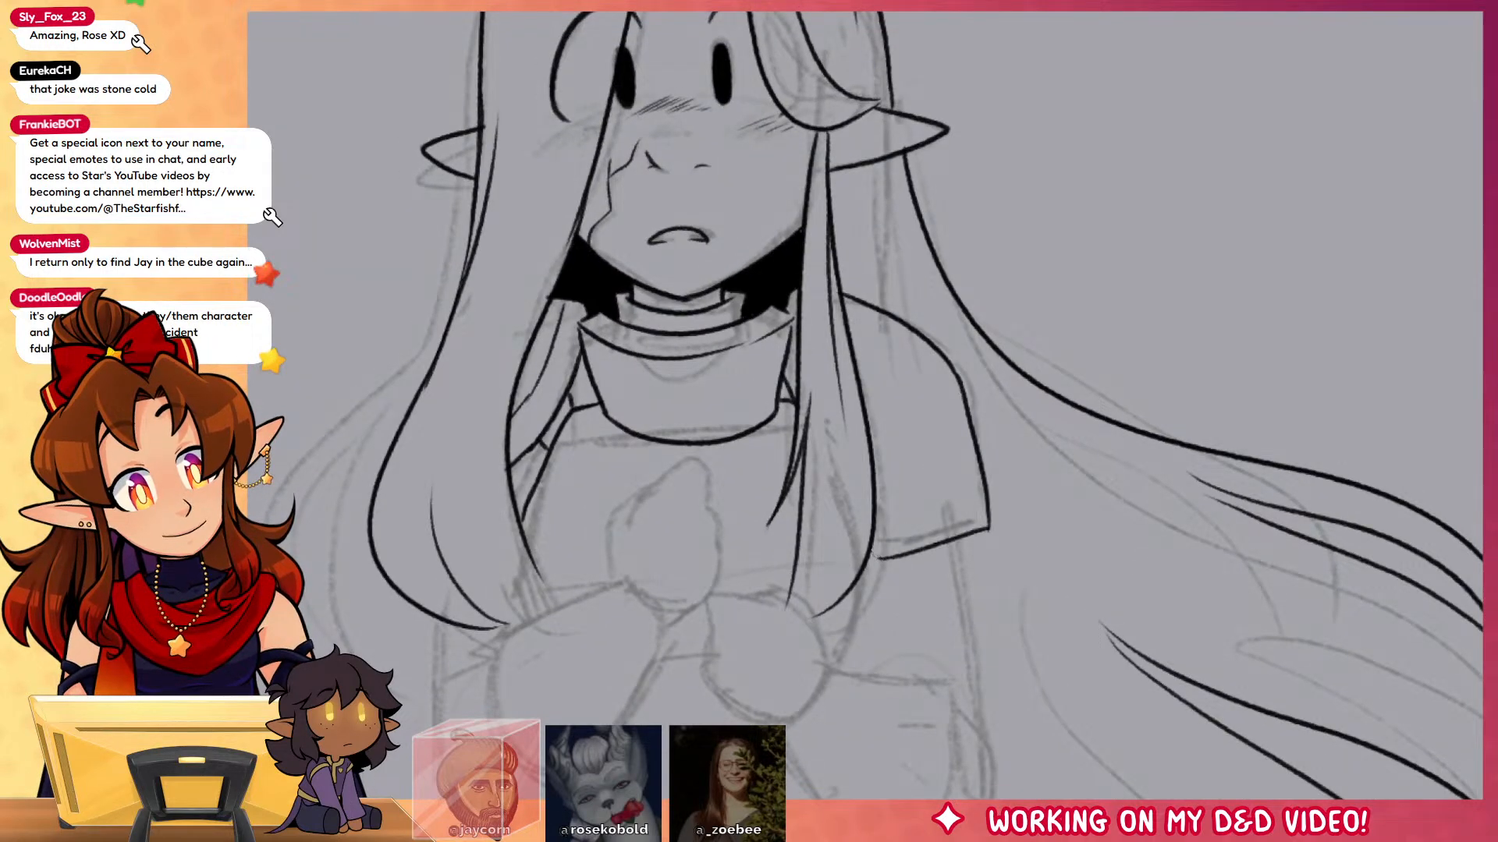
drag(1075, 542, 1234, 573)
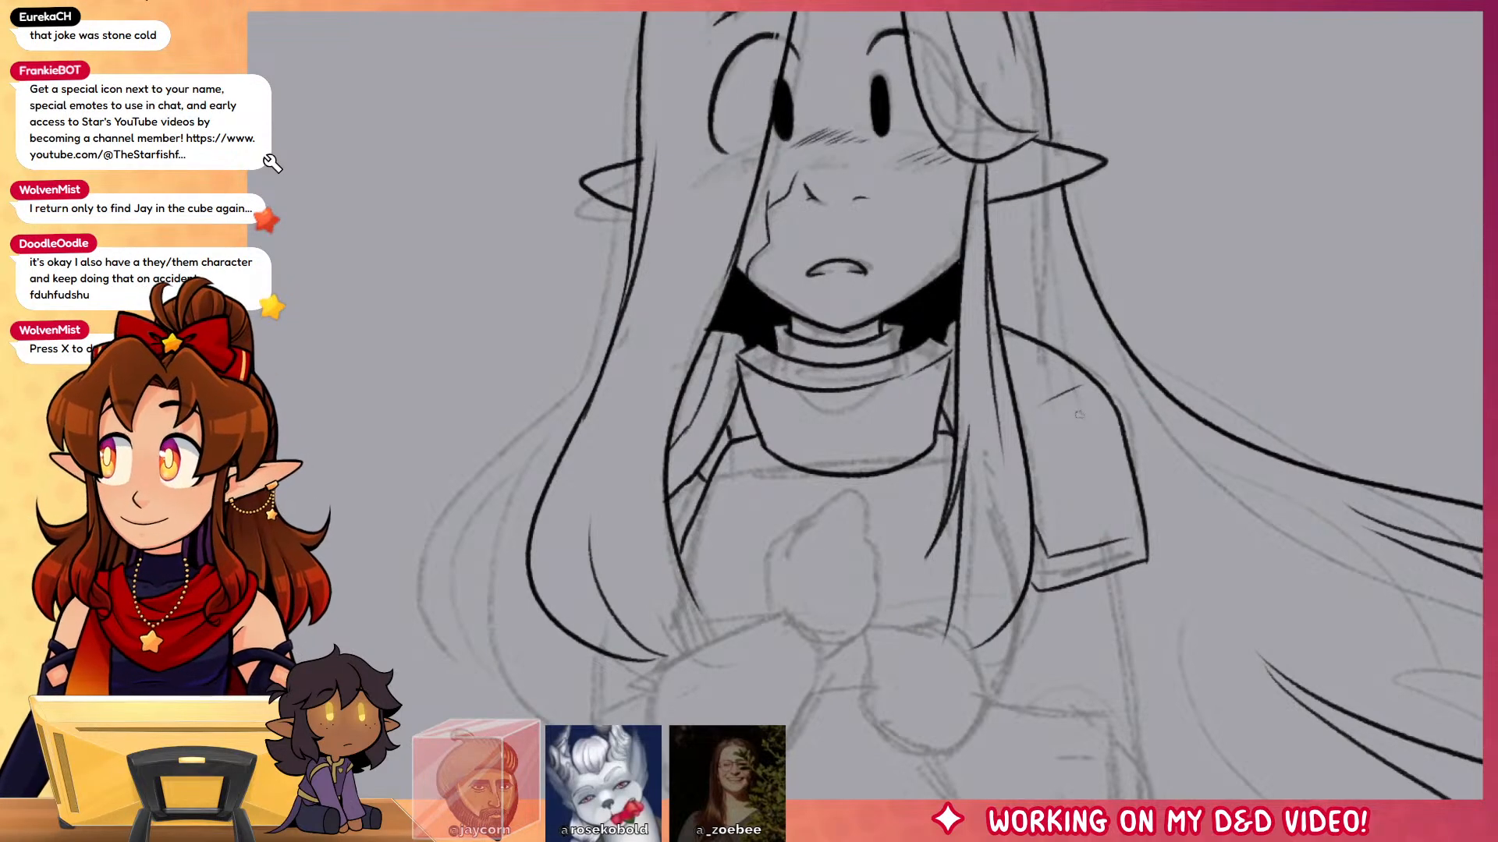
drag(1234, 655, 1294, 477)
drag(1264, 679, 1253, 586)
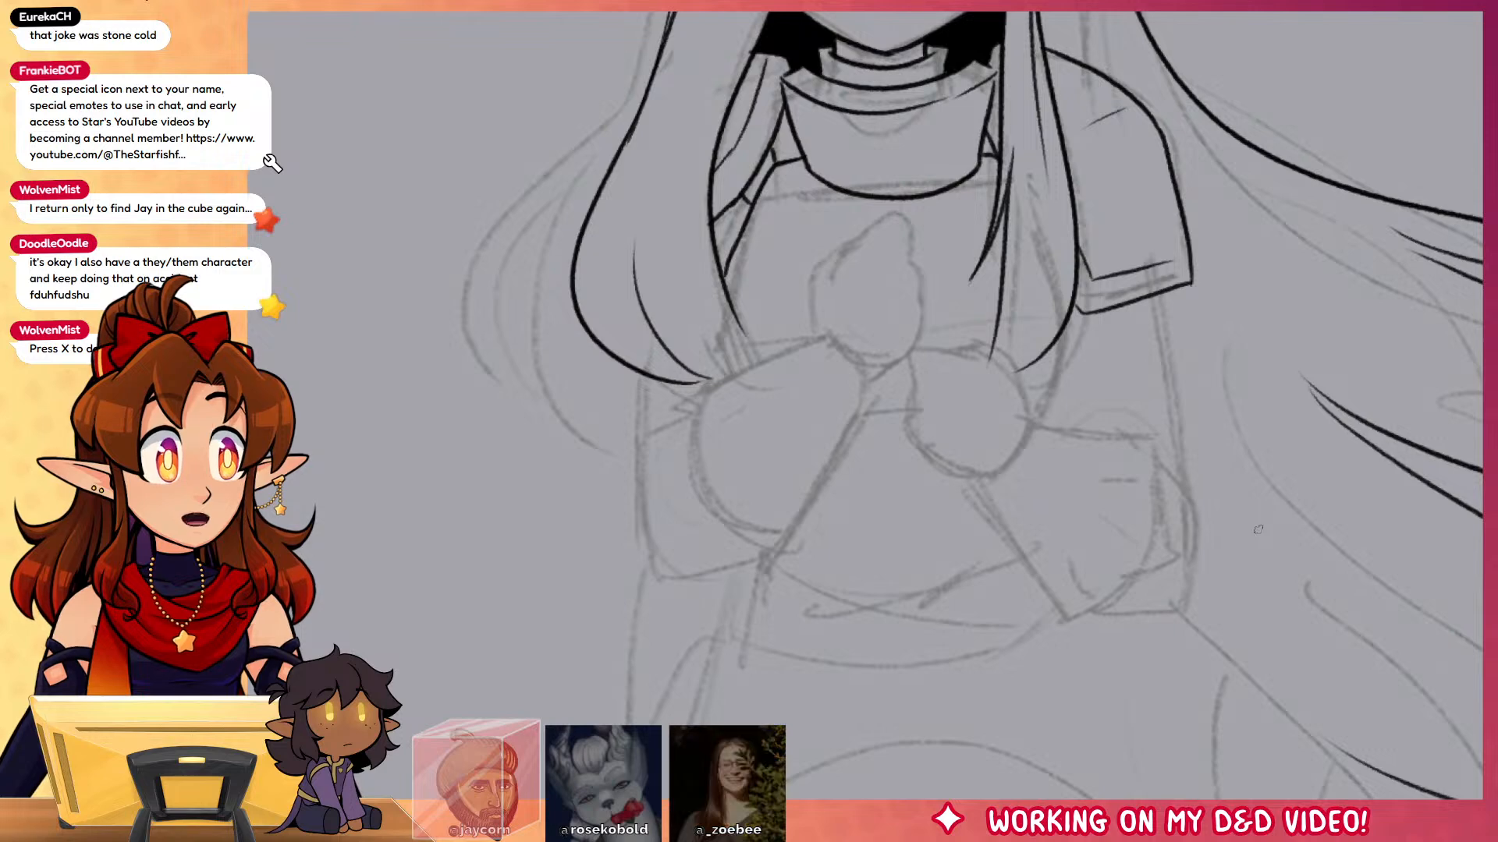
drag(1257, 530, 1240, 620)
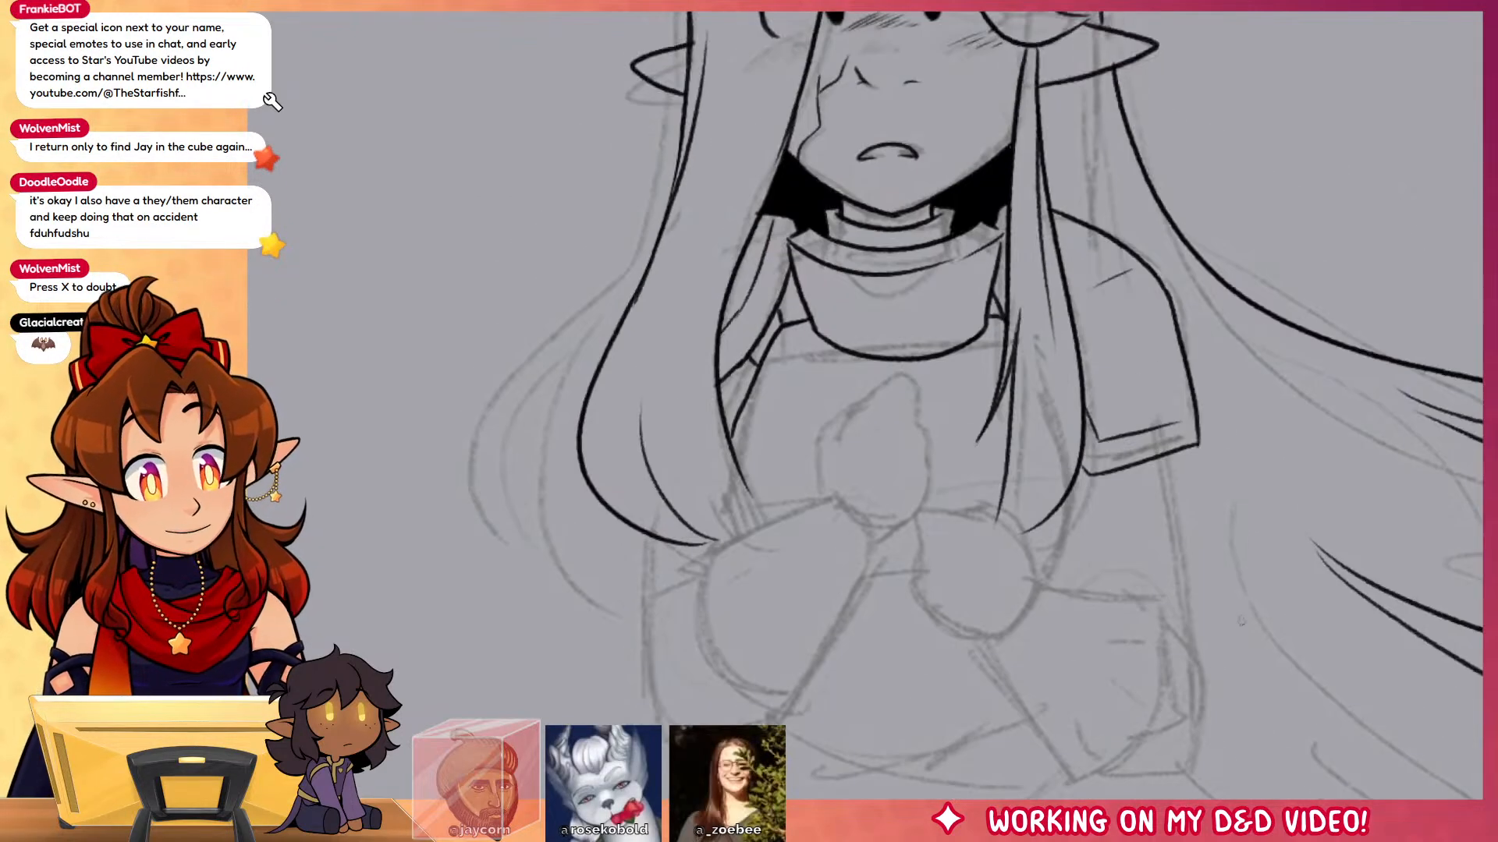
Step: Ink the scalloped outline of the clasped hands at the chest and the double-rimmed pointed oval inside it
scroll(864, 472, up, 2)
mouse_move(802, 506)
mouse_down()
mouse_move(789, 405)
mouse_move(919, 320)
mouse_move(949, 346)
mouse_move(976, 468)
mouse_move(936, 551)
mouse_move(879, 583)
mouse_up()
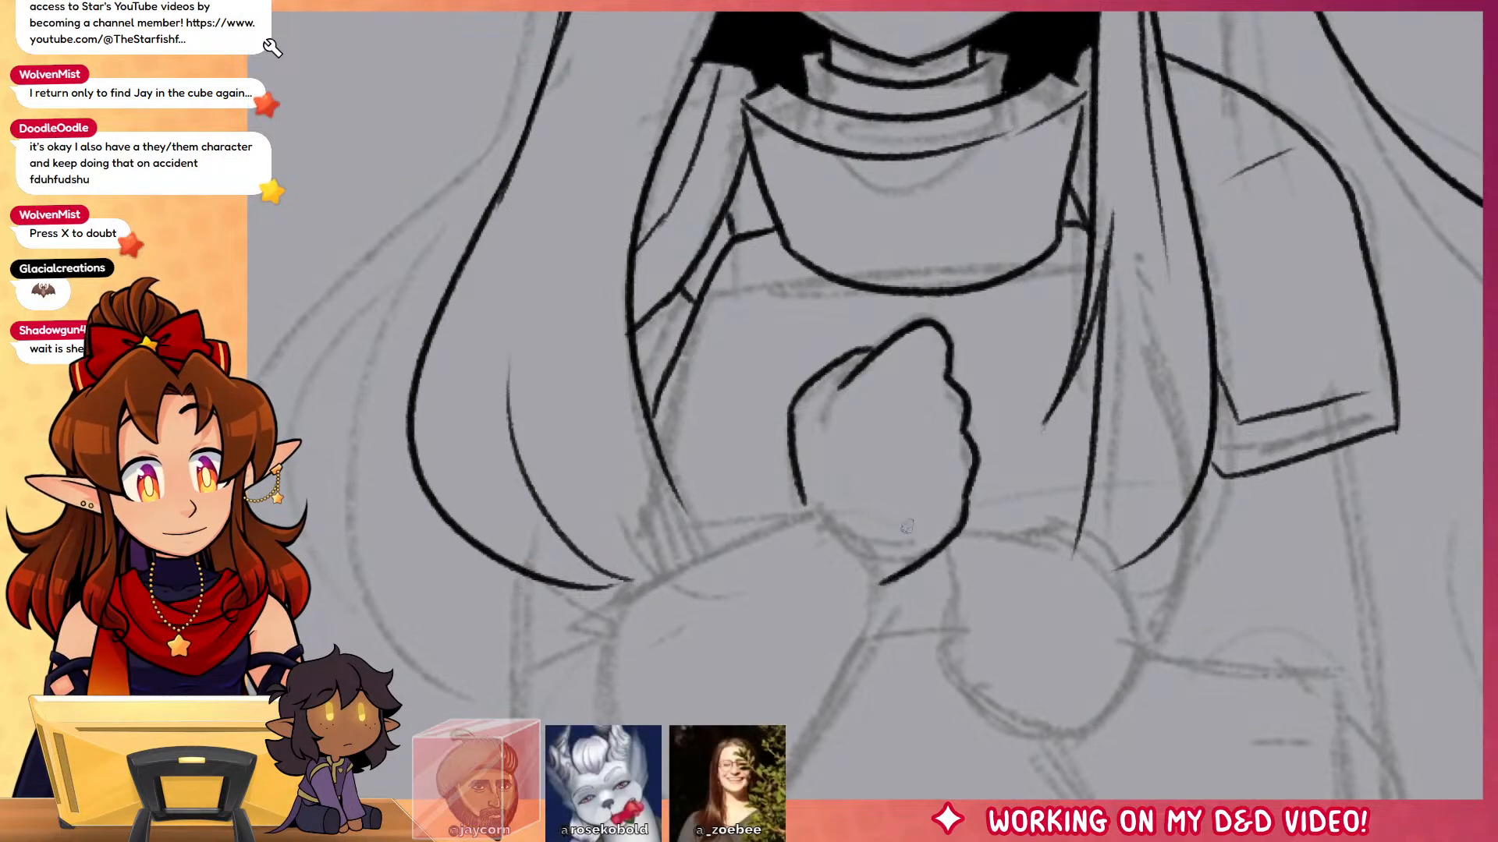
mouse_move(811, 459)
mouse_down()
mouse_move(874, 386)
mouse_move(948, 499)
mouse_move(884, 573)
mouse_up()
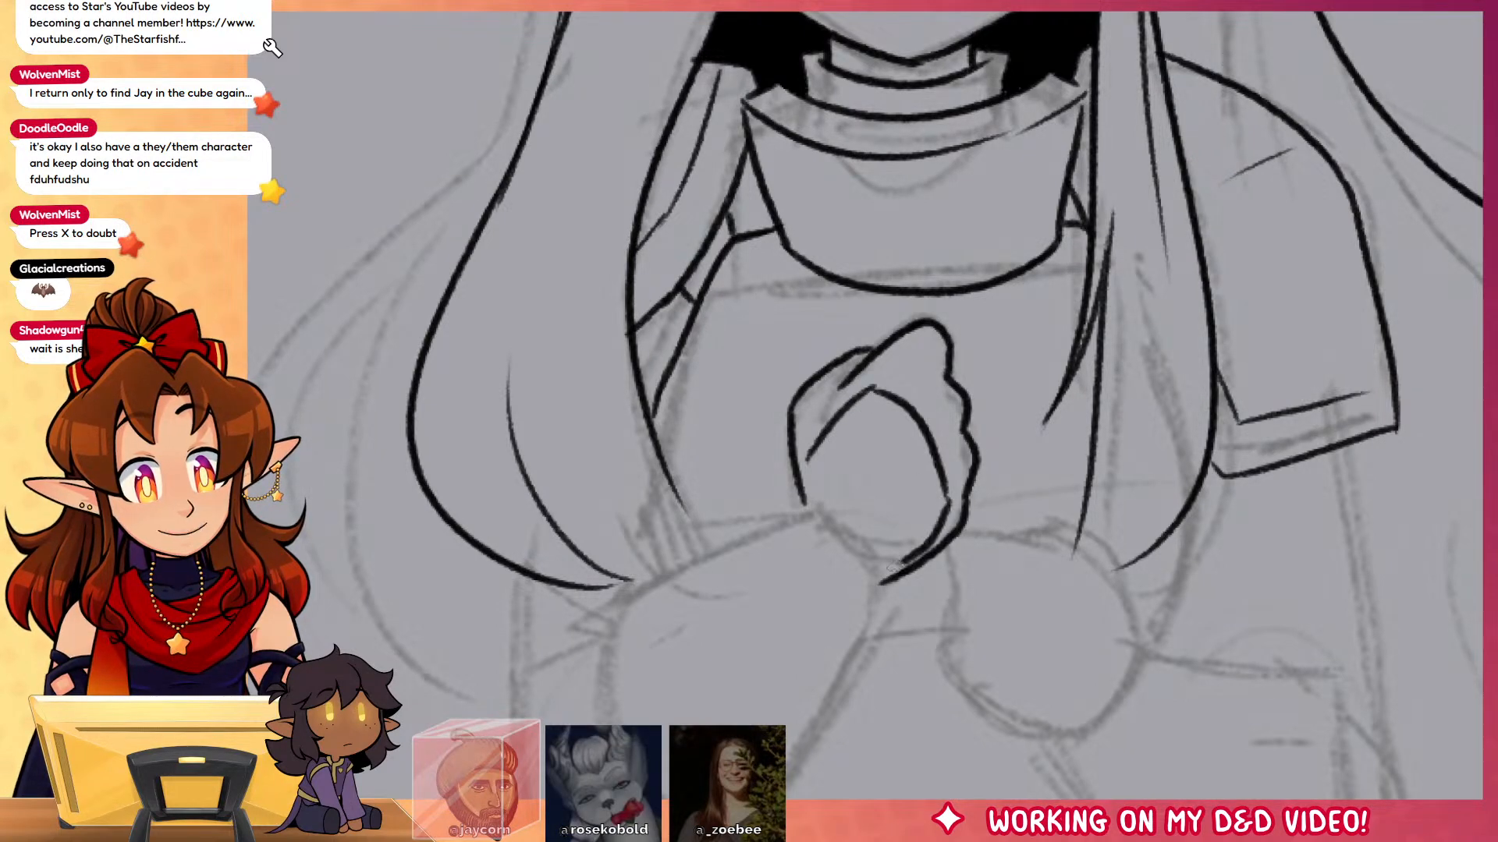
mouse_move(807, 448)
mouse_down()
mouse_move(843, 546)
mouse_move(905, 574)
mouse_up()
drag(1040, 549, 1176, 369)
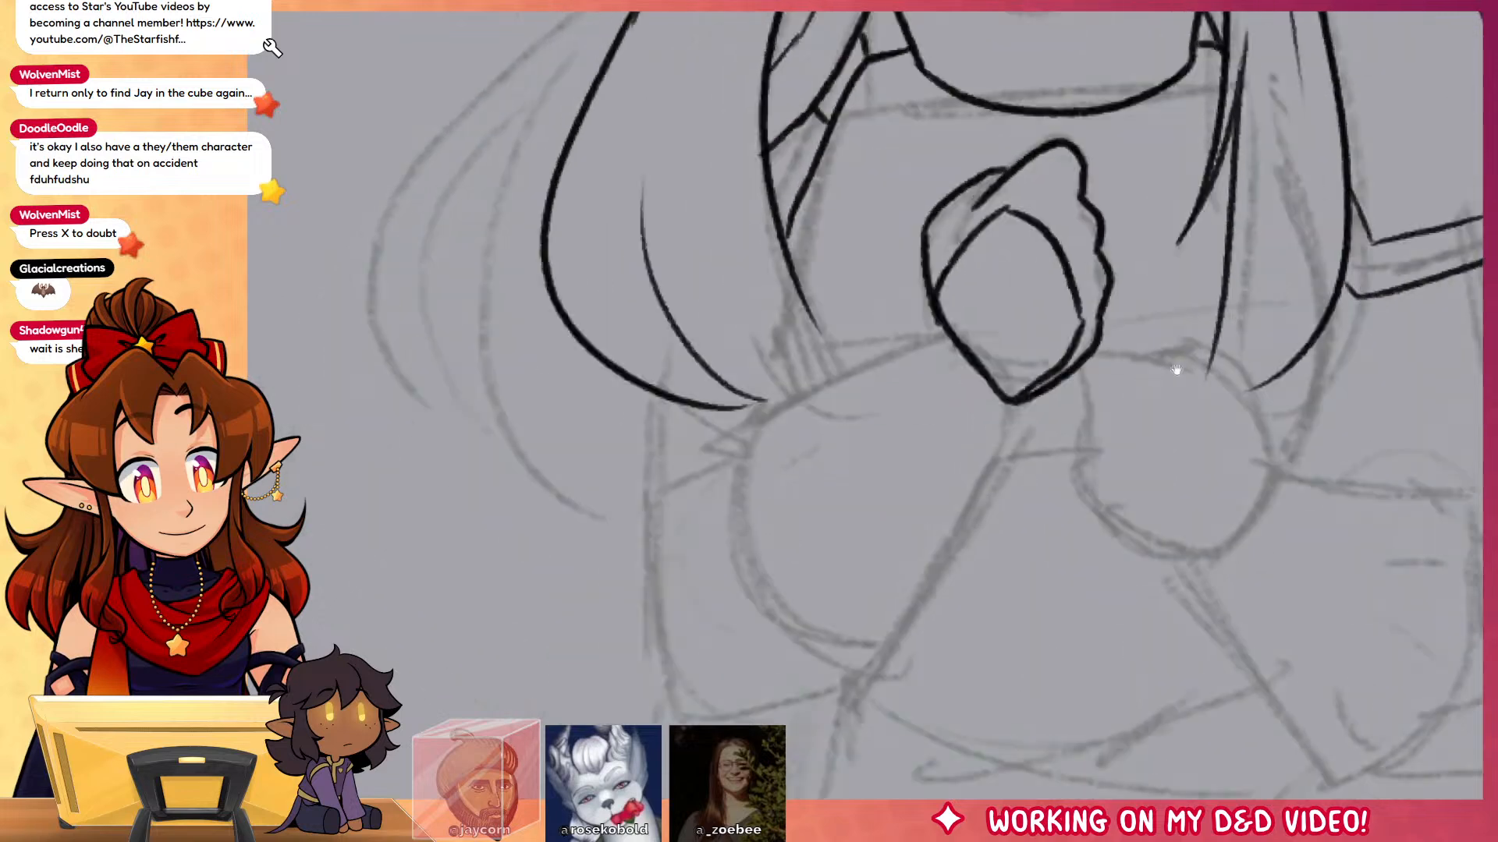
drag(1005, 229, 958, 278)
drag(958, 298, 1006, 365)
drag(1018, 228, 1057, 327)
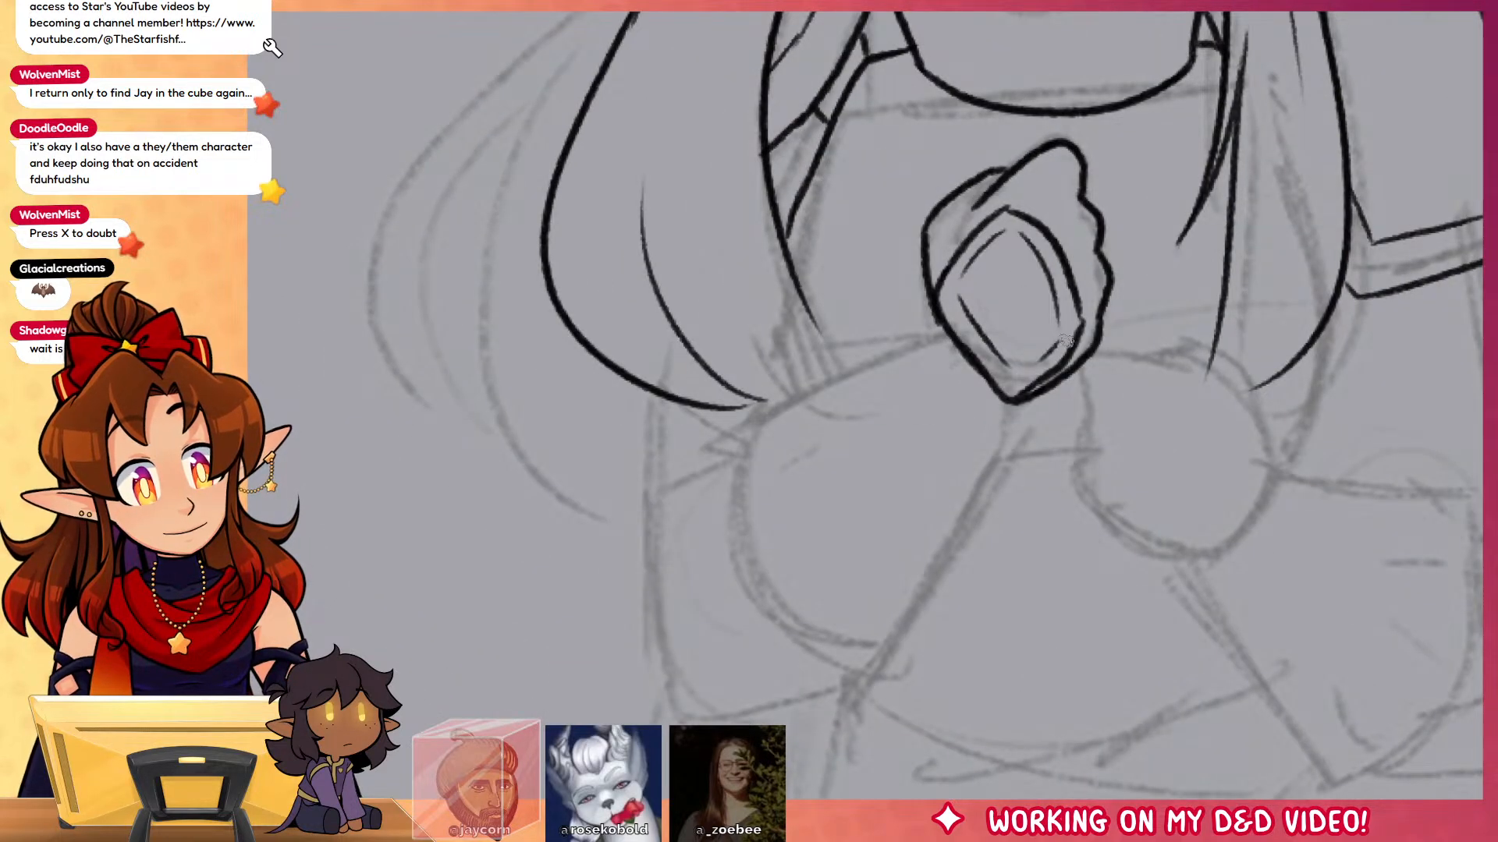
Step: Ink the flared sleeve running from the upper hand, with a curved hem and short fold ticks along its inside edge
mouse_move(915, 330)
mouse_down()
mouse_move(721, 437)
mouse_move(889, 696)
mouse_move(971, 558)
mouse_move(1014, 401)
mouse_up()
key(ctrl+z)
key(ctrl+z)
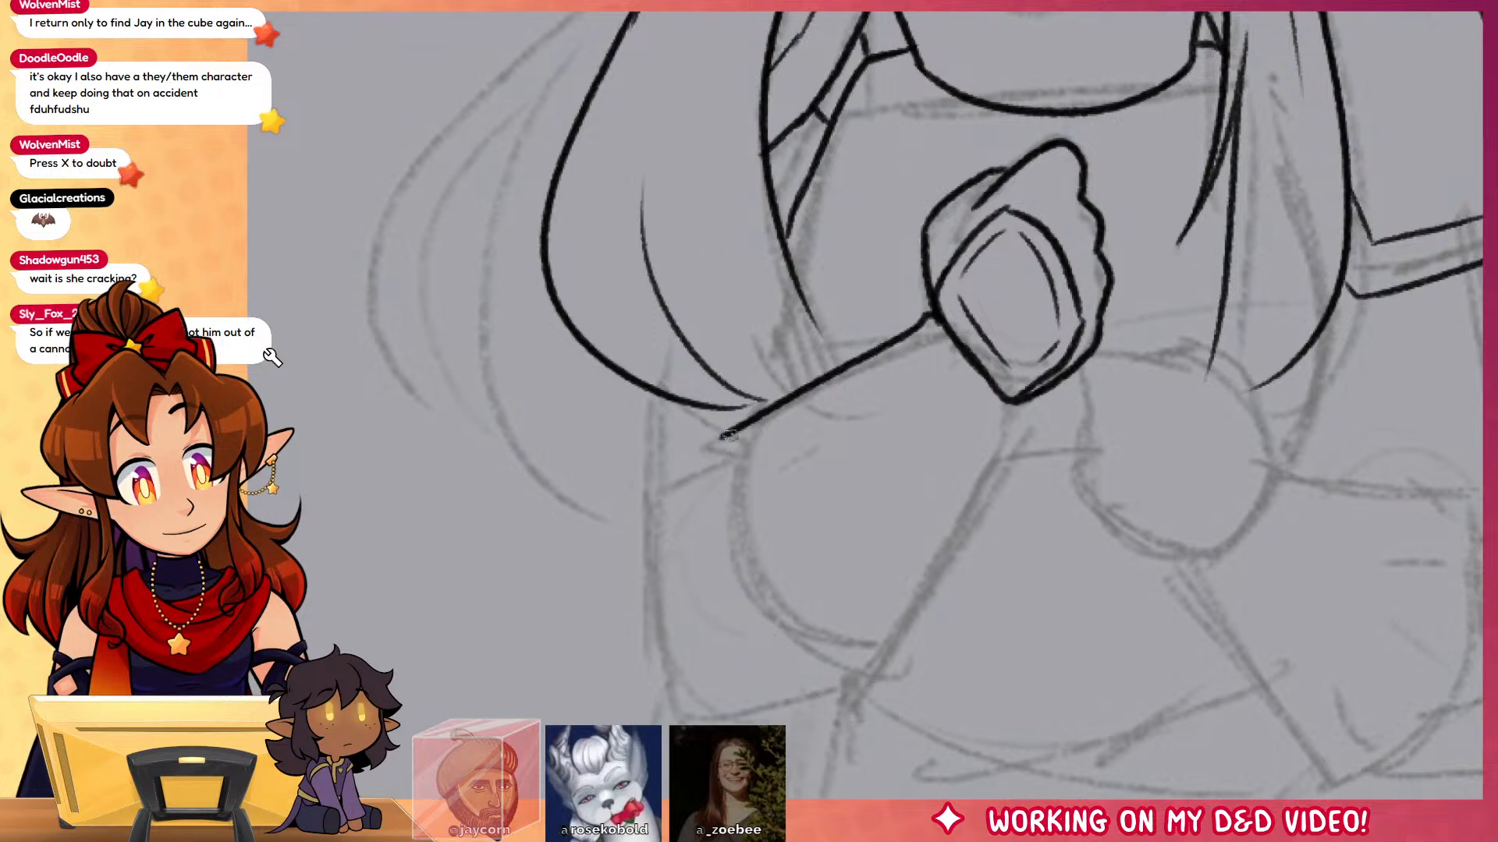
mouse_move(721, 434)
mouse_down()
mouse_move(870, 657)
mouse_move(944, 571)
mouse_move(1007, 401)
mouse_up()
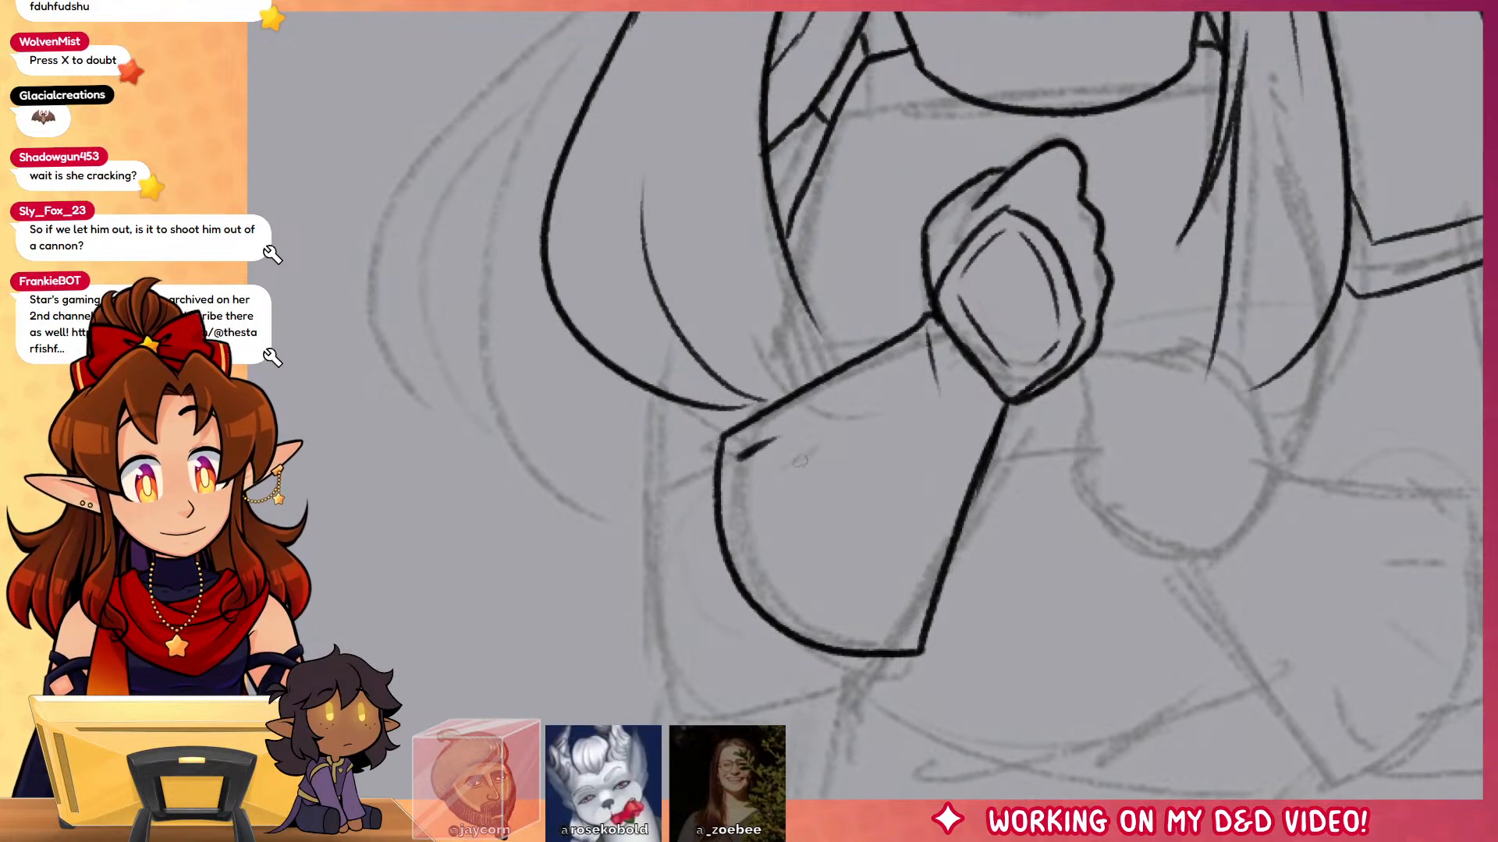
drag(753, 531, 783, 505)
drag(790, 591, 819, 556)
mouse_move(859, 618)
mouse_down()
mouse_move(872, 590)
mouse_move(911, 610)
mouse_up()
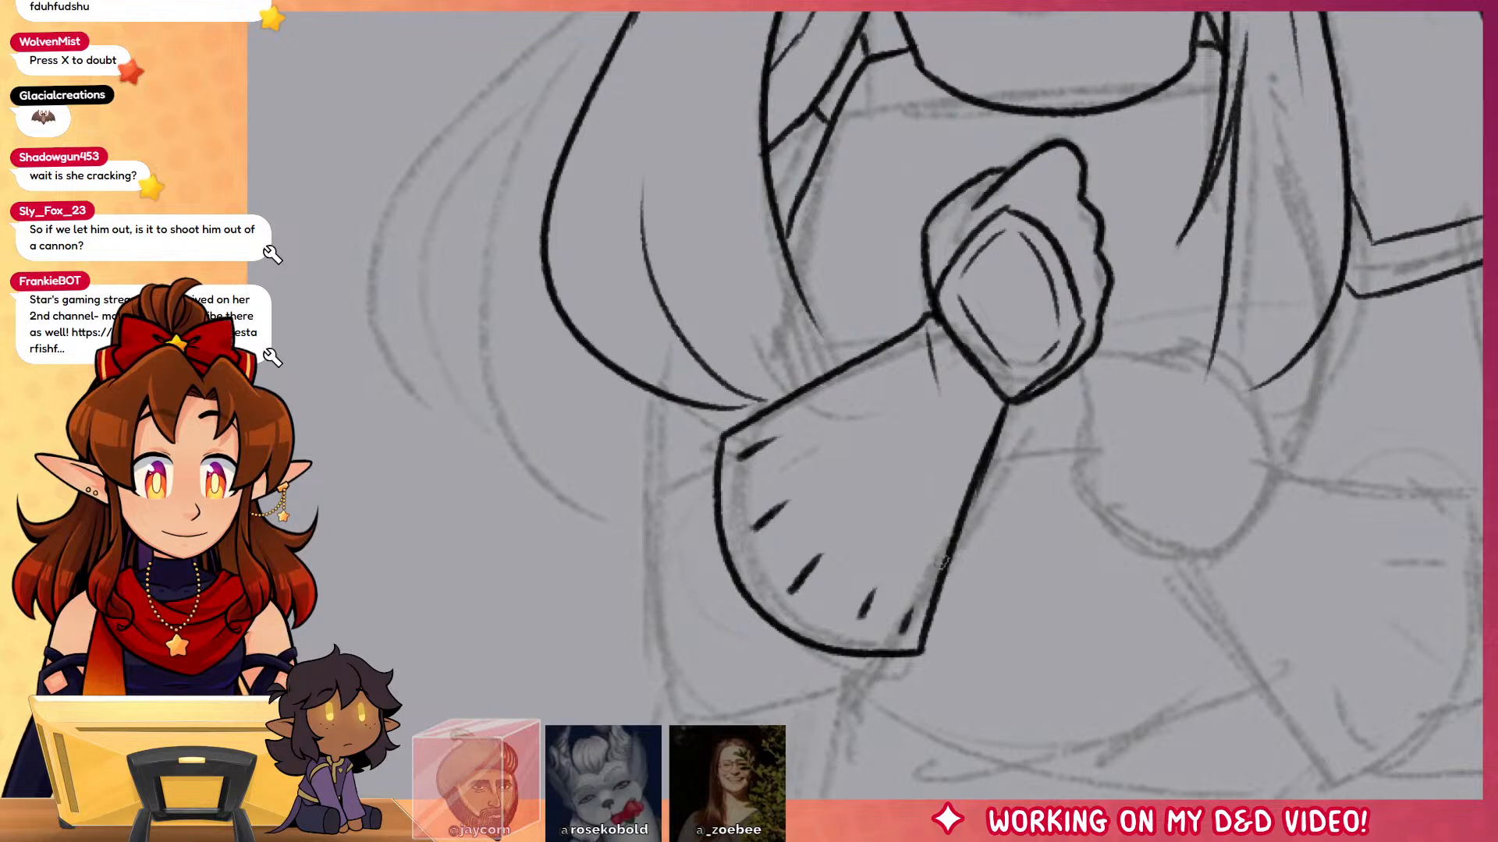
Step: Extend the torso's side line down to the flared sleeve and add a short centre seam below the collar
drag(838, 365, 776, 246)
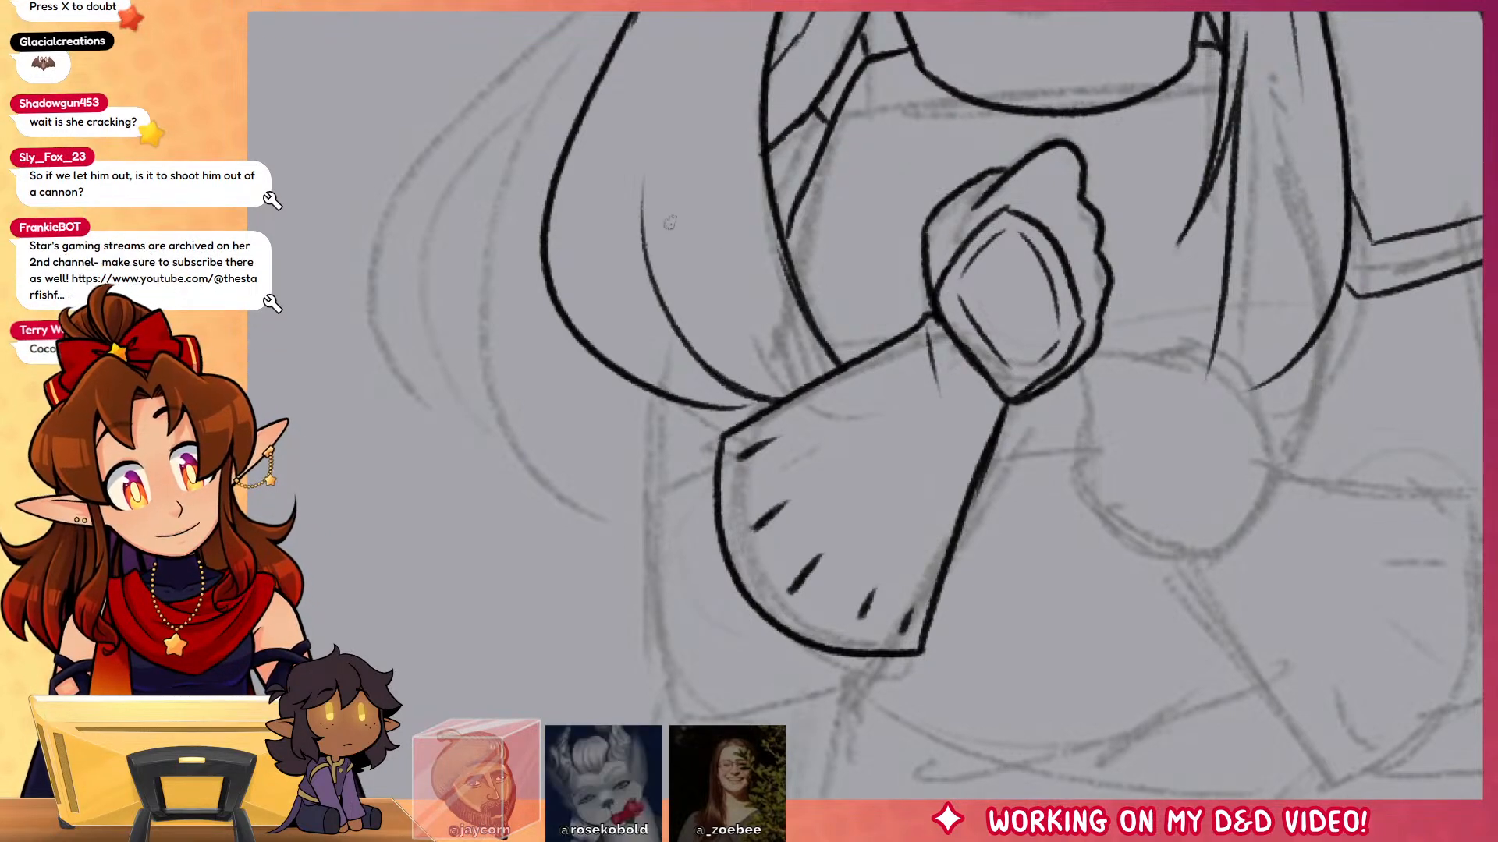
mouse_move(1220, 257)
mouse_down()
mouse_move(1220, 662)
mouse_move(1194, 539)
mouse_up()
drag(1038, 397, 1039, 420)
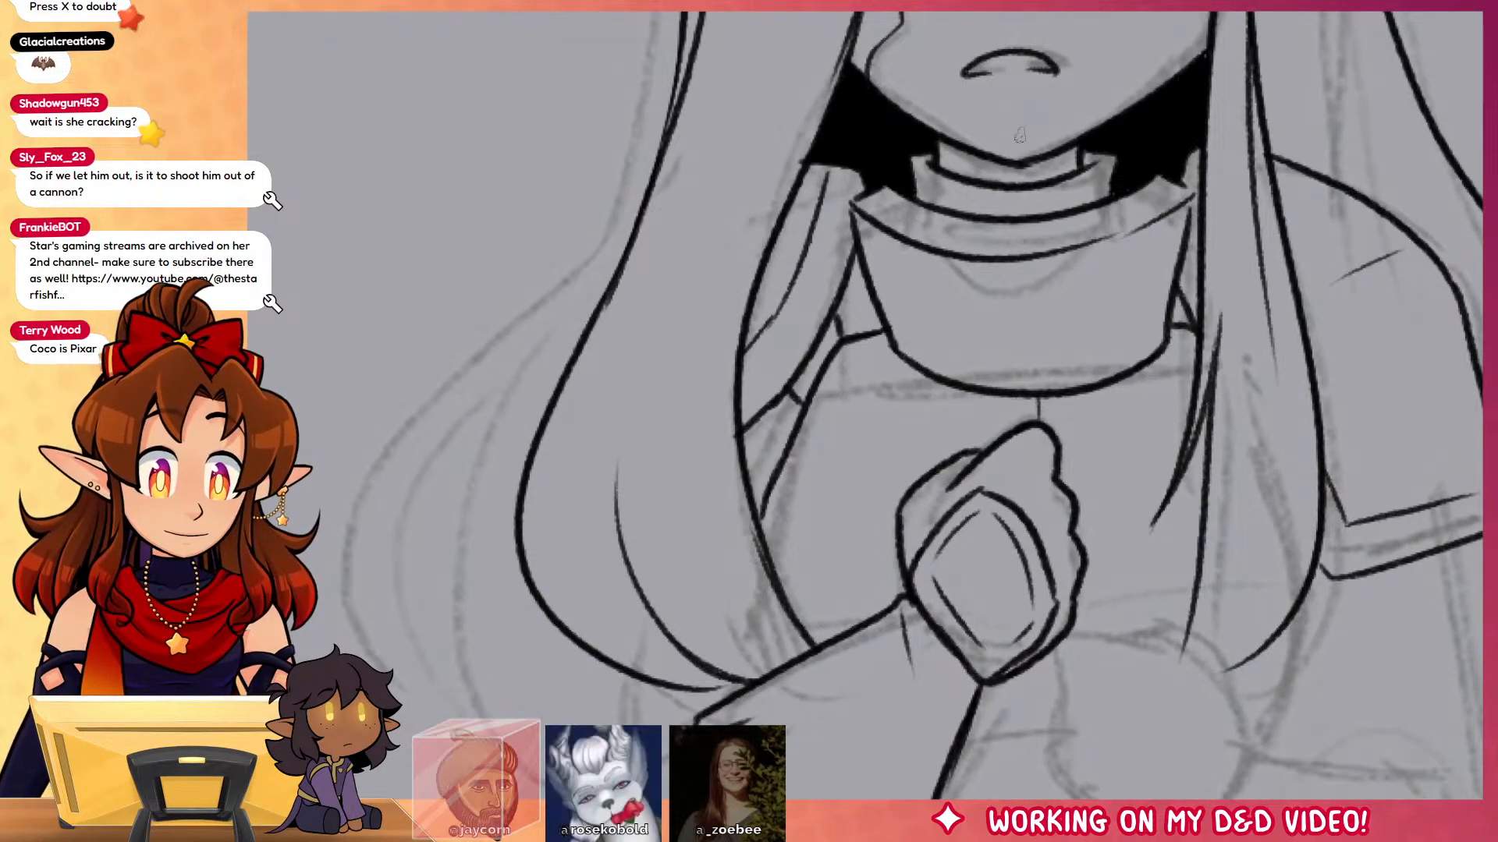
Step: Shade the collar's lower curve and the inner corner of the short sleeve above its cuff band with textured dark strokes
mouse_move(870, 226)
mouse_down()
mouse_move(917, 351)
mouse_move(1037, 367)
mouse_up()
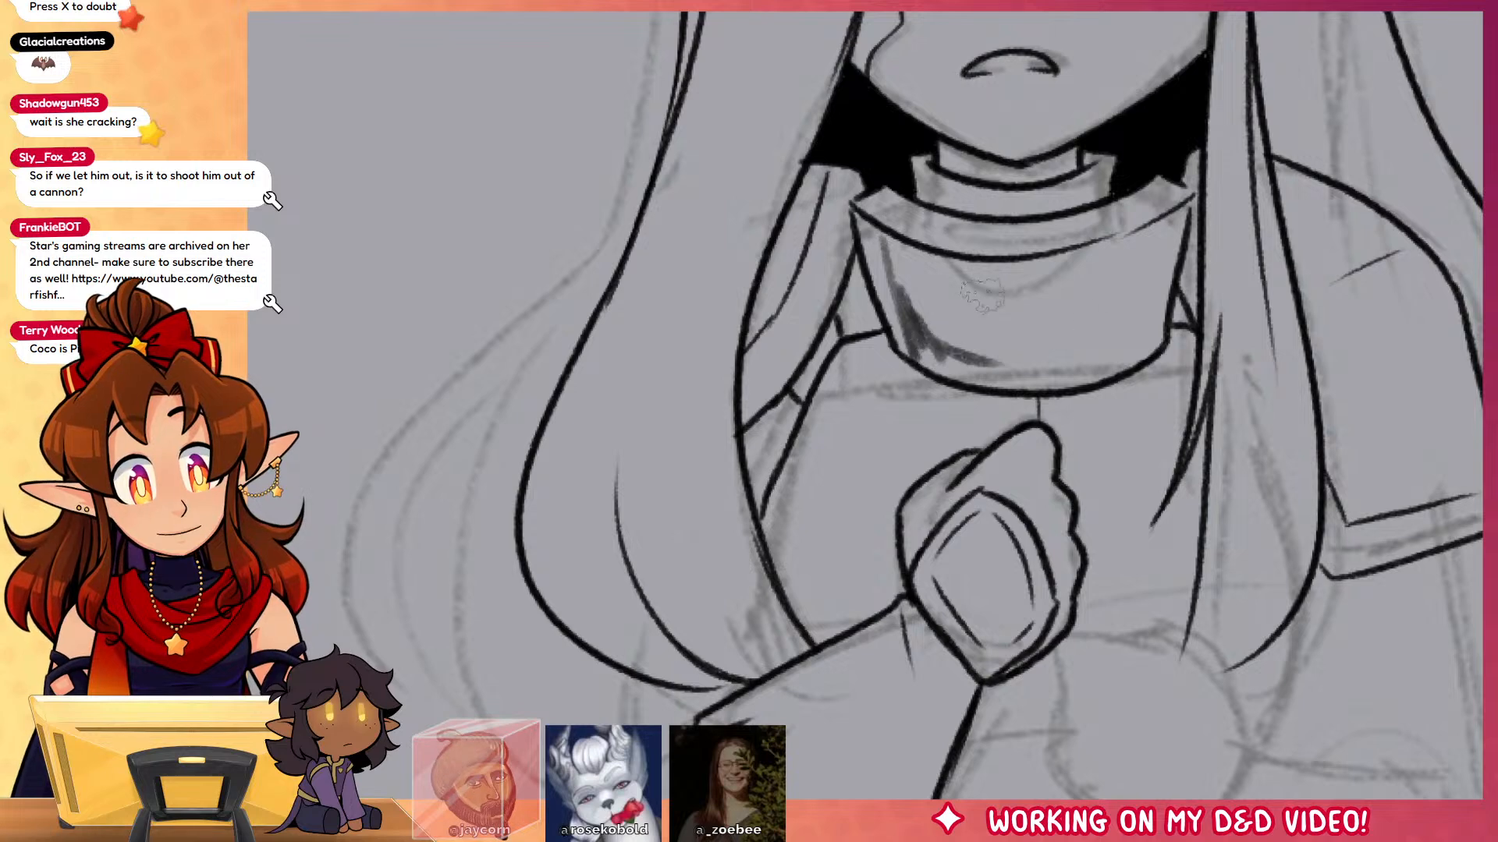
mouse_move(882, 254)
mouse_down()
mouse_move(932, 347)
mouse_move(1092, 358)
mouse_move(905, 308)
mouse_move(929, 347)
mouse_up()
drag(1363, 589, 1354, 649)
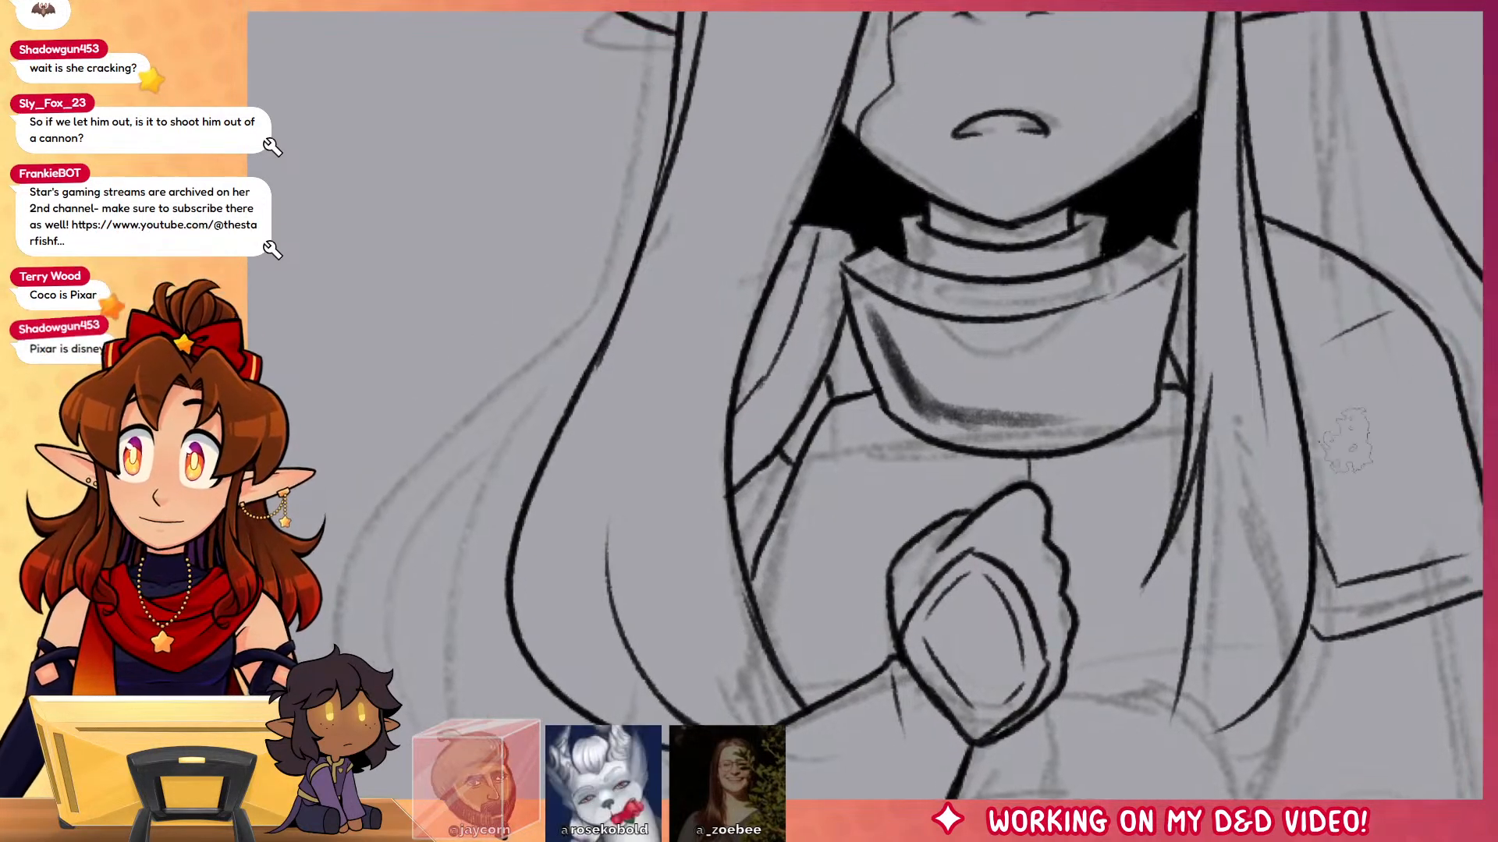
mouse_move(1317, 480)
mouse_down()
mouse_move(1342, 576)
mouse_move(1437, 563)
mouse_move(1348, 556)
mouse_move(1324, 515)
mouse_up()
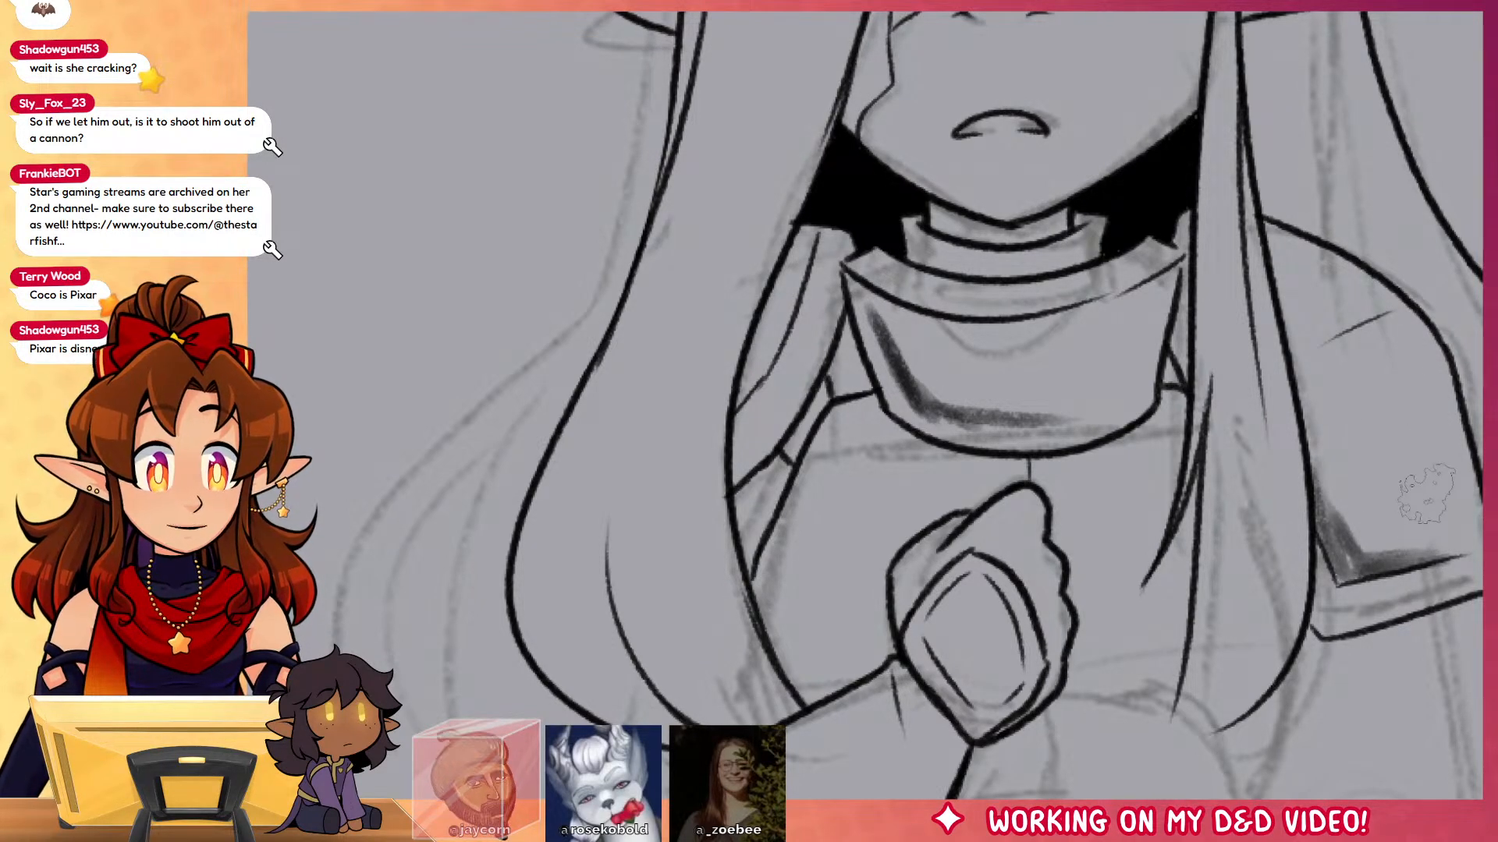
Step: Ink the lower hand with its scalloped edge, the double-lined oval inside it and the small finger lines on top
drag(501, 428, 1055, 561)
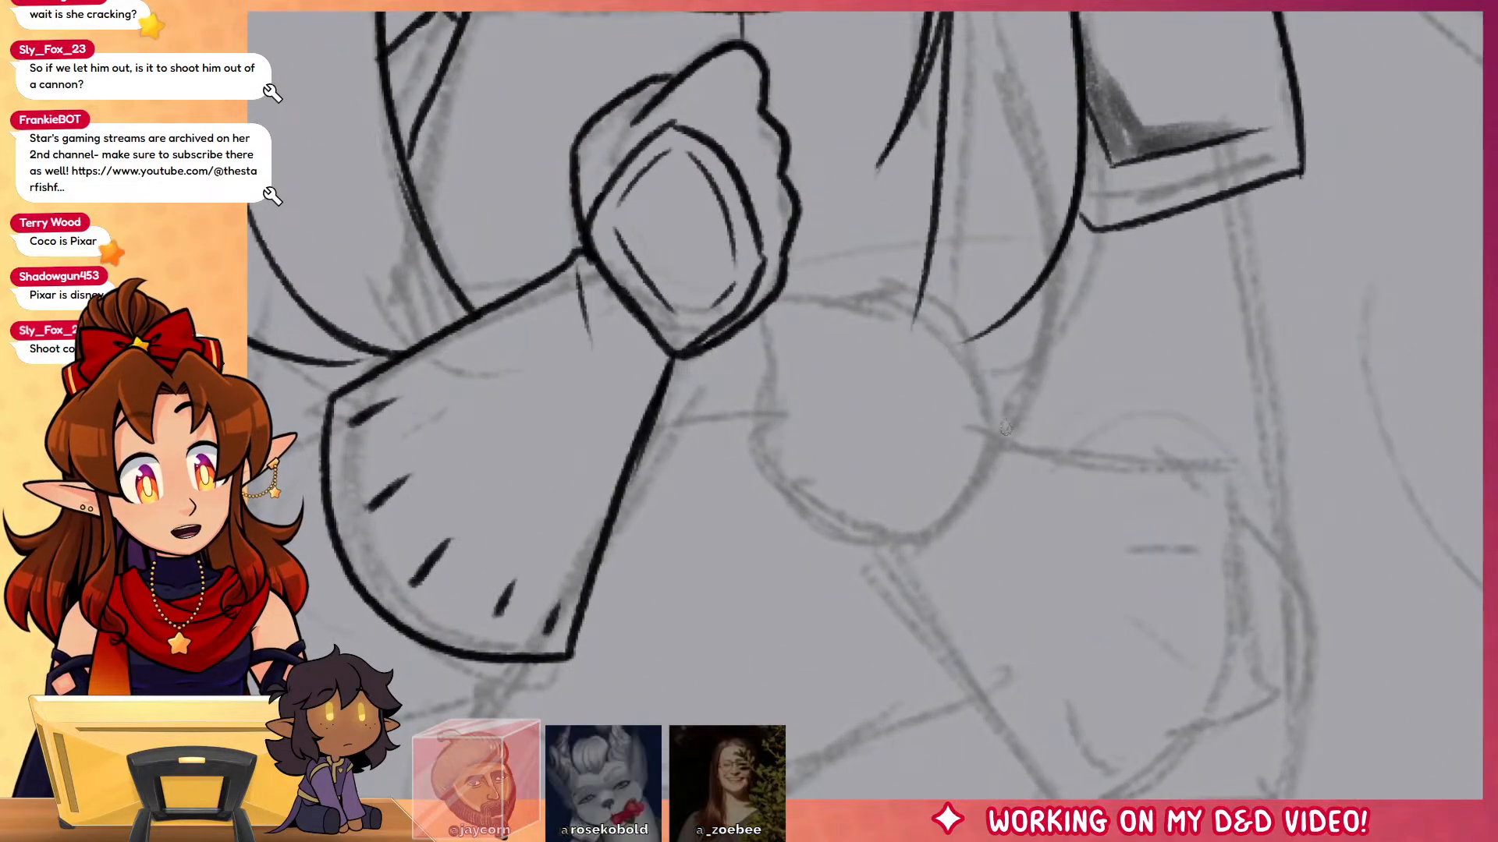
mouse_move(999, 435)
mouse_down()
mouse_move(973, 337)
mouse_move(869, 293)
mouse_move(909, 320)
mouse_move(807, 300)
mouse_move(772, 421)
mouse_move(778, 483)
mouse_move(821, 538)
mouse_move(917, 545)
mouse_move(880, 347)
mouse_move(991, 381)
mouse_move(908, 552)
mouse_up()
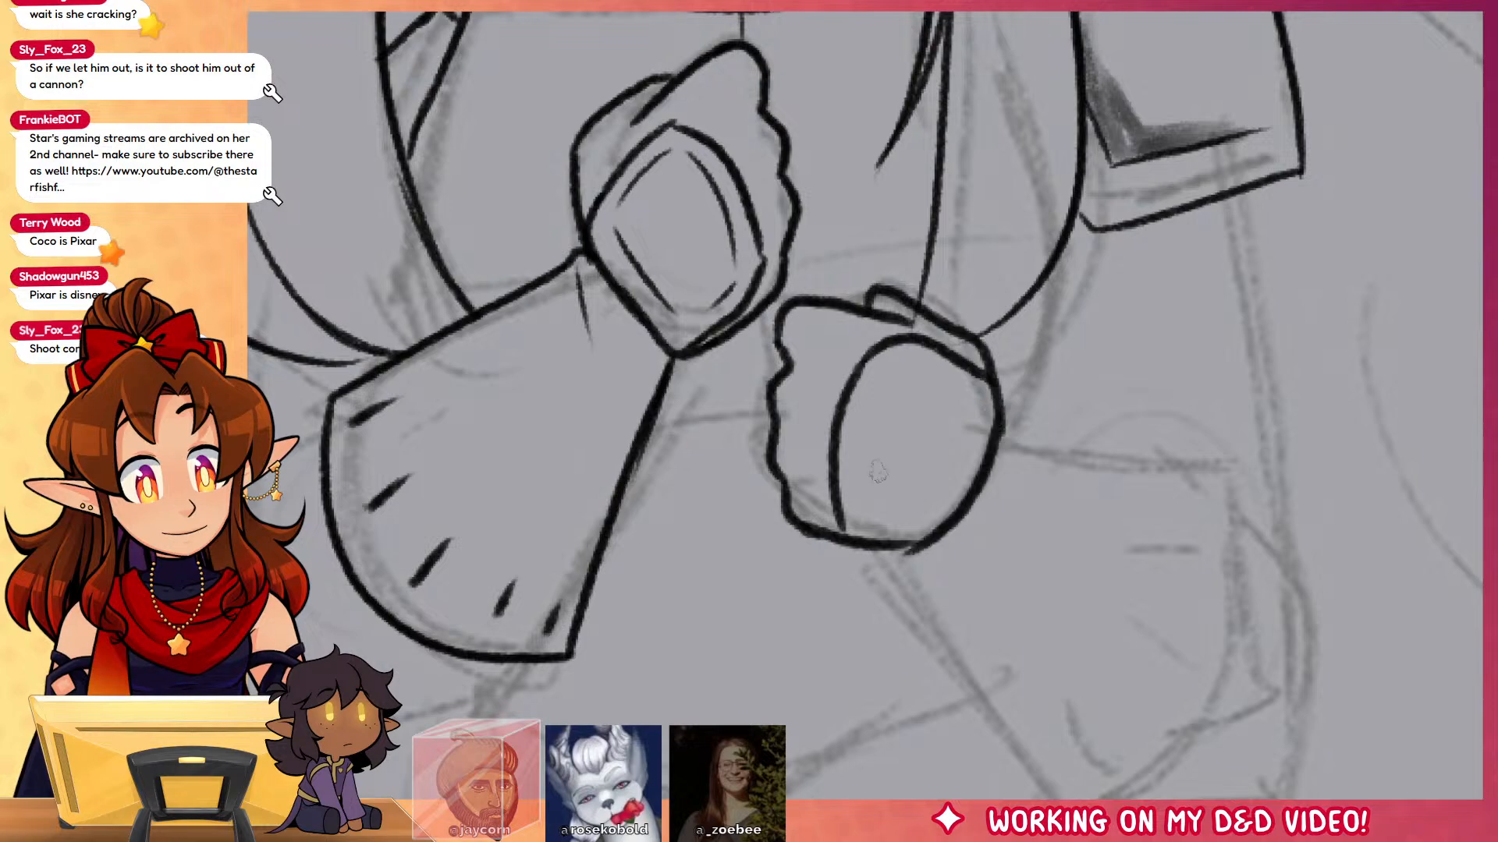
mouse_move(880, 371)
mouse_down()
mouse_move(857, 511)
mouse_move(922, 530)
mouse_move(975, 409)
mouse_up()
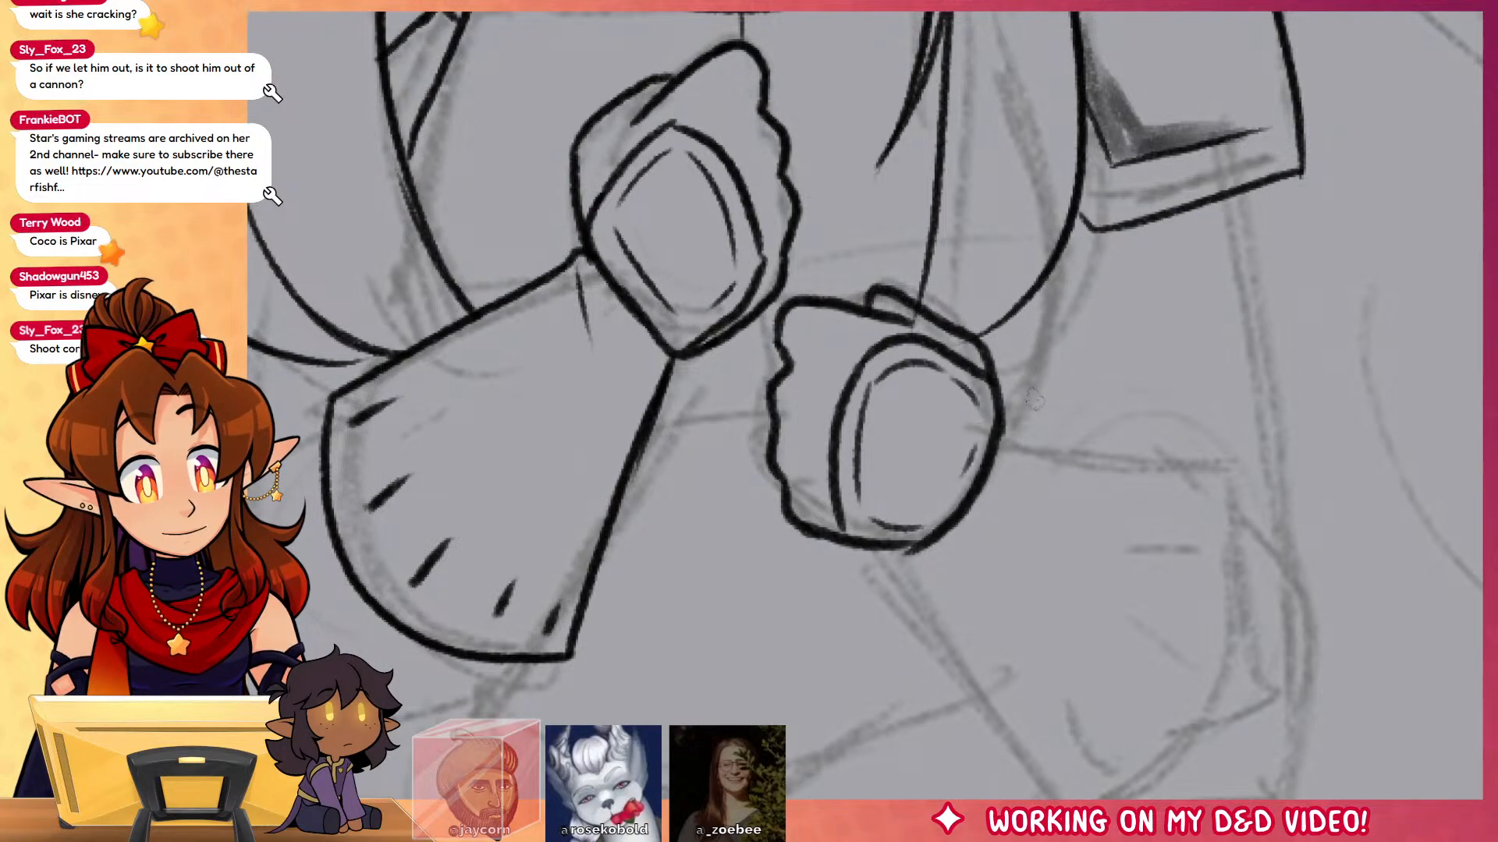
drag(886, 315, 883, 340)
drag(892, 316, 917, 331)
Step: Ink the shoulder and upper-arm line showing behind the long hair lock on the upper hand's side
drag(1227, 632, 1251, 839)
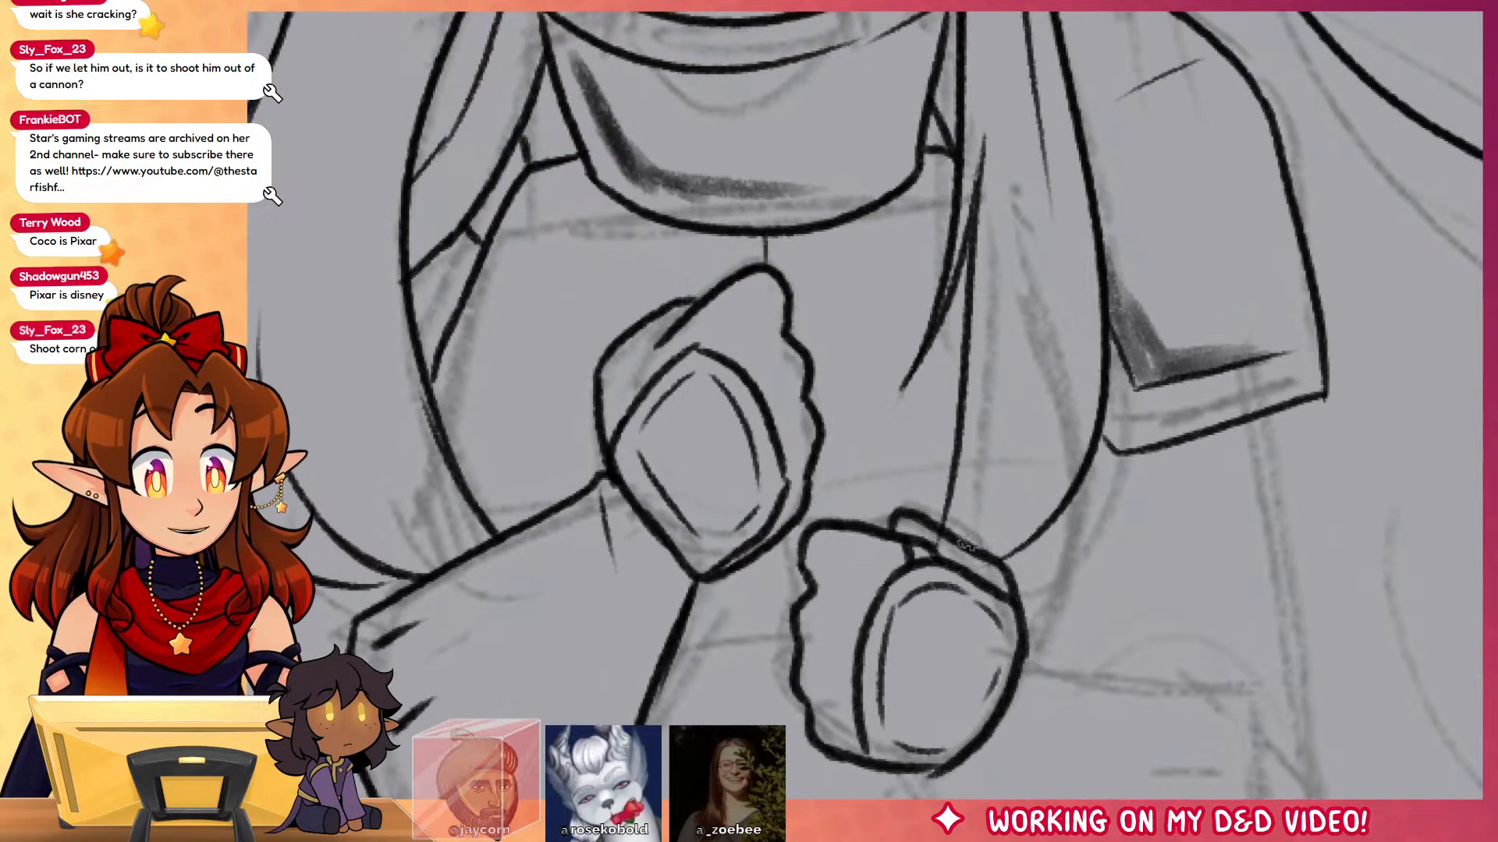
mouse_move(1104, 227)
mouse_down()
mouse_move(1291, 769)
mouse_move(1384, 569)
mouse_move(1452, 538)
mouse_up()
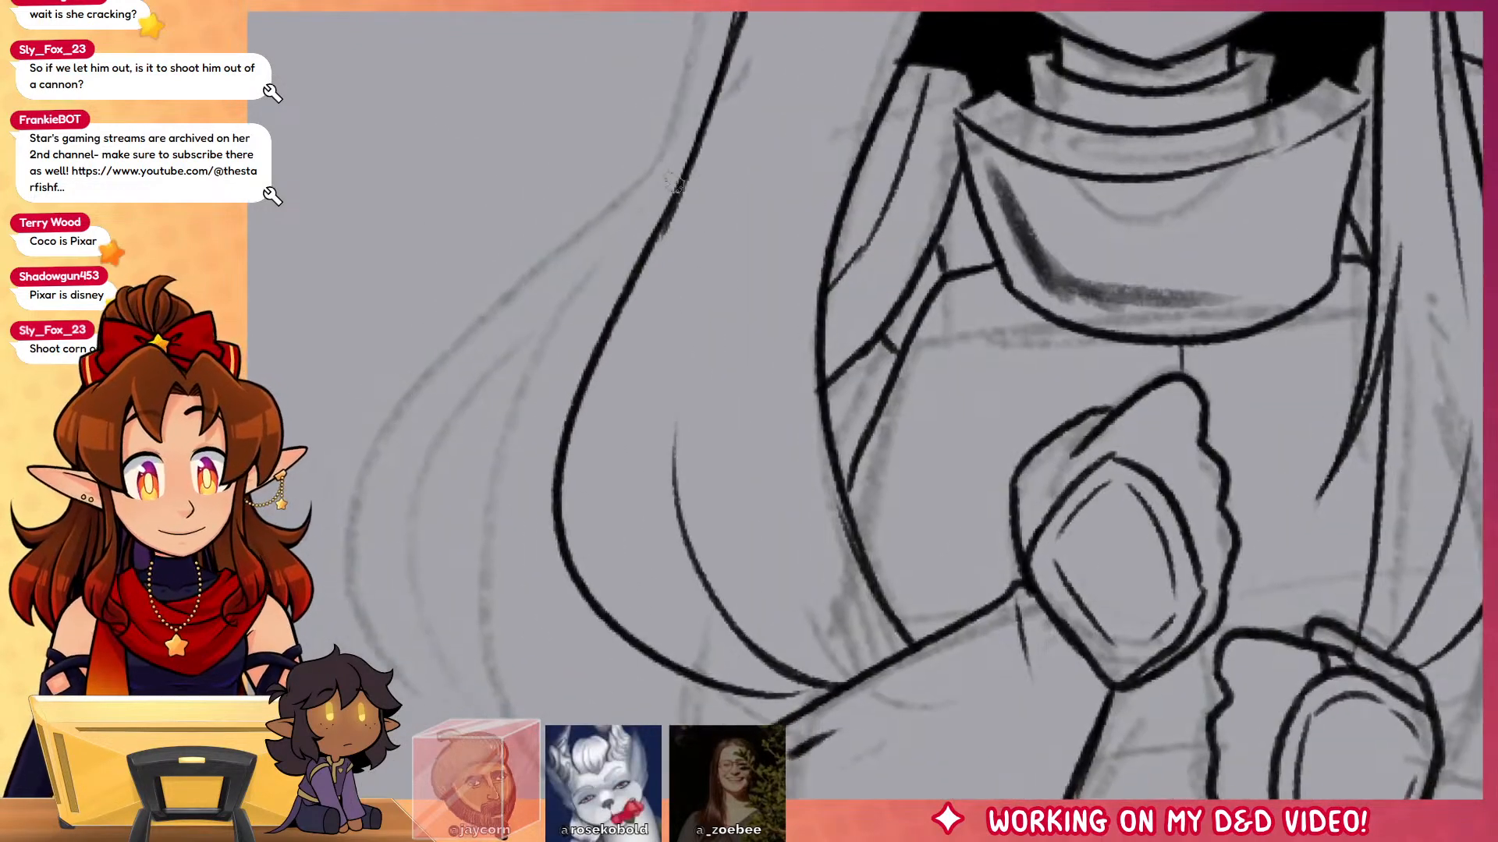
drag(714, 83, 585, 324)
key(ctrl+z)
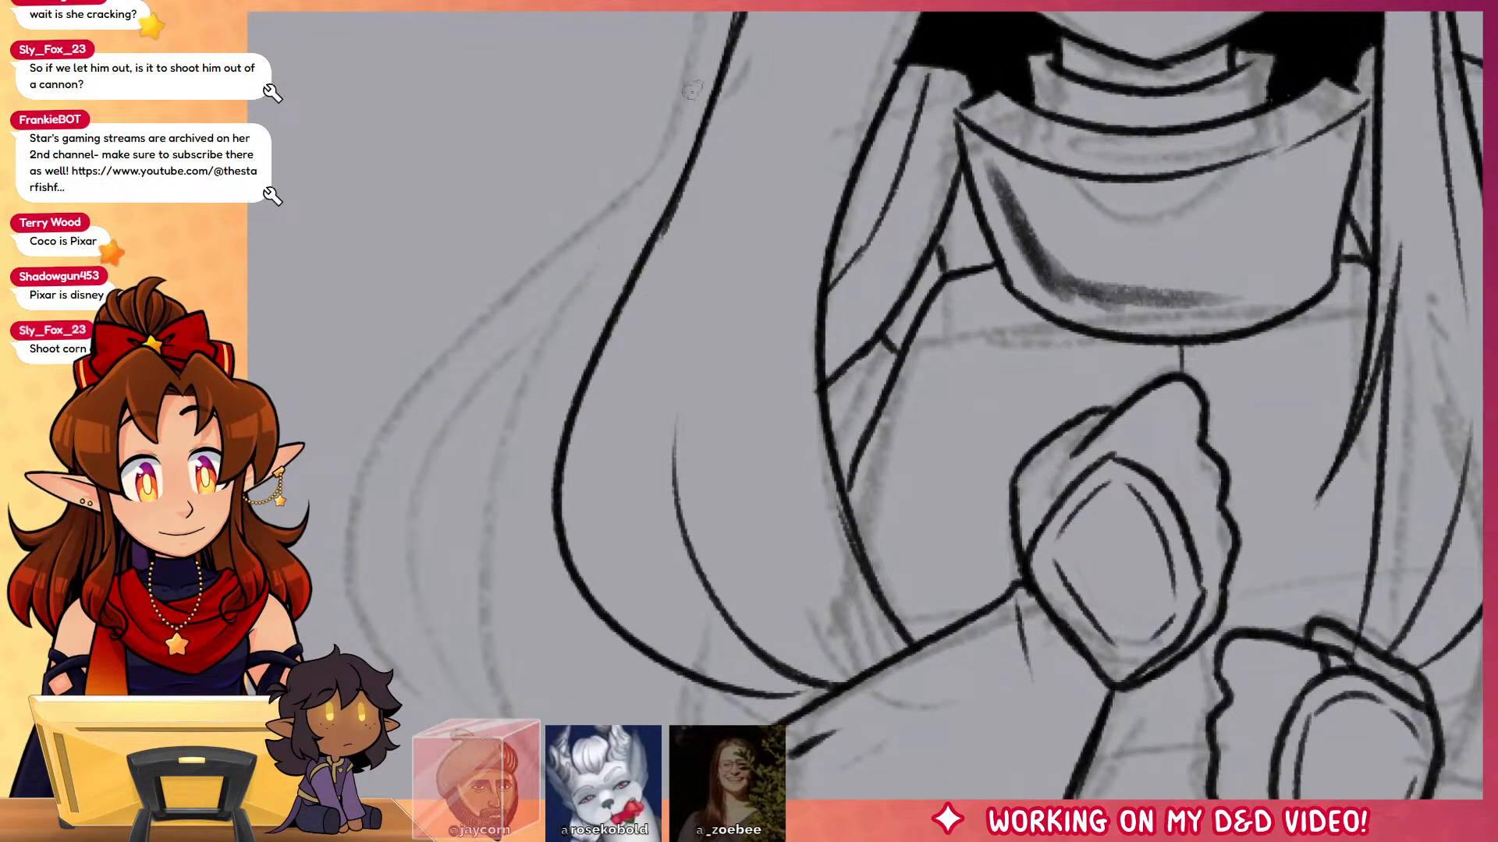
mouse_move(715, 75)
mouse_down()
mouse_move(656, 144)
mouse_move(591, 367)
mouse_up()
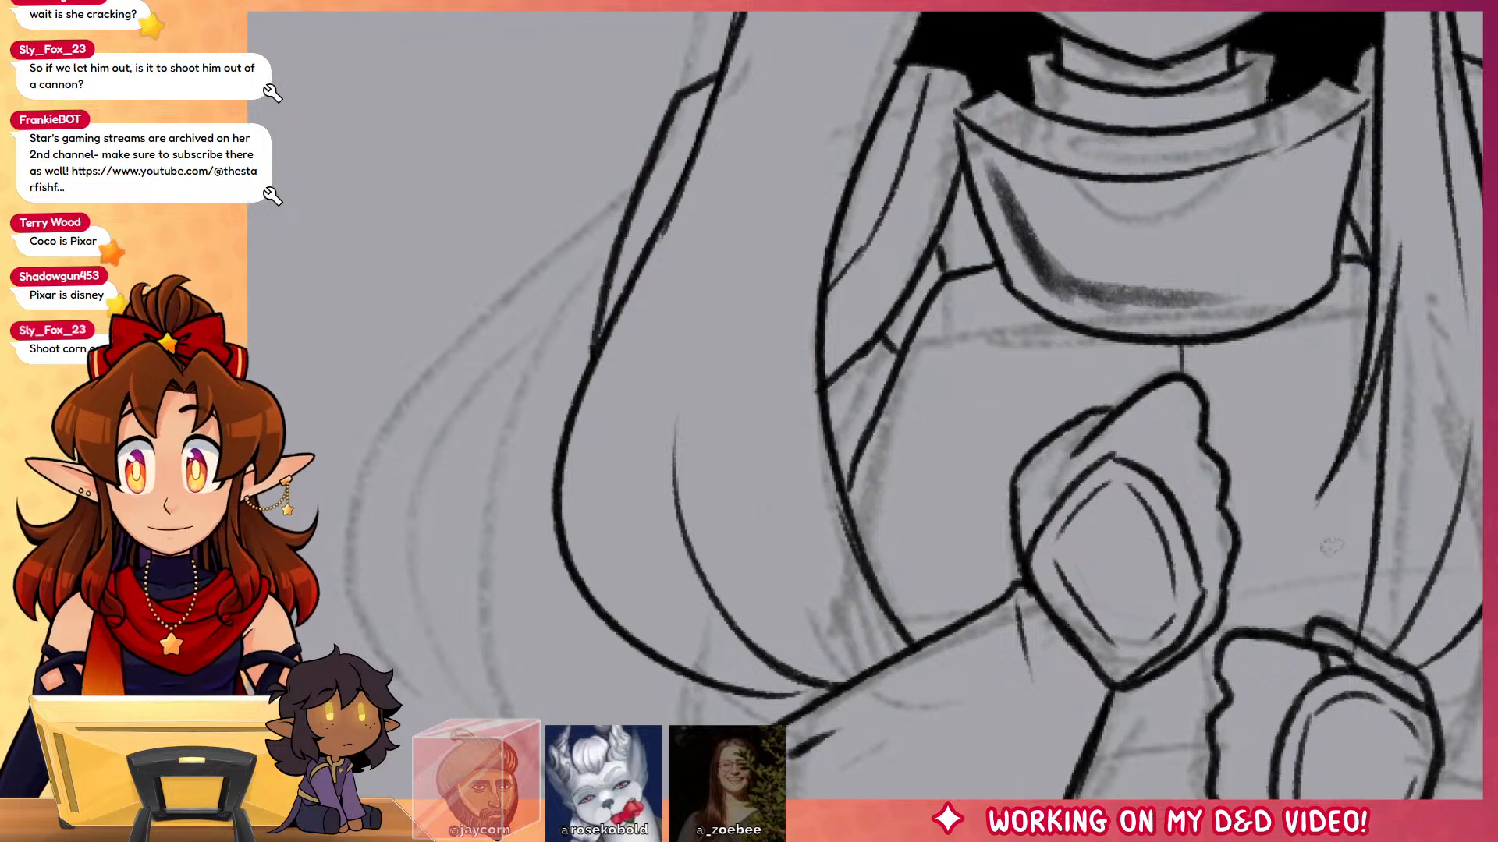
Step: Ink the curved folds behind the upper hand's flared cuff and the rounded elbow of the sleeve beneath it
mouse_move(1278, 836)
mouse_down()
mouse_move(1284, 588)
mouse_move(1365, 408)
mouse_up()
mouse_move(856, 316)
mouse_down()
mouse_move(782, 419)
mouse_move(780, 328)
mouse_up()
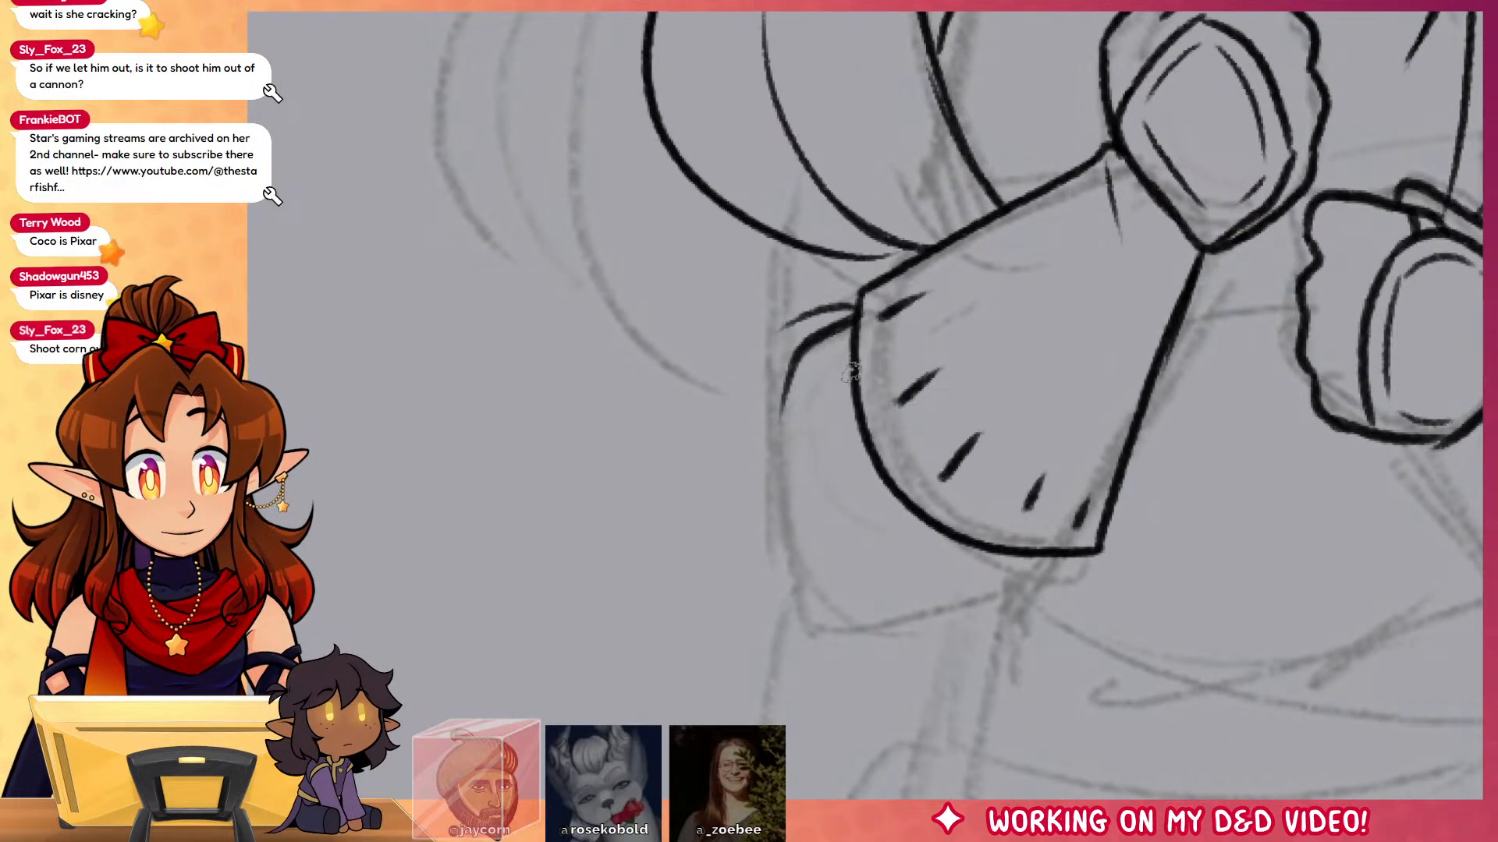
mouse_move(760, 228)
mouse_down()
mouse_move(729, 450)
mouse_move(793, 622)
mouse_move(895, 637)
mouse_move(1028, 557)
mouse_up()
Step: Ink the outline of the flared sleeve running from the lower hand out to its rounded hem
mouse_move(1220, 525)
mouse_down()
mouse_move(1095, 507)
mouse_move(991, 546)
mouse_move(885, 519)
mouse_up()
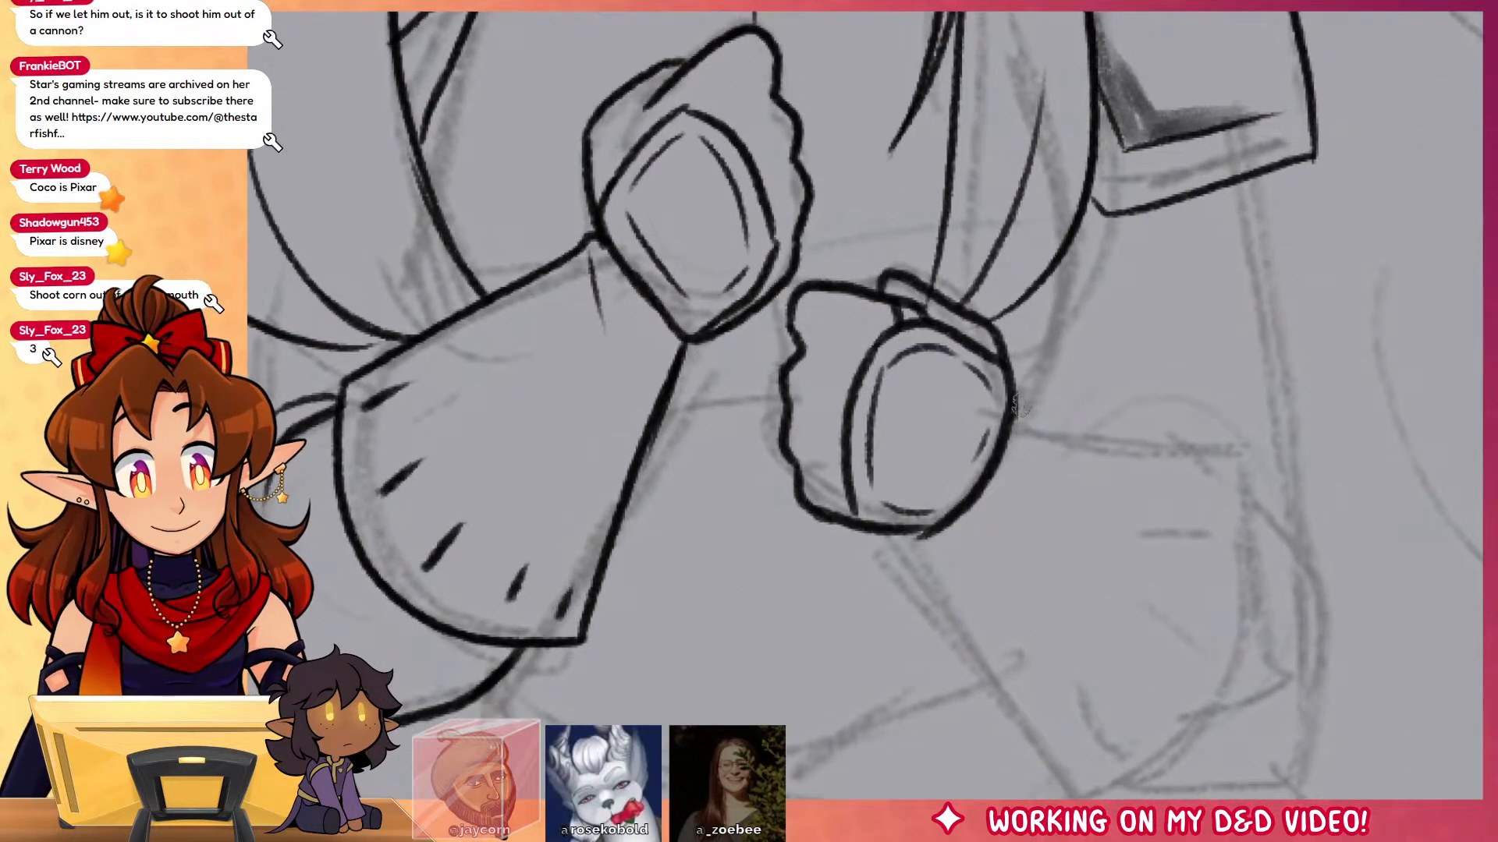
mouse_move(1014, 413)
mouse_down()
mouse_move(1258, 479)
mouse_move(1205, 721)
mouse_up()
mouse_move(924, 534)
mouse_down()
mouse_move(1065, 753)
mouse_move(1220, 718)
mouse_move(1264, 628)
mouse_up()
key(ctrl+z)
drag(1073, 760, 1273, 521)
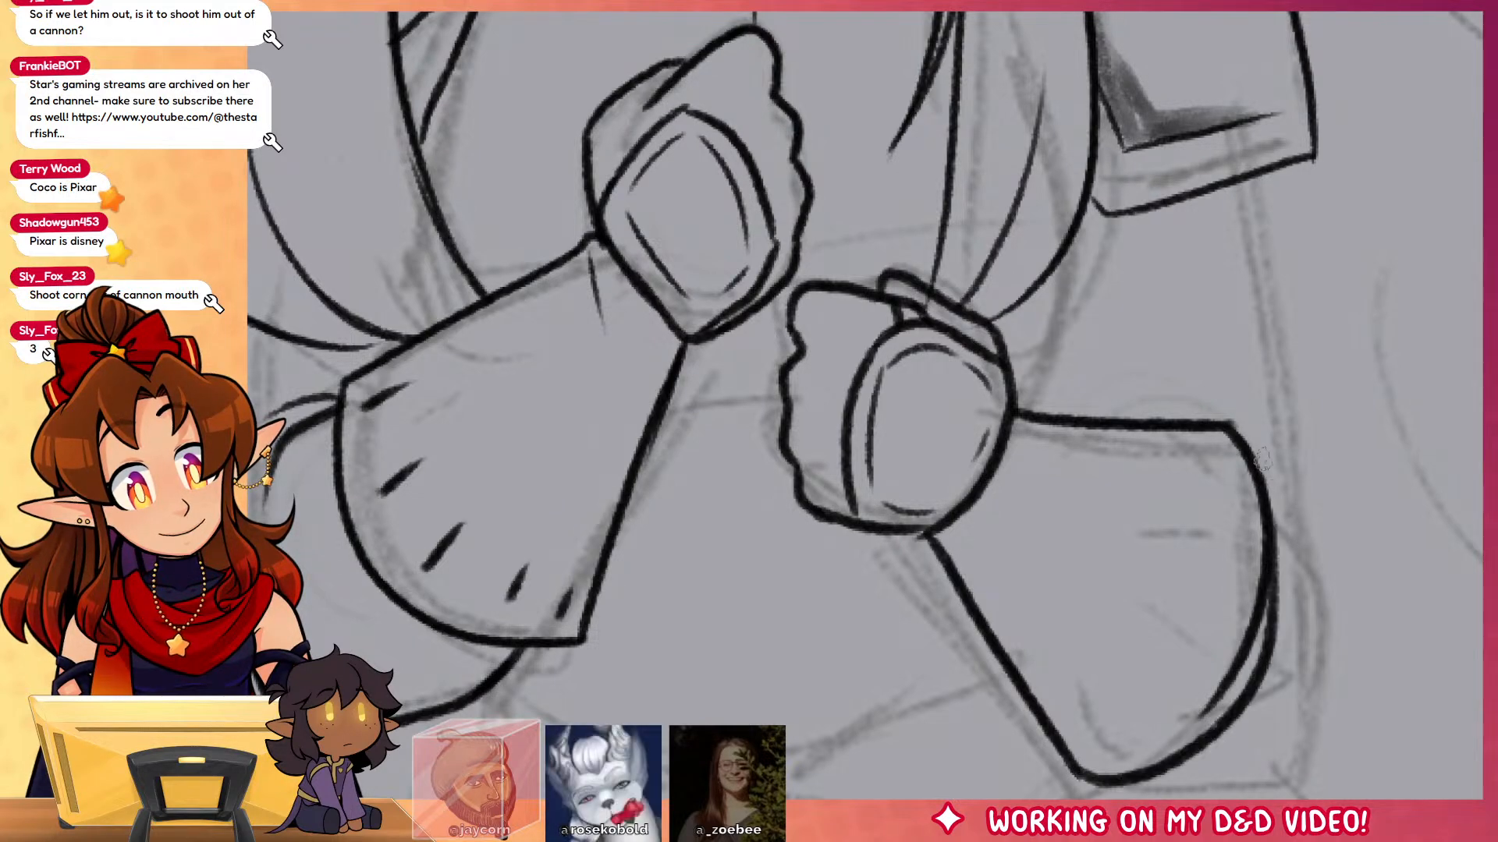
Step: Clean up the lower flared sleeve's hem line and add short fold ticks along its inside edge
key(e)
drag(1181, 482, 1233, 488)
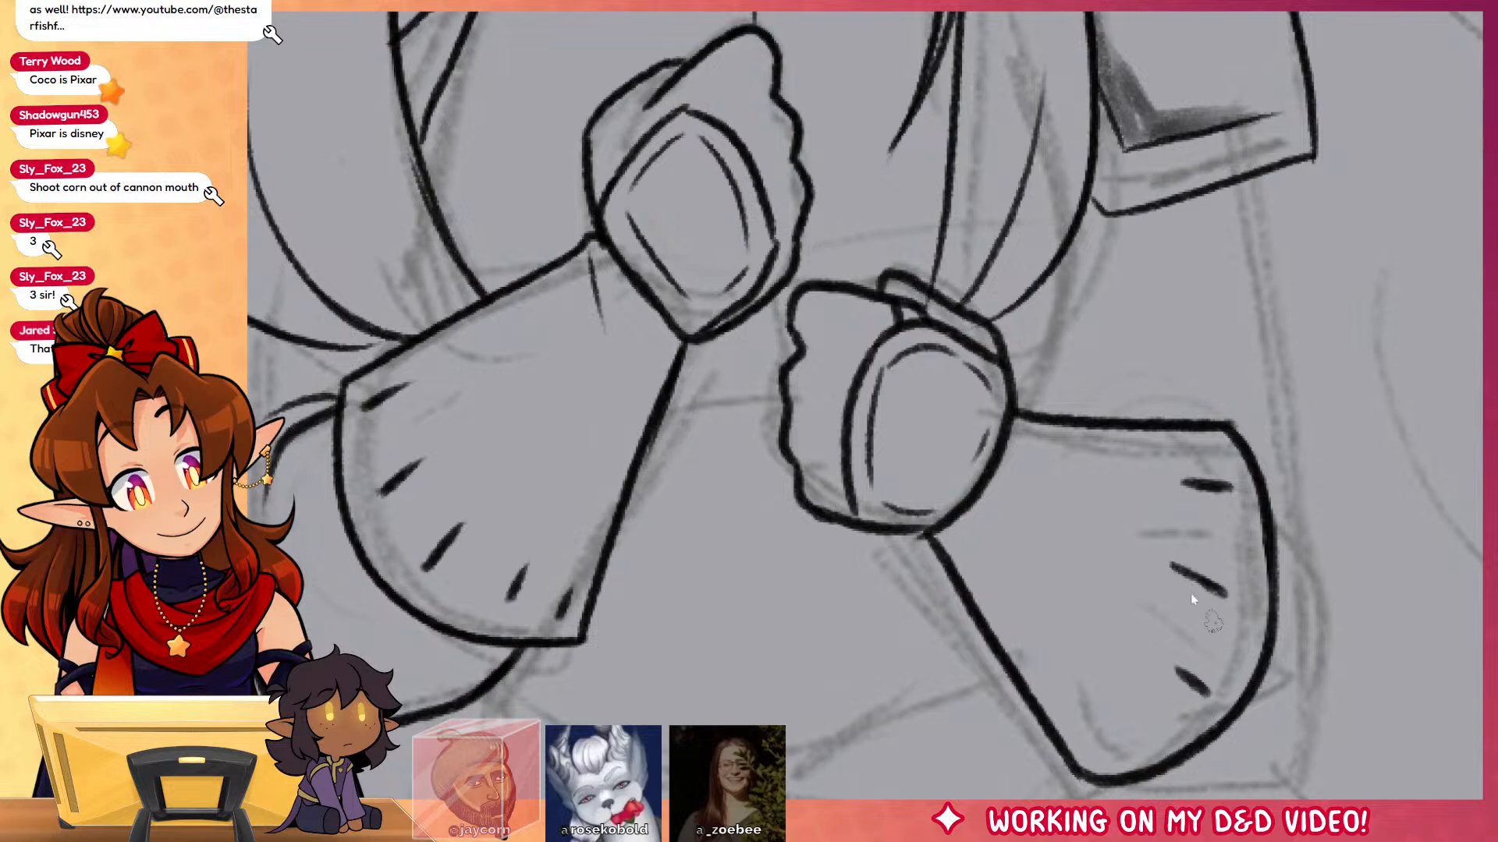
drag(1170, 567, 1226, 597)
drag(1092, 703, 1137, 751)
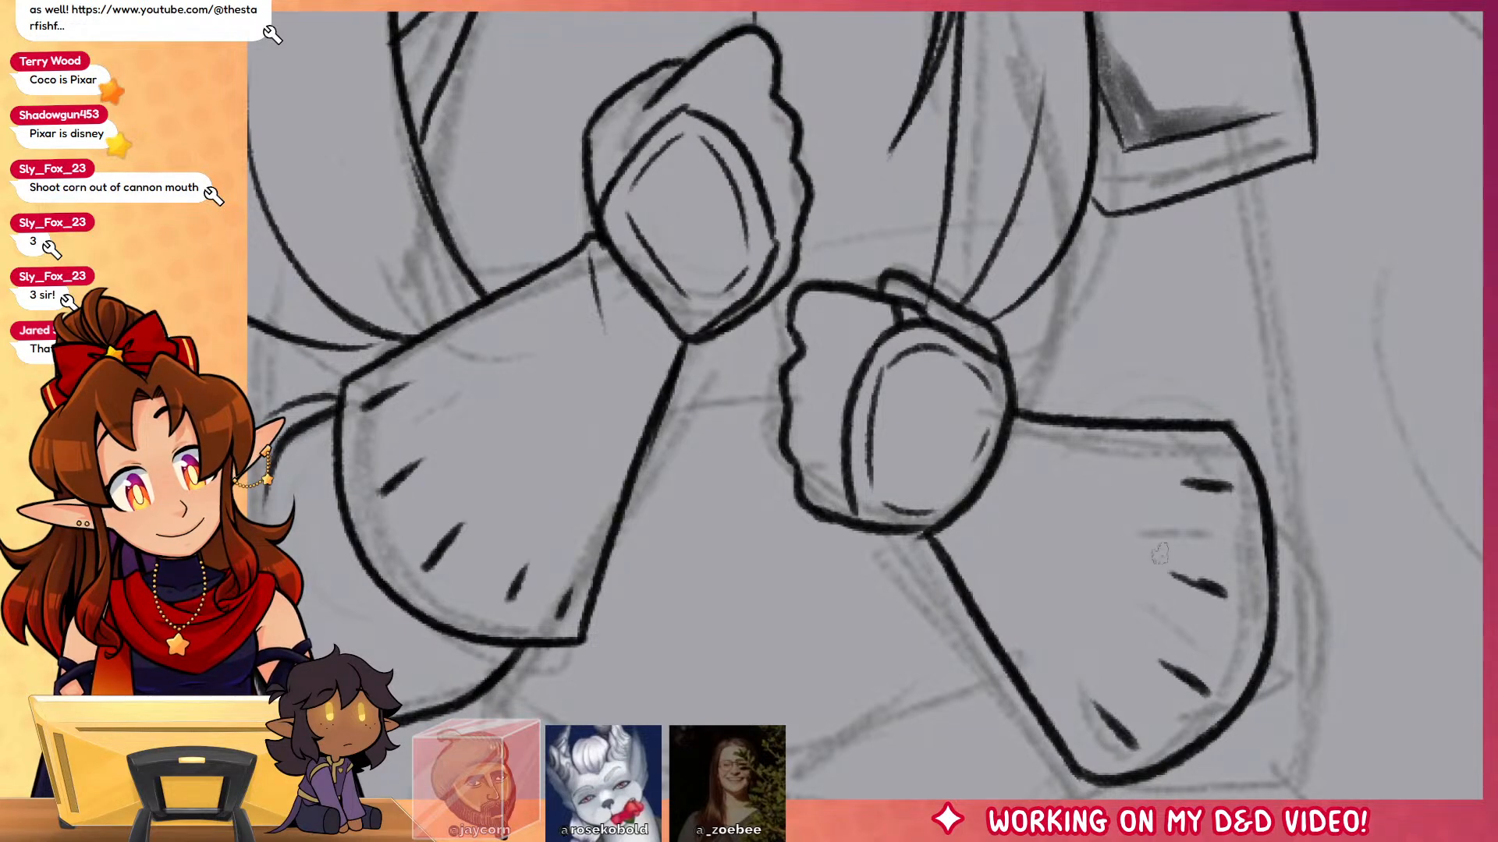
Step: Ink the curved folds behind the lower flared sleeve and the outer arm line from the elbow up to the short sleeve
drag(1426, 664, 1338, 566)
mouse_move(1177, 382)
mouse_down()
mouse_move(1223, 517)
mouse_move(1219, 409)
mouse_up()
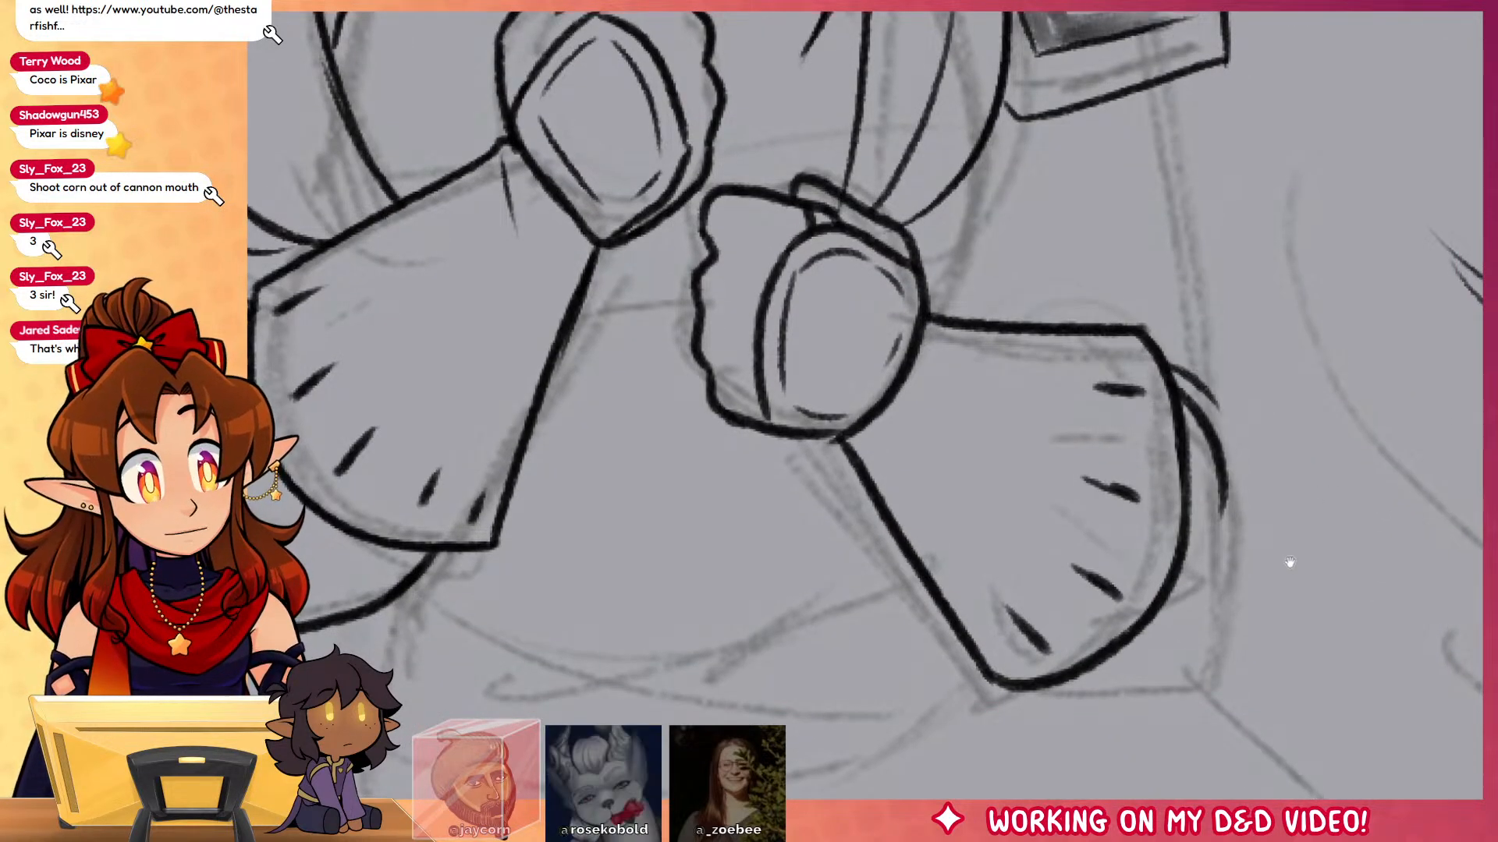
drag(1290, 562, 1238, 589)
drag(1010, 702, 1125, 723)
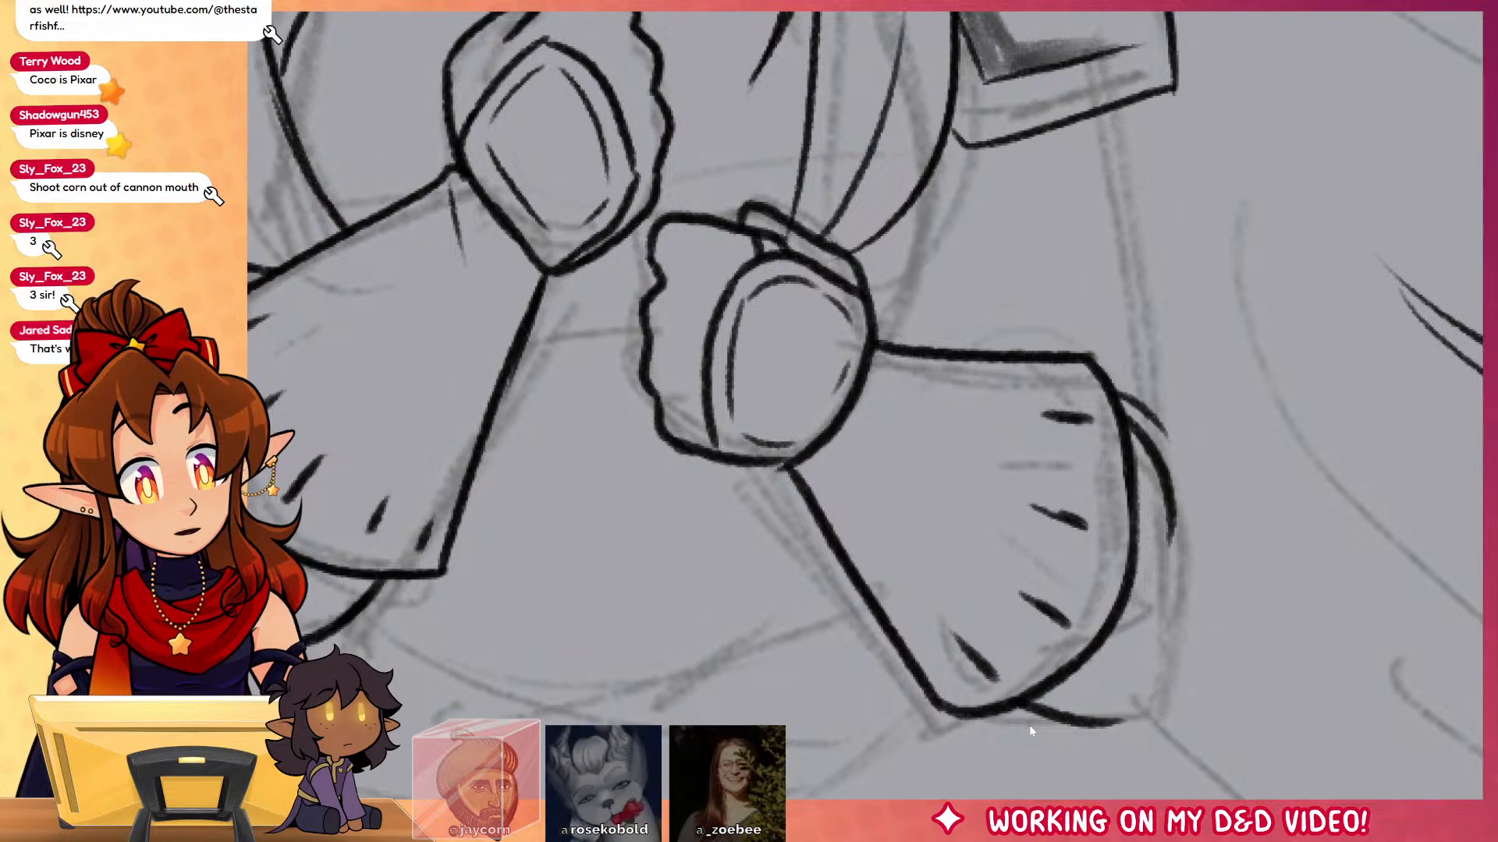
key(ctrl+z)
mouse_move(998, 706)
mouse_down()
mouse_move(1144, 699)
mouse_move(1124, 705)
mouse_move(1214, 627)
mouse_move(1222, 581)
mouse_move(1131, 95)
mouse_up()
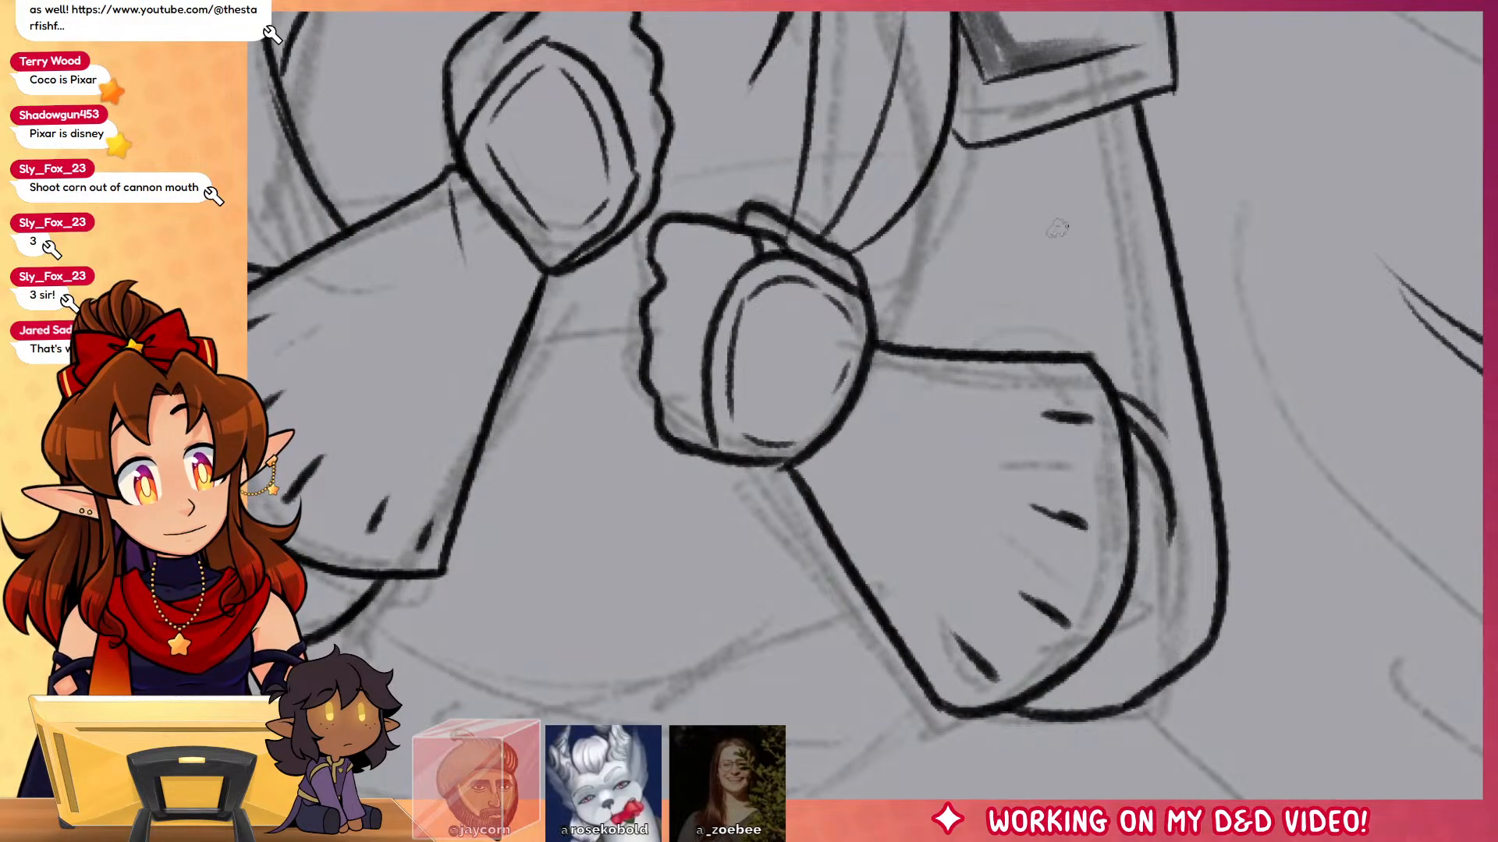
Step: Ink the torso's side line behind the lower hand and thin crease lines across the chest beside both hands
mouse_move(958, 244)
mouse_down()
mouse_move(1118, 582)
mouse_move(1219, 374)
mouse_up()
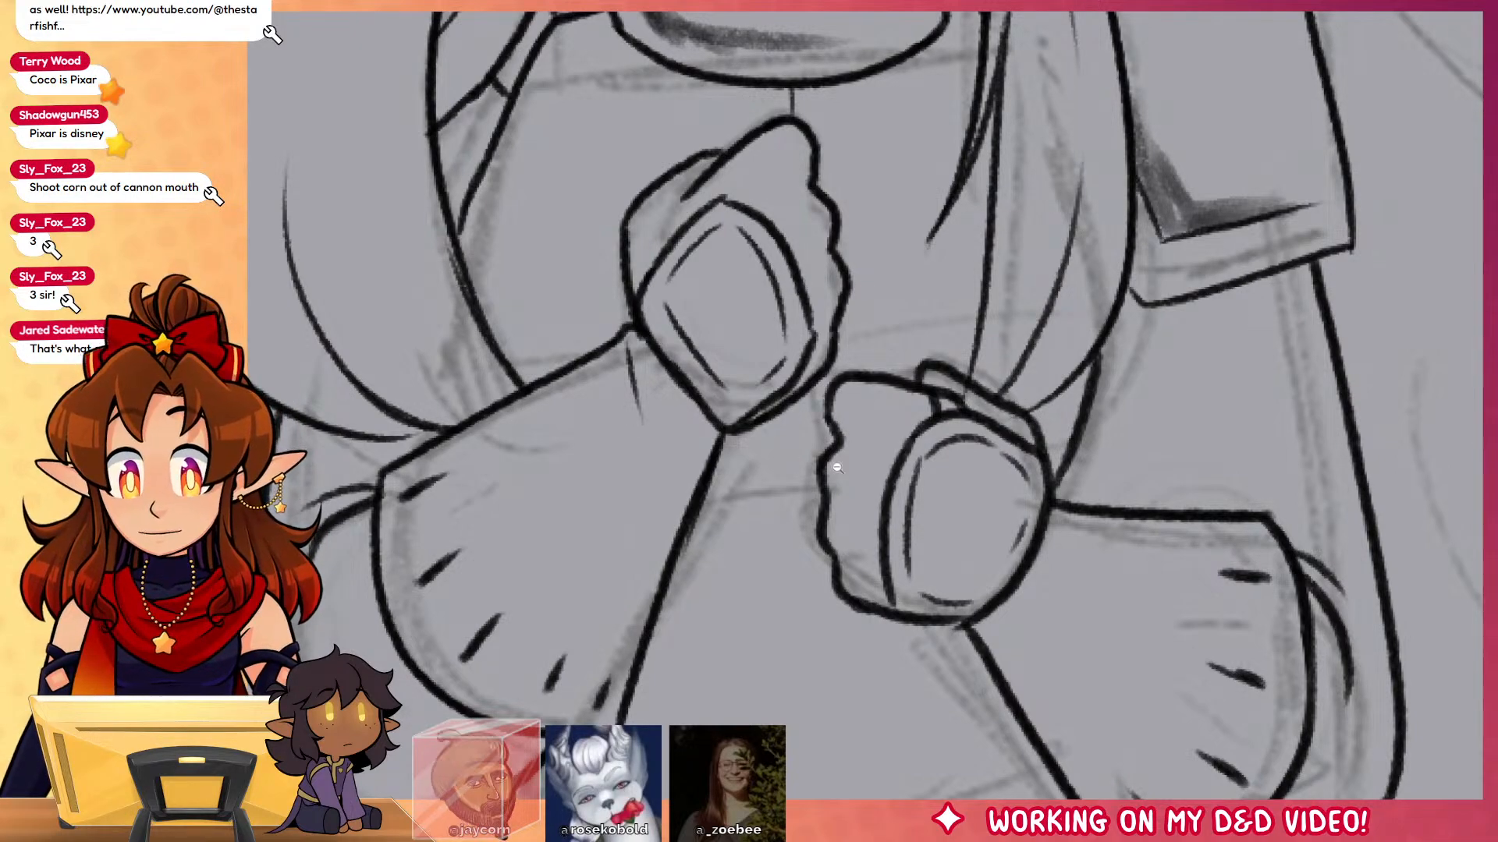
drag(844, 465, 1103, 525)
mouse_move(839, 483)
mouse_down()
mouse_move(879, 348)
mouse_move(898, 373)
mouse_move(993, 381)
mouse_move(946, 340)
mouse_move(925, 390)
mouse_up()
drag(736, 397, 647, 409)
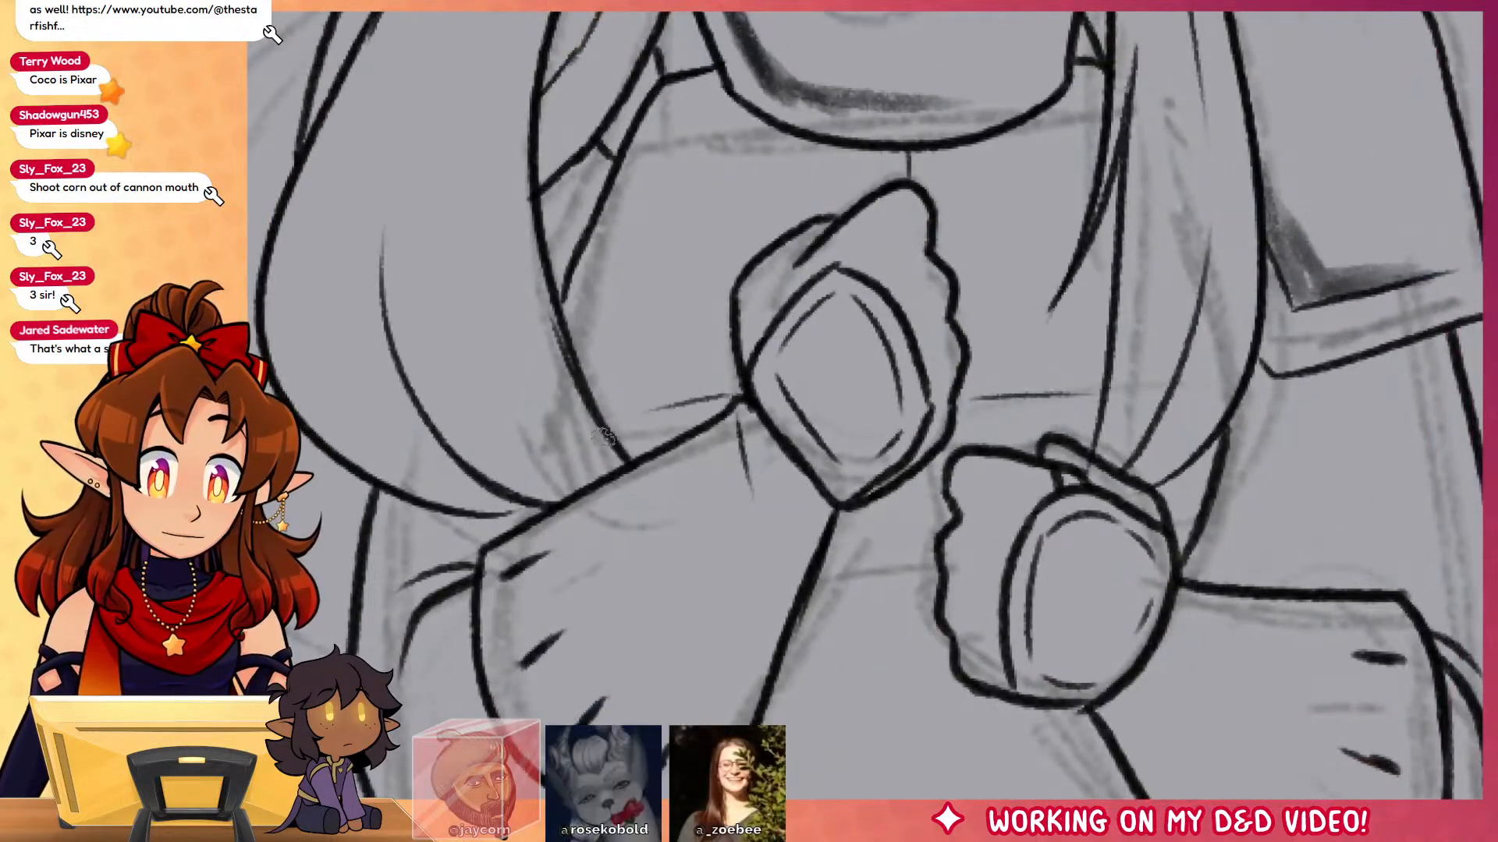
Step: Ink the horizontal seam between the upper sleeve and the lower hand, with a short vertical centre seam above it
scroll(892, 521, down, 3)
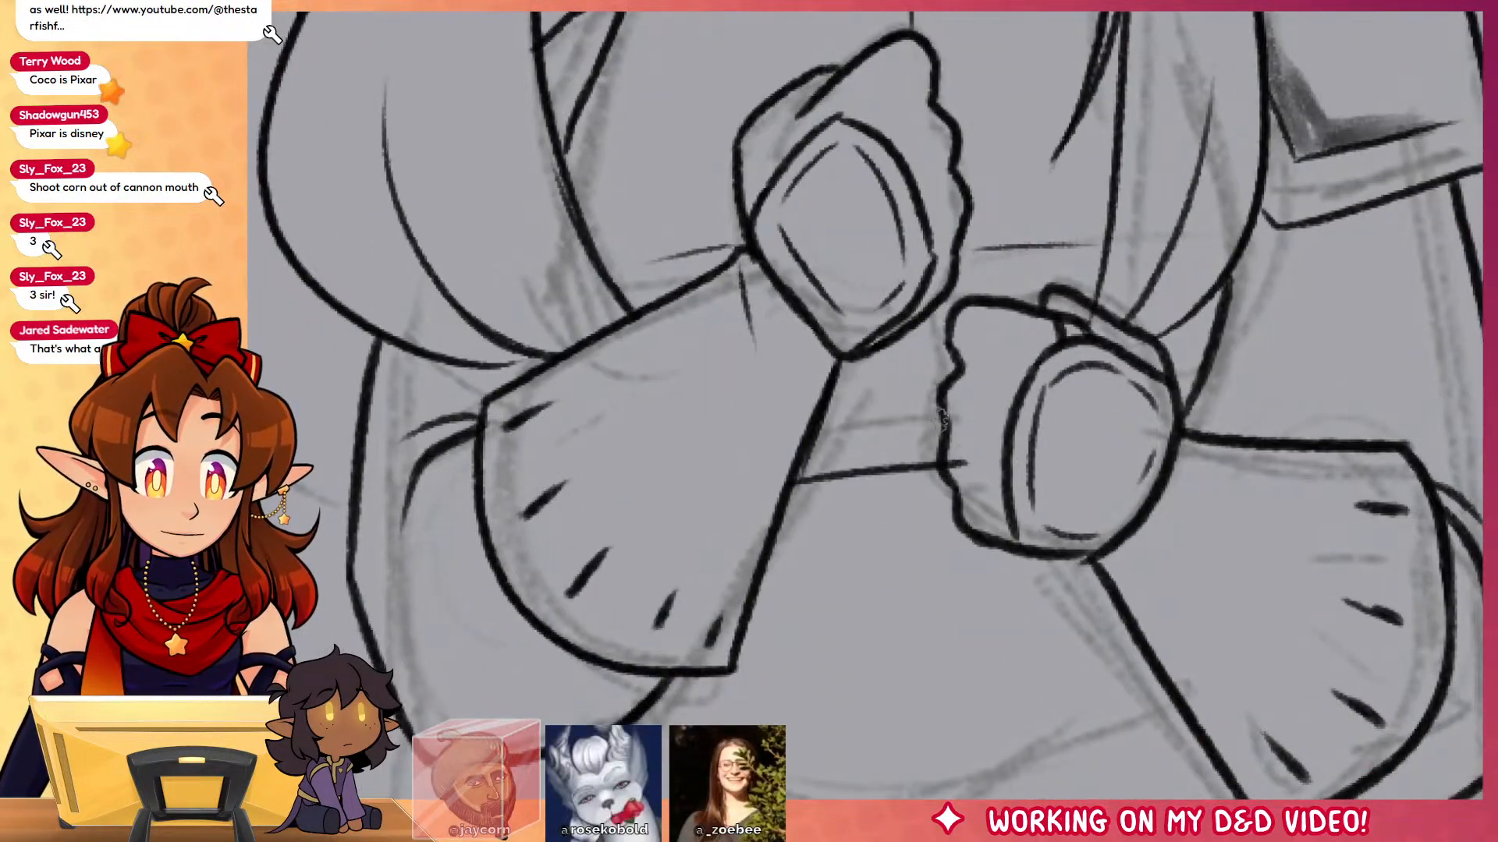
drag(788, 484, 945, 468)
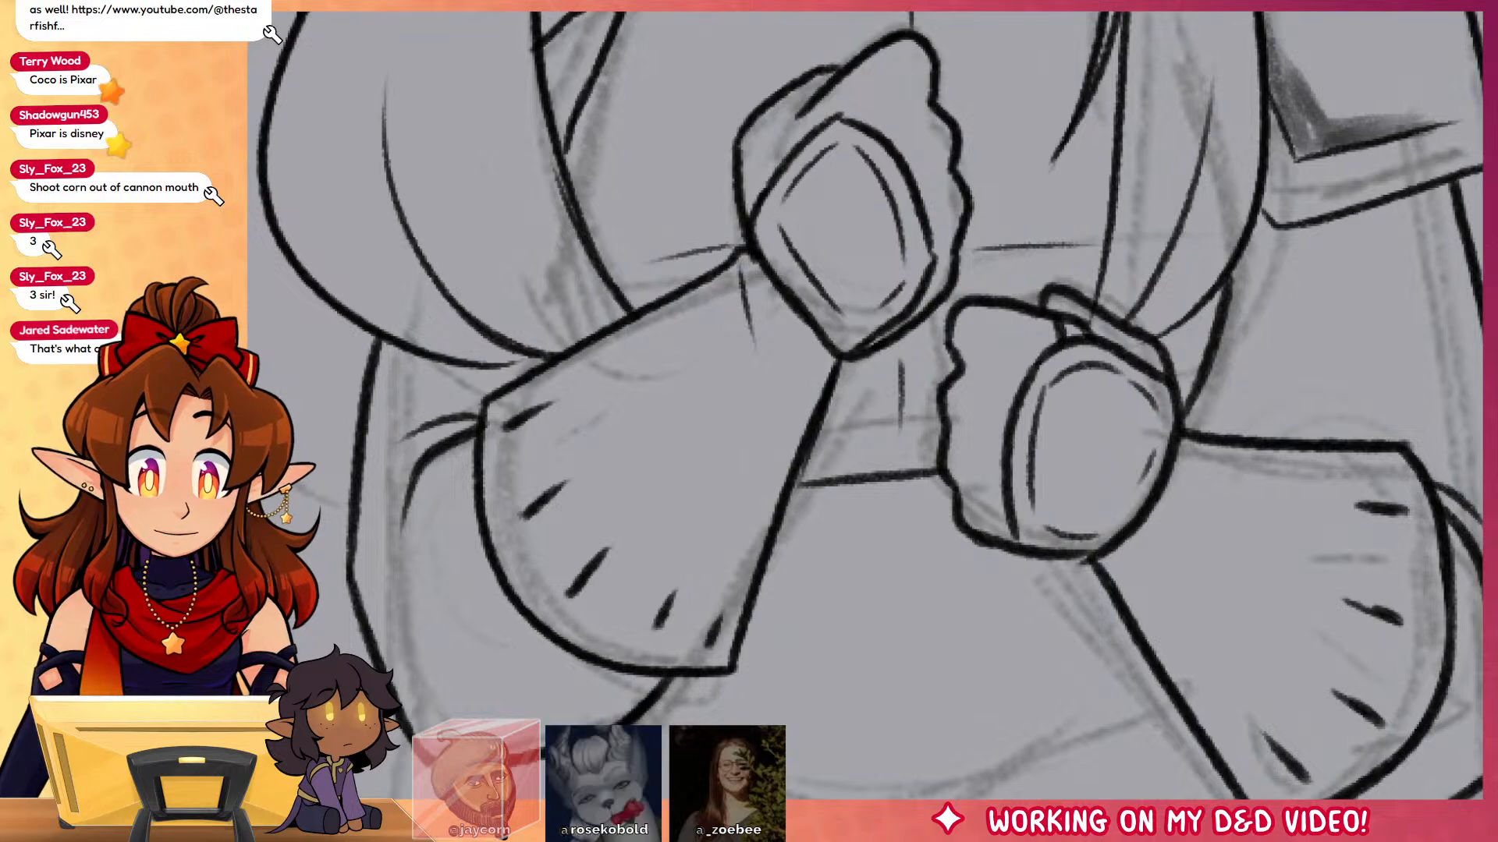
key(ctrl+z)
drag(899, 341, 897, 441)
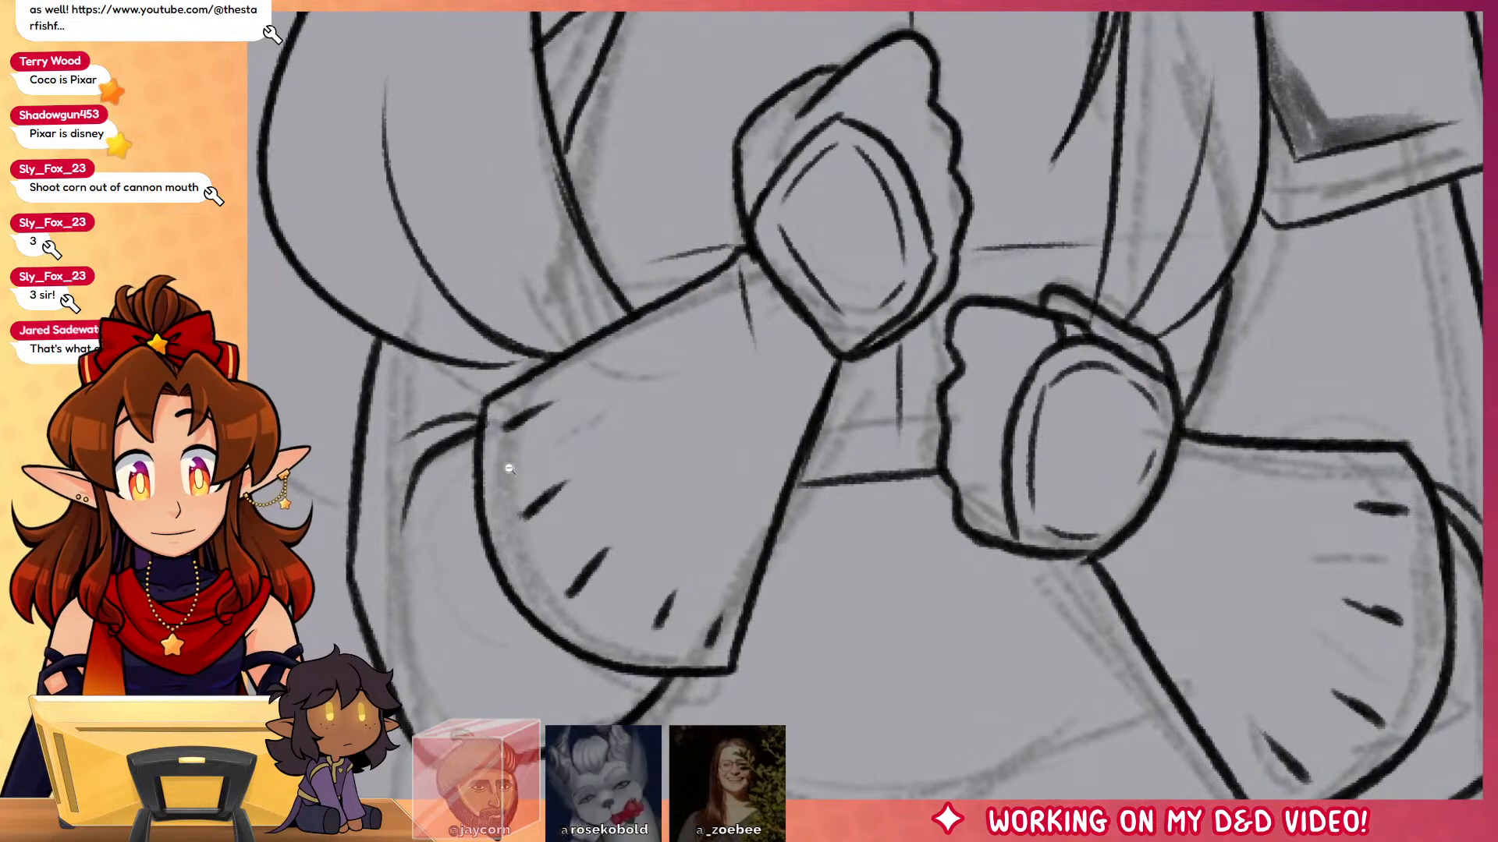
alt+click(705, 445)
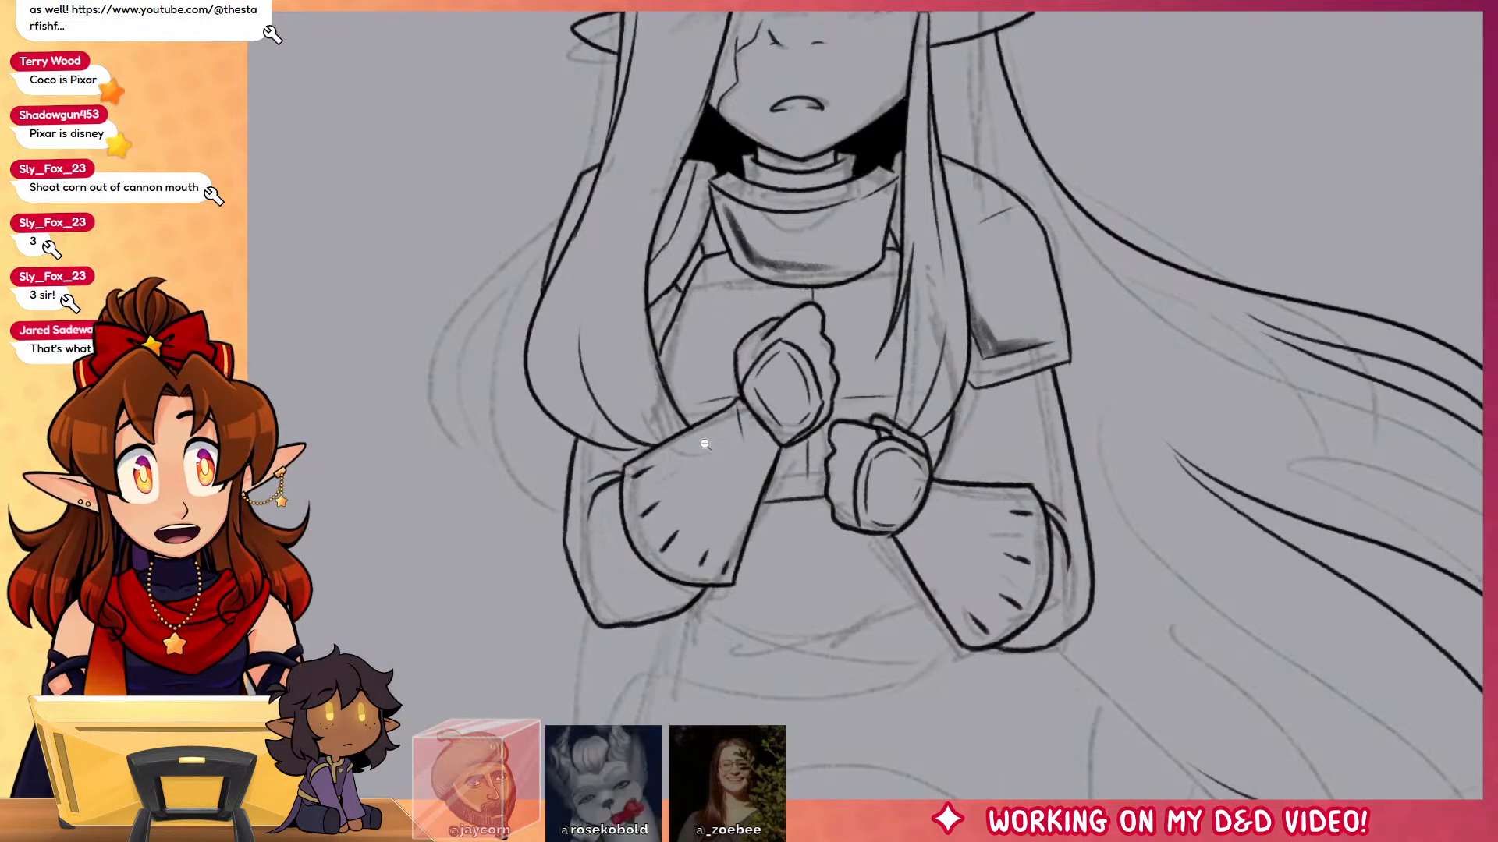
Step: Ink the curved waistband below the crossed sleeves, with two short vertical dividers across its middle
scroll(705, 445, down, 3)
click(616, 440)
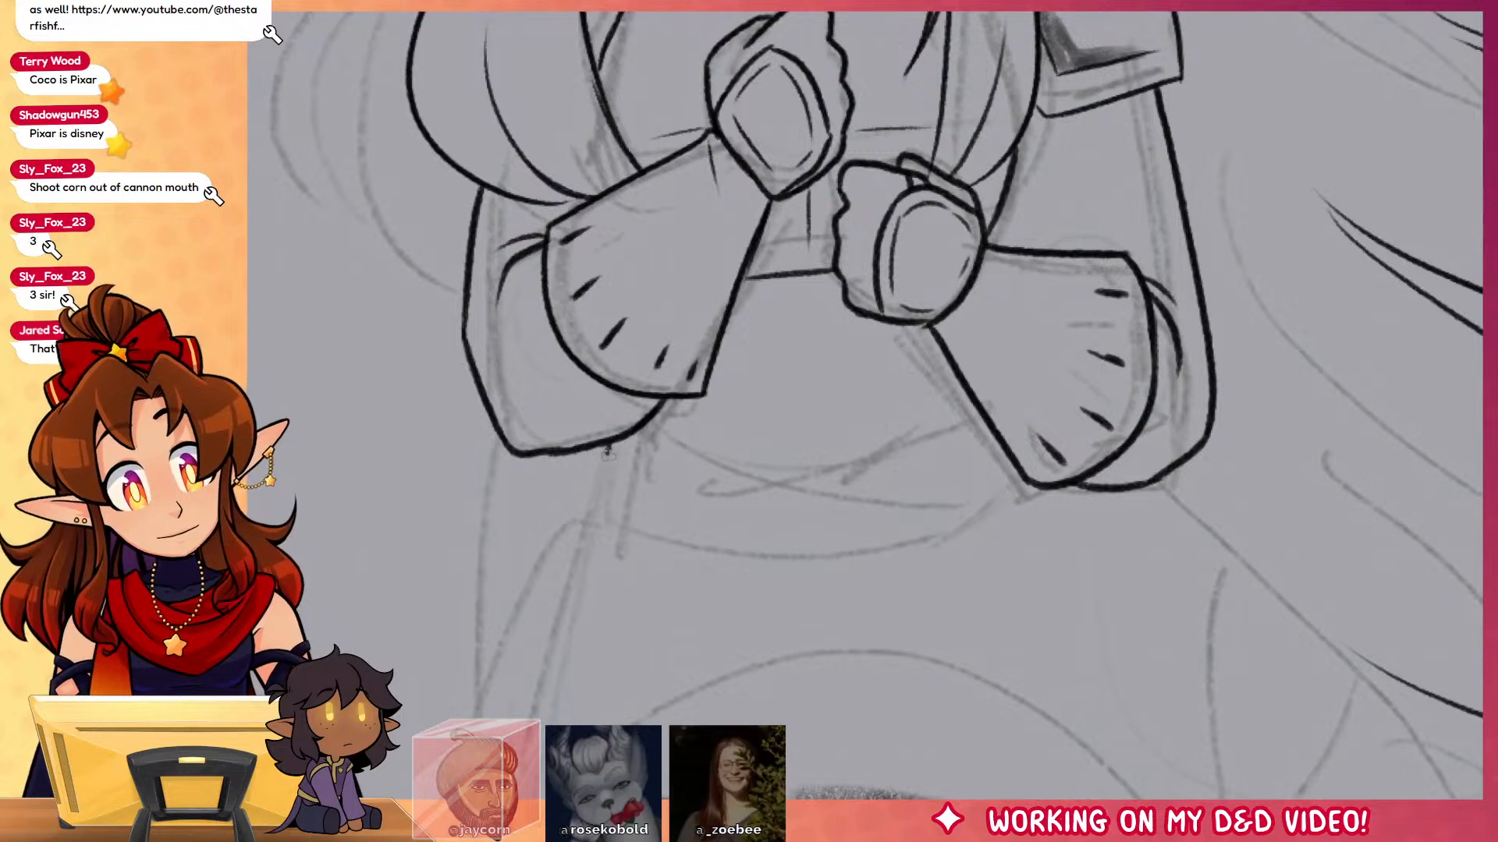
mouse_move(609, 451)
mouse_down()
mouse_move(907, 474)
mouse_move(995, 435)
mouse_up()
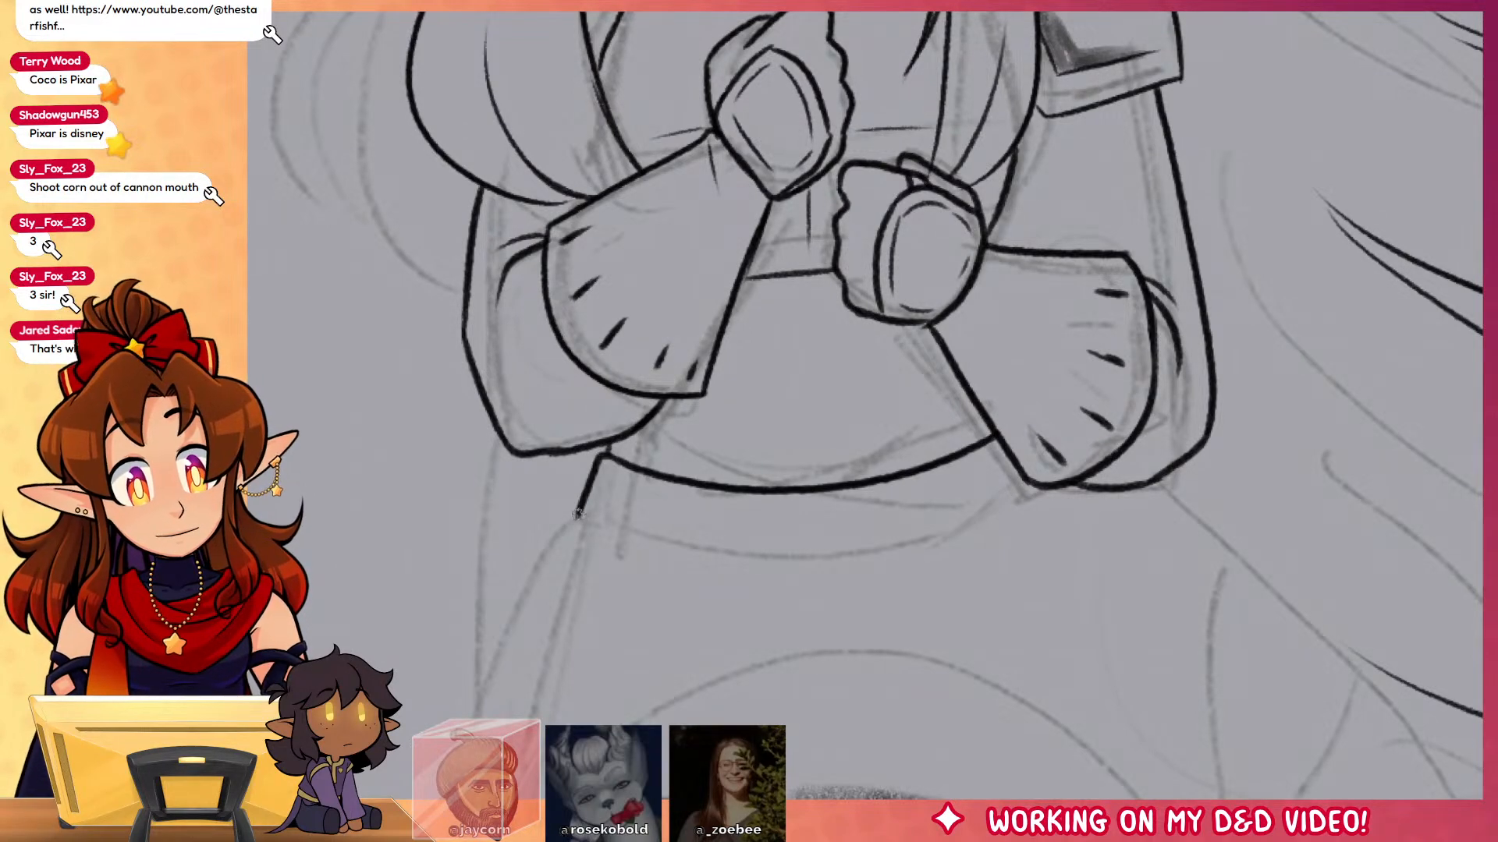
mouse_move(577, 515)
mouse_down()
mouse_move(636, 542)
mouse_move(972, 530)
mouse_move(1045, 489)
mouse_up()
drag(764, 492, 769, 558)
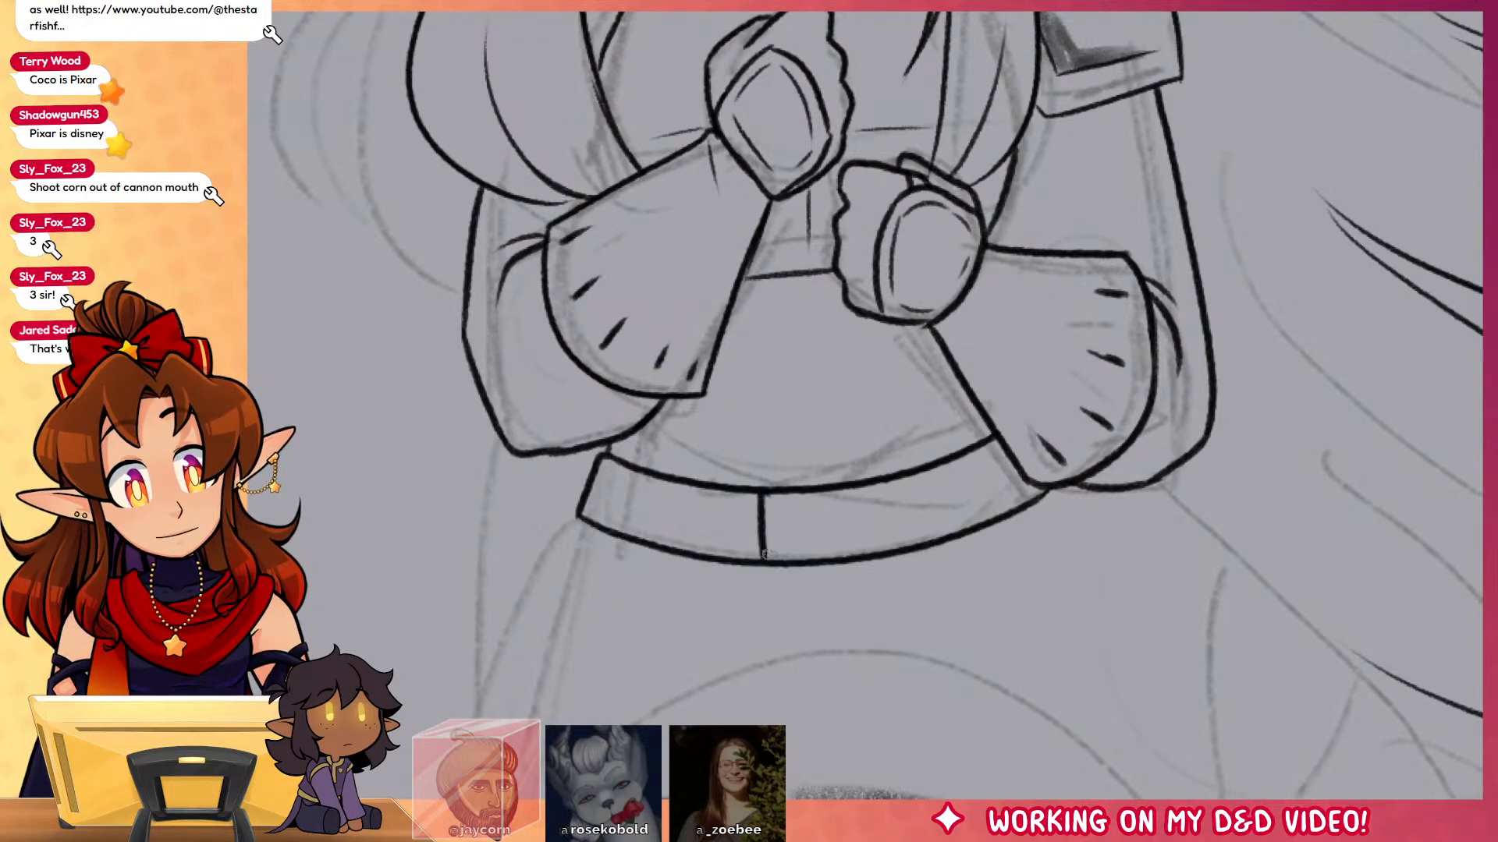
drag(886, 477, 891, 547)
Step: Ink two thin curved lines across the midriff between the flared sleeves, above the waistband
scroll(836, 568, up, 3)
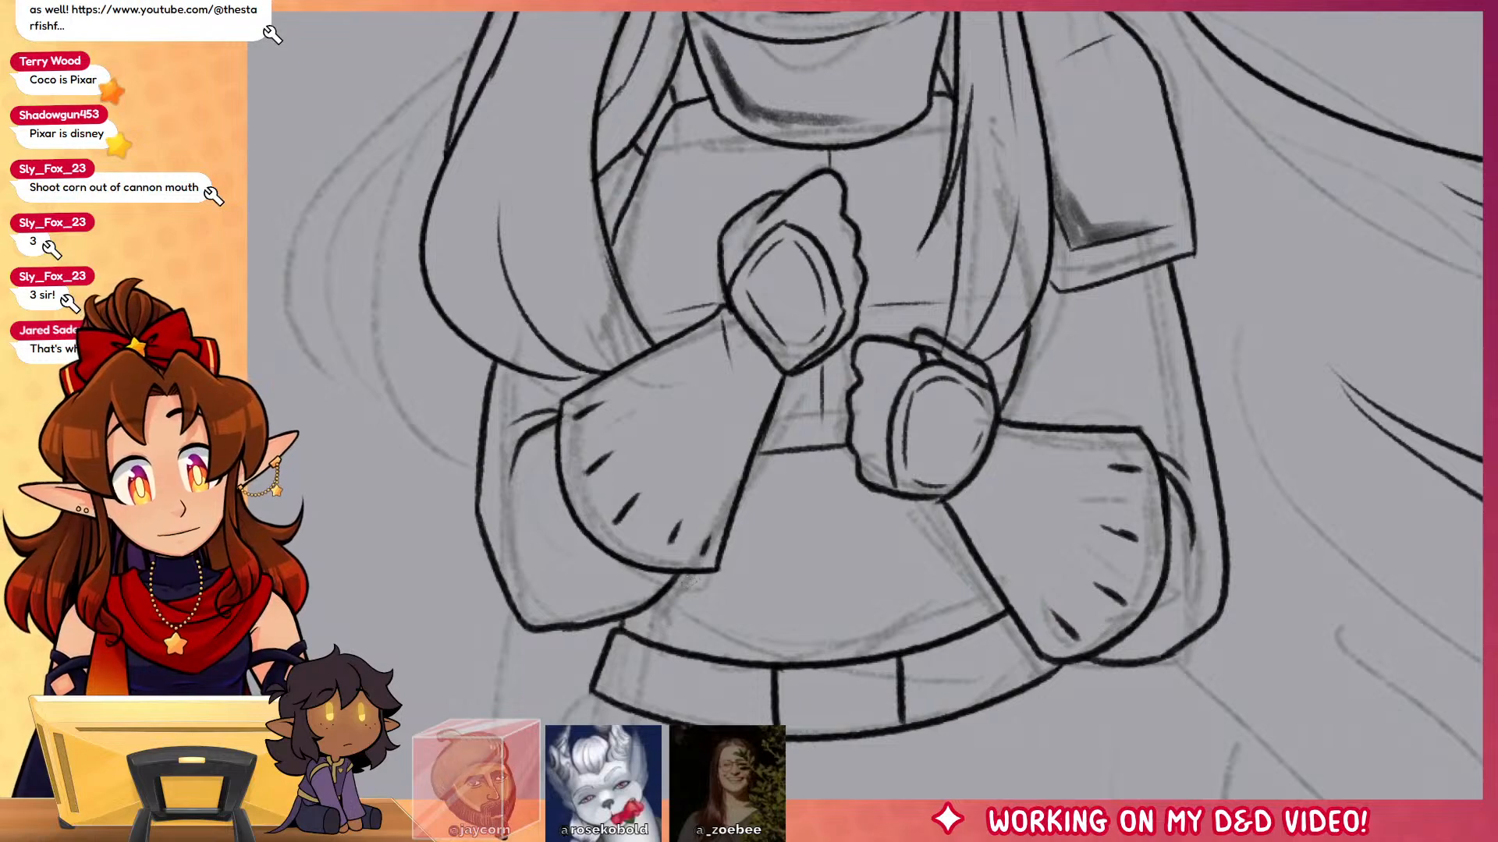
drag(693, 579, 979, 555)
drag(755, 505, 868, 496)
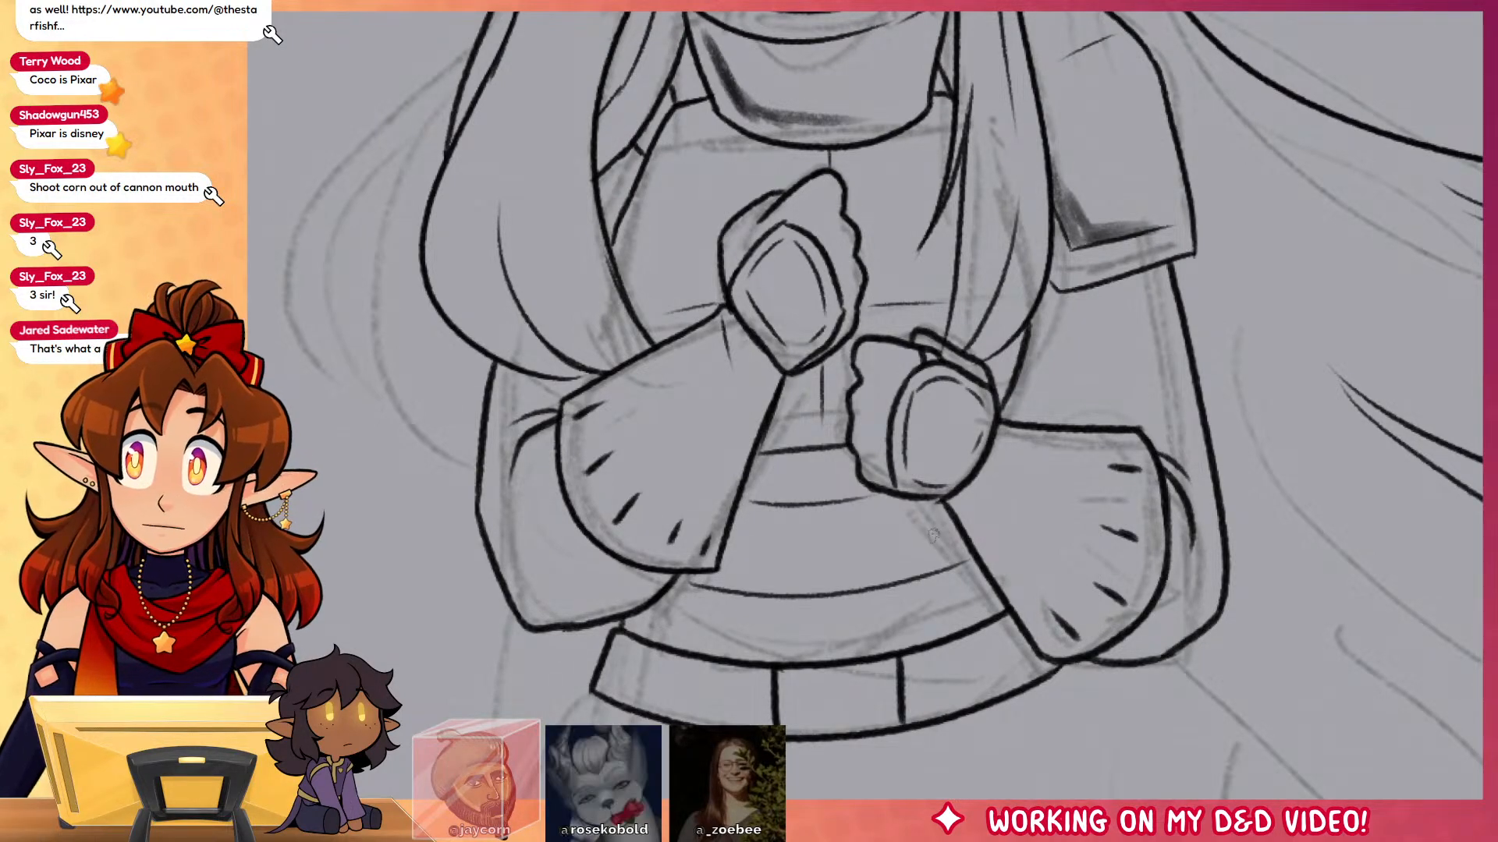
Step: Ink the skirt below the waistband: both flared side edges and two lines of the front panel, ending at the gravestone
scroll(950, 513, down, 5)
drag(677, 275, 533, 604)
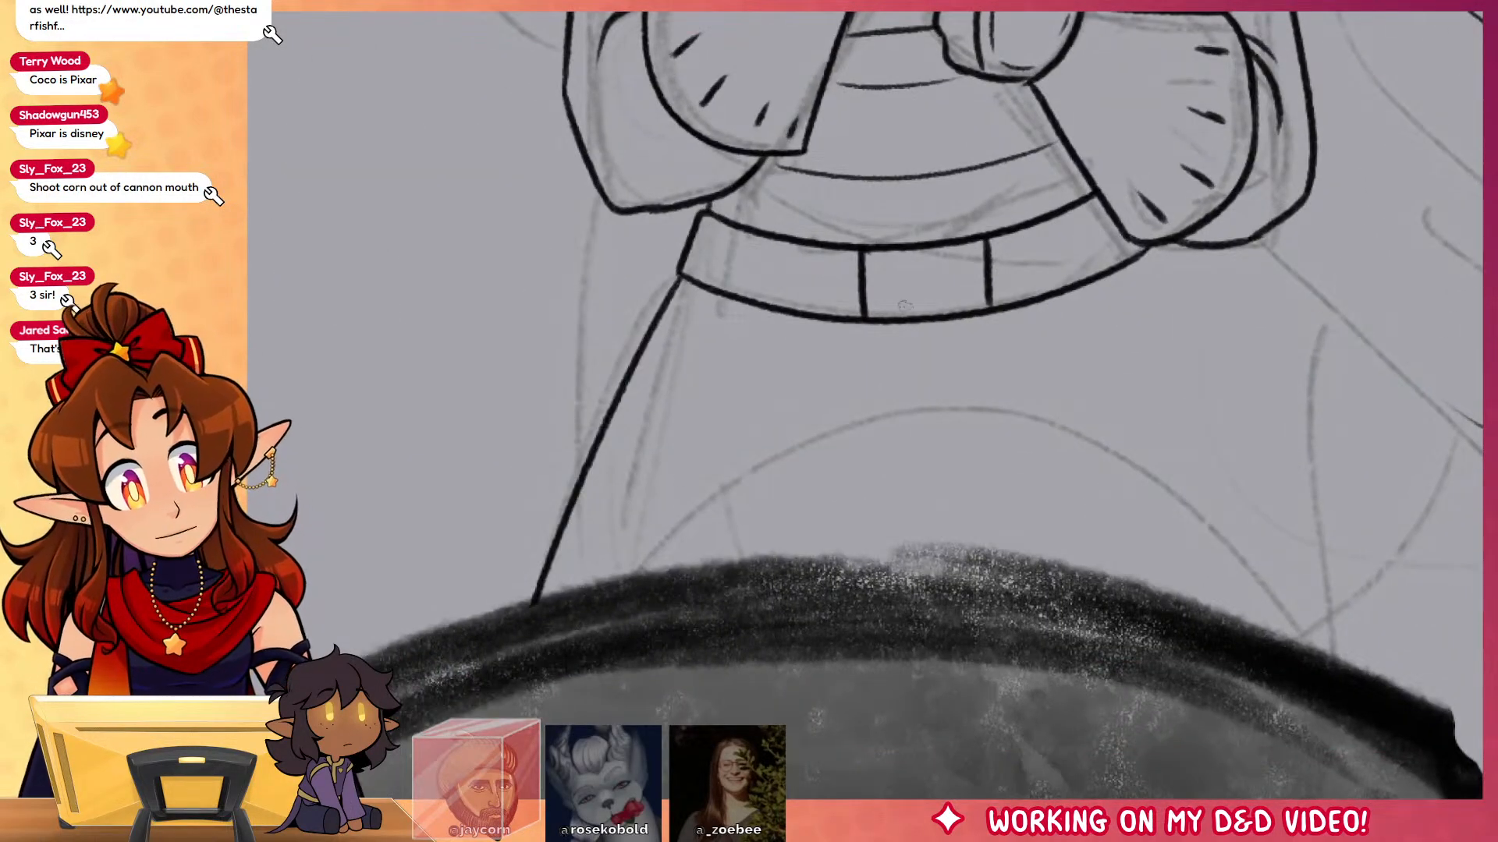
drag(900, 326, 872, 568)
drag(984, 380, 1039, 566)
drag(1198, 580, 1048, 613)
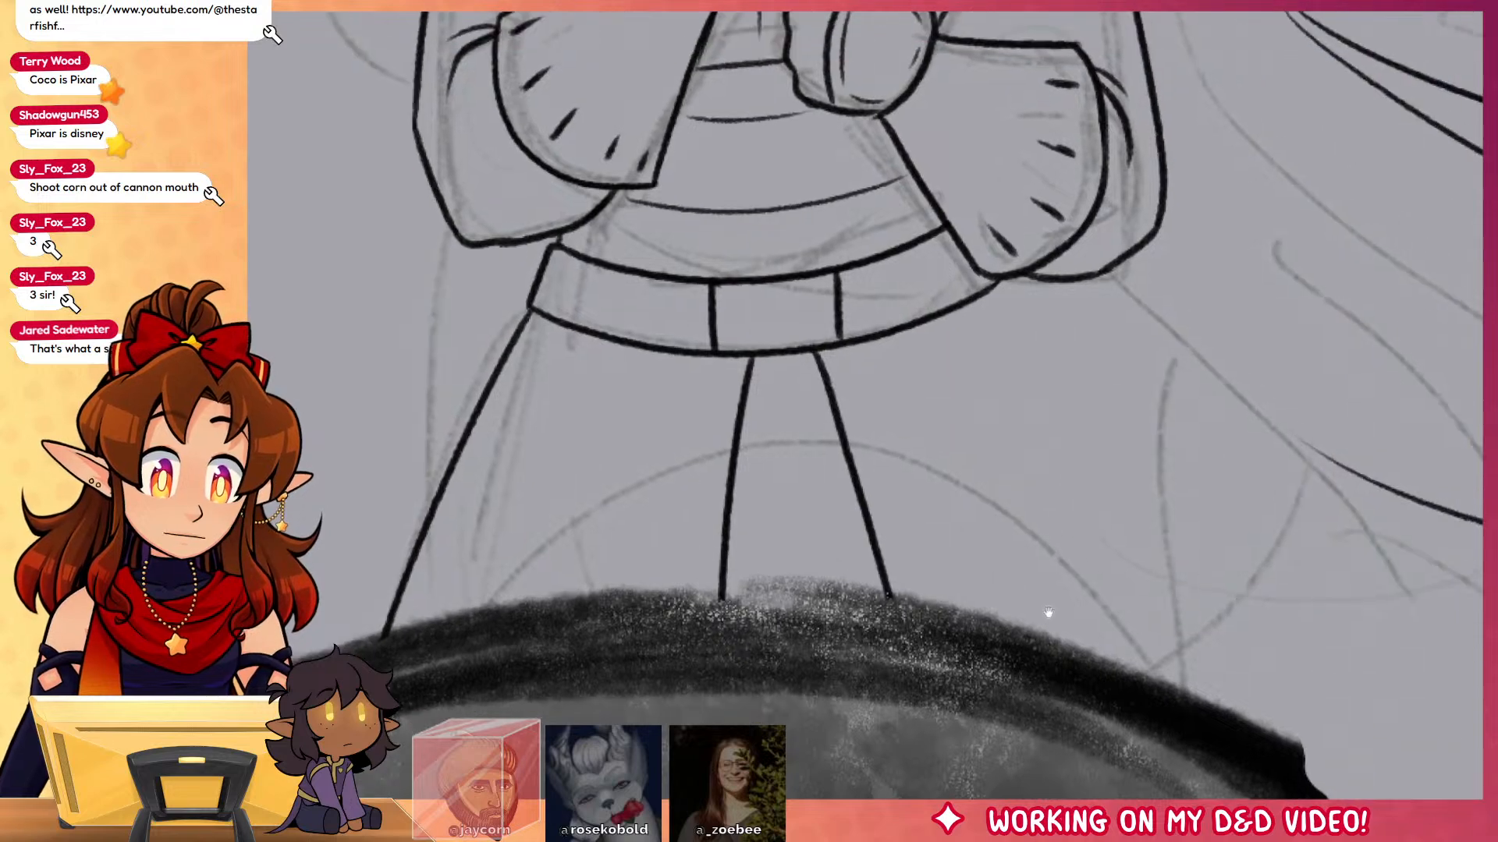
mouse_move(1116, 269)
mouse_down()
mouse_move(1328, 487)
mouse_move(1178, 690)
mouse_up()
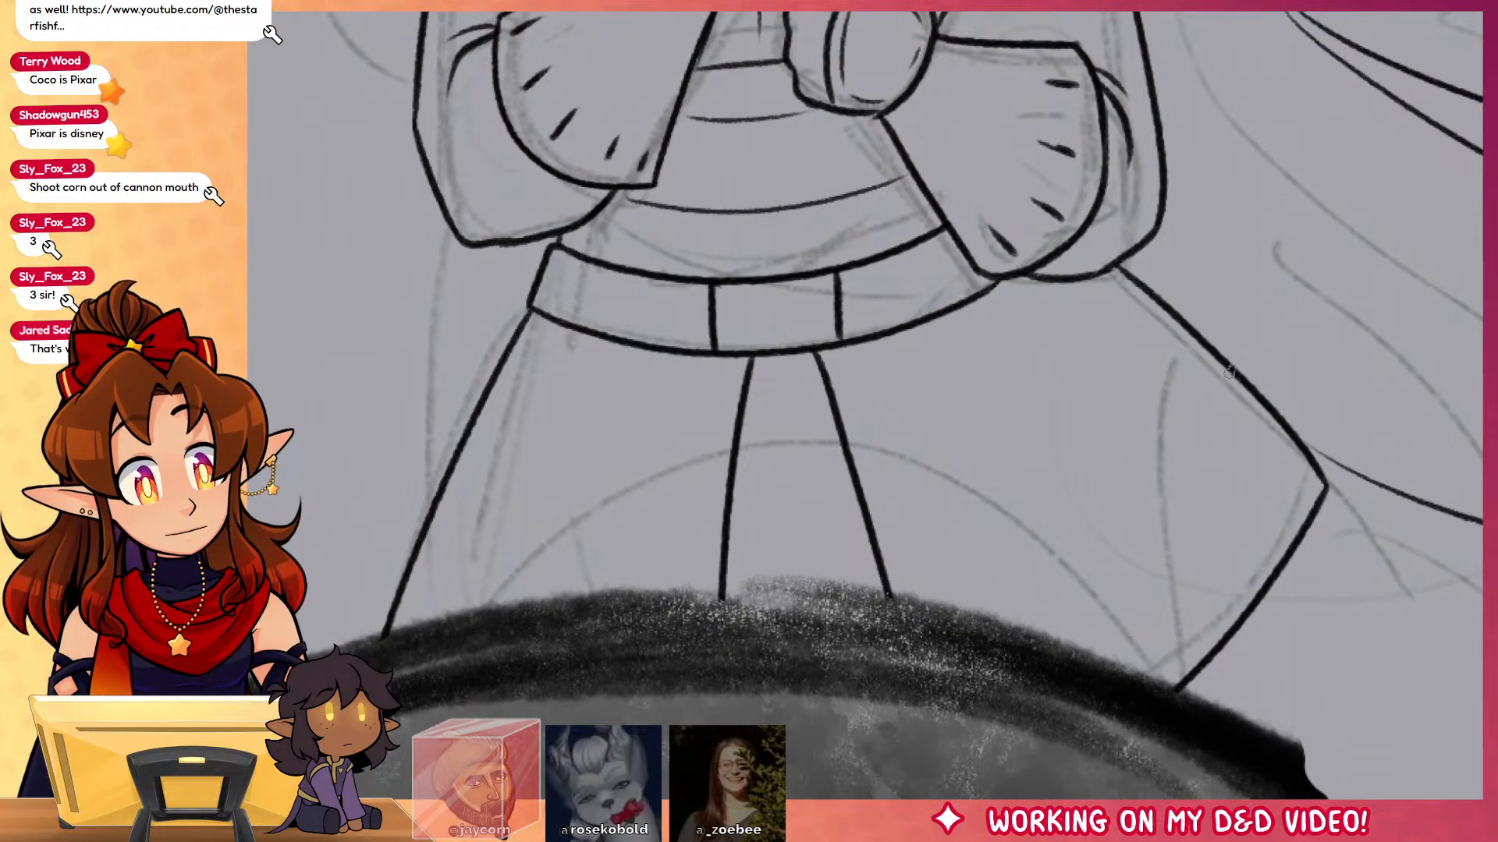
Step: Ink thin curved fold lines across both sides of the skirt, running inward from its outer edges
drag(1229, 374, 1002, 628)
drag(1138, 319, 870, 475)
mouse_move(726, 482)
mouse_down()
mouse_move(664, 470)
mouse_move(499, 401)
mouse_up()
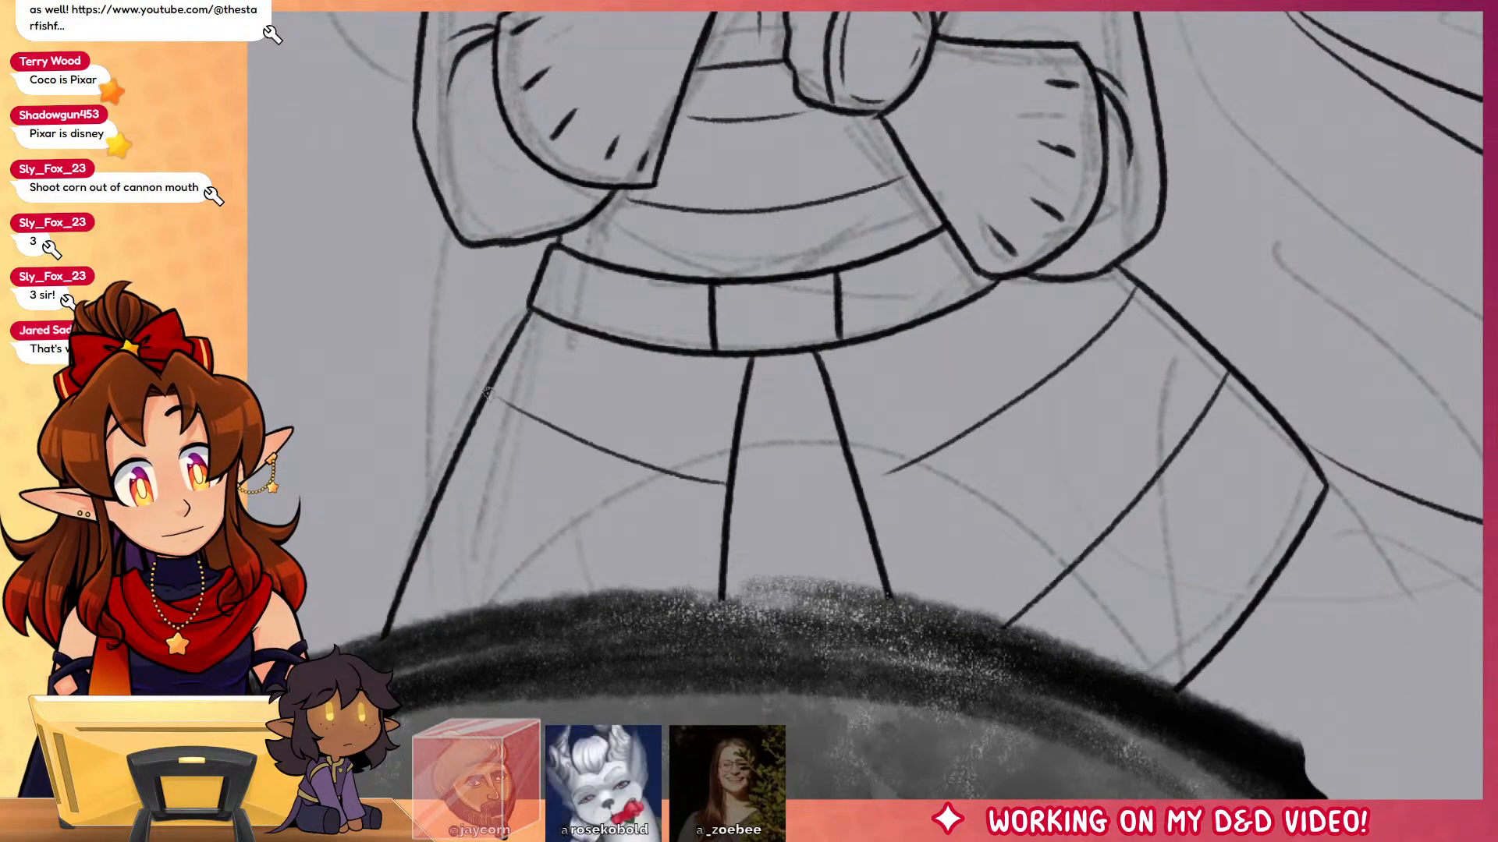
drag(437, 519, 566, 601)
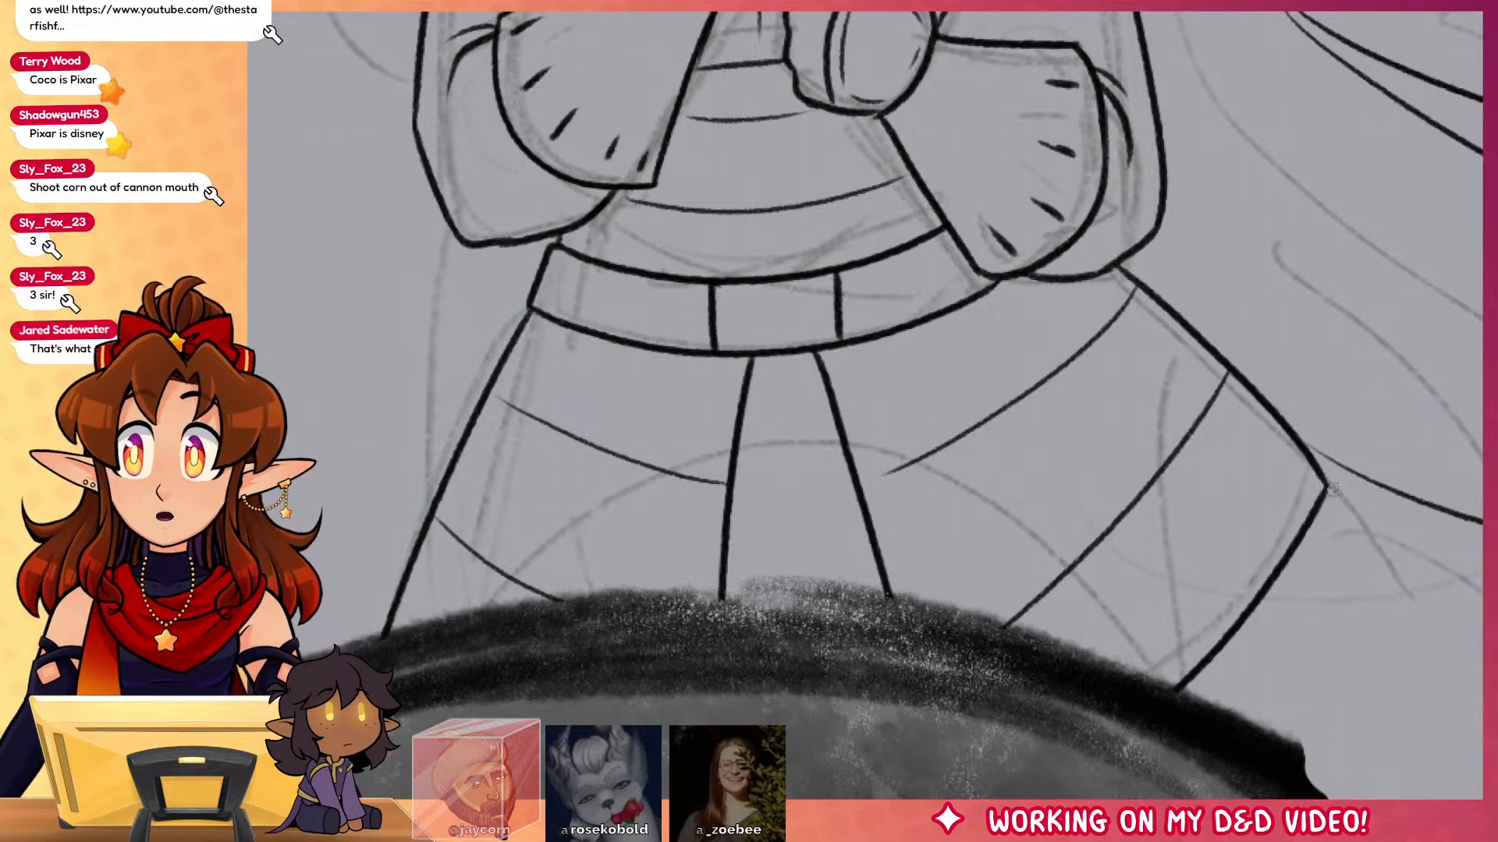
mouse_move(1239, 667)
mouse_down()
mouse_move(977, 505)
mouse_move(740, 440)
mouse_move(729, 383)
mouse_move(983, 507)
mouse_up()
key(ctrl+z)
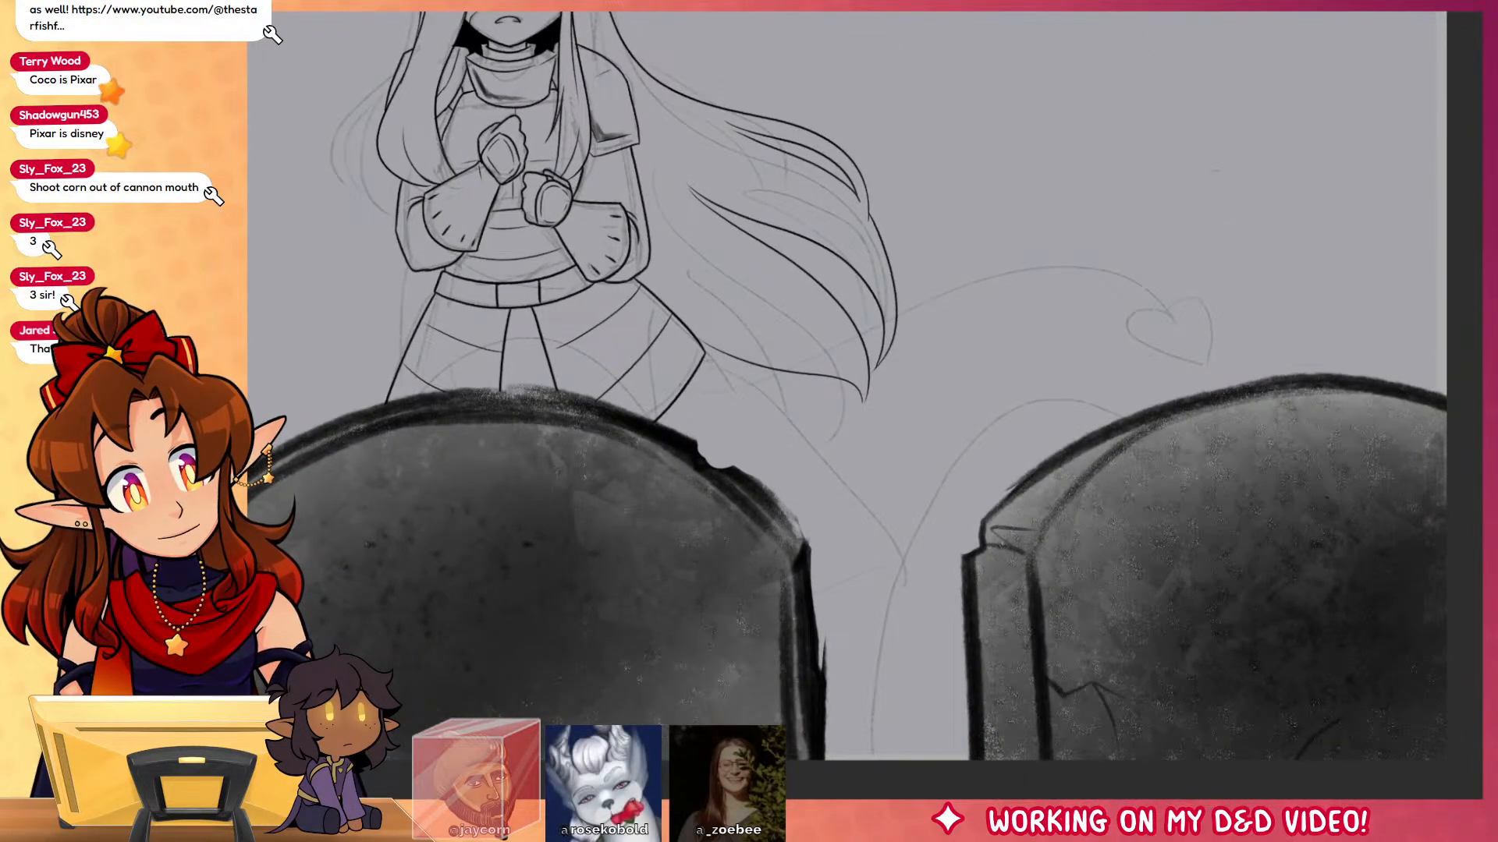
Step: Ink the trailing cloth flowing out from the skirt into the gap between the gravestones, with short creases inside
mouse_move(796, 446)
mouse_down()
mouse_move(964, 507)
mouse_move(858, 686)
mouse_move(826, 704)
mouse_up()
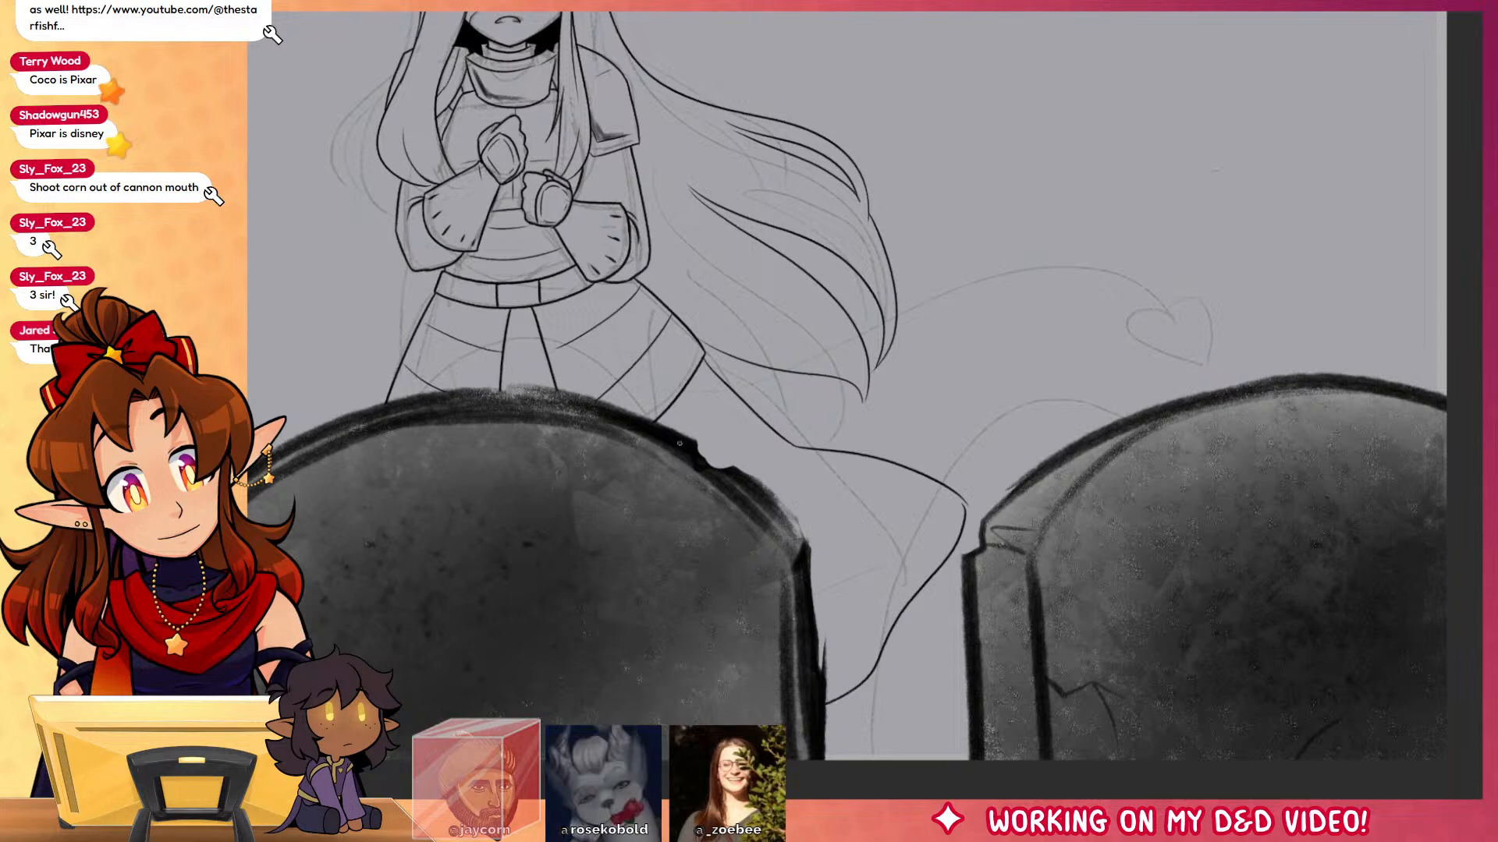
drag(751, 445, 796, 449)
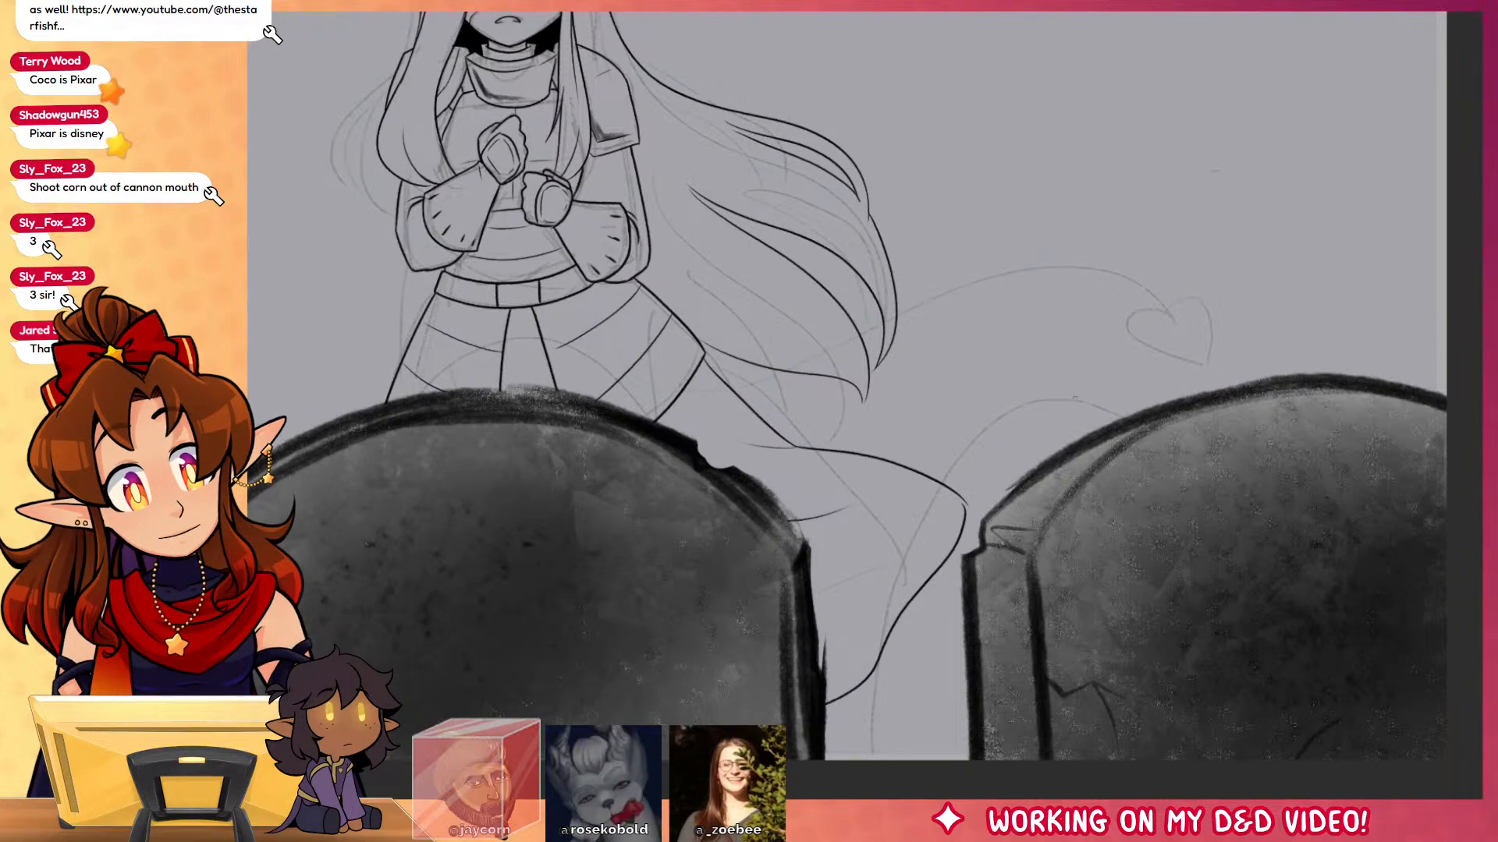
drag(972, 444, 1039, 526)
mouse_move(819, 498)
mouse_down()
mouse_move(1236, 376)
mouse_move(1371, 412)
mouse_up()
key(ctrl+z)
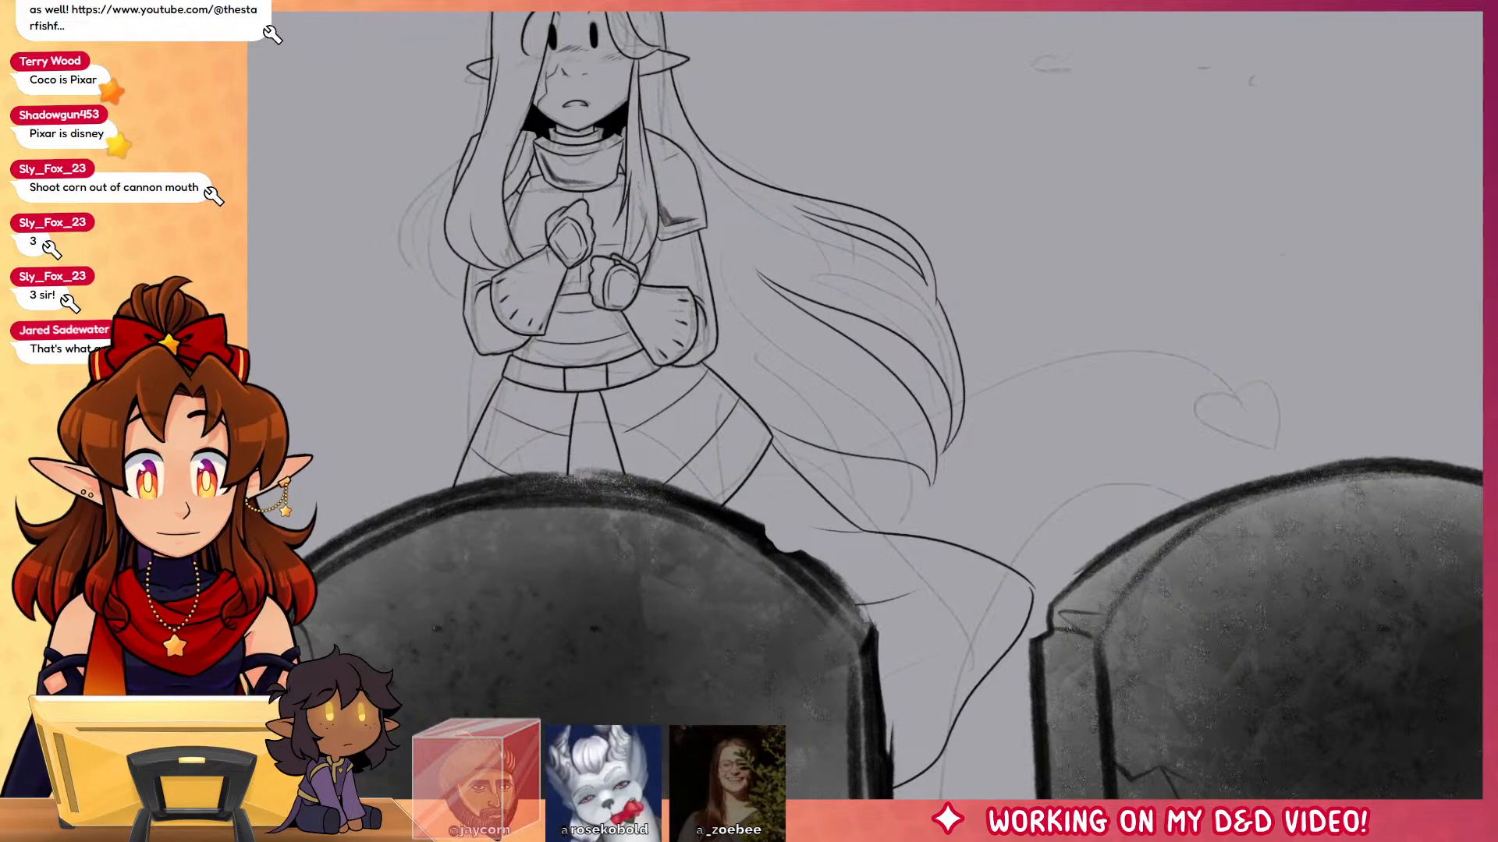
Step: Select the empty background around the character and ink the tail's upper curve, arching from behind the hair to the heart
click(840, 474)
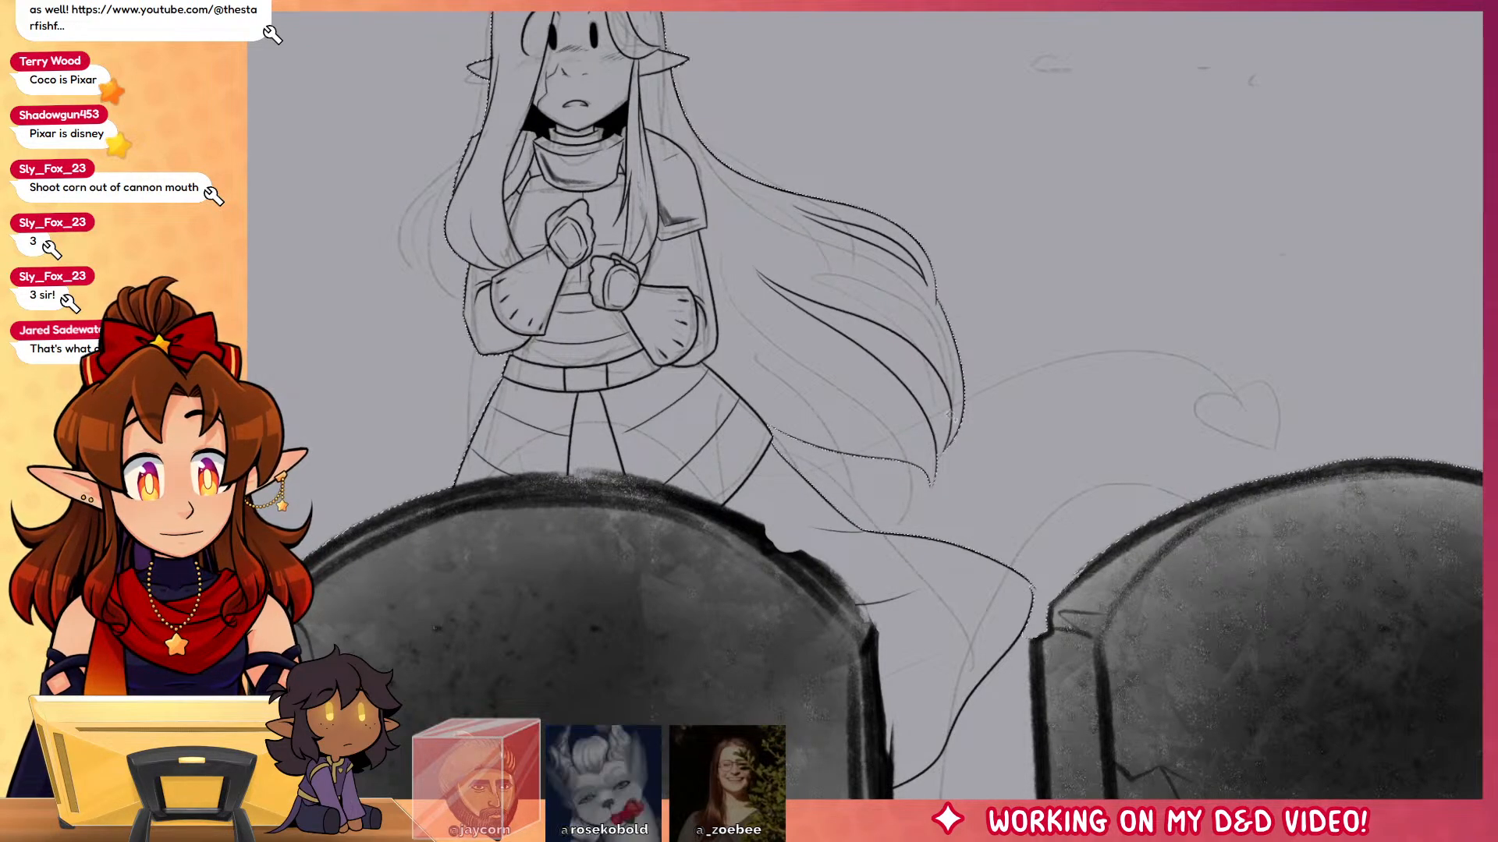
mouse_move(798, 469)
mouse_down()
mouse_move(1166, 355)
mouse_move(1230, 382)
mouse_up()
key(ctrl+z)
mouse_move(799, 471)
mouse_down()
mouse_move(911, 453)
mouse_move(1173, 356)
mouse_up()
key(ctrl+z)
mouse_move(798, 472)
mouse_down()
mouse_move(886, 465)
mouse_move(1182, 373)
mouse_up()
key(ctrl+z)
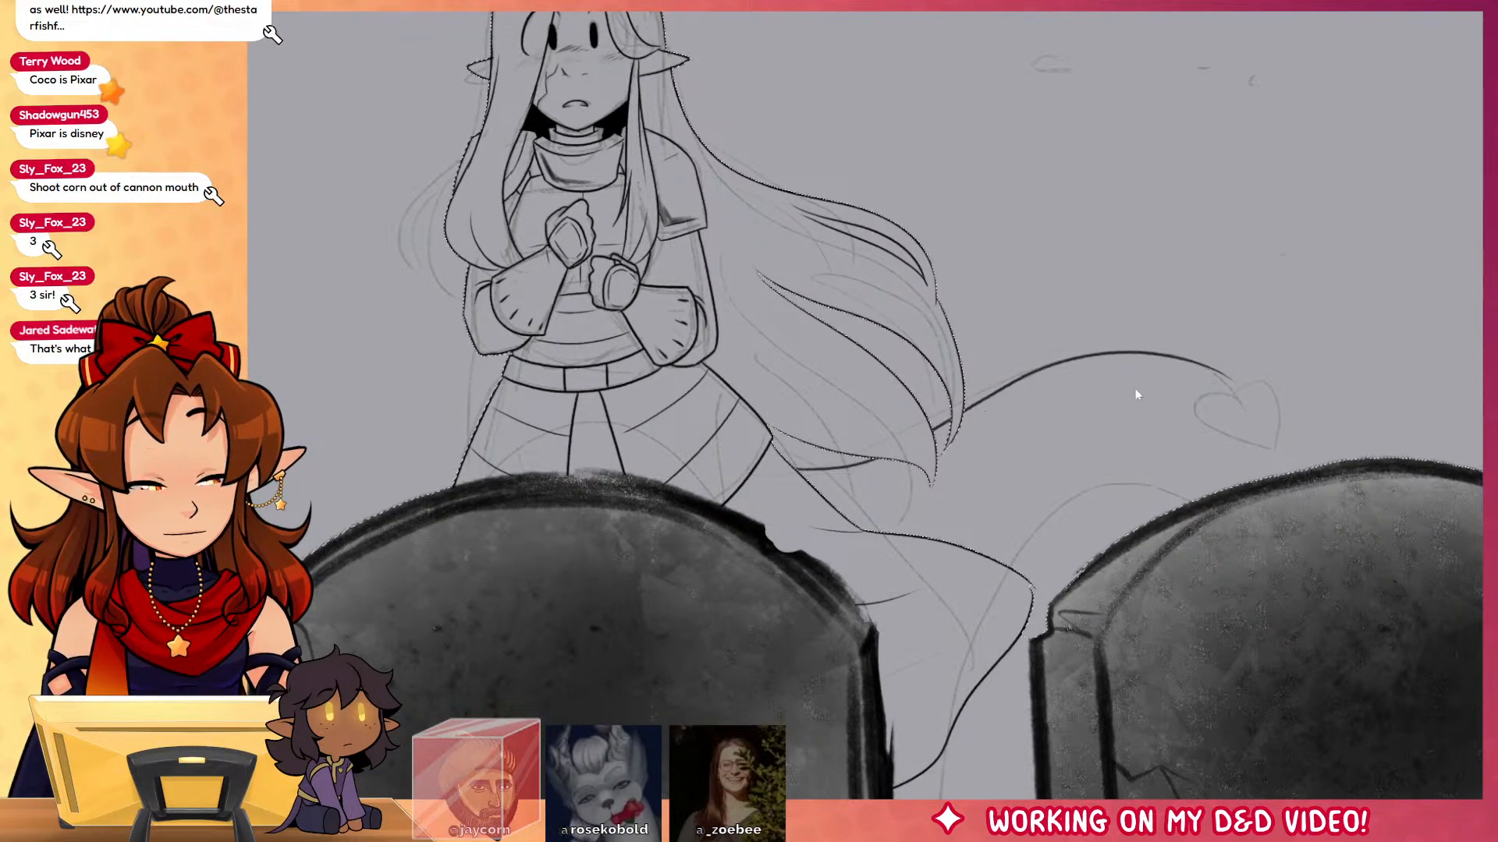
Step: Ink a parallel lower line for the tail and extend both lines down to the heart-shaped tip
drag(804, 473, 1182, 368)
key(ctrl+z)
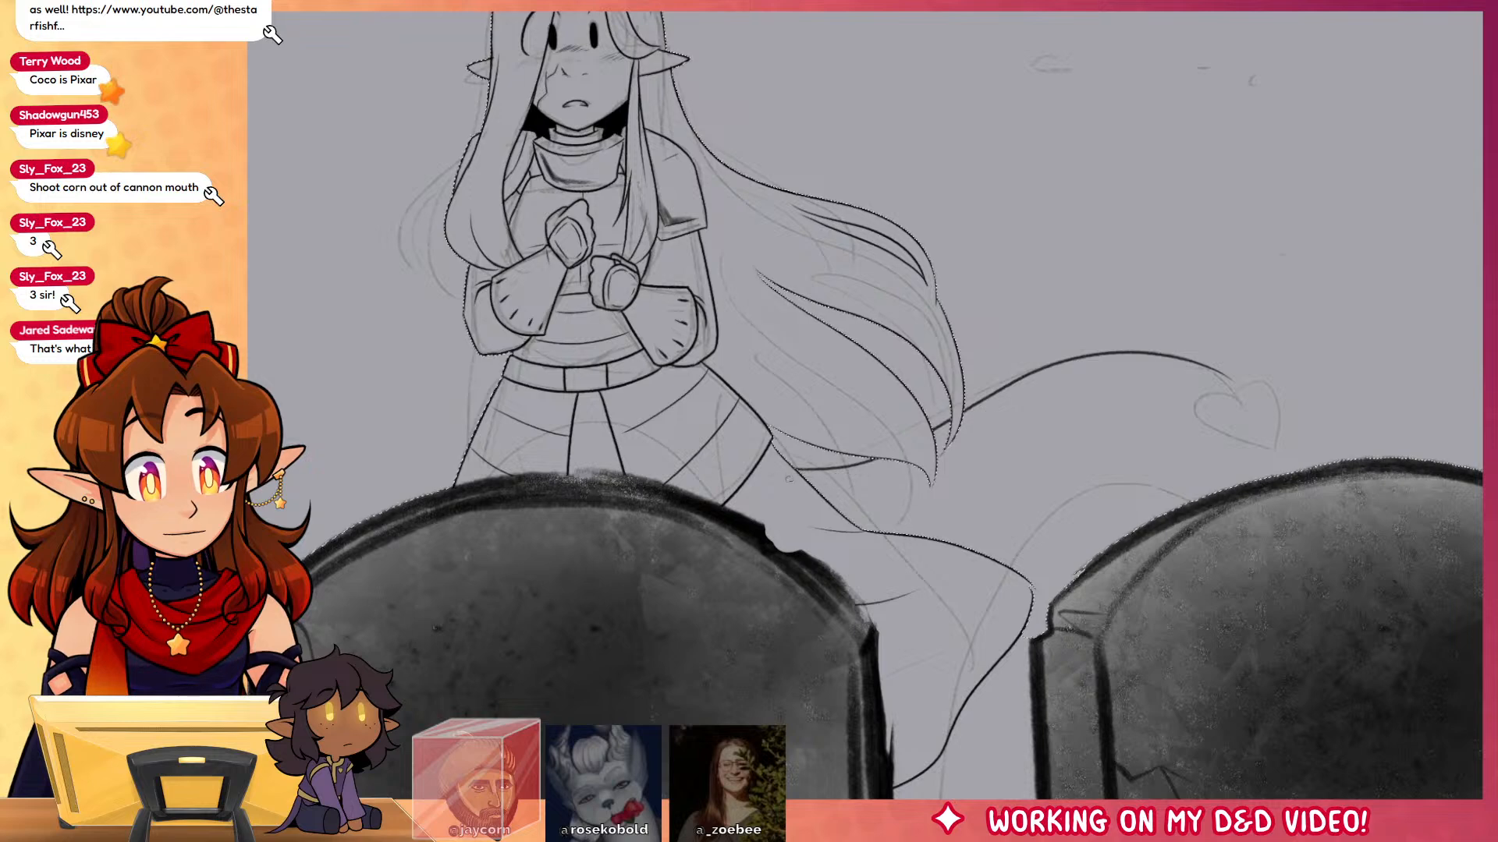
drag(805, 473, 1179, 366)
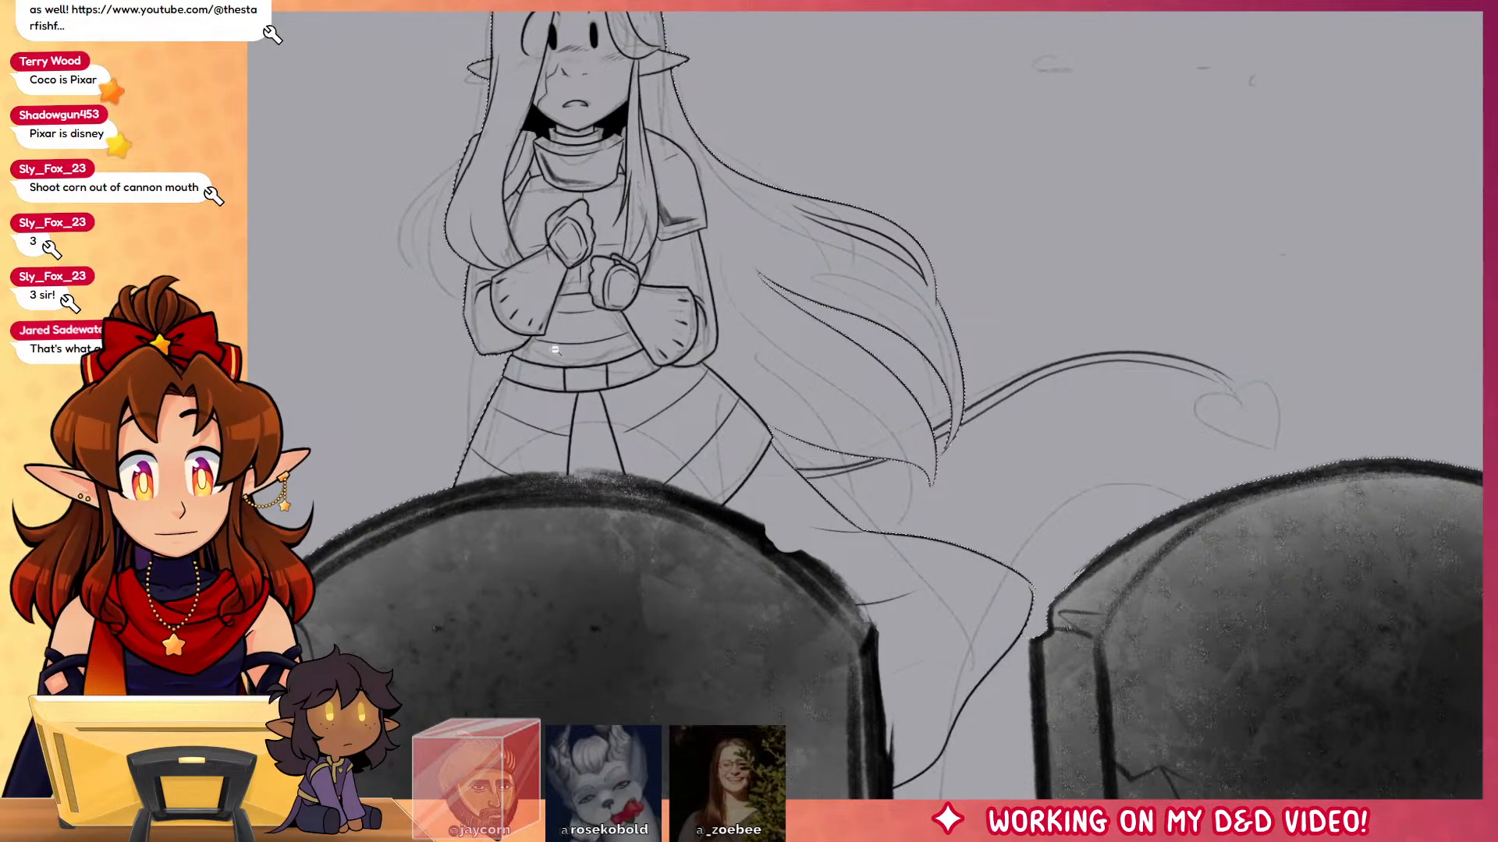
drag(1251, 482, 1396, 460)
drag(1116, 300, 780, 358)
drag(677, 304, 839, 378)
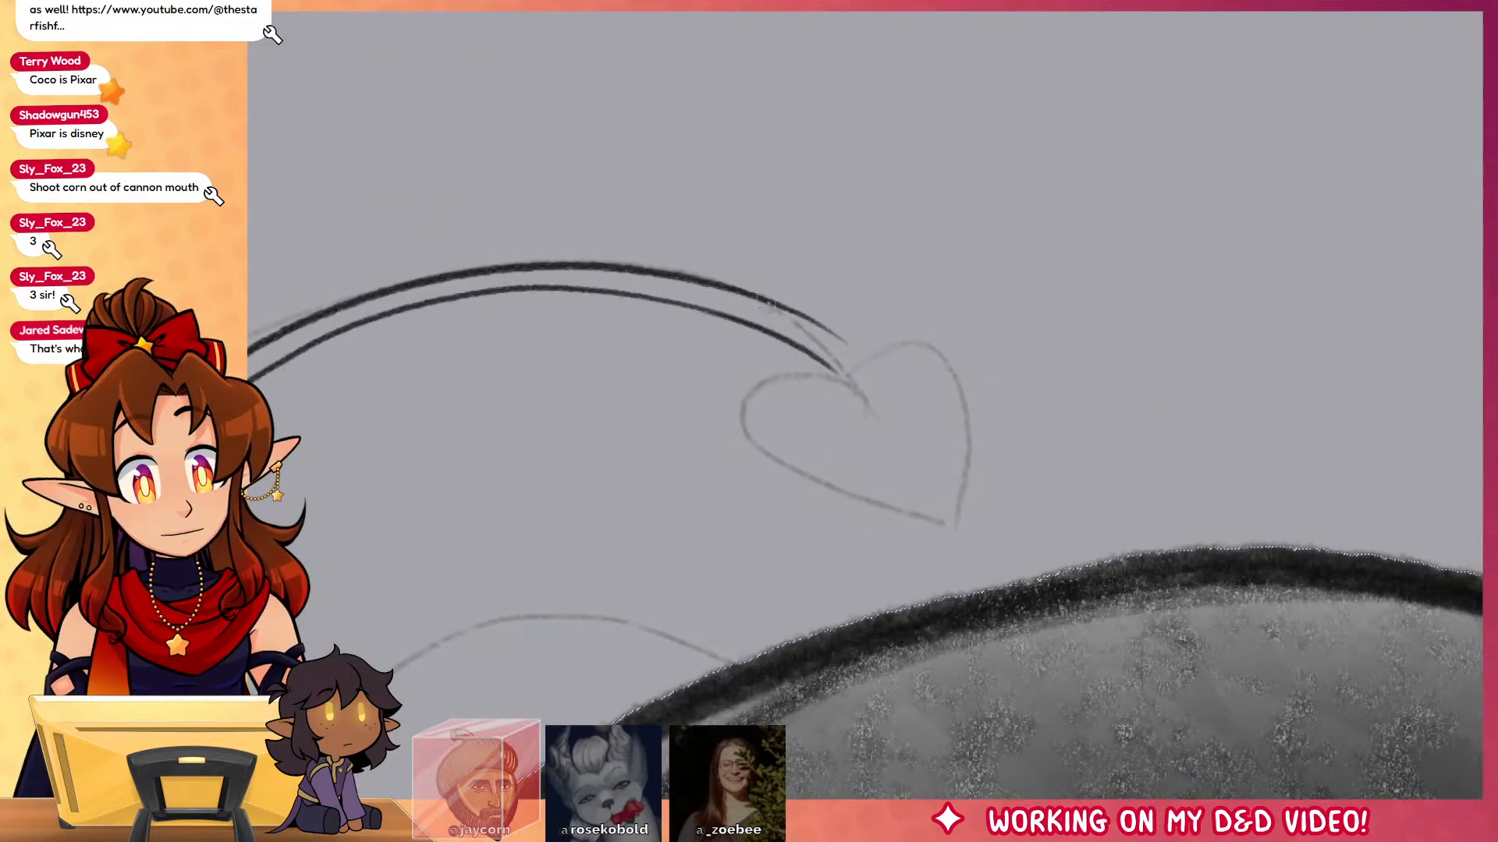
drag(765, 301, 850, 365)
Step: Ink the heart-shaped tail tip with a smaller heart inside and short facet lines between the two outlines
mouse_move(758, 295)
mouse_down()
mouse_move(860, 380)
mouse_move(811, 507)
mouse_up()
key(ctrl+z)
drag(839, 377, 943, 528)
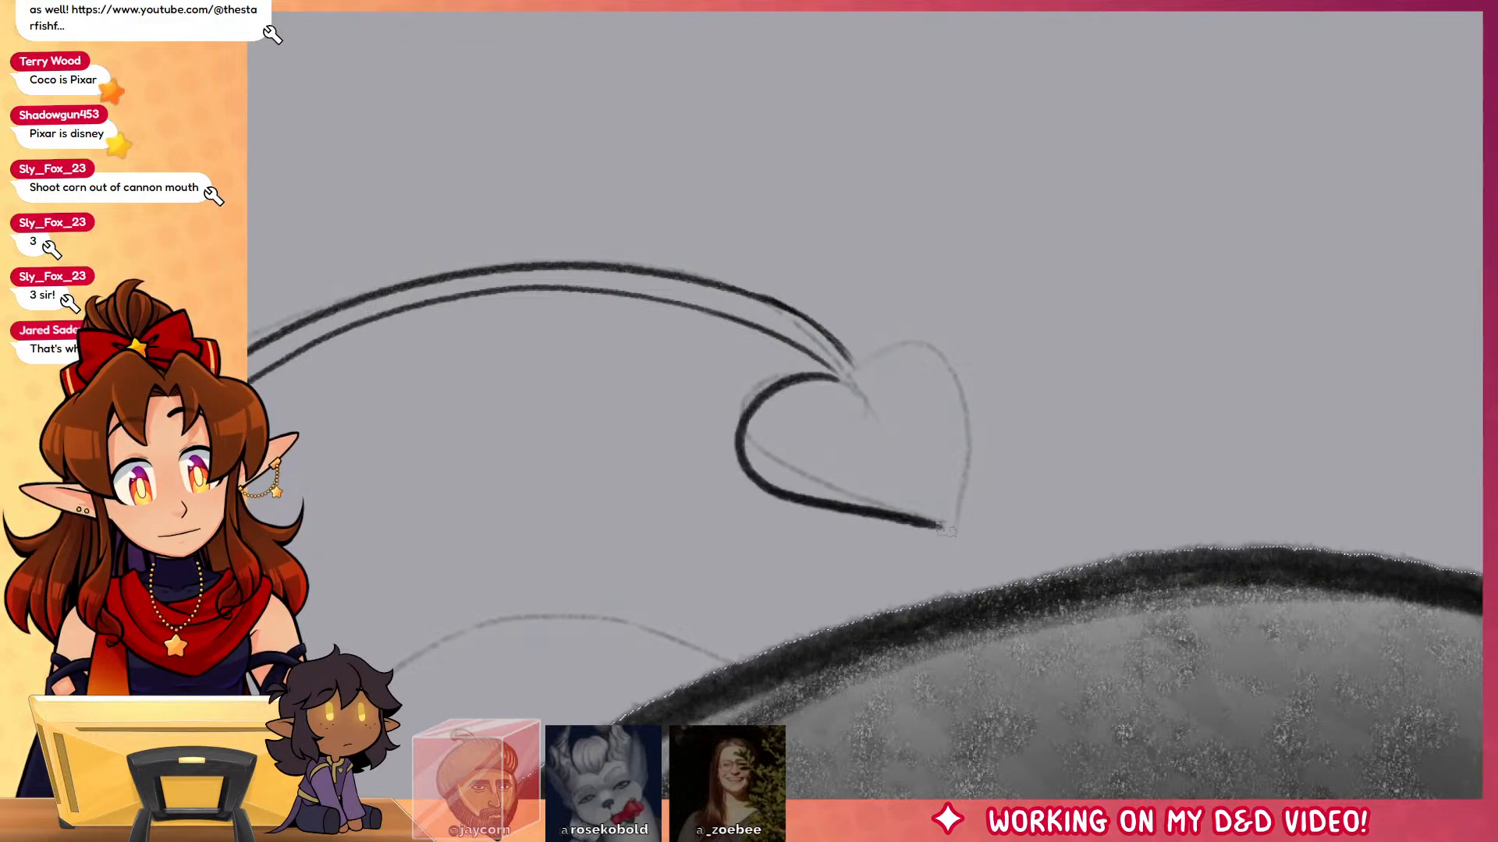
mouse_move(854, 365)
mouse_down()
mouse_move(945, 499)
mouse_move(940, 527)
mouse_up()
mouse_move(858, 401)
mouse_down()
mouse_move(794, 427)
mouse_move(920, 485)
mouse_move(864, 453)
mouse_move(915, 471)
mouse_move(909, 452)
mouse_up()
key(ctrl+z)
drag(758, 409, 795, 421)
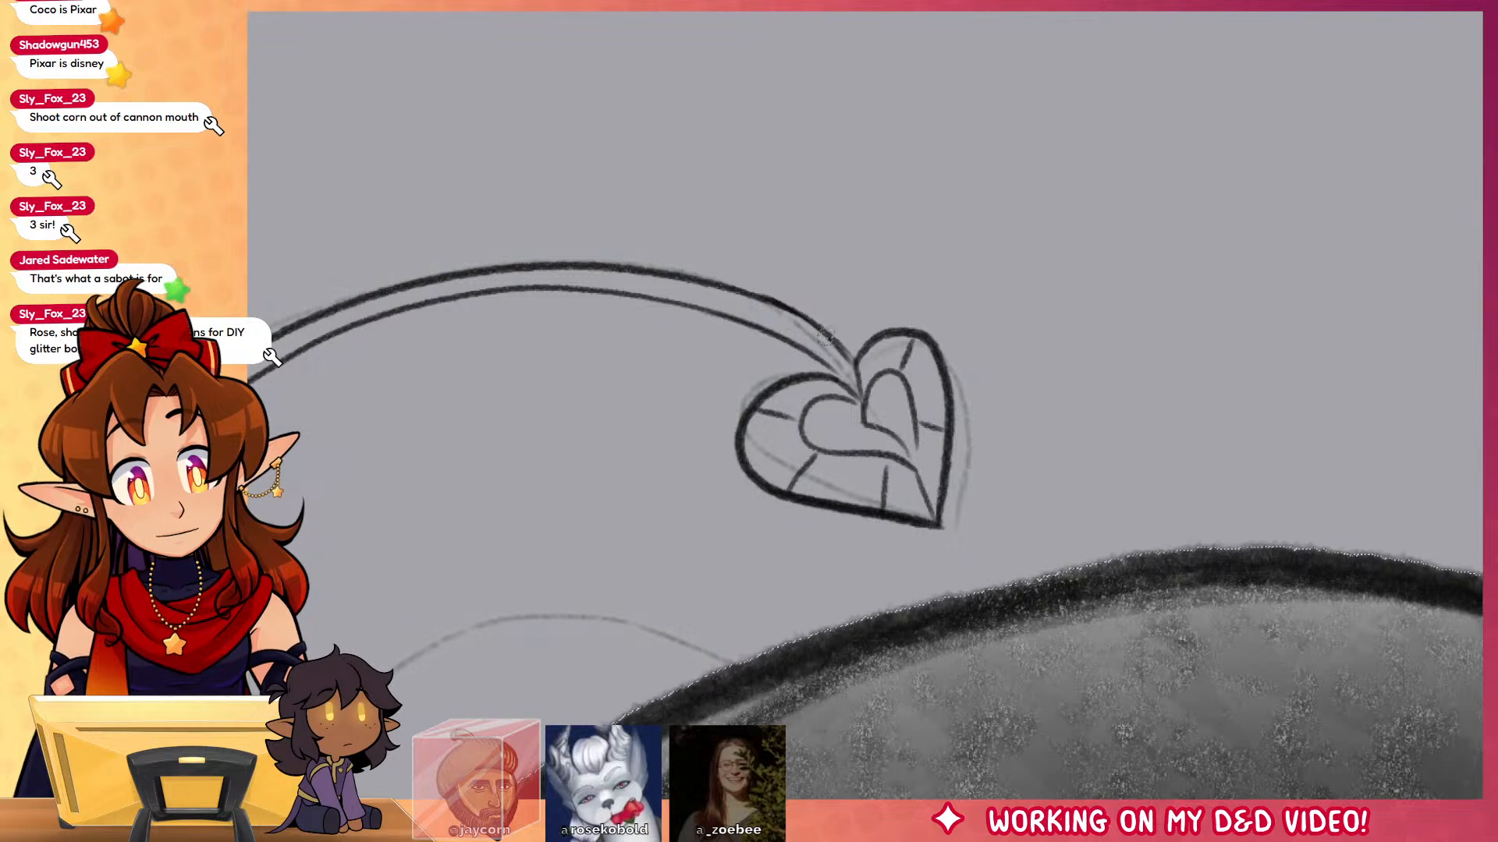
Step: Clear the selection and hide the rough sketch beneath the inked character
scroll(898, 524, down, 8)
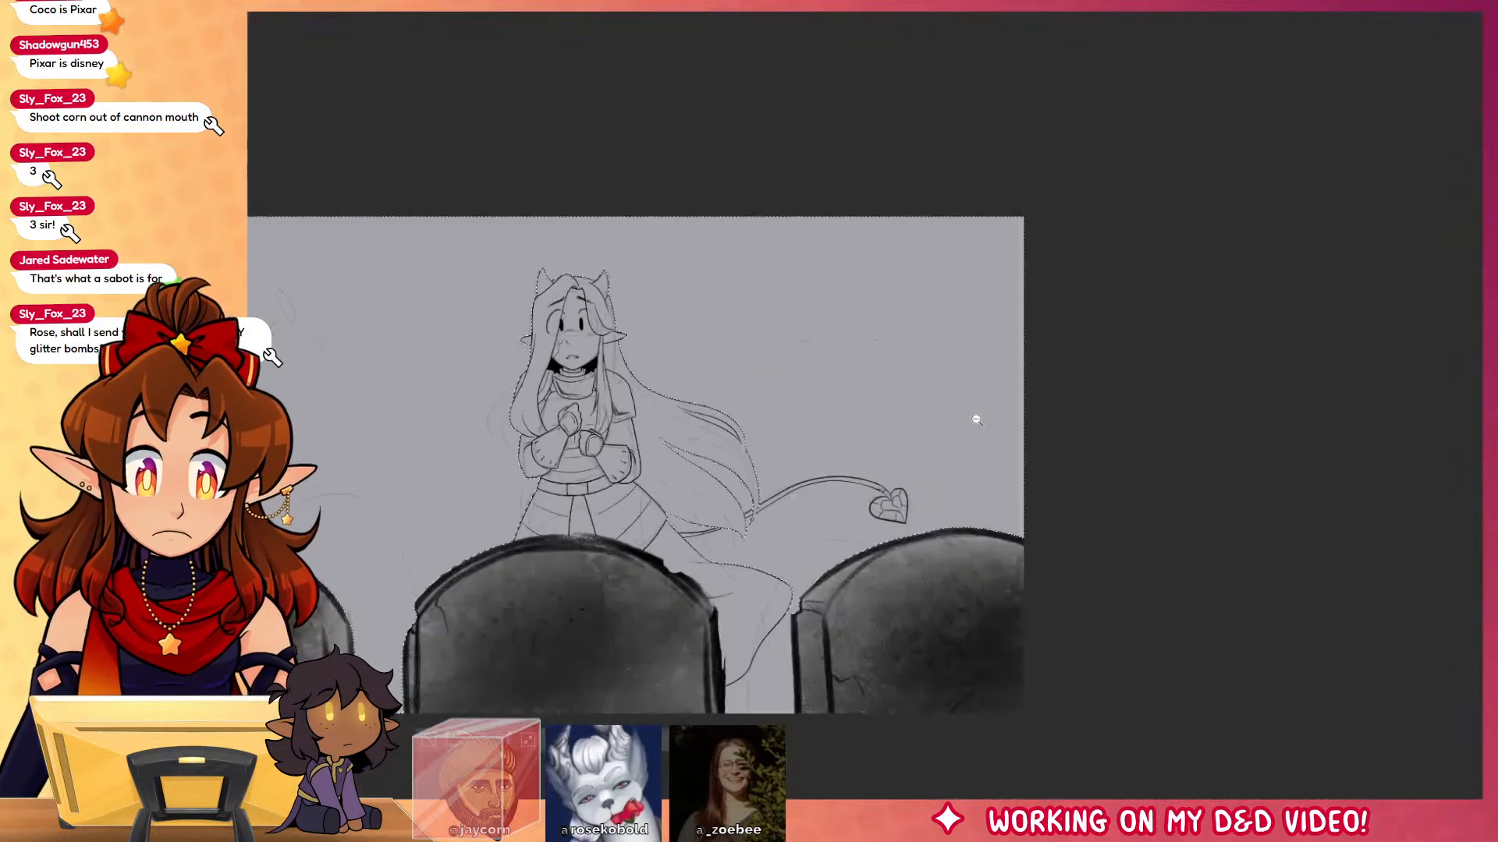
drag(1098, 628, 1377, 567)
key(ctrl+d)
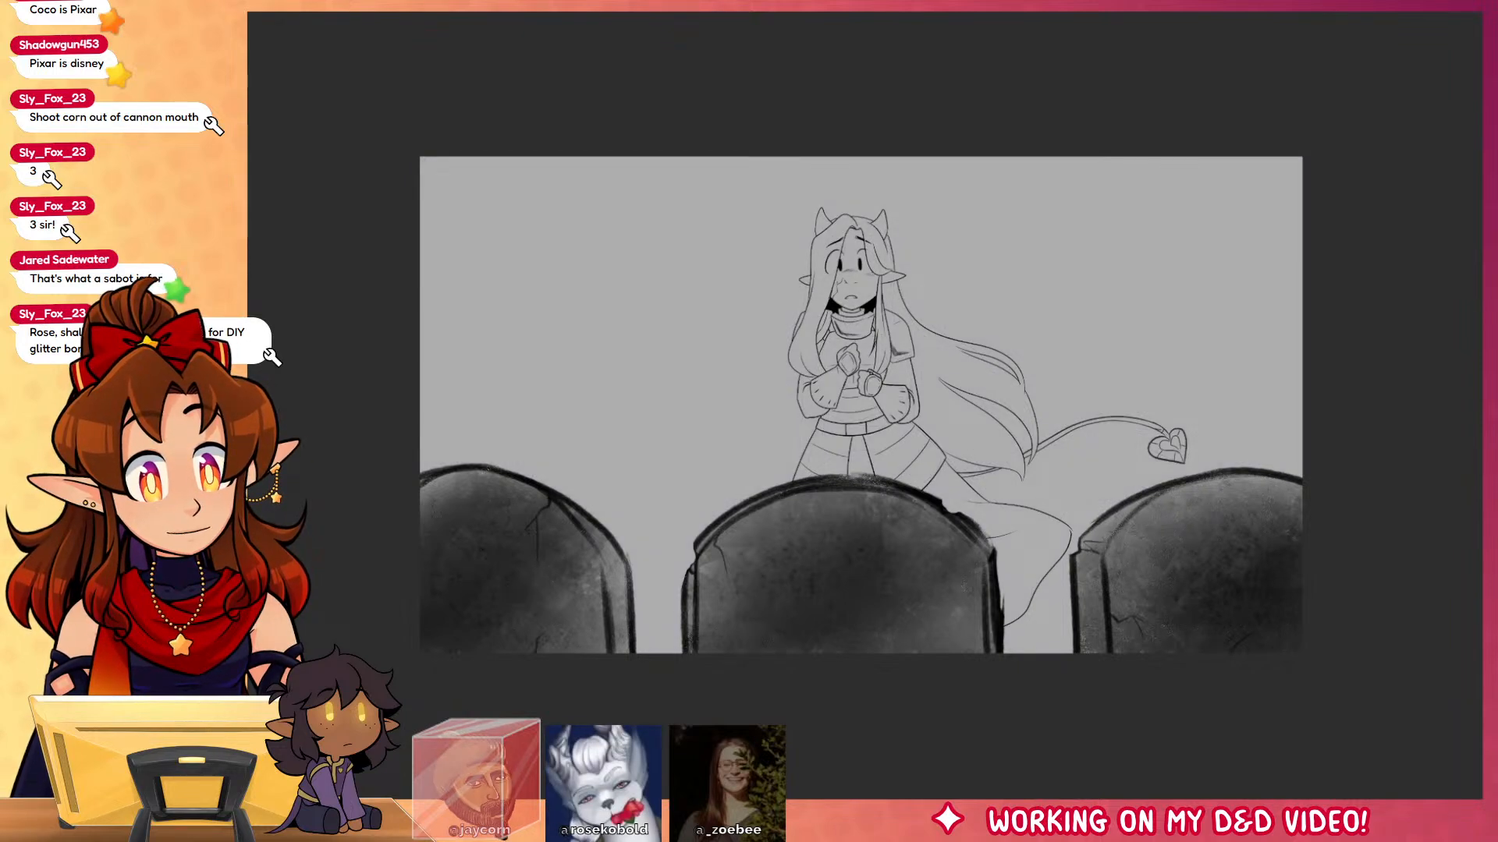
Step: Ink small shard- and leaf-shaped particles scattered across the background on both sides of the character
scroll(879, 427, up, 2)
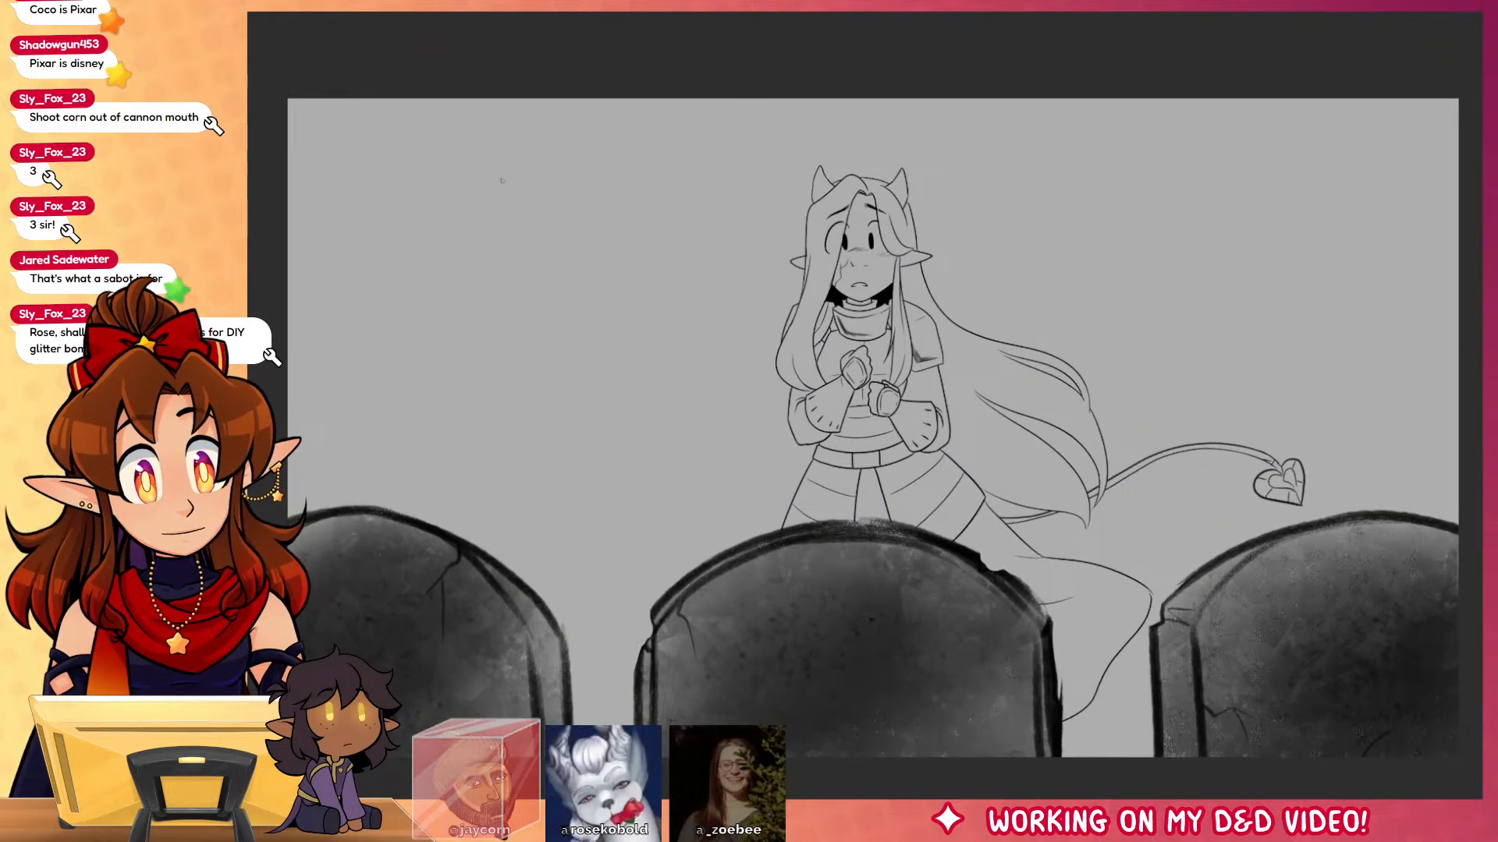
drag(489, 159, 512, 199)
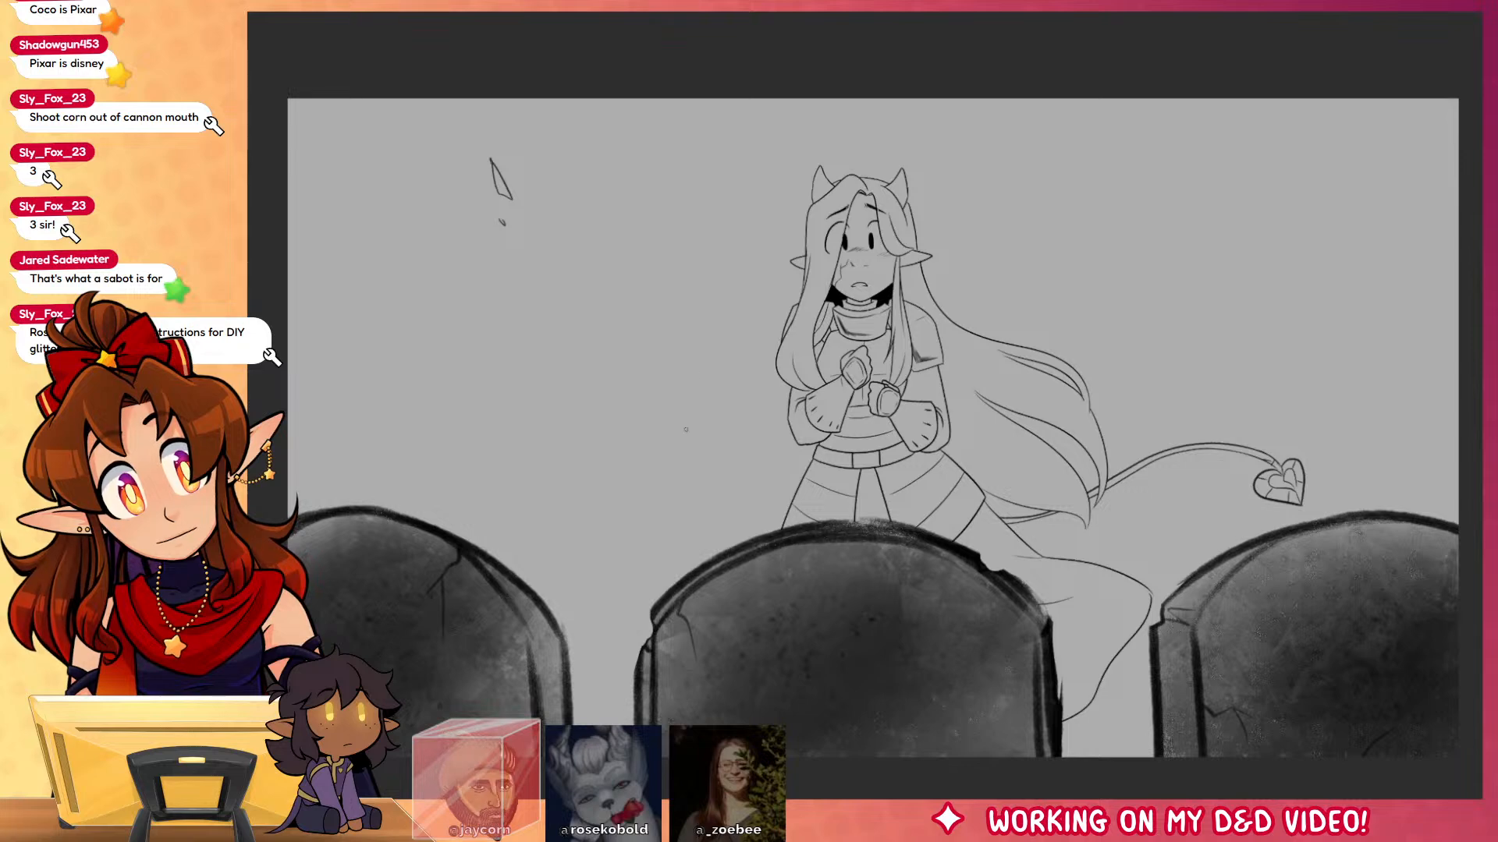
drag(678, 431, 699, 436)
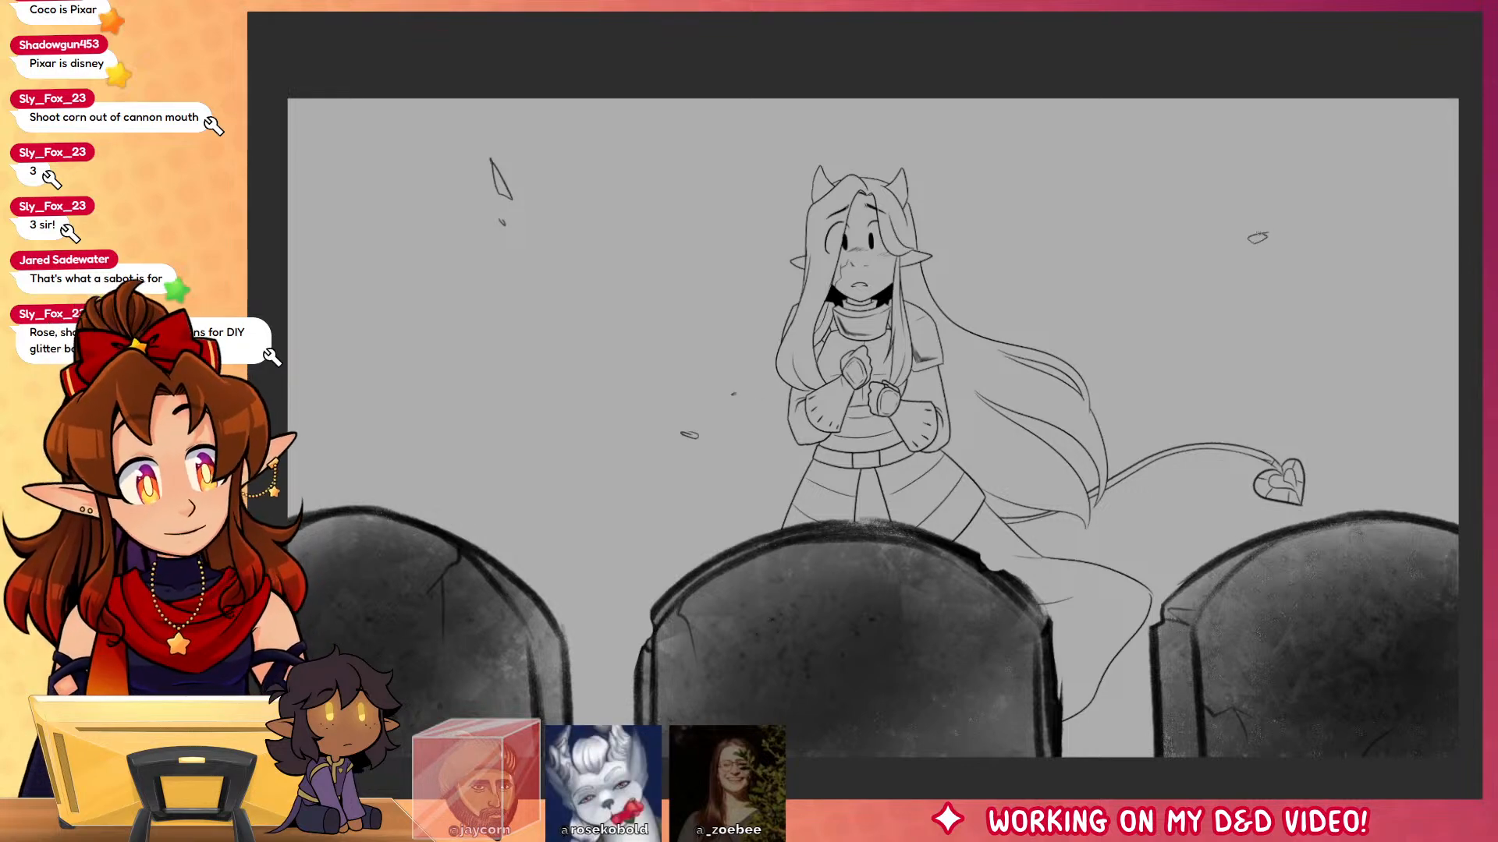
drag(338, 387, 355, 399)
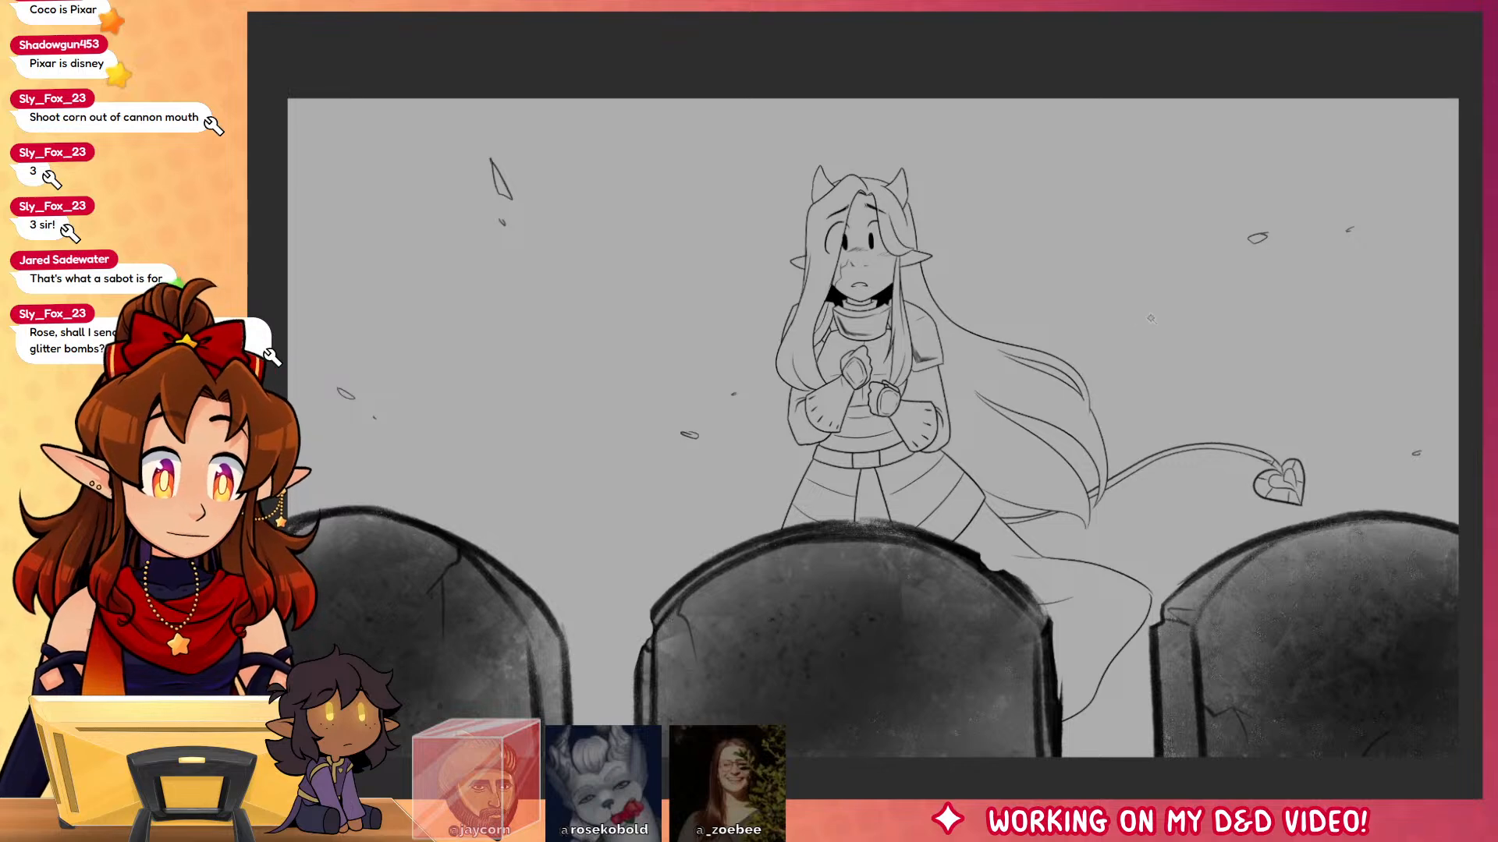
Step: Select the background around the character and brush a light textured glow behind her head, body, hair and tail
click(1151, 318)
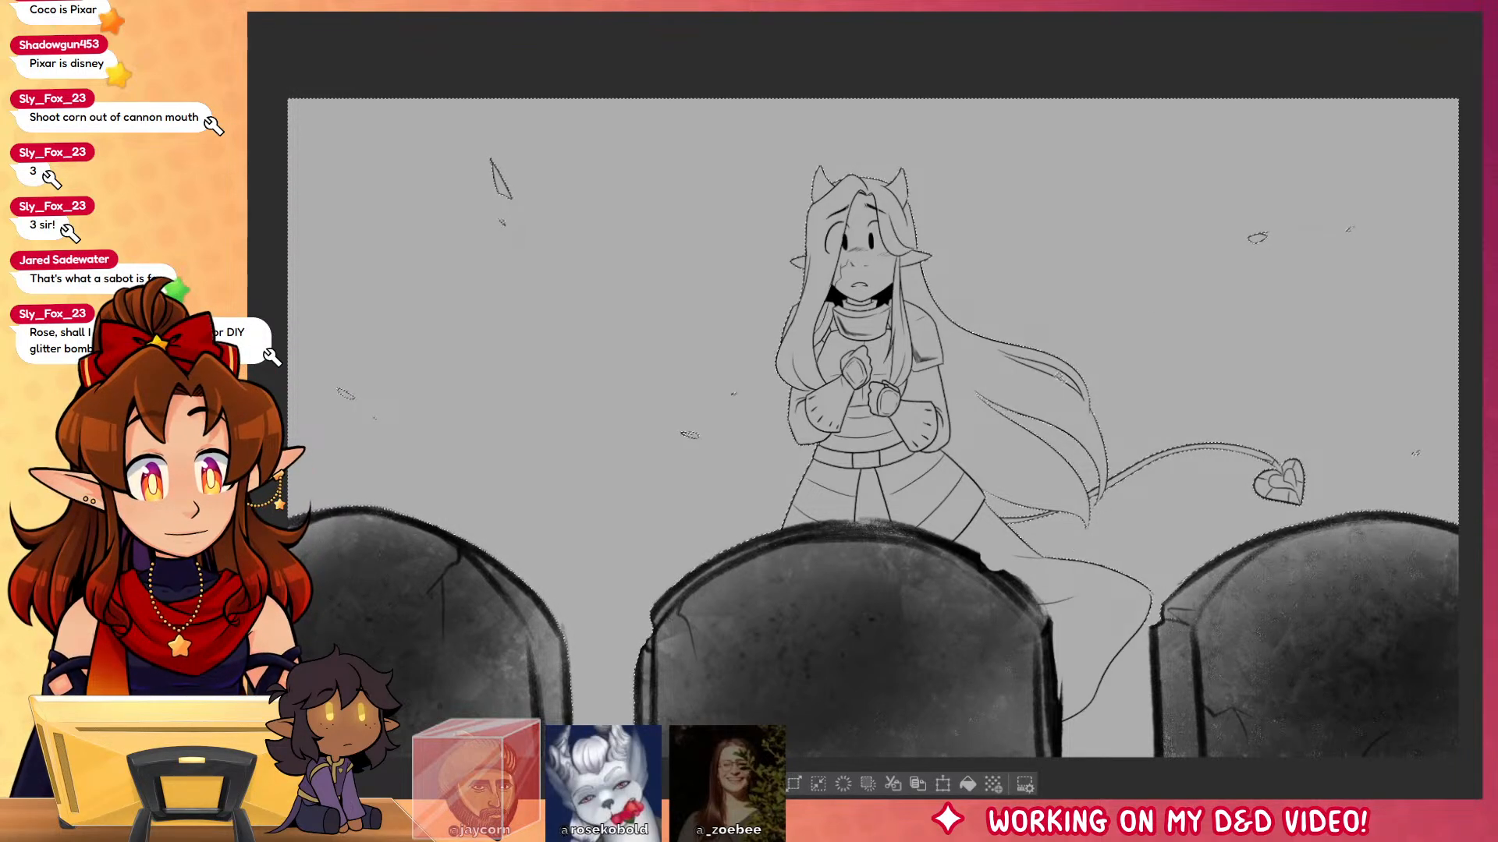
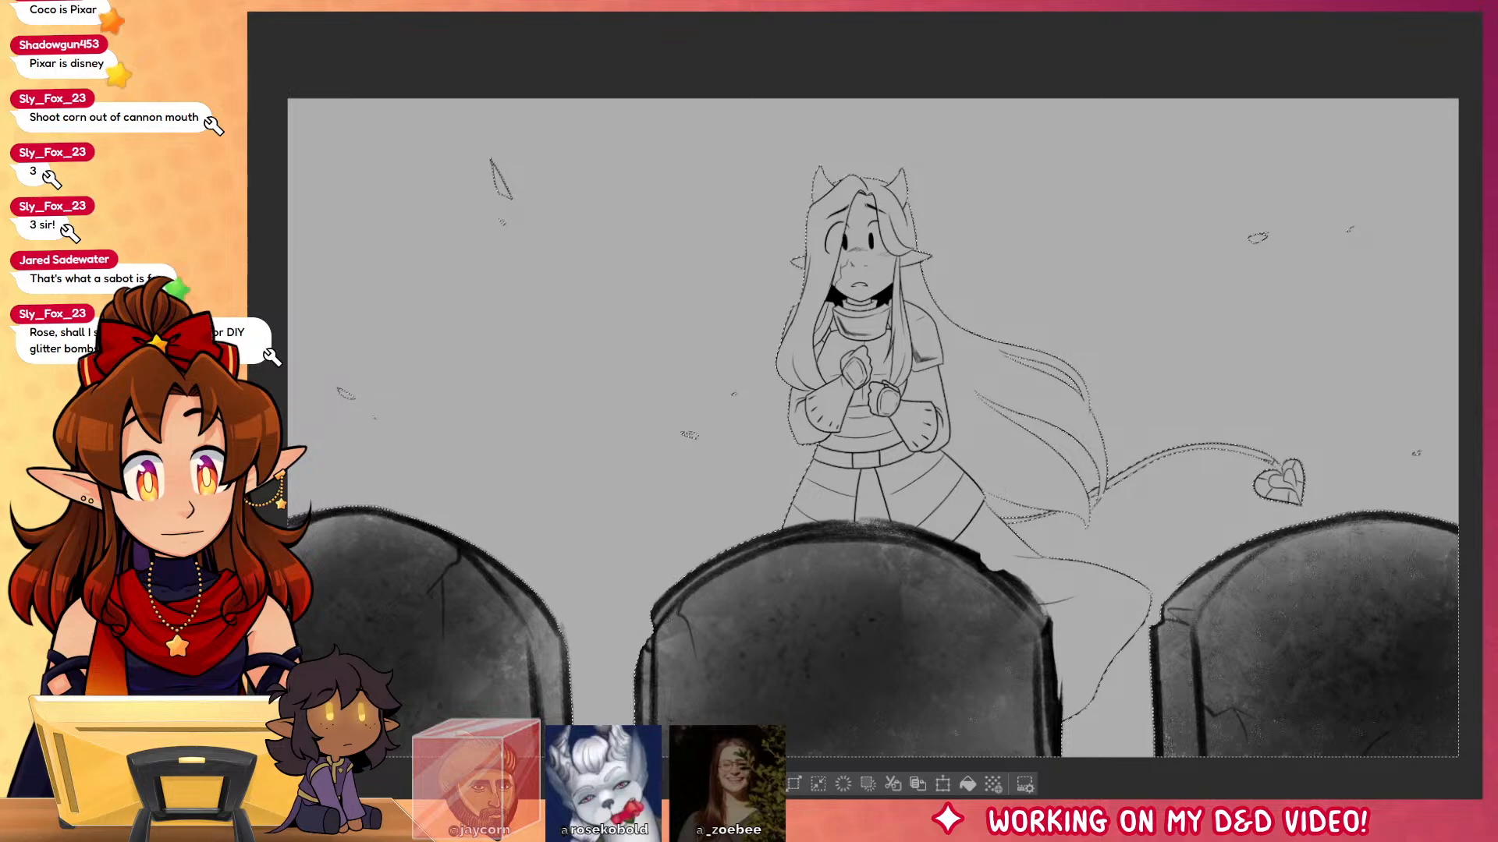
mouse_move(869, 149)
mouse_down()
mouse_move(741, 242)
mouse_move(889, 226)
mouse_move(1022, 300)
mouse_move(745, 461)
mouse_move(725, 359)
mouse_move(722, 475)
mouse_up()
mouse_move(983, 300)
mouse_down()
mouse_move(1046, 328)
mouse_move(1116, 402)
mouse_move(1216, 464)
mouse_move(1201, 514)
mouse_move(1140, 435)
mouse_up()
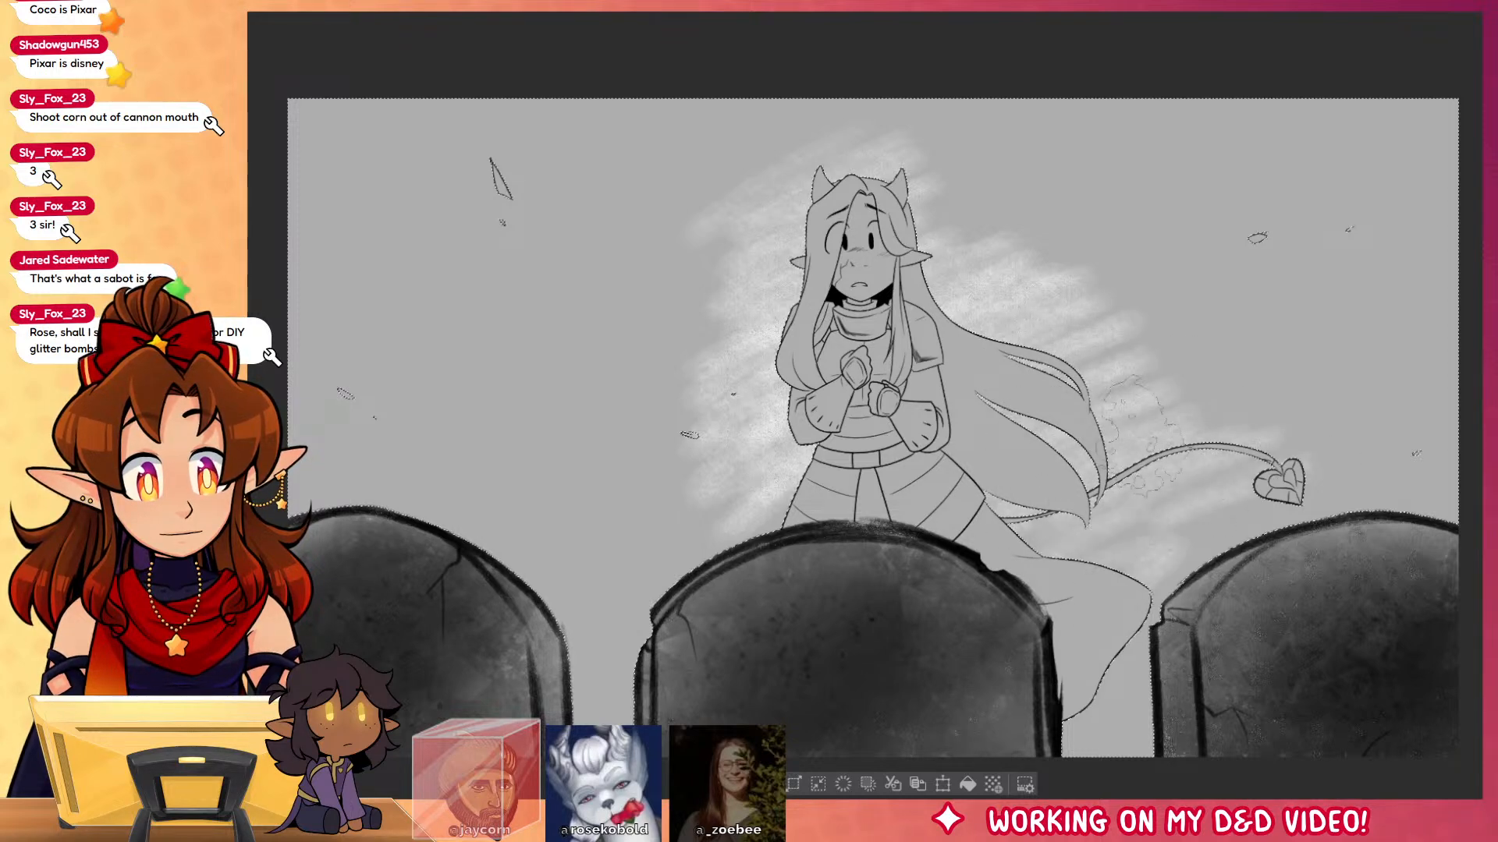
mouse_move(932, 167)
mouse_down()
mouse_move(1019, 156)
mouse_move(967, 230)
mouse_move(953, 121)
mouse_move(1025, 150)
mouse_up()
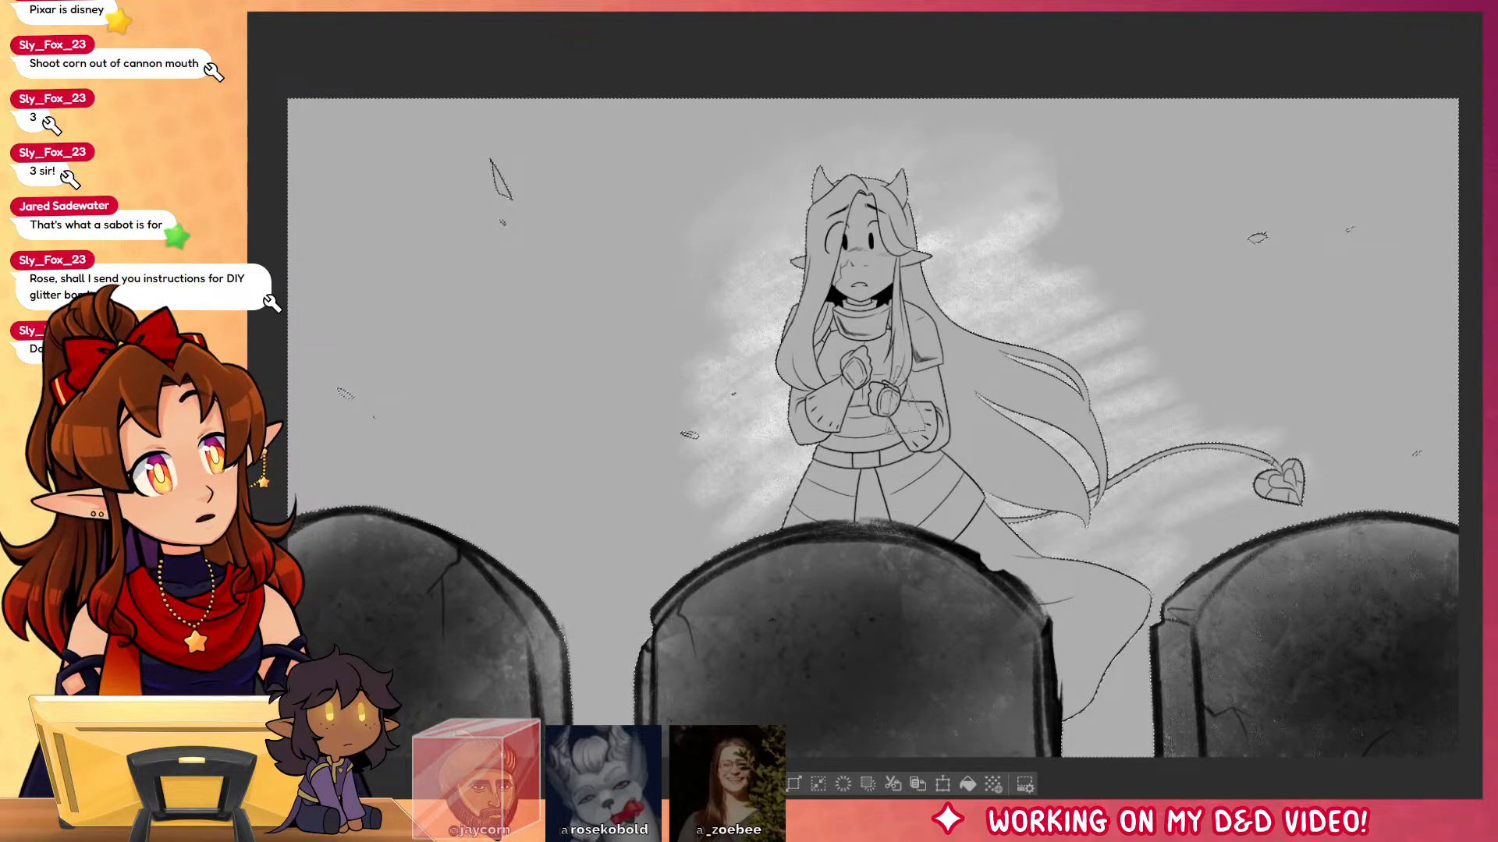
Step: Blend the brushed glow around the character into a soft haze, and clear the selection
mouse_move(764, 230)
mouse_down()
mouse_move(733, 441)
mouse_move(741, 523)
mouse_up()
mouse_move(831, 432)
mouse_down()
mouse_move(723, 460)
mouse_move(772, 320)
mouse_move(682, 297)
mouse_move(678, 466)
mouse_move(771, 355)
mouse_move(780, 406)
mouse_move(944, 164)
mouse_move(1028, 175)
mouse_move(1084, 312)
mouse_move(1209, 351)
mouse_up()
mouse_move(1164, 544)
mouse_down()
mouse_move(1077, 255)
mouse_move(1106, 222)
mouse_move(1070, 253)
mouse_move(1131, 460)
mouse_move(1039, 527)
mouse_up()
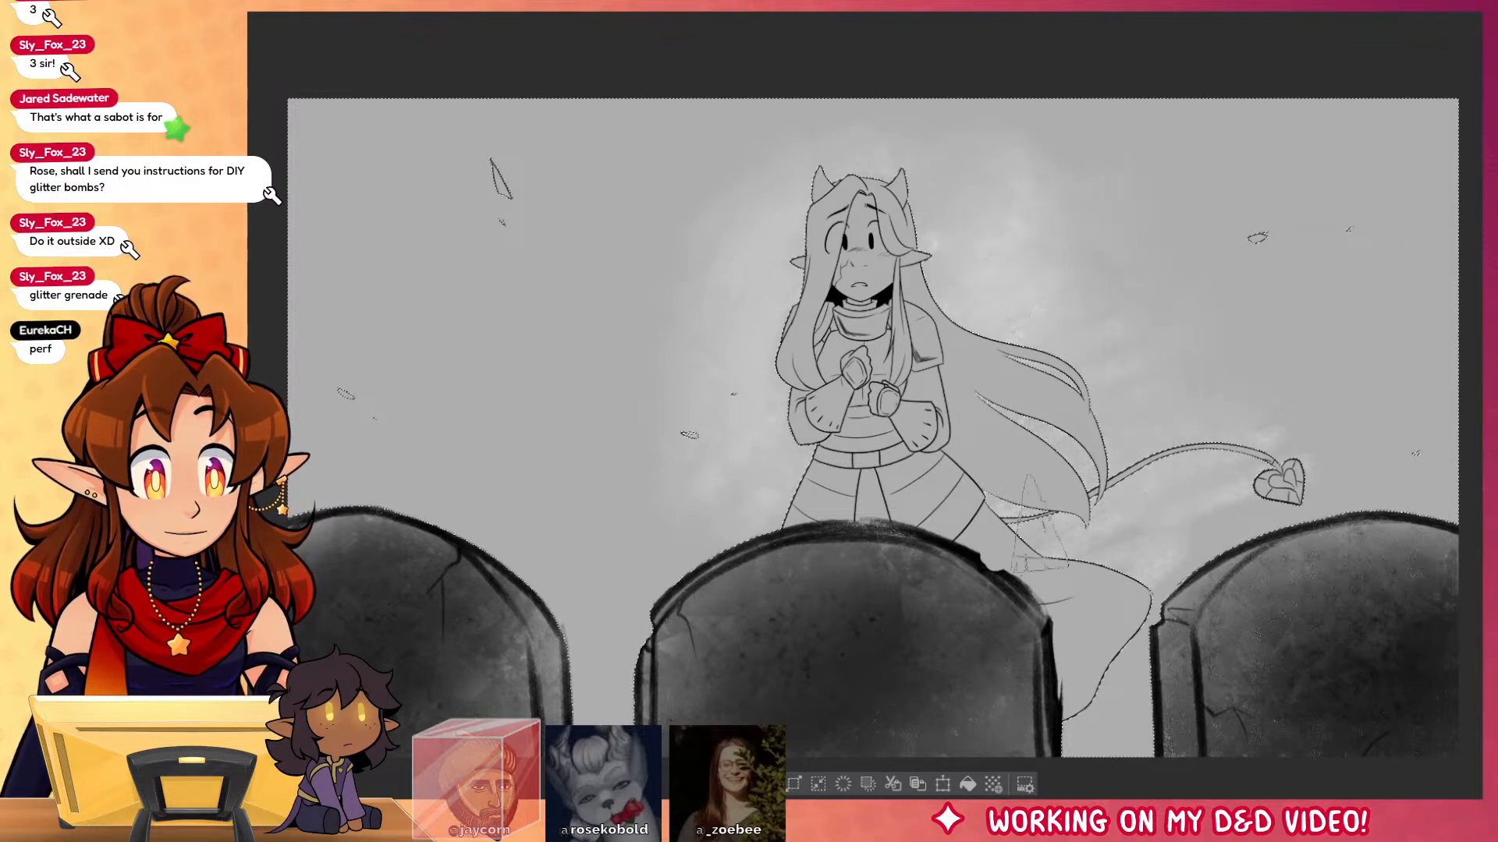
mouse_move(1111, 573)
mouse_down()
mouse_move(1170, 663)
mouse_move(1271, 546)
mouse_move(1022, 226)
mouse_move(1332, 601)
mouse_move(1301, 605)
mouse_up()
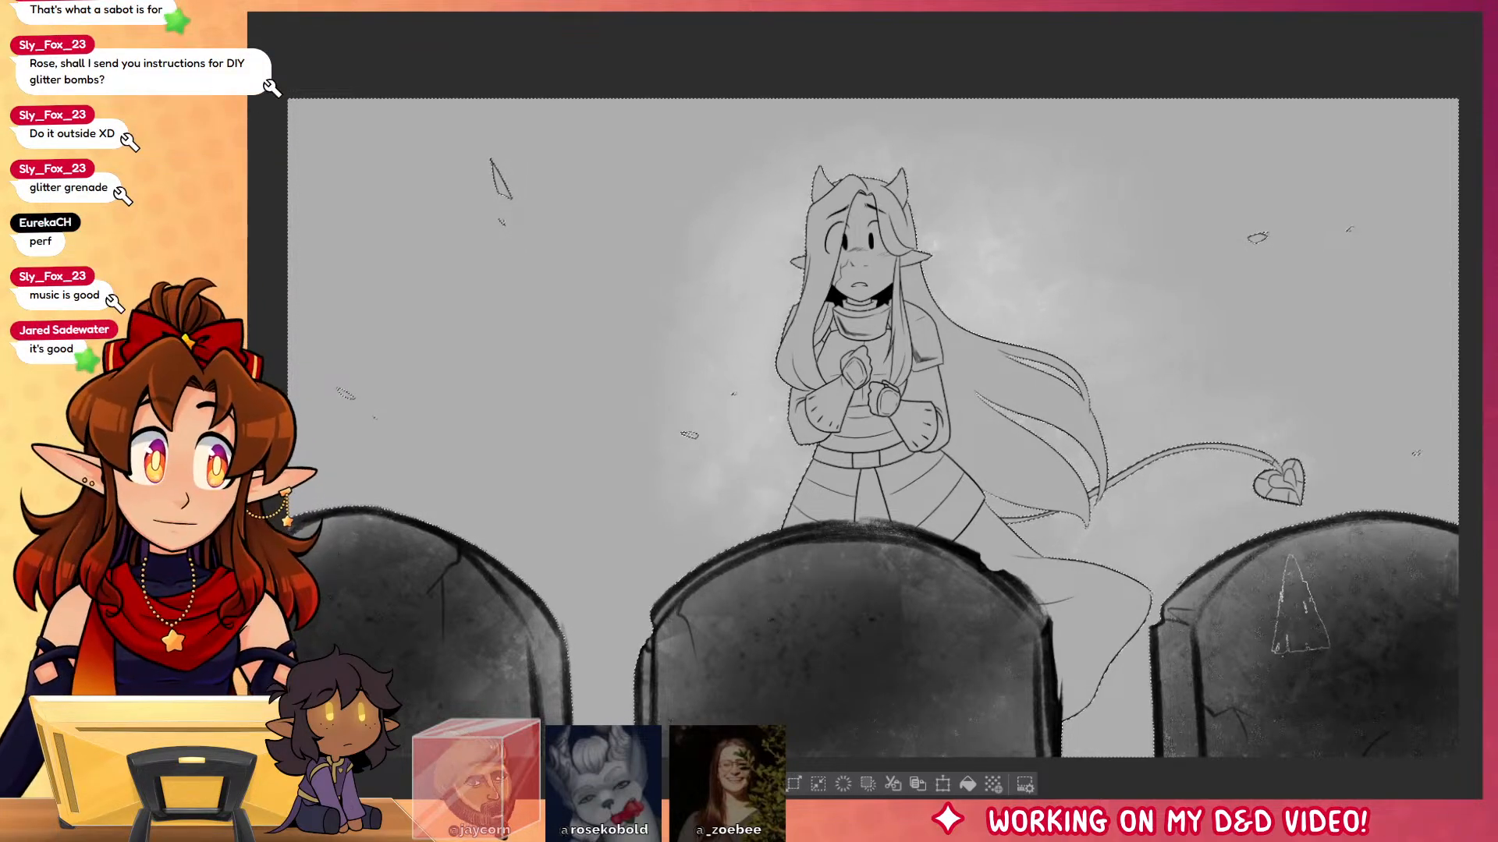
key(ctrl+d)
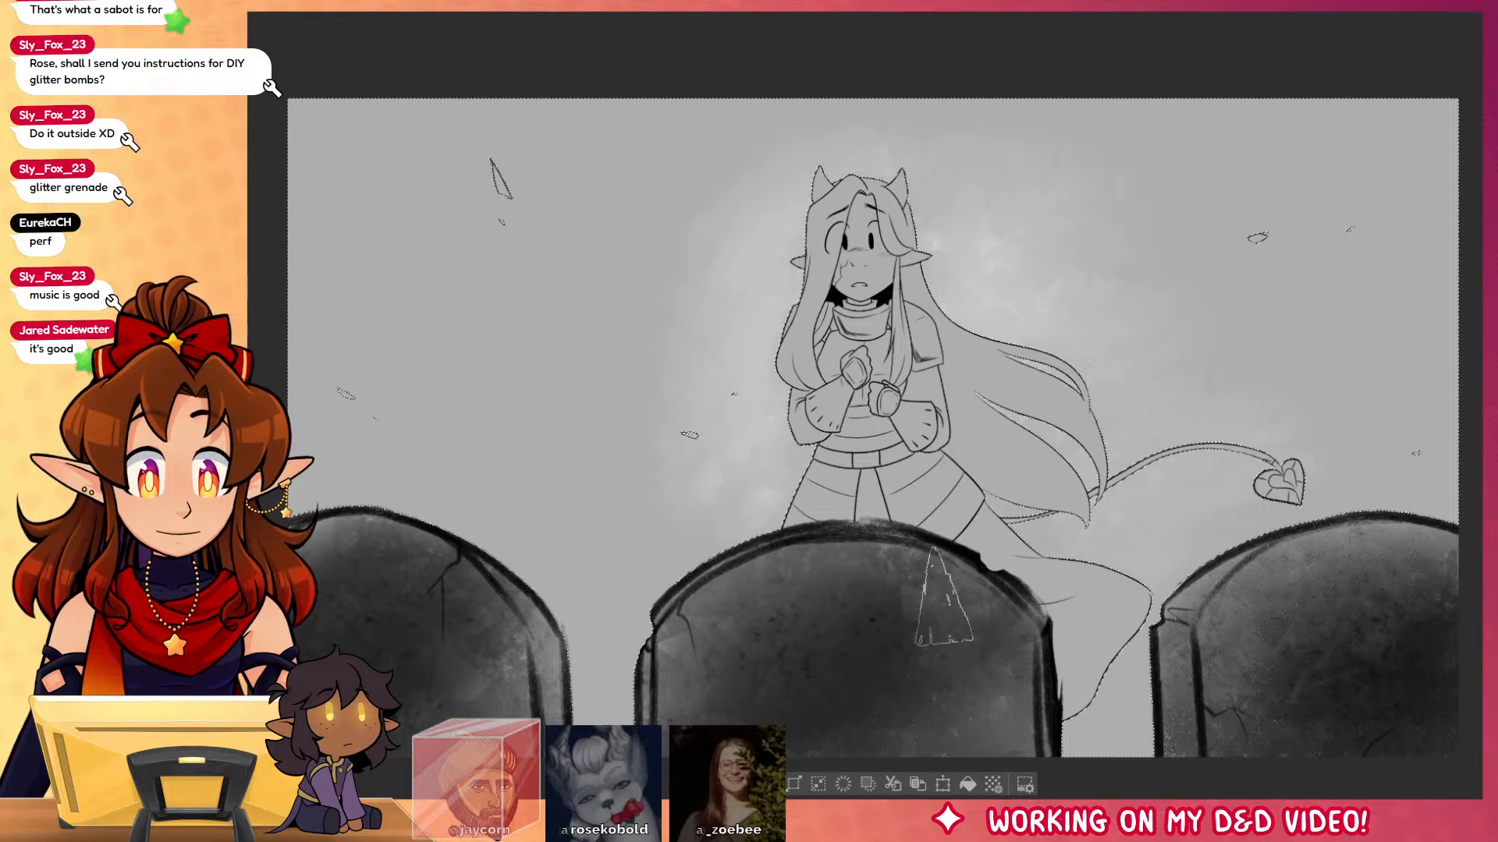
drag(1299, 621, 1343, 626)
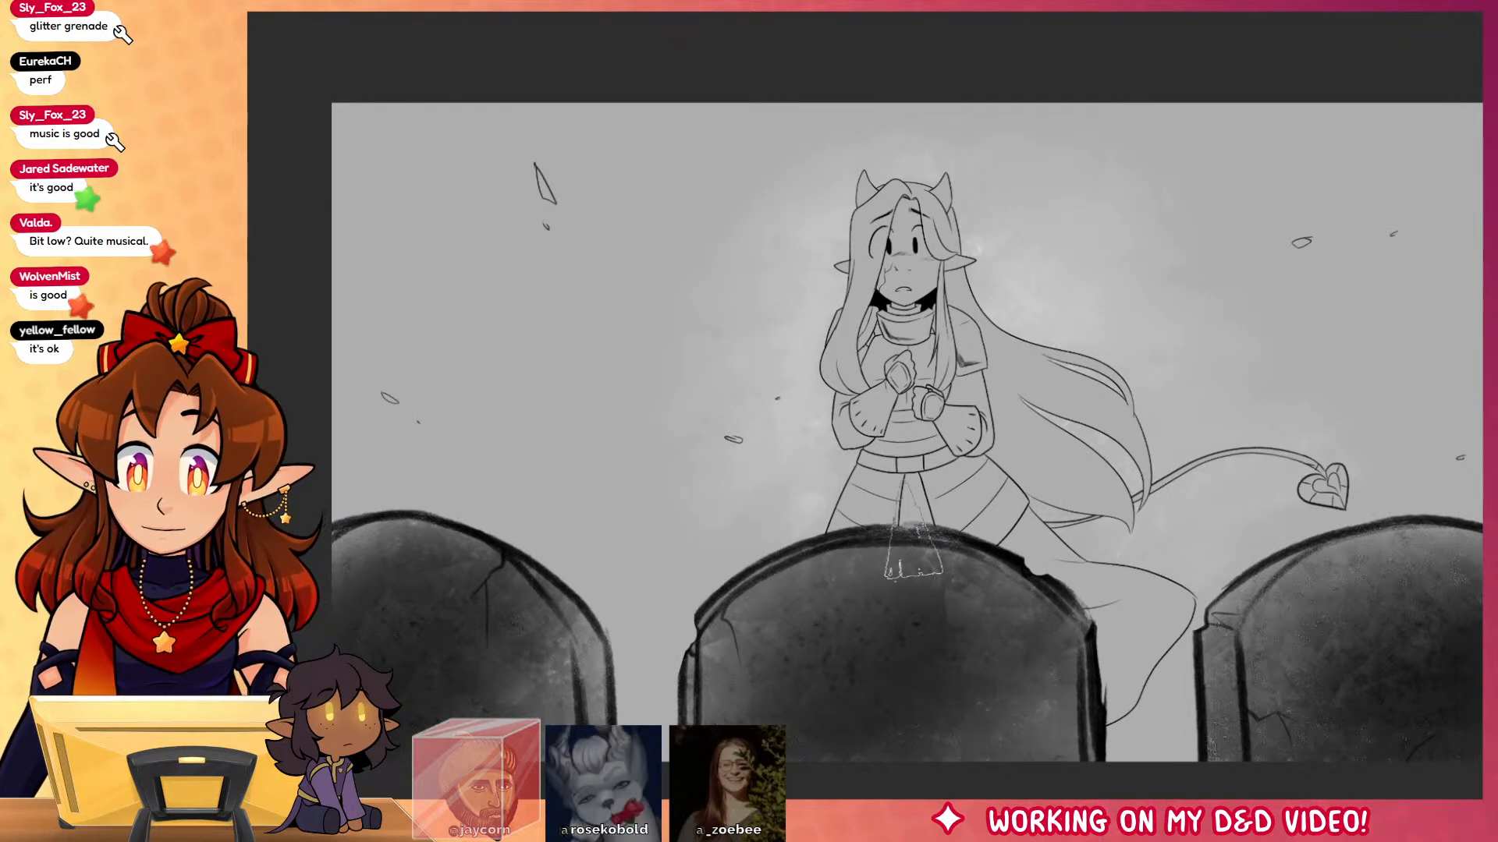
Step: Switch to the next shot's canvas holding the side-view sketch of the character beside three gravestones
click(407, 6)
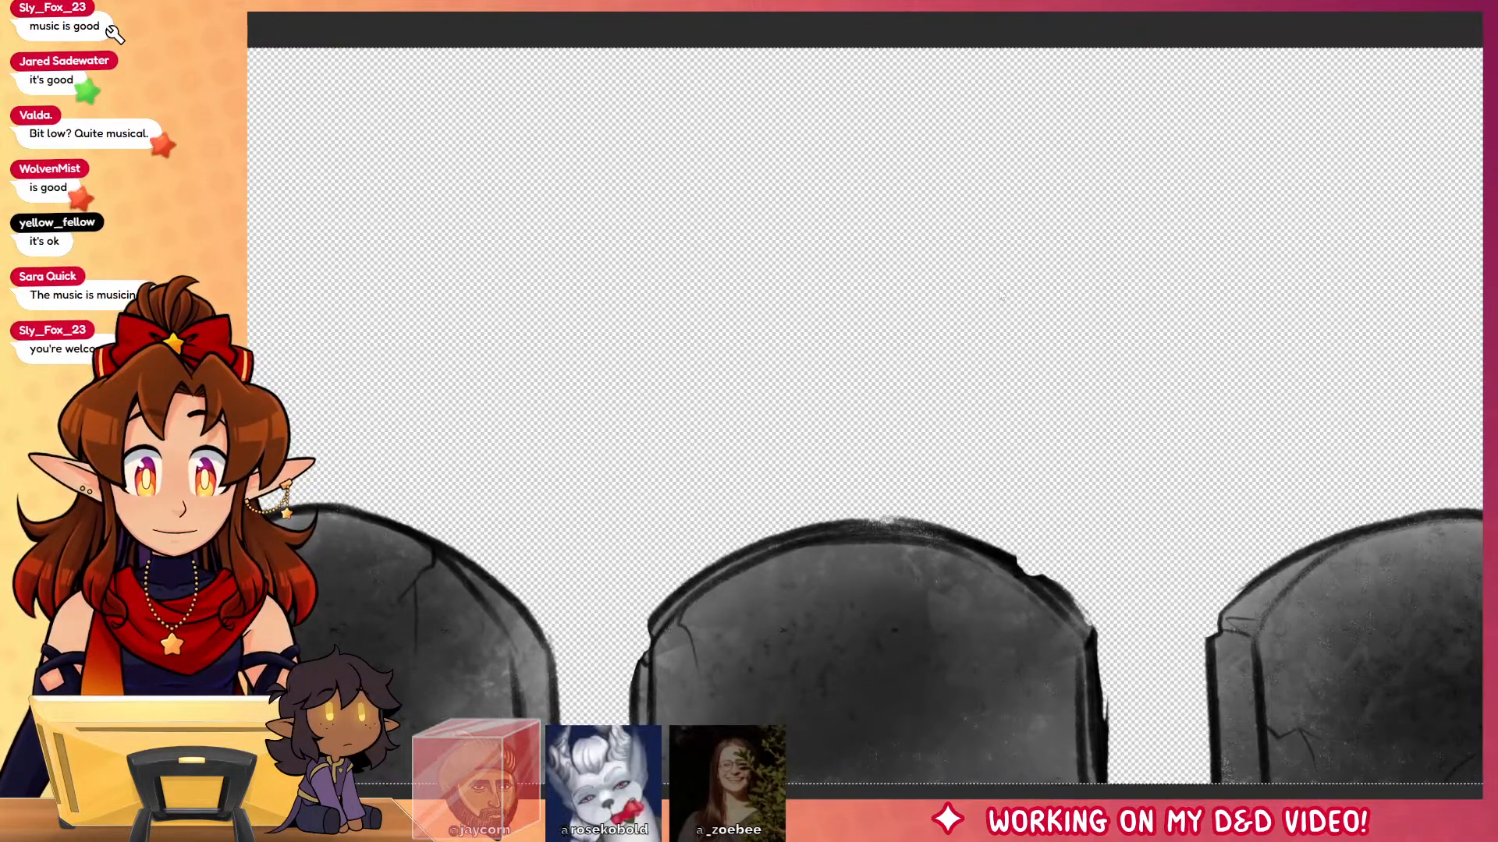
click(301, 7)
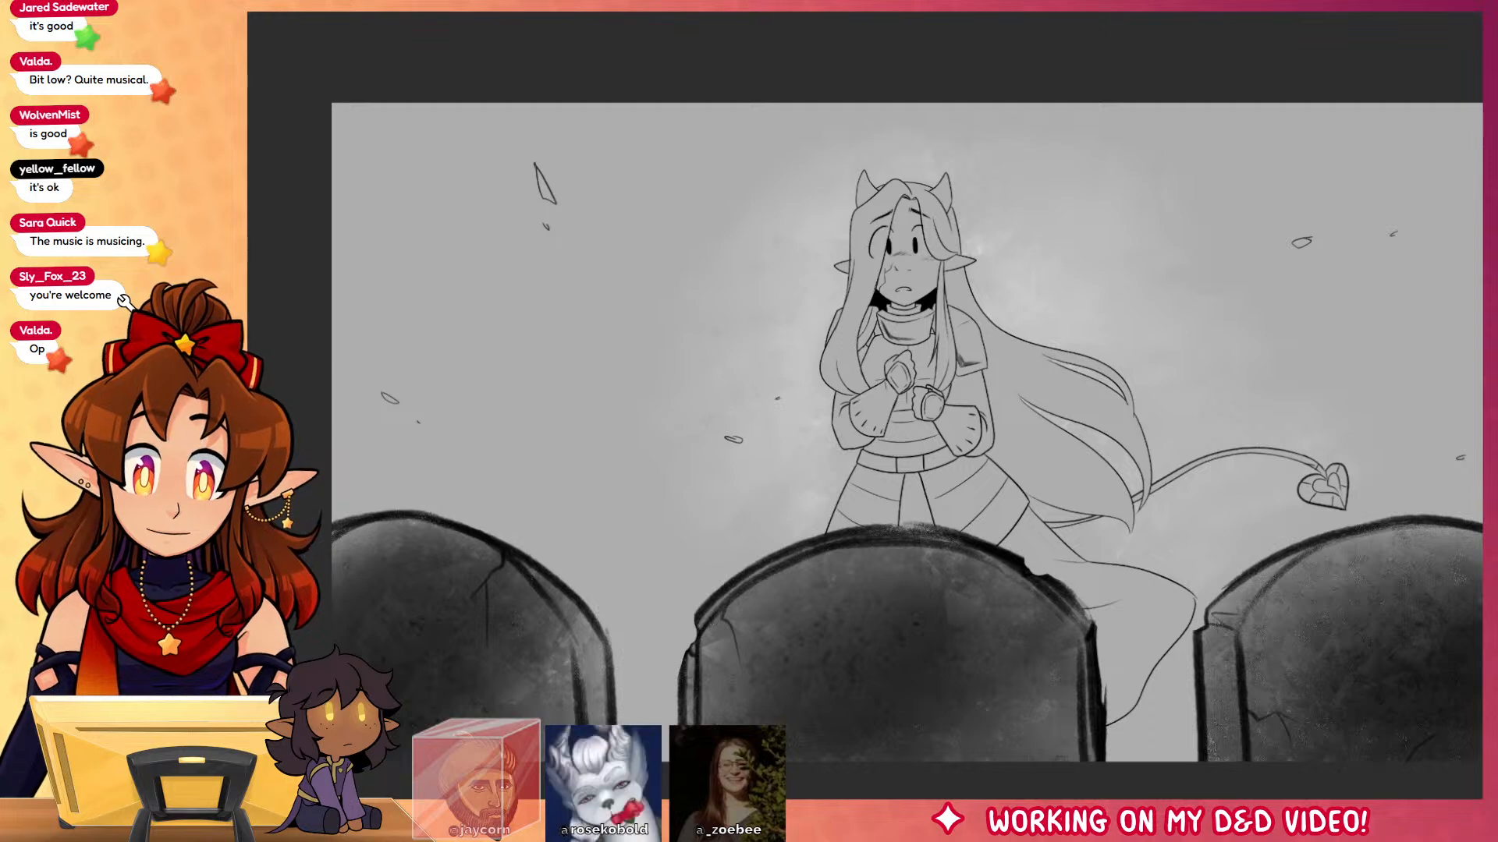
click(468, 6)
drag(548, 412, 591, 513)
key(ctrl+z)
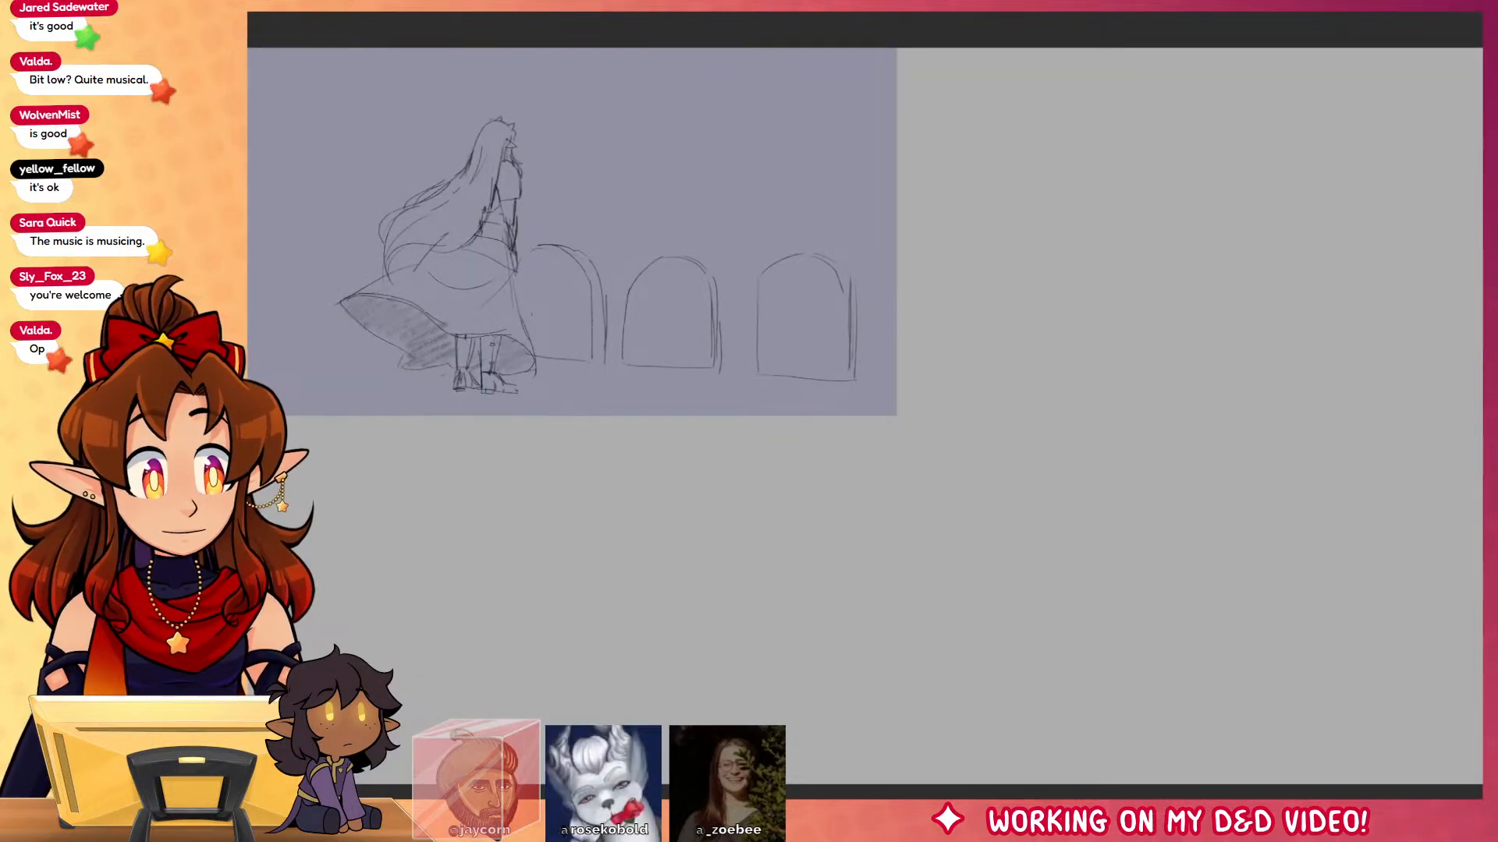
Step: Enlarge the side-view sketch to fill the whole canvas and lower its opacity for inking
key(ctrl+t)
mouse_move(896, 416)
mouse_down()
mouse_move(1378, 686)
mouse_move(1497, 780)
mouse_up()
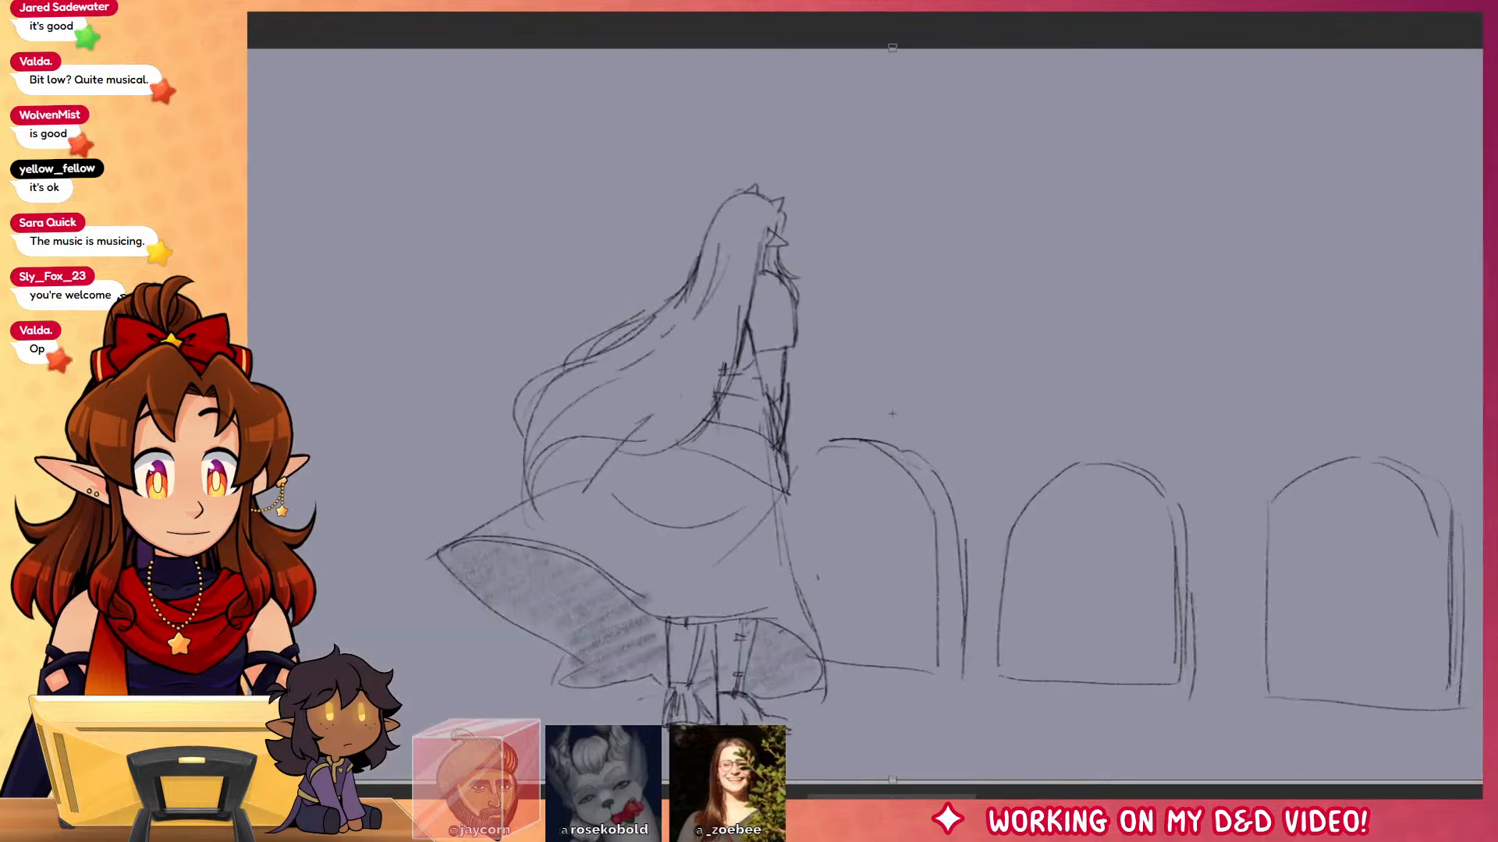
click(887, 796)
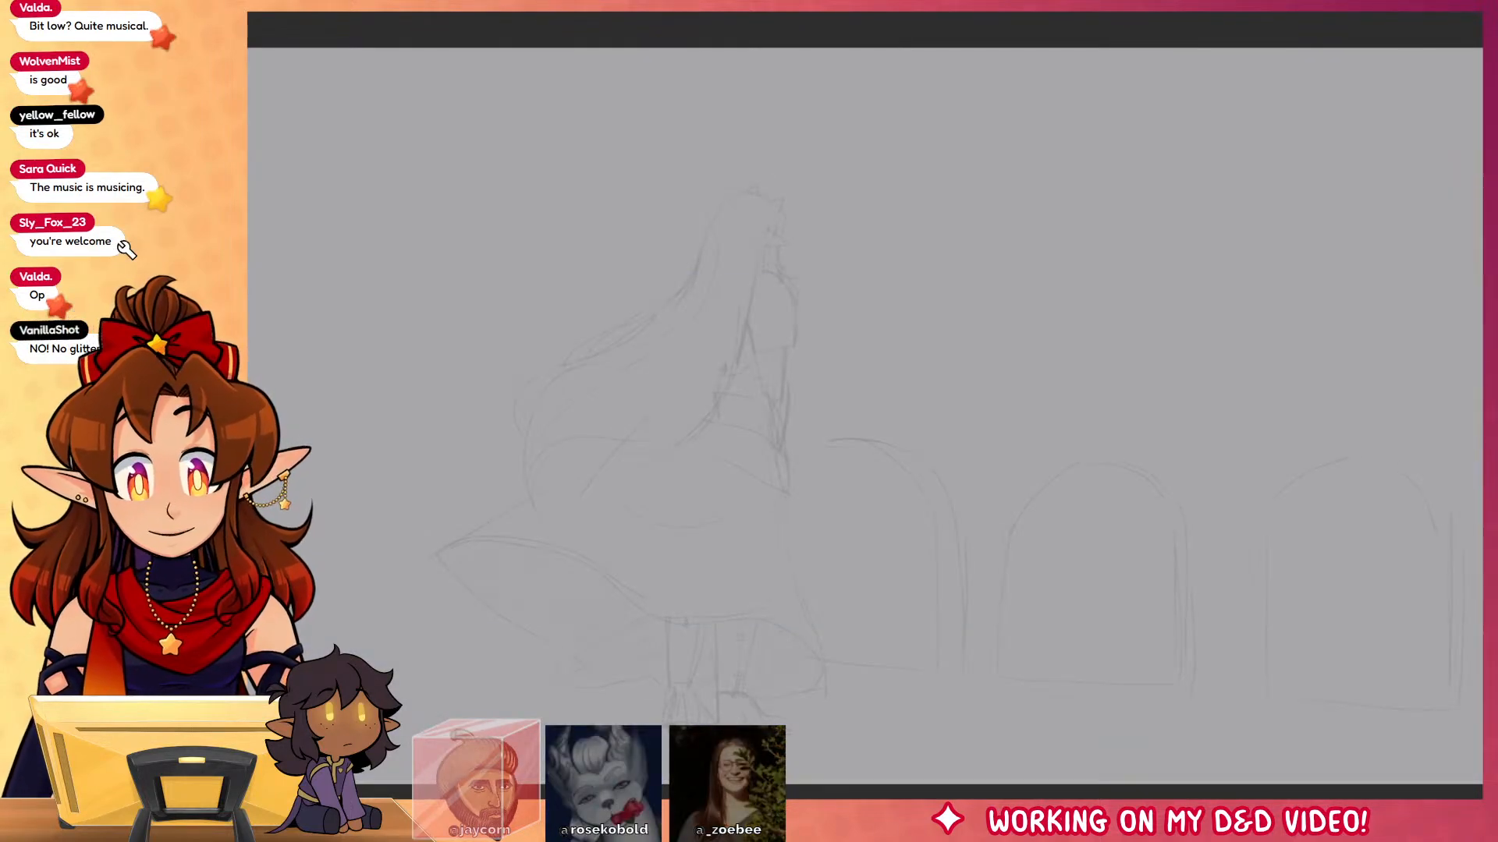
Step: Ink the pointed ear and the long front edge of the hair falling from it down her back
mouse_move(767, 256)
mouse_down()
mouse_move(835, 268)
mouse_move(866, 245)
mouse_up()
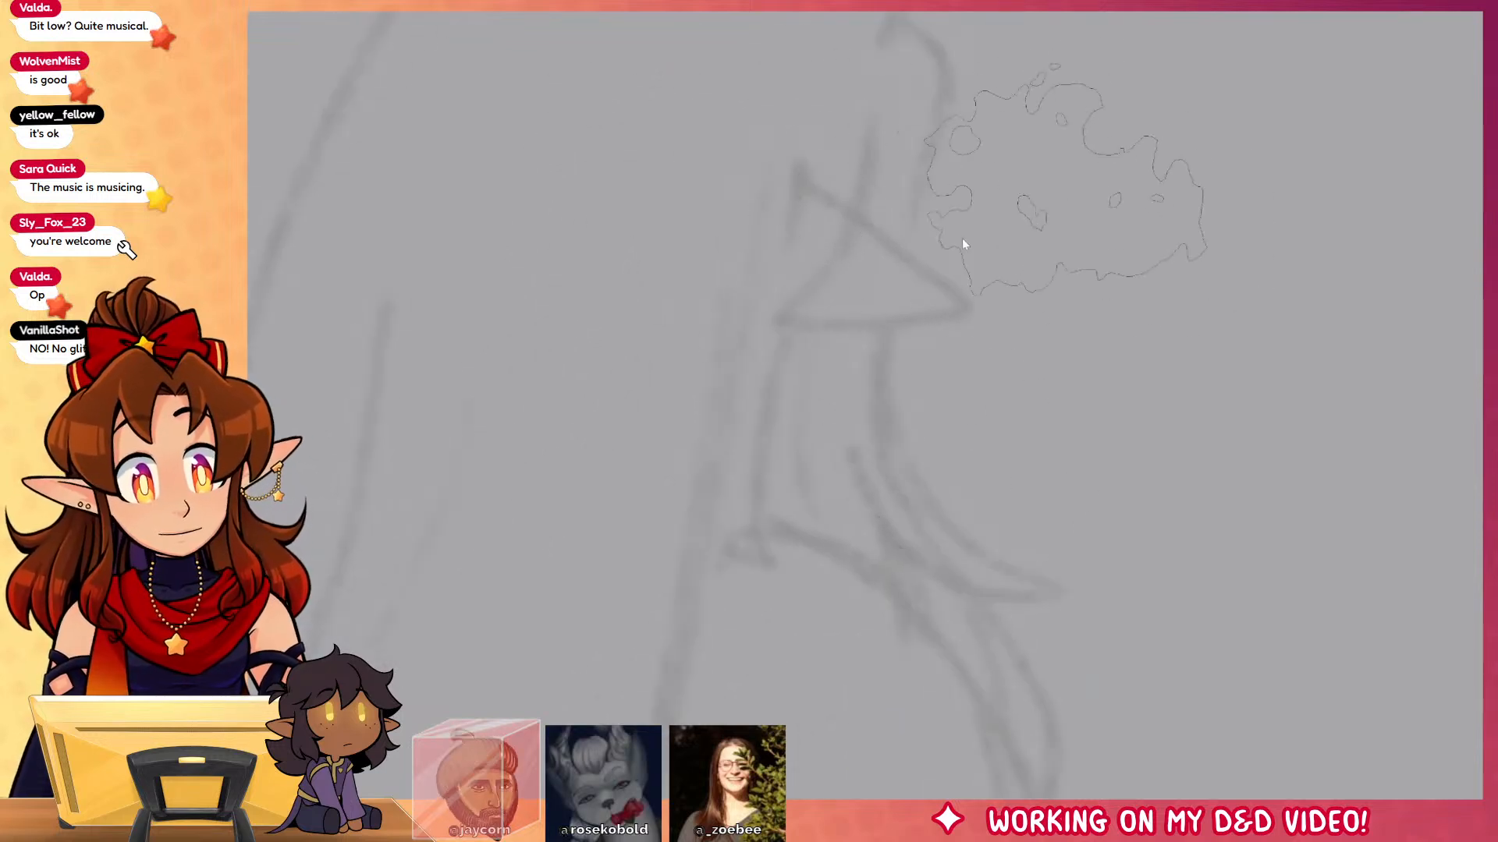
mouse_move(799, 181)
mouse_down()
mouse_move(924, 265)
mouse_move(811, 326)
mouse_up()
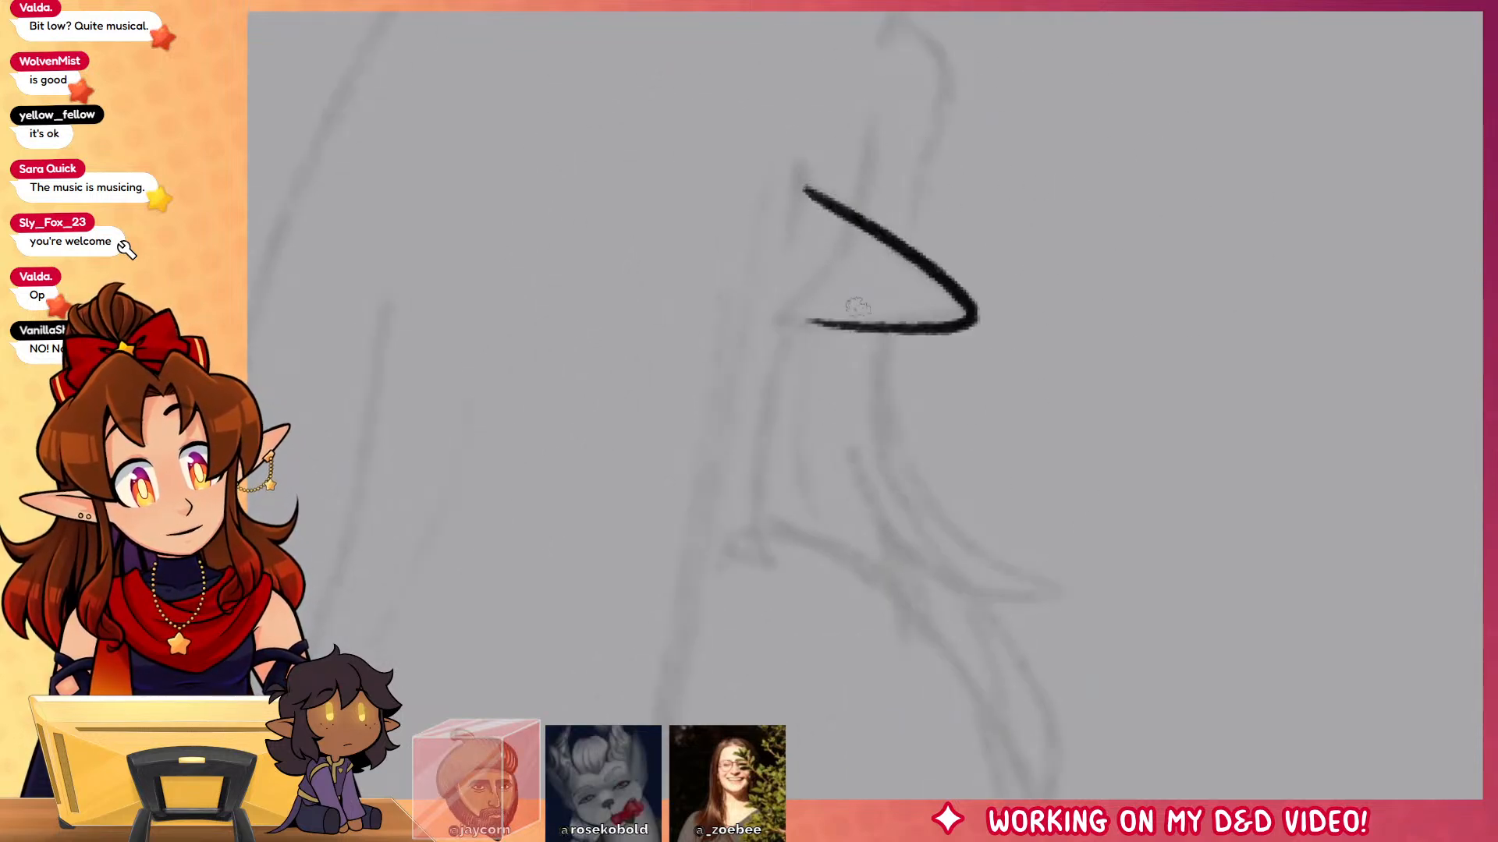
mouse_move(920, 276)
mouse_down()
mouse_move(936, 460)
mouse_move(953, 143)
mouse_up()
drag(835, 51, 687, 695)
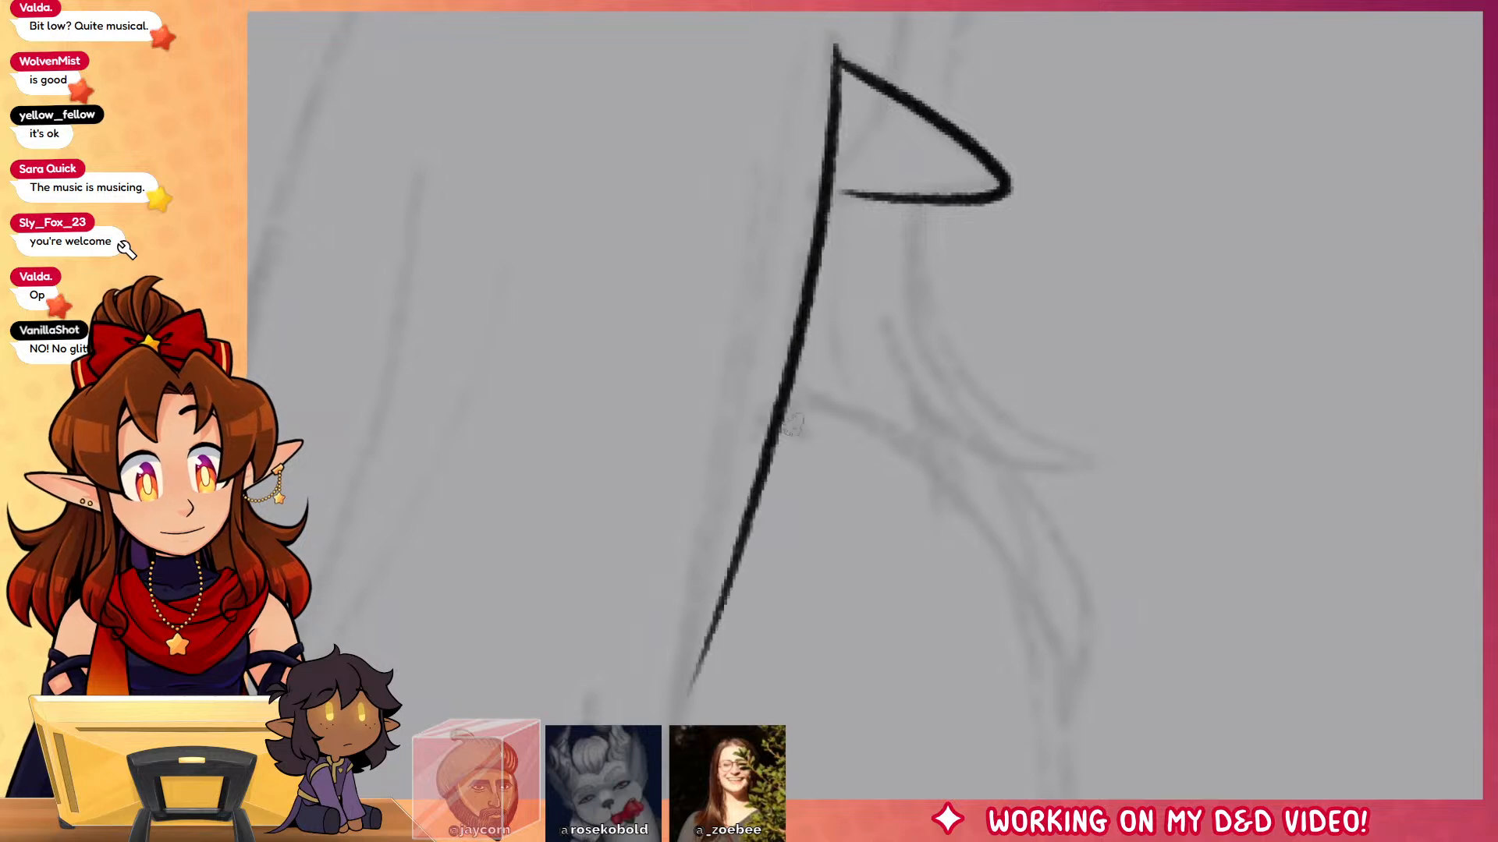
key(ctrl+z)
drag(844, 53, 690, 724)
scroll(841, 445, down, 5)
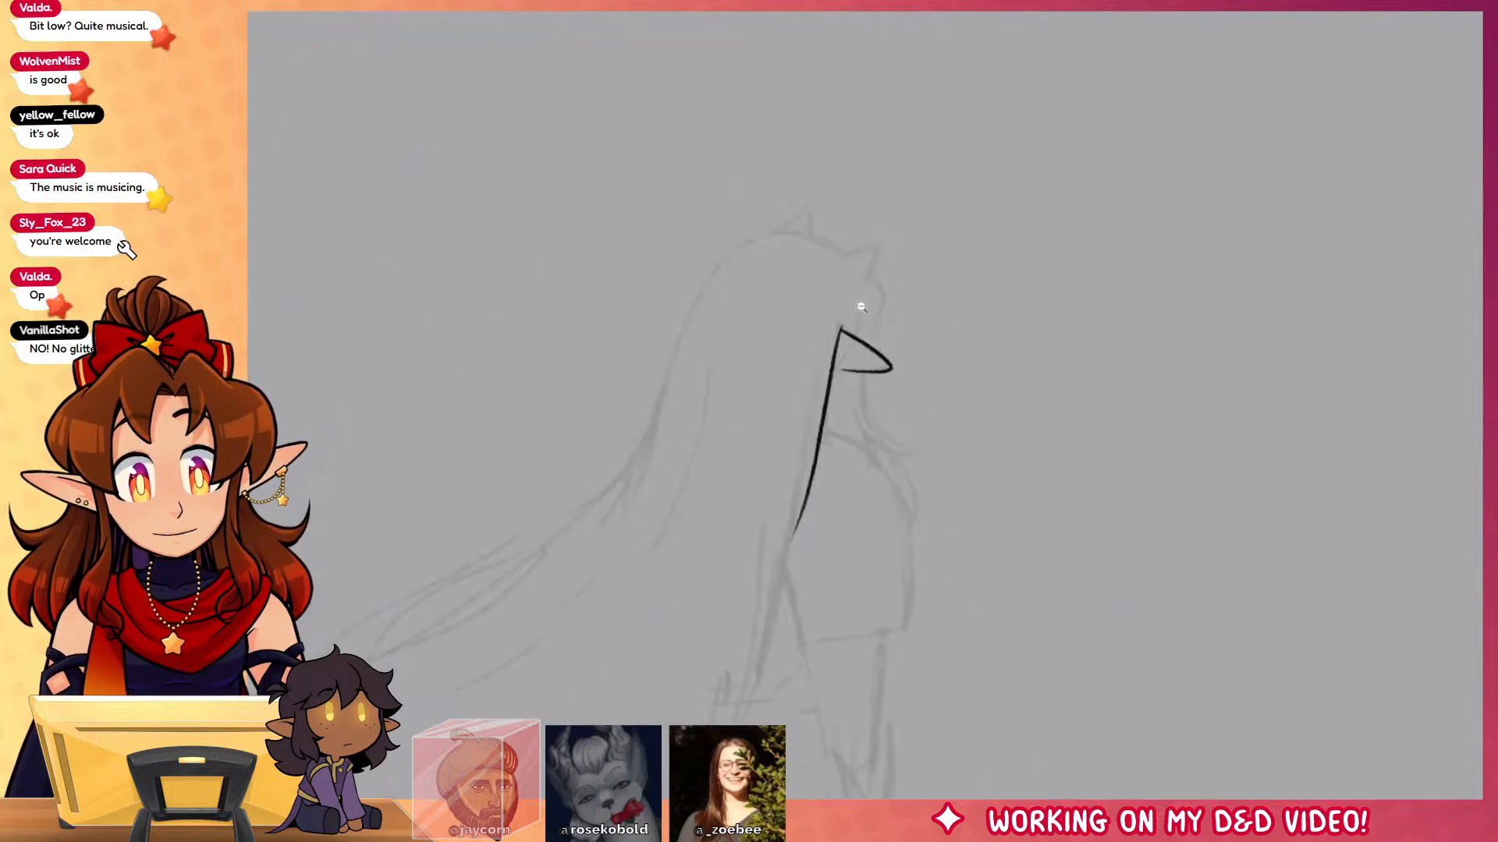
mouse_move(926, 548)
mouse_down()
mouse_move(975, 368)
mouse_move(1004, 379)
mouse_up()
key(ctrl+z)
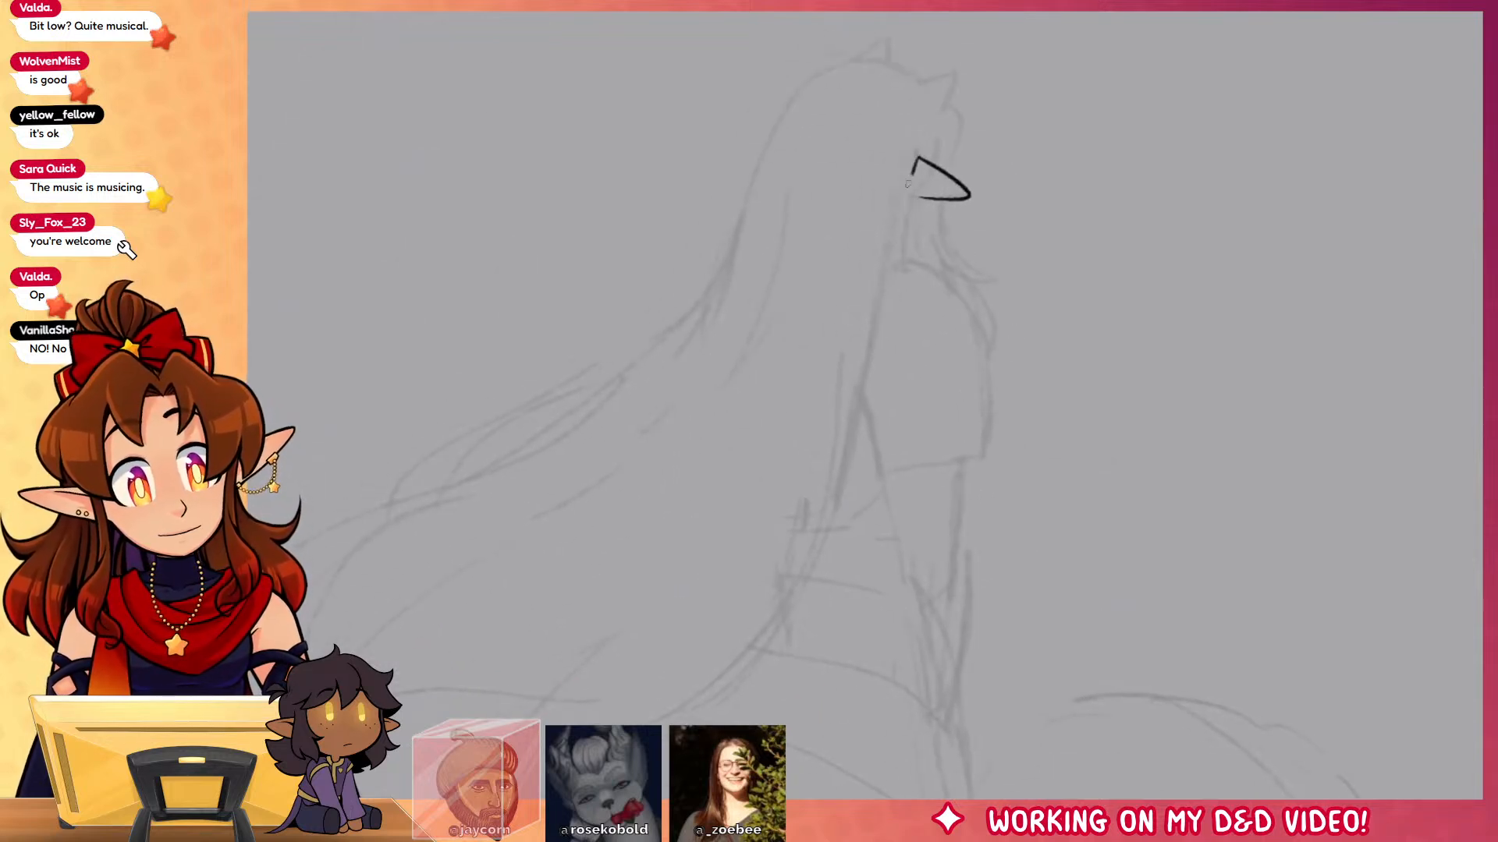
drag(907, 184, 801, 624)
drag(842, 543, 967, 383)
drag(936, 435, 484, 585)
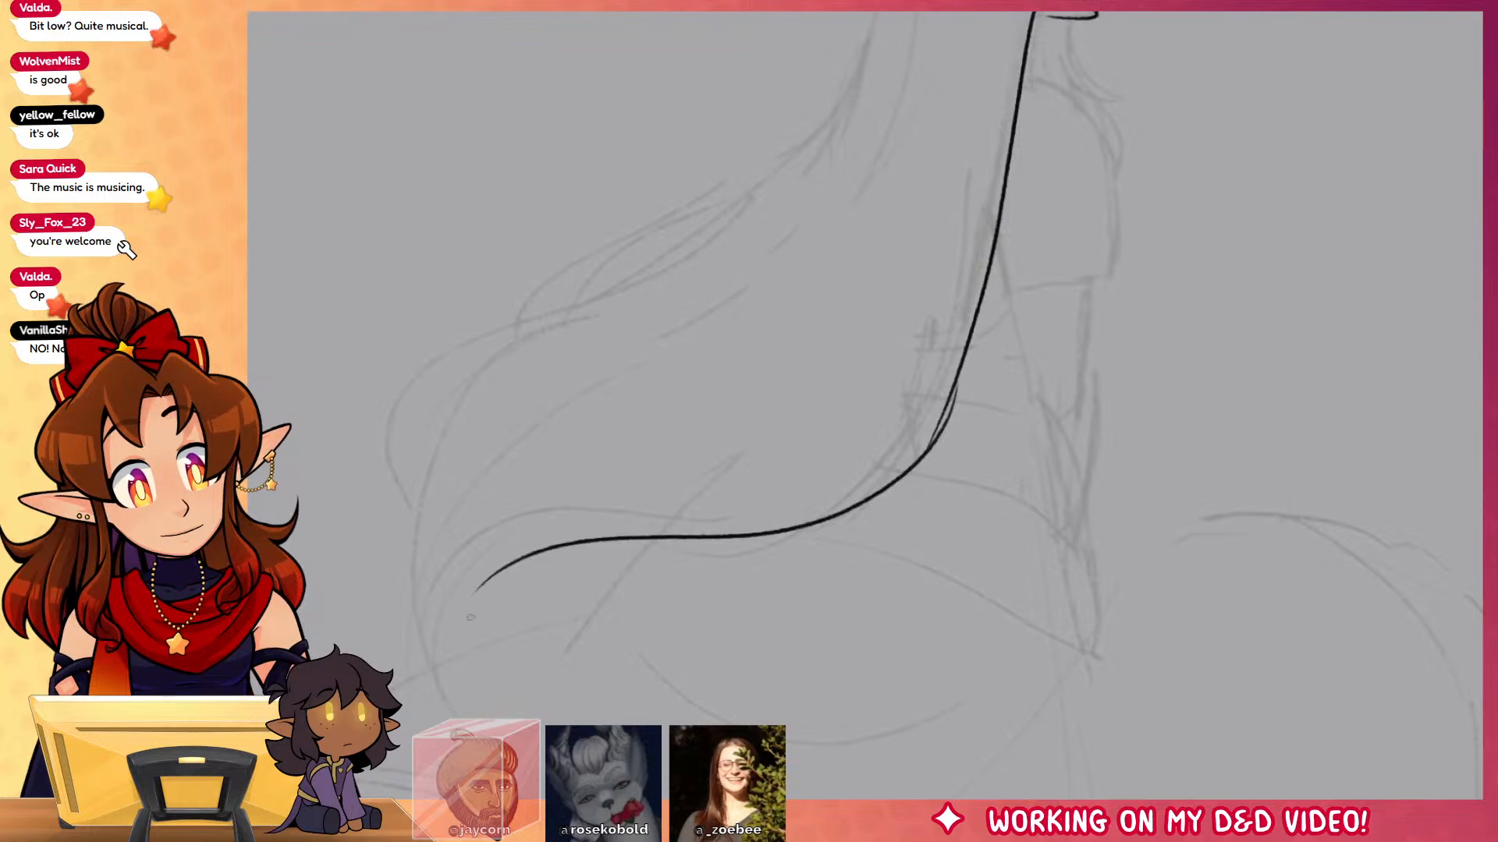
drag(623, 518, 479, 592)
drag(825, 470, 618, 517)
key(ctrl+z)
key(ctrl+z)
key(ctrl+z)
mouse_move(950, 387)
mouse_down()
mouse_move(826, 497)
mouse_move(629, 608)
mouse_up()
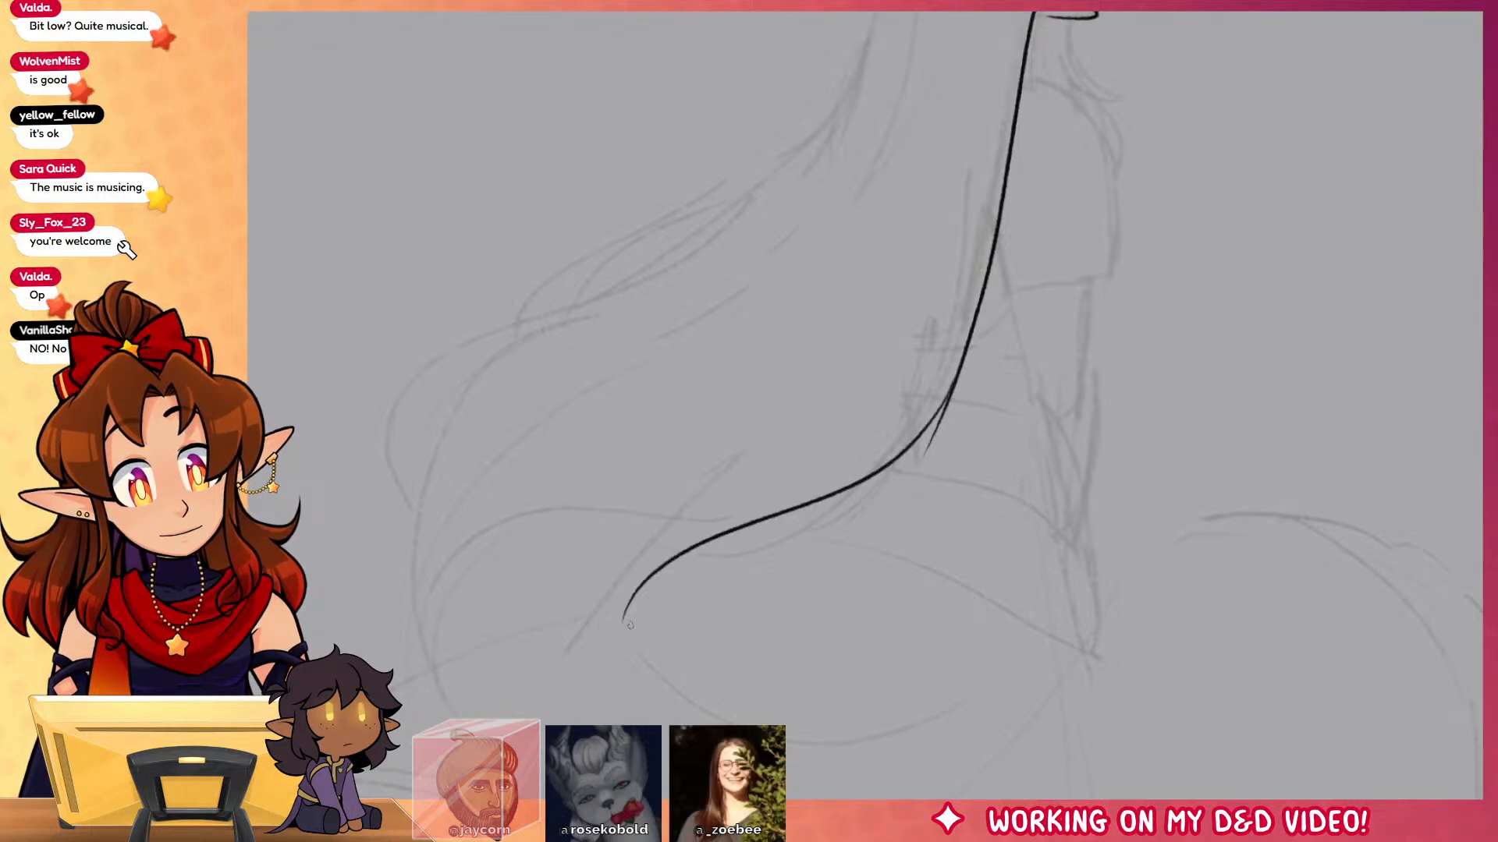
key(ctrl+z)
key(ctrl+z)
Step: Ink the hair's lower edge sweeping backward and the long curved locks at its trailing end
mouse_move(948, 389)
mouse_down()
mouse_move(920, 456)
mouse_move(547, 571)
mouse_move(566, 549)
mouse_move(788, 513)
mouse_up()
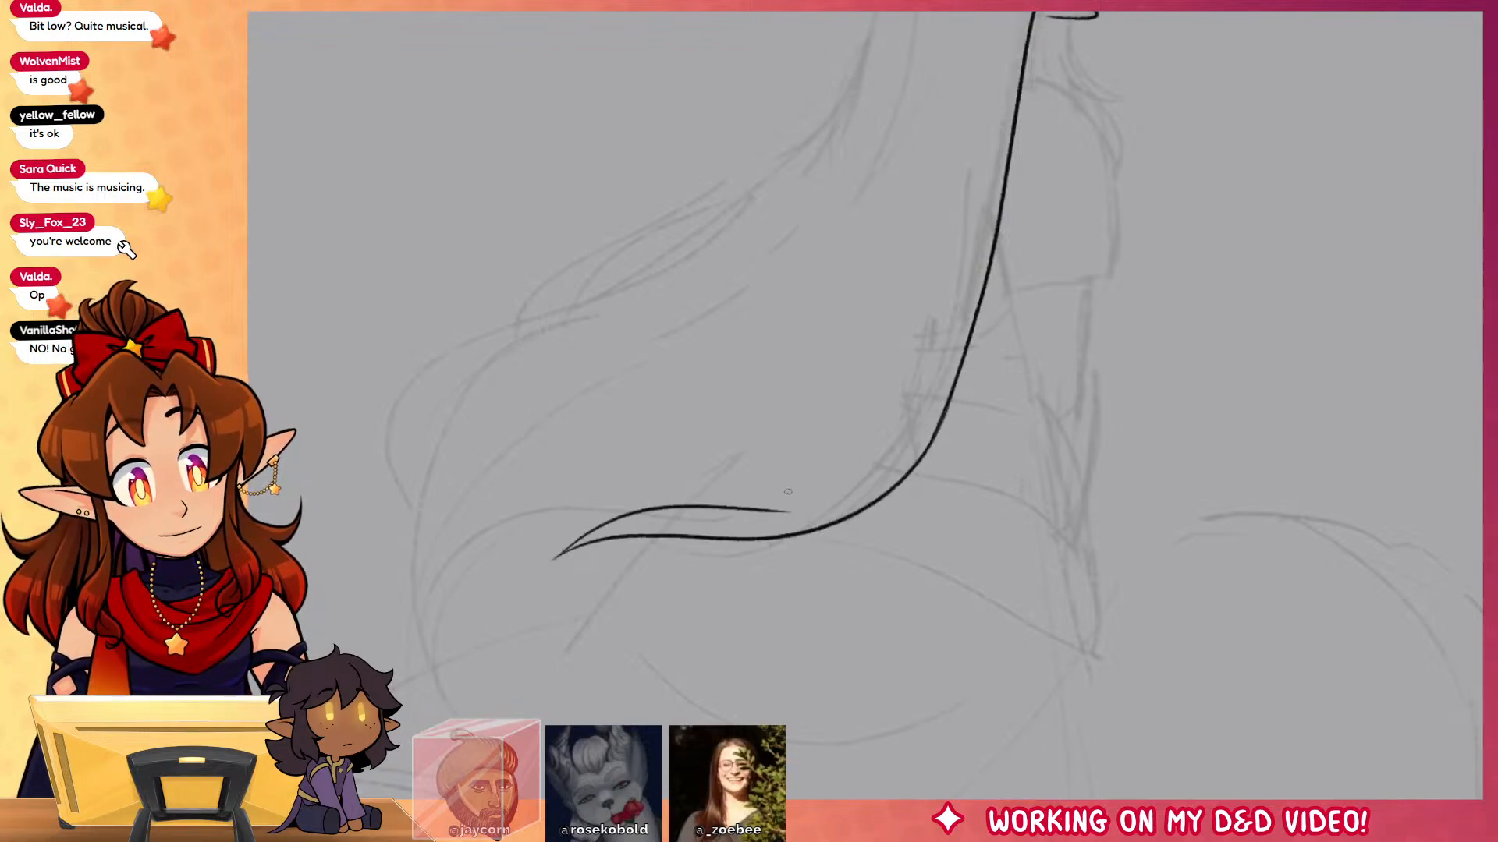
key(ctrl+z)
drag(624, 535, 854, 380)
key(ctrl+z)
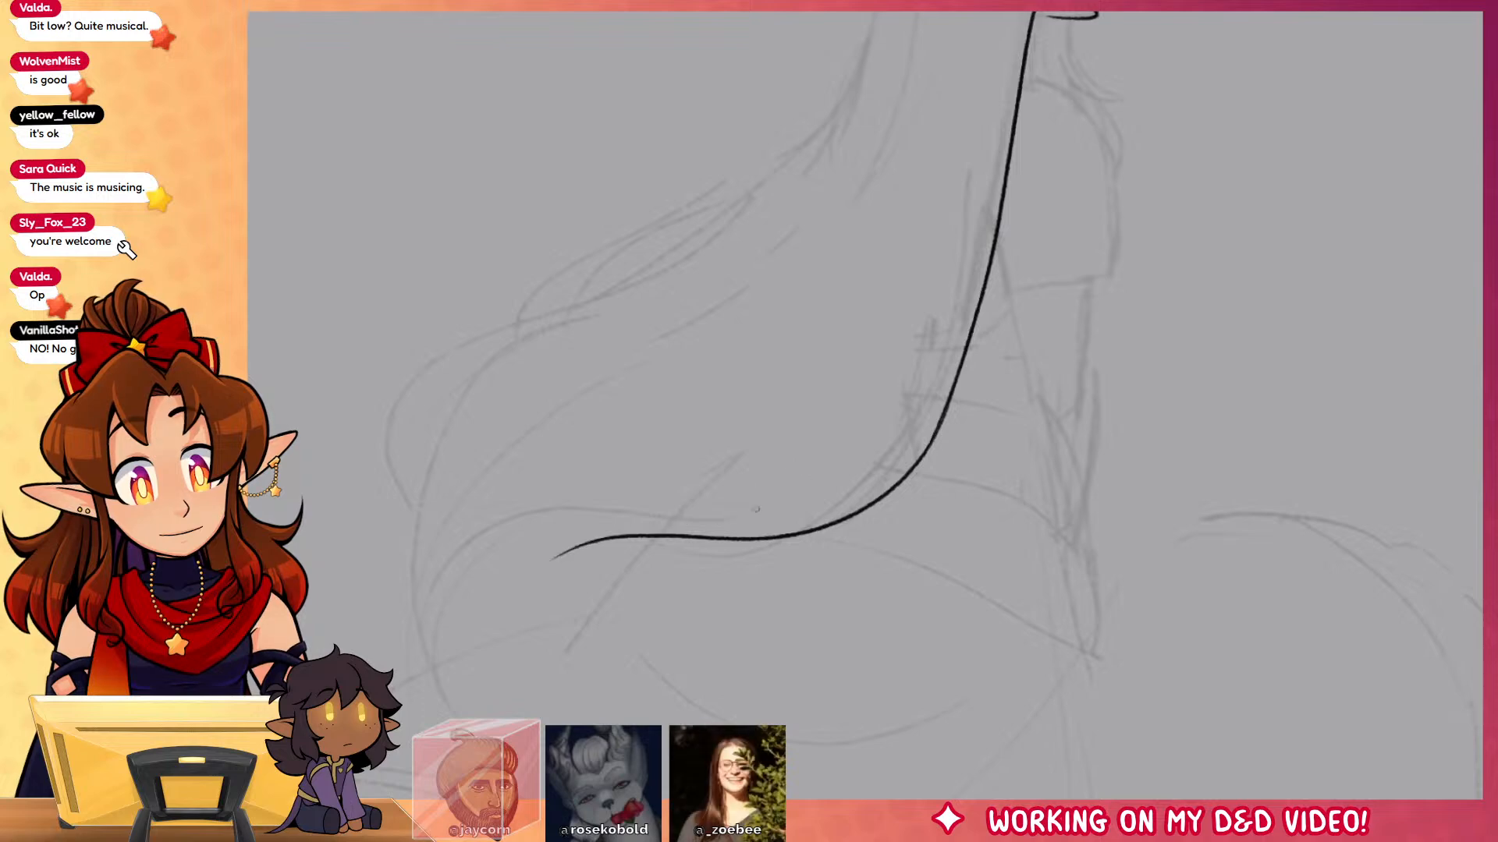
mouse_move(553, 559)
mouse_down()
mouse_move(633, 483)
mouse_move(881, 407)
mouse_move(521, 532)
mouse_move(408, 663)
mouse_move(645, 351)
mouse_up()
key(ctrl+z)
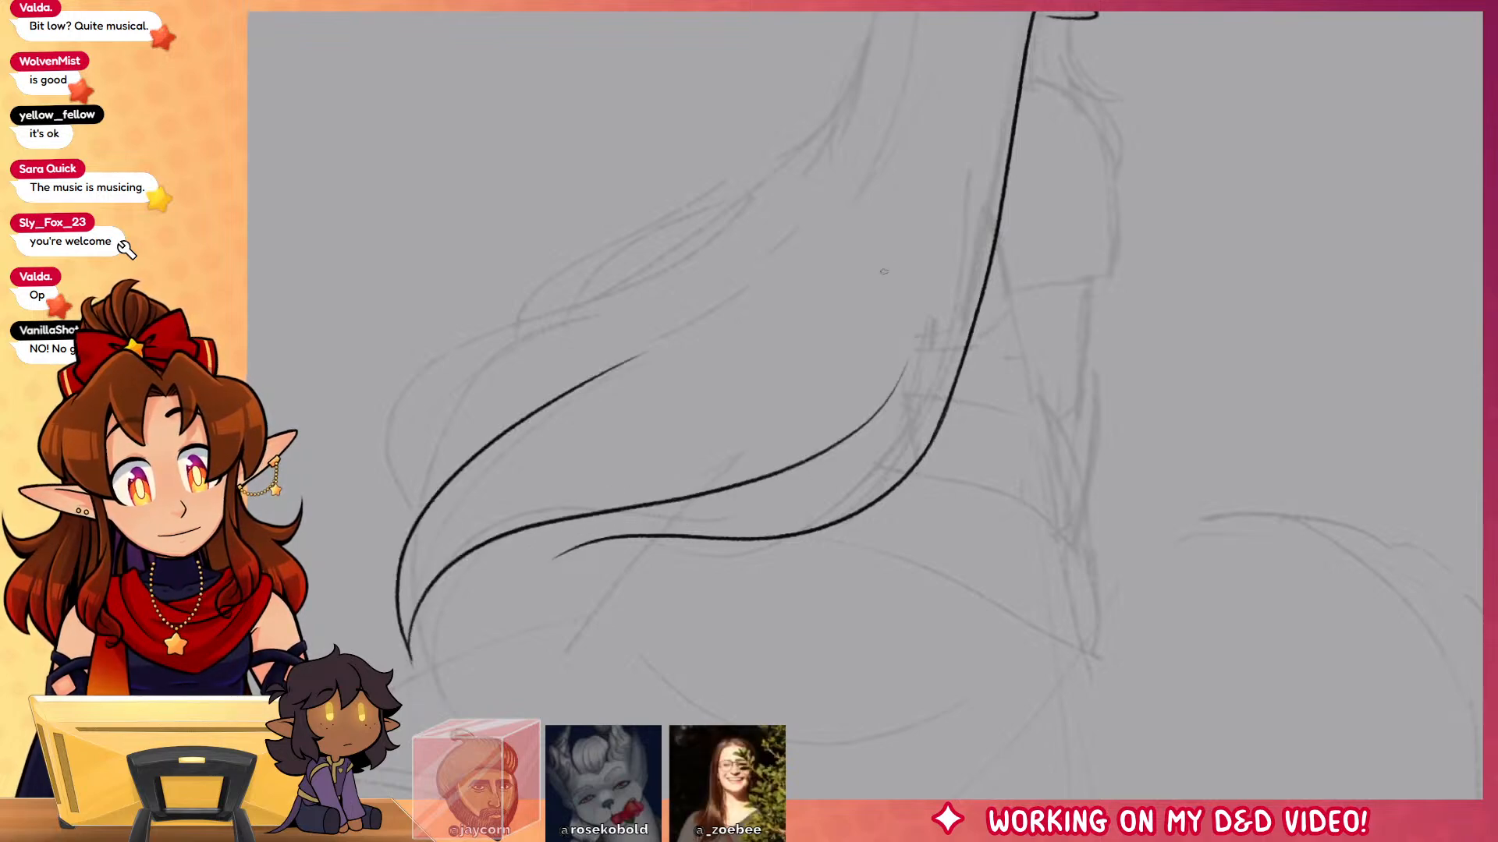
drag(406, 544, 583, 321)
Step: Ink the back outline of the hair from the crown down toward the trailing locks
drag(938, 405, 852, 705)
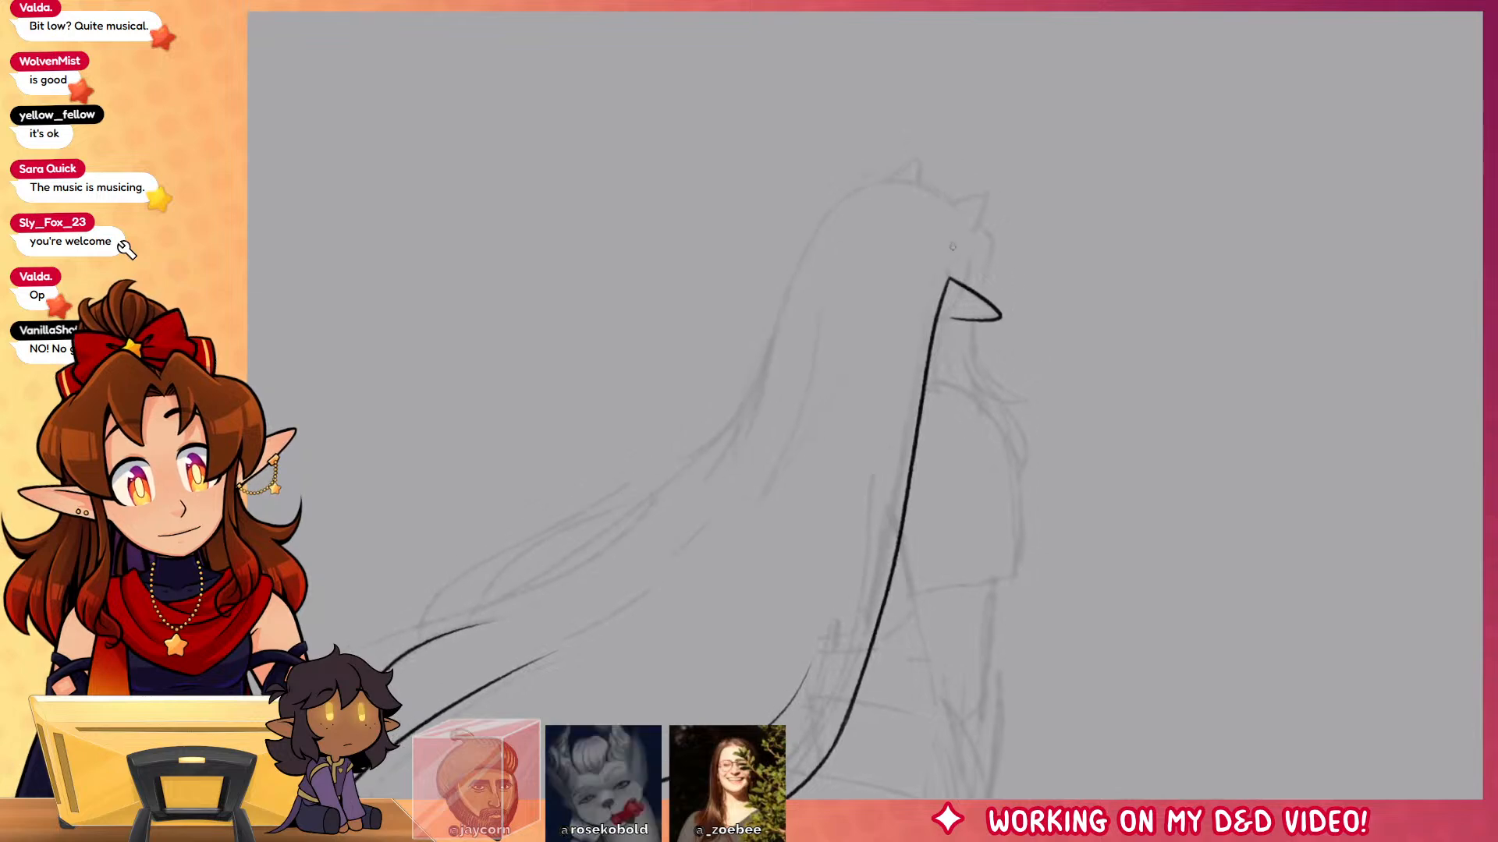
mouse_move(935, 190)
mouse_down()
mouse_move(885, 186)
mouse_move(735, 399)
mouse_up()
key(ctrl+z)
mouse_move(913, 184)
mouse_down()
mouse_move(836, 212)
mouse_move(723, 451)
mouse_up()
drag(801, 501, 957, 275)
mouse_move(905, 193)
mouse_down()
mouse_move(704, 296)
mouse_move(577, 410)
mouse_move(729, 295)
mouse_move(807, 283)
mouse_up()
key(ctrl+z)
Step: Ink the overlapping locks along the upper side of the trailing hair and a long inner strand below the crown
mouse_move(638, 381)
mouse_down()
mouse_move(673, 323)
mouse_move(873, 252)
mouse_up()
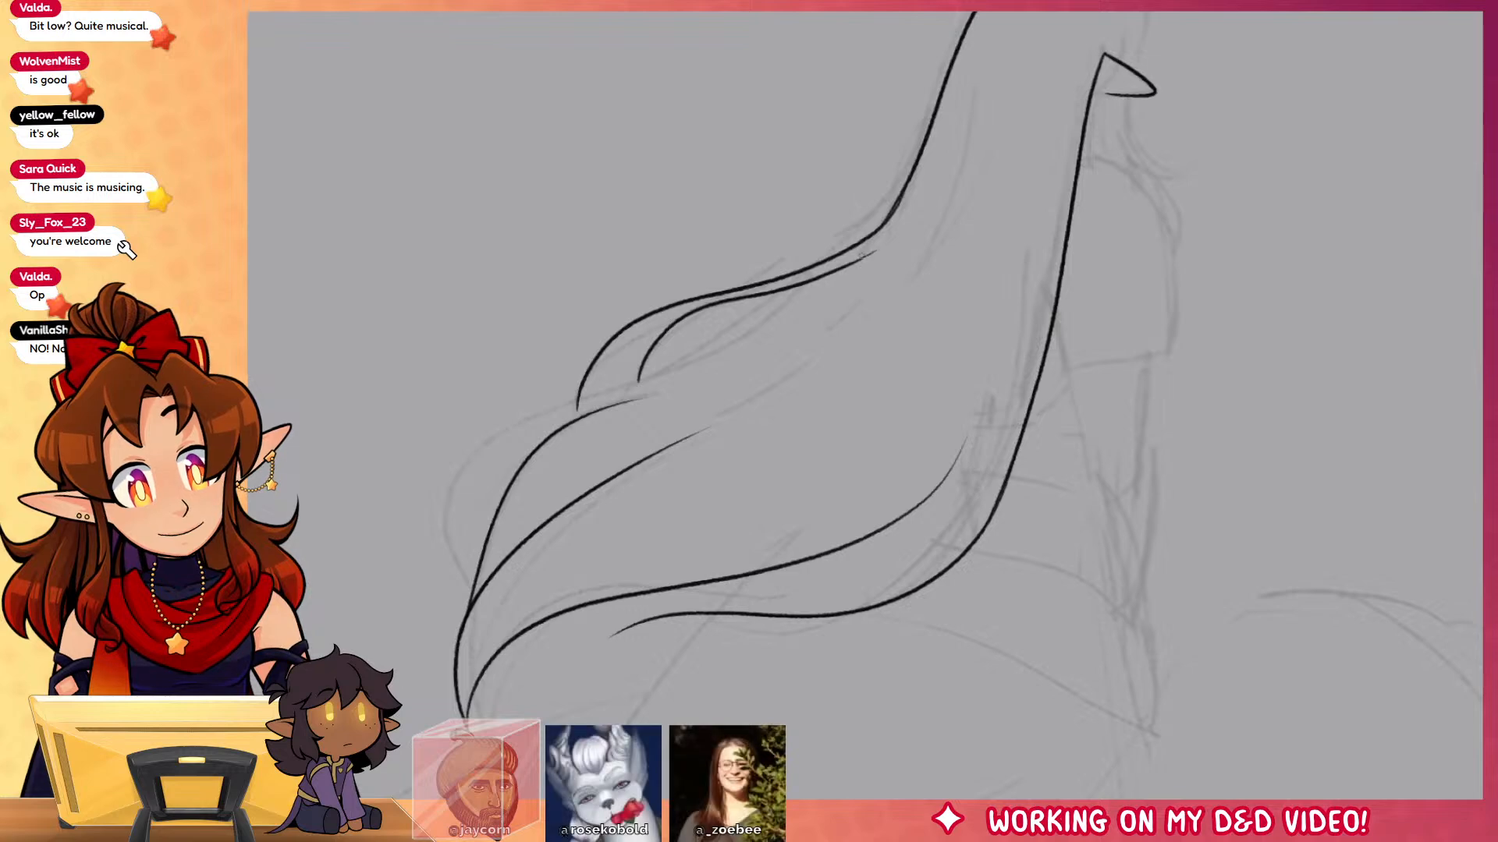
key(ctrl+z)
drag(636, 387, 704, 300)
mouse_move(816, 276)
mouse_down()
mouse_move(655, 380)
mouse_move(487, 451)
mouse_move(480, 581)
mouse_up()
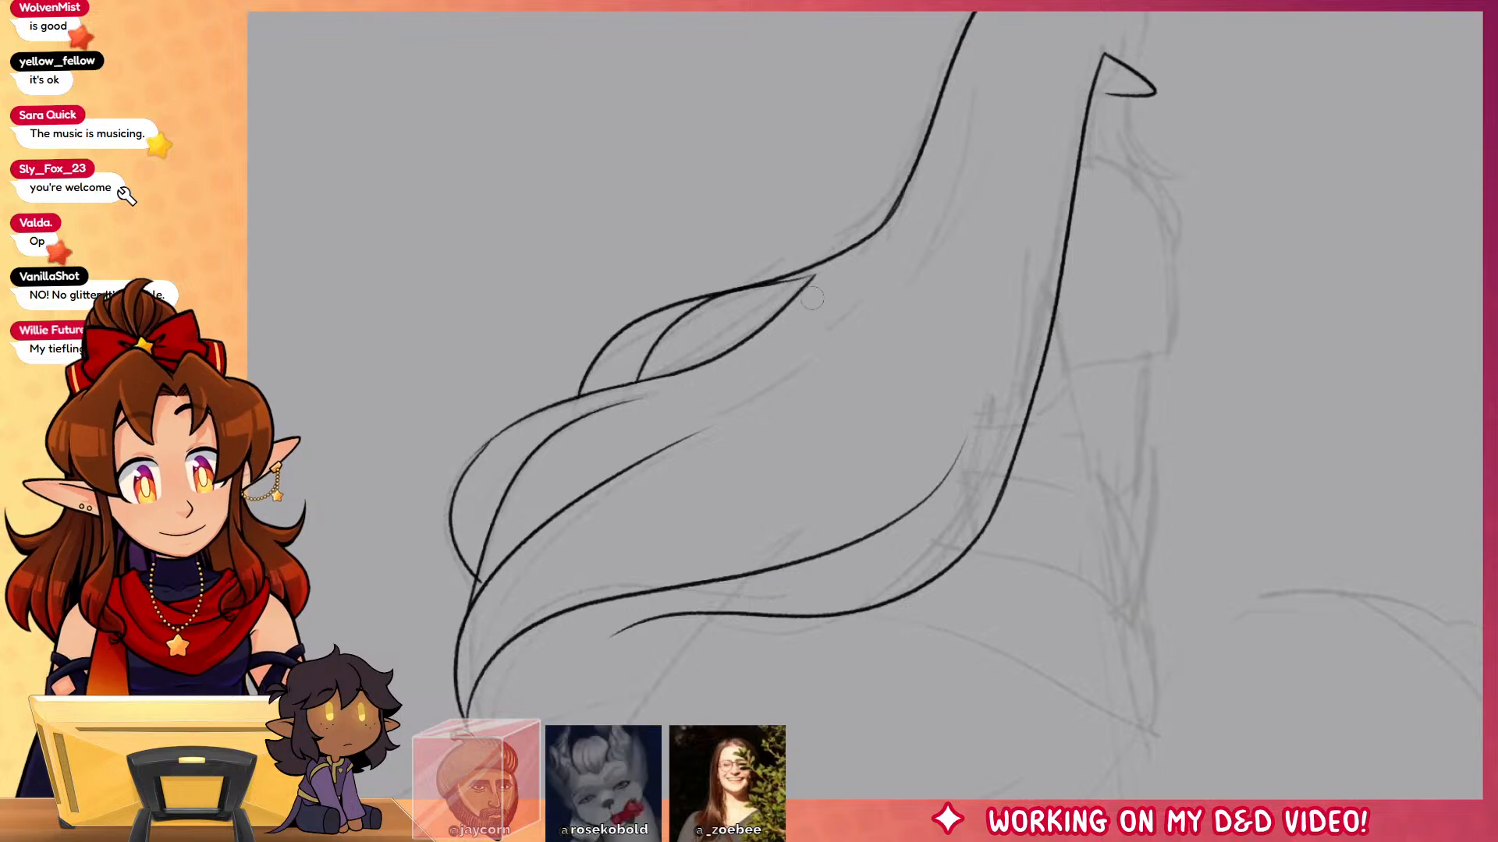
drag(1145, 577, 1068, 632)
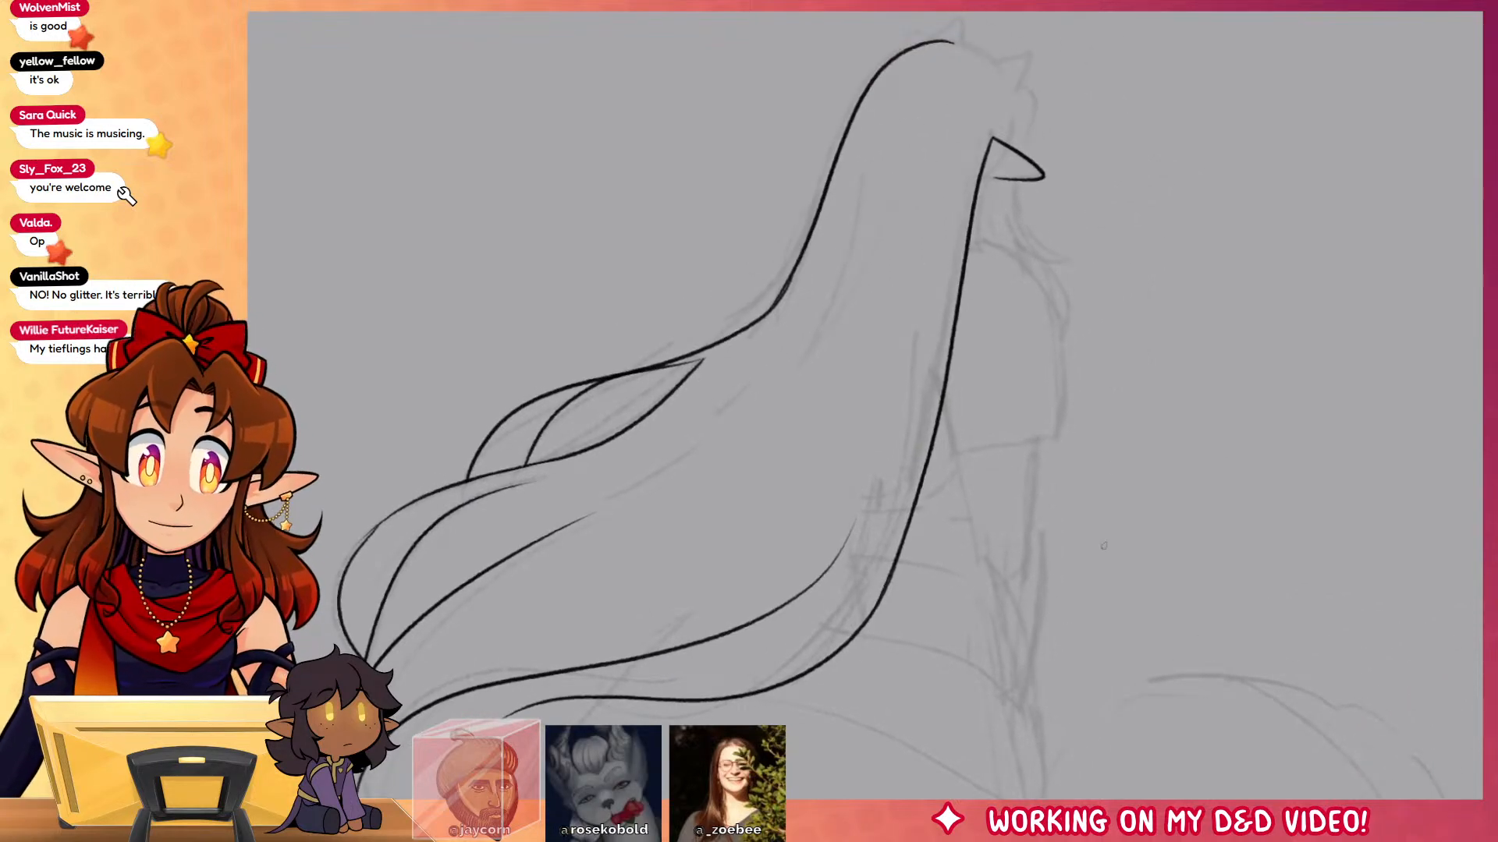
drag(921, 131, 784, 337)
drag(875, 155, 862, 228)
drag(881, 114, 850, 215)
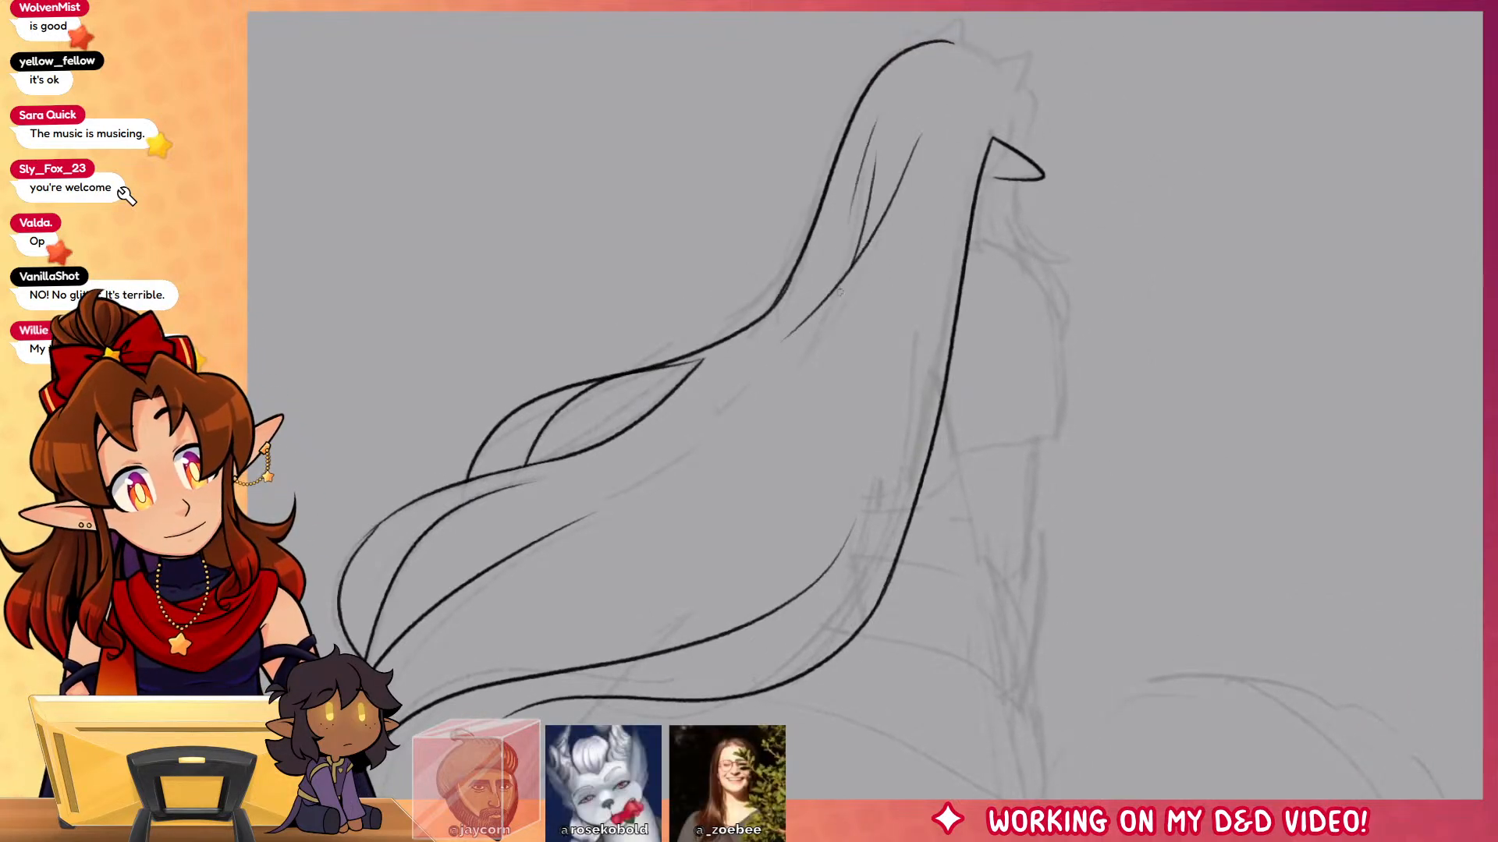
key(ctrl+z)
key(ctrl+z)
drag(882, 149, 869, 234)
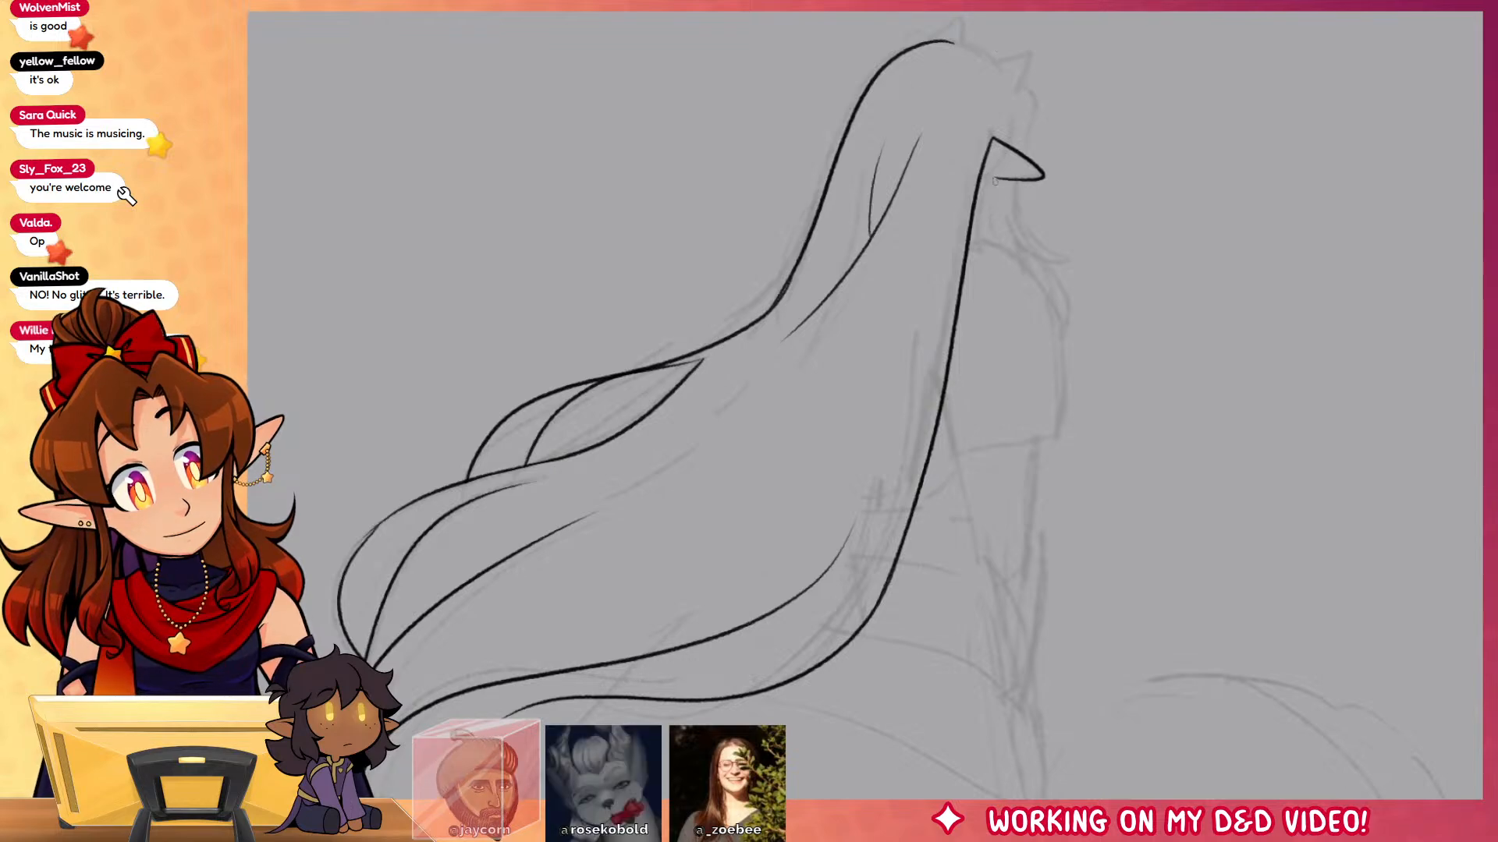
key(ctrl+z)
key(ctrl+z)
Step: Ink the face contour around the ear and the pointed front lock falling past the chin
drag(995, 180, 976, 206)
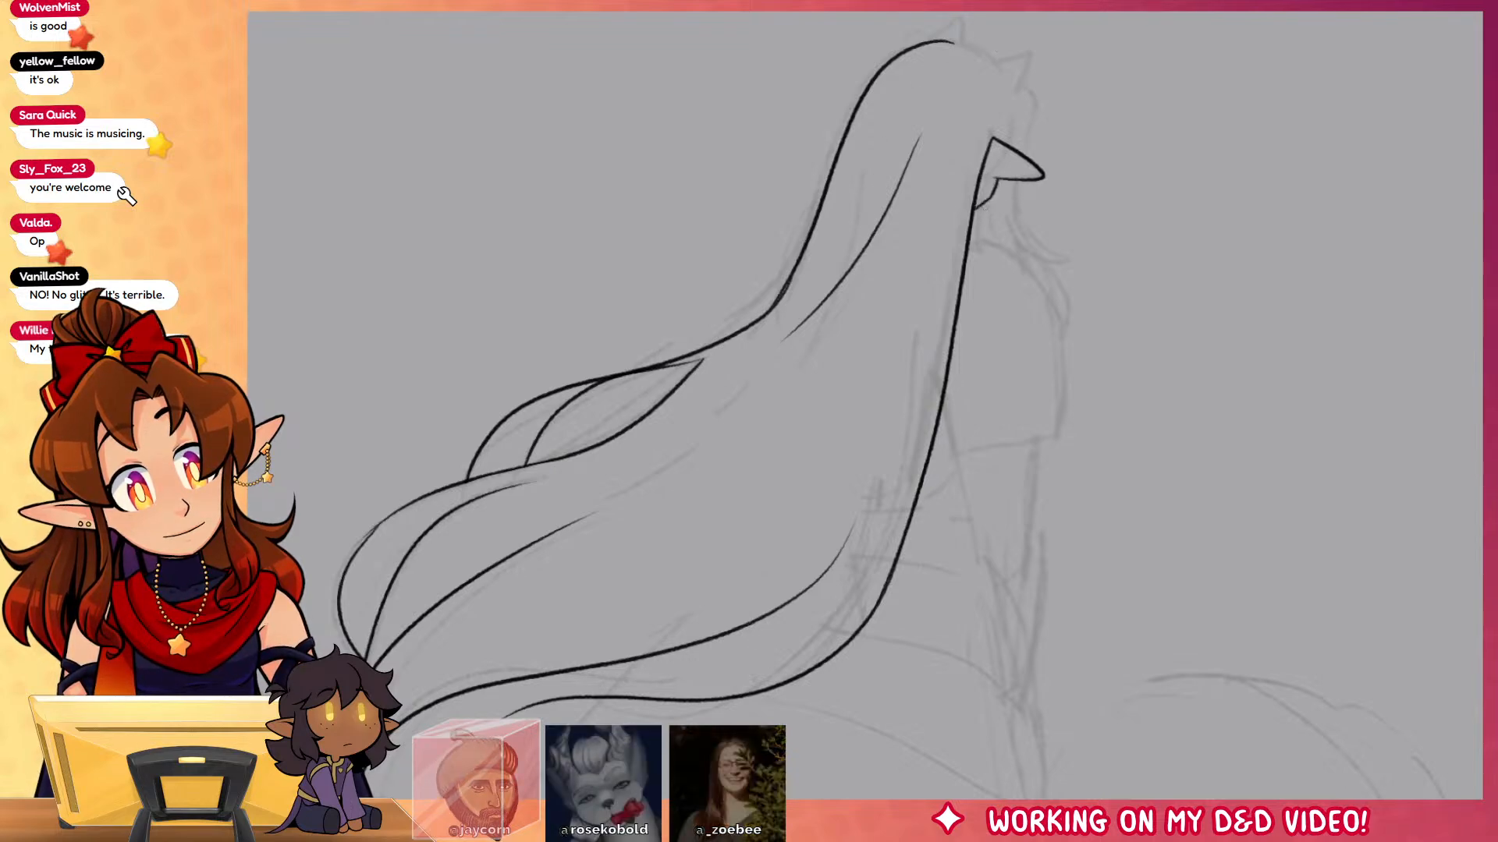
drag(1027, 87, 976, 424)
key(ctrl+z)
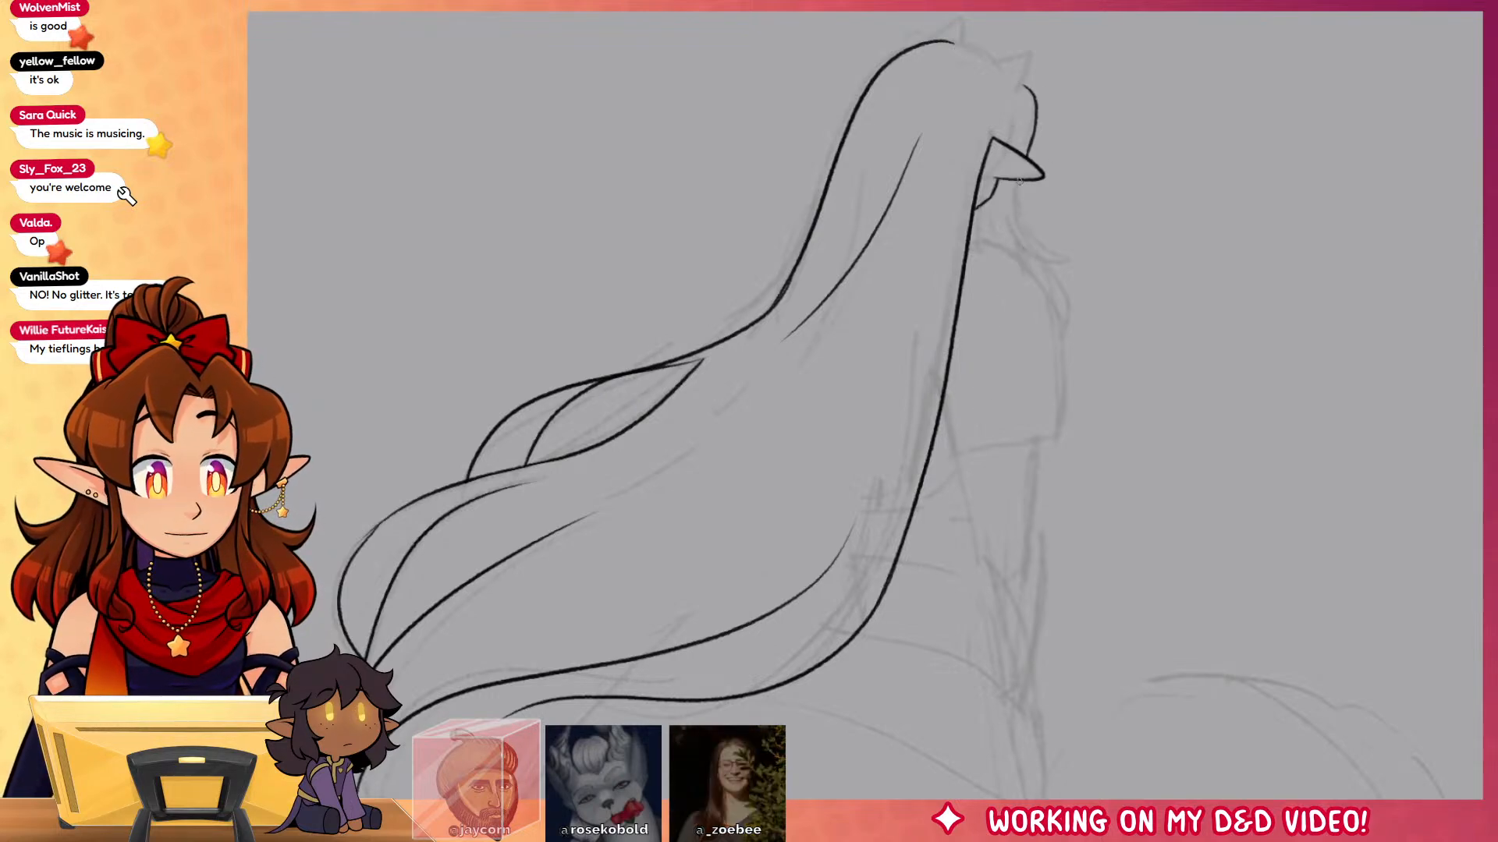
drag(1020, 179, 1065, 265)
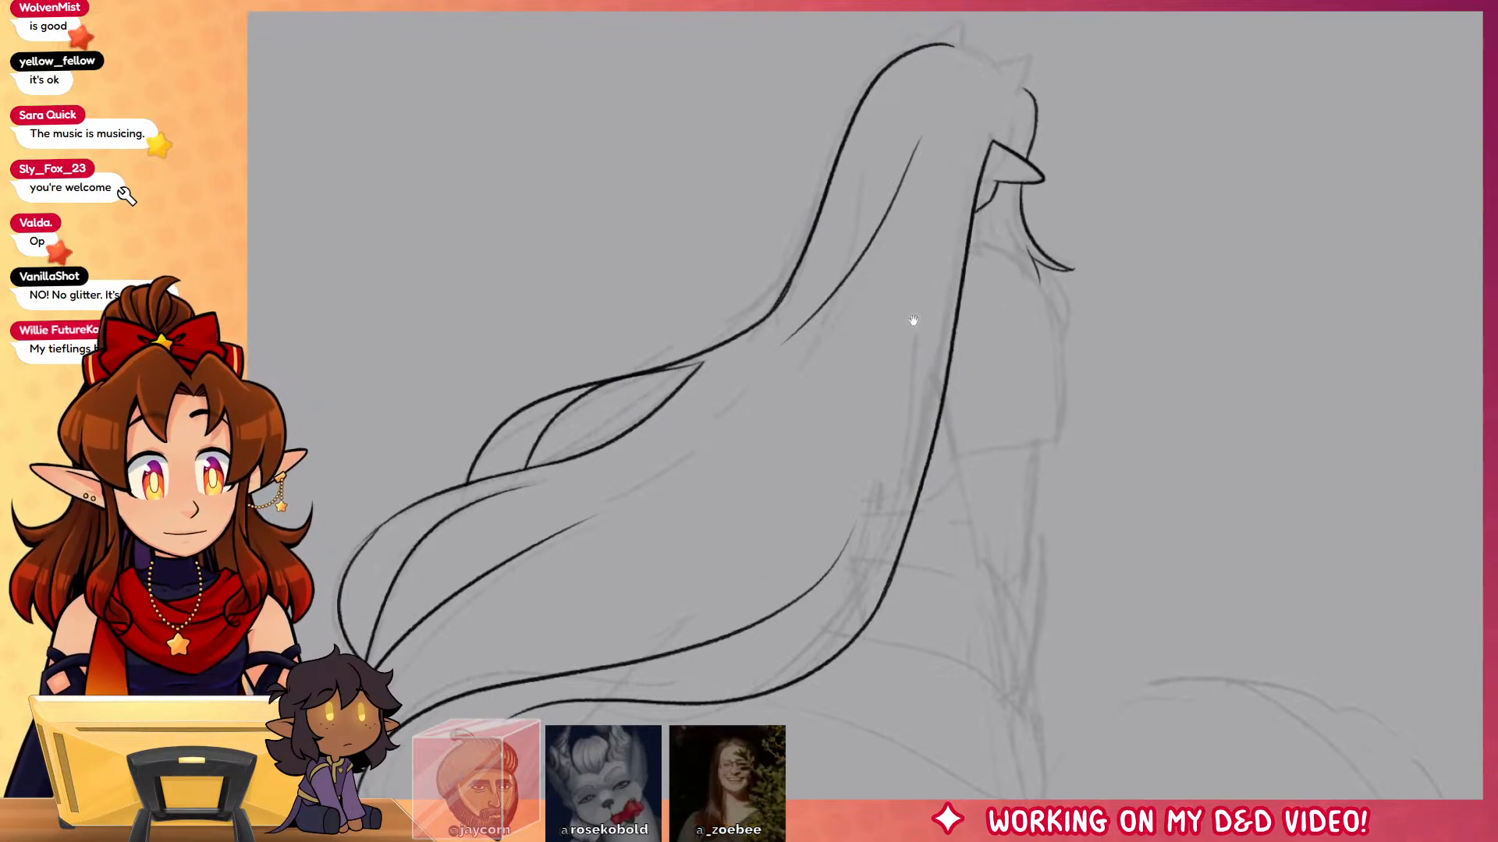
Step: Ink the two small horns and complete the hairline over the top of the head, cleaning up the overlapping lines
scroll(1014, 195, up, 6)
mouse_move(902, 153)
mouse_down()
mouse_move(998, 472)
mouse_move(1000, 134)
mouse_move(1120, 66)
mouse_move(1067, 312)
mouse_move(1012, 384)
mouse_up()
drag(1113, 440, 1326, 655)
mouse_move(1143, 394)
mouse_down()
mouse_move(957, 262)
mouse_move(745, 227)
mouse_up()
mouse_move(881, 230)
mouse_down()
mouse_move(890, 74)
mouse_move(665, 234)
mouse_up()
drag(1313, 637, 1187, 468)
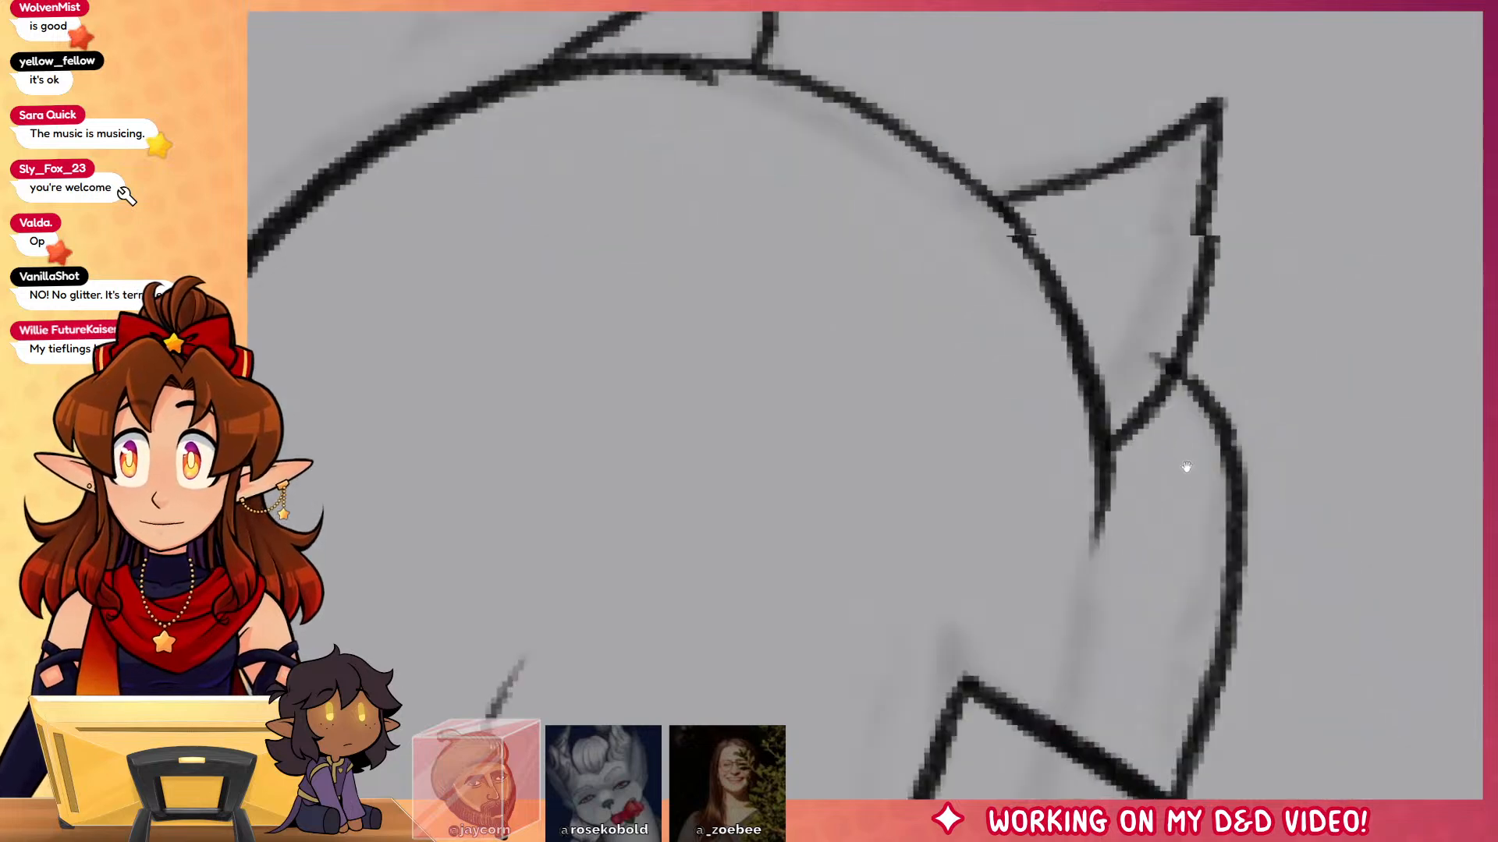
mouse_move(1057, 269)
mouse_down()
mouse_move(1123, 240)
mouse_move(1135, 375)
mouse_up()
key(ctrl+z)
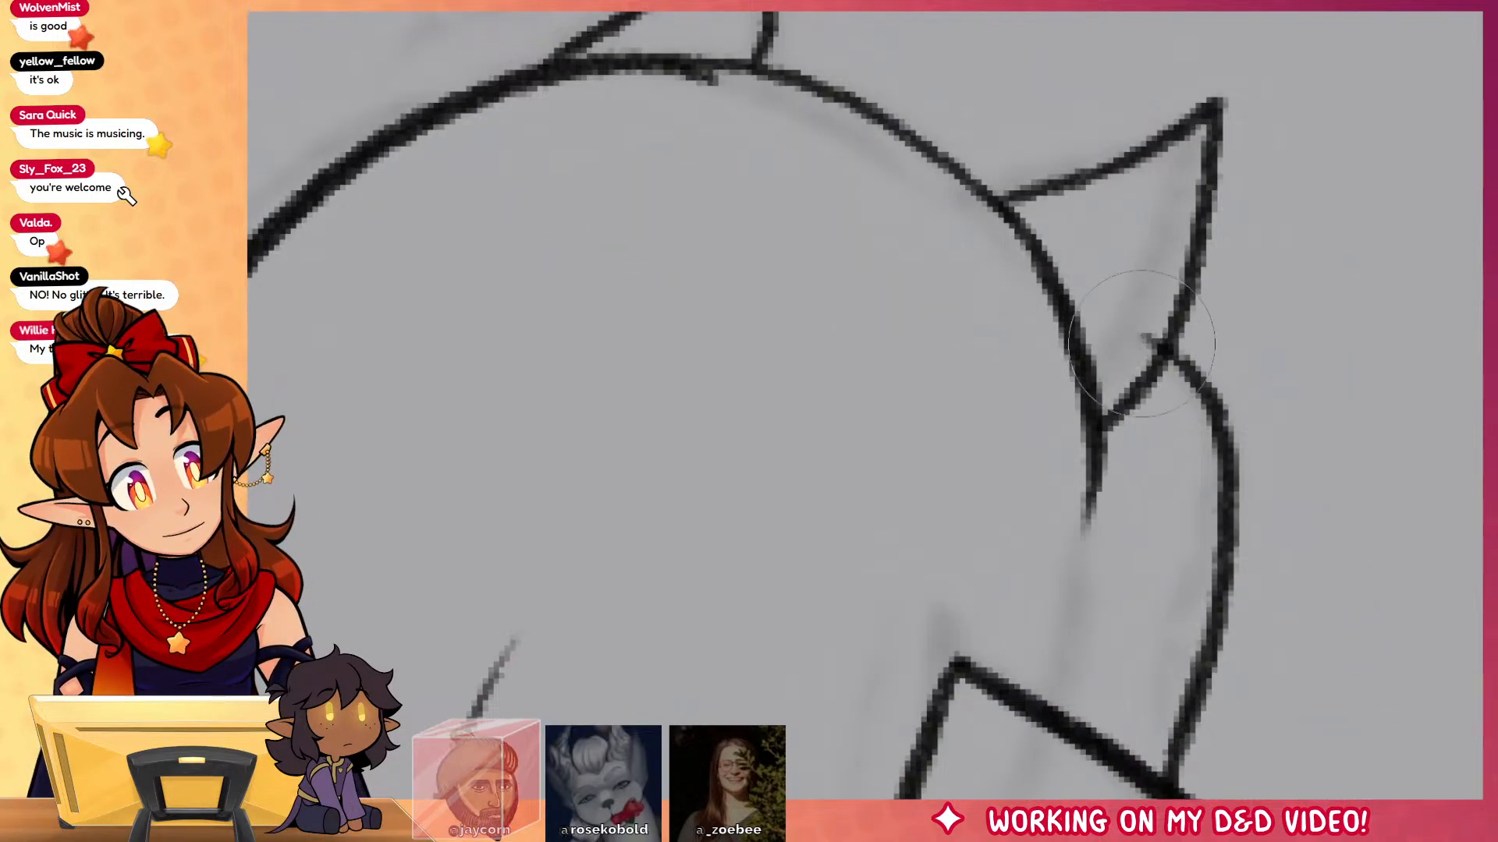
drag(857, 448, 772, 447)
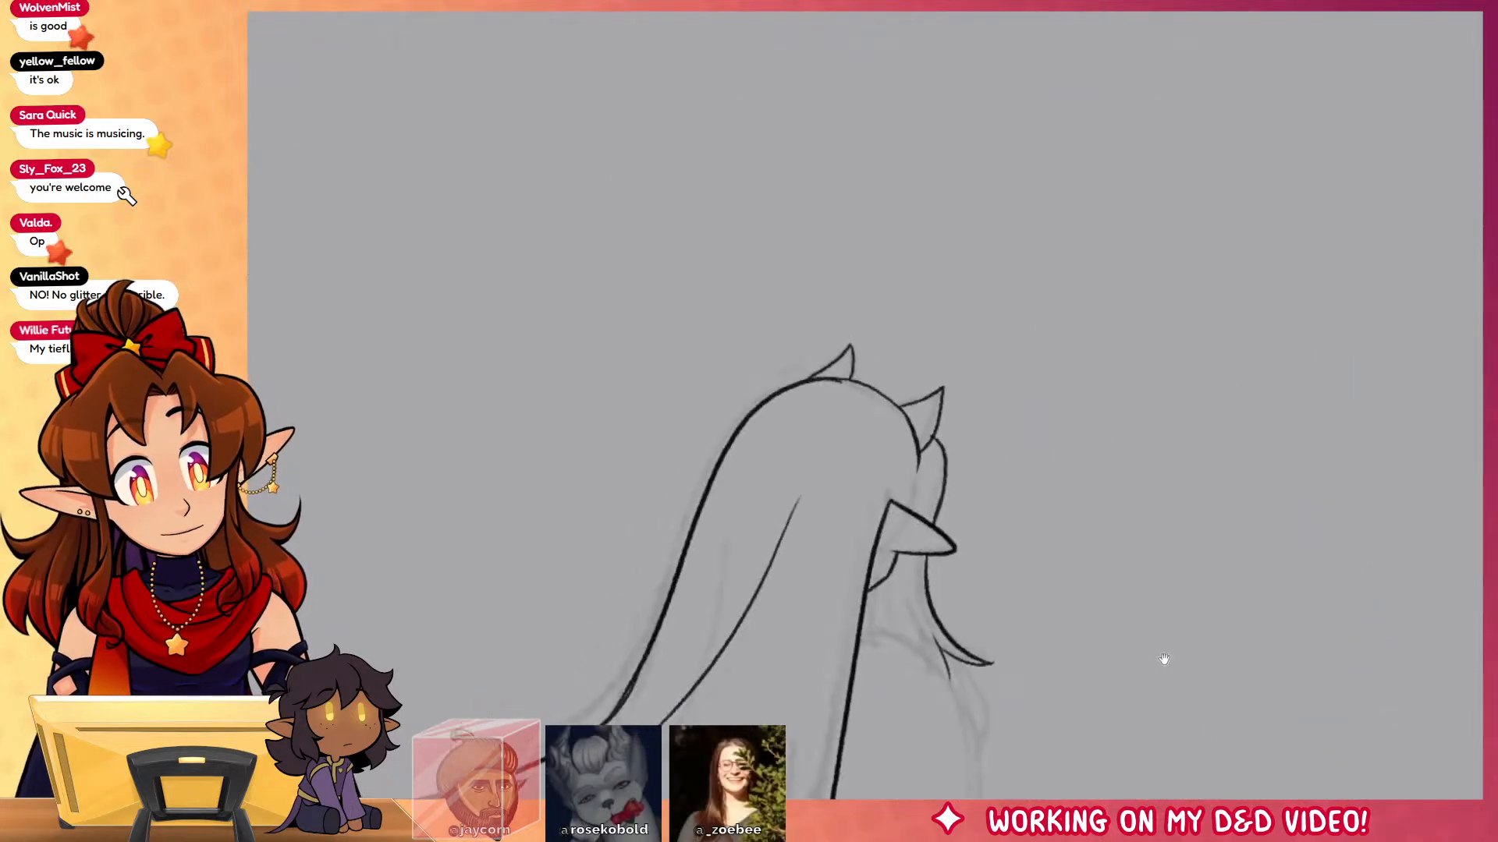
Step: Ink the neck and the short sleeve with its hem band, and shade the sleeve's lower inner area with speckled texture
drag(1163, 658, 1205, 370)
mouse_move(955, 313)
mouse_down()
mouse_move(981, 317)
mouse_move(926, 362)
mouse_move(997, 179)
mouse_up()
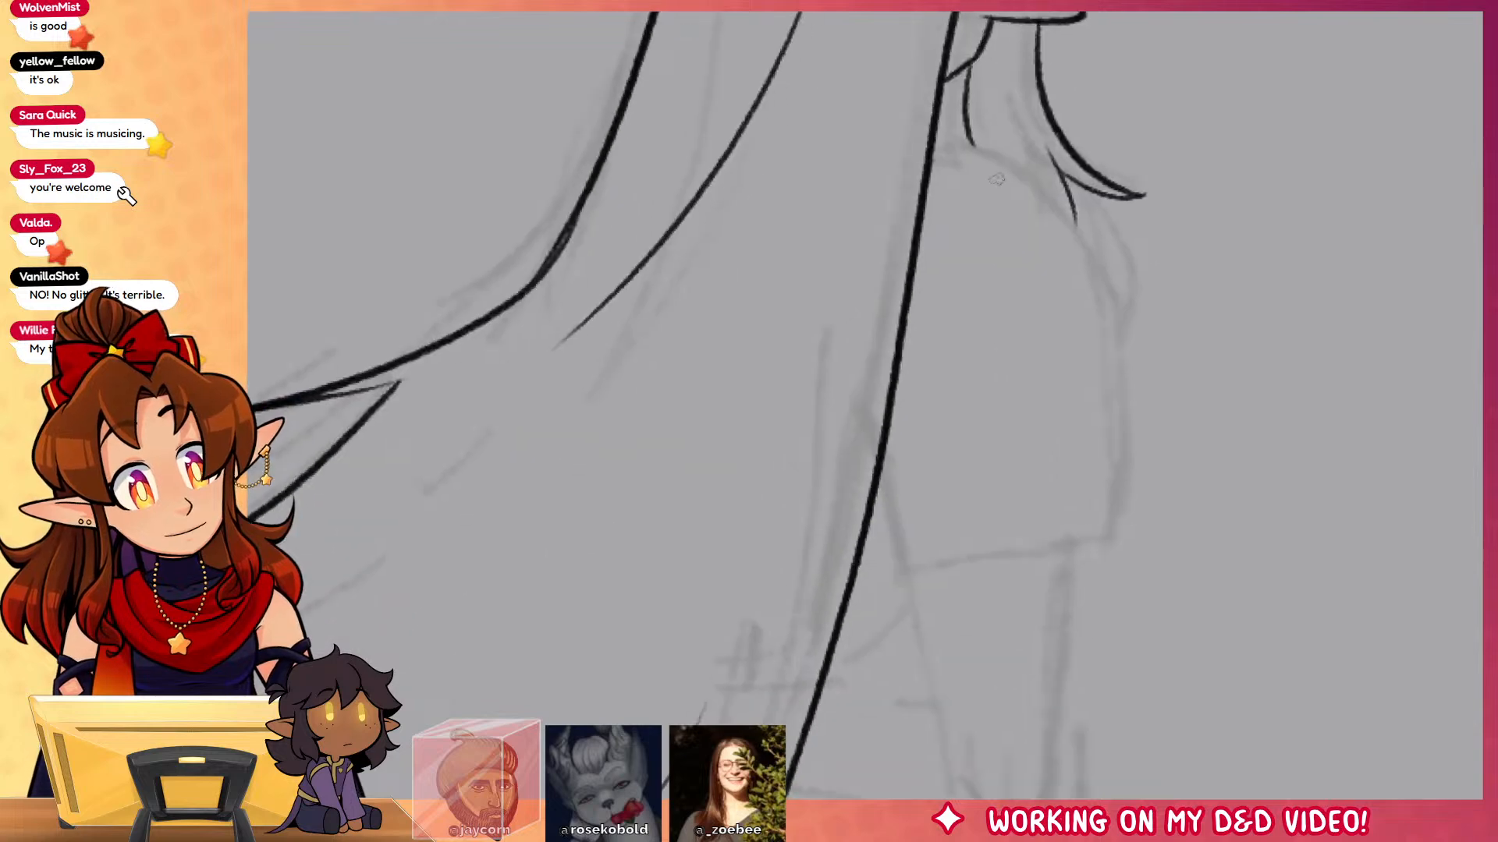
mouse_move(936, 139)
mouse_down()
mouse_move(1022, 172)
mouse_move(1124, 383)
mouse_move(1101, 546)
mouse_move(911, 548)
mouse_move(883, 480)
mouse_up()
mouse_move(897, 390)
mouse_down()
mouse_move(913, 500)
mouse_move(1084, 507)
mouse_up()
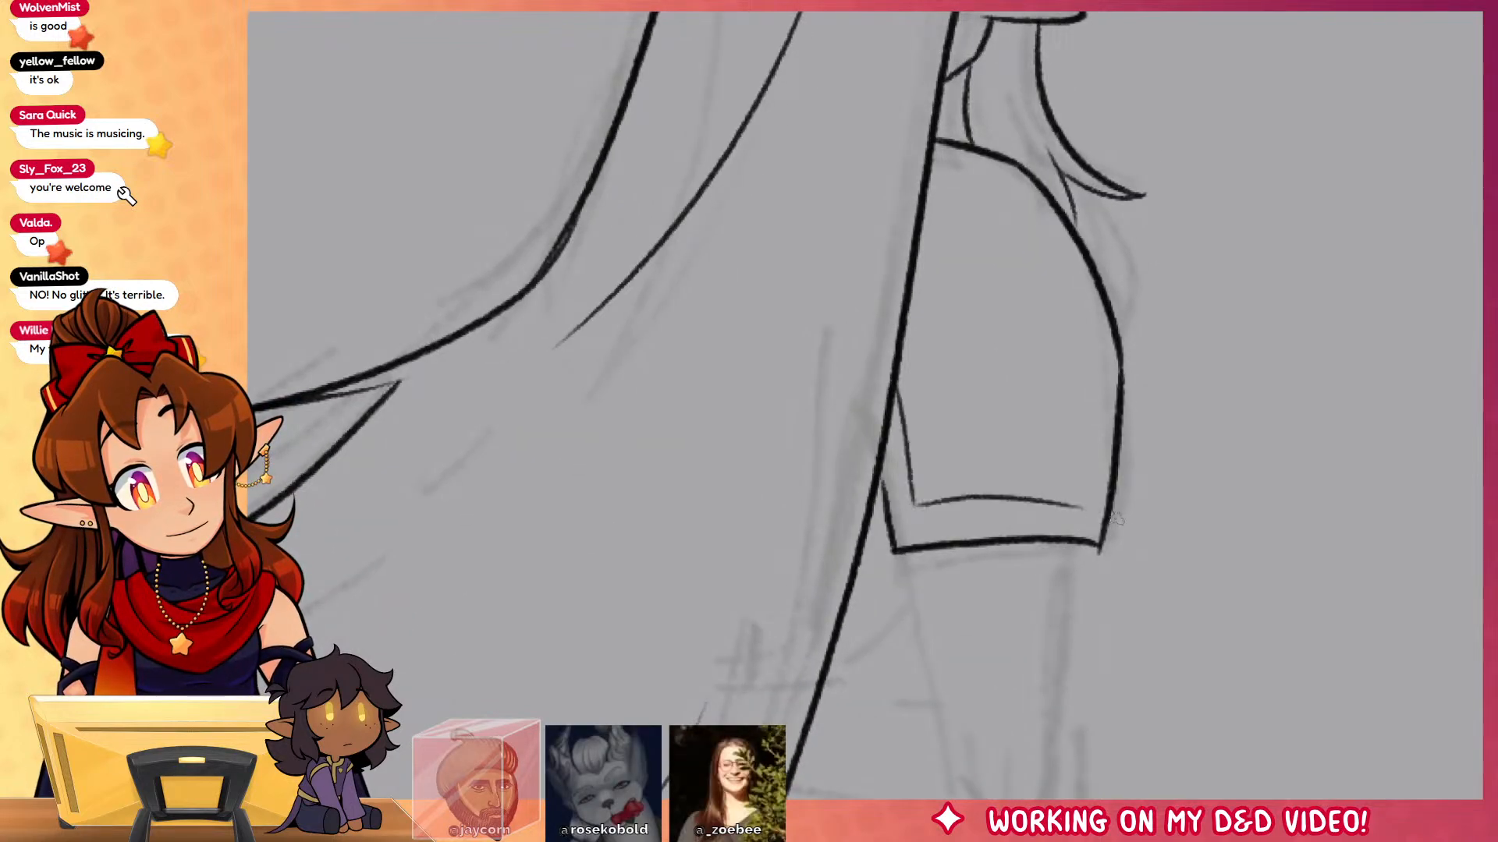
mouse_move(925, 280)
mouse_down()
mouse_move(949, 390)
mouse_move(975, 448)
mouse_move(1080, 471)
mouse_up()
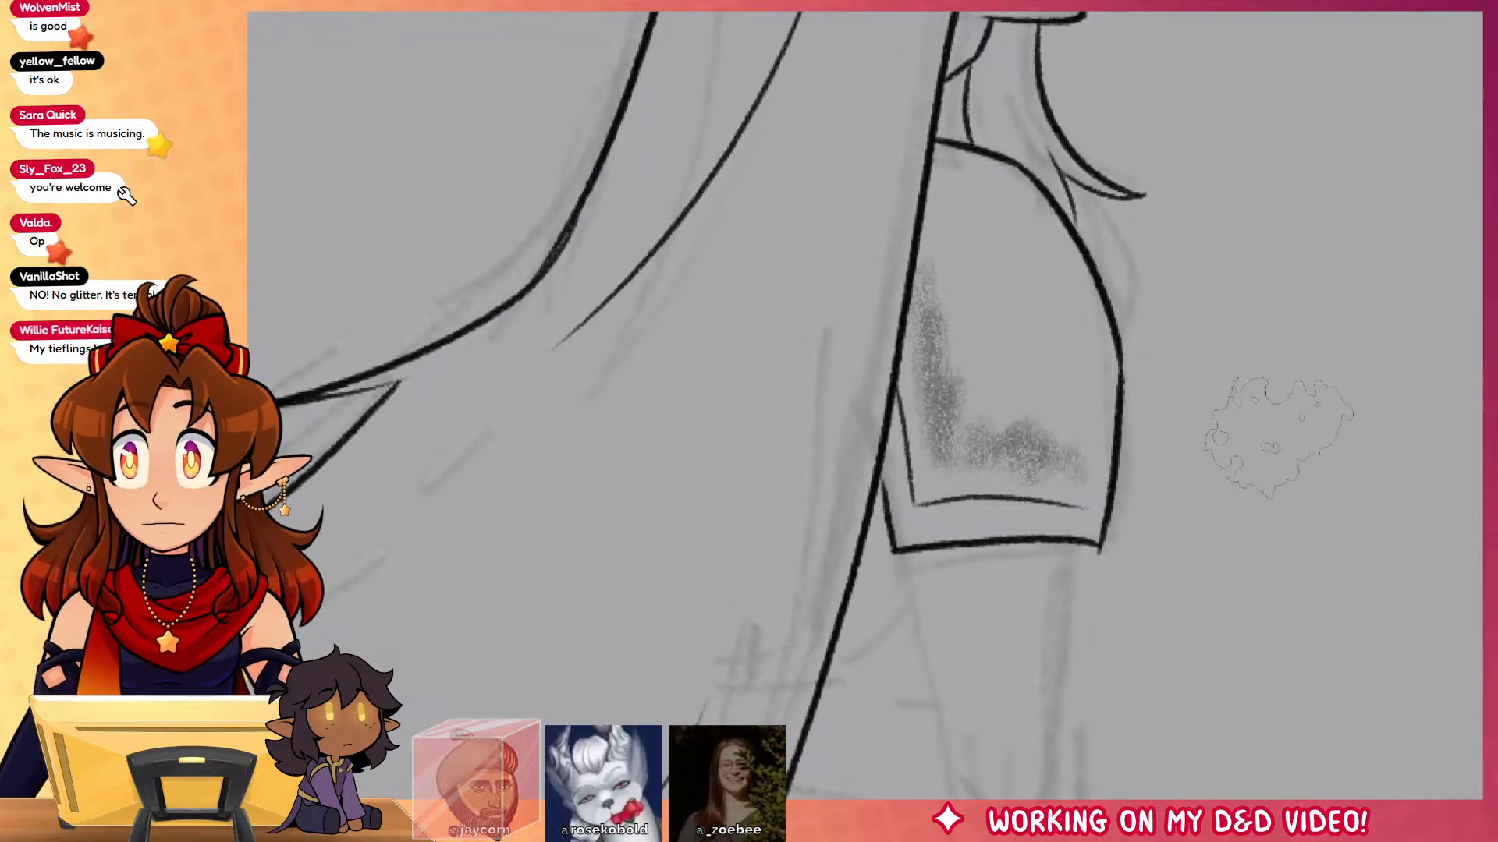
drag(1217, 469, 1225, 428)
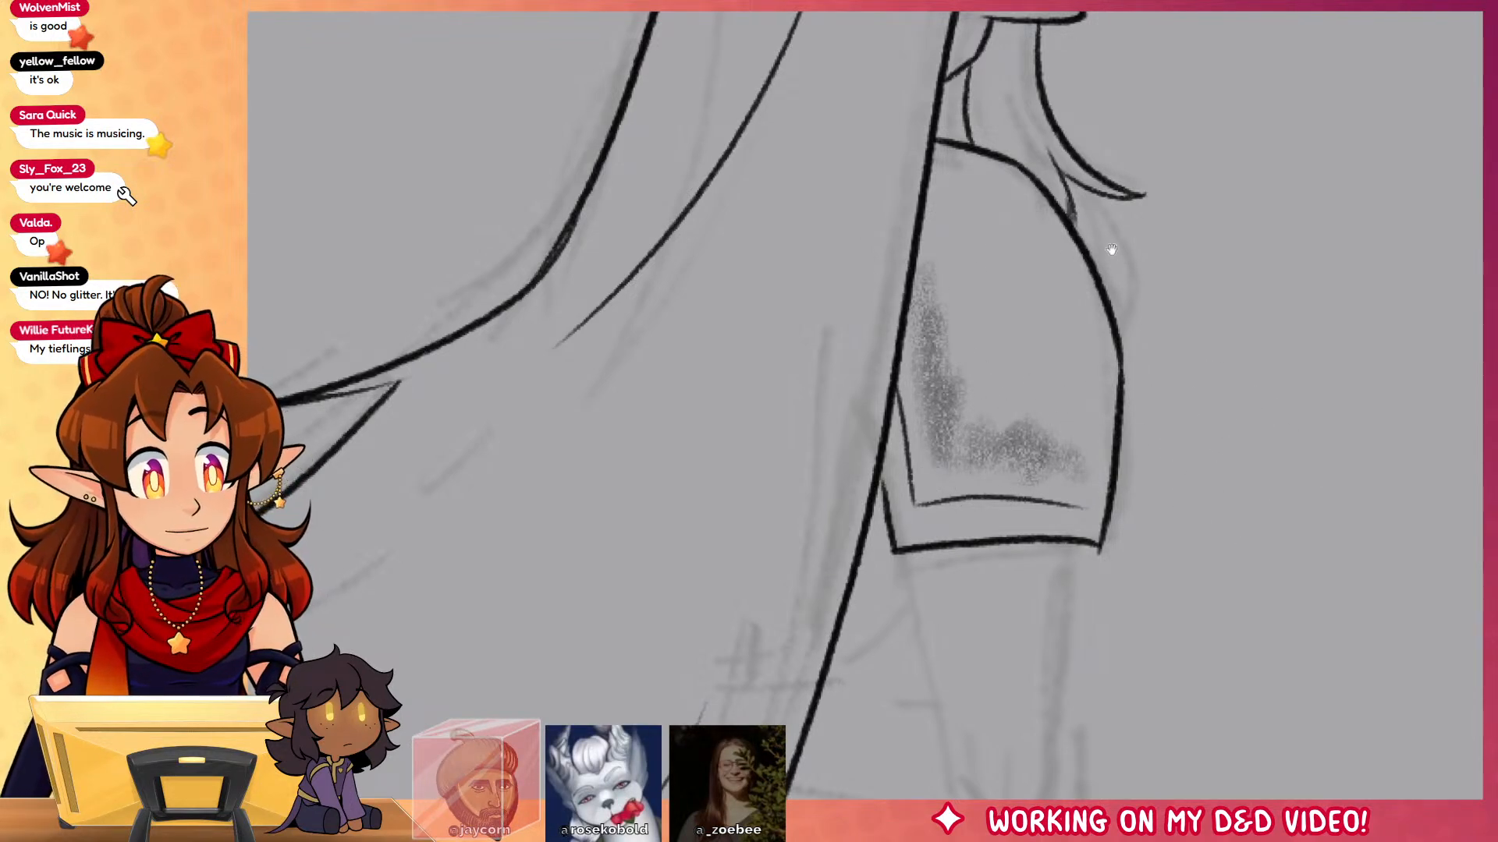
Step: Add a short inner strand to the hair behind the head, beside the long strand line
drag(1112, 250, 1123, 445)
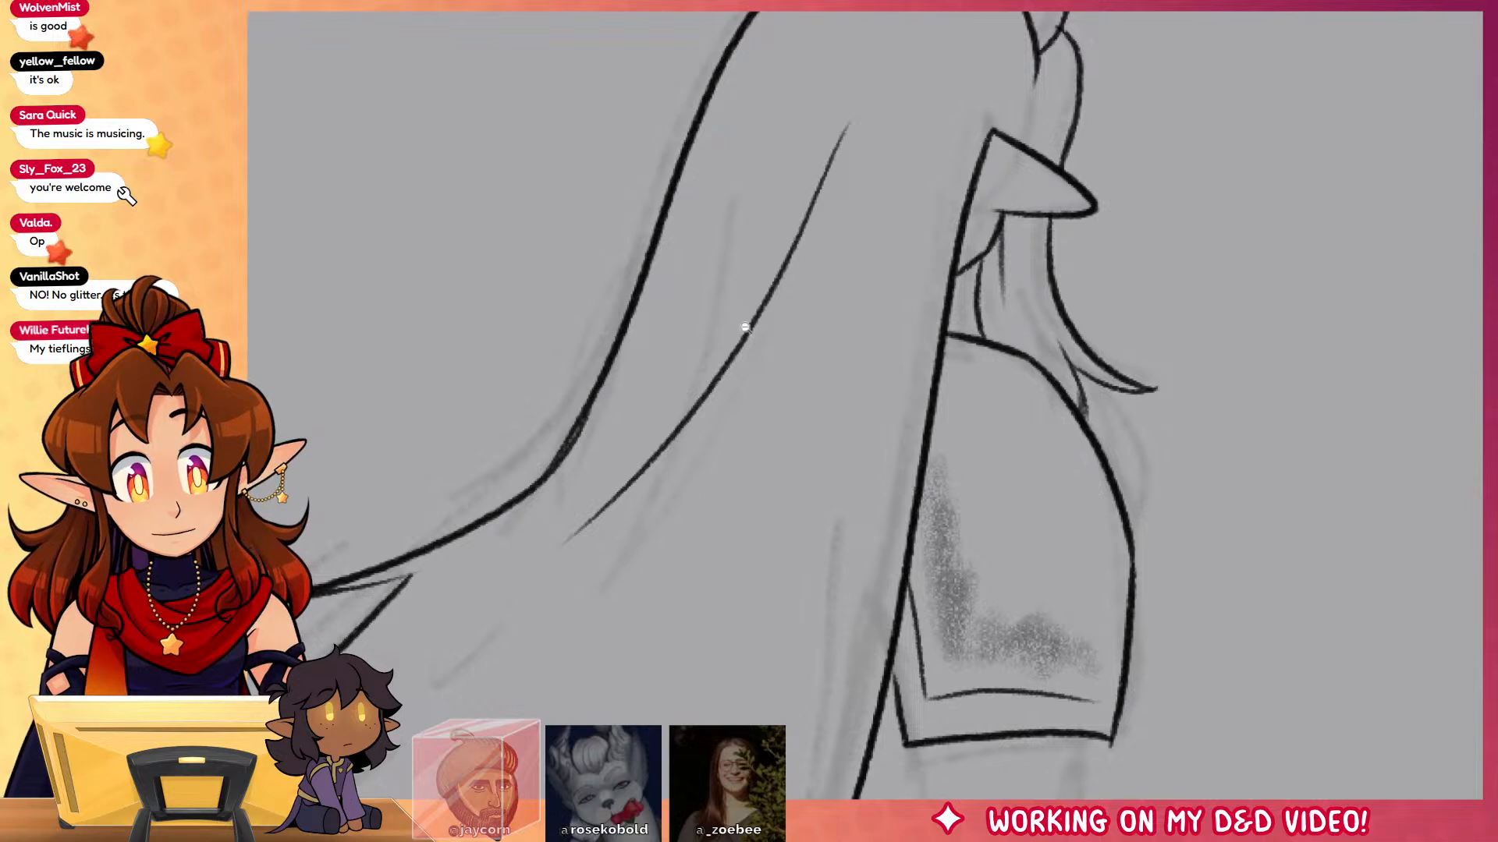
mouse_move(727, 206)
mouse_down()
mouse_move(702, 396)
mouse_move(993, 605)
mouse_up()
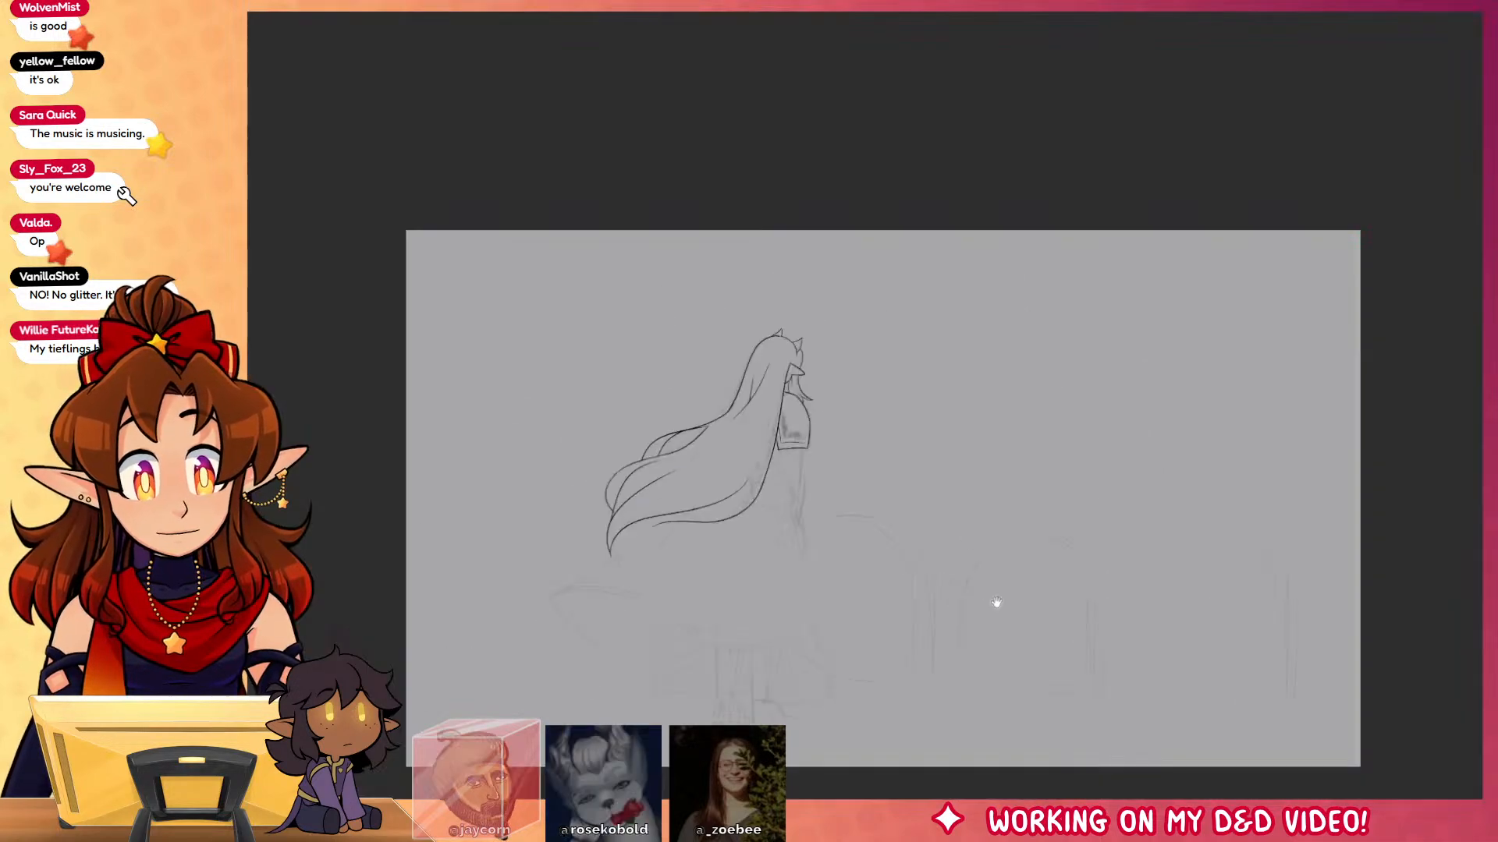
drag(783, 558, 997, 300)
Step: Ink both edges of the arm extending below the short sleeve, ending in a rounded curve toward the hand
mouse_move(997, 300)
mouse_down()
mouse_move(1018, 376)
mouse_move(1036, 381)
mouse_move(1042, 437)
mouse_up()
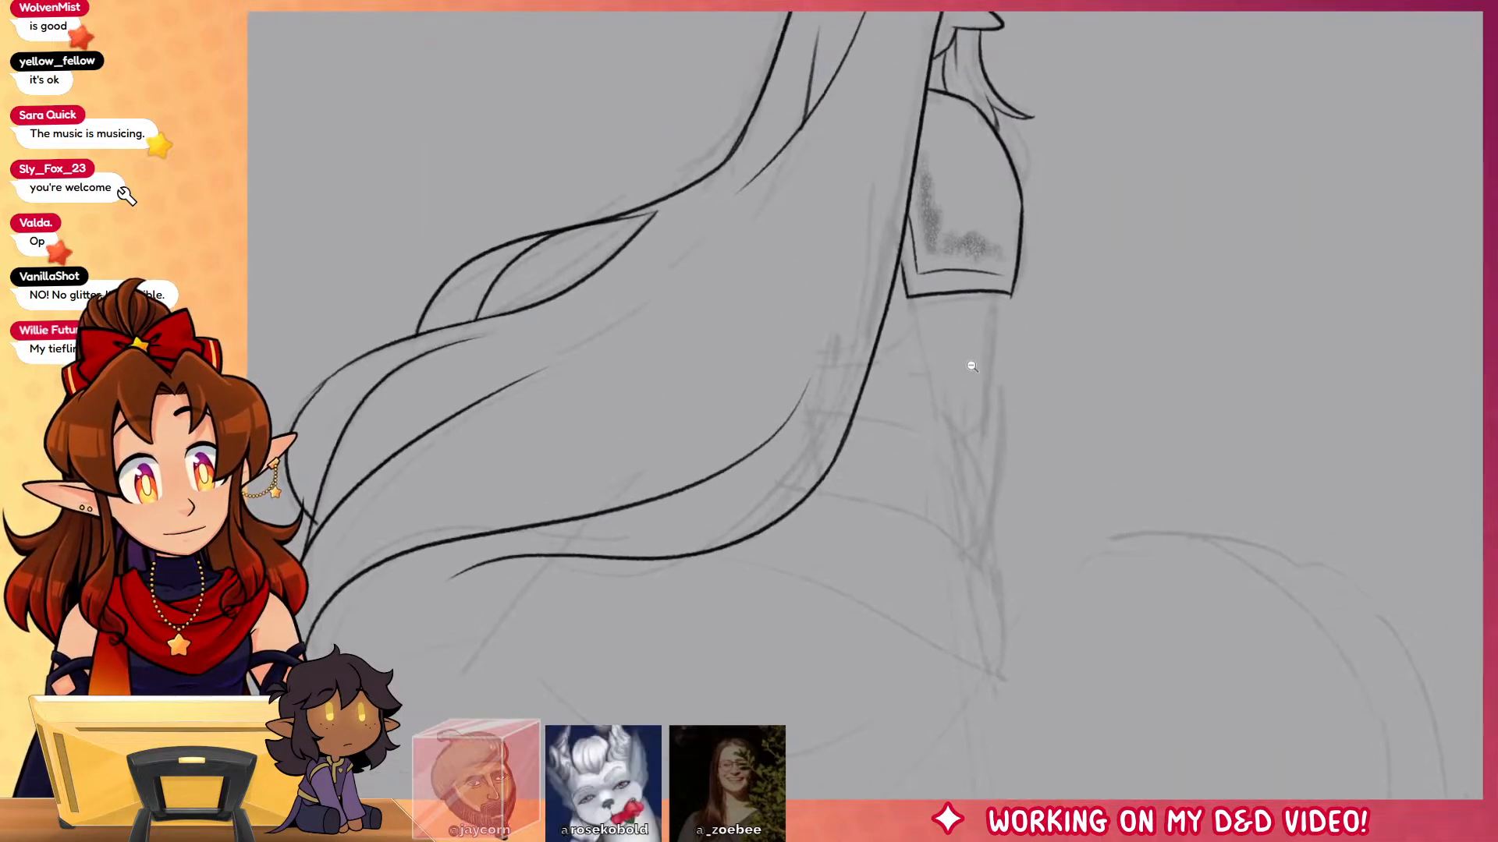
drag(970, 364, 994, 364)
drag(887, 271, 934, 442)
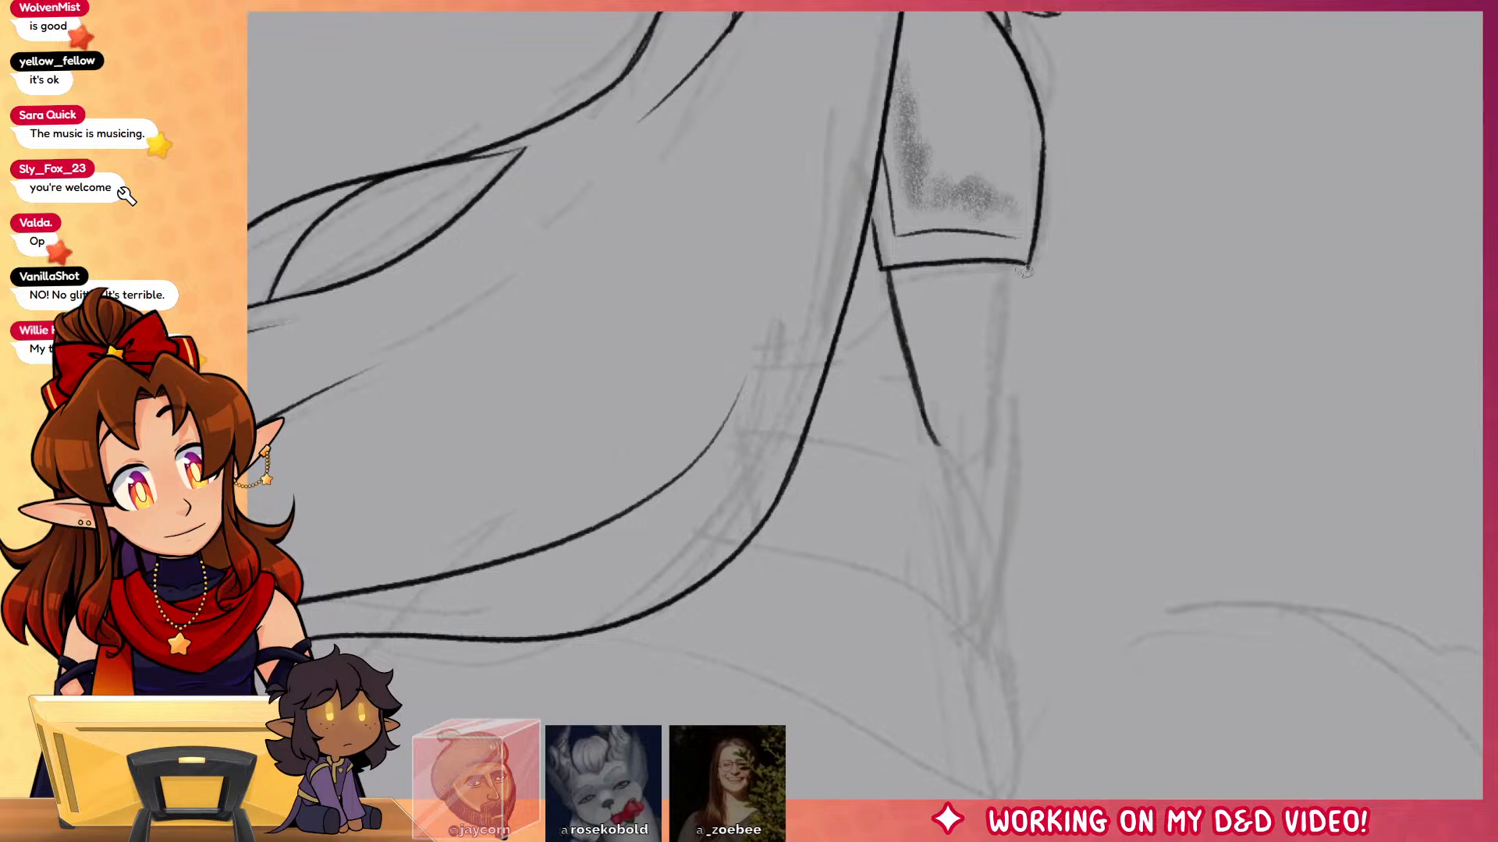
mouse_move(1025, 267)
mouse_down()
mouse_move(1020, 421)
mouse_move(978, 485)
mouse_up()
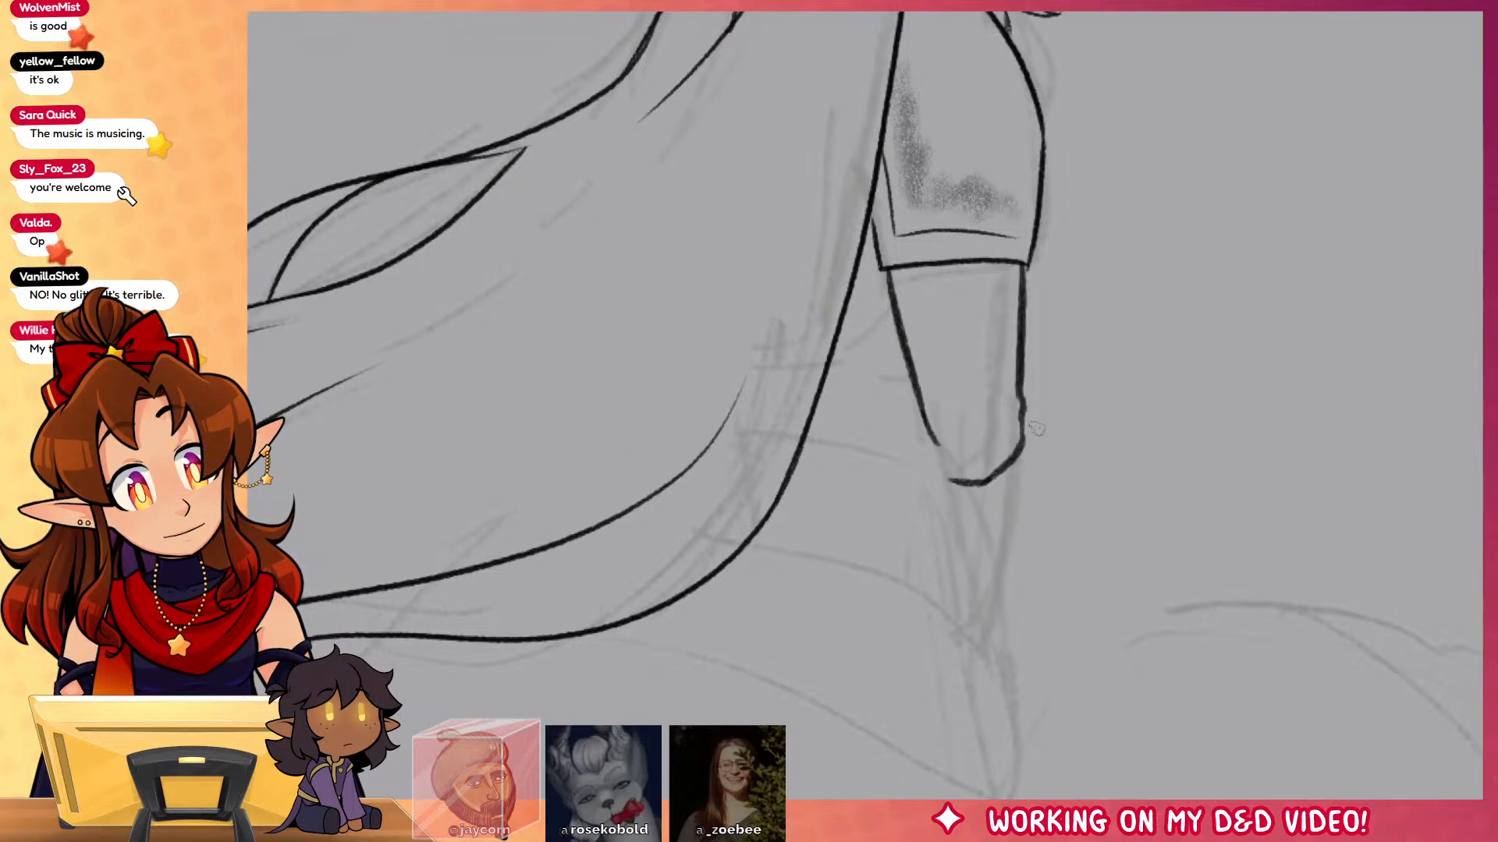
Step: Ink the flared cuff at the end of the forearm and the side edge of the torso running down to the hip
drag(1026, 414, 1029, 622)
key(ctrl+z)
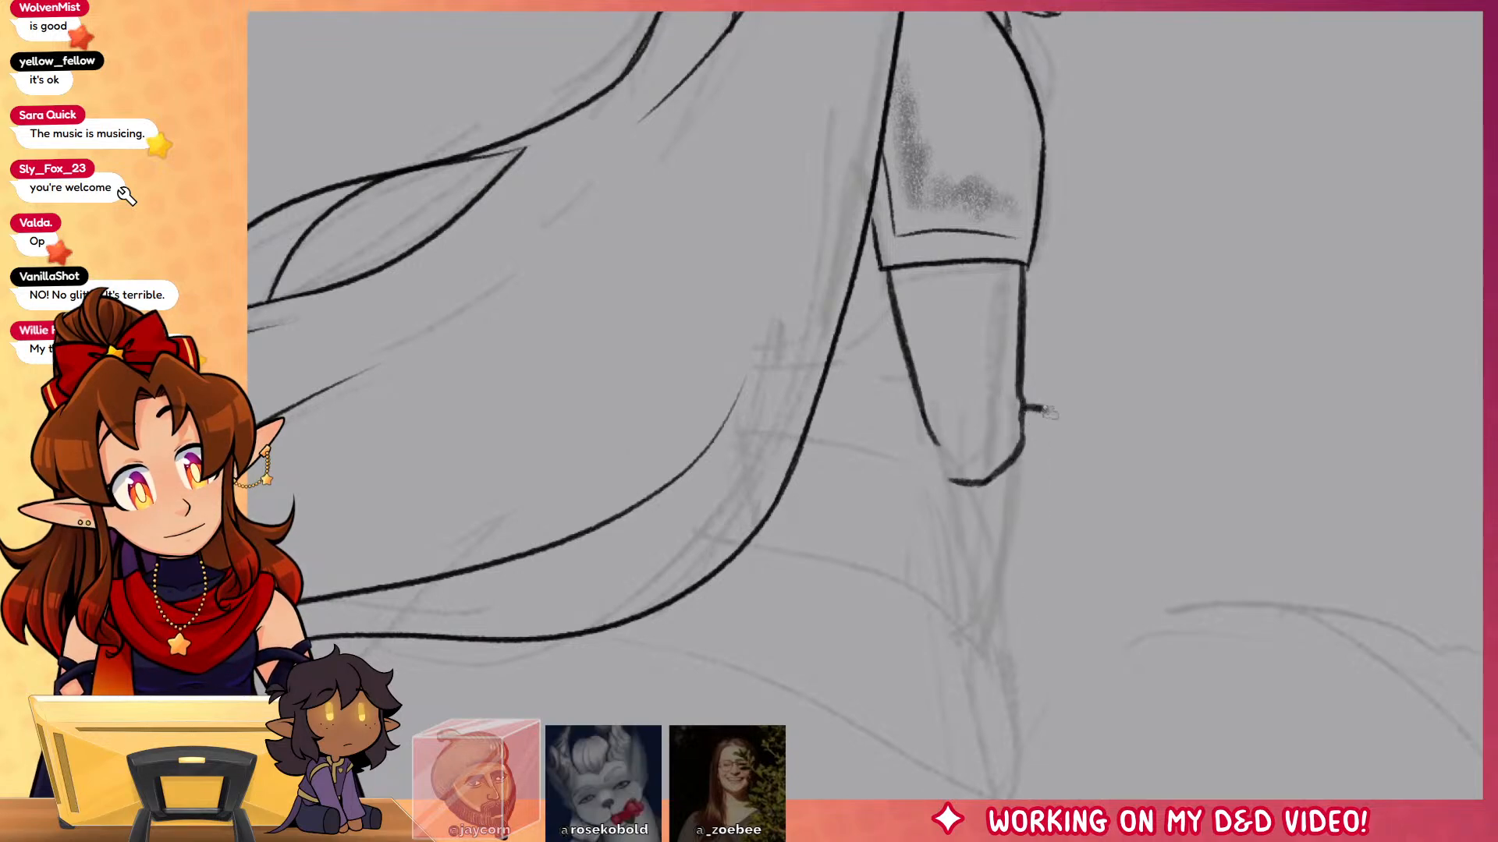
mouse_move(1049, 412)
mouse_down()
mouse_move(1022, 647)
mouse_move(989, 486)
mouse_up()
mouse_move(1145, 624)
mouse_down()
mouse_move(1177, 762)
mouse_move(1173, 625)
mouse_up()
drag(964, 443, 1008, 631)
key(ctrl+z)
mouse_move(959, 433)
mouse_down()
mouse_move(989, 536)
mouse_move(962, 304)
mouse_up()
key(ctrl+z)
mouse_move(920, 209)
mouse_down()
mouse_move(998, 402)
mouse_move(1023, 581)
mouse_move(694, 423)
mouse_move(608, 404)
mouse_up()
drag(880, 455, 1186, 435)
key(ctrl+z)
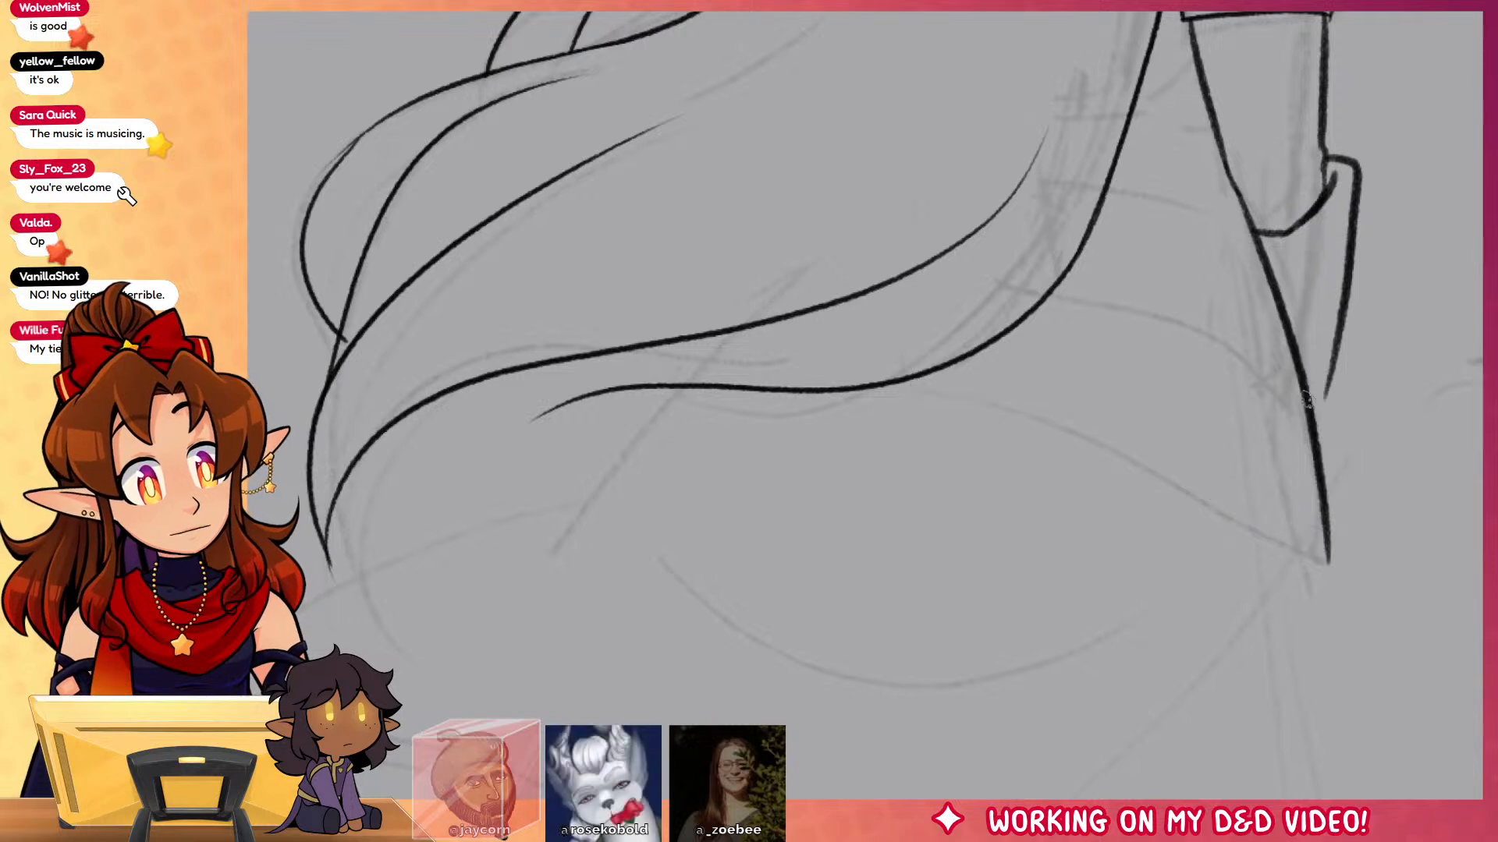
Step: Ink the tunic's pointed hem and the curved waist and belt lines between the hair and the arm
mouse_move(1303, 394)
mouse_down()
mouse_move(1251, 550)
mouse_move(581, 476)
mouse_move(659, 390)
mouse_up()
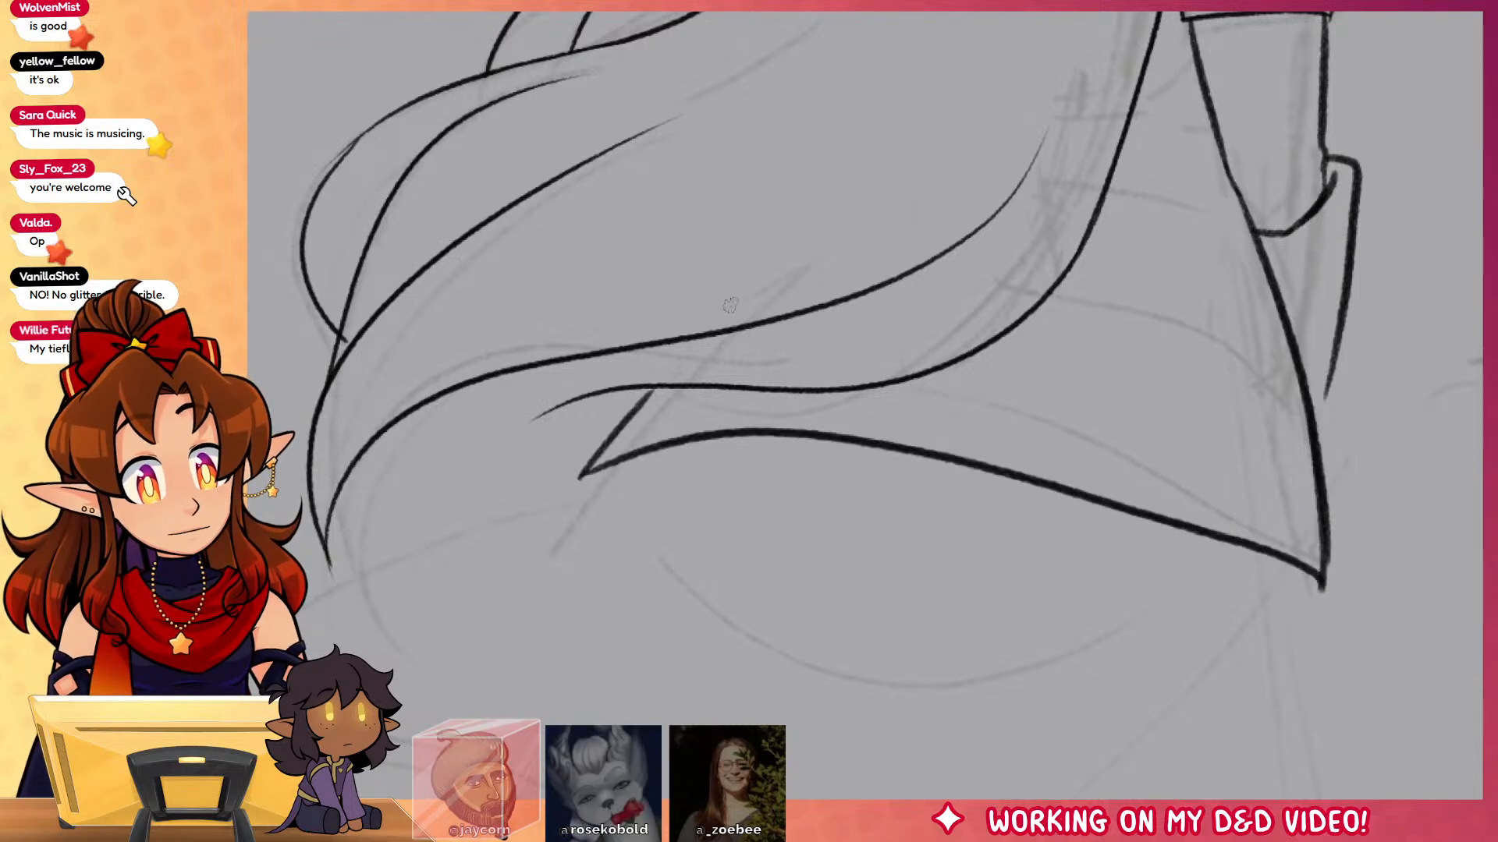
drag(1054, 294, 1305, 405)
drag(1250, 59, 1186, 316)
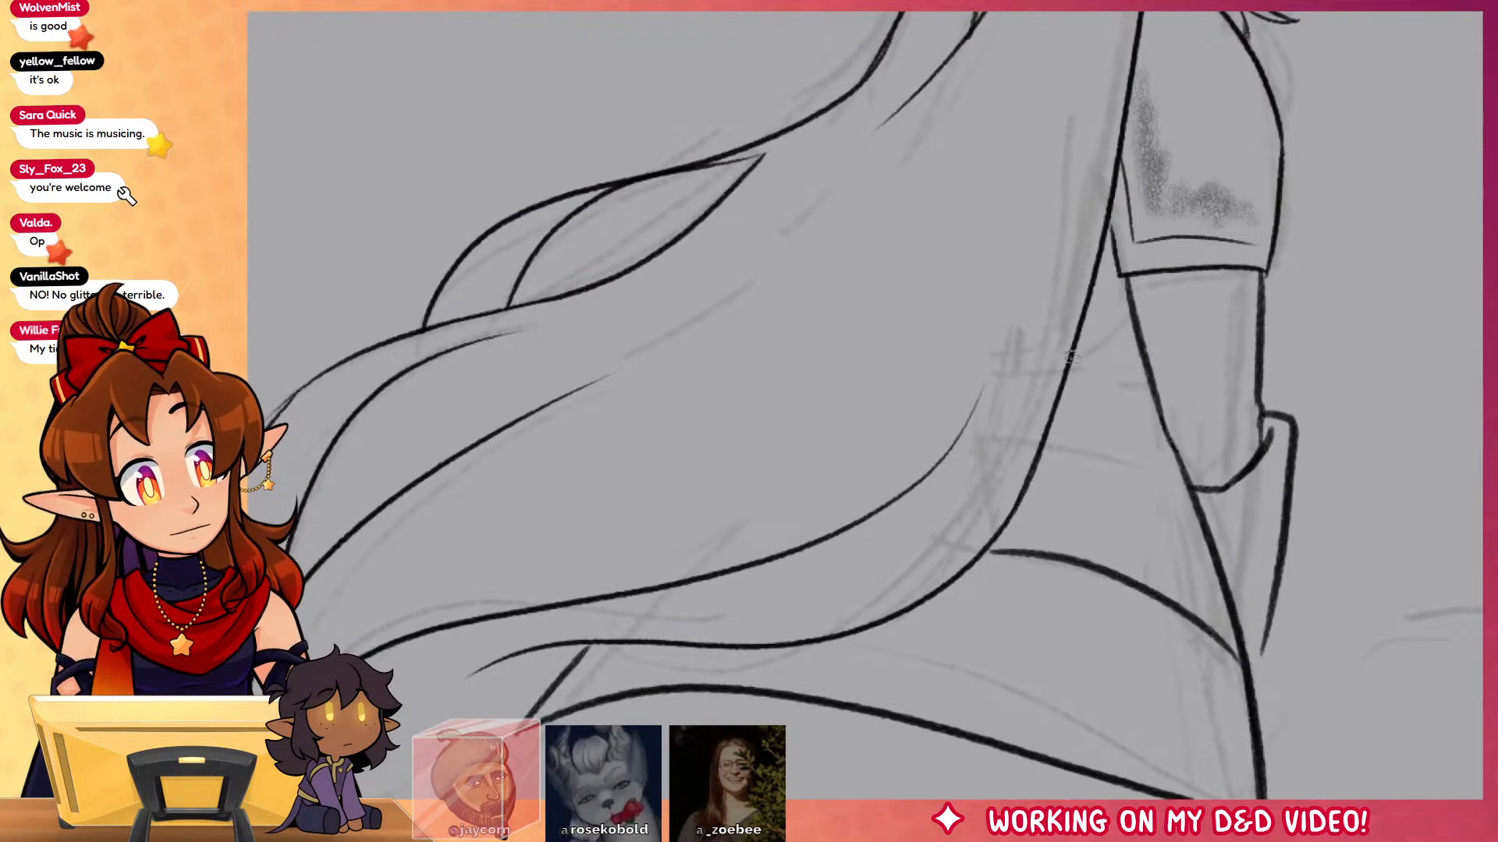
drag(1073, 358, 1145, 359)
drag(1062, 407, 1164, 426)
mouse_move(1199, 518)
mouse_down()
mouse_move(1080, 451)
mouse_move(1025, 444)
mouse_up()
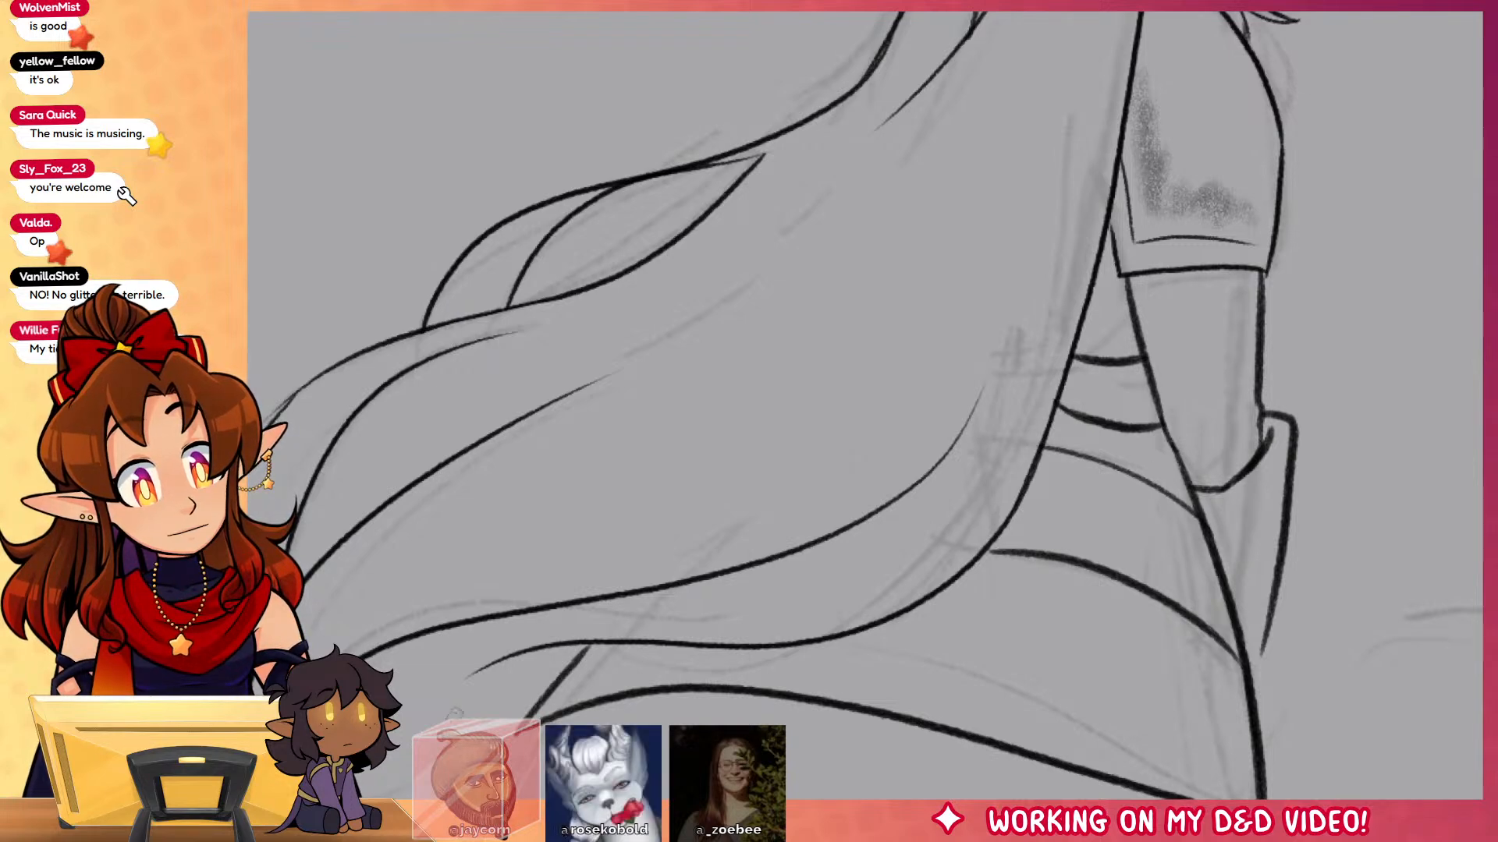
Step: Add a curling lock at the lower tips of the long hair and flowing strand lines inside the hair mass
drag(480, 667, 407, 769)
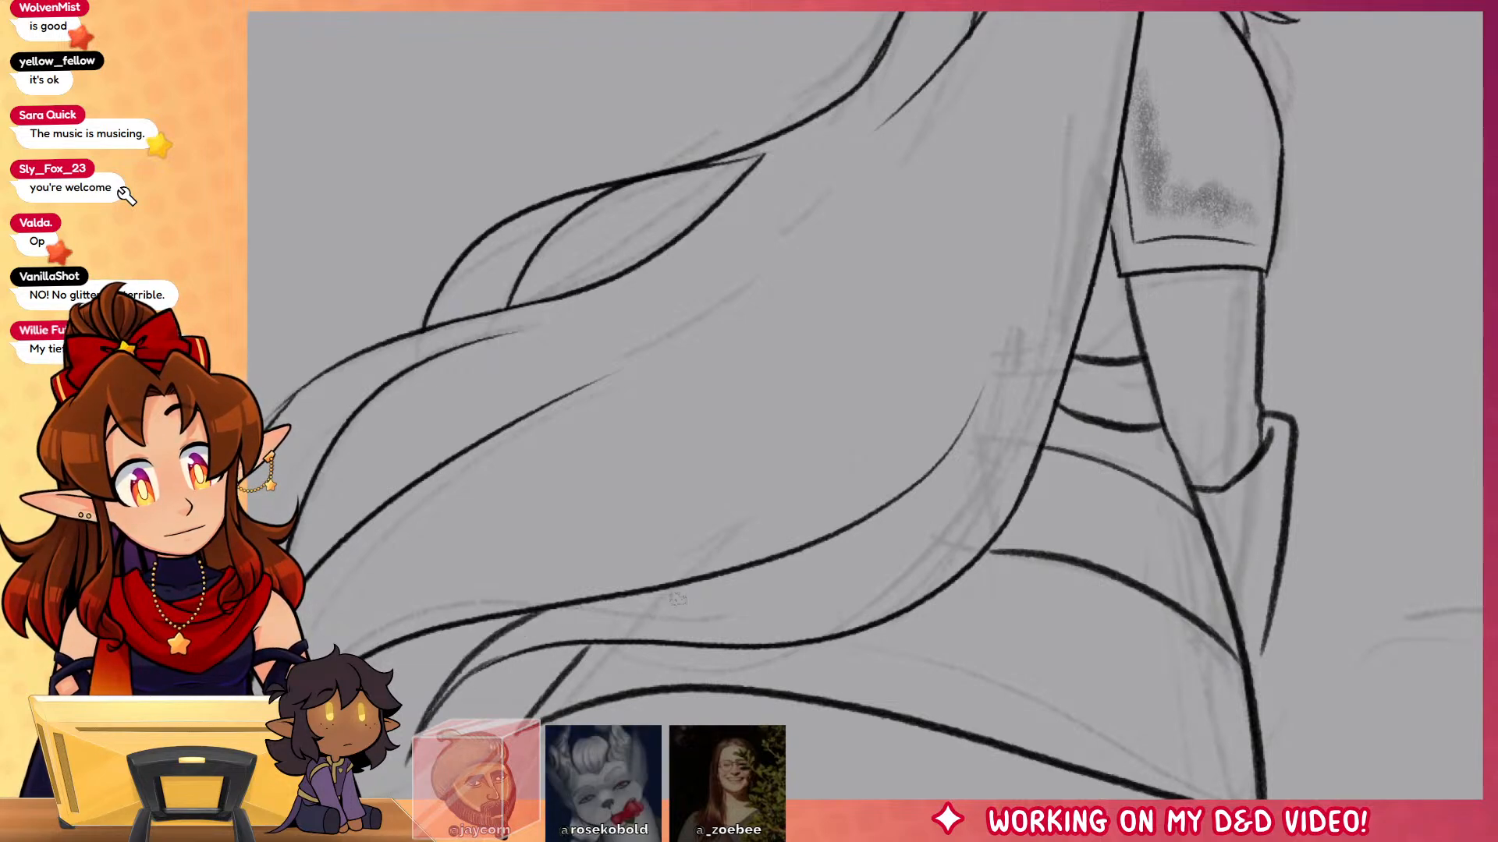
mouse_move(1243, 523)
mouse_down()
mouse_move(1224, 714)
mouse_move(1276, 554)
mouse_up()
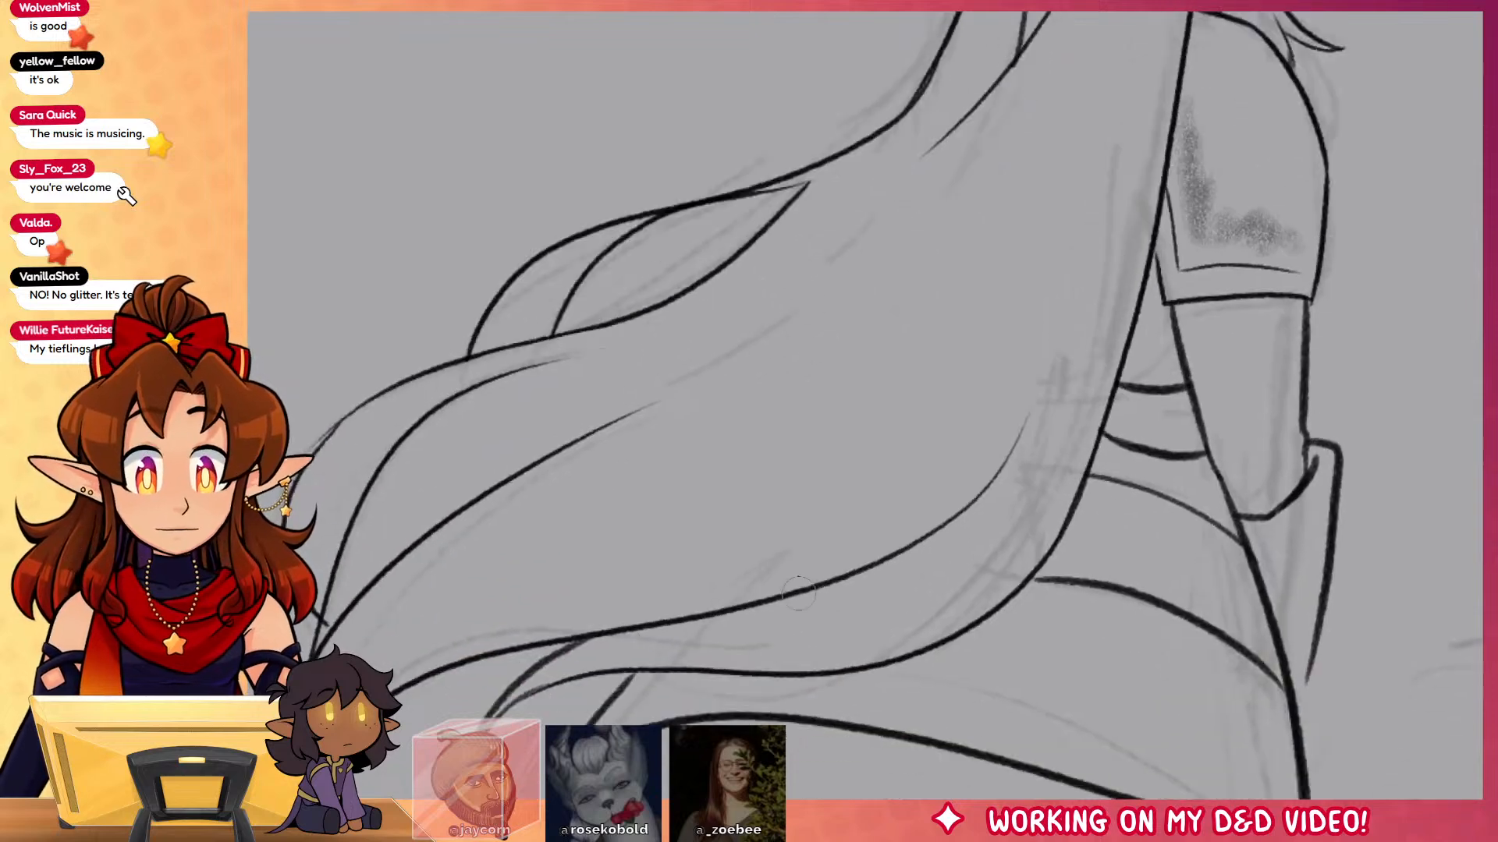
drag(618, 634, 1025, 439)
mouse_move(553, 662)
mouse_down()
mouse_move(747, 563)
mouse_move(981, 283)
mouse_up()
key(ctrl+z)
mouse_move(553, 662)
mouse_down()
mouse_move(945, 429)
mouse_move(1018, 287)
mouse_up()
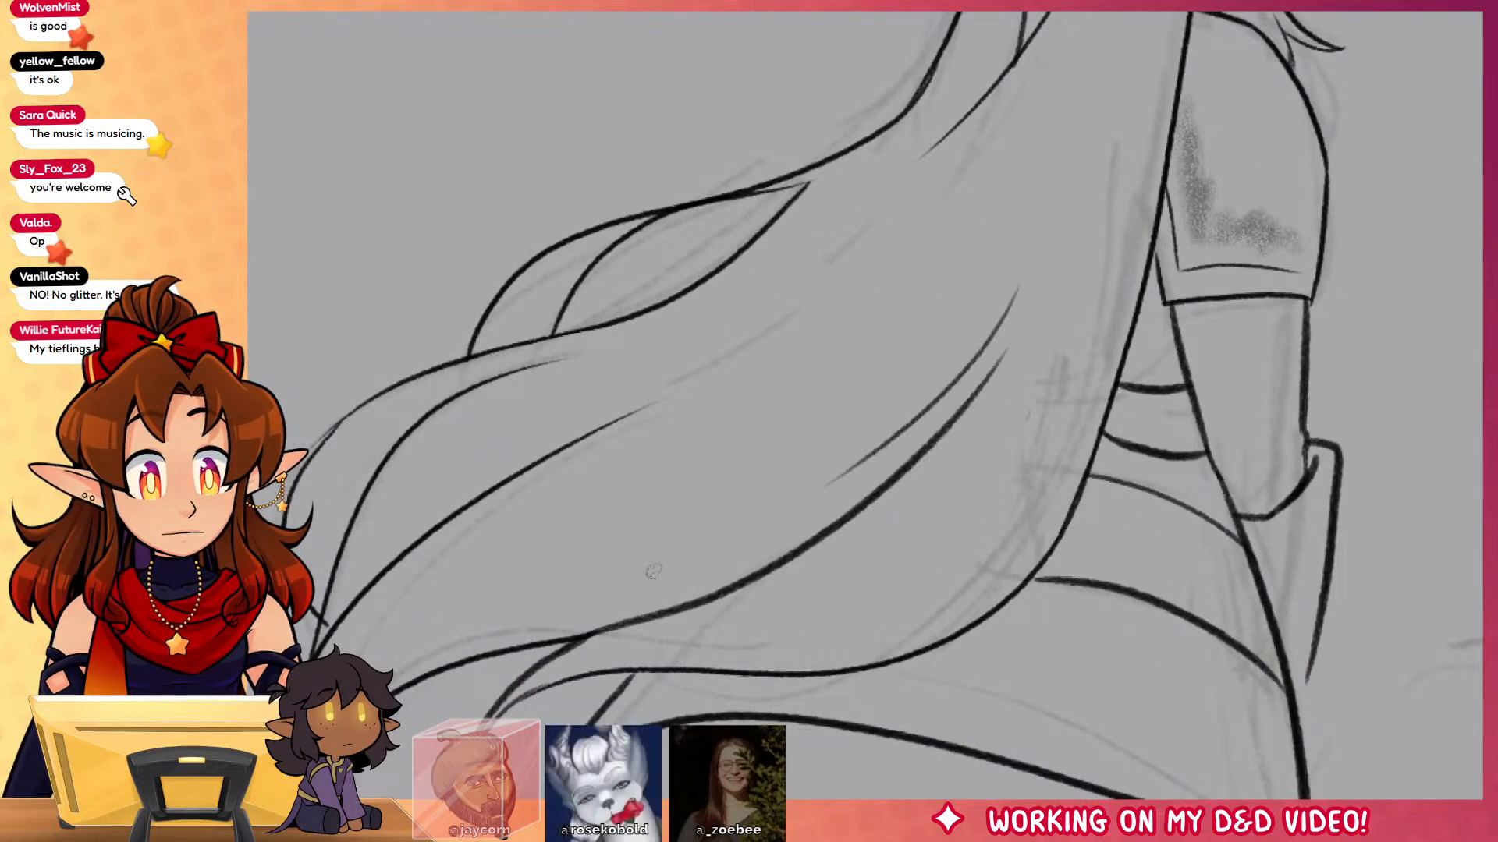
drag(825, 485, 1006, 353)
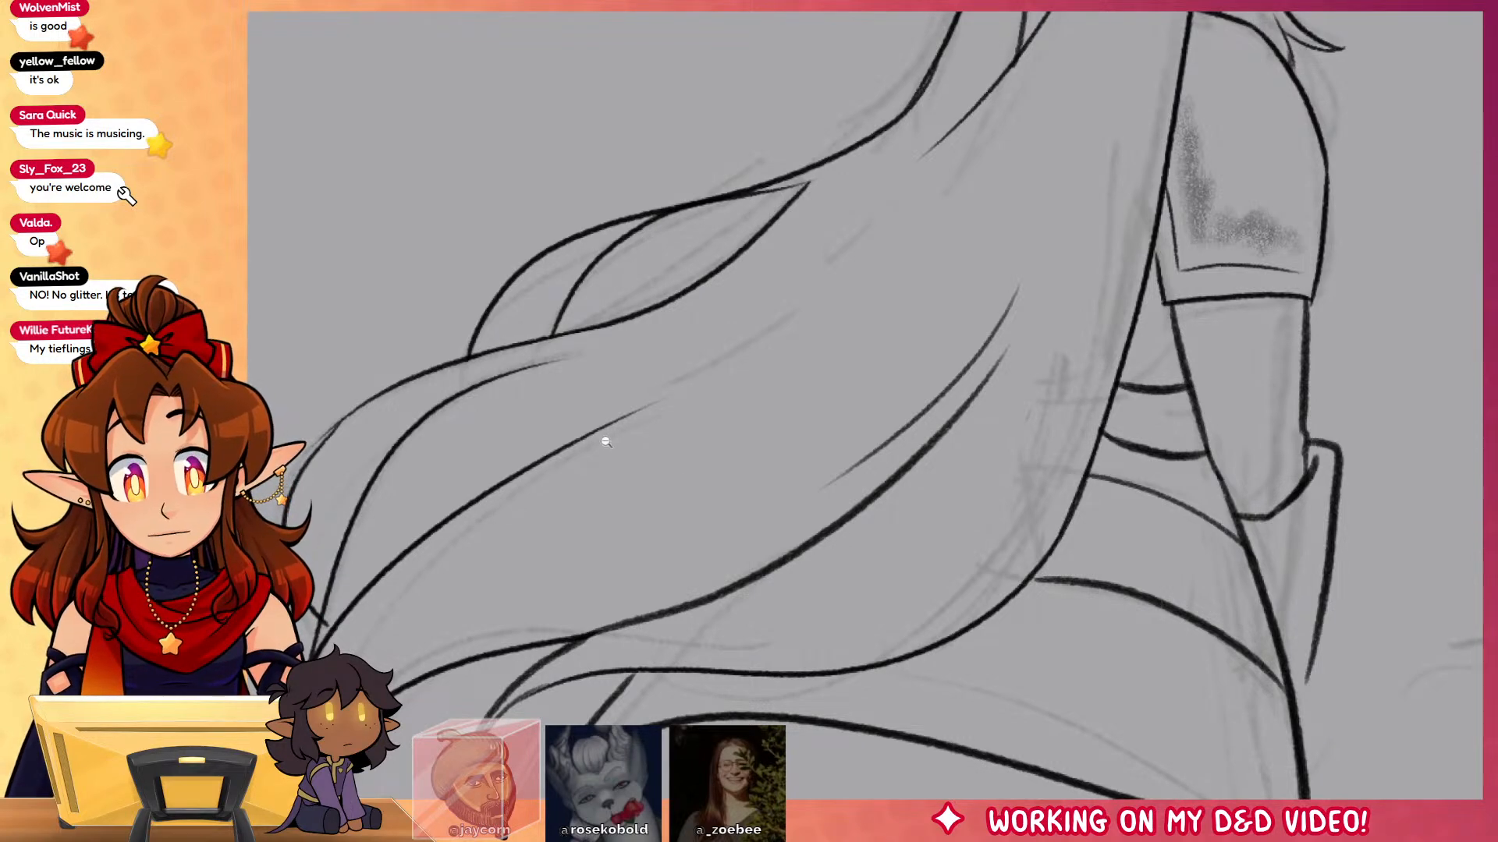
Step: Ink the skirt's outer edge billowing out to the left and its wavy near hem sweeping across to the right corner
drag(606, 443, 351, 429)
drag(1009, 545, 1099, 404)
mouse_move(789, 401)
mouse_down()
mouse_move(952, 372)
mouse_move(607, 504)
mouse_move(827, 656)
mouse_move(812, 706)
mouse_move(987, 716)
mouse_up()
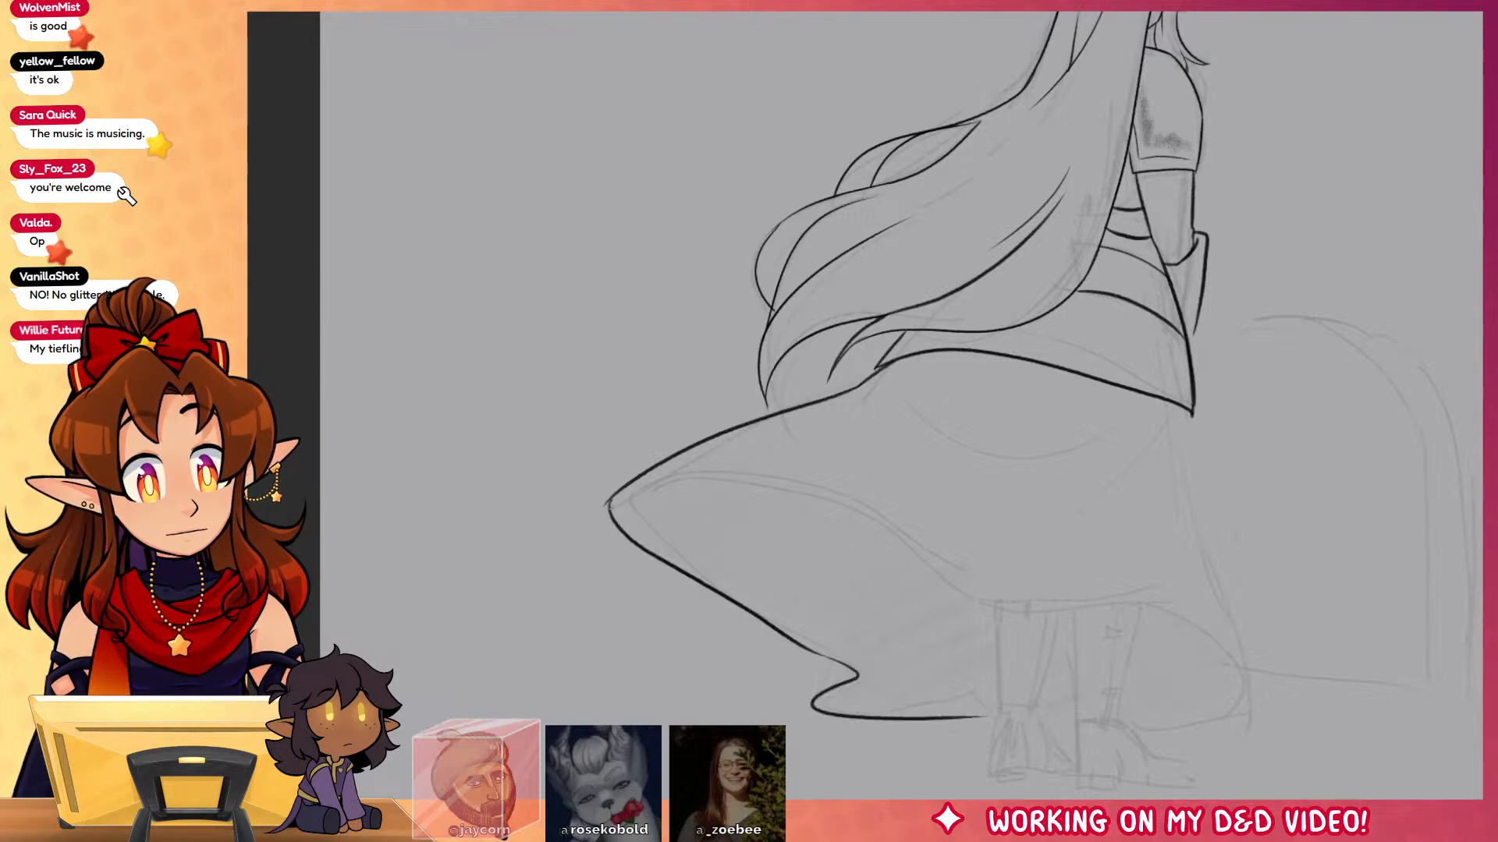
mouse_move(609, 505)
mouse_down()
mouse_move(920, 530)
mouse_move(979, 609)
mouse_up()
key(ctrl+z)
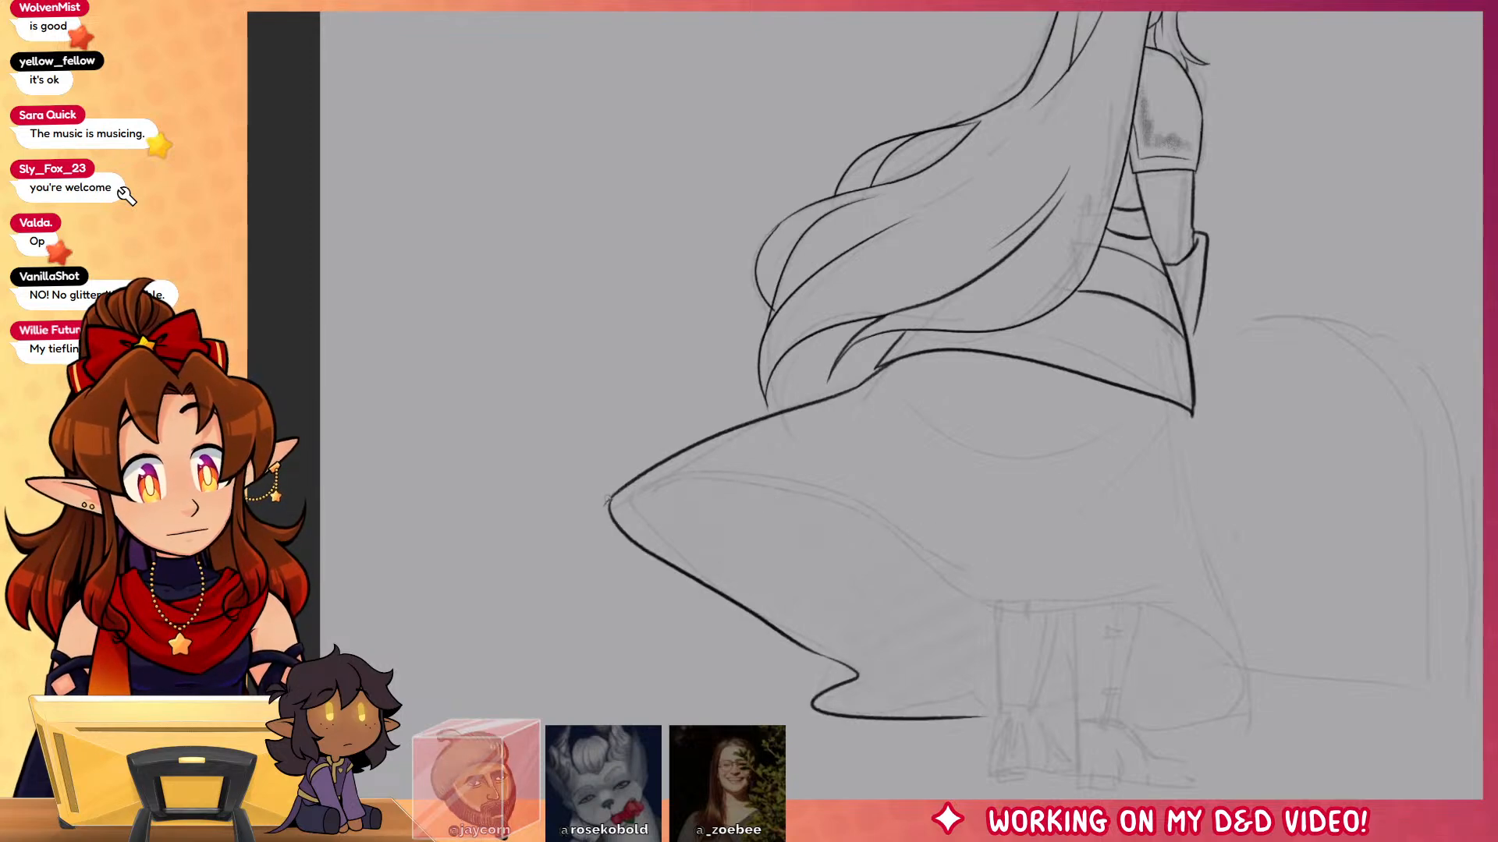
mouse_move(613, 494)
mouse_down()
mouse_move(854, 576)
mouse_move(1191, 647)
mouse_move(1147, 719)
mouse_up()
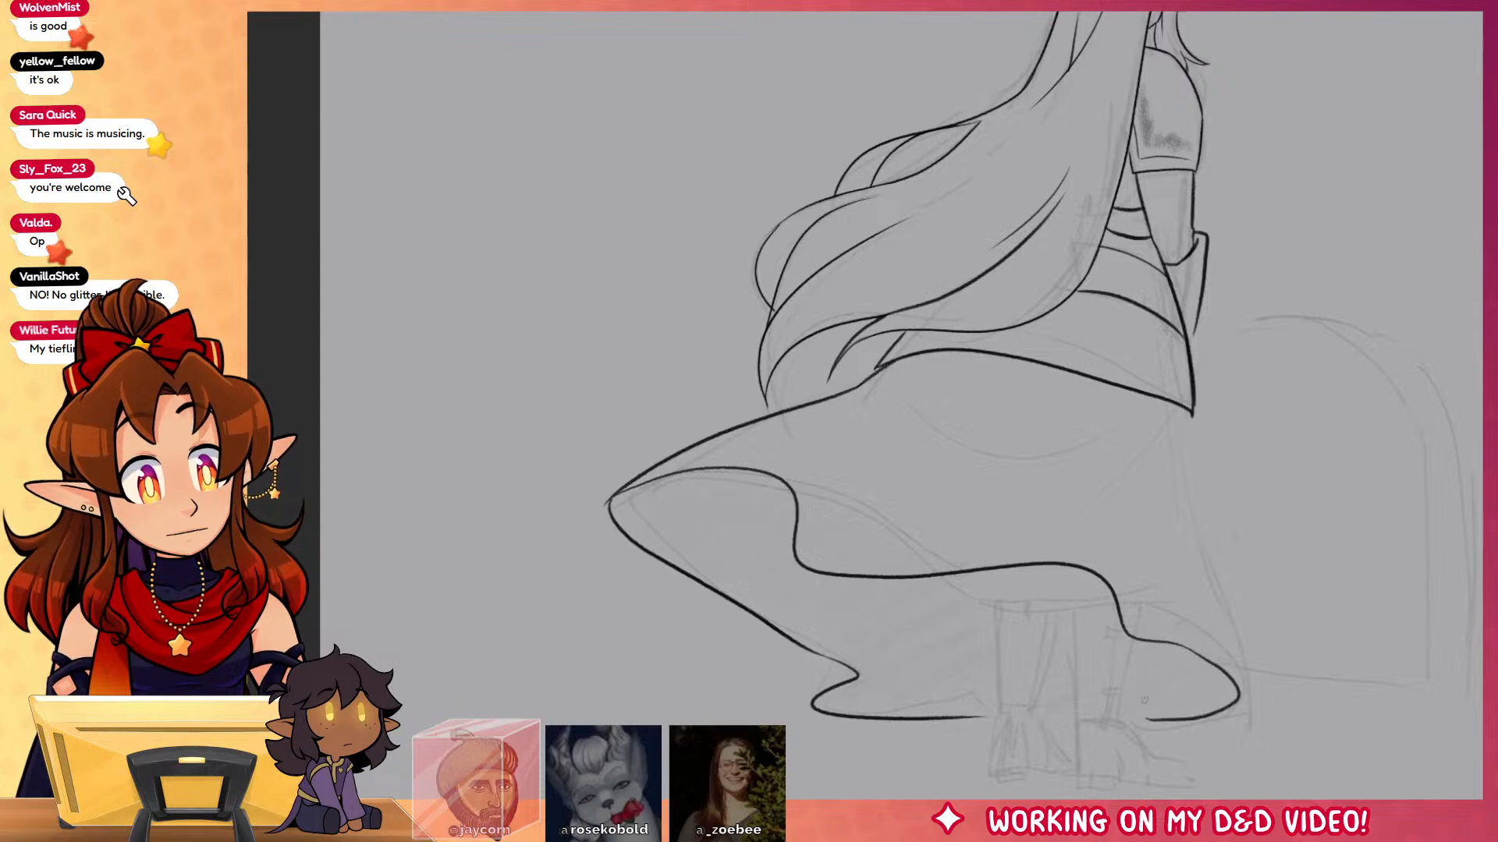
Step: Ink the right side of the skirt from the tunic's lower corner down to the hem
mouse_move(1191, 412)
mouse_down()
mouse_move(1239, 693)
mouse_move(1184, 478)
mouse_up()
key(ctrl+z)
drag(1191, 412, 1207, 560)
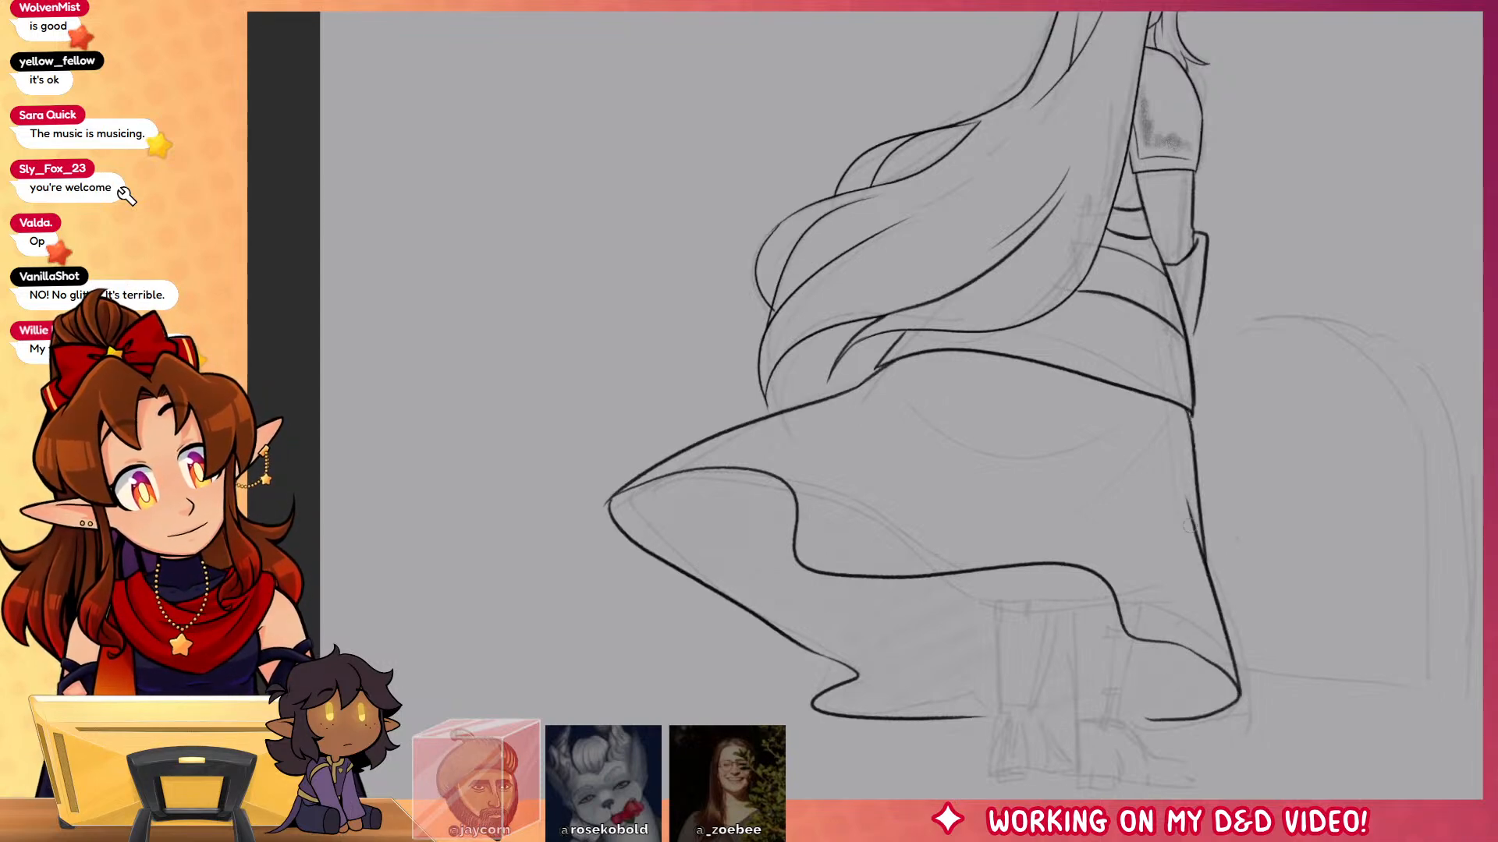
Step: Add curved fold lines under the tunic, down the skirt's right side and at the folded lower-left hem
drag(875, 390, 1109, 402)
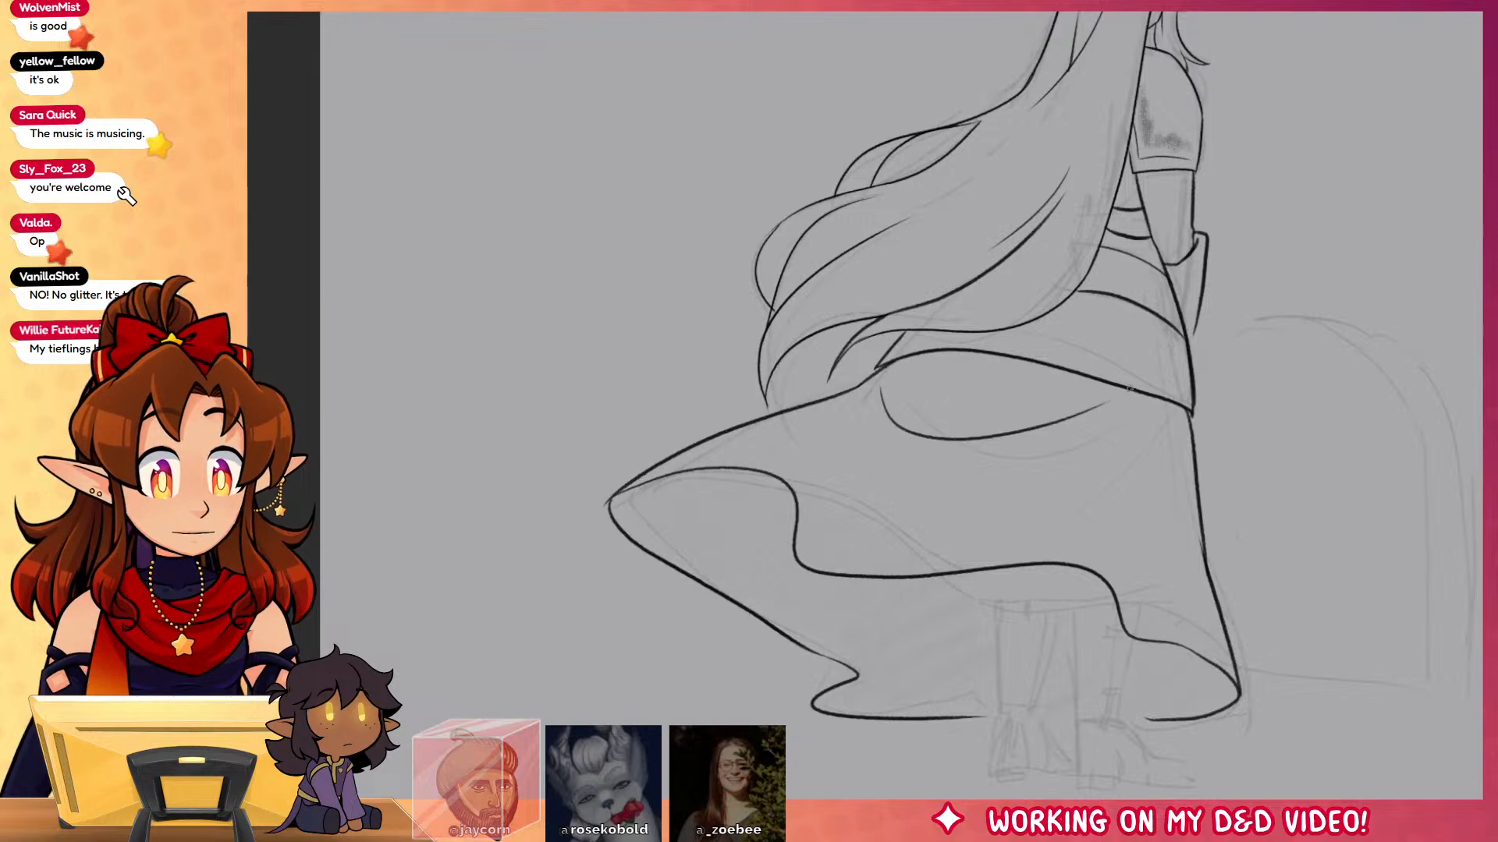
drag(1093, 469, 938, 569)
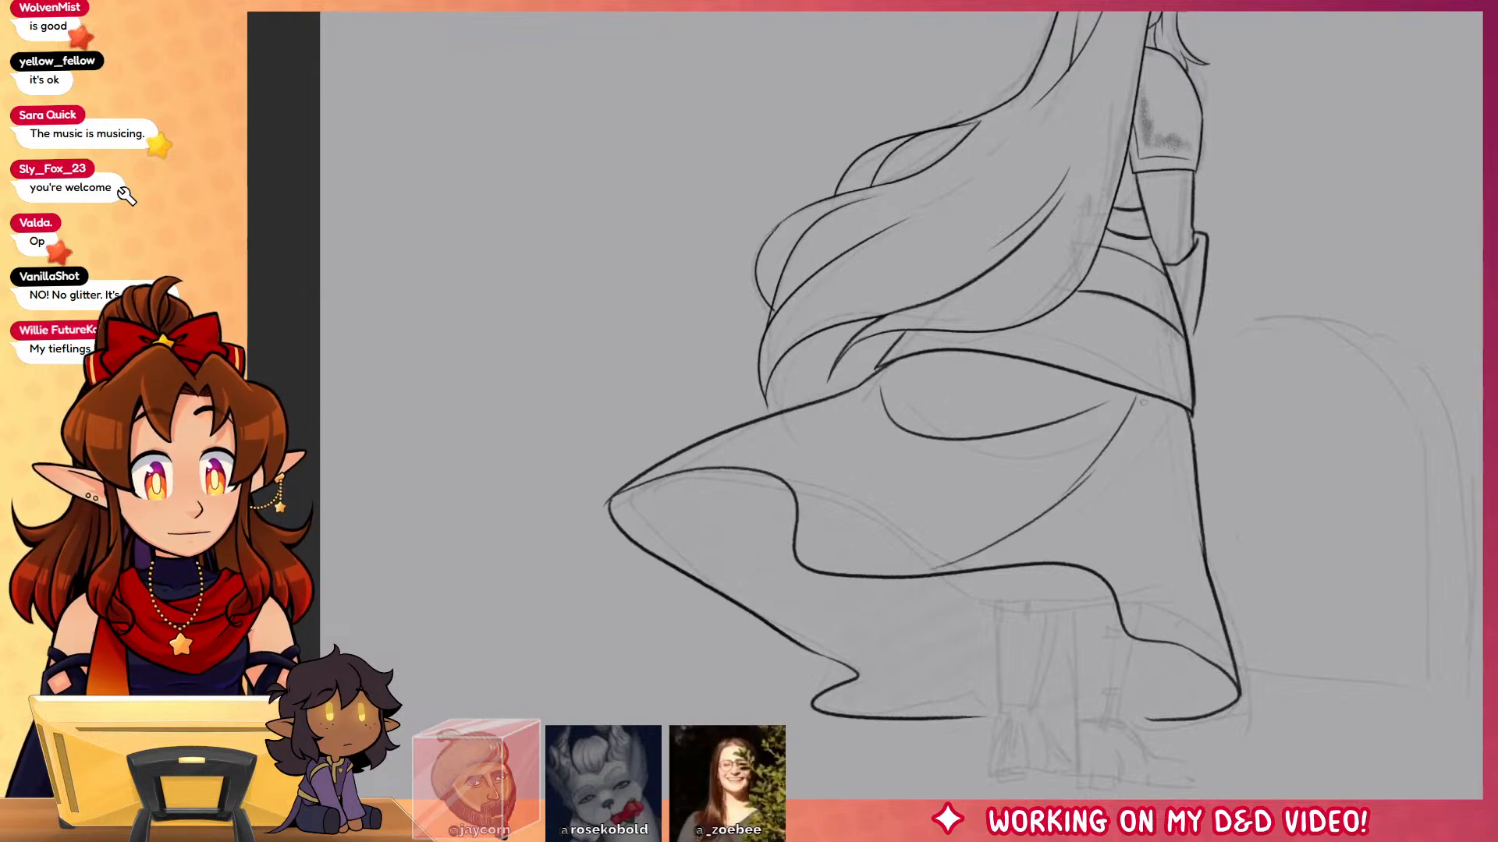
key(ctrl+z)
key(ctrl+z)
drag(1133, 401, 996, 549)
drag(1228, 511, 1293, 406)
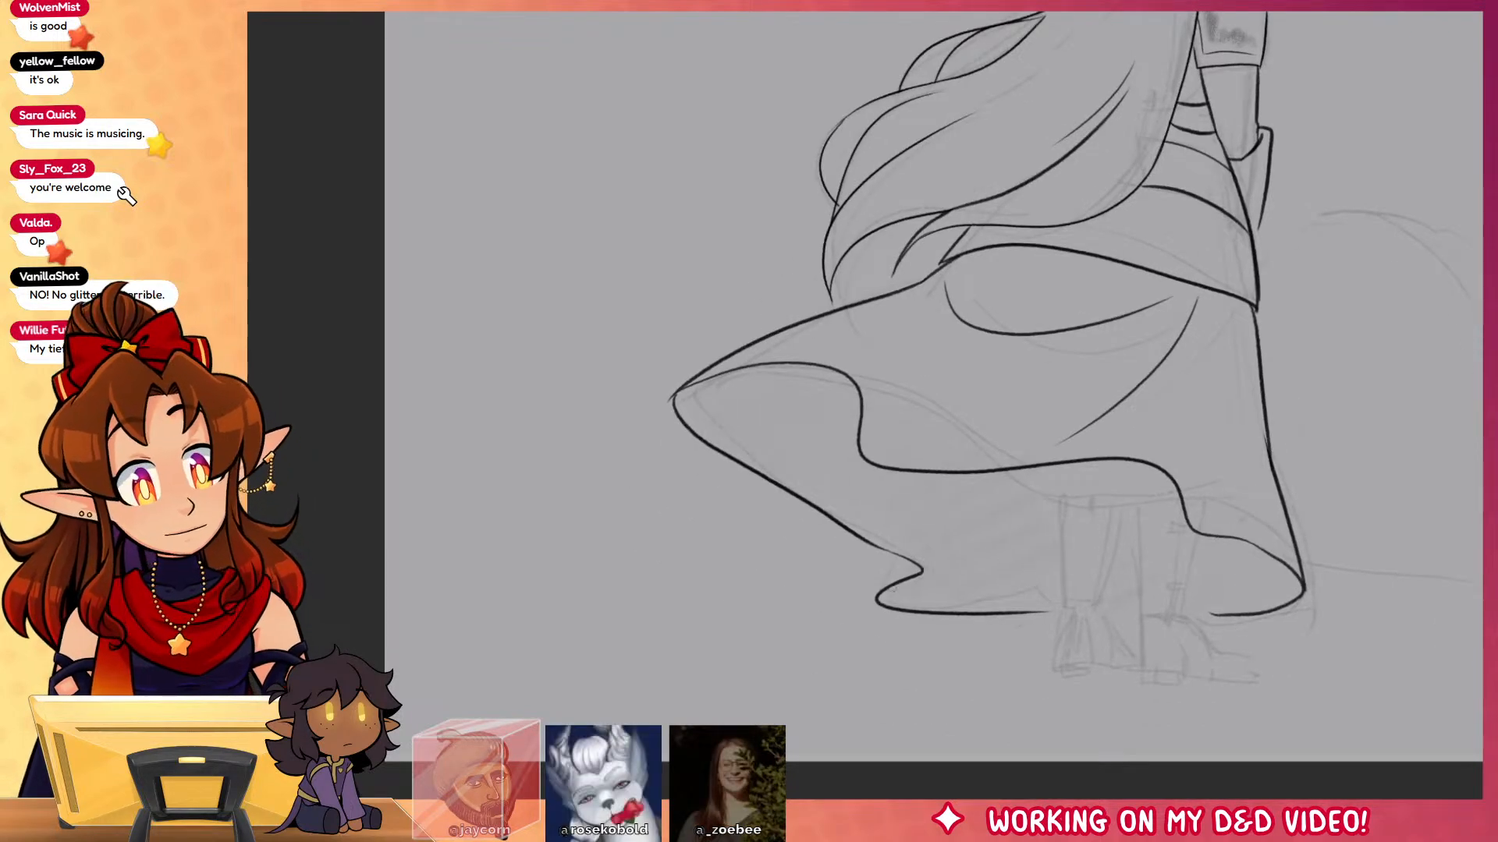
drag(879, 598, 887, 567)
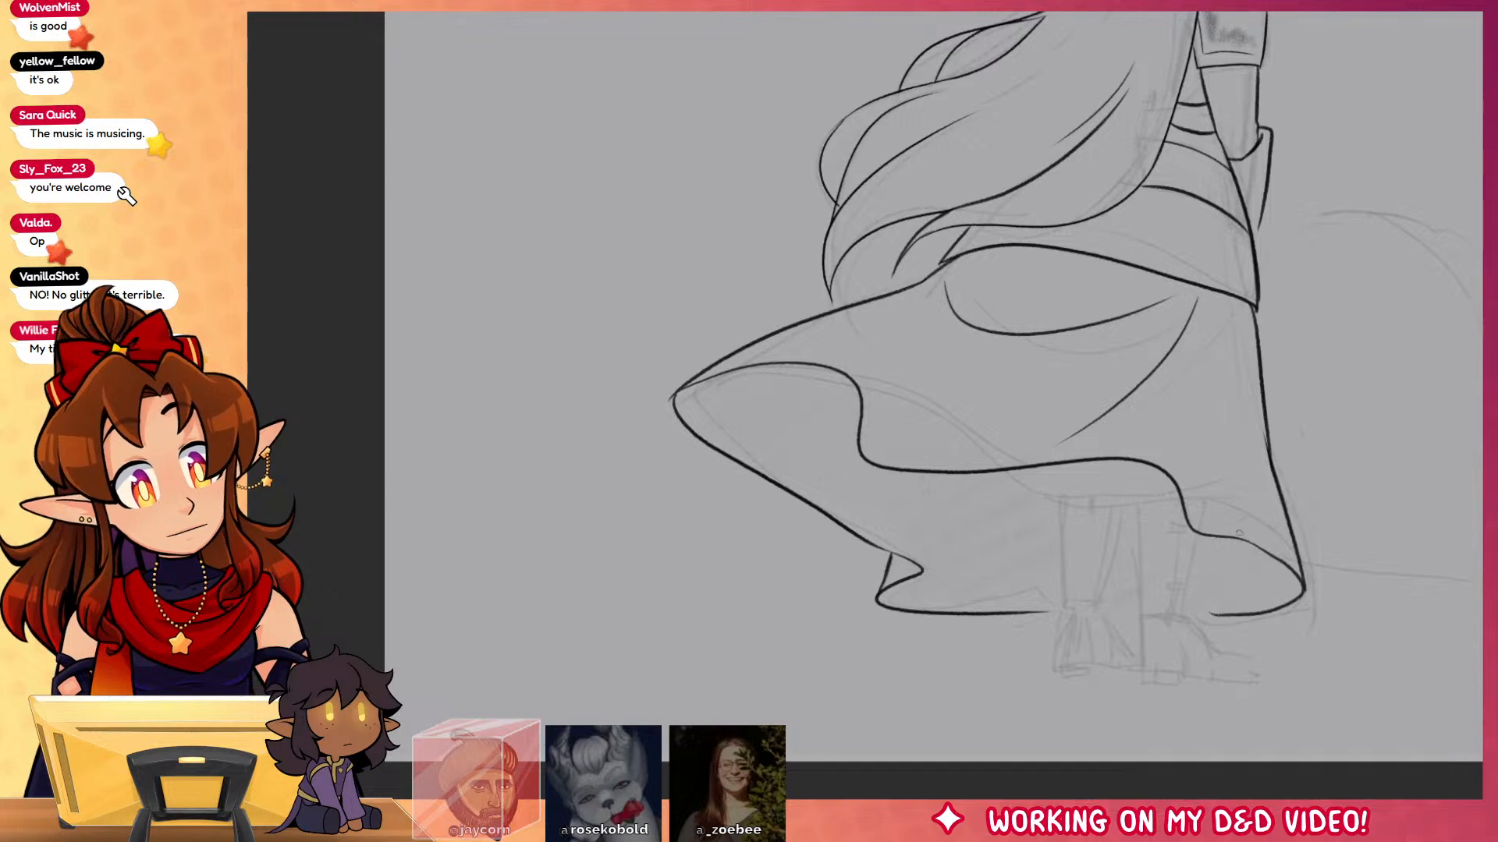
drag(1239, 534, 1228, 396)
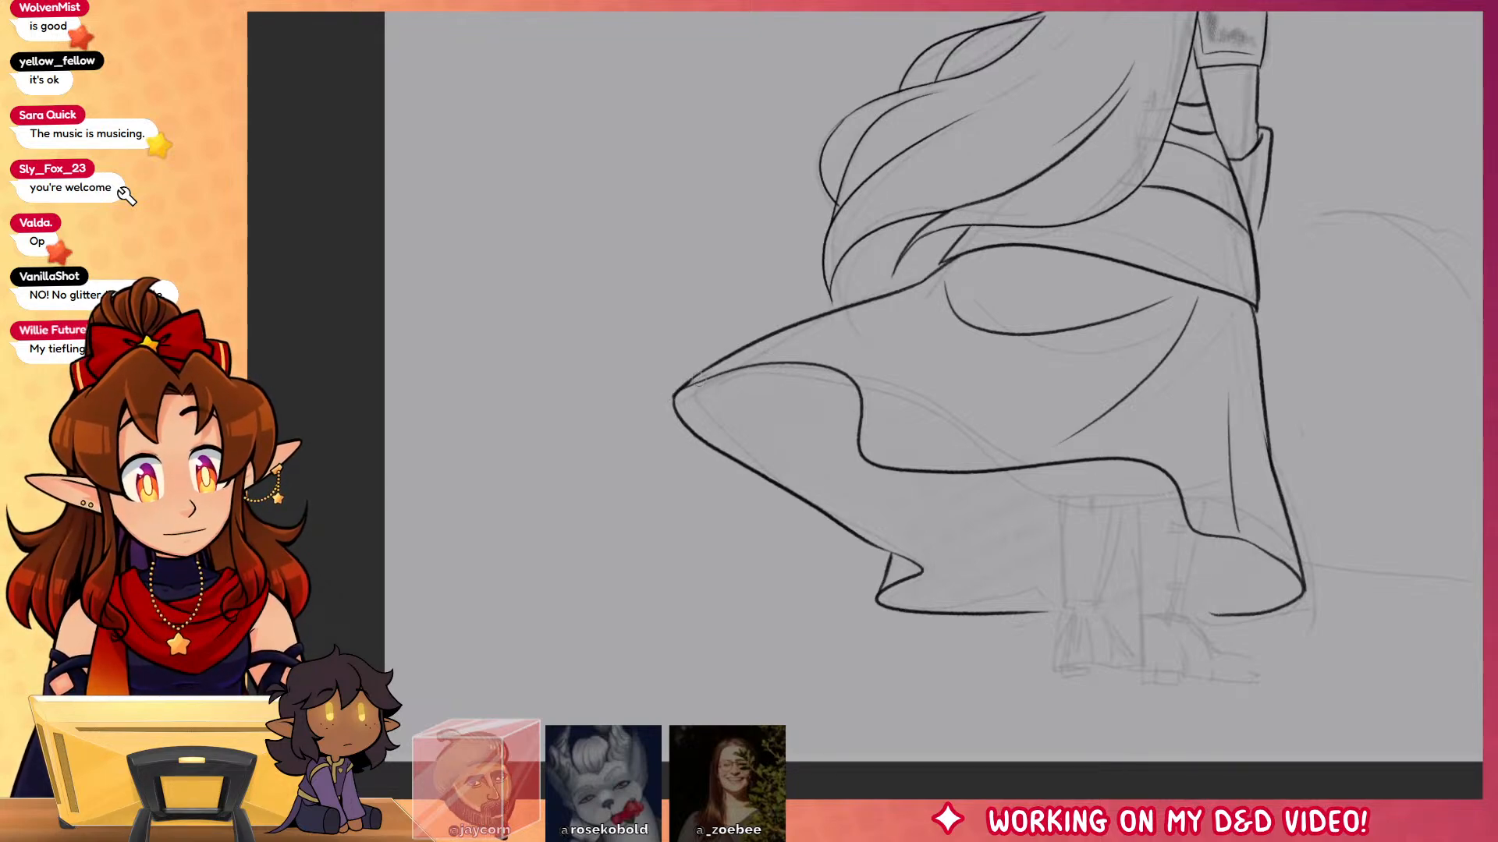
Step: Ink the right boot's tapered shaft below the skirt hem, with its top opening and ankle line
drag(1318, 643, 1250, 635)
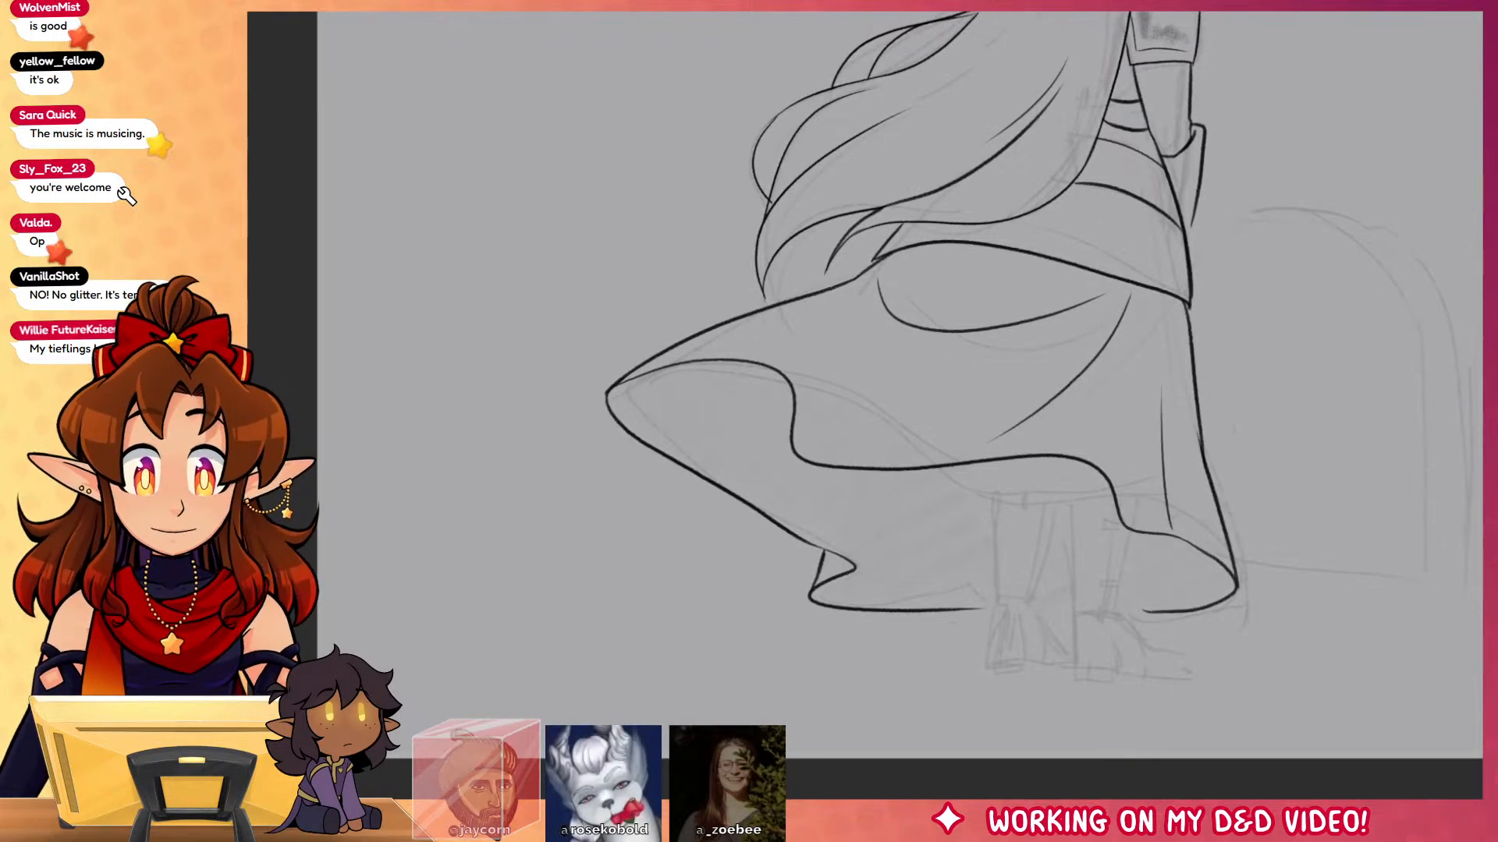
scroll(1046, 585, up, 5)
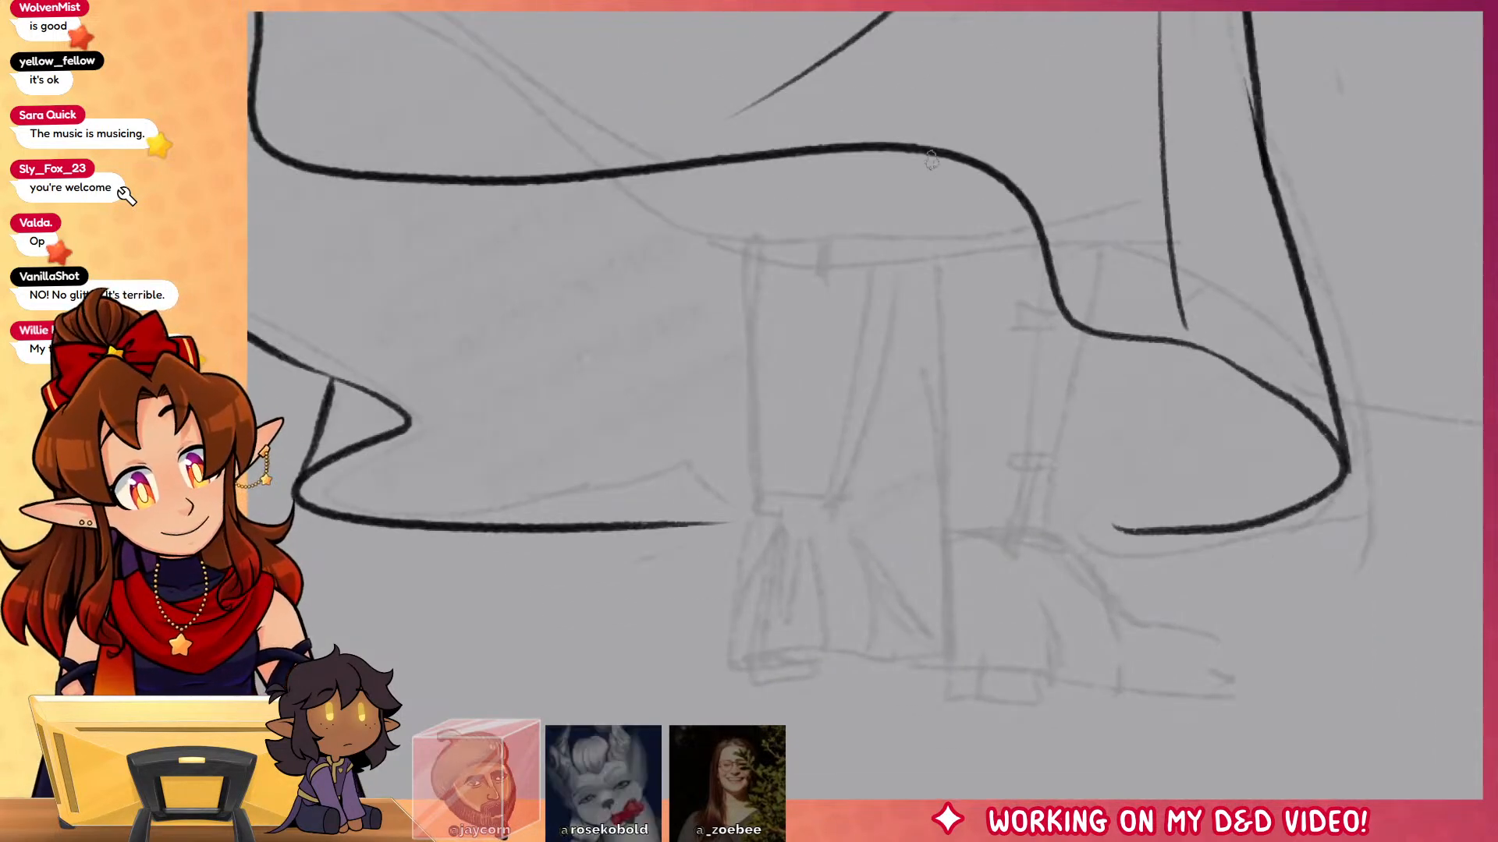
mouse_move(932, 194)
mouse_down()
mouse_move(950, 546)
mouse_move(1008, 177)
mouse_up()
drag(925, 156, 929, 193)
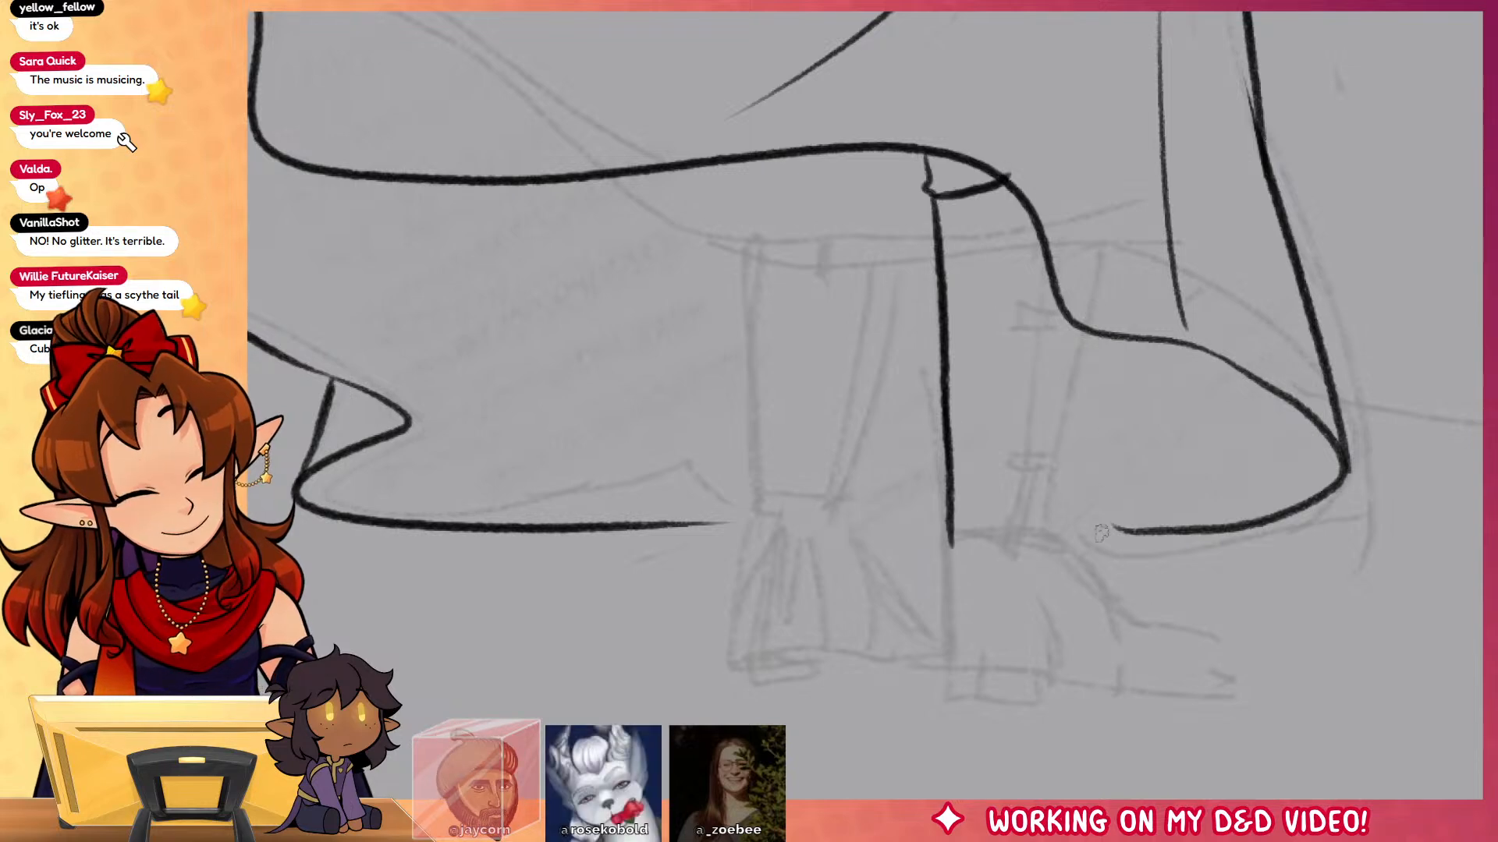
mouse_move(950, 543)
mouse_down()
mouse_move(1053, 540)
mouse_move(1088, 372)
mouse_move(1051, 535)
mouse_up()
key(ctrl+z)
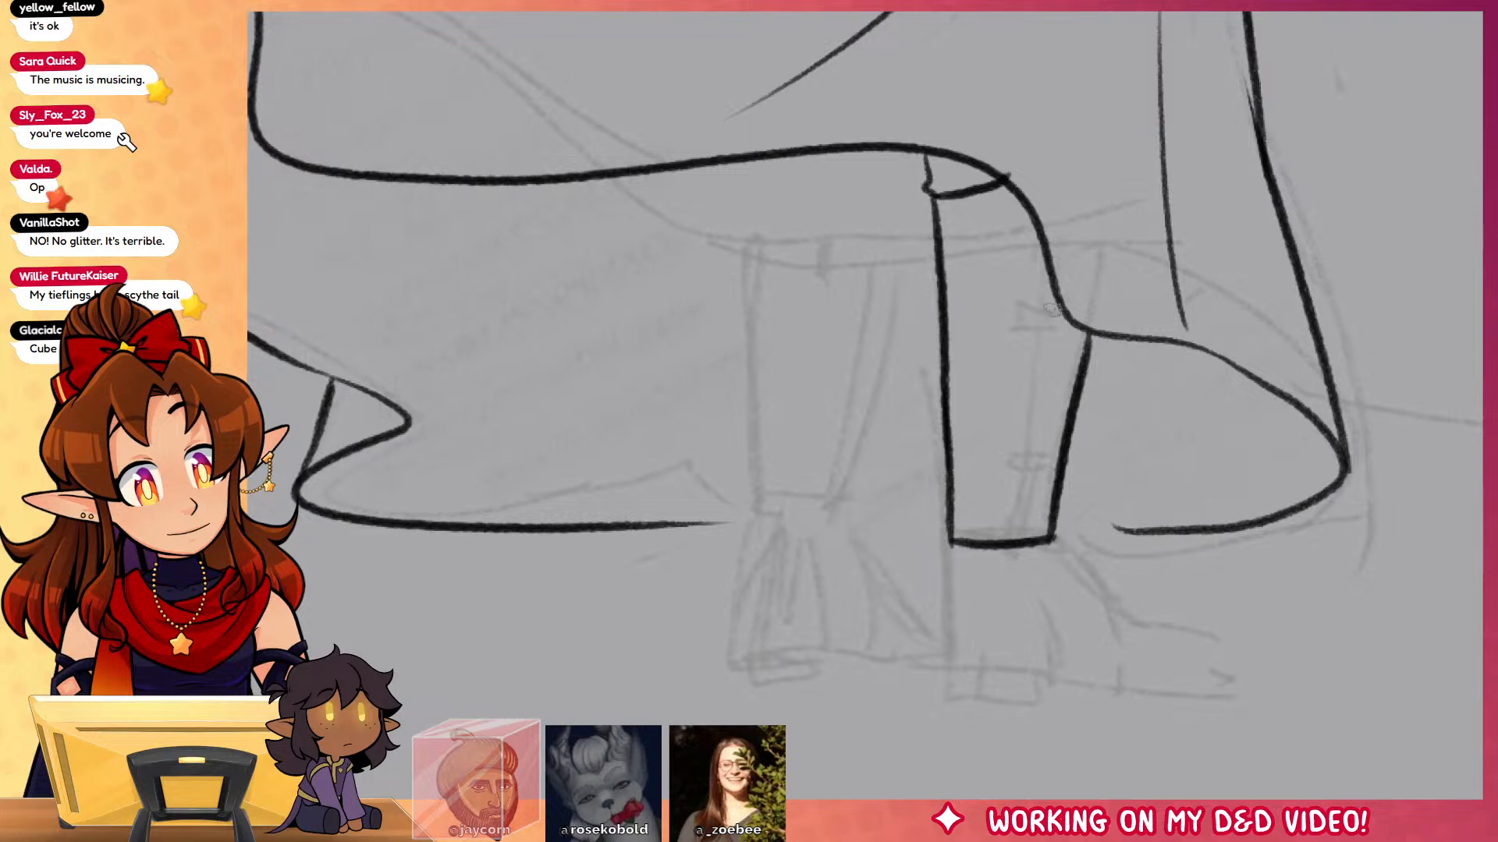
Step: Draw two small rectangular buckles joined by a seam line down the right boot's shaft
drag(1019, 312, 1074, 340)
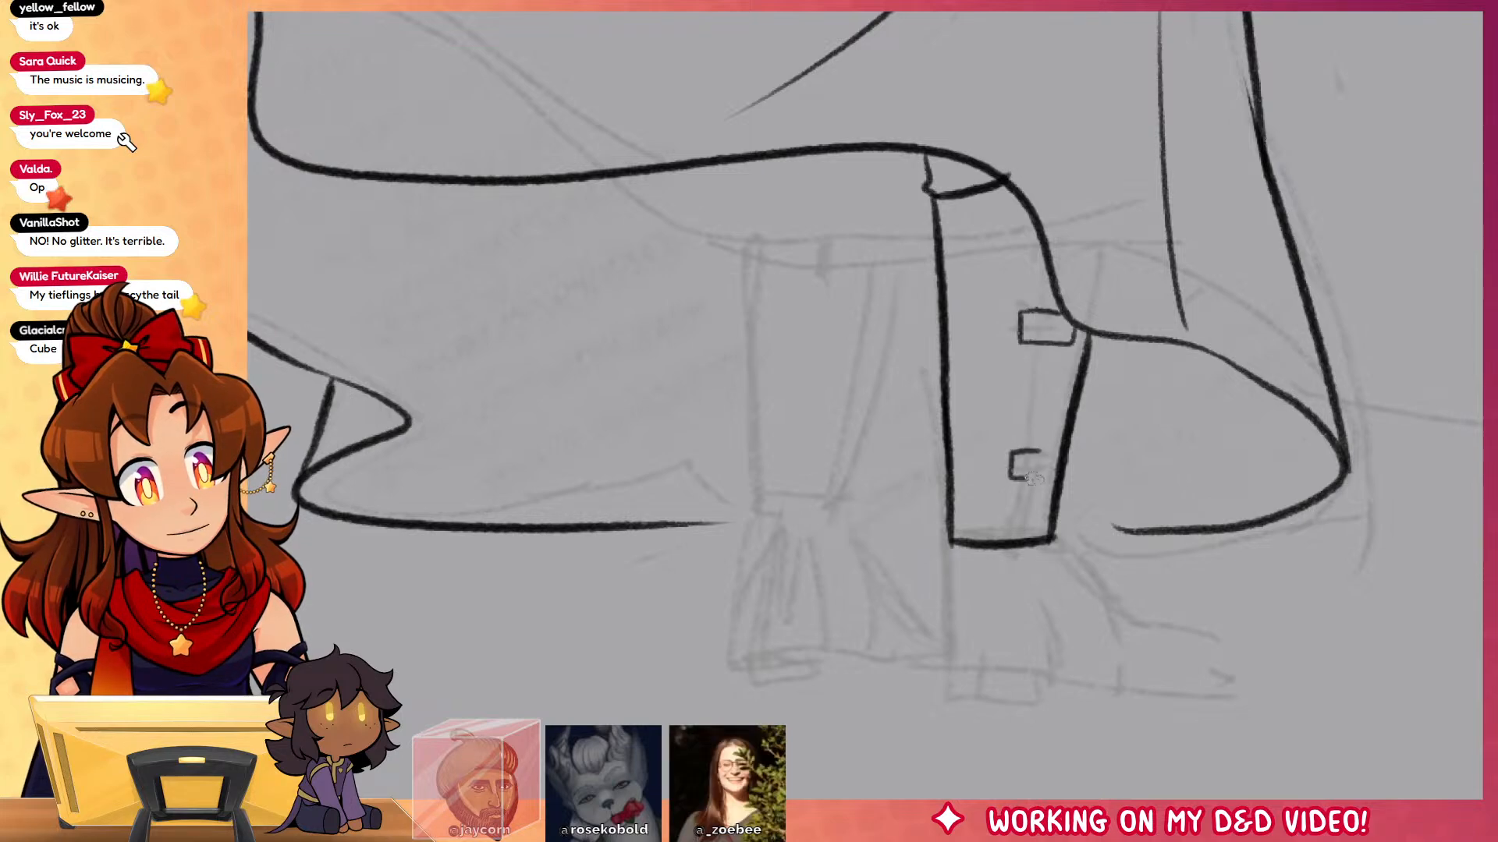
drag(1034, 478, 1052, 453)
drag(1046, 345, 1031, 451)
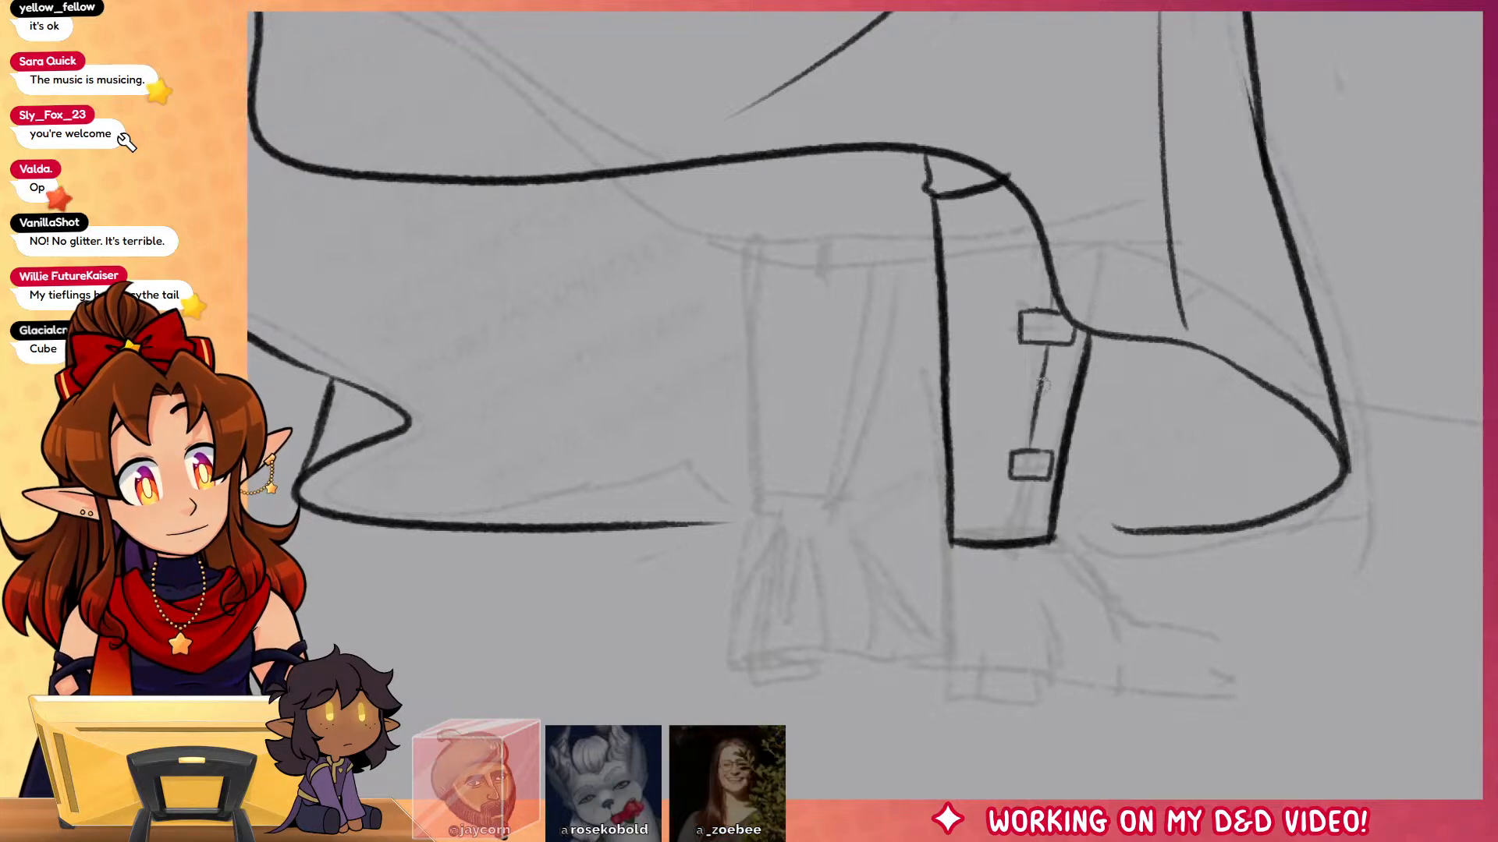
drag(1026, 508, 1028, 529)
Step: Ink the right boot's foot with a rounded heel panel, heel block, sole and toe cap
scroll(1092, 429, down, 3)
mouse_move(956, 447)
mouse_down()
mouse_move(1049, 493)
mouse_move(1061, 555)
mouse_move(955, 545)
mouse_move(1053, 573)
mouse_up()
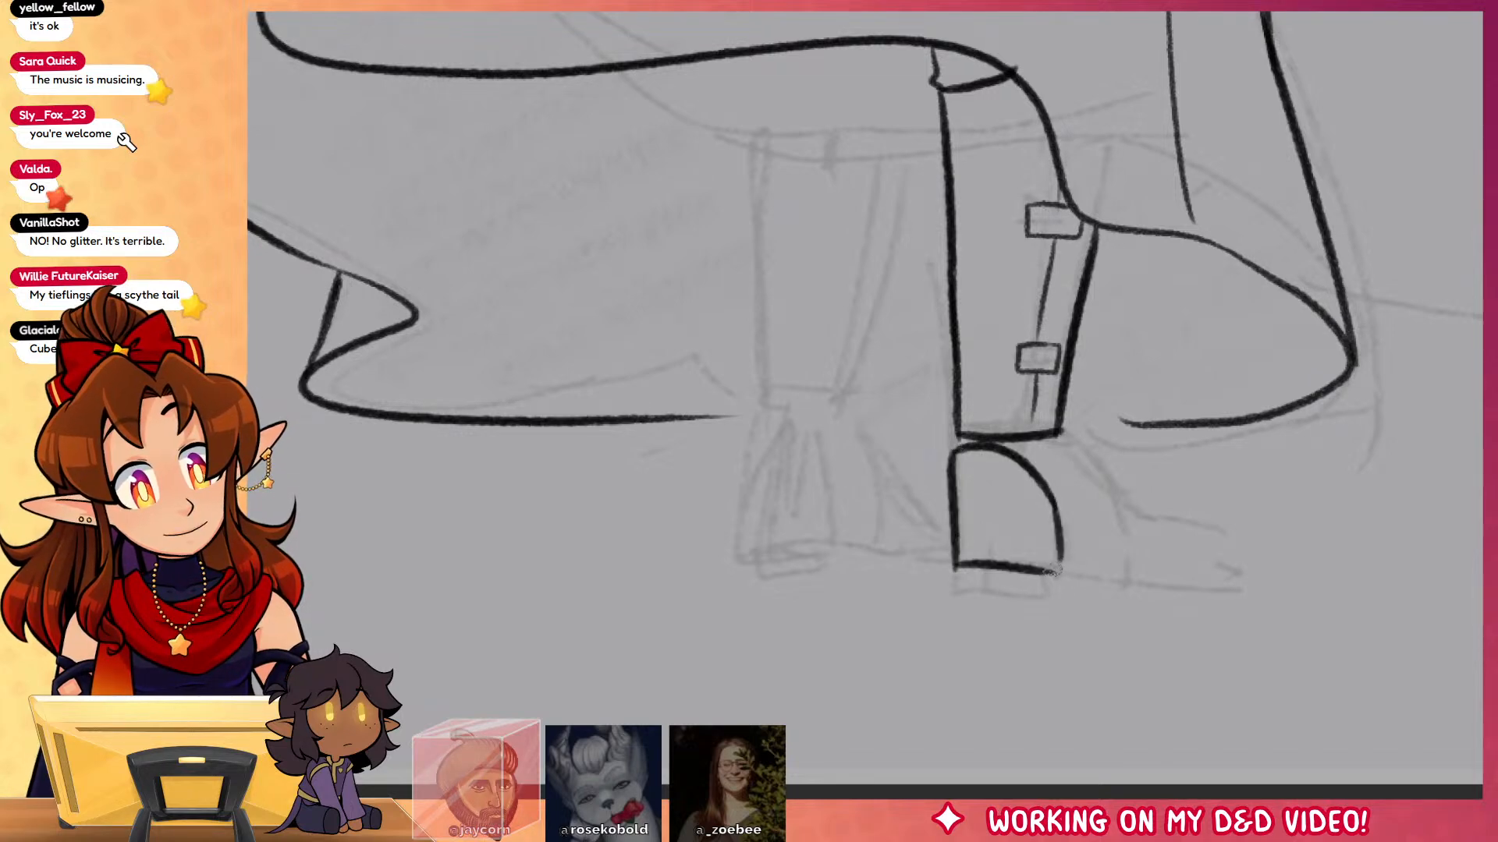
mouse_move(953, 563)
mouse_down()
mouse_move(952, 590)
mouse_move(1055, 594)
mouse_move(1057, 574)
mouse_up()
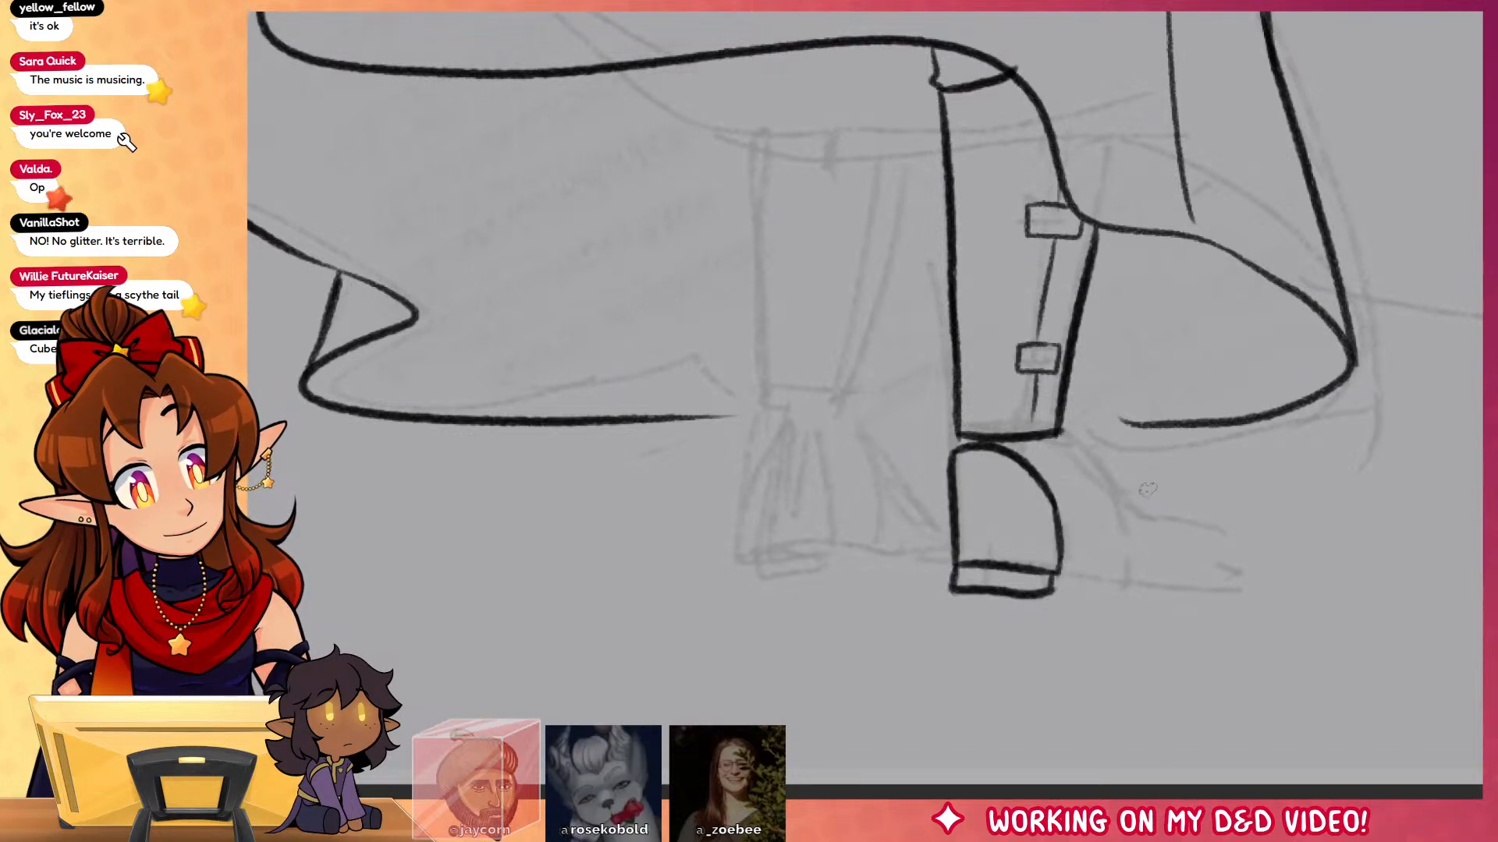
mouse_move(1058, 429)
mouse_down()
mouse_move(1127, 503)
mouse_move(1221, 546)
mouse_move(1211, 578)
mouse_up()
drag(1058, 577, 1201, 597)
key(ctrl+z)
drag(1058, 575, 1223, 558)
drag(1124, 507, 1144, 577)
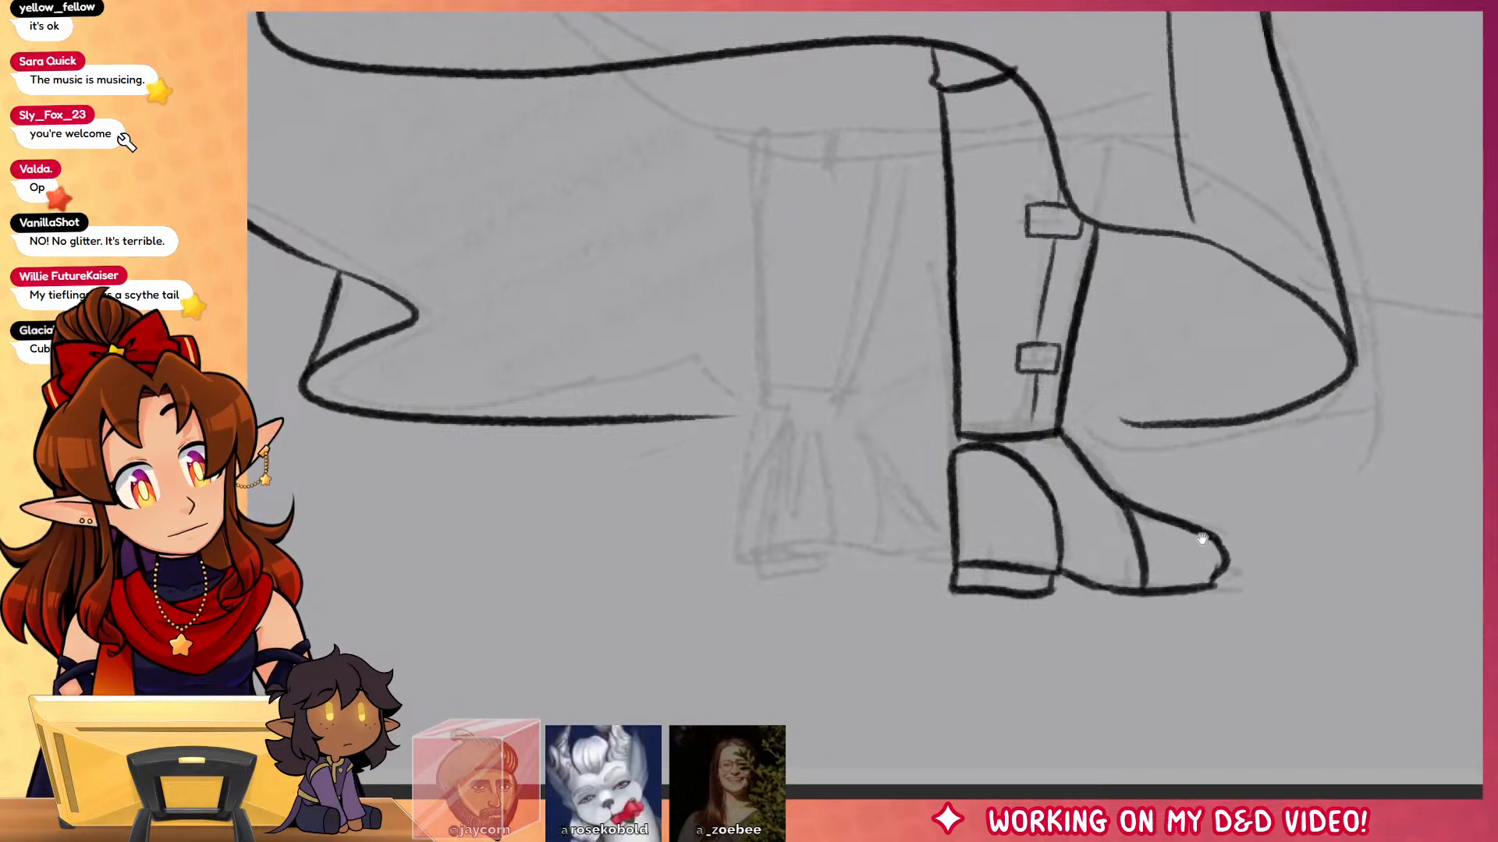
Step: Ink the left boot's tapered shaft with its curved top opening and two buckles on the outer edge
scroll(1203, 538, up, 3)
mouse_move(795, 273)
mouse_down()
mouse_move(815, 603)
mouse_move(913, 494)
mouse_move(961, 274)
mouse_up()
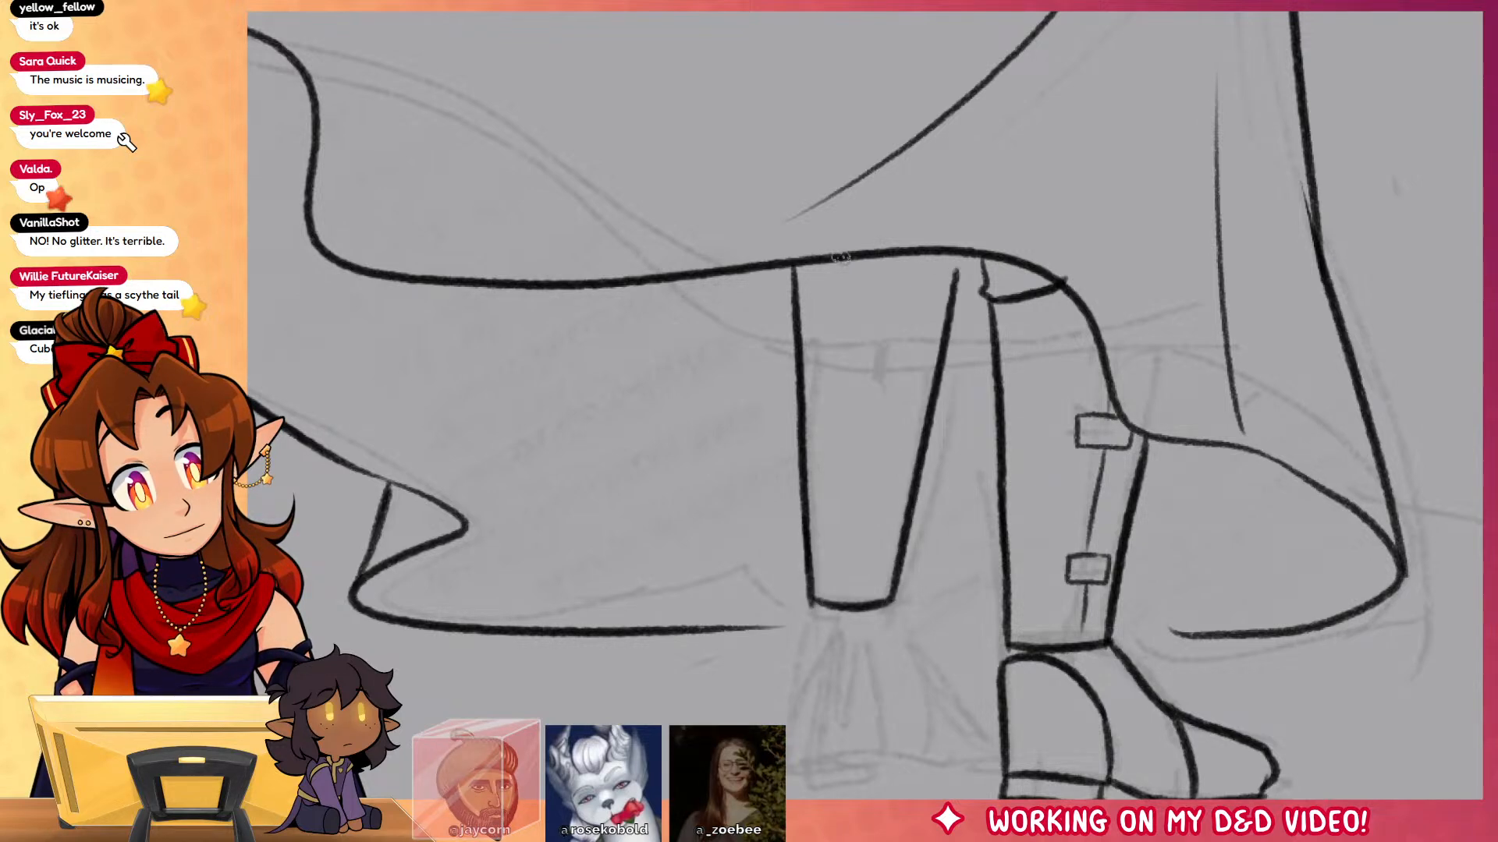
mouse_move(824, 261)
mouse_down()
mouse_move(950, 254)
mouse_move(946, 326)
mouse_up()
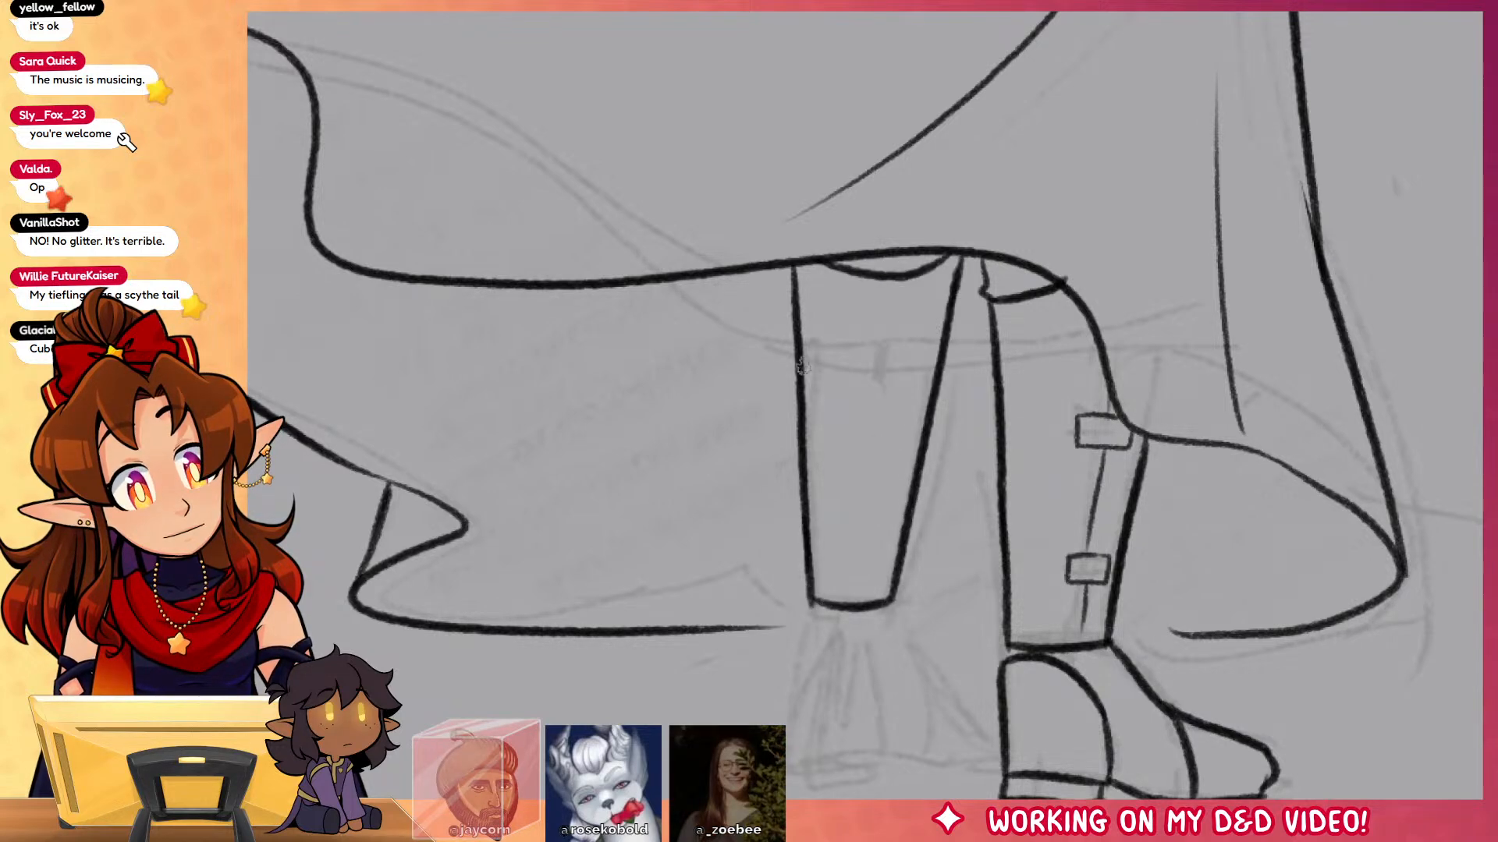
drag(787, 323, 789, 385)
drag(794, 438, 796, 490)
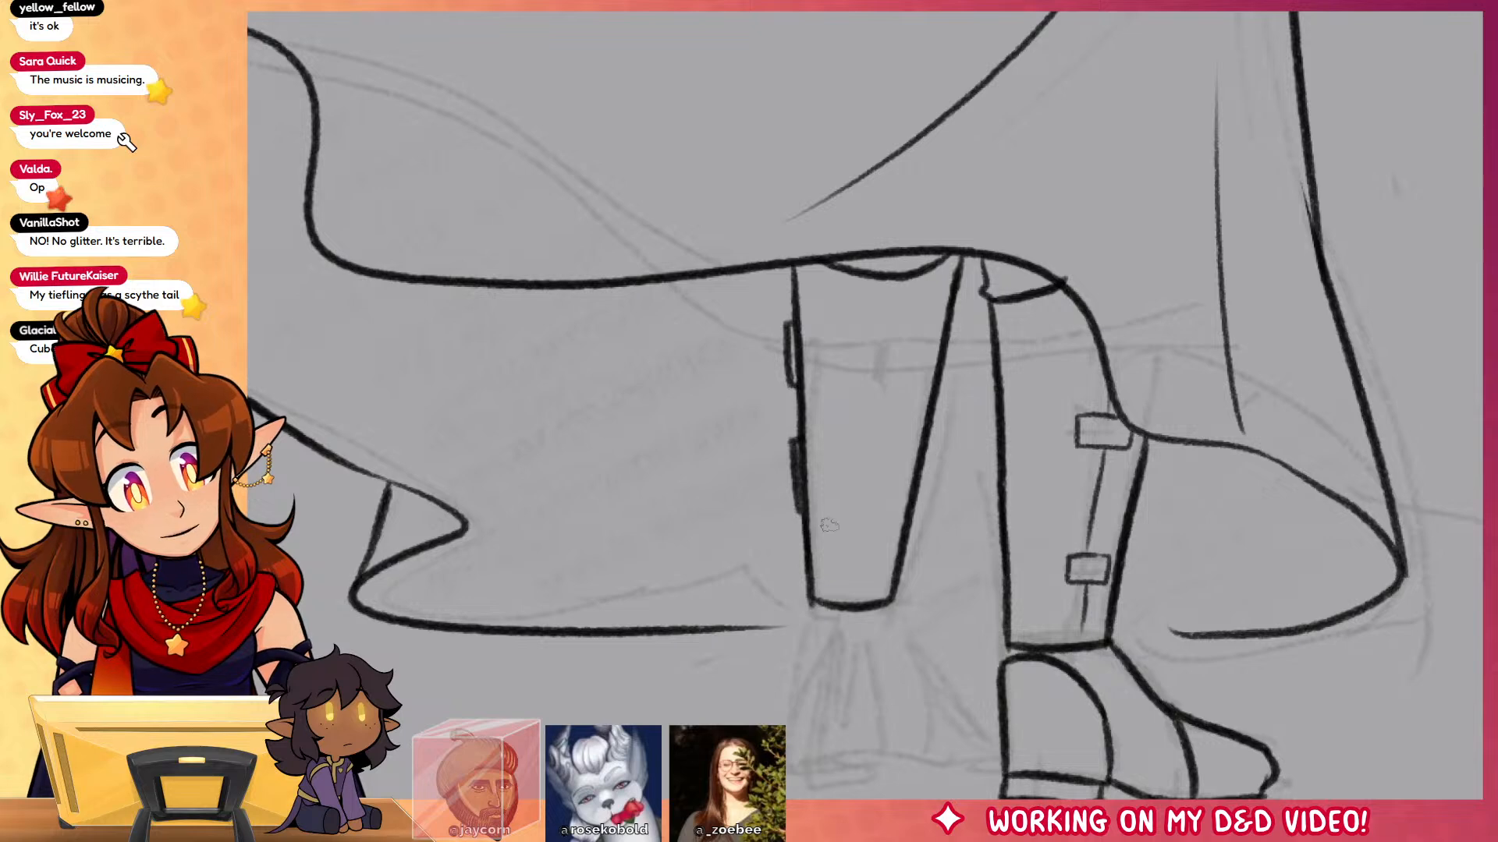
Step: Ink the left boot's foot with a rounded heel panel, heel block and toe cap
drag(1239, 728, 1221, 574)
mouse_move(824, 443)
mouse_down()
mouse_move(792, 581)
mouse_move(815, 597)
mouse_move(905, 597)
mouse_up()
mouse_move(905, 435)
mouse_down()
mouse_move(967, 524)
mouse_move(971, 596)
mouse_move(872, 601)
mouse_move(907, 616)
mouse_move(910, 600)
mouse_up()
key(ctrl+z)
drag(795, 610, 885, 615)
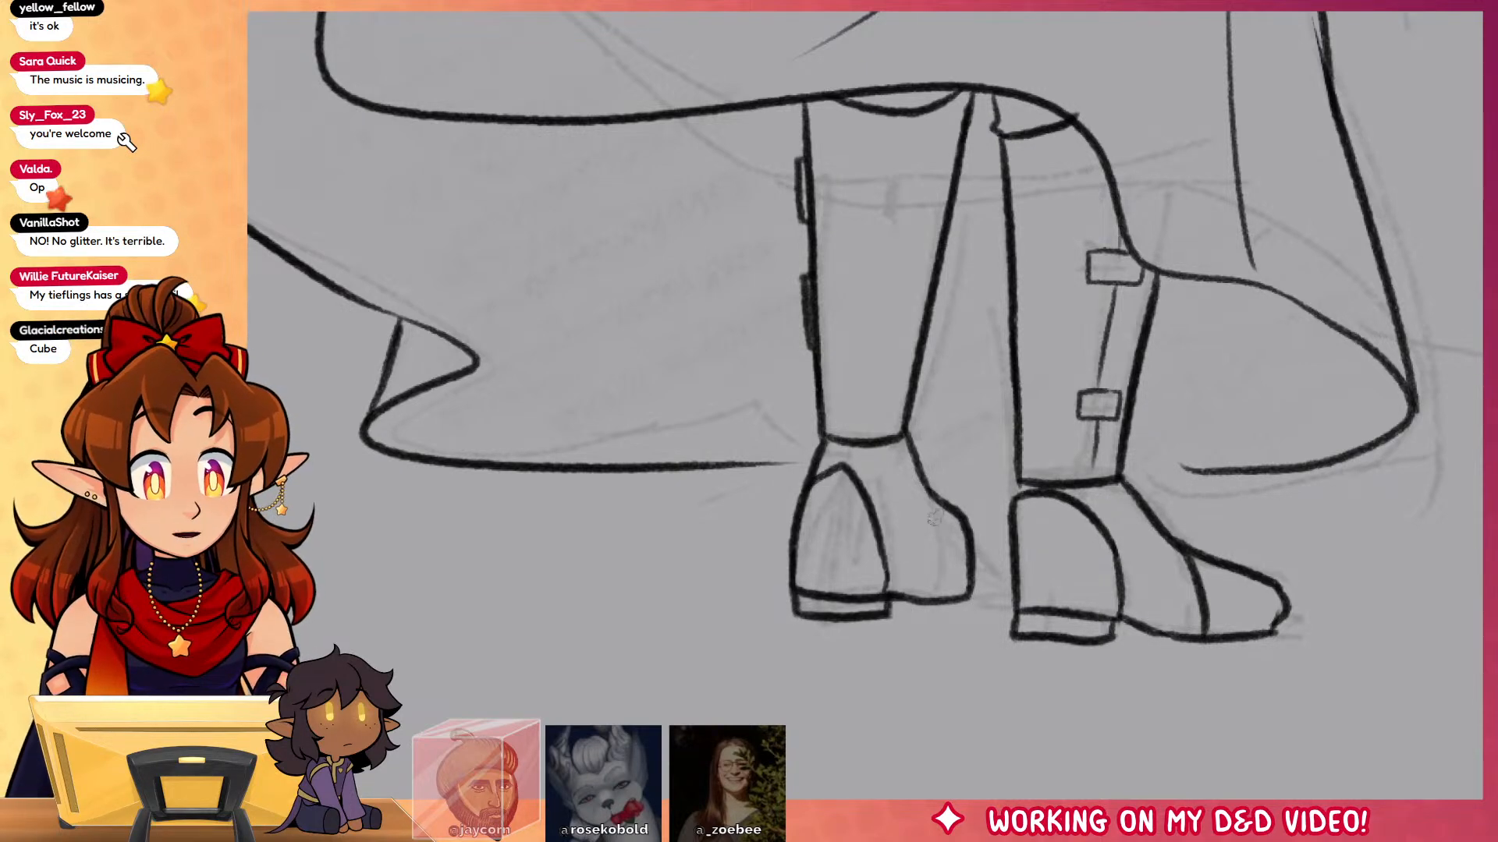
drag(925, 494, 955, 599)
Step: Join the skirt's far hem line behind both boots to close the lower edge
scroll(1037, 524, up, 3)
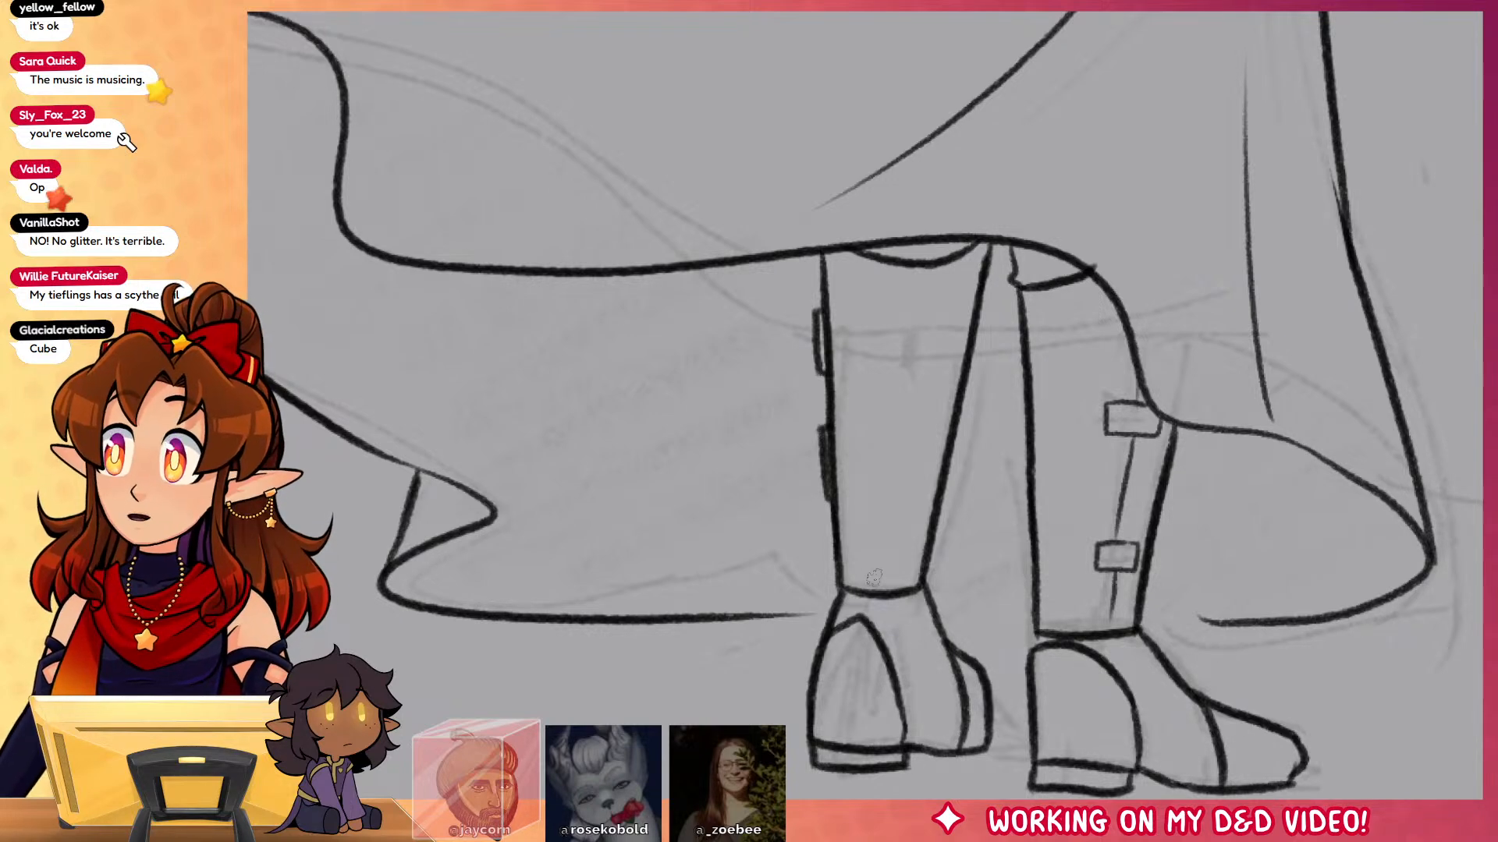
drag(785, 617, 833, 609)
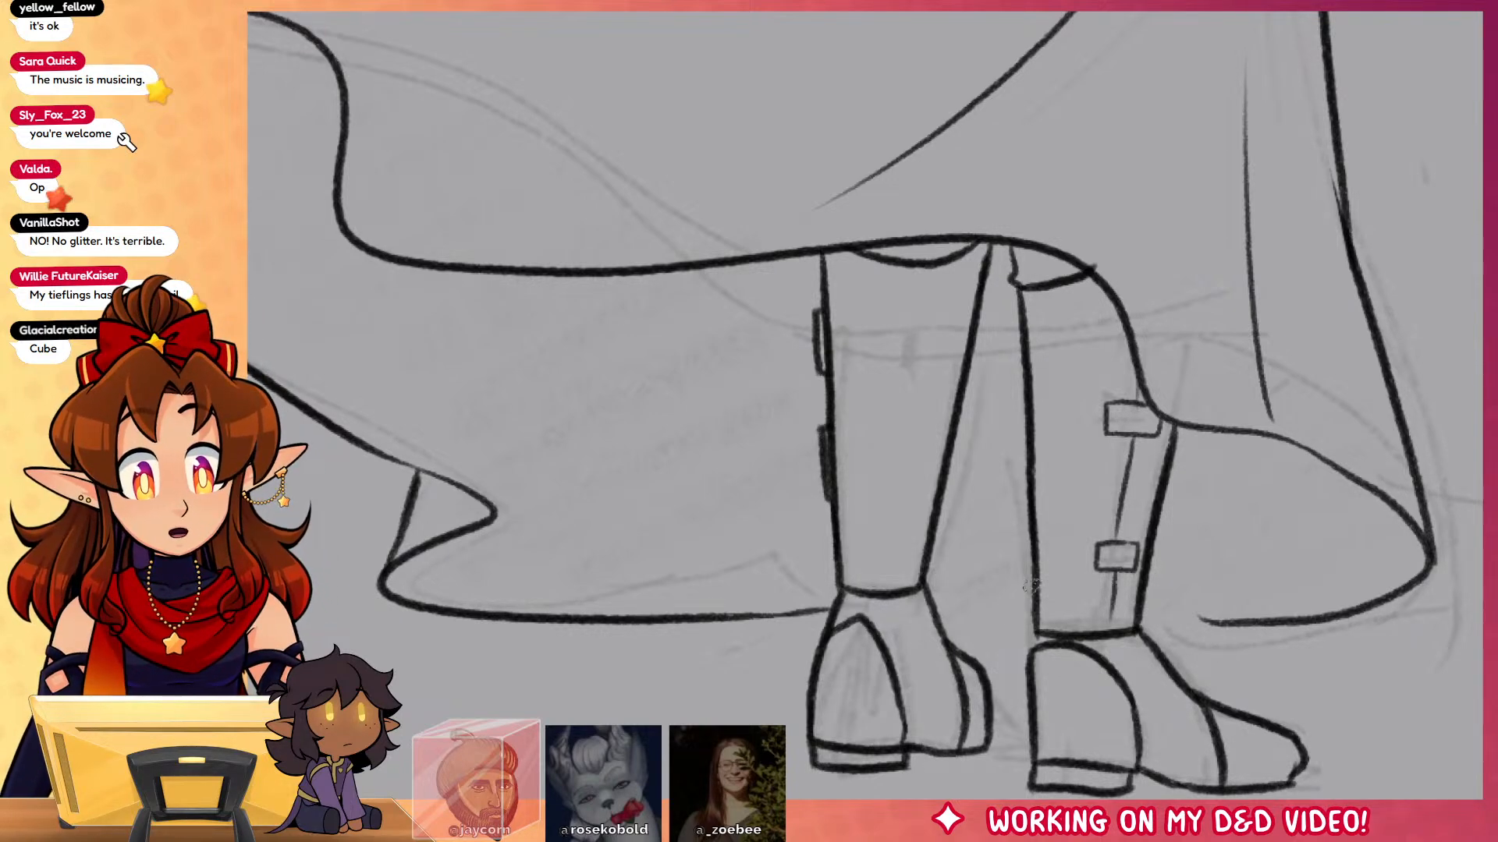
drag(932, 602, 1022, 601)
scroll(1022, 600, down, 3)
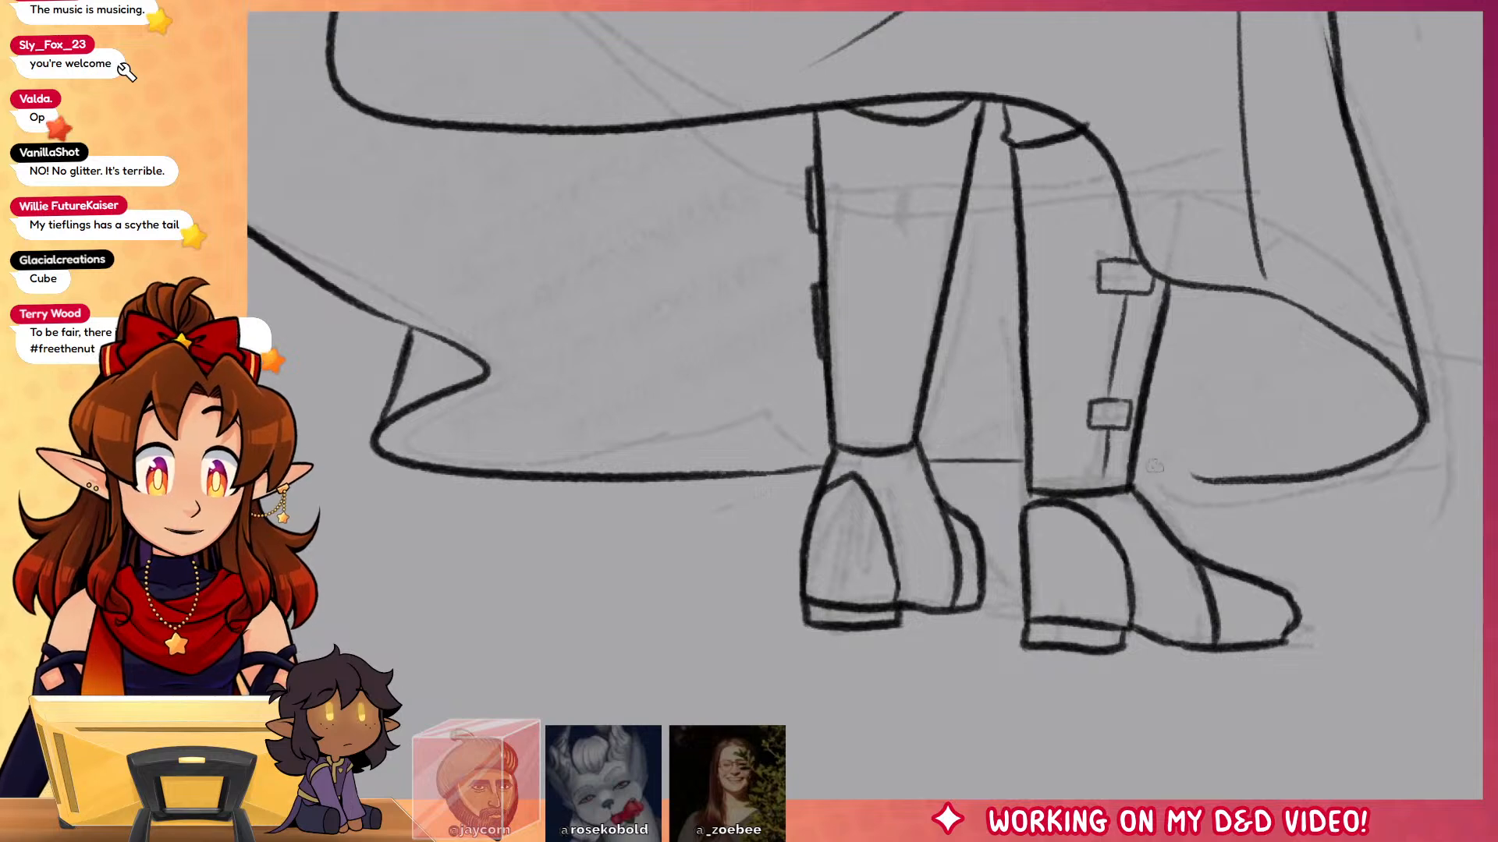
scroll(828, 352, down, 3)
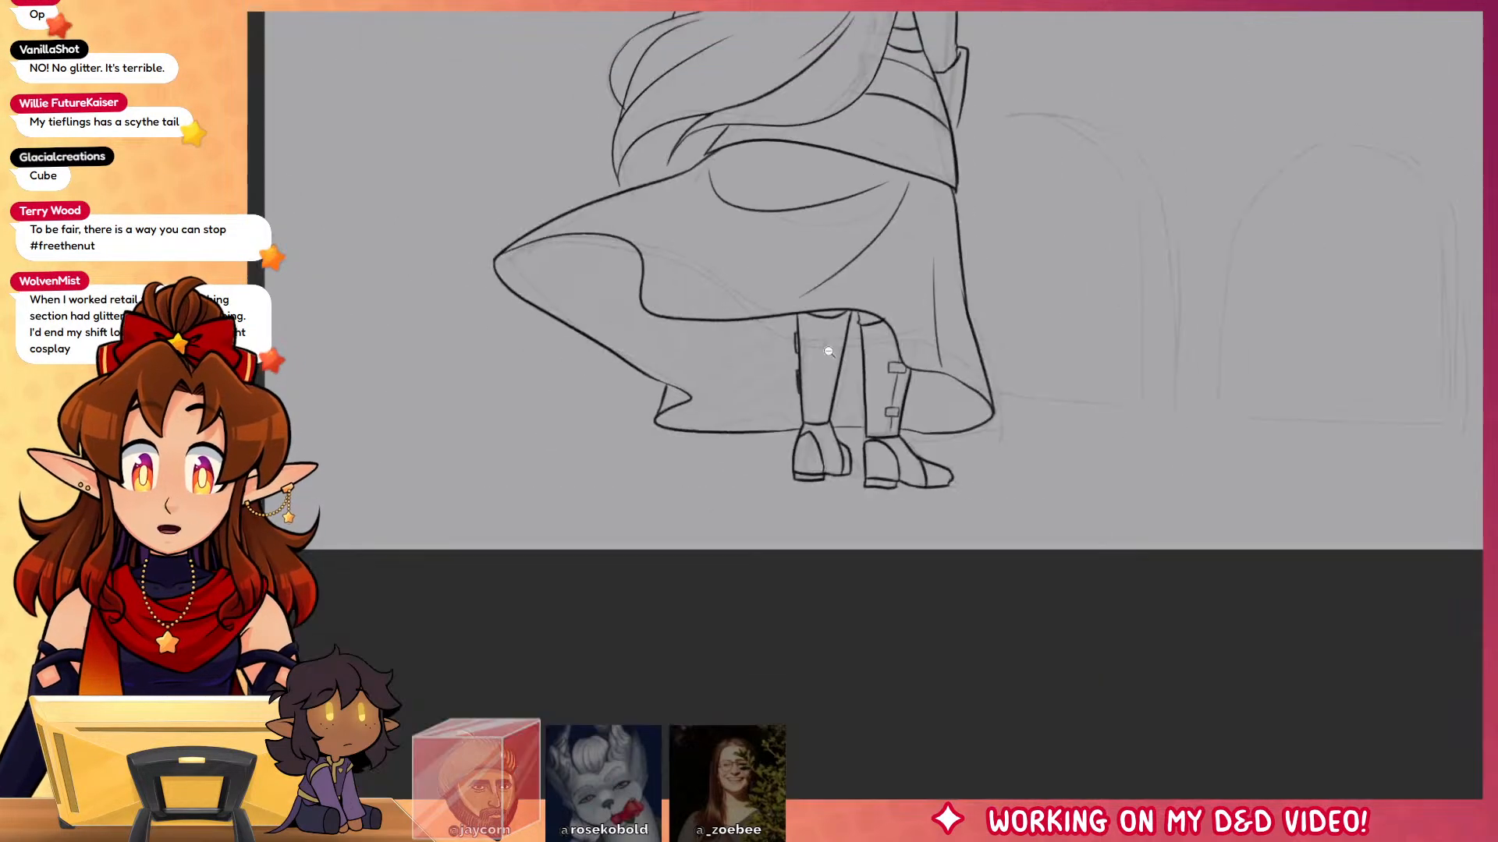
Step: Select the skirt's underside areas around and between the boots, shade them with a textured grey tone, and clear the selection
scroll(829, 351, up, 4)
click(884, 466)
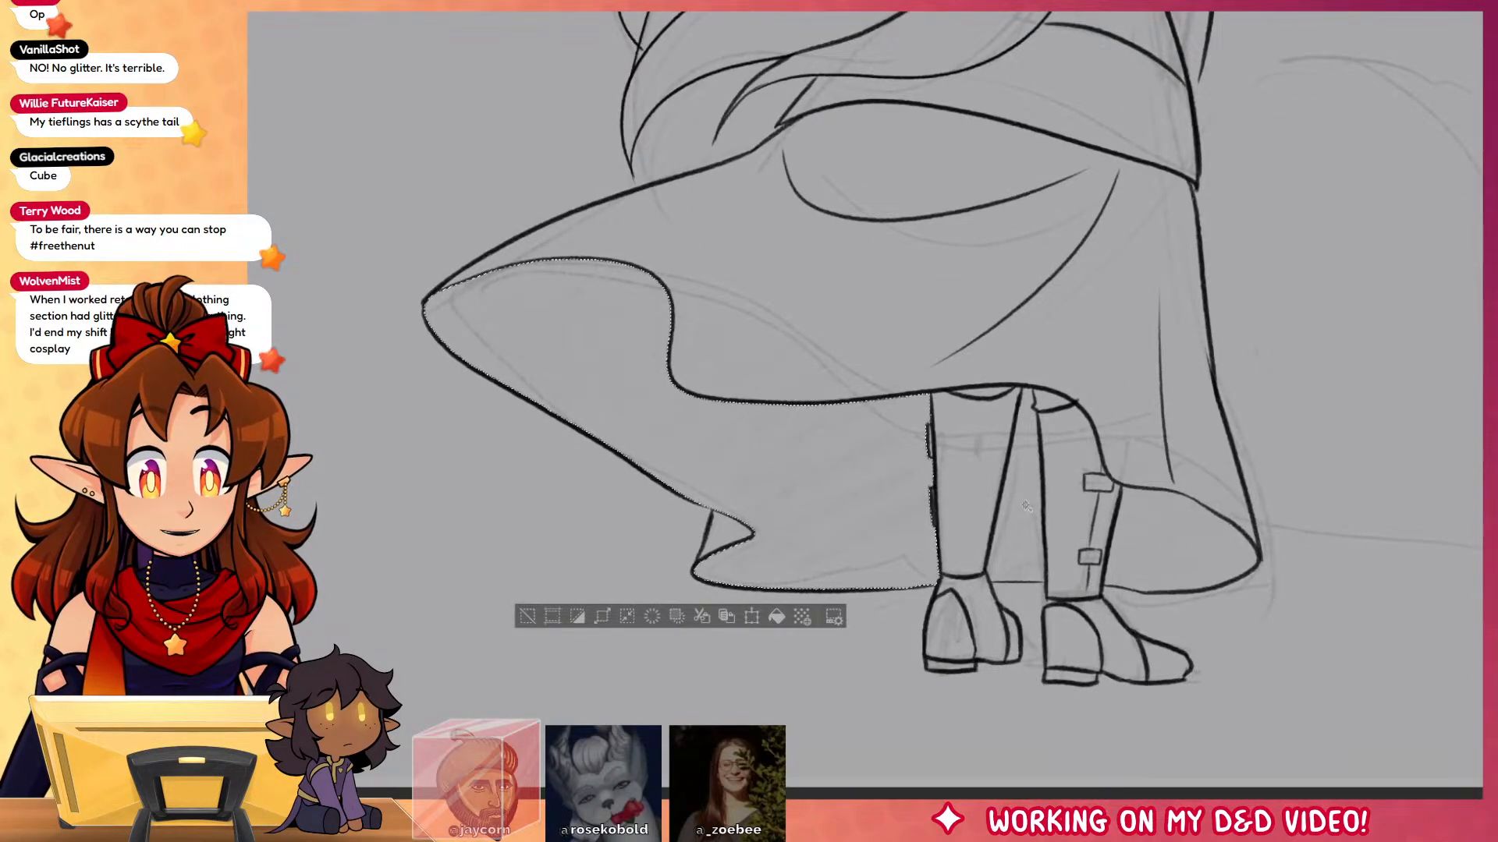
shift+click(1174, 556)
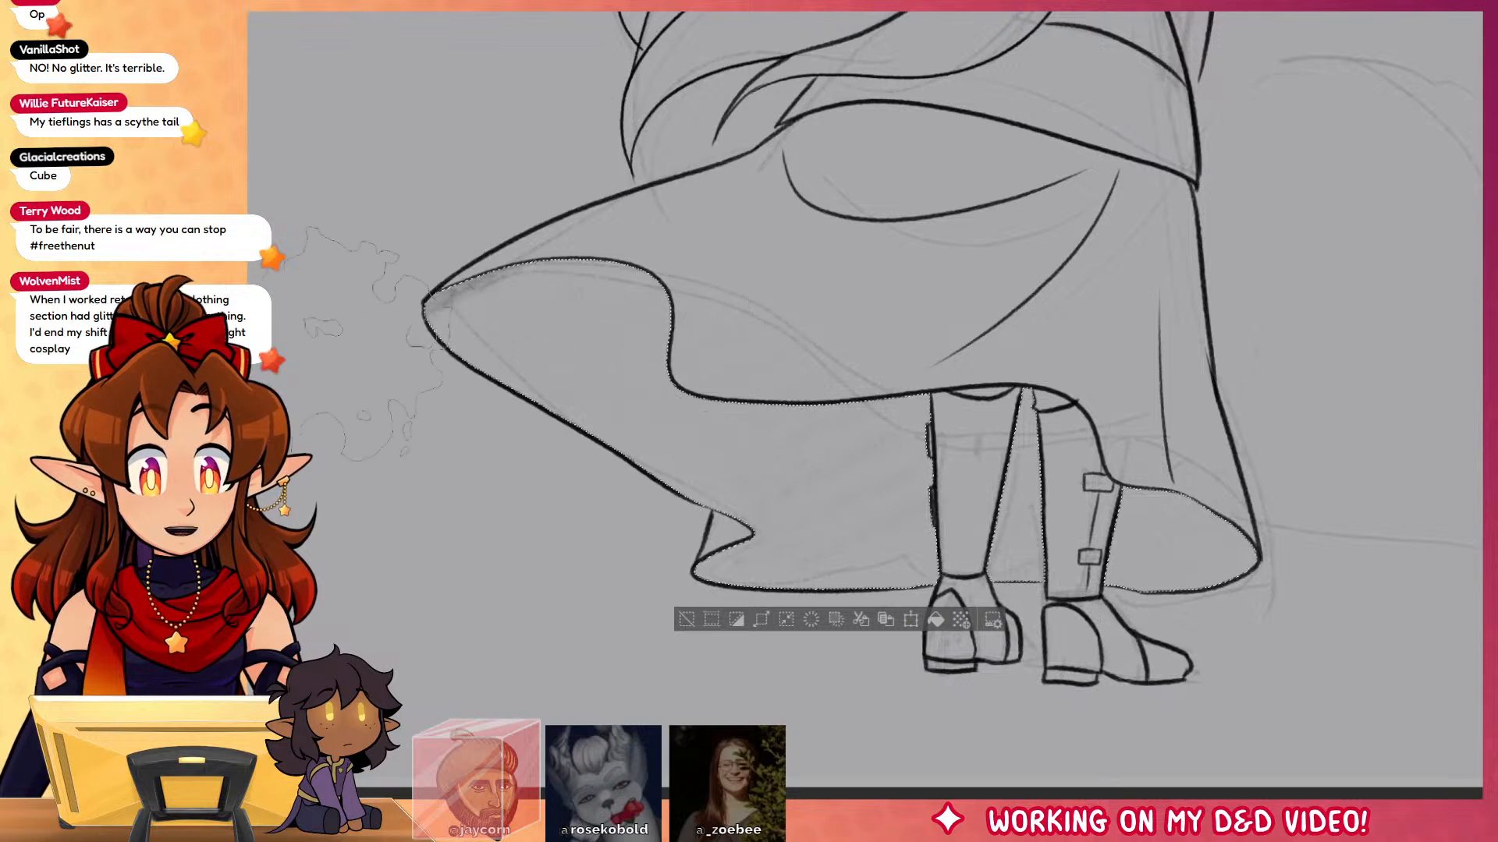
mouse_move(373, 343)
mouse_down()
mouse_move(507, 316)
mouse_move(592, 358)
mouse_move(663, 429)
mouse_move(740, 570)
mouse_move(826, 539)
mouse_move(975, 530)
mouse_move(1170, 546)
mouse_move(1389, 617)
mouse_move(1045, 538)
mouse_move(936, 546)
mouse_up()
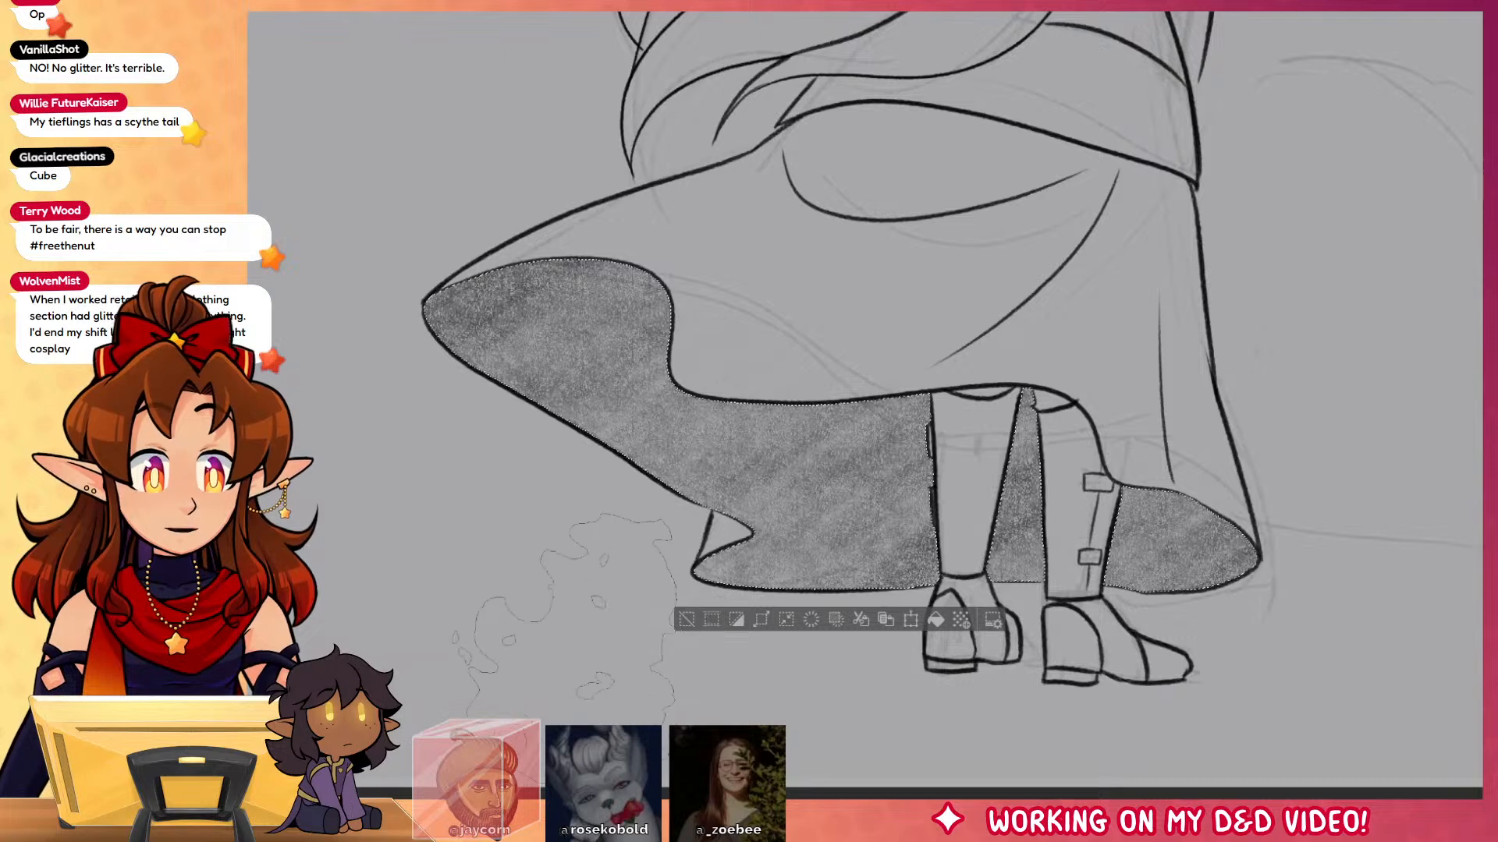
key(ctrl+d)
drag(1310, 404, 873, 627)
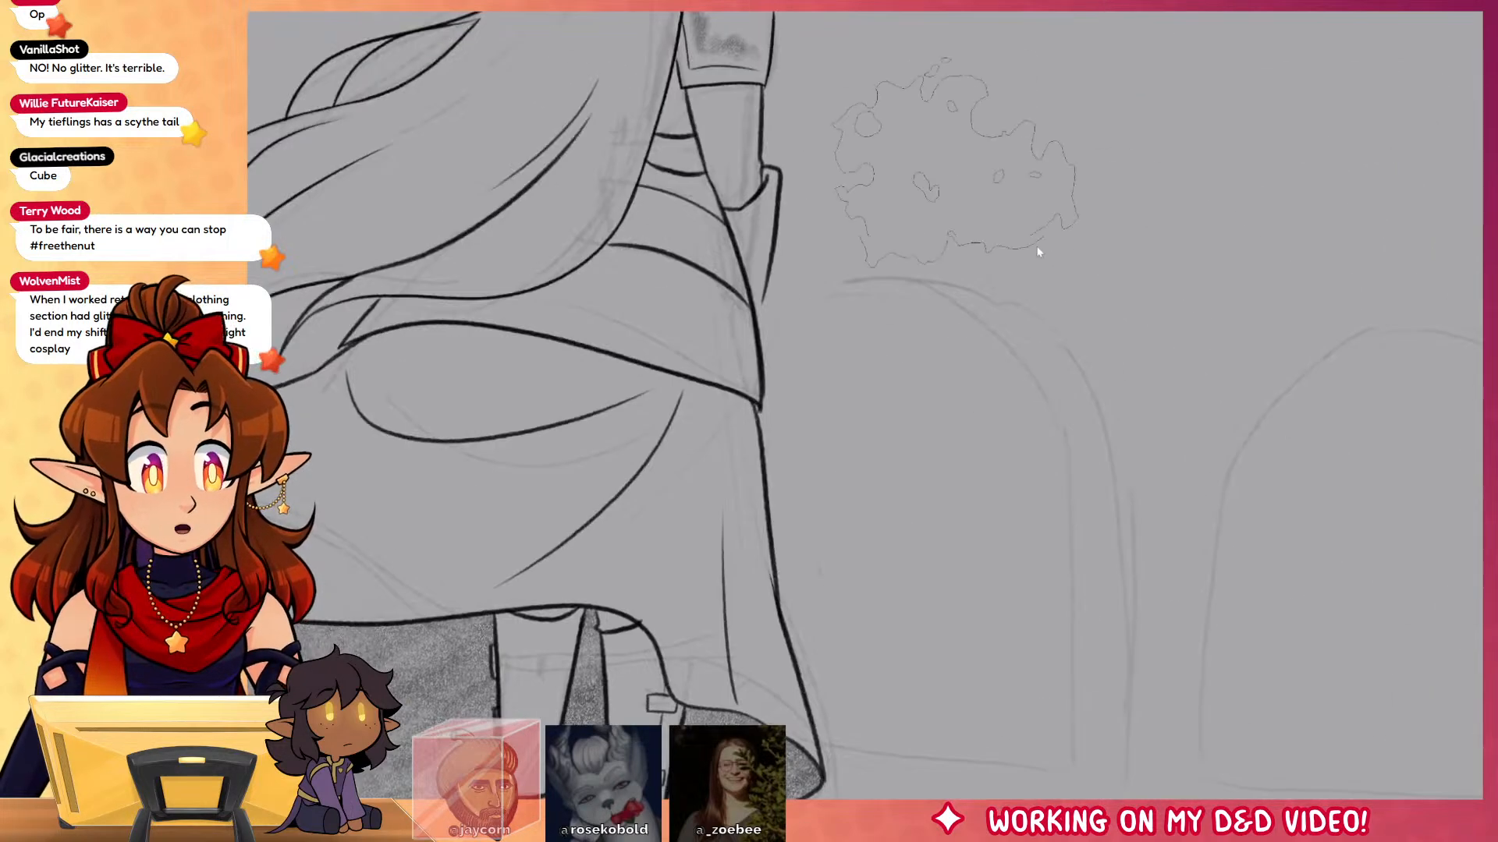
drag(1130, 523, 1052, 630)
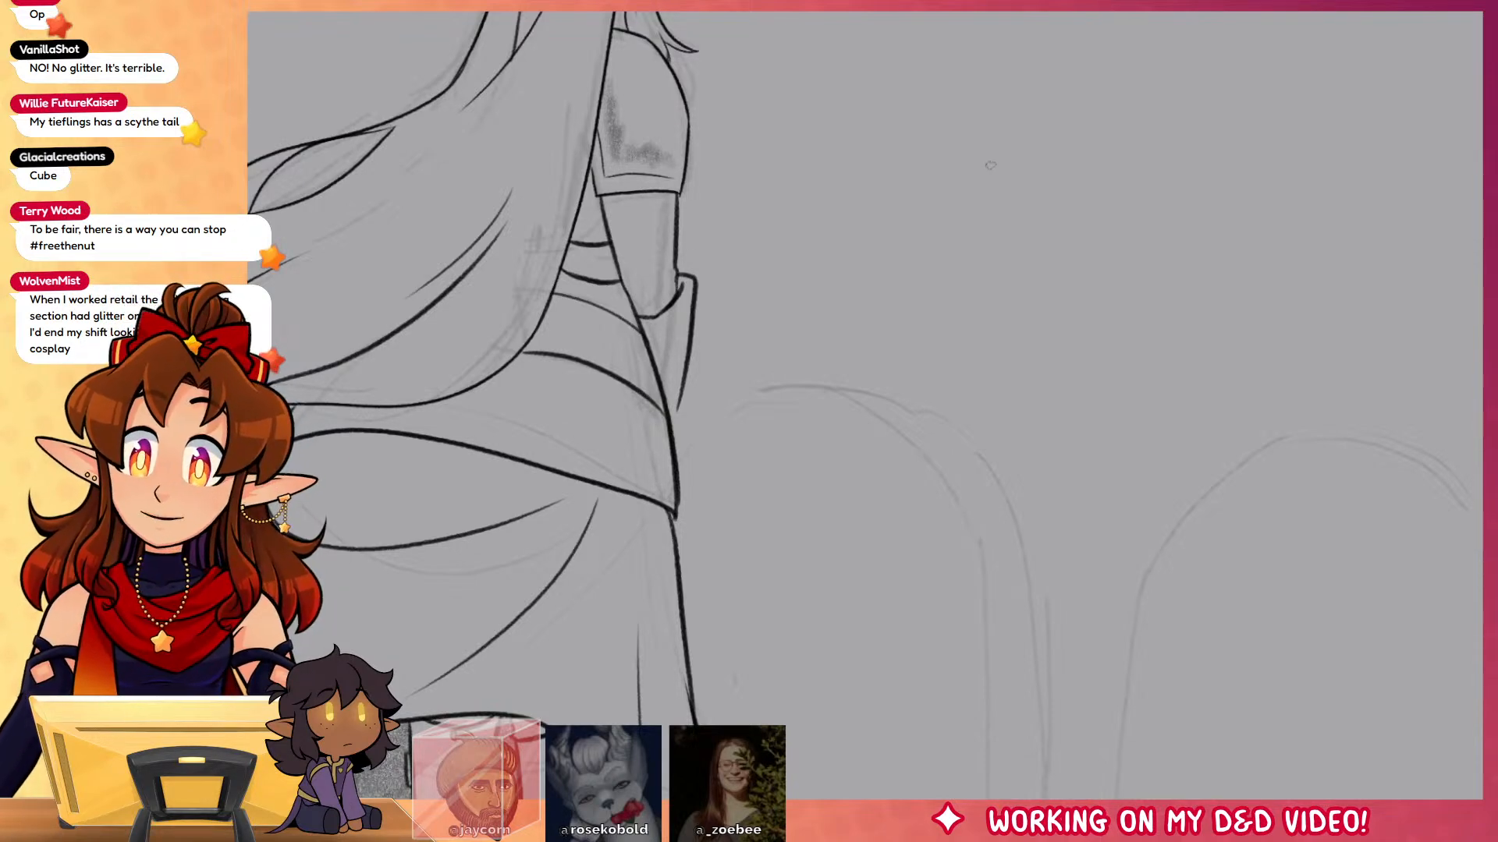
mouse_move(967, 64)
mouse_down()
mouse_move(963, 248)
mouse_move(1123, 139)
mouse_move(1055, 160)
mouse_move(1124, 254)
mouse_up()
mouse_move(978, 248)
mouse_down()
mouse_move(1011, 250)
mouse_move(1024, 206)
mouse_move(1100, 245)
mouse_up()
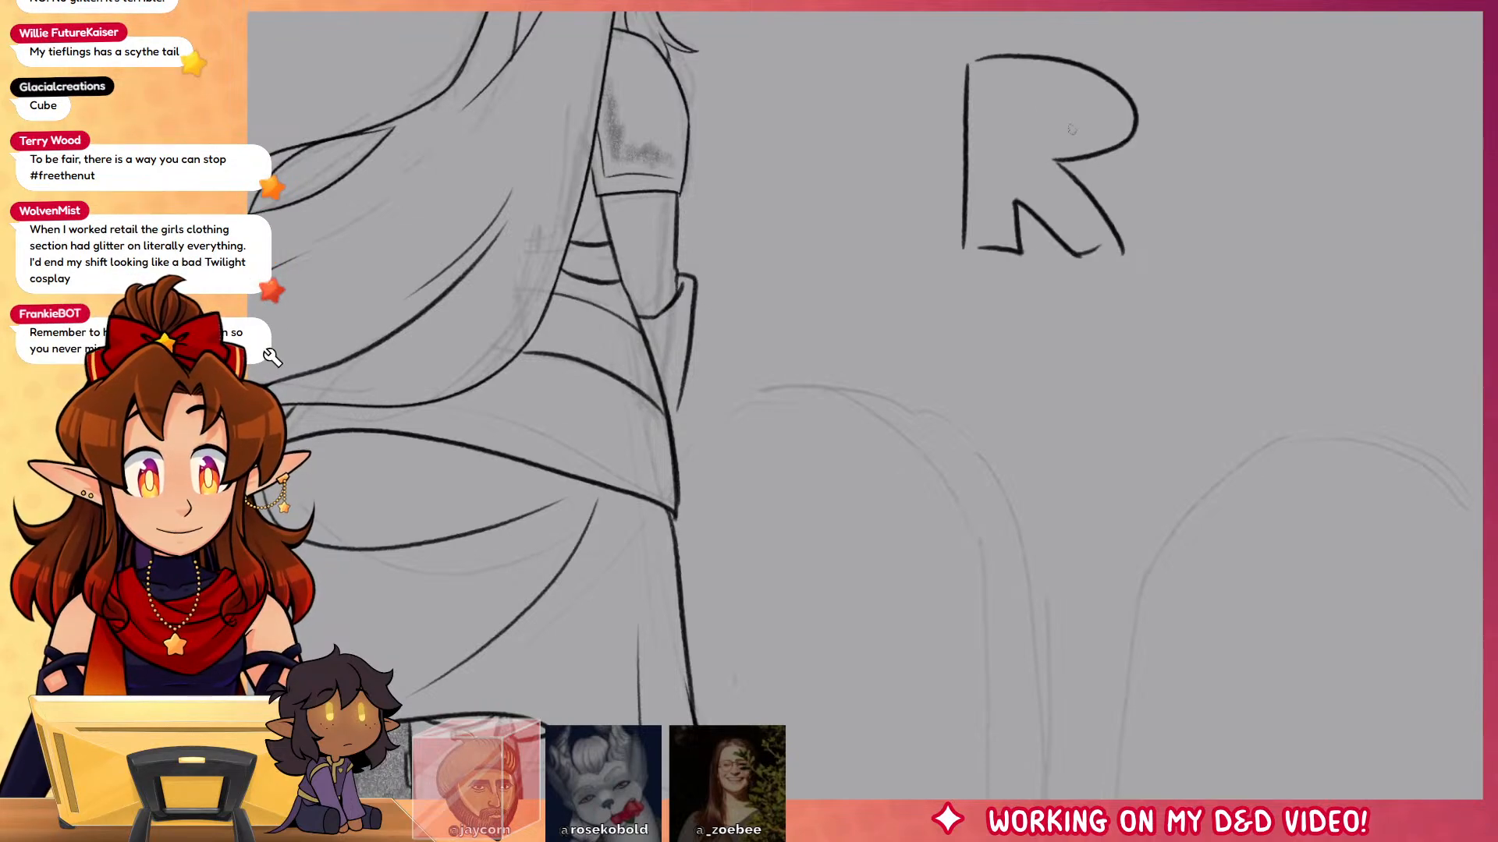
drag(1017, 87, 1018, 129)
drag(987, 64, 984, 119)
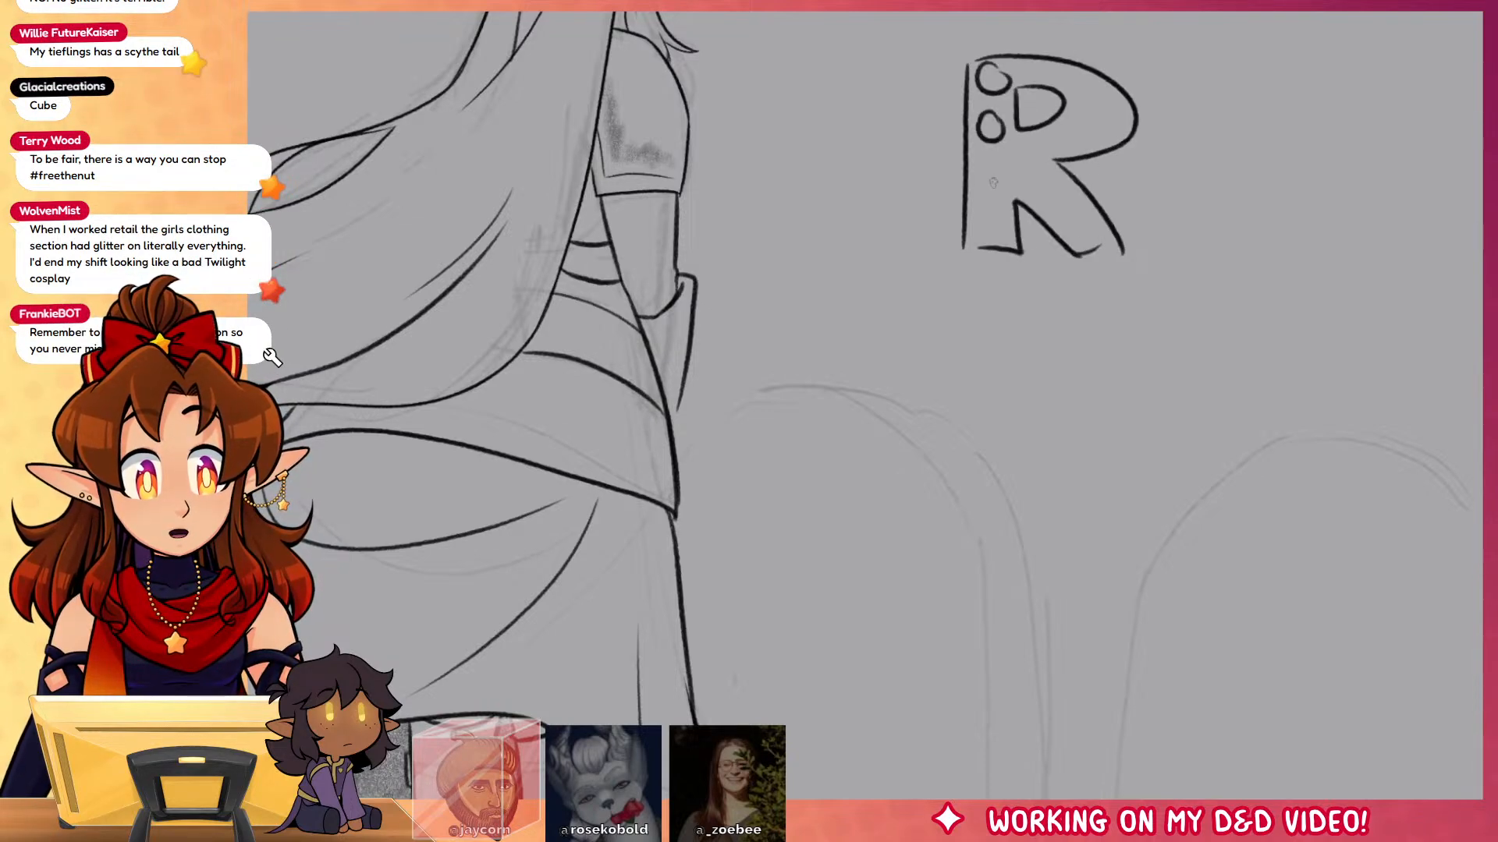
drag(993, 178, 987, 180)
mouse_move(995, 220)
mouse_down()
mouse_move(984, 230)
mouse_move(999, 238)
mouse_up()
drag(1025, 152, 1096, 234)
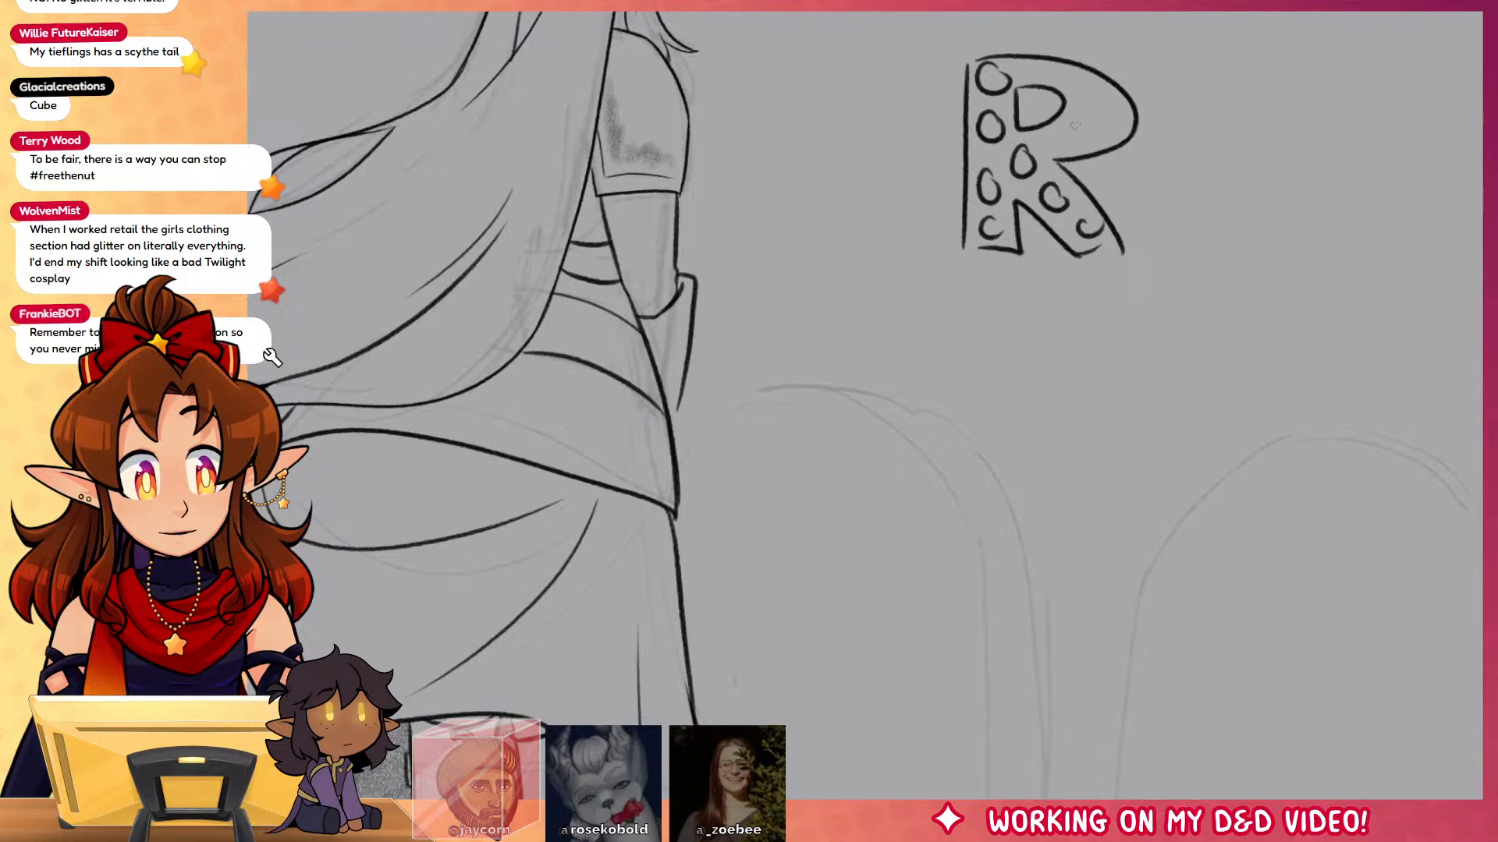
drag(1078, 118, 1075, 126)
mouse_move(1096, 95)
mouse_down()
mouse_move(1106, 103)
mouse_move(1088, 76)
mouse_up()
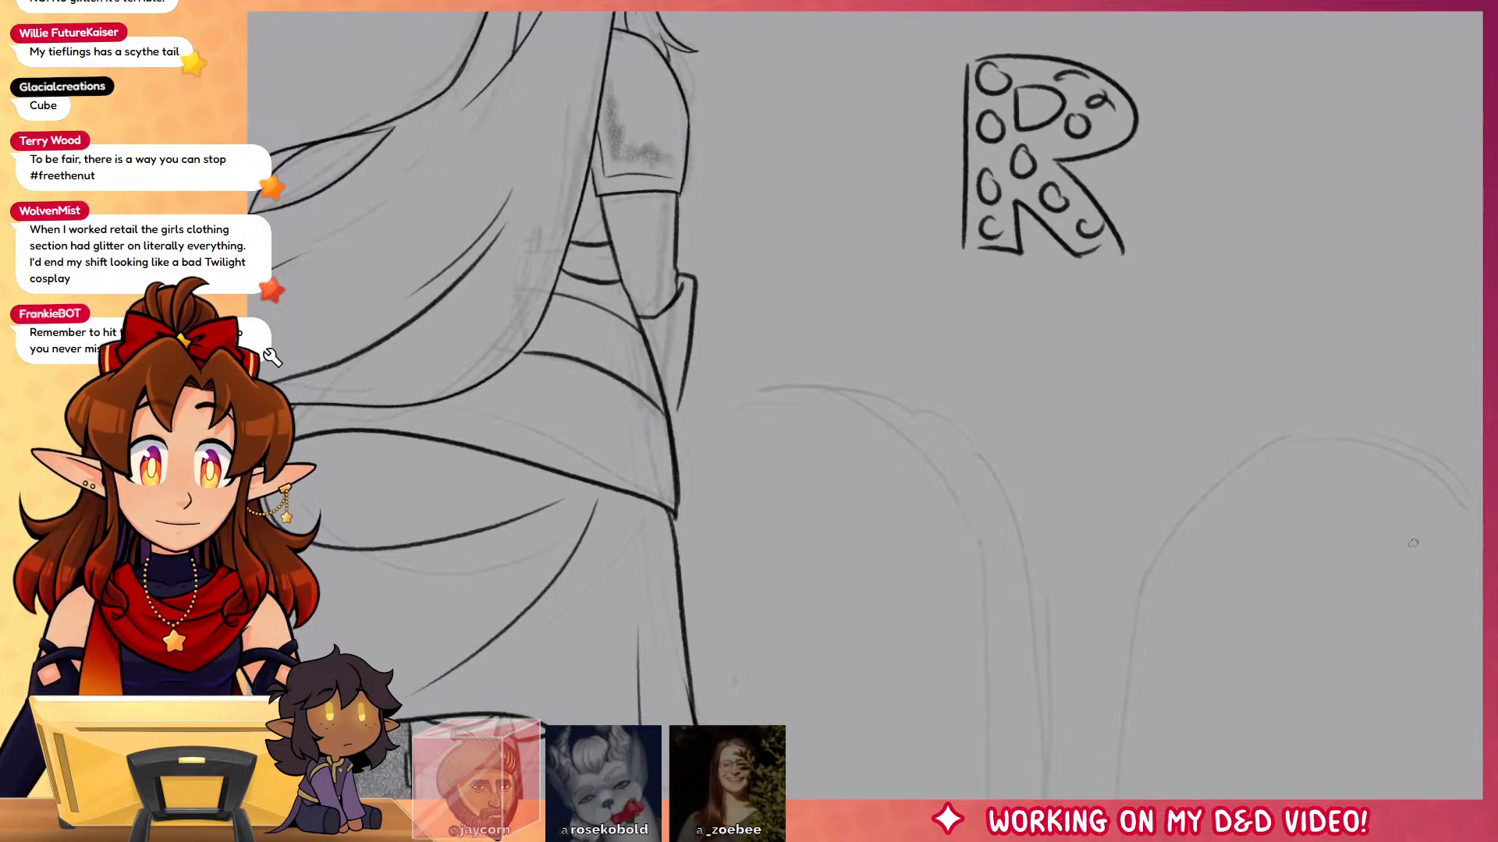
key(e)
drag(1006, 156, 1100, 211)
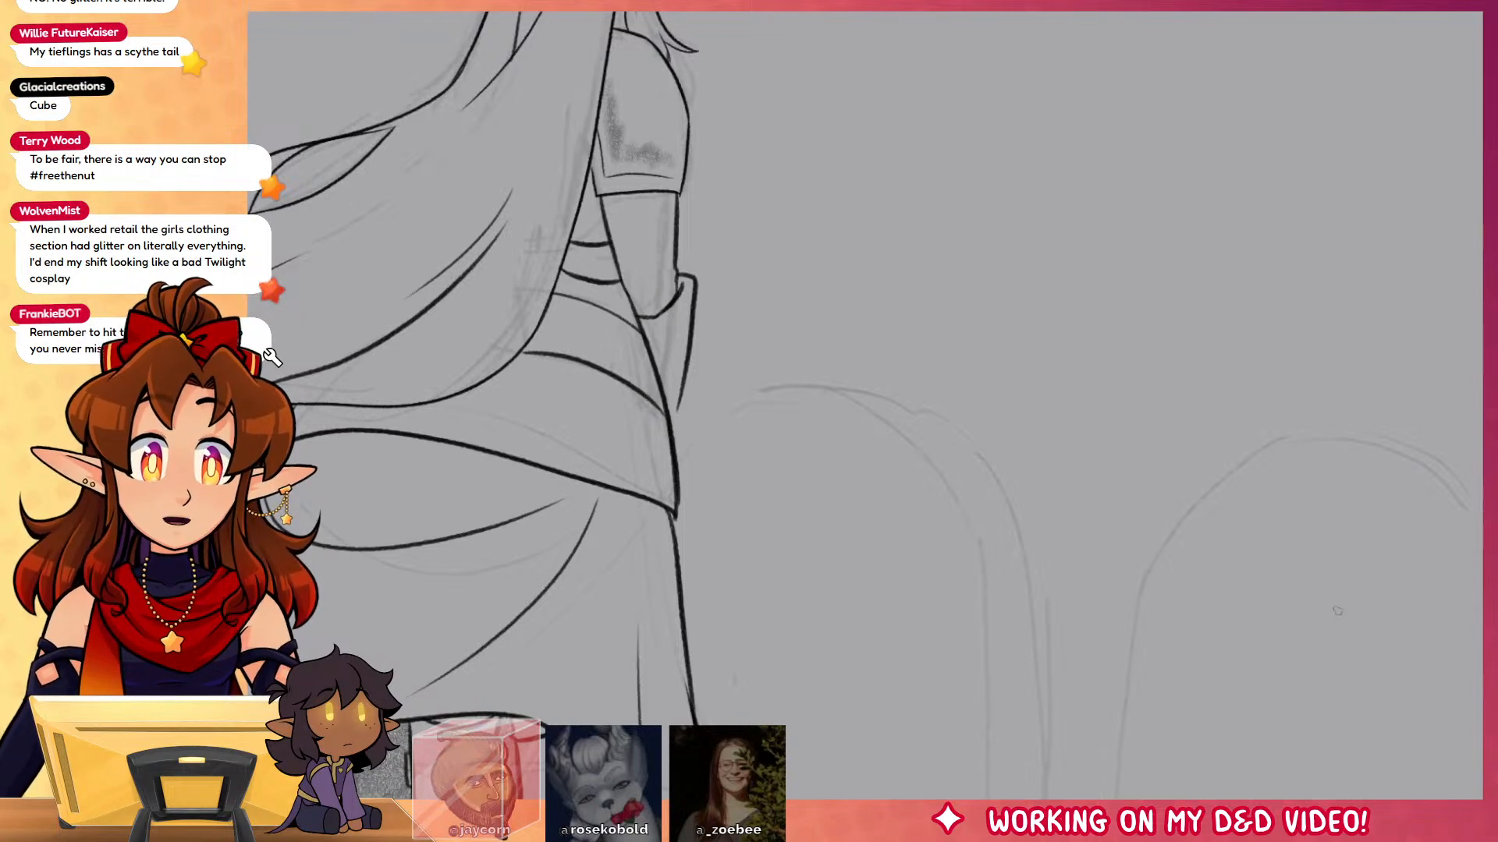
Step: Add short vertical marks along the flared cuff's upper edge and curved fold lines just above it on the arm
scroll(948, 531, down, 5)
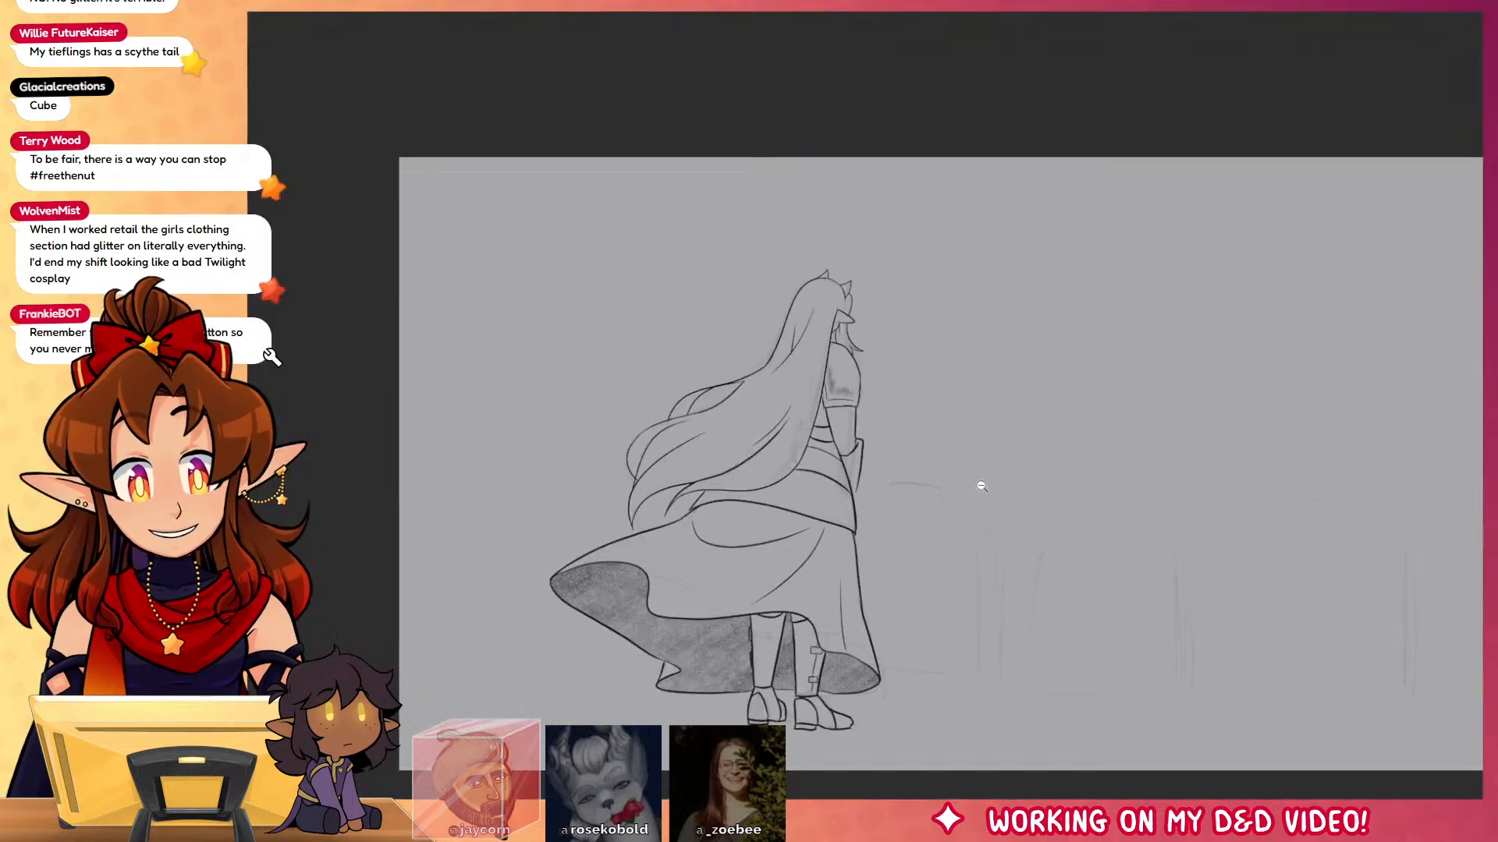
drag(869, 479, 986, 458)
scroll(986, 458, up, 6)
drag(909, 522, 936, 402)
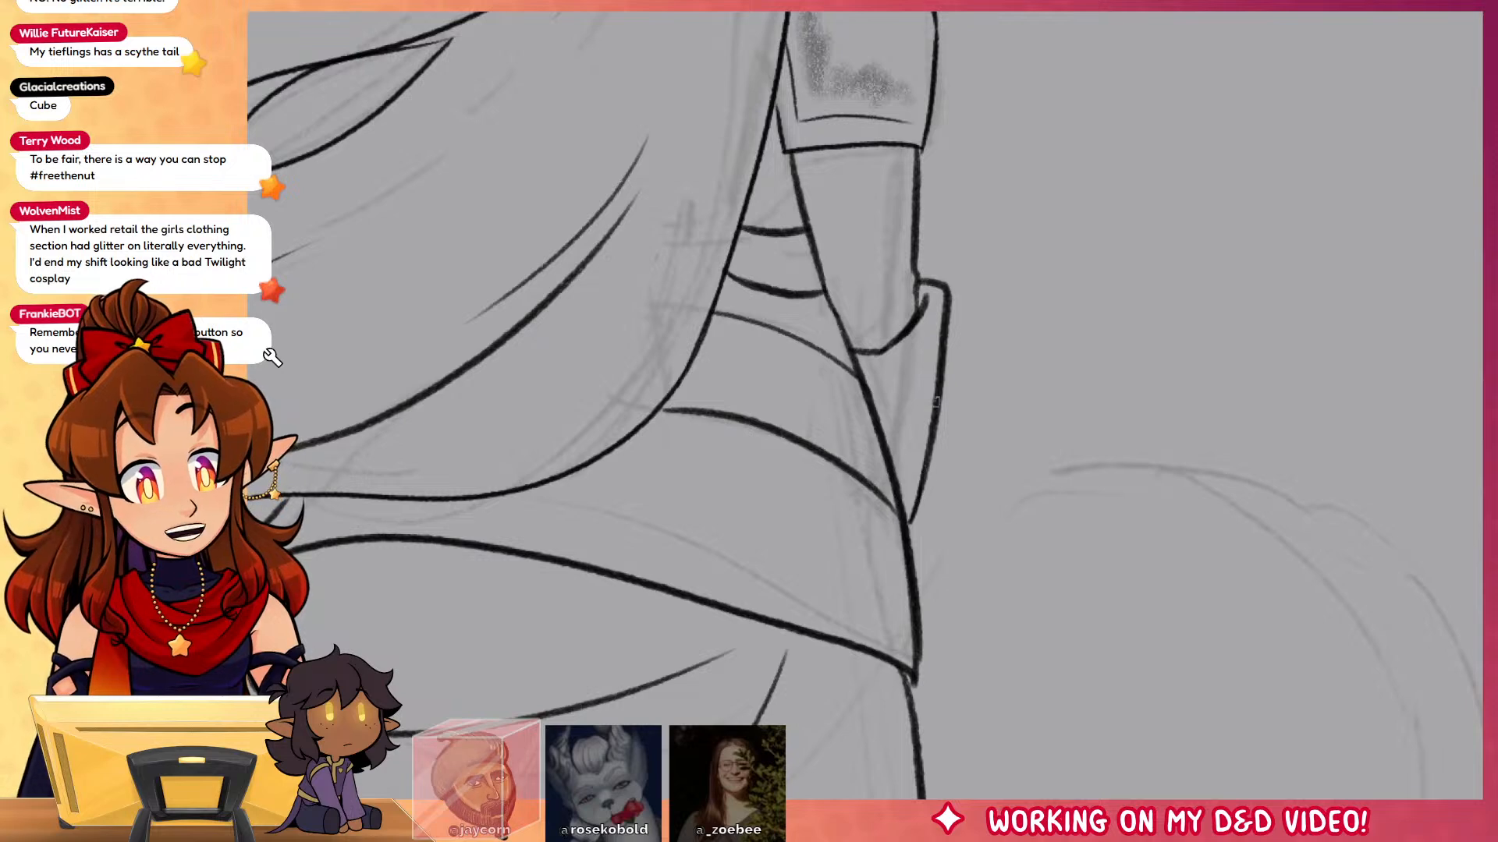
drag(925, 334, 926, 358)
mouse_move(906, 351)
mouse_down()
mouse_move(905, 381)
mouse_move(882, 396)
mouse_up()
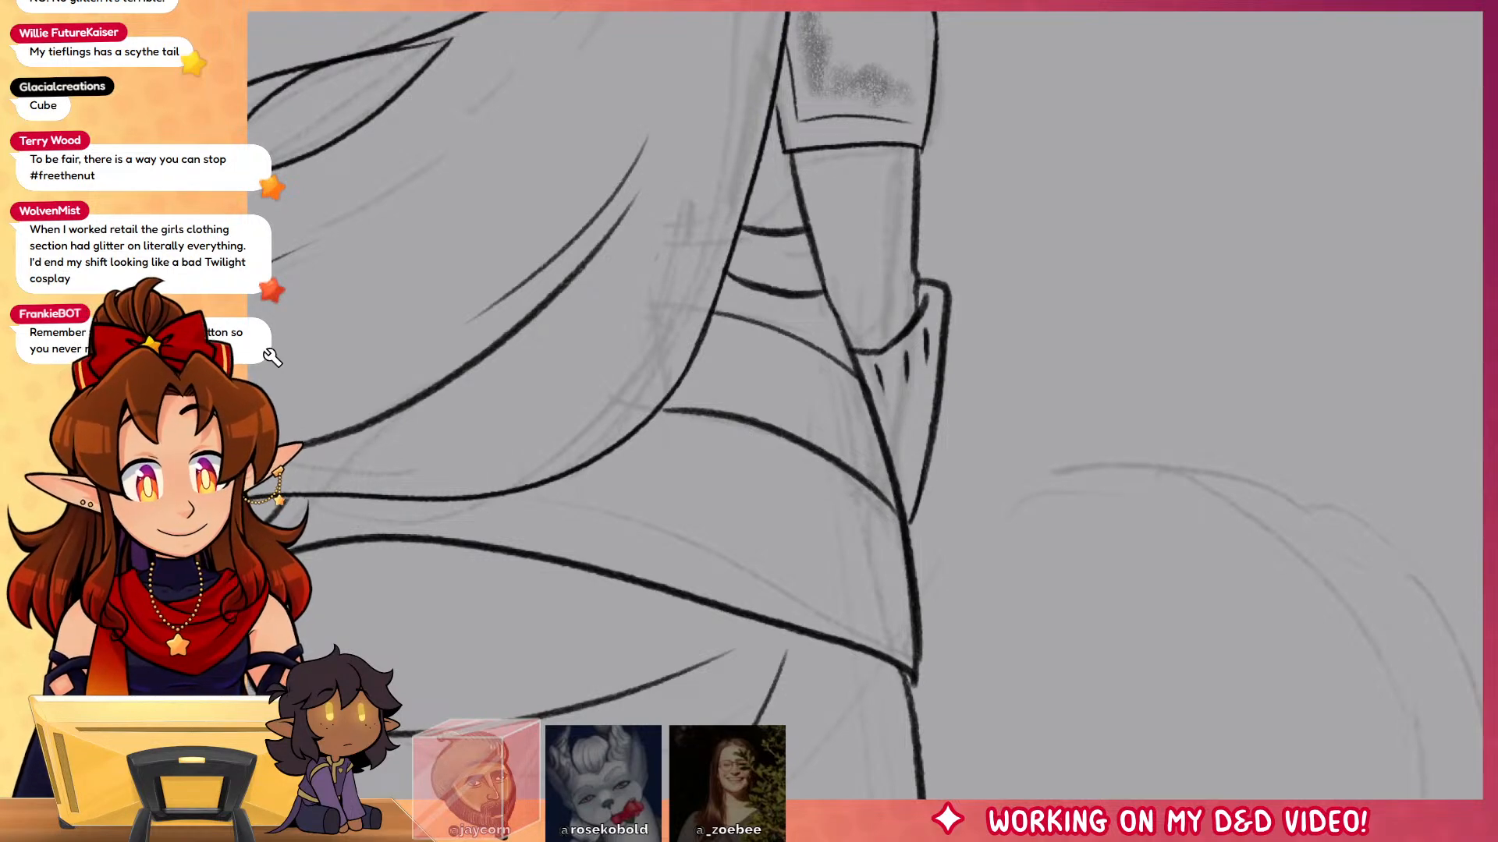
drag(841, 311, 895, 321)
drag(846, 279, 905, 299)
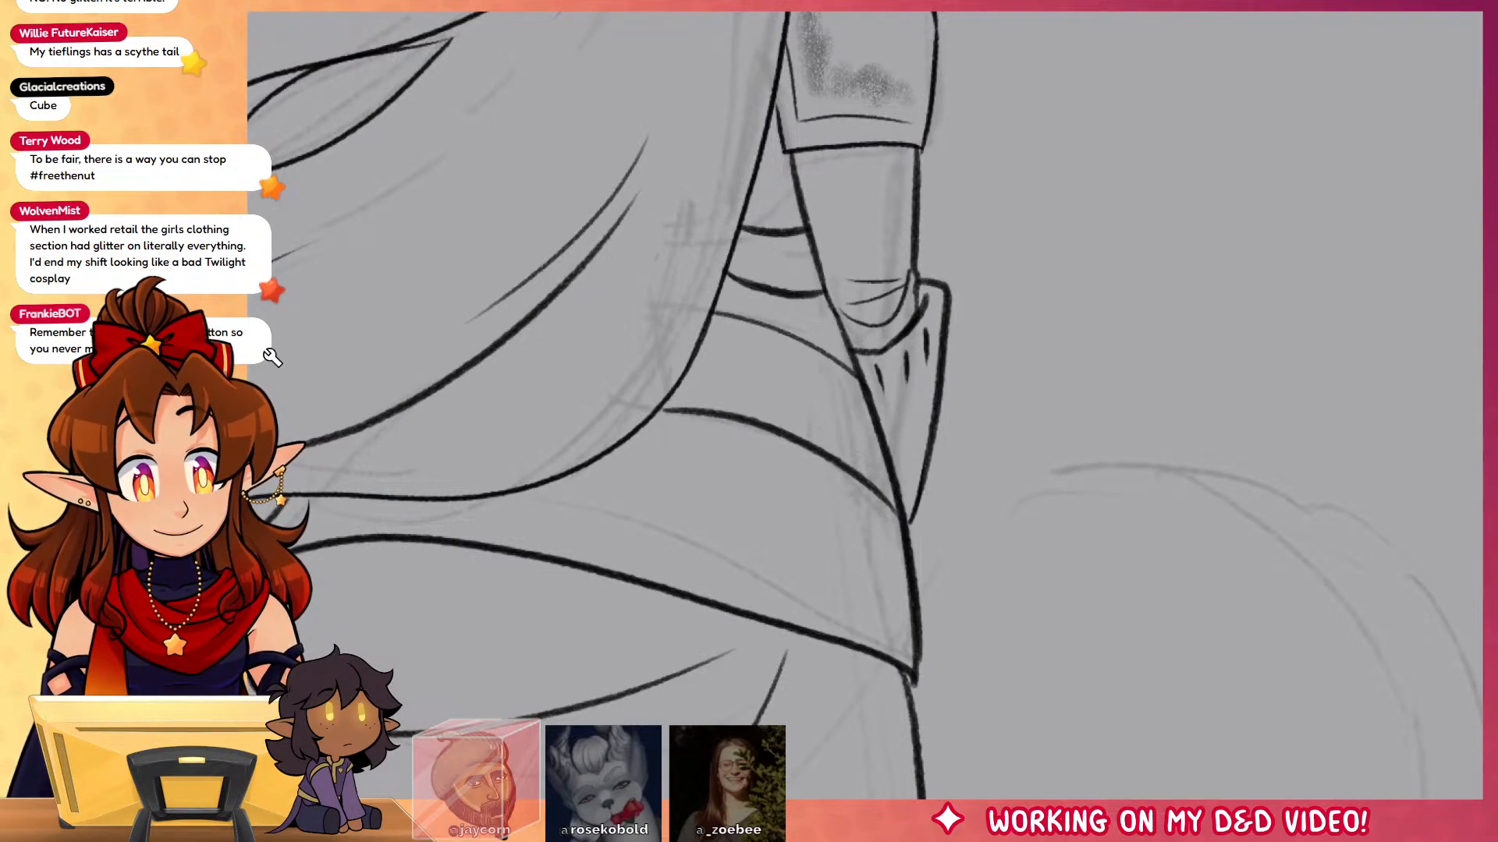
drag(747, 342, 671, 343)
Step: Ink one long arched curve for a tail, sweeping from beneath the hair at the waist out past the skirt
drag(1079, 528, 1136, 482)
drag(906, 468, 948, 487)
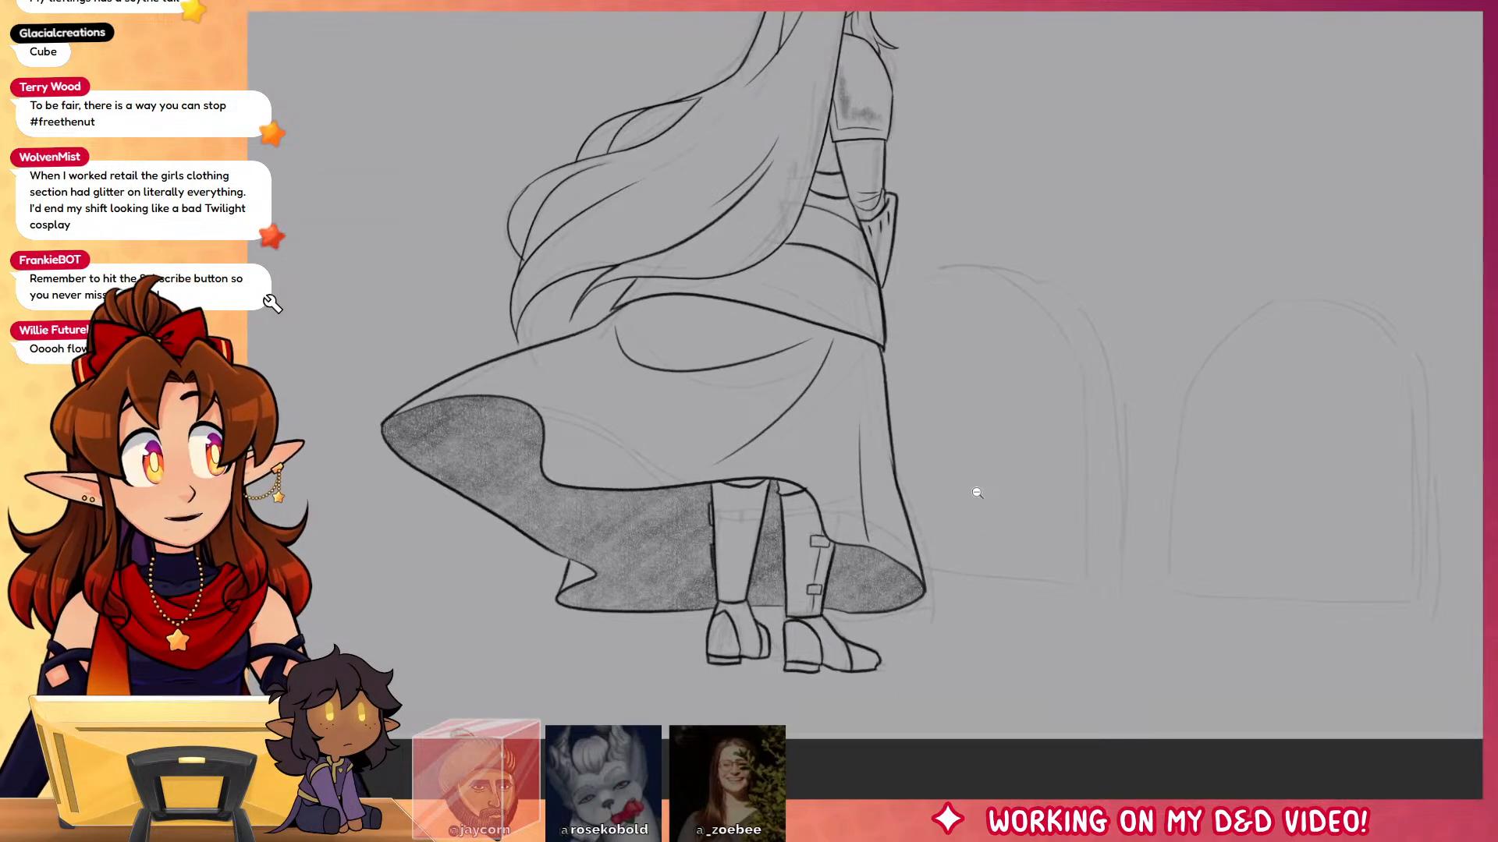
drag(968, 463, 1183, 520)
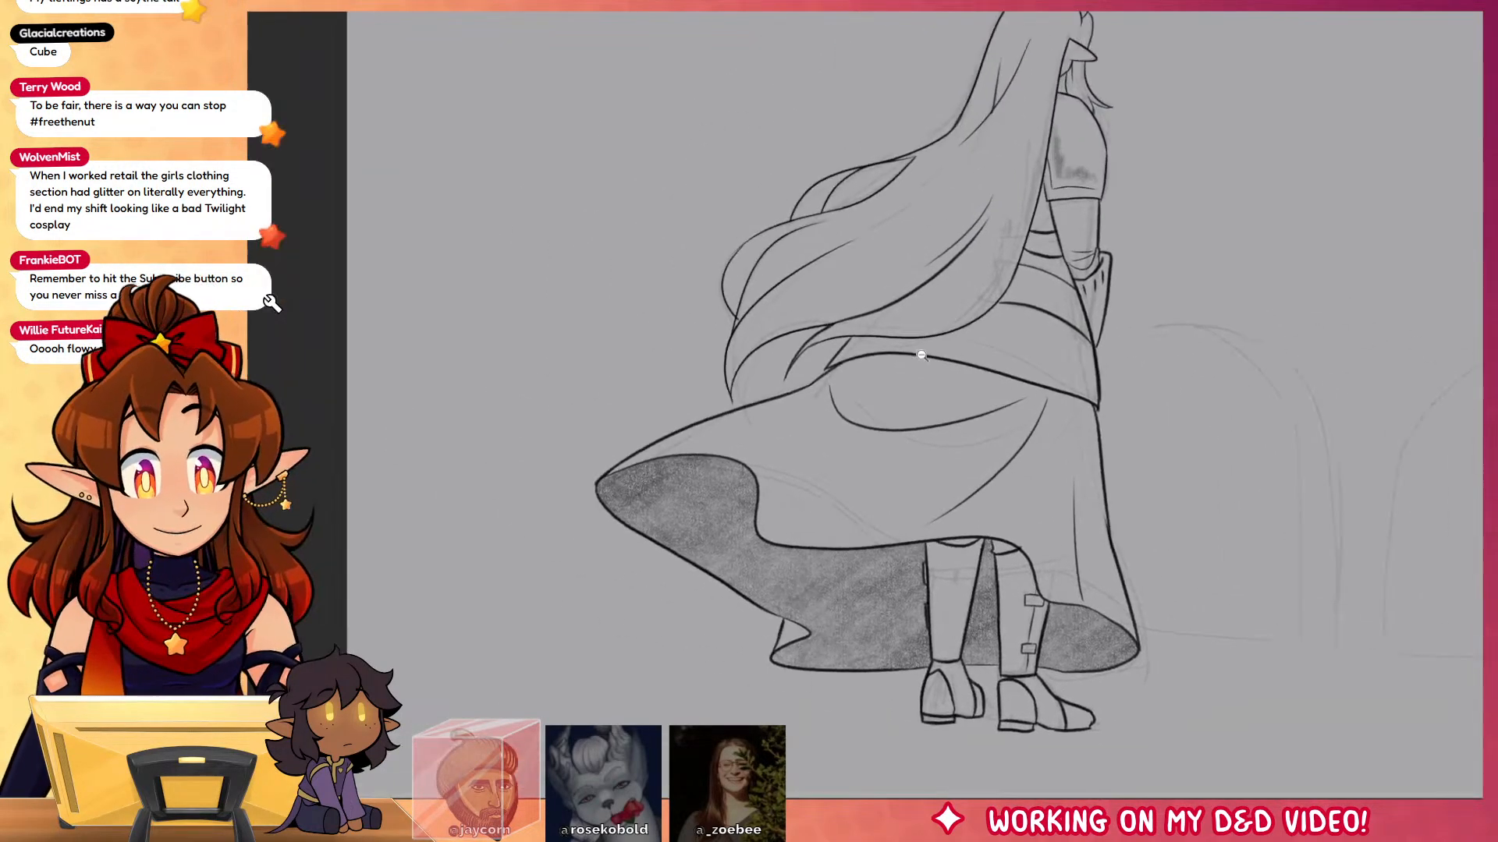
mouse_move(922, 336)
mouse_down()
mouse_move(844, 373)
mouse_move(531, 361)
mouse_up()
key(ctrl+z)
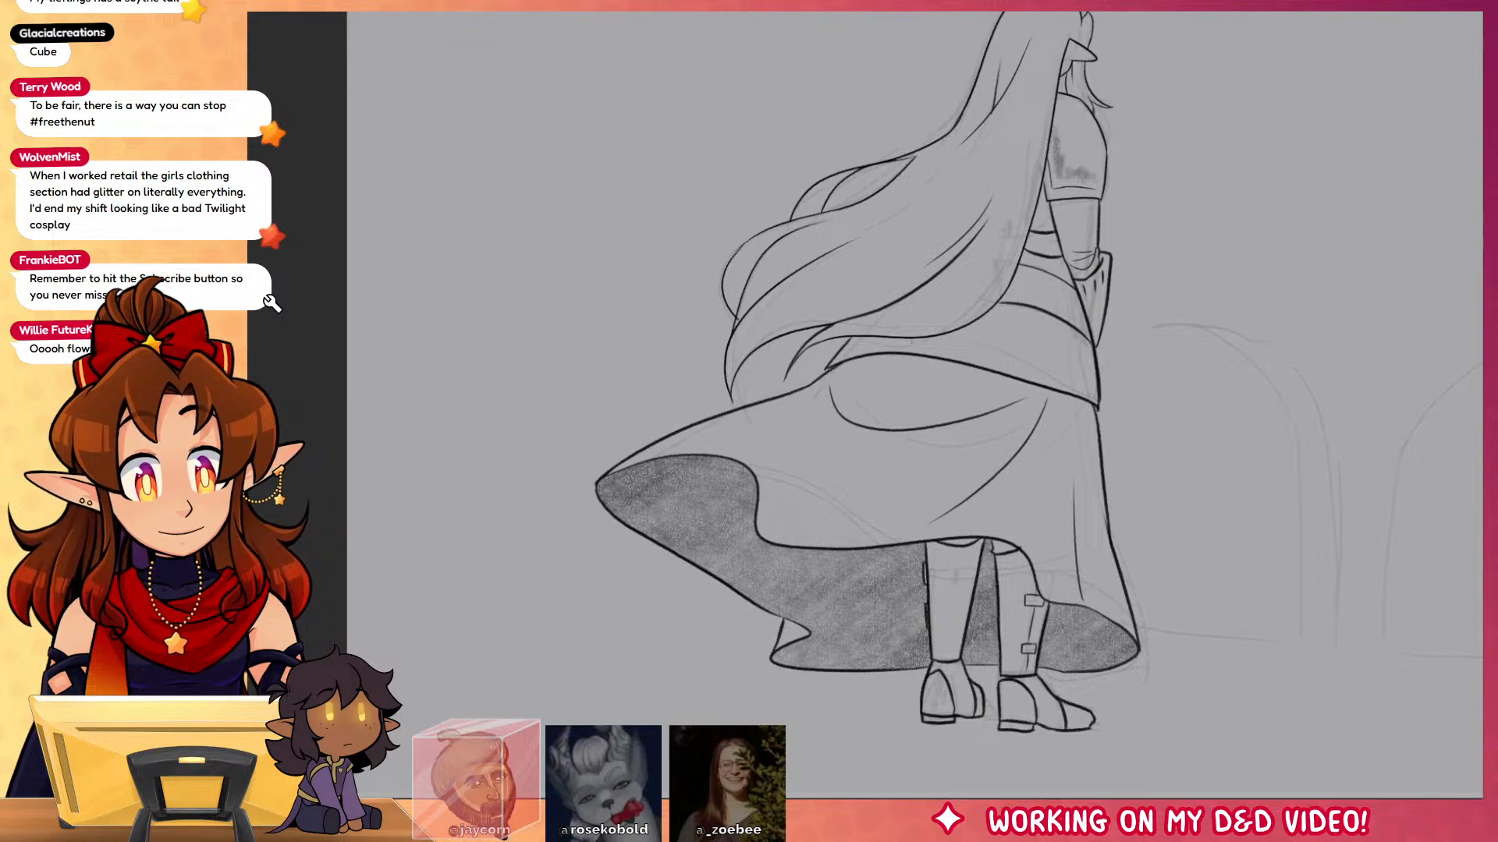
drag(914, 338, 517, 353)
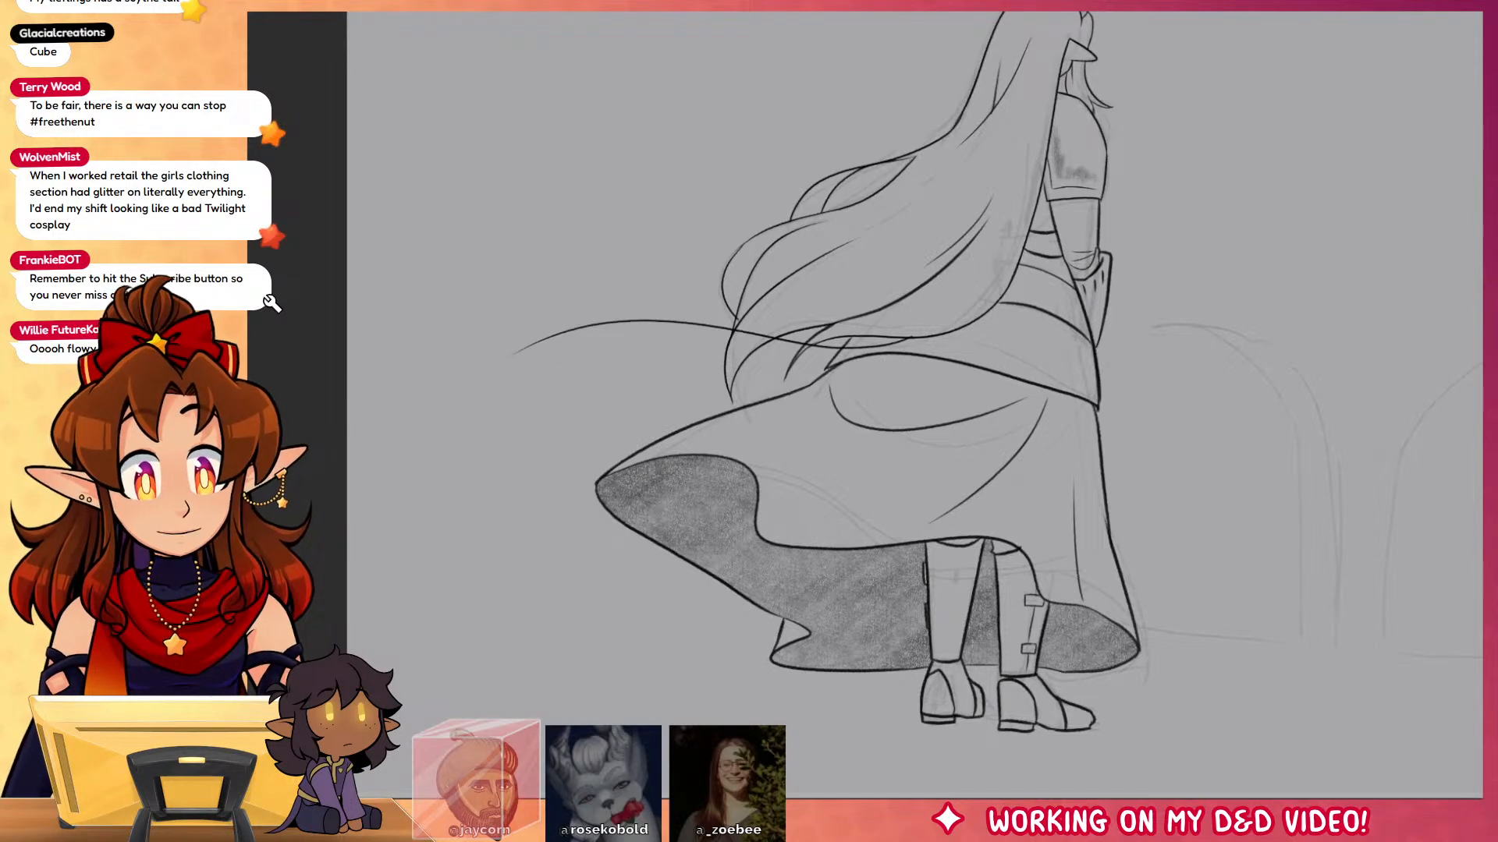
Step: Add the tail's second contour tapering into the first and draw a heart-shaped tip at its end
drag(660, 303, 939, 405)
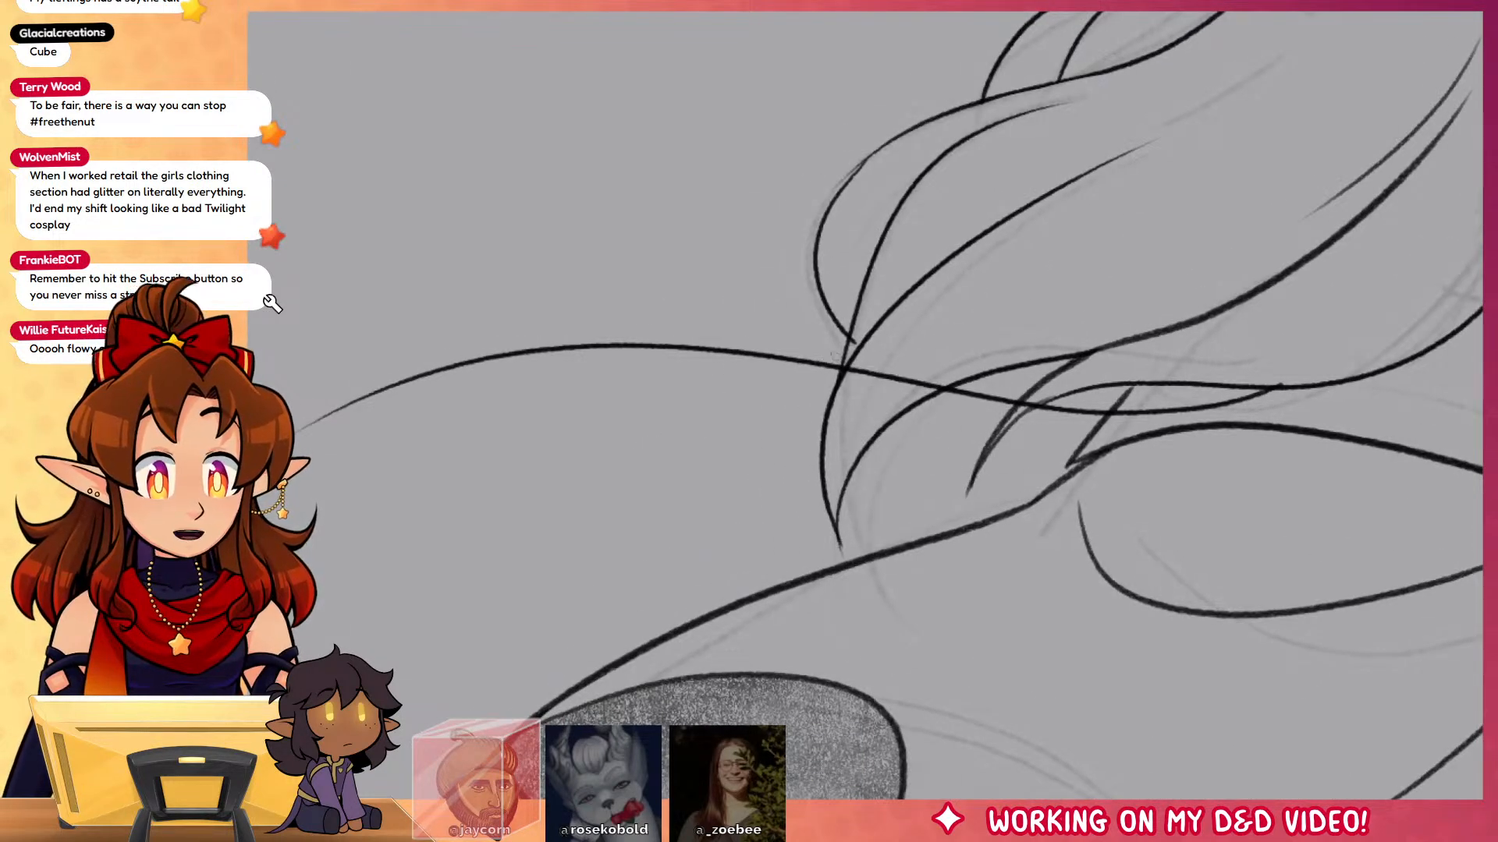
mouse_move(1243, 384)
mouse_down()
mouse_move(1099, 396)
mouse_move(886, 350)
mouse_move(577, 329)
mouse_move(343, 405)
mouse_up()
drag(508, 494, 1045, 375)
mouse_move(727, 347)
mouse_down()
mouse_move(599, 429)
mouse_move(689, 314)
mouse_move(620, 445)
mouse_up()
key(ctrl+z)
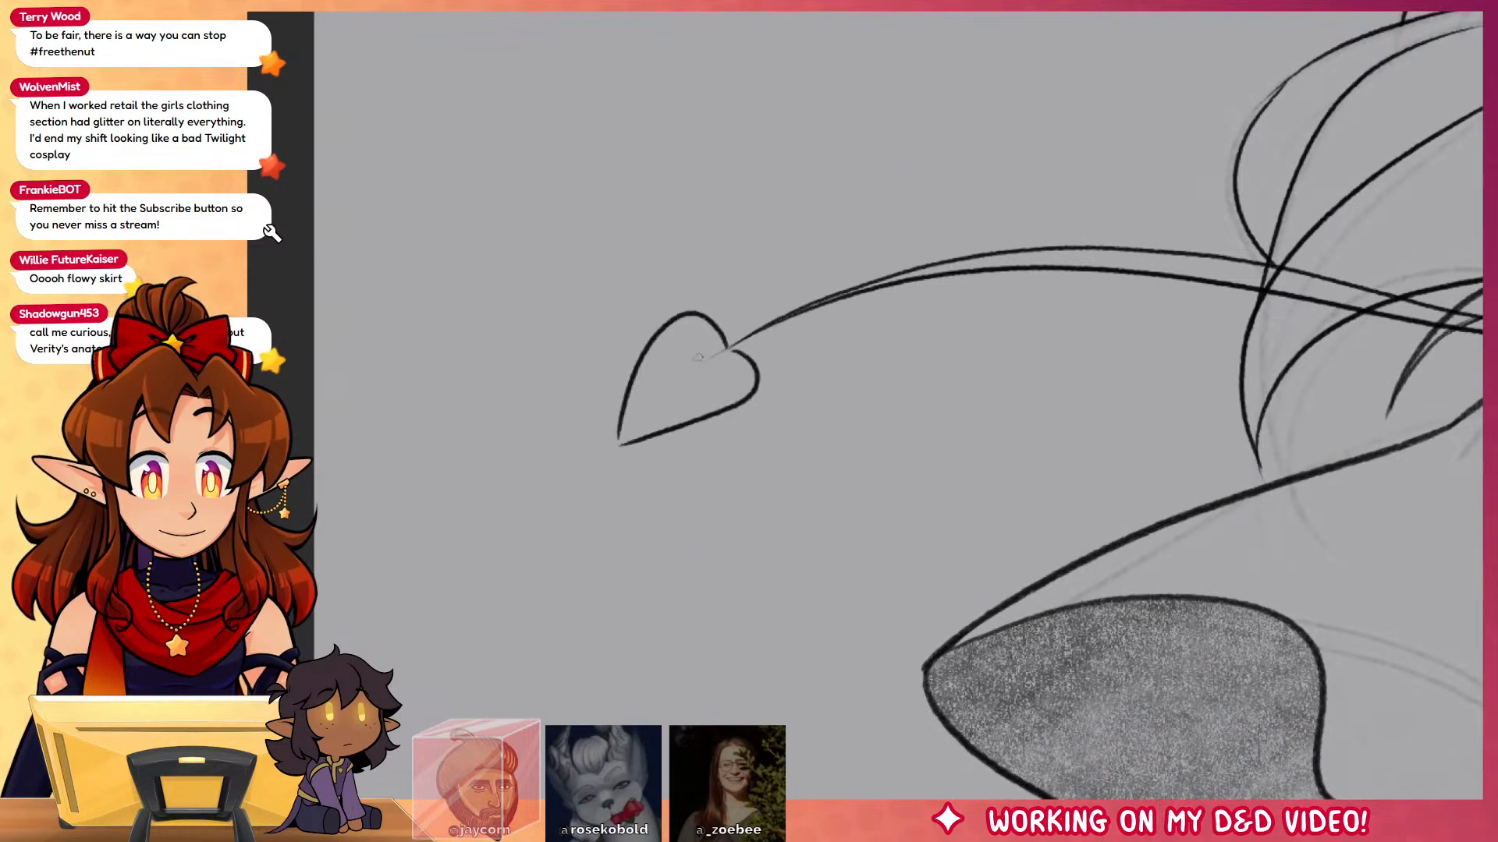
Step: Draw a smaller heart inside the tail tip and connect it to the outer heart with short facet lines
mouse_move(654, 372)
mouse_down()
mouse_move(639, 414)
mouse_move(718, 377)
mouse_up()
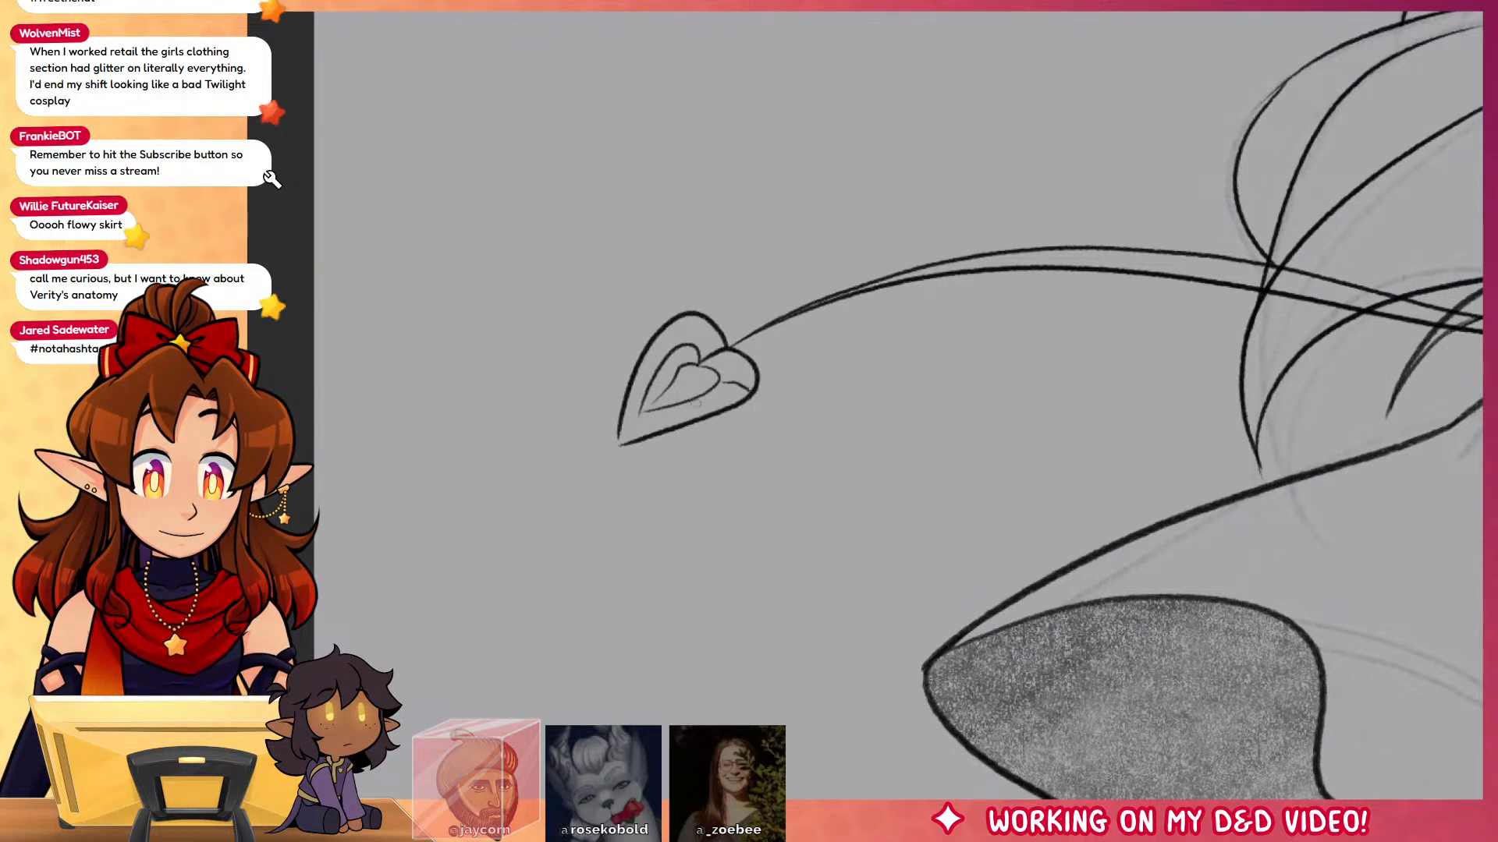
drag(686, 404, 688, 416)
drag(652, 411, 655, 424)
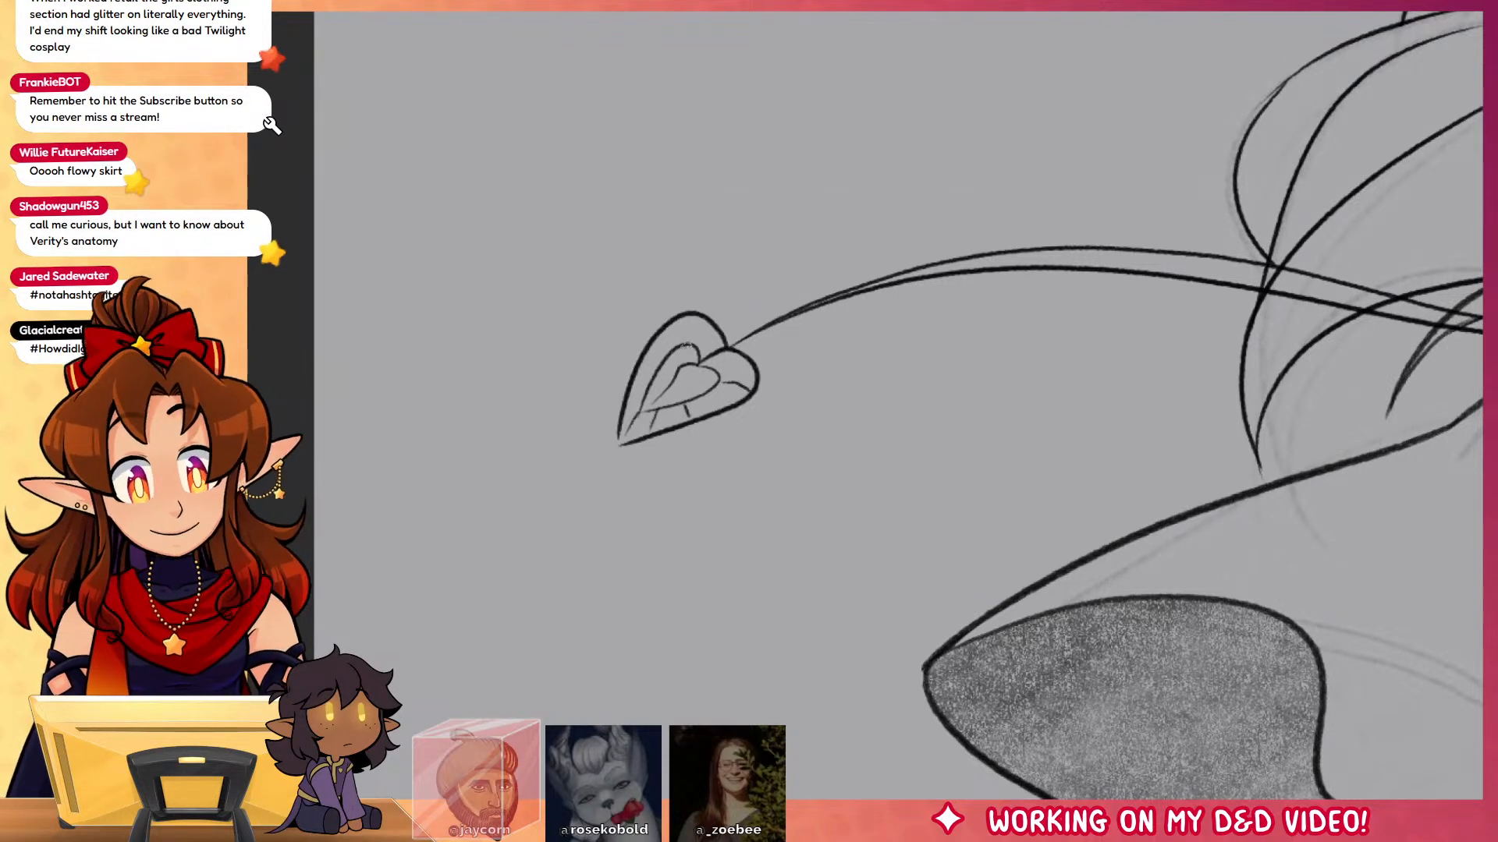
mouse_move(685, 310)
mouse_down()
mouse_move(673, 352)
mouse_move(632, 394)
mouse_up()
drag(636, 399, 629, 413)
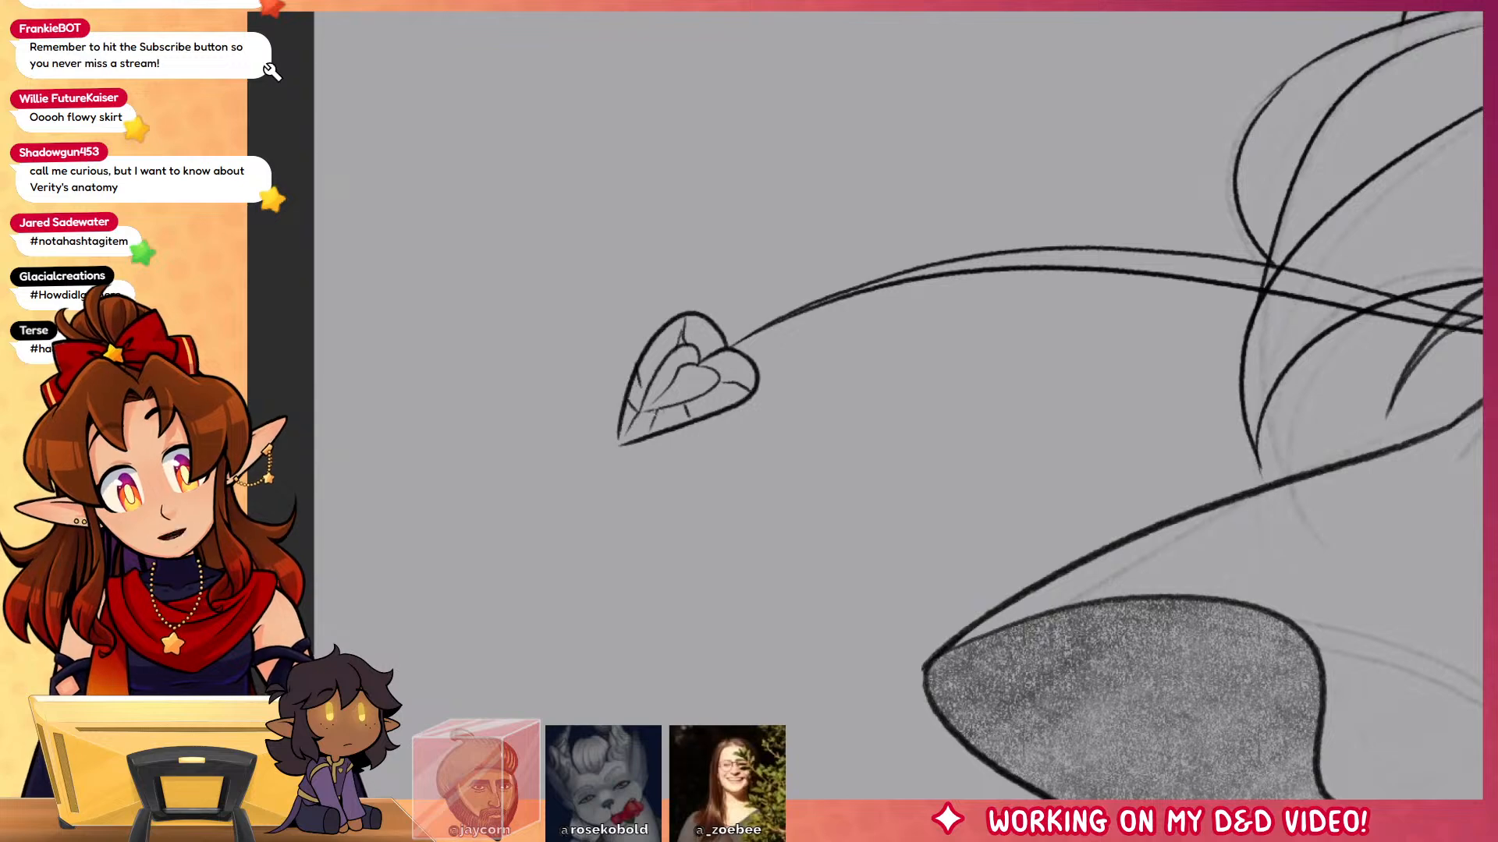
Step: Erase the tail lines where they cross the hair locks so the tail passes behind the hair
drag(1195, 592, 960, 618)
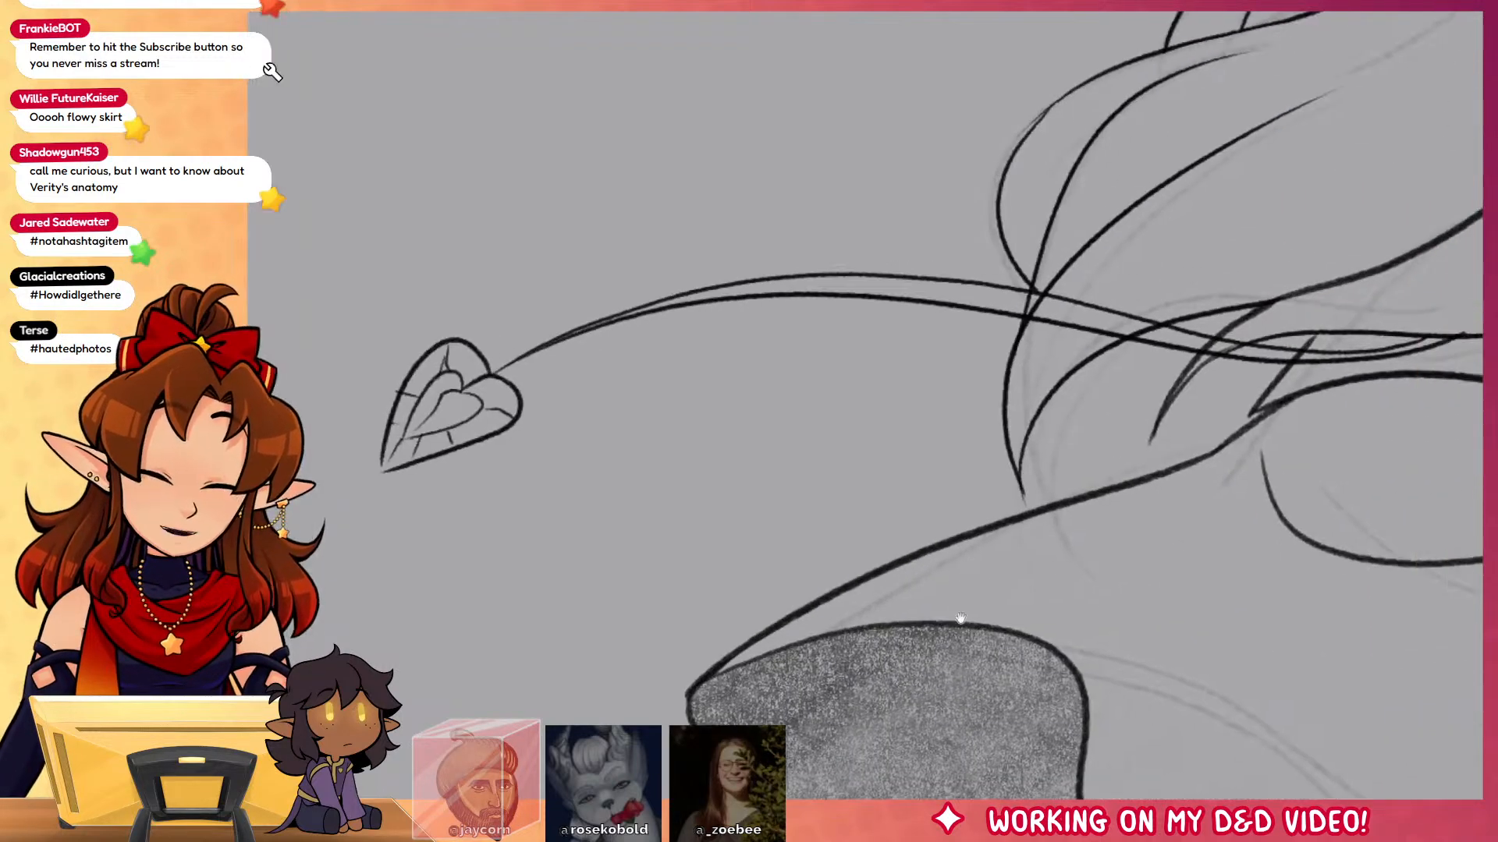
drag(1411, 456, 1186, 515)
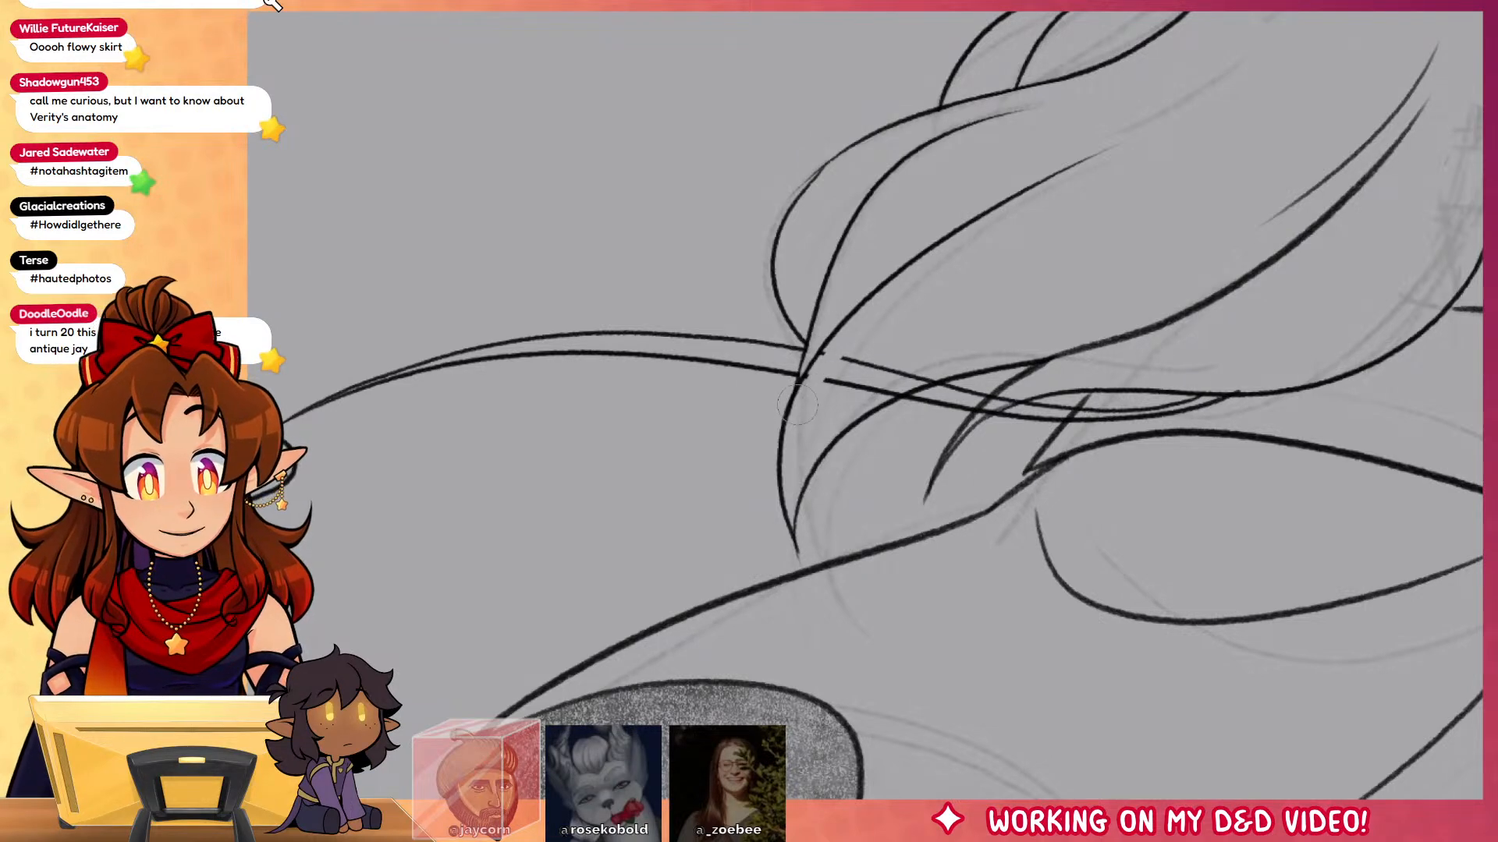
mouse_move(801, 407)
mouse_down()
mouse_move(837, 381)
mouse_move(854, 404)
mouse_move(887, 388)
mouse_up()
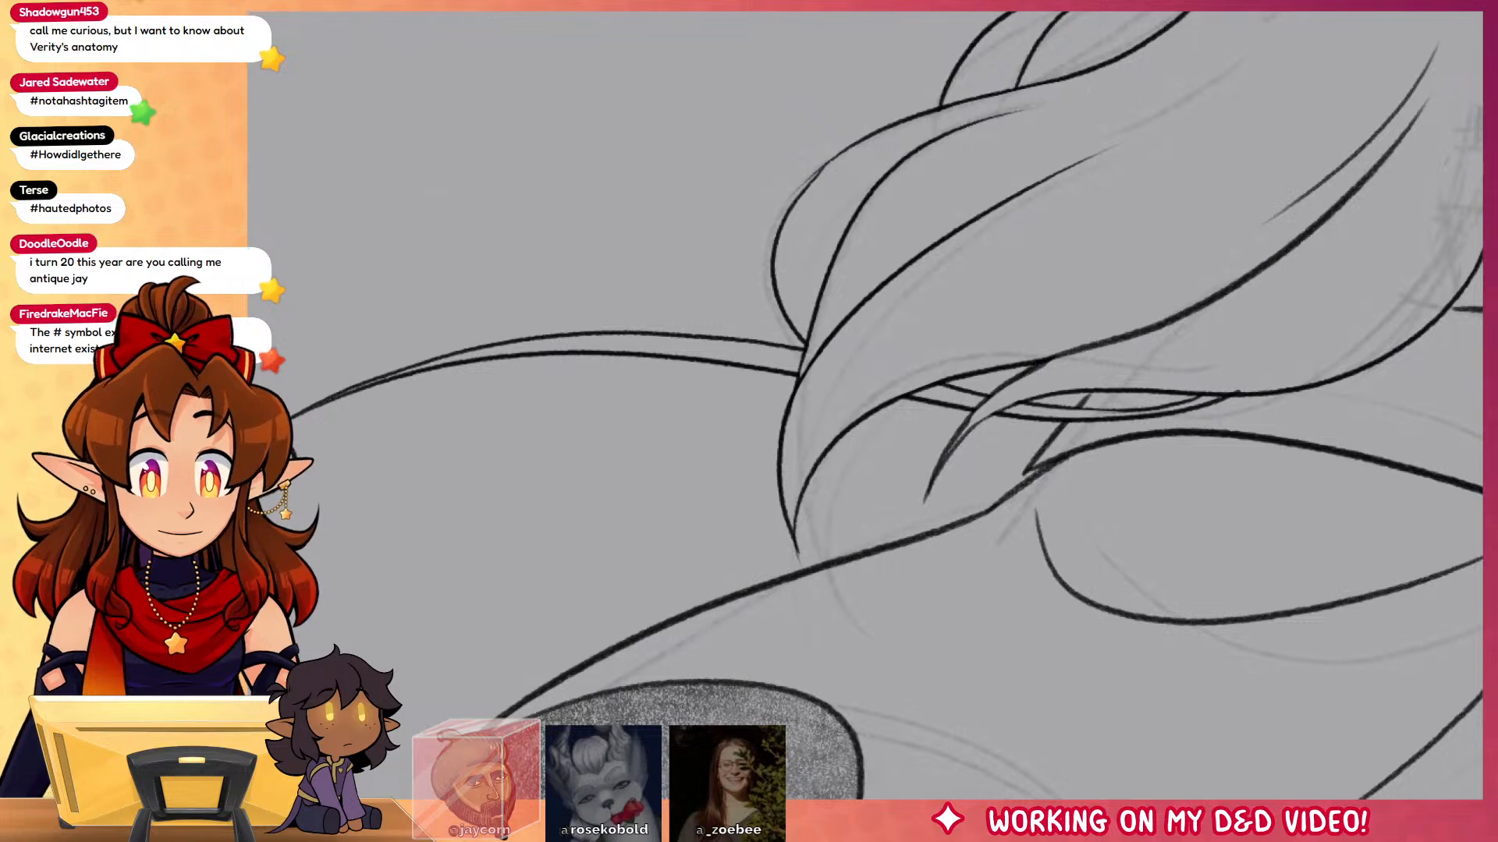
drag(786, 476, 1067, 400)
drag(940, 494, 972, 503)
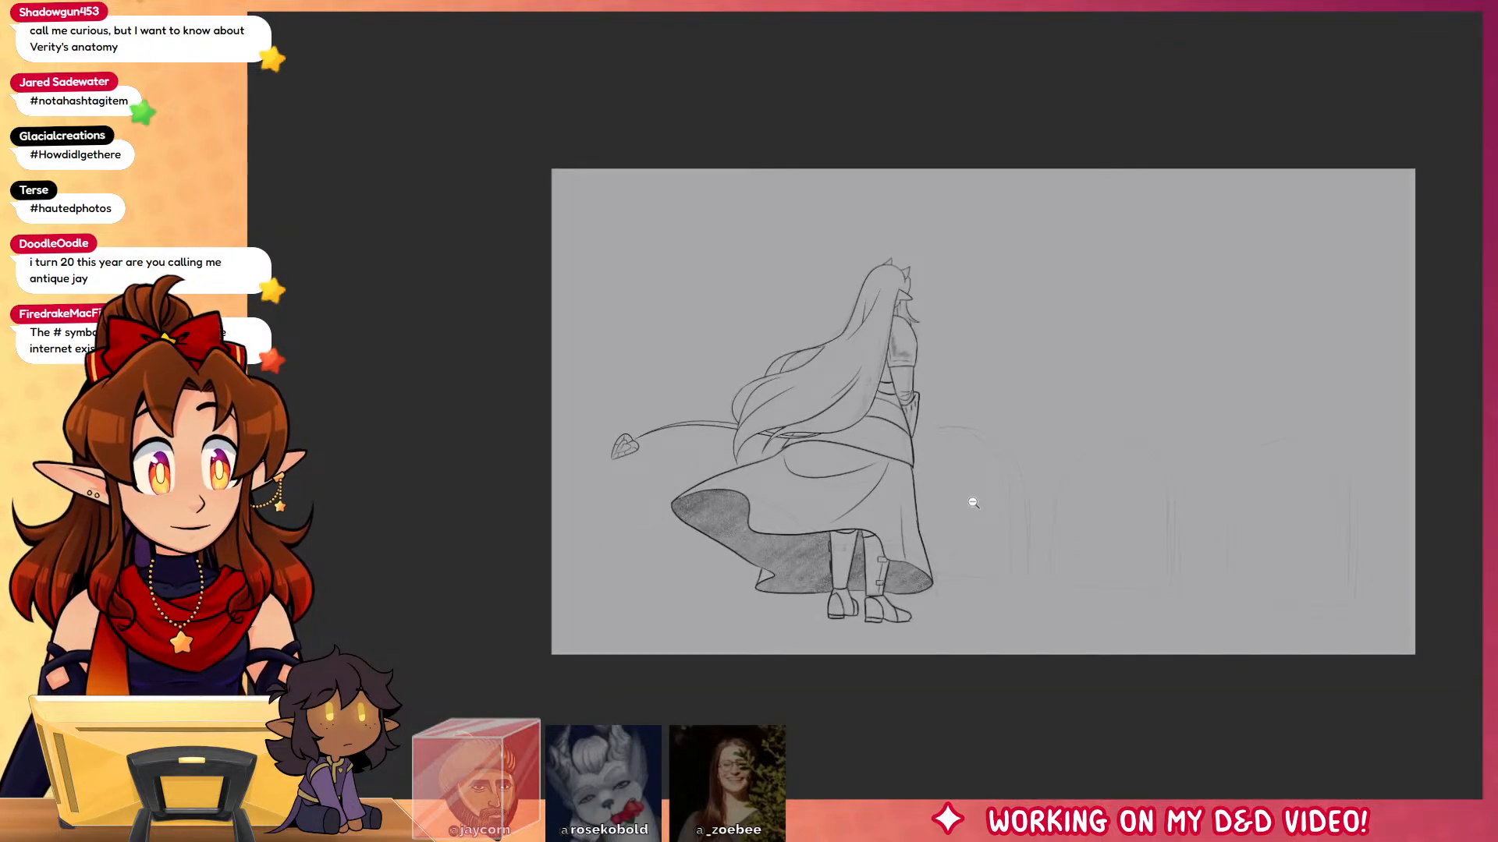
Step: Shade the tunic's back and waist bands with soft grey patches beside the hair and along the outer edge
drag(1147, 602, 1111, 604)
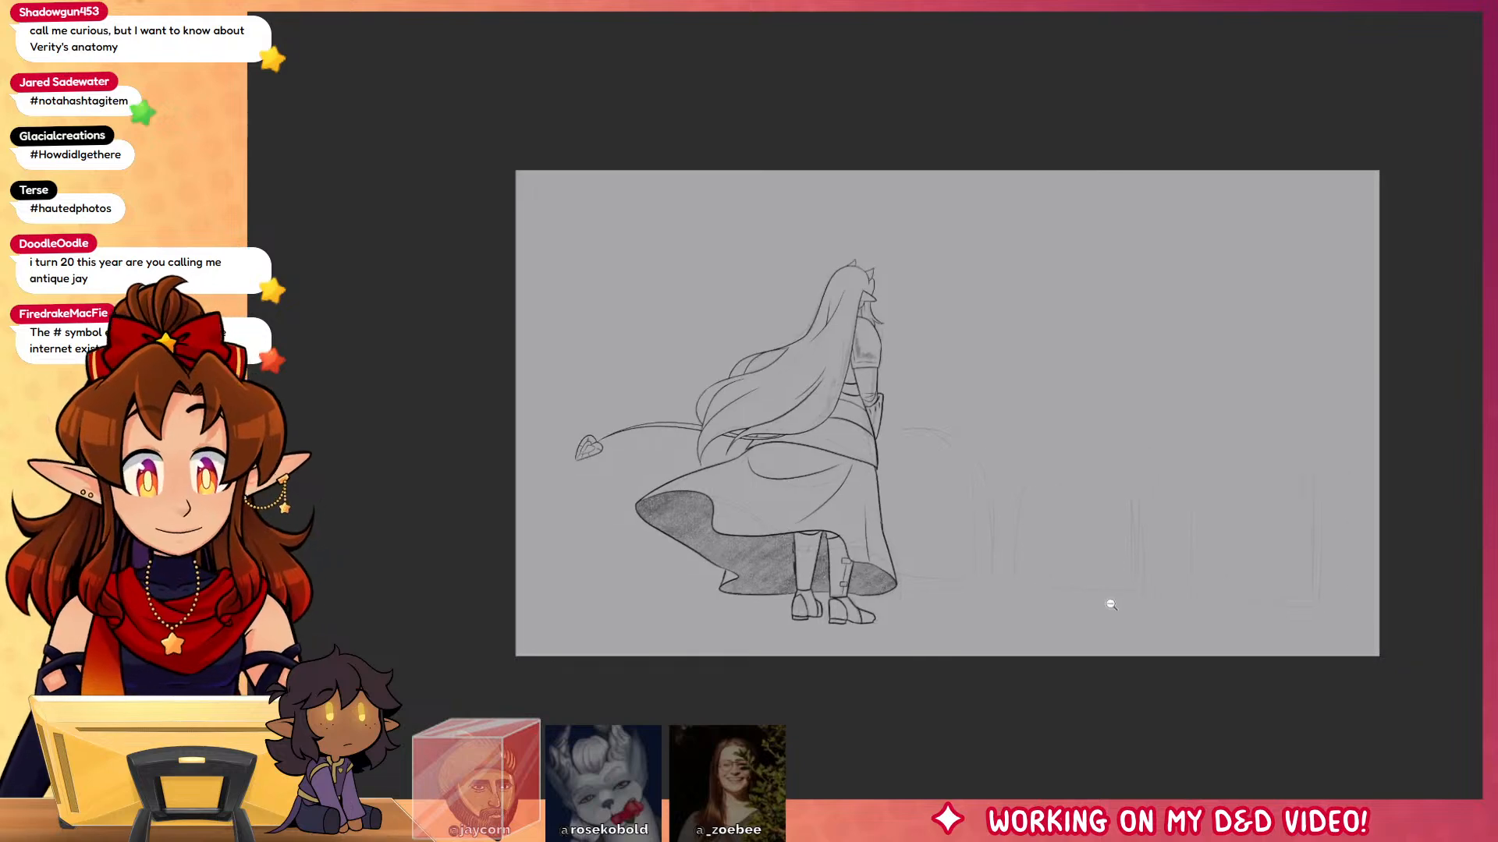
mouse_move(817, 461)
mouse_down()
mouse_move(932, 441)
mouse_move(941, 394)
mouse_move(890, 324)
mouse_move(936, 362)
mouse_move(924, 273)
mouse_up()
drag(897, 217, 907, 239)
mouse_move(1094, 521)
mouse_down()
mouse_move(1120, 512)
mouse_move(1199, 392)
mouse_up()
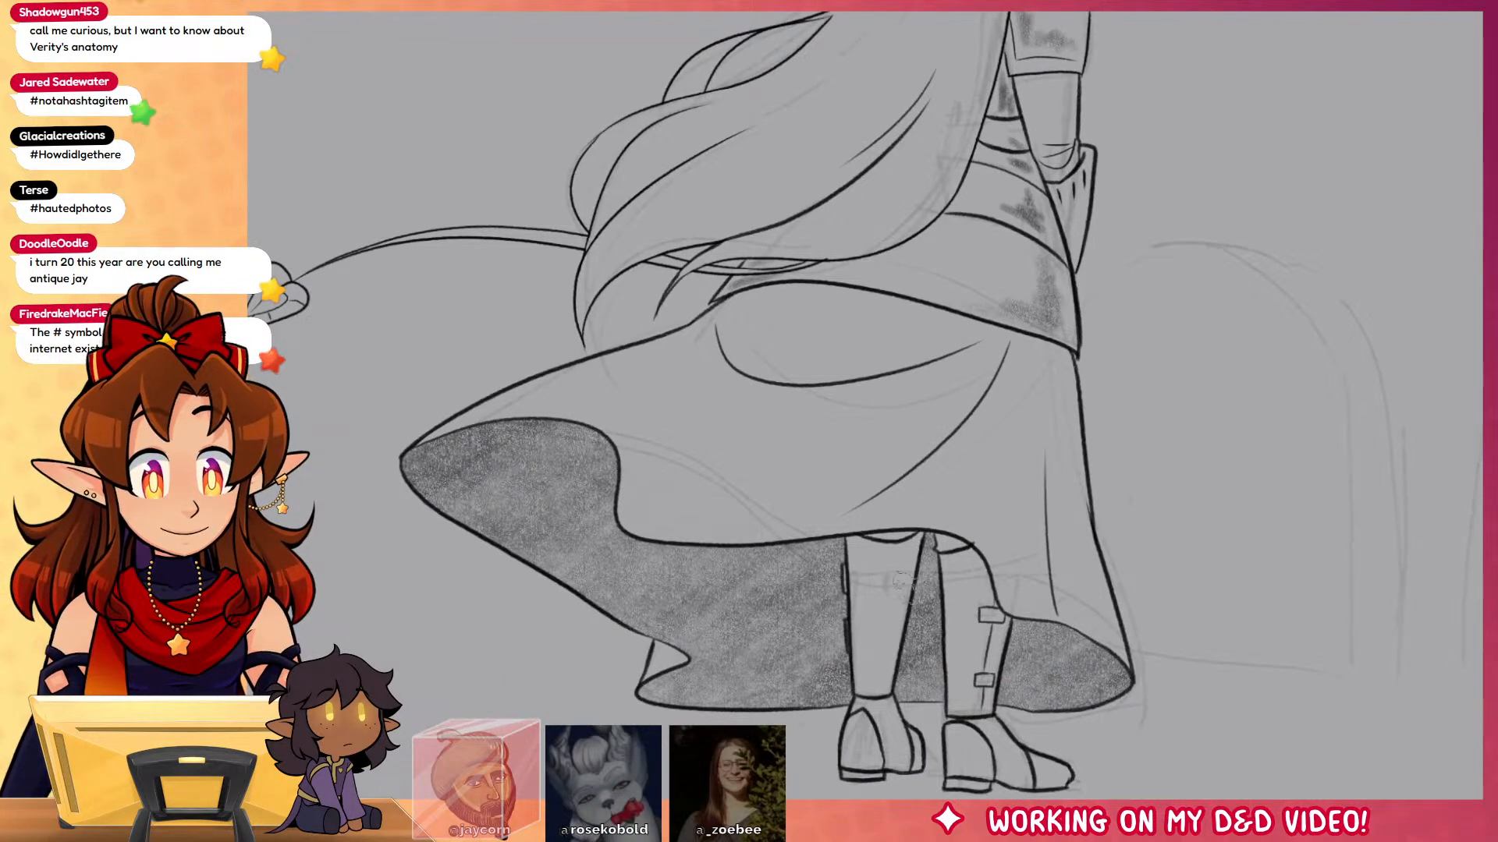
Step: Shade both boots with soft grey texture along the shafts, heel panels and feet
mouse_move(897, 566)
mouse_down()
mouse_move(883, 713)
mouse_move(870, 749)
mouse_up()
mouse_move(952, 557)
mouse_down()
mouse_move(955, 757)
mouse_move(1035, 776)
mouse_move(1017, 772)
mouse_up()
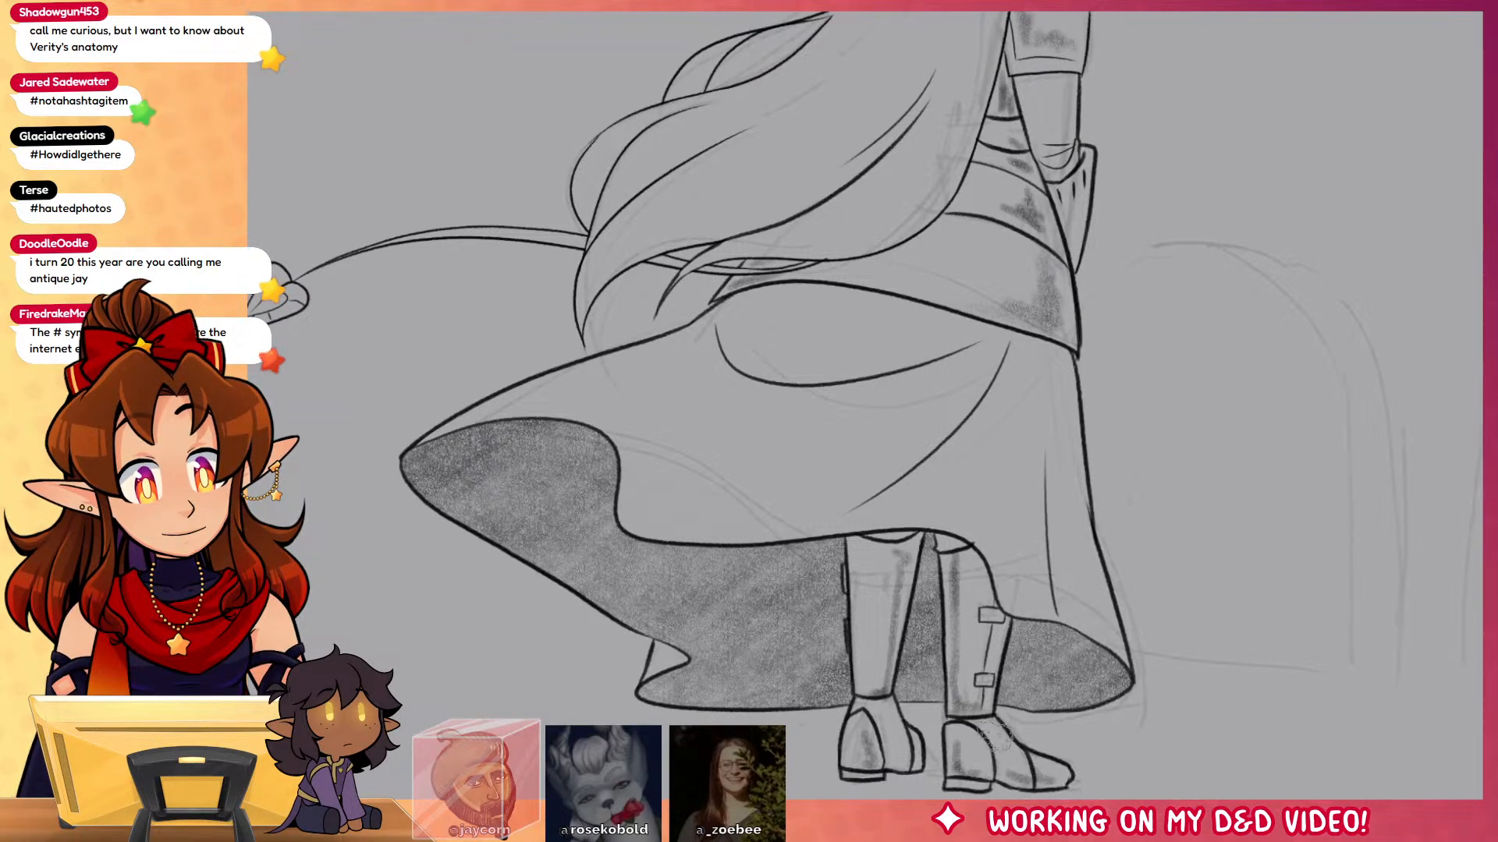
drag(901, 745, 893, 758)
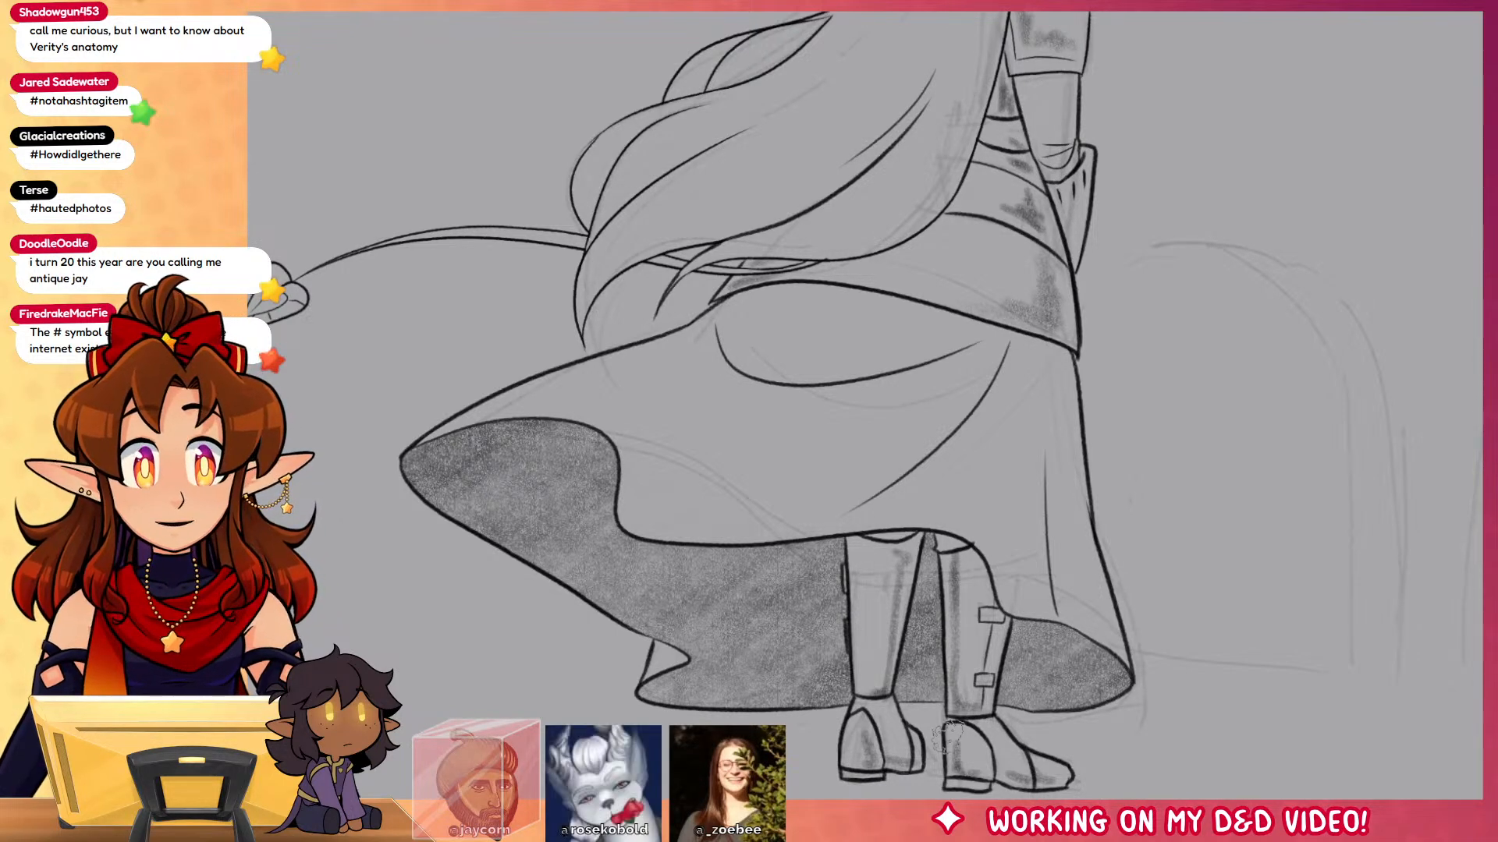
Step: Ink the arched slab outline directly behind the skirt, with a rounded top, straight outer side and closed base
scroll(884, 444, down, 5)
scroll(973, 488, up, 8)
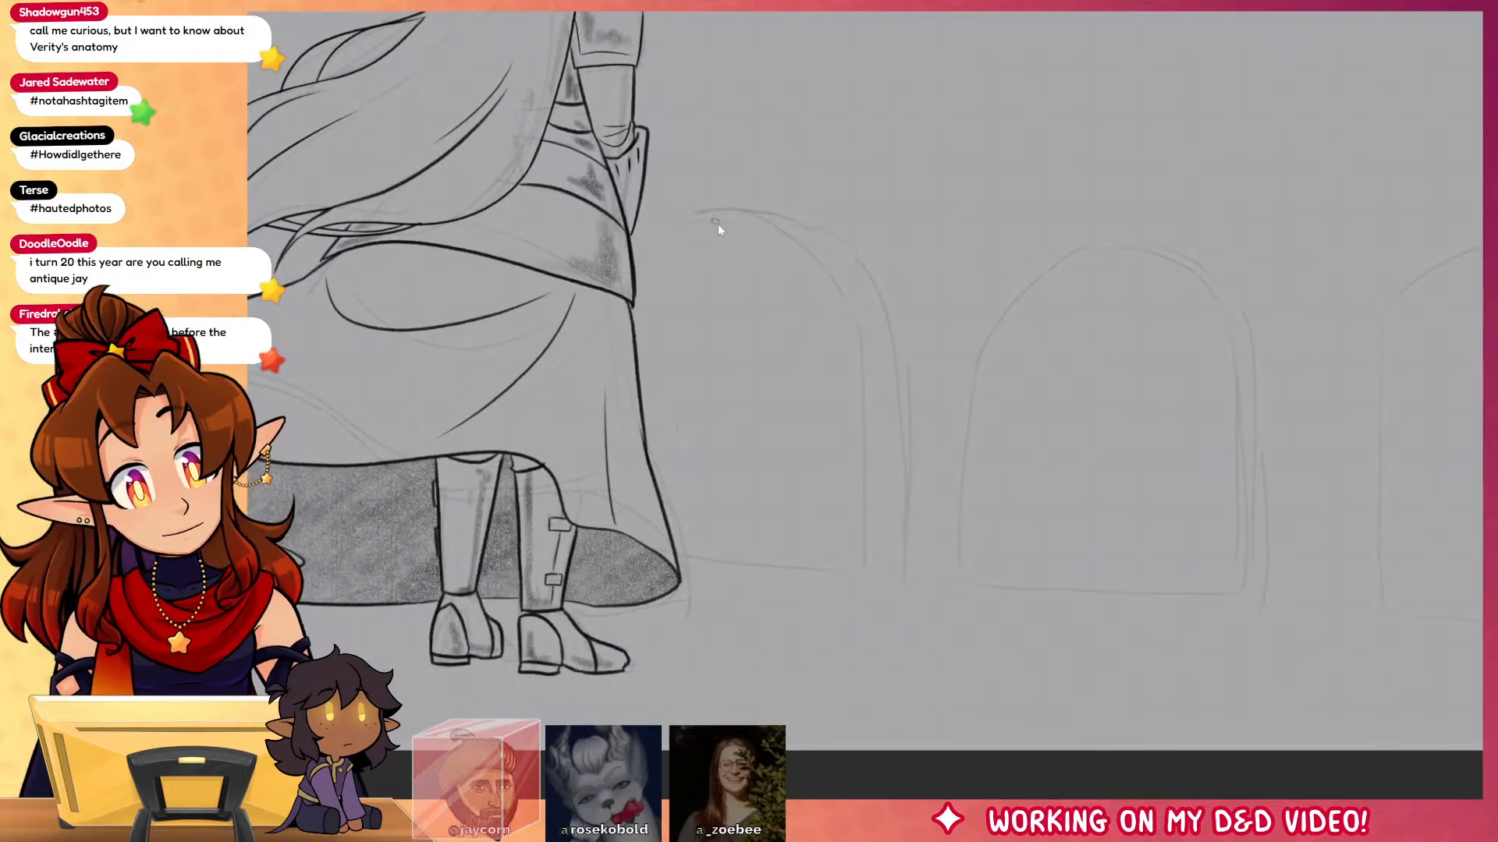
mouse_move(633, 265)
mouse_down()
mouse_move(702, 212)
mouse_move(821, 256)
mouse_up()
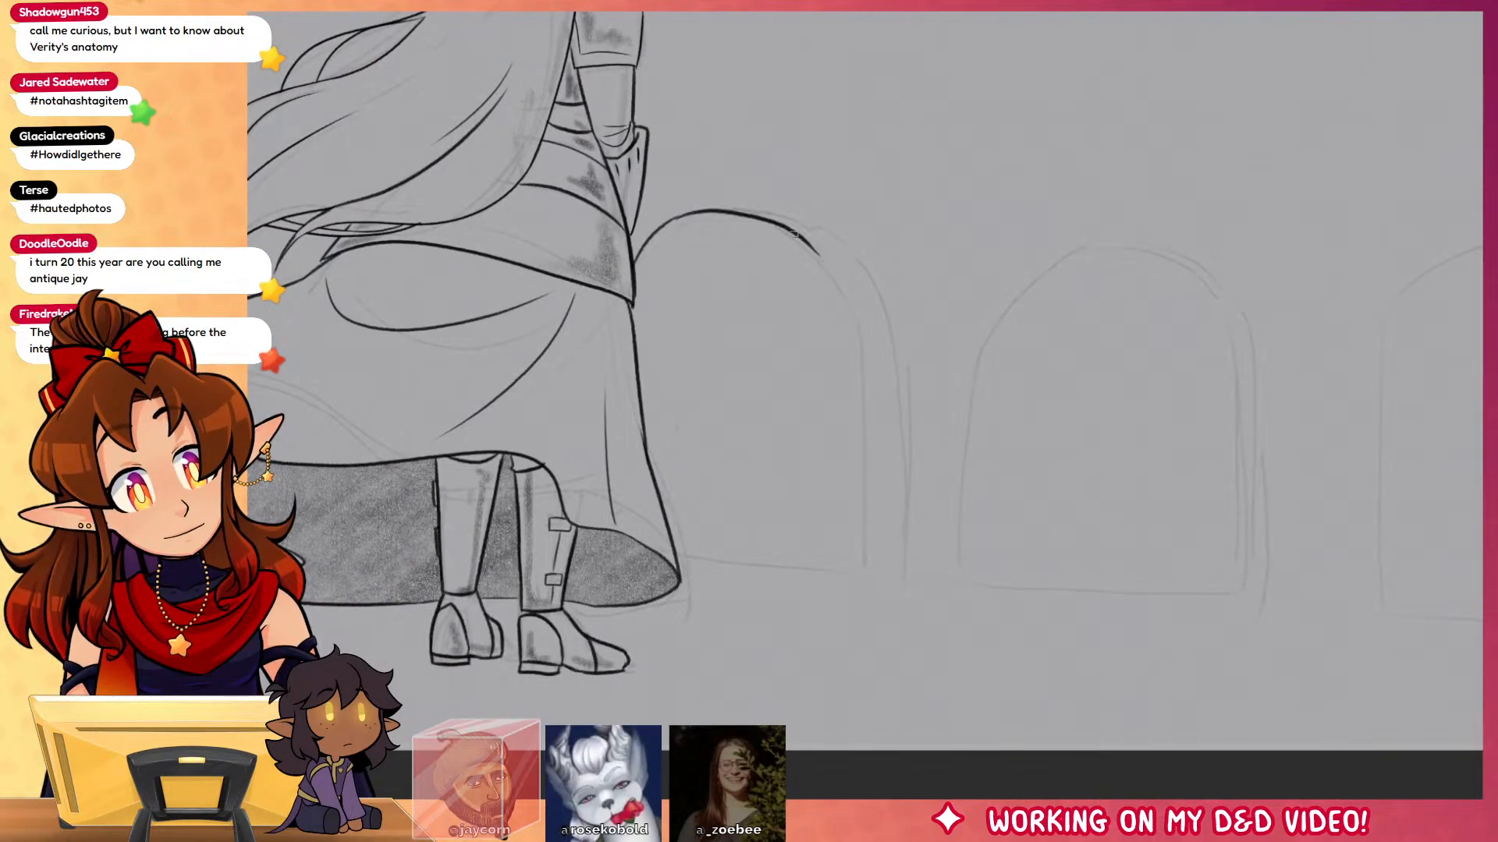
key(ctrl+z)
mouse_move(660, 230)
mouse_down()
mouse_move(860, 263)
mouse_move(906, 559)
mouse_up()
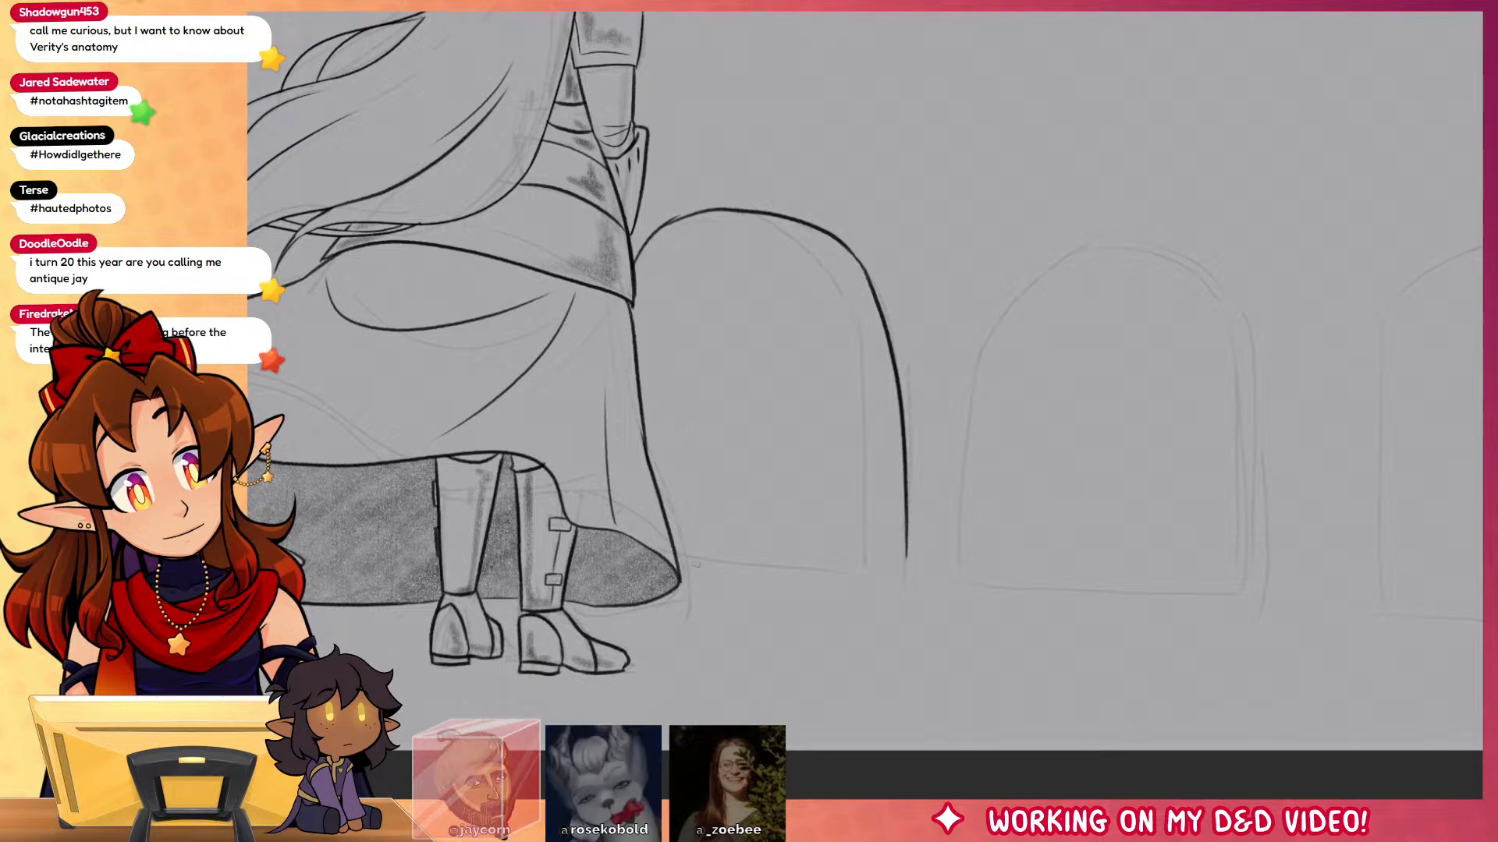
drag(679, 570, 876, 584)
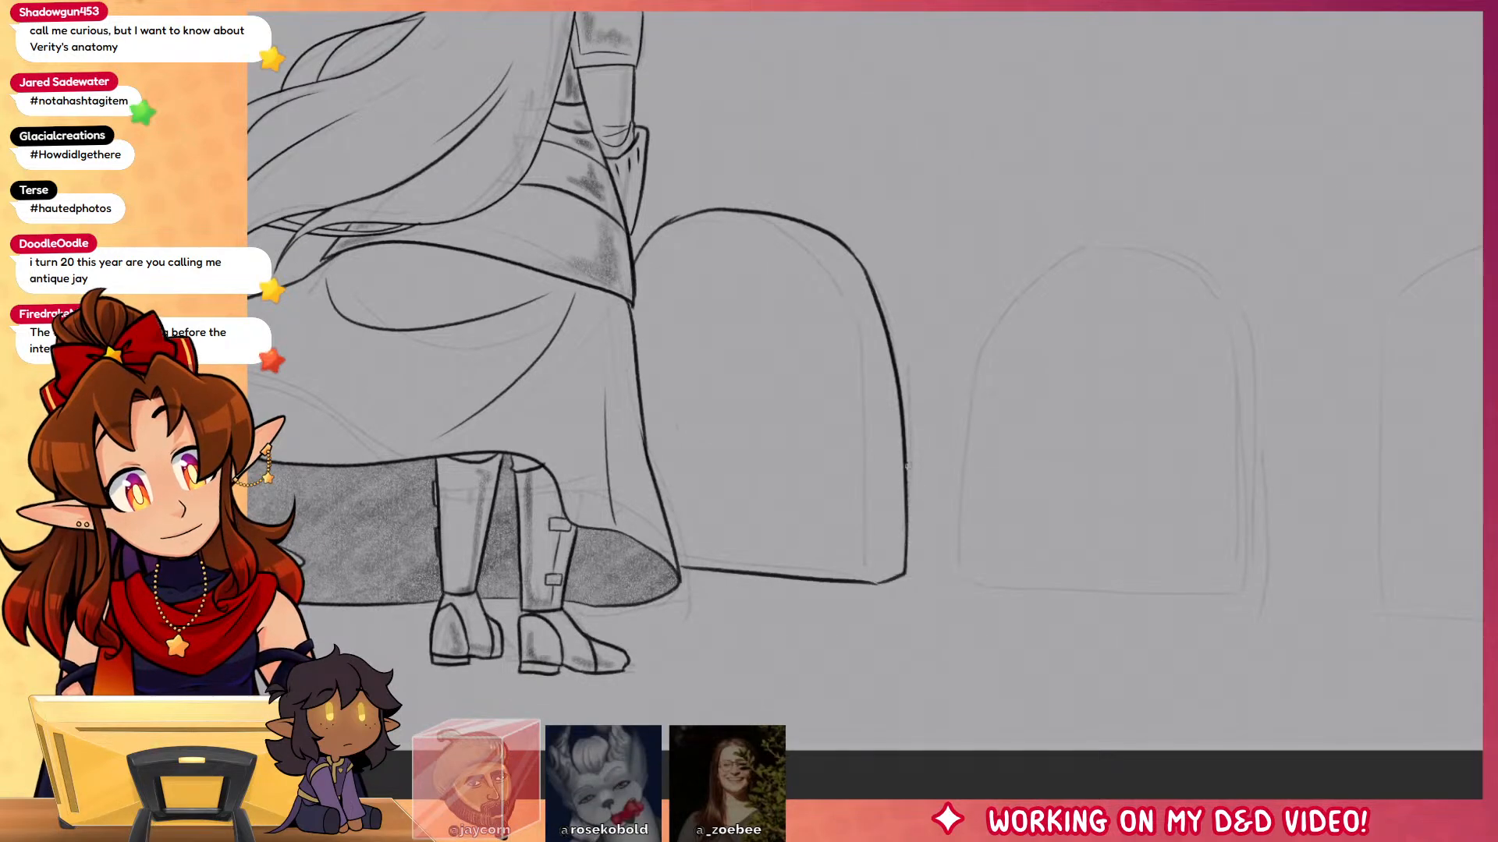
Step: Ink the inner side edge of the gravestone behind the skirt for thickness and add two groups of short inscription lines on its face
mouse_move(763, 213)
mouse_down()
mouse_move(873, 461)
mouse_move(873, 561)
mouse_up()
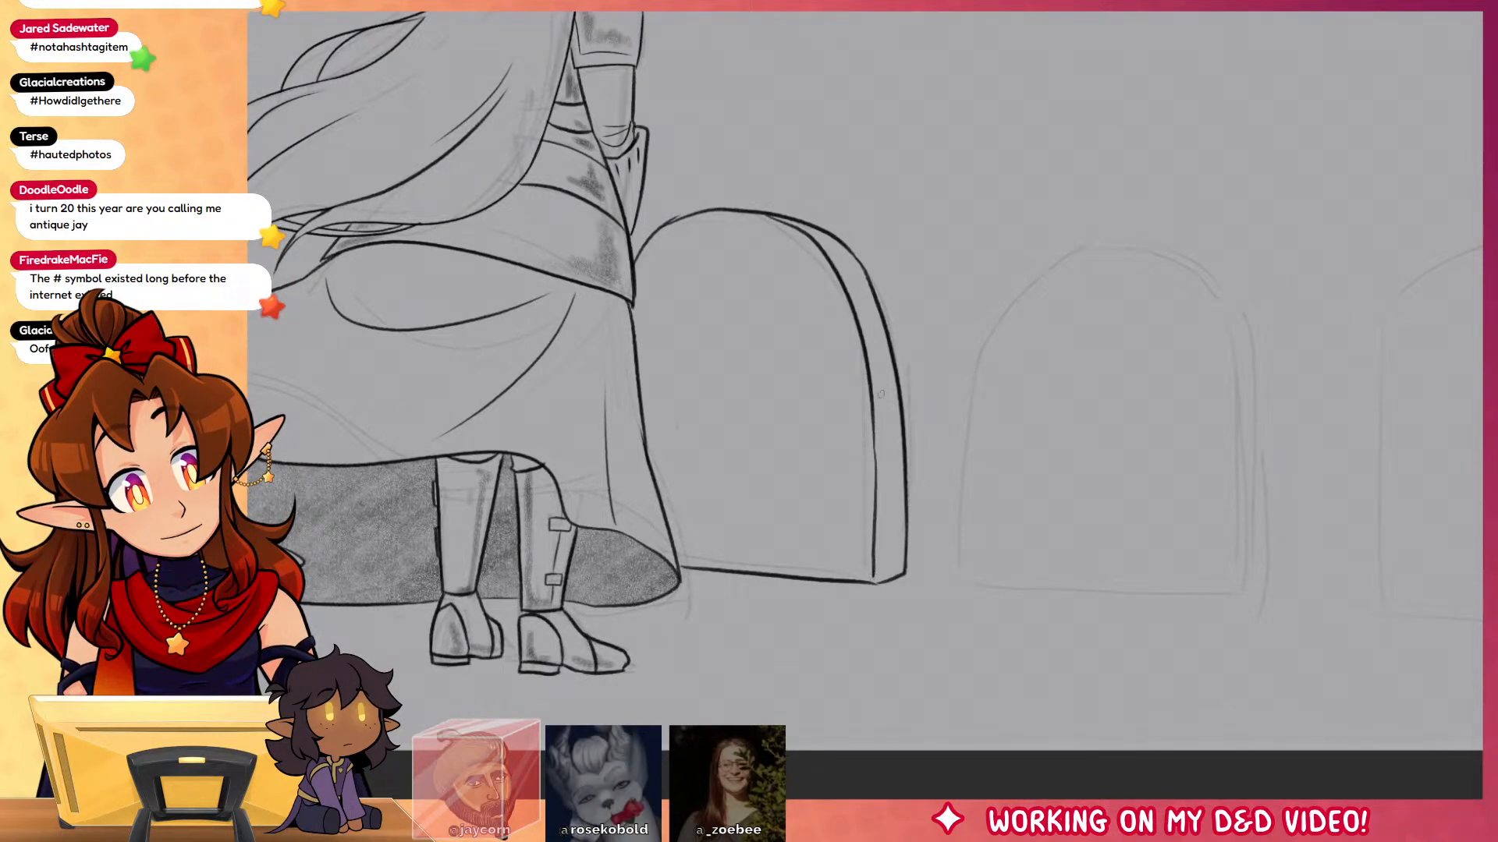
mouse_move(700, 299)
mouse_down()
mouse_move(784, 300)
mouse_move(771, 310)
mouse_up()
drag(689, 317, 774, 321)
mouse_move(693, 333)
mouse_down()
mouse_move(748, 338)
mouse_move(736, 347)
mouse_up()
mouse_move(702, 408)
mouse_down()
mouse_move(795, 417)
mouse_move(754, 429)
mouse_up()
drag(710, 441, 756, 440)
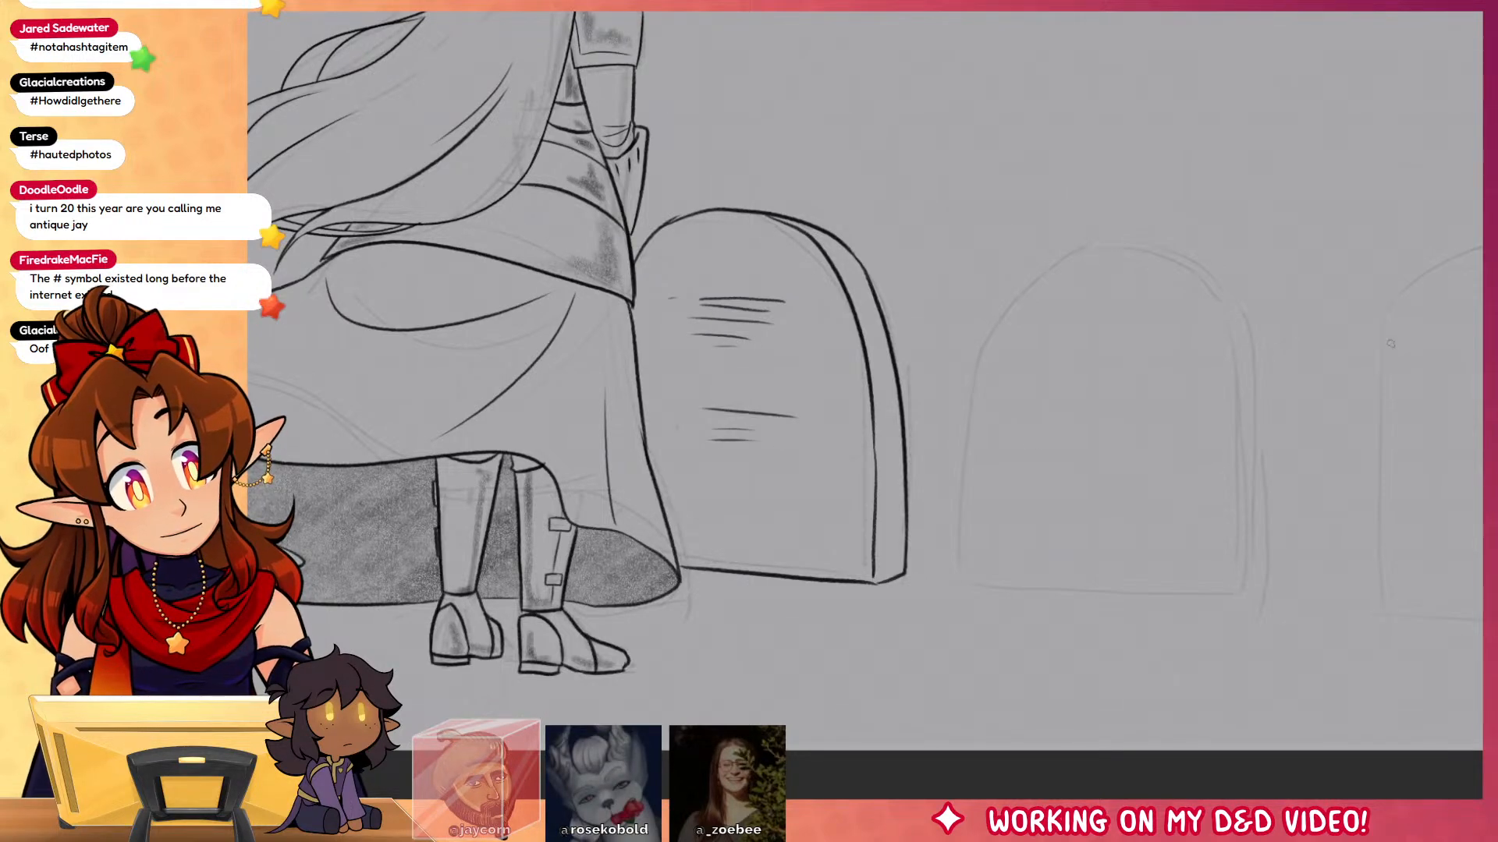
Step: Add a small crack at the upper edge of the gravestone behind the skirt and fill its side face with dark grey texture
drag(877, 288, 772, 246)
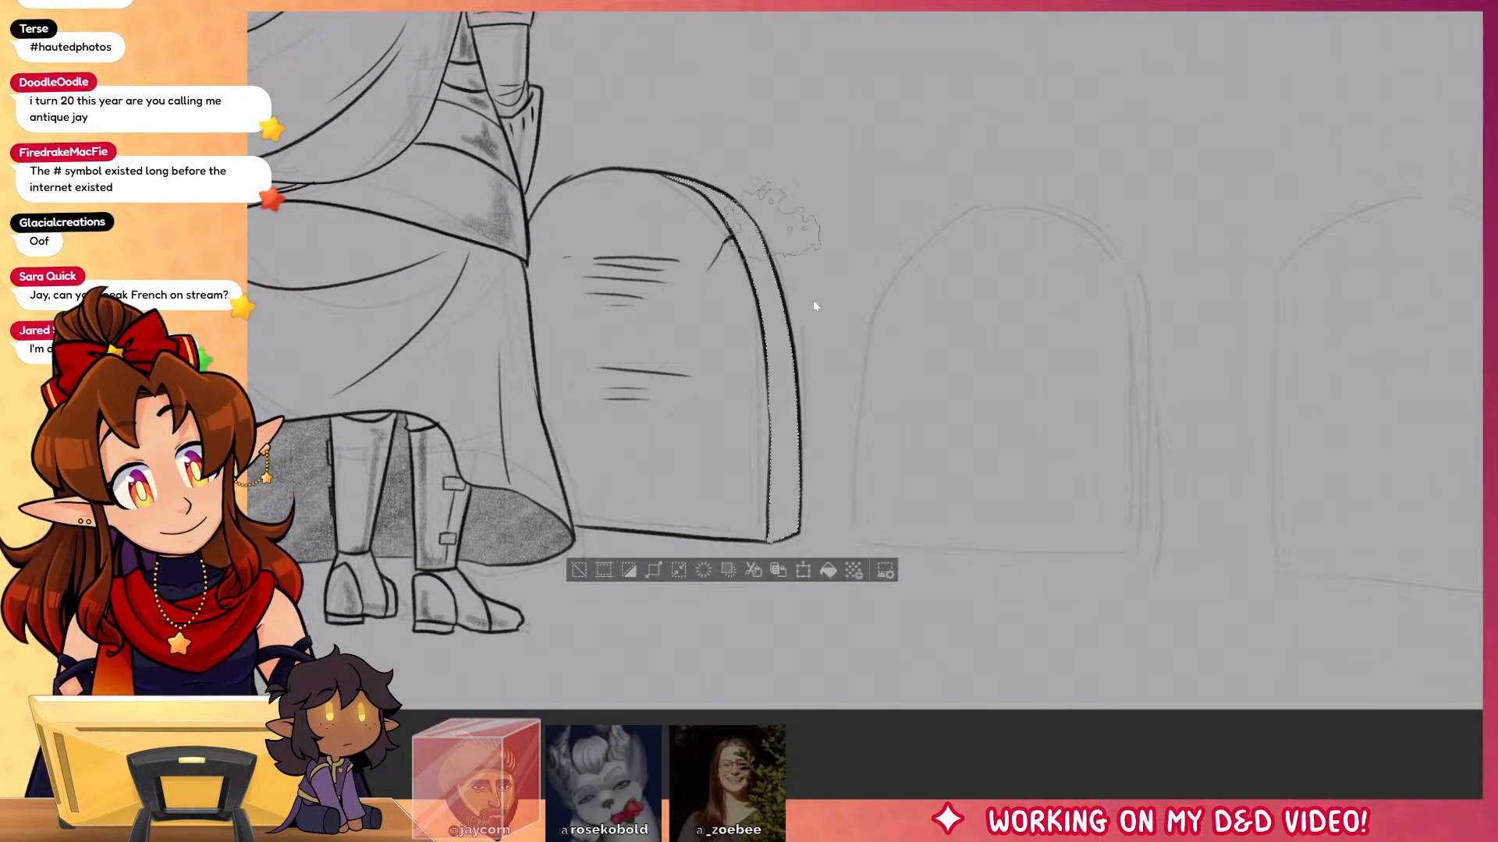
mouse_move(729, 199)
mouse_down()
mouse_move(765, 187)
mouse_move(784, 531)
mouse_up()
drag(737, 238, 768, 390)
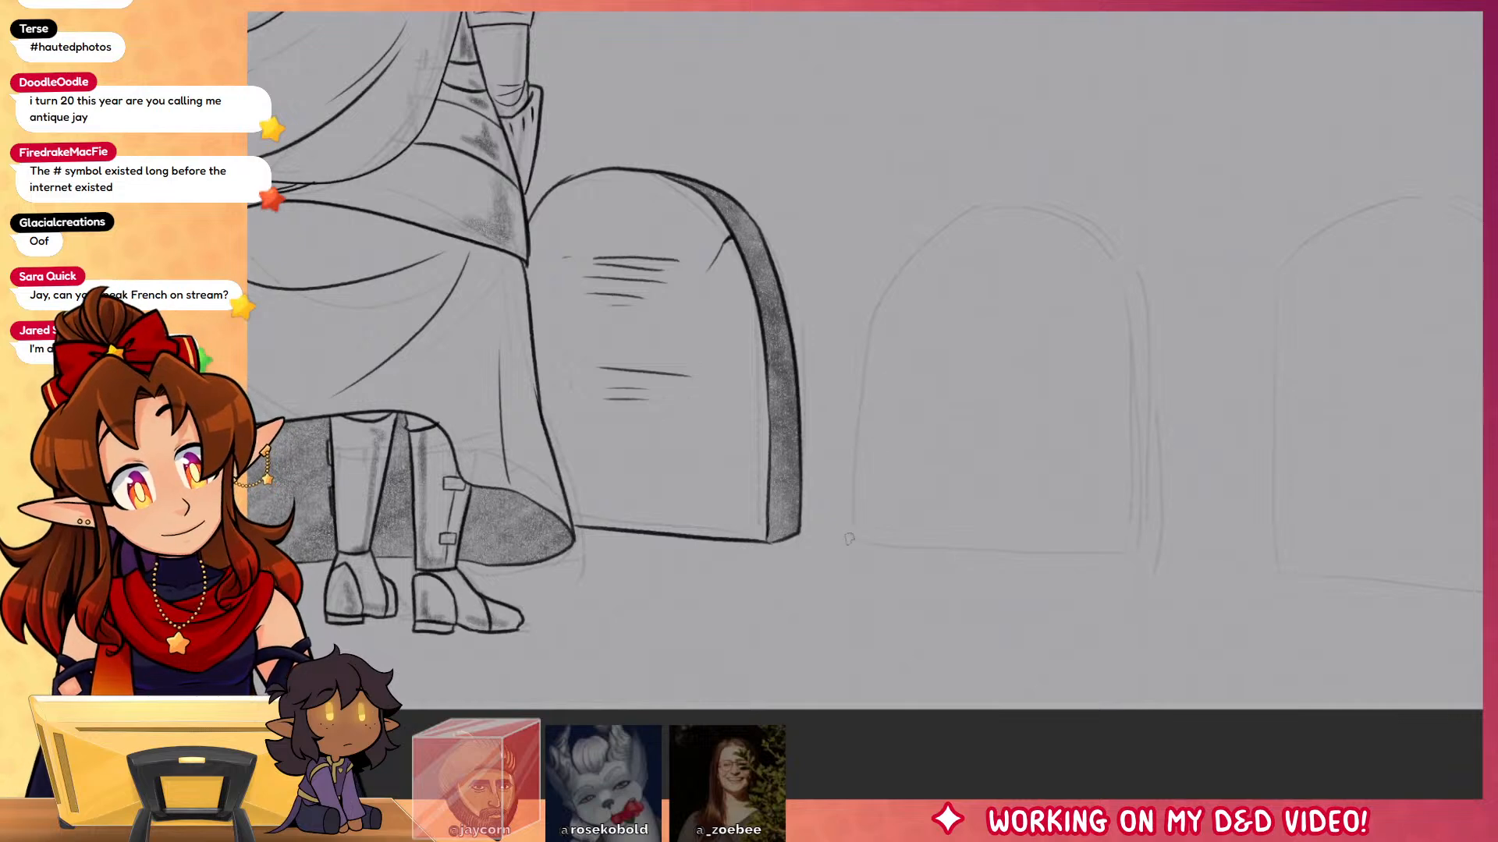
Step: Ink the middle gravestone's rounded outline with a closed base and an inner edge line marking its thickness
mouse_move(849, 538)
mouse_down()
mouse_move(885, 277)
mouse_move(1036, 201)
mouse_move(1143, 331)
mouse_move(1149, 546)
mouse_up()
drag(856, 543, 942, 549)
mouse_move(984, 557)
mouse_down()
mouse_move(1162, 574)
mouse_move(1124, 565)
mouse_up()
key(ctrl+z)
mouse_move(1069, 204)
mouse_down()
mouse_move(1159, 298)
mouse_move(1178, 530)
mouse_move(1143, 566)
mouse_up()
Step: Add three groups of inscription lines to the middle gravestone and shade its narrow side face with dark grey texture
mouse_move(961, 277)
mouse_down()
mouse_move(1084, 274)
mouse_move(1037, 287)
mouse_up()
drag(941, 321, 1008, 333)
drag(944, 355, 989, 350)
drag(1092, 277, 1076, 280)
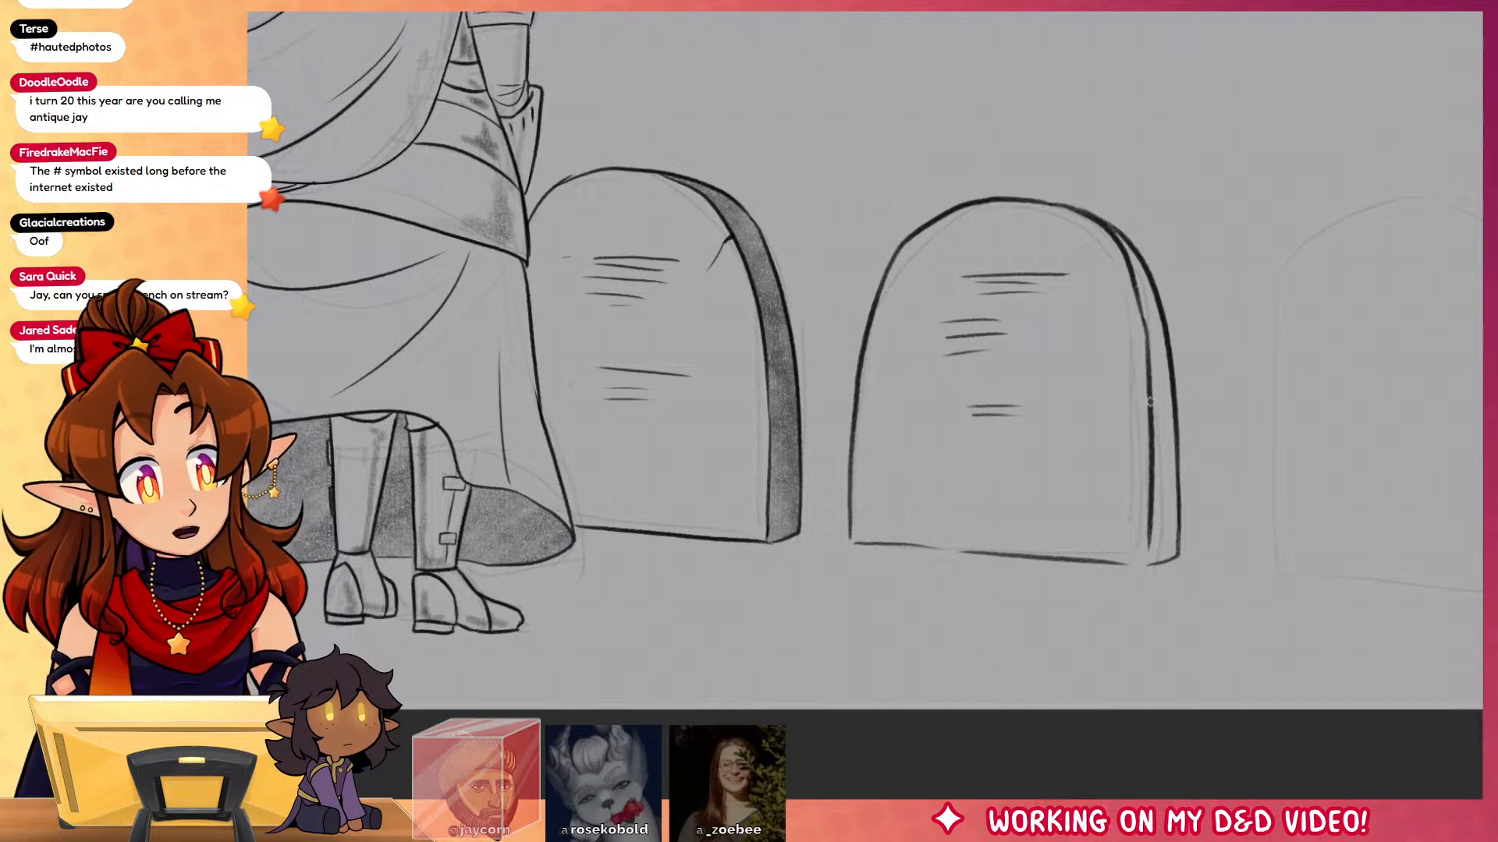
mouse_move(1148, 562)
mouse_down()
mouse_move(1163, 476)
mouse_move(1146, 558)
mouse_up()
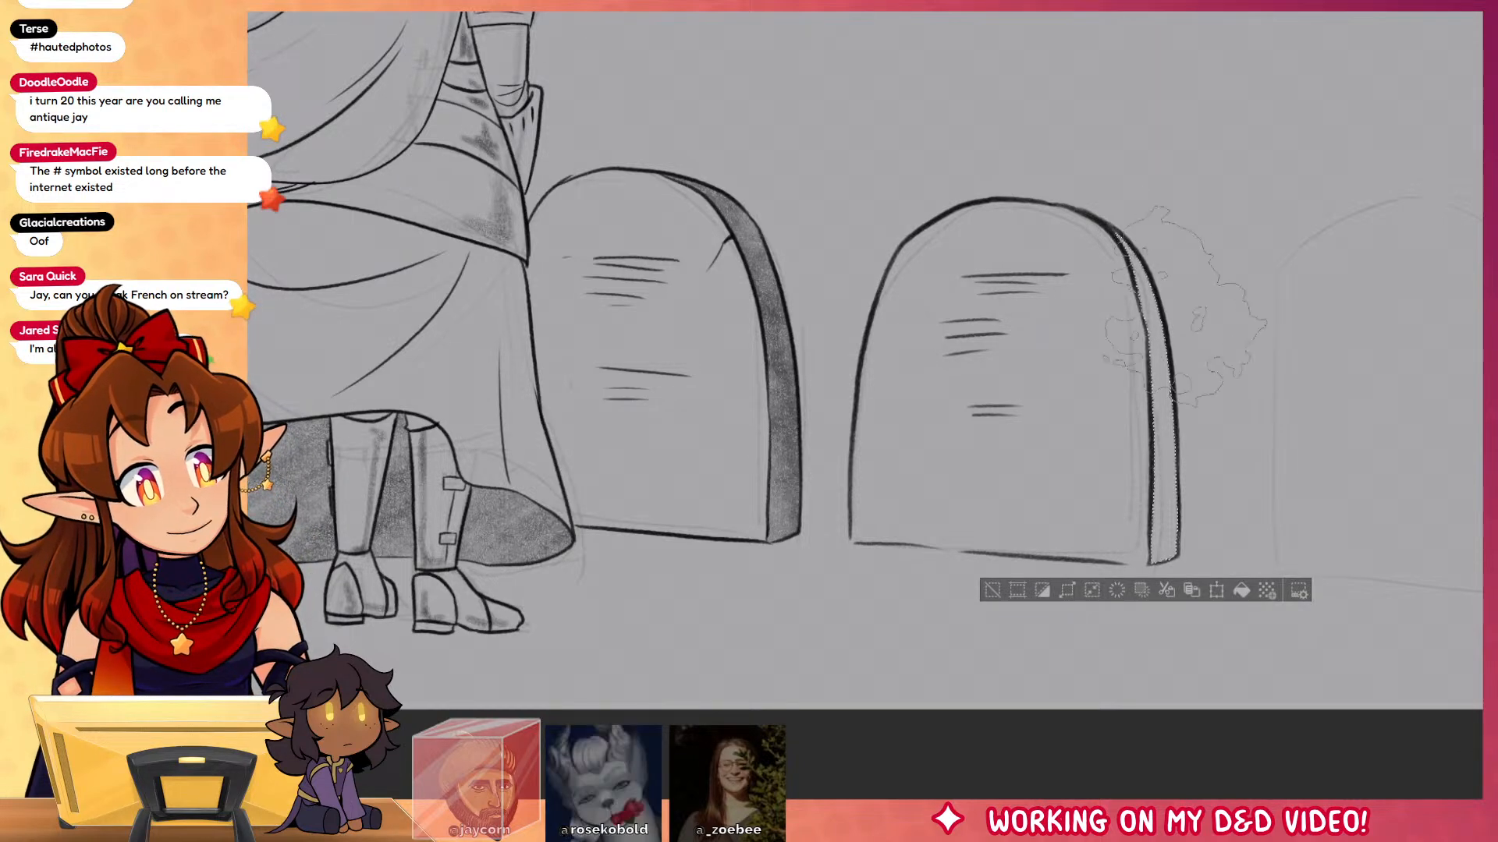
key(ctrl+d)
Step: Ink the front face of the rightmost gravestone with a rounded top, straight sides, a chipped upper edge and a closed base
drag(1363, 624, 875, 592)
drag(784, 414, 747, 315)
mouse_move(782, 531)
mouse_down()
mouse_move(779, 255)
mouse_move(781, 521)
mouse_up()
key(ctrl+z)
mouse_move(786, 250)
mouse_down()
mouse_move(865, 176)
mouse_move(1065, 248)
mouse_move(1085, 561)
mouse_up()
drag(781, 531, 1063, 570)
key(ctrl+z)
drag(779, 533, 1084, 559)
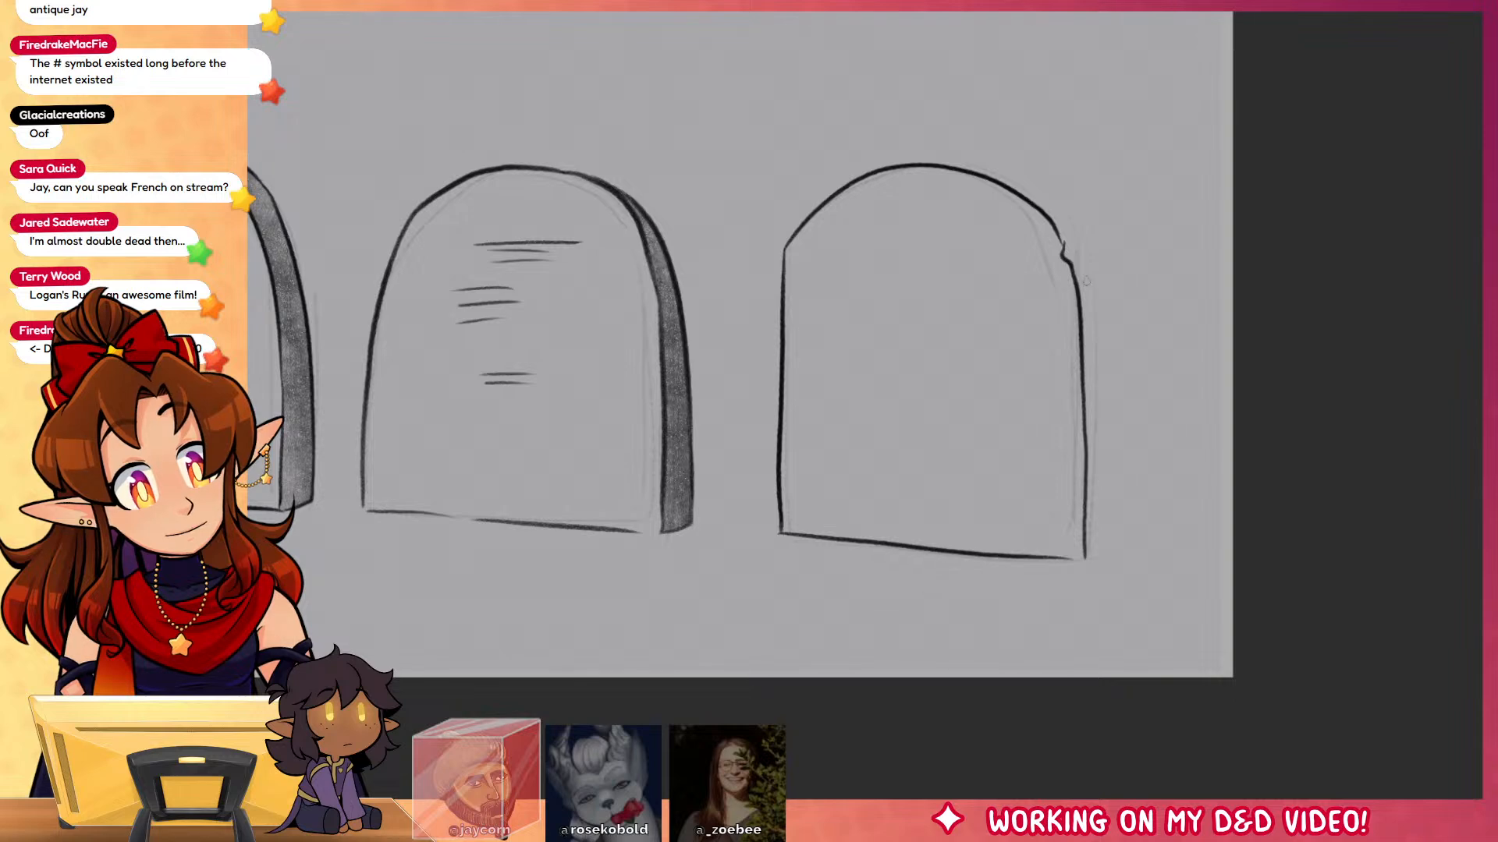
Step: Ink the outer side edge of the rightmost gravestone, curving from the top down to a short closing base line
drag(1032, 194, 1094, 257)
key(ctrl+z)
drag(944, 163, 1085, 237)
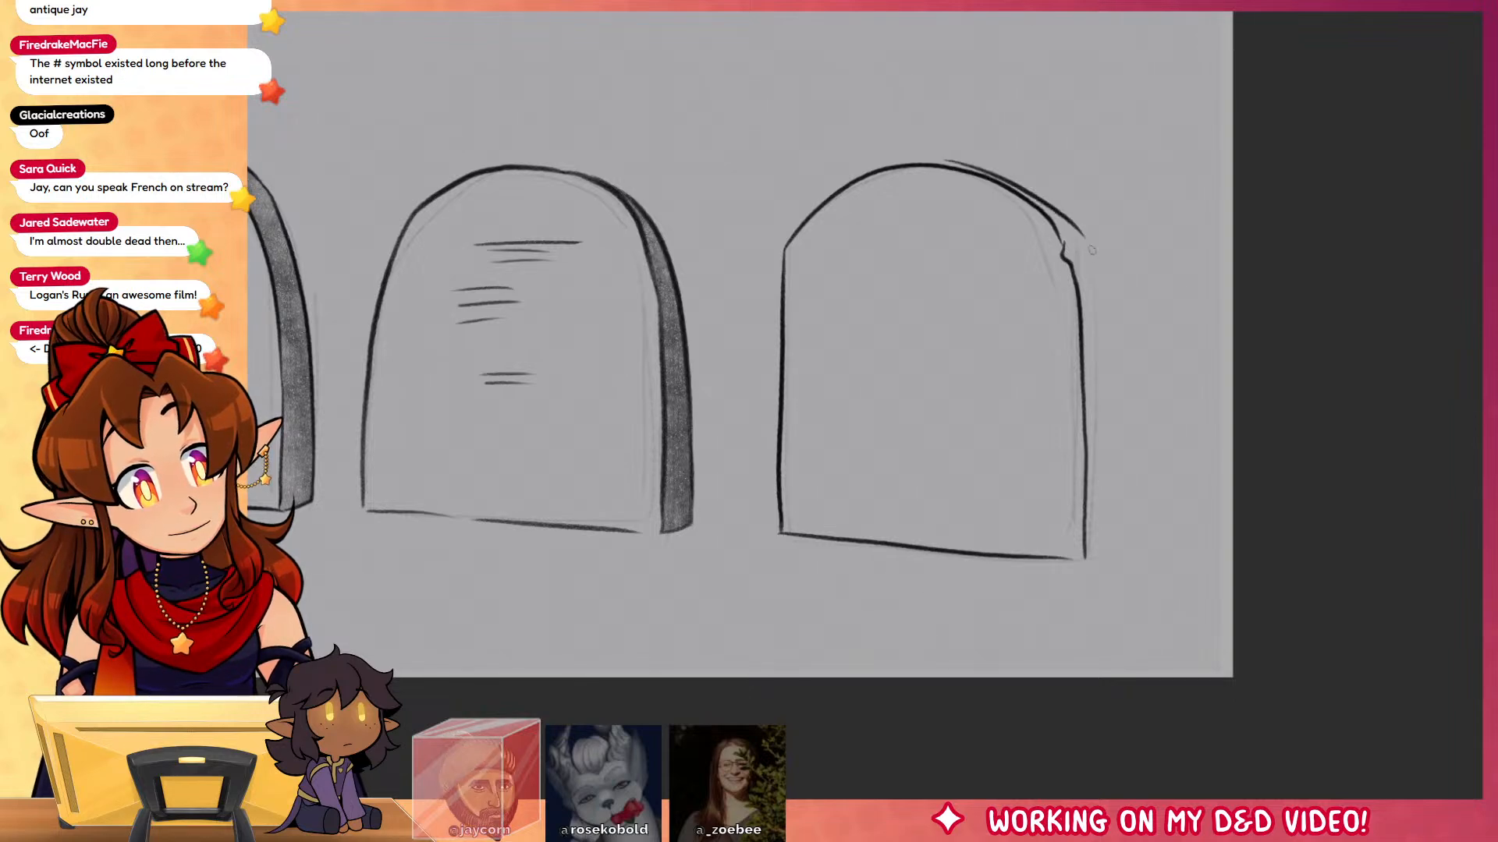
key(ctrl+z)
mouse_move(922, 163)
mouse_down()
mouse_move(1080, 224)
mouse_move(1117, 421)
mouse_move(1114, 574)
mouse_up()
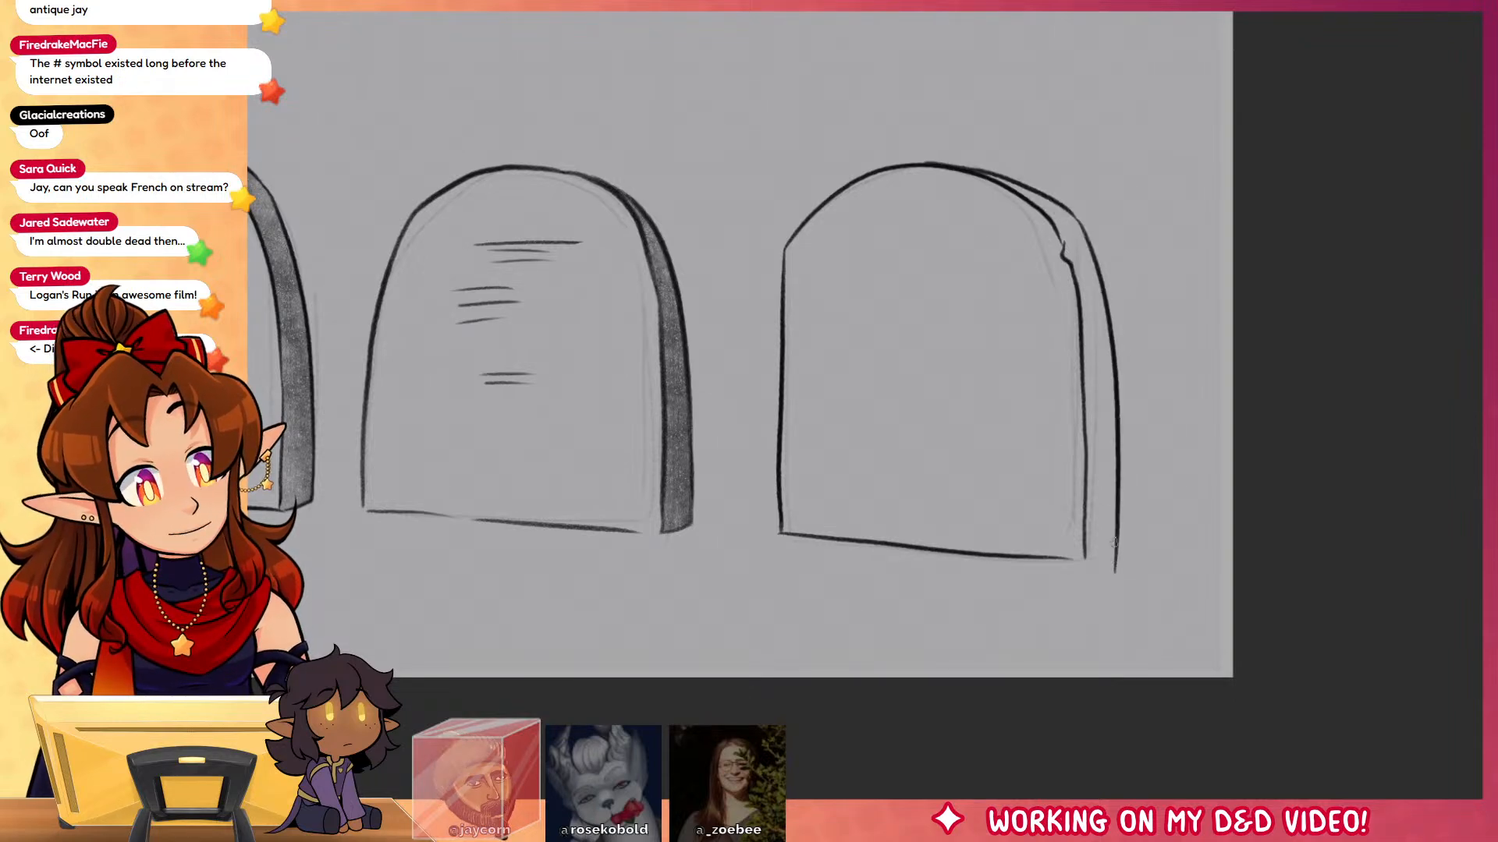
key(ctrl+z)
mouse_move(1079, 223)
mouse_down()
mouse_move(1118, 513)
mouse_move(1080, 560)
mouse_up()
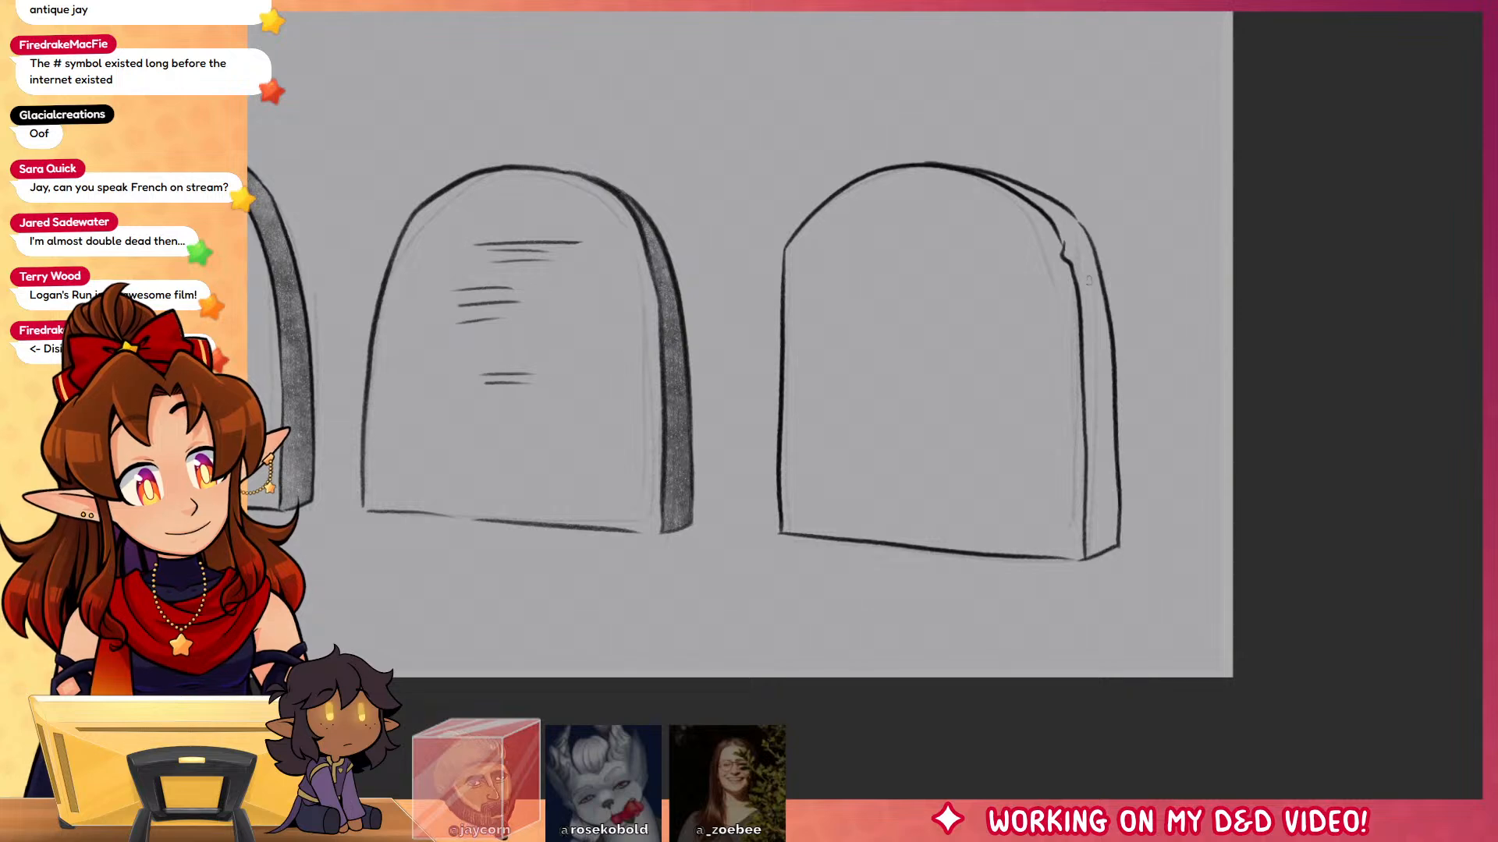
Step: Select the side face of the rightmost gravestone, shade it with dark grey texture and clear the selection
click(1098, 273)
drag(1060, 212, 1108, 538)
key(ctrl+d)
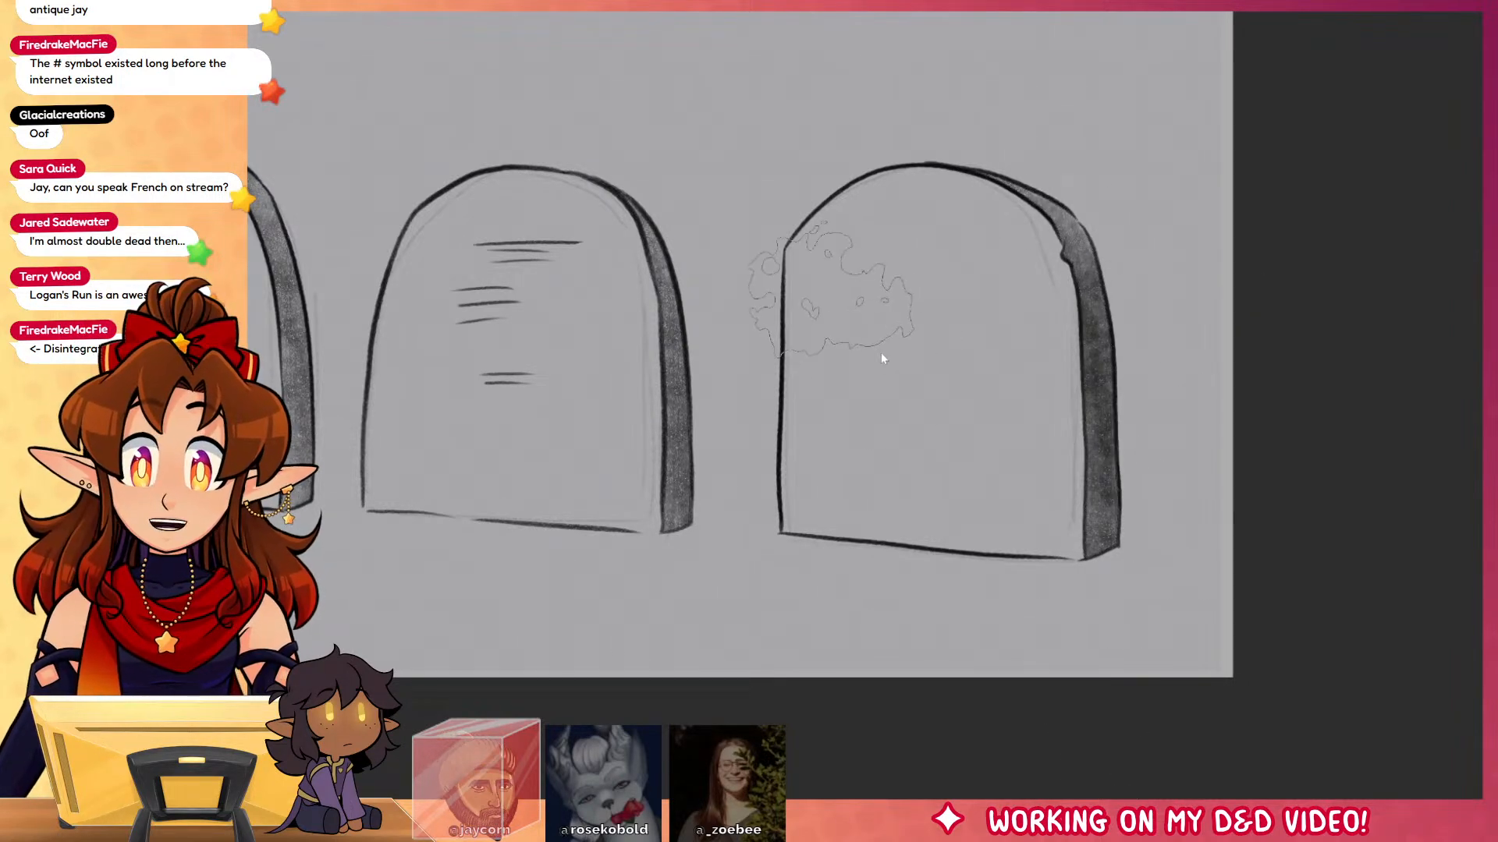
drag(863, 303, 945, 302)
key(ctrl+z)
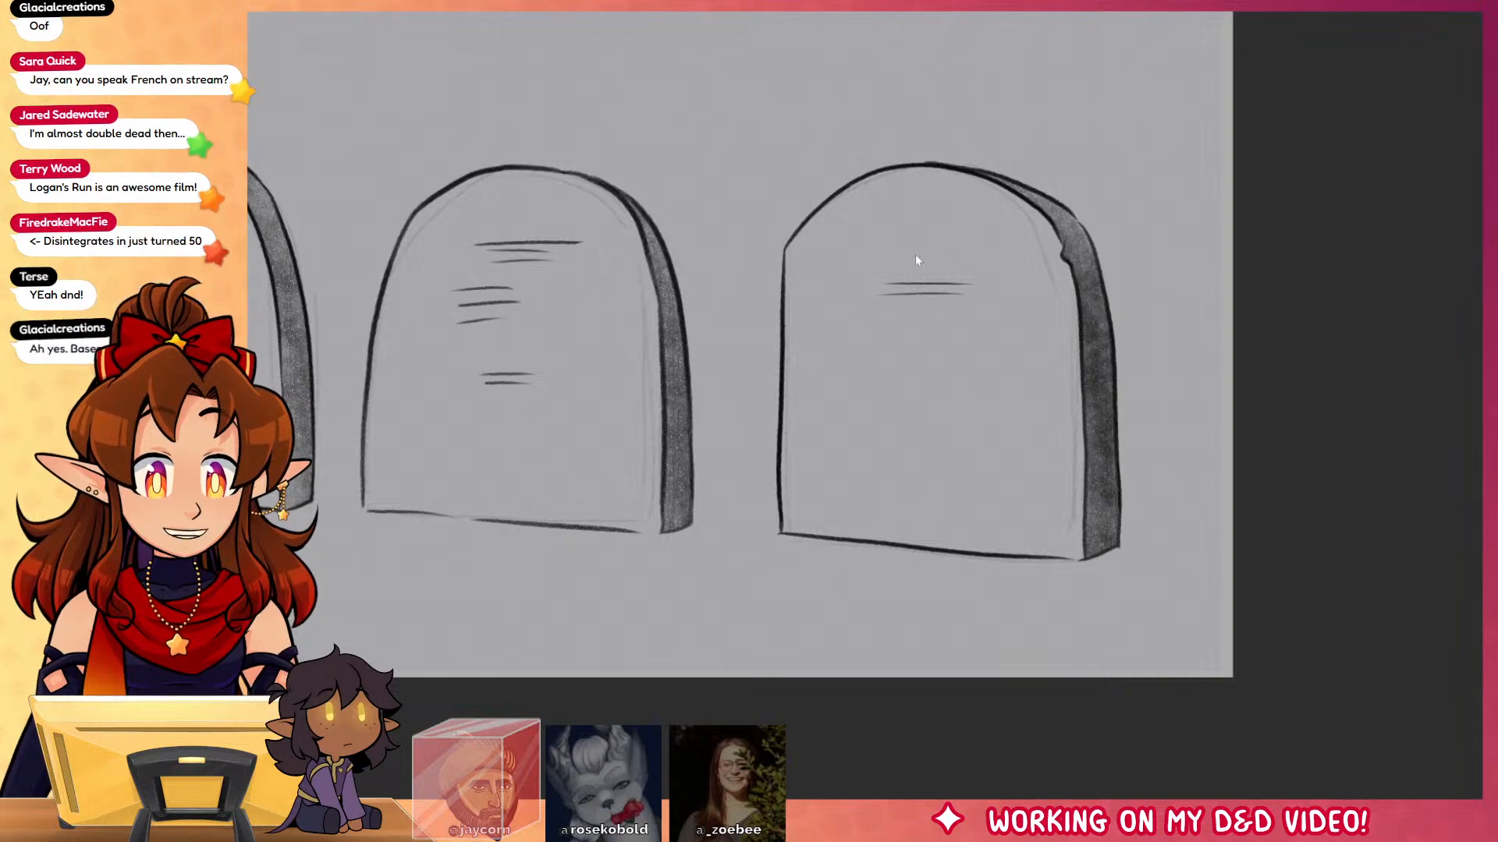
key(ctrl+z)
key(ctrl+z)
Step: Draw two groups of thin inscription lines on the rightmost gravestone, one near the top and one at mid-height
drag(872, 247, 975, 249)
drag(890, 254, 950, 262)
drag(861, 337, 944, 338)
drag(875, 352, 957, 355)
drag(871, 362, 940, 359)
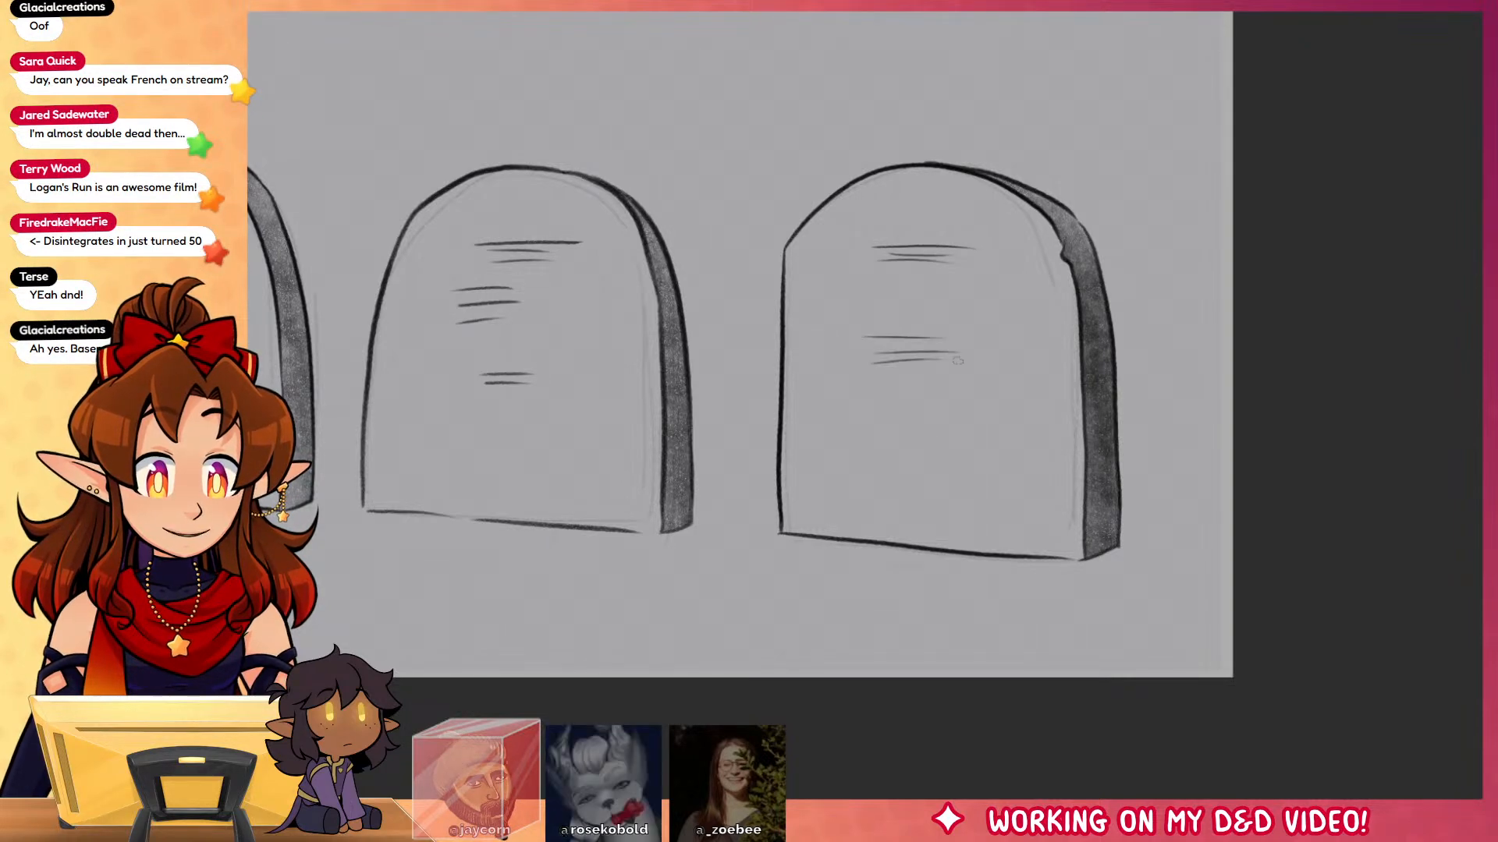
Step: Draw small cracks on the rightmost gravestone, one running from the chipped upper edge and one from the lower opposite side
drag(1062, 248, 1037, 275)
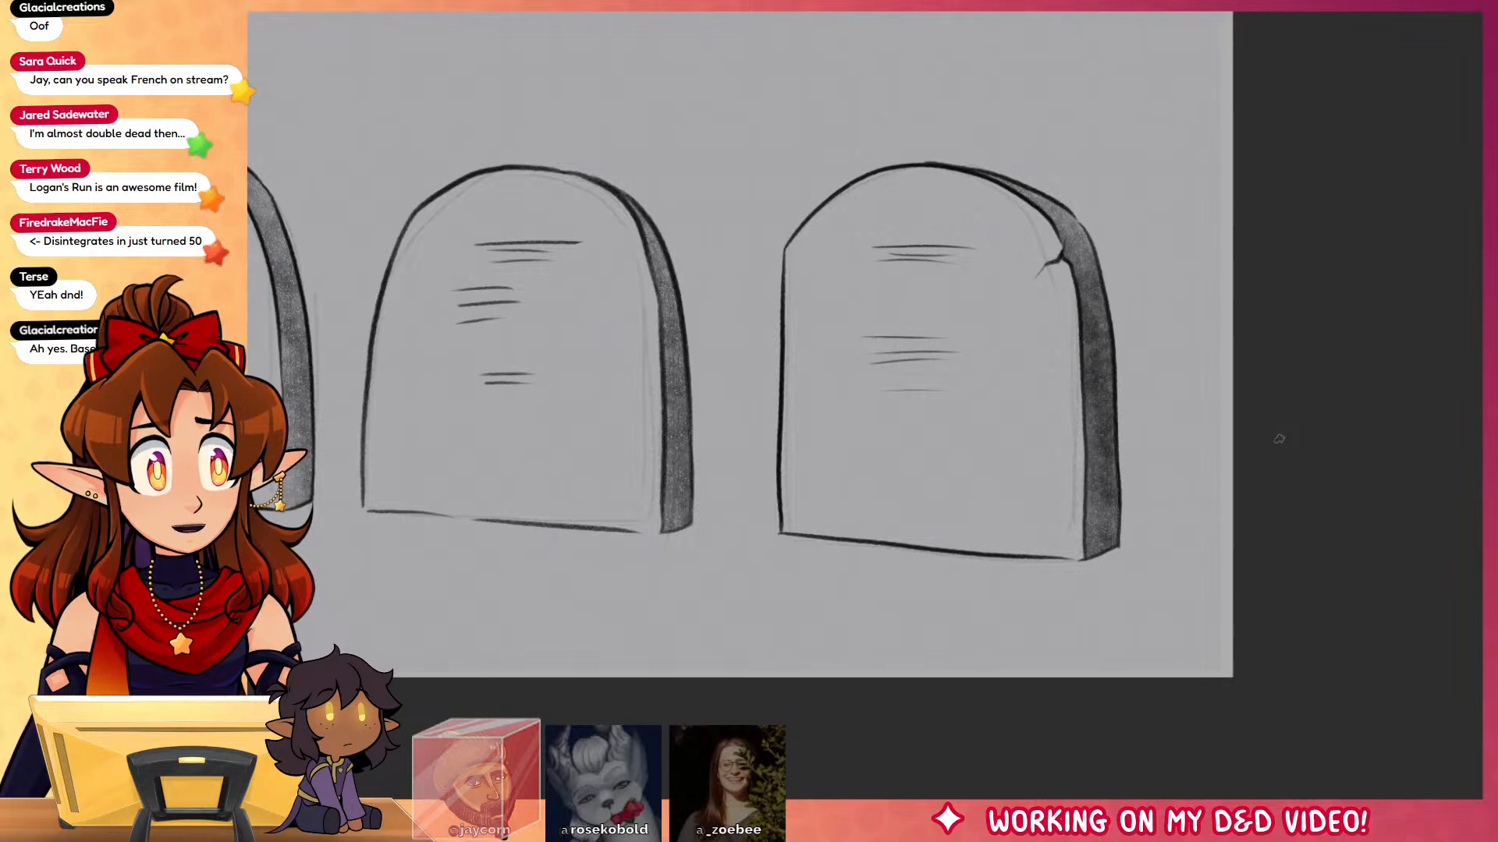
scroll(1277, 418, left, 3)
drag(917, 442, 951, 415)
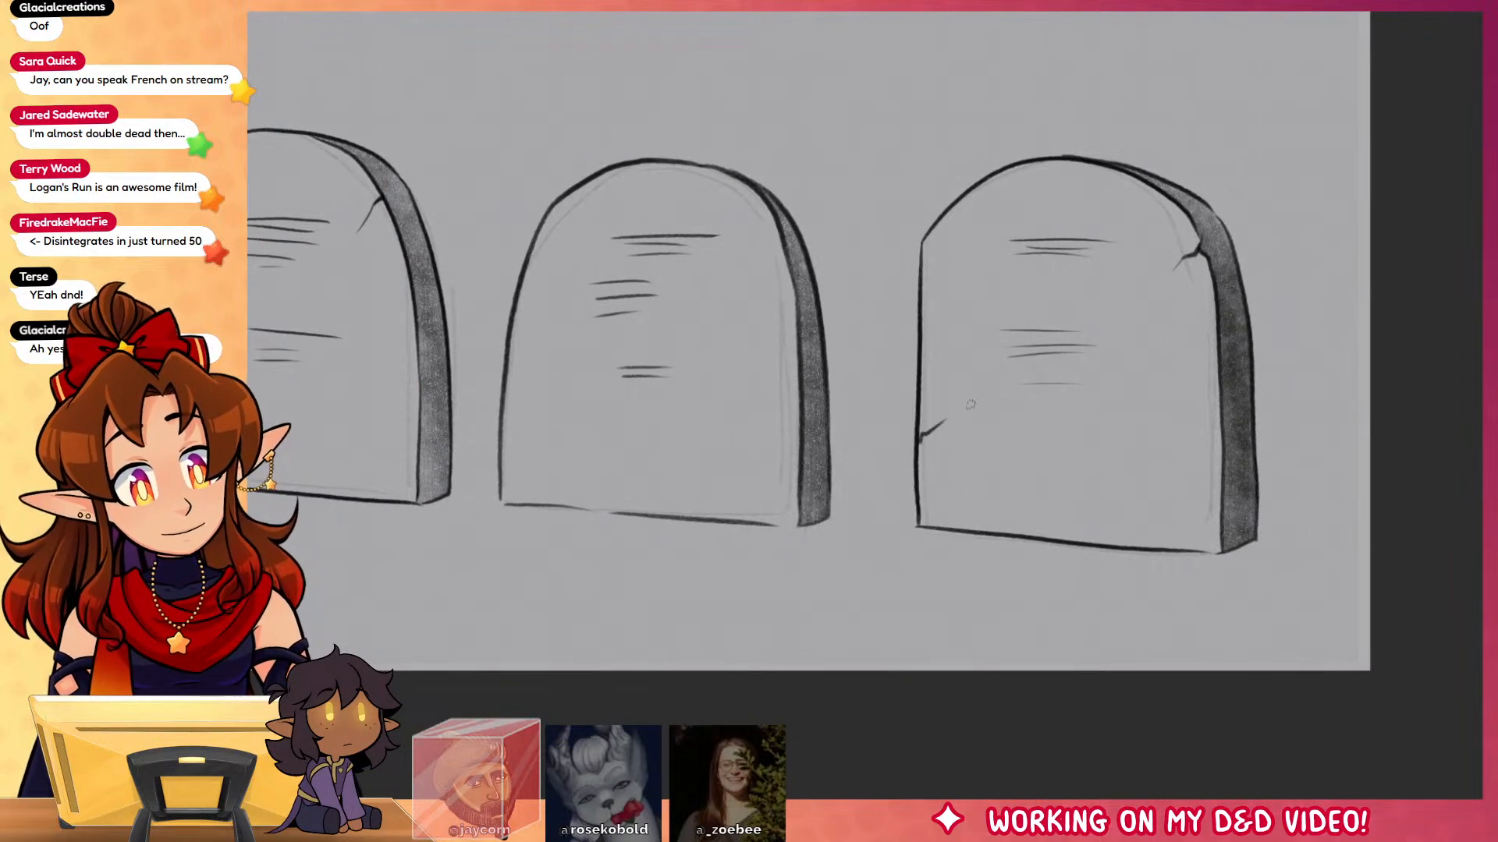
Step: Draw grass tufts over the base of the rightmost gravestone and at its inner bottom corner
mouse_move(1123, 489)
mouse_down()
mouse_move(1077, 579)
mouse_move(1091, 550)
mouse_move(1116, 565)
mouse_up()
drag(886, 455, 925, 543)
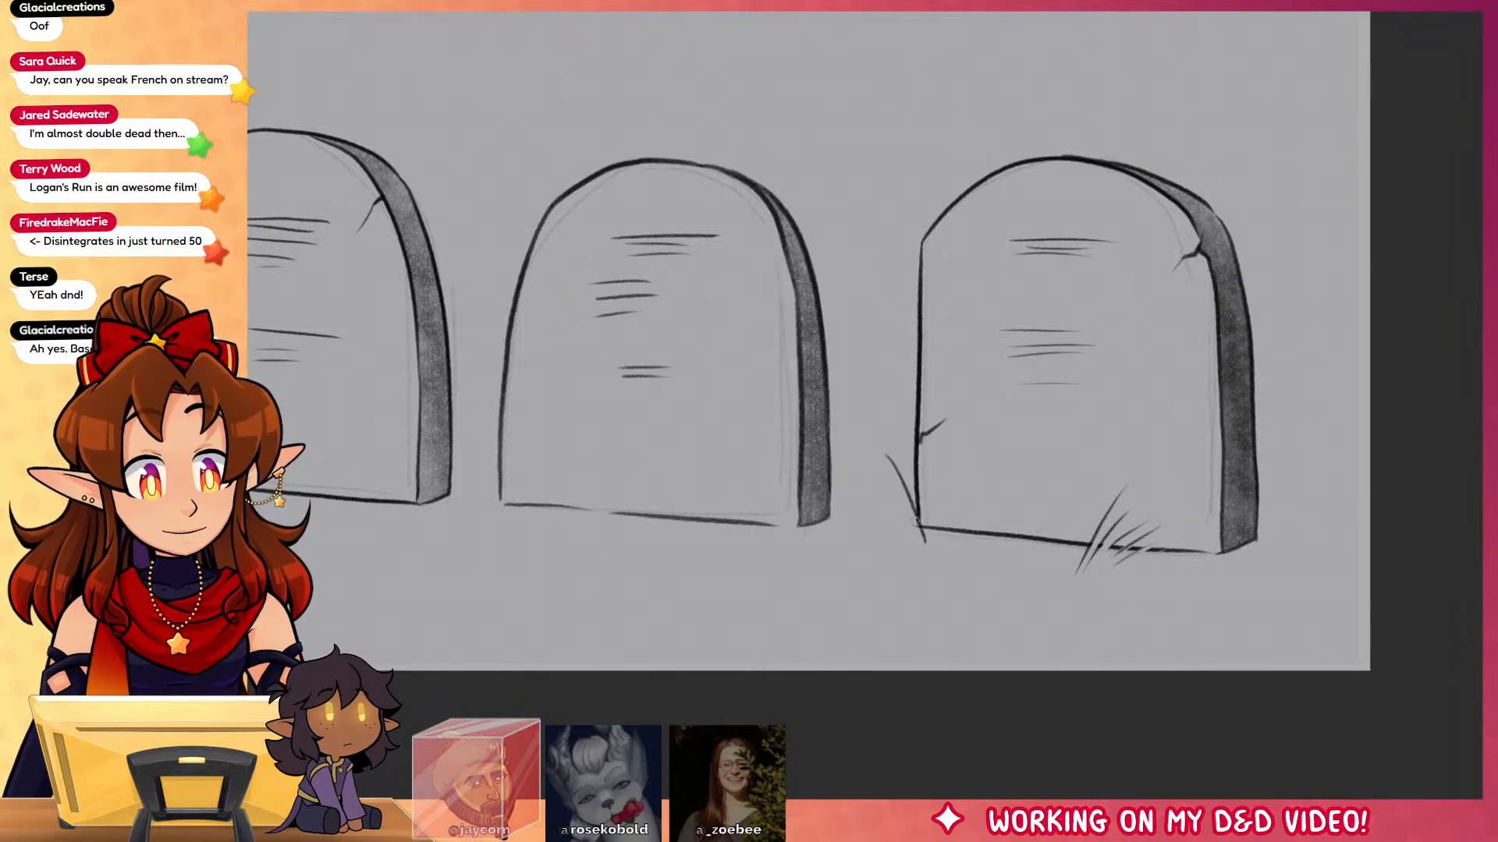
drag(881, 482, 925, 541)
Step: Draw thin grass tufts at both bottom corners and along the base of the middle gravestone
drag(957, 465, 1195, 450)
drag(1065, 471, 1030, 528)
key(ctrl+z)
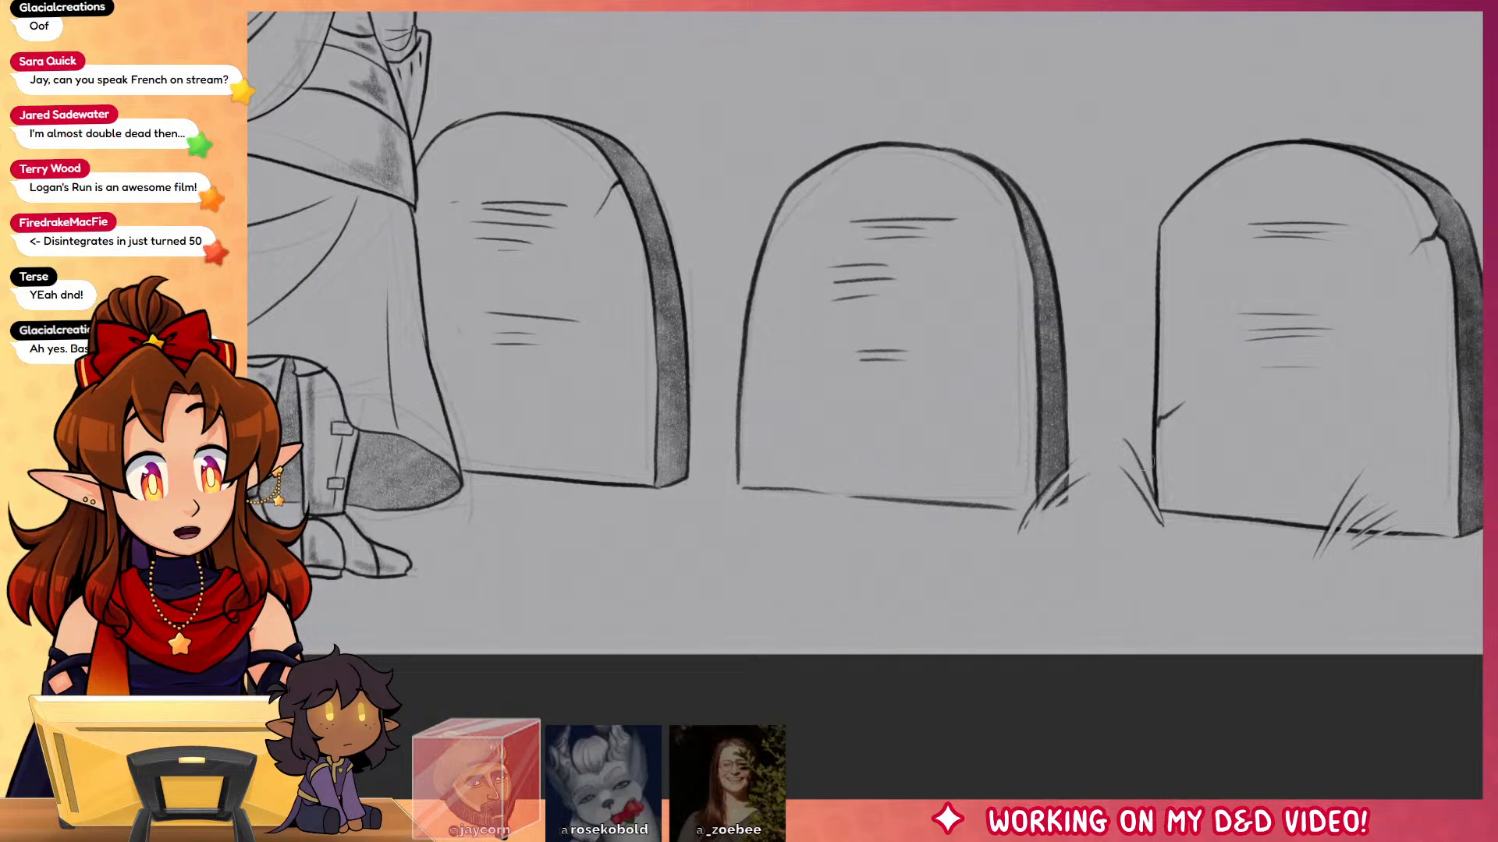
drag(1072, 468, 1026, 528)
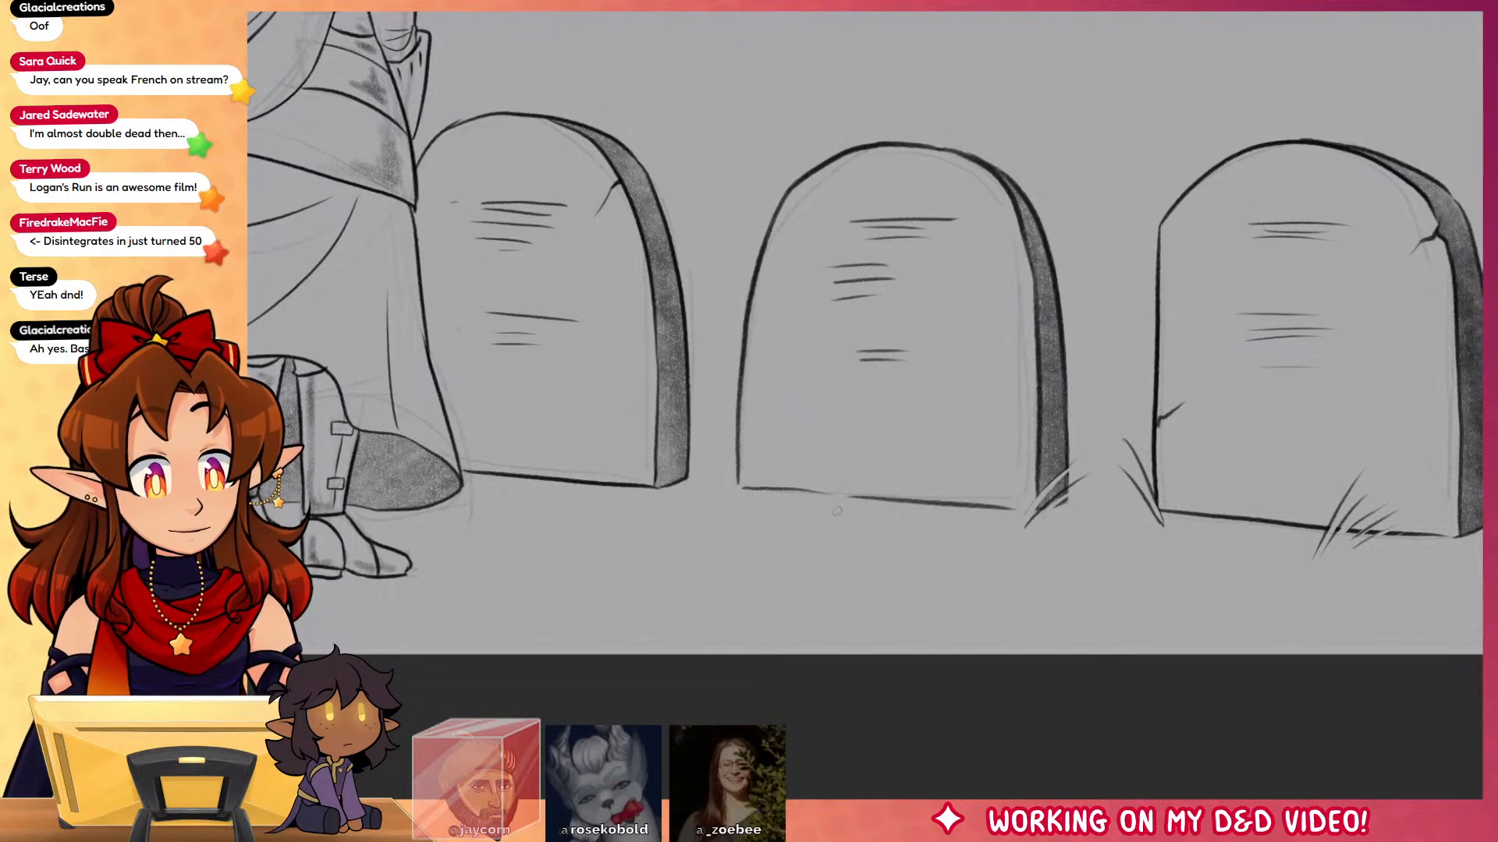
mouse_move(826, 451)
mouse_down()
mouse_move(840, 530)
mouse_move(849, 516)
mouse_up()
mouse_move(1028, 471)
mouse_down()
mouse_move(989, 512)
mouse_move(1033, 538)
mouse_up()
drag(794, 426, 827, 493)
mouse_move(798, 459)
mouse_down()
mouse_move(829, 497)
mouse_move(766, 493)
mouse_move(854, 521)
mouse_up()
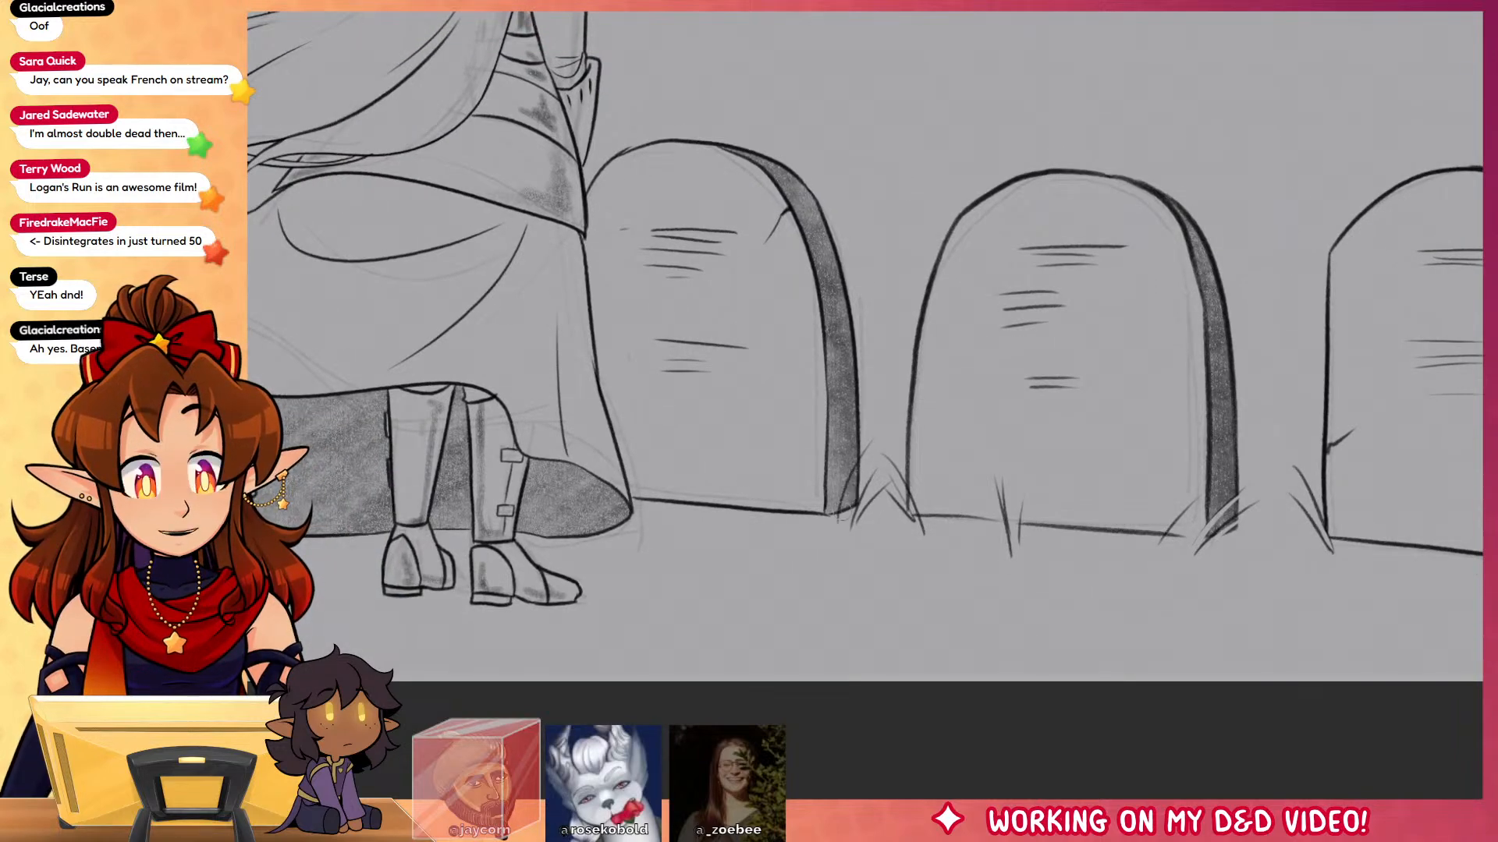
Step: Add grass blades around the outer bottom corner of the gravestone behind the skirt
drag(858, 463, 841, 521)
drag(789, 453, 815, 534)
mouse_move(804, 454)
mouse_down()
mouse_move(806, 511)
mouse_move(821, 503)
mouse_up()
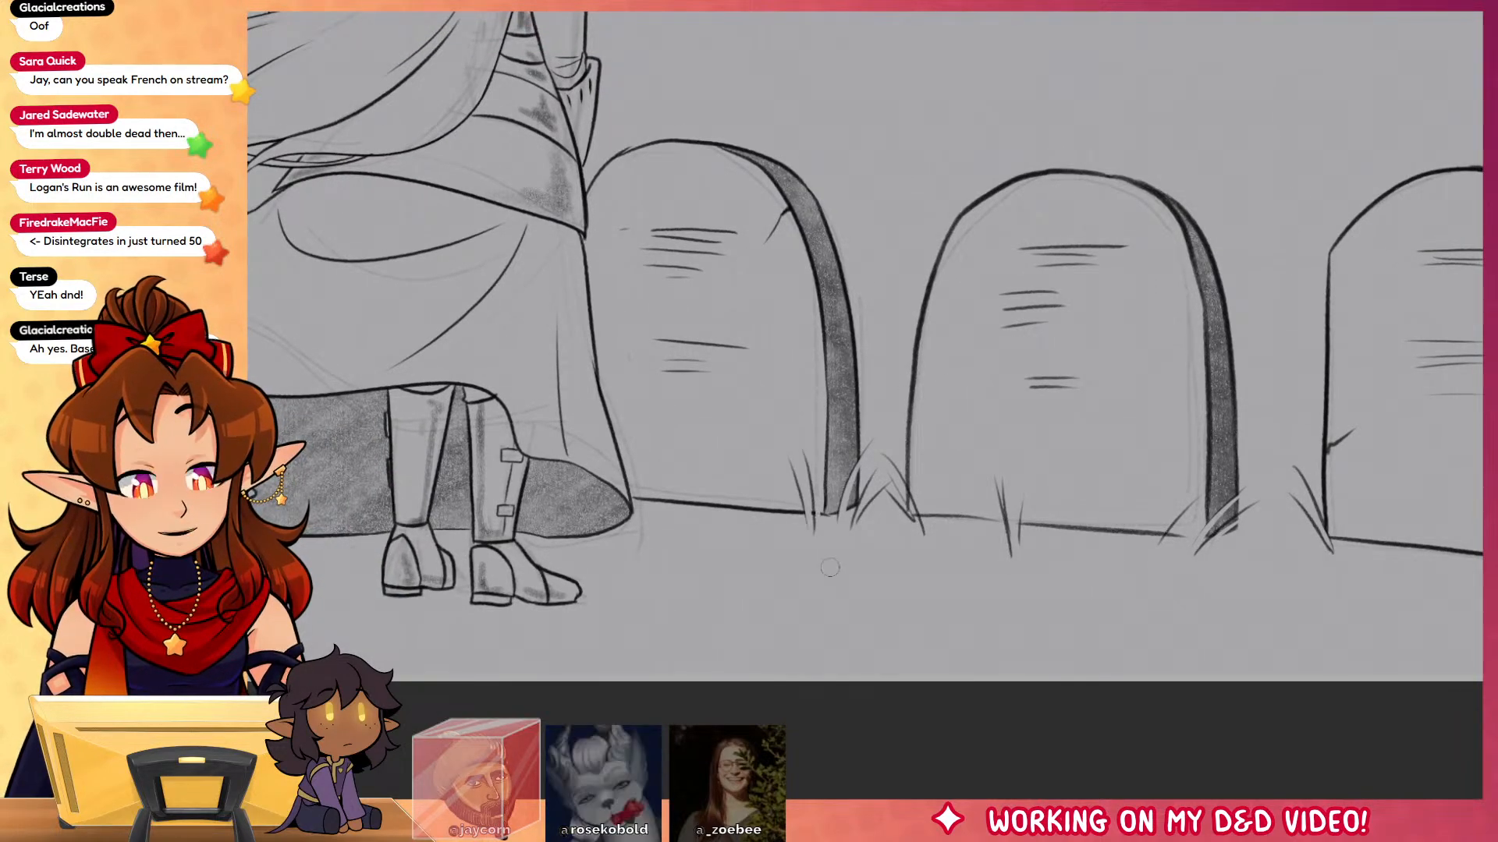
Step: Add grass beside the outer edge of the rightmost gravestone and scatter short blades near the boots and between the stones
drag(1131, 371, 726, 273)
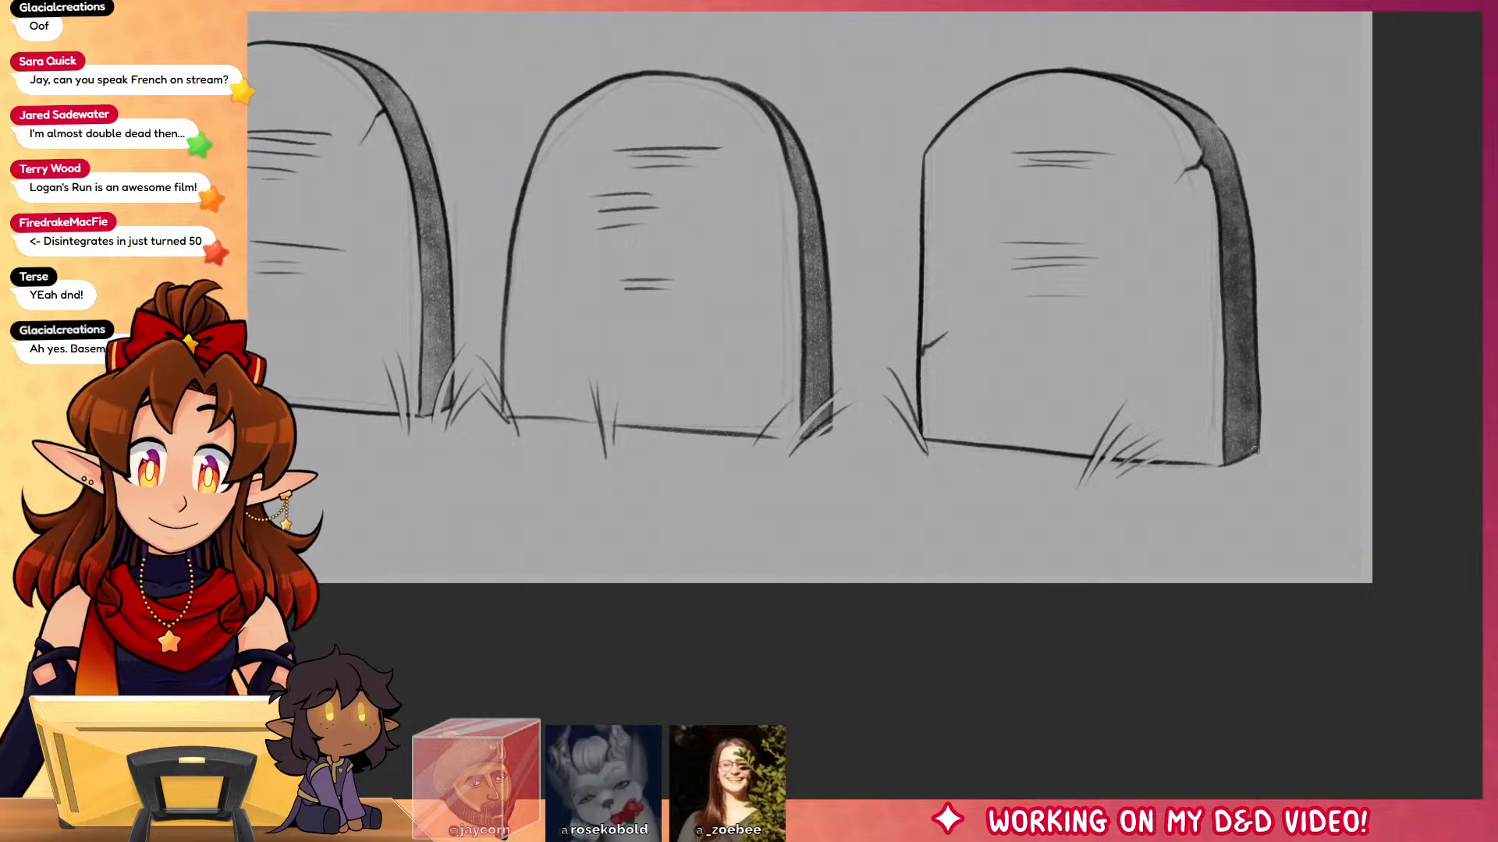
drag(1303, 386, 1270, 465)
scroll(518, 440, down, 4)
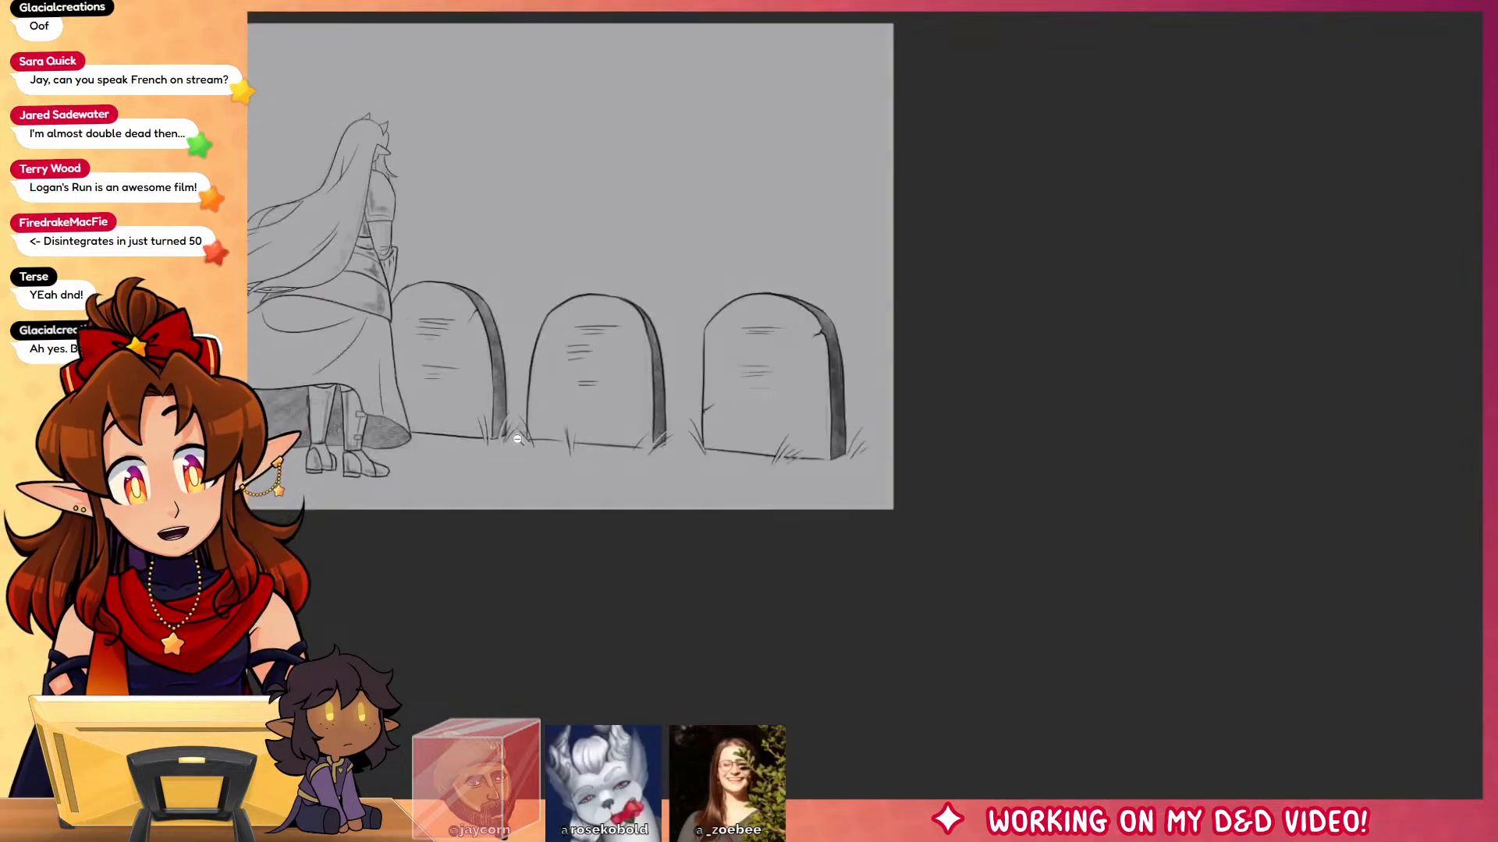
drag(659, 415, 1108, 483)
drag(669, 496, 659, 475)
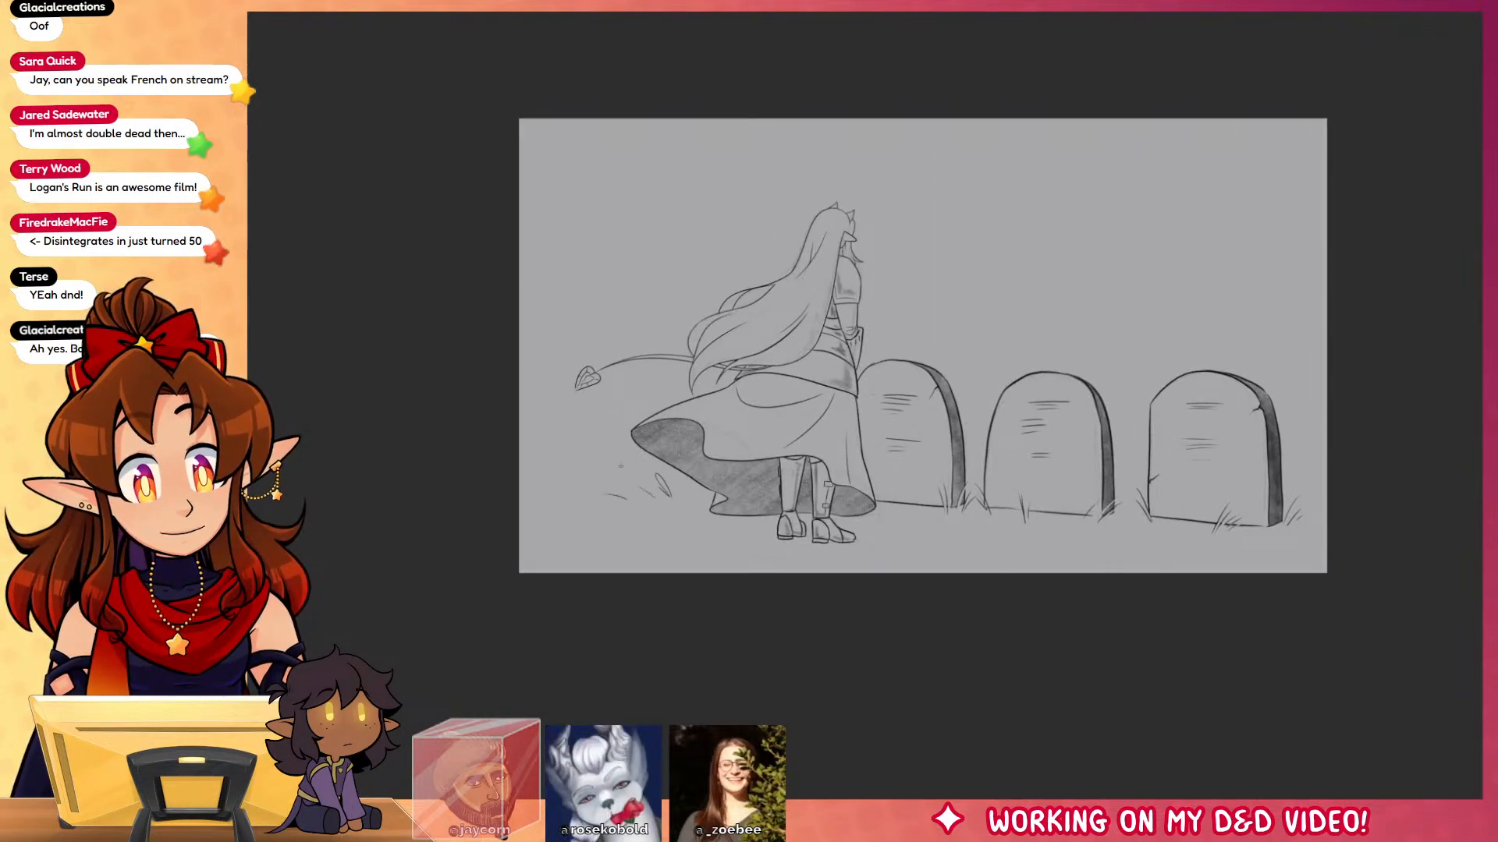
mouse_move(922, 531)
mouse_down()
mouse_move(890, 488)
mouse_move(910, 497)
mouse_up()
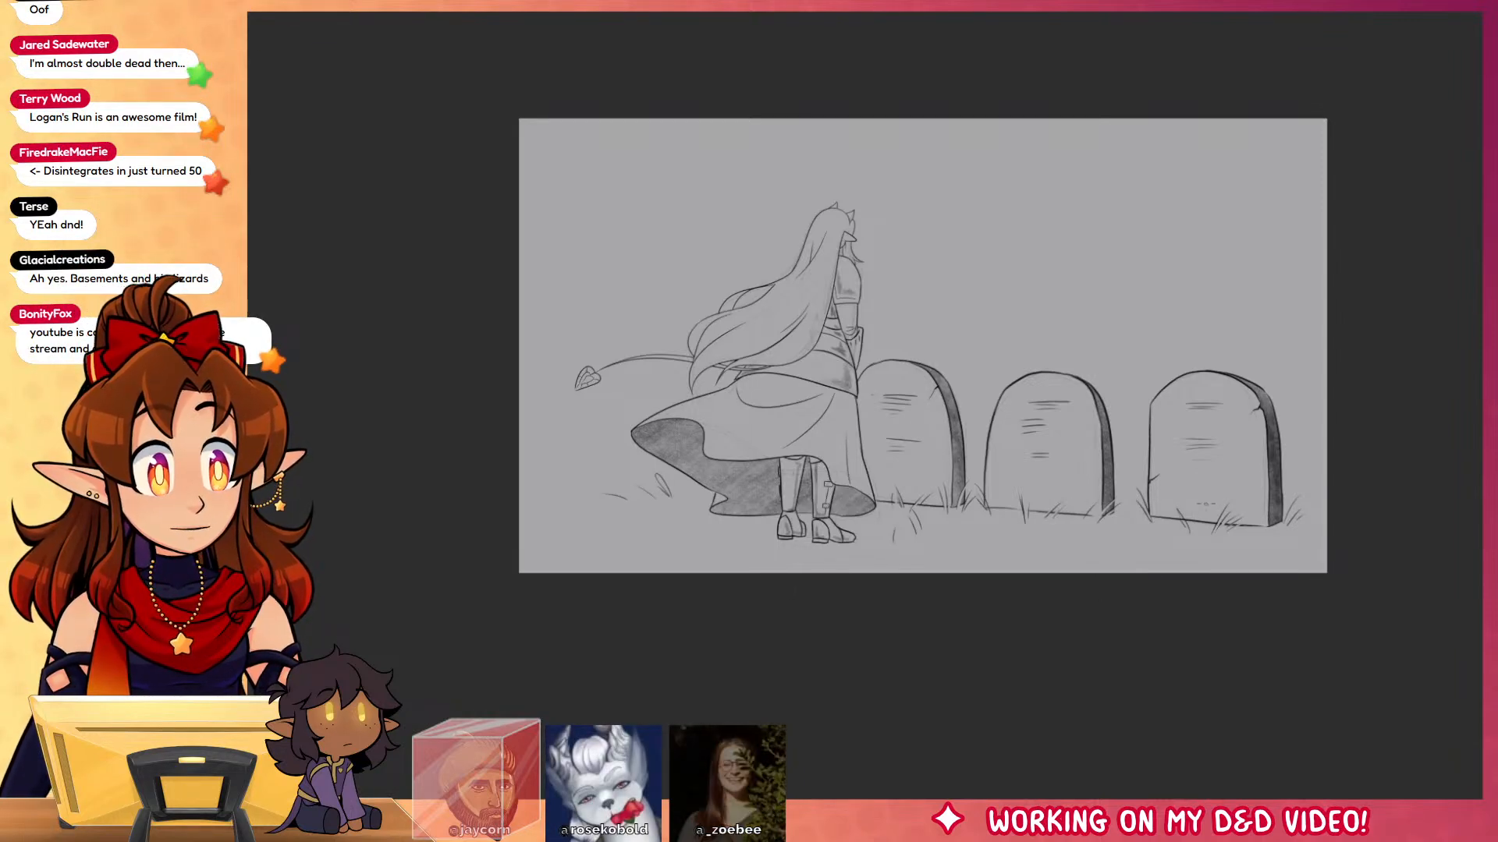
drag(1341, 594, 1241, 606)
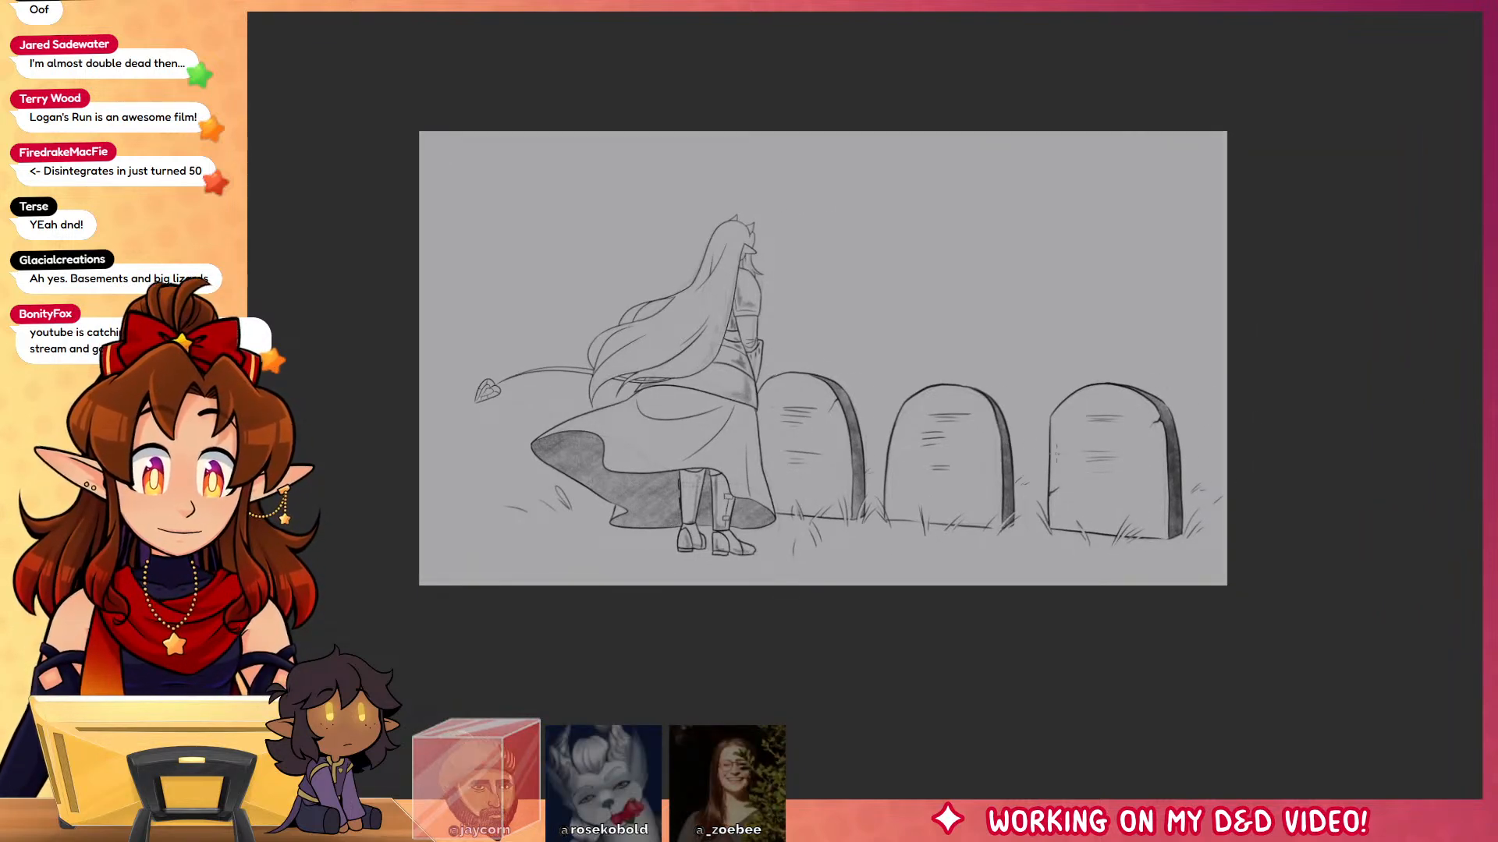
Step: Select the open background around the figure and brush a pale cloudy glow beside and behind the head
drag(964, 431, 1140, 524)
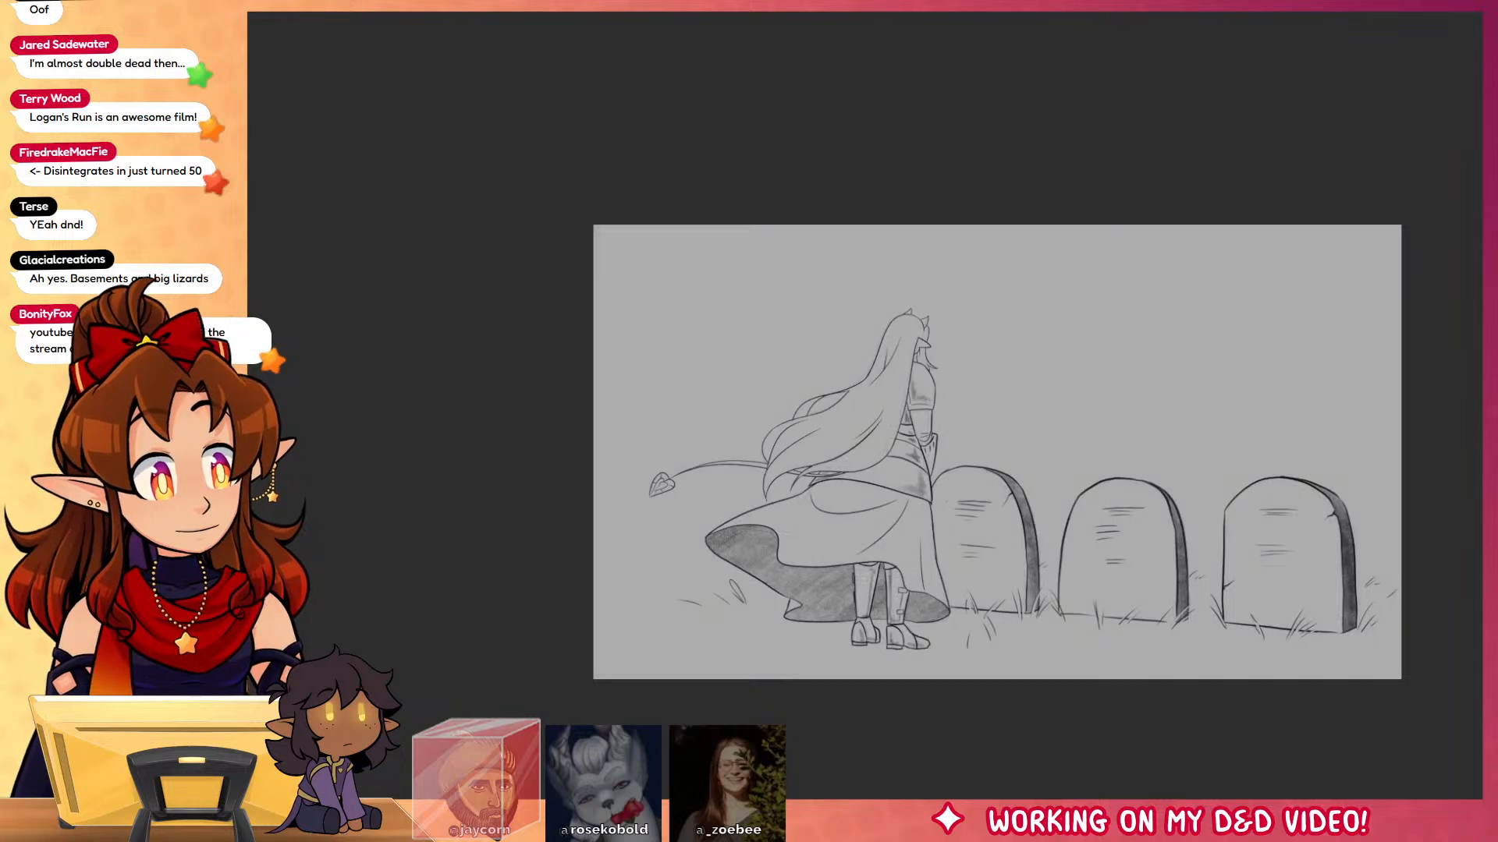
scroll(996, 408, up, 2)
click(991, 398)
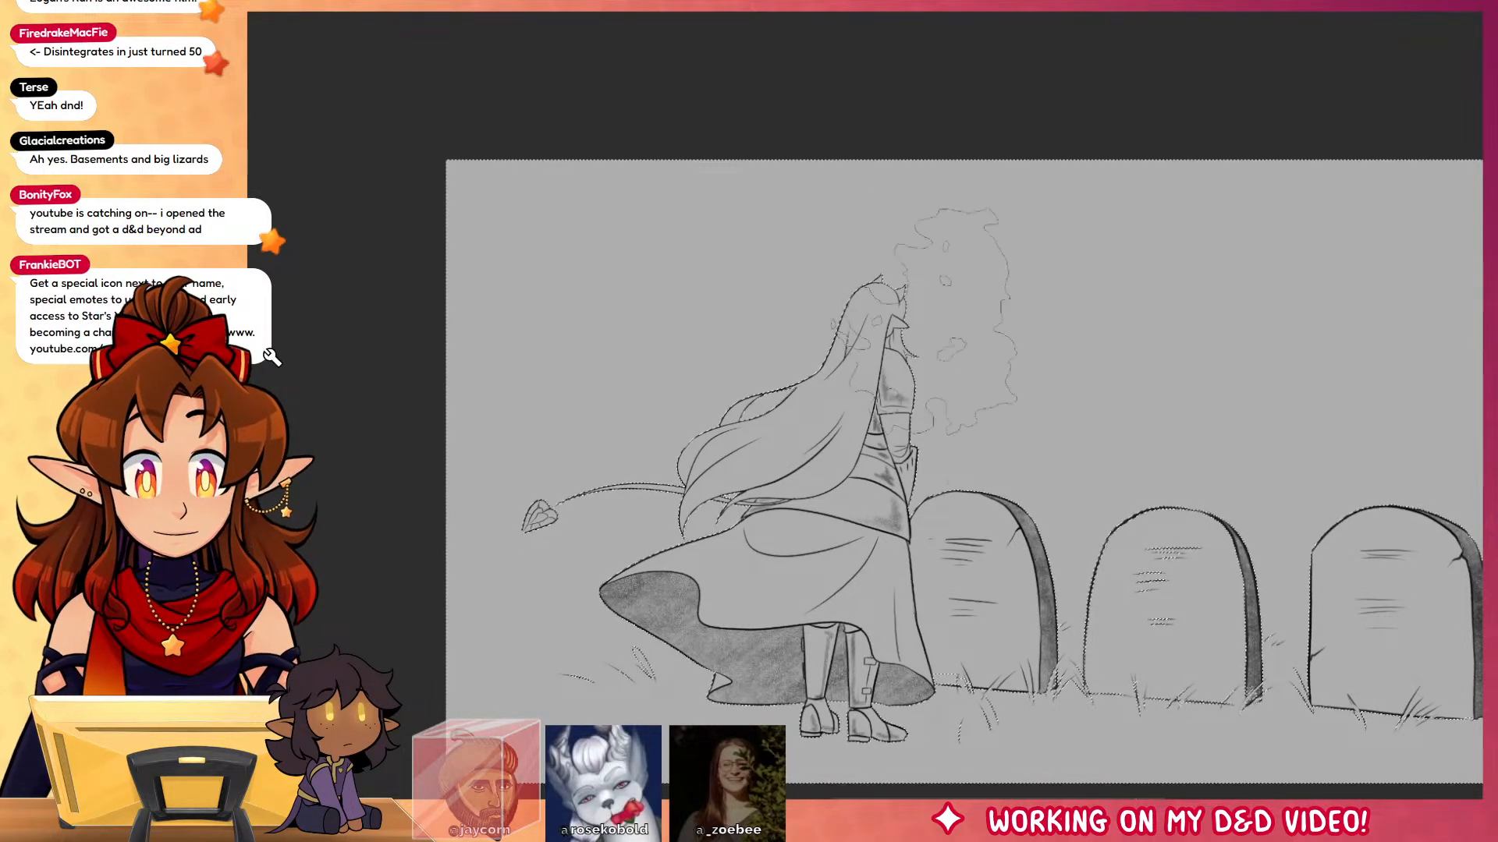
mouse_move(831, 351)
mouse_down()
mouse_move(900, 333)
mouse_move(921, 405)
mouse_up()
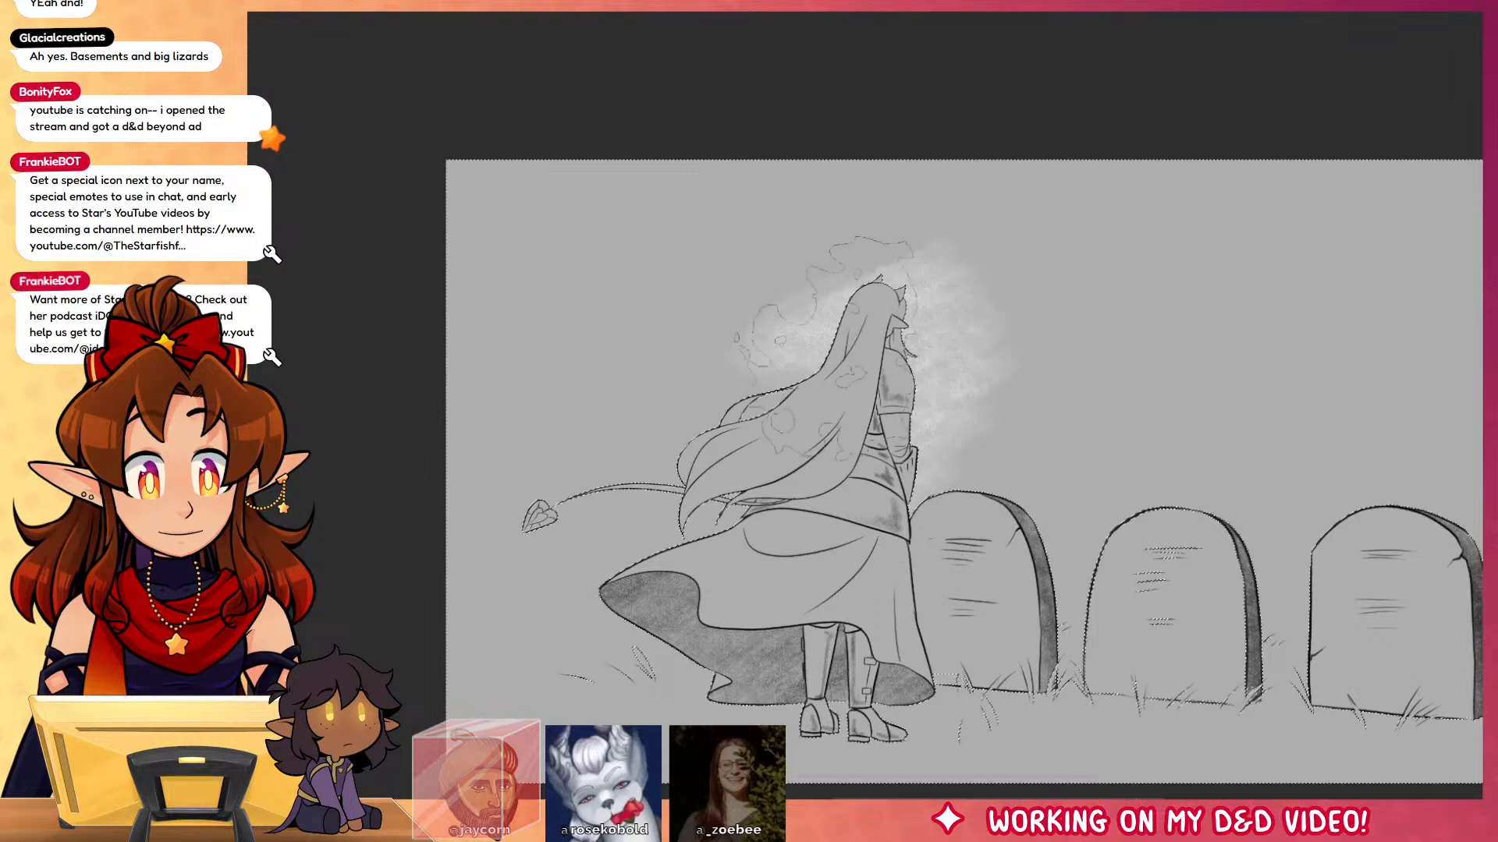
Step: Extend the pale glow around the back of the hair, soften its edges on both sides and clear the selection
mouse_move(700, 500)
mouse_down()
mouse_move(811, 468)
mouse_move(682, 414)
mouse_move(682, 352)
mouse_move(616, 371)
mouse_move(687, 305)
mouse_move(897, 234)
mouse_move(939, 316)
mouse_move(694, 437)
mouse_move(671, 488)
mouse_move(757, 531)
mouse_move(800, 507)
mouse_move(702, 370)
mouse_up()
mouse_move(612, 387)
mouse_down()
mouse_move(714, 426)
mouse_move(667, 410)
mouse_move(609, 424)
mouse_move(653, 468)
mouse_move(703, 440)
mouse_move(737, 454)
mouse_up()
mouse_move(702, 304)
mouse_down()
mouse_move(795, 367)
mouse_move(799, 308)
mouse_move(830, 265)
mouse_up()
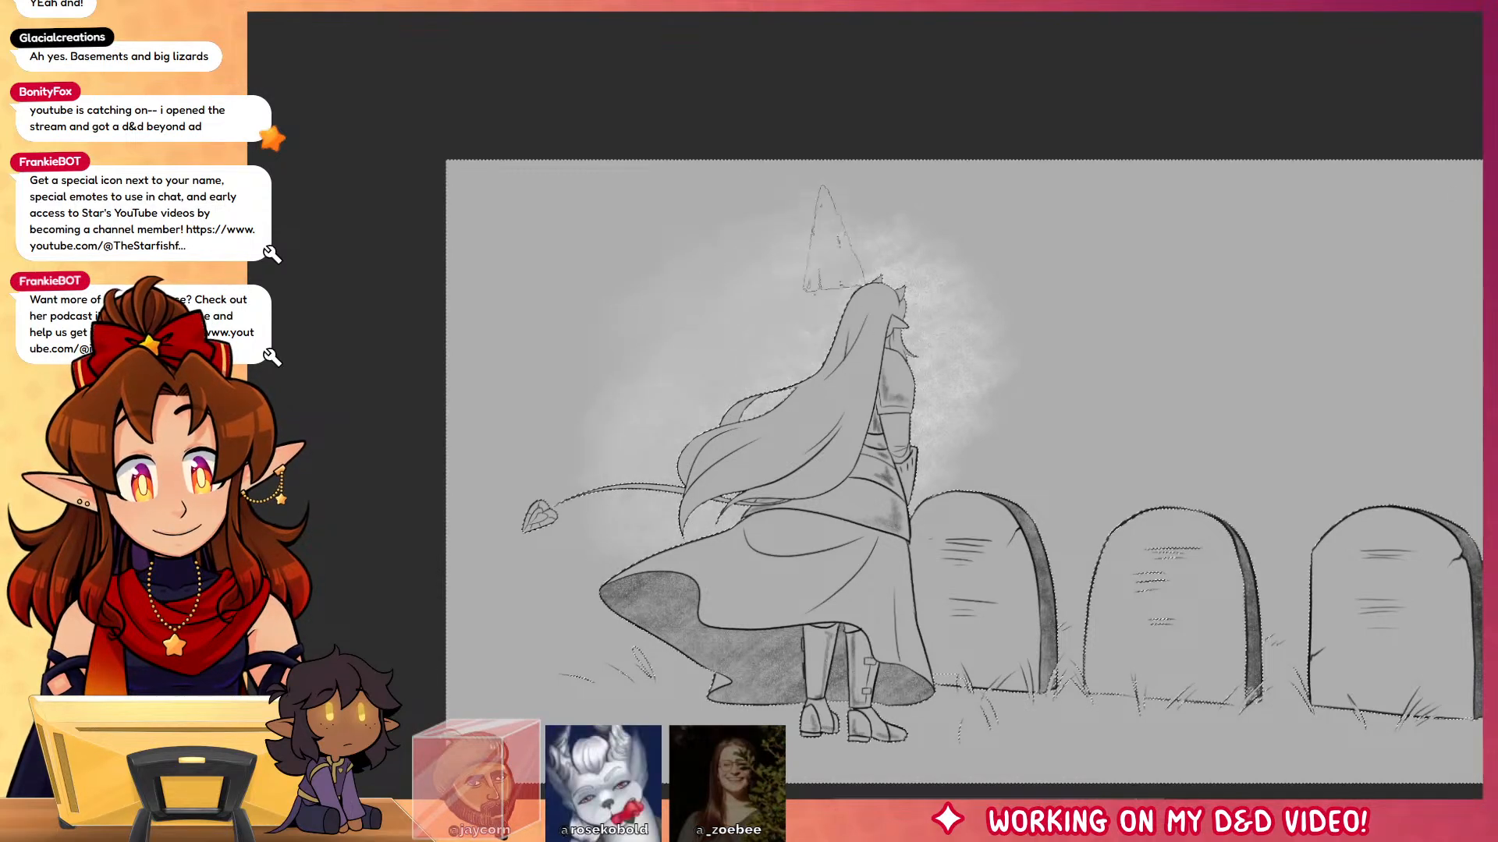
mouse_move(1029, 269)
mouse_down()
mouse_move(1013, 373)
mouse_move(1073, 366)
mouse_move(964, 374)
mouse_move(967, 433)
mouse_move(936, 457)
mouse_up()
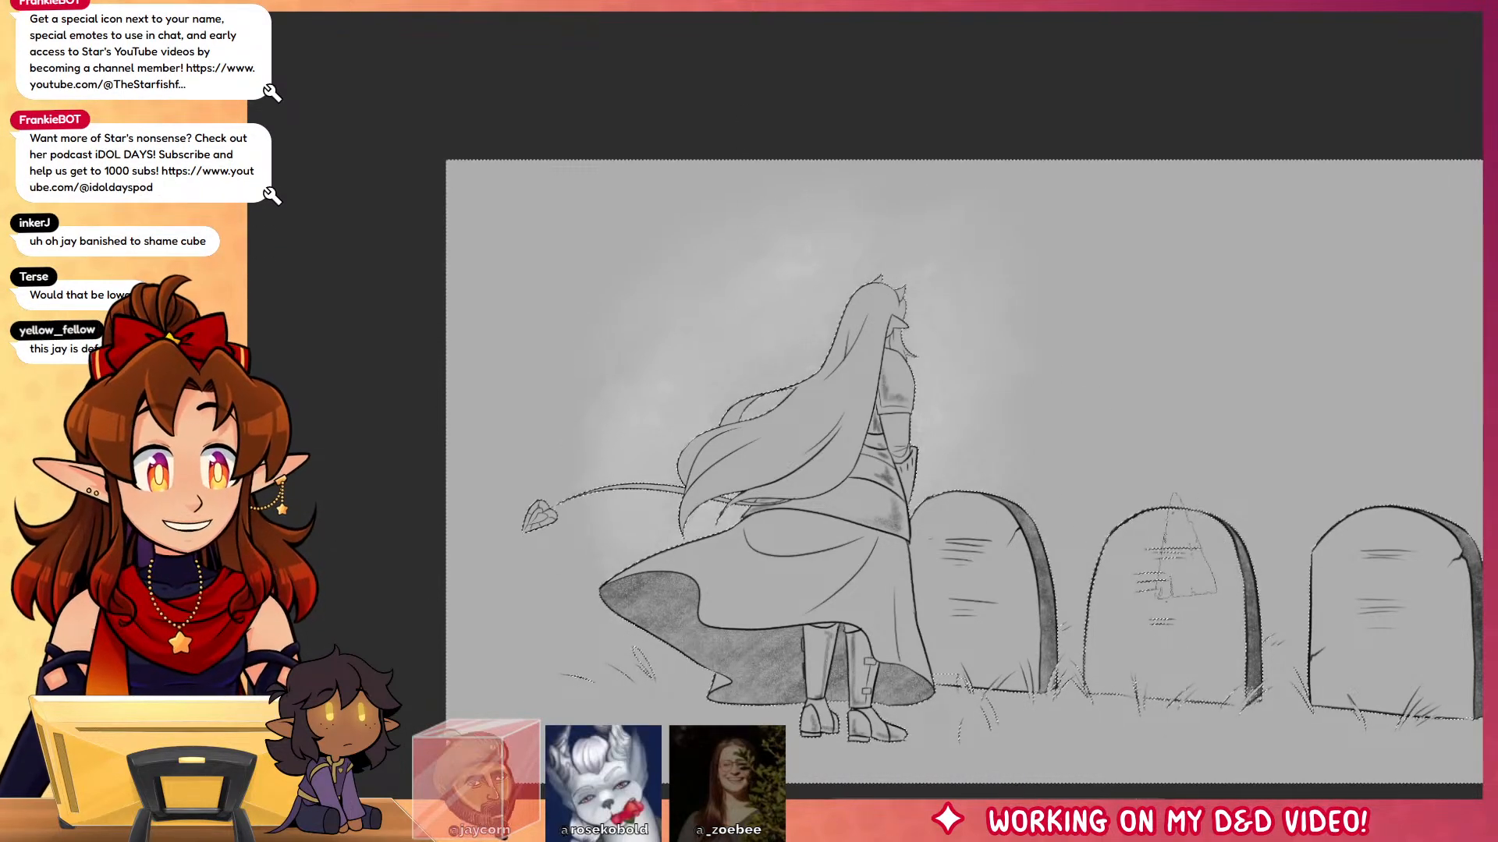
key(ctrl+d)
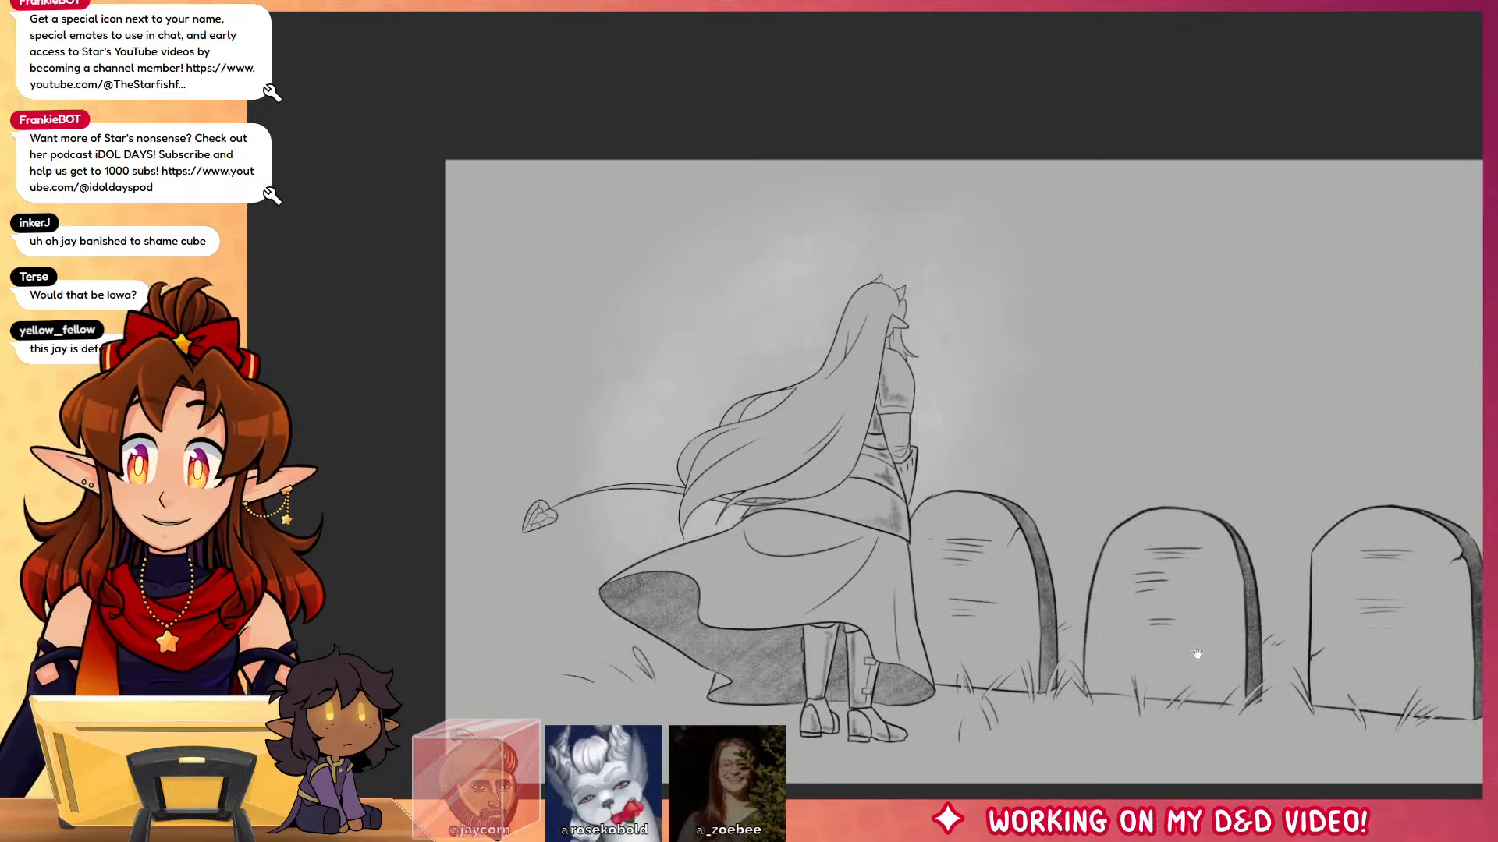
drag(1196, 655, 1066, 584)
key(ctrl+shift+d)
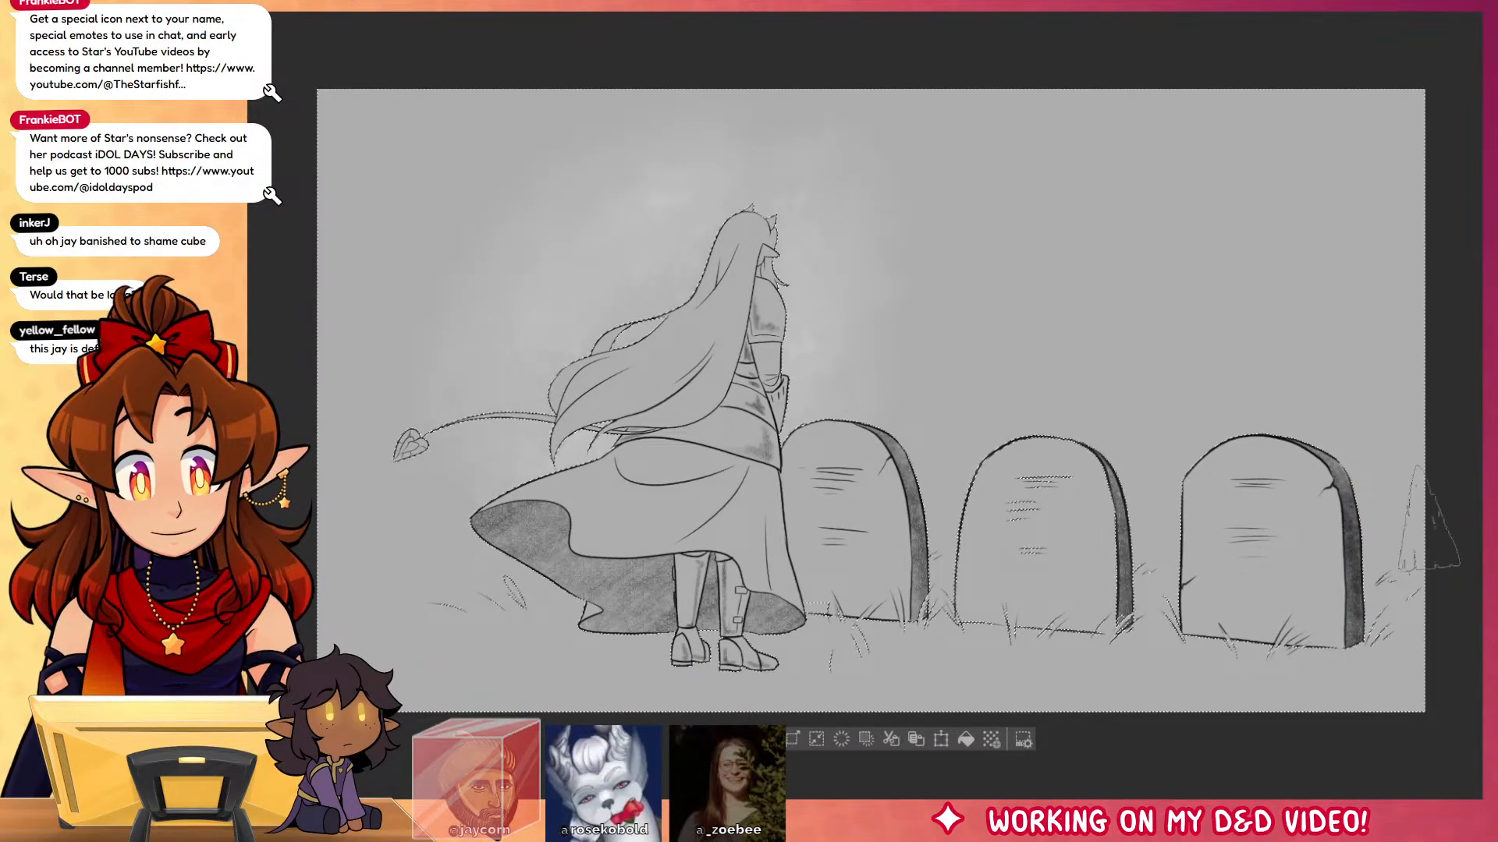
key(ctrl+shift+a)
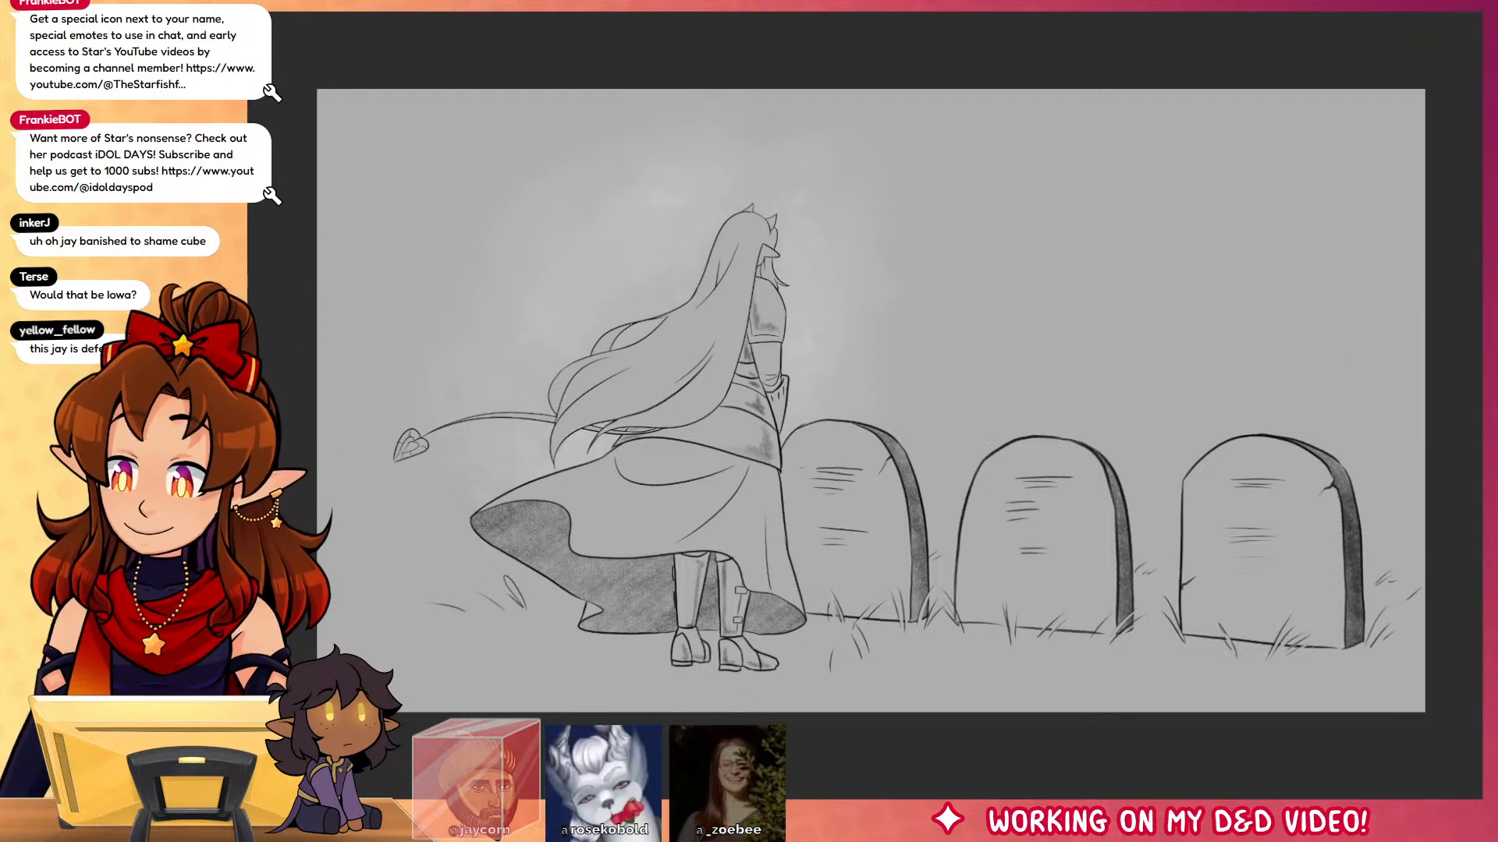
alt+click(1071, 513)
drag(1108, 571, 1011, 566)
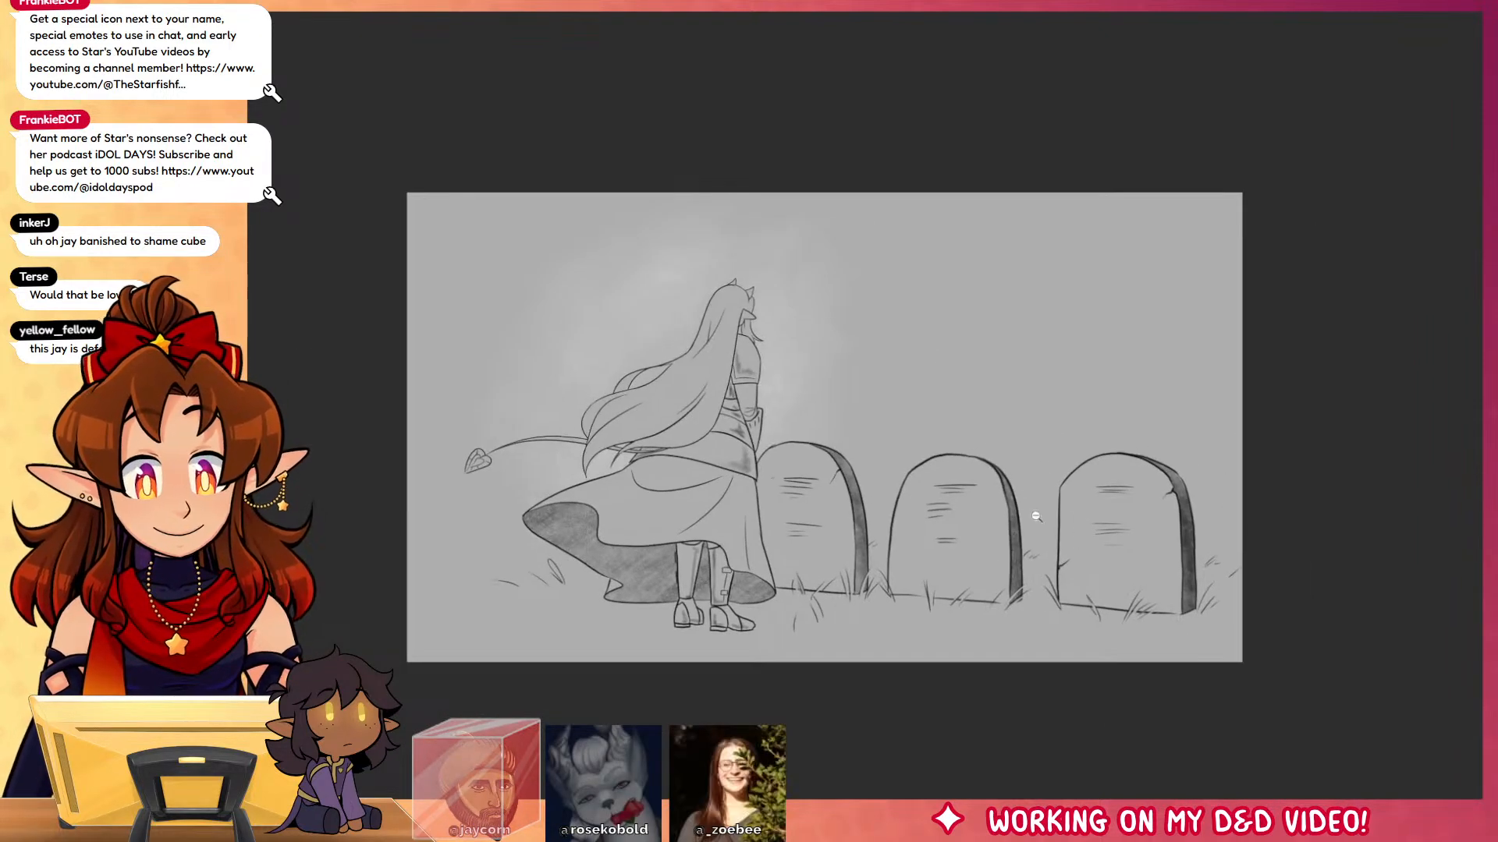
ctrl+click(954, 489)
drag(954, 489, 971, 534)
drag(972, 533, 1059, 555)
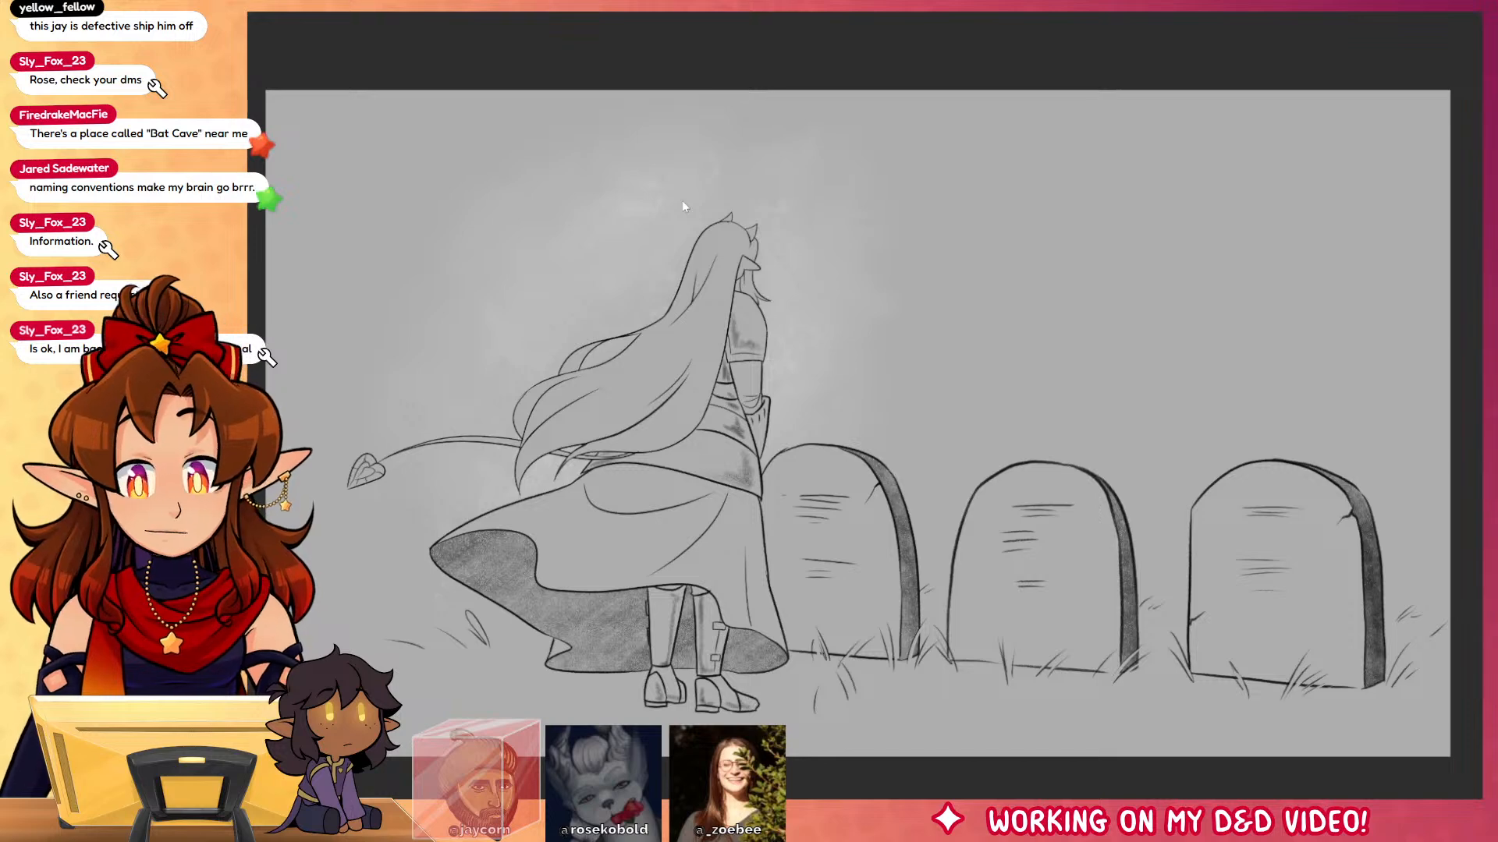
Step: Enlarge the two close-up gravestone sketches to fill the canvas and fade the cracked stone's sketch as an inking guide
click(403, 47)
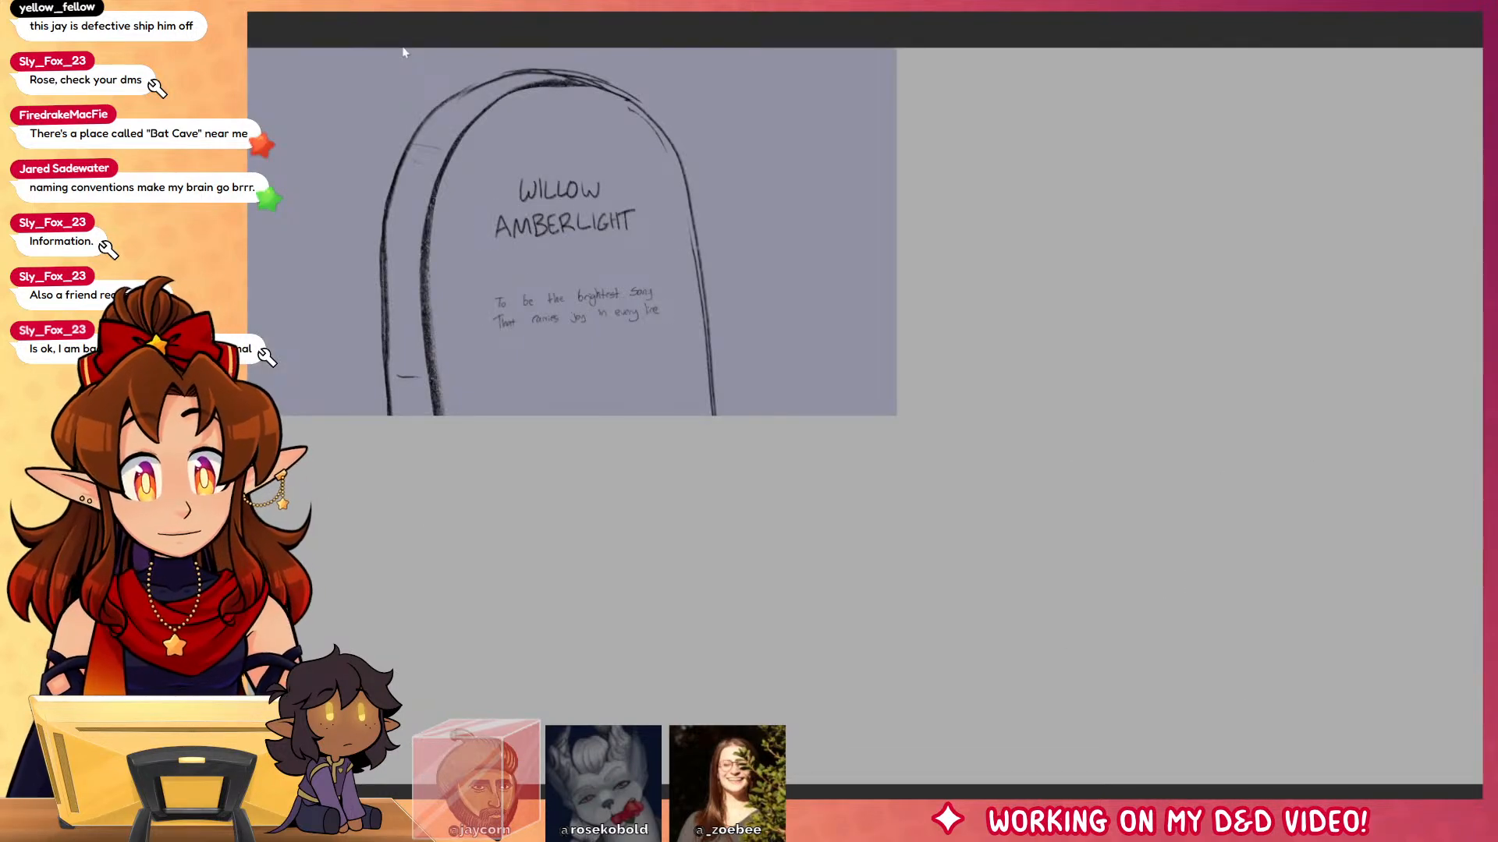
key(ctrl+Tab)
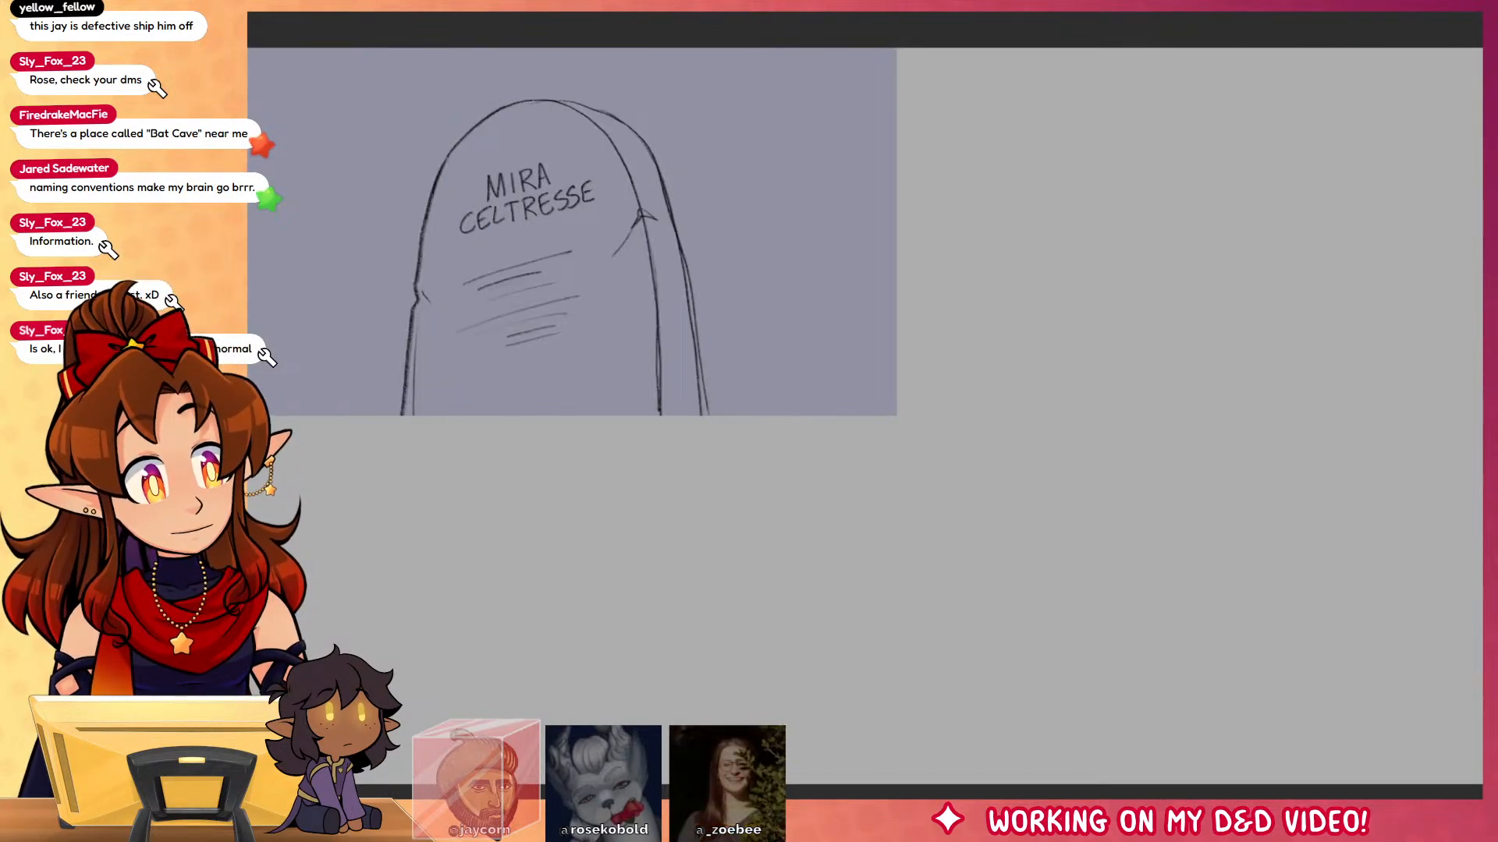
key(ctrl+Tab)
key(ctrl+t)
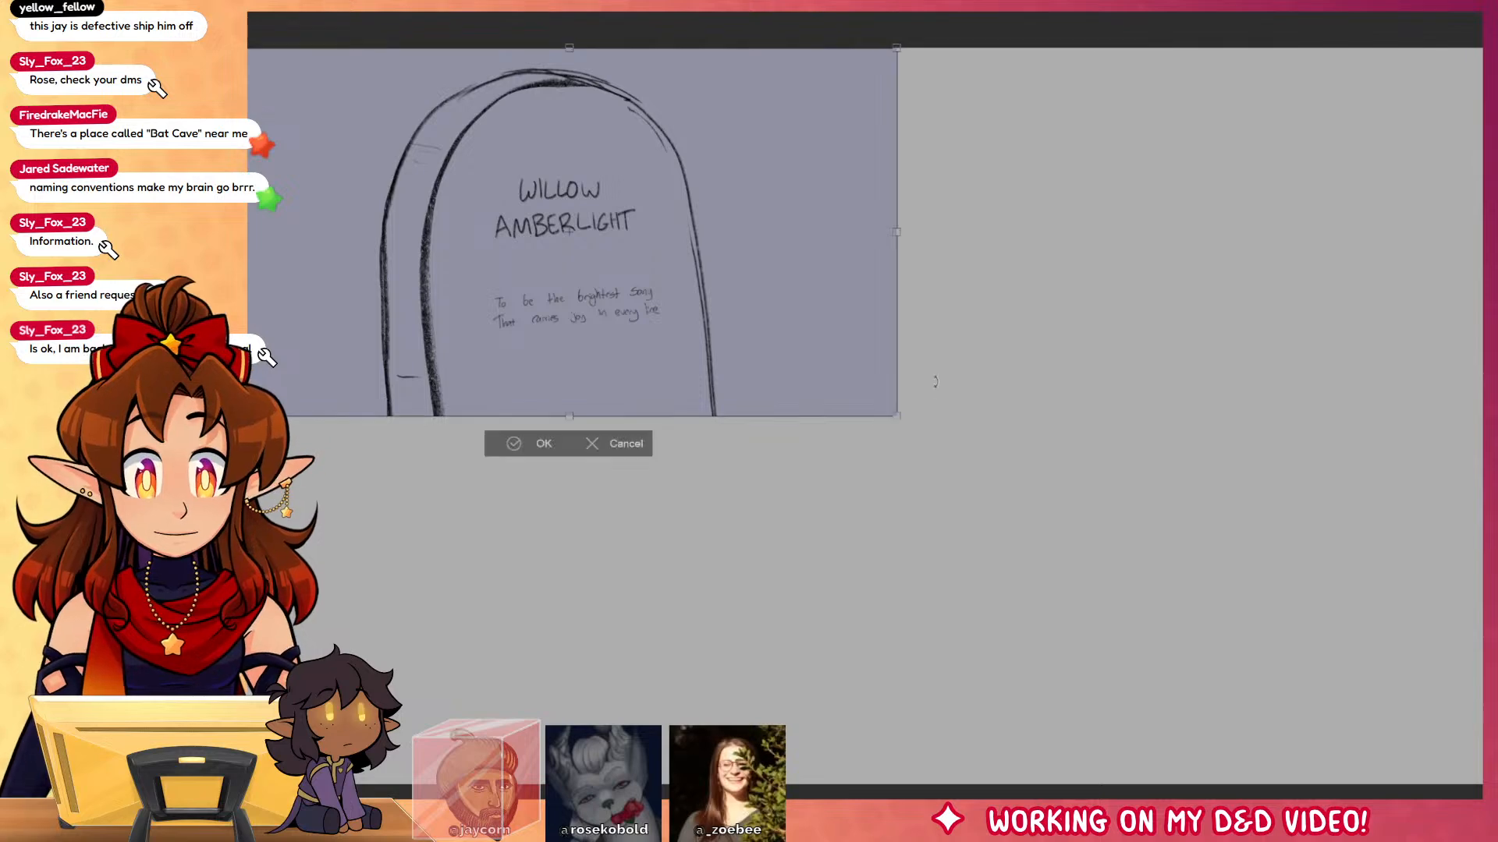
drag(1153, 725, 1185, 749)
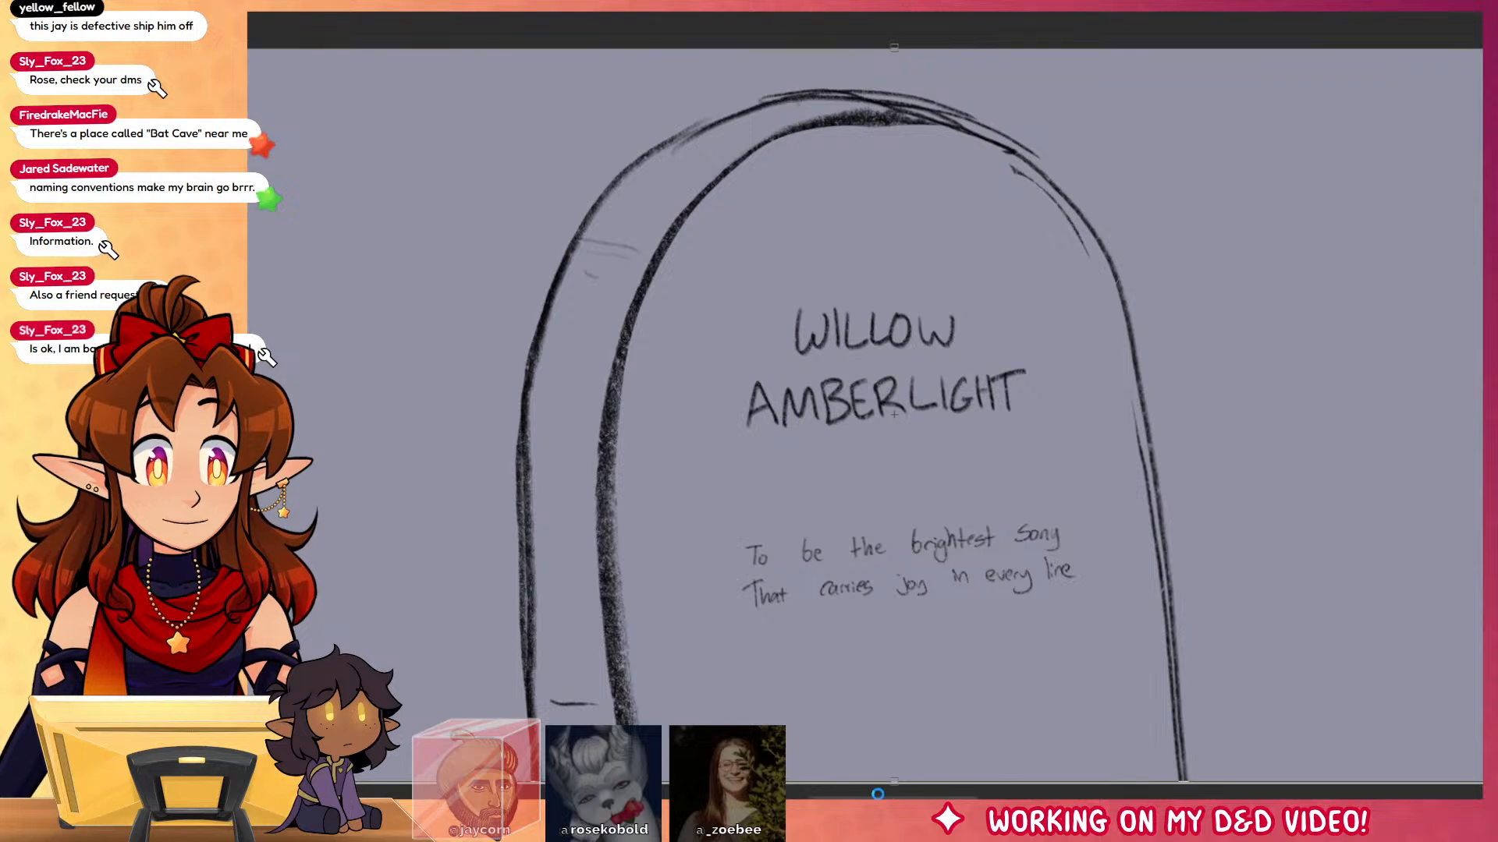
key(Return)
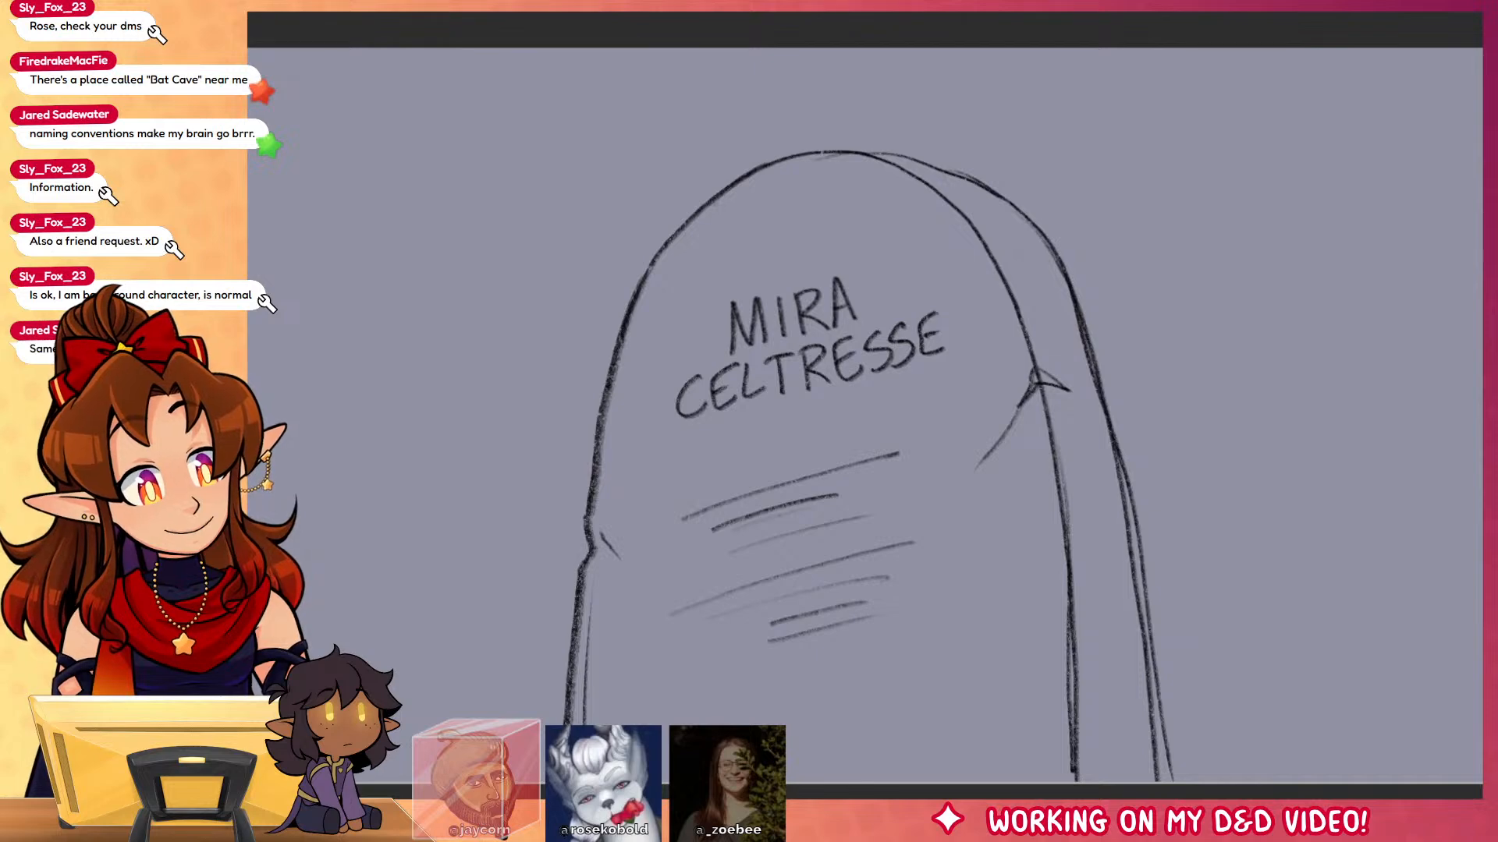
key(Right)
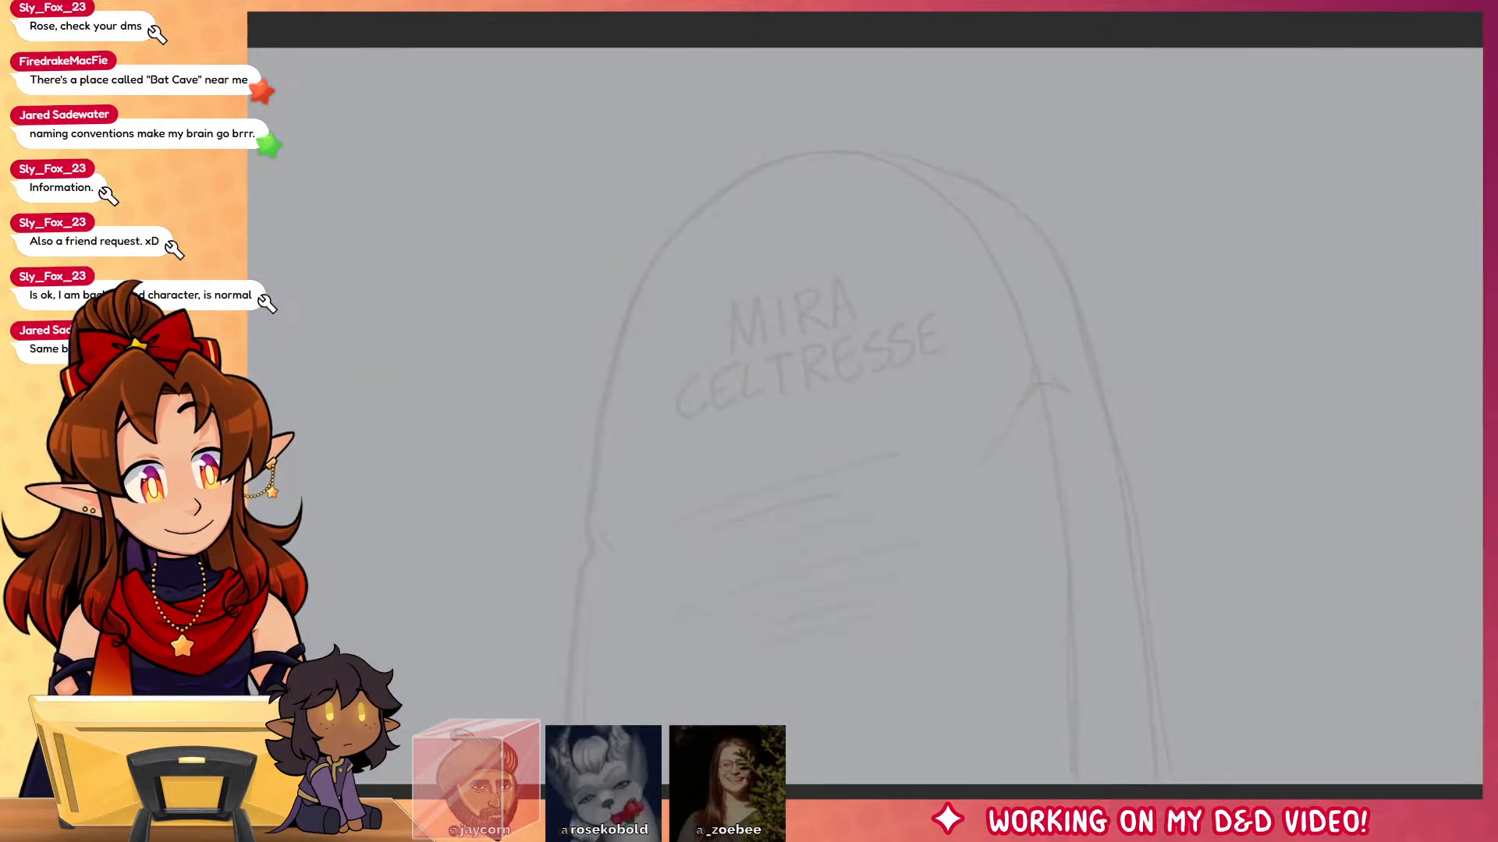
Step: Ink the gravestone's outer edge on the front-face side, from the crown down to the canvas bottom, with a small notch midway
mouse_move(804, 230)
mouse_down()
mouse_move(749, 273)
mouse_move(694, 250)
mouse_move(749, 199)
mouse_move(804, 234)
mouse_move(745, 221)
mouse_up()
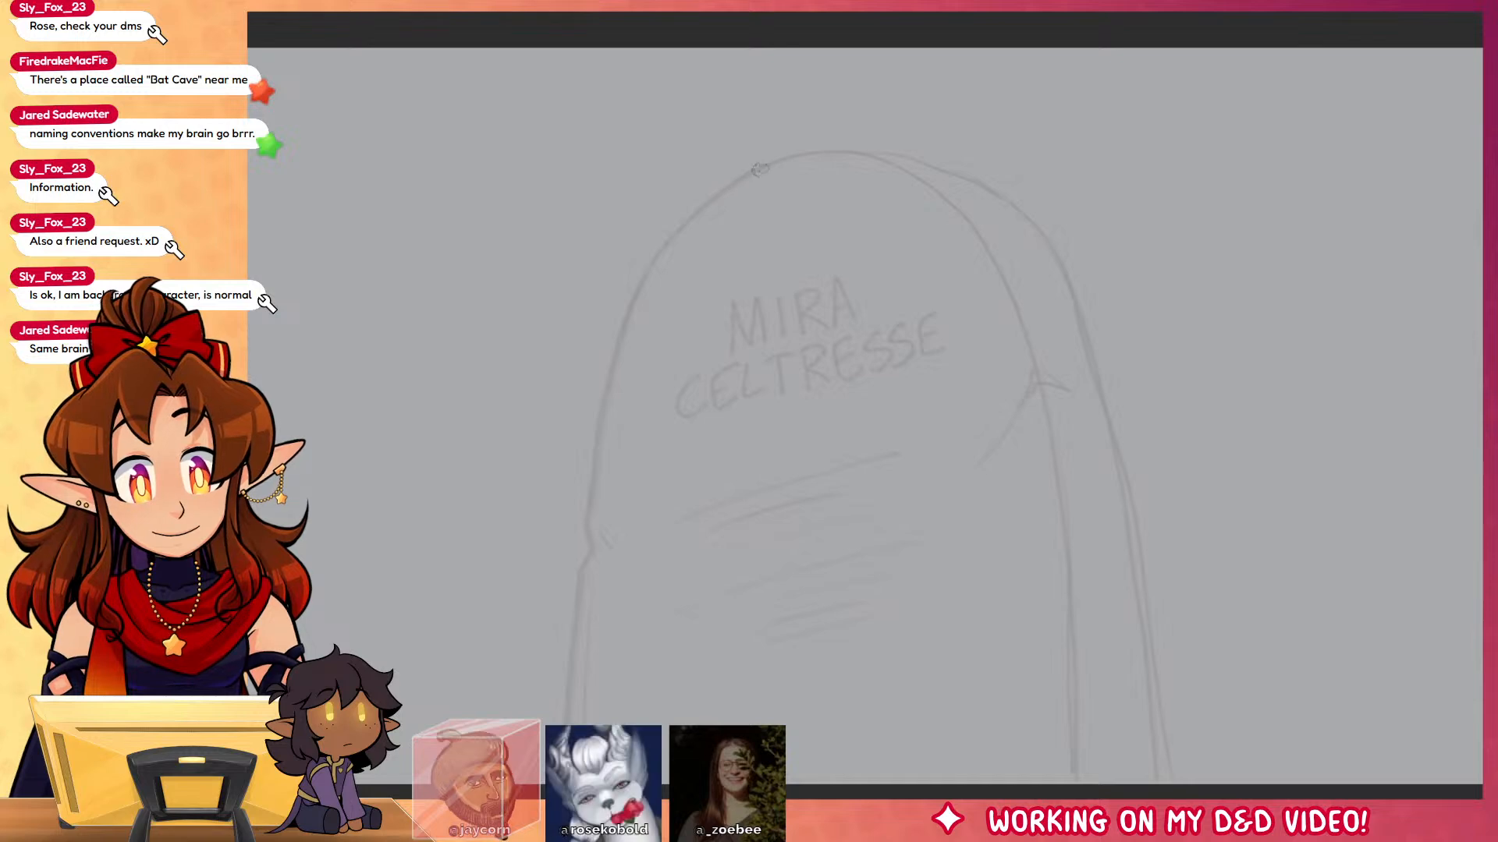
mouse_move(760, 166)
mouse_down()
mouse_move(649, 264)
mouse_move(587, 507)
mouse_up()
key(ctrl+z)
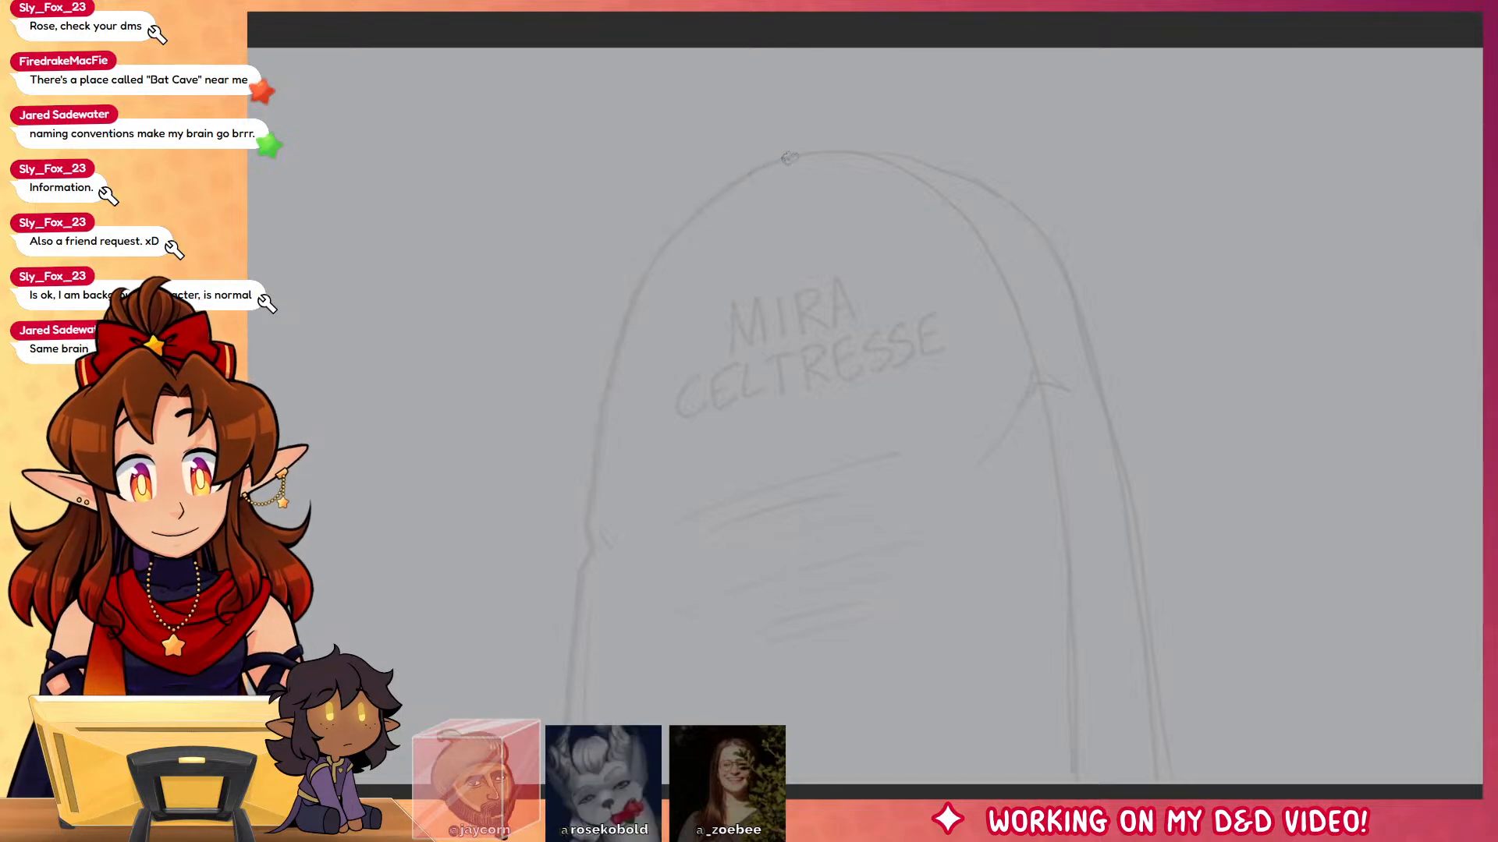
mouse_move(784, 158)
mouse_down()
mouse_move(751, 176)
mouse_move(590, 376)
mouse_move(570, 499)
mouse_up()
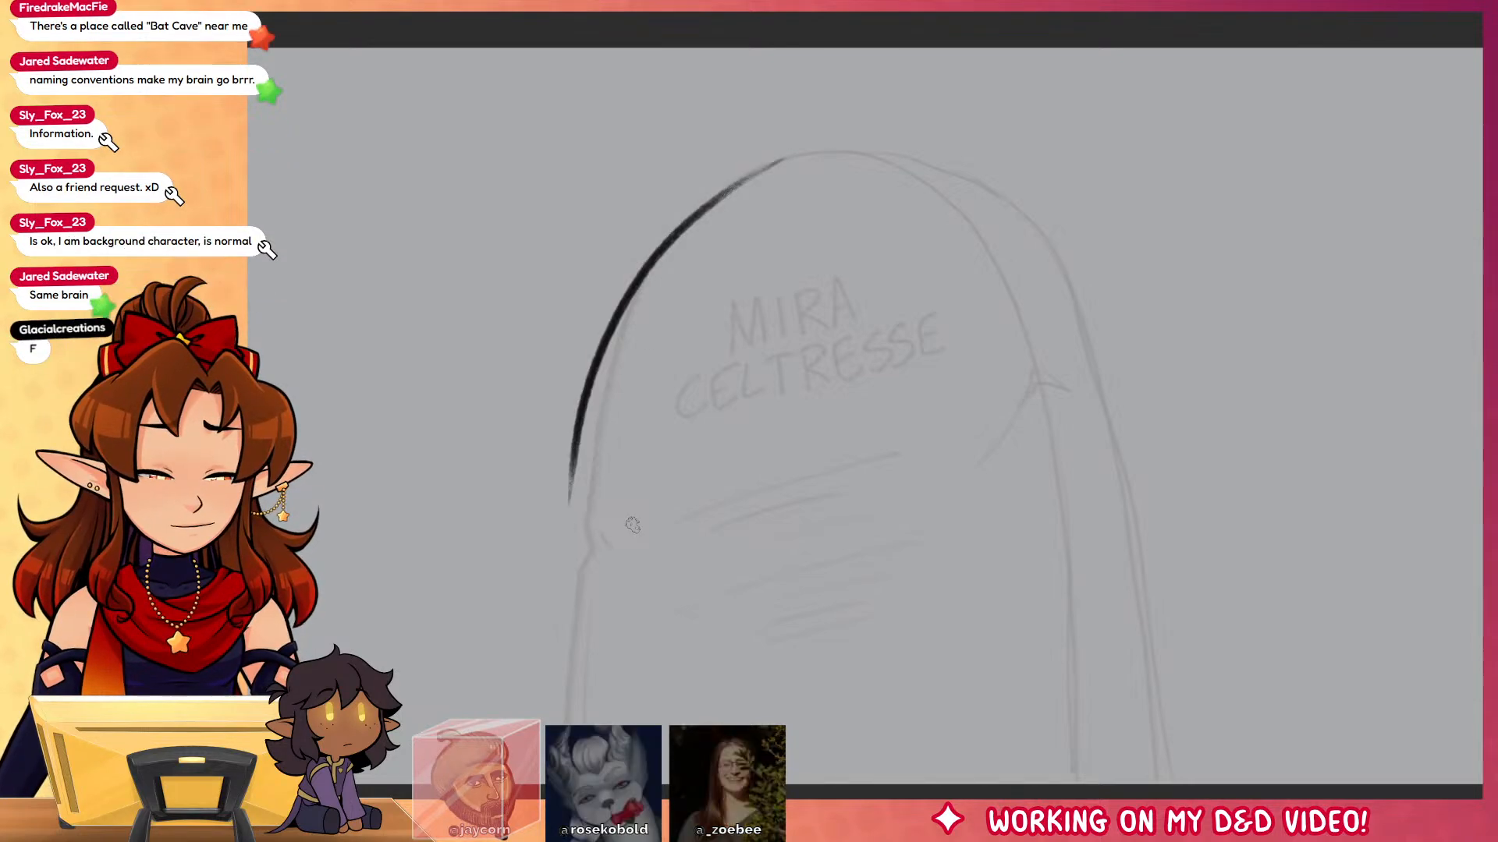
drag(571, 465, 542, 784)
key(ctrl+z)
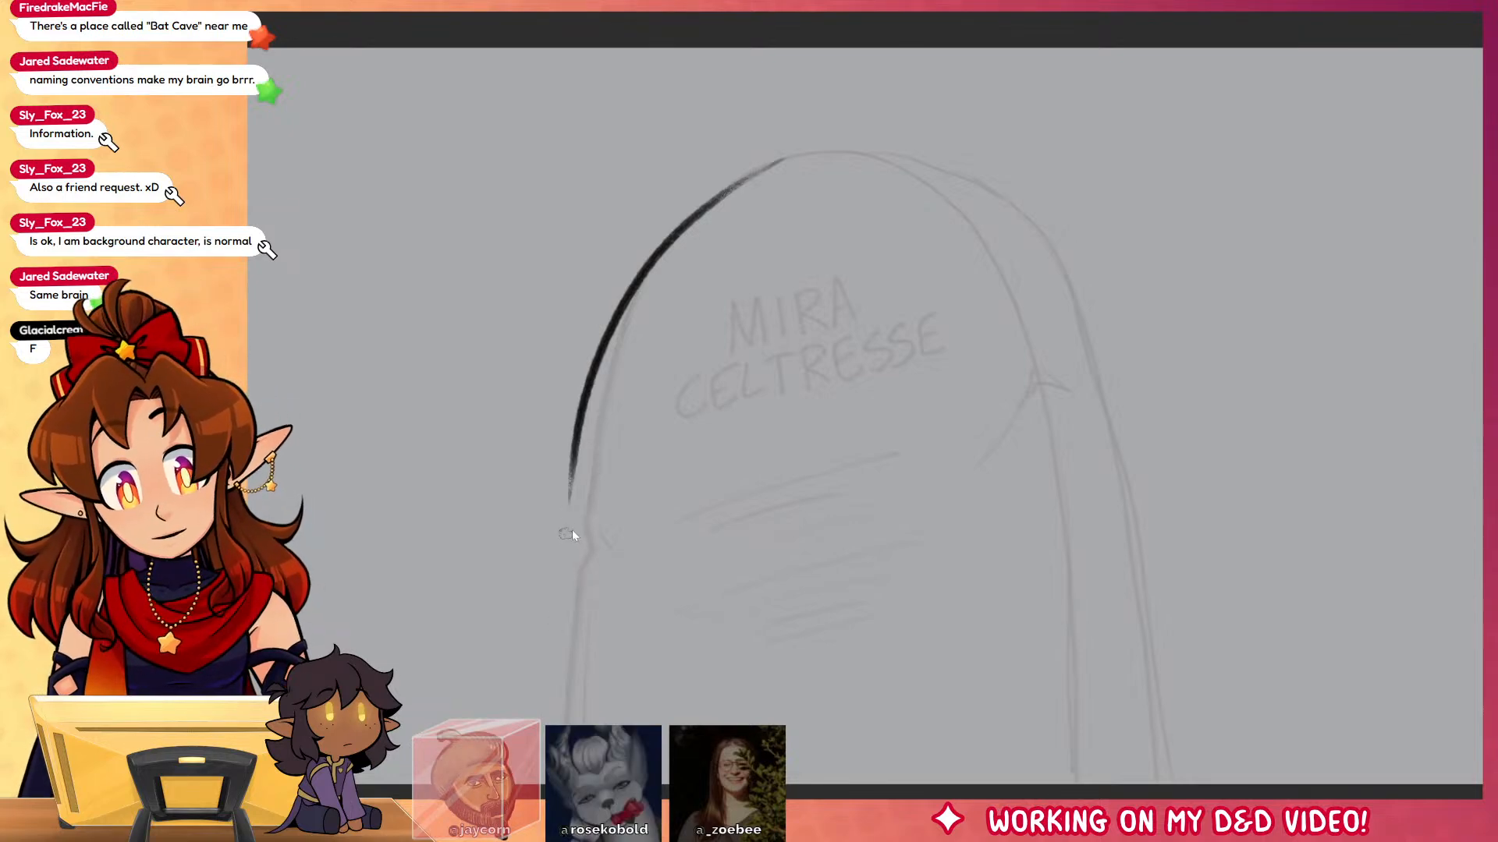
drag(572, 465, 542, 784)
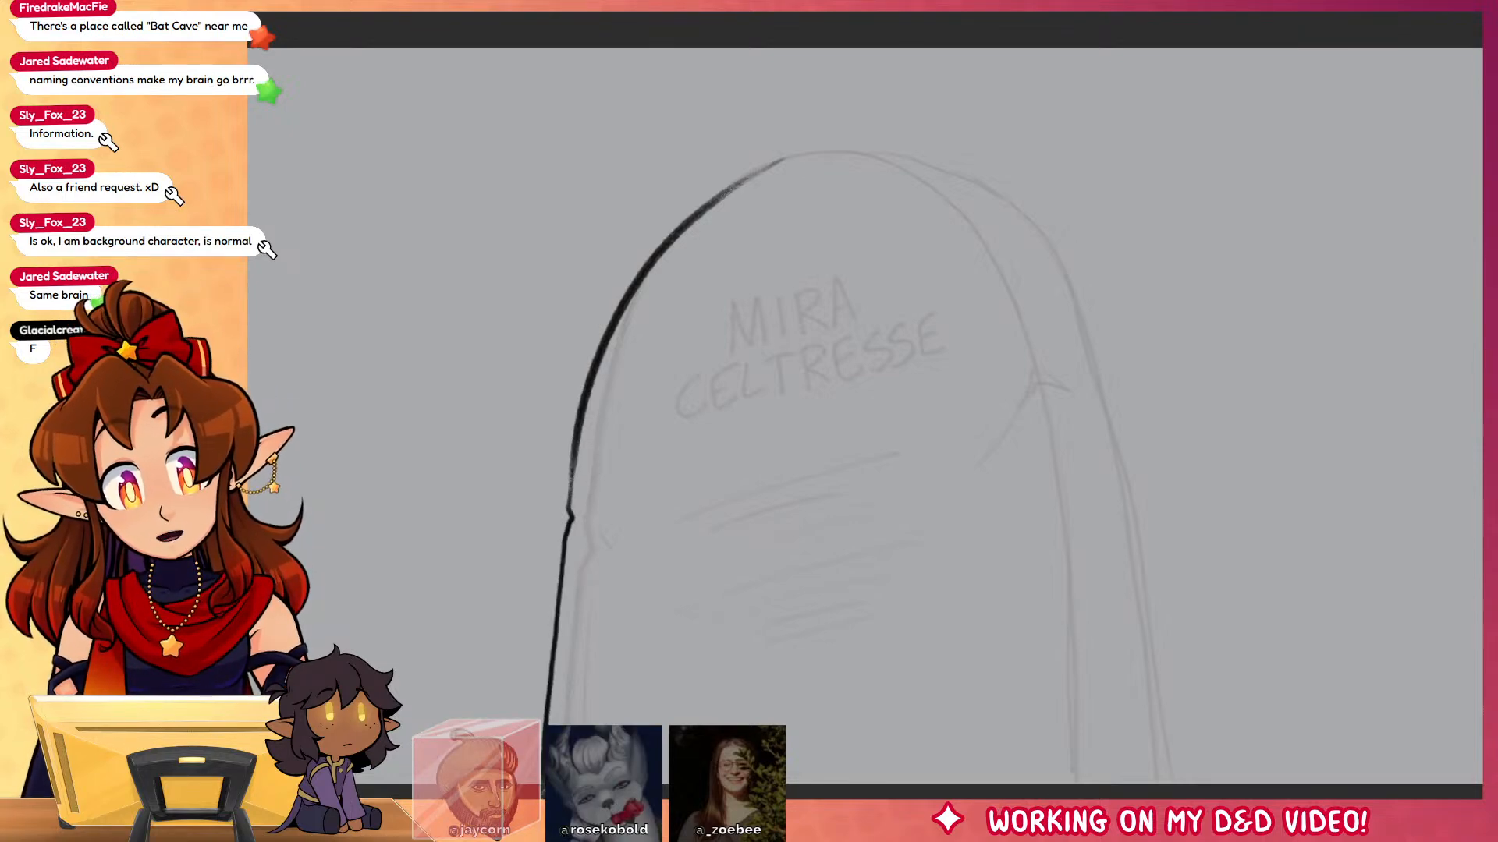
Step: Ink the gravestone's rounded top and continue the line down the outer edge of its side face
mouse_move(712, 205)
mouse_down()
mouse_move(948, 177)
mouse_move(1053, 237)
mouse_up()
key(ctrl+z)
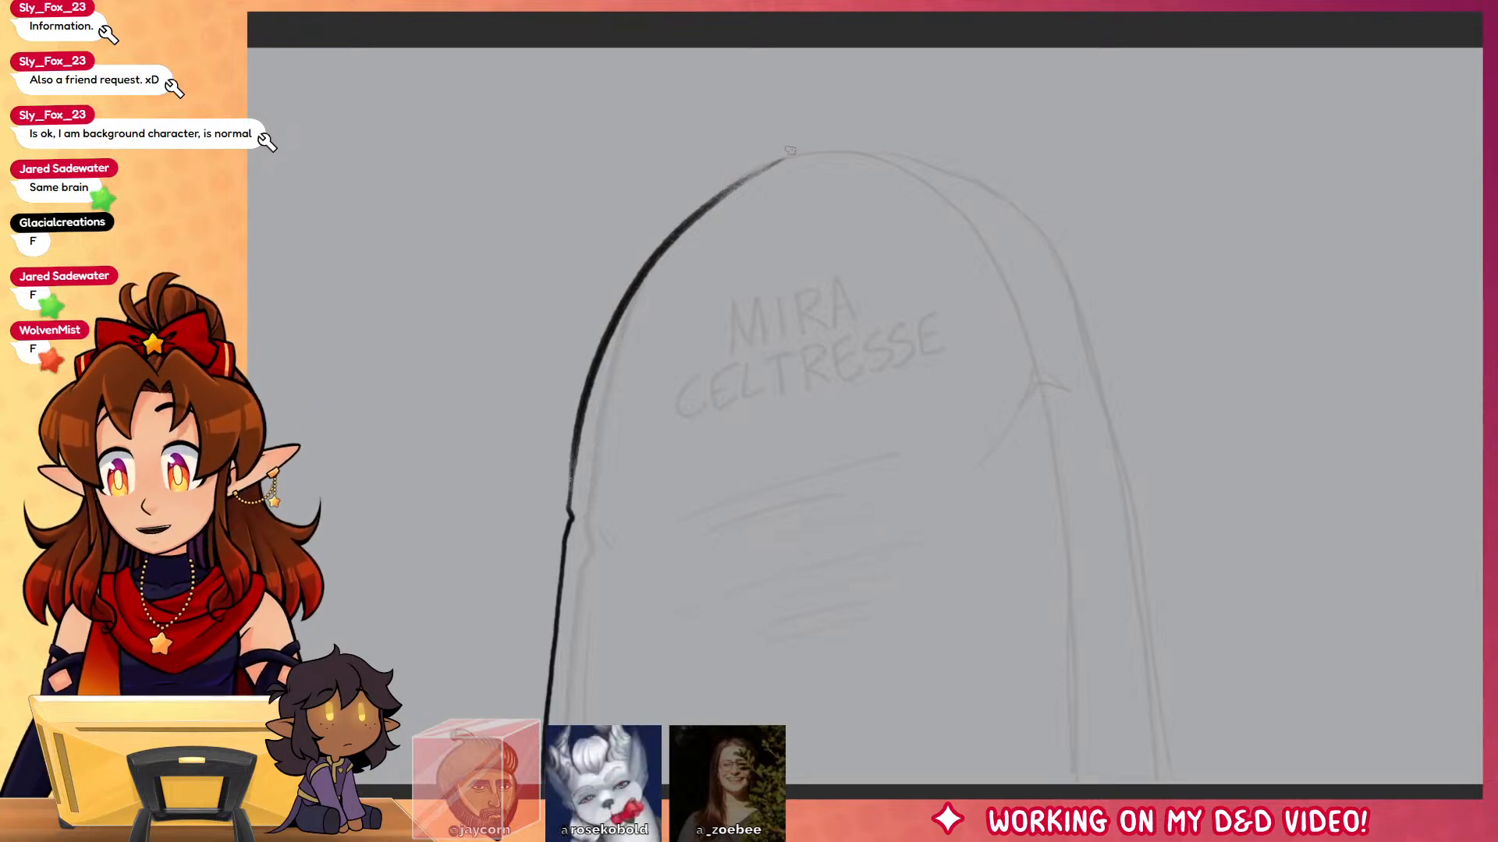
mouse_move(722, 191)
mouse_down()
mouse_move(762, 169)
mouse_move(1049, 246)
mouse_up()
key(ctrl+z)
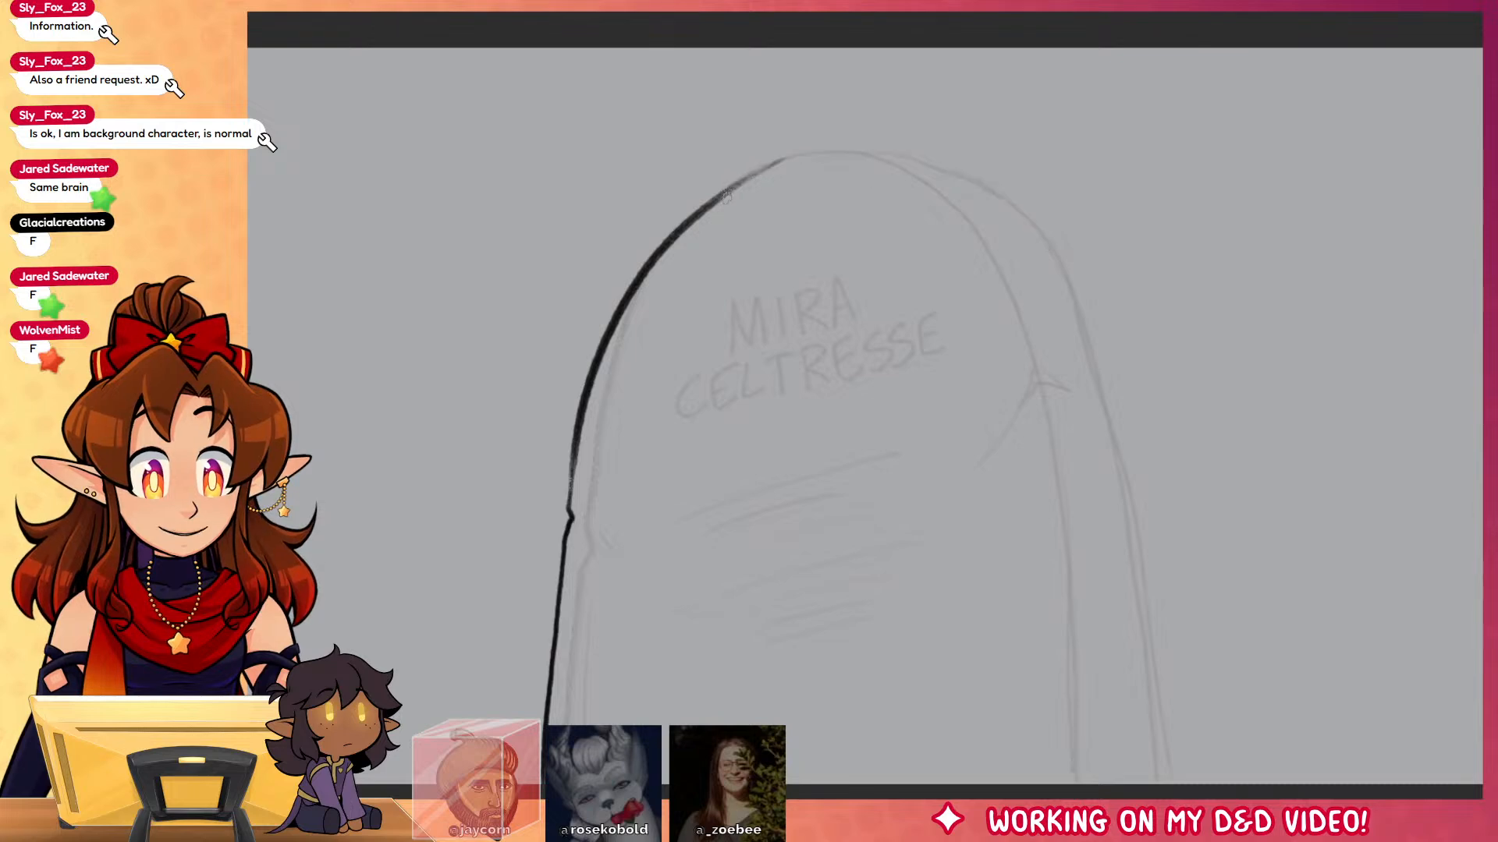
mouse_move(723, 196)
mouse_down()
mouse_move(806, 150)
mouse_move(975, 204)
mouse_move(886, 156)
mouse_move(1115, 290)
mouse_up()
key(ctrl+z)
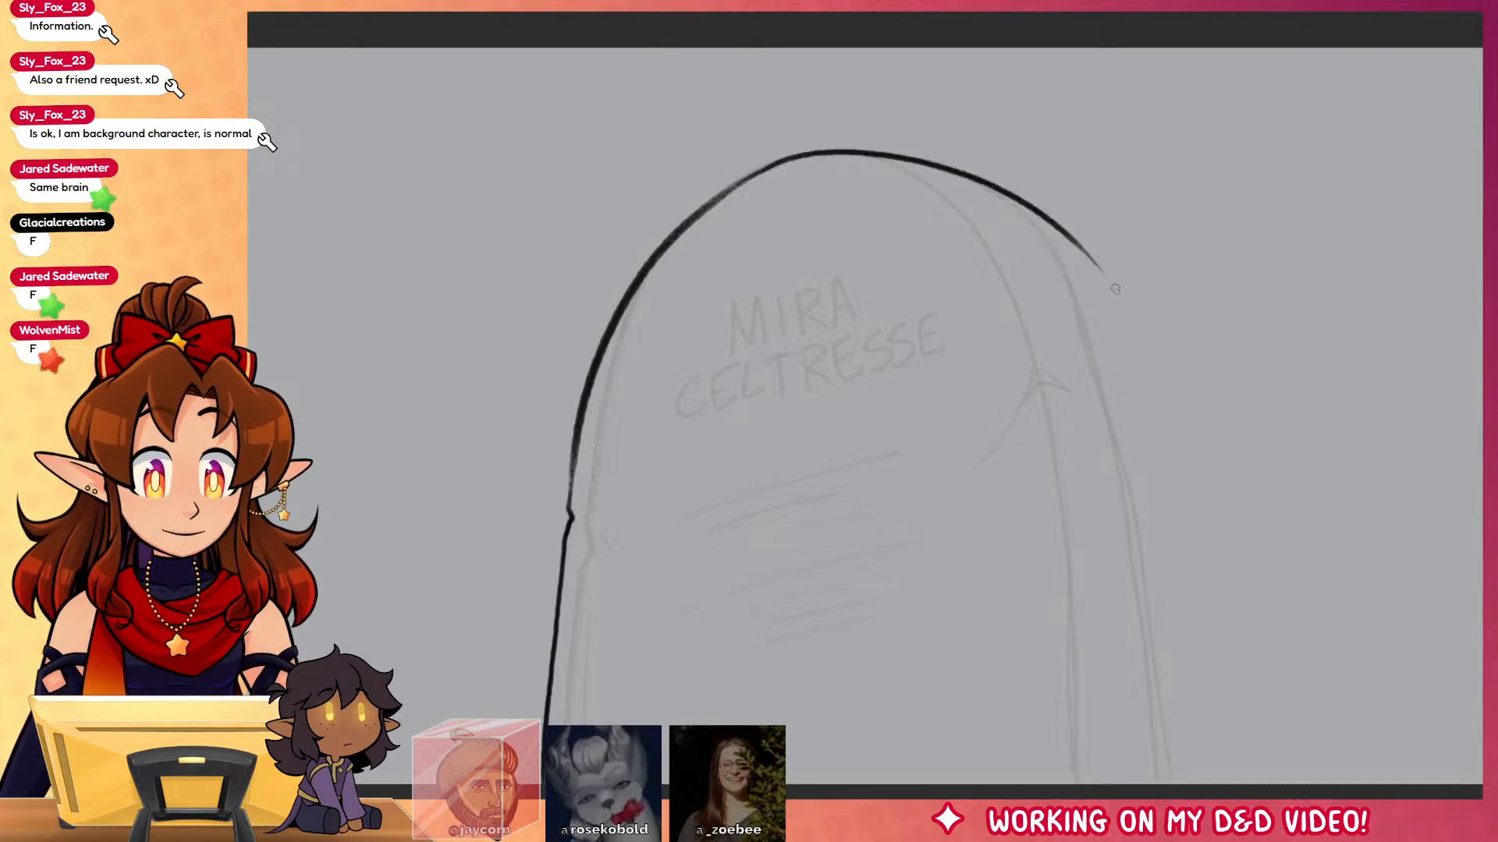
mouse_move(1075, 239)
mouse_down()
mouse_move(1179, 604)
mouse_move(1201, 784)
mouse_up()
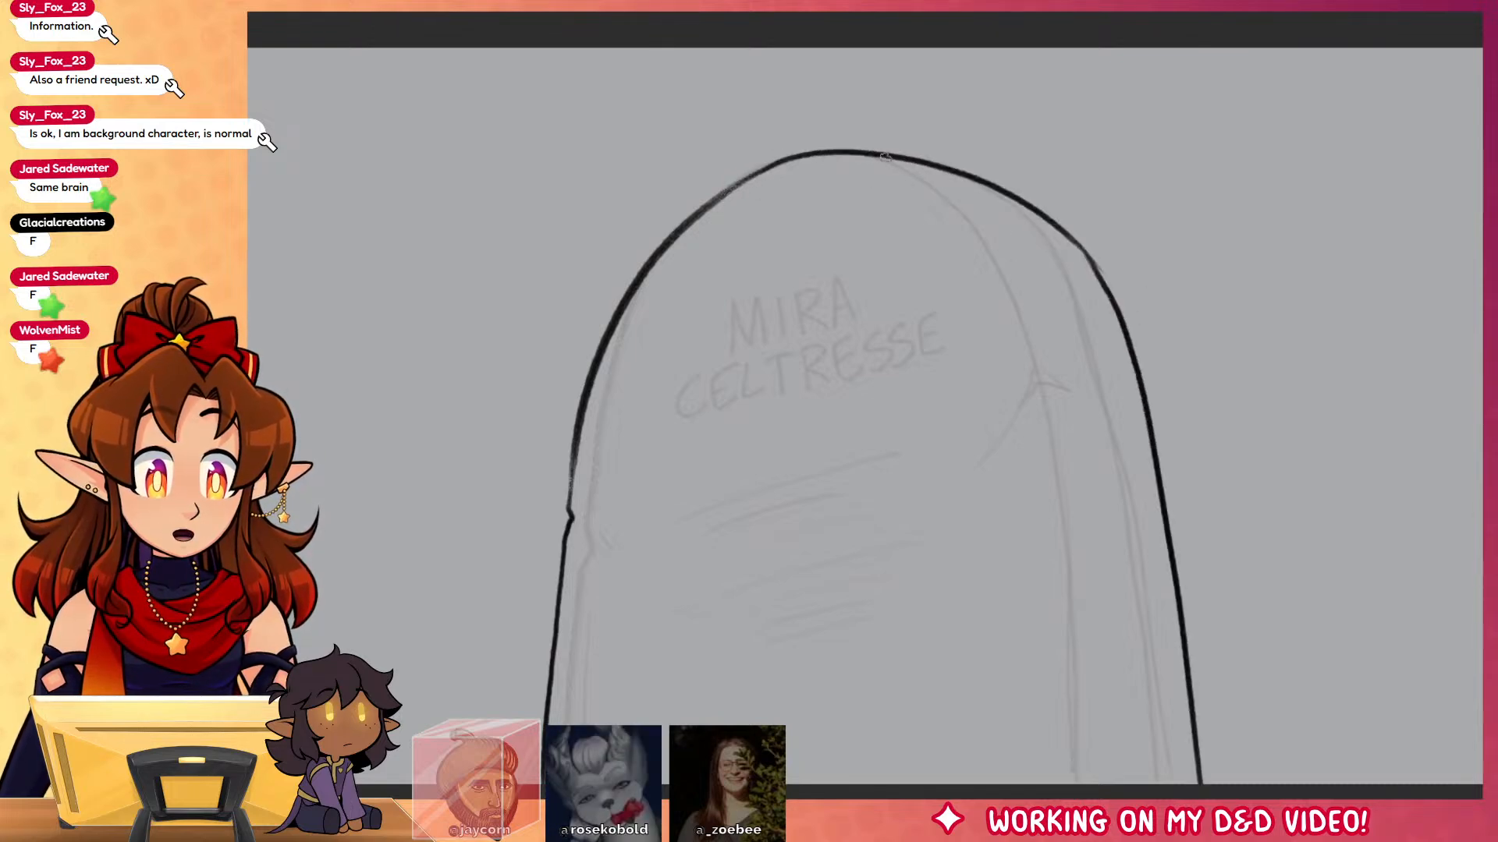
Step: Ink the inner edge between the gravestone's front and side faces, with a chip and short crack partway down
mouse_move(897, 158)
mouse_down()
mouse_move(1059, 402)
mouse_move(1037, 435)
mouse_move(1070, 445)
mouse_move(1096, 783)
mouse_up()
key(ctrl+z)
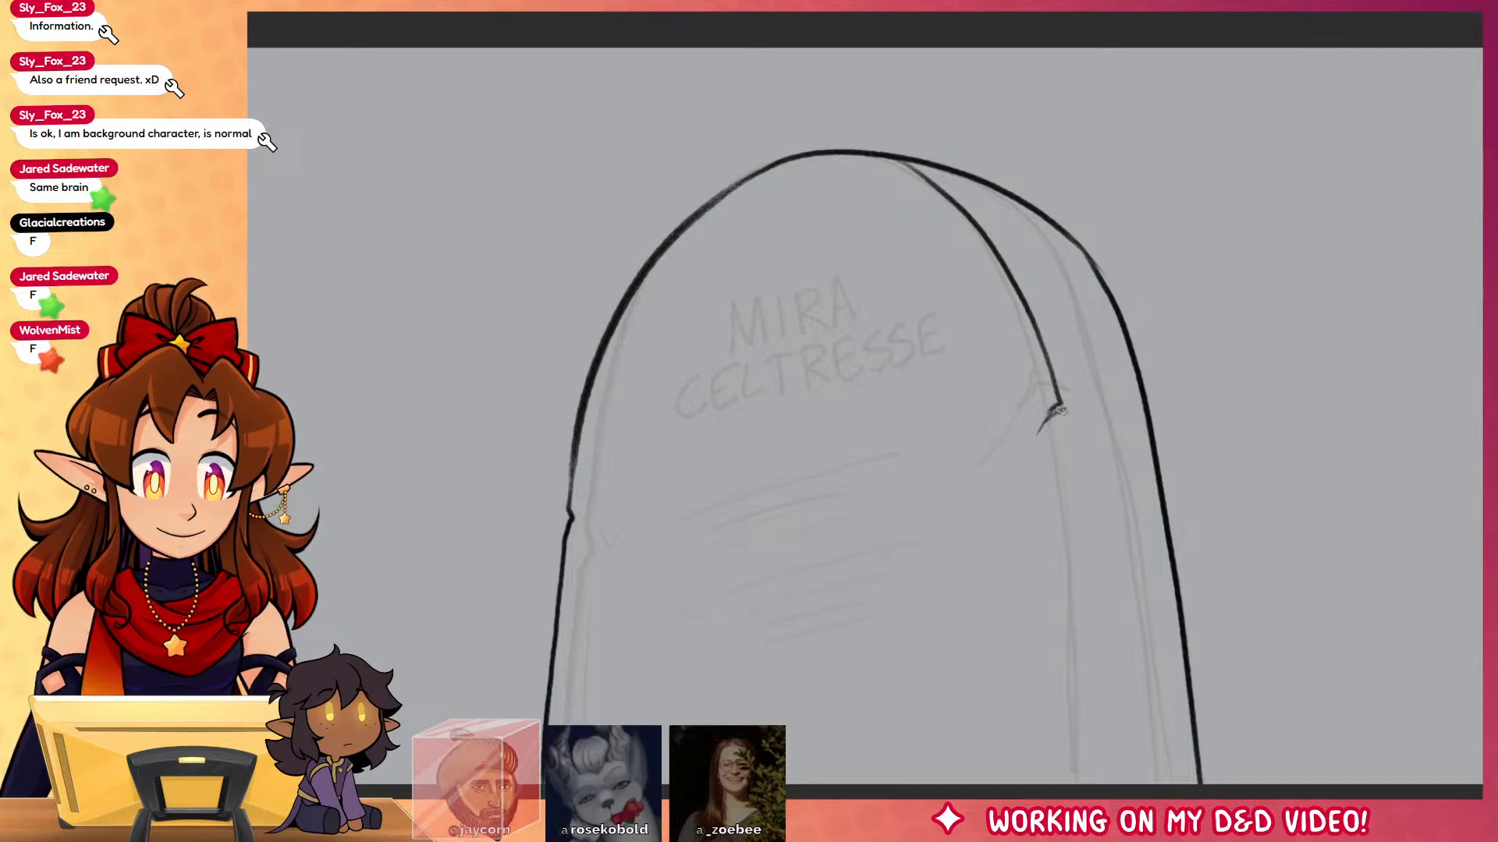
mouse_move(1058, 407)
mouse_down()
mouse_move(1081, 528)
mouse_move(1086, 782)
mouse_up()
drag(1059, 405, 1103, 431)
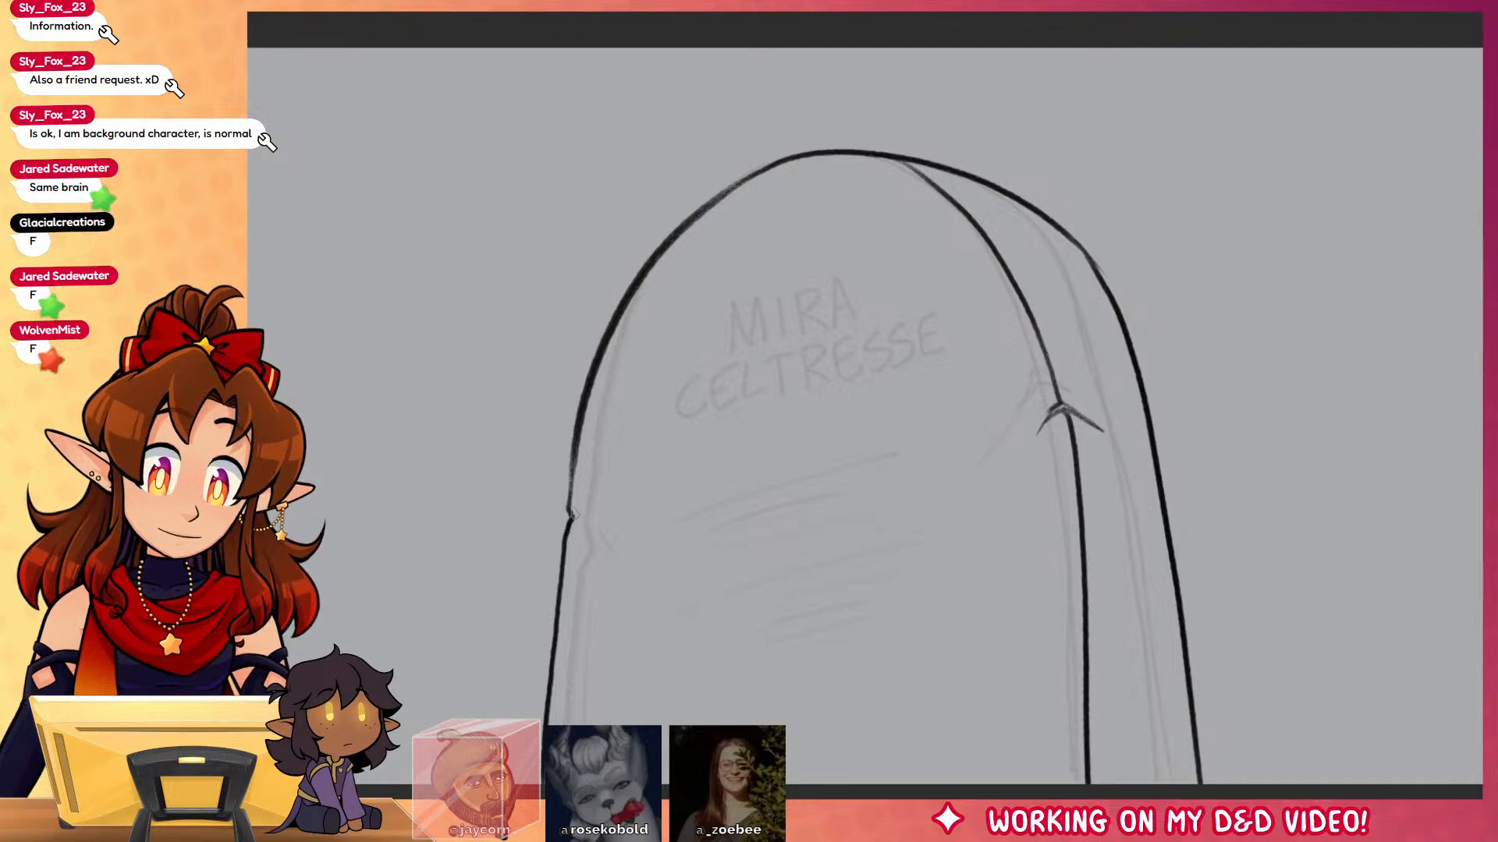
Step: Draw a crack running inward from the outer edge's notch and lengthen the chip's crack across the front face
drag(570, 513, 638, 572)
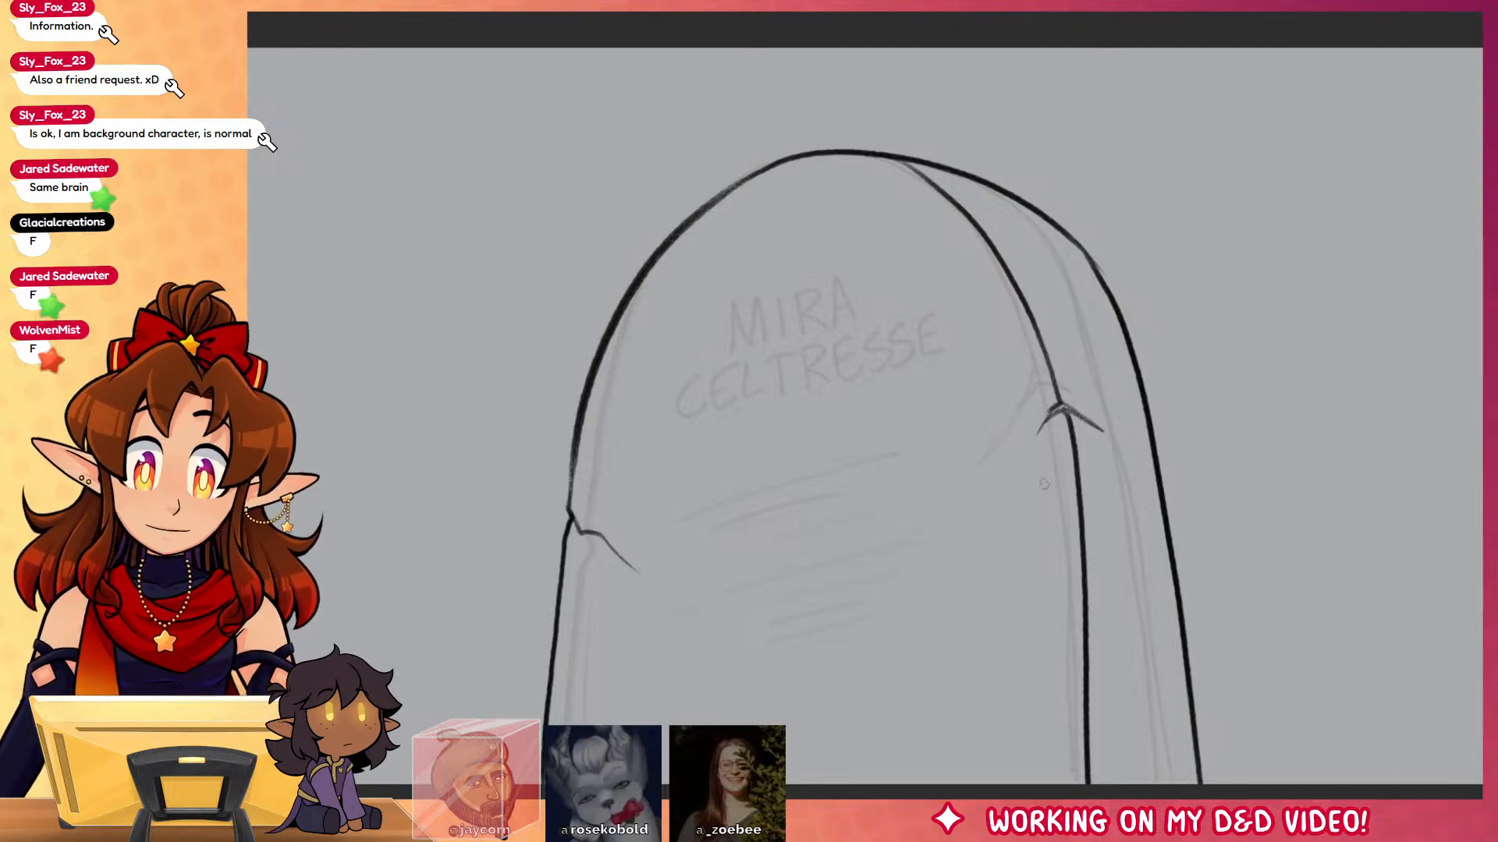
drag(1054, 413, 1014, 447)
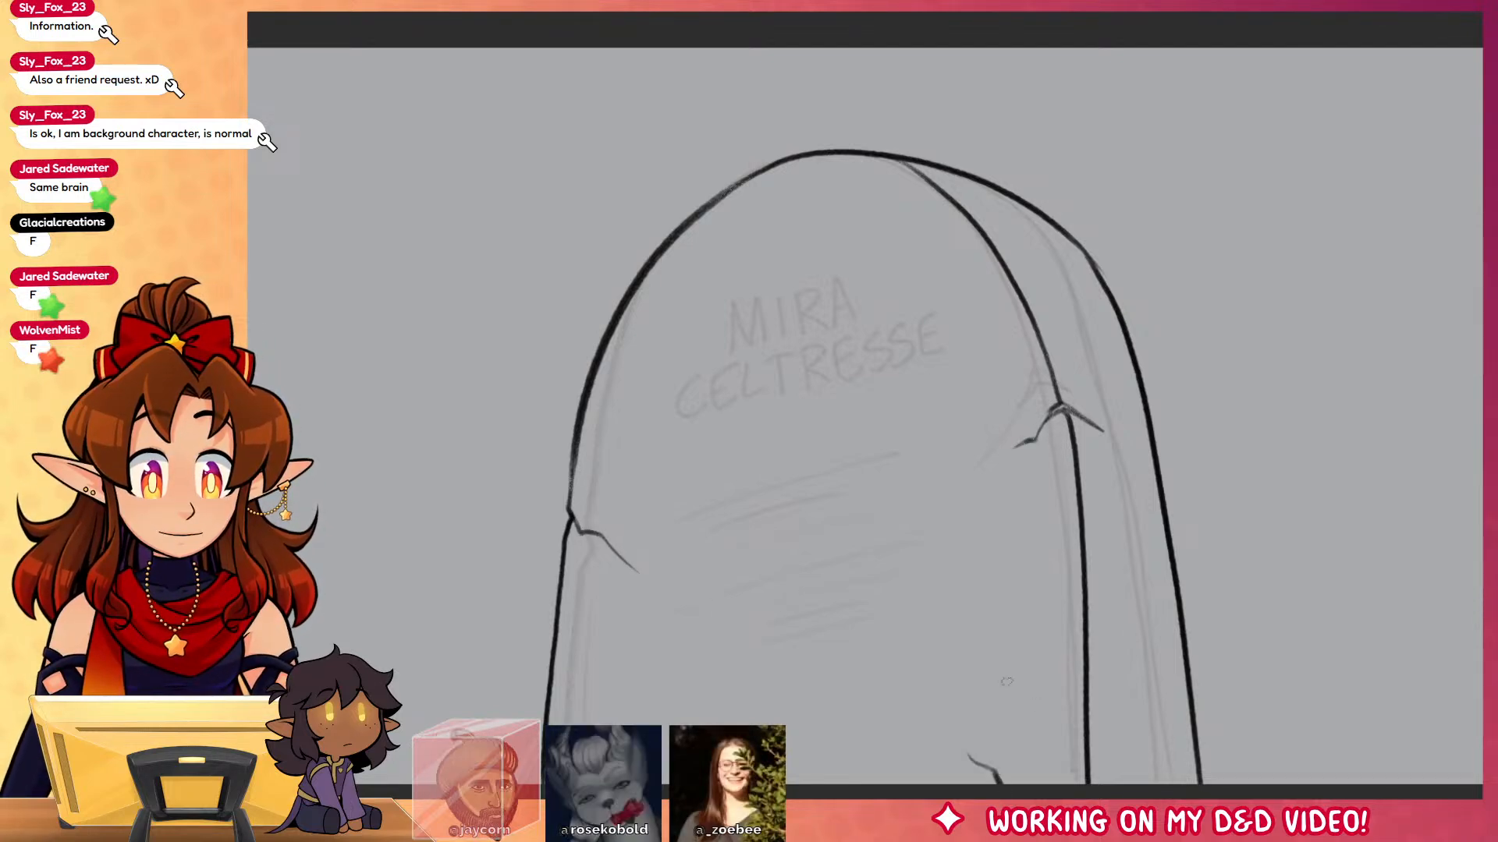
drag(1088, 768, 1064, 763)
mouse_move(1164, 597)
mouse_down()
mouse_move(1178, 627)
mouse_move(1173, 561)
mouse_up()
Step: Redraw the top of the inner edge line so it merges smoothly into the gravestone's crown
drag(854, 117, 981, 179)
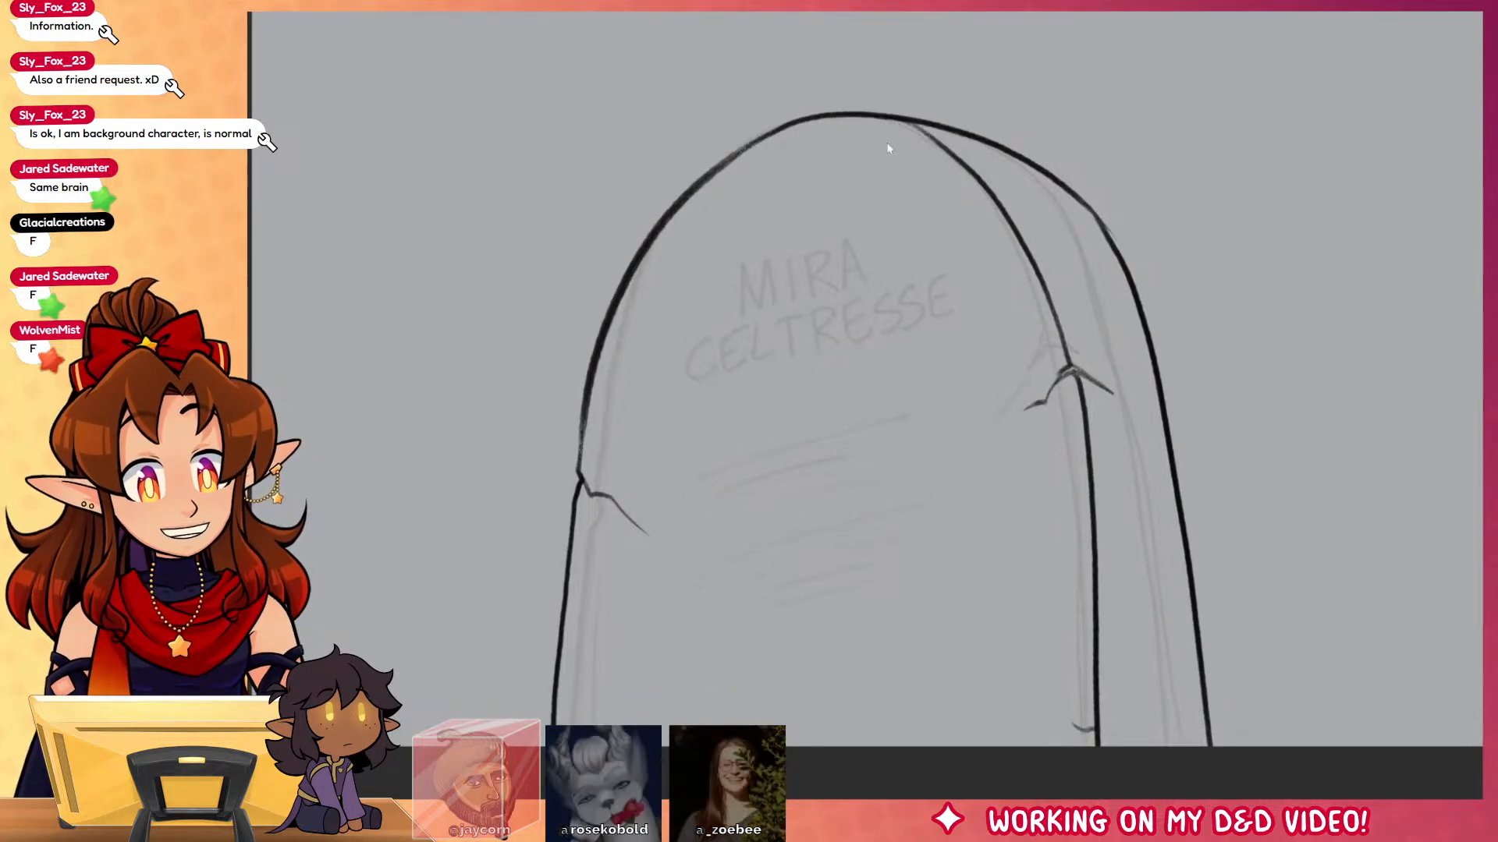
key(ctrl+z)
drag(857, 115, 998, 211)
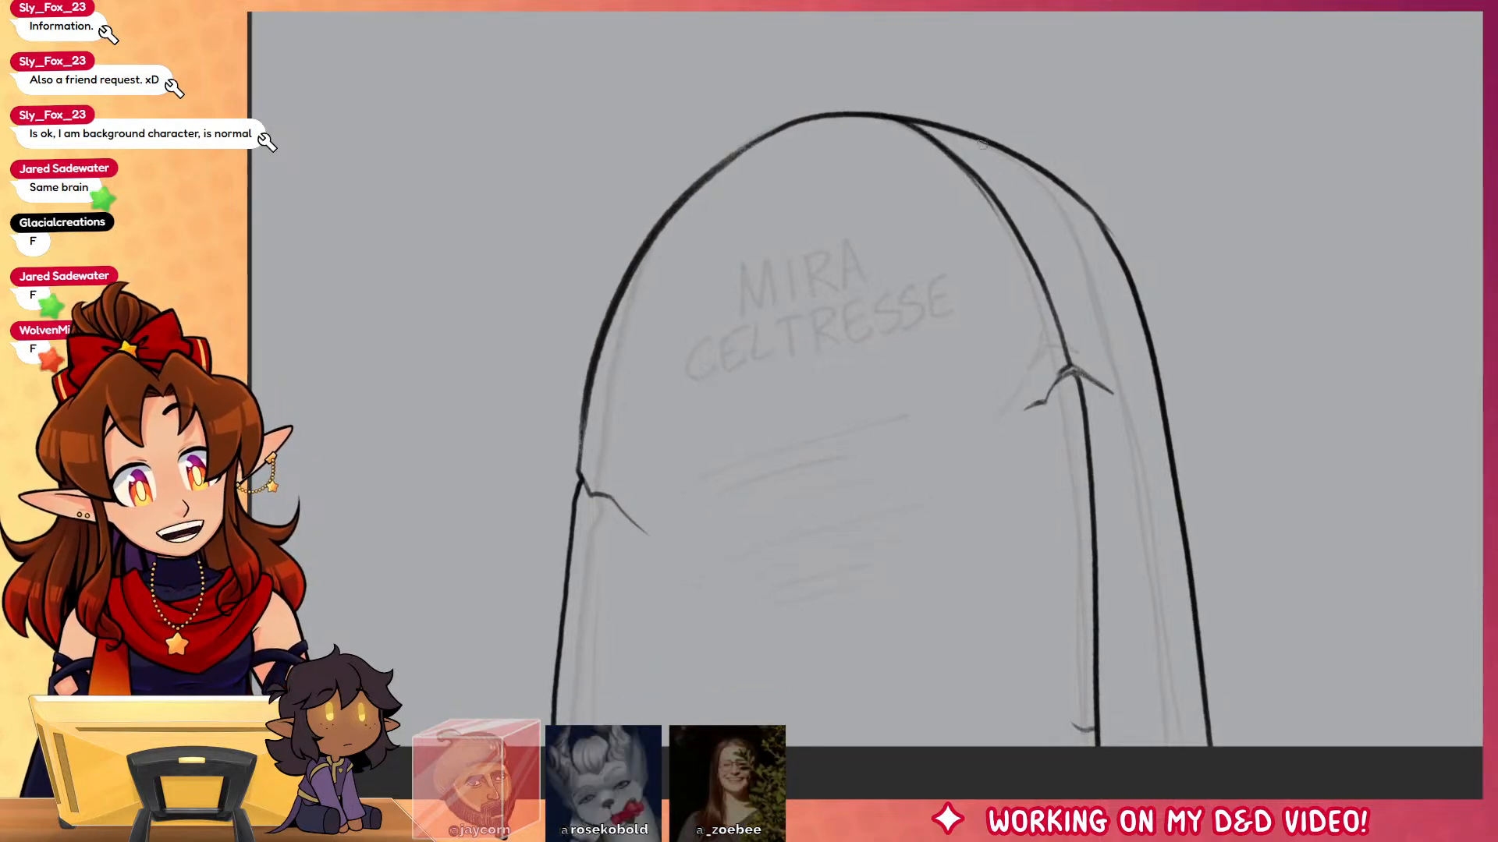
key(ctrl+z)
mouse_move(858, 116)
mouse_down()
mouse_move(914, 131)
mouse_move(1002, 216)
mouse_up()
Step: Try to shade the selected side face of the gravestone with an enlarged textured brush
key(w)
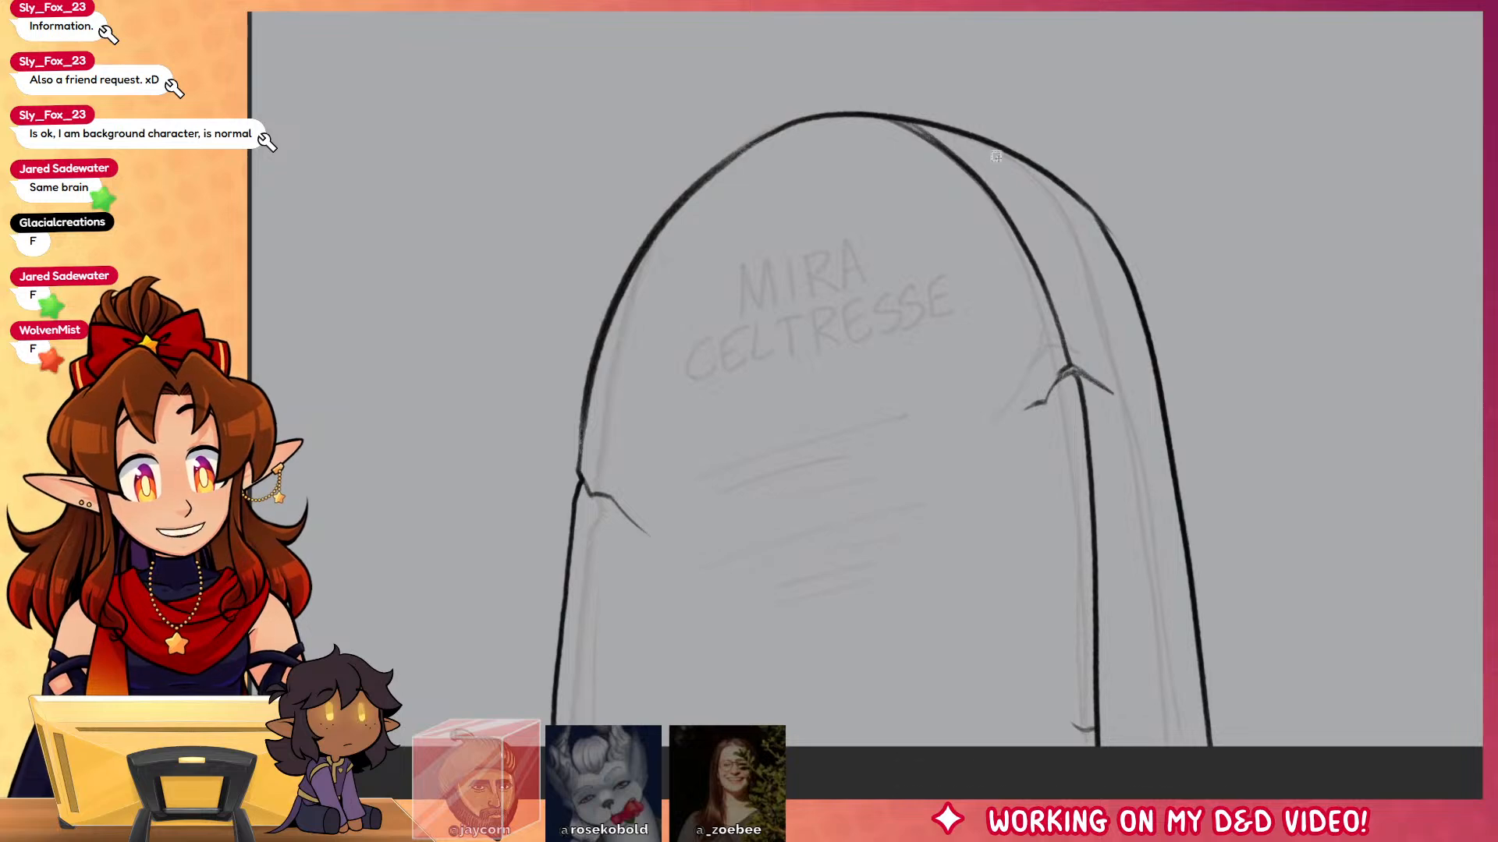
click(1004, 166)
key(b)
key(])
key(])
key(])
key(])
key(])
drag(925, 137, 1139, 546)
key(ctrl+z)
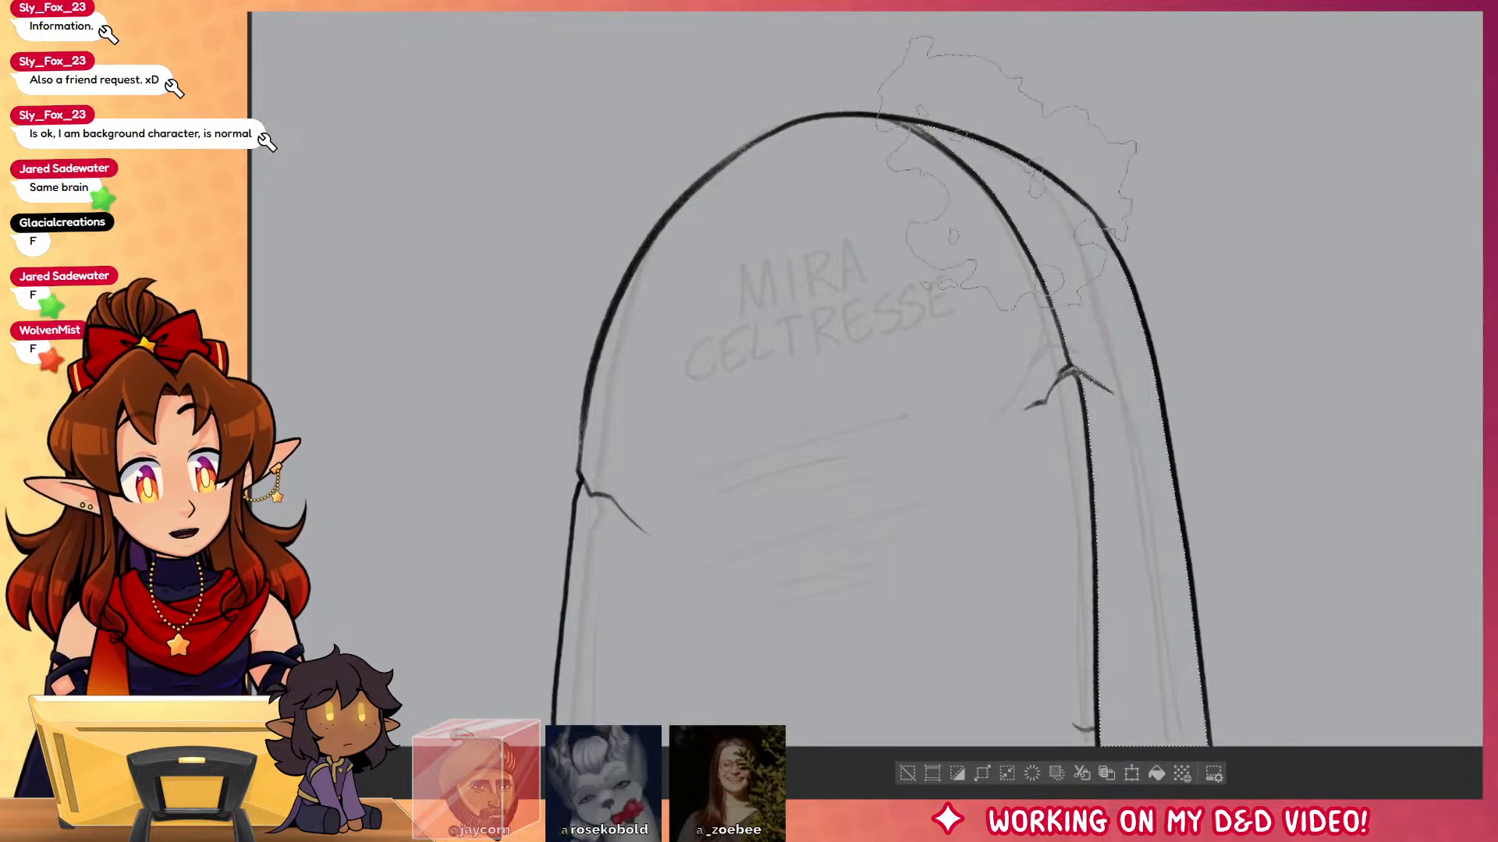
mouse_move(967, 149)
mouse_down()
mouse_move(1043, 267)
mouse_move(1151, 768)
mouse_up()
drag(1096, 184, 1209, 792)
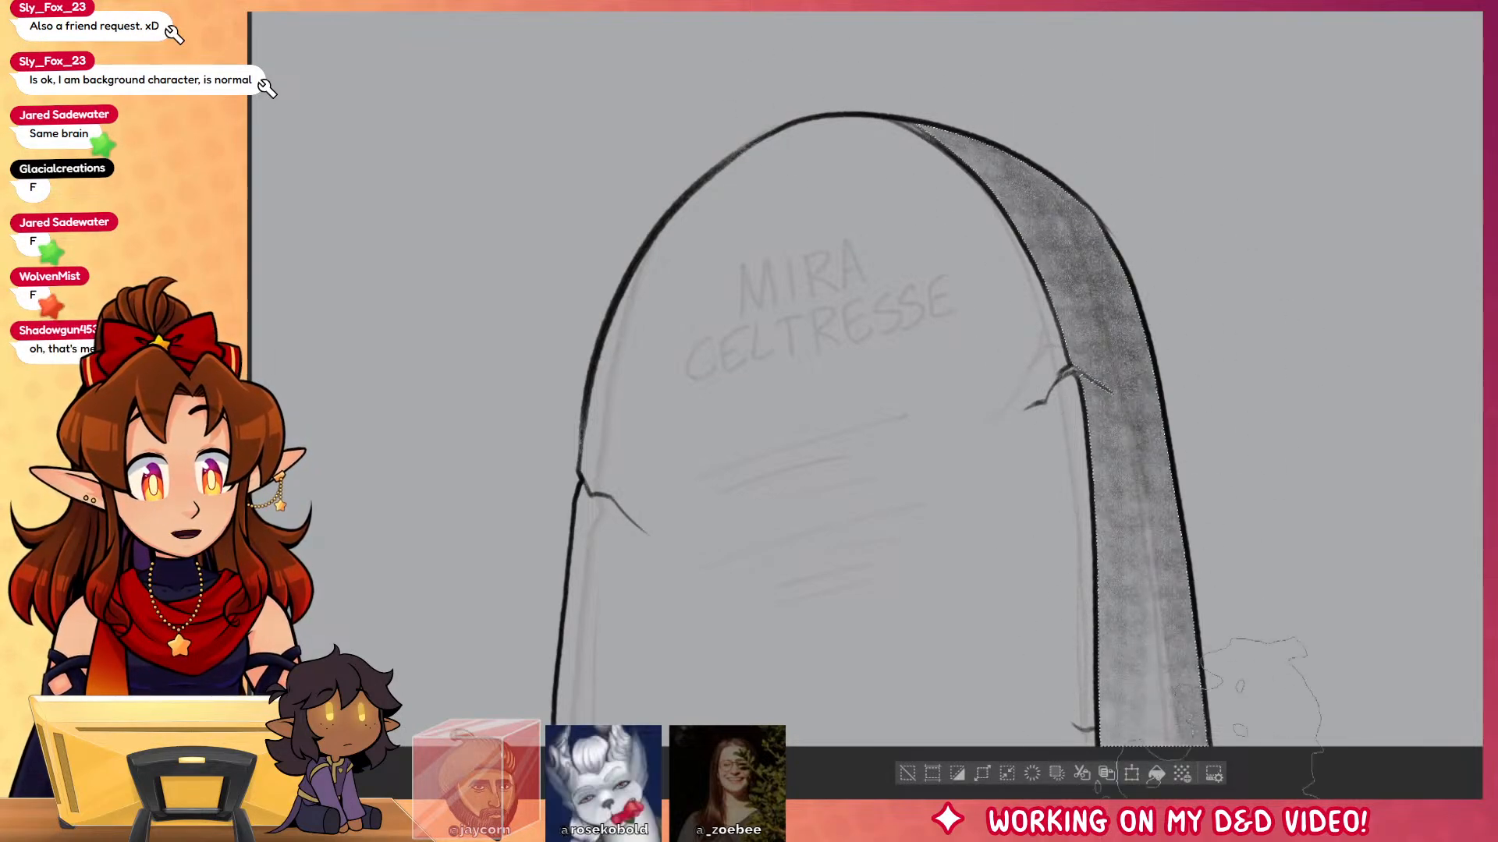
key(ctrl+z)
key(ctrl+z)
key(ctrl+d)
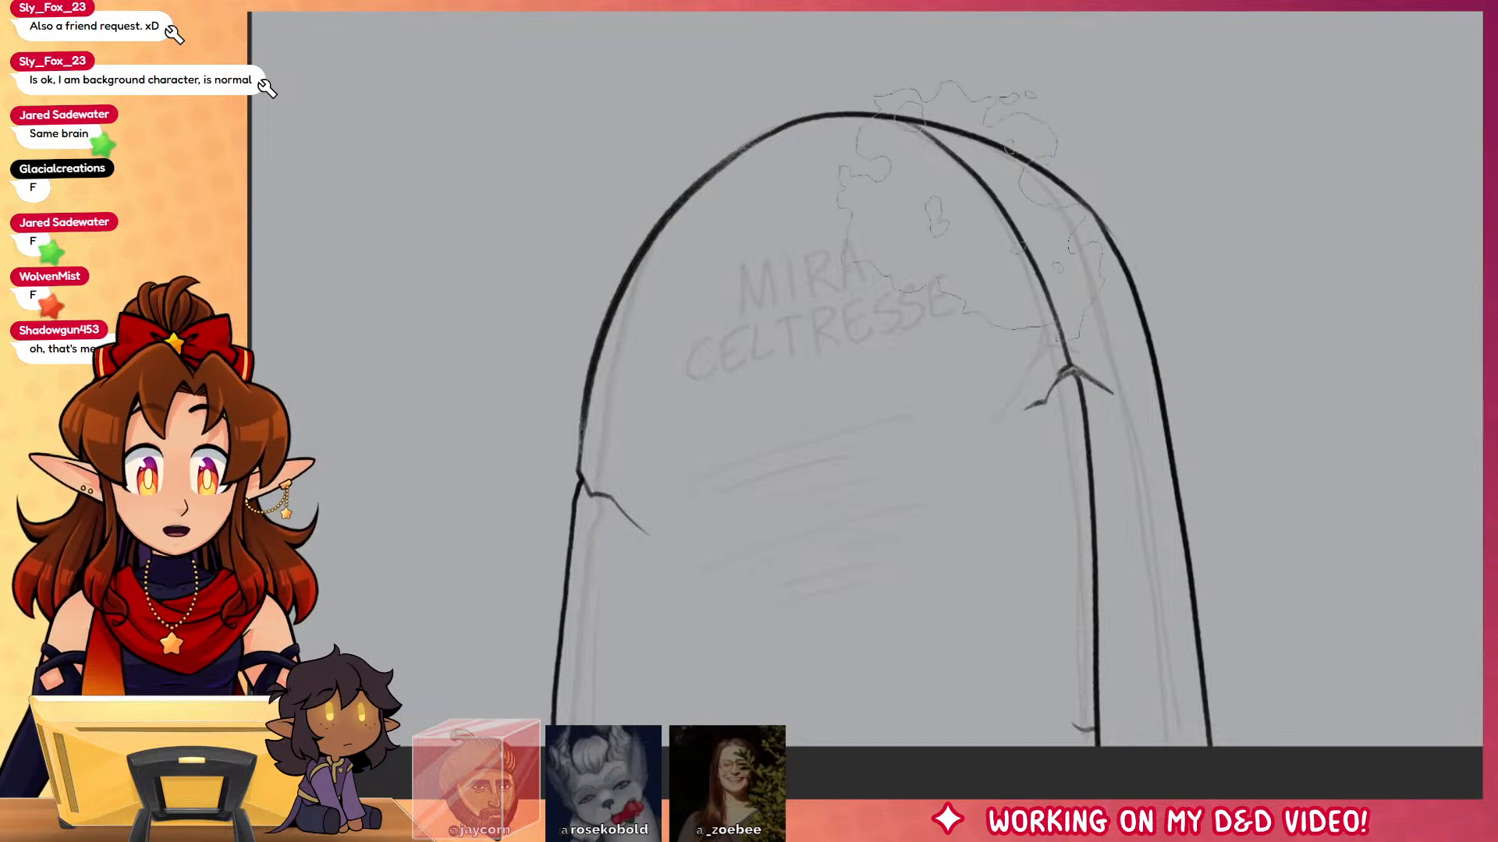
Step: Select the gravestone's side face, fill it with smooth mottled grey shading and clear the selection
key(p)
click(1055, 216)
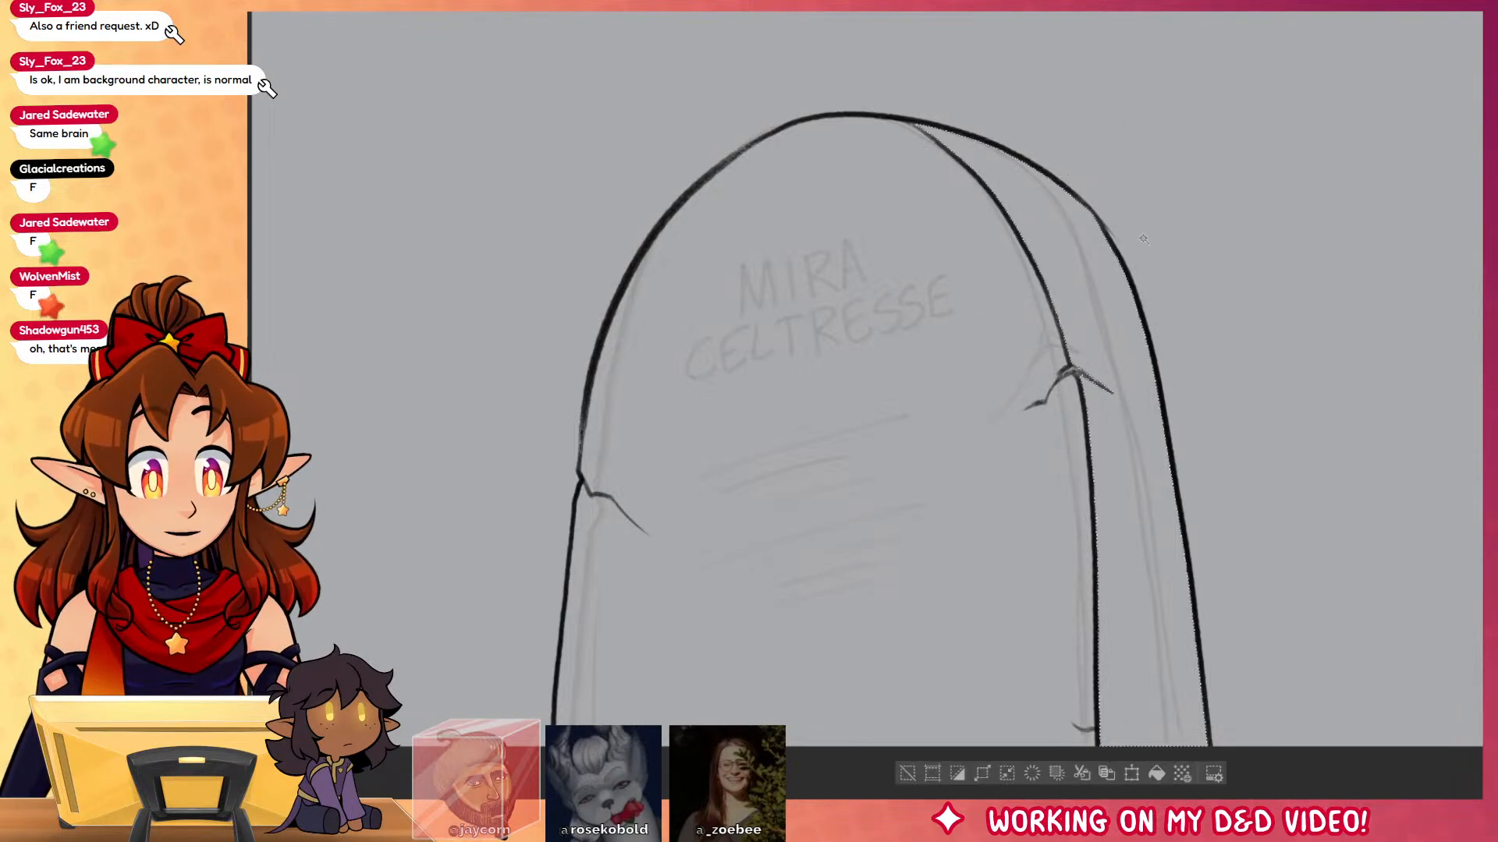
key(b)
mouse_move(827, 121)
mouse_down()
mouse_move(976, 132)
mouse_move(1092, 218)
mouse_move(964, 325)
mouse_move(1055, 333)
mouse_move(1095, 370)
mouse_move(1027, 506)
mouse_move(1096, 526)
mouse_move(1125, 608)
mouse_move(1061, 741)
mouse_up()
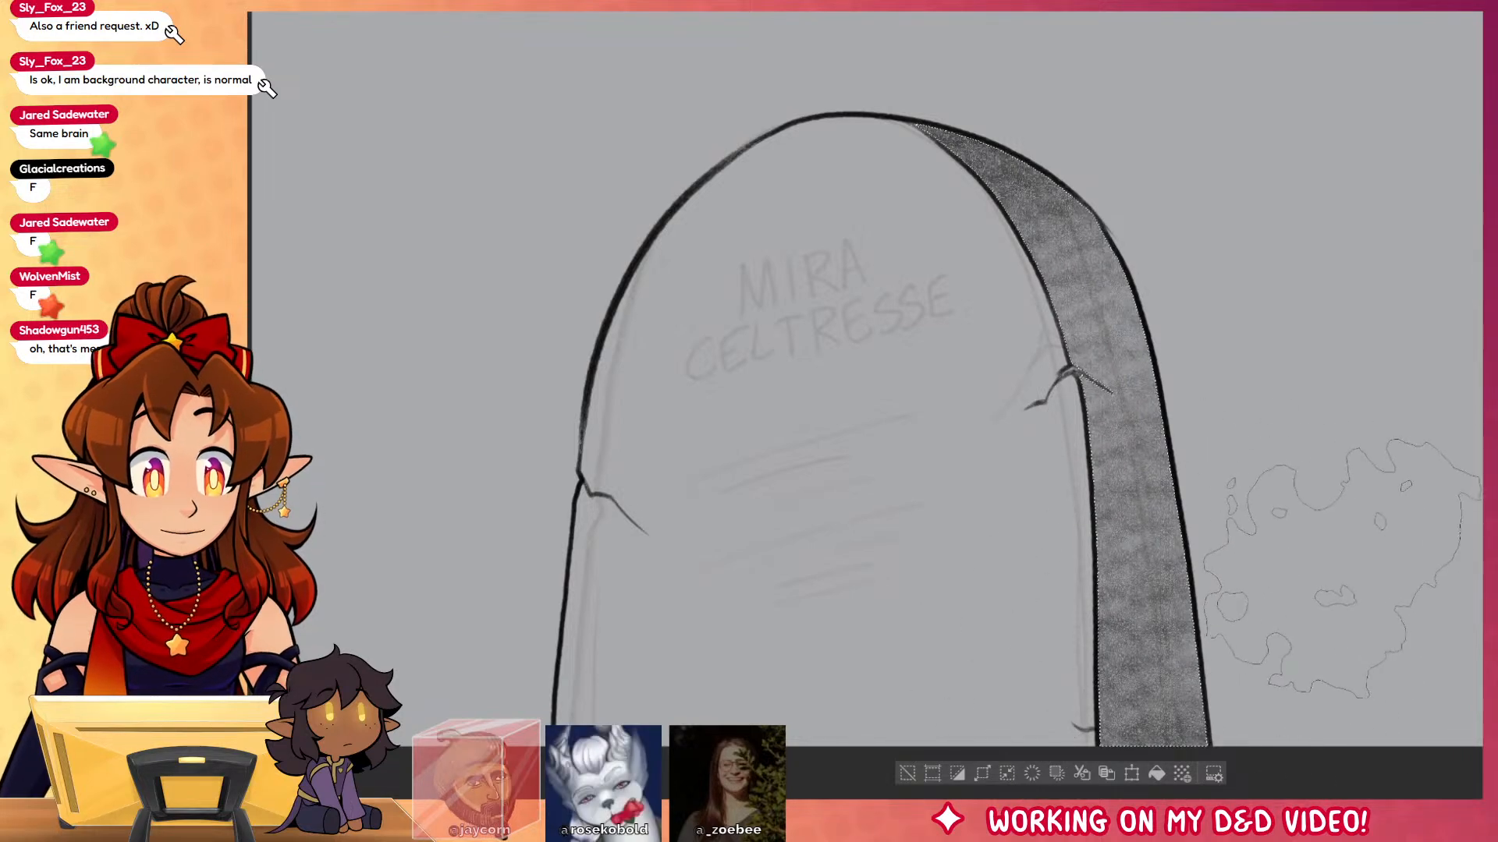
drag(1121, 441, 1146, 741)
mouse_move(1084, 351)
mouse_down()
mouse_move(1088, 245)
mouse_move(897, 141)
mouse_move(1006, 195)
mouse_up()
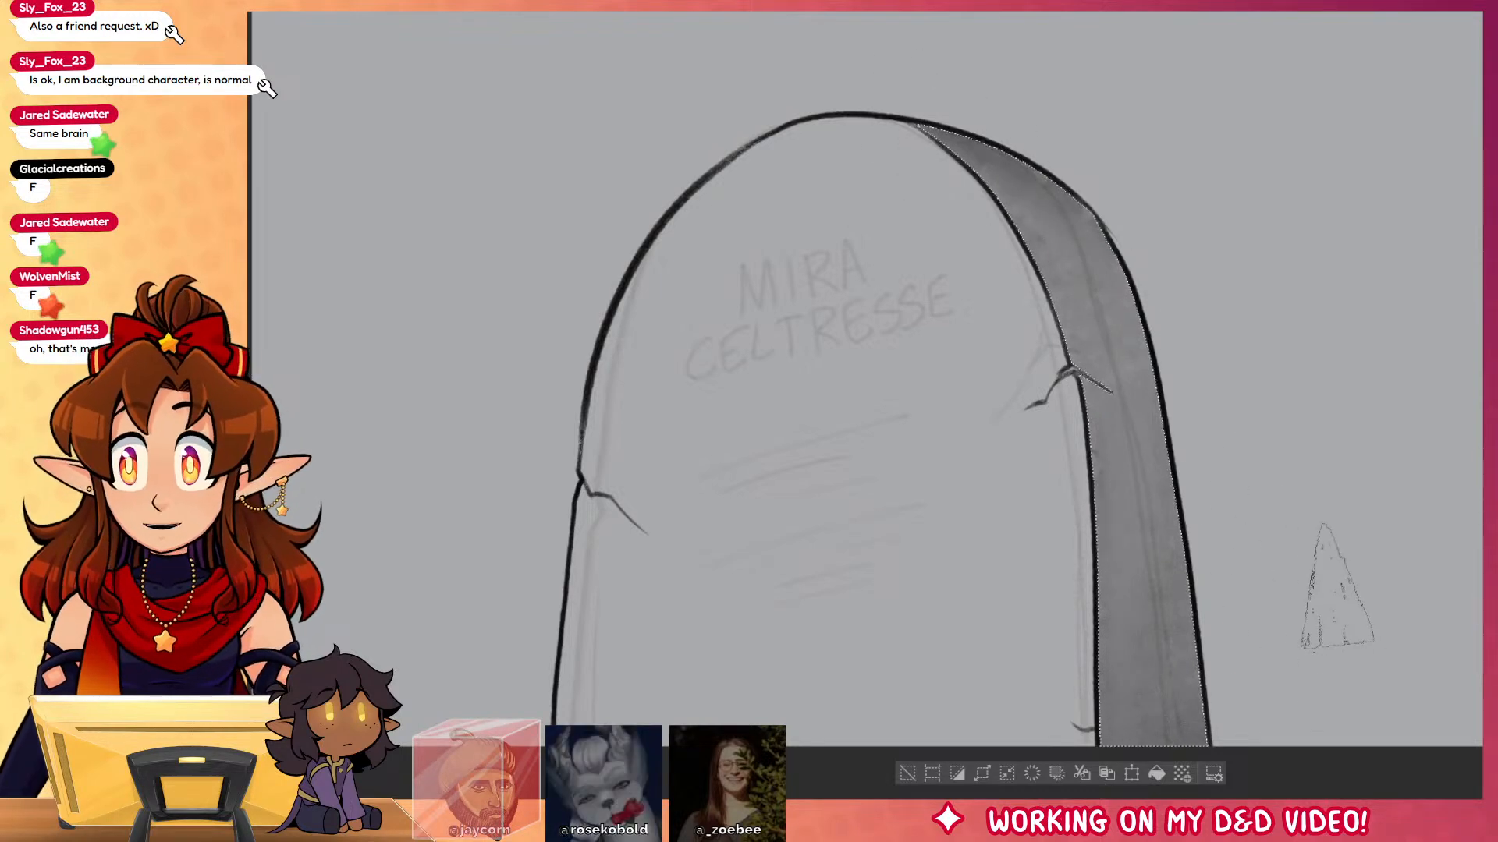
key(ctrl+d)
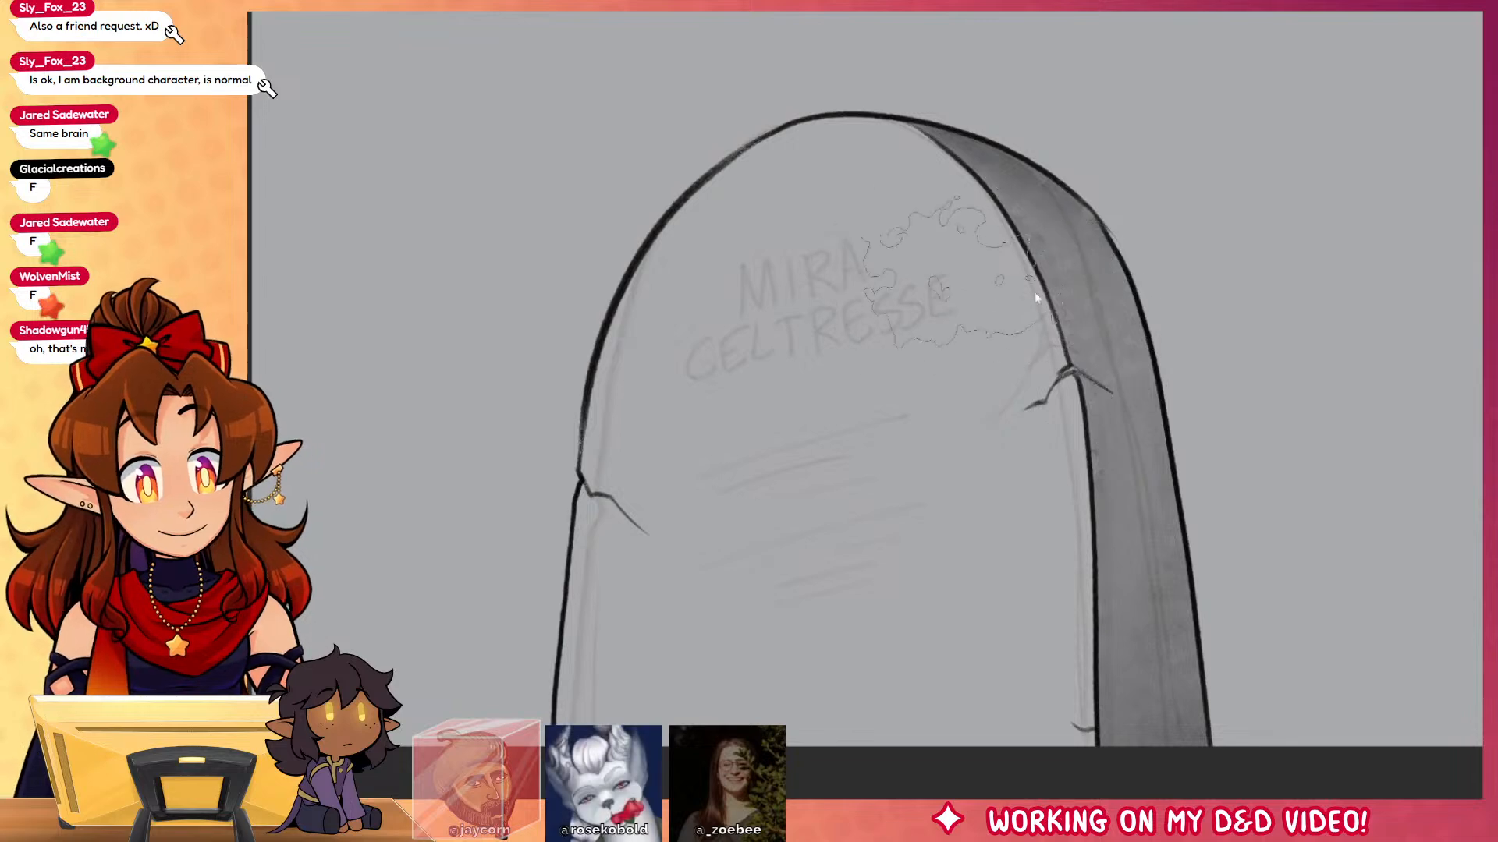
Step: Extend and thicken the crack across the shaded side face, and add small chips along its upper edges
key(p)
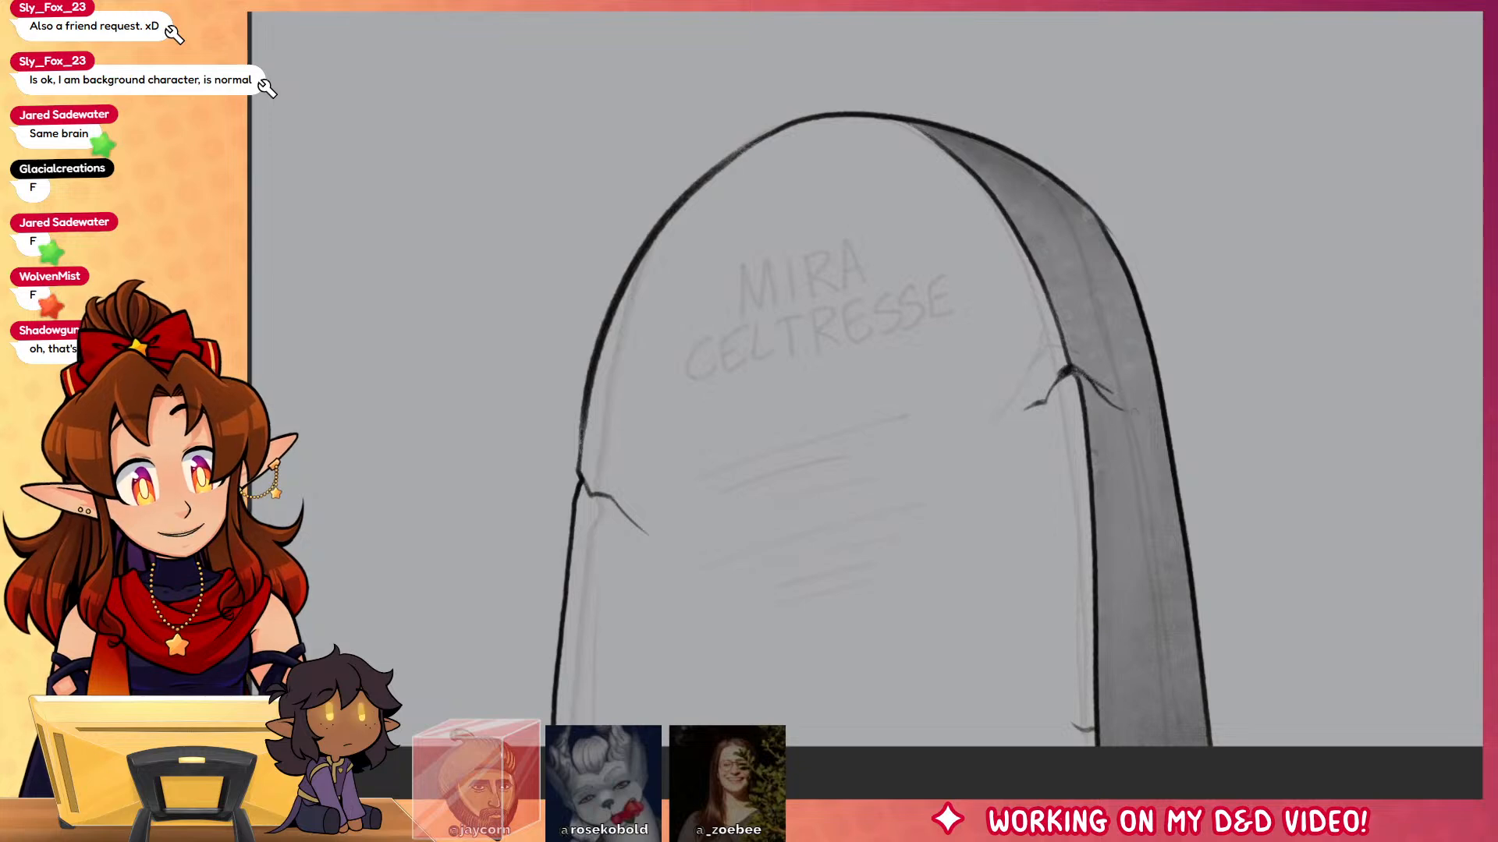
drag(1112, 390, 1146, 424)
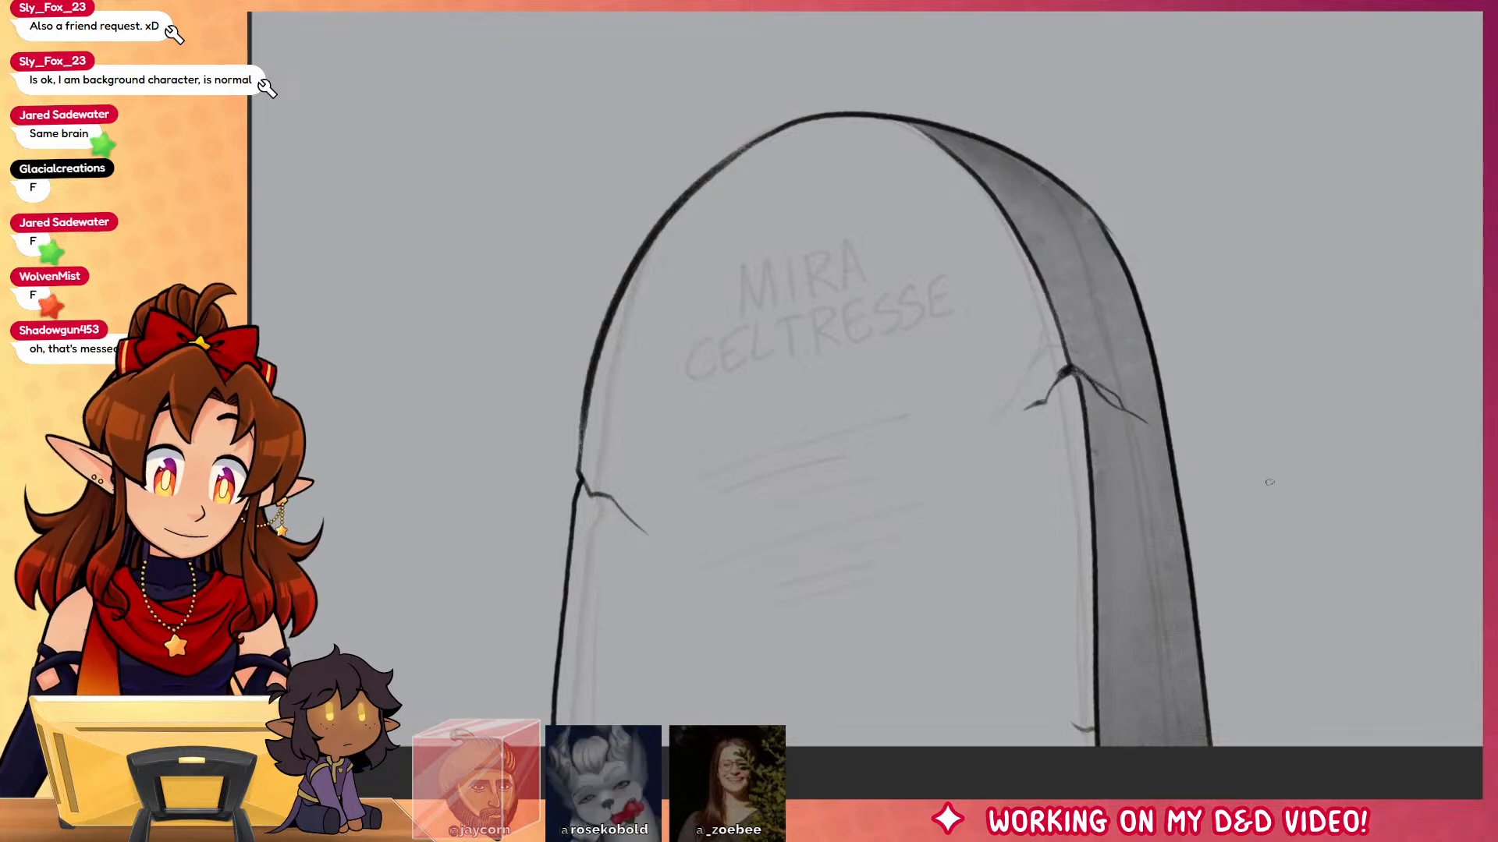
click(1111, 400)
key(ctrl+d)
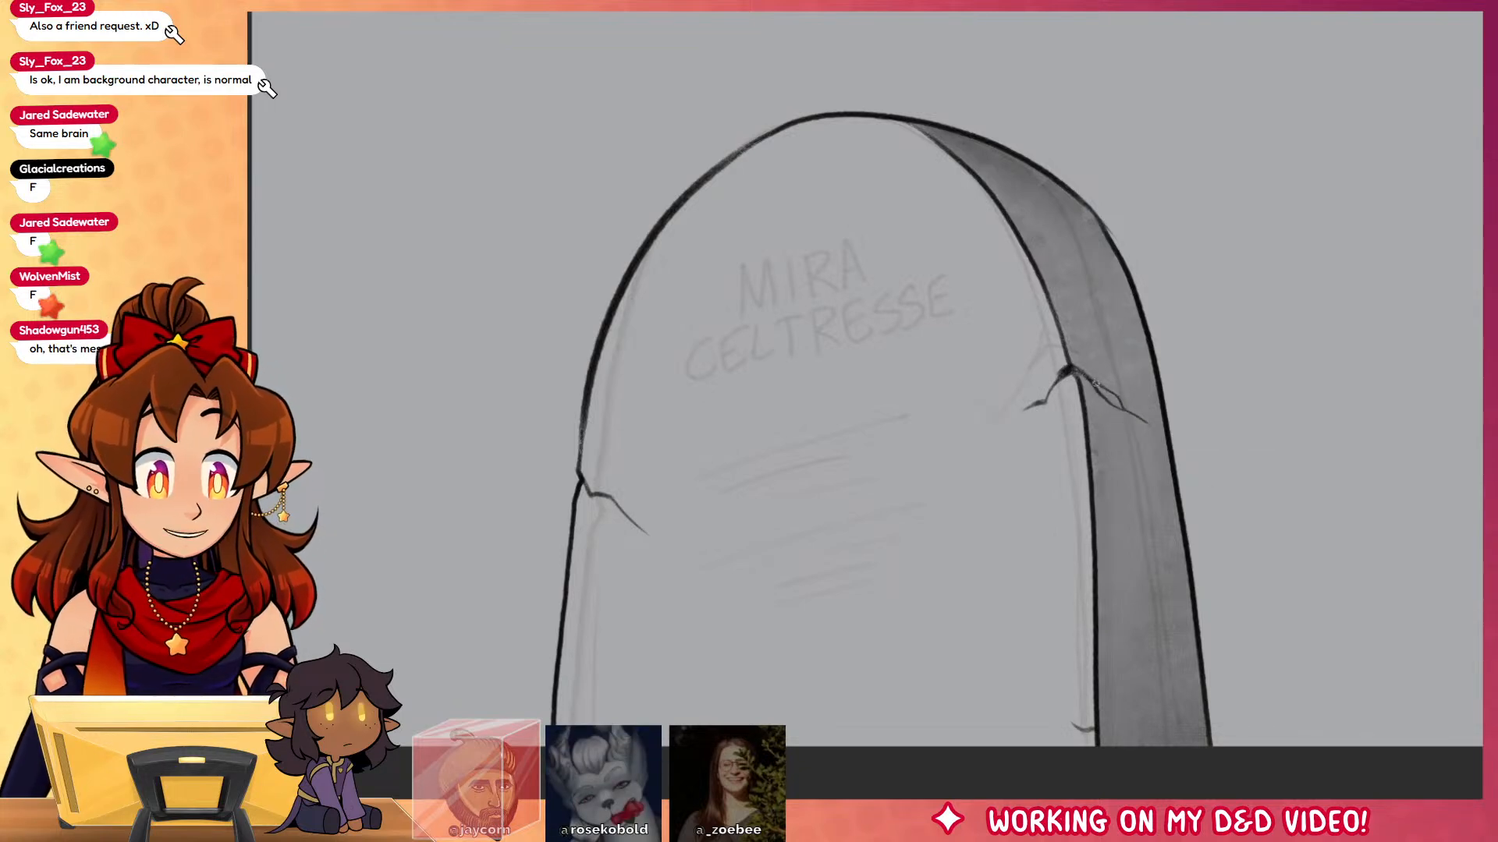
drag(1092, 381, 1121, 408)
key(ctrl+z)
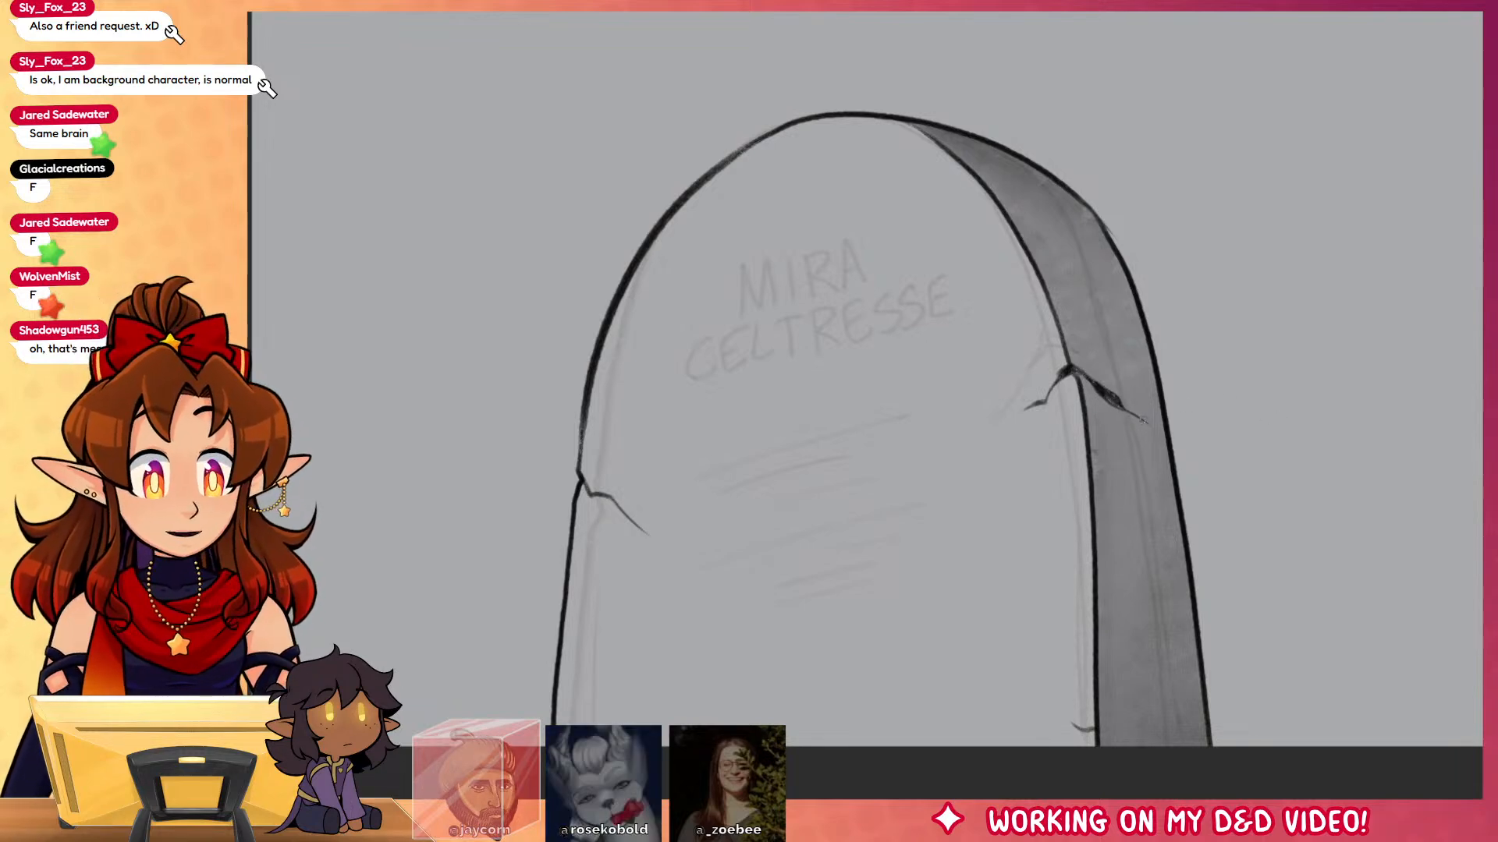
mouse_move(1106, 237)
mouse_down()
mouse_move(1073, 222)
mouse_move(1117, 253)
mouse_up()
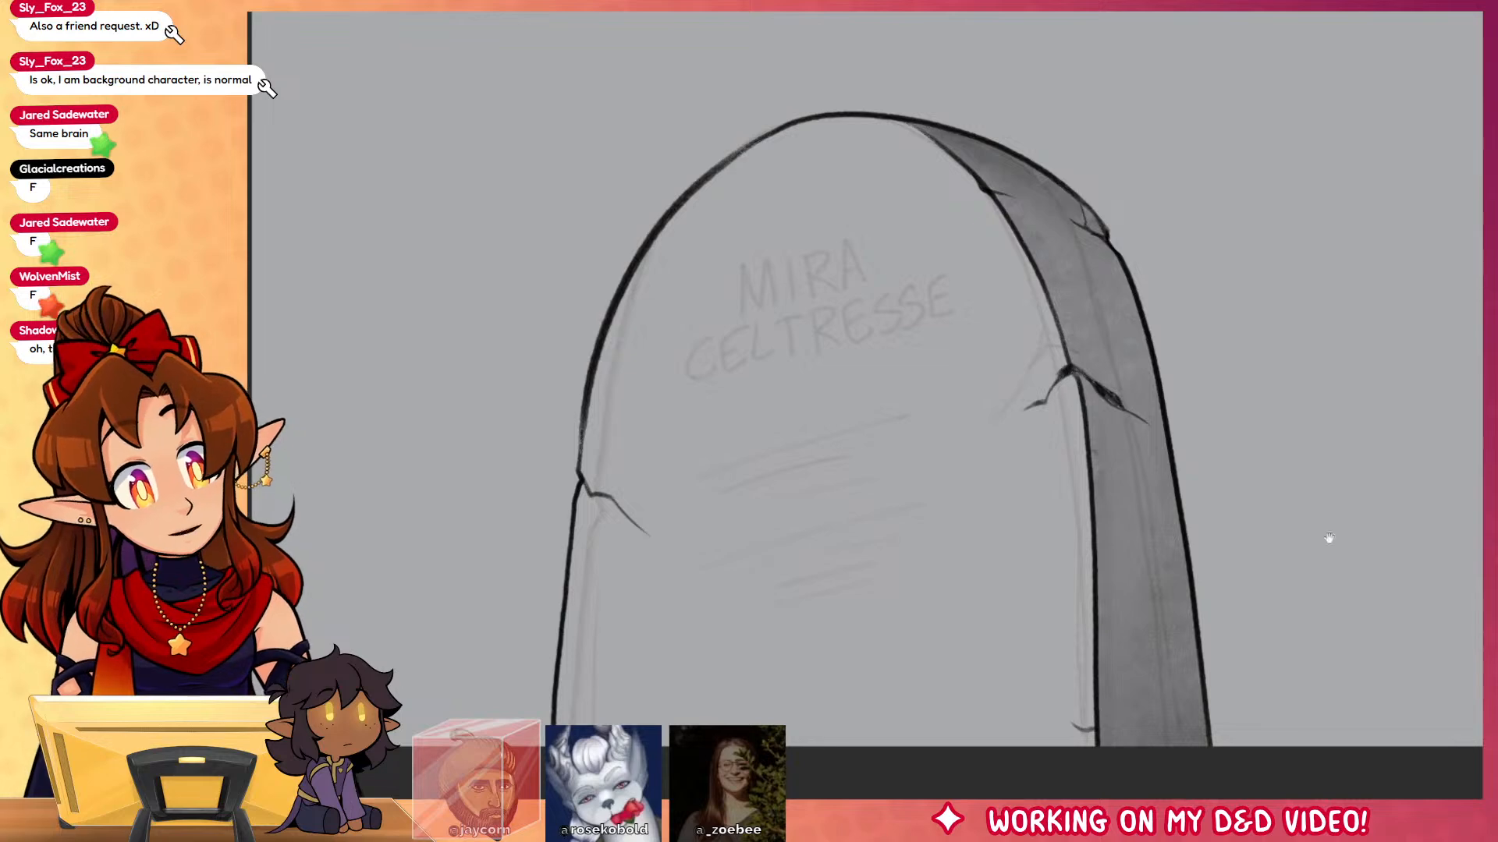
mouse_move(1327, 536)
mouse_down()
mouse_move(1375, 462)
mouse_move(1117, 609)
mouse_move(1135, 585)
mouse_up()
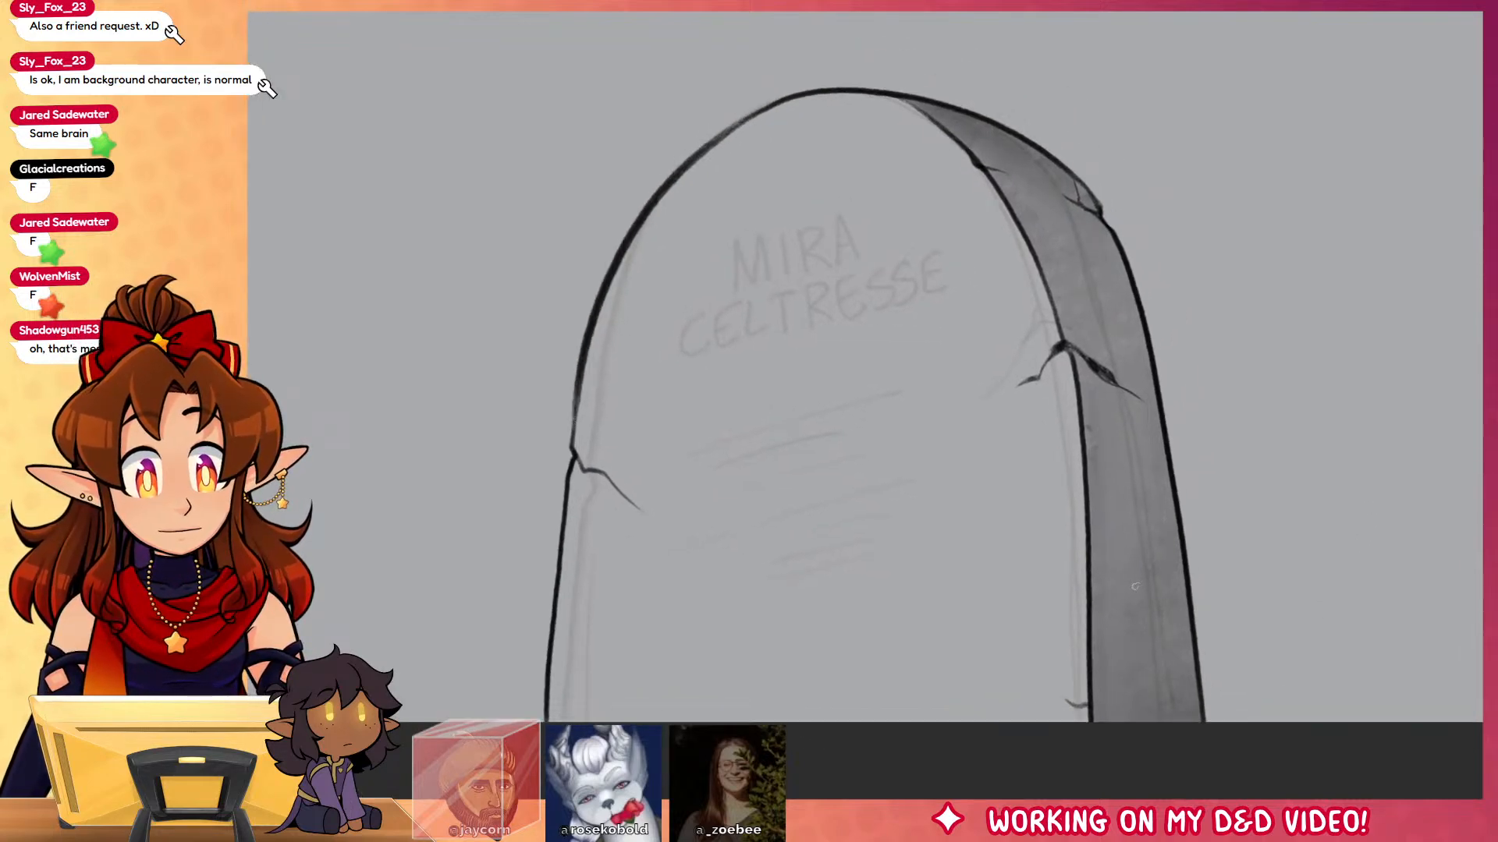
Step: Select the gravestone's side face and enlarge the textured brush, undoing the trial shading stroke
click(1062, 225)
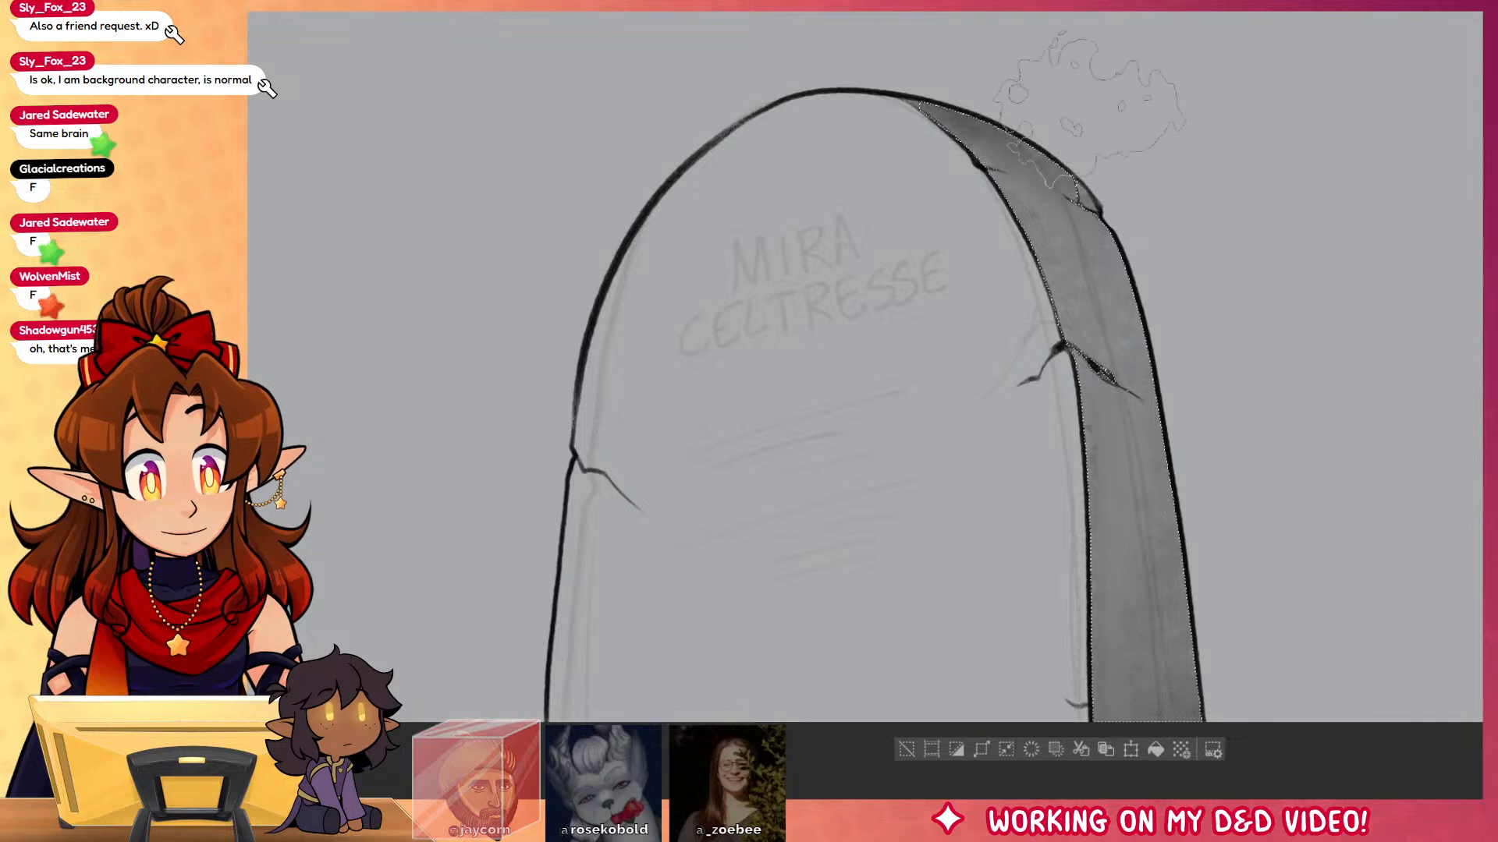
mouse_move(1002, 144)
mouse_down()
mouse_move(1037, 184)
mouse_move(1127, 382)
mouse_up()
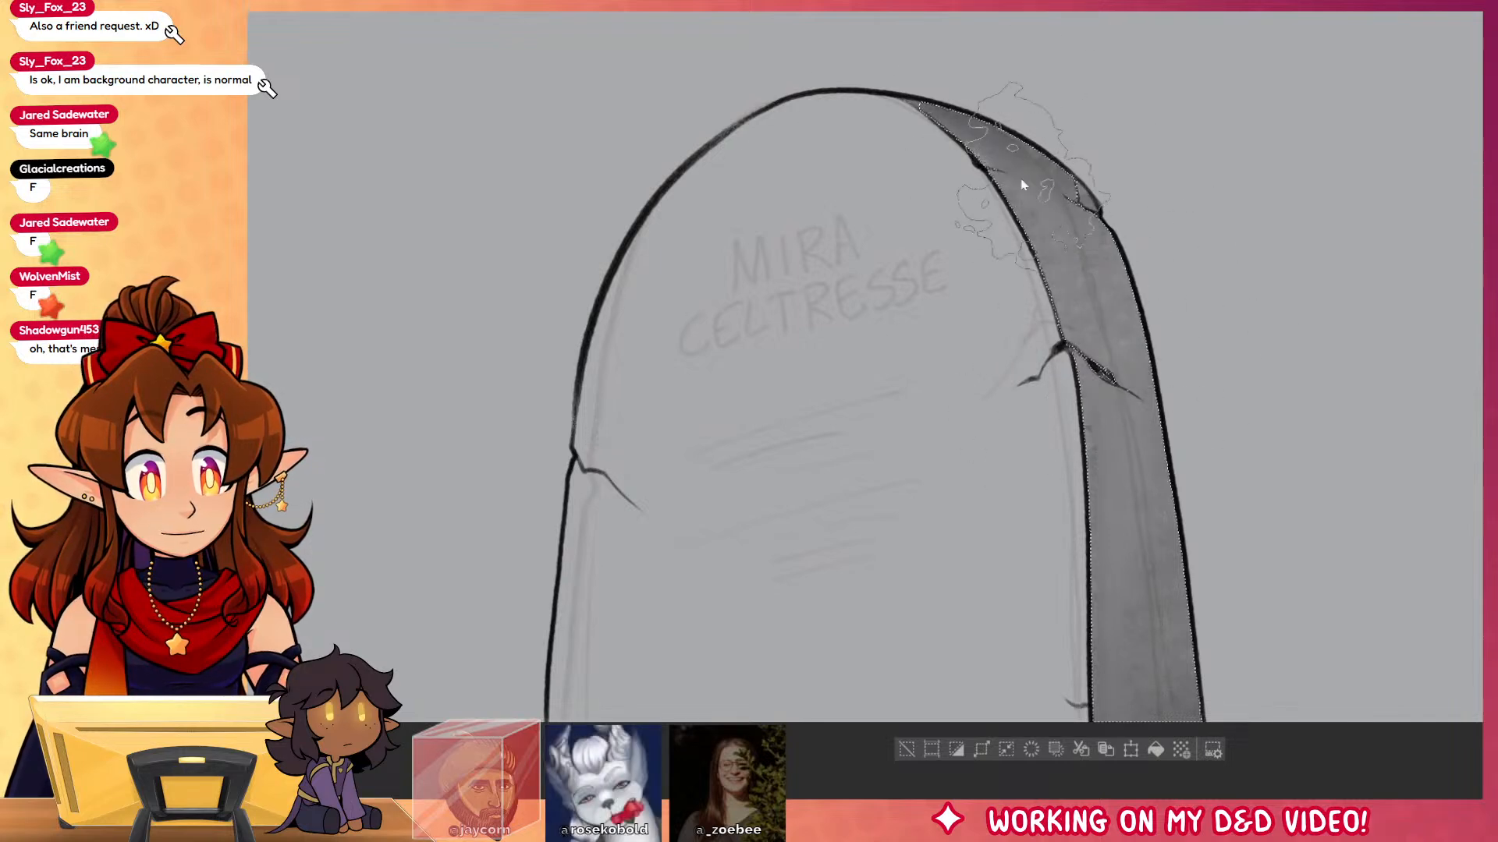
key(])
key(])
key(])
mouse_move(944, 117)
mouse_down()
mouse_move(1100, 546)
mouse_move(1115, 671)
mouse_up()
key(ctrl+z)
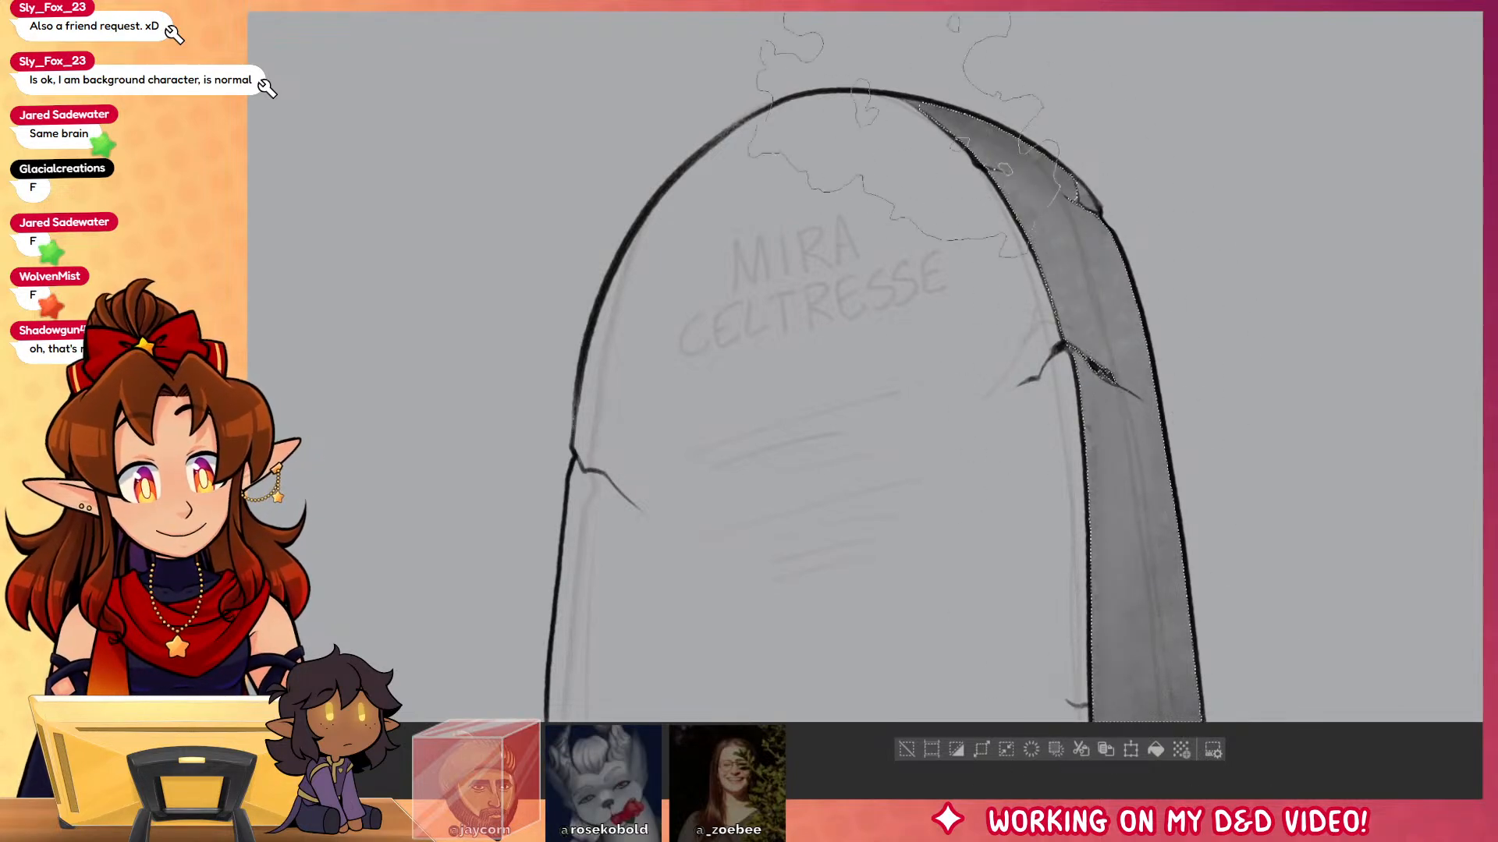
Step: Cover the selected side face with darker textured grey, blend it into mottled stone shading and clear the selection
mouse_move(909, 113)
mouse_down()
mouse_move(1051, 313)
mouse_move(1108, 736)
mouse_move(1107, 193)
mouse_up()
key(ctrl+d)
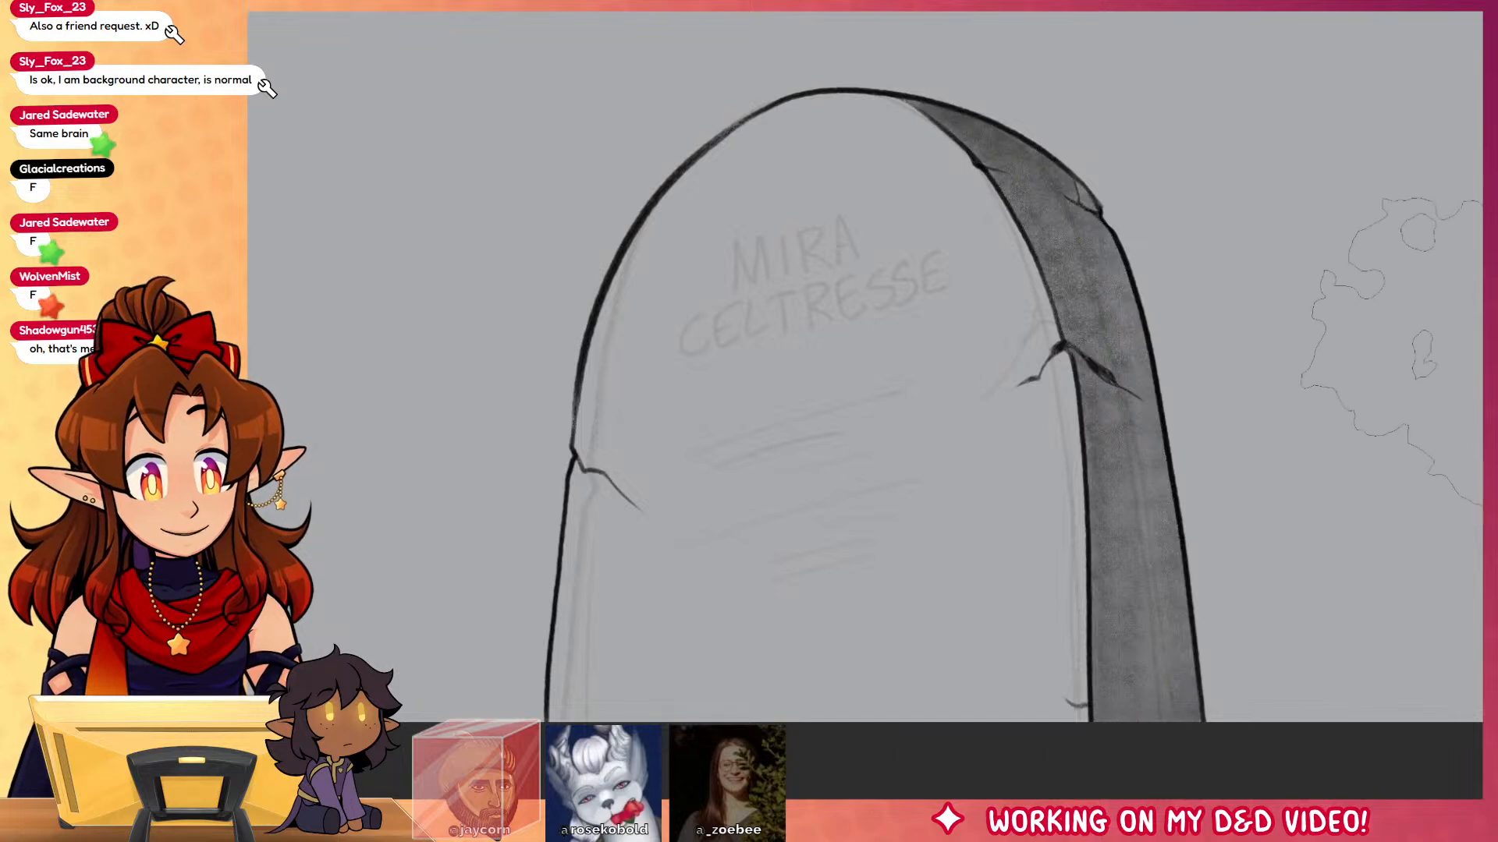
key(ctrl+z)
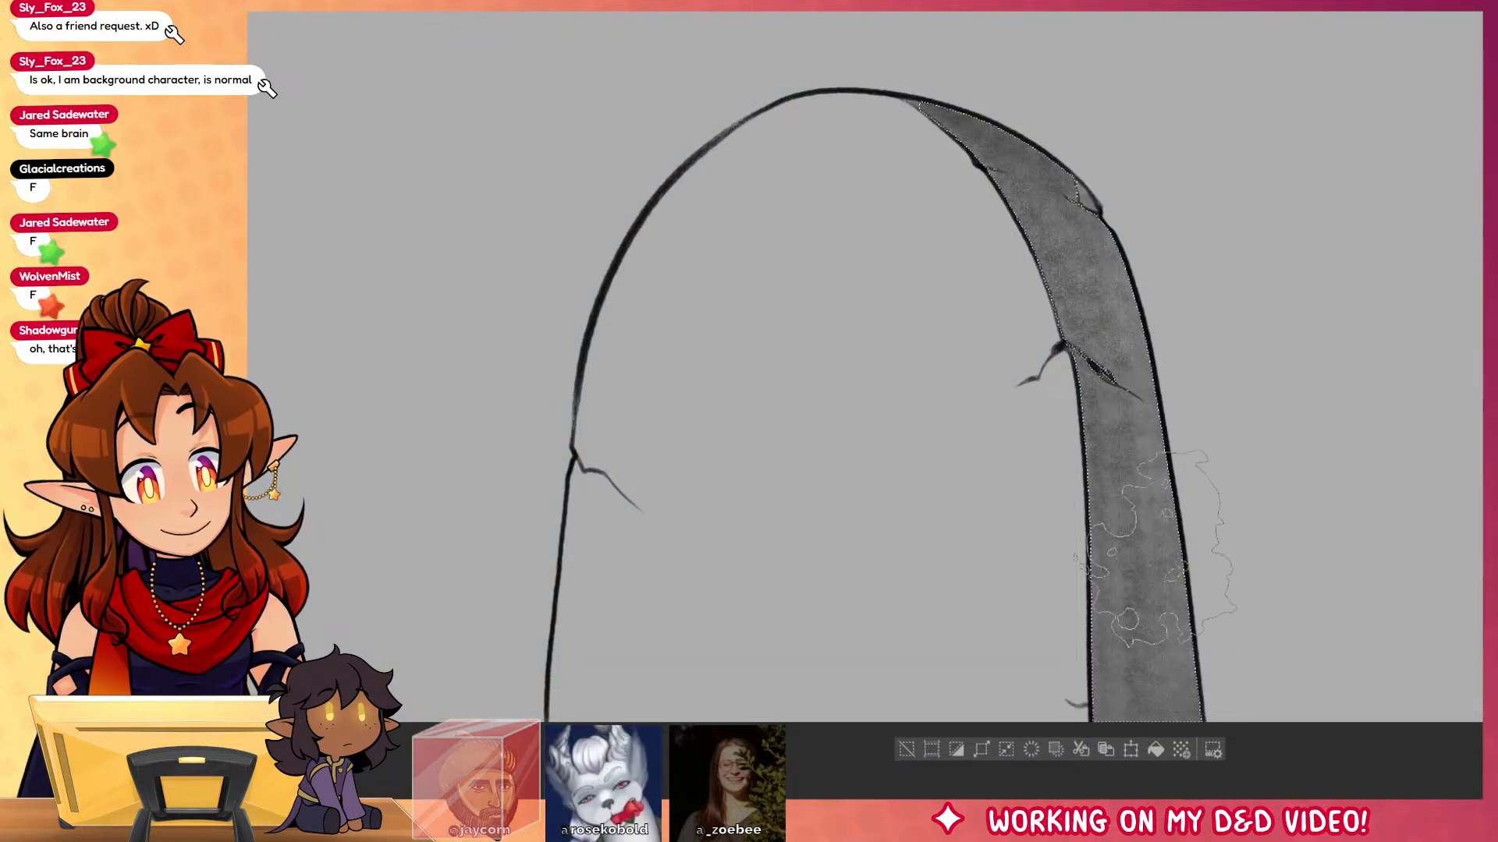
drag(1162, 380, 1154, 593)
key(b)
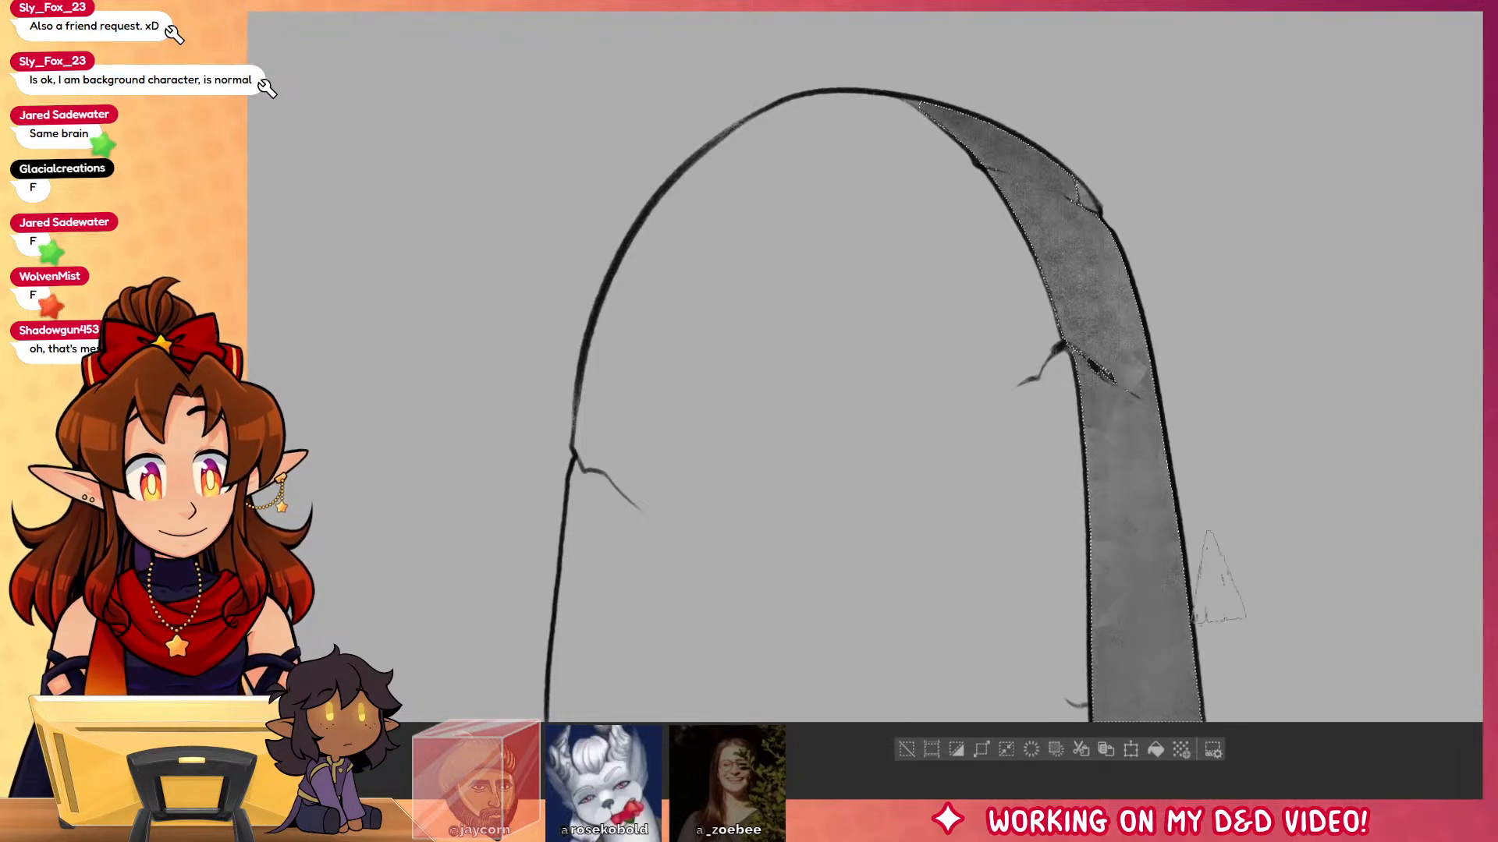
mouse_move(940, 109)
mouse_down()
mouse_move(1003, 144)
mouse_move(1077, 312)
mouse_move(1102, 562)
mouse_up()
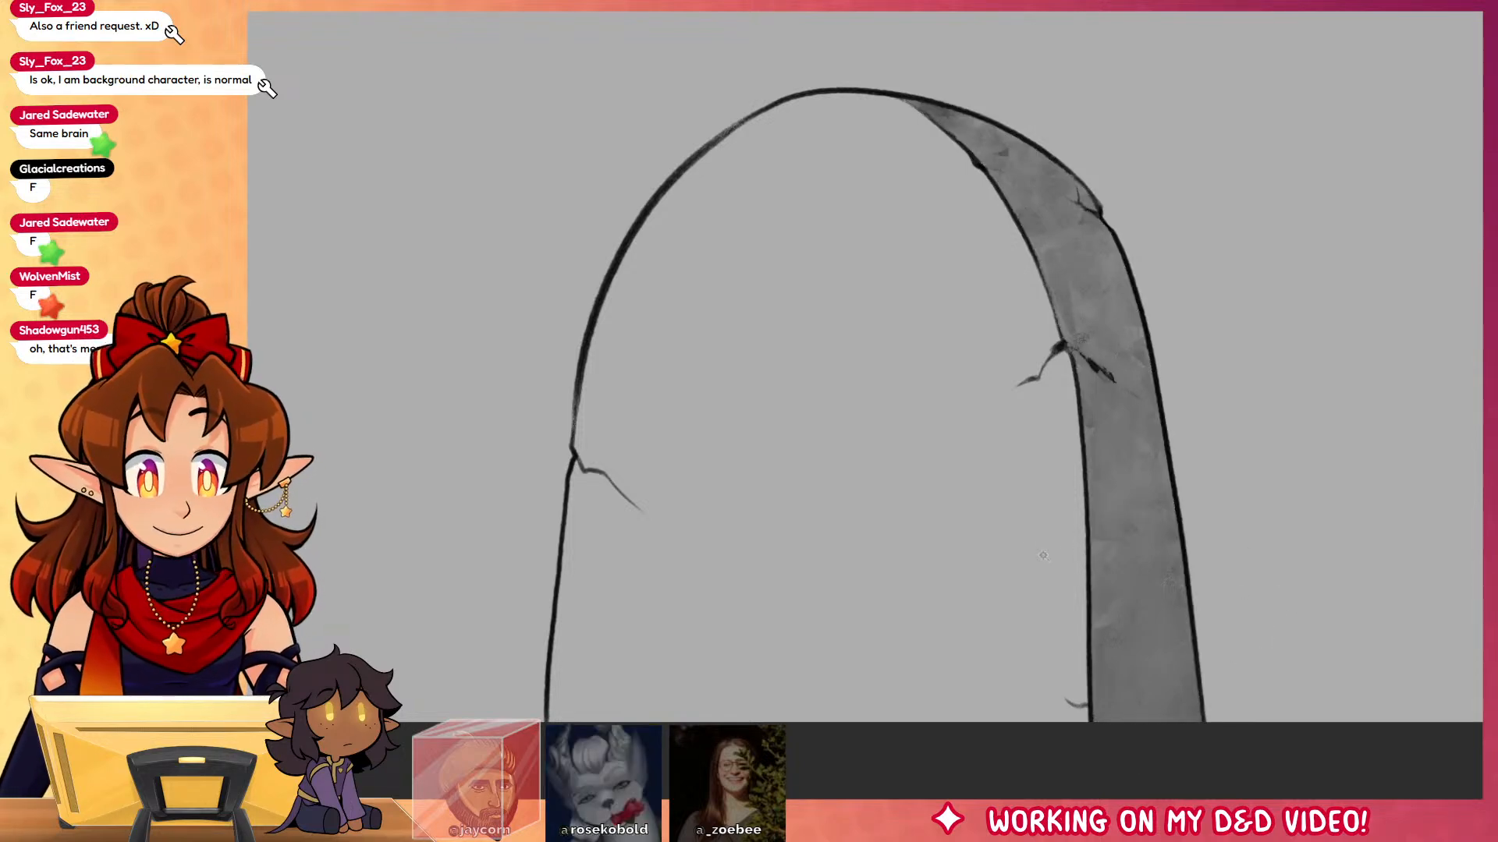
Step: Select the gravestone's front face, brush grainy grey texture over it and blend it into soft stone shading
click(683, 174)
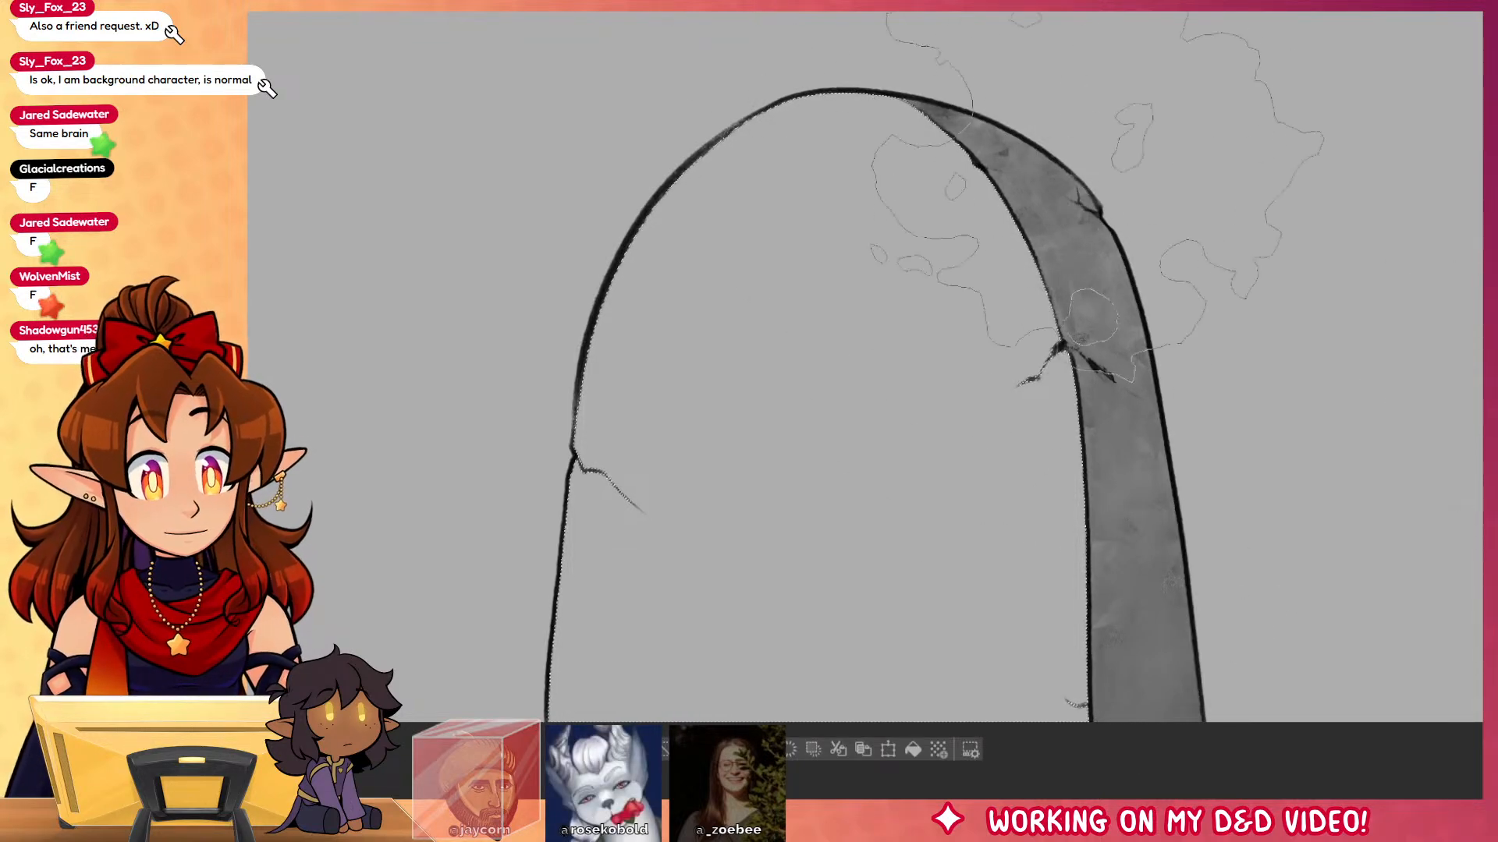
drag(987, 133, 616, 156)
mouse_move(521, 301)
mouse_down()
mouse_move(1050, 247)
mouse_move(583, 361)
mouse_move(977, 278)
mouse_move(556, 537)
mouse_move(1142, 381)
mouse_move(666, 516)
mouse_move(645, 599)
mouse_move(936, 578)
mouse_move(1081, 620)
mouse_move(1164, 692)
mouse_move(956, 382)
mouse_move(1060, 630)
mouse_move(1045, 428)
mouse_move(1081, 537)
mouse_move(831, 412)
mouse_move(624, 371)
mouse_move(594, 693)
mouse_move(589, 548)
mouse_move(661, 631)
mouse_move(780, 682)
mouse_move(1014, 655)
mouse_up()
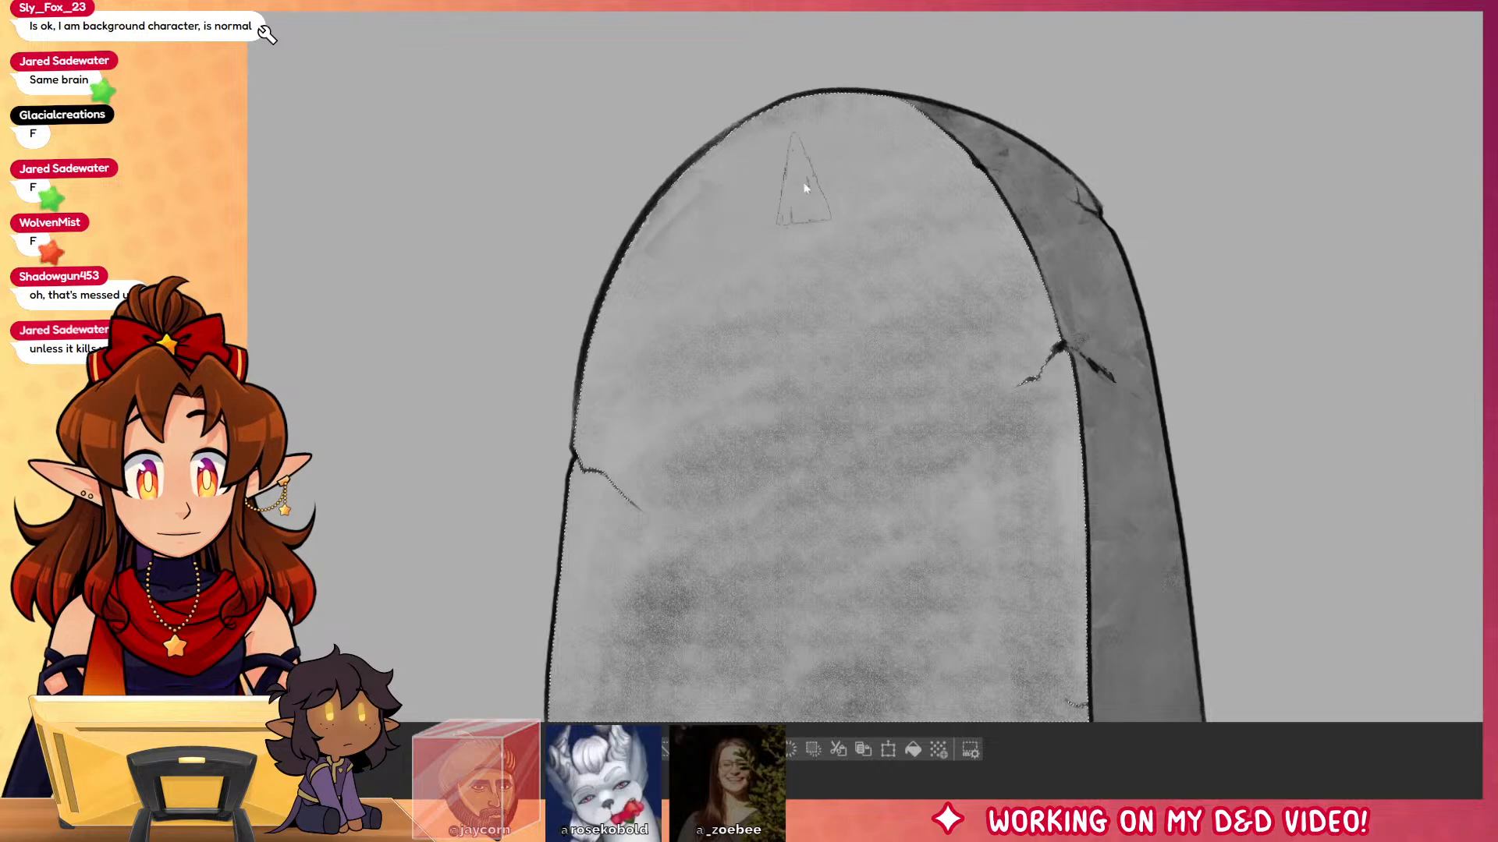
mouse_move(706, 328)
mouse_down()
mouse_move(593, 562)
mouse_move(748, 686)
mouse_move(944, 702)
mouse_move(916, 647)
mouse_move(788, 632)
mouse_move(772, 390)
mouse_move(811, 183)
mouse_move(992, 218)
mouse_move(1061, 406)
mouse_move(959, 156)
mouse_move(968, 336)
mouse_move(630, 314)
mouse_move(577, 585)
mouse_move(691, 288)
mouse_move(686, 511)
mouse_move(944, 129)
mouse_up()
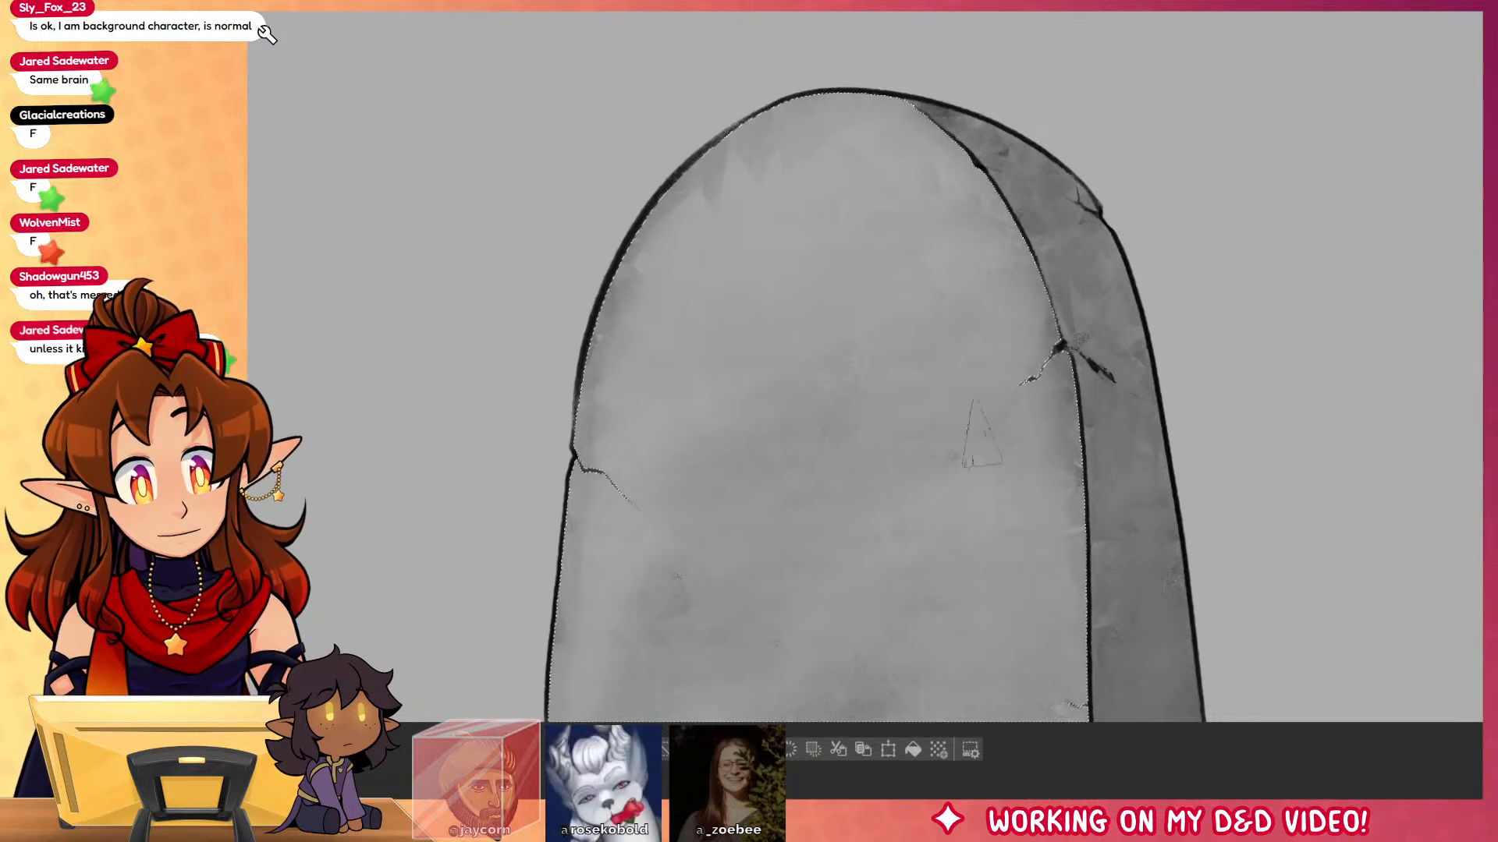
Step: Refine and blend the shading along the edges of the front face, and clear the selection
drag(1073, 386, 1082, 581)
key(ctrl+z)
key(ctrl+z)
key(b)
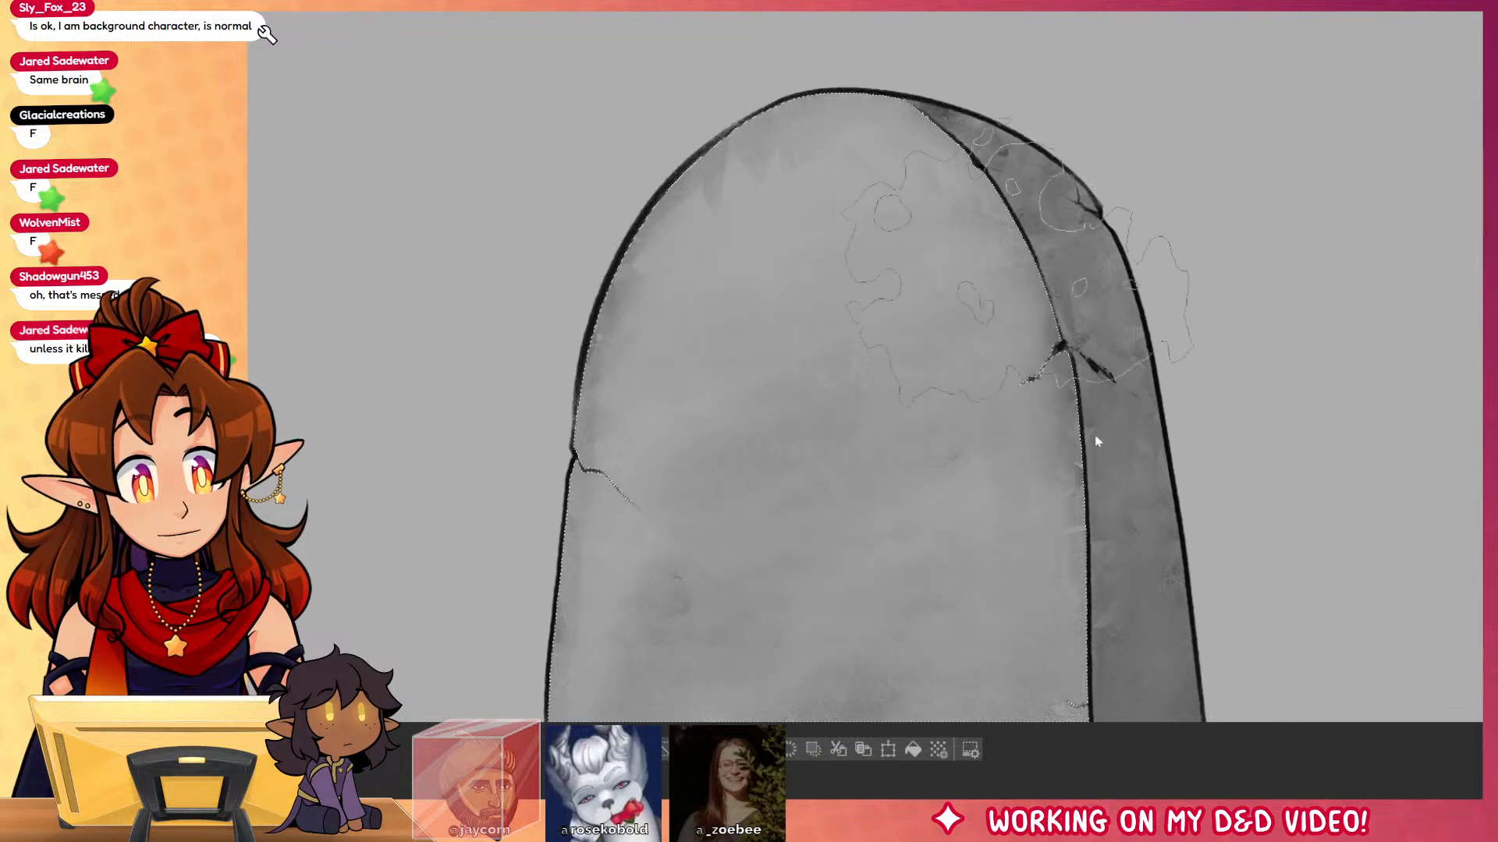
drag(1224, 460, 1232, 655)
key(b)
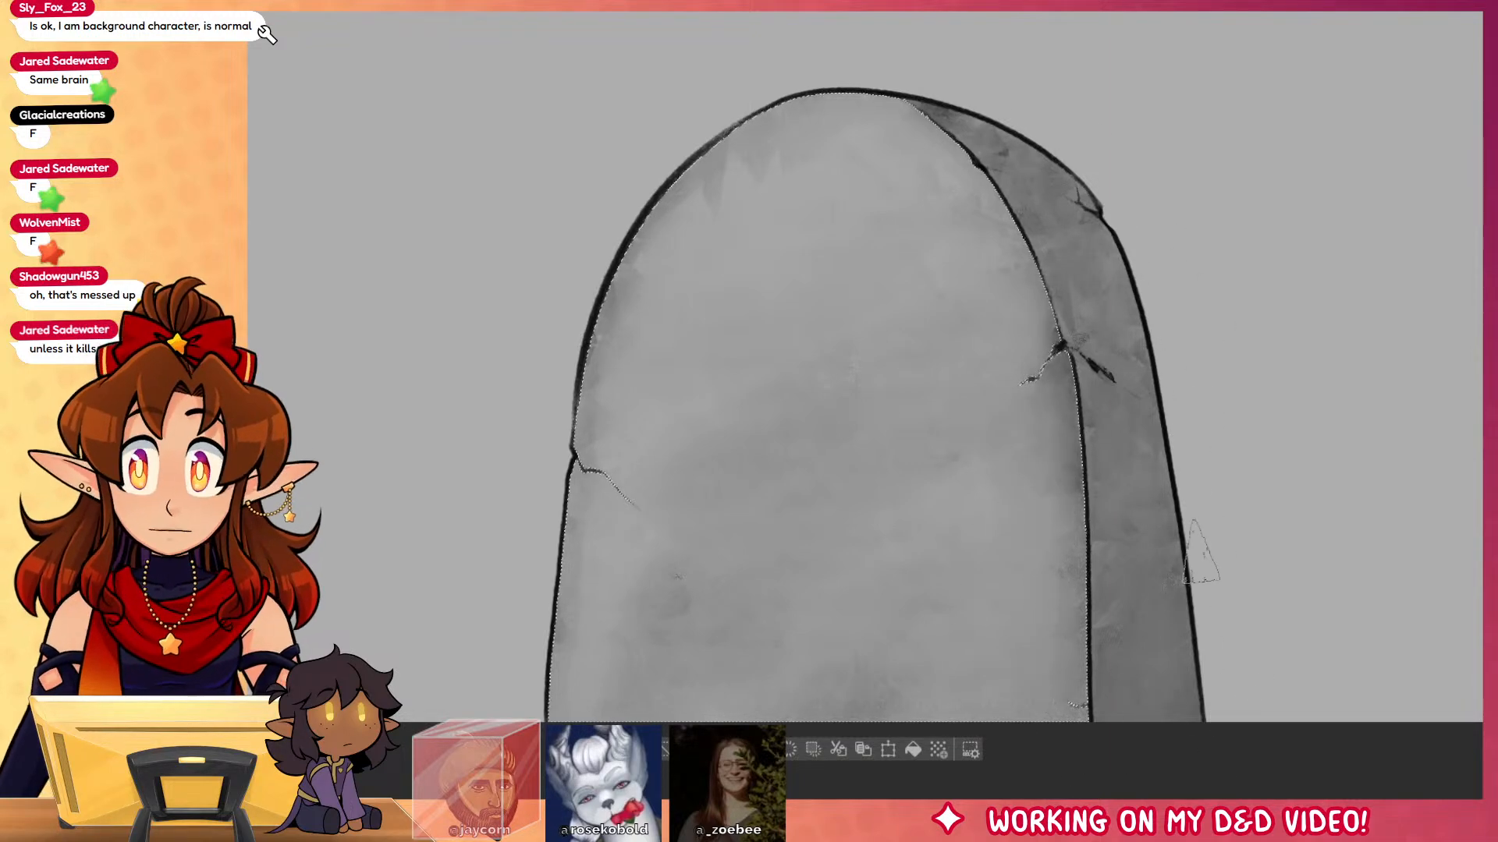
key(ctrl+d)
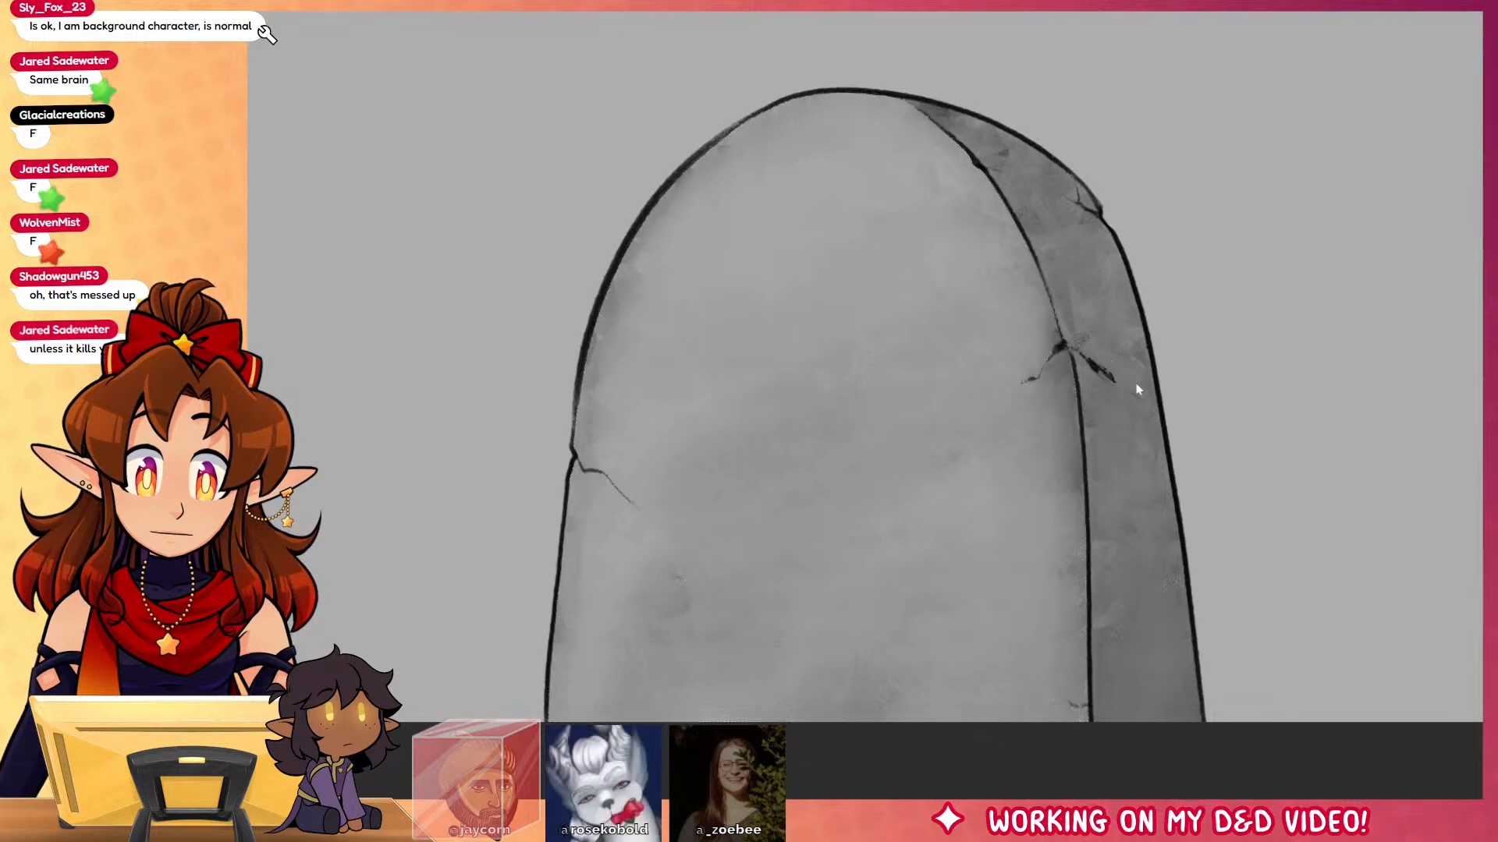
Step: Switch to the next gravestone sketch and ink the arched outline of its front face down both sides
drag(1393, 563, 1336, 566)
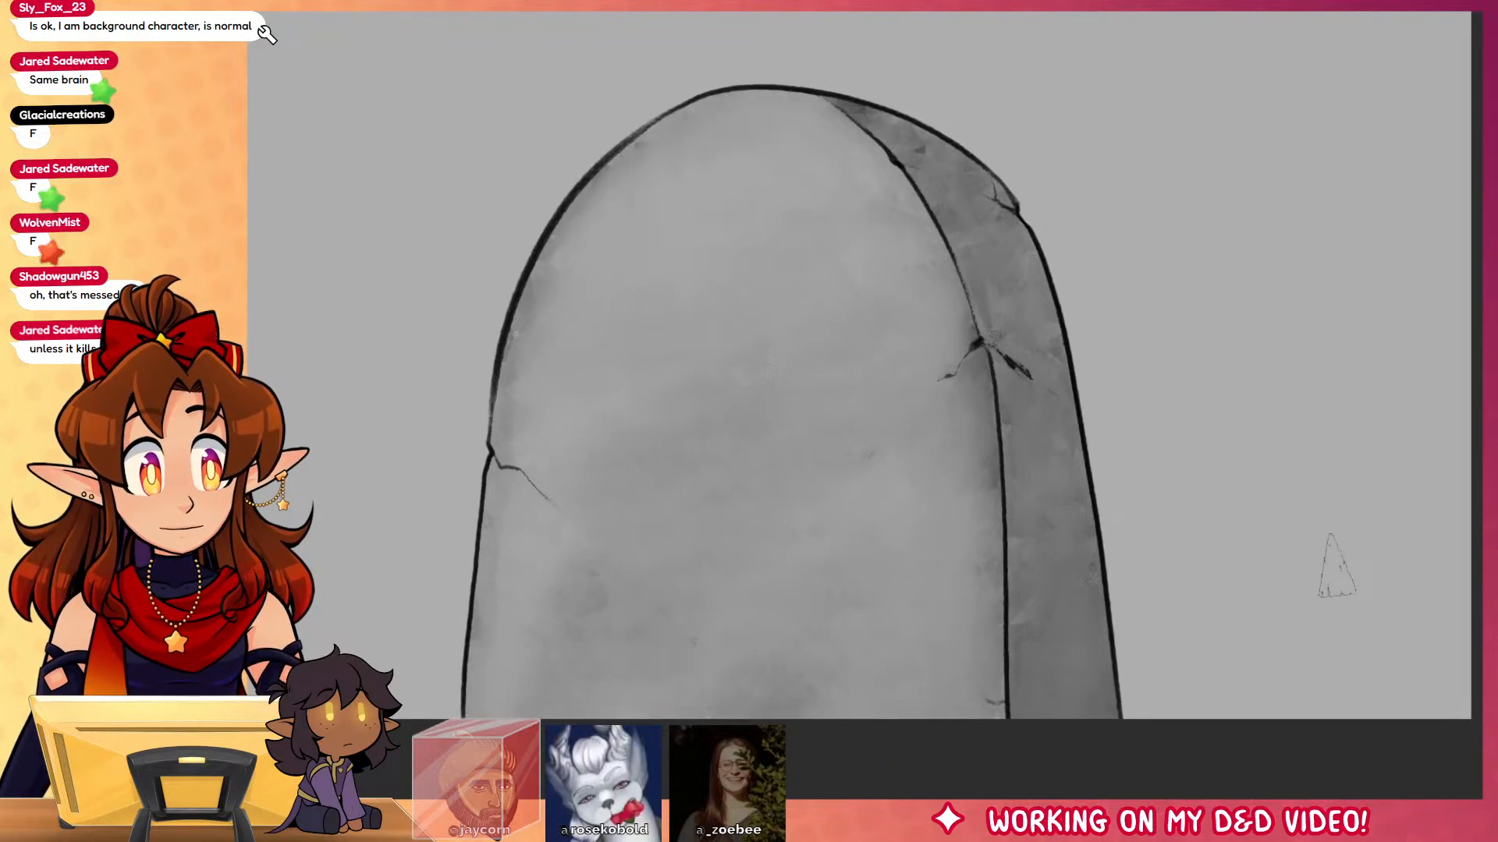
key(ctrl+Tab)
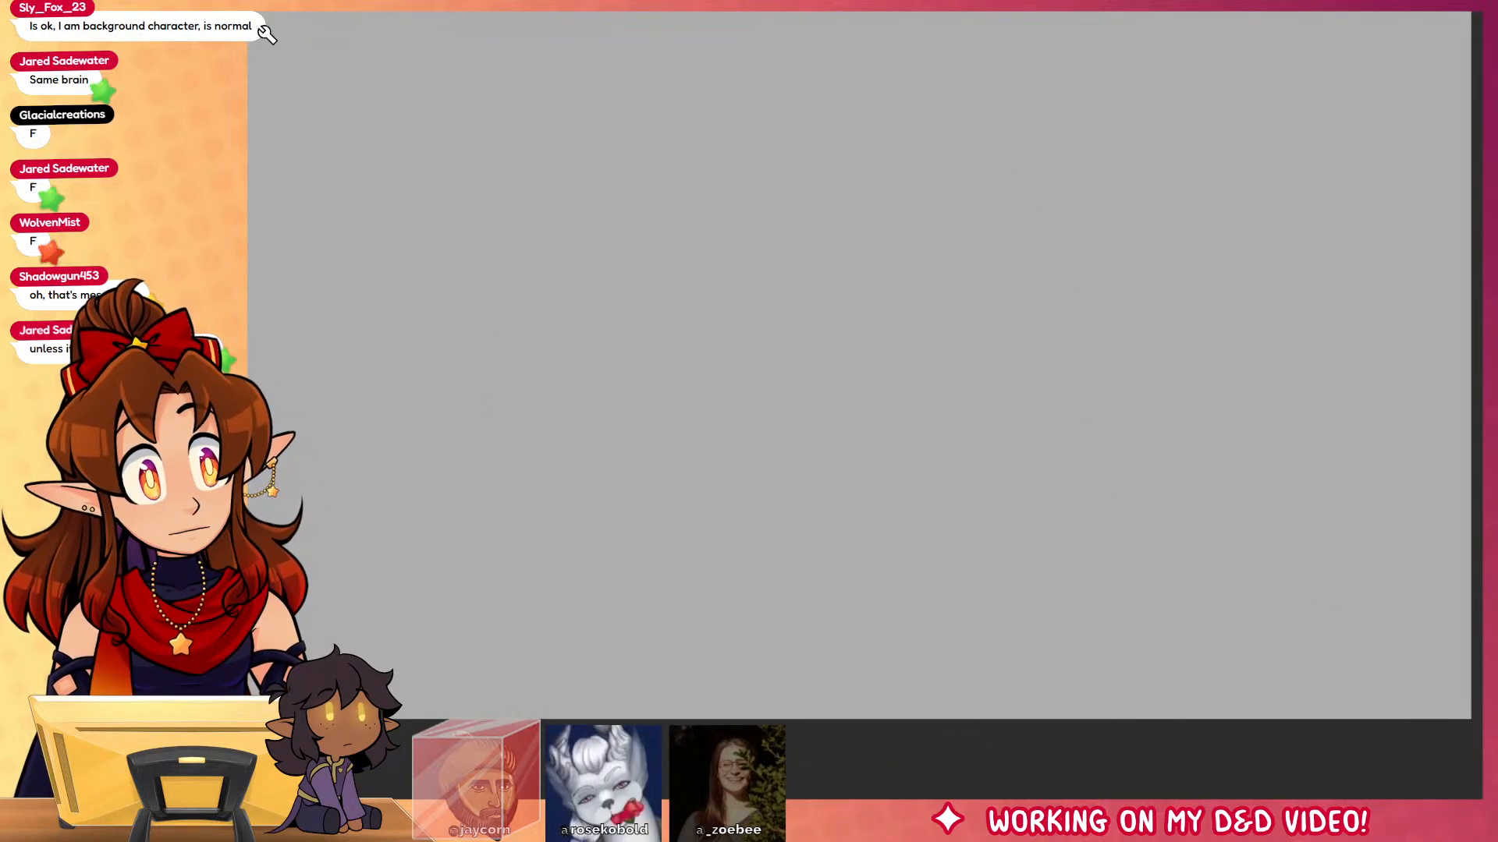
key(ctrl+Tab)
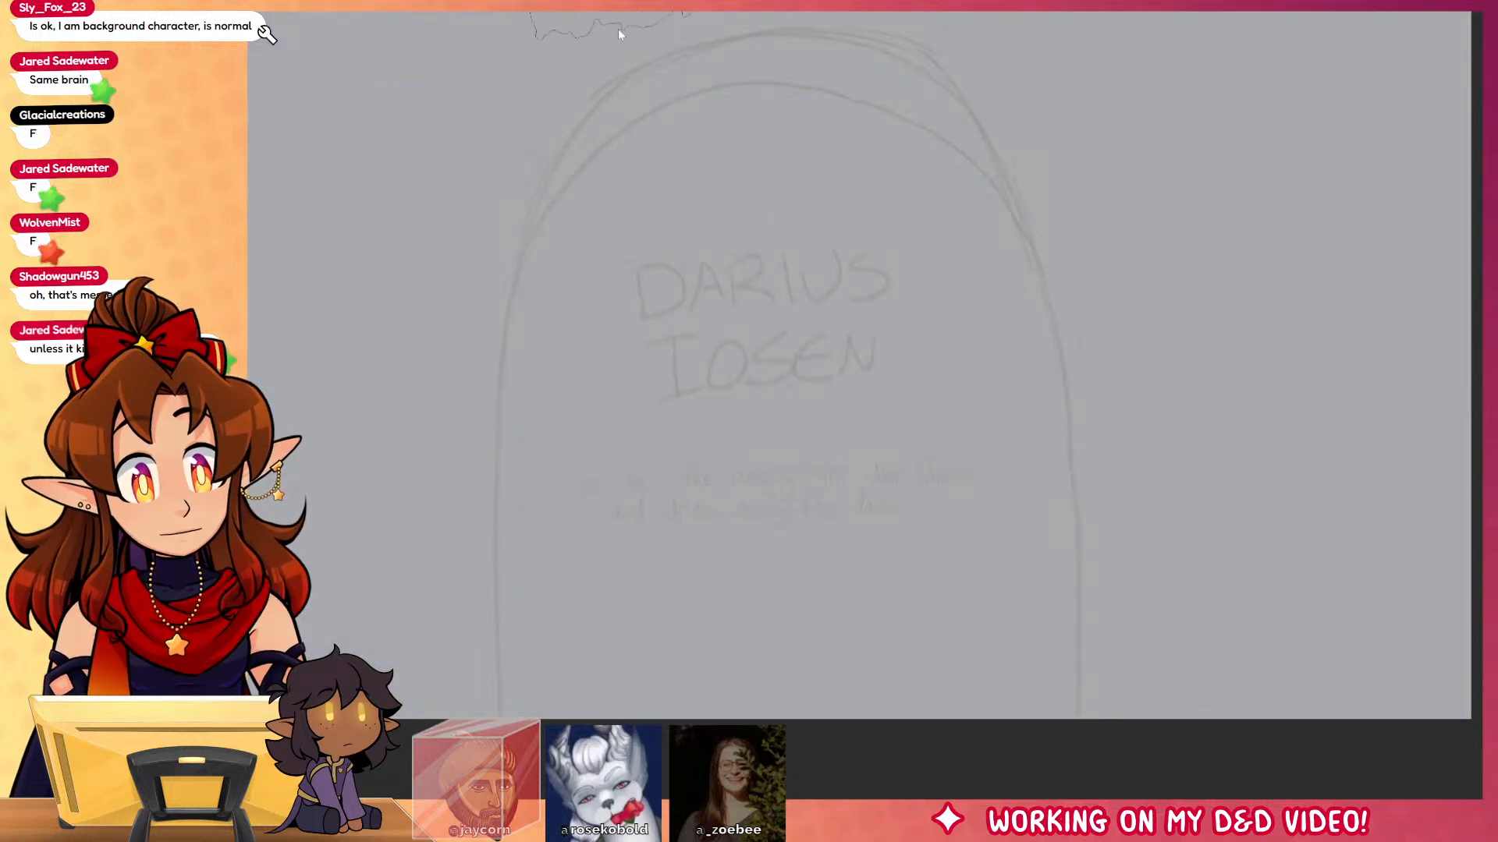
mouse_move(708, 87)
mouse_down()
mouse_move(508, 268)
mouse_move(458, 719)
mouse_move(461, 418)
mouse_move(662, 127)
mouse_move(808, 78)
mouse_move(587, 162)
mouse_move(468, 716)
mouse_up()
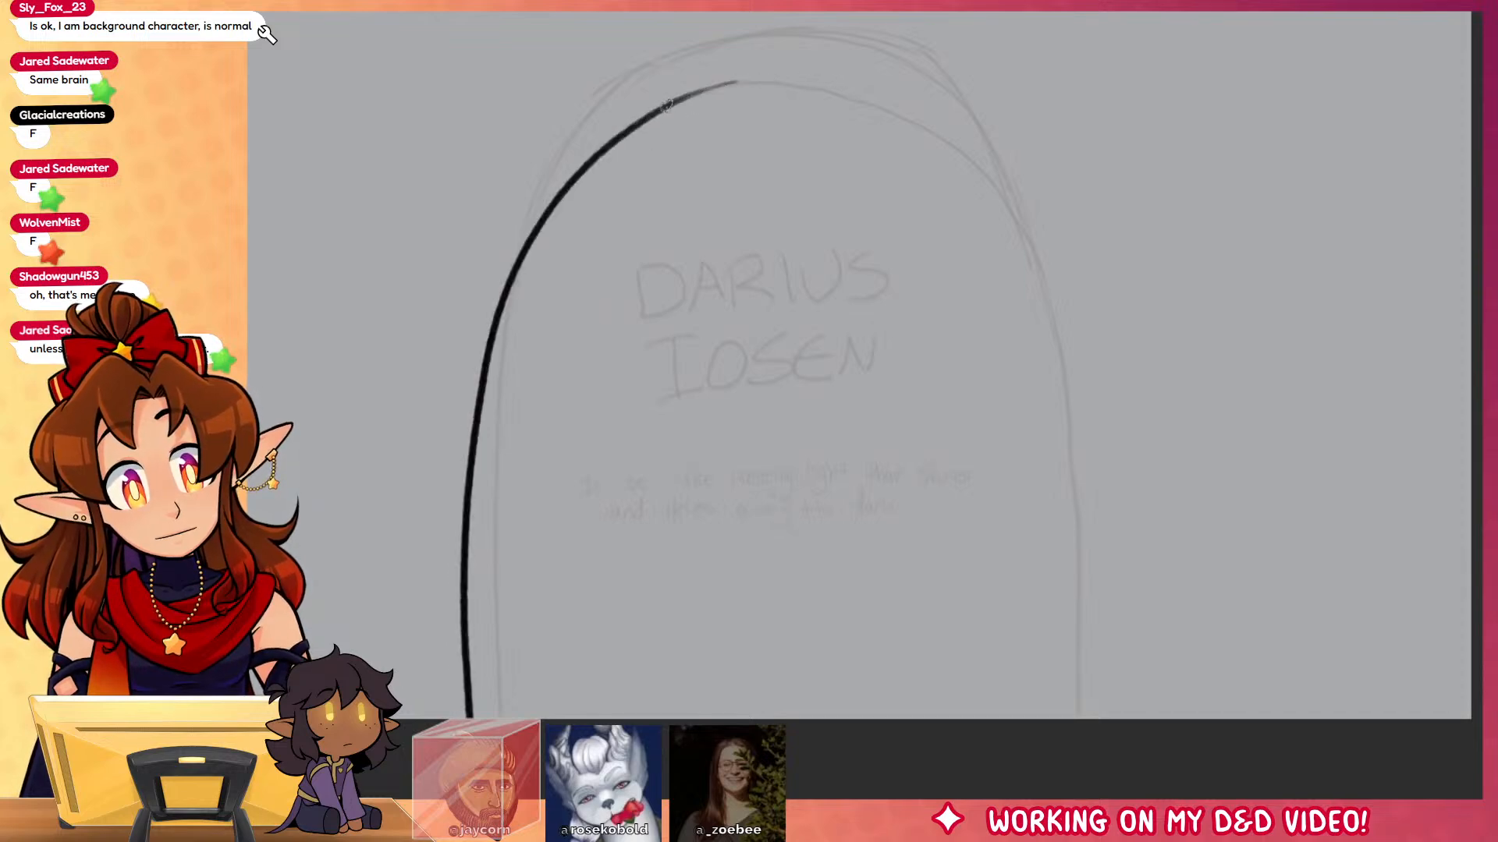
mouse_move(737, 81)
mouse_down()
mouse_move(897, 100)
mouse_move(1075, 413)
mouse_move(1078, 718)
mouse_up()
key(ctrl+z)
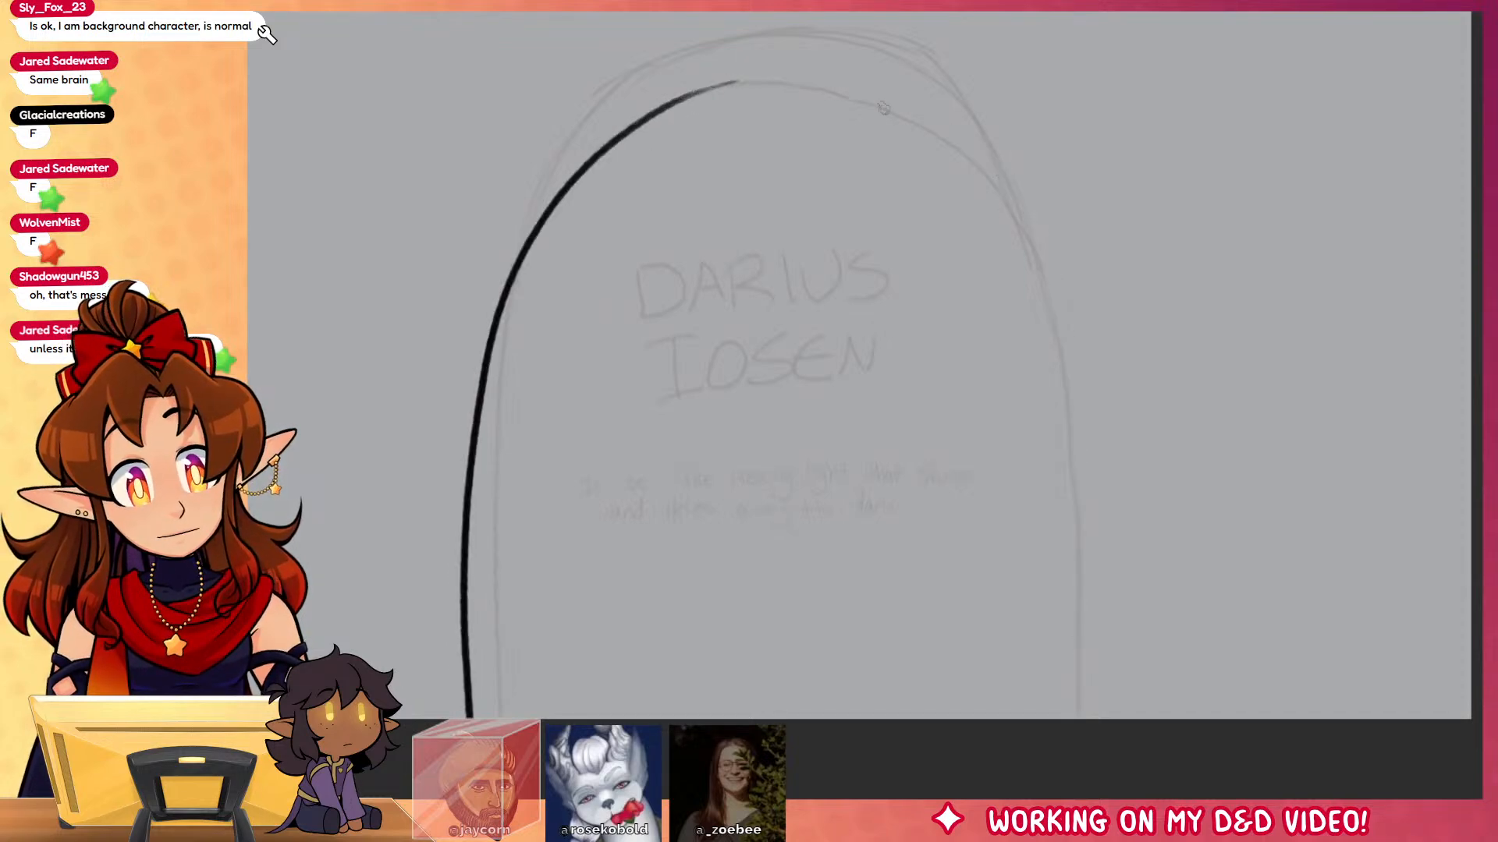
mouse_move(712, 84)
mouse_down()
mouse_move(1053, 225)
mouse_move(1131, 716)
mouse_up()
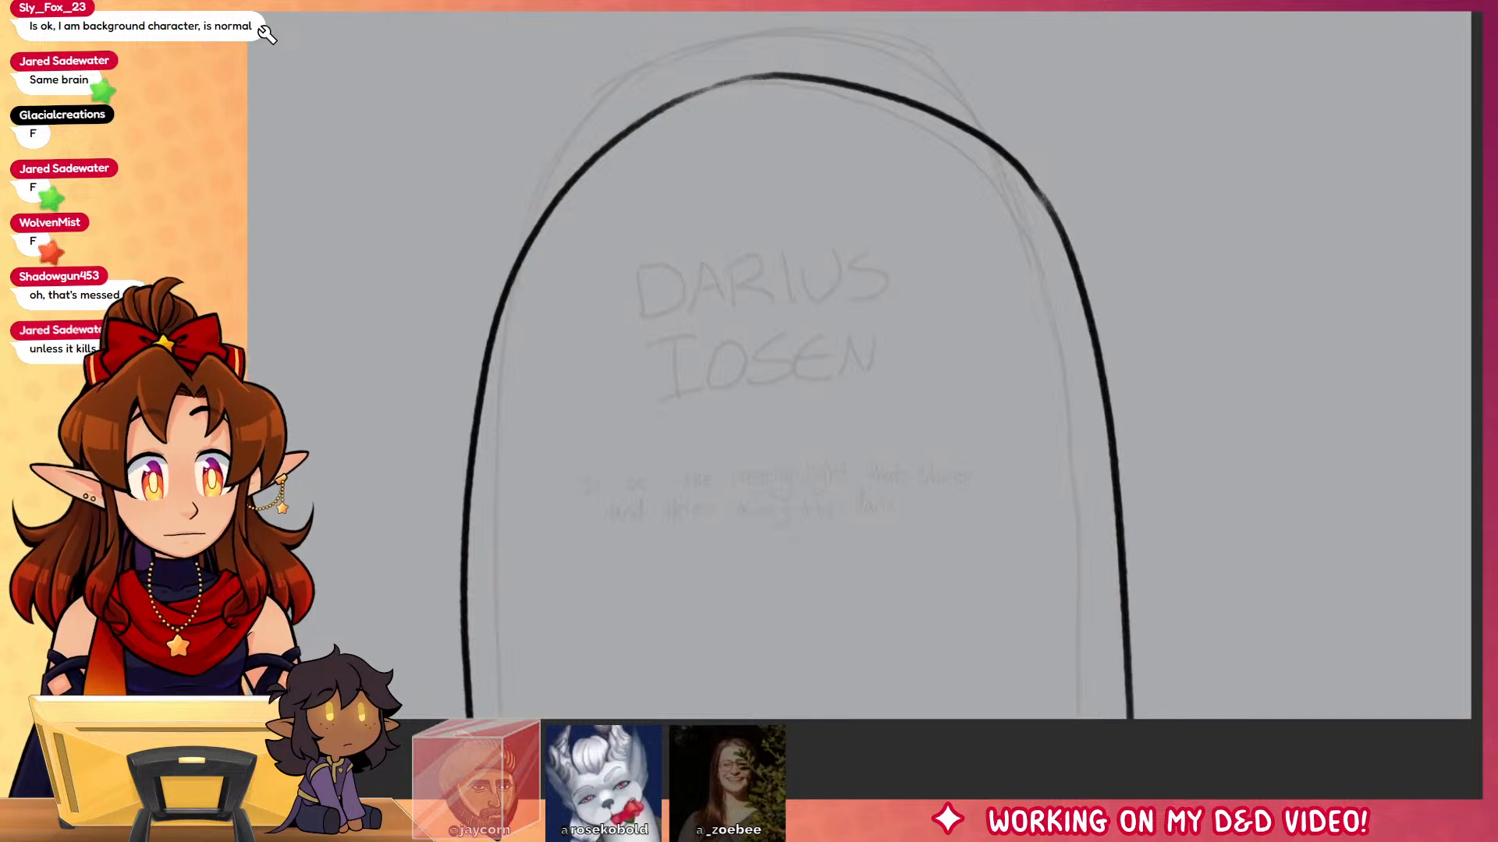
Step: Ink the outer top edge of the gravestone as a higher arch that merges into both sides of the front outline
scroll(966, 317, up, 2)
mouse_move(490, 396)
mouse_down()
mouse_move(585, 167)
mouse_move(833, 95)
mouse_move(887, 100)
mouse_up()
key(ctrl+z)
mouse_move(575, 187)
mouse_down()
mouse_move(721, 104)
mouse_move(1022, 176)
mouse_up()
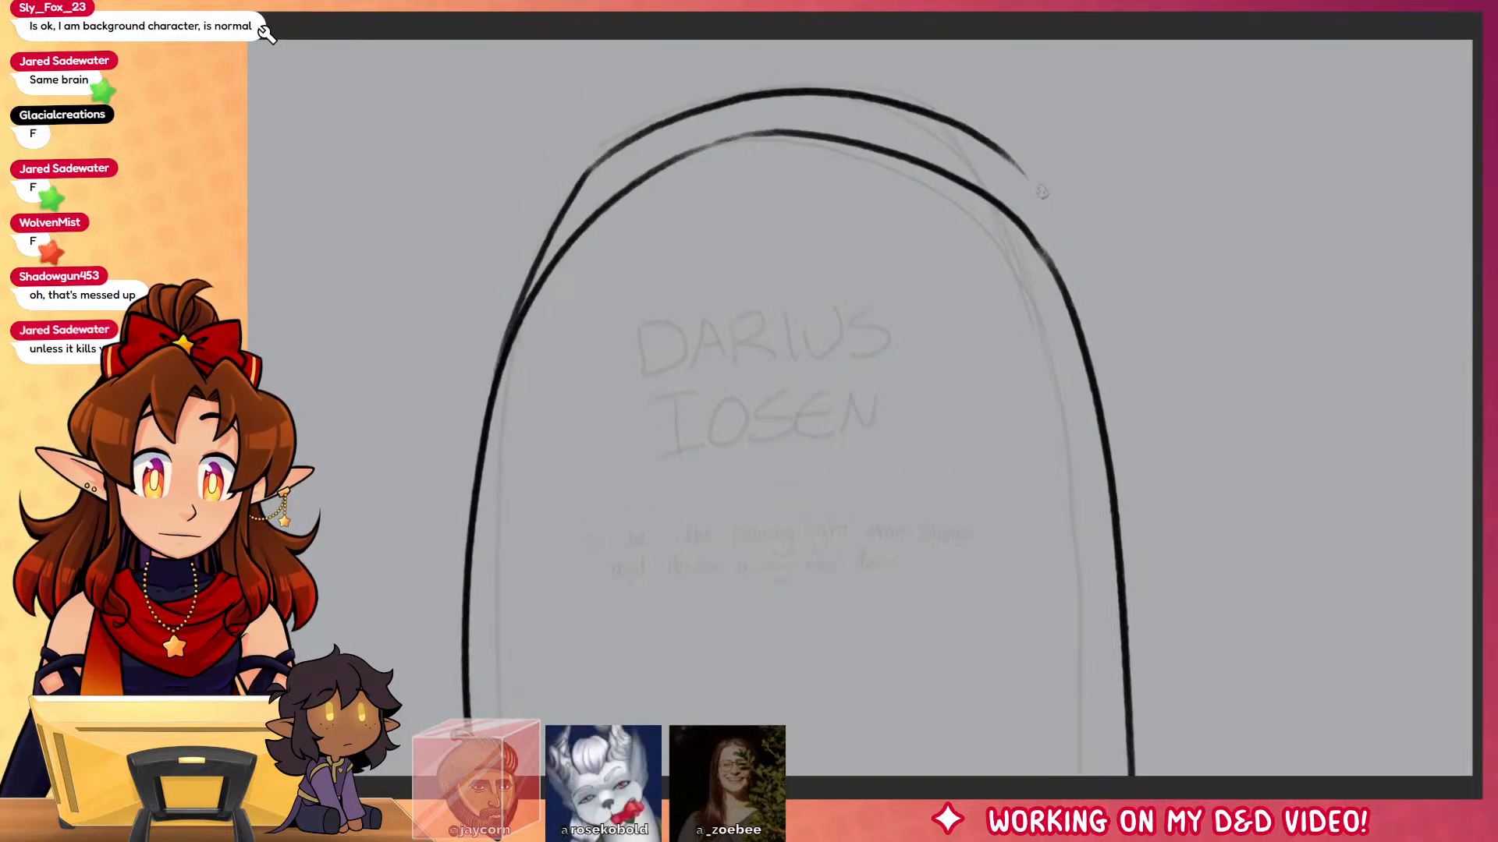
key(ctrl+z)
mouse_move(566, 206)
mouse_down()
mouse_move(720, 96)
mouse_move(871, 91)
mouse_move(985, 167)
mouse_up()
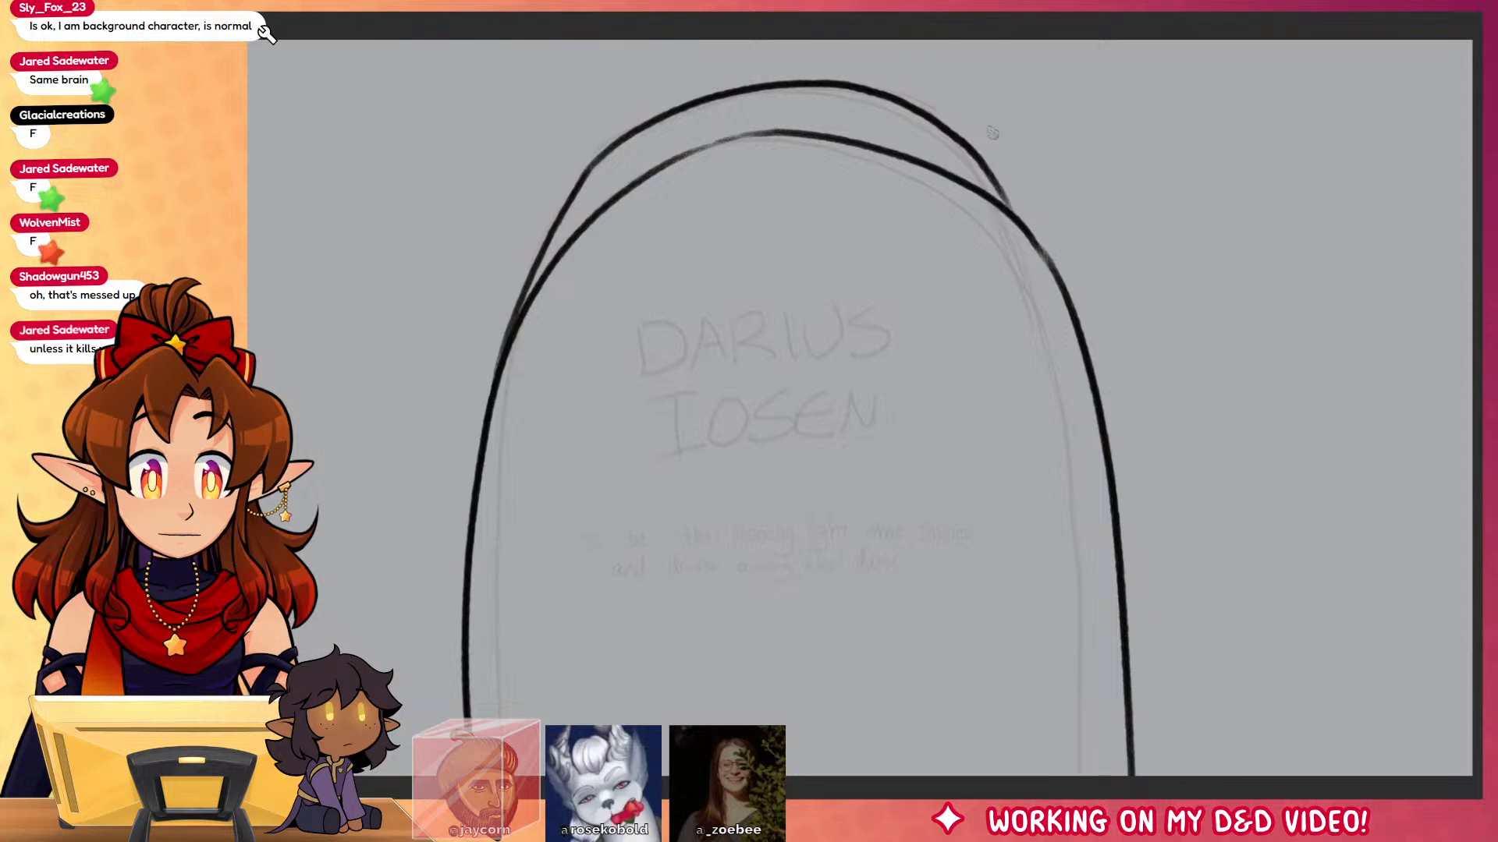
key(ctrl+z)
mouse_move(566, 205)
mouse_down()
mouse_move(599, 158)
mouse_move(745, 86)
mouse_move(902, 89)
mouse_move(1036, 219)
mouse_move(1093, 365)
mouse_up()
key(ctrl+z)
drag(1017, 177, 1092, 381)
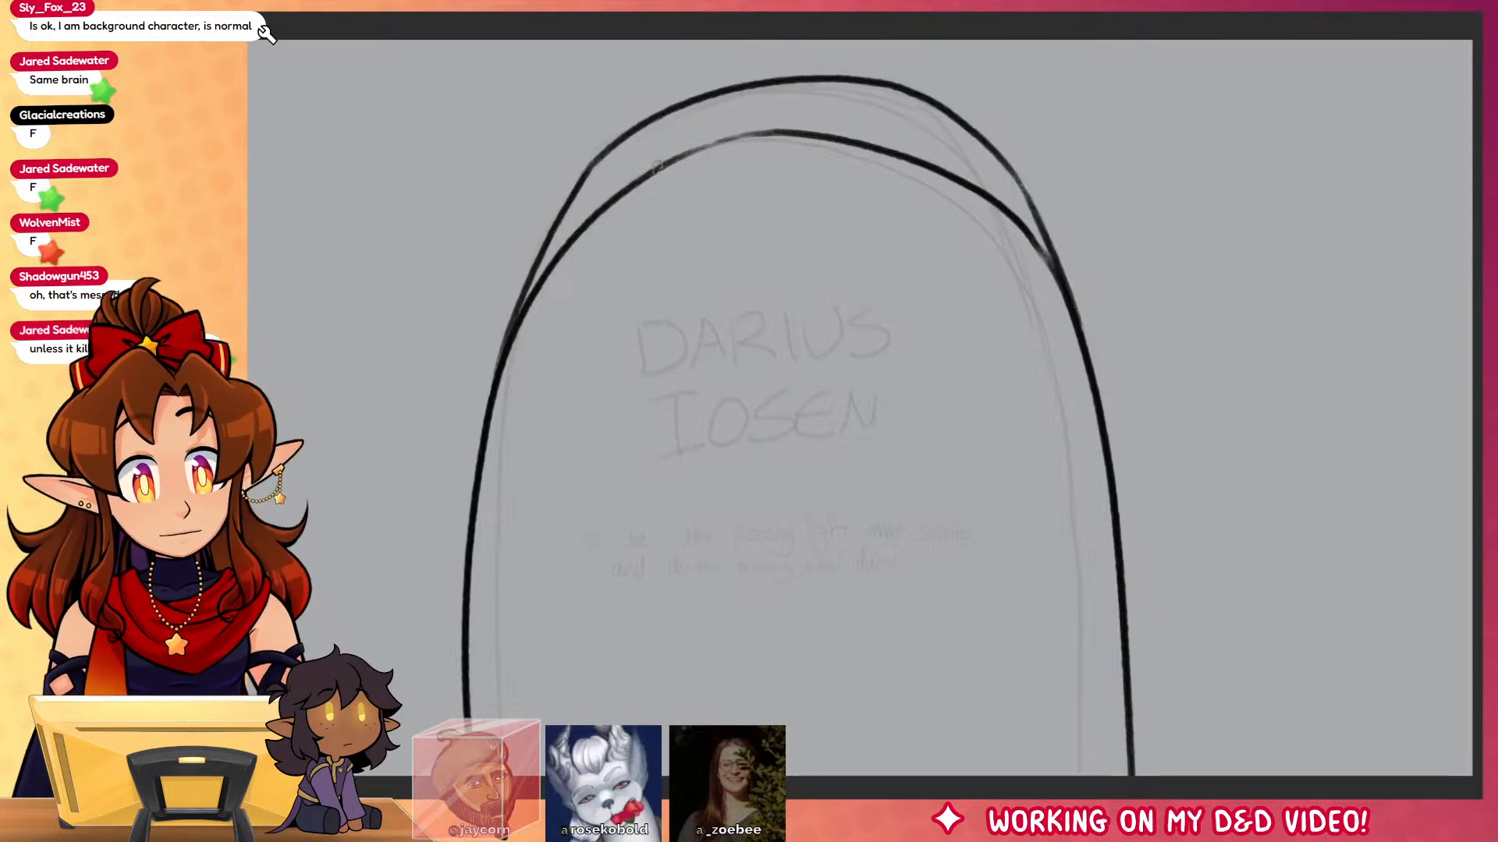
Step: Draw a crack running down from the front face's upper-left edge, and add chipped notches with short cracks on both sides
drag(655, 169, 652, 195)
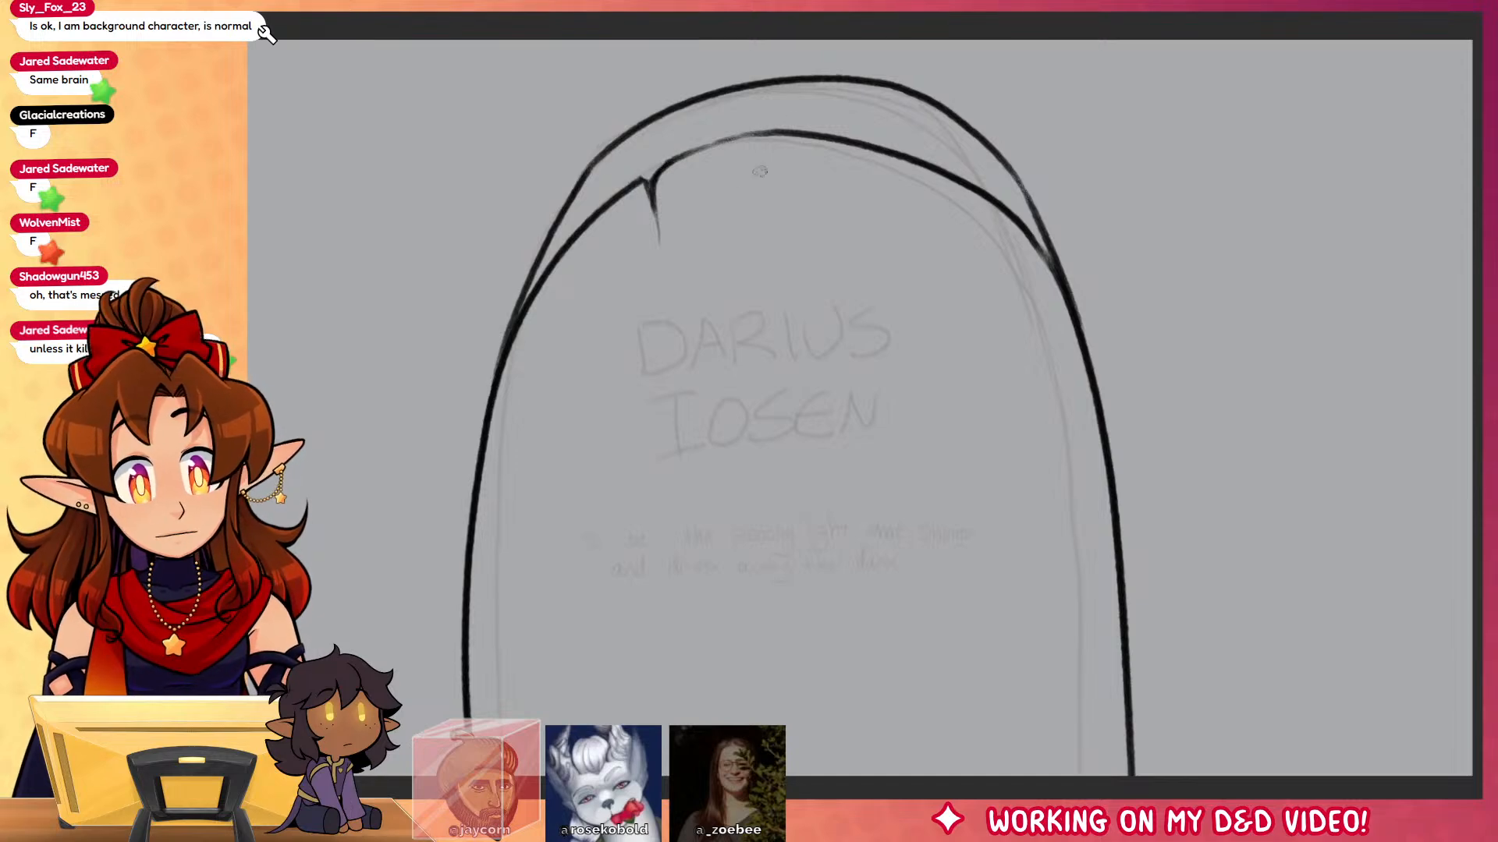
drag(657, 235, 636, 305)
drag(1201, 669, 1167, 415)
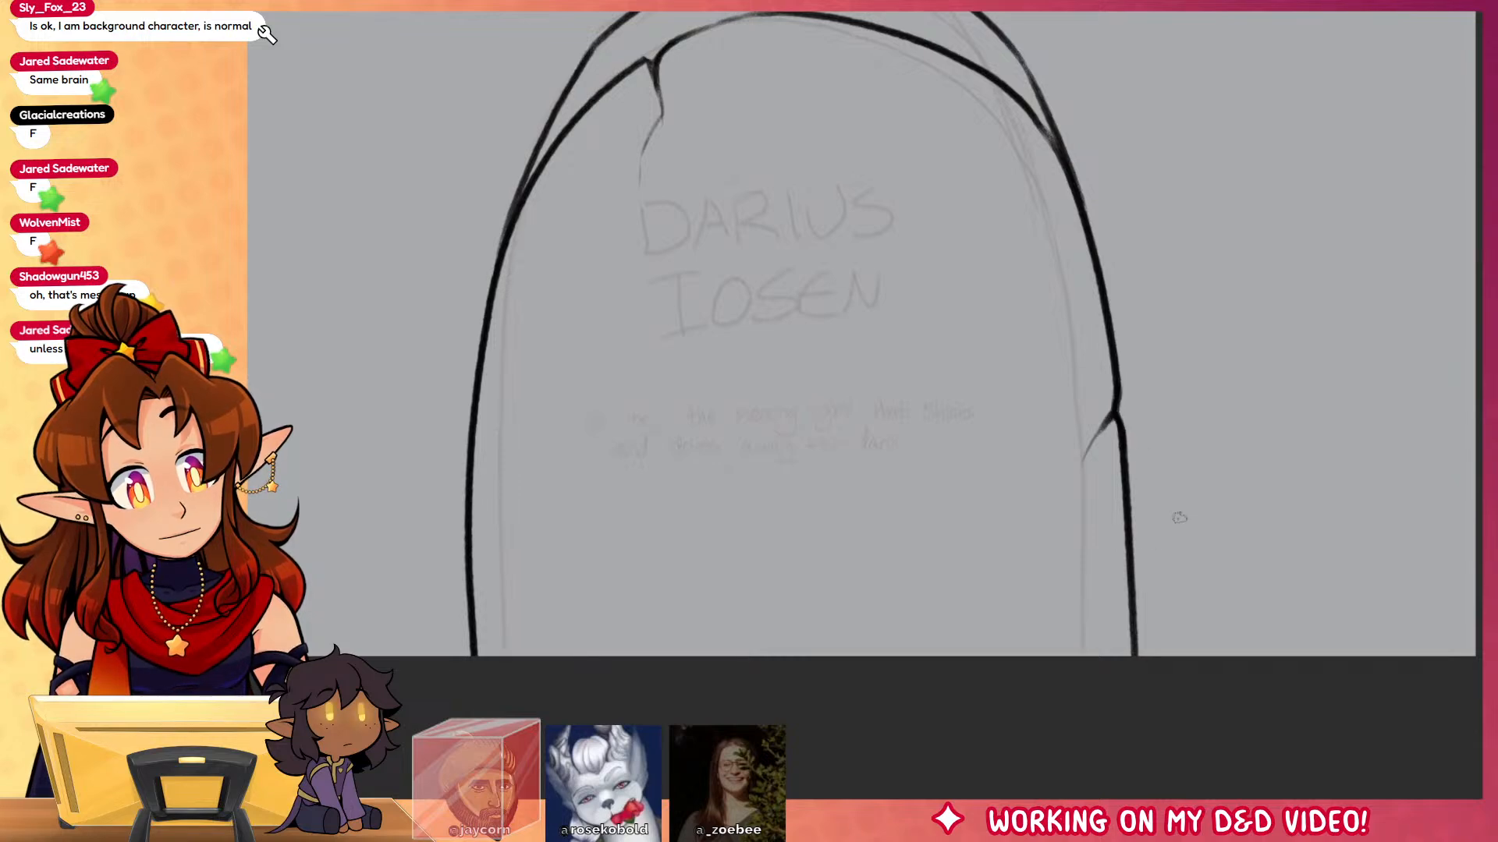
drag(1248, 473, 1230, 471)
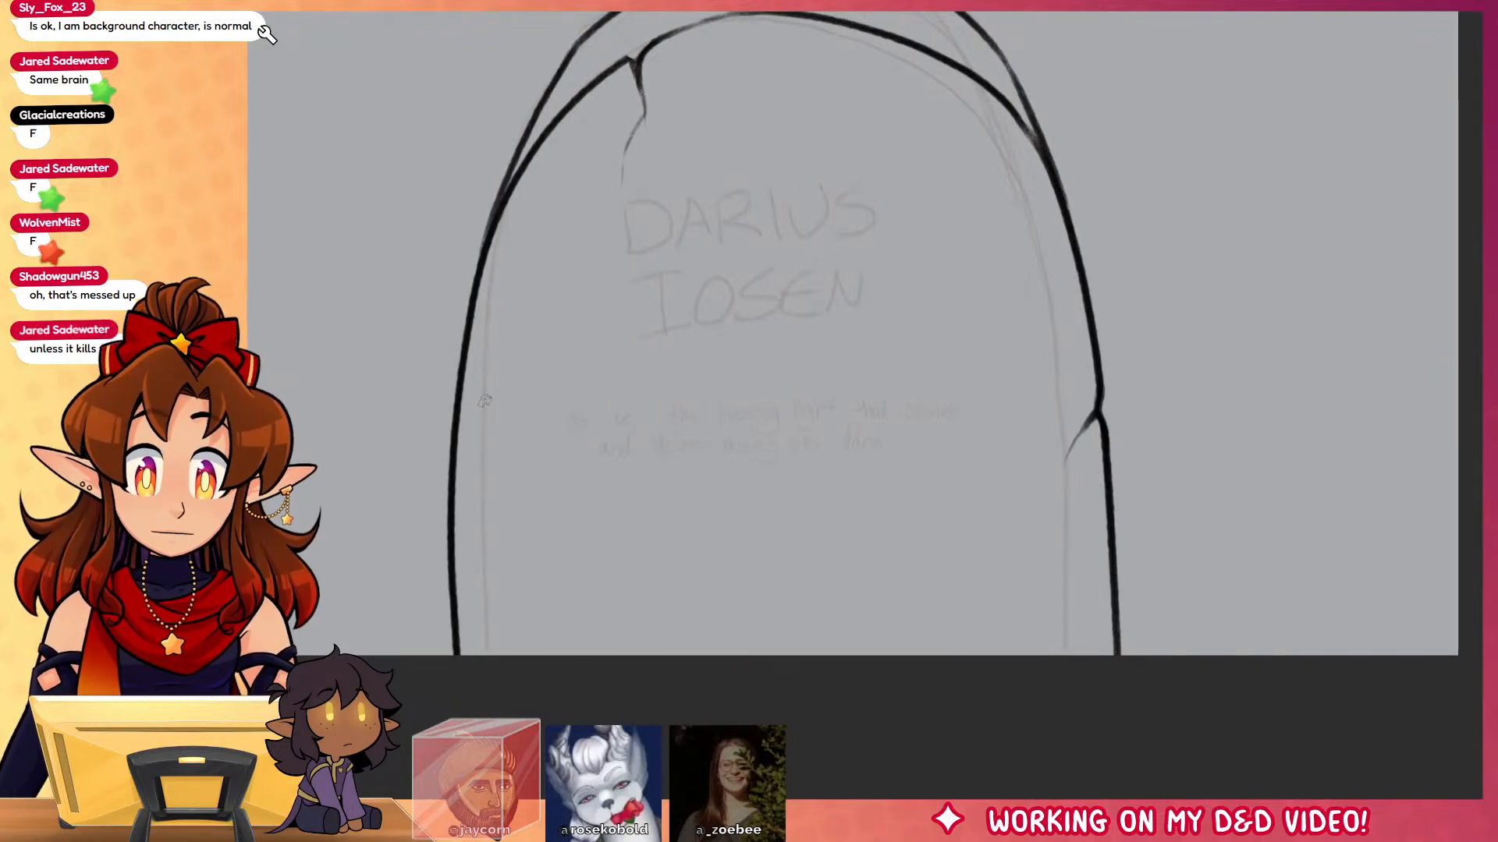
drag(457, 449, 474, 484)
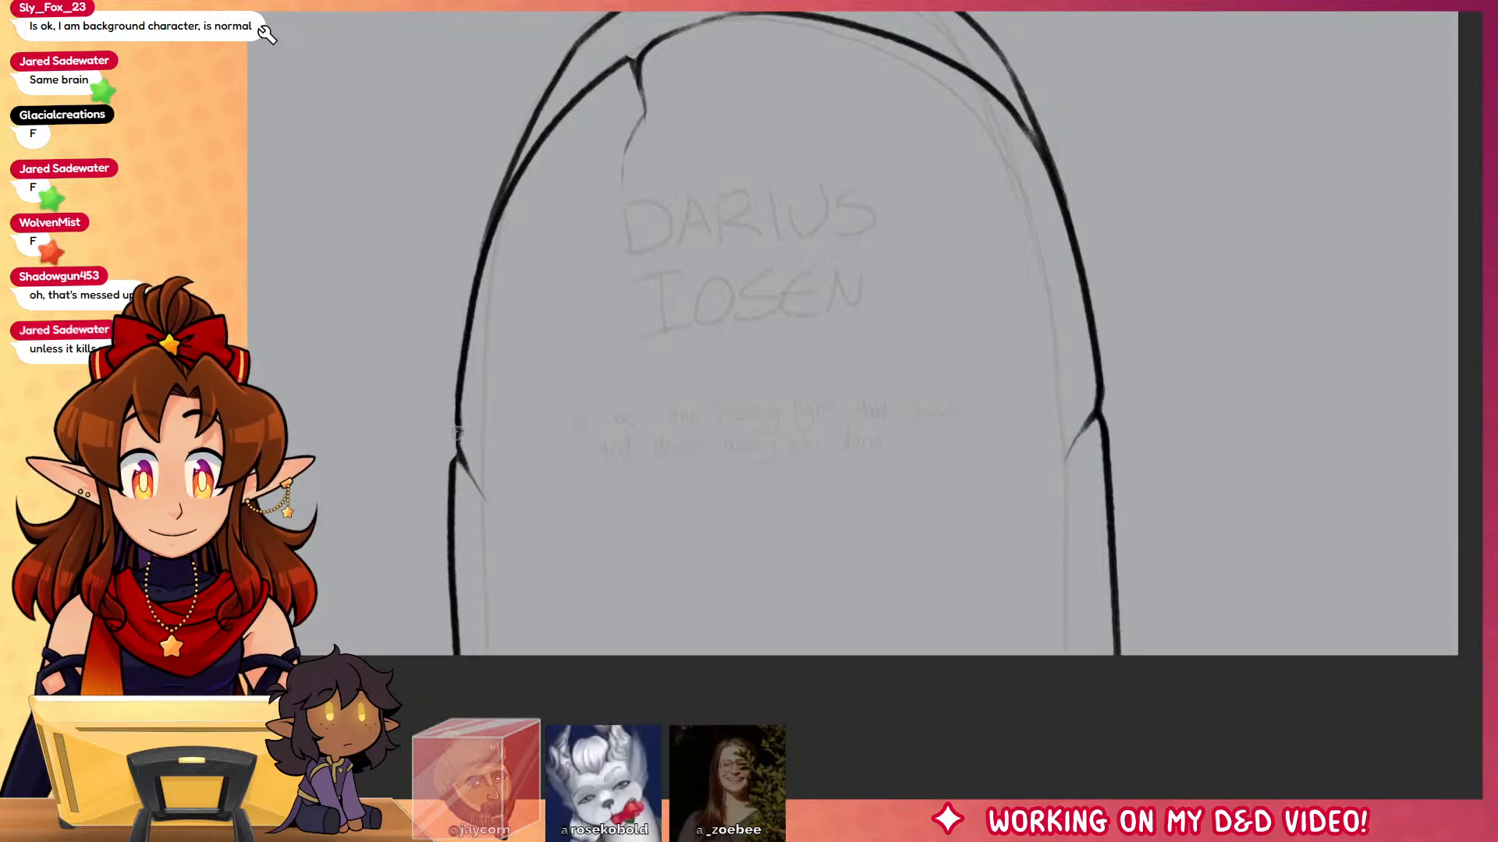
Step: Extend the upper crack onto the gravestone's top face and chip the outer top edge right of the crown
scroll(1227, 556, up, 3)
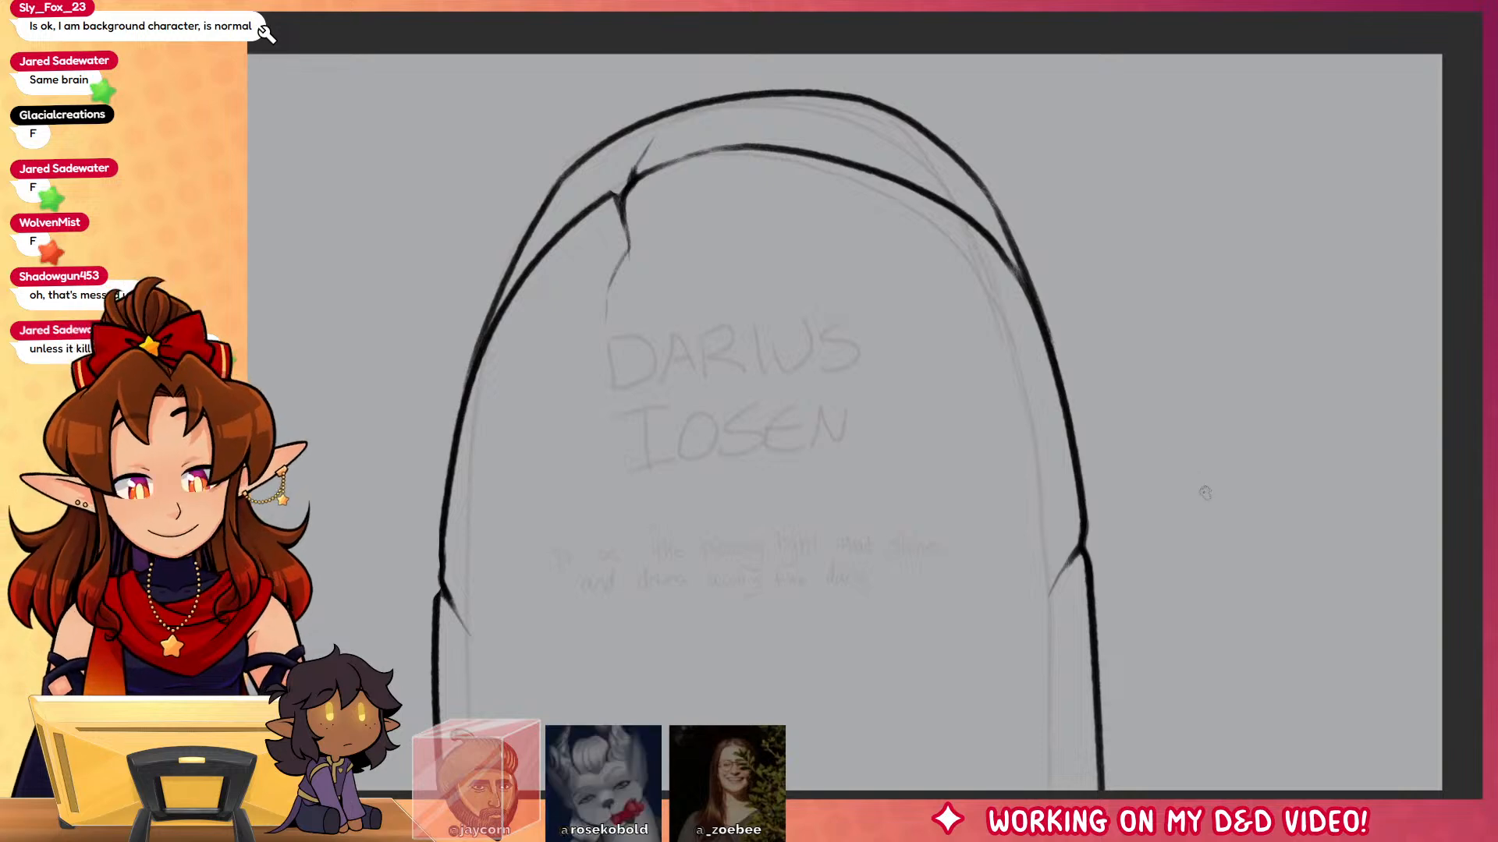
scroll(1247, 472, up, 2)
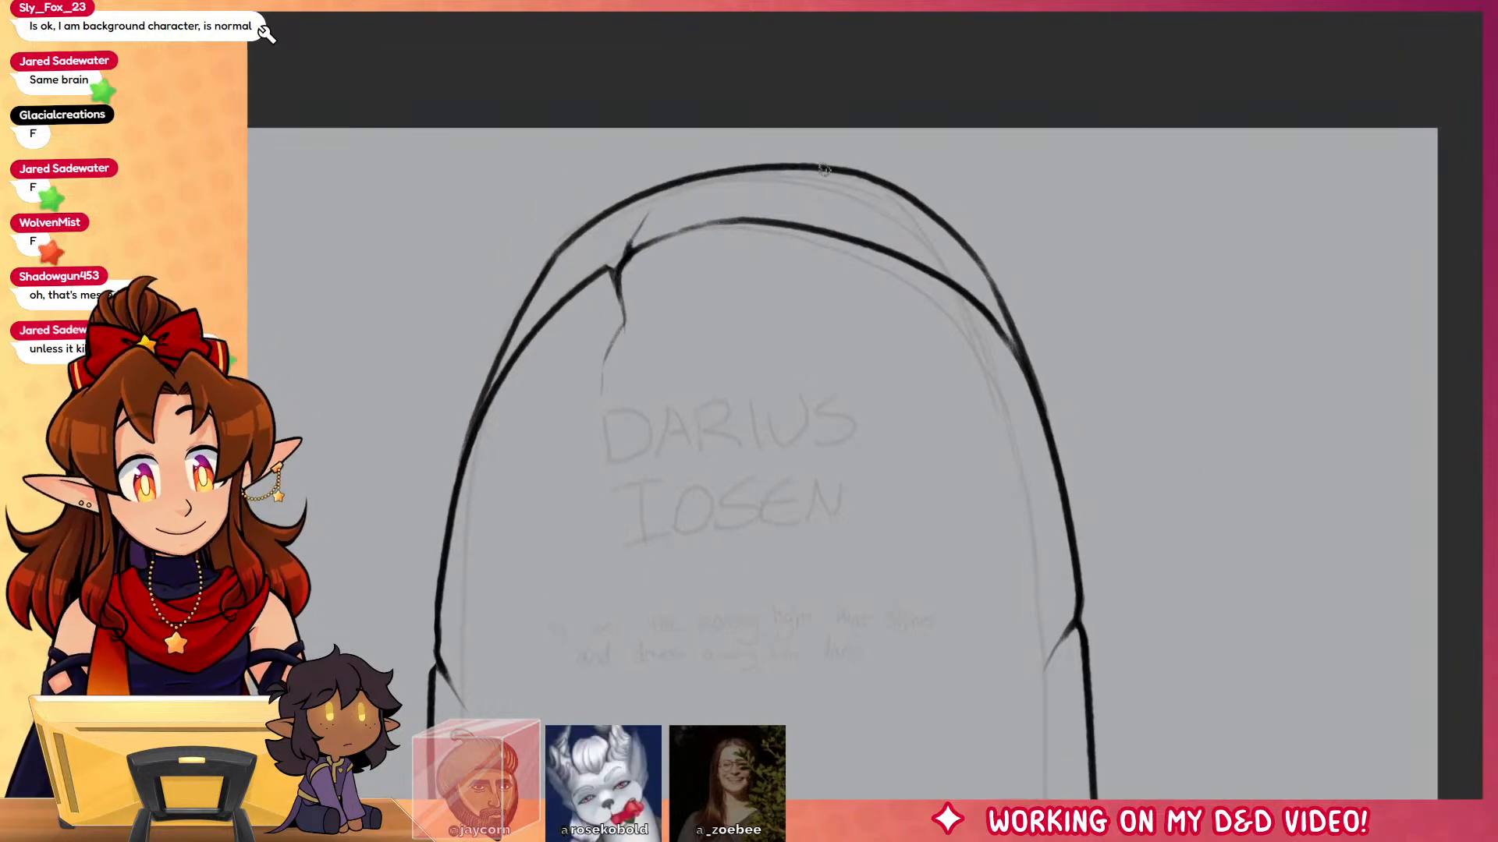
drag(853, 177, 889, 194)
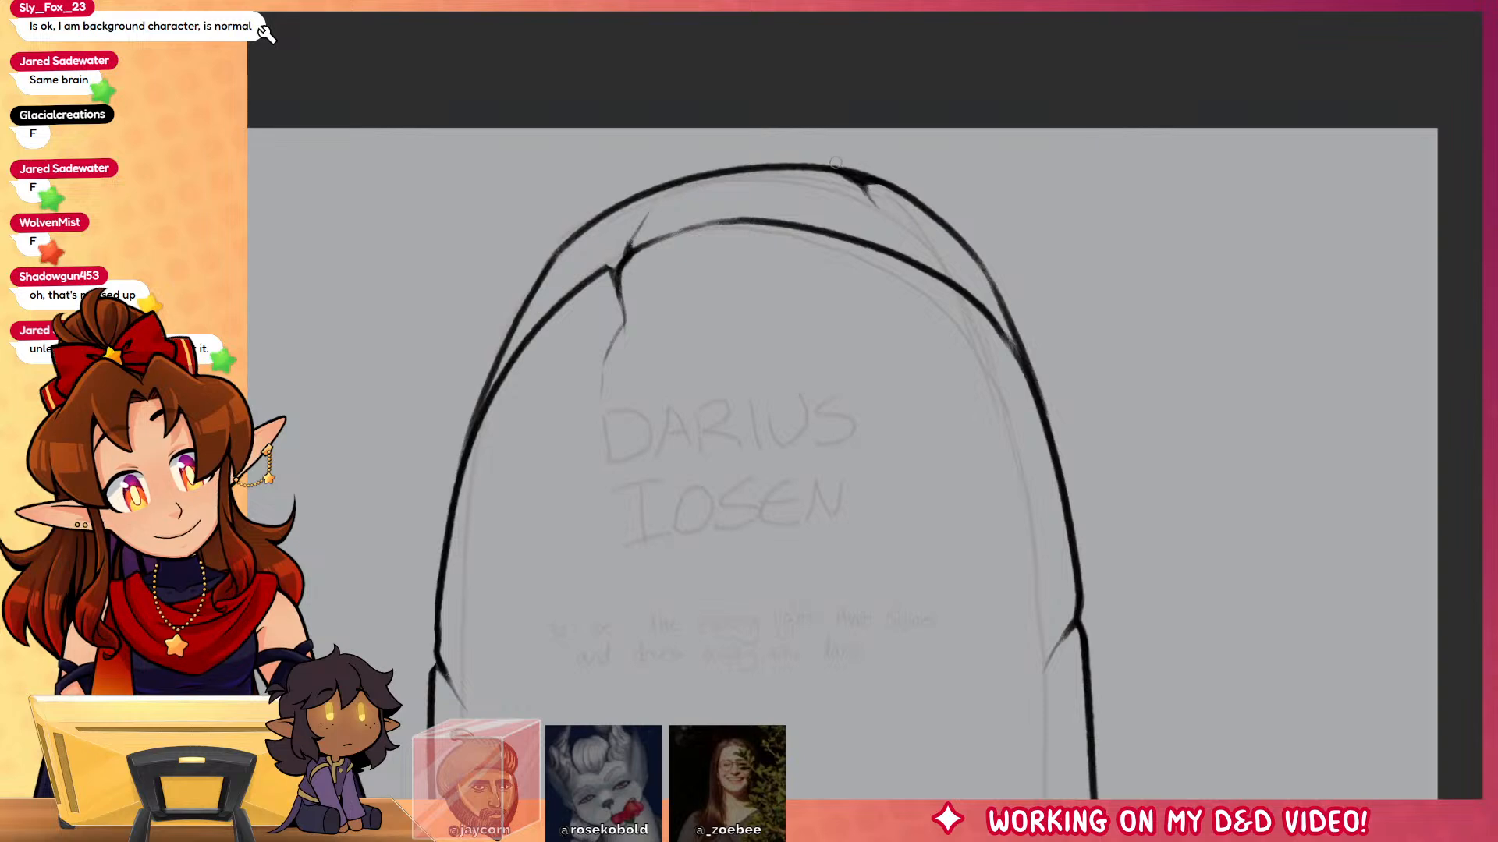
Step: Select the gravestone's top face, fill it with textured dark grey, blend it smooth and clear the selection
drag(1296, 679, 1295, 595)
click(694, 133)
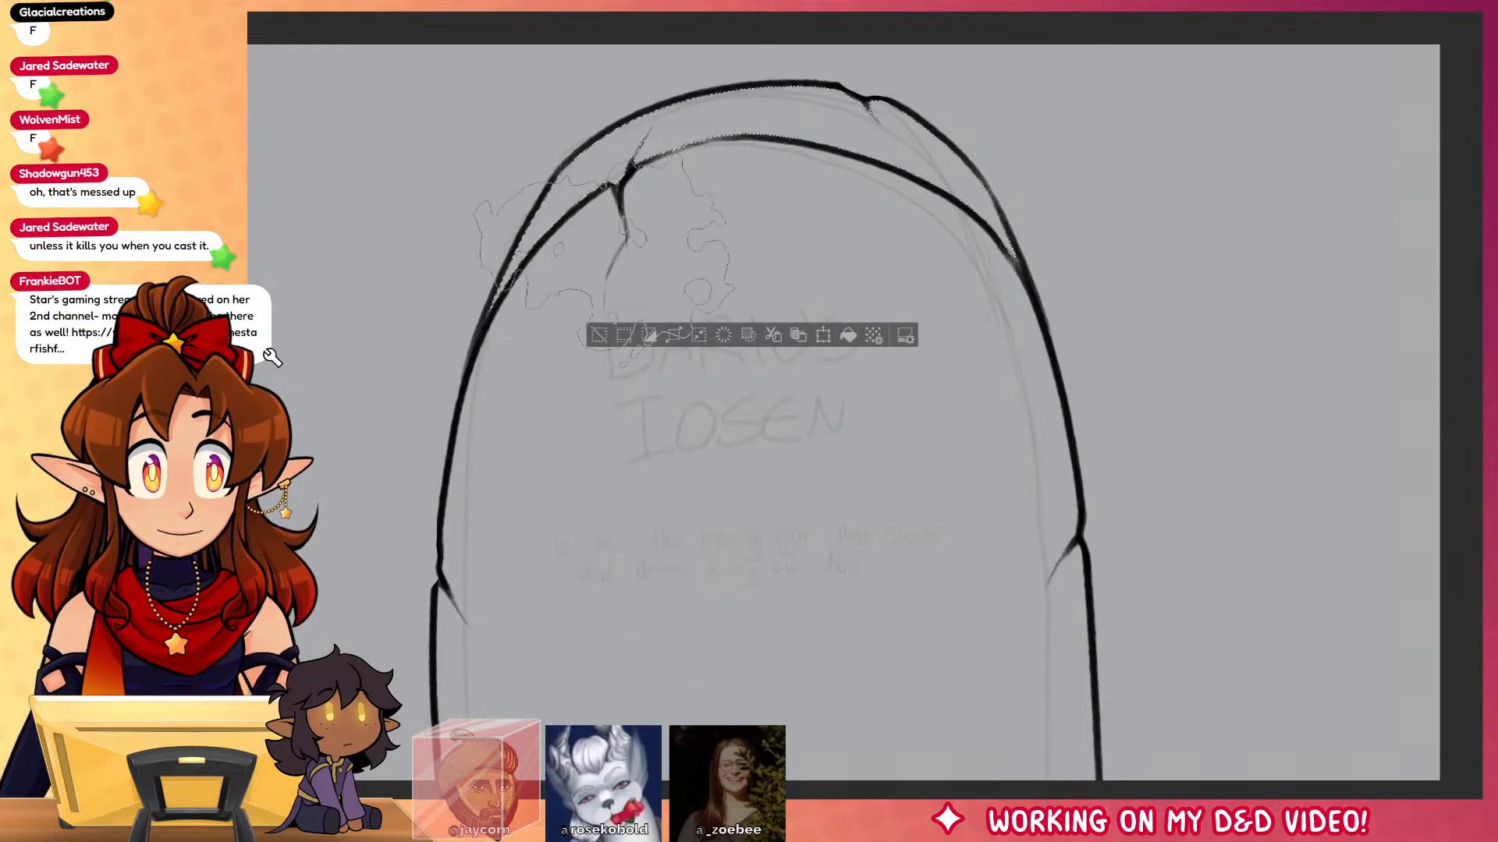
mouse_move(437, 336)
mouse_down()
mouse_move(677, 132)
mouse_move(916, 142)
mouse_move(1144, 407)
mouse_move(1079, 351)
mouse_move(962, 168)
mouse_move(590, 173)
mouse_move(474, 376)
mouse_move(530, 295)
mouse_move(457, 363)
mouse_up()
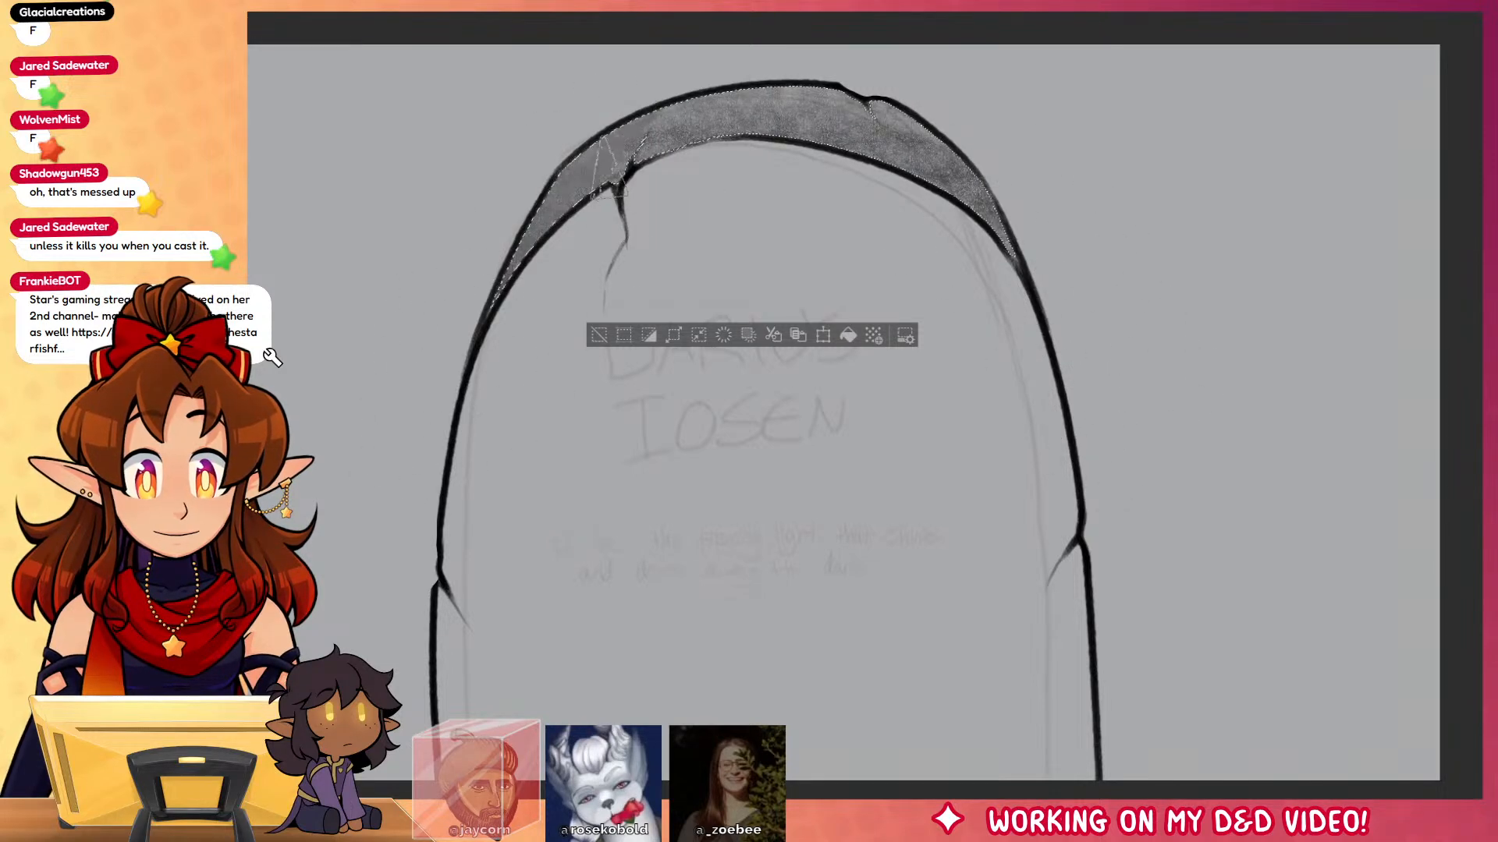
mouse_move(612, 168)
mouse_down()
mouse_move(735, 43)
mouse_move(737, 82)
mouse_move(772, 104)
mouse_move(890, 95)
mouse_move(908, 146)
mouse_move(967, 179)
mouse_up()
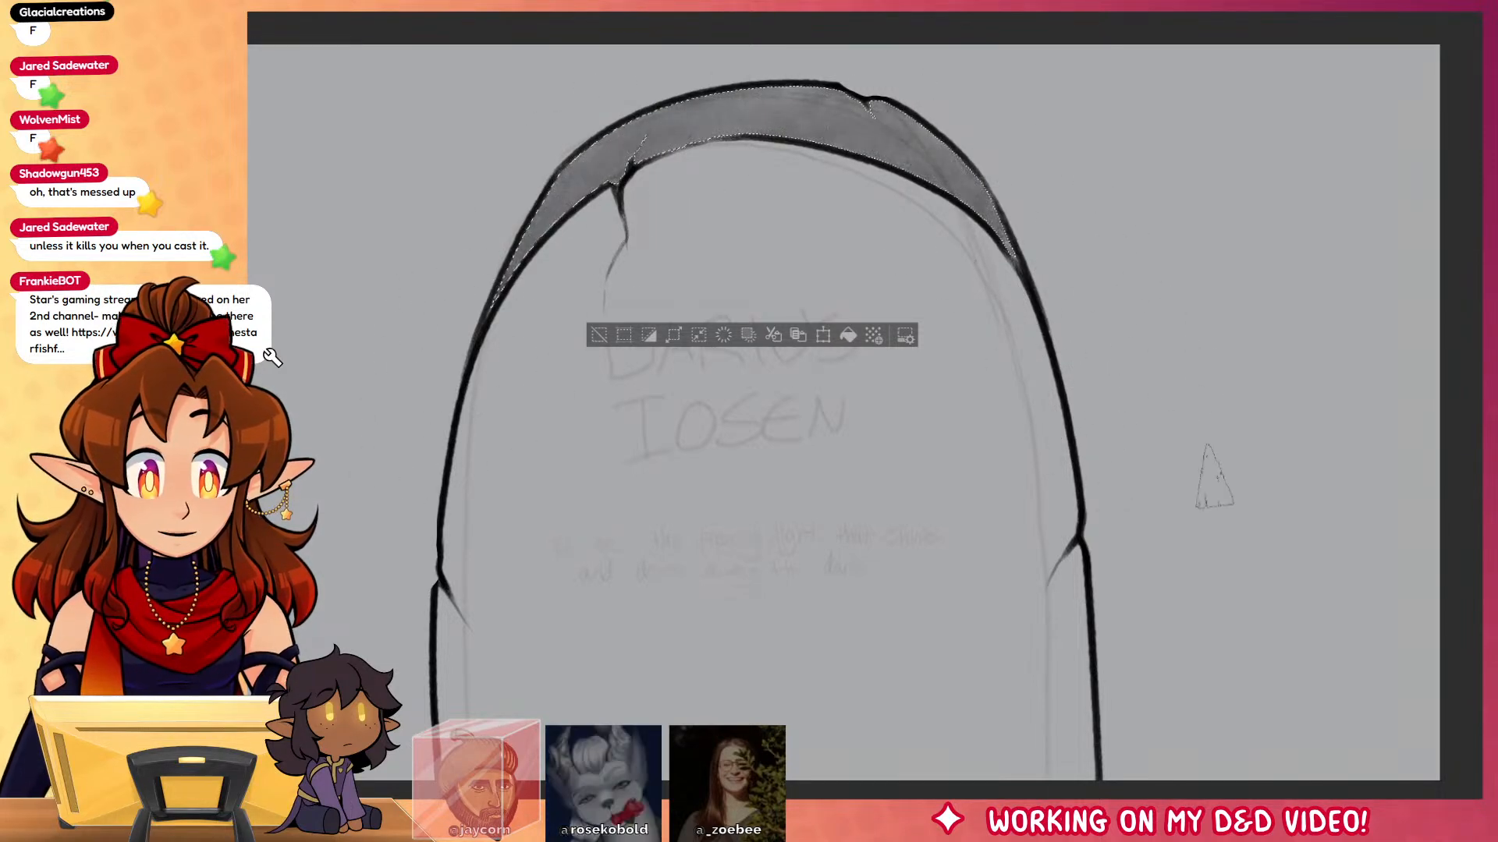
key(ctrl+d)
Step: Select the gravestone's front face, brush it with textured grey and blend the texture into soft mottled shading
key(w)
click(953, 507)
key(b)
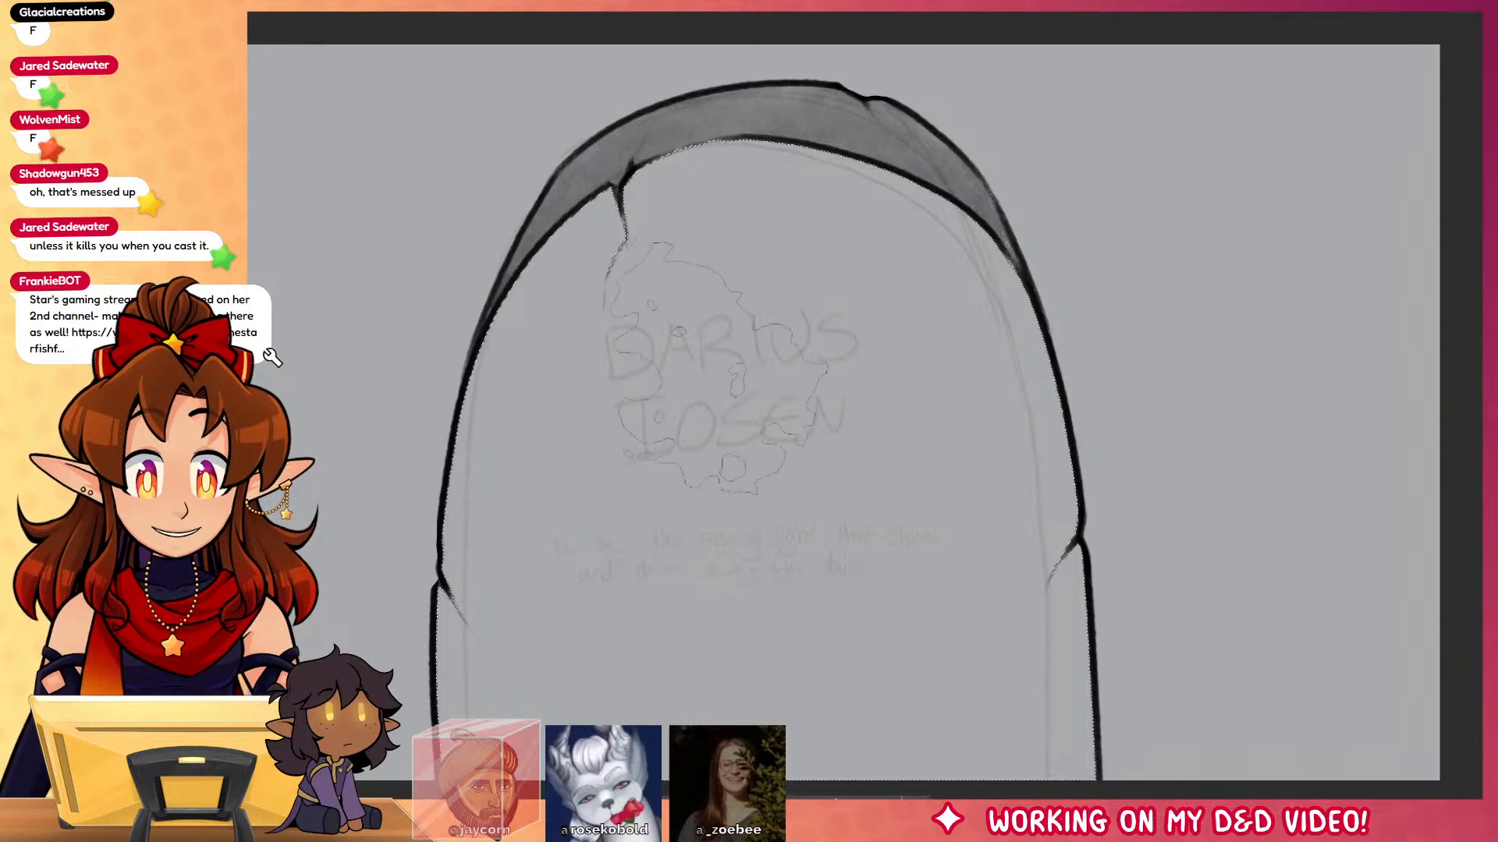
mouse_move(546, 262)
mouse_down()
mouse_move(749, 168)
mouse_move(881, 186)
mouse_move(585, 437)
mouse_move(671, 499)
mouse_move(780, 382)
mouse_move(882, 640)
mouse_move(1092, 702)
mouse_up()
key(ctrl+z)
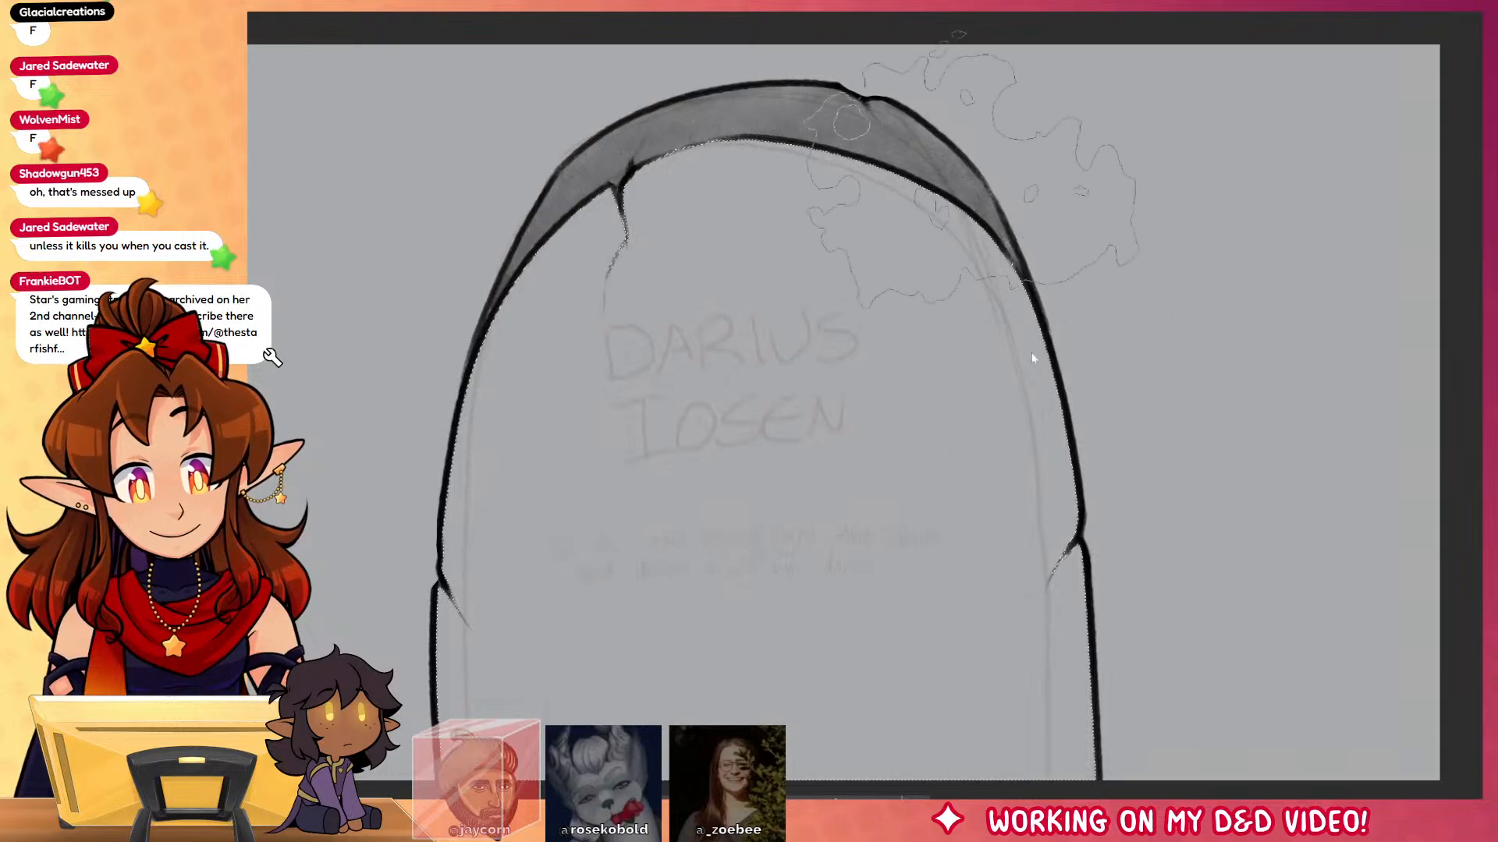
mouse_move(983, 188)
mouse_down()
mouse_move(539, 390)
mouse_move(483, 640)
mouse_move(546, 445)
mouse_move(539, 624)
mouse_up()
mouse_move(733, 374)
mouse_down()
mouse_move(663, 507)
mouse_move(733, 538)
mouse_move(866, 483)
mouse_move(1120, 648)
mouse_move(1254, 117)
mouse_move(565, 554)
mouse_up()
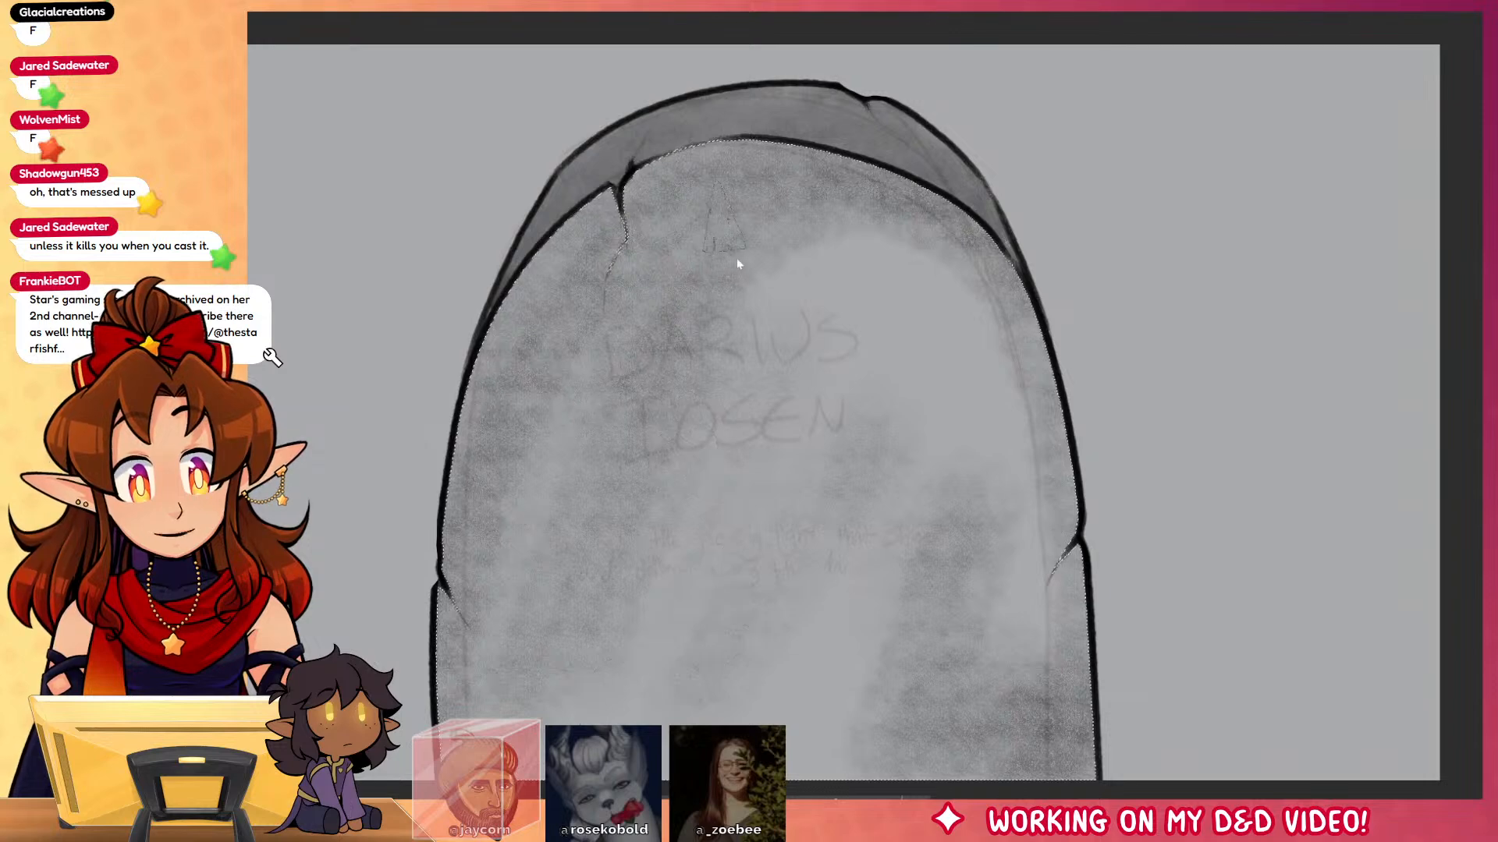
mouse_move(738, 264)
mouse_down()
mouse_move(761, 156)
mouse_move(549, 273)
mouse_move(460, 468)
mouse_move(538, 523)
mouse_up()
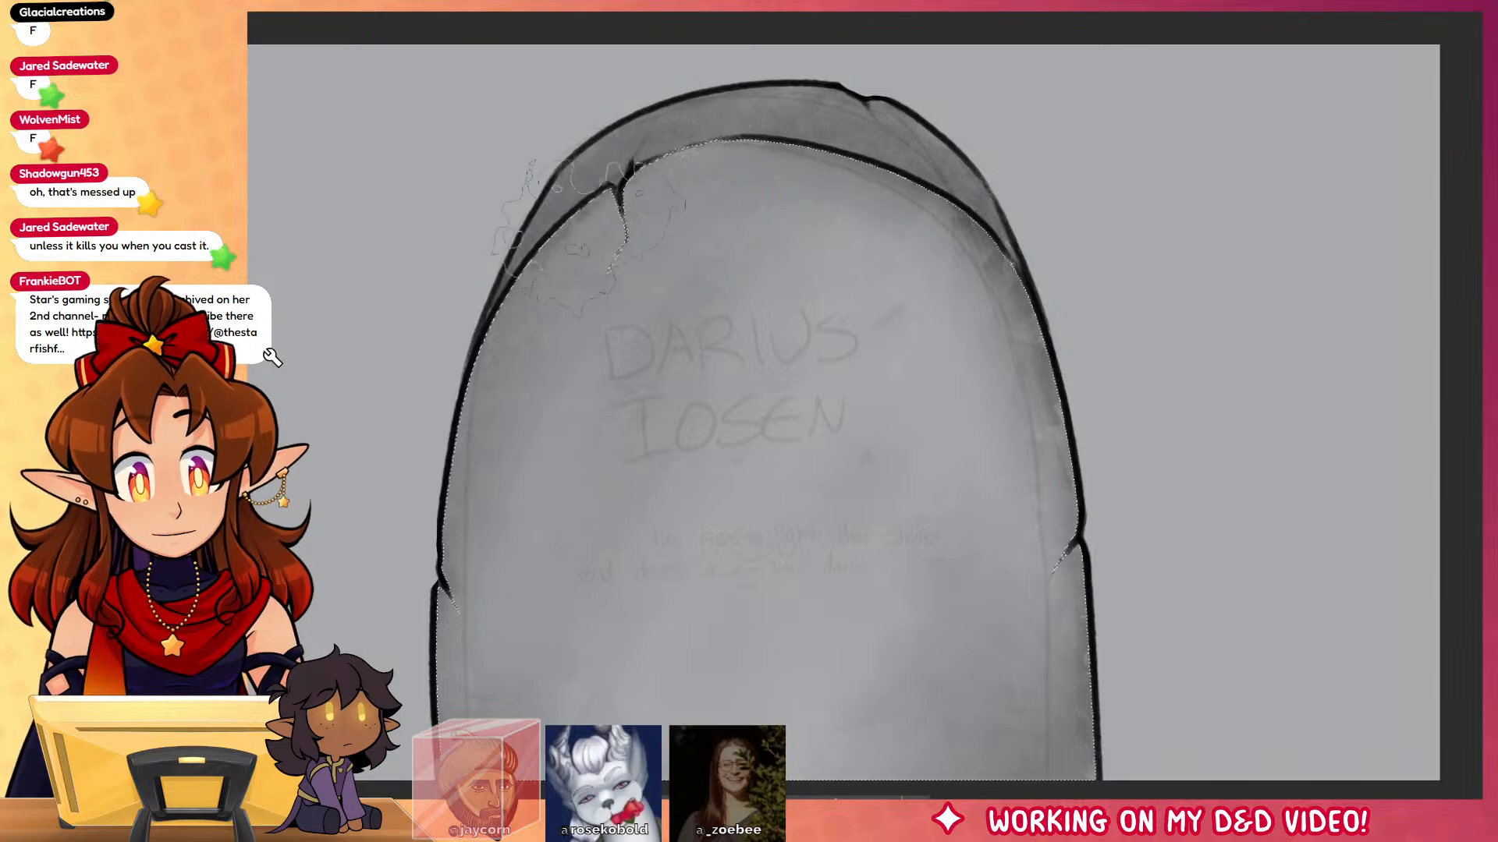
Step: Darken the front face near the upper crack and along the right edge, blend the shading and clear the selection
drag(581, 226, 605, 245)
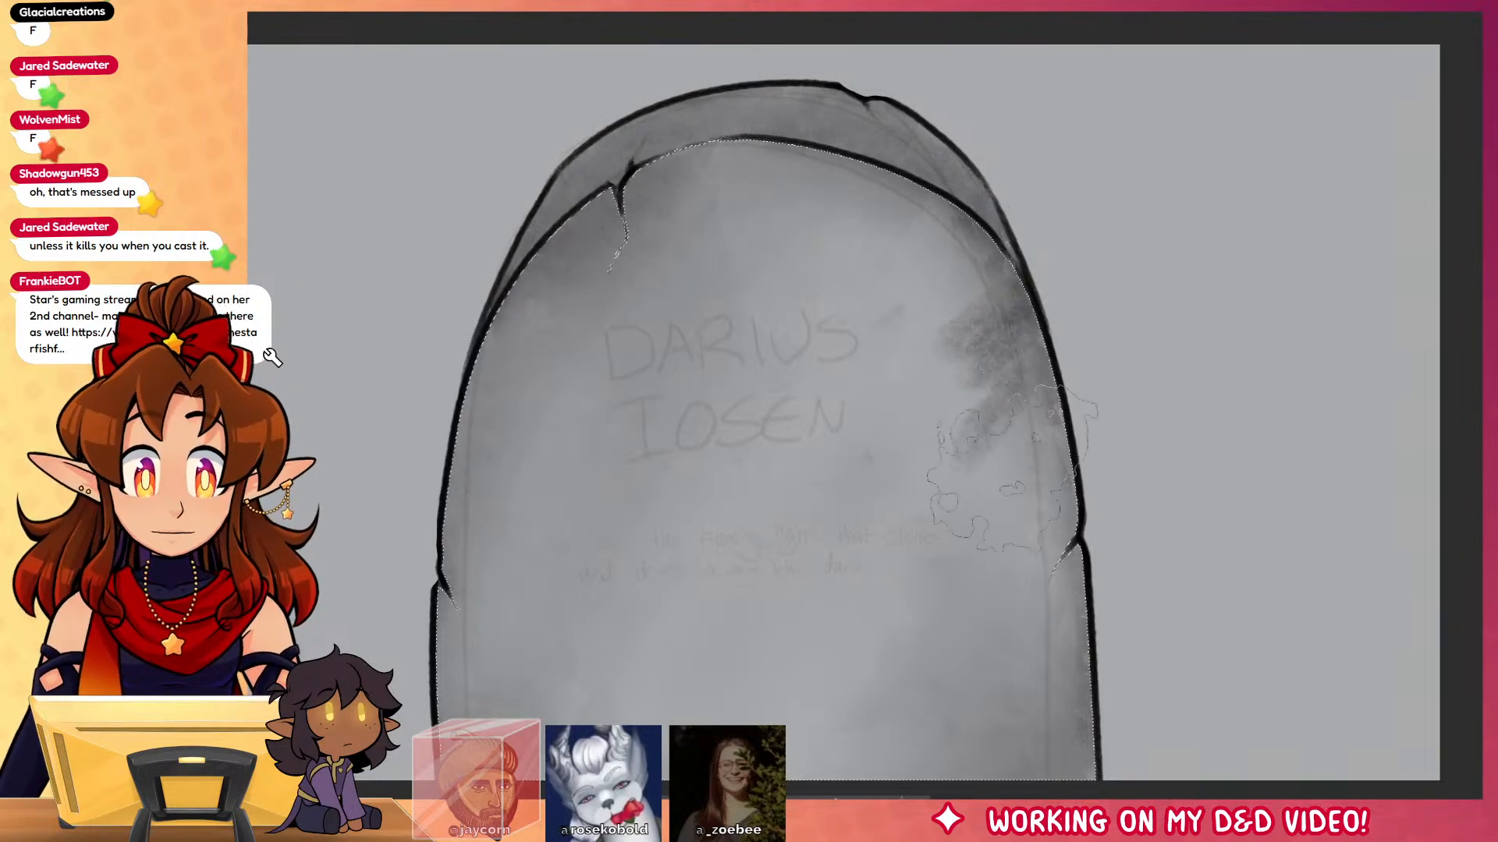
mouse_move(984, 277)
mouse_down()
mouse_move(1014, 307)
mouse_move(1055, 441)
mouse_move(1057, 523)
mouse_move(1068, 488)
mouse_move(1022, 468)
mouse_move(1007, 496)
mouse_up()
drag(1033, 438, 1032, 444)
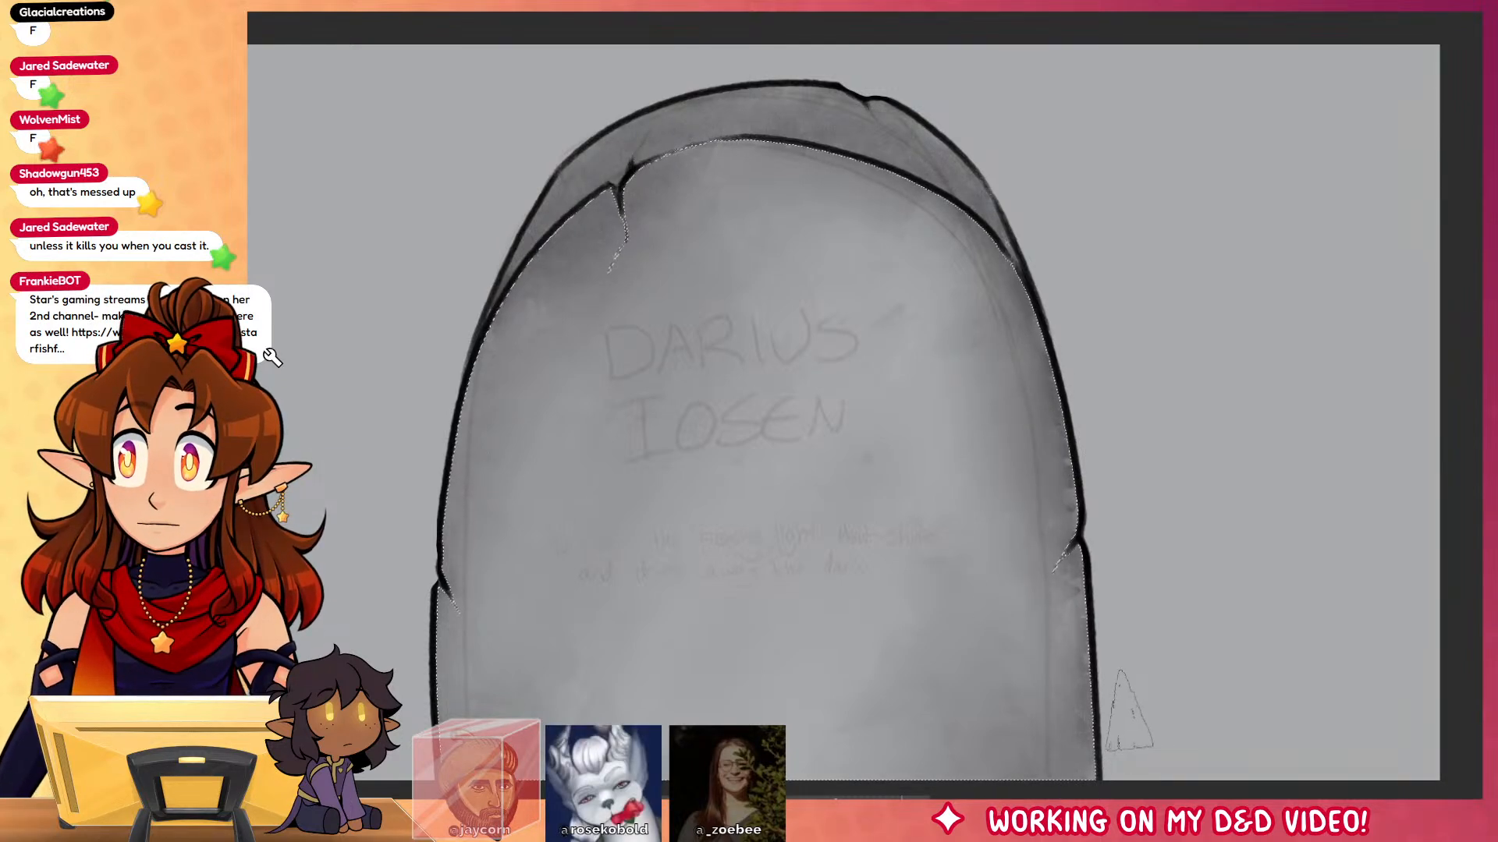
key(ctrl+d)
Step: Ink the next gravestone's front outline over the sketch: left edge, small notch at the crown and right edge
scroll(1225, 573, up, 1)
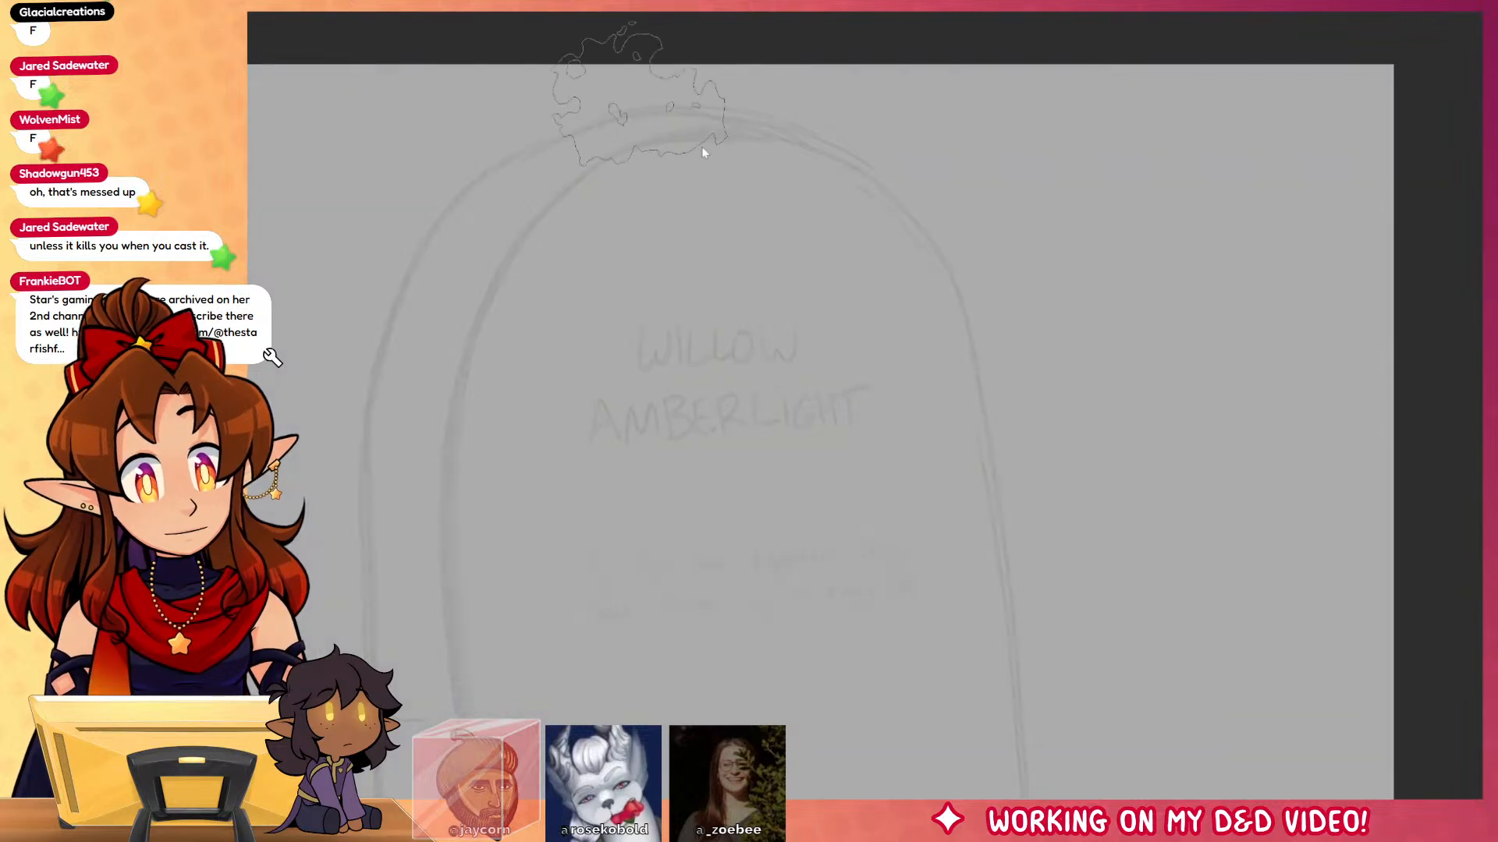
mouse_move(705, 134)
mouse_down()
mouse_move(445, 394)
mouse_move(418, 780)
mouse_up()
drag(706, 136, 764, 139)
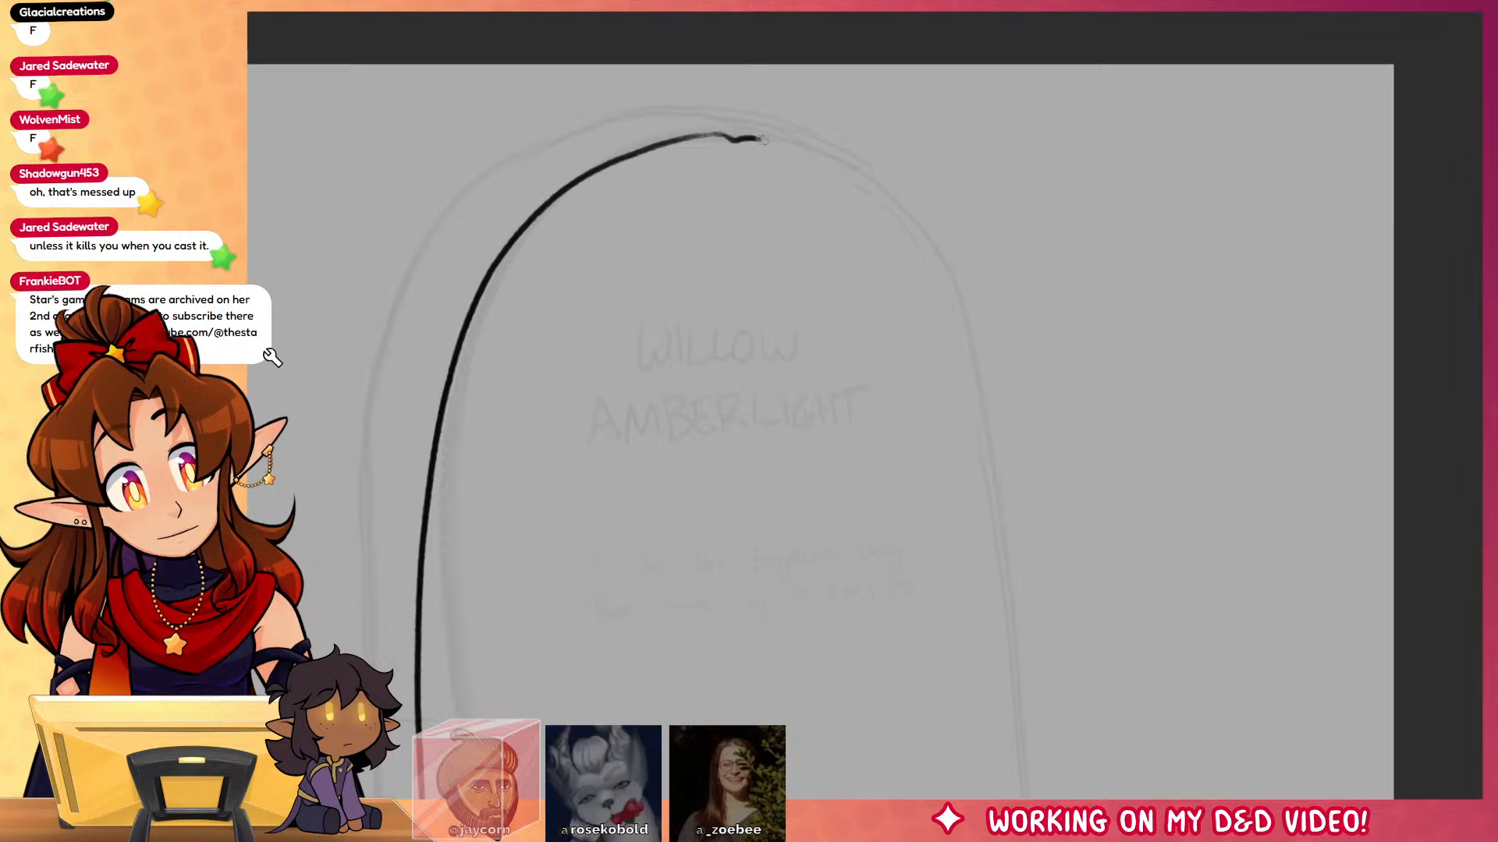
mouse_move(913, 203)
mouse_down()
mouse_move(969, 335)
mouse_move(1008, 685)
mouse_up()
key(ctrl+z)
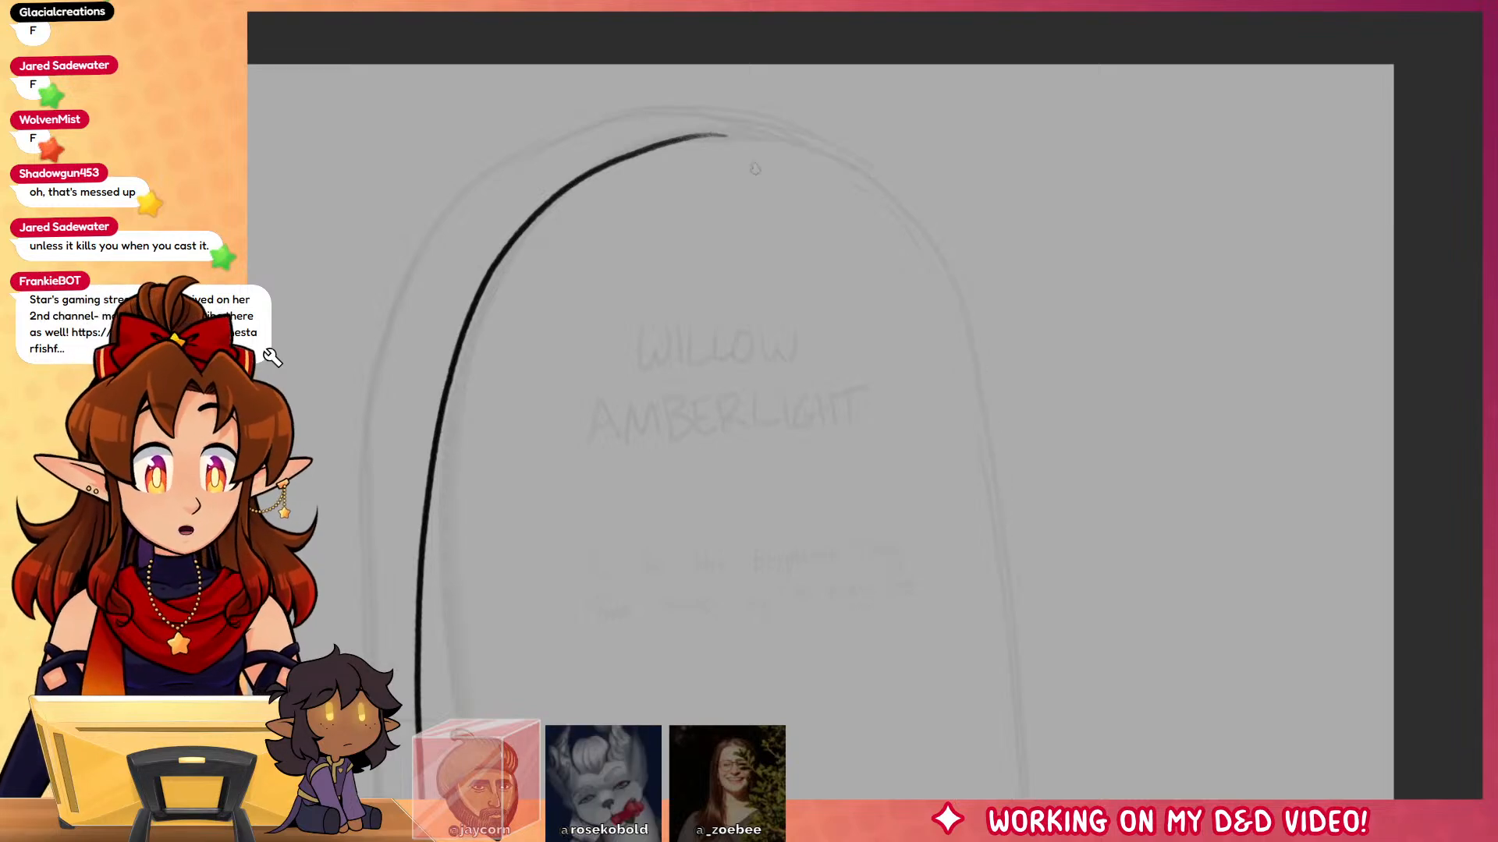
mouse_move(901, 191)
mouse_down()
mouse_move(961, 313)
mouse_move(1008, 580)
mouse_move(1026, 798)
mouse_up()
Step: Ink the outer edge of the gravestone's left side as a wide curve that merges into the front outline at the crown
mouse_move(825, 145)
mouse_down()
mouse_move(667, 115)
mouse_move(550, 152)
mouse_move(471, 210)
mouse_move(395, 319)
mouse_up()
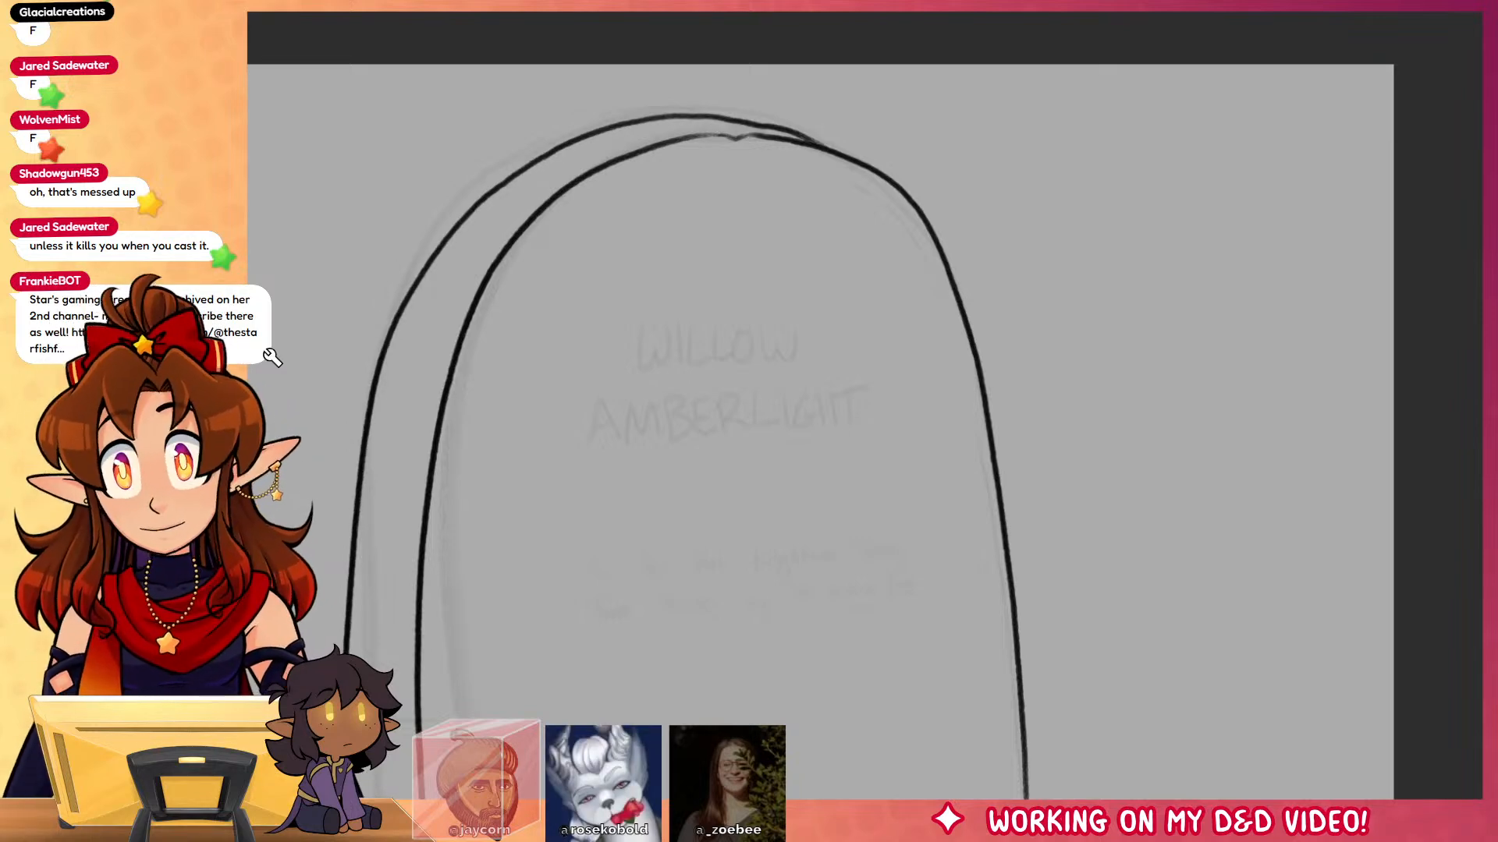
key(ctrl+z)
mouse_move(627, 131)
mouse_down()
mouse_move(548, 143)
mouse_move(426, 232)
mouse_move(356, 387)
mouse_move(318, 634)
mouse_up()
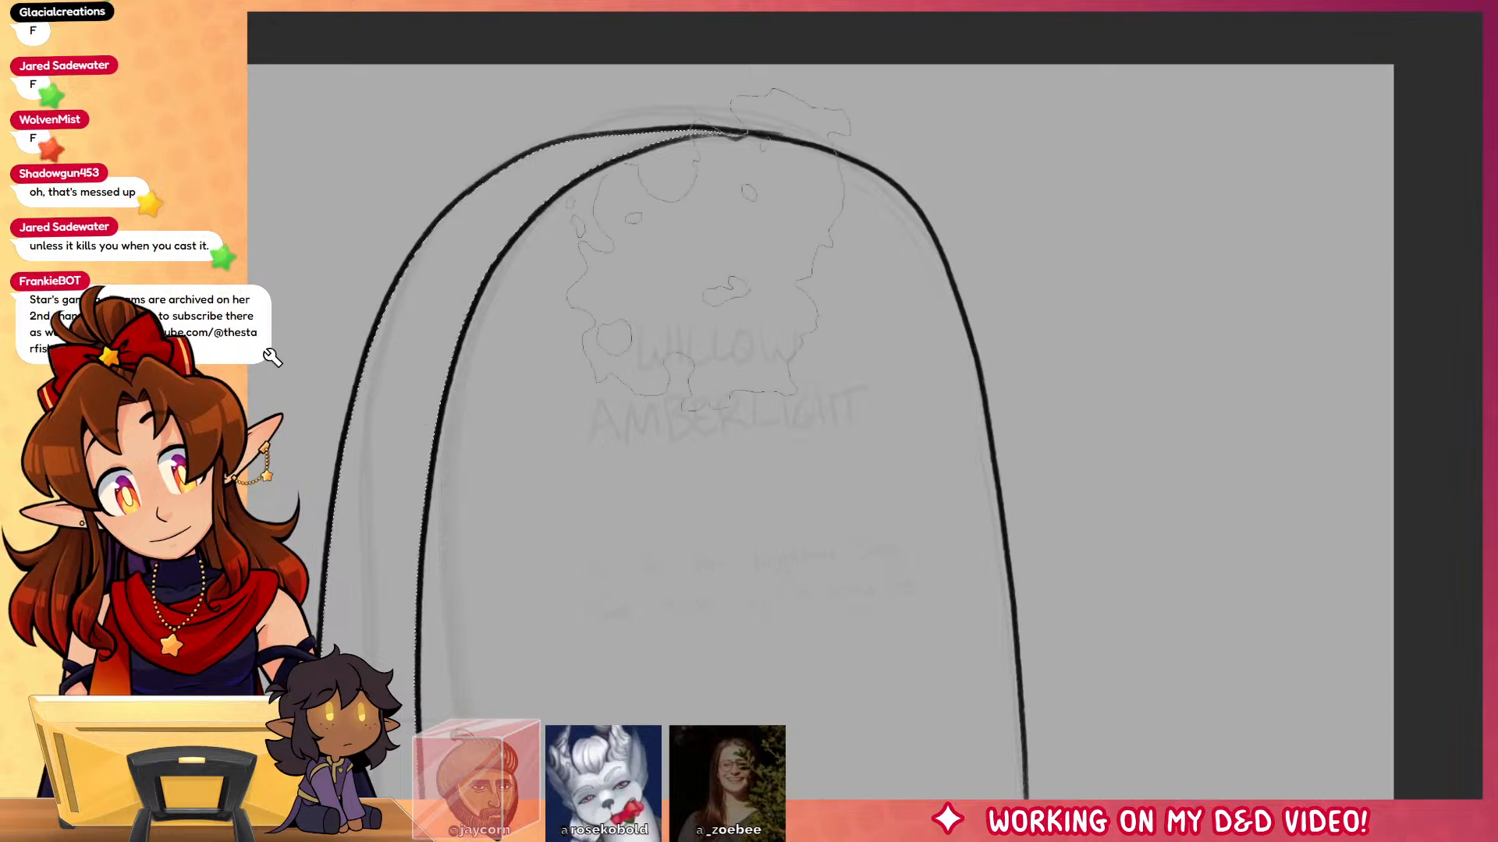
Step: Fill the selected left side face of the gravestone with textured dark grey and blend it smooth
mouse_move(671, 139)
mouse_down()
mouse_move(422, 313)
mouse_move(384, 510)
mouse_move(430, 765)
mouse_move(426, 559)
mouse_move(398, 578)
mouse_up()
drag(396, 647, 355, 787)
mouse_move(405, 702)
mouse_down()
mouse_move(359, 433)
mouse_move(434, 263)
mouse_move(477, 209)
mouse_move(463, 309)
mouse_move(543, 185)
mouse_move(775, 177)
mouse_move(614, 131)
mouse_move(752, 156)
mouse_move(533, 181)
mouse_move(373, 678)
mouse_move(413, 349)
mouse_move(398, 568)
mouse_move(423, 387)
mouse_move(390, 406)
mouse_up()
mouse_move(400, 558)
mouse_down()
mouse_move(390, 612)
mouse_move(769, 125)
mouse_move(694, 183)
mouse_move(487, 752)
mouse_up()
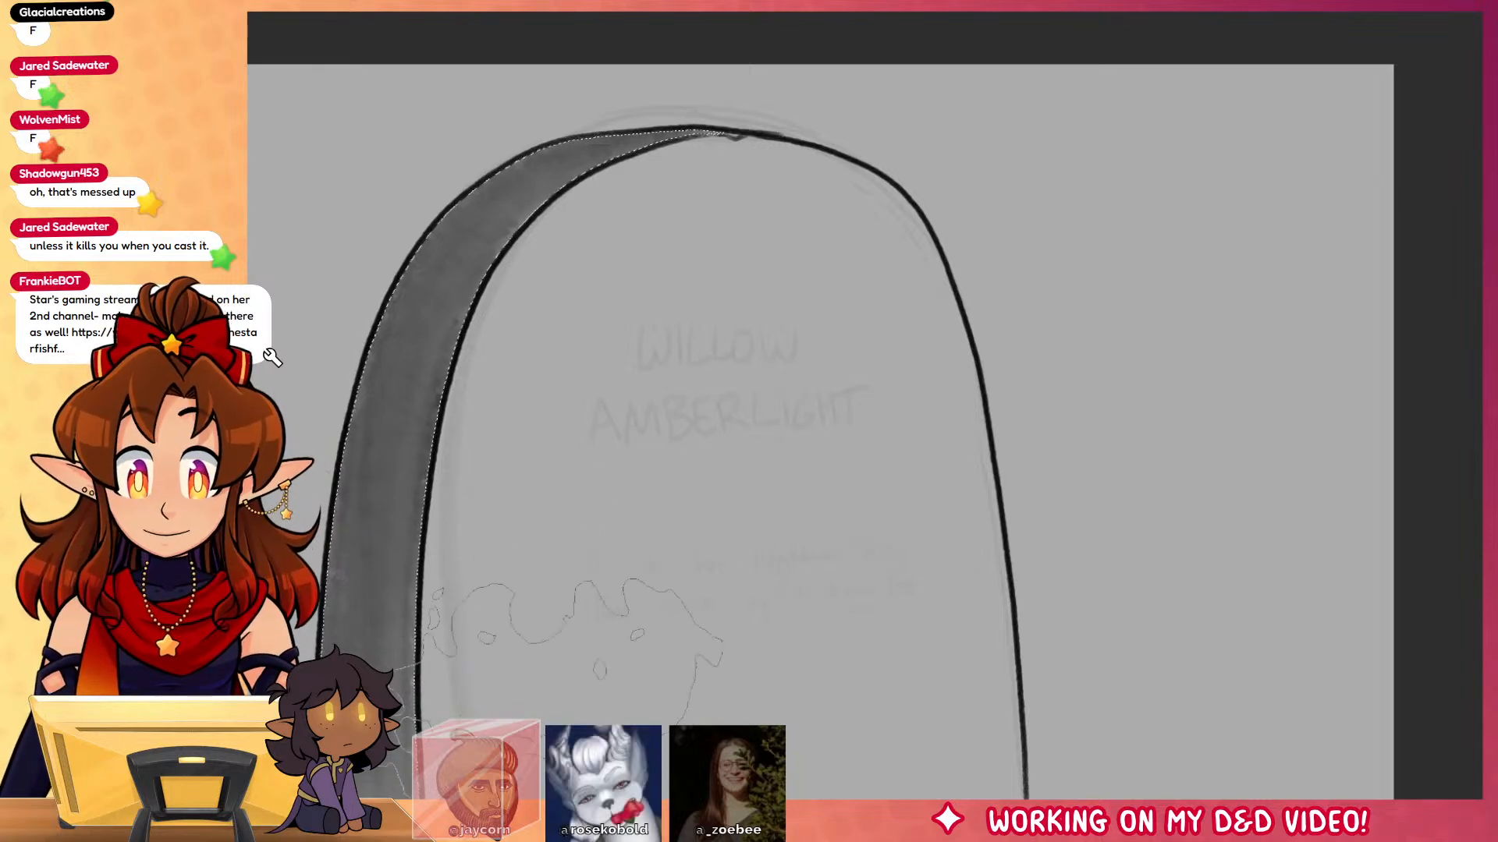
Step: Select the front face, cover it with lighter textured grey and blend the texture smooth
click(669, 508)
key(b)
mouse_move(886, 141)
mouse_down()
mouse_move(460, 367)
mouse_move(615, 443)
mouse_move(523, 741)
mouse_move(686, 765)
mouse_move(959, 733)
mouse_up()
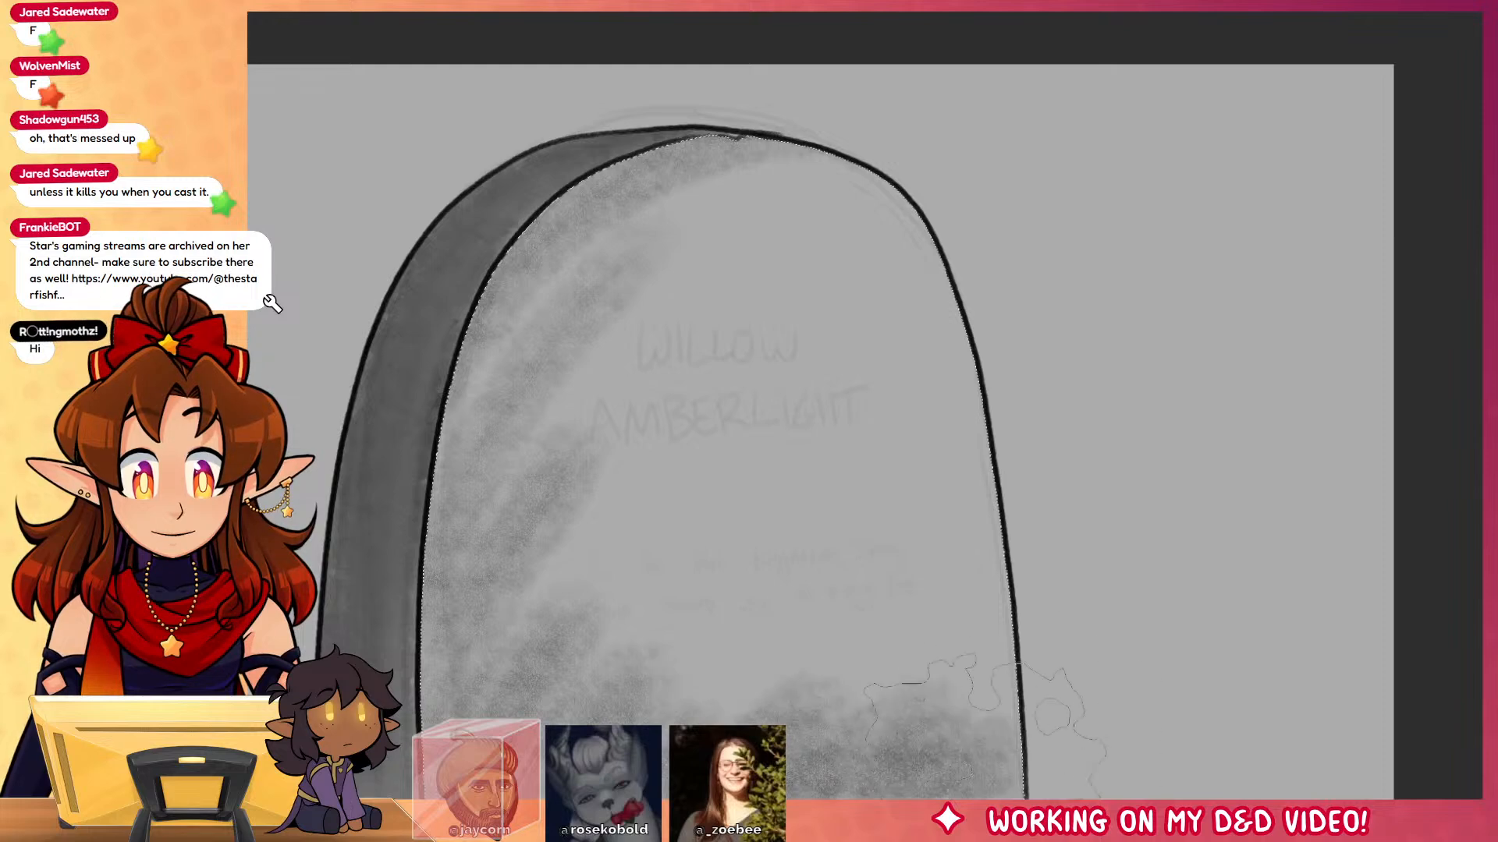
mouse_move(843, 164)
mouse_down()
mouse_move(702, 281)
mouse_move(671, 453)
mouse_move(749, 624)
mouse_move(842, 741)
mouse_up()
mouse_move(920, 179)
mouse_down()
mouse_move(936, 519)
mouse_move(858, 624)
mouse_up()
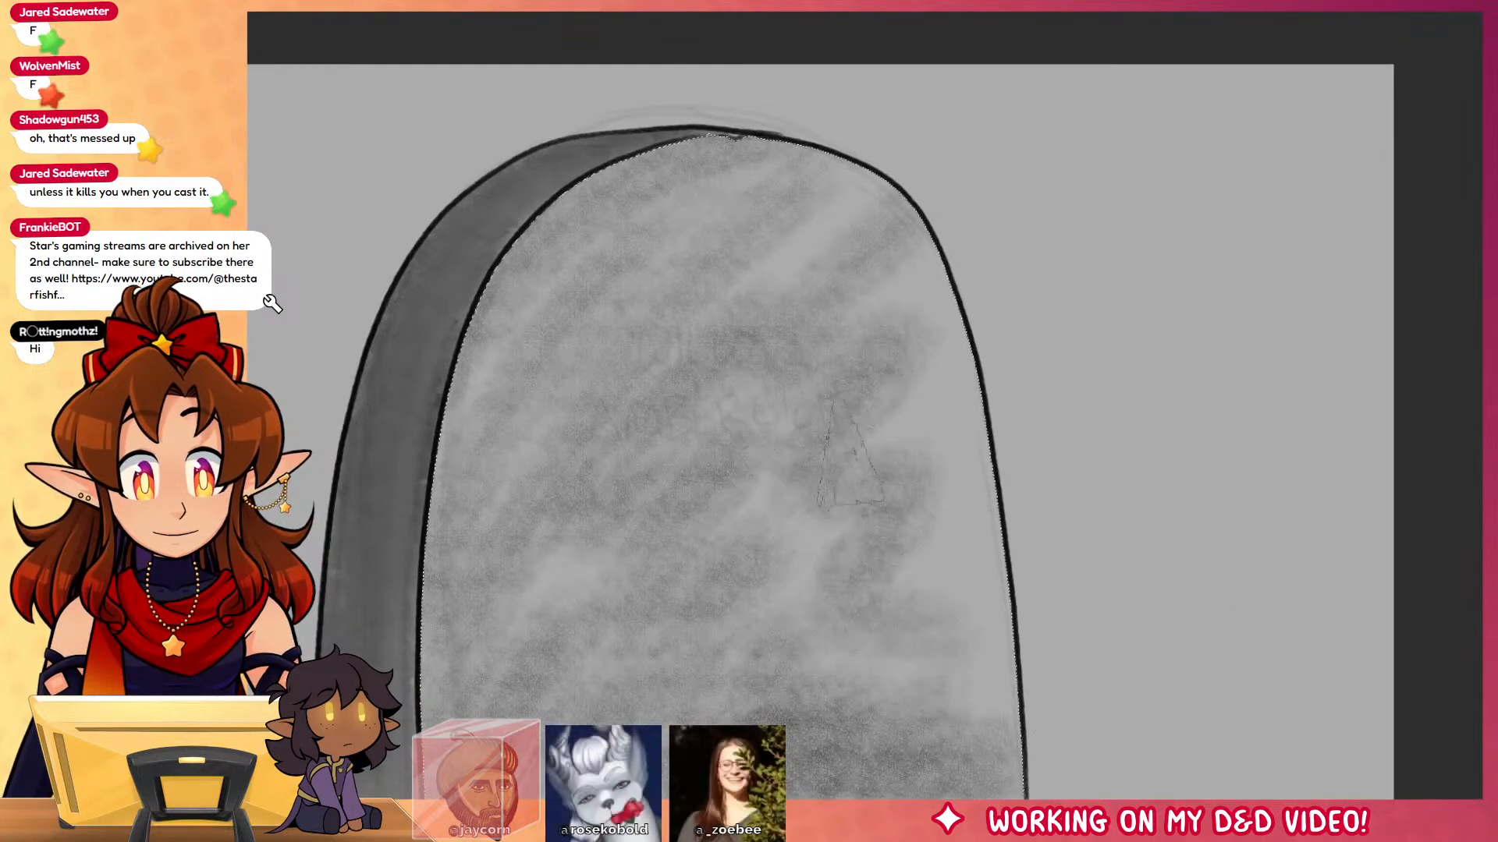
key(e)
mouse_move(778, 488)
mouse_down()
mouse_move(463, 586)
mouse_move(498, 454)
mouse_move(553, 414)
mouse_move(580, 518)
mouse_move(569, 714)
mouse_move(645, 667)
mouse_move(934, 772)
mouse_move(984, 764)
mouse_move(987, 563)
mouse_move(954, 381)
mouse_move(947, 677)
mouse_move(903, 273)
mouse_move(899, 455)
mouse_move(834, 238)
mouse_move(803, 198)
mouse_move(702, 167)
mouse_up()
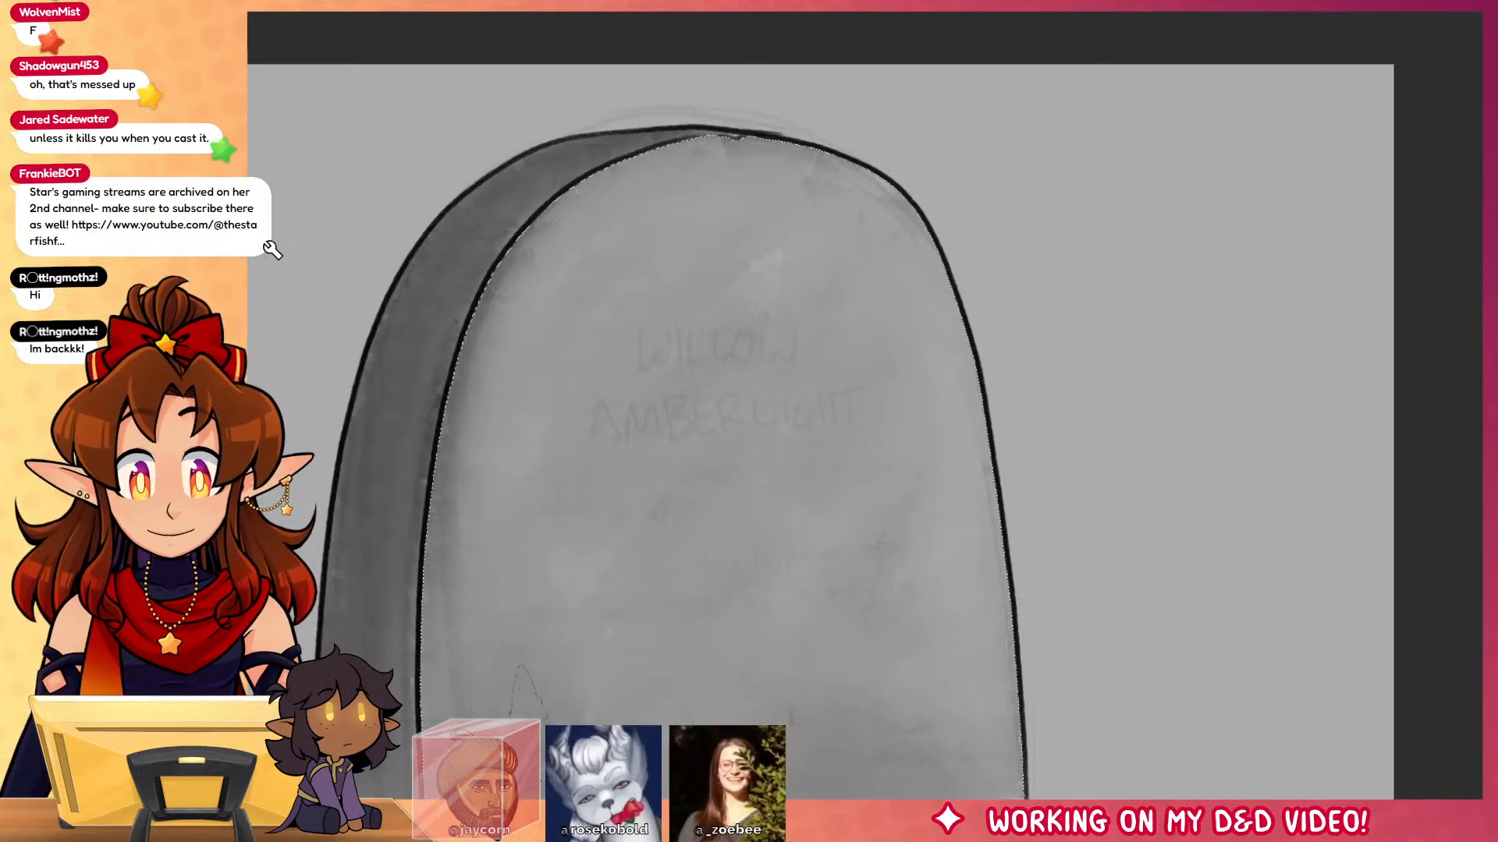
Step: Add darker weathering patches to the front face's upper area and lower left, blend them and clear the selection
mouse_move(592, 265)
mouse_down()
mouse_move(647, 328)
mouse_move(687, 437)
mouse_up()
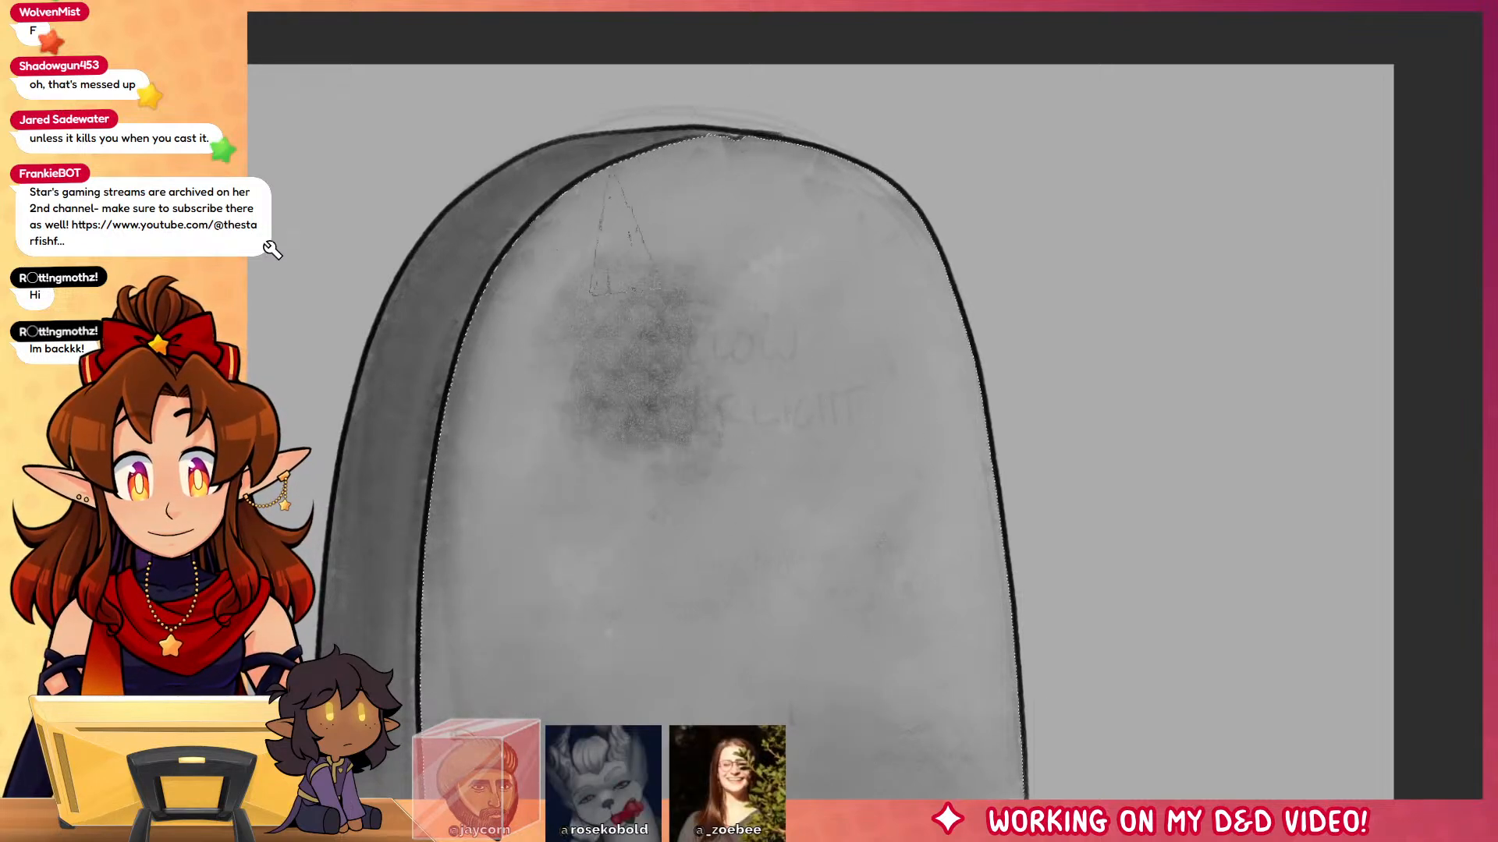
mouse_move(599, 318)
mouse_down()
mouse_move(683, 323)
mouse_move(706, 367)
mouse_up()
key(ctrl+z)
key(ctrl+z)
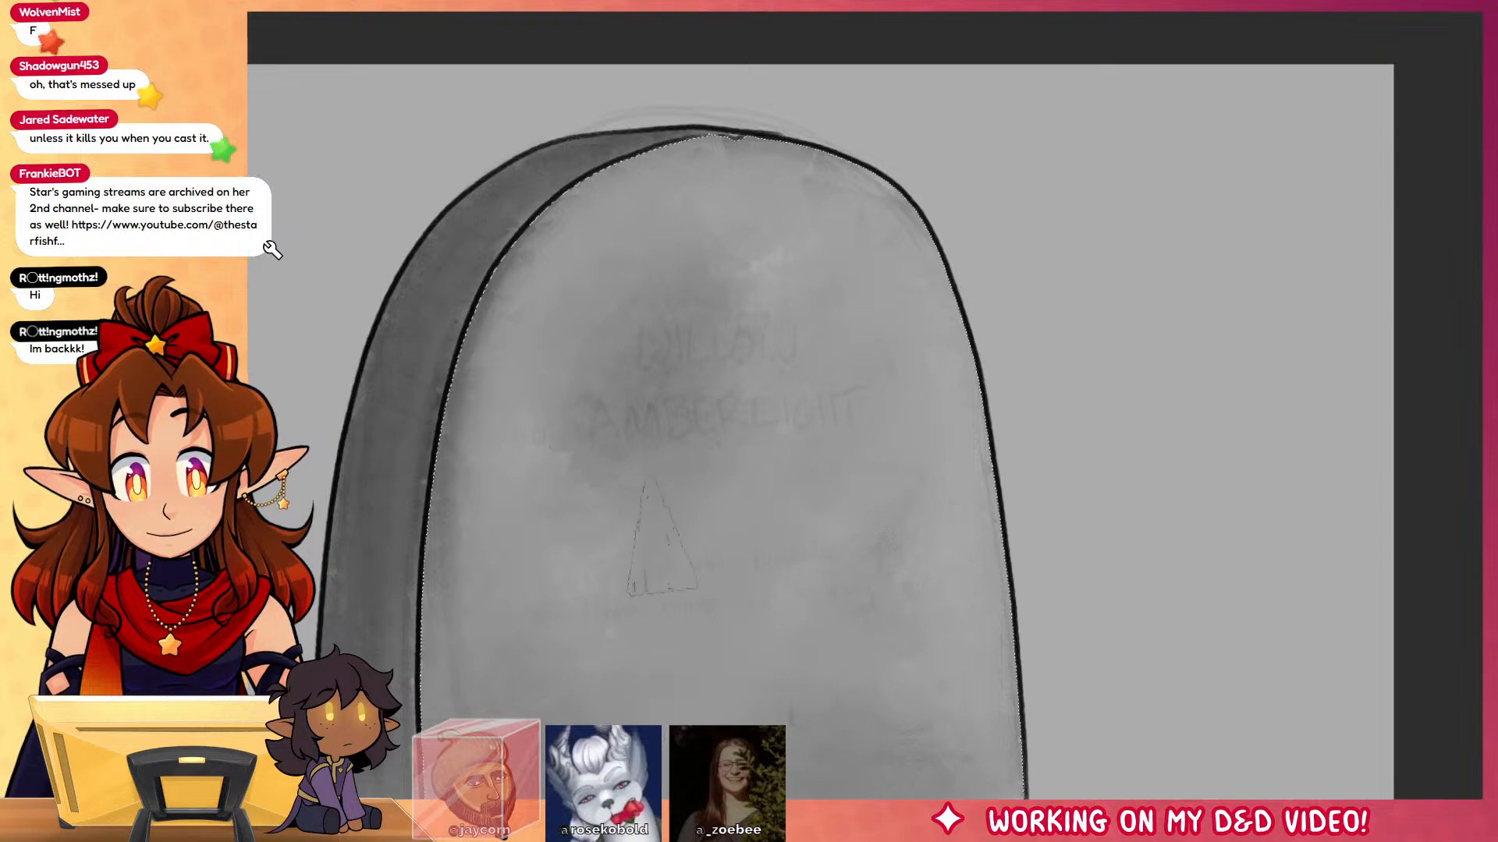
drag(780, 296, 897, 390)
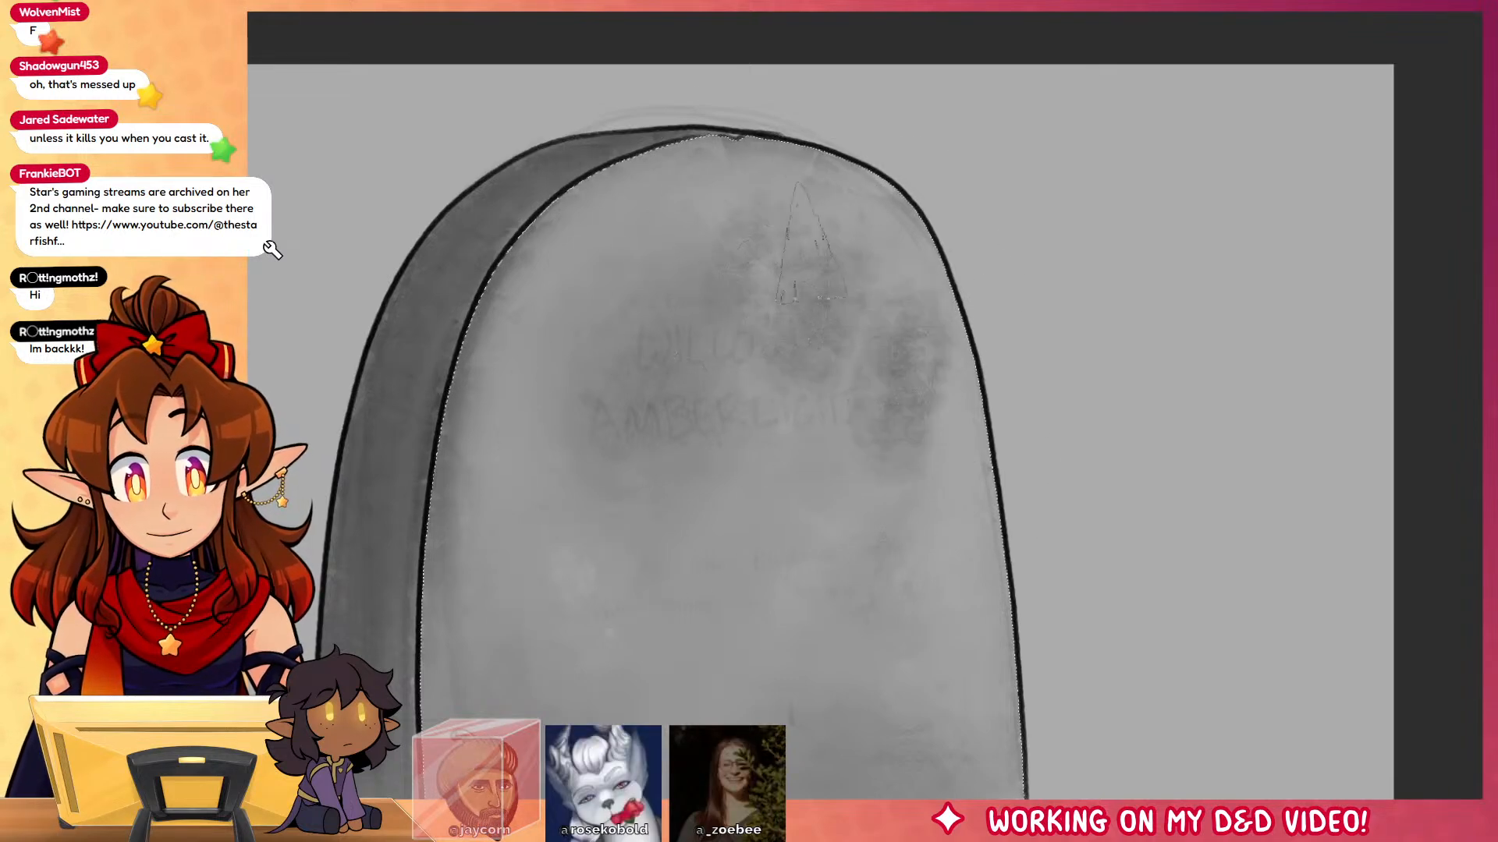
key(ctrl+z)
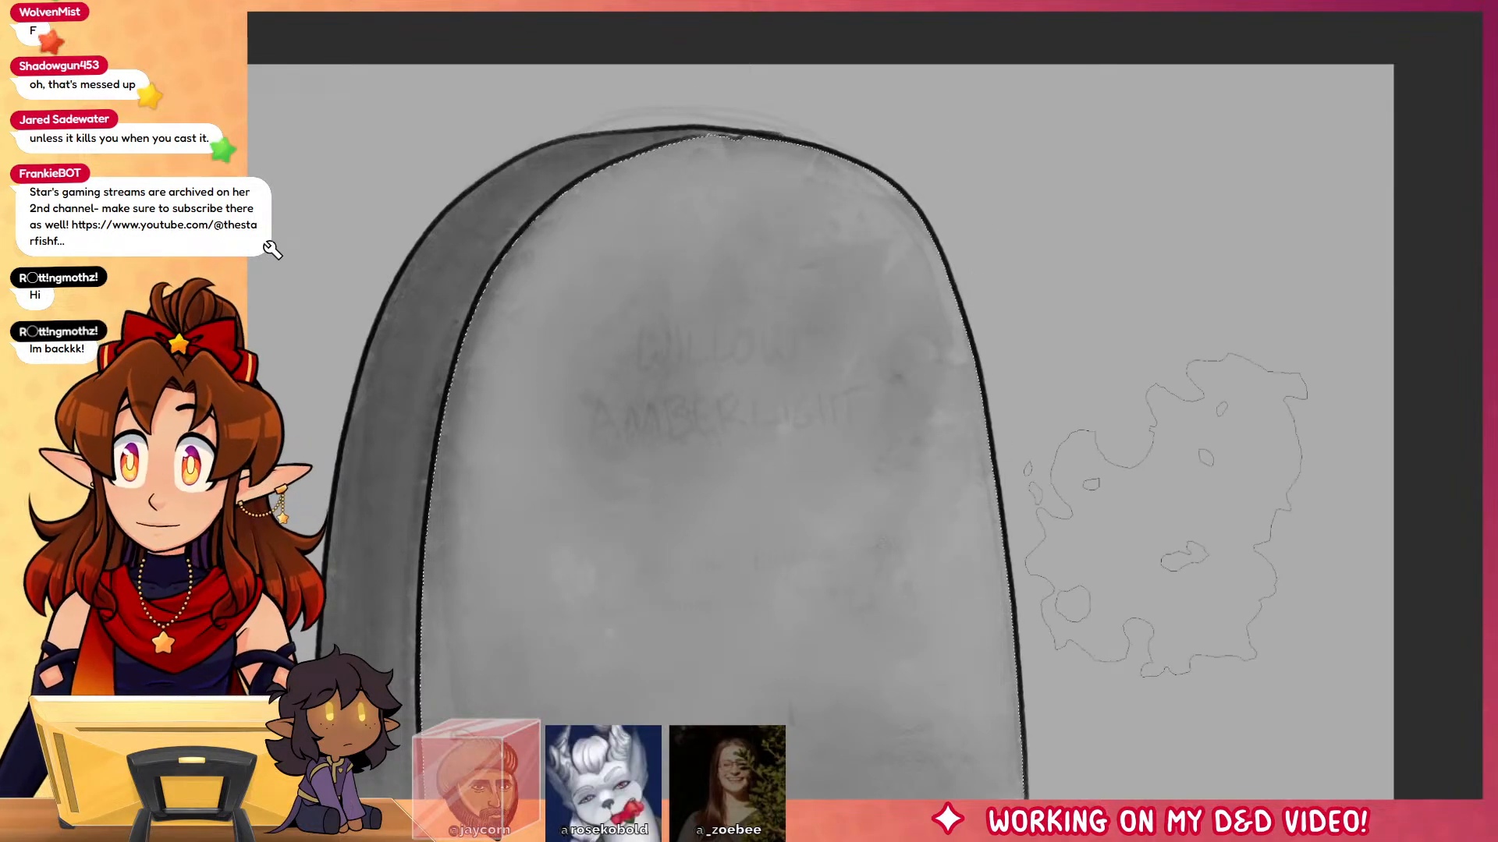
key(ctrl+z)
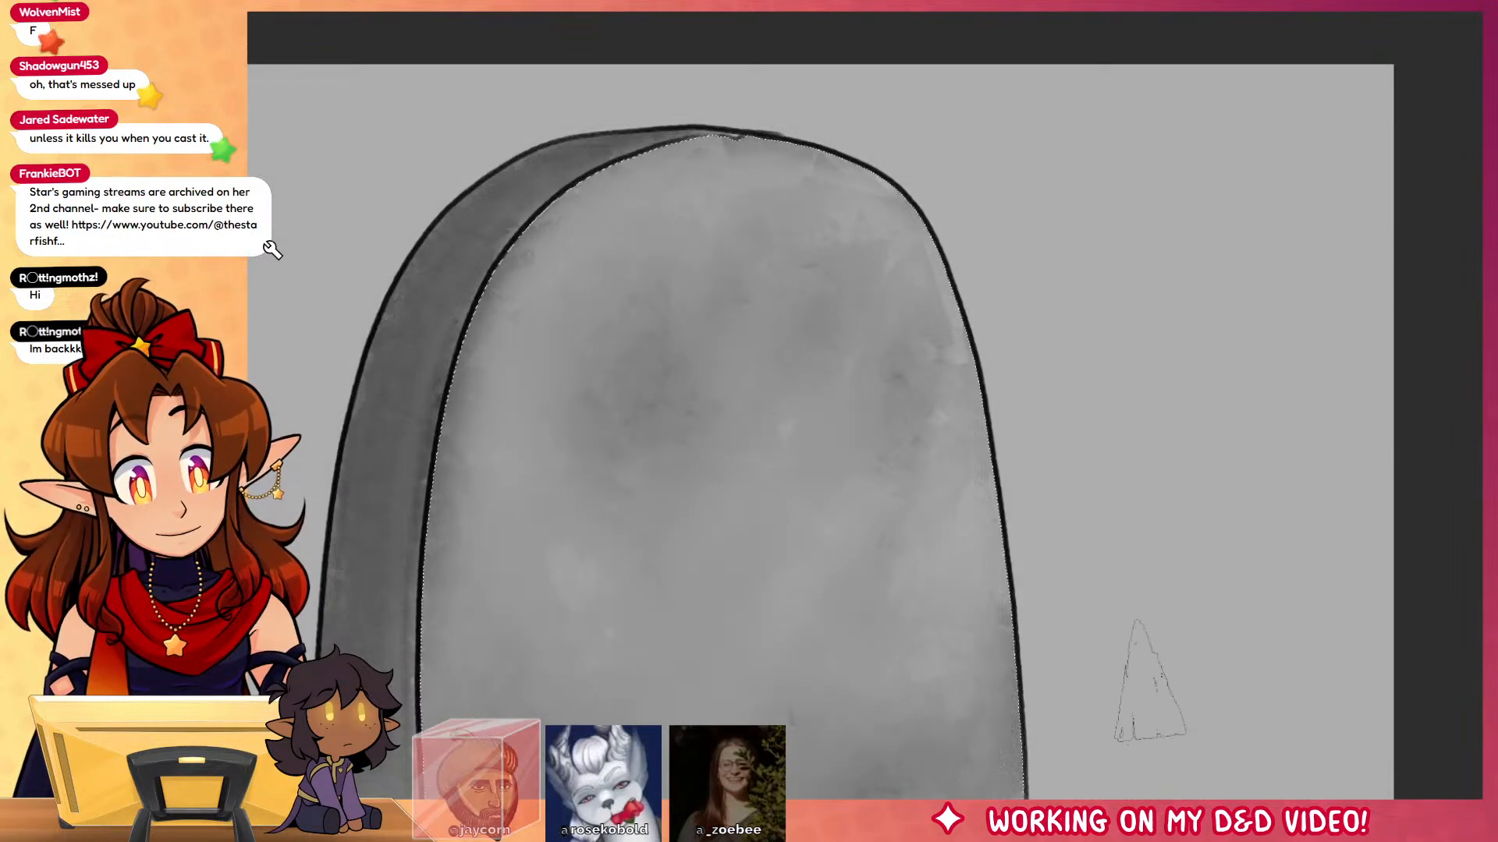
mouse_move(499, 670)
mouse_down()
mouse_move(570, 686)
mouse_move(484, 679)
mouse_up()
key(ctrl+z)
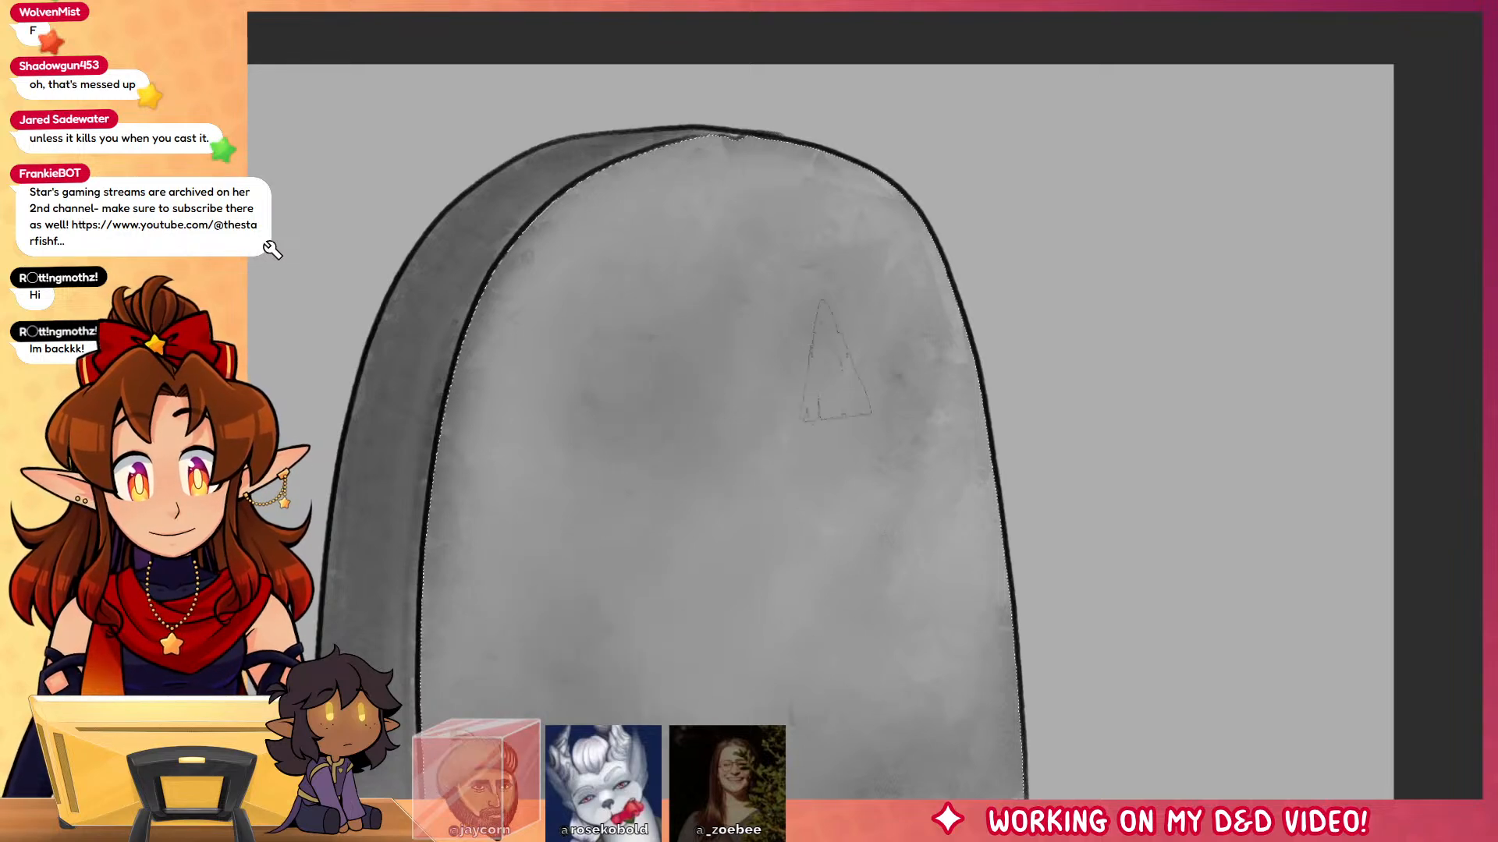
key(ctrl+d)
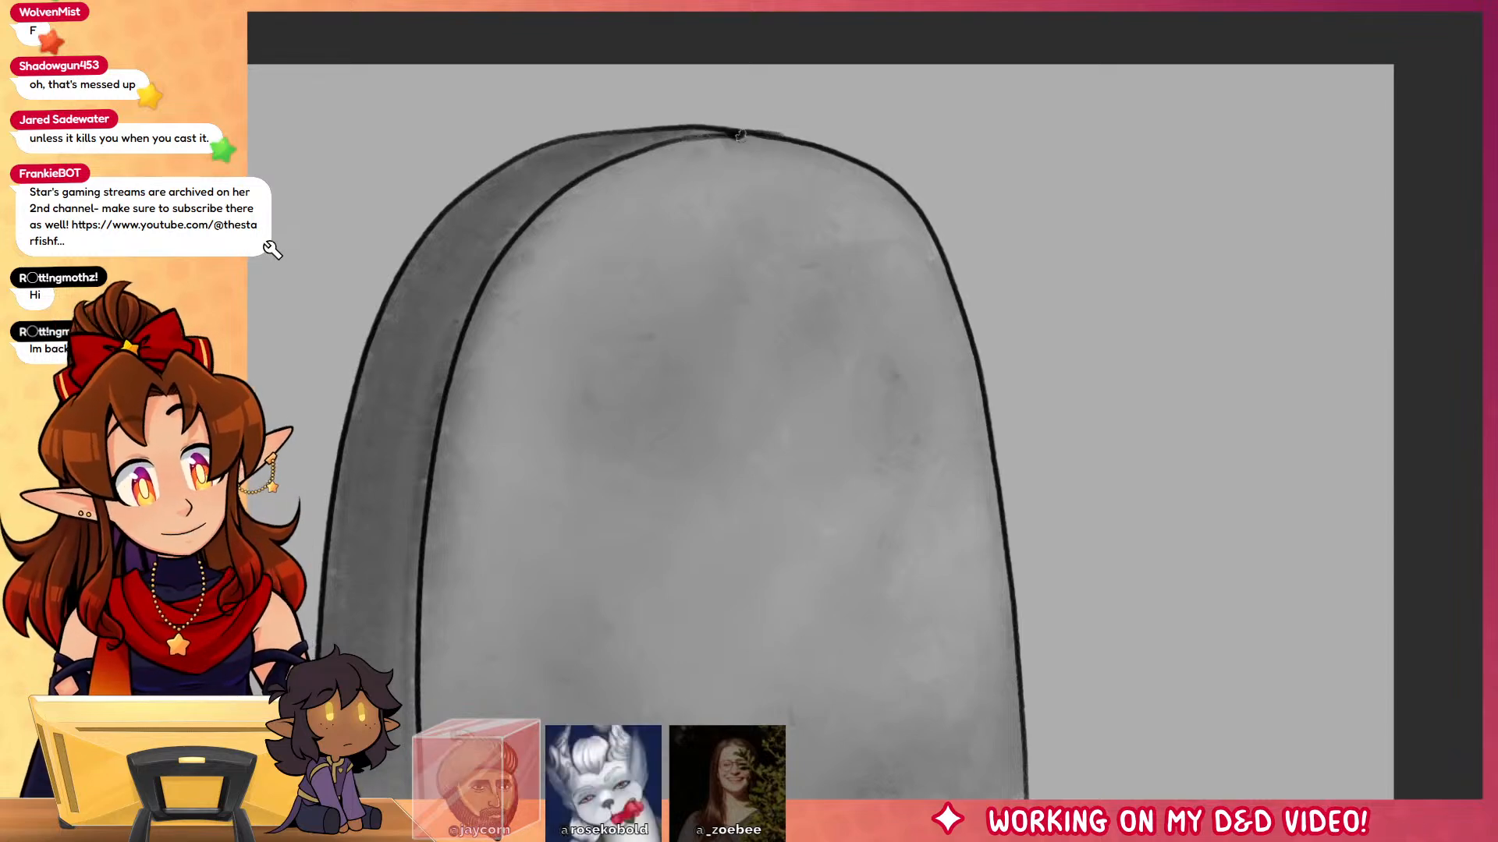
Step: Draw short cracks from the front face's crown and left edge, and a chip with a forked crack on the lower right edge
mouse_move(737, 136)
mouse_down()
mouse_move(791, 238)
mouse_move(773, 175)
mouse_up()
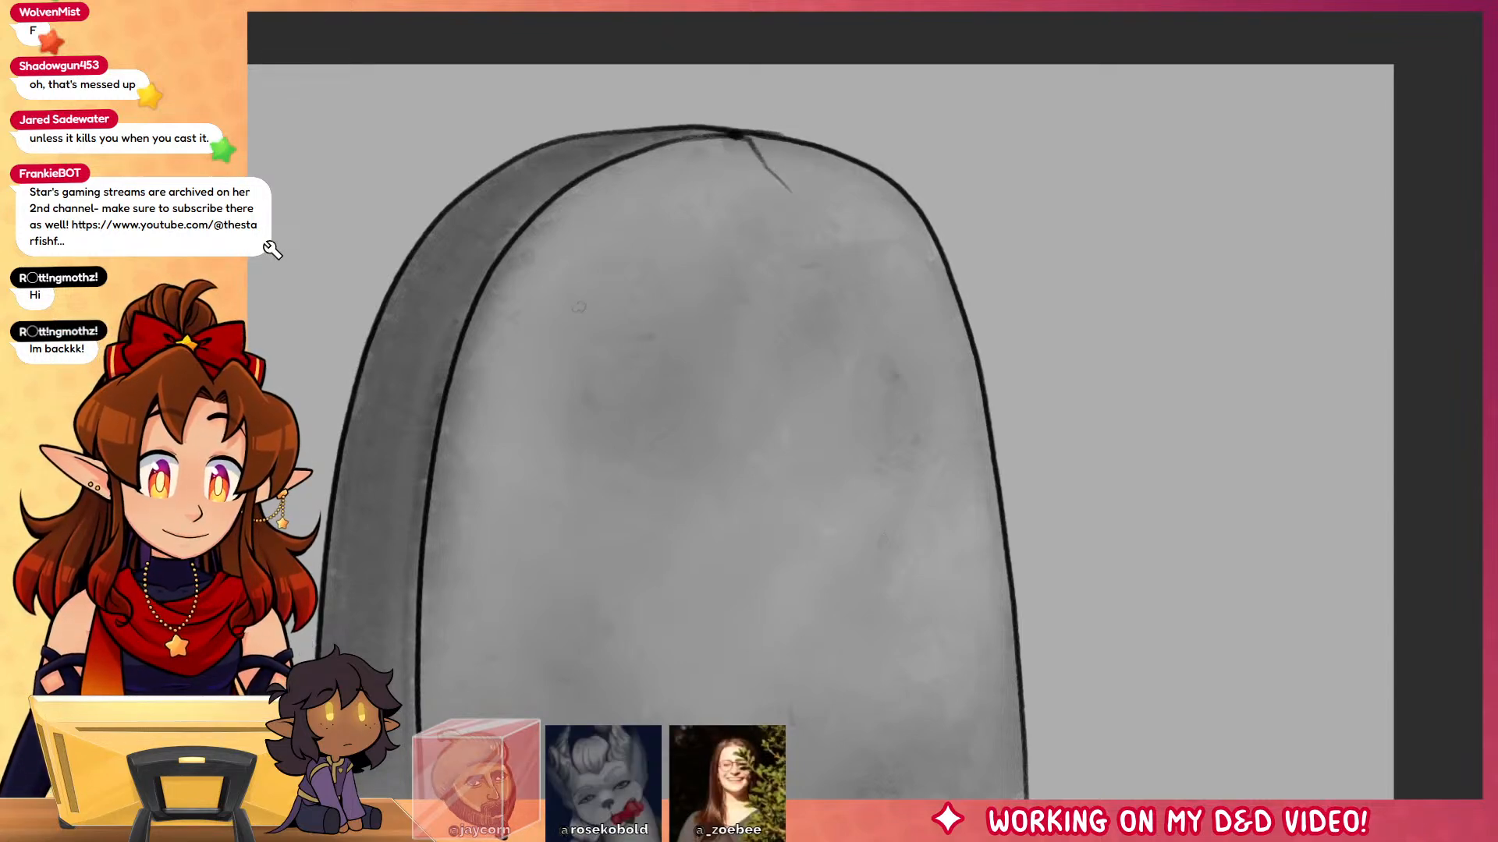
drag(447, 393, 494, 466)
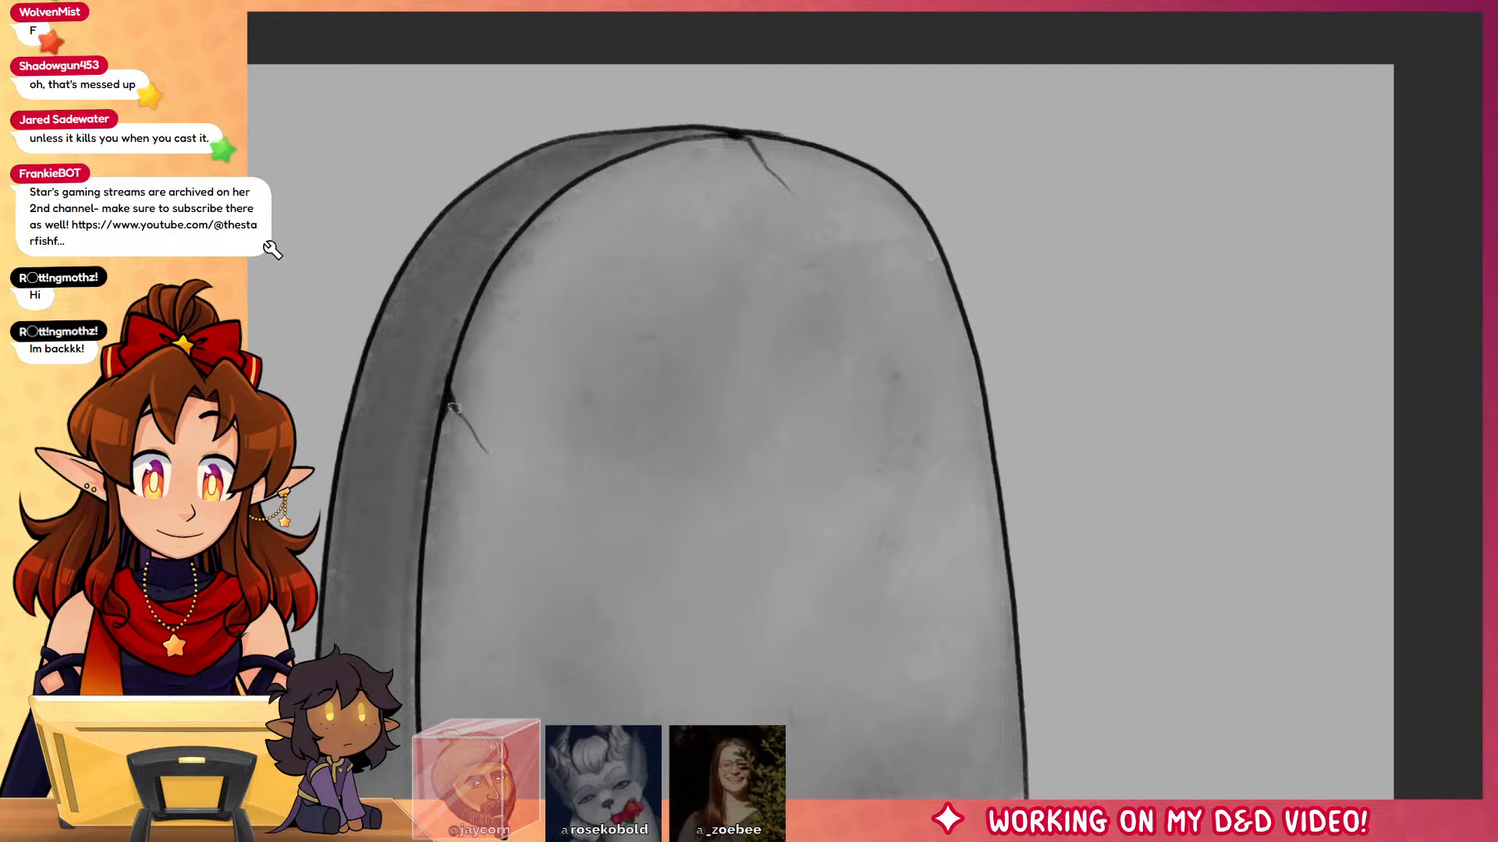
drag(454, 407, 469, 423)
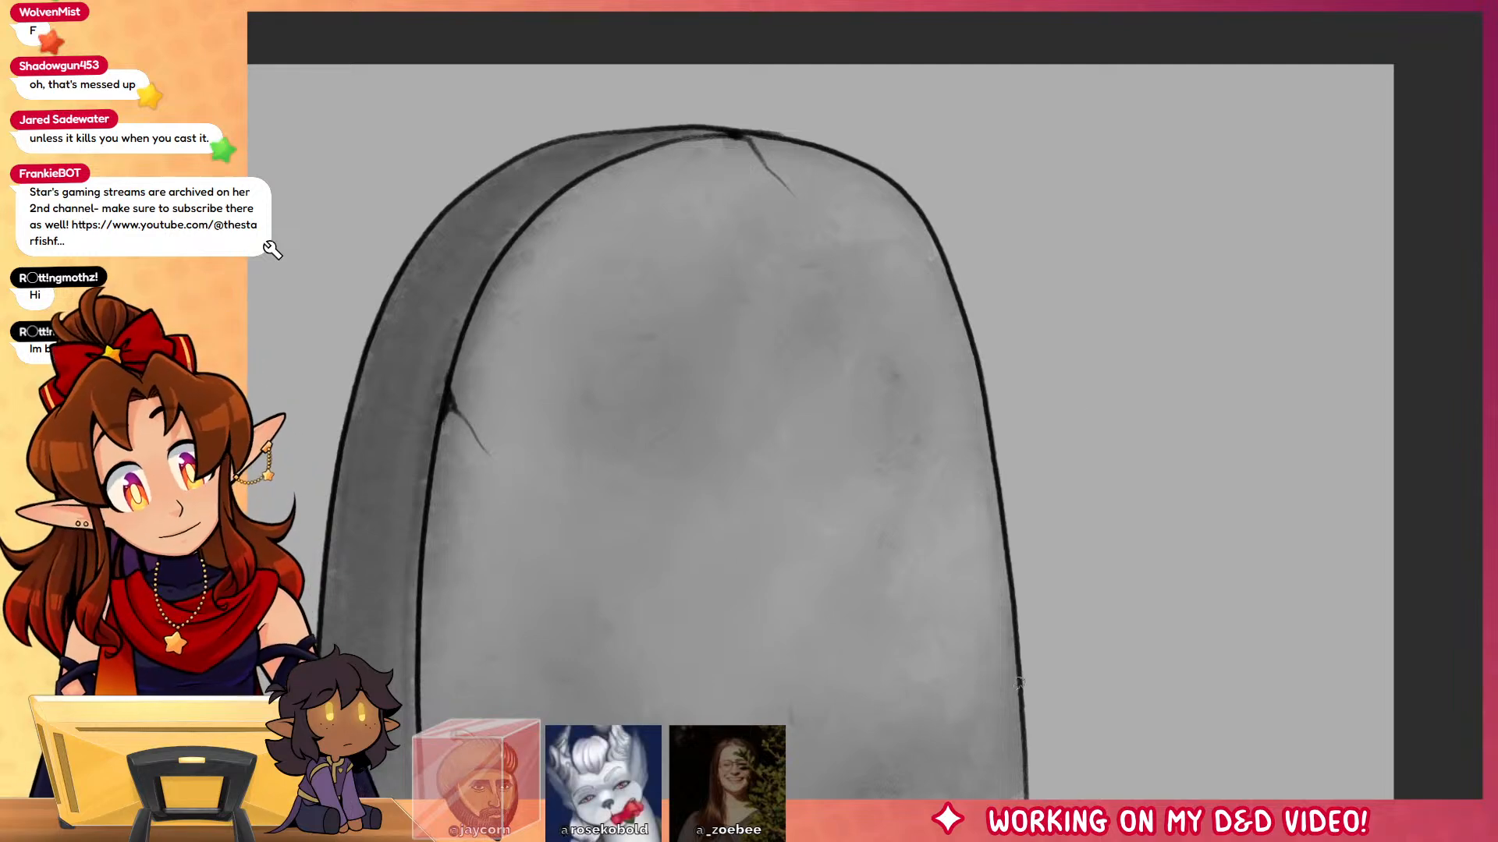
drag(1020, 685, 1016, 651)
drag(946, 601, 970, 626)
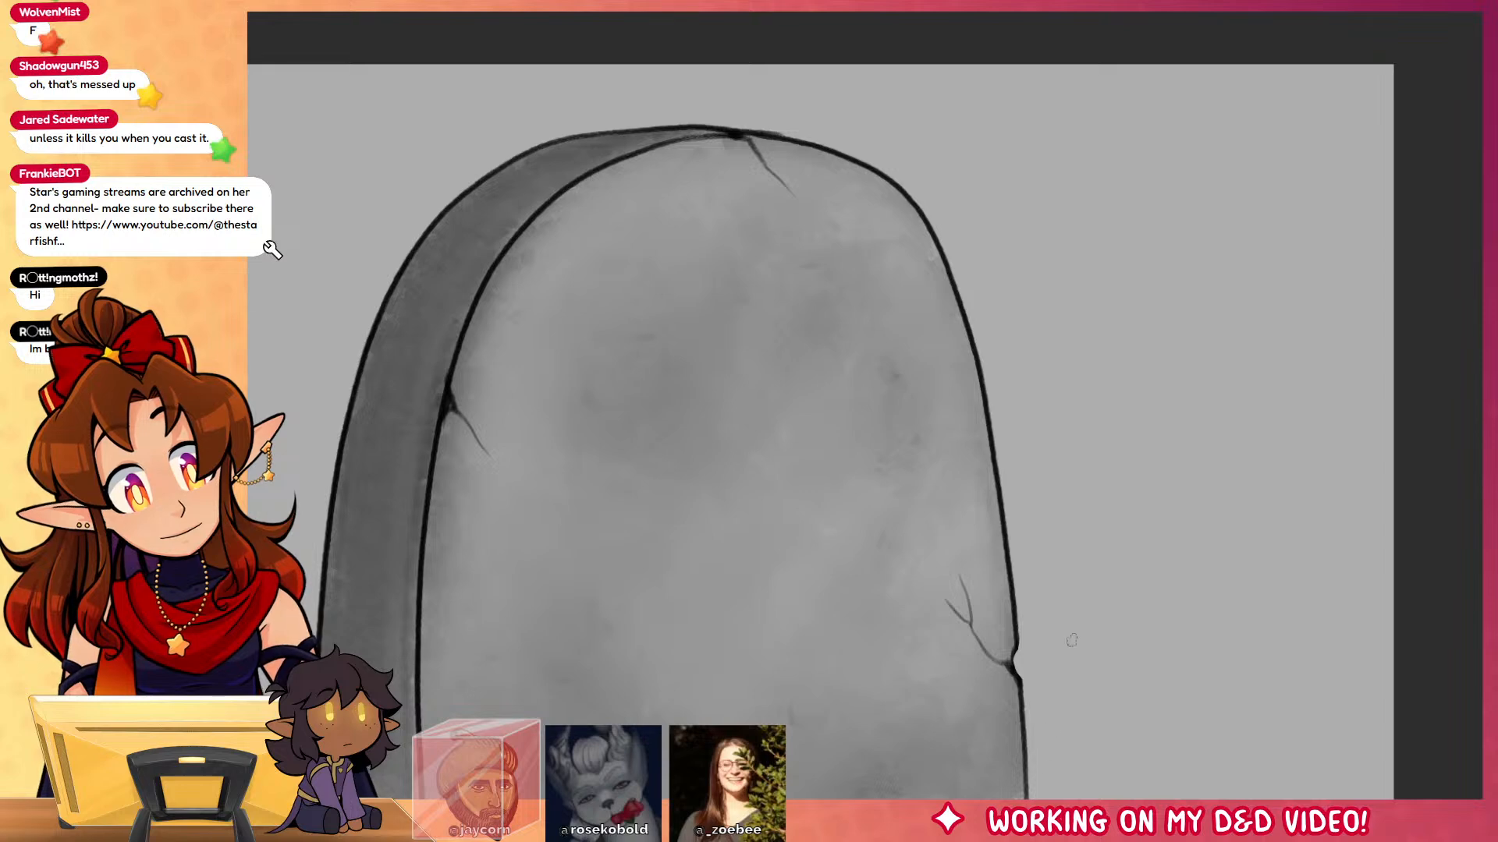
Step: Extend the left crack onto the side face and chip the gravestone's outer left edge in several places
drag(1072, 640, 1185, 523)
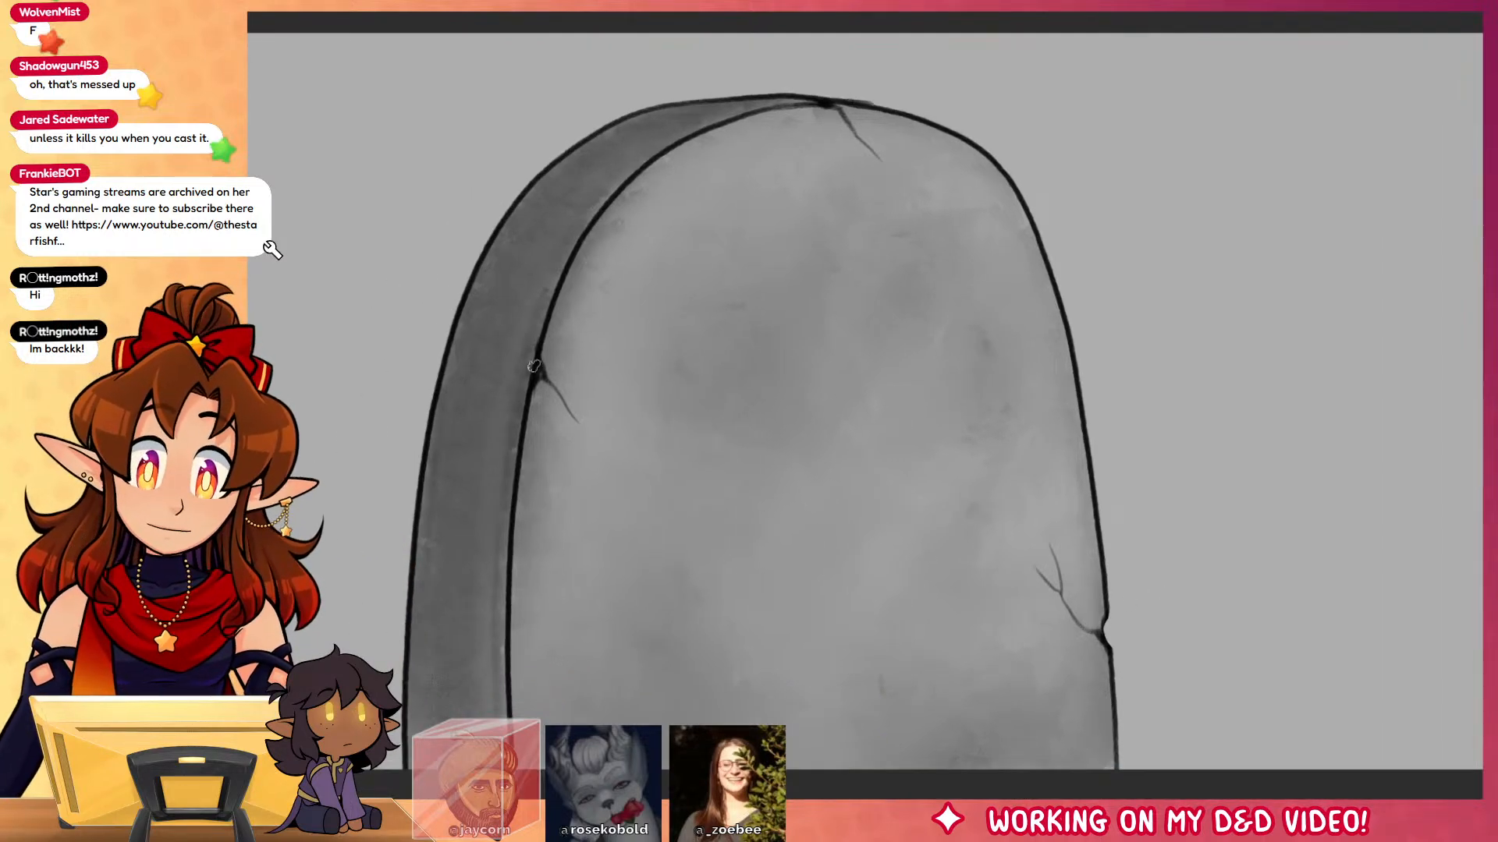
drag(535, 365, 481, 377)
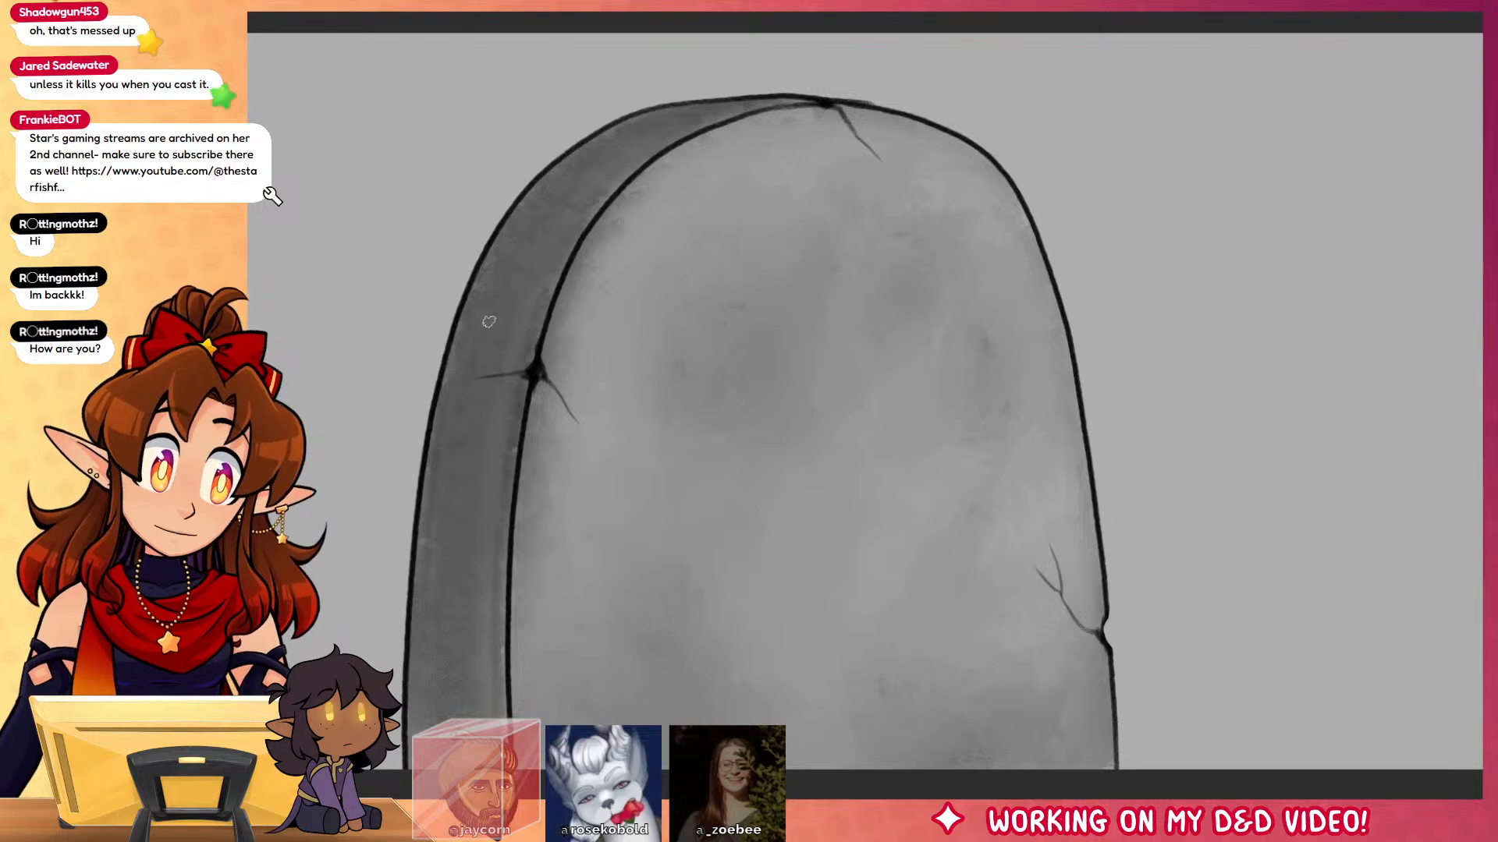
drag(447, 356, 443, 394)
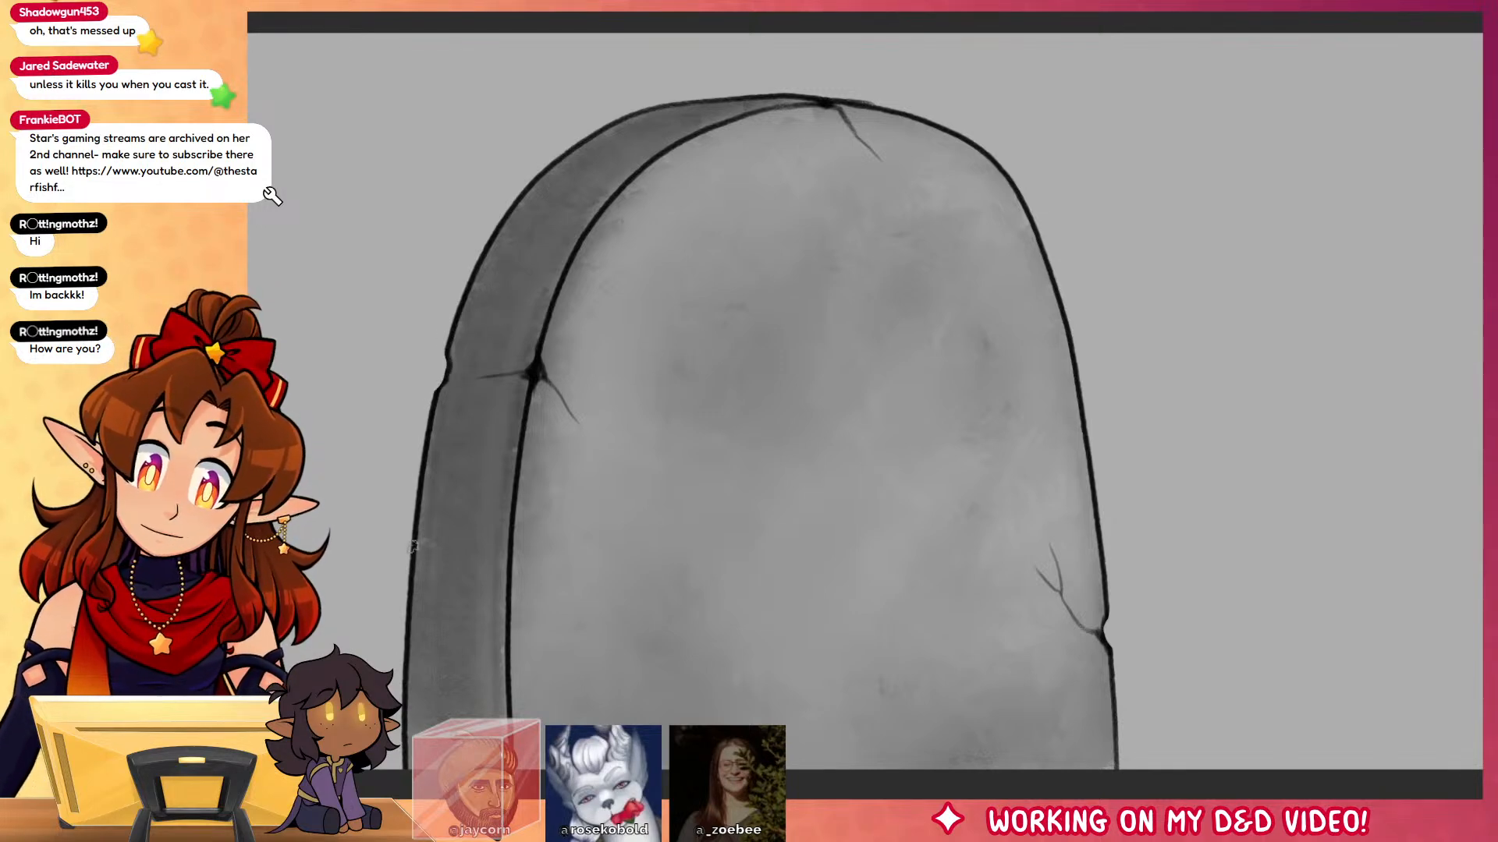
drag(412, 546, 404, 702)
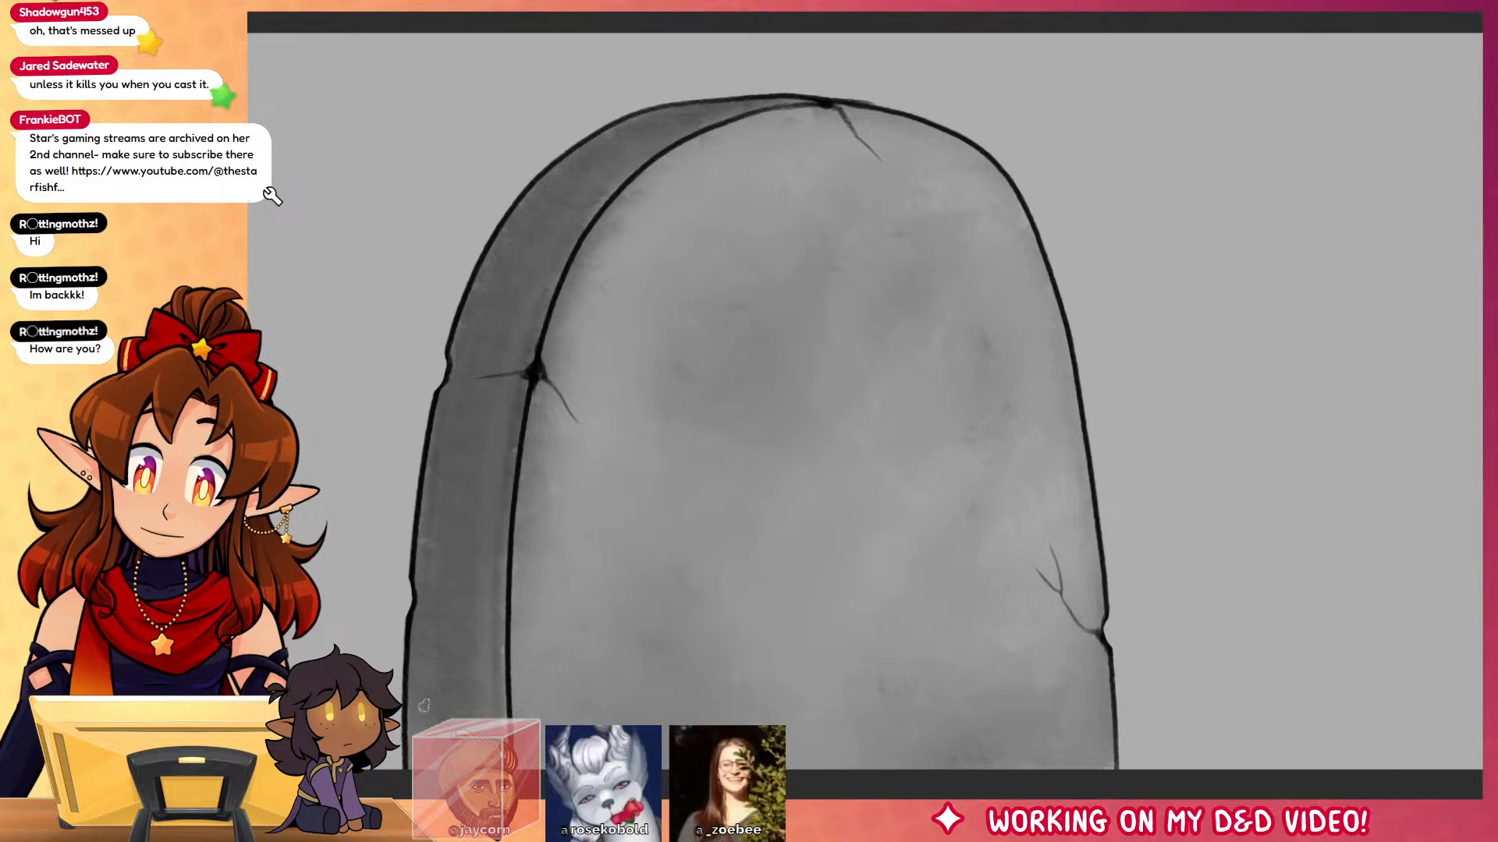
scroll(1127, 525, up, 2)
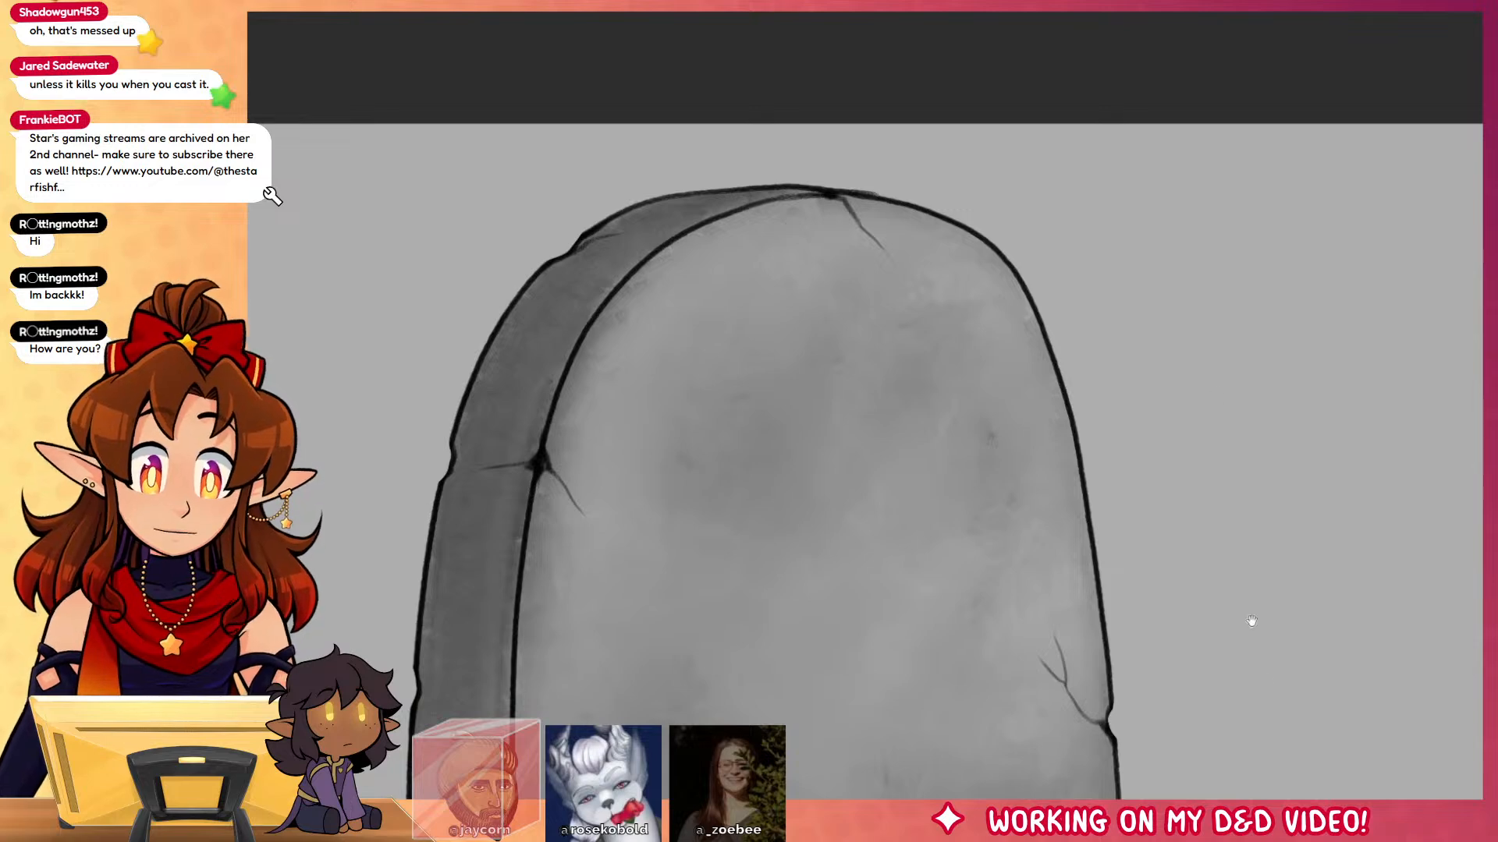
drag(1251, 620, 1210, 524)
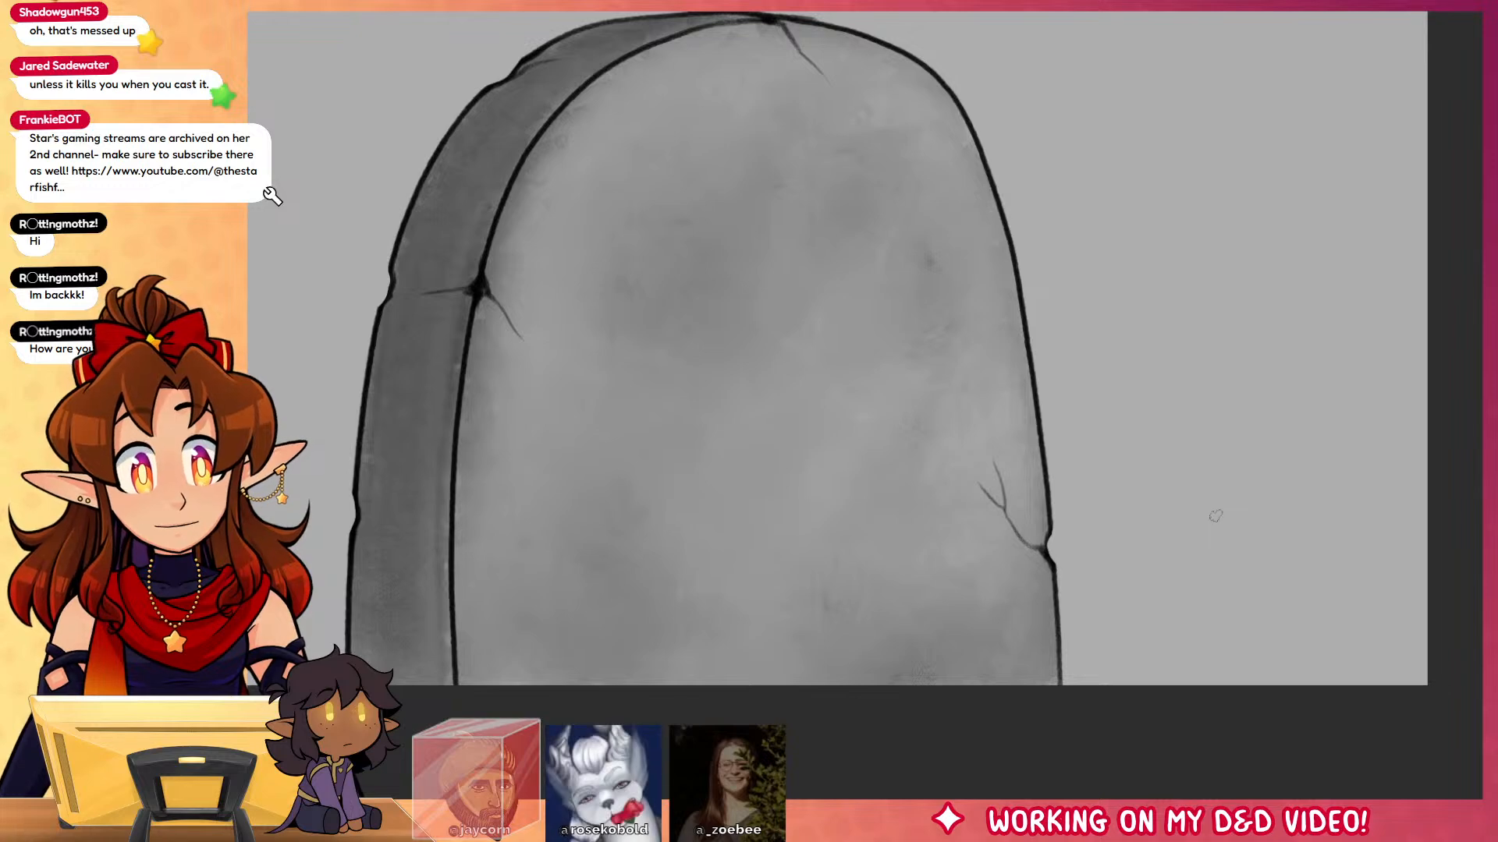
Step: Add the centred two-line text "WILLOW" and "AMBERLIGHT" near the sketched name on the gravestone's front face
drag(1092, 565, 1081, 631)
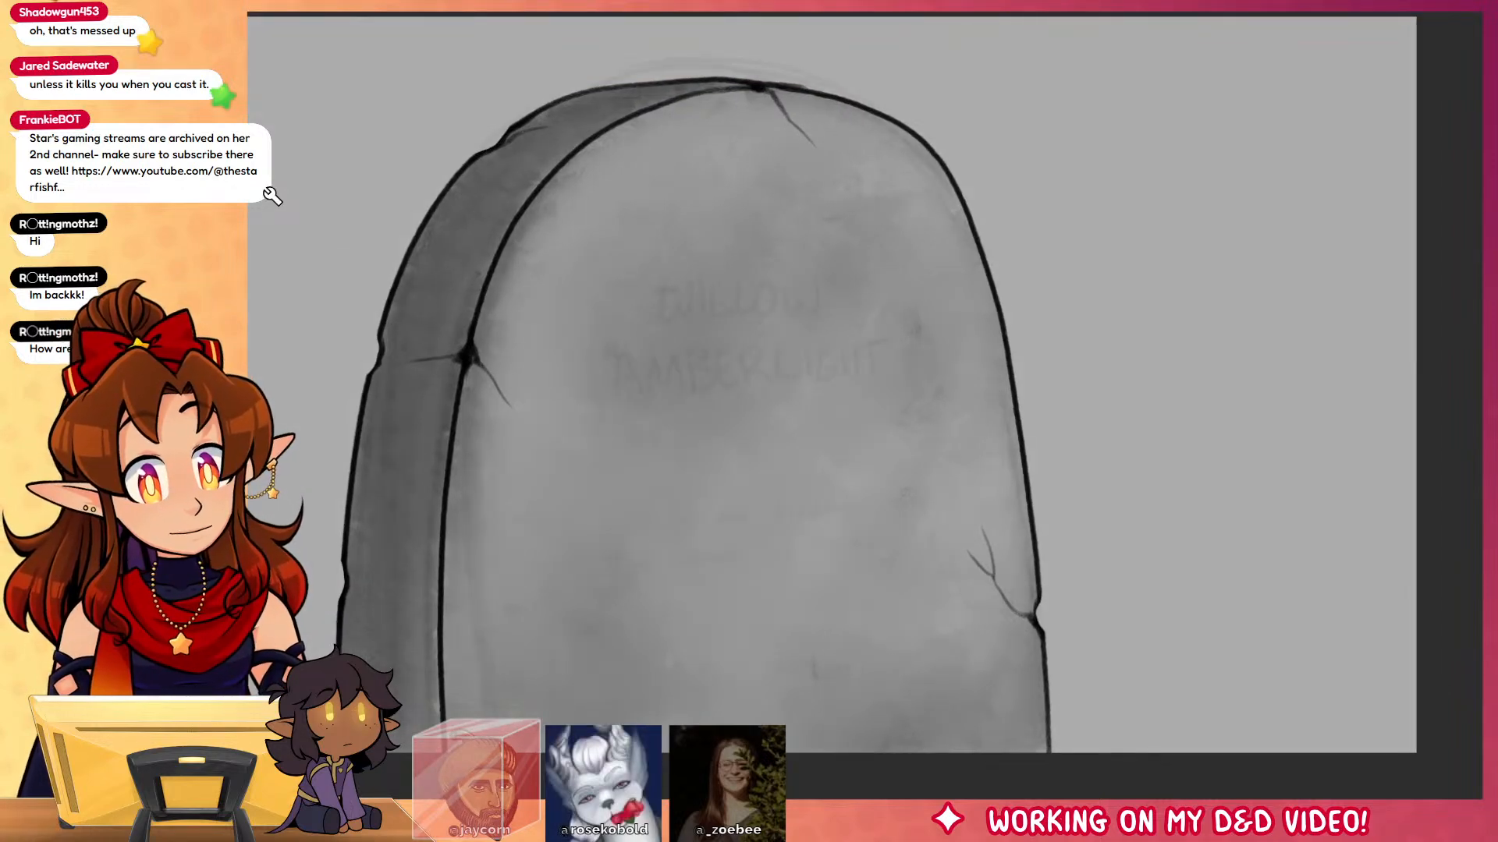
click(768, 328)
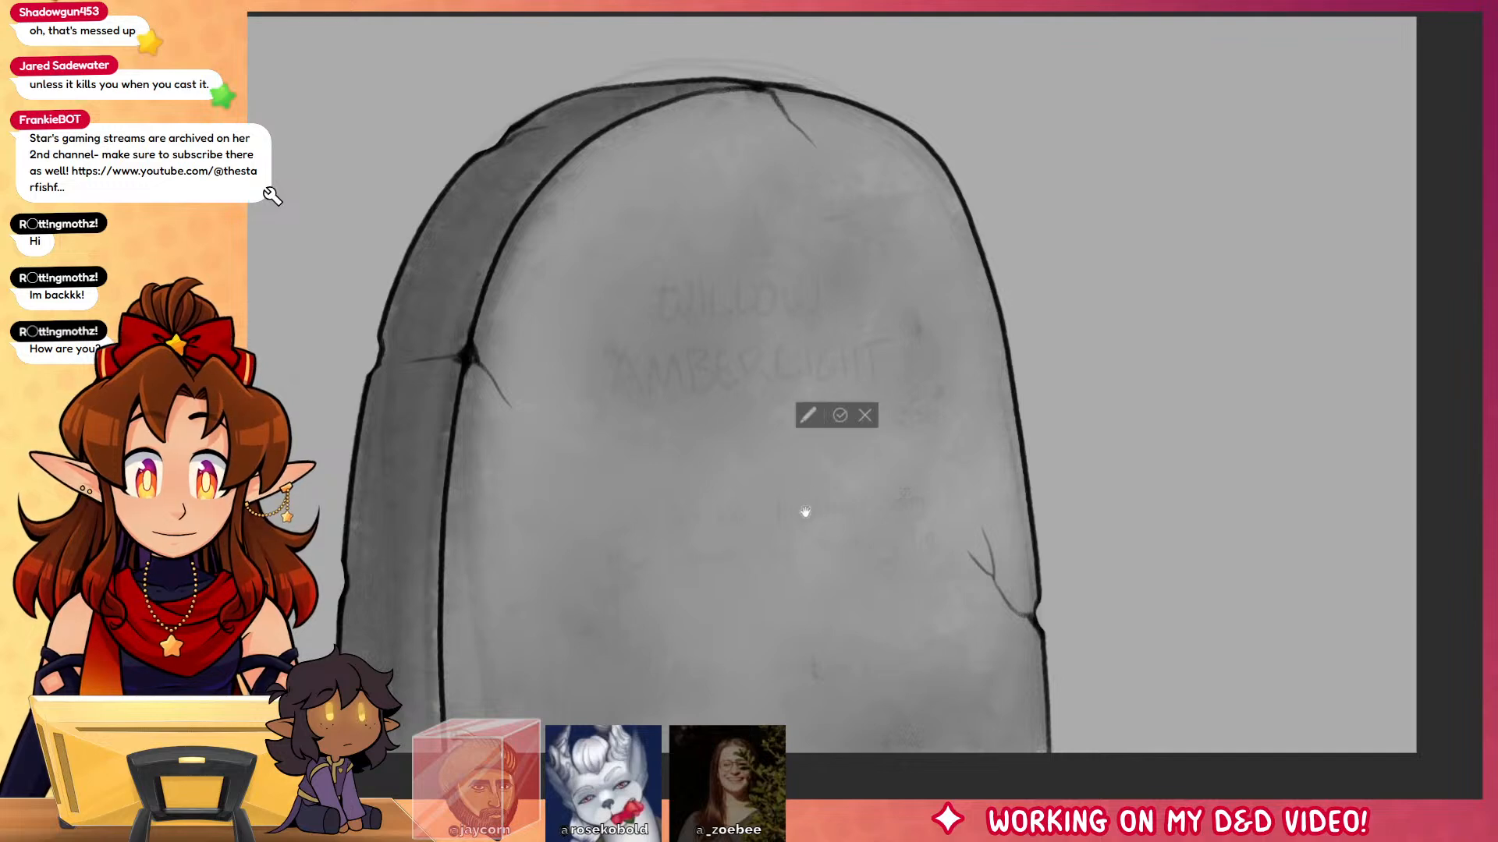
text(WILLOW)
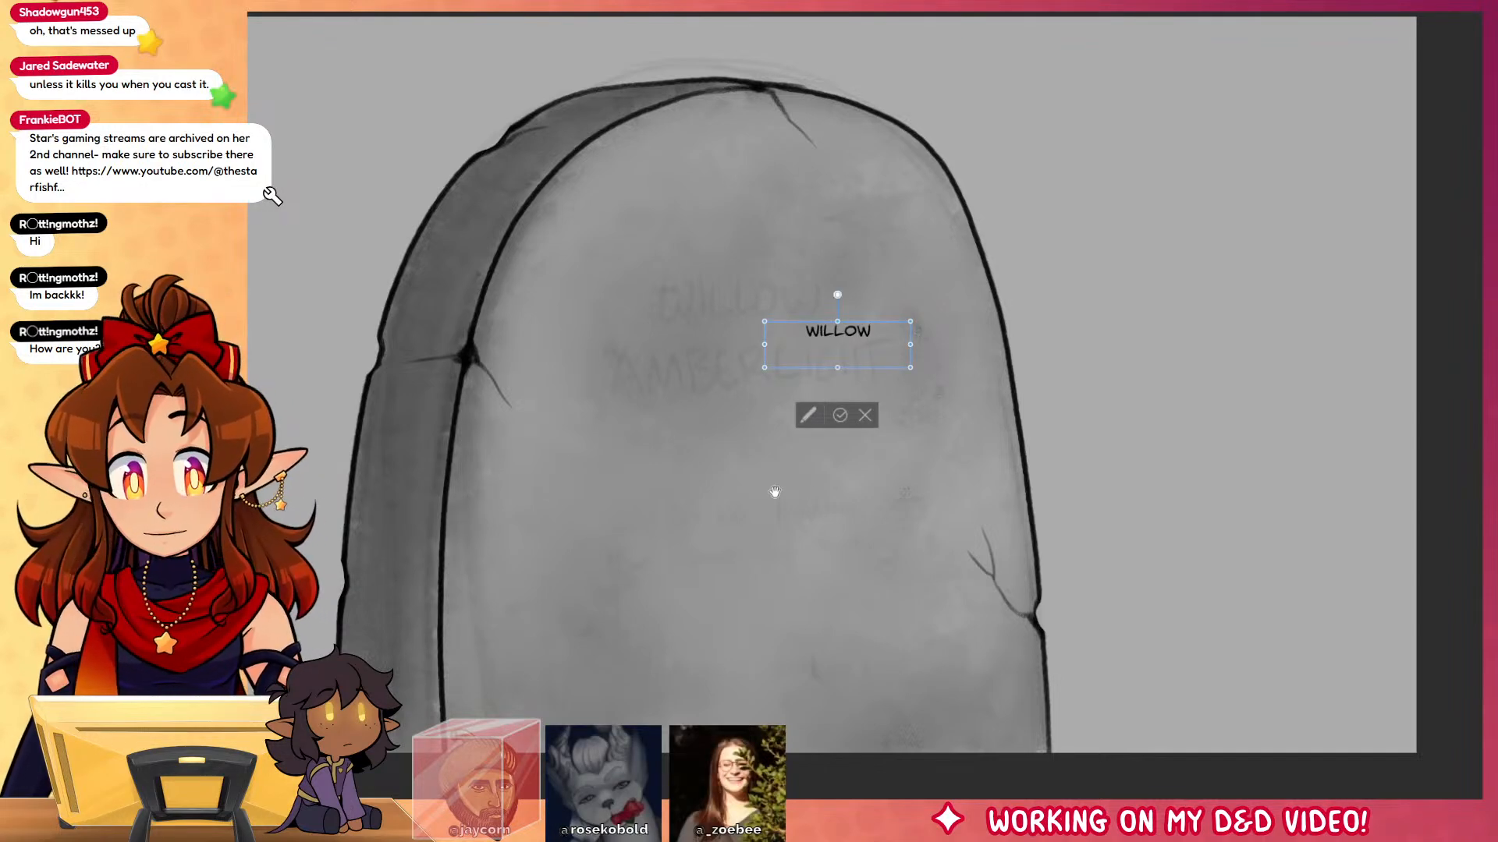
key(BackSpace)
key(BackSpace)
key(BackSpace)
key(BackSpace)
key(BackSpace)
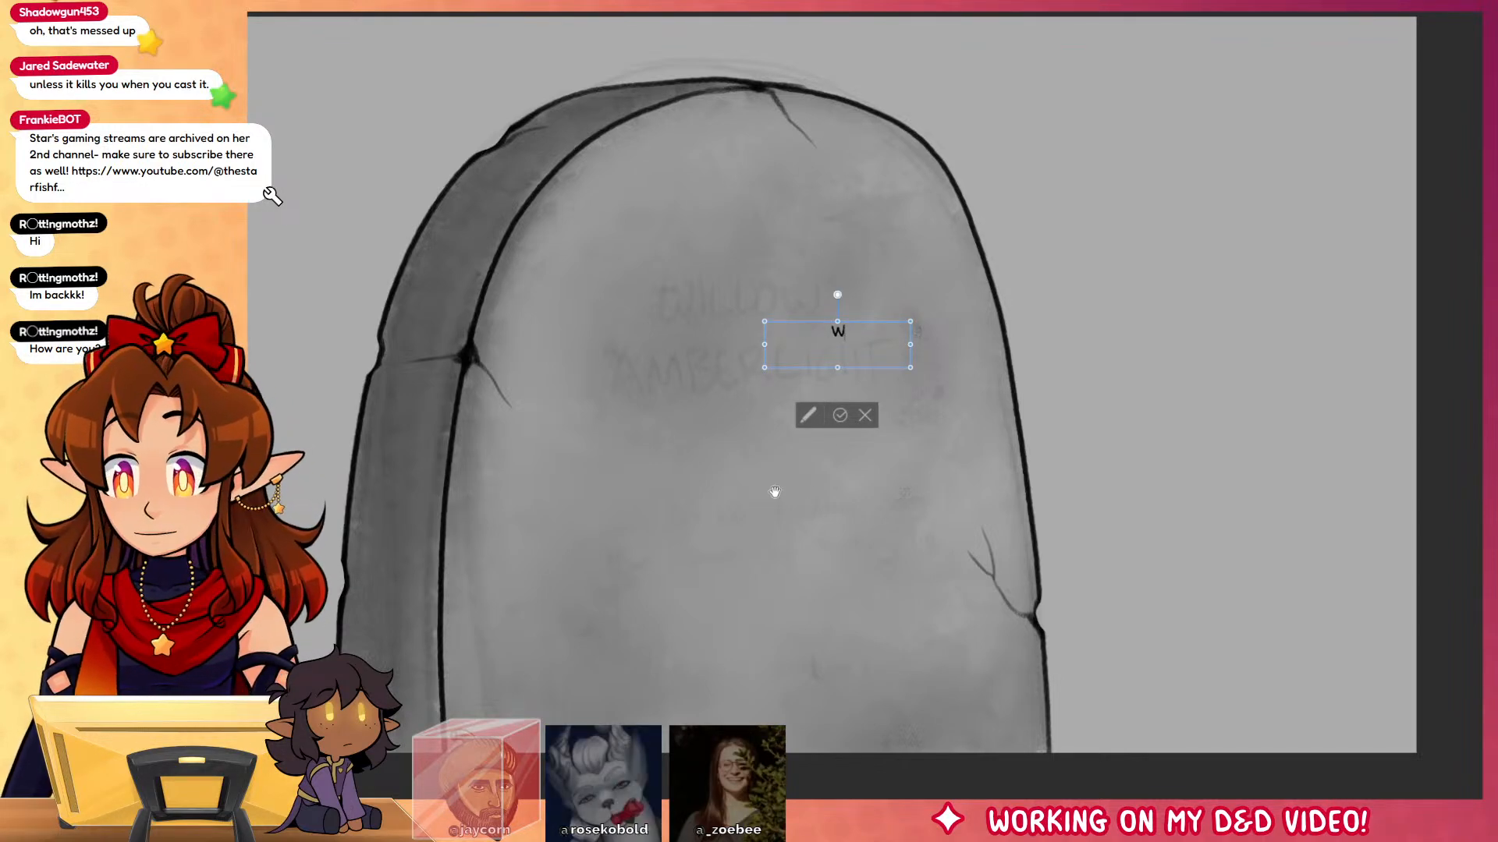
text(ILLOW)
key(Return)
text(AMBER)
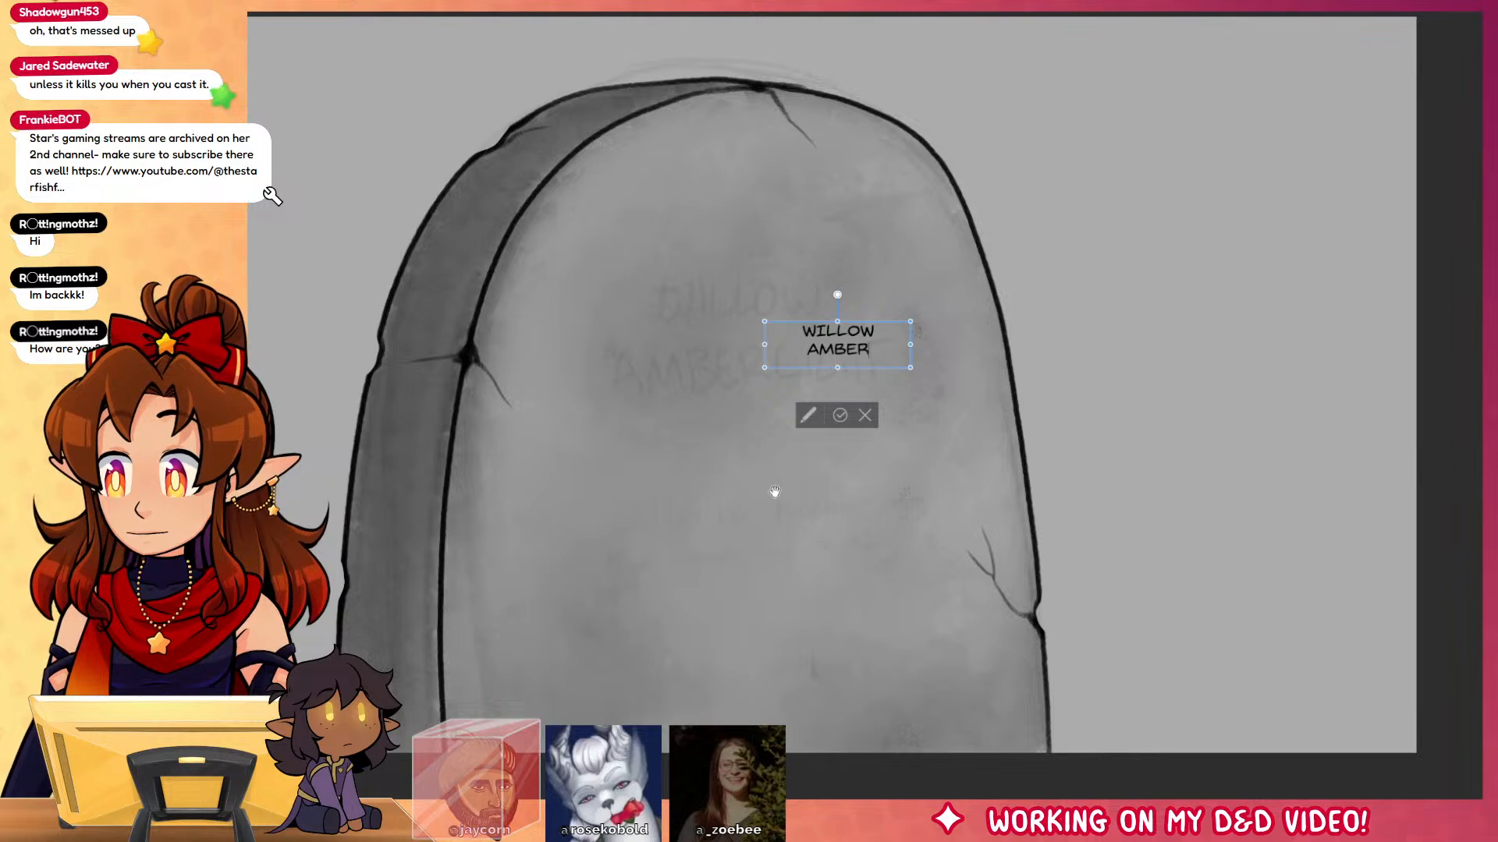
text(LIGHT)
key(ctrl+a)
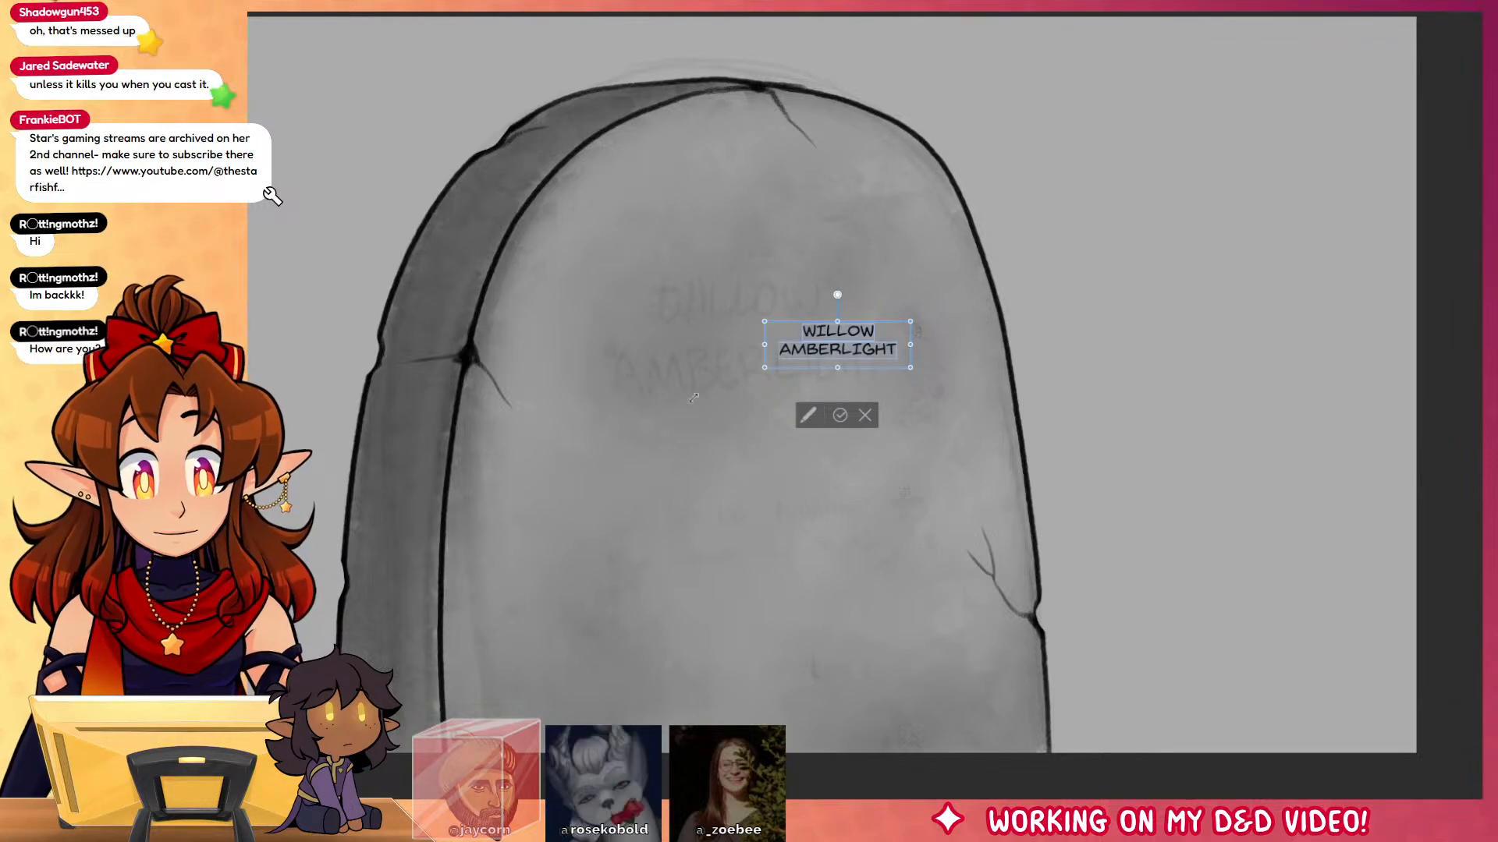
Step: Enlarge the name's text frame and change its lettering to a classical serif font
drag(693, 397, 542, 474)
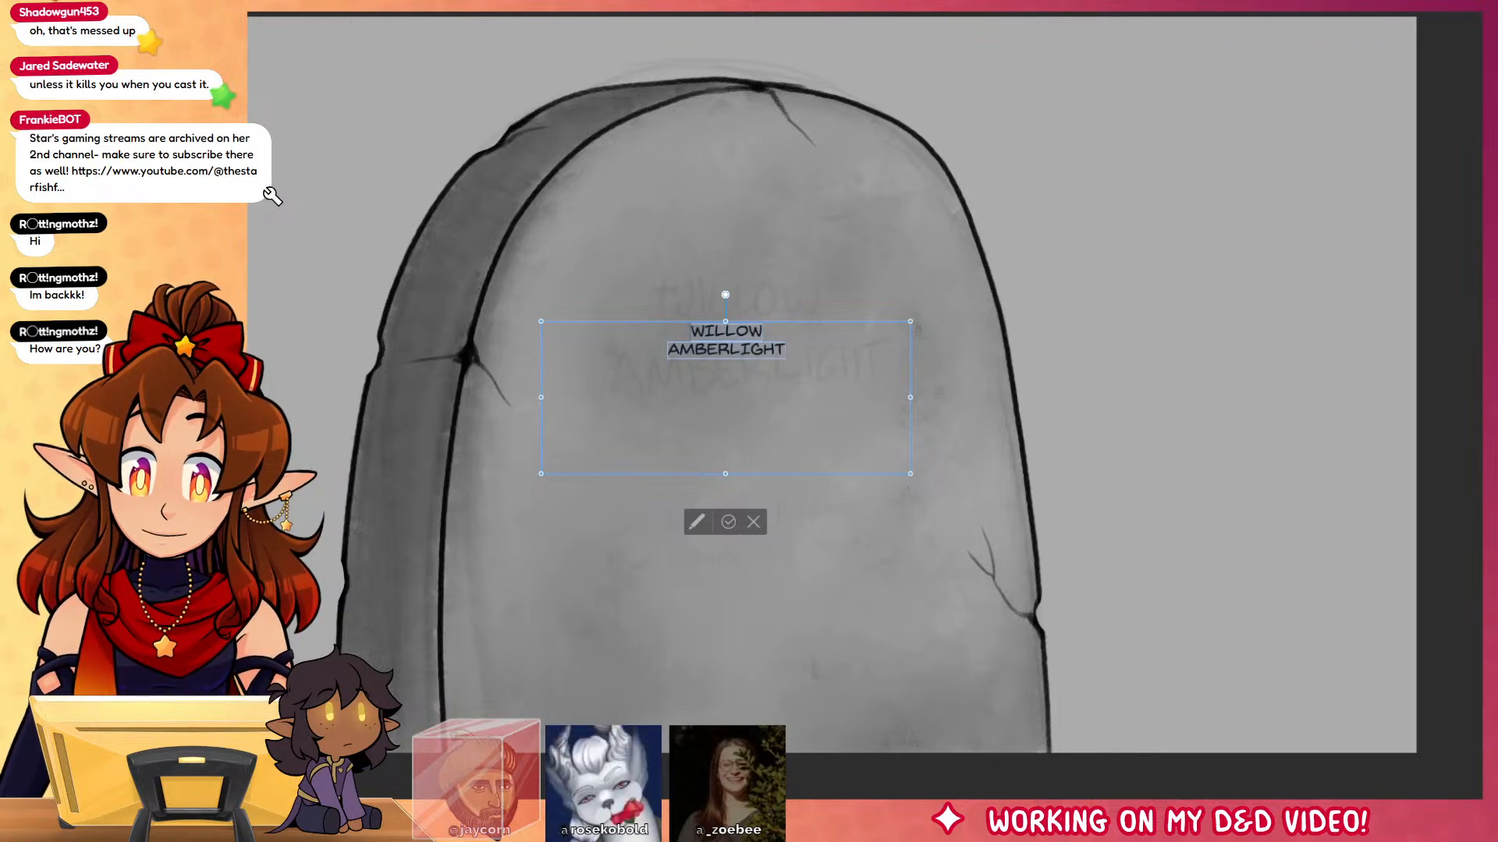
key(Down)
key(Down)
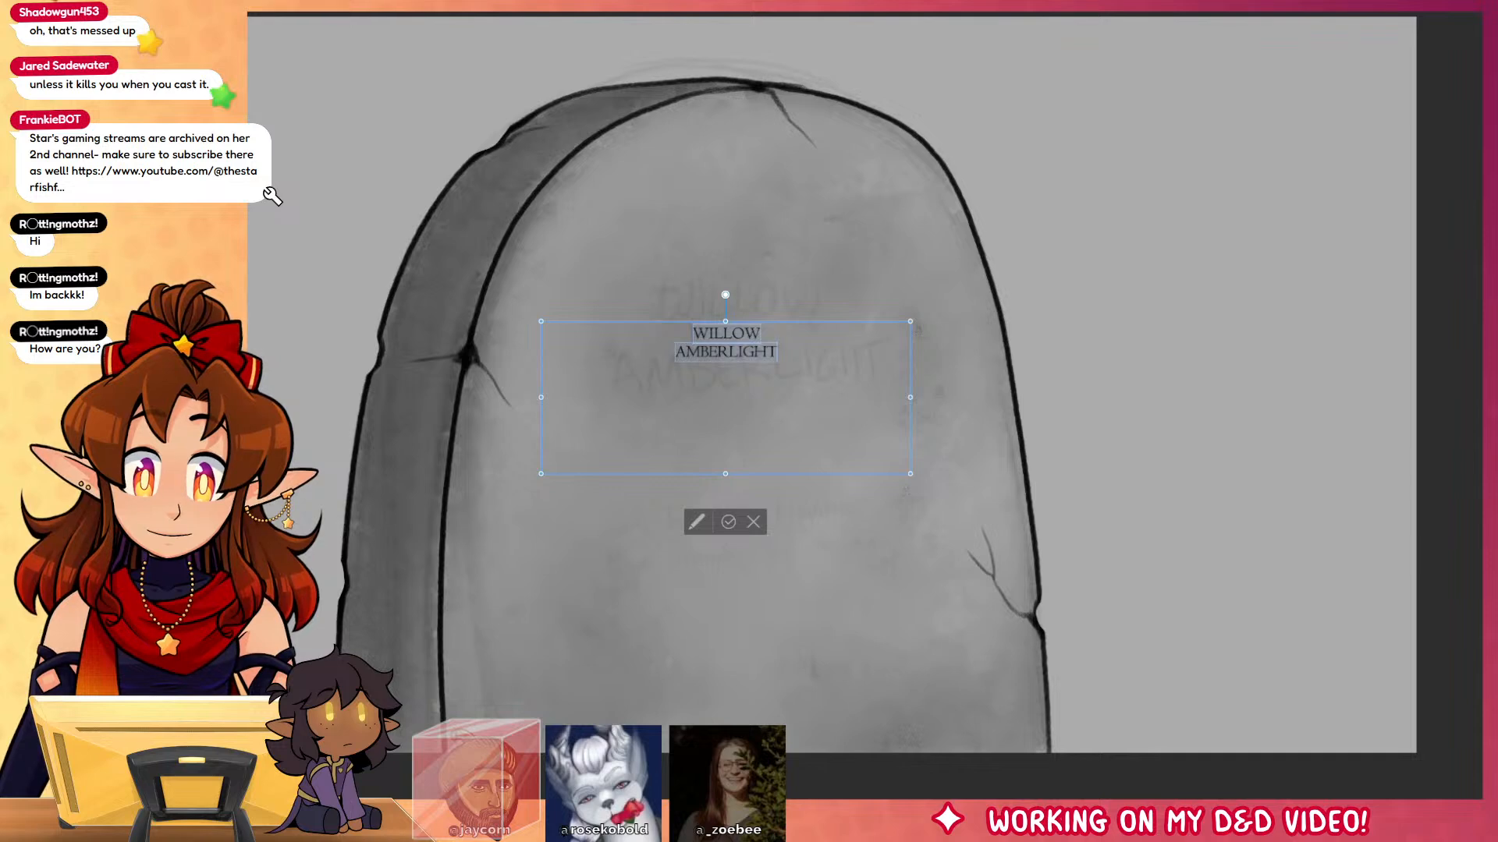
Step: Increase the name's font size until the second line is about as wide as the sketched lettering
key(Up)
key(Up)
key(Up)
key(Up)
key(Up)
key(Up)
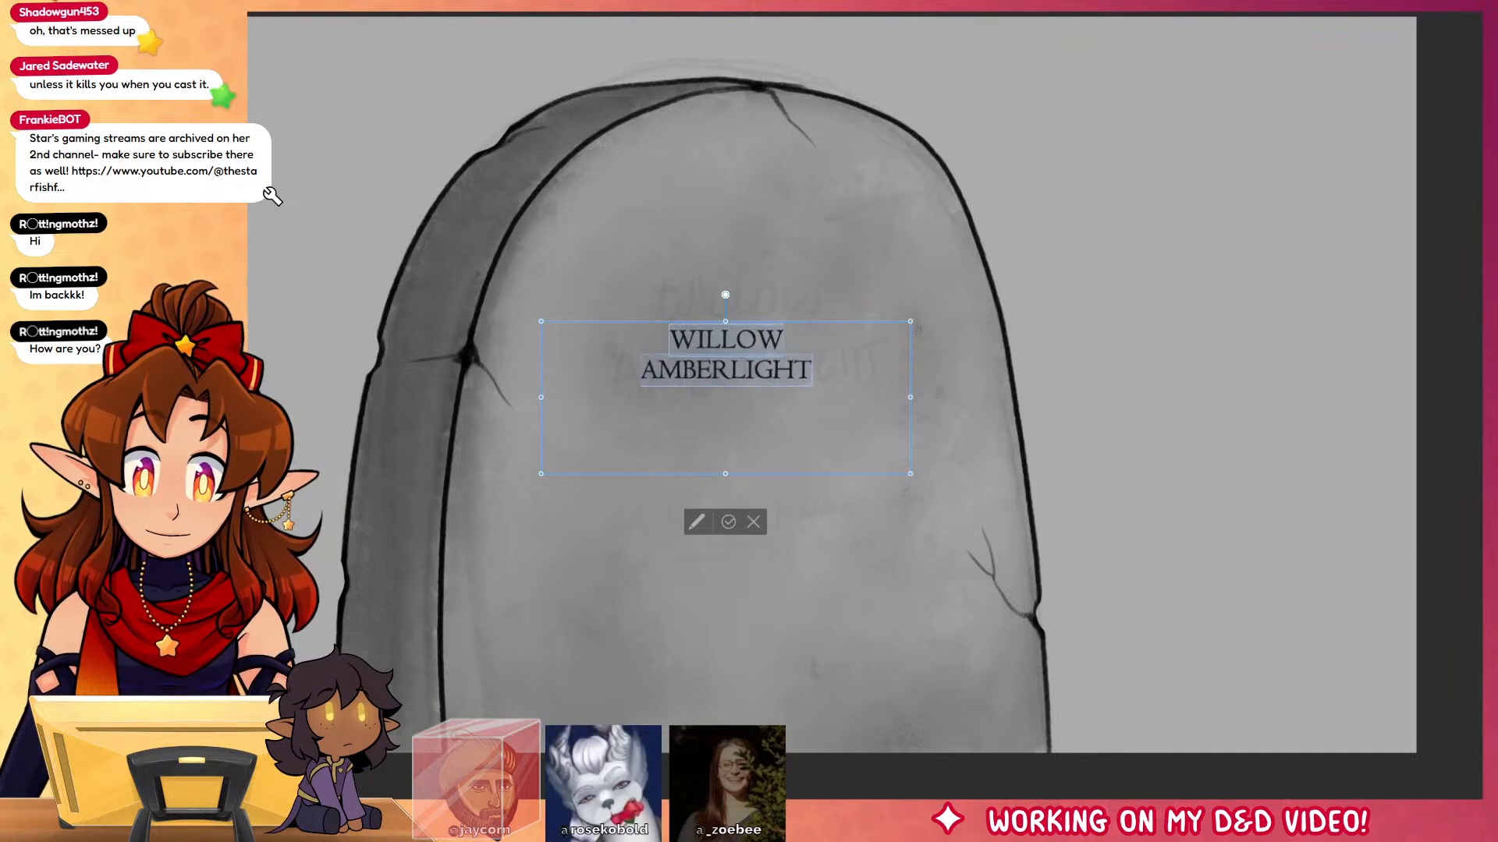
key(Up)
key(Up)
key(Up)
key(Up)
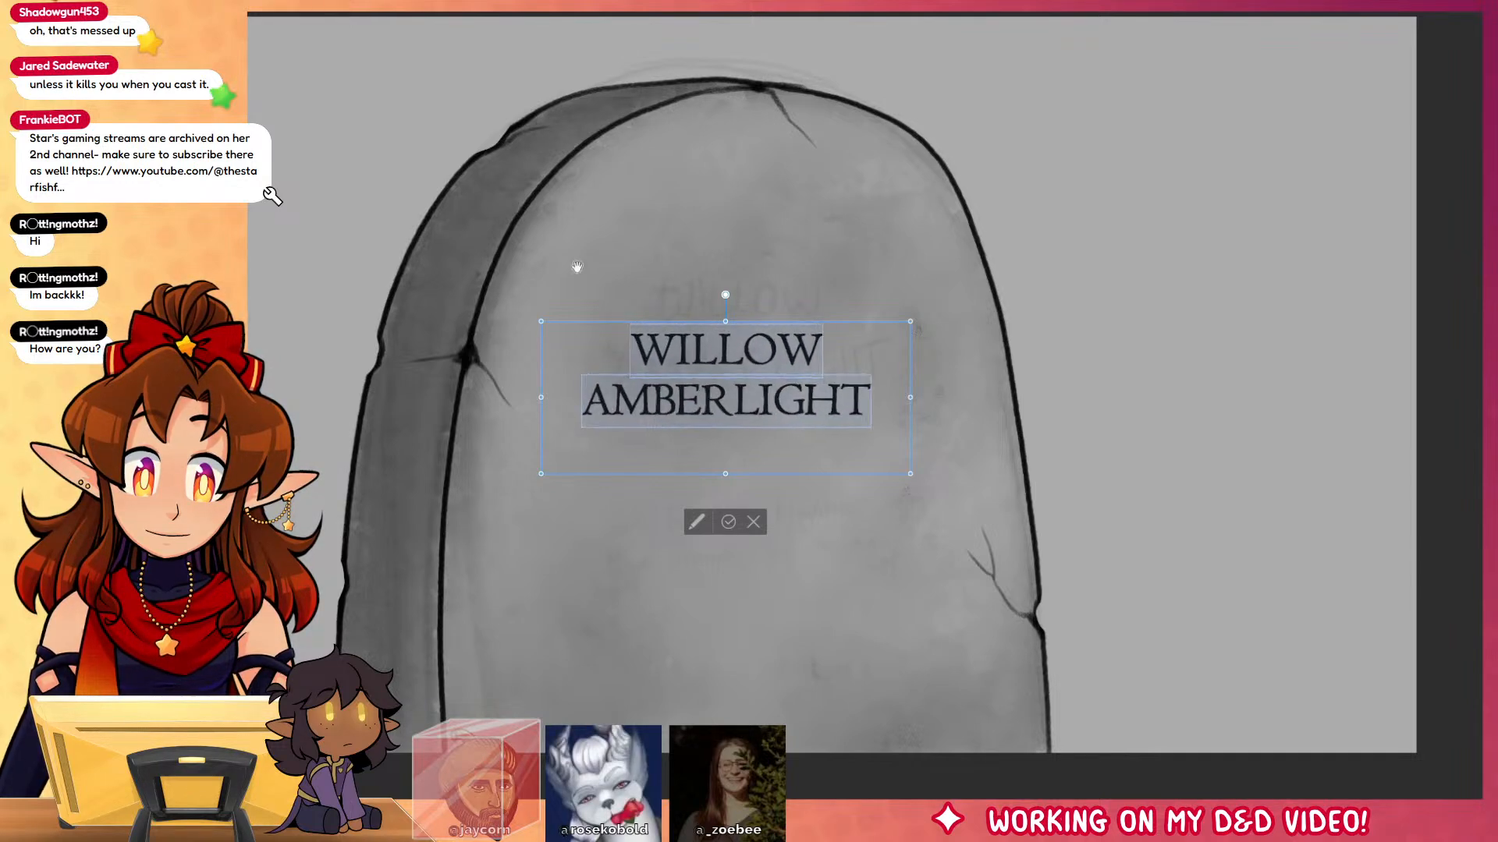
Step: Move the name up over the sketched lettering, then enlarge its text frame and lettering slightly to fill the stone's width
drag(854, 321, 887, 284)
key(ctrl+z)
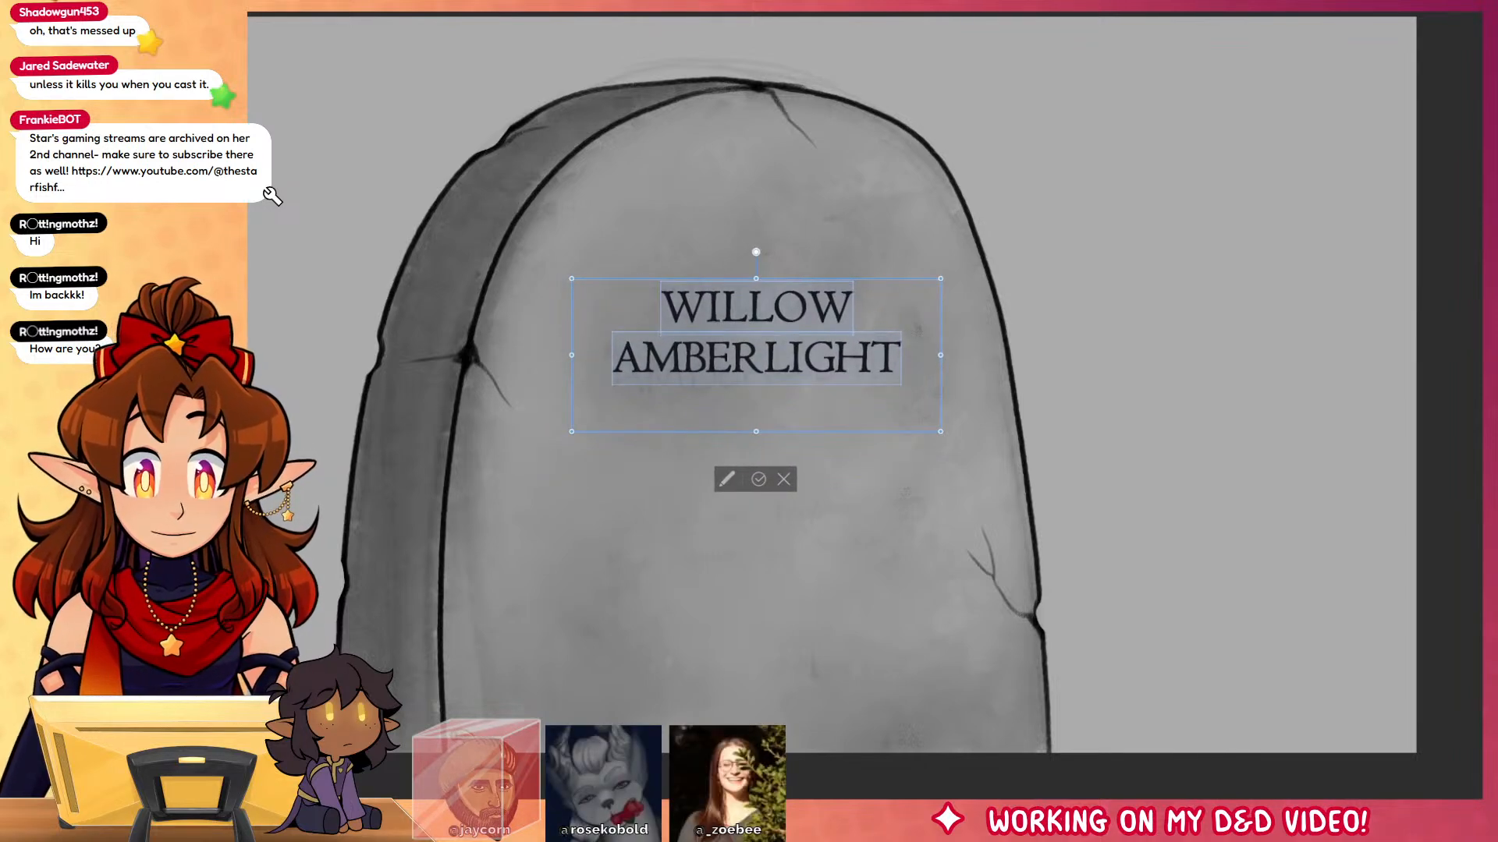
drag(572, 431, 528, 473)
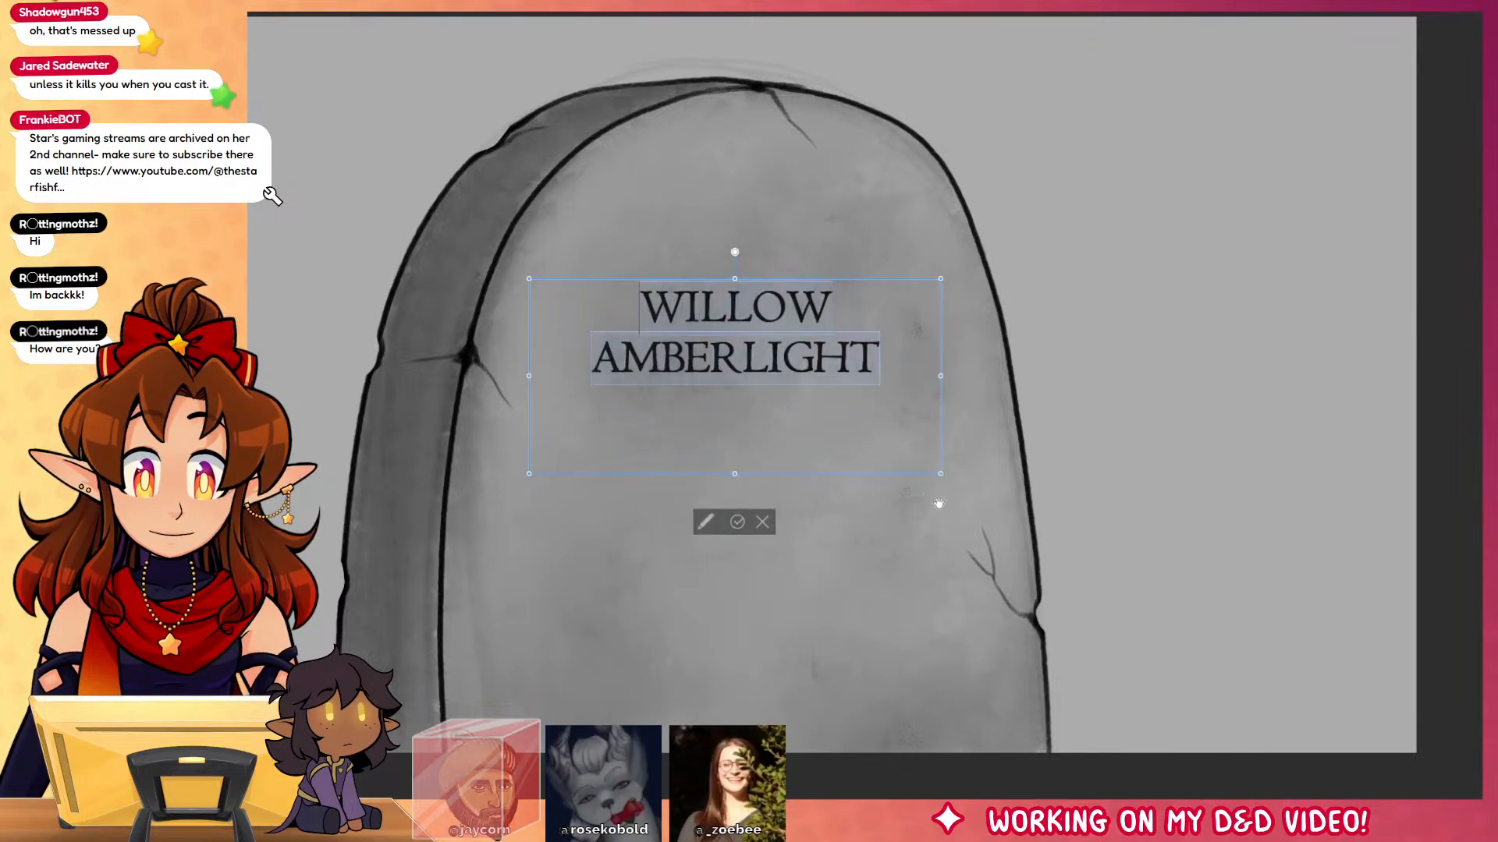
drag(940, 474, 961, 491)
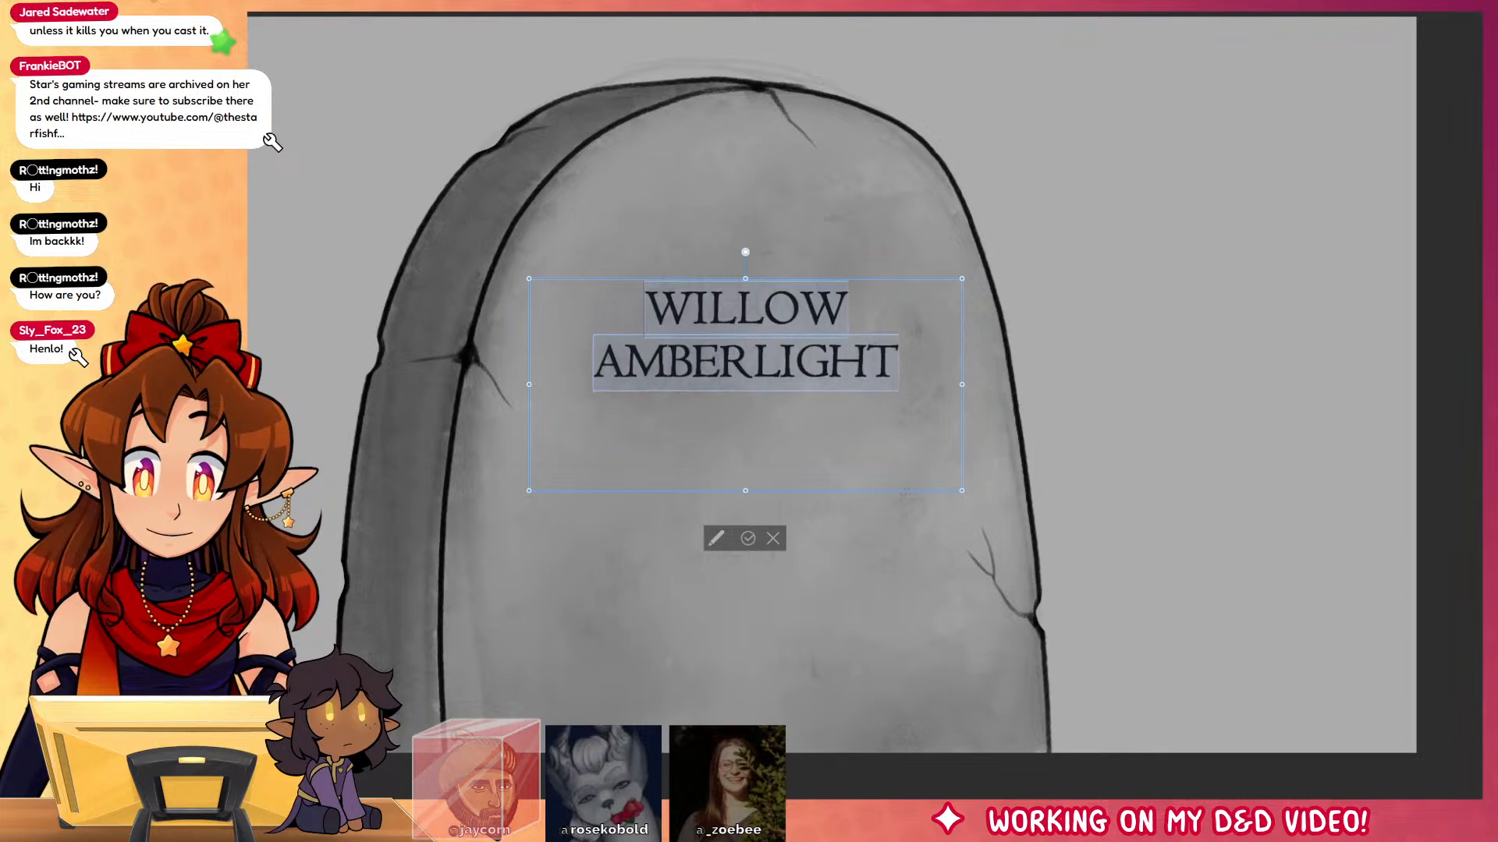
drag(894, 281, 897, 269)
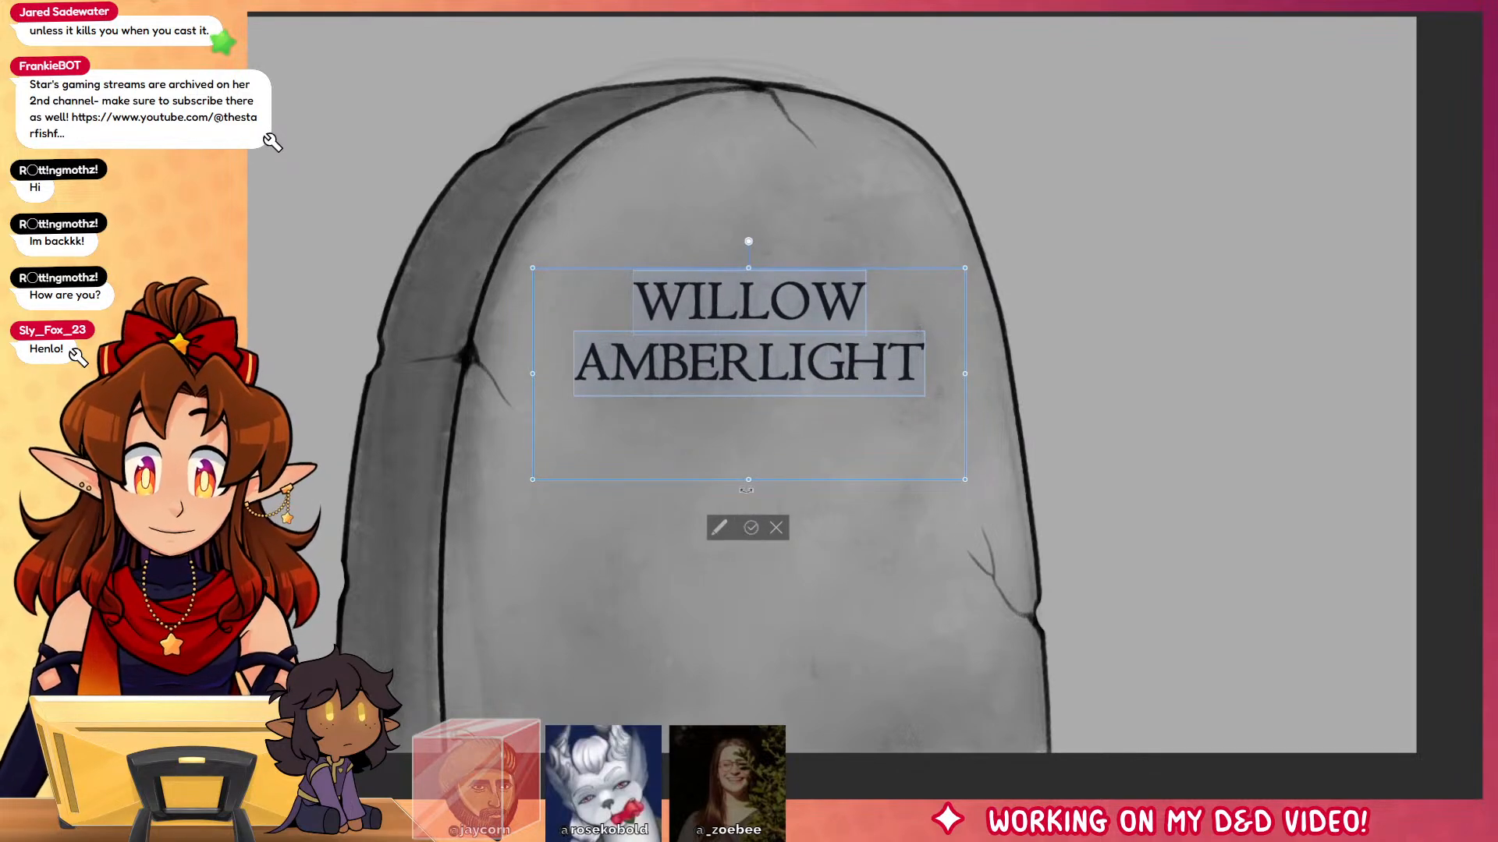
Step: Add the smaller two-line quote "To be the brightest song that carries joy in every line" in quotation marks below the name
click(772, 574)
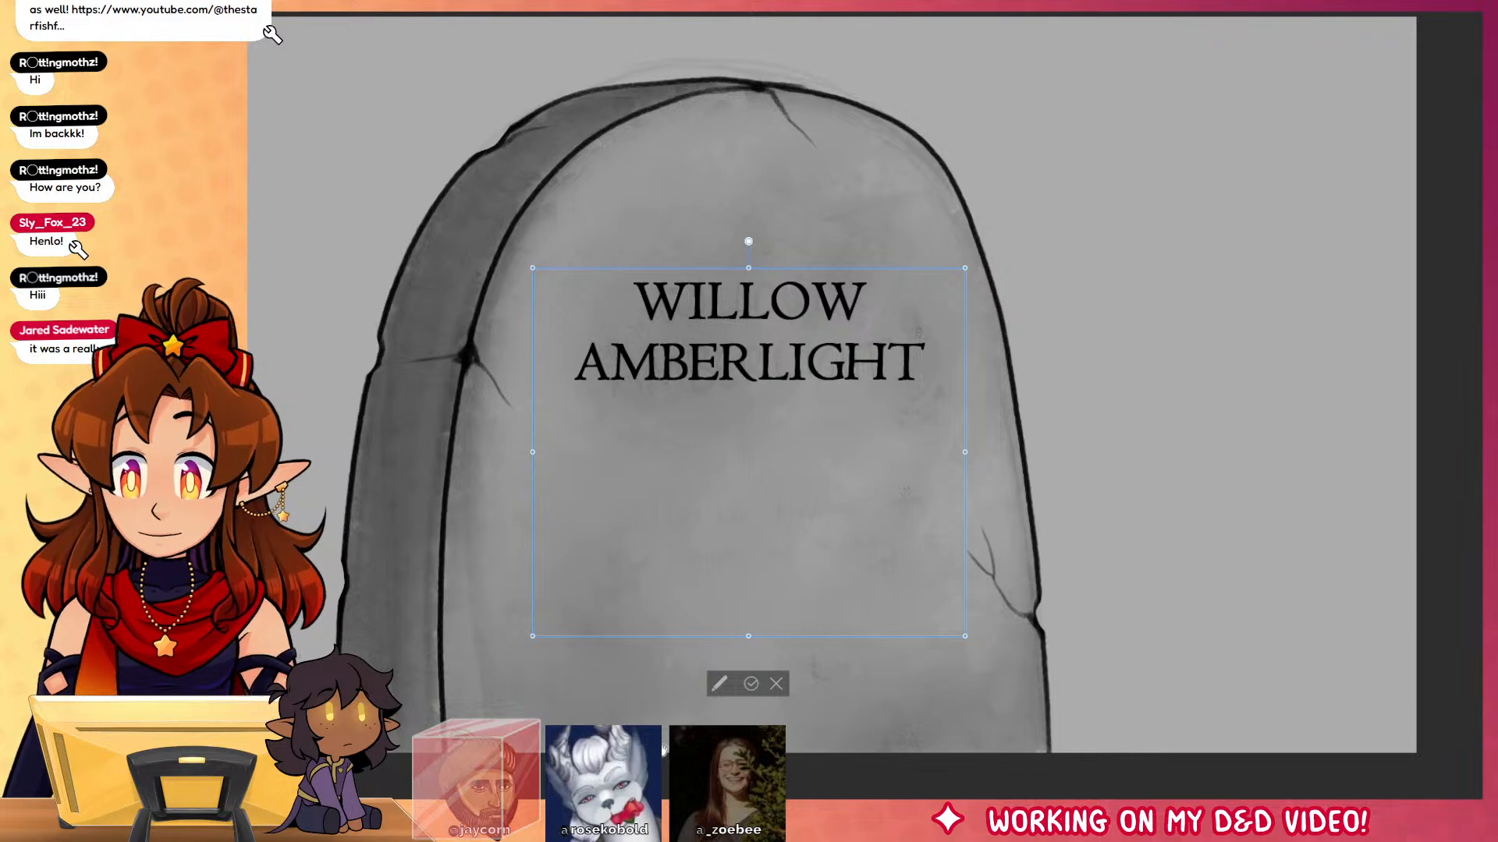
text(To be)
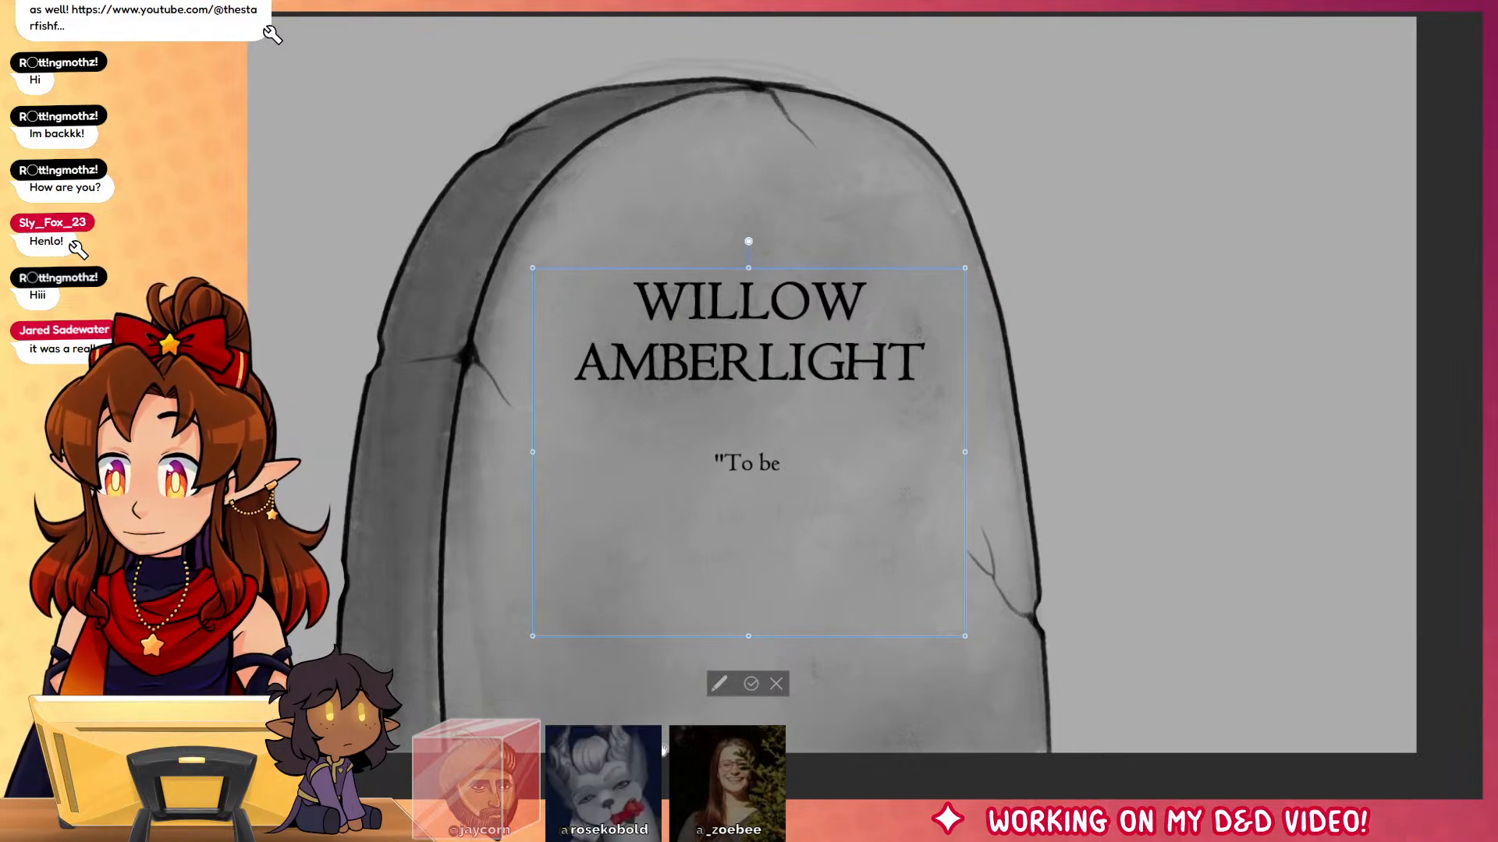
text( the brightest song)
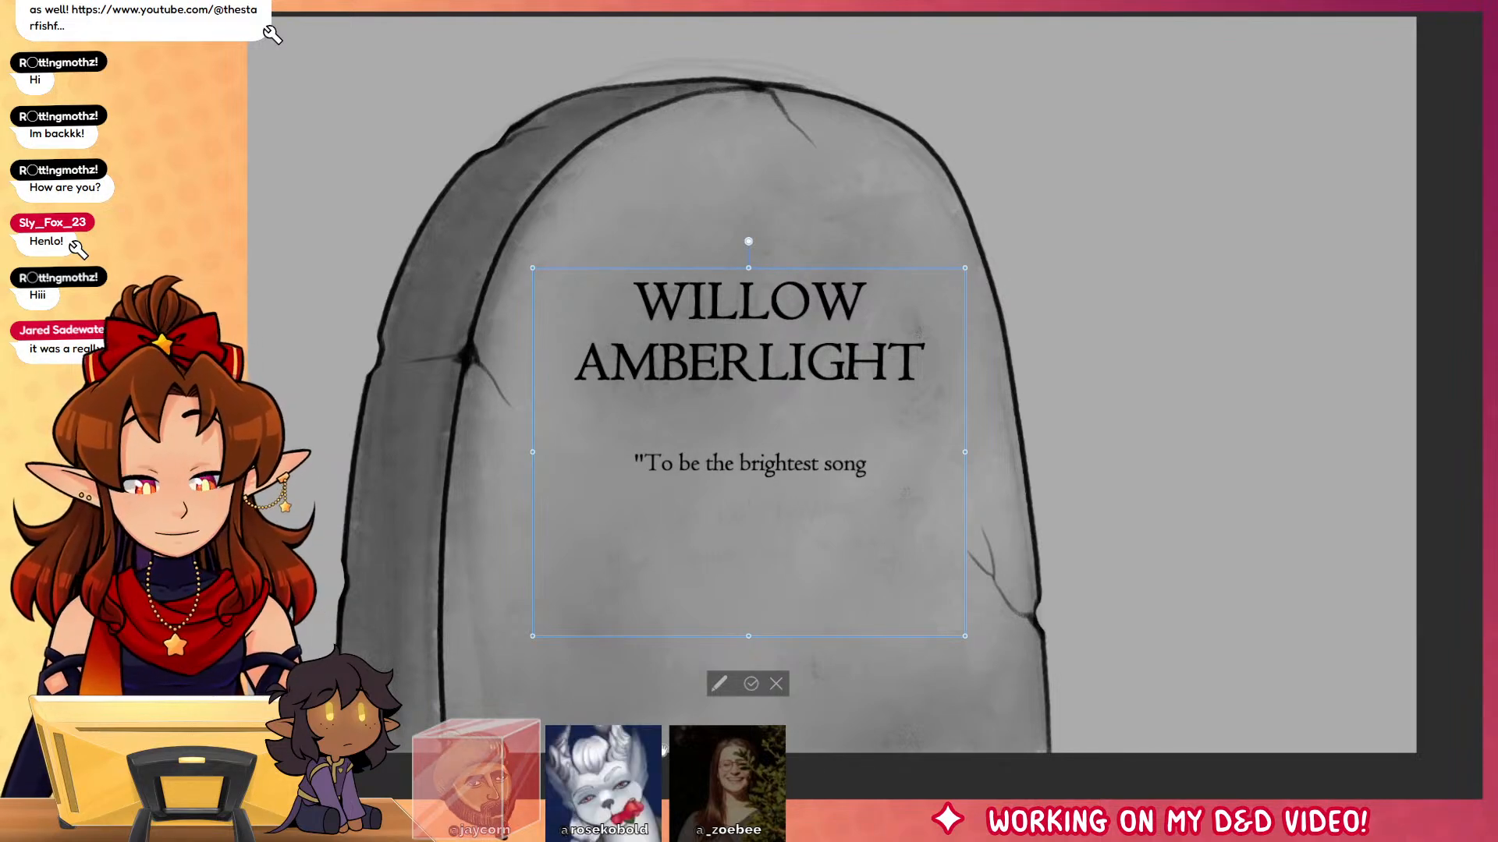
key(Return)
text(that ca)
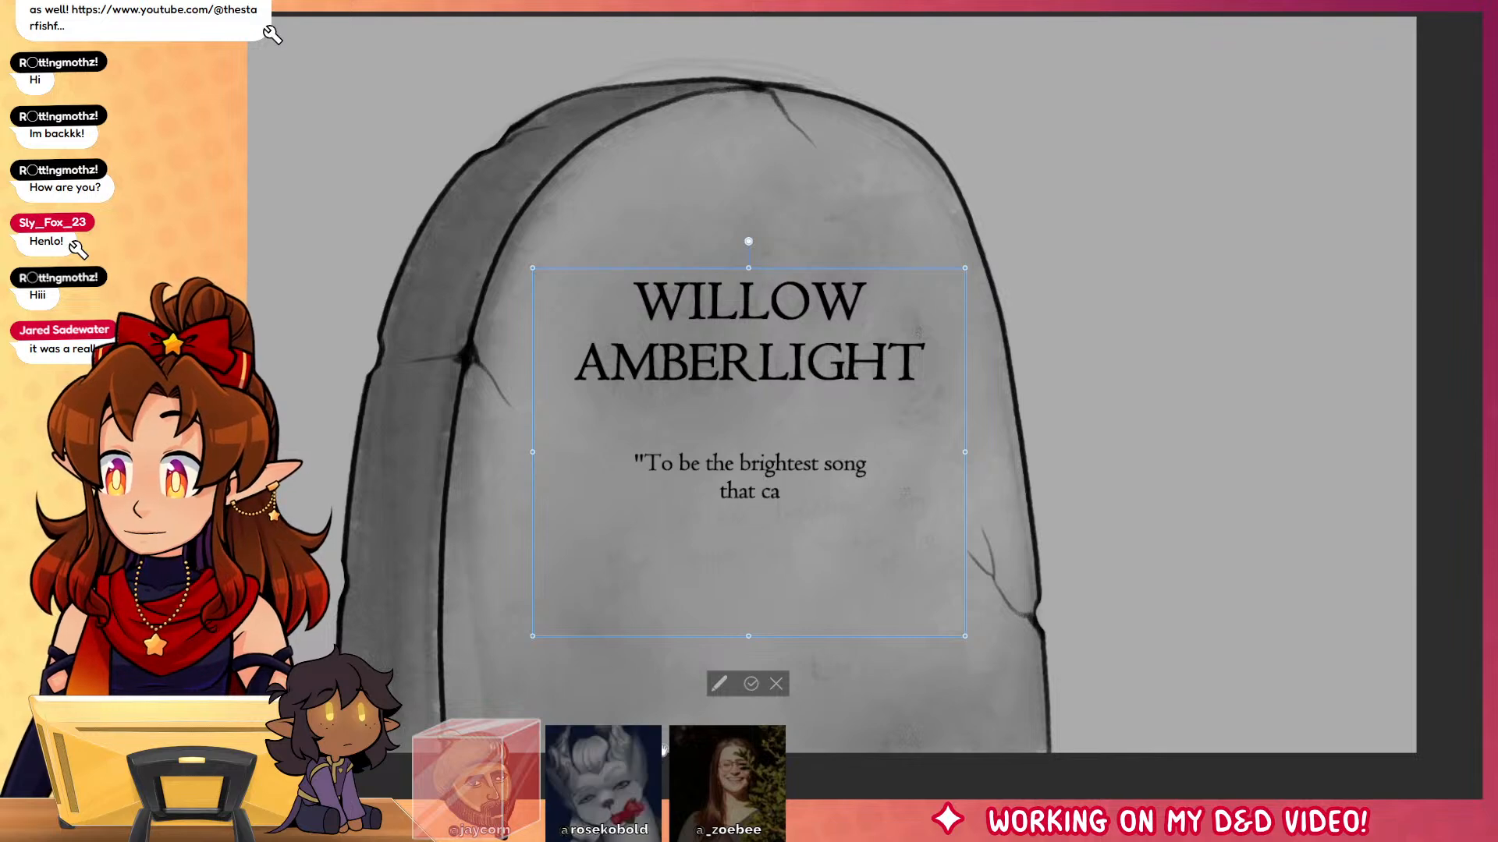
text(rries joy in e)
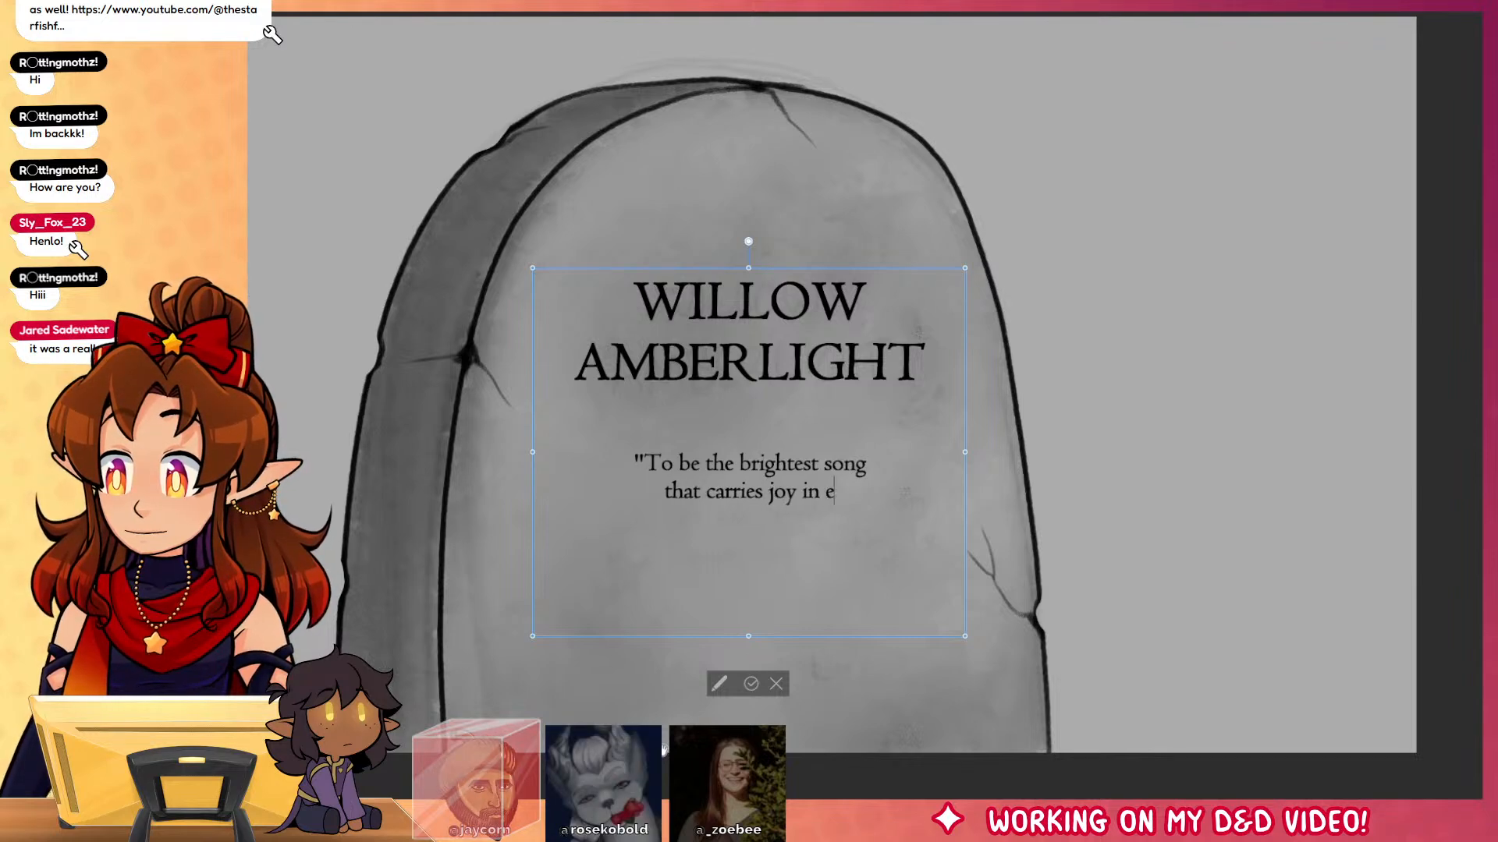
text(very line!")
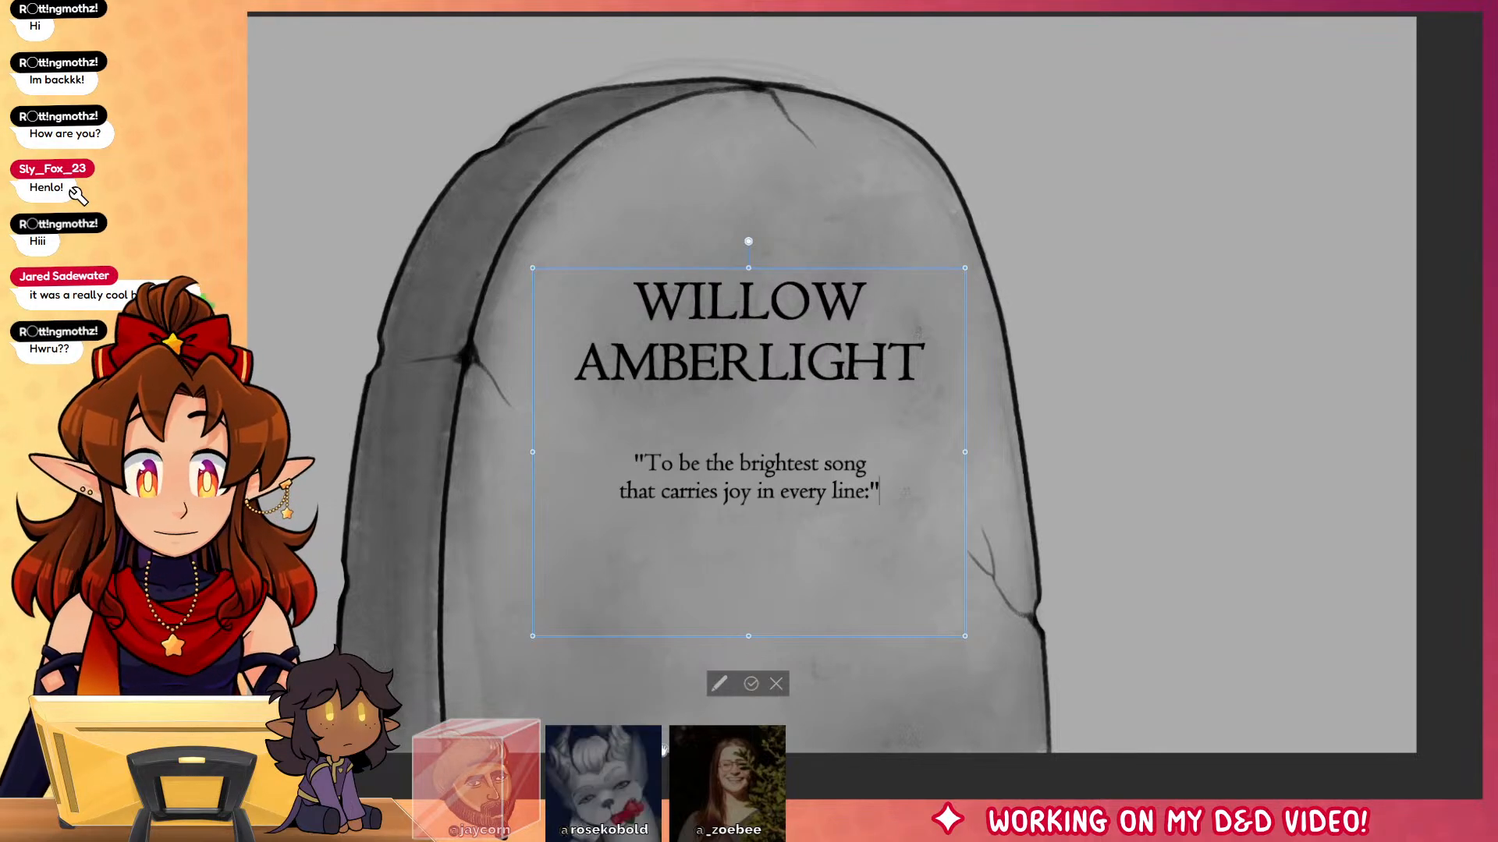
key(BackSpace)
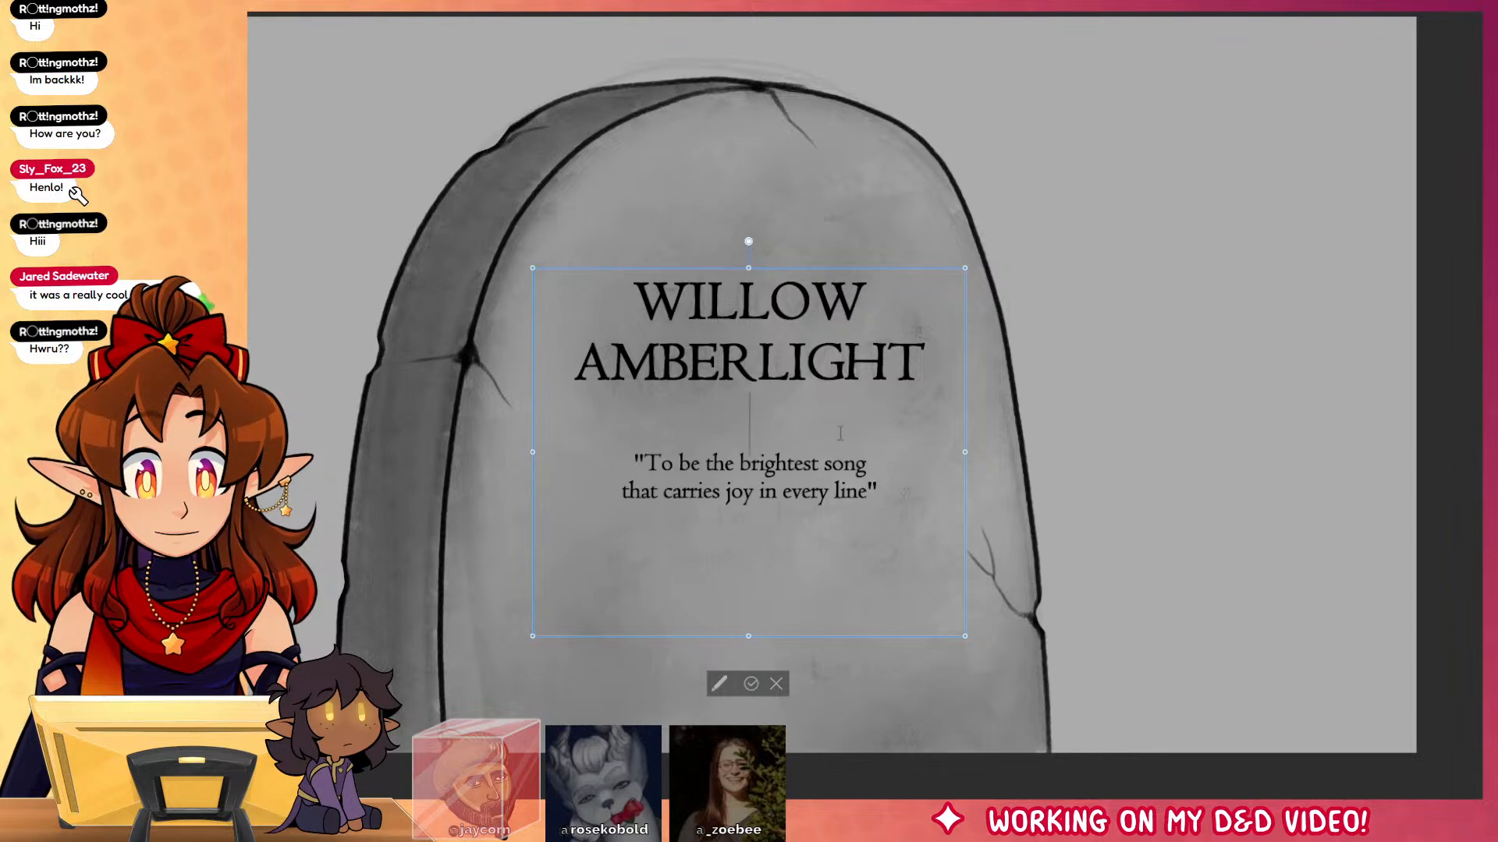
Step: Insert an extra blank line between the name and the quote, nudge the text slightly upward and commit it
key(Return)
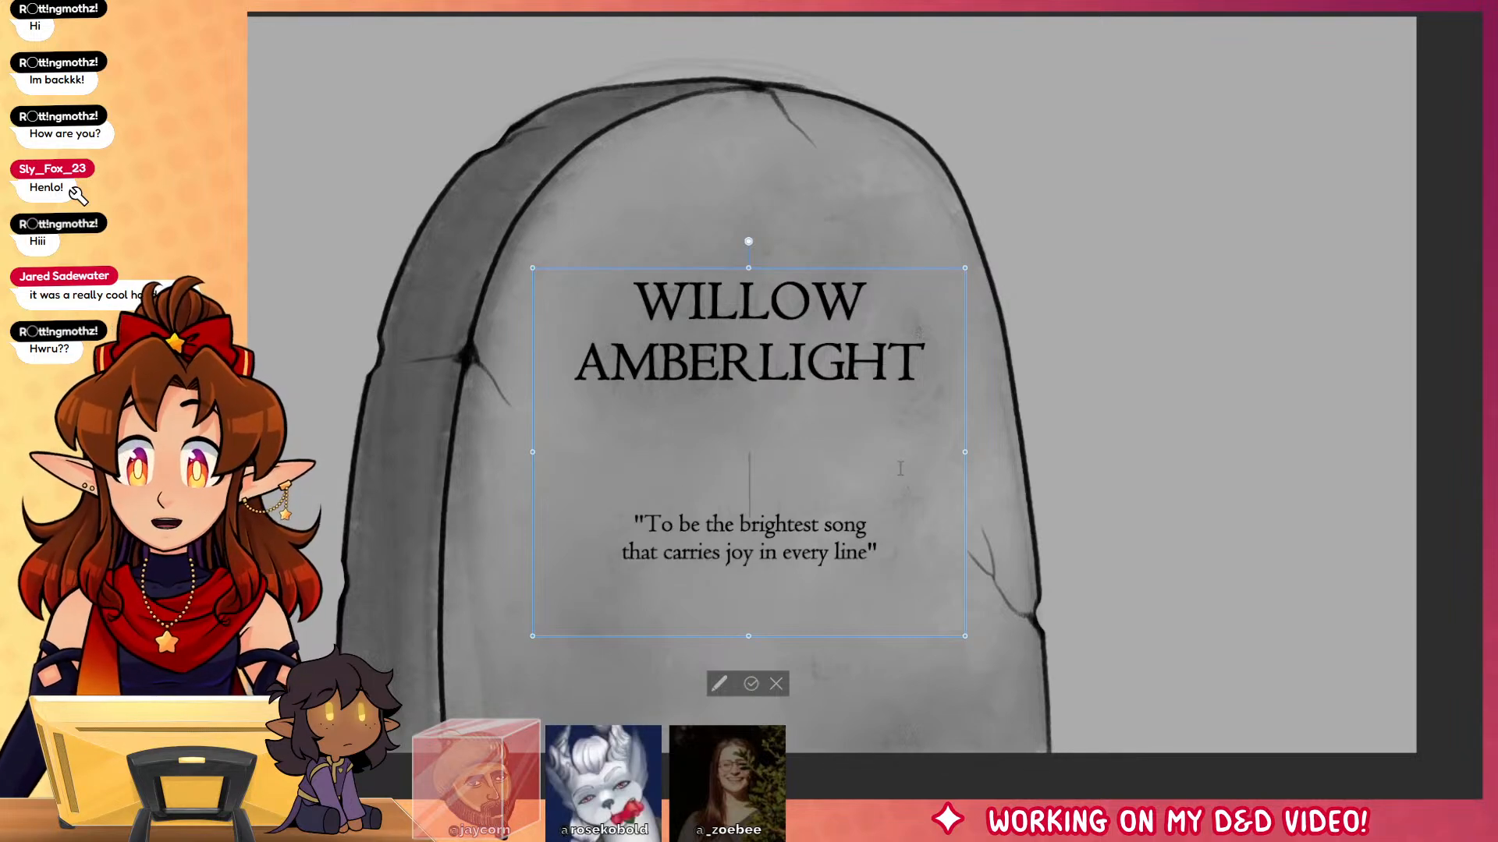
drag(893, 269, 895, 265)
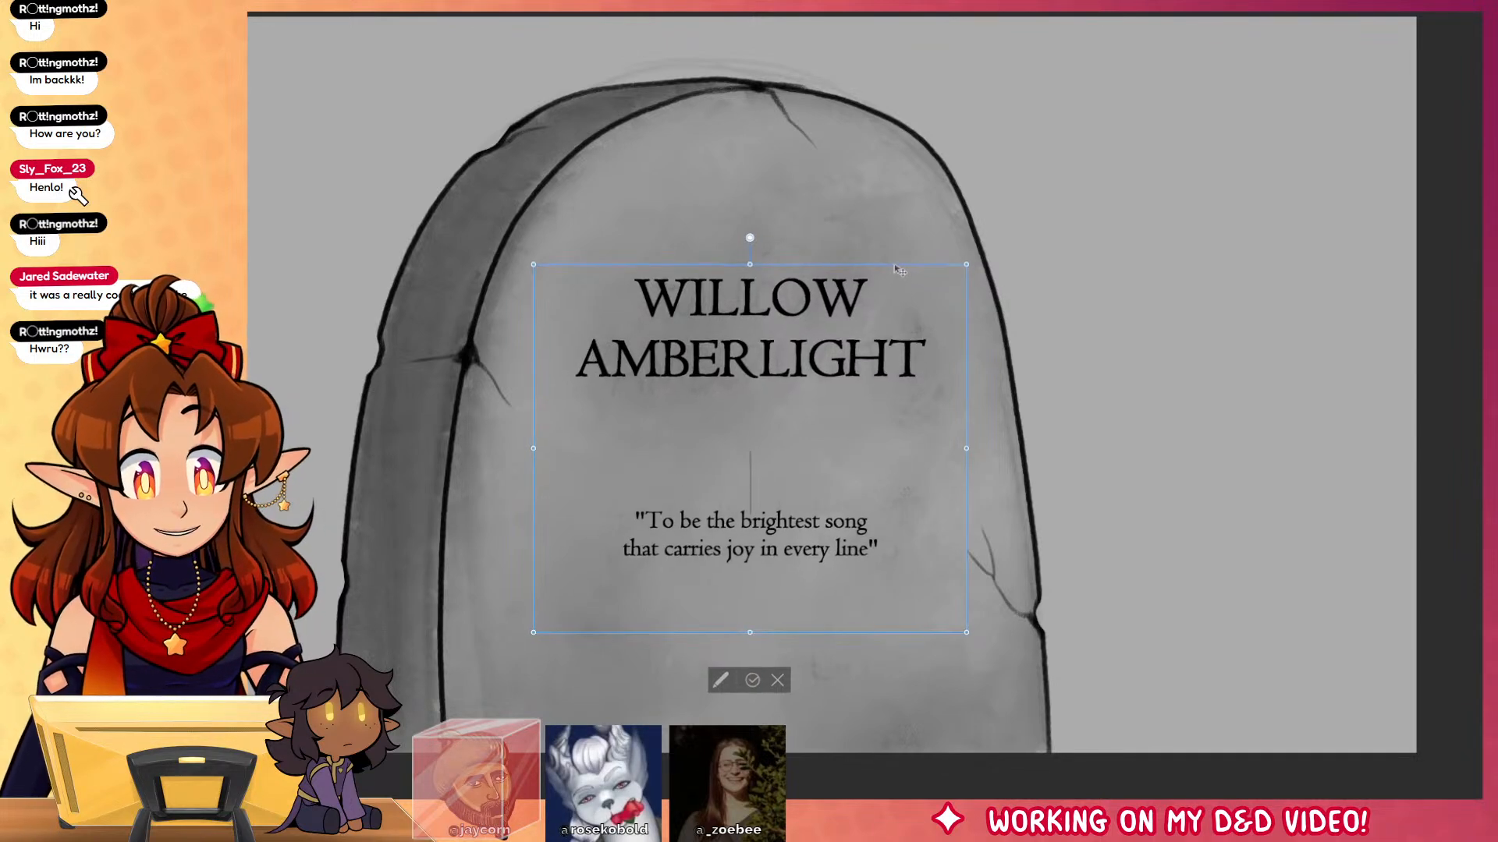
click(752, 680)
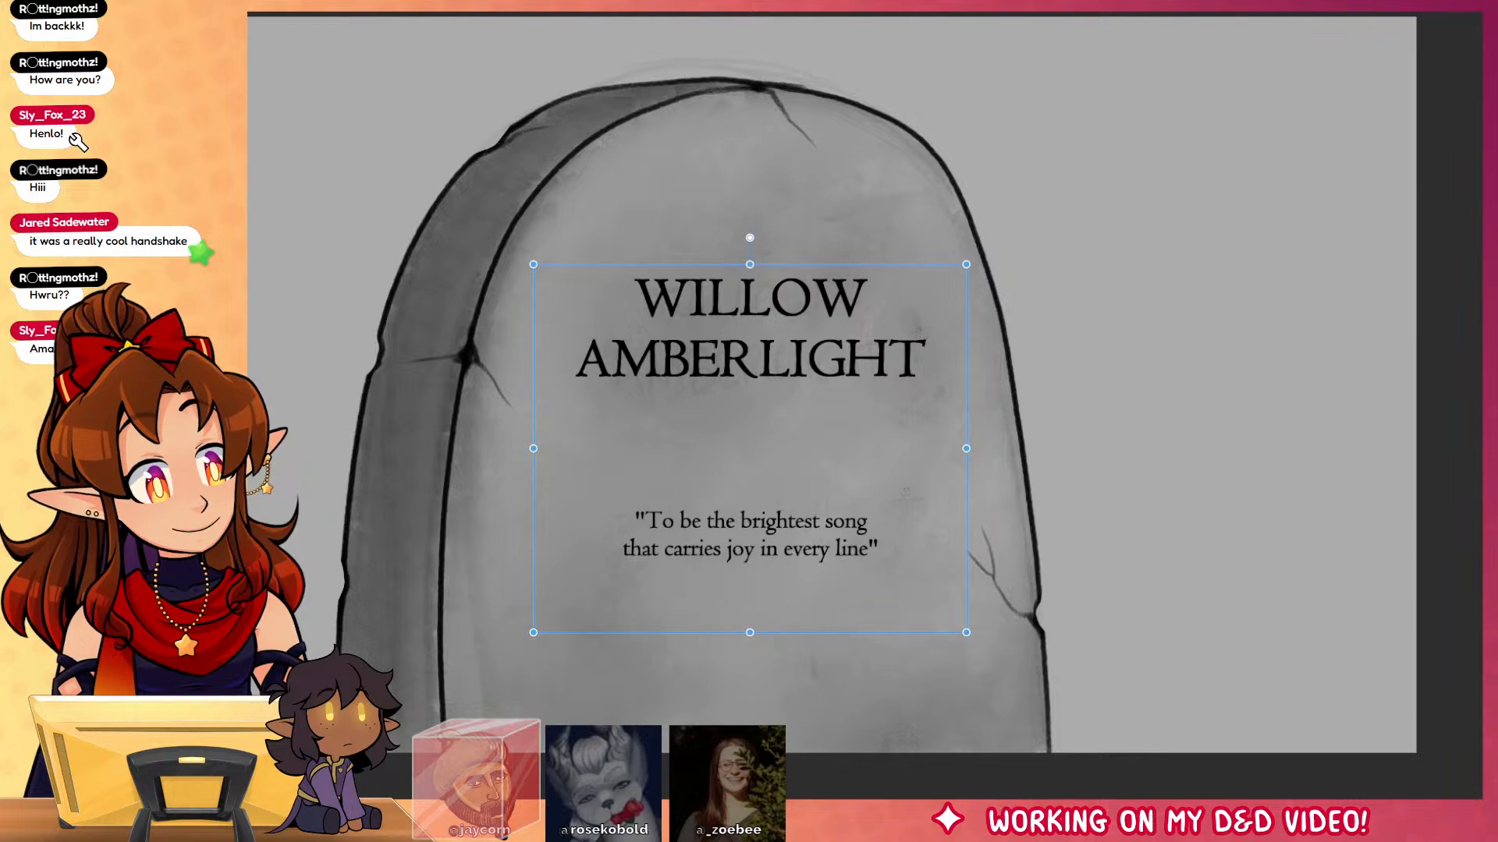
Step: Distort the inscription's corners so its left edge is taller than its right, matching the gravestone's perspective
key(Escape)
key(ctrl+t)
drag(573, 279, 575, 266)
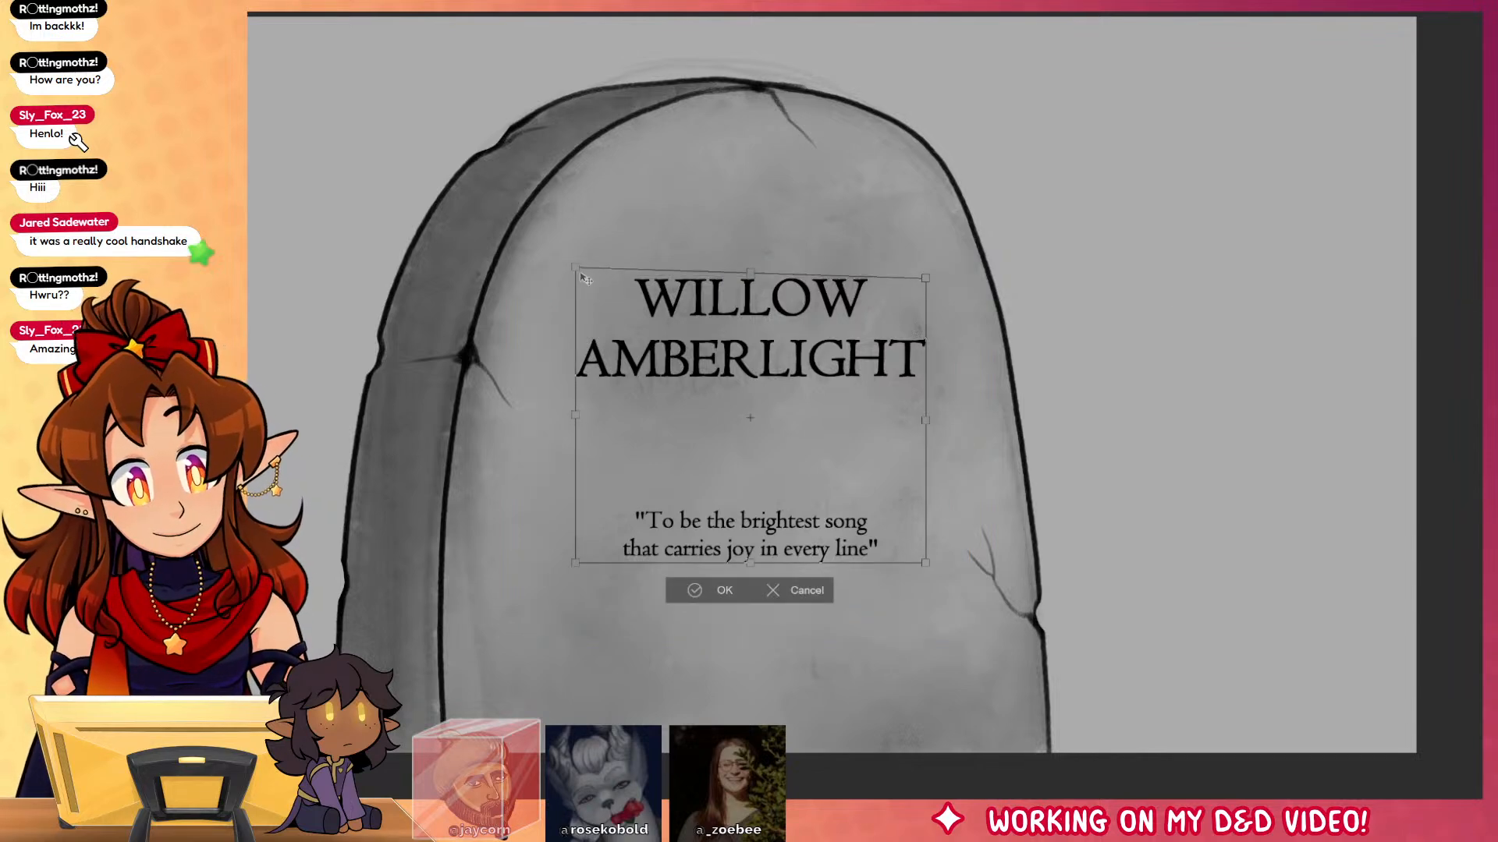
drag(576, 570, 576, 591)
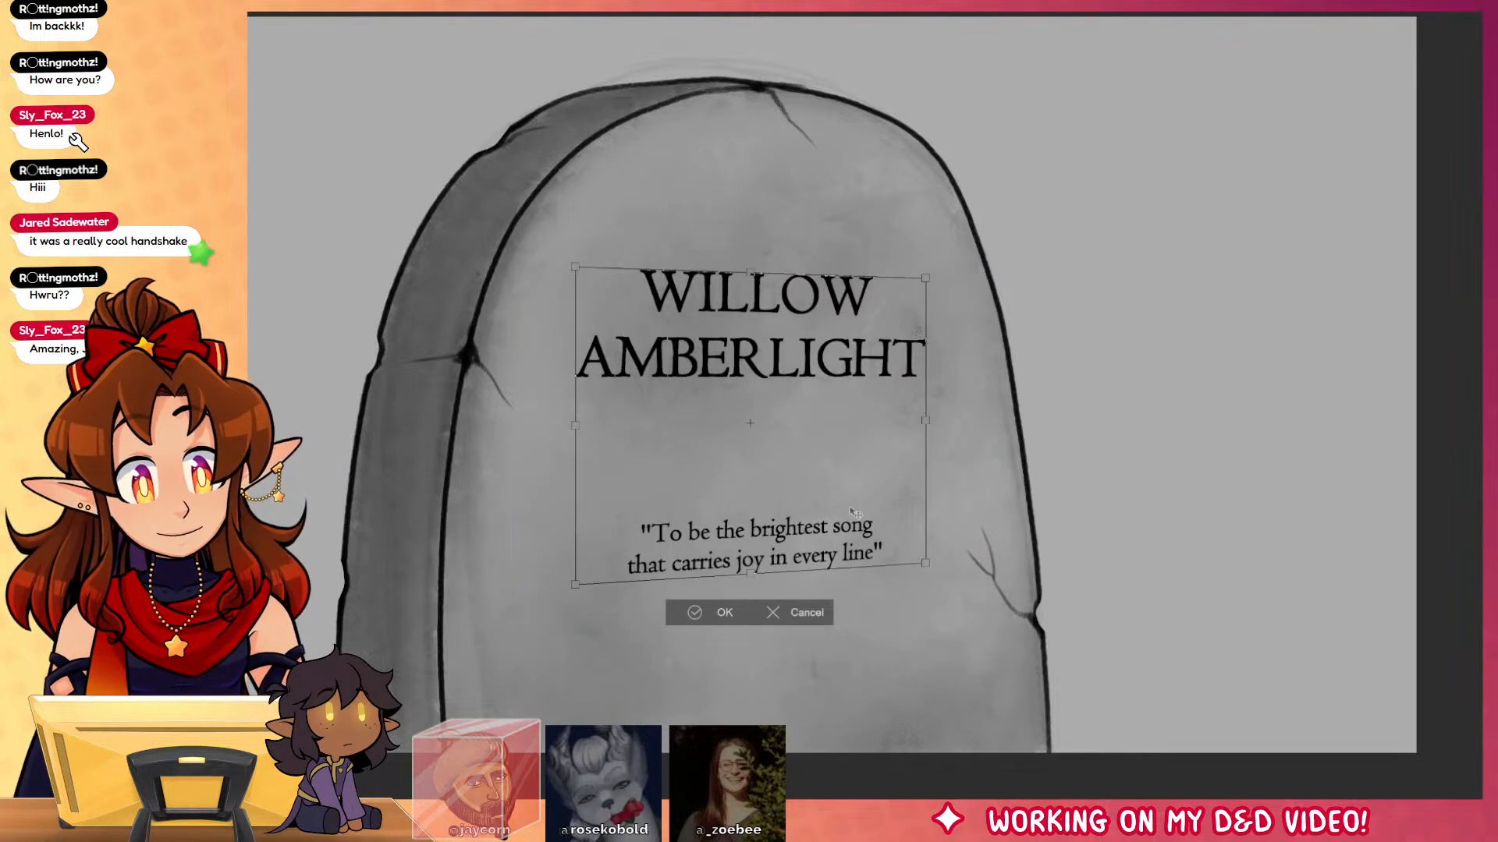
drag(926, 280, 926, 273)
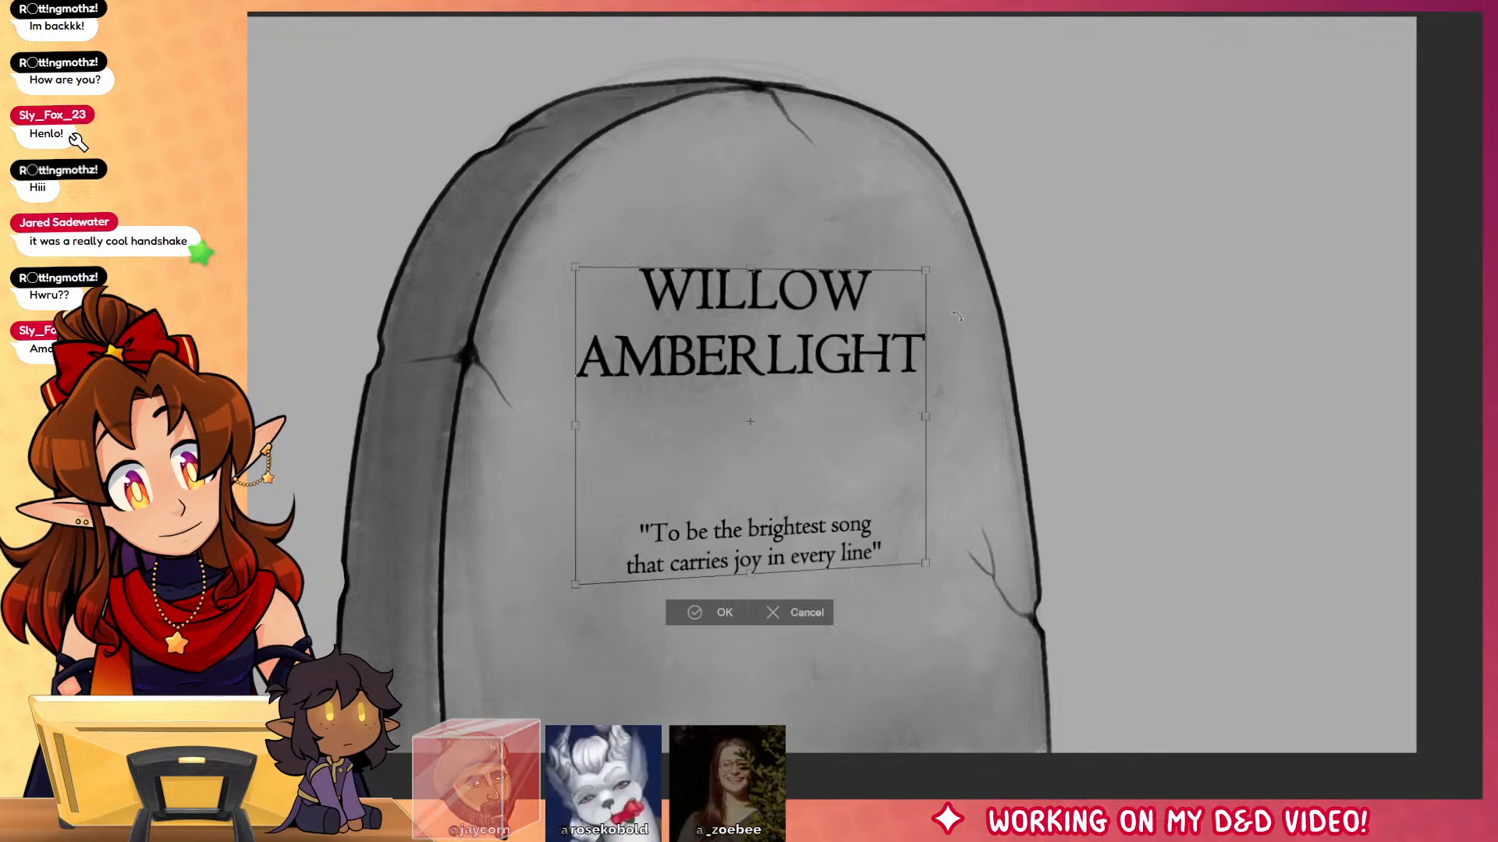
drag(932, 571, 933, 569)
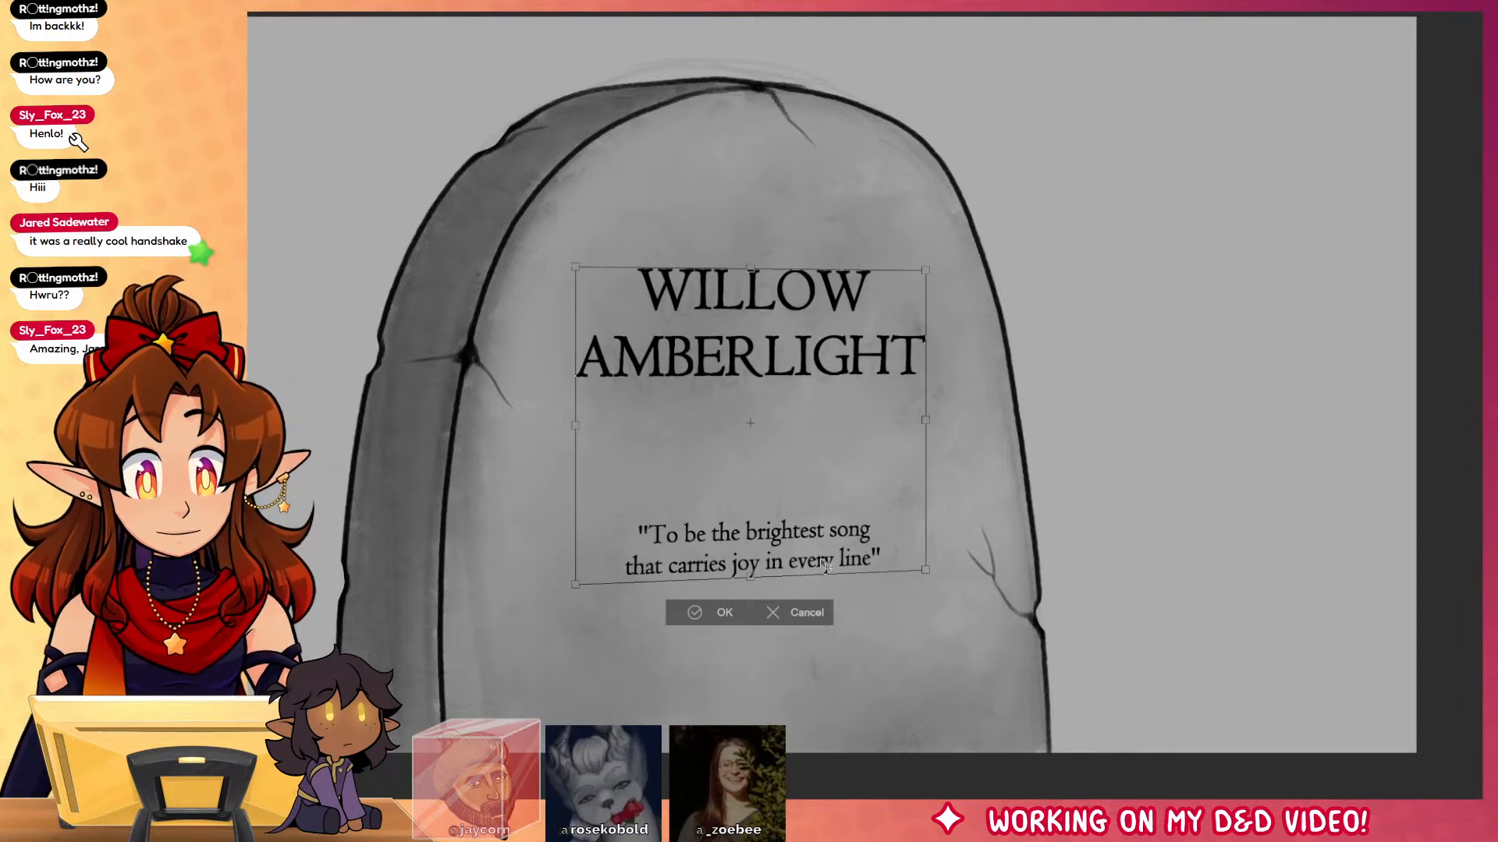
drag(927, 573, 927, 579)
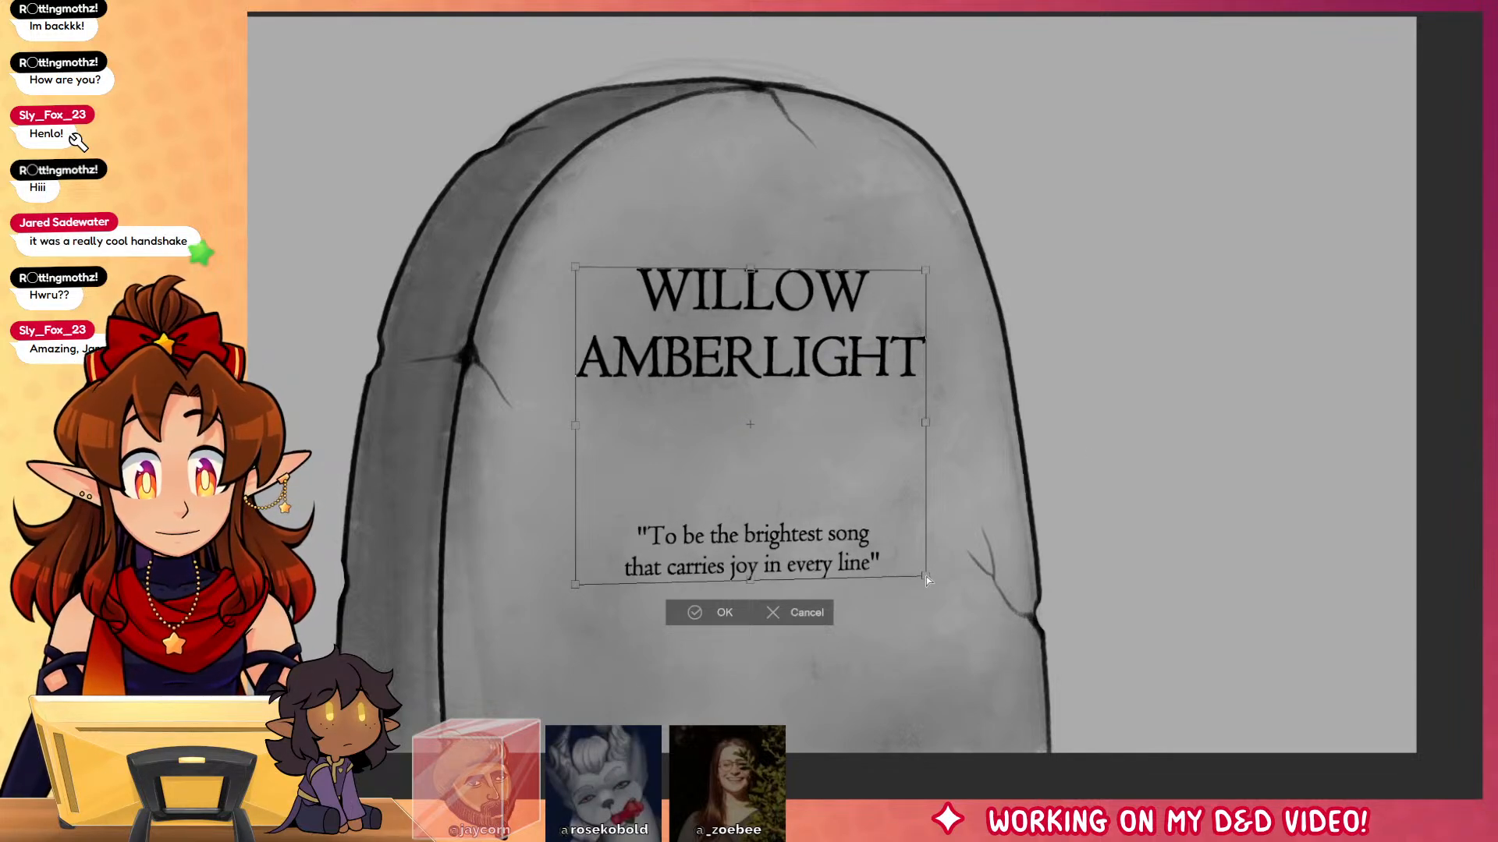
click(733, 614)
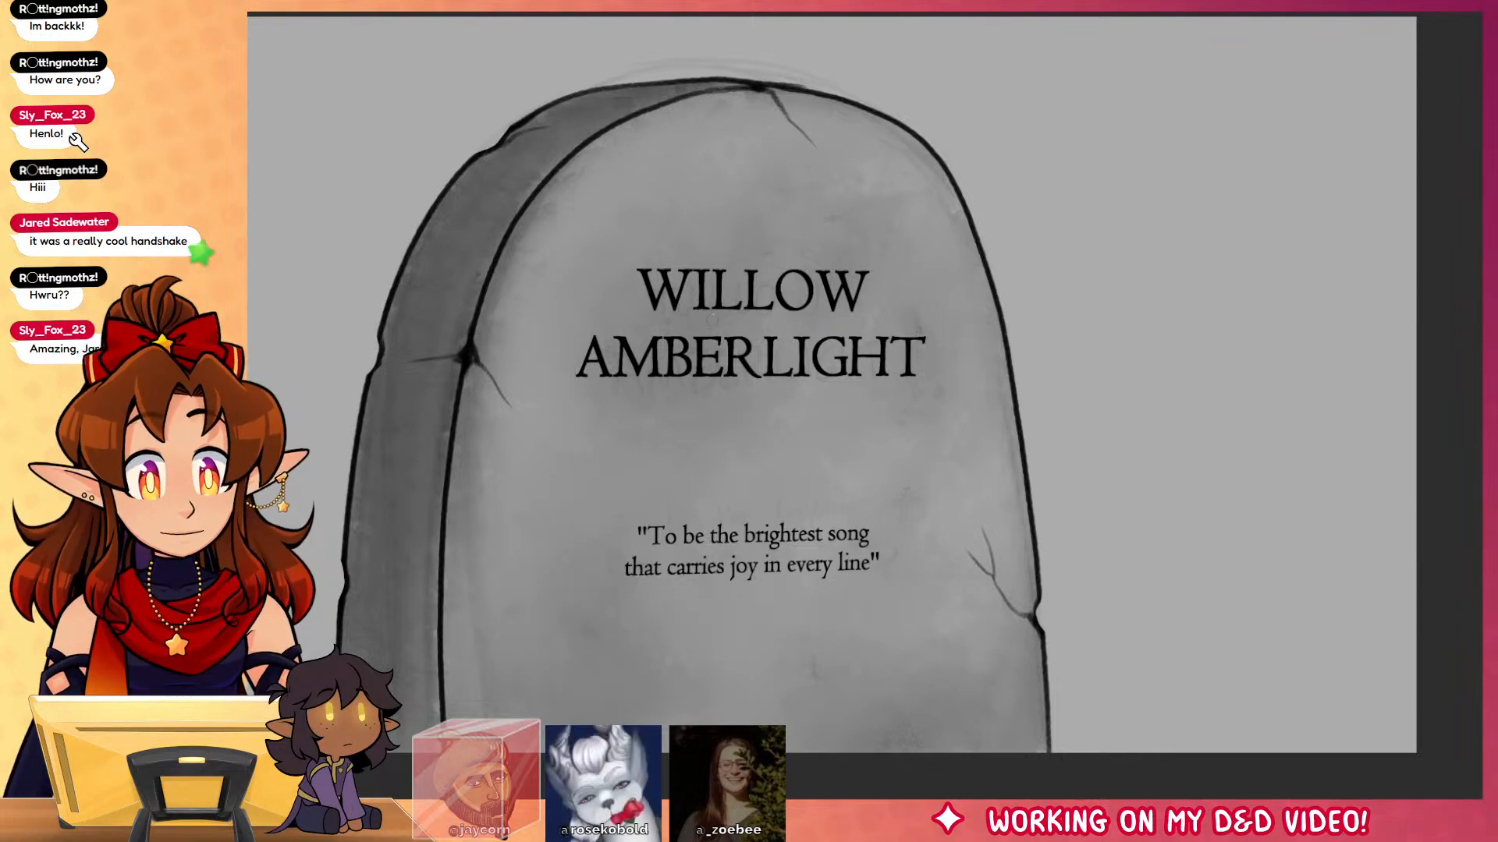
Step: Fade out nearly the whole inscription with a textured brush and hide the sketched lettering beneath it
mouse_move(687, 246)
mouse_down()
mouse_move(706, 296)
mouse_move(632, 281)
mouse_move(773, 240)
mouse_move(823, 292)
mouse_move(671, 453)
mouse_move(945, 410)
mouse_move(632, 615)
mouse_move(1041, 556)
mouse_up()
key(ctrl+z)
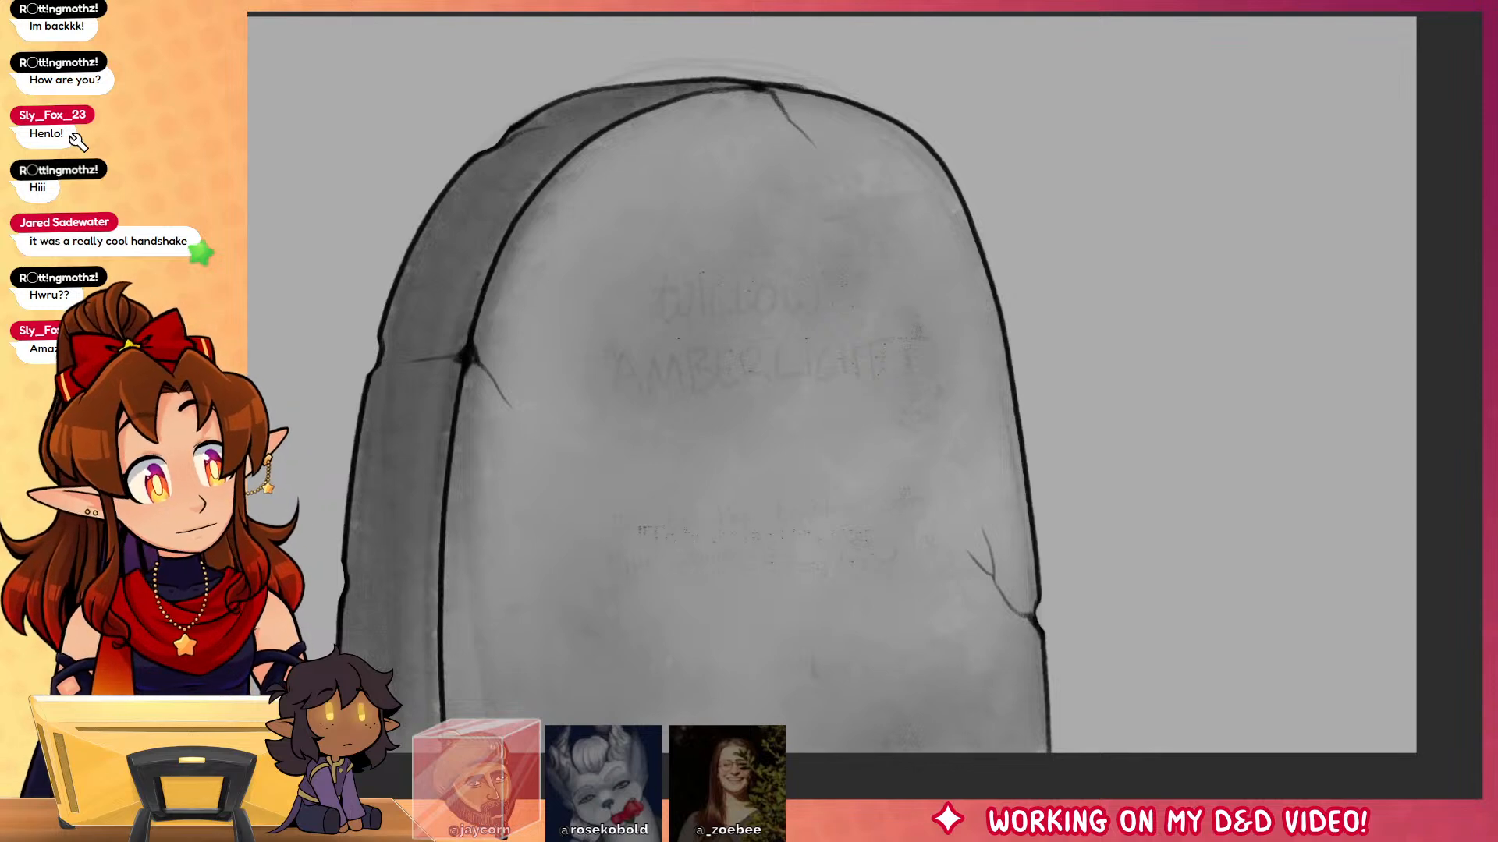
key(ctrl+shift+z)
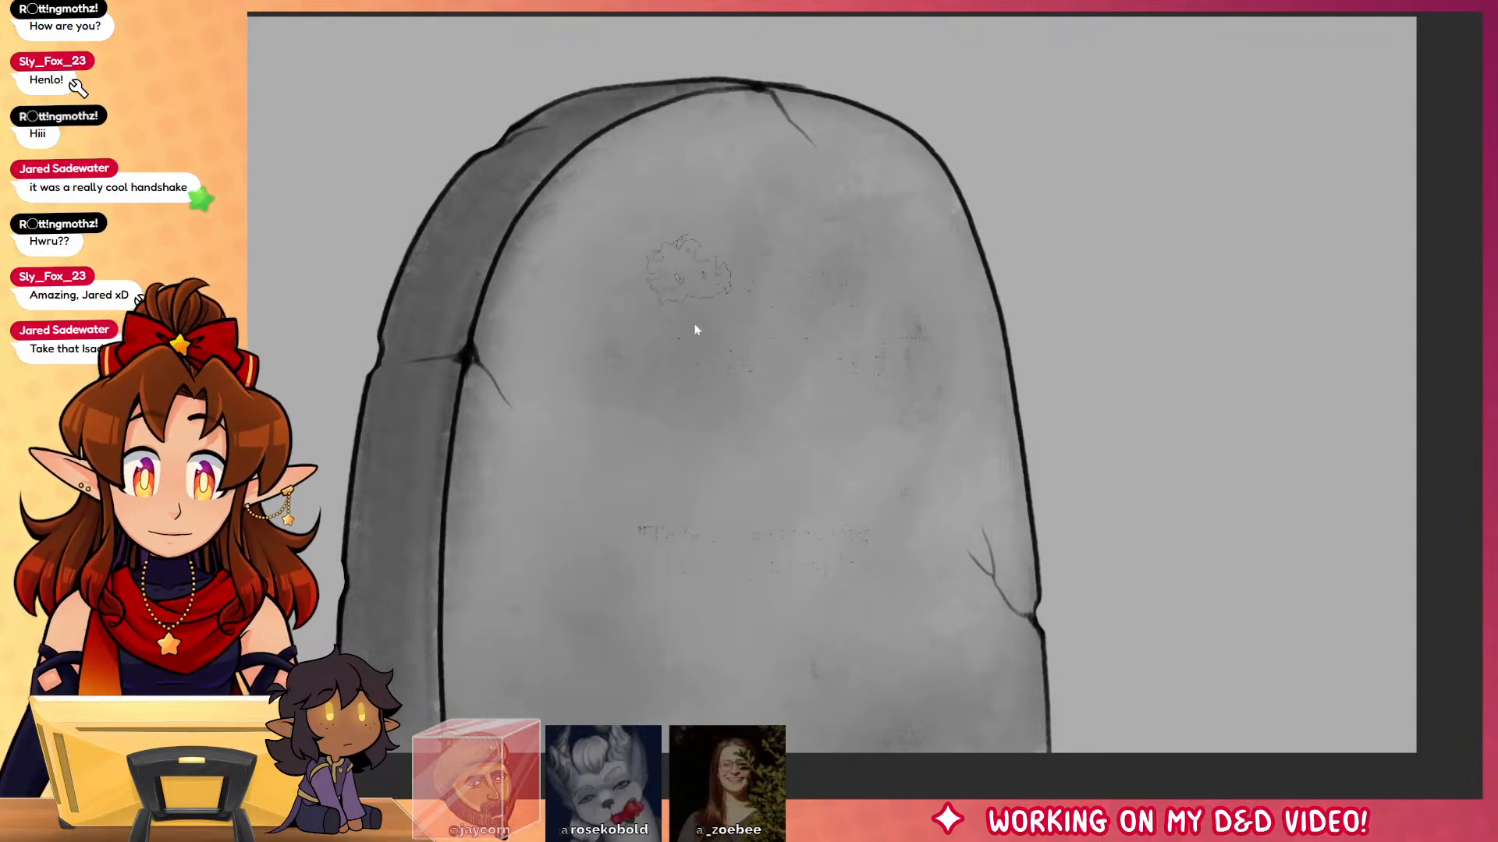
mouse_move(677, 258)
mouse_down()
mouse_move(681, 326)
mouse_move(745, 323)
mouse_up()
key(ctrl+z)
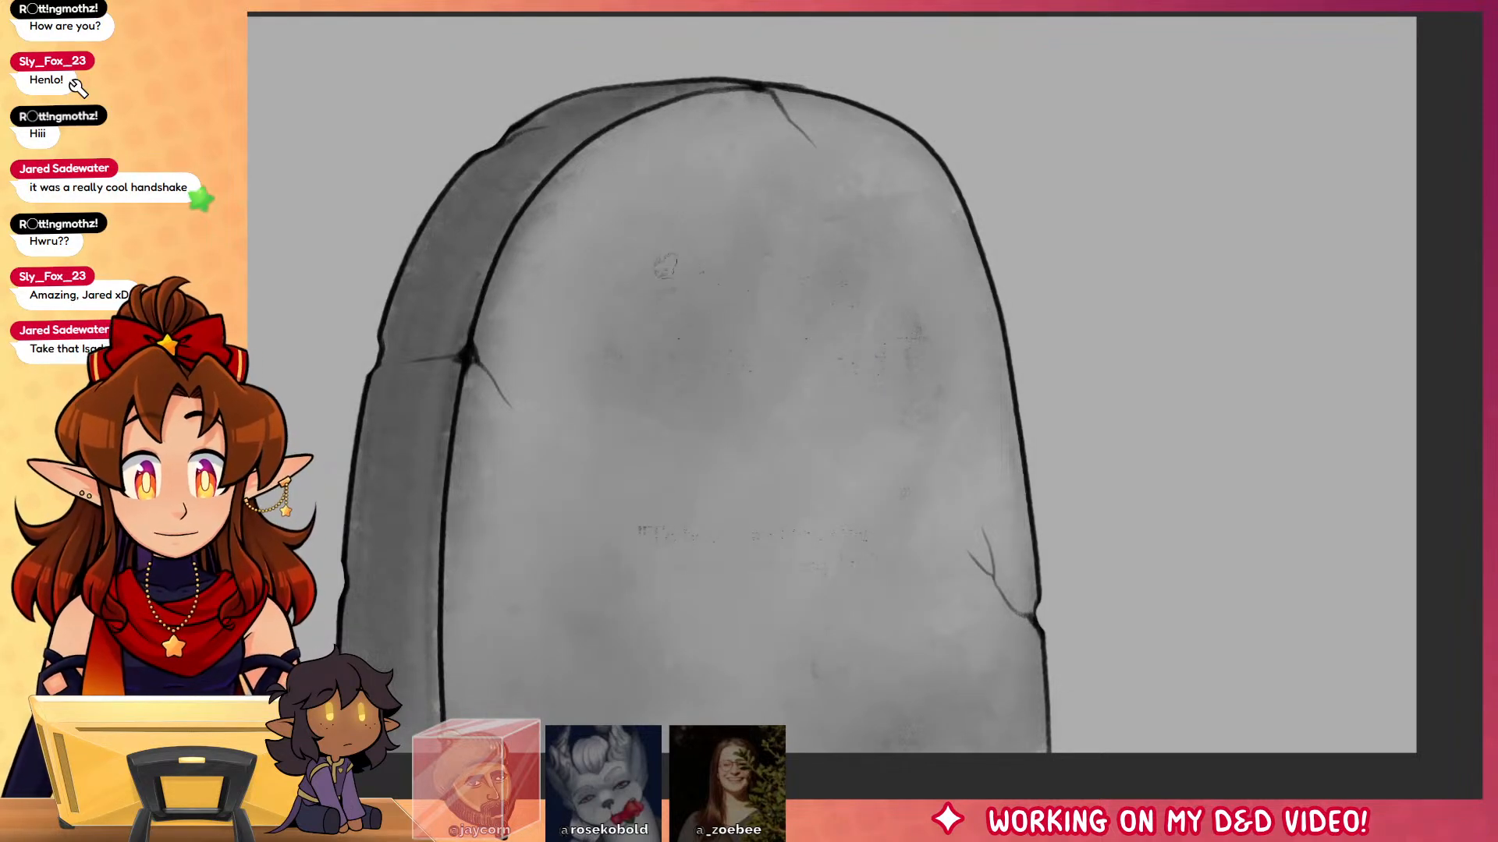
mouse_move(648, 269)
mouse_down()
mouse_move(694, 300)
mouse_move(644, 277)
mouse_move(654, 306)
mouse_move(784, 293)
mouse_move(769, 312)
mouse_up()
key(ctrl+z)
Step: Paint the name and the quote back in with textured strokes, leaving the letters unevenly worn
mouse_move(647, 285)
mouse_down()
mouse_move(807, 292)
mouse_move(850, 331)
mouse_up()
mouse_move(621, 345)
mouse_down()
mouse_move(926, 355)
mouse_move(815, 347)
mouse_up()
mouse_move(686, 416)
mouse_down()
mouse_move(683, 339)
mouse_move(569, 360)
mouse_move(676, 431)
mouse_move(677, 399)
mouse_move(622, 360)
mouse_move(581, 365)
mouse_up()
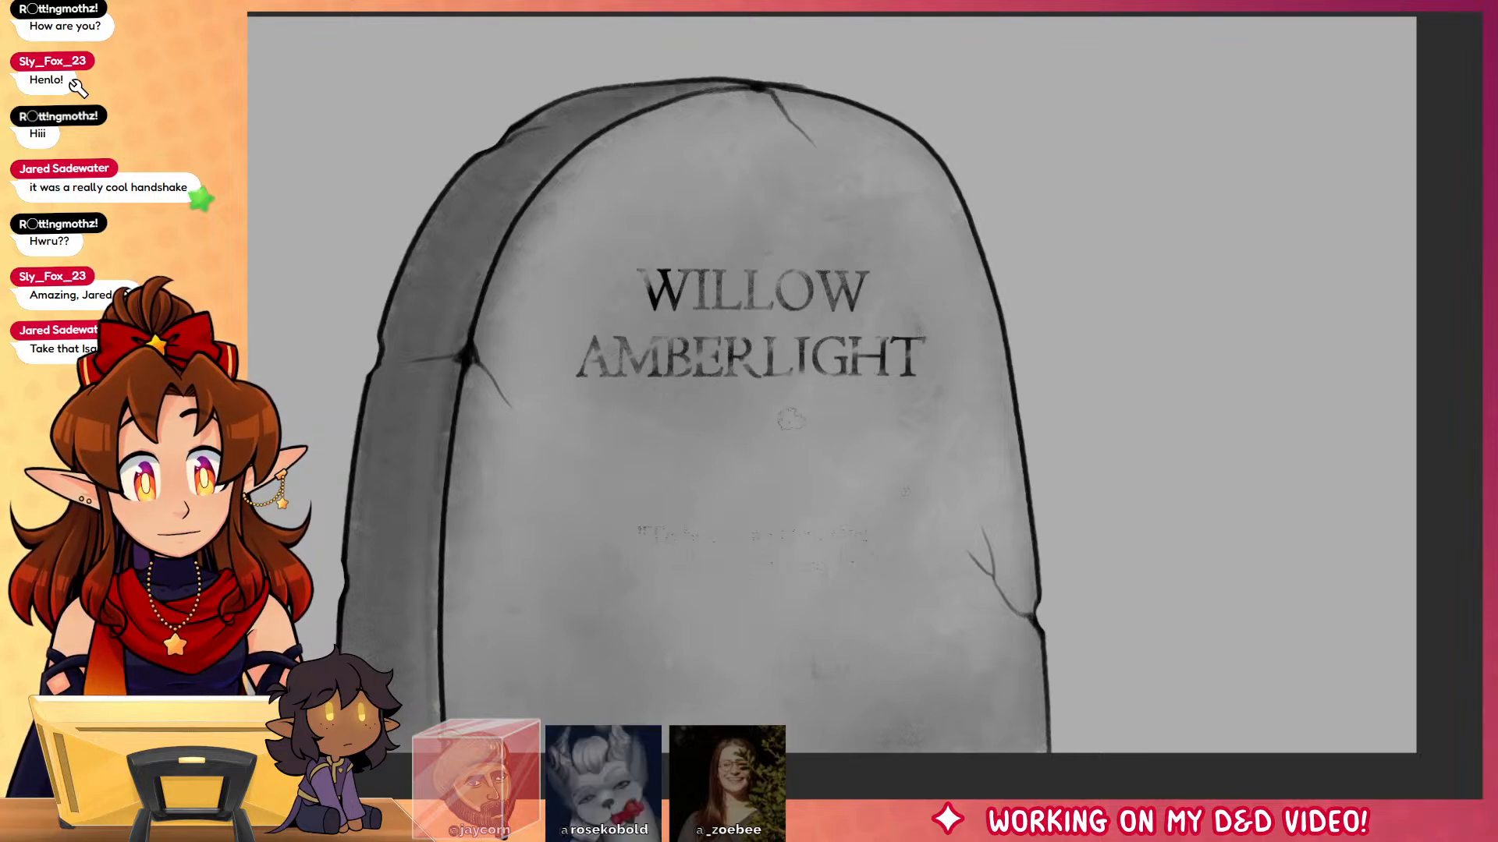
mouse_move(667, 533)
mouse_down()
mouse_move(741, 561)
mouse_move(839, 537)
mouse_move(878, 568)
mouse_move(621, 565)
mouse_up()
drag(706, 550, 870, 571)
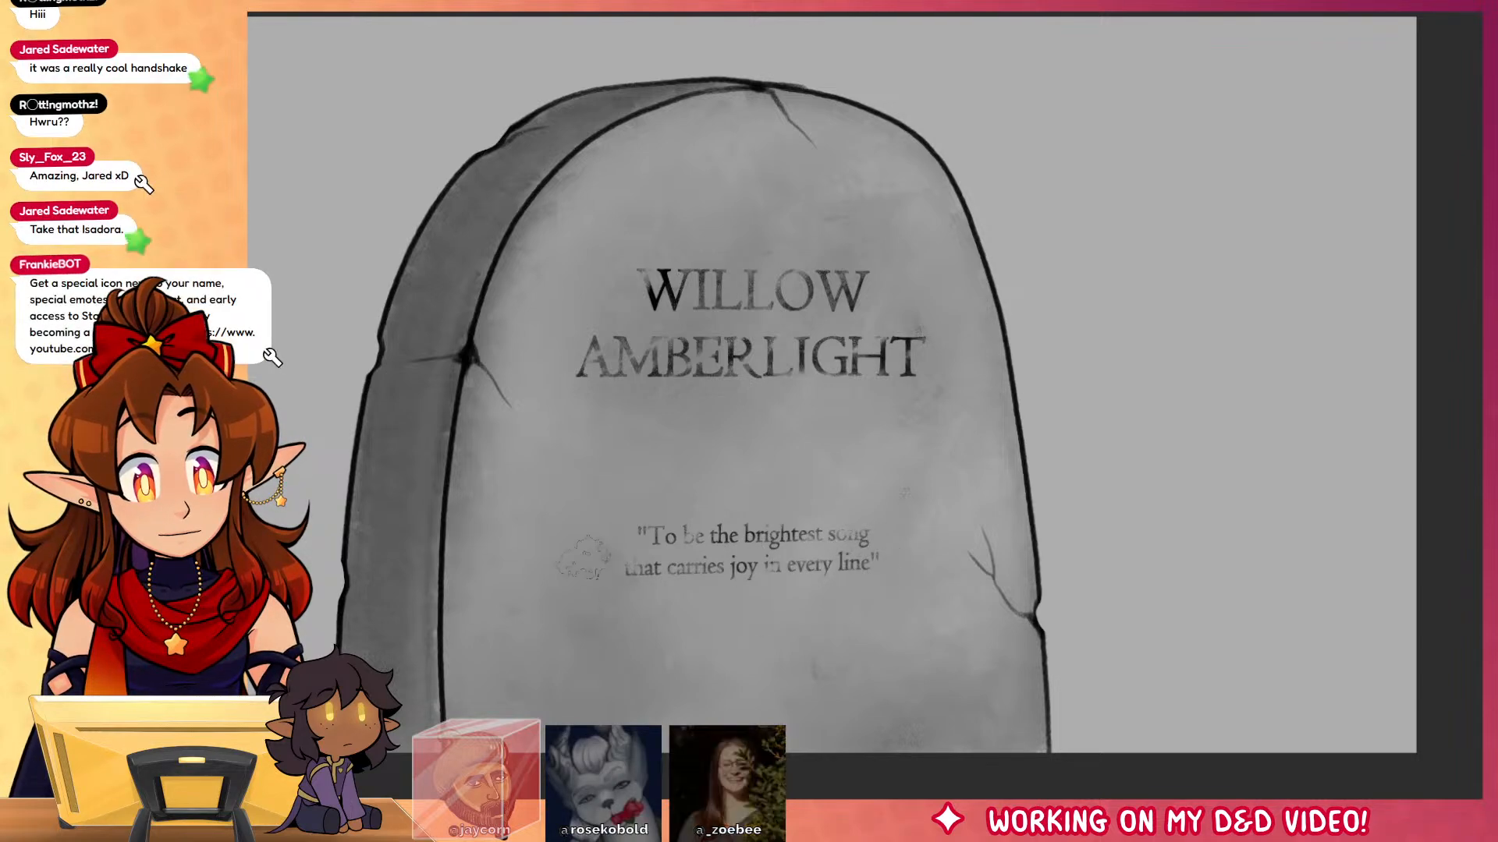
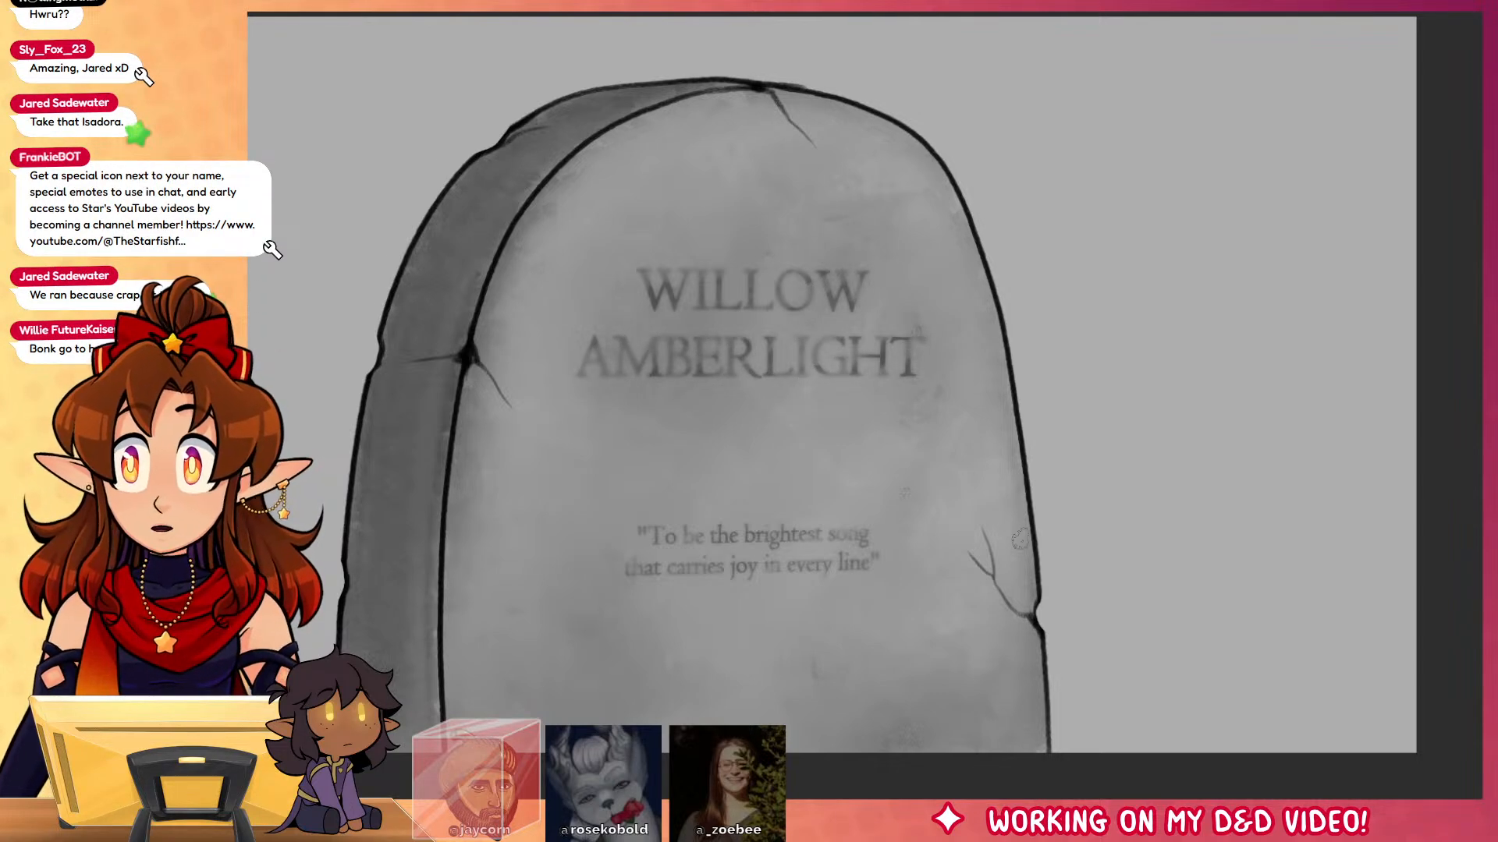
Step: Brush soft, mottled gray shading onto the stone between and around the name and the quote
scroll(1019, 540, down, 2)
mouse_move(727, 521)
mouse_down()
mouse_move(869, 510)
mouse_move(891, 573)
mouse_move(834, 561)
mouse_move(735, 500)
mouse_move(801, 507)
mouse_up()
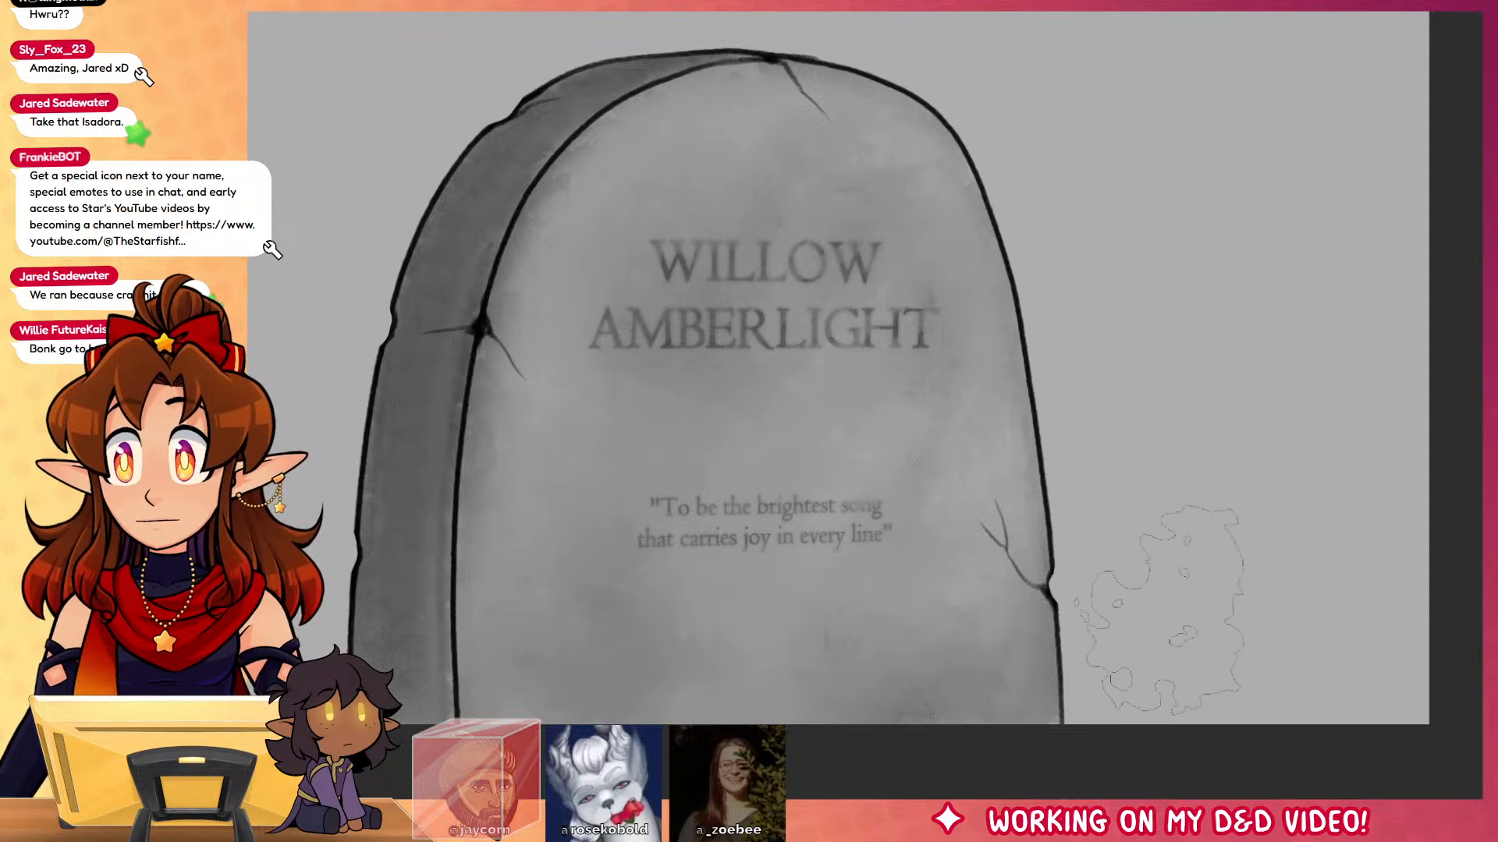
drag(1145, 600, 1143, 574)
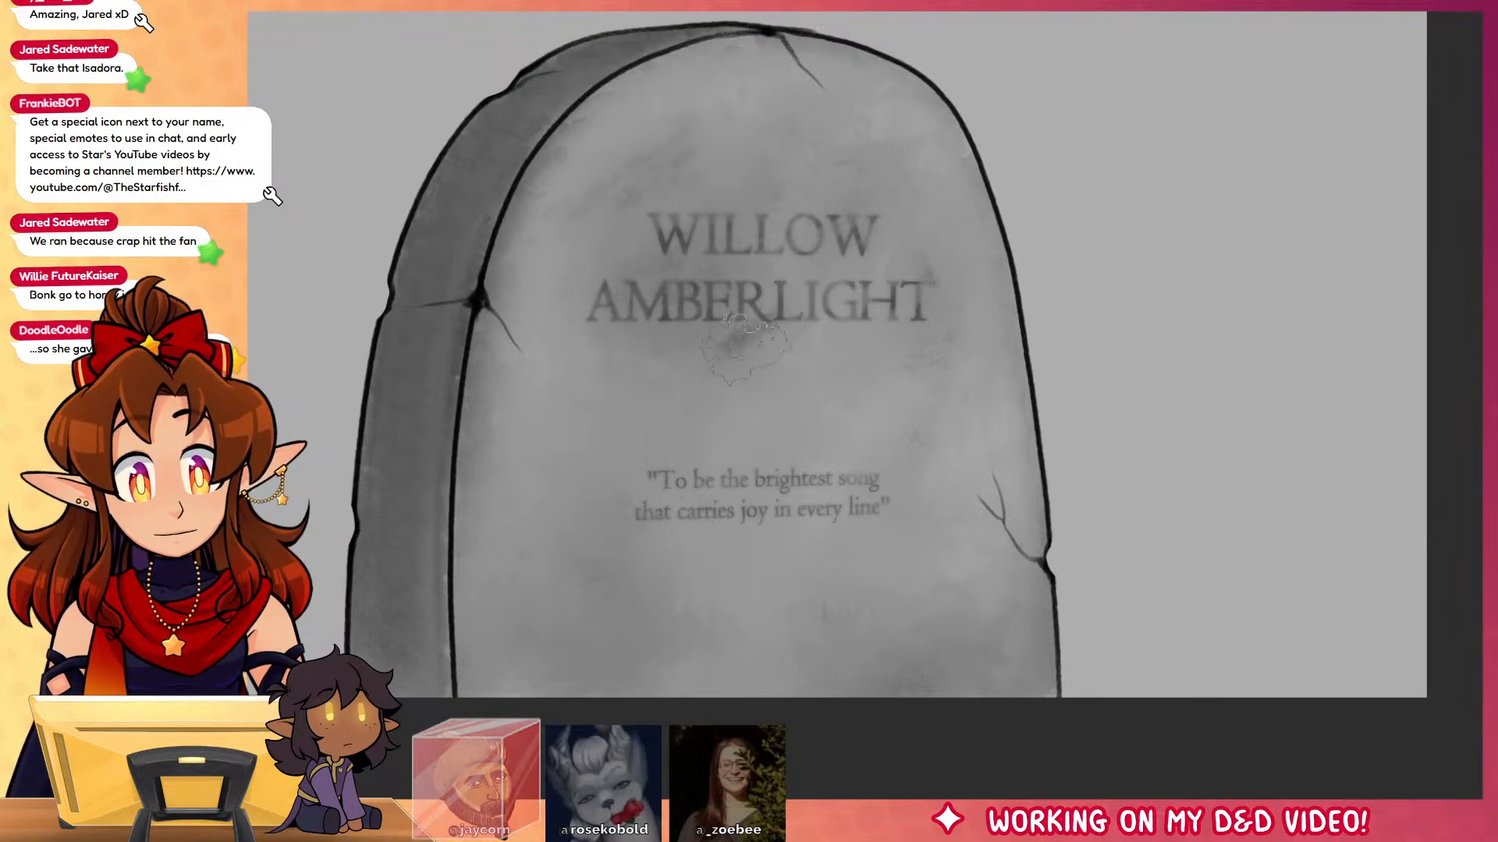
drag(842, 344, 866, 393)
key(ctrl+z)
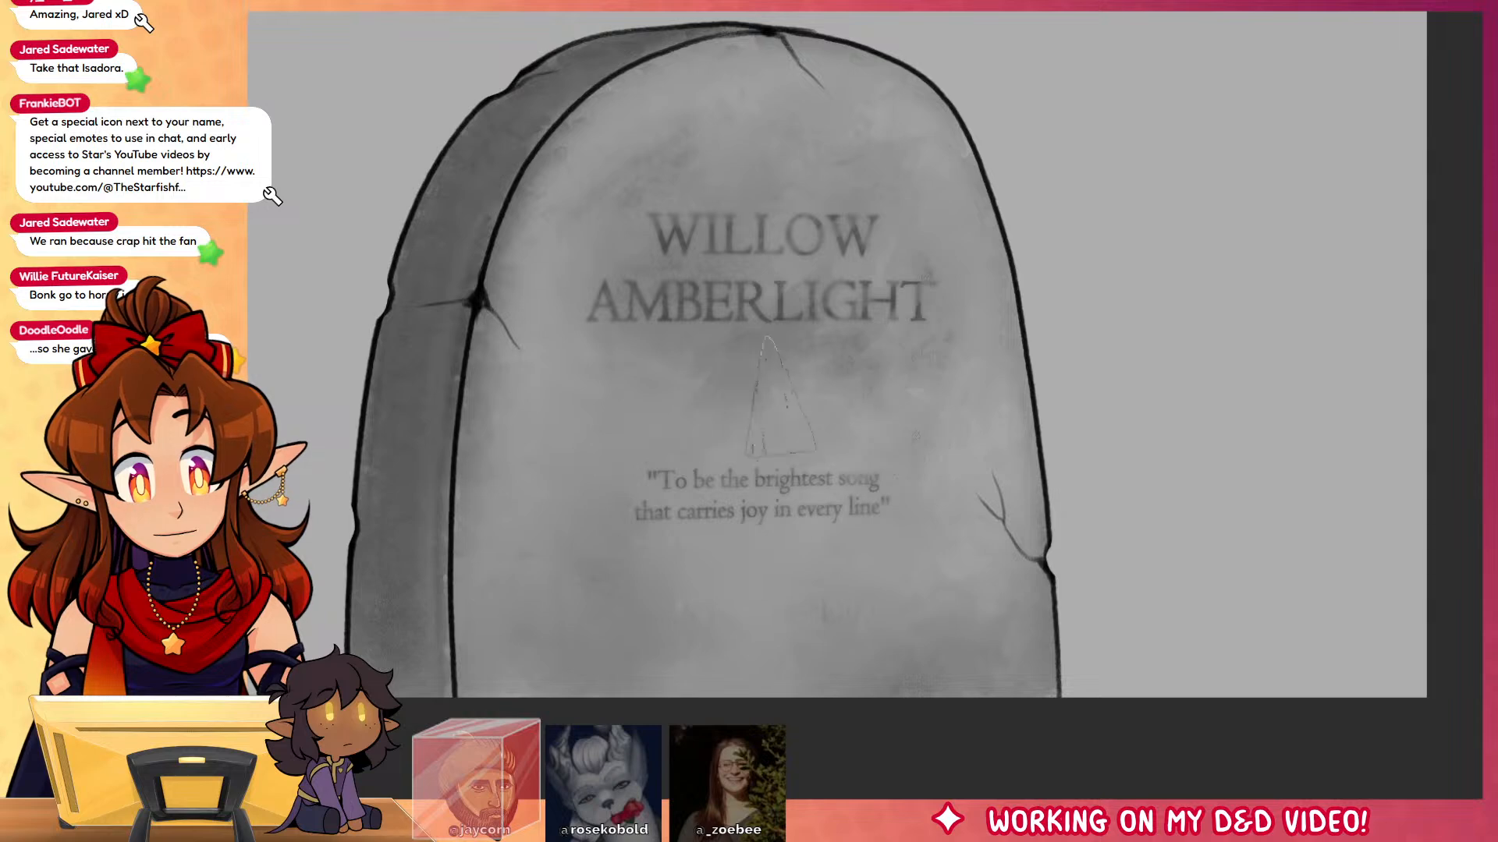
mouse_move(670, 501)
mouse_down()
mouse_move(731, 540)
mouse_move(681, 544)
mouse_up()
mouse_move(824, 496)
mouse_down()
mouse_move(848, 515)
mouse_move(833, 546)
mouse_move(862, 589)
mouse_up()
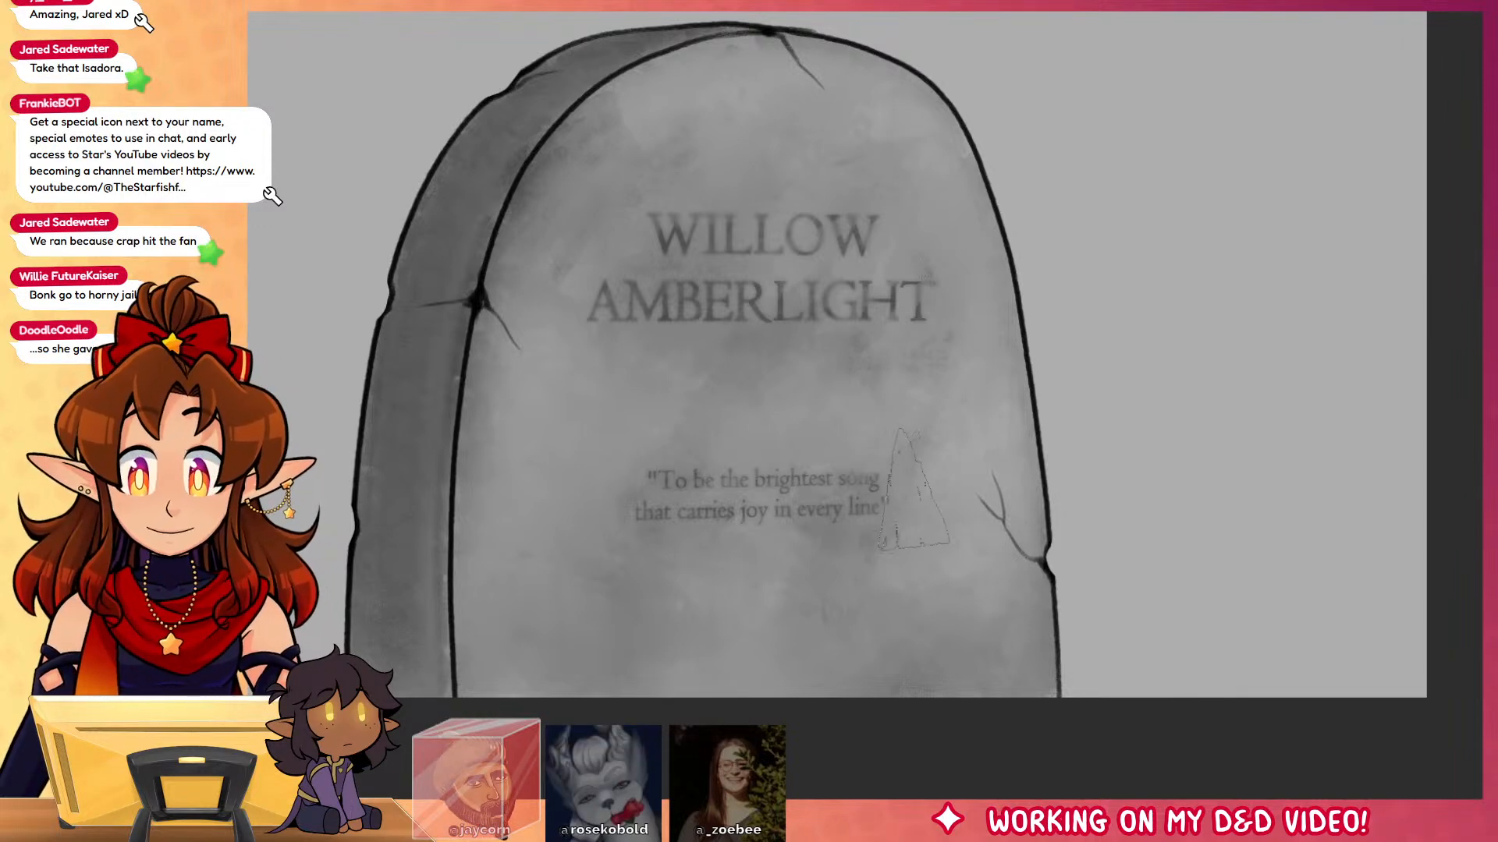
click(914, 493)
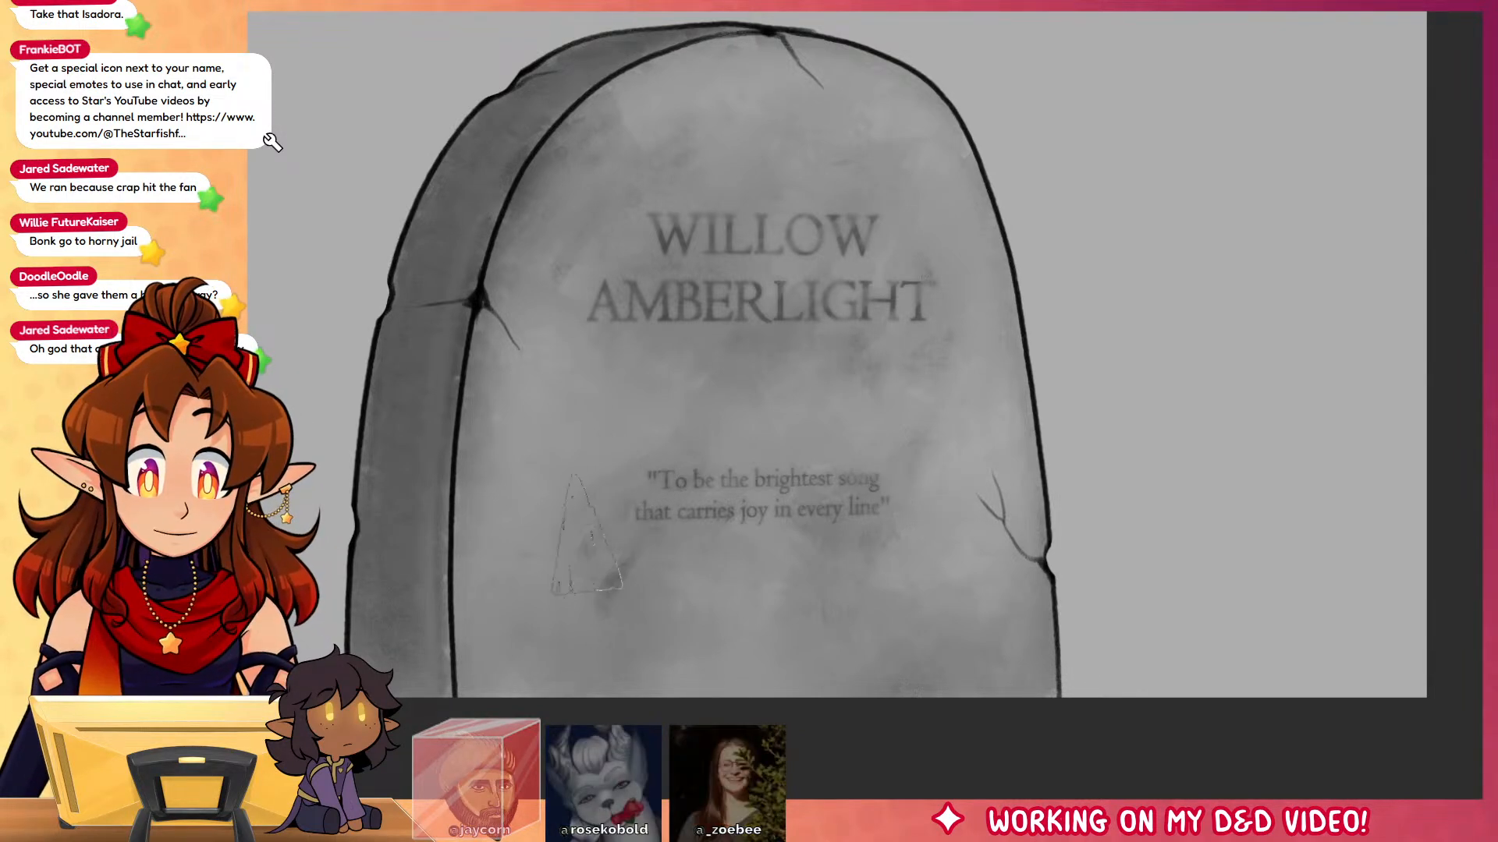
Step: Try more textured patches over the quote and the name, undoing the unwanted strokes
mouse_move(802, 504)
mouse_down()
mouse_move(849, 481)
mouse_move(868, 415)
mouse_move(843, 472)
mouse_up()
key(ctrl+z)
key(ctrl+z)
key(ctrl+z)
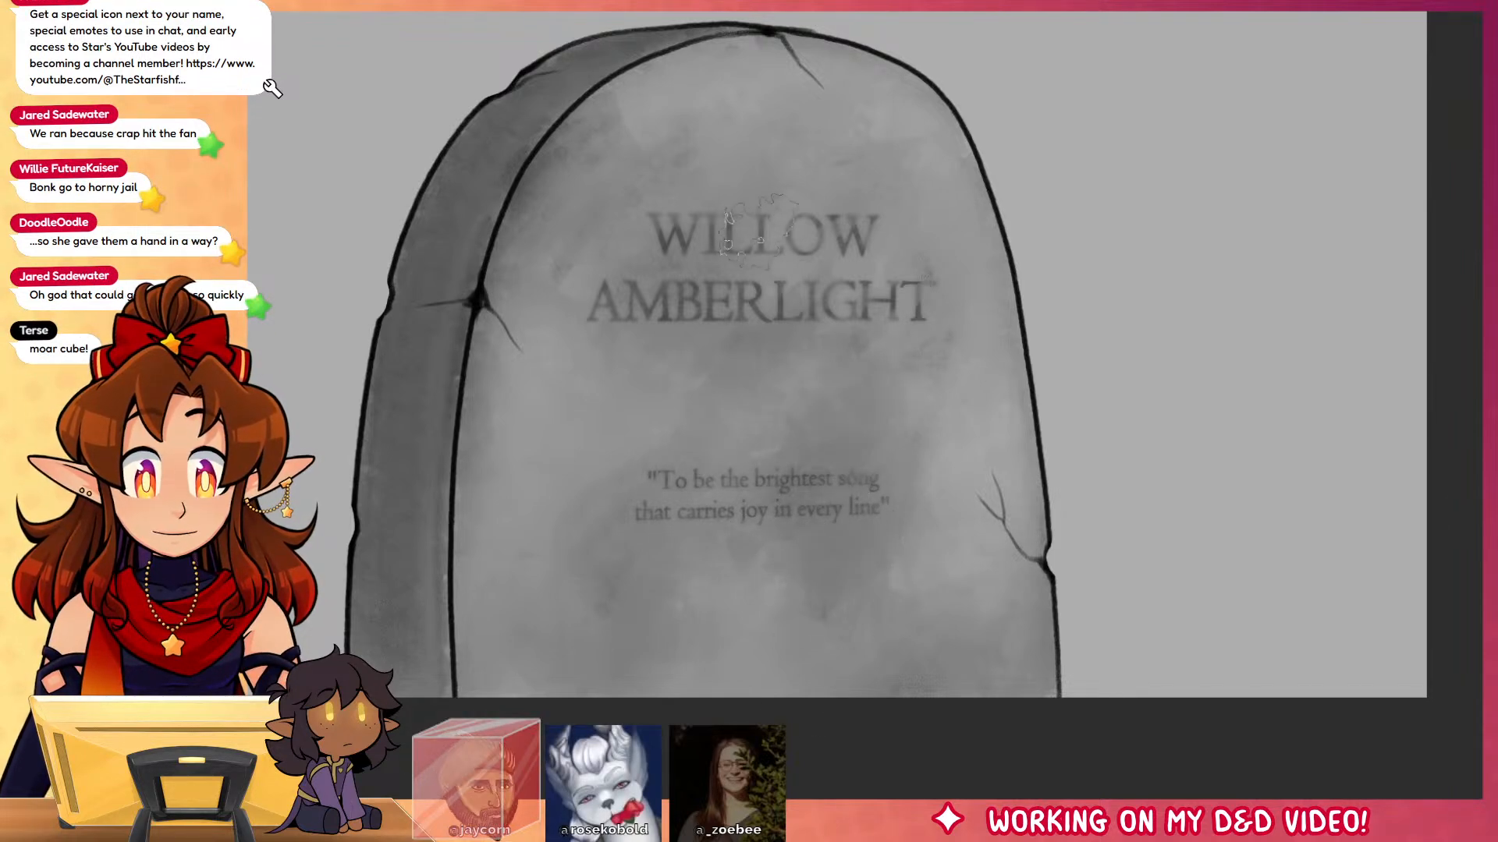
drag(741, 248, 749, 293)
key(ctrl+z)
key(ctrl+z)
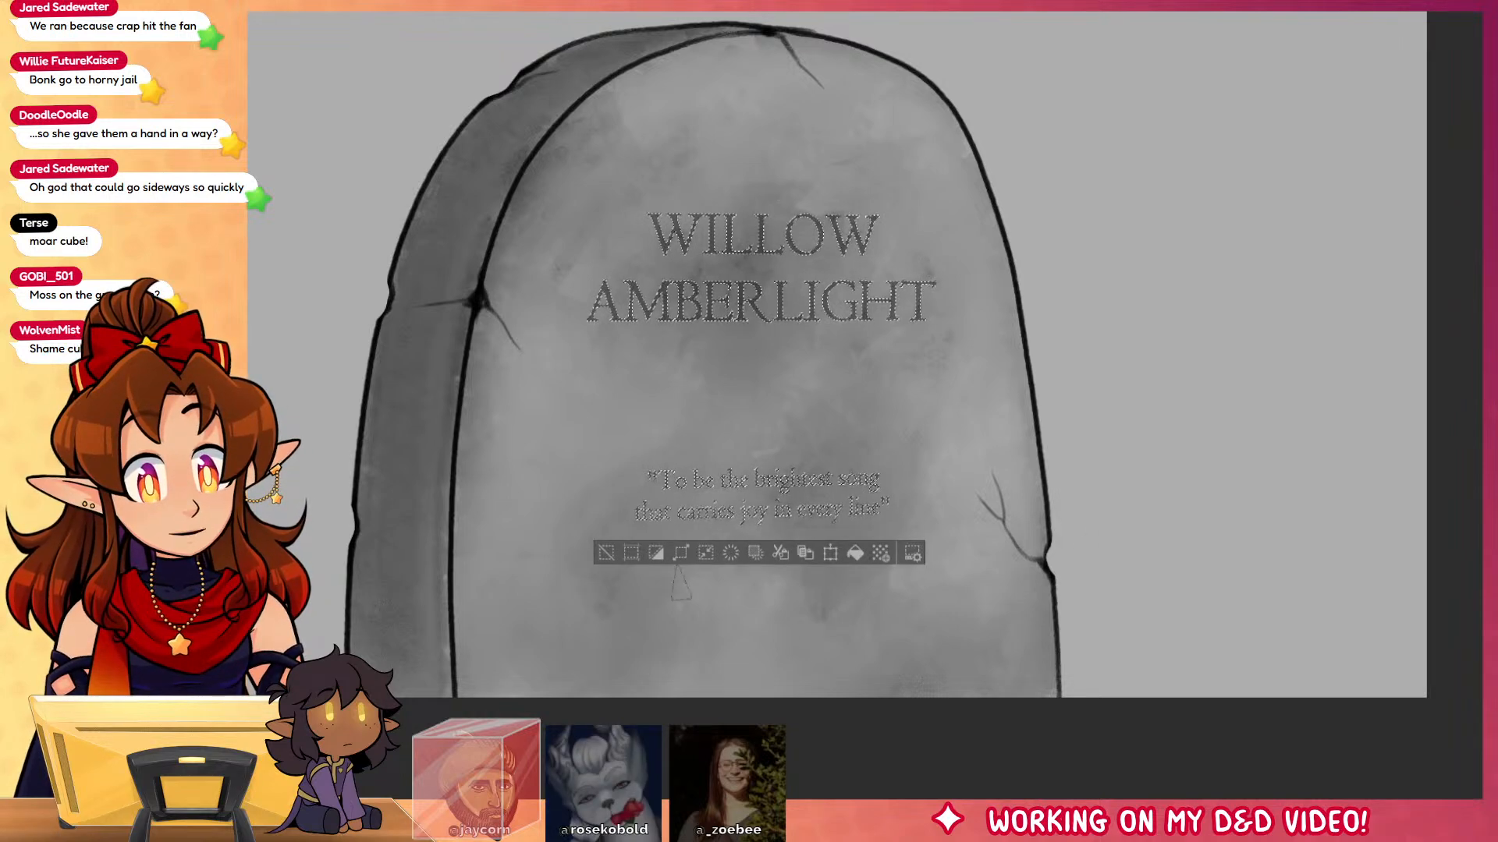
Step: Invert the lettering selection, paint and blend darker shading on the stone around the letters, and deselect
key(ctrl+shift+i)
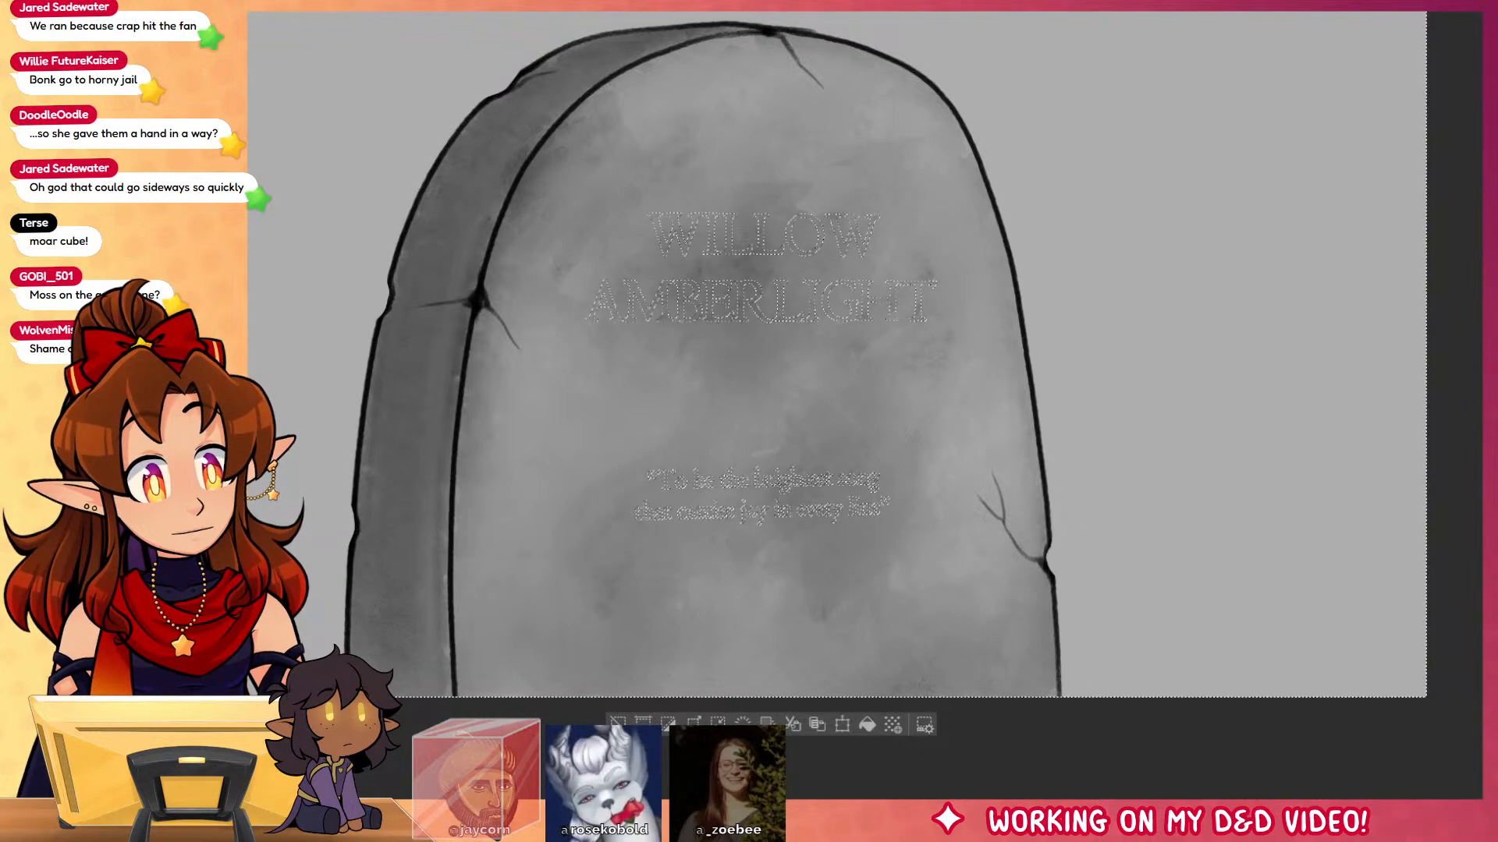
drag(698, 204, 612, 295)
mouse_move(784, 215)
mouse_down()
mouse_move(858, 208)
mouse_move(835, 266)
mouse_move(921, 312)
mouse_up()
mouse_move(593, 491)
mouse_down()
mouse_move(920, 535)
mouse_move(656, 460)
mouse_move(671, 500)
mouse_move(893, 543)
mouse_move(605, 579)
mouse_move(643, 468)
mouse_up()
mouse_move(682, 380)
mouse_down()
mouse_move(746, 415)
mouse_move(913, 439)
mouse_move(939, 422)
mouse_move(685, 469)
mouse_move(641, 508)
mouse_move(741, 637)
mouse_move(747, 572)
mouse_move(669, 575)
mouse_move(752, 564)
mouse_move(866, 578)
mouse_move(936, 520)
mouse_move(865, 493)
mouse_move(732, 489)
mouse_move(709, 602)
mouse_move(778, 416)
mouse_up()
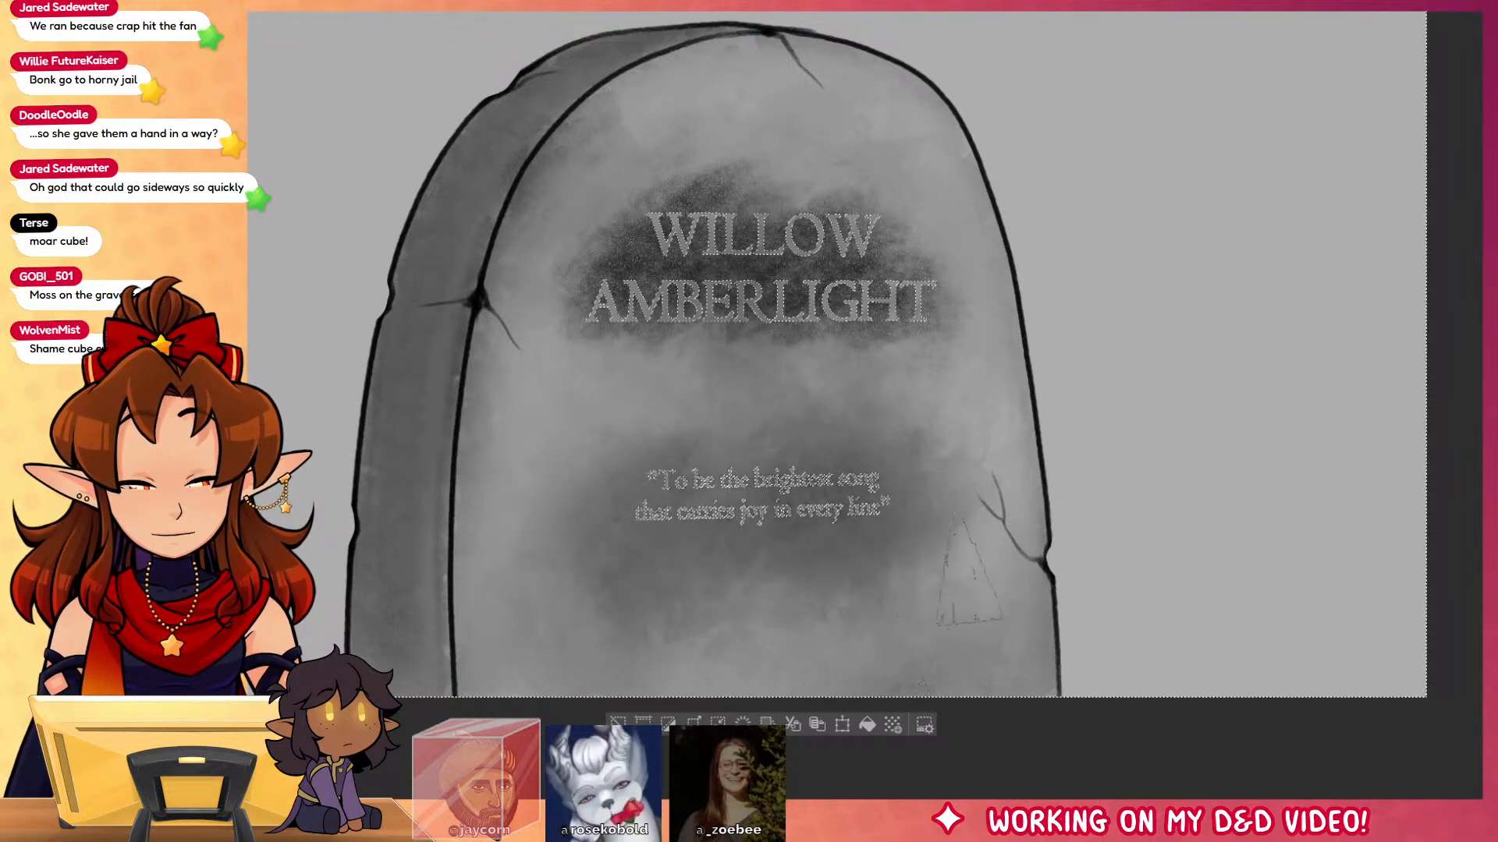
mouse_move(592, 234)
mouse_down()
mouse_move(796, 304)
mouse_move(885, 284)
mouse_move(856, 308)
mouse_up()
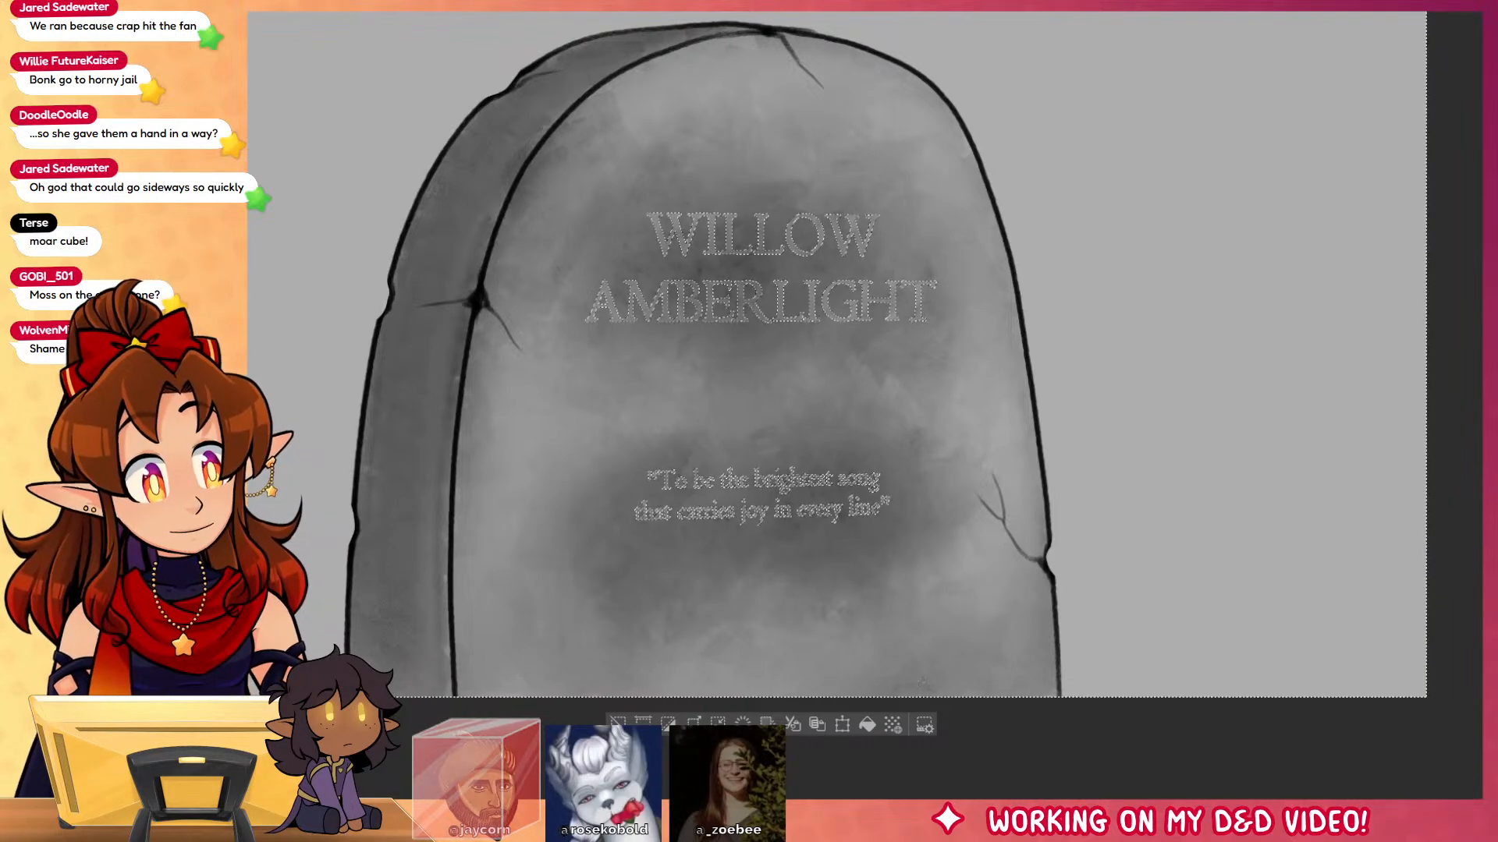
key(ctrl+d)
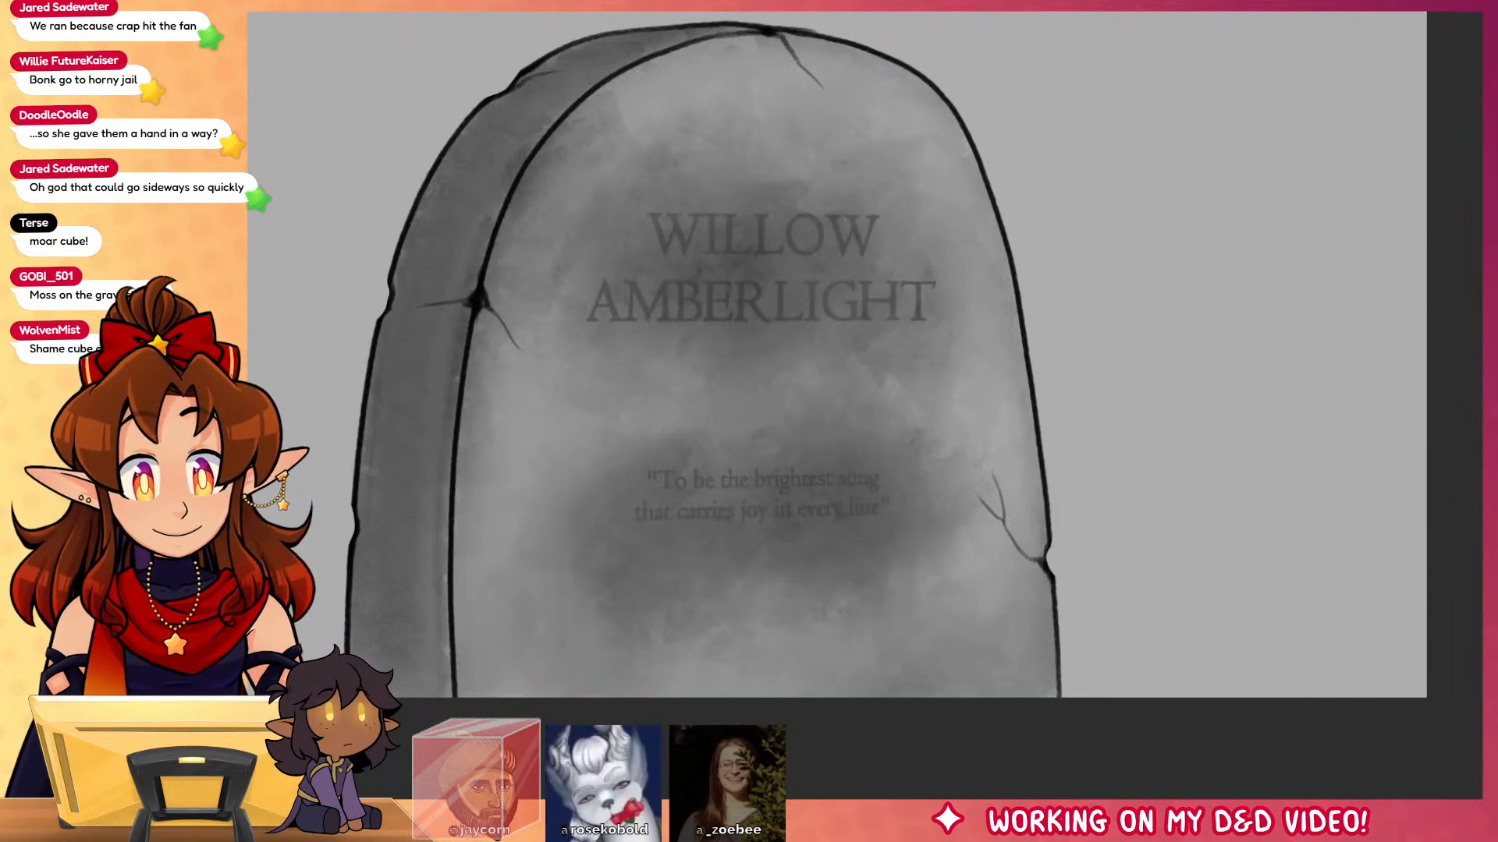
Step: Nudge the dark lettering slightly right and brush over the inscription area to soften the surrounding shading
key(ctrl+t)
key(Right)
key(Right)
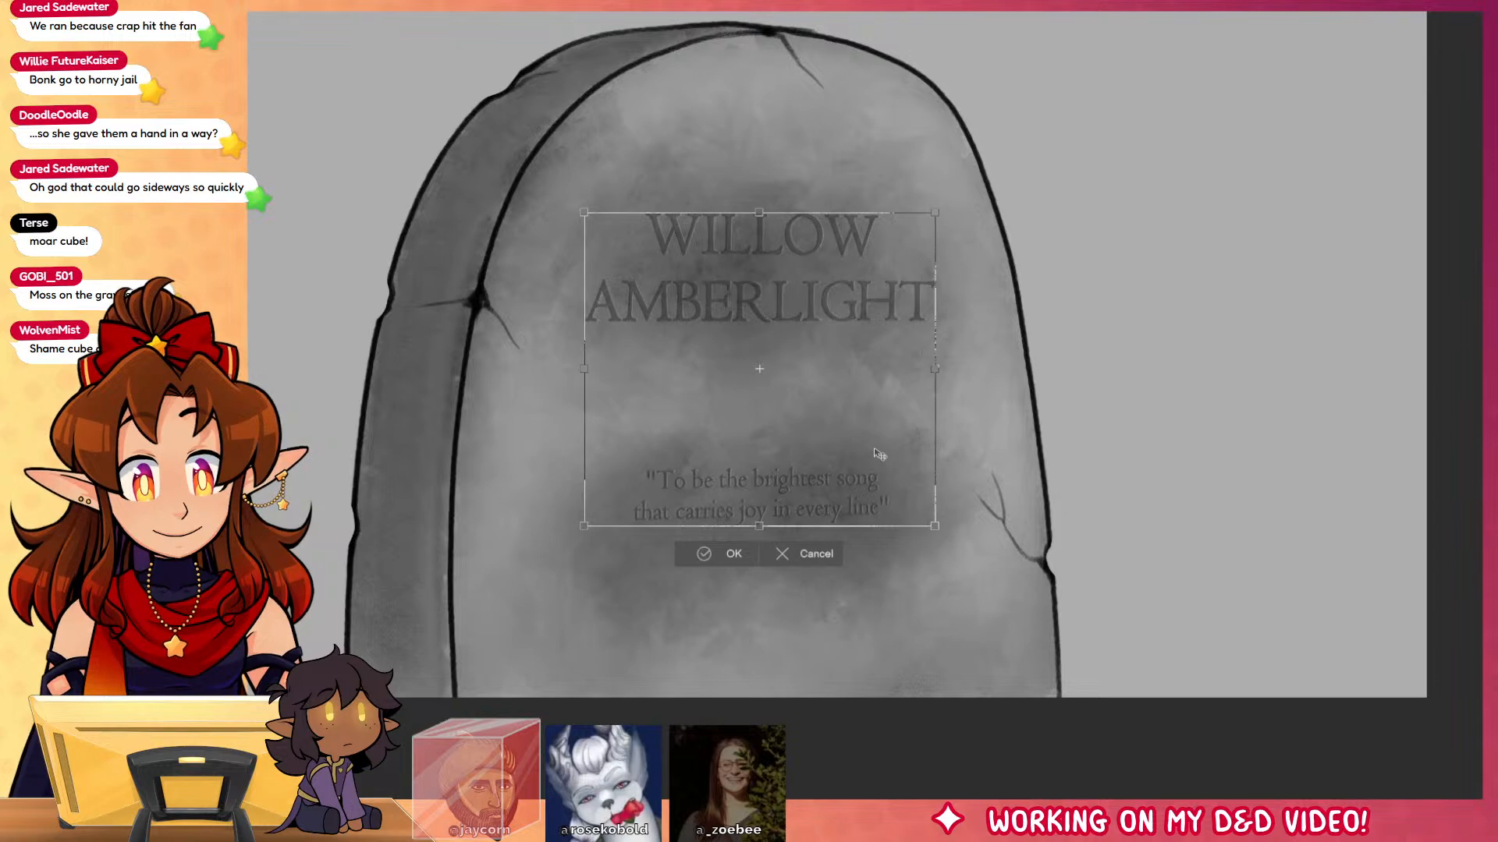
key(Left)
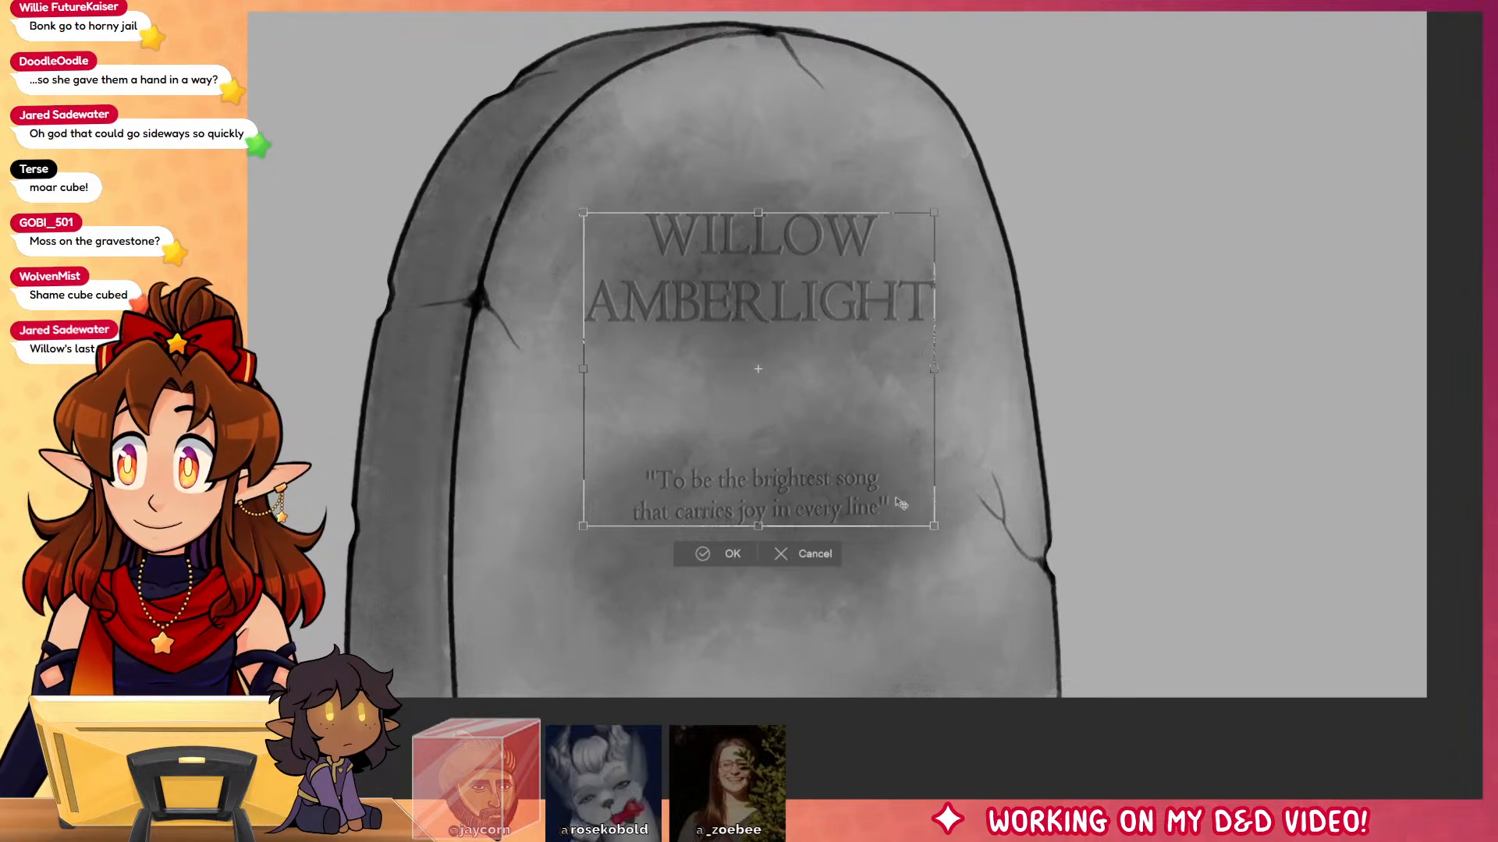
drag(890, 474, 895, 473)
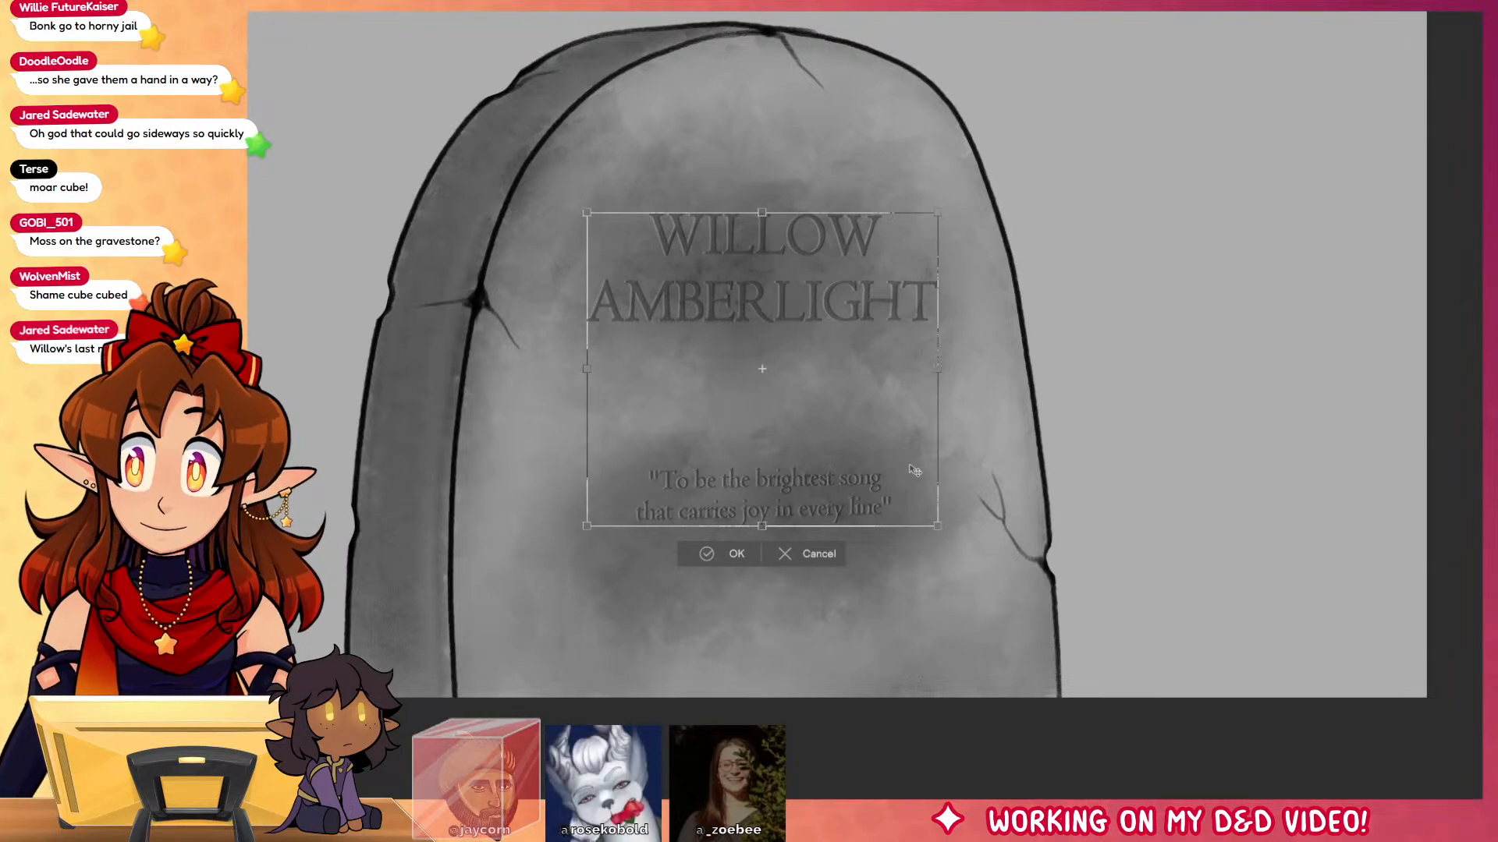
click(734, 555)
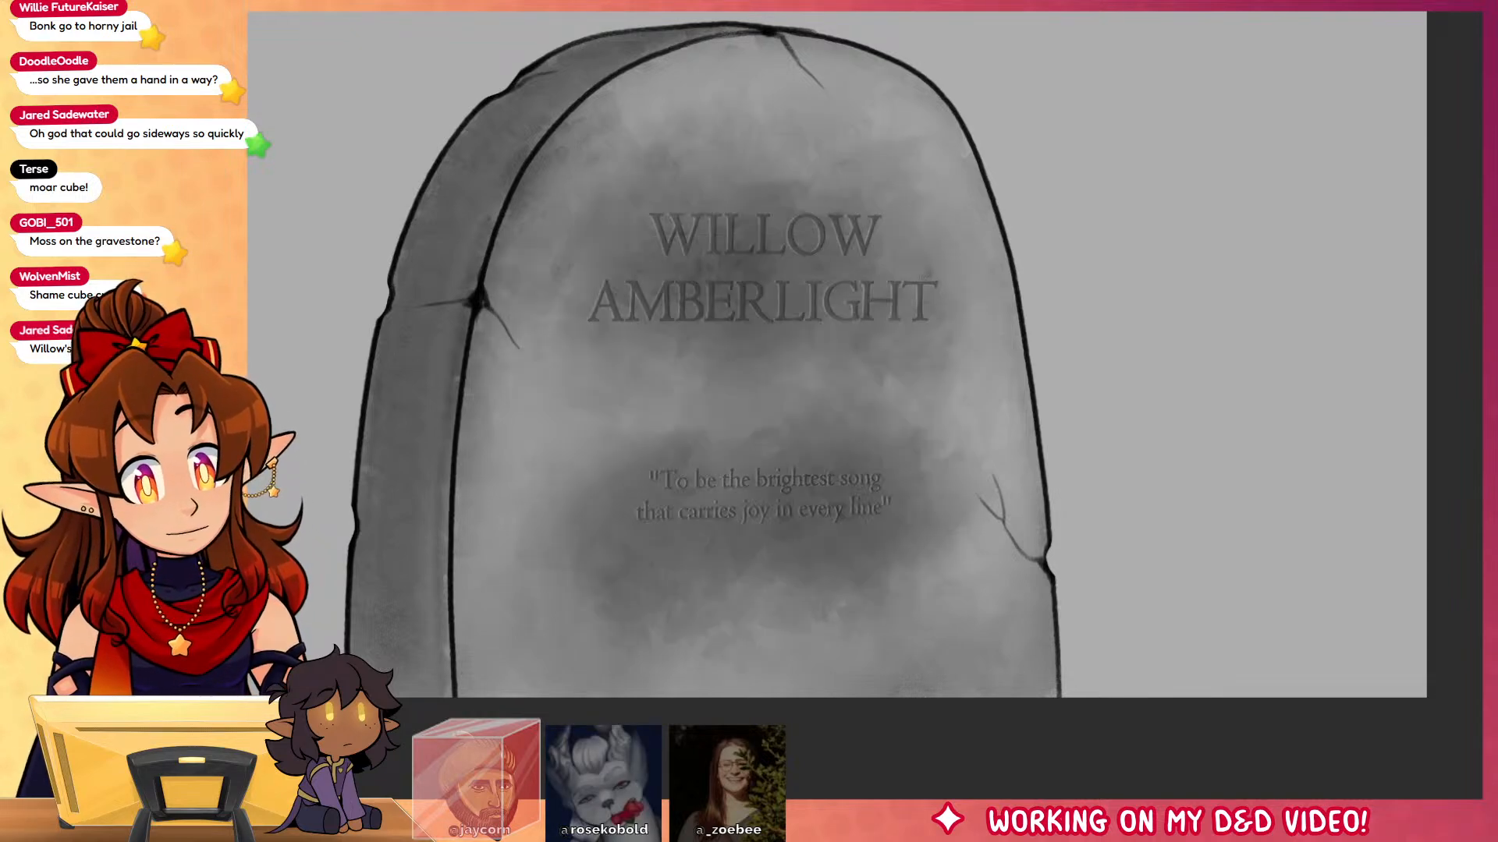
mouse_move(700, 220)
mouse_down()
mouse_move(830, 351)
mouse_move(733, 389)
mouse_move(729, 498)
mouse_move(888, 511)
mouse_move(901, 460)
mouse_up()
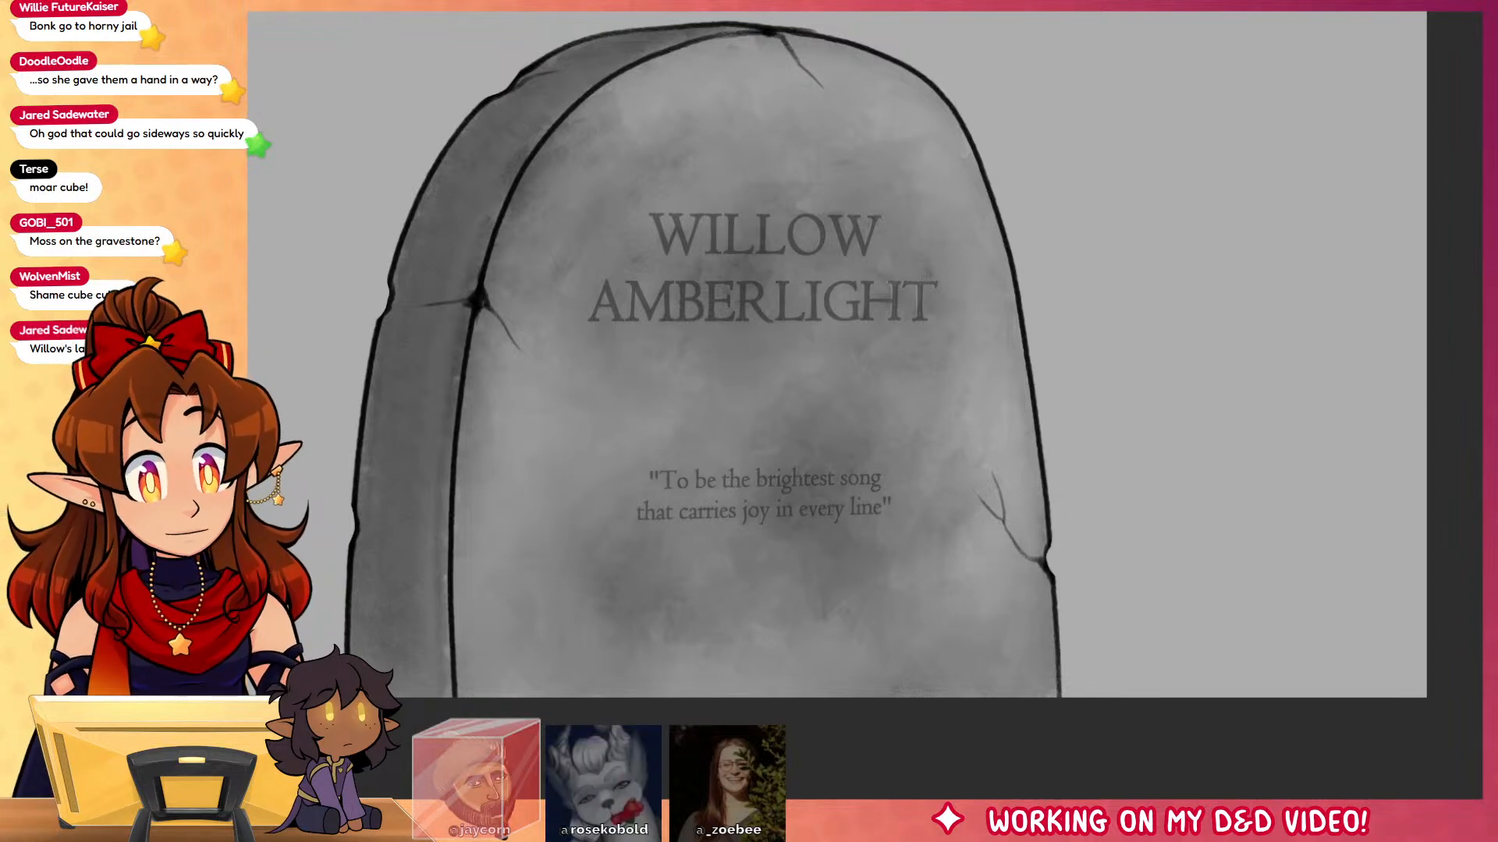
key(ctrl+t)
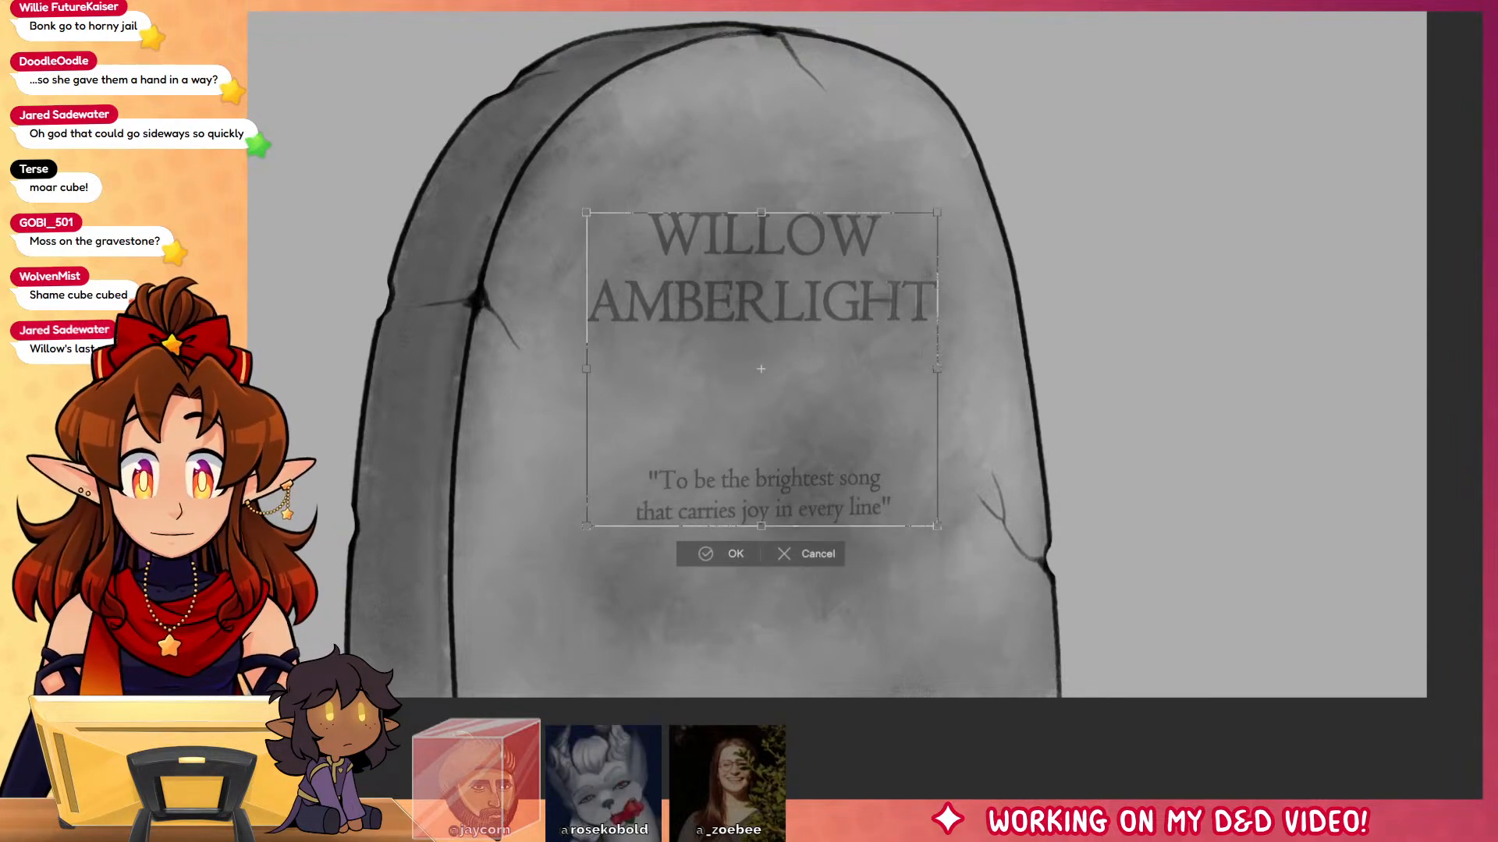
key(Left)
key(Right)
key(Right)
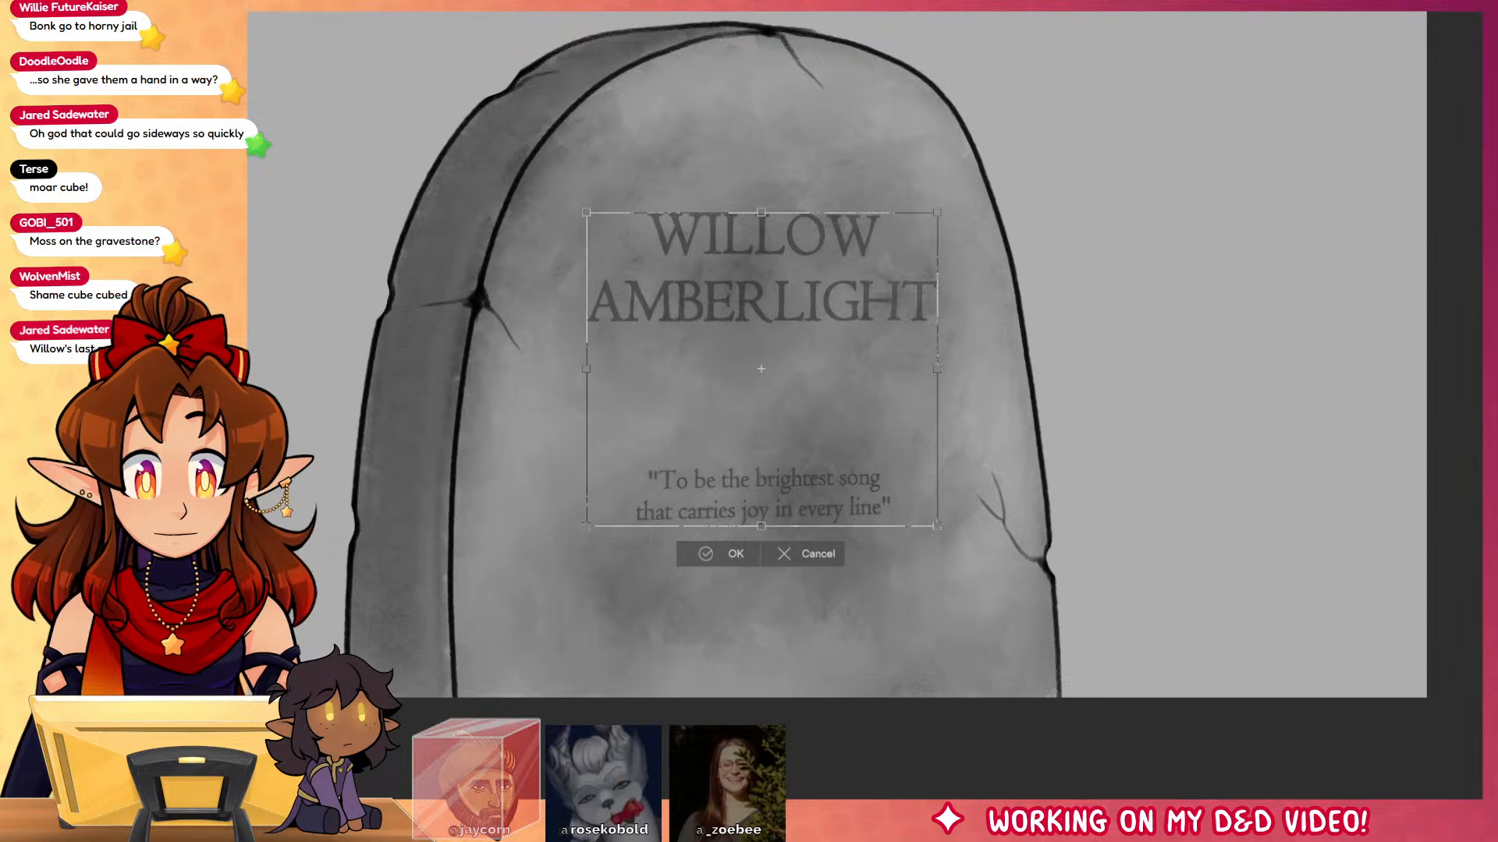
key(Right)
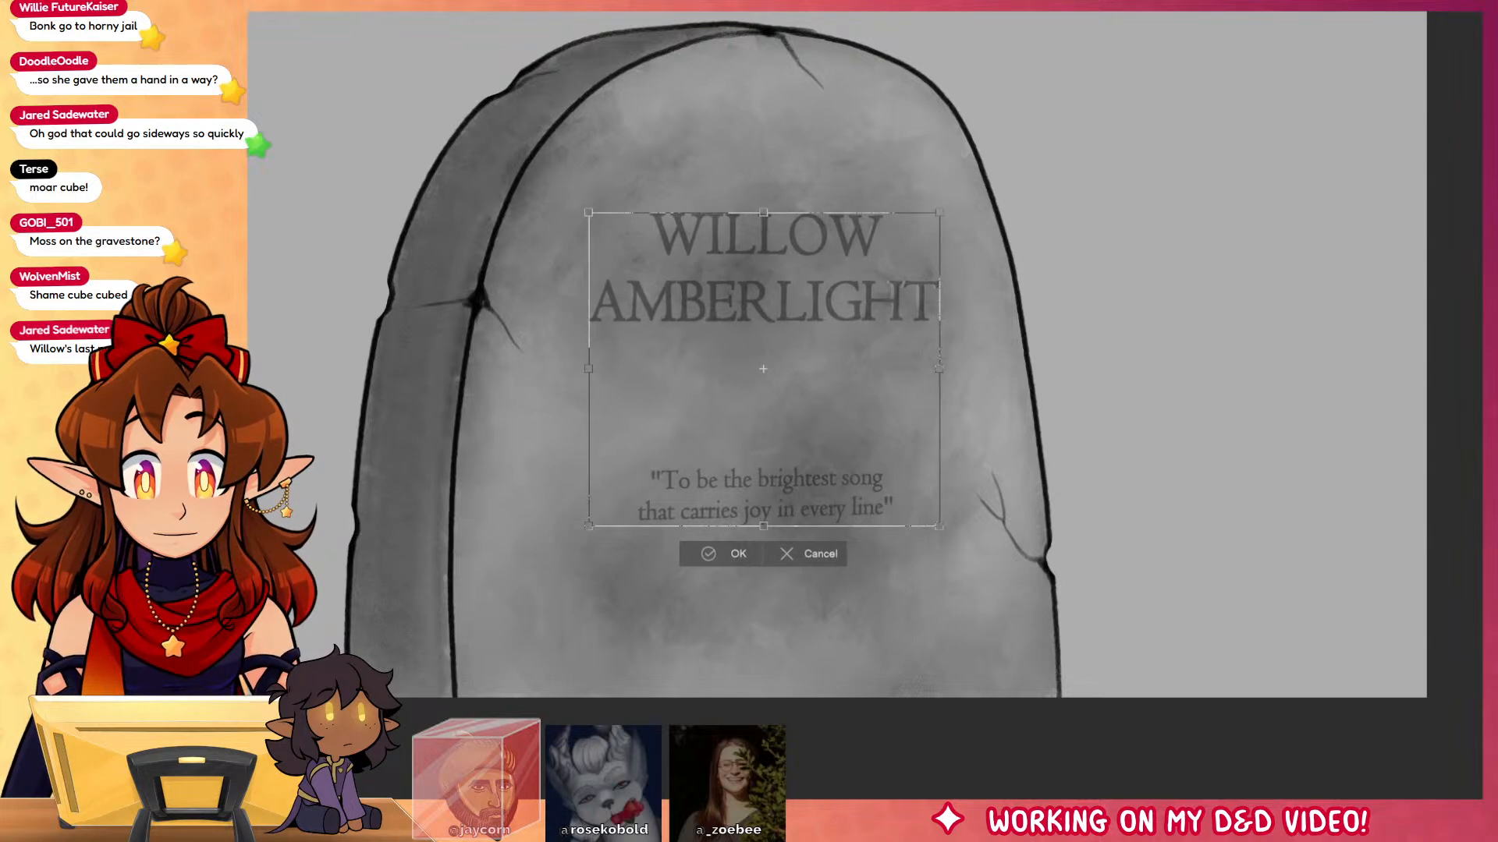
key(Right)
key(Right)
key(Right)
key(Right)
key(Right)
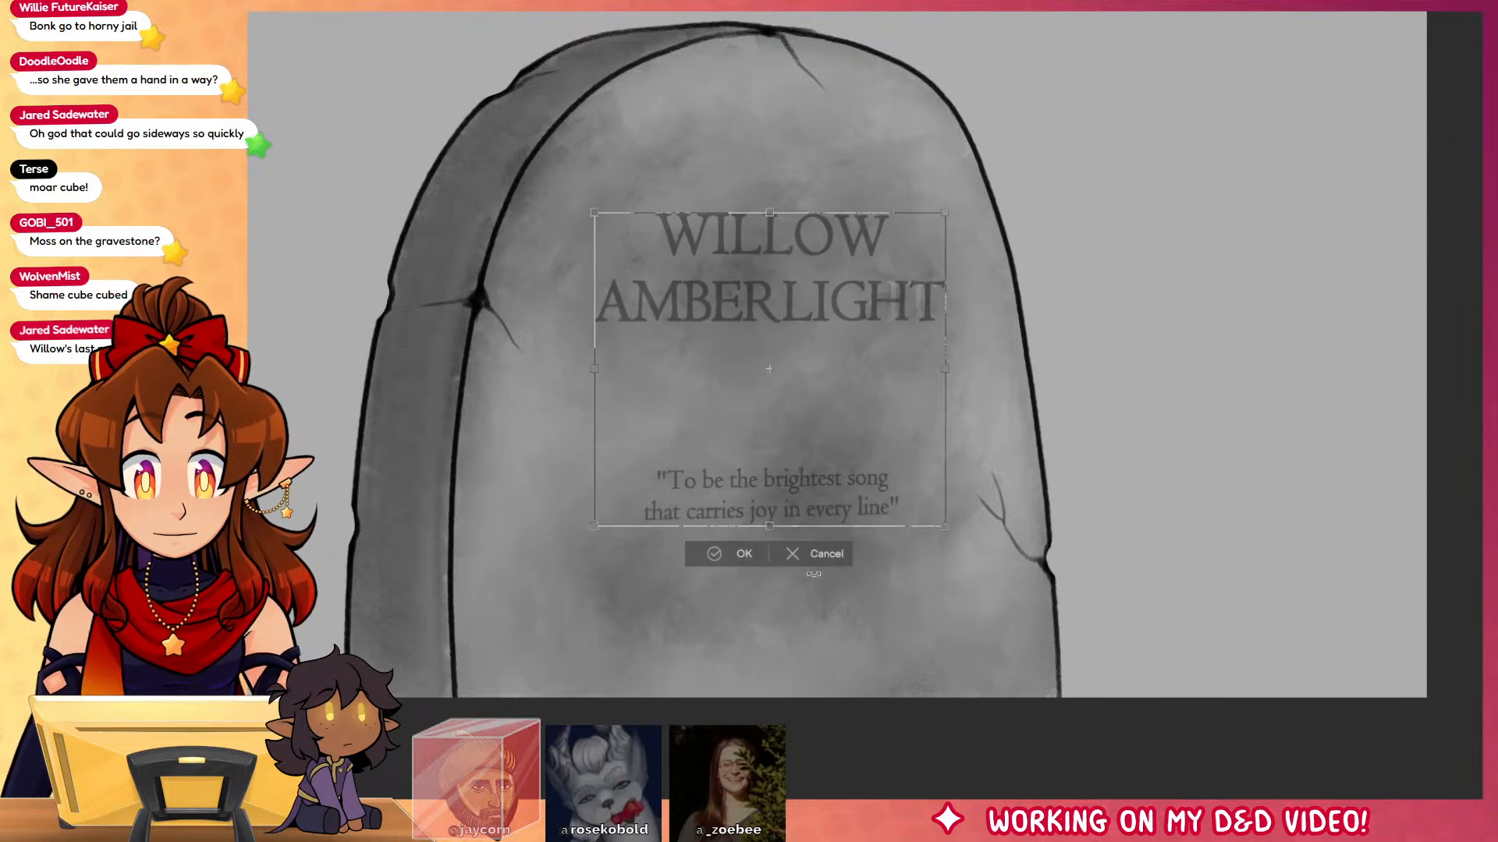
click(817, 554)
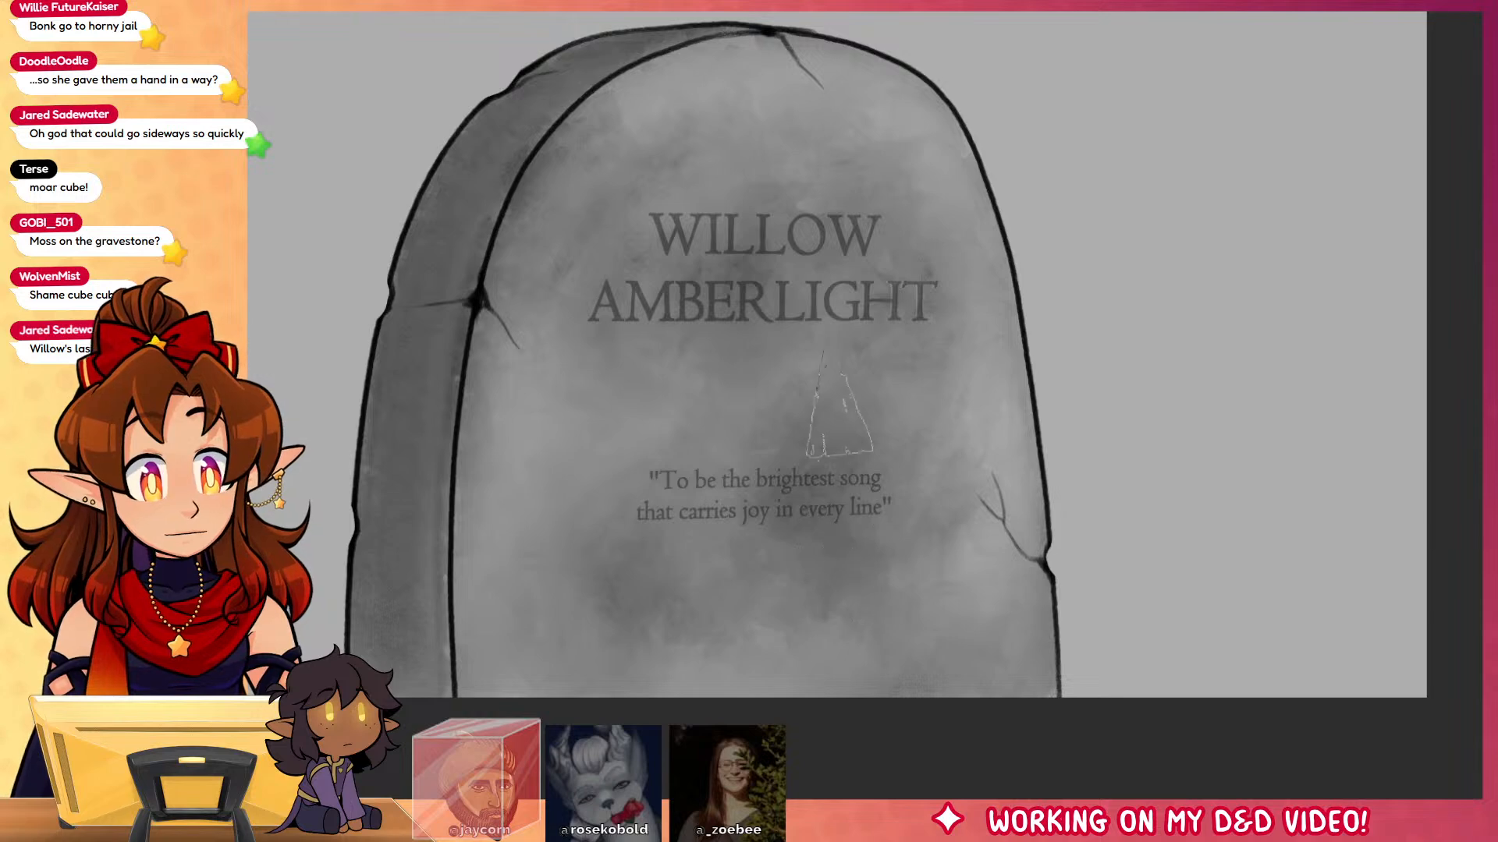
Step: Nudge the dark lettering slightly to the left and commit the move
key(ctrl+t)
key(Left)
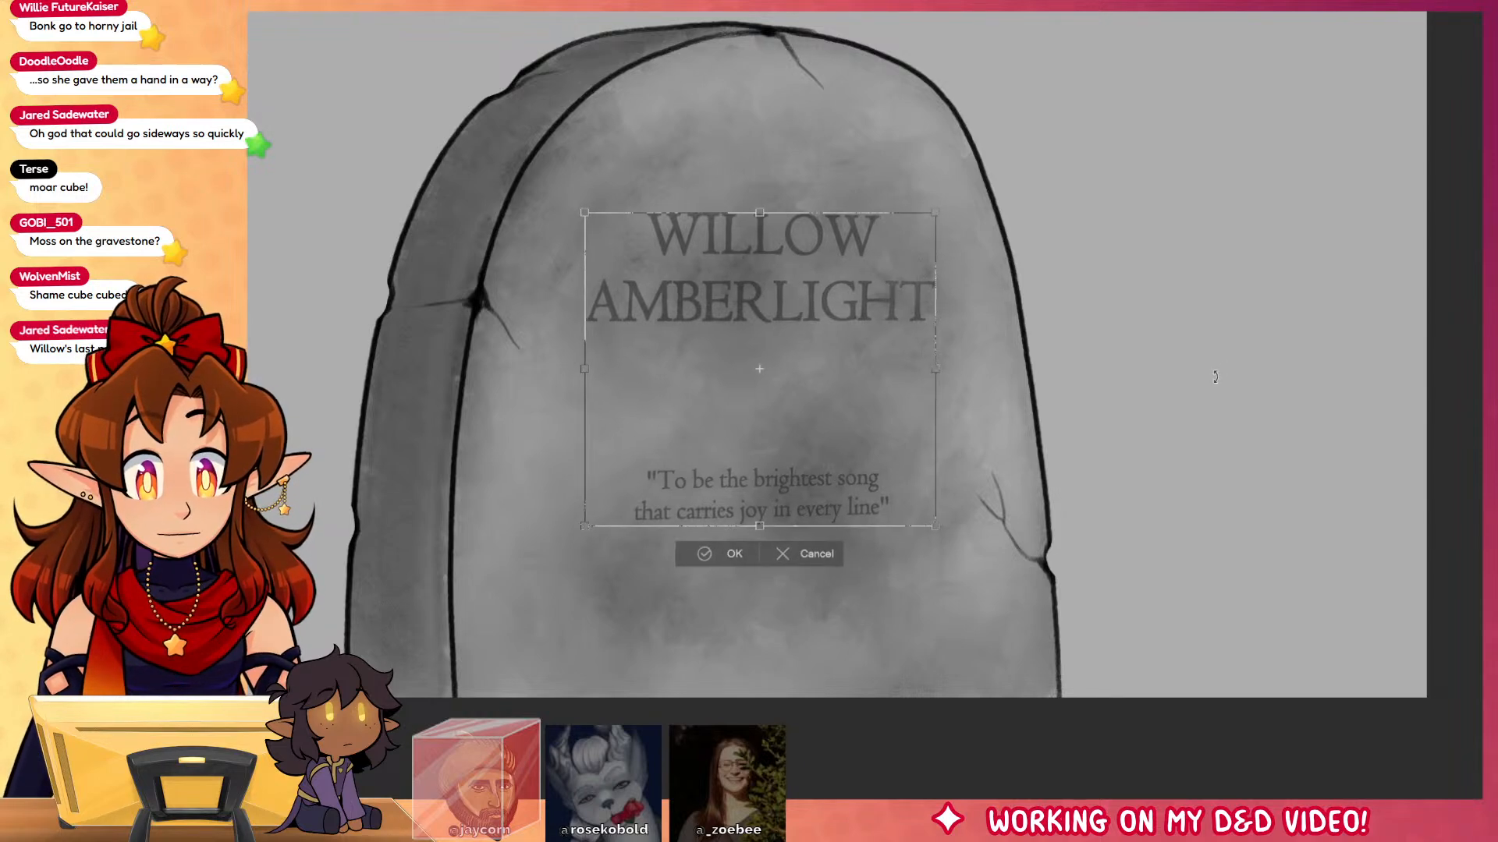
click(729, 553)
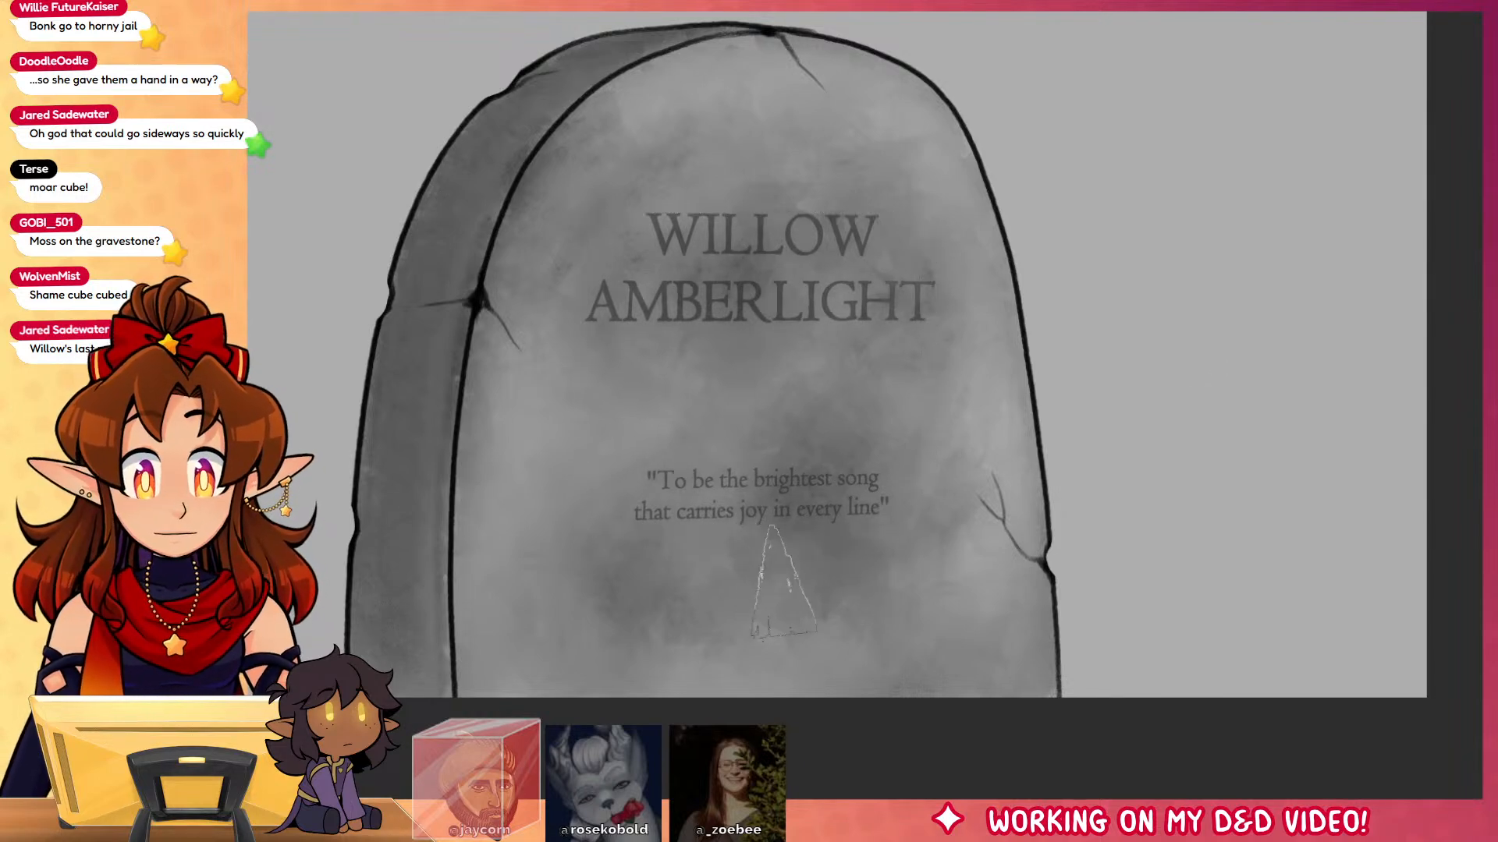
Step: Undo the lettering shifts and the softened shading, back to the unshifted inscription with dark shading around it
key(ctrl+z)
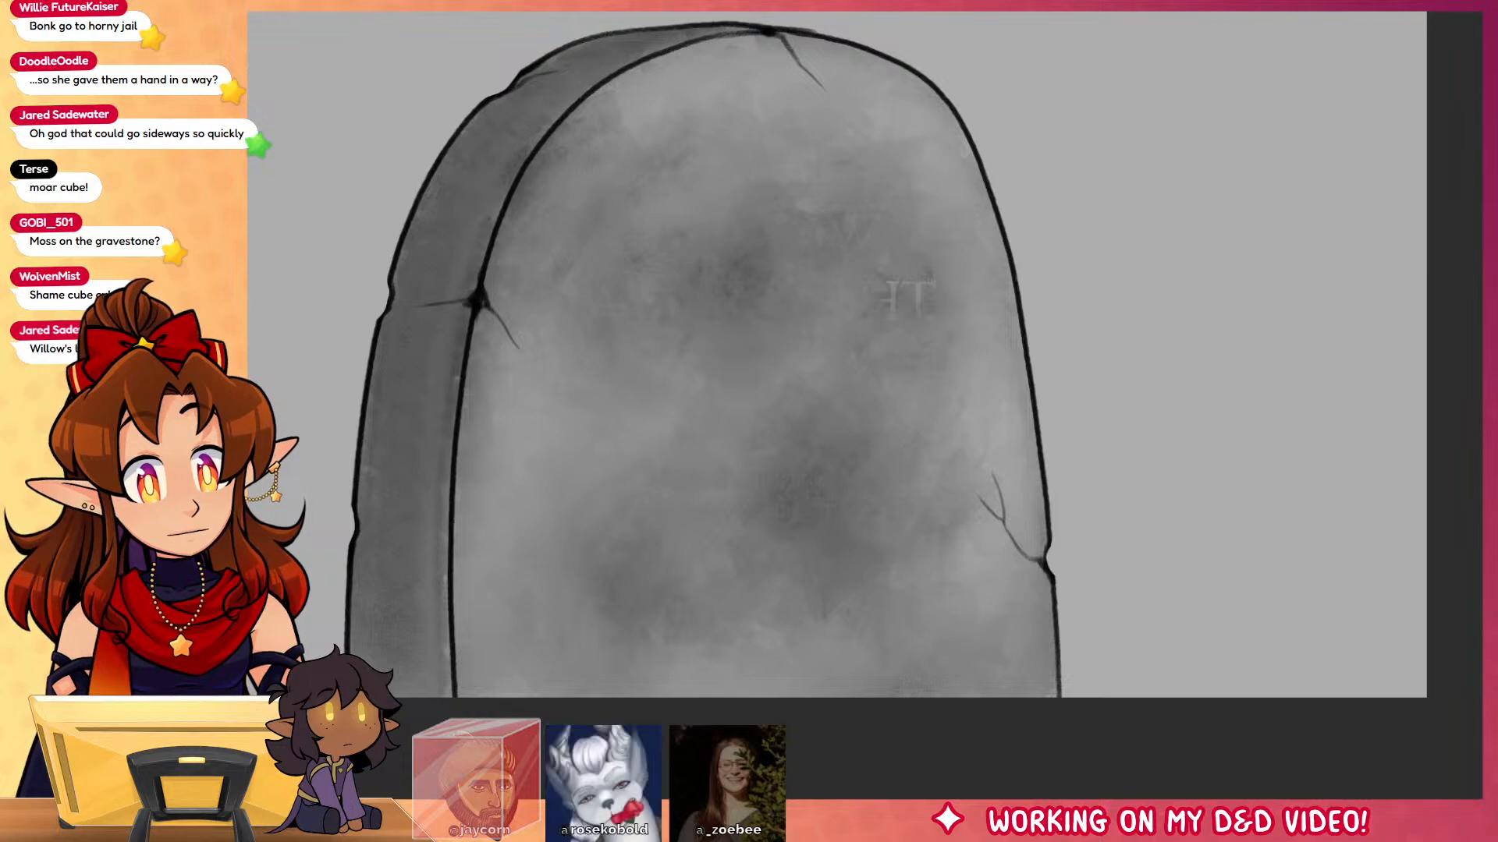
key(ctrl+z)
key(ctrl+z)
key(ctrl+z)
key(ctrl+z)
key(ctrl+z)
key(ctrl+z)
key(ctrl+z)
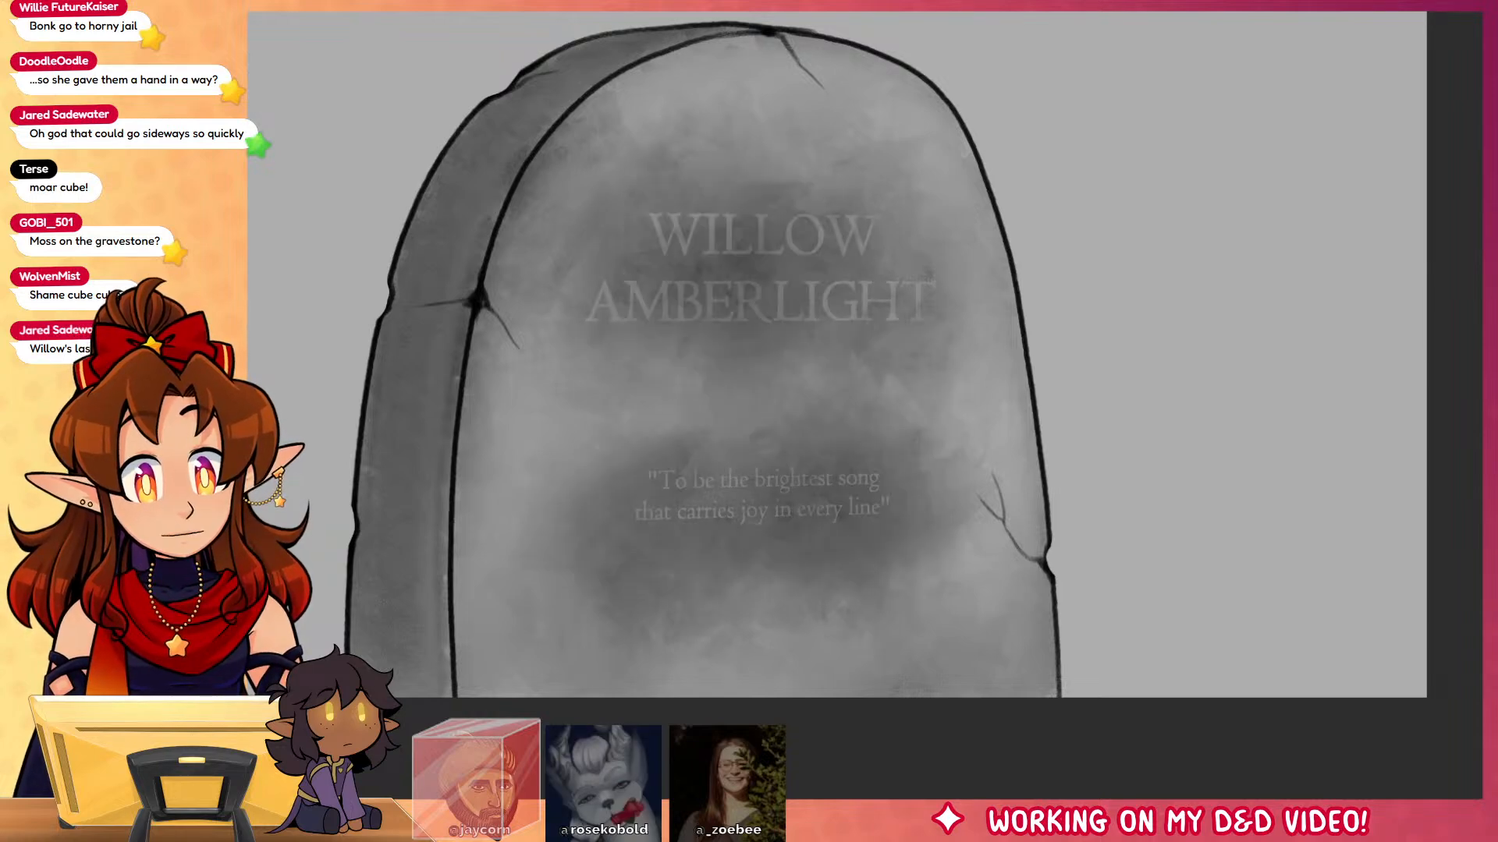
key(ctrl+z)
key(ctrl+z)
key(ctrl+z)
key(ctrl+z)
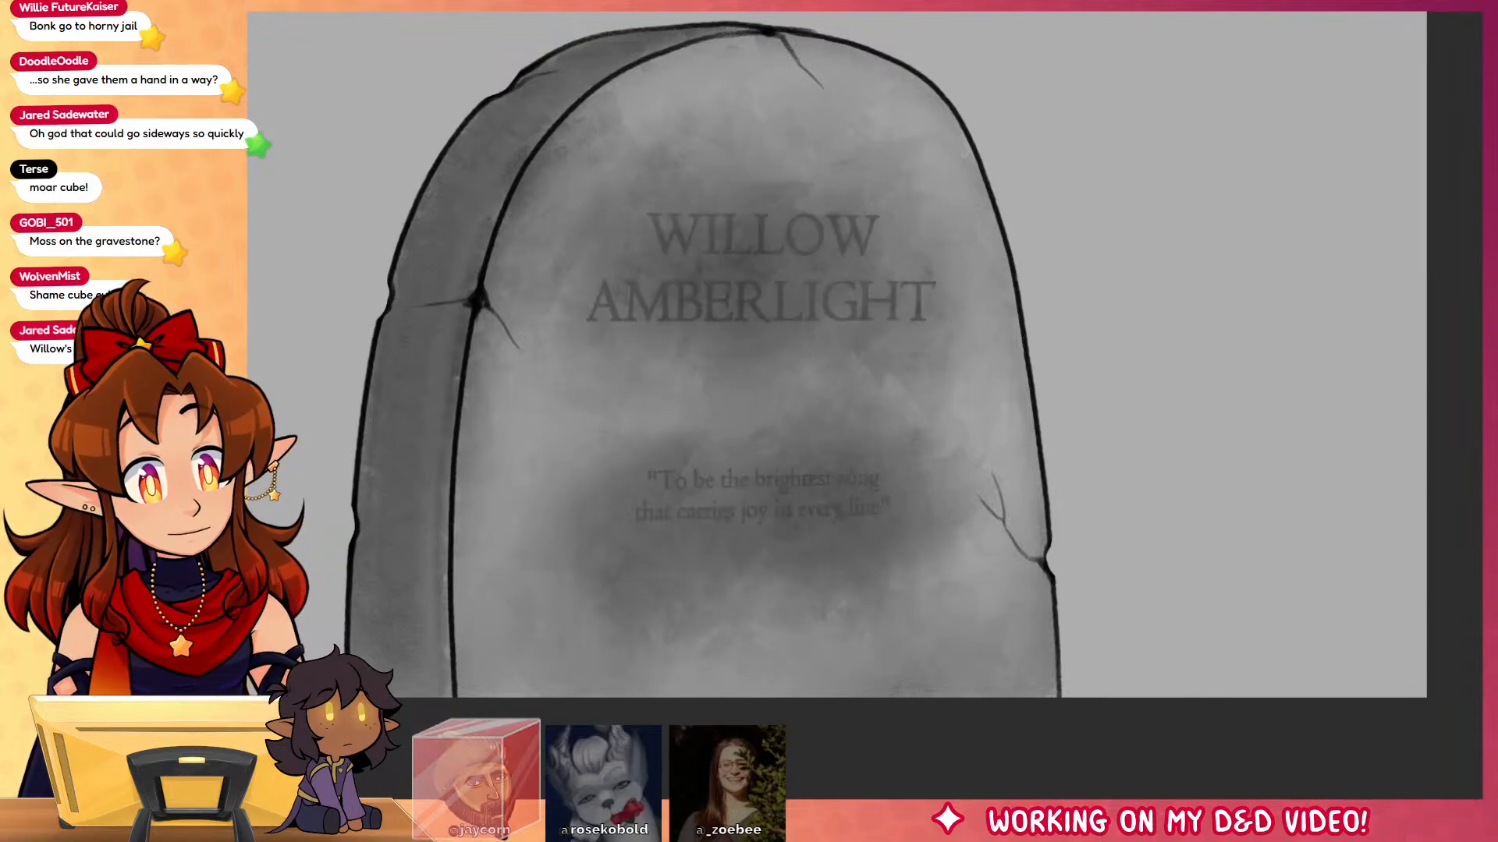
Step: Shift the dark lettering slightly right of its light copy for an engraved edge and commit the move
key(ctrl+t)
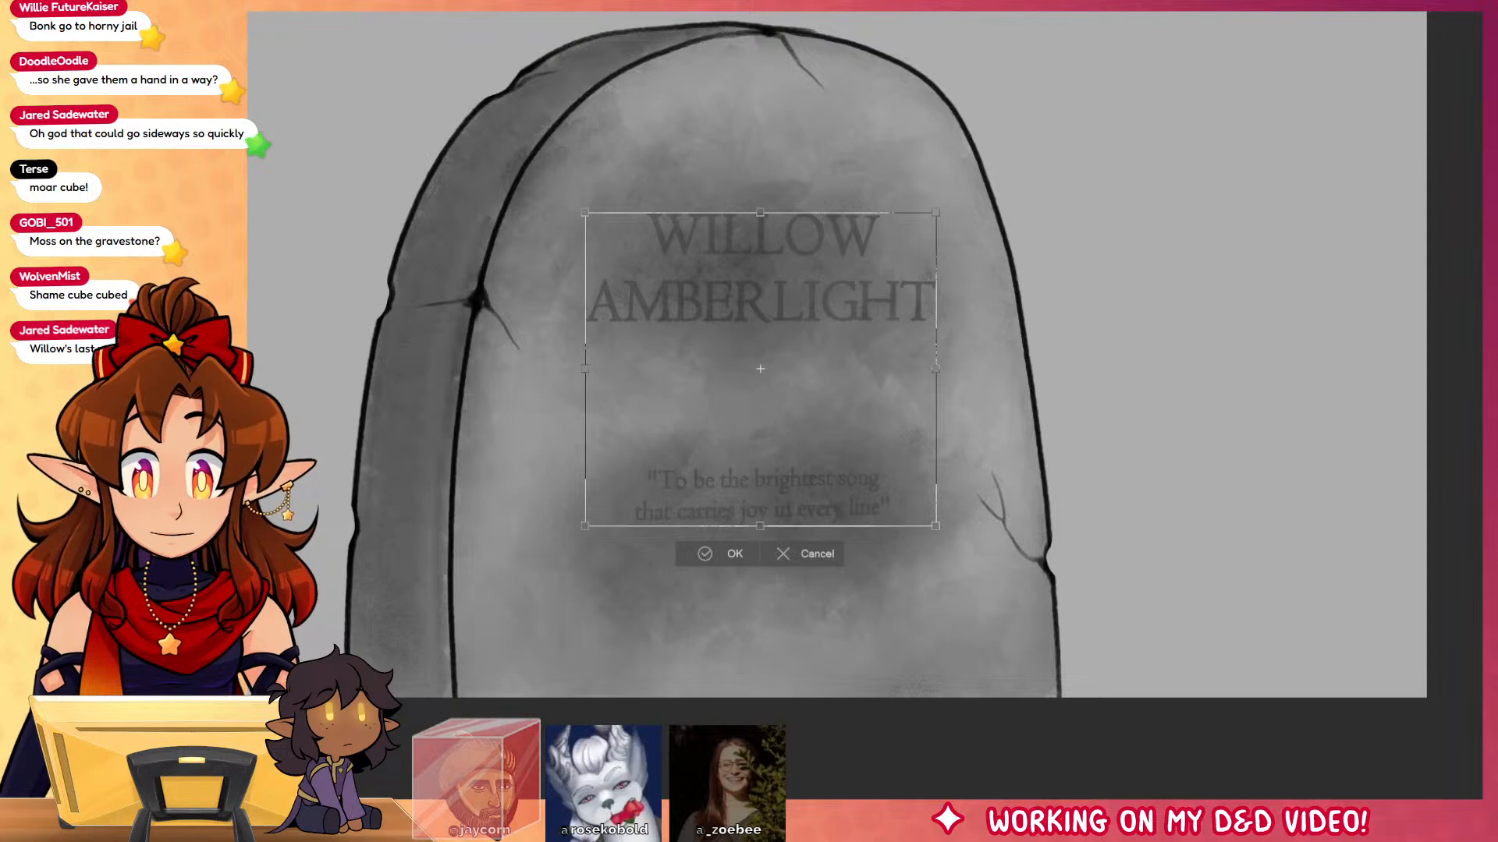
key(Left)
key(Left)
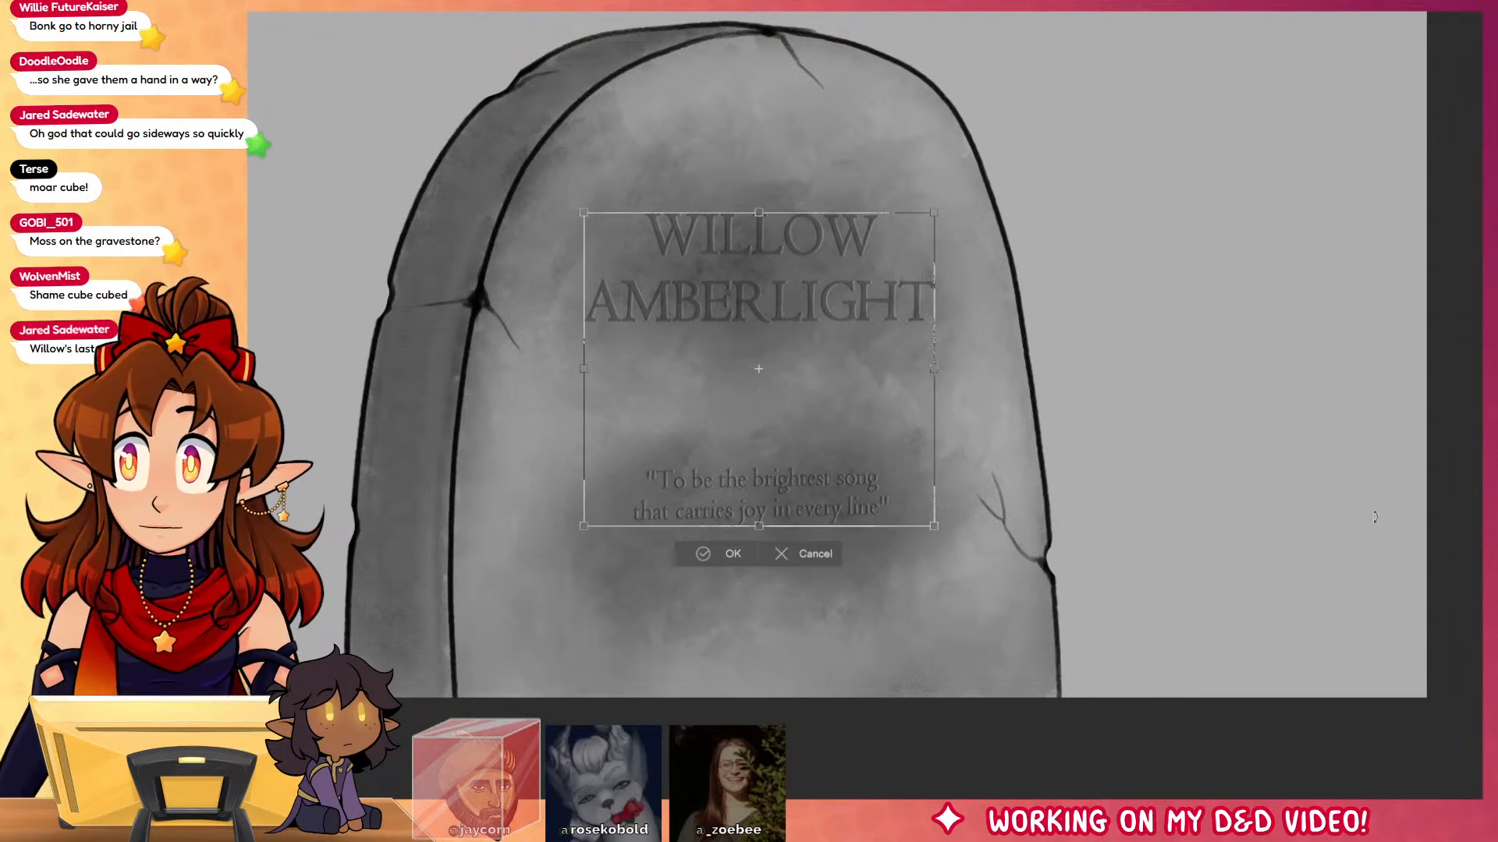
key(Right)
key(Right)
key(Right)
key(Right)
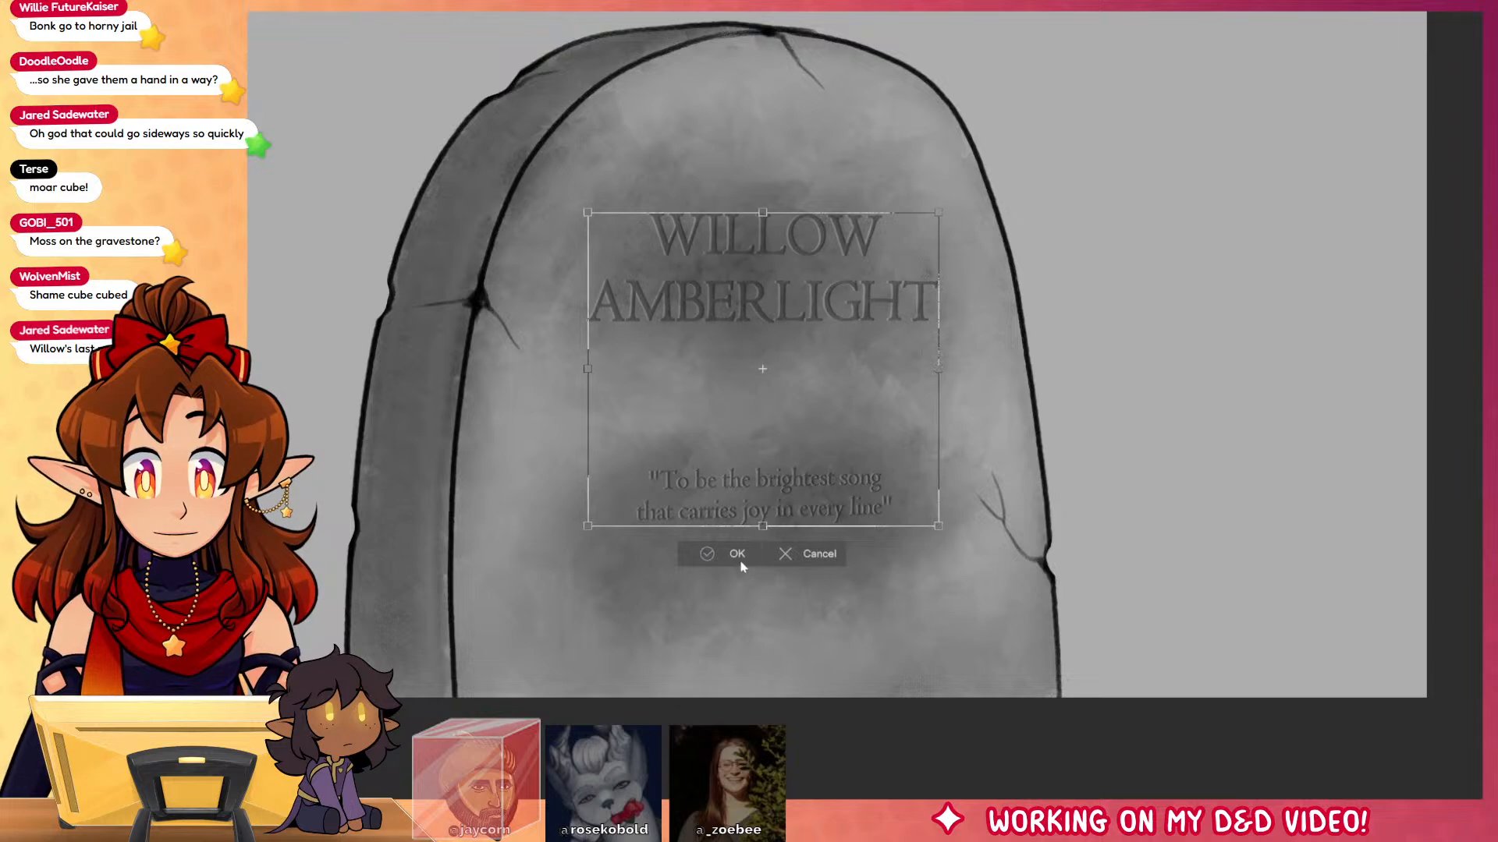
click(735, 554)
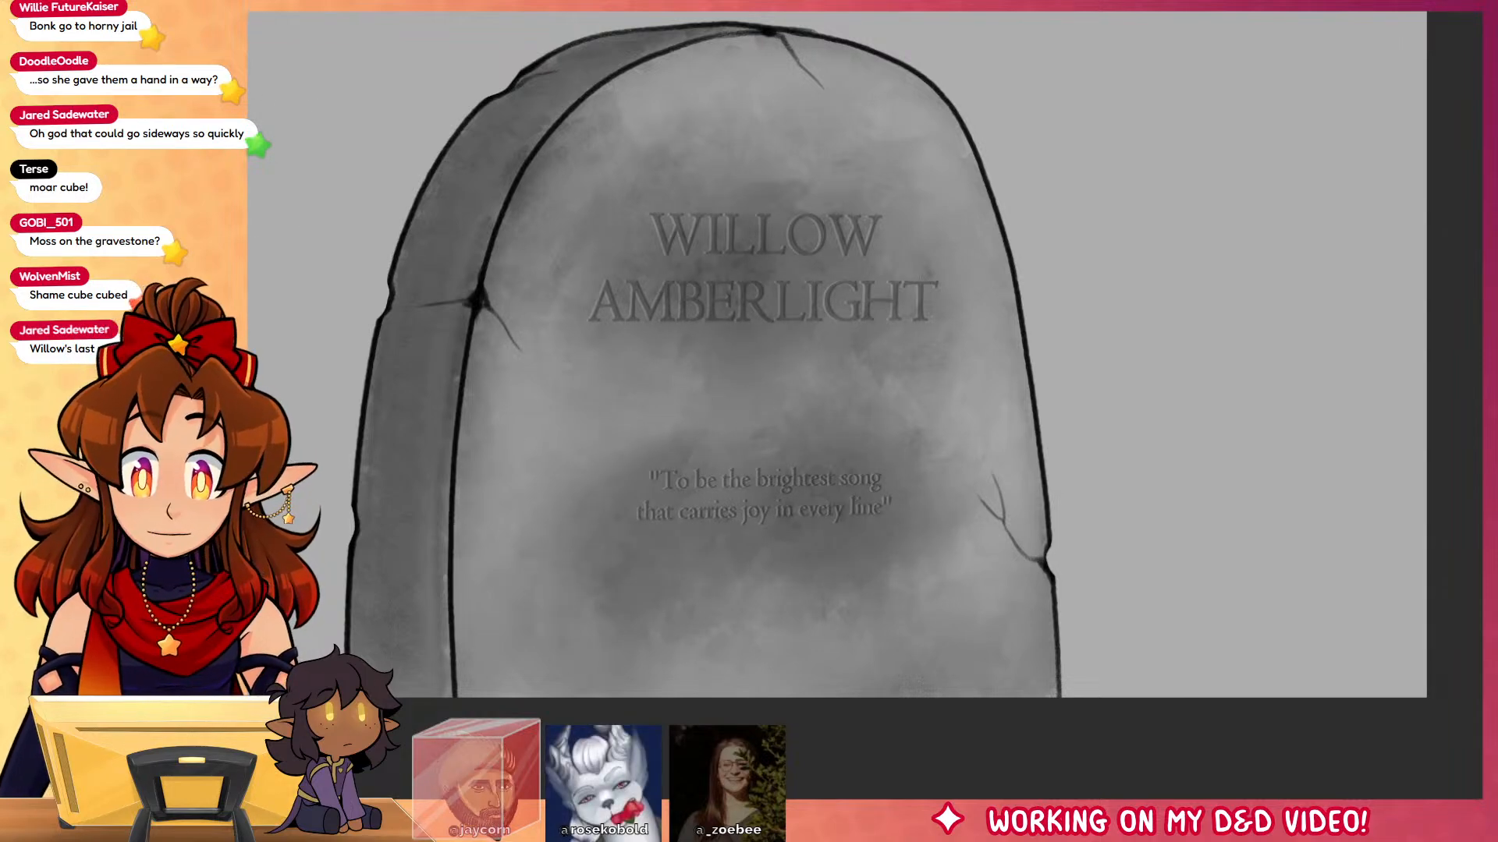
Step: Soften the dark shading around the inscription with a large soft eraser, and darken the lettering to near black
key(e)
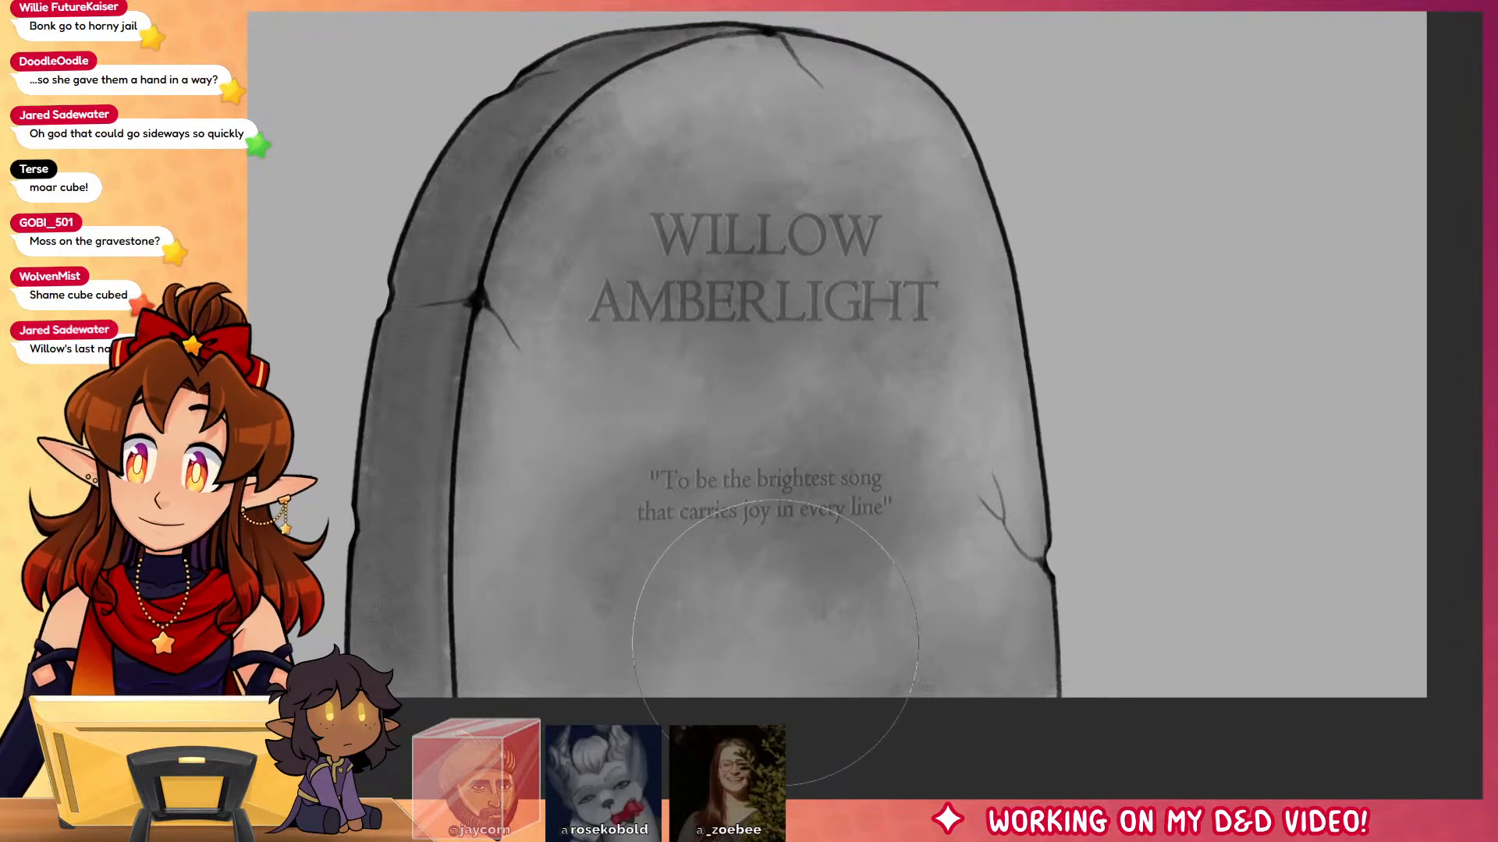
key(b)
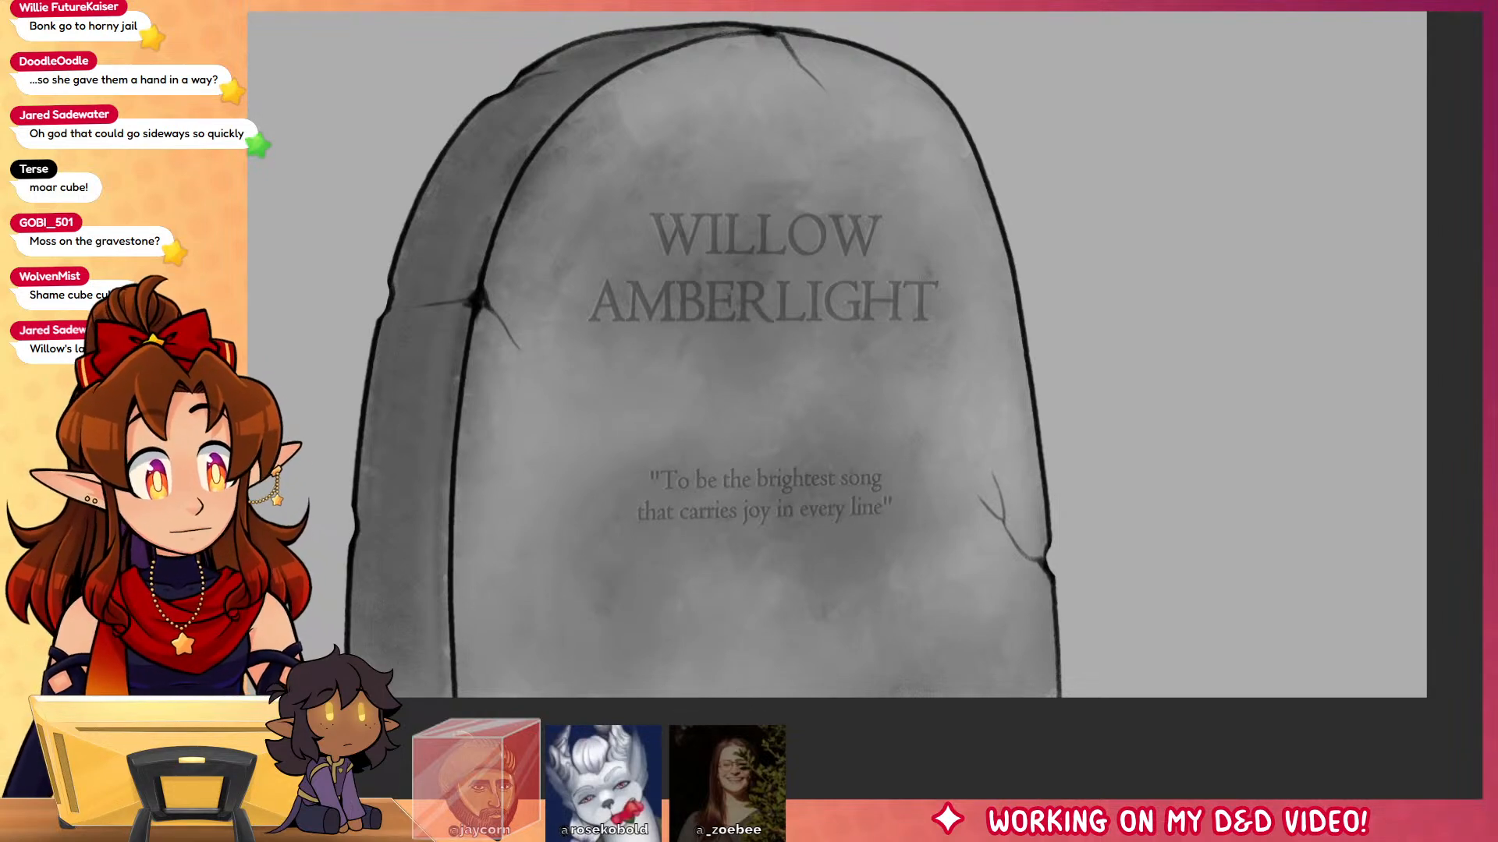
key(ctrl+z)
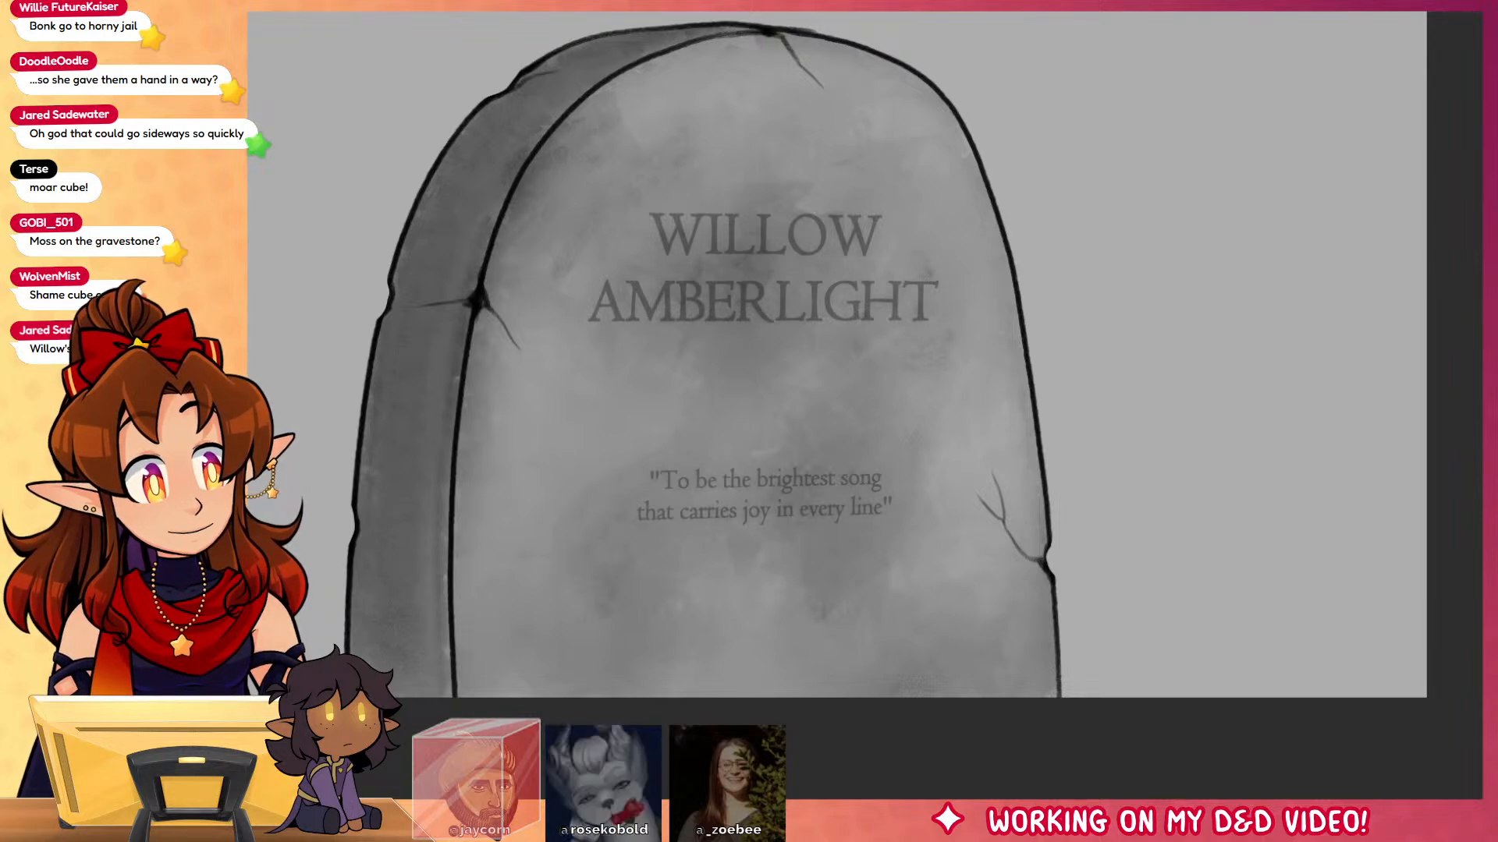
key(ctrl+z)
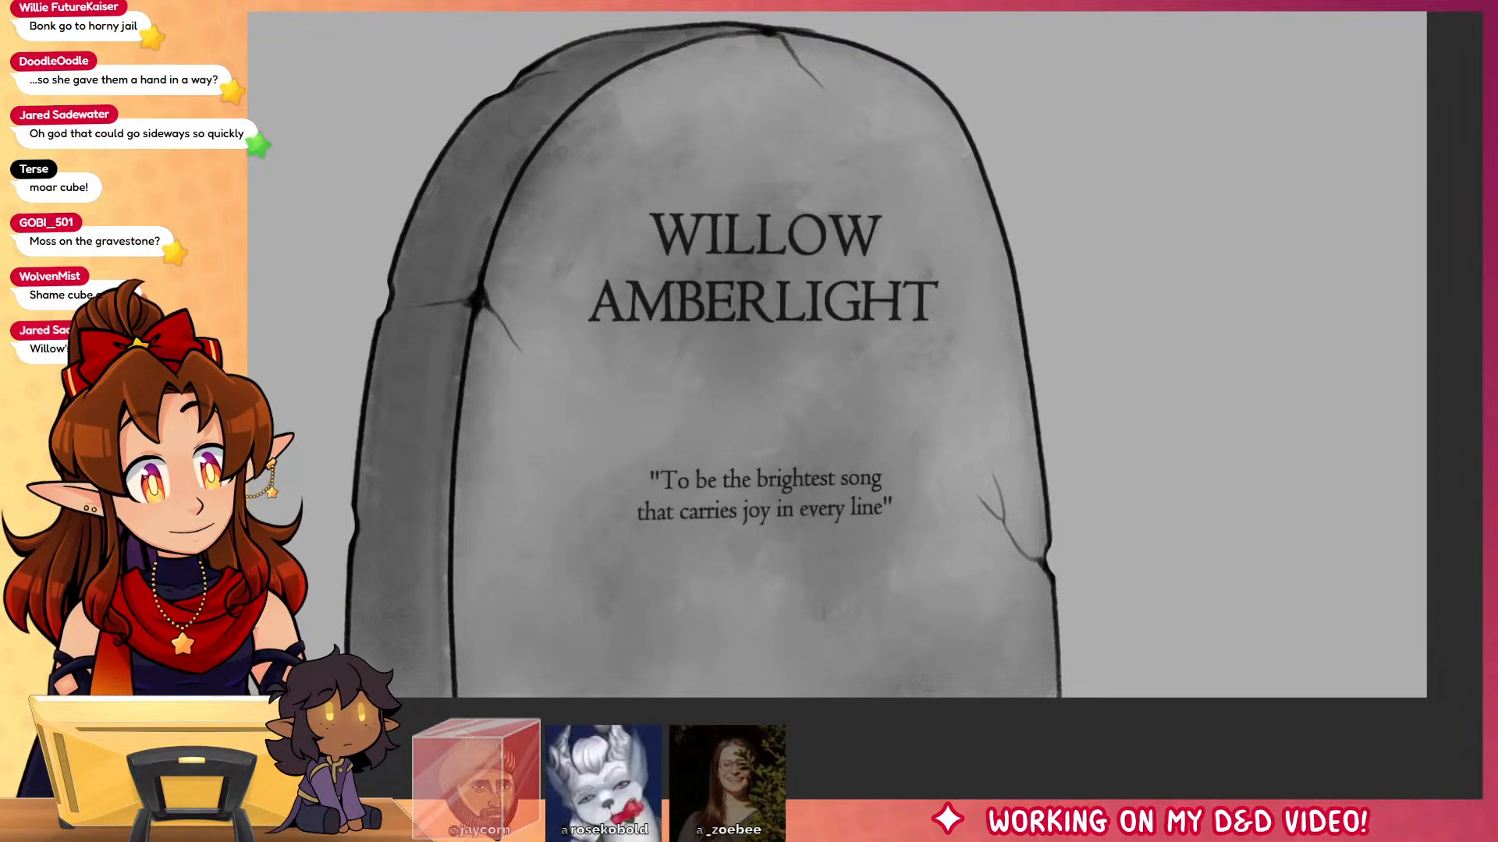
Step: Compare the inscription versions by undoing and redoing, and undo the near-black darkening back to the grey lettering with dark shading around it
key(ctrl+shift+z)
key(ctrl+z)
key(ctrl+shift+z)
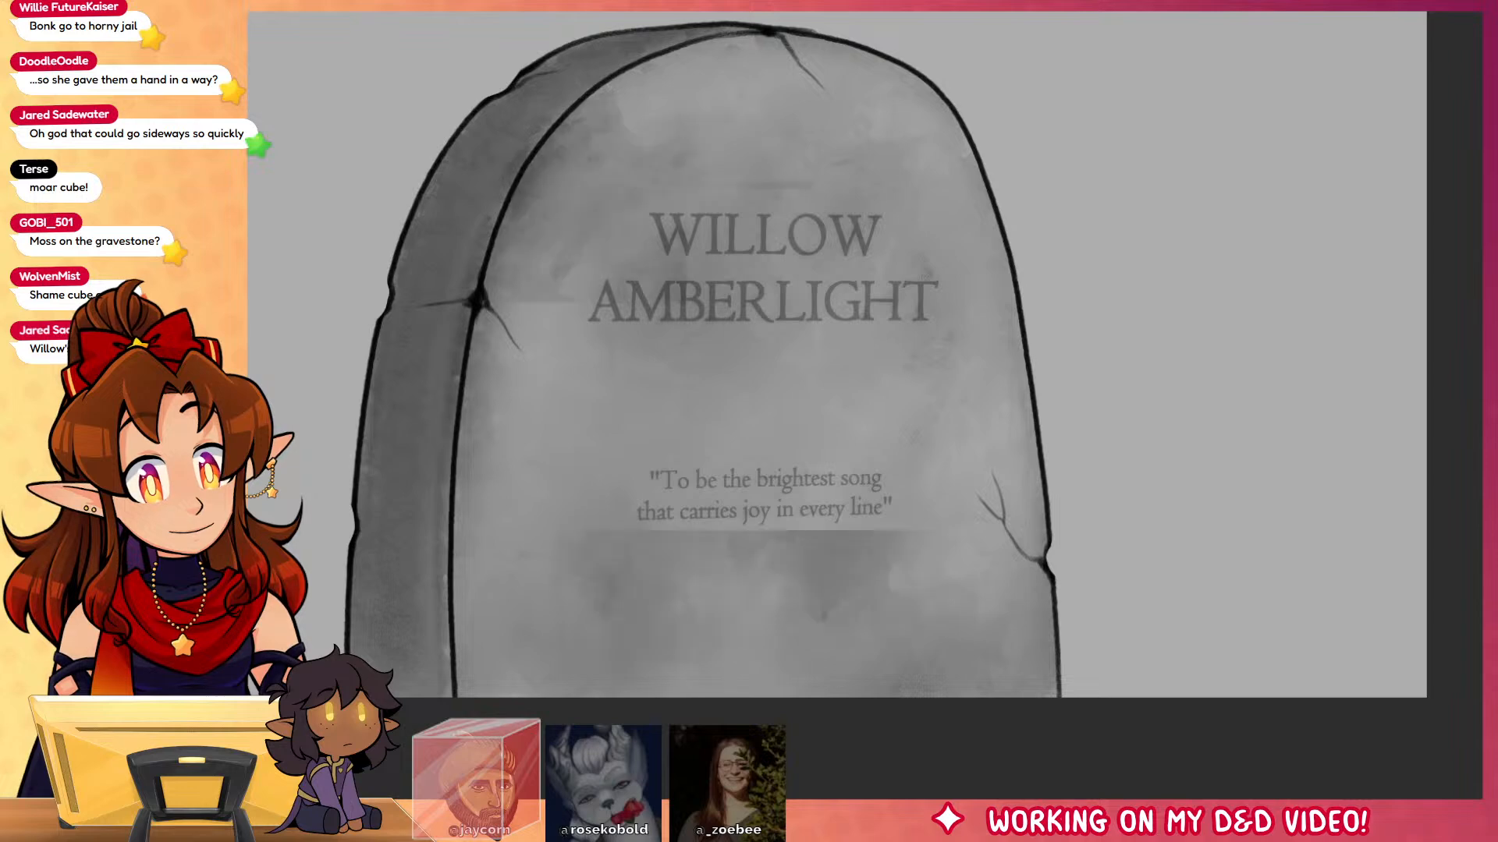
key(ctrl+z)
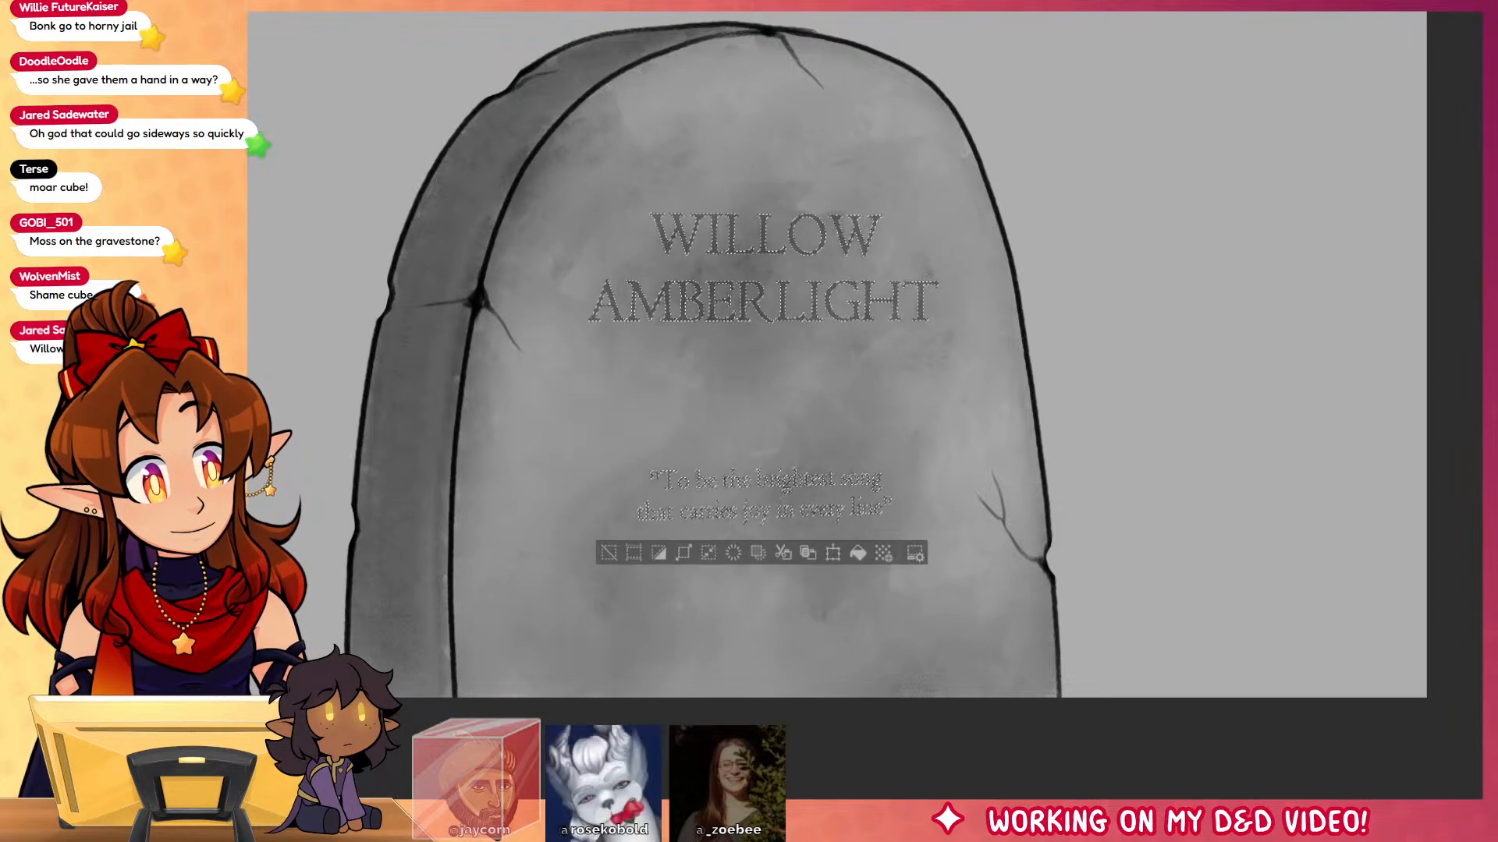
key(ctrl+z)
key(ctrl+z)
key(ctrl+z)
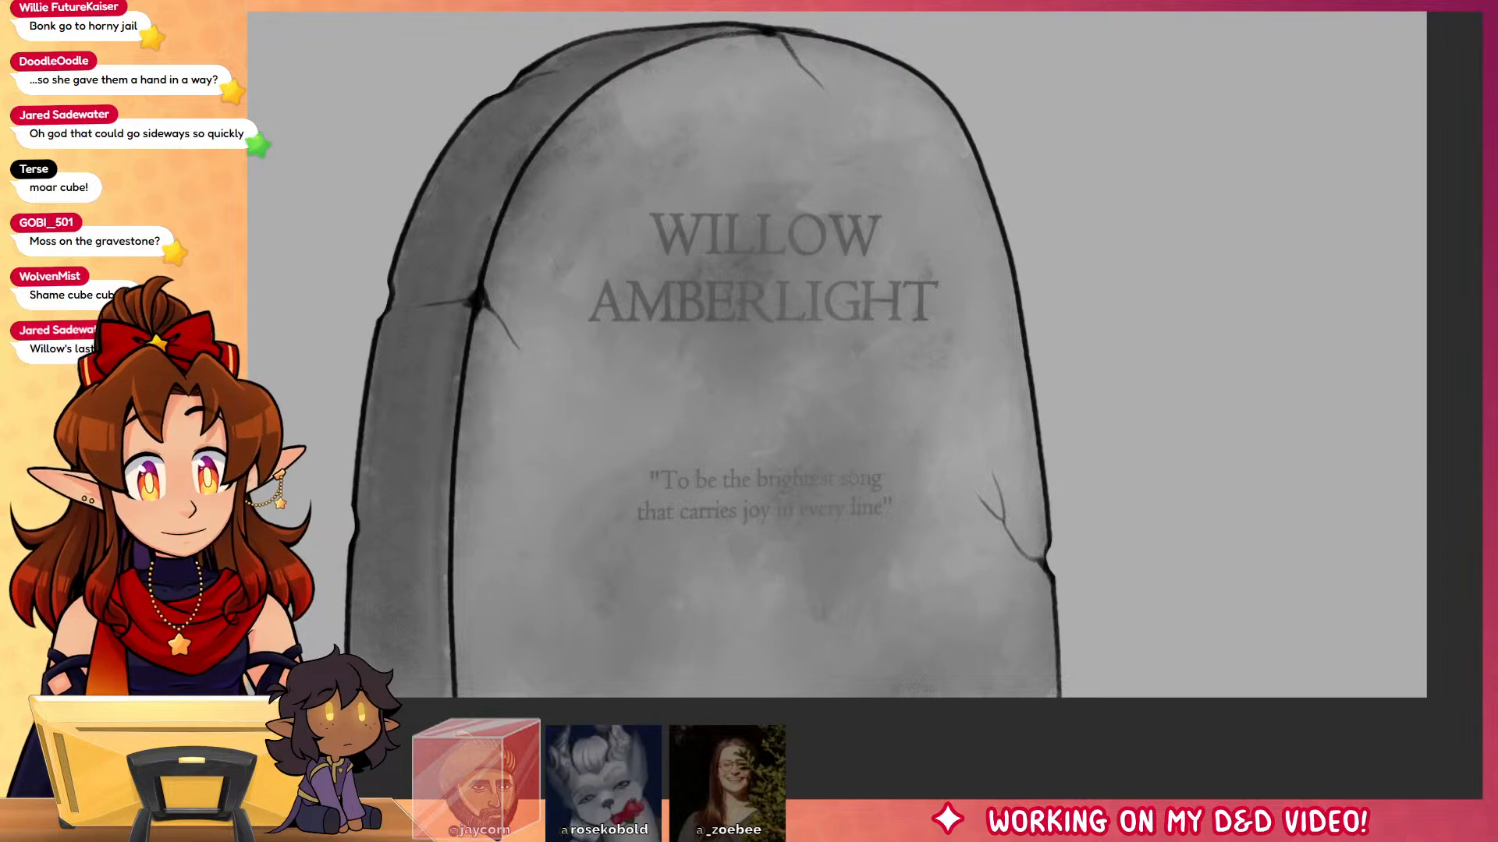
Step: Shift the grey lettering slightly to the right over its copy and commit the move
key(ctrl+t)
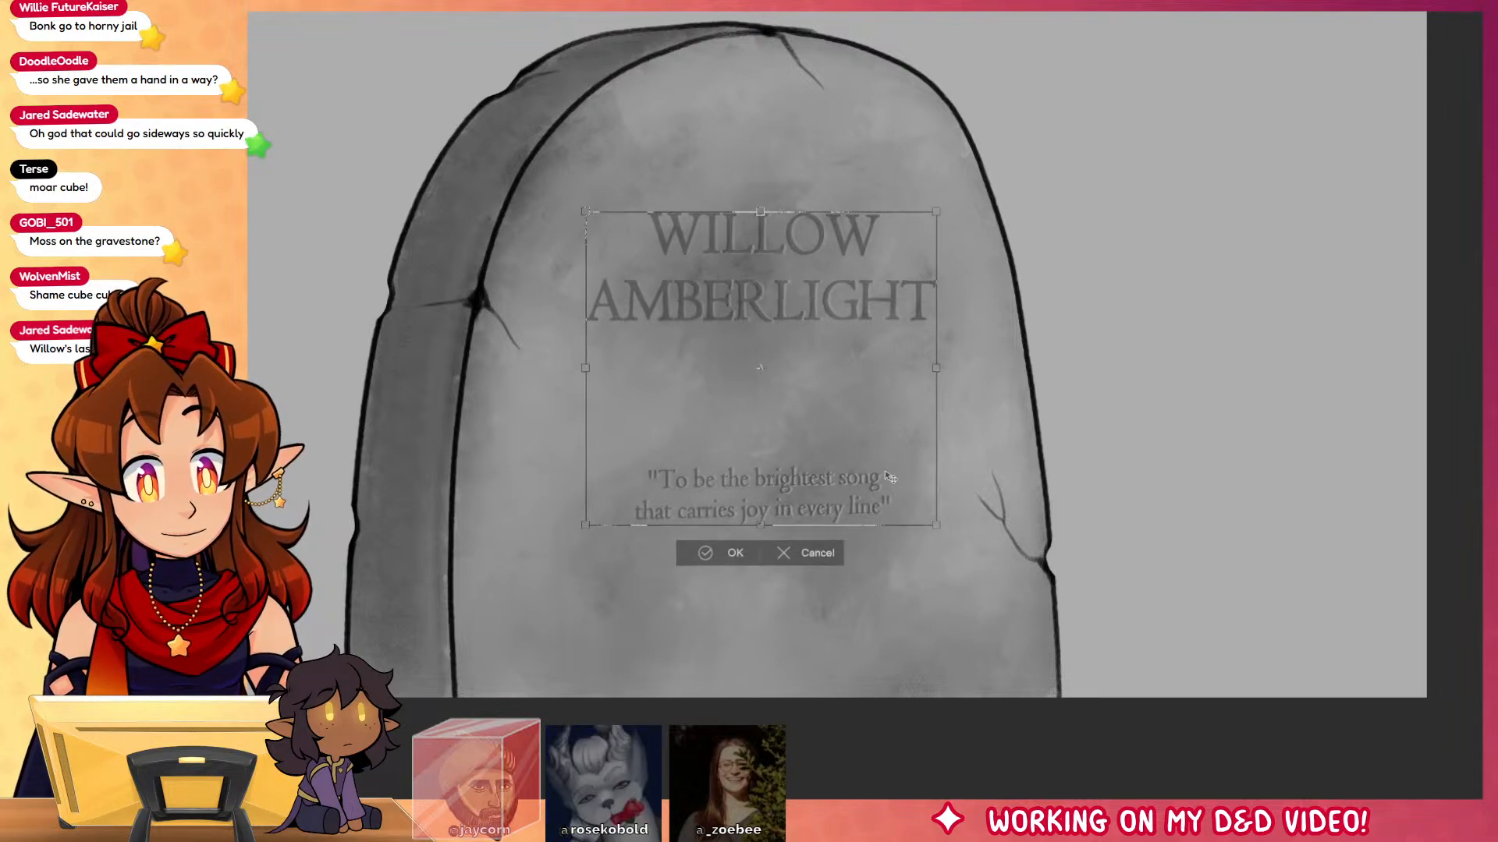
drag(897, 494, 904, 494)
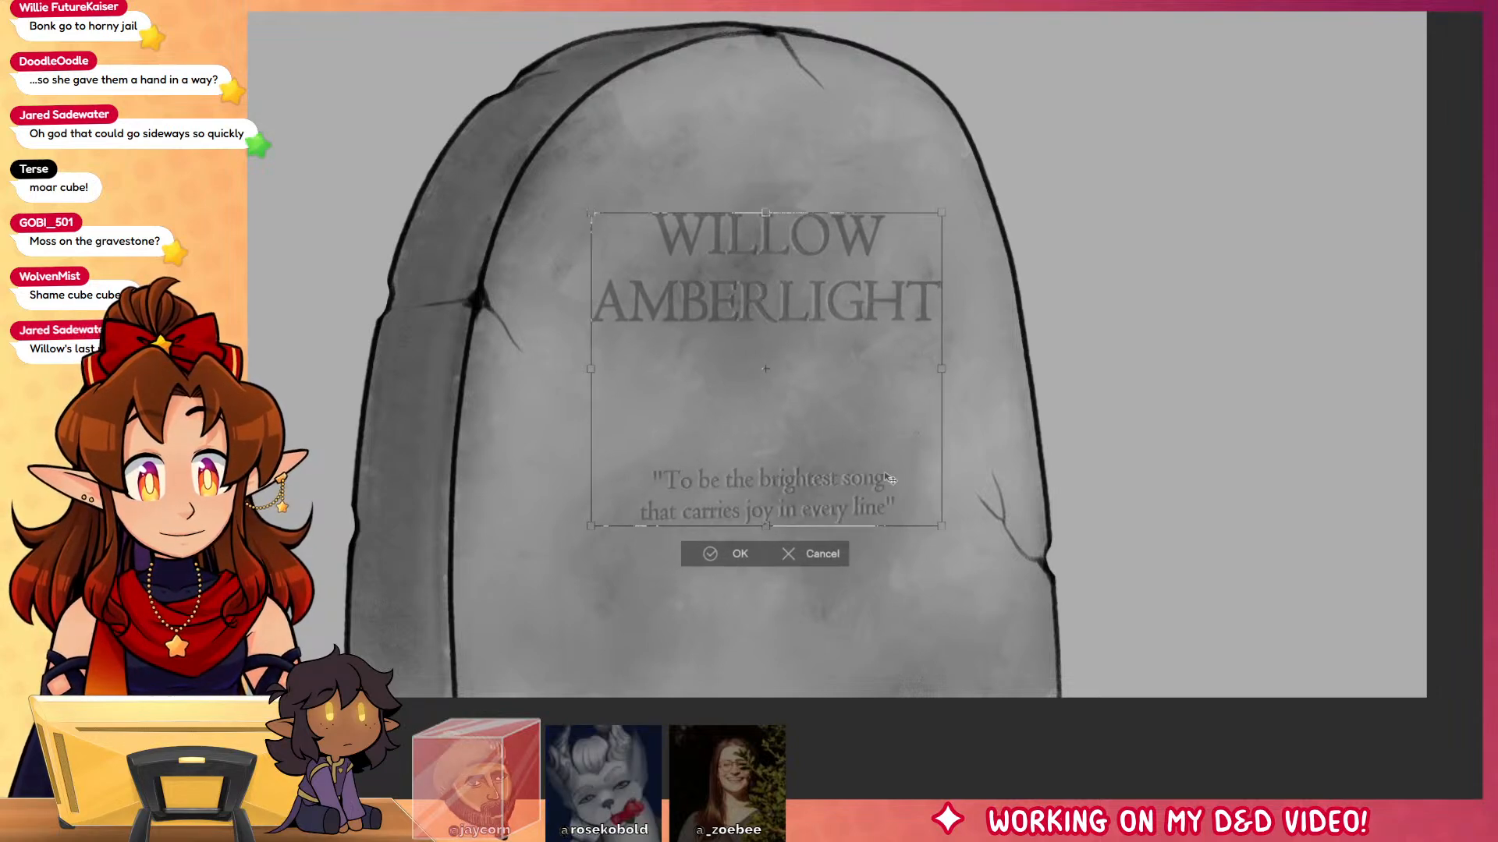
key(Return)
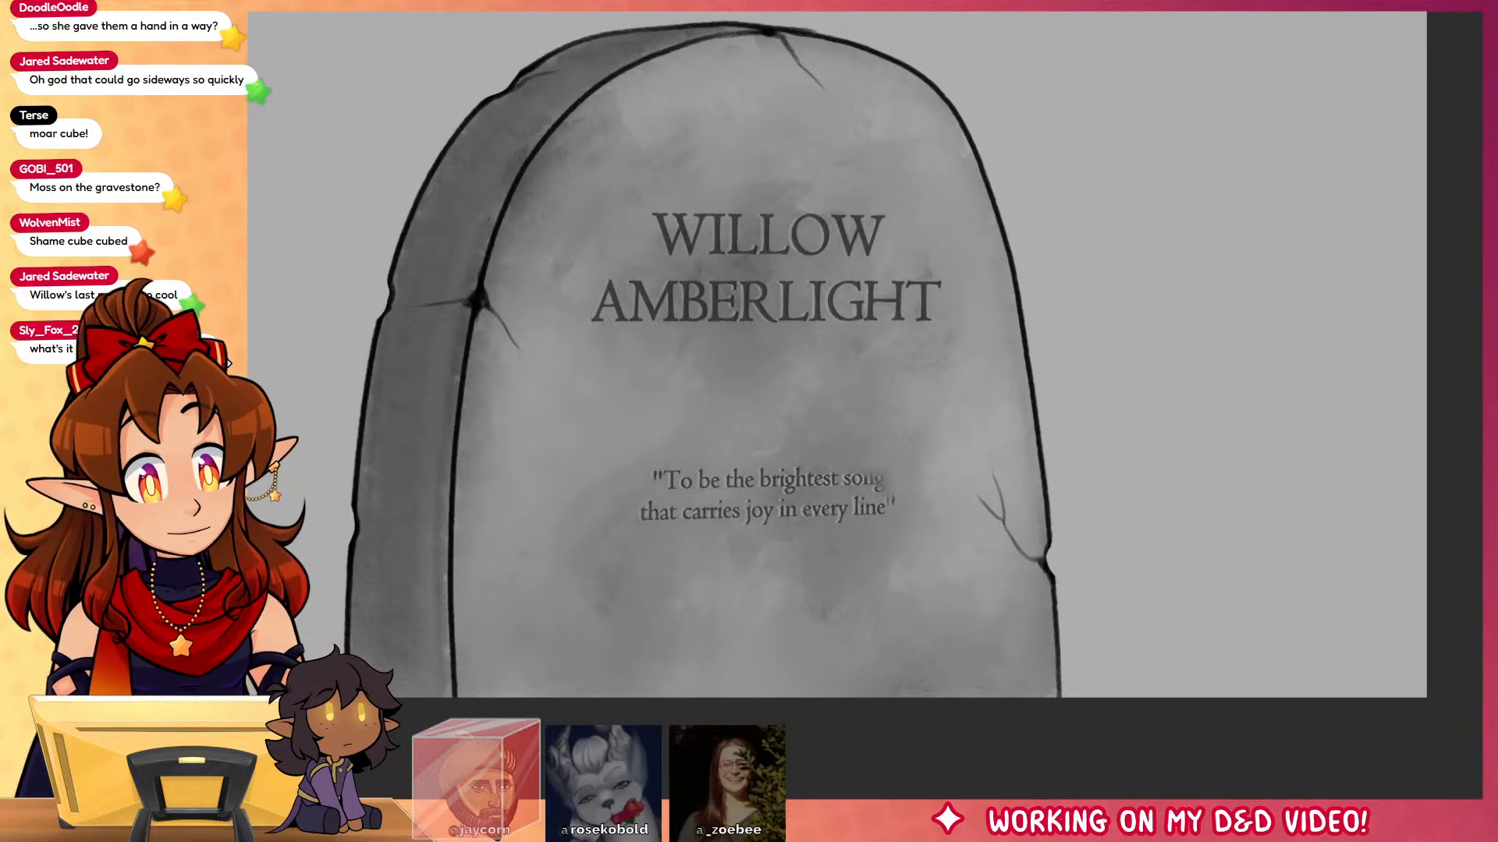
Step: Move the lettering back and nudge it slightly left of its copy for an engraved edge, and commit the move
key(ctrl+t)
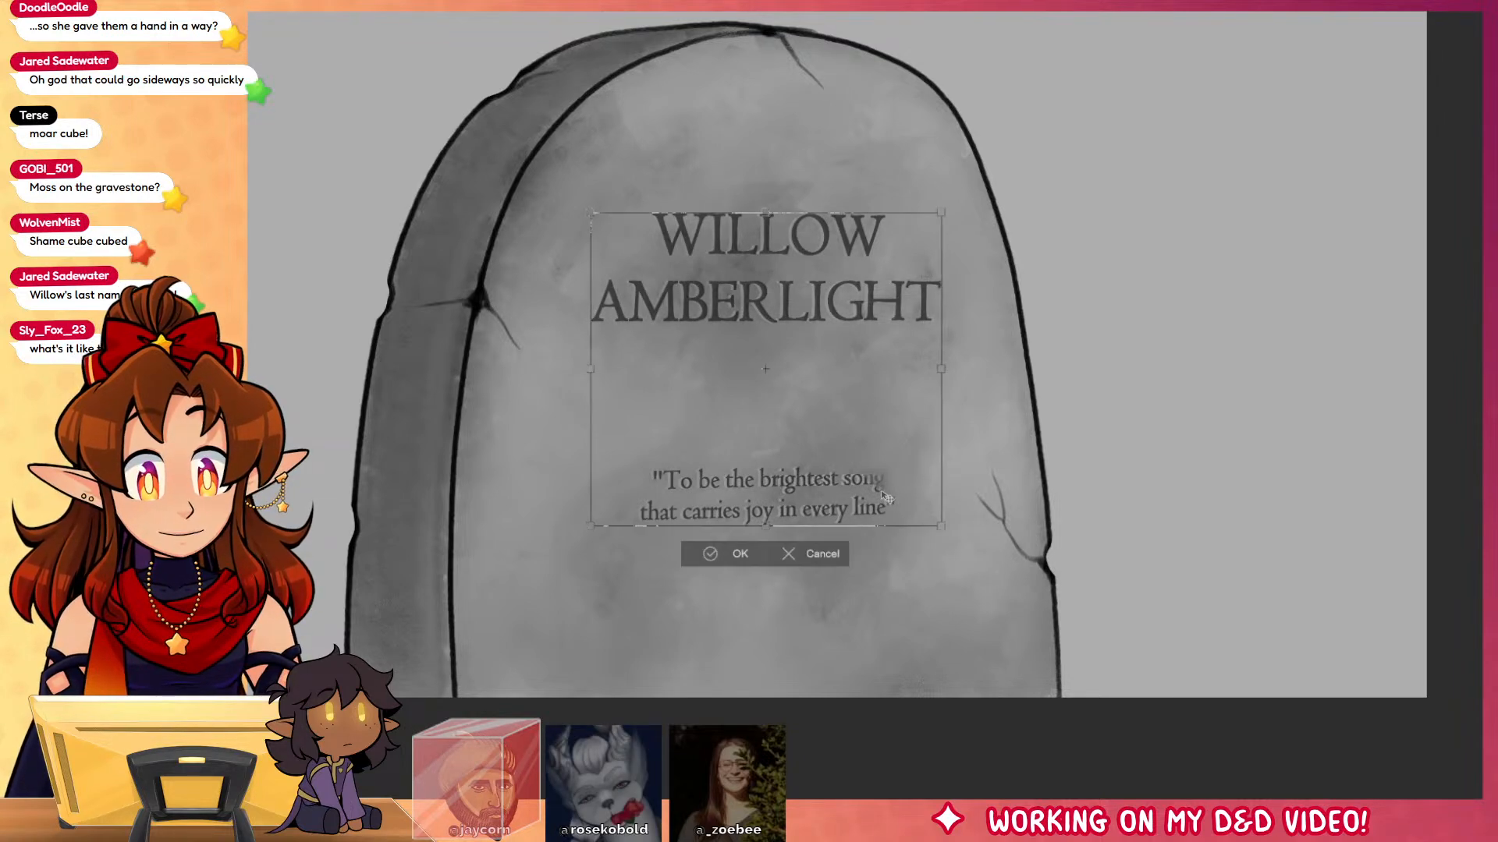
drag(881, 490, 878, 490)
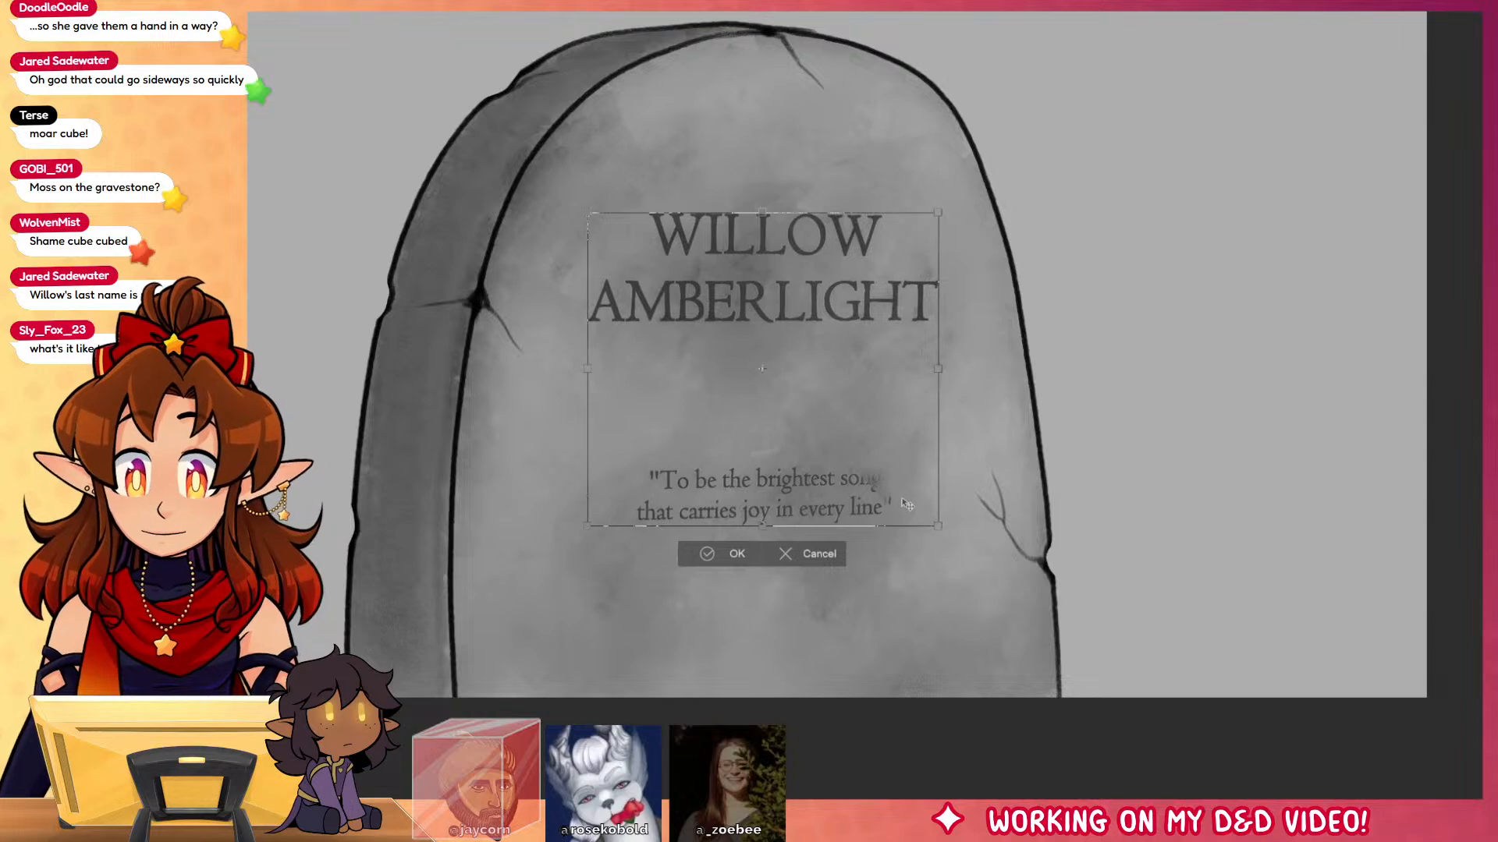
key(Left)
key(Left)
key(Left)
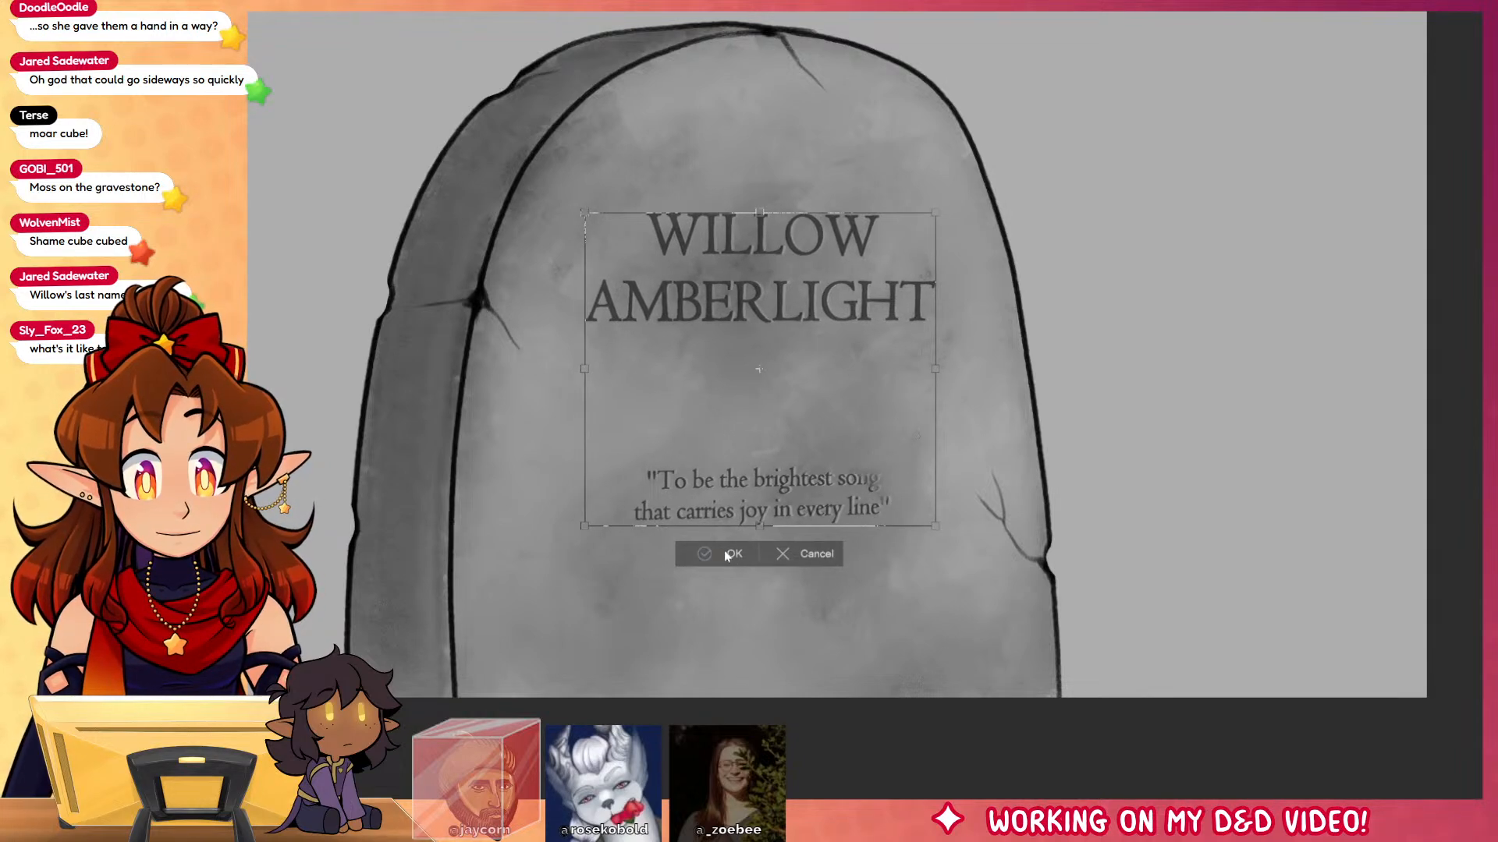
click(726, 554)
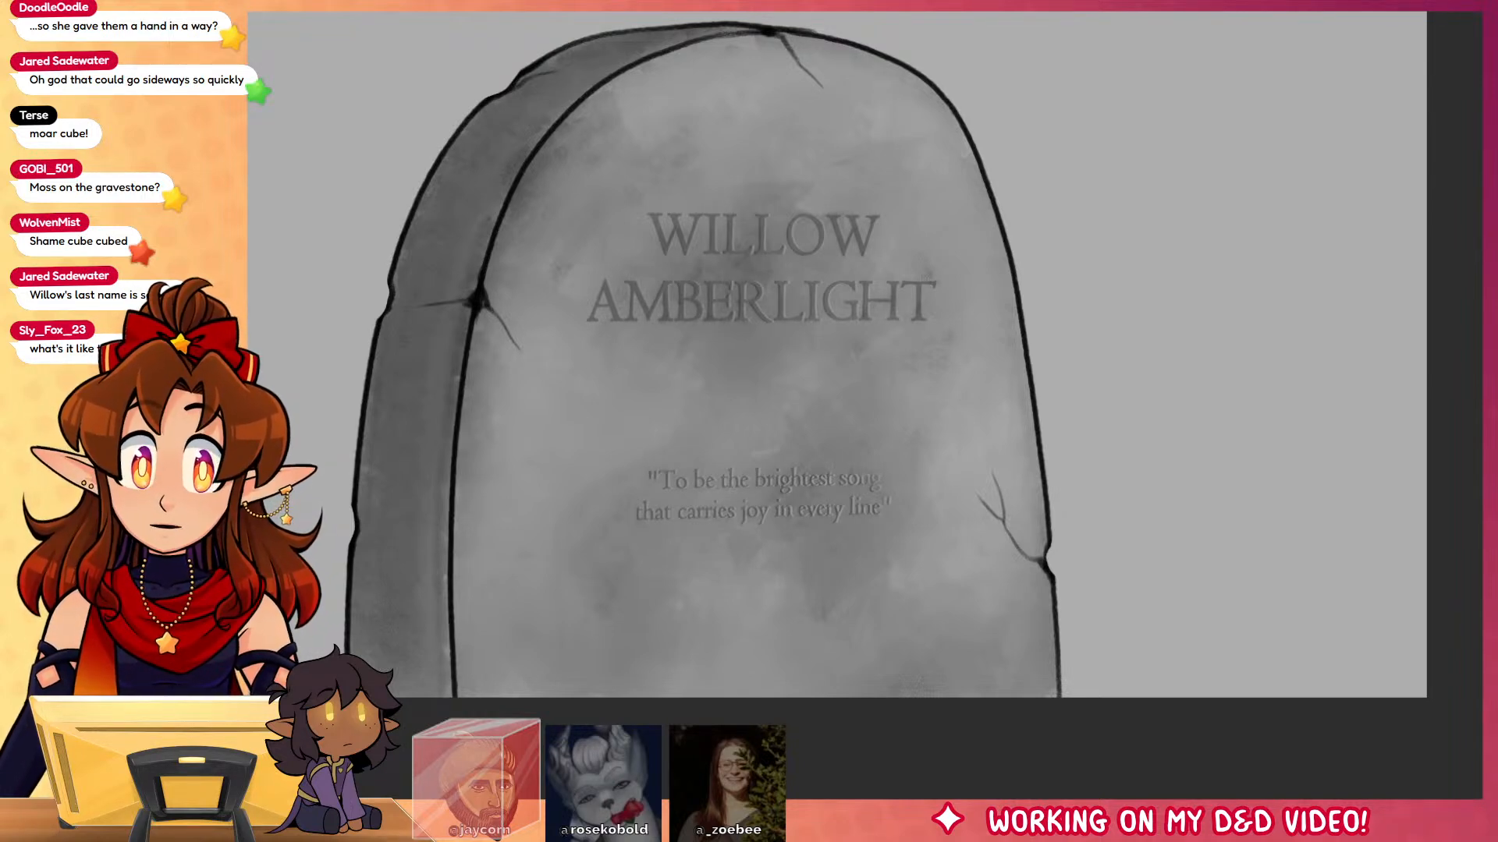
Step: Offset the two lettering copies, shifting one slightly down and the other slightly up and right, and commit both moves
drag(846, 502, 832, 459)
drag(1059, 582, 1082, 605)
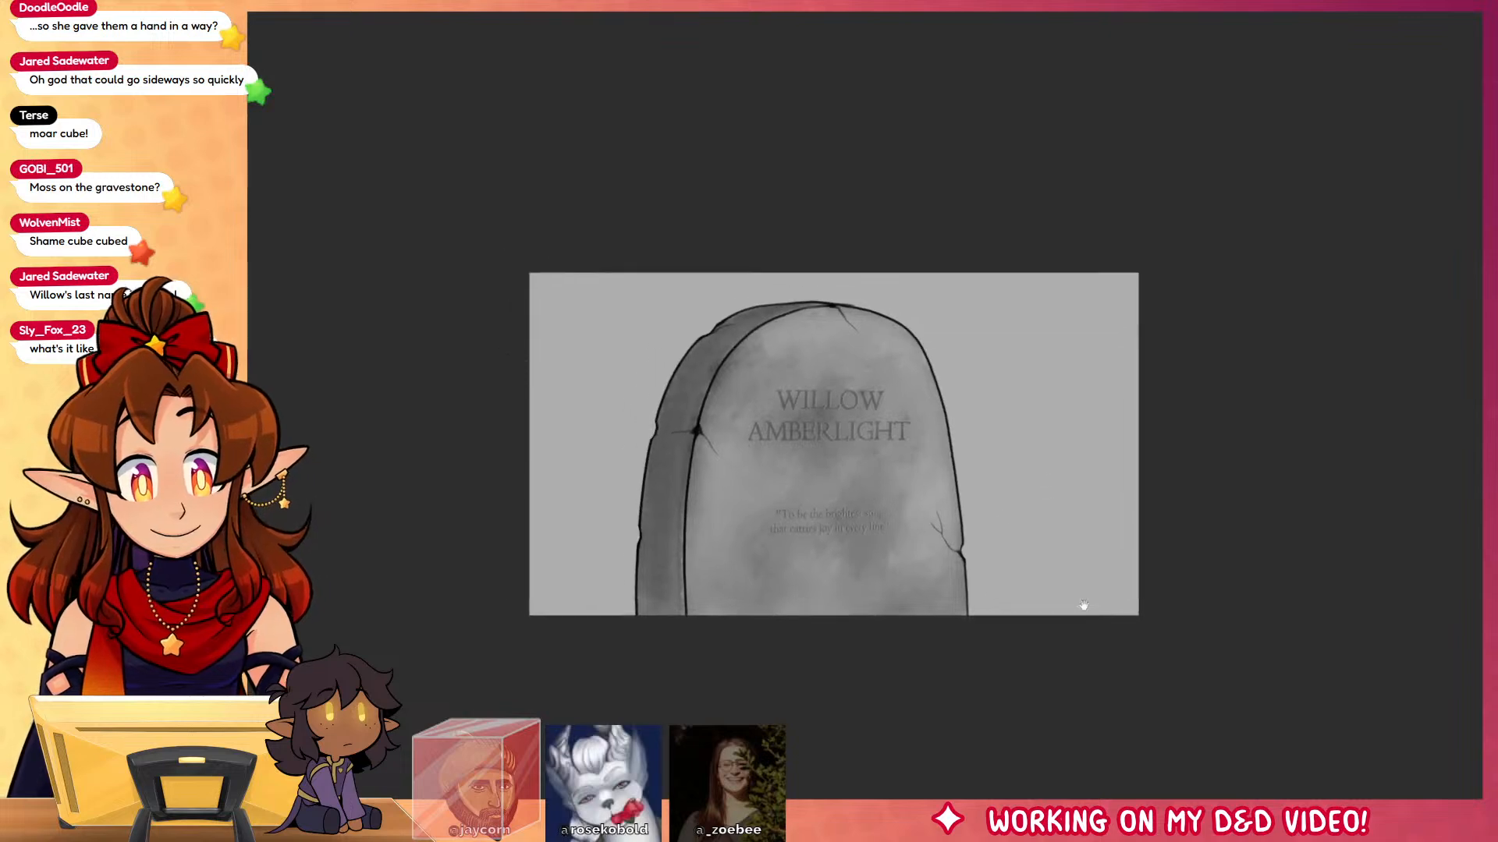
drag(903, 505, 934, 511)
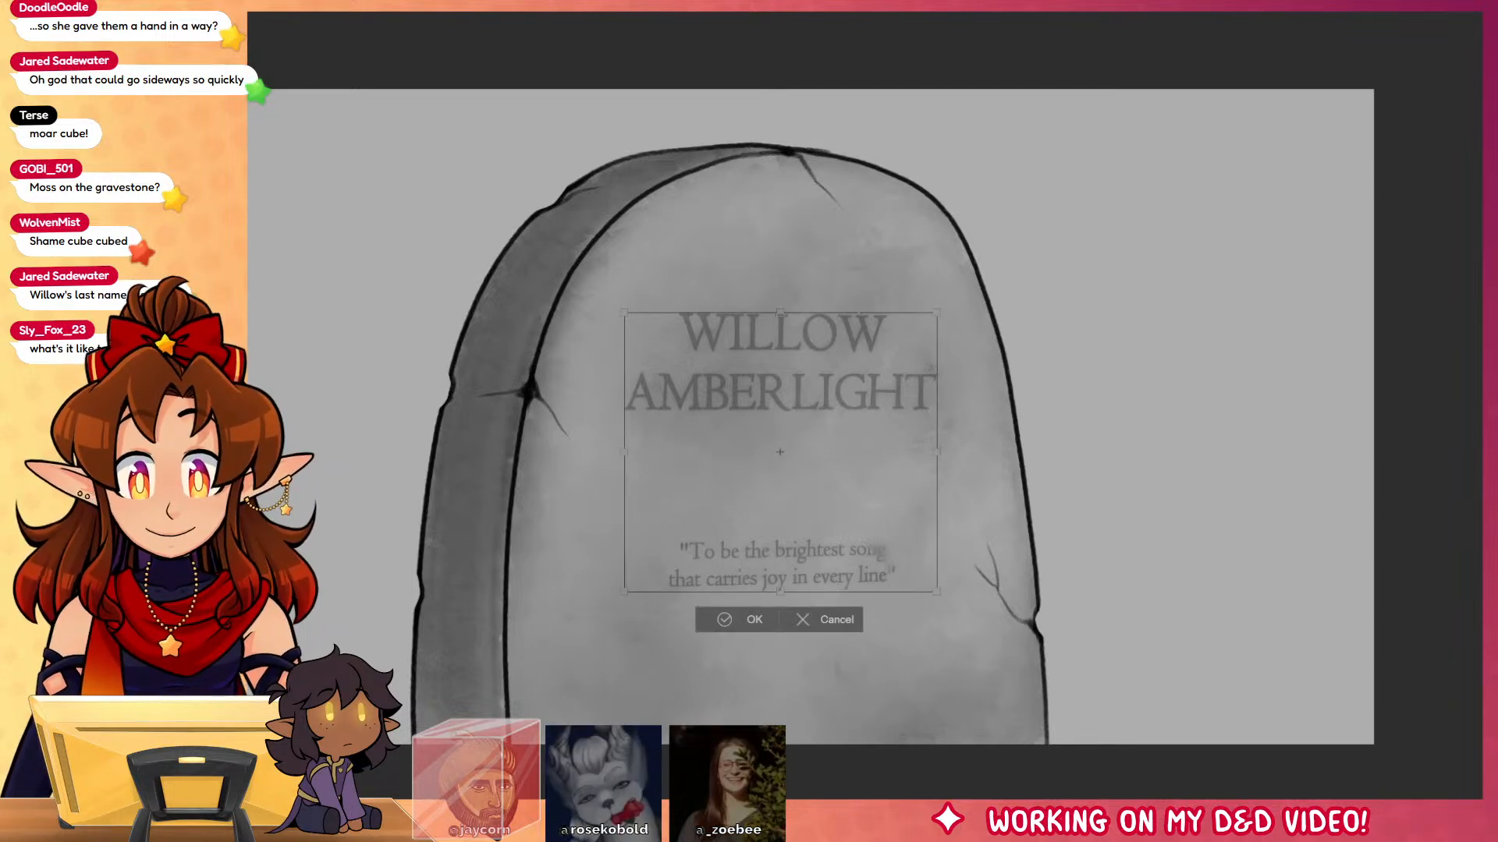
click(736, 619)
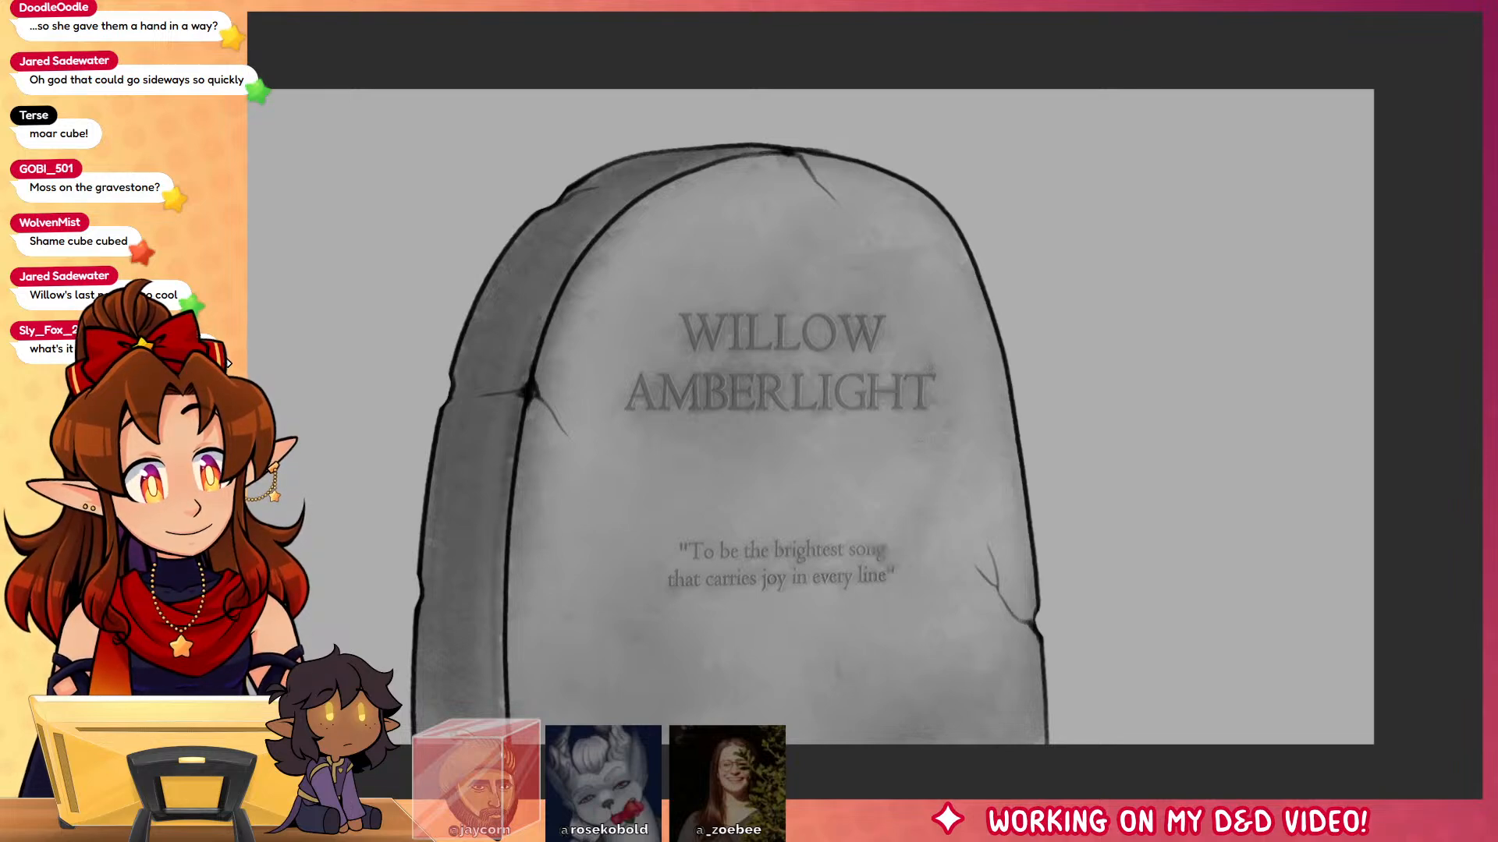
key(ctrl+t)
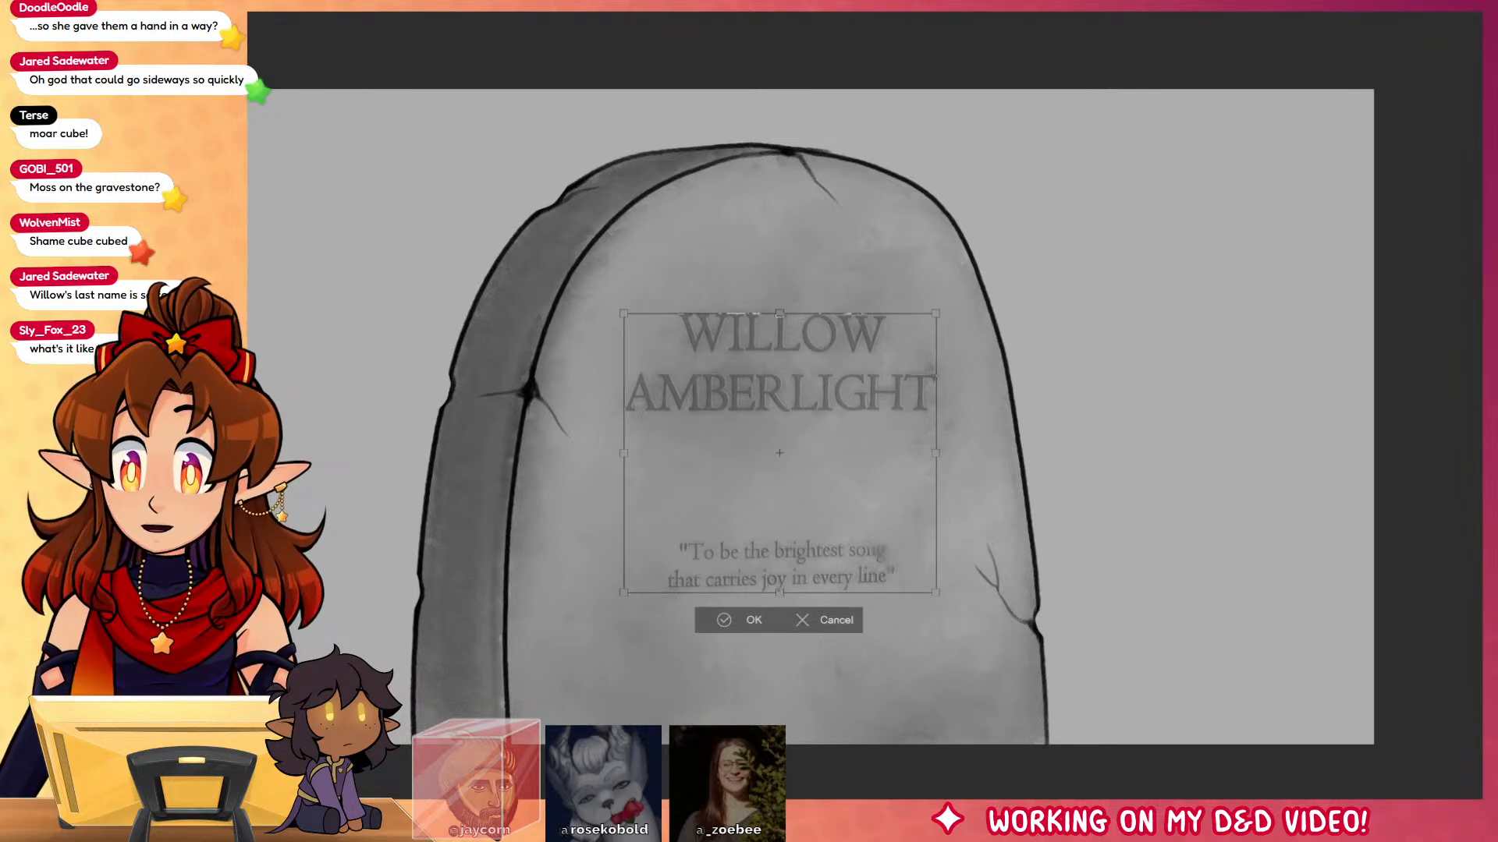
click(763, 621)
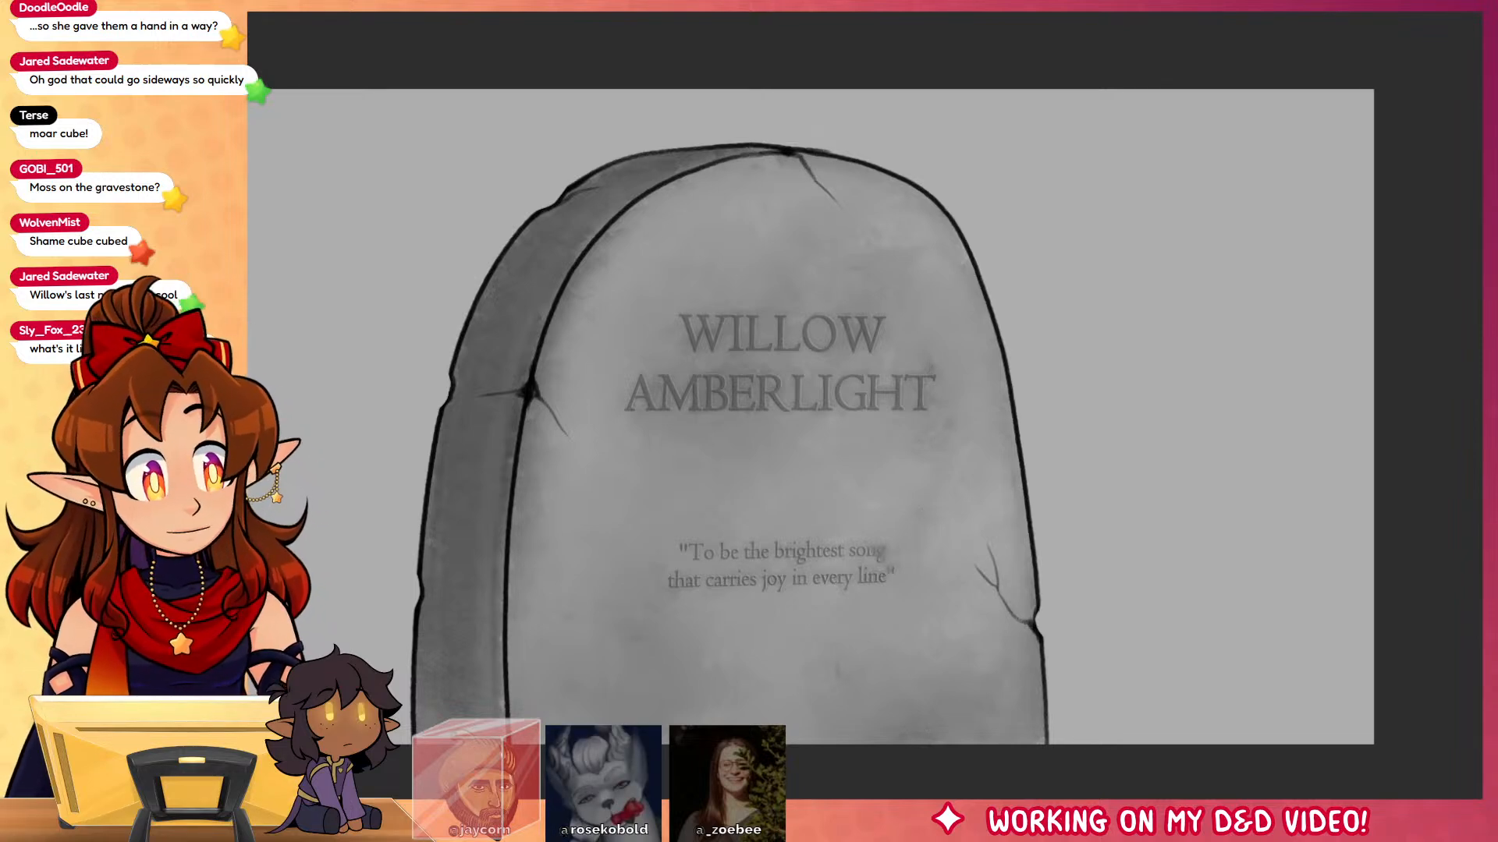
click(220, 346)
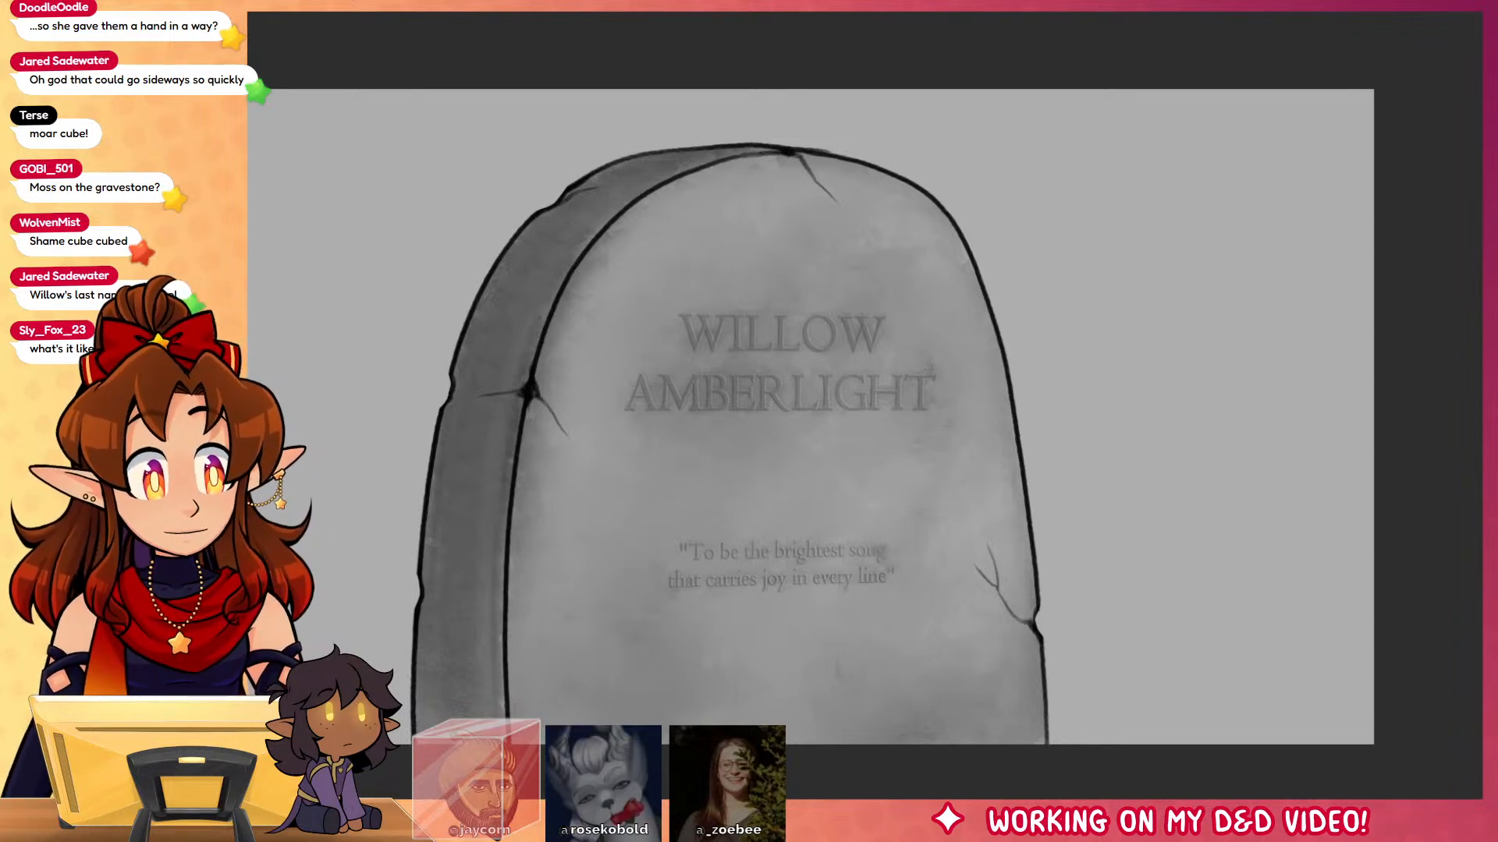
key(ctrl+t)
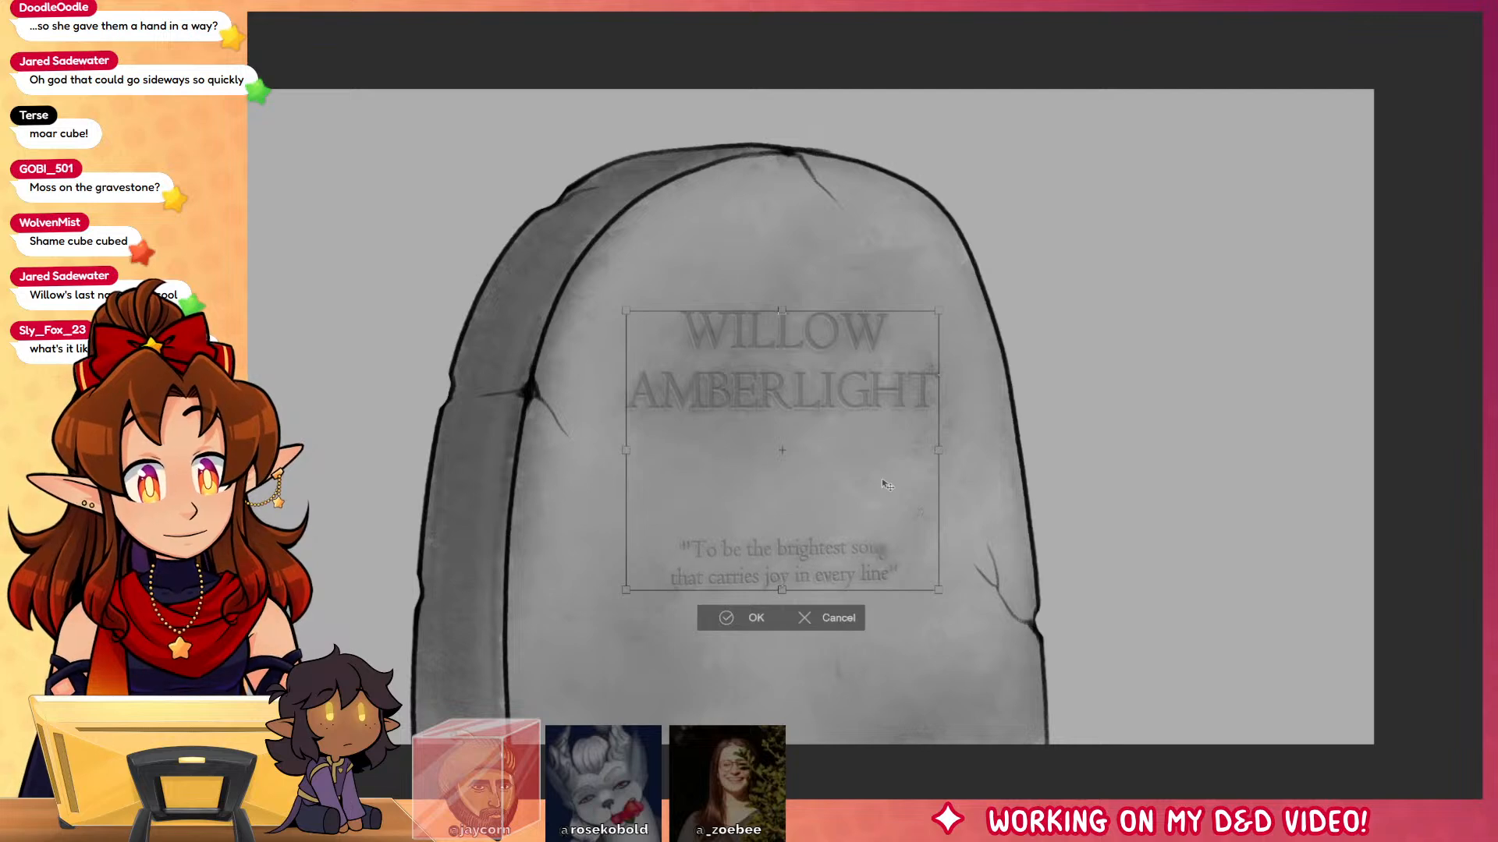
key(Return)
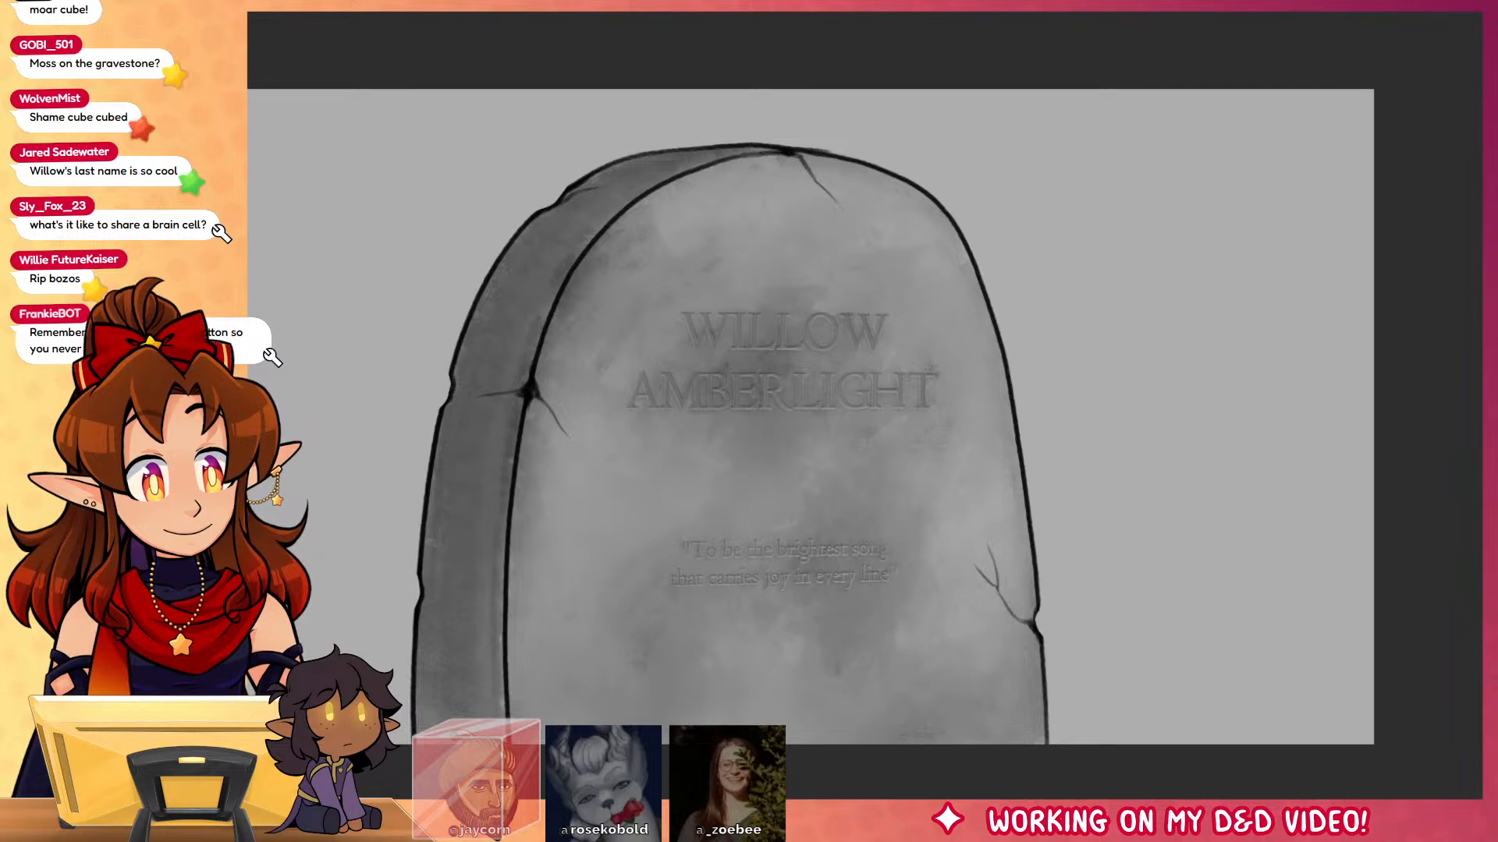
Step: Try to nudge the canvas-wide layer behind the engraved inscription slightly upward, and undo the move
key(ctrl+t)
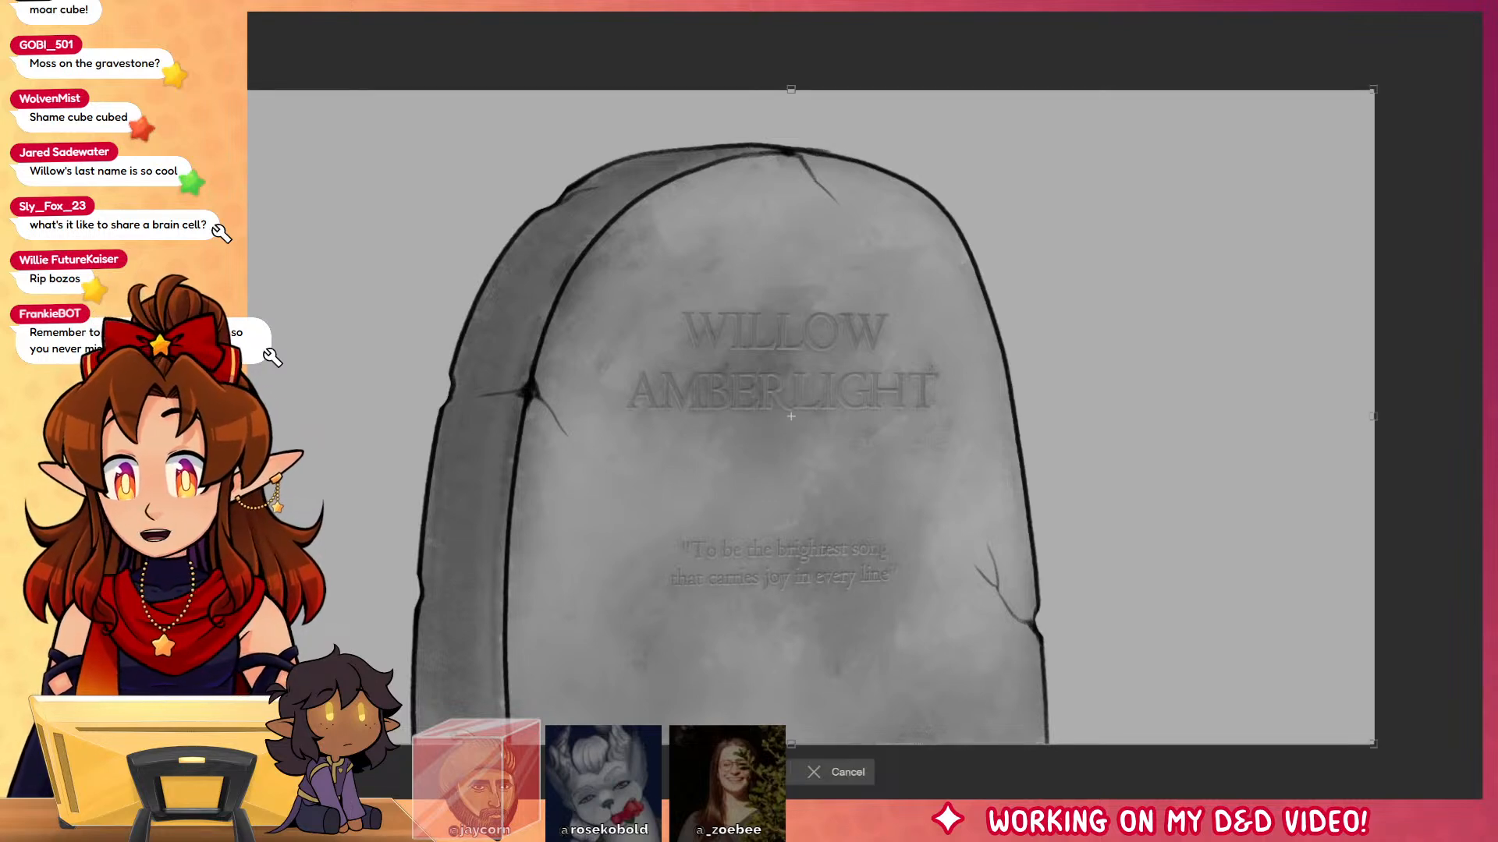
key(Up)
key(Up)
key(Up)
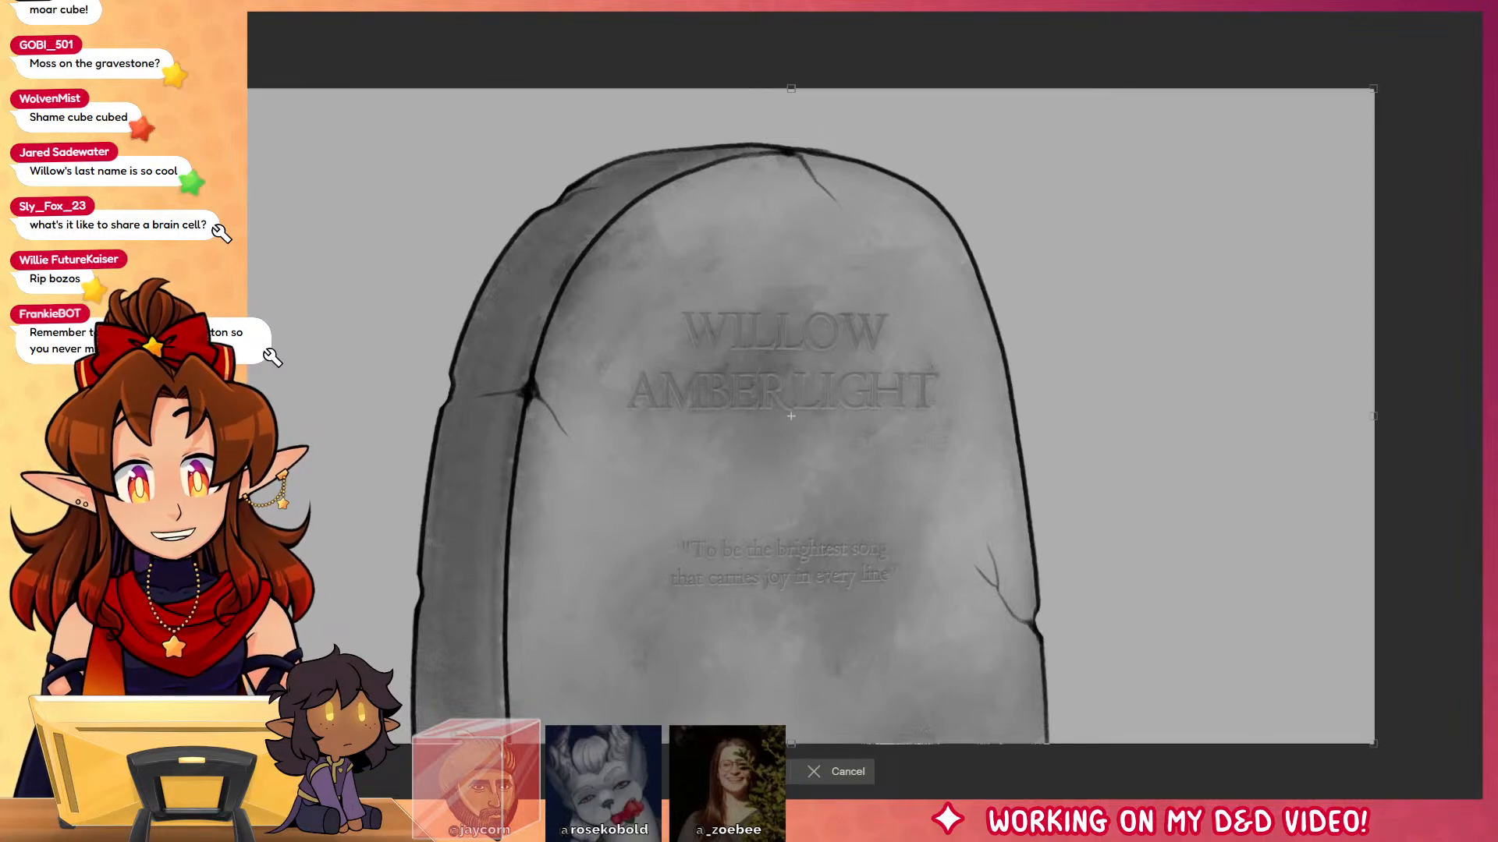
key(Down)
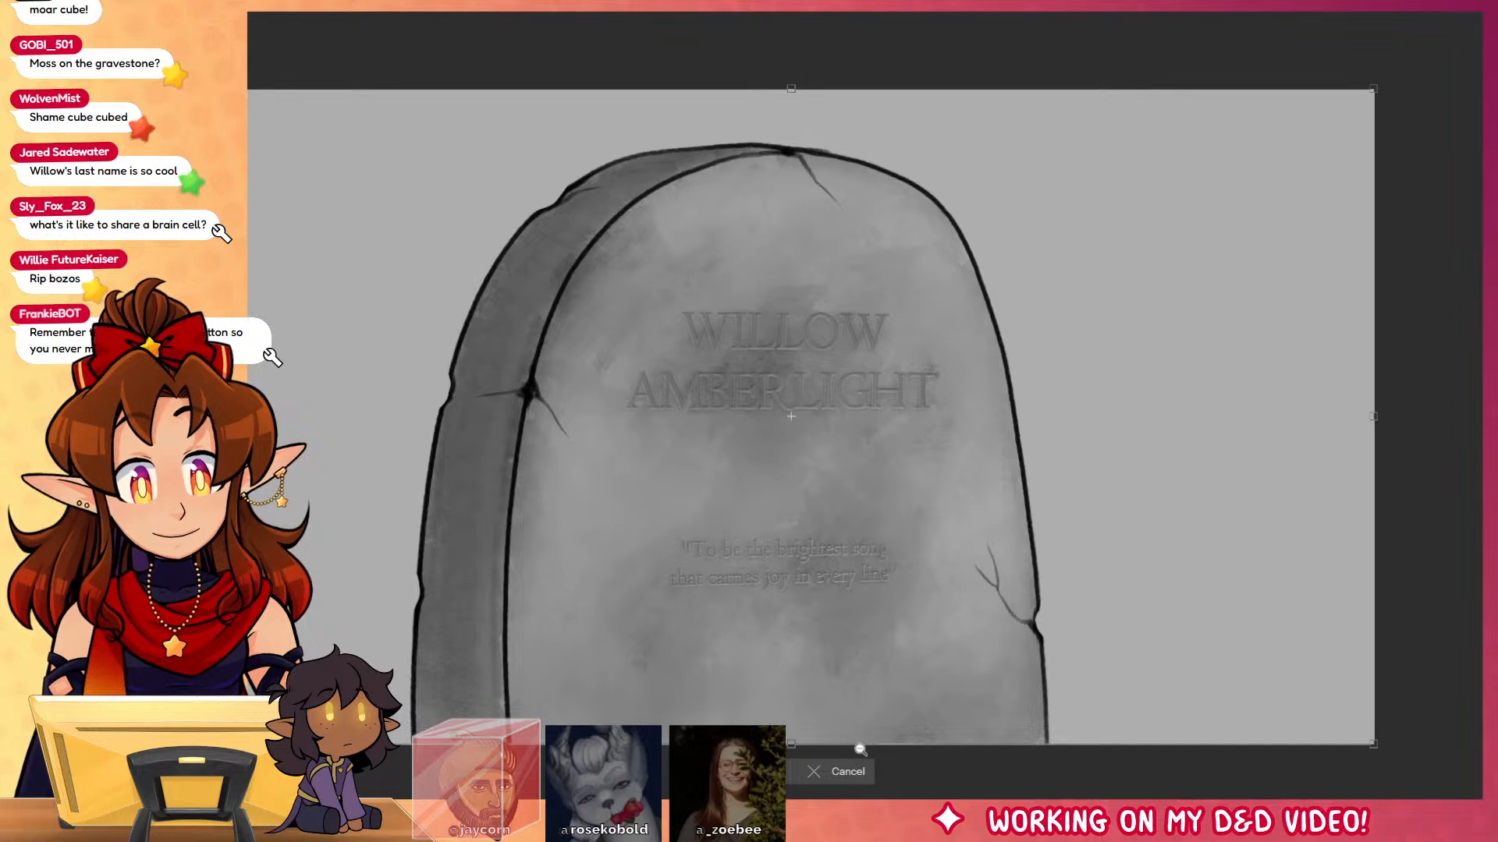
key(Return)
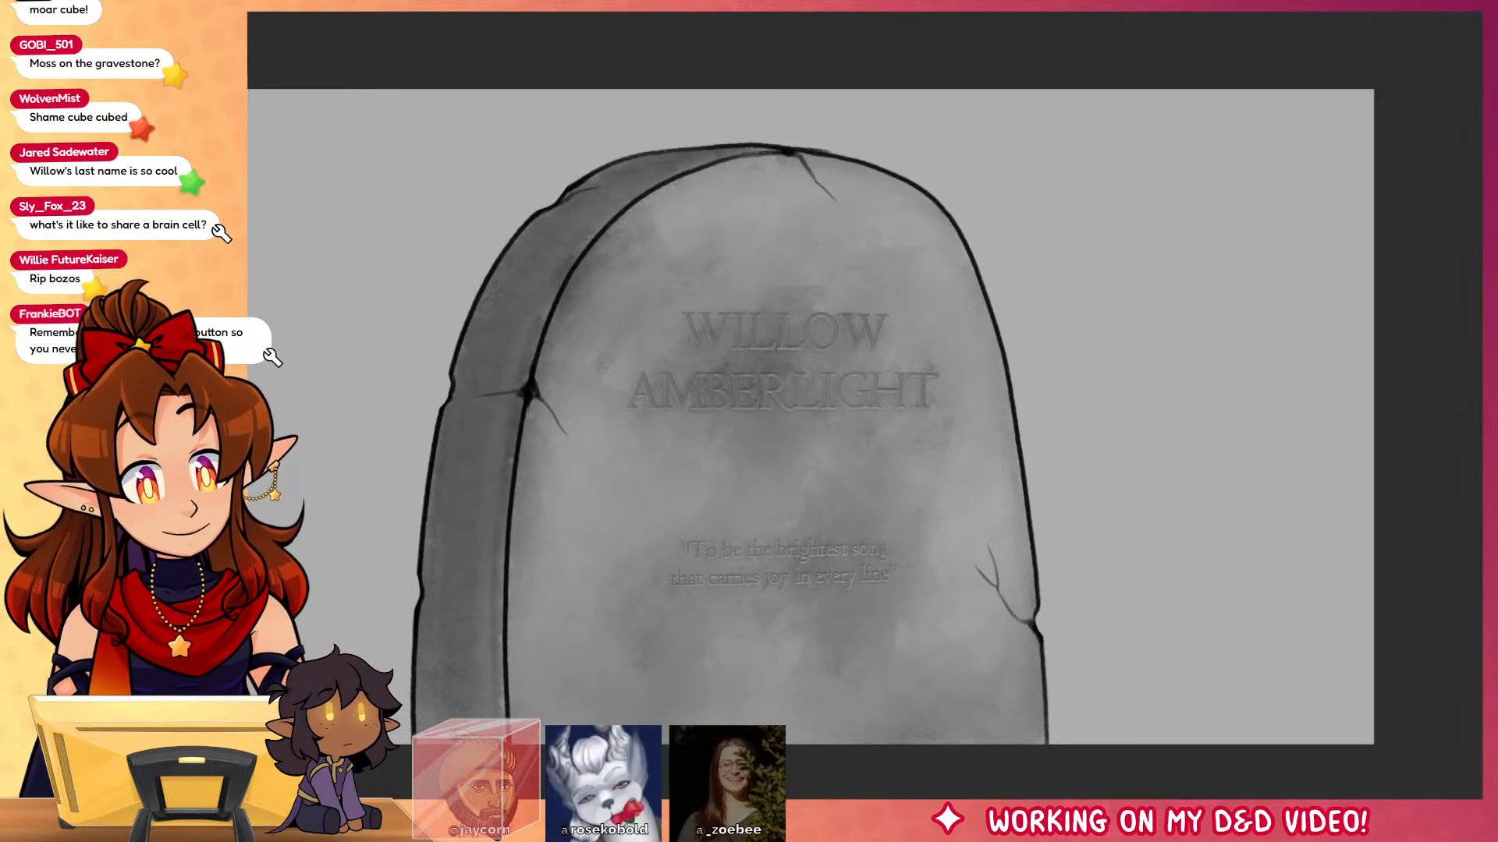
key(ctrl+z)
key(ctrl+y)
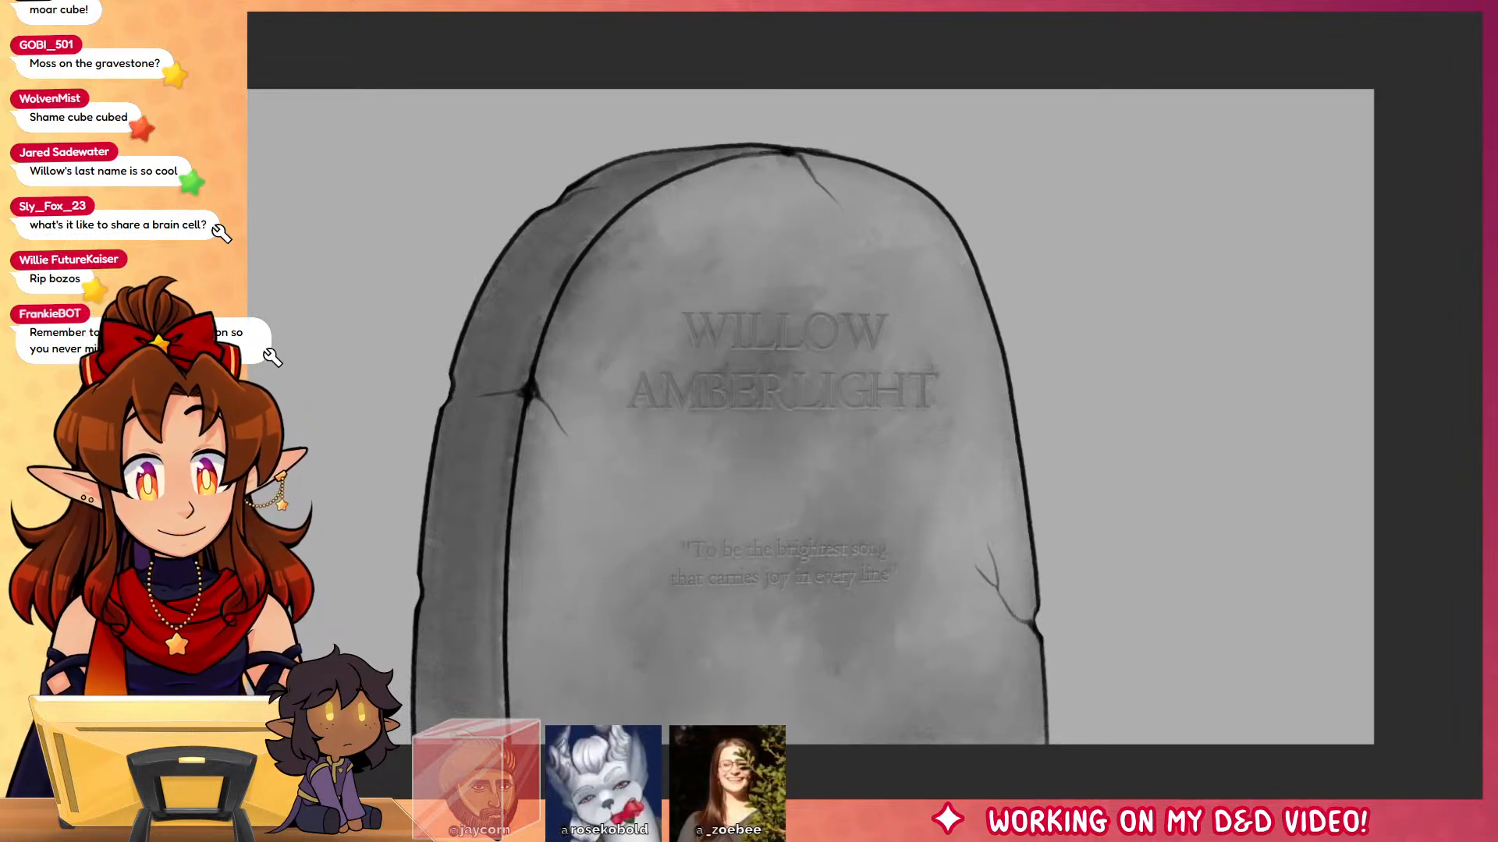
key(ctrl+z)
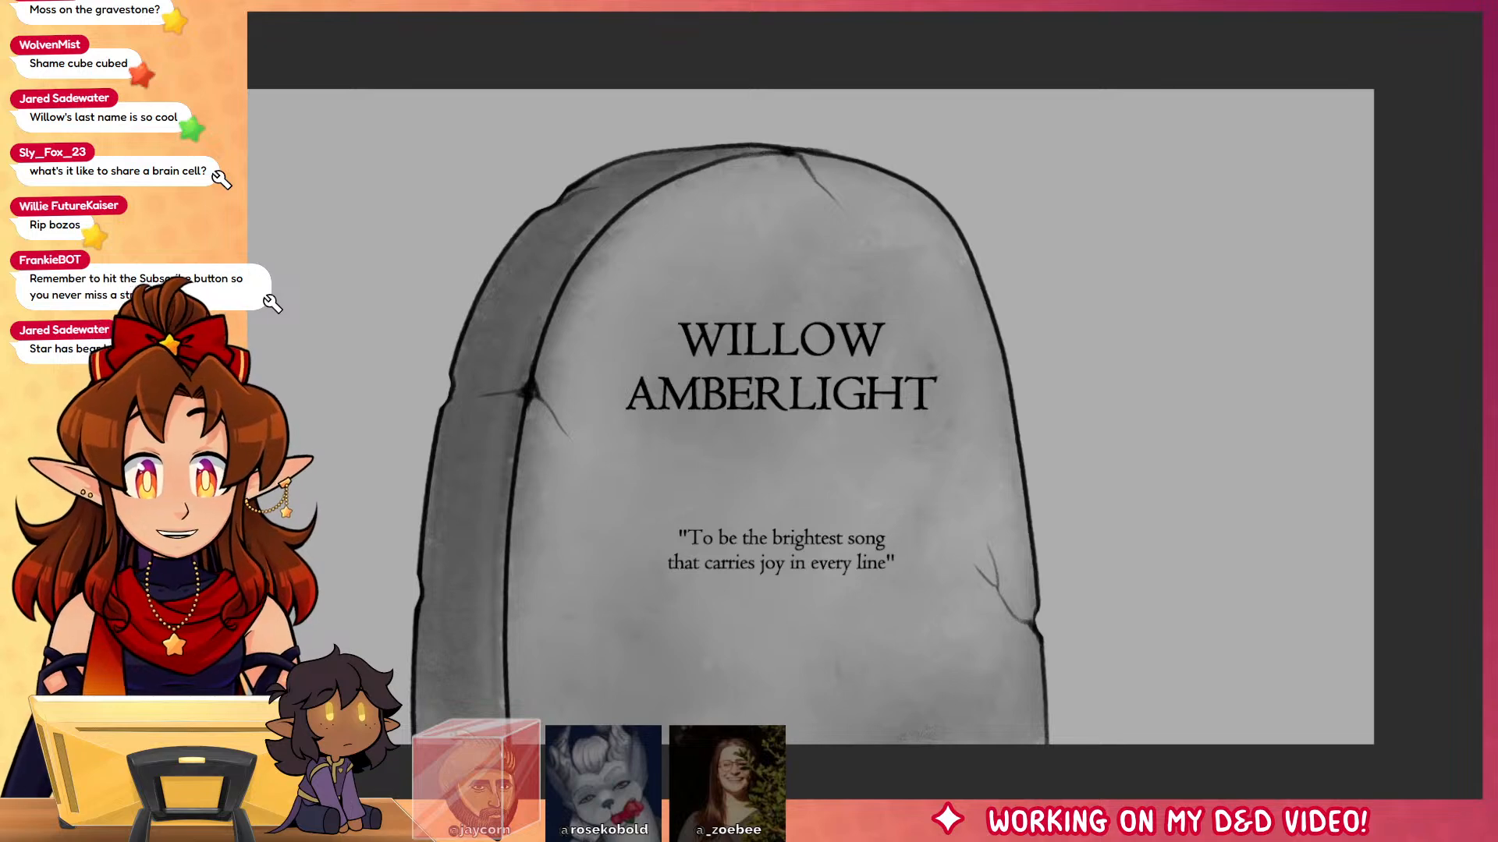
key(ctrl+t)
drag(970, 635, 976, 637)
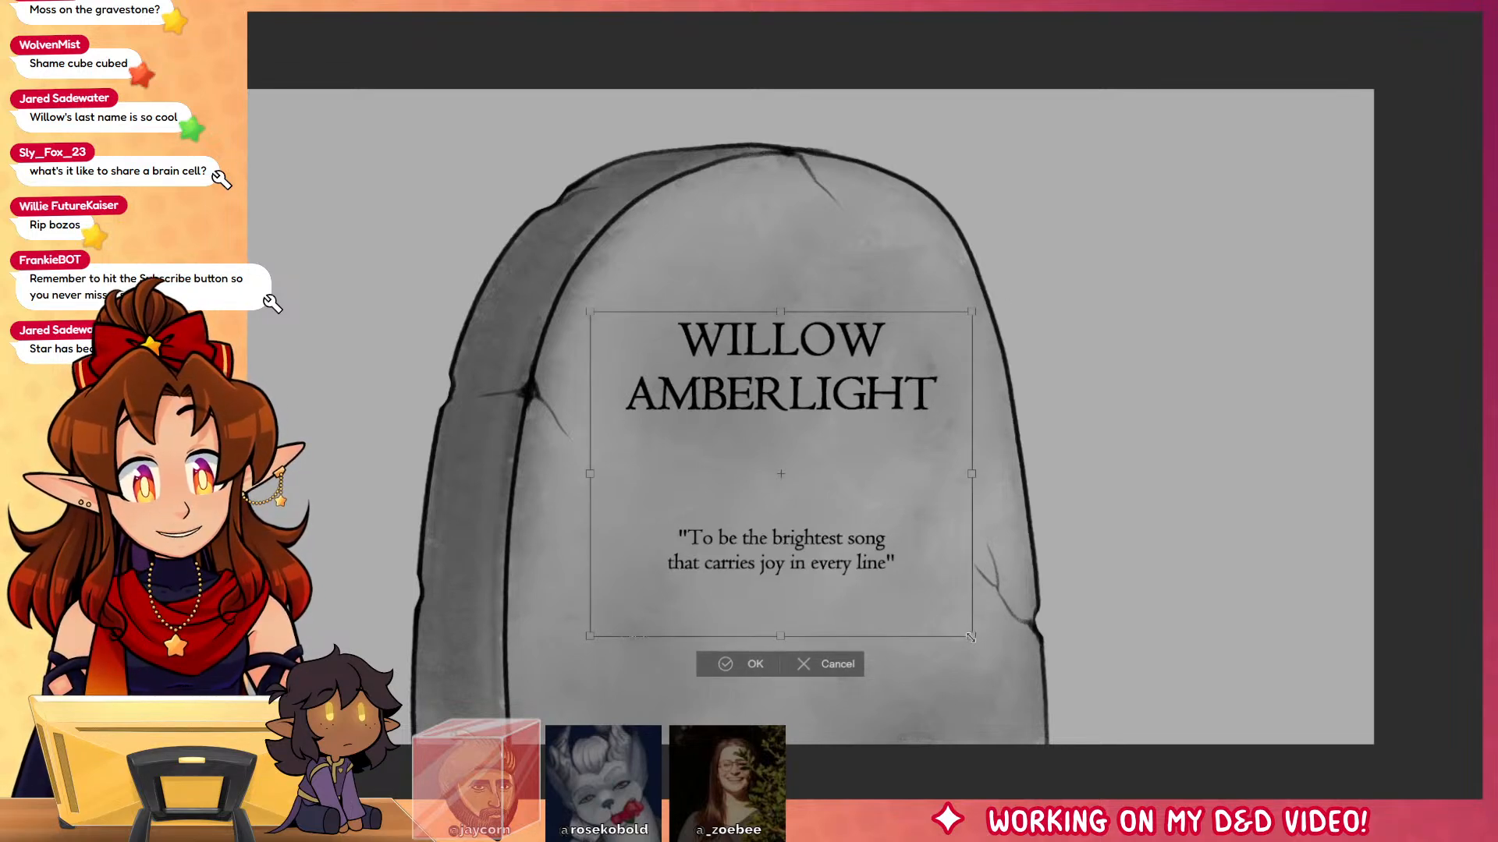
key(Return)
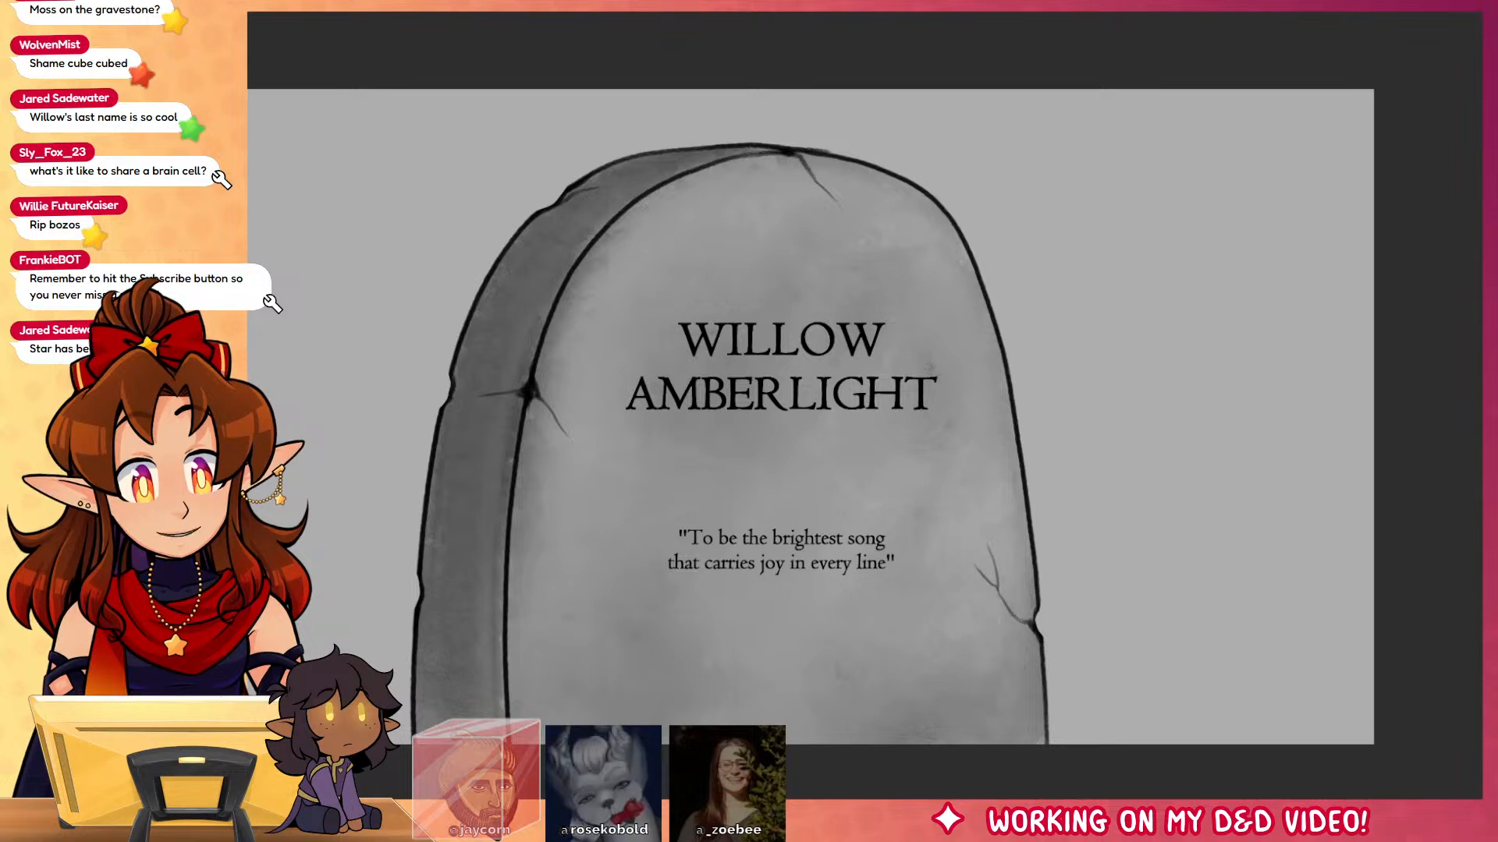
key(ctrl+t)
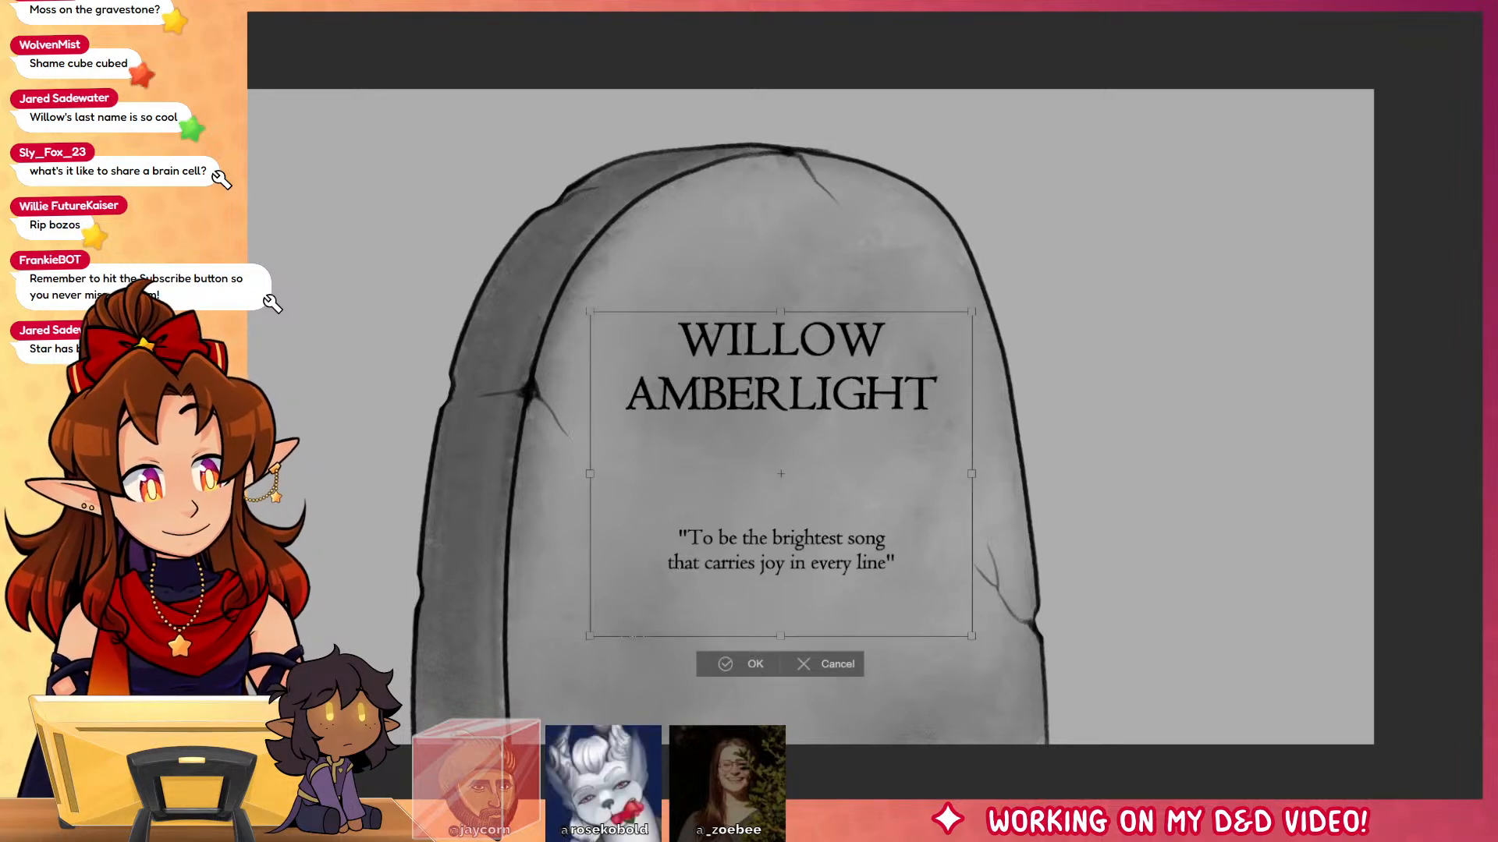
click(753, 665)
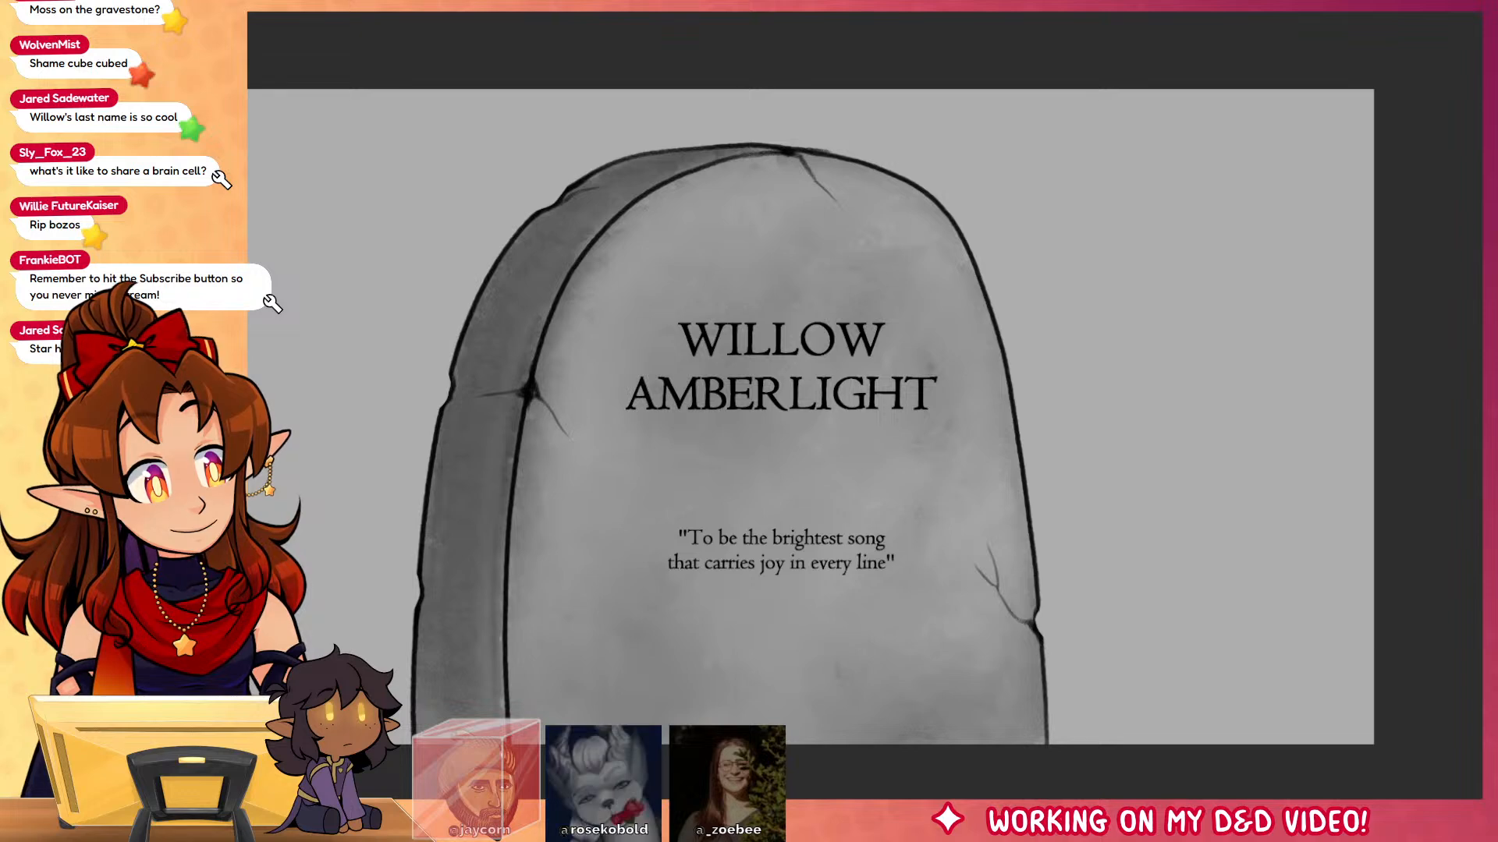
Step: Distort the fresh black lettering so its right edge is slightly shorter, following the gravestone's perspective, and commit it
key(ctrl+t)
drag(938, 585, 939, 571)
drag(937, 322, 936, 329)
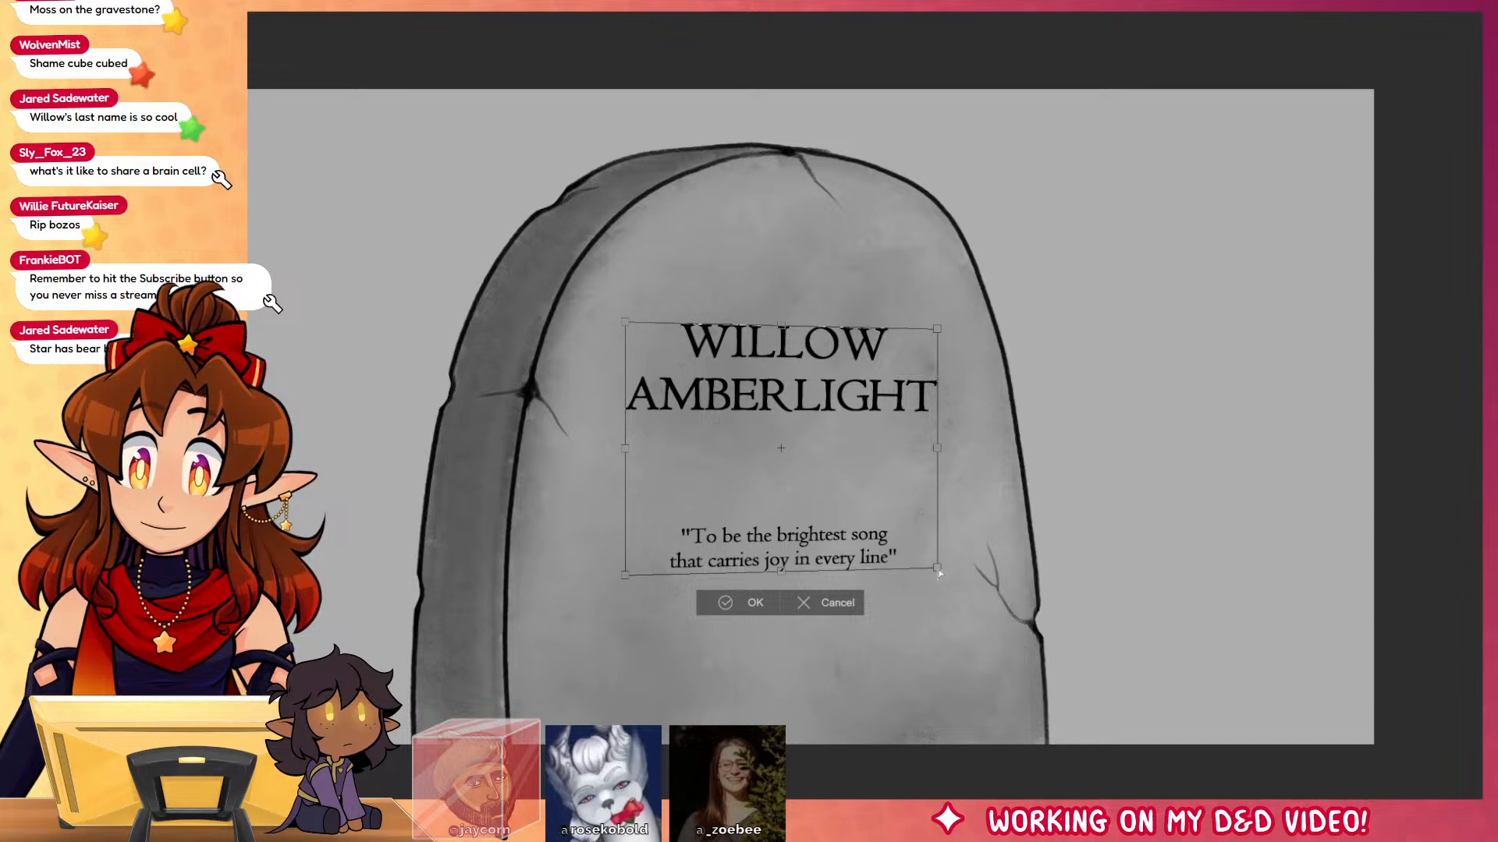
drag(938, 573, 940, 575)
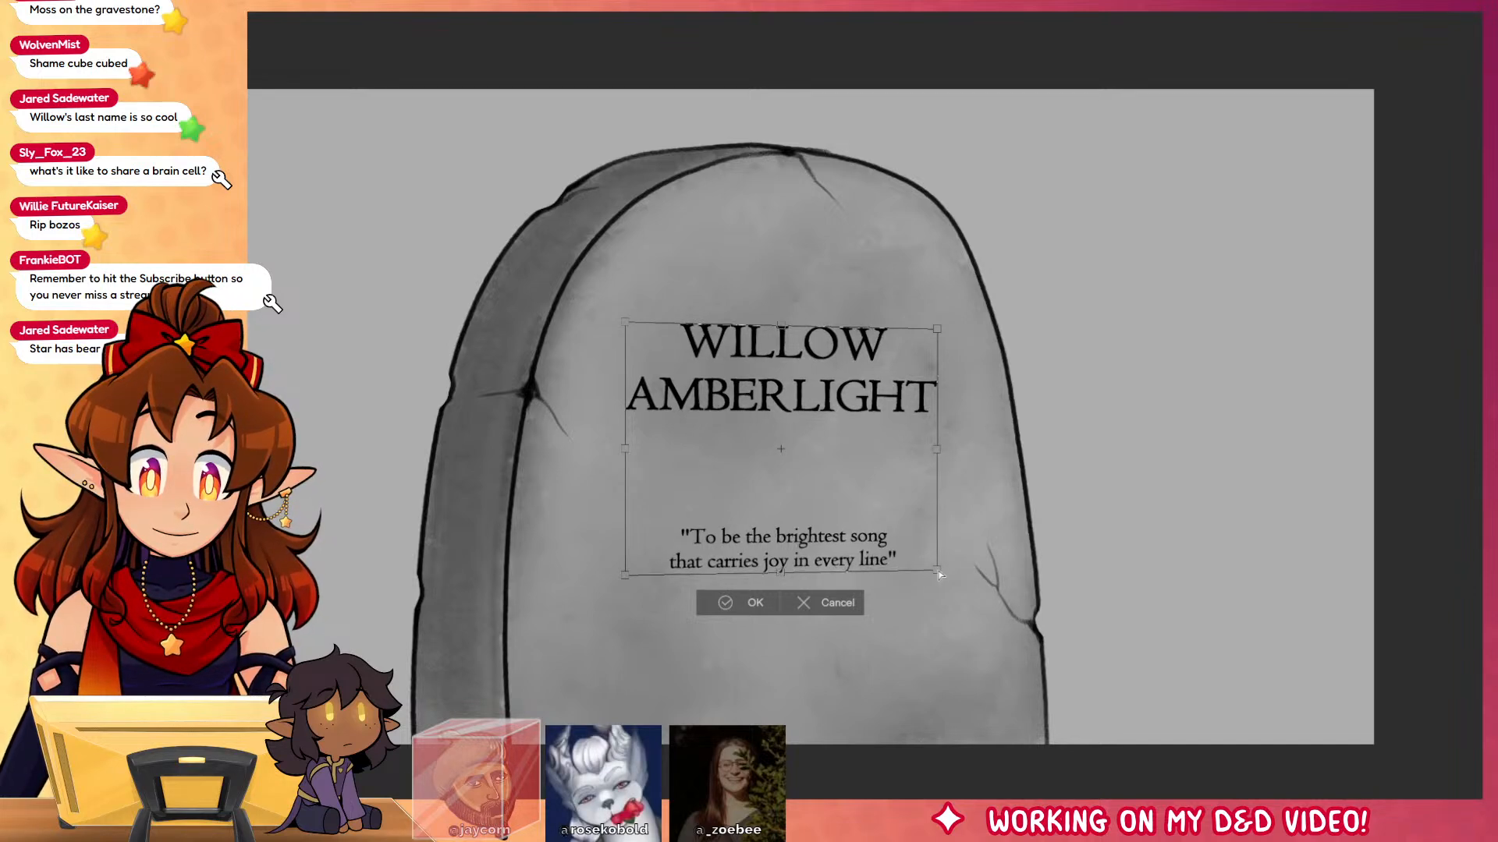
click(753, 603)
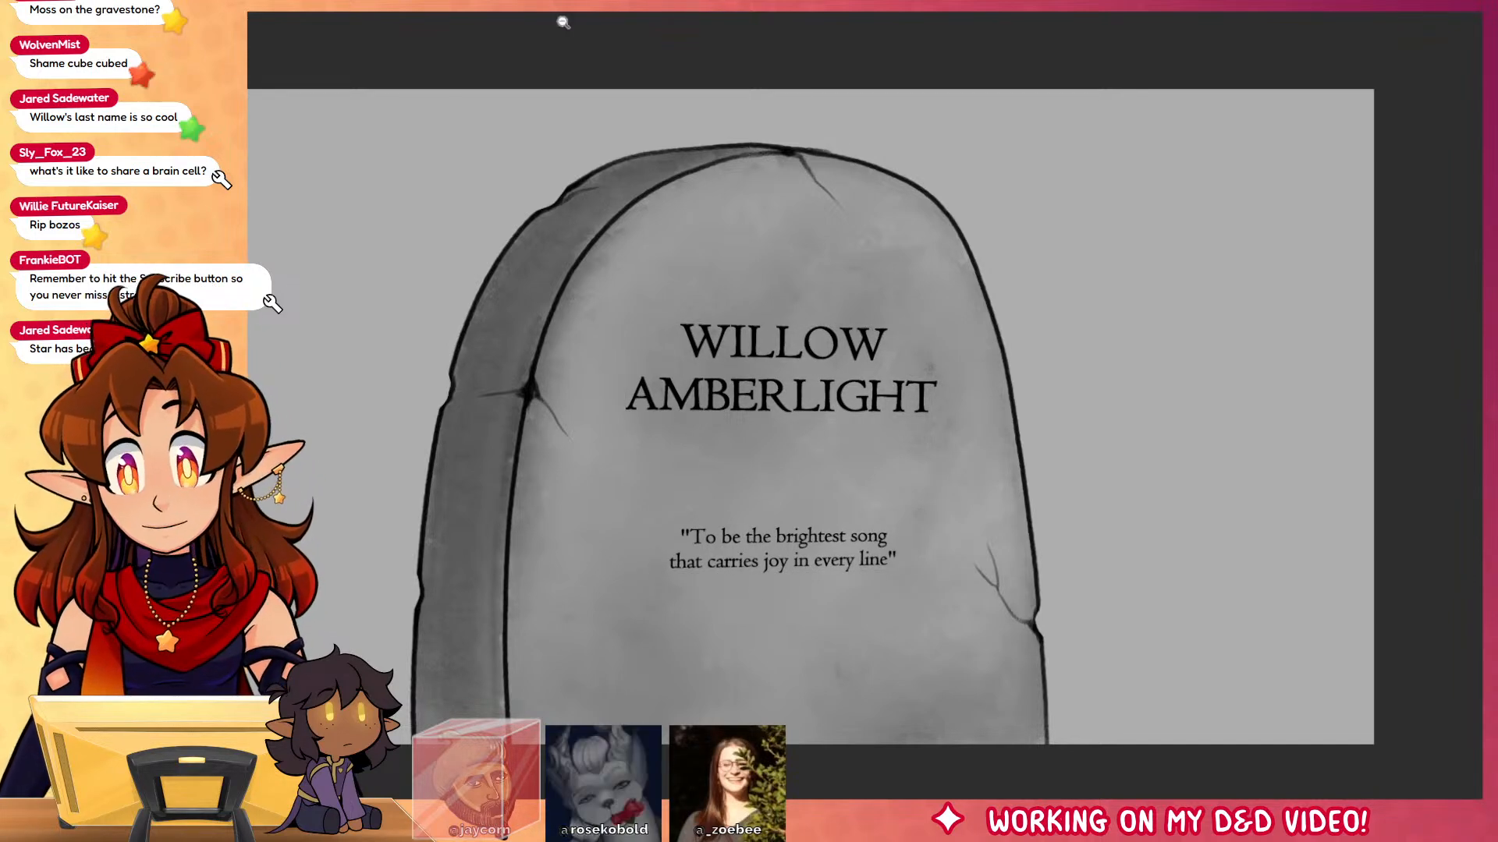
Step: Move the black name and epitaph slightly up and right on the stone face and commit the move
key(ctrl+t)
drag(876, 545, 885, 553)
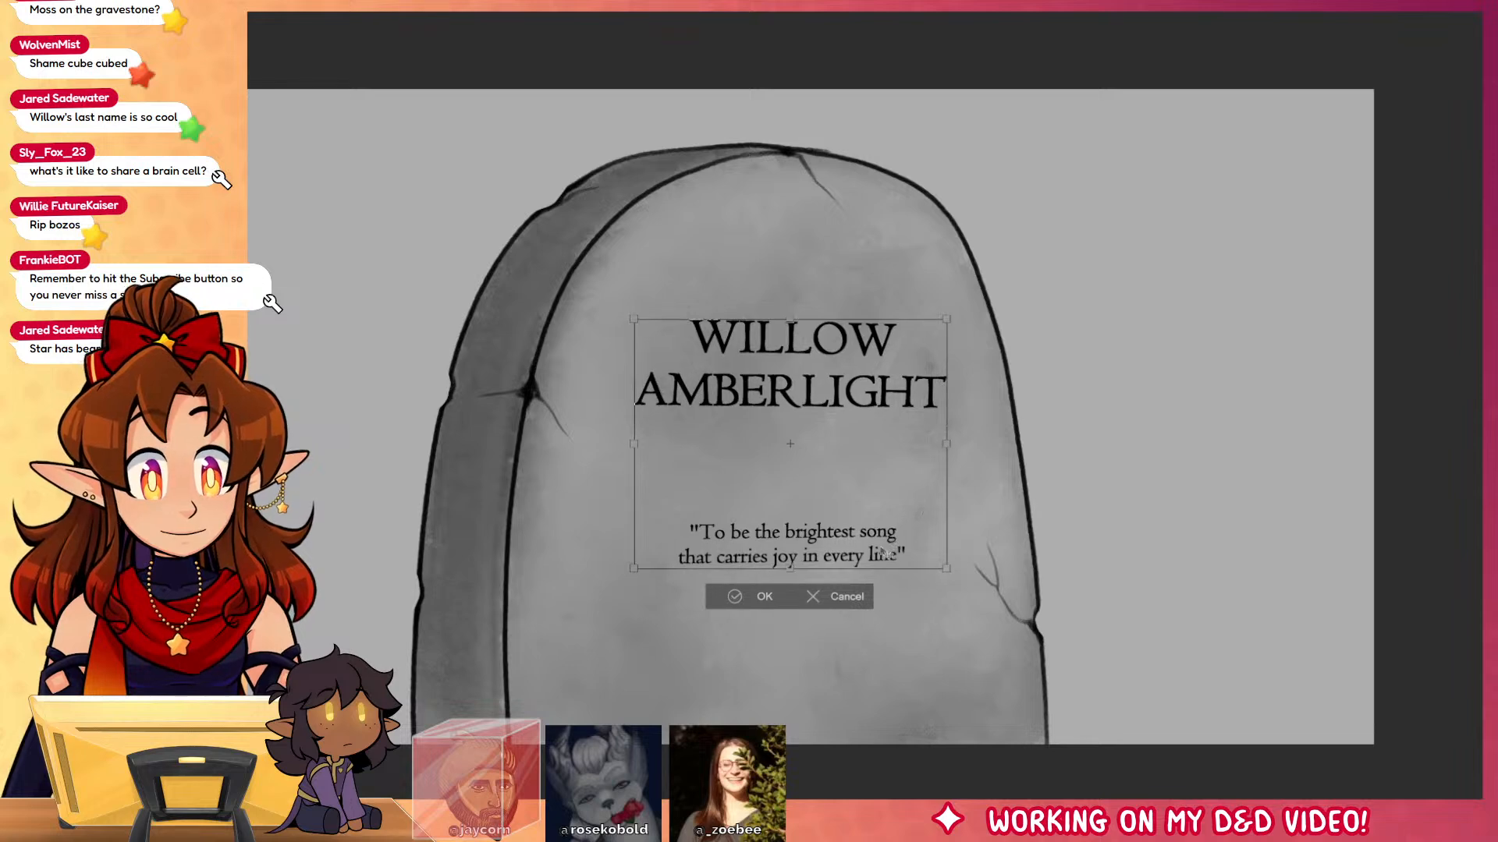
click(764, 596)
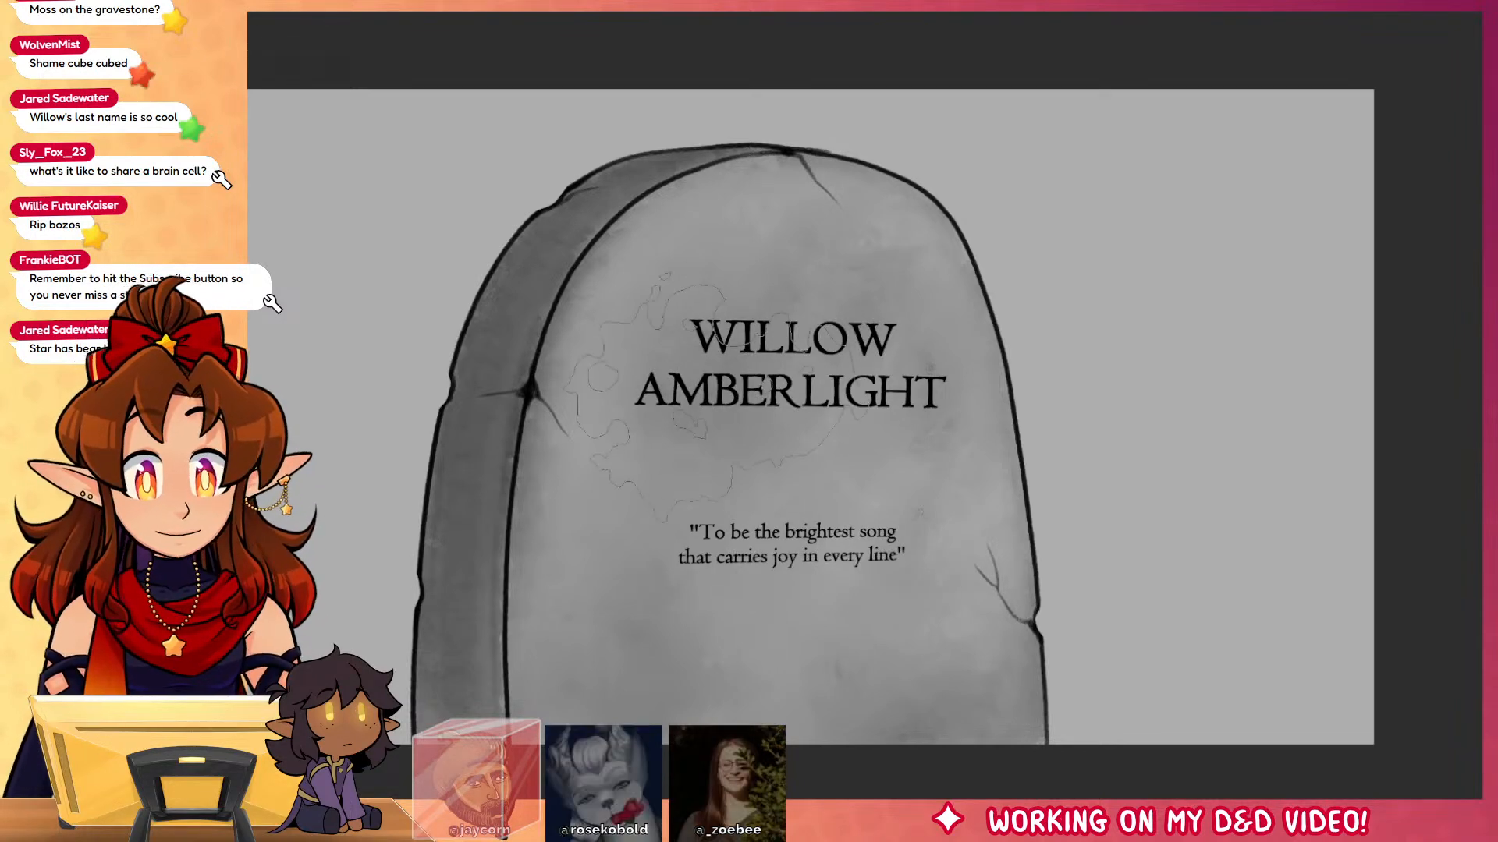
Step: Paint soft dark shading on the stone around the name and epitaph with a large textured brush, and blend it
mouse_move(773, 328)
mouse_down()
mouse_move(679, 367)
mouse_move(843, 359)
mouse_move(741, 483)
mouse_move(734, 569)
mouse_move(788, 484)
mouse_move(644, 515)
mouse_move(597, 468)
mouse_move(770, 282)
mouse_move(893, 359)
mouse_up()
key(j)
mouse_move(768, 336)
mouse_down()
mouse_move(707, 246)
mouse_move(698, 301)
mouse_move(714, 328)
mouse_move(613, 386)
mouse_move(632, 433)
mouse_move(675, 479)
mouse_move(777, 476)
mouse_move(810, 410)
mouse_move(794, 610)
mouse_move(971, 620)
mouse_move(752, 694)
mouse_up()
mouse_move(828, 426)
mouse_down()
mouse_move(916, 379)
mouse_move(878, 277)
mouse_move(943, 476)
mouse_move(872, 332)
mouse_move(806, 316)
mouse_move(810, 293)
mouse_move(692, 464)
mouse_move(814, 351)
mouse_move(646, 410)
mouse_move(743, 324)
mouse_move(641, 577)
mouse_move(779, 211)
mouse_up()
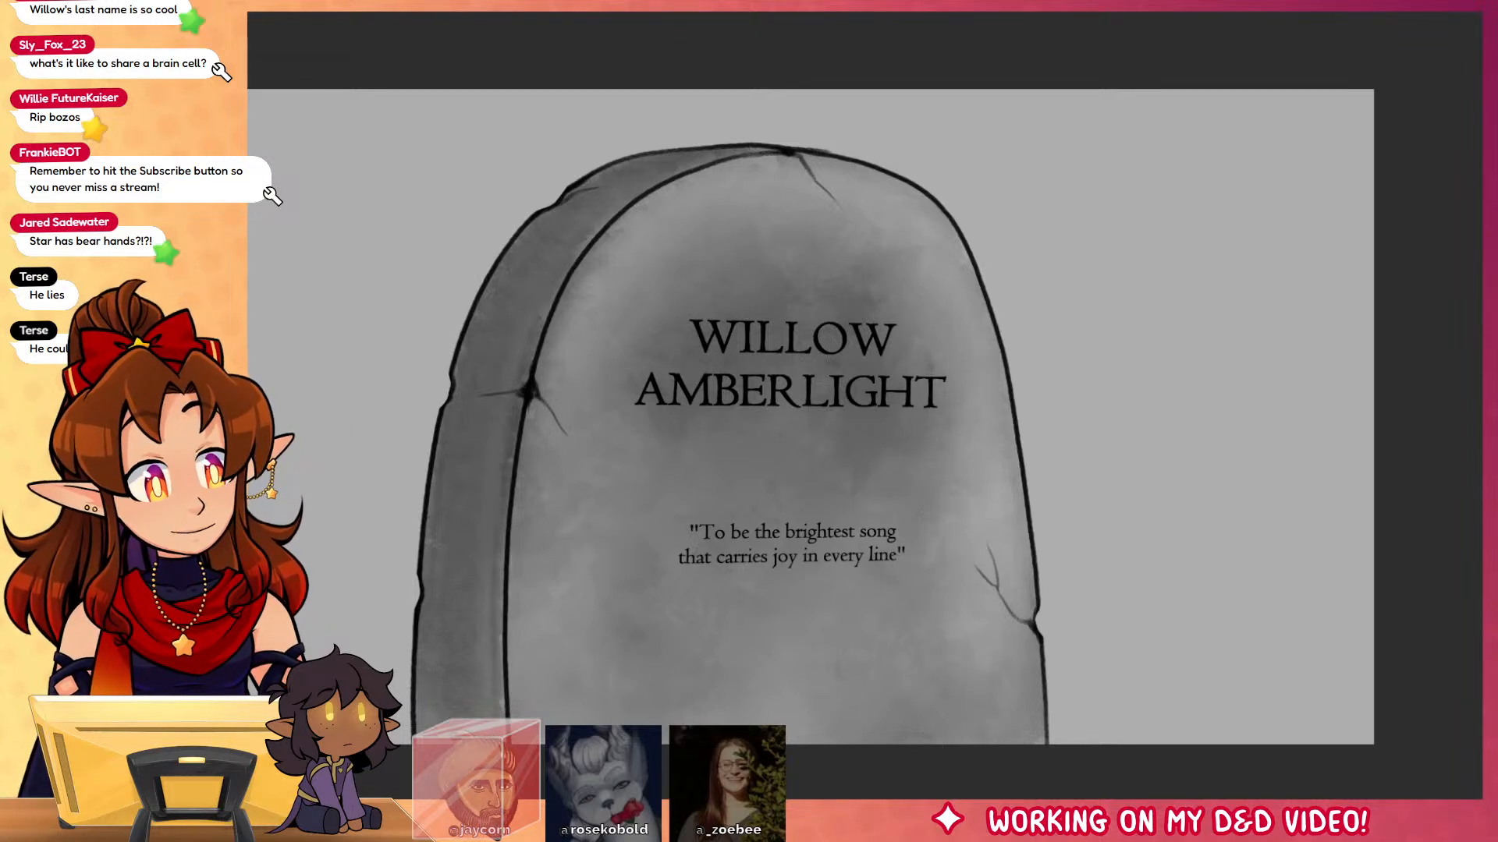
Step: Nudge the black name and epitaph lettering slightly on the gravestone to form the engraved look, and commit the transform
key(ctrl+t)
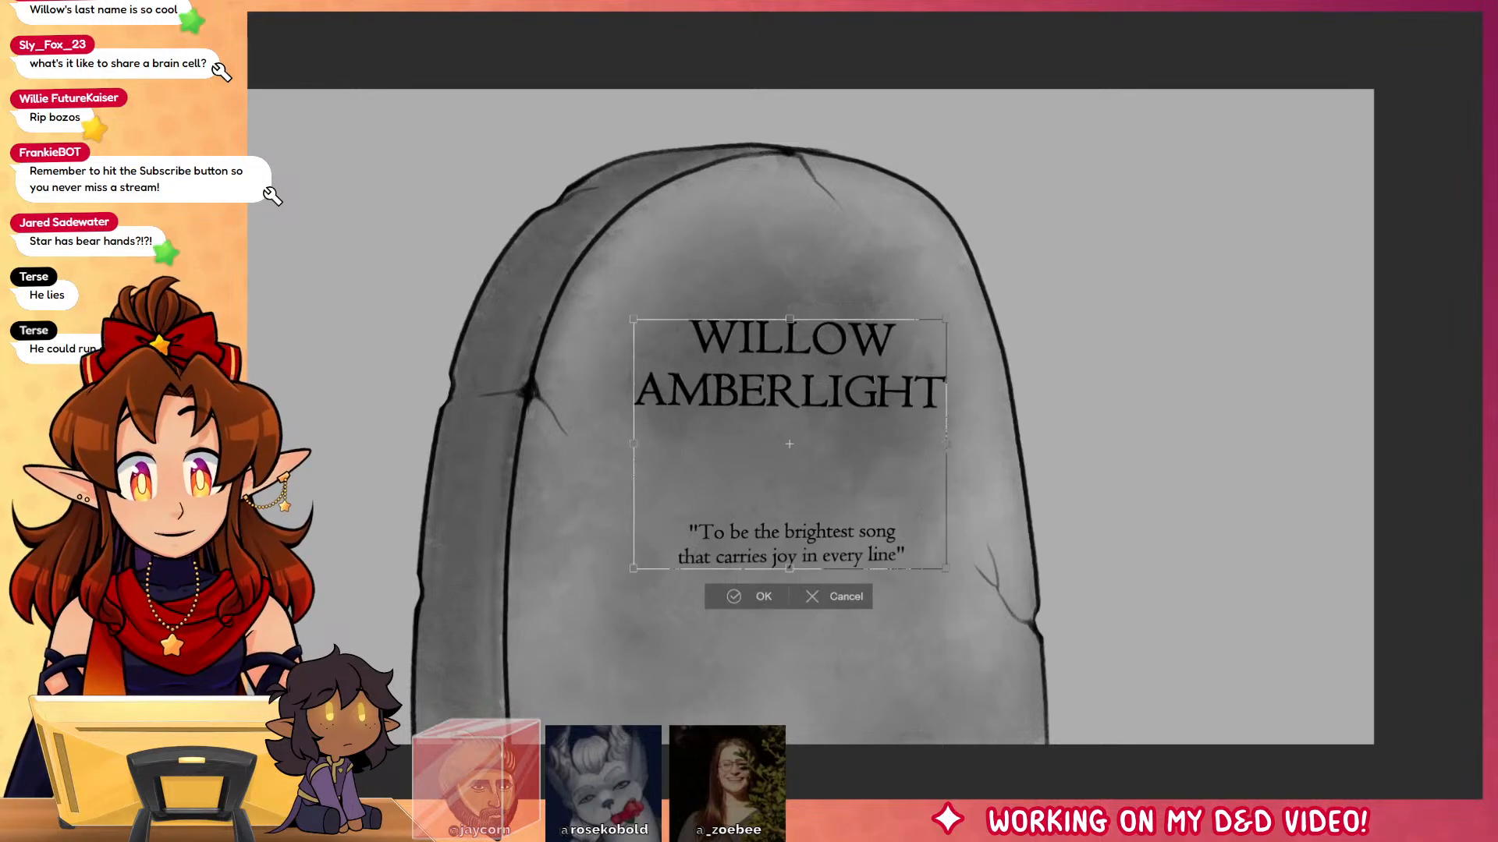
click(742, 611)
Step: Undo the last shading strokes and repaint soft textured shading on the stone across the engraved name
key(ctrl+z)
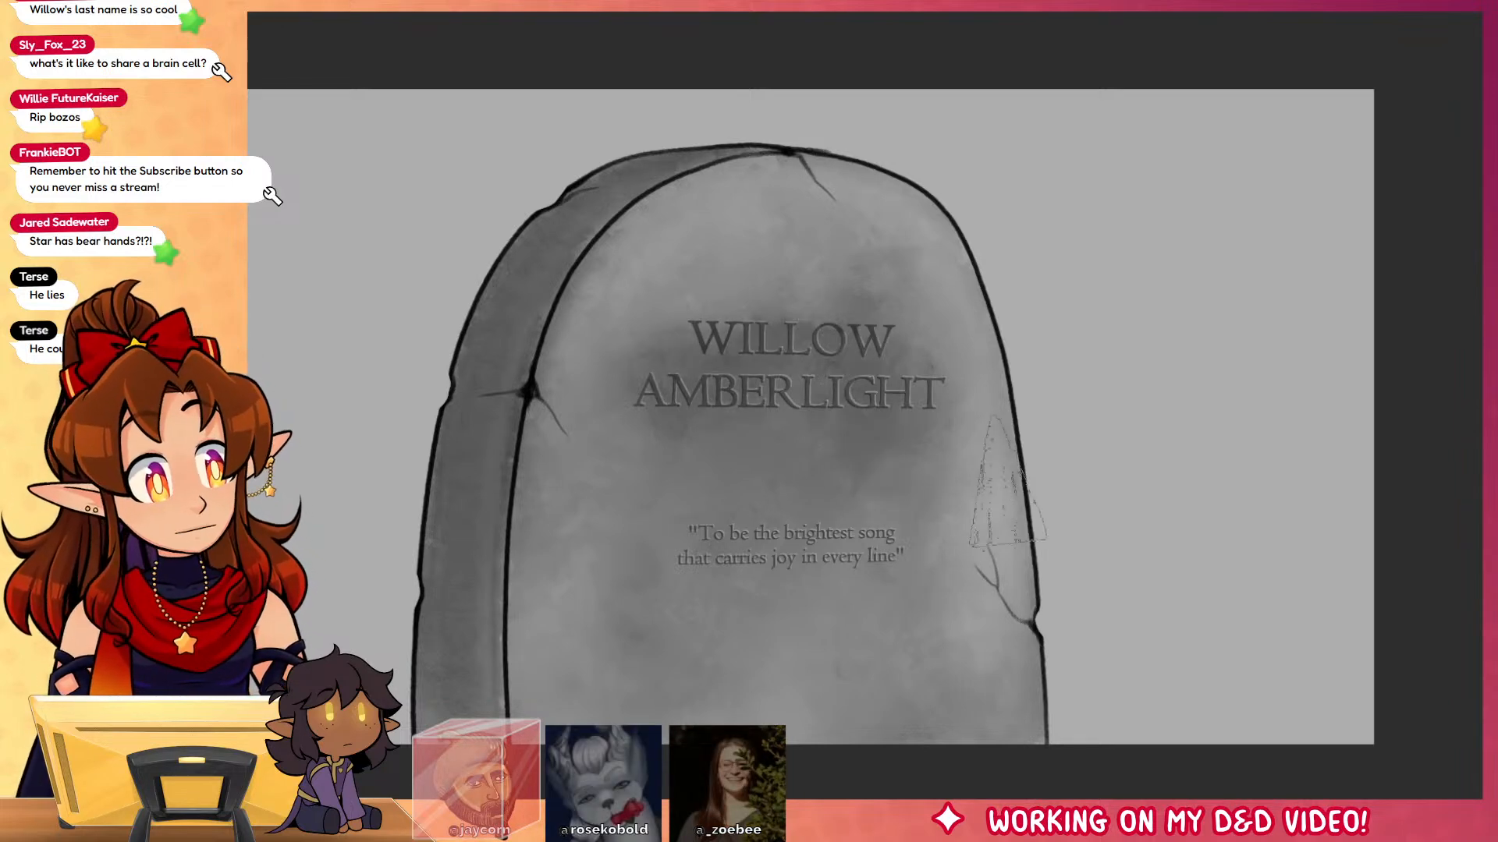
key(ctrl+z)
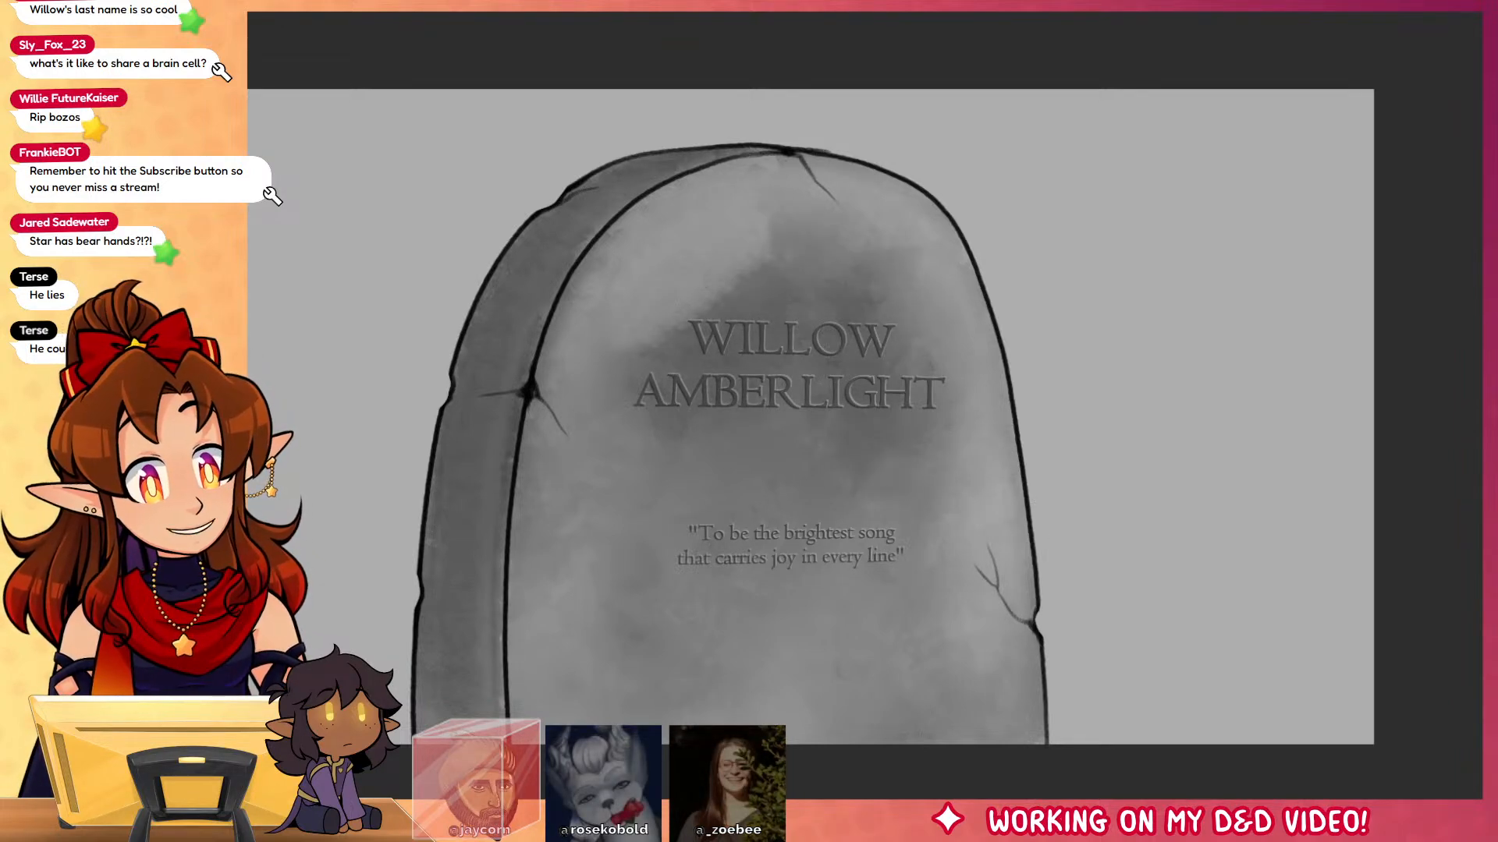
key(ctrl+z)
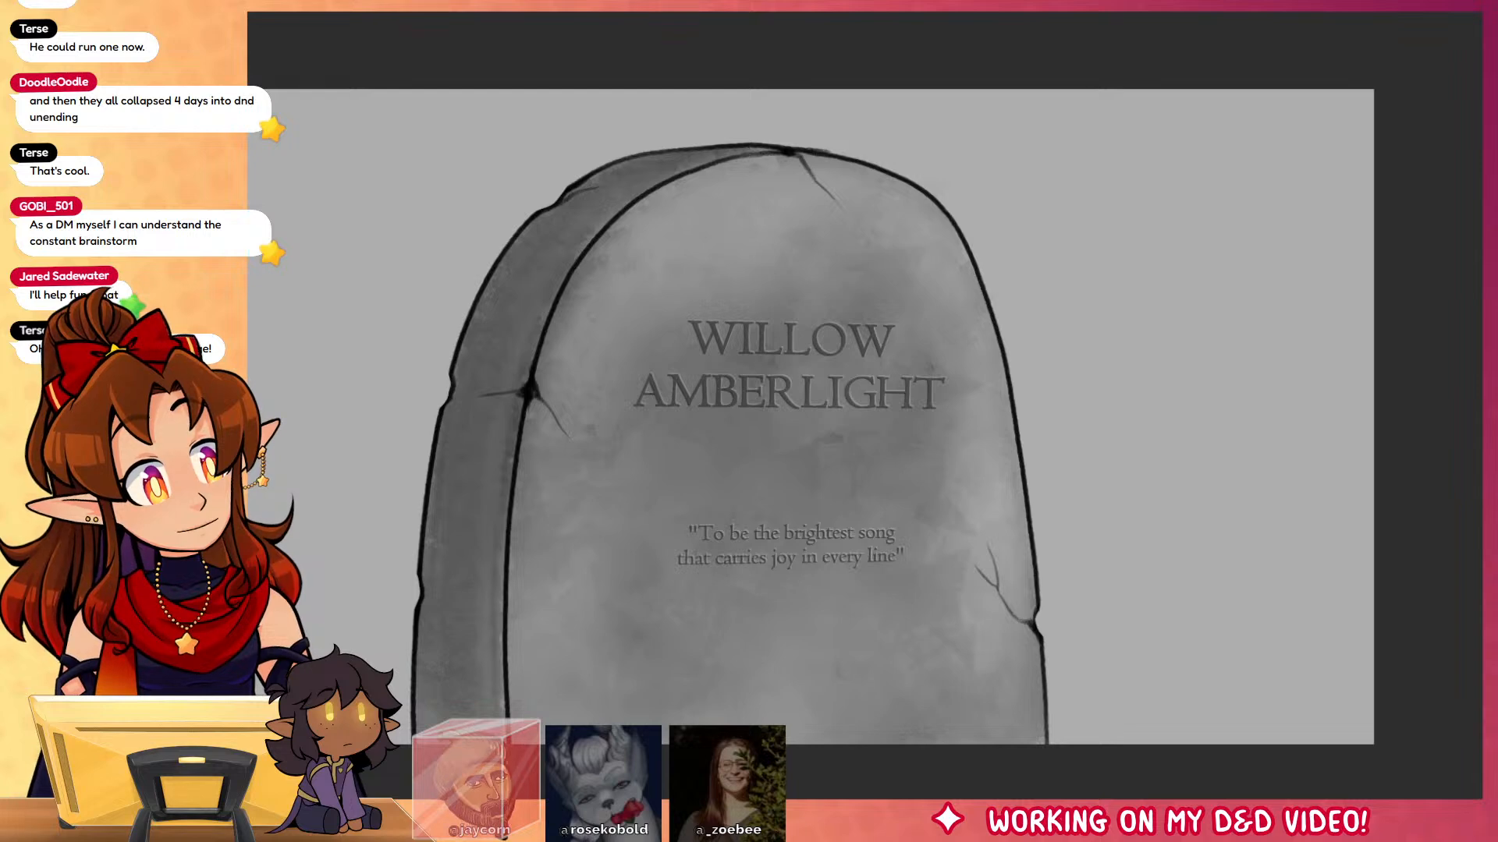
mouse_move(780, 437)
mouse_down()
mouse_move(733, 468)
mouse_move(858, 483)
mouse_move(716, 550)
mouse_move(772, 540)
mouse_move(753, 530)
mouse_move(799, 535)
mouse_move(719, 534)
mouse_move(1020, 503)
mouse_up()
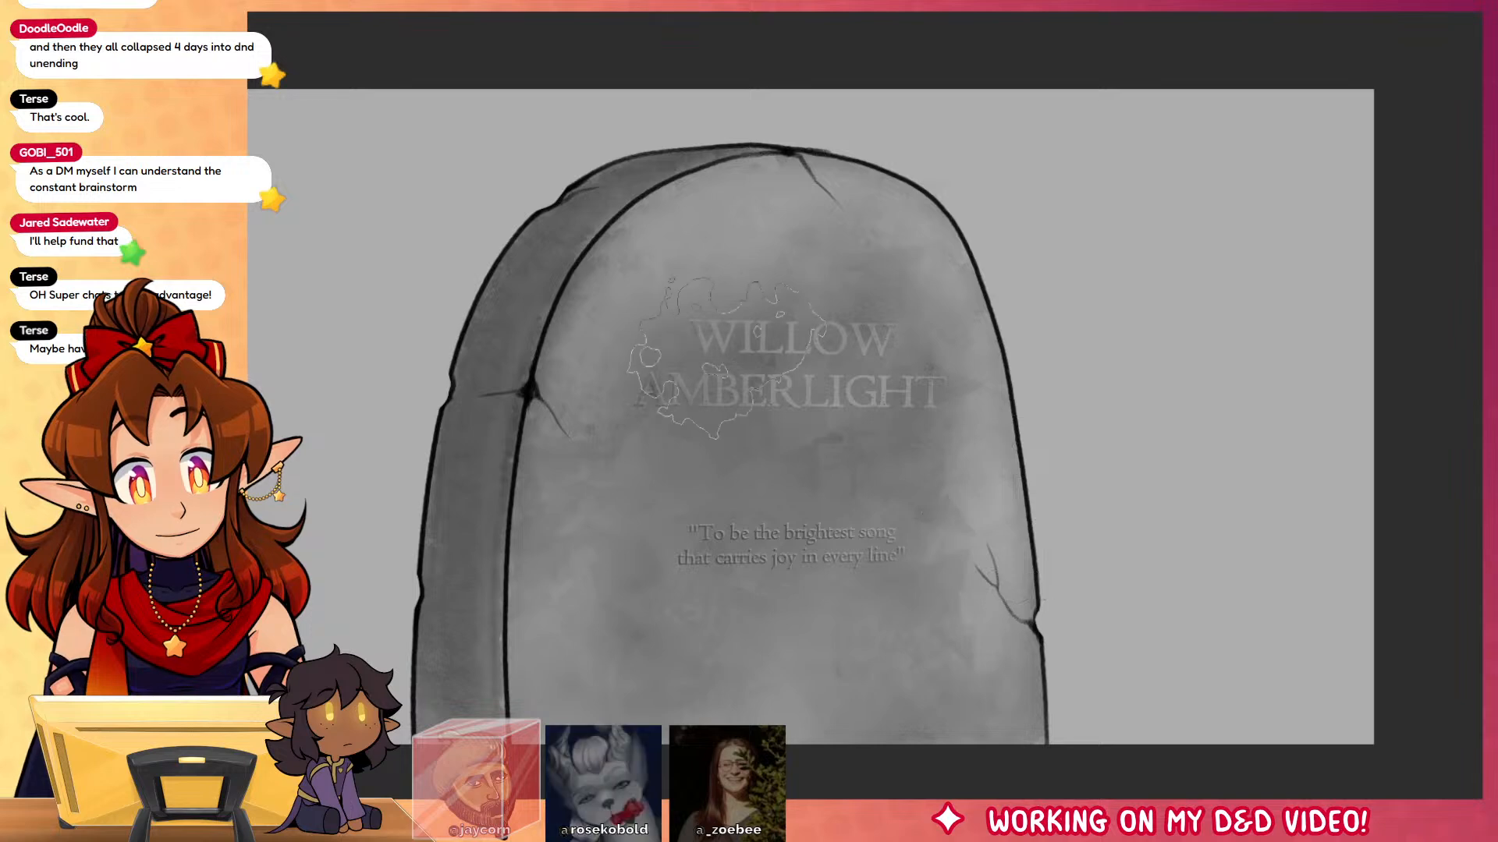
mouse_move(639, 359)
mouse_down()
mouse_move(936, 383)
mouse_move(1014, 429)
mouse_move(819, 375)
mouse_move(687, 359)
mouse_move(780, 436)
mouse_move(940, 441)
mouse_up()
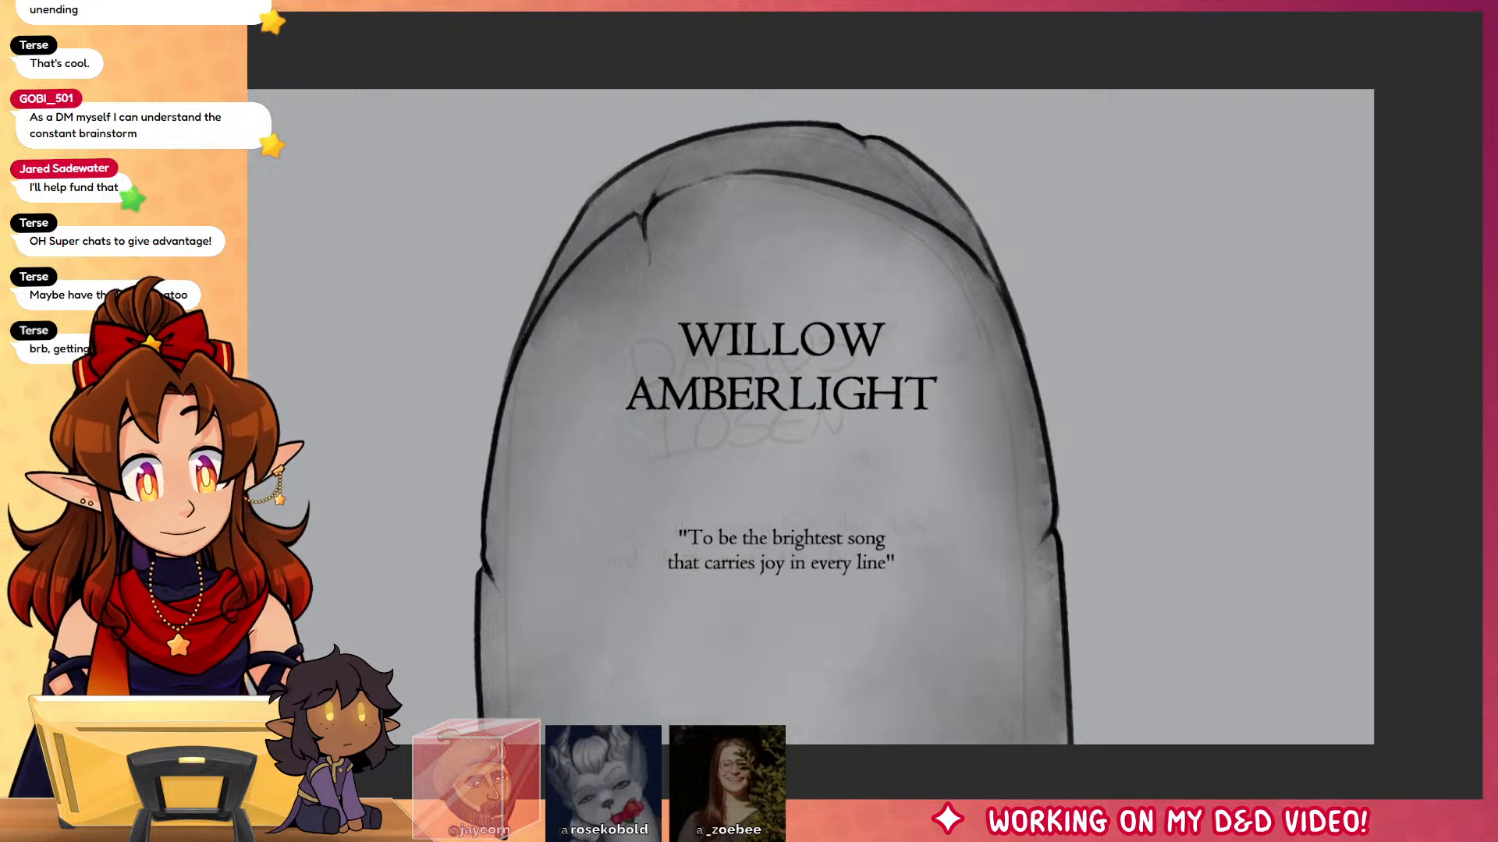
Step: Replace the name on the second, front-facing gravestone with the two-line character name in capitals, matching the handwritten sketch
key(ctrl+t)
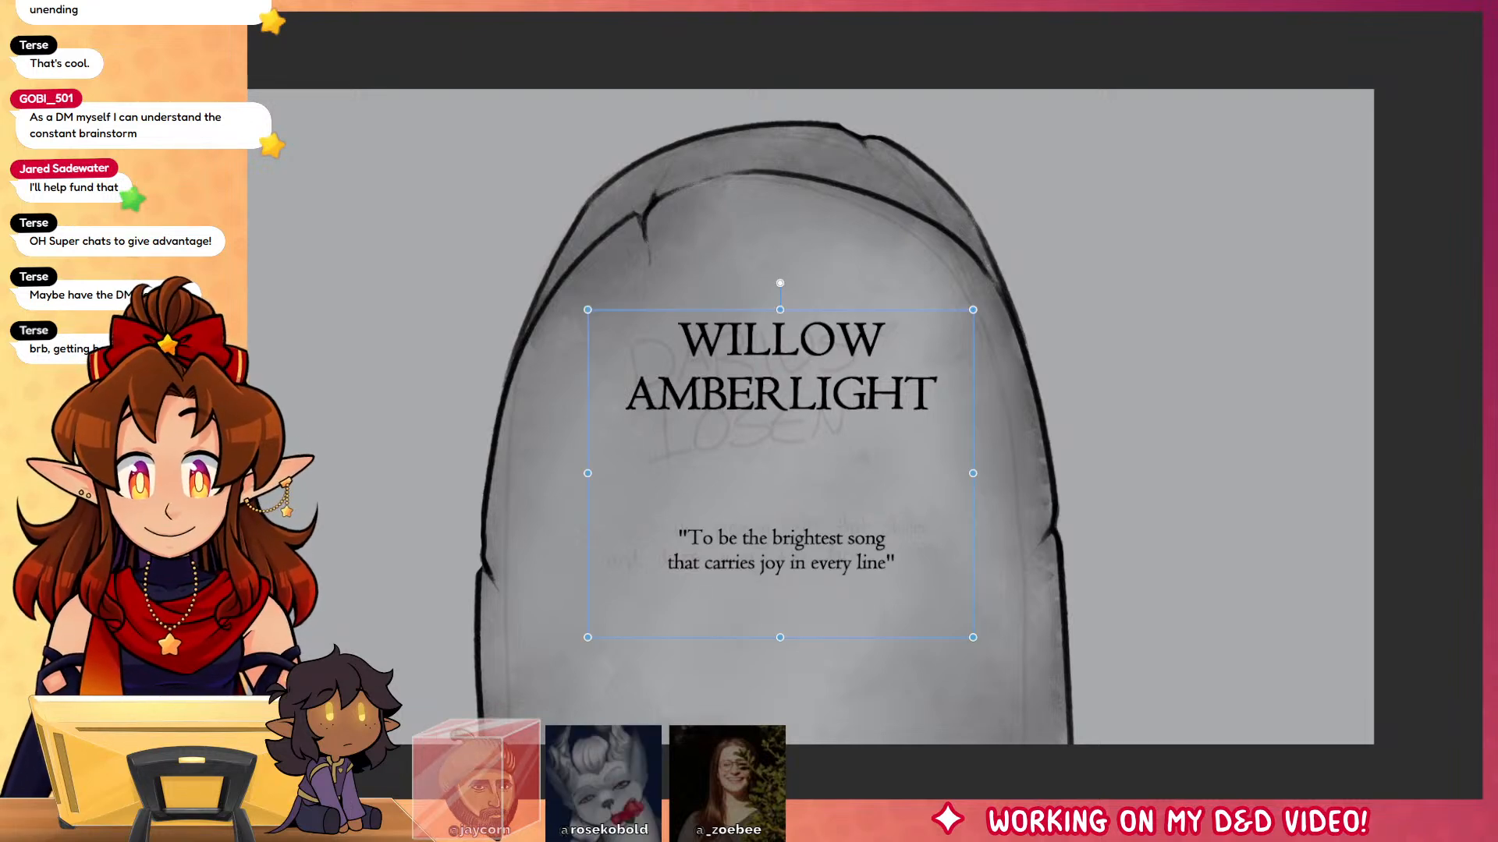
mouse_move(677, 339)
mouse_down()
mouse_move(786, 393)
mouse_move(958, 397)
mouse_up()
text(D)
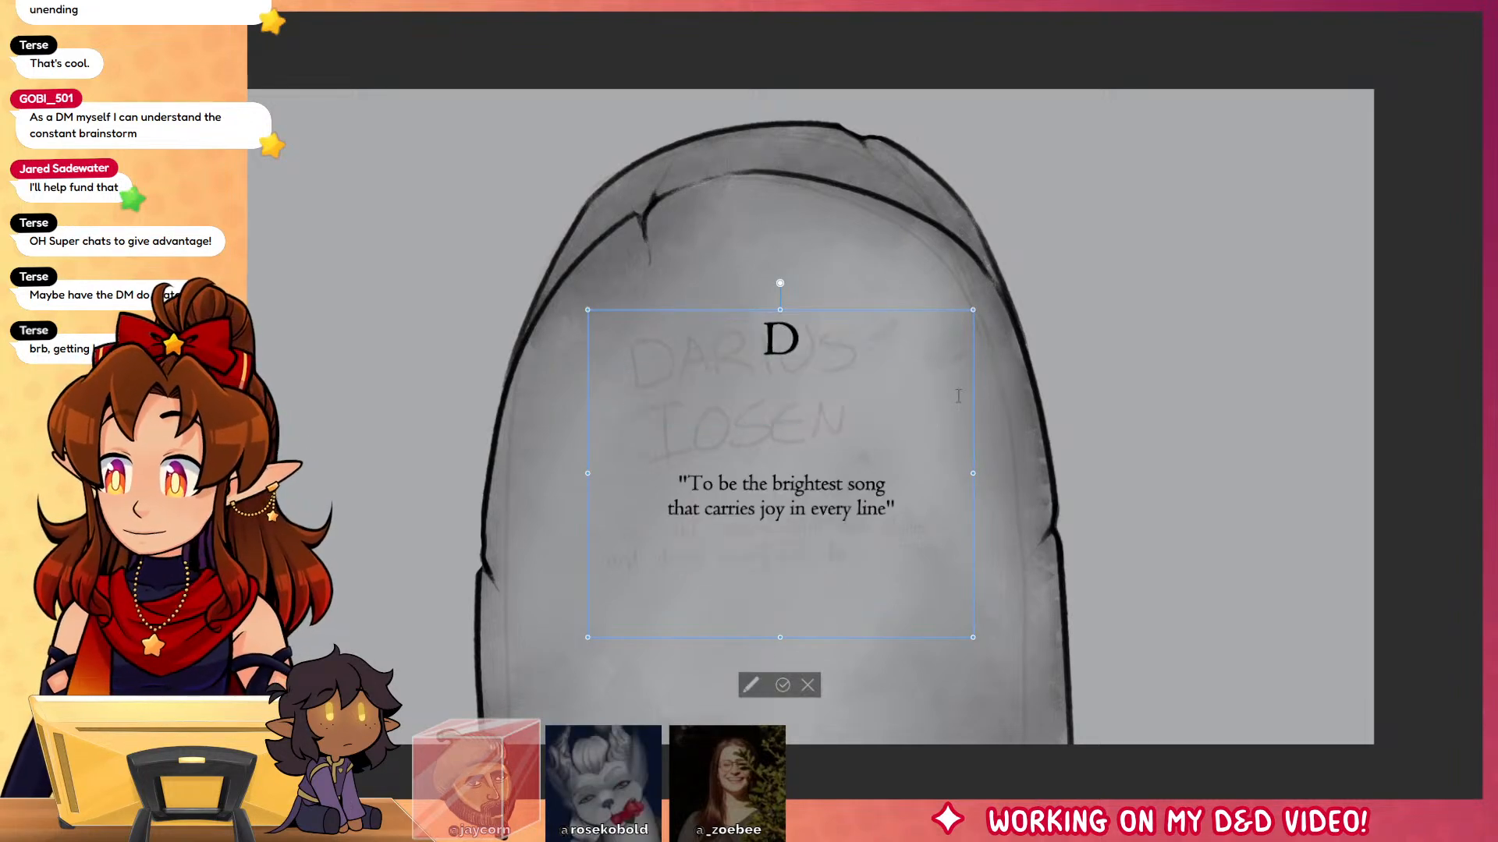
text(ARIUS)
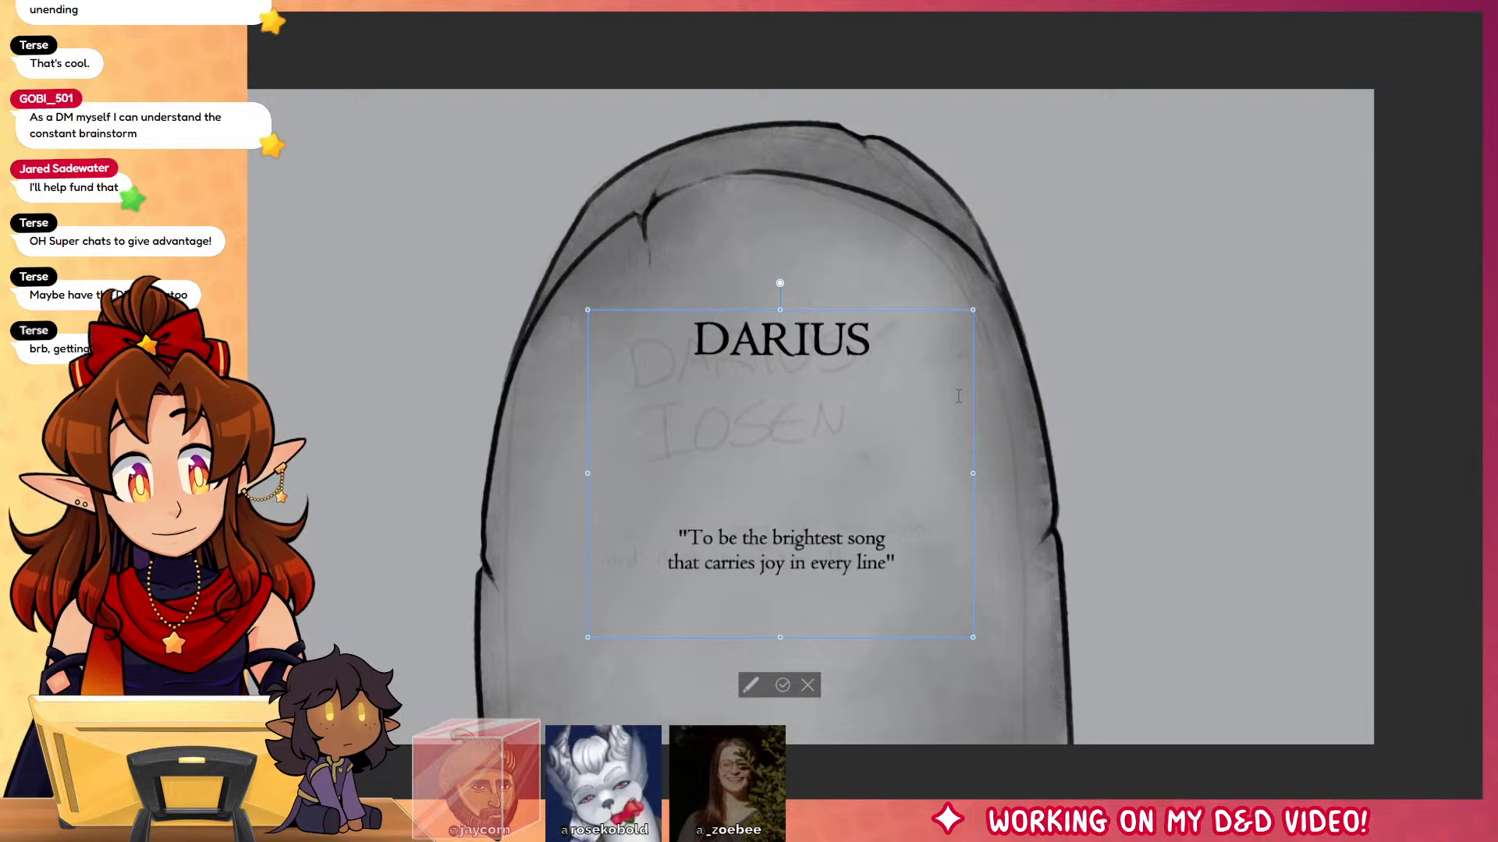
key(Return)
text(IOSEM)
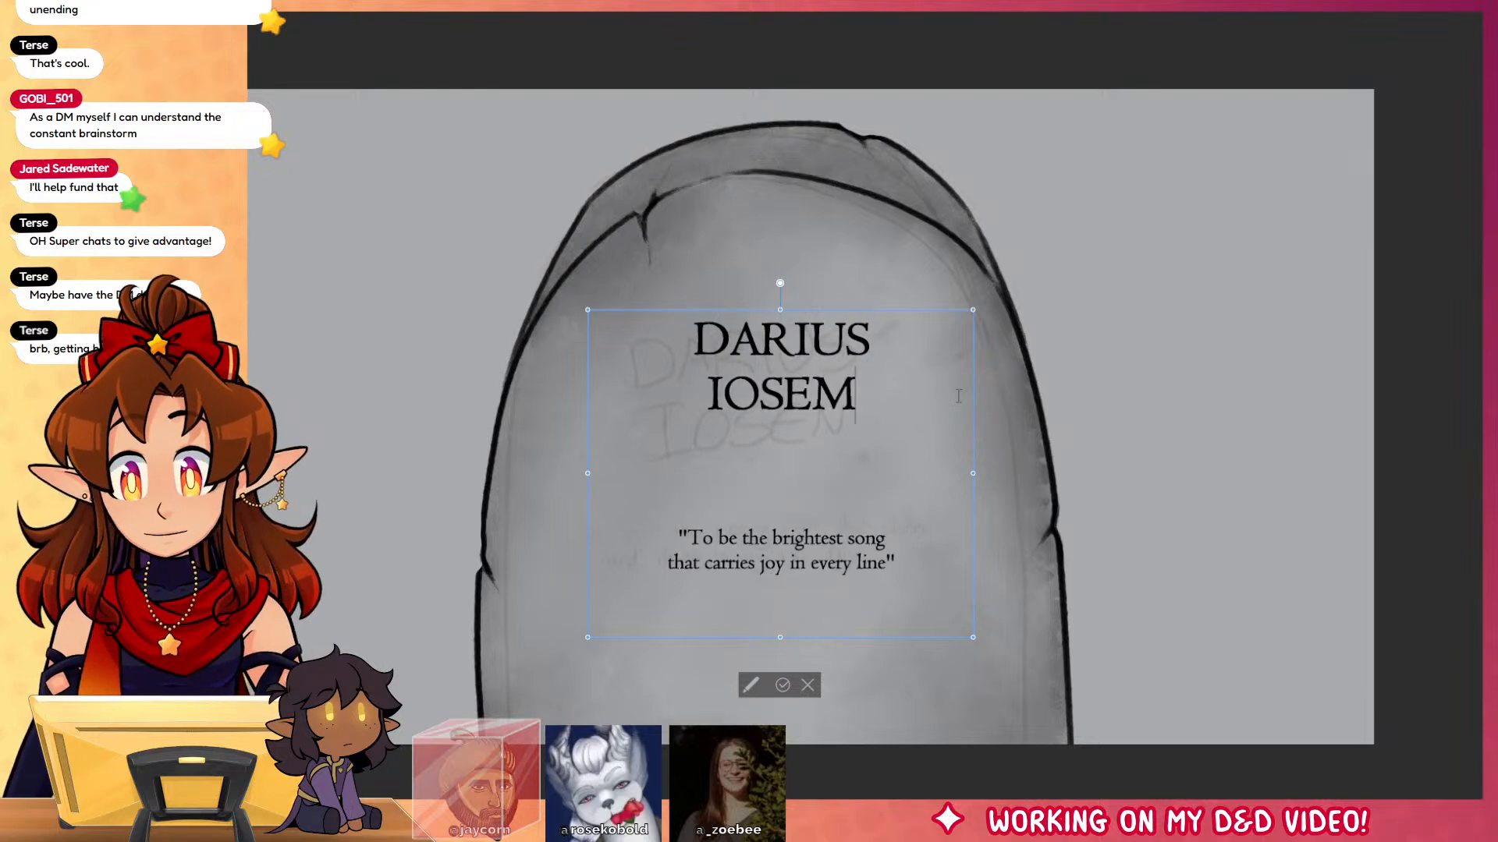
key(BackSpace)
text(N)
Step: Replace the epitaph with "To be the piercing light that shines / and drives away the dark" on two lines, and lower the text block slightly
drag(686, 538, 879, 570)
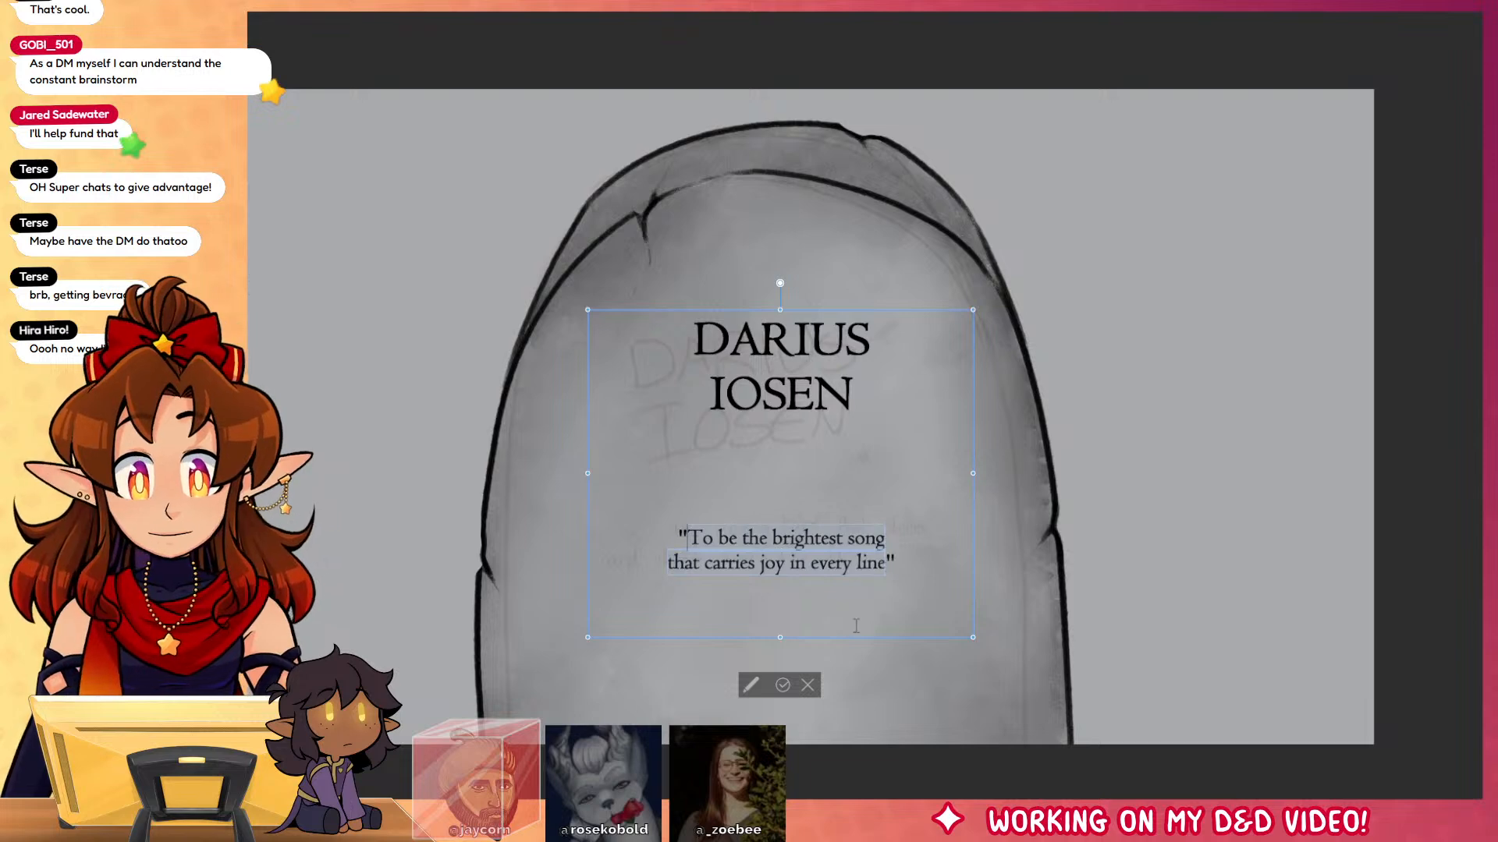
drag(881, 312, 880, 360)
text(To)
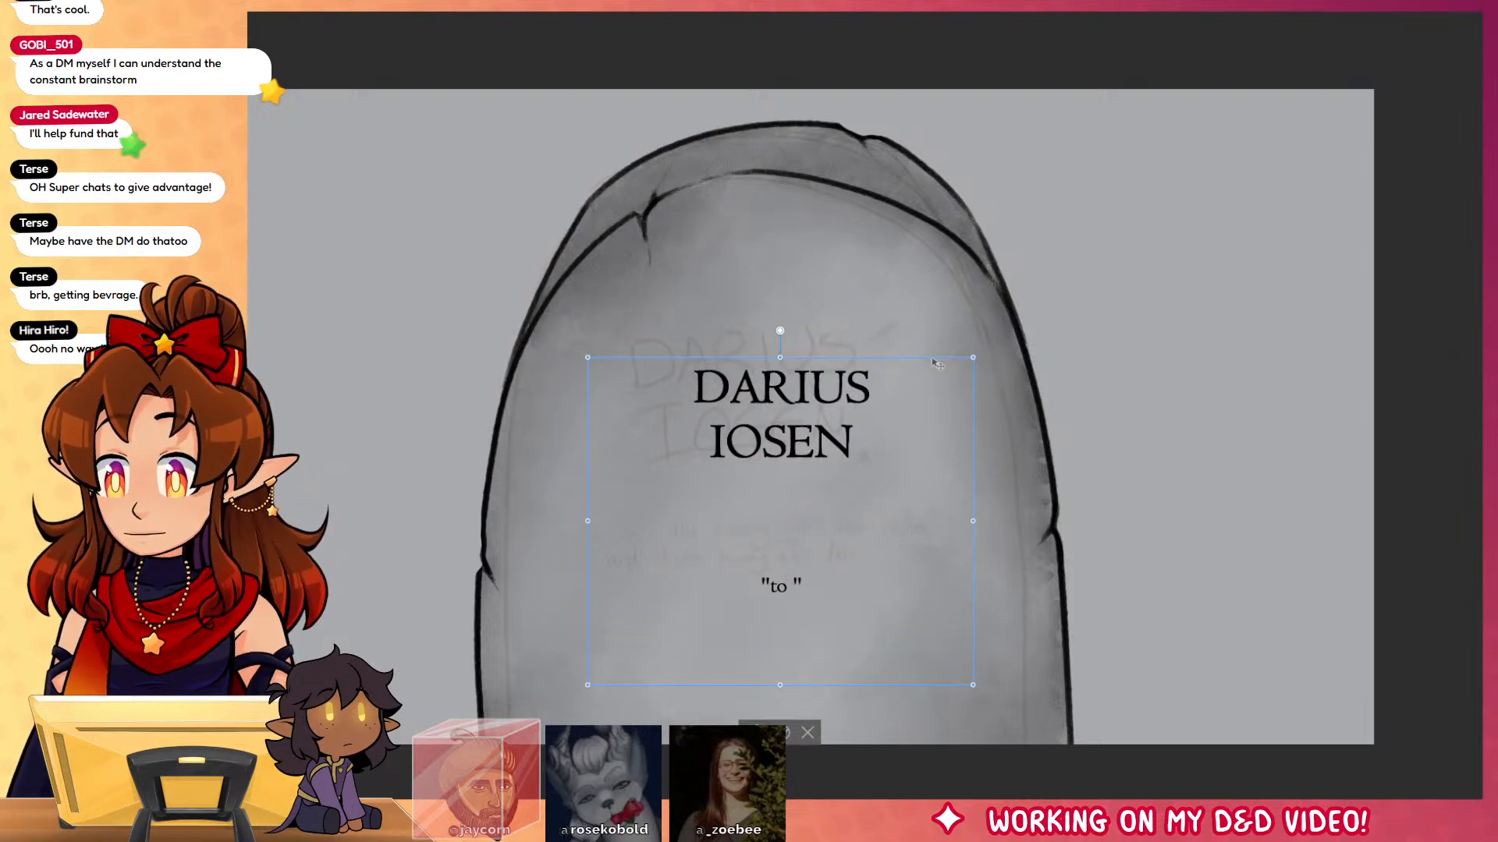
key(BackSpace)
key(BackSpace)
text(o be)
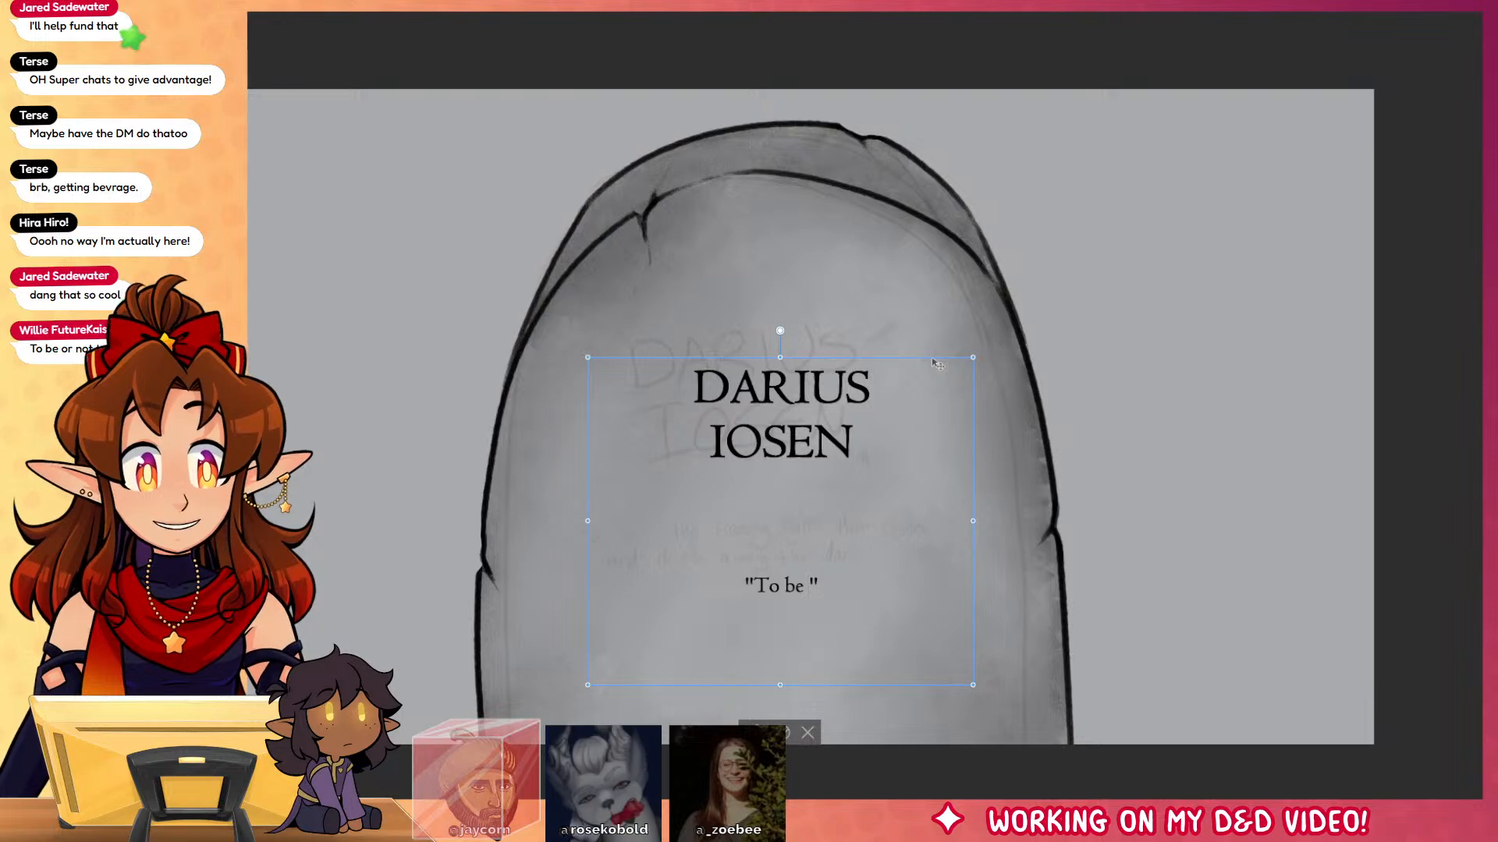
text(the )
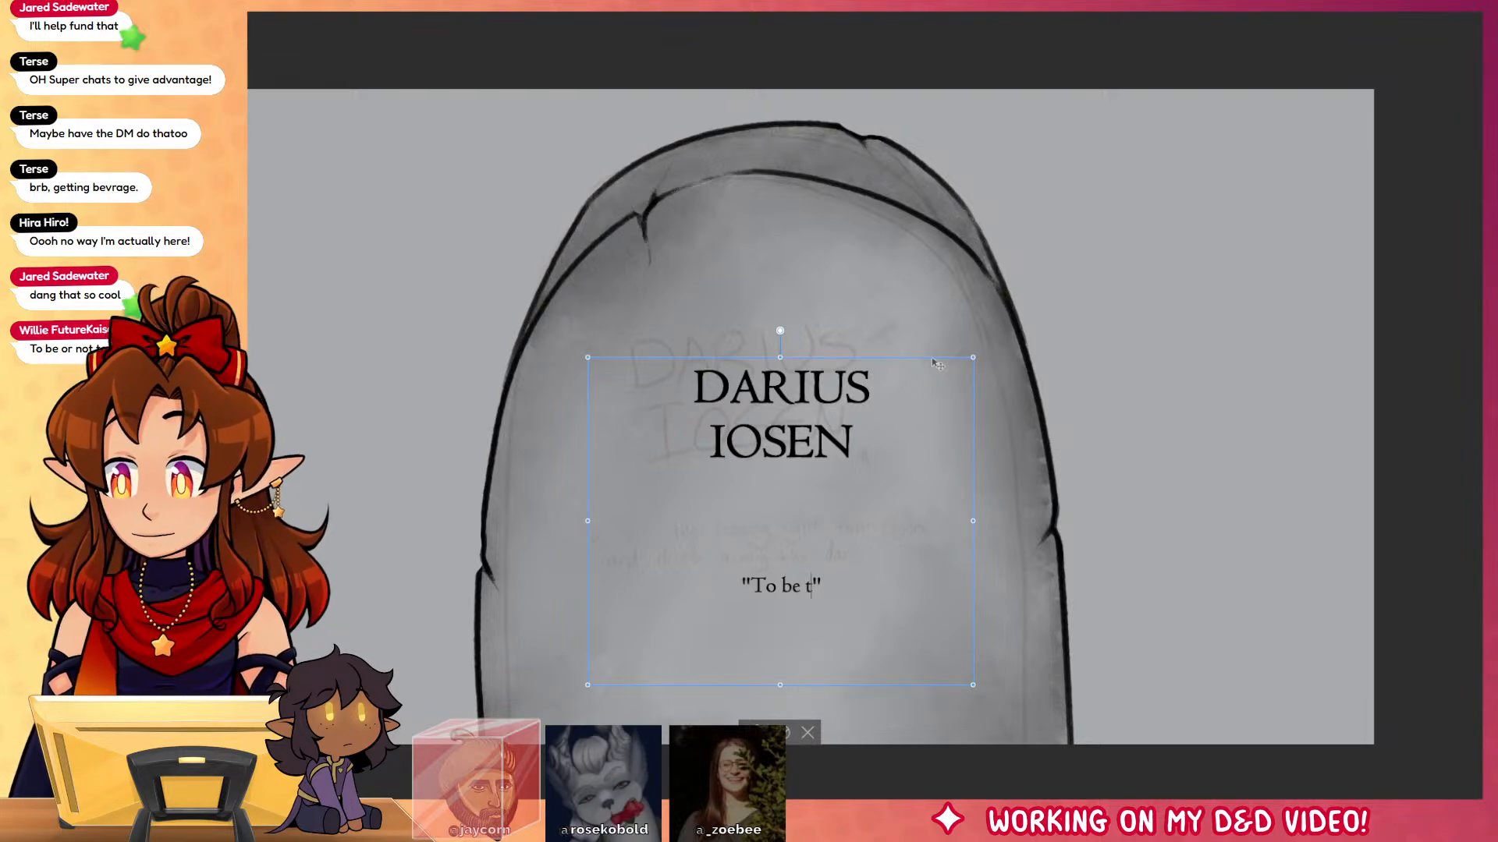
text(piercing)
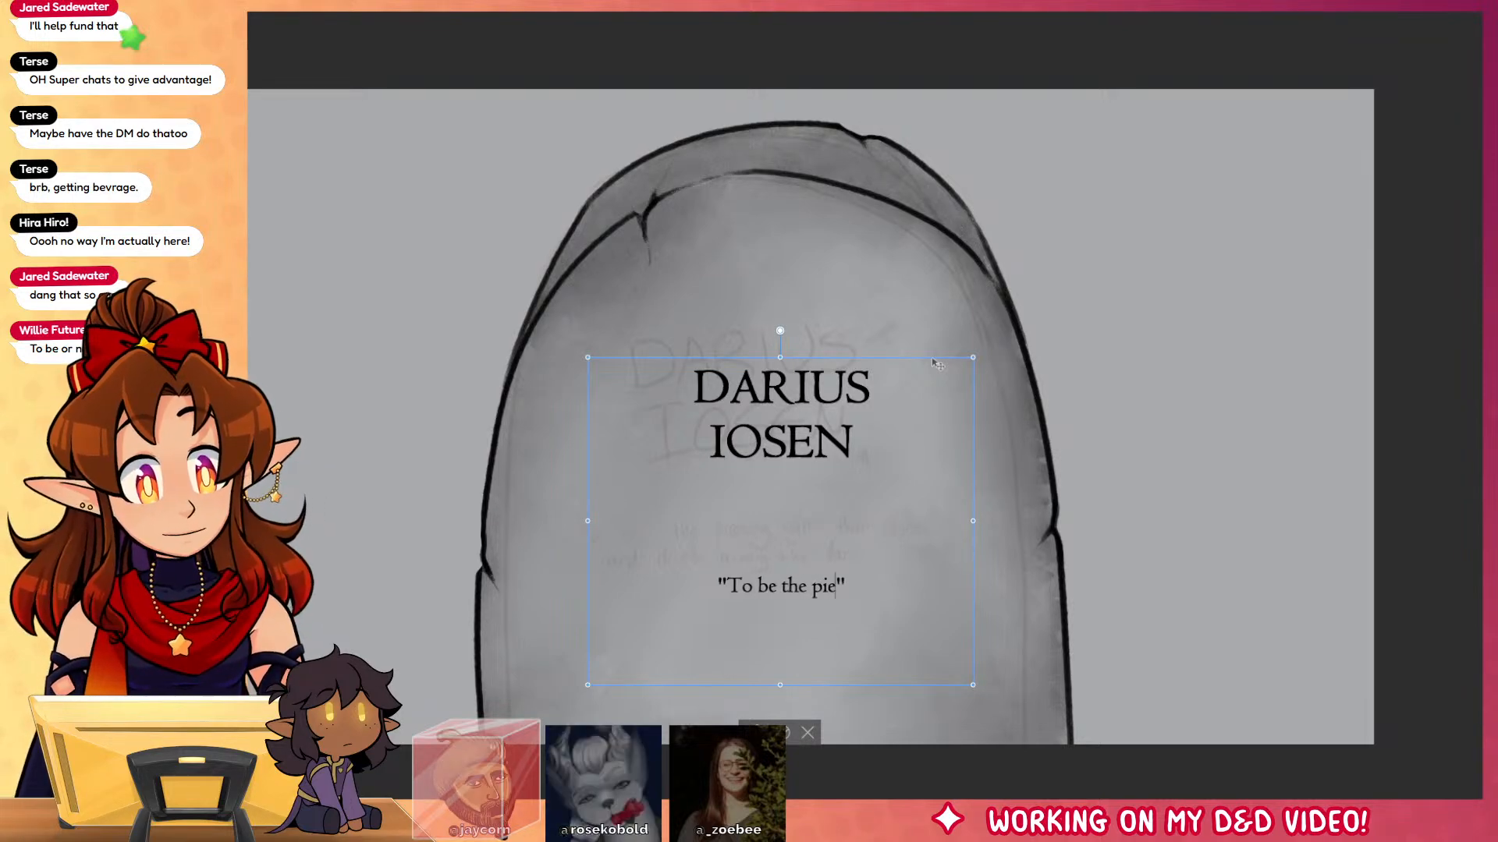
text( light )
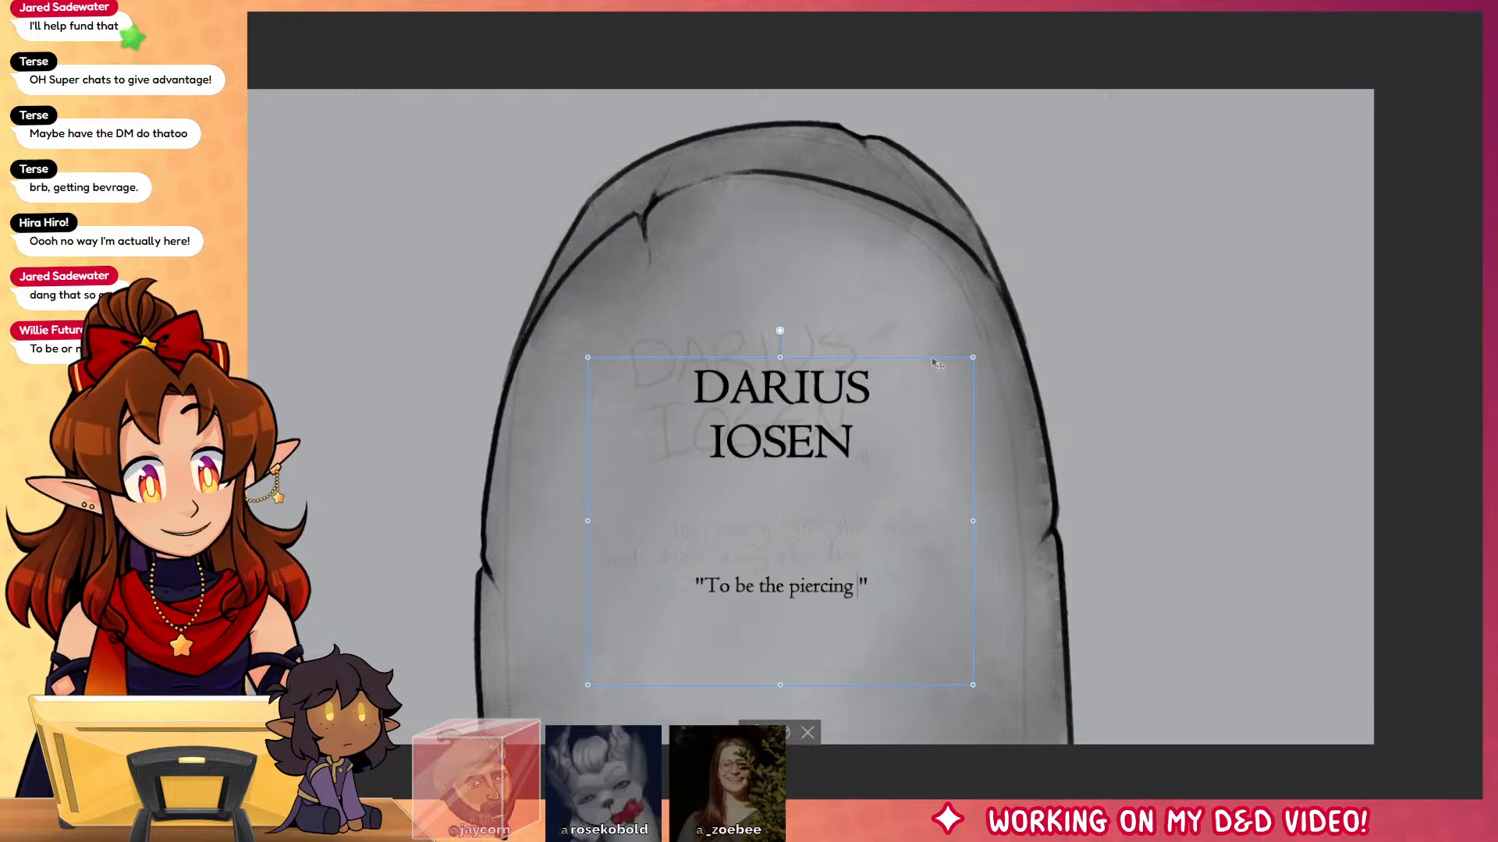
text(that shines)
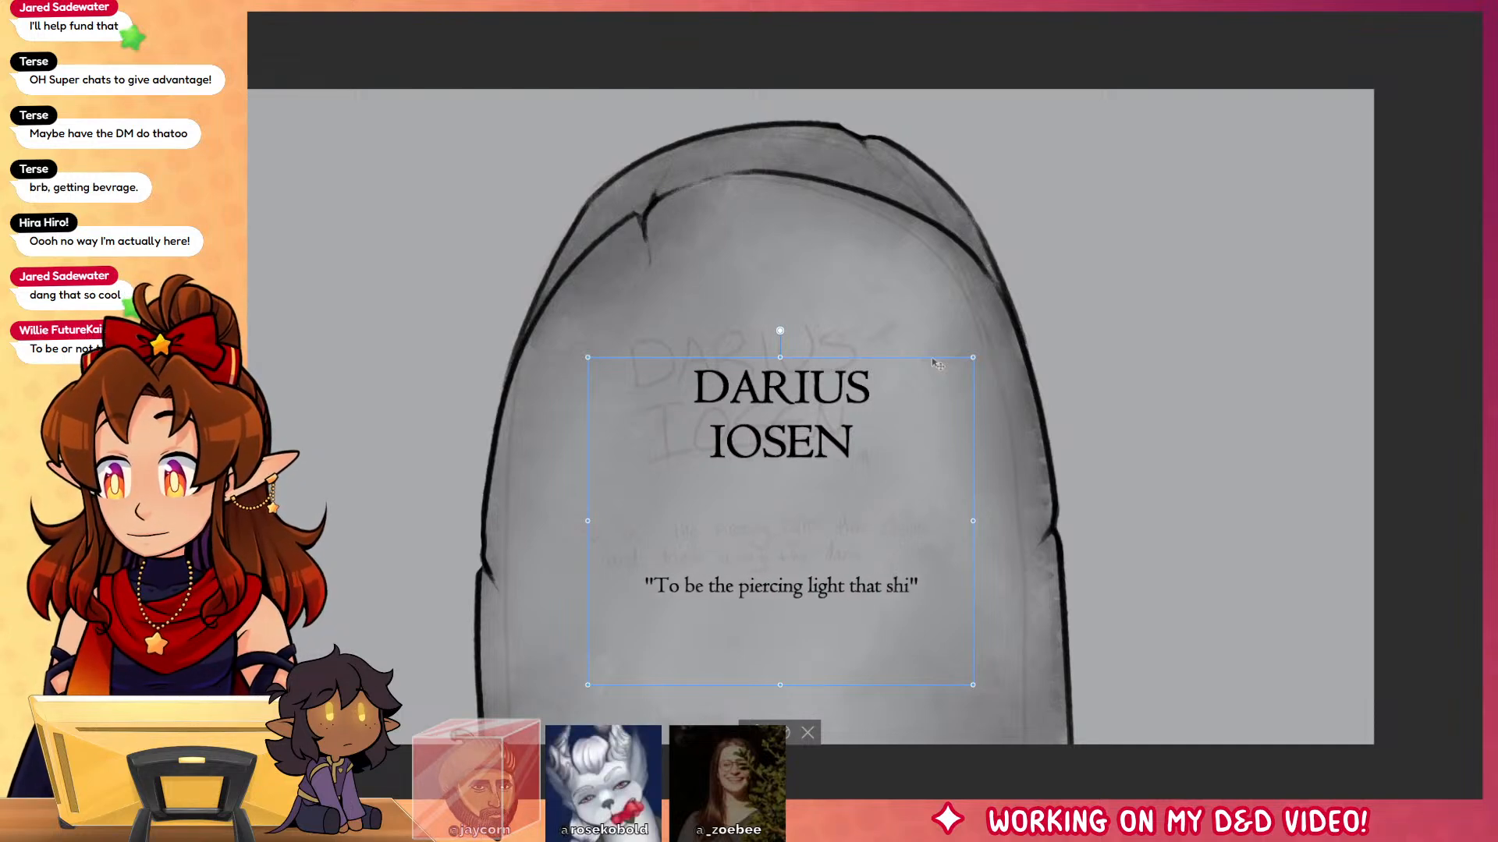
key(Return)
text(and drives a)
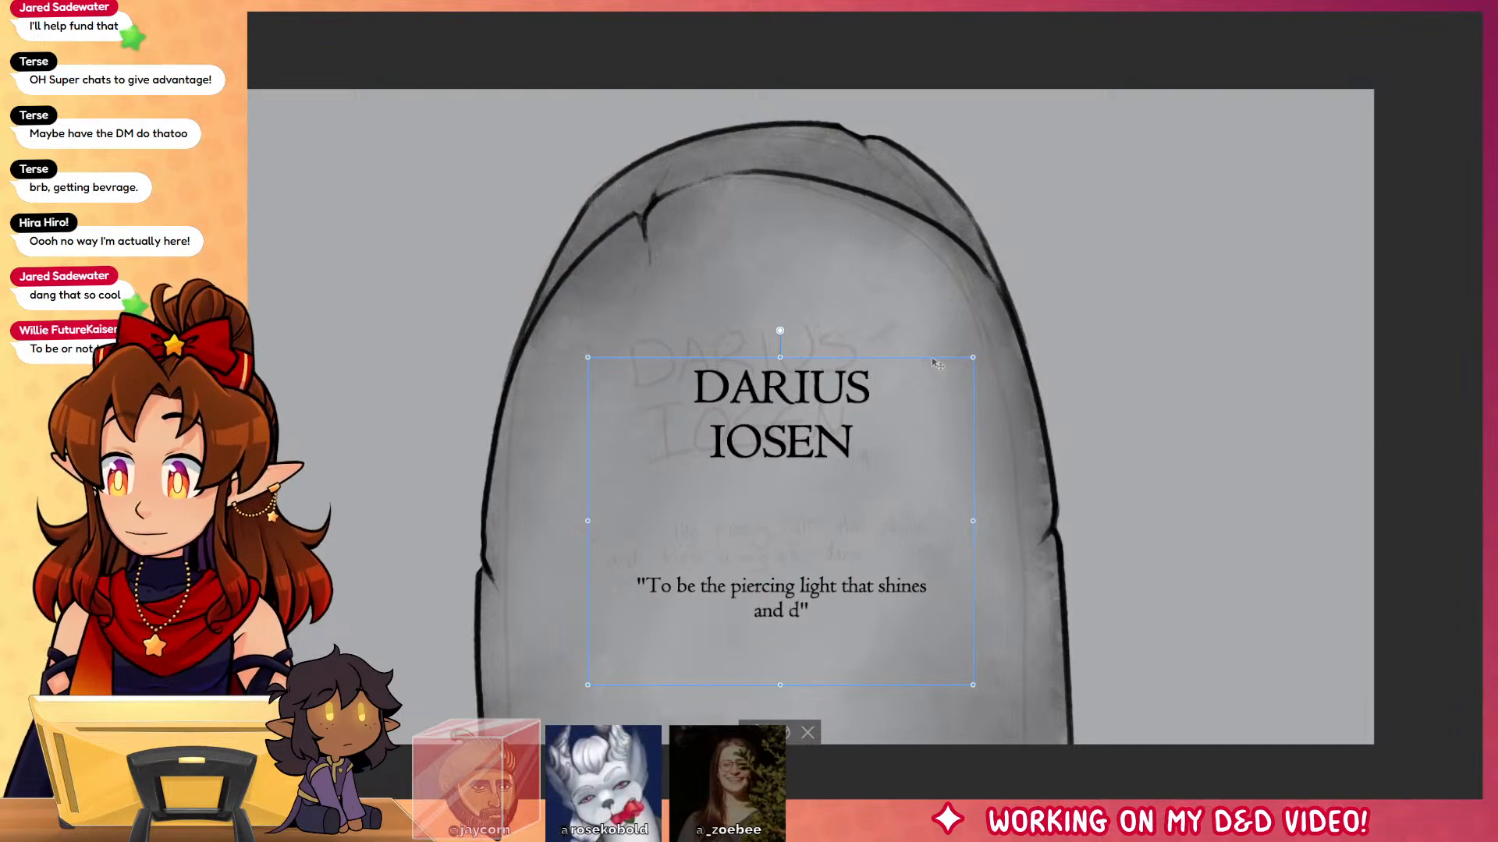
text(way the da)
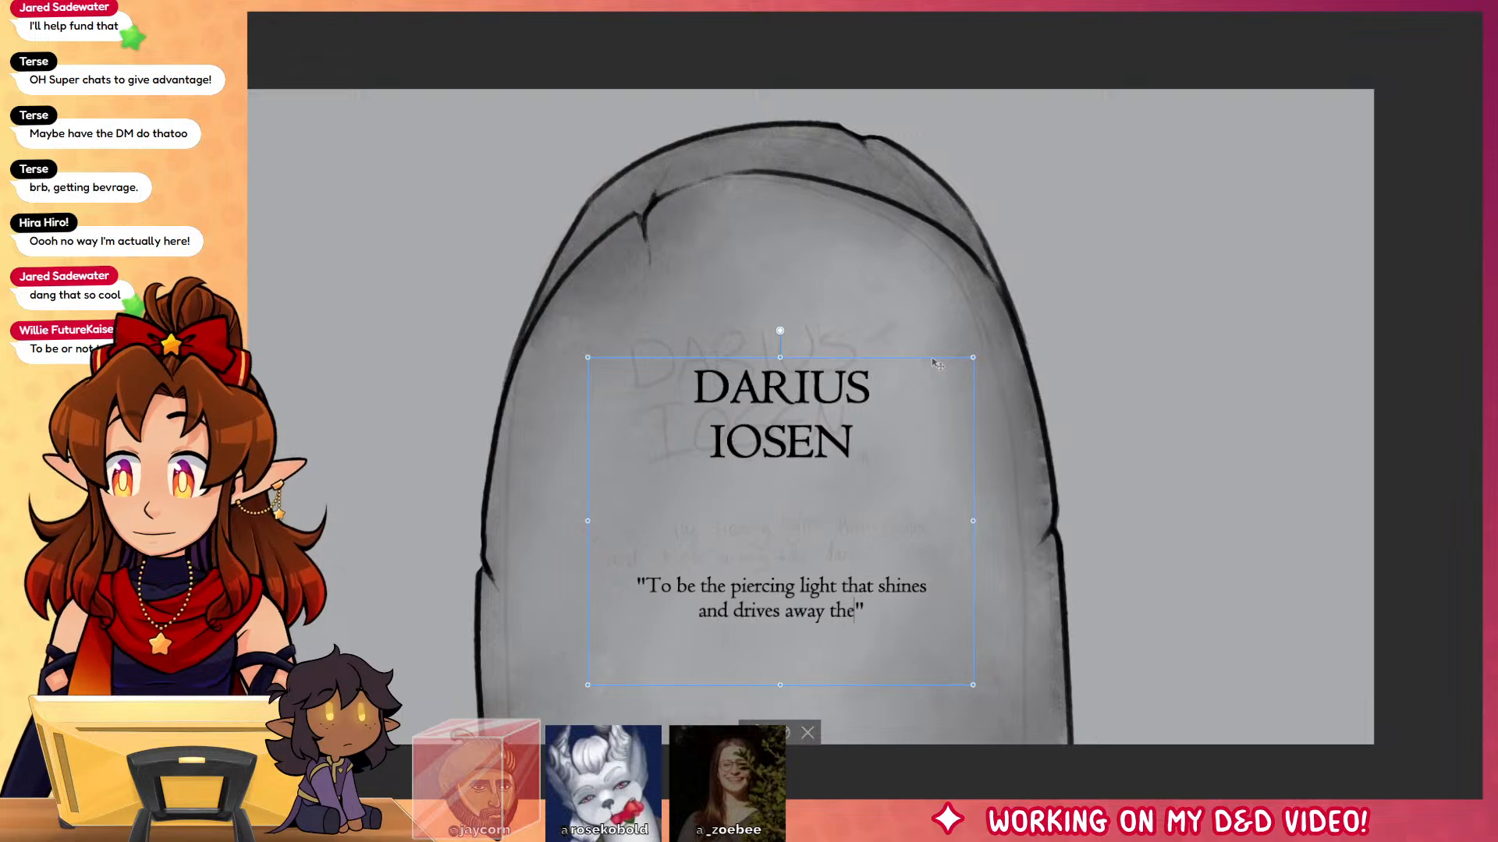
text(rk)
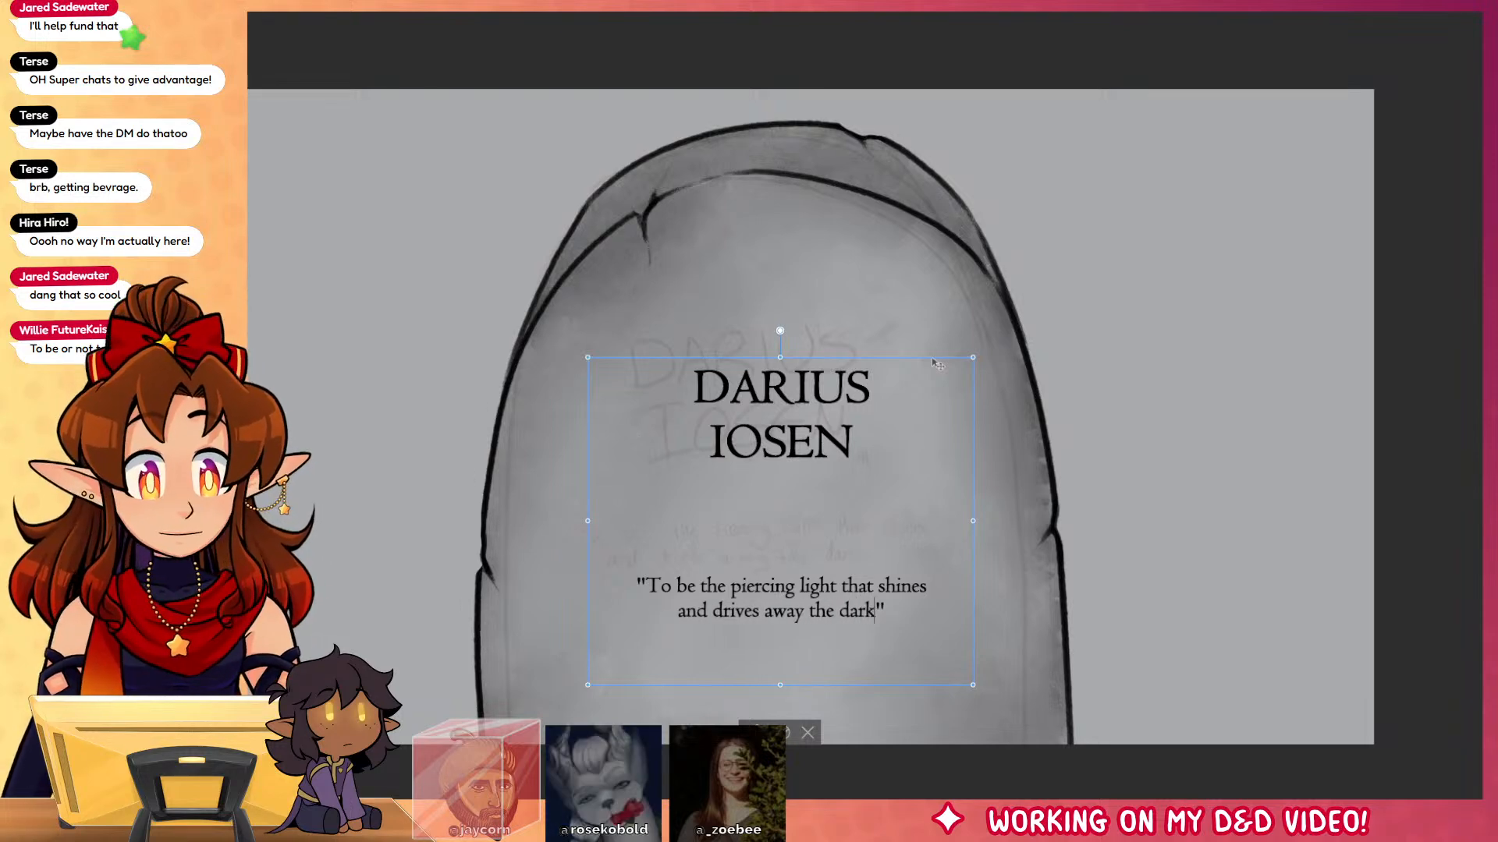
Step: Move the name and epitaph text block slightly up on the stone face and commit the text
shift+click(882, 365)
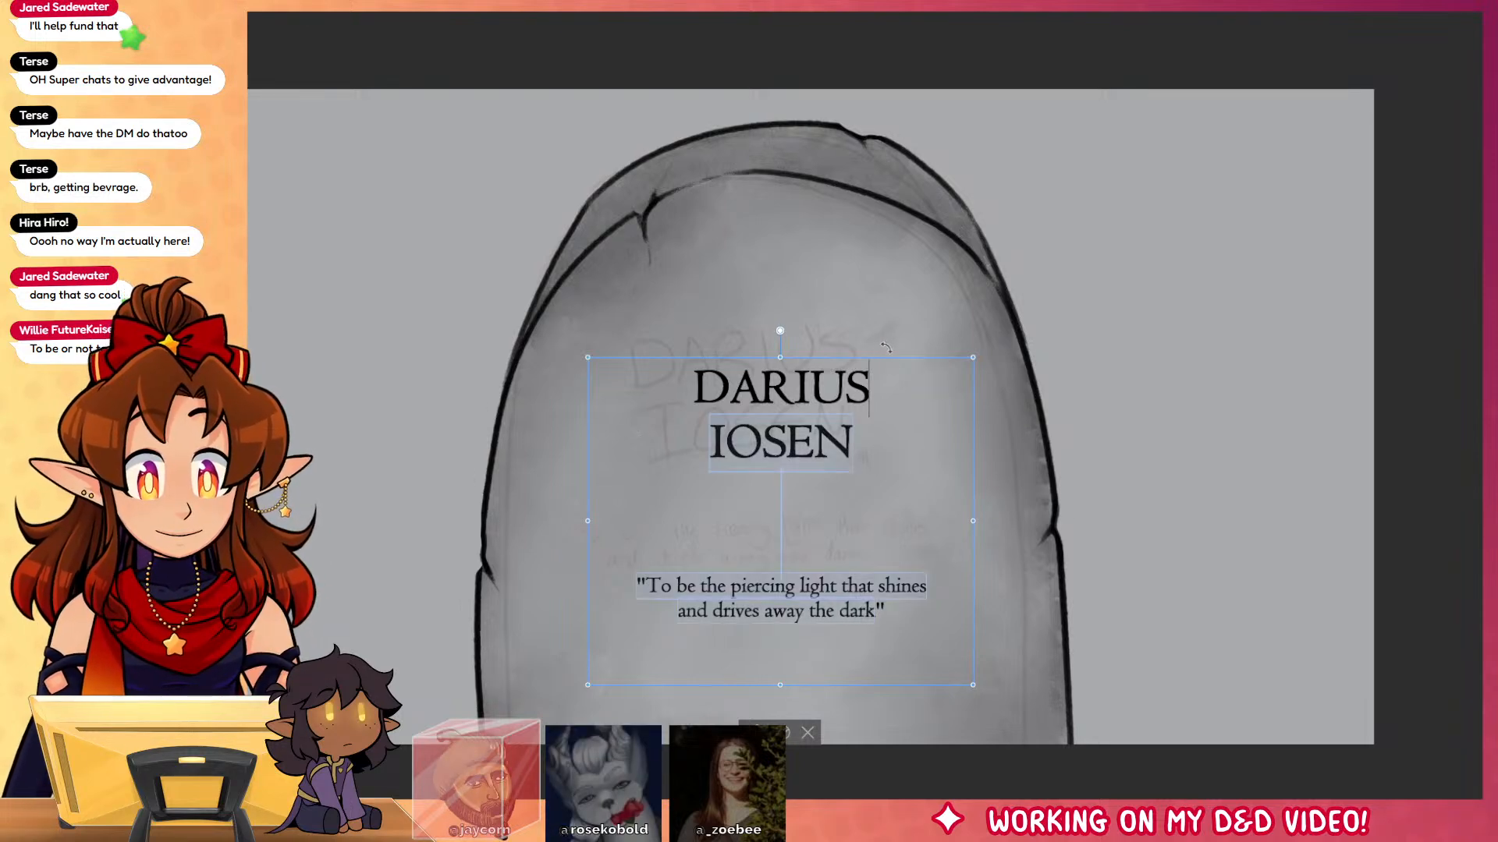
drag(893, 358, 895, 330)
click(782, 704)
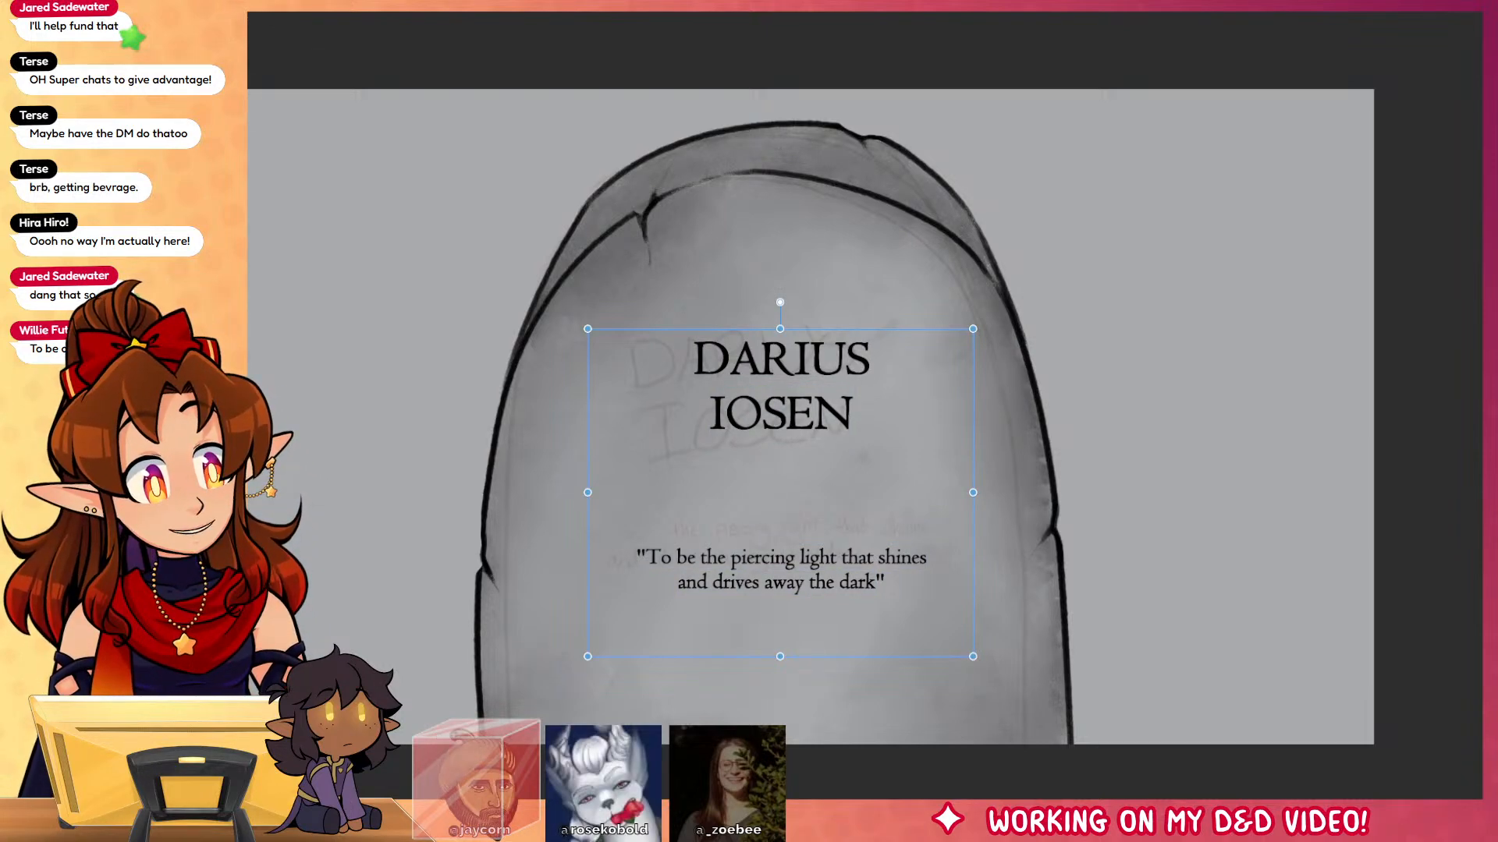
key(Escape)
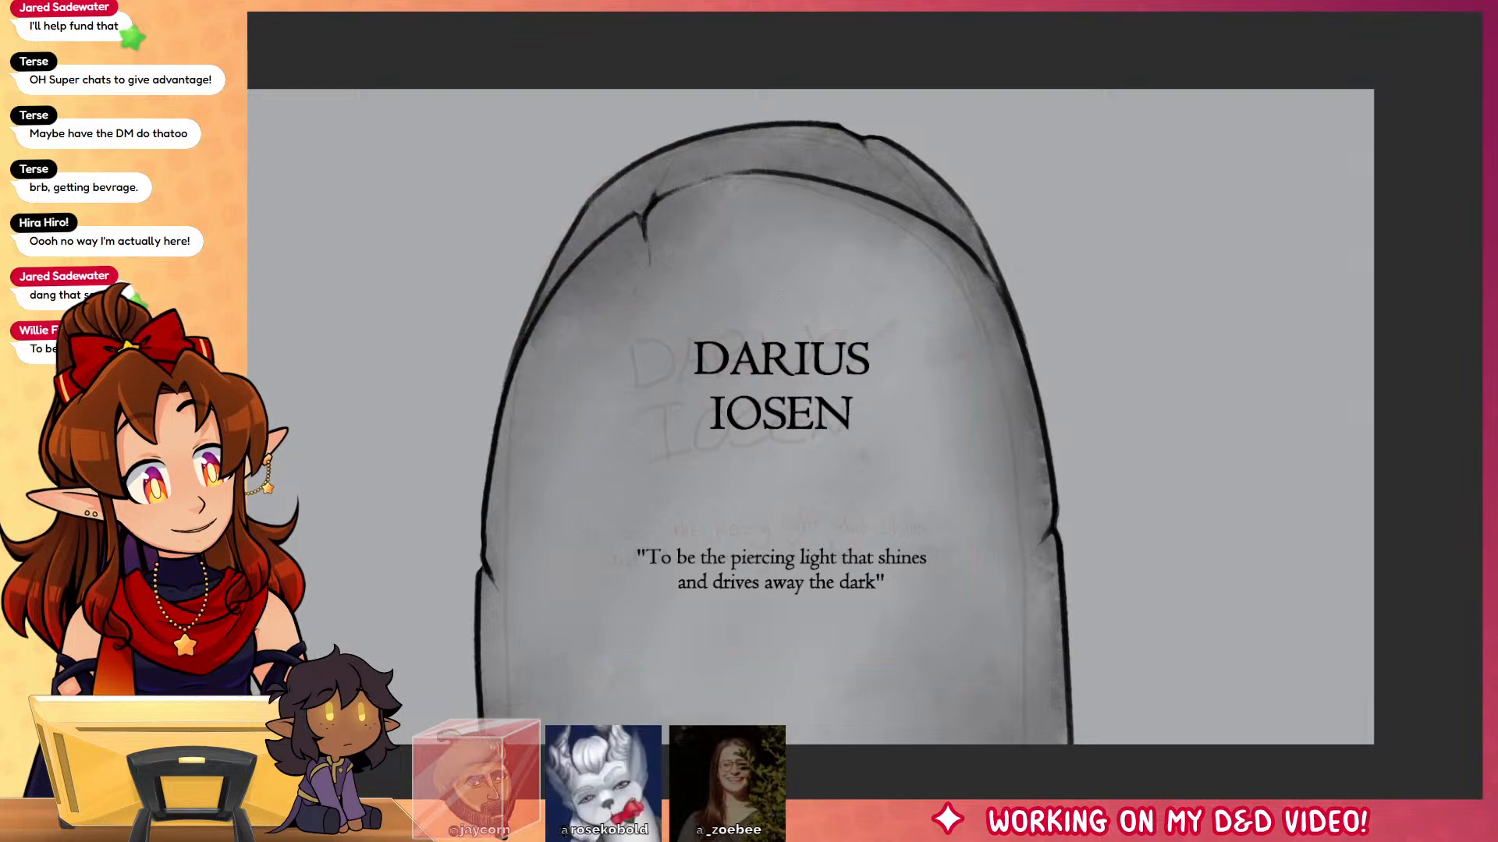
key(o)
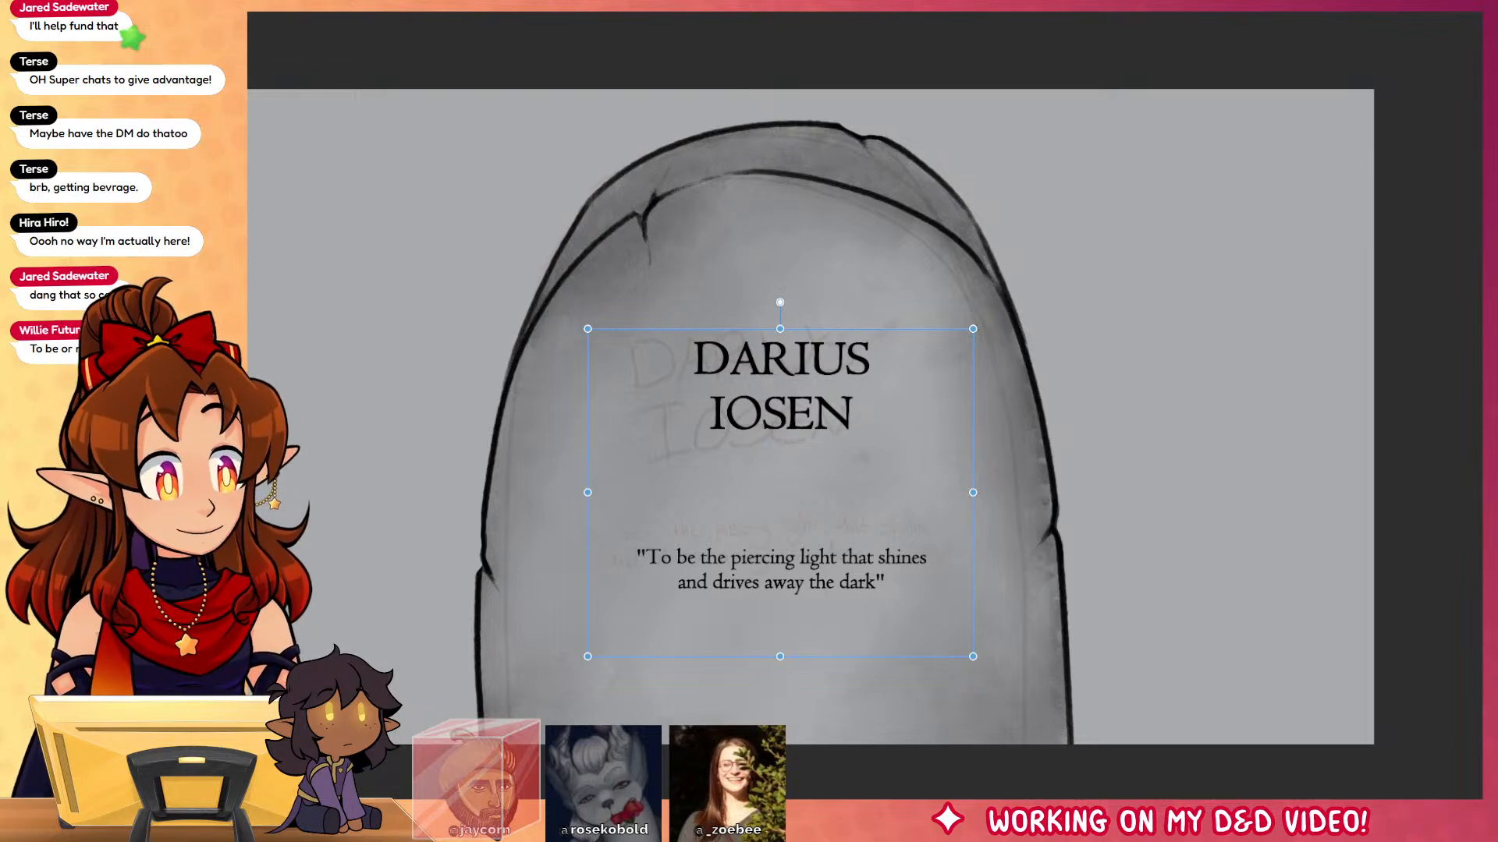
key(Escape)
Step: Enlarge the name and epitaph proportionally, center them on the stone face, and commit the transform
key(ctrl+t)
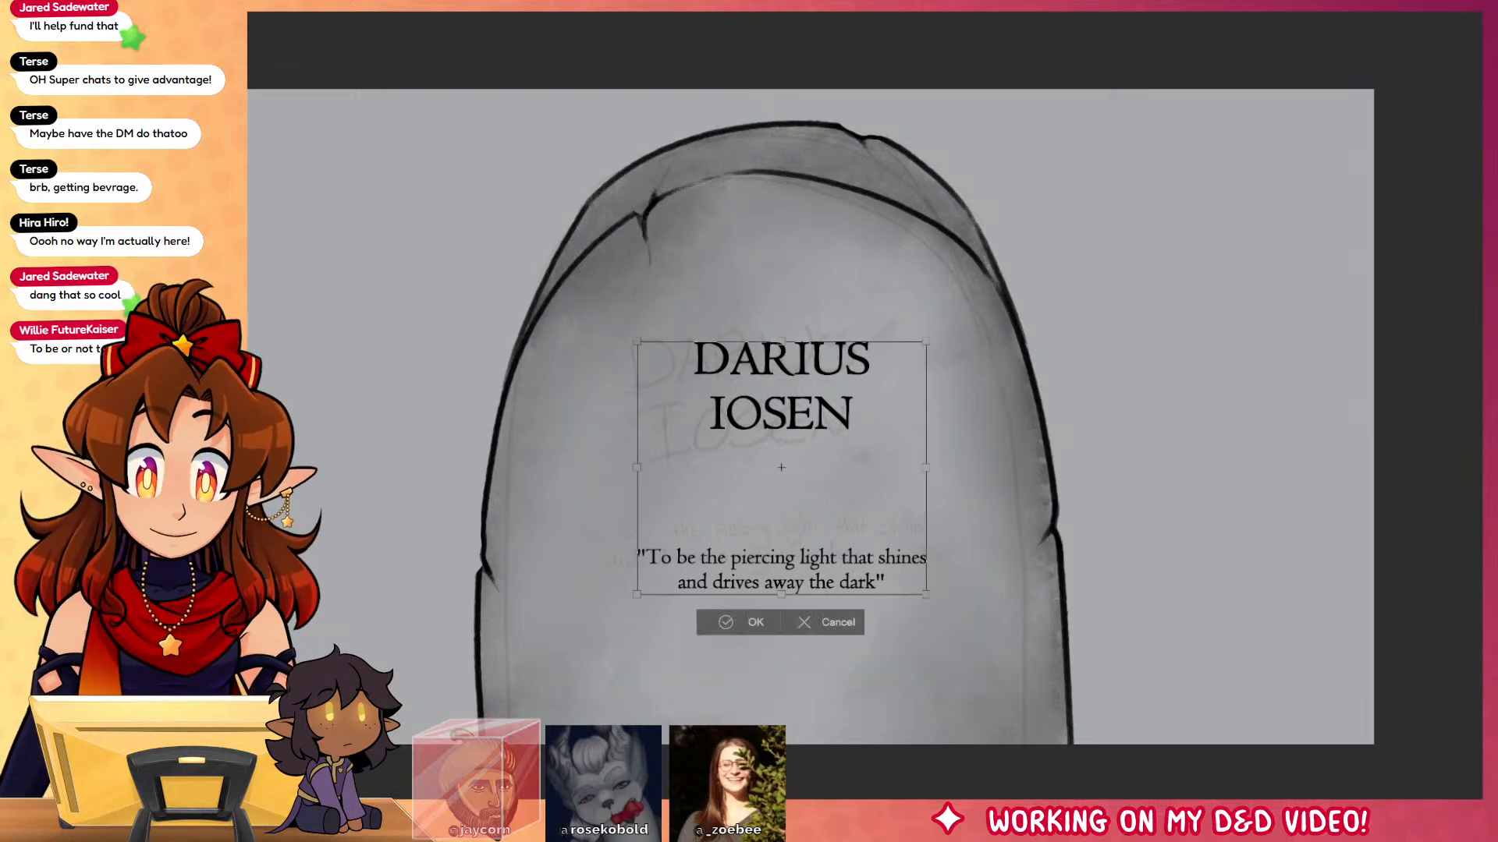
drag(636, 596, 583, 641)
mouse_move(871, 603)
mouse_down()
mouse_move(889, 586)
mouse_move(879, 612)
mouse_up()
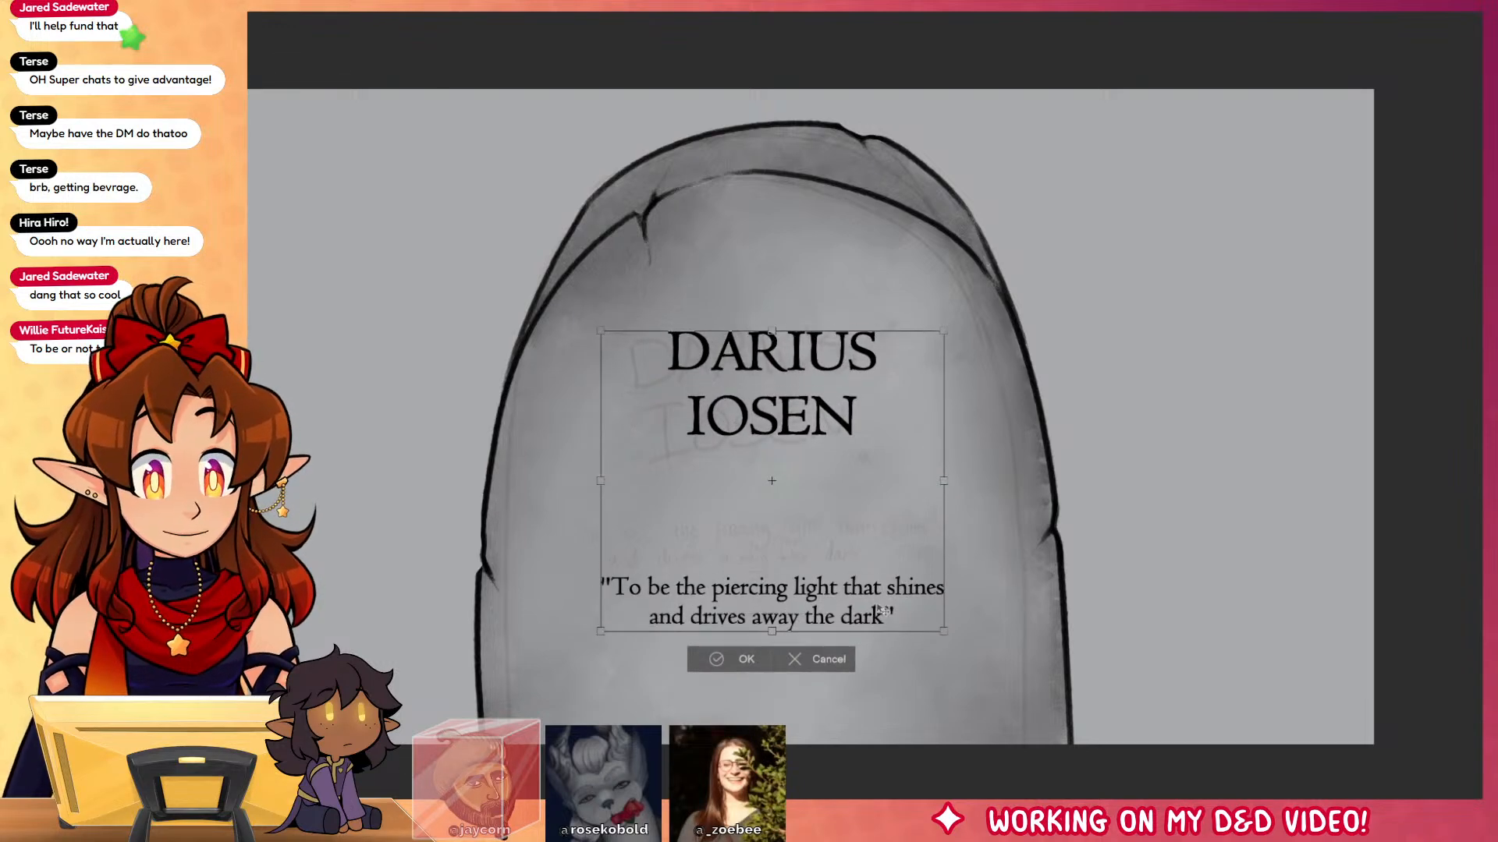
click(746, 659)
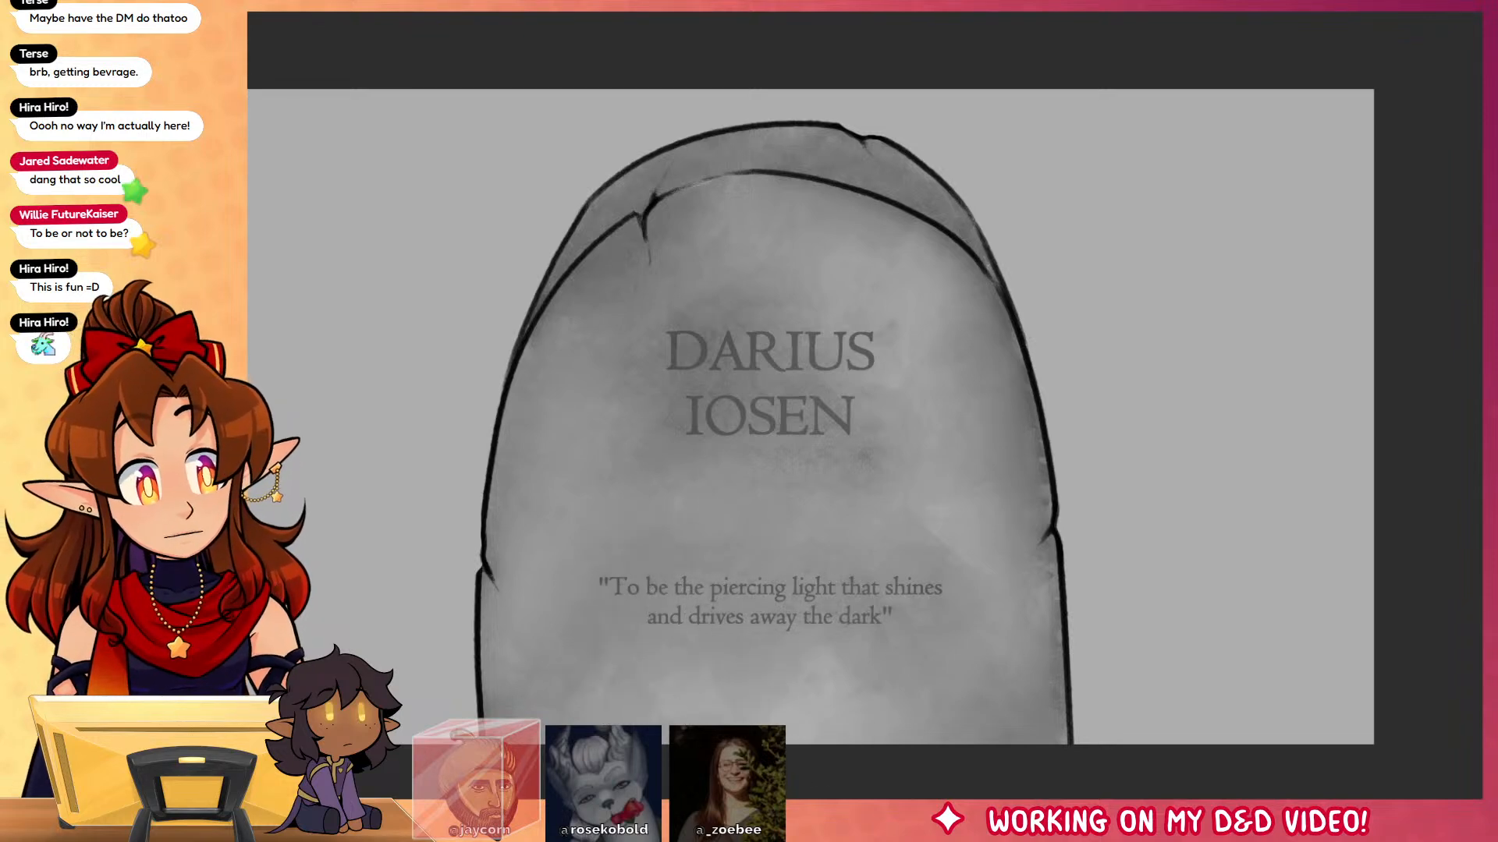
Step: Nudge the grey lettering slightly upward to form the engraved effect on the stone, and commit the transform
key(ctrl+t)
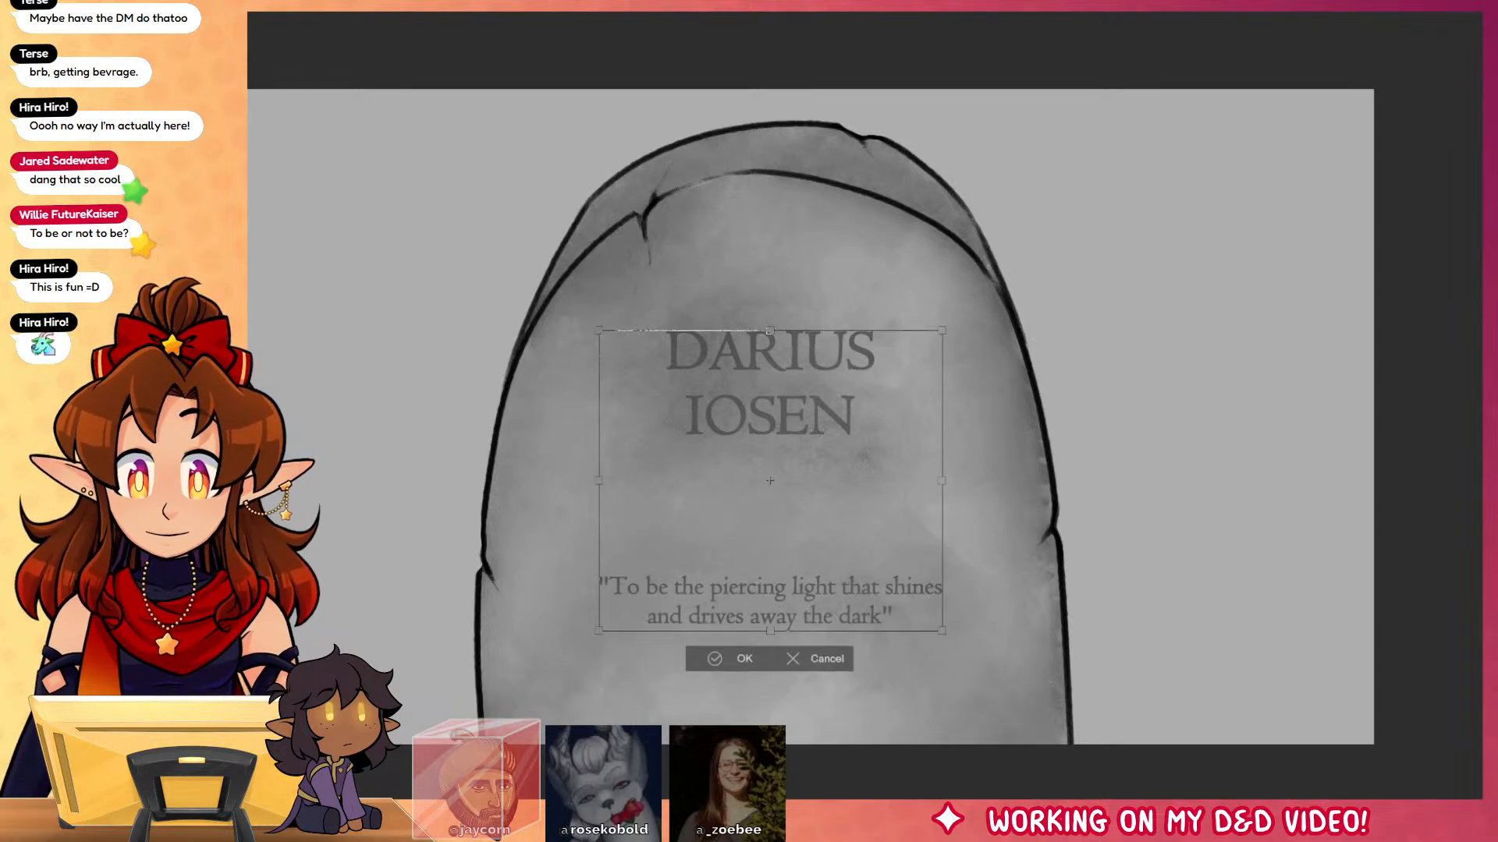
click(743, 658)
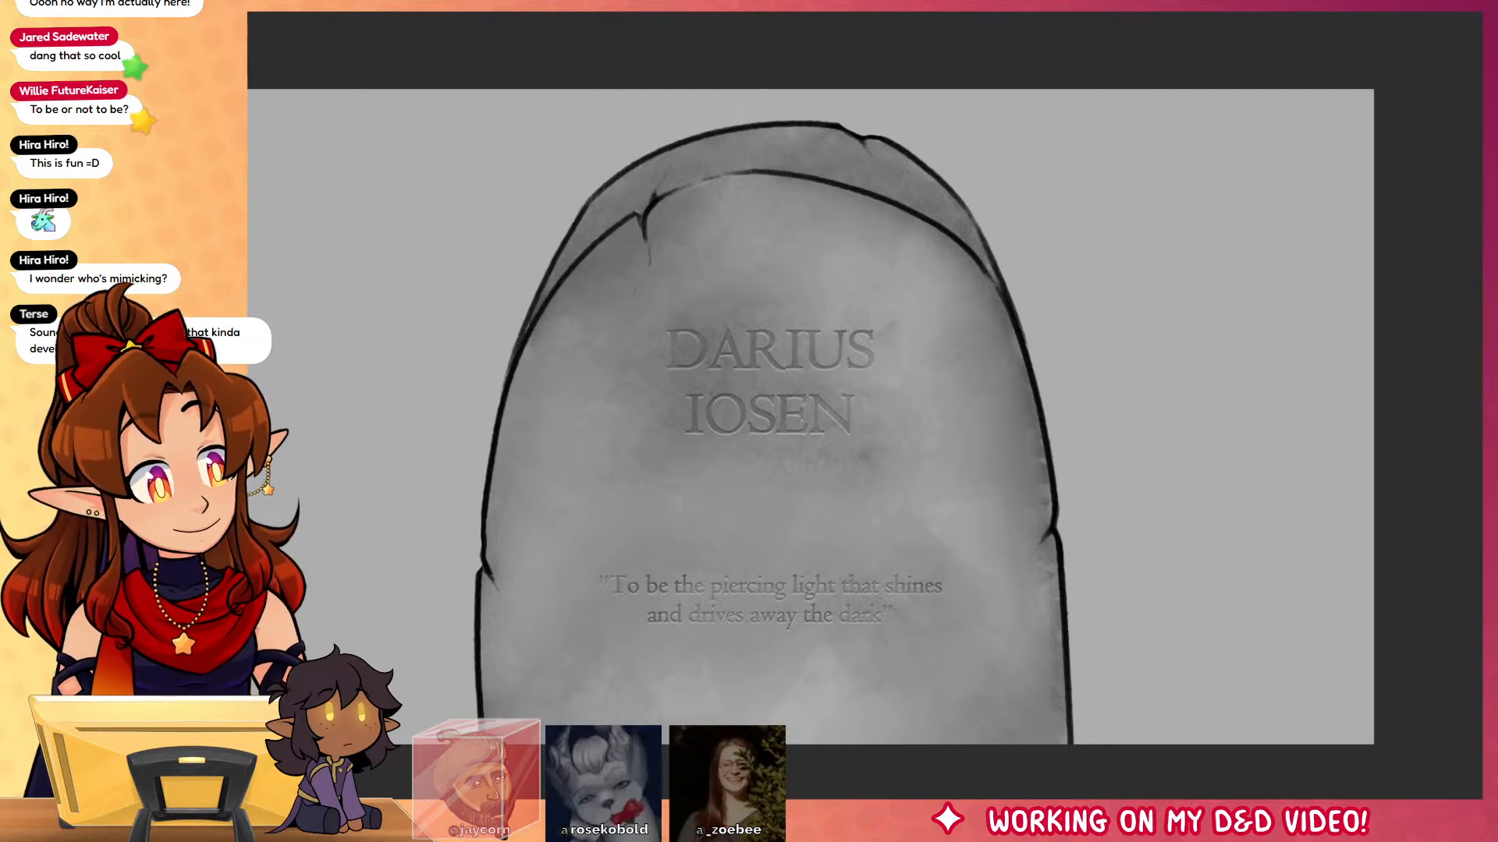
Step: Select the gravestone's upper rim by its outline and paint dark textured shading along it, redoing the first stroke
click(622, 222)
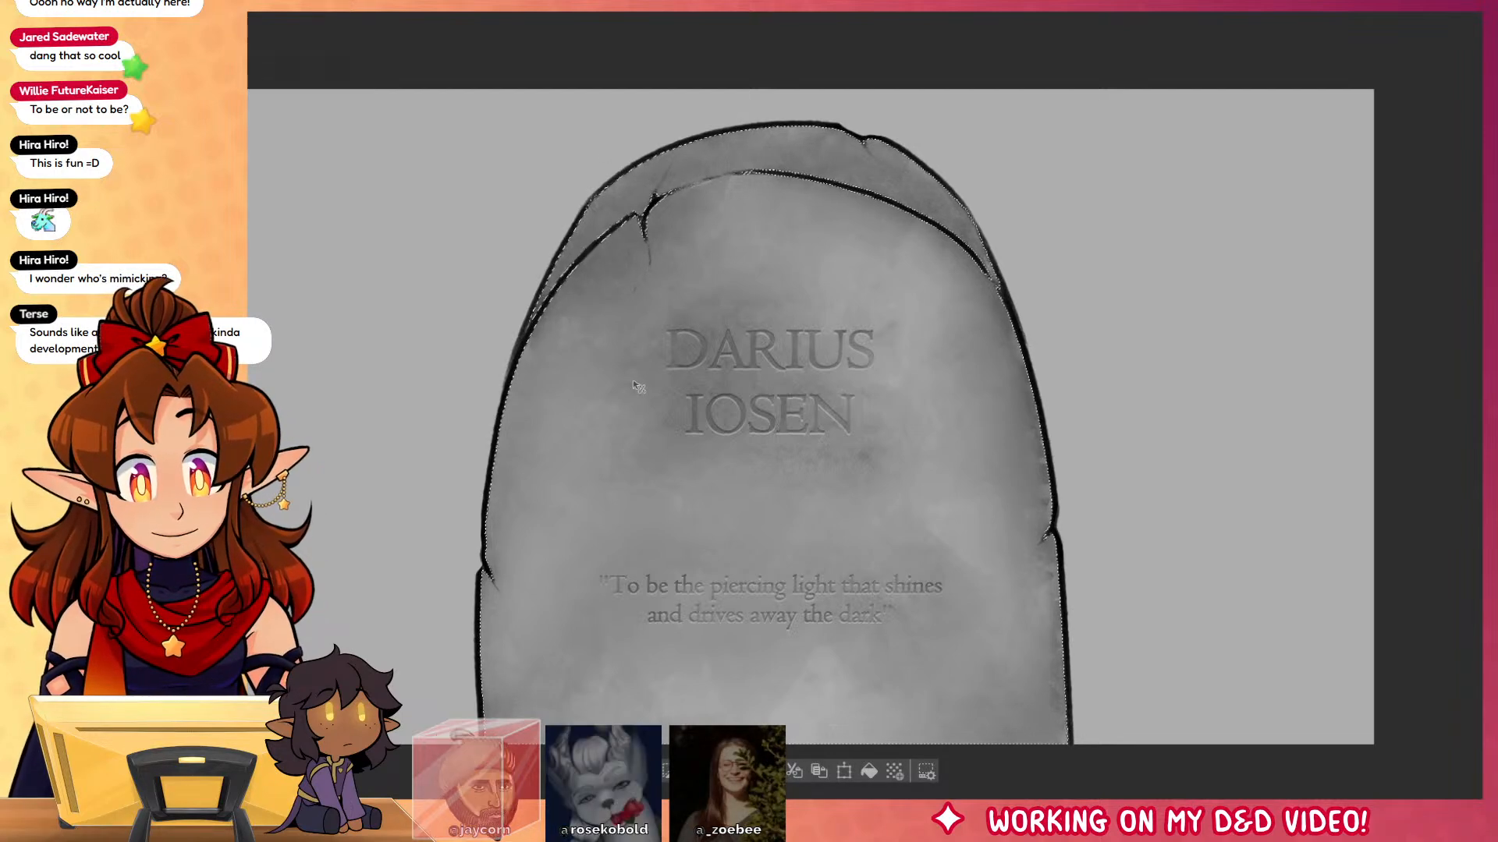
key(ctrl+d)
key(b)
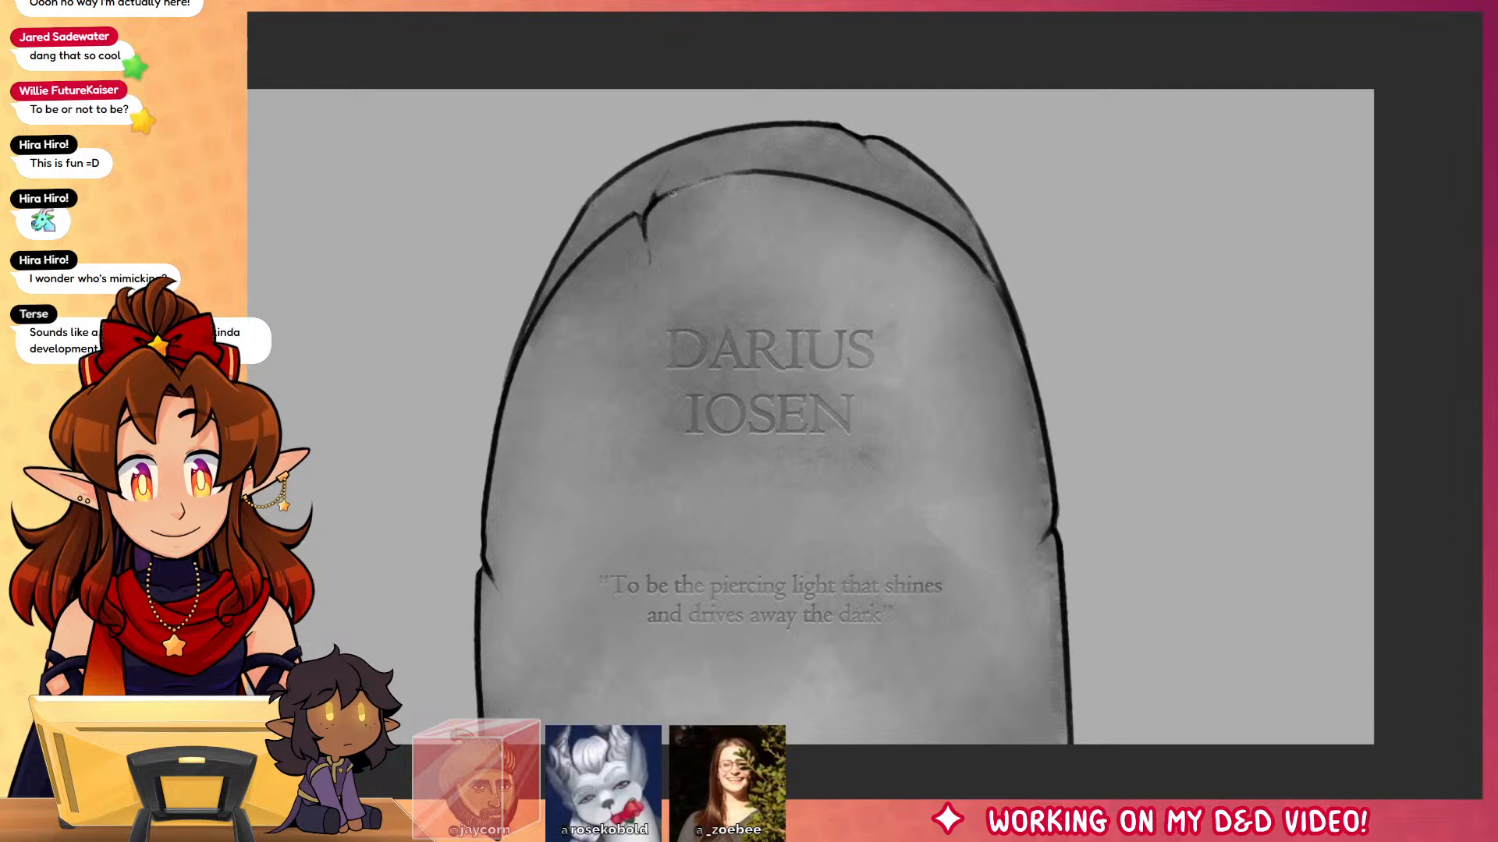
click(796, 170)
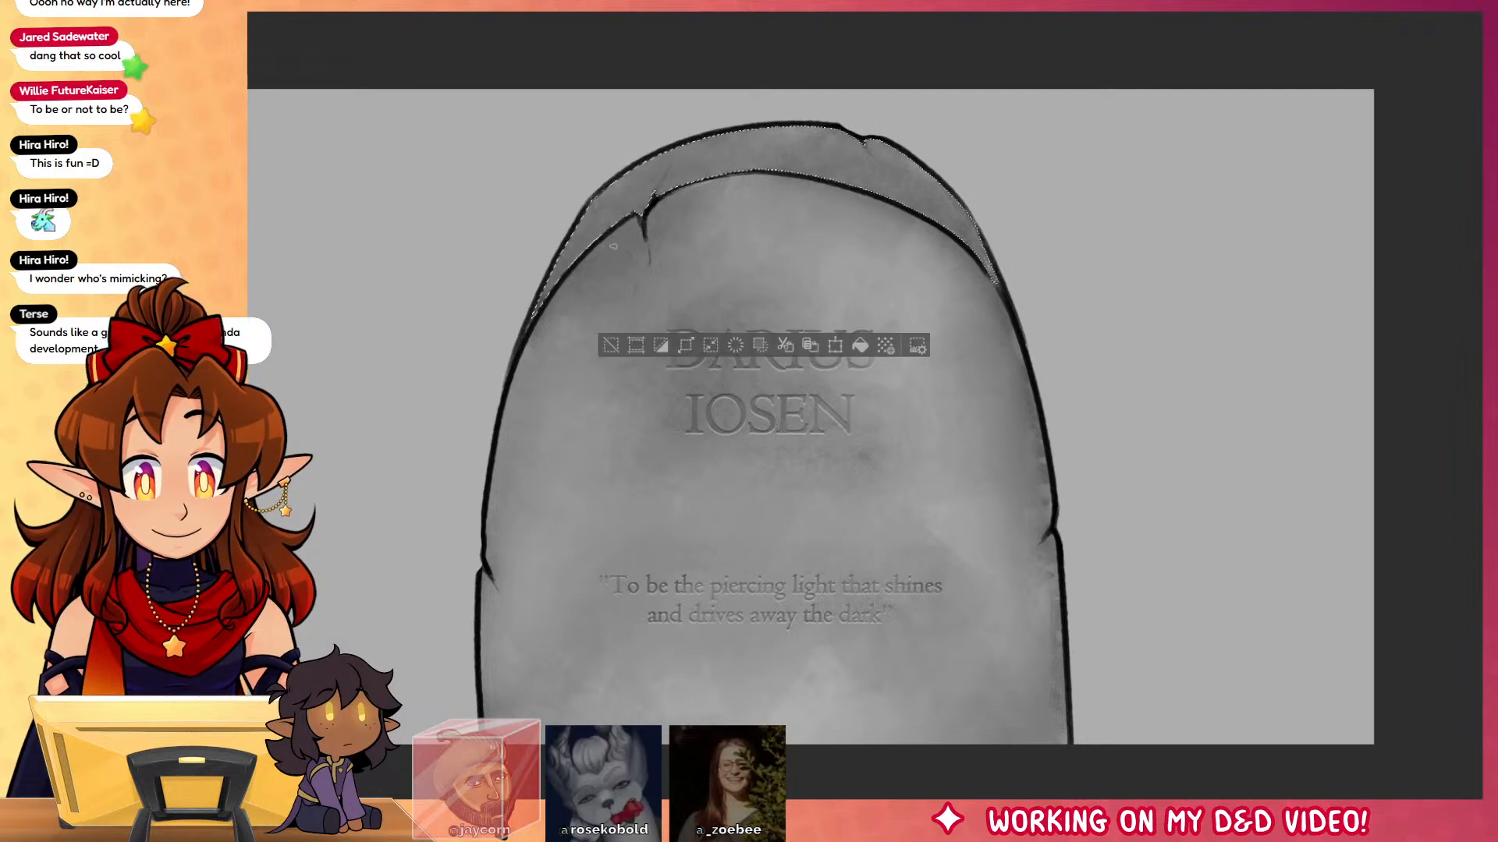
drag(605, 215, 1018, 195)
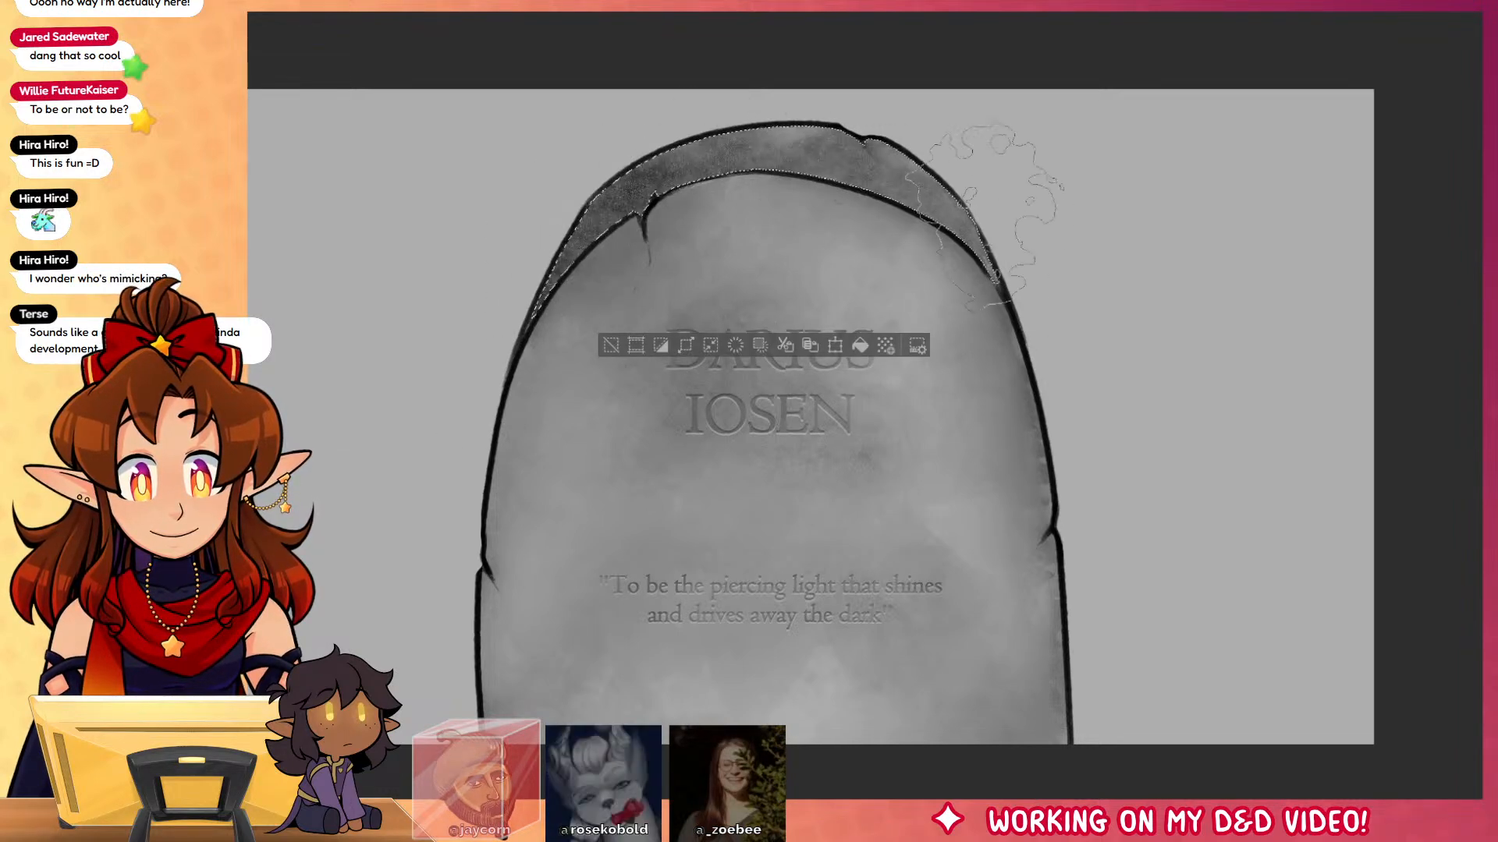
key(ctrl+z)
mouse_move(530, 300)
mouse_down()
mouse_move(740, 191)
mouse_move(967, 234)
mouse_up()
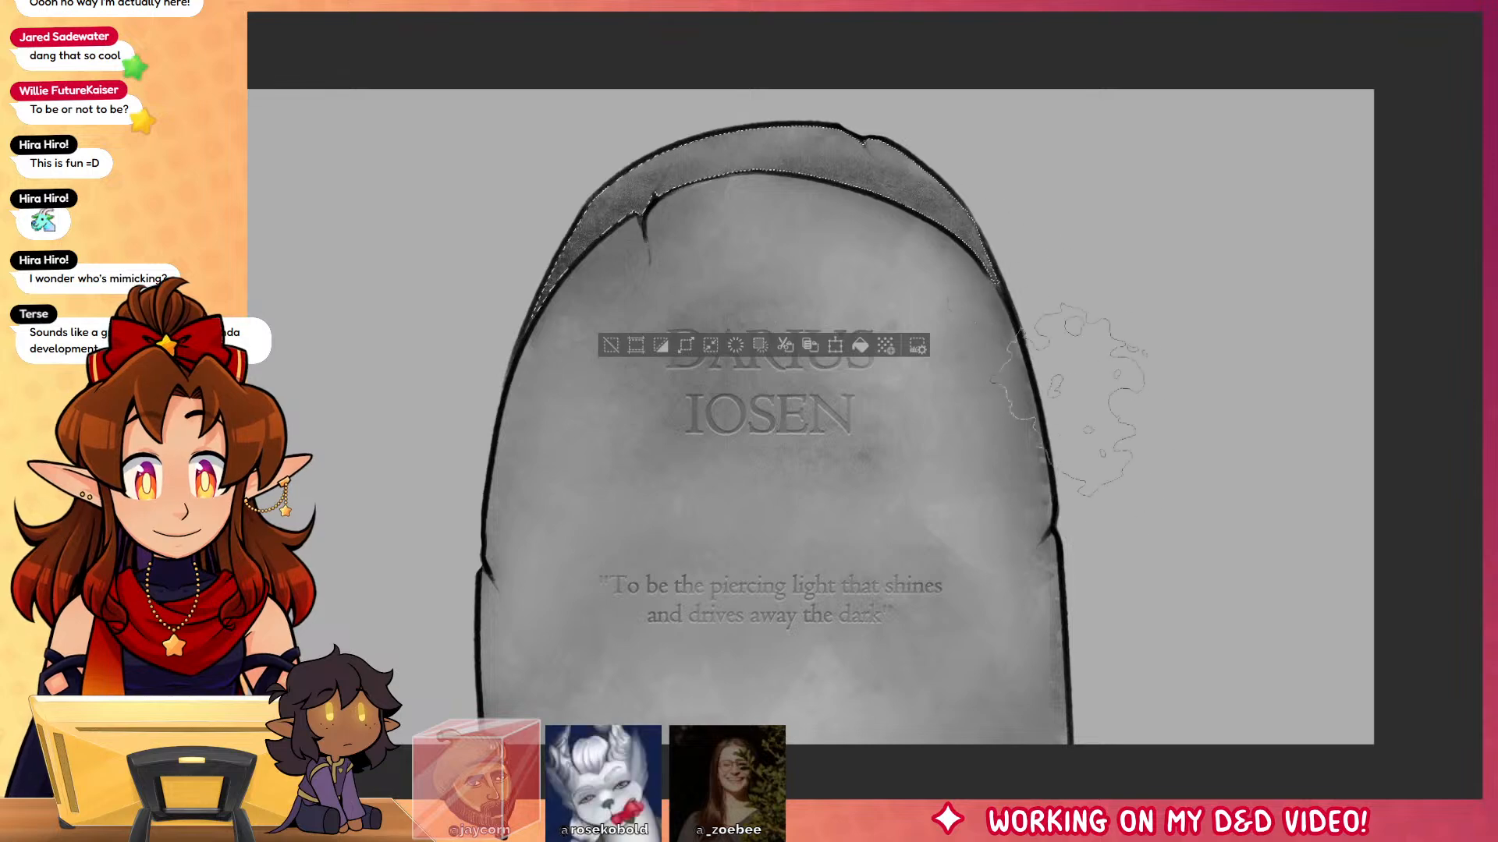
Step: Change the name in the angled tombstone's text to the character's name sketched on it, and centre the text block on the front face
key(ctrl+d)
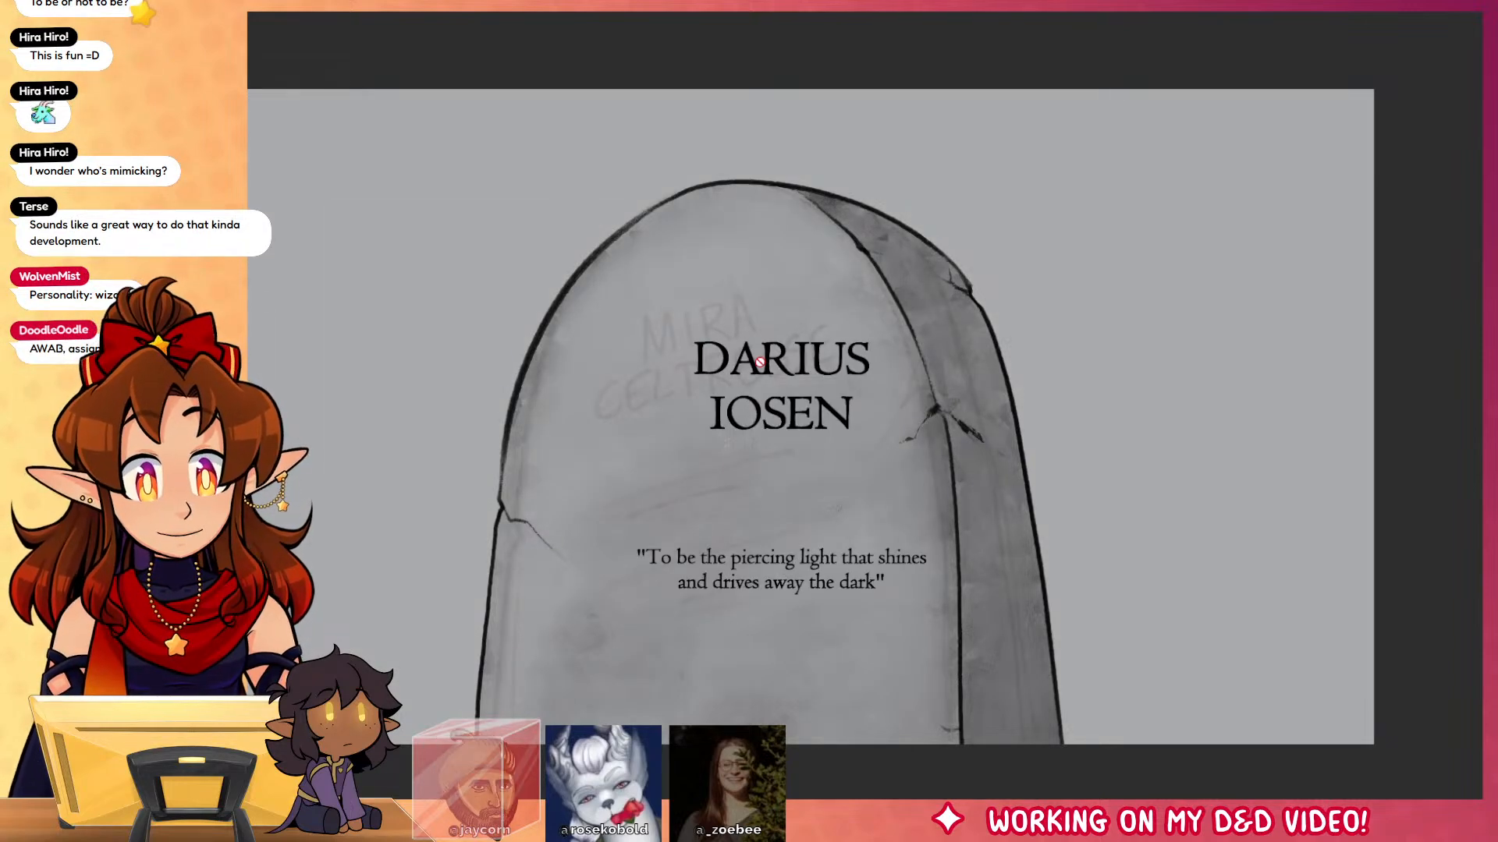
key(t)
mouse_move(710, 361)
mouse_down()
mouse_move(848, 402)
mouse_move(638, 344)
mouse_move(661, 350)
mouse_up()
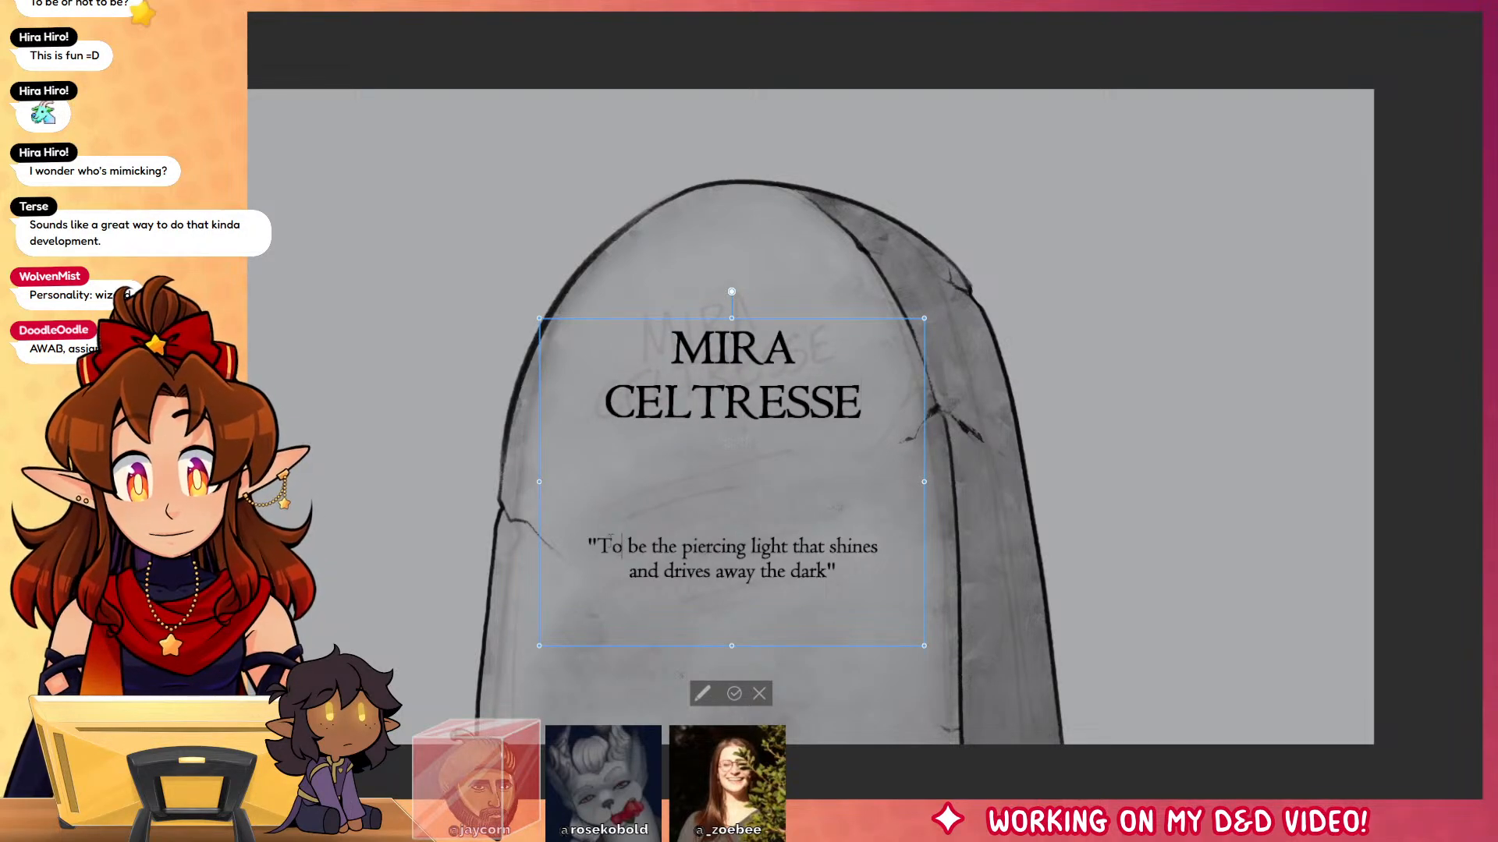
Step: Replace the quote below the name with "To be the stalwart shield to keep my family safe from harm"
drag(628, 546, 823, 569)
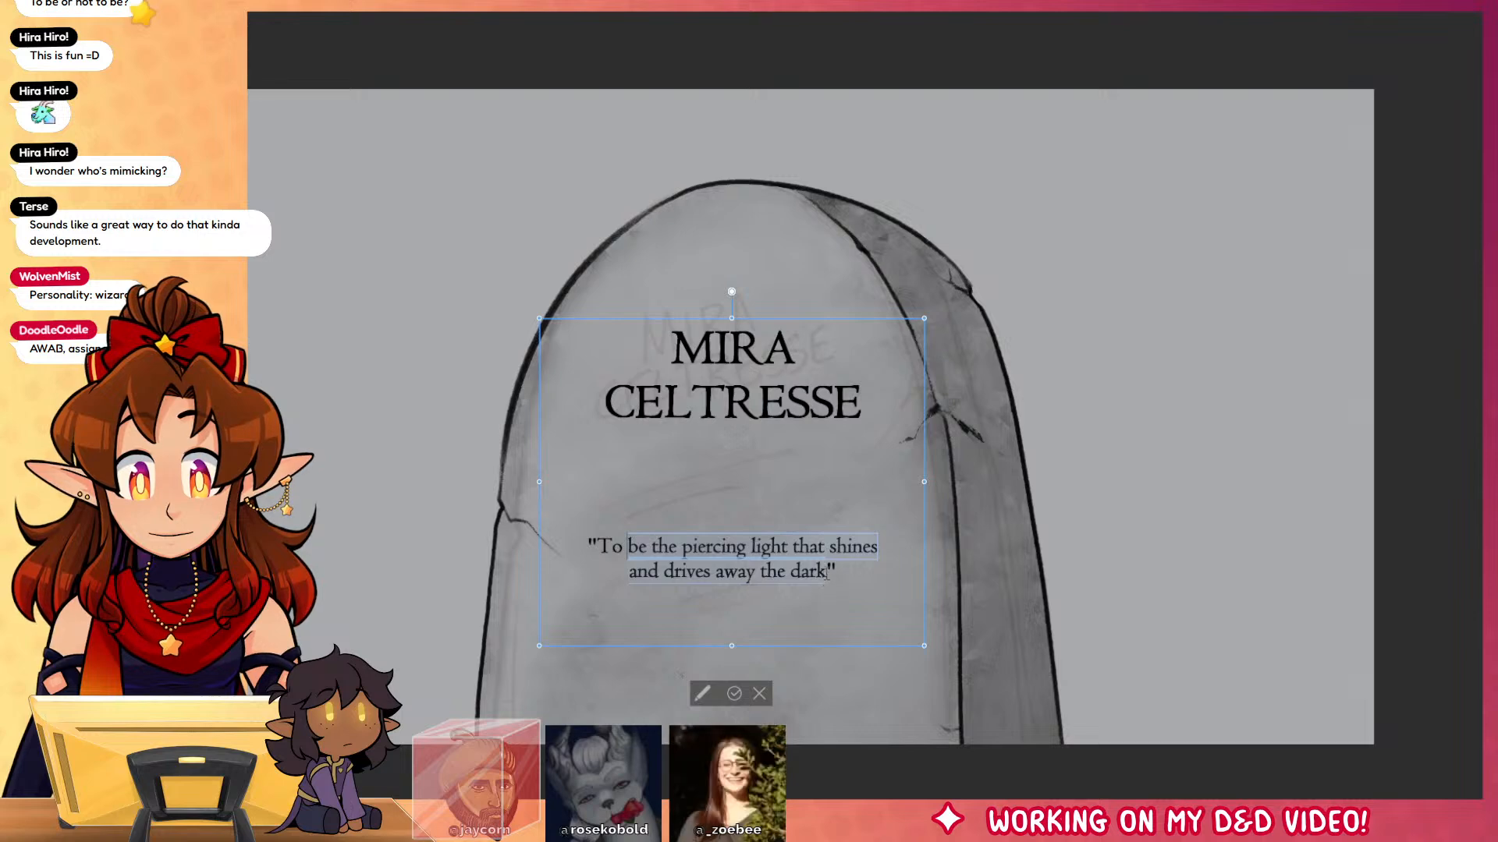
text(be the stalw)
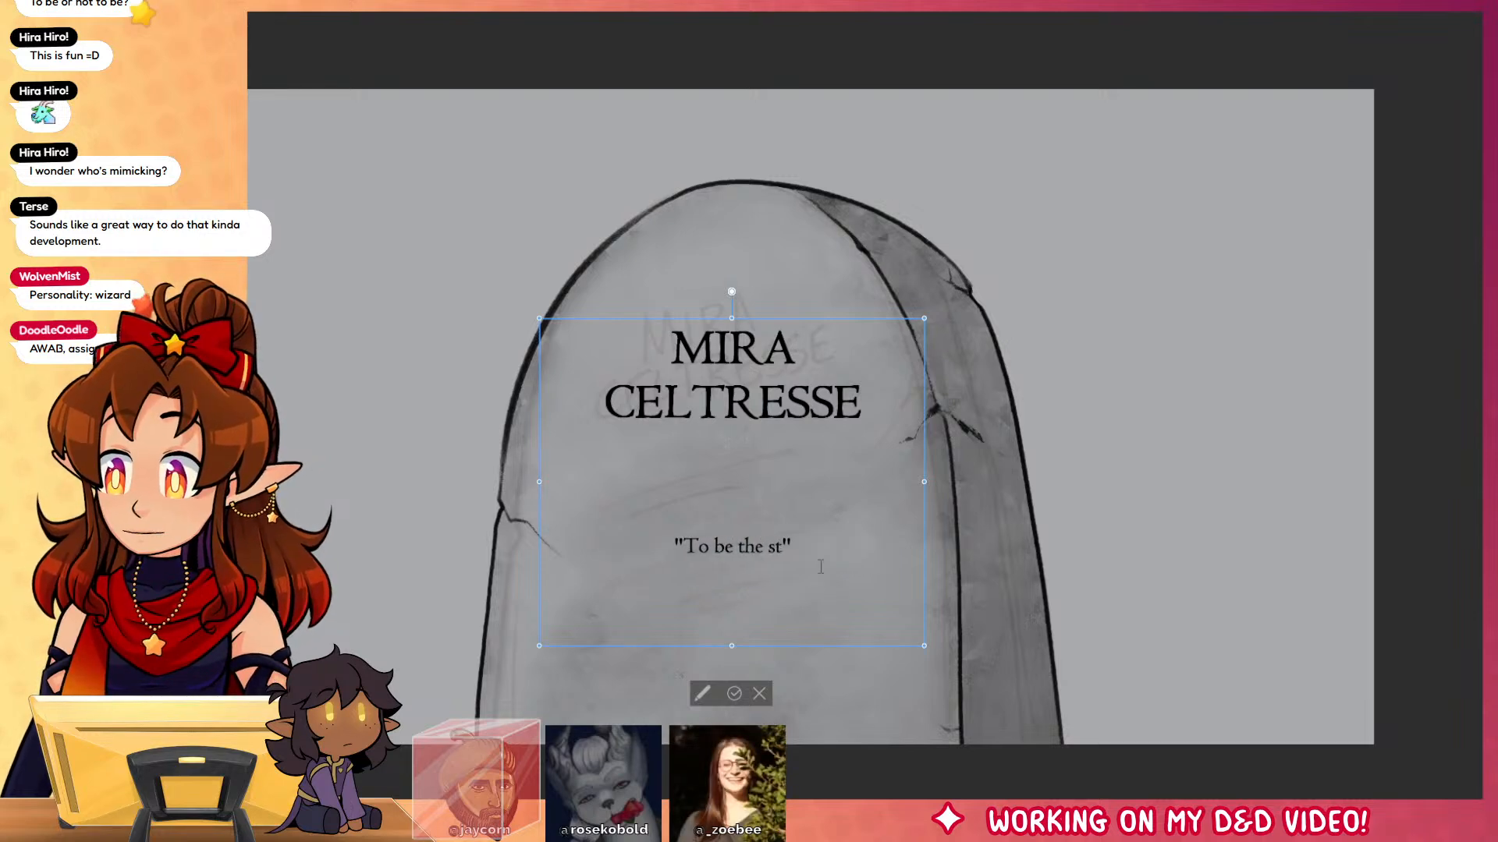
text(art )
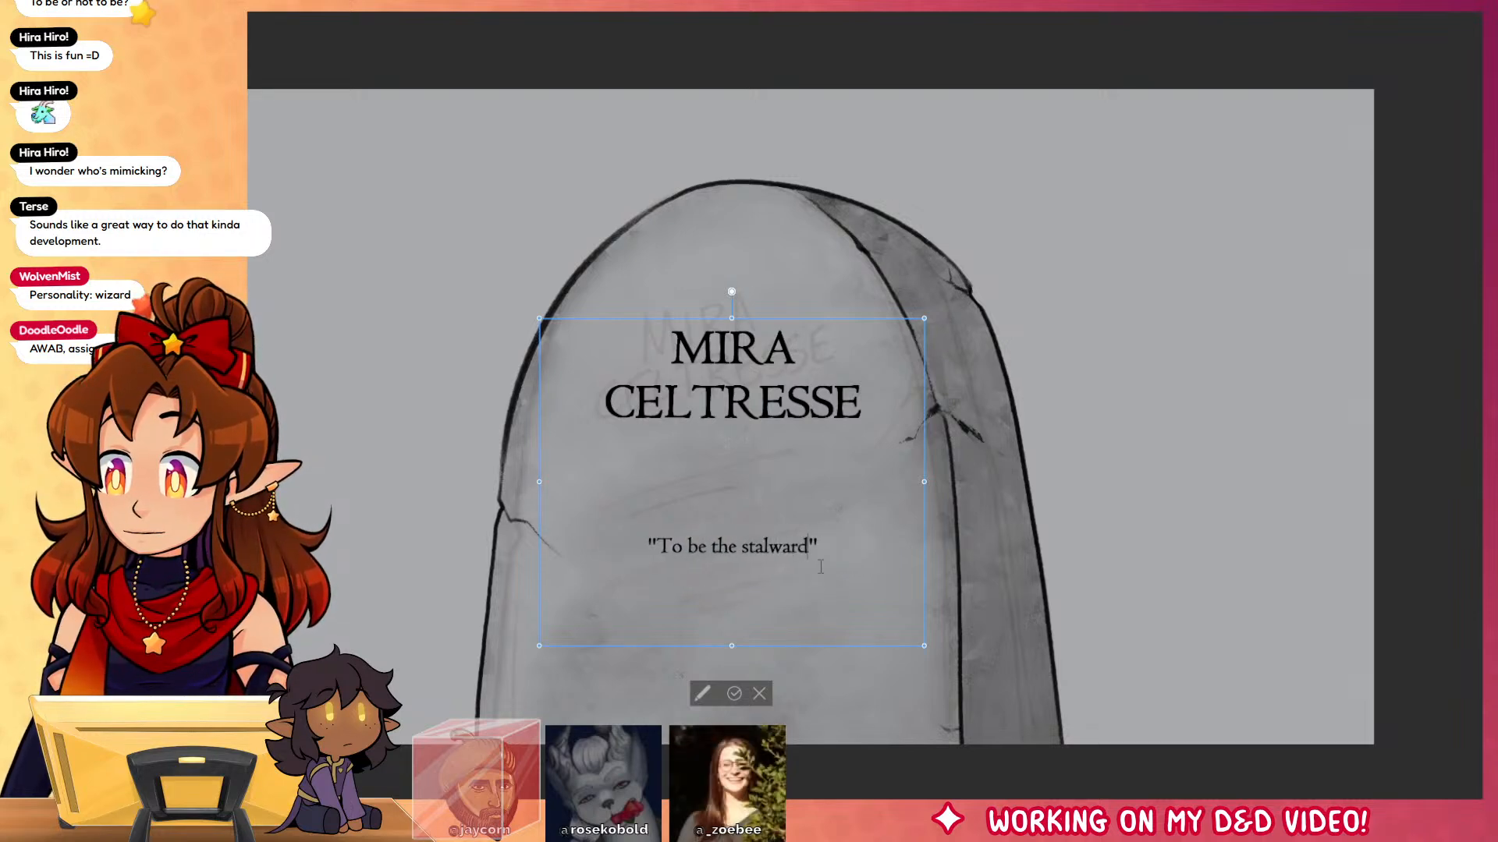
text(shield)
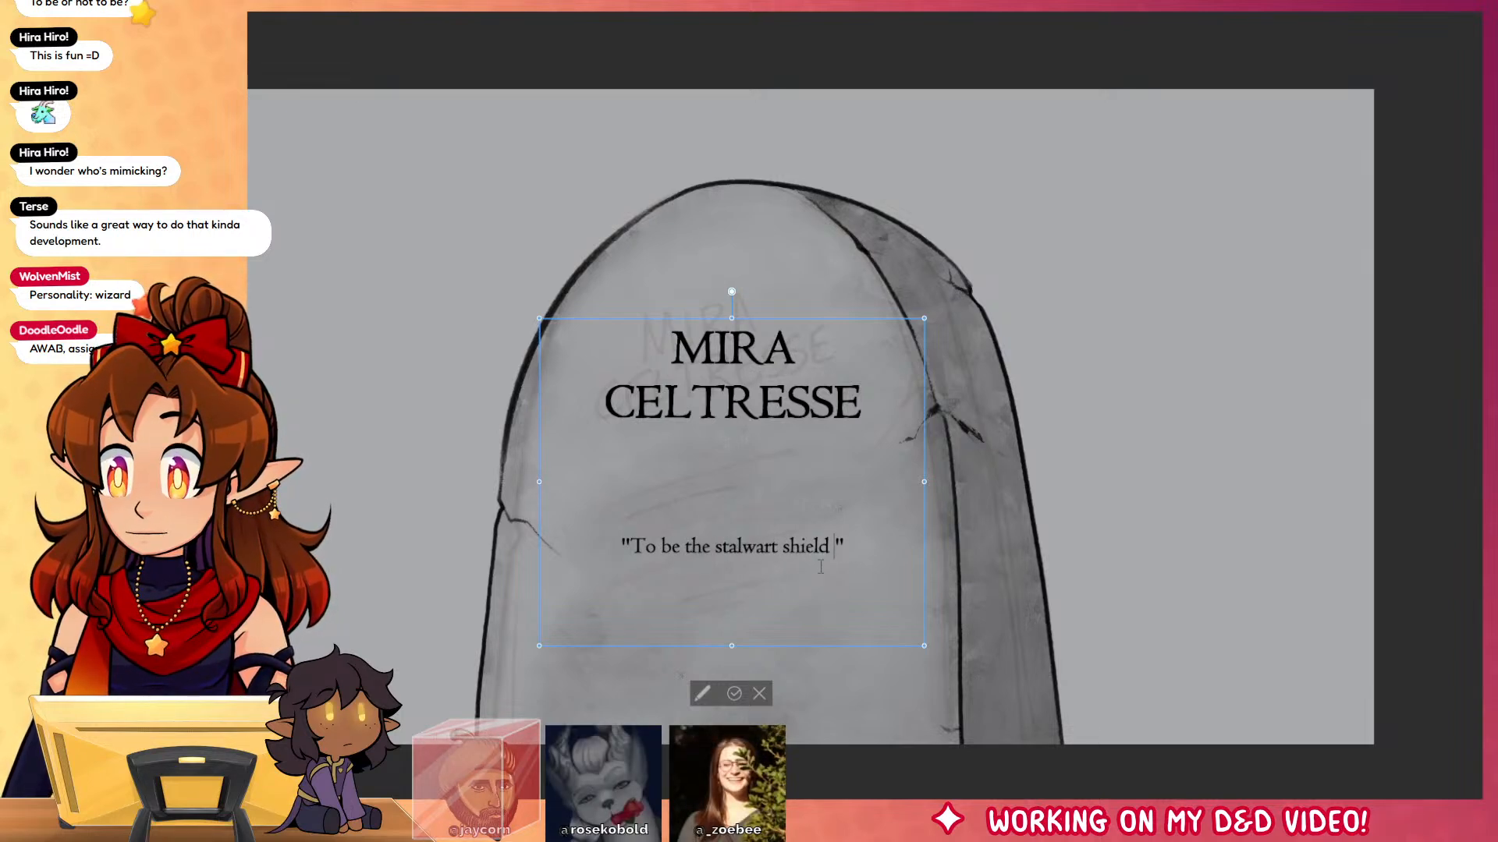
text(to ke)
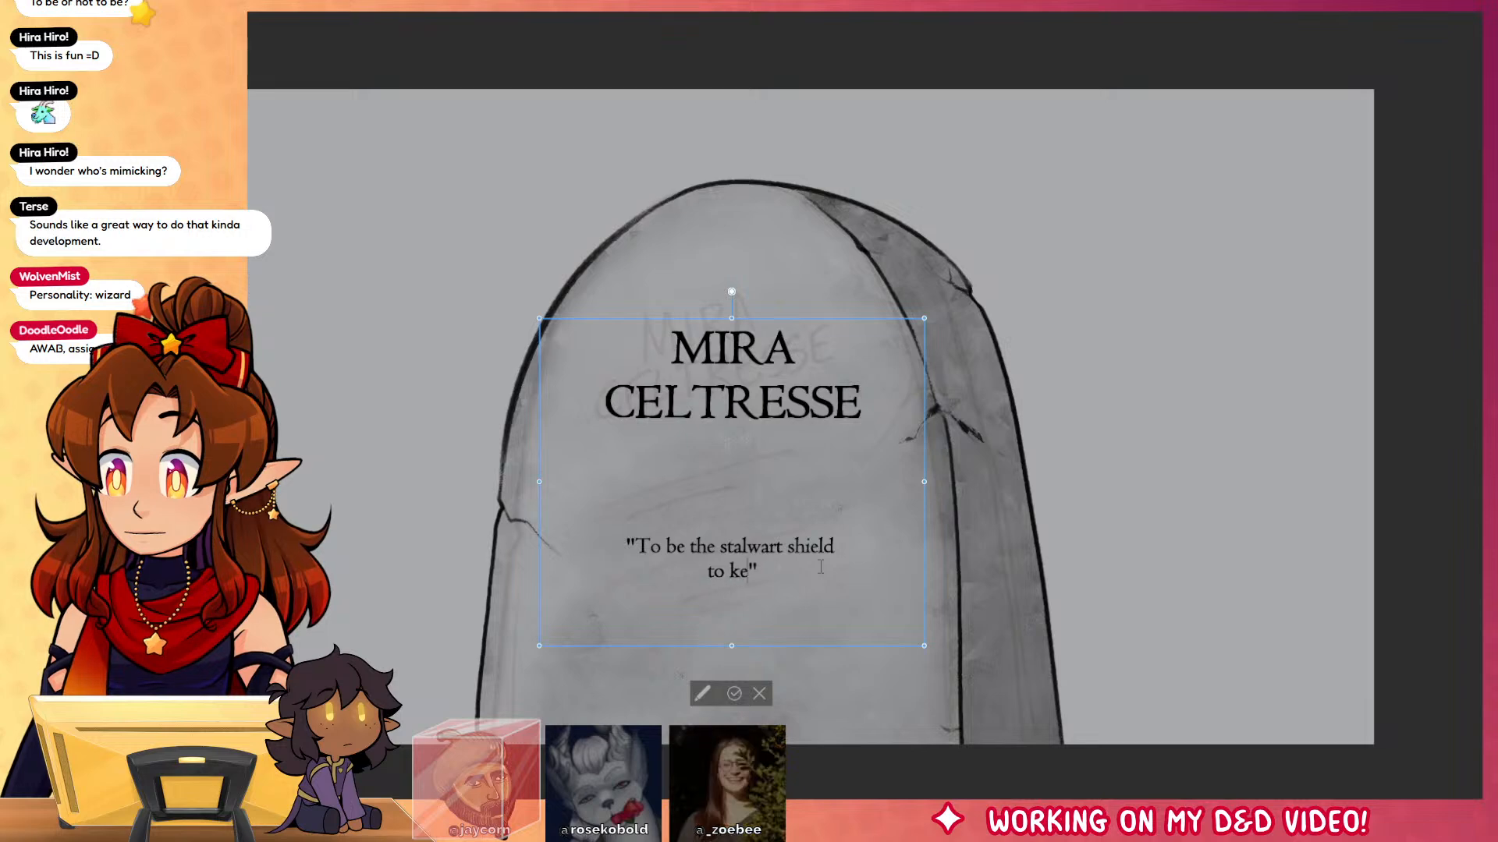
text(ep my fami)
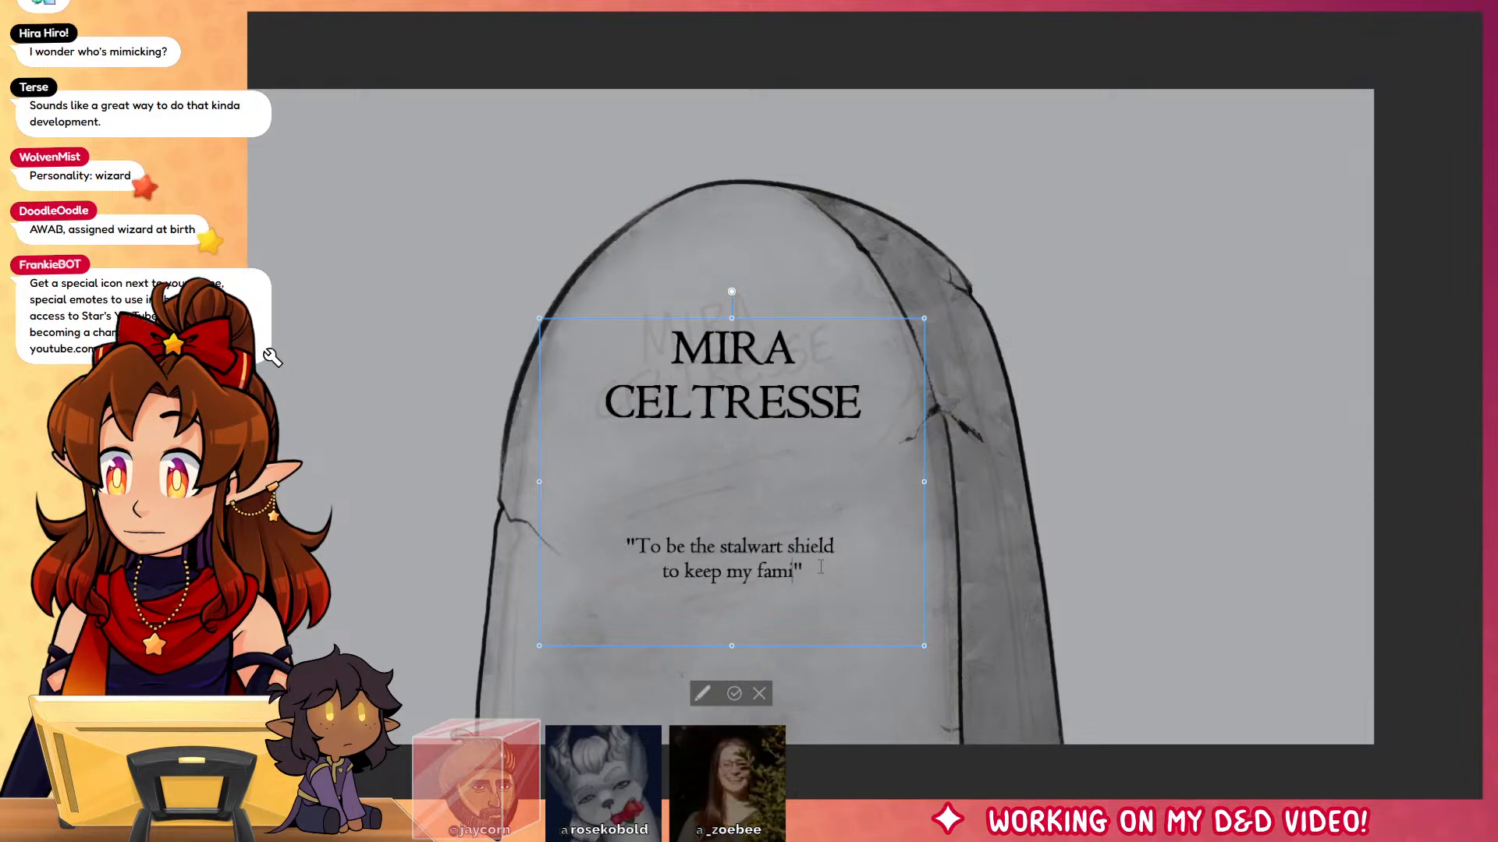
text(ly safe from ha)
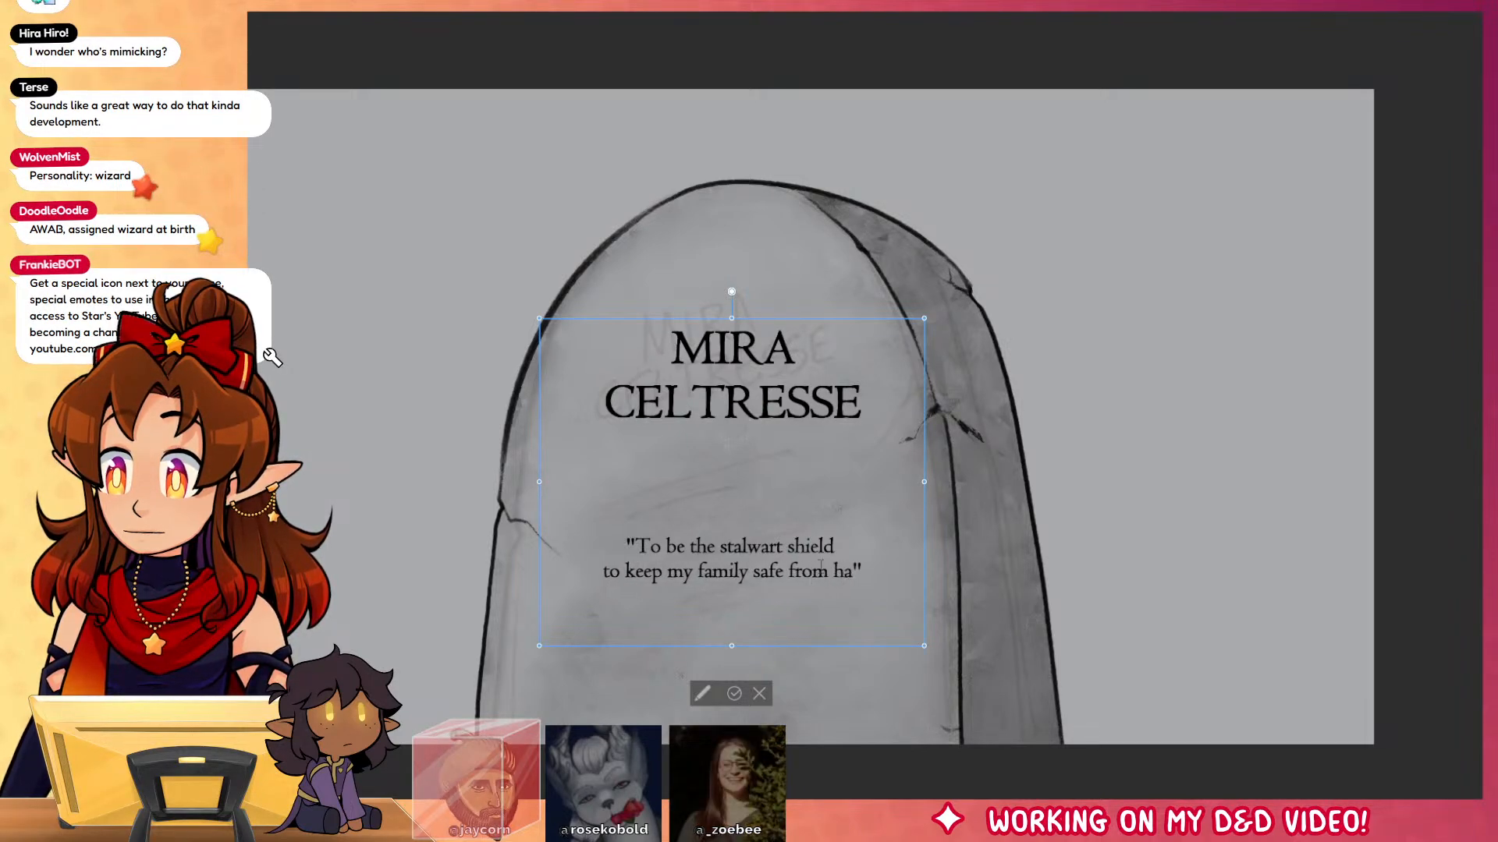
text(rm)
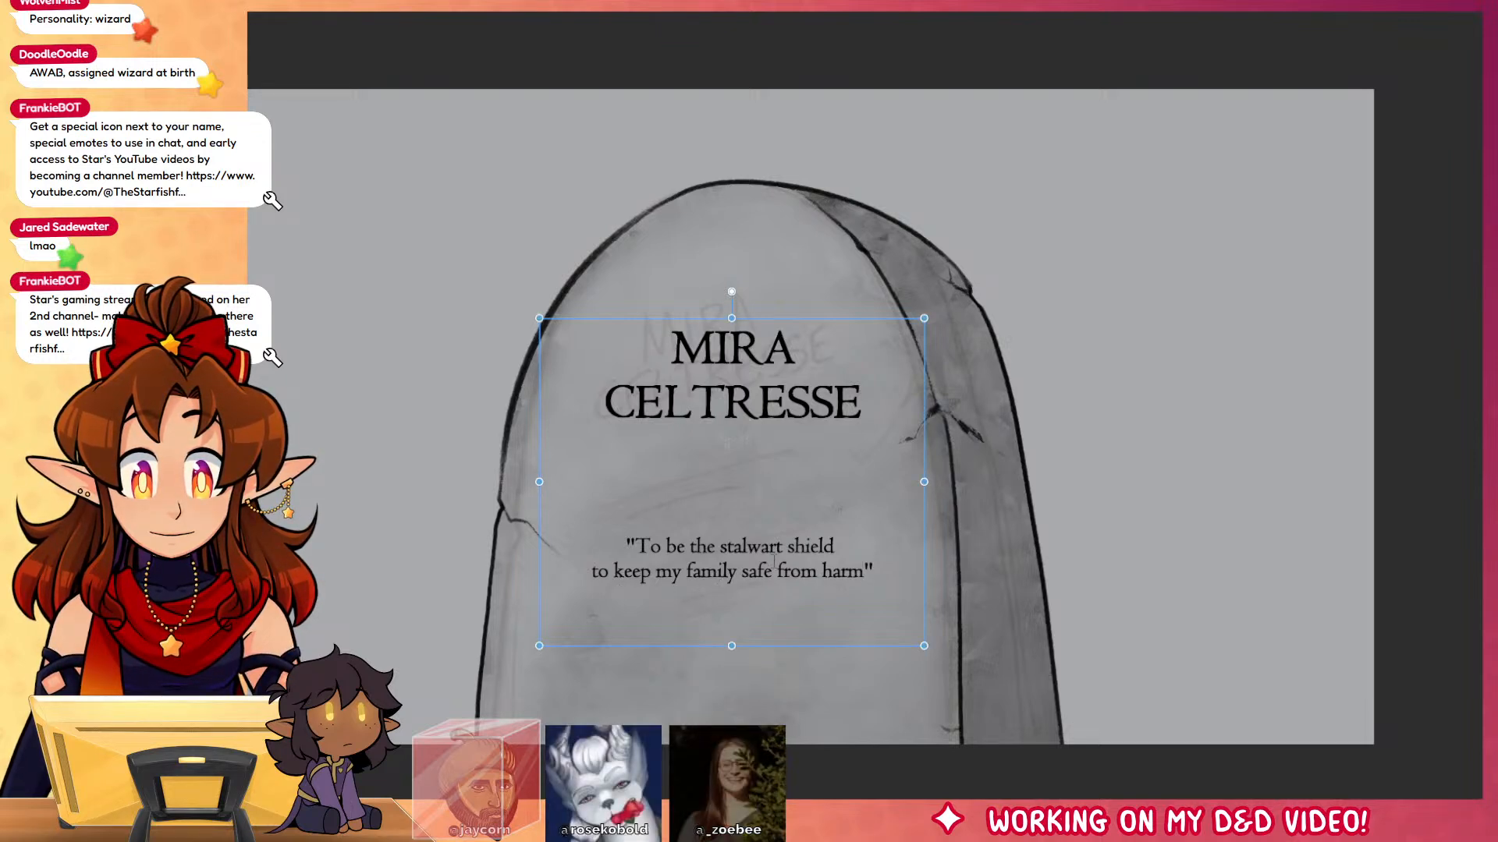
Step: Reword the quote's second line to "that keeps my family safe from harm" and finish editing the text
click(775, 560)
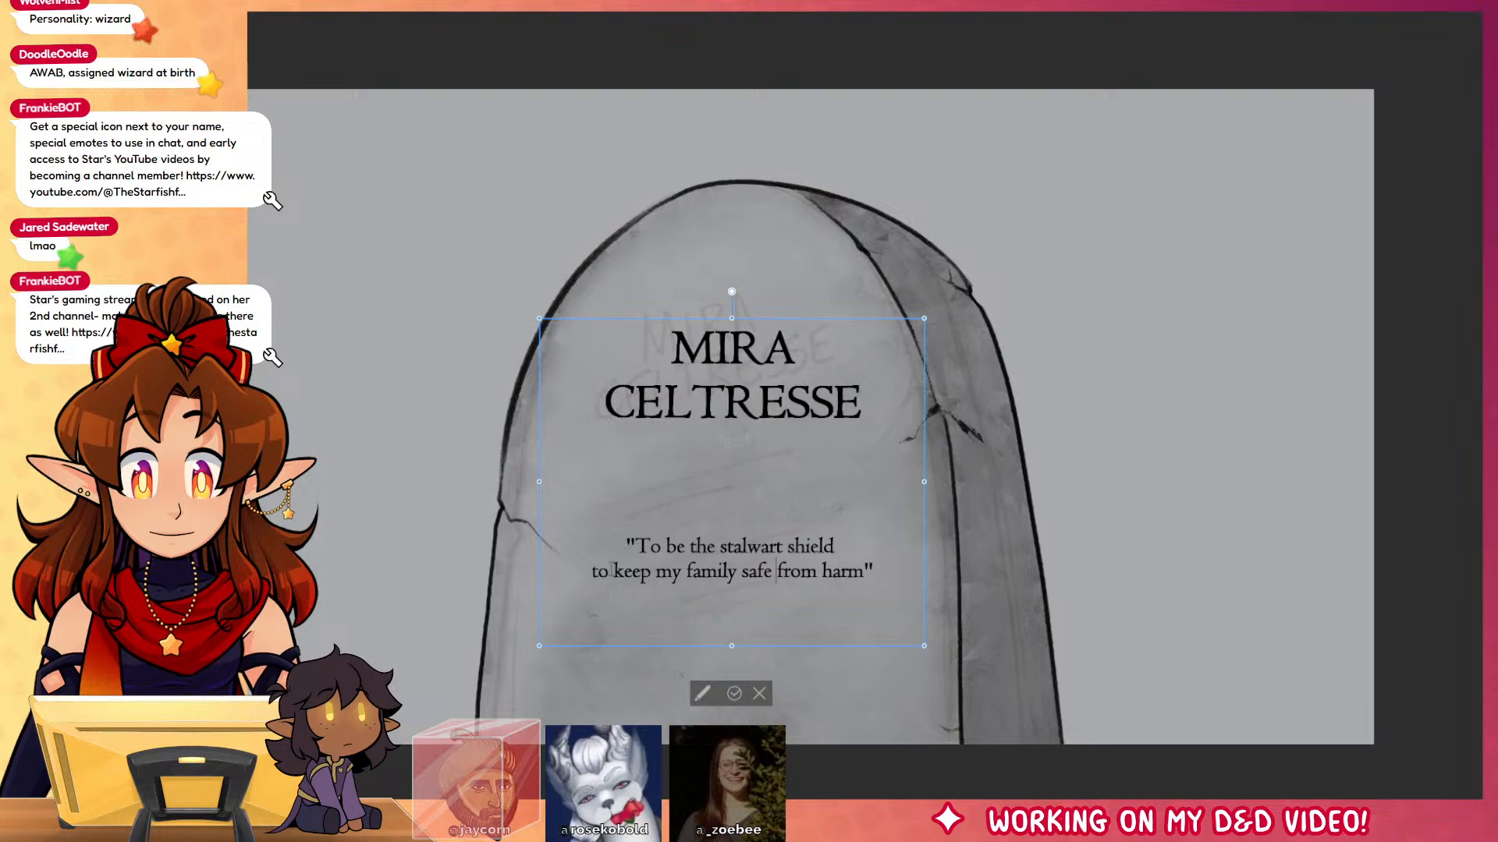
key(Left)
key(Left)
key(Left)
key(Left)
key(Left)
key(Left)
key(Left)
key(Left)
key(Left)
key(Left)
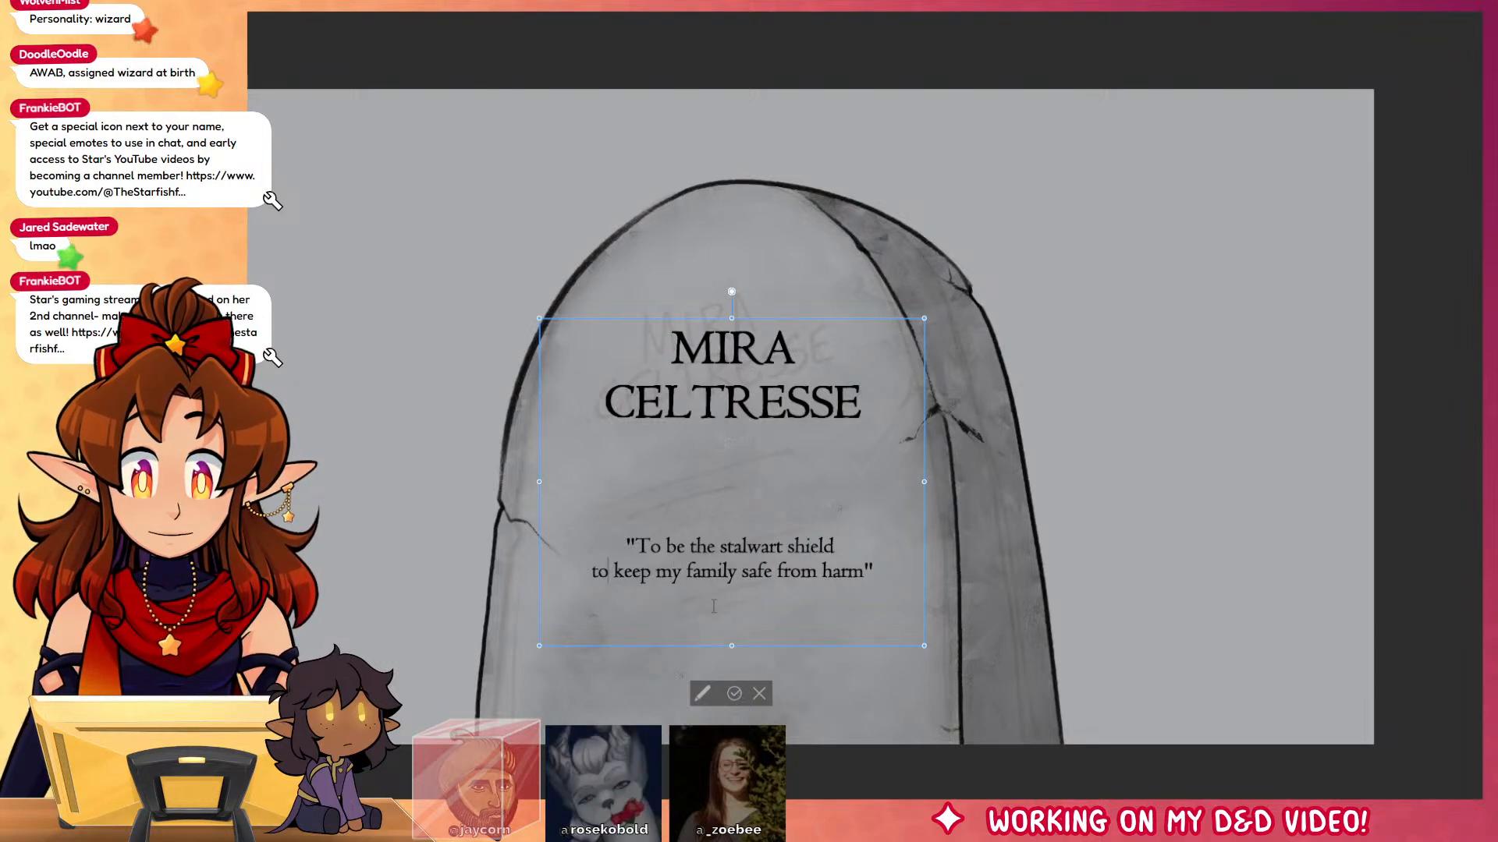
key(BackSpace)
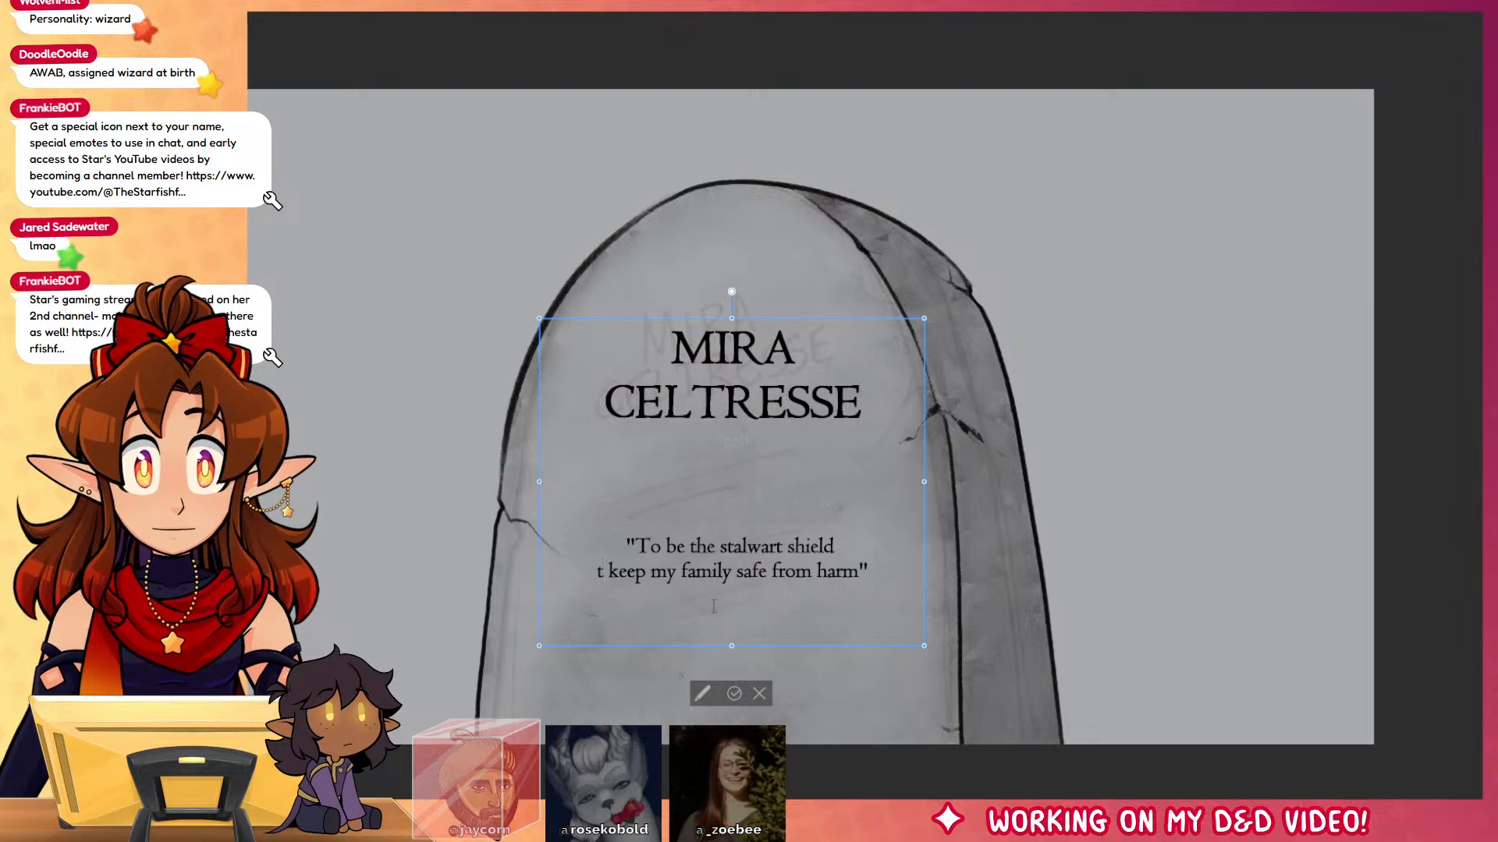
text(hat)
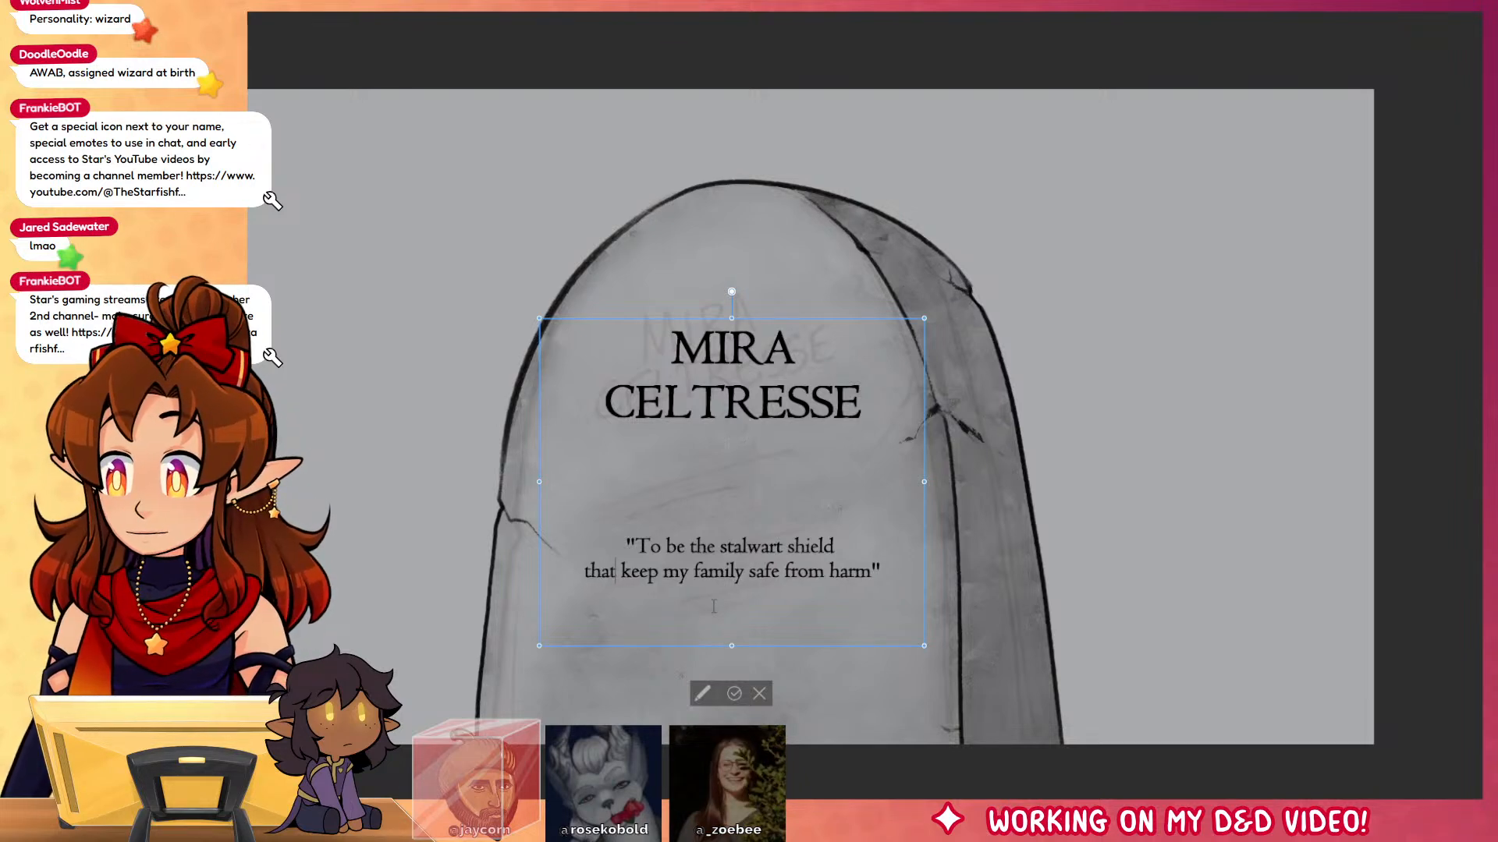
key(Right)
key(Right)
key(Right)
key(Right)
key(Right)
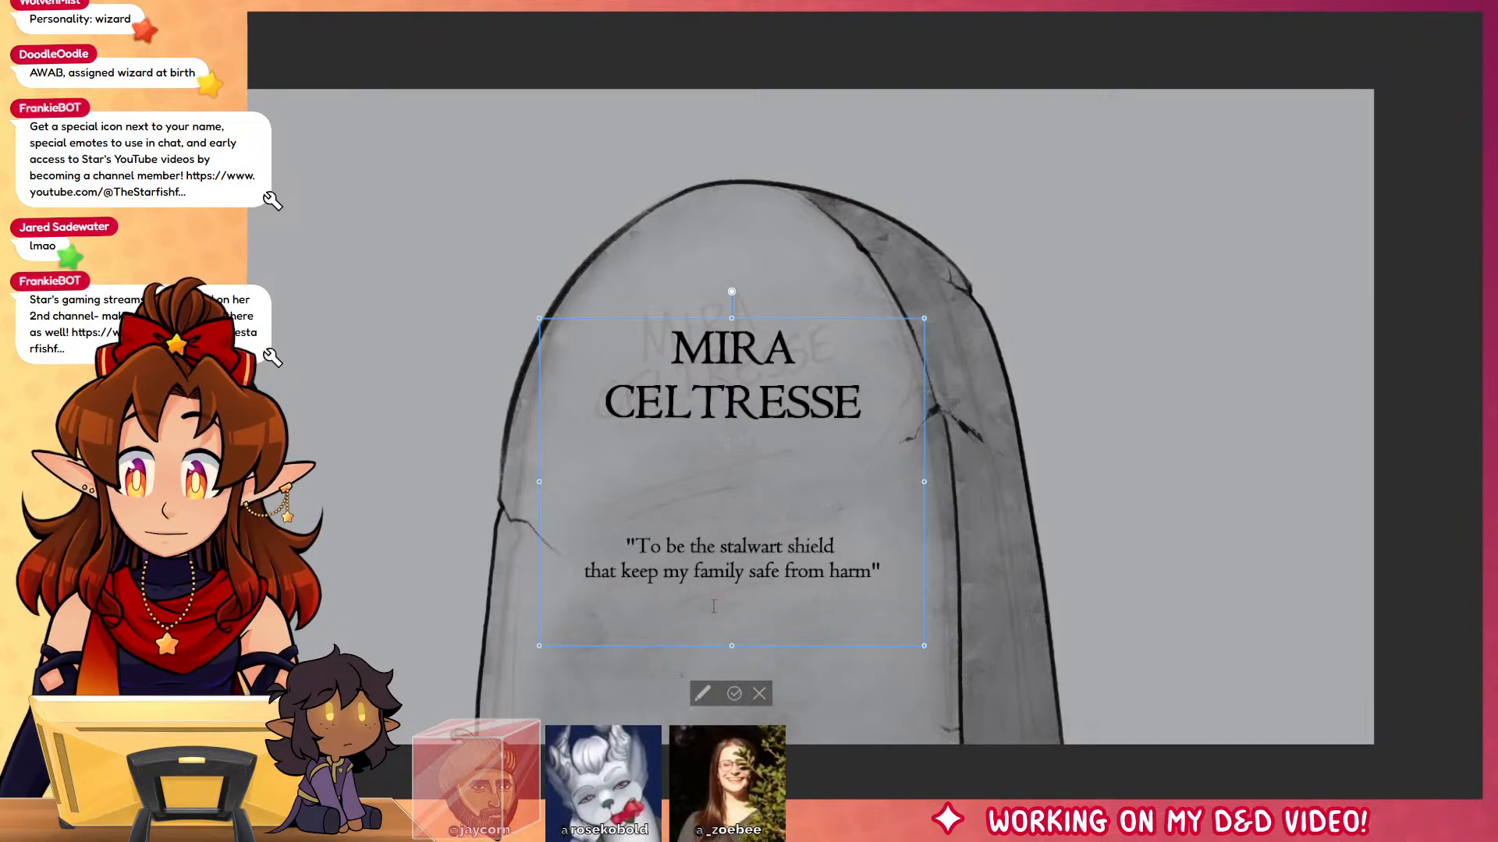
text(s)
click(741, 709)
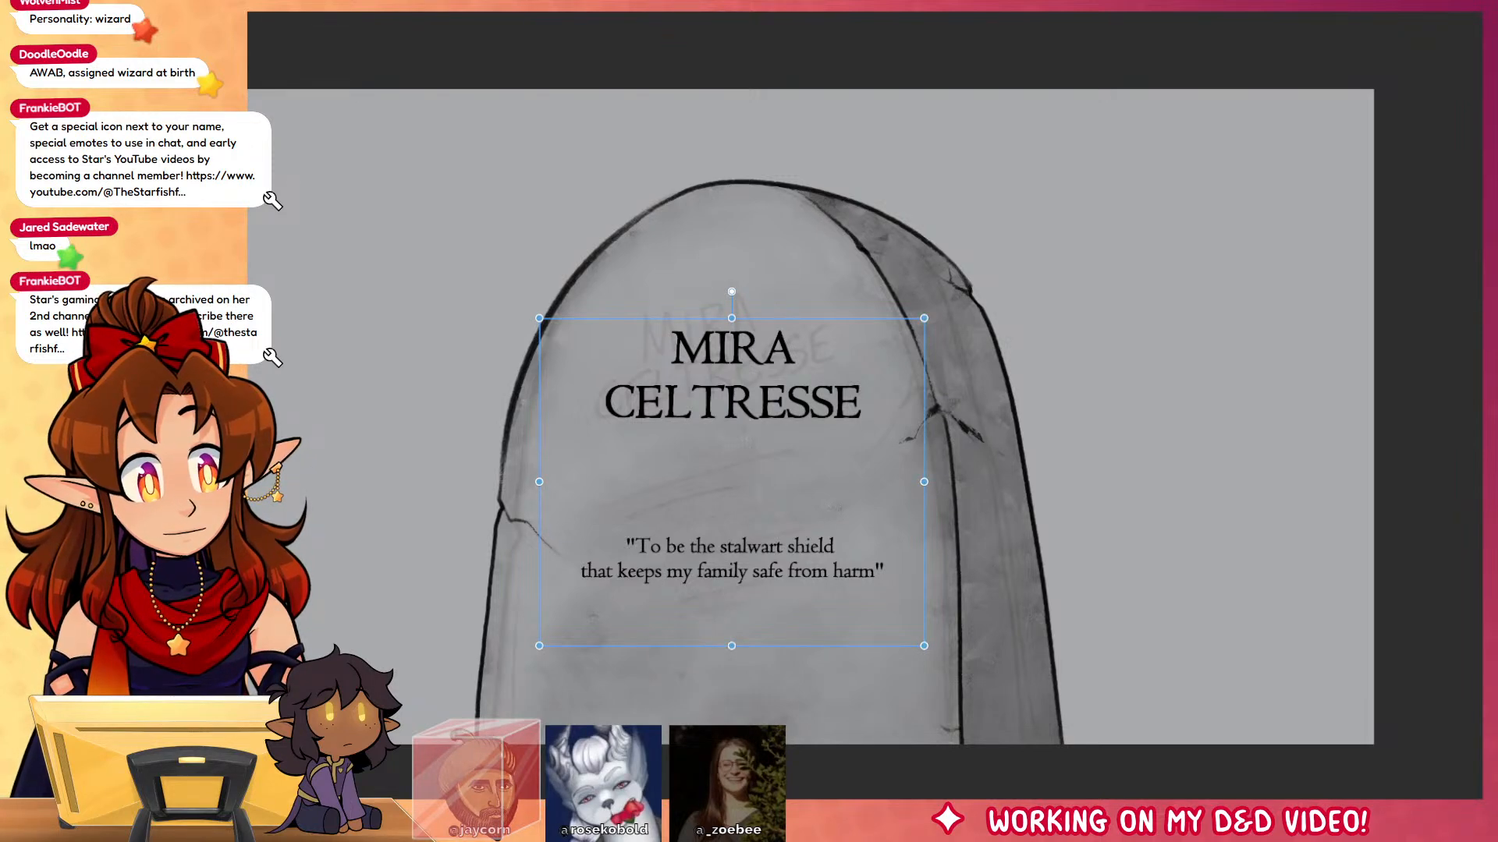
Step: Distort the name and quote so their lines slope upward to the right in perspective with the tombstone's front face, and apply the transform
key(ctrl+t)
drag(883, 330, 887, 274)
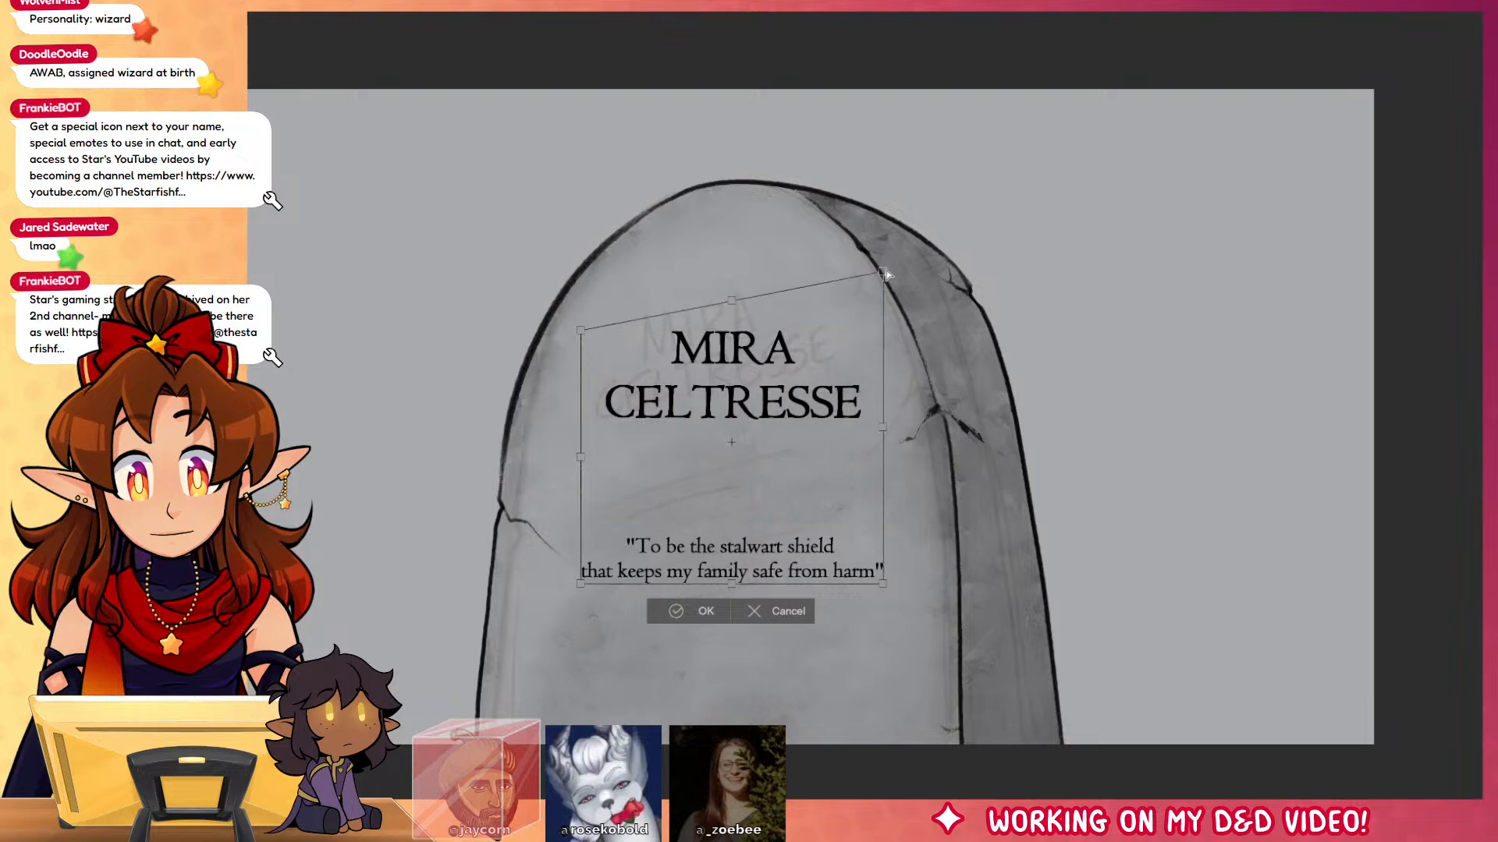
drag(882, 583, 829, 572)
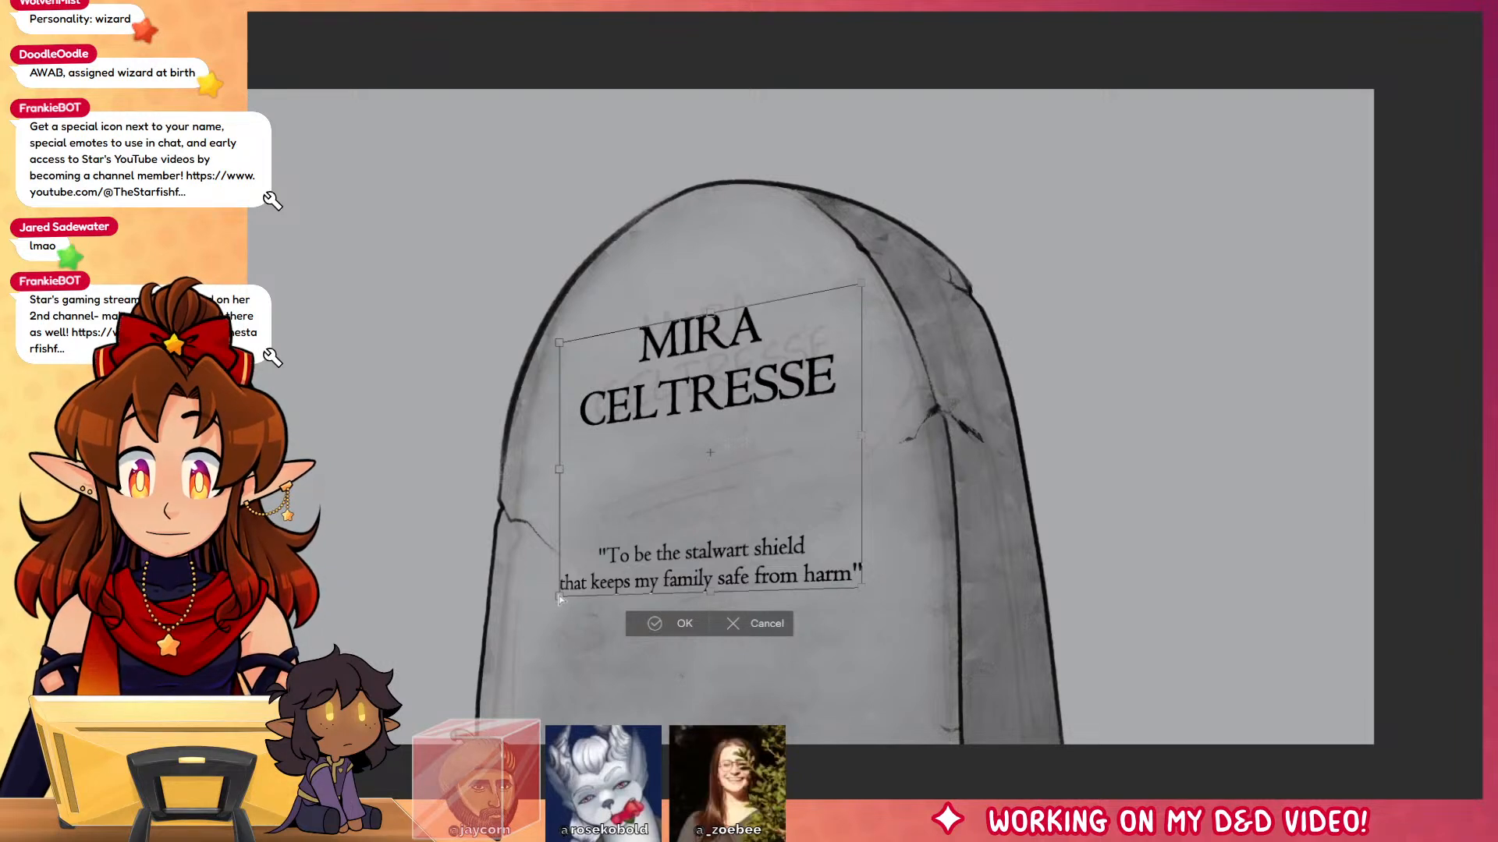
drag(559, 597, 560, 613)
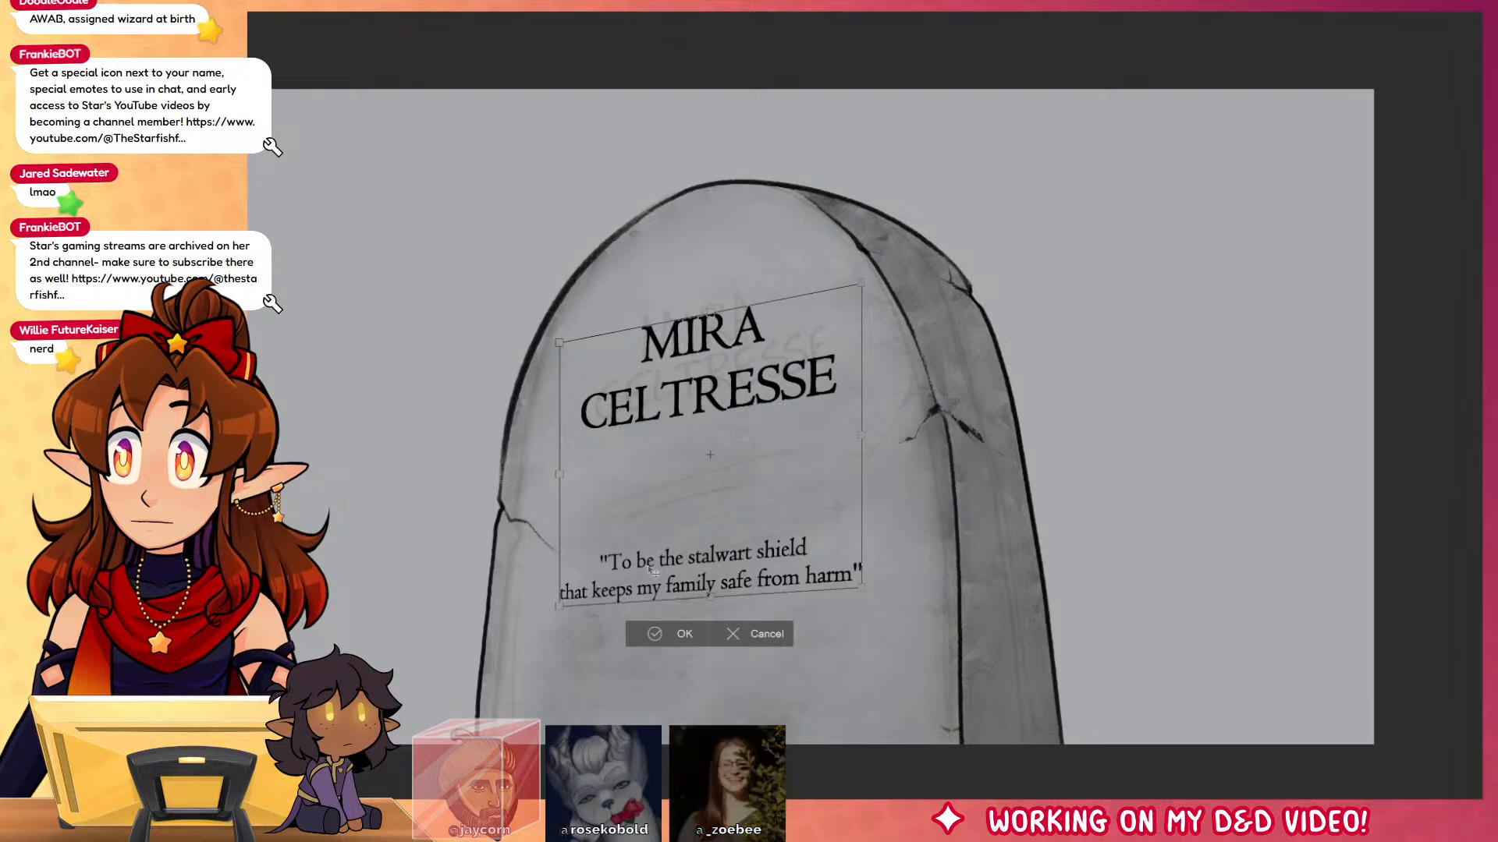
drag(862, 284, 863, 272)
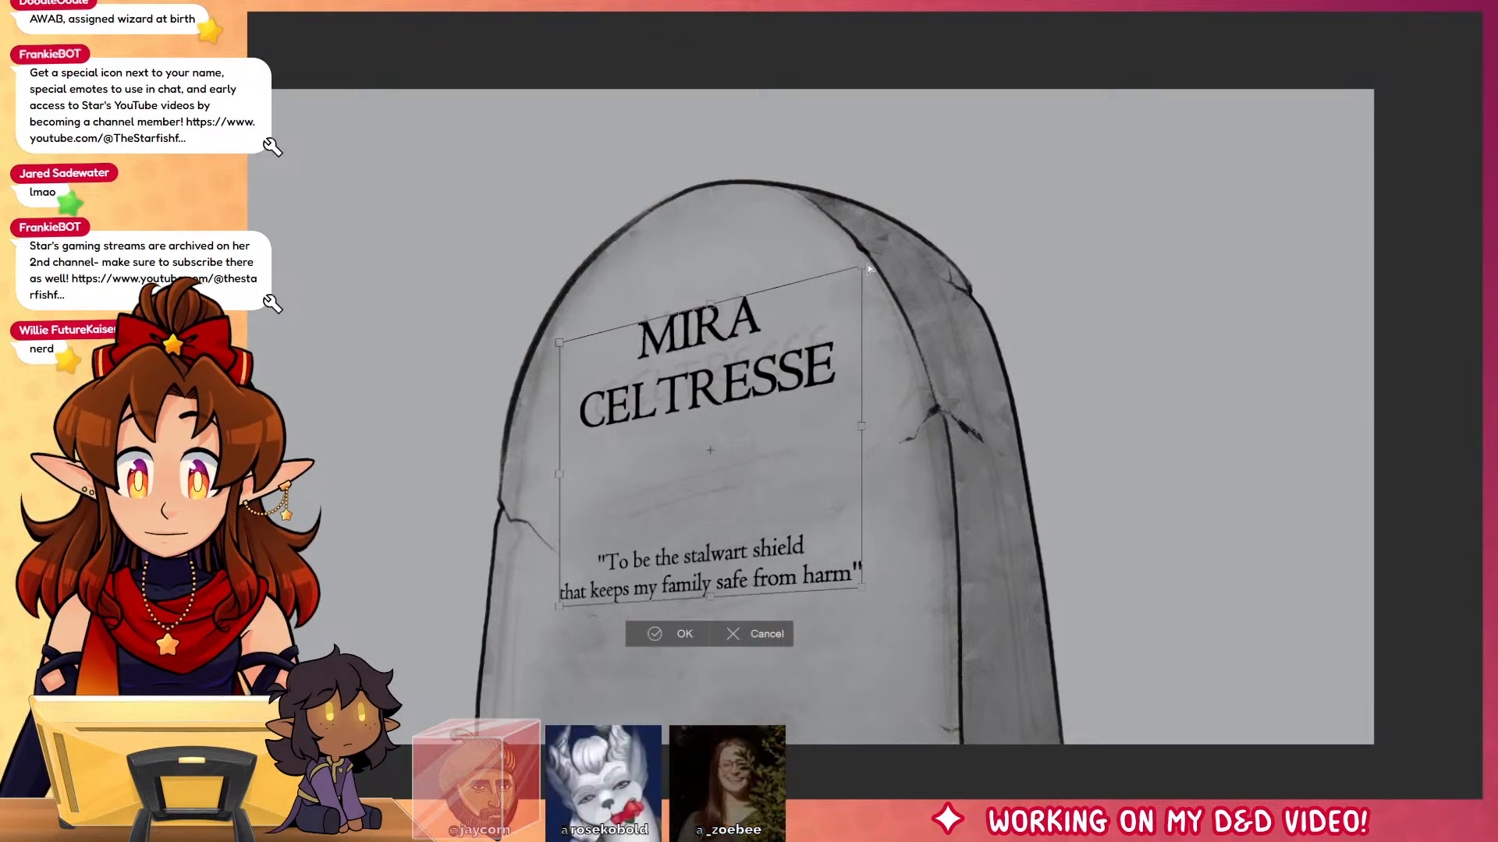
drag(819, 468, 815, 468)
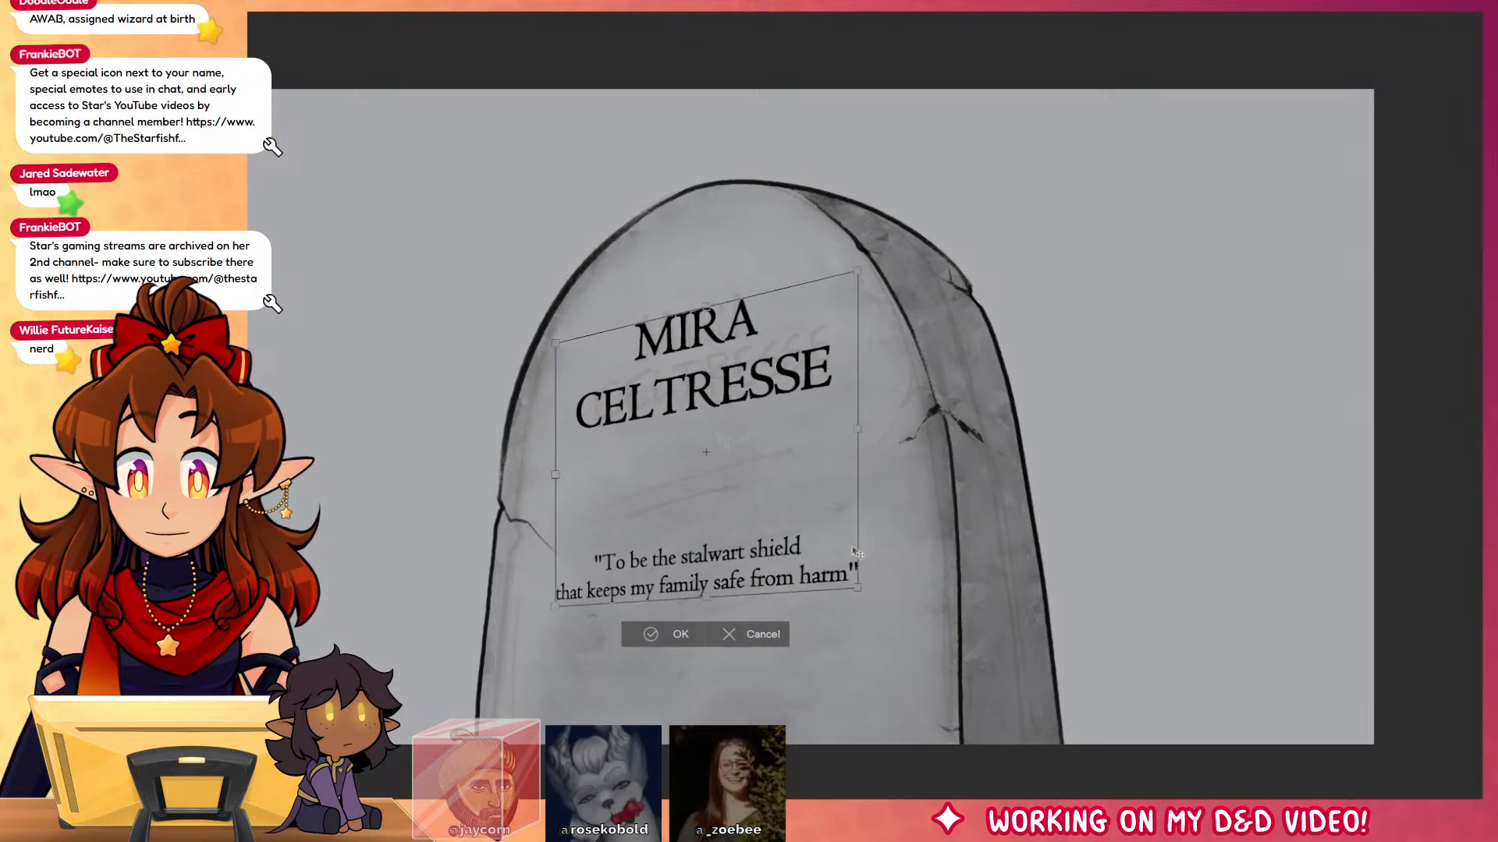
drag(859, 580, 859, 591)
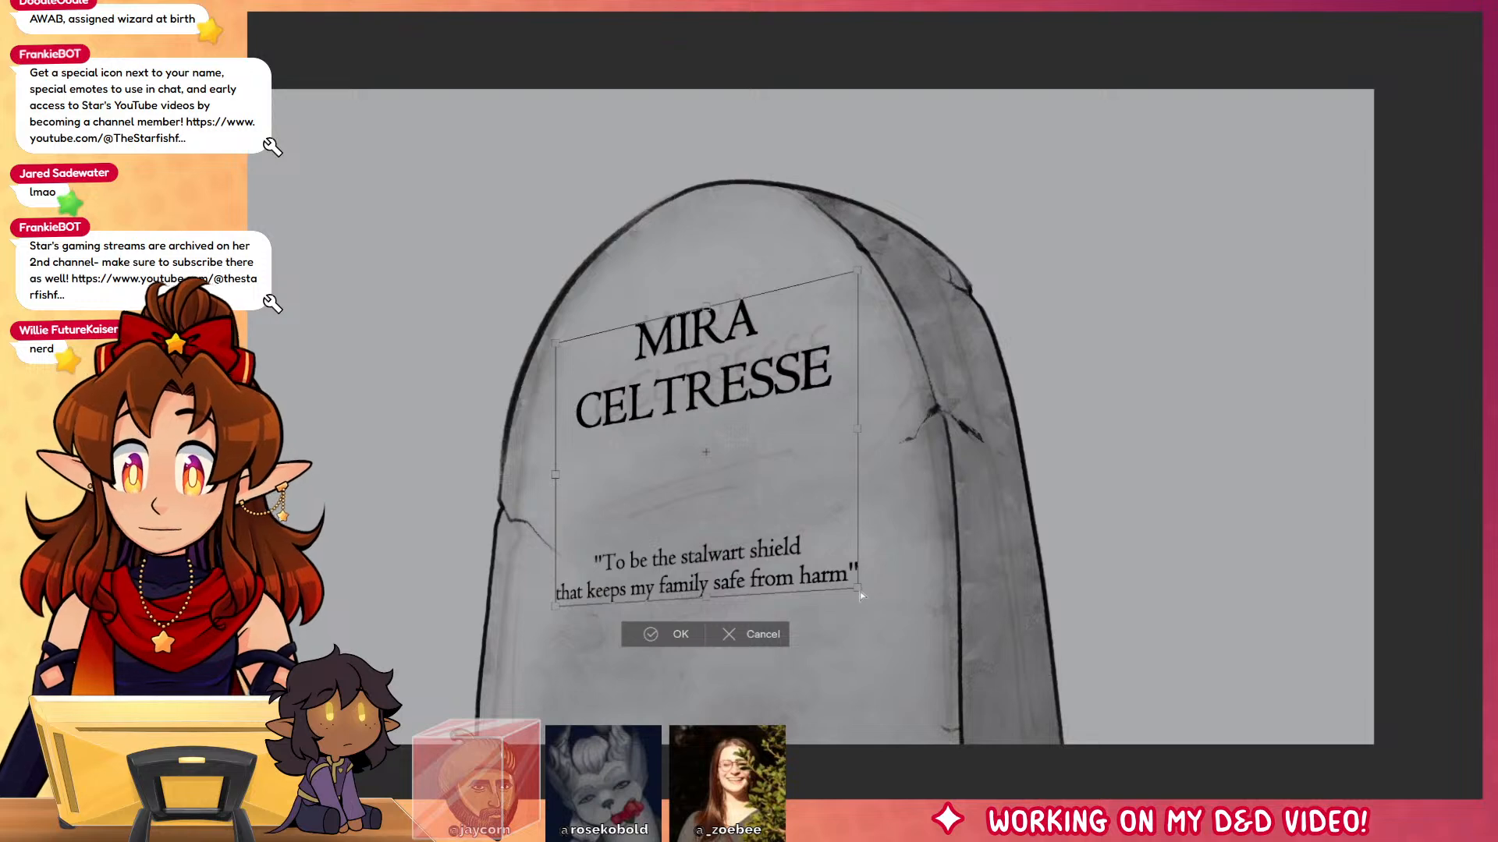
click(681, 634)
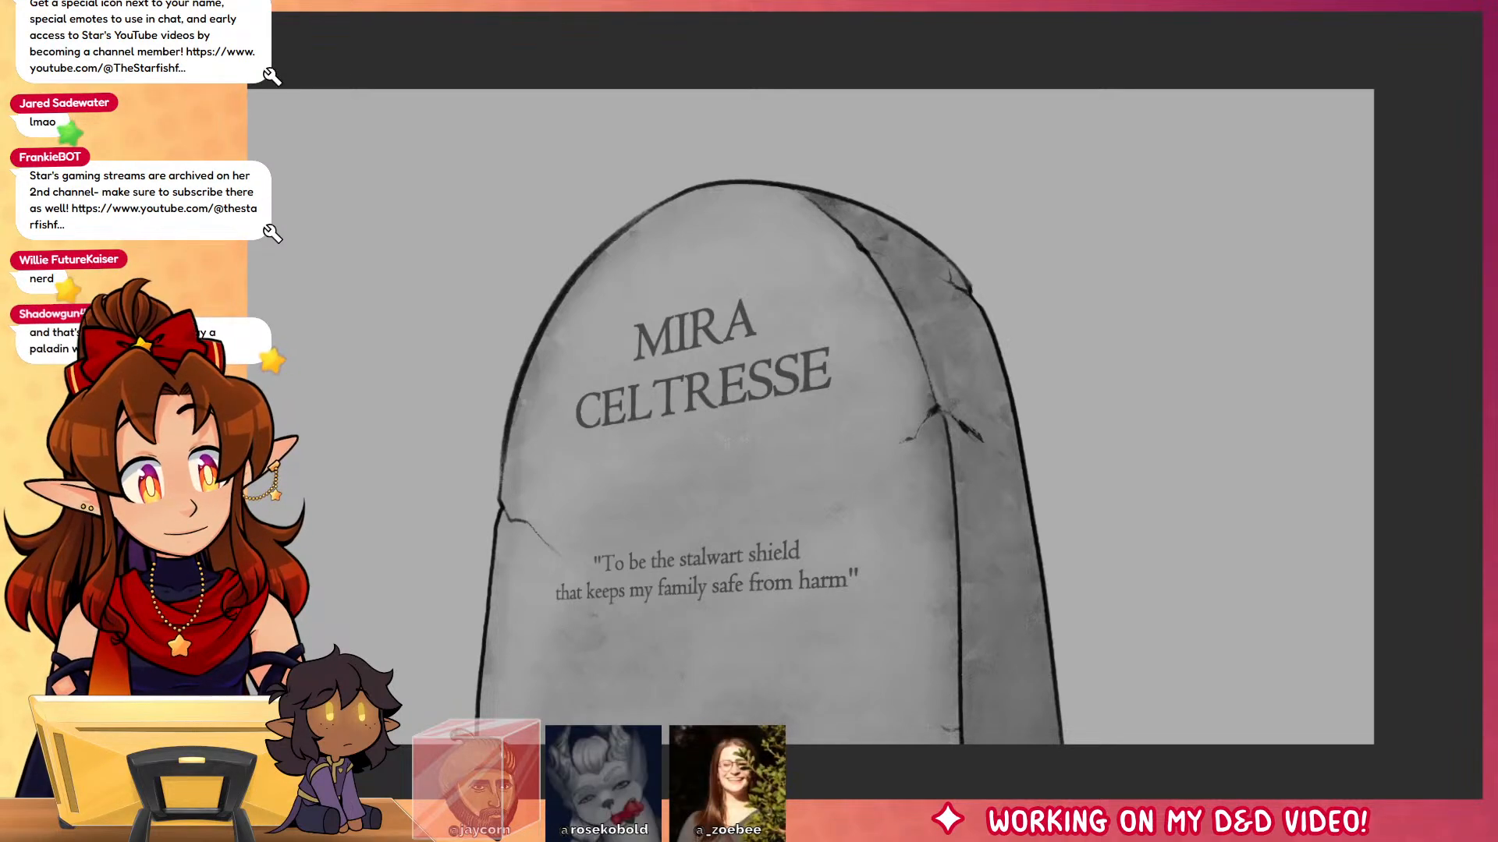
Step: Clear the lettering selection and shade the stone around the name and quote with mottled dark texture, blending it into the front face
key(ctrl+shift+d)
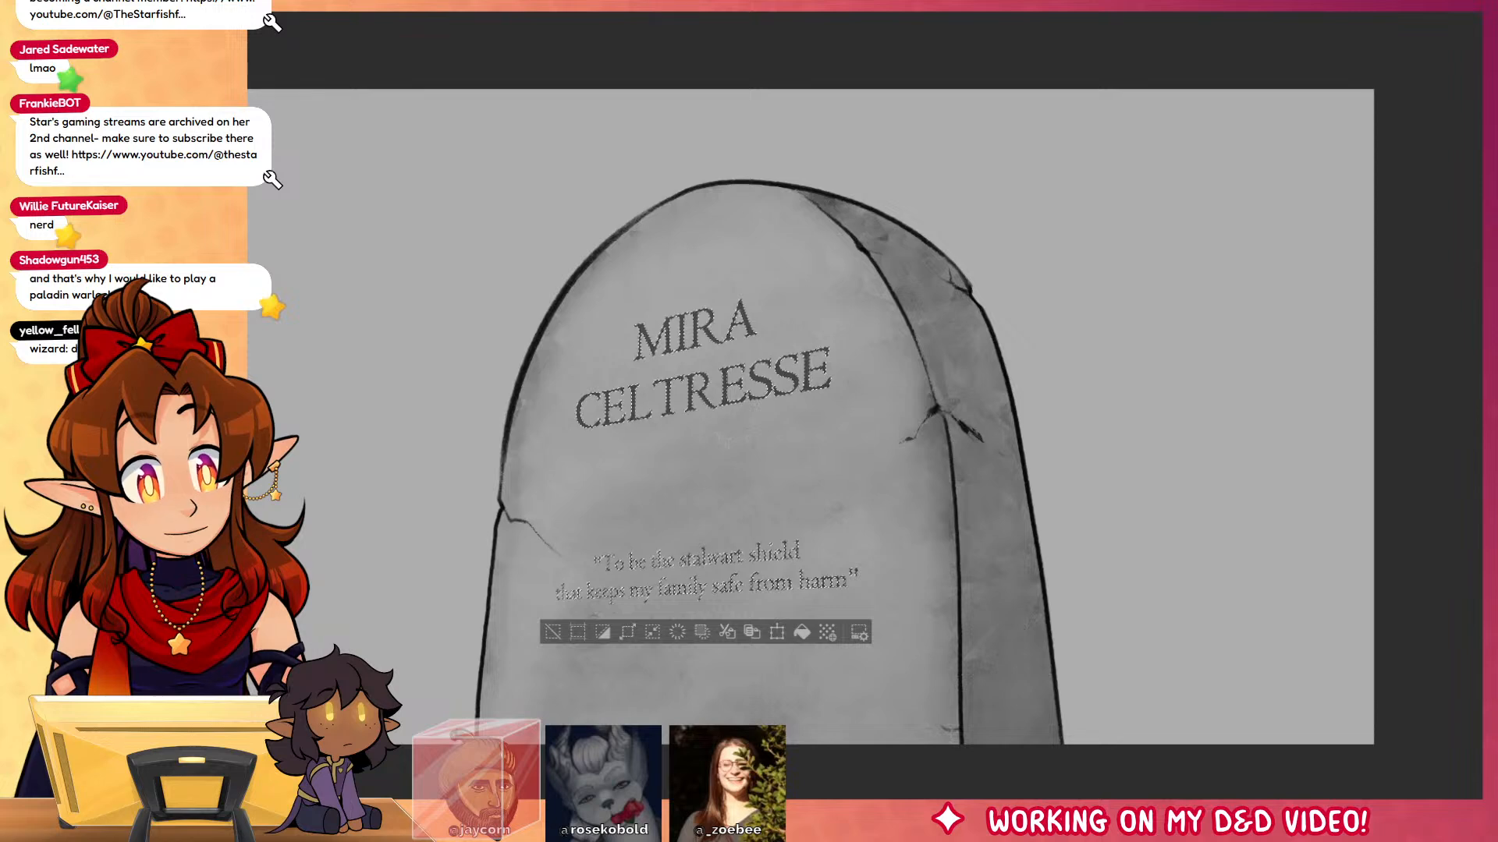
key(ctrl+d)
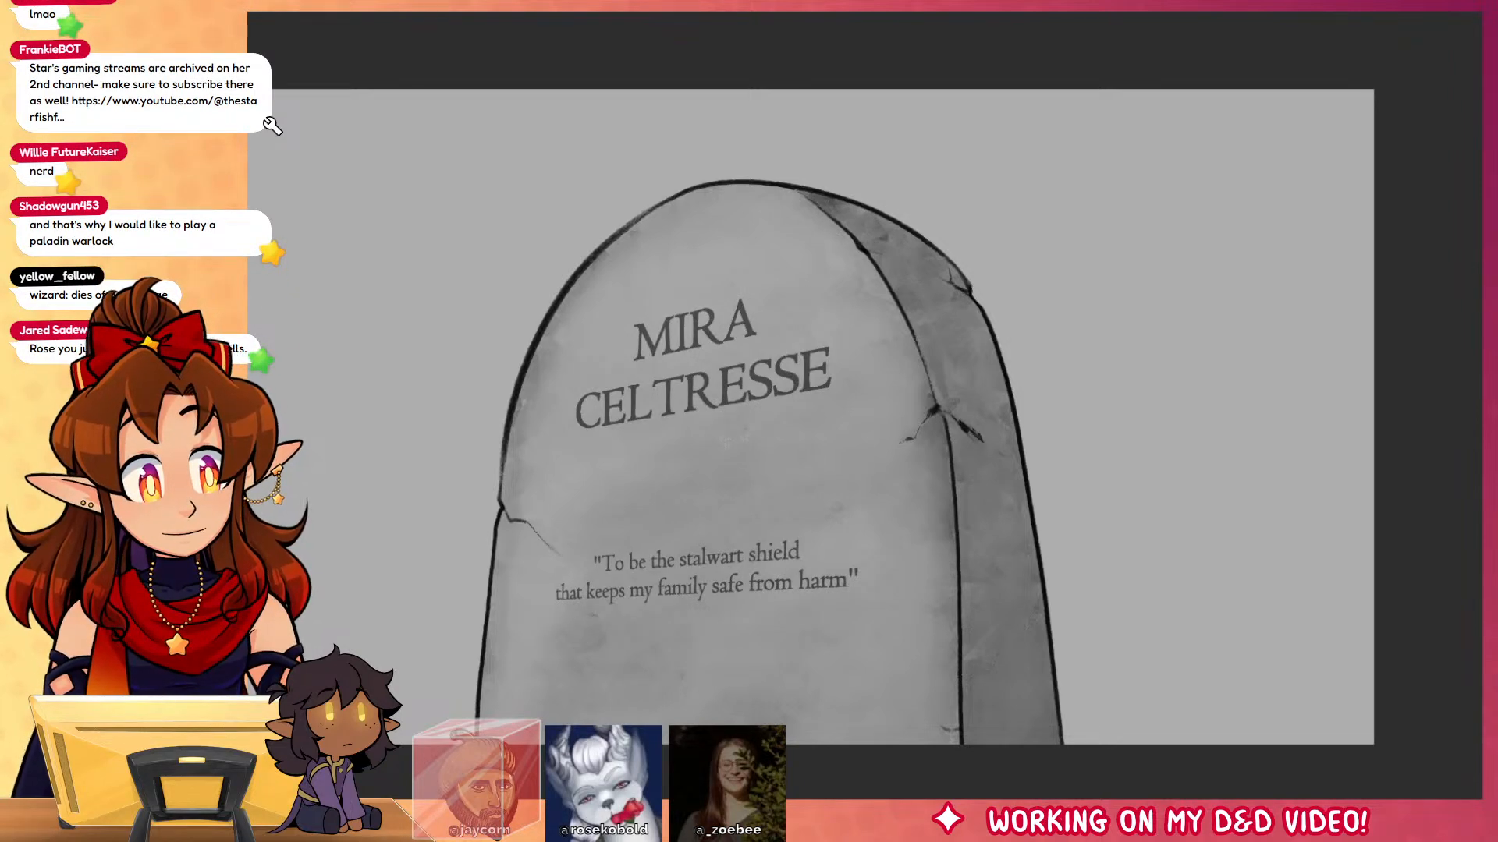
drag(733, 316, 802, 399)
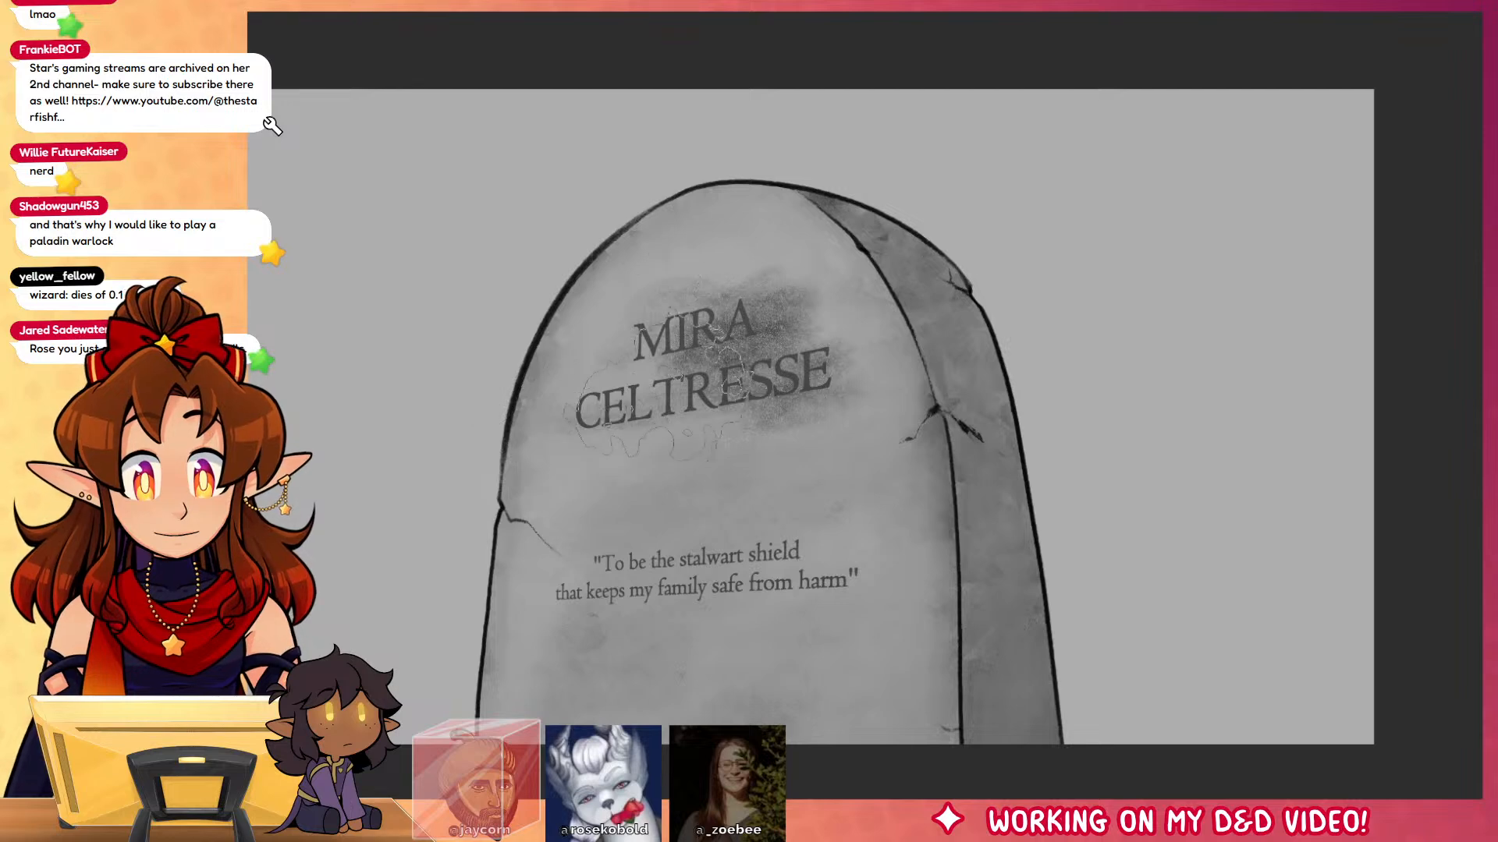
mouse_move(667, 402)
mouse_down()
mouse_move(745, 499)
mouse_move(597, 605)
mouse_move(850, 597)
mouse_move(831, 670)
mouse_up()
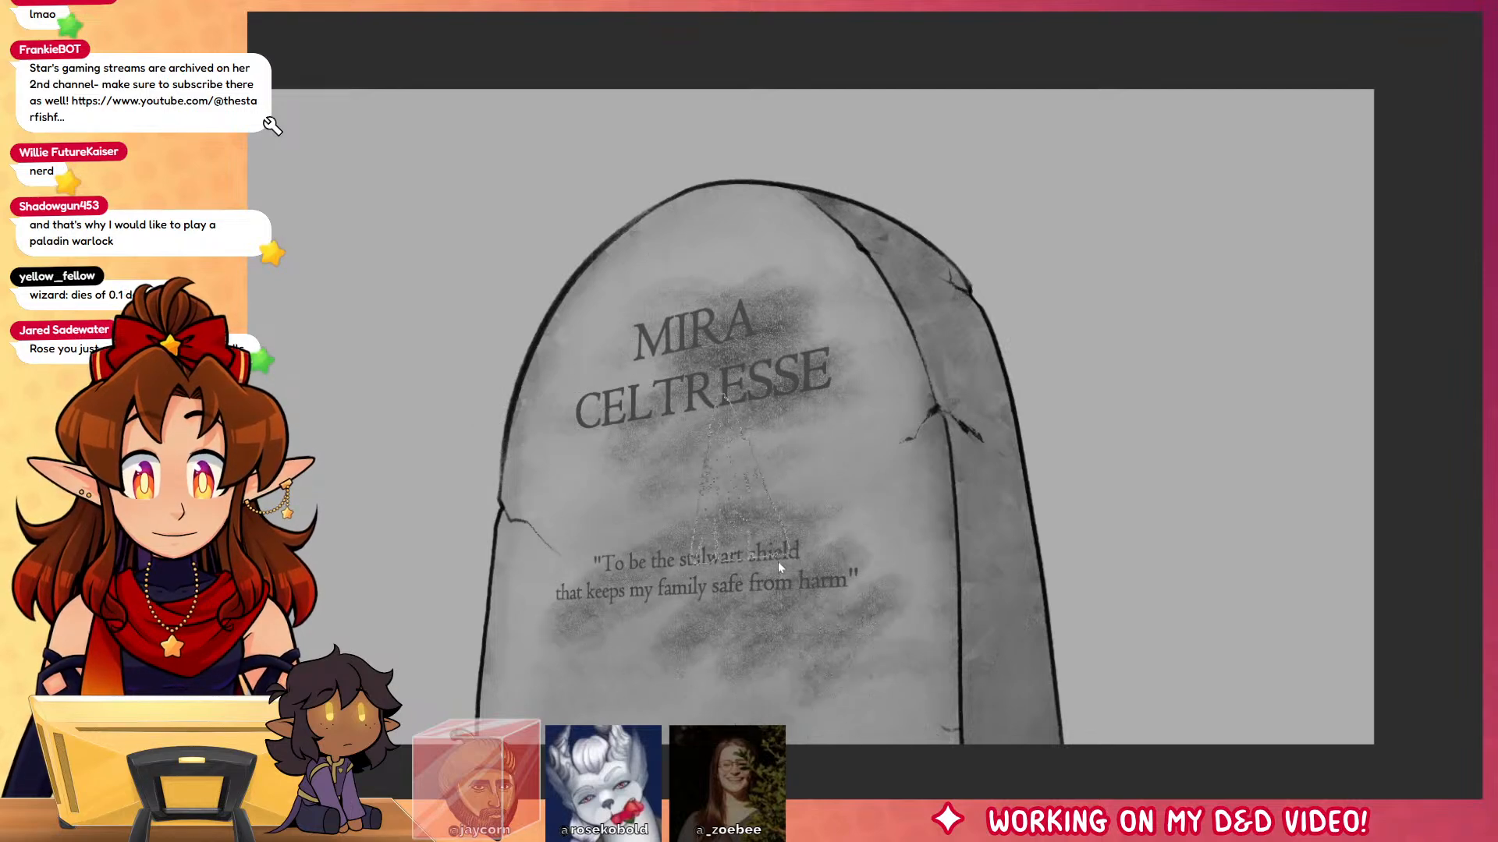
mouse_move(638, 534)
mouse_down()
mouse_move(589, 616)
mouse_move(714, 663)
mouse_move(921, 608)
mouse_up()
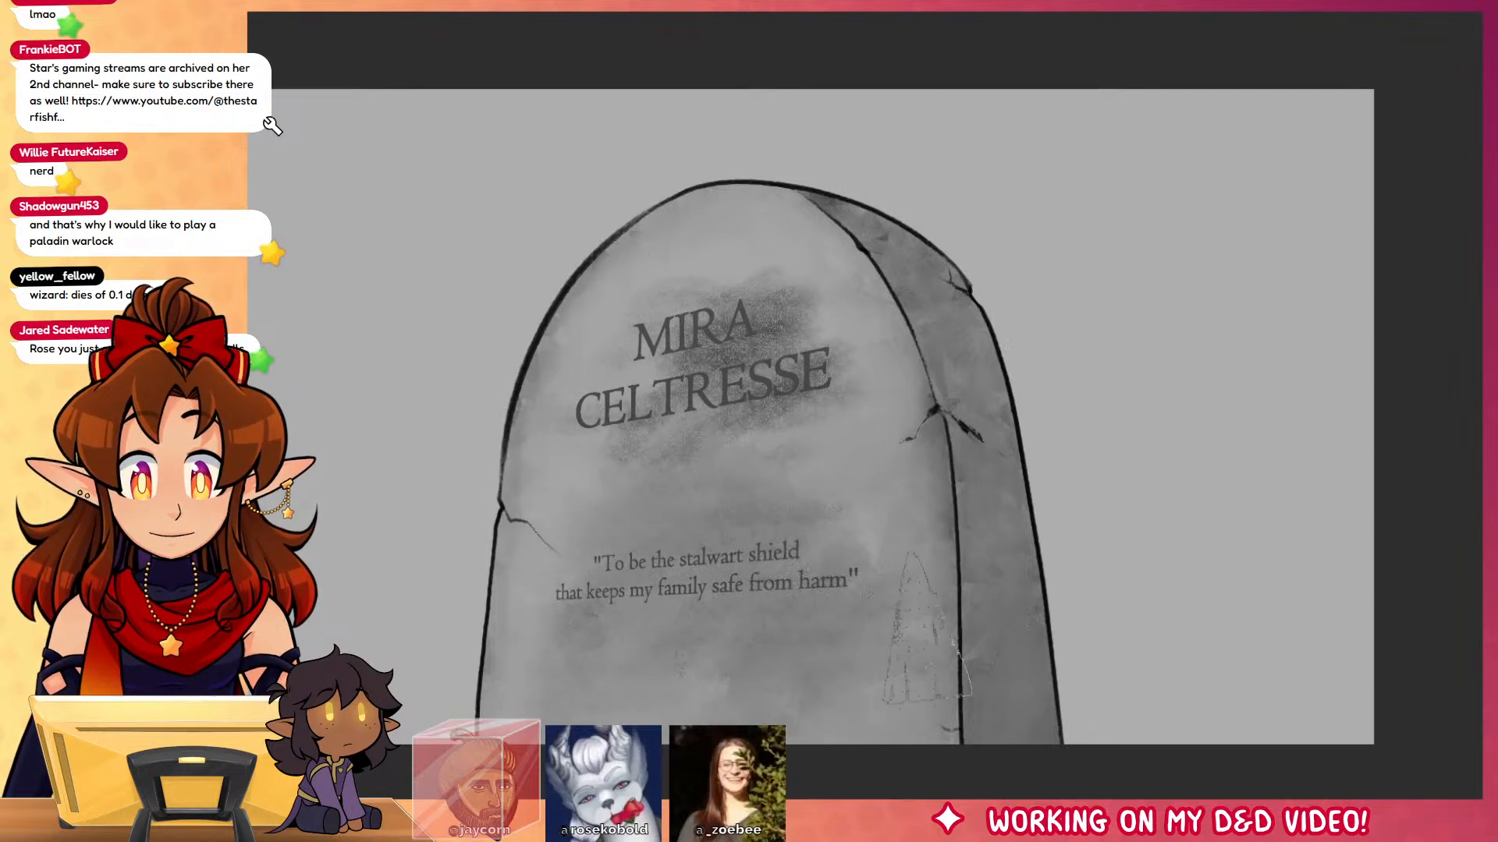
mouse_move(721, 312)
mouse_down()
mouse_move(638, 315)
mouse_move(764, 351)
mouse_move(788, 405)
mouse_move(616, 507)
mouse_up()
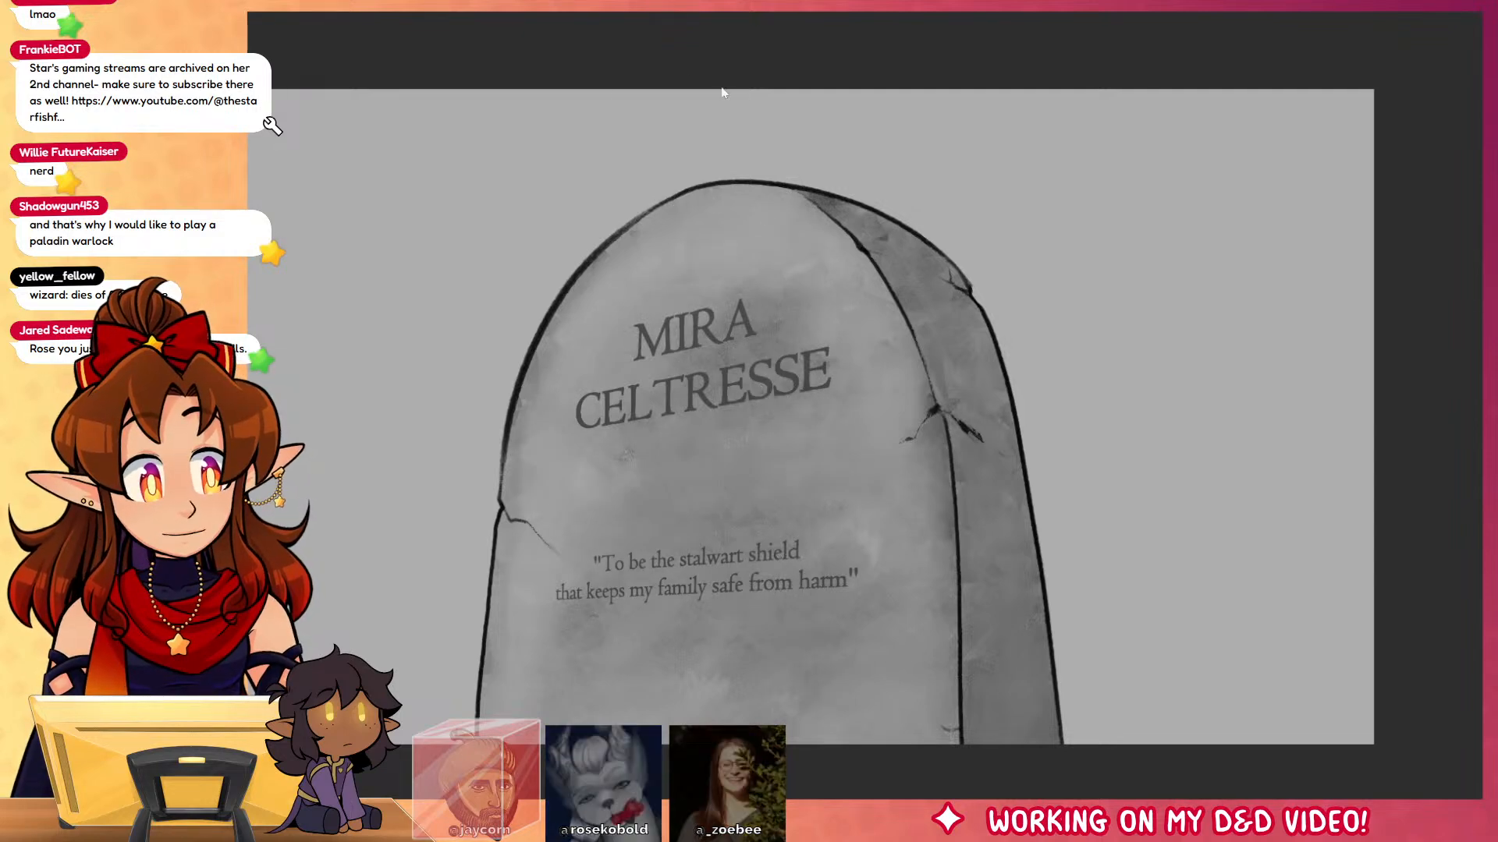
Step: Offset the lettering layer slightly up and left to create an engraved edge on the name and quote, and apply the transform
key(ctrl+t)
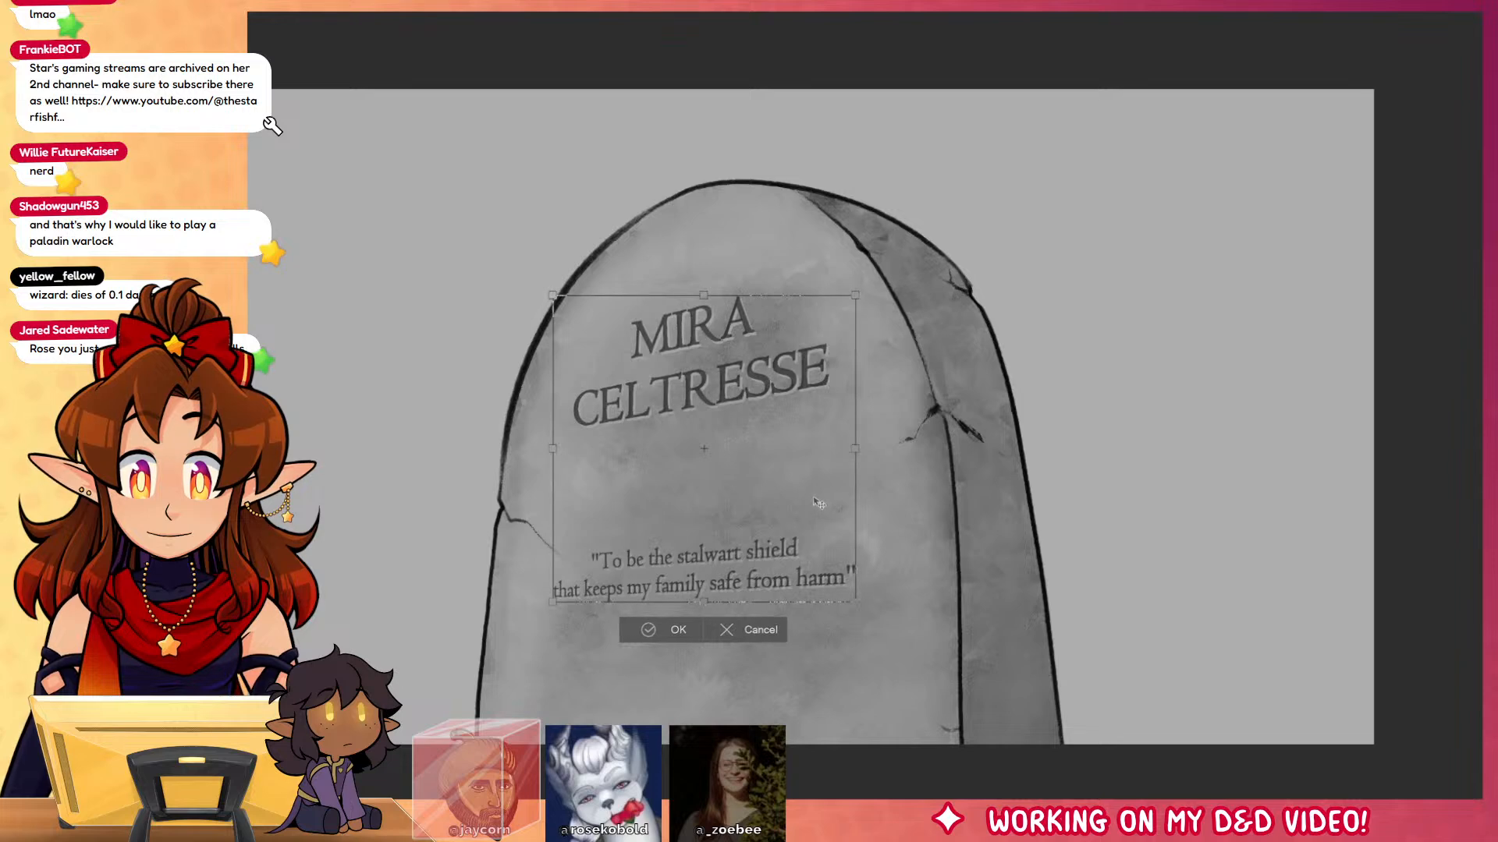
drag(822, 505, 819, 504)
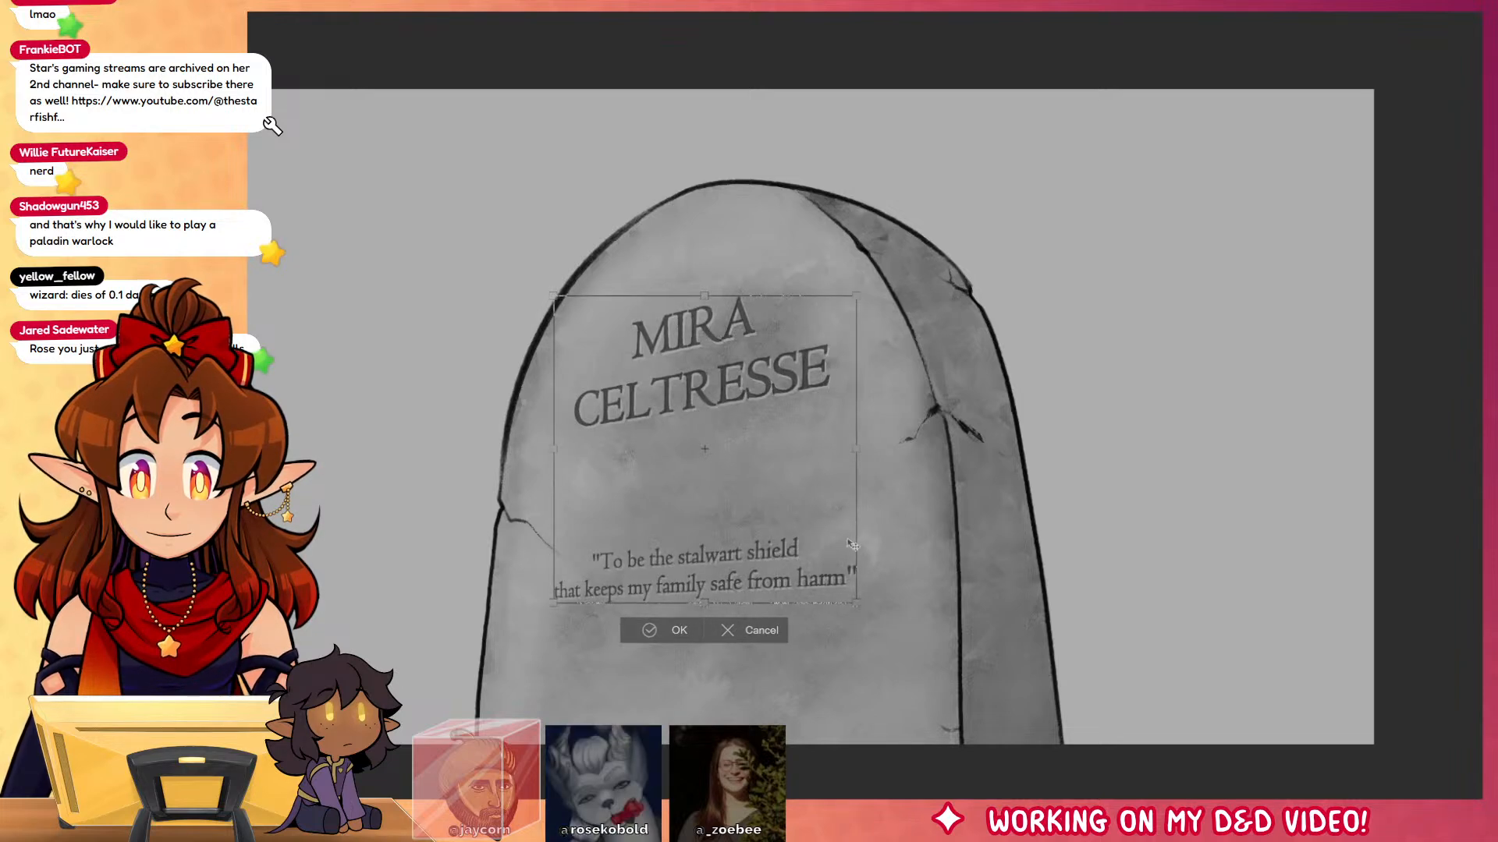
click(682, 632)
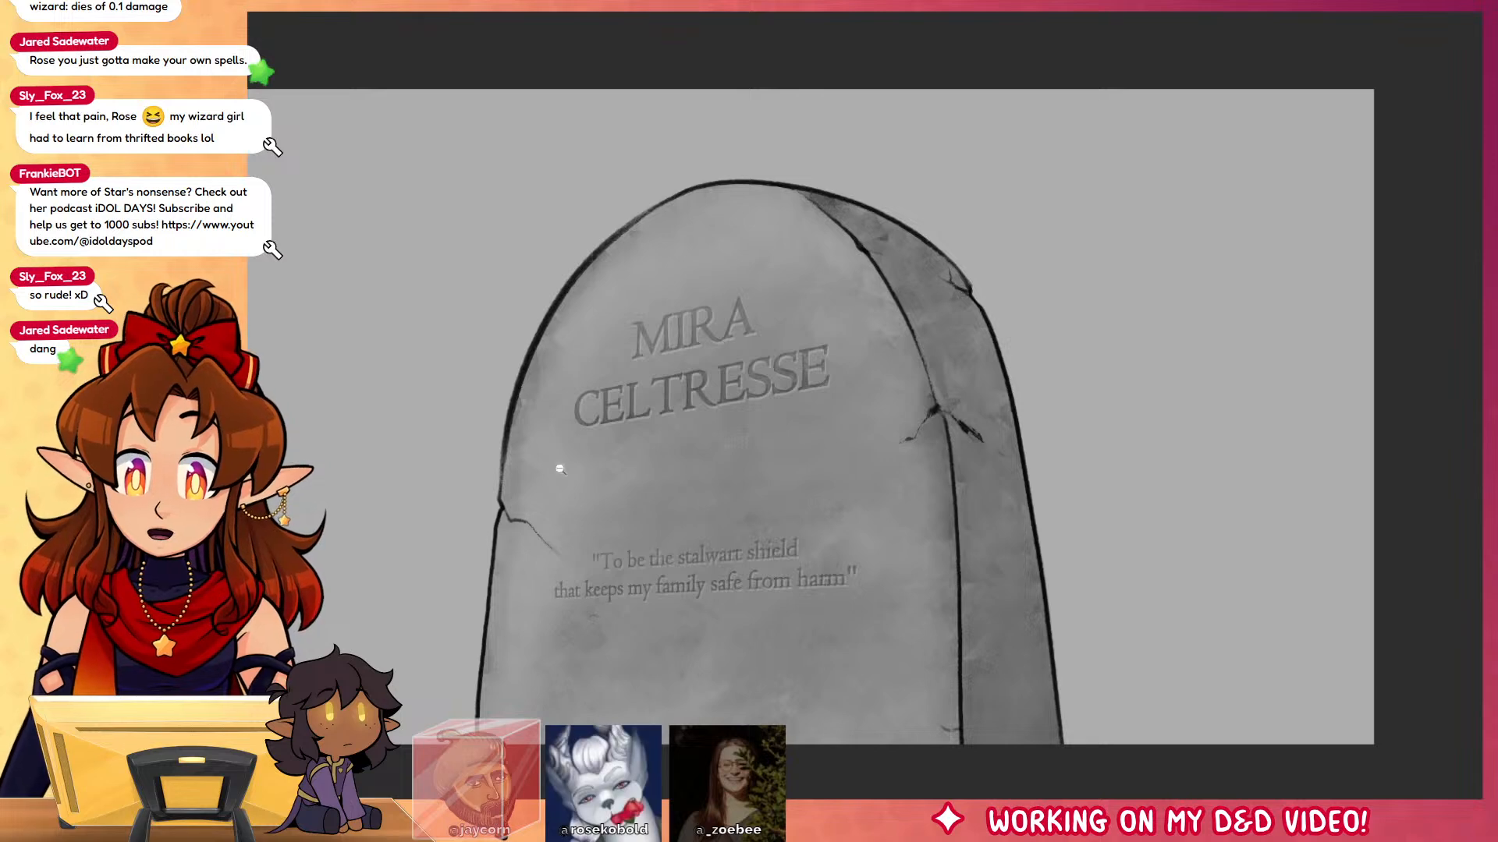
Step: Select the background around the tombstone and paint a light textured glow along its upper outline, softening it into the grey
key(ctrl+minus)
key(ctrl+0)
key(ctrl+a)
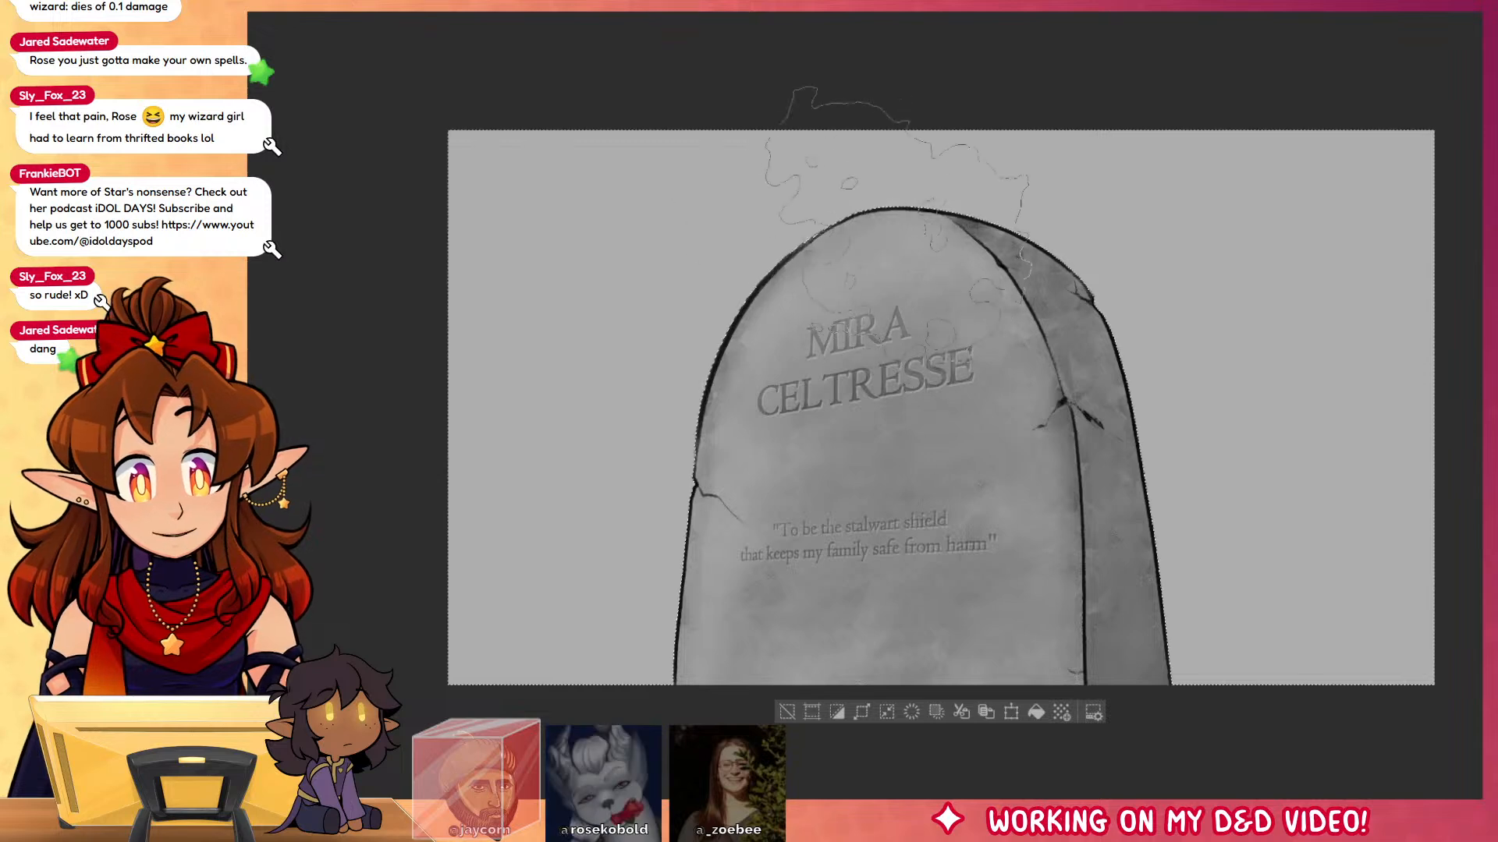
mouse_move(807, 218)
mouse_down()
mouse_move(702, 367)
mouse_move(620, 423)
mouse_move(1049, 168)
mouse_up()
key(e)
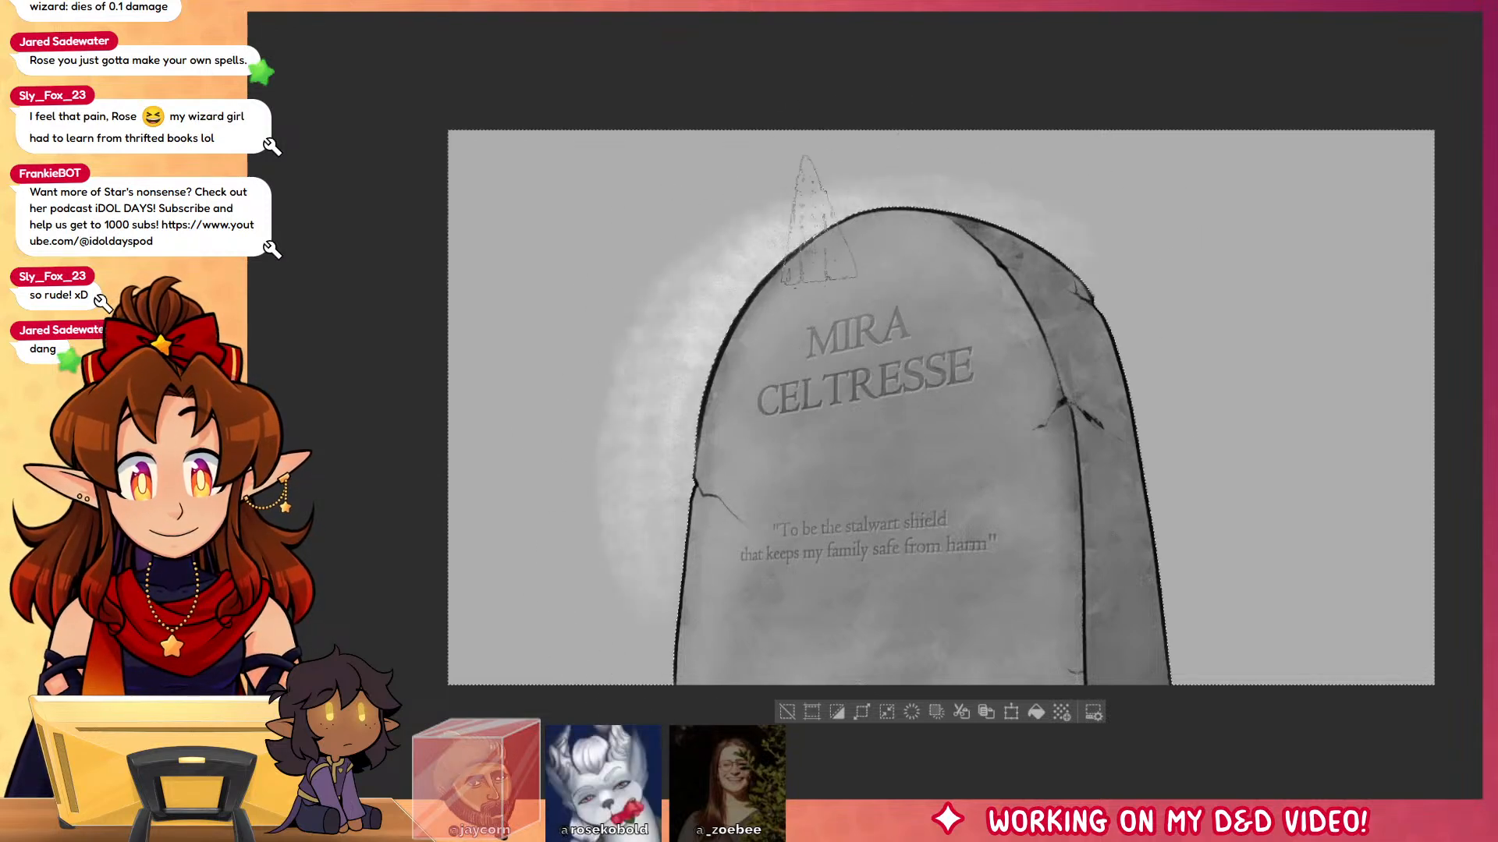
mouse_move(665, 265)
mouse_down()
mouse_move(602, 494)
mouse_move(636, 498)
mouse_move(836, 198)
mouse_move(1151, 265)
mouse_up()
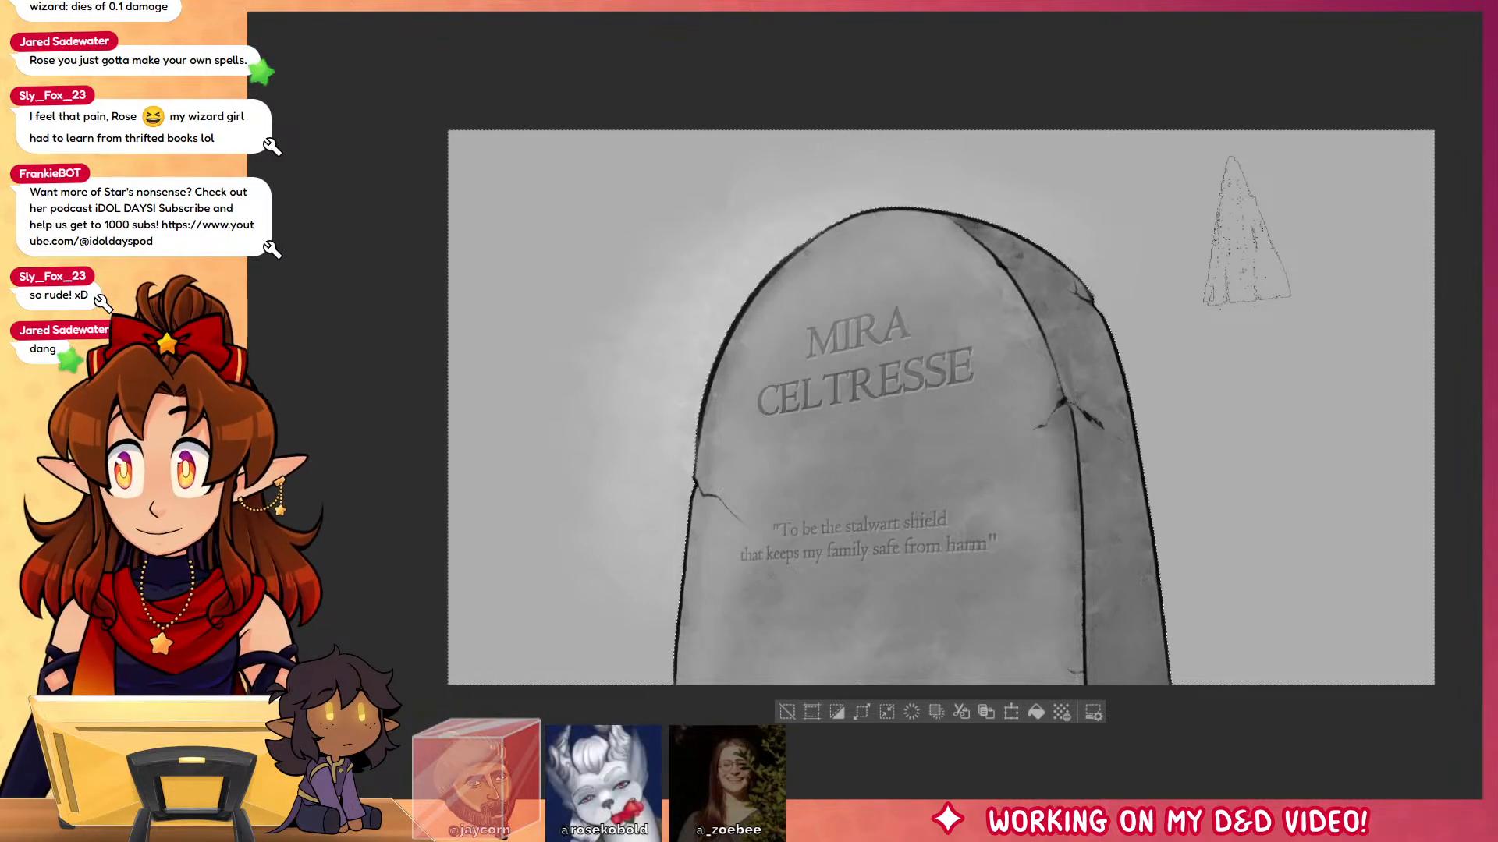
Step: Select the background around the tombstone with the "piercing light" quote and paint a textured light glow along both sides of its outline
key(ctrl+d)
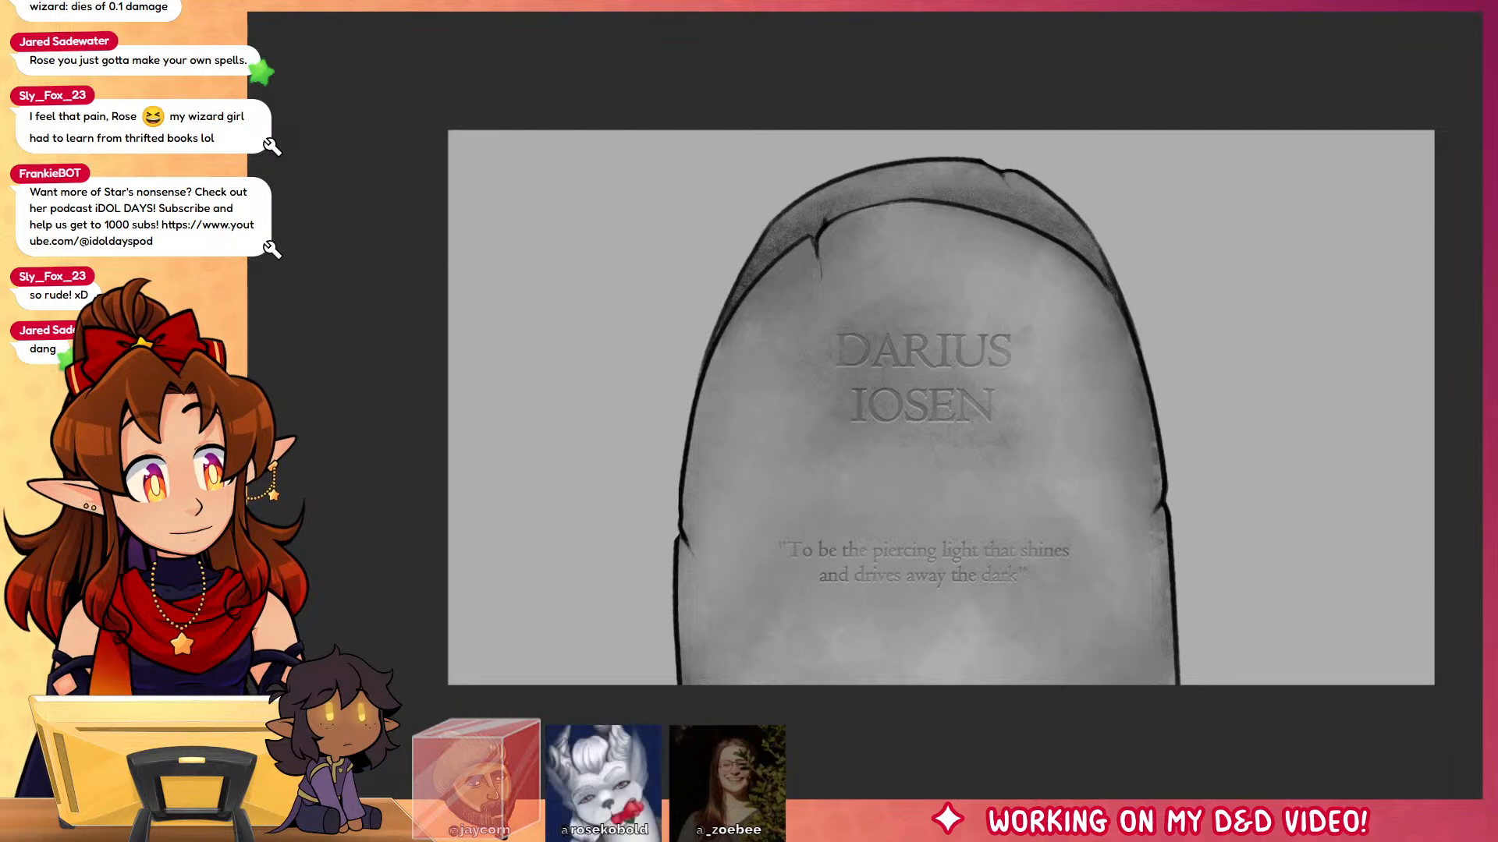
click(1232, 422)
key(b)
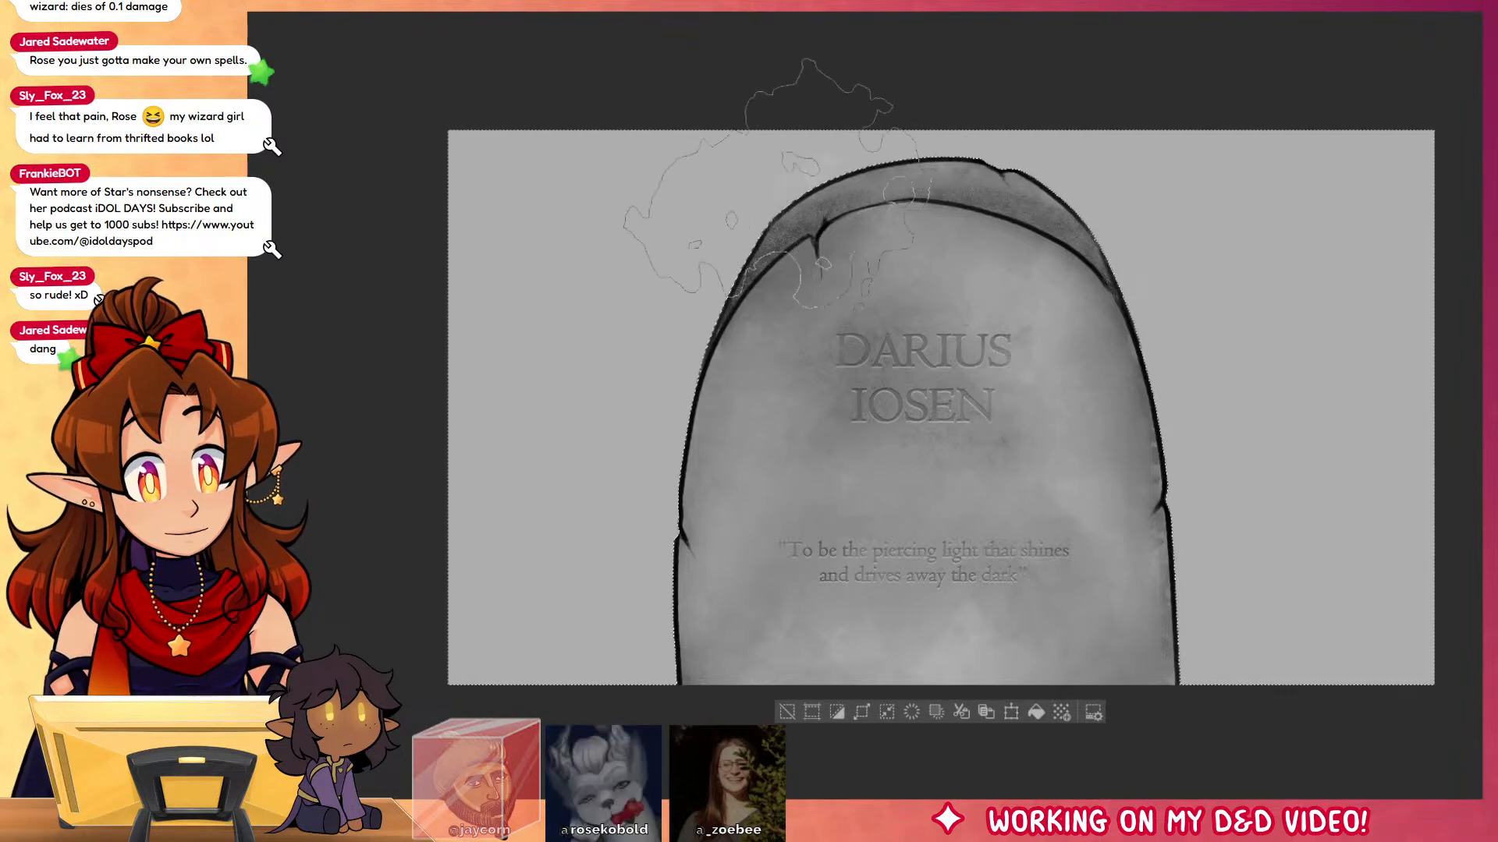
mouse_move(835, 152)
mouse_down()
mouse_move(675, 421)
mouse_move(651, 628)
mouse_up()
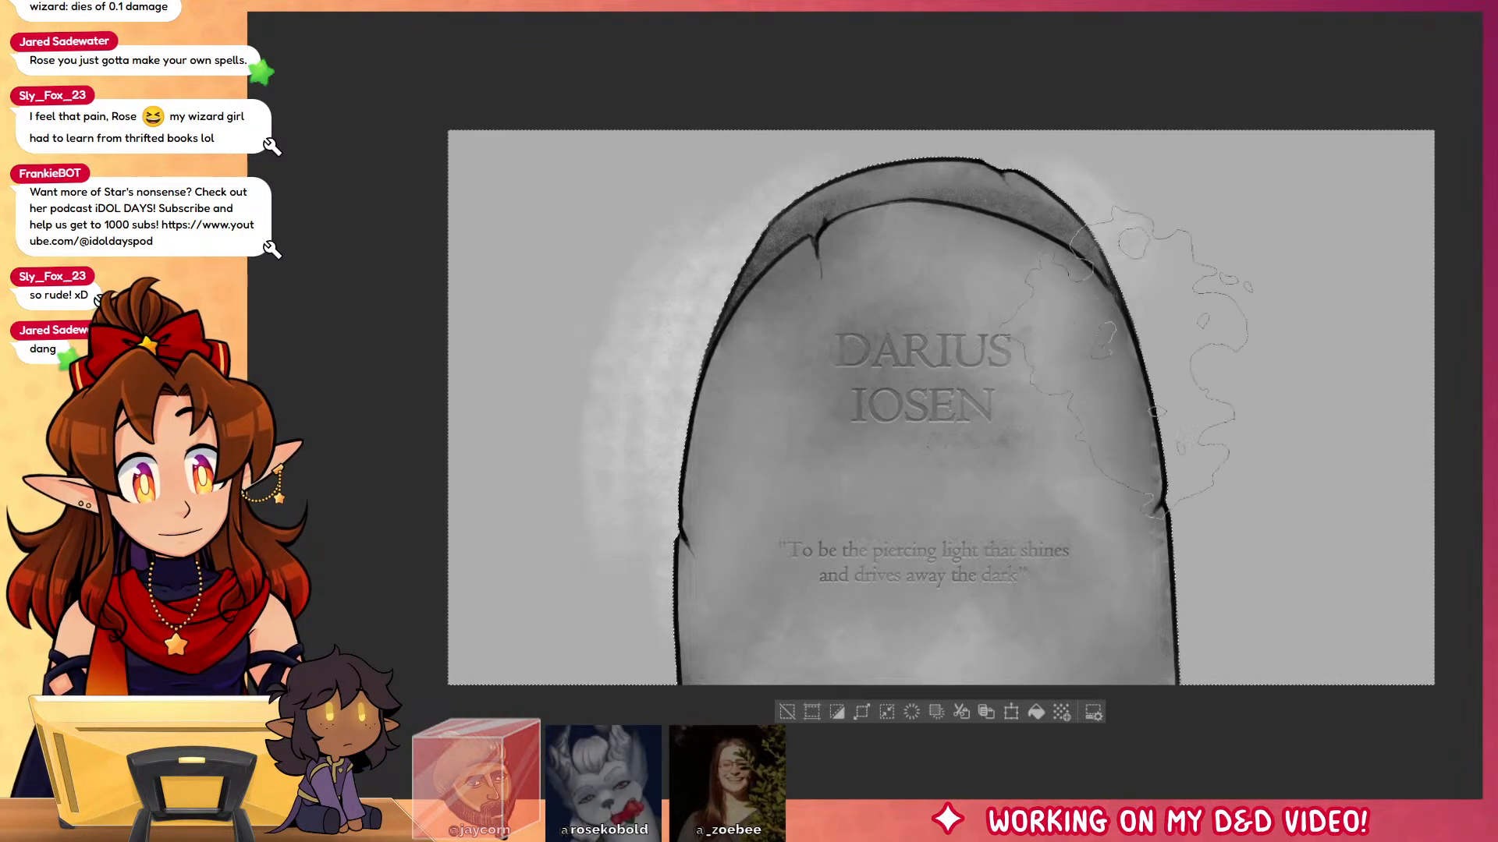
mouse_move(1108, 226)
mouse_down()
mouse_move(1154, 437)
mouse_move(1189, 273)
mouse_up()
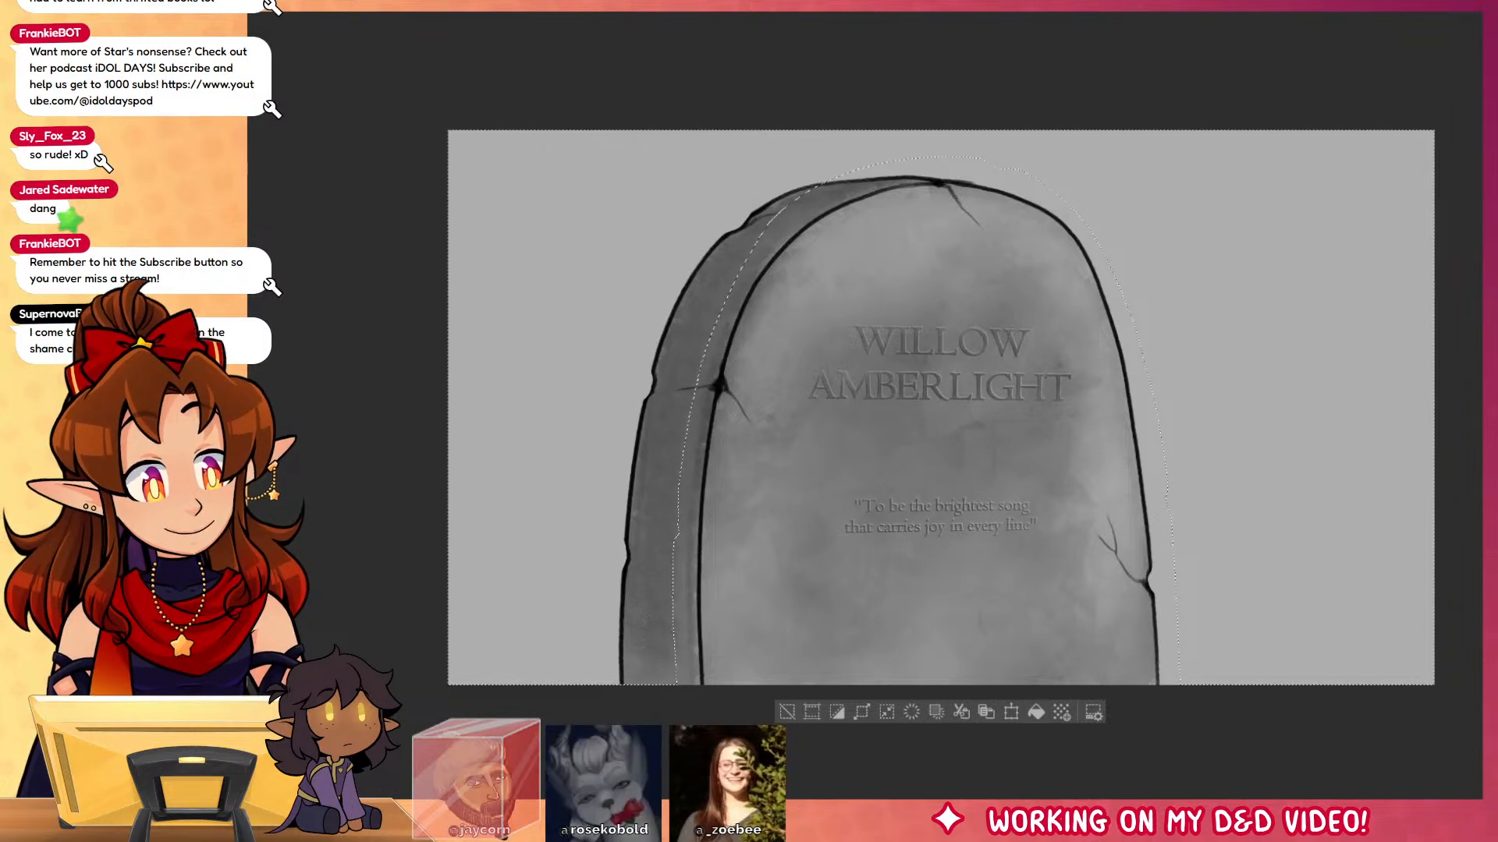
Step: Select the background around the tombstone with the "brightest song" quote and paint a textured light glow along its top and sides
key(ctrl+d)
click(1223, 446)
key(b)
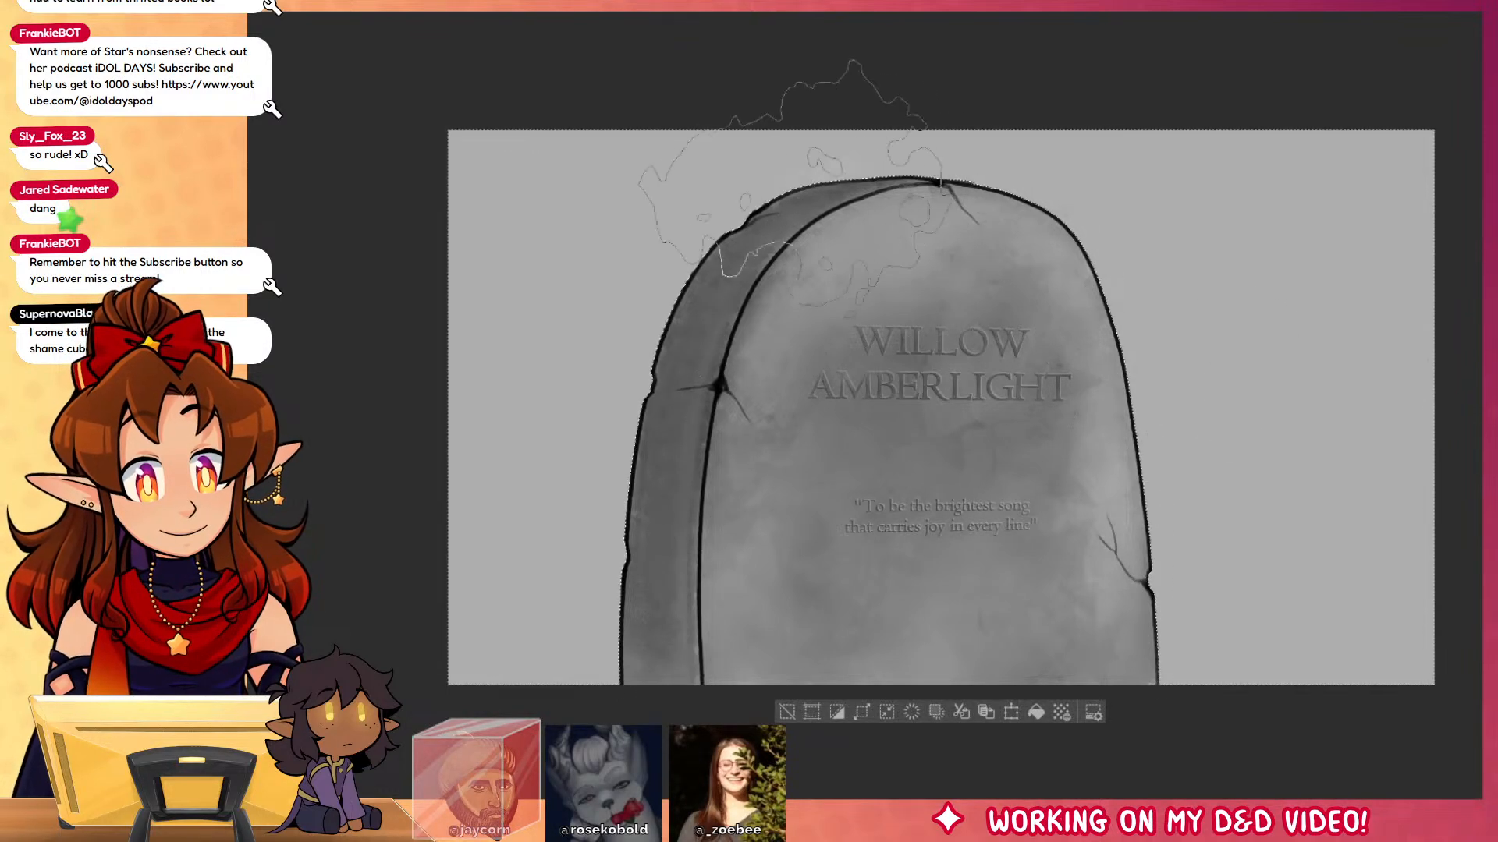
mouse_move(843, 188)
mouse_down()
mouse_move(652, 603)
mouse_move(648, 406)
mouse_move(780, 179)
mouse_move(1061, 257)
mouse_move(1155, 453)
mouse_up()
mouse_move(979, 137)
mouse_down()
mouse_move(1124, 260)
mouse_move(1174, 643)
mouse_up()
drag(683, 133, 576, 562)
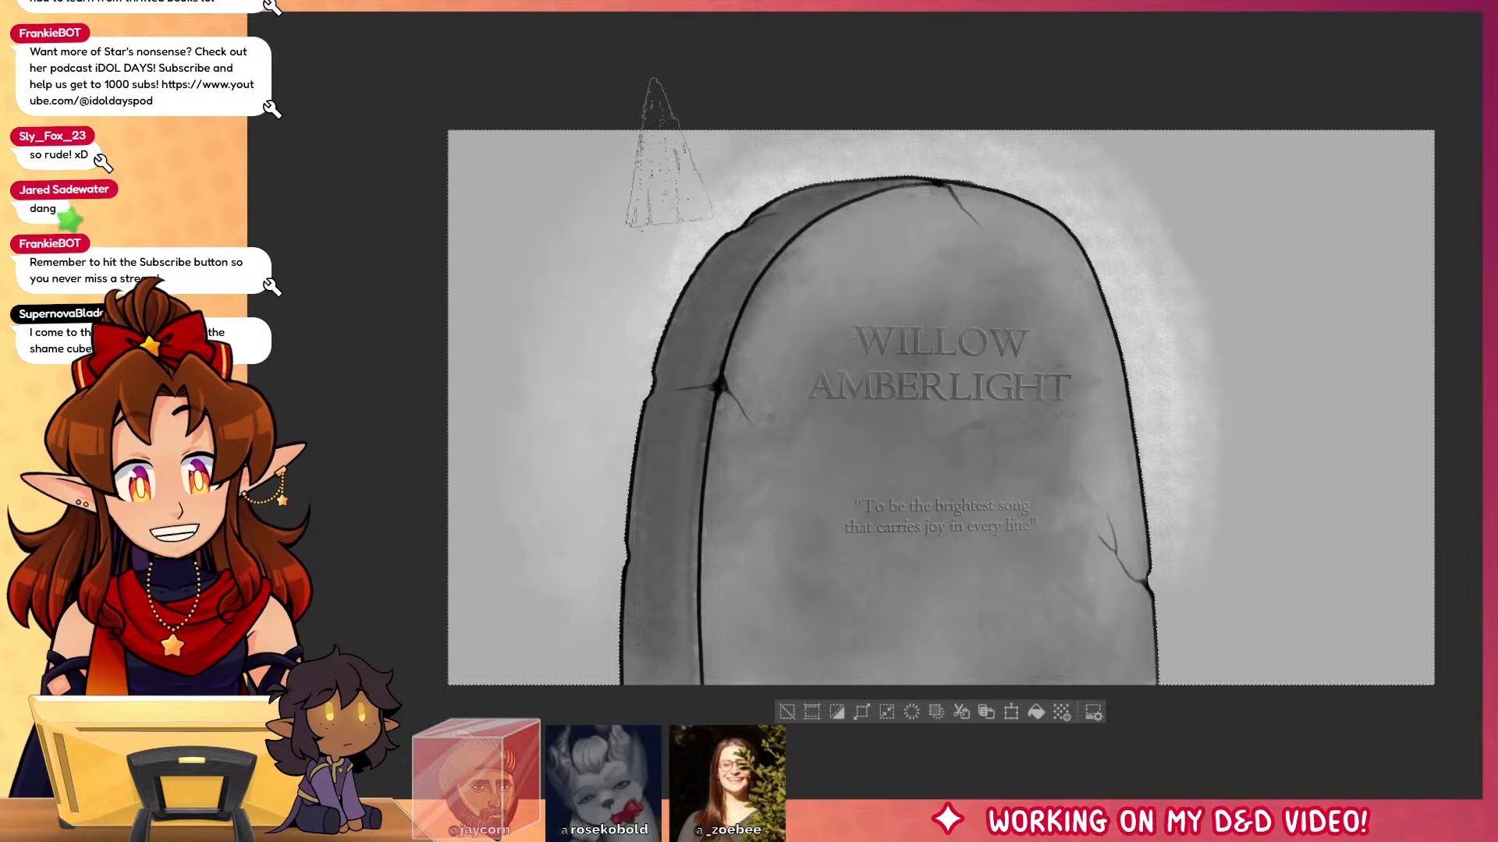
Step: Blend the glow around the "brightest song" tombstone smoothly into the grey background and clear the selection
mouse_move(812, 156)
mouse_down()
mouse_move(906, 128)
mouse_move(1076, 222)
mouse_move(1132, 180)
mouse_move(1196, 221)
mouse_move(1187, 409)
mouse_move(1268, 392)
mouse_move(1231, 555)
mouse_move(1342, 663)
mouse_up()
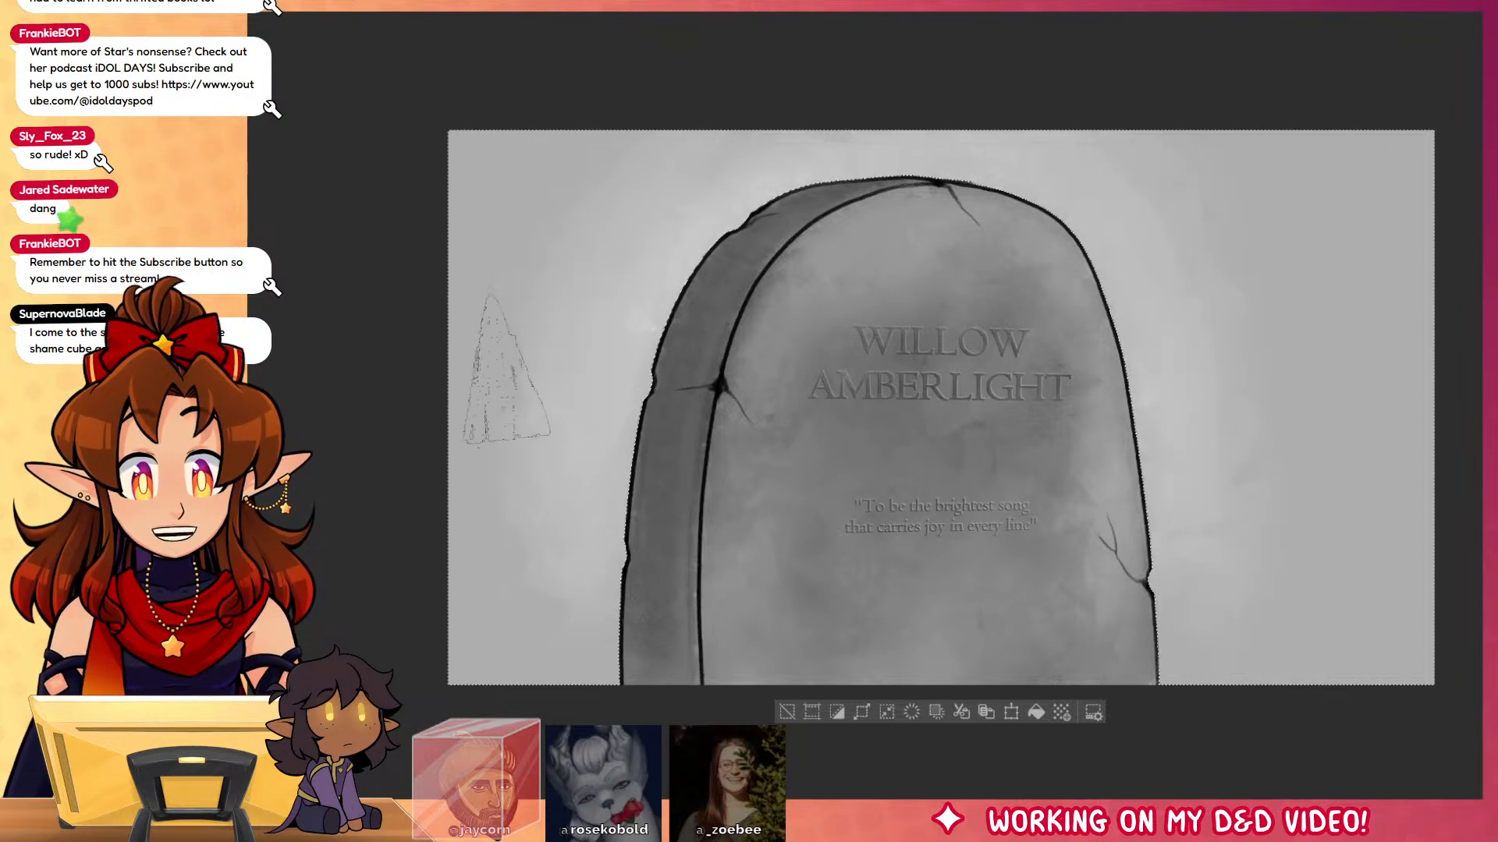
drag(710, 672, 690, 597)
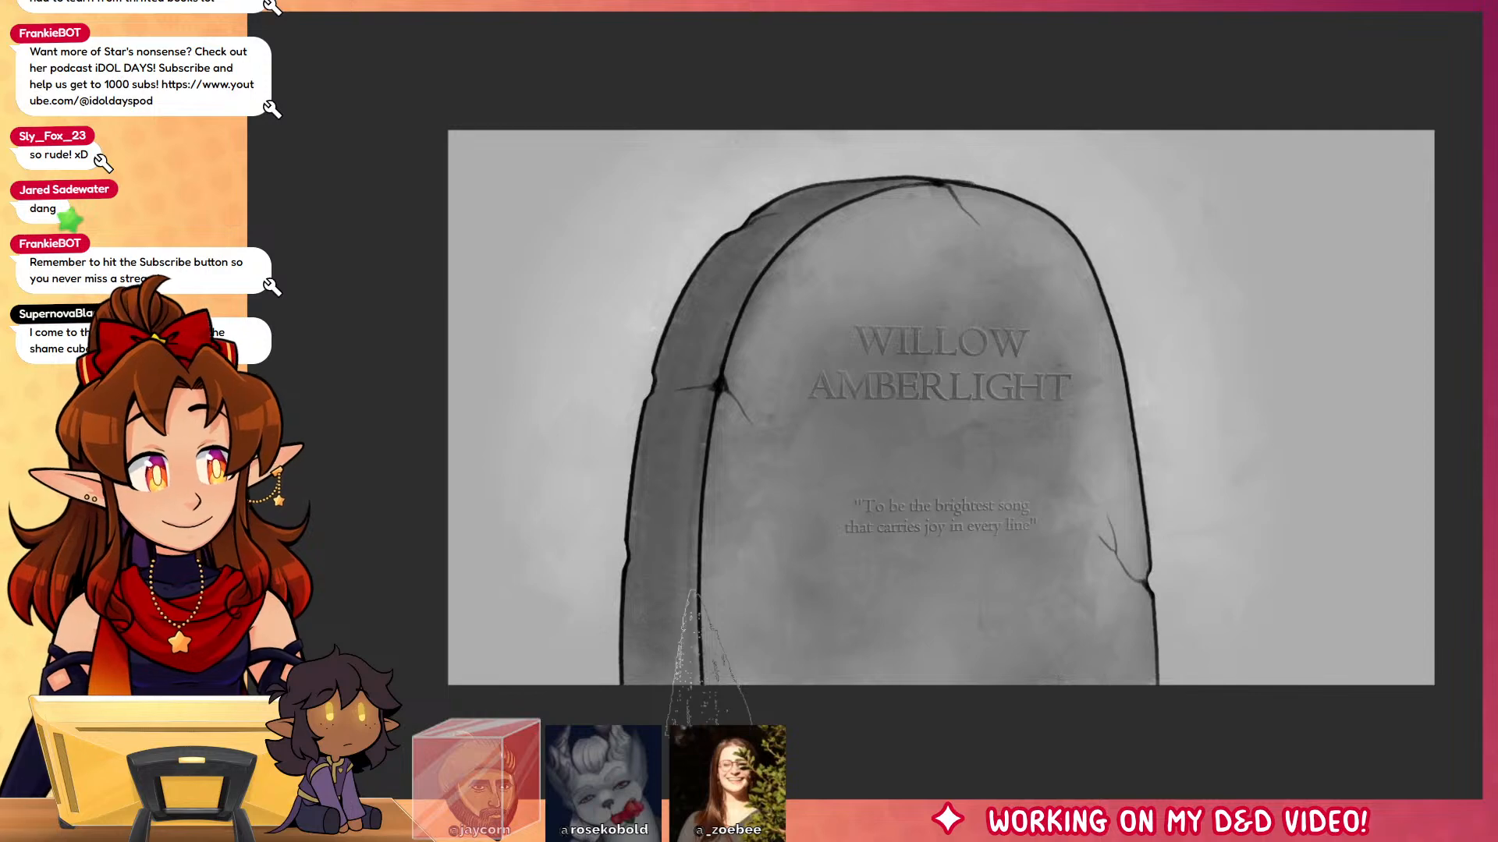
drag(747, 724, 710, 673)
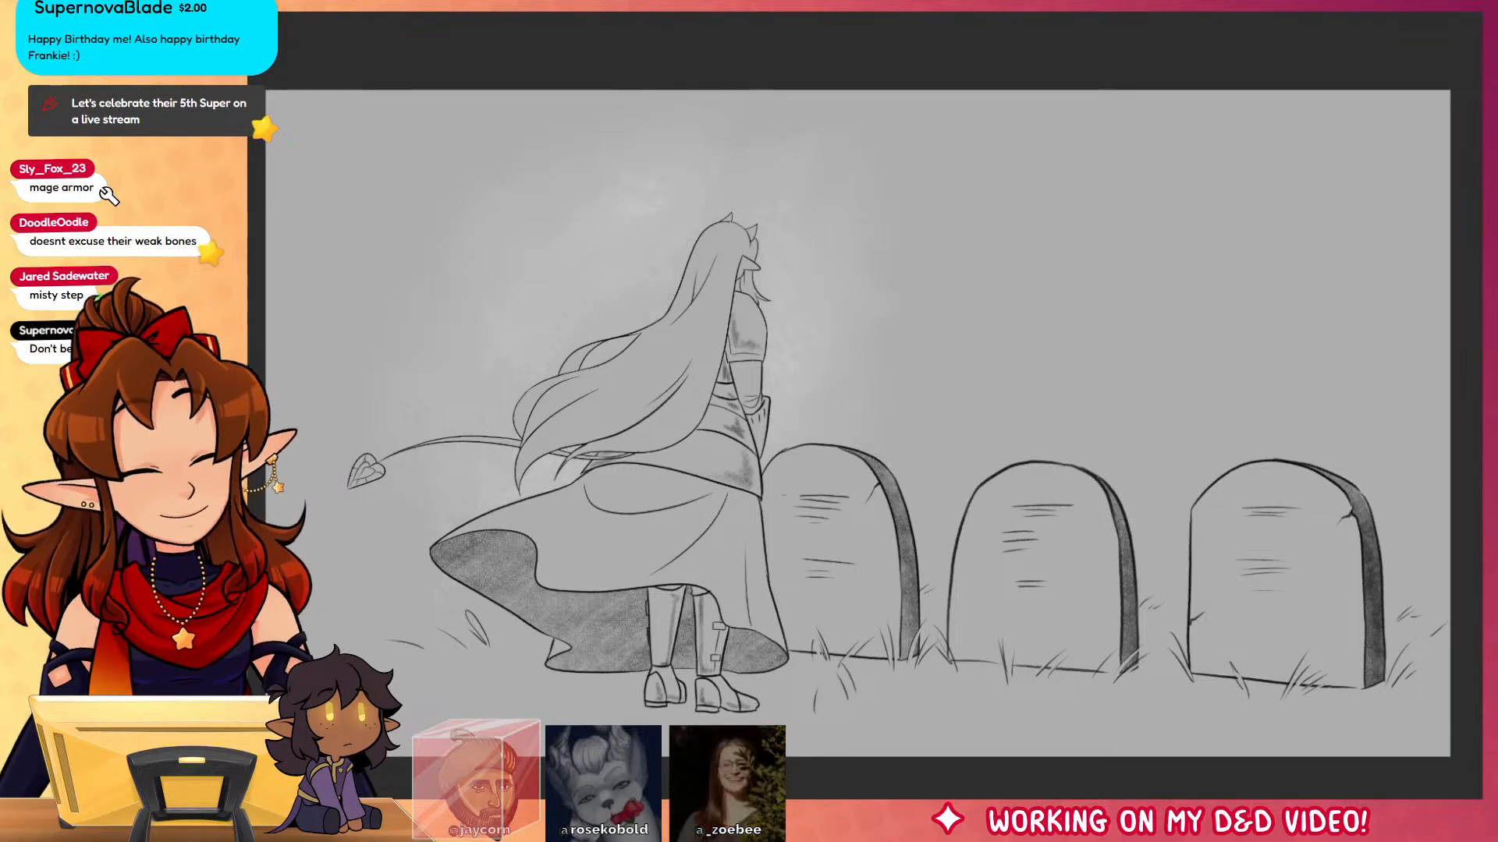
Step: Close the drawing of the figure beside three tombstones, and scale the rough graveyard sketch up to fill the grey canvas as a faint guide
key(ctrl+w)
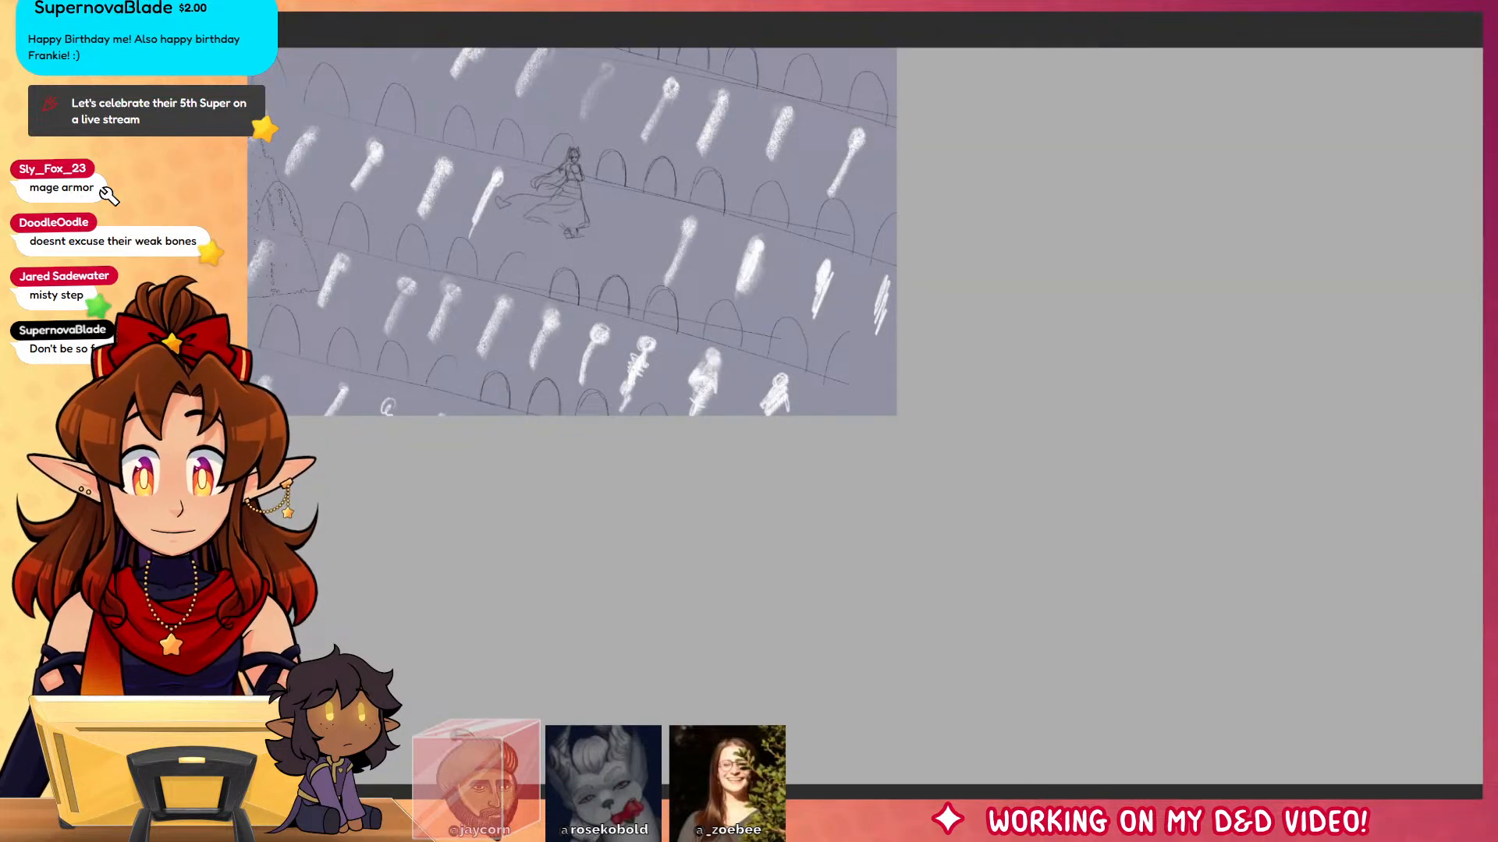
key(ctrl+t)
drag(898, 418, 1287, 624)
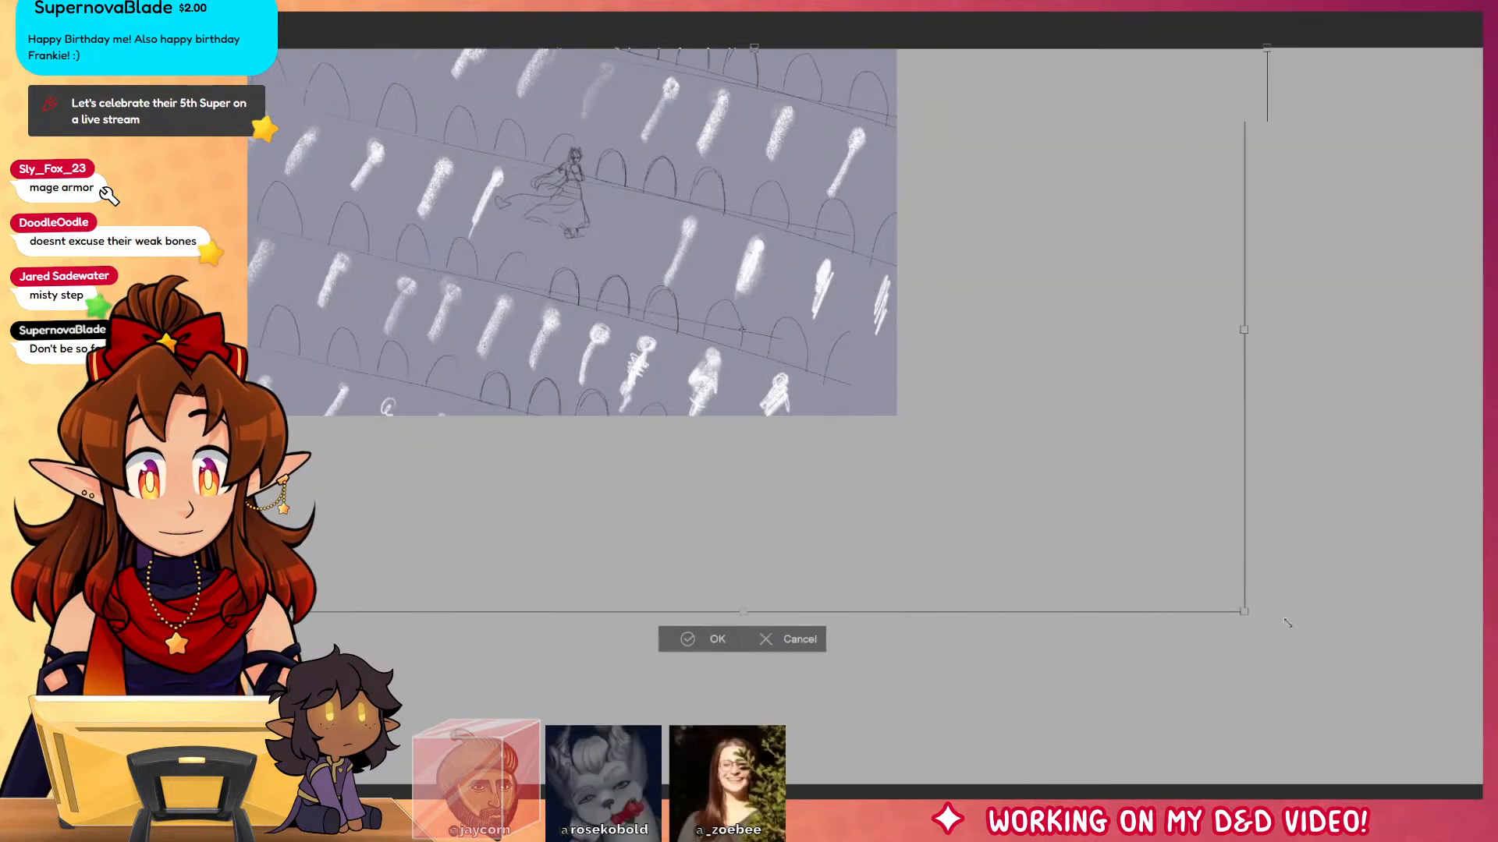
key(Return)
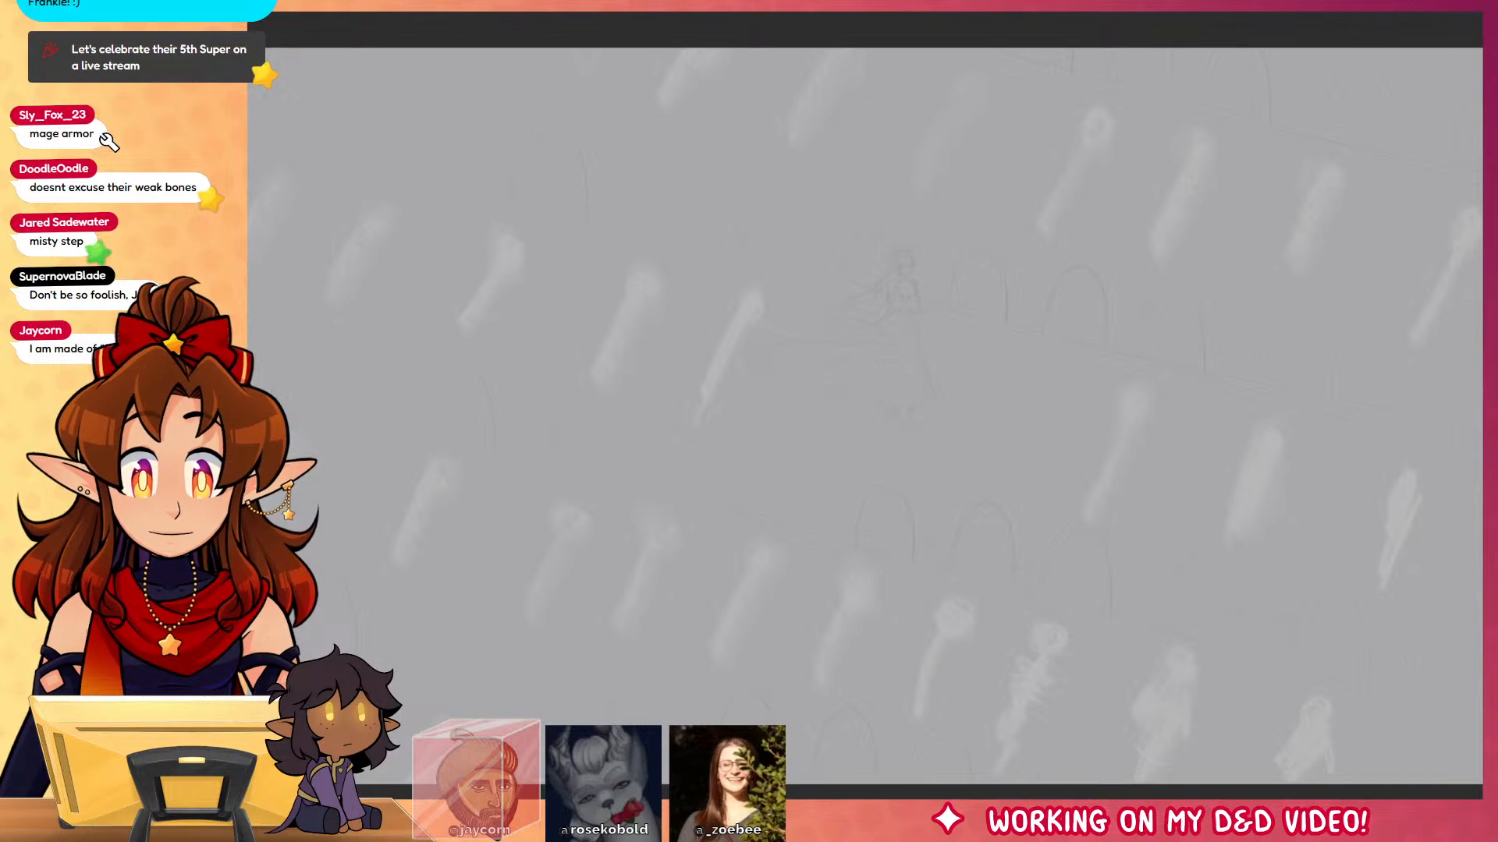
Step: Draw the small horned figure's face outline in black over the faint sketch, curving from the right temple down around the chin
scroll(939, 312, up, 10)
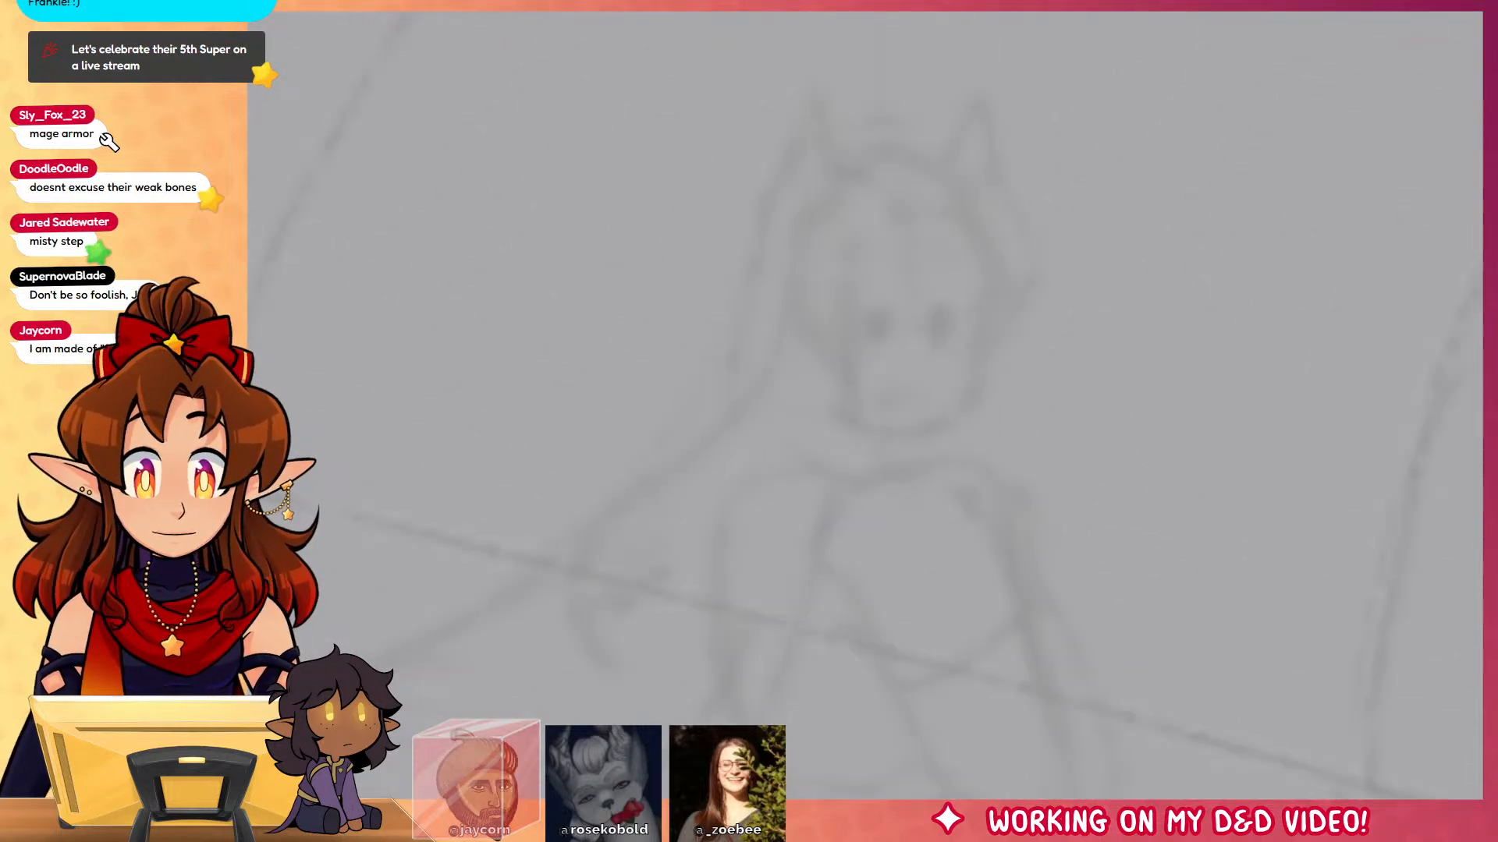
key(b)
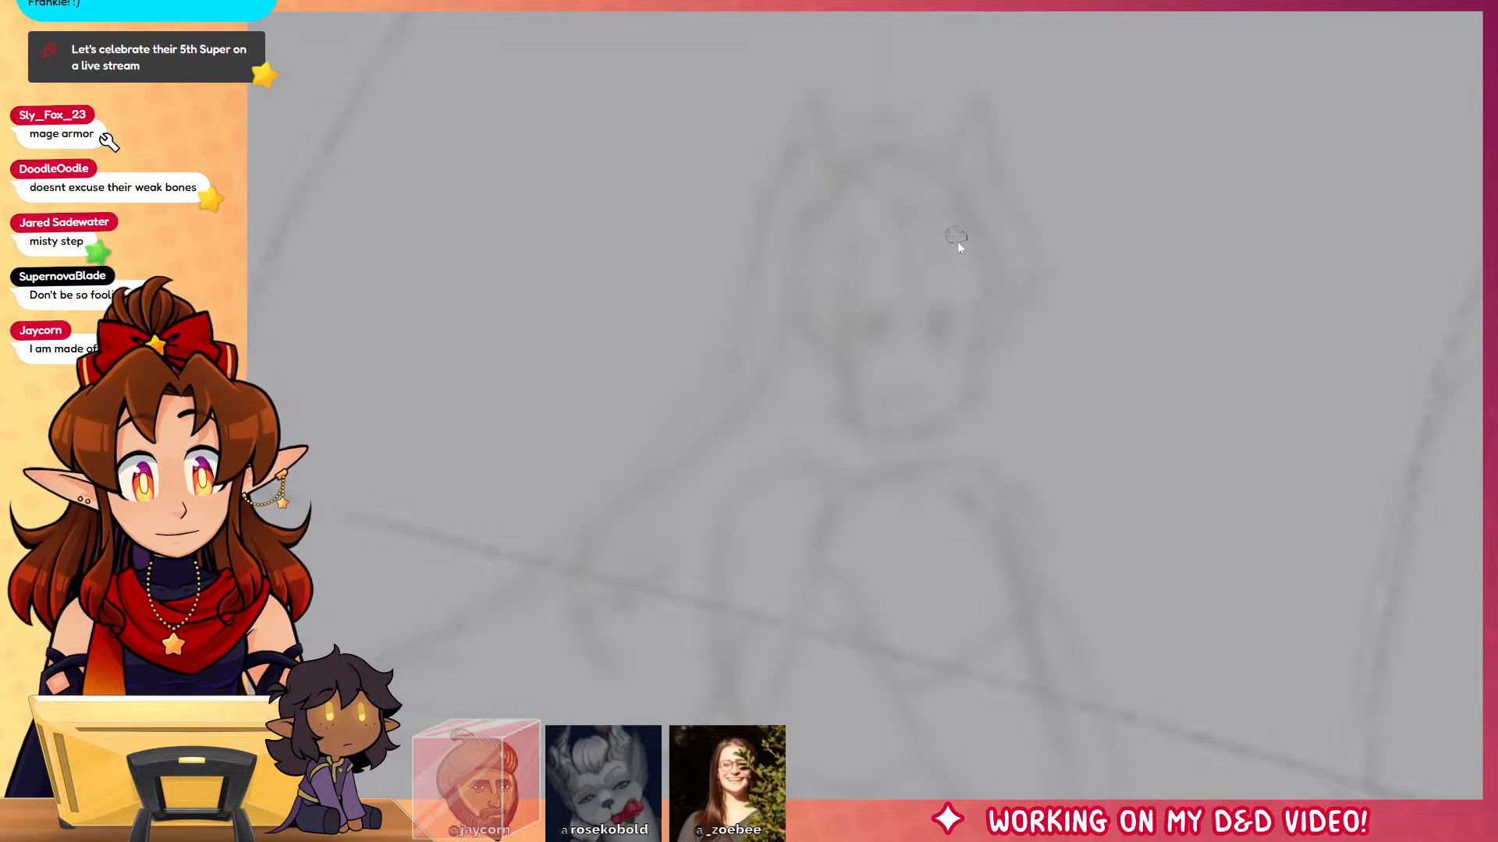
drag(986, 269, 978, 334)
key(ctrl+z)
key(ctrl+z)
mouse_move(975, 244)
mouse_down()
mouse_move(980, 336)
mouse_move(950, 424)
mouse_move(907, 443)
mouse_move(856, 435)
mouse_up()
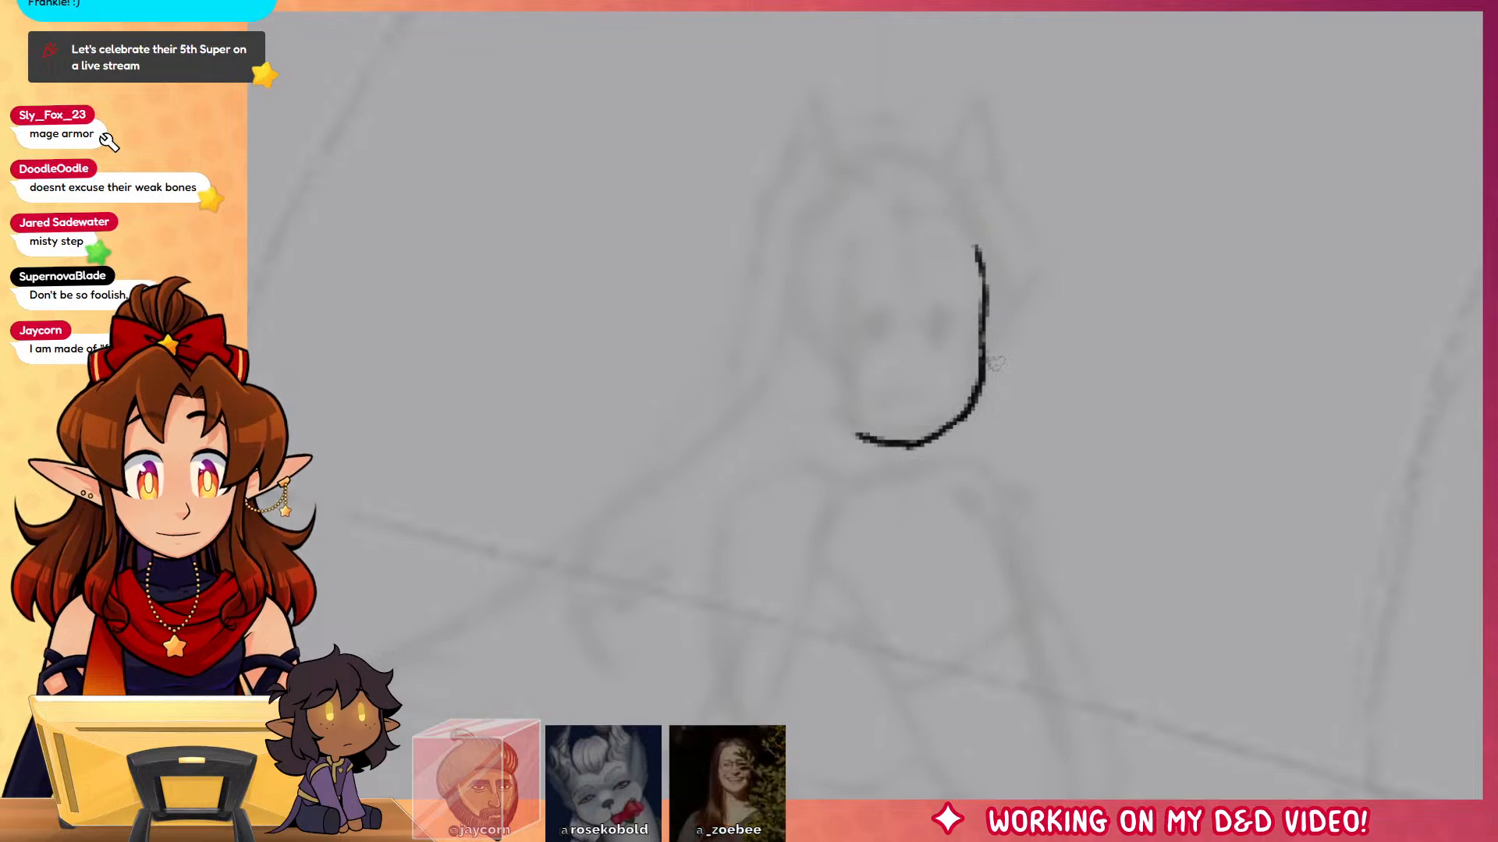
Step: Draw the figure's eyes, raised worried eyebrows and small frowning mouth, shortening the pupils beneath the upper lash lines
mouse_move(894, 310)
mouse_down()
mouse_move(862, 330)
mouse_move(869, 342)
mouse_move(967, 337)
mouse_move(947, 327)
mouse_up()
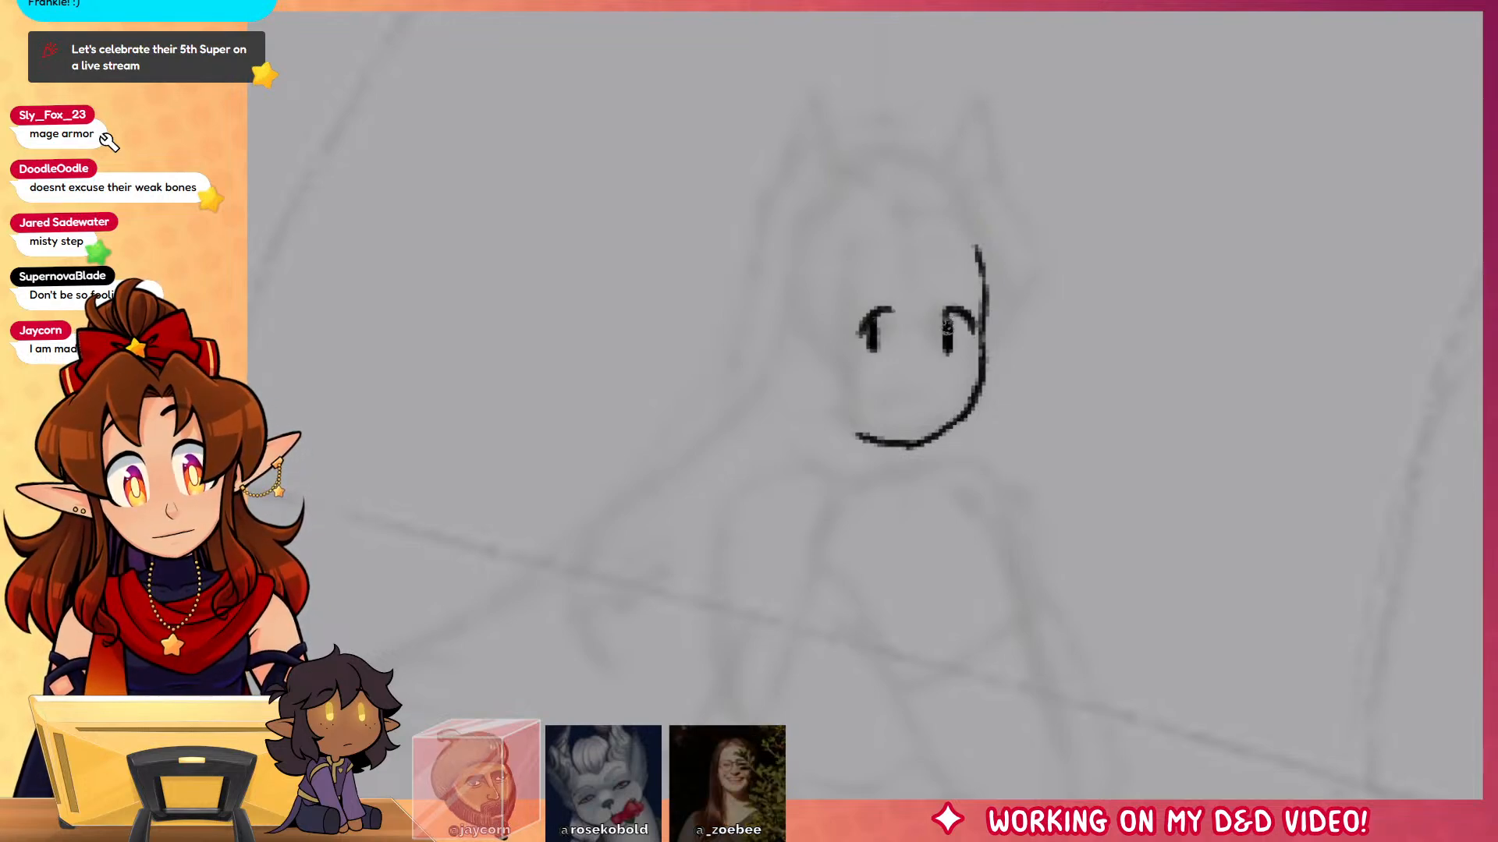
mouse_move(897, 269)
mouse_down()
mouse_move(857, 279)
mouse_move(972, 287)
mouse_up()
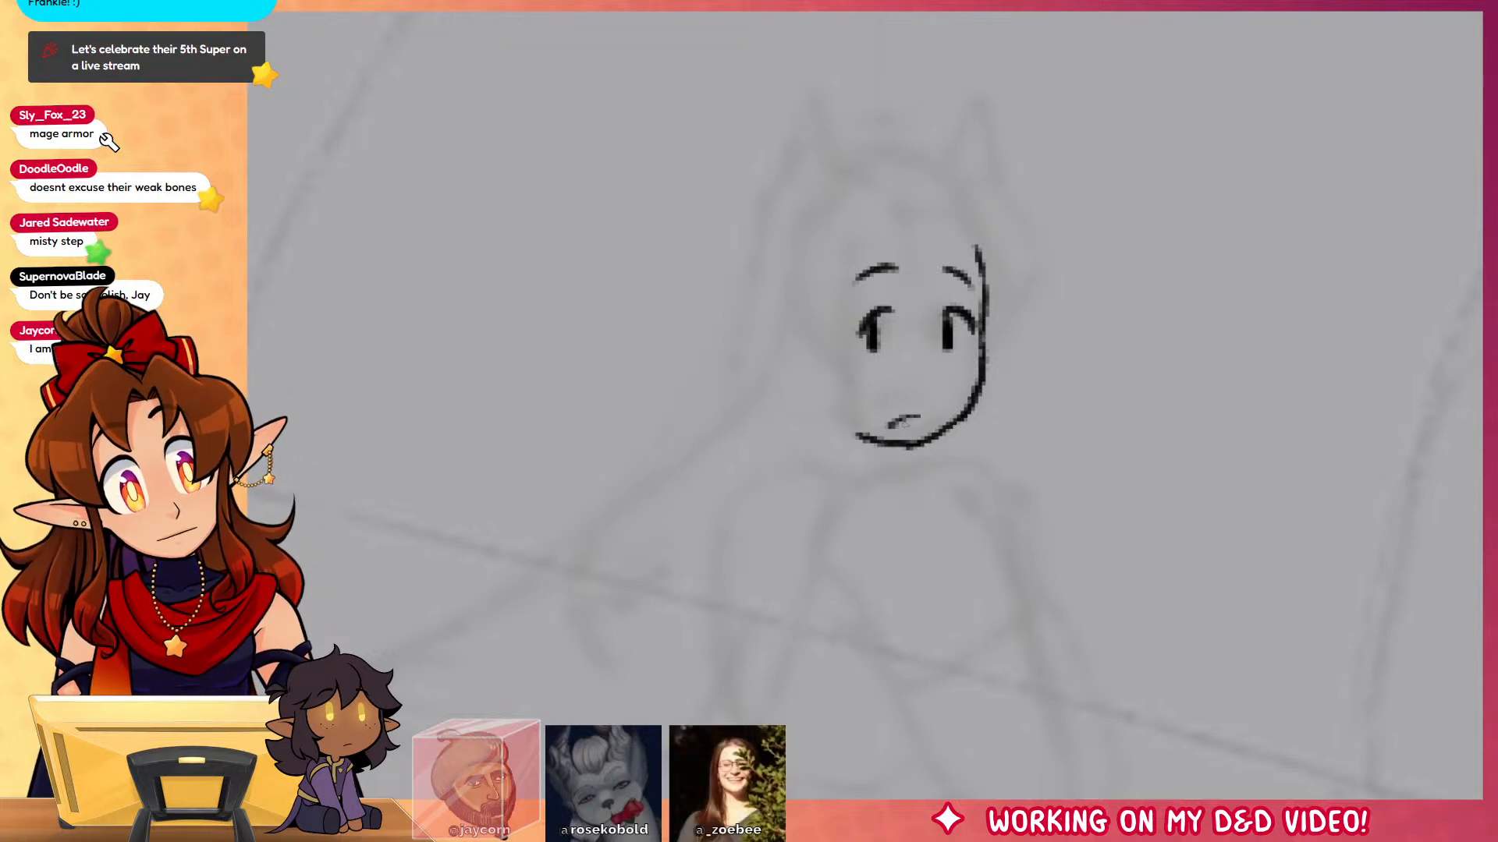
drag(921, 422, 928, 415)
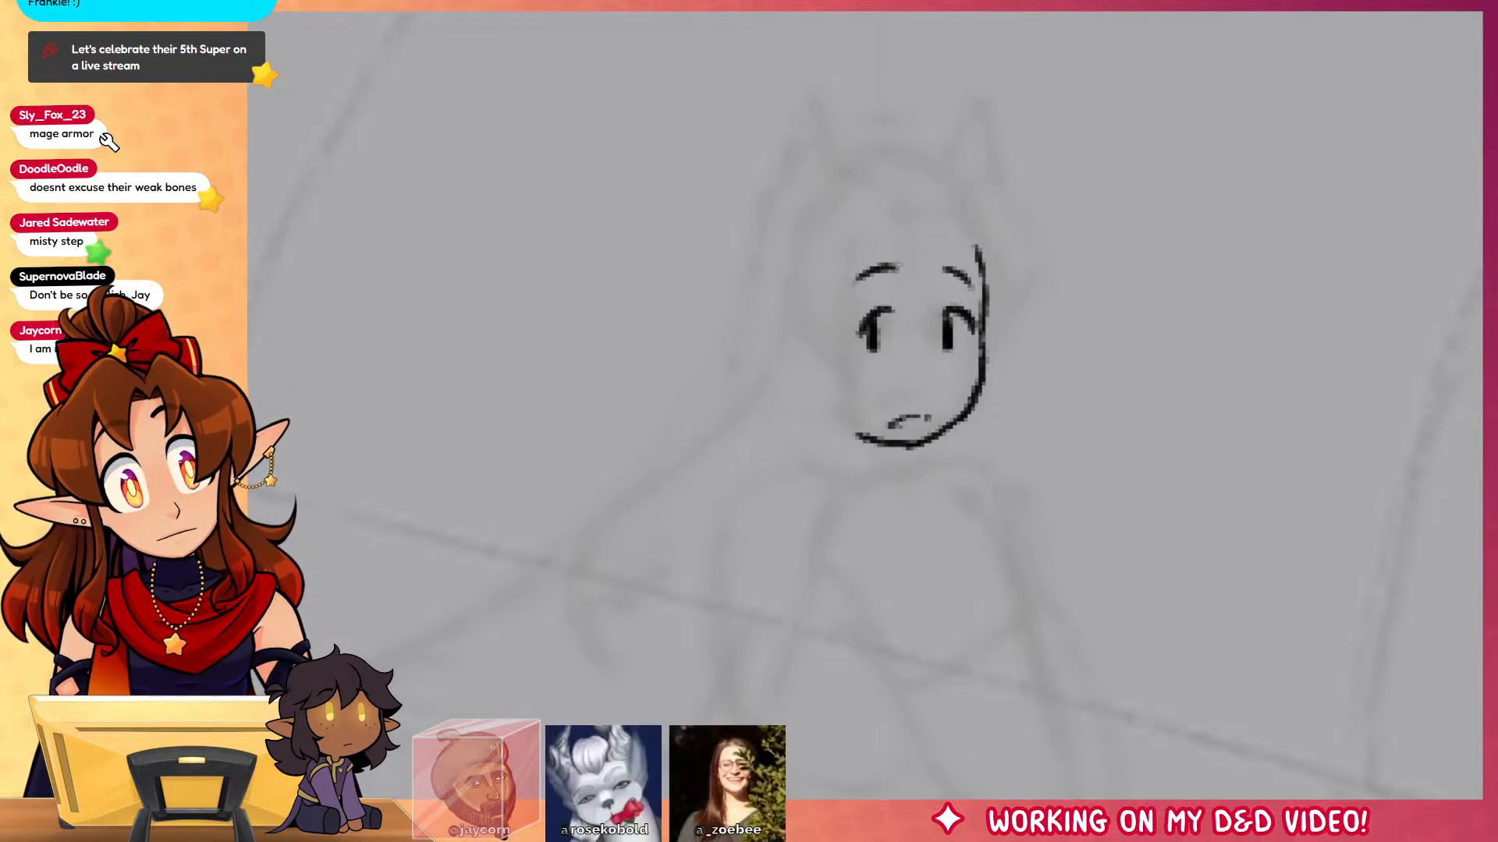
mouse_move(901, 265)
mouse_down()
mouse_move(879, 270)
mouse_move(943, 271)
mouse_up()
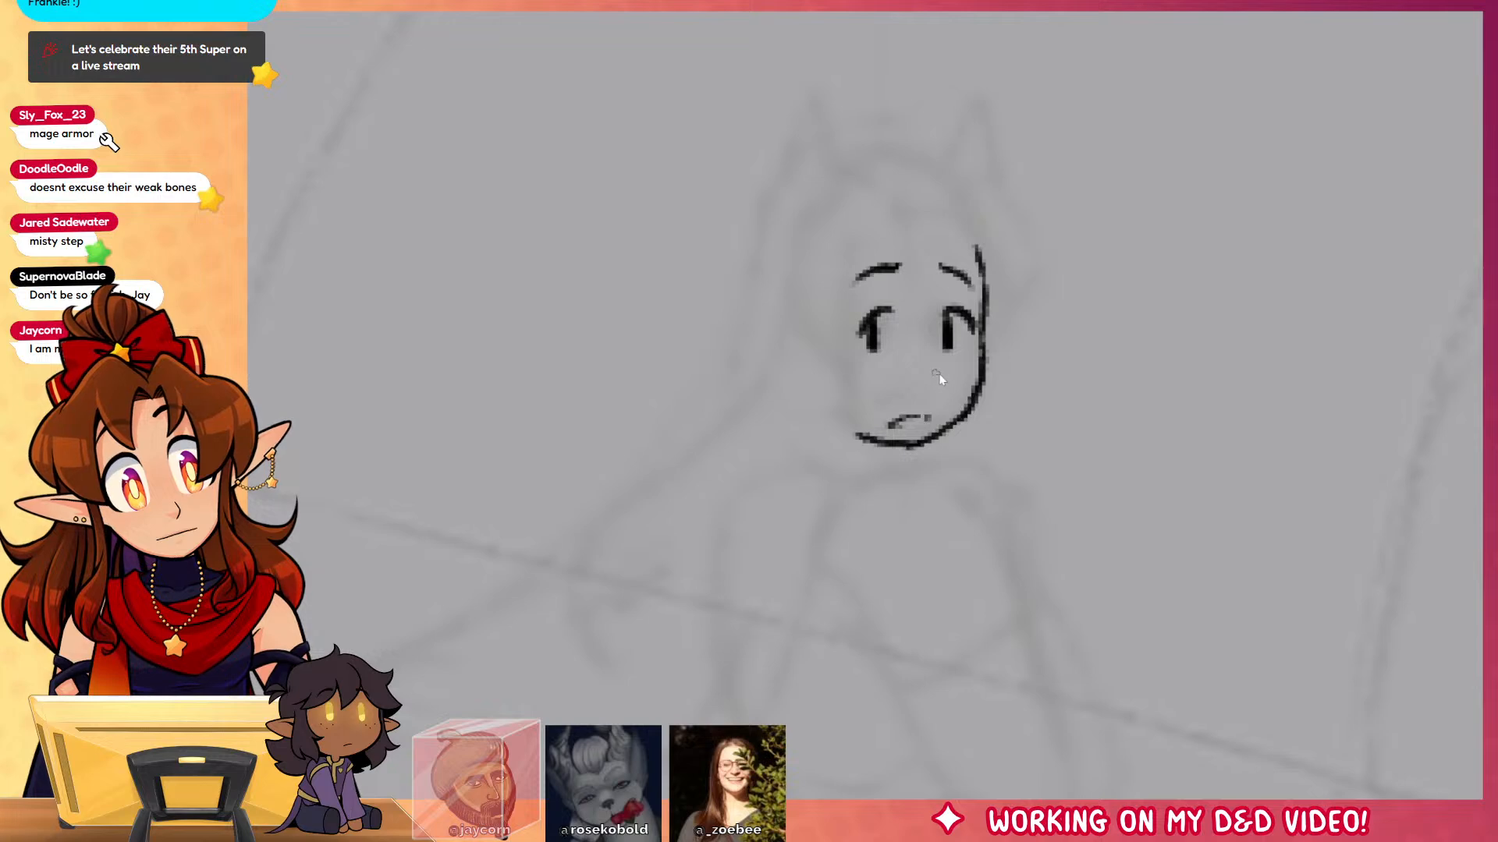
drag(857, 355, 886, 355)
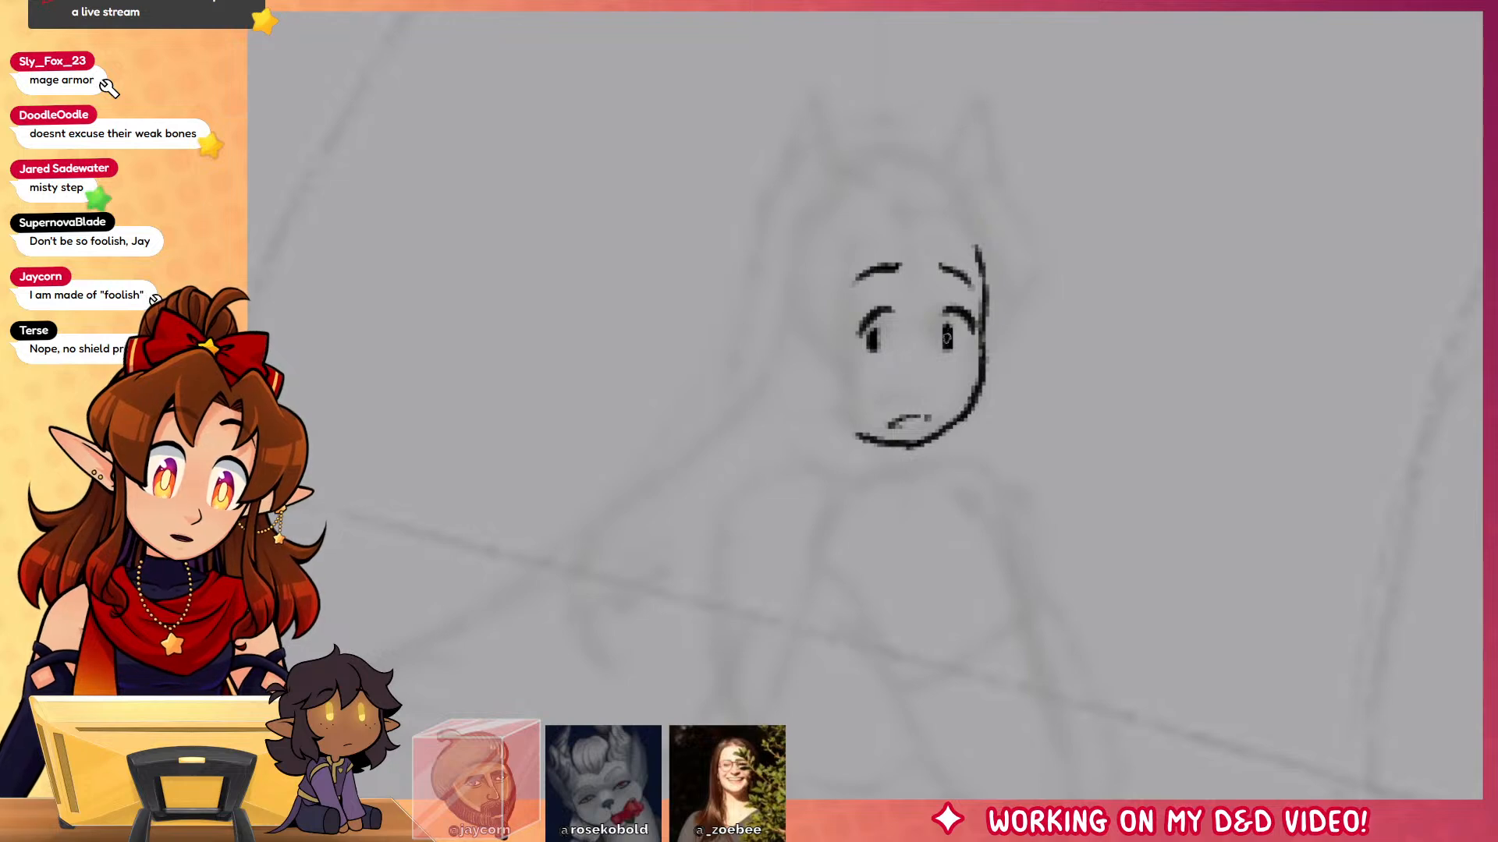
Step: Draw the long front section of hair from the parting past the left side of the face, sweeping out to a pointed, windblown tip
drag(1160, 578, 1074, 554)
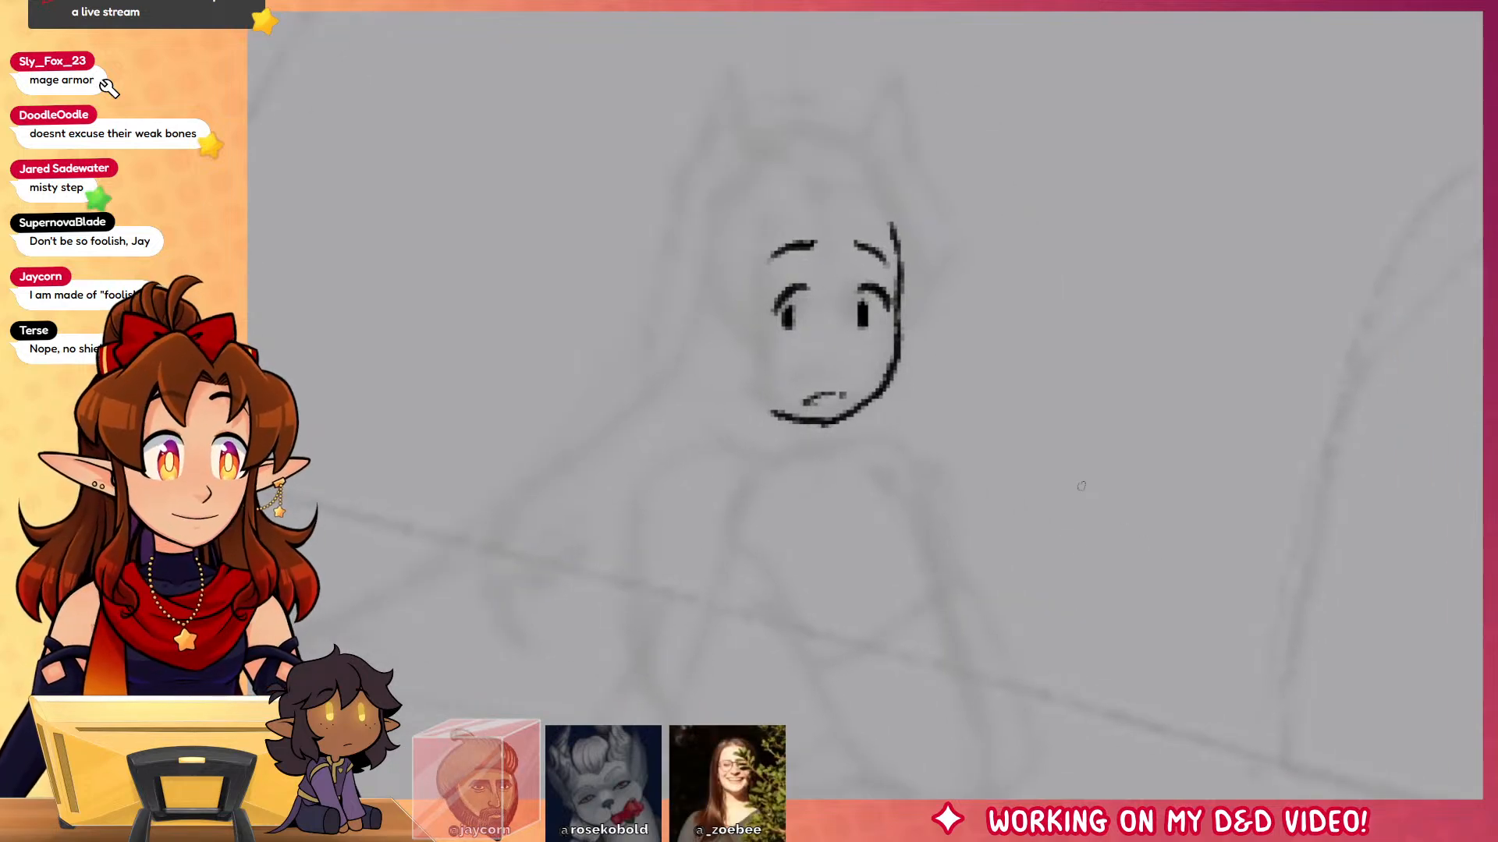
drag(1077, 591, 1113, 582)
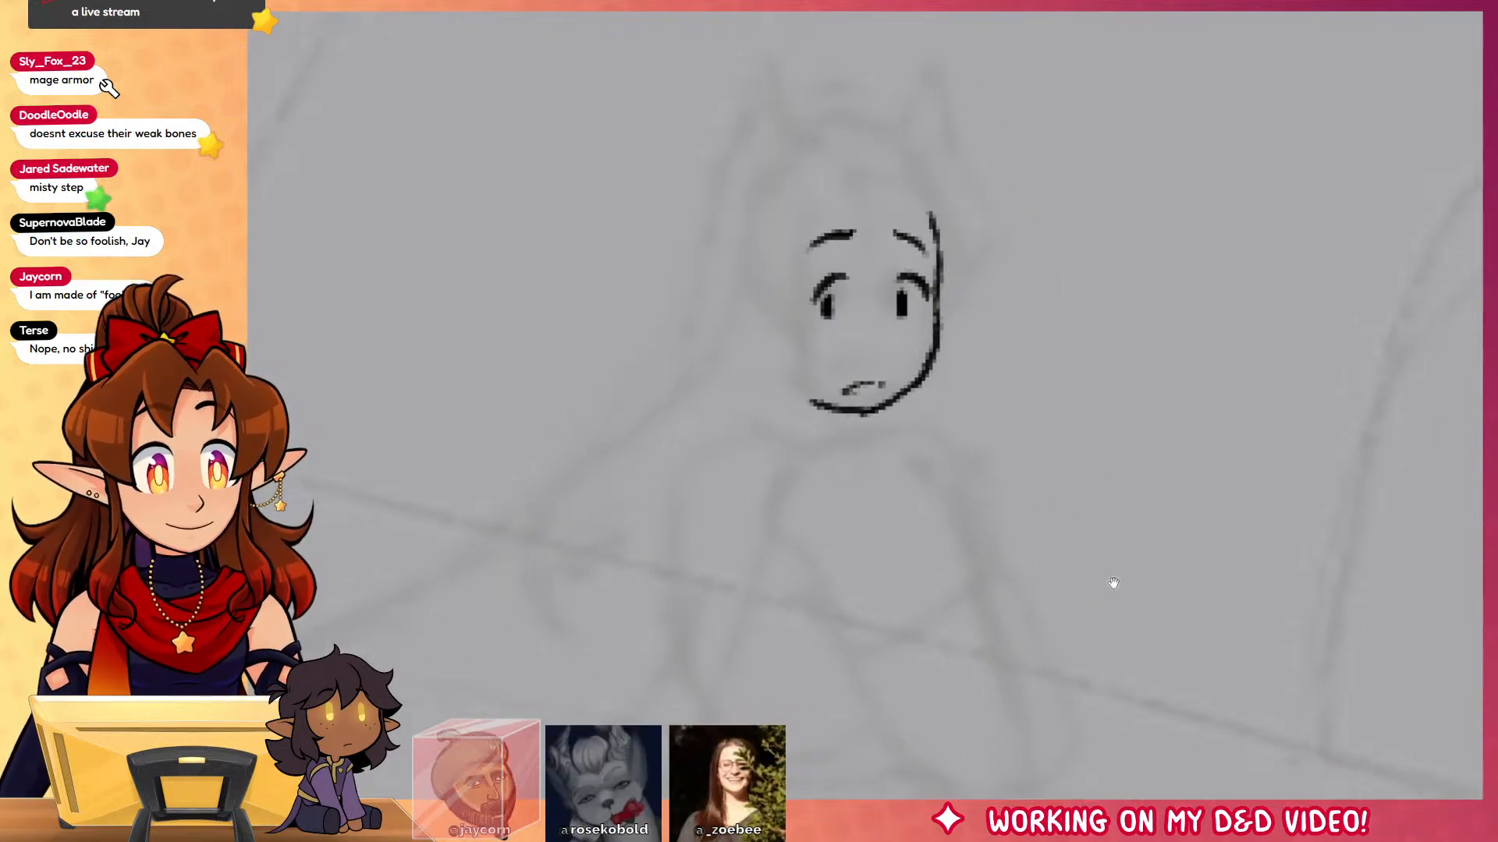
mouse_move(864, 192)
mouse_down()
mouse_move(812, 345)
mouse_move(769, 595)
mouse_up()
key(ctrl+z)
mouse_move(827, 240)
mouse_down()
mouse_move(776, 461)
mouse_move(585, 604)
mouse_move(641, 522)
mouse_up()
mouse_move(875, 177)
mouse_down()
mouse_move(779, 176)
mouse_move(735, 224)
mouse_move(677, 422)
mouse_move(611, 453)
mouse_move(538, 595)
mouse_up()
drag(583, 515, 543, 593)
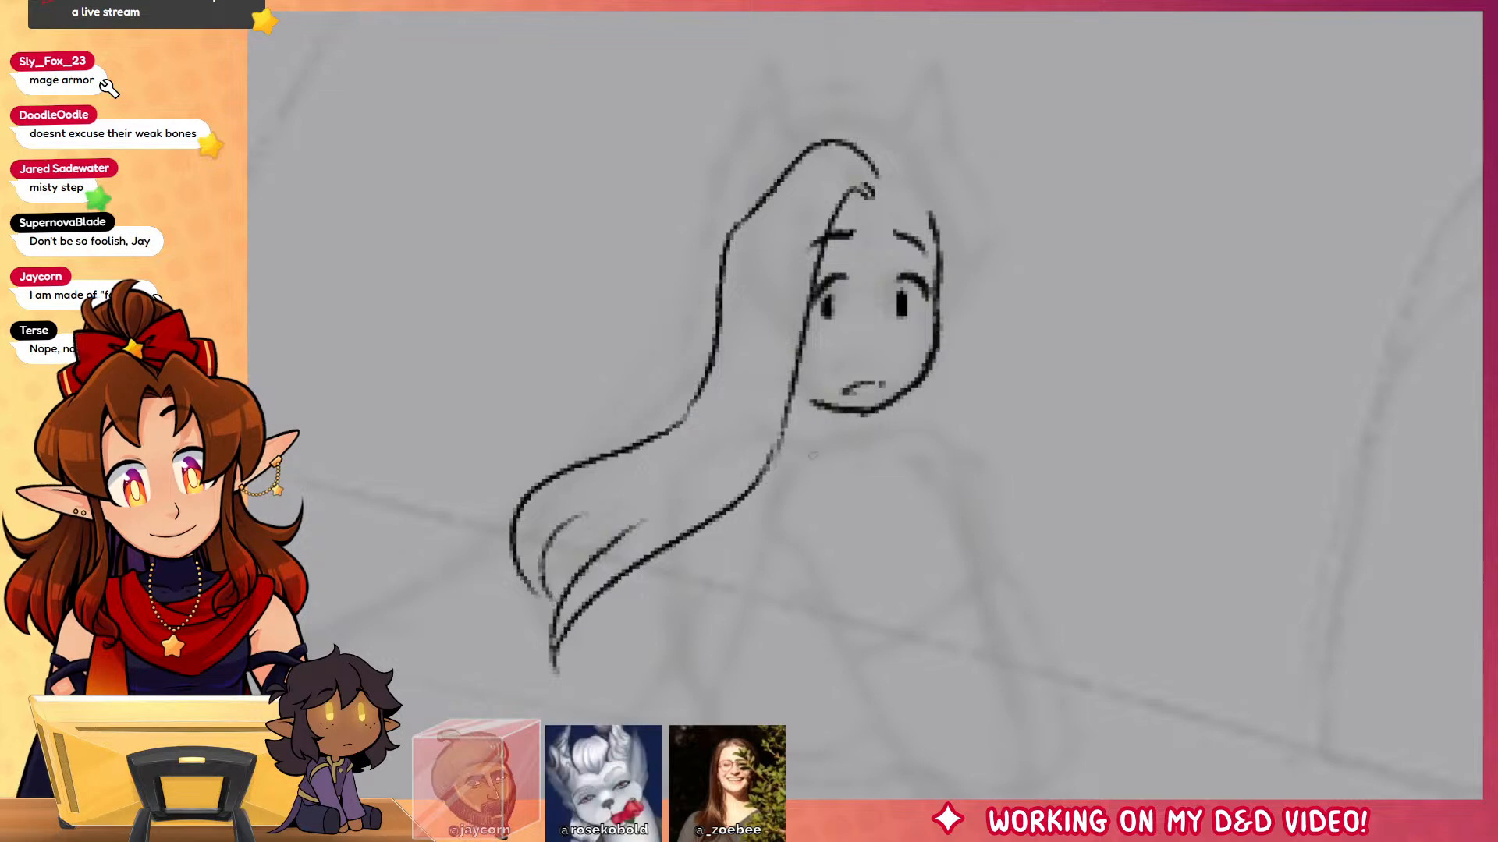
Step: Outline the hairline and the hair curving down the right side of the head, and add a pointed ear on each side
drag(1115, 426, 1079, 465)
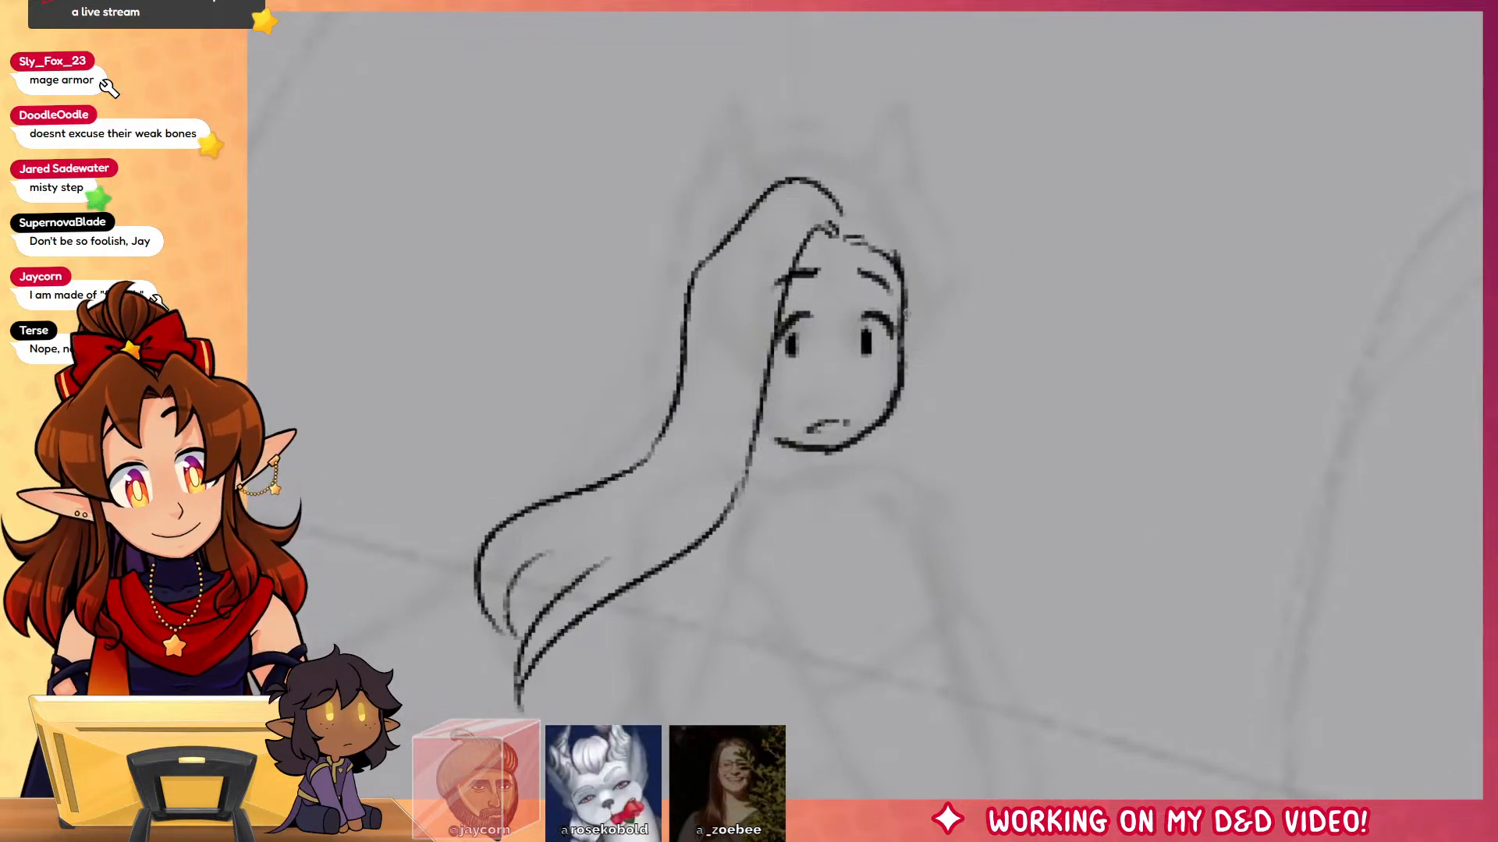
mouse_move(875, 192)
mouse_down()
mouse_move(917, 357)
mouse_move(907, 383)
mouse_up()
drag(683, 345, 675, 382)
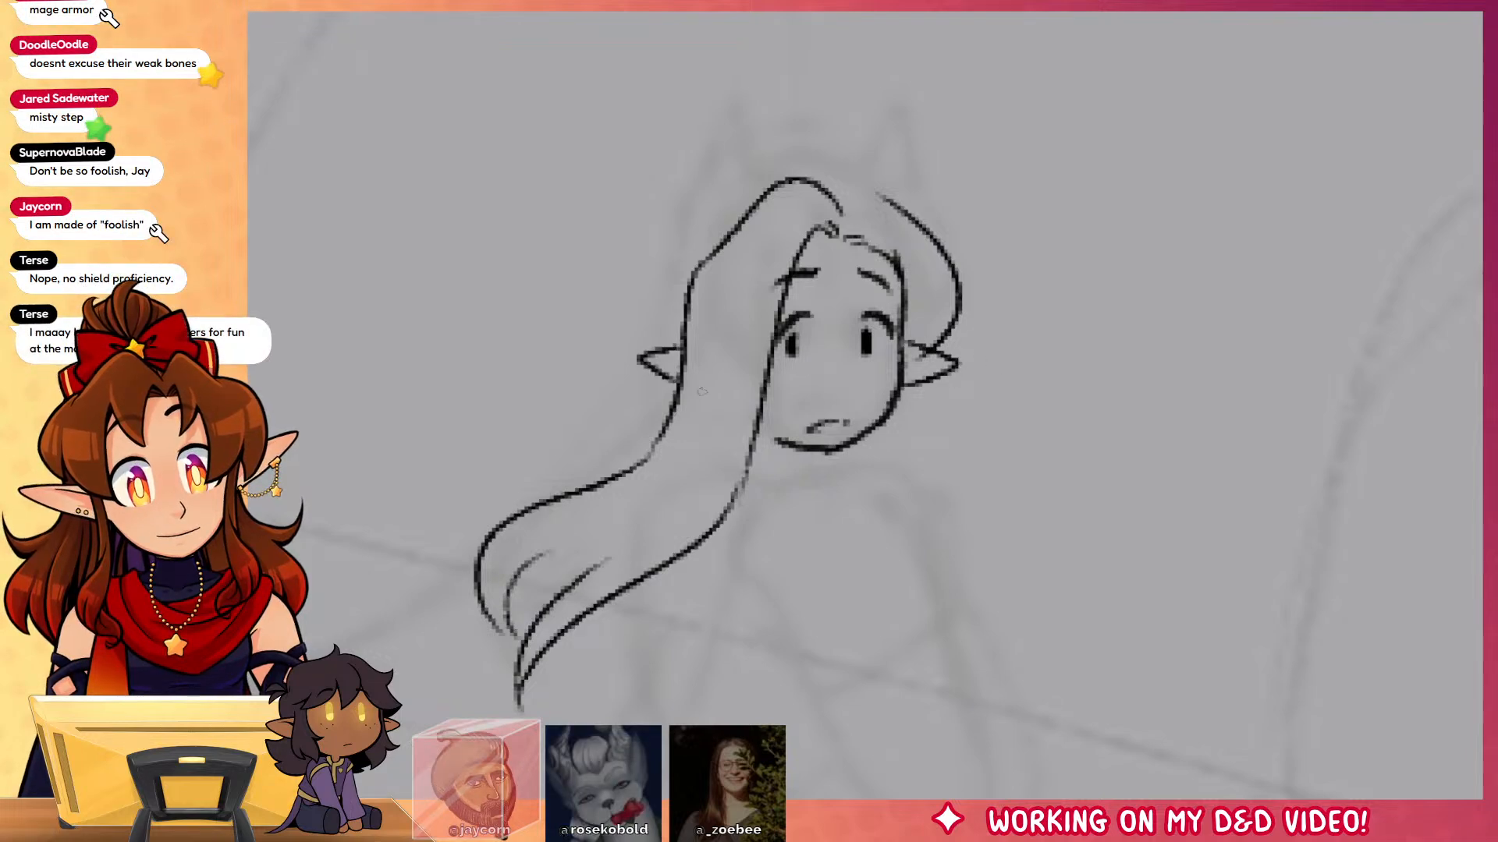
key(ctrl+z)
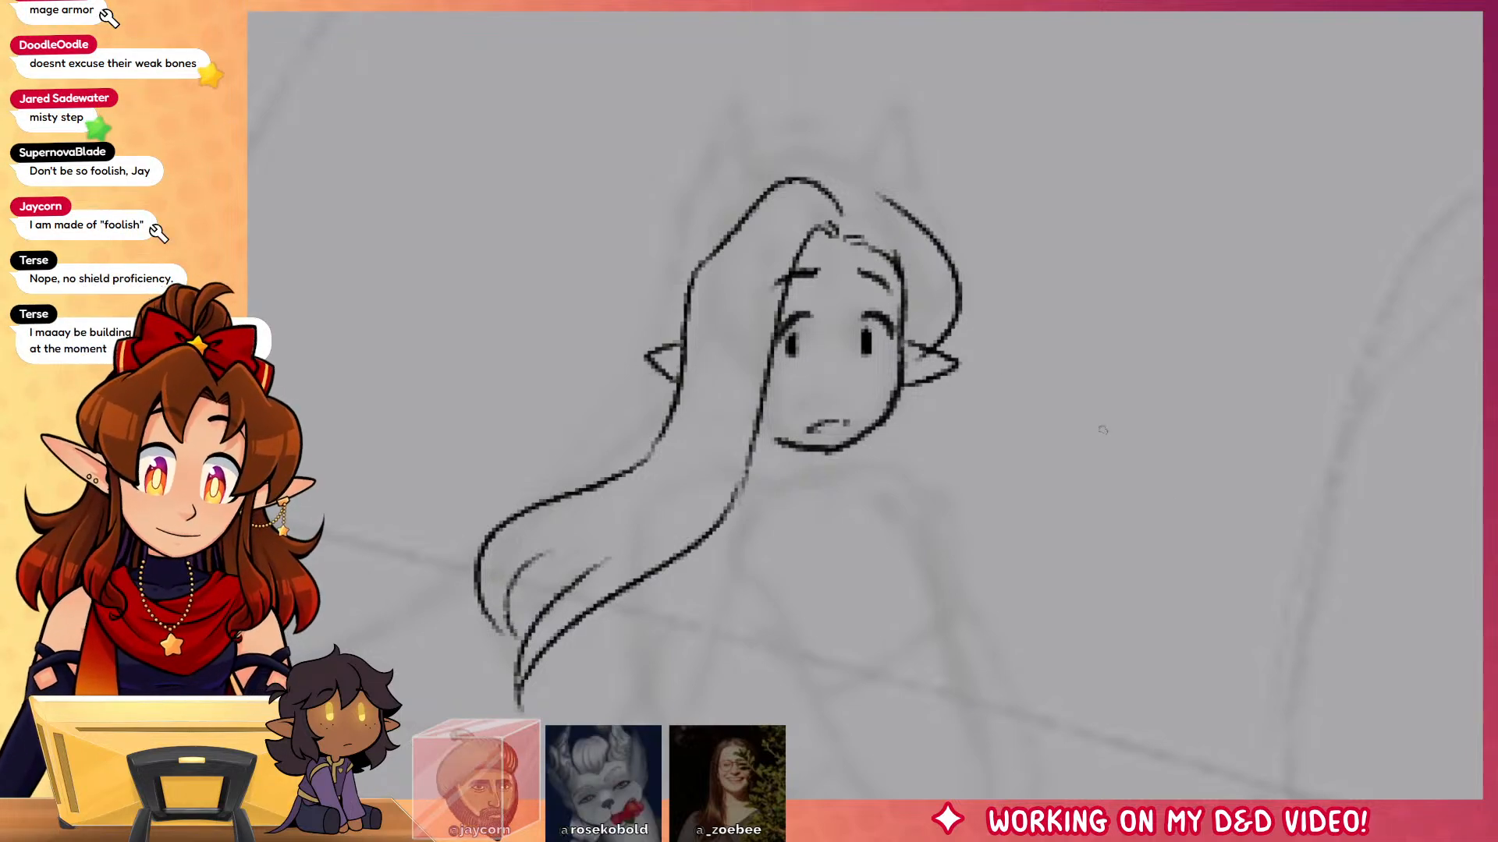
key(ctrl+z)
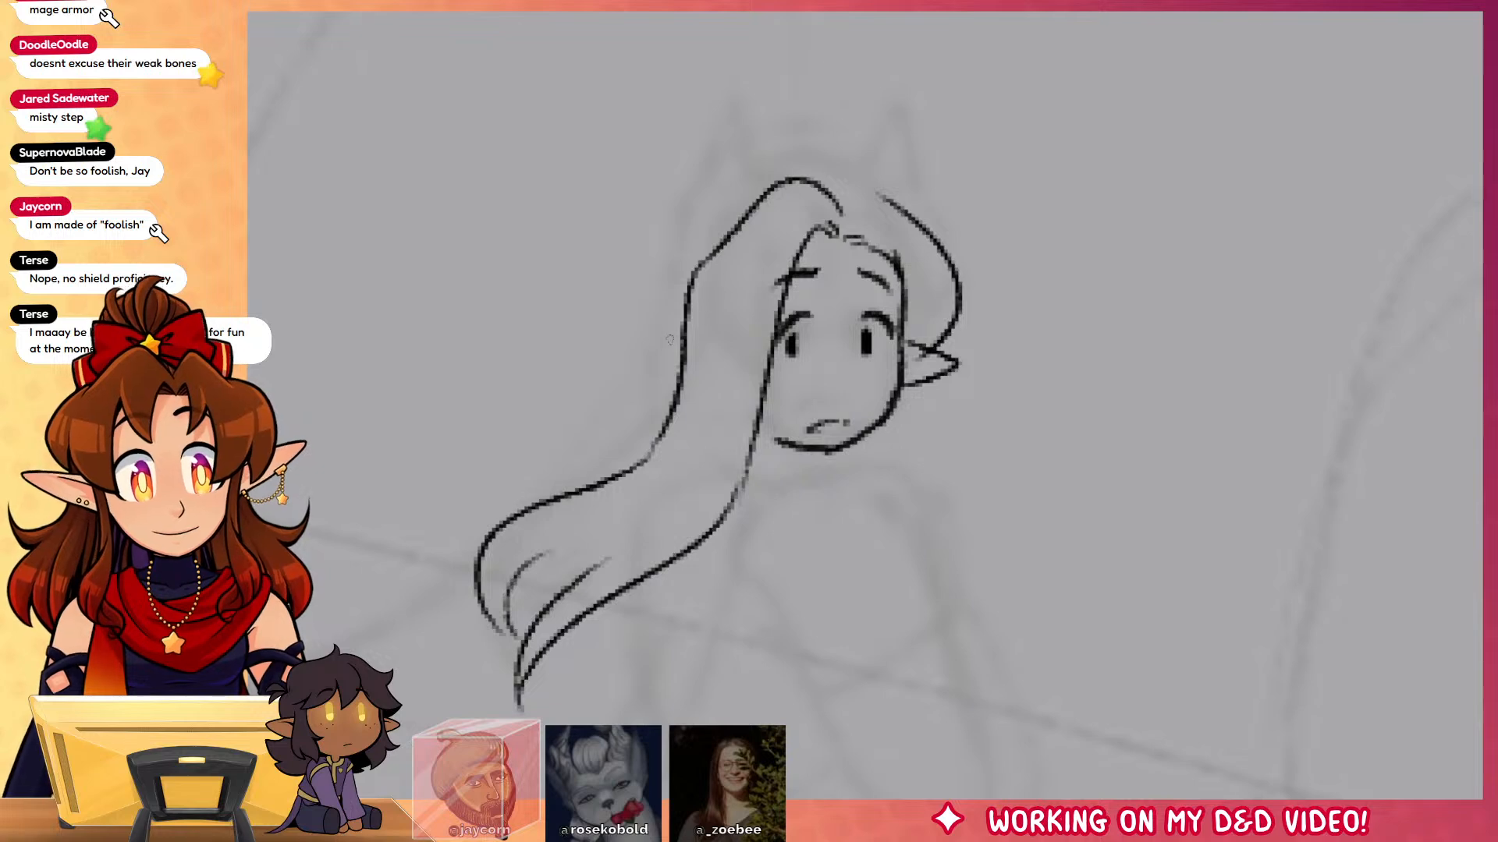
drag(685, 337, 678, 365)
Step: Draw two short pointed horns on top of the figure's head, one on each side of the hair parting
drag(1104, 420, 1140, 522)
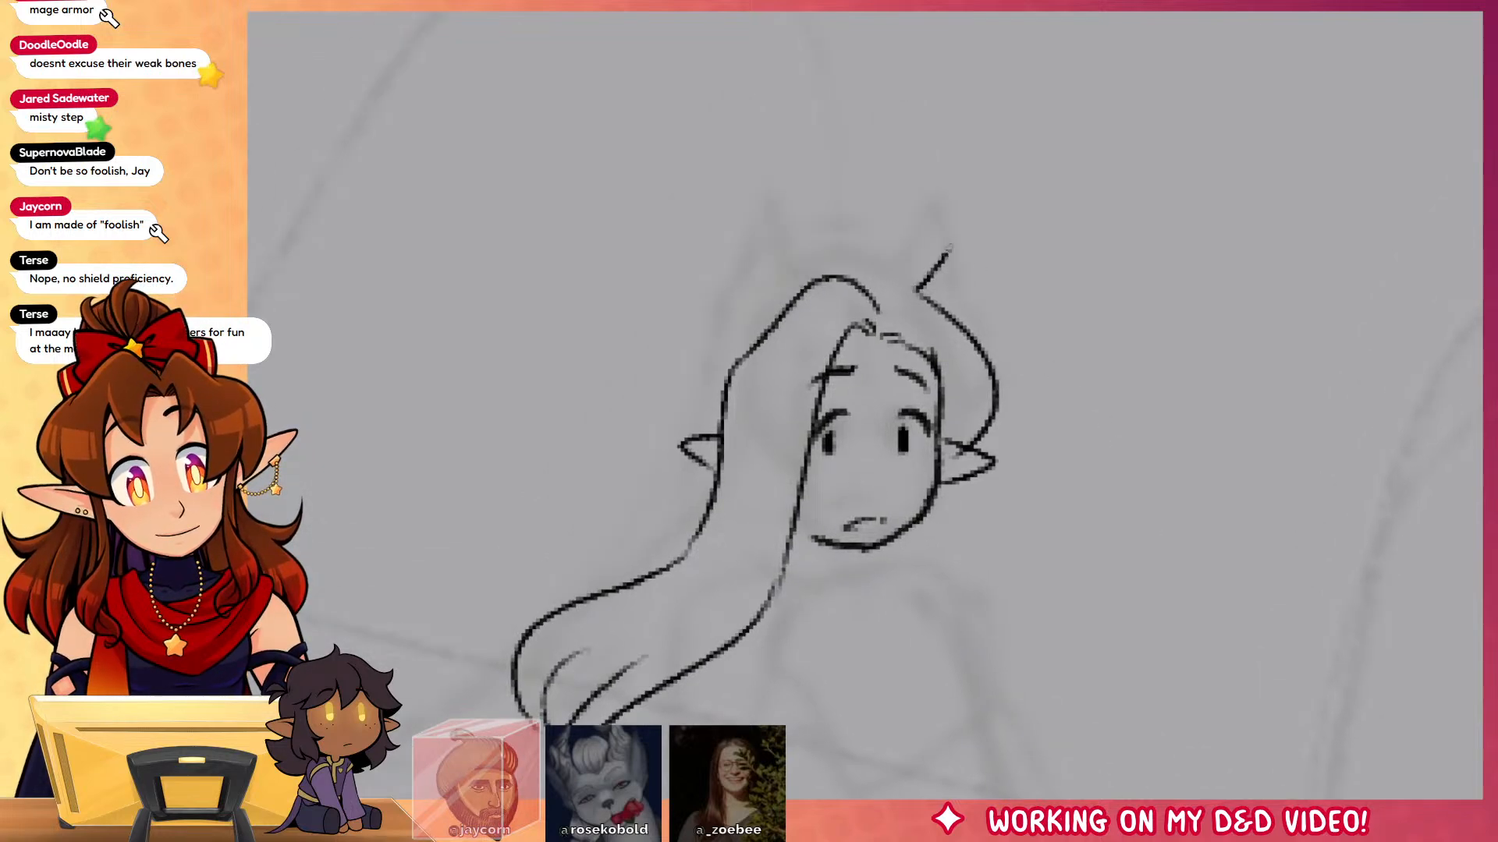
drag(947, 248, 965, 320)
drag(788, 219, 767, 309)
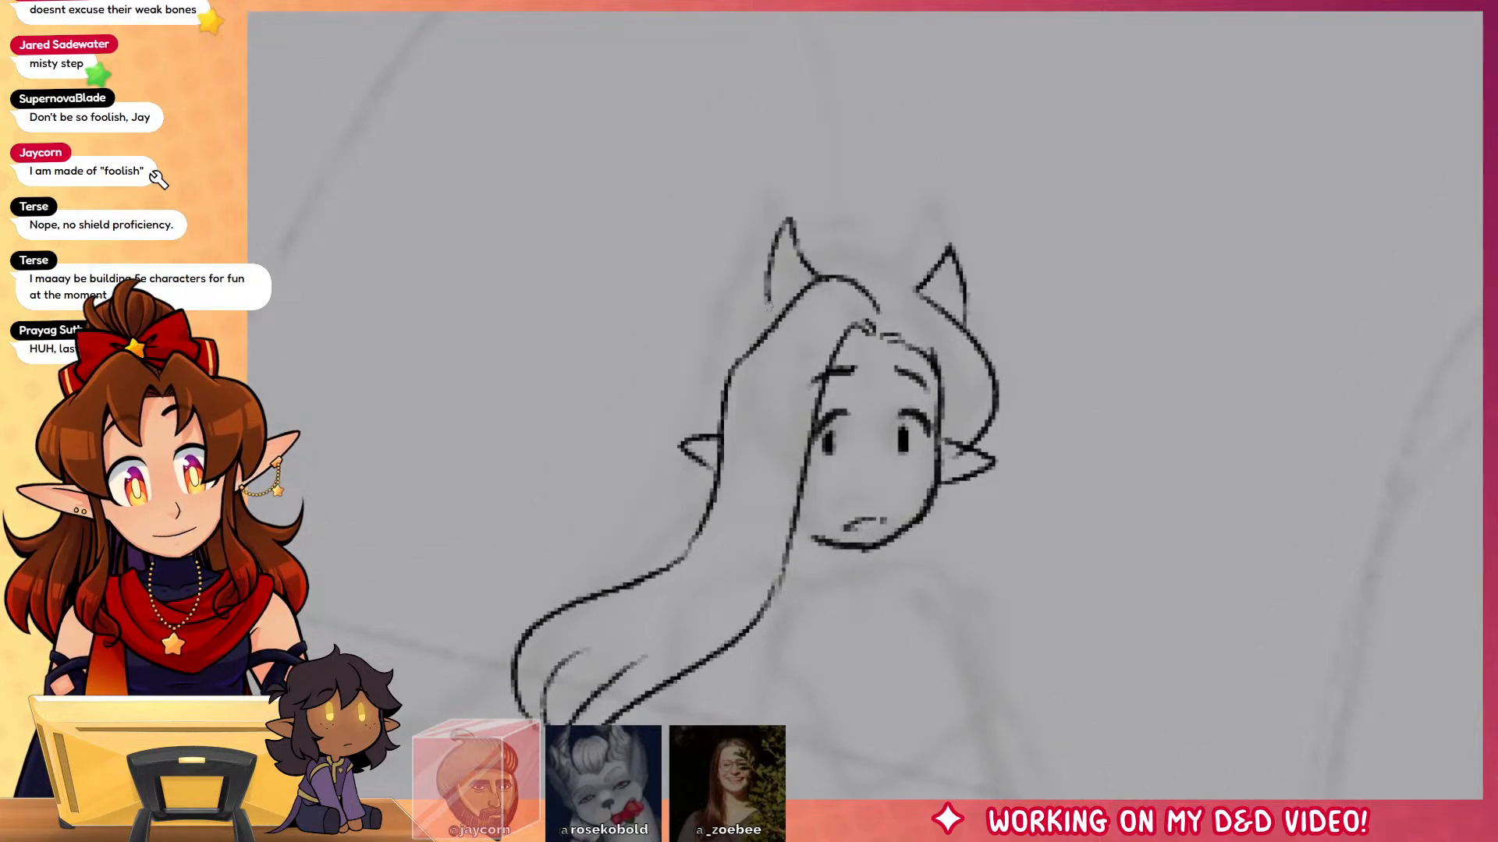
Step: Draw the crown of the head between the horns and the back hair's outer contour flowing behind the left ear toward the windblown tip
drag(792, 245, 879, 245)
key(ctrl+z)
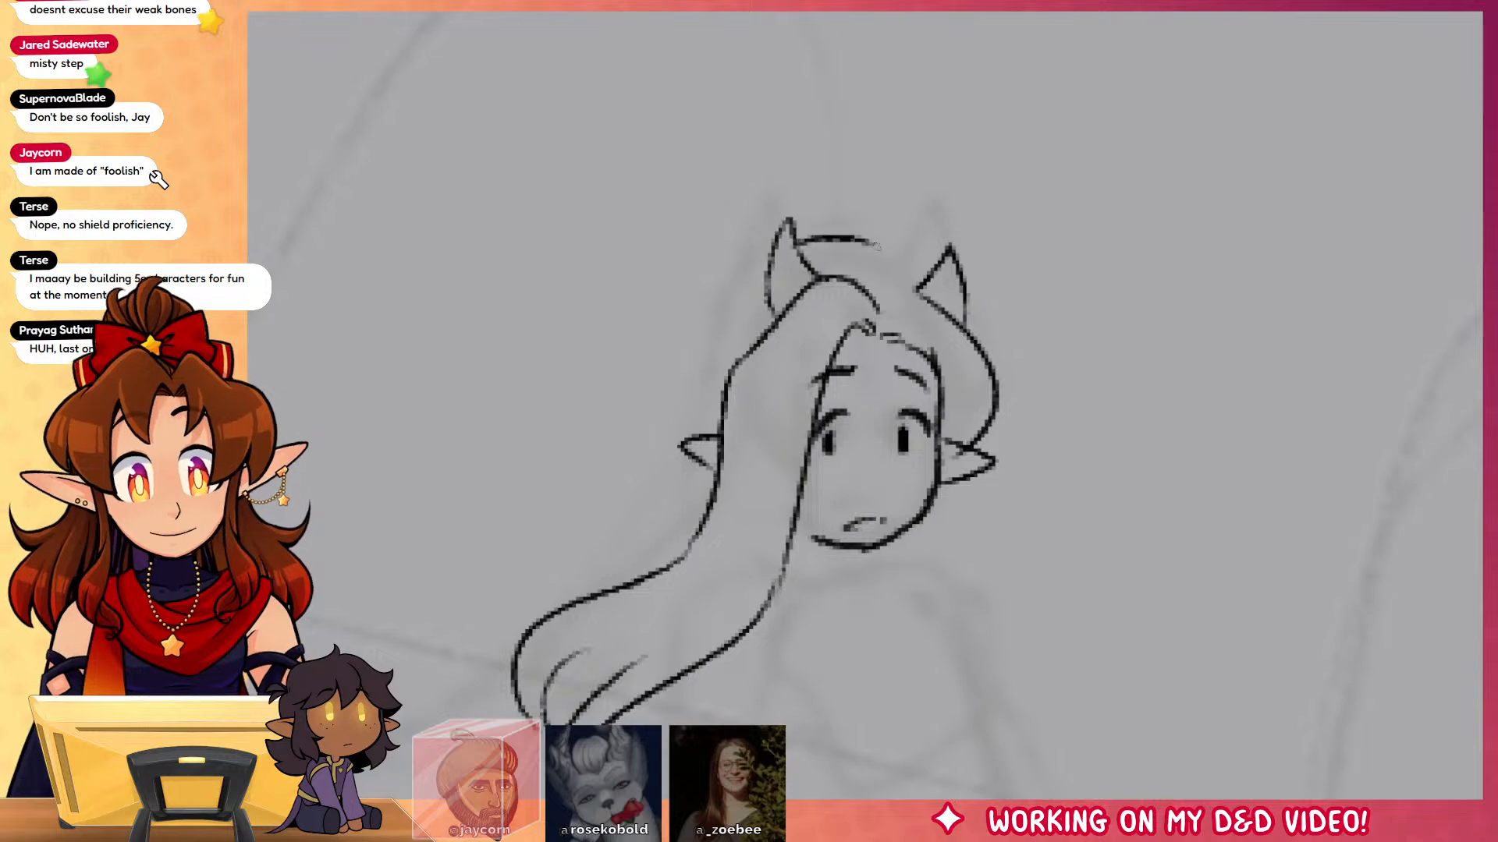
drag(754, 263, 709, 401)
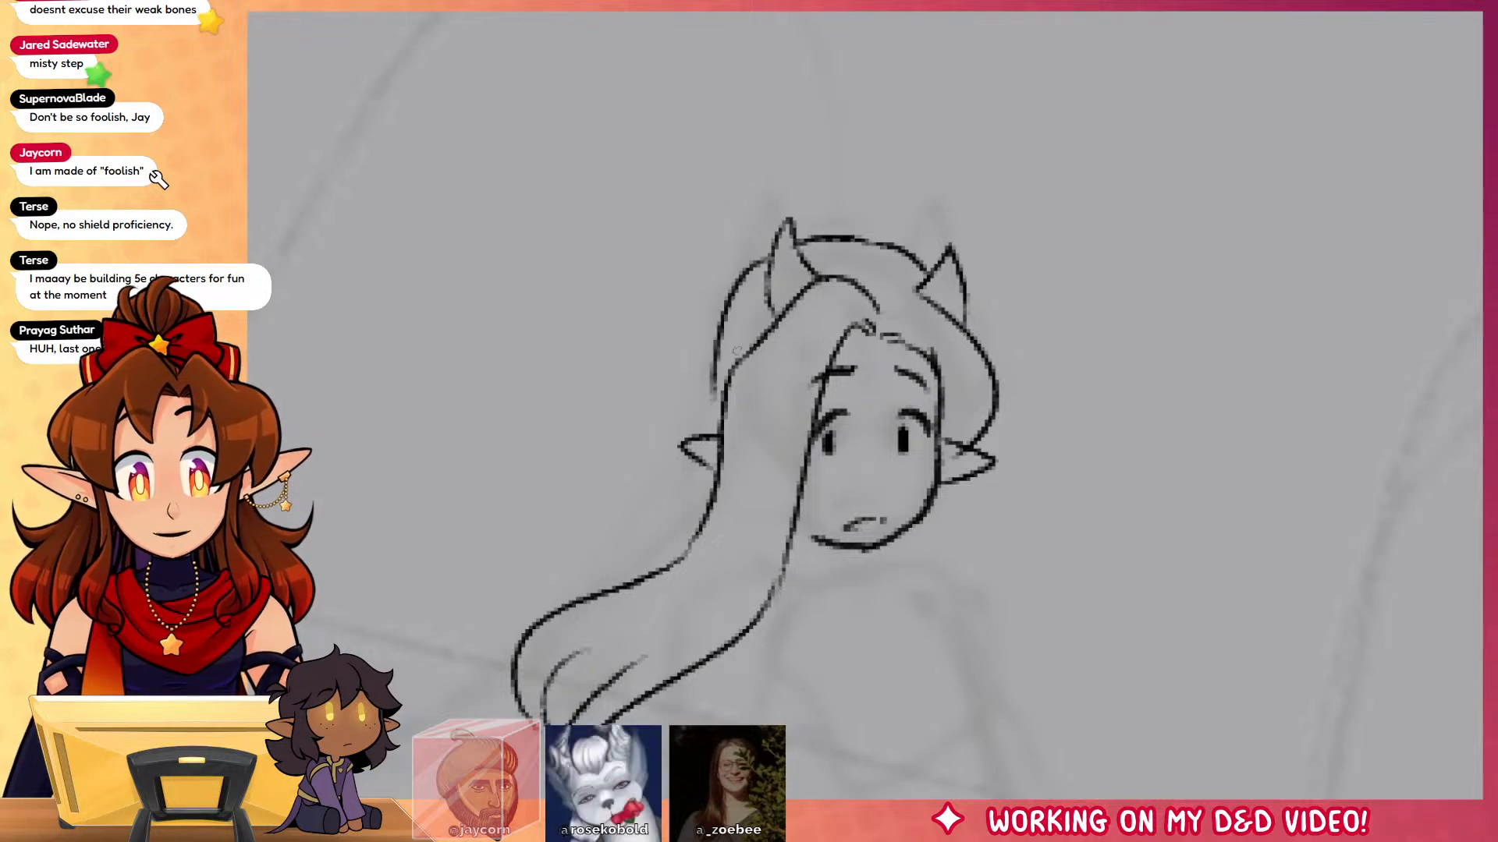
scroll(858, 421, down, 2)
key(ctrl+z)
drag(762, 97, 673, 269)
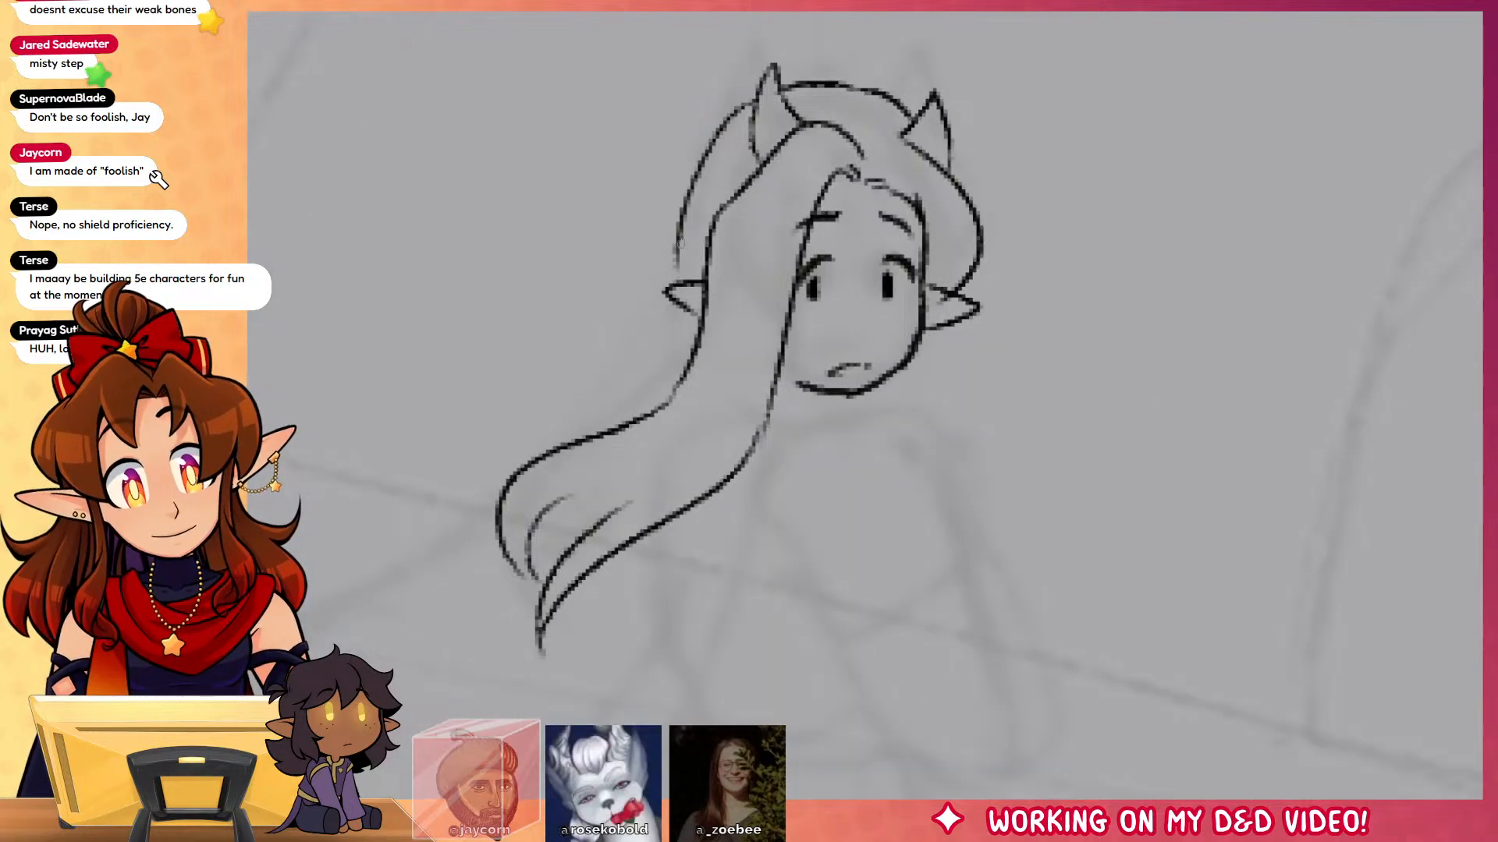
key(ctrl+z)
mouse_move(756, 93)
mouse_down()
mouse_move(683, 273)
mouse_move(516, 468)
mouse_up()
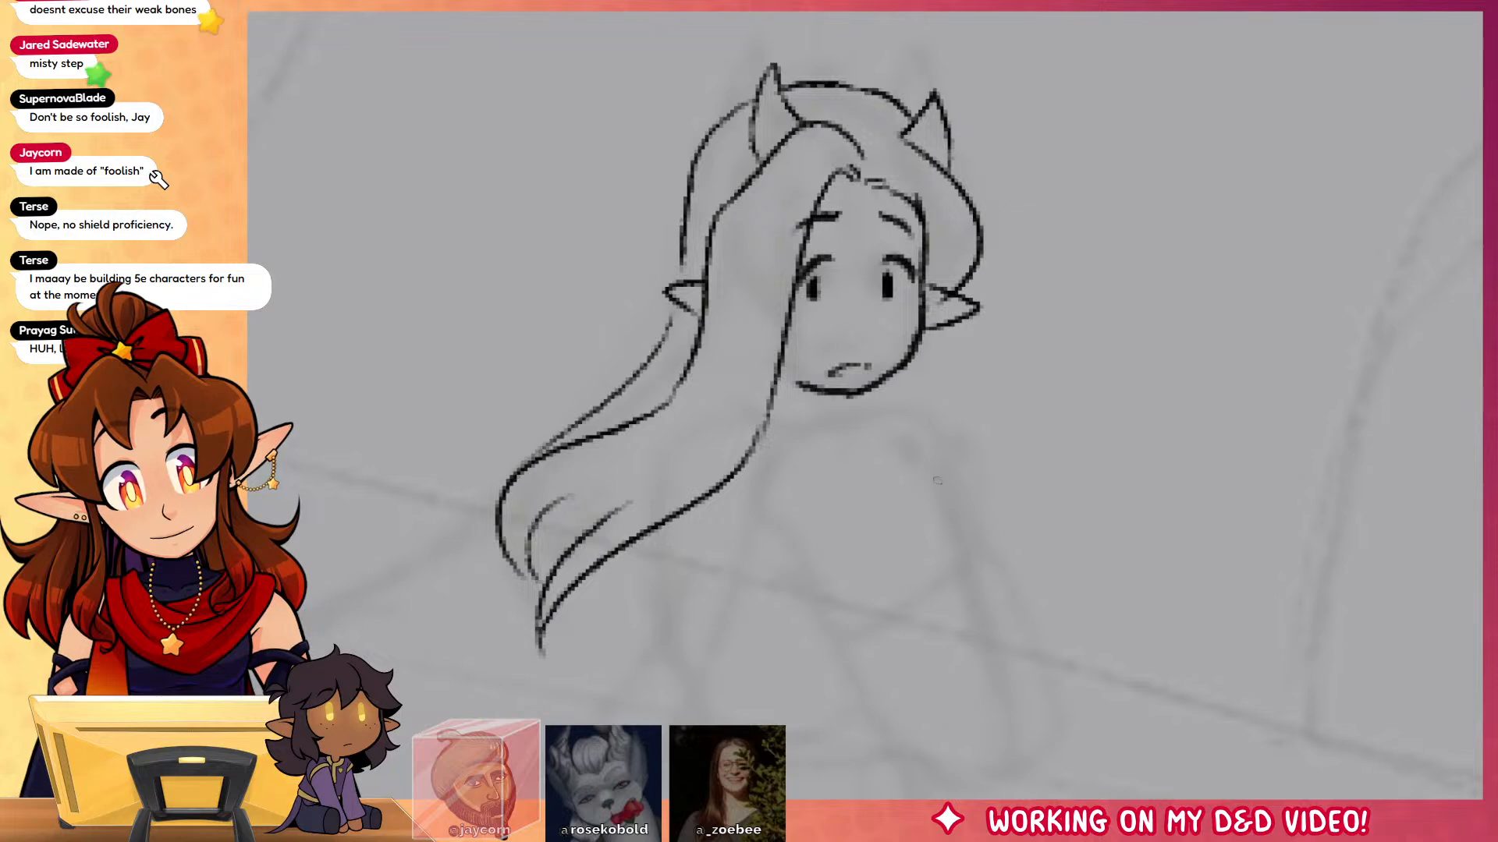
Step: Finish the jawline and draw a rounded shoulder plate below the face, with an inner rim line and a curved contour across its upper part
scroll(802, 292, down, 2)
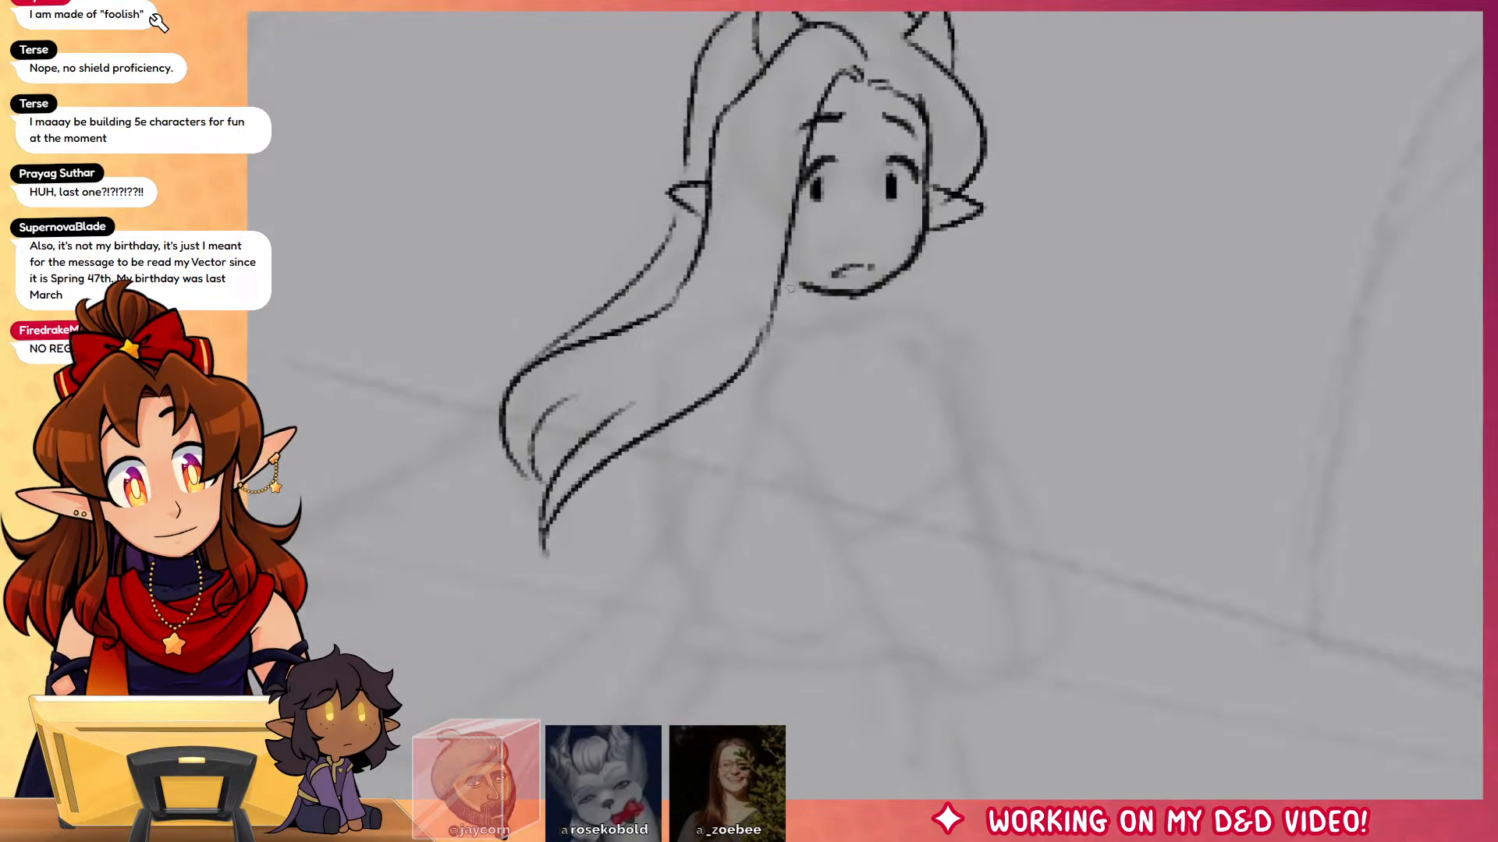
mouse_move(775, 279)
mouse_down()
mouse_move(802, 339)
mouse_move(767, 429)
mouse_move(829, 529)
mouse_move(965, 507)
mouse_up()
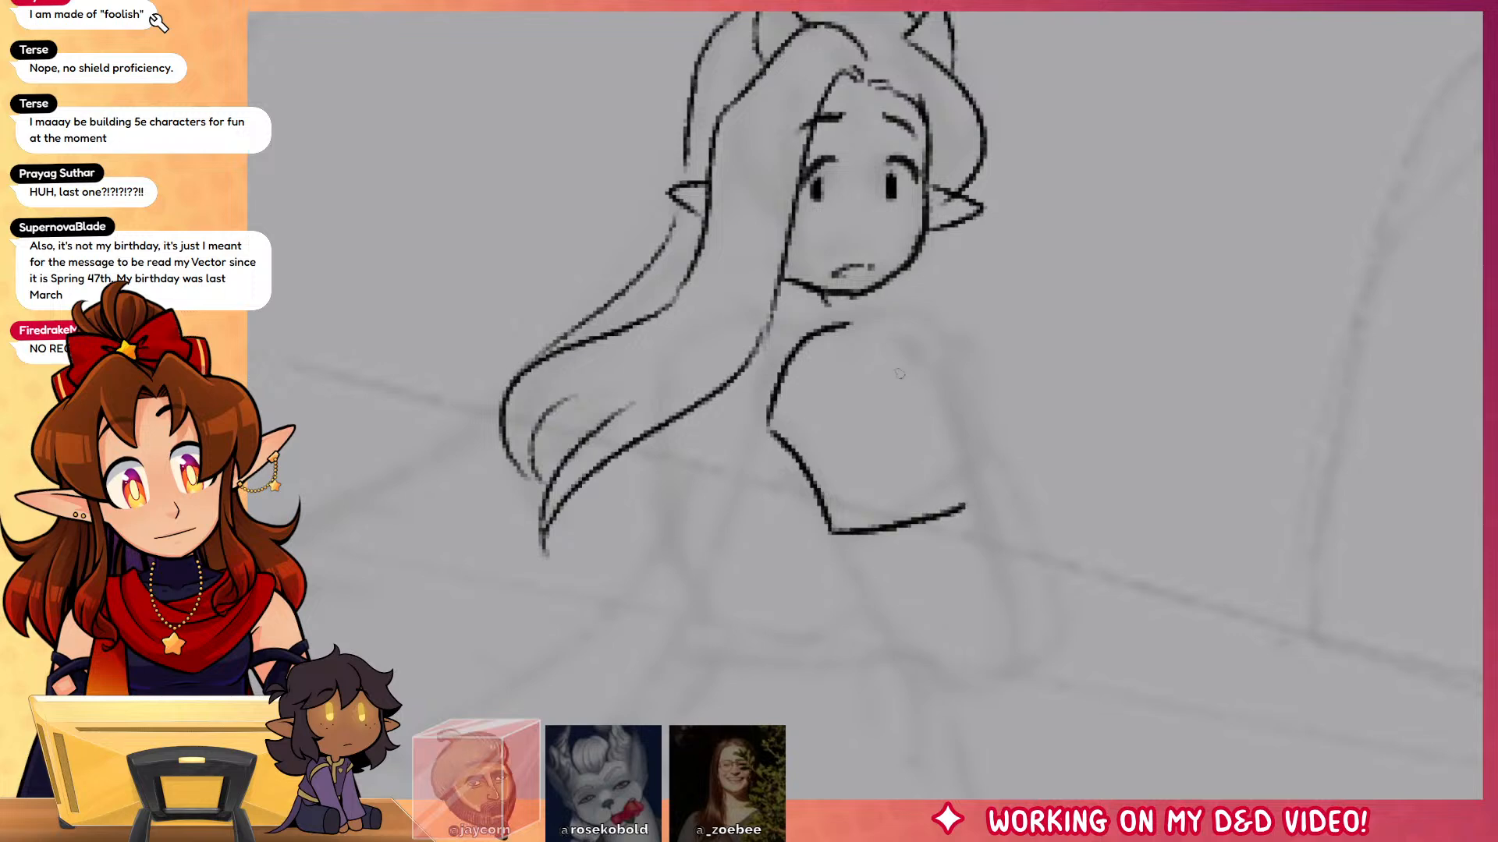
mouse_move(883, 329)
mouse_down()
mouse_move(945, 375)
mouse_move(977, 490)
mouse_up()
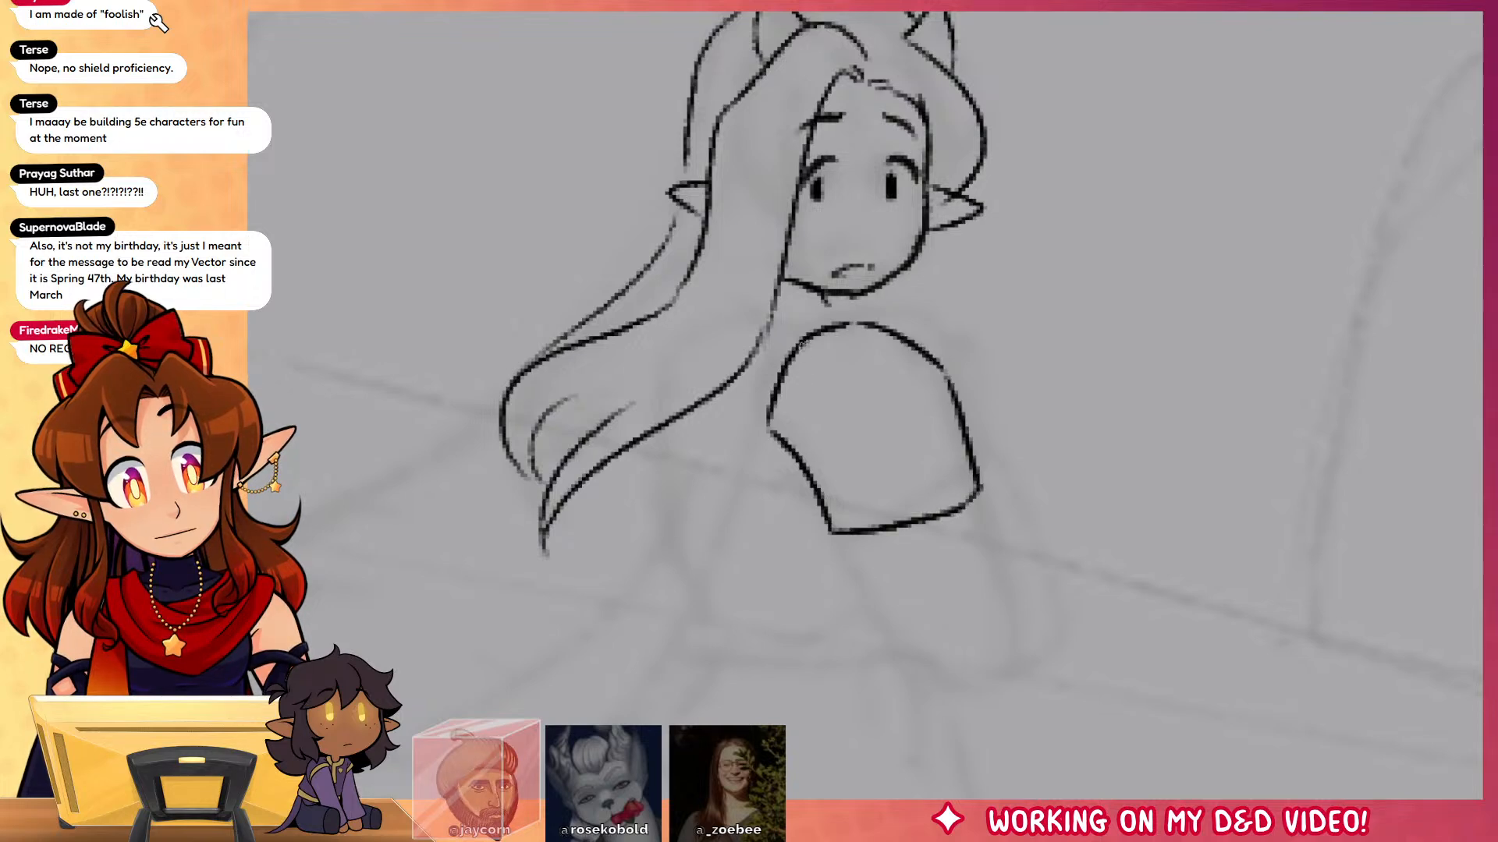
mouse_move(792, 345)
mouse_down()
mouse_move(836, 487)
mouse_move(928, 496)
mouse_up()
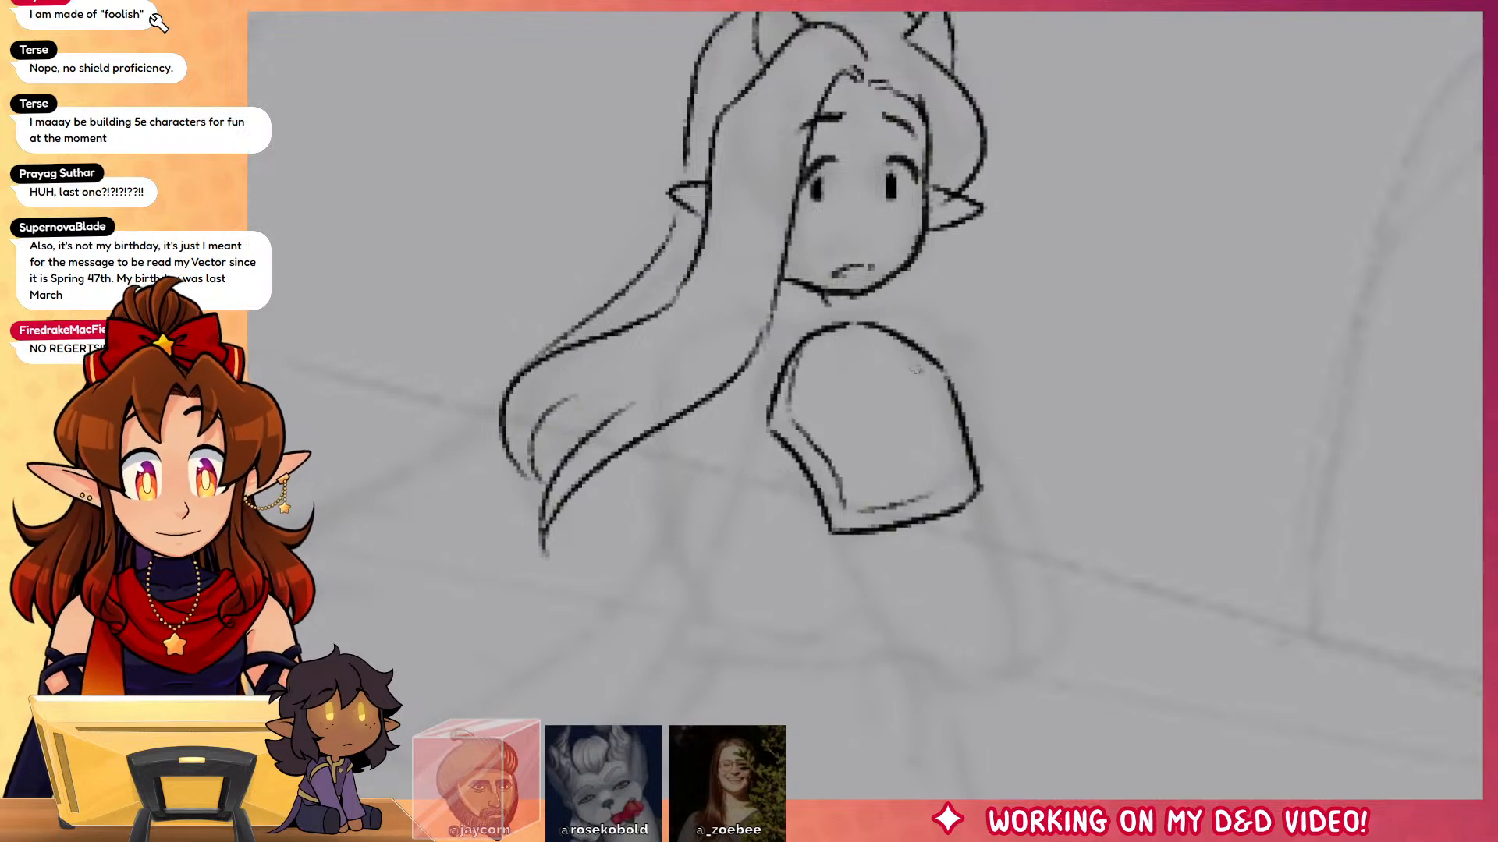
drag(920, 369, 835, 402)
key(ctrl+z)
drag(926, 367, 831, 405)
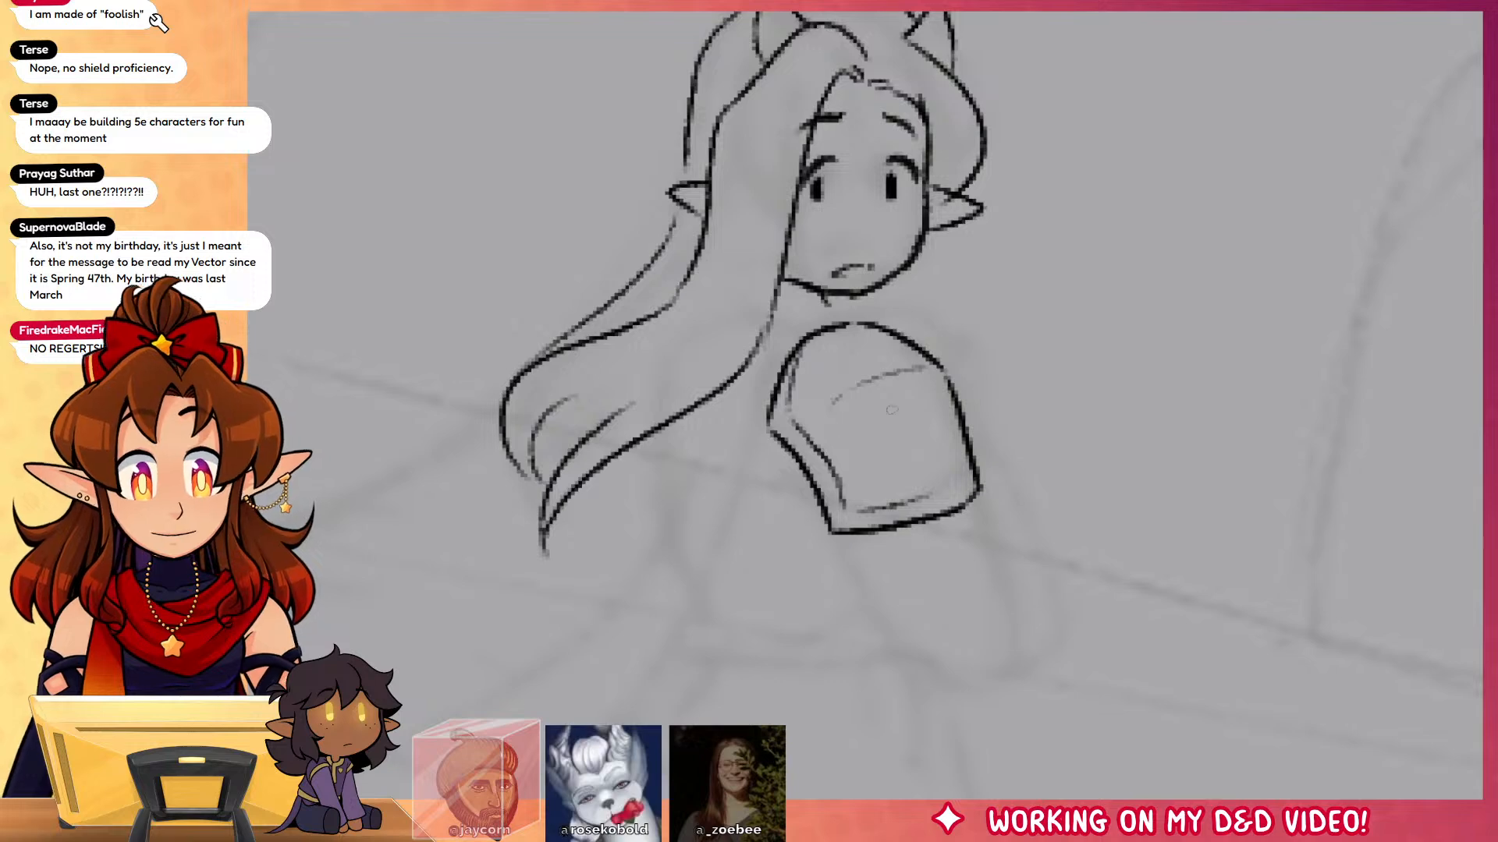
Step: Draw the bent arm emerging below the shoulder plate as a rounded shape with a double outer edge, and add the neck and collar lines
drag(1189, 687, 1183, 500)
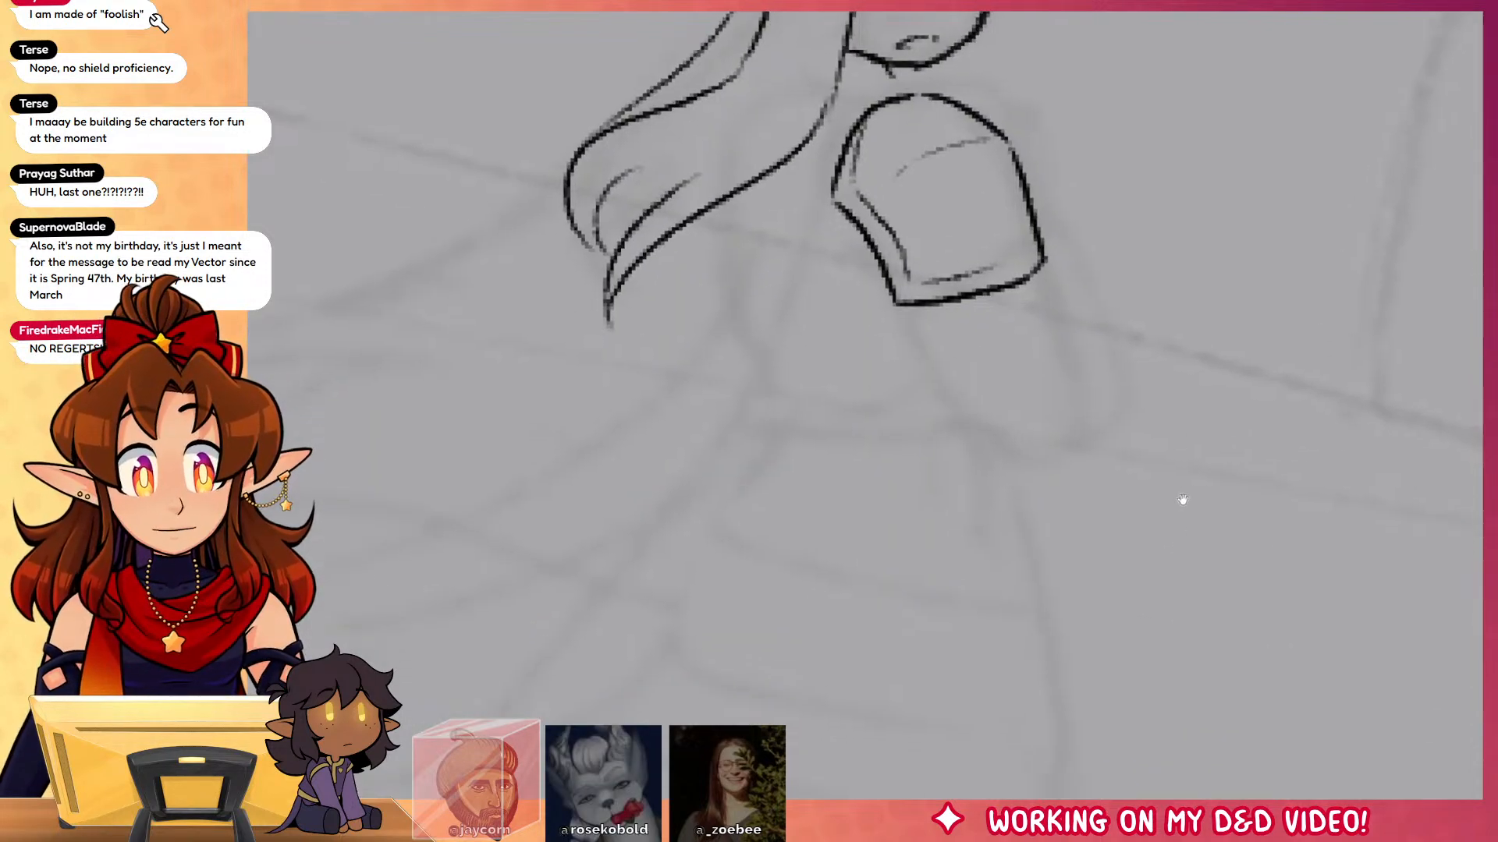
mouse_move(920, 306)
mouse_down()
mouse_move(965, 397)
mouse_move(1018, 434)
mouse_up()
mouse_move(1038, 283)
mouse_down()
mouse_move(1068, 381)
mouse_move(1047, 426)
mouse_move(1016, 435)
mouse_up()
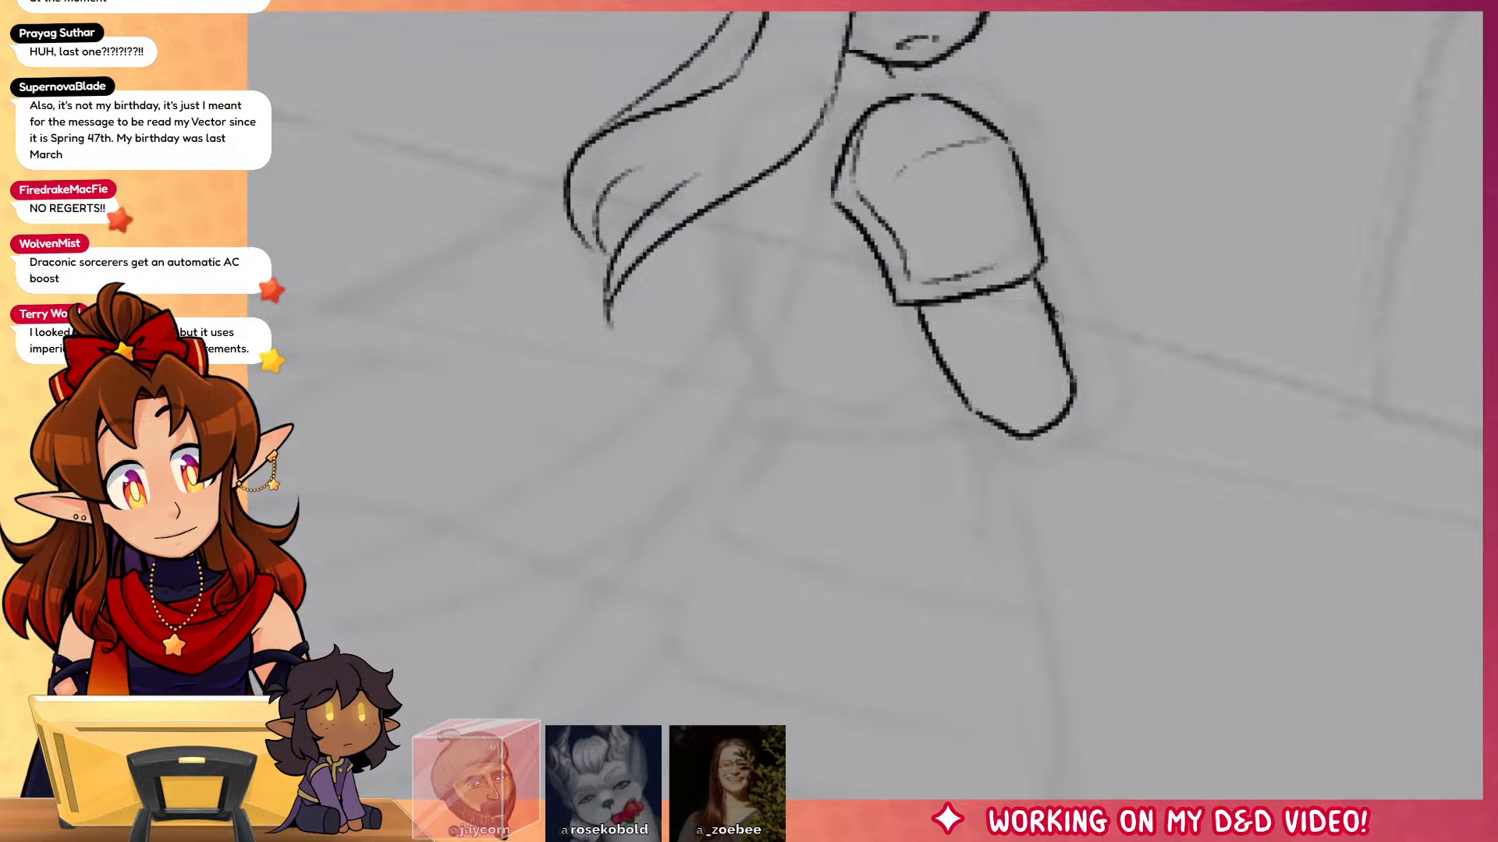
mouse_move(1057, 313)
mouse_down()
mouse_move(1080, 415)
mouse_move(1081, 377)
mouse_move(1036, 271)
mouse_up()
key(ctrl+z)
drag(1097, 135, 1127, 468)
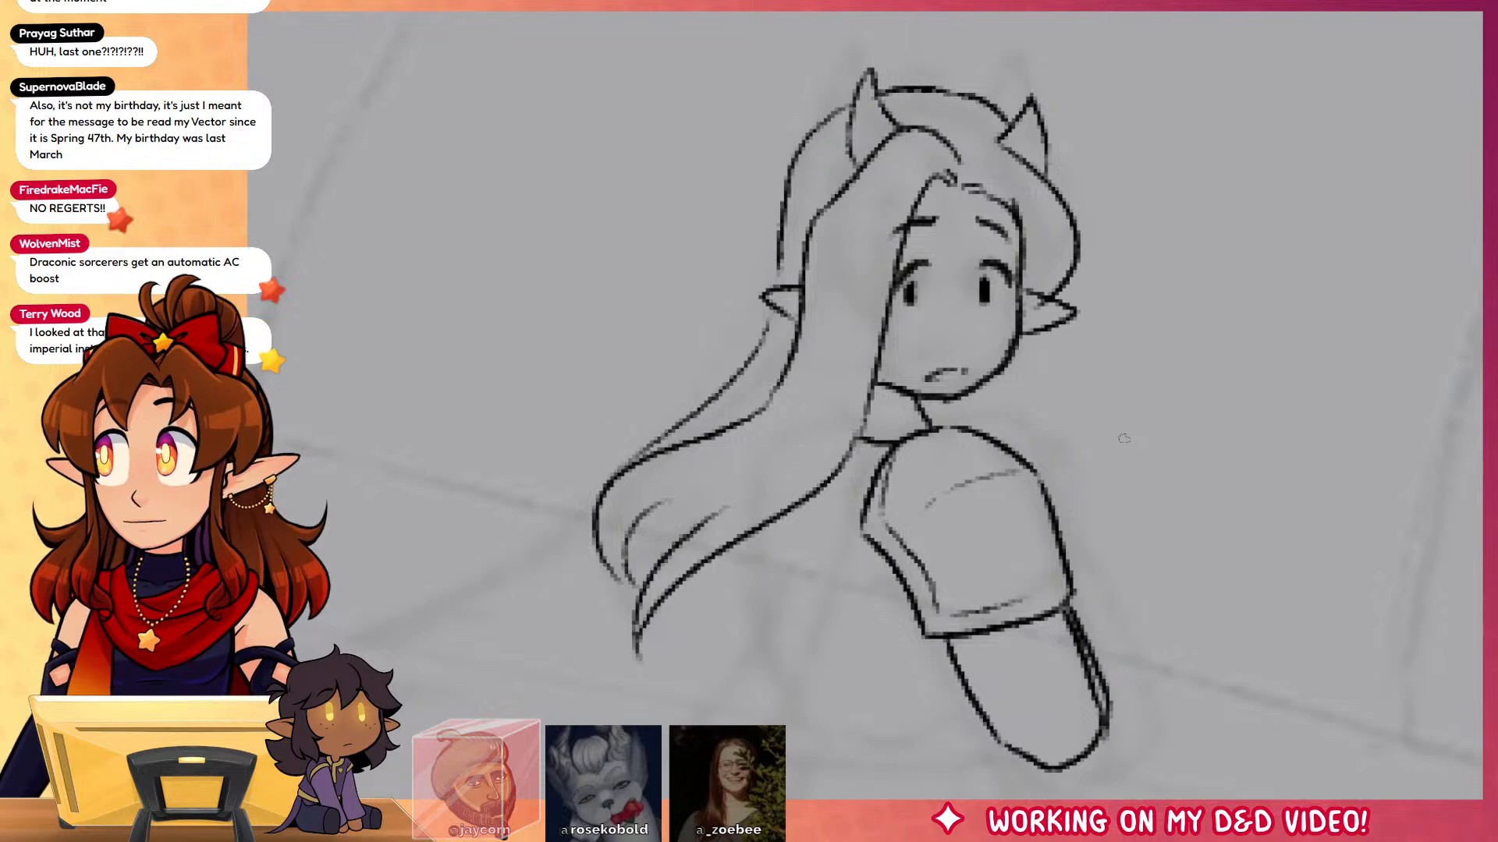
Step: Draw the long windblown back hair from behind the shoulder, with curved lower strands, forked pointed tips and a sweeping upper contour
drag(1122, 736, 1158, 414)
mouse_move(974, 240)
mouse_down()
mouse_move(1143, 398)
mouse_move(1104, 323)
mouse_move(1114, 281)
mouse_up()
mouse_move(1062, 188)
mouse_down()
mouse_move(1052, 298)
mouse_move(616, 633)
mouse_move(946, 366)
mouse_up()
mouse_move(916, 432)
mouse_down()
mouse_move(492, 569)
mouse_move(375, 639)
mouse_up()
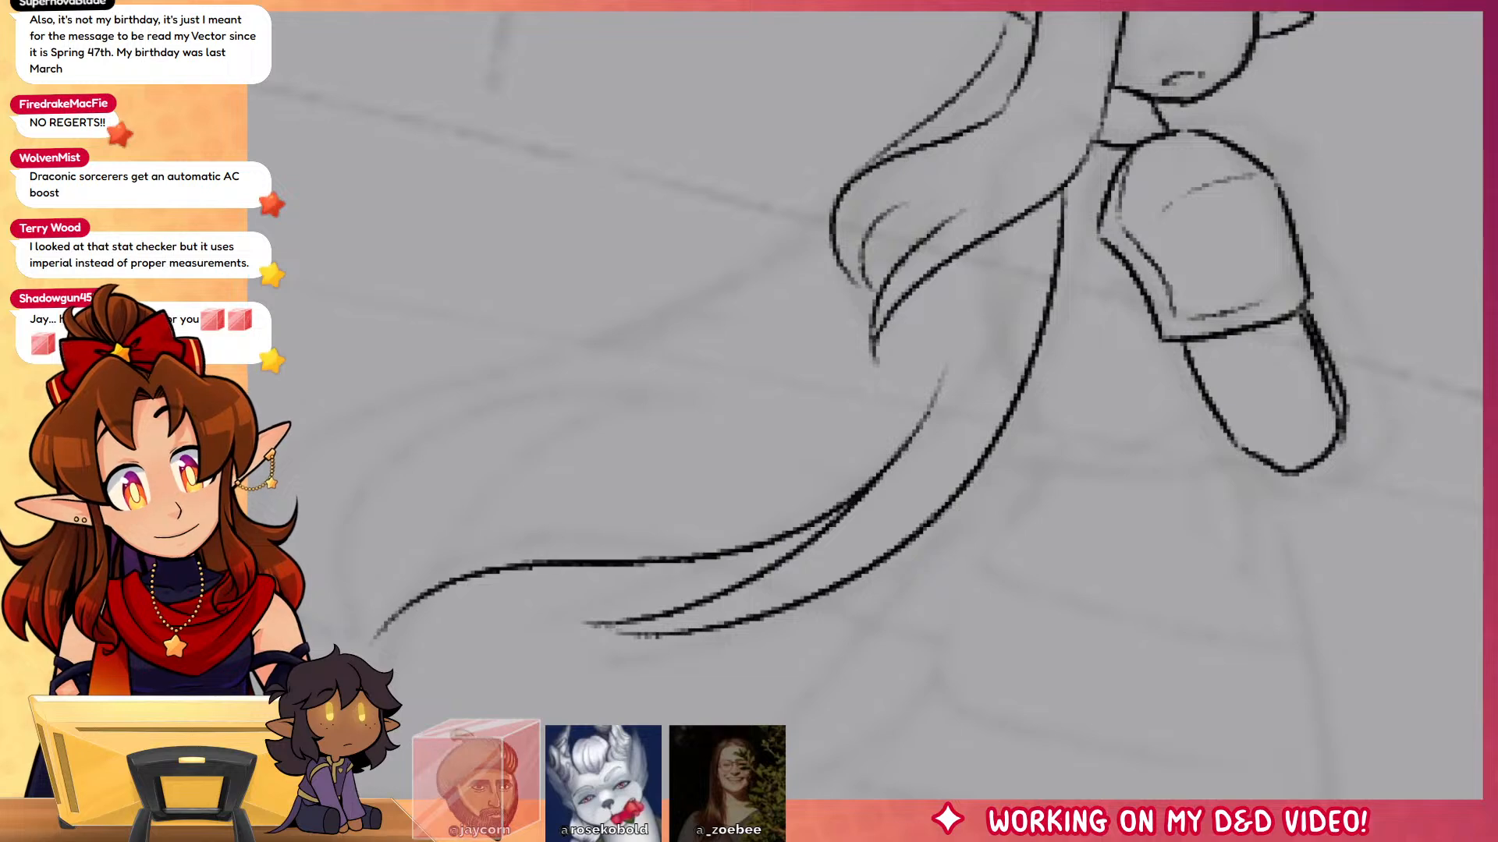
drag(663, 408, 353, 651)
drag(577, 413, 383, 537)
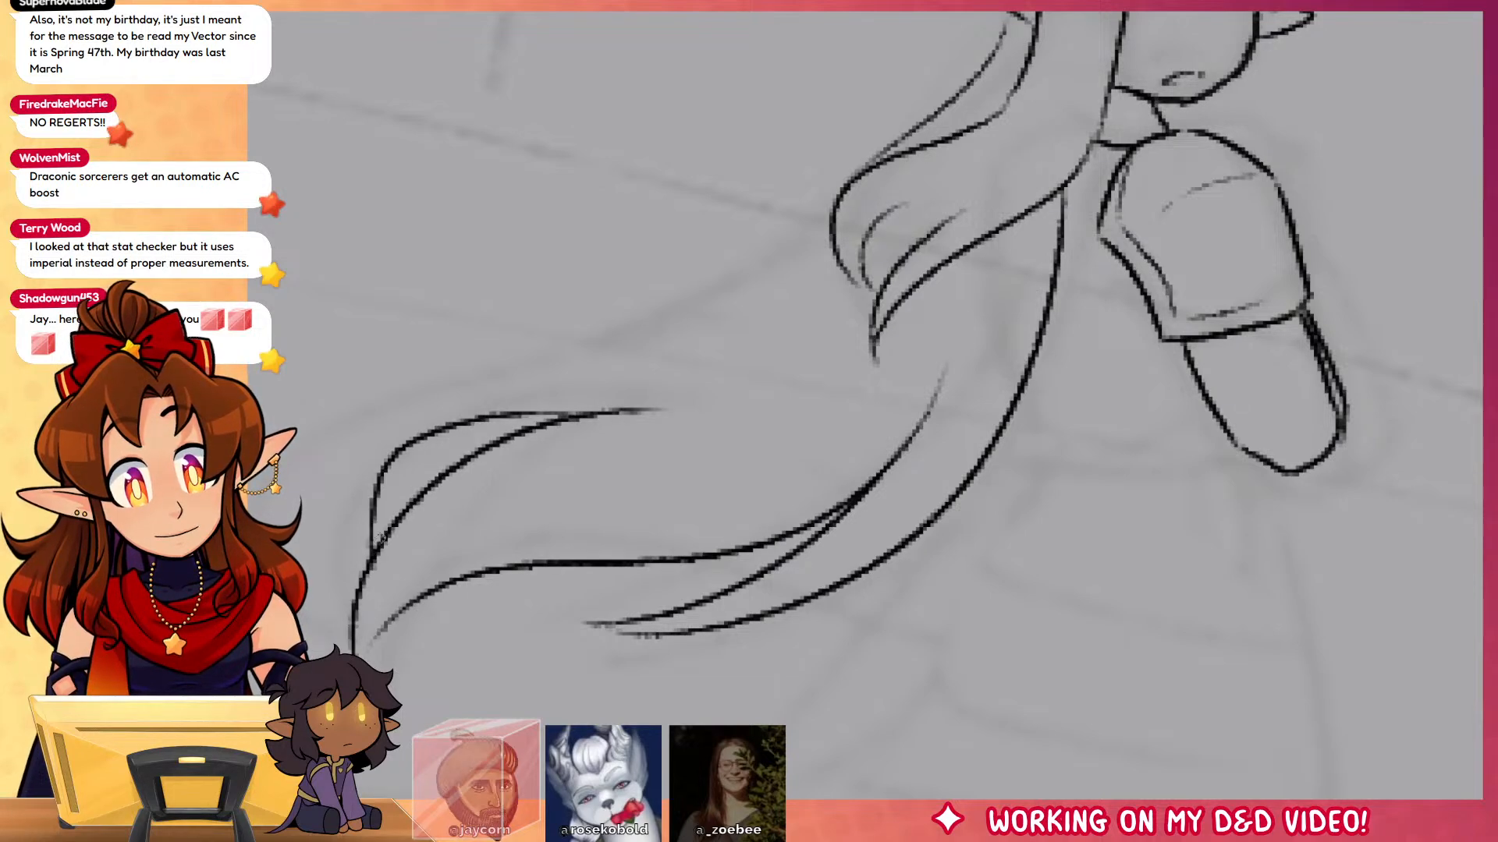
drag(268, 512, 620, 355)
drag(354, 614, 807, 231)
scroll(1152, 638, down, 3)
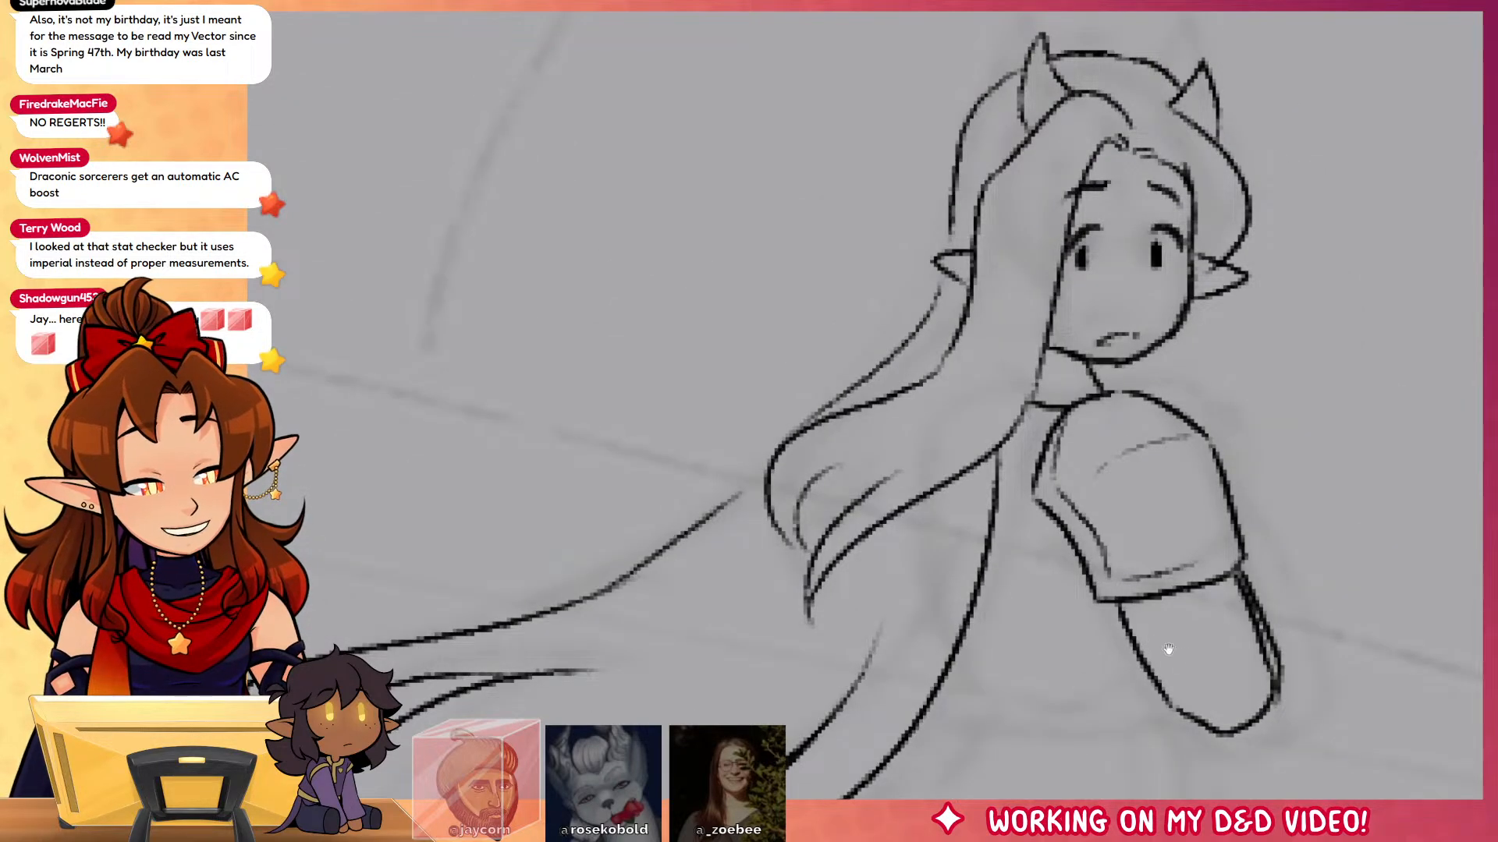
Step: Draw the curved lower edge of the breastplate with a short torso line, and add the hair strand hanging below the ear beside the arm
drag(1168, 649, 1178, 366)
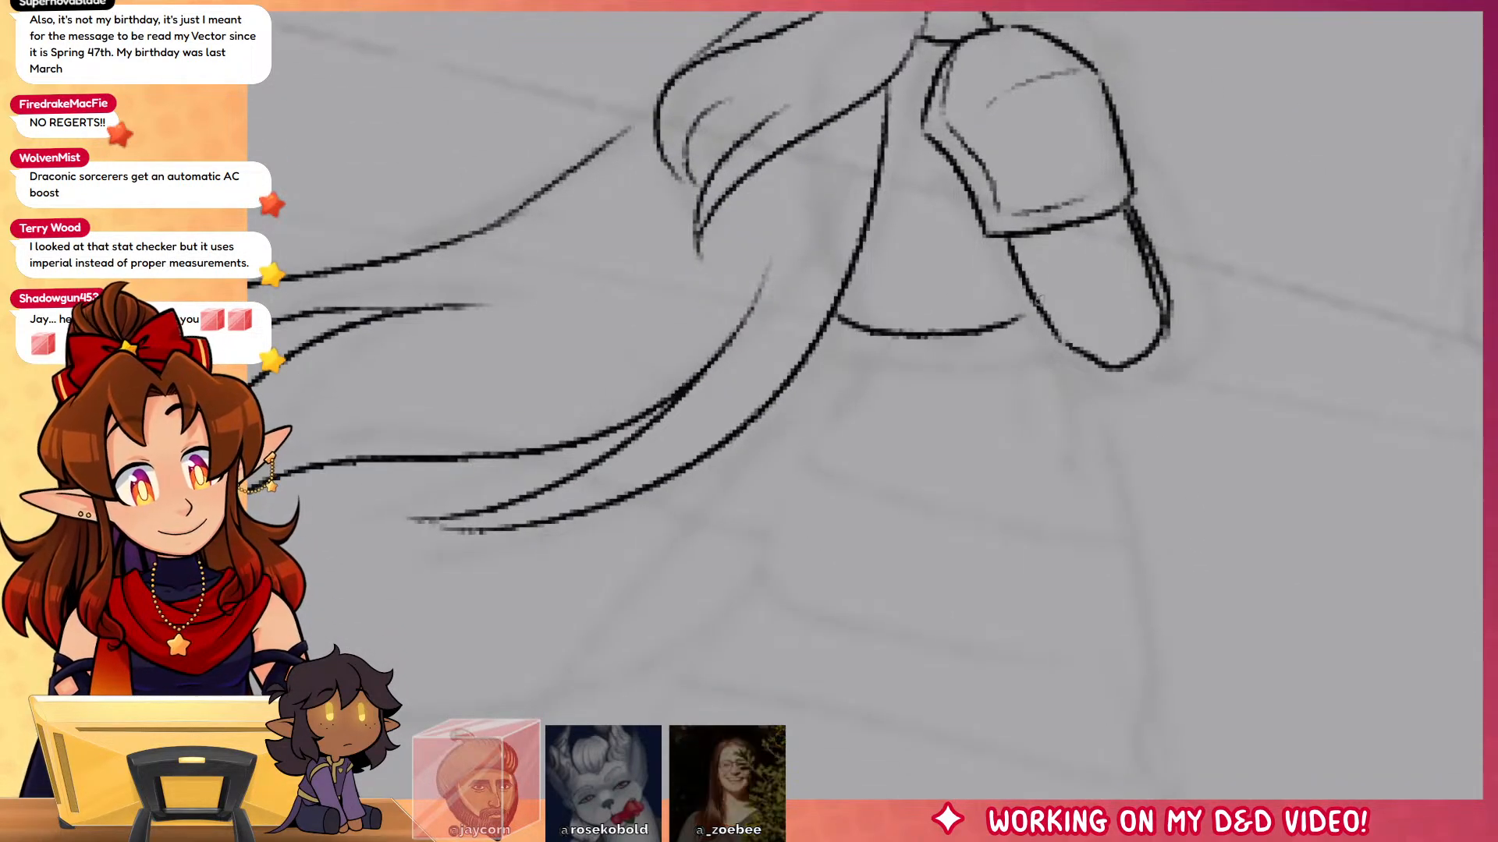
drag(1115, 447, 1126, 783)
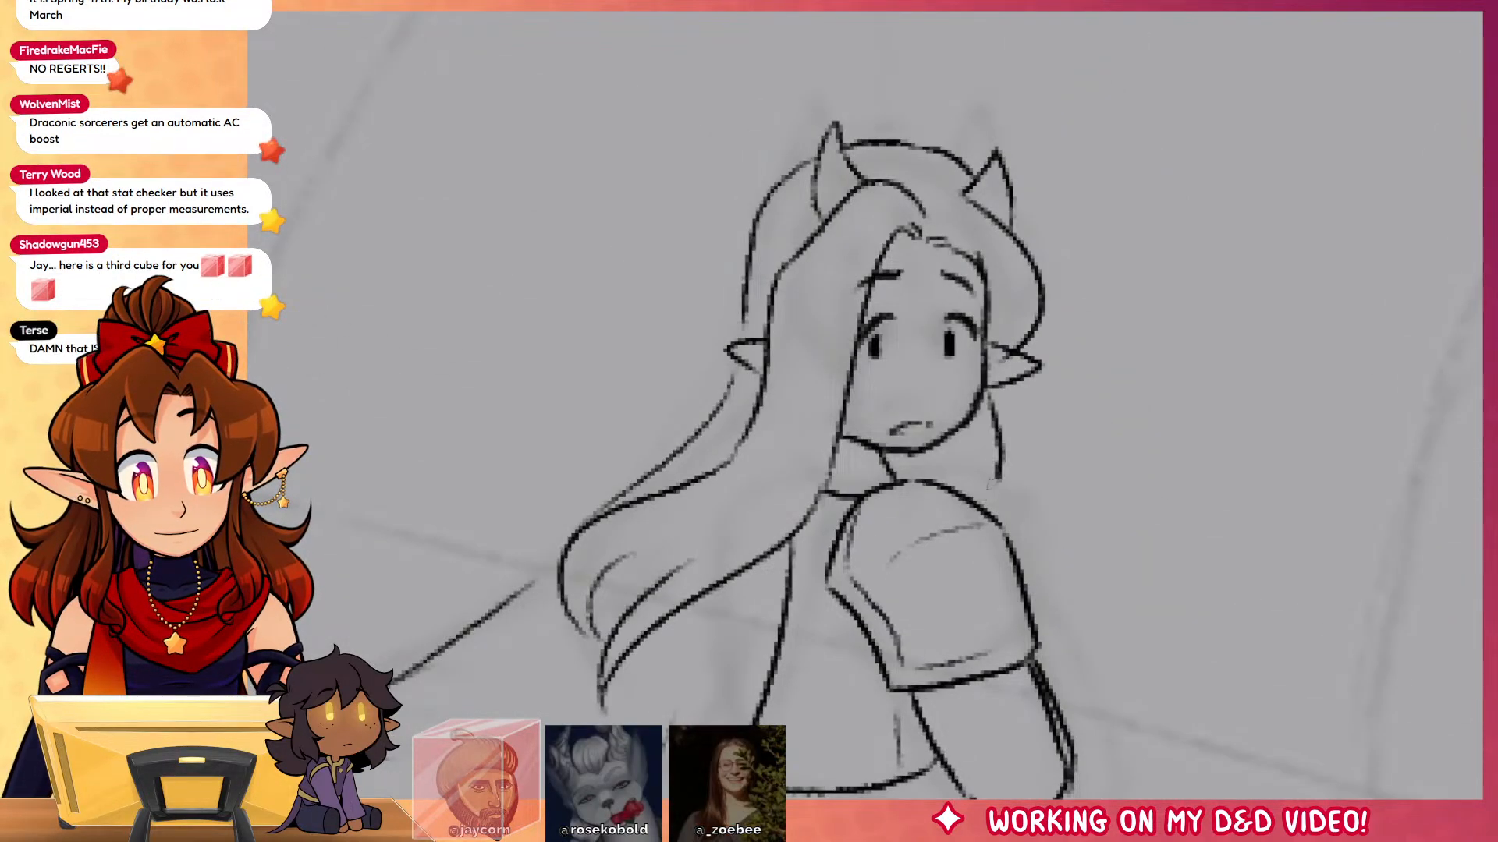
scroll(422, 400, down, 5)
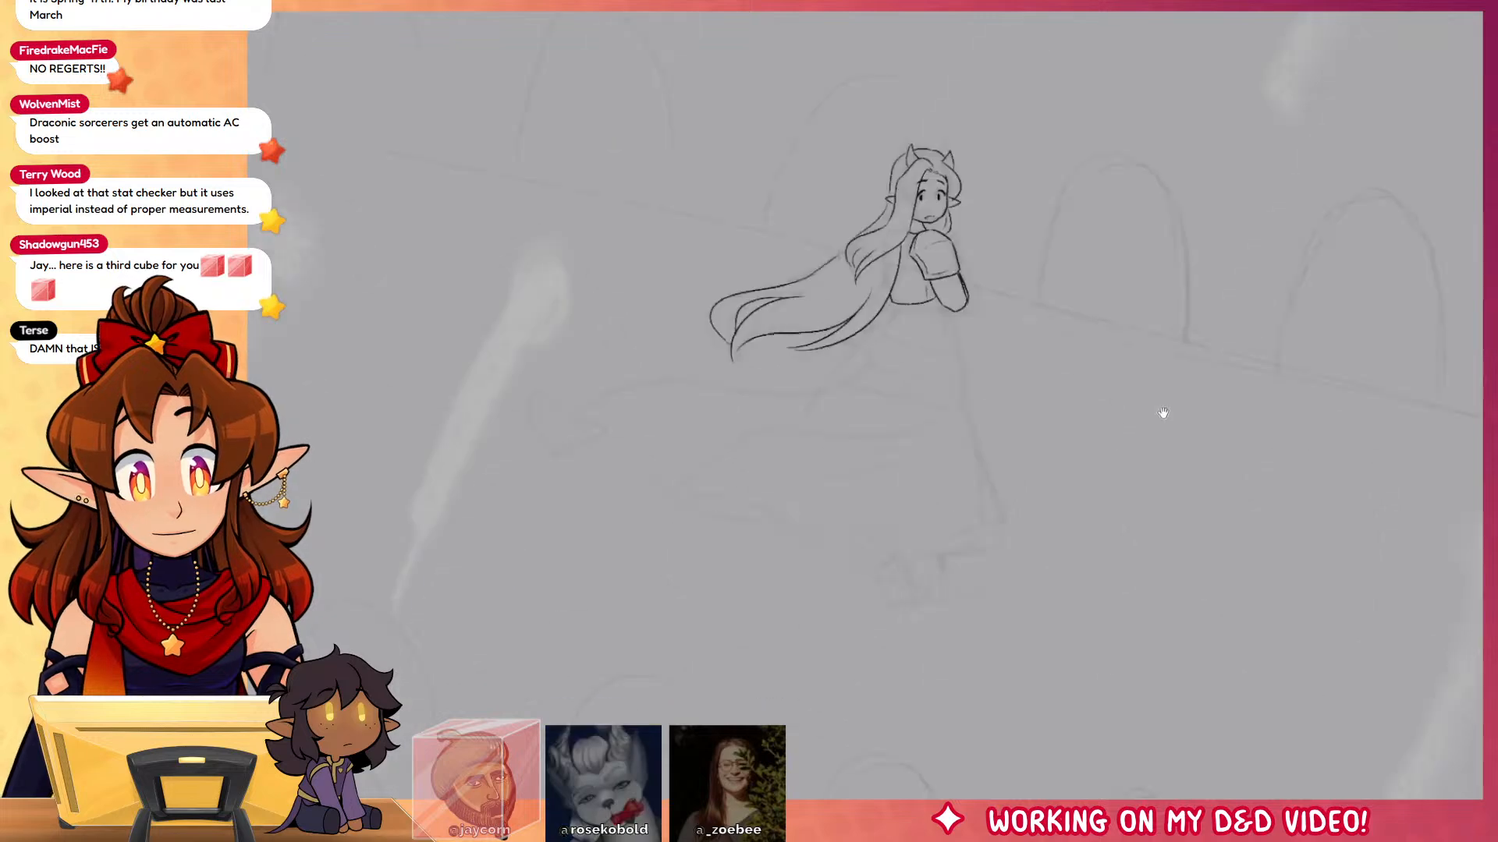
Step: Draw the waist armour below the breastplate, flaring to an angled lower rim with curved horizontal plate lines across it
scroll(949, 310, up, 8)
mouse_move(792, 274)
mouse_down()
mouse_move(780, 325)
mouse_move(904, 368)
mouse_up()
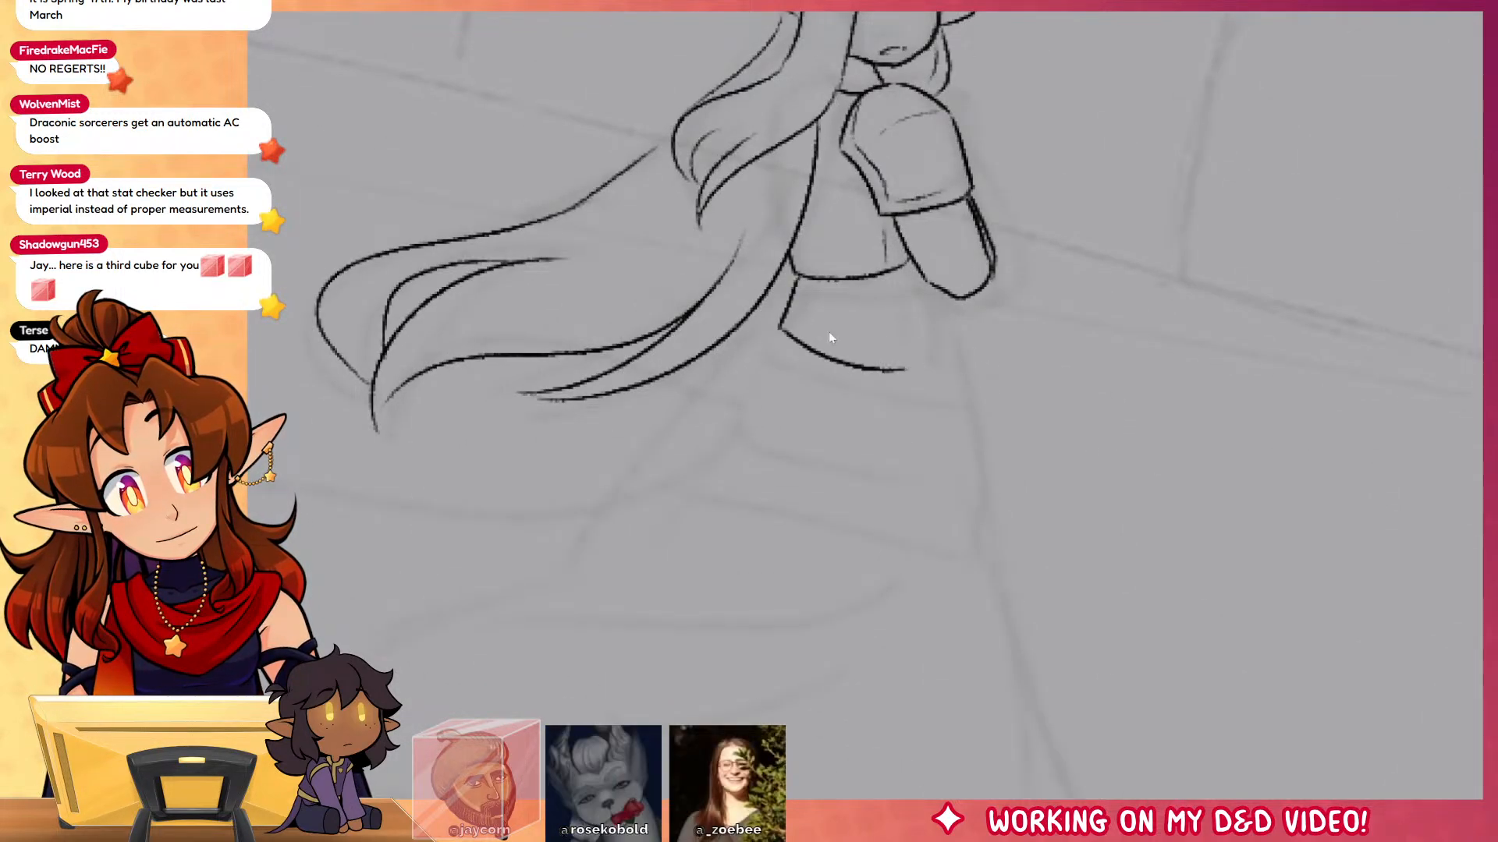
key(ctrl+z)
mouse_move(780, 328)
mouse_down()
mouse_move(879, 355)
mouse_move(951, 331)
mouse_up()
mouse_move(779, 326)
mouse_down()
mouse_move(821, 372)
mouse_move(929, 375)
mouse_move(953, 337)
mouse_up()
mouse_move(797, 294)
mouse_down()
mouse_move(939, 304)
mouse_move(920, 299)
mouse_up()
Step: Shade the shoulder plate's lower edge, the breastplate beside the arm and the centre of the waist plates with soft dark strokes
drag(1173, 586, 1163, 739)
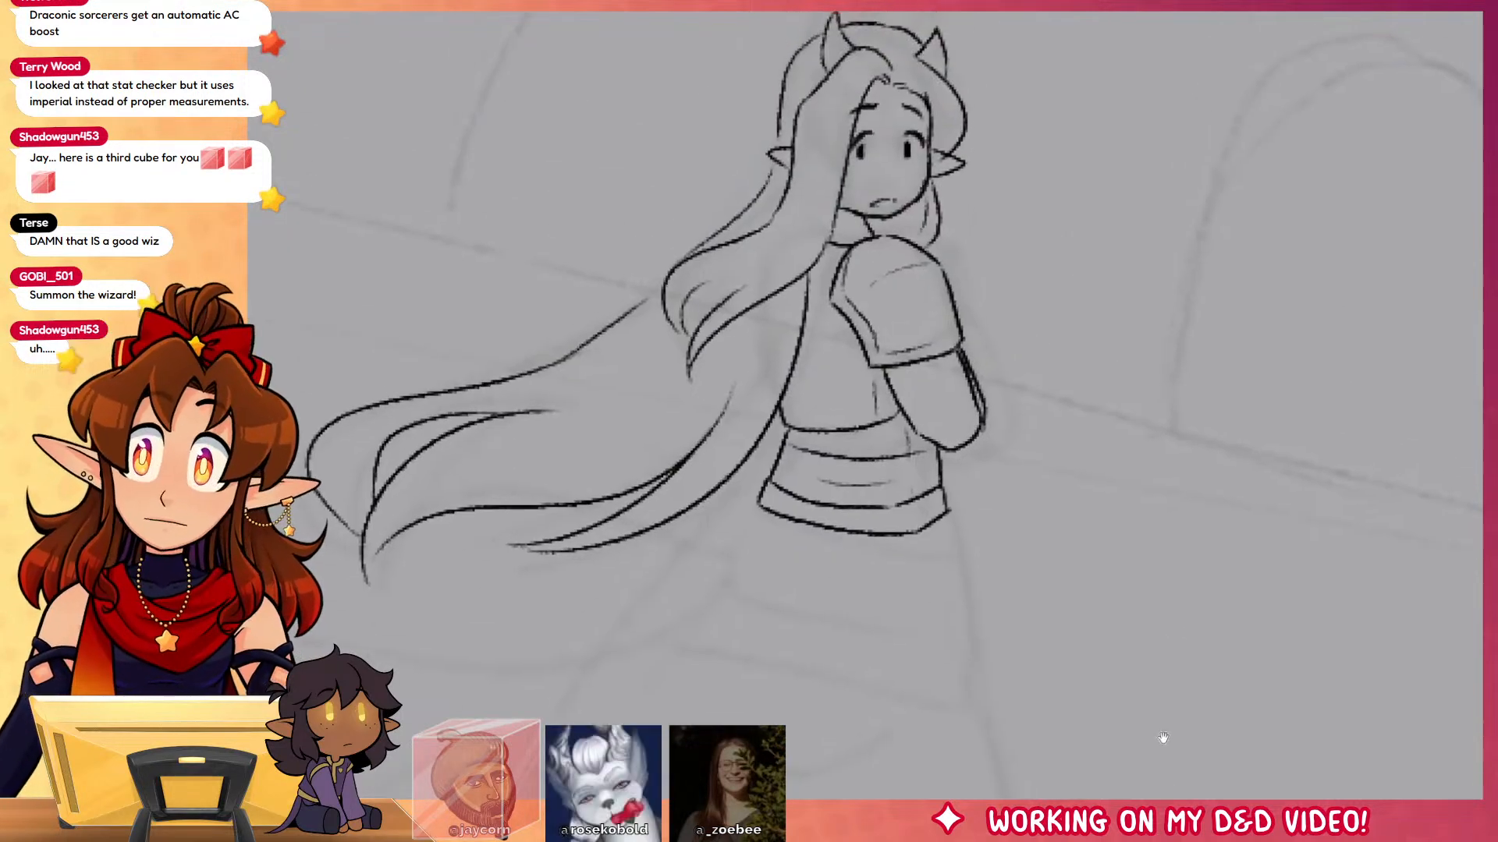
mouse_move(804, 428)
mouse_down()
mouse_move(854, 399)
mouse_move(848, 367)
mouse_move(844, 386)
mouse_move(886, 323)
mouse_move(862, 323)
mouse_move(932, 343)
mouse_up()
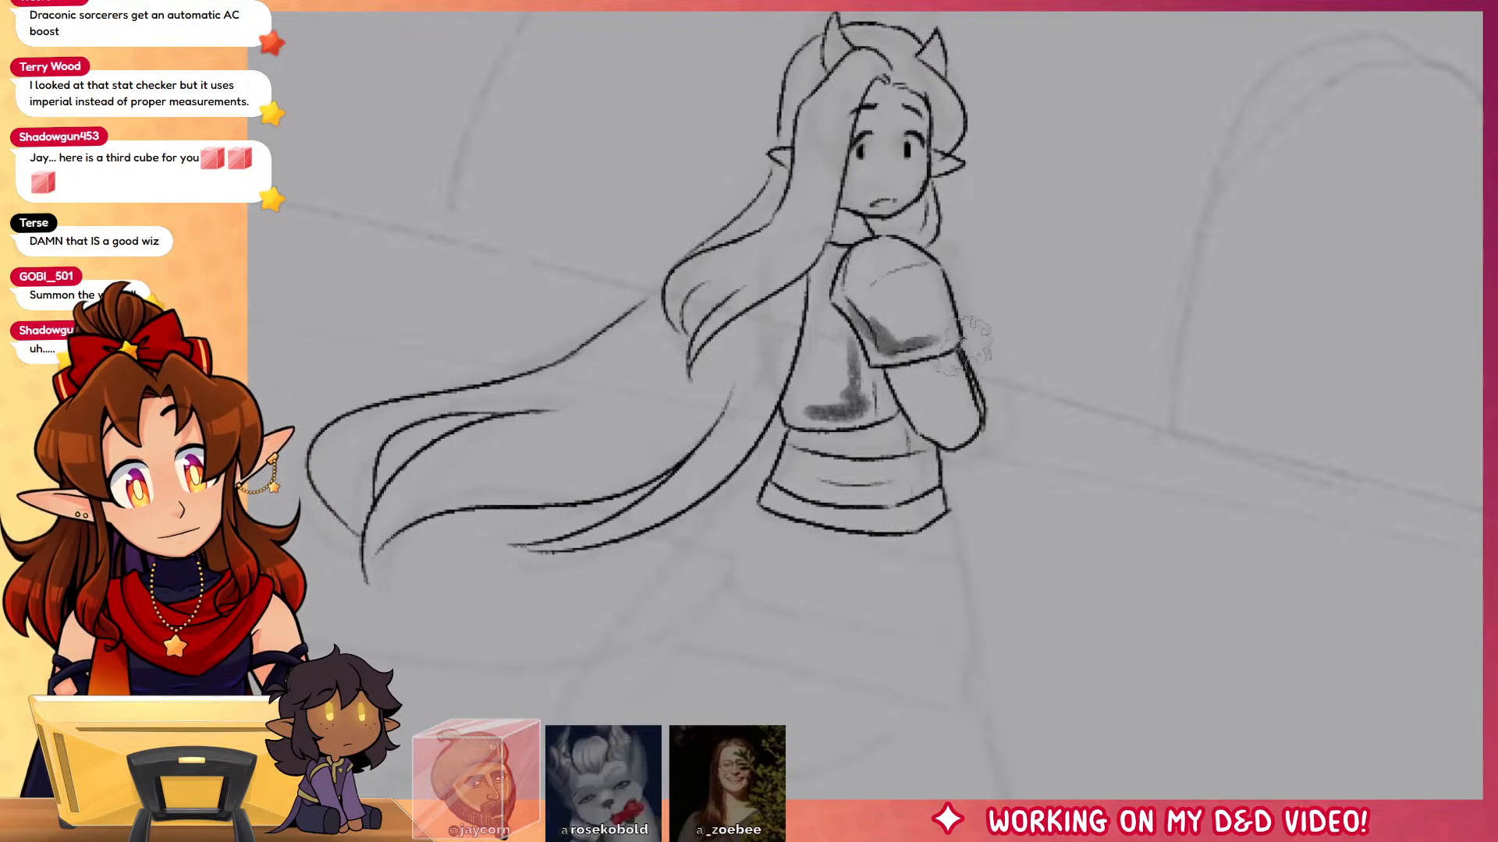
drag(1055, 524, 1093, 329)
mouse_move(886, 222)
mouse_down()
mouse_move(919, 324)
mouse_move(885, 250)
mouse_move(940, 290)
mouse_move(925, 320)
mouse_up()
drag(1069, 436, 1113, 461)
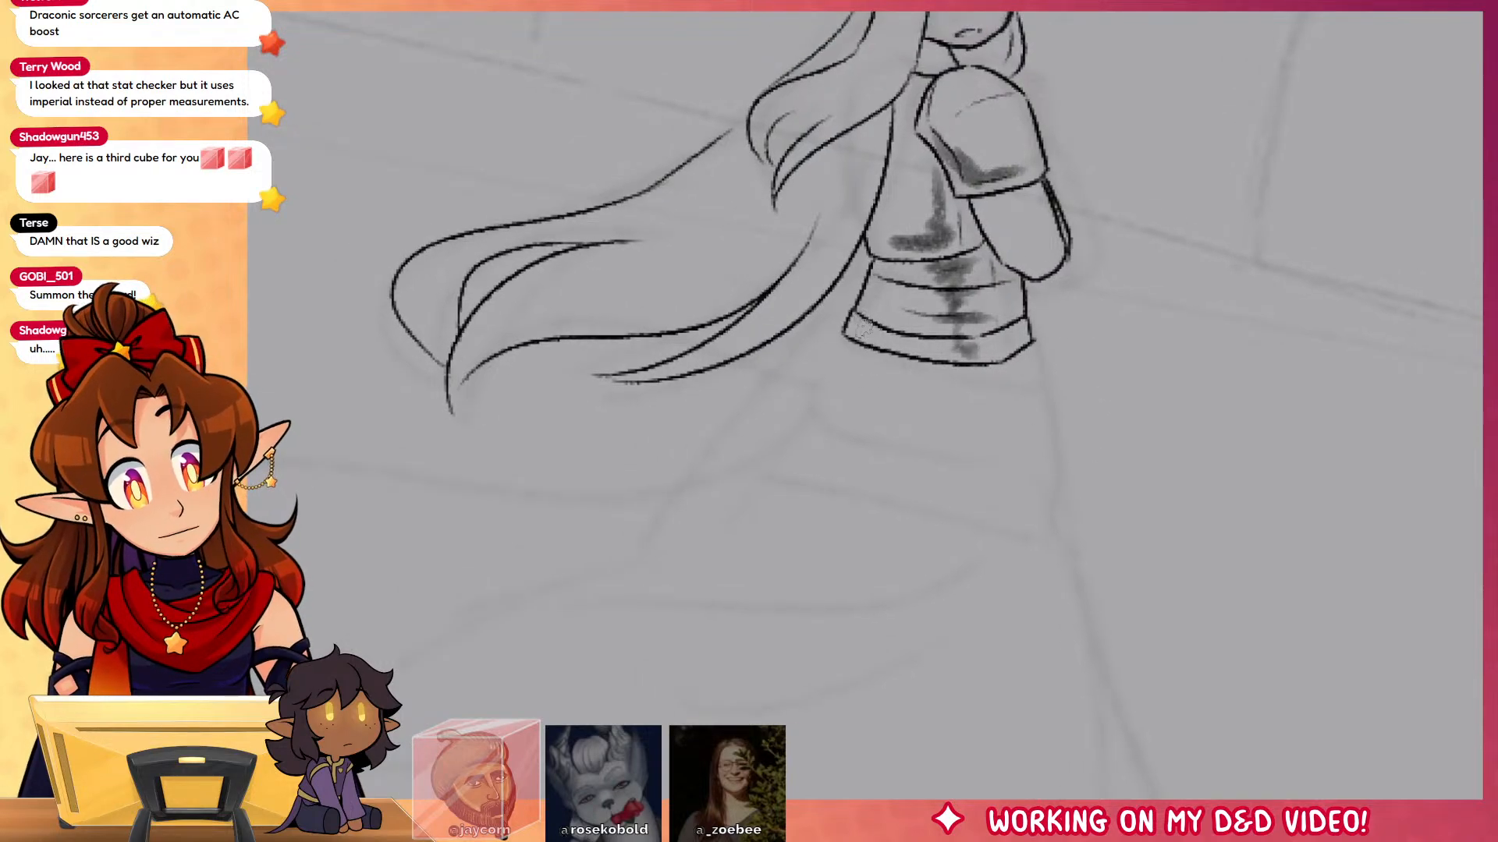
mouse_move(885, 345)
mouse_down()
mouse_move(1160, 307)
mouse_move(963, 404)
mouse_move(351, 482)
mouse_move(518, 443)
mouse_move(819, 475)
mouse_move(1065, 359)
mouse_up()
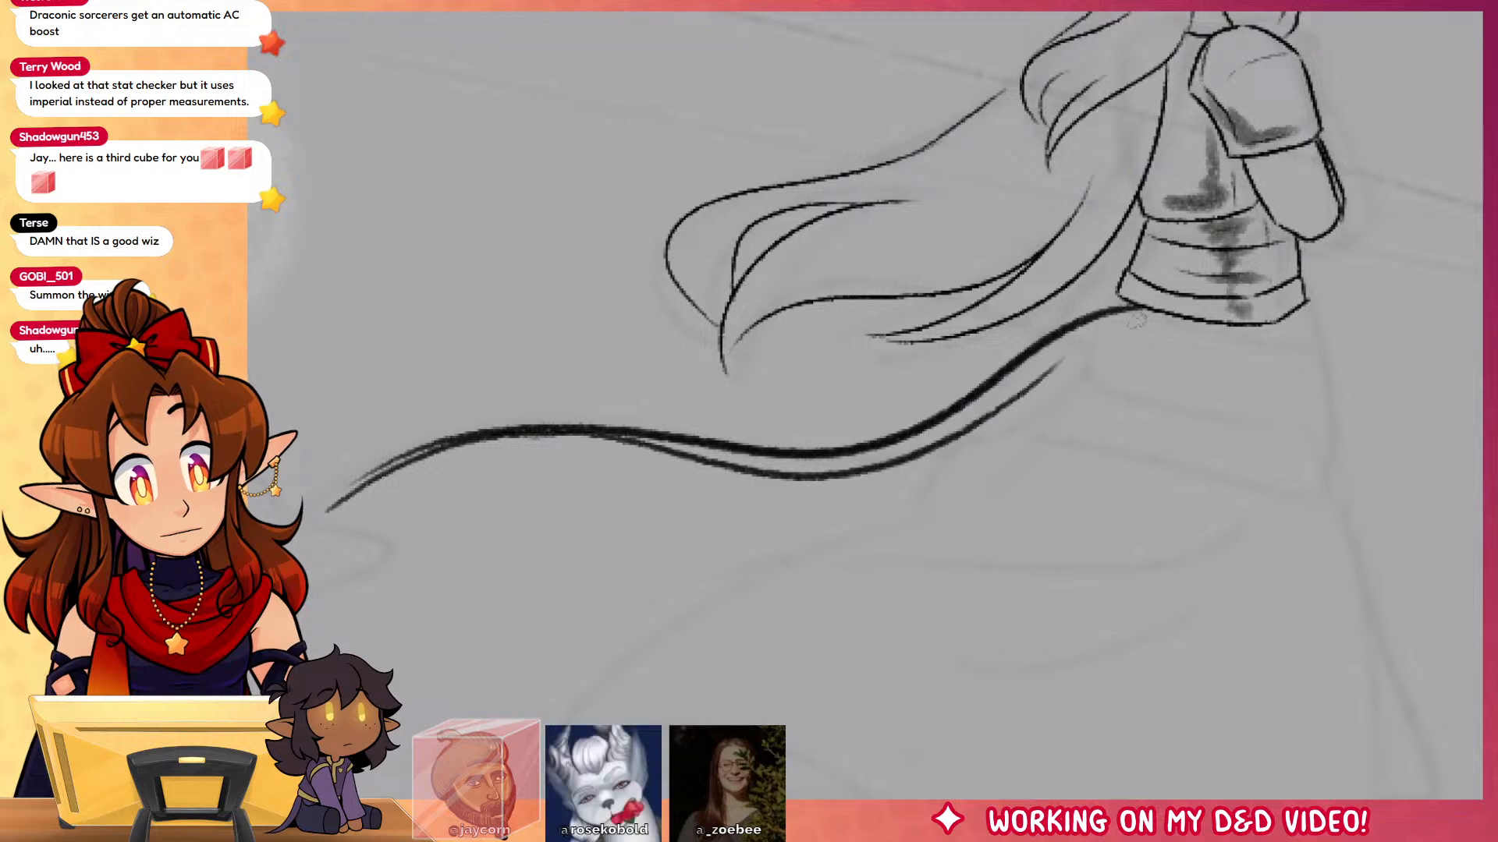
key(ctrl+z)
drag(989, 468, 1250, 491)
key(ctrl+z)
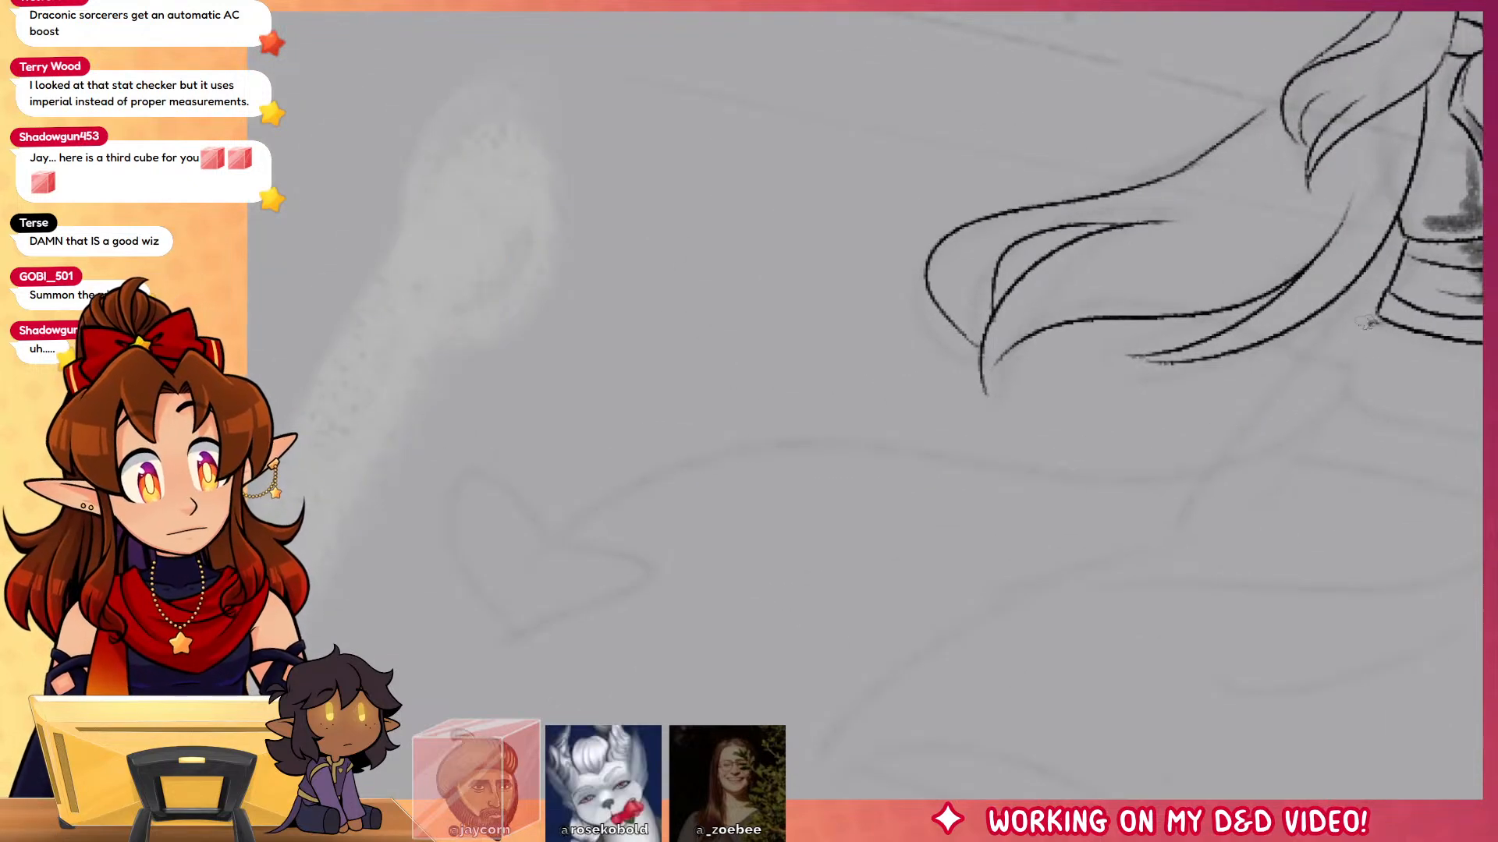
Step: Draw a long thin wavy tail from the back of the waist armour out toward the sketched heart shape
mouse_move(1377, 320)
mouse_down()
mouse_move(1209, 423)
mouse_move(595, 471)
mouse_move(547, 524)
mouse_move(768, 430)
mouse_up()
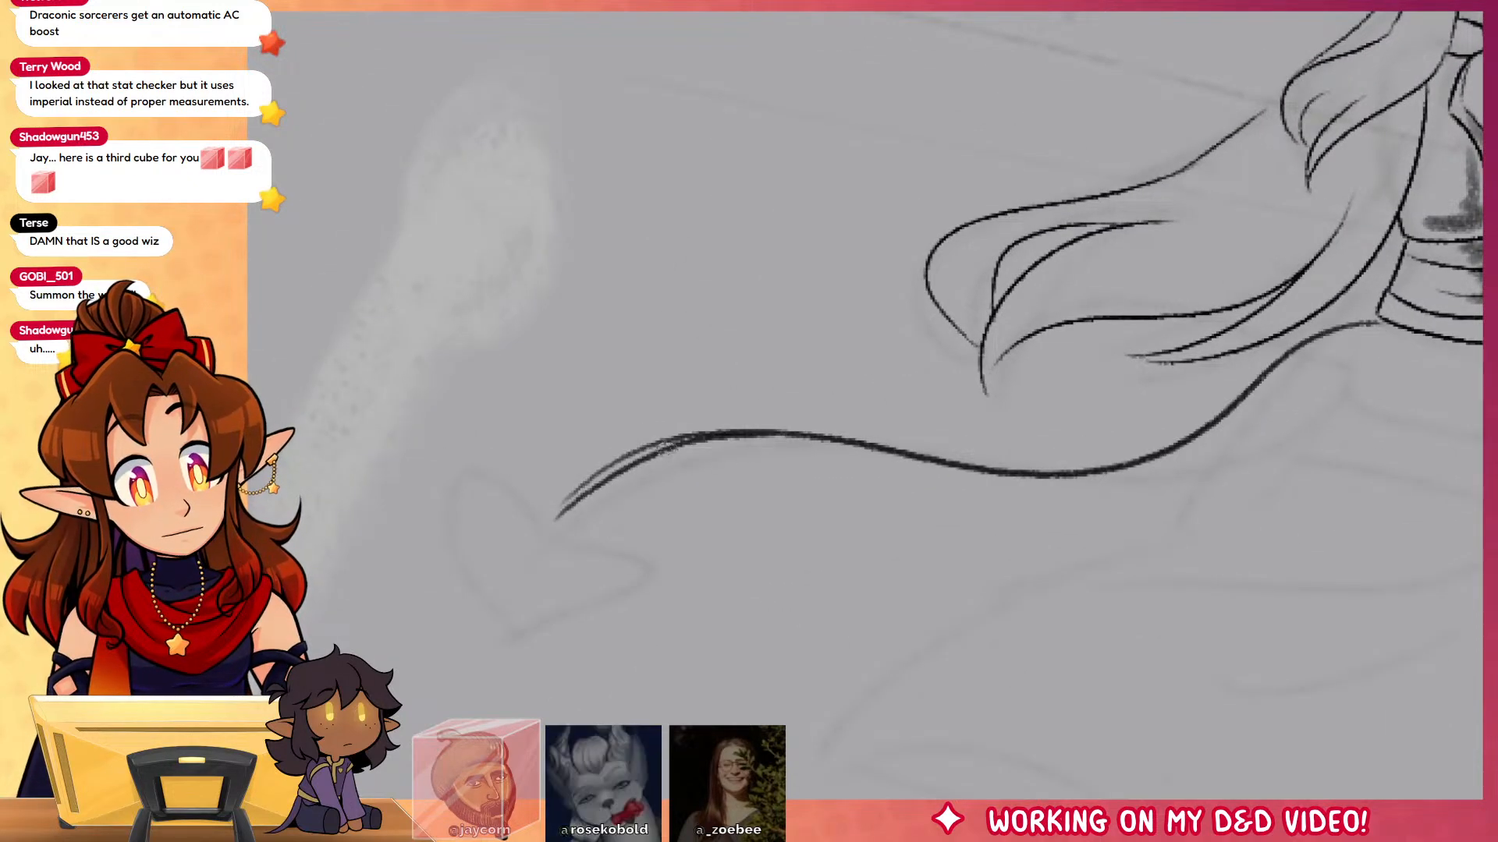
mouse_move(663, 447)
mouse_down()
mouse_move(1123, 471)
mouse_move(1377, 324)
mouse_move(1201, 417)
mouse_up()
key(ctrl+z)
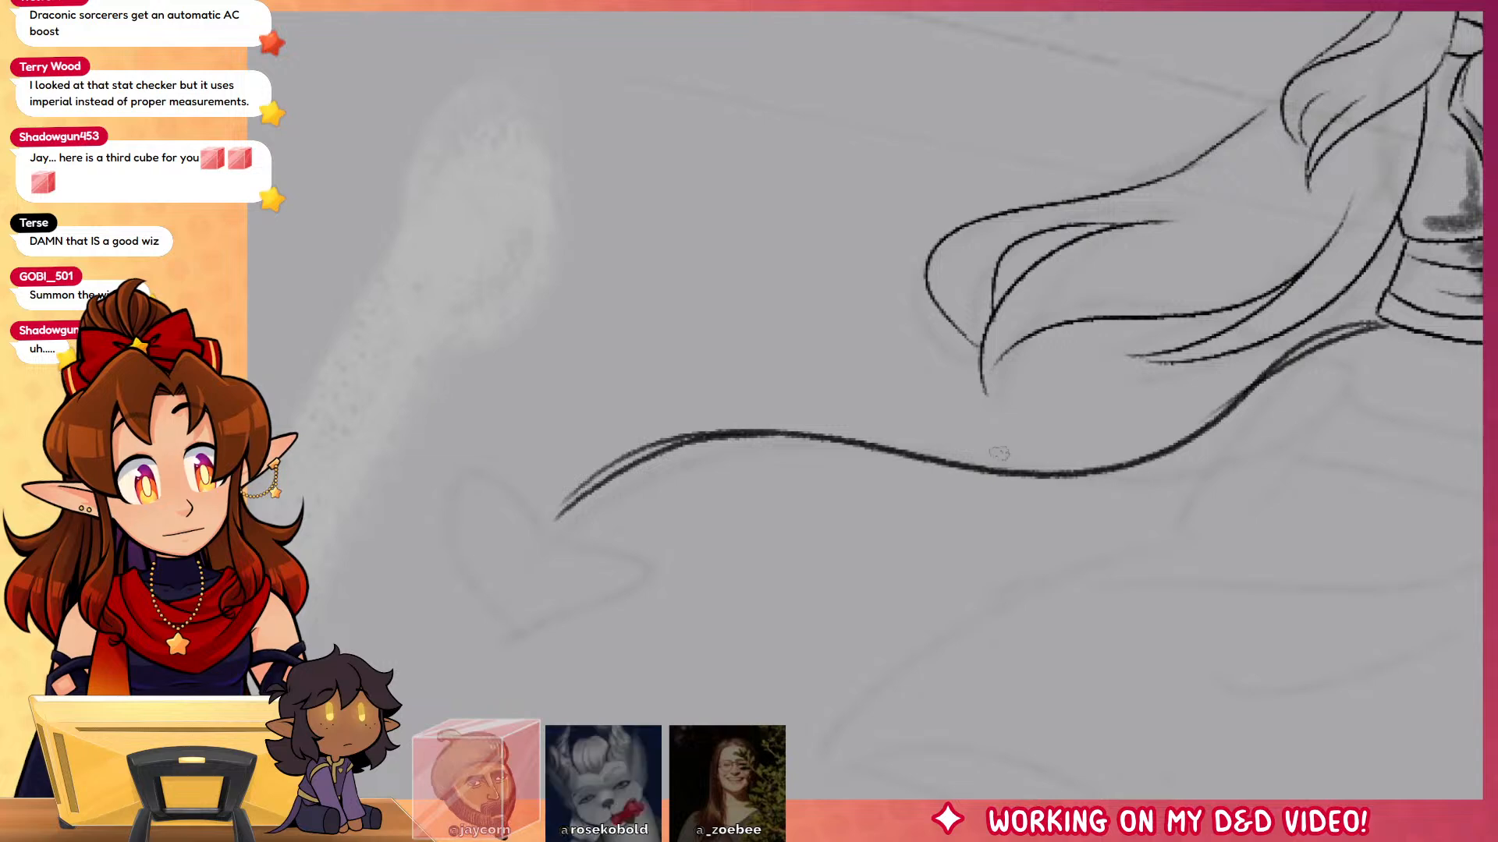
Step: Draw a heart-shaped tip at the end of the tail, with a smaller heart inside and short segment lines between the two outlines
drag(546, 523, 518, 591)
key(ctrl+z)
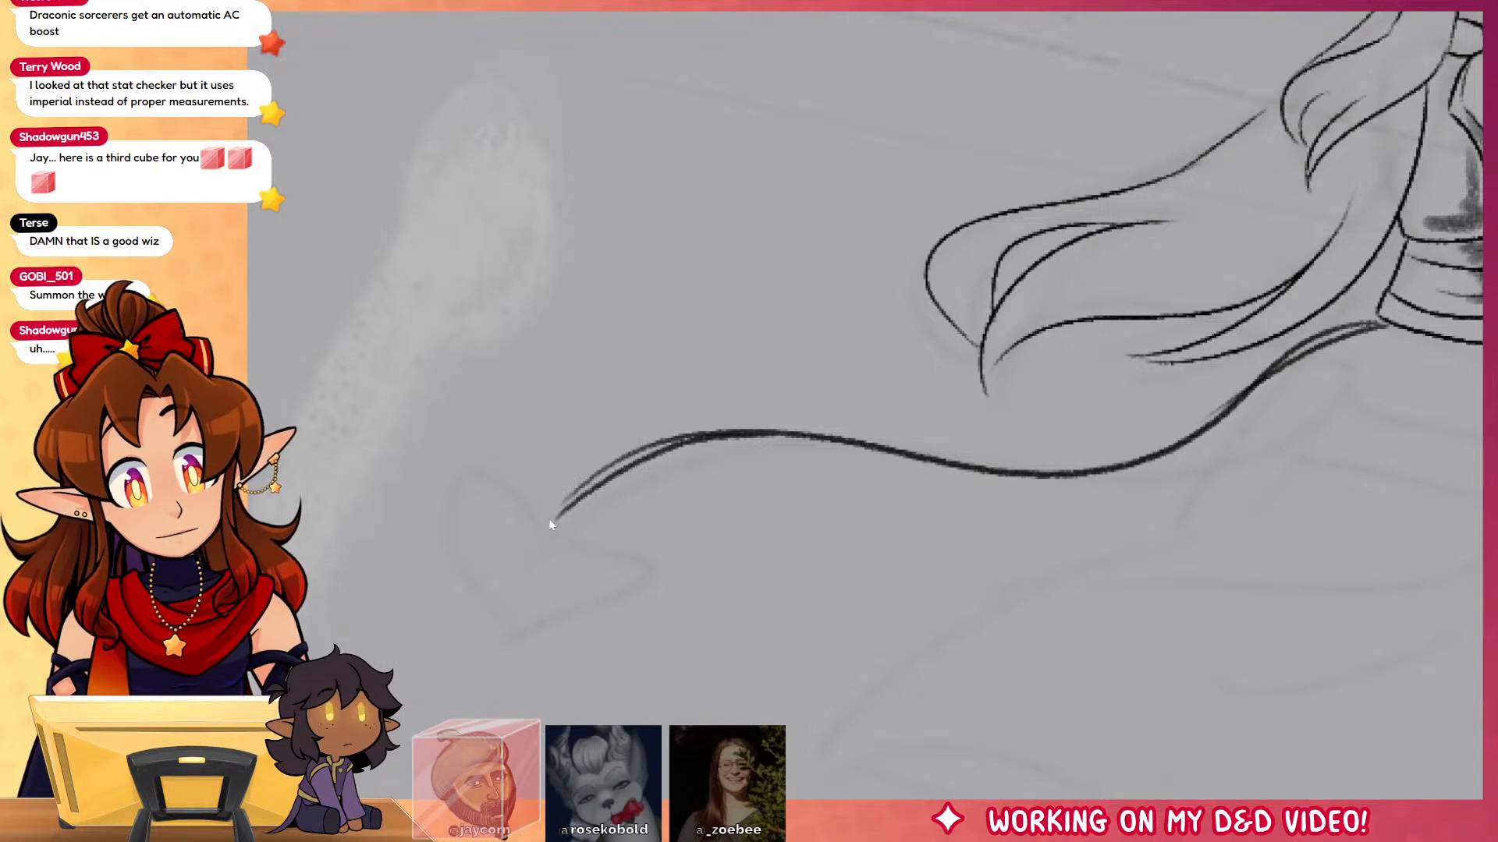
mouse_move(551, 518)
mouse_down()
mouse_move(511, 581)
mouse_move(539, 604)
mouse_move(520, 533)
mouse_move(543, 542)
mouse_move(532, 587)
mouse_up()
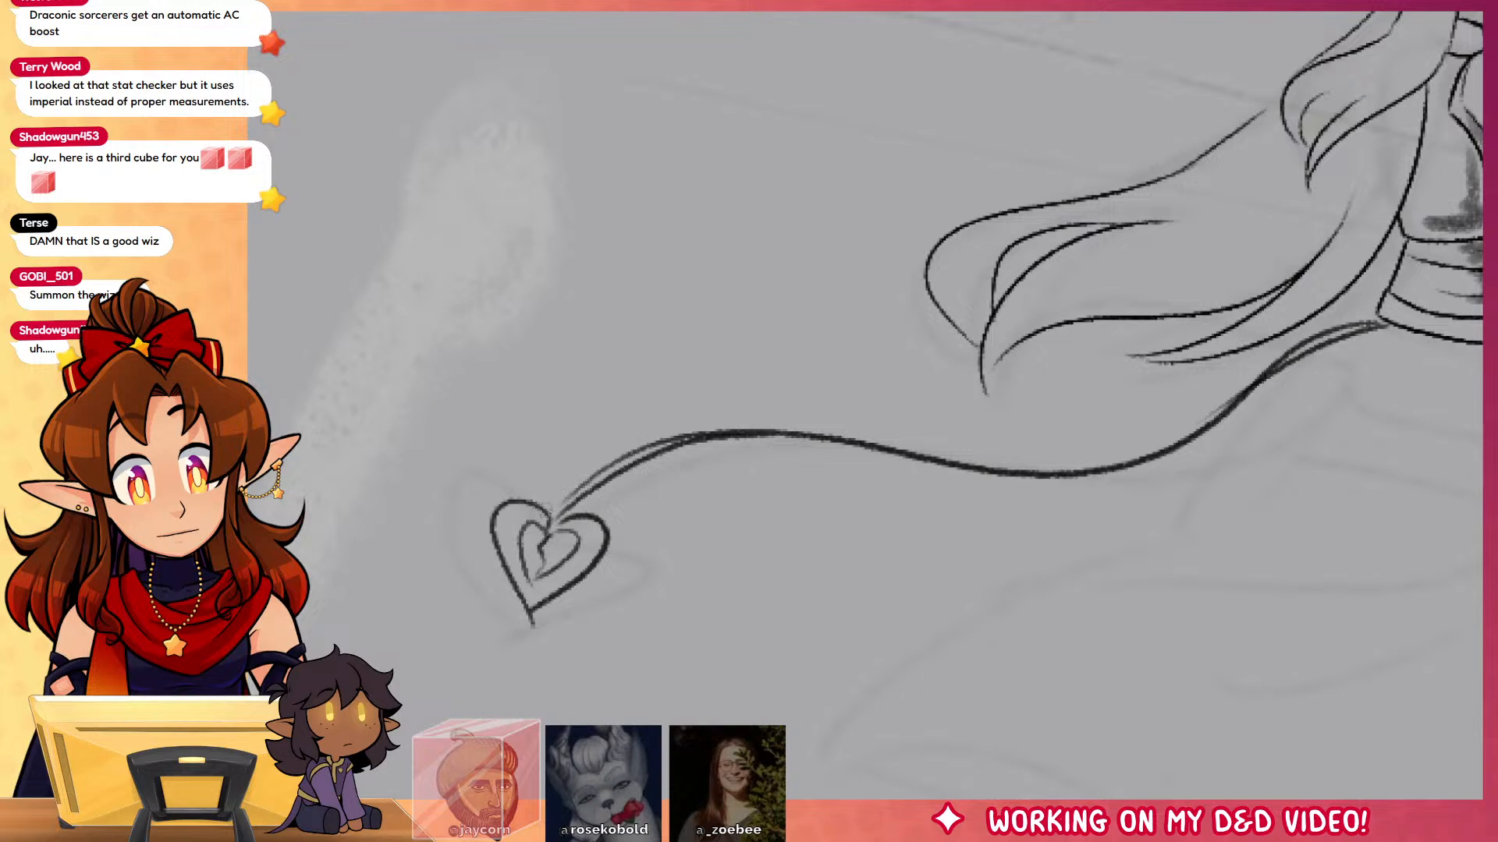
mouse_move(523, 502)
mouse_down()
mouse_move(500, 553)
mouse_move(517, 594)
mouse_up()
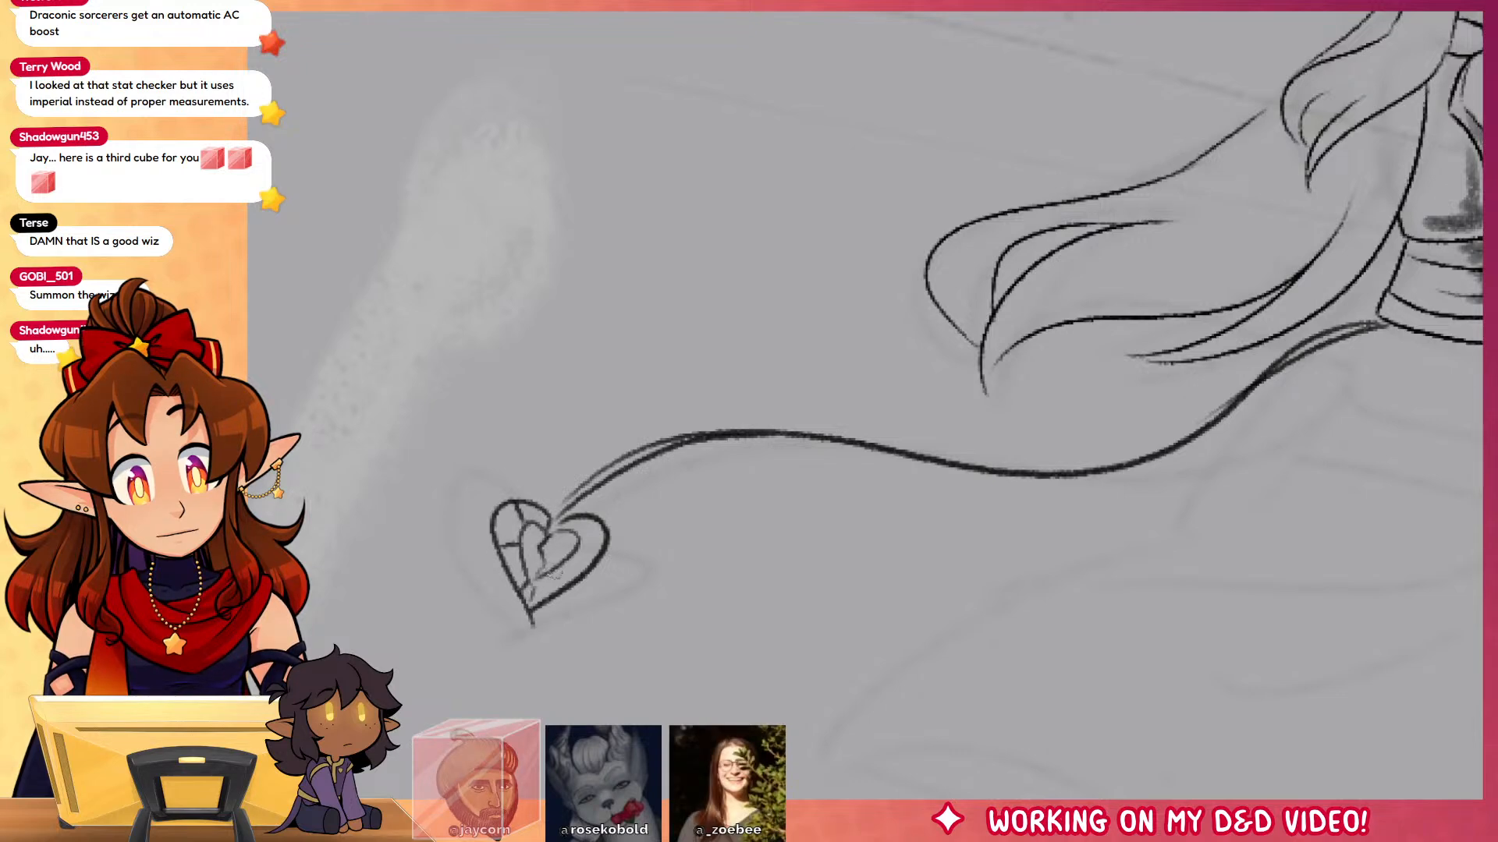
mouse_move(1313, 642)
mouse_down()
mouse_move(1019, 542)
mouse_move(1126, 465)
mouse_up()
mouse_move(981, 270)
mouse_down()
mouse_move(808, 443)
mouse_move(940, 507)
mouse_move(1186, 550)
mouse_up()
key(ctrl+z)
key(ctrl+z)
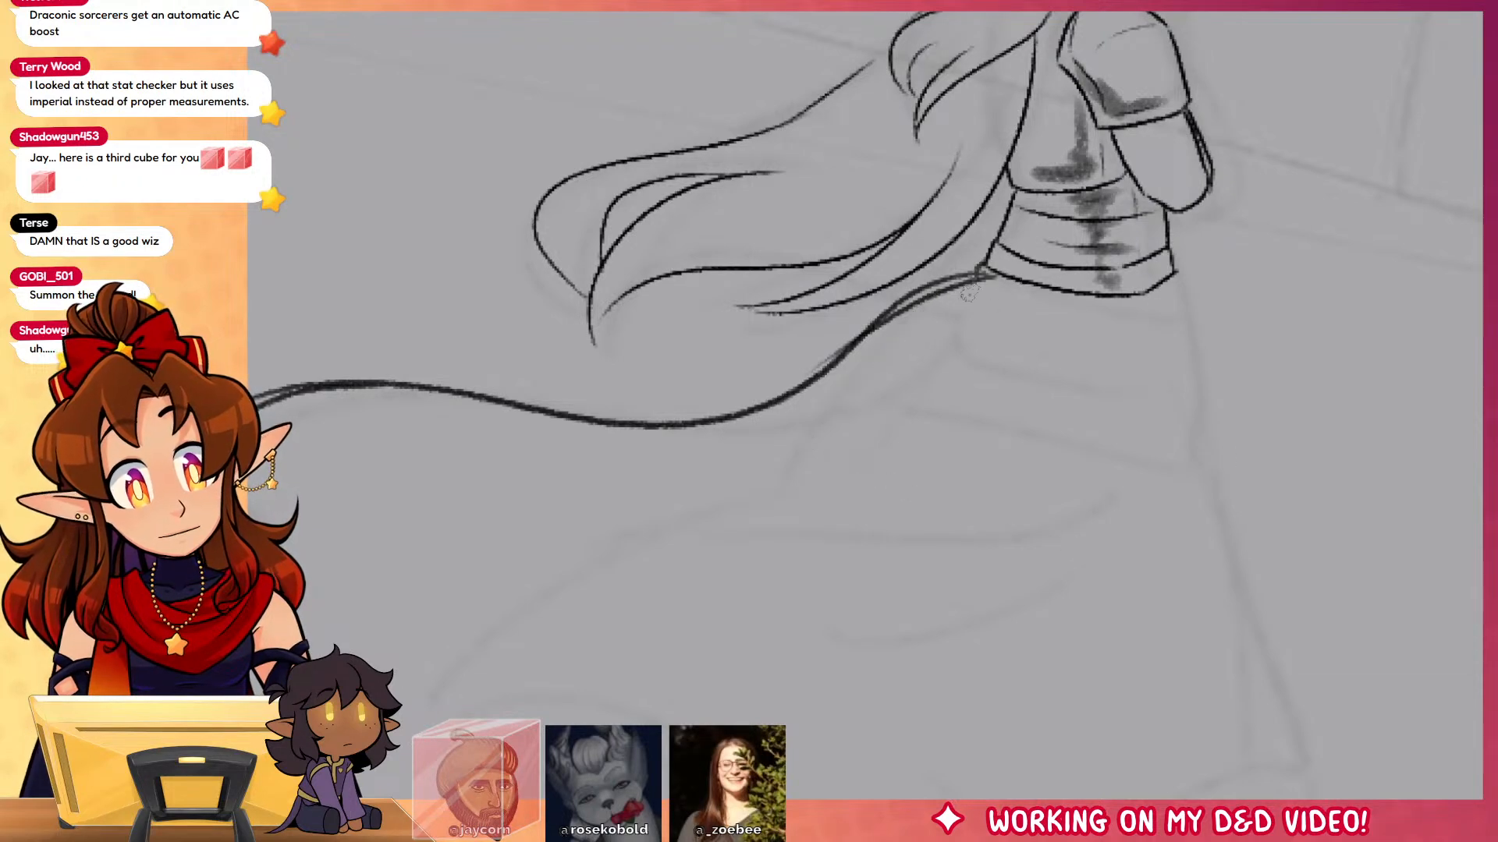
Step: Outline the armoured overskirt flaring from the waist to a pointed lower hem, and draw two curved bands across it
mouse_move(977, 275)
mouse_down()
mouse_move(913, 351)
mouse_move(905, 498)
mouse_move(1195, 486)
mouse_up()
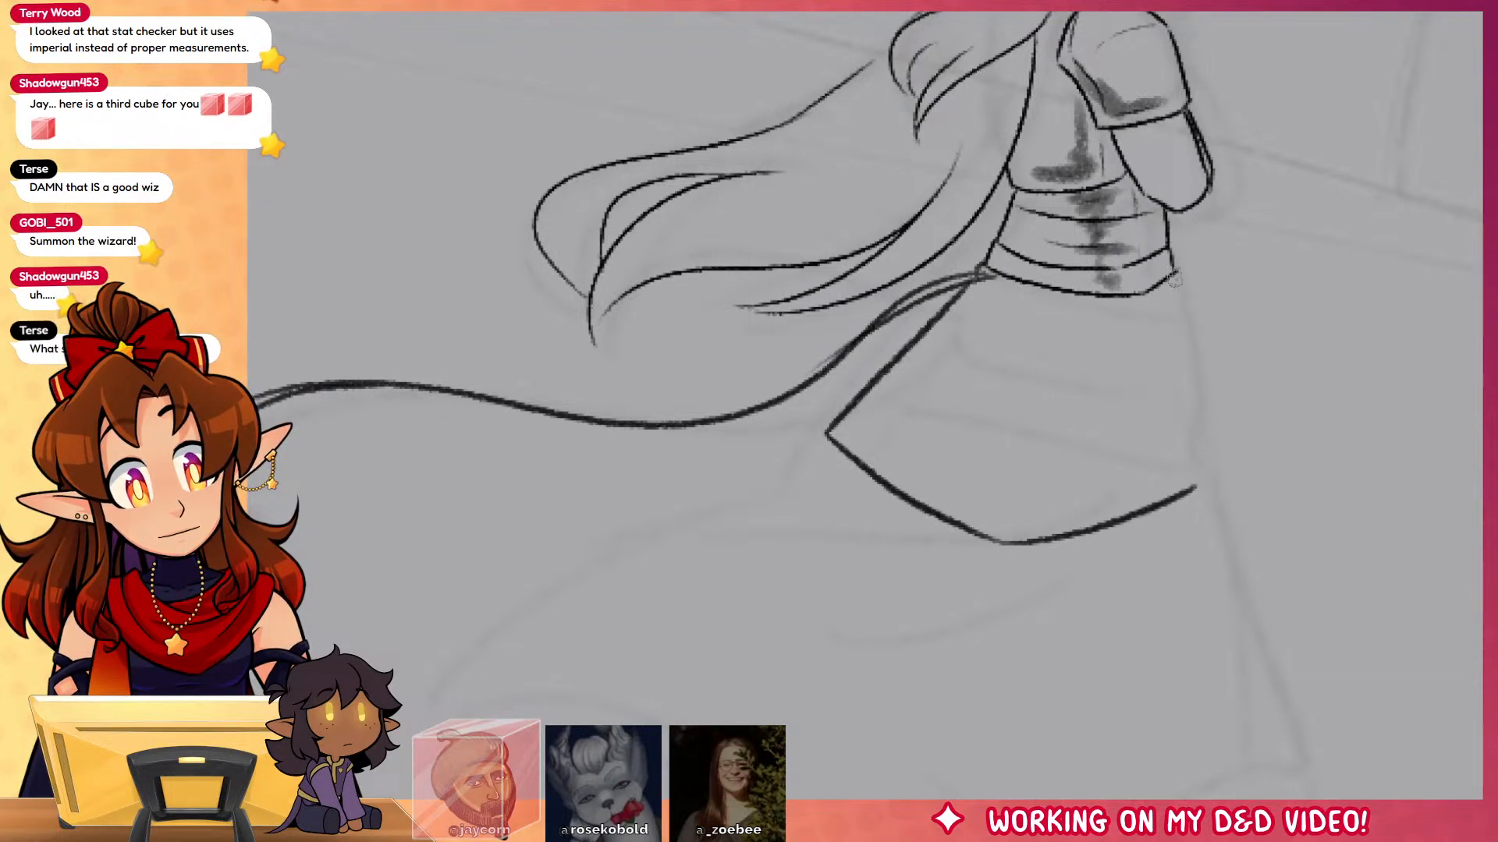
mouse_move(1172, 273)
mouse_down()
mouse_move(1231, 478)
mouse_move(1020, 537)
mouse_up()
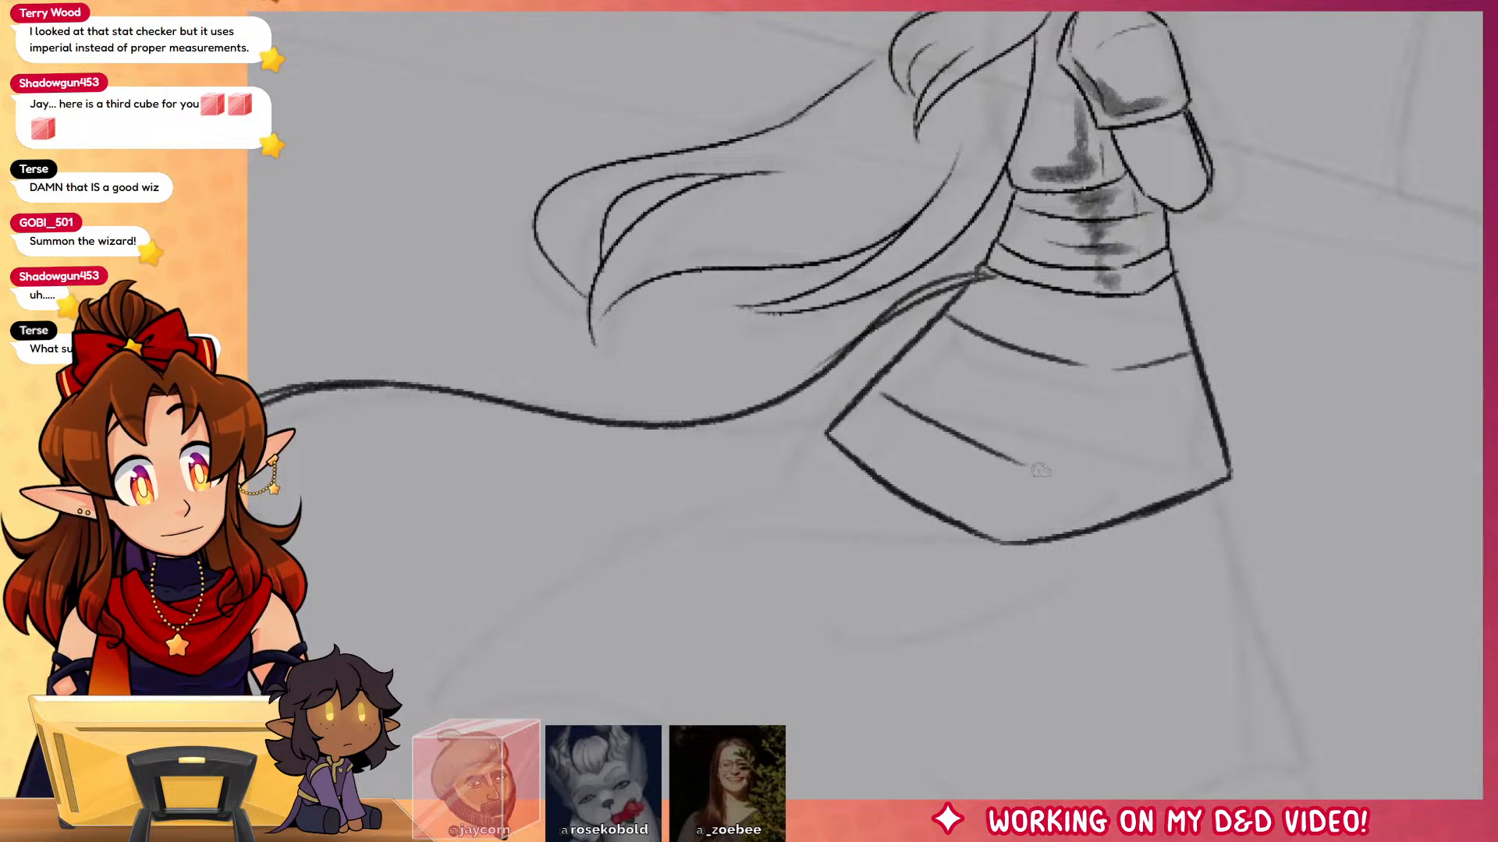
mouse_move(944, 308)
mouse_down()
mouse_move(1011, 341)
mouse_move(1185, 337)
mouse_up()
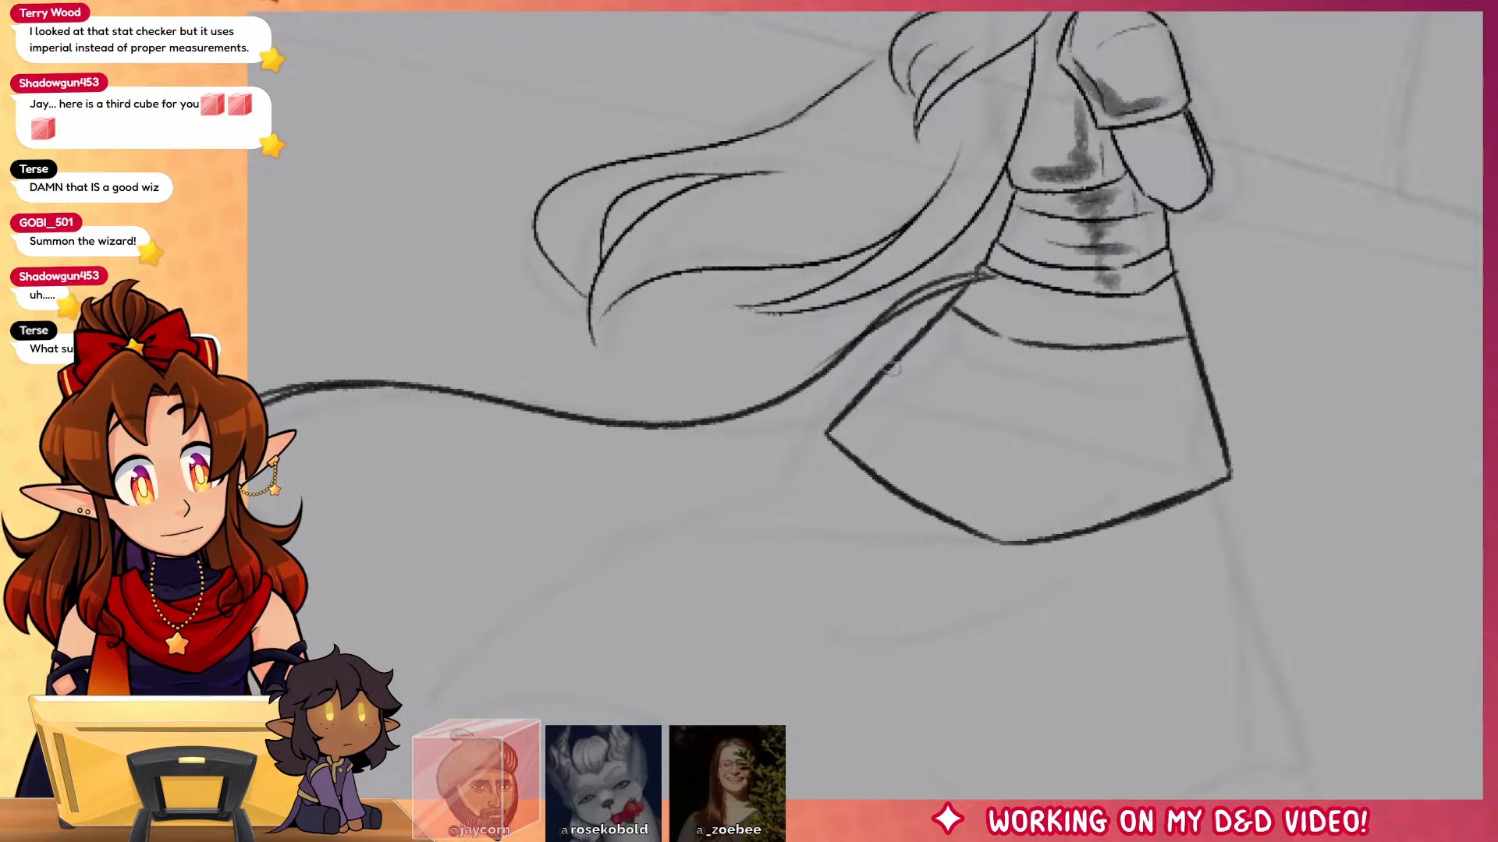
mouse_move(893, 373)
mouse_down()
mouse_move(1076, 471)
mouse_move(1195, 456)
mouse_up()
key(ctrl+z)
drag(1030, 463, 1212, 424)
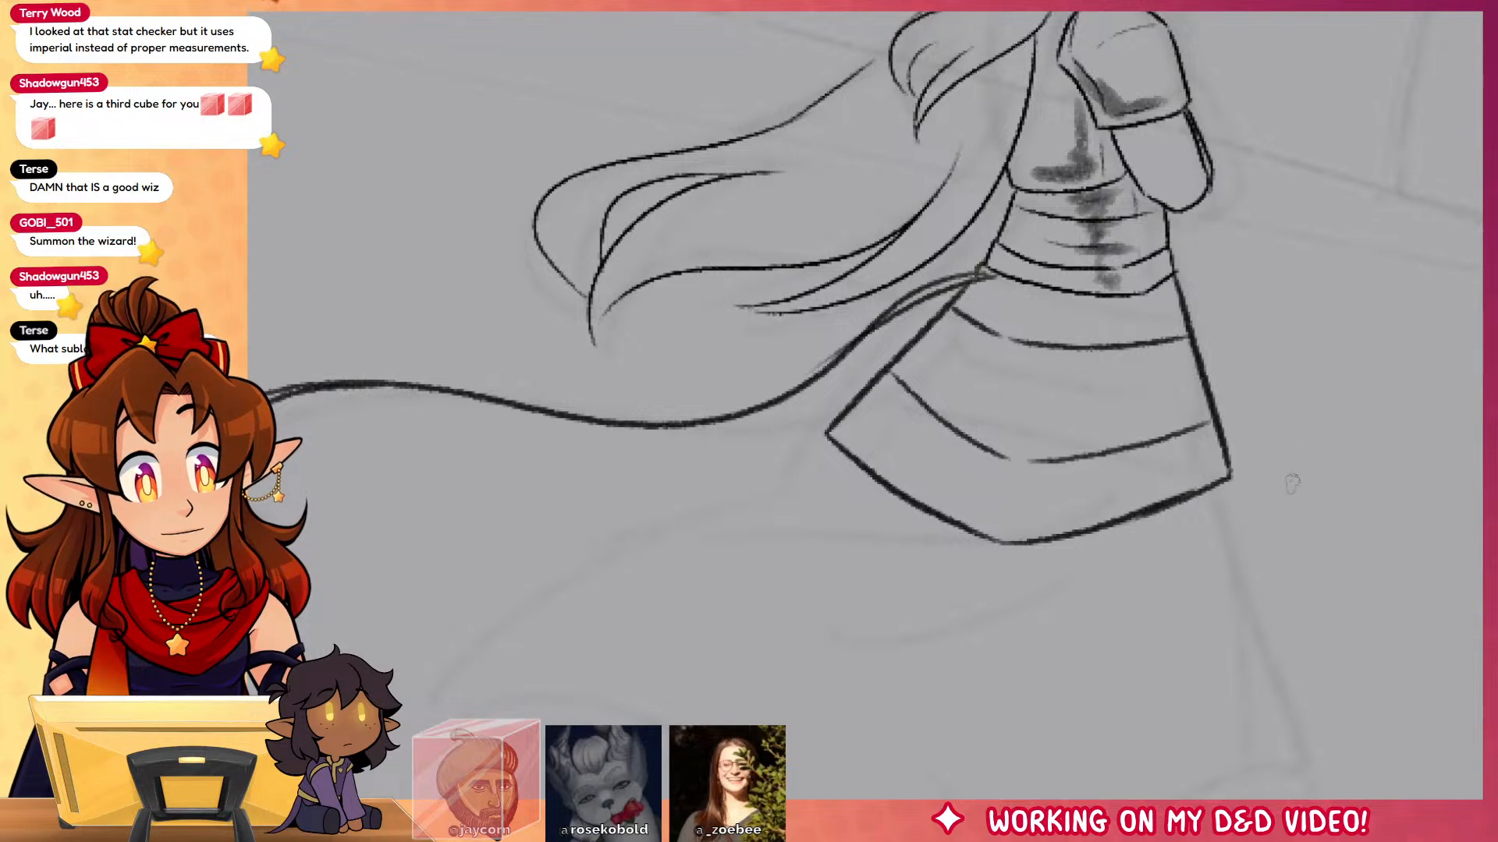
Step: Outline the long skirt beneath the armour, sweeping back to a windblown point with a wavy hem and a straight front edge
drag(1298, 511, 1237, 669)
drag(1246, 745, 1233, 562)
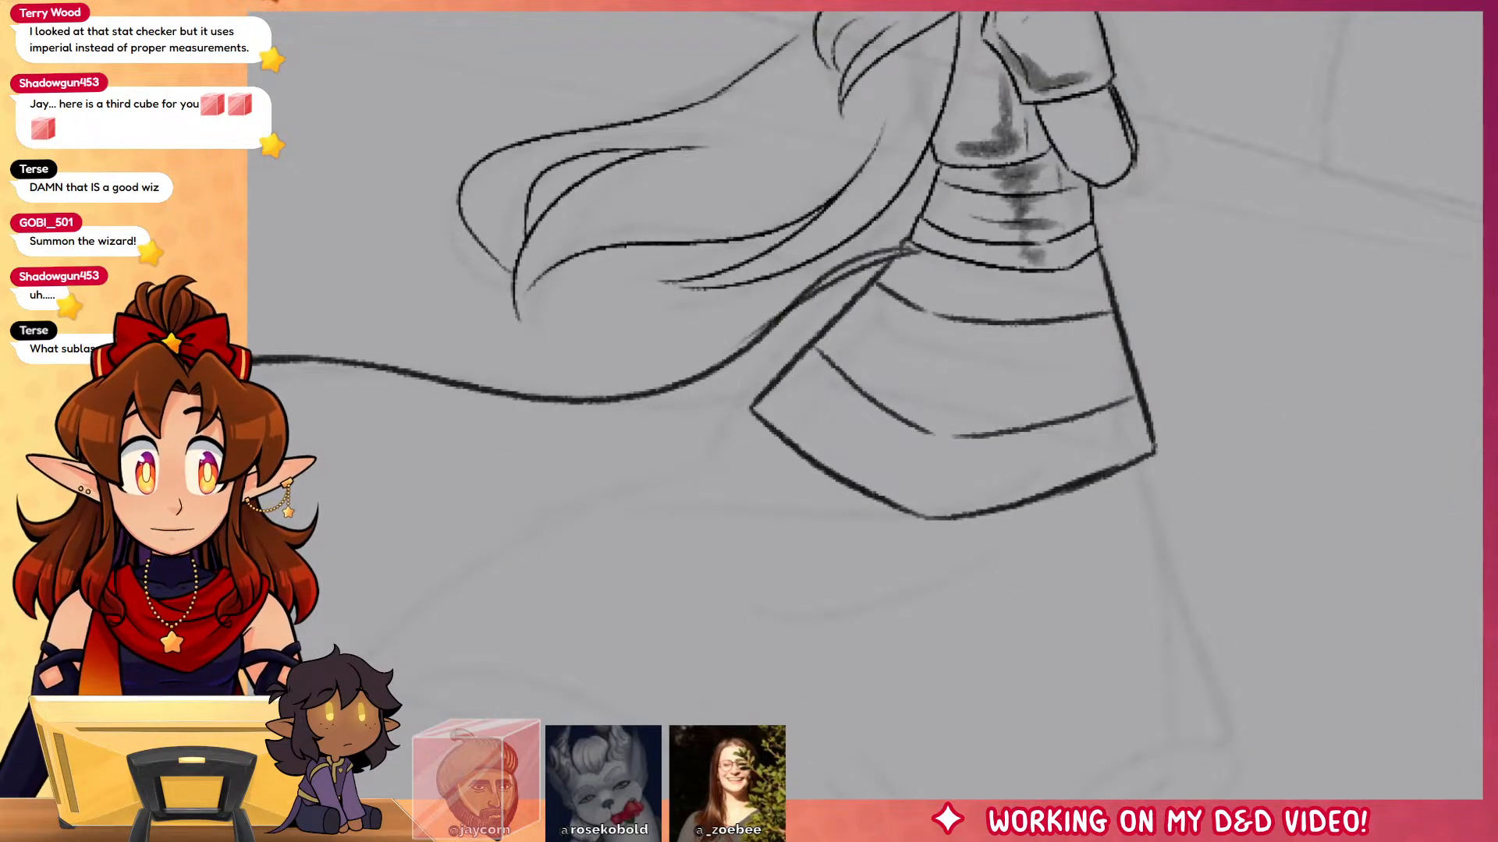
scroll(731, 538, down, 4)
mouse_move(725, 488)
mouse_down()
mouse_move(835, 316)
mouse_move(585, 463)
mouse_move(803, 529)
mouse_move(1219, 555)
mouse_up()
scroll(850, 329, up, 2)
key(ctrl+z)
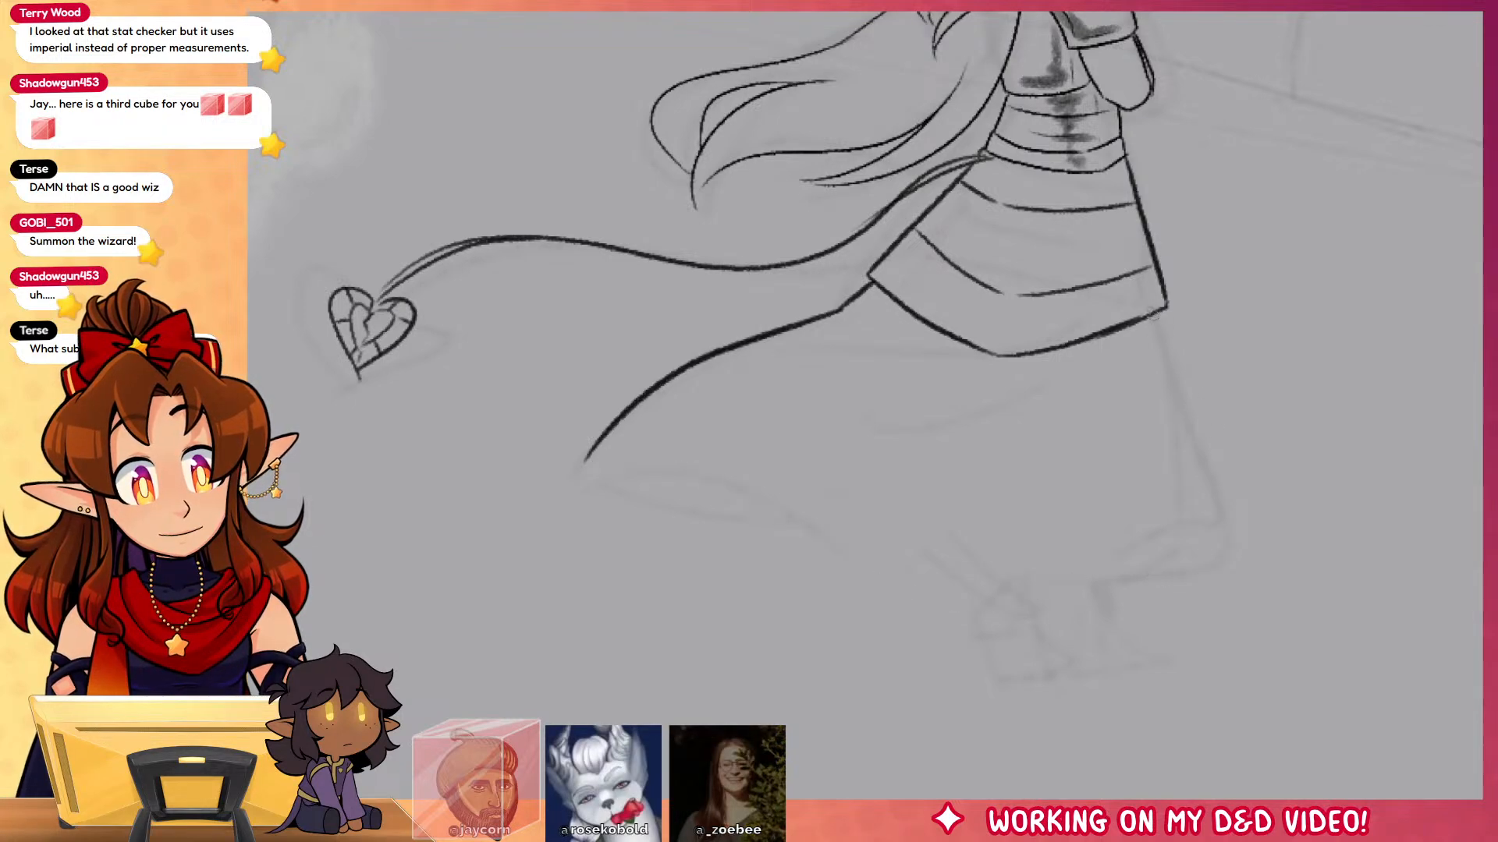
mouse_move(1155, 316)
mouse_down()
mouse_move(1222, 533)
mouse_move(1128, 581)
mouse_move(982, 593)
mouse_move(727, 493)
mouse_move(585, 459)
mouse_up()
Step: Add fold lines to the long skirt: one near the front edge, two curving below the armour and one rising from the hem
drag(1132, 579, 1096, 419)
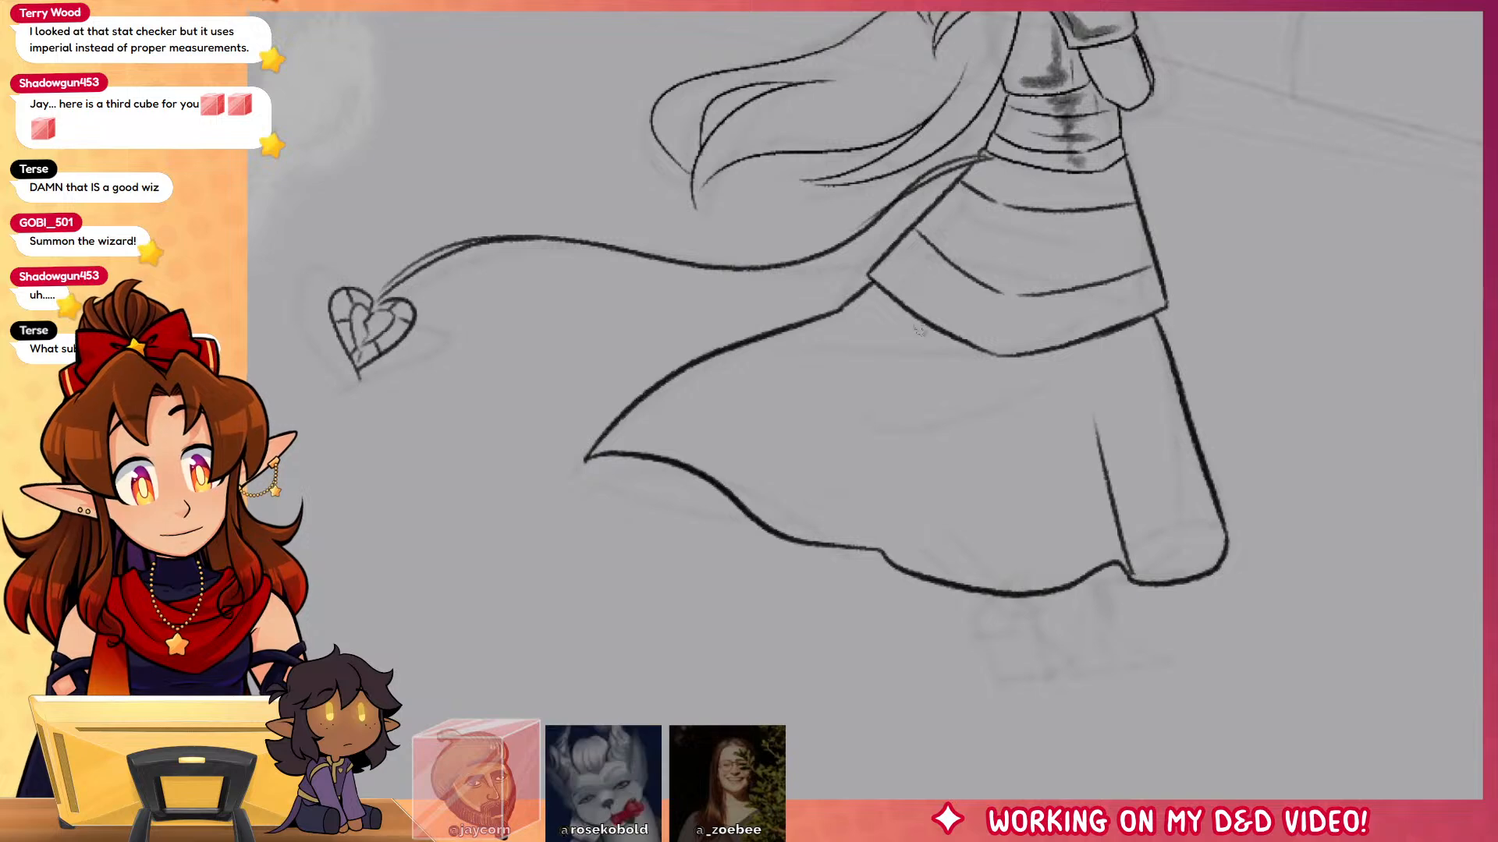
drag(835, 320, 946, 335)
drag(1088, 340, 870, 417)
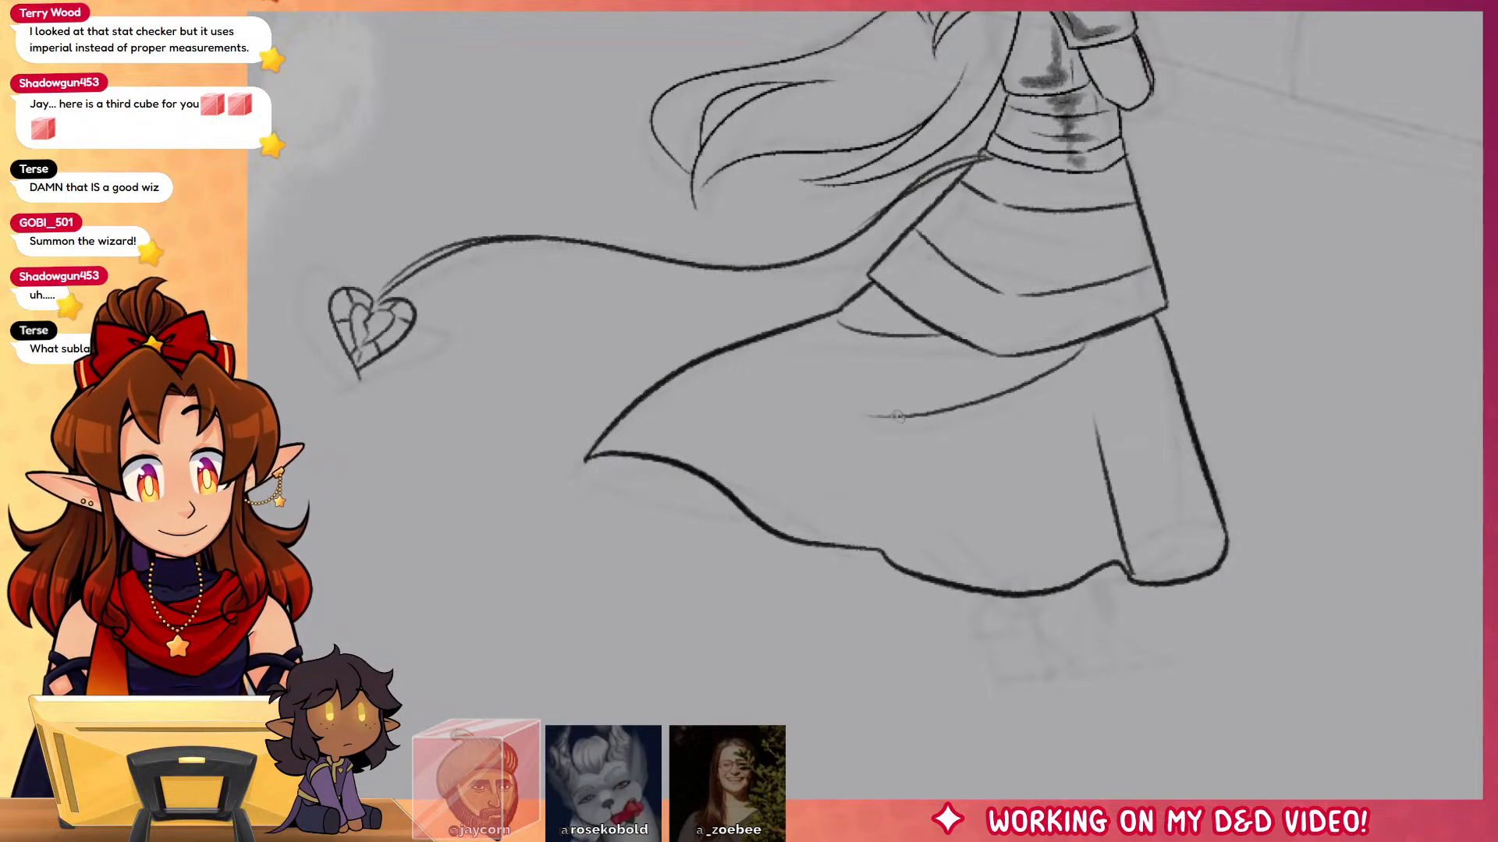
drag(944, 468, 872, 539)
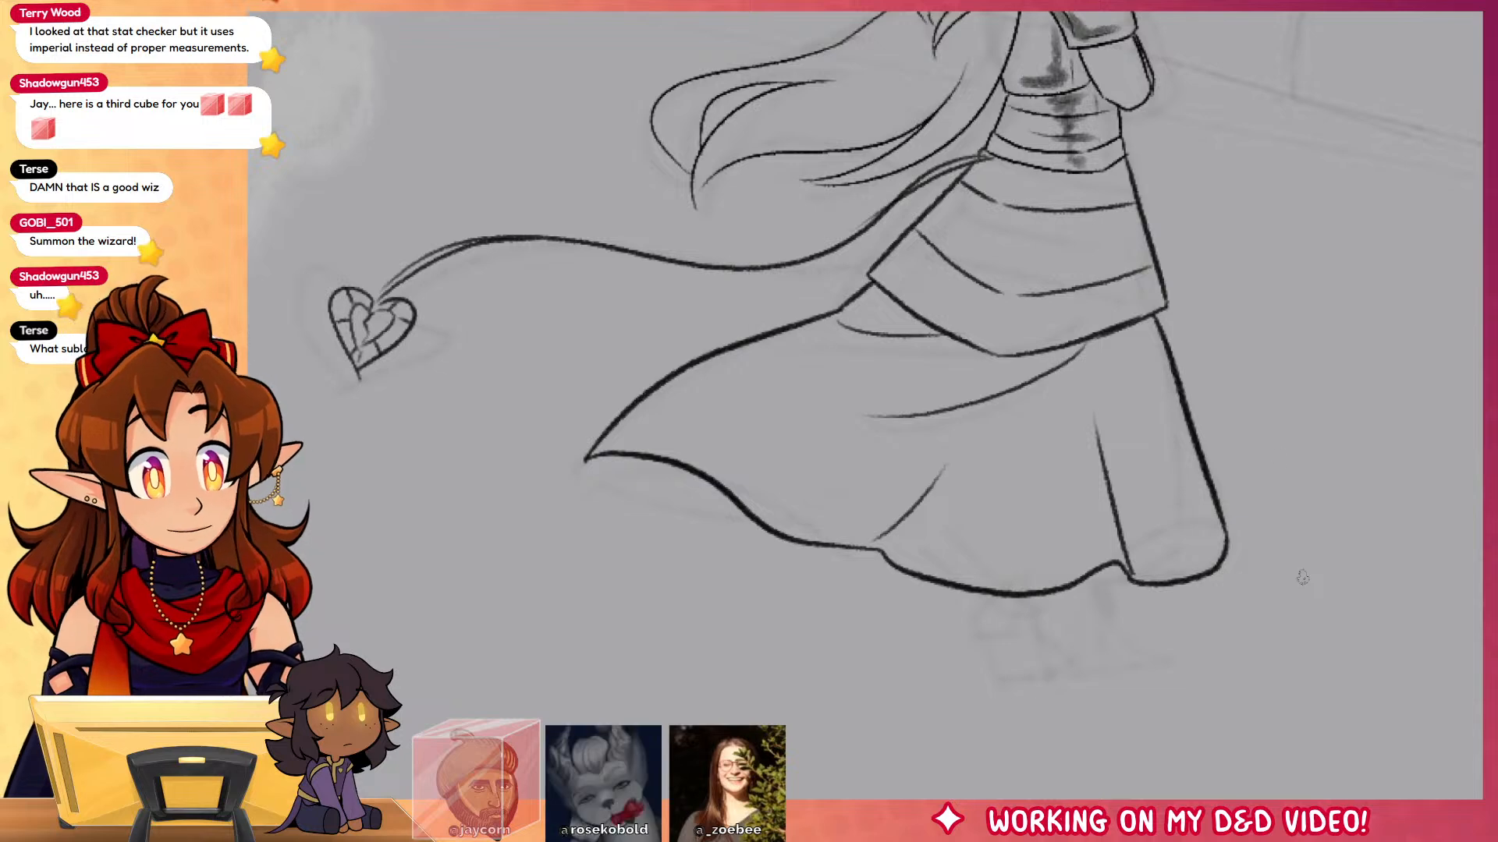
Step: Draw the front leg below the skirt hem, ending in a flat, pointed shoe
drag(1287, 679, 1208, 495)
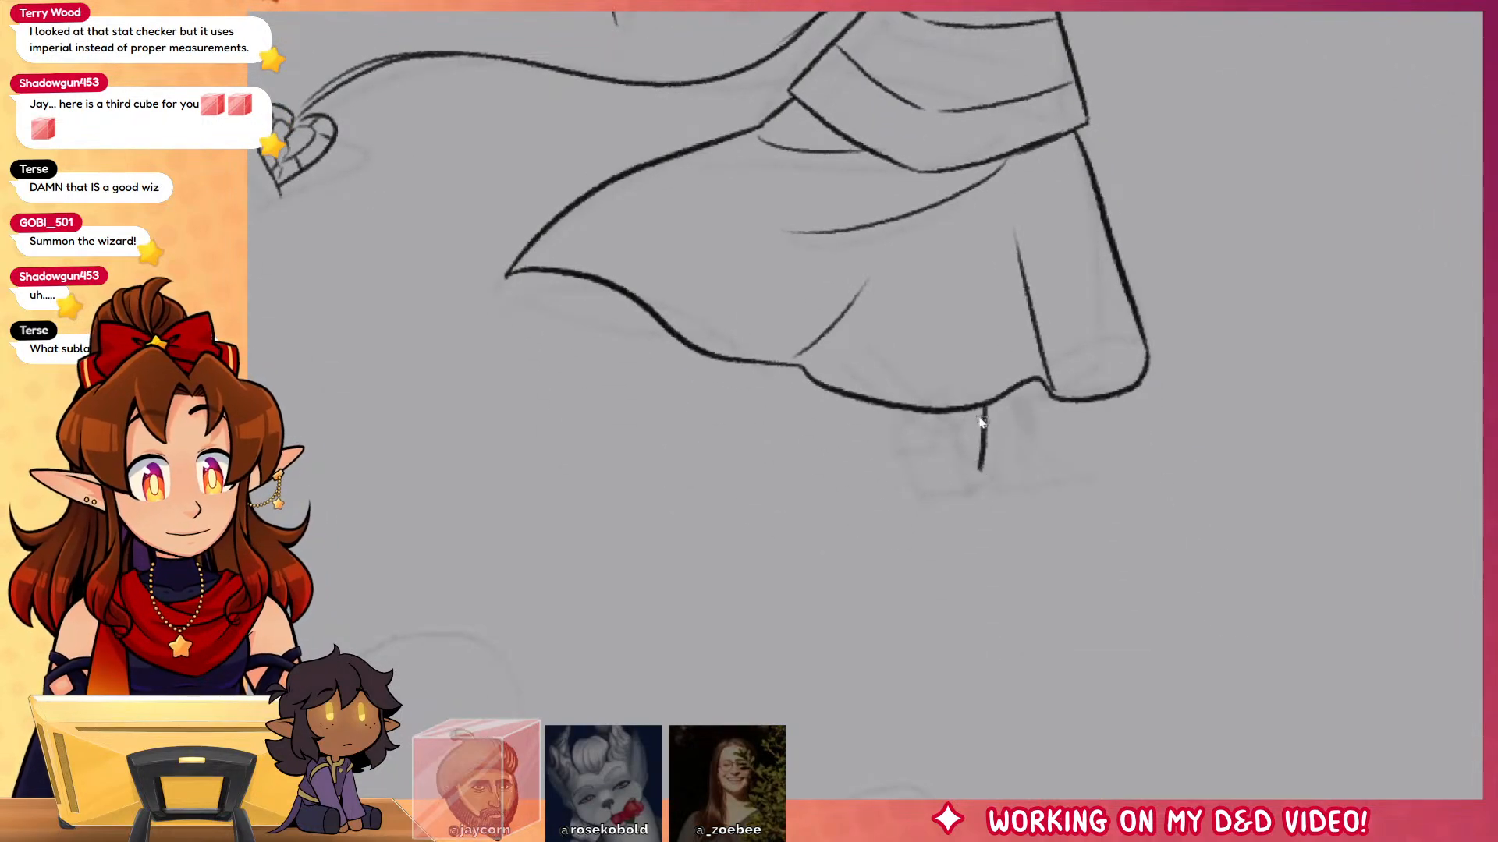
mouse_move(975, 409)
mouse_down()
mouse_move(993, 466)
mouse_move(1000, 441)
mouse_up()
key(ctrl+z)
key(ctrl+z)
drag(1018, 387, 1012, 444)
drag(975, 410, 984, 495)
mouse_move(1012, 443)
mouse_down()
mouse_move(1079, 472)
mouse_move(1042, 493)
mouse_up()
key(ctrl+z)
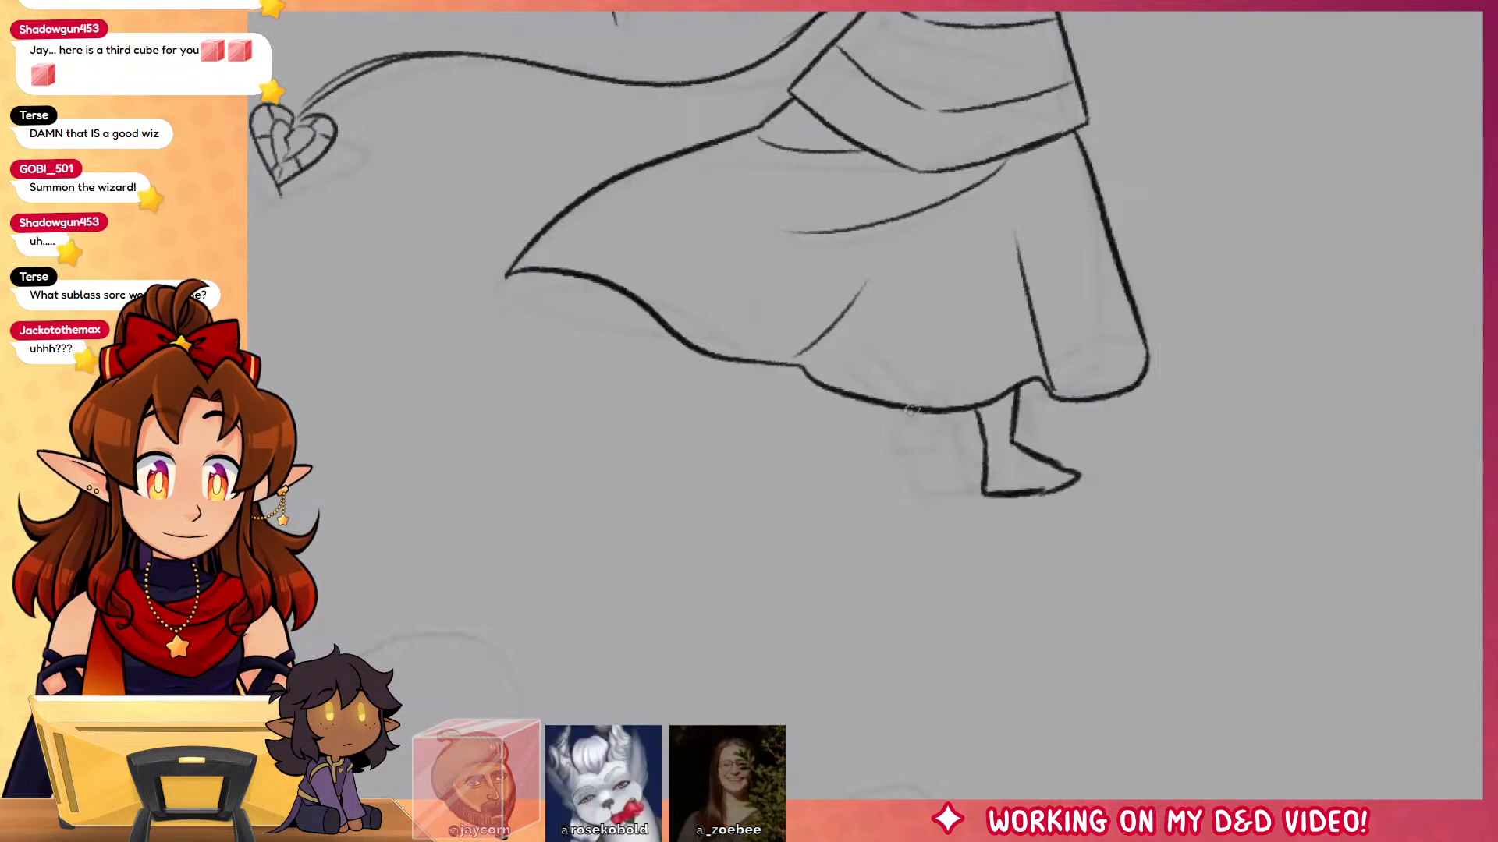
Step: Draw the rear foot with its raised heel behind the front leg, and add detail lines to both shoes
drag(911, 412, 891, 438)
drag(891, 438, 922, 491)
drag(921, 491, 949, 491)
mouse_move(952, 411)
mouse_down()
mouse_move(941, 446)
mouse_move(964, 490)
mouse_move(940, 490)
mouse_up()
key(ctrl+z)
key(ctrl+z)
drag(897, 437, 928, 449)
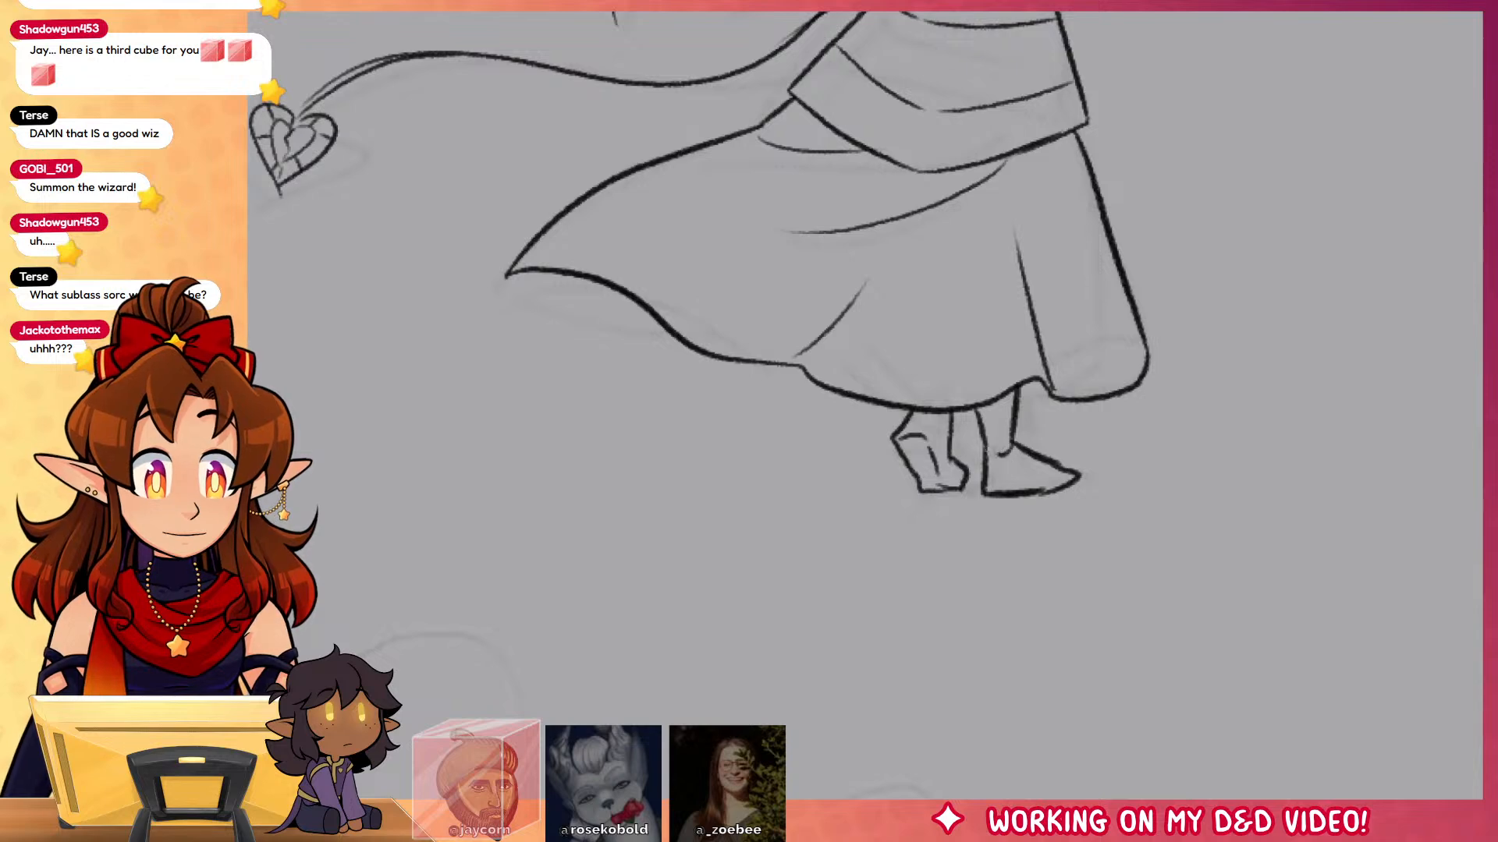
mouse_move(987, 454)
mouse_down()
mouse_move(1005, 489)
mouse_move(1049, 485)
mouse_up()
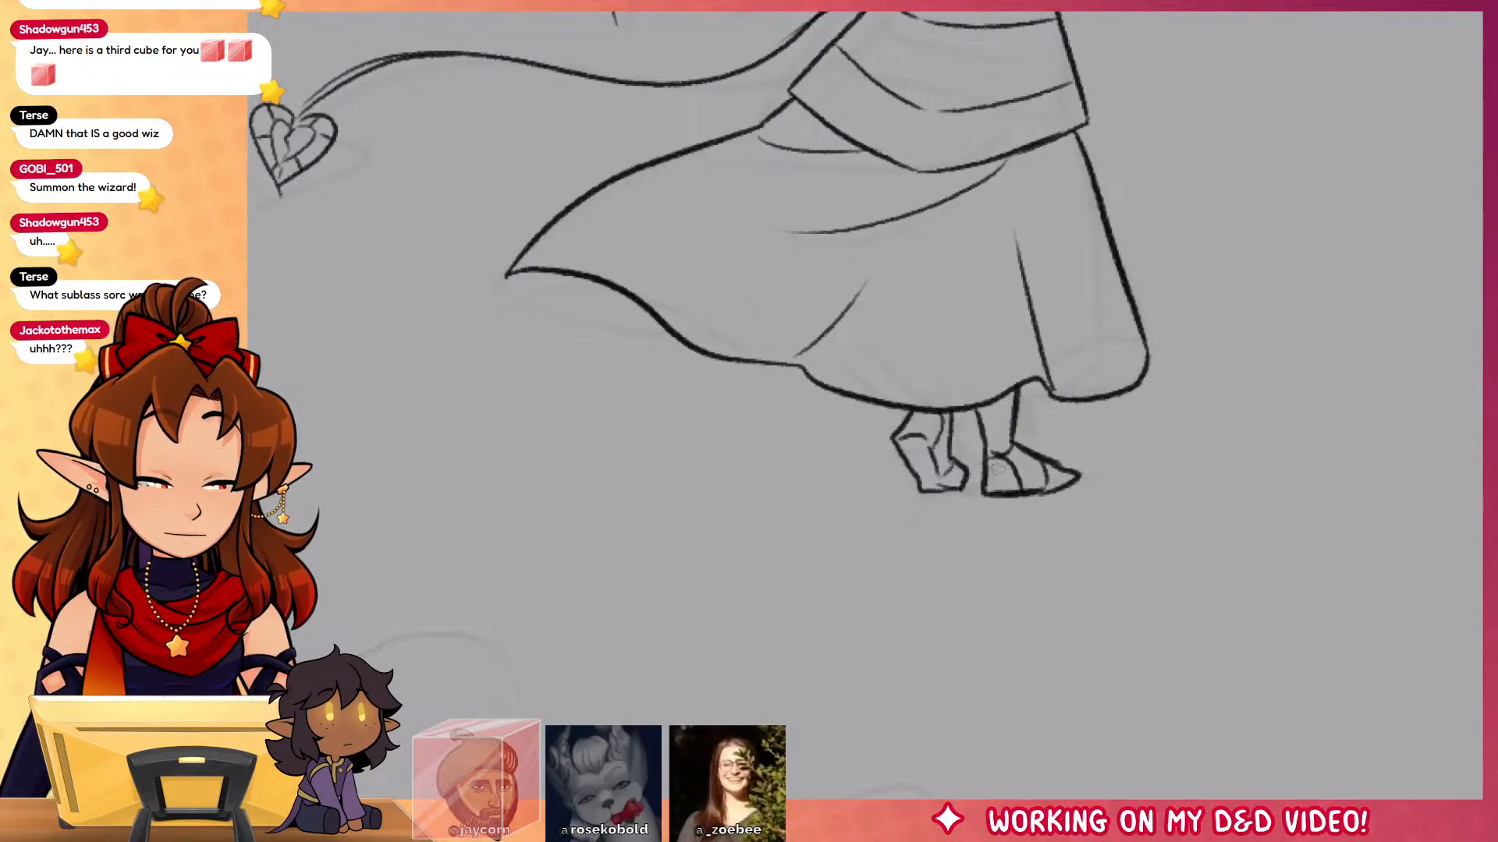
Step: Add a short fold line below the armour at the skirt's back, and outline the underside of the windblown hem
drag(1285, 570, 1298, 762)
drag(1252, 590, 1354, 723)
drag(856, 463, 833, 516)
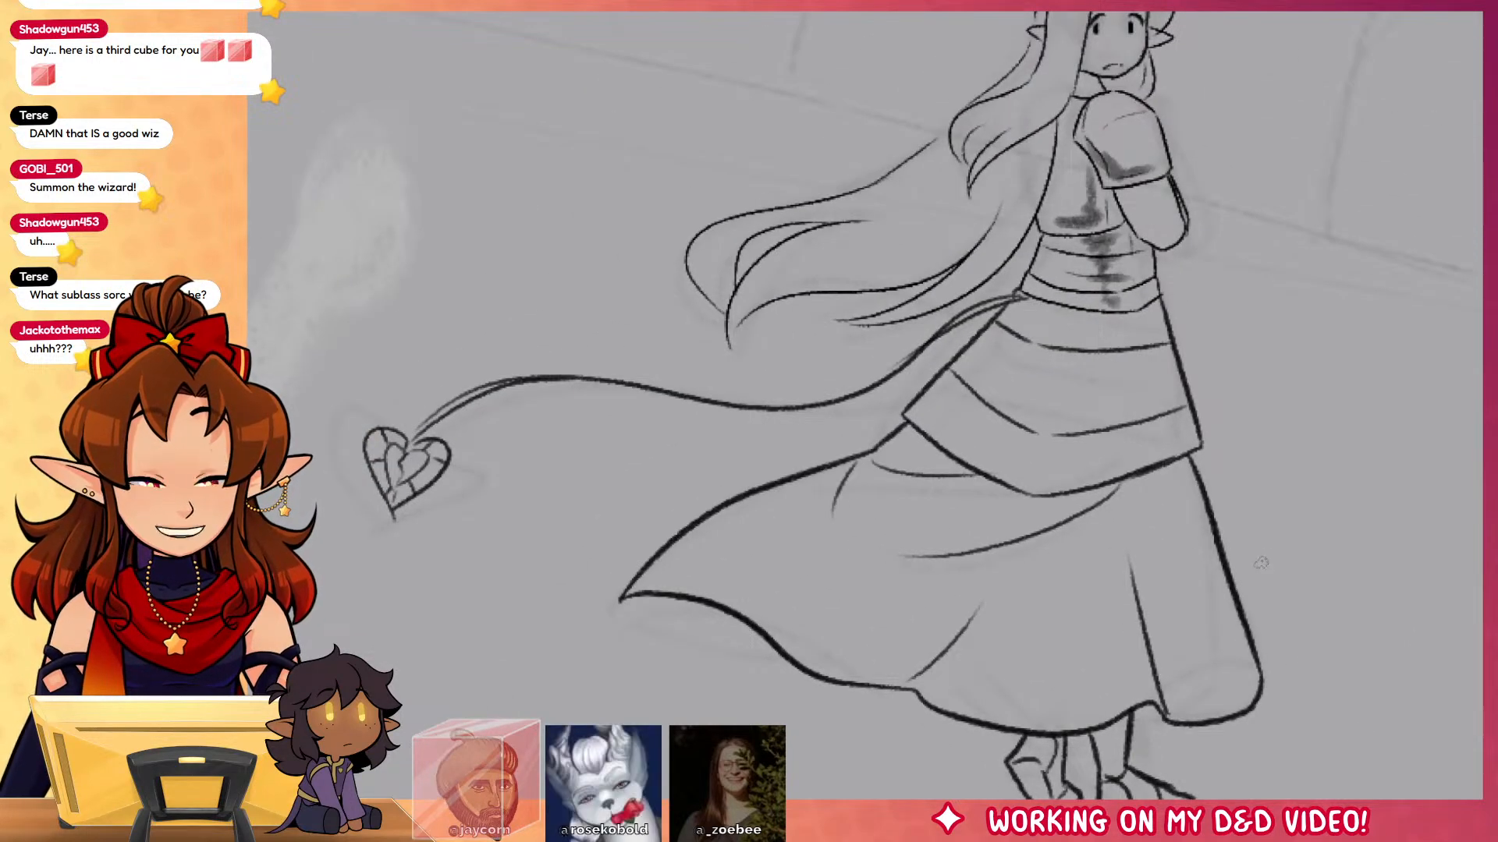
drag(1254, 544, 1319, 323)
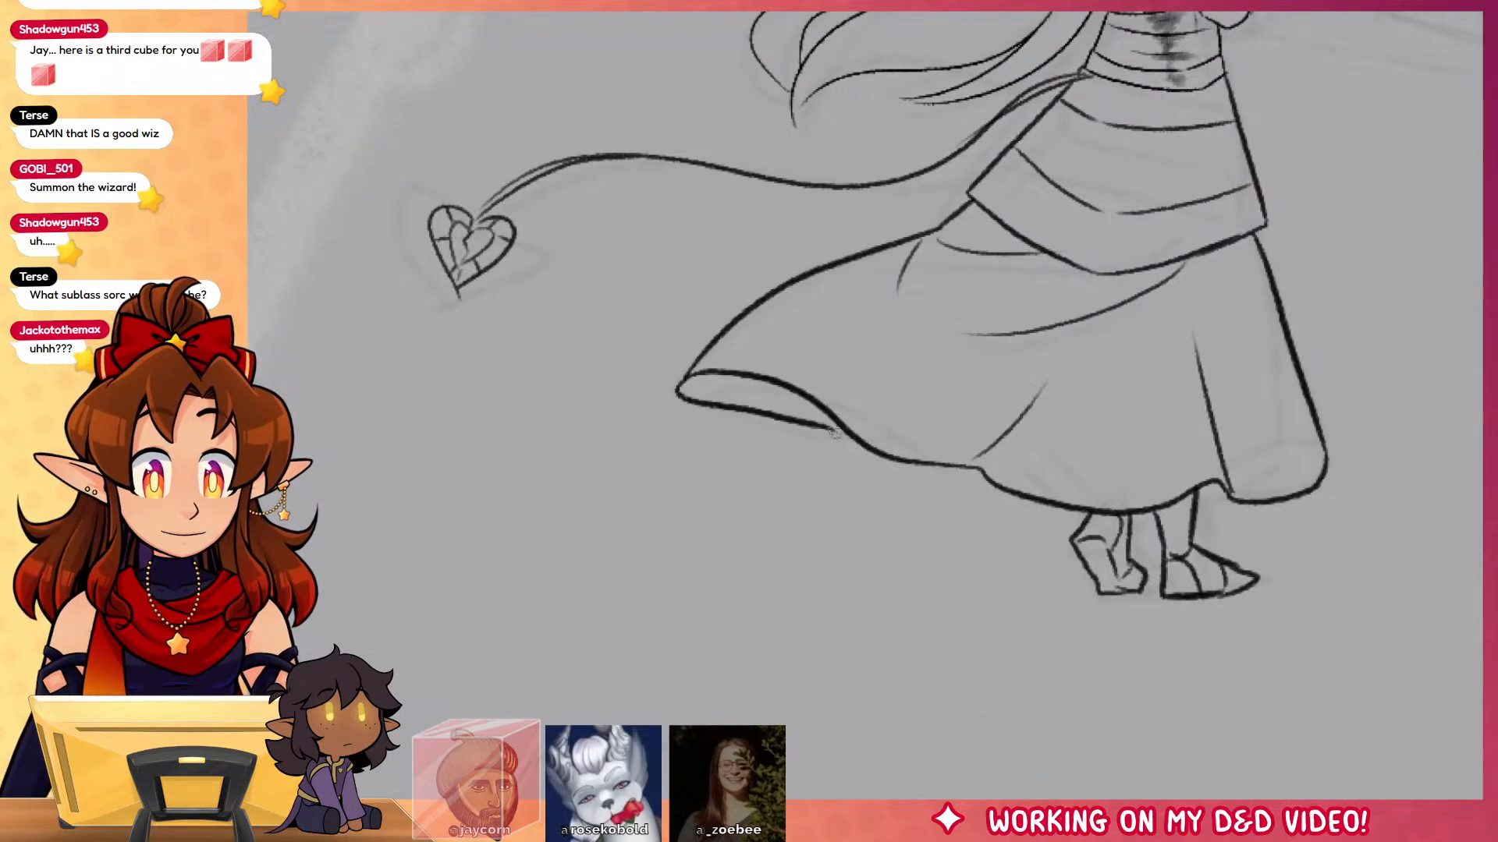
drag(686, 379, 833, 421)
Step: Brush dark shading patches down the back of the armoured overskirt's bands
drag(1350, 535, 1273, 833)
drag(1307, 582, 1243, 722)
key(e)
mouse_move(955, 530)
mouse_down()
mouse_move(979, 546)
mouse_move(924, 597)
mouse_move(924, 644)
mouse_move(897, 663)
mouse_up()
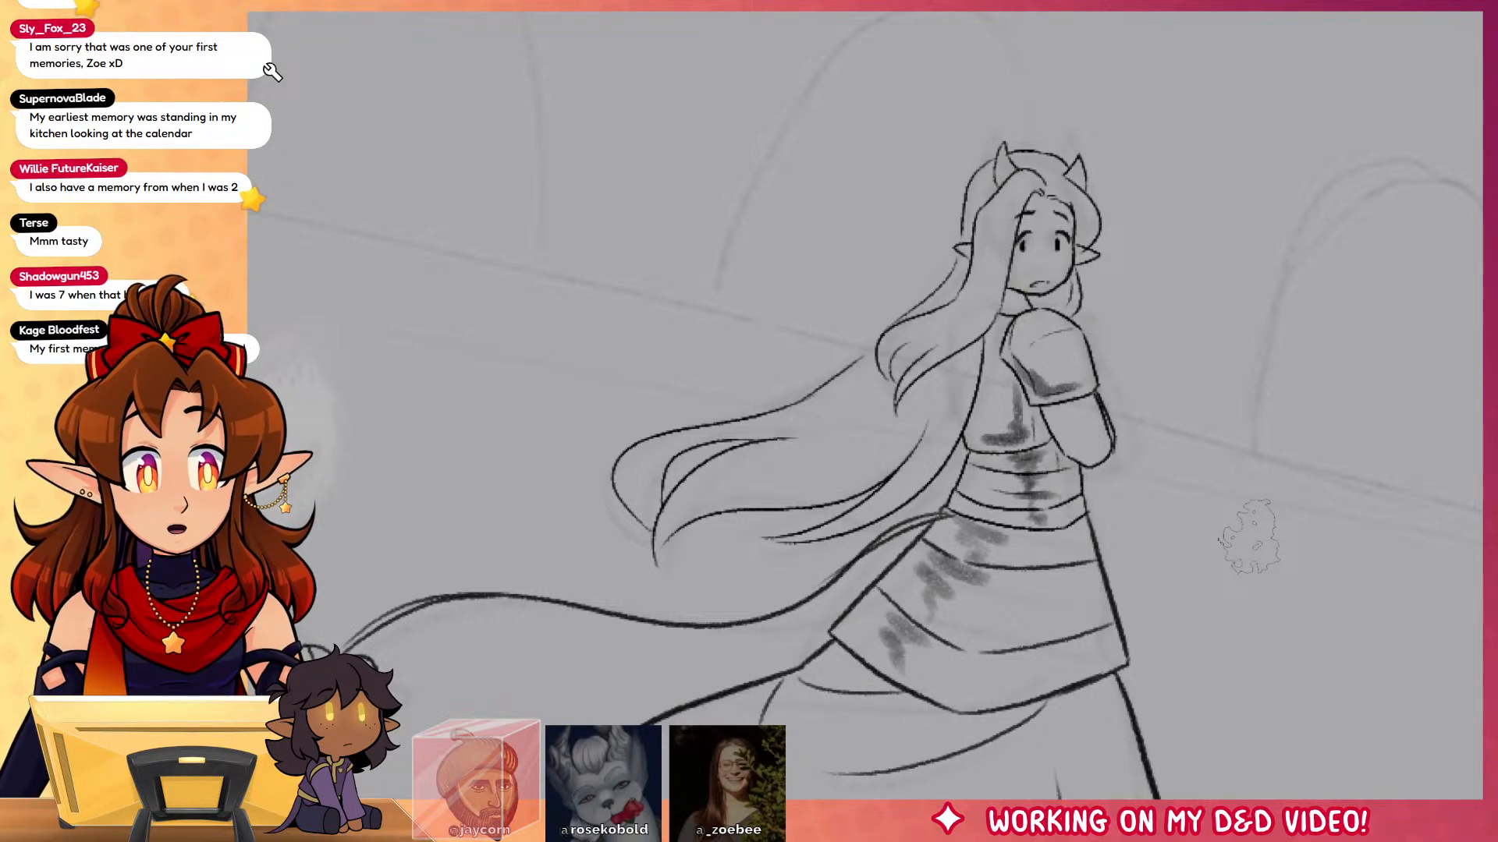
Step: Join the upper edge of the windblown hair to the lock behind the shoulder, and extend the inner strand lines
drag(989, 478, 917, 479)
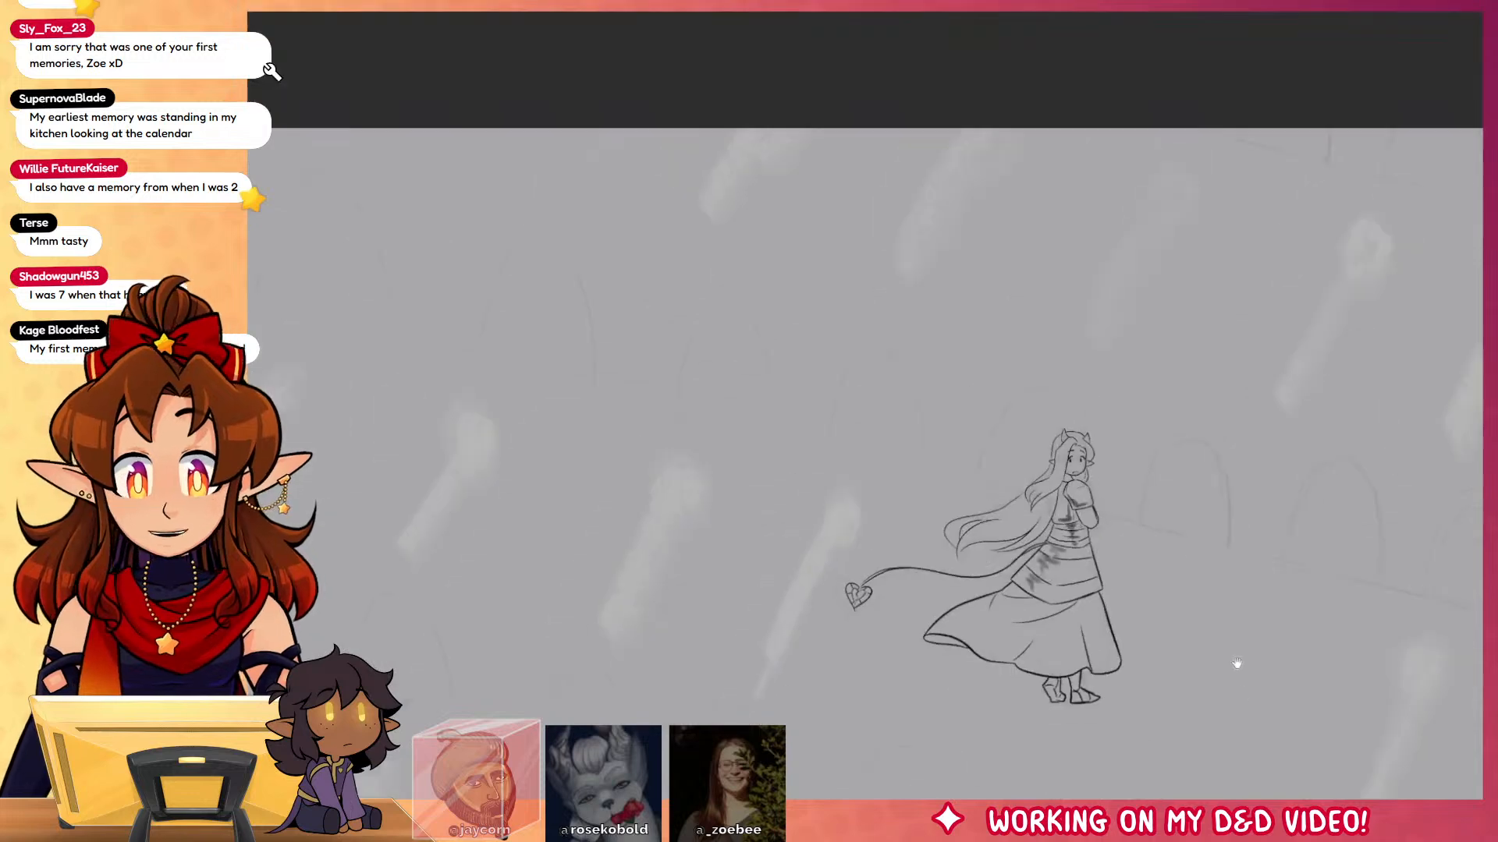
drag(1237, 662, 1204, 466)
drag(999, 302, 1096, 305)
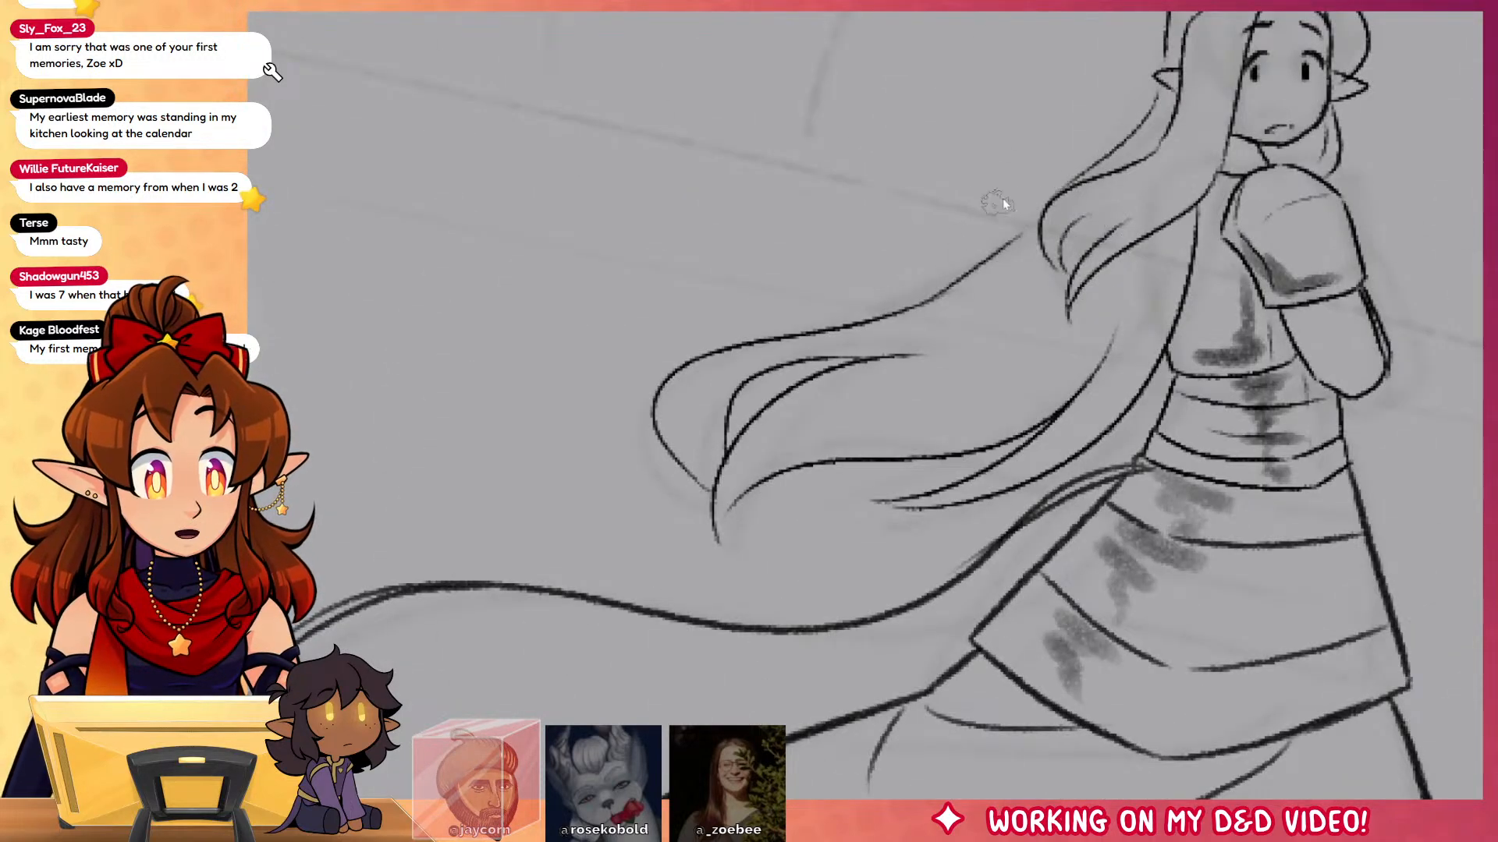
drag(1043, 212, 953, 278)
key(ctrl+z)
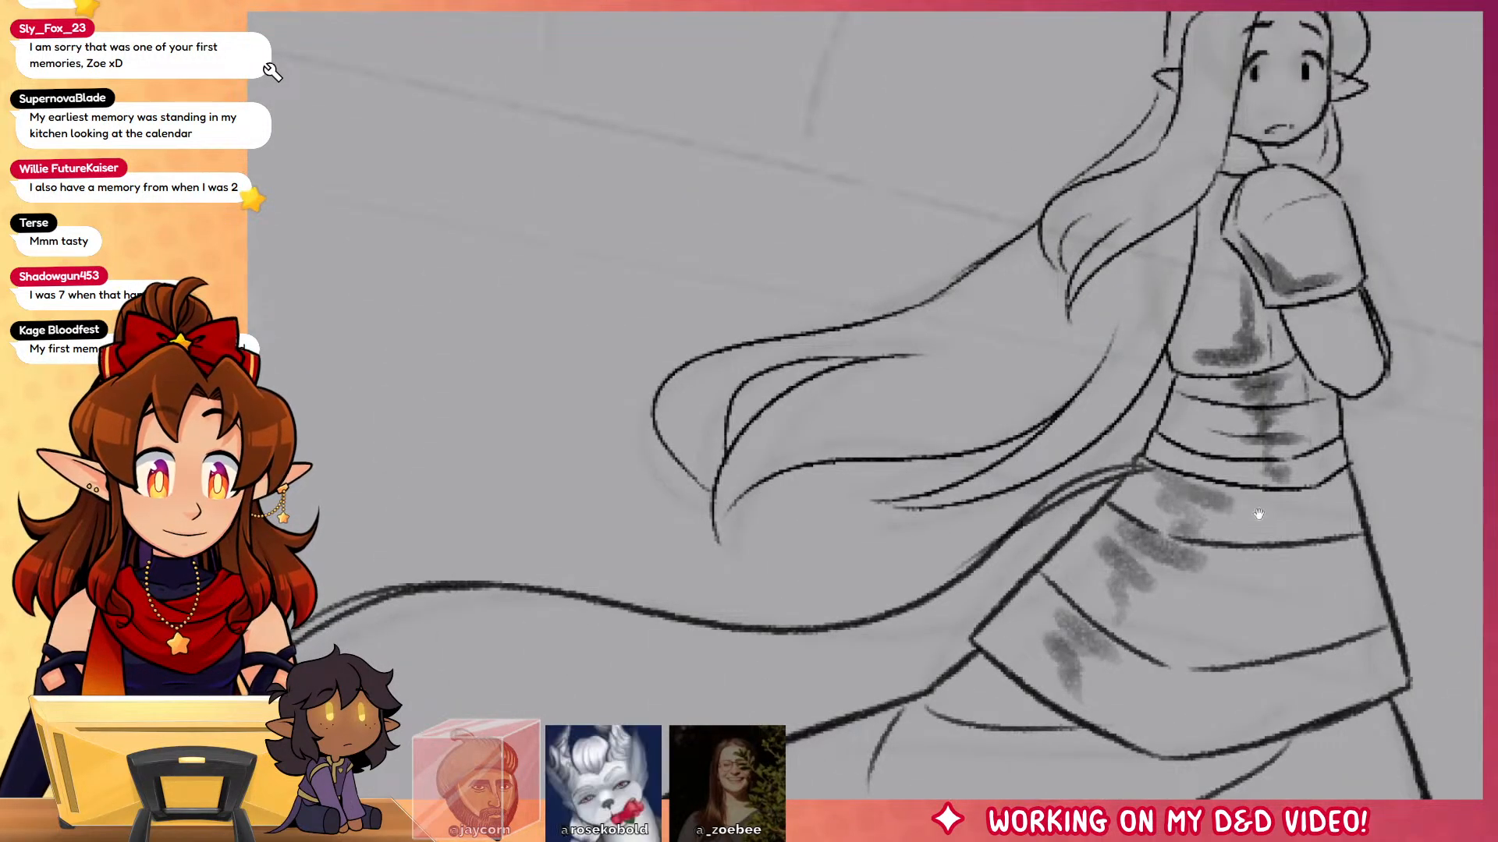
drag(1259, 514, 1199, 639)
drag(1003, 406, 861, 482)
key(ctrl+z)
drag(989, 450, 849, 481)
drag(1069, 378, 1011, 446)
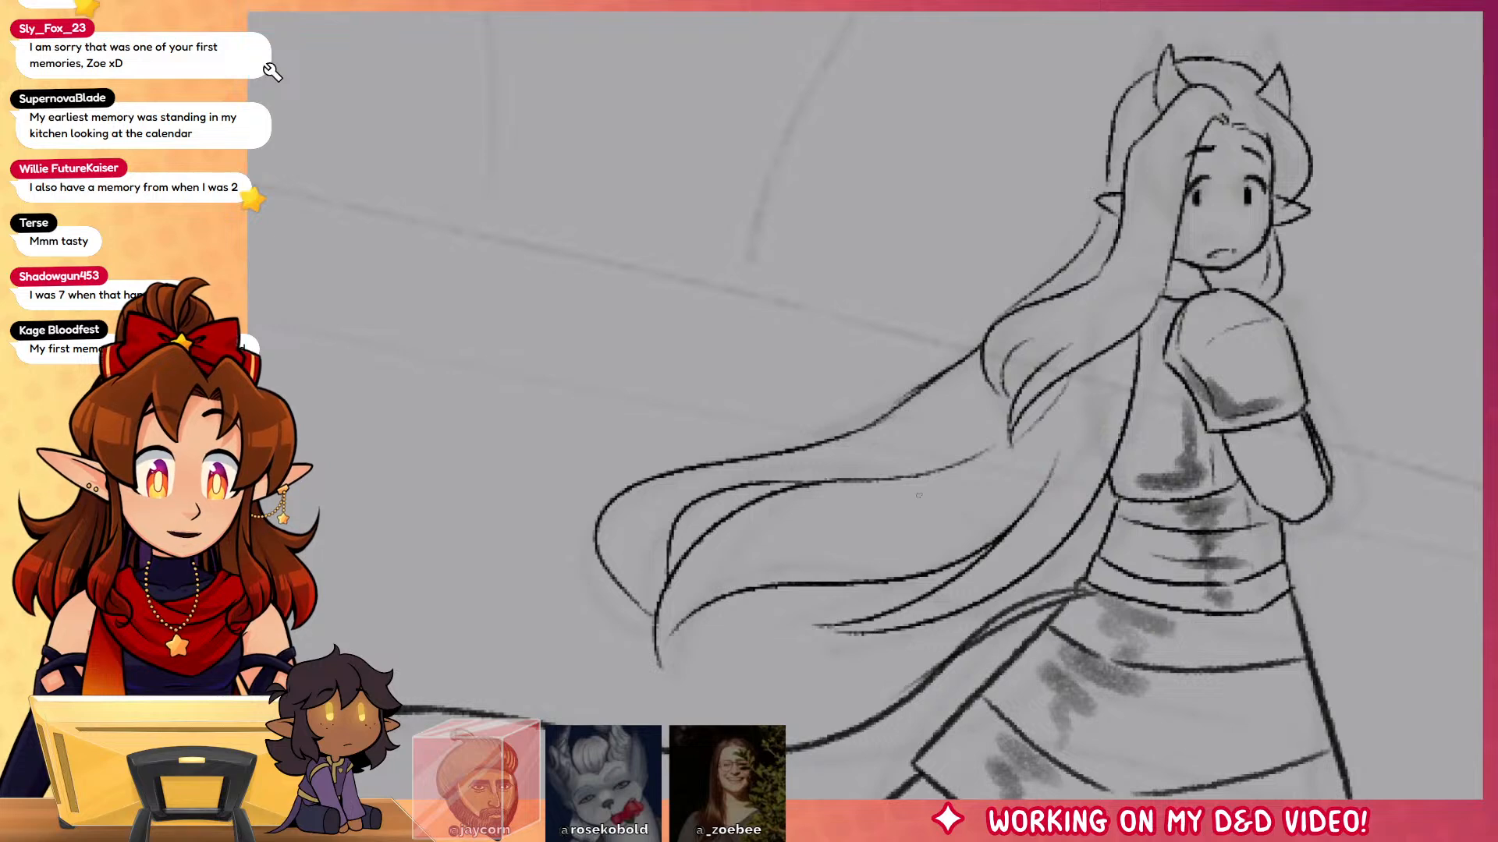
drag(1234, 630, 1059, 661)
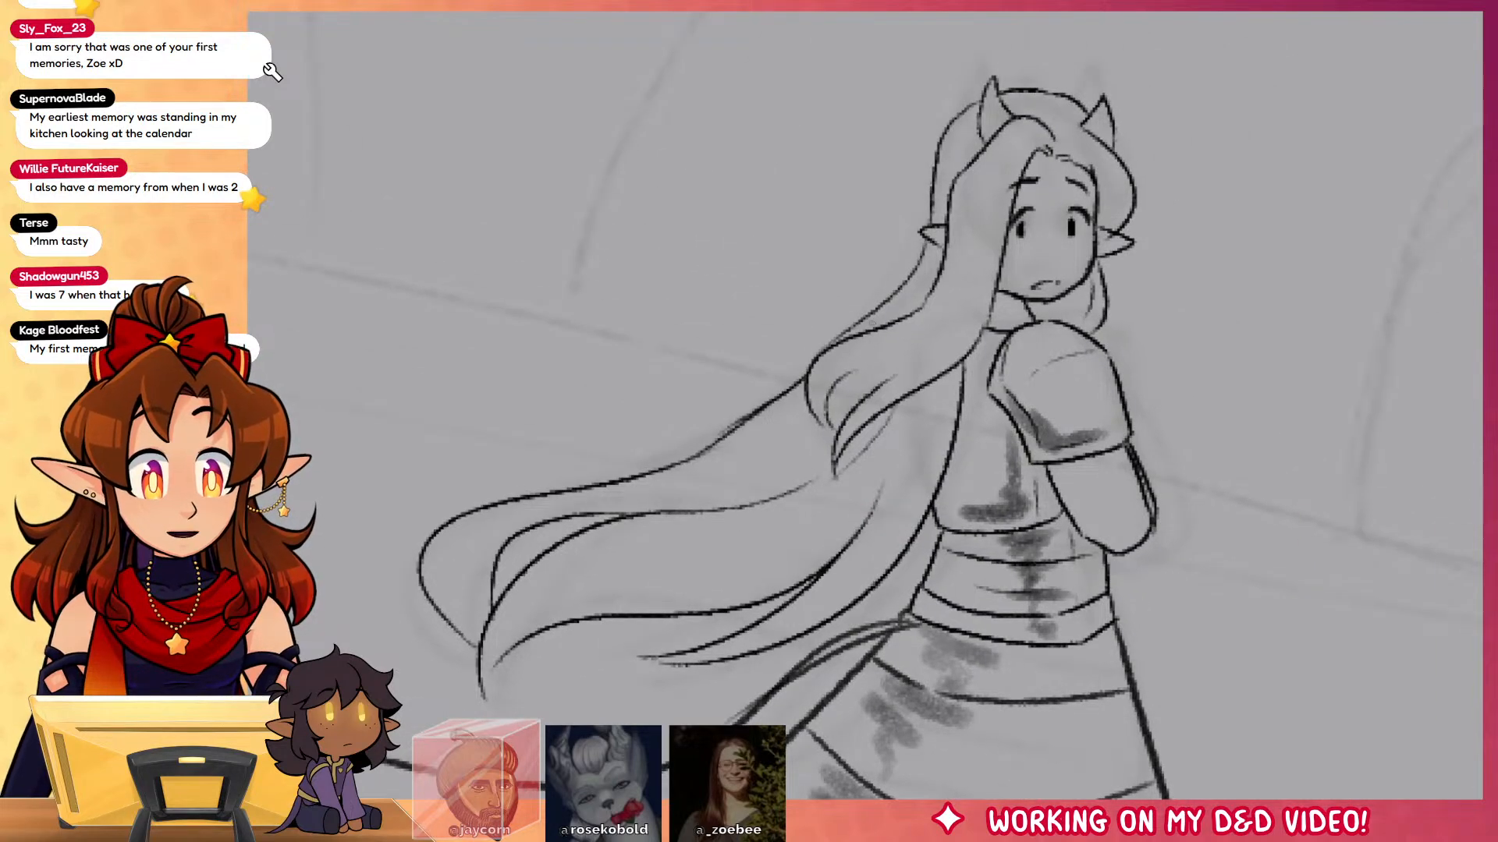
Step: Select the underside of the skirt's trailing hem, shade it dark and clear the selection
scroll(1188, 460, down, 5)
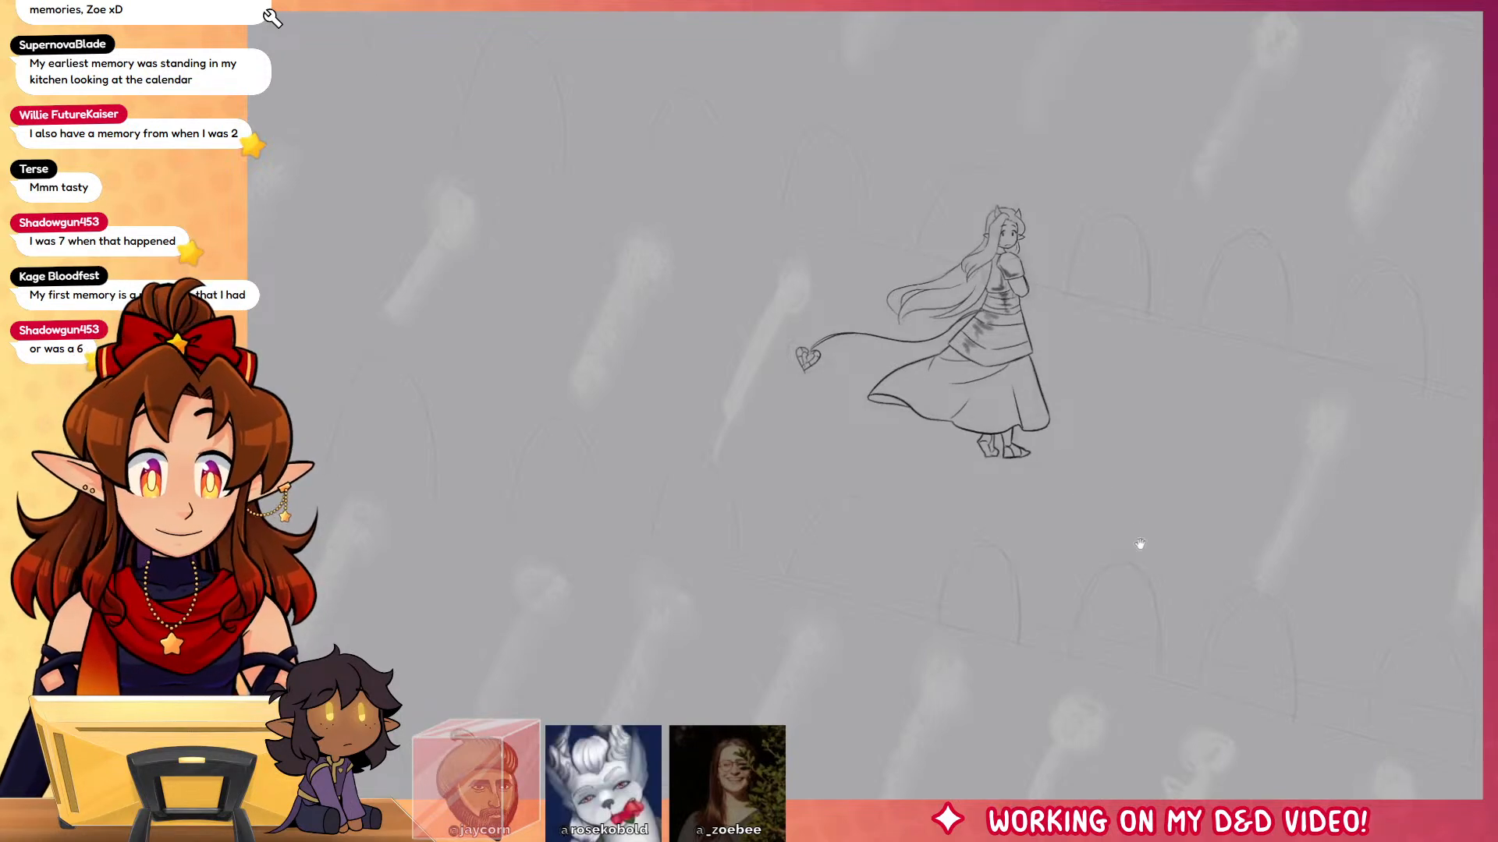
scroll(1046, 442, up, 2)
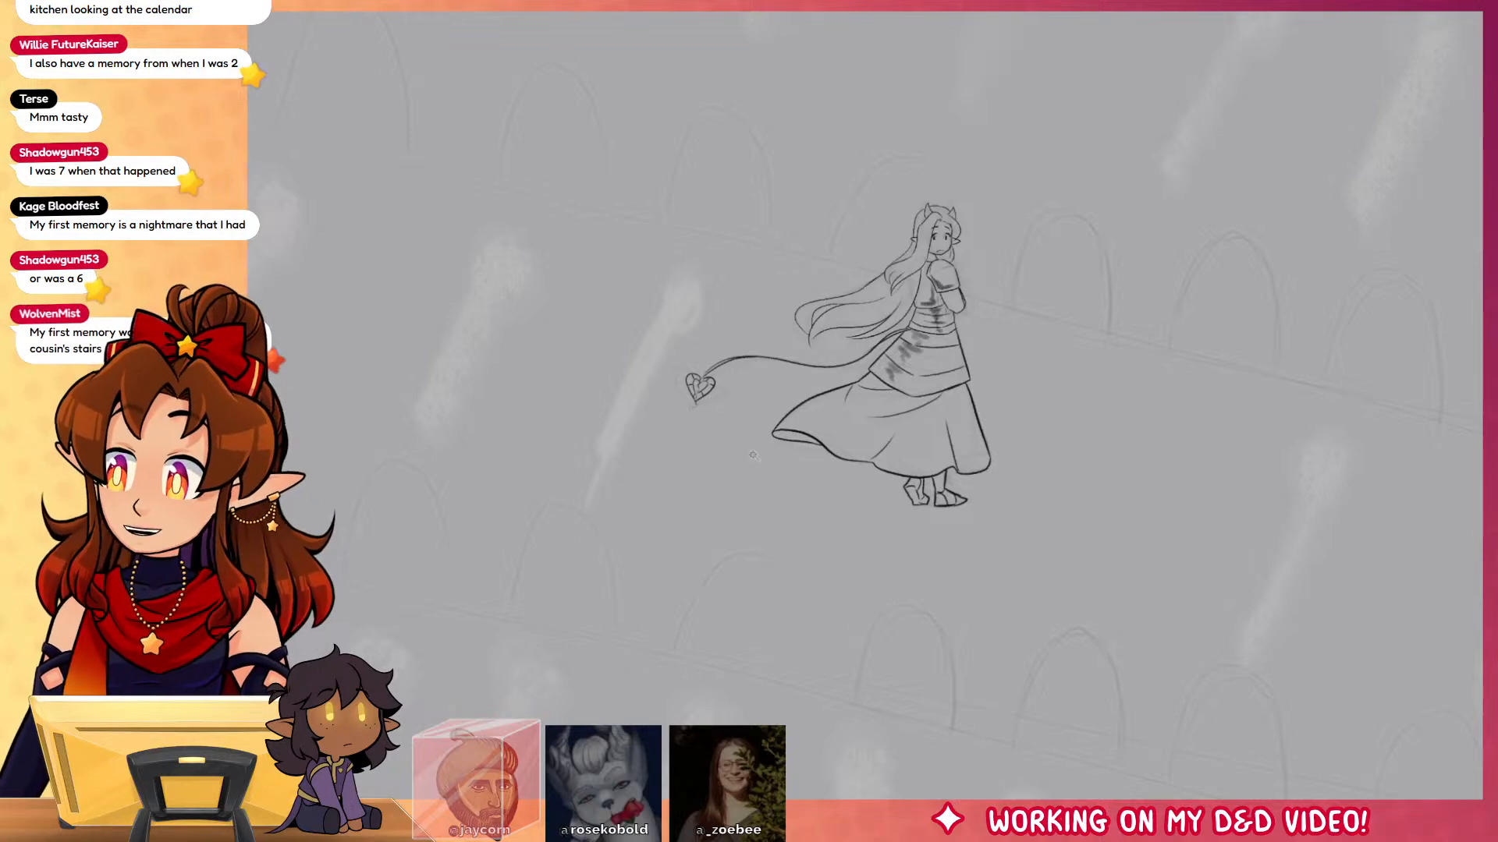
drag(772, 433, 819, 441)
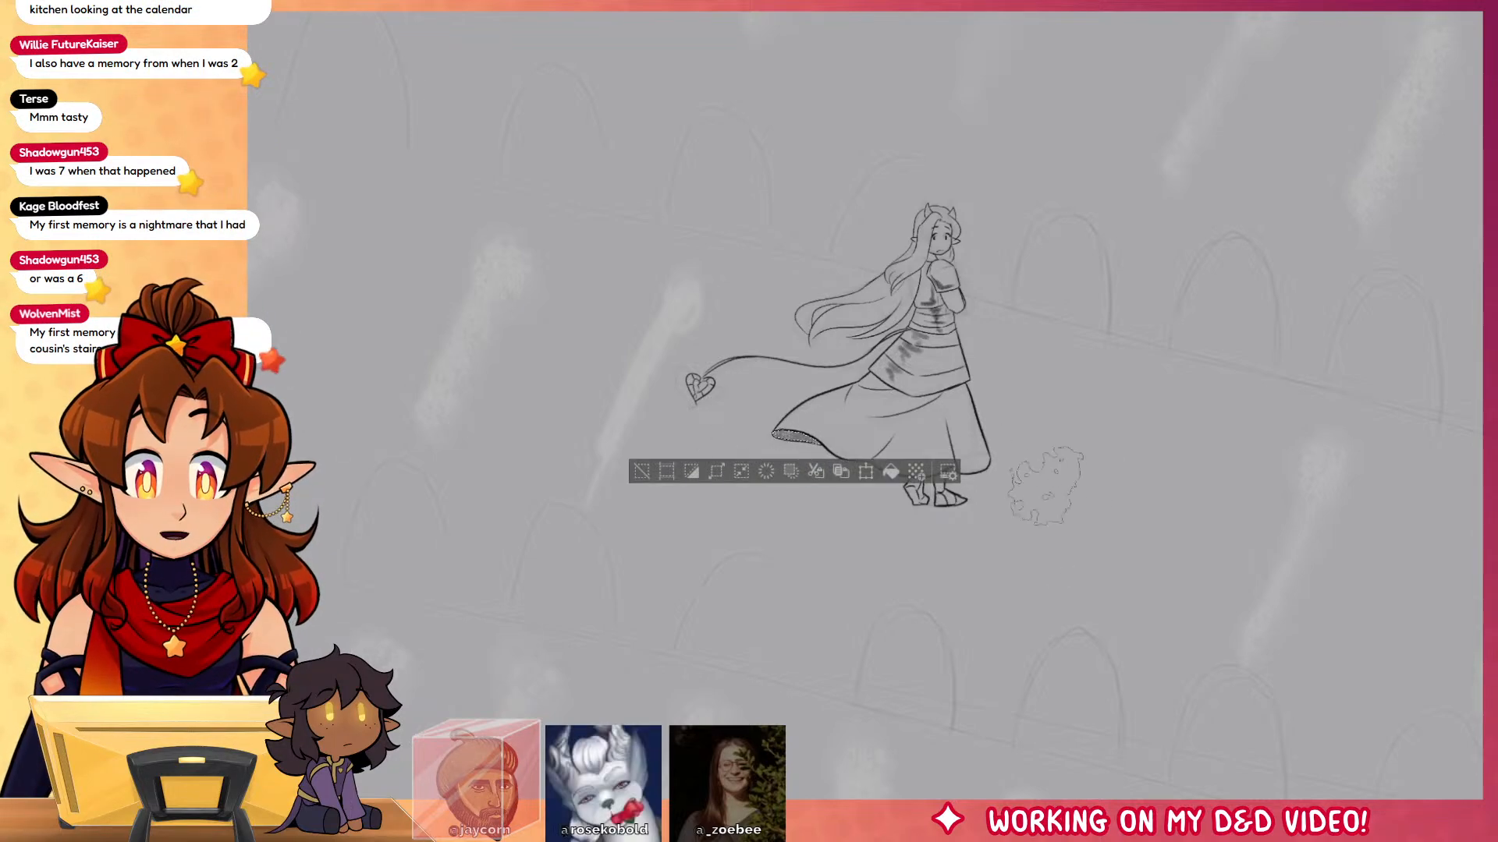
key(ctrl+d)
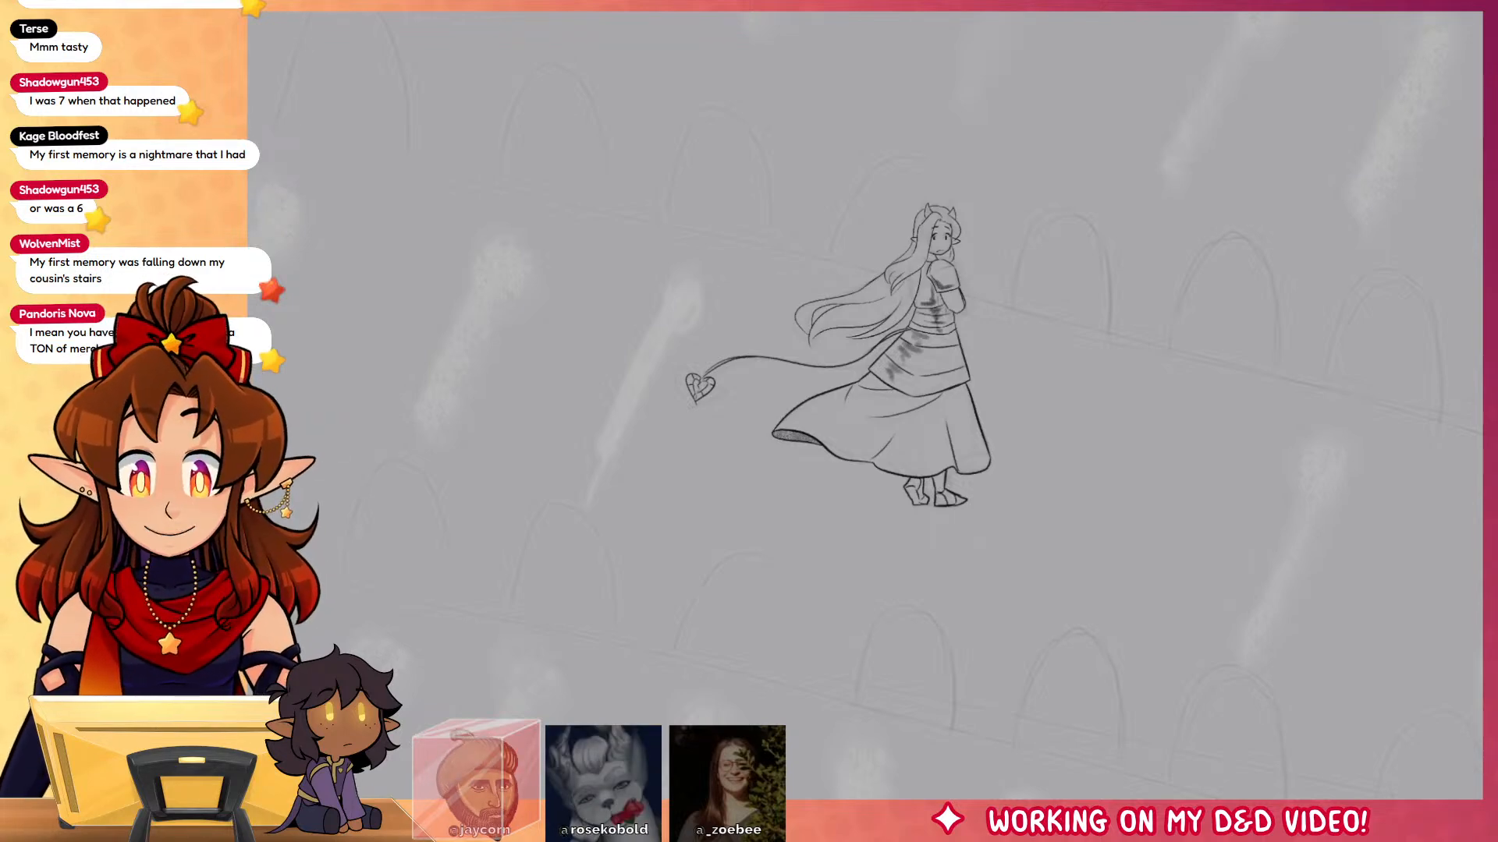
Step: Outline the left side and rounded top of the first headstone beside the figure, following the sketched arch
scroll(1017, 444, right, 3)
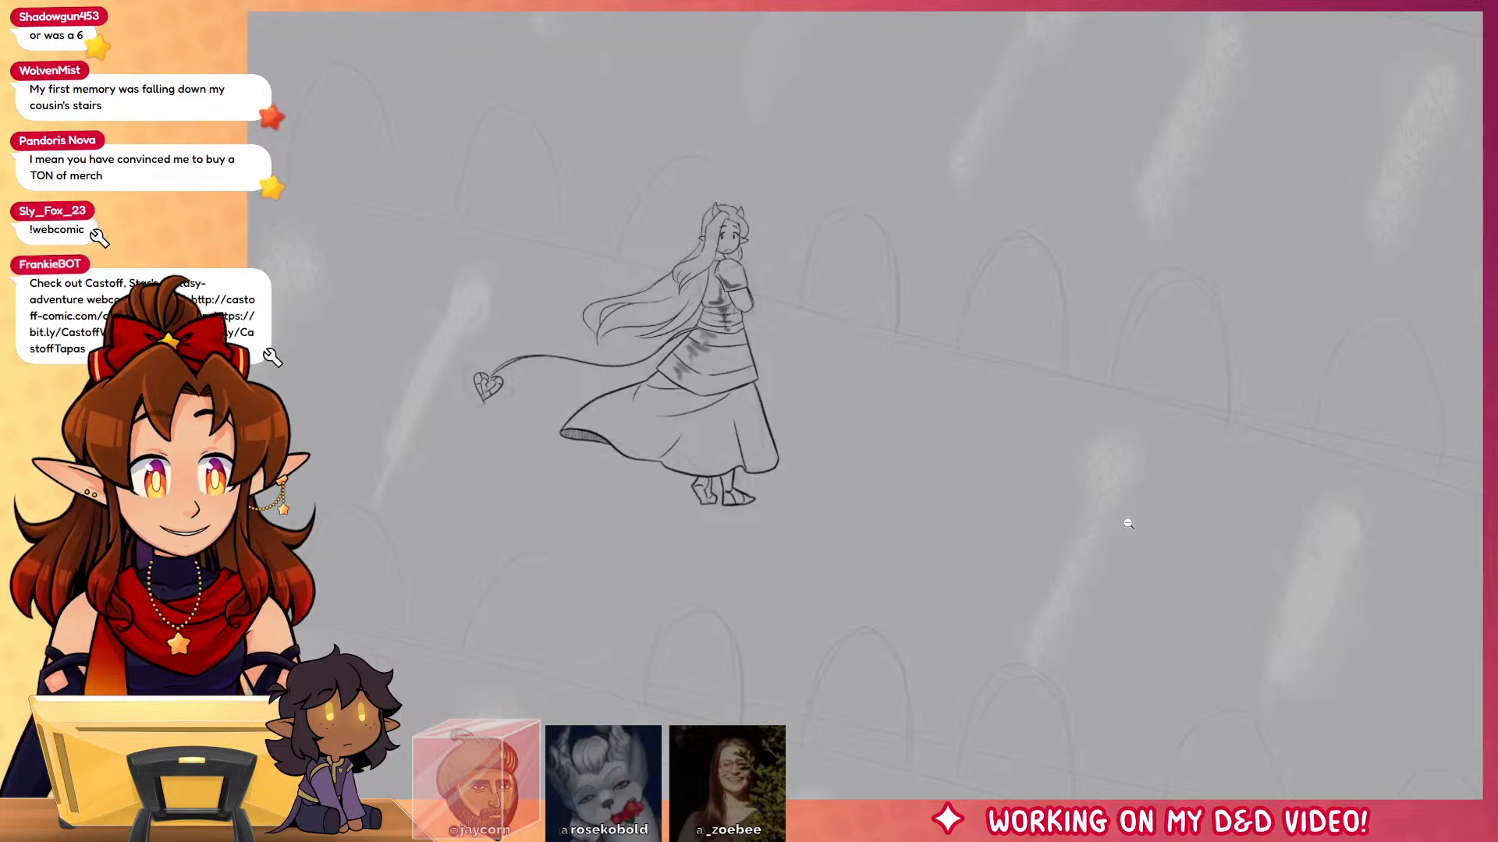
scroll(873, 316, up, 5)
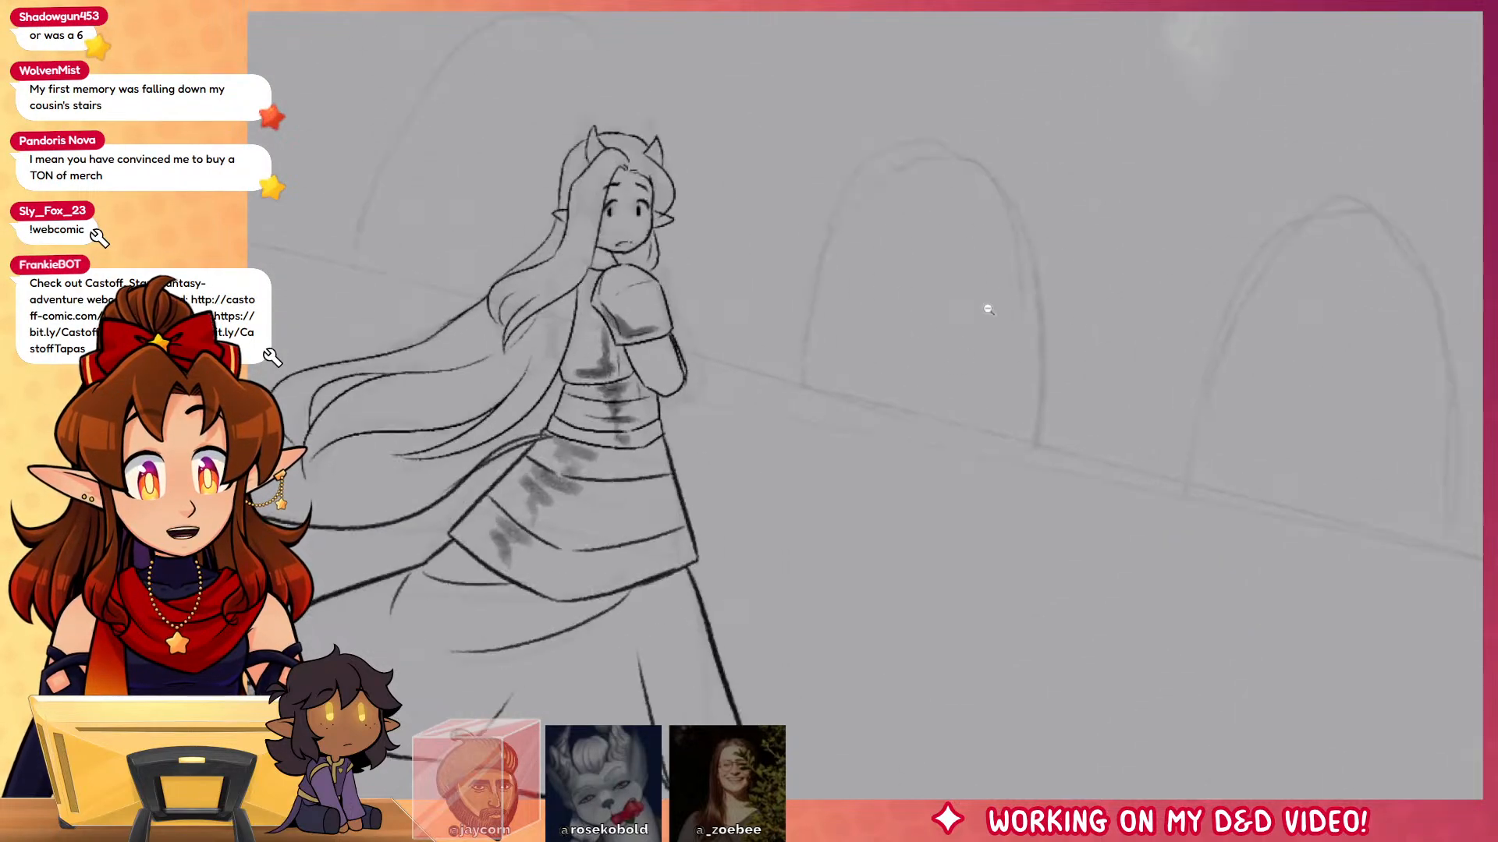
key(b)
mouse_move(801, 377)
mouse_down()
mouse_move(826, 222)
mouse_move(932, 135)
mouse_move(960, 136)
mouse_move(1095, 259)
mouse_move(1083, 223)
mouse_move(1086, 427)
mouse_up()
key(ctrl+z)
key(ctrl+z)
mouse_move(928, 135)
mouse_down()
mouse_move(1072, 177)
mouse_move(1092, 215)
mouse_up()
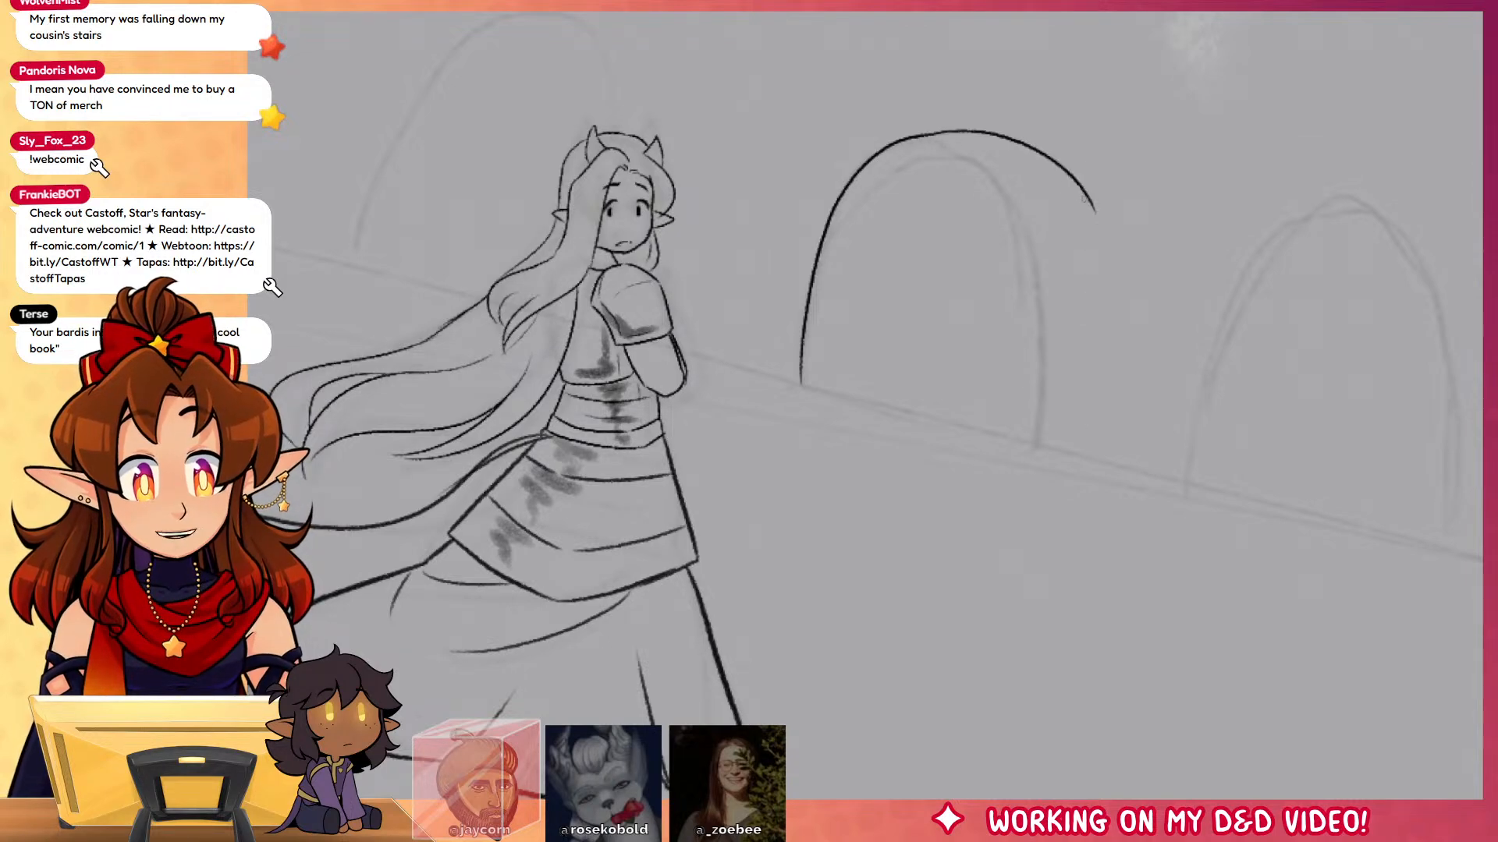
key(ctrl+z)
mouse_move(926, 133)
mouse_down()
mouse_move(1072, 183)
mouse_move(1110, 447)
mouse_up()
key(ctrl+z)
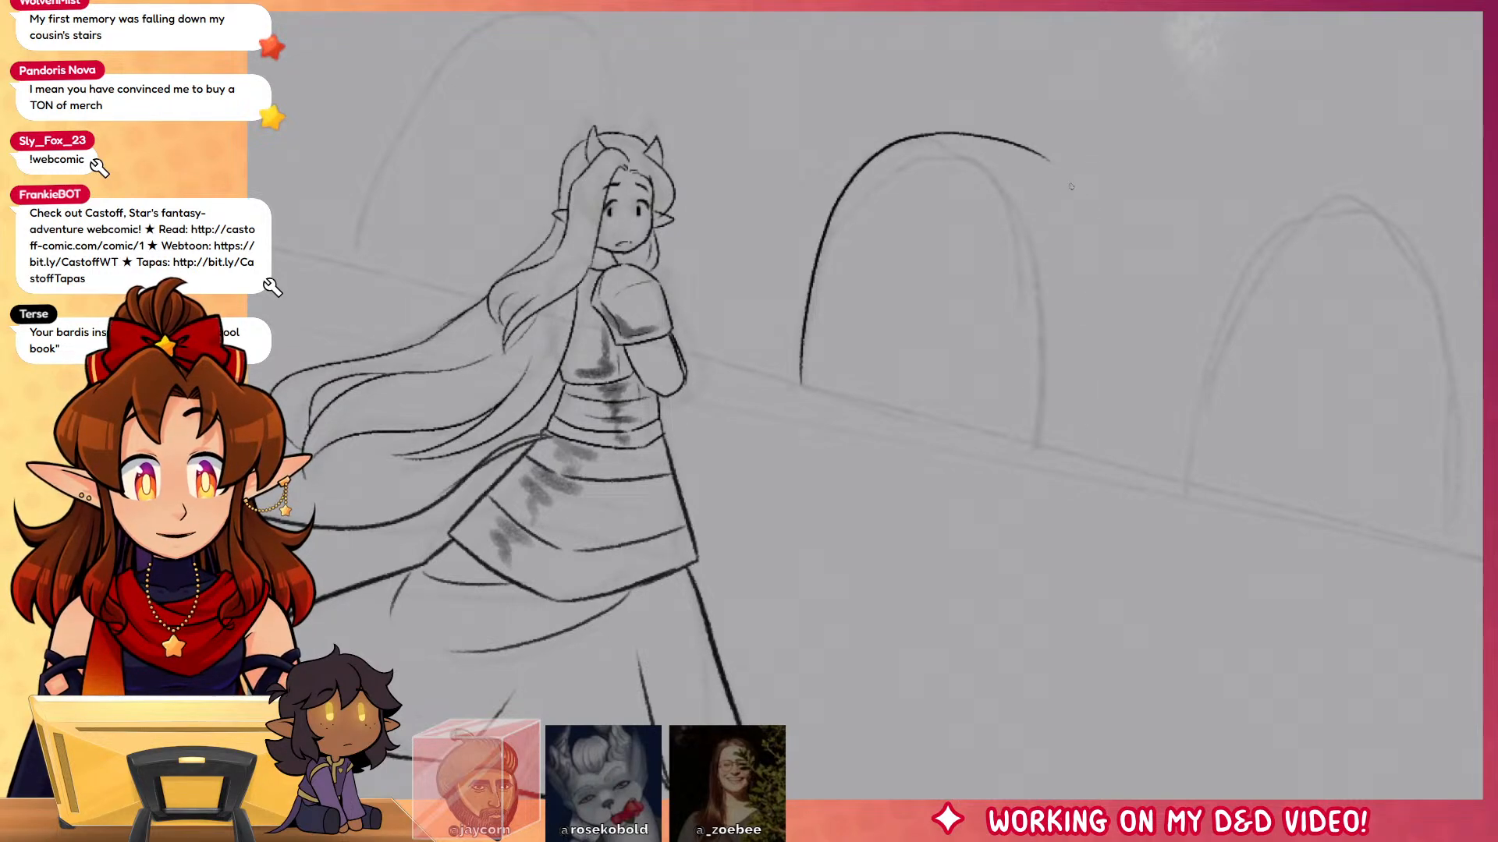
Step: Draw the first headstone's inner and outer side edges to give it thickness, and add its slanted base line
mouse_move(1051, 164)
mouse_down()
mouse_move(1095, 327)
mouse_move(1090, 453)
mouse_up()
drag(956, 134, 1045, 189)
drag(1051, 199, 1069, 440)
key(ctrl+z)
mouse_move(1043, 185)
mouse_down()
mouse_move(1055, 460)
mouse_move(1089, 452)
mouse_move(1020, 453)
mouse_move(799, 388)
mouse_up()
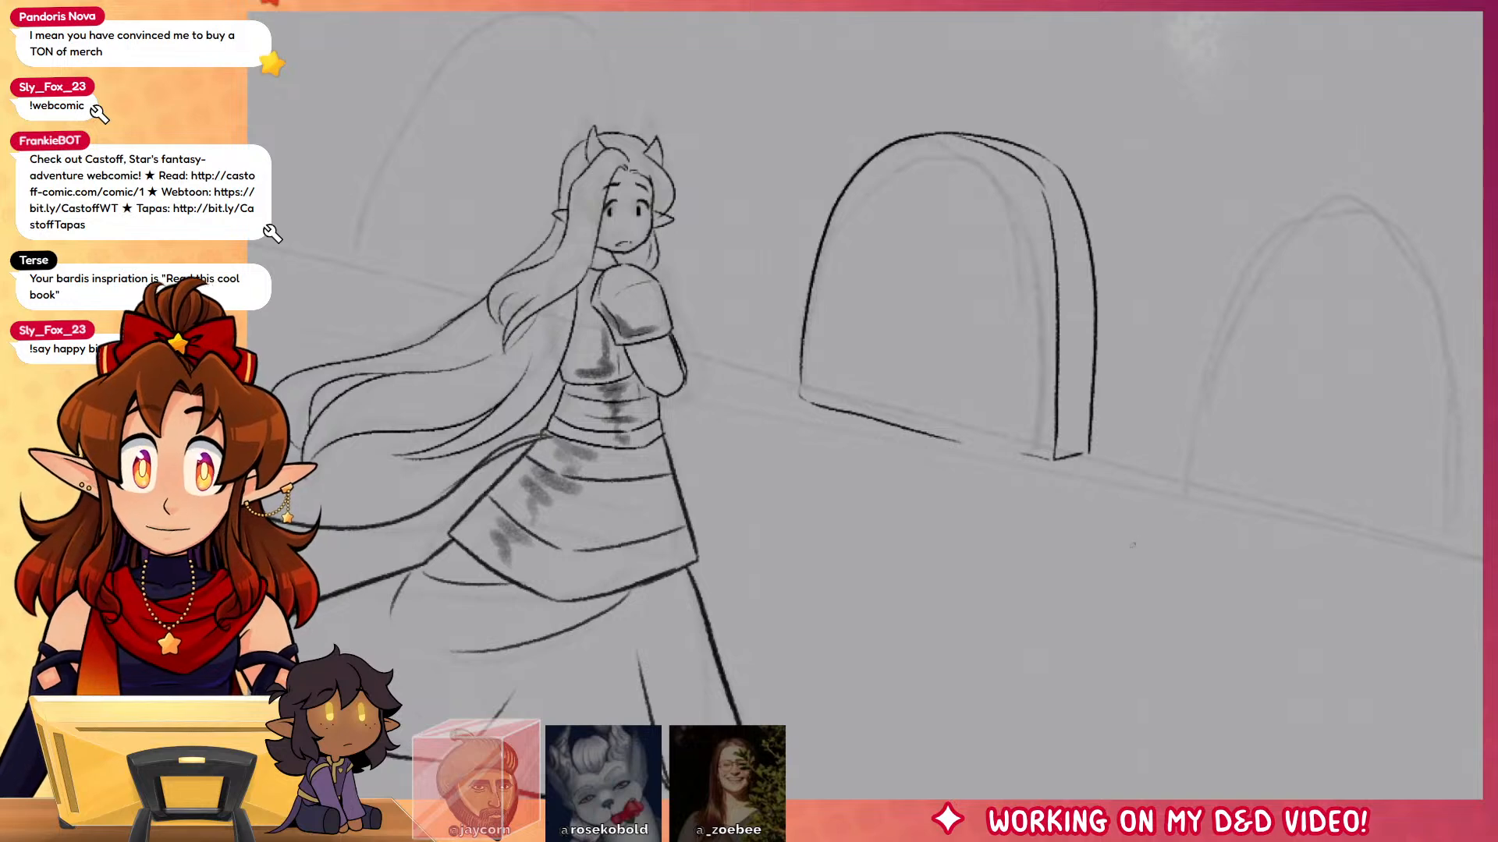
Step: Add small grass tufts along the first headstone's base and beside its lower corners
drag(975, 459, 1001, 404)
drag(1086, 462, 1106, 450)
drag(793, 400, 767, 346)
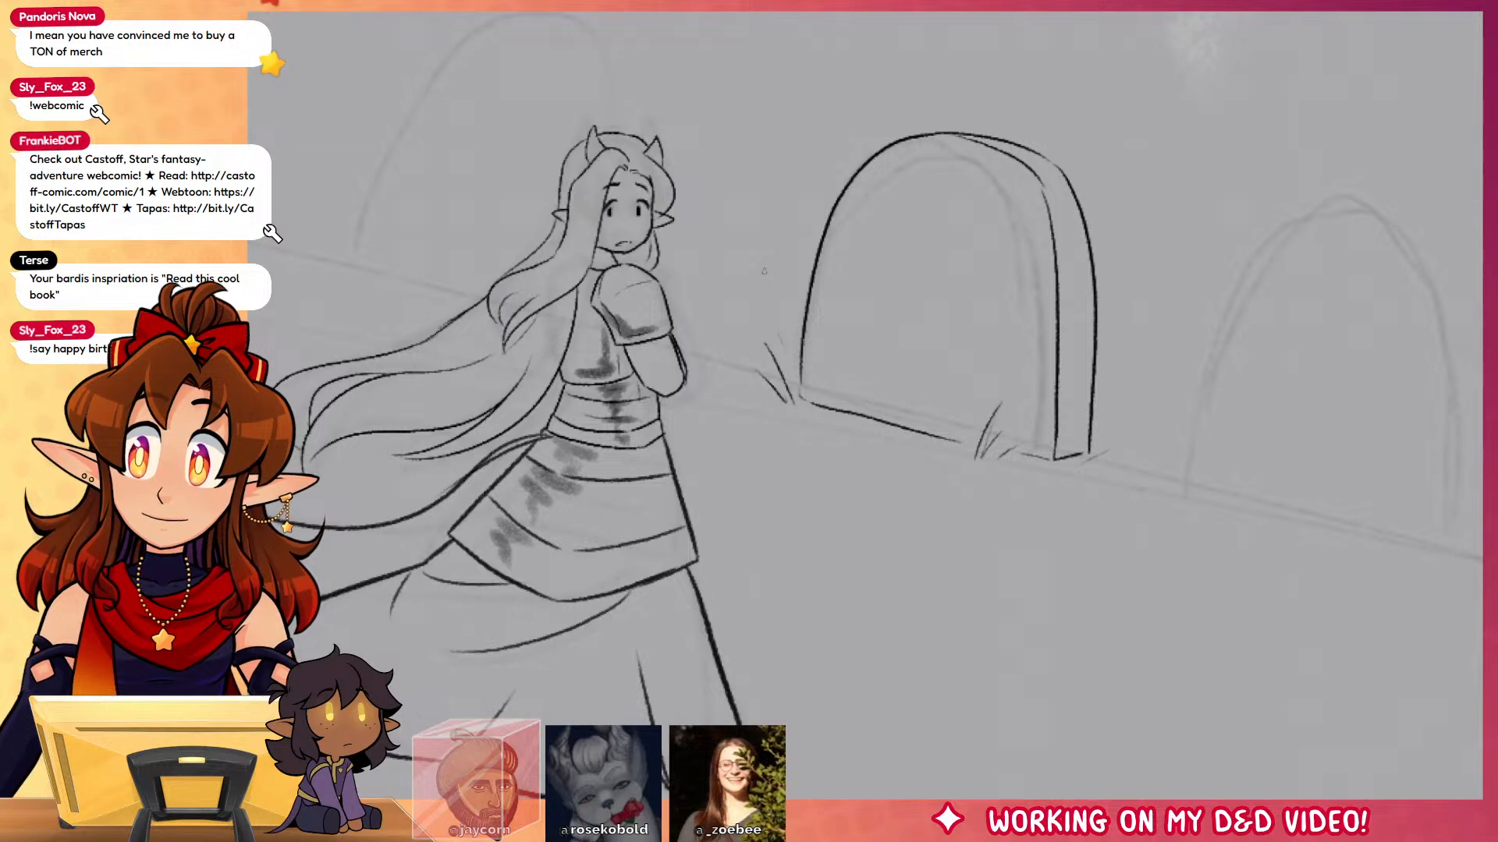
mouse_move(1274, 606)
mouse_down()
mouse_move(1157, 606)
mouse_move(1135, 638)
mouse_up()
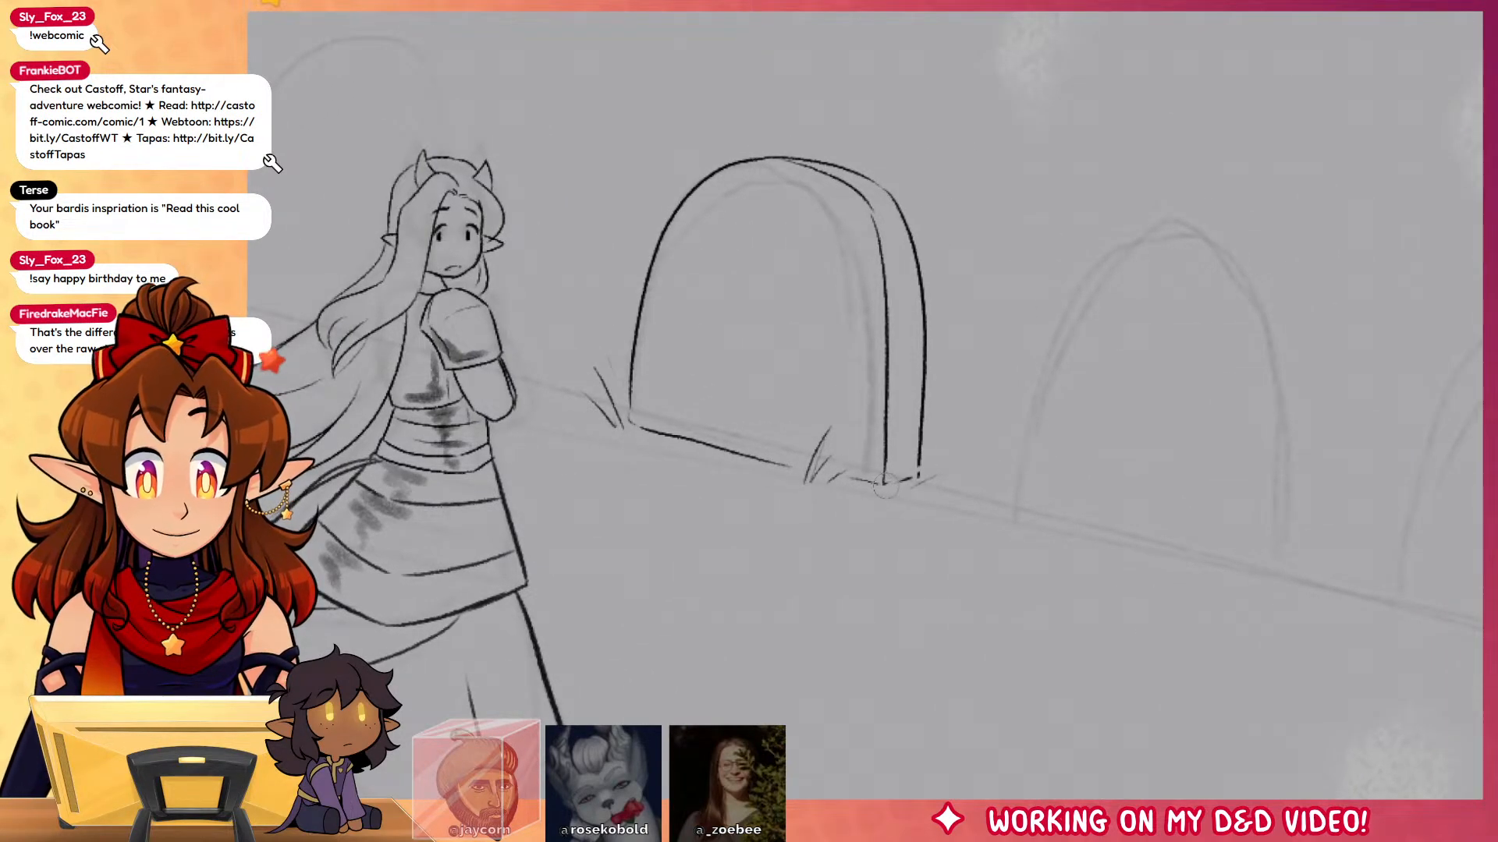
Step: Close the lower edge of the headstone's side and draw short inscription lines on the upper part of its face
mouse_move(893, 482)
mouse_down()
mouse_move(959, 457)
mouse_move(920, 463)
mouse_up()
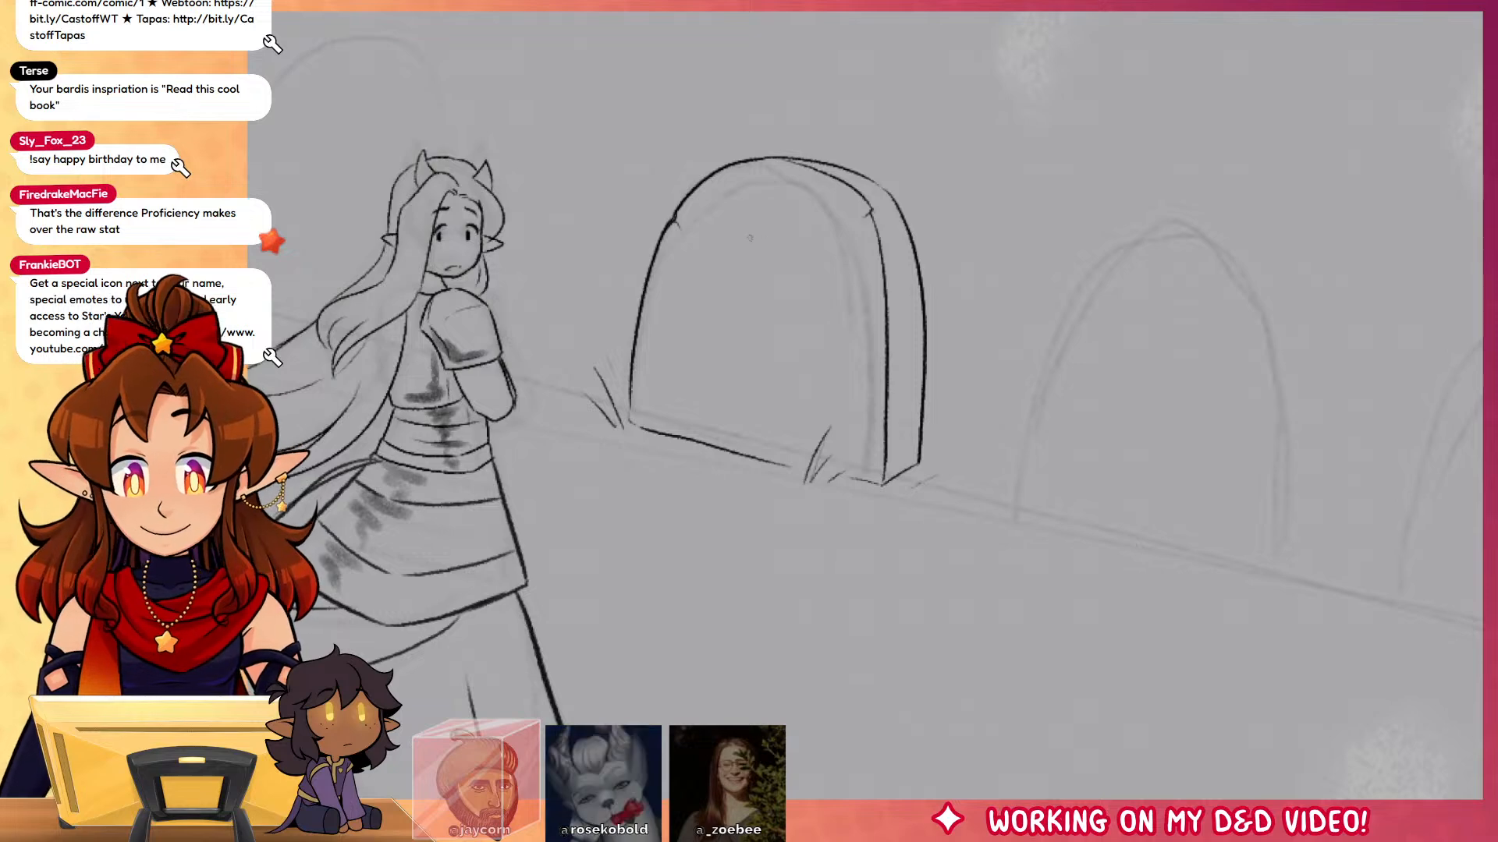
drag(741, 234, 797, 244)
drag(745, 248, 792, 254)
mouse_move(739, 259)
mouse_down()
mouse_move(789, 266)
mouse_move(780, 281)
mouse_up()
Step: Select the headstone's narrow side face, shade its lower part with textured dark strokes and clear the selection
drag(1259, 497, 1127, 495)
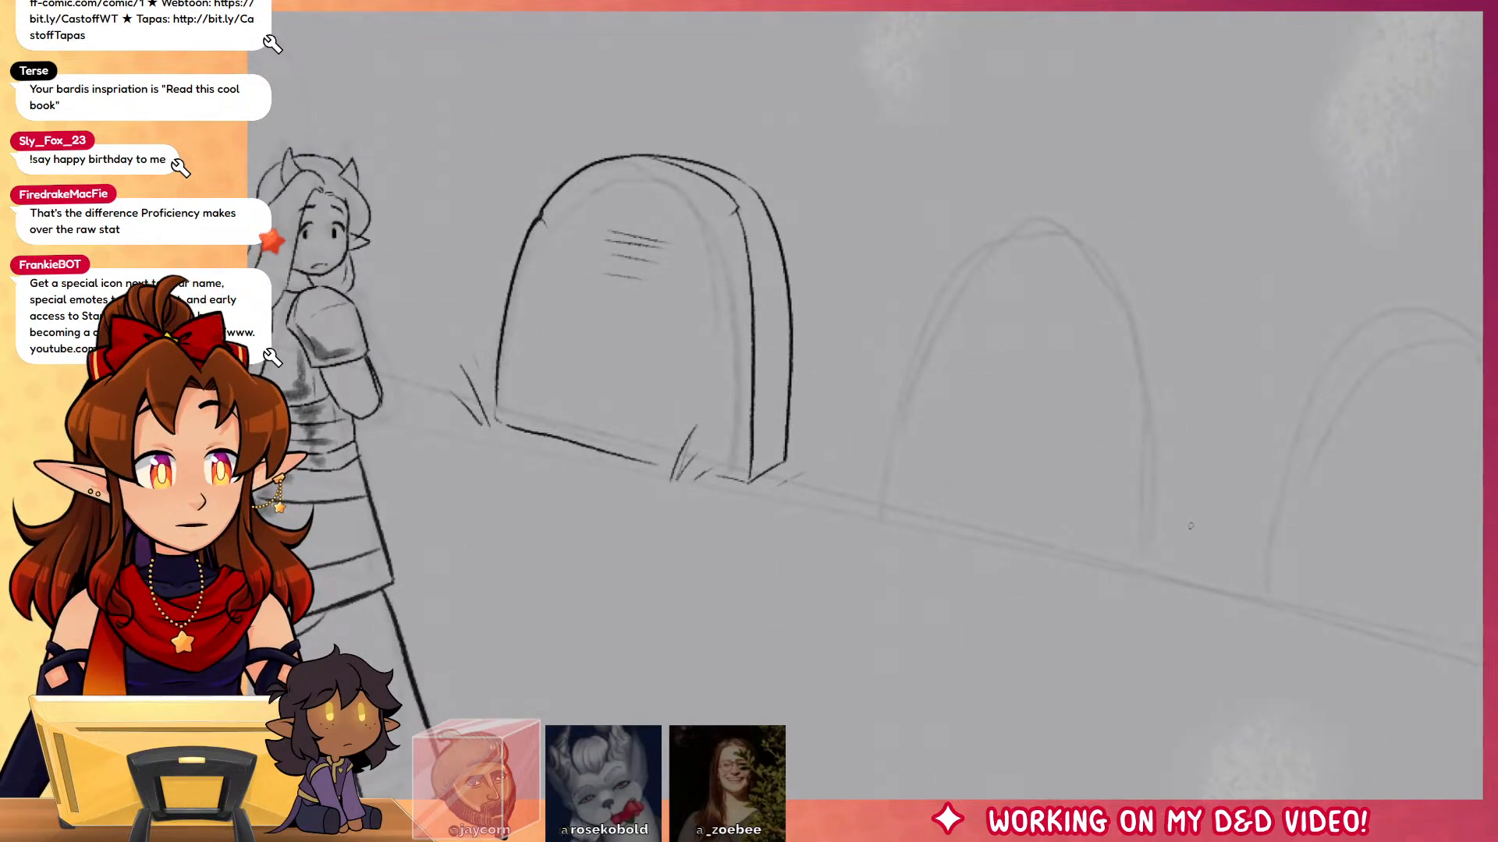
key(w)
click(770, 437)
key(b)
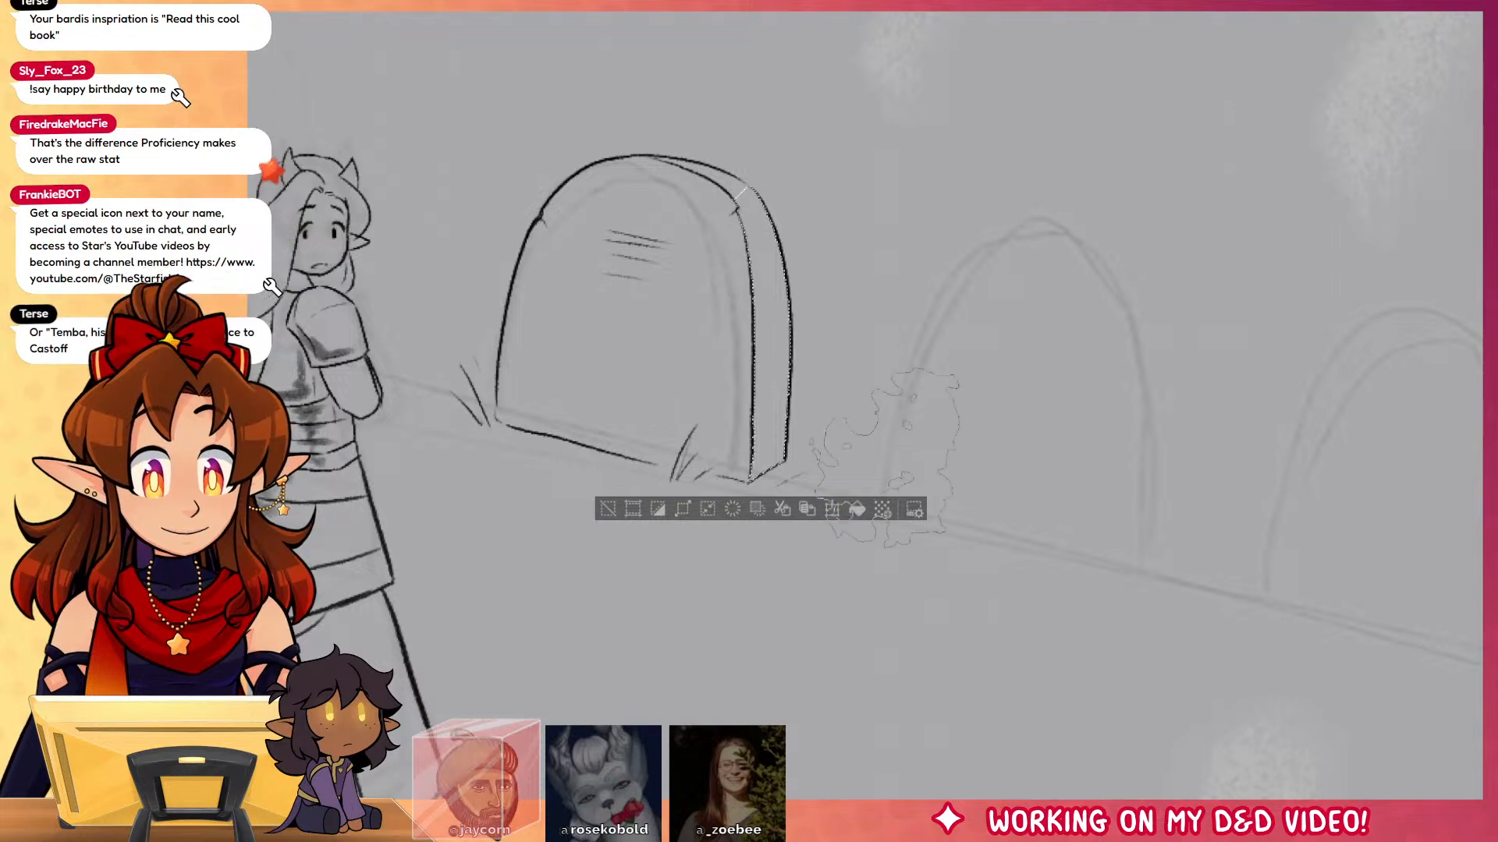
drag(811, 493, 779, 374)
key(ctrl+z)
drag(774, 429, 769, 262)
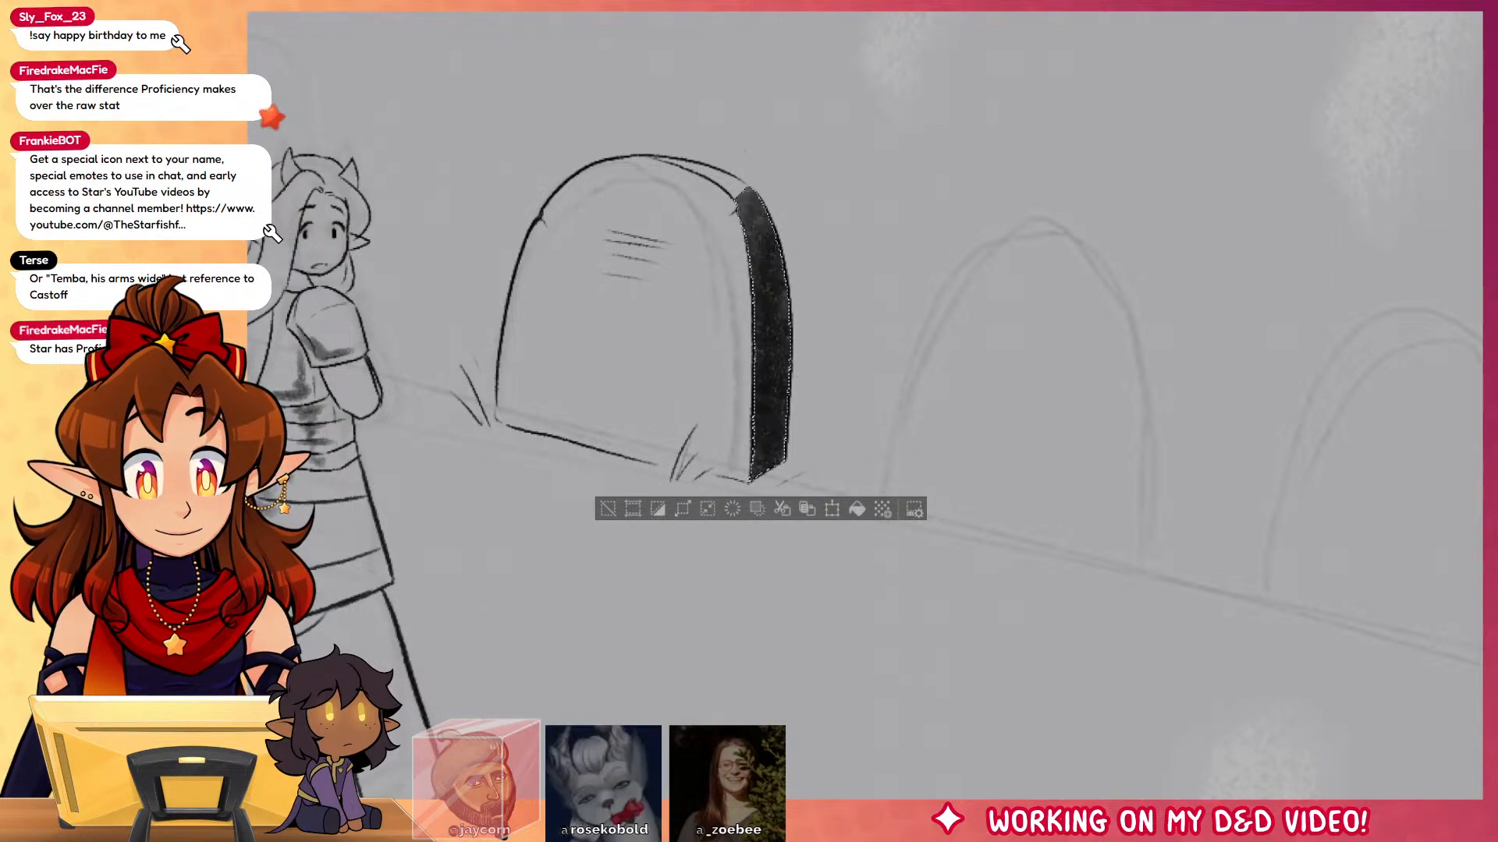
key(ctrl+z)
mouse_move(825, 422)
mouse_down()
mouse_move(843, 321)
mouse_move(795, 289)
mouse_up()
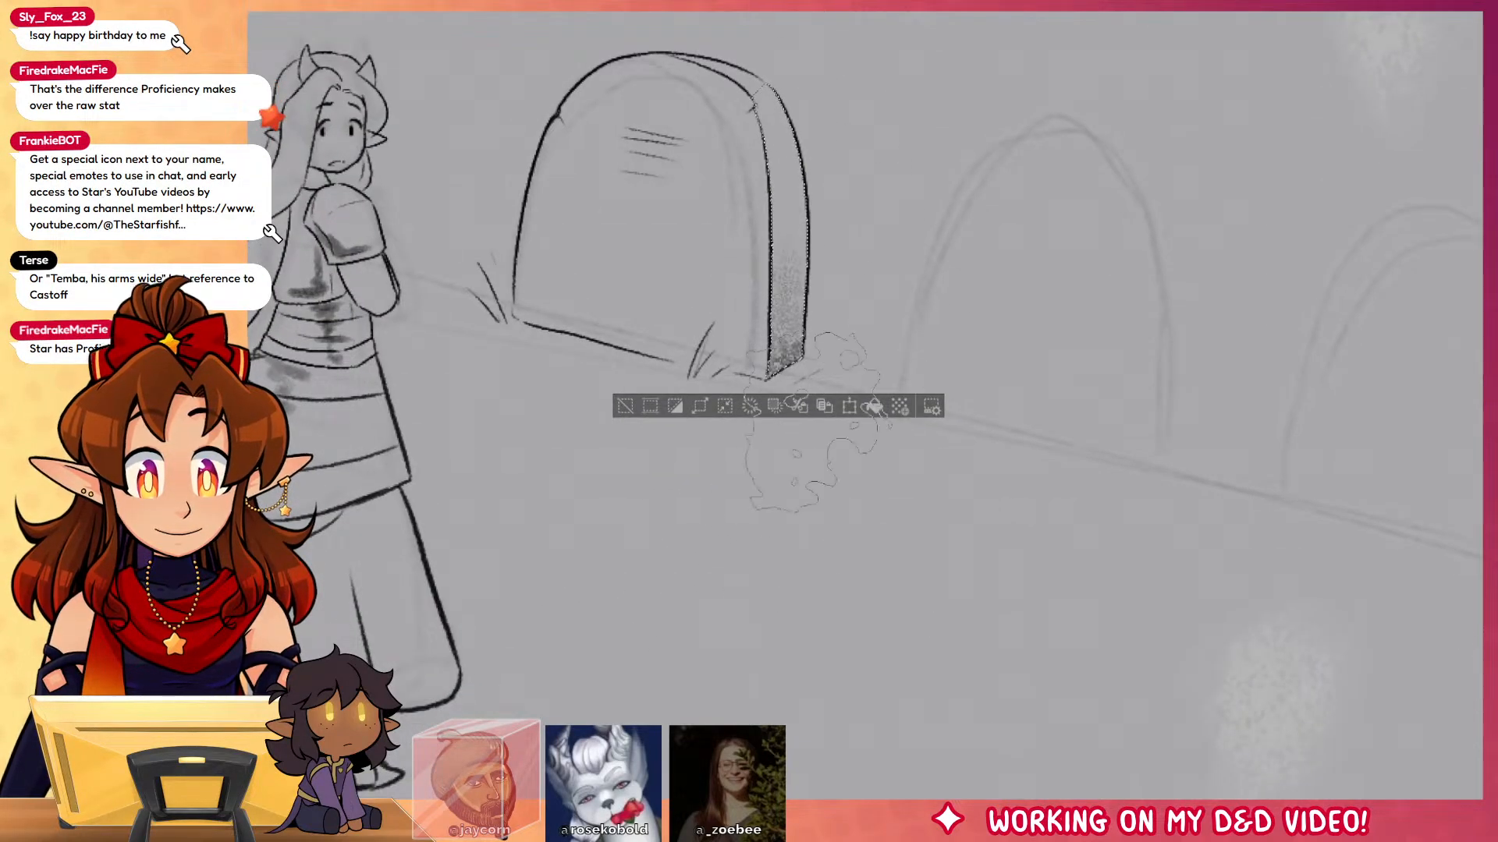
key(ctrl+d)
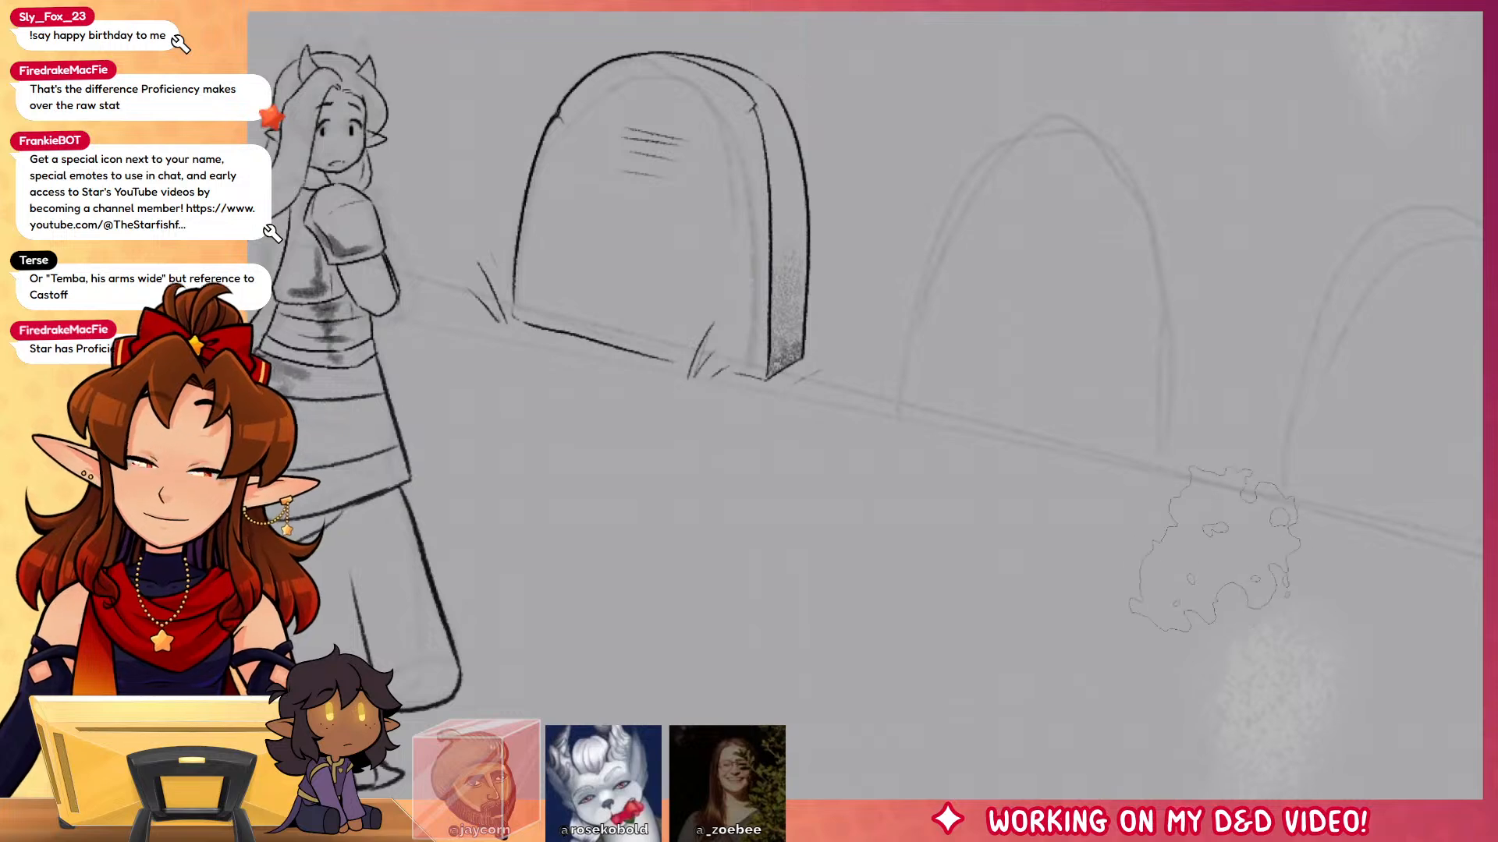
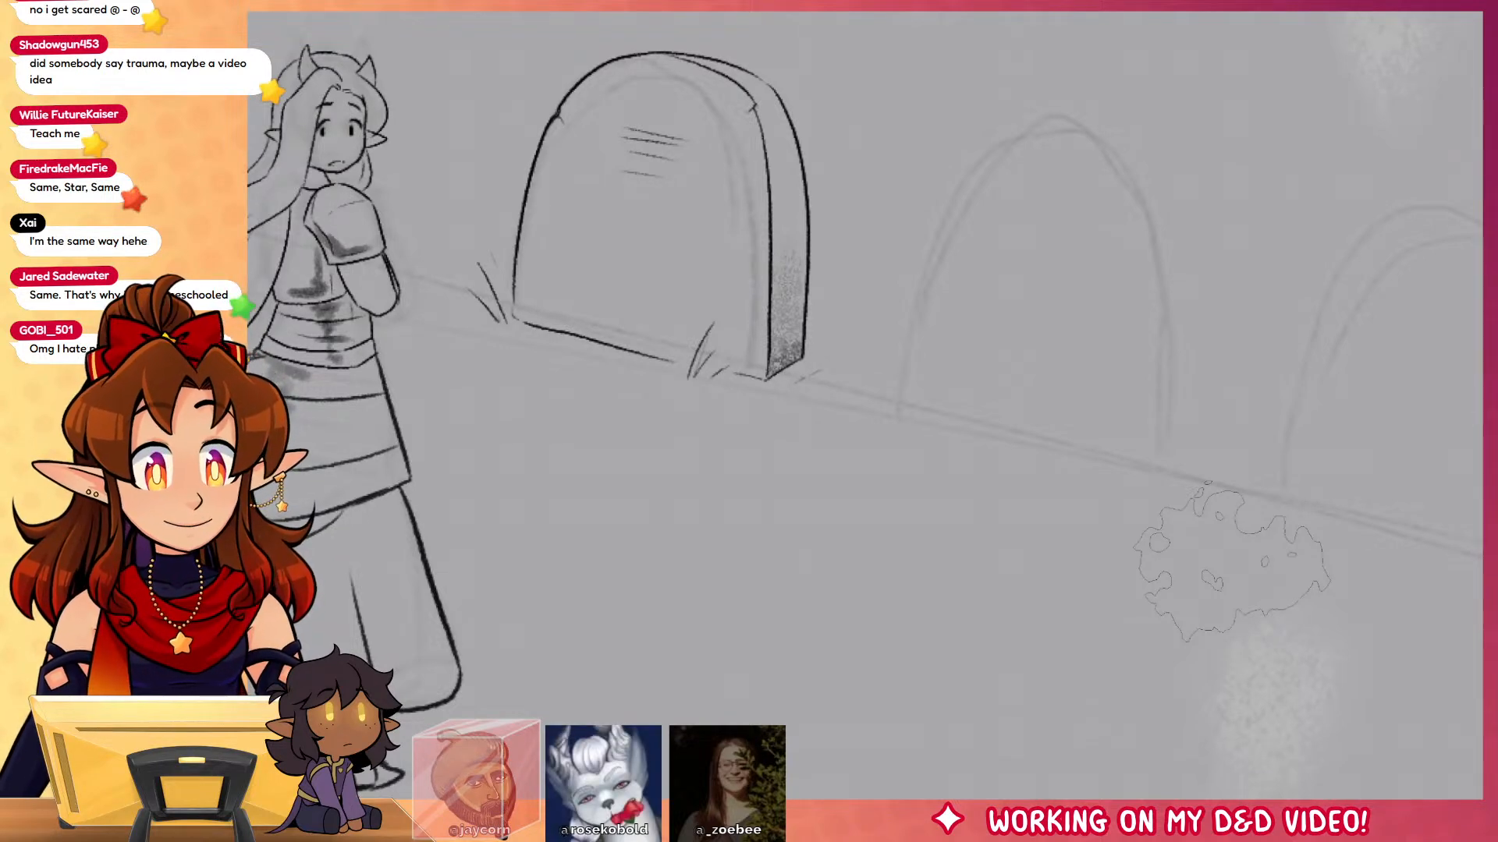
Step: Outline the front arch of the second headstone over the next sketched shape in the row
scroll(982, 488, down, 6)
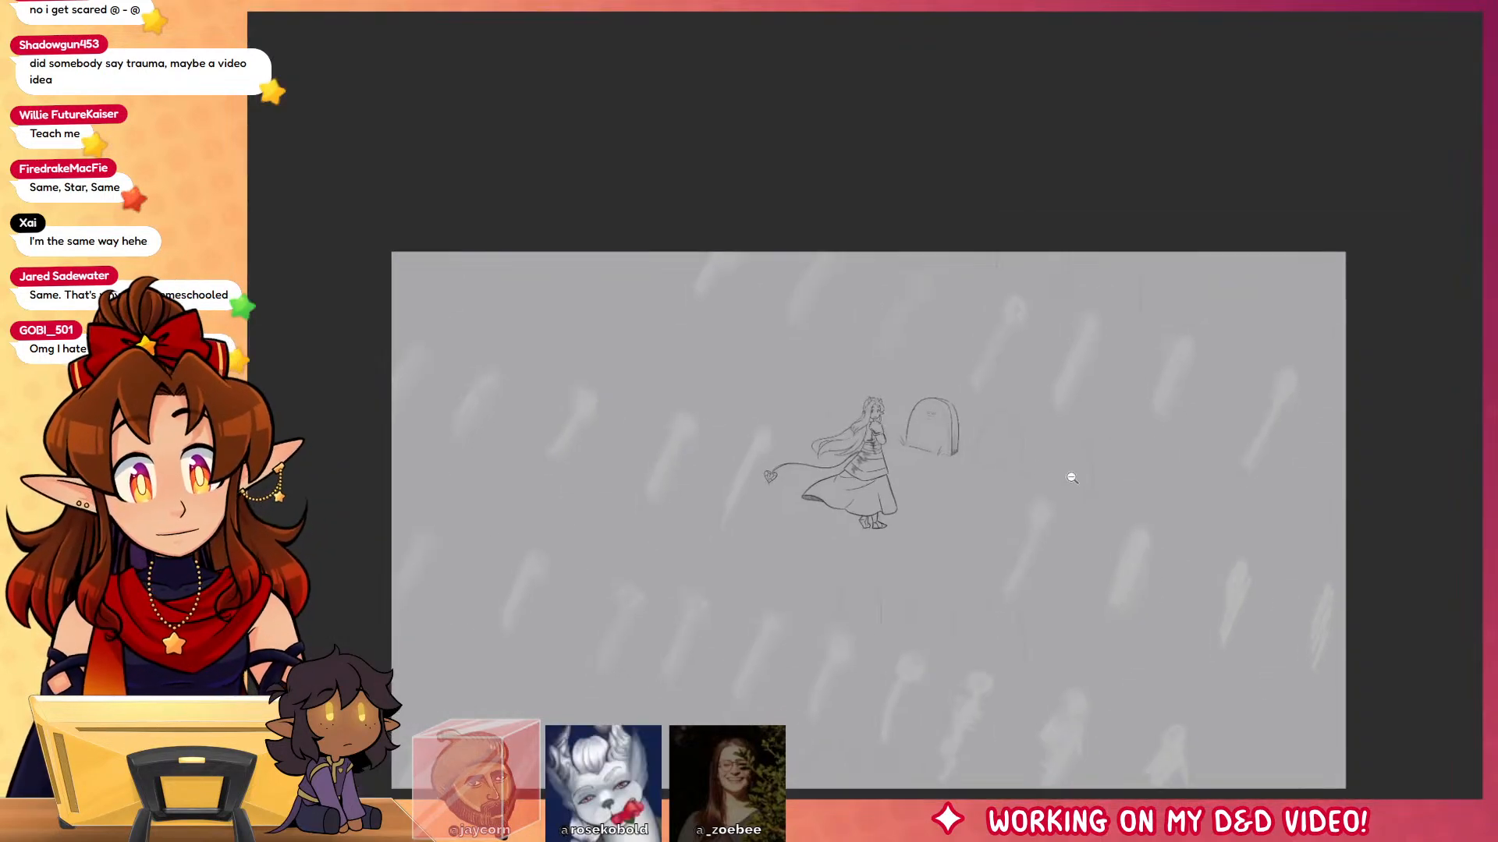
scroll(1069, 474, up, 5)
drag(1093, 556, 937, 482)
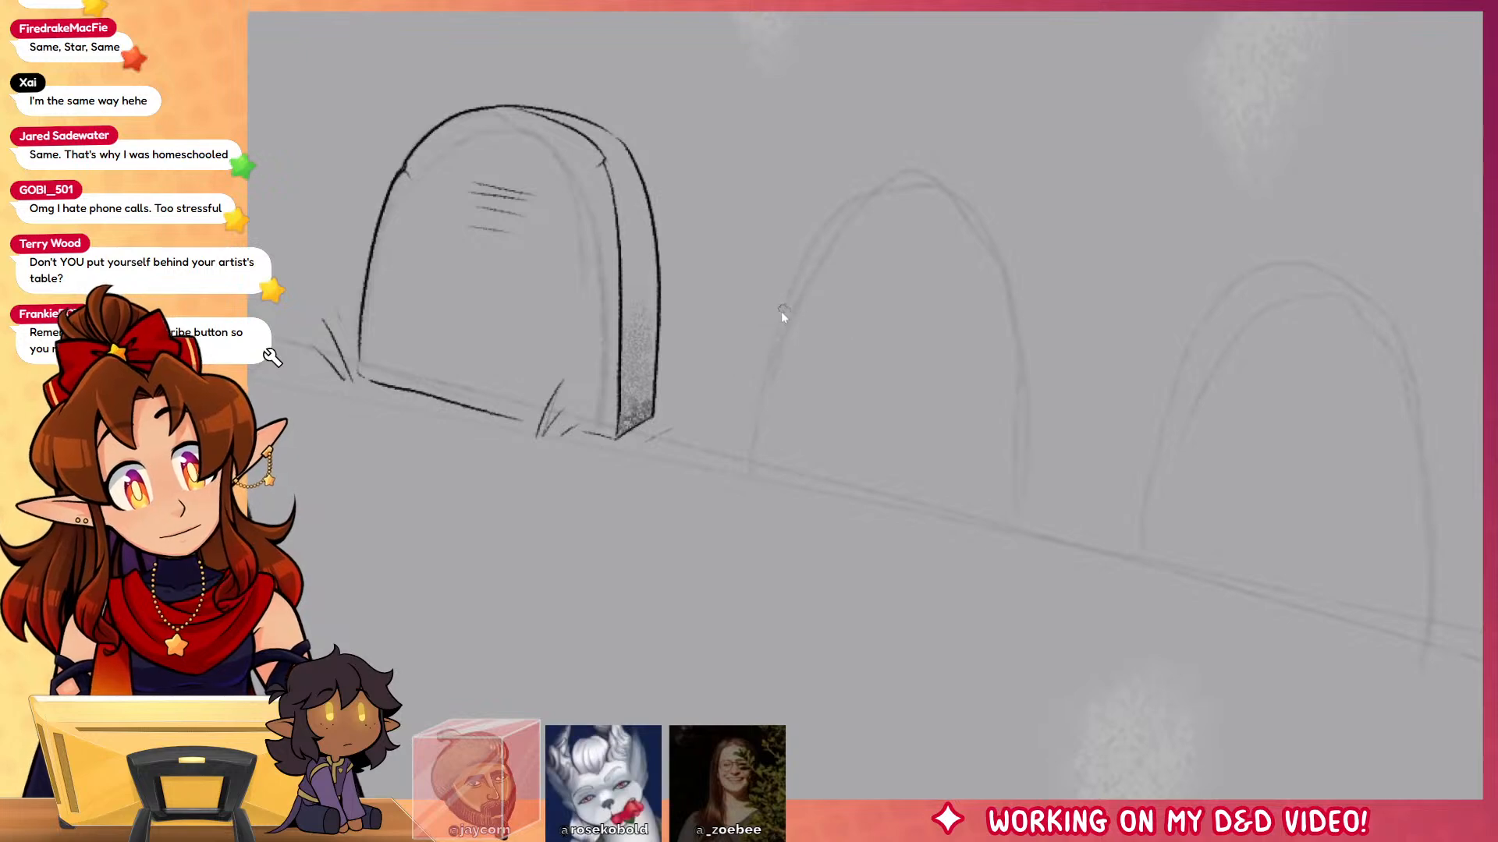
mouse_move(761, 467)
mouse_down()
mouse_move(764, 400)
mouse_move(862, 197)
mouse_move(857, 175)
mouse_move(977, 171)
mouse_move(1047, 292)
mouse_up()
drag(1045, 311, 1020, 529)
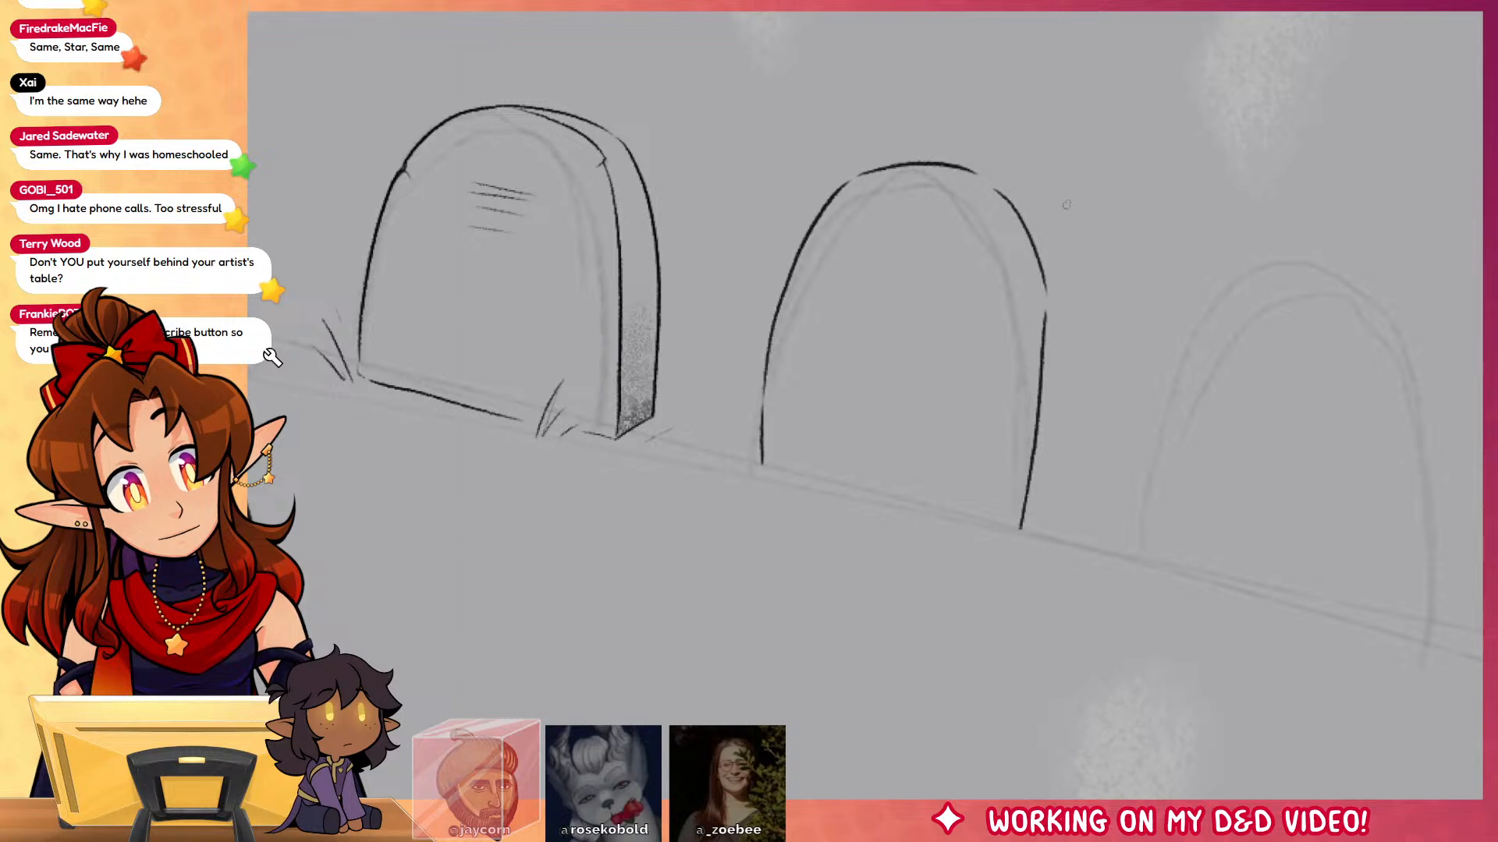
Step: Draw the second headstone's outer curved edge behind the front arch to give it a thick side
drag(972, 168, 1045, 257)
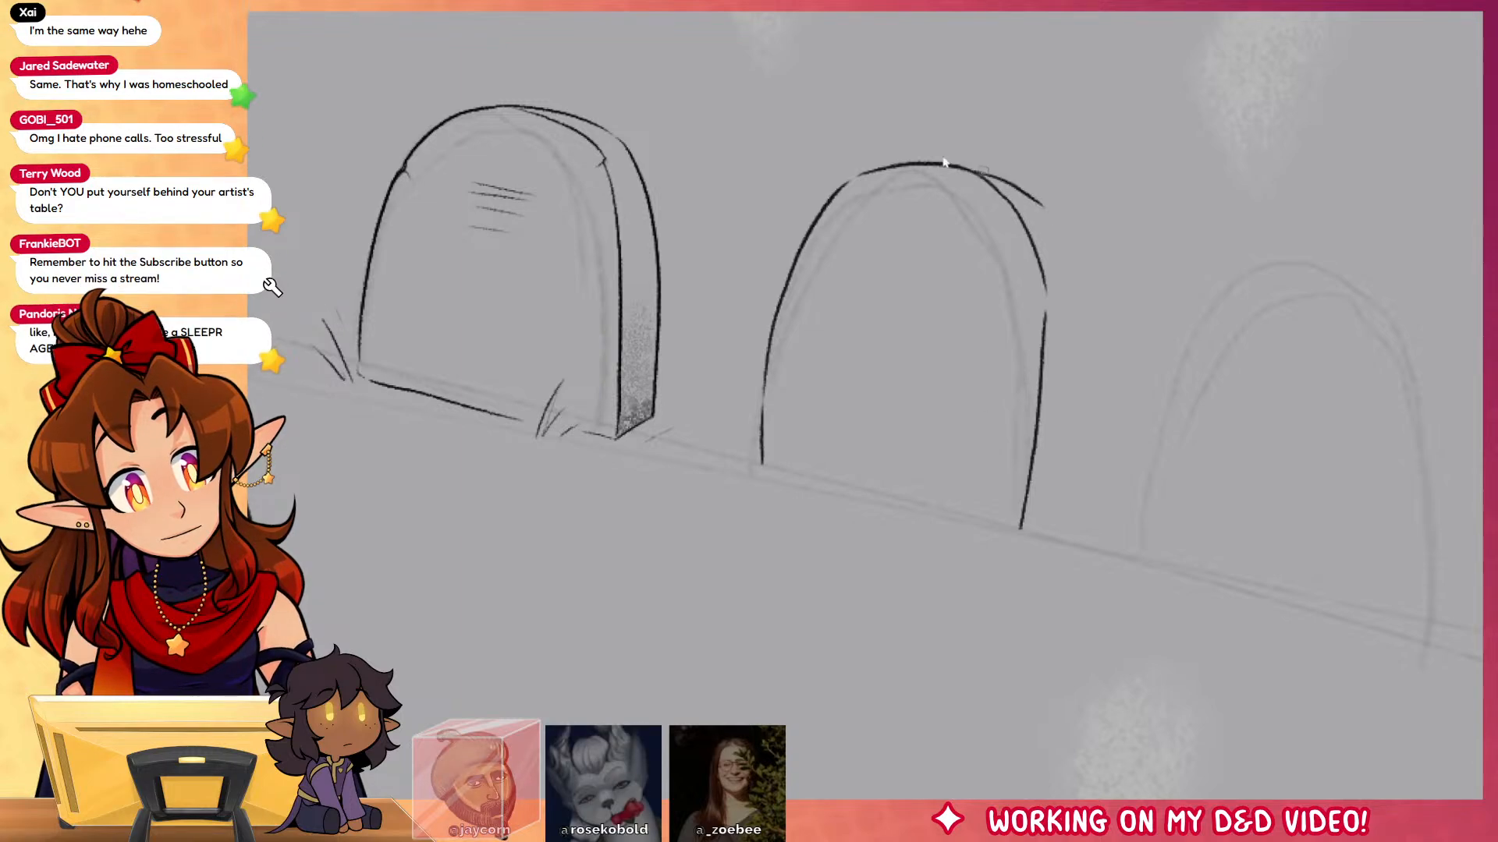
mouse_move(889, 168)
mouse_down()
mouse_move(1026, 177)
mouse_move(1085, 275)
mouse_move(1075, 249)
mouse_move(1070, 491)
mouse_up()
key(ctrl+z)
drag(1081, 249, 1055, 514)
Step: Draw a small grass tuft at the lower corner of the second headstone, opposite its thick side
drag(761, 464, 763, 481)
drag(742, 429, 761, 478)
drag(725, 446, 753, 472)
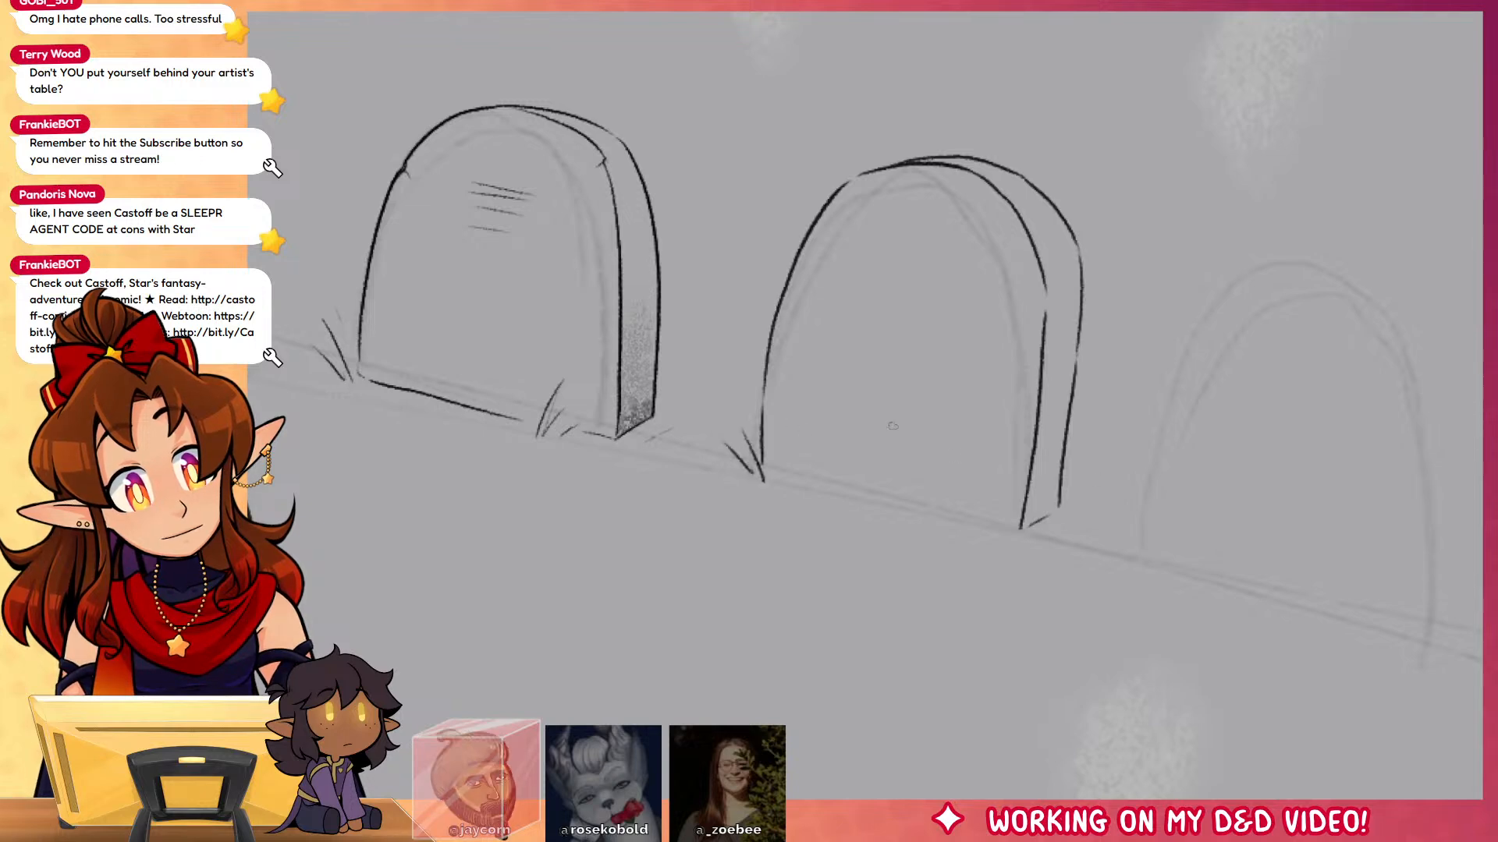
Step: Draw small grass blades along the second headstone's base and two groups of short inscription lines on its face
mouse_move(910, 473)
mouse_down()
mouse_move(899, 496)
mouse_move(922, 499)
mouse_up()
drag(963, 513, 993, 497)
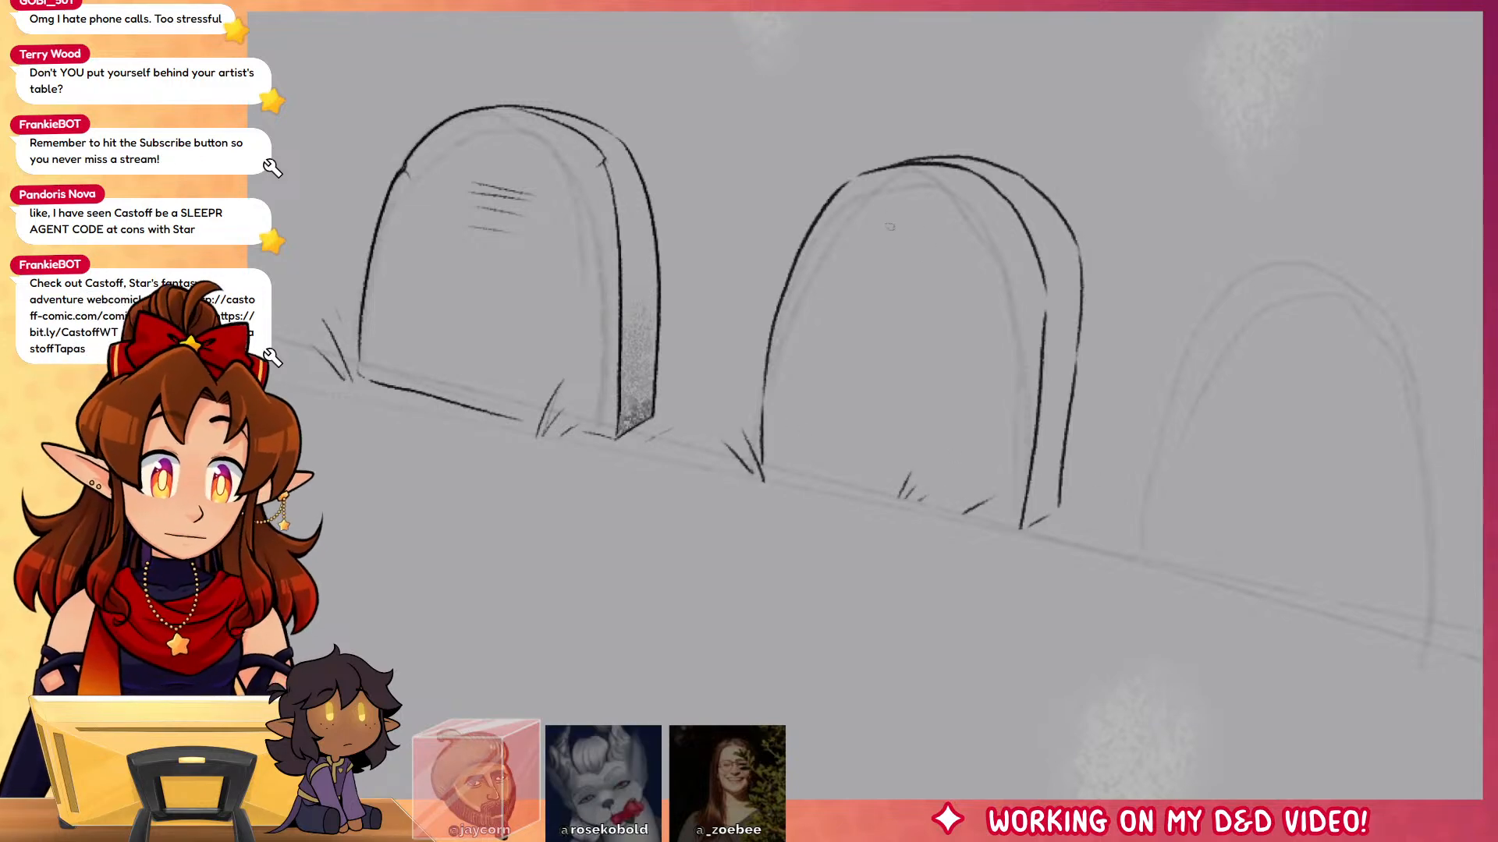
drag(889, 227, 975, 241)
drag(874, 243, 957, 258)
drag(904, 323, 961, 331)
mouse_move(885, 337)
mouse_down()
mouse_move(979, 334)
mouse_move(926, 355)
mouse_up()
drag(866, 361, 915, 367)
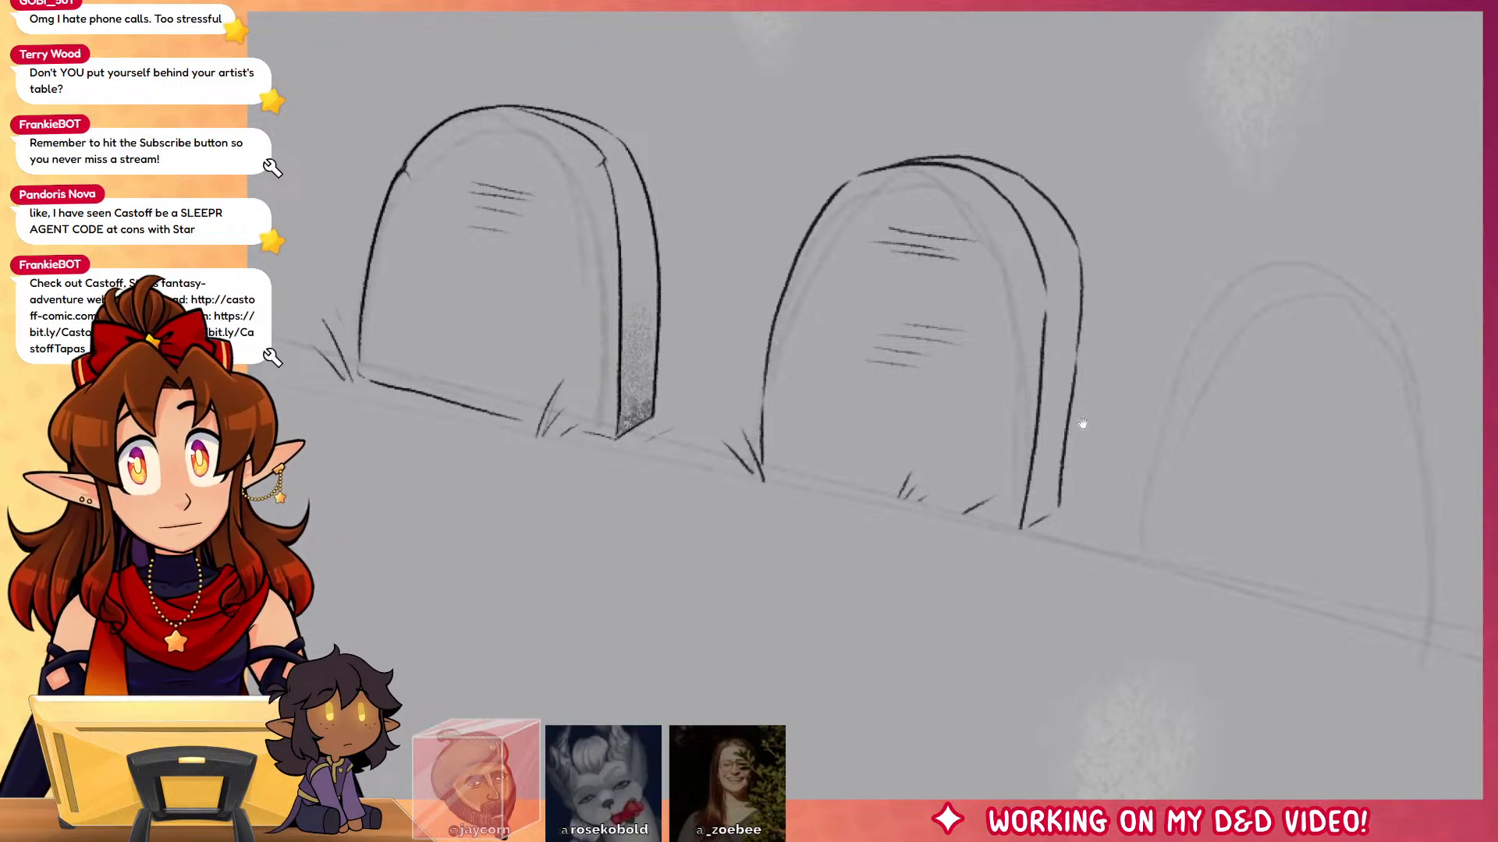
Step: Close the gaps in the outline of the second headstone's thick side and add grass blades beside its base
drag(1082, 425, 1005, 418)
drag(968, 279, 969, 313)
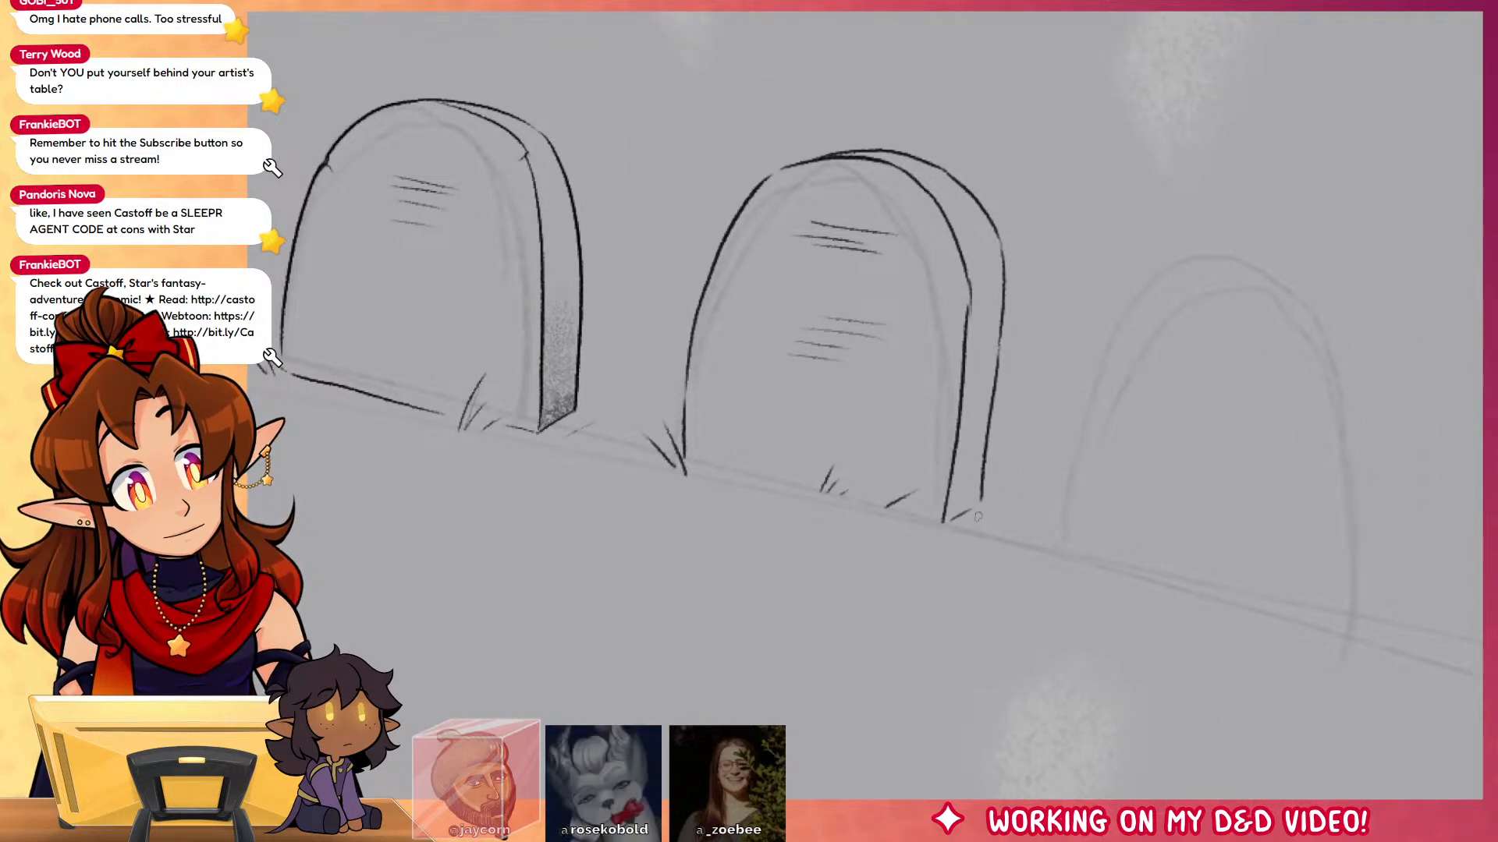
drag(981, 501, 948, 521)
mouse_move(1016, 482)
mouse_down()
mouse_move(962, 515)
mouse_move(991, 353)
mouse_up()
Step: Select the second headstone's narrow side face, shade its lower part with textured strokes and clear the selection
key(b)
key(w)
click(989, 333)
key(b)
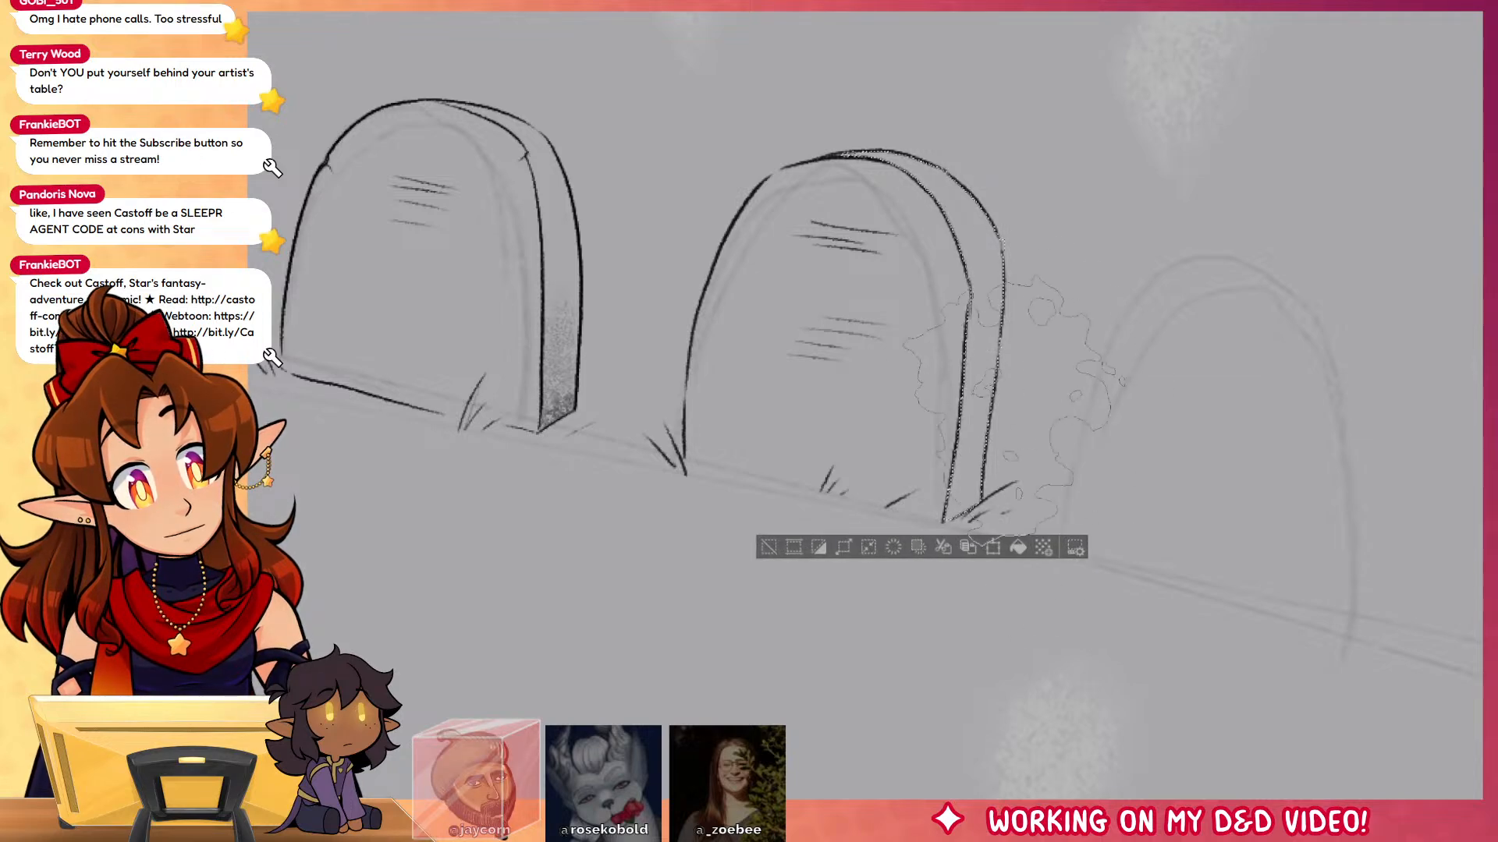
drag(1022, 600, 881, 633)
drag(889, 577, 928, 484)
key(ctrl+d)
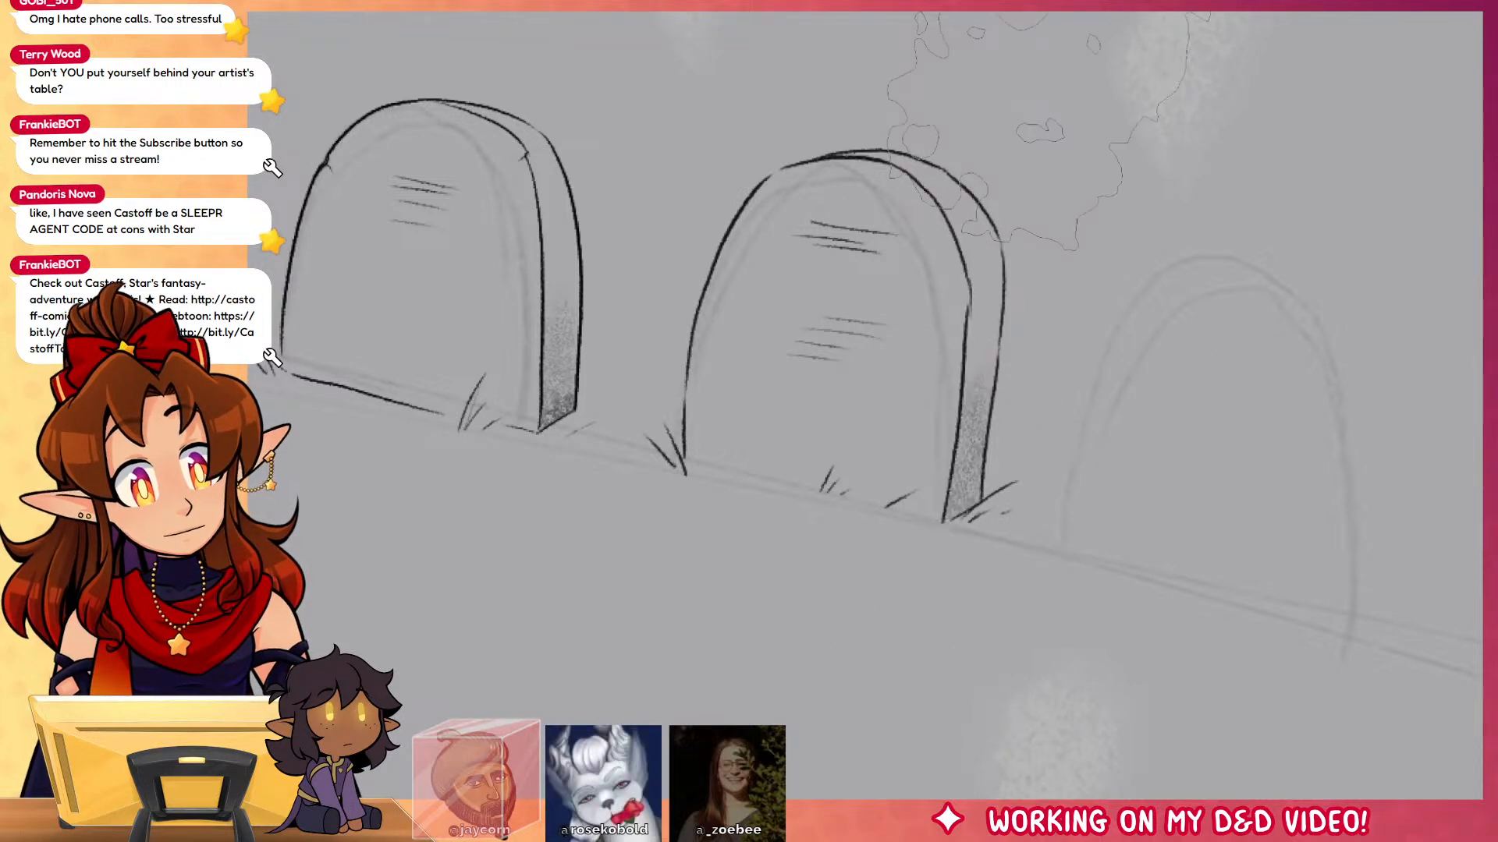
Step: Outline the third headstone over the next sketched shape, with grass tufts at its base and a curved outer edge for thickness
scroll(1014, 327, right, 5)
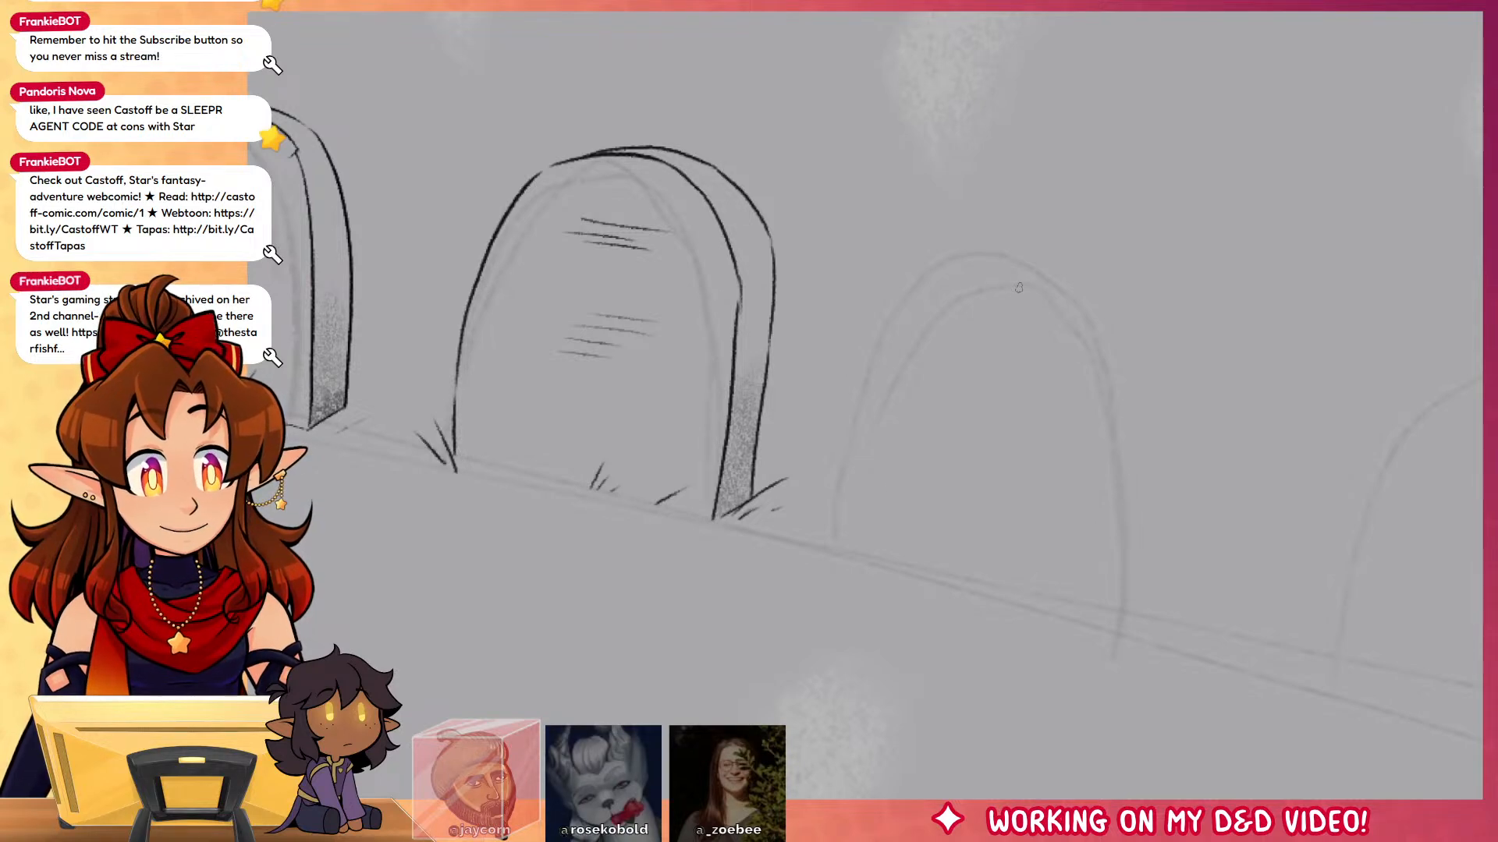
mouse_move(835, 542)
mouse_down()
mouse_move(883, 318)
mouse_move(967, 250)
mouse_move(1097, 251)
mouse_move(1160, 330)
mouse_move(1162, 556)
mouse_move(1142, 636)
mouse_move(839, 563)
mouse_up()
mouse_move(813, 507)
mouse_down()
mouse_move(828, 555)
mouse_move(912, 540)
mouse_up()
mouse_move(1040, 612)
mouse_down()
mouse_move(1081, 586)
mouse_move(1134, 641)
mouse_up()
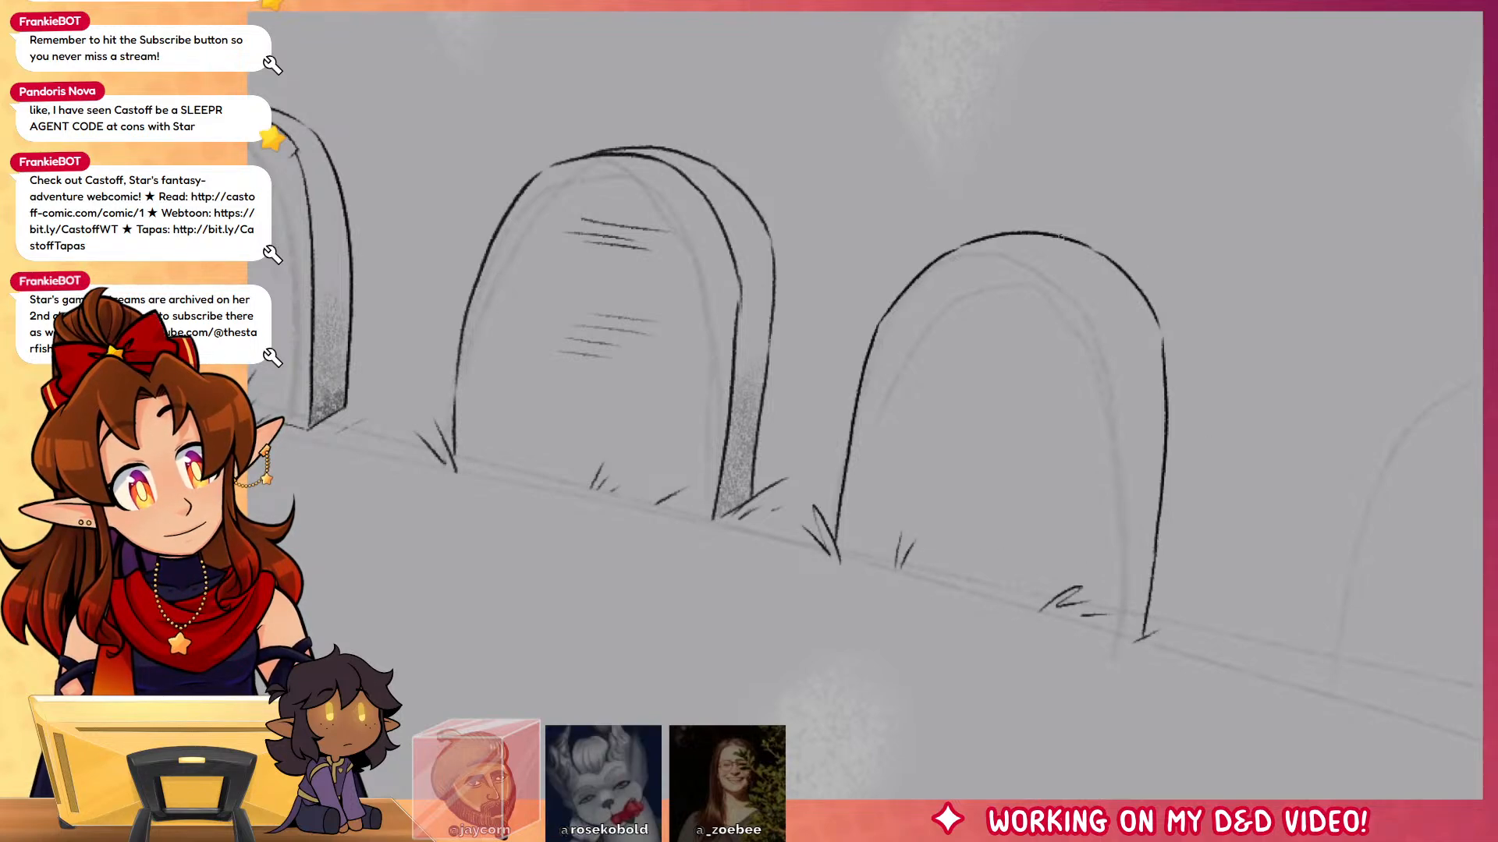
mouse_move(1065, 237)
mouse_down()
mouse_move(1199, 347)
mouse_move(1184, 622)
mouse_up()
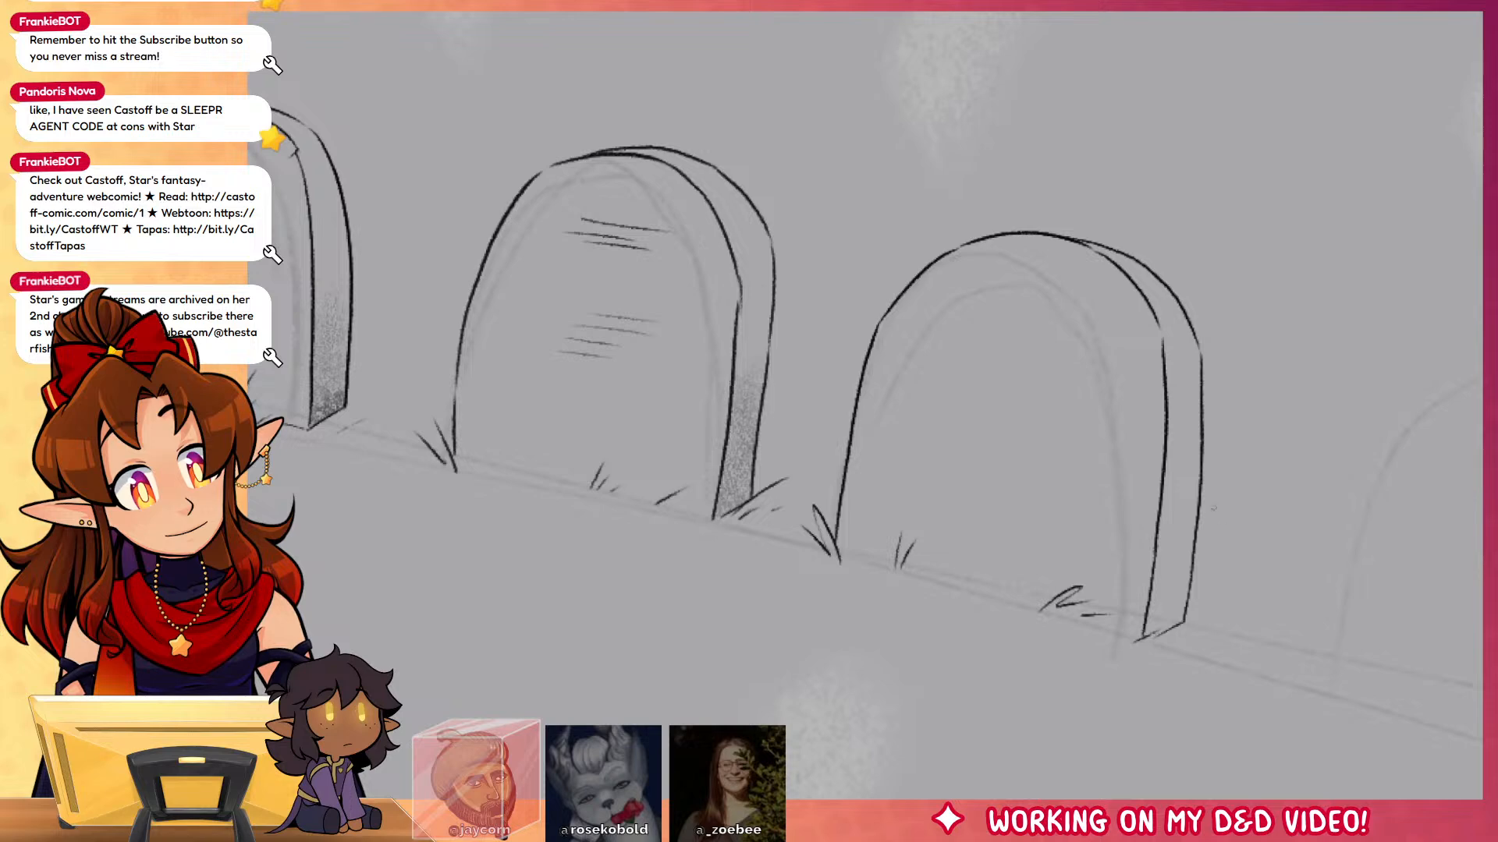
Step: Select the third headstone's narrow side face, shade its lower part with textured strokes and clear the selection
click(1182, 538)
key(b)
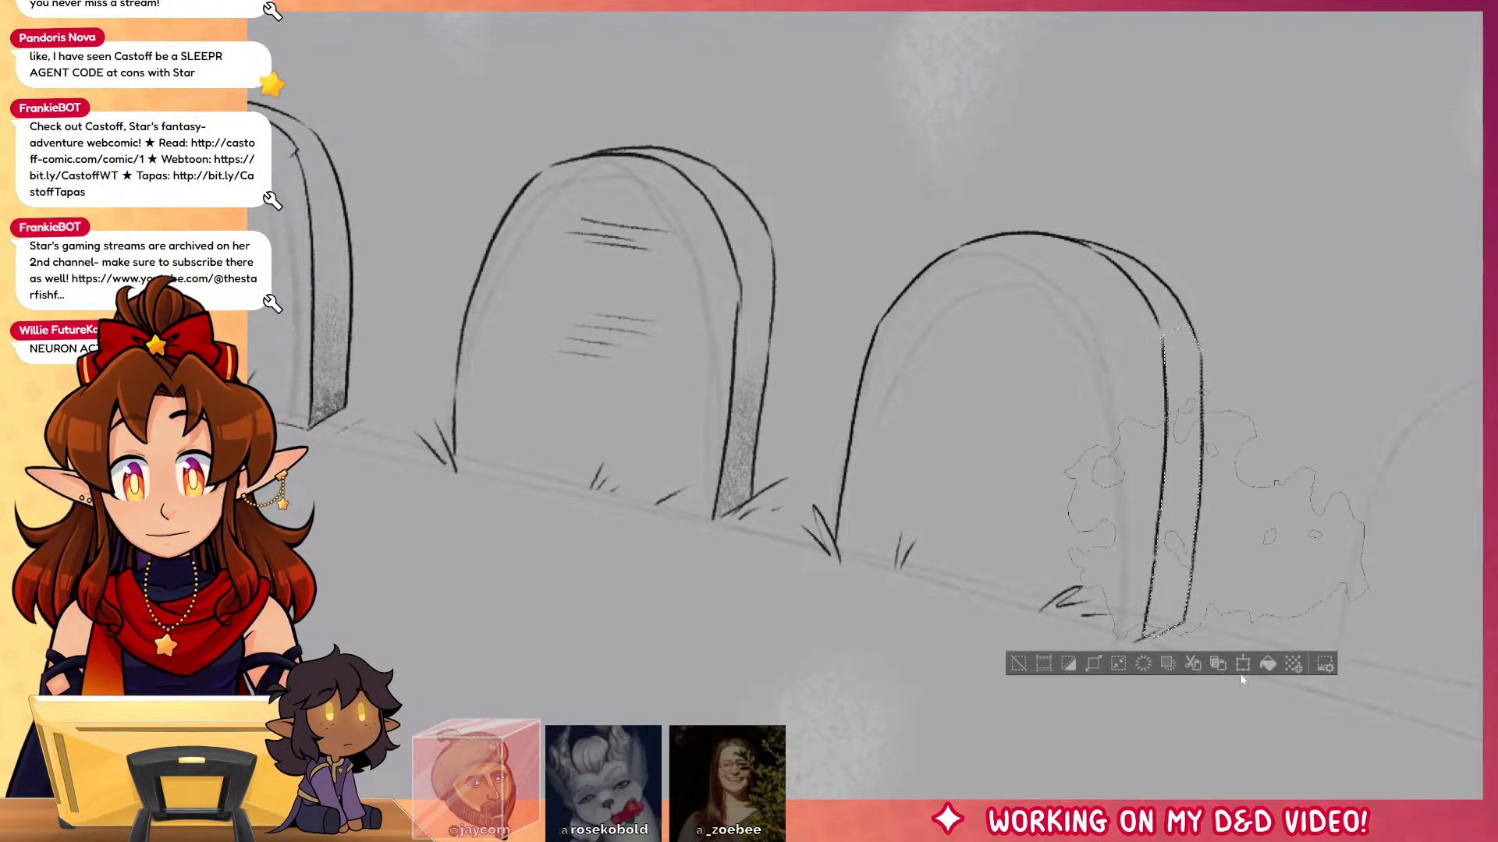
drag(1162, 733, 1216, 671)
key(ctrl+z)
drag(1166, 780, 1174, 609)
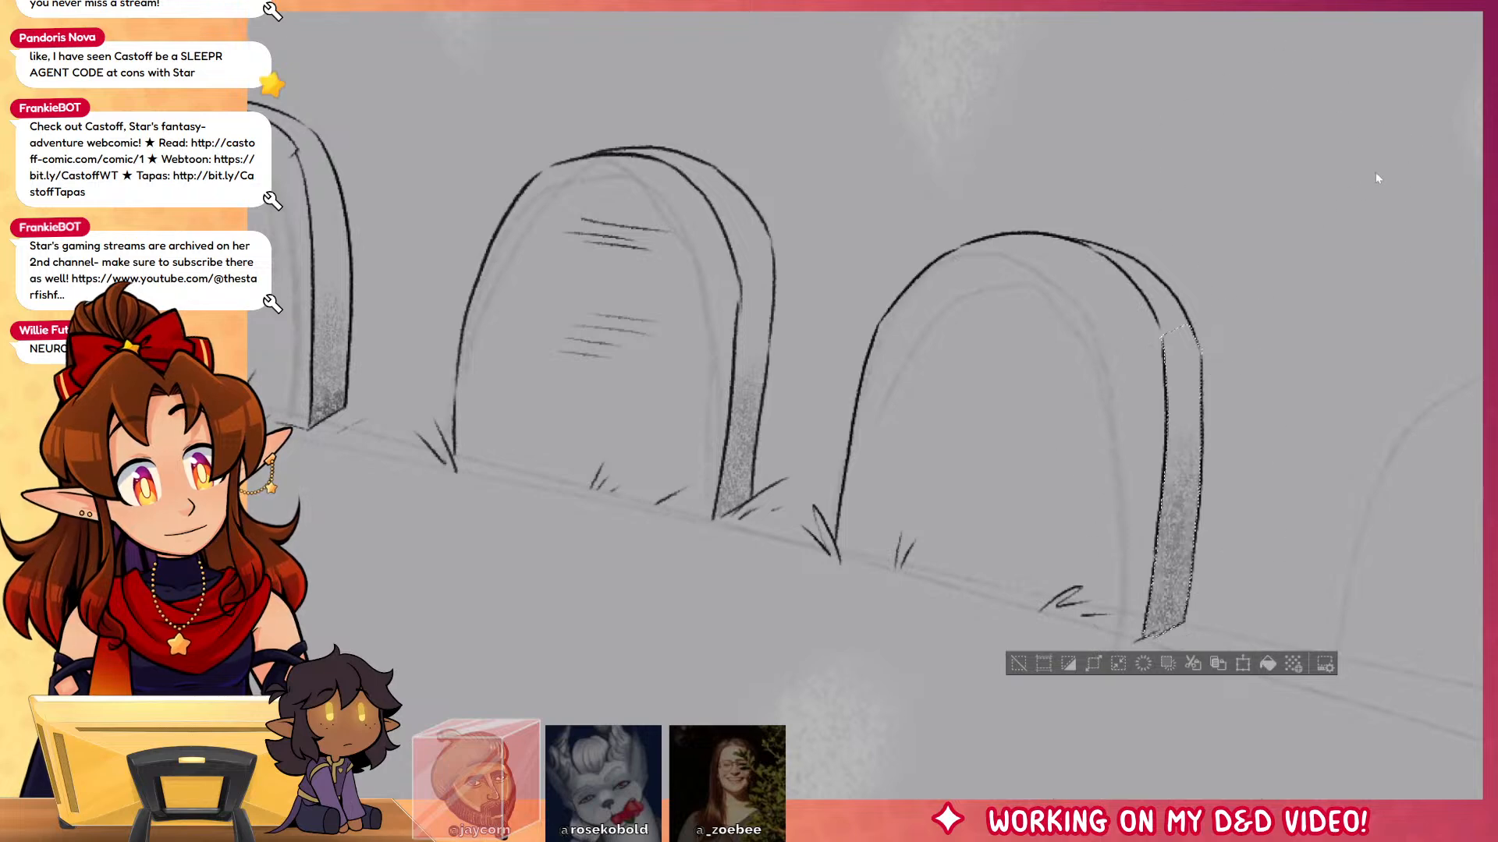
key(ctrl+d)
key(Delete)
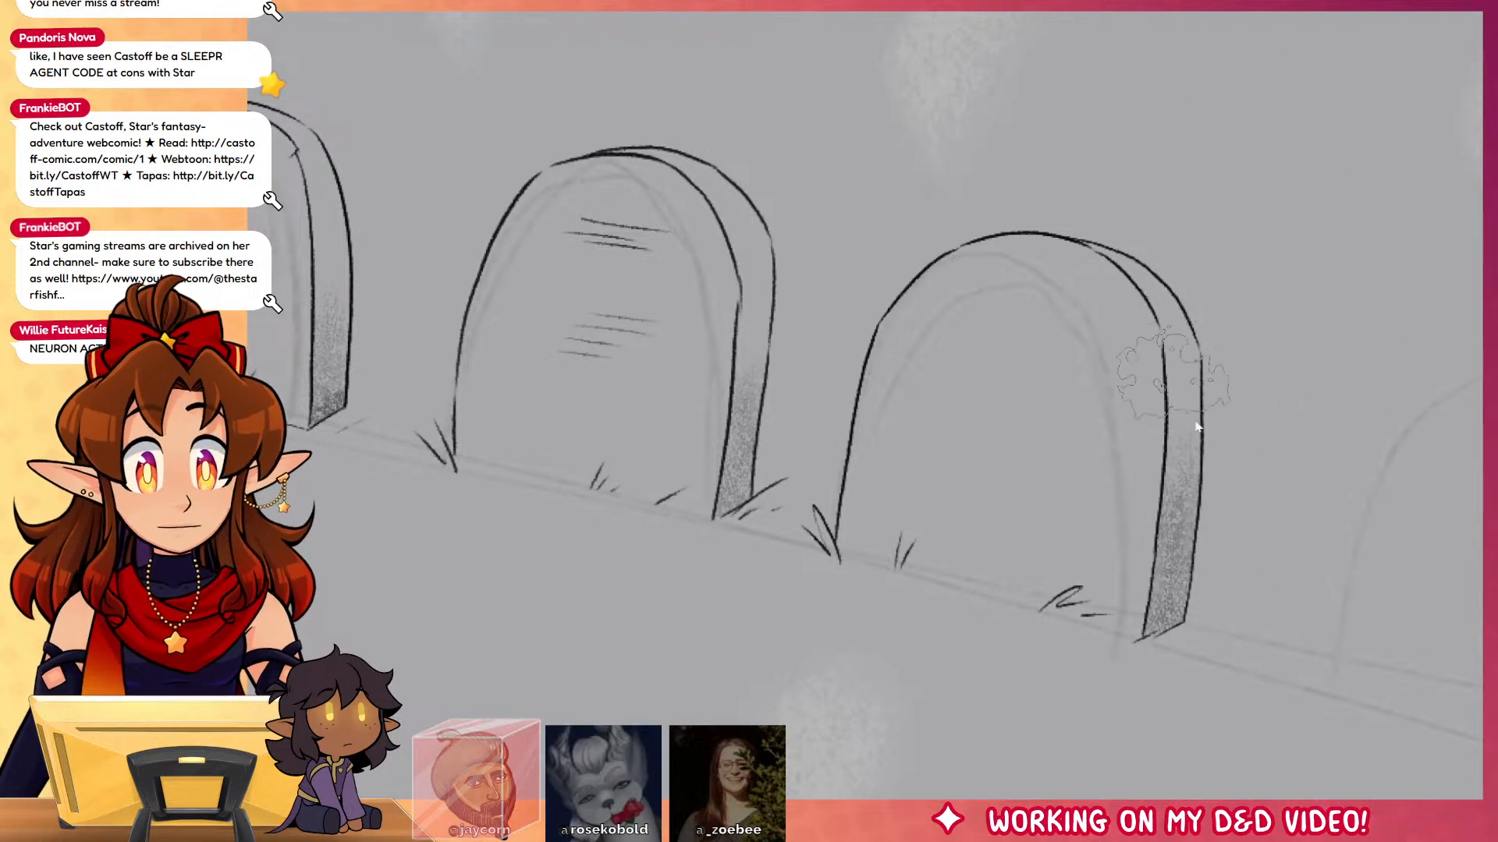
Step: Draw groups of short inscription lines on the upper and middle face of the third headstone
mouse_move(997, 283)
mouse_down()
mouse_move(1059, 295)
mouse_move(1021, 296)
mouse_move(1057, 333)
mouse_up()
drag(1010, 338, 1038, 348)
mouse_move(974, 409)
mouse_down()
mouse_move(1045, 421)
mouse_move(1038, 434)
mouse_up()
drag(1004, 441, 1044, 451)
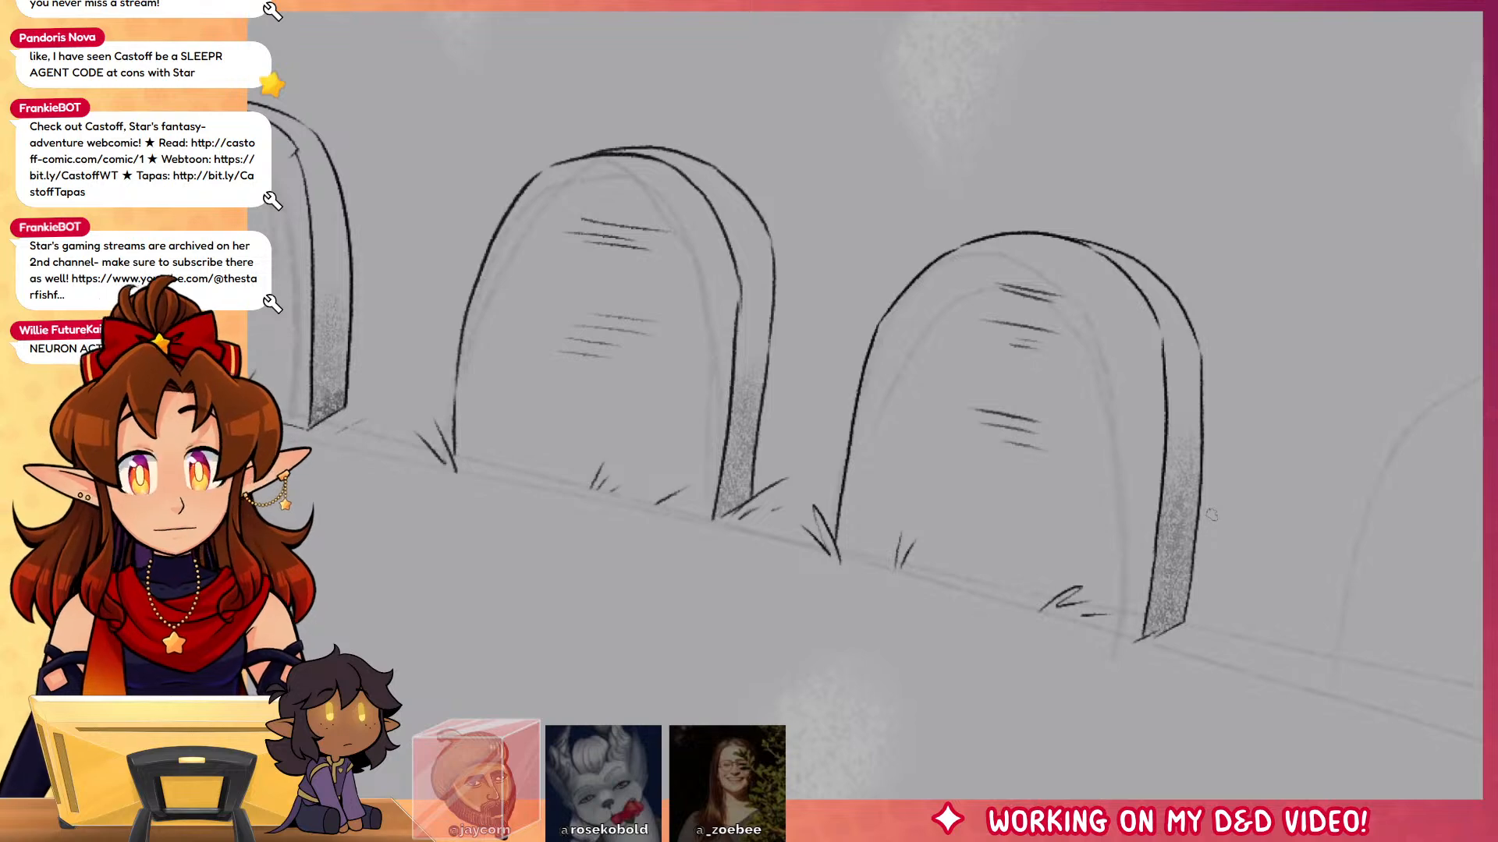
Step: Outline the fourth headstone's front arch farther along the ground line and draw grass tufts along its base
mouse_move(1212, 514)
mouse_down()
mouse_move(980, 635)
mouse_move(1025, 628)
mouse_move(984, 579)
mouse_move(1037, 366)
mouse_move(1205, 254)
mouse_move(1308, 438)
mouse_up()
key(ctrl+z)
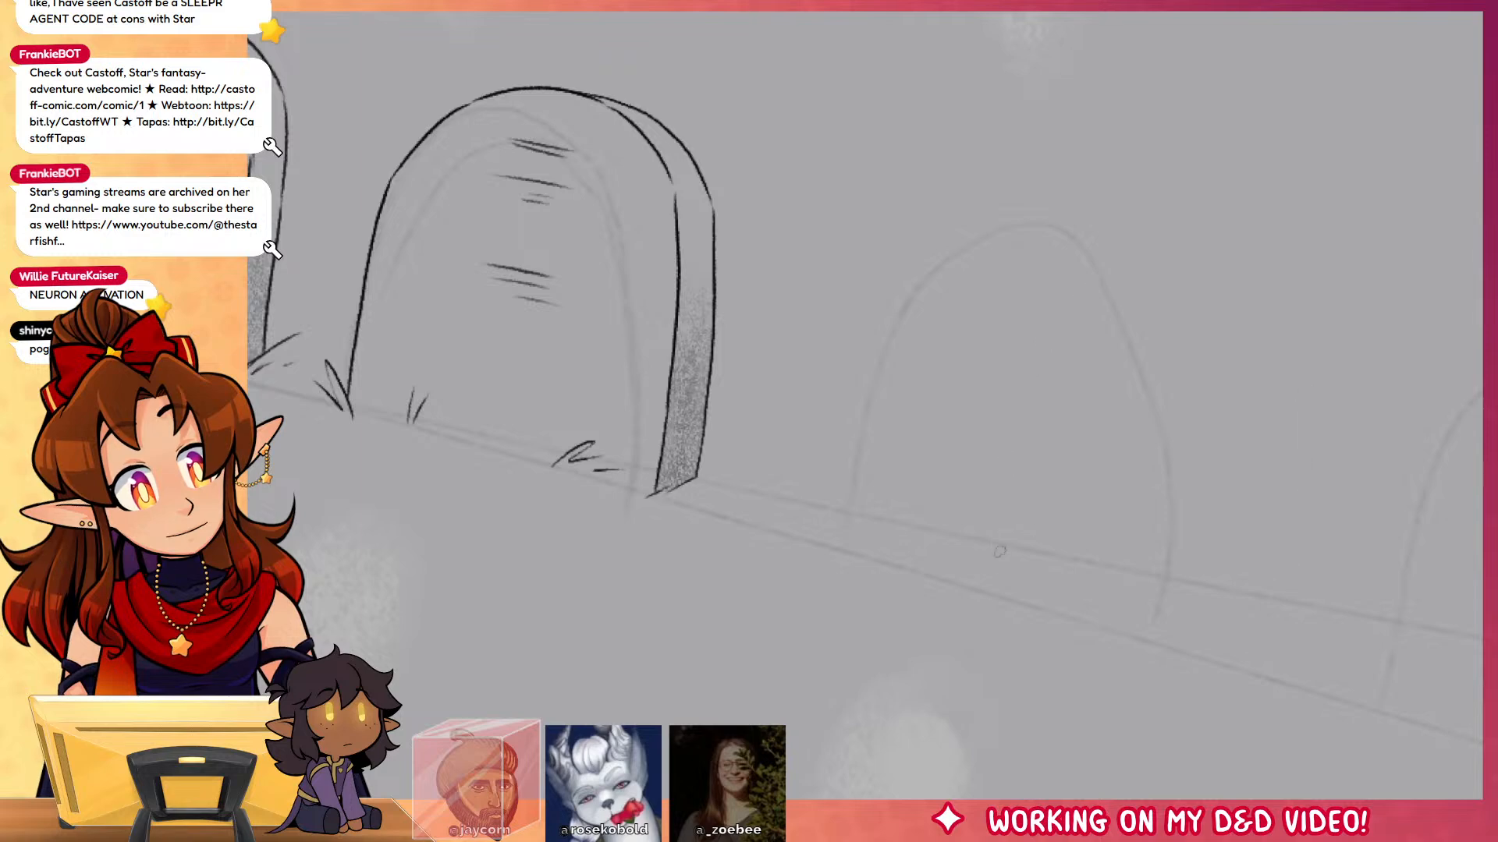
mouse_move(986, 592)
mouse_down()
mouse_move(1029, 328)
mouse_move(1096, 240)
mouse_move(1199, 233)
mouse_move(1296, 292)
mouse_move(1303, 316)
mouse_move(1311, 501)
mouse_move(1290, 664)
mouse_up()
mouse_move(991, 602)
mouse_down()
mouse_move(964, 555)
mouse_move(946, 559)
mouse_up()
drag(1114, 639, 1165, 635)
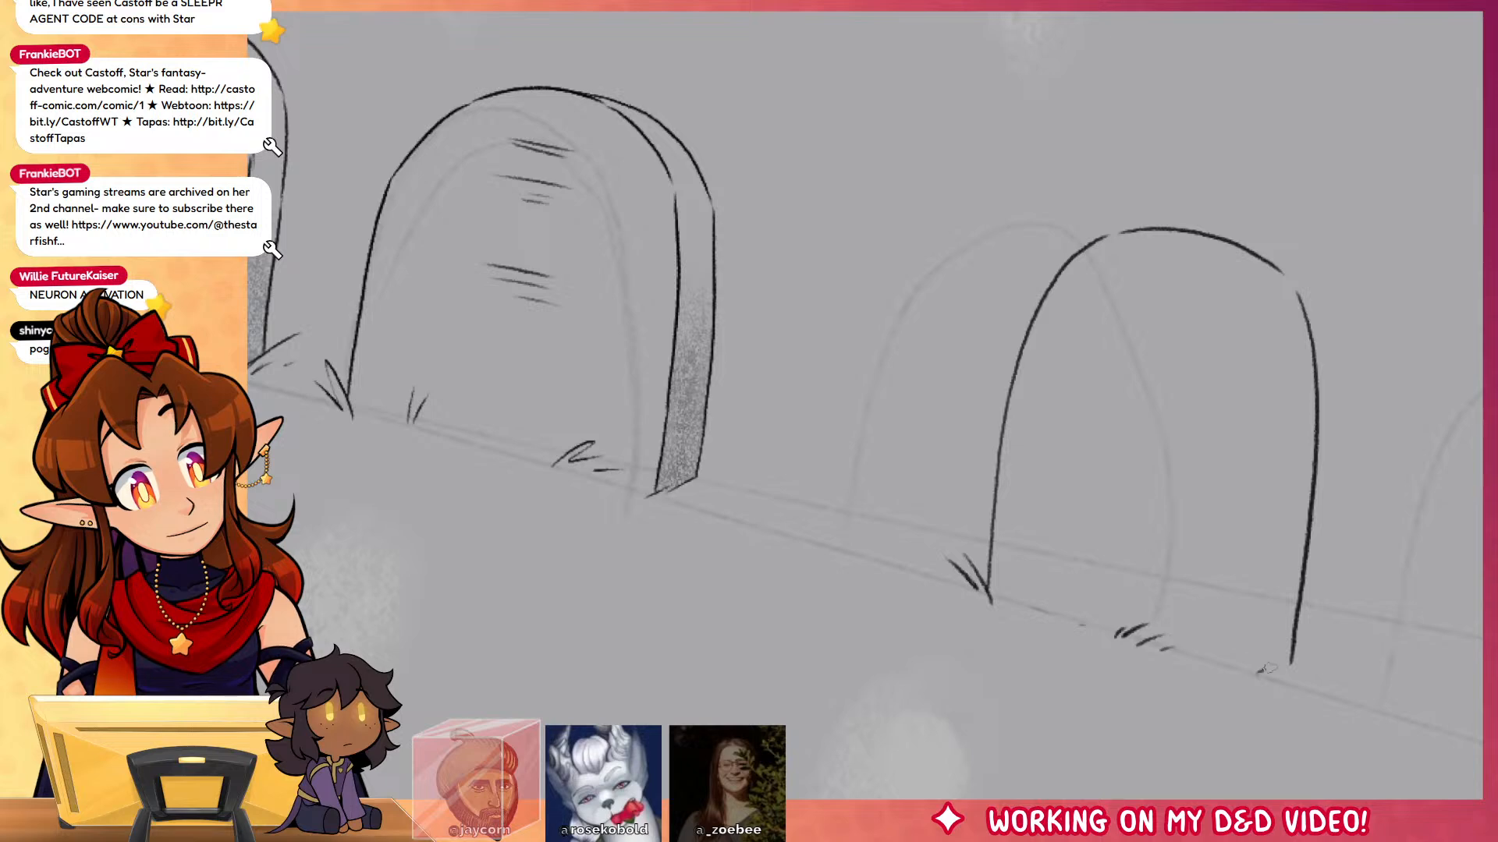
drag(1257, 674, 1308, 659)
drag(1281, 679, 1320, 669)
Step: Draw the fourth headstone's curved outer edge behind the front arch, redoing the stroke until the thick side fits
mouse_move(1225, 238)
mouse_down()
mouse_move(1280, 261)
mouse_move(1356, 421)
mouse_move(1352, 612)
mouse_up()
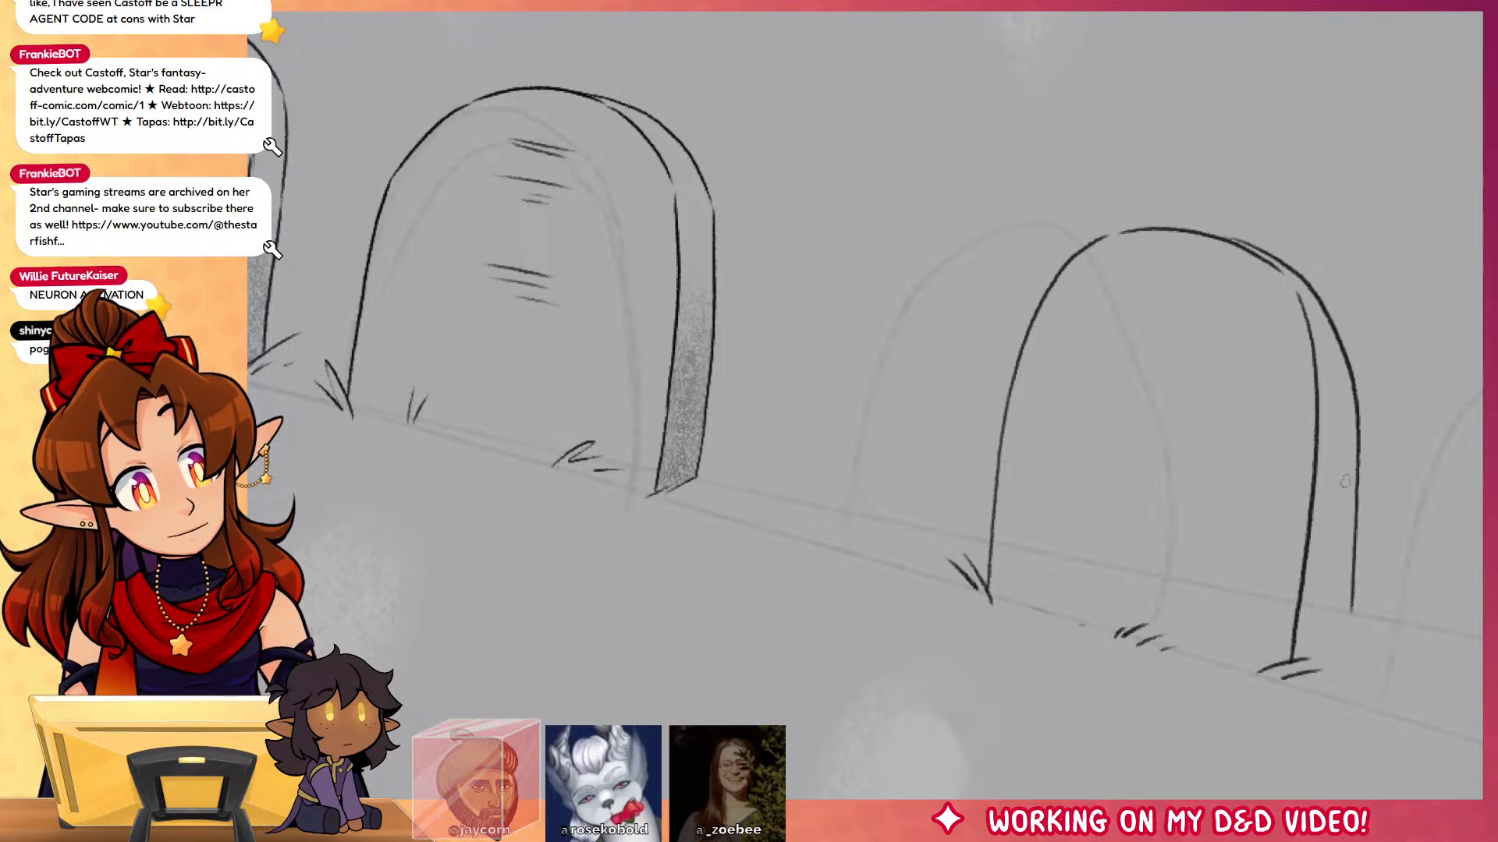
key(ctrl+z)
mouse_move(1128, 232)
mouse_down()
mouse_move(1230, 221)
mouse_move(1334, 262)
mouse_move(1320, 254)
mouse_move(1356, 502)
mouse_move(1351, 663)
mouse_up()
key(ctrl+z)
mouse_move(1322, 254)
mouse_down()
mouse_move(1332, 664)
mouse_move(1300, 544)
mouse_up()
Step: Draw two groups of short inscription lines on the face of the fourth headstone
mouse_move(1099, 196)
mouse_down()
mouse_move(1177, 210)
mouse_move(1166, 225)
mouse_up()
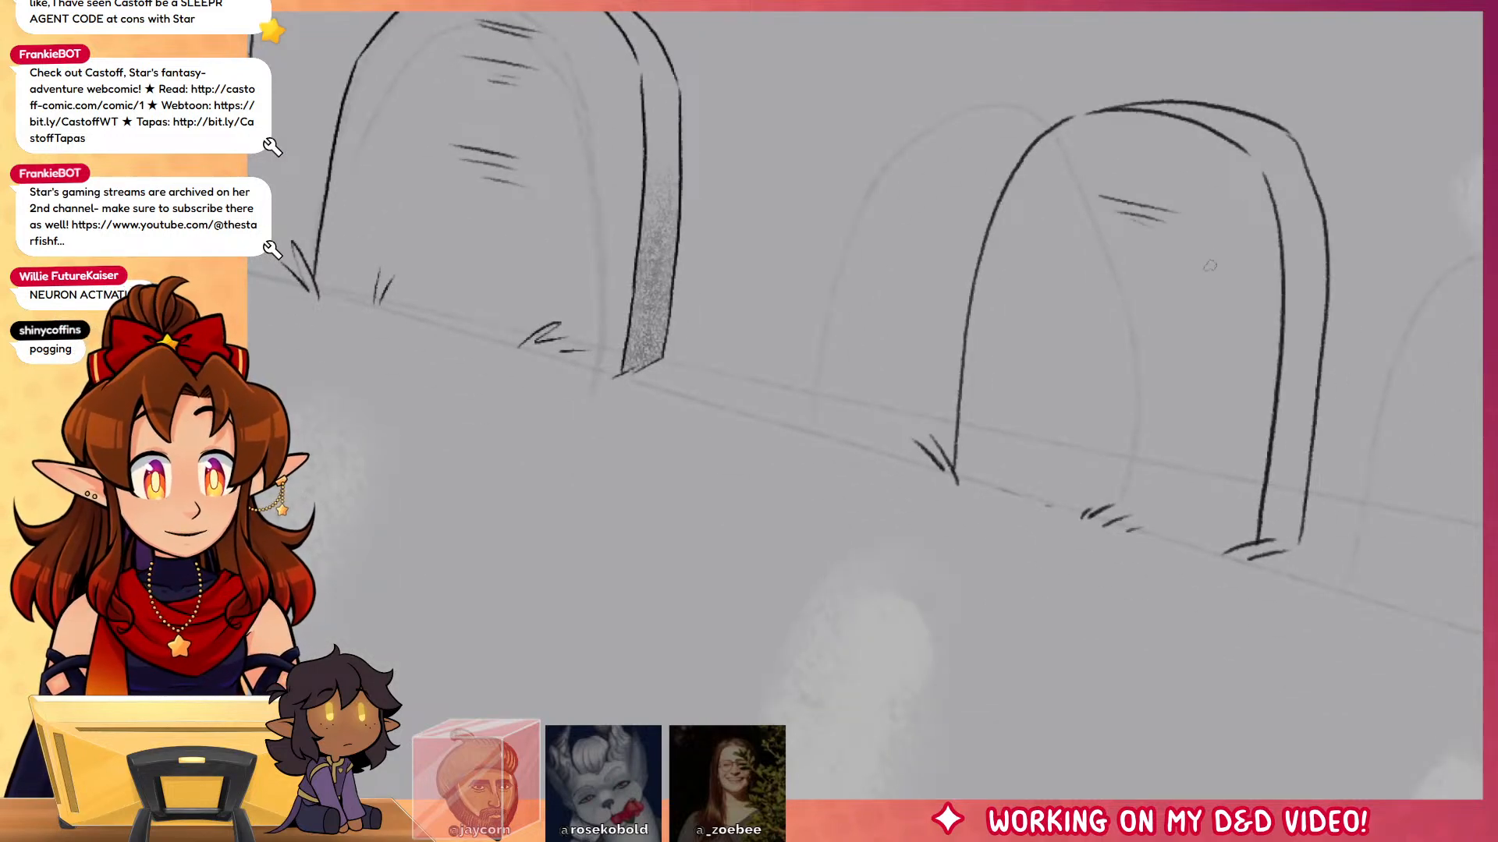
drag(1101, 284, 1177, 300)
drag(1100, 305, 1159, 319)
drag(1094, 324, 1146, 337)
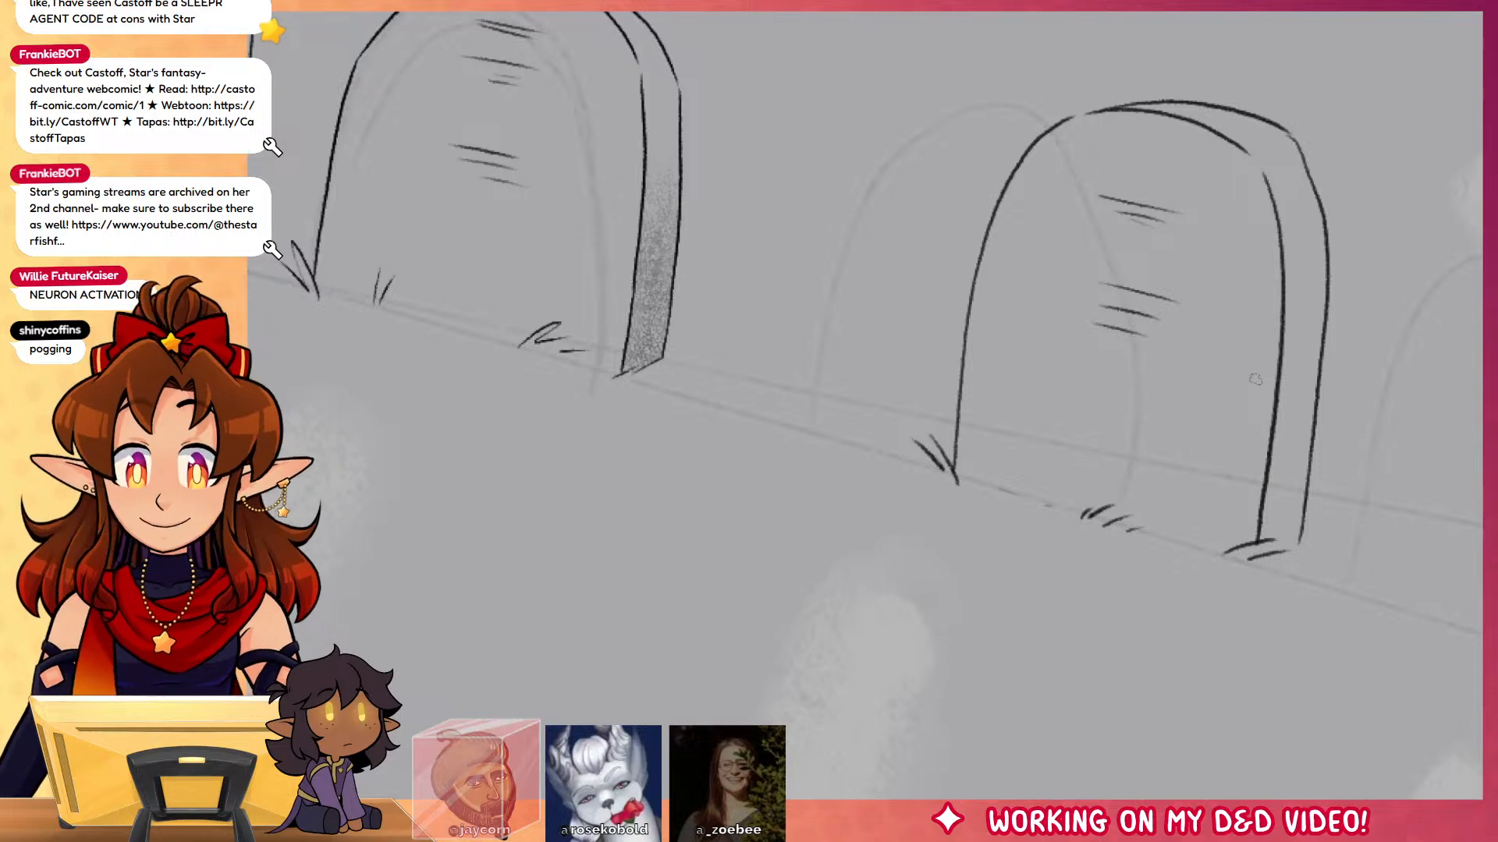
Step: Shade the lower part of the fourth headstone's narrow side face with textured strokes and clear the selection
mouse_move(1246, 150)
mouse_down()
mouse_move(1267, 193)
mouse_move(1191, 226)
mouse_up()
mouse_move(1166, 582)
mouse_down()
mouse_move(1224, 581)
mouse_move(1203, 584)
mouse_move(1231, 441)
mouse_up()
click(1207, 546)
key(ctrl+d)
Step: Lasso the fourth headstone with its grass and move it closer to the third headstone
drag(1435, 575, 1271, 519)
drag(1000, 437, 939, 367)
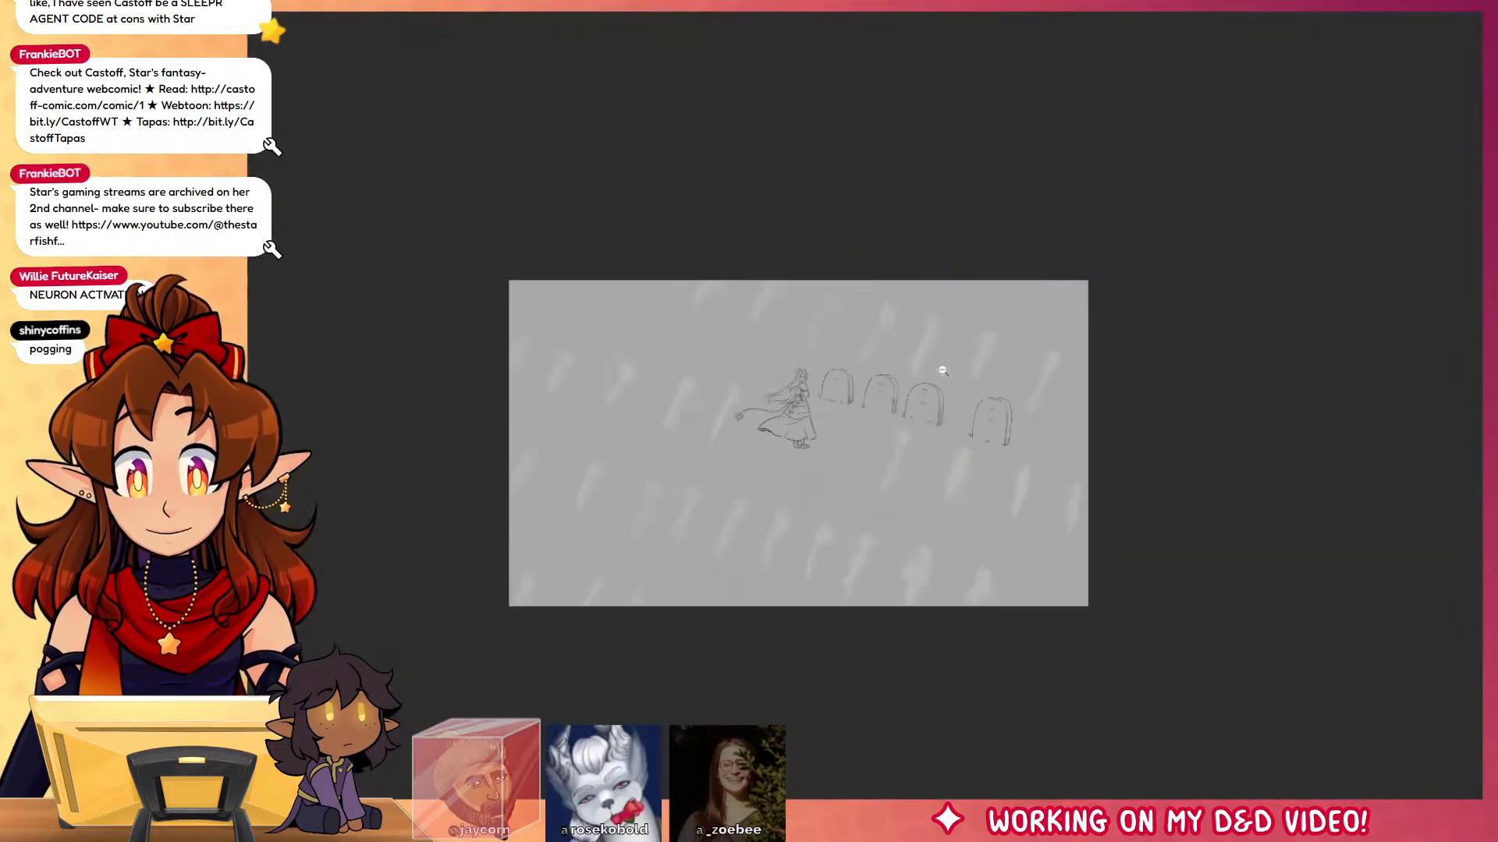
drag(1146, 523, 1190, 541)
drag(1052, 461, 941, 493)
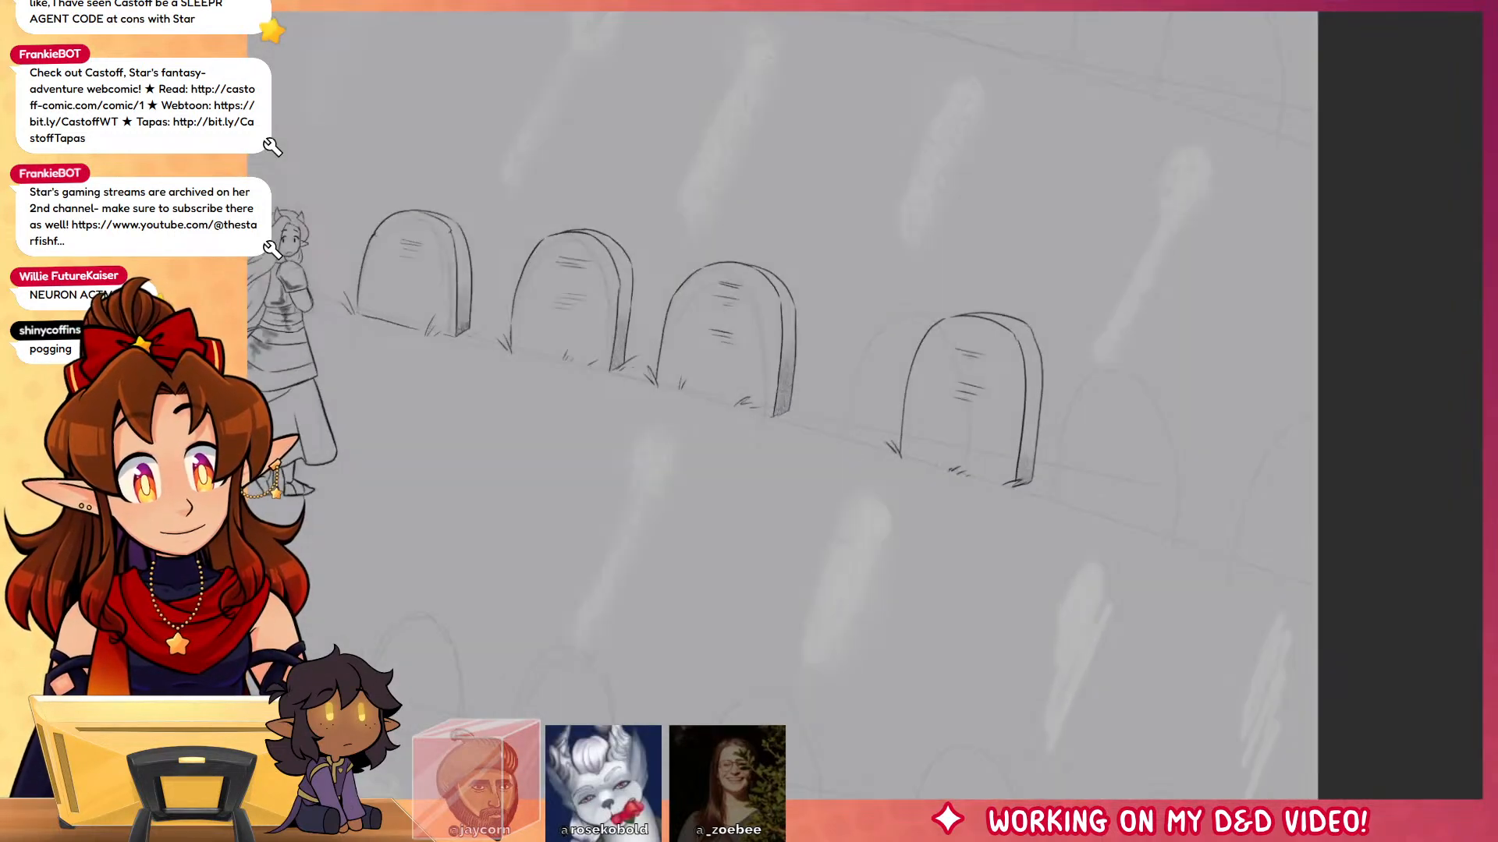
drag(1108, 516, 1112, 570)
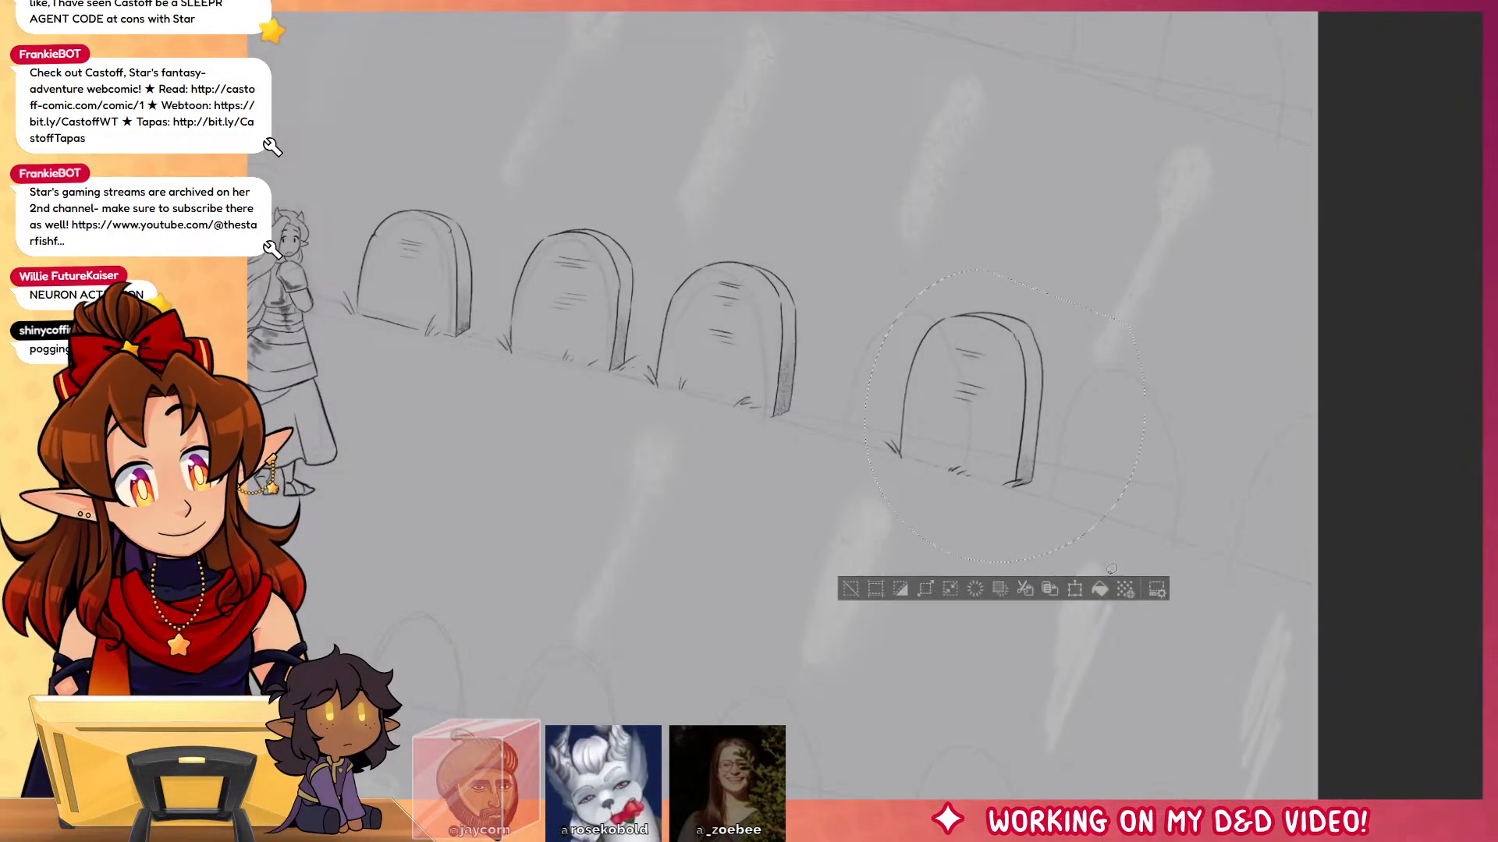
click(1074, 589)
drag(1088, 372, 1055, 382)
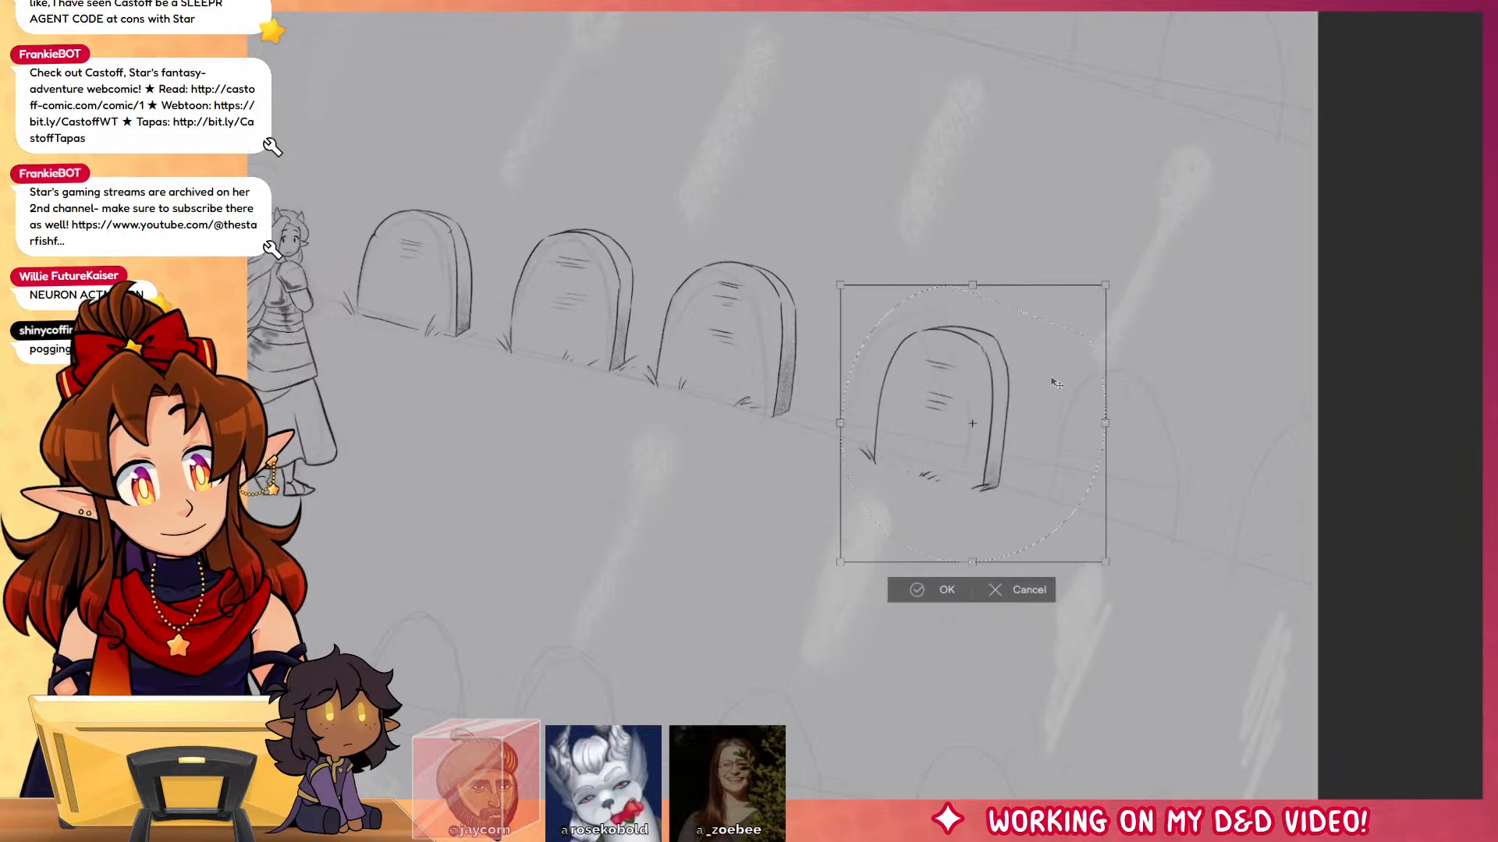
click(928, 596)
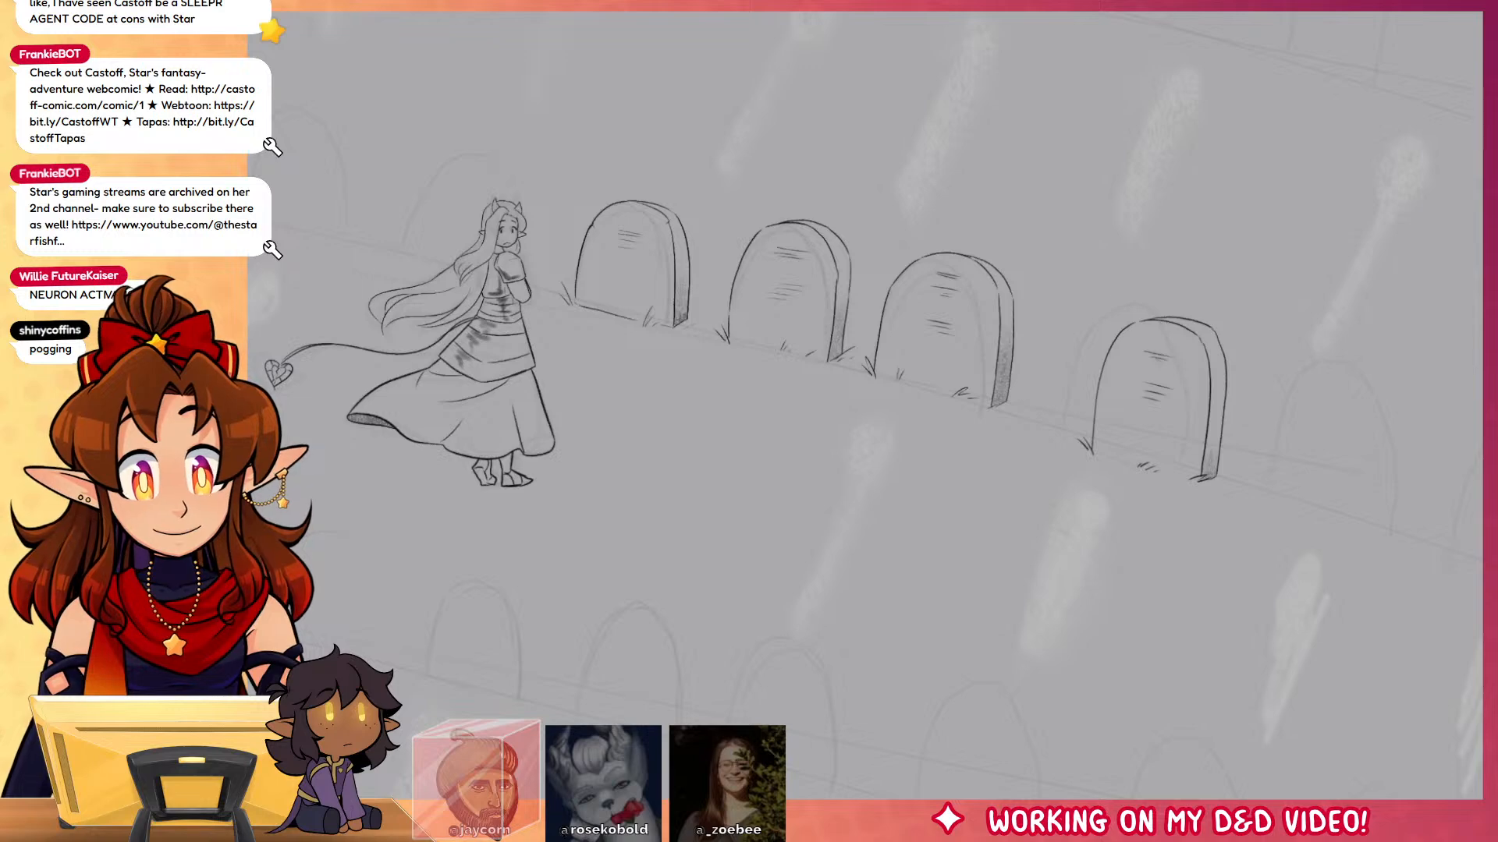
Step: Nudge the fourth headstone slightly up and nearer to the third, apply the transform and clear the selection
drag(1309, 470, 1287, 316)
key(ctrl+t)
drag(1206, 488, 1194, 473)
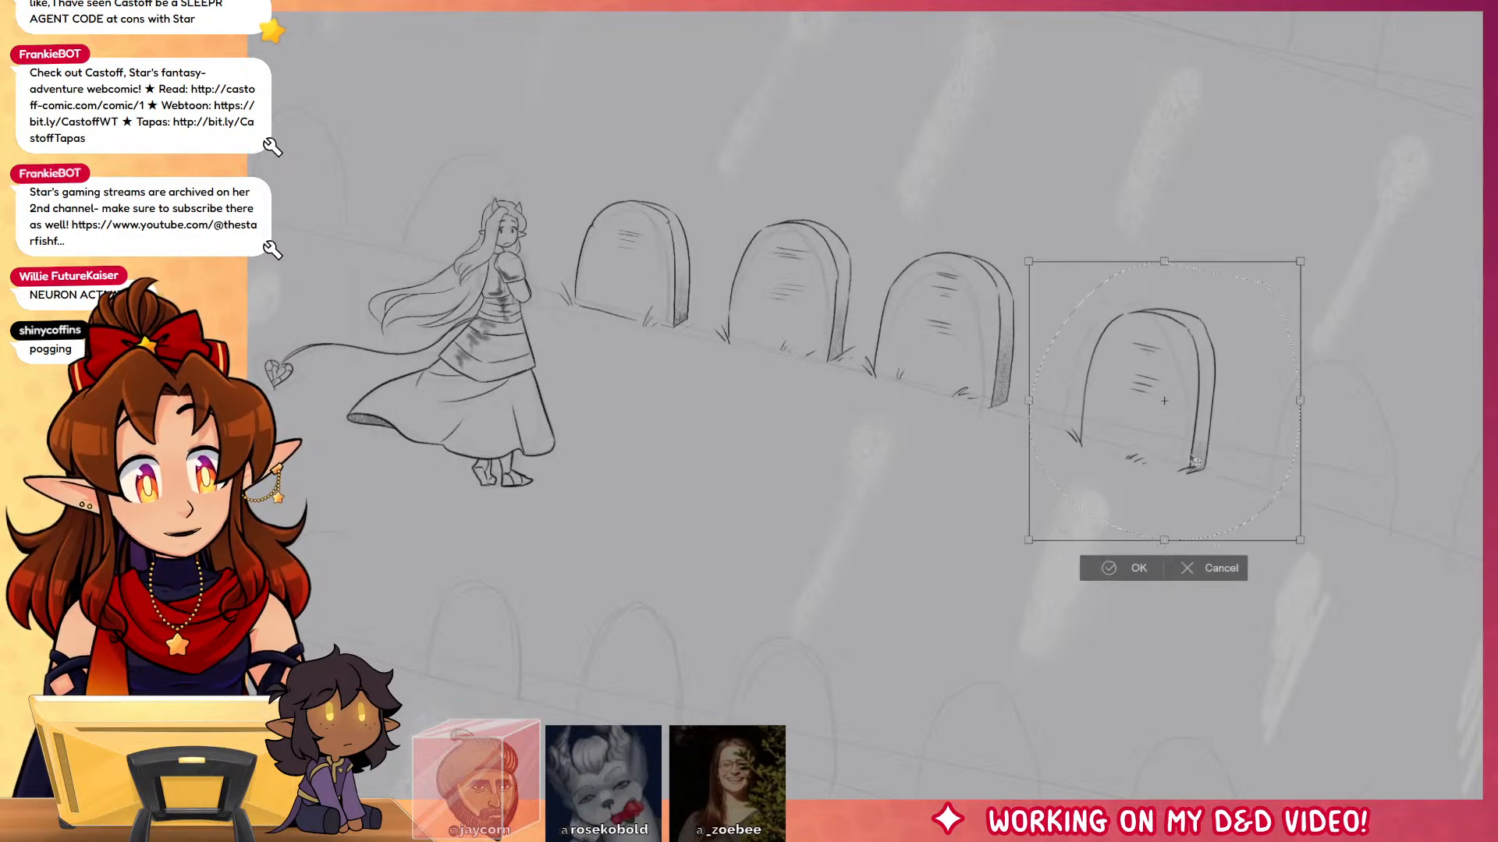
click(1136, 564)
key(ctrl+d)
drag(1303, 620, 1127, 580)
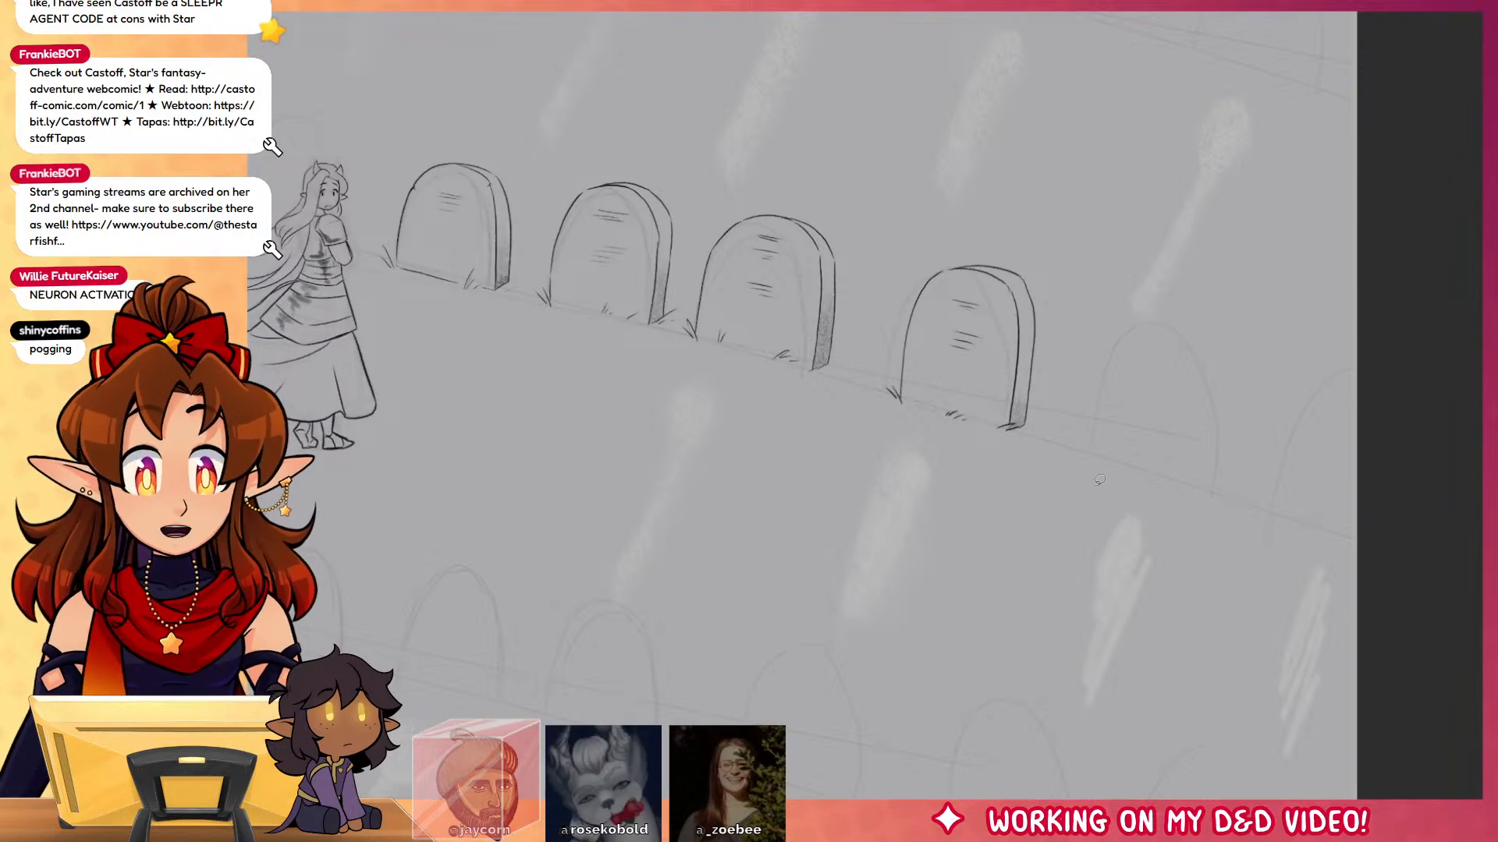
Step: Lasso the first two headstones, copy and paste them, and move the copies past the fourth headstone
drag(1126, 538, 1307, 582)
mouse_move(614, 177)
mouse_down()
mouse_move(583, 183)
mouse_move(549, 287)
mouse_up()
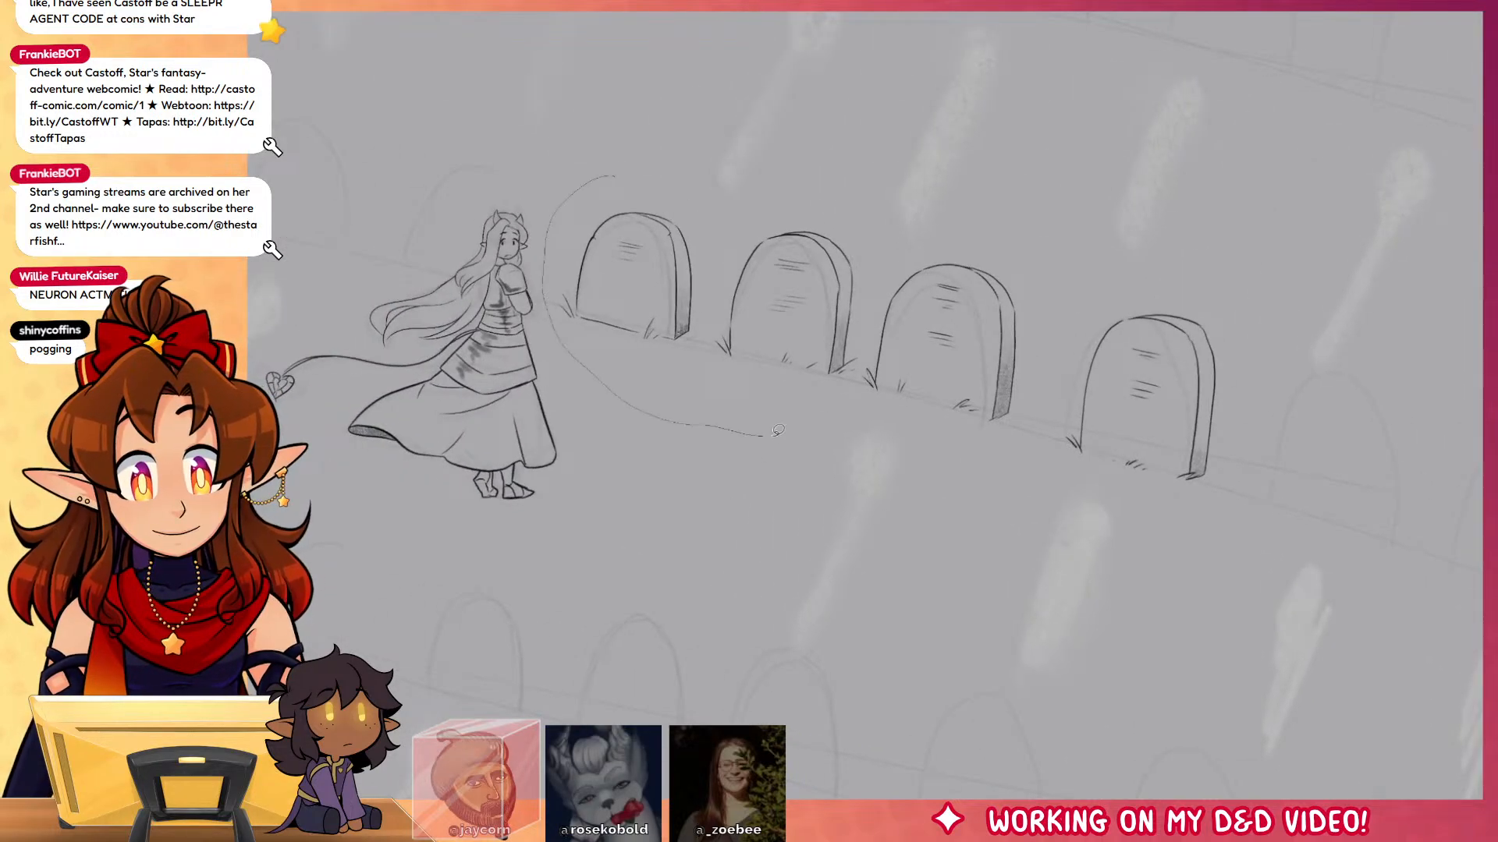
drag(777, 431, 855, 380)
drag(868, 197, 831, 147)
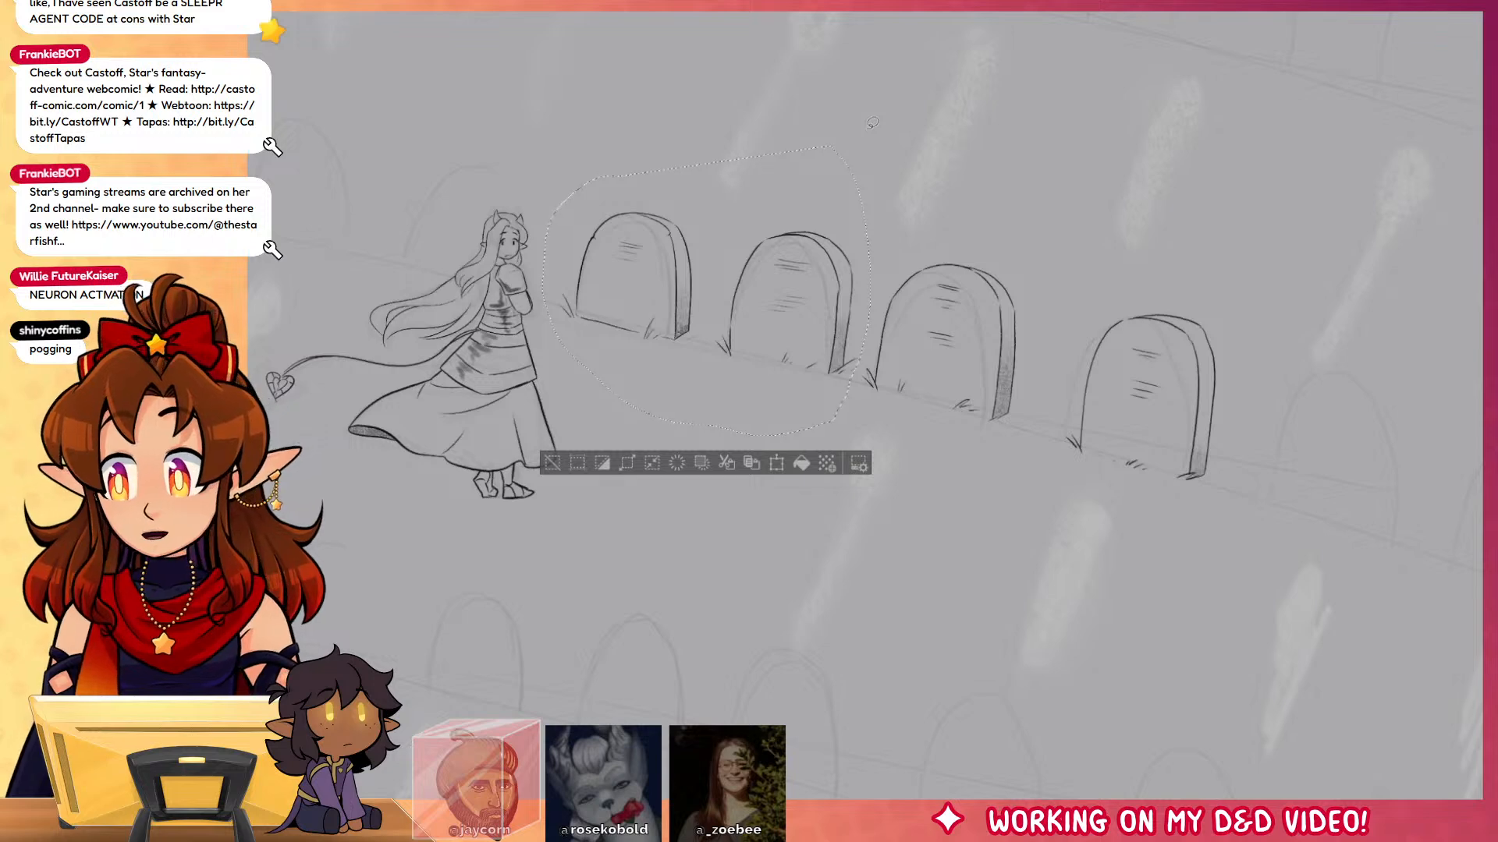
key(ctrl+c)
key(ctrl+v)
key(ctrl+t)
mouse_move(786, 385)
mouse_down()
mouse_move(1433, 549)
mouse_move(1208, 516)
mouse_up()
key(Return)
Step: Enlarge the pasted pair of headstones and align it with the ground line at the near end of the row
key(ctrl+t)
drag(1307, 286, 1402, 205)
drag(1285, 457, 1294, 516)
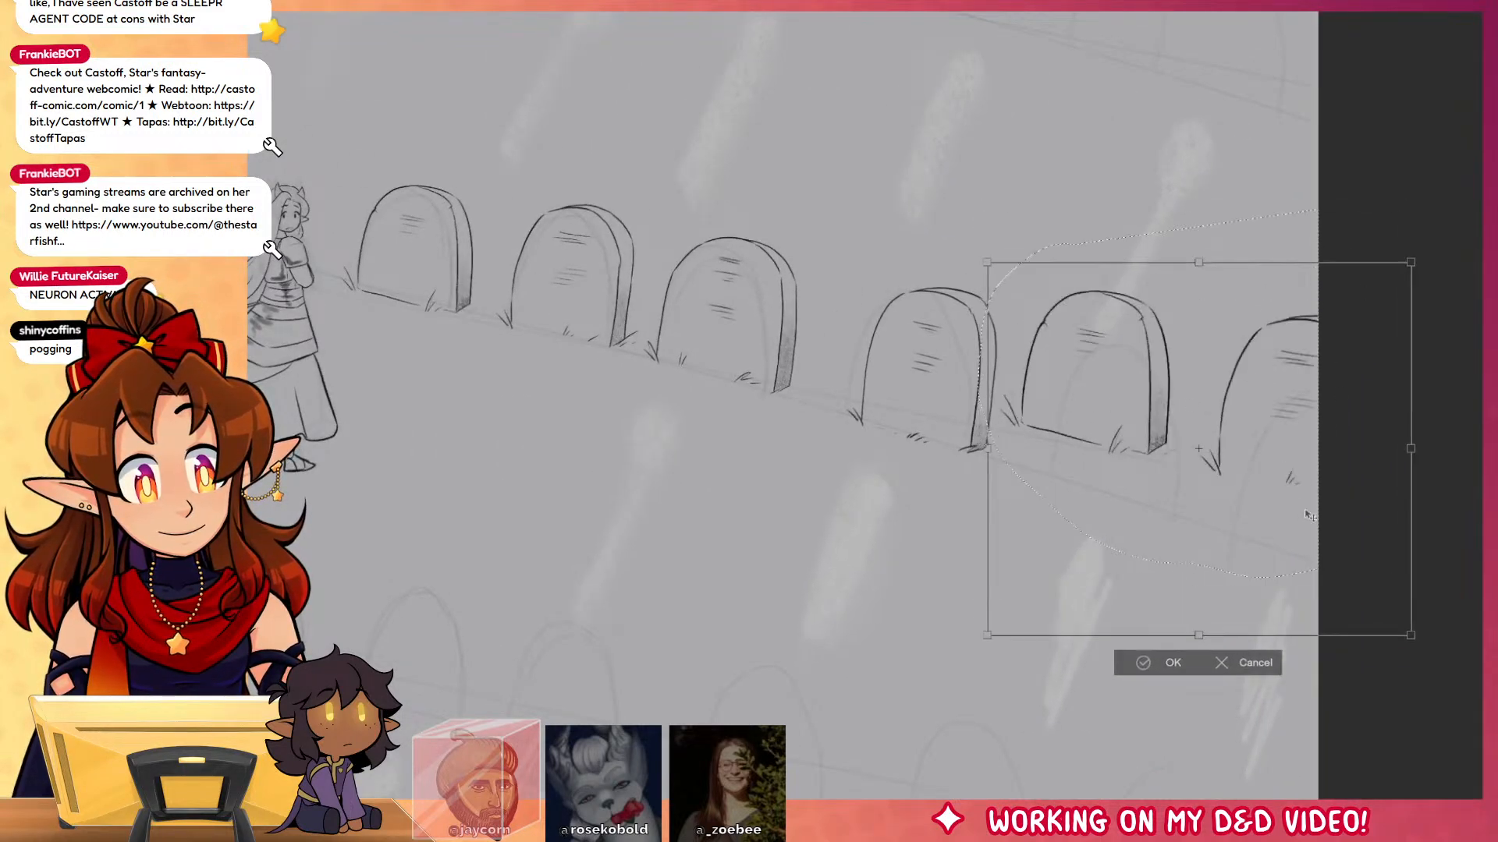
drag(1201, 253, 1201, 250)
key(ctrl+z)
drag(1311, 475, 1326, 481)
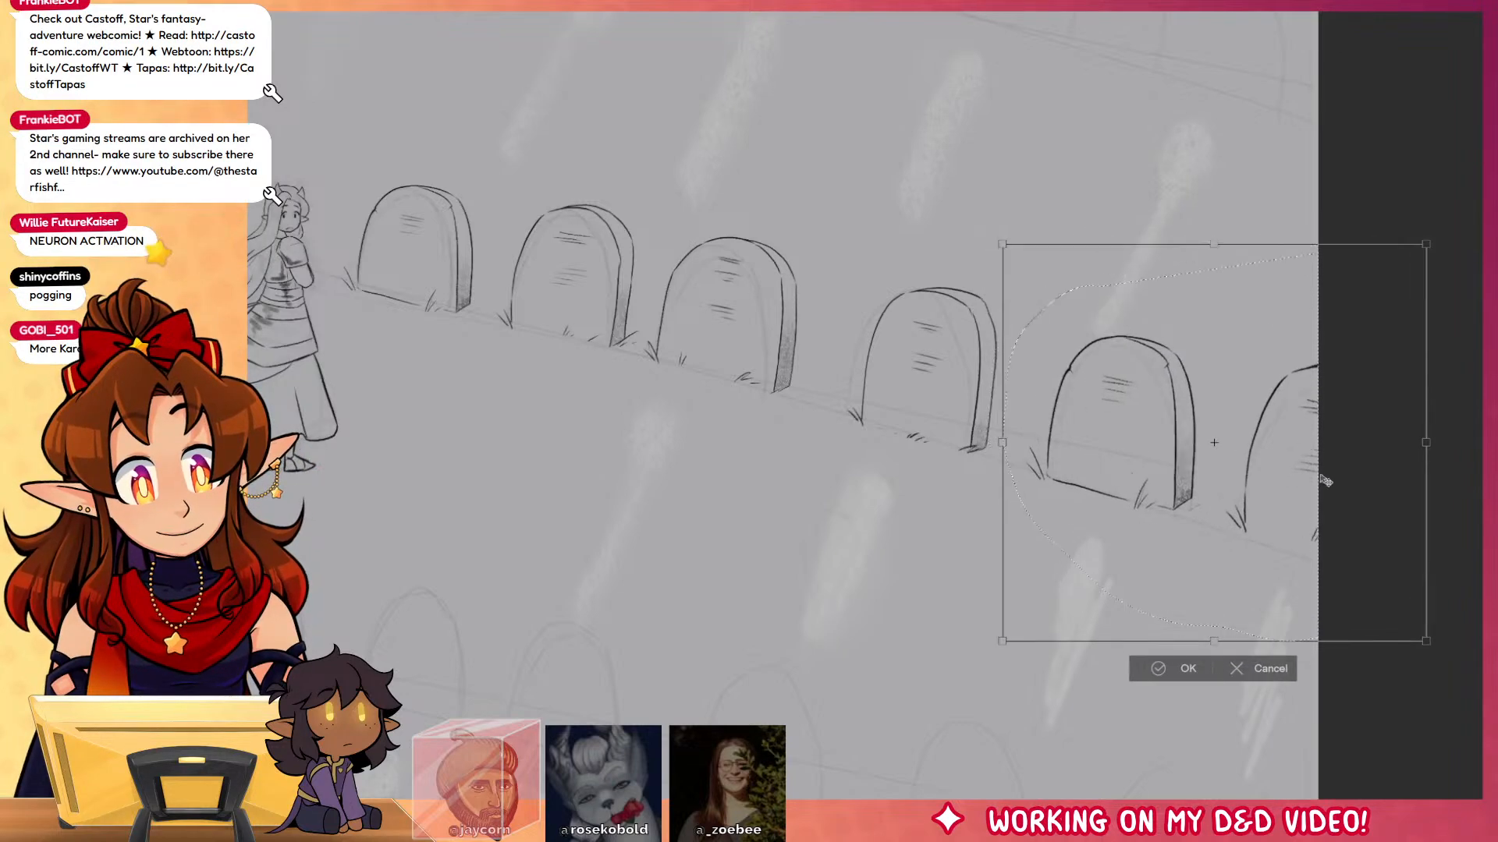
click(1201, 669)
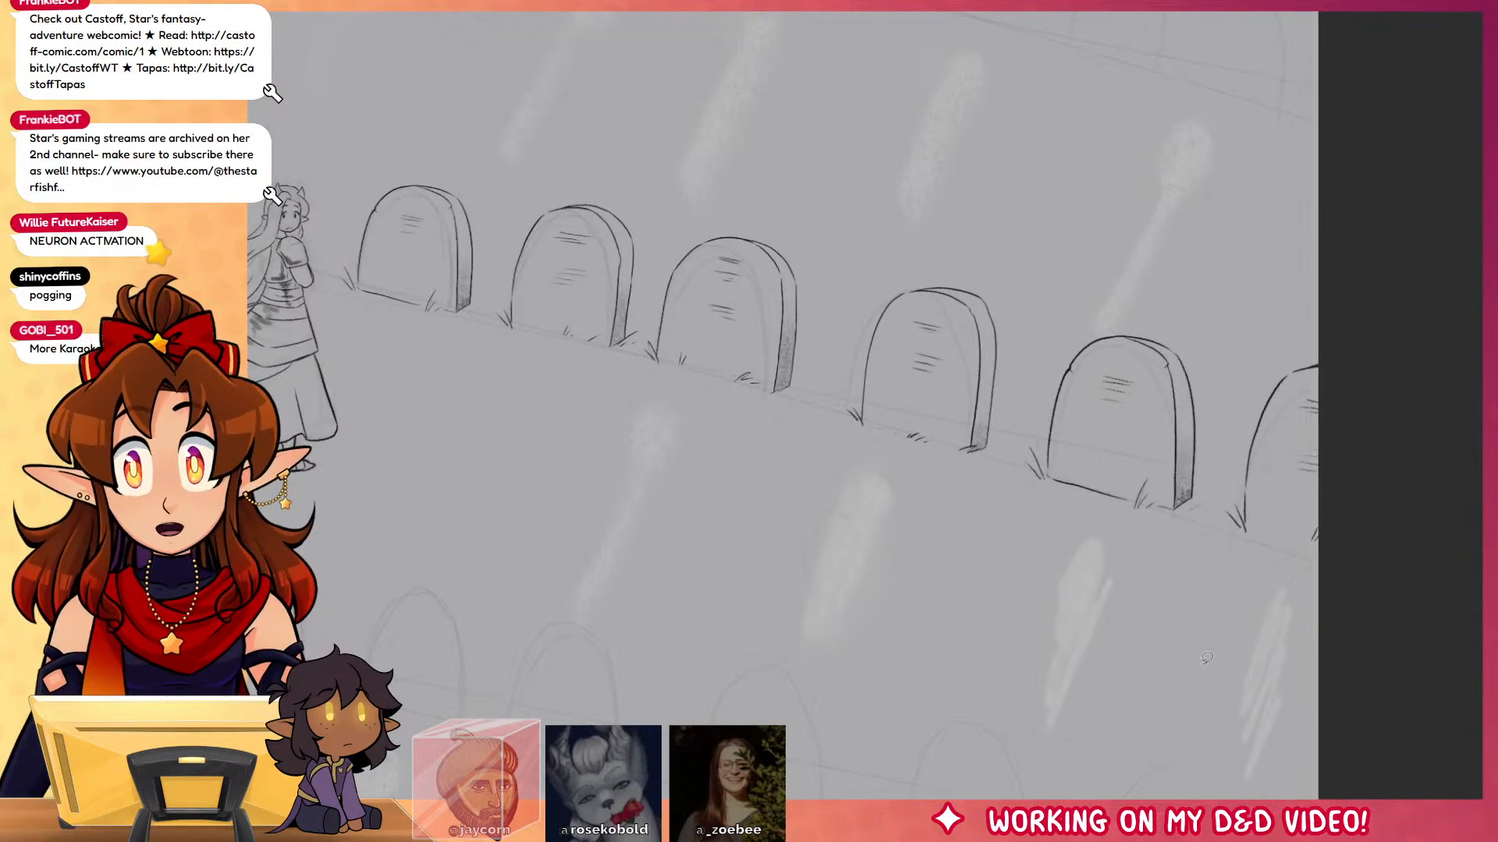
Step: Paste the headstone pair again, move it behind the horned figure on the ground line and narrow it slightly
drag(1101, 545, 1385, 613)
drag(1105, 580, 1395, 649)
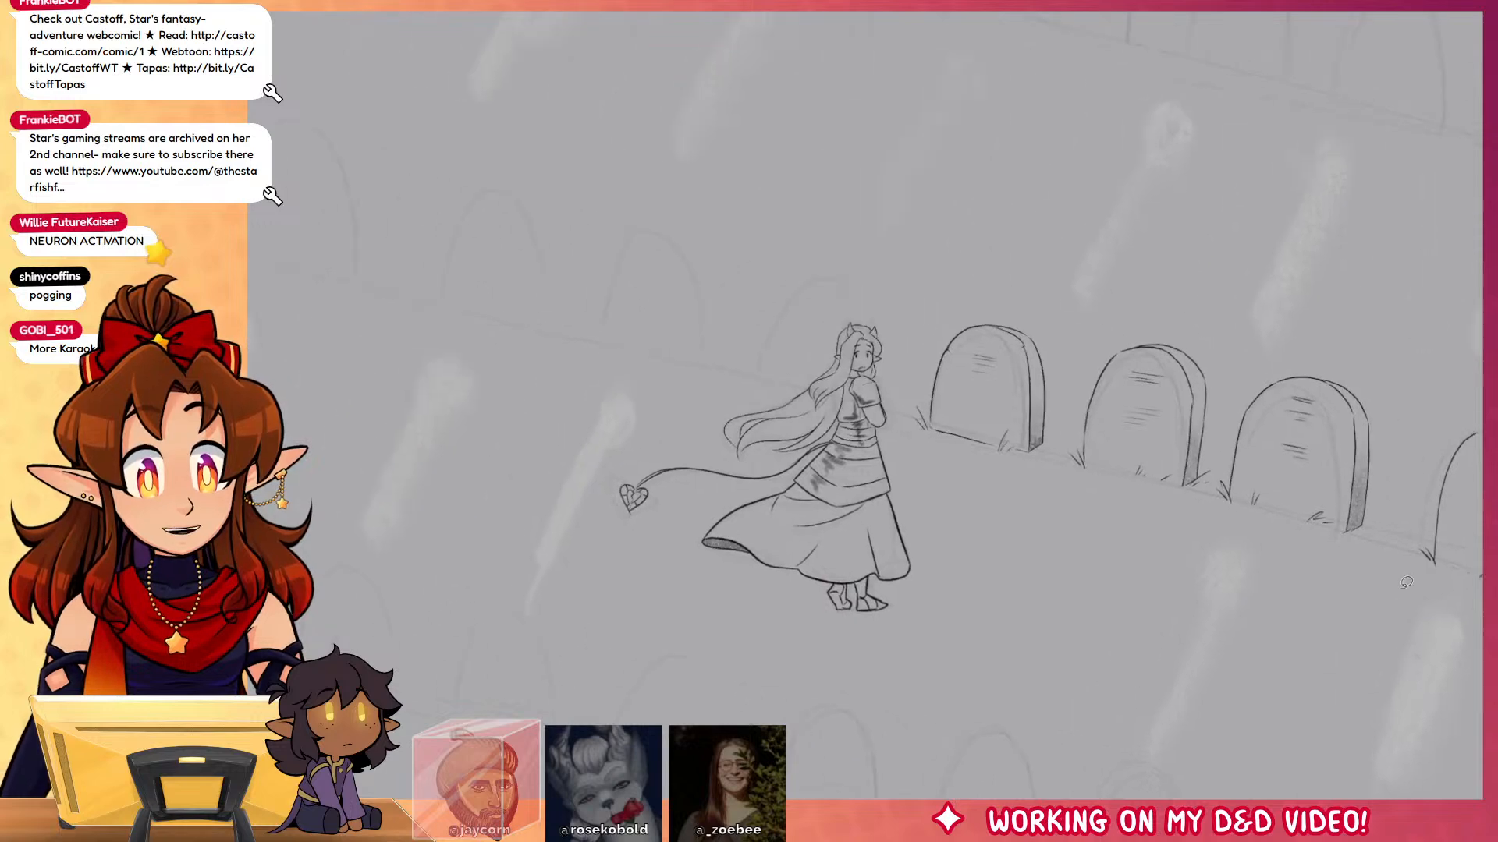
key(ctrl+v)
key(ctrl+t)
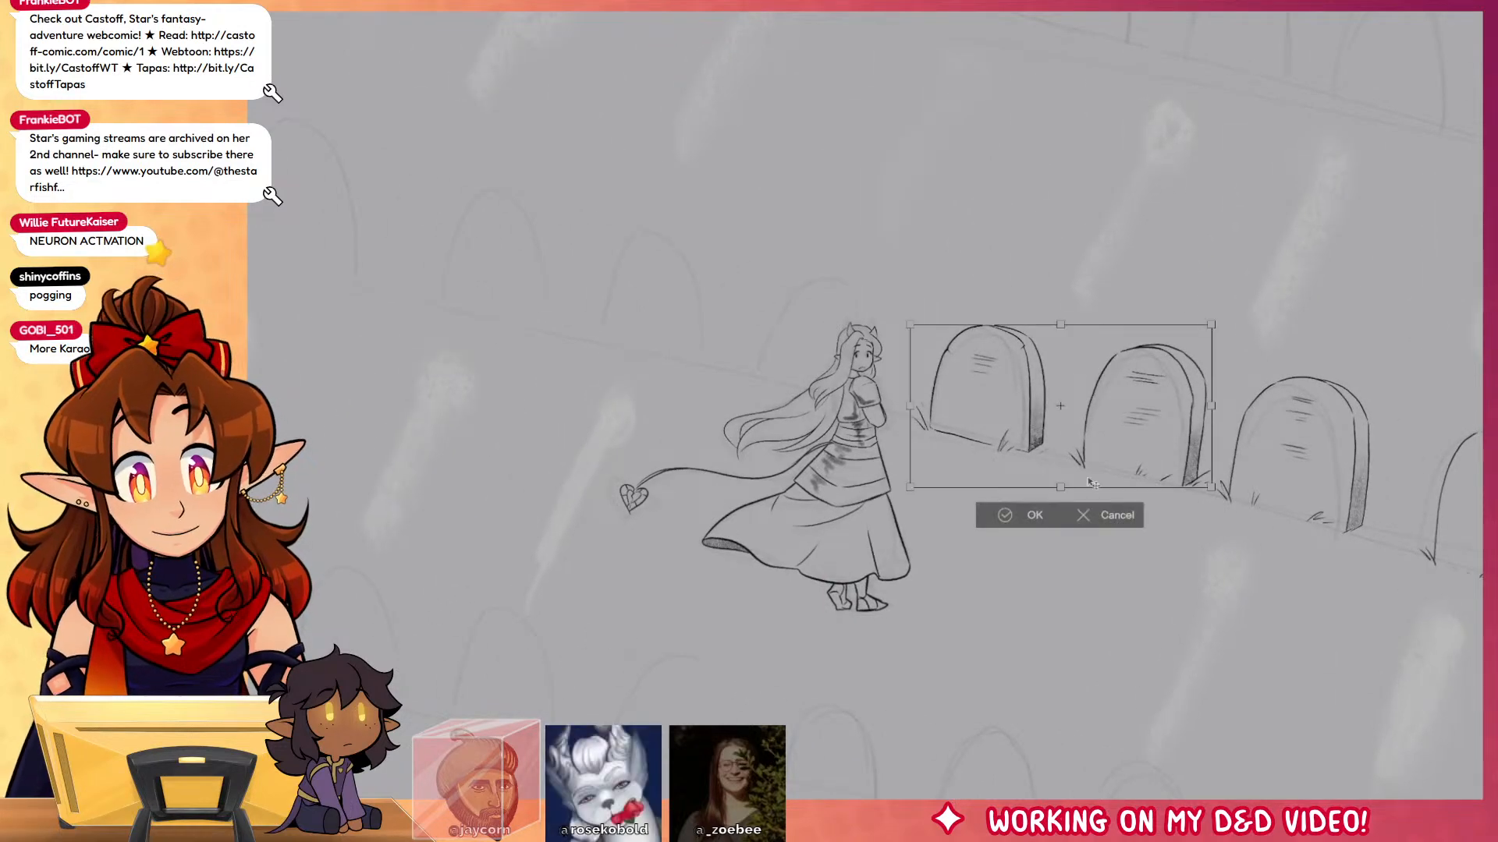
mouse_move(1099, 392)
mouse_down()
mouse_move(862, 392)
mouse_move(777, 320)
mouse_up()
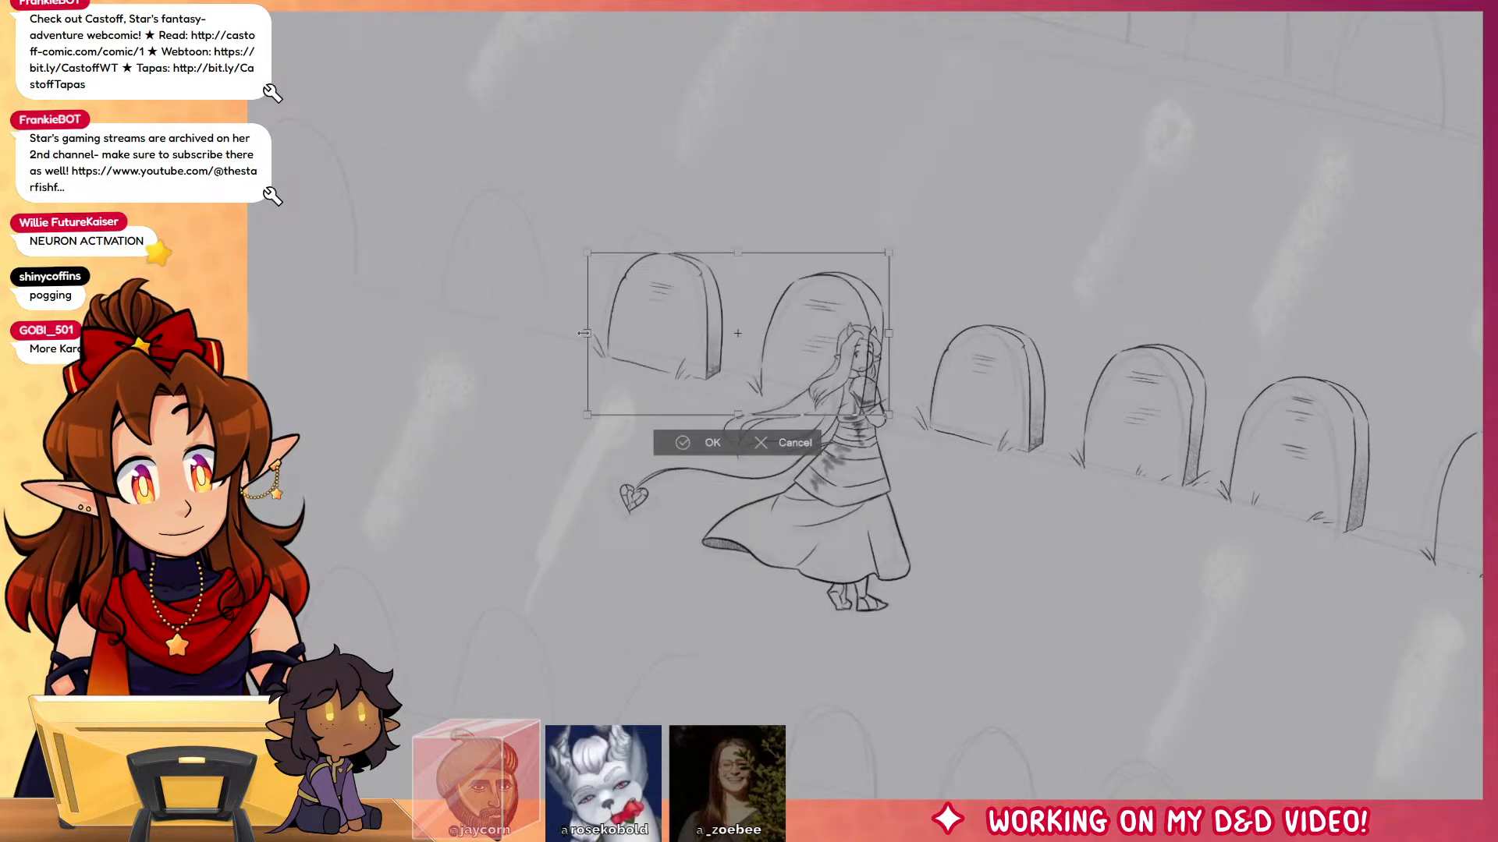
drag(588, 333, 615, 333)
key(ctrl+z)
drag(839, 399, 849, 394)
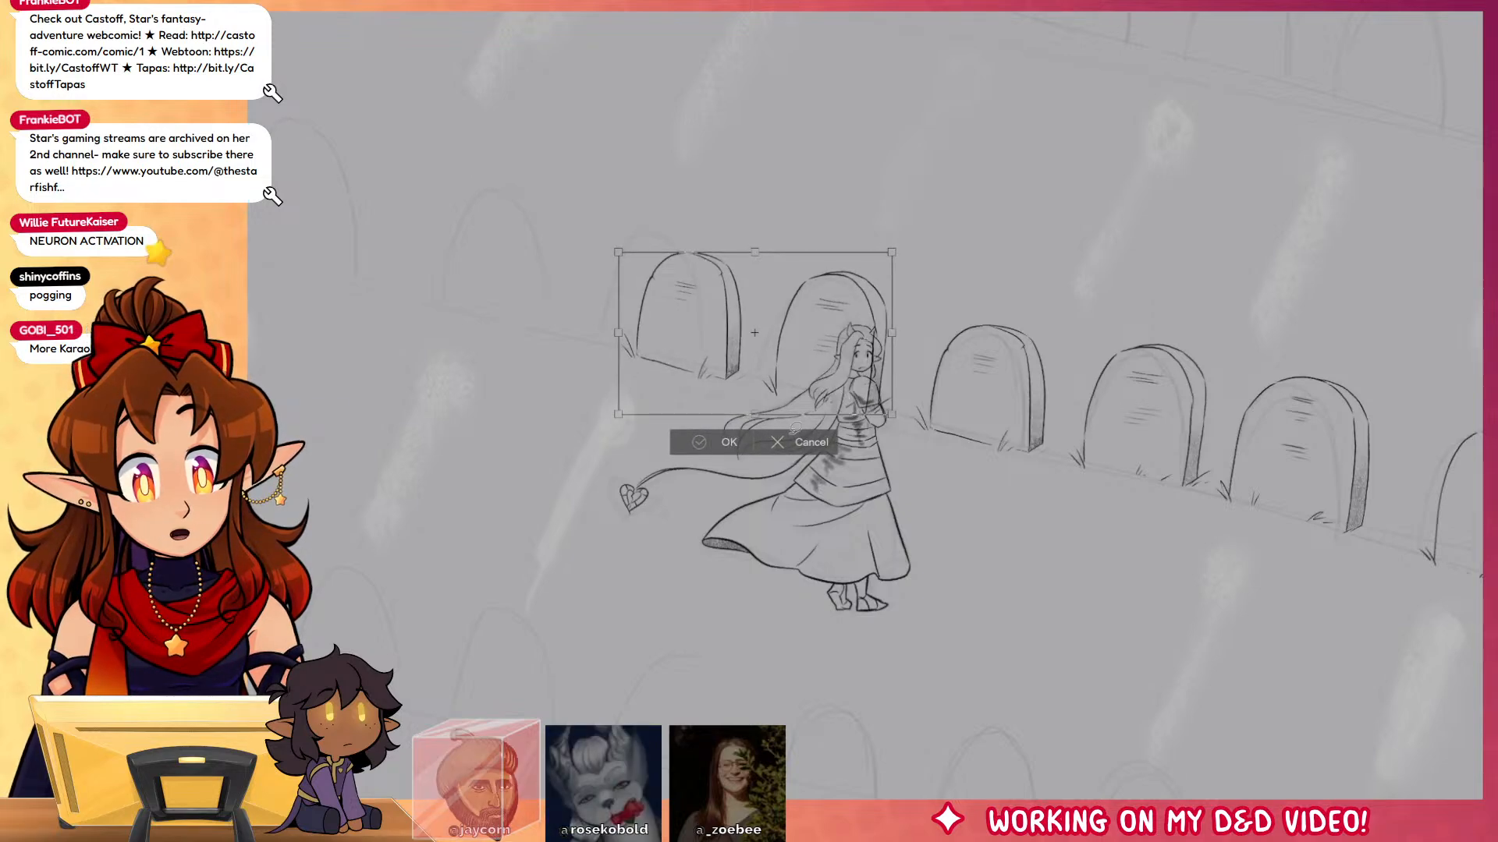
click(710, 442)
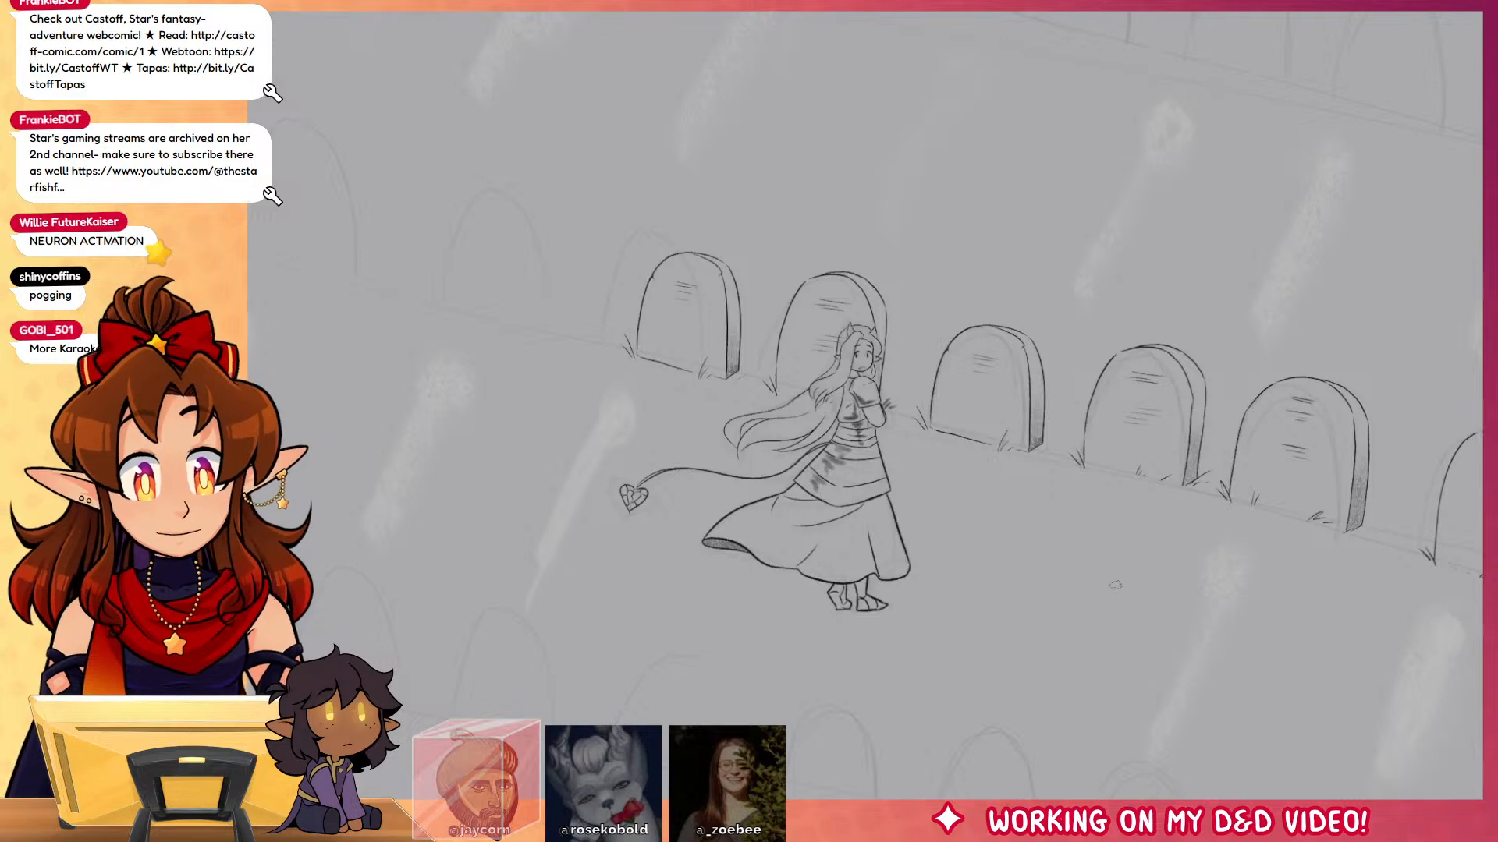
drag(1036, 607, 1113, 630)
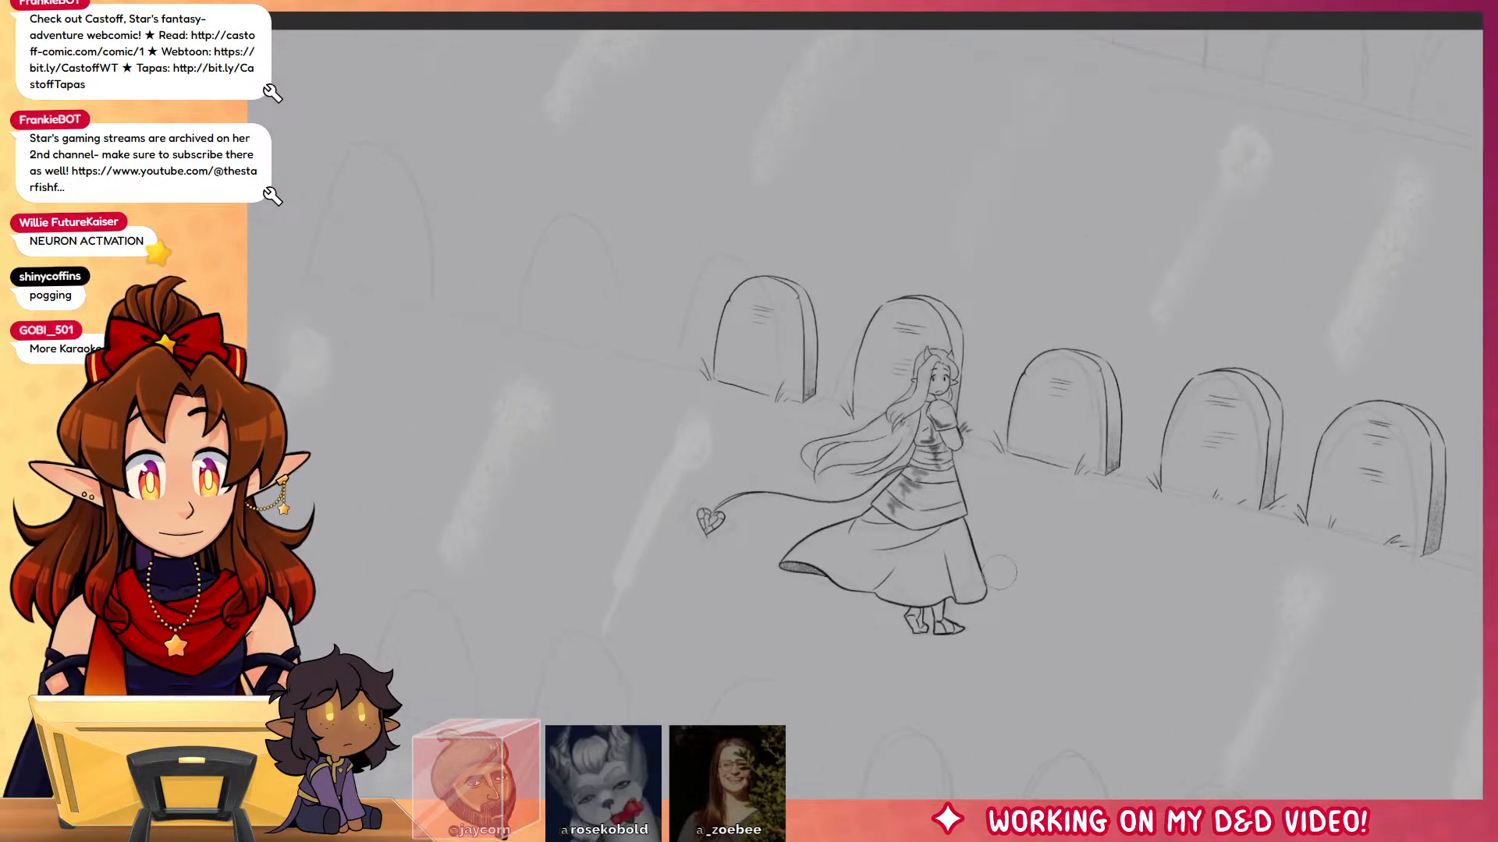
mouse_move(1002, 593)
mouse_down()
mouse_move(1034, 616)
mouse_move(1316, 637)
mouse_move(933, 628)
mouse_up()
alt+click(437, 455)
drag(642, 488, 670, 468)
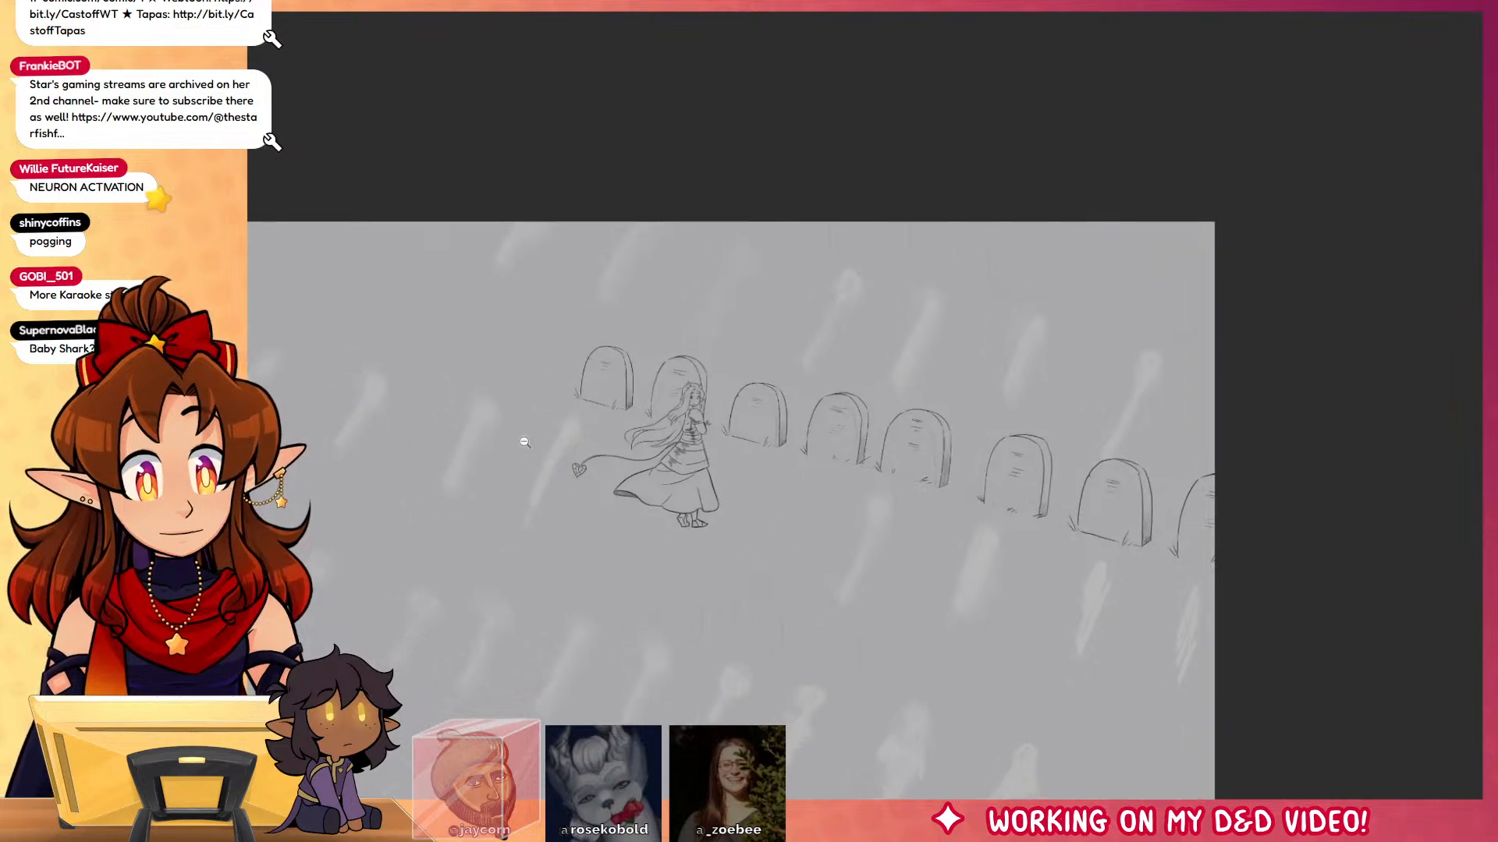
mouse_move(612, 257)
mouse_down()
mouse_move(767, 566)
mouse_move(1121, 625)
mouse_up()
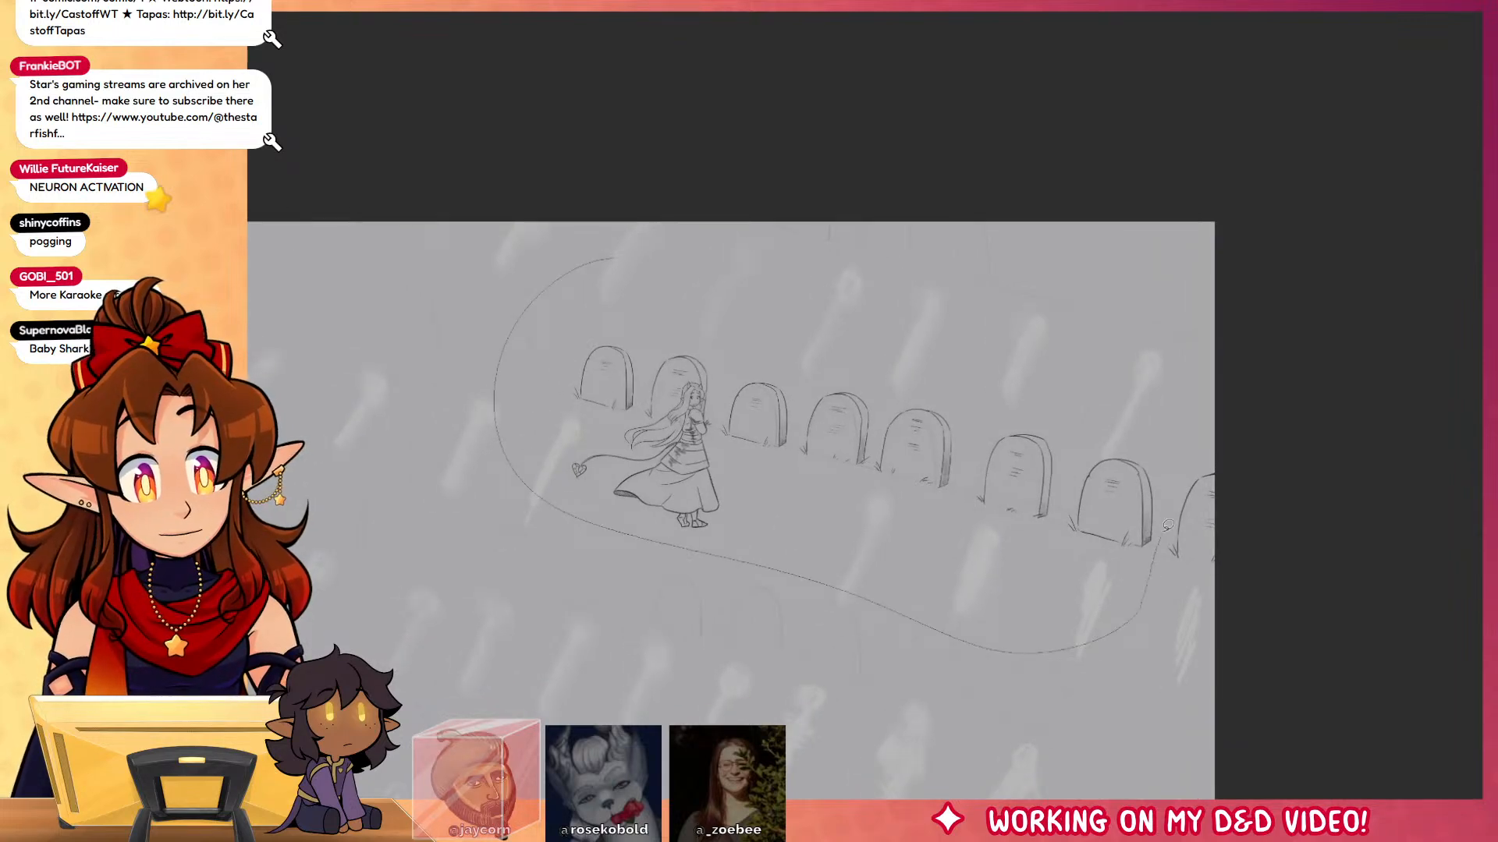
drag(1167, 524, 1155, 357)
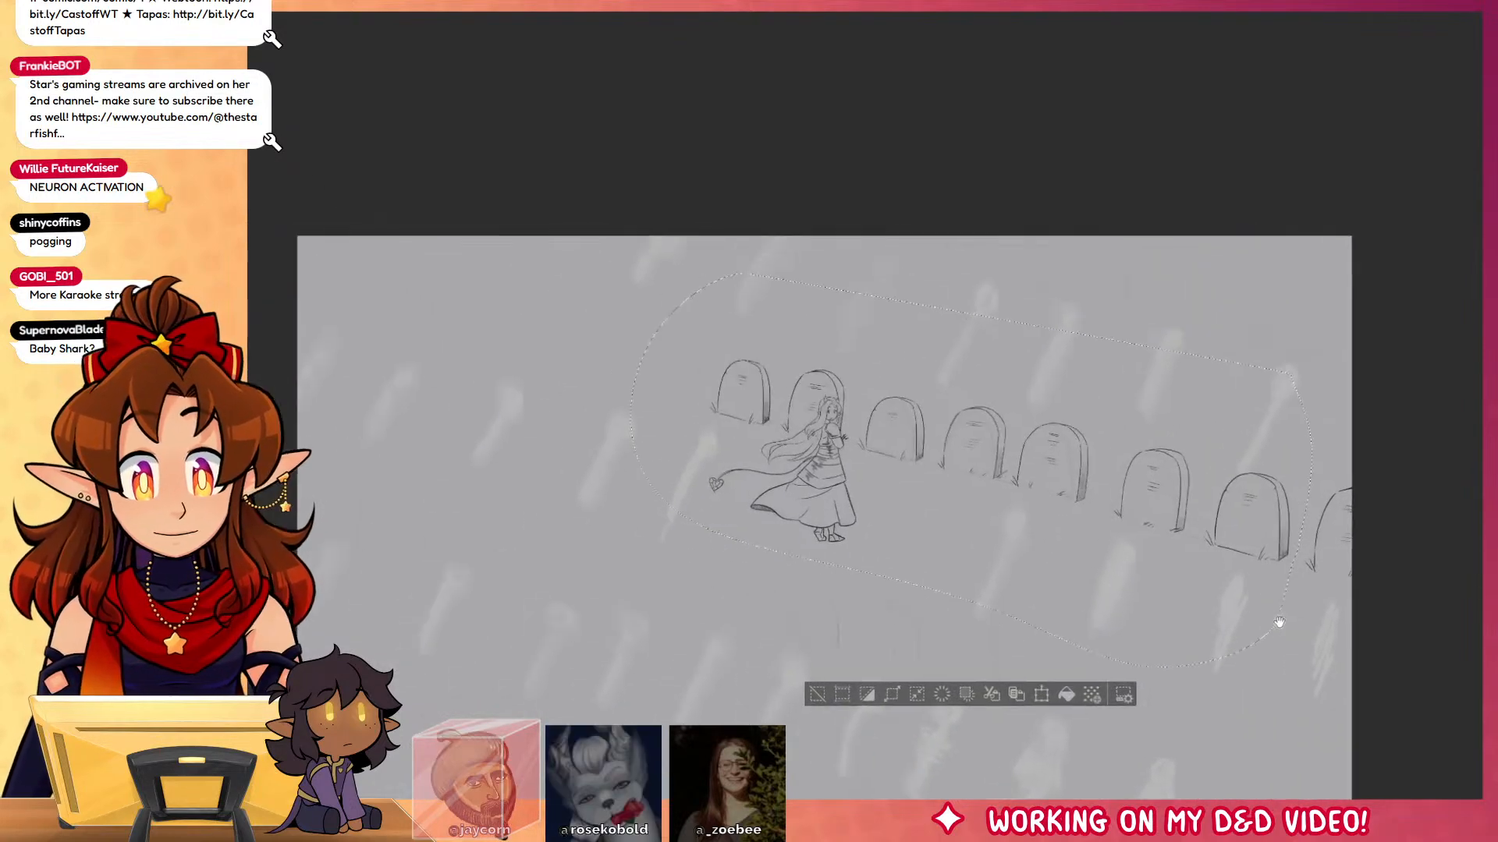
key(ctrl+t)
drag(1038, 500, 624, 378)
click(418, 510)
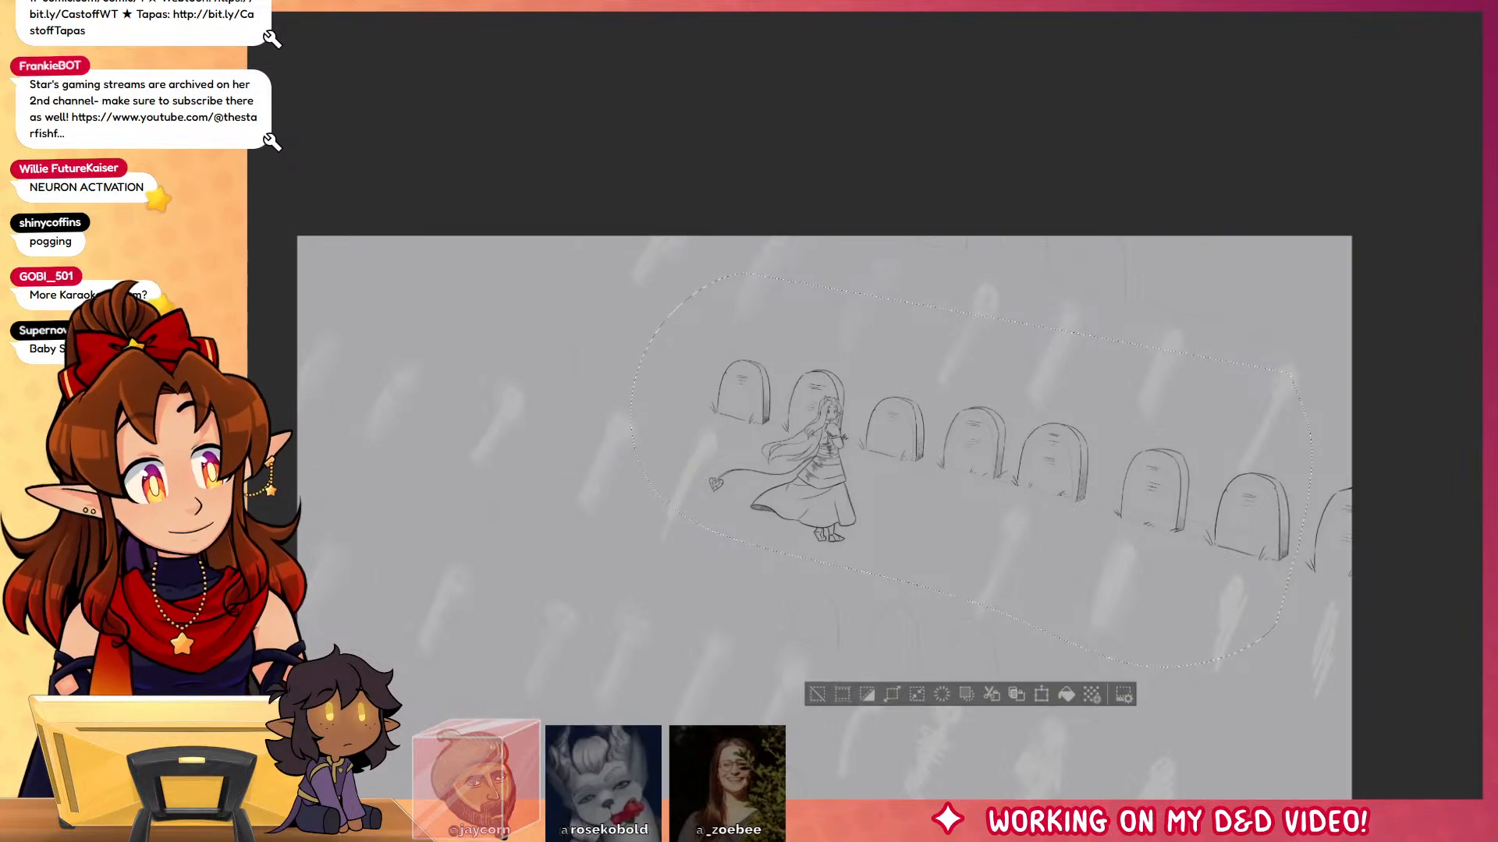
key(ctrl+d)
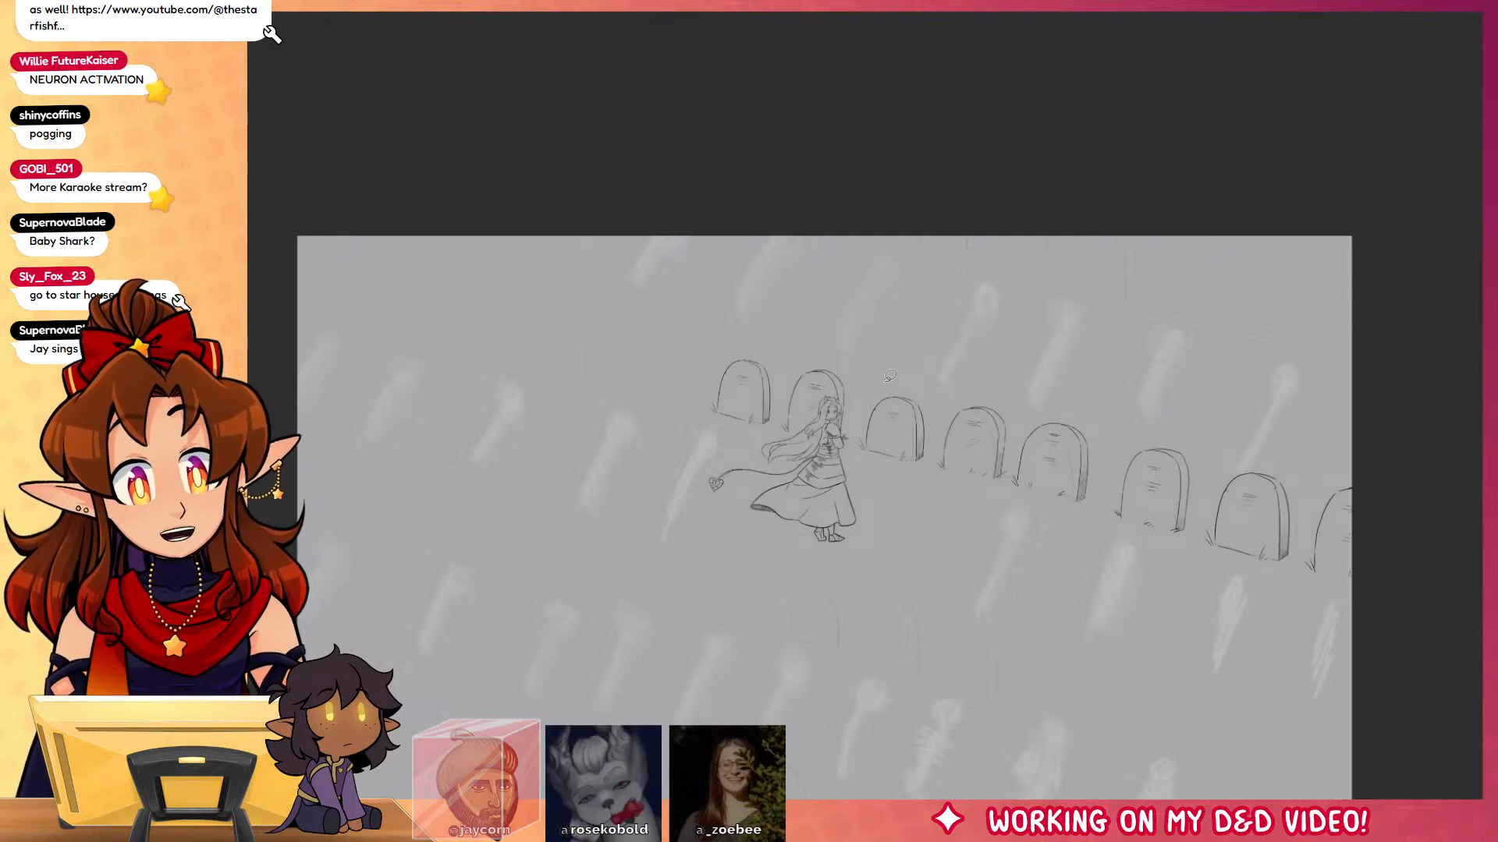
Step: Lasso the five headstones past the horned figure, duplicate them, and place a slightly shrunken copy at the far end of the row
mouse_move(889, 376)
mouse_down()
mouse_move(865, 468)
mouse_move(1084, 573)
mouse_move(1197, 592)
mouse_move(1310, 527)
mouse_move(1306, 490)
mouse_up()
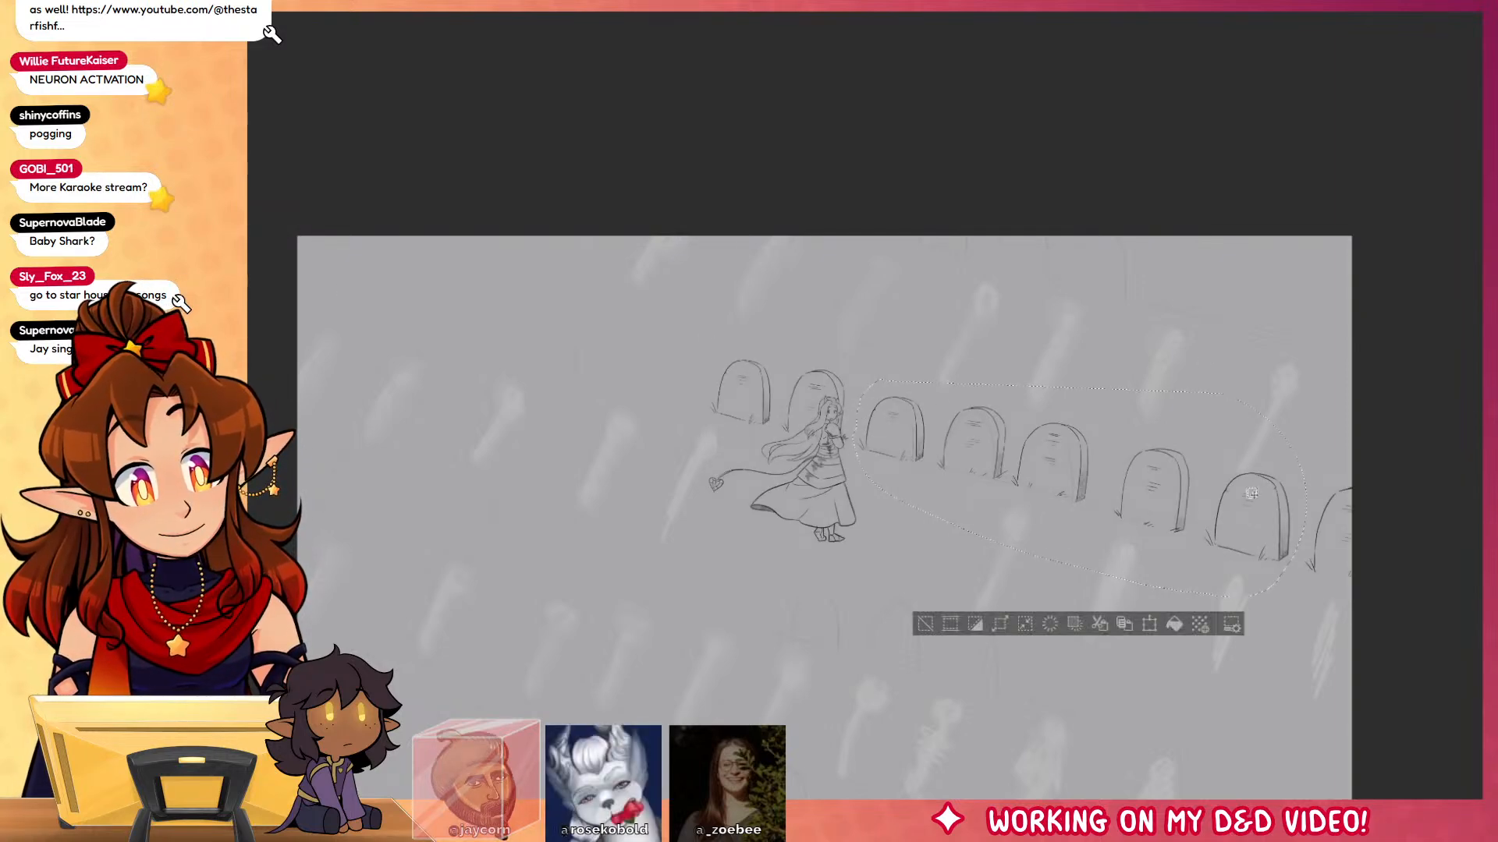
click(1166, 627)
key(ctrl+z)
click(1159, 627)
drag(1299, 559, 703, 398)
drag(711, 218, 678, 235)
drag(636, 300, 670, 296)
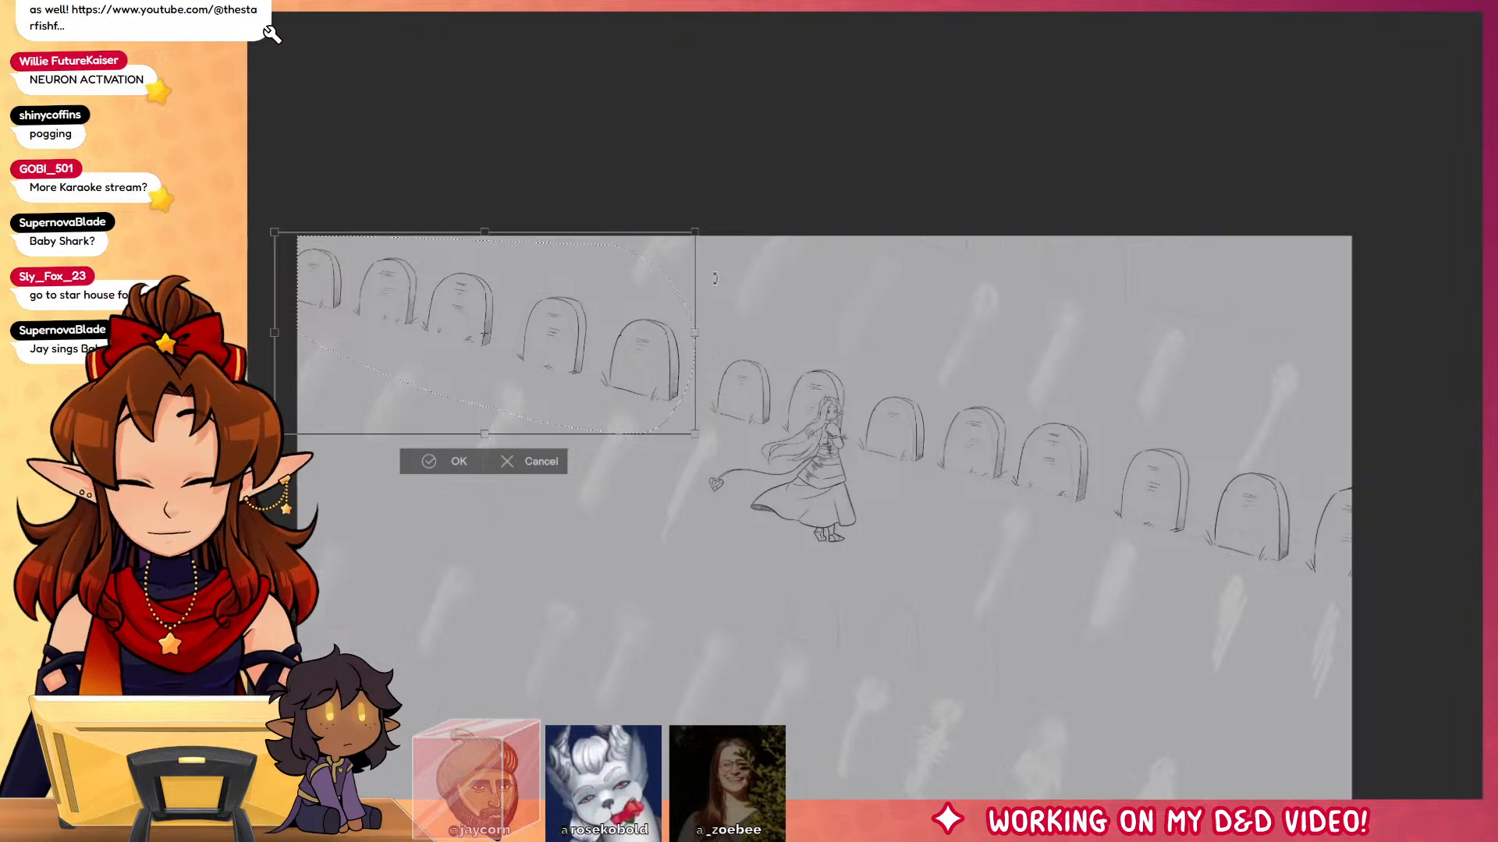
drag(675, 419, 654, 392)
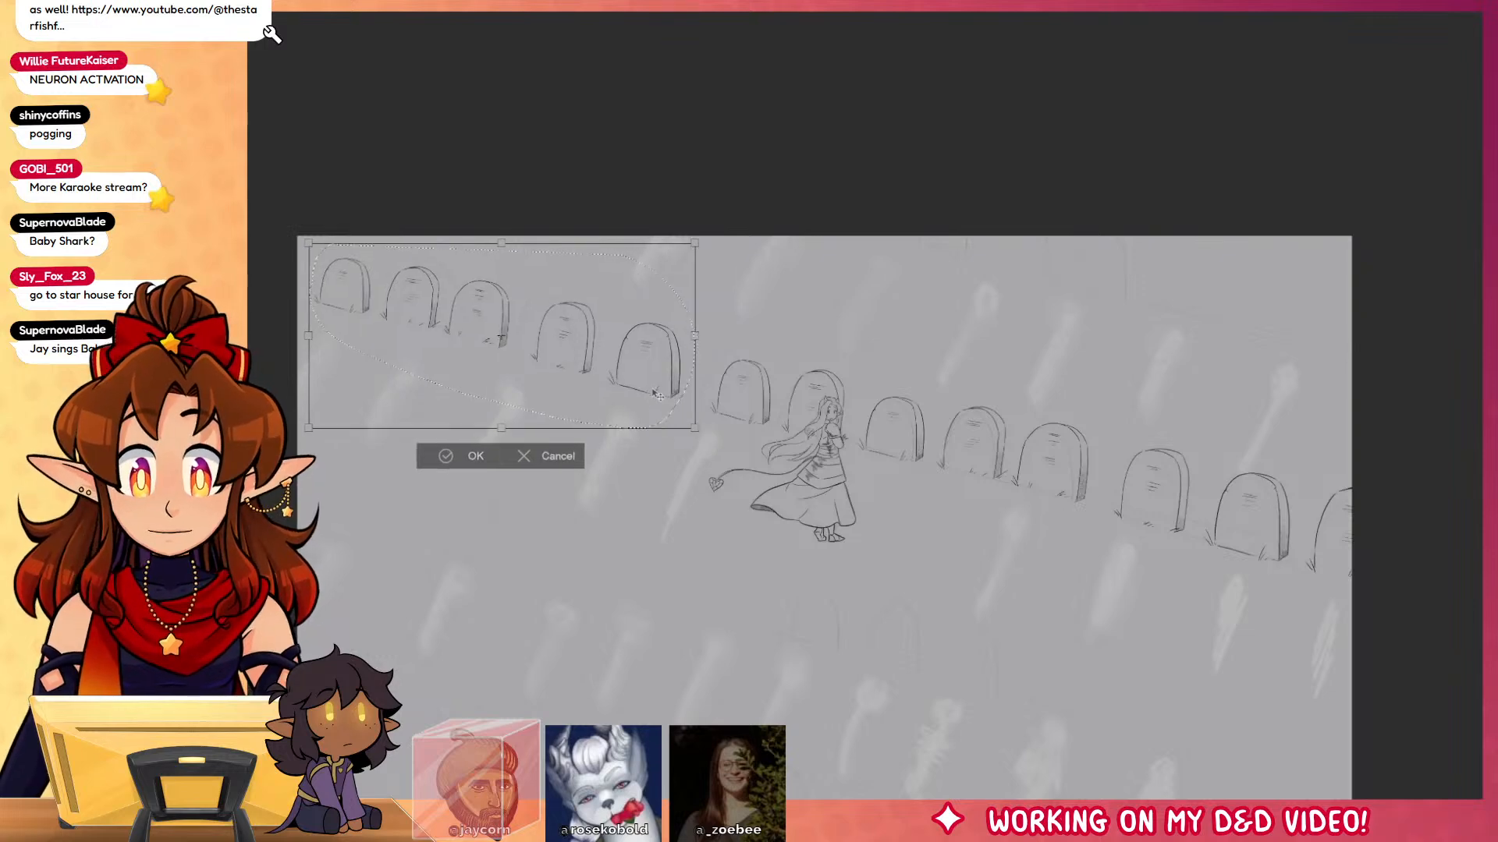
click(459, 459)
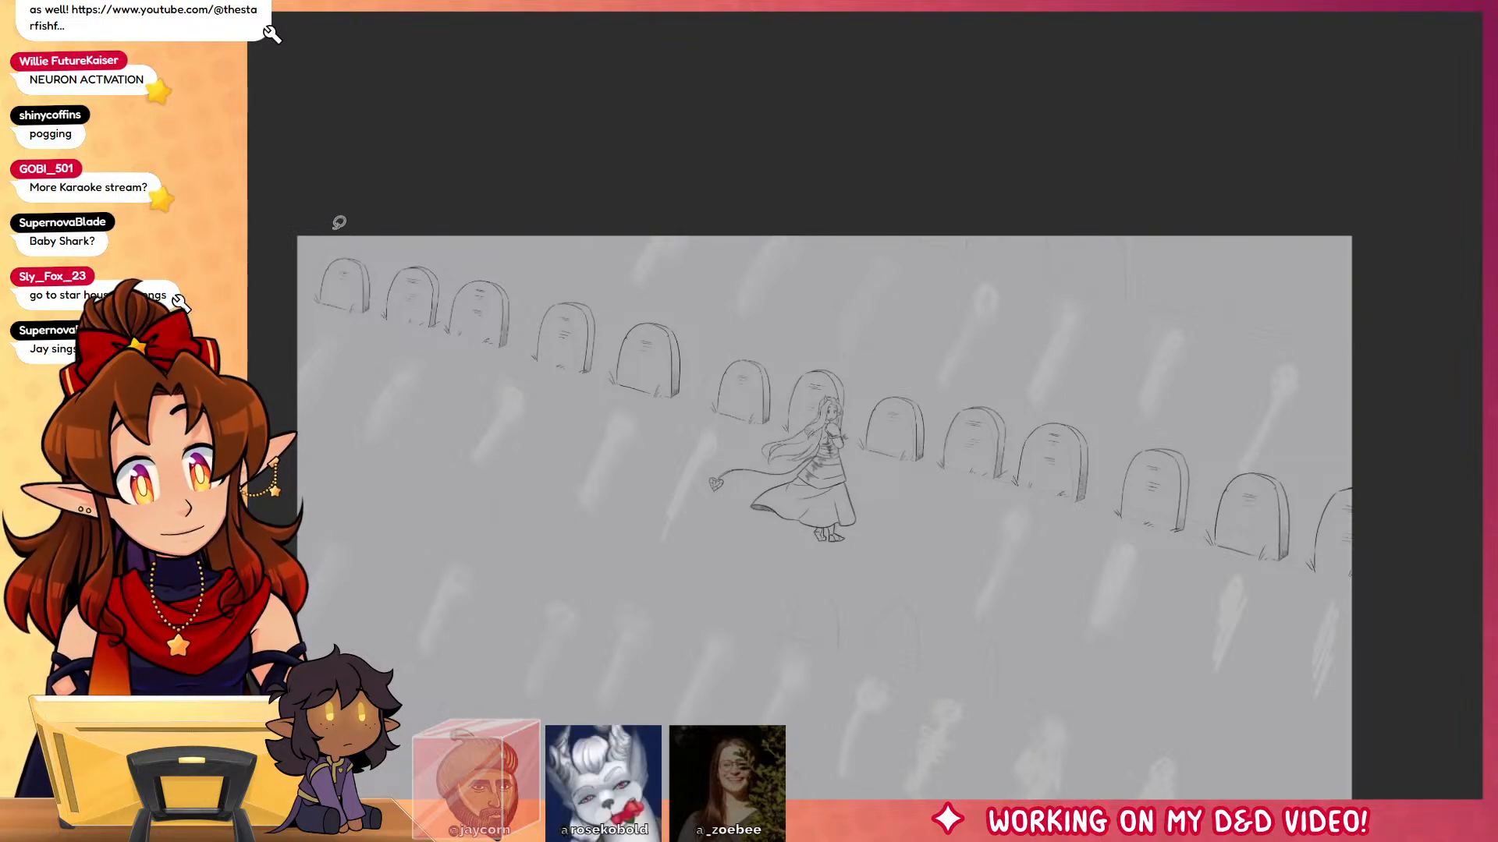
Step: Copy the first six headstones of the row and place the copy as a back row running off the canvas's top edge
drag(339, 222, 572, 465)
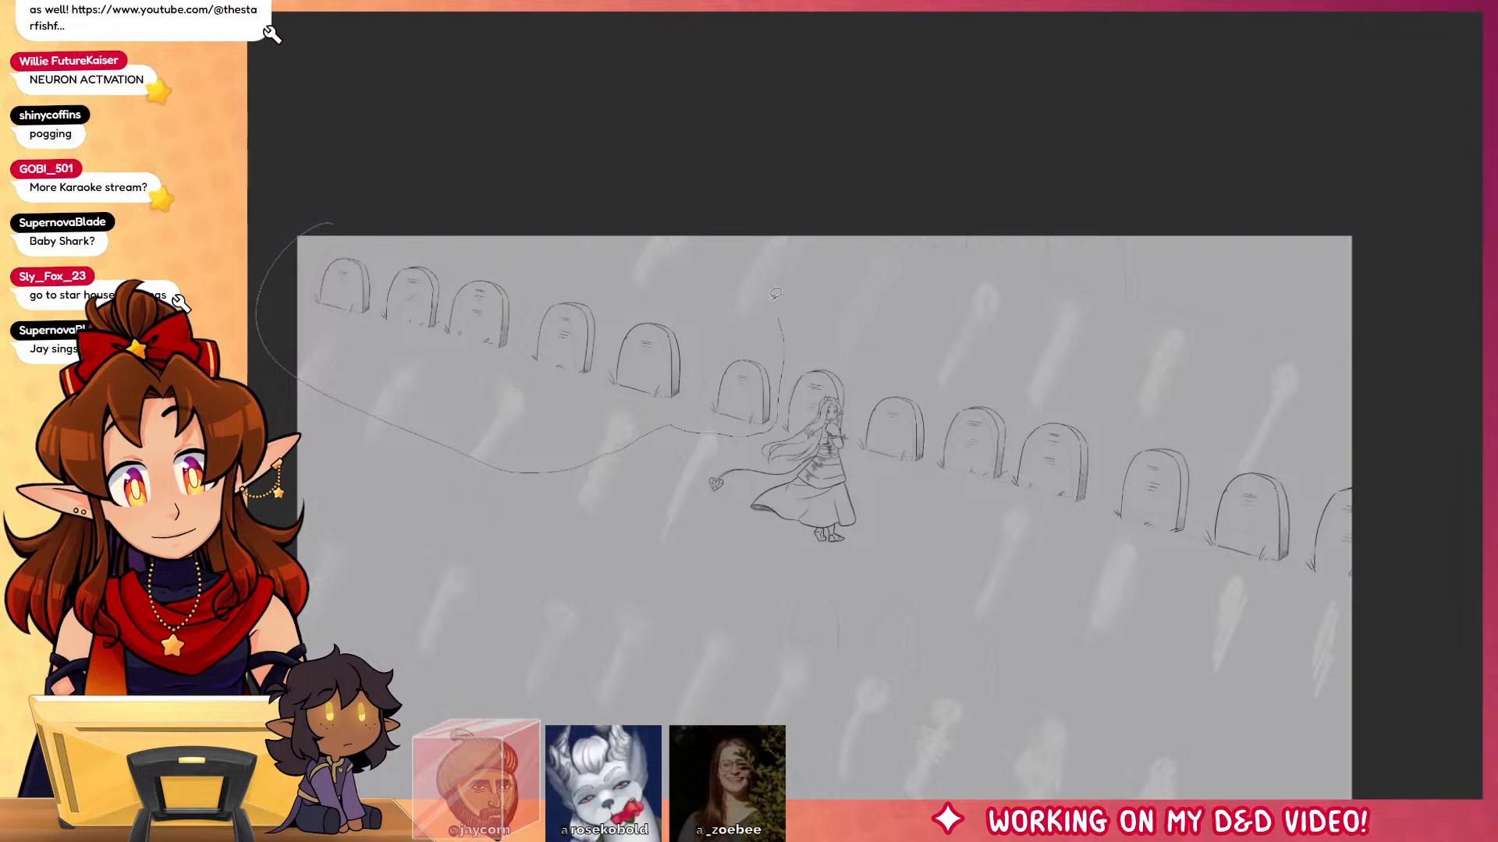
drag(776, 293, 767, 237)
key(ctrl+t)
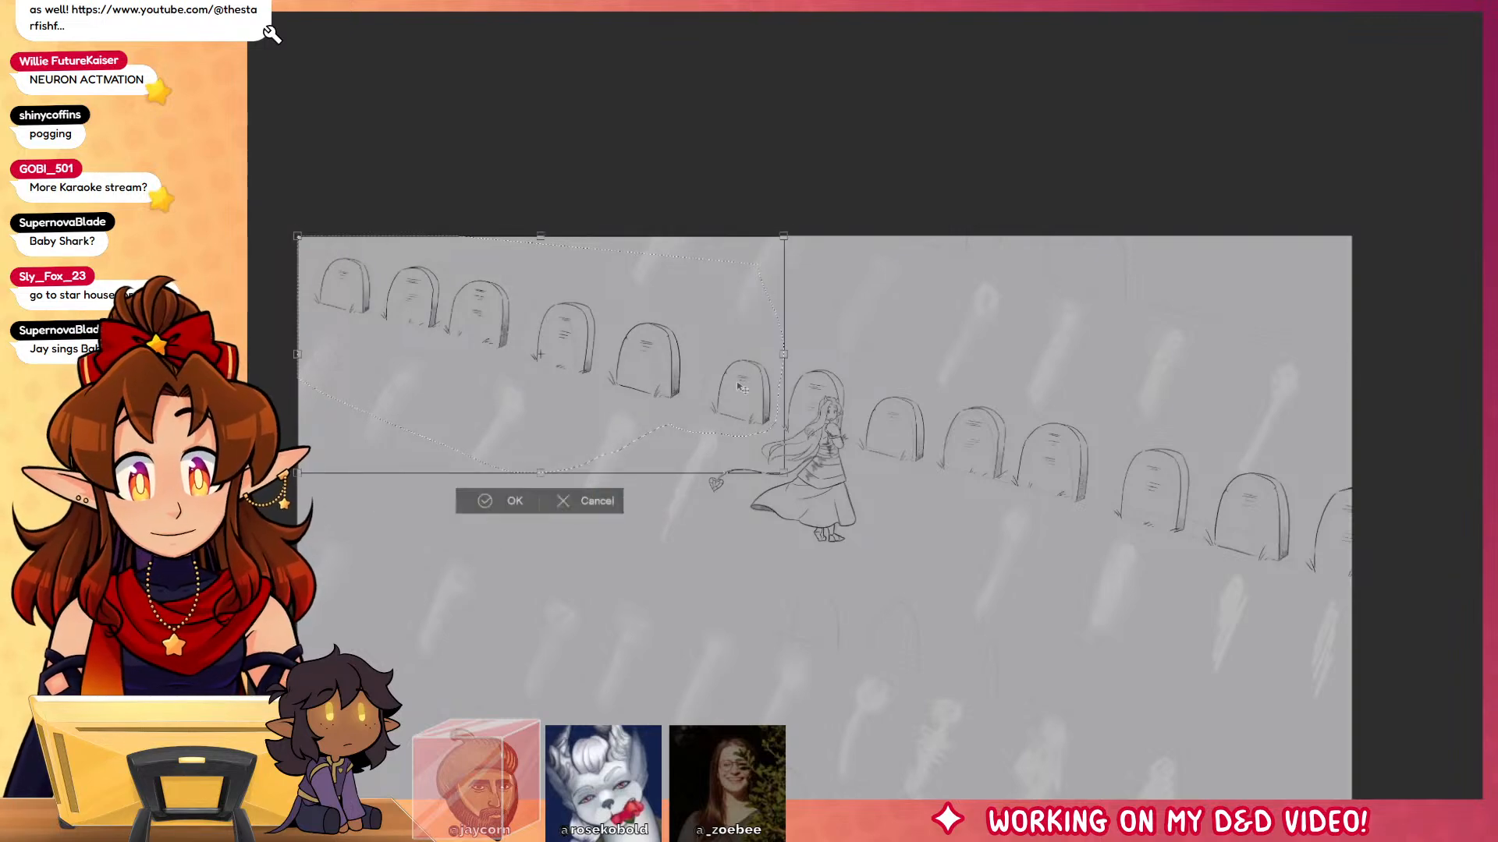
drag(736, 381, 833, 241)
drag(904, 279, 1338, 349)
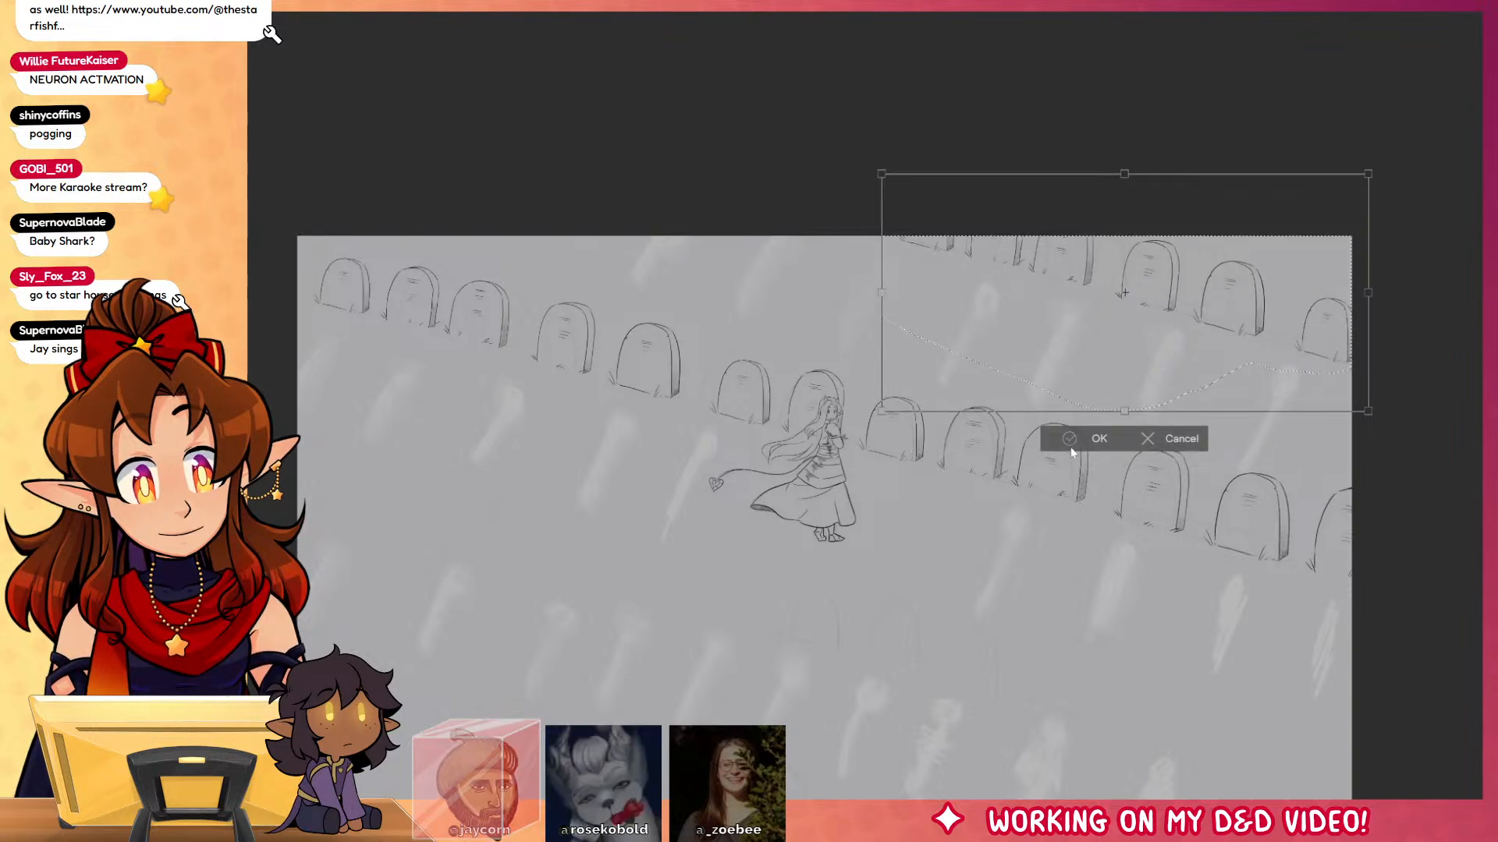
click(1092, 439)
drag(1166, 636, 1210, 529)
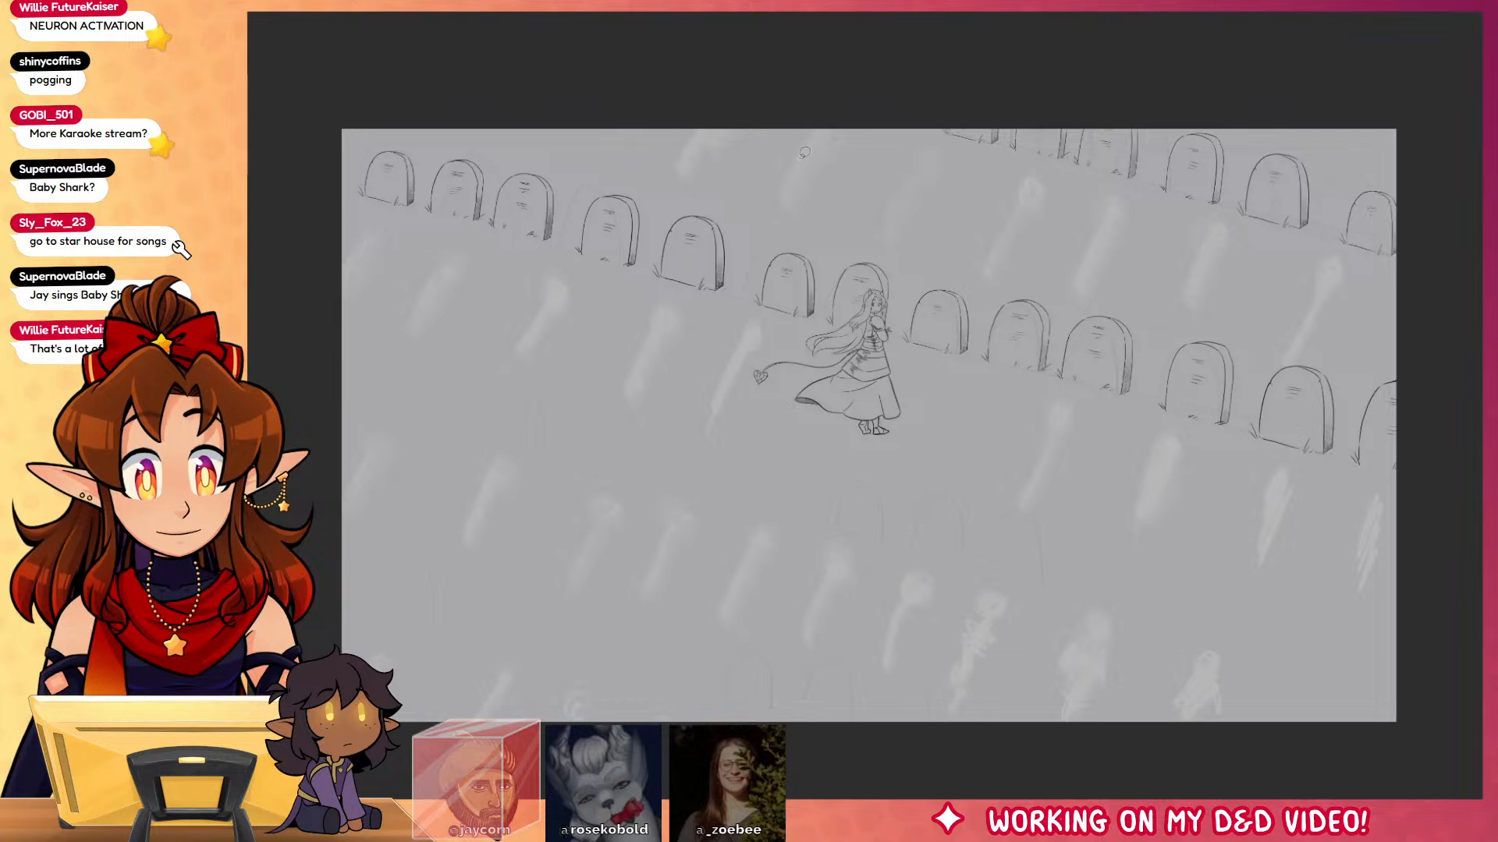
Step: Place another copy of the six headstones below the figure's row, enlarge it slightly, and let it run off the canvas's left edge
key(ctrl+t)
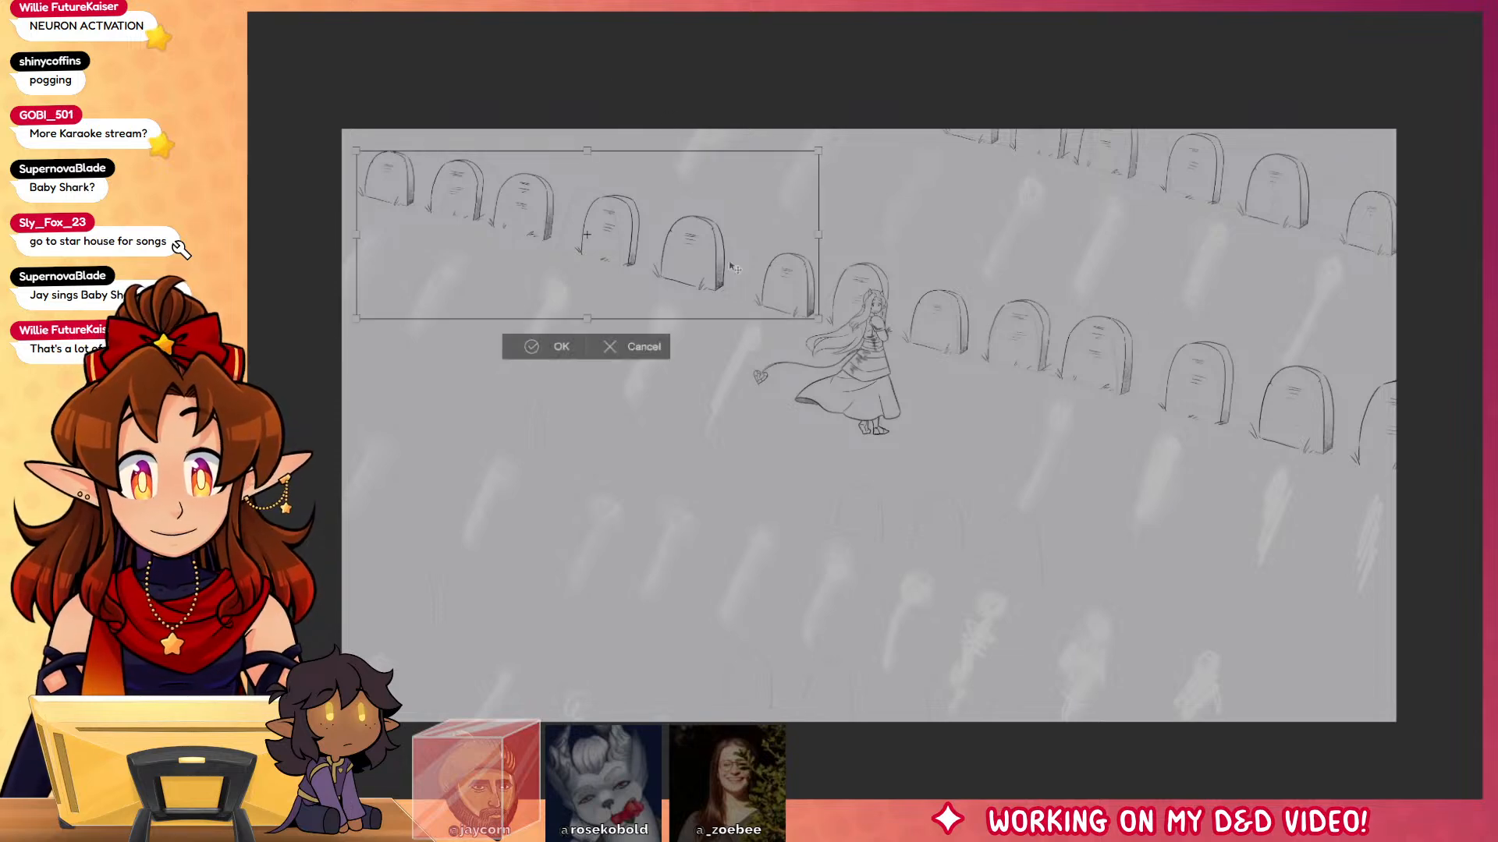
drag(767, 296, 745, 512)
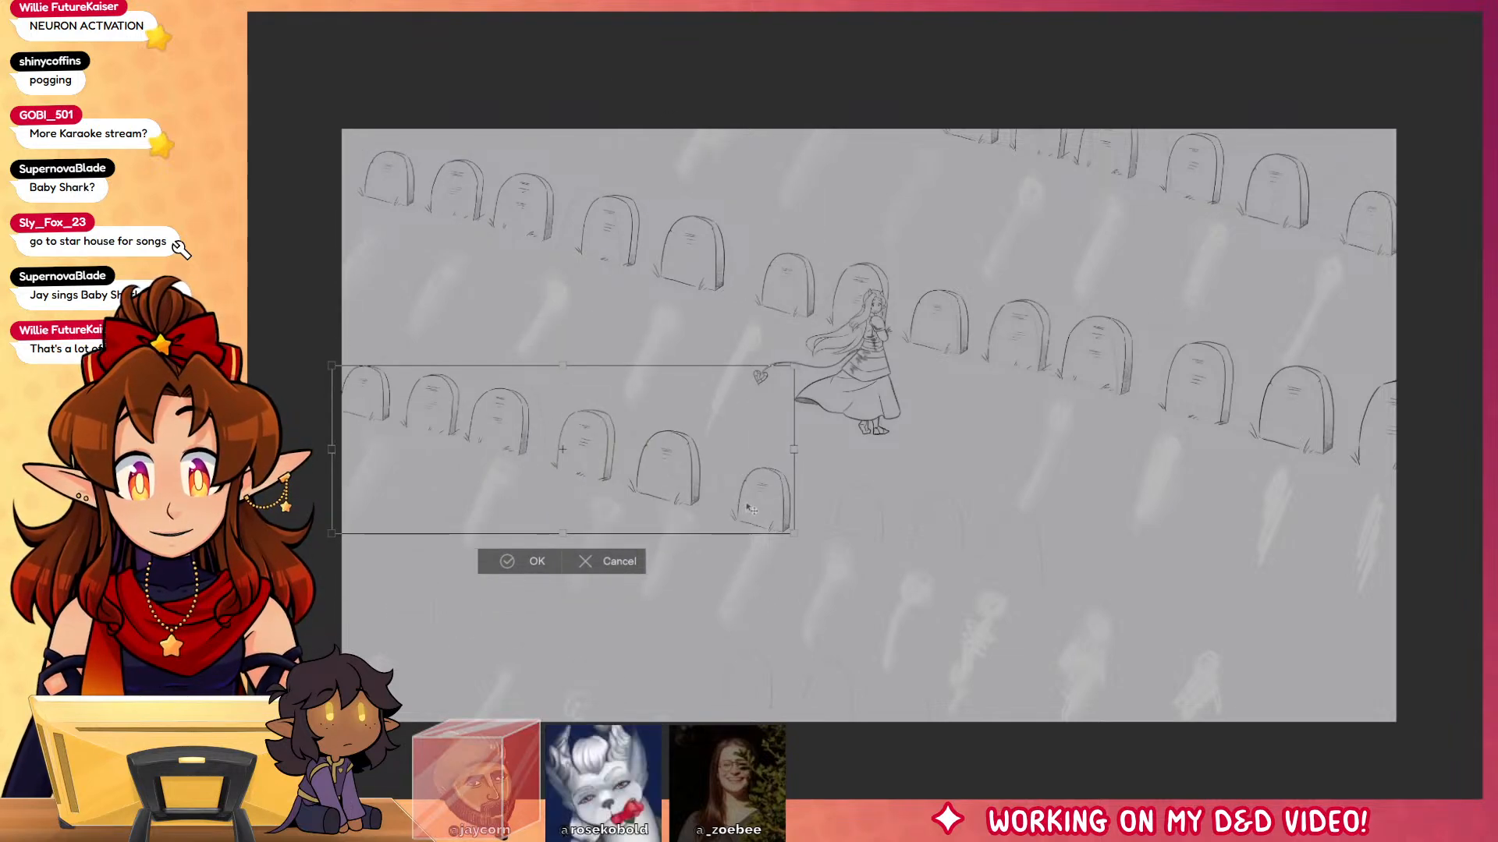
drag(794, 366, 829, 360)
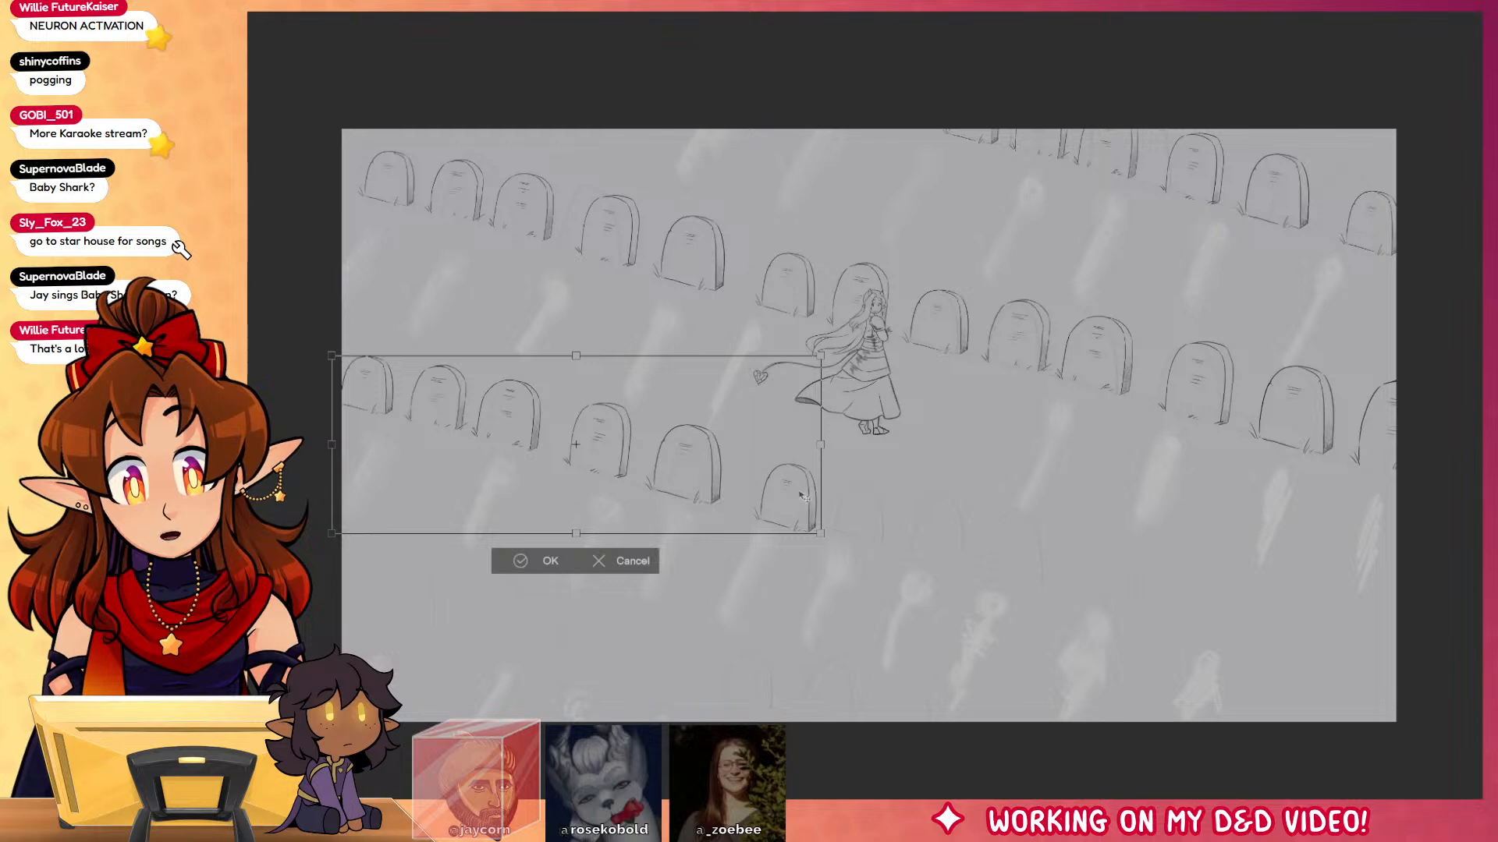
drag(807, 498, 780, 502)
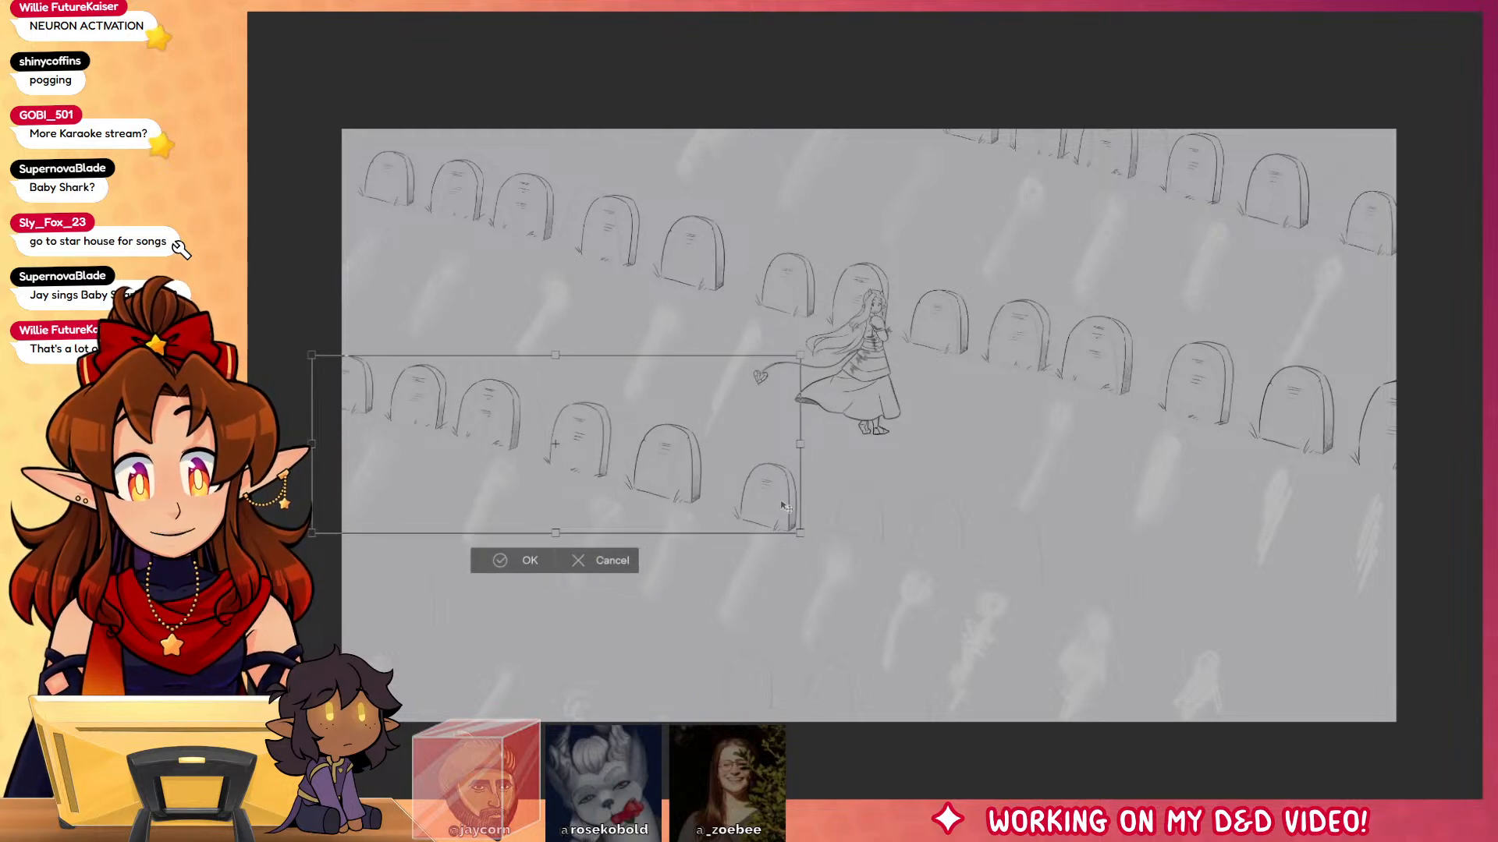
click(527, 561)
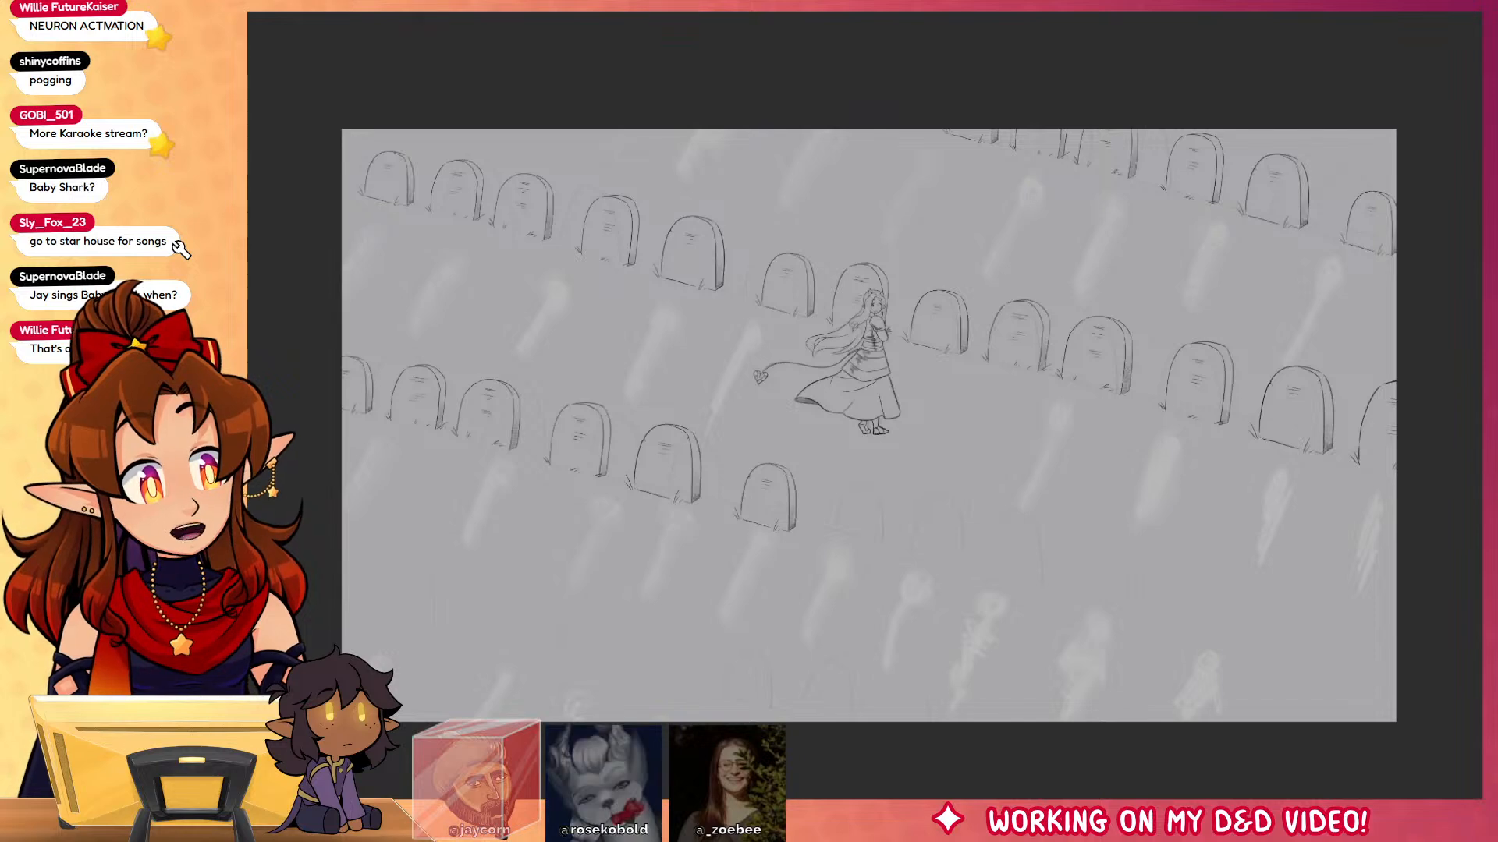
Step: Paste the six headstones again, enlarge them, and align them as the continuation of the new row towards the canvas's lower-right corner
key(ctrl+v)
drag(741, 497, 1332, 593)
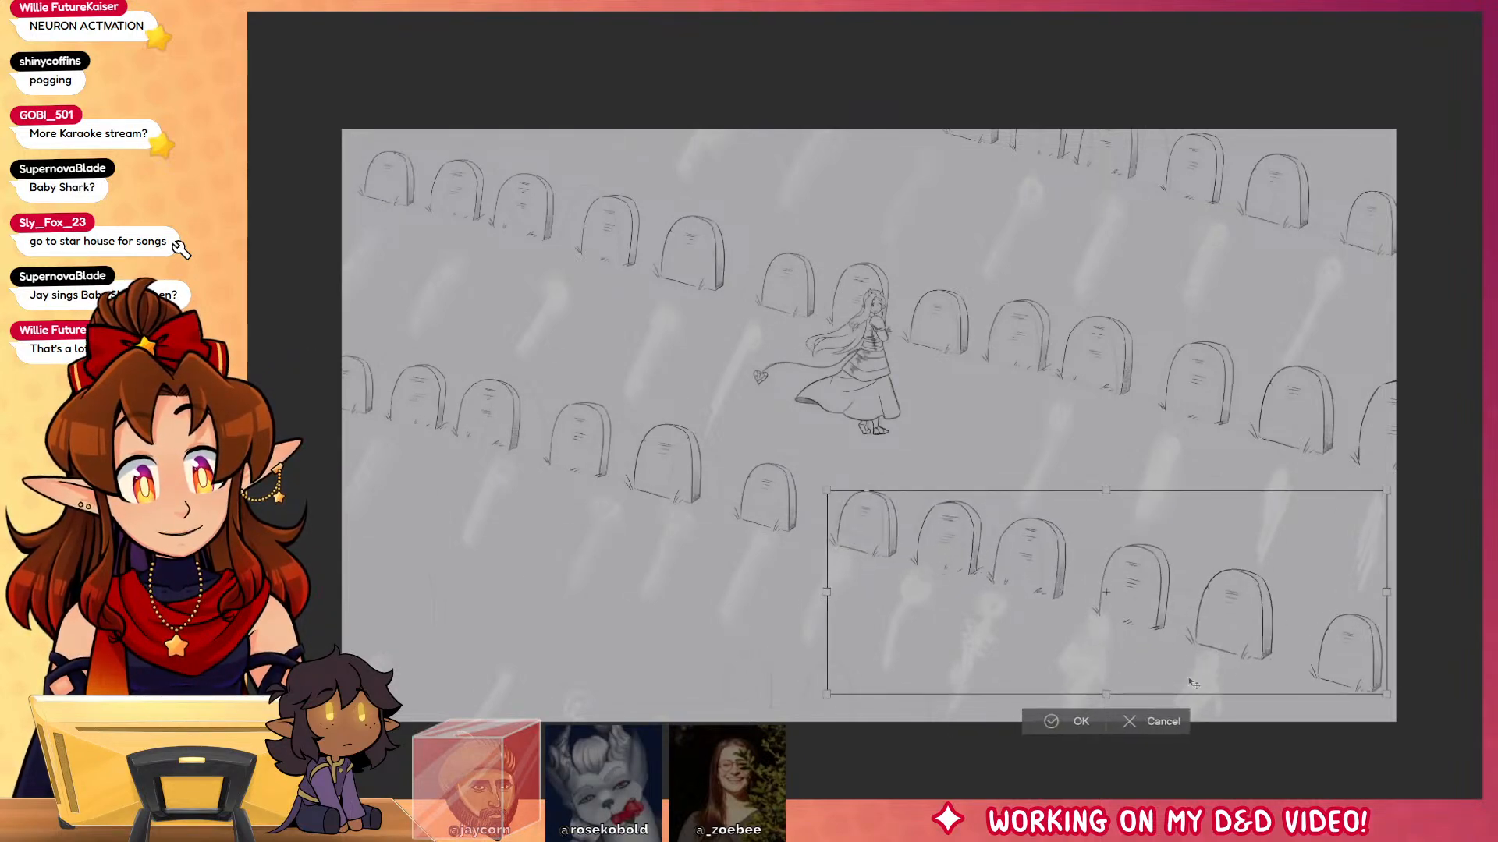
click(1084, 721)
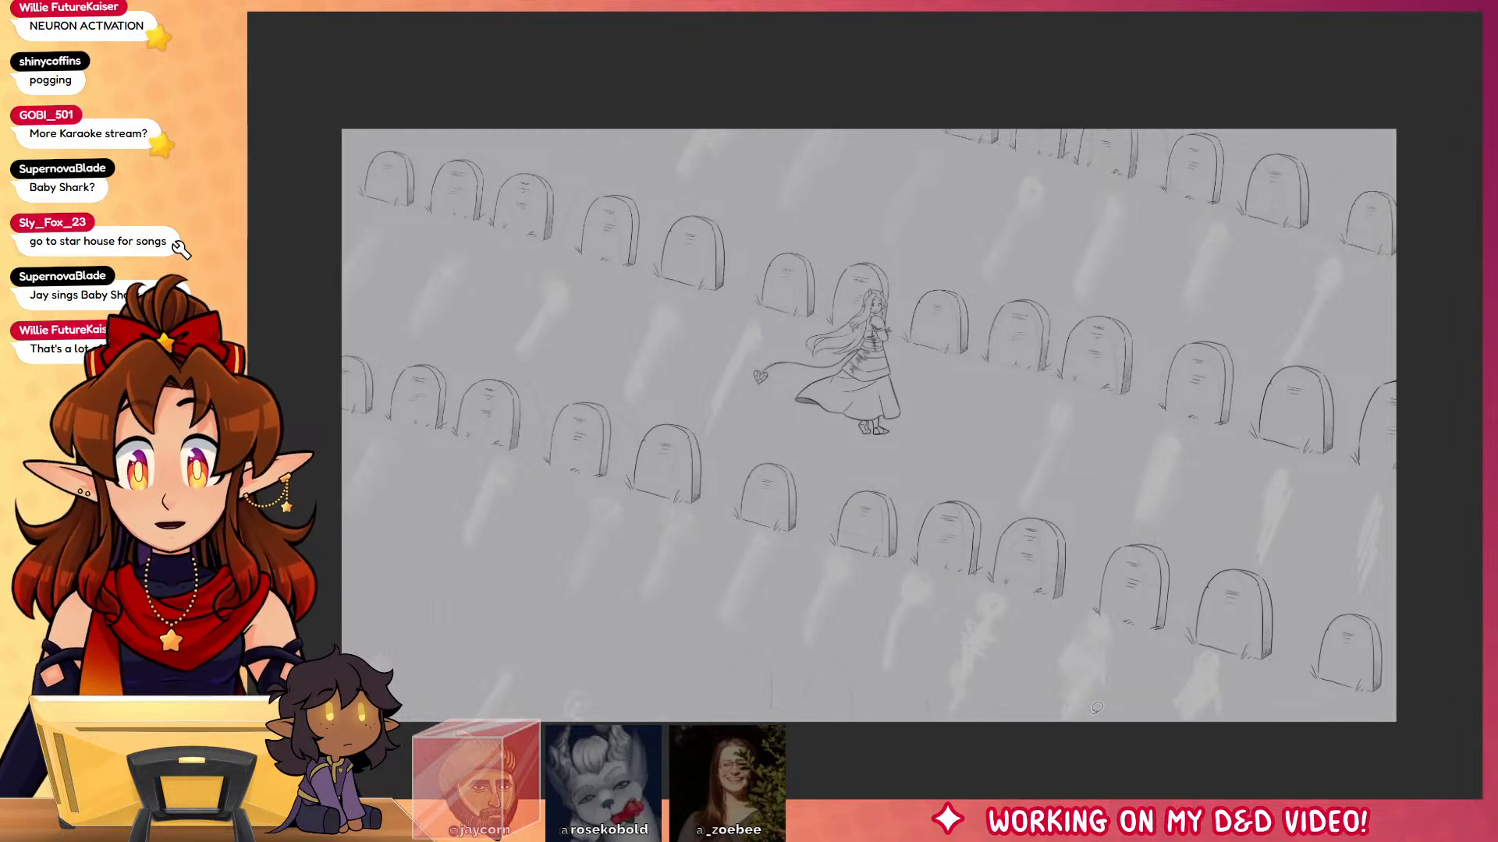
key(ctrl+t)
drag(1284, 611, 1307, 626)
click(1092, 726)
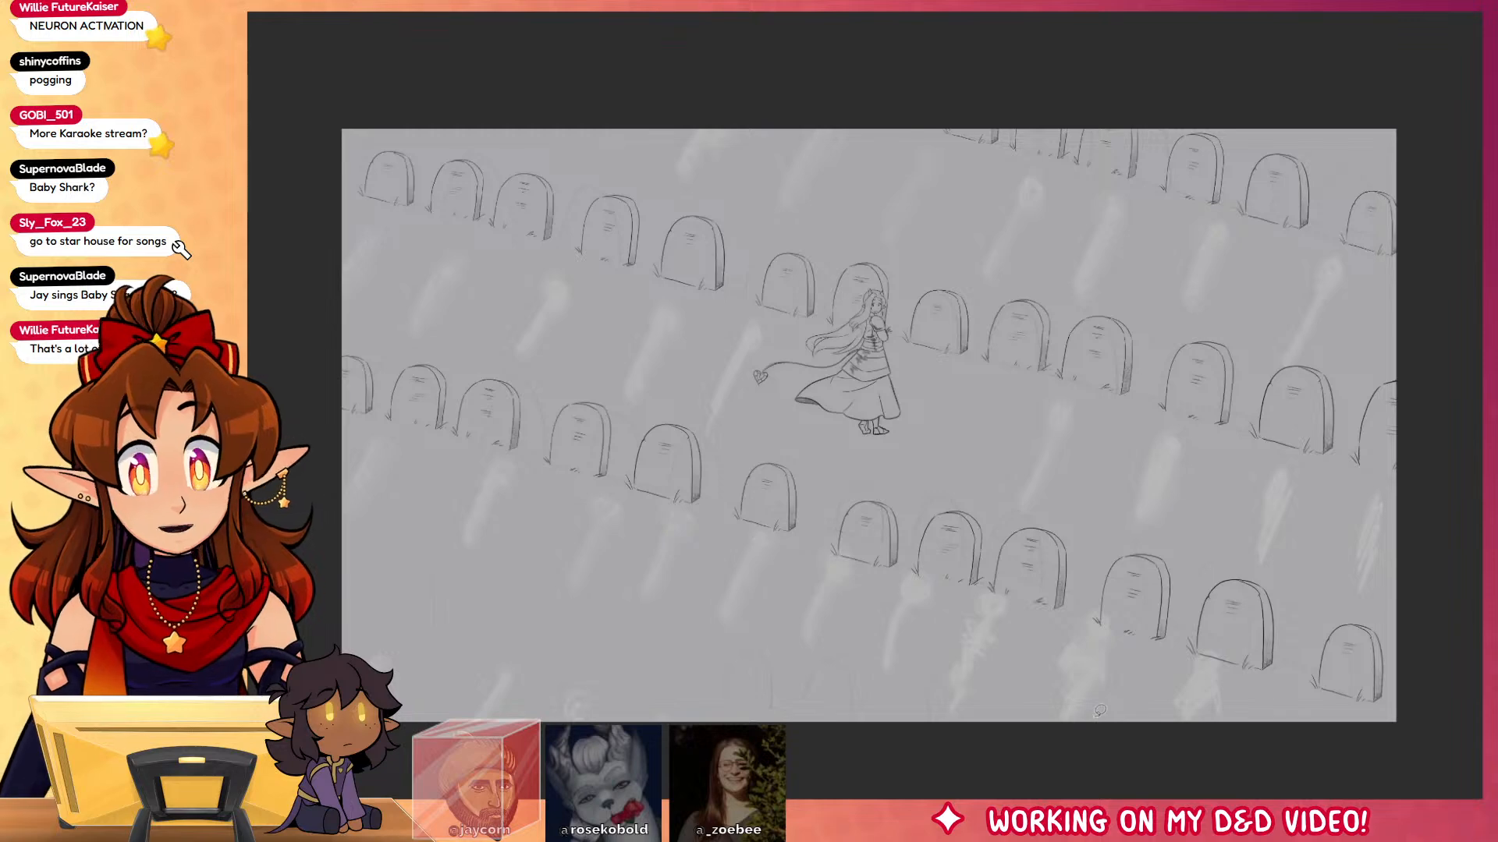
Step: Lasso the last headstone of the new row and nudge it closer to its neighbour
drag(1304, 646, 1407, 589)
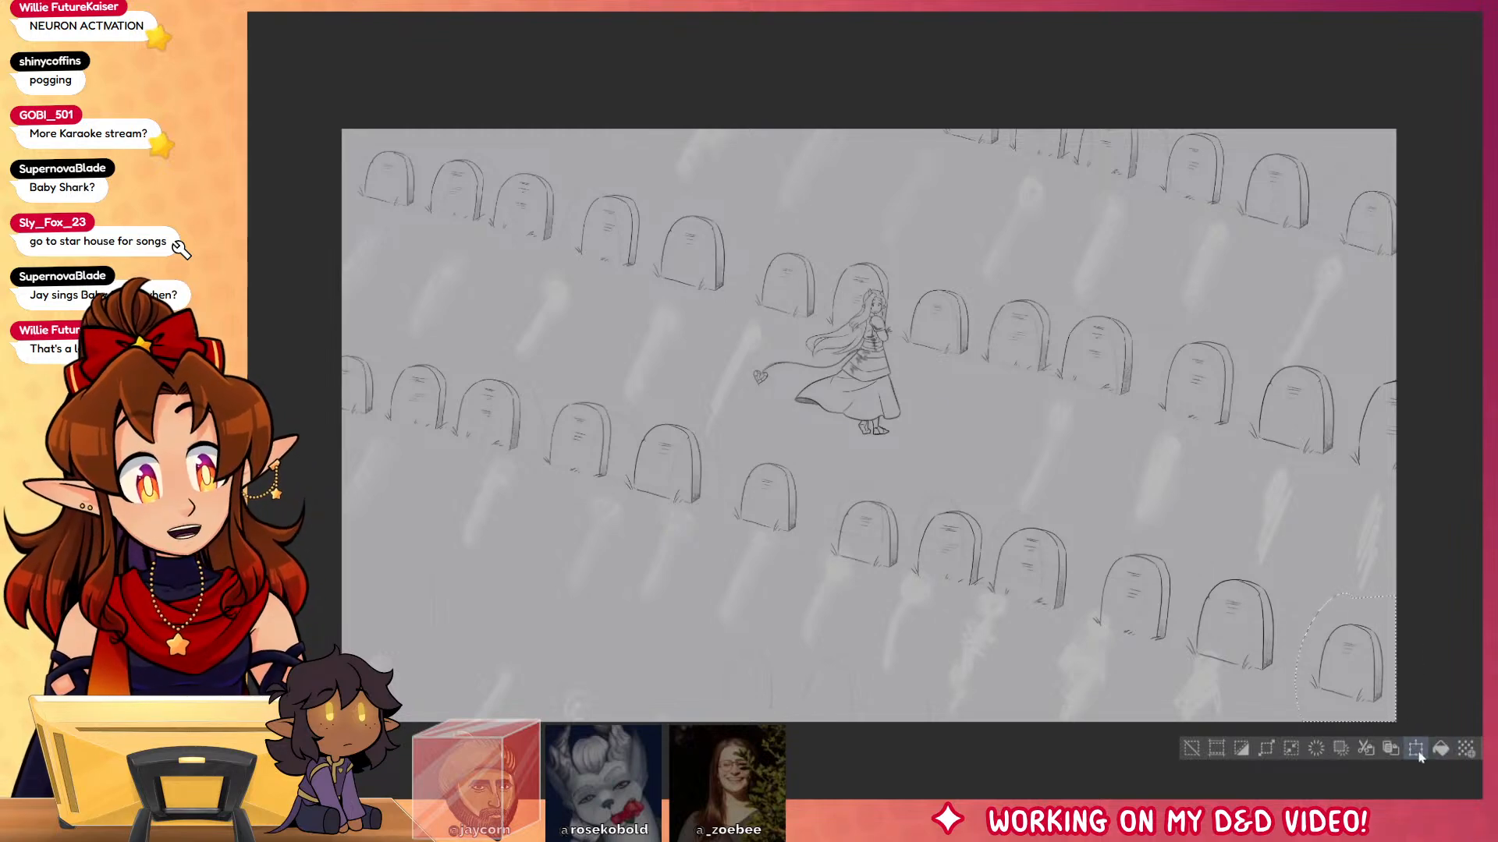
click(1416, 750)
drag(1377, 686, 1366, 692)
key(Return)
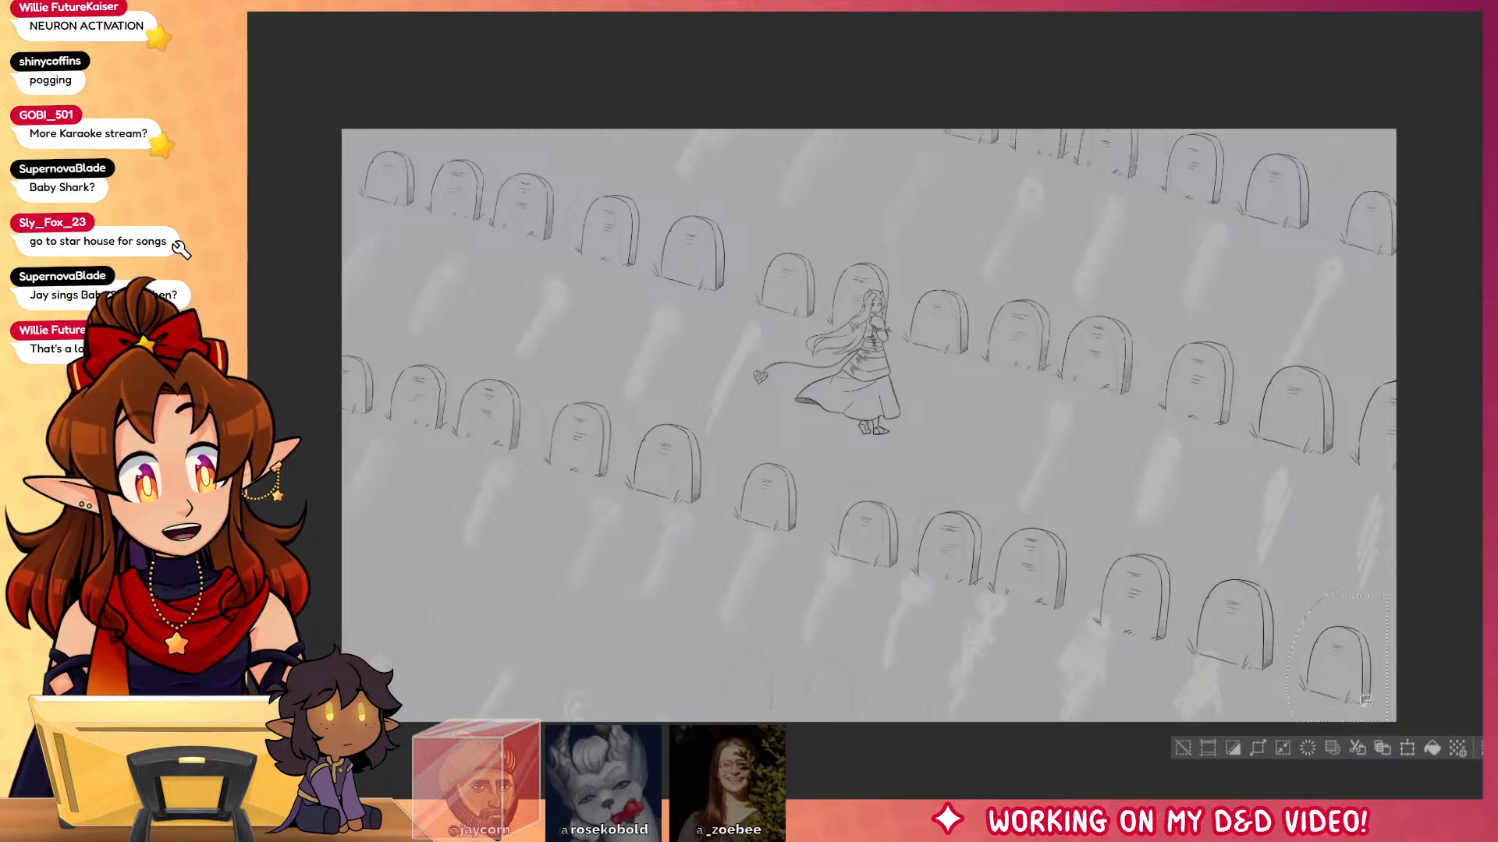
click(1408, 748)
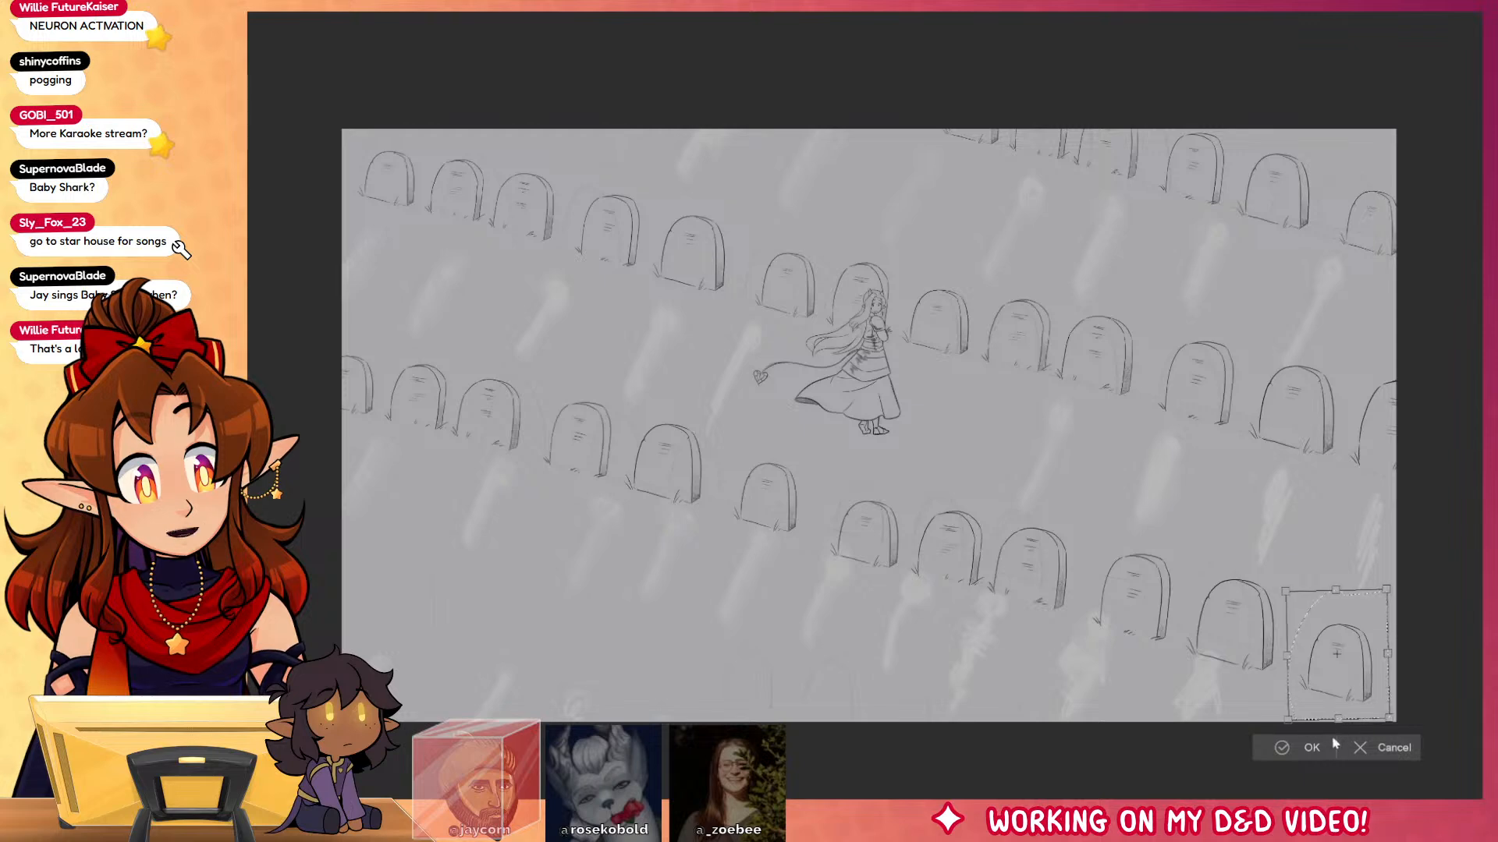
click(1313, 749)
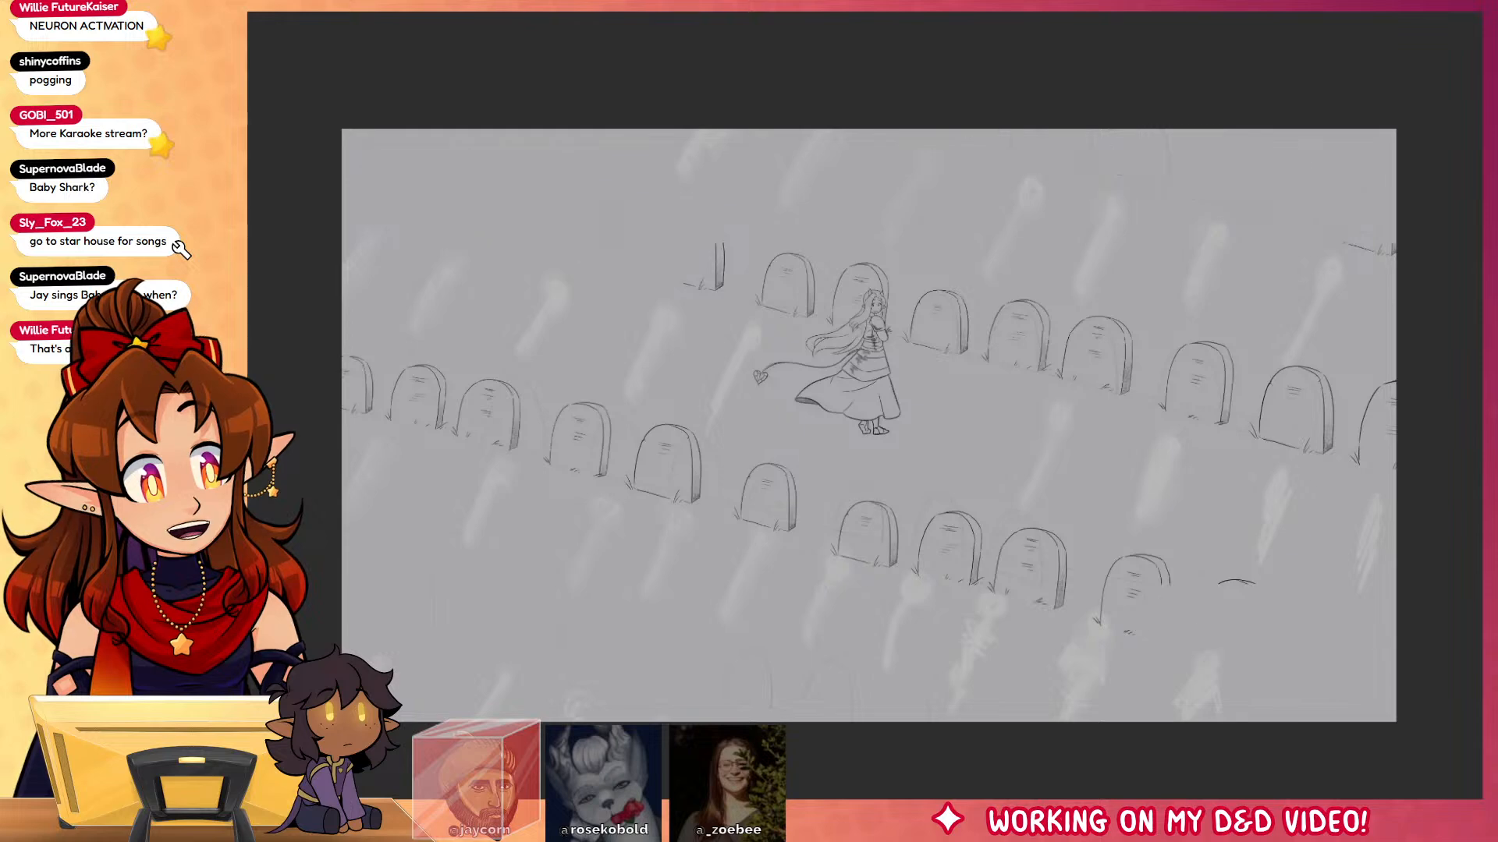
Step: Lasso the whole row below the figure, place a copy of it as the front row along the canvas's lower edge, and clear the selection
mouse_move(782, 431)
mouse_down()
mouse_move(320, 312)
mouse_move(1252, 792)
mouse_move(1256, 538)
mouse_move(838, 439)
mouse_up()
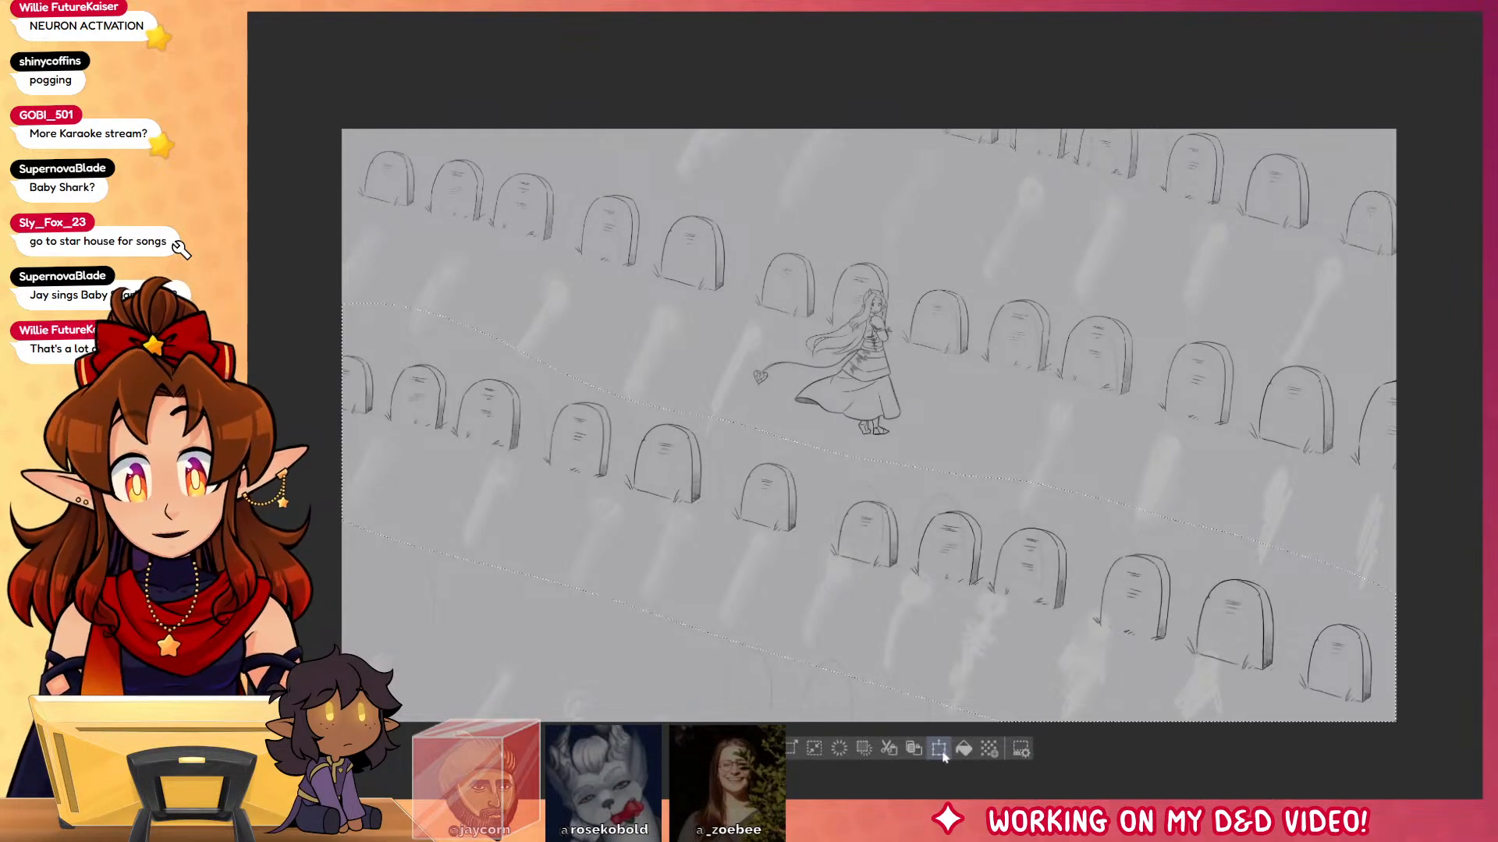
key(ctrl+t)
drag(1061, 593, 1058, 714)
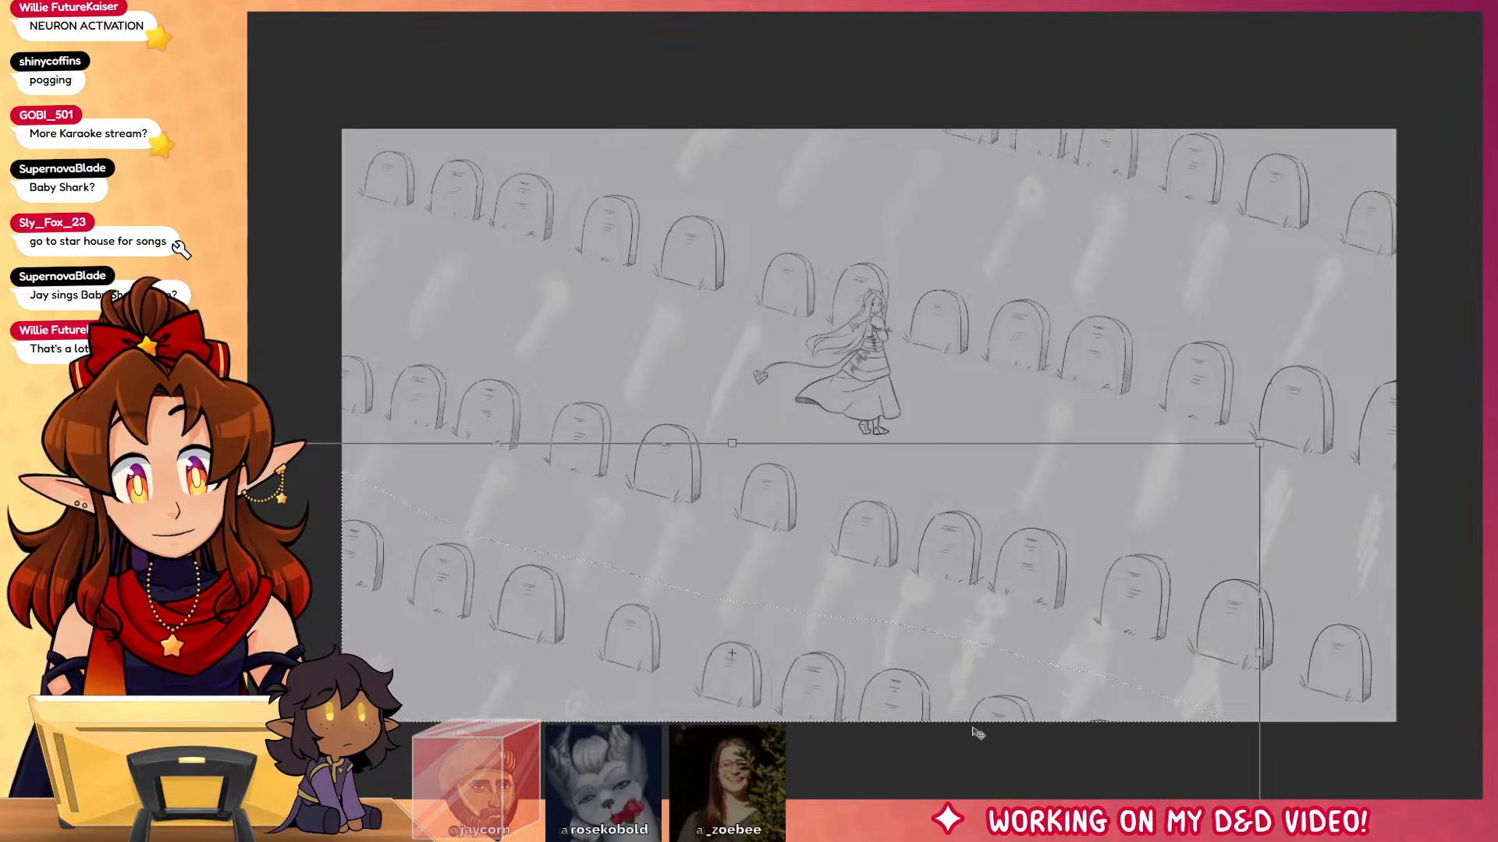
key(Return)
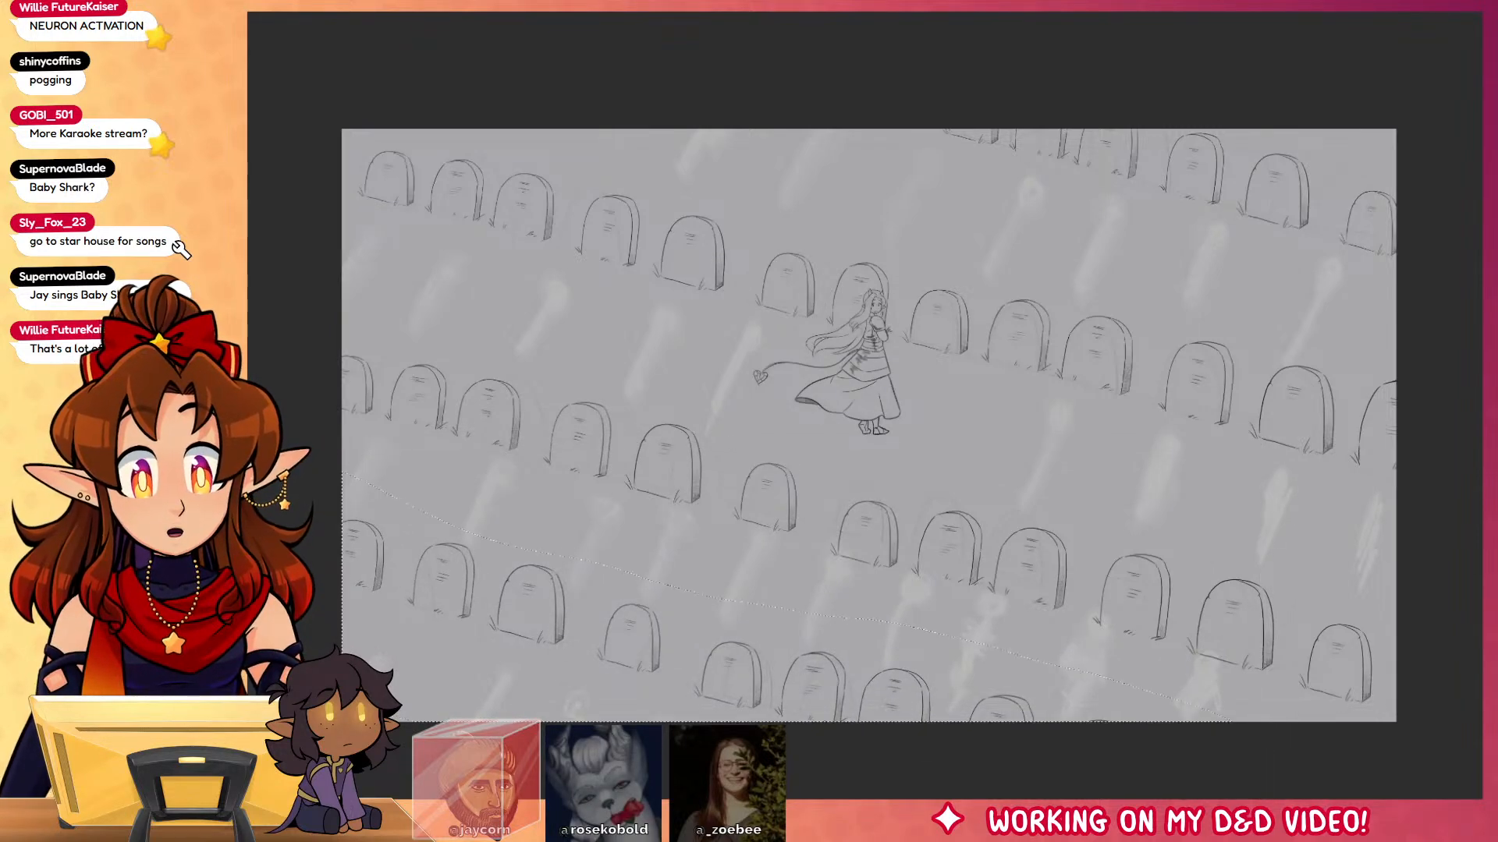
key(ctrl+z)
click(938, 752)
drag(1064, 610, 1030, 728)
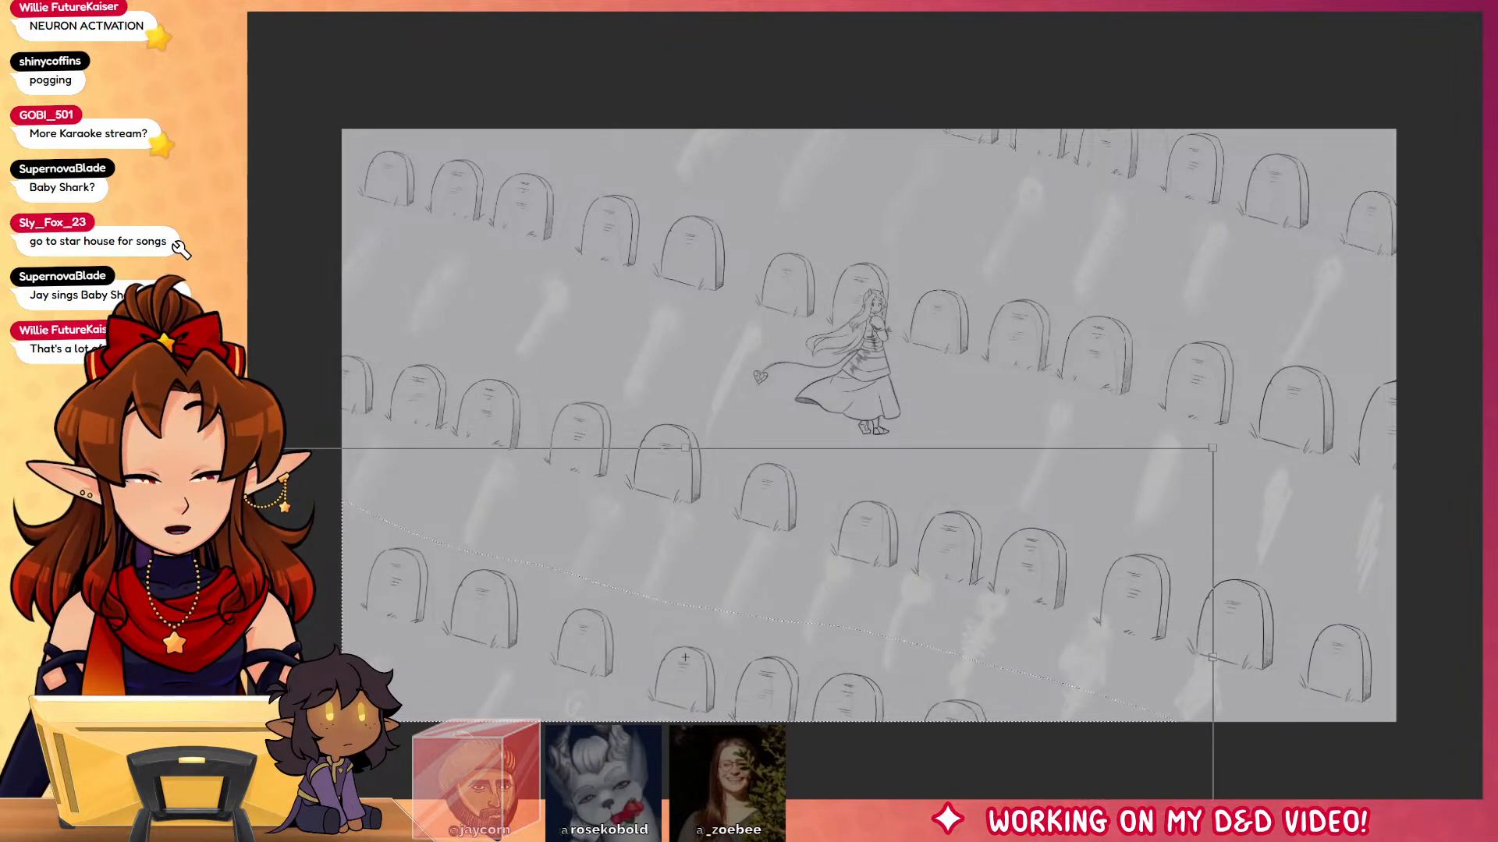
scroll(868, 425, left, 10)
drag(1320, 687, 1085, 516)
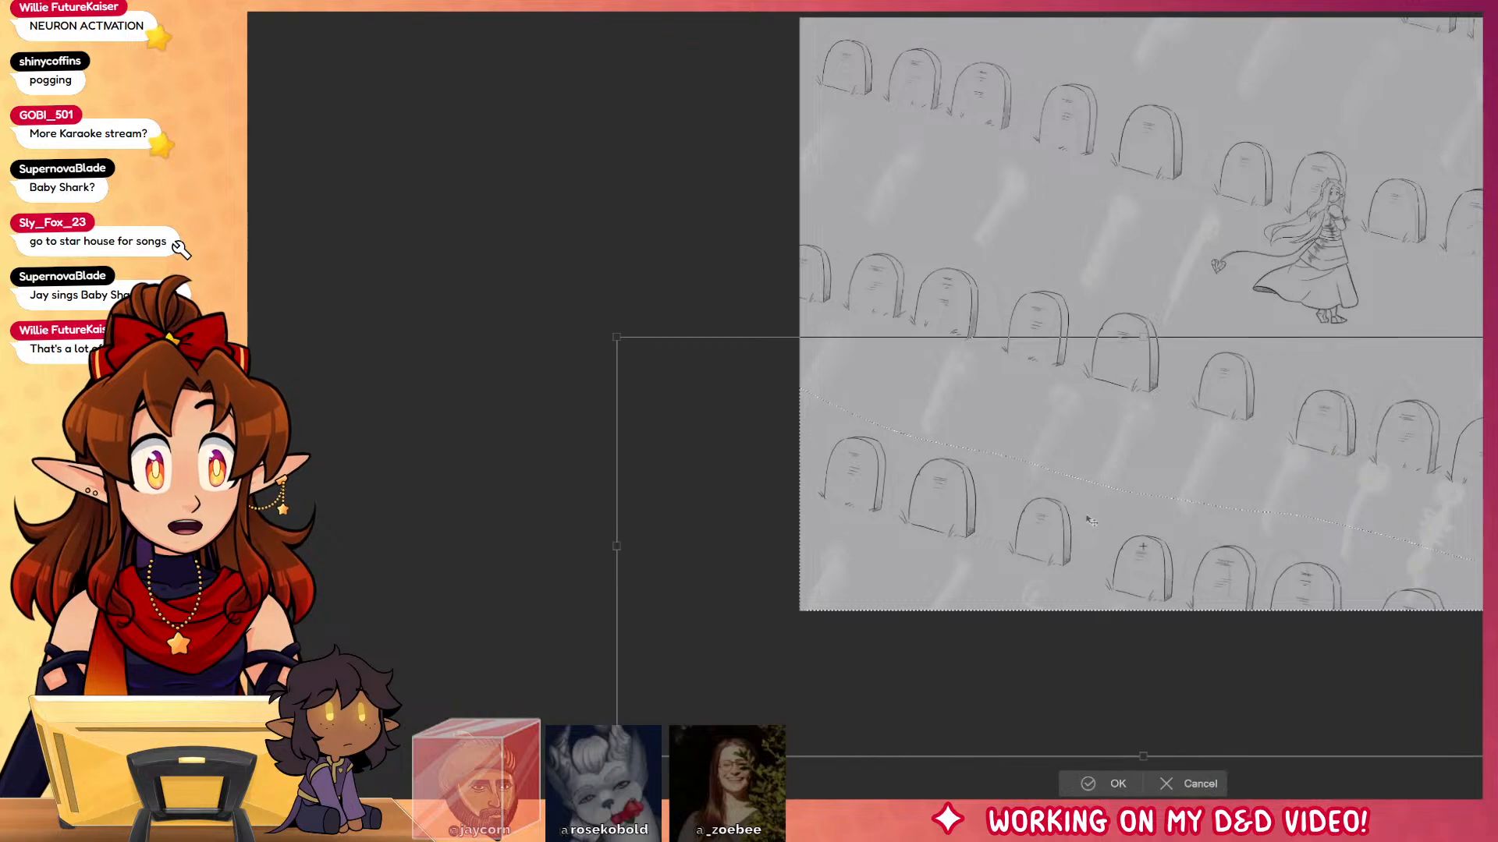
click(1095, 783)
drag(1340, 628, 1010, 744)
key(ctrl+d)
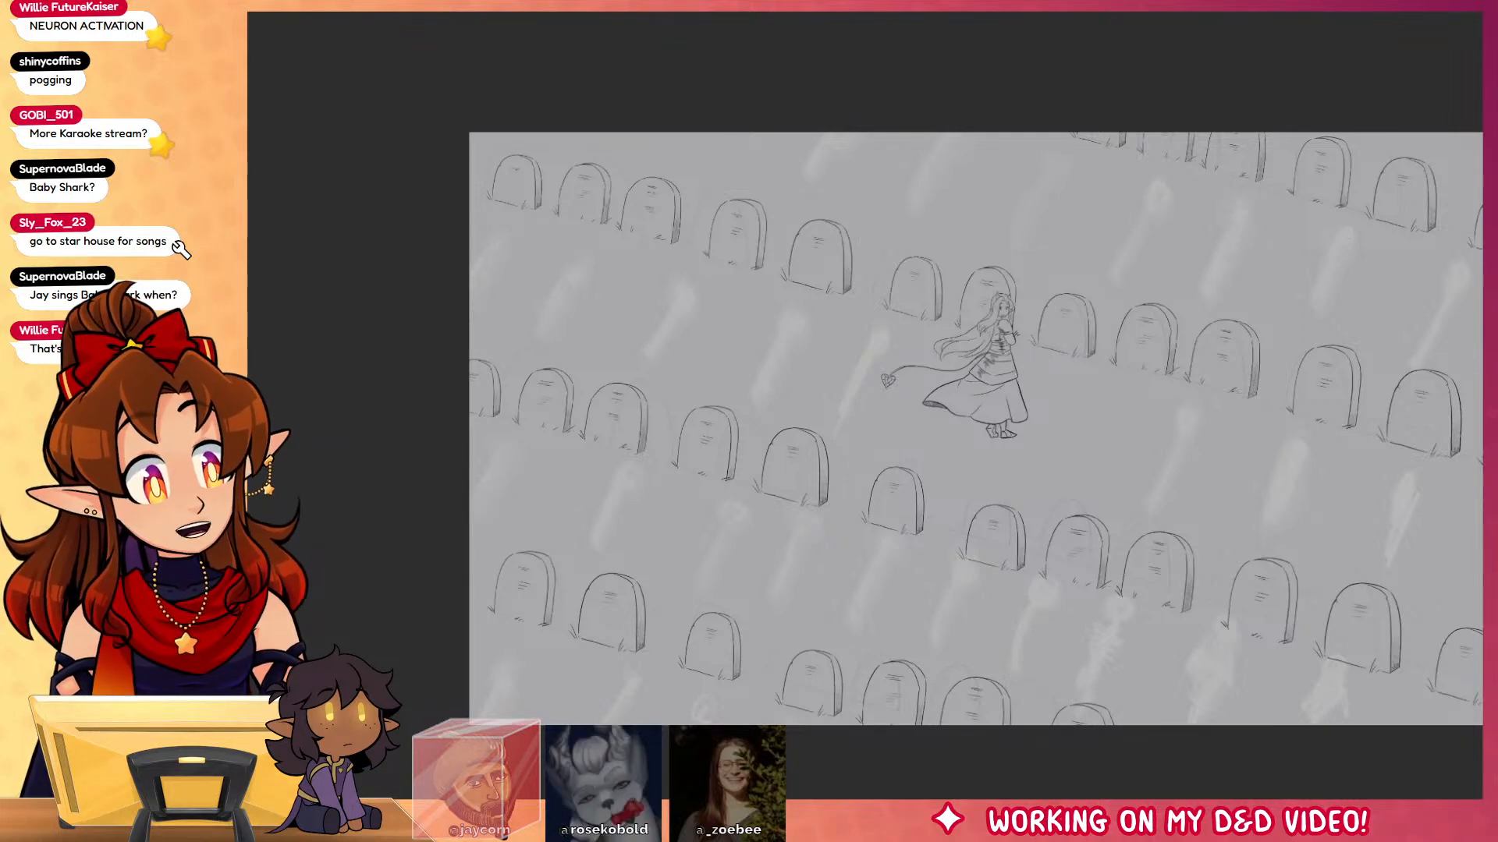
Step: Draw small grass tufts scattered over the open ground between the headstone rows
drag(1101, 362, 1092, 370)
drag(1103, 373, 1093, 383)
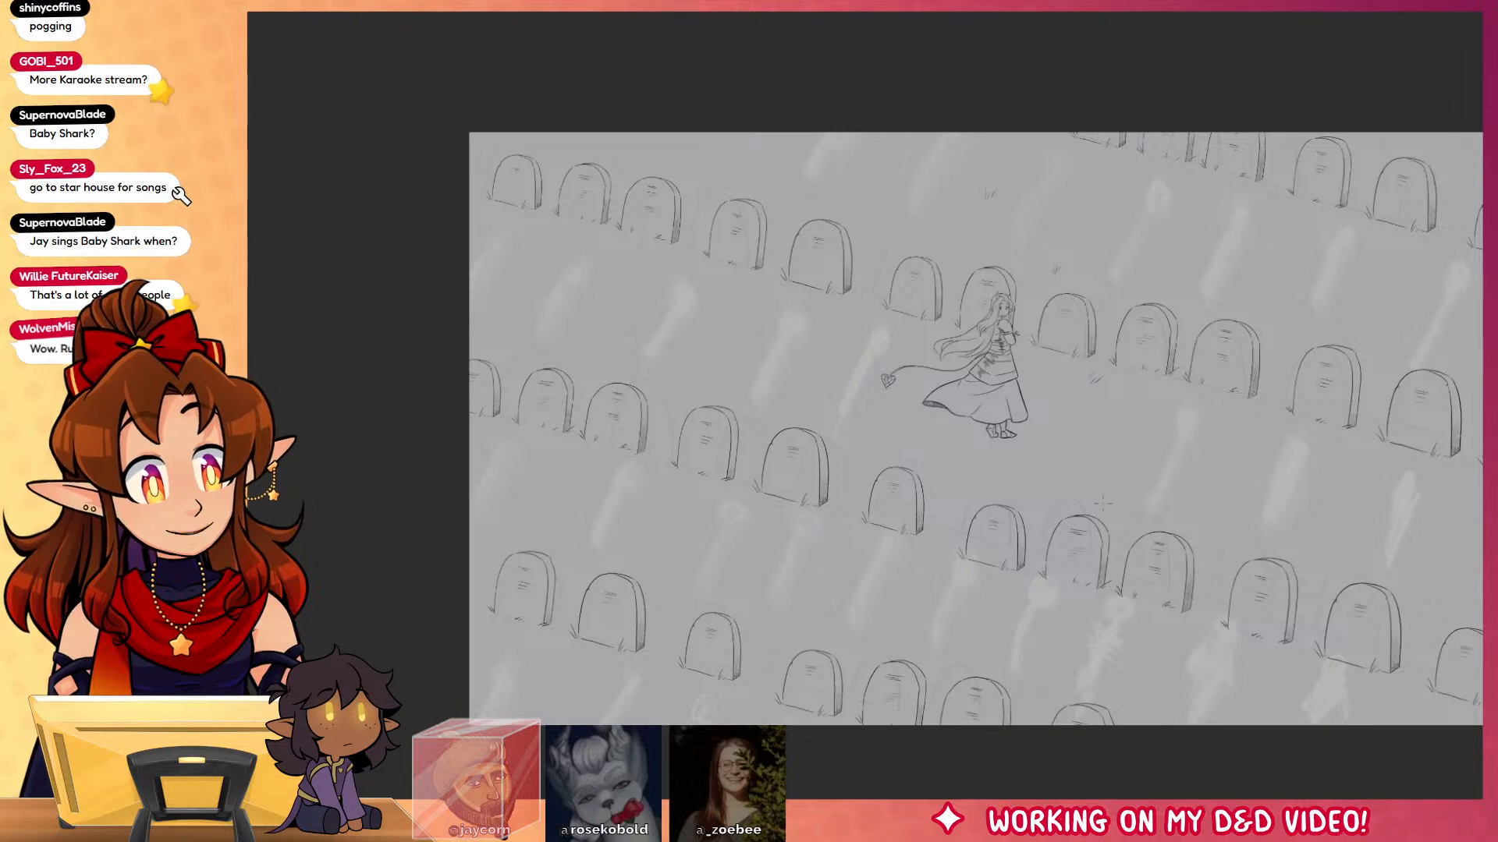
drag(1369, 675, 1216, 578)
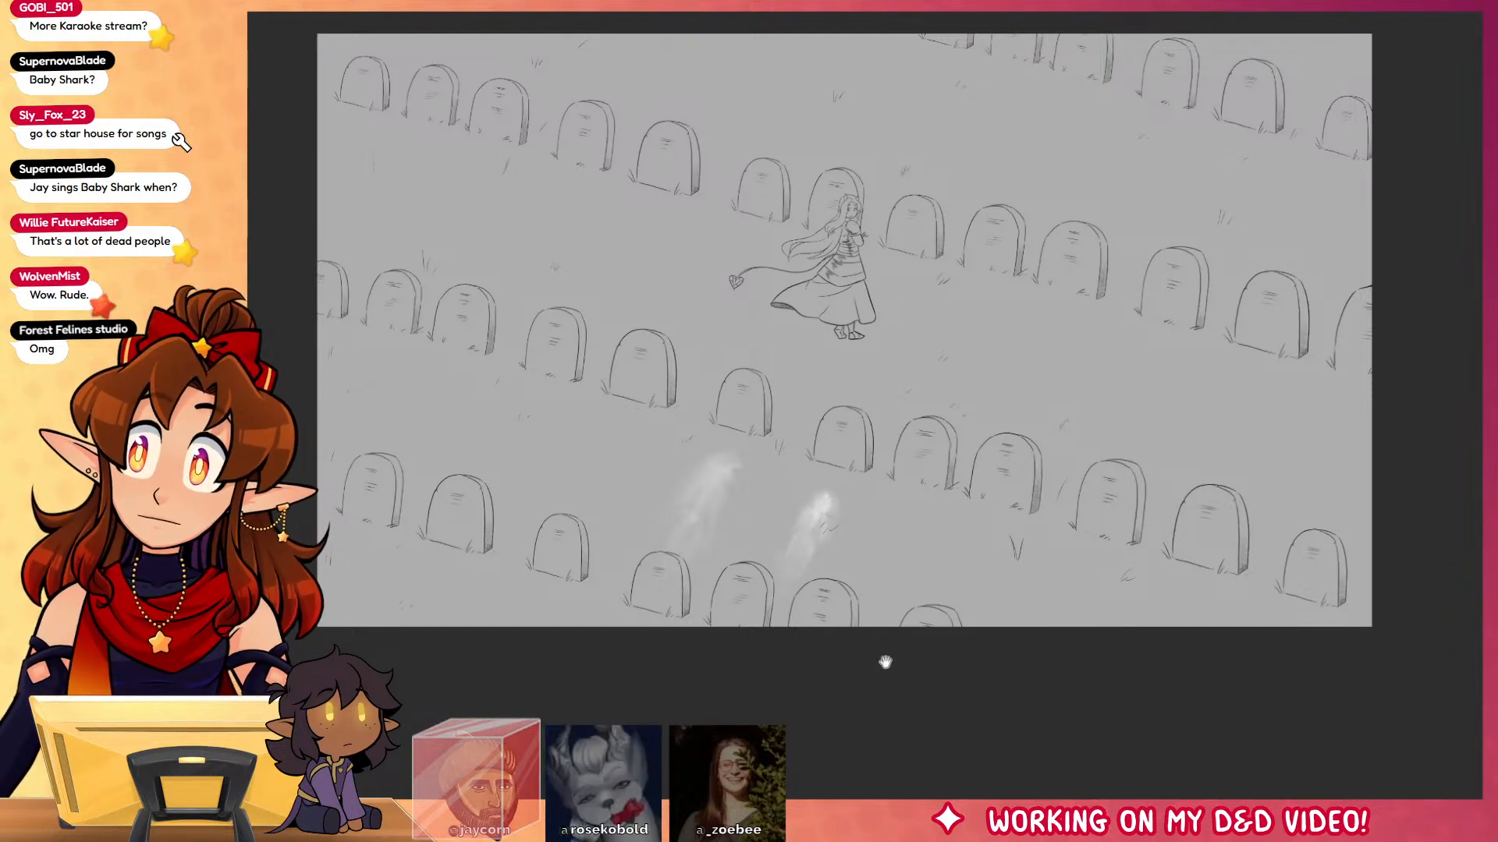
Step: Paint a glowing white spirit on the ground between the figure's row of headstones and the row below it
drag(885, 663, 843, 669)
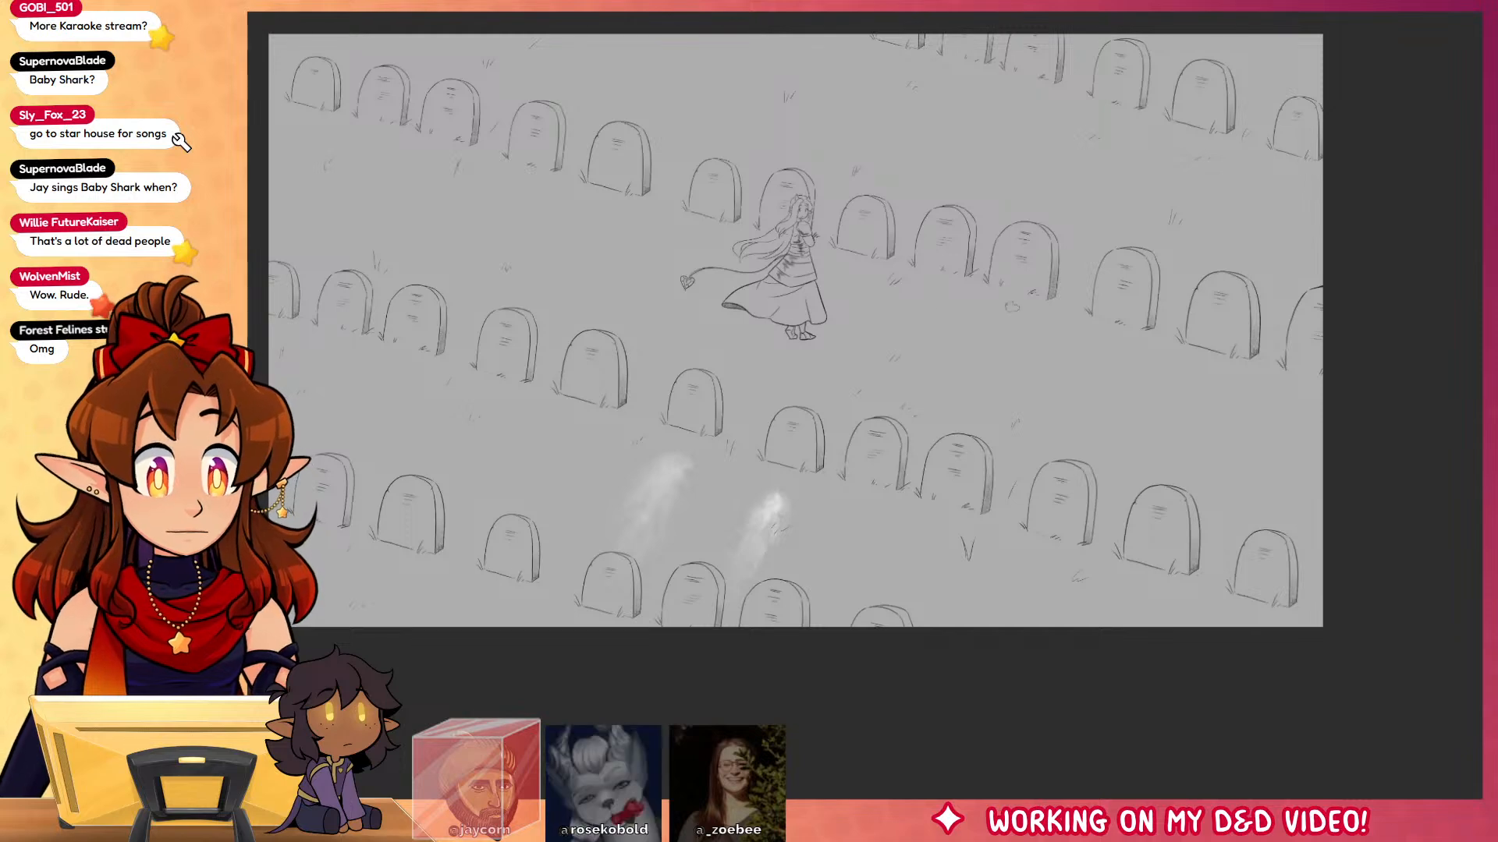
mouse_move(1004, 328)
mouse_down()
mouse_move(956, 397)
mouse_move(985, 329)
mouse_move(993, 339)
mouse_move(968, 350)
mouse_move(1000, 346)
mouse_move(997, 368)
mouse_move(969, 376)
mouse_move(953, 408)
mouse_move(973, 415)
mouse_move(980, 329)
mouse_move(951, 422)
mouse_move(996, 311)
mouse_move(967, 359)
mouse_up()
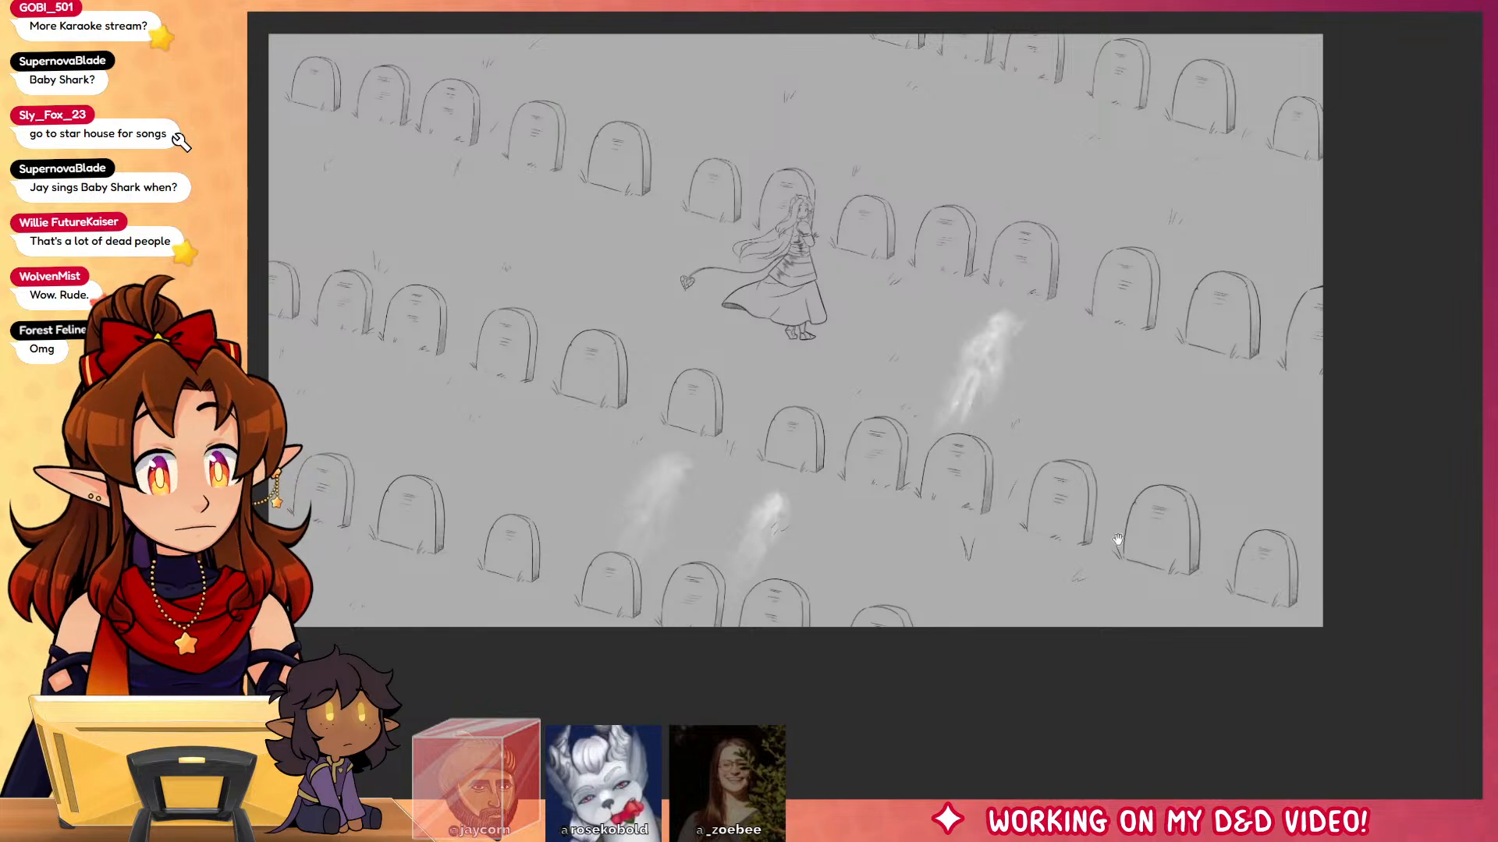
Step: Paint glowing white spirits in the canvas's lower-left corner, in front of the first headstones of the row nearest the edge
drag(1116, 546, 1160, 524)
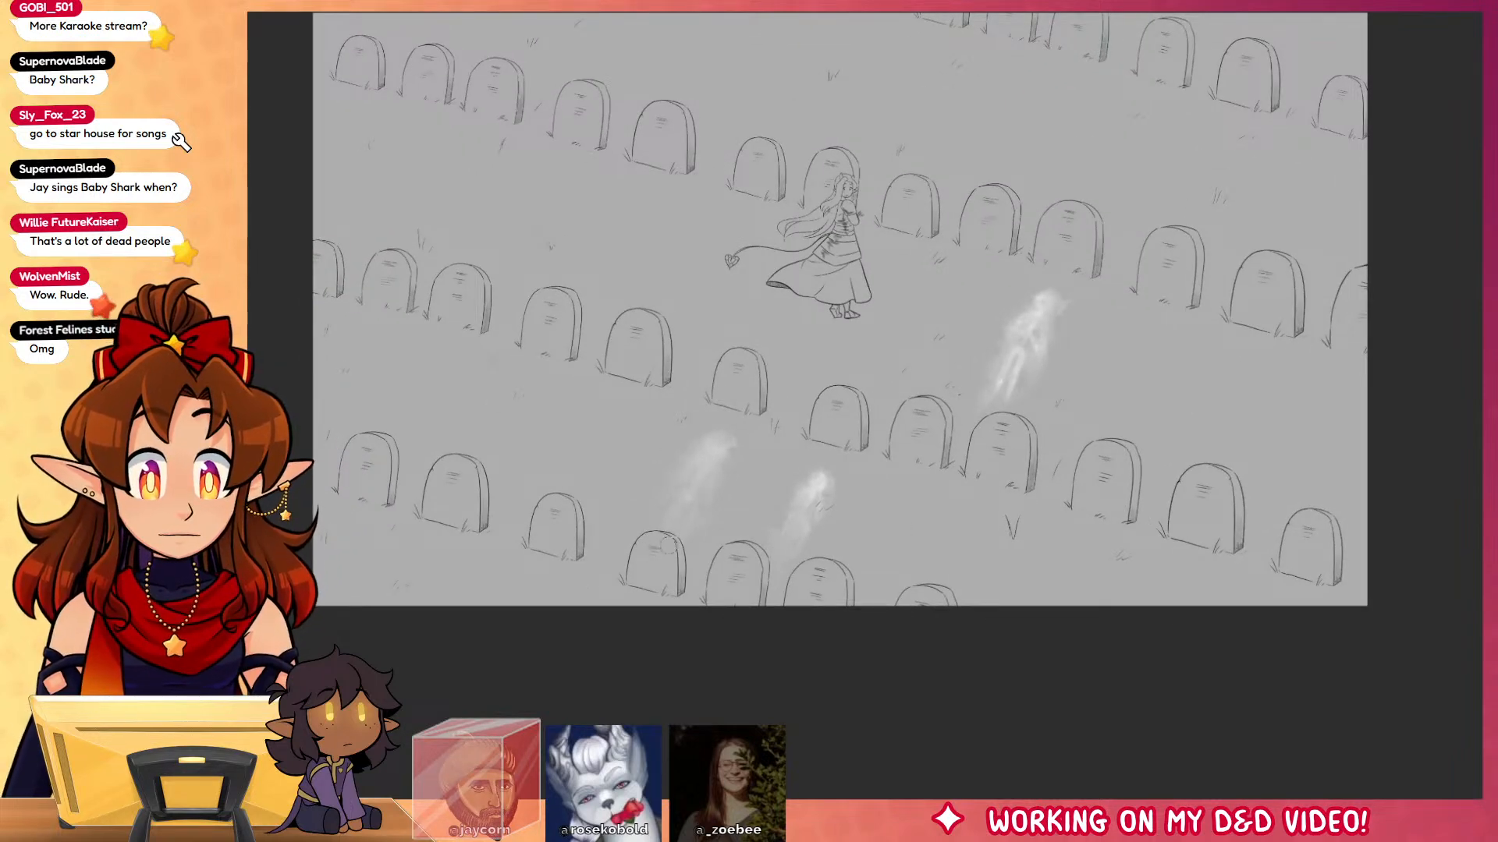
mouse_move(530, 575)
mouse_down()
mouse_move(509, 598)
mouse_move(524, 590)
mouse_move(521, 616)
mouse_move(503, 593)
mouse_move(538, 589)
mouse_move(523, 559)
mouse_move(565, 620)
mouse_up()
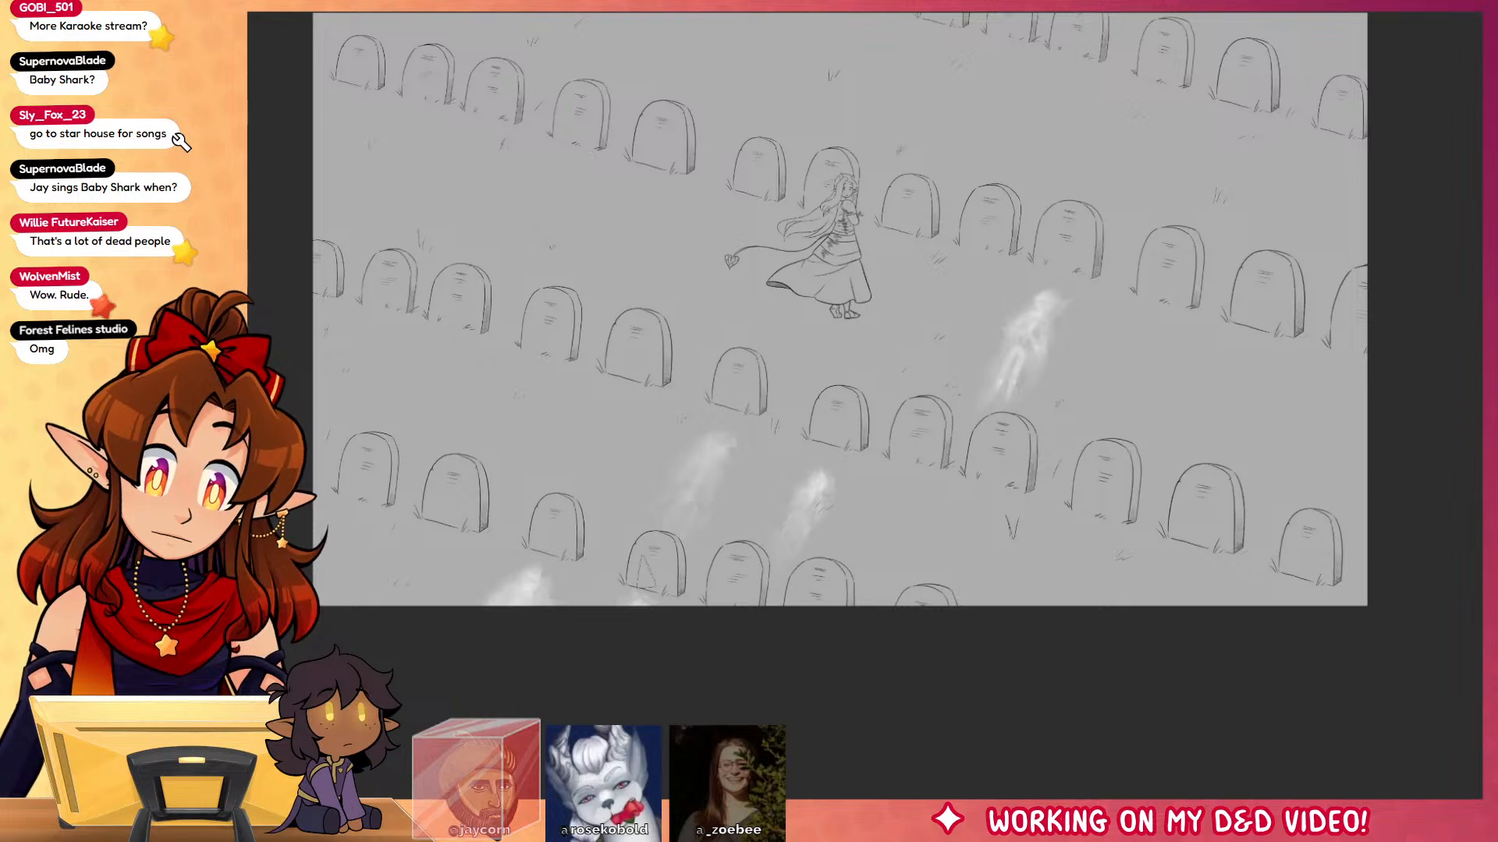
mouse_move(424, 550)
mouse_down()
mouse_move(387, 585)
mouse_move(417, 584)
mouse_move(398, 581)
mouse_move(383, 607)
mouse_move(425, 566)
mouse_up()
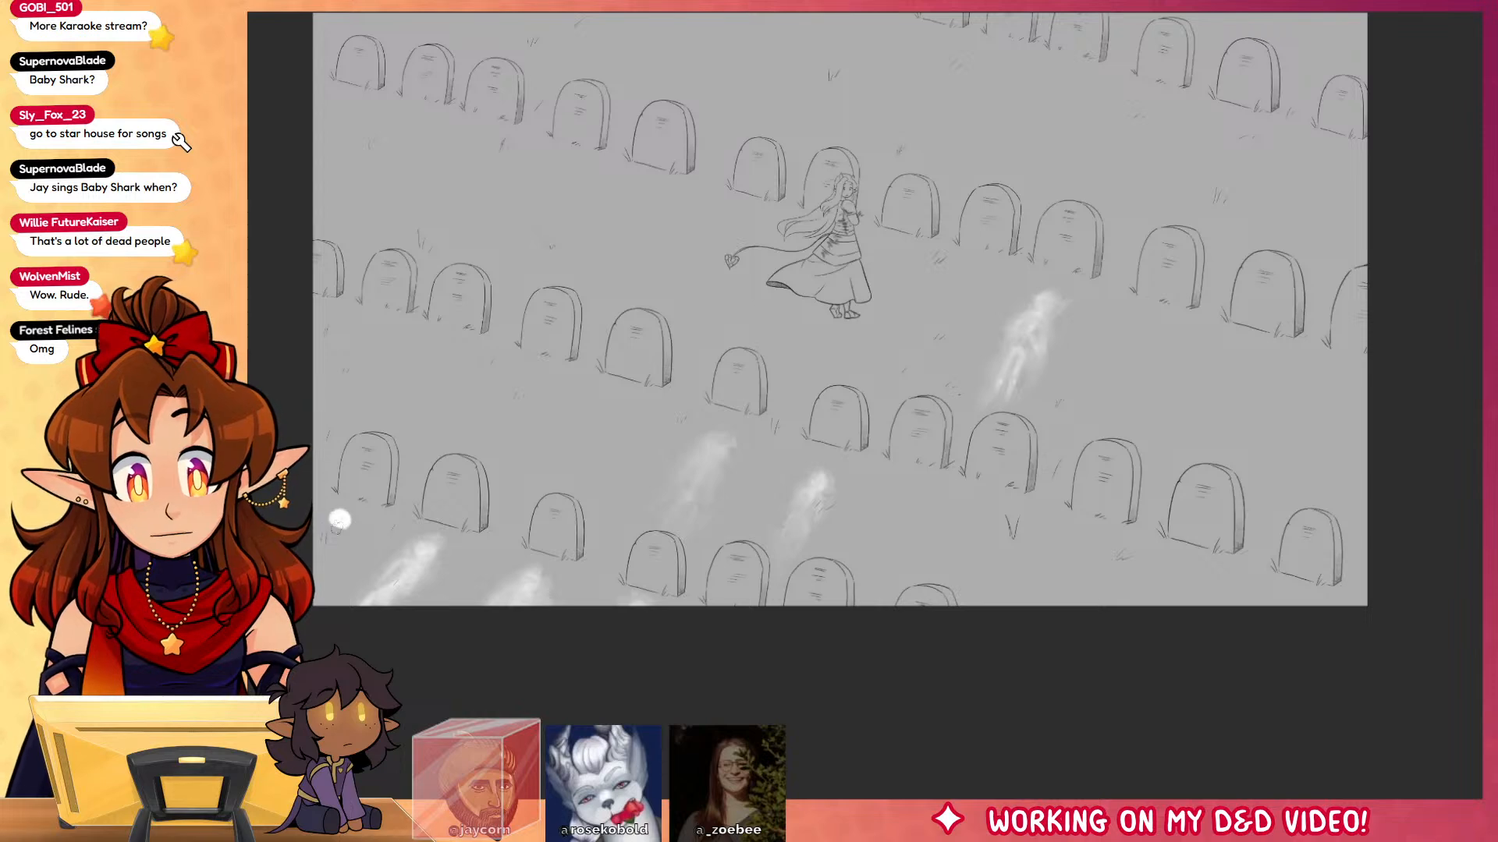
drag(339, 521, 320, 536)
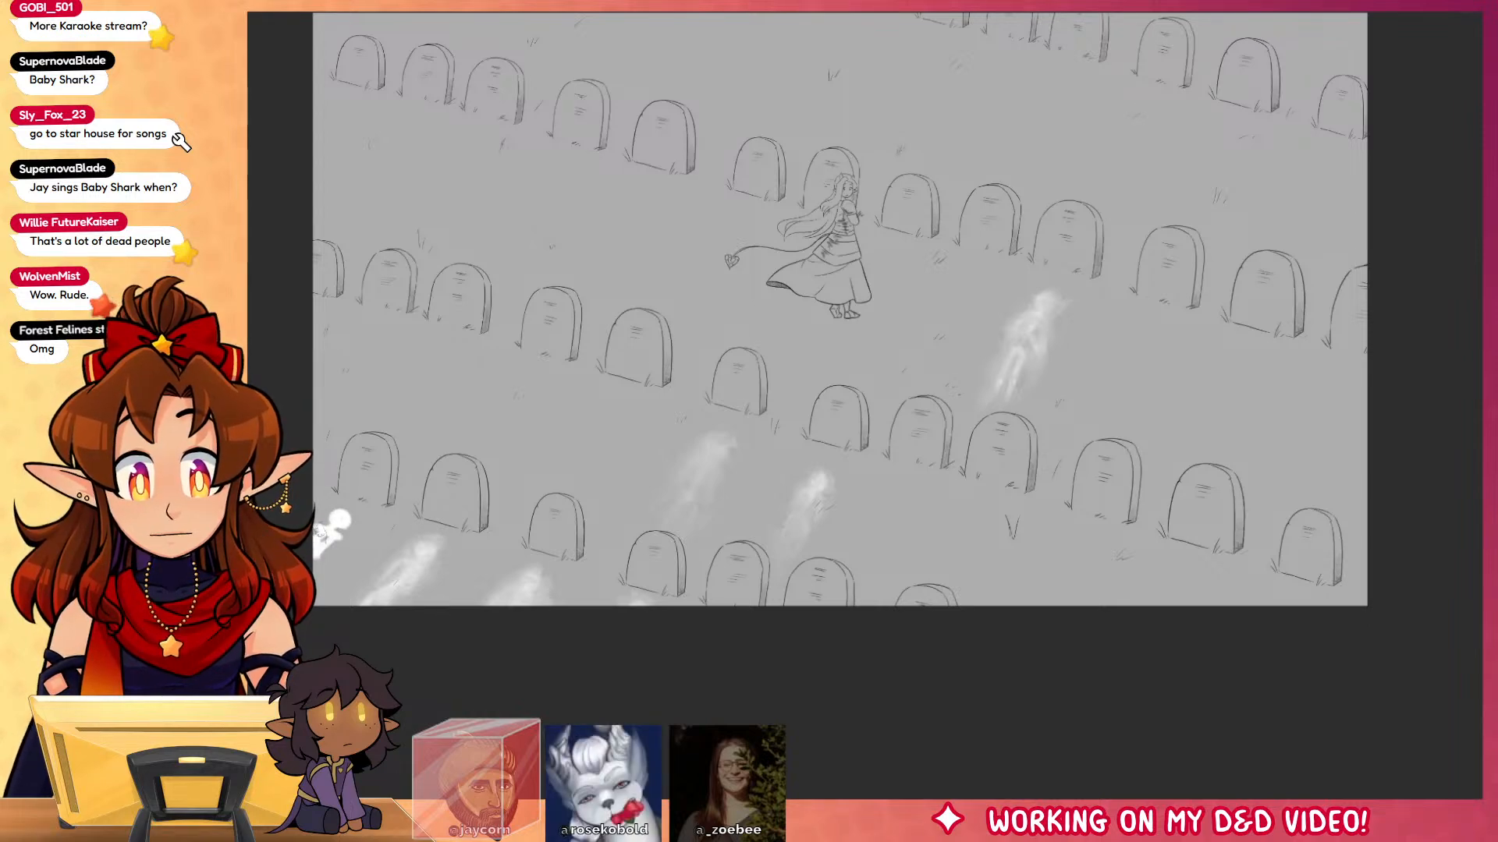
key(ctrl+z)
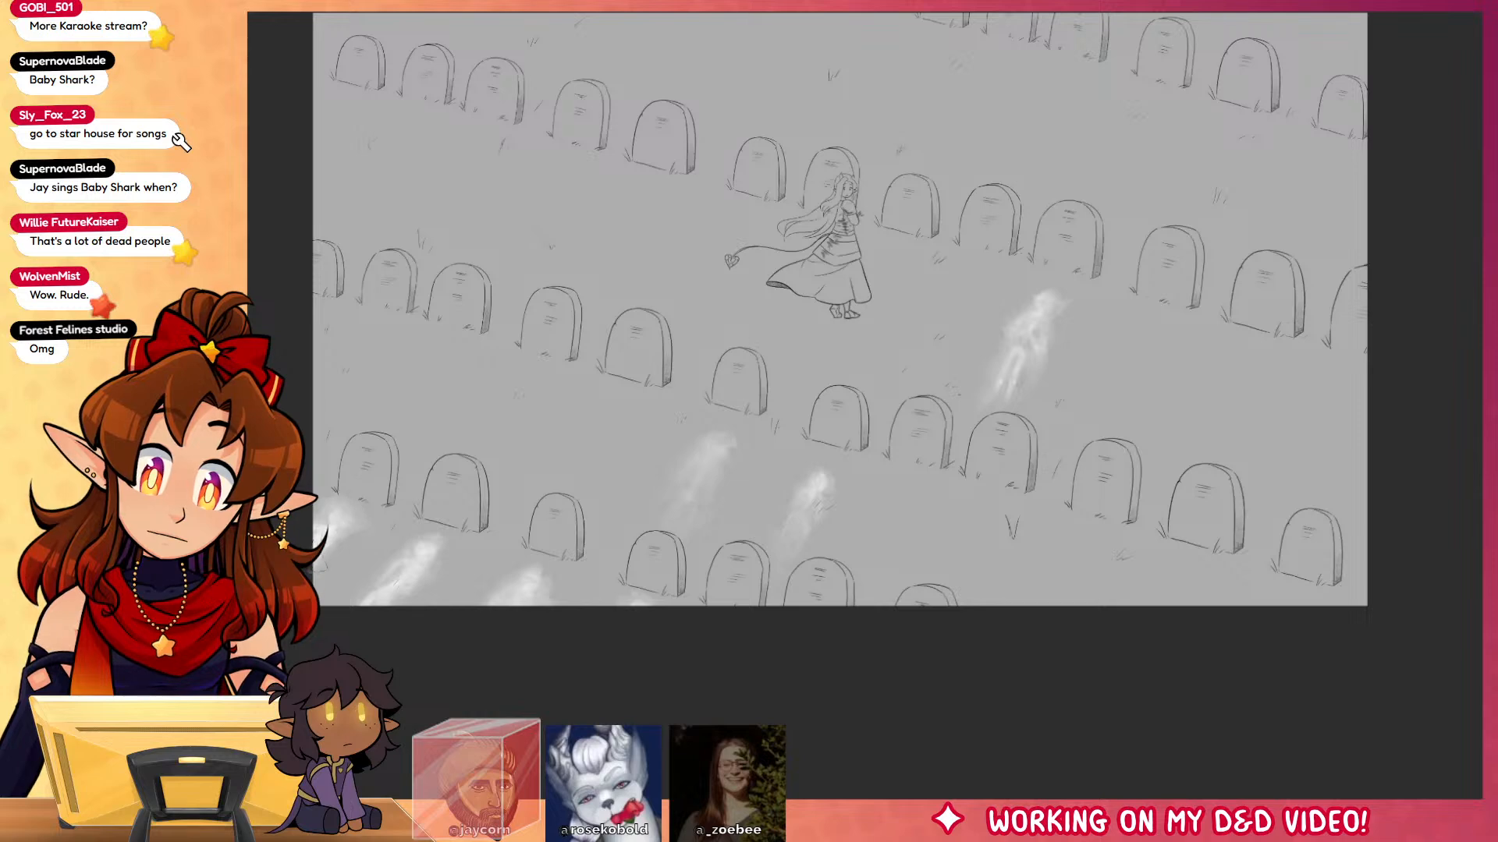
Step: Paint three more glowing white spirits along the canvas's lower edge, continuing the line of spirits below the second headstone row
drag(1197, 662, 1126, 605)
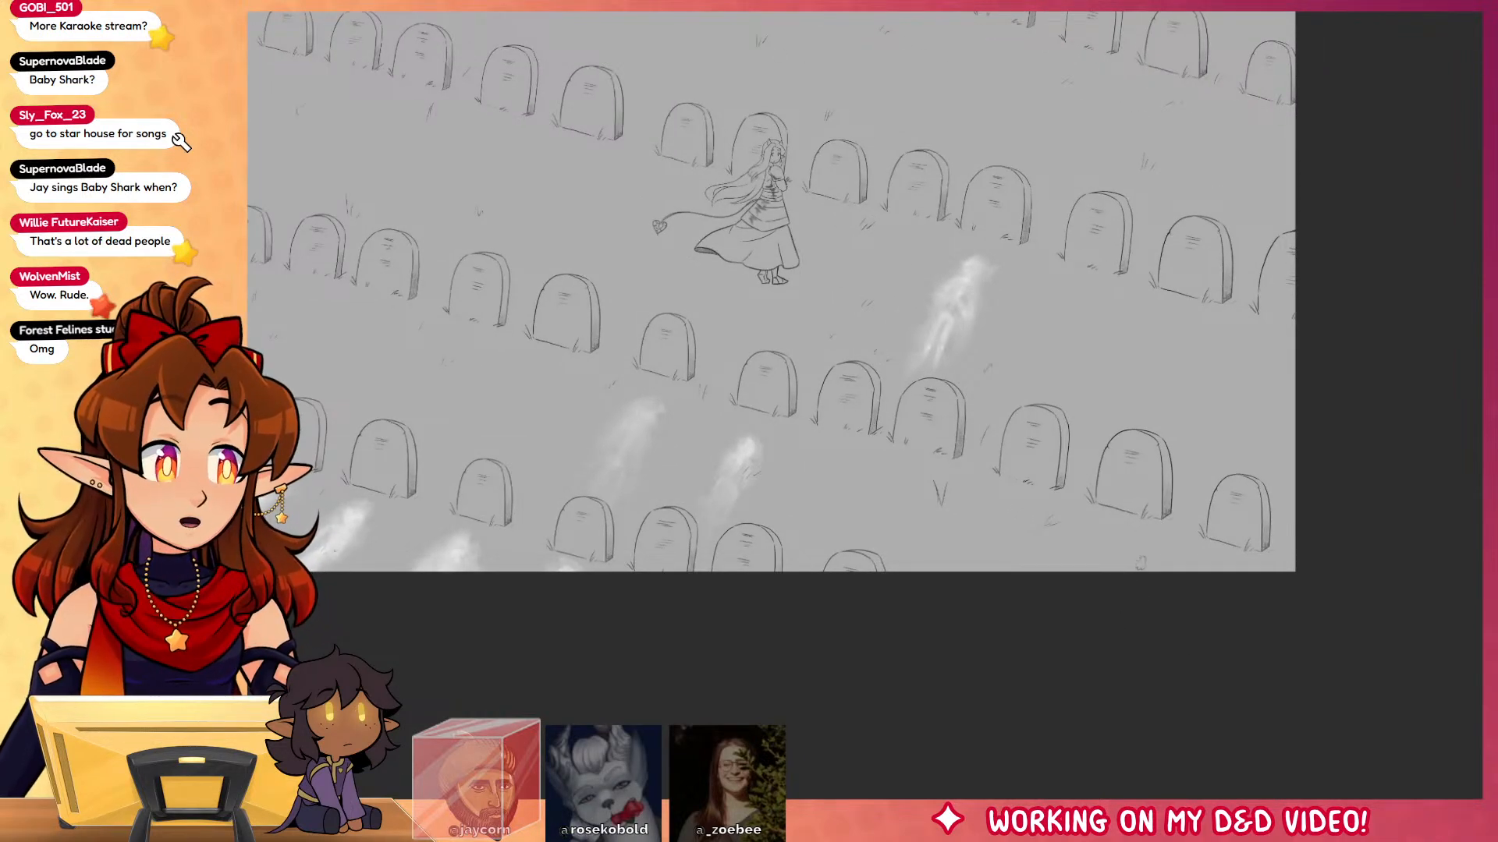
mouse_move(836, 460)
mouse_down()
mouse_move(814, 492)
mouse_move(816, 469)
mouse_move(832, 489)
mouse_move(823, 471)
mouse_move(795, 486)
mouse_move(831, 495)
mouse_move(796, 504)
mouse_move(779, 531)
mouse_move(793, 540)
mouse_move(818, 457)
mouse_move(848, 451)
mouse_move(816, 501)
mouse_move(831, 479)
mouse_move(802, 462)
mouse_move(840, 462)
mouse_move(786, 542)
mouse_up()
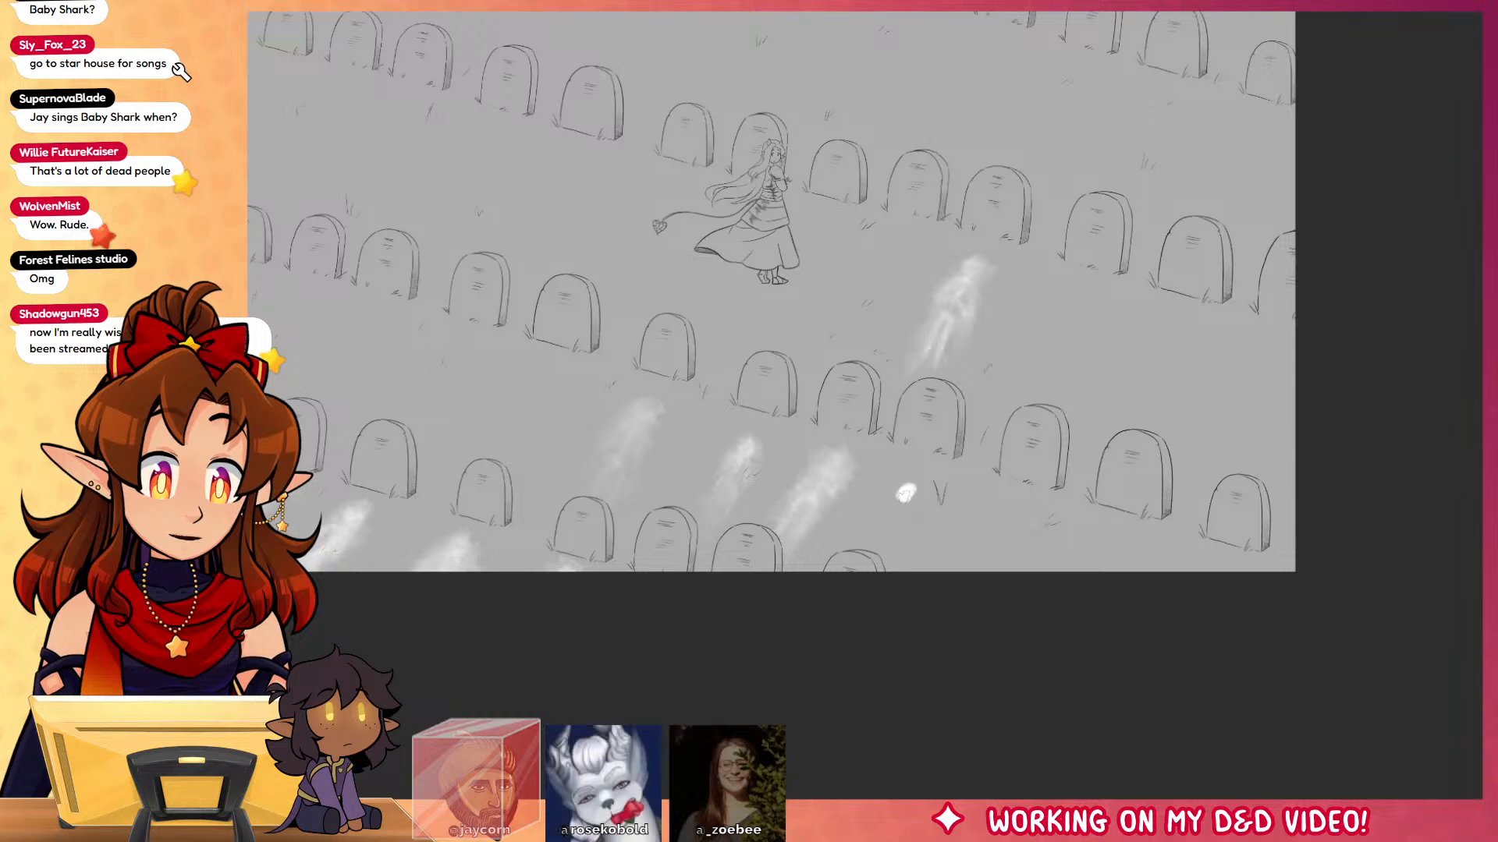
mouse_move(903, 495)
mouse_down()
mouse_move(888, 524)
mouse_move(896, 507)
mouse_move(909, 522)
mouse_move(885, 534)
mouse_move(875, 571)
mouse_move(870, 533)
mouse_move(893, 557)
mouse_up()
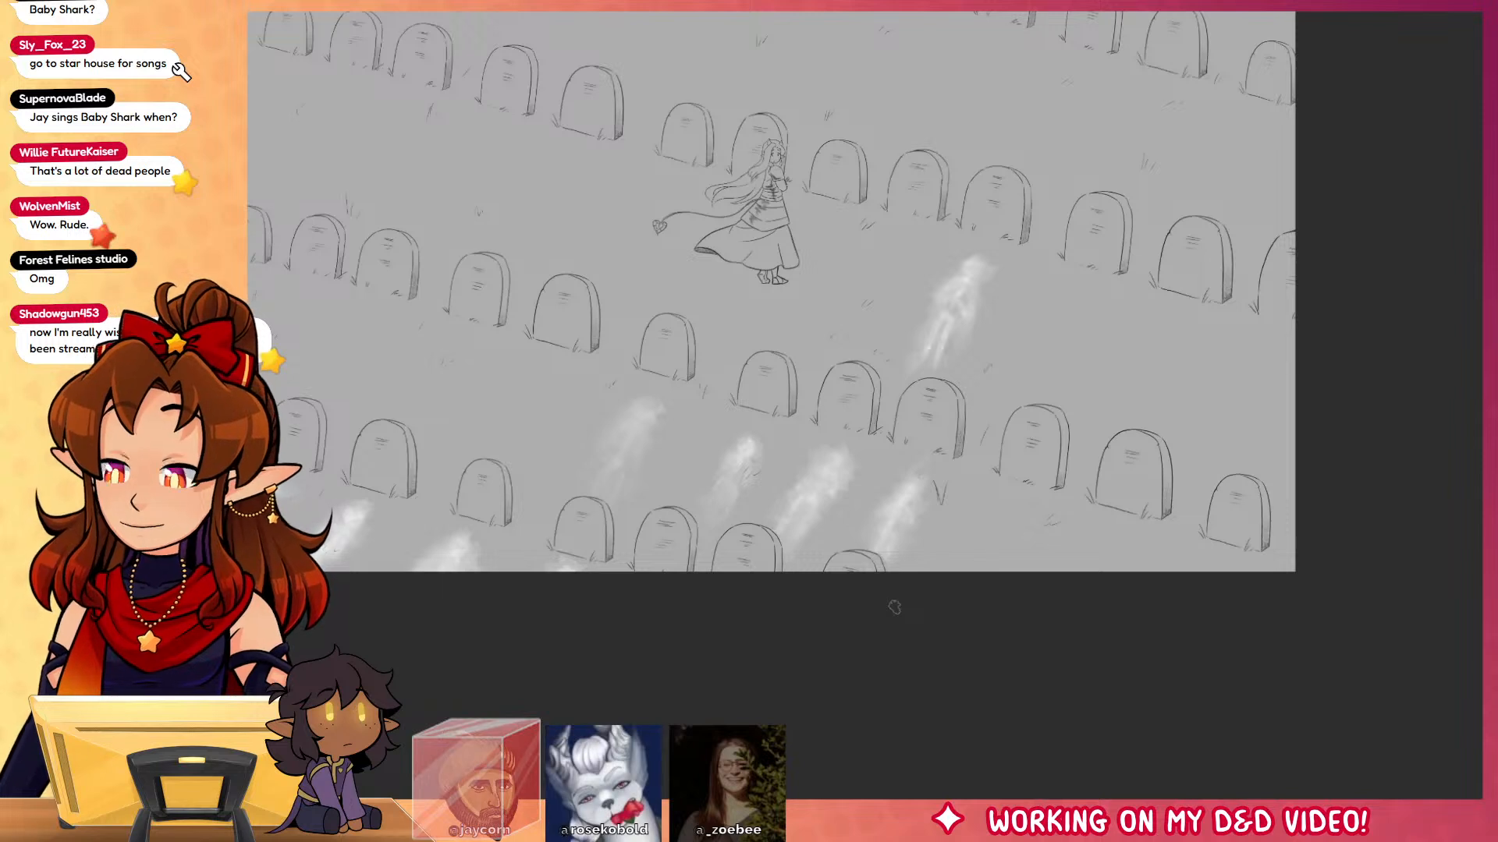
mouse_move(1018, 511)
mouse_down()
mouse_move(990, 569)
mouse_move(1010, 518)
mouse_move(979, 532)
mouse_move(1012, 527)
mouse_move(1015, 549)
mouse_move(1010, 528)
mouse_move(998, 543)
mouse_move(1004, 496)
mouse_move(1020, 497)
mouse_move(1003, 581)
mouse_up()
drag(975, 531, 993, 576)
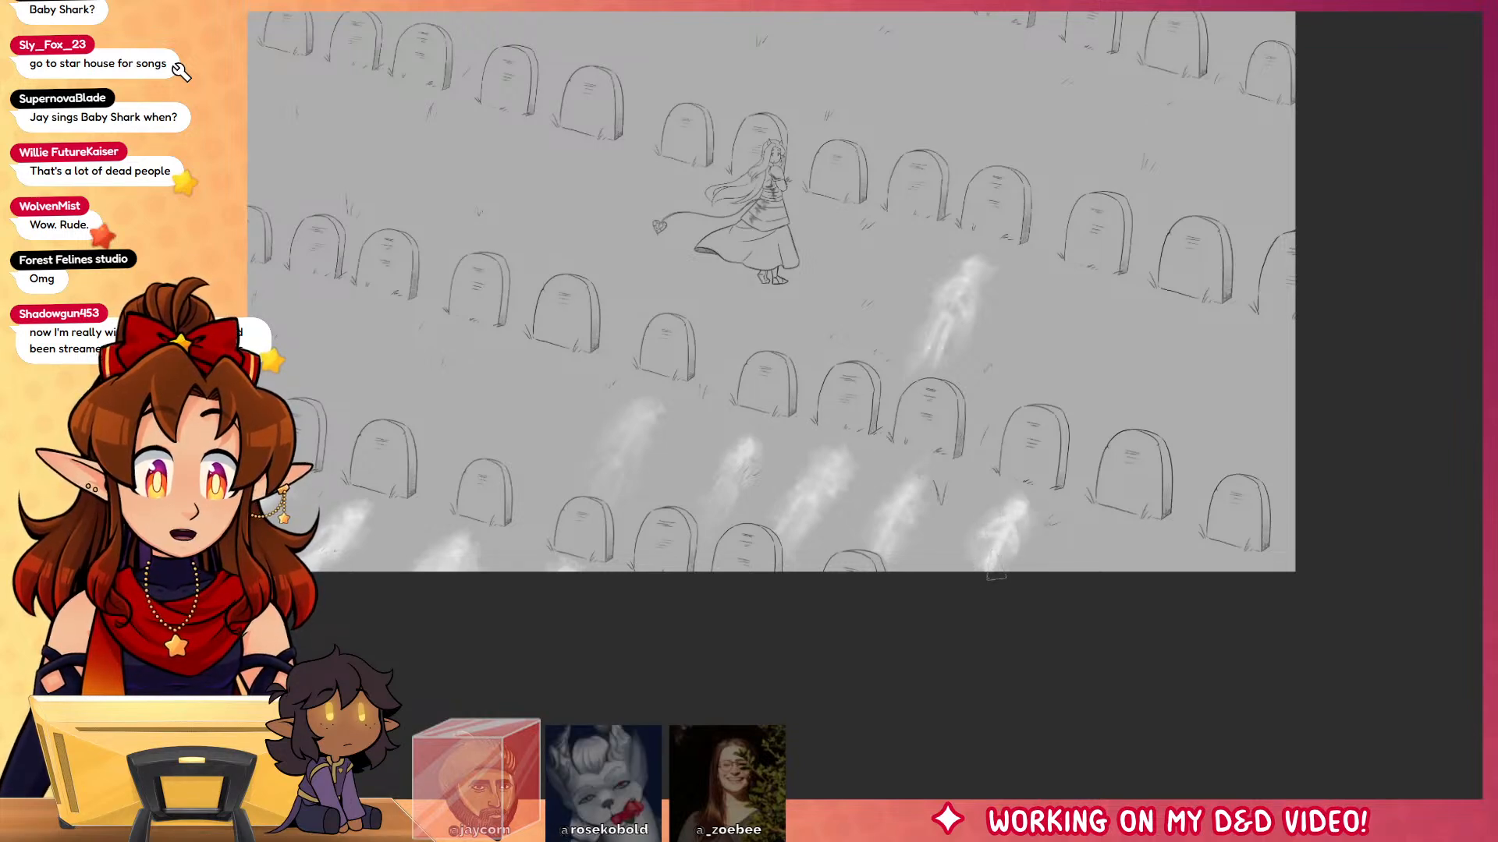
drag(1023, 485, 988, 585)
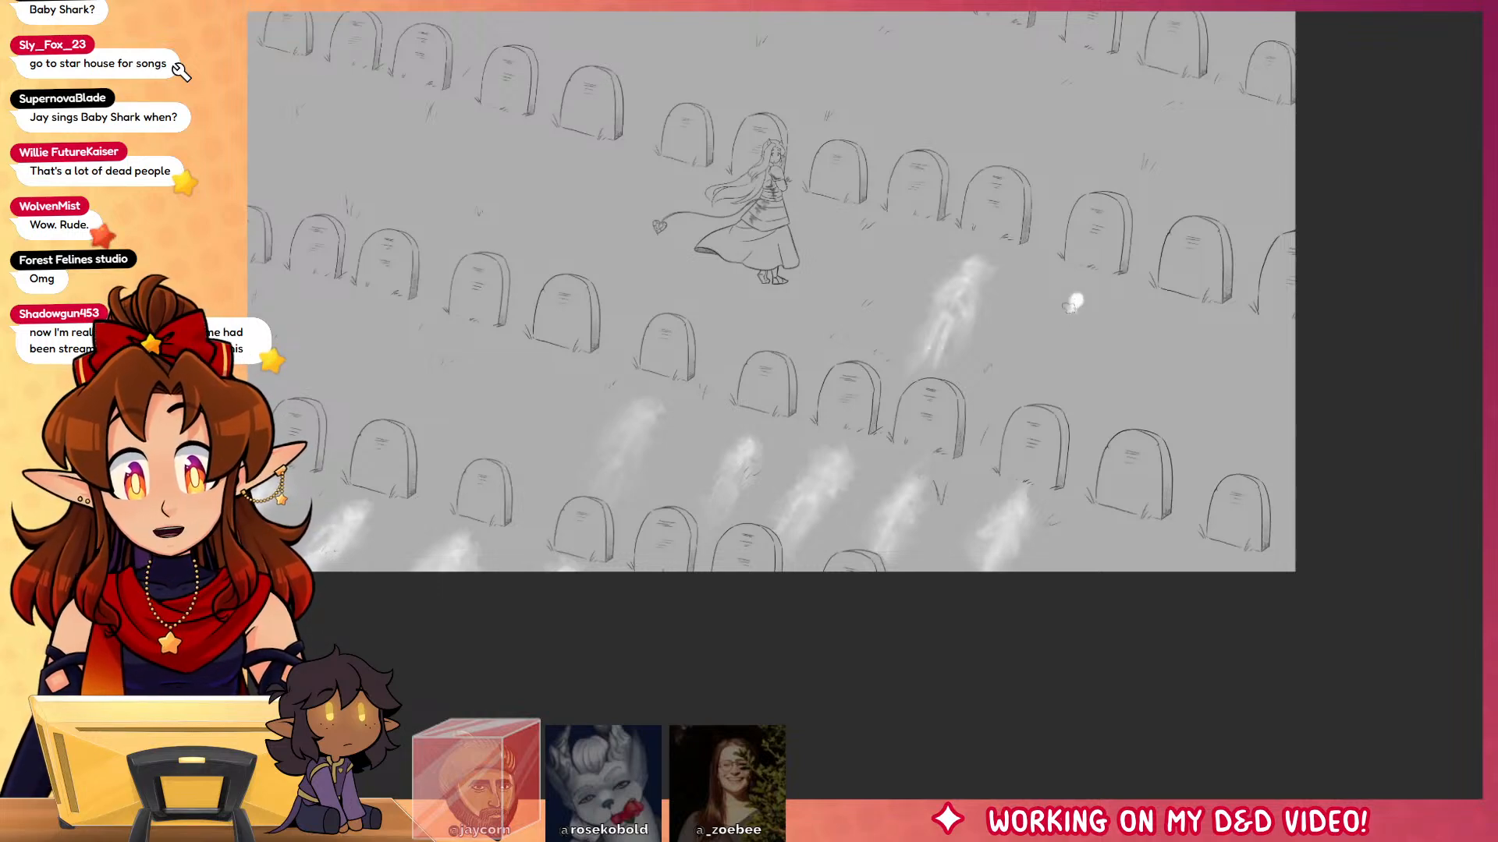
Step: Paint two glowing white spirits to the right of the one standing below the figure's headstone row
mouse_move(1075, 306)
mouse_down()
mouse_move(1057, 343)
mouse_move(1045, 328)
mouse_move(1049, 349)
mouse_move(1080, 333)
mouse_move(1044, 352)
mouse_move(1036, 380)
mouse_up()
mouse_move(1080, 290)
mouse_down()
mouse_move(1031, 339)
mouse_move(1088, 282)
mouse_move(1067, 306)
mouse_up()
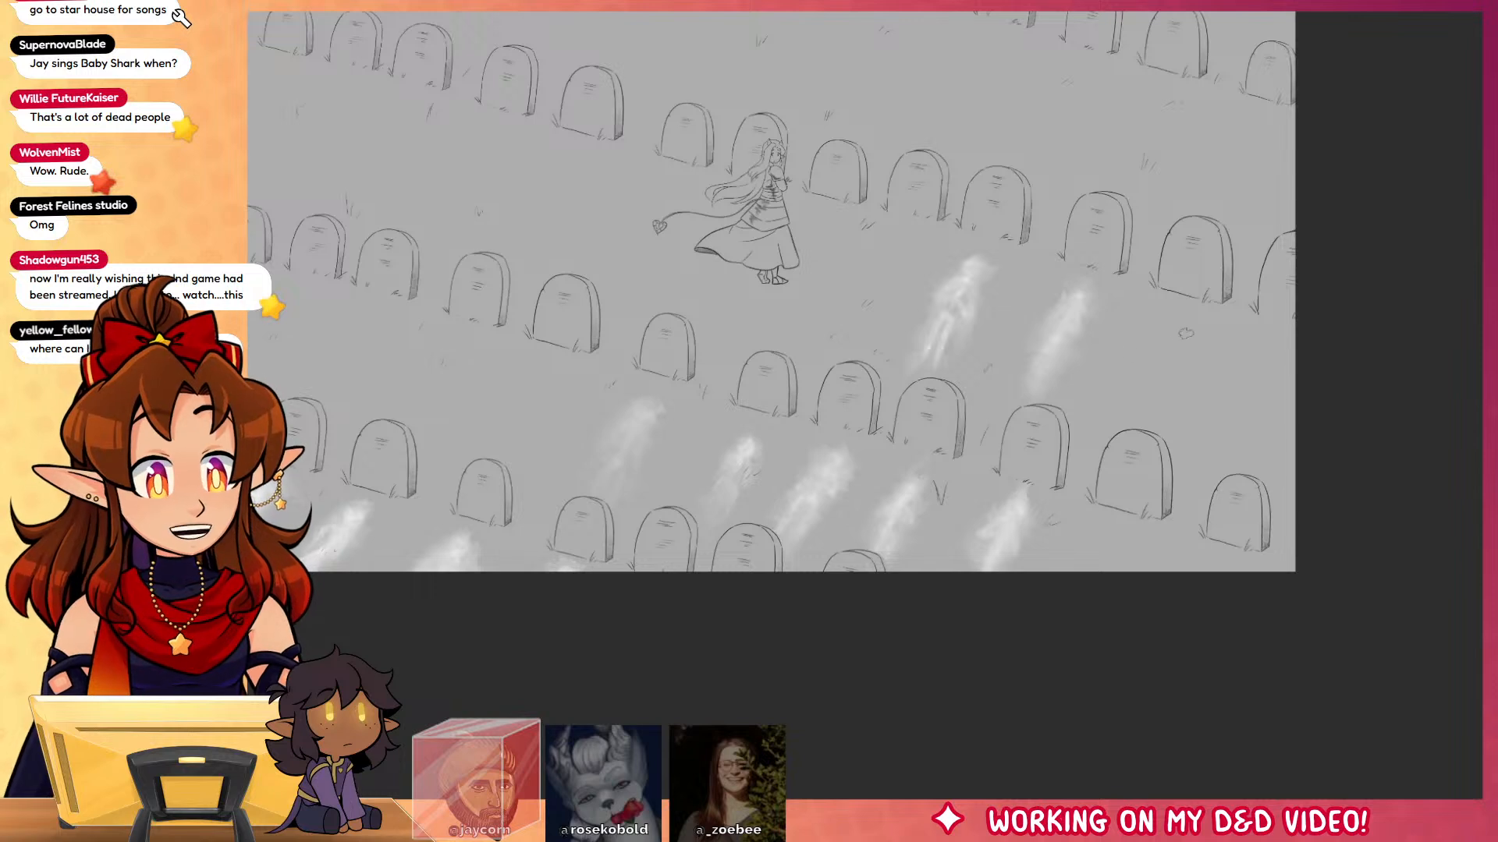
mouse_move(1168, 344)
mouse_down()
mouse_move(1142, 363)
mouse_move(1163, 365)
mouse_move(1133, 410)
mouse_move(1152, 395)
mouse_up()
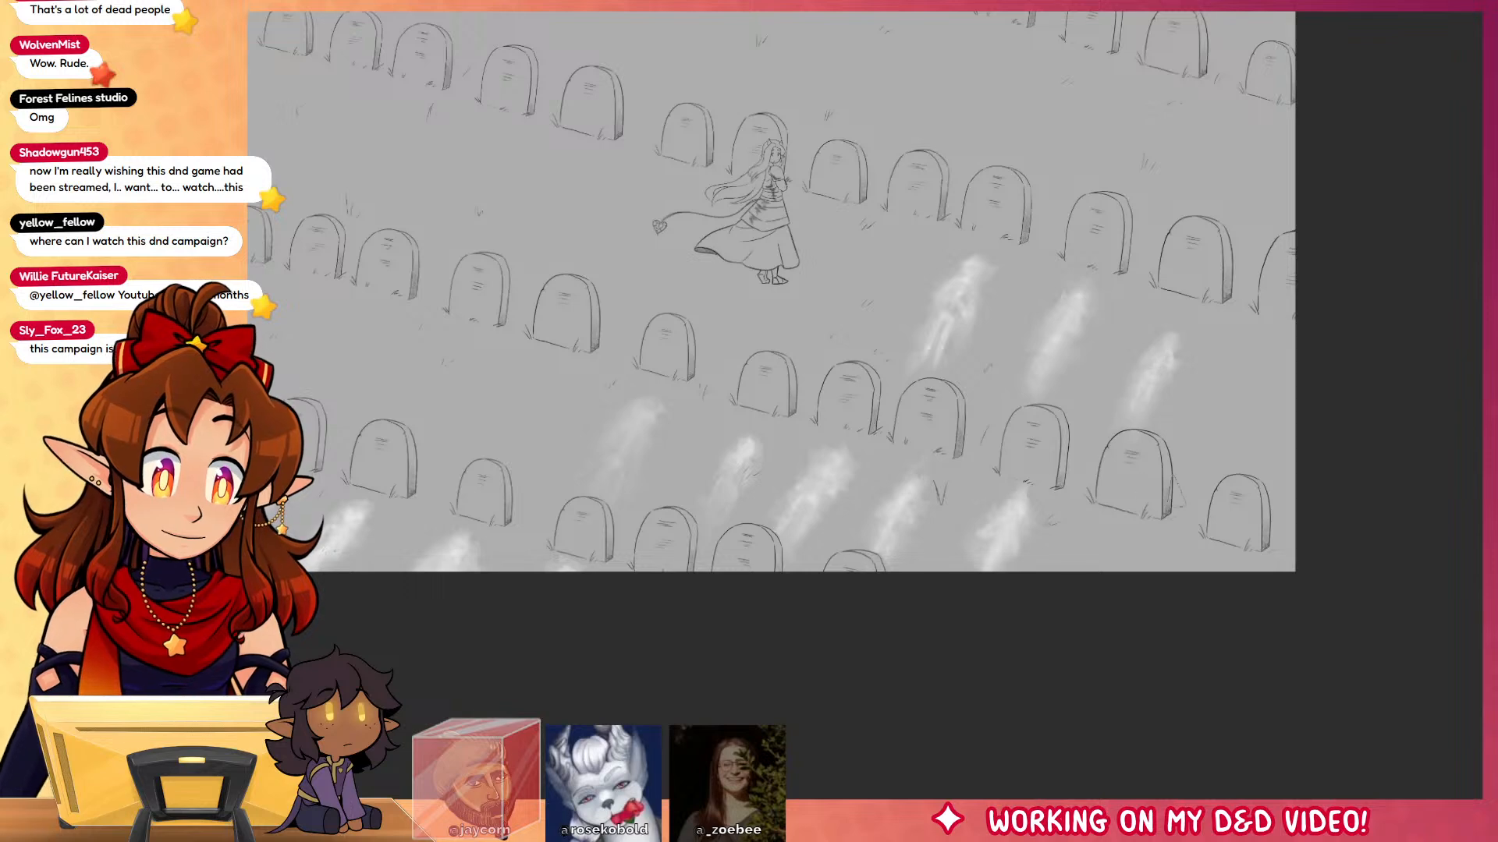
Step: Paint a glowing white spirit with head, body and legs at the left end of the spirit line below the second headstone row
drag(1252, 543, 1400, 550)
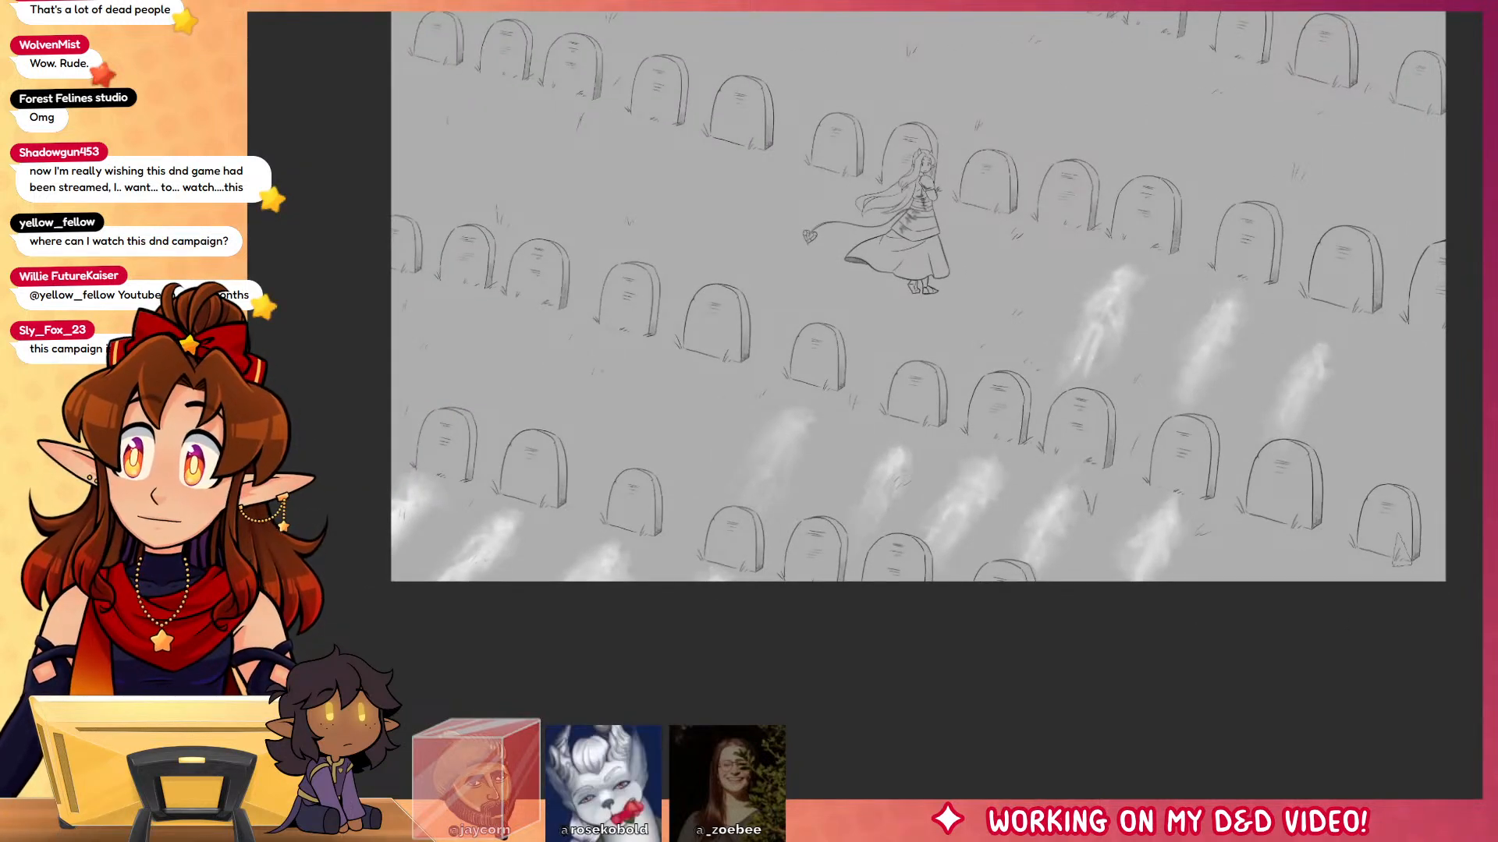
mouse_move(689, 381)
mouse_down()
mouse_move(633, 459)
mouse_move(650, 461)
mouse_up()
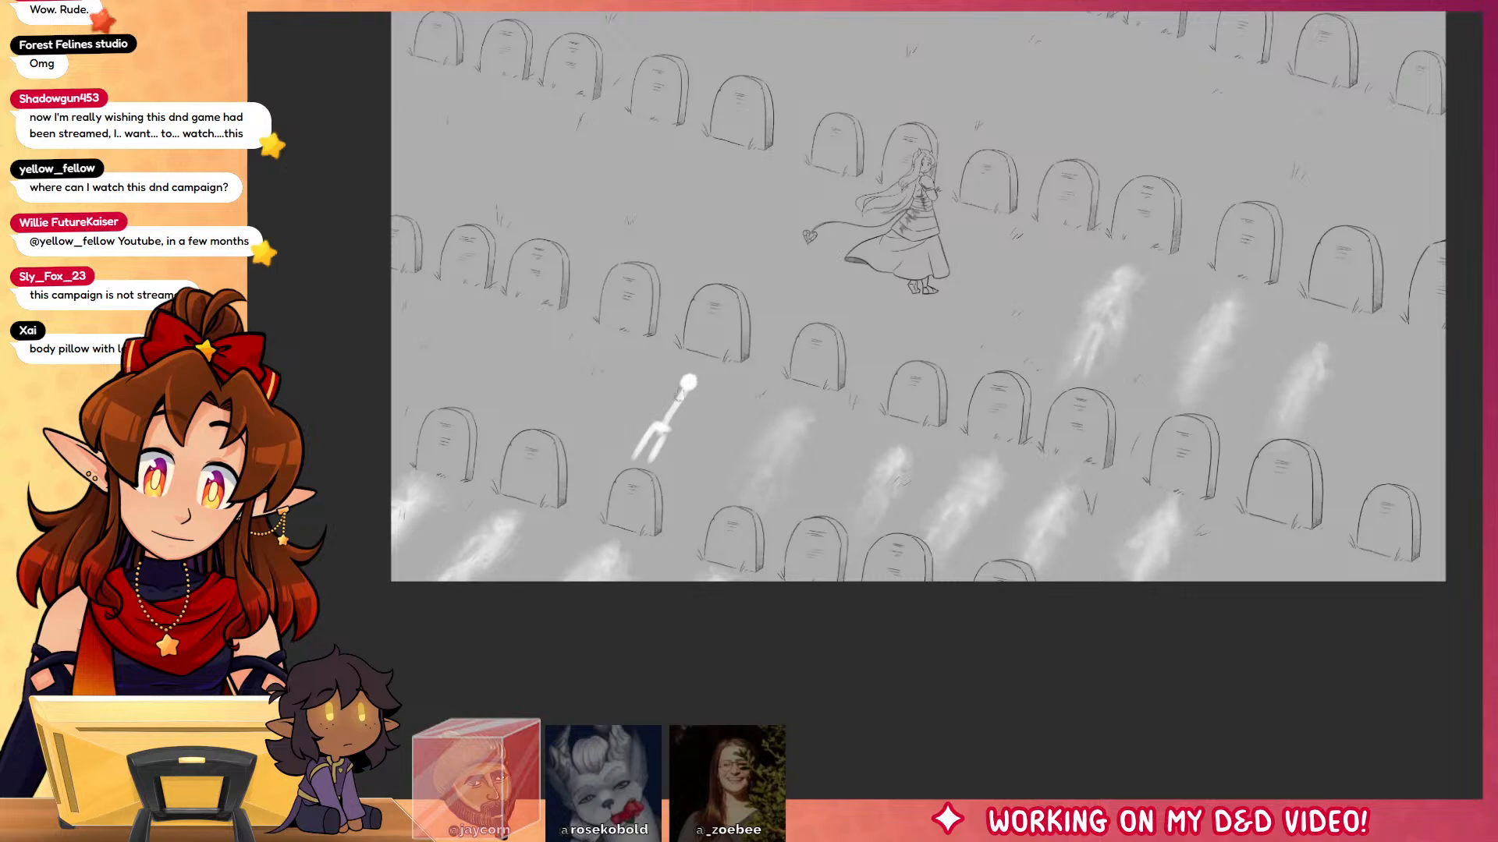
mouse_move(686, 386)
mouse_down()
mouse_move(643, 425)
mouse_move(678, 426)
mouse_up()
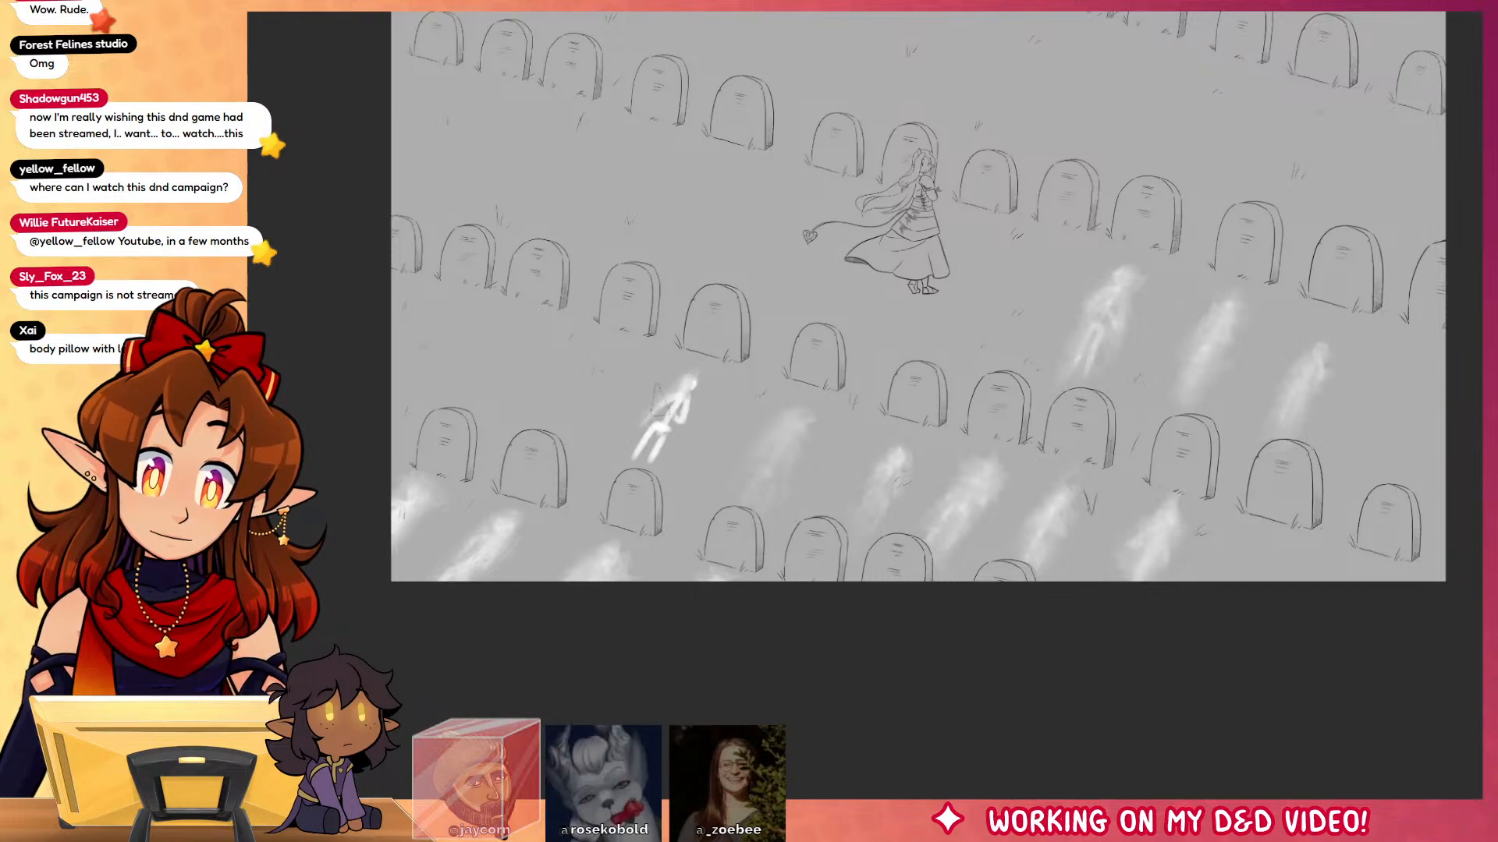
drag(684, 360, 635, 466)
drag(672, 429, 665, 468)
mouse_move(683, 396)
mouse_down()
mouse_move(631, 429)
mouse_move(643, 458)
mouse_up()
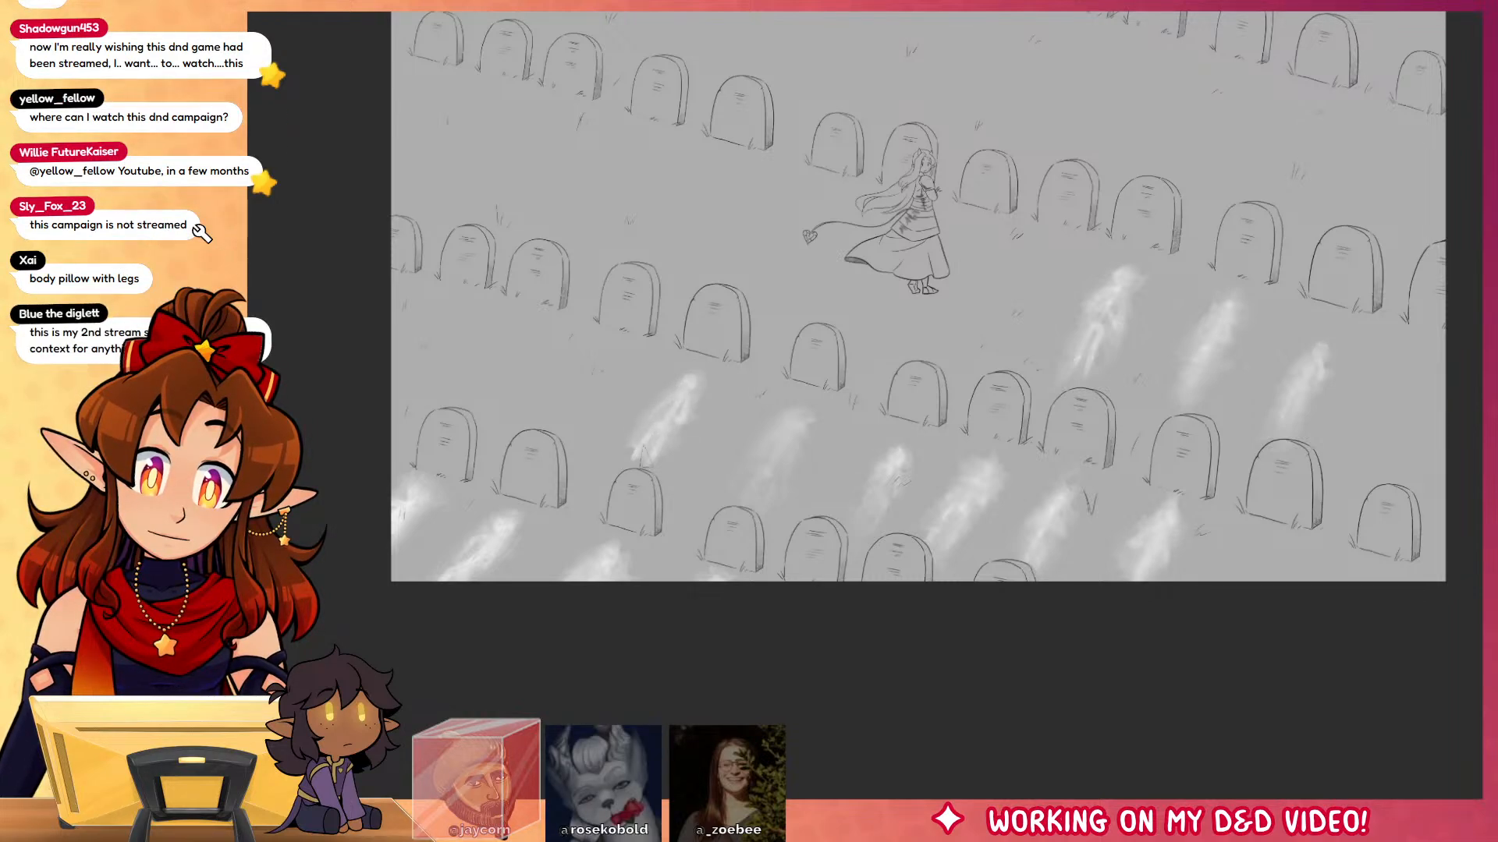
Step: Lasso the spirits below the second headstone row, place a copy further left along the same gap, and clear the selection
drag(1152, 569, 1121, 557)
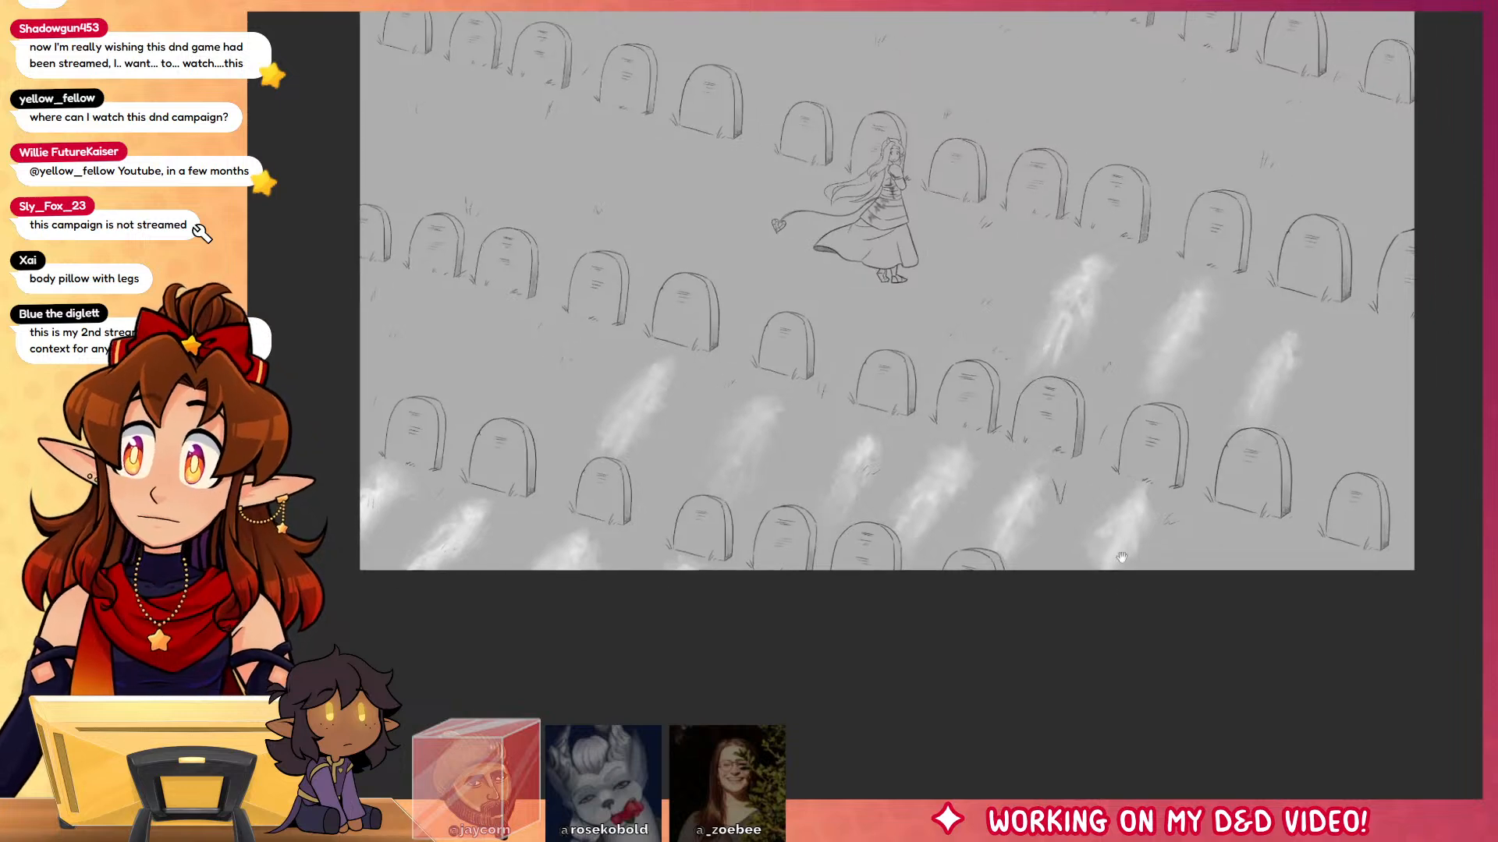
drag(733, 332, 557, 426)
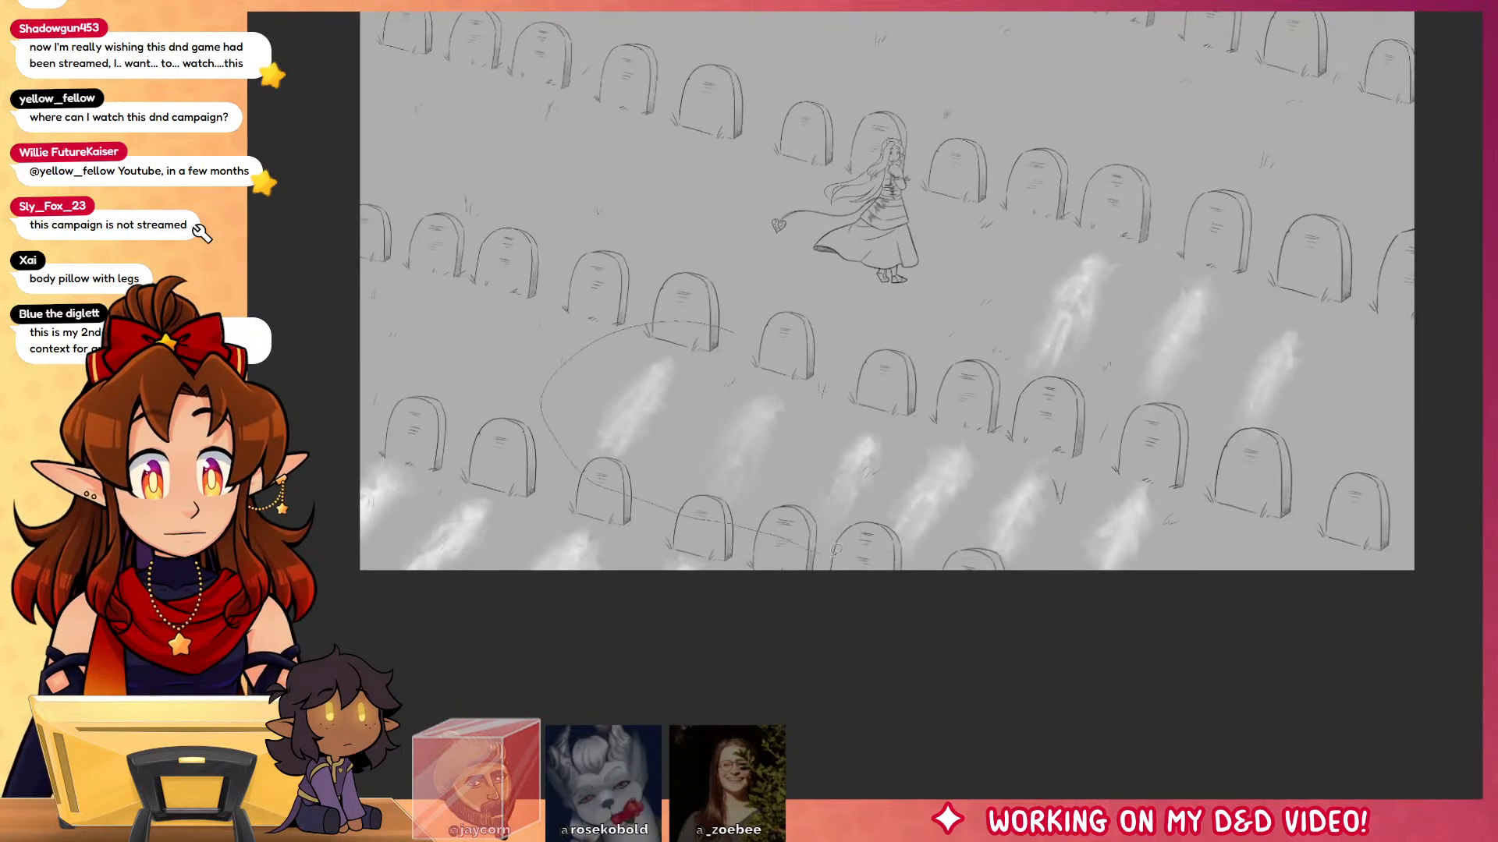
mouse_move(836, 550)
mouse_down()
mouse_move(975, 569)
mouse_move(1076, 499)
mouse_move(1064, 422)
mouse_up()
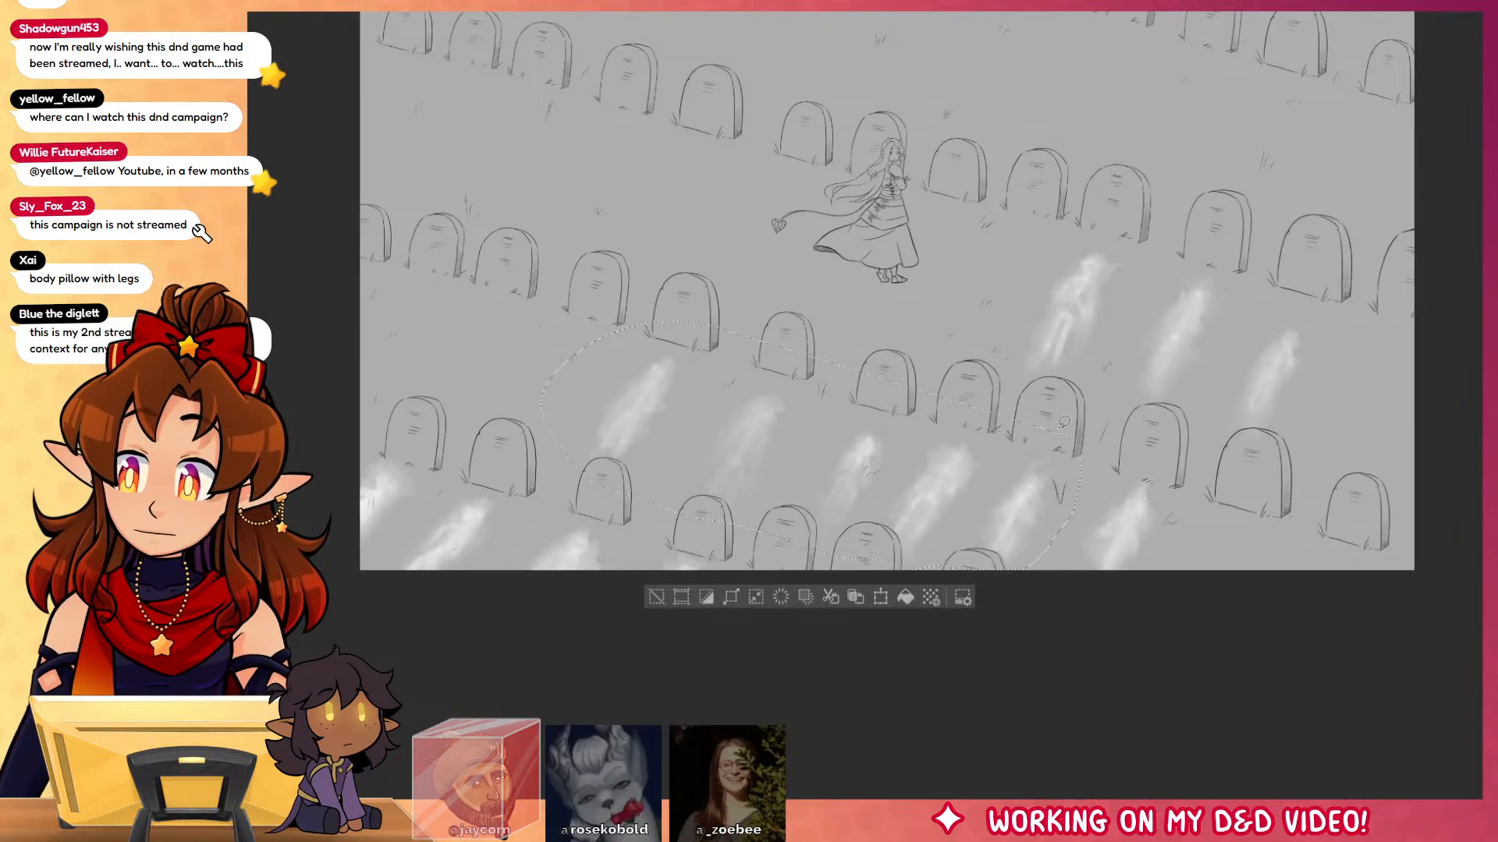
click(880, 597)
drag(780, 468, 559, 408)
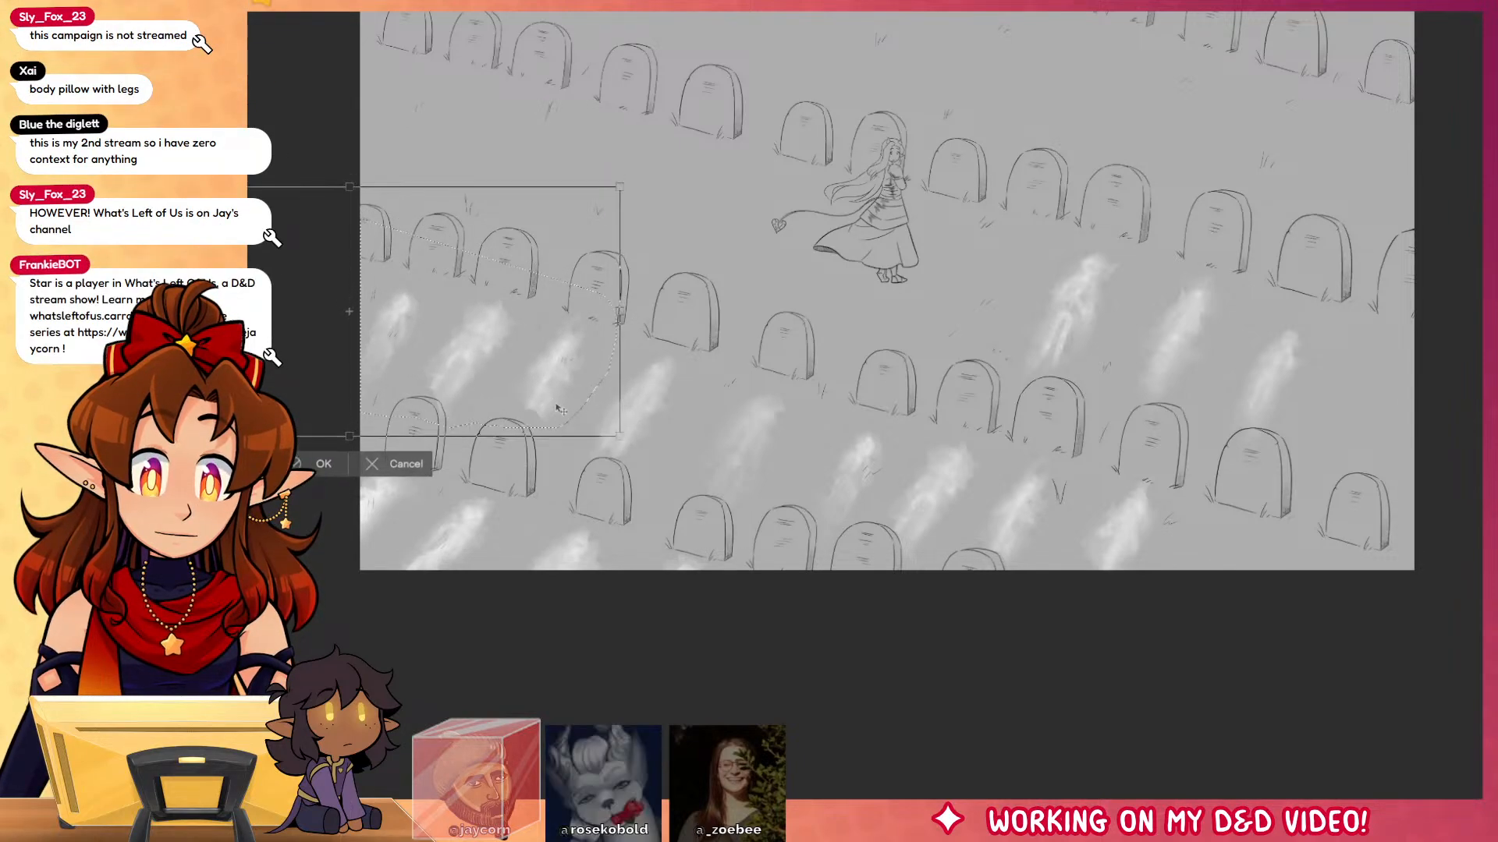
click(323, 464)
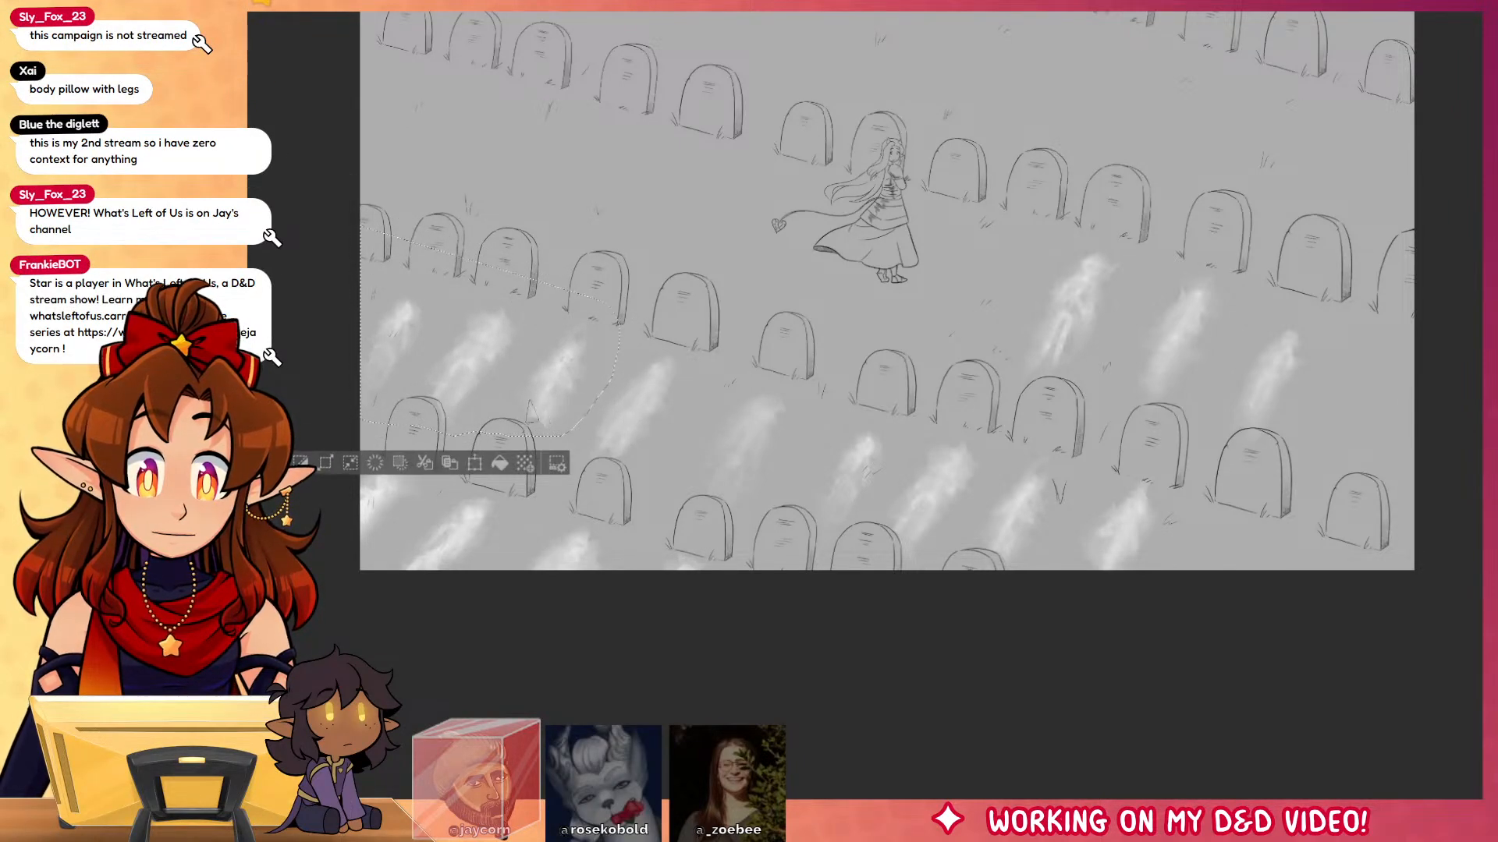
key(ctrl+d)
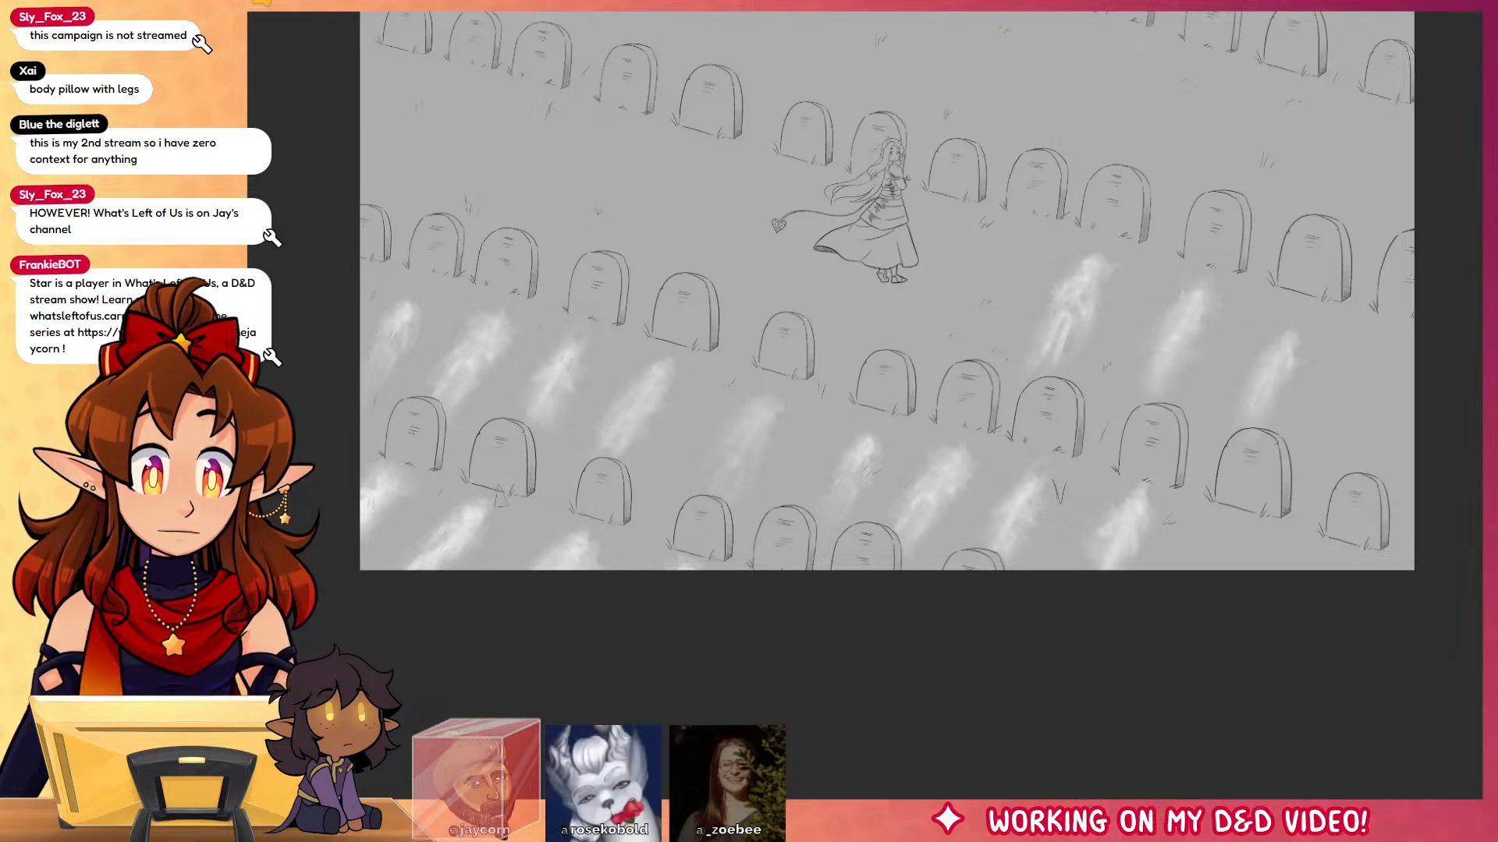
Step: Paste another copy of the spirit group and place it on the ground left of the figure, below her headstone row
mouse_move(1303, 621)
mouse_down()
mouse_move(1316, 656)
mouse_move(1202, 671)
mouse_up()
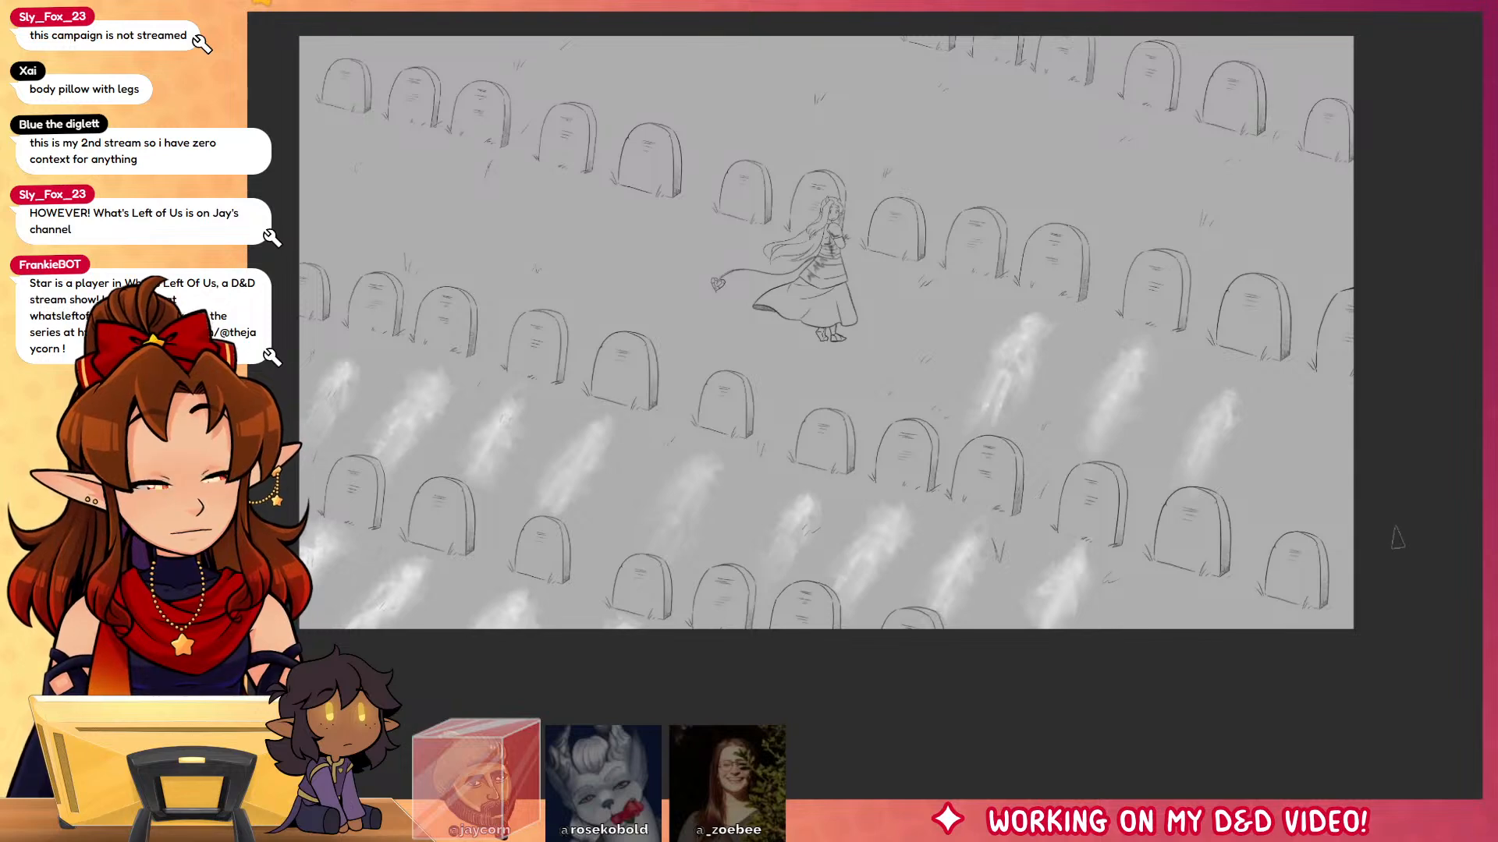
key(ctrl+v)
key(ctrl+t)
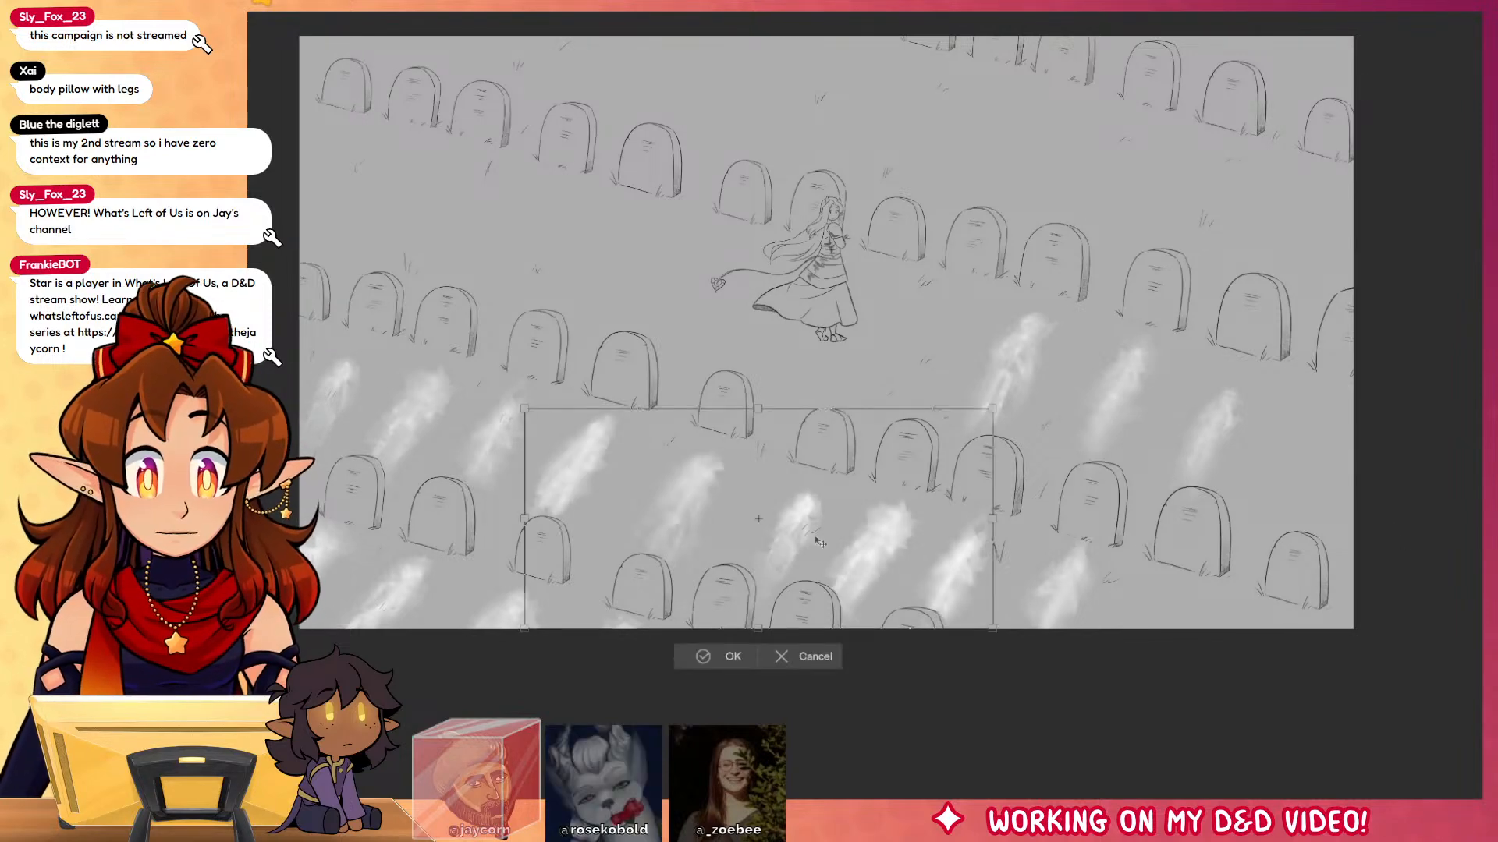
drag(820, 542, 610, 243)
drag(738, 312, 690, 312)
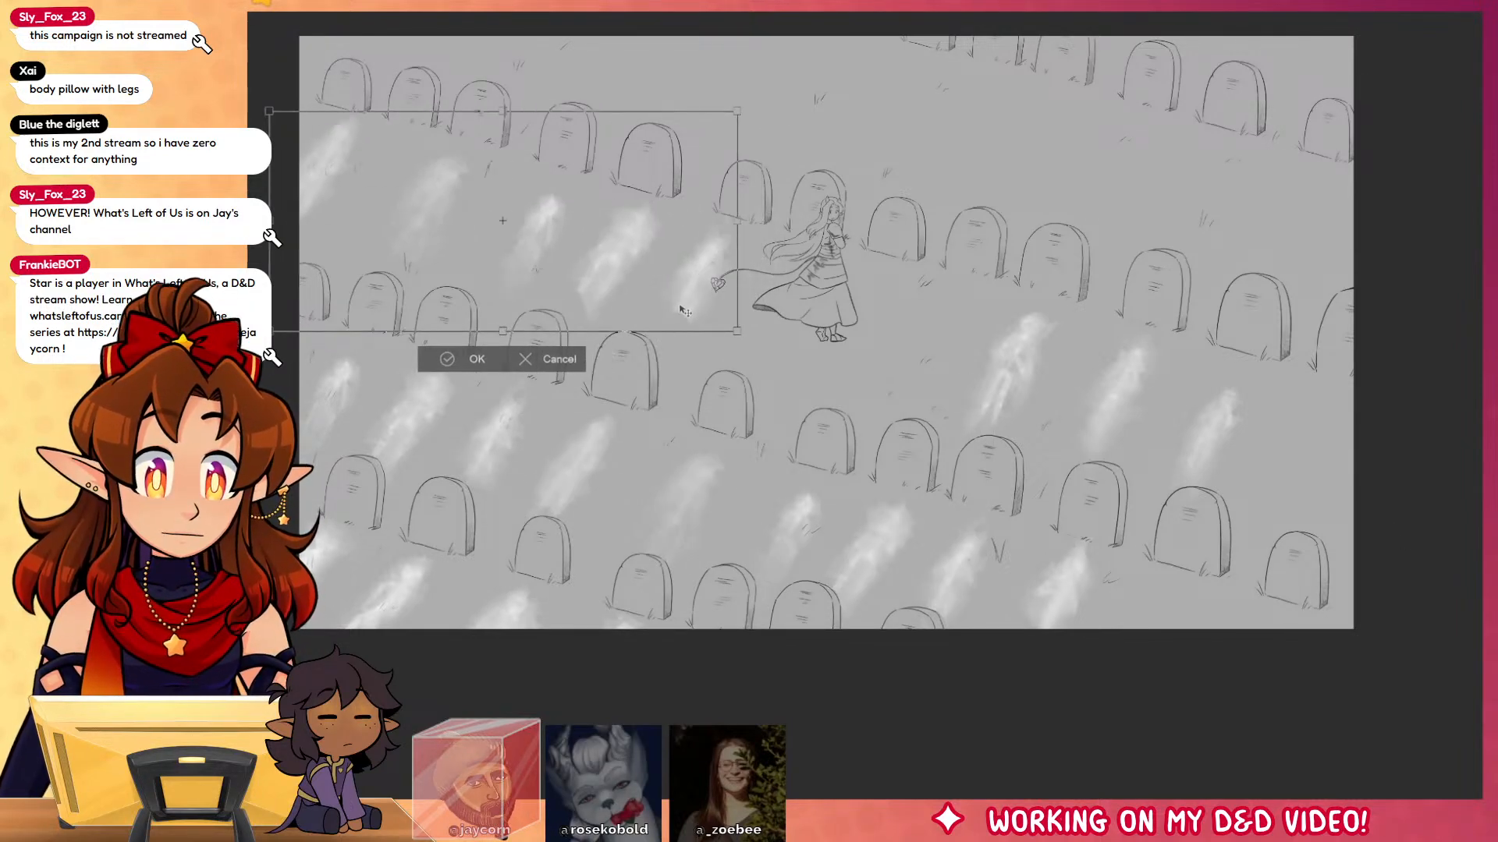
click(474, 357)
Step: Paint an extra glowing white spirit between the two leftmost spirits of the pasted group
mouse_move(393, 144)
mouse_down()
mouse_move(372, 164)
mouse_move(390, 188)
mouse_move(380, 173)
mouse_up()
mouse_move(373, 163)
mouse_down()
mouse_move(331, 232)
mouse_move(345, 245)
mouse_up()
drag(389, 148, 335, 226)
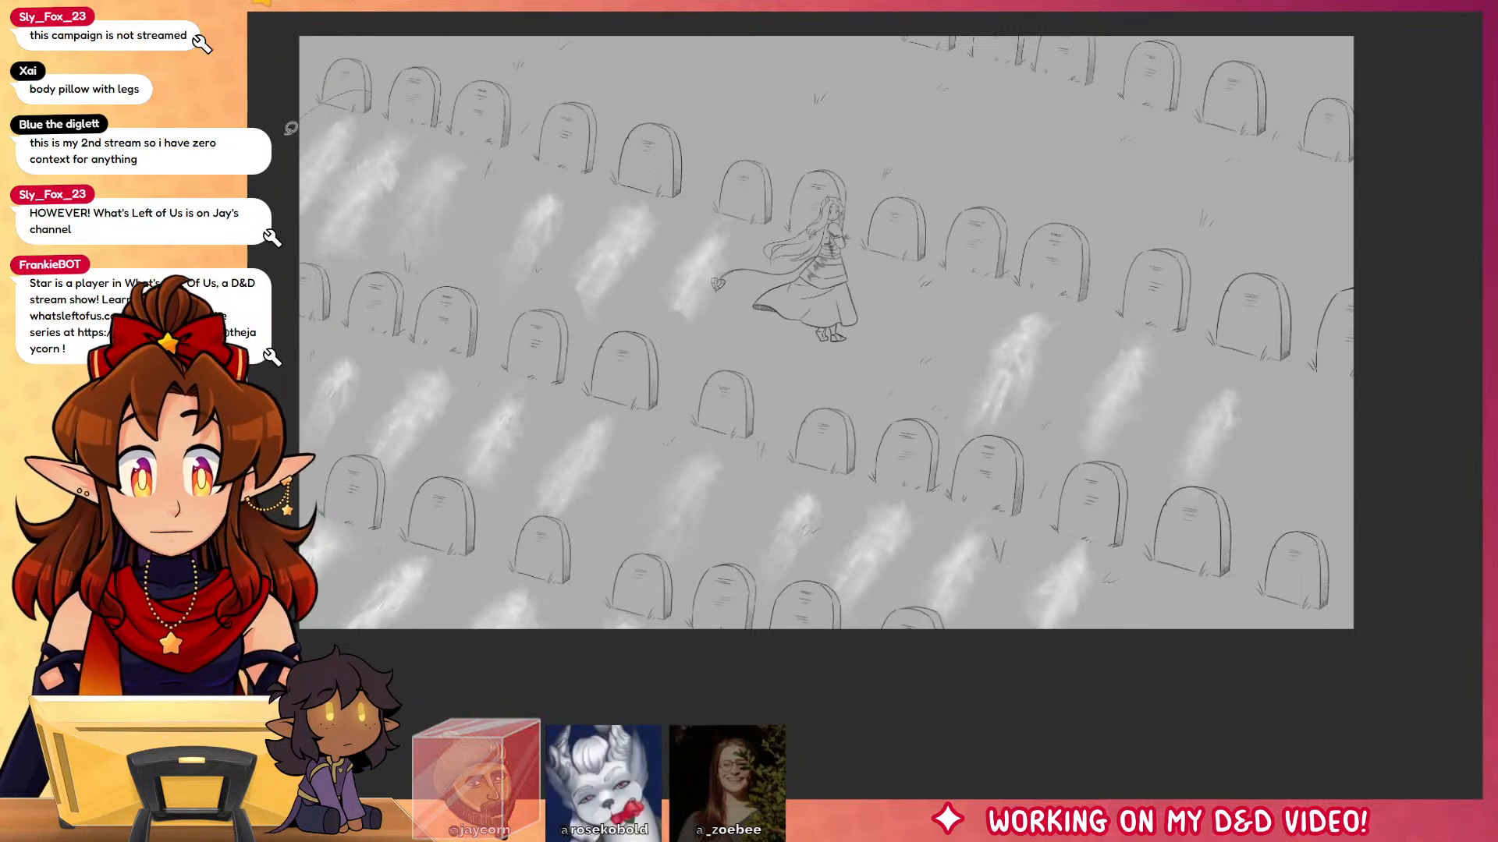
Step: Lasso and shift the leftmost spirit toward the canvas's left edge and the faint spirit slightly right to even out the spacing
drag(373, 137, 375, 139)
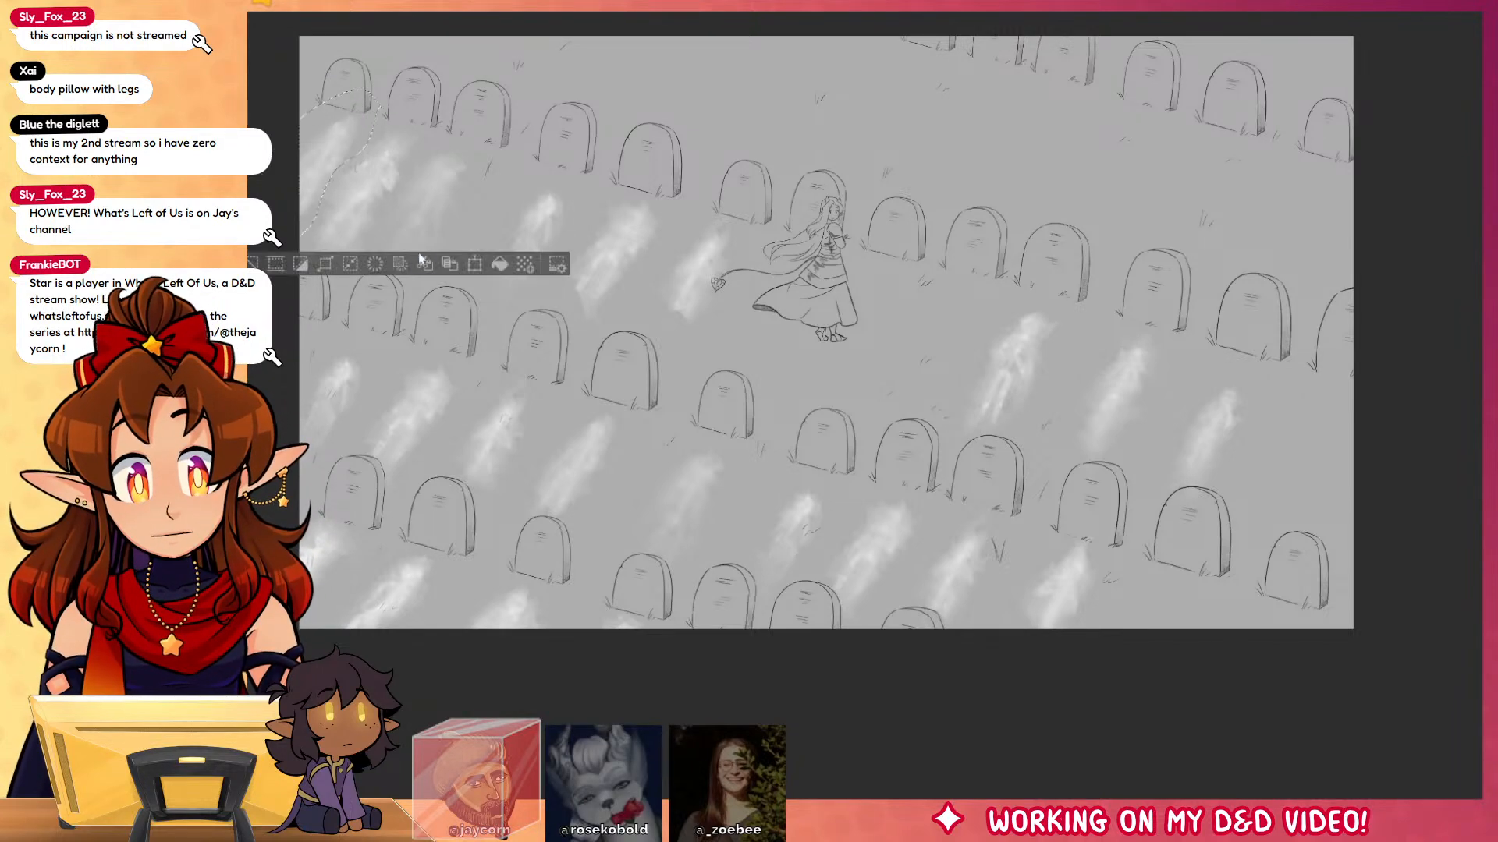
click(474, 265)
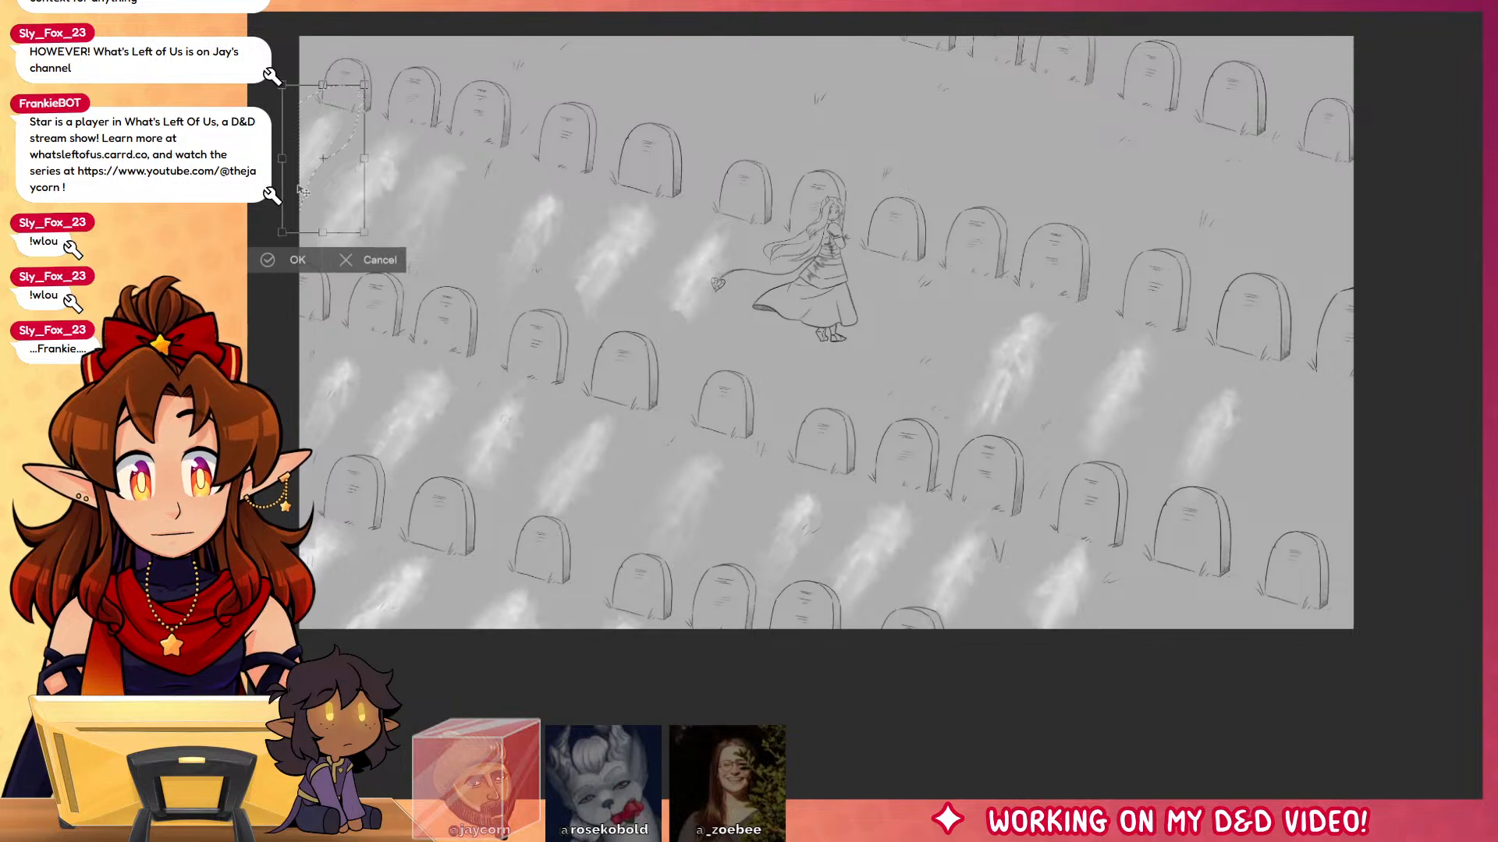
click(290, 260)
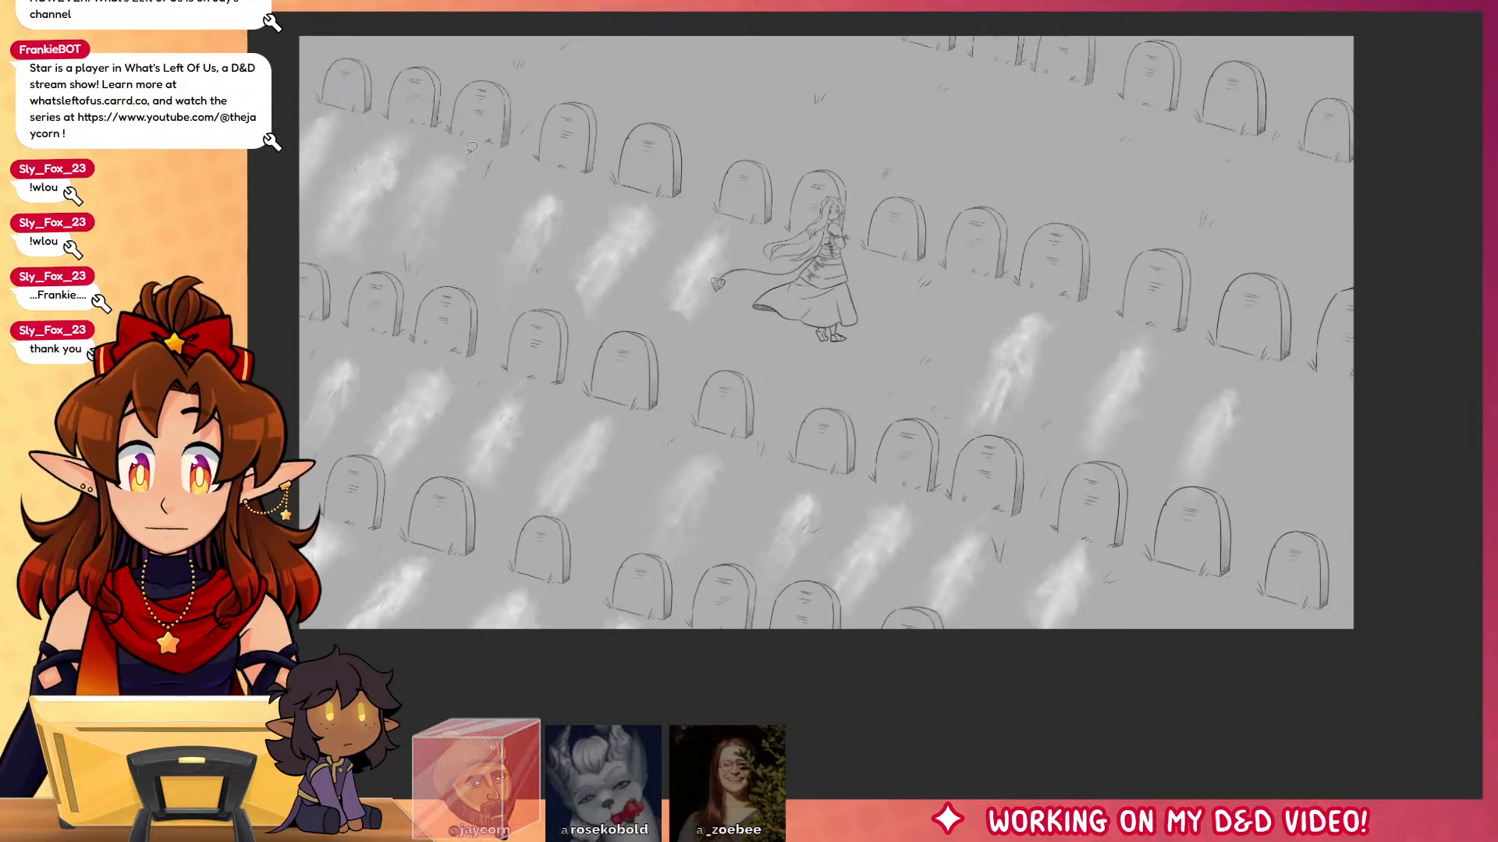
drag(390, 262, 478, 135)
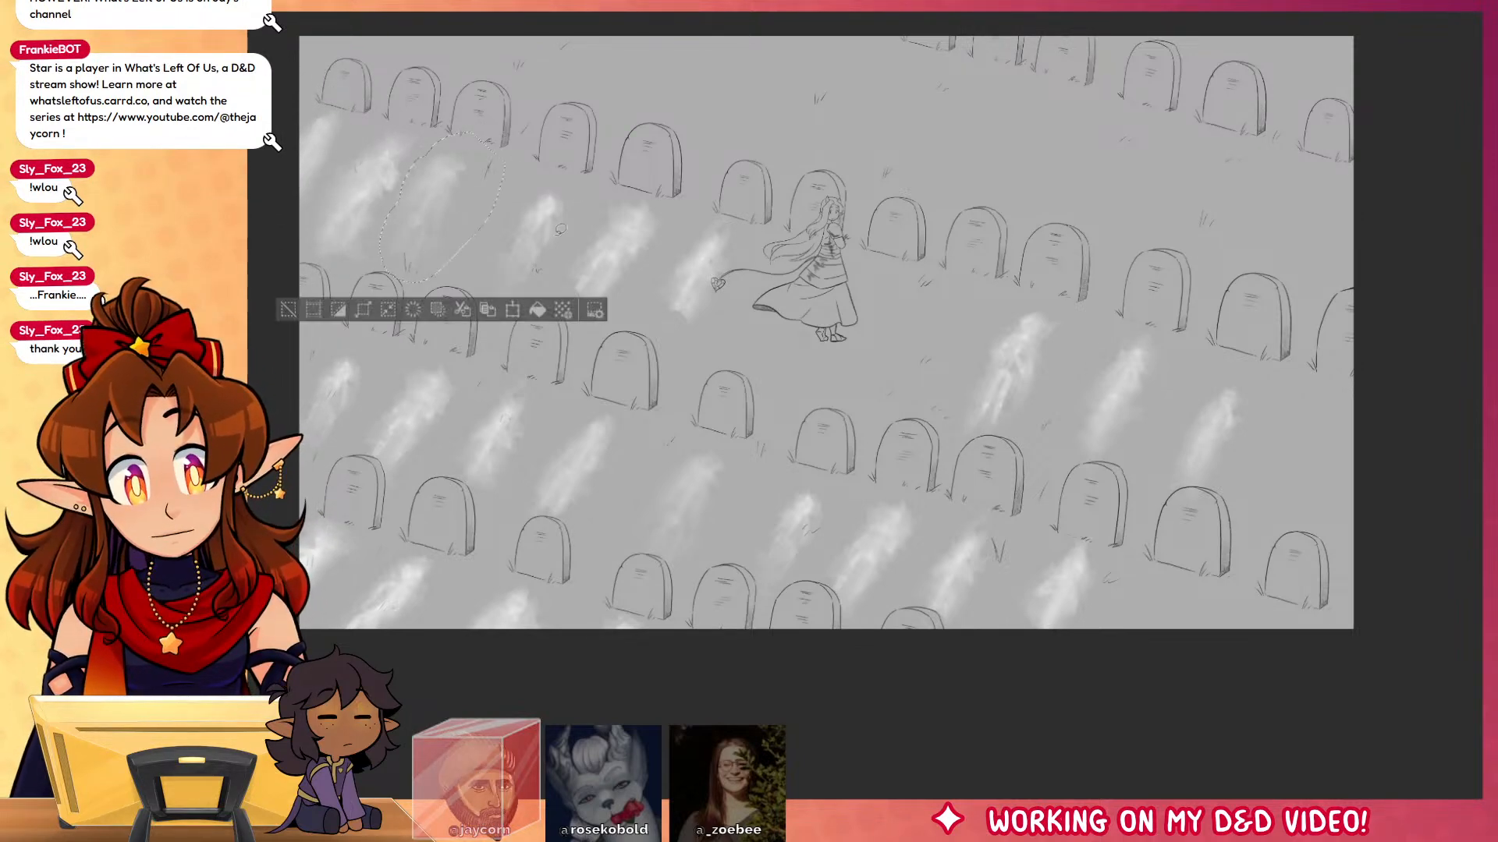
click(513, 313)
drag(460, 250, 476, 259)
click(436, 317)
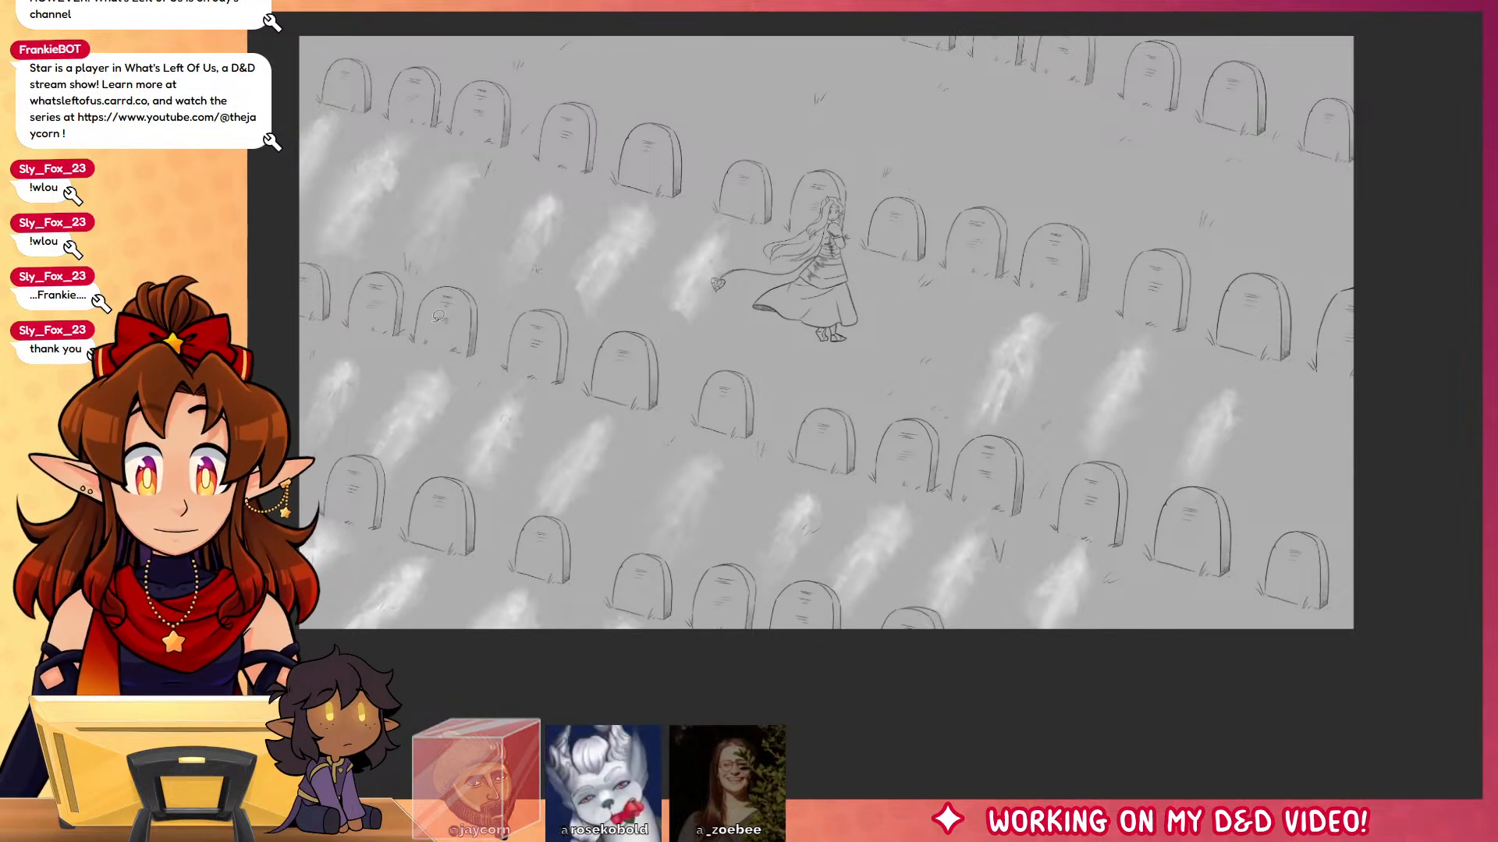
drag(579, 269, 592, 311)
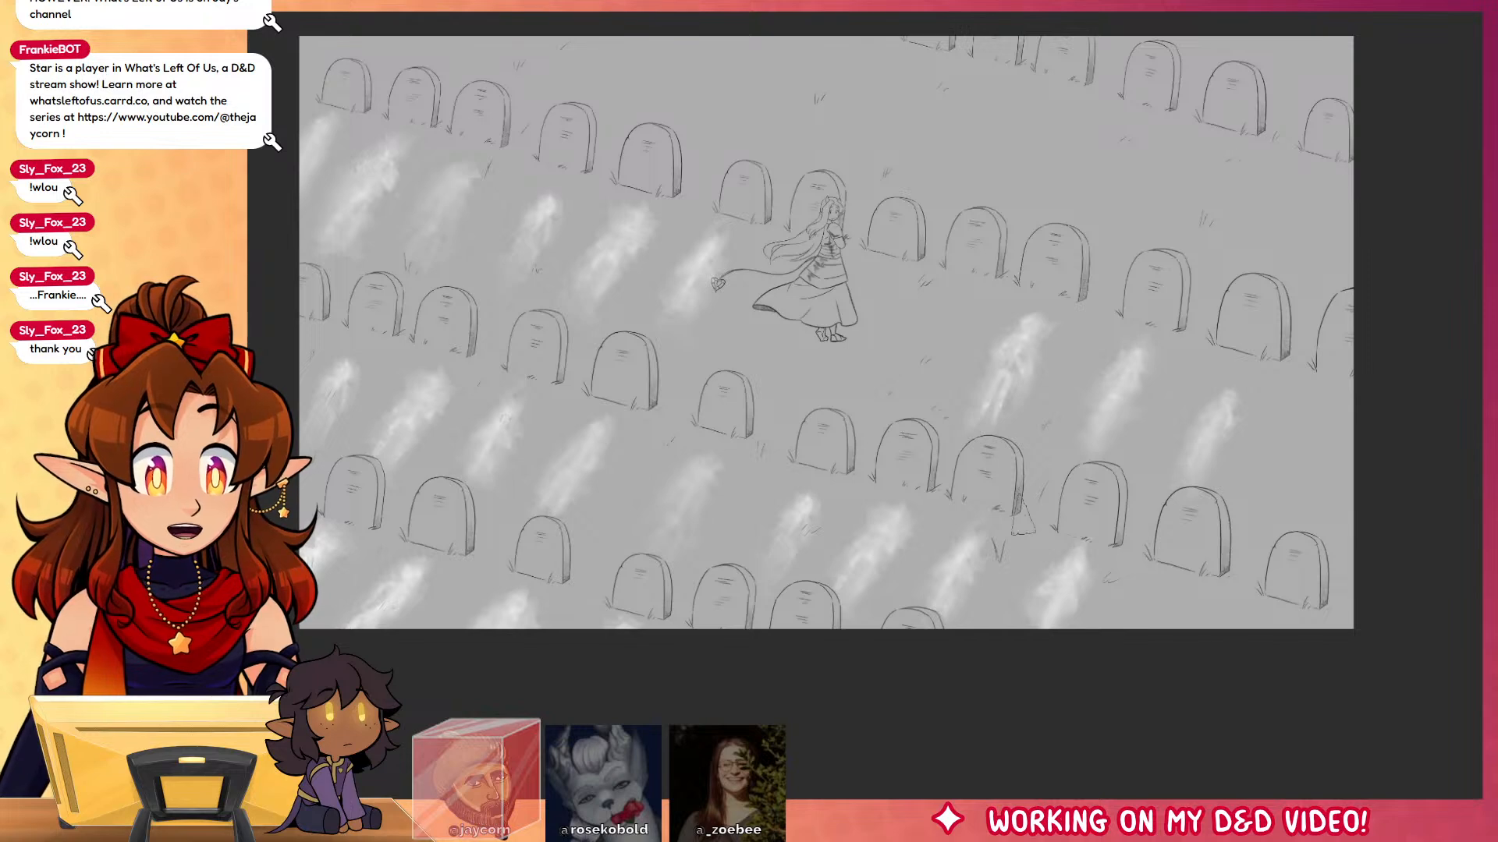
Step: Paint a glowing white spirit at the canvas's right edge and another, softly blended, at the lower edge near the right end
mouse_move(1341, 426)
mouse_down()
mouse_move(1320, 446)
mouse_move(1317, 503)
mouse_move(1332, 451)
mouse_move(1315, 501)
mouse_up()
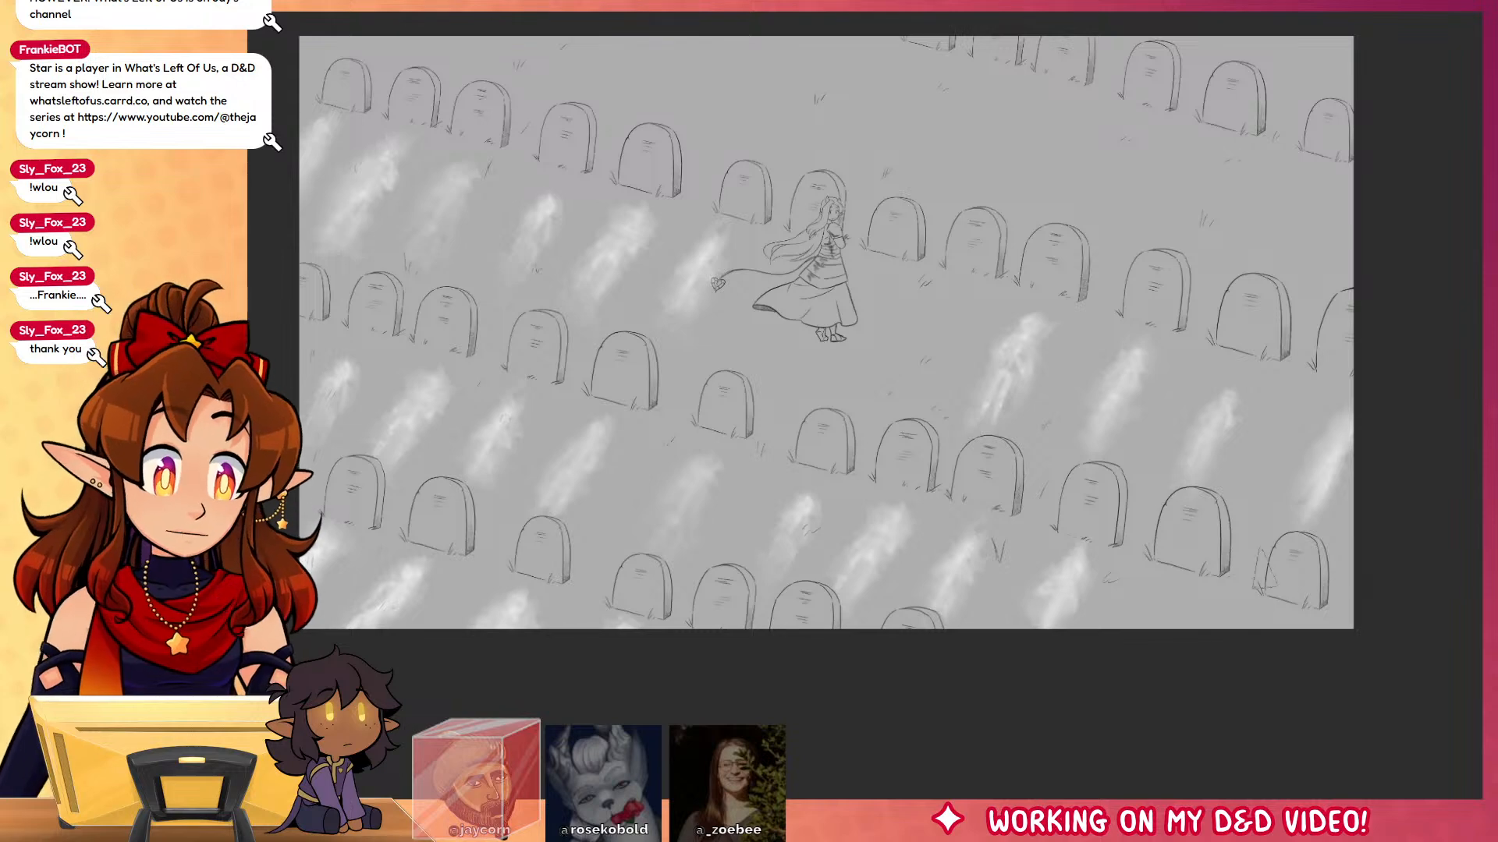
mouse_move(1164, 601)
mouse_down()
mouse_move(1158, 637)
mouse_move(1167, 606)
mouse_move(1154, 630)
mouse_move(1151, 613)
mouse_move(1130, 629)
mouse_move(1173, 626)
mouse_up()
key(ctrl+z)
key(j)
mouse_move(1169, 601)
mouse_down()
mouse_move(1129, 639)
mouse_move(1174, 630)
mouse_up()
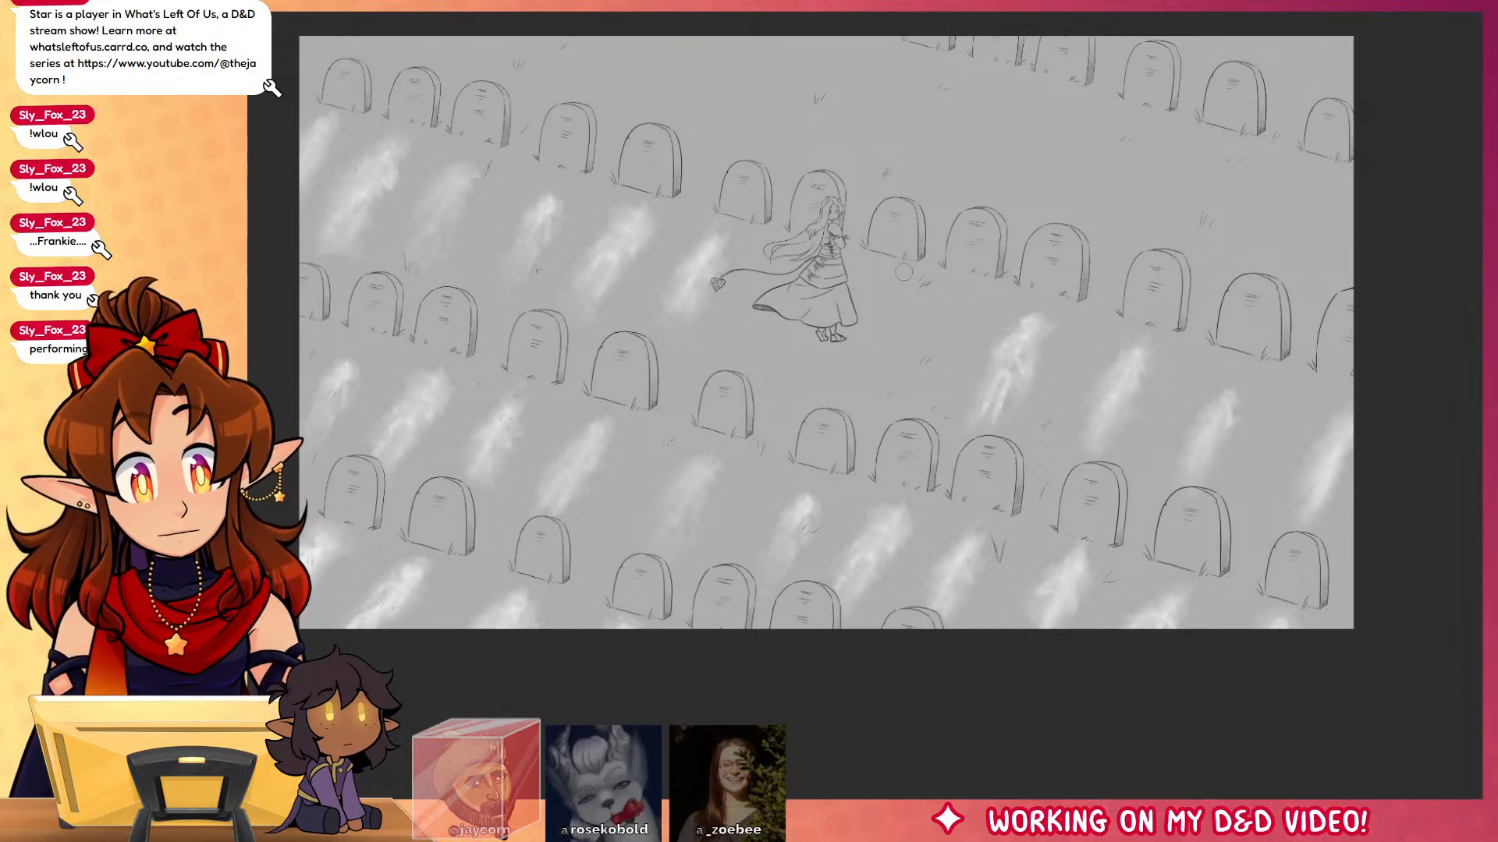
drag(1363, 501, 1399, 598)
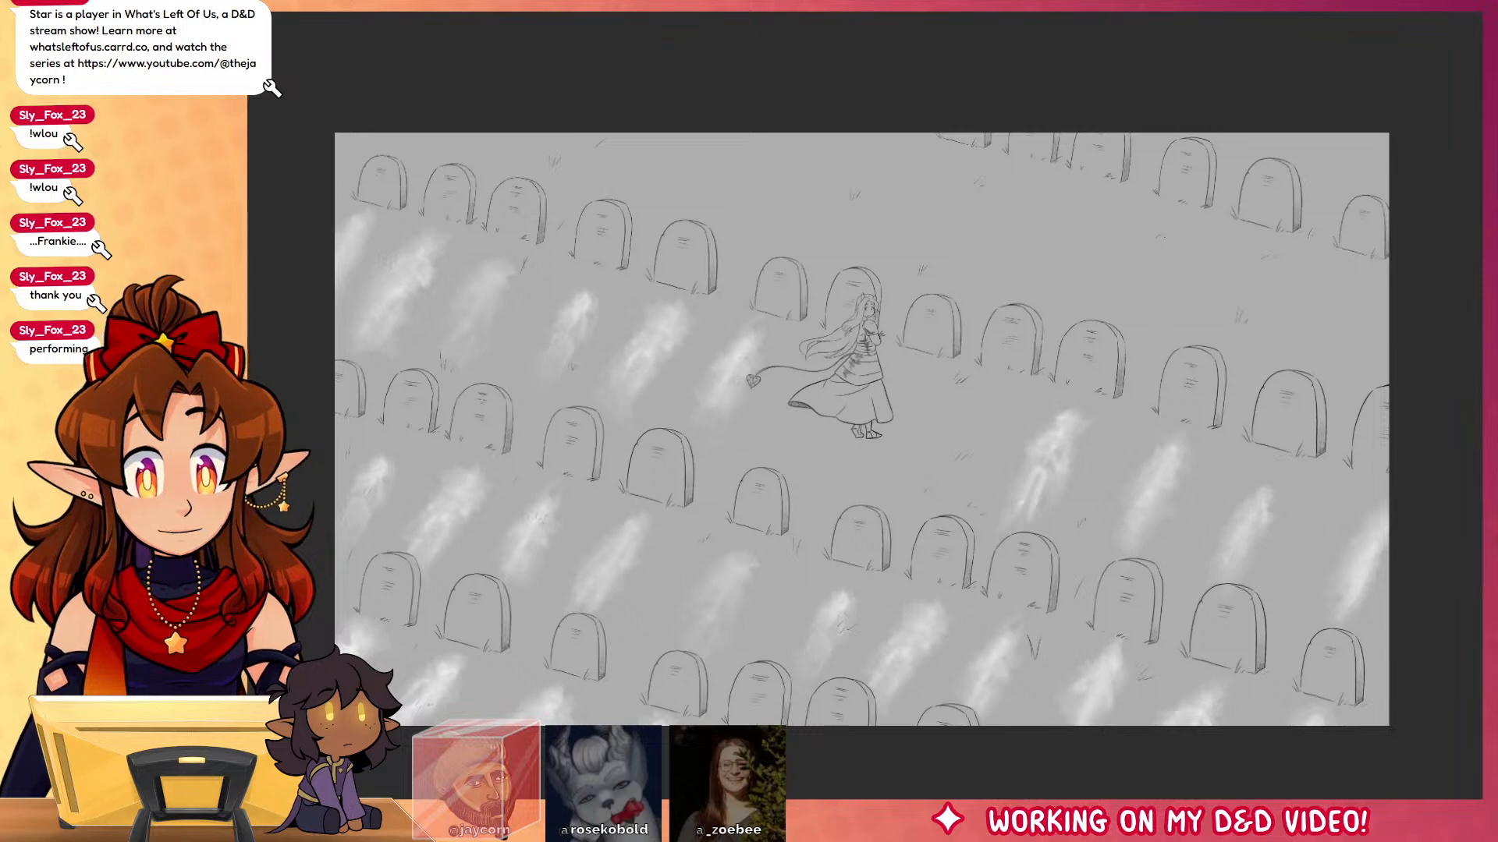
Step: Copy the spirit group beside the figure to the canvas's upper edge, behind her headstone row, and paint more spirits to its left
mouse_move(406, 172)
mouse_down()
mouse_move(411, 399)
mouse_move(776, 430)
mouse_move(818, 282)
mouse_up()
key(ctrl+t)
mouse_move(705, 370)
mouse_down()
mouse_move(965, 266)
mouse_move(1137, 257)
mouse_move(1075, 251)
mouse_up()
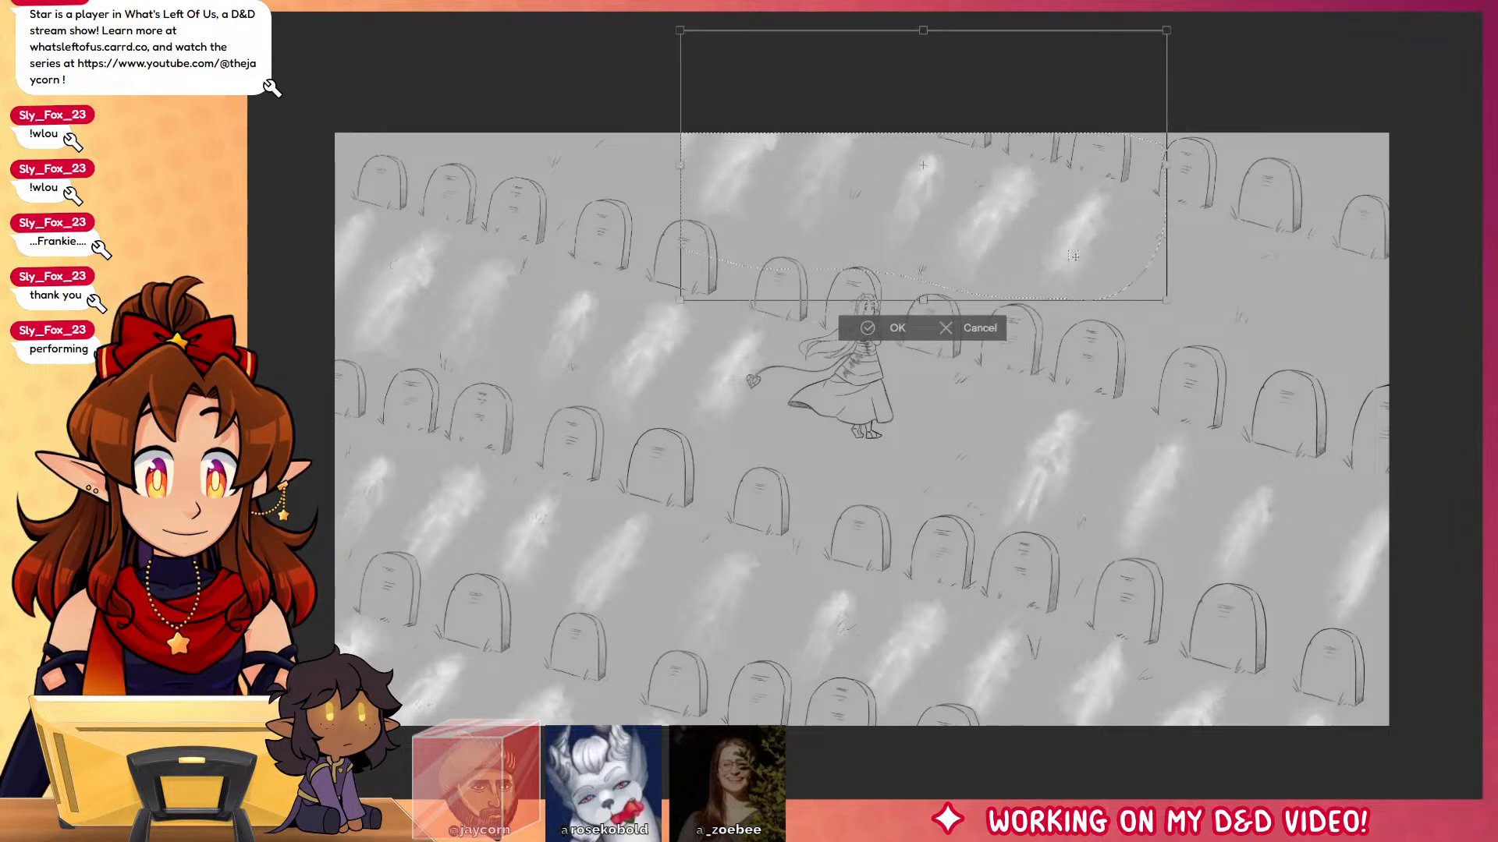
key(Return)
key(ctrl+d)
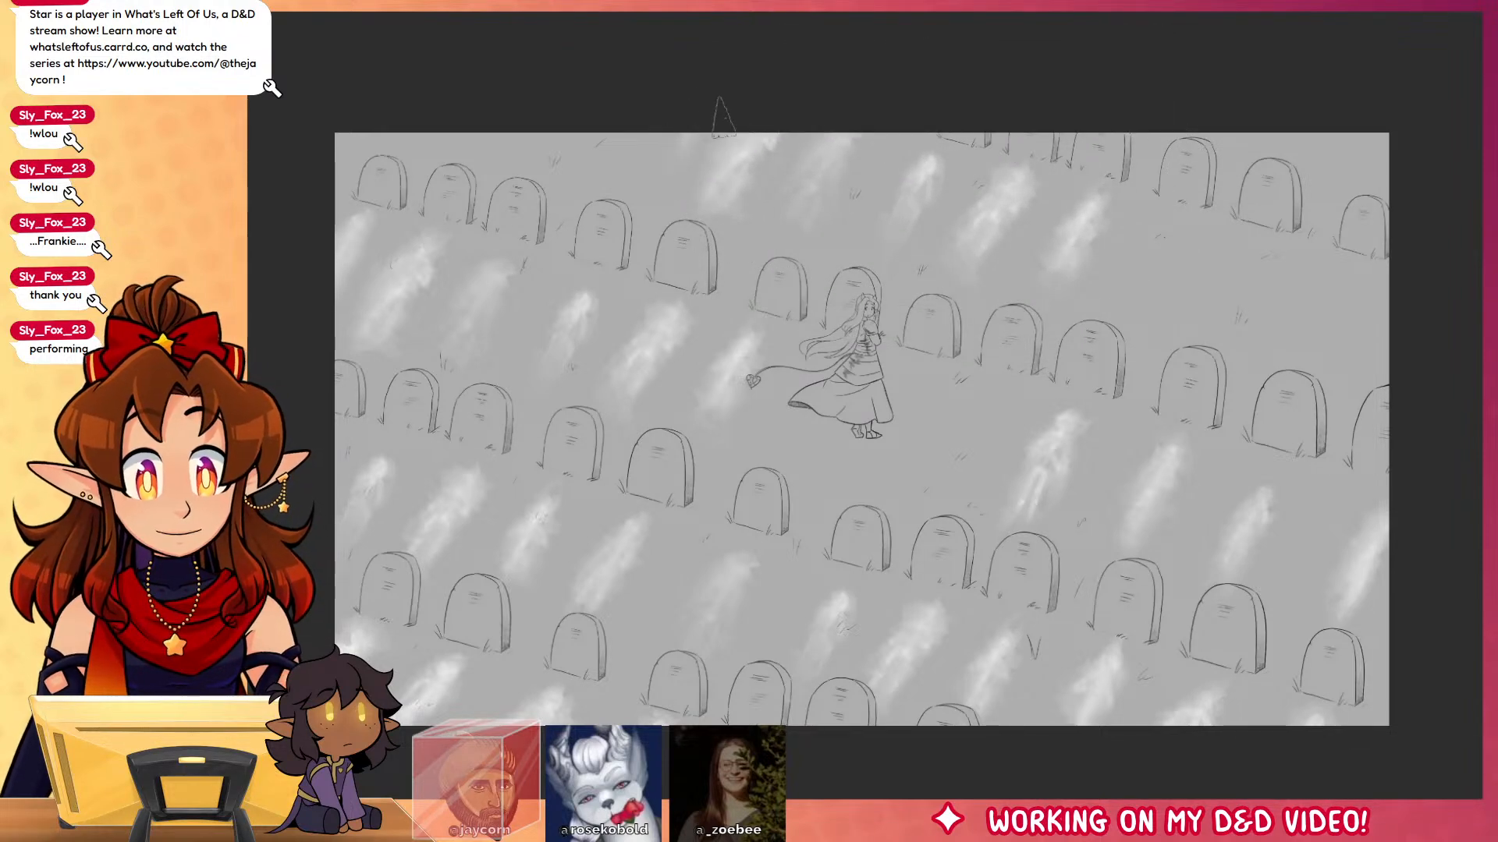
drag(671, 136, 640, 181)
key(ctrl+z)
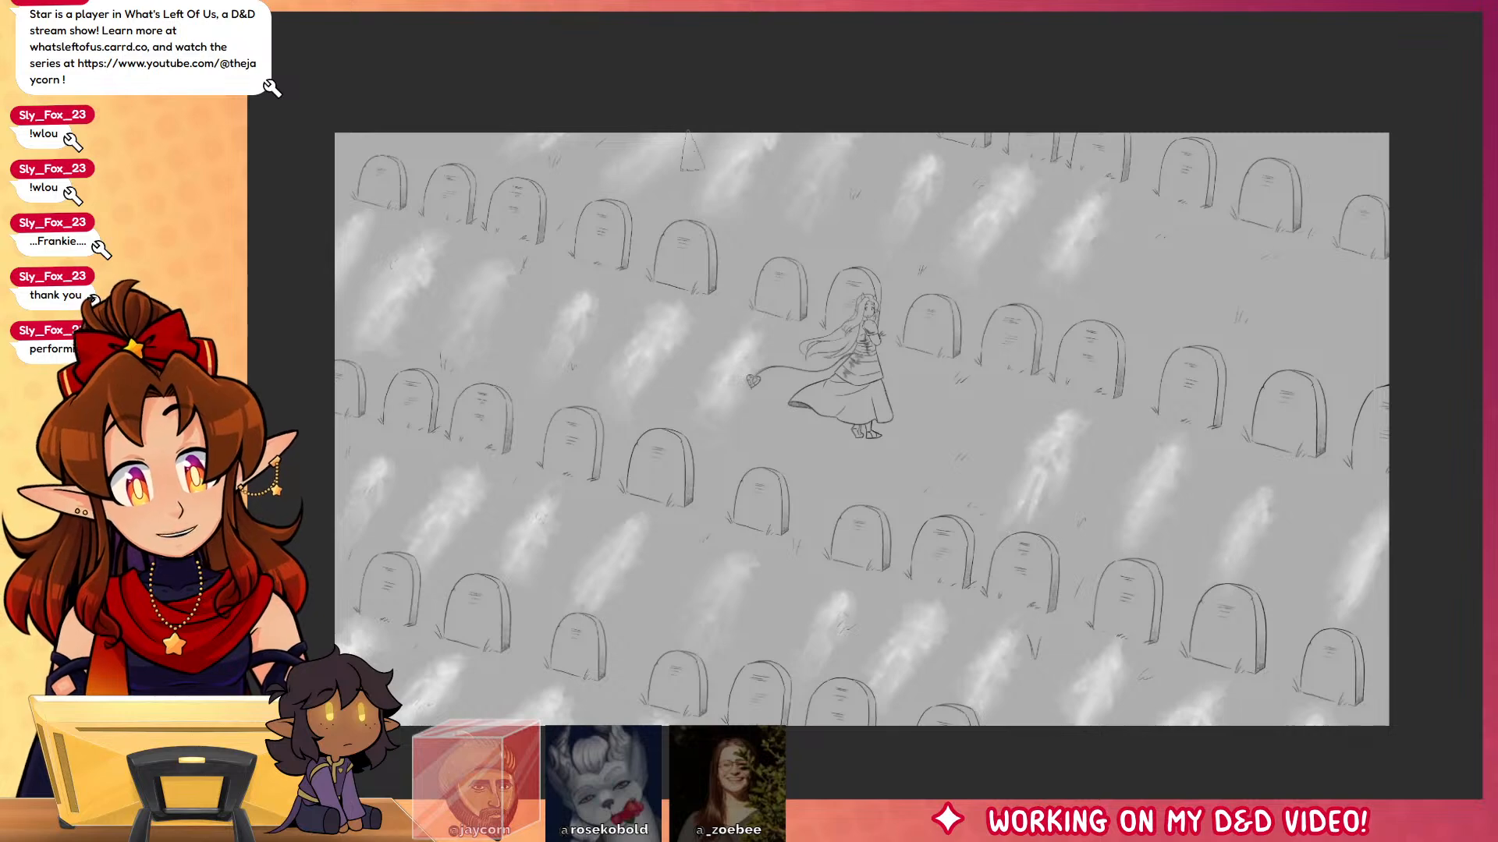
Step: Continue the upper spirit row to the canvas's right edge with three more softly blended glowing white spirits
mouse_move(1160, 235)
mouse_down()
mouse_move(1131, 267)
mouse_move(1141, 273)
mouse_move(1120, 300)
mouse_move(1135, 305)
mouse_up()
key(ctrl+z)
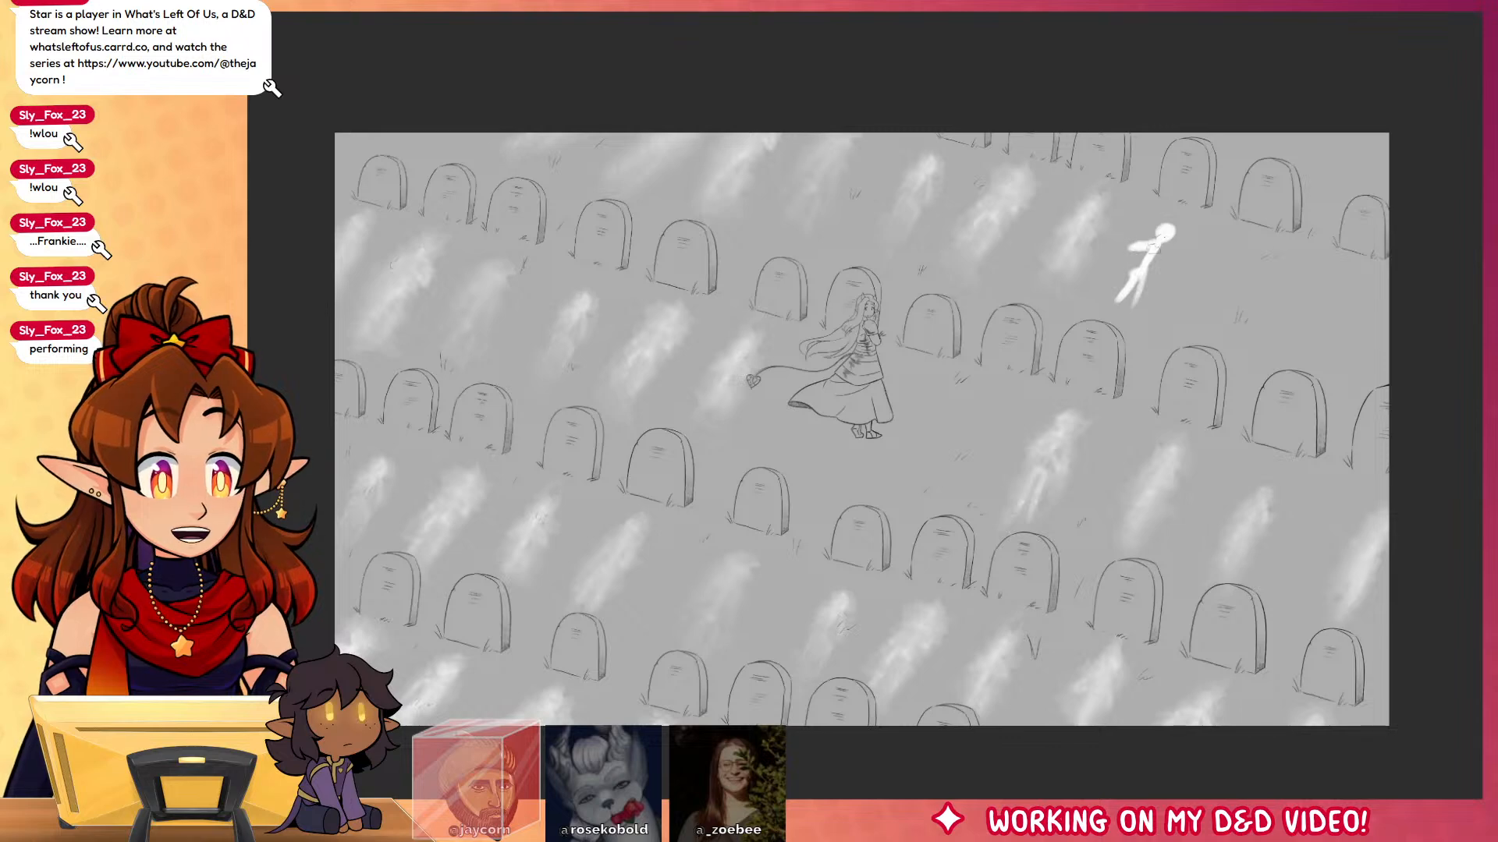
mouse_move(1164, 227)
mouse_down()
mouse_move(1127, 310)
mouse_move(1113, 306)
mouse_move(1162, 223)
mouse_move(1174, 255)
mouse_move(1151, 336)
mouse_move(1244, 257)
mouse_move(1170, 235)
mouse_move(1123, 321)
mouse_up()
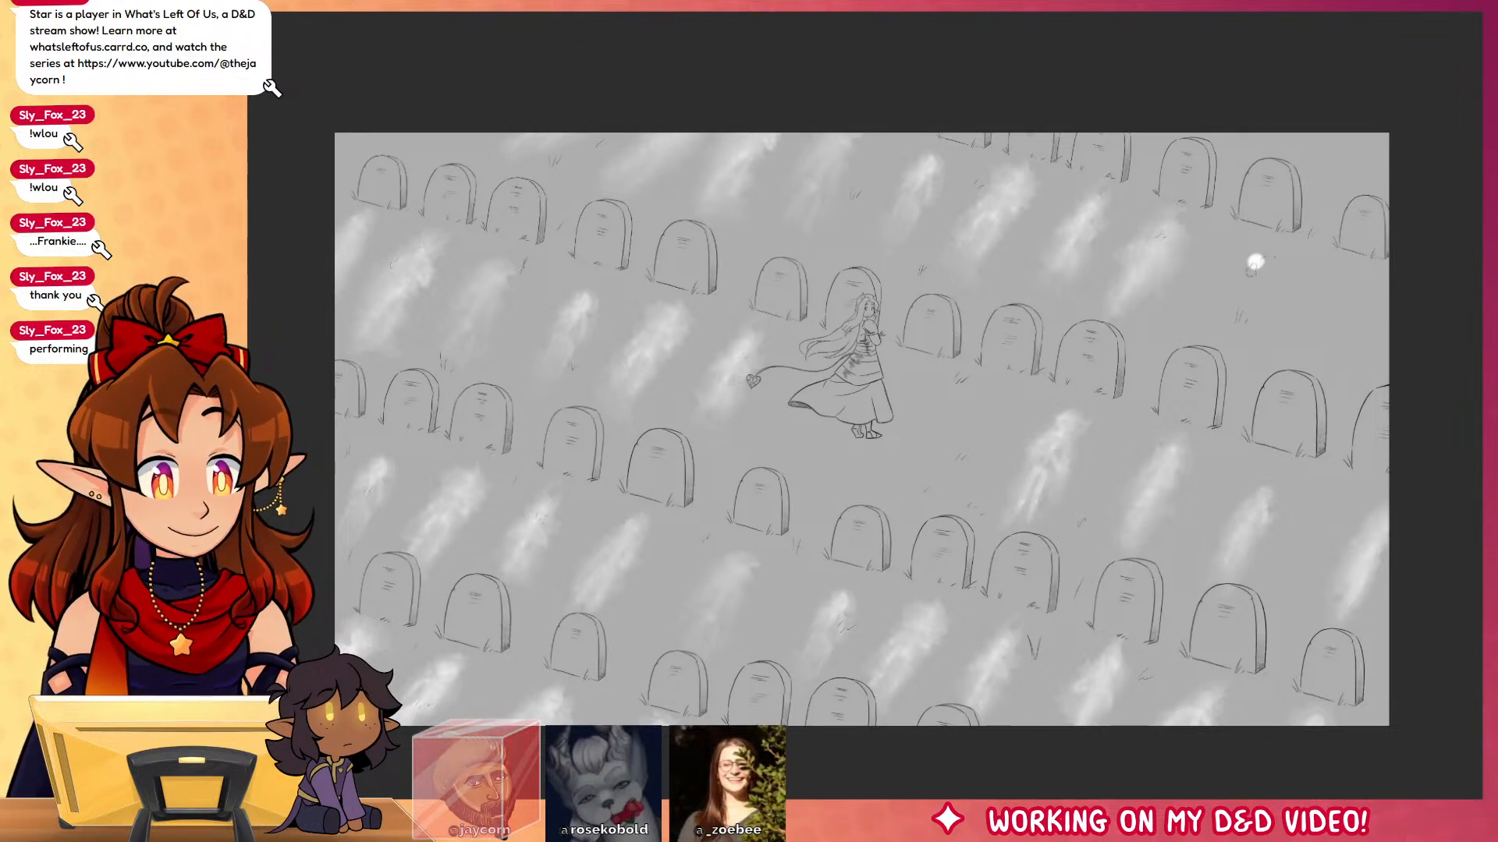
mouse_move(1254, 263)
mouse_down()
mouse_move(1238, 299)
mouse_move(1251, 272)
mouse_move(1238, 268)
mouse_move(1270, 275)
mouse_move(1234, 283)
mouse_move(1258, 297)
mouse_move(1262, 284)
mouse_move(1237, 339)
mouse_up()
mouse_move(1257, 257)
mouse_down()
mouse_move(1218, 334)
mouse_move(1240, 335)
mouse_move(1225, 327)
mouse_up()
mouse_move(1364, 284)
mouse_down()
mouse_move(1332, 314)
mouse_move(1369, 304)
mouse_move(1362, 315)
mouse_move(1358, 292)
mouse_move(1336, 350)
mouse_move(1355, 328)
mouse_move(1332, 347)
mouse_move(1354, 328)
mouse_move(1336, 380)
mouse_up()
drag(1362, 285, 1330, 351)
mouse_move(1369, 301)
mouse_down()
mouse_move(1333, 374)
mouse_move(1354, 371)
mouse_up()
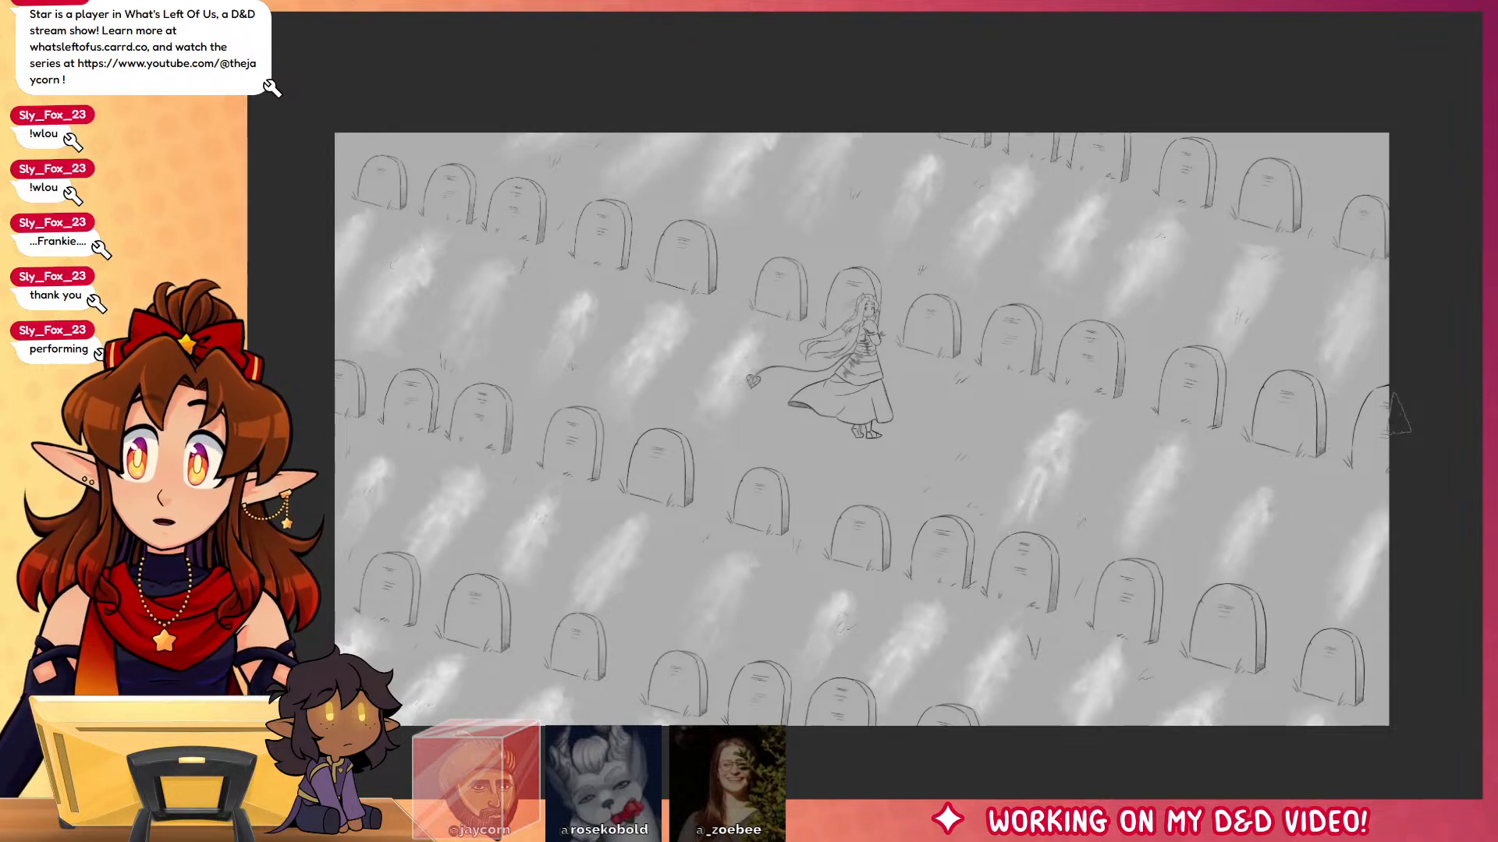
Step: Airbrush a soft pale-blue glow over the white spirits in every row across the graveyard
drag(1299, 652, 1378, 599)
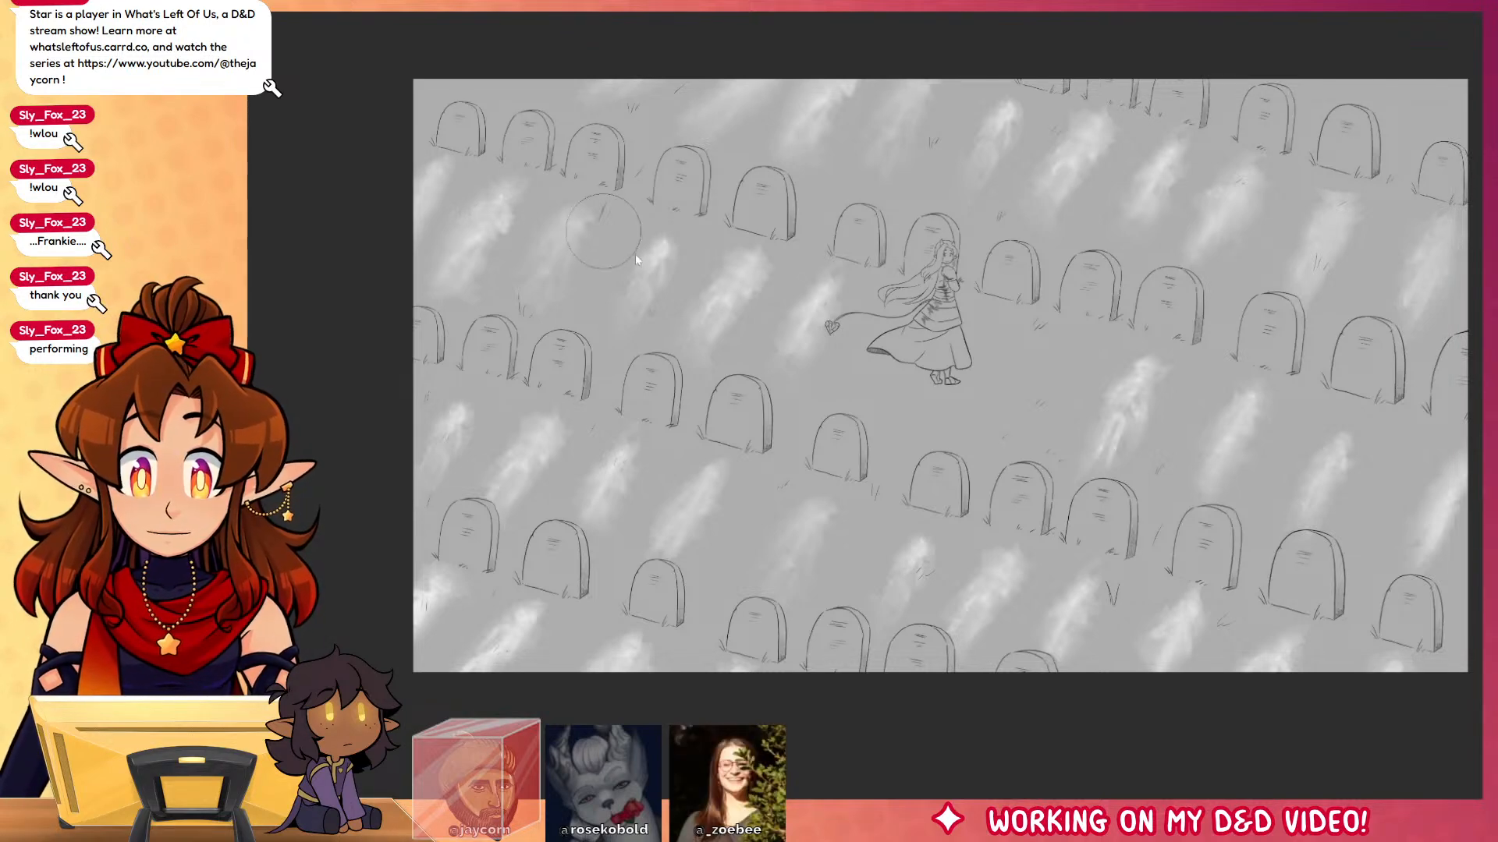
drag(505, 189, 470, 261)
drag(573, 240, 548, 280)
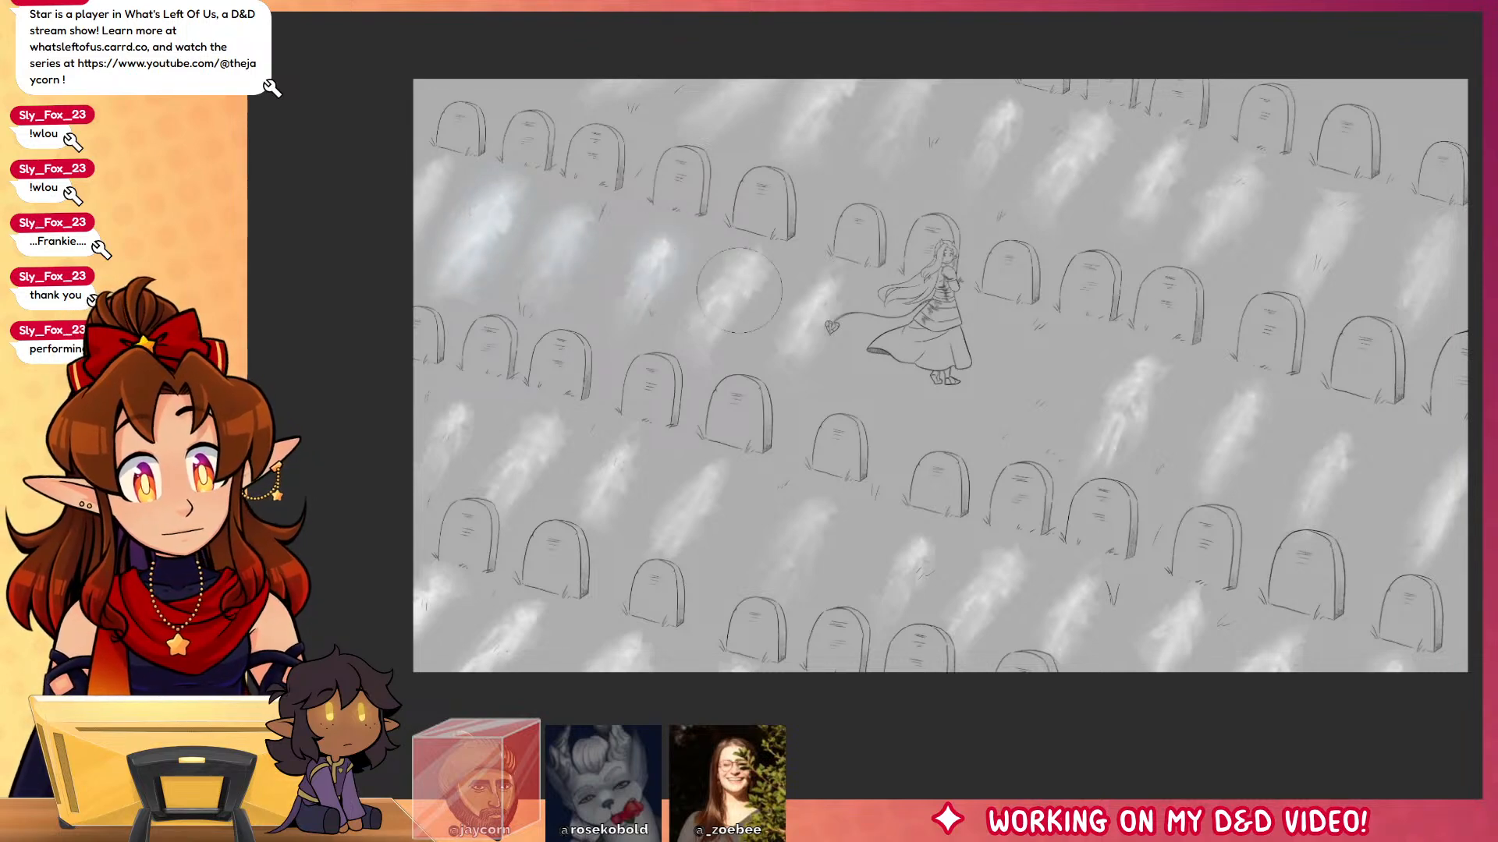
drag(1144, 389, 1119, 443)
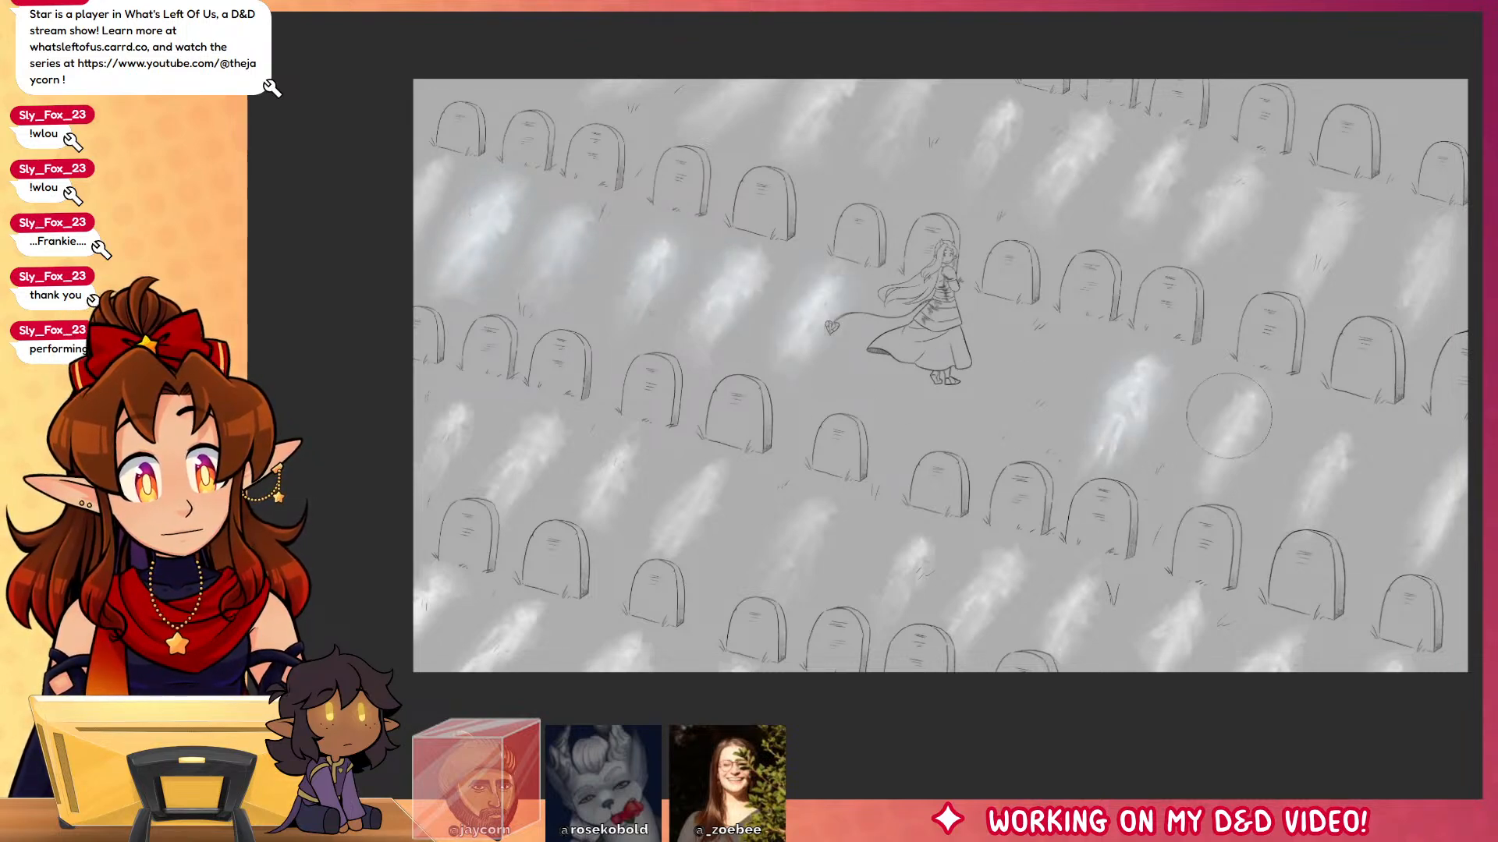
drag(1242, 409, 1226, 454)
drag(1336, 454, 1319, 493)
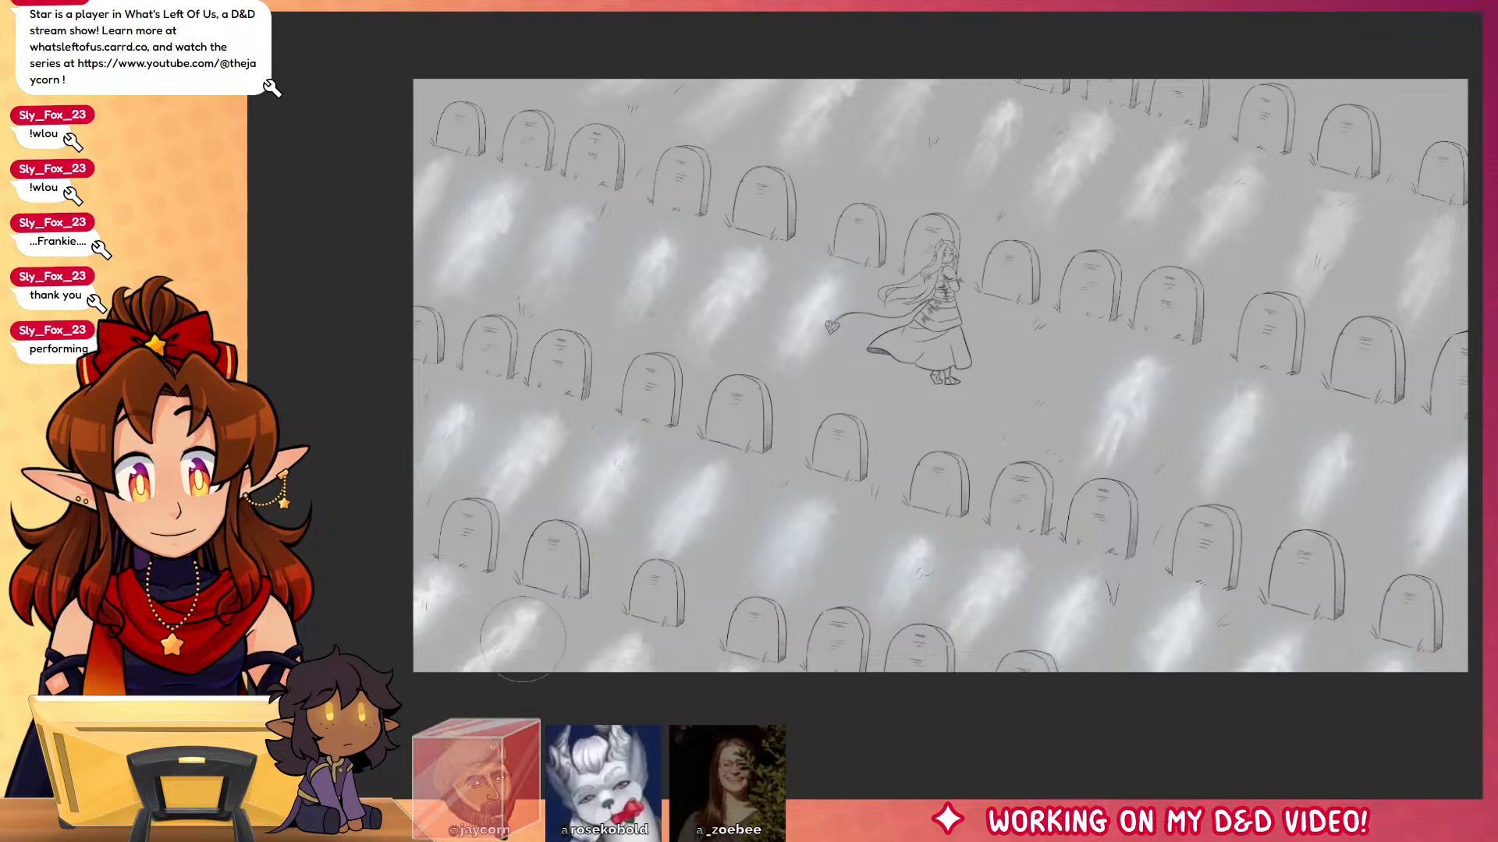
drag(935, 380, 955, 466)
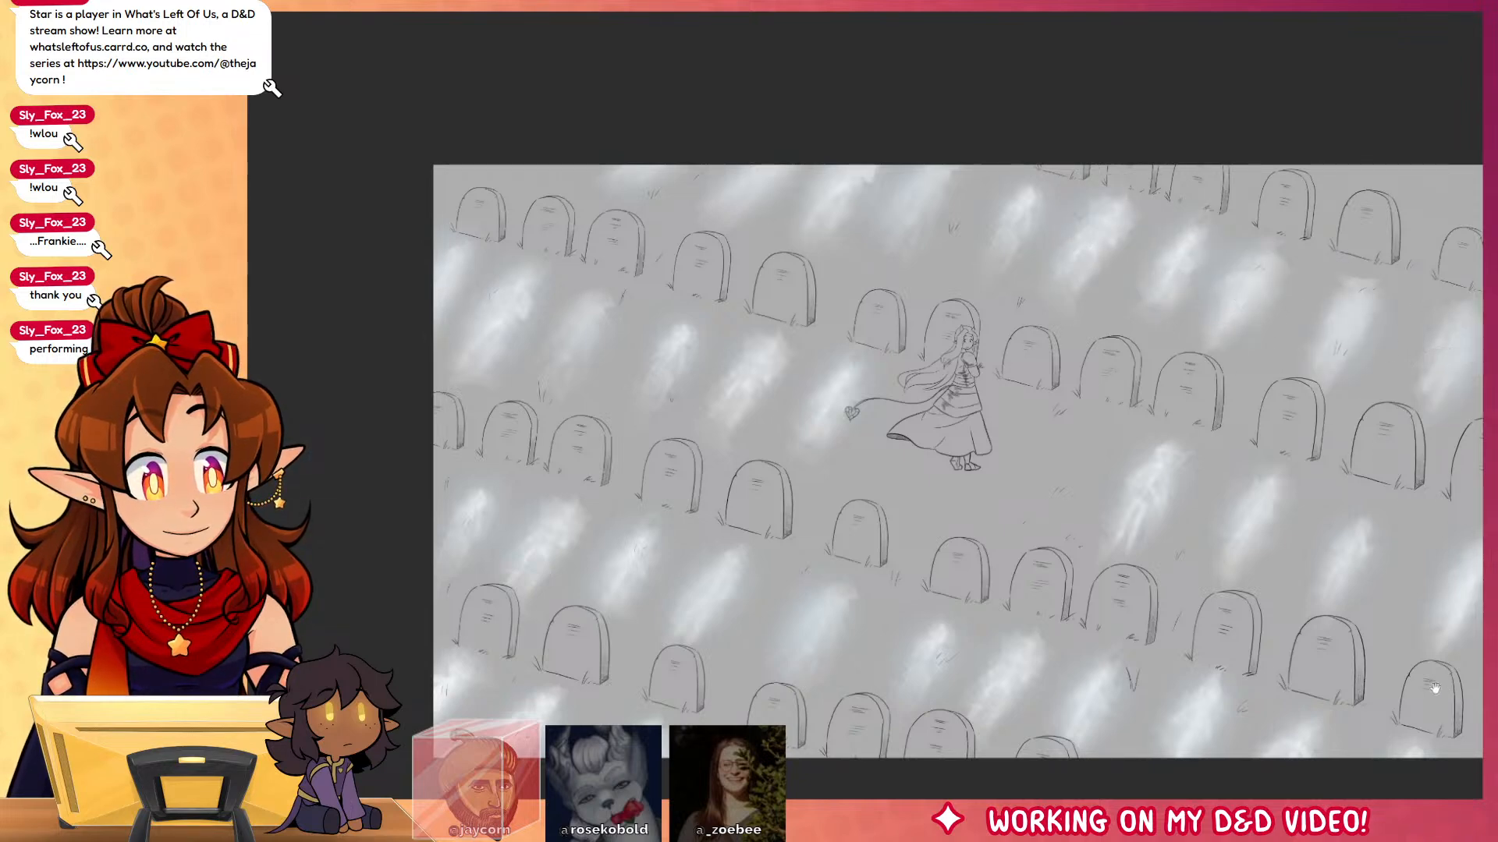
drag(1402, 604, 1283, 531)
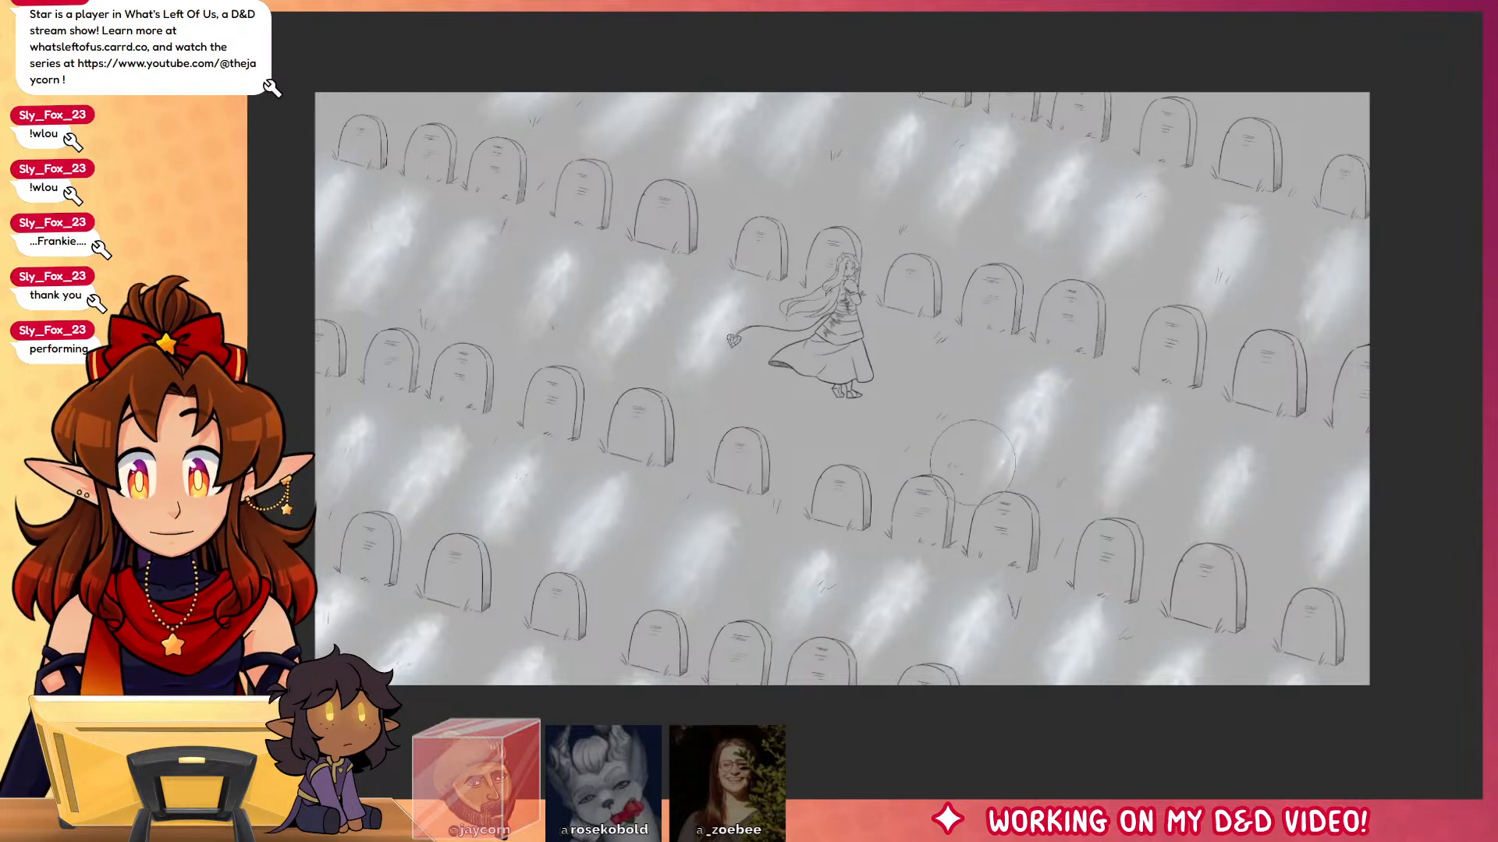
Step: Try airbrushing dark shadows below the figure's feet, on her skirt and under the three headstones in front of her
drag(828, 407, 776, 451)
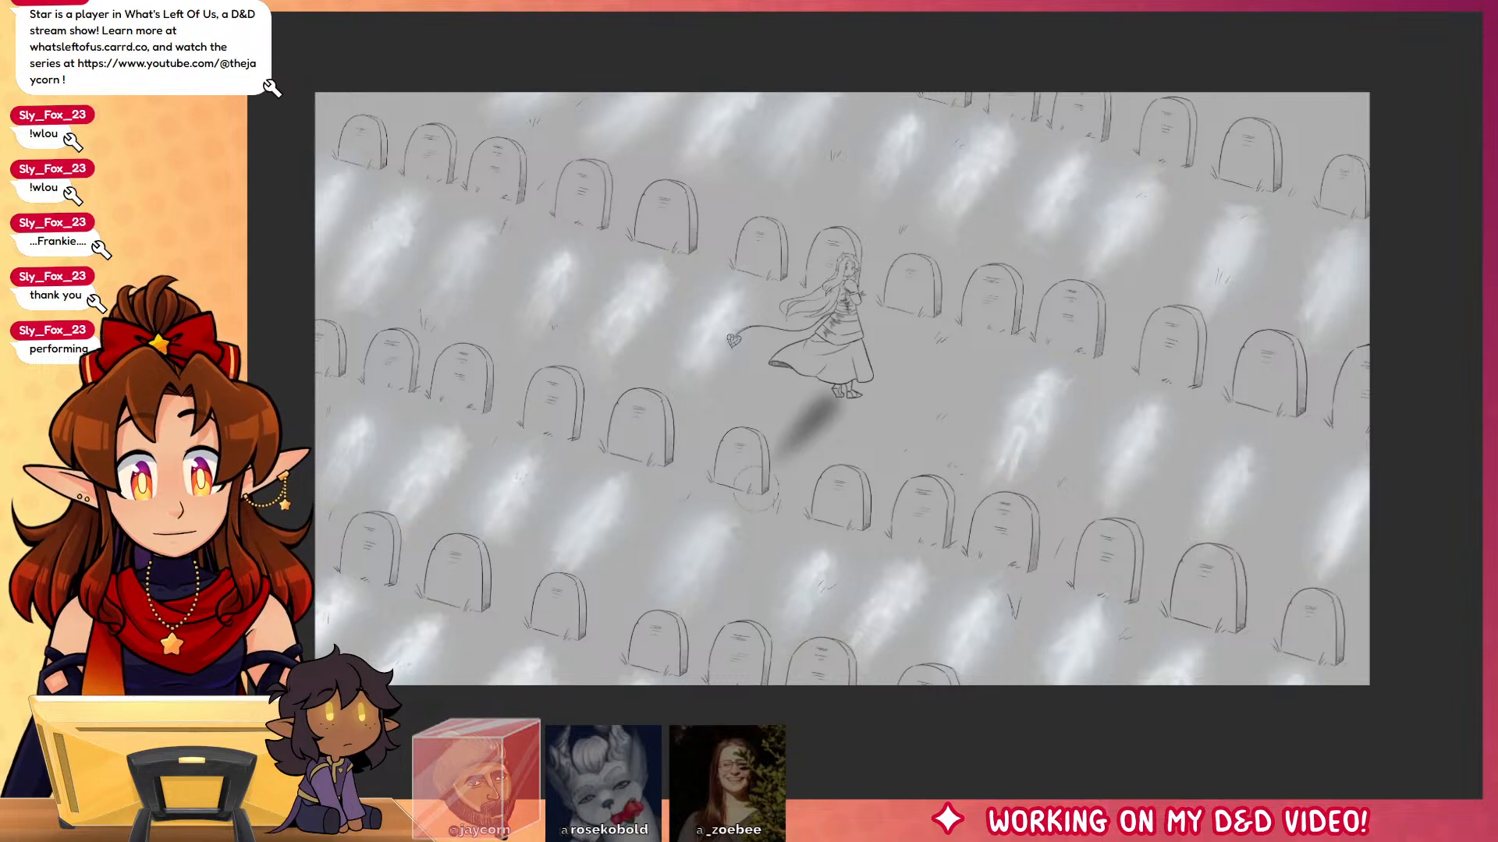
drag(850, 411, 811, 459)
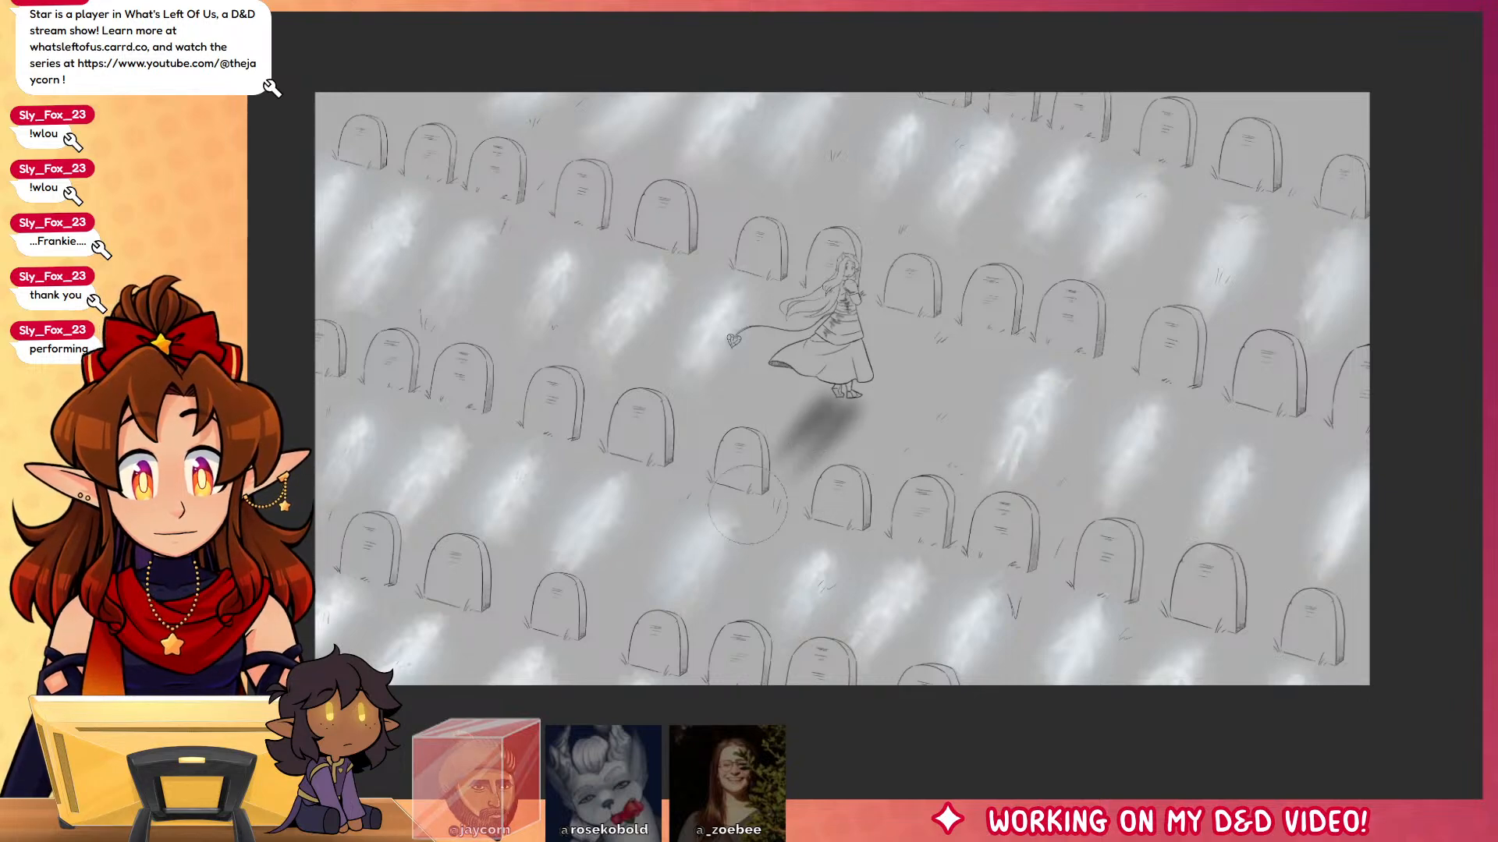
drag(745, 500, 706, 514)
drag(837, 514, 804, 546)
drag(924, 538, 894, 570)
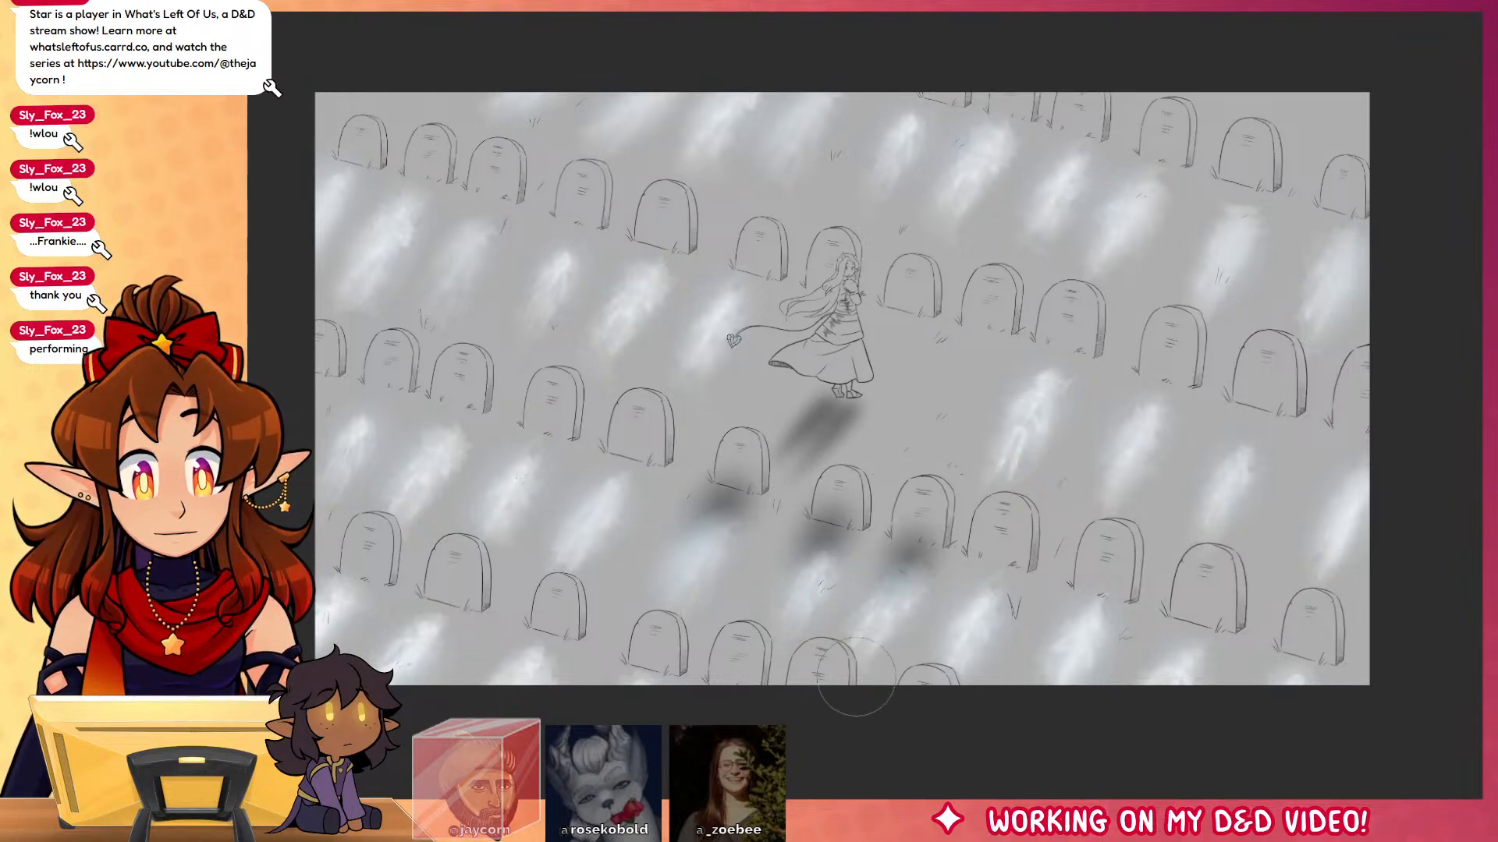
mouse_move(854, 398)
mouse_down()
mouse_move(831, 374)
mouse_move(838, 347)
mouse_up()
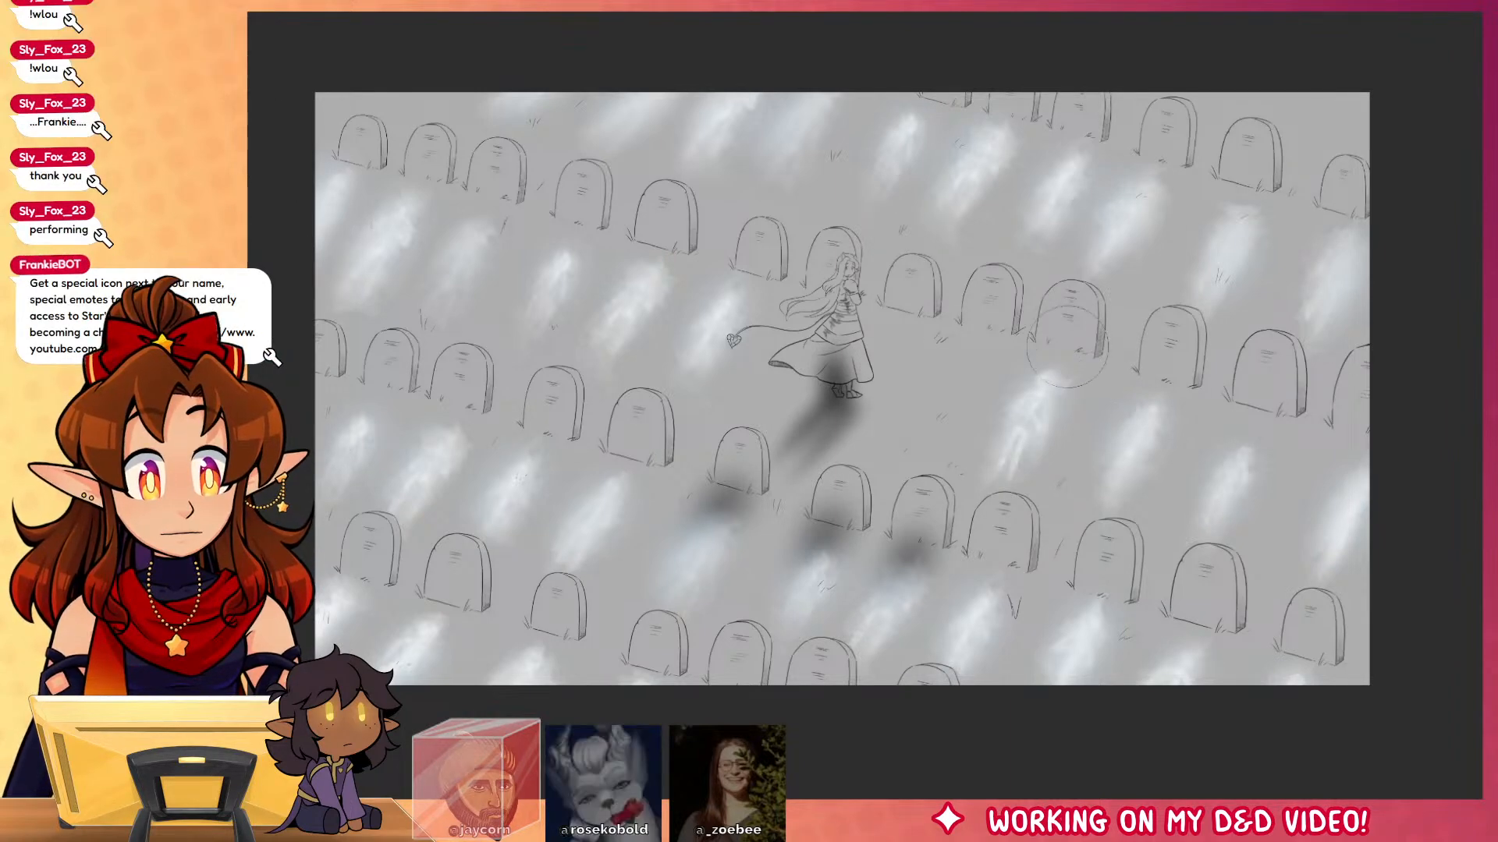
Step: Try adding dark shadows under the headstones right of the figure, and clear all the airbrushed shadows
drag(1073, 323, 1041, 366)
drag(1170, 370, 1139, 405)
key(ctrl+z)
key(ctrl+z)
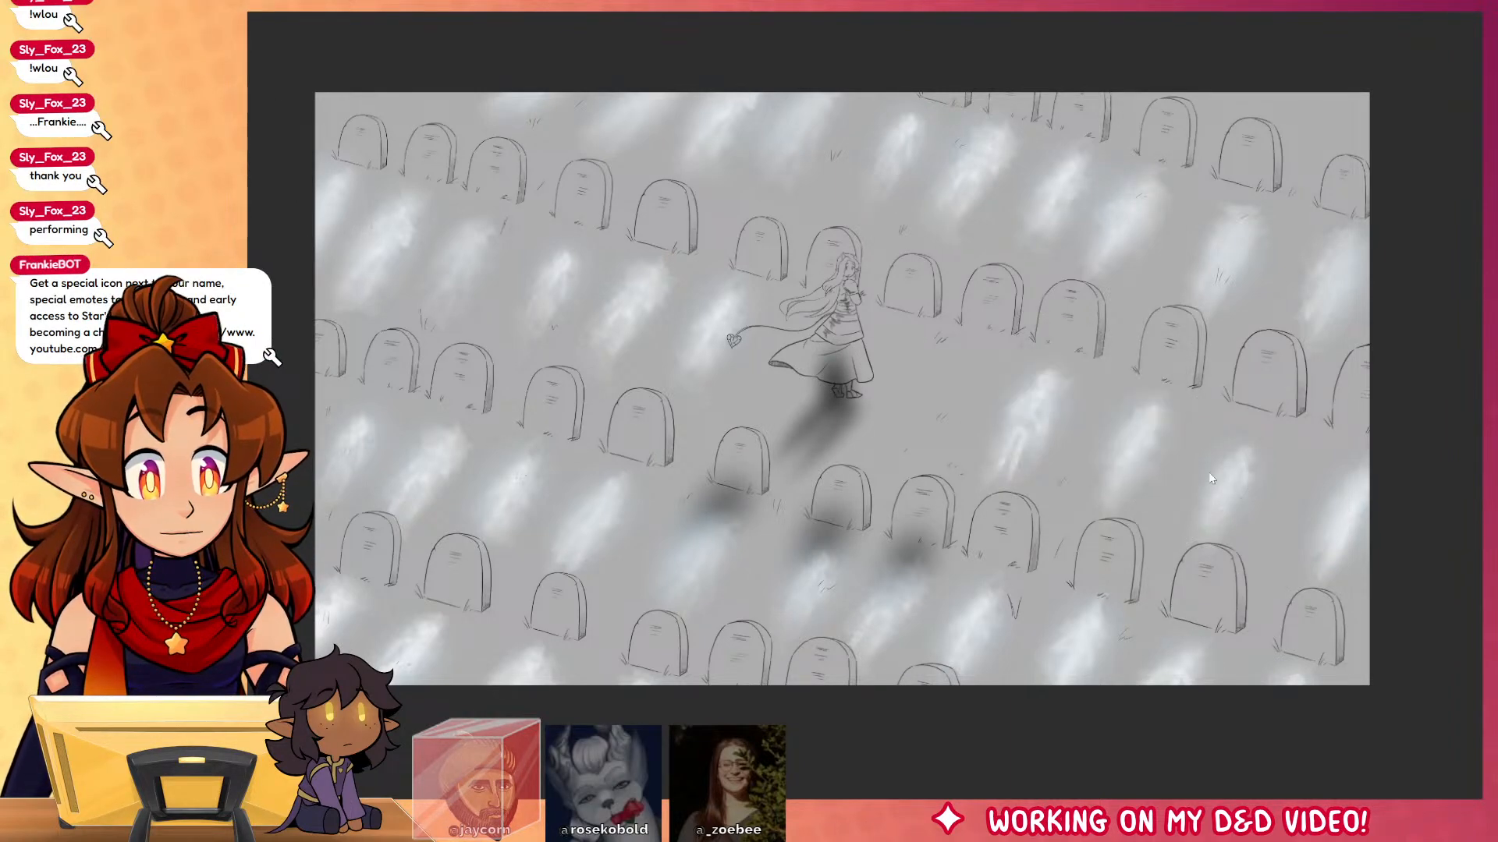
drag(994, 316, 963, 358)
drag(909, 293, 811, 425)
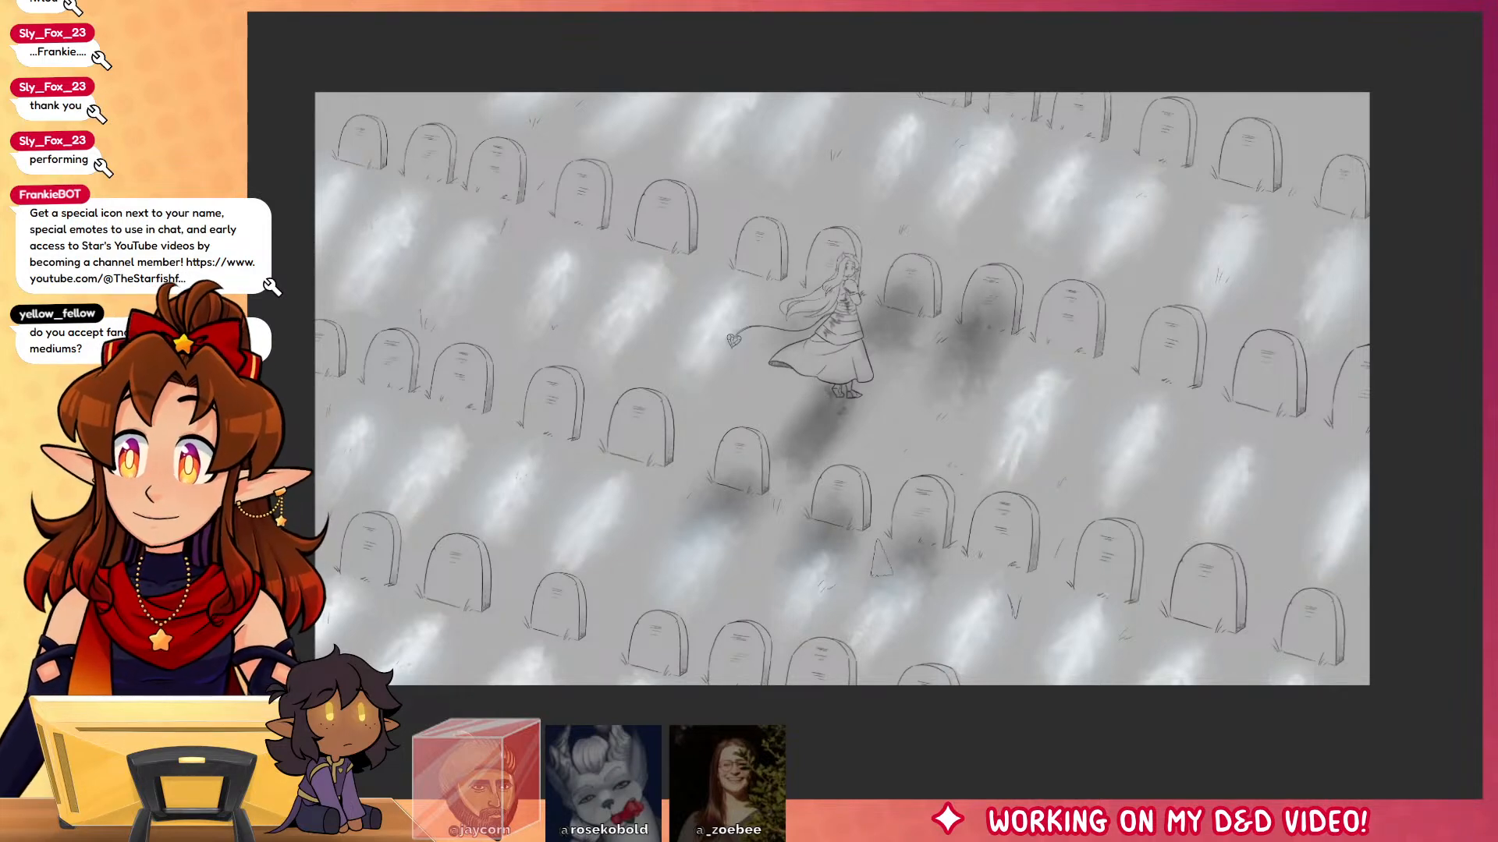
key(Delete)
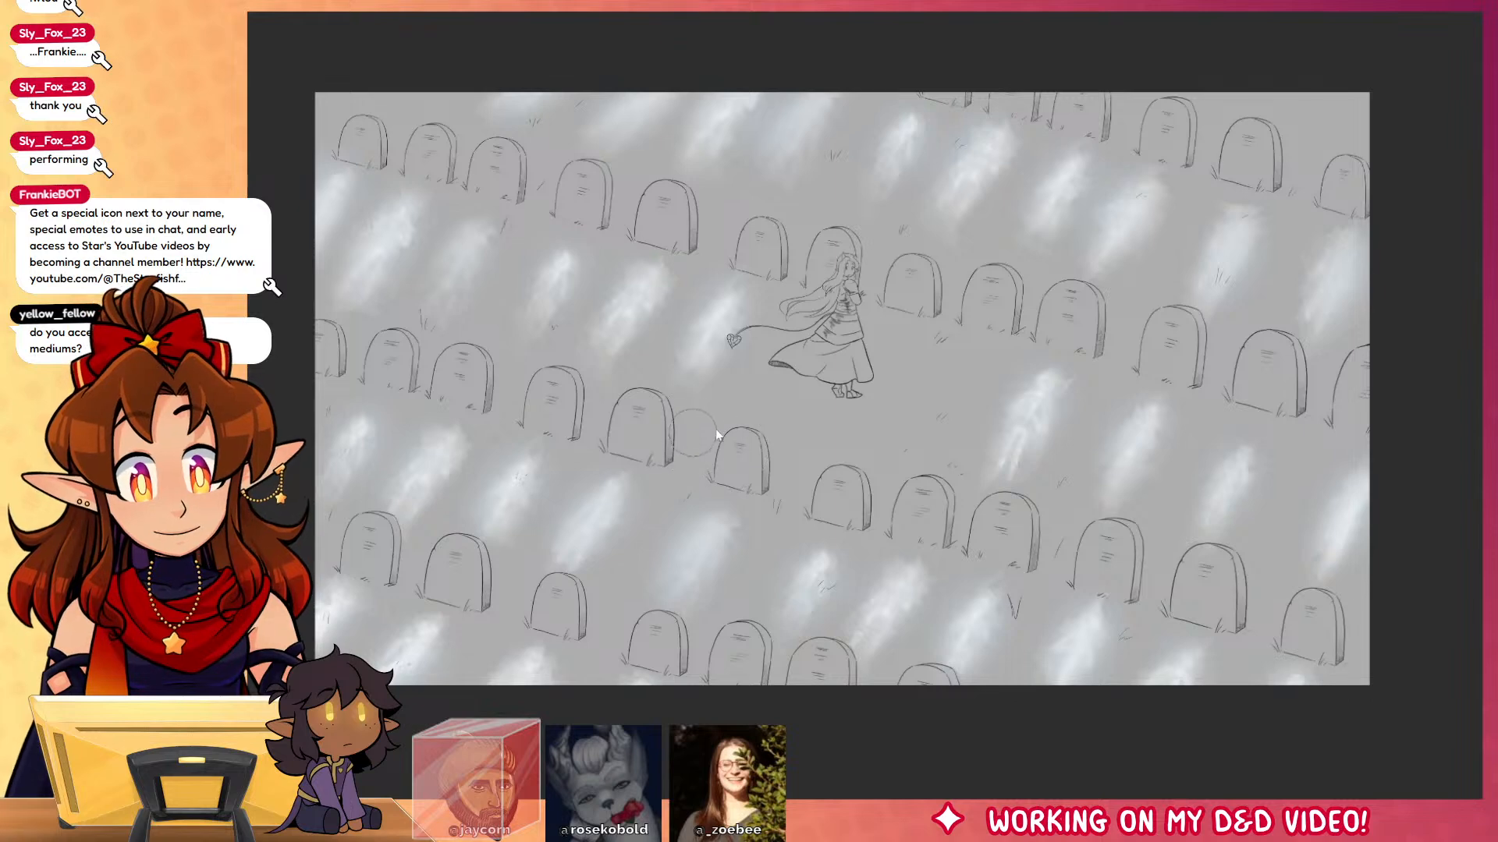
Step: Airbrush a slanted shadow from the figure's feet, soften it, and lightly shade her body and skirt
mouse_move(841, 407)
mouse_down()
mouse_move(776, 483)
mouse_move(772, 468)
mouse_move(830, 436)
mouse_move(787, 460)
mouse_up()
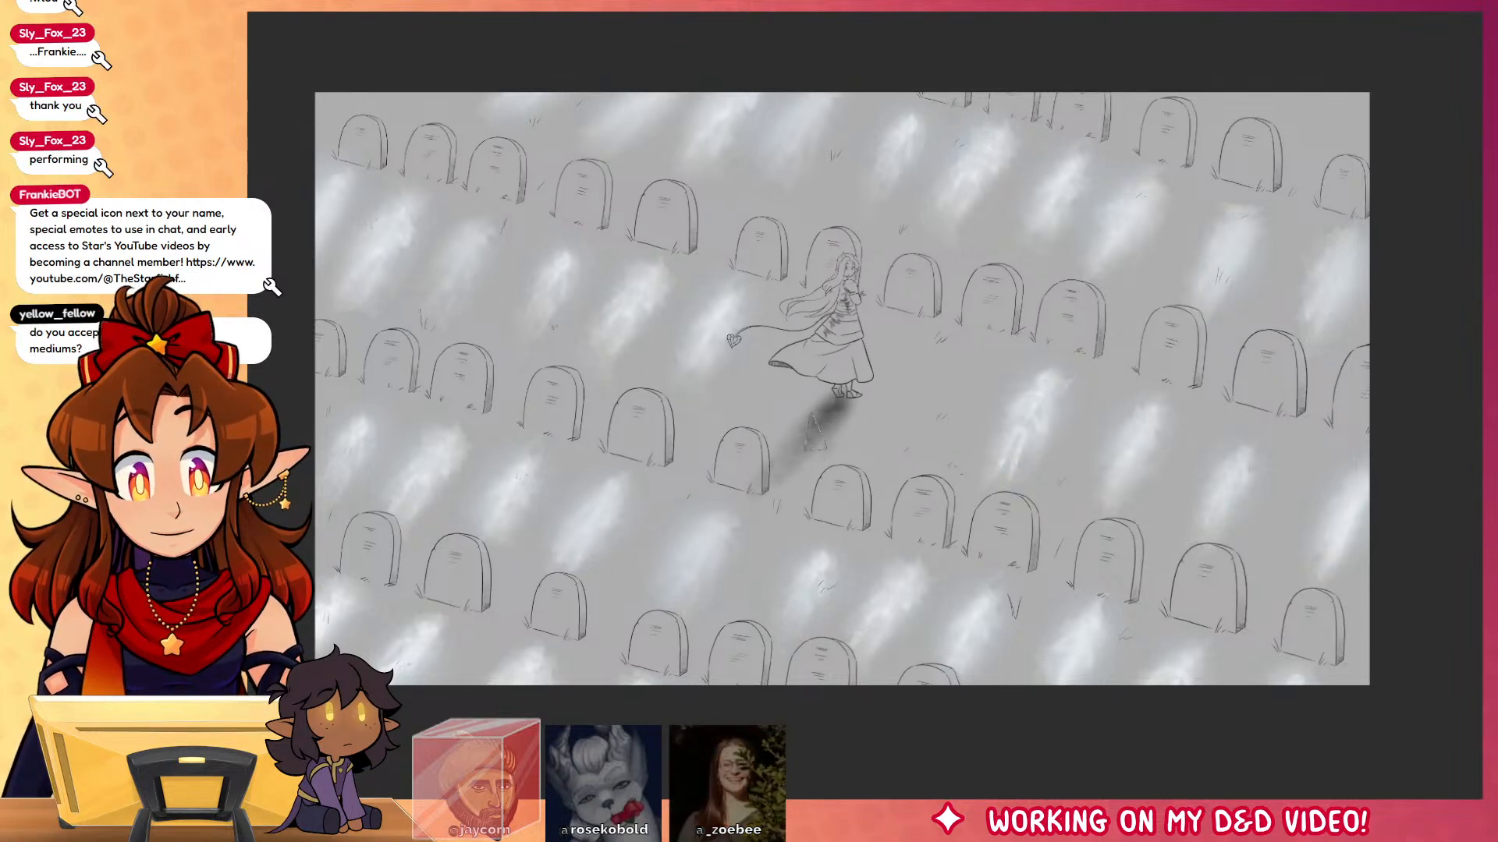
mouse_move(840, 403)
mouse_down()
mouse_move(794, 454)
mouse_move(837, 439)
mouse_move(797, 436)
mouse_up()
key(e)
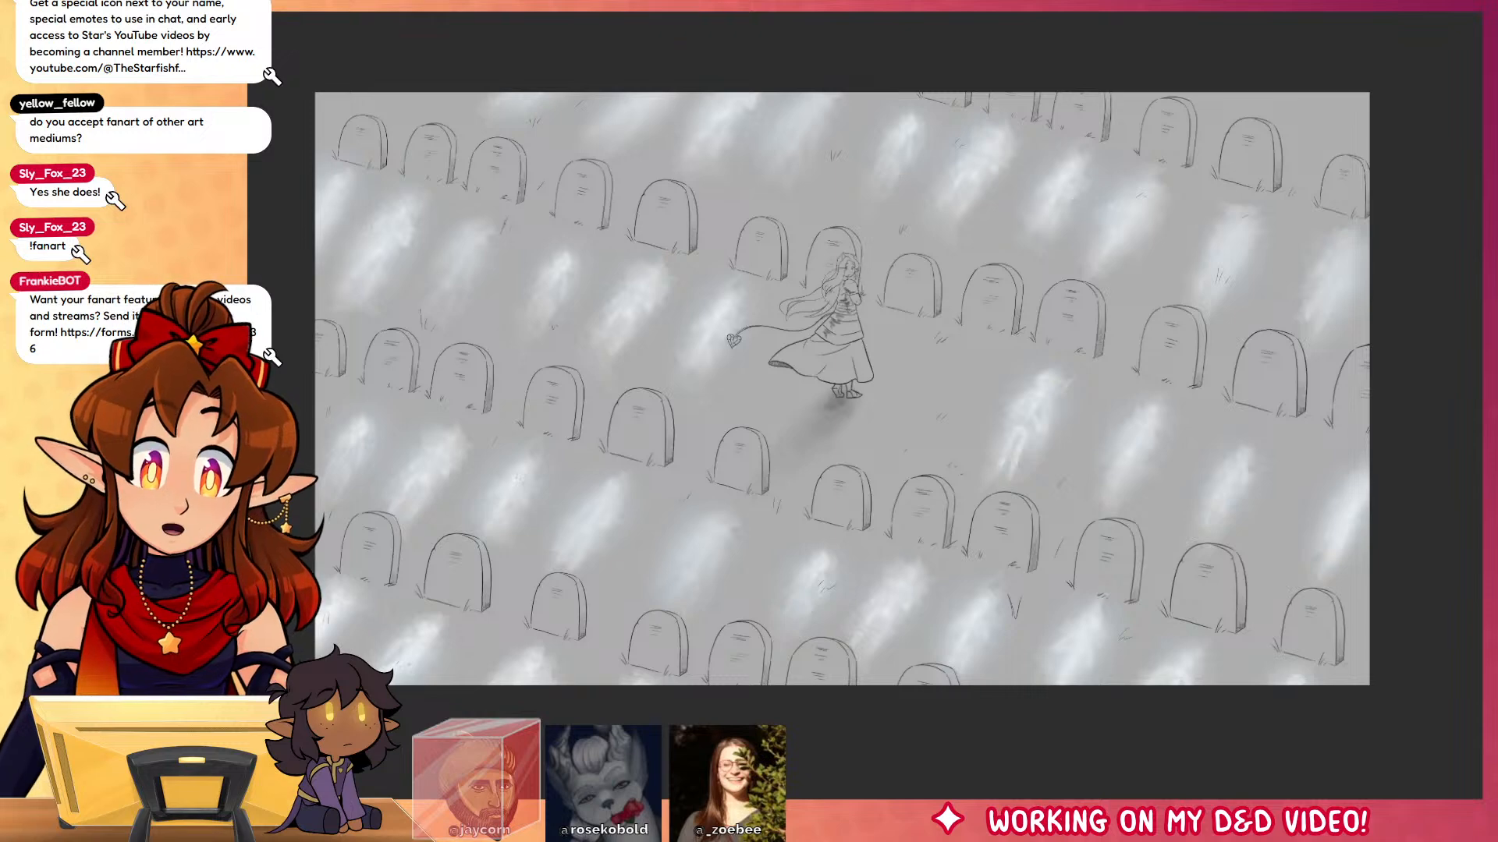
mouse_move(846, 292)
mouse_down()
mouse_move(829, 336)
mouse_move(838, 309)
mouse_move(842, 356)
mouse_up()
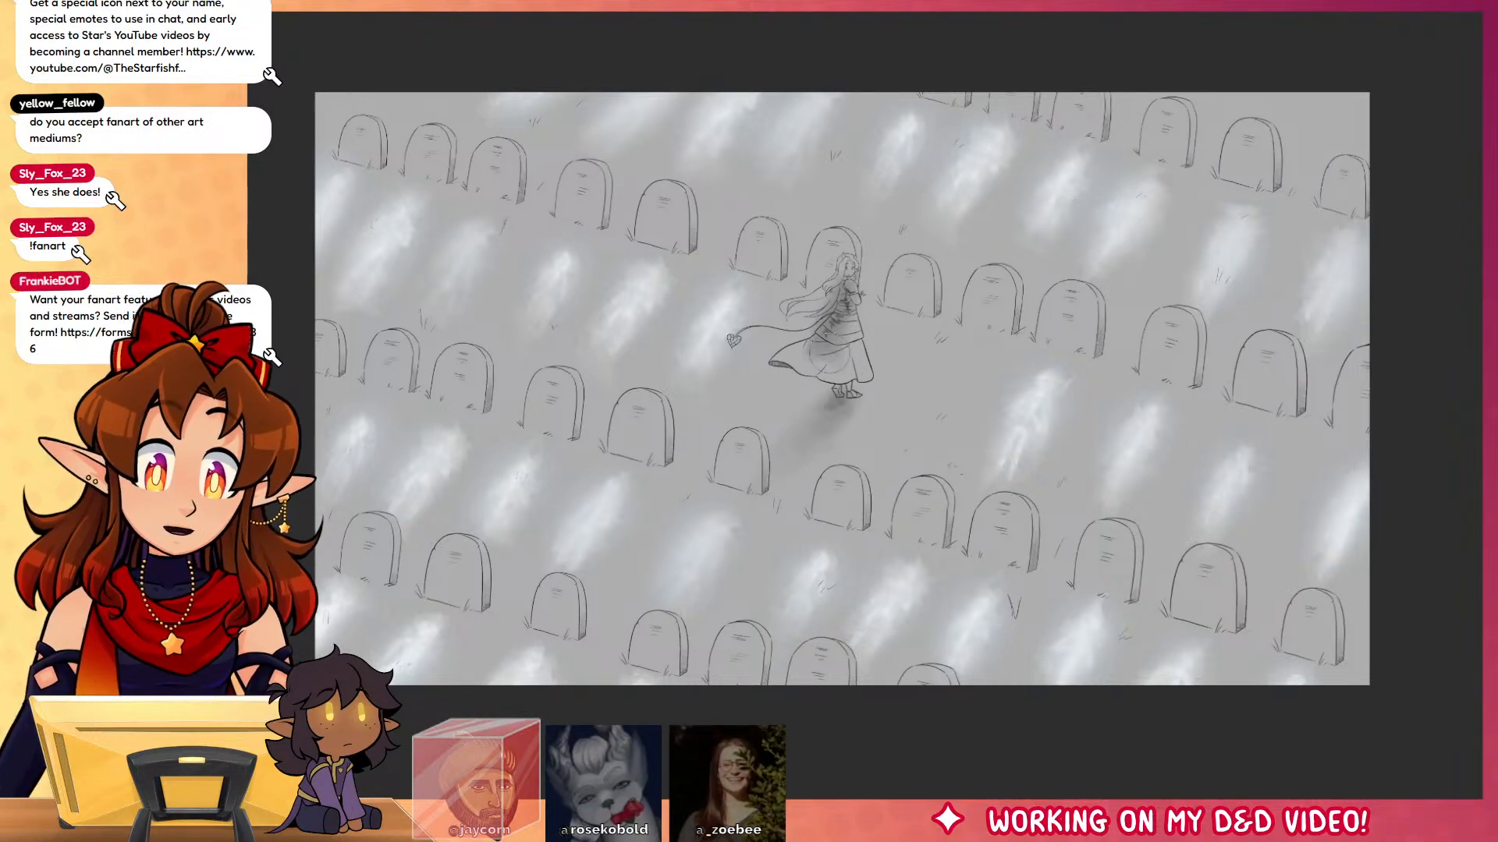
mouse_move(842, 328)
mouse_down()
mouse_move(831, 367)
mouse_move(846, 380)
mouse_up()
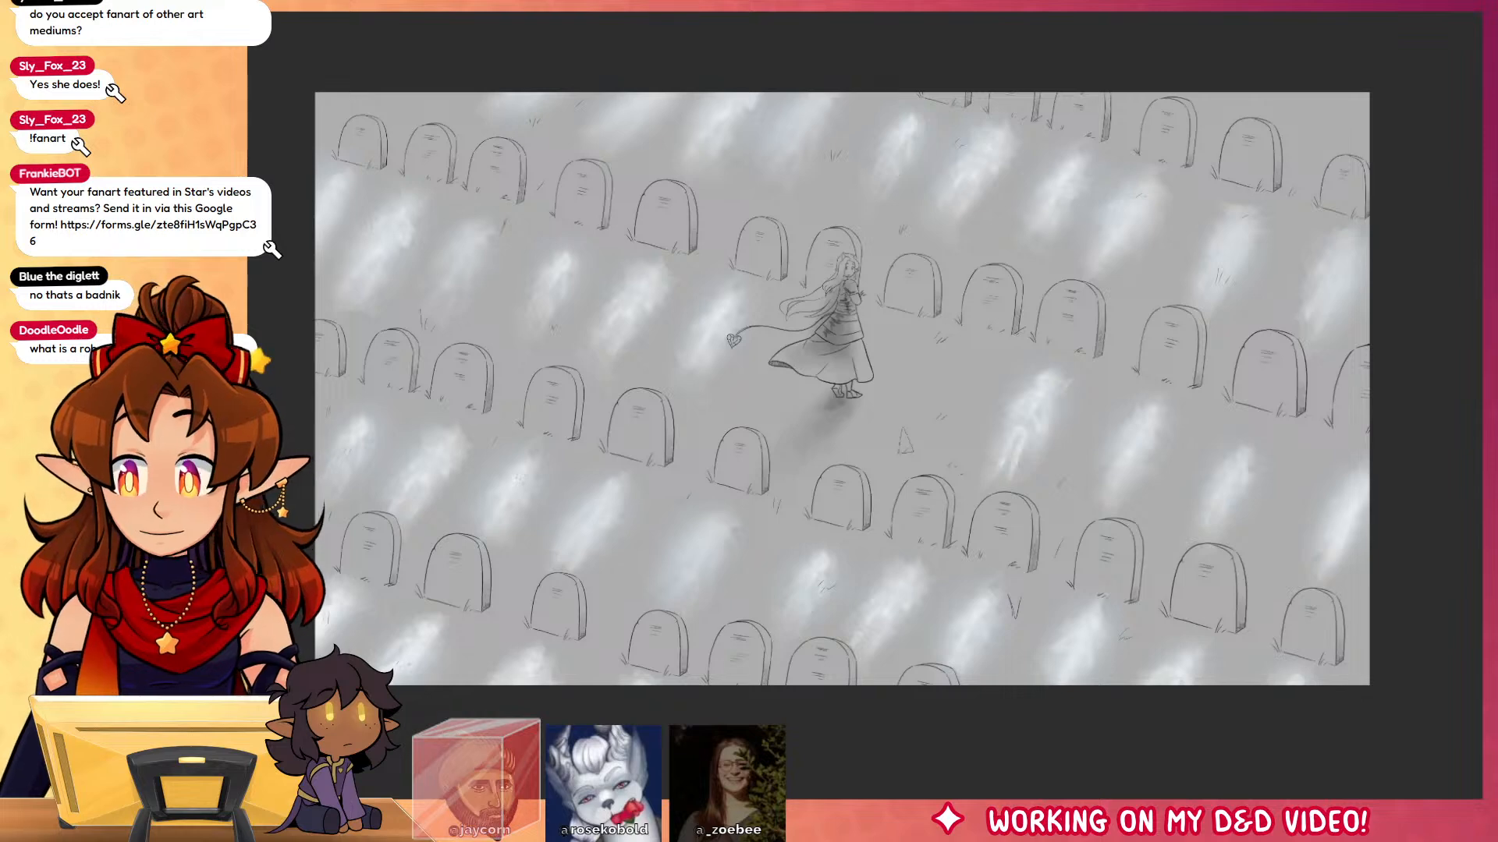
Step: Airbrush soft dark patches on the ground to the right and left of the figure, adjusting the brush size between strokes
drag(966, 369, 936, 443)
key(bracketright)
key(bracketright)
key(bracketright)
key(ctrl+z)
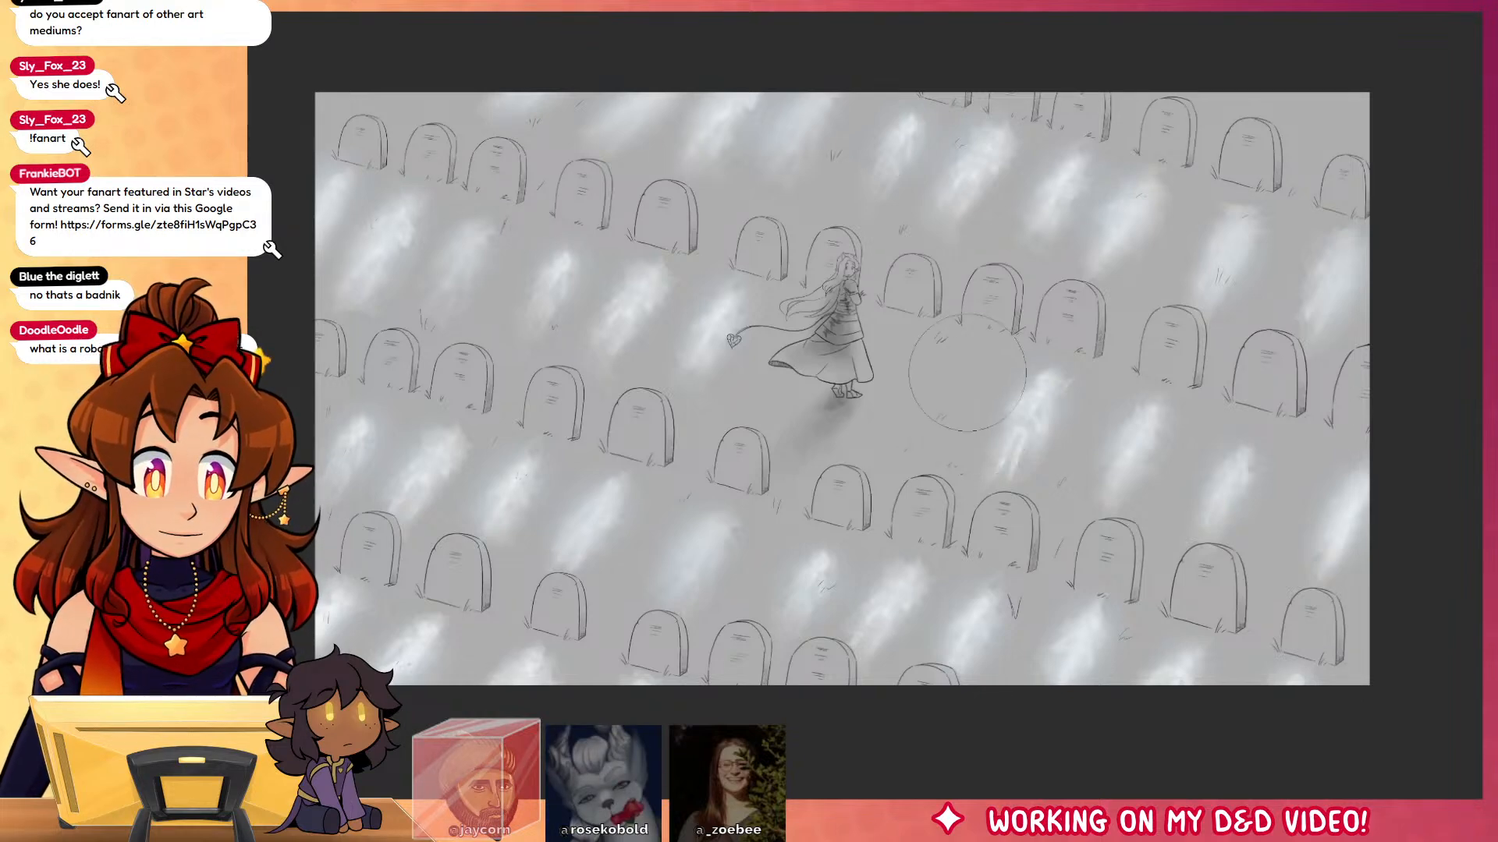
drag(967, 377, 923, 460)
key(bracketleft)
key(bracketleft)
drag(886, 349, 867, 390)
drag(774, 340, 745, 382)
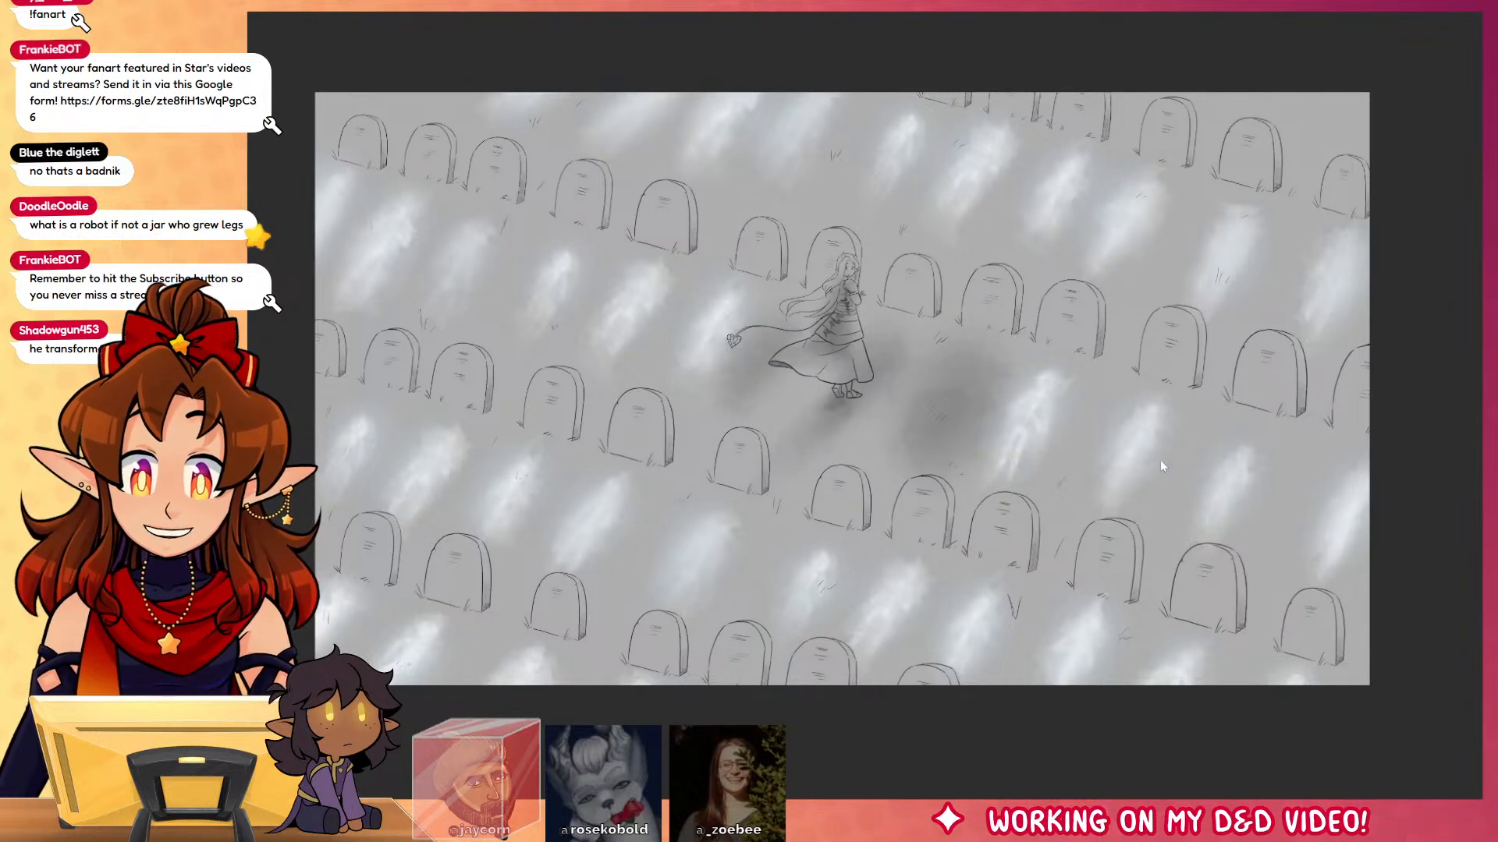
Step: Switch to the storyboard sheet and add a body line and face detail to the tall long-eared figure in the first row's third thumbnail
click(302, 49)
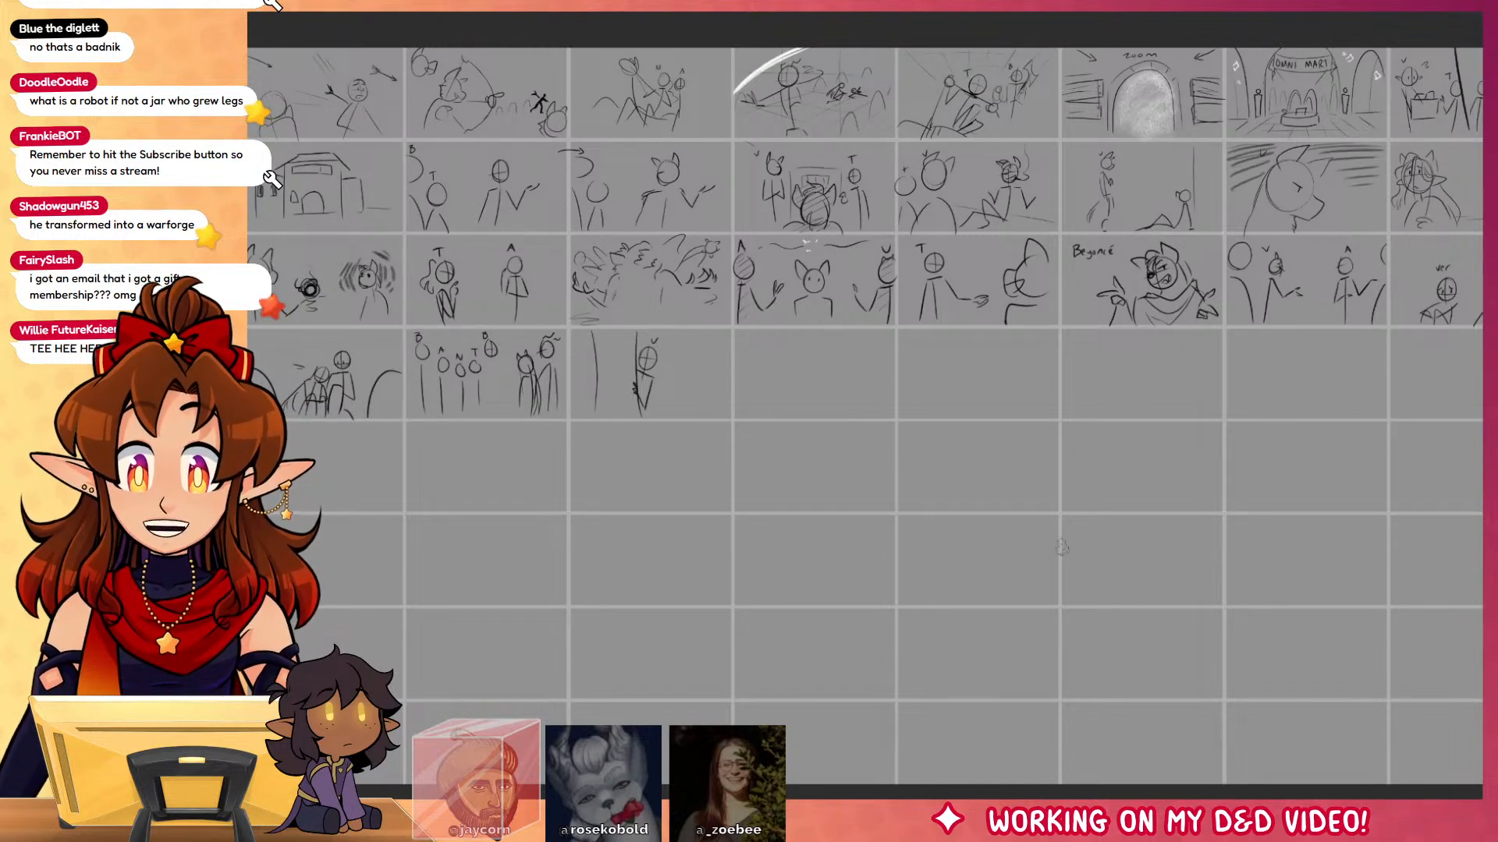
drag(865, 409, 1104, 551)
drag(727, 296, 755, 324)
drag(1160, 589, 1226, 606)
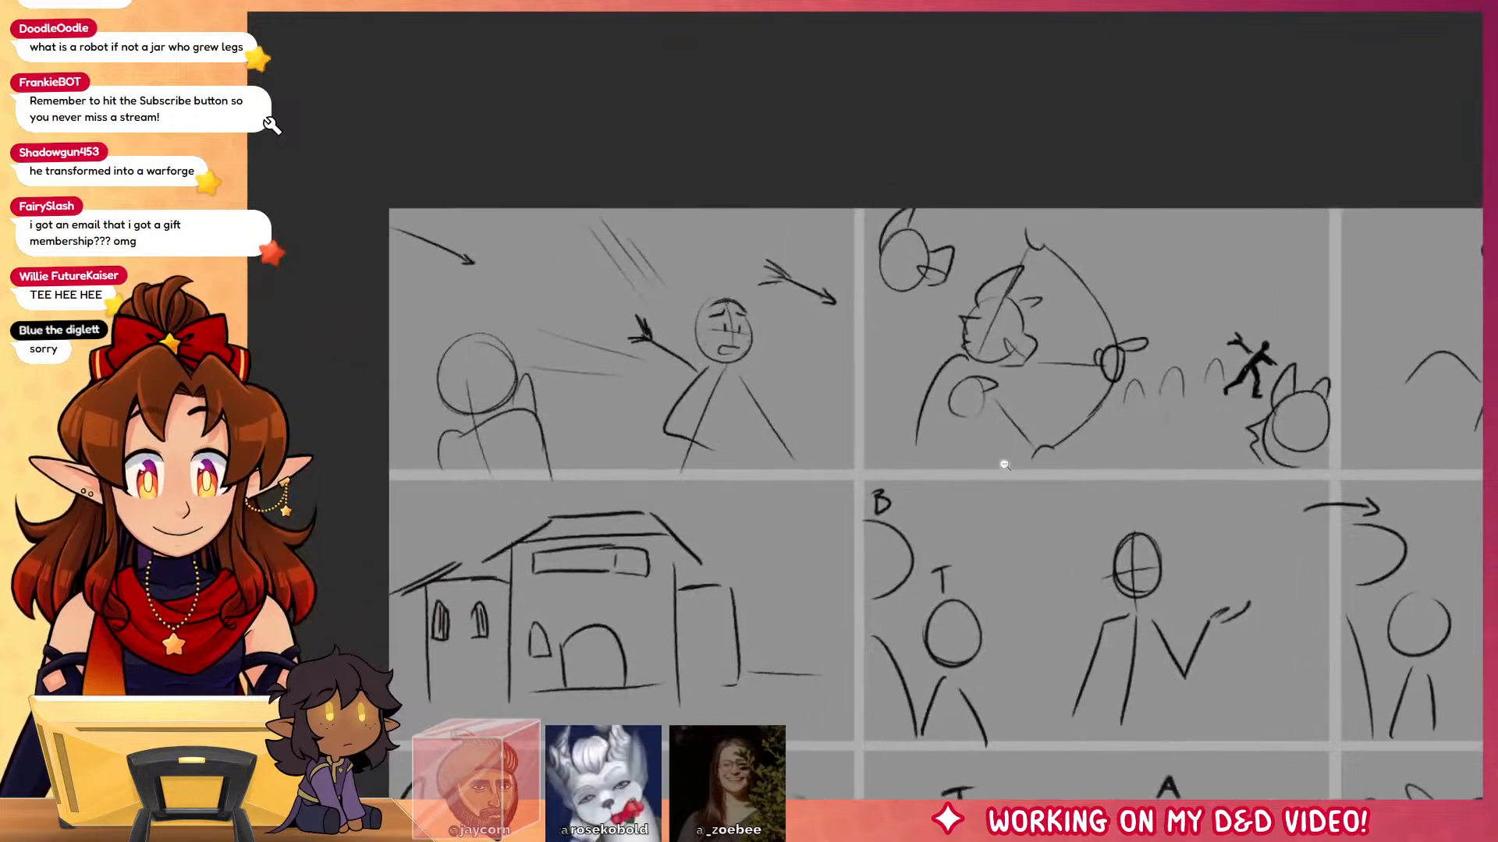
drag(1020, 412, 922, 398)
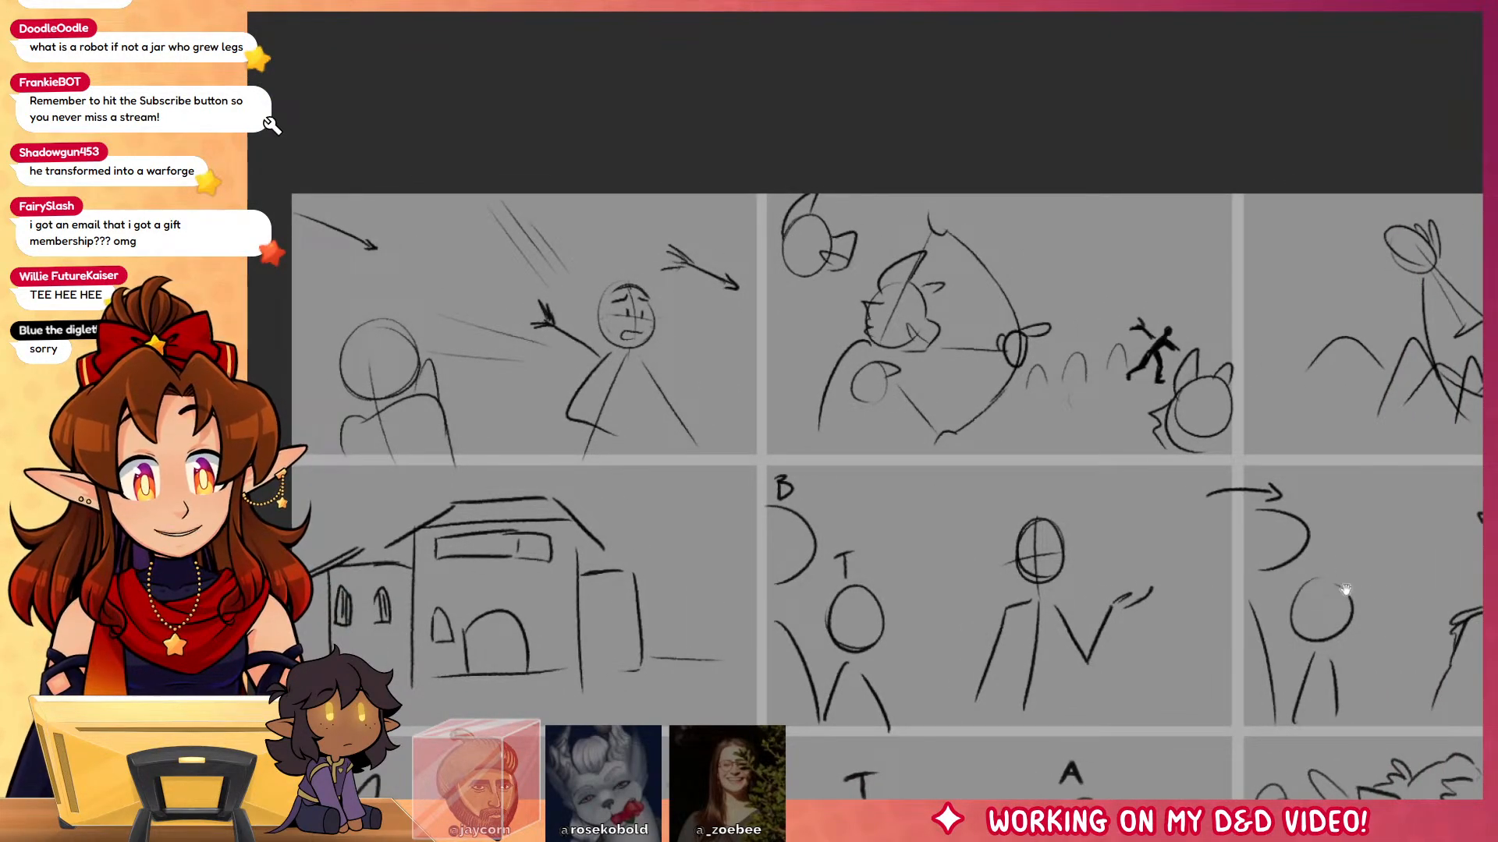
drag(1343, 589, 890, 535)
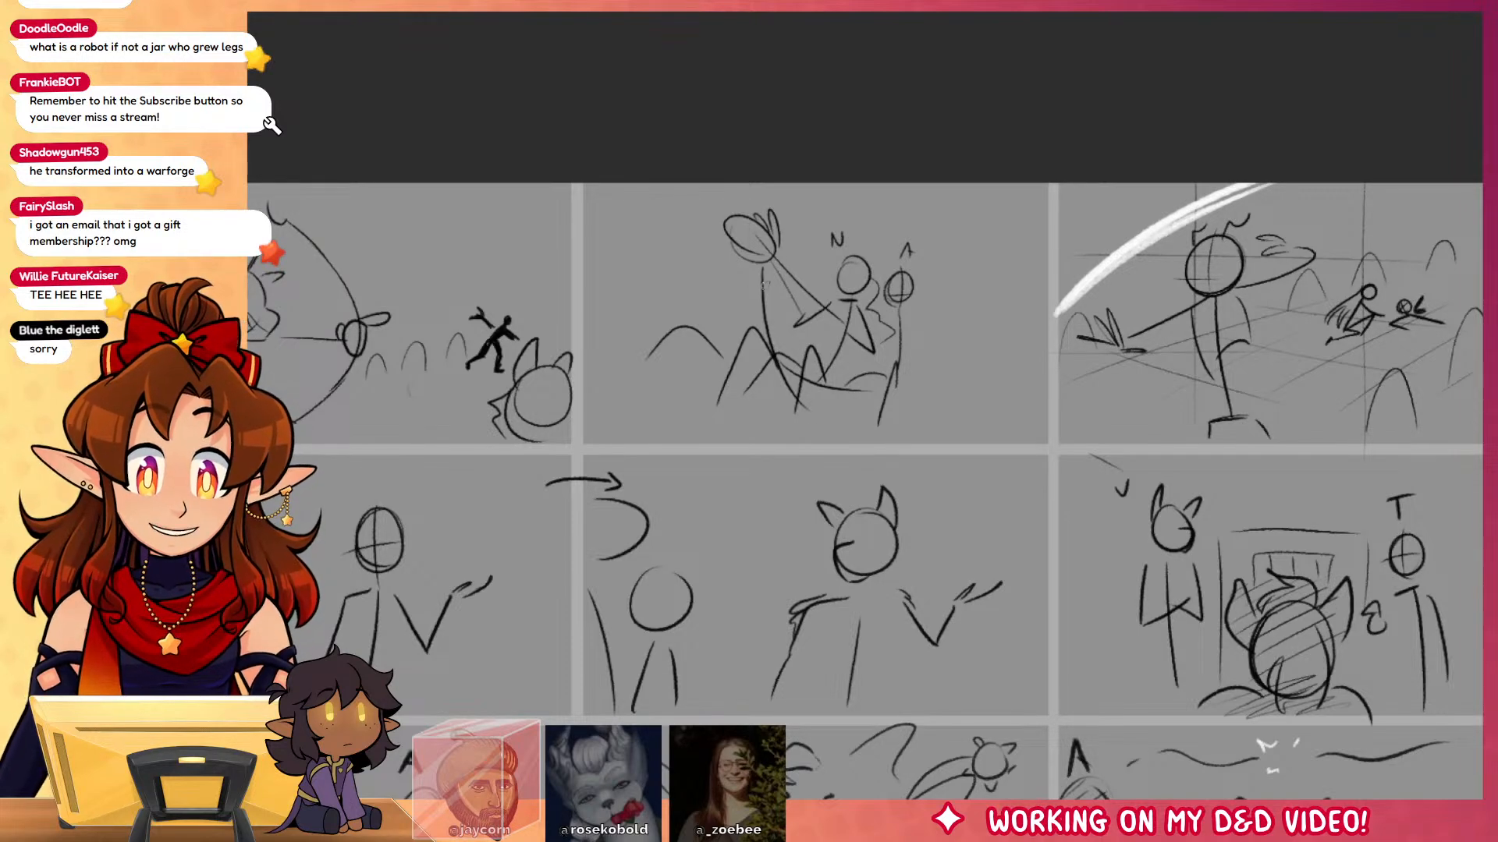
drag(755, 259, 751, 331)
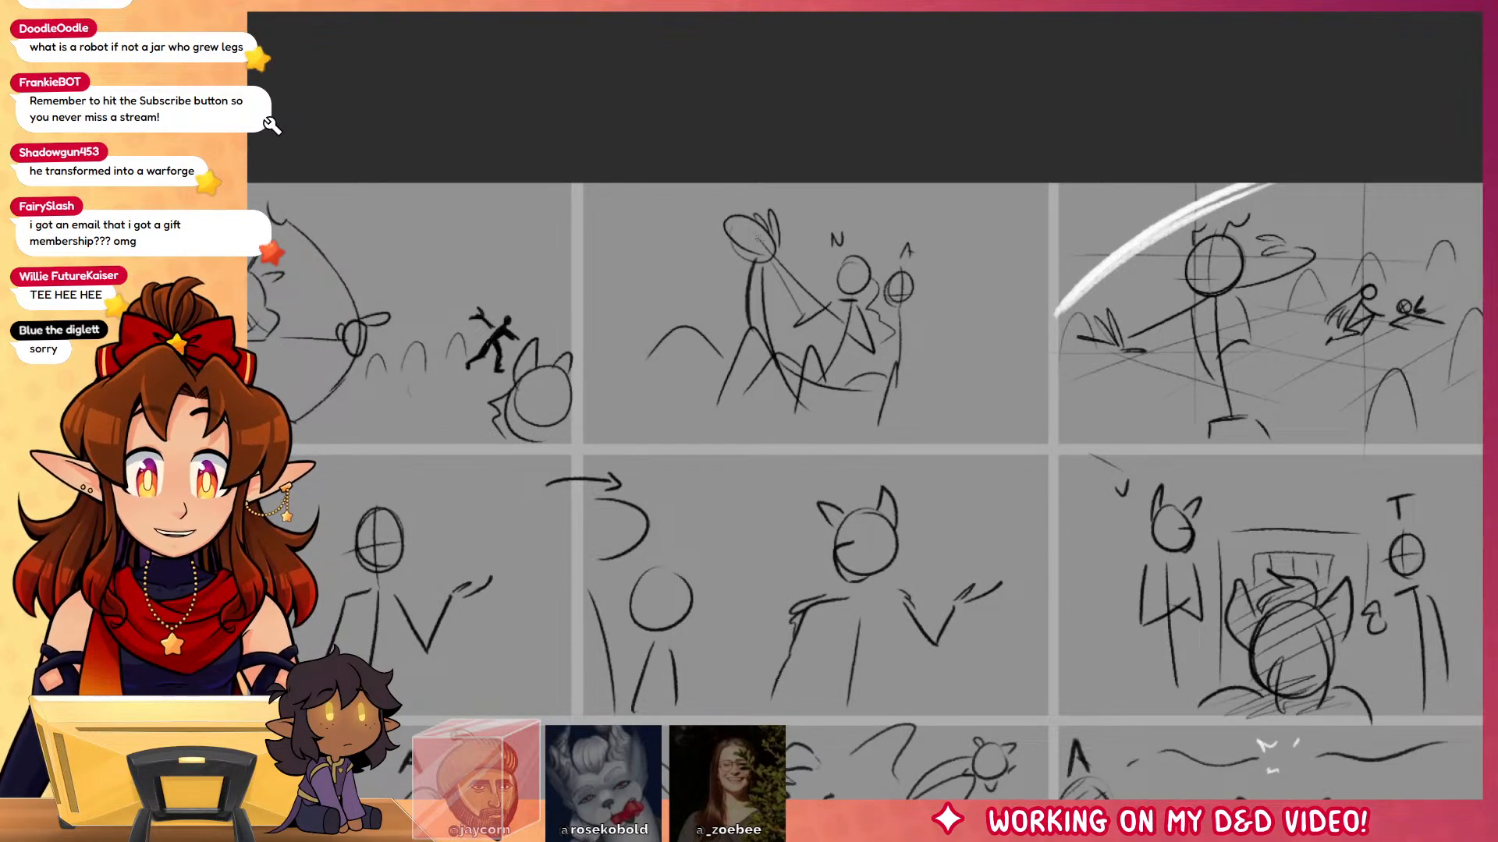
click(762, 232)
drag(750, 225, 732, 243)
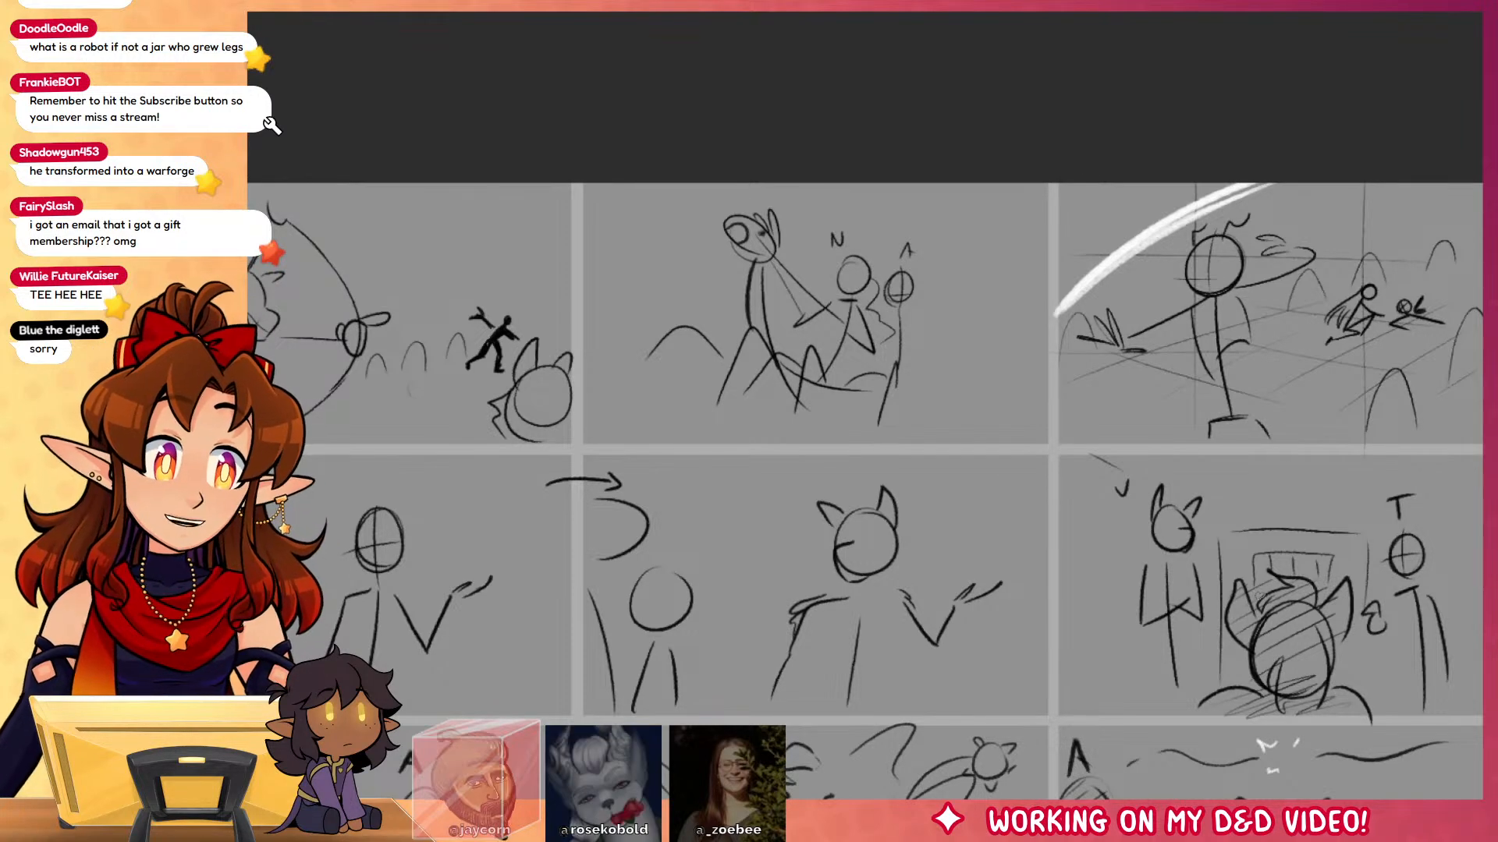
Step: Examine the fourth and fifth storyboard thumbnails in the first two rows
drag(1259, 595, 1088, 630)
drag(1256, 524, 1168, 560)
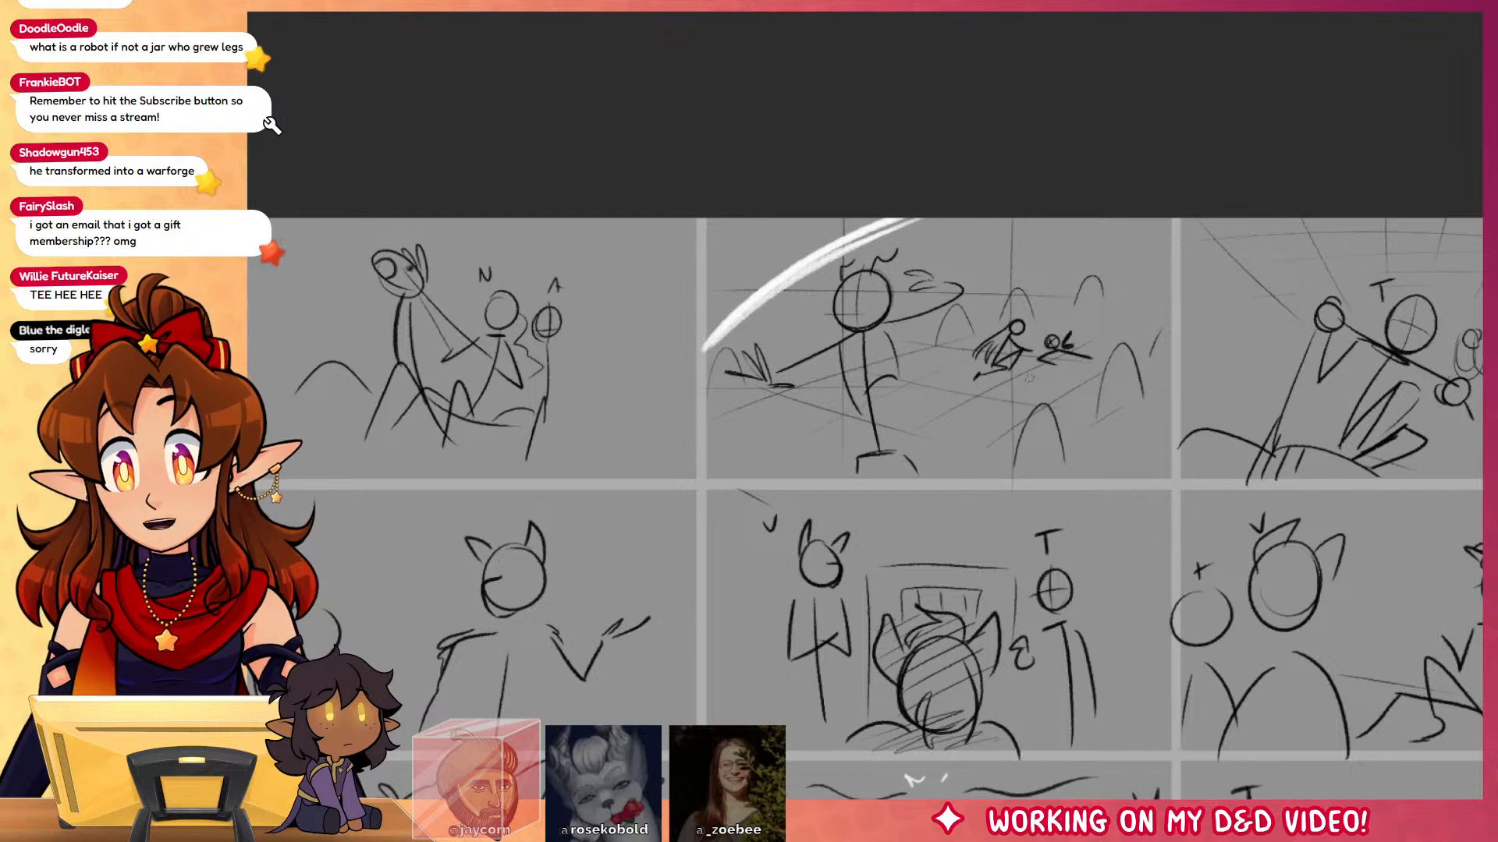
drag(1255, 519, 1143, 524)
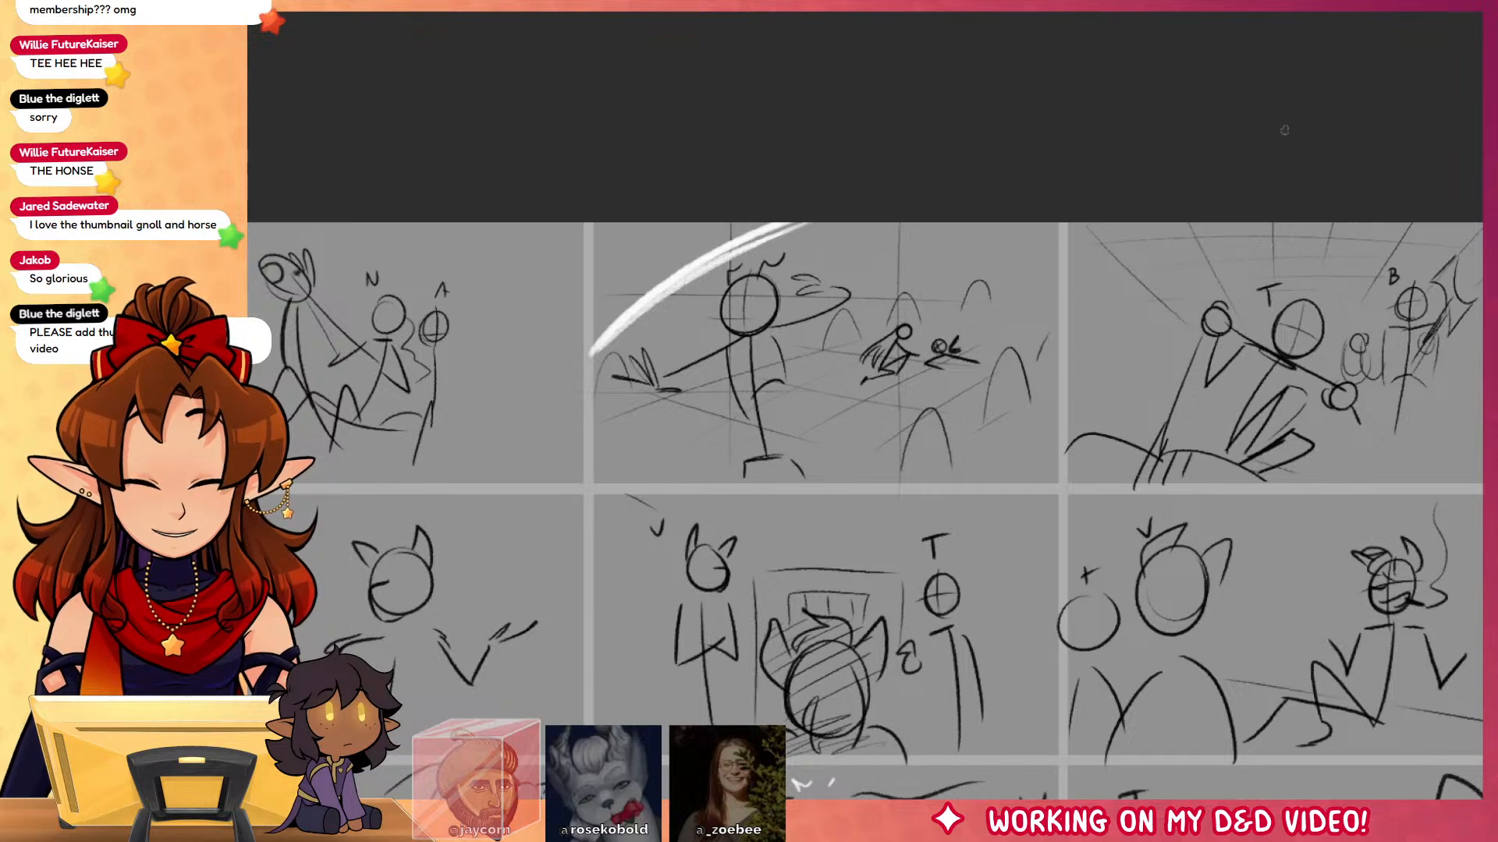
drag(1362, 505, 1282, 485)
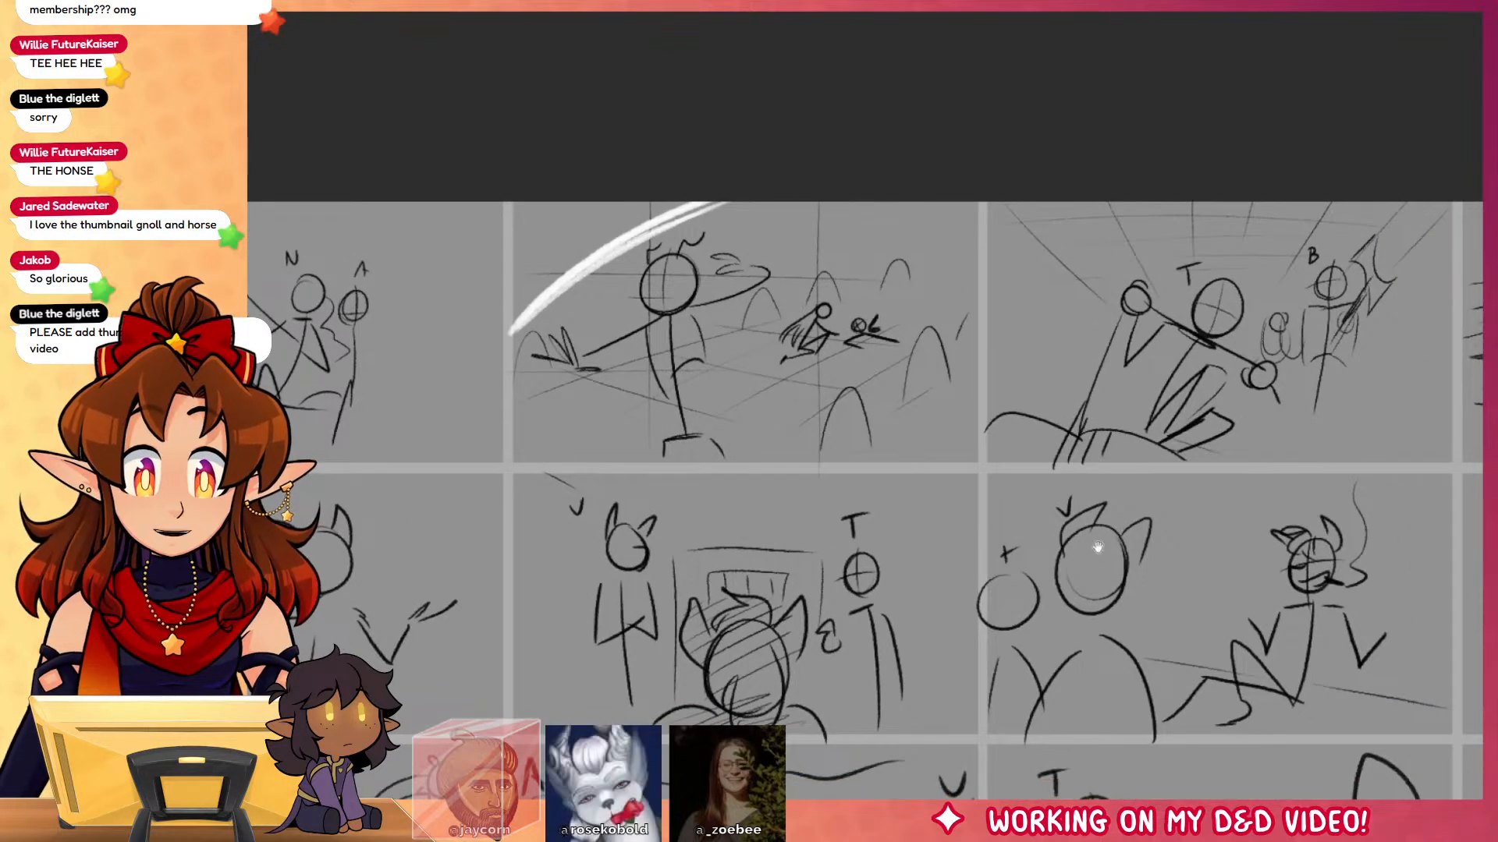
mouse_move(1209, 451)
mouse_down()
mouse_move(1354, 498)
mouse_move(1151, 468)
mouse_up()
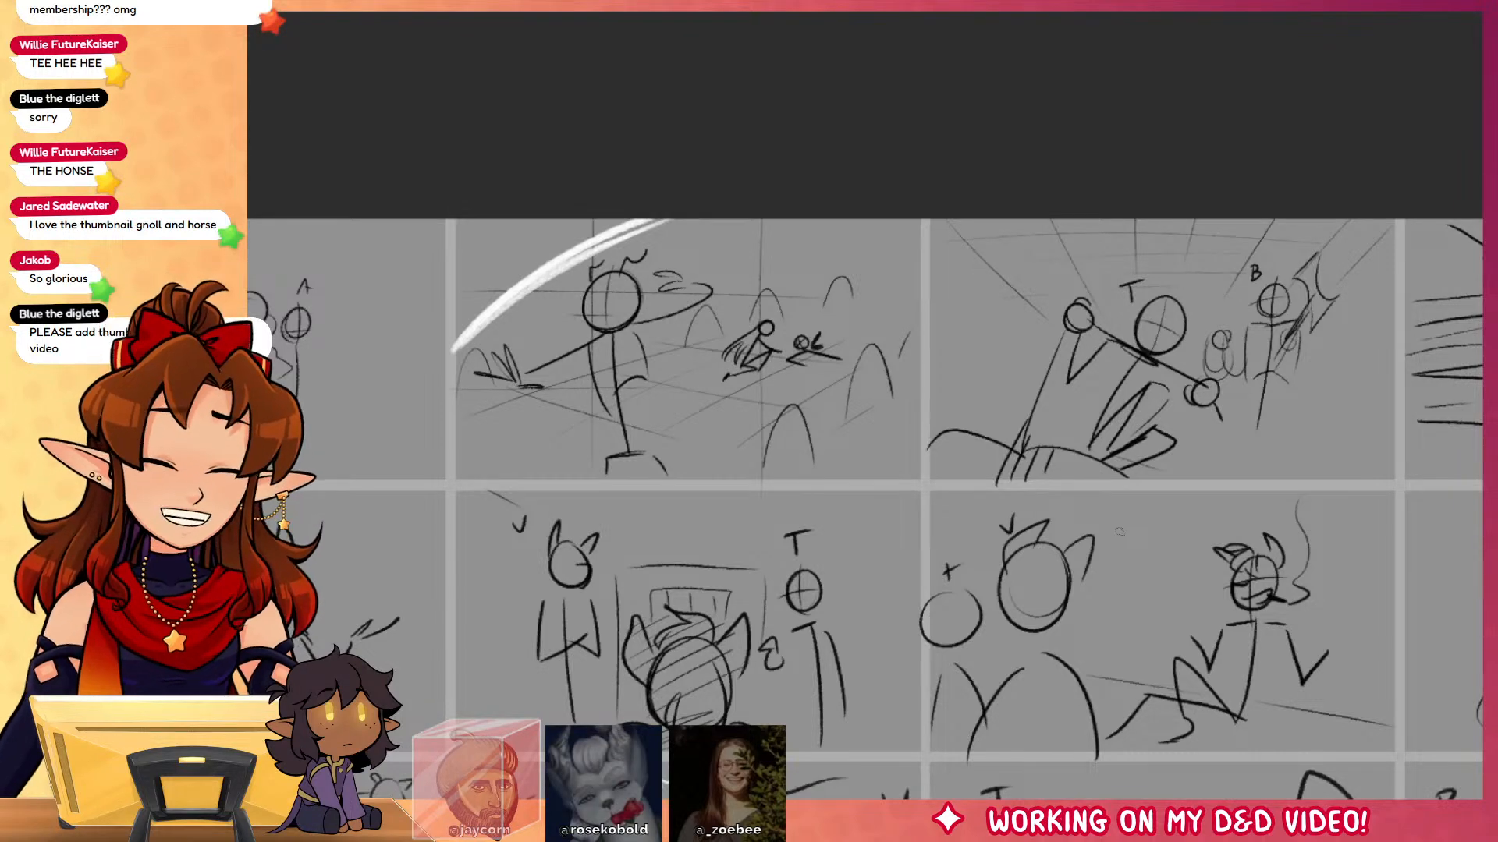
Step: Examine the rest of the storyboard's first row, from the zoom doorway through the Omni Mart scene to the split group thumbnail
drag(1264, 551, 1118, 558)
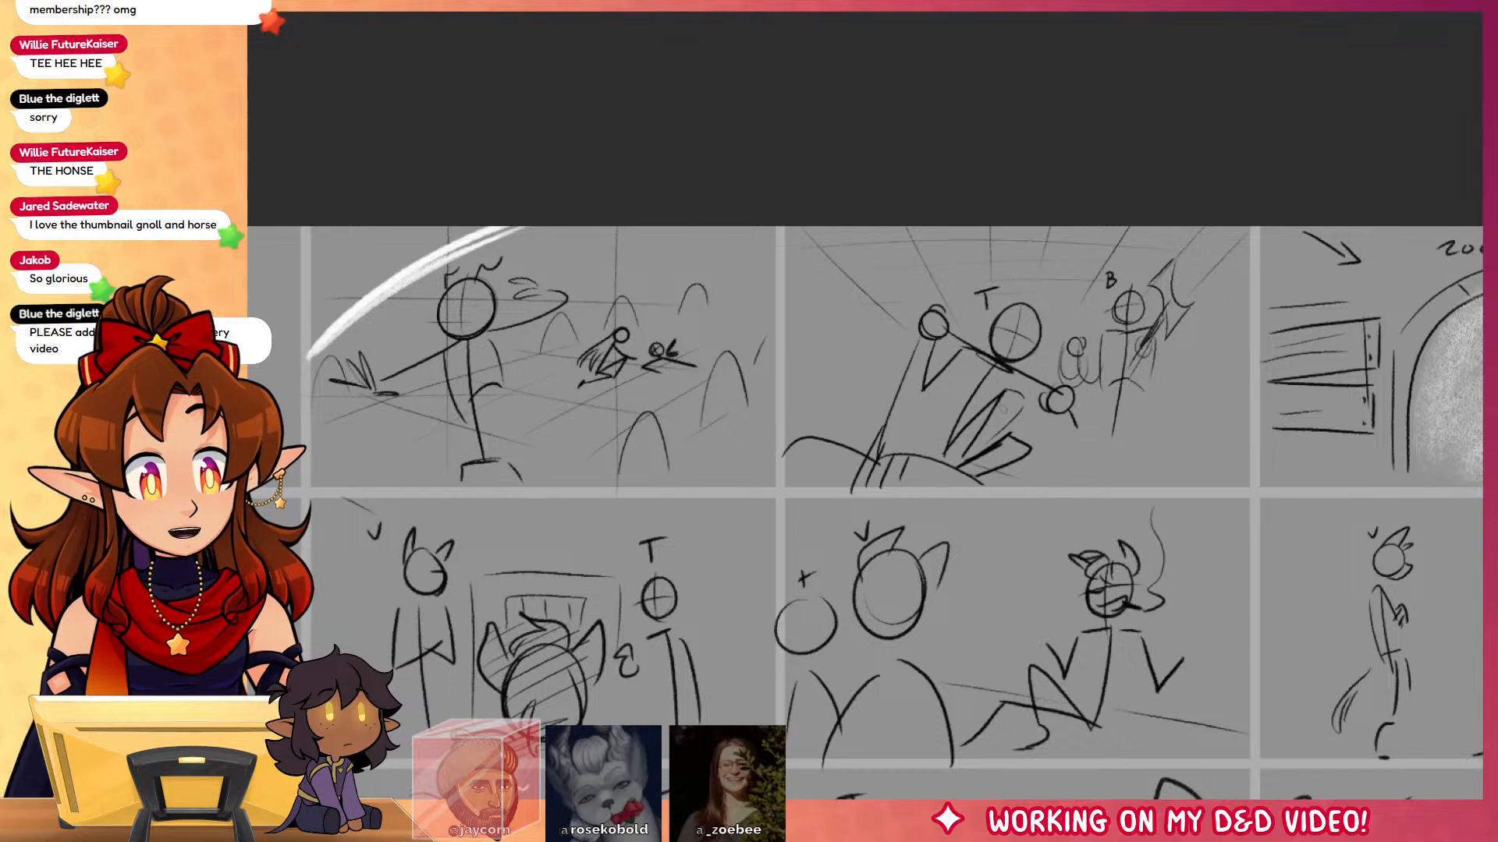
drag(1206, 483, 1069, 525)
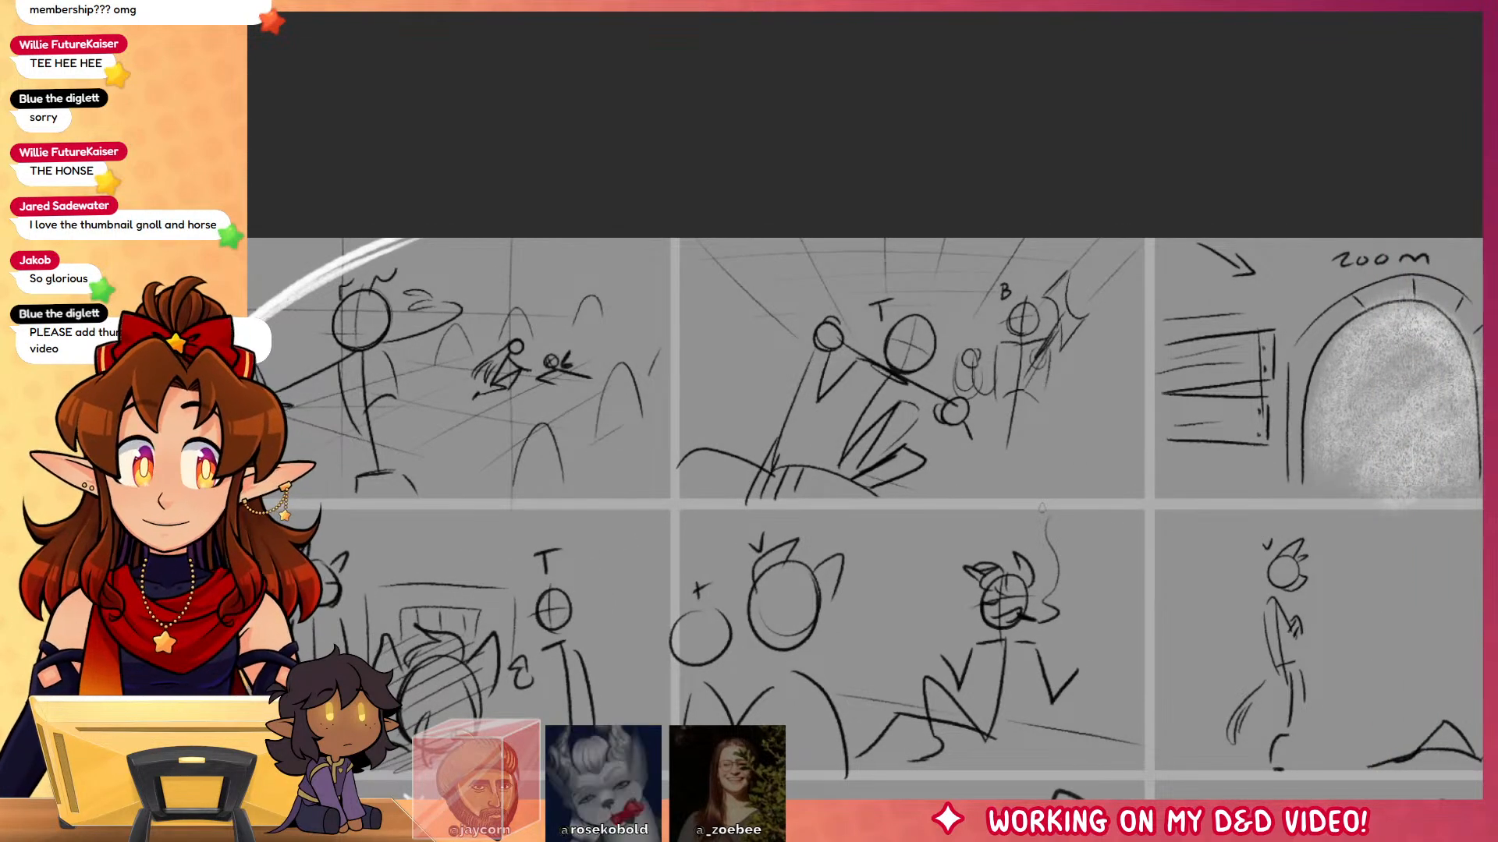
drag(1201, 516, 710, 533)
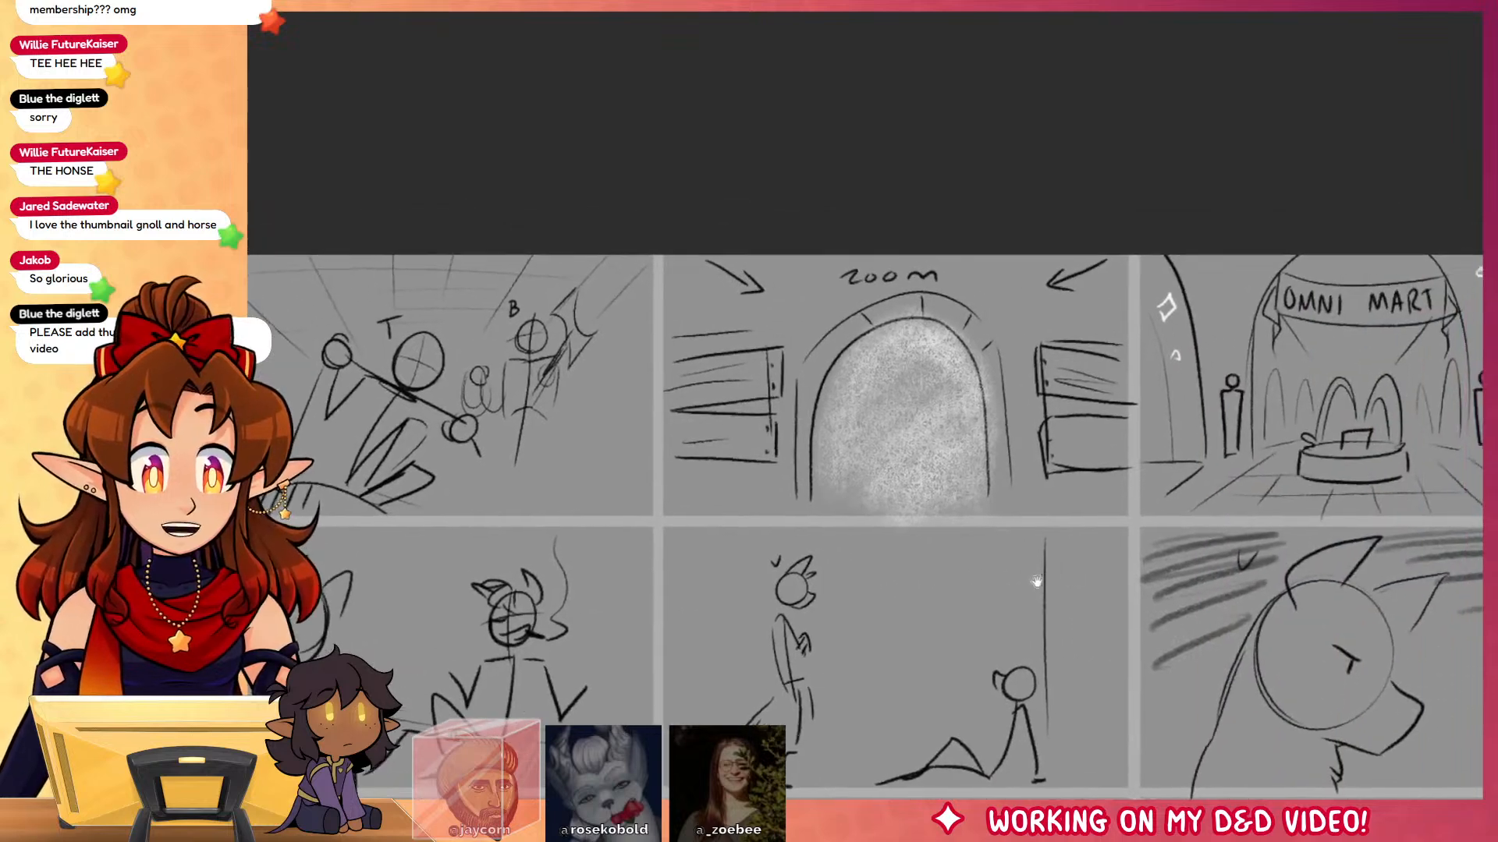
mouse_move(641, 257)
mouse_down()
mouse_move(704, 420)
mouse_move(609, 309)
mouse_up()
key(ctrl+z)
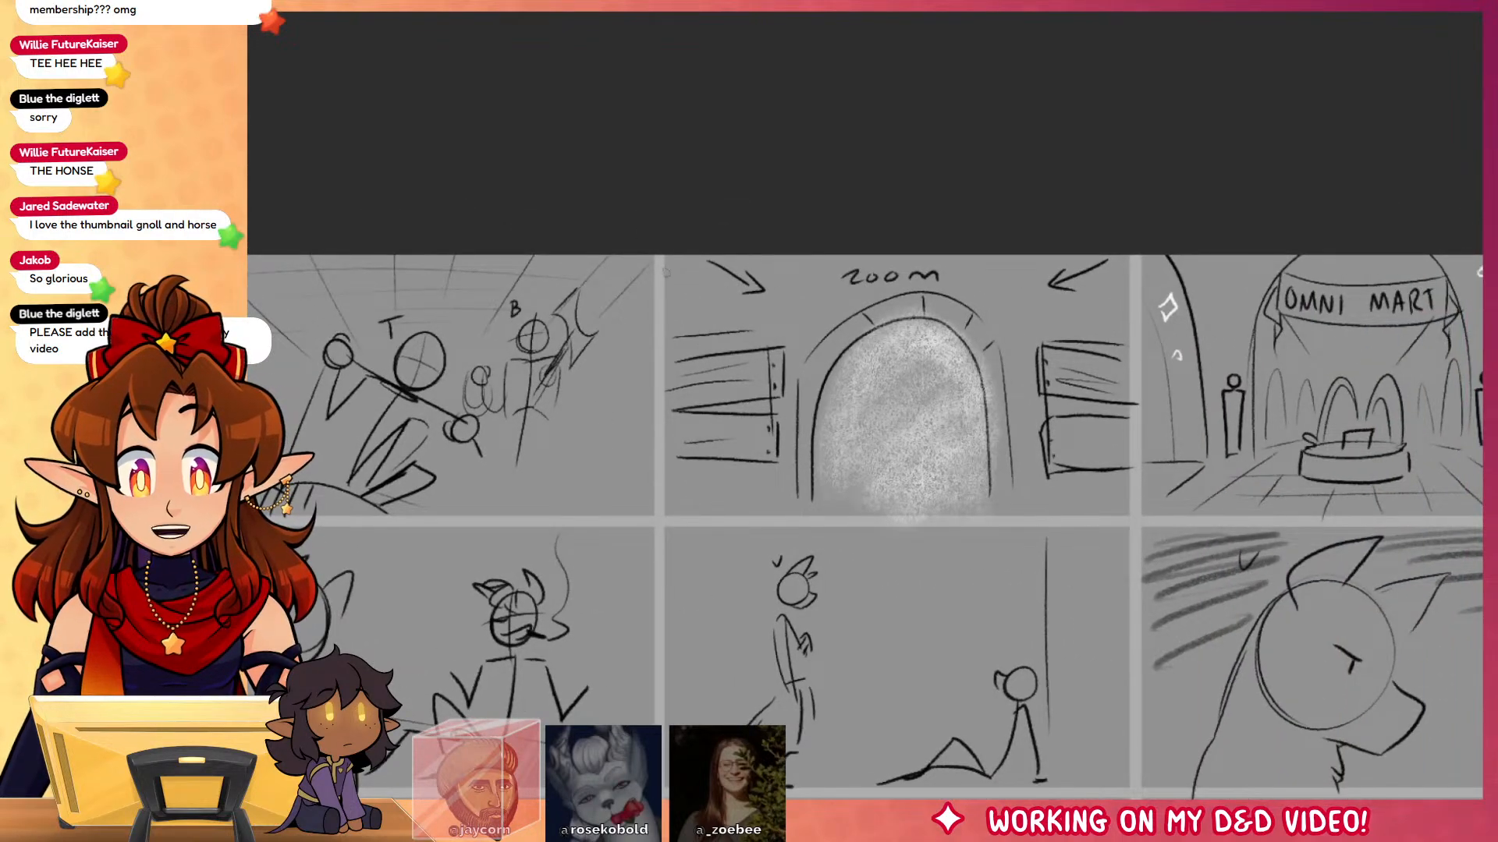
drag(633, 257, 617, 310)
key(ctrl+z)
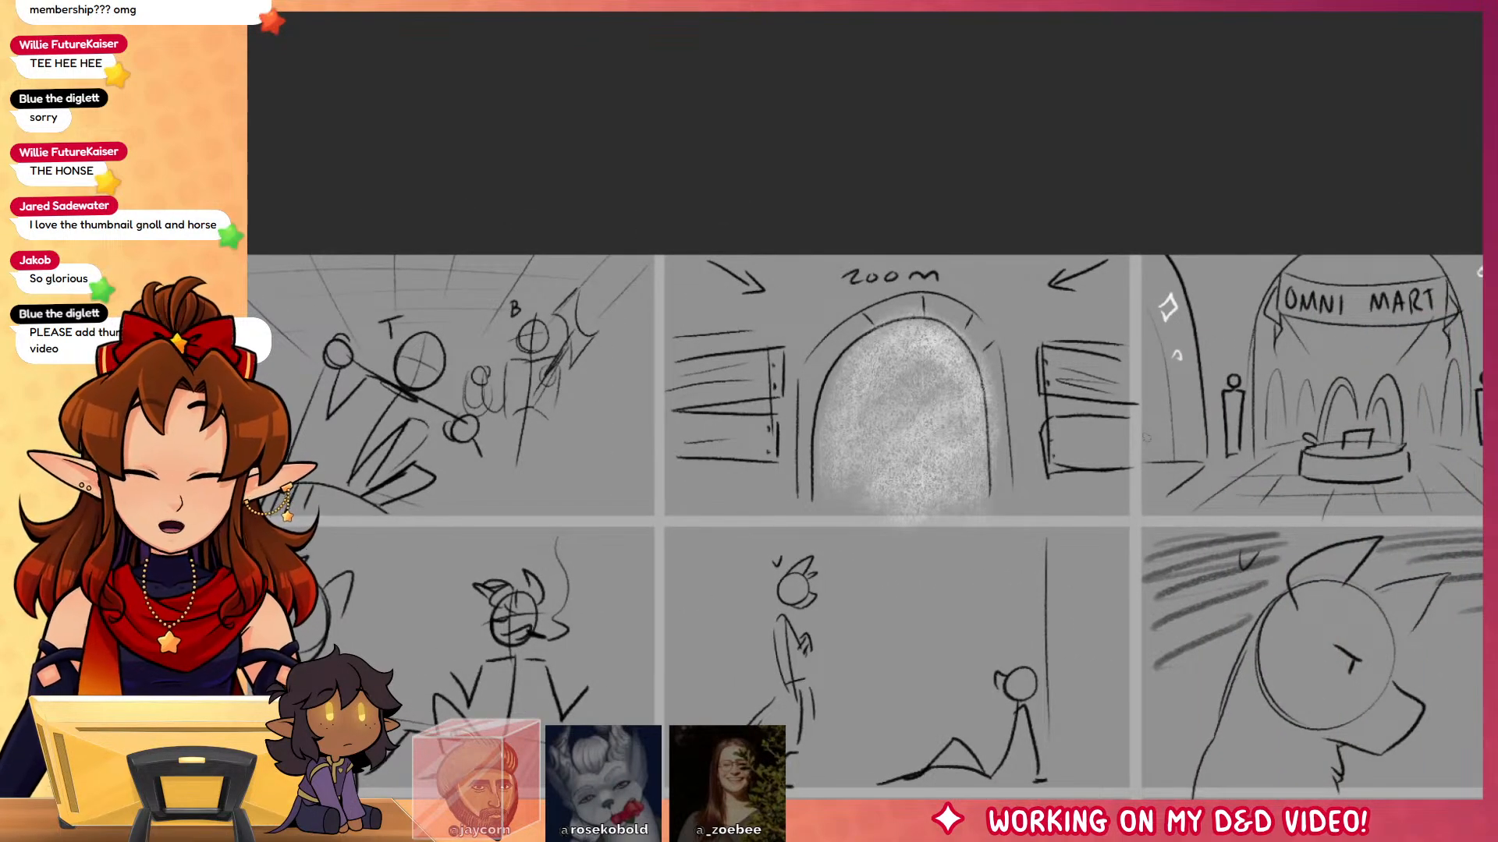
scroll(865, 522, right, 3)
scroll(865, 523, right, 2)
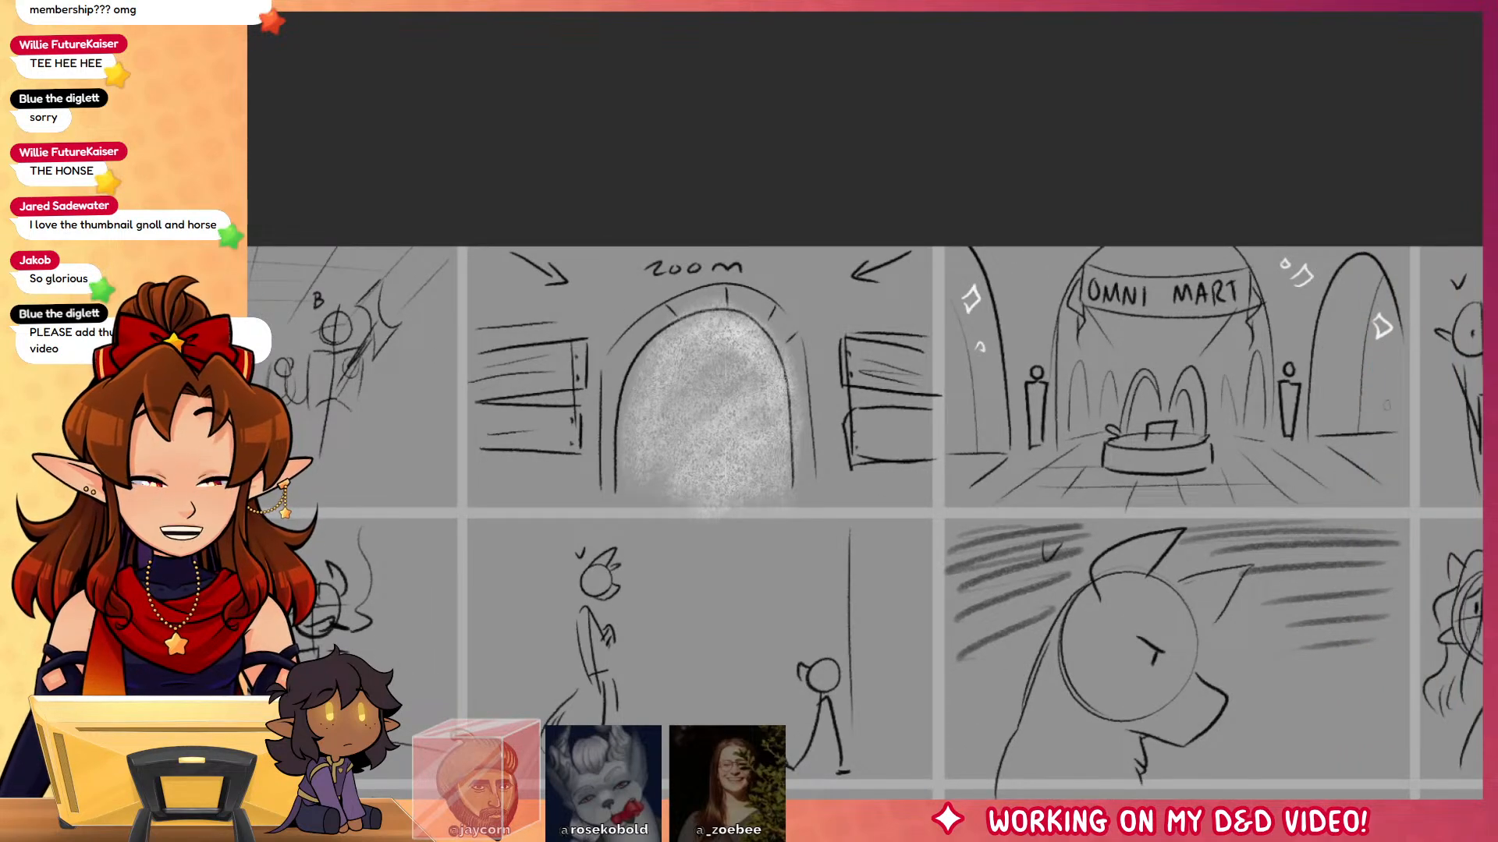
scroll(1280, 538, right, 3)
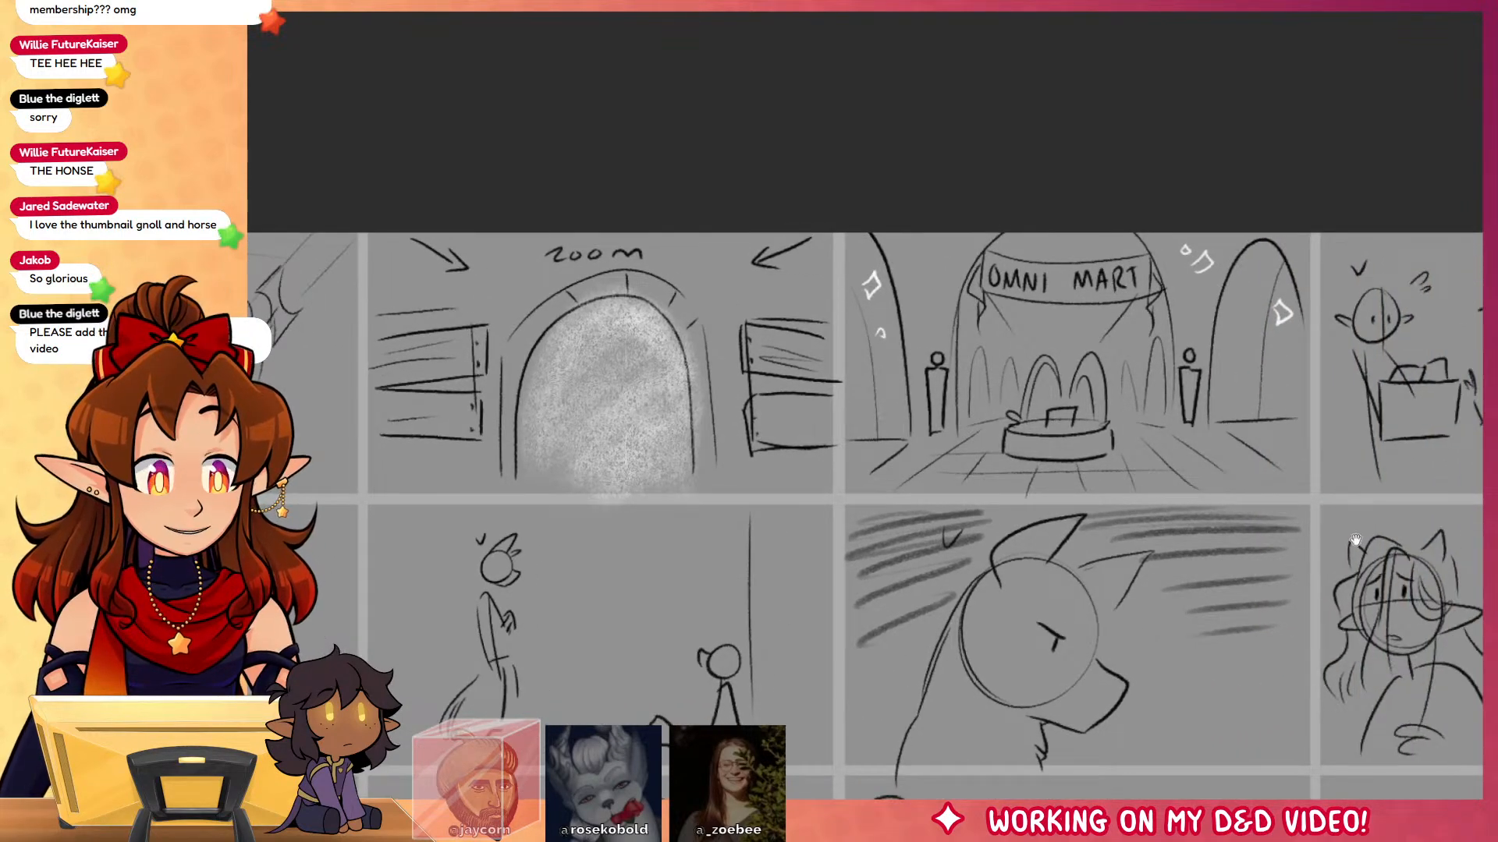
scroll(1355, 540, right, 4)
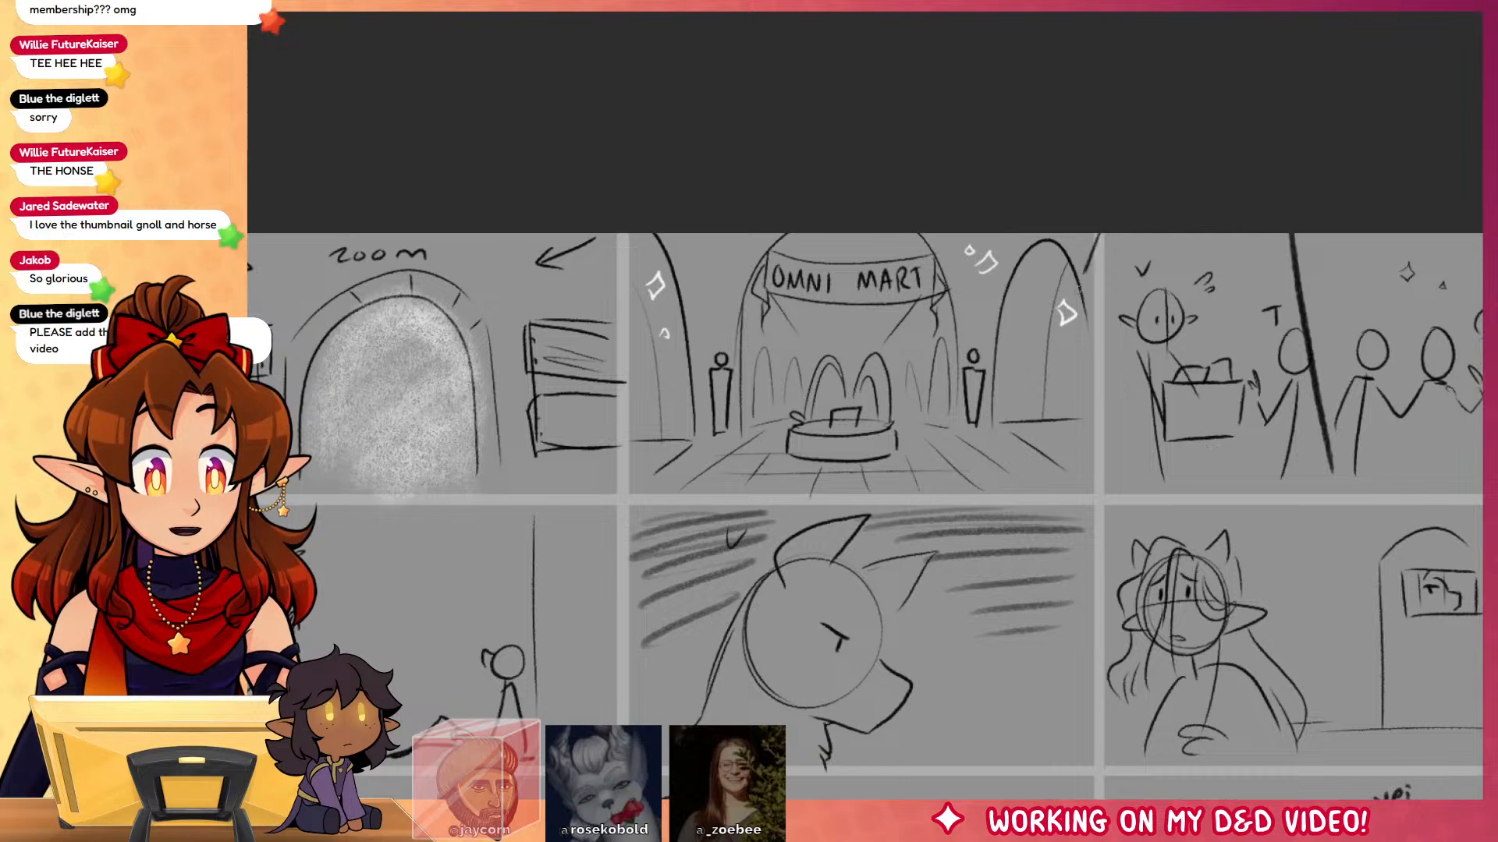
drag(1073, 281, 1143, 258)
key(ctrl+z)
scroll(873, 515, right, 6)
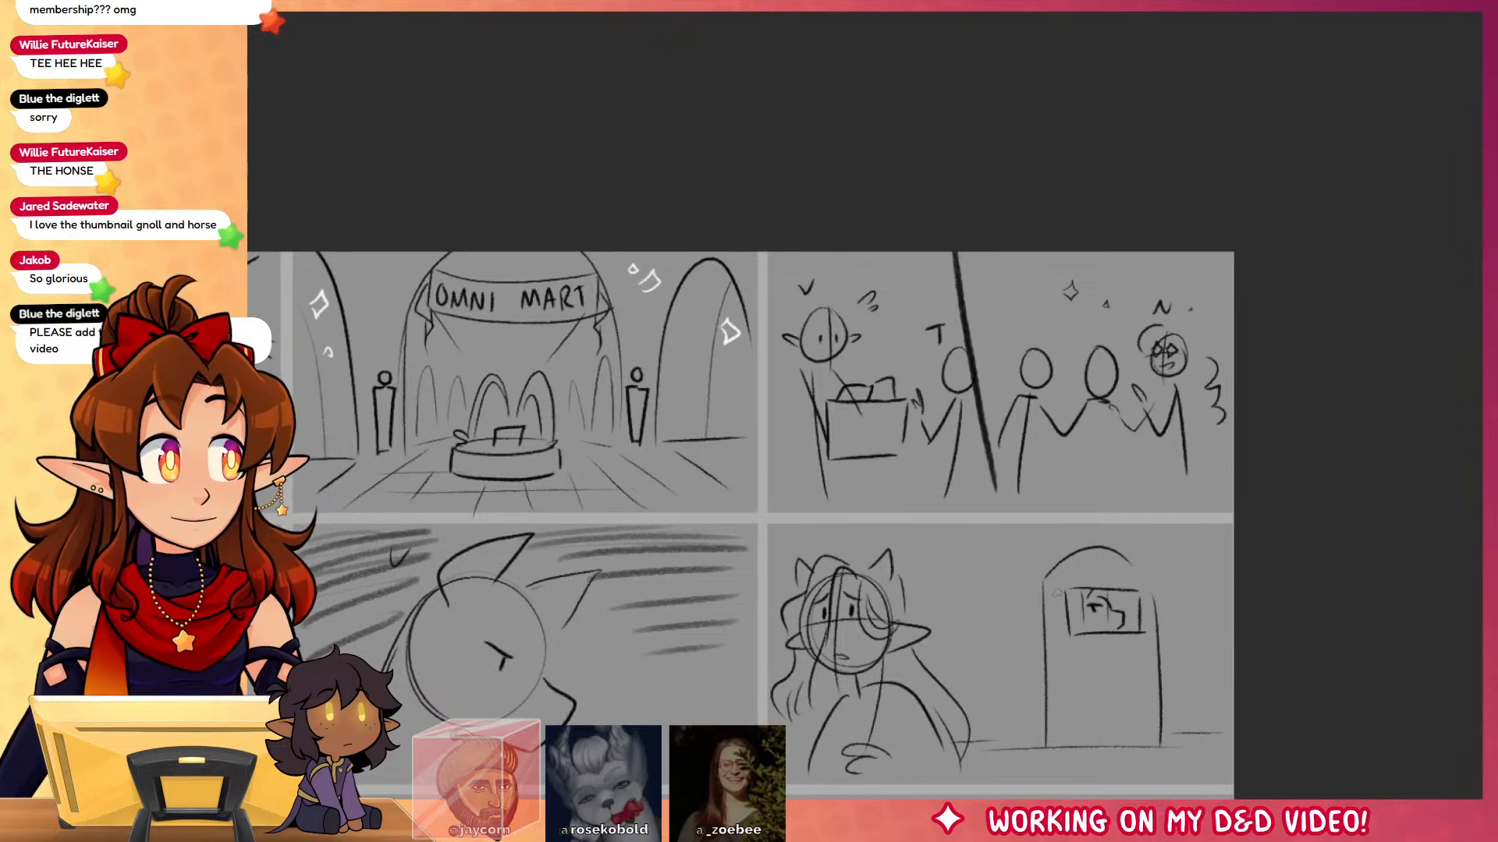
Step: Examine the opening thumbnails of the storyboard's second row, from the building exterior to the eared figure replacing the round-headed one
scroll(1144, 564, down, 10)
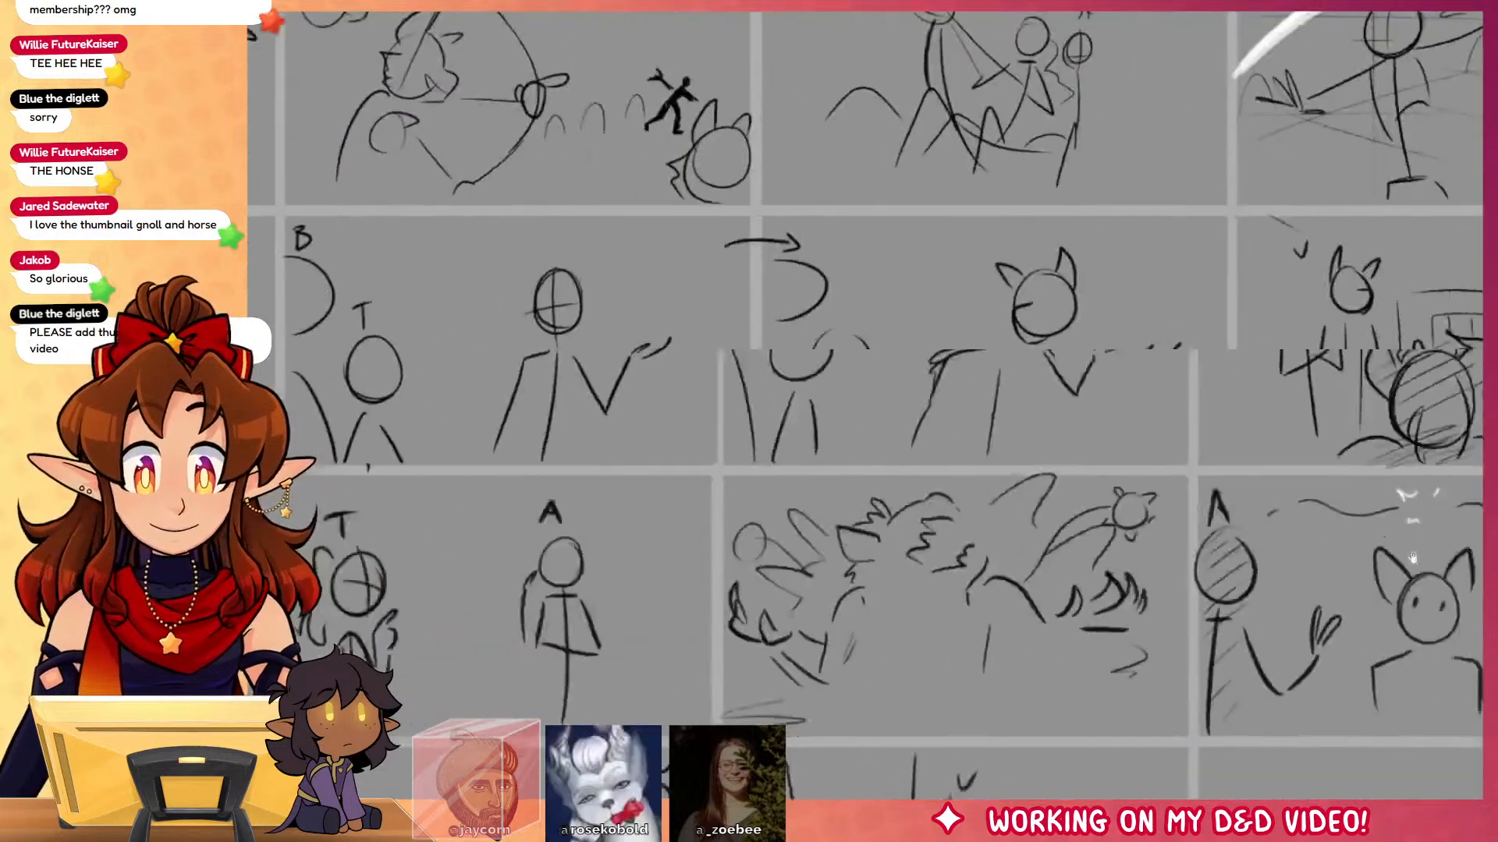
scroll(1144, 563, left, 6)
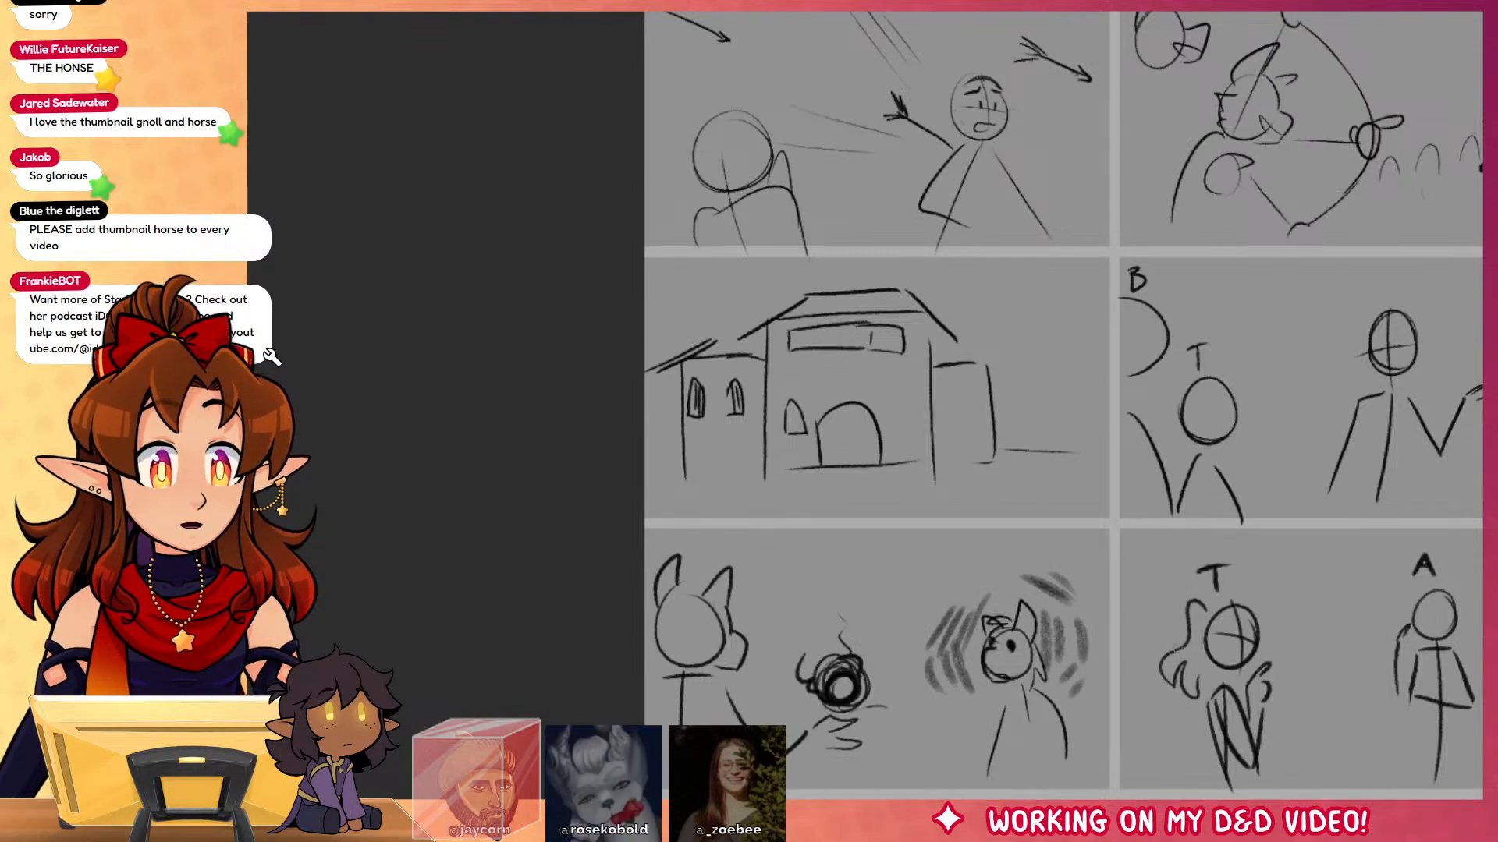
drag(745, 280, 678, 263)
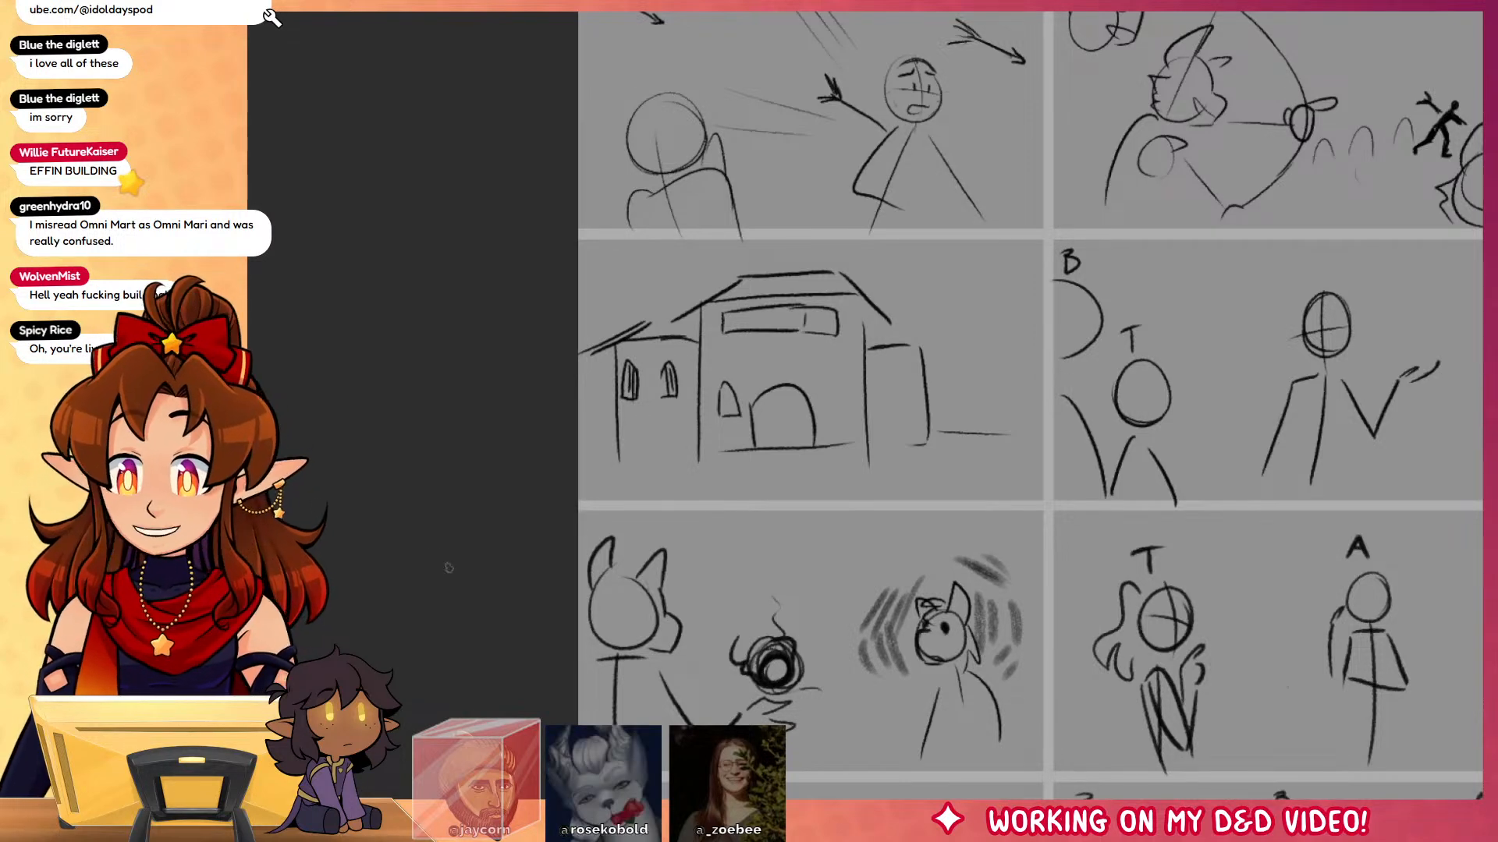
drag(1323, 614, 1143, 571)
drag(1229, 586, 978, 601)
drag(1110, 469, 909, 442)
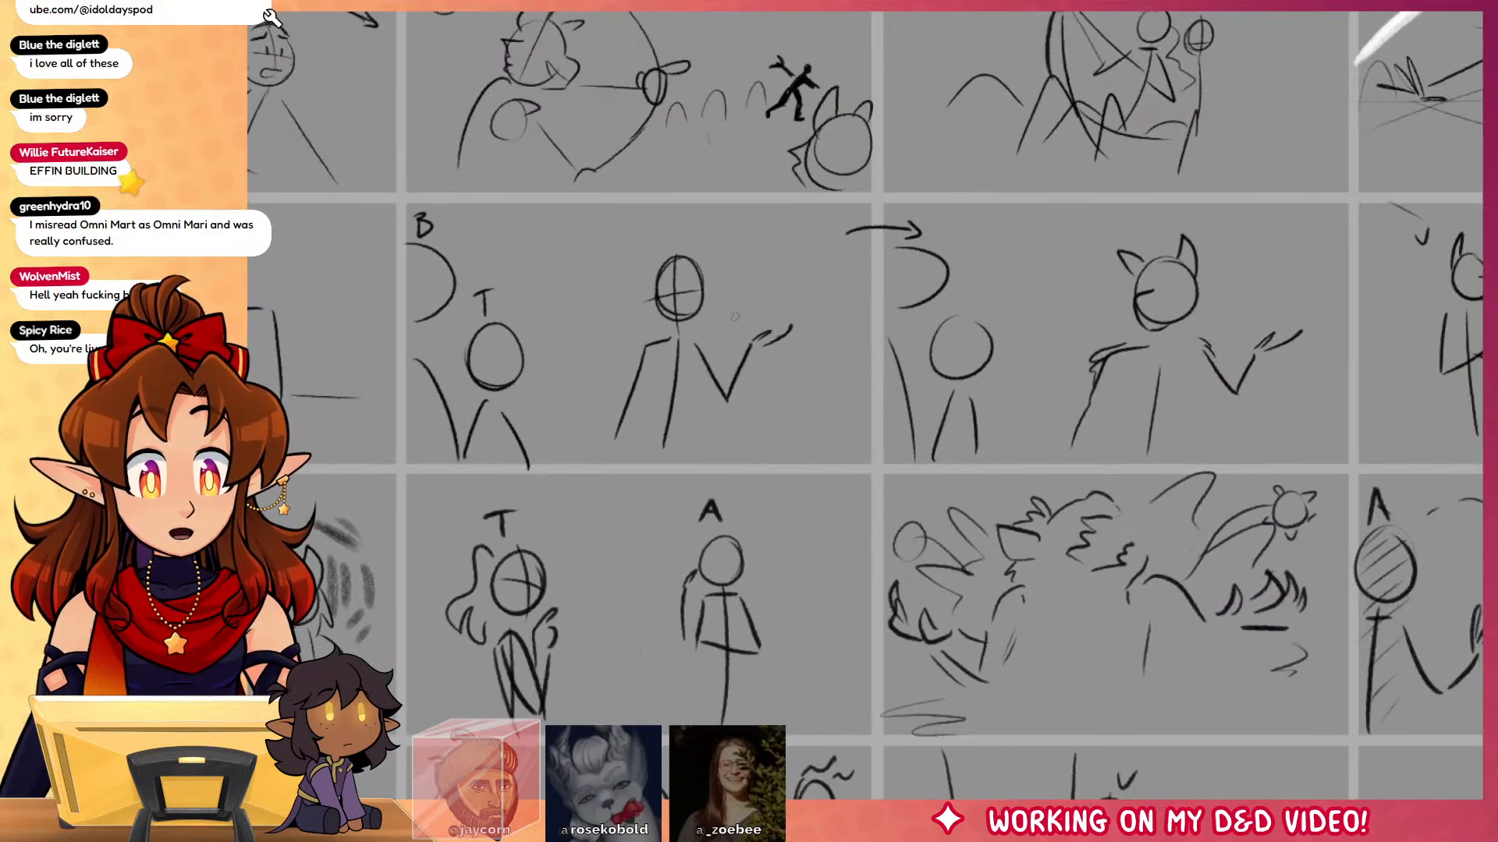
mouse_move(733, 321)
mouse_down()
mouse_move(798, 298)
mouse_move(1065, 325)
mouse_up()
key(ctrl+z)
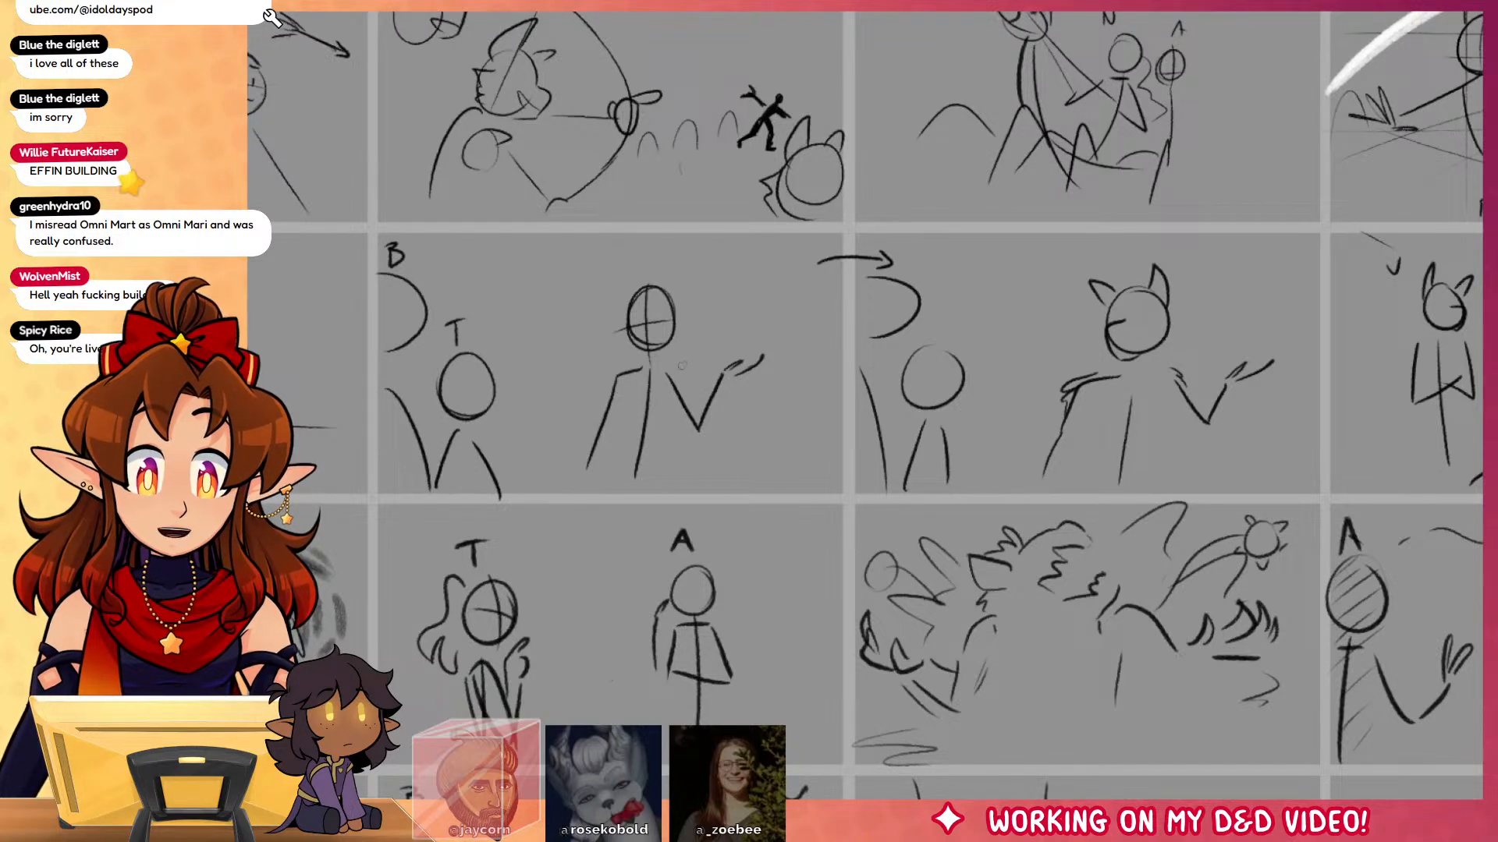
drag(655, 355, 1084, 343)
key(ctrl+z)
Step: Draw an open jacket collar and a double belt line on the eared figure in the second row's third thumbnail
drag(858, 390, 774, 374)
mouse_move(1022, 337)
mouse_down()
mouse_move(1033, 399)
mouse_move(1091, 384)
mouse_move(1057, 397)
mouse_move(1036, 358)
mouse_move(1096, 396)
mouse_up()
drag(1008, 410, 1090, 407)
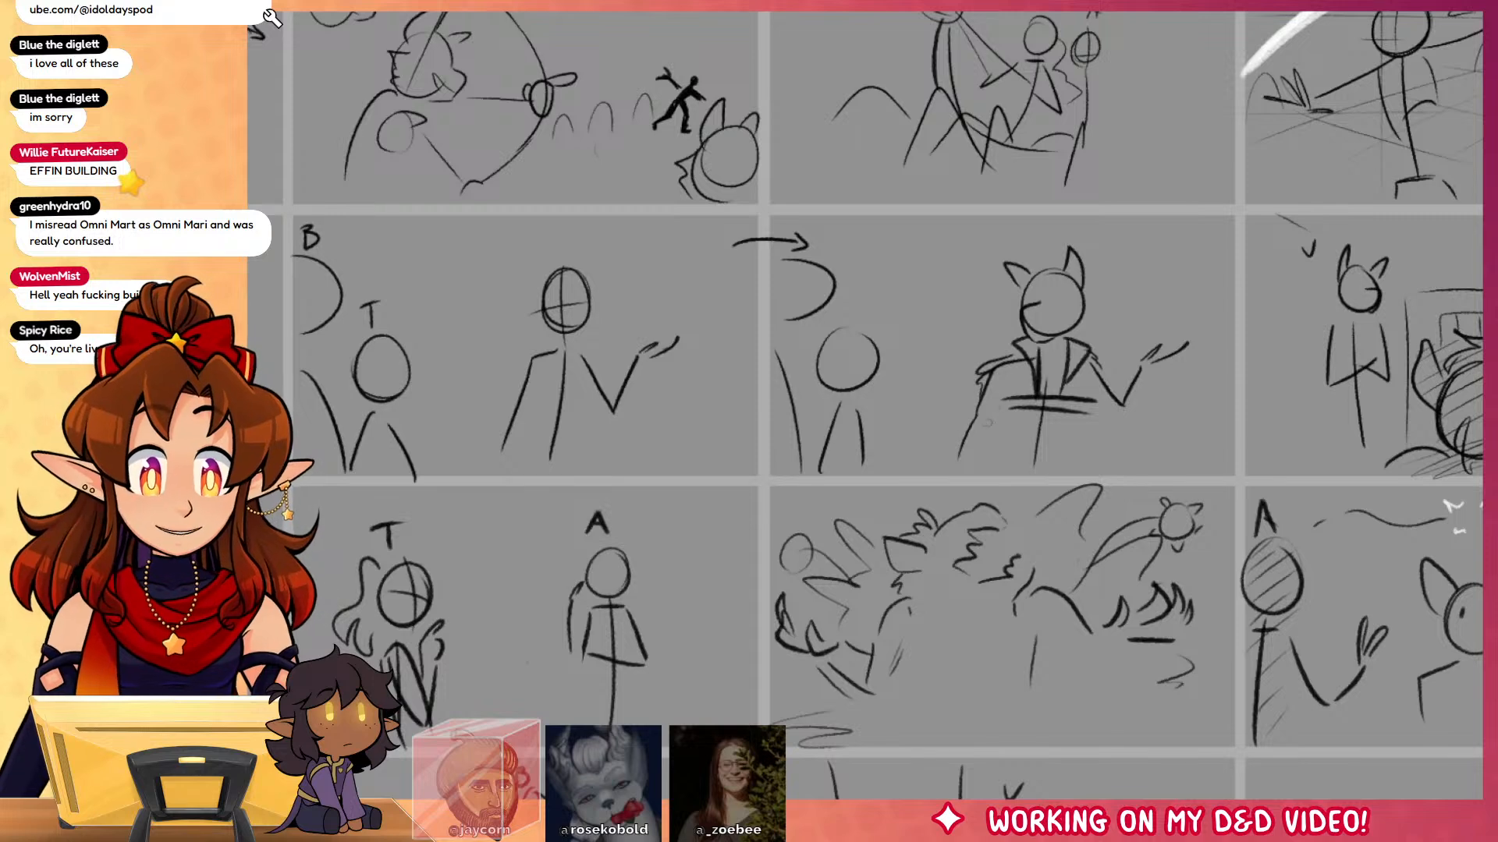
Step: Sketch spiky hair strands and ear fur on the head of the jacketed eared figure in the second row's third thumbnail
drag(1079, 459, 868, 435)
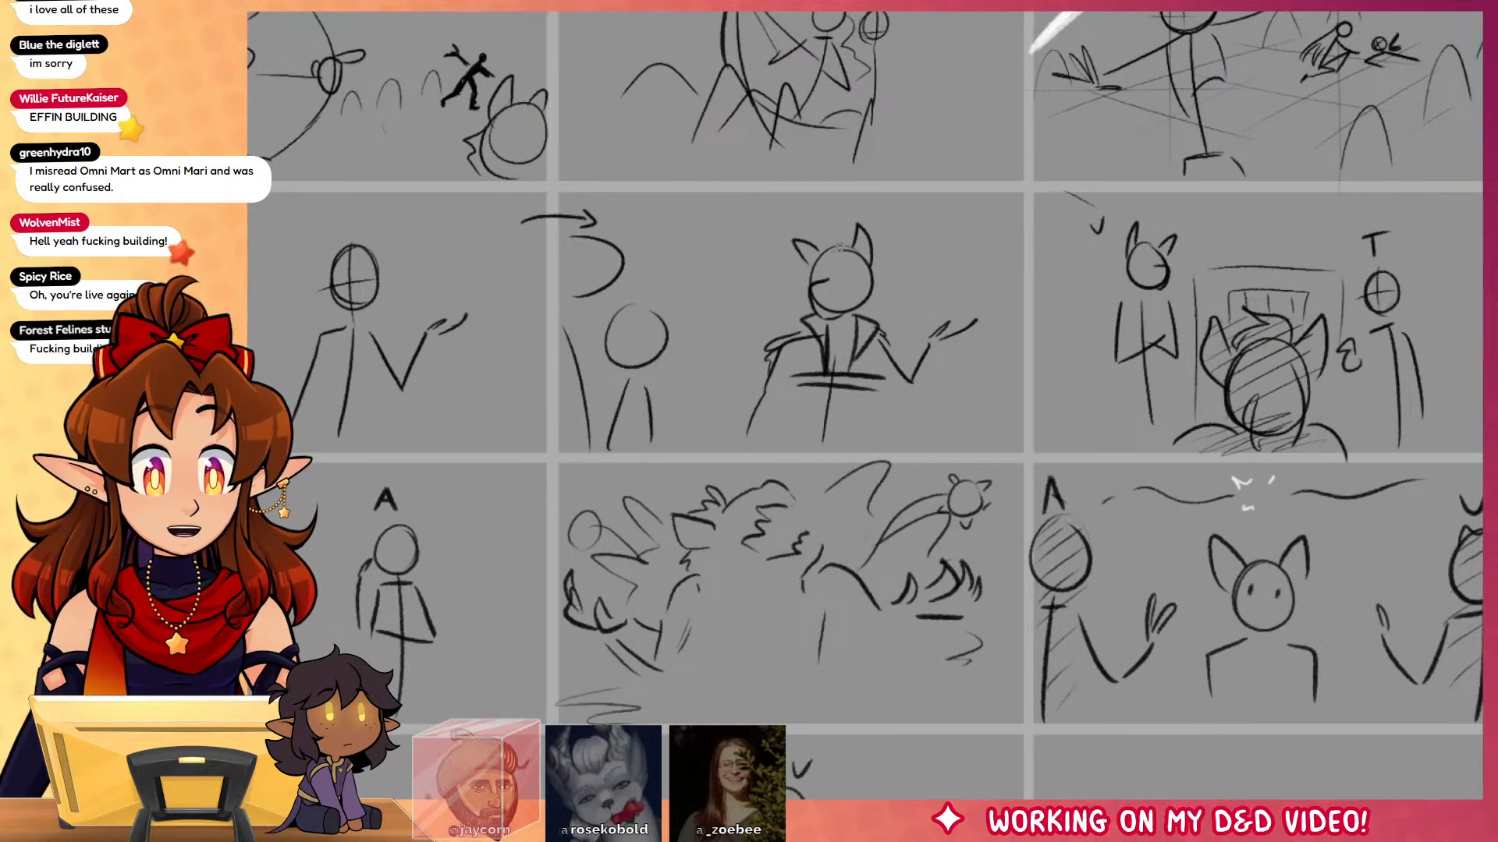
mouse_move(837, 251)
mouse_down()
mouse_move(867, 228)
mouse_move(828, 229)
mouse_up()
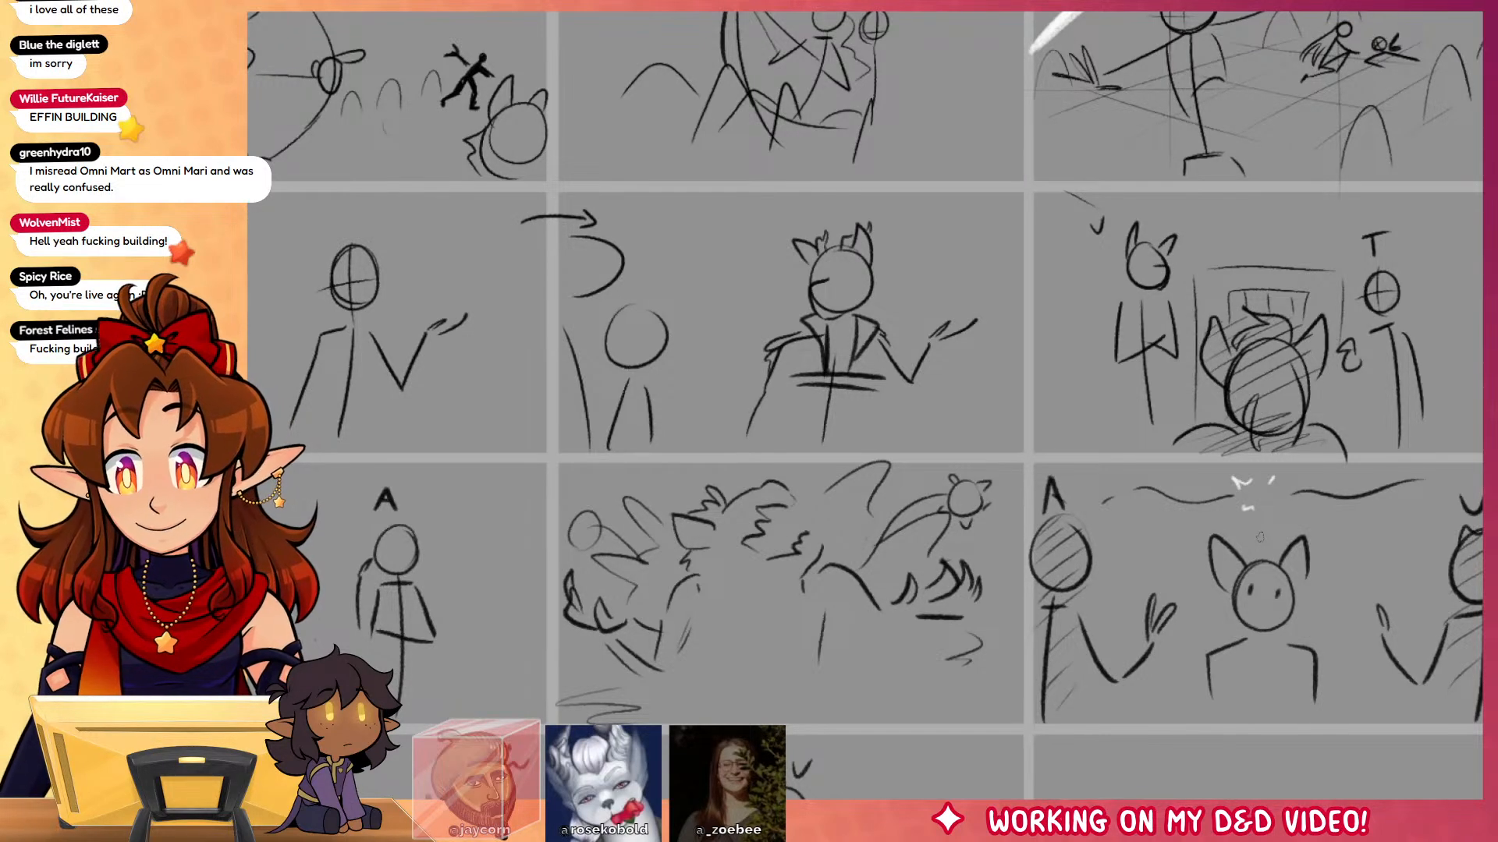
drag(1260, 536, 1140, 550)
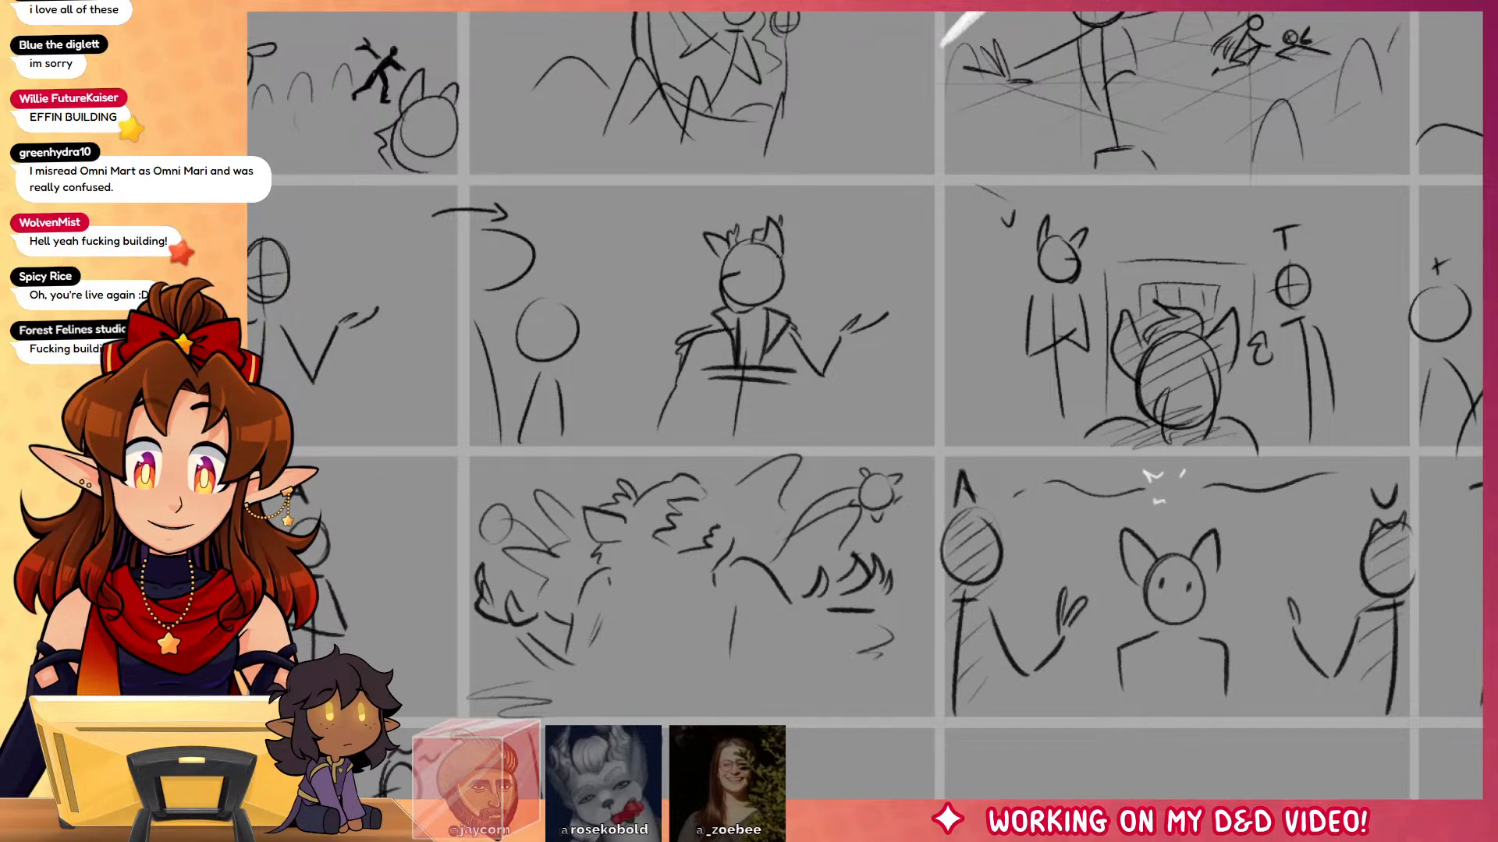
mouse_move(777, 264)
mouse_down()
mouse_move(781, 231)
mouse_move(709, 254)
mouse_up()
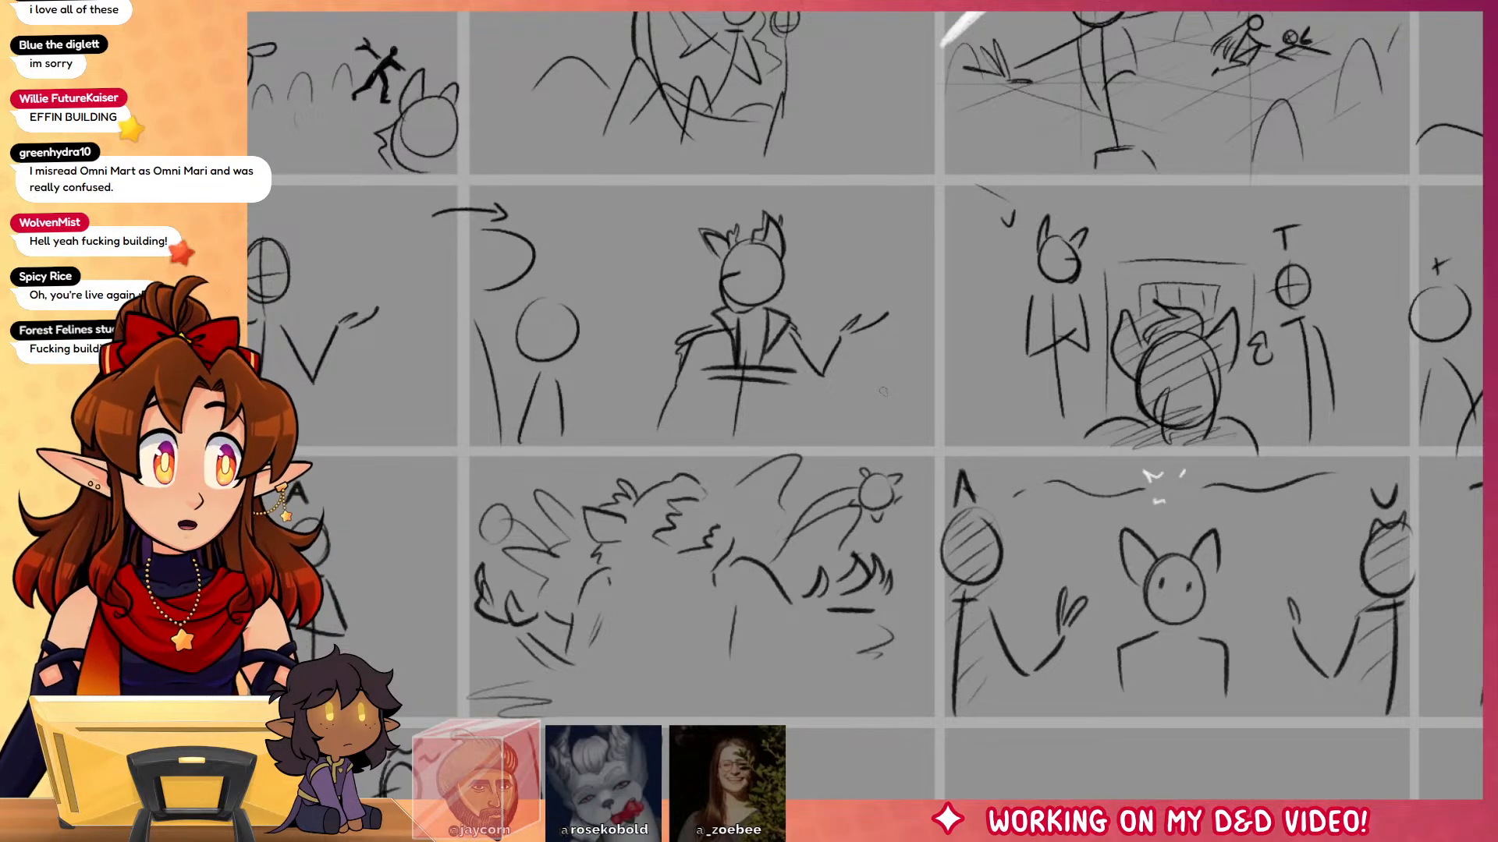
drag(734, 227, 747, 272)
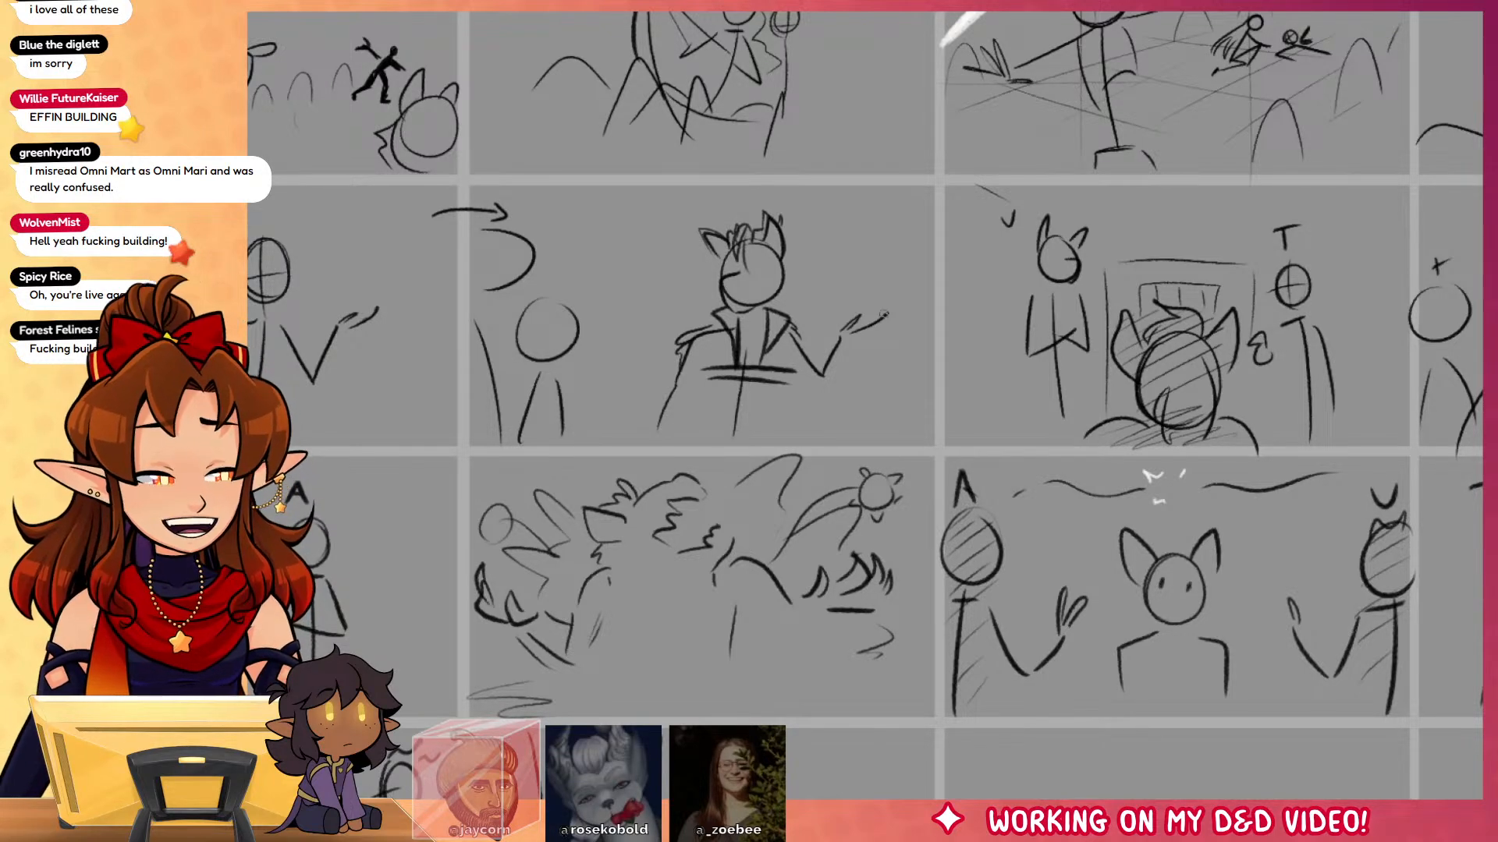
Step: Examine the remaining second-row thumbnails, from the doorway meeting through the smoking figure and wolf profile to the row's last panel
drag(1397, 542, 1050, 531)
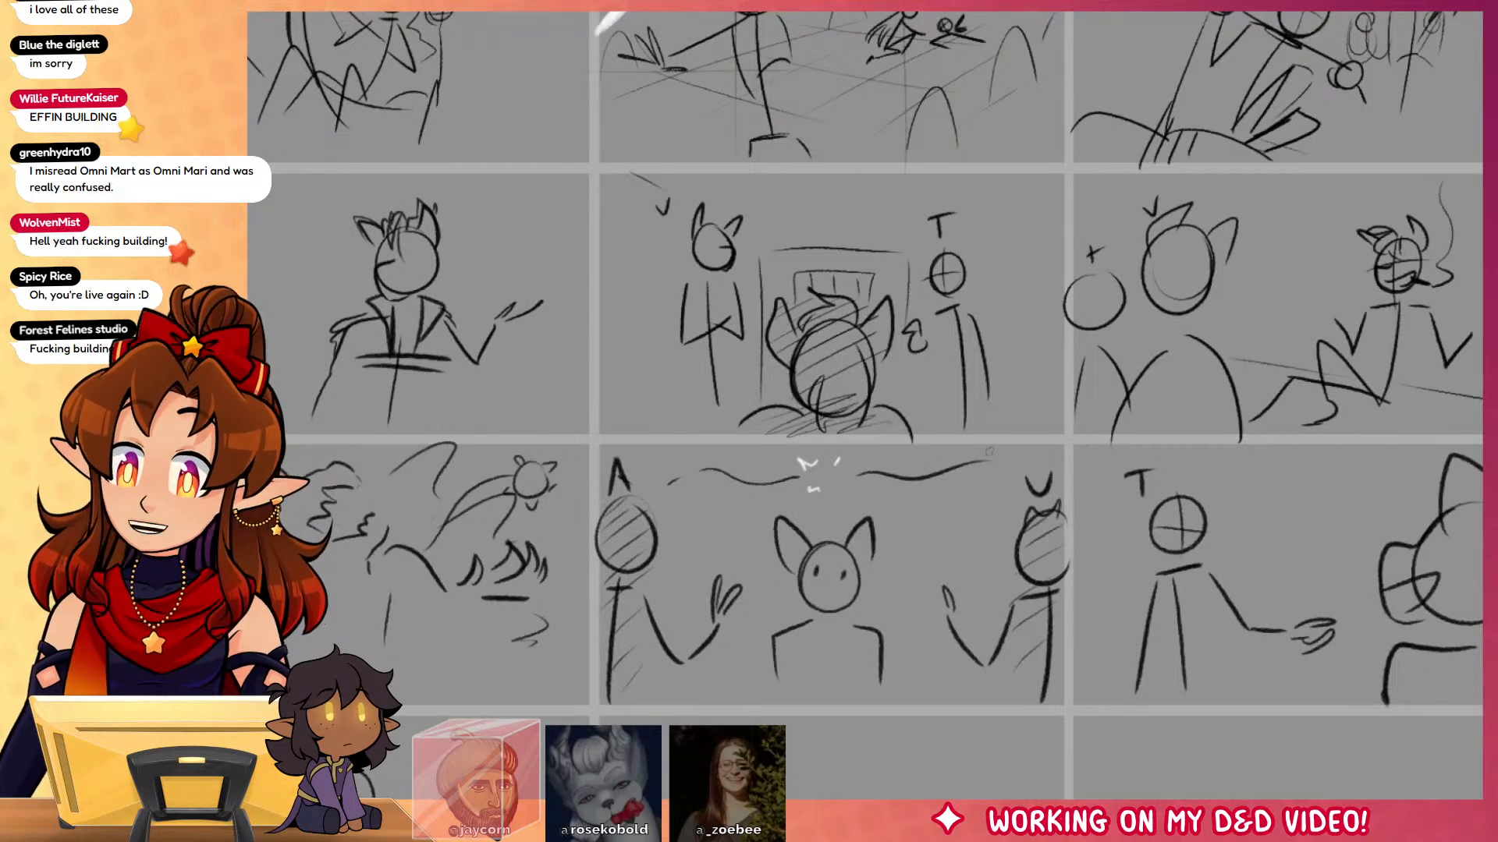
drag(989, 451, 932, 528)
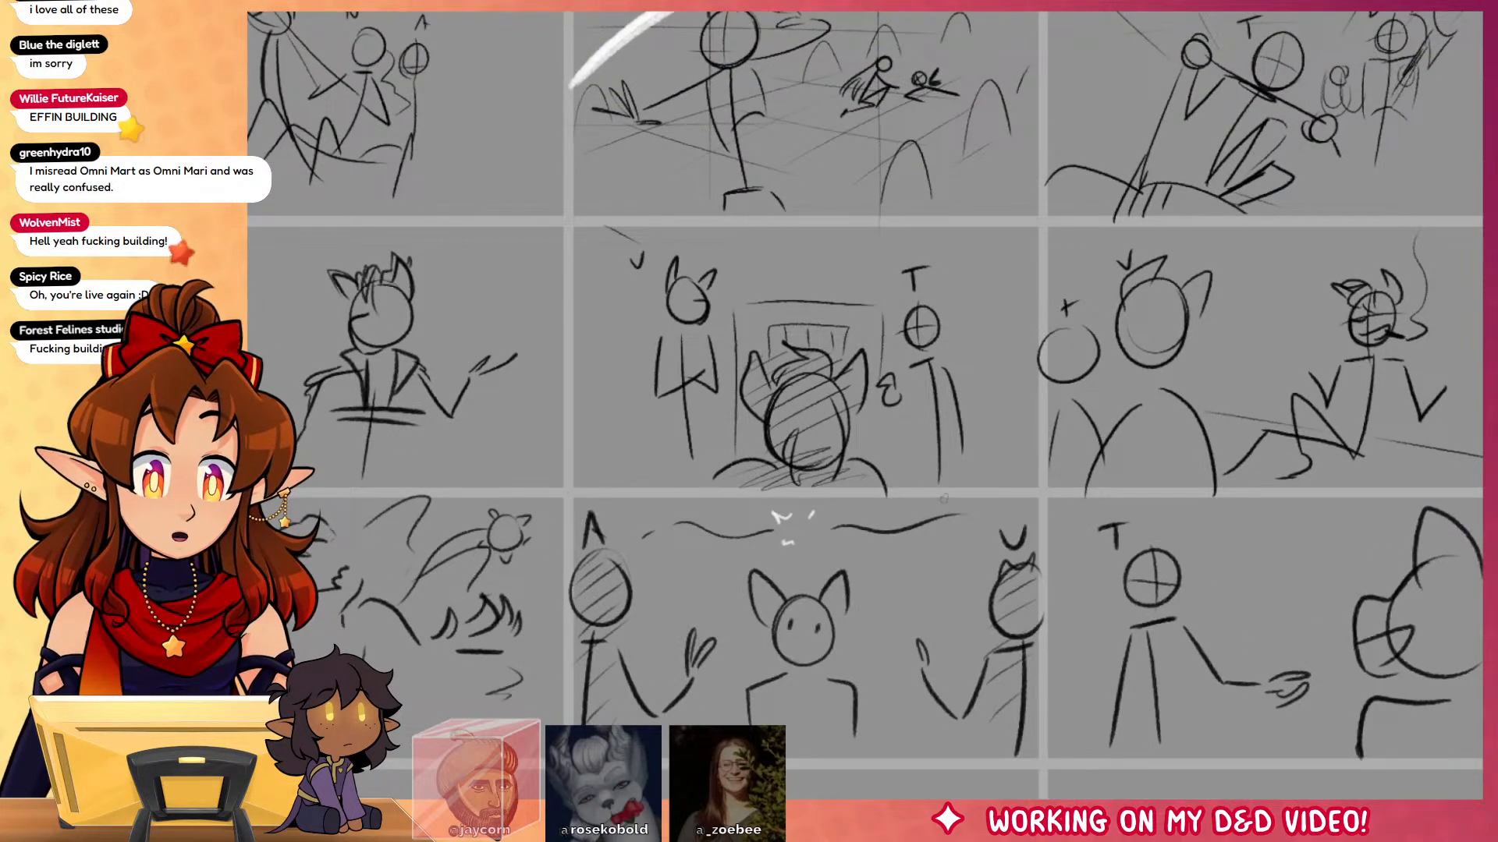
drag(1092, 643, 788, 611)
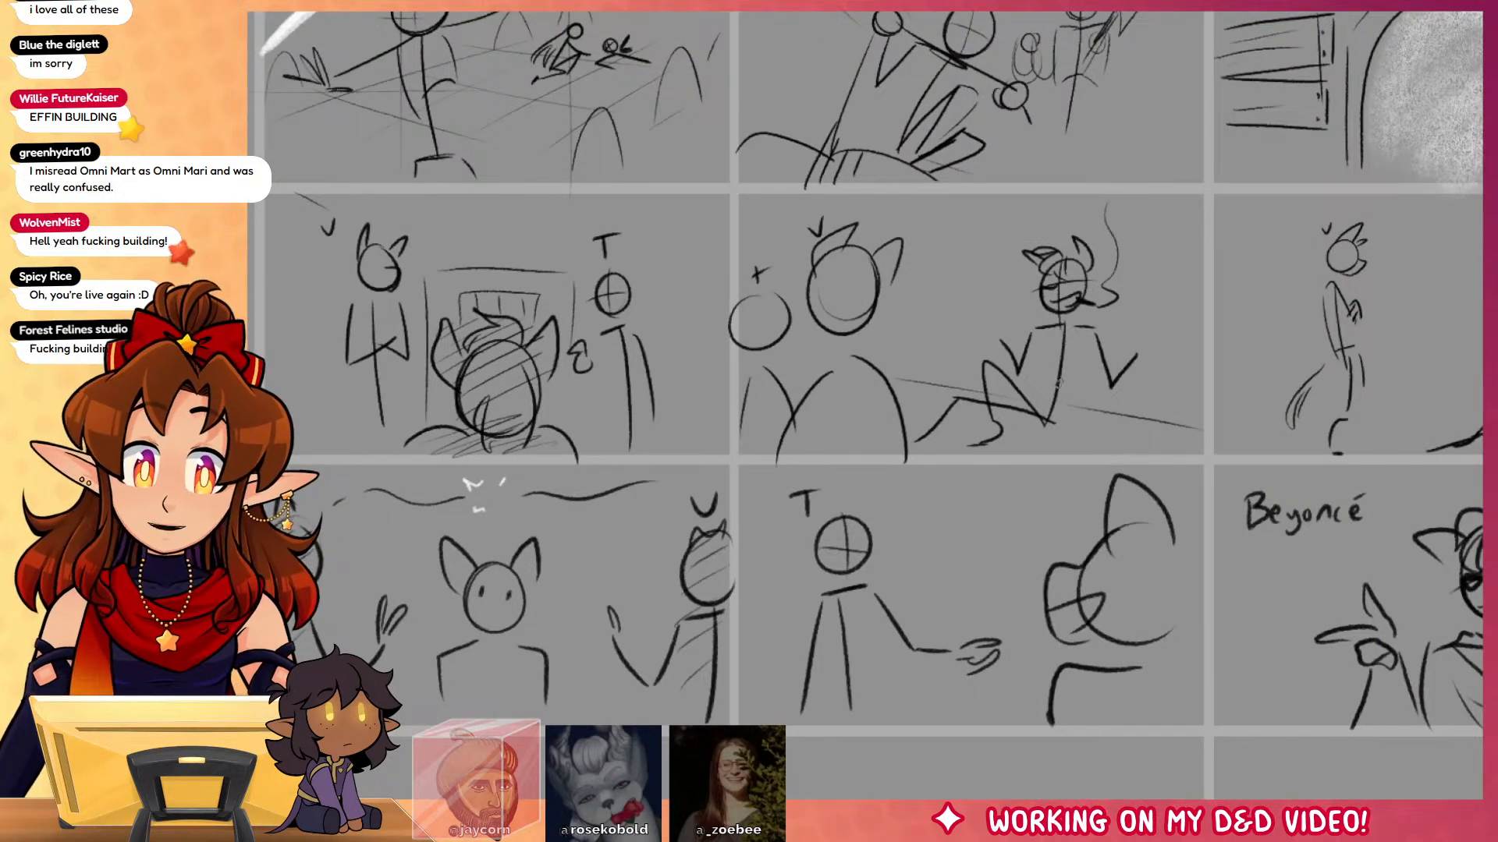
drag(1362, 462, 1068, 462)
drag(1252, 508, 1145, 509)
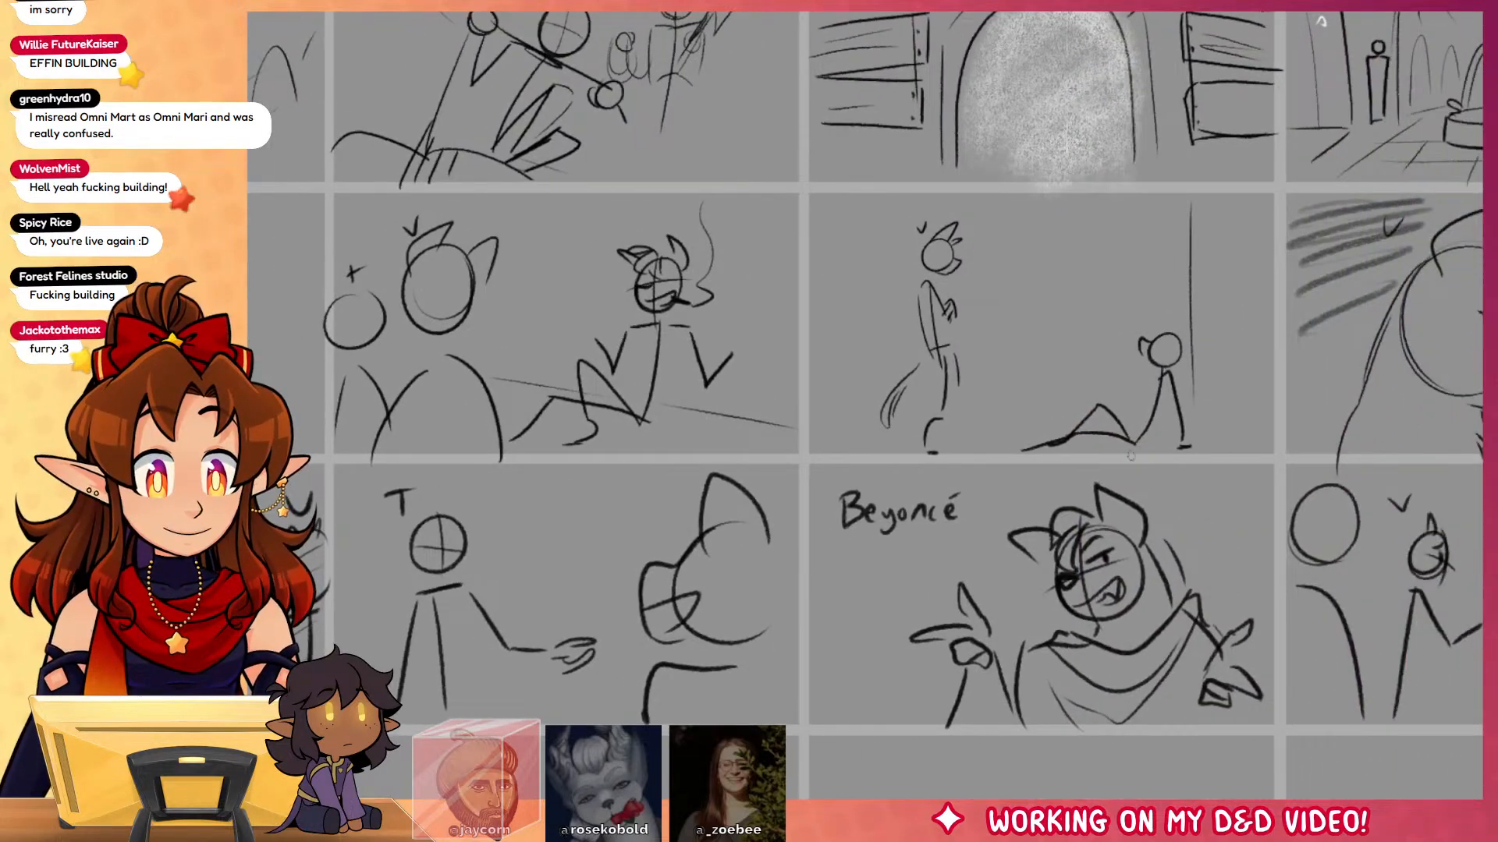
mouse_move(790, 183)
mouse_down()
mouse_move(830, 204)
mouse_move(723, 281)
mouse_up()
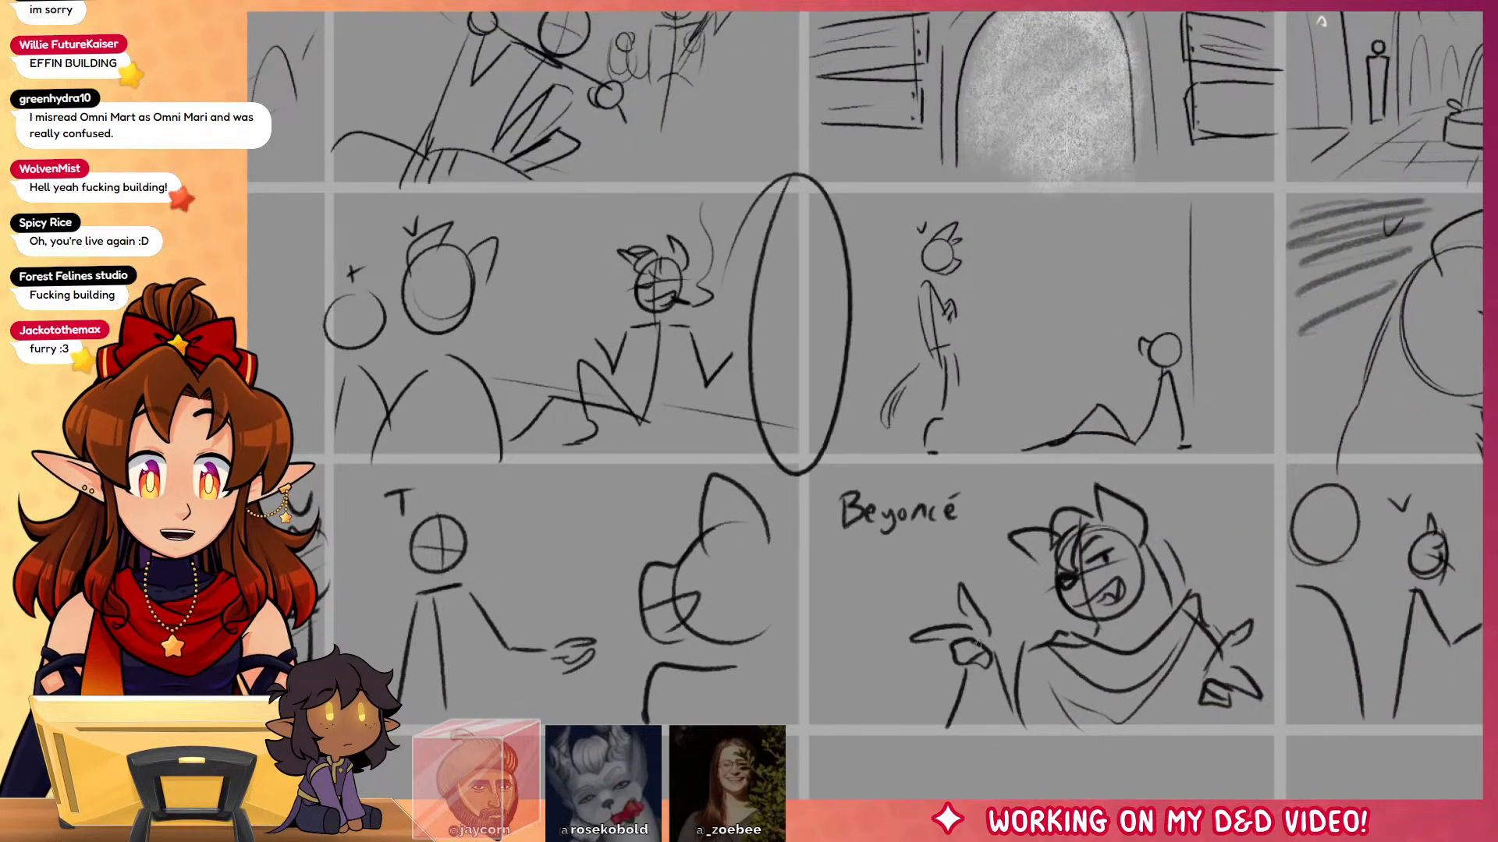
key(ctrl+z)
drag(1146, 531, 1000, 551)
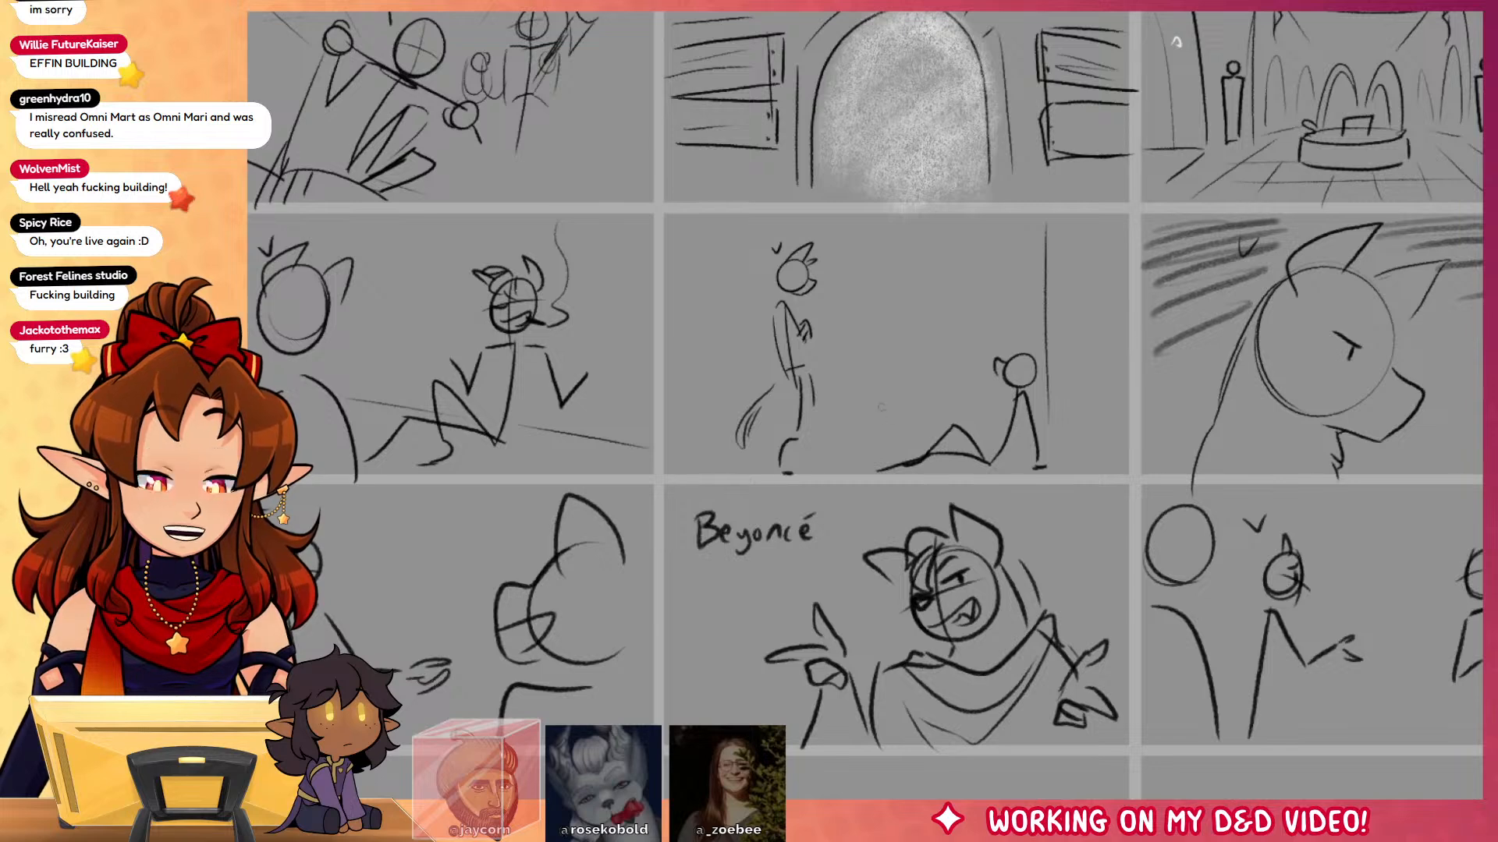
drag(879, 468, 836, 478)
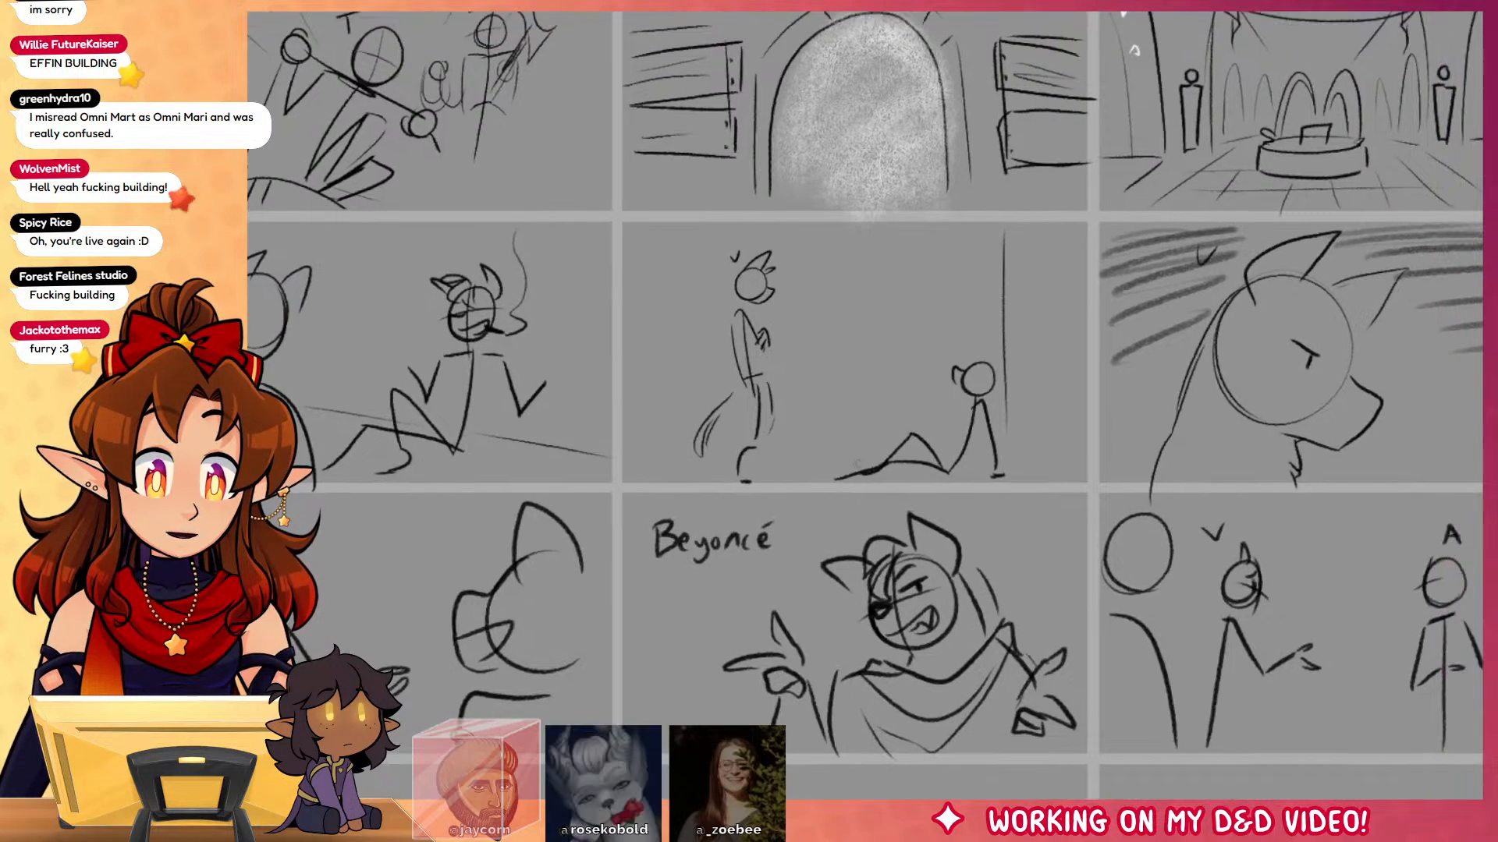
drag(966, 486, 507, 478)
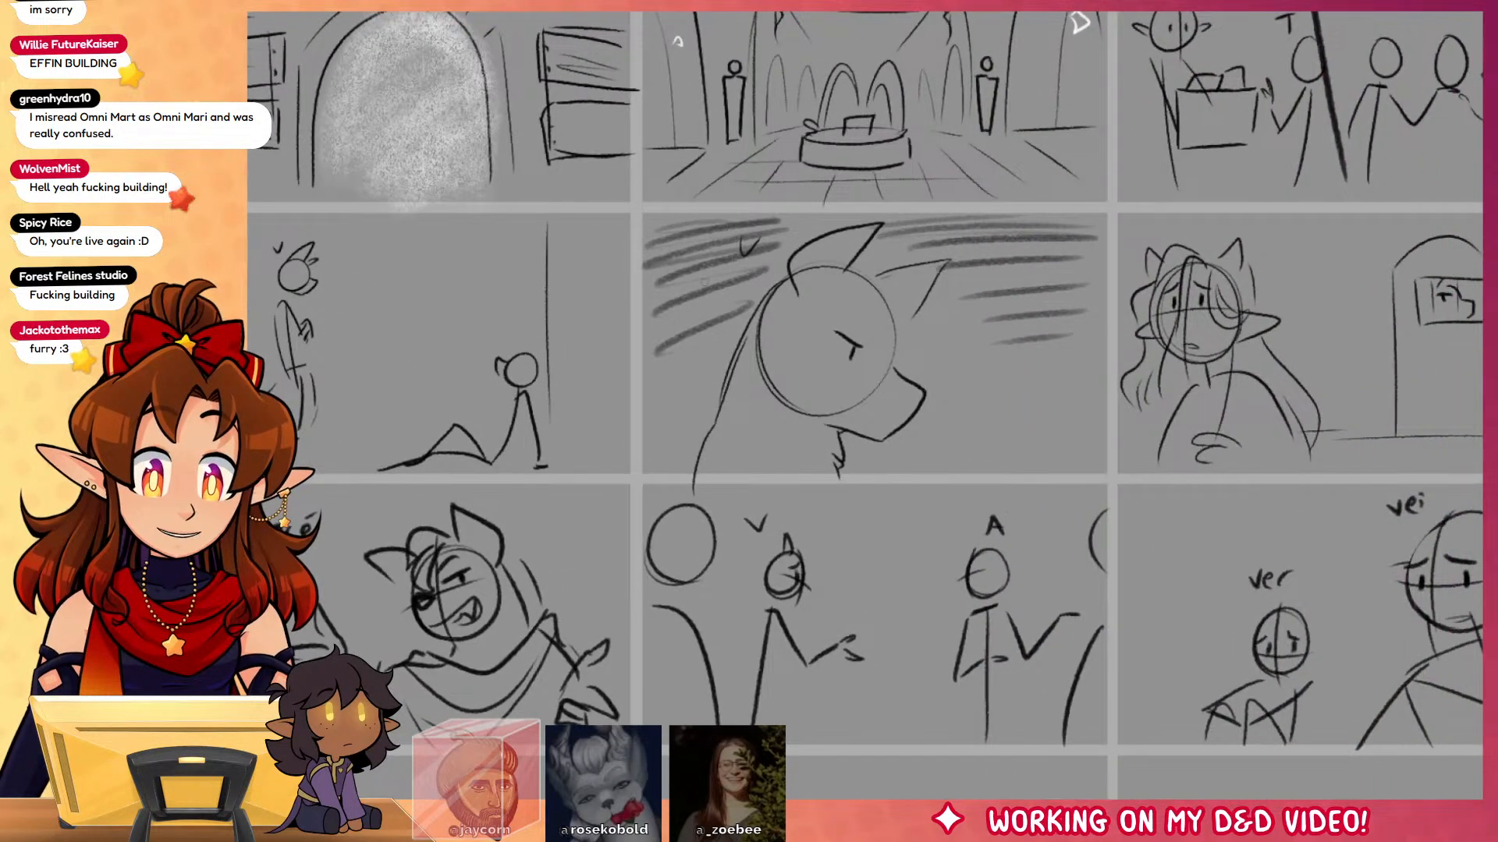
drag(697, 320, 725, 299)
drag(935, 332, 1009, 320)
key(ctrl+z)
drag(1347, 505, 1135, 503)
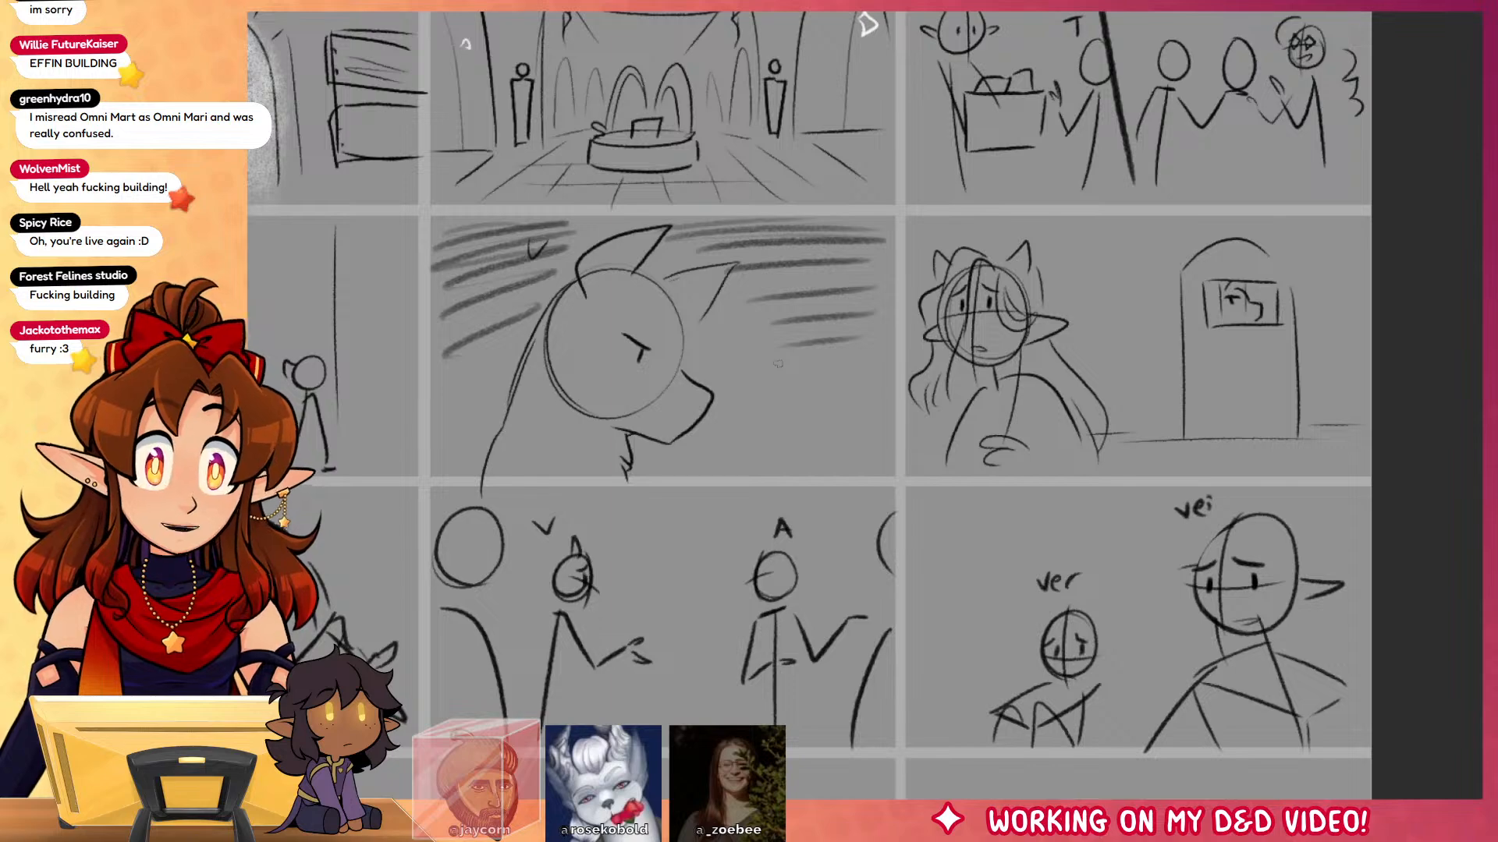
Step: Try circling the shaded, startled figure in the third row's first thumbnail, and undo the circle
drag(344, 671, 1351, 500)
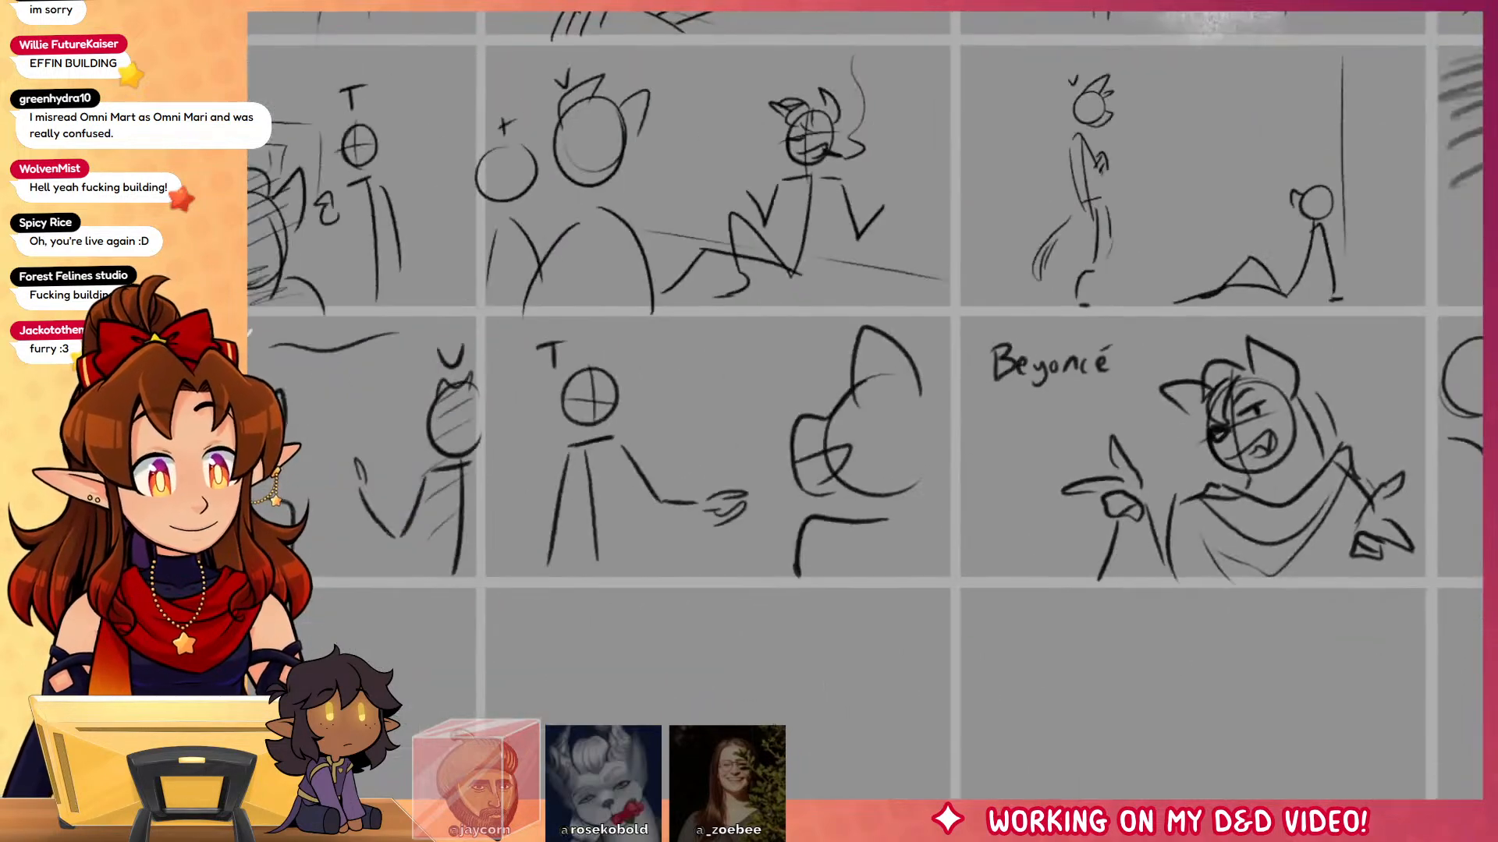
drag(394, 577, 1257, 498)
drag(538, 588, 1033, 598)
drag(797, 596, 1325, 567)
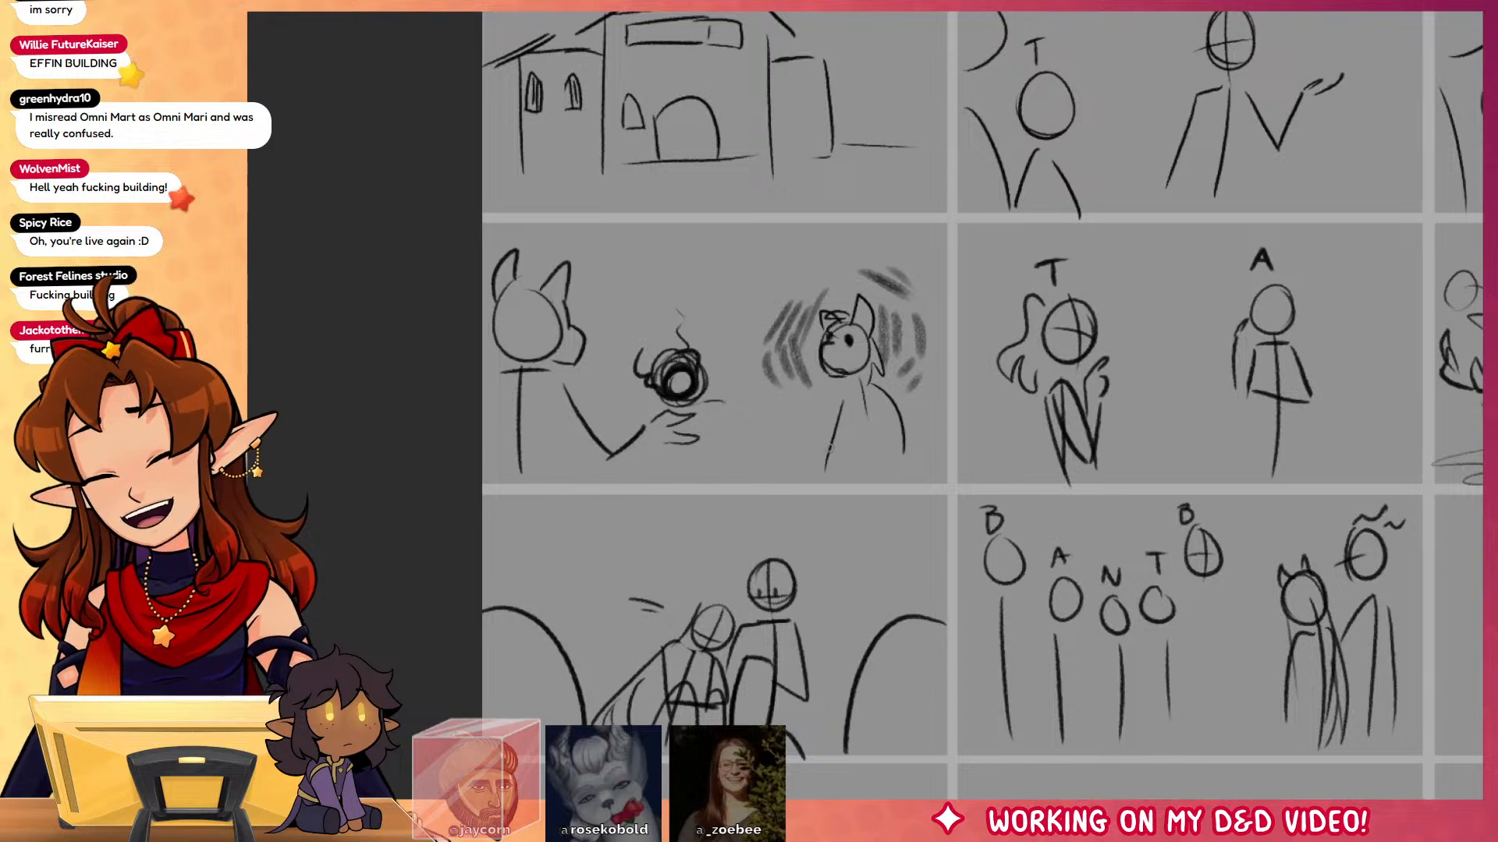
drag(871, 286, 864, 301)
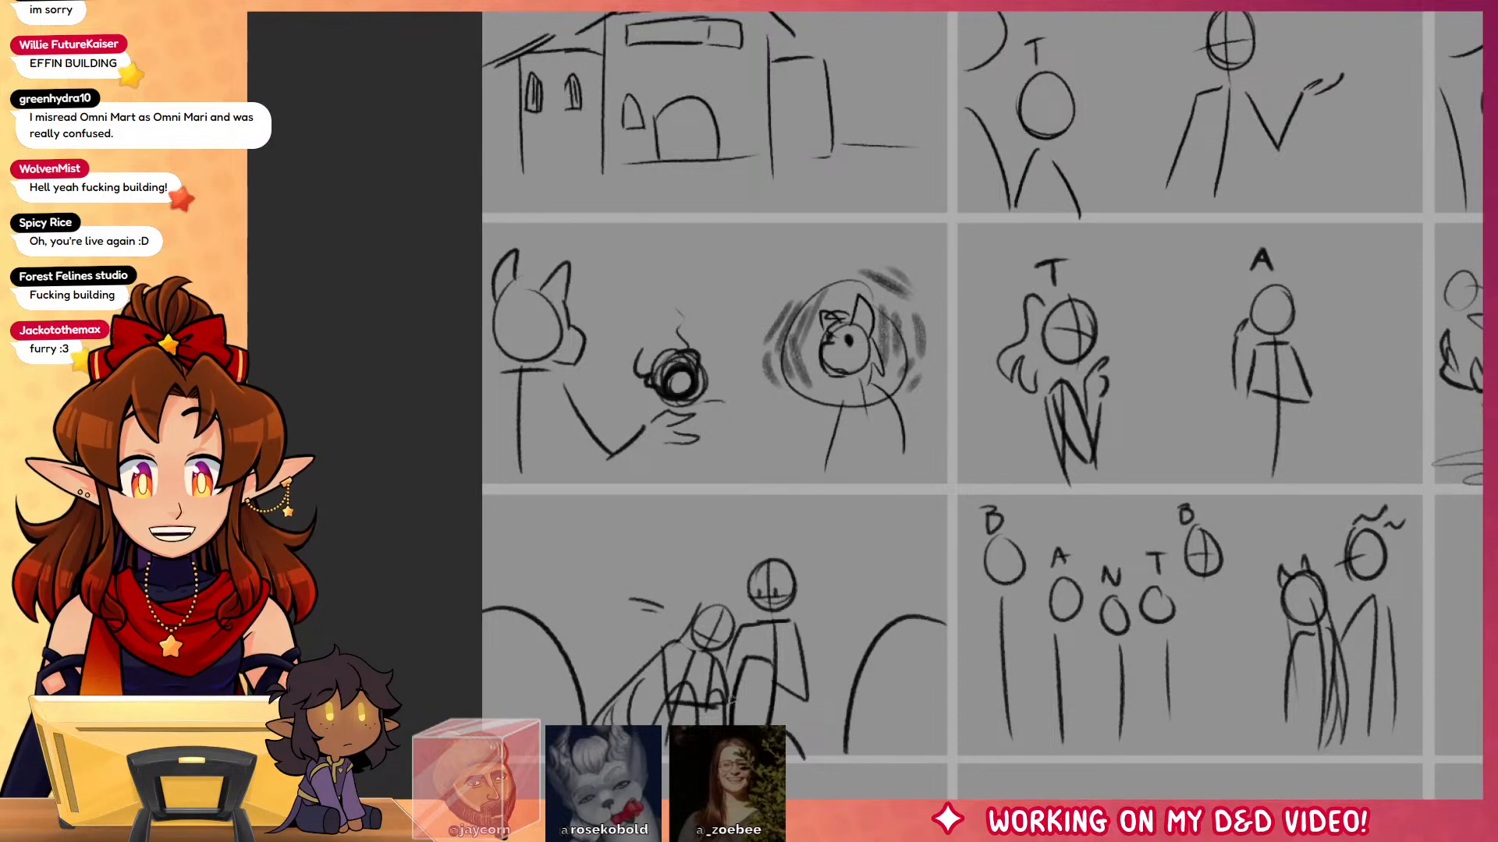
key(ctrl+z)
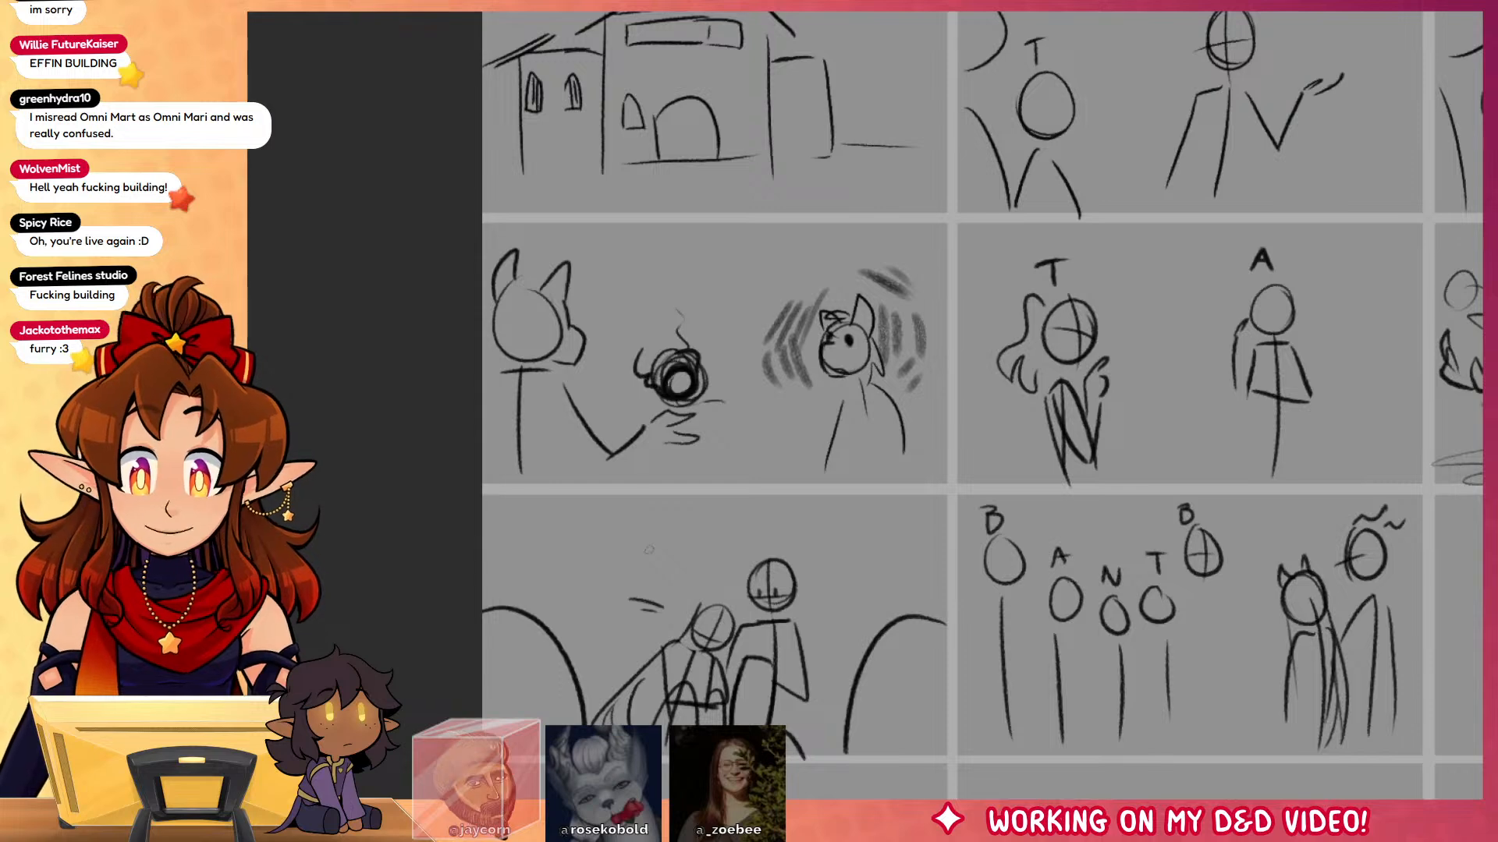
Step: Examine the third row's opening thumbnails, from the figure holding the dark orb to the eared figure between A and V
scroll(1239, 619, right, 3)
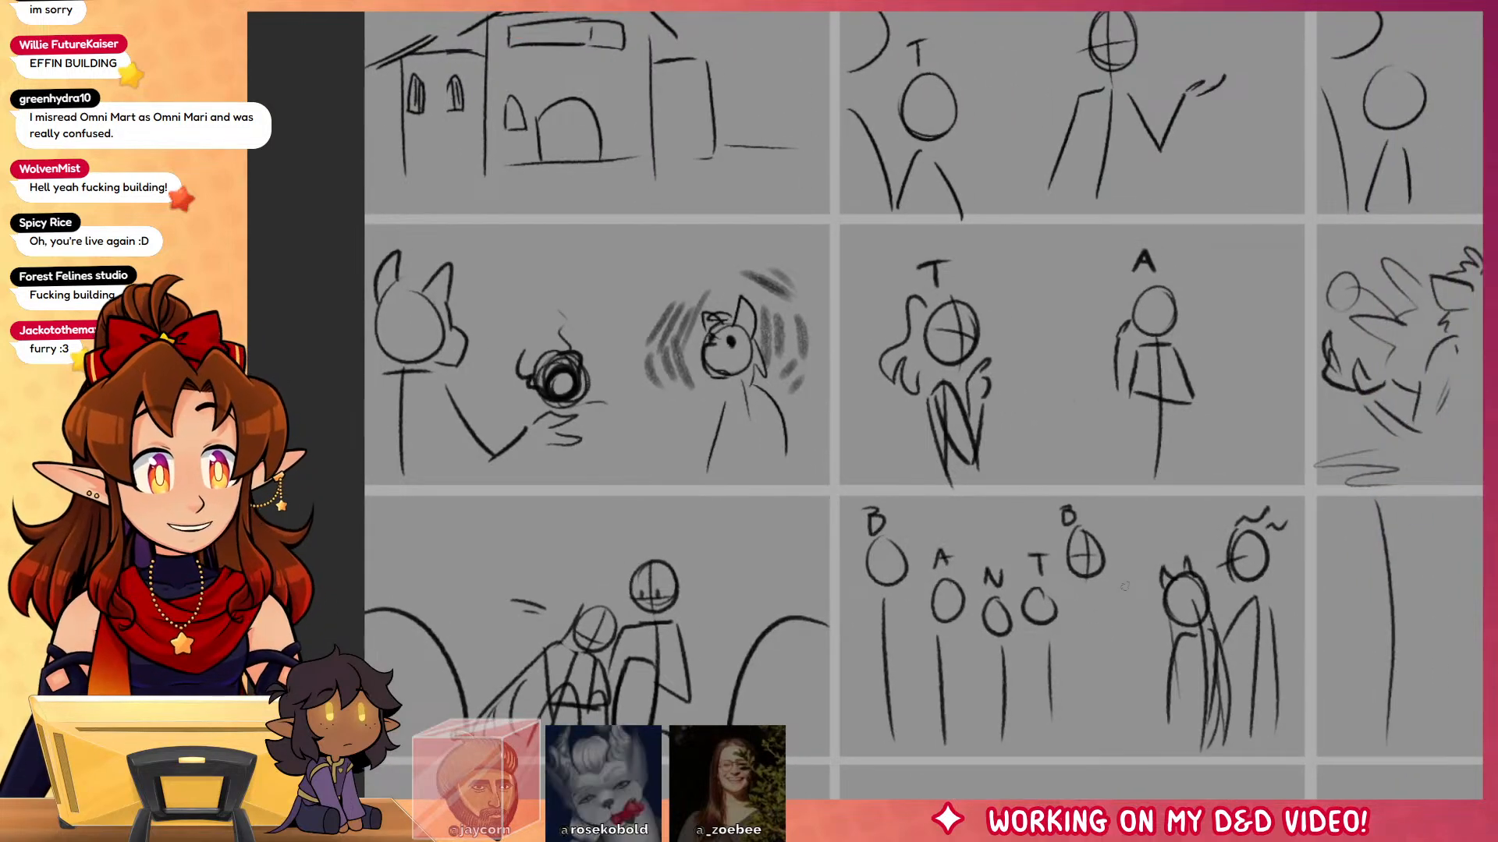
scroll(1181, 468, right, 2)
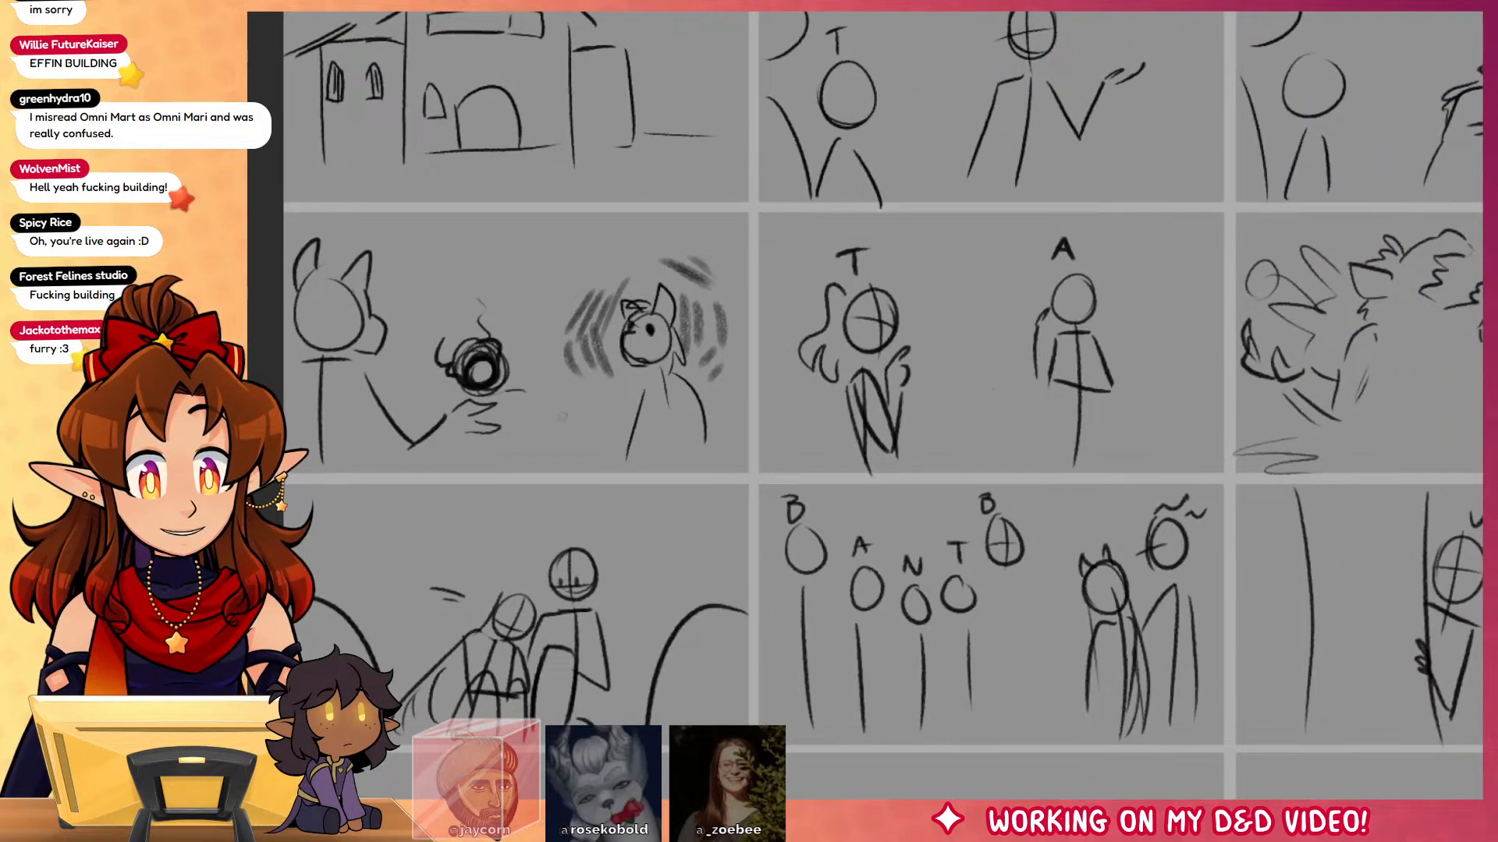
scroll(1042, 475, right, 2)
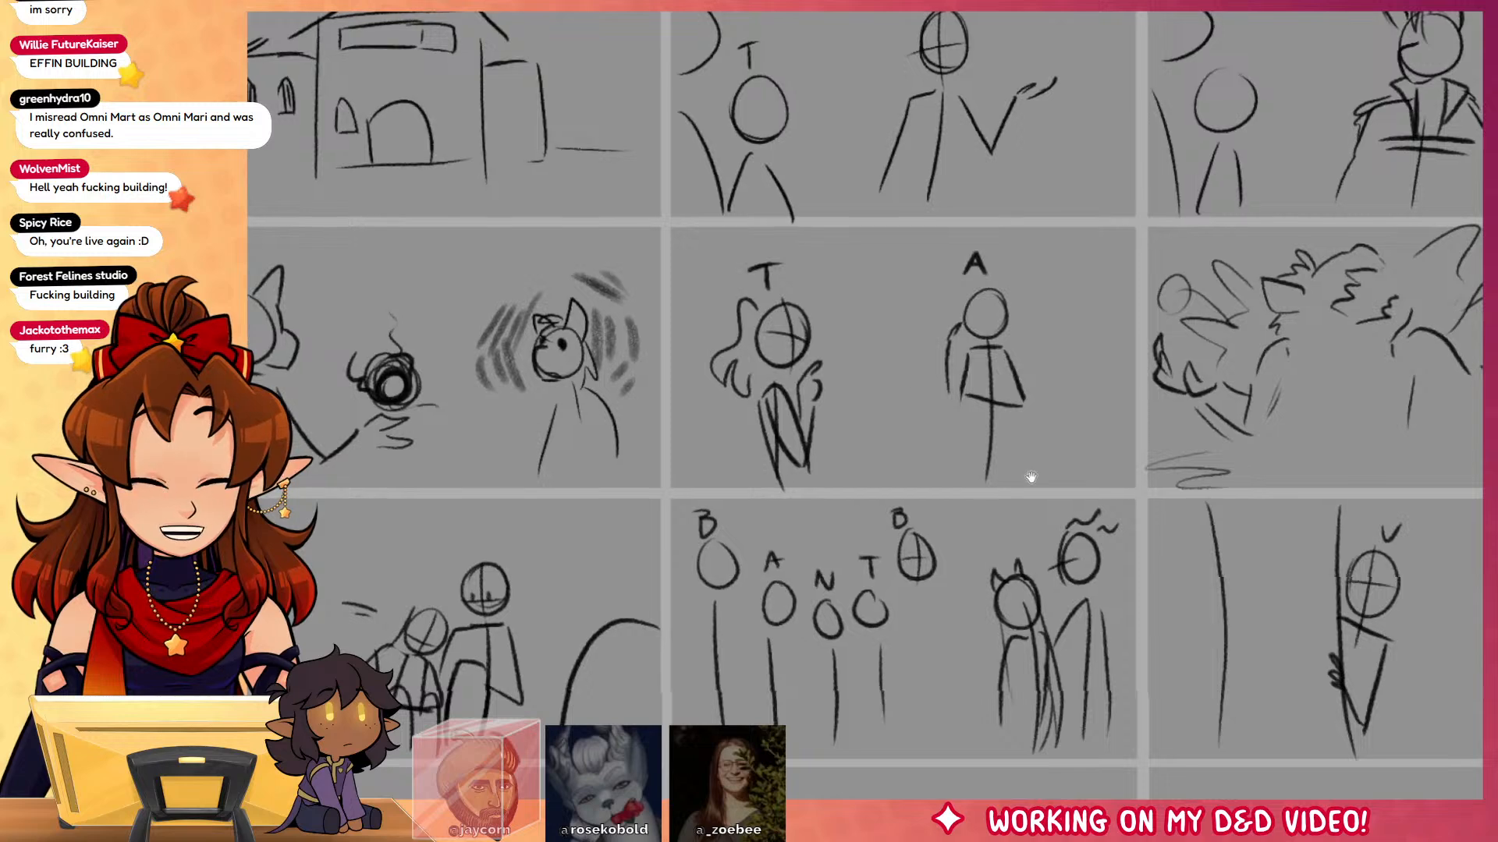
scroll(893, 452, right, 3)
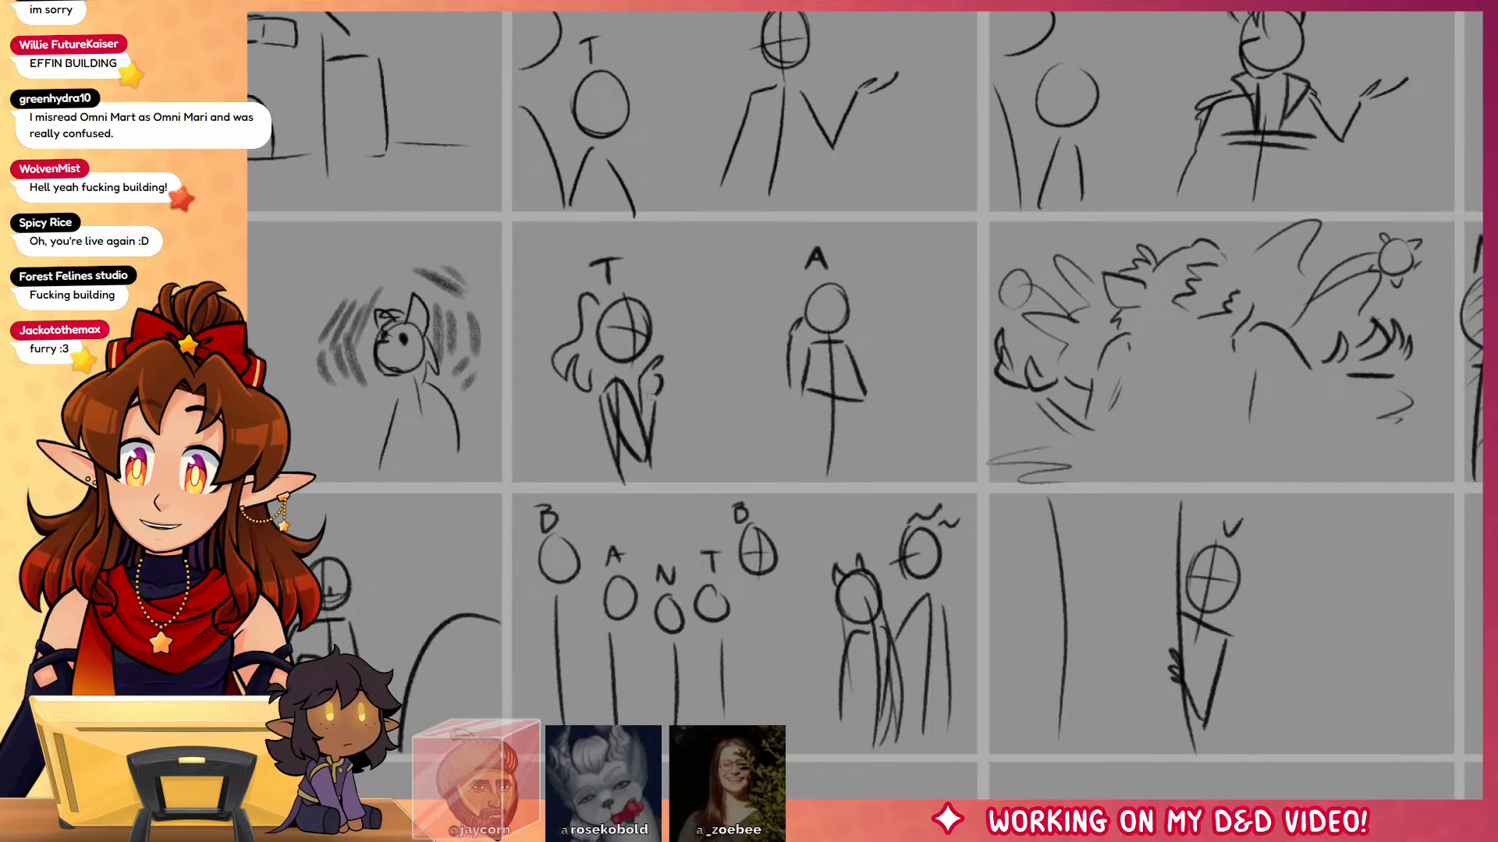
scroll(694, 392, right, 6)
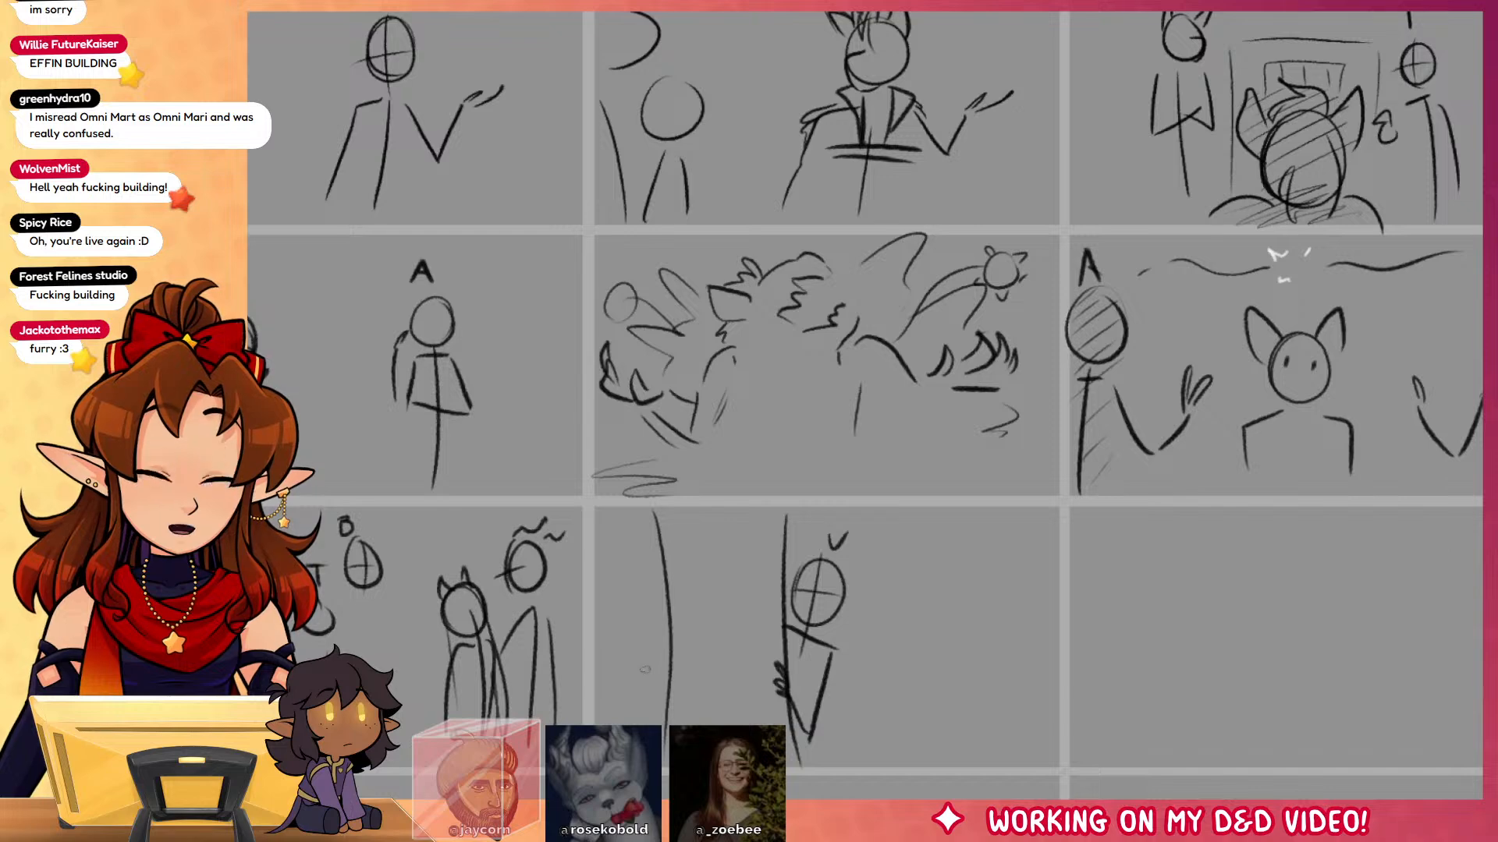
scroll(1066, 561, right, 5)
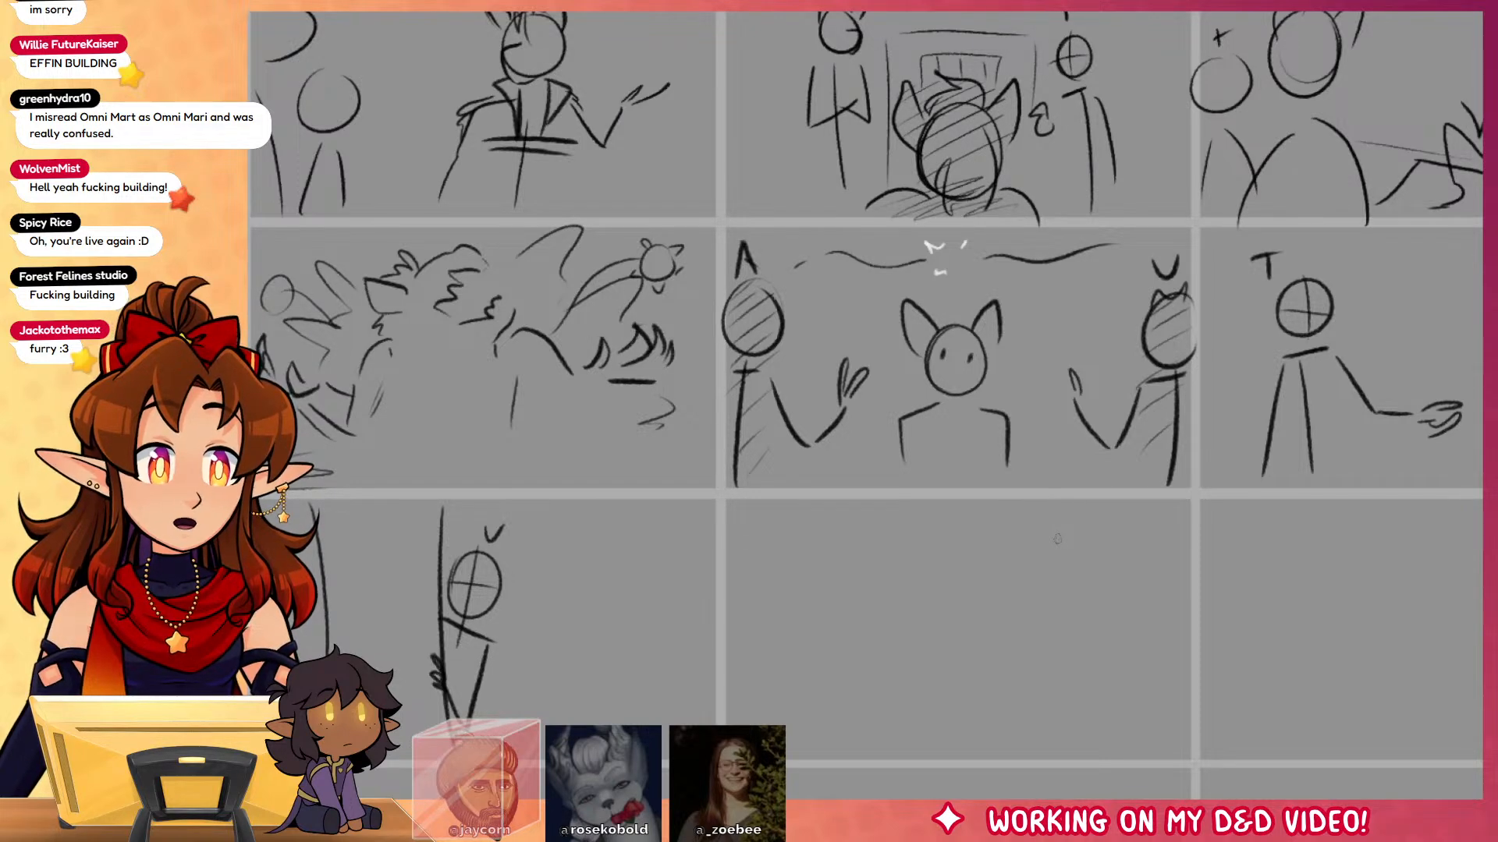
scroll(1090, 625, right, 2)
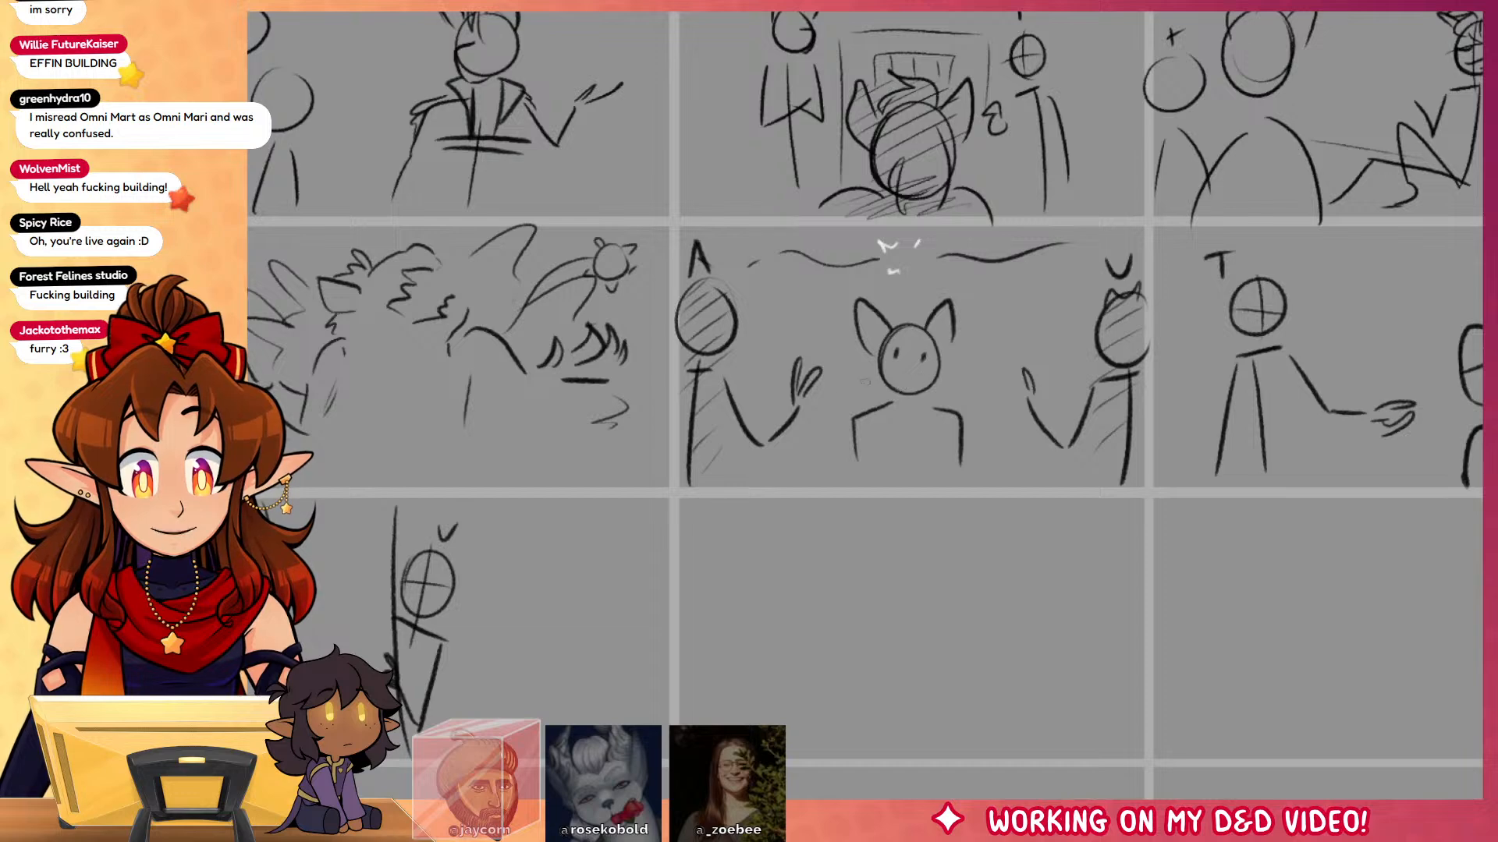
Step: Examine the remaining third-row thumbnails, from the outstretched hand and Beyoncé panels to the ver and vei pair
drag(1185, 497, 675, 492)
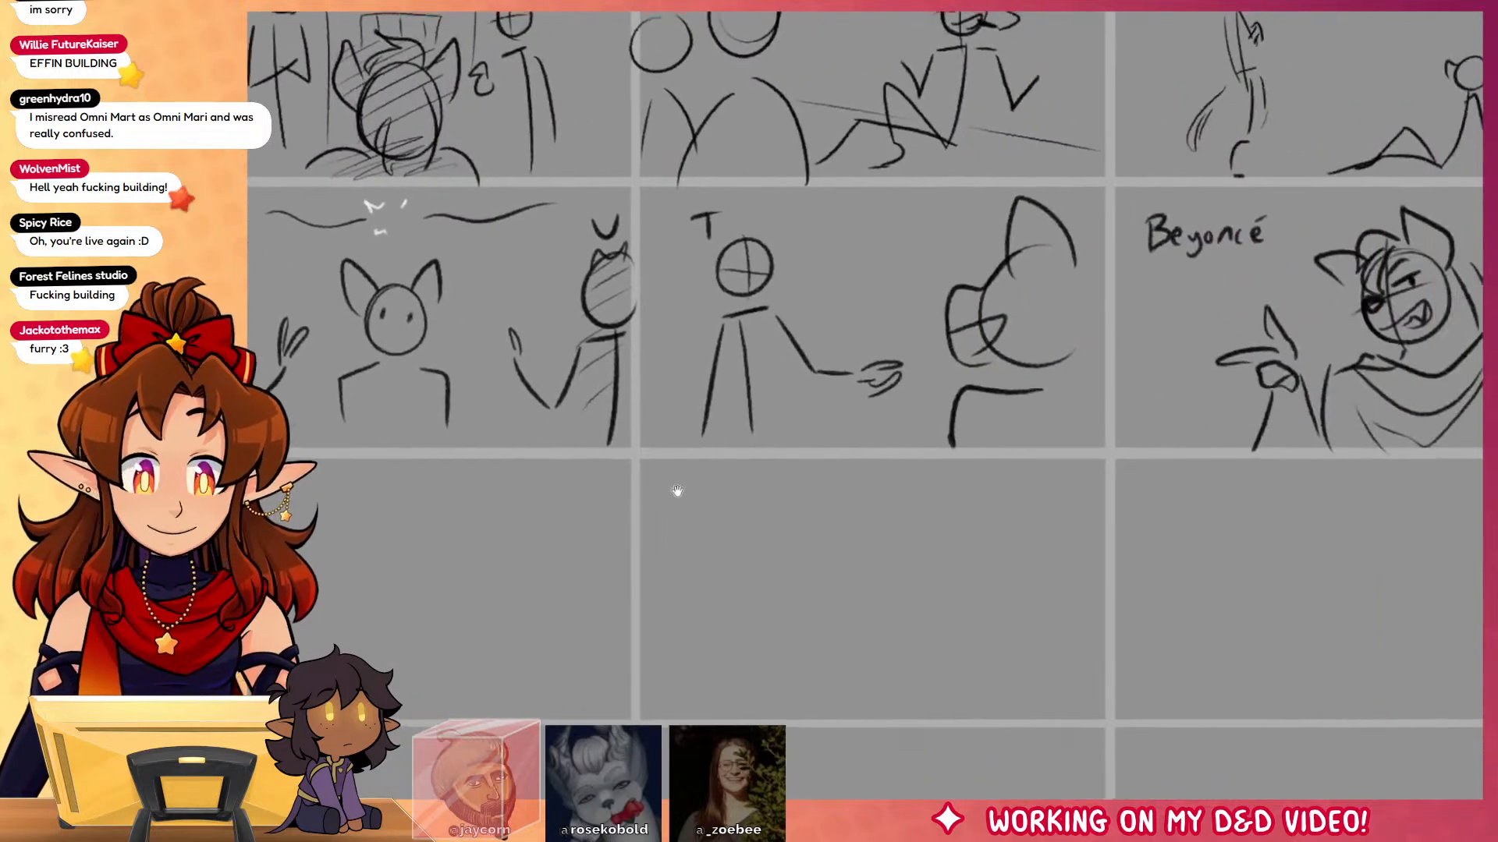
drag(958, 477, 892, 467)
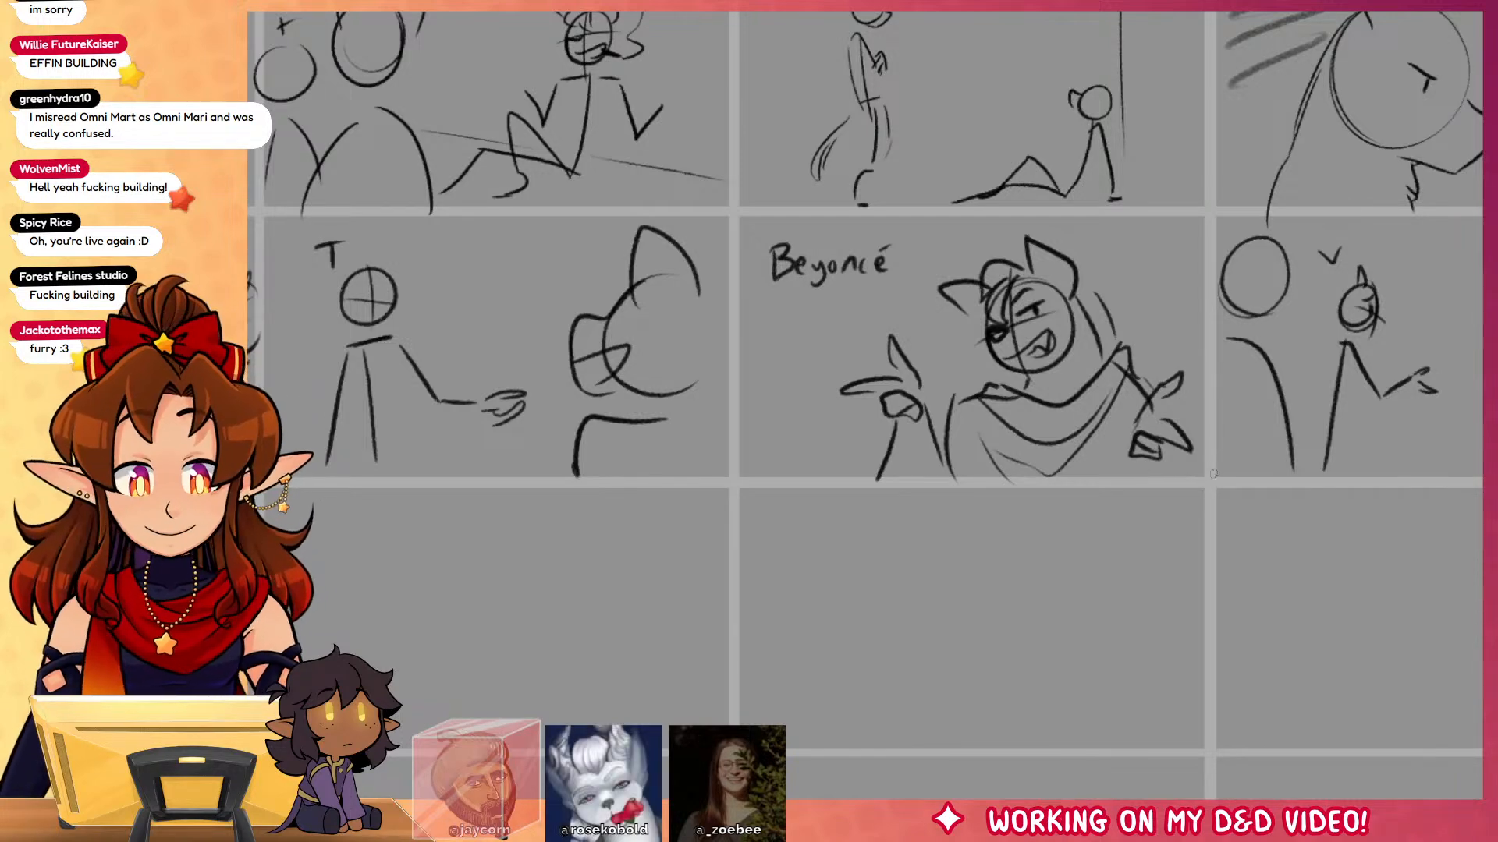
drag(1292, 600, 1070, 631)
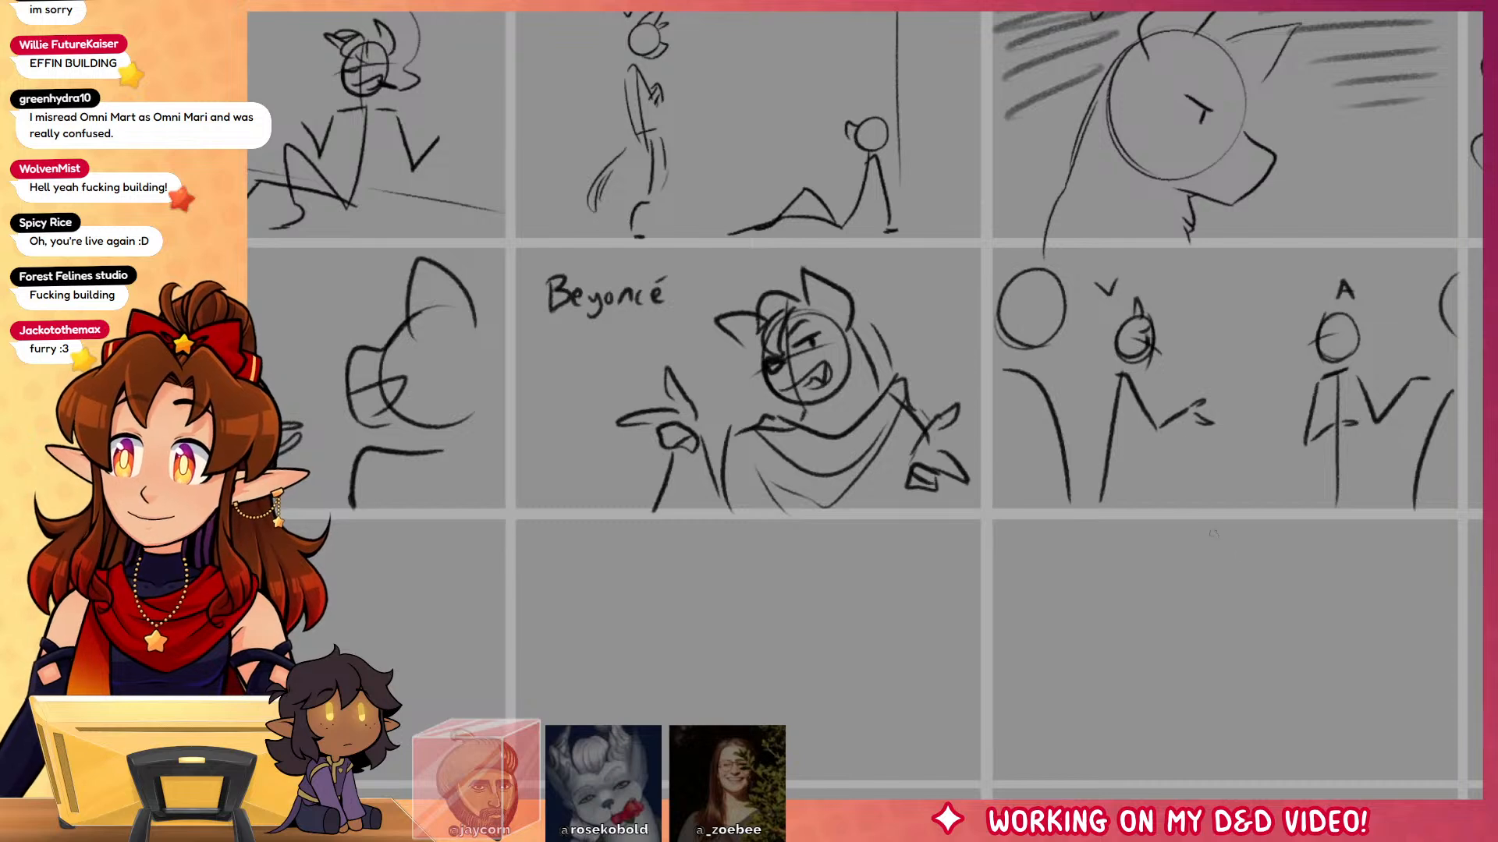
drag(1214, 533, 993, 534)
drag(1304, 618, 1193, 484)
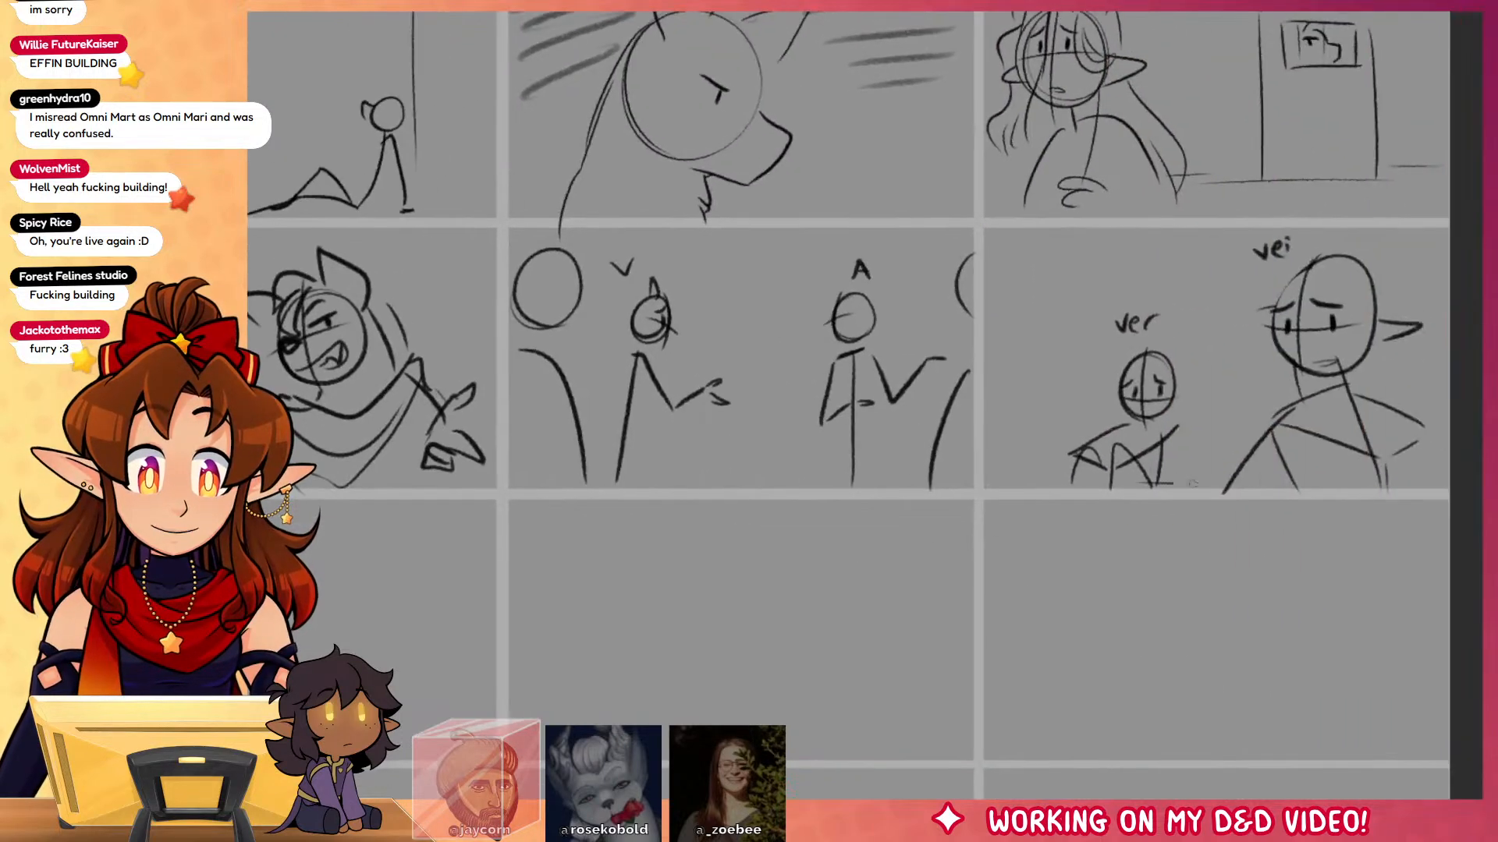
mouse_move(977, 287)
mouse_down()
mouse_move(985, 234)
mouse_move(955, 344)
mouse_up()
key(ctrl+z)
key(ctrl+z)
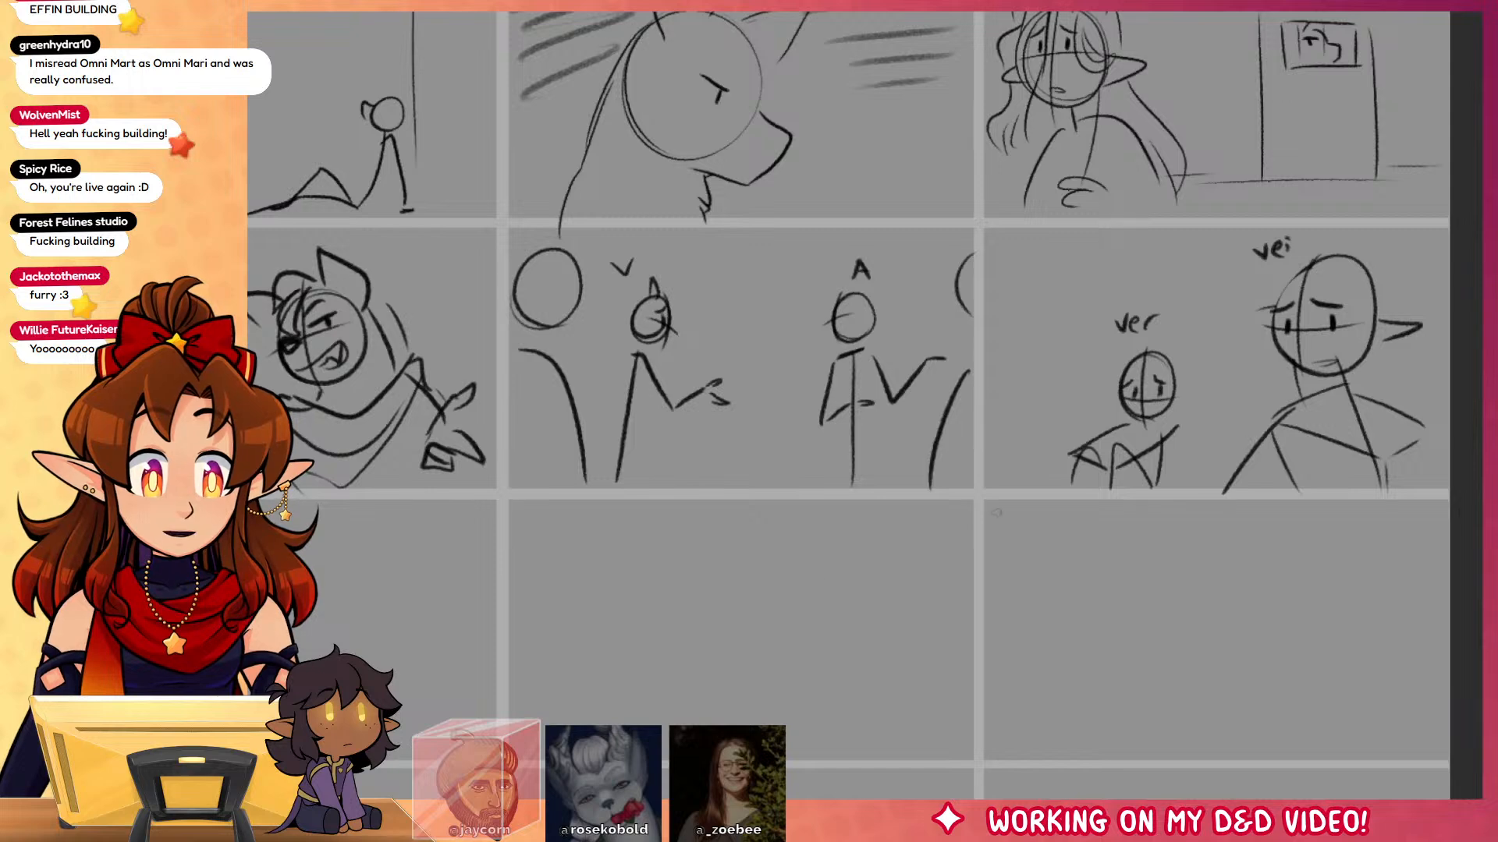
Step: Try circling the lettered B, A, N, T, B heads in the fourth row's second thumbnail, undoing each circle
drag(265, 726, 1435, 499)
drag(405, 616, 1380, 577)
drag(659, 568, 1394, 639)
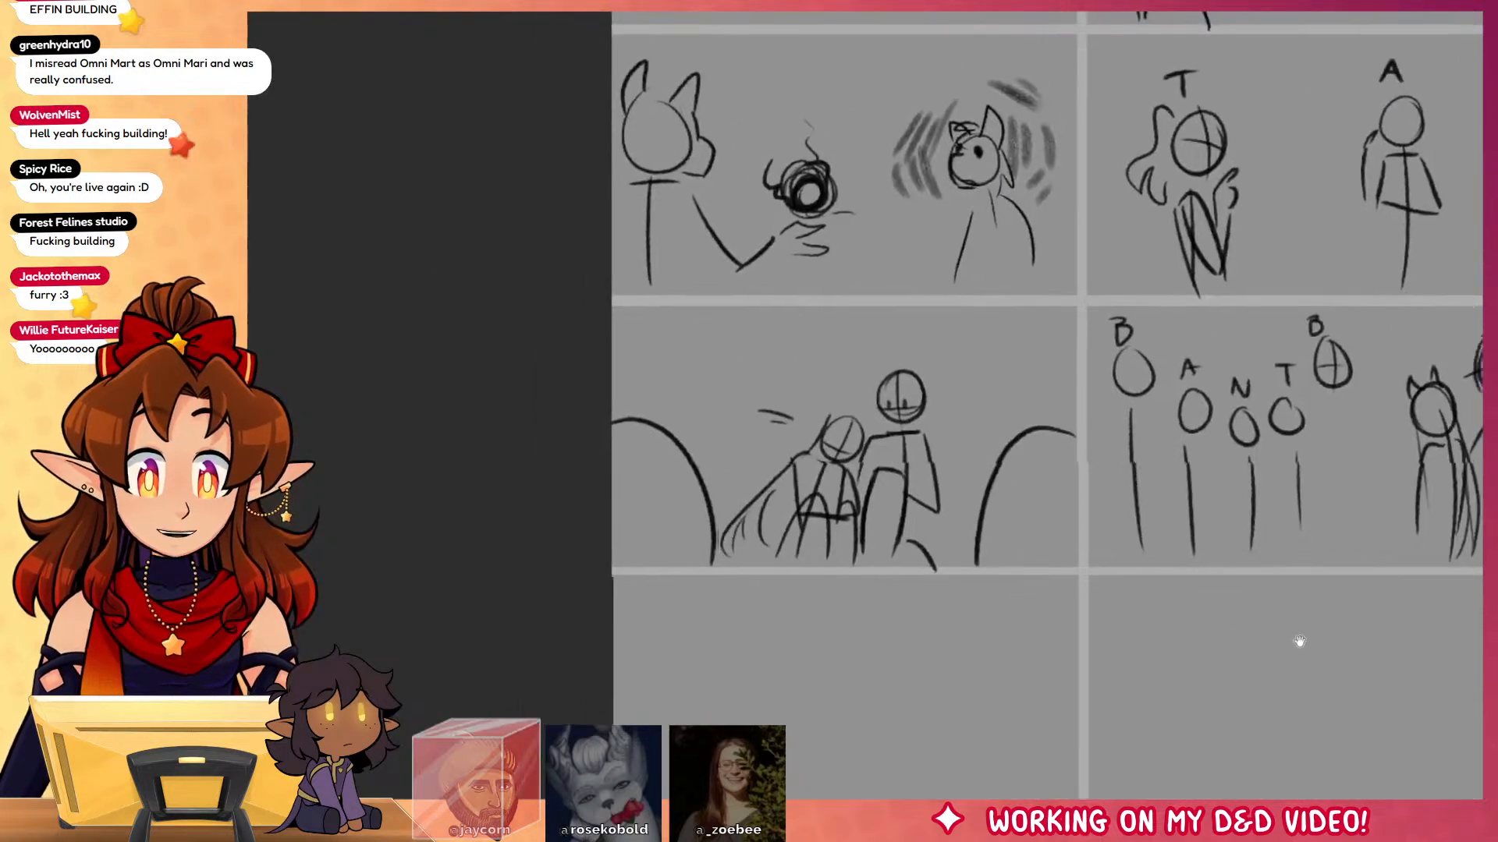
drag(1299, 641, 843, 614)
mouse_move(780, 273)
mouse_down()
mouse_move(686, 394)
mouse_move(784, 272)
mouse_up()
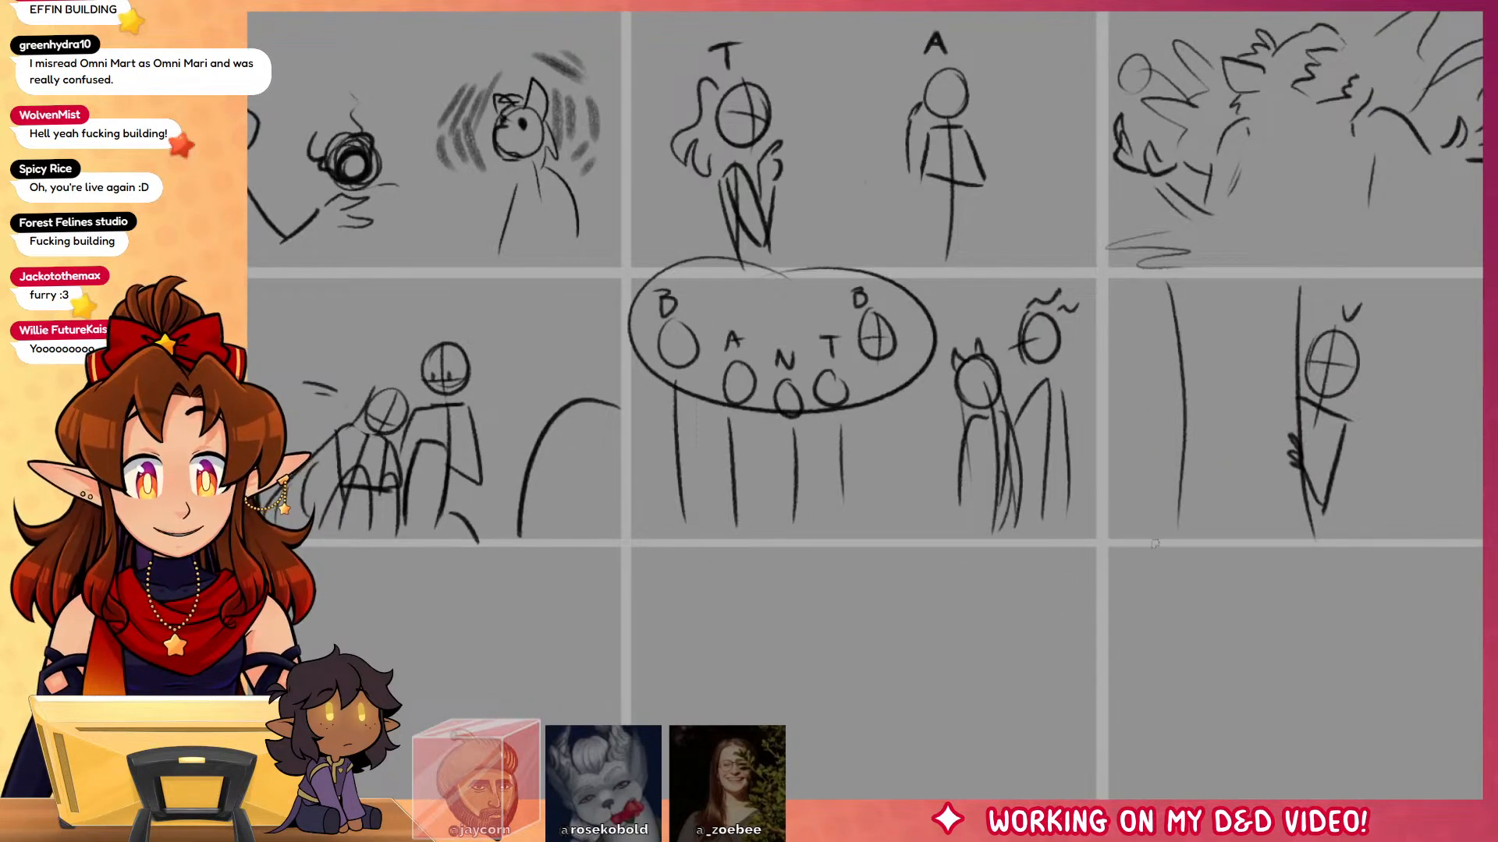
key(ctrl+z)
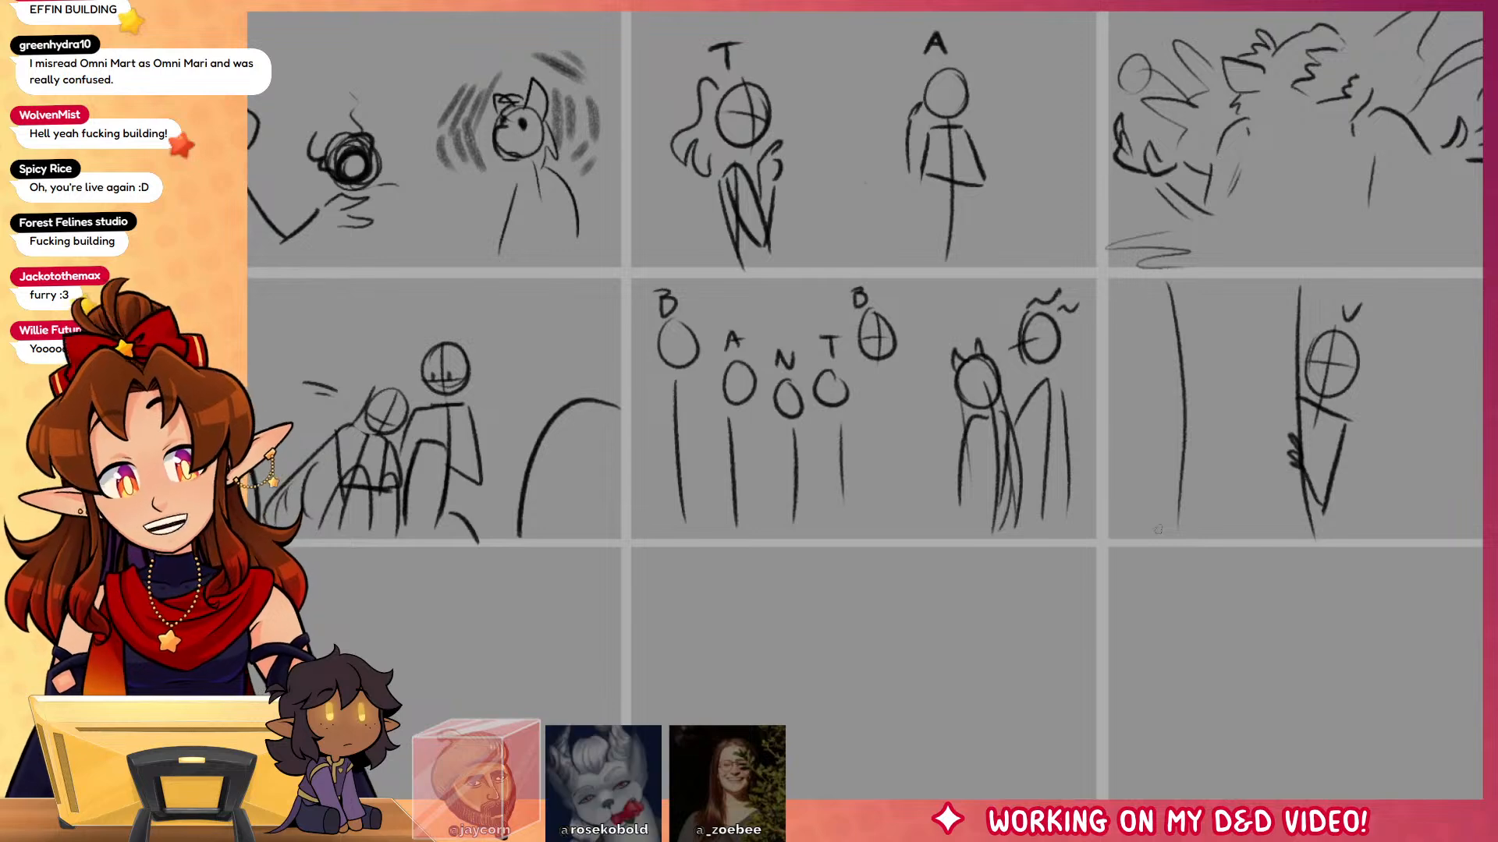
drag(816, 260, 737, 254)
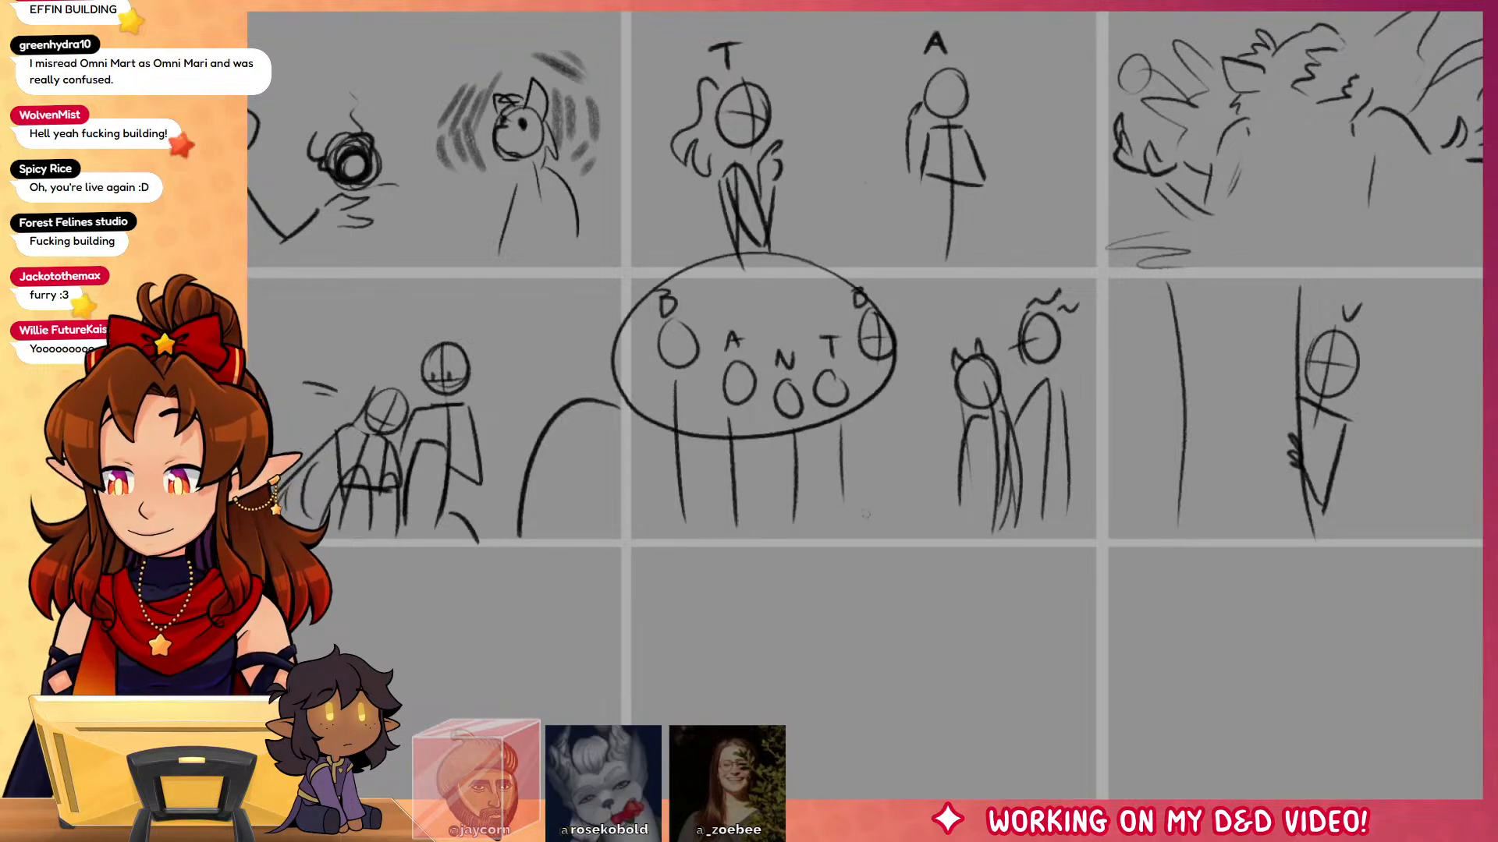
key(ctrl+z)
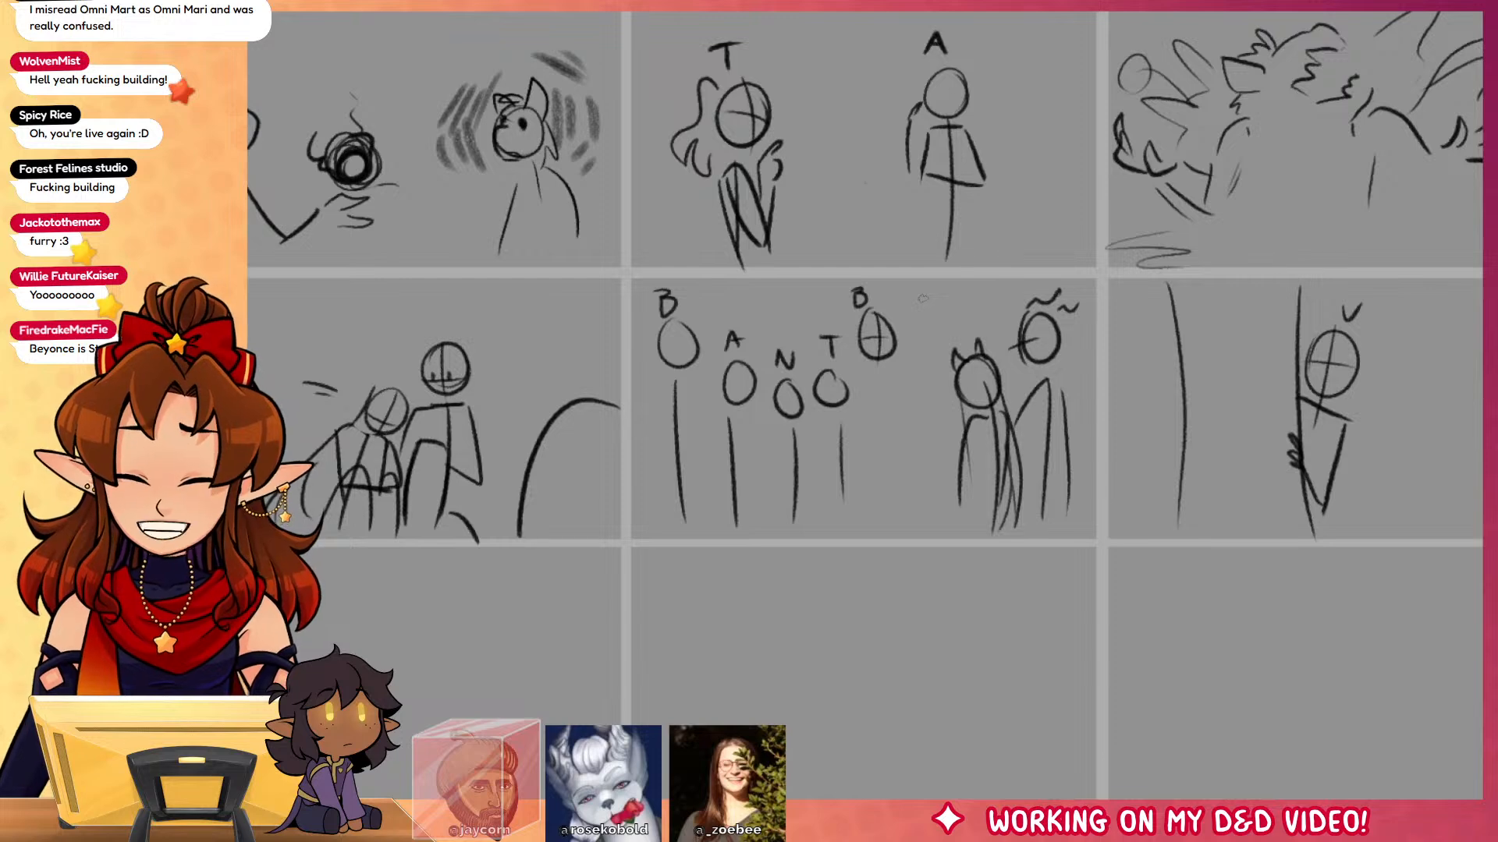
Step: Mark a V above each of the two figures beside the lettered group in the fourth row's second thumbnail
drag(950, 314, 972, 298)
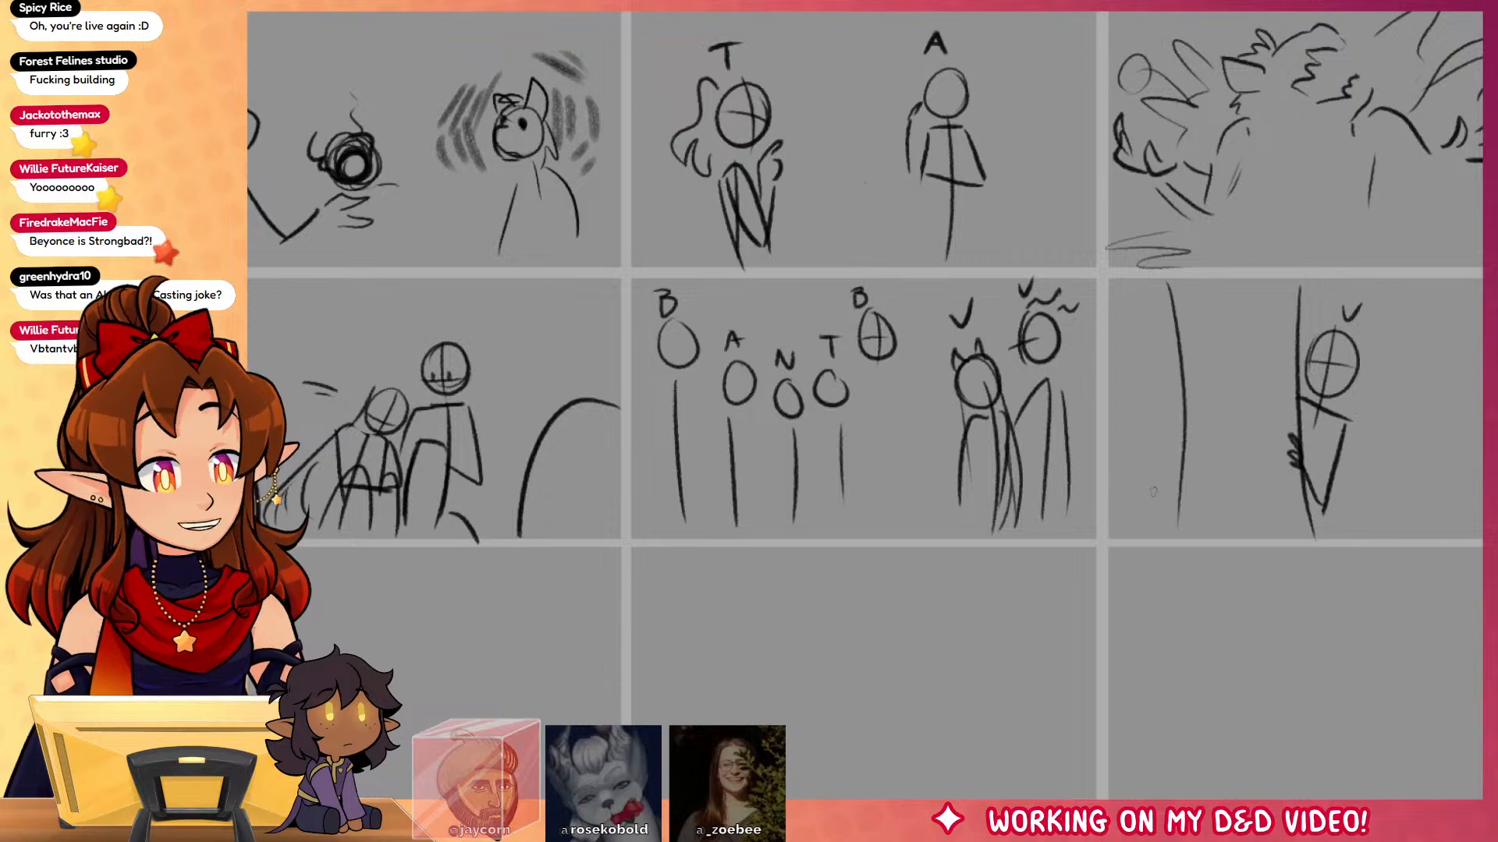
Step: Try writing an F beside the second B in the fourth row's group thumbnail, and undo it
drag(903, 312, 915, 302)
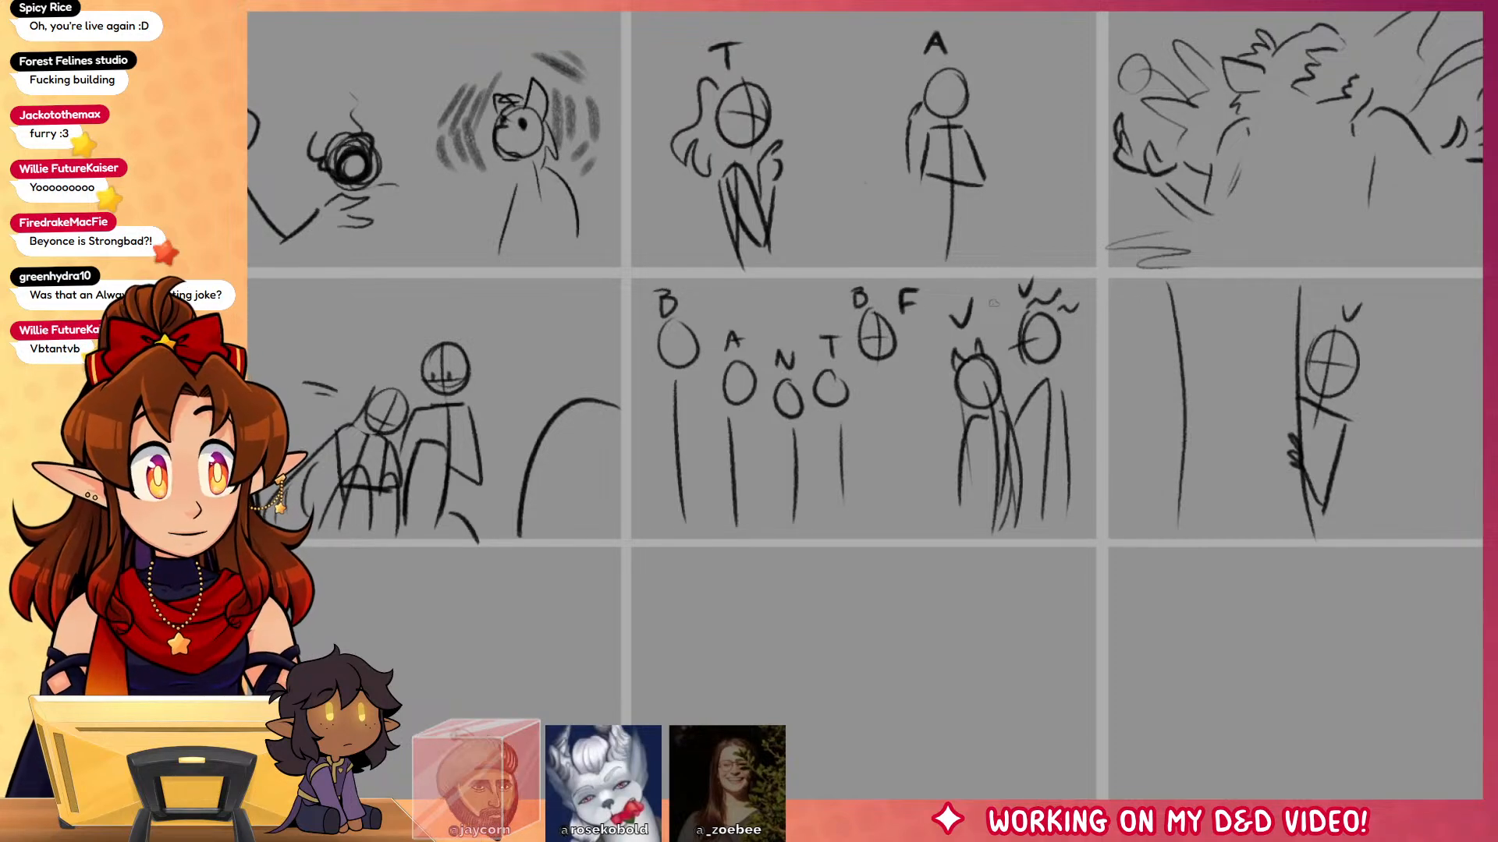
key(ctrl+z)
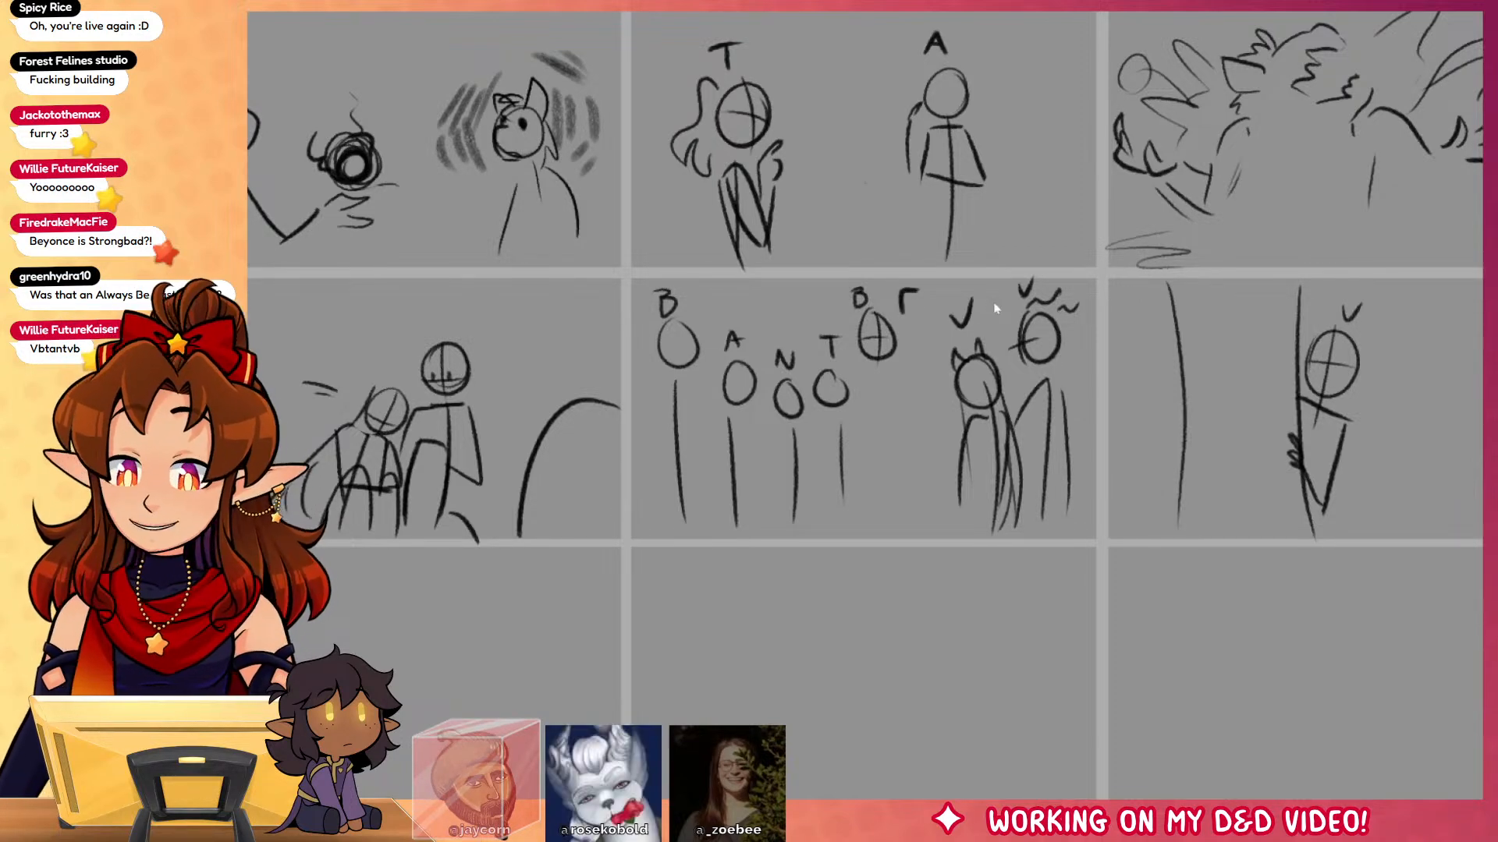
key(ctrl+z)
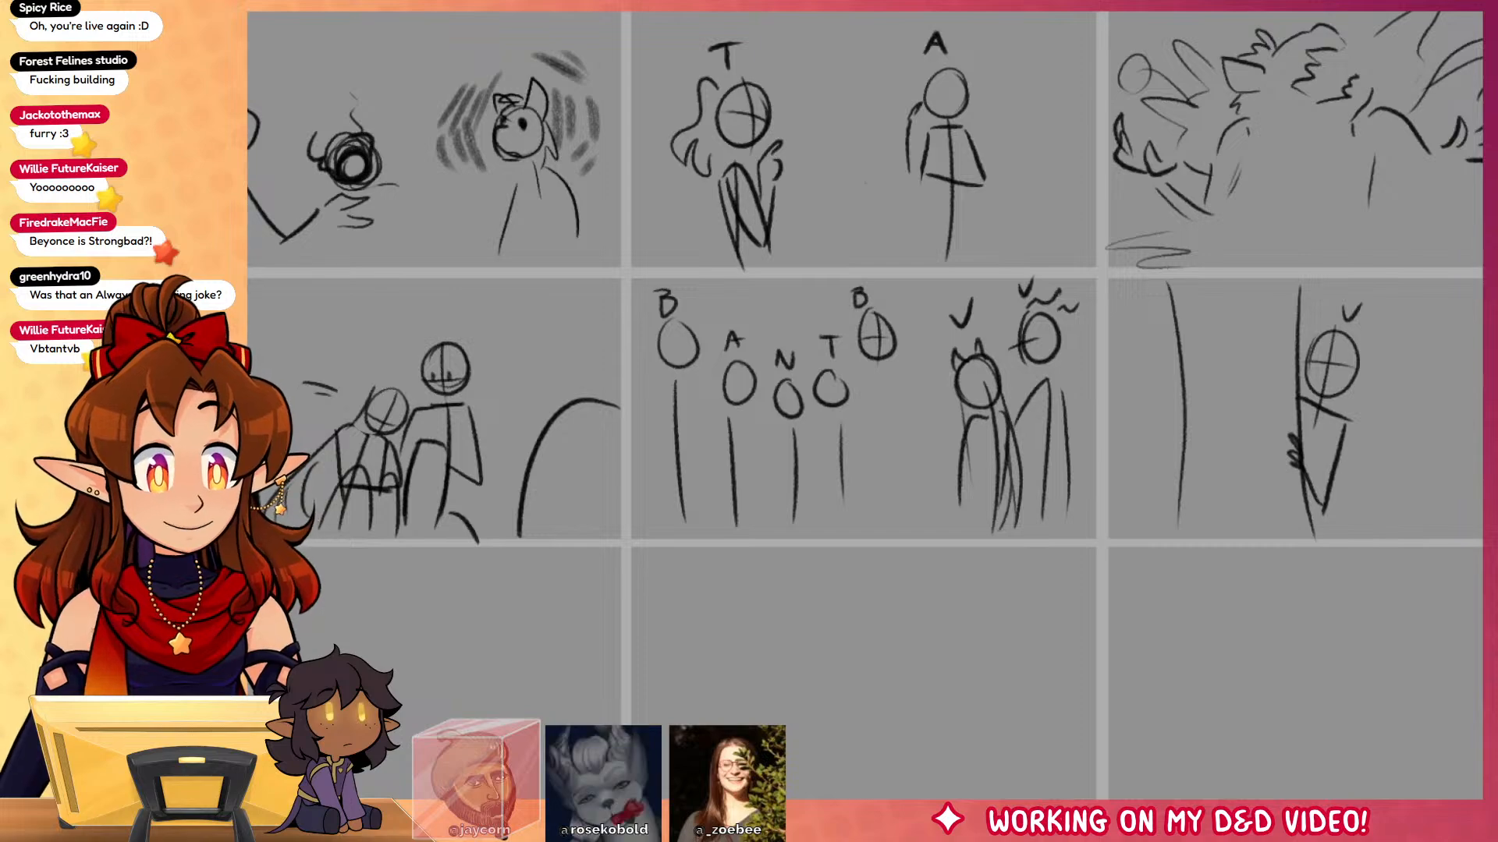
Step: Look over the whole storyboard sheet, and bring up the Castoff cover illustration before returning to the sheet
scroll(1021, 527, down, 5)
scroll(1021, 527, up, 5)
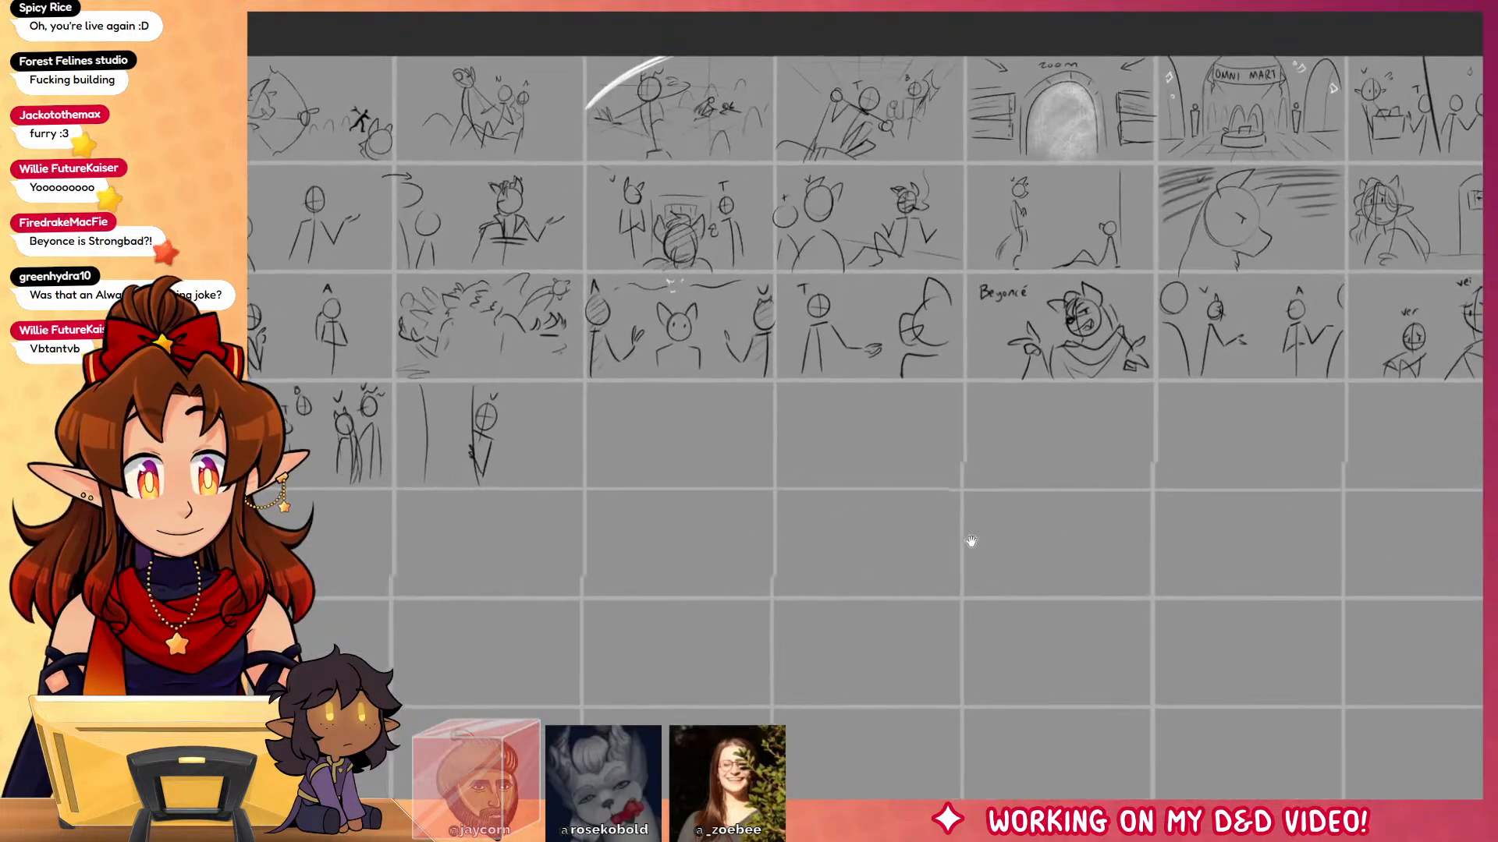
drag(1090, 531, 1075, 524)
drag(1098, 544, 1099, 508)
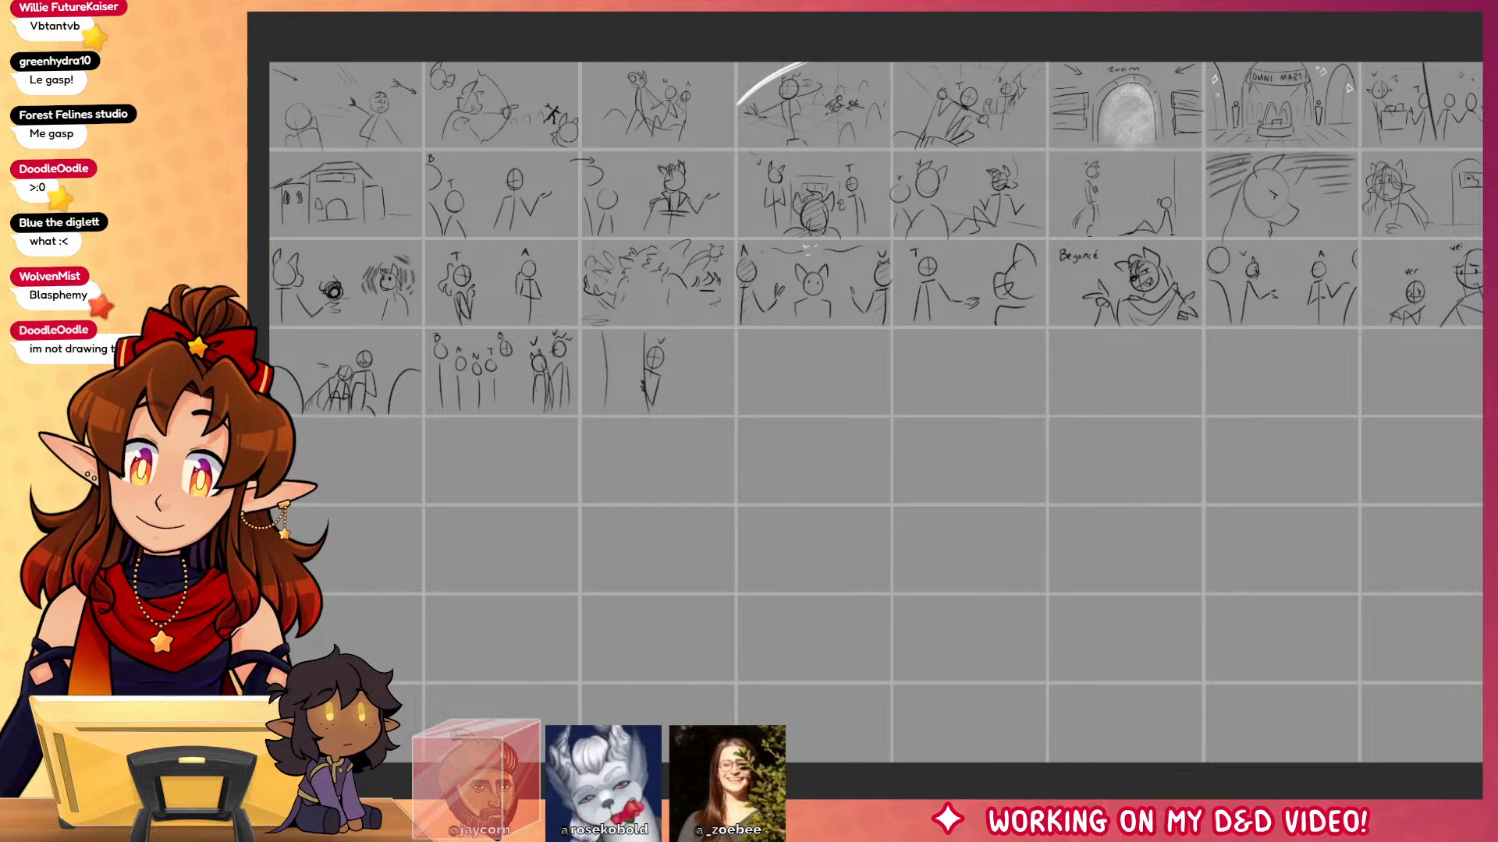
key(alt+Tab)
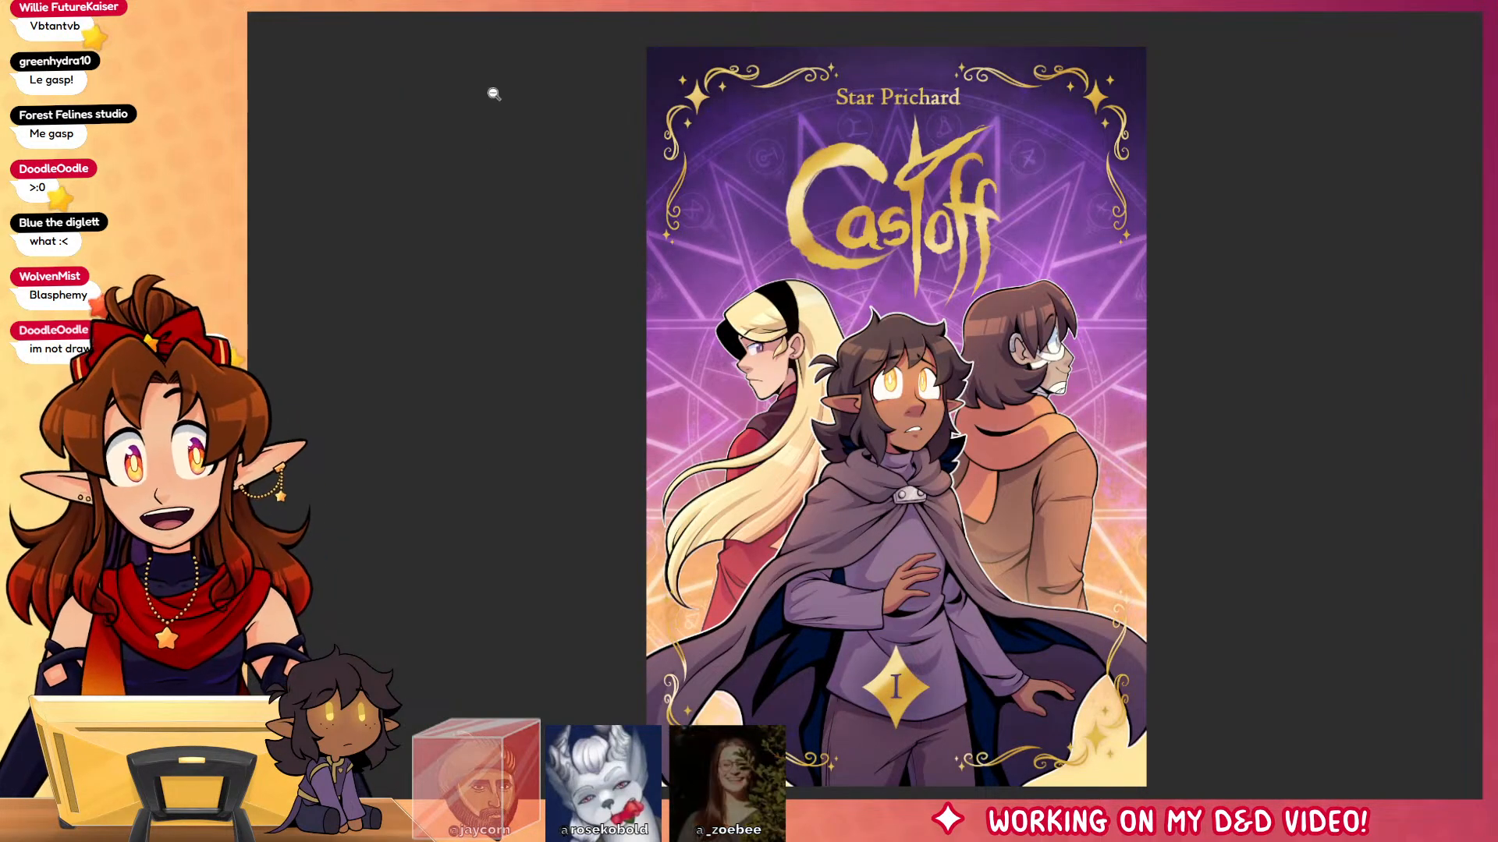
key(alt+Tab)
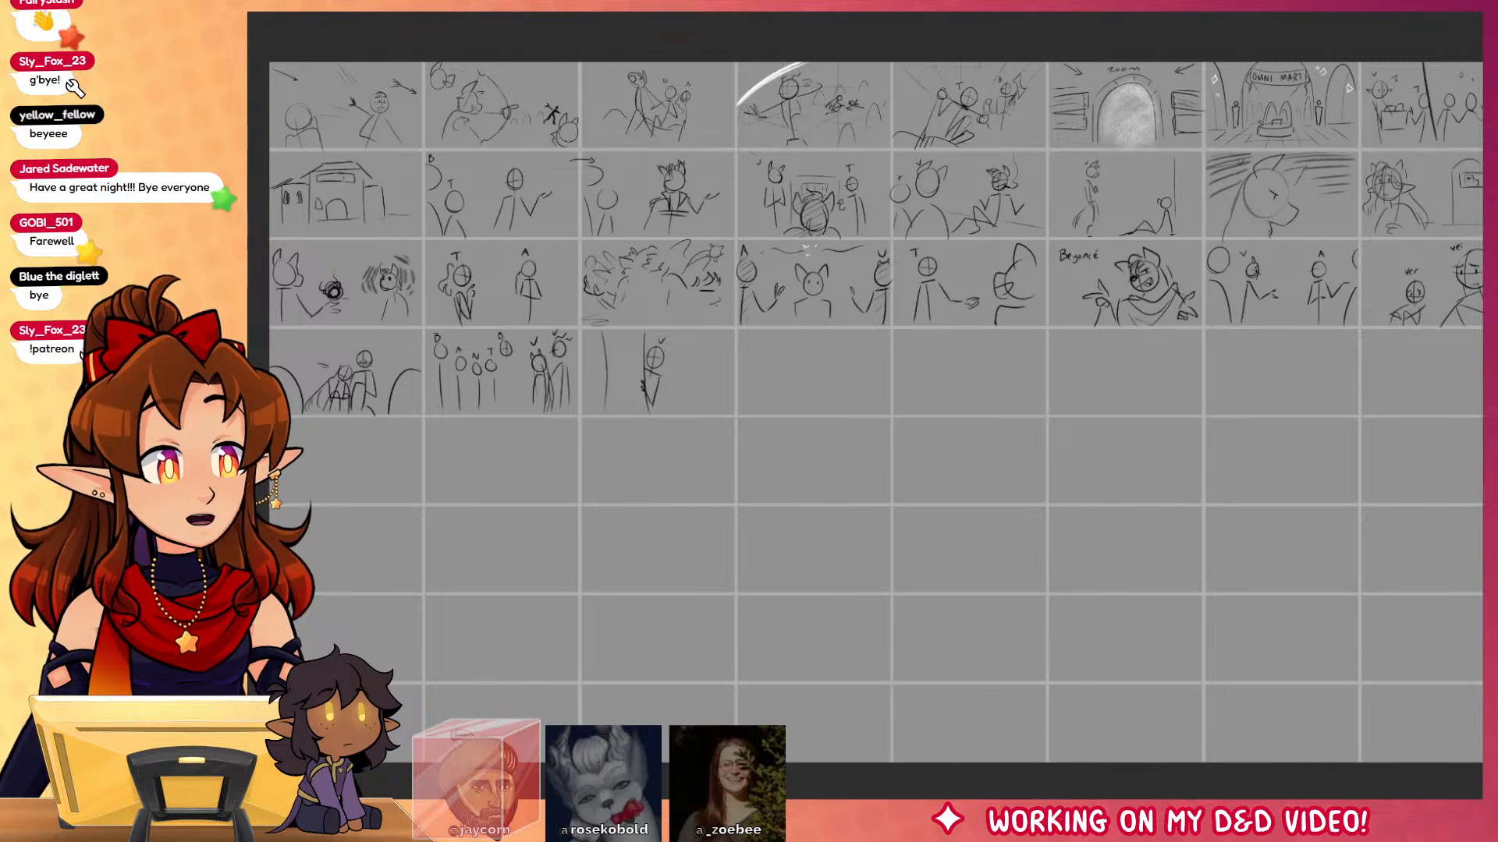
Step: Cross out the fourth row's first and third thumbnails with one diagonal line each
scroll(585, 411, up, 10)
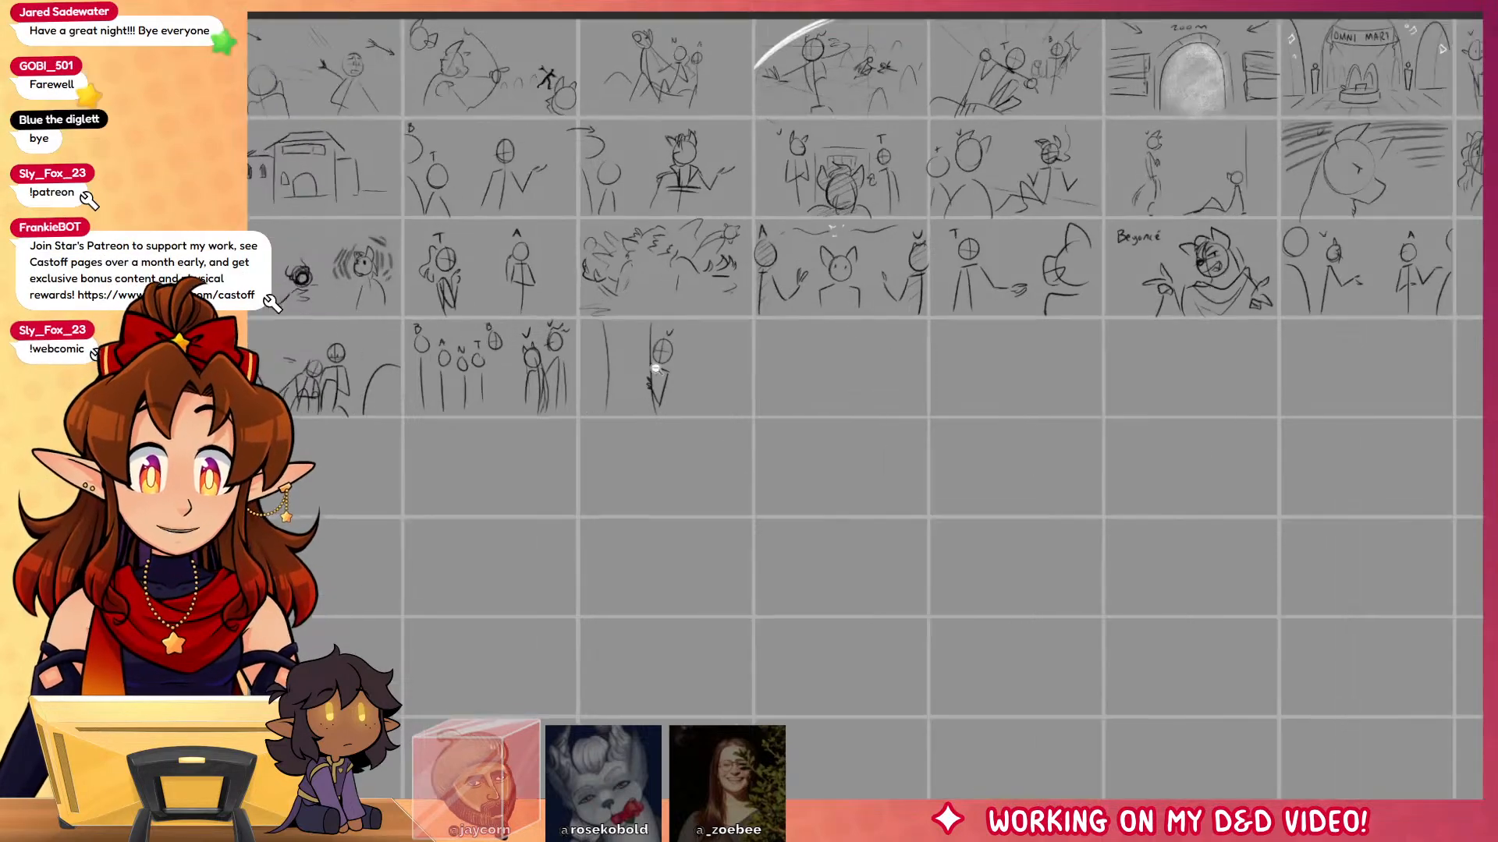
scroll(697, 382, down, 10)
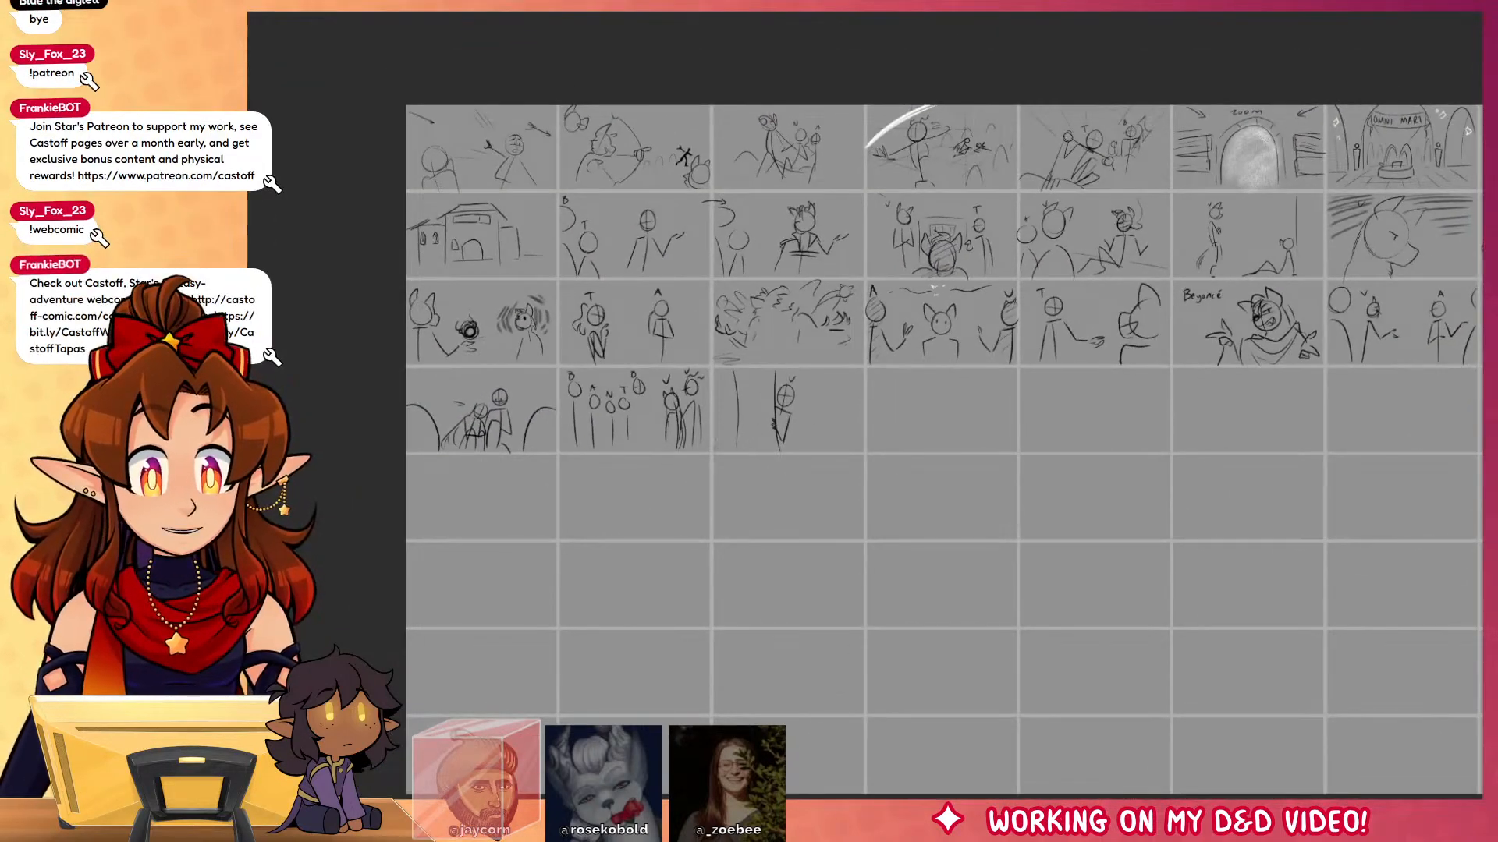
drag(716, 447, 845, 368)
drag(411, 449, 544, 380)
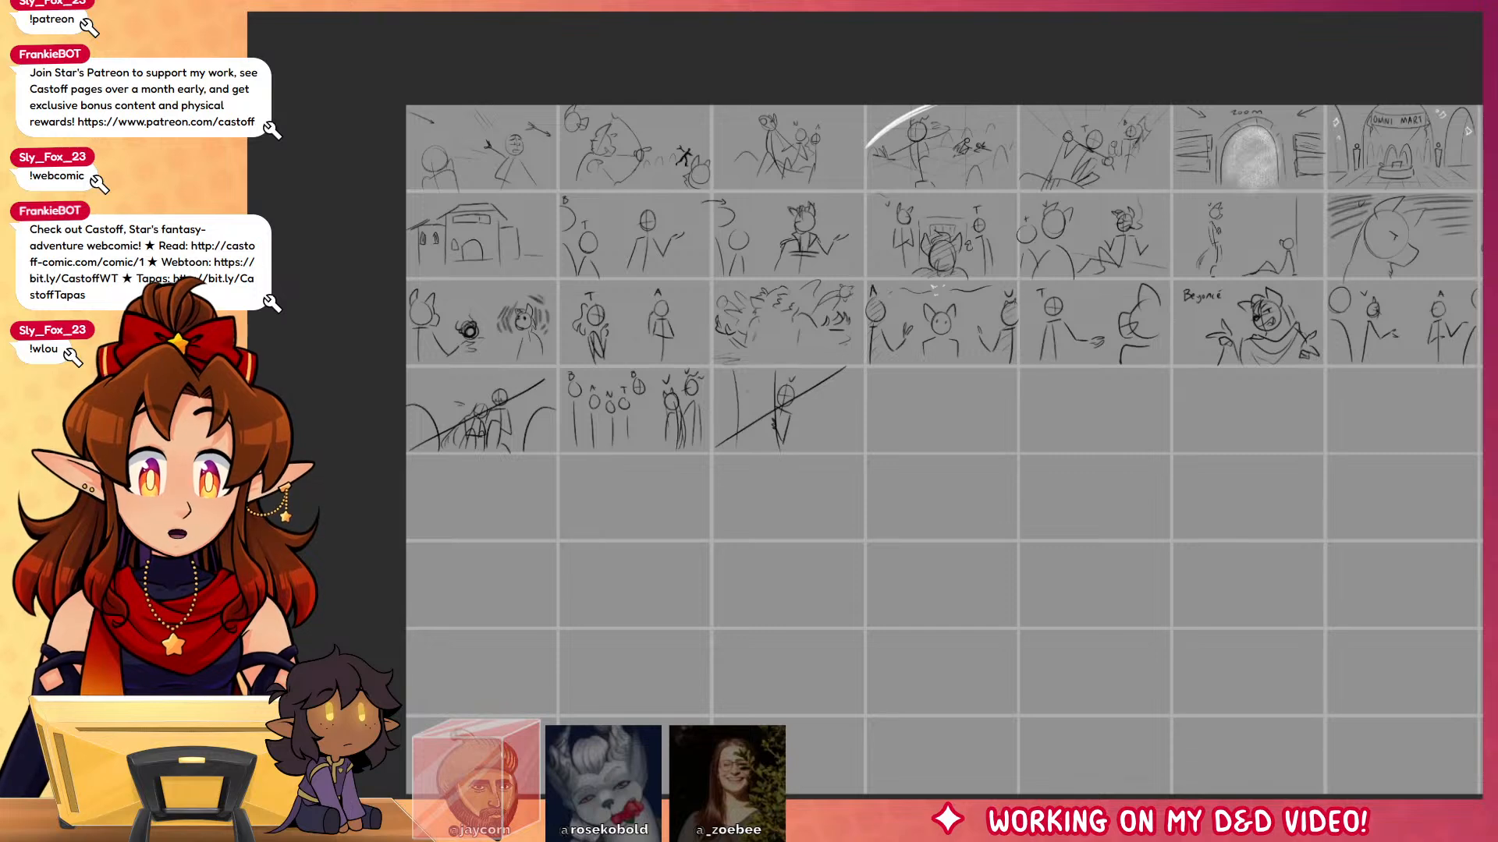
Step: Cross out the third row's last two thumbnails and the first row's last thumbnail with diagonal lines
drag(1039, 462, 913, 496)
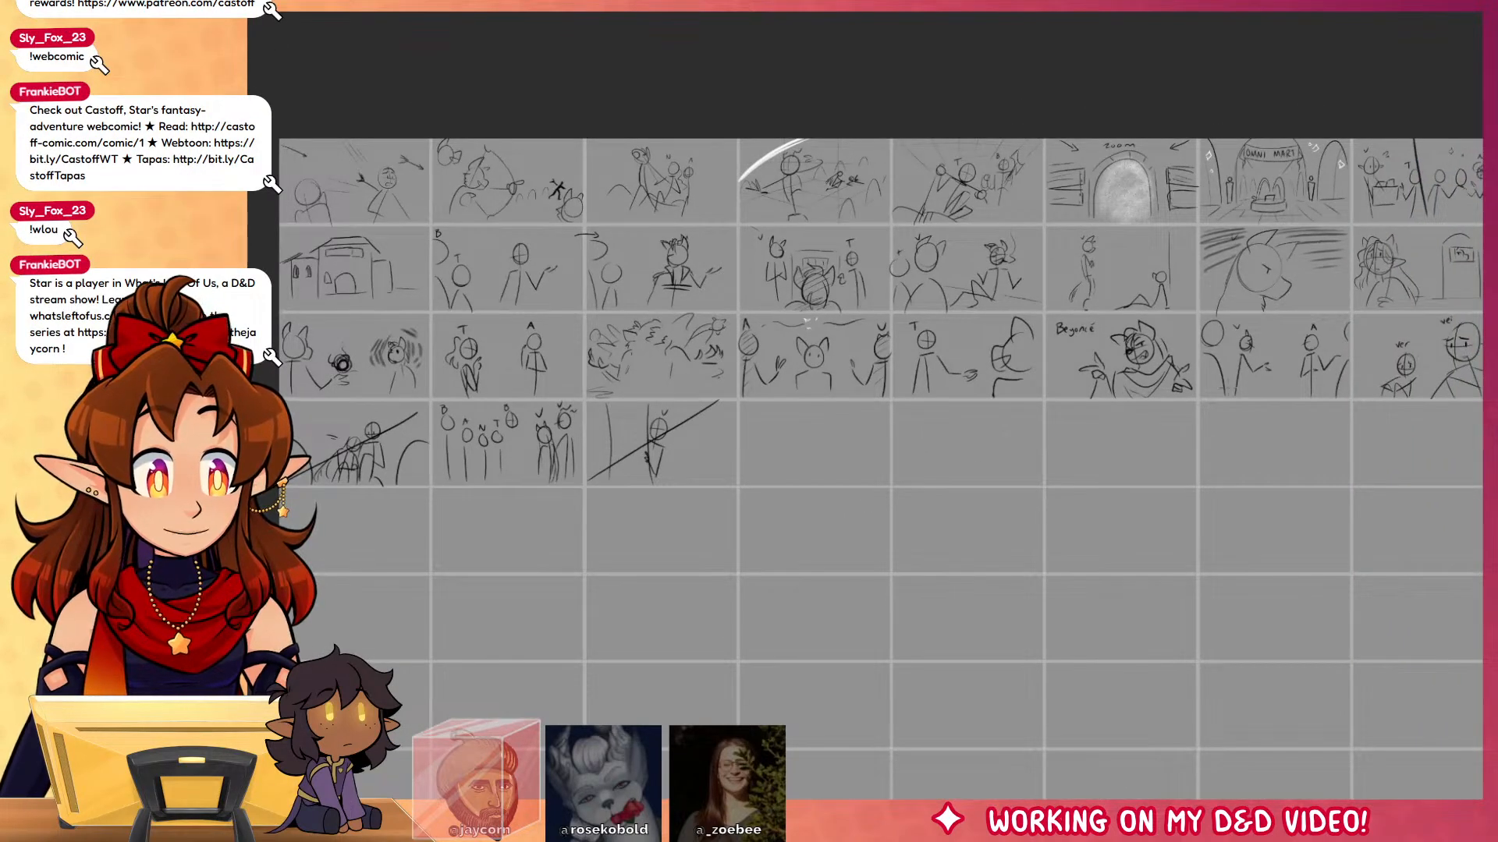
drag(1202, 395, 1344, 325)
drag(1359, 396, 1480, 323)
drag(1363, 214, 1481, 163)
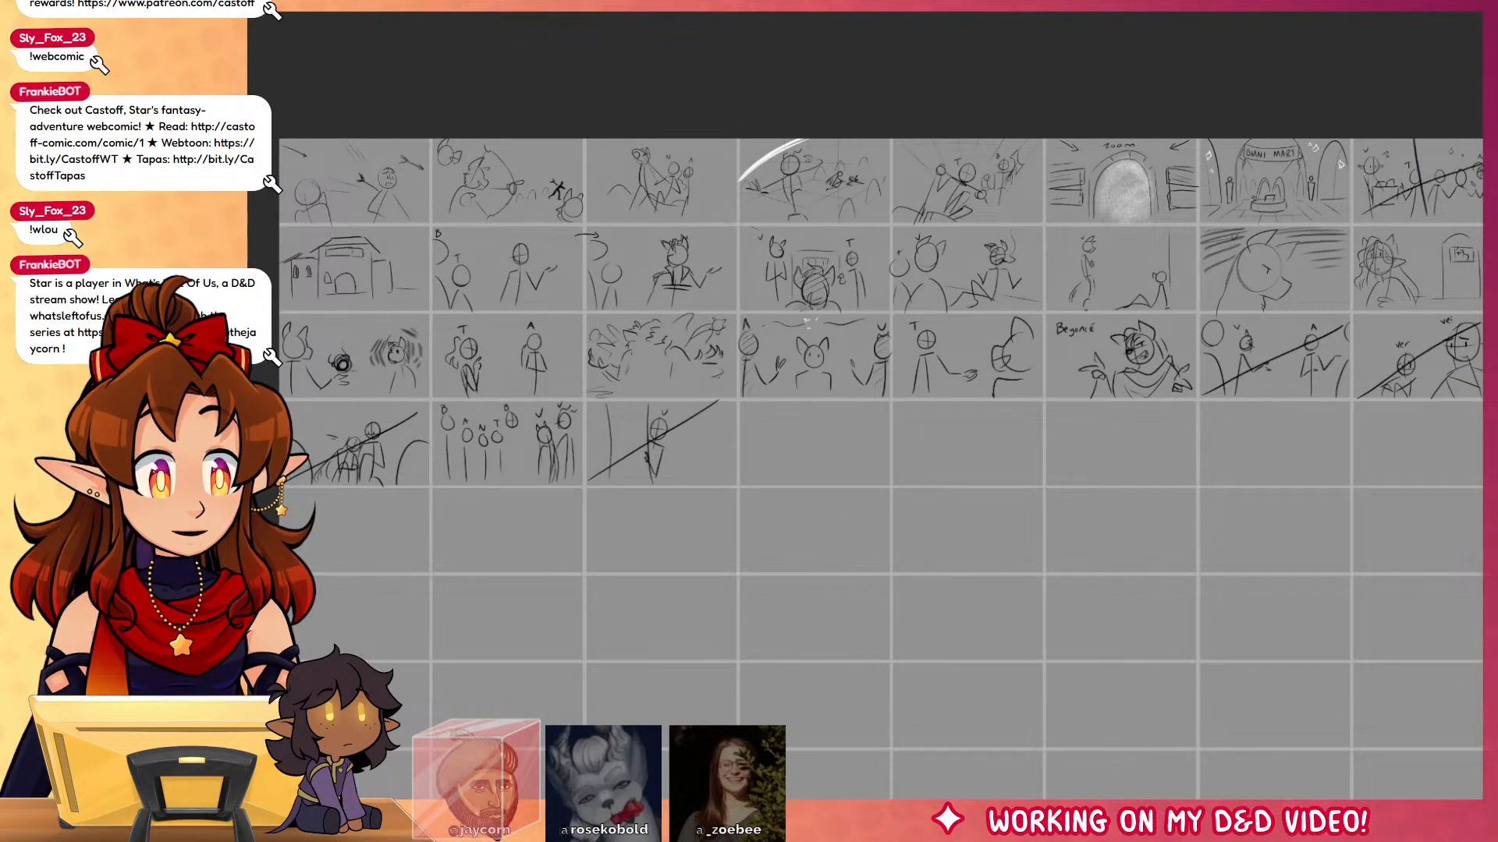
drag(858, 468, 911, 485)
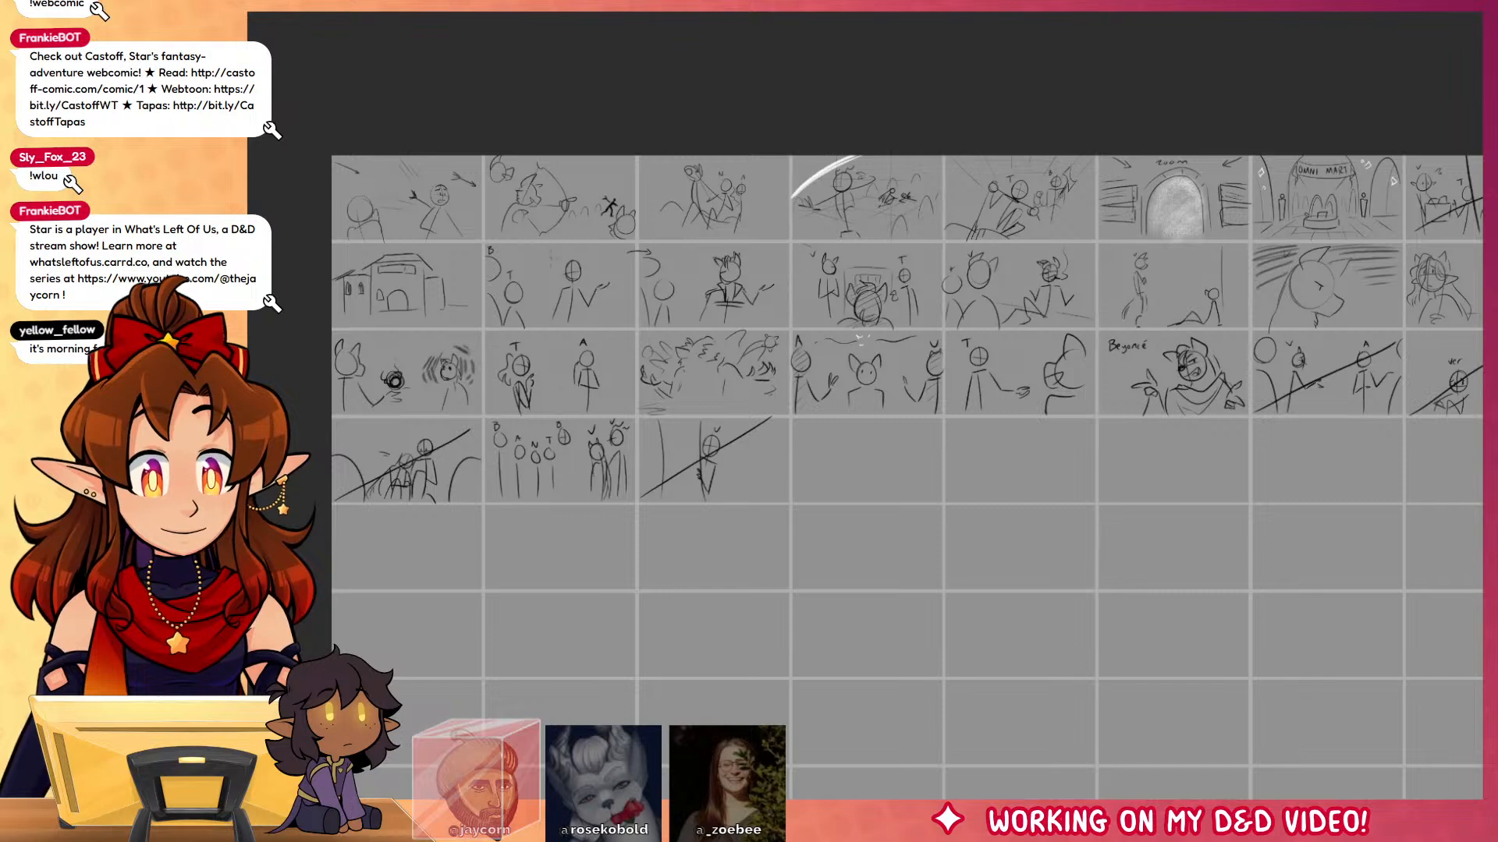